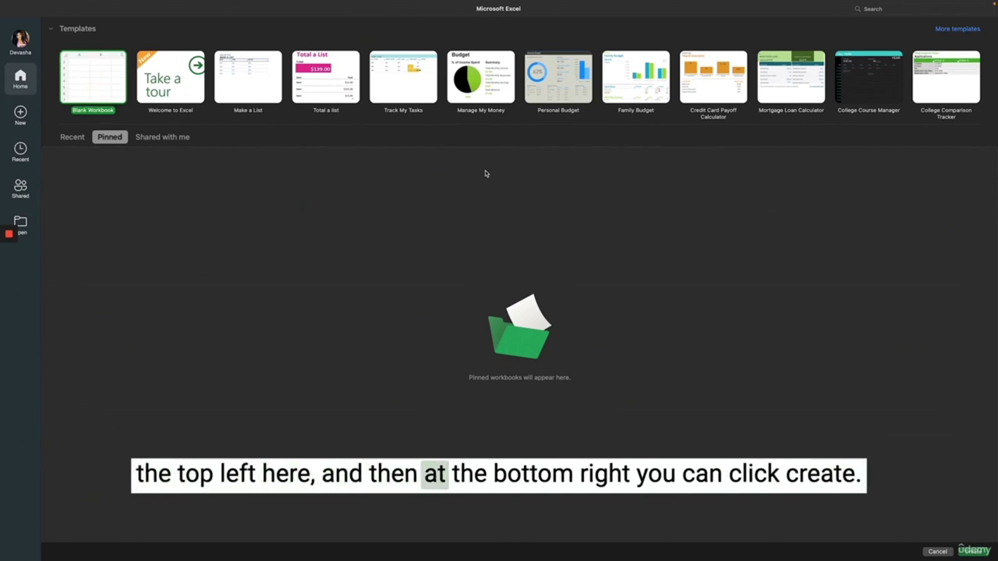
Create a blank workbook from the start screen, opening Book2 with an empty Sheet1
click(974, 552)
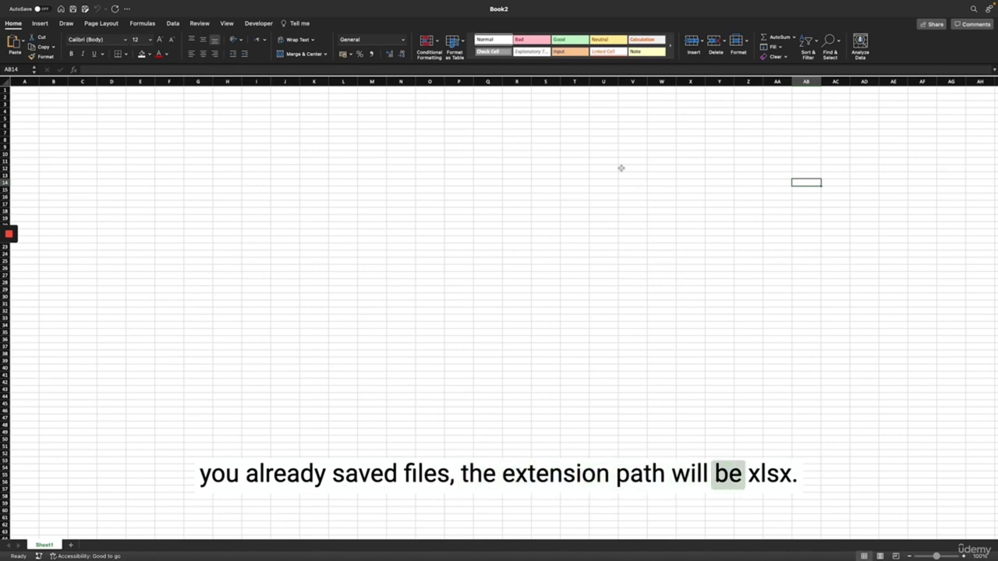
click(621, 168)
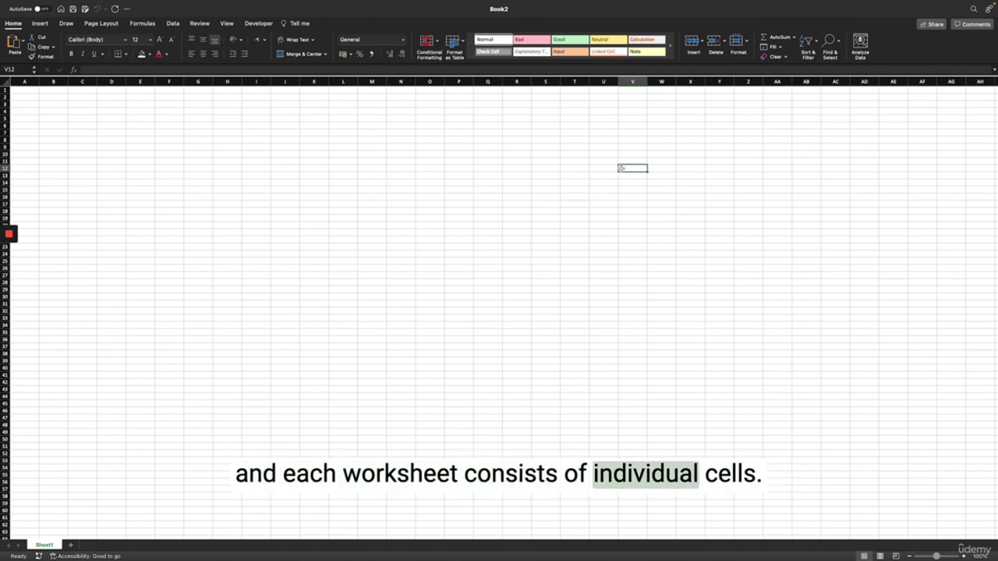
click(429, 146)
click(111, 133)
click(58, 138)
click(48, 97)
click(223, 138)
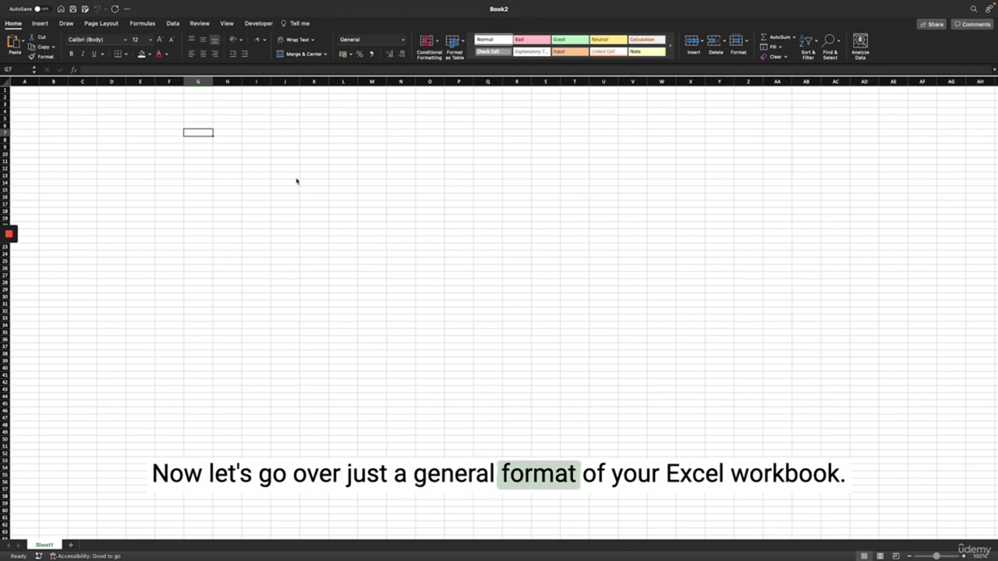
click(85, 126)
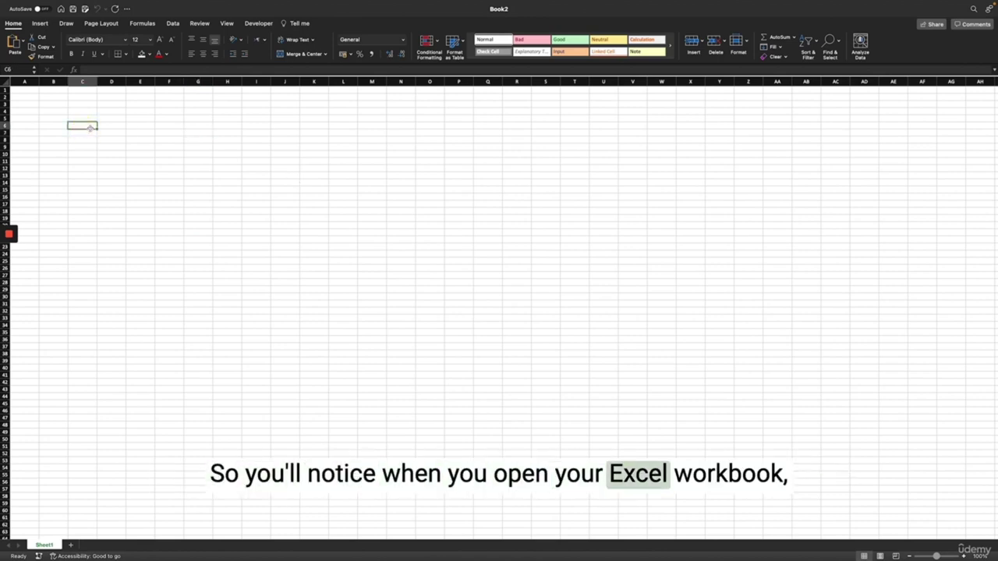
click(25, 81)
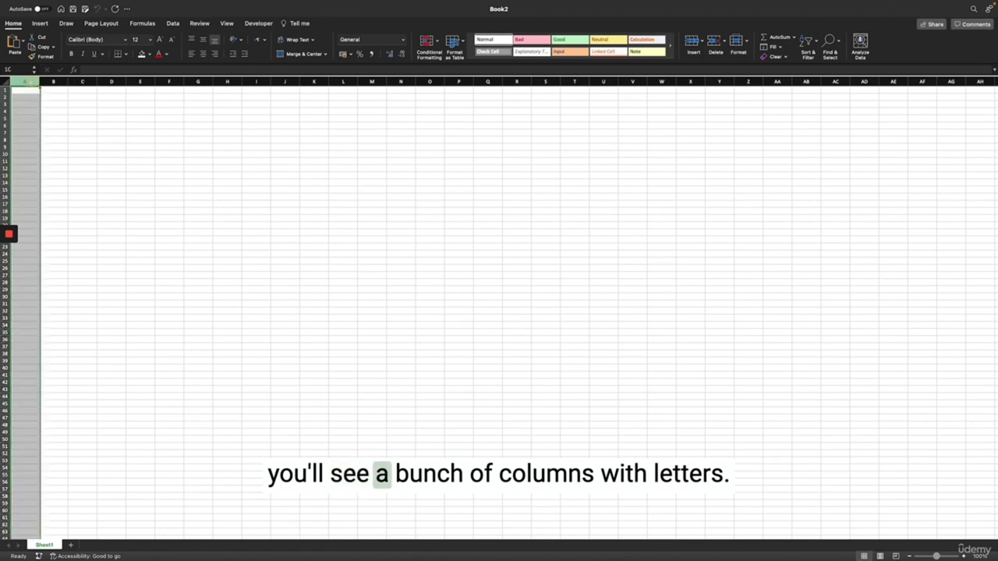
click(82, 81)
click(112, 81)
click(140, 81)
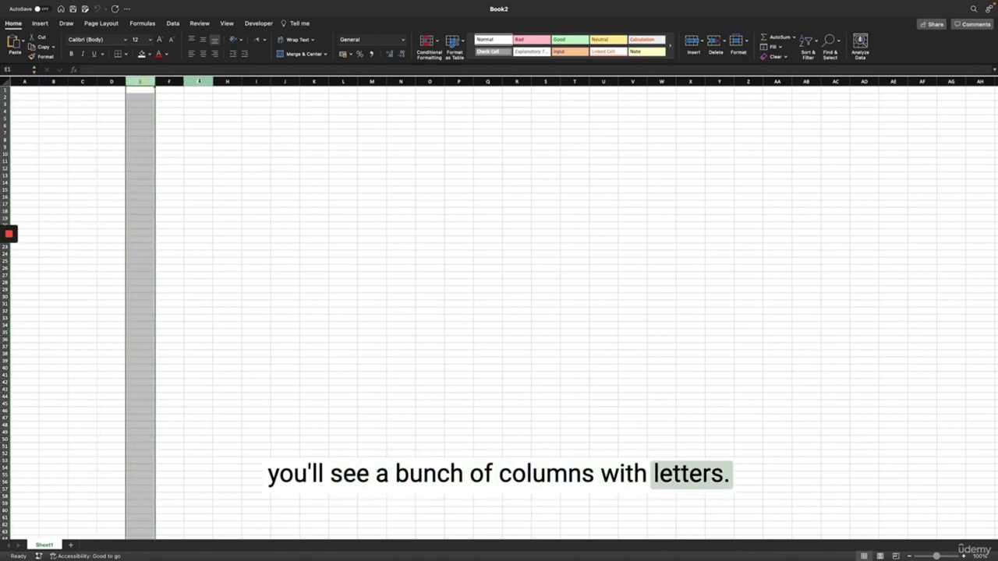
click(198, 81)
click(24, 81)
scroll(285, 136, right, 10)
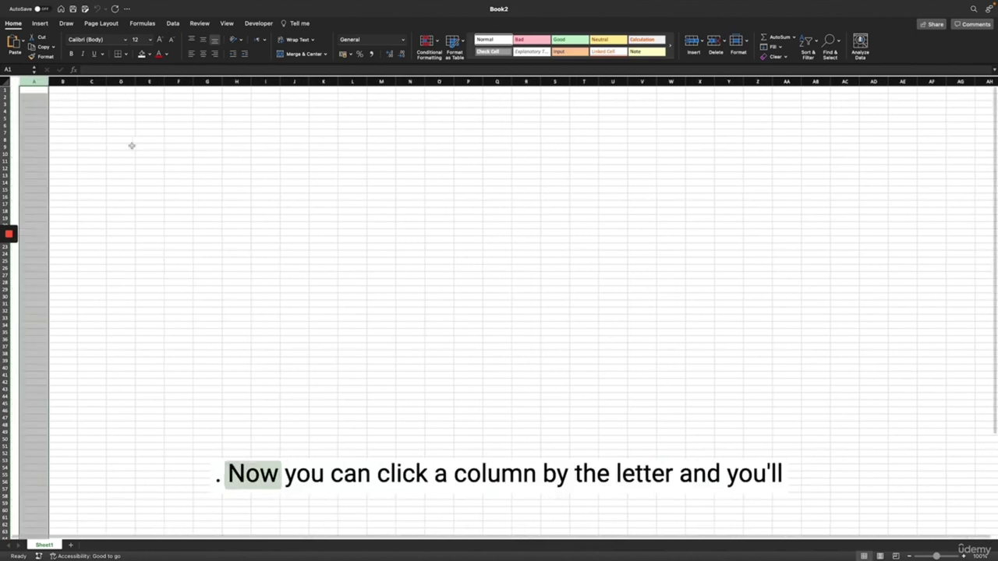
key(Right)
key(ctrl+space)
click(109, 81)
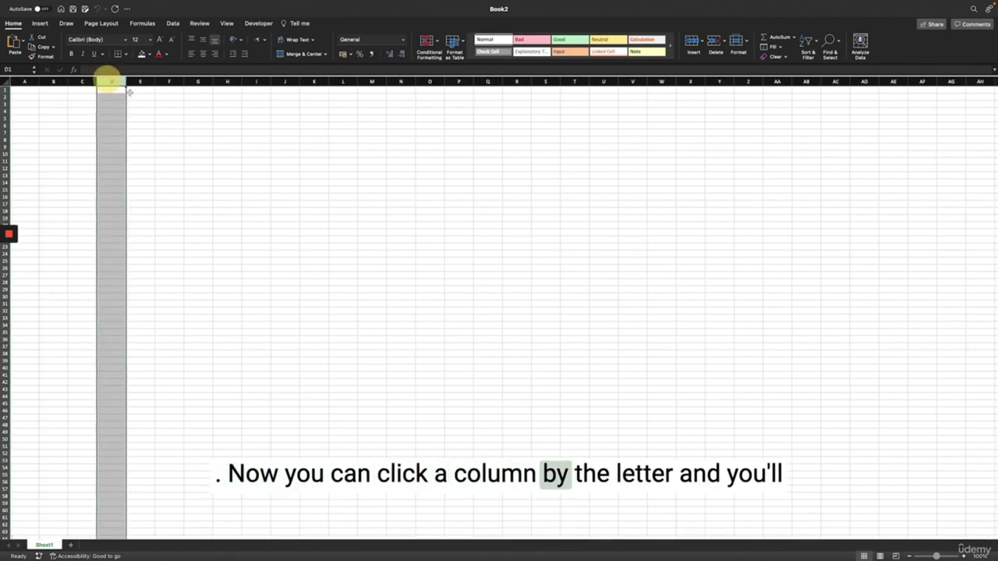
click(167, 82)
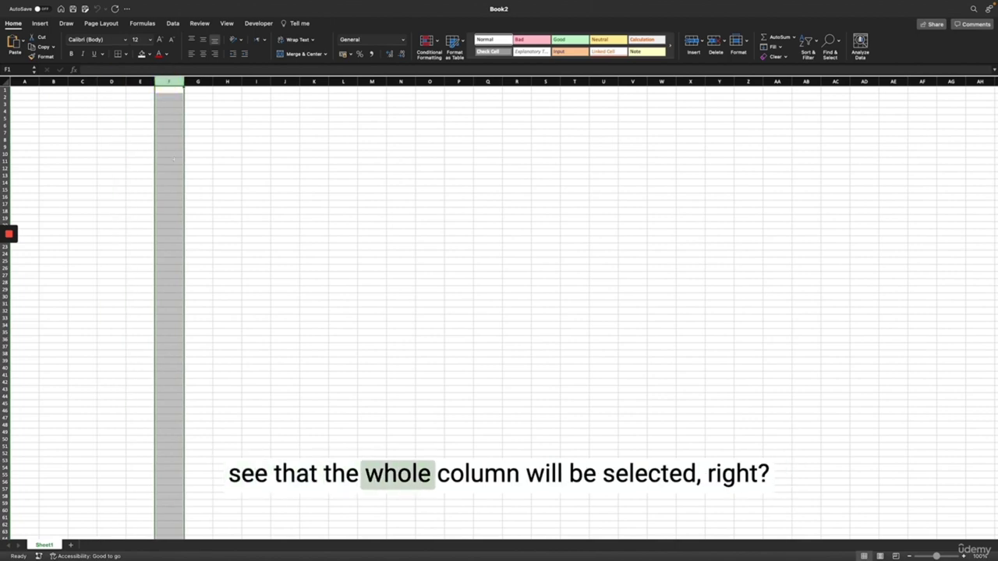
scroll(173, 159, down, 10)
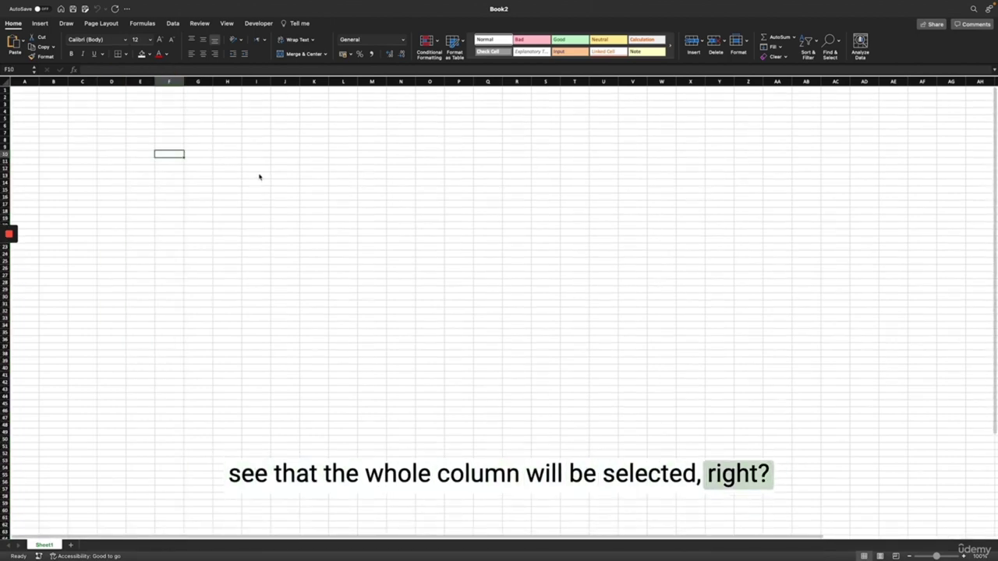
click(4, 90)
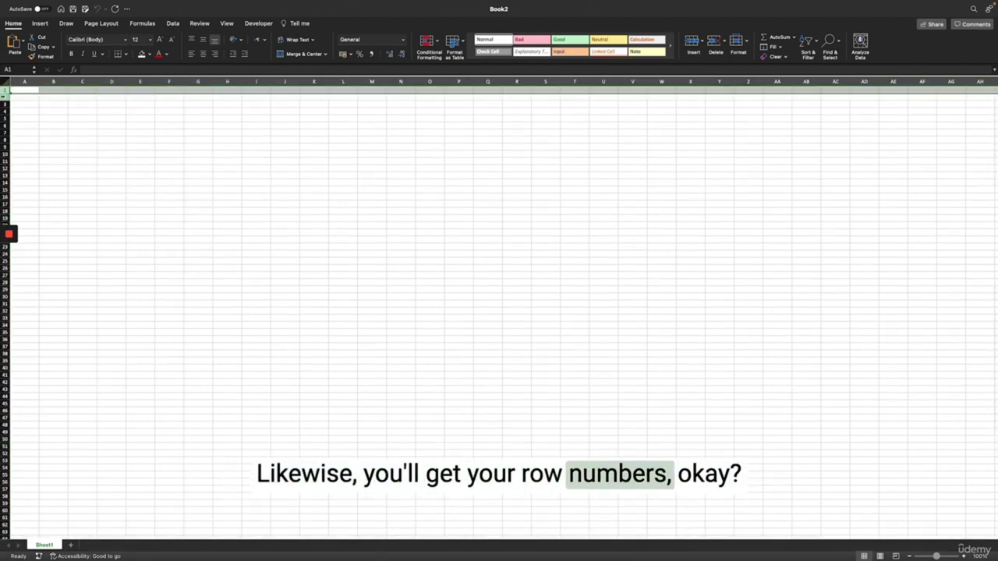
click(4, 97)
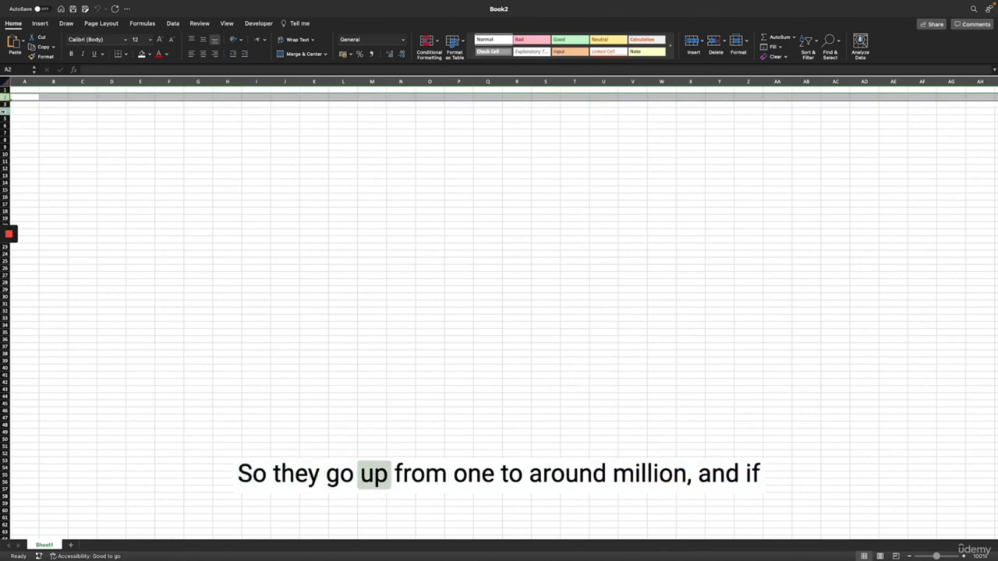
click(4, 110)
scroll(18, 135, down, 1)
scroll(18, 134, up, 1)
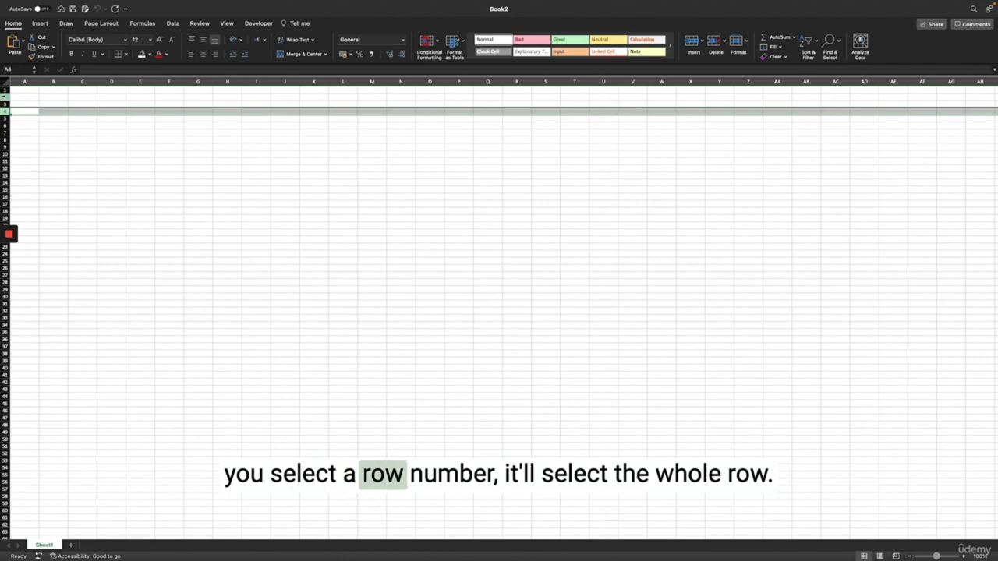
click(4, 96)
scroll(206, 127, right, 10)
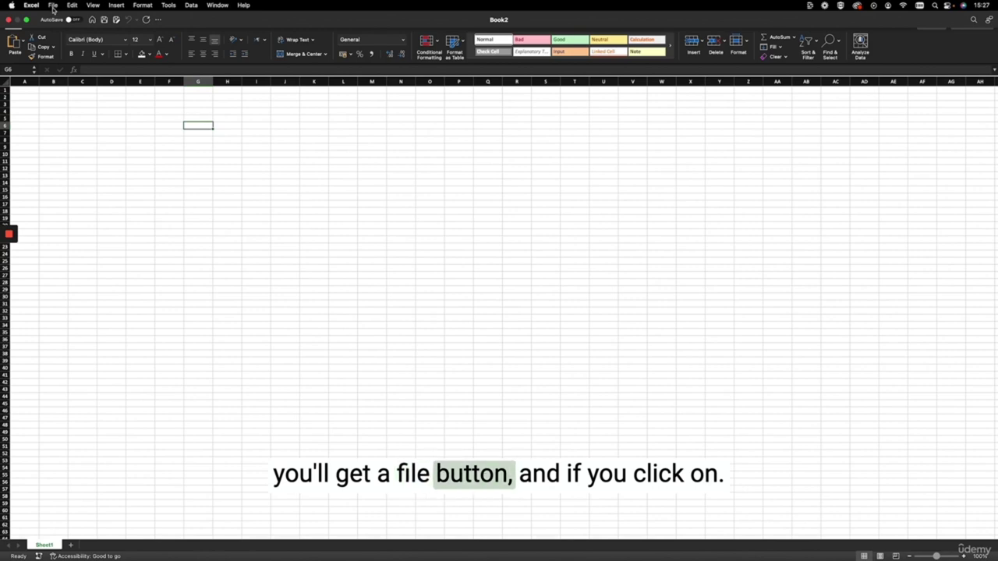
After glancing at the File menu, enter 5843 into cell B4
click(53, 5)
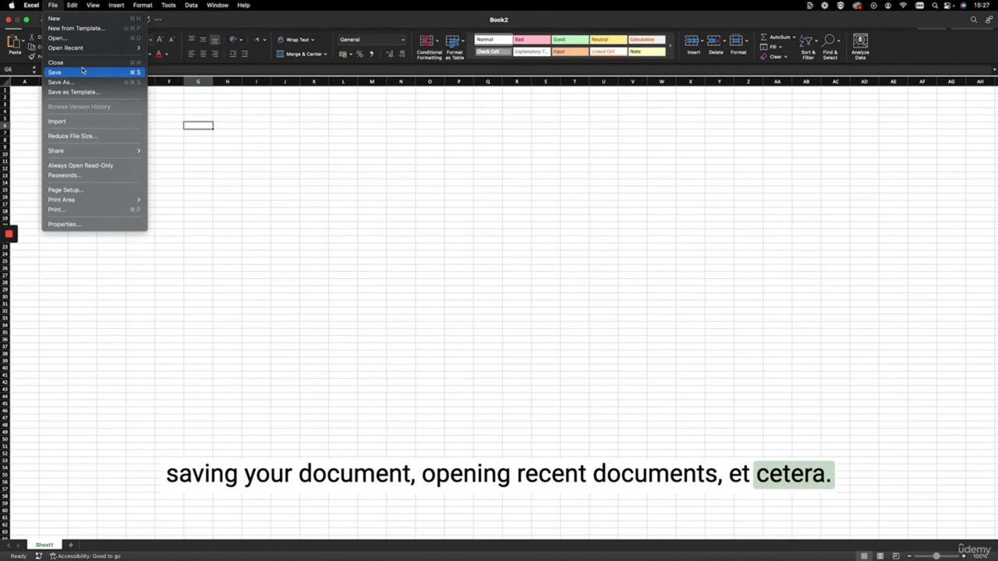
key(Escape)
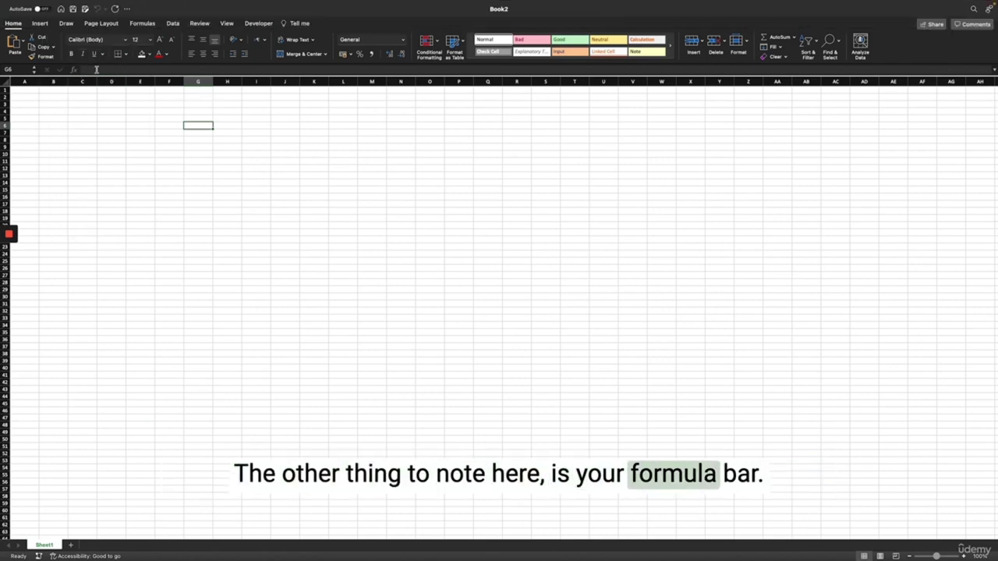
click(102, 70)
click(50, 110)
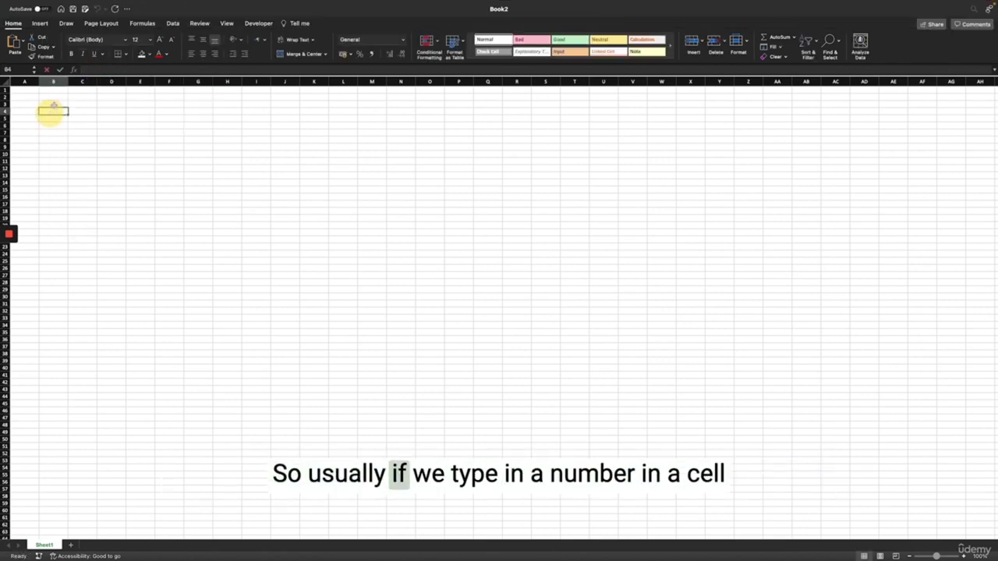
text(5843)
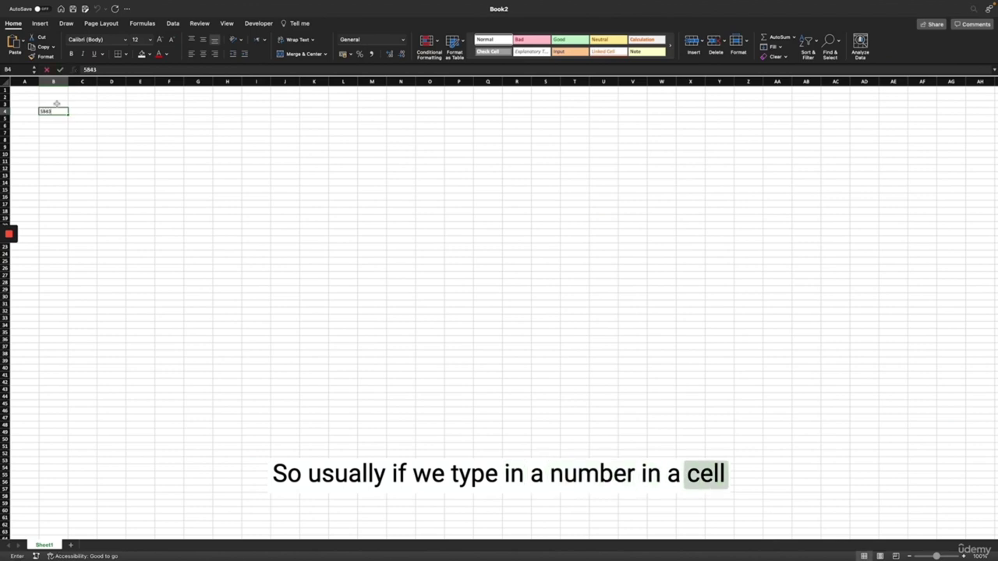
key(ctrl+Return)
Check B4's value in the formula bar, then select cells D6, E5 and G4
click(106, 70)
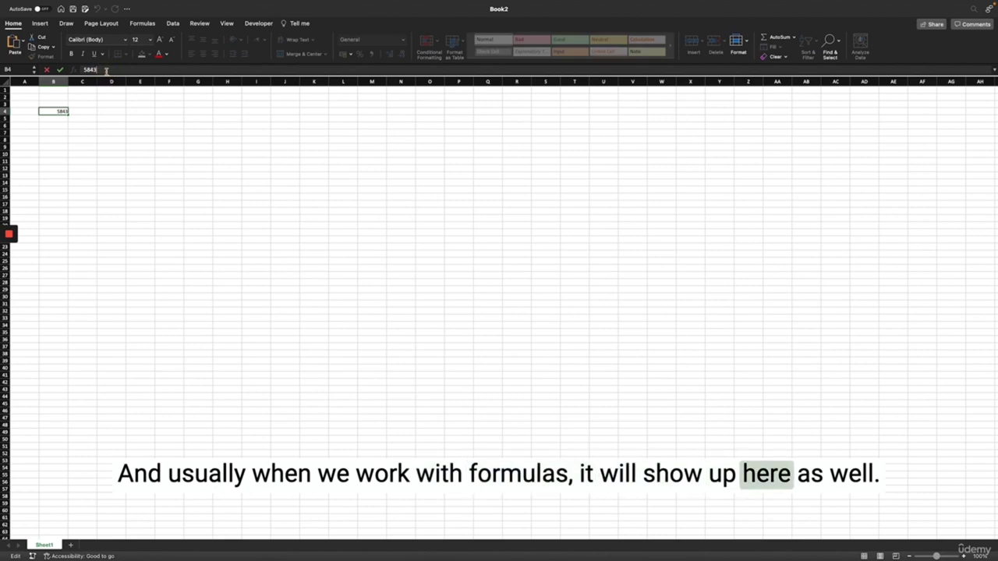
click(112, 126)
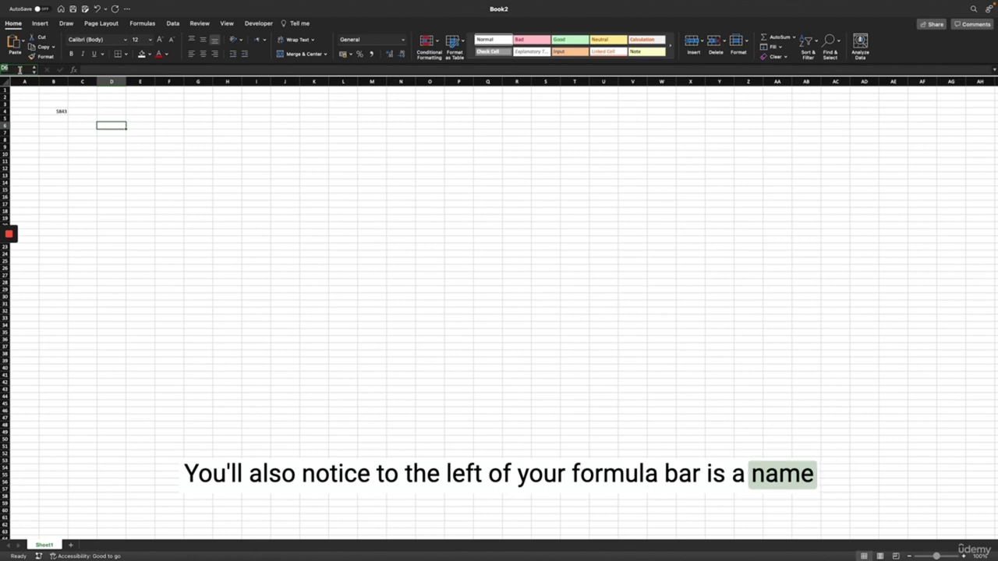
click(147, 114)
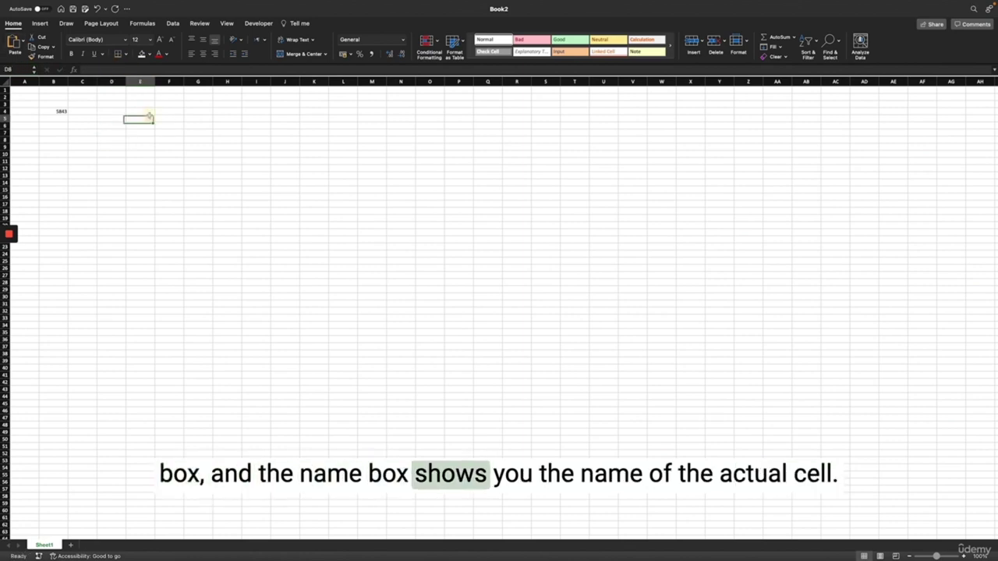
click(195, 112)
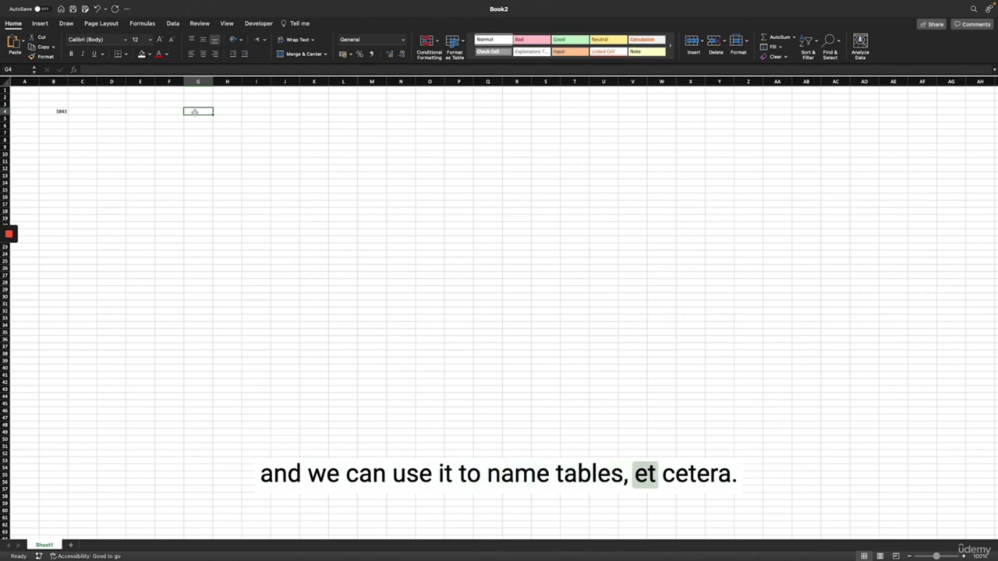
click(40, 24)
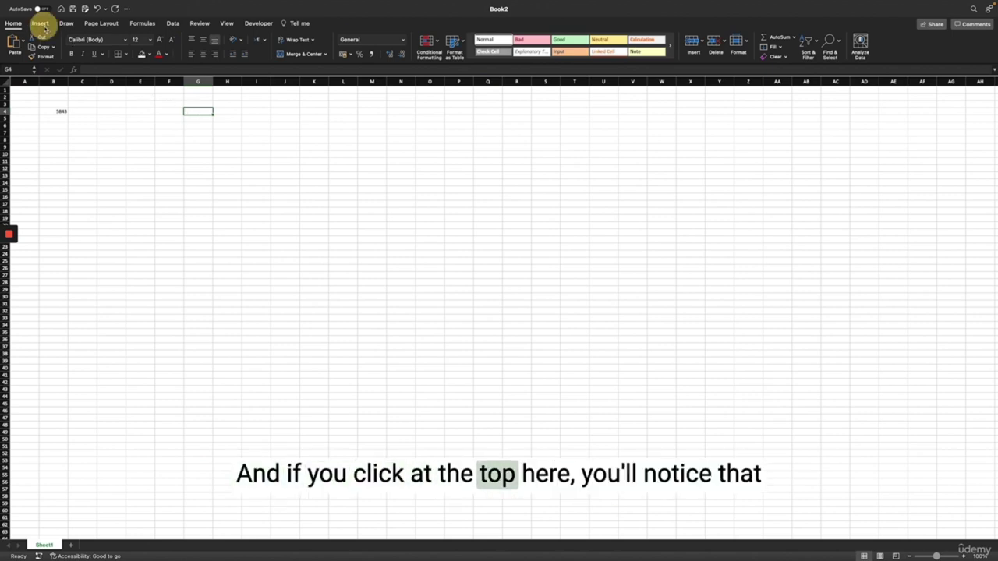
Browse the Draw, Page Layout, Formulas, Developer, View and Insert tabs, finishing on Home
click(66, 24)
click(102, 23)
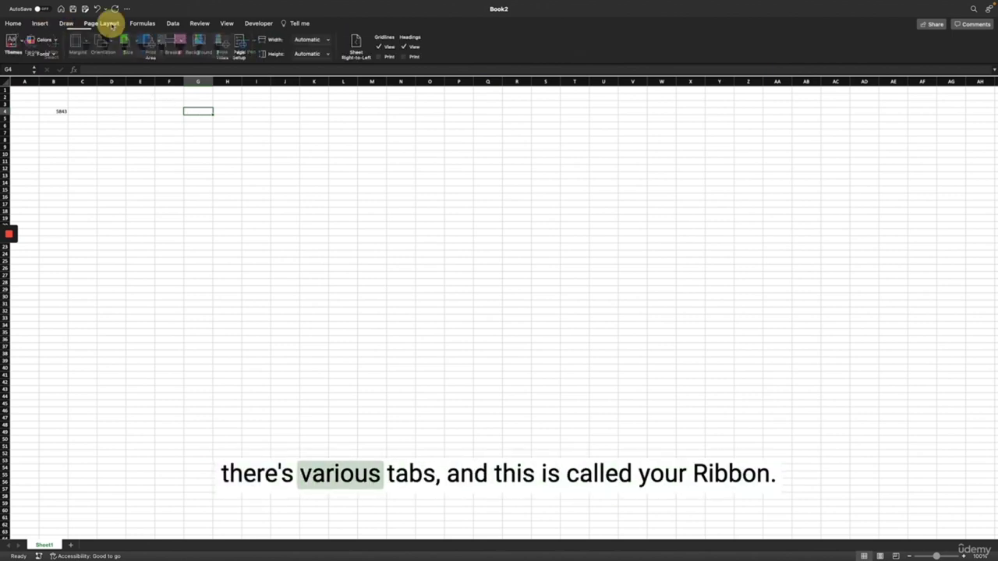
click(141, 24)
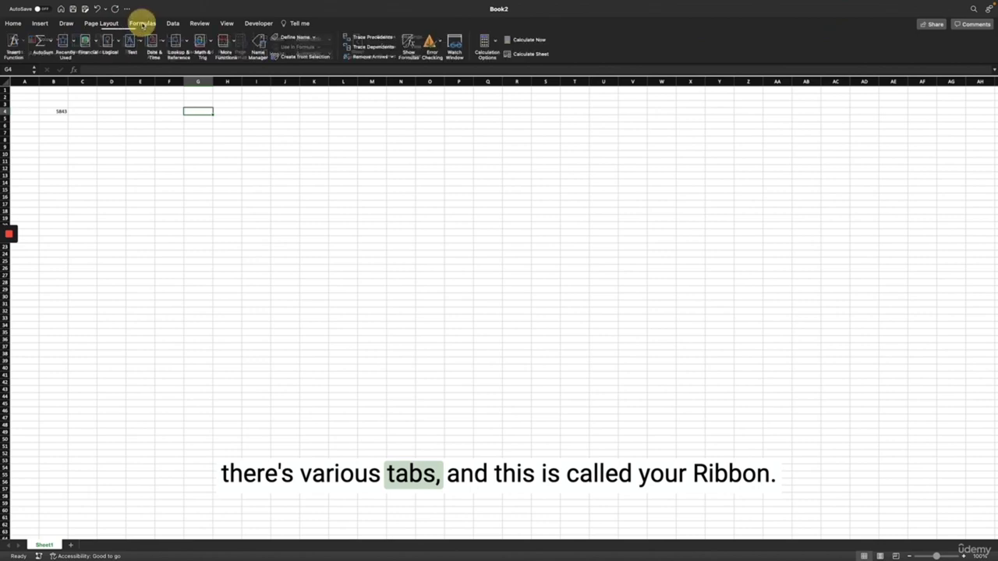
click(258, 23)
click(228, 24)
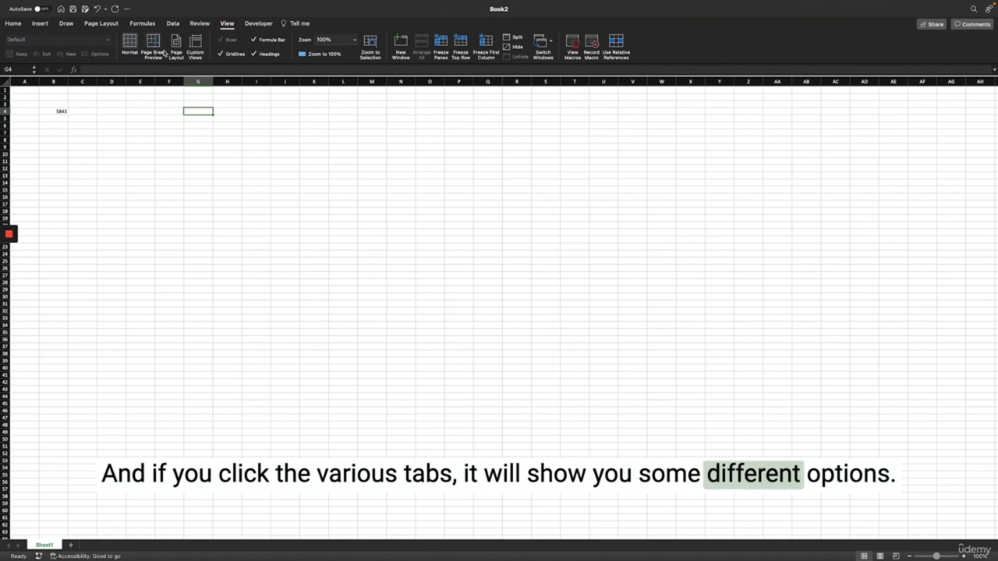
click(66, 23)
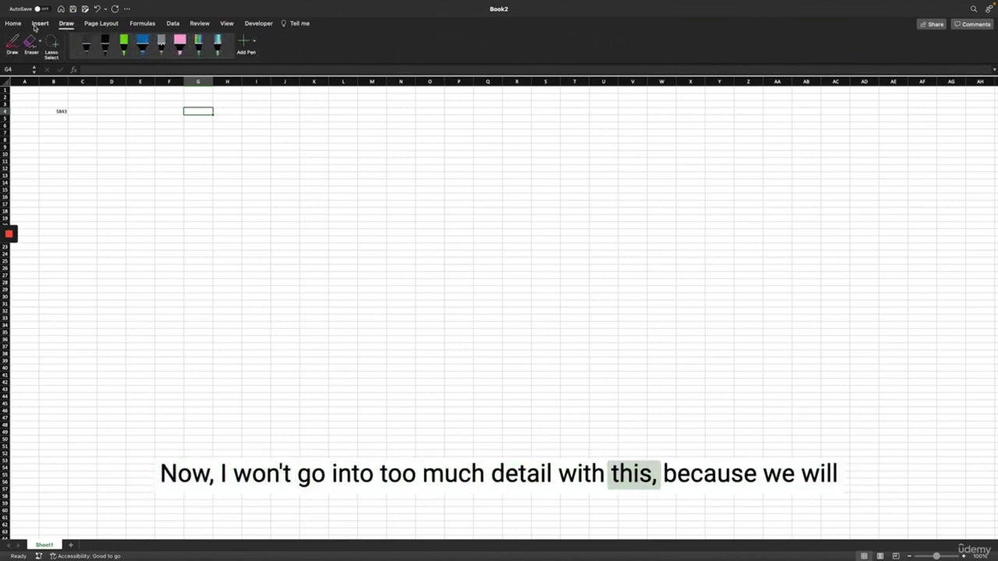
click(36, 25)
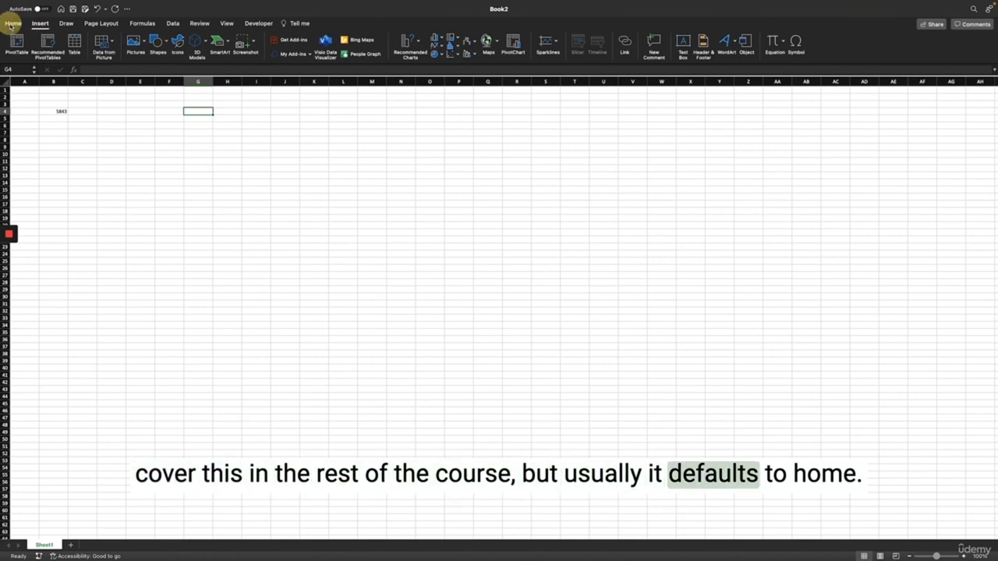
click(13, 24)
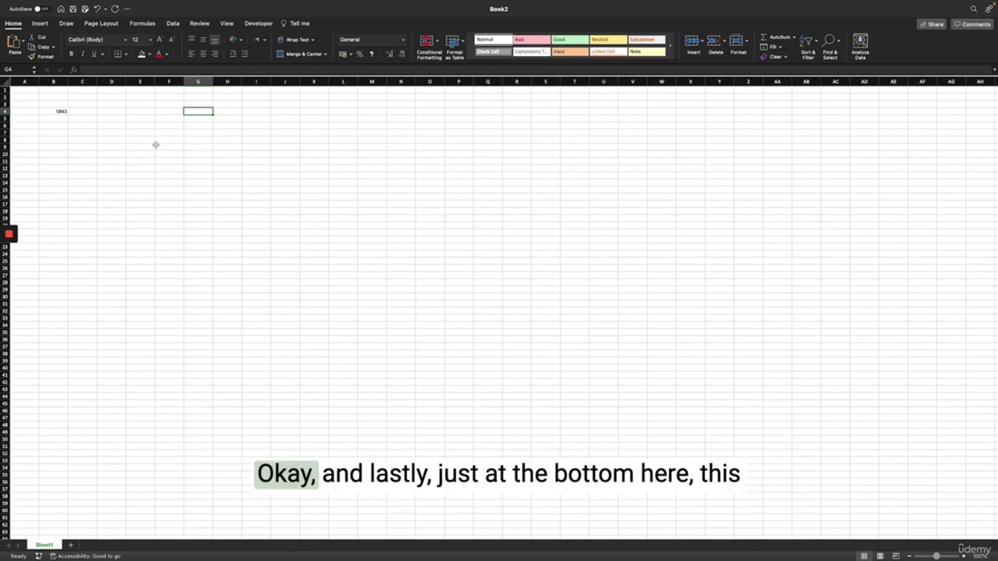
Add Sheet2 and Sheet3, then return to Sheet1 and glance at its sheet options
click(71, 546)
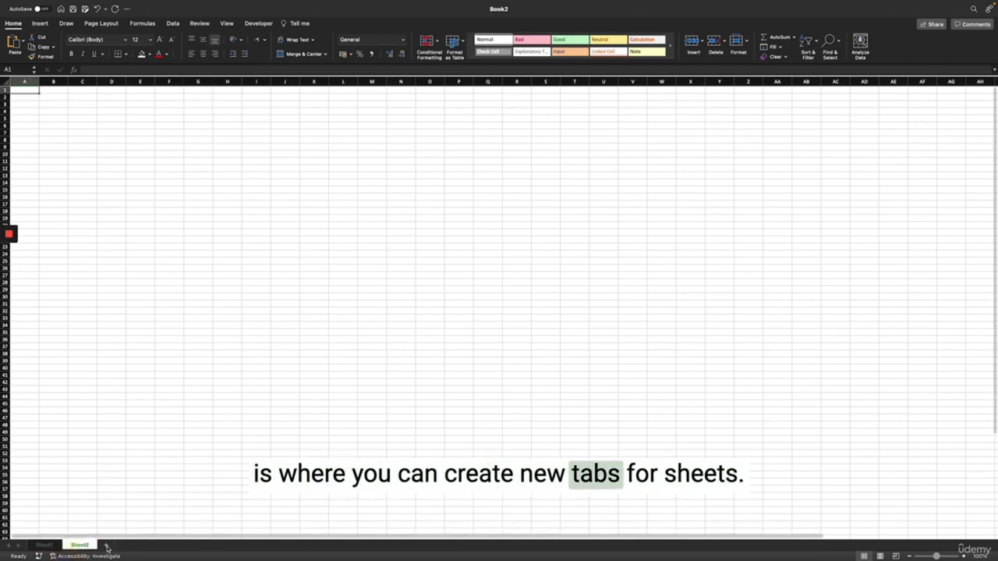
click(79, 545)
click(44, 545)
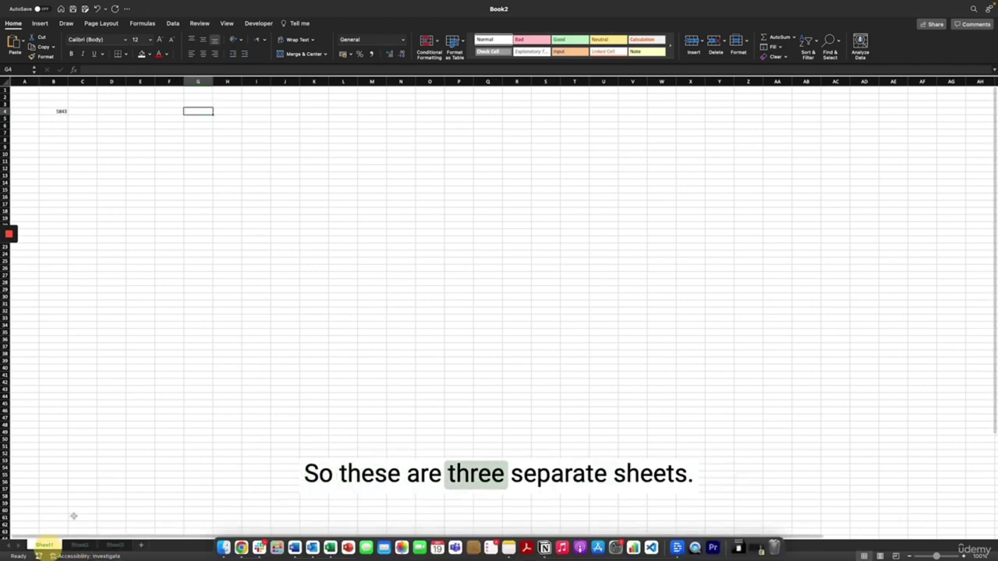
right_click(39, 544)
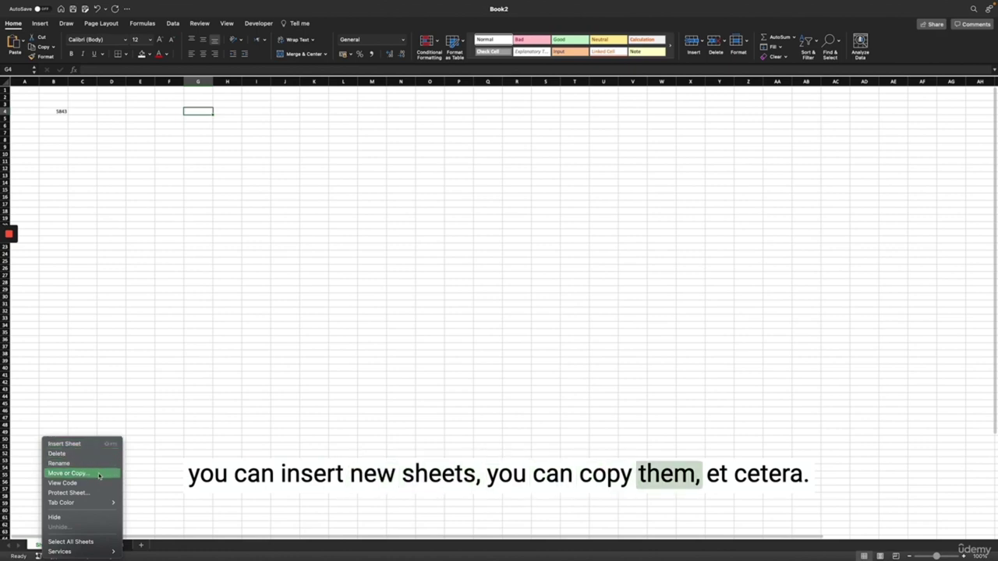
key(Escape)
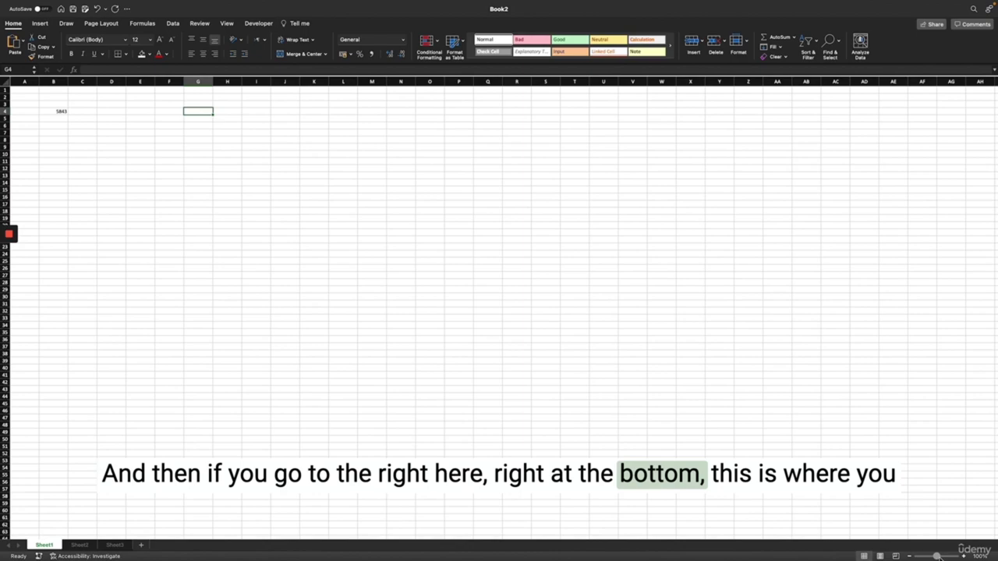
mouse_move(936, 556)
mouse_down()
mouse_move(925, 556)
mouse_move(938, 555)
mouse_up()
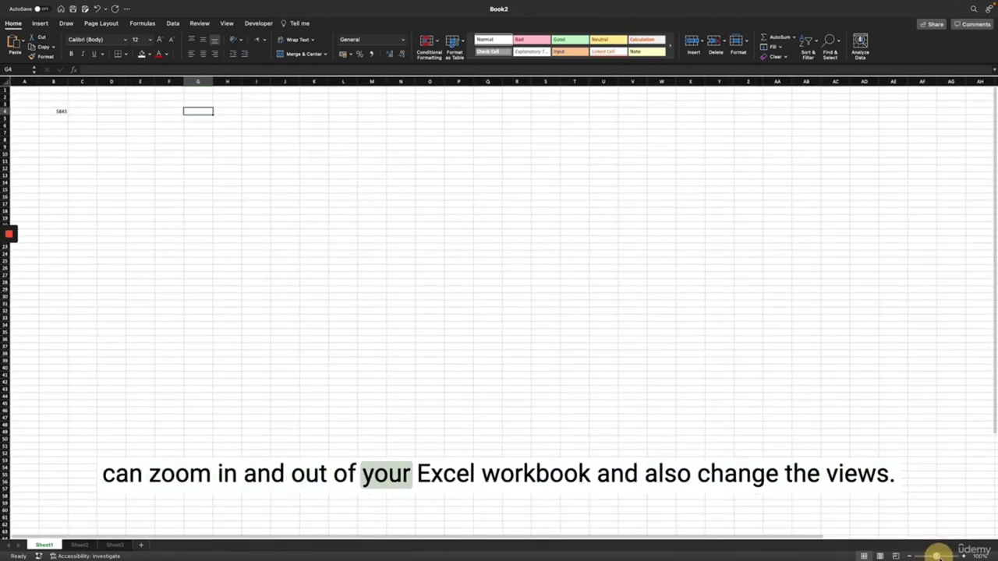
click(880, 556)
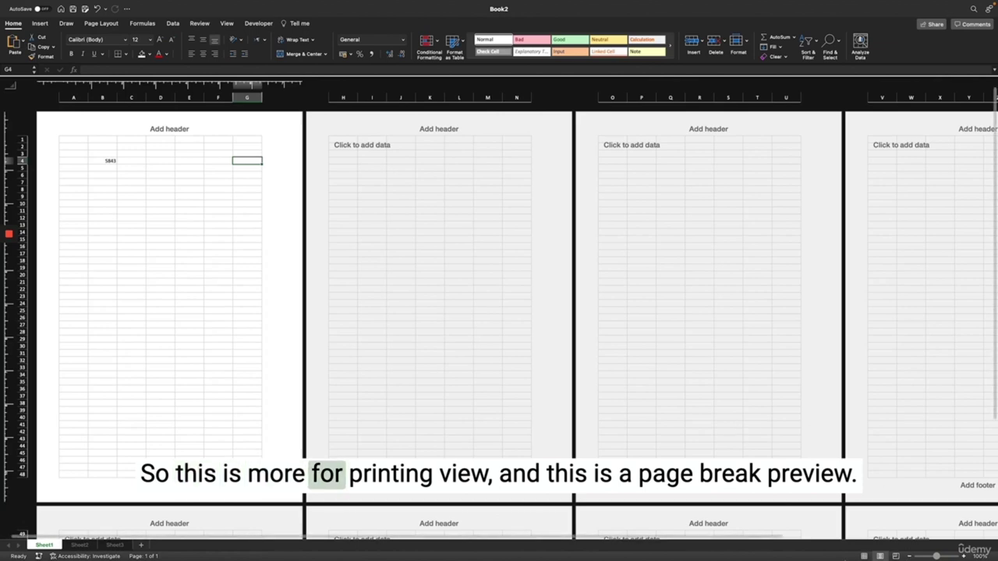
click(896, 556)
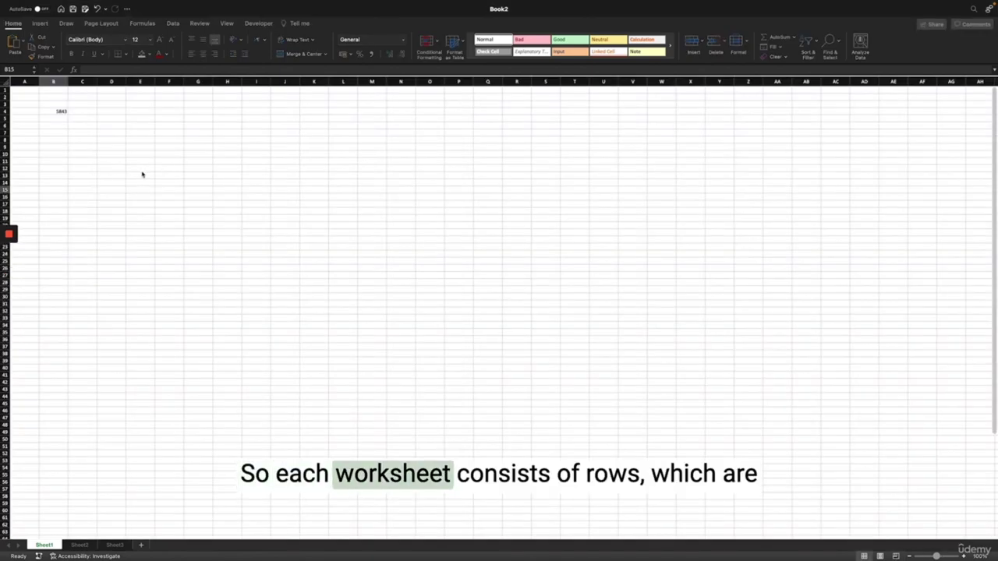
click(4, 131)
click(4, 117)
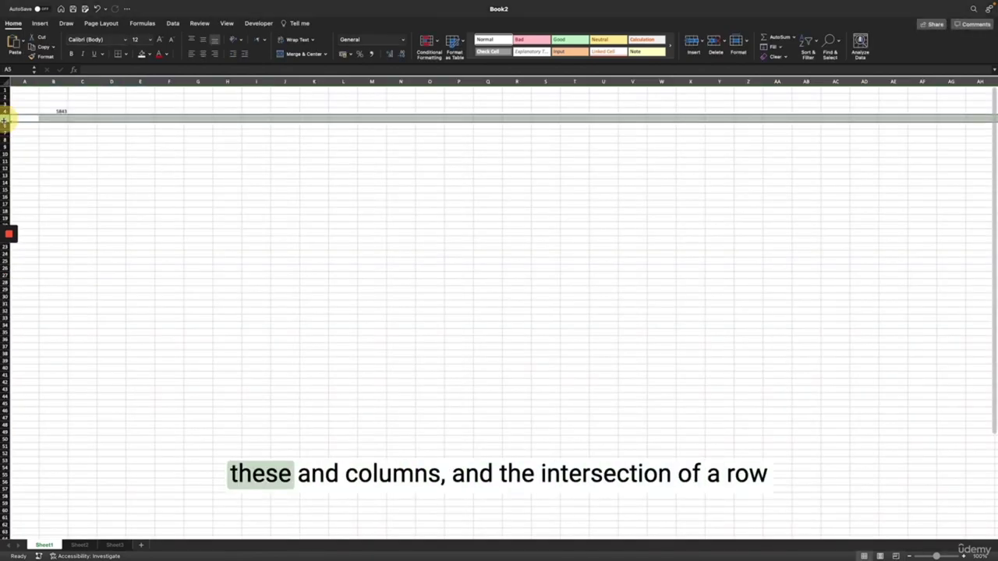
click(140, 81)
click(168, 81)
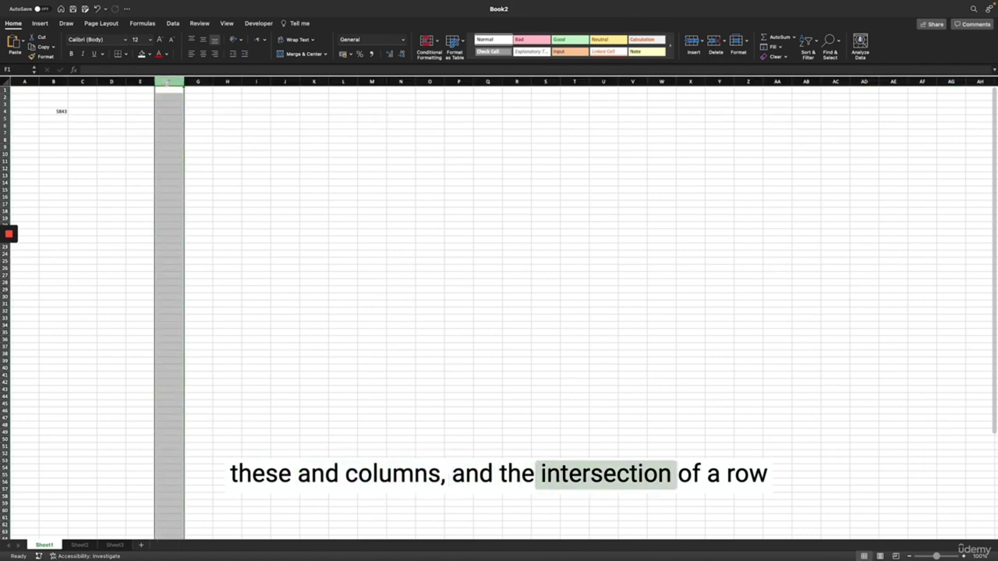
click(4, 144)
click(169, 81)
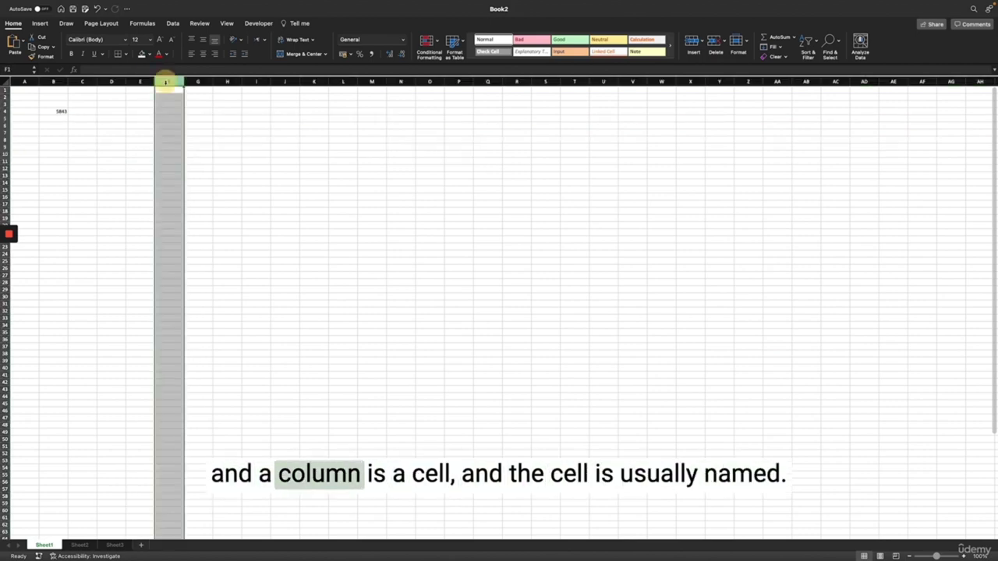
click(174, 147)
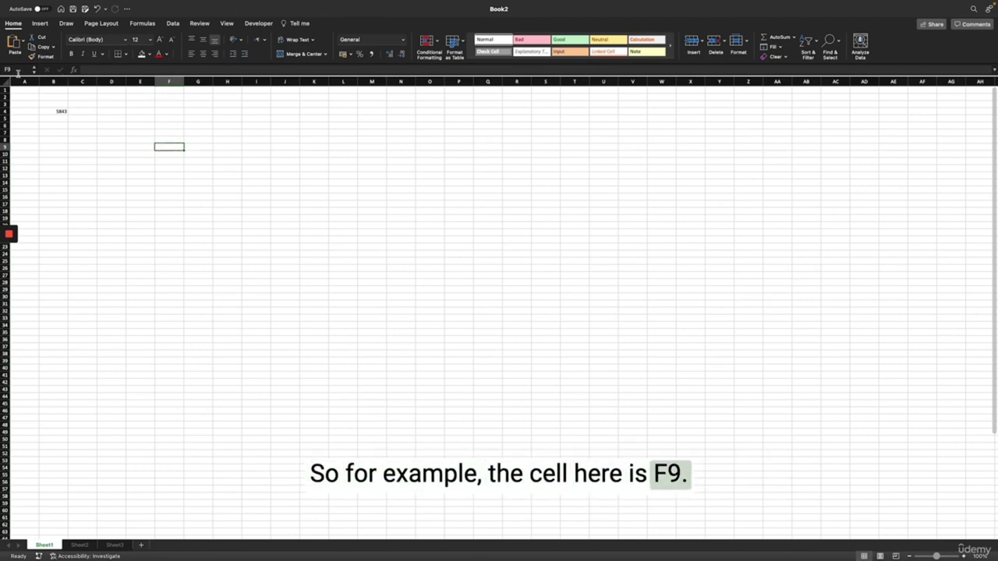
click(178, 140)
click(169, 132)
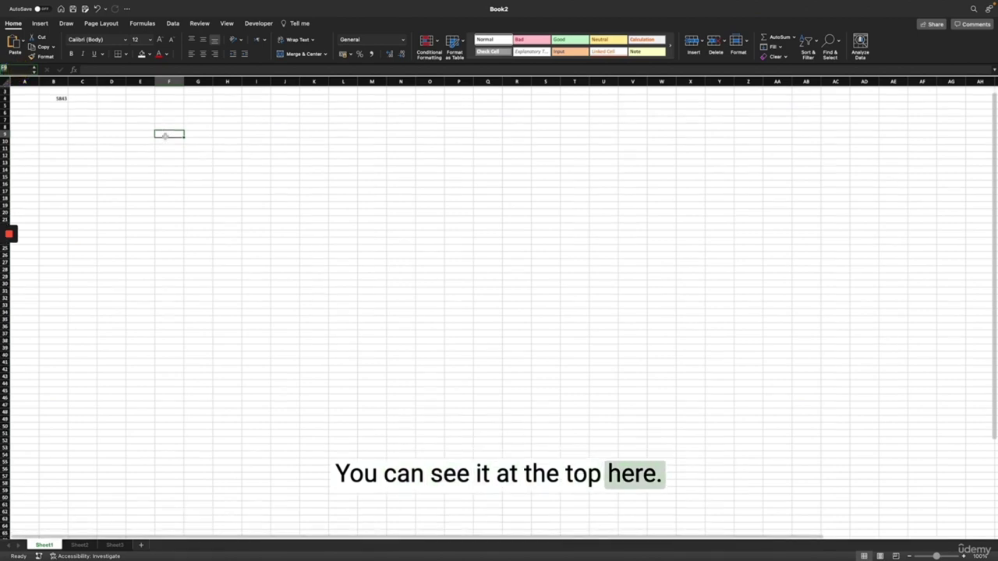
click(129, 153)
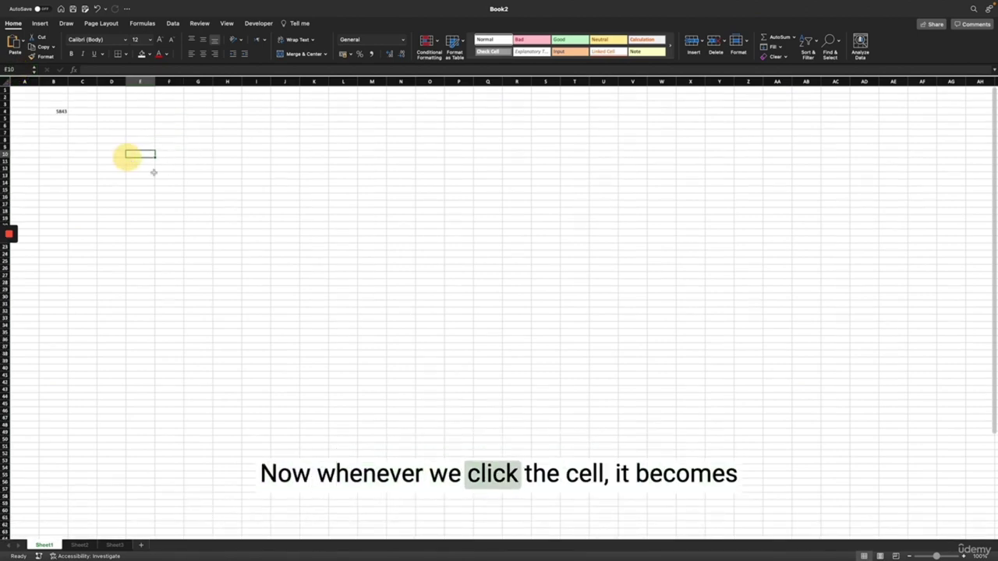
click(173, 133)
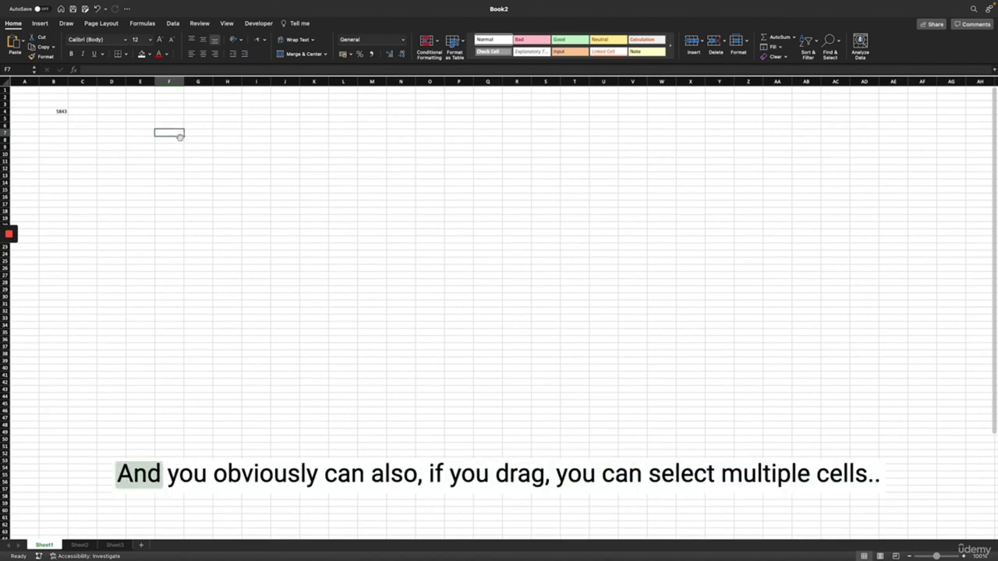
drag(167, 132, 254, 196)
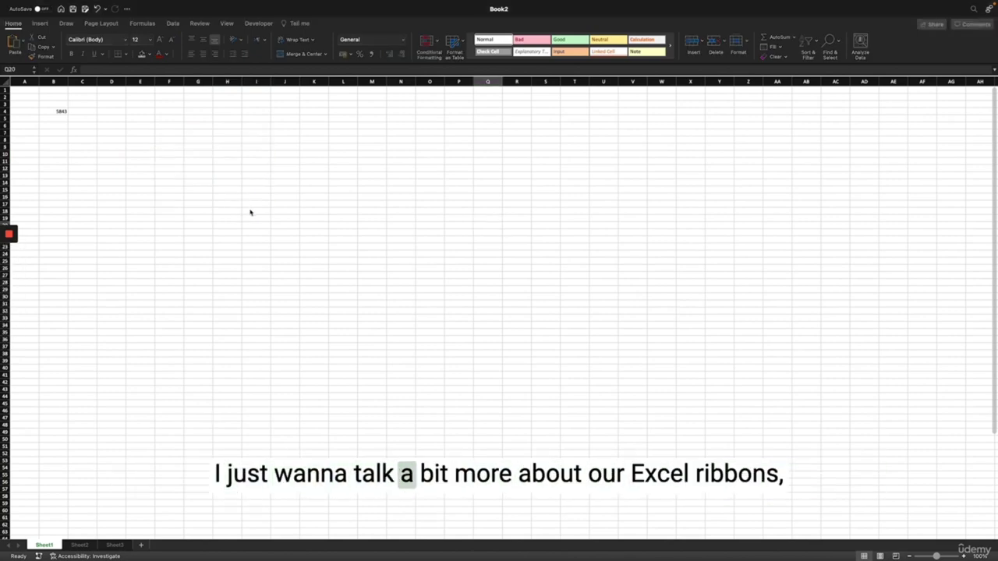
click(343, 28)
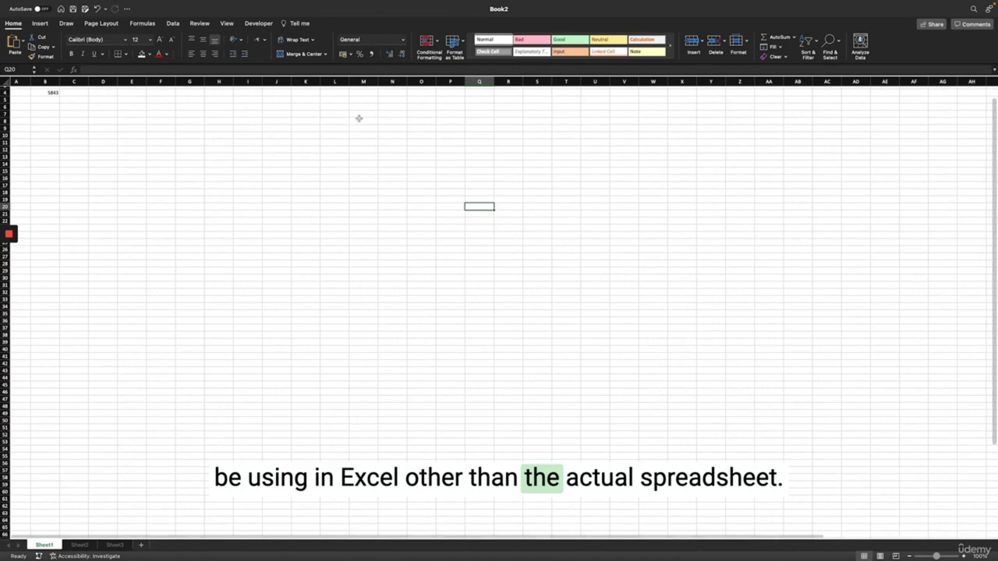
drag(352, 114, 470, 216)
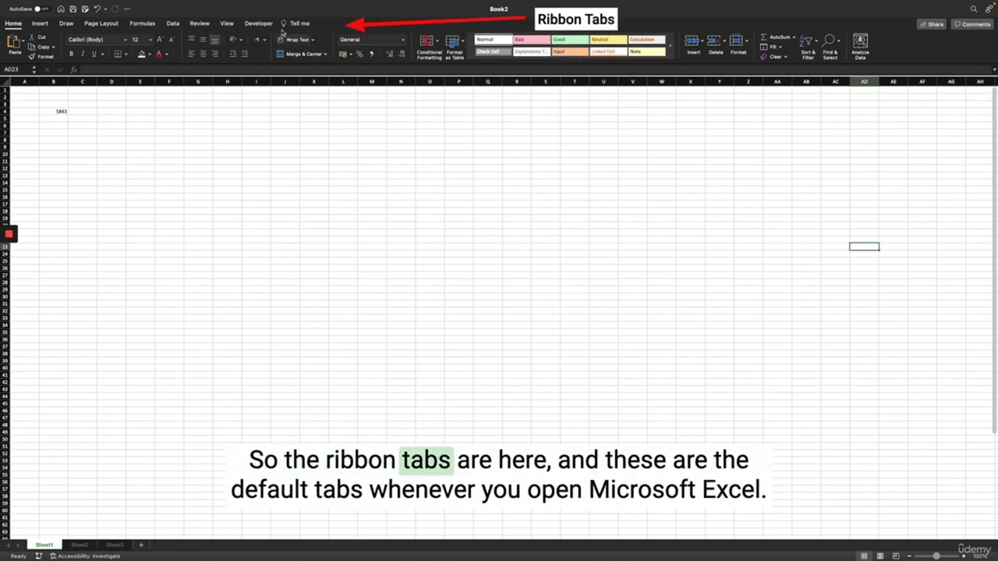
Cycle through the ribbon tabs from View back to Home, ending on Insert
click(226, 23)
click(199, 23)
click(173, 22)
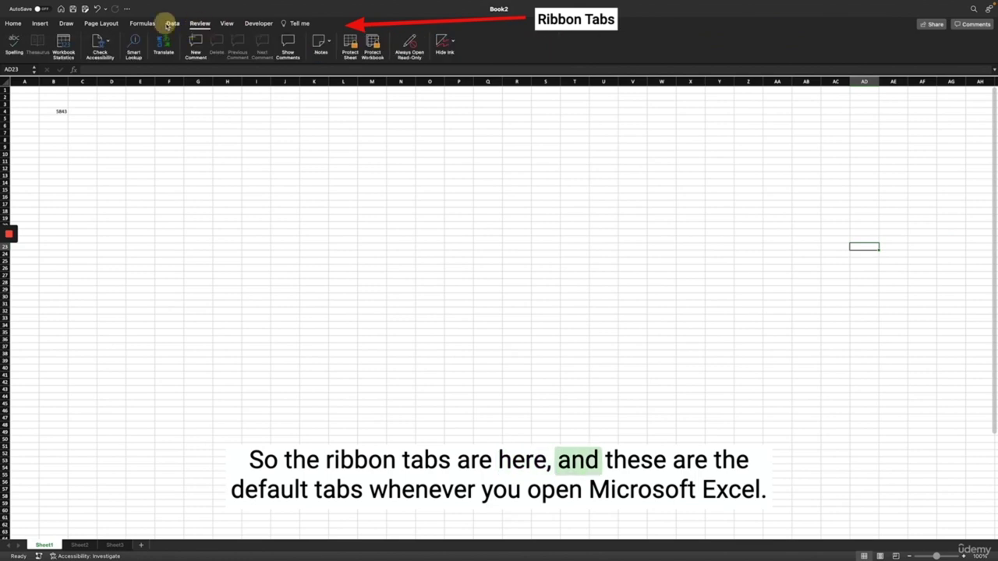
click(142, 22)
click(100, 23)
click(67, 23)
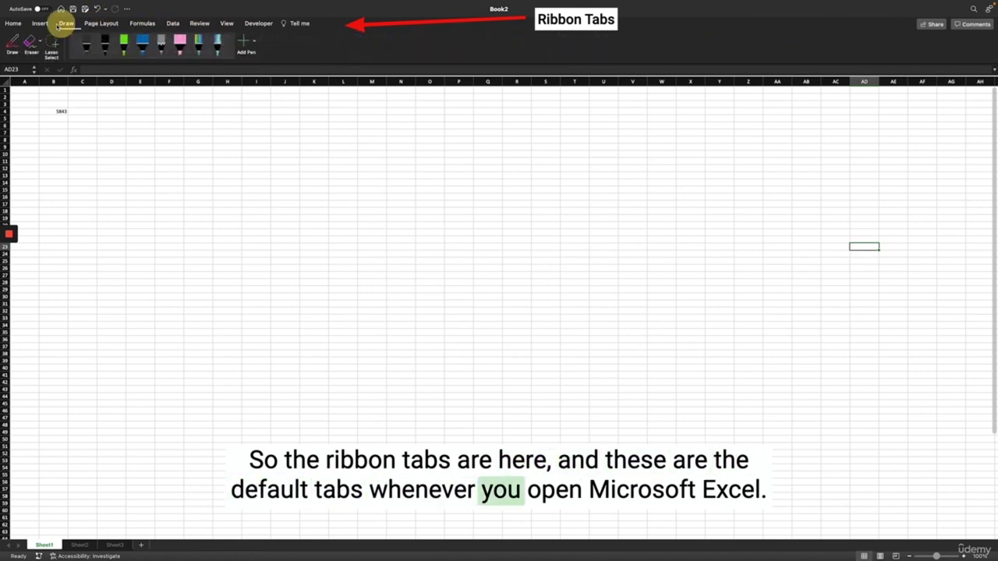
click(40, 23)
click(13, 24)
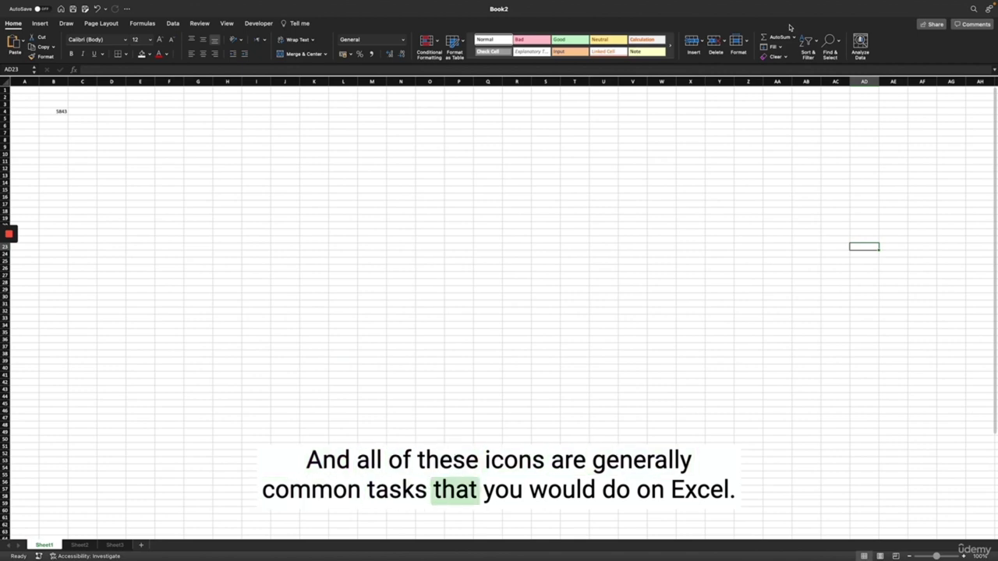
click(41, 23)
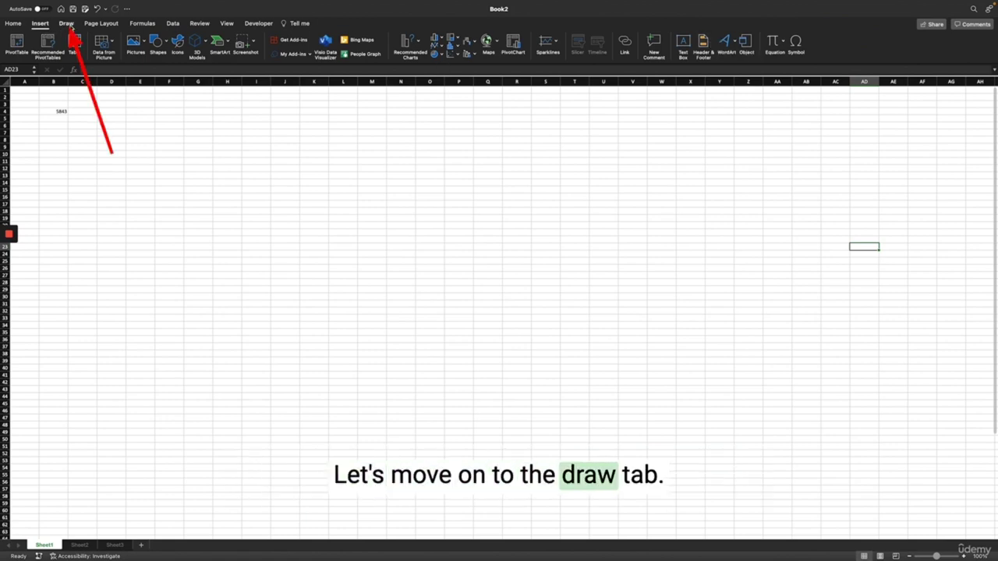
Move from the Draw and Page Layout tabs to the Formulas commands
click(67, 23)
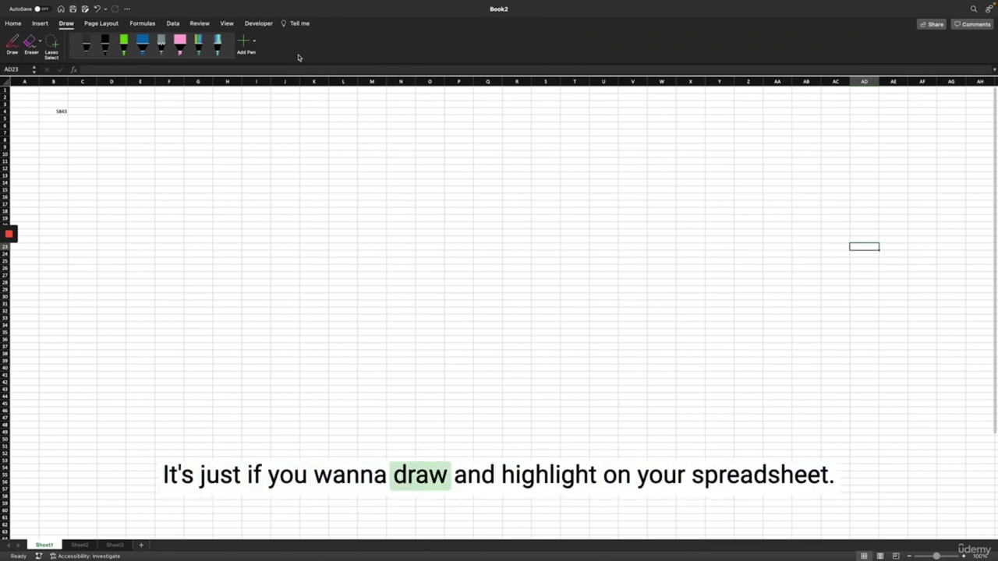
click(109, 23)
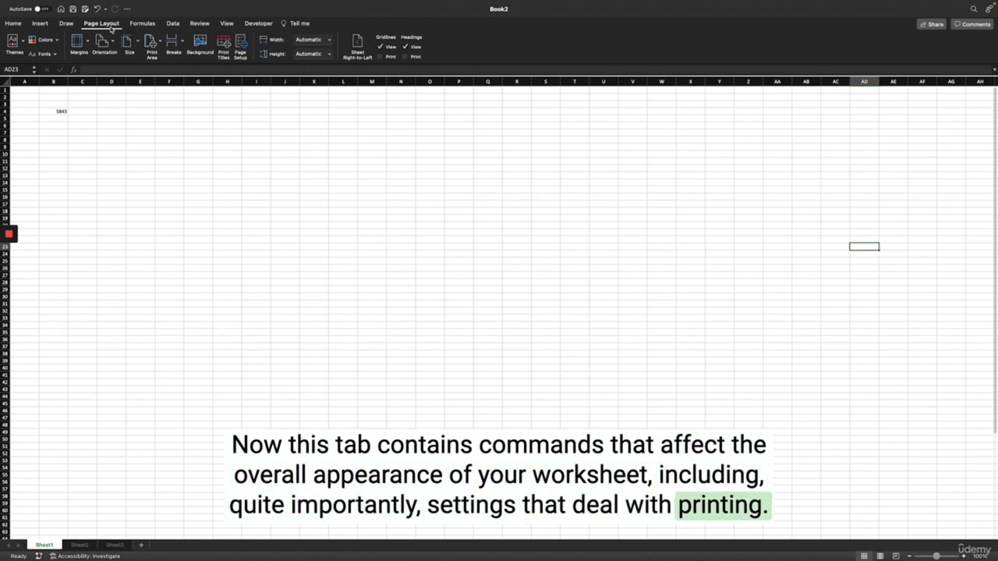
click(149, 25)
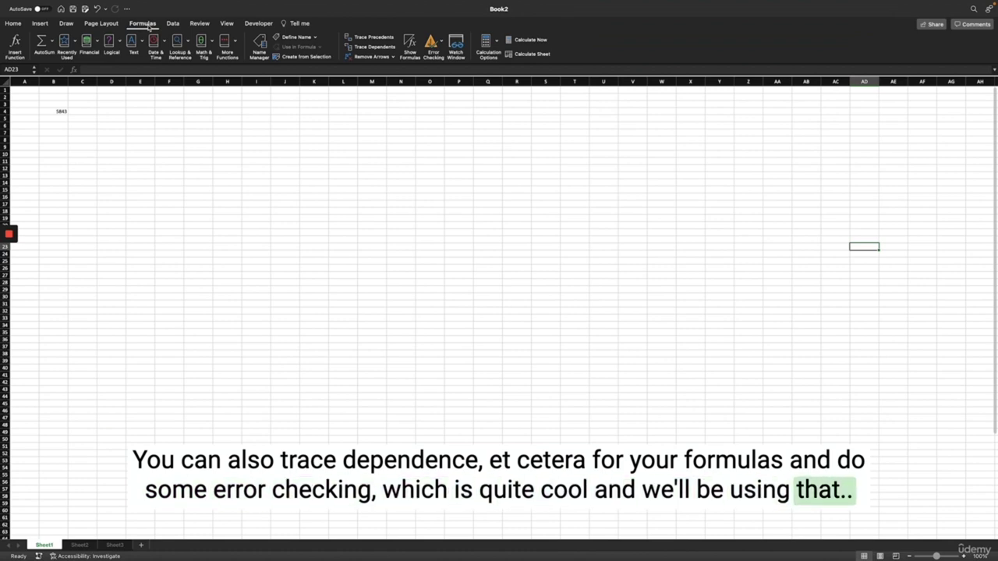
Look through the Data, Review and View tabs, ending on Developer
click(172, 24)
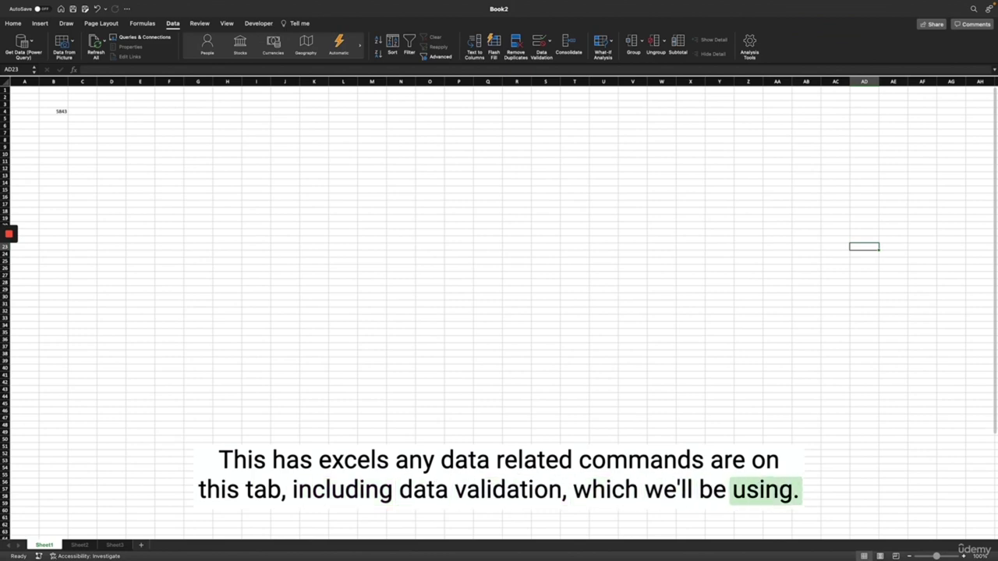
click(200, 24)
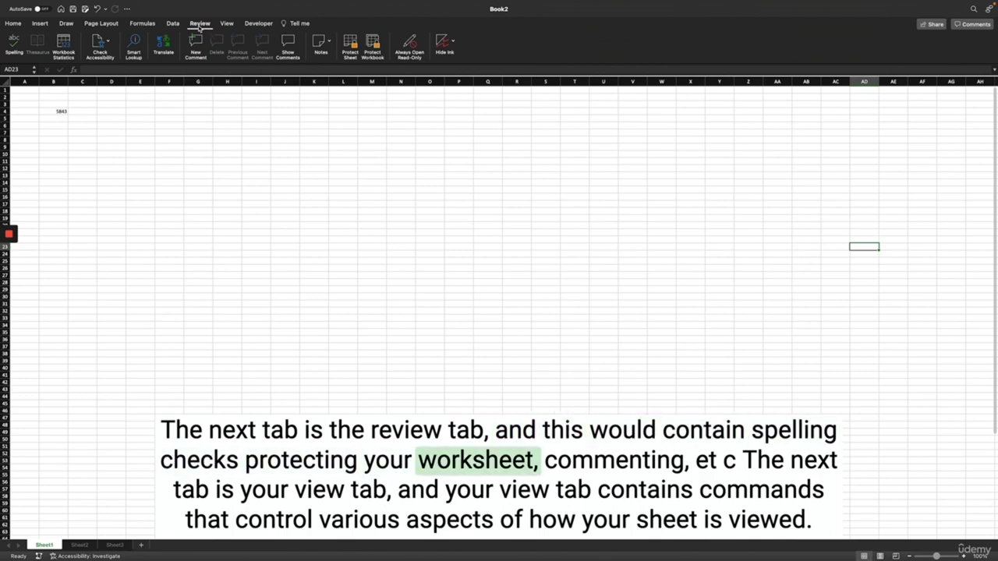
click(227, 24)
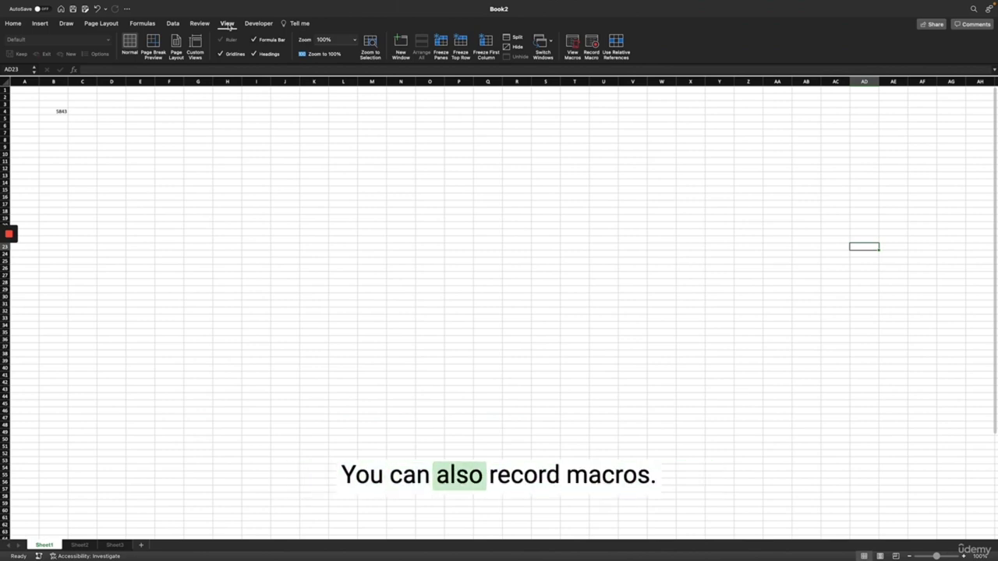
click(265, 24)
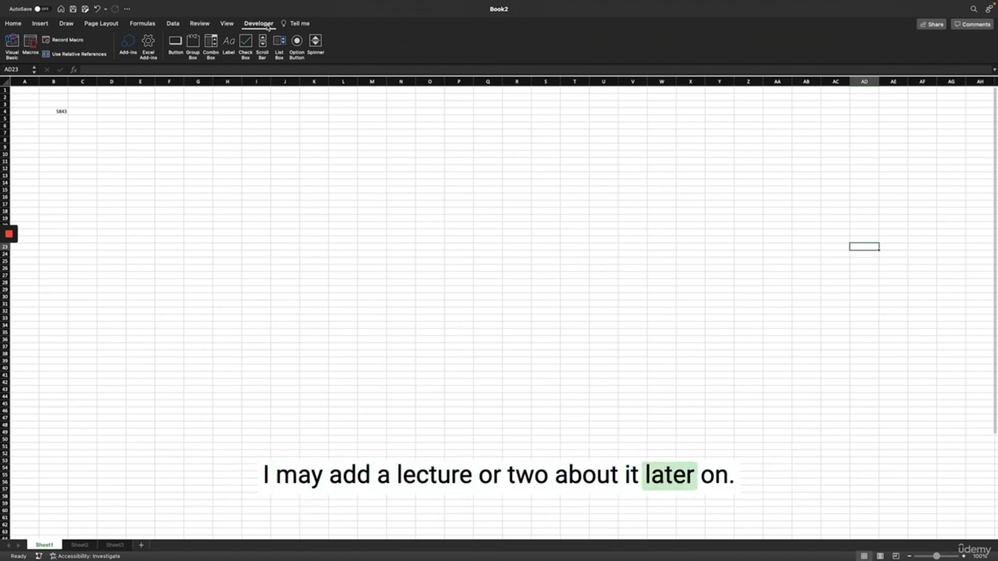
Return to the Home tab's font and alignment commands
click(12, 22)
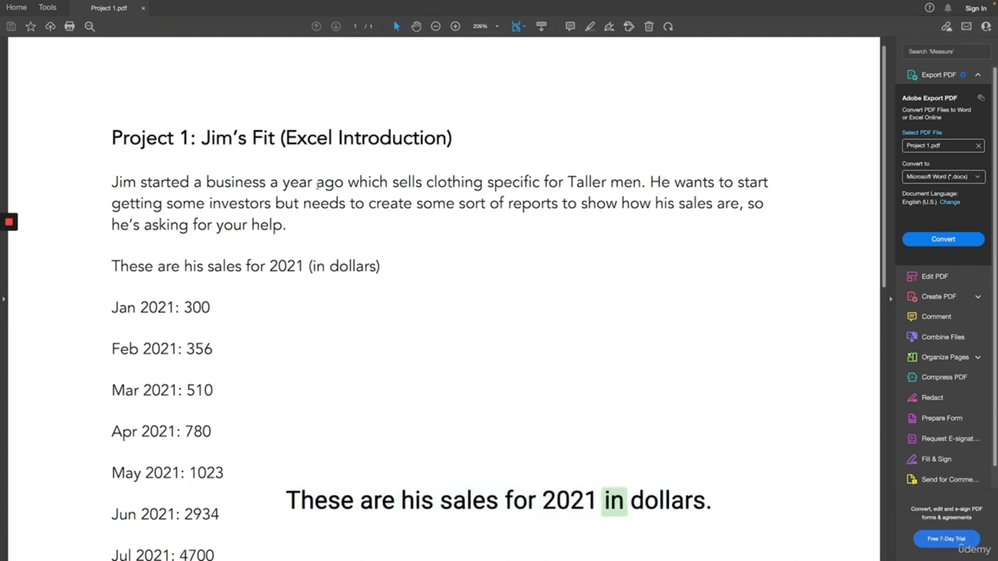
Scroll through Project 1.pdf to read the 2021 sales through Dec and the four questions
scroll(318, 184, down, 1)
scroll(318, 185, down, 6)
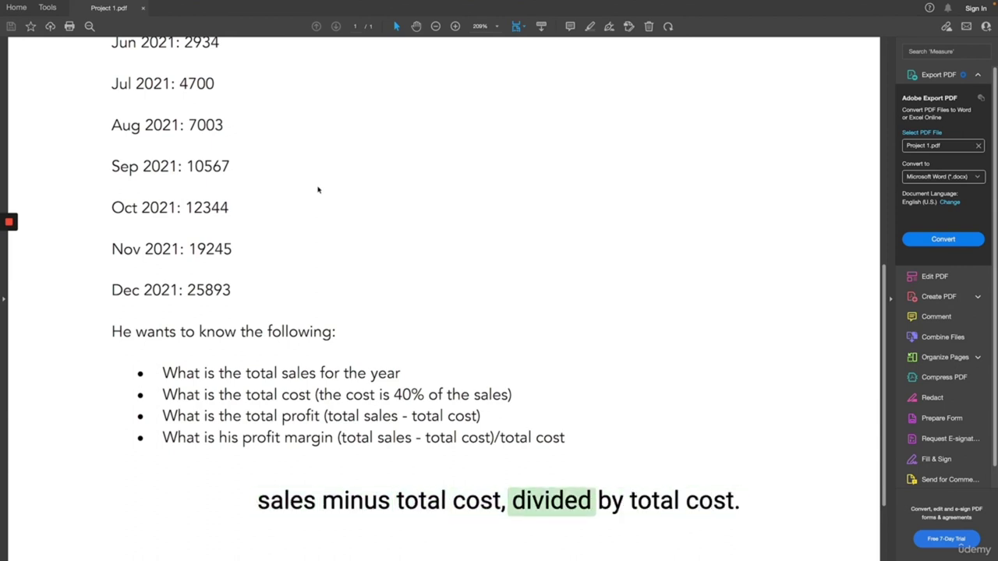
scroll(318, 190, down, 2)
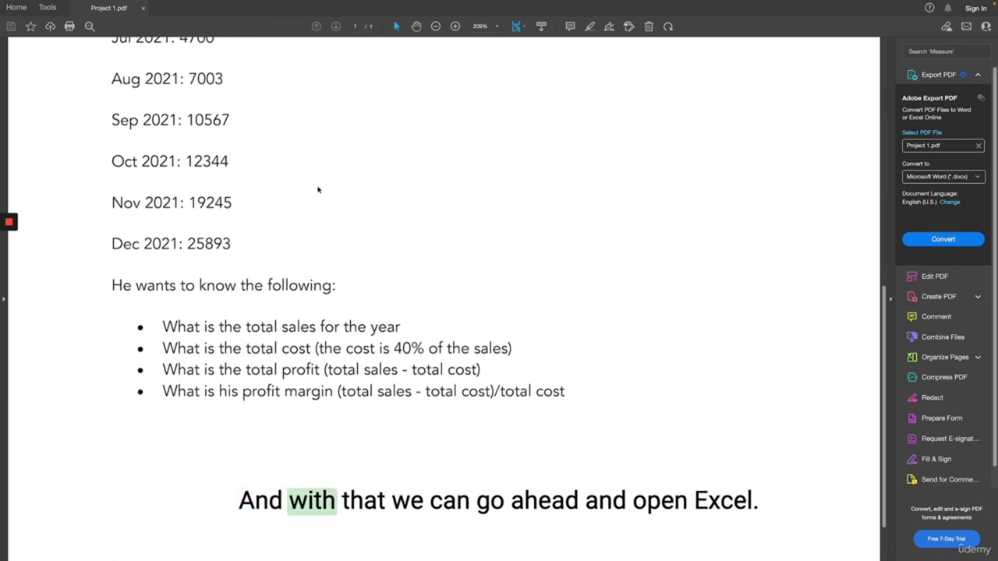
scroll(318, 190, up, 3)
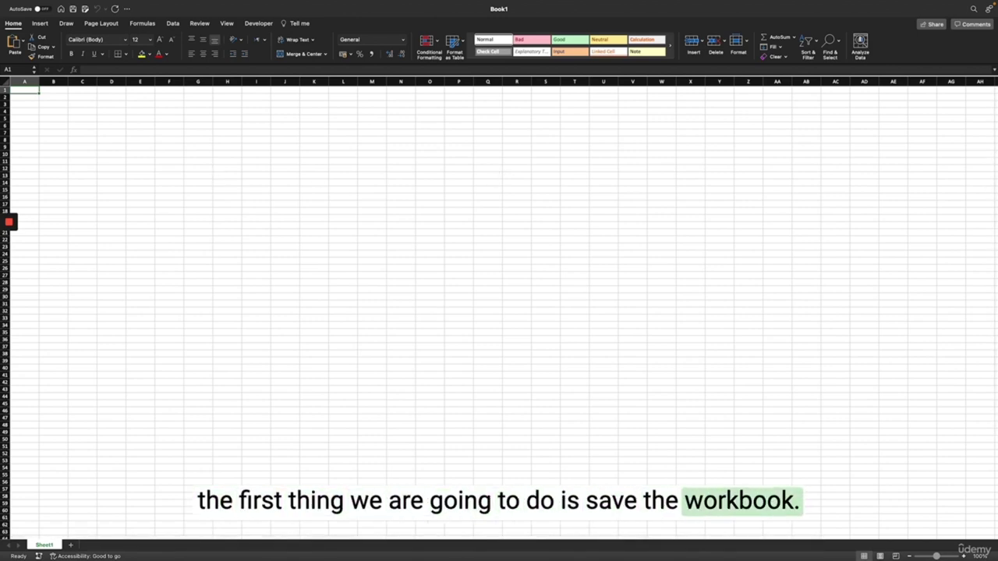
Save the new workbook as 'jimsfit' in .xlsx format inside the Excel Course folder
click(549, 181)
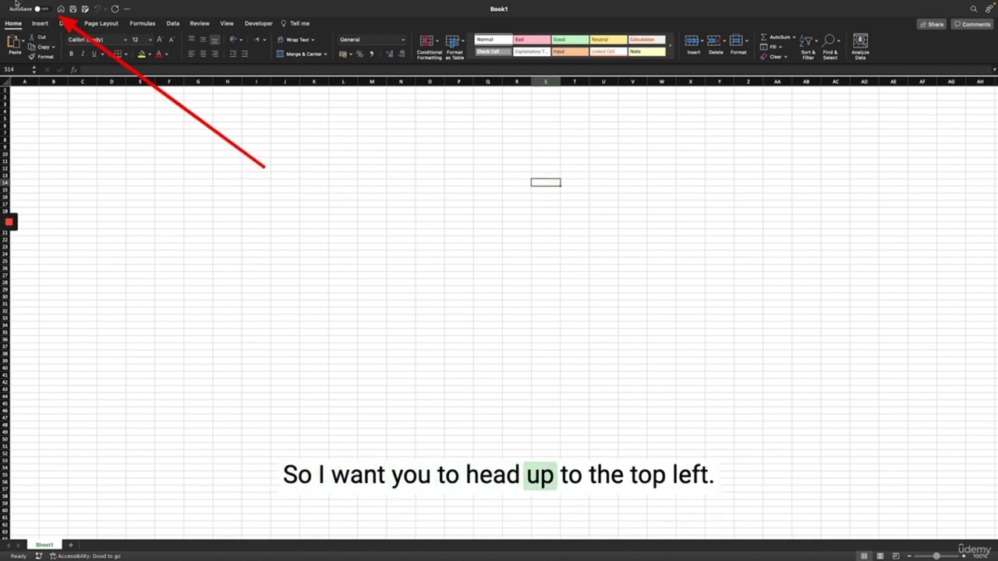
mouse_move(17, 3)
click(52, 5)
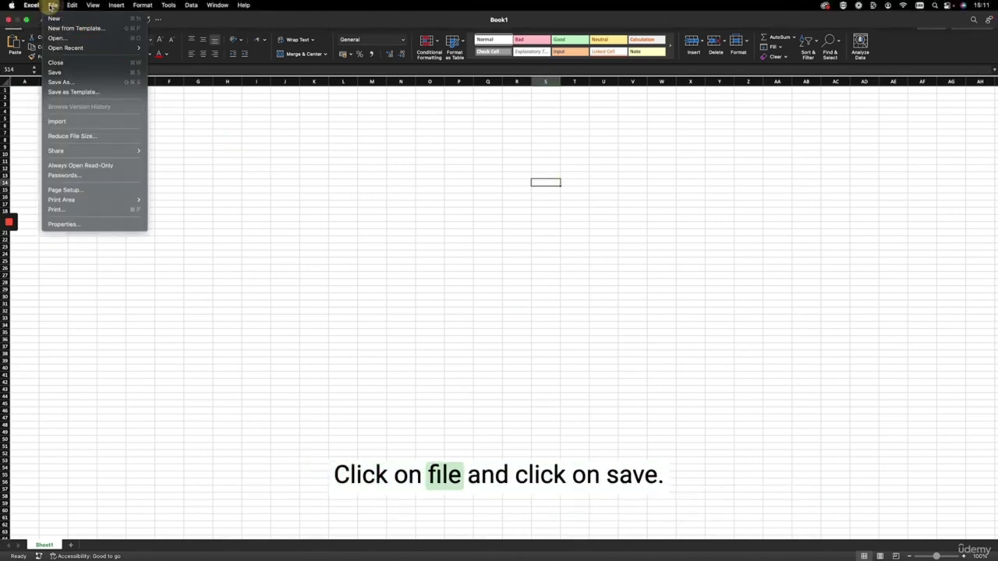
click(64, 71)
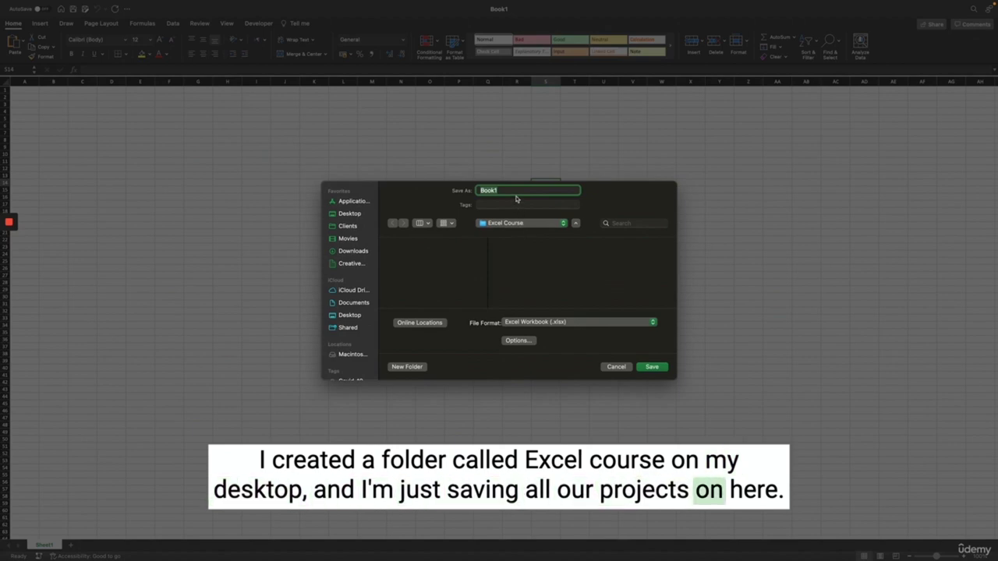
text(Jims)
click(488, 319)
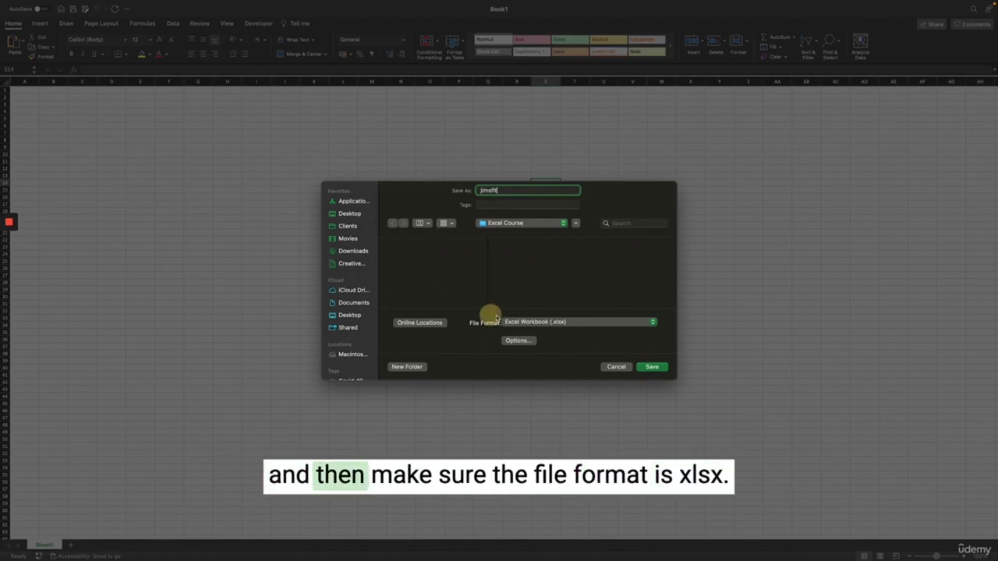
click(591, 327)
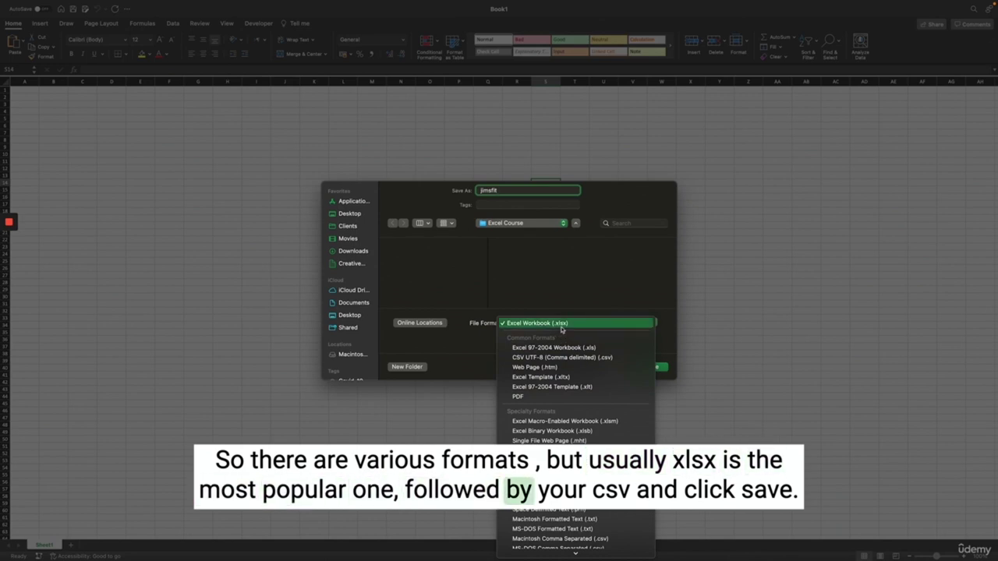
click(657, 367)
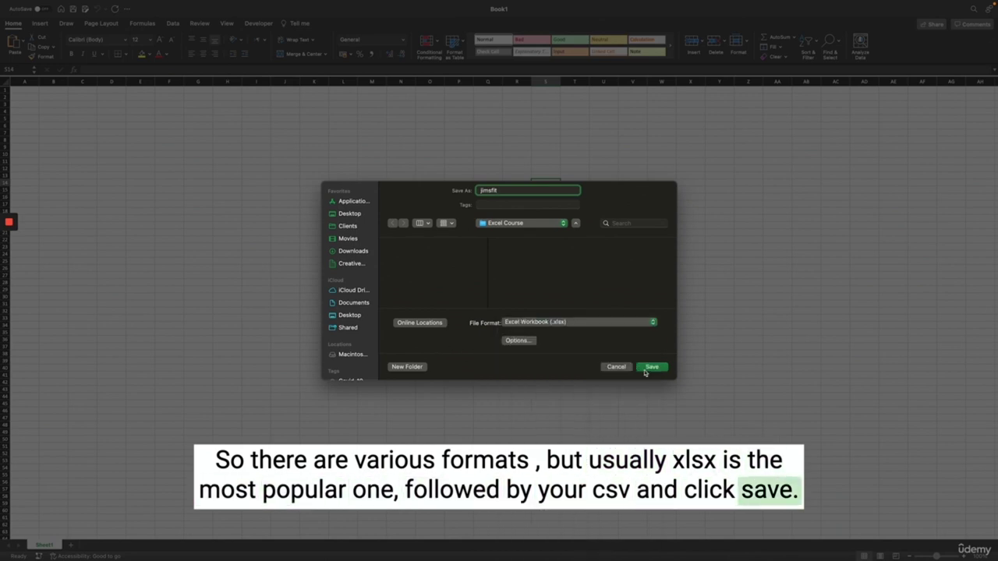
click(645, 371)
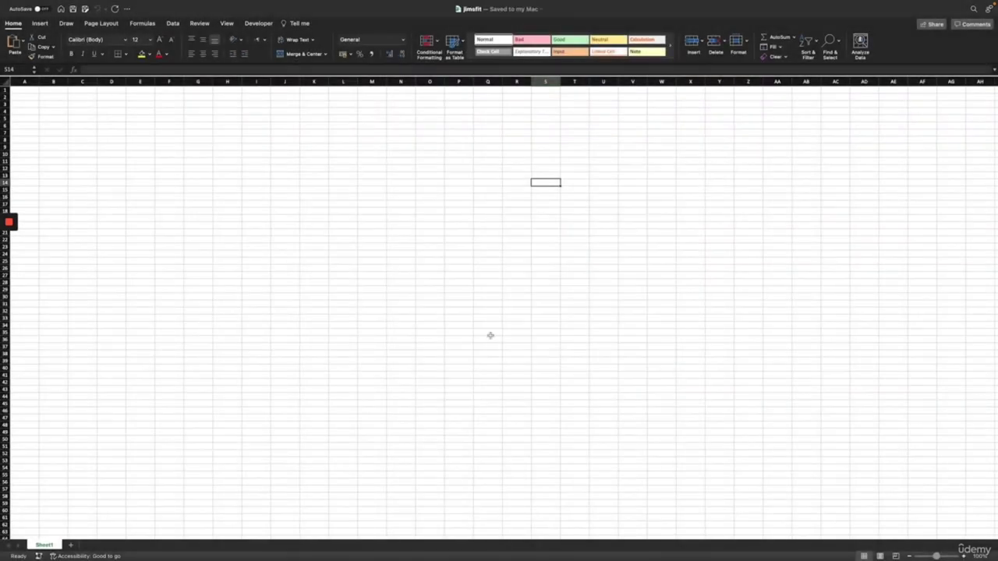
click(490, 334)
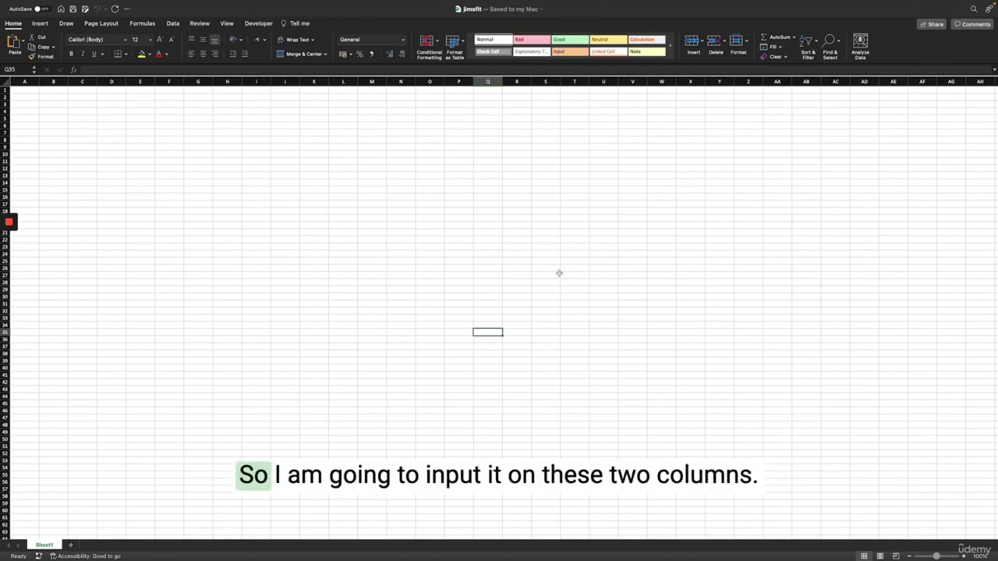
click(61, 103)
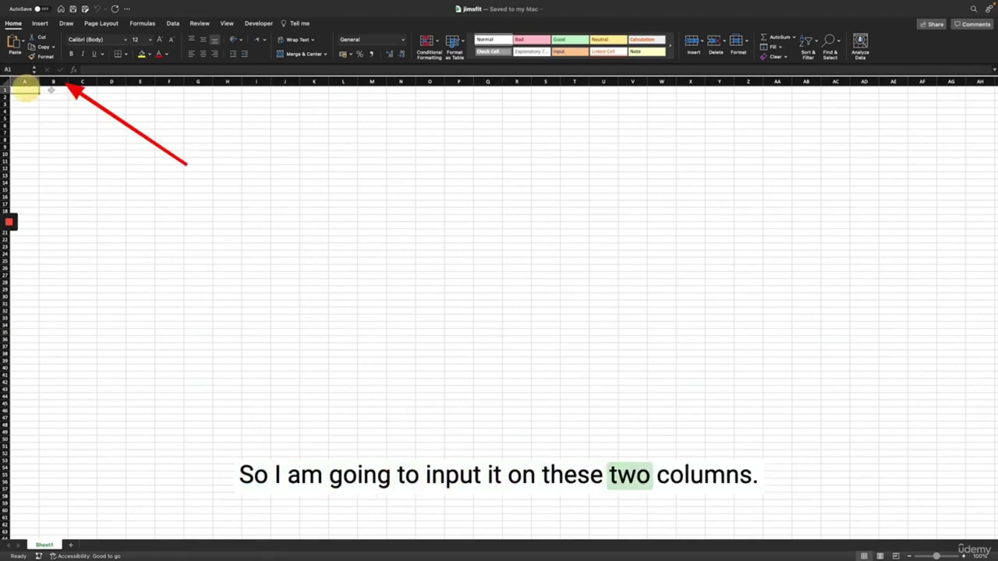
click(53, 89)
click(29, 91)
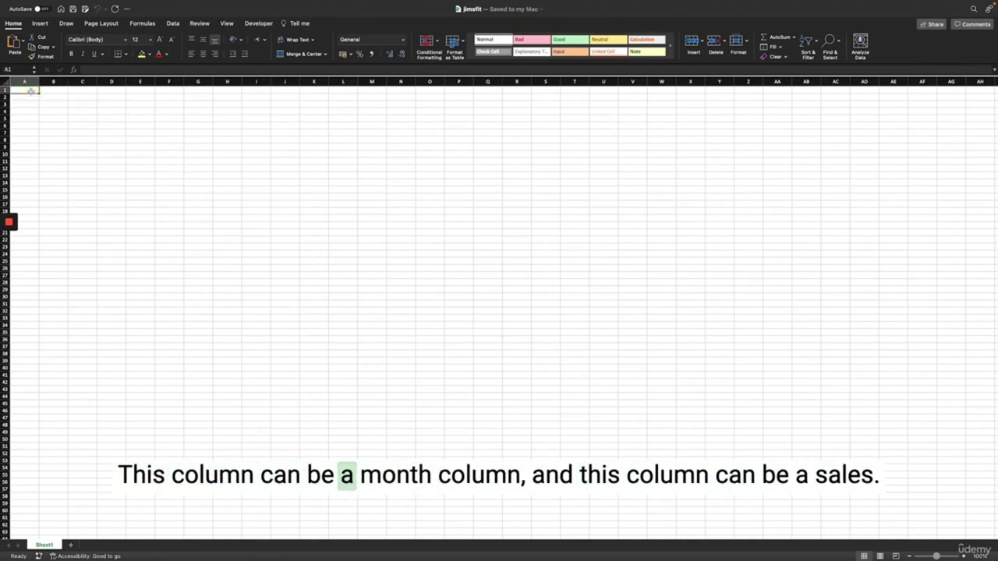
click(60, 91)
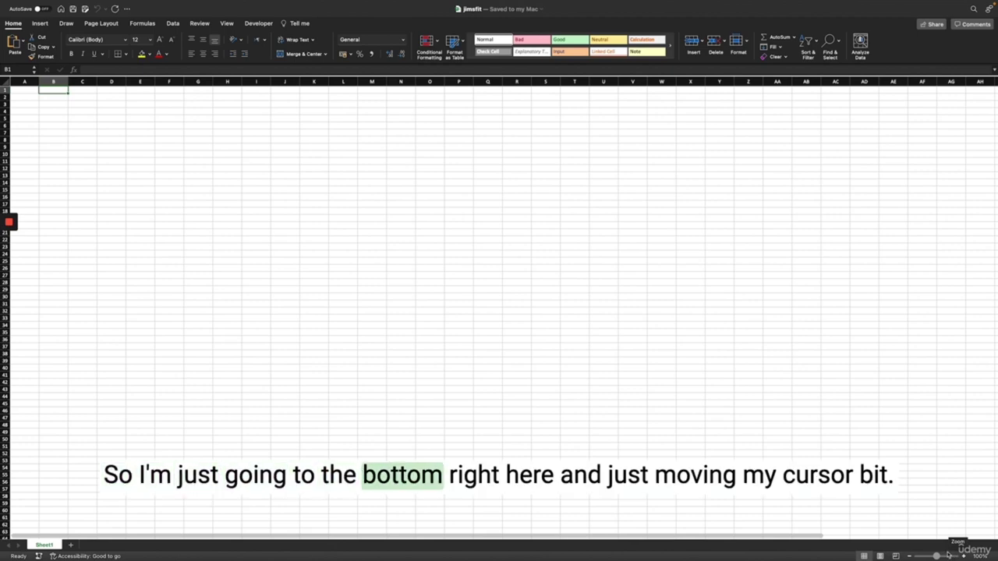
Zoom in slightly on the blank Sheet1 using the status-bar zoom slider
drag(937, 556, 943, 555)
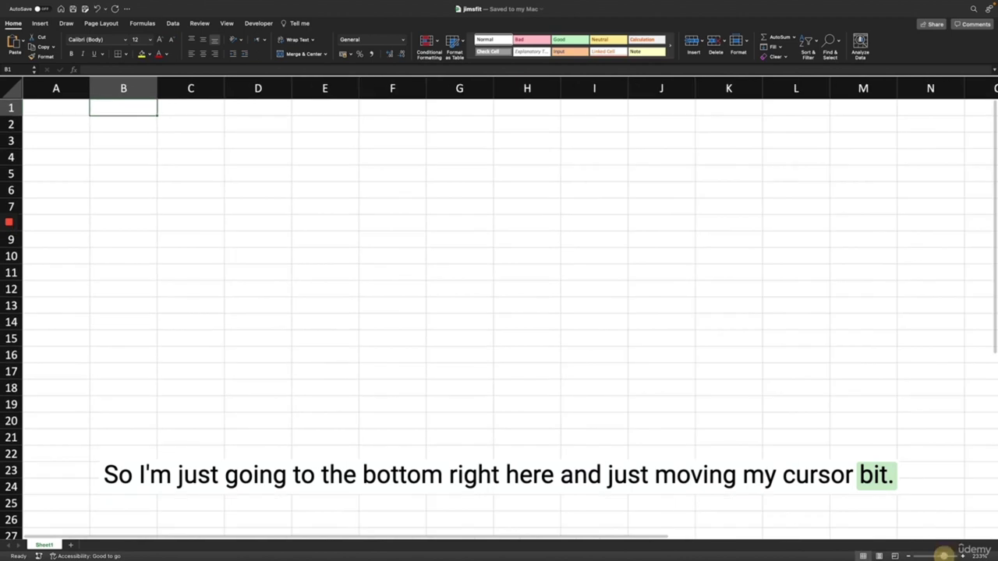
Enter the headers Month in A1 and Sales in B1
click(57, 113)
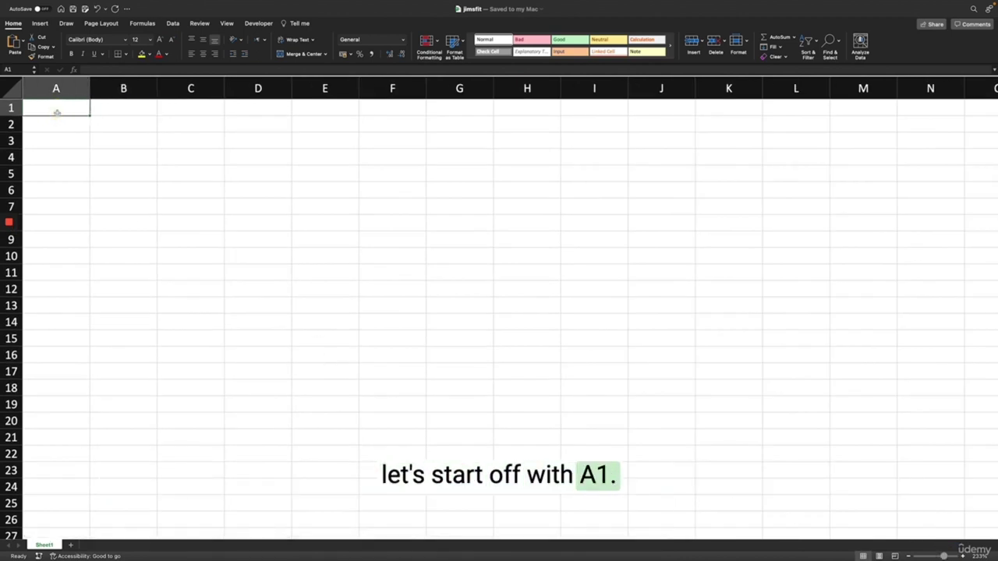
text(Month)
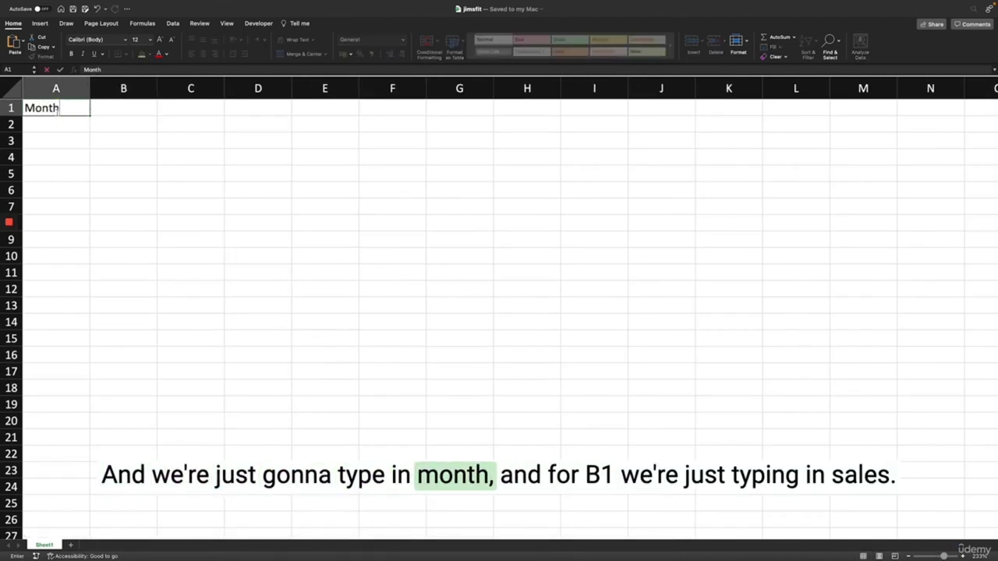
key(Tab)
text(S)
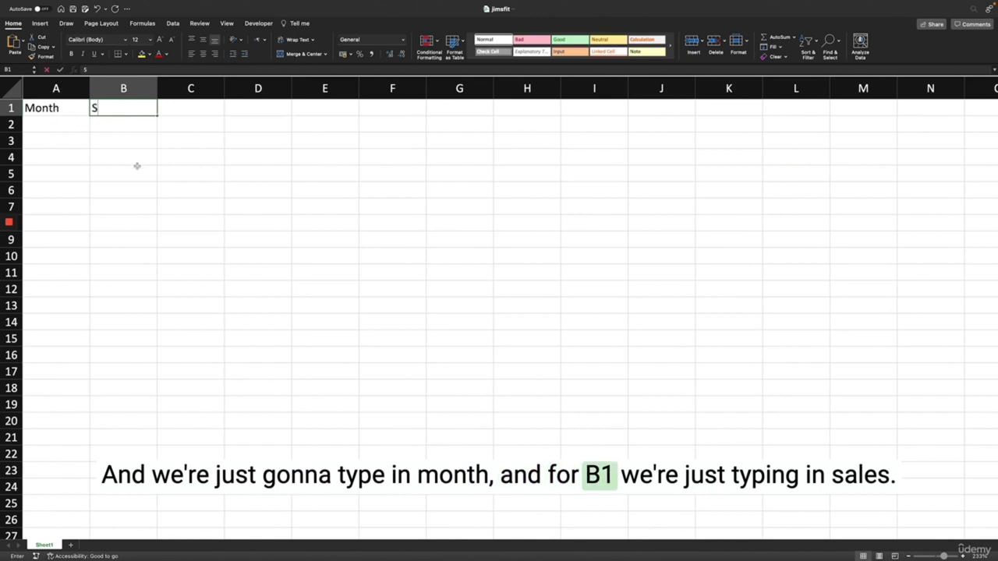
text(ales)
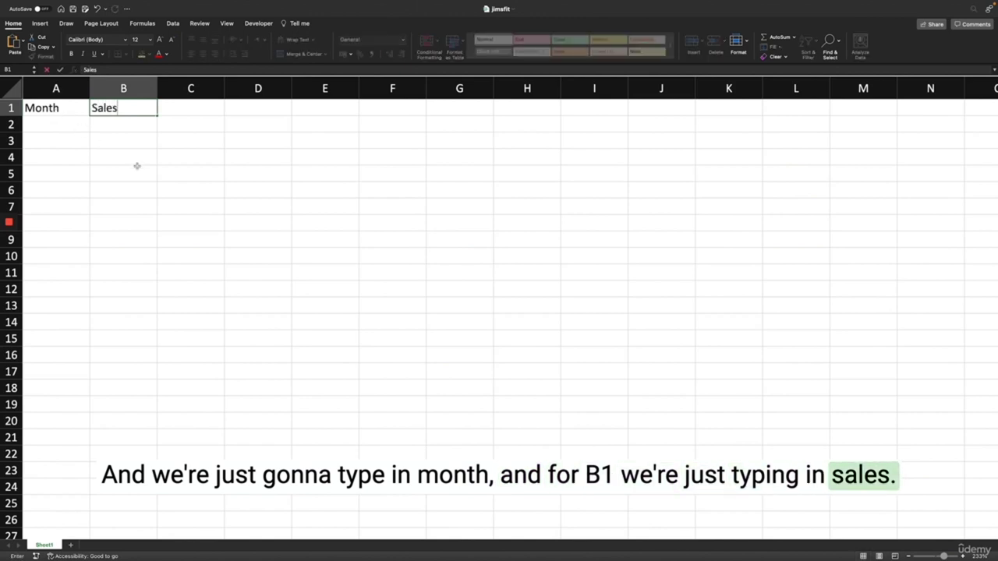
key(Return)
scroll(129, 156, right, 1)
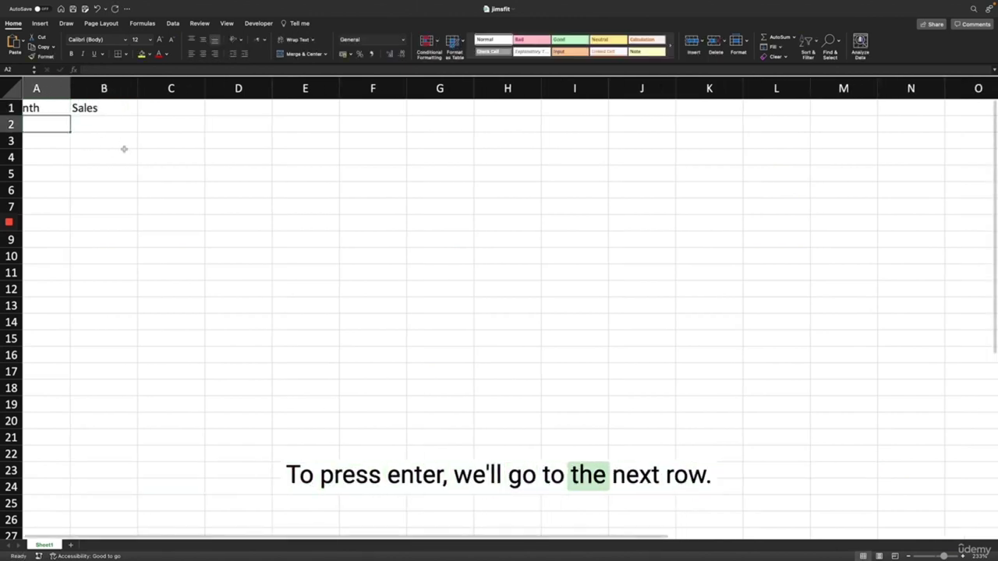
scroll(124, 149, left, 1)
Enter the rows Jan 300, Feb 356, Mar 510 and Apr 780
text(Jan)
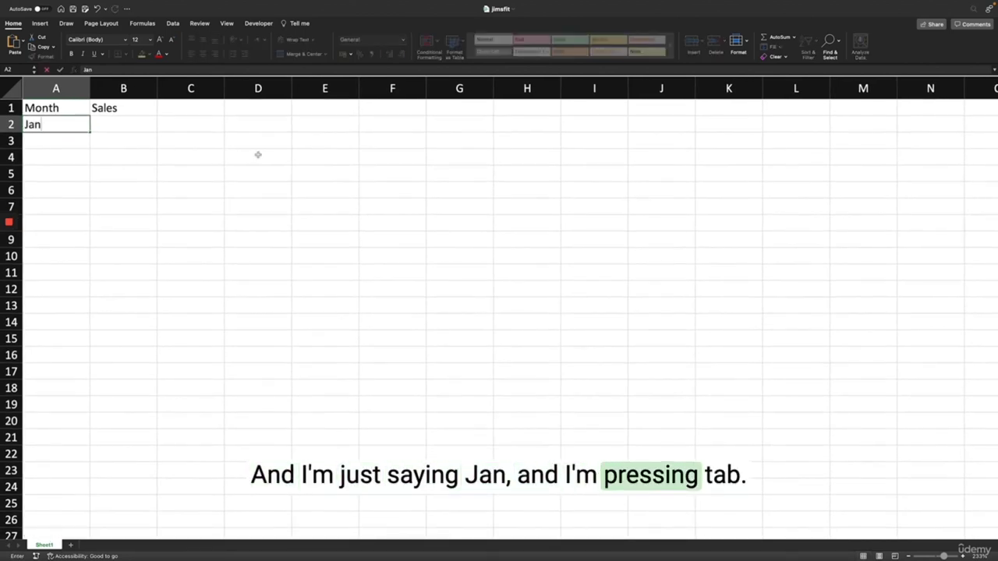
key(Tab)
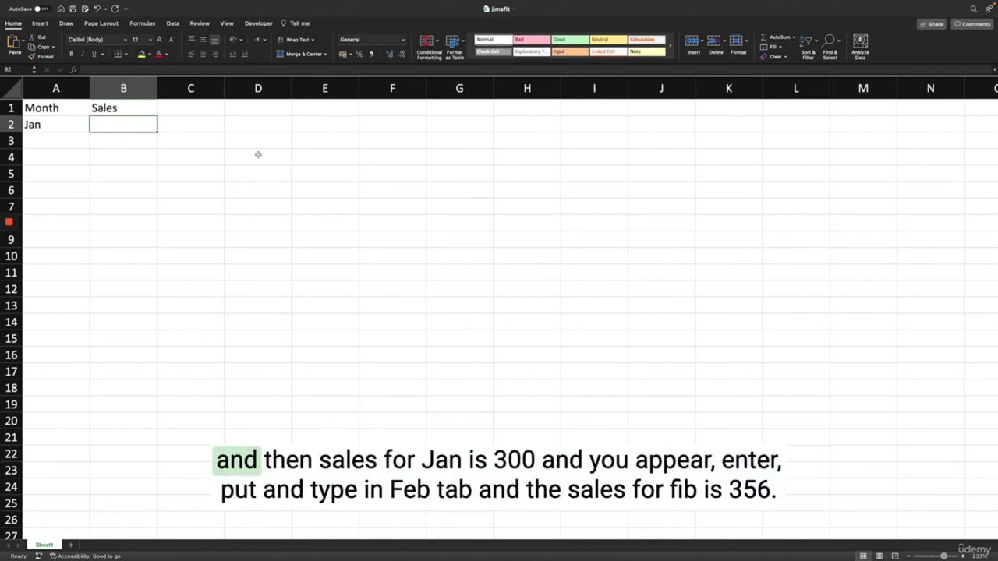
text(300)
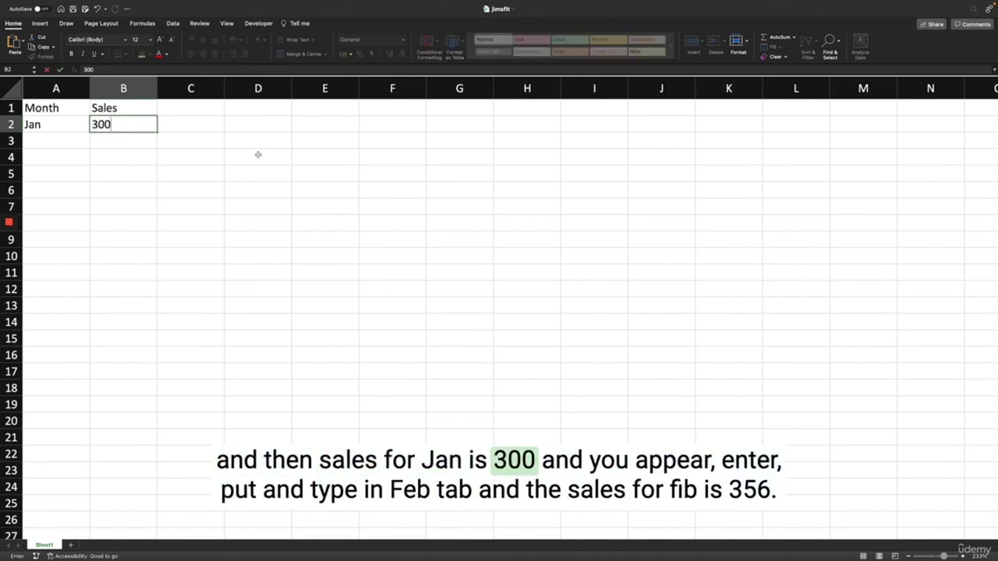
key(Return)
text(Feb)
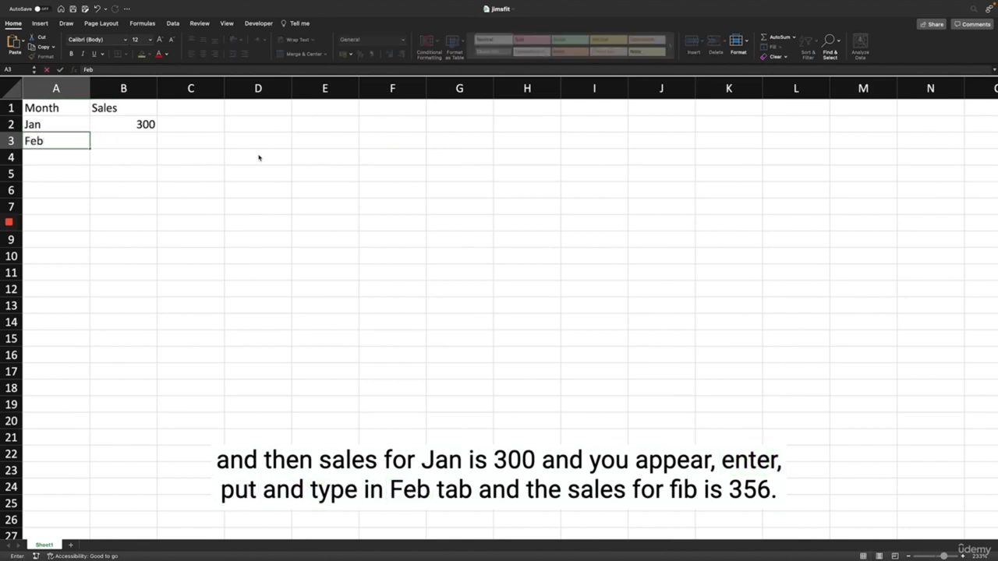
key(Tab)
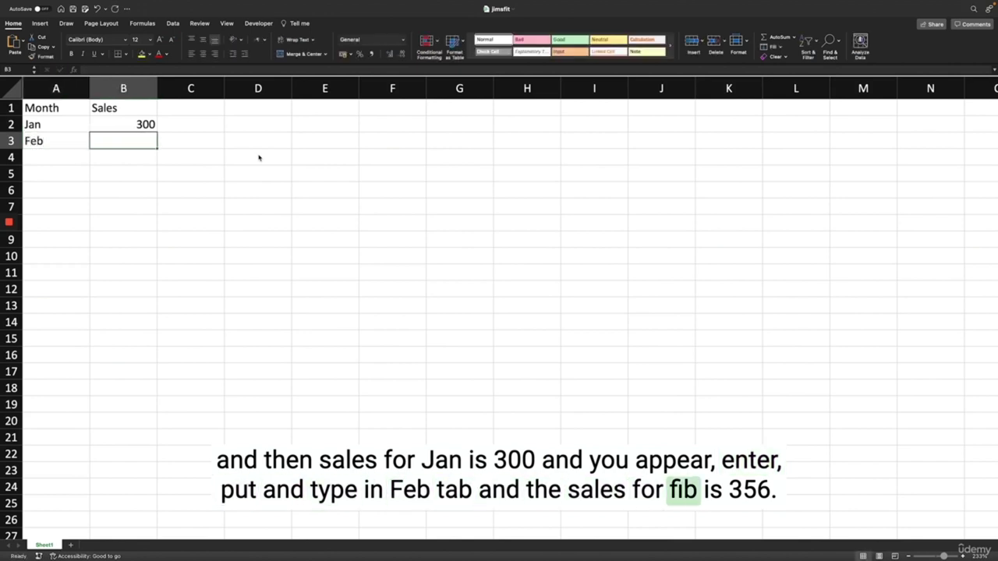
text(356)
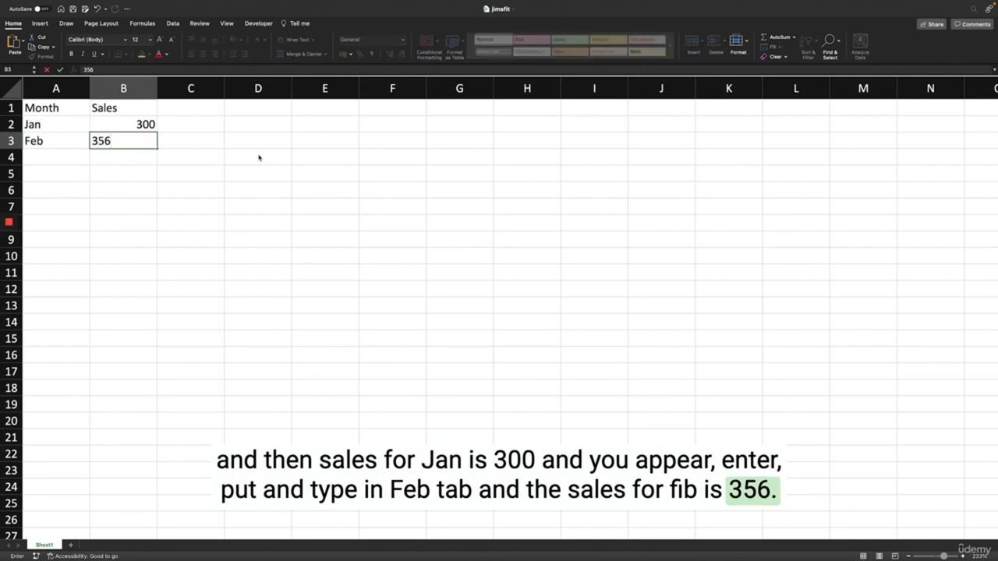
key(Return)
text(Ma)
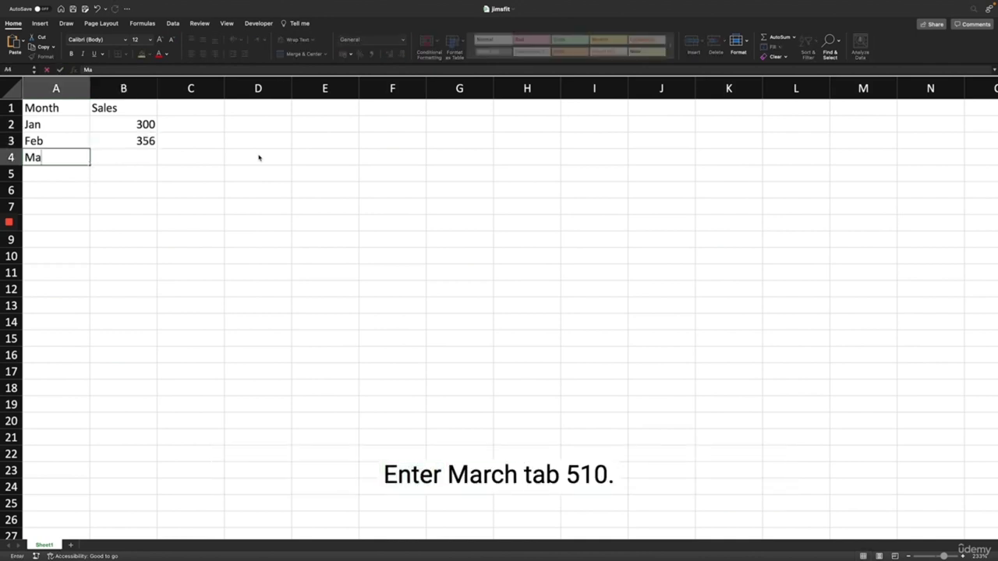
key(Tab)
text(510)
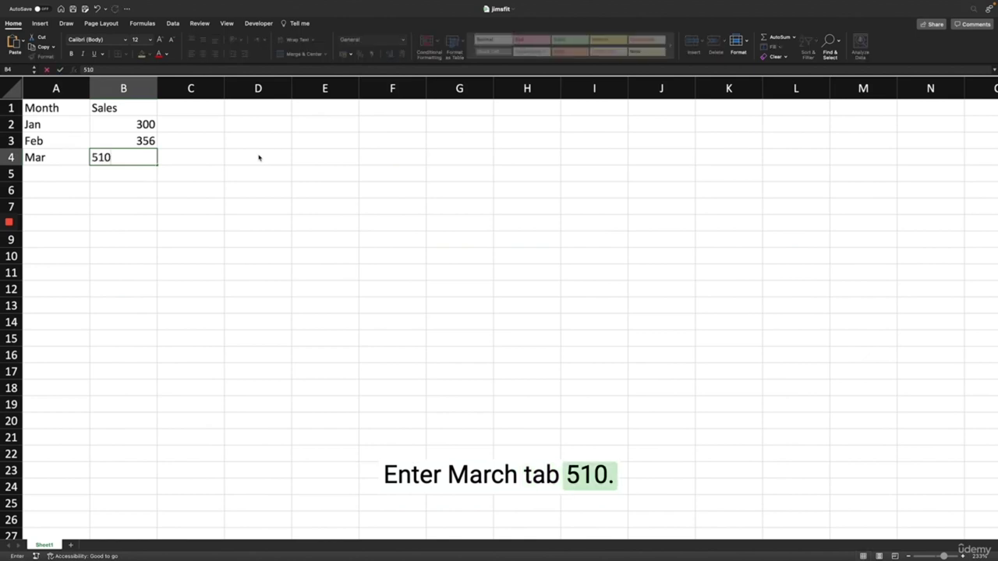
key(Return)
text(Apr)
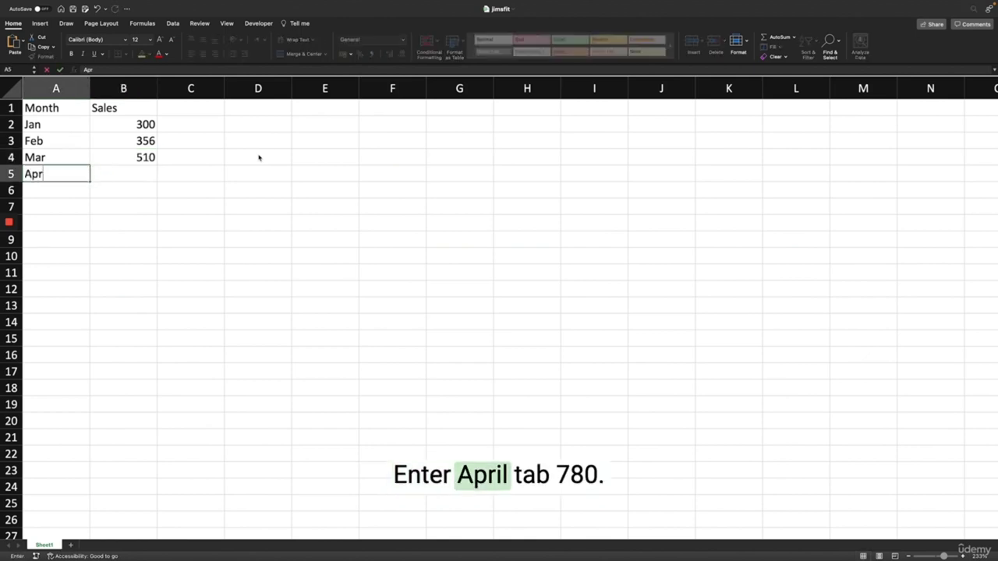
key(Tab)
text(7)
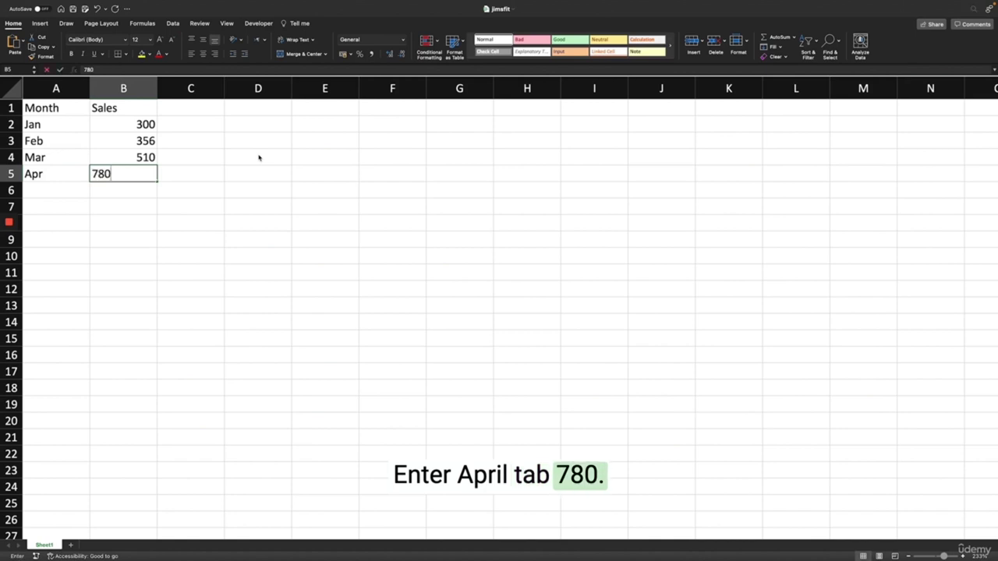
key(Return)
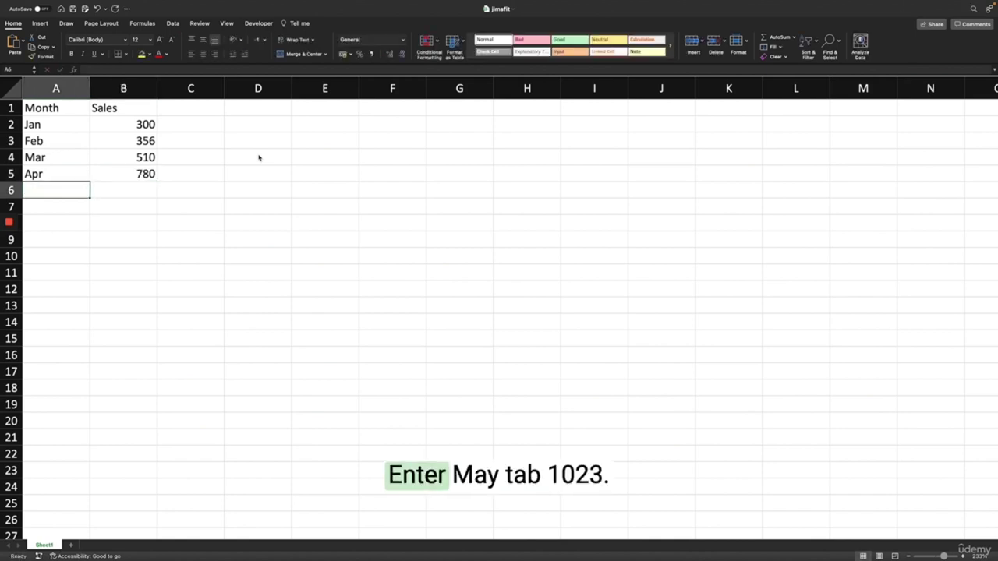
Enter the rows May 1023, Jun 2934, Jul 4700 and Aug 7003
text(May)
key(Tab)
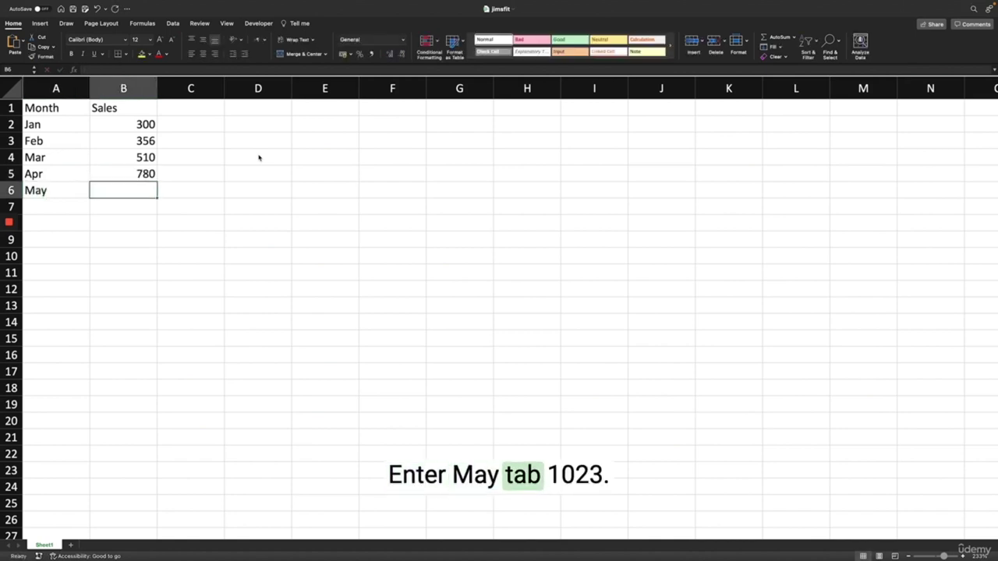
text(1023)
key(Return)
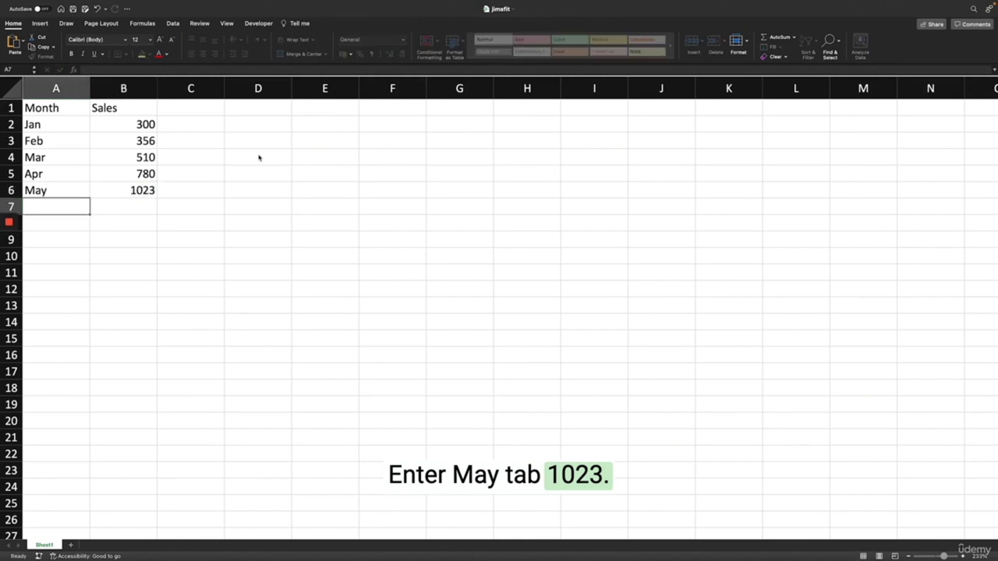
text(Jun)
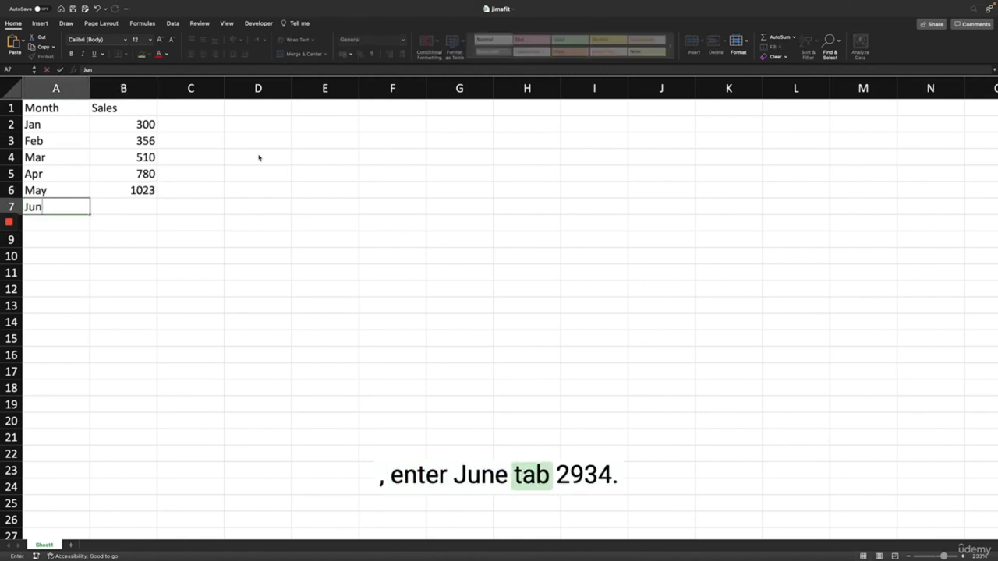
key(Tab)
text(2934)
key(Return)
text(Jul)
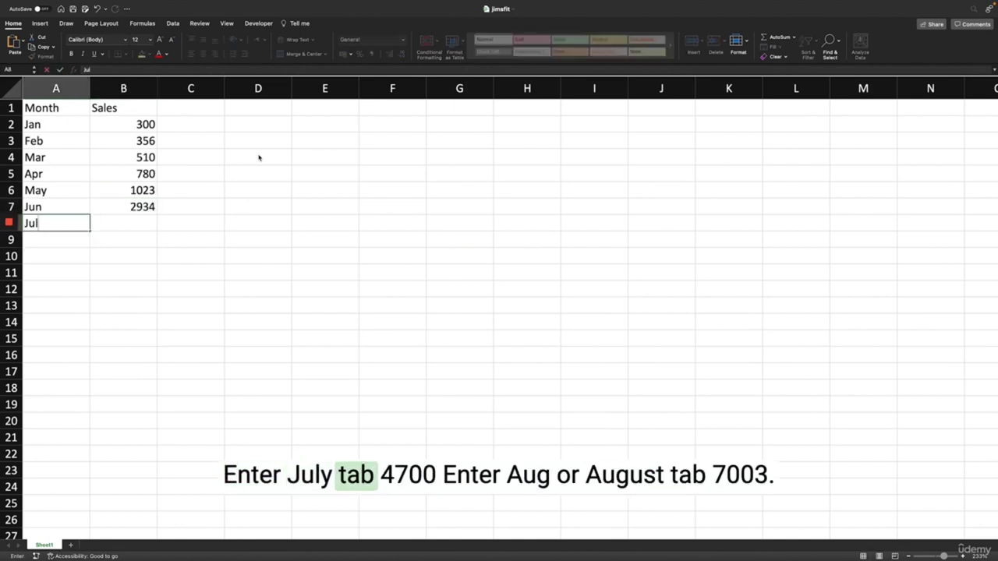
key(Tab)
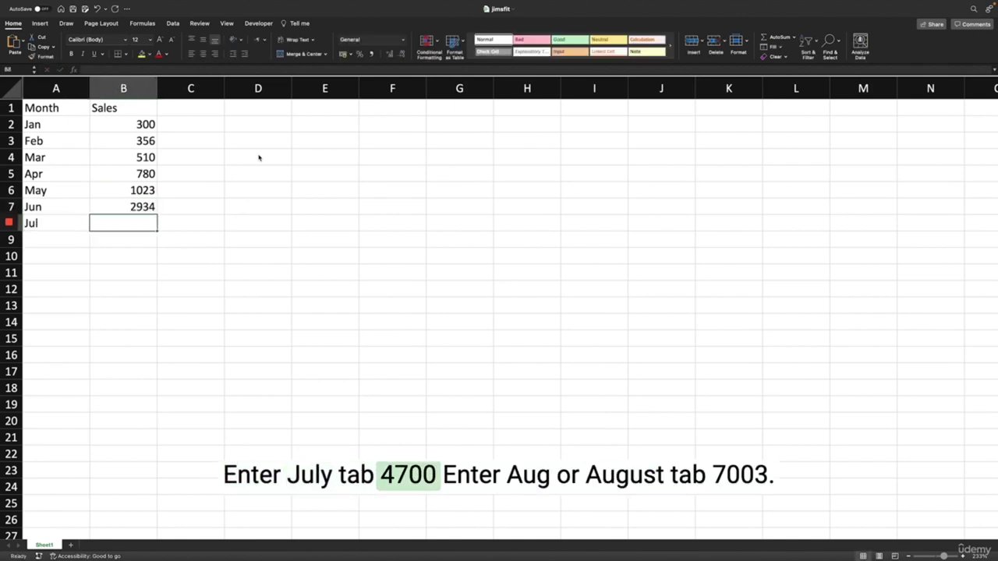
key(Return)
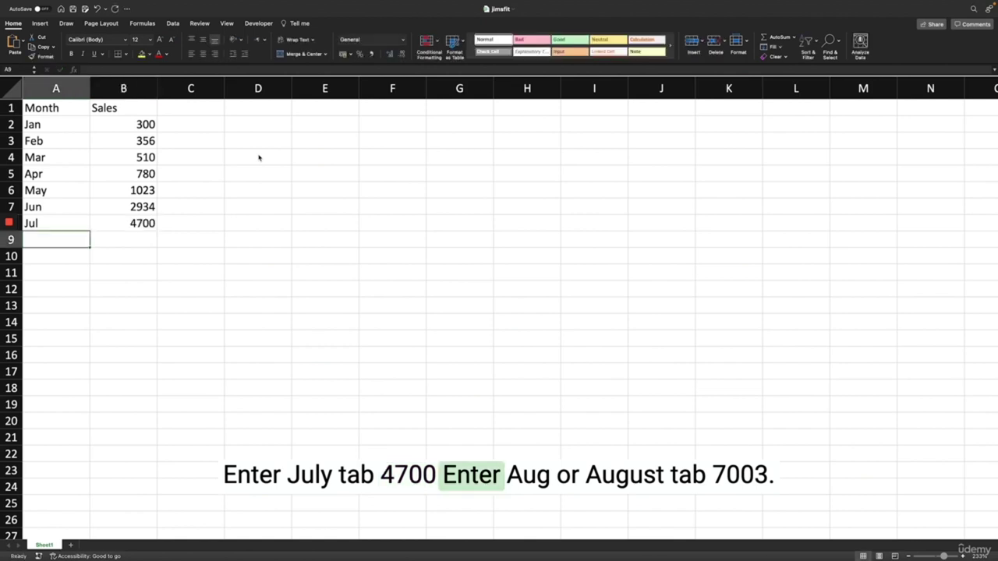
text(Aug)
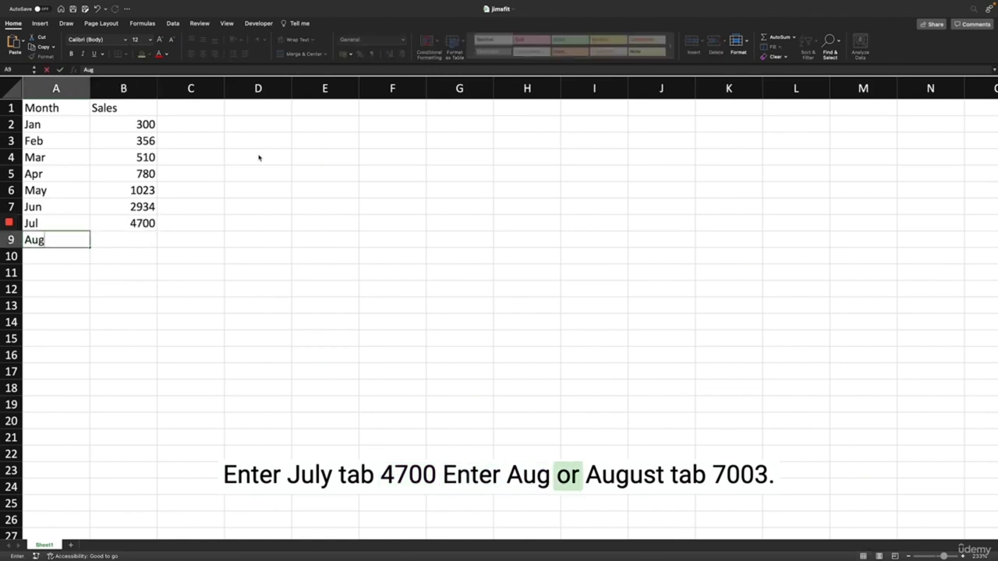
key(Tab)
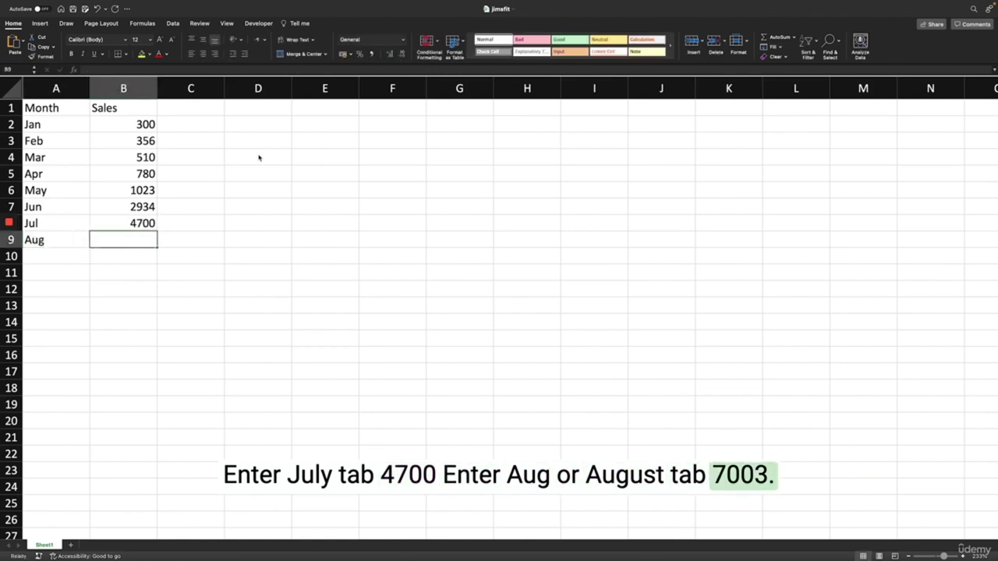
key(Return)
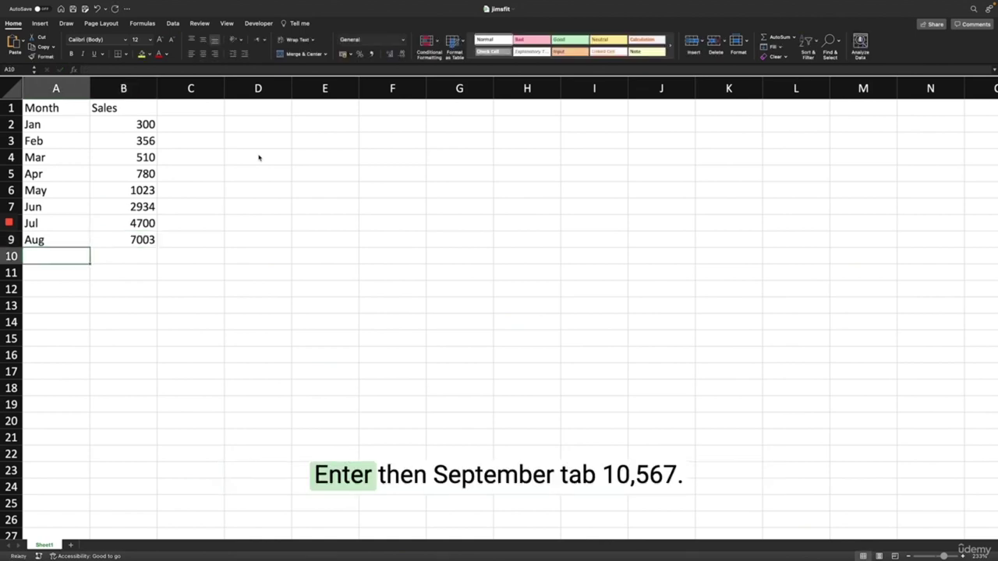
Enter the rows Sep 10567, Oct 12344, Nov 19245 and Dec 25893
text(Sep)
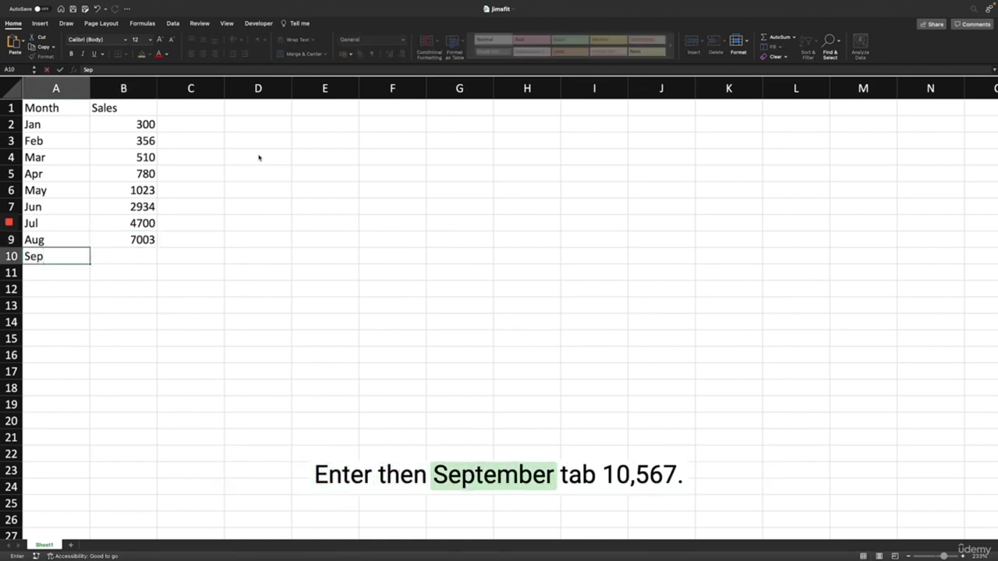
key(Tab)
text(10)
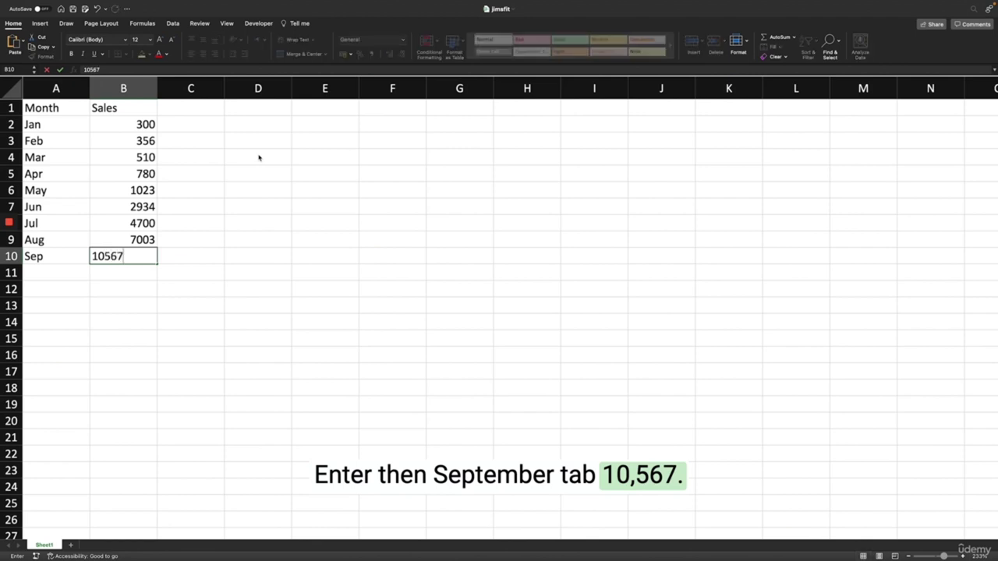
key(Return)
text(Oct)
key(Tab)
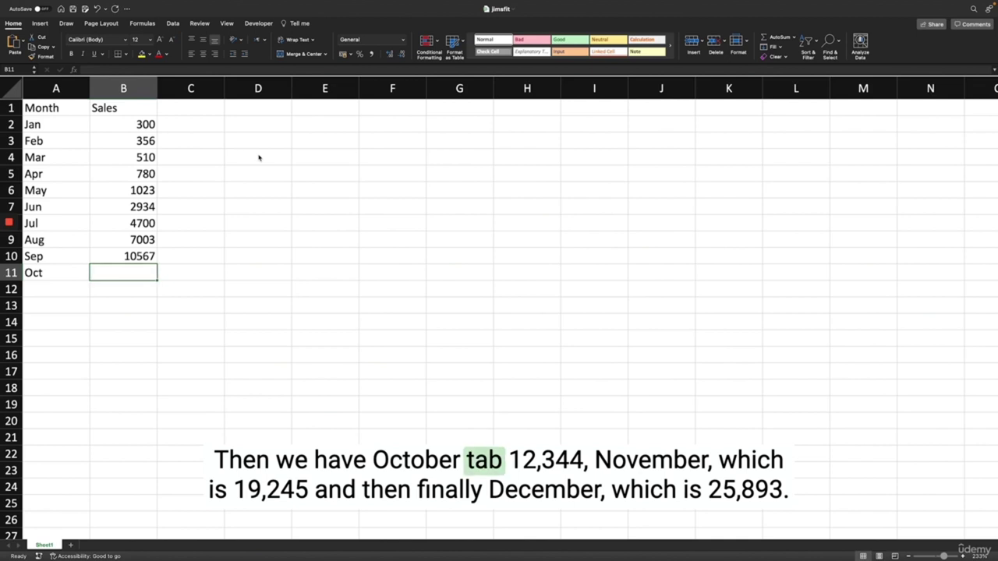
text(12344)
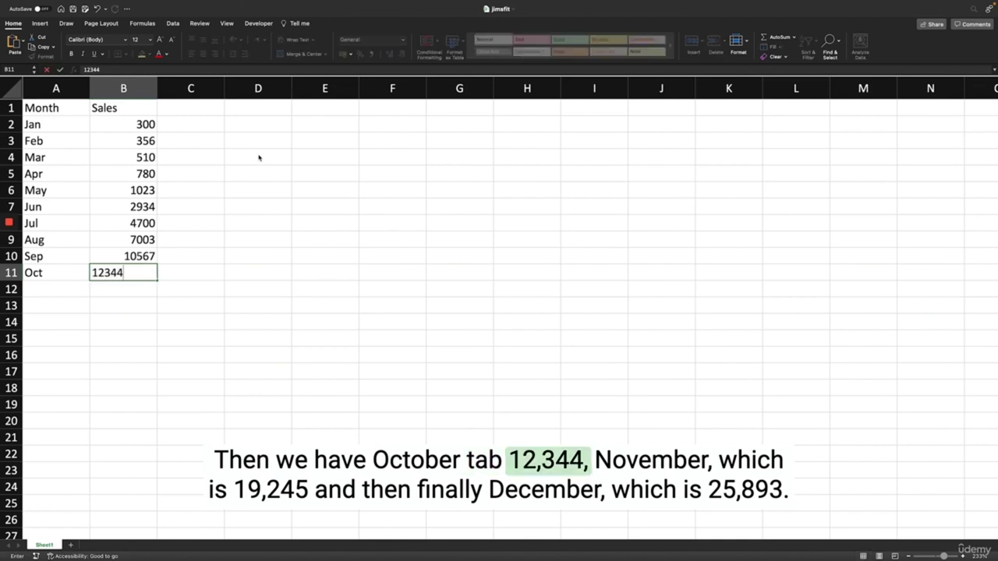
key(Return)
text(Nov)
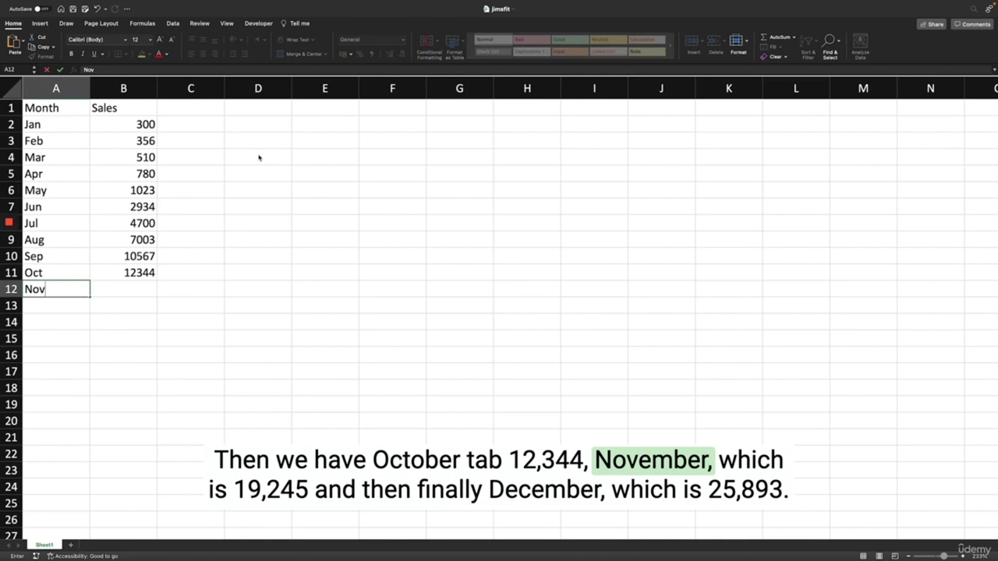
key(Tab)
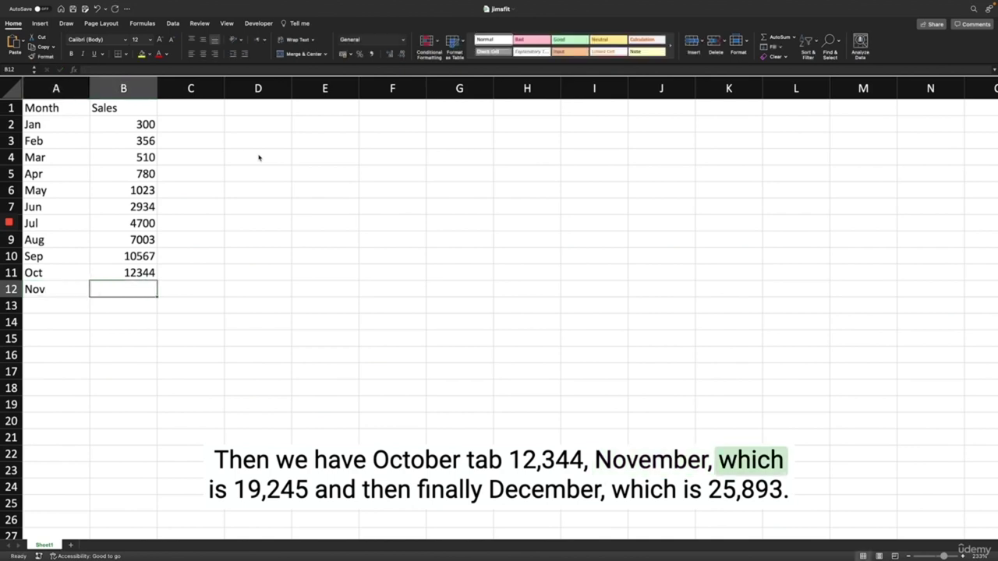
text(192)
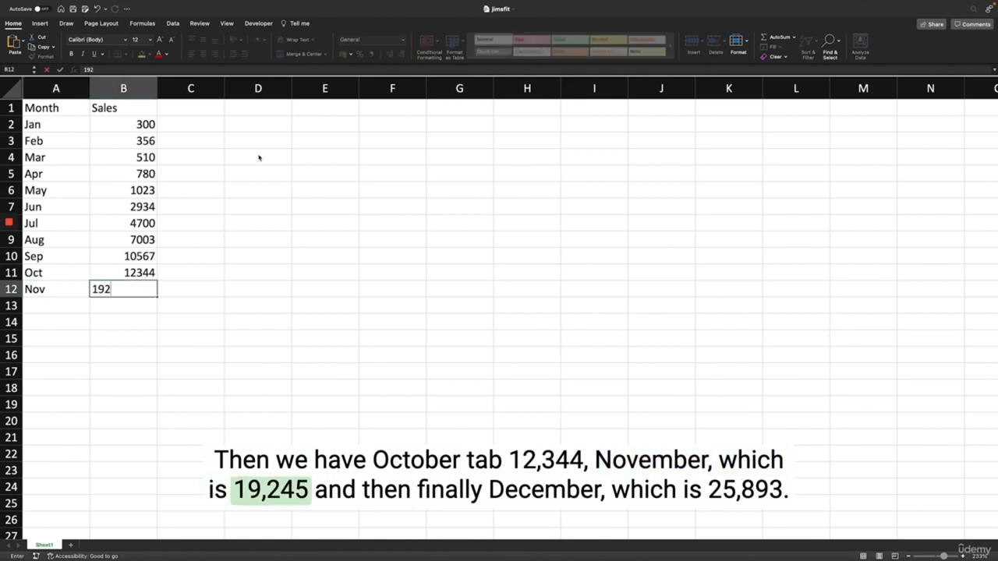
text(45)
key(Return)
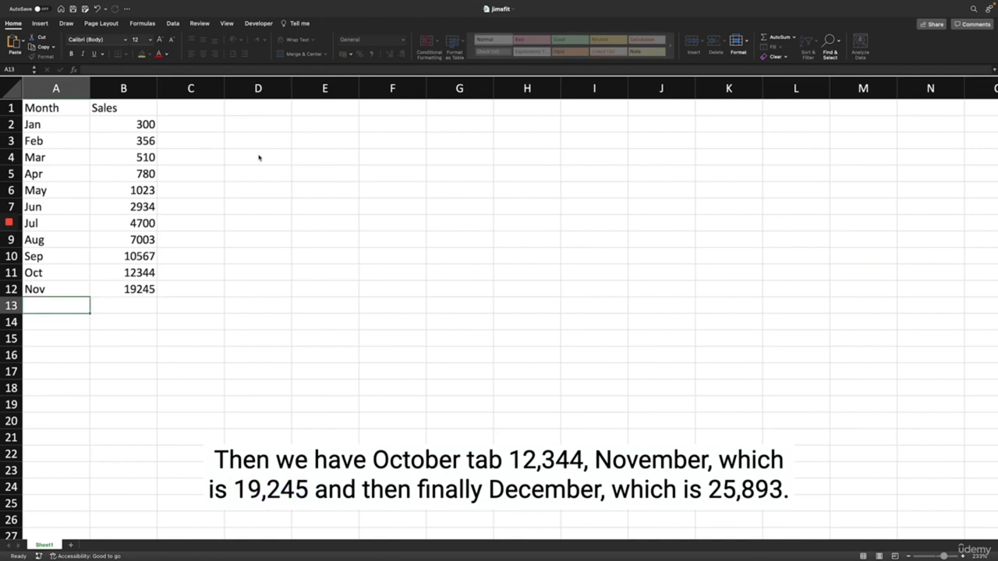
text(Dec)
key(Tab)
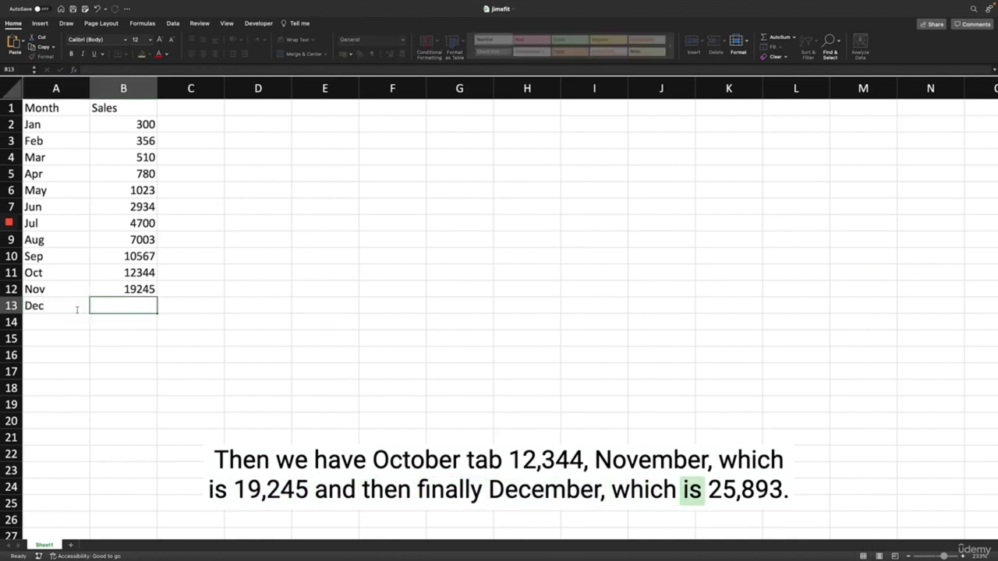
text(2)
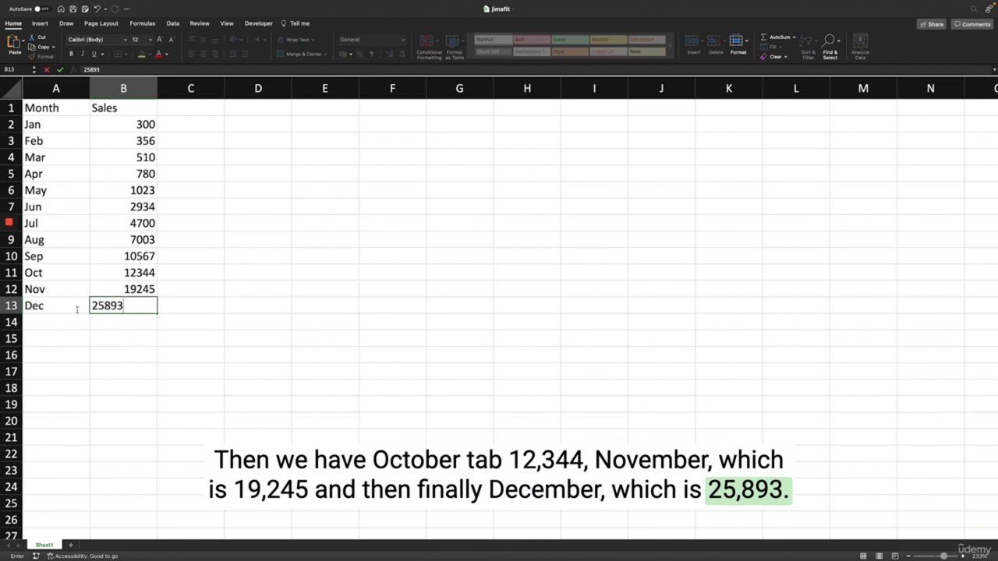
text(5893)
key(Tab)
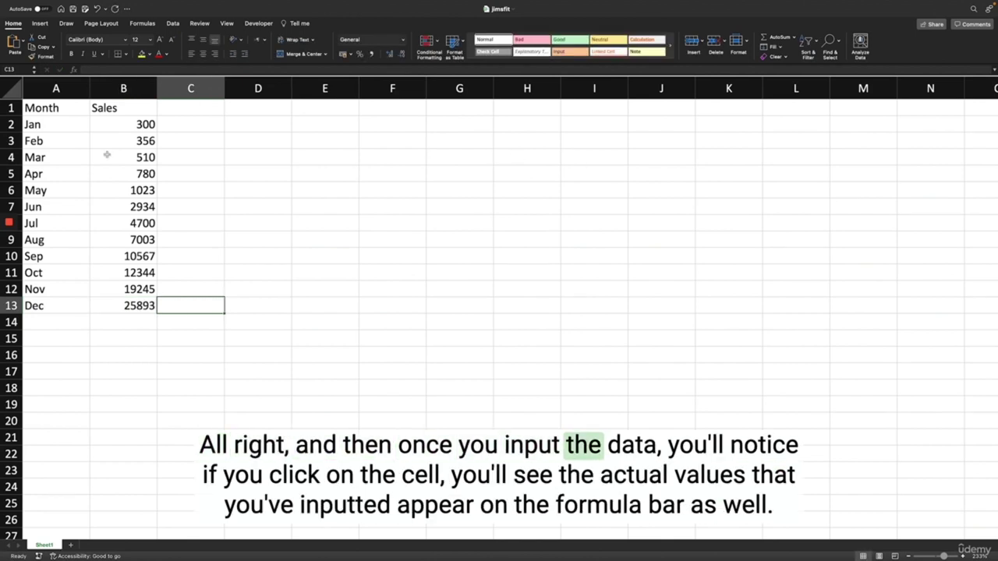
click(74, 130)
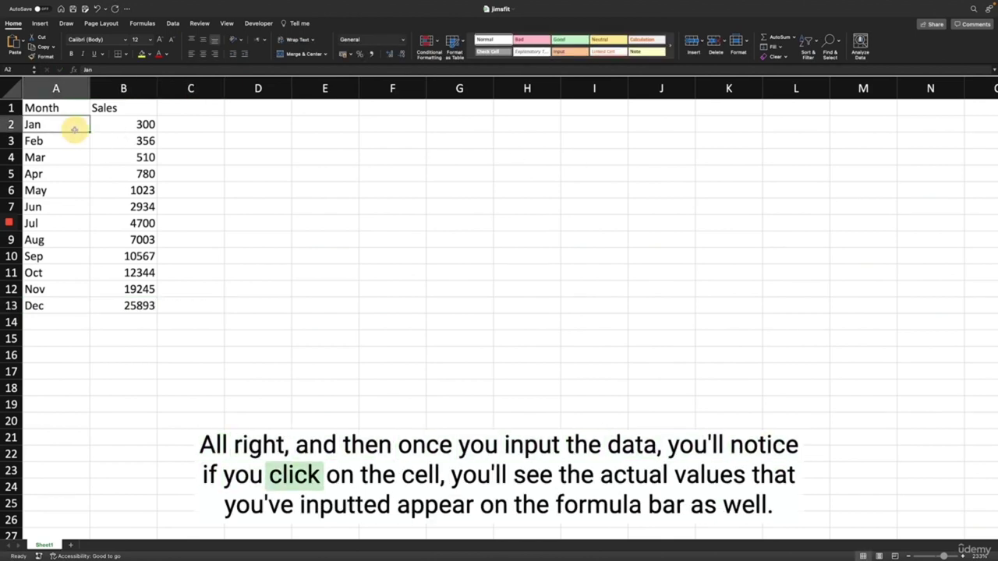
click(103, 69)
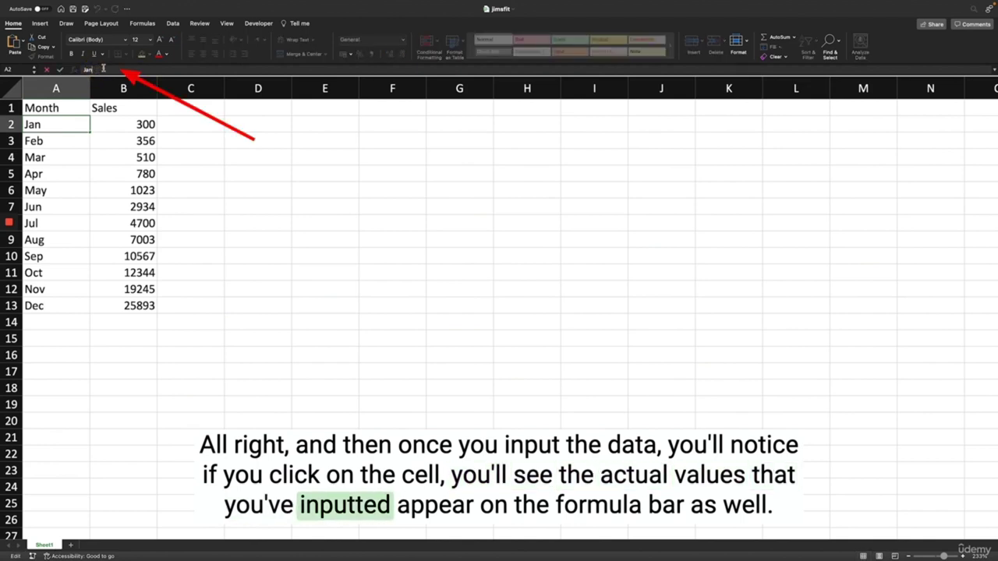
click(129, 144)
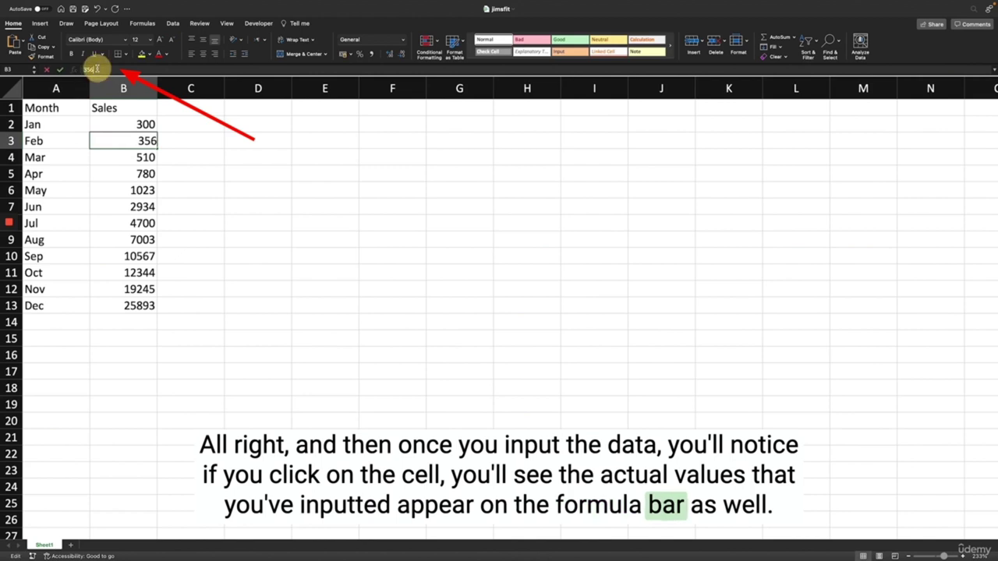
click(102, 124)
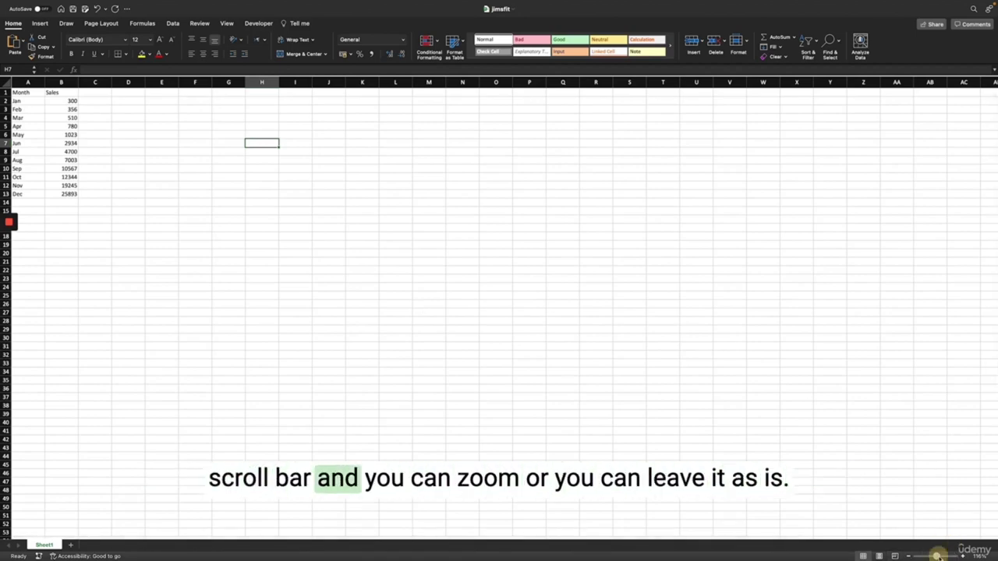
Zoom in on the A1:B13 Month/Sales table with the status-bar zoom slider
drag(937, 556, 945, 556)
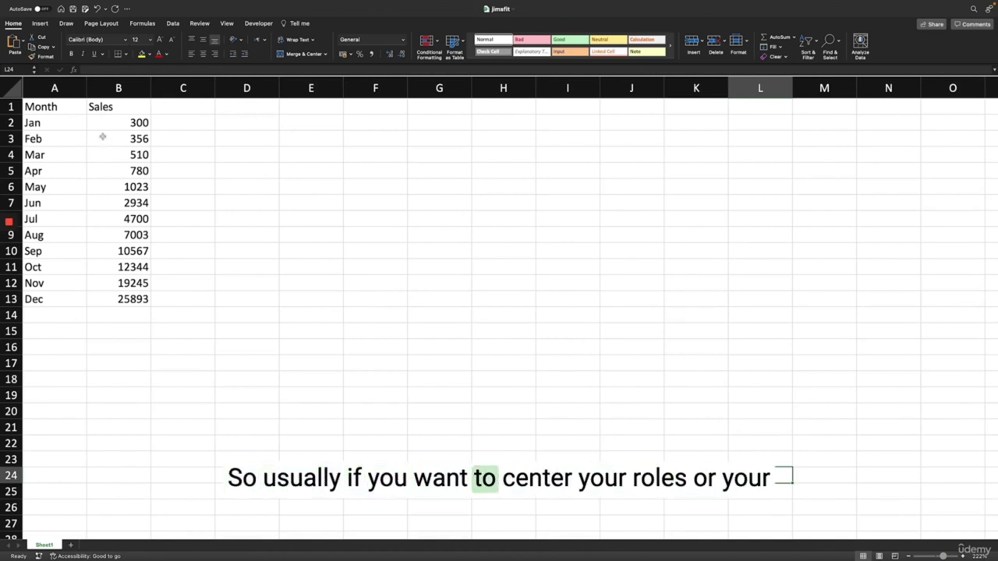
Select columns A and B and apply Center alignment from the Home tab
drag(55, 90, 109, 89)
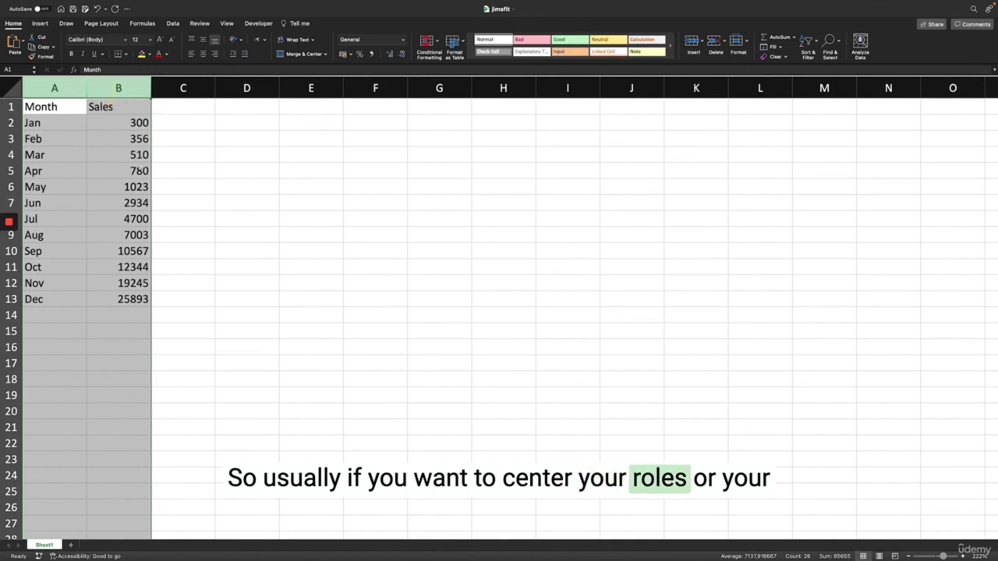
click(185, 161)
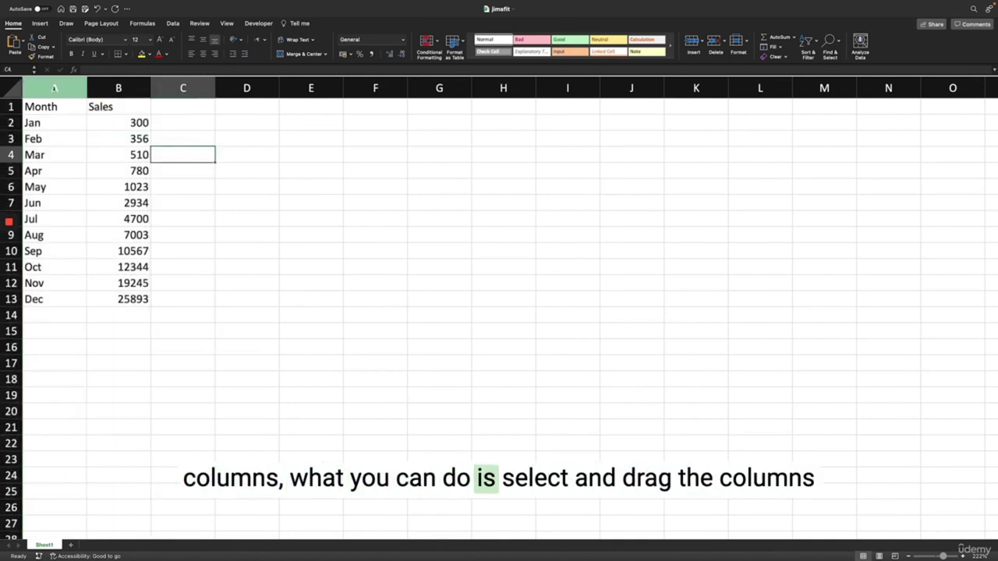
drag(53, 88, 106, 86)
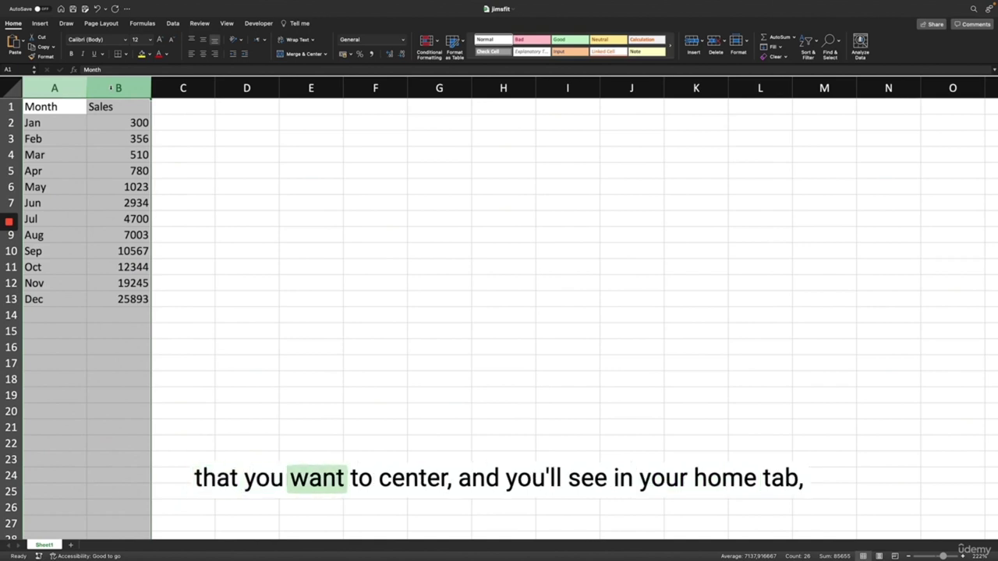
click(13, 22)
click(13, 23)
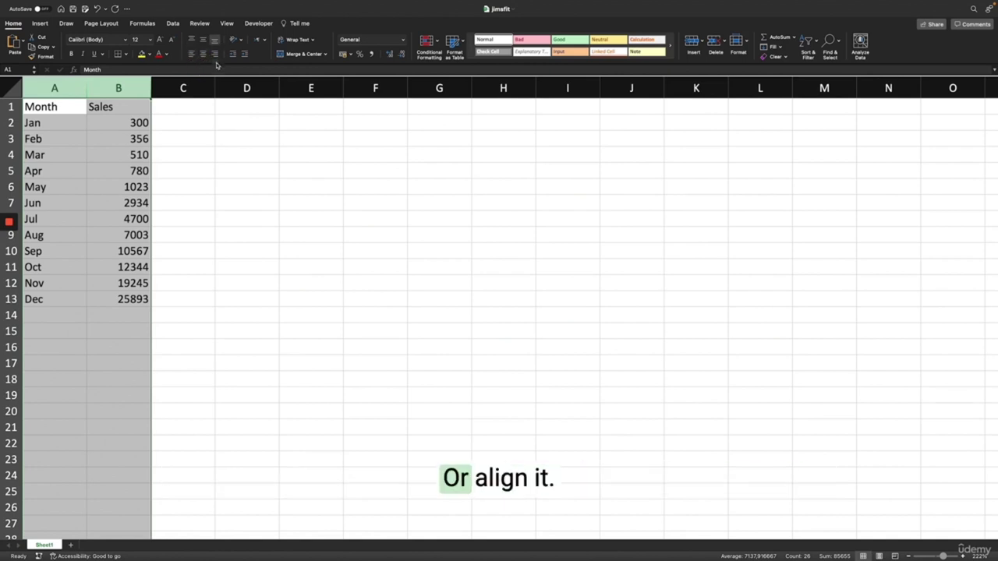
click(203, 55)
click(224, 170)
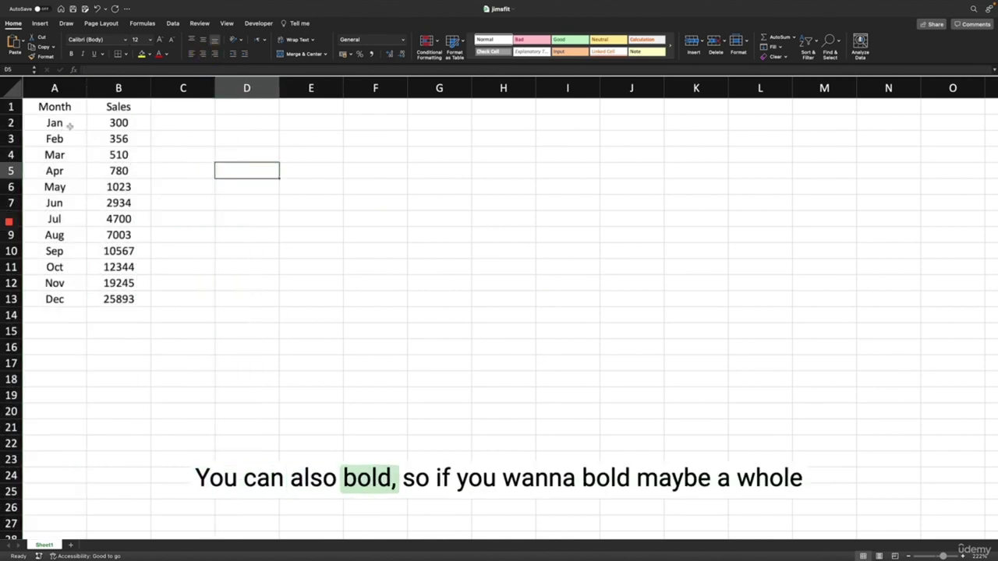
scroll(66, 109, down, 1)
scroll(58, 97, up, 1)
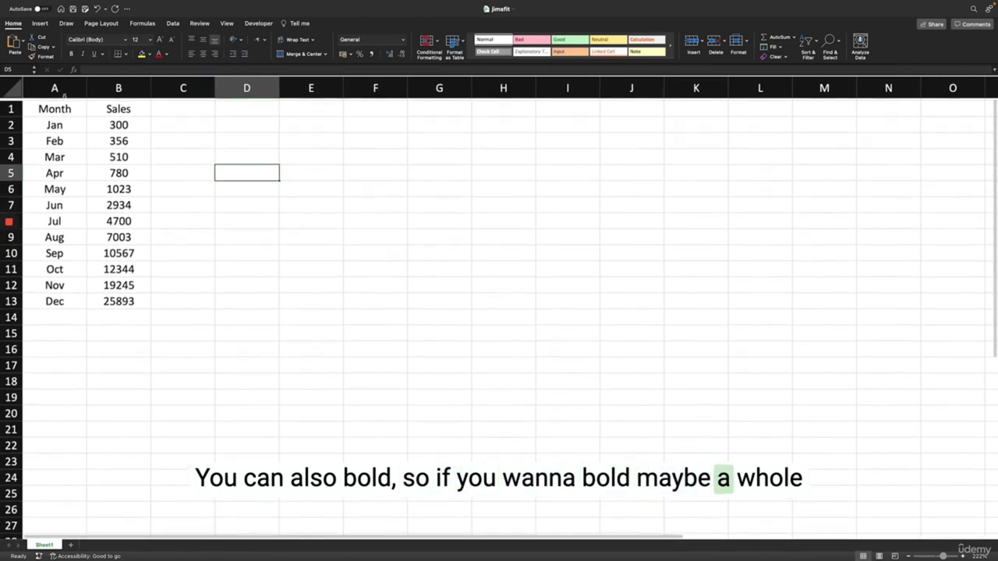
click(54, 88)
drag(55, 88, 117, 88)
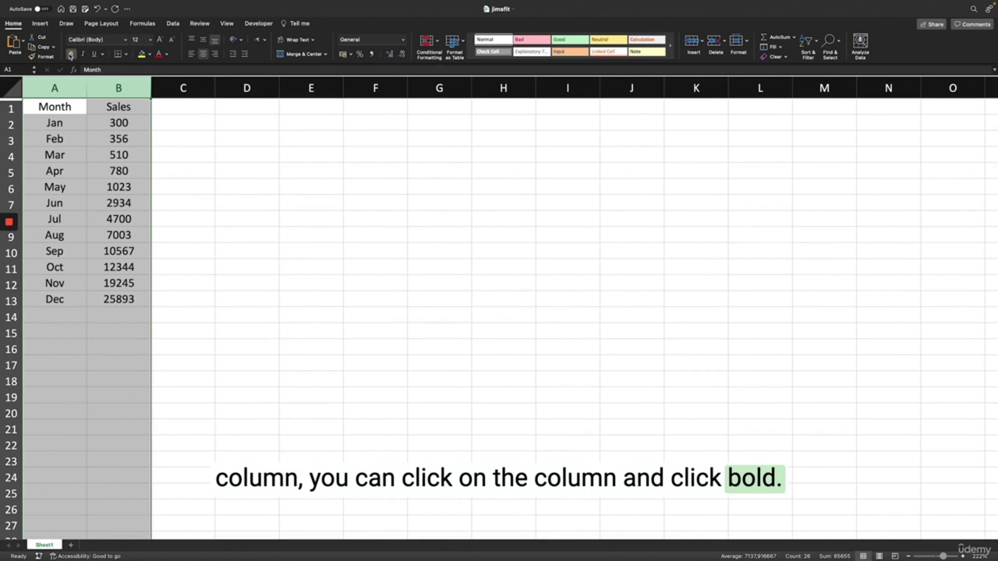
click(71, 54)
click(81, 54)
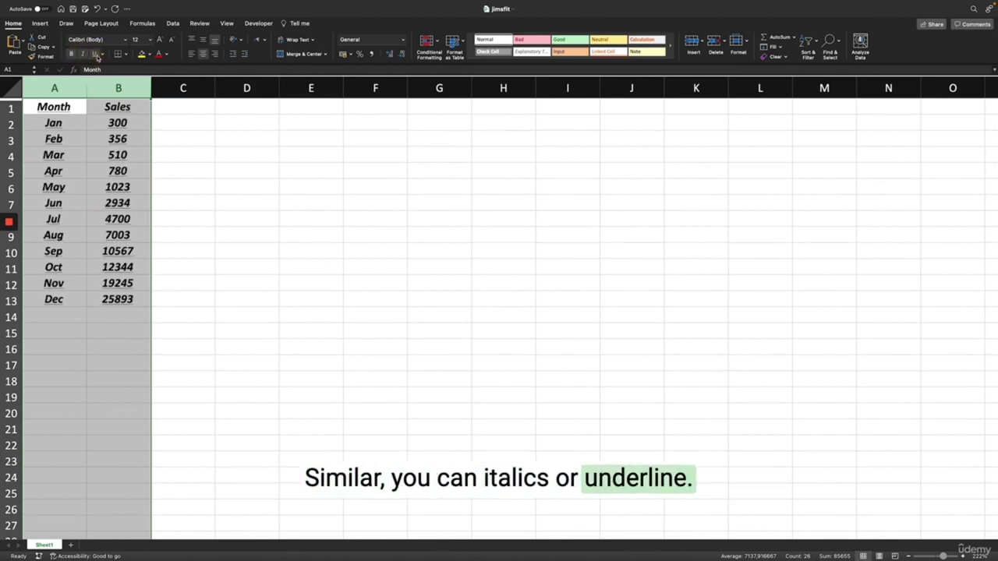
click(94, 54)
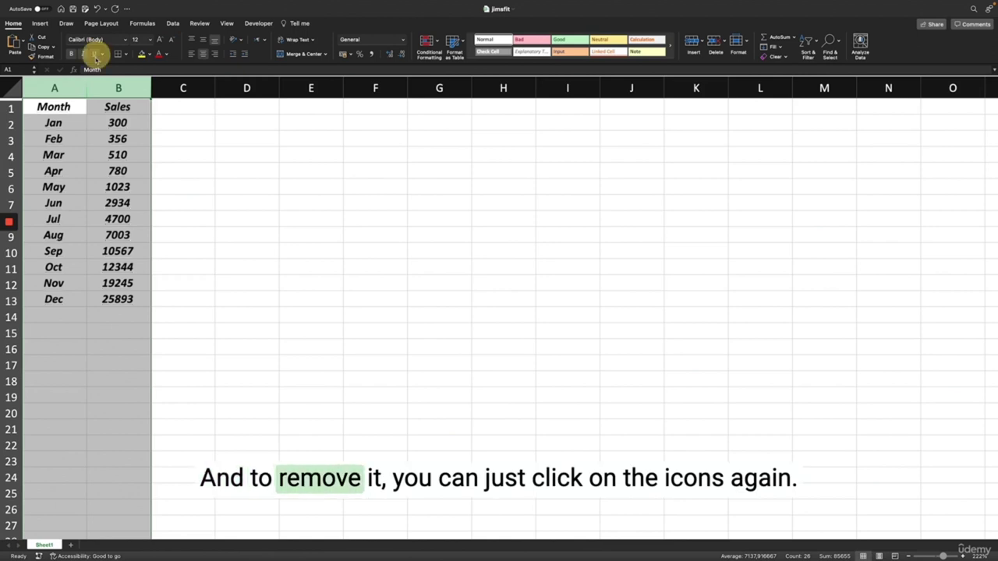
click(84, 55)
click(71, 55)
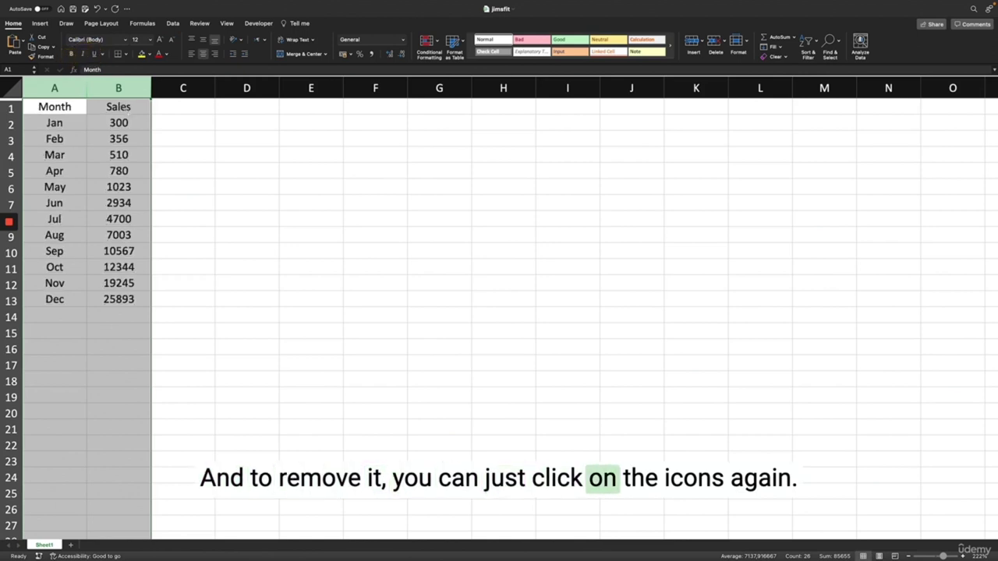
click(121, 113)
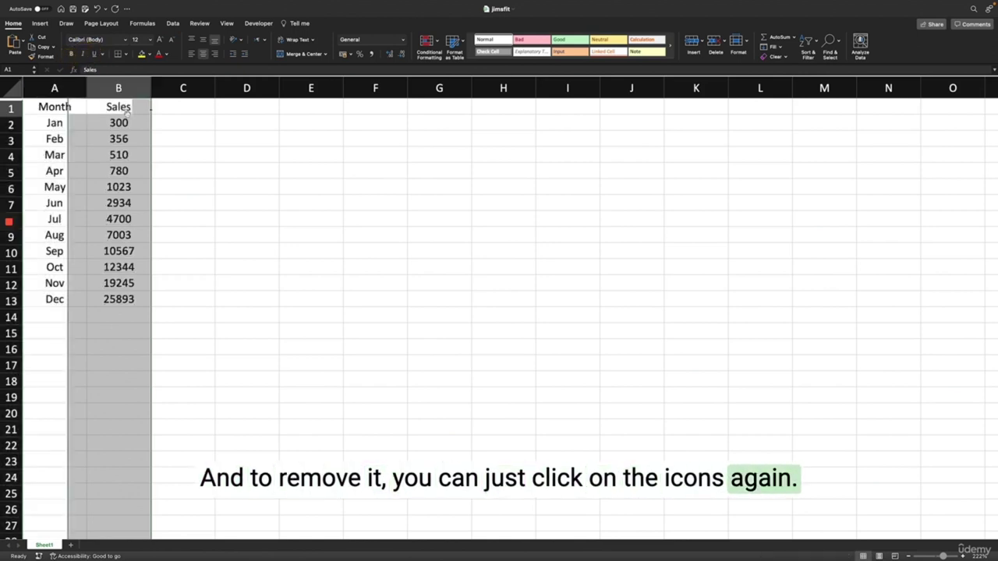
click(53, 108)
drag(67, 108, 109, 107)
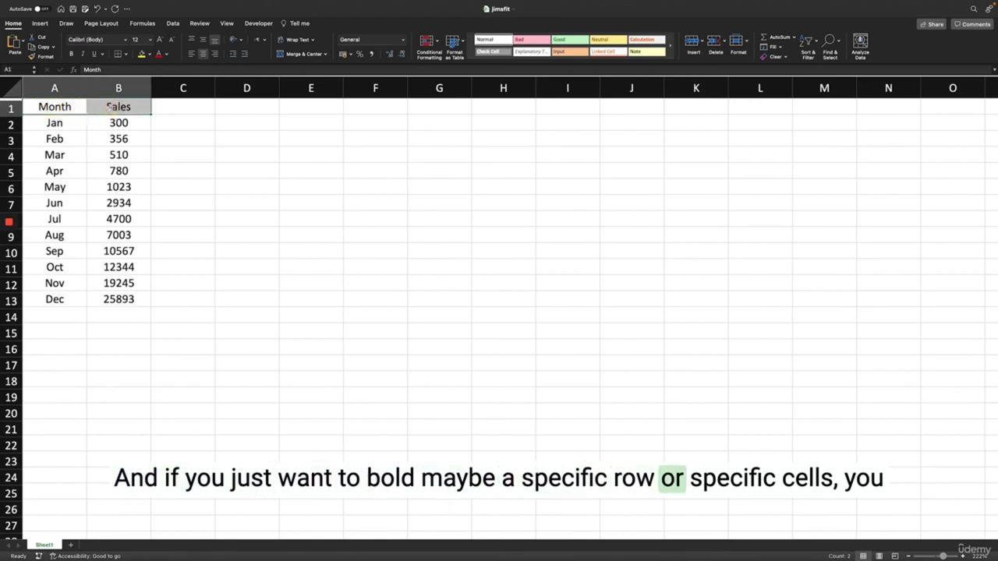
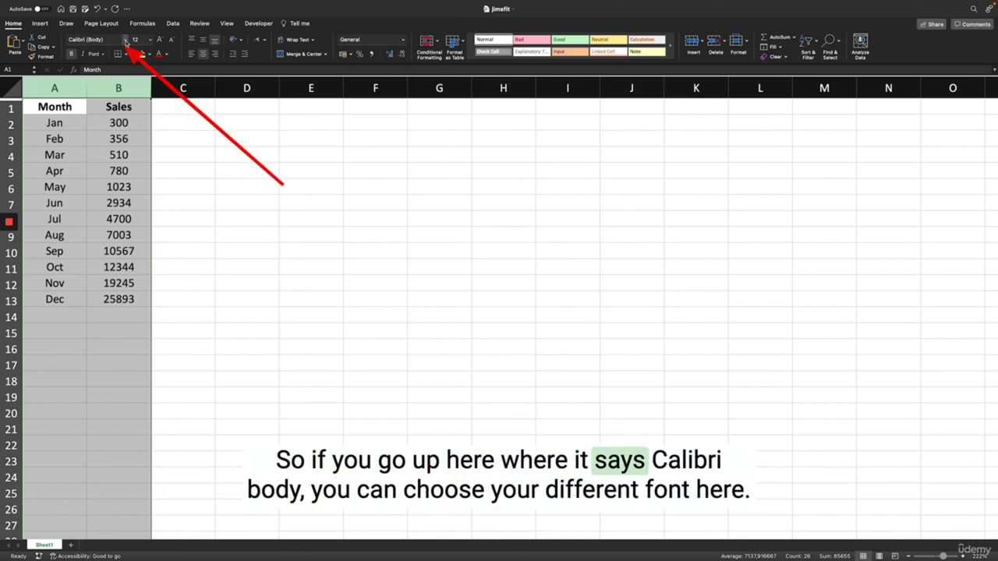
Apply the Avenir font to the Month and Sales columns A:B
click(126, 40)
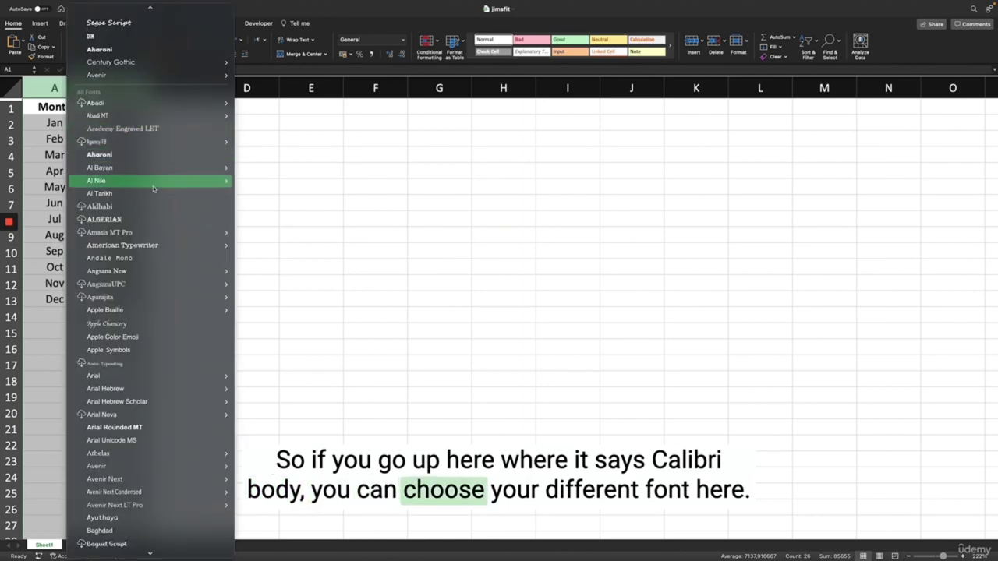
scroll(153, 185, down, 10)
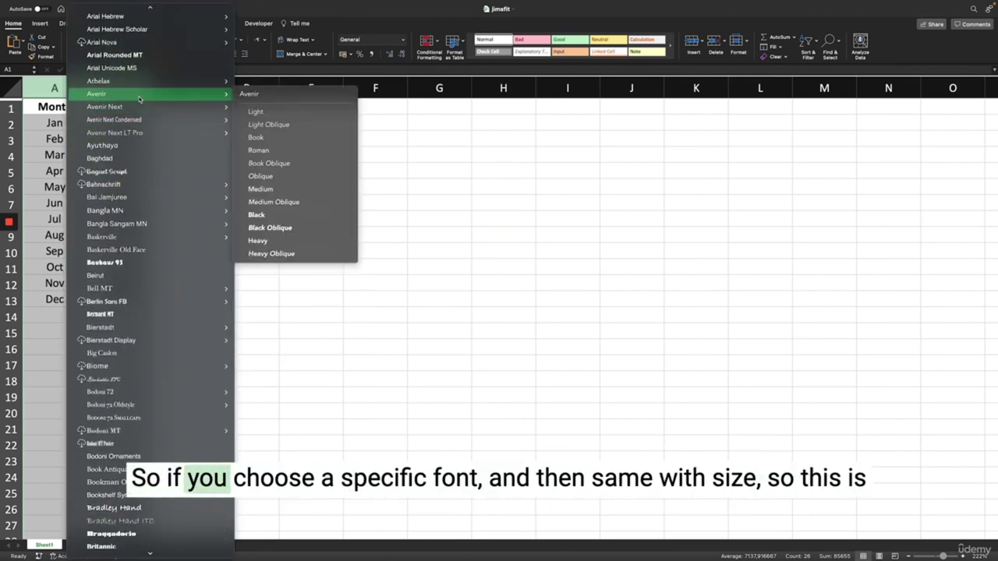
click(139, 95)
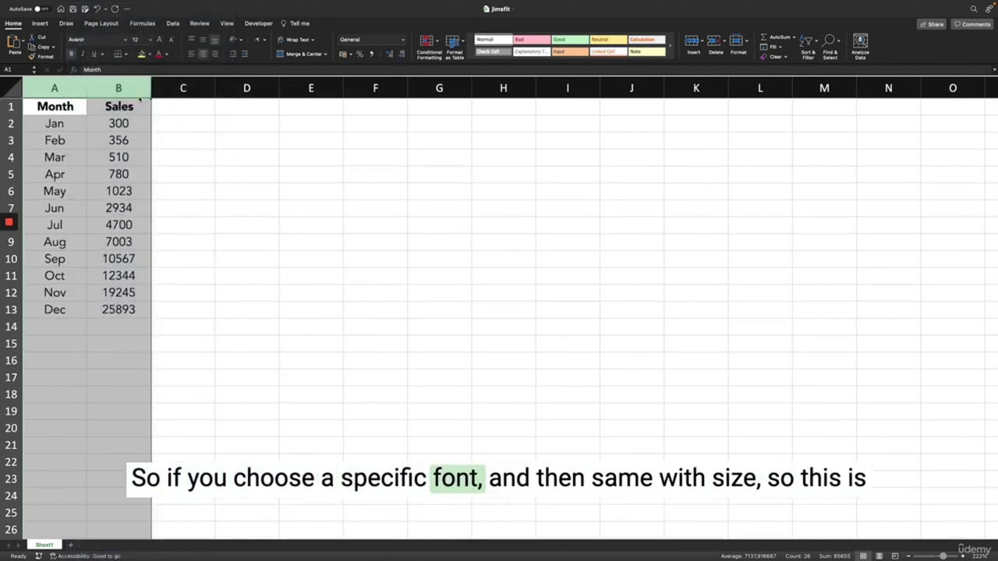
Adjust the columns' font size, trying 10 and 12, then shrink it with Decrease Font Size
click(151, 41)
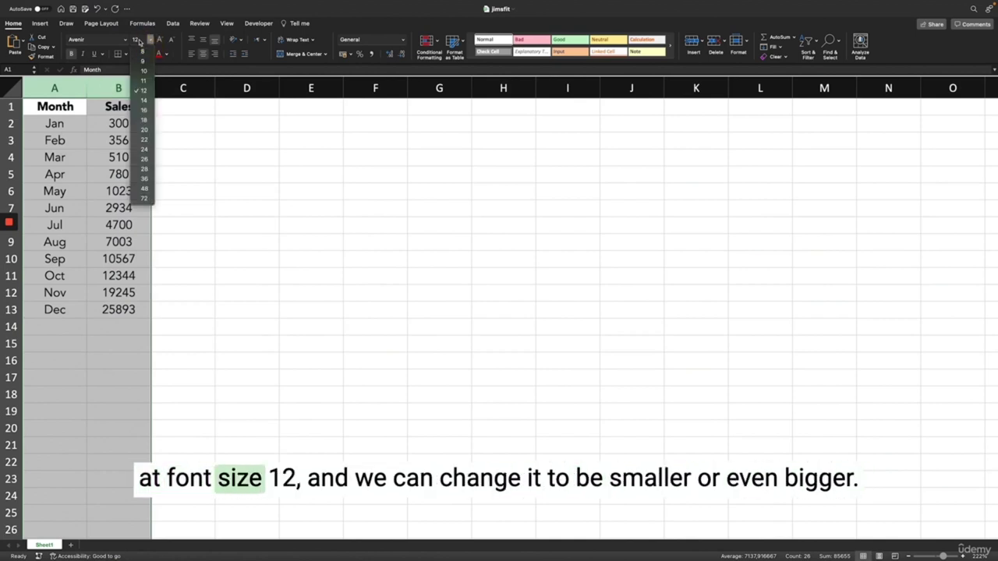
click(143, 70)
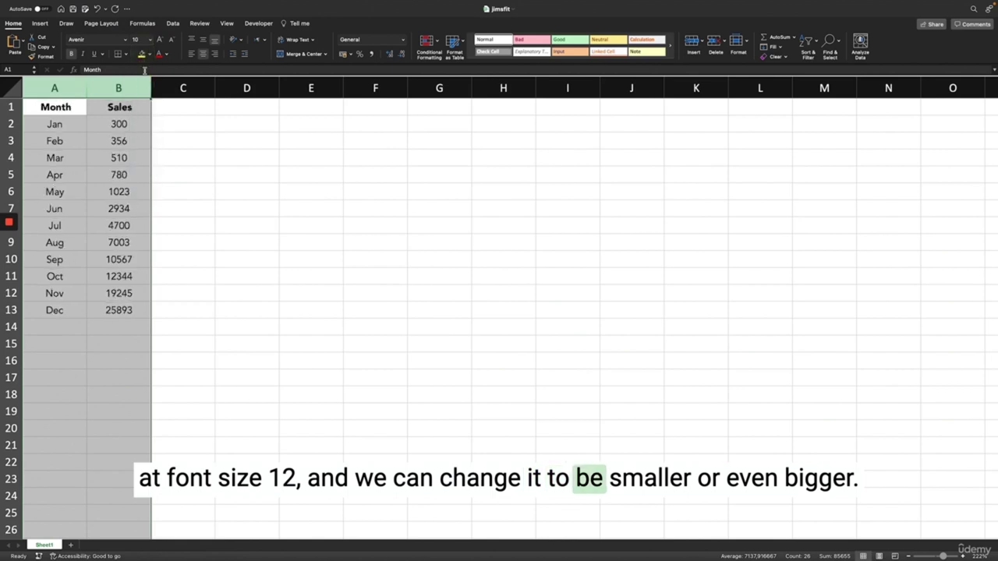
click(151, 40)
click(145, 90)
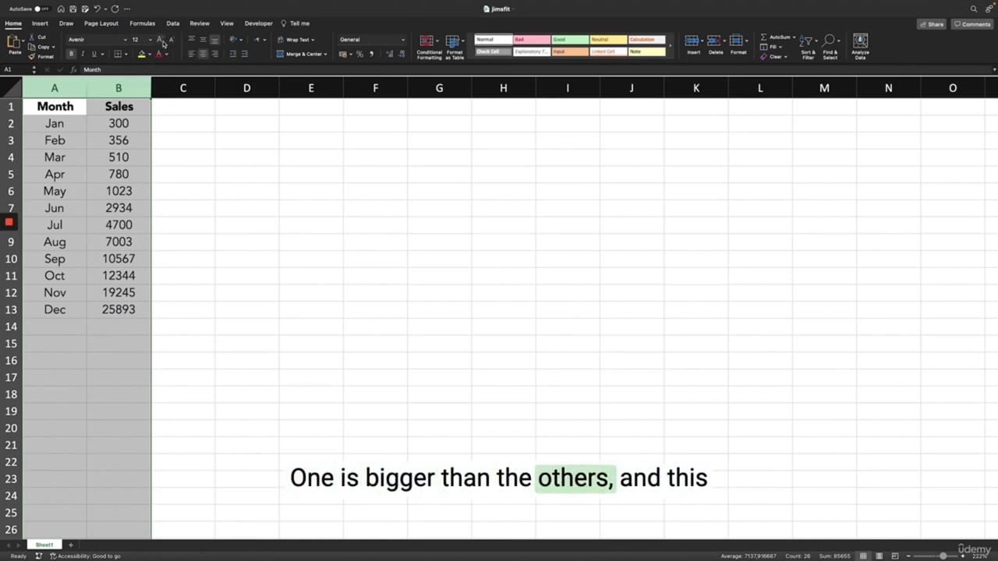
click(161, 40)
click(161, 40)
click(161, 40)
click(171, 39)
click(171, 39)
click(171, 39)
click(171, 39)
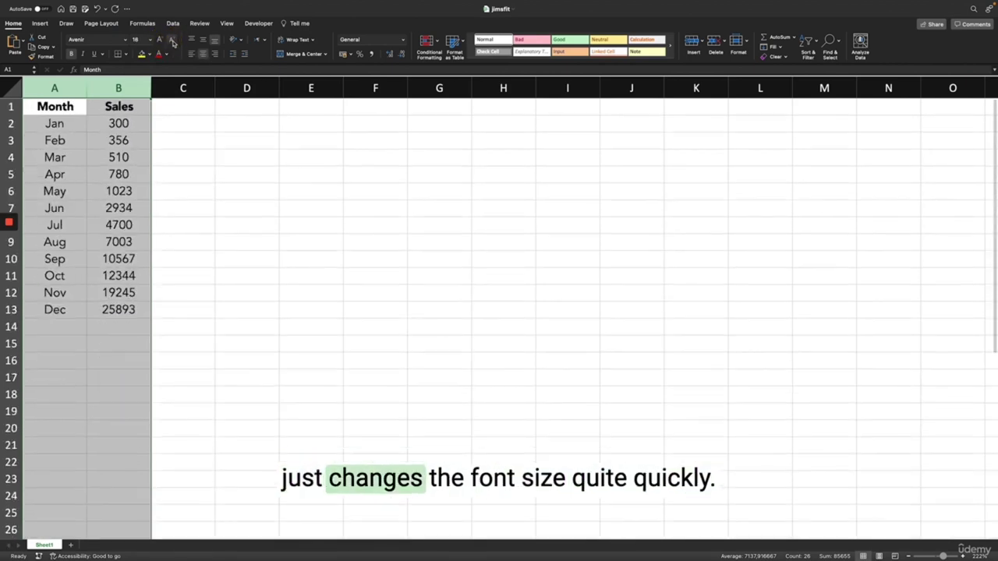
click(171, 39)
click(171, 39)
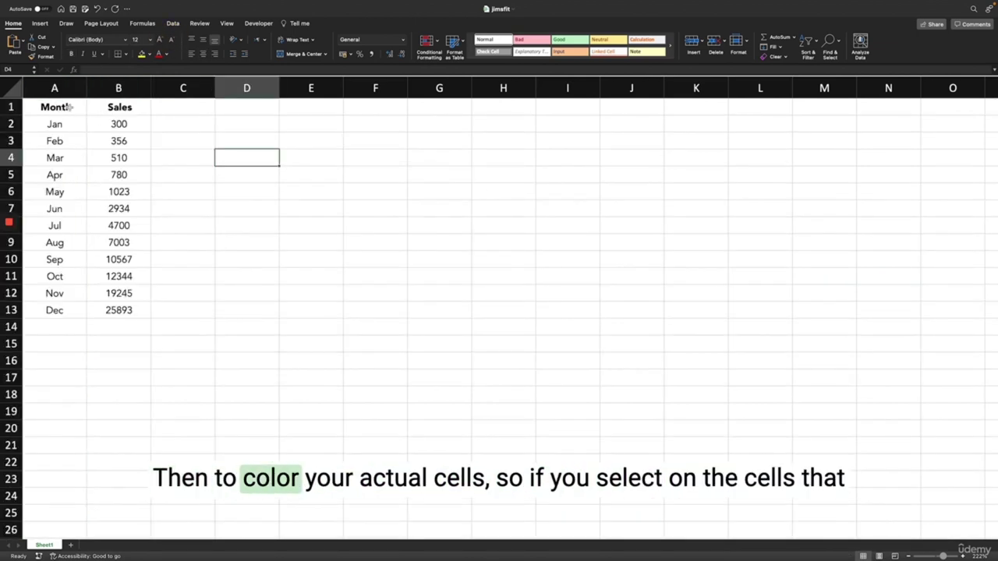
Make the Month and Sales header text in A1:B1 dark blue
click(70, 107)
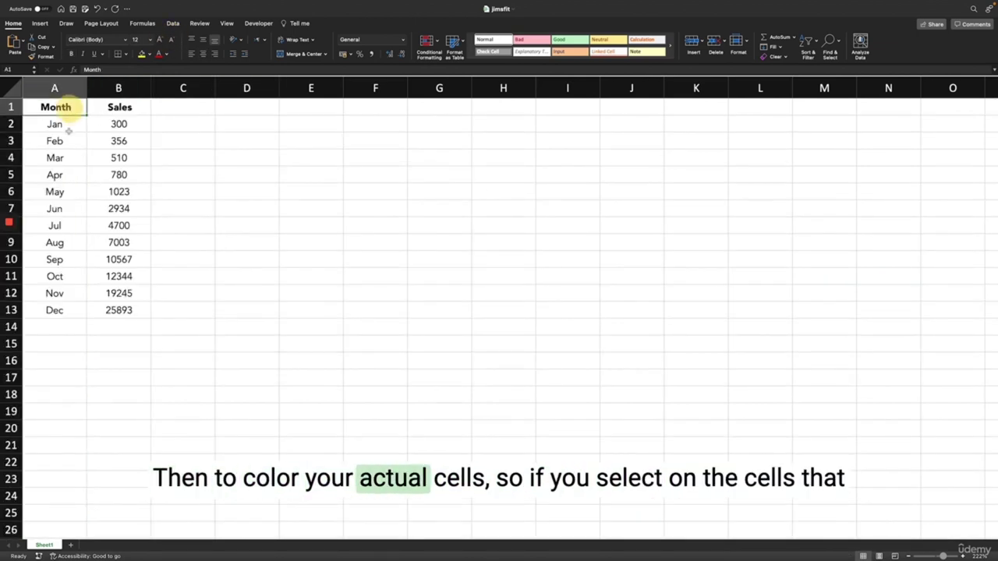
drag(62, 107, 113, 106)
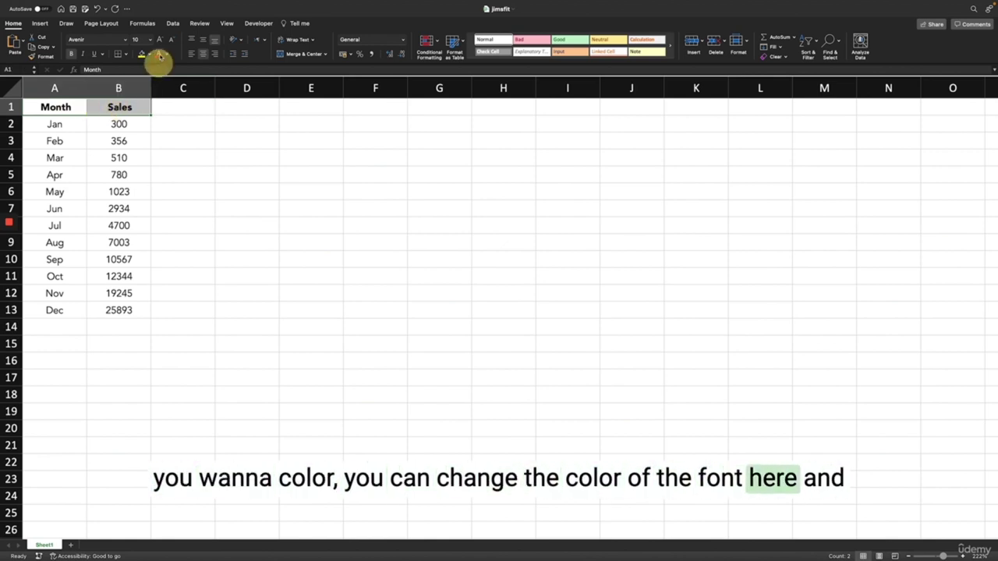
click(163, 56)
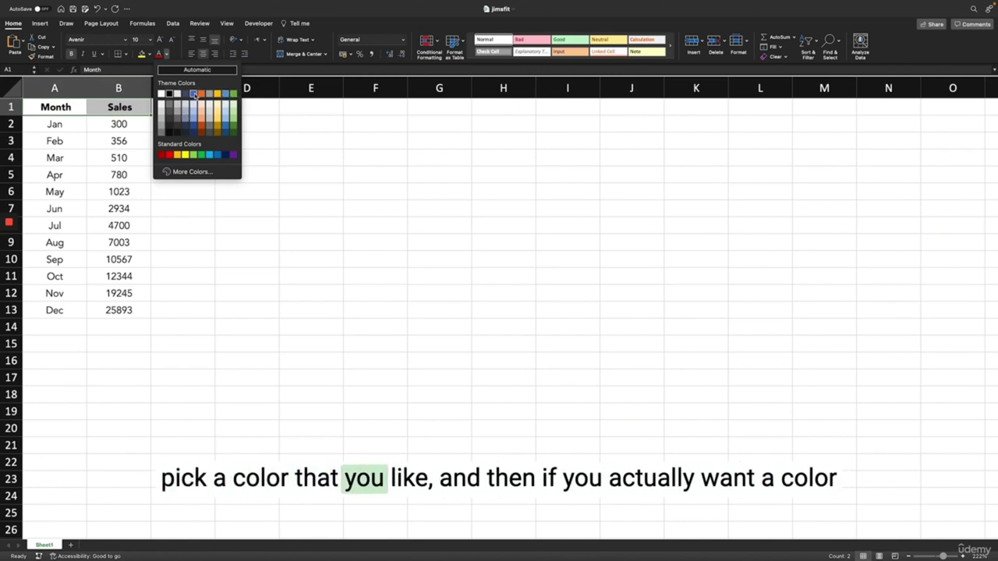
click(196, 96)
click(96, 154)
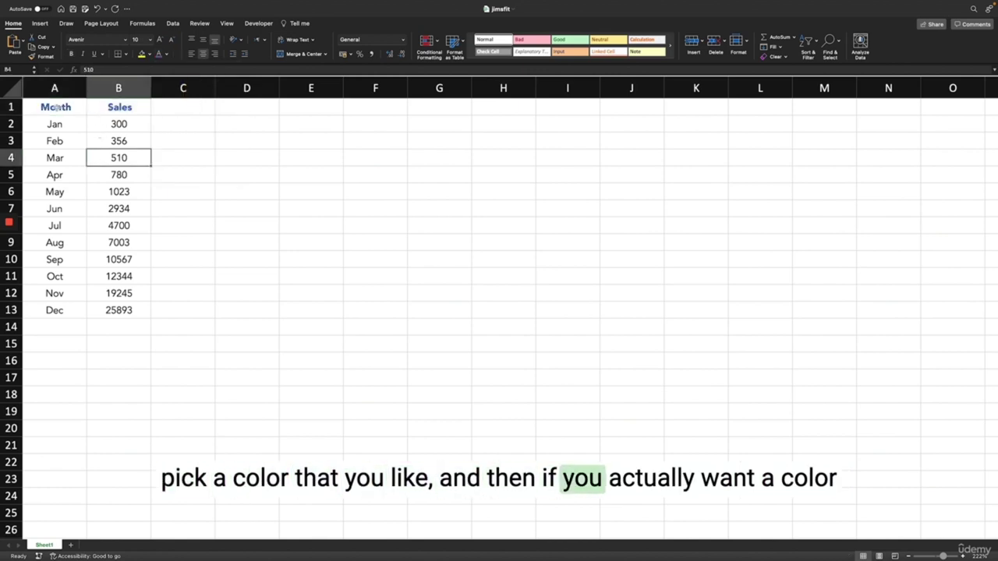
Give the A1:B1 header cells a light grey background fill
drag(56, 107, 117, 108)
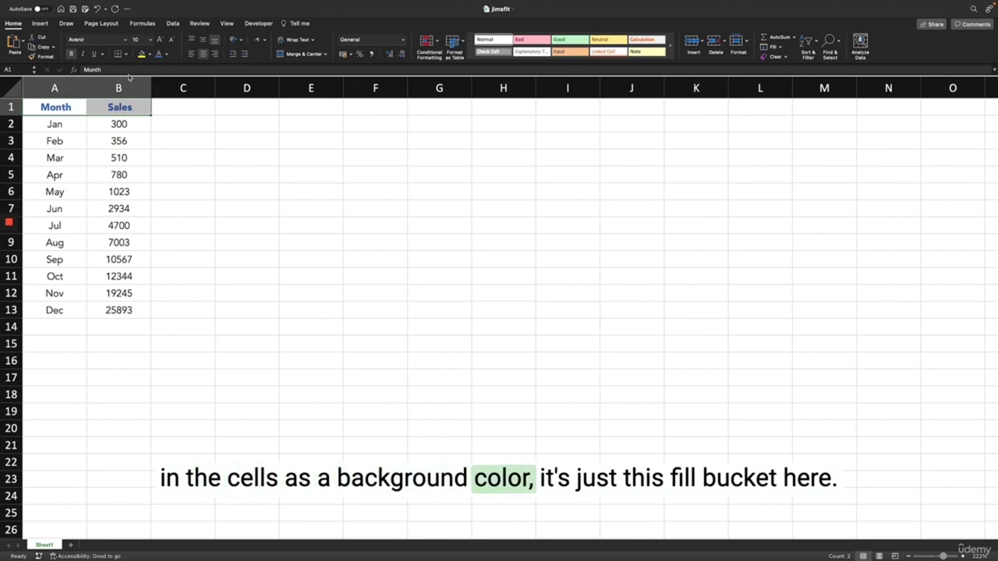
click(149, 57)
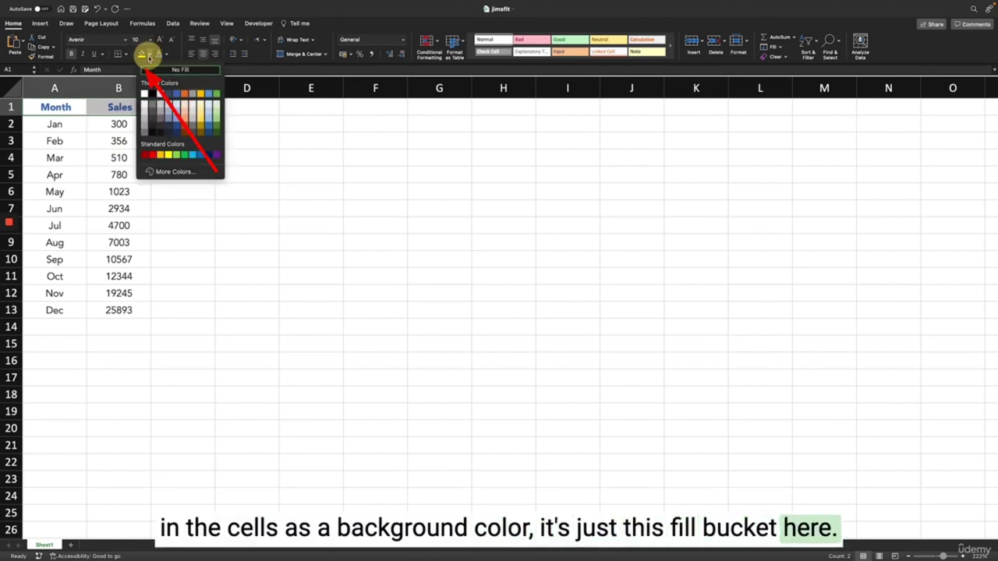
click(143, 112)
click(191, 158)
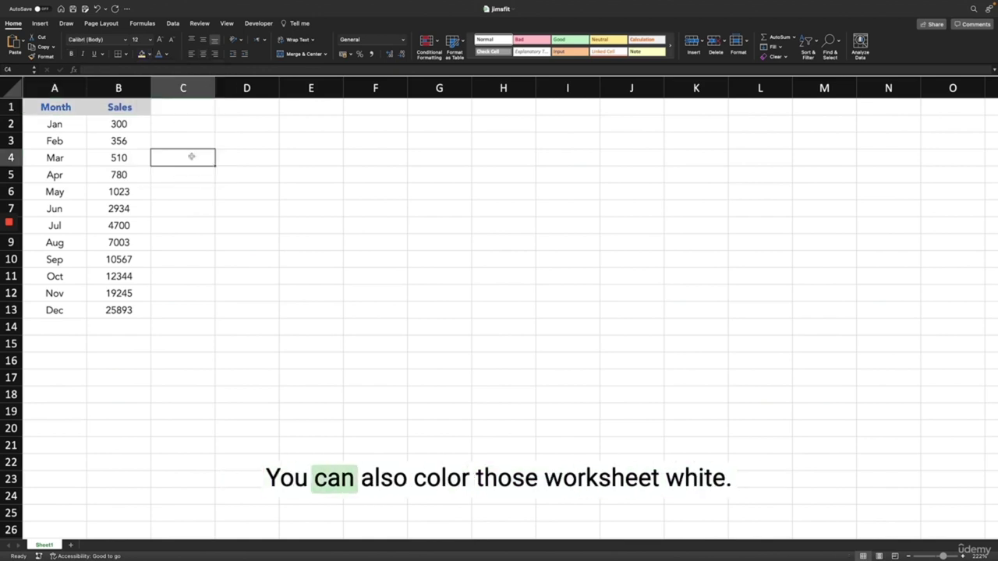
drag(289, 140, 211, 189)
click(195, 197)
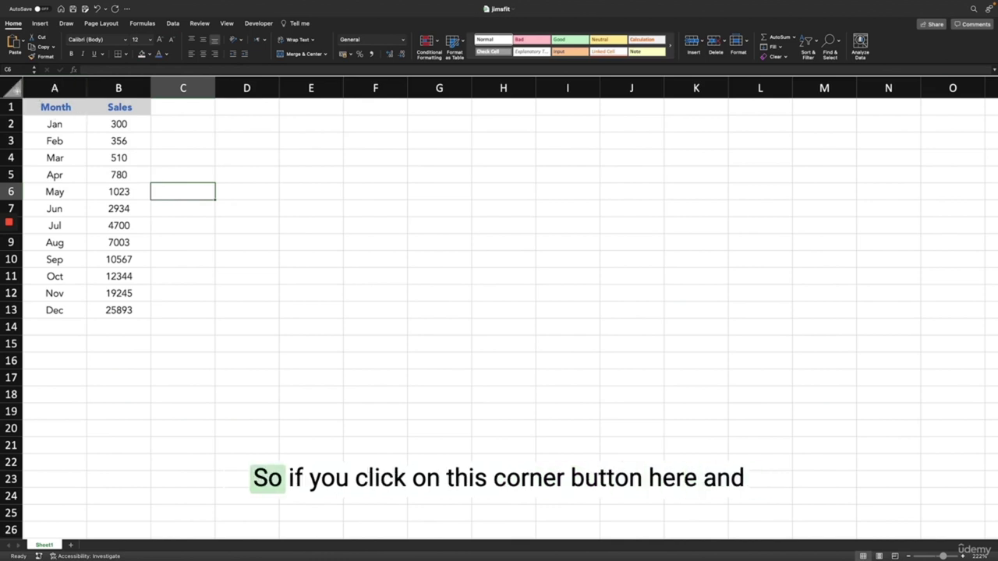
Fill the entire worksheet with white so the gridlines are hidden
click(10, 88)
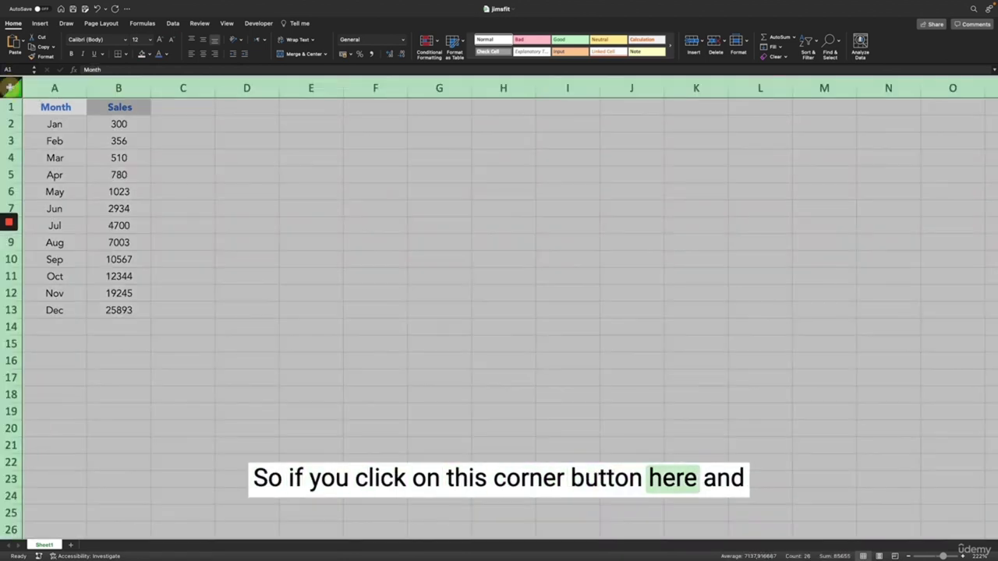
click(150, 55)
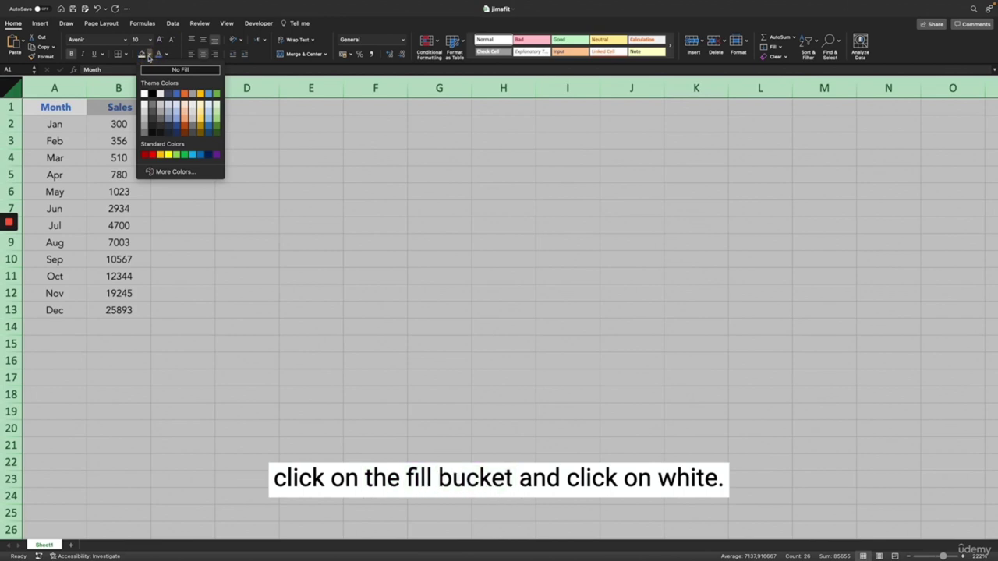
click(145, 93)
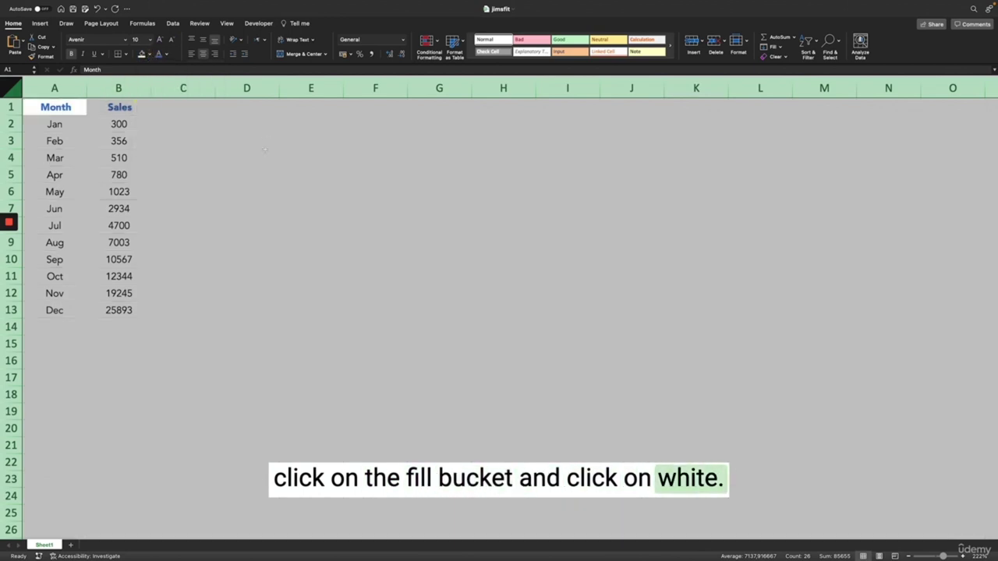
click(263, 150)
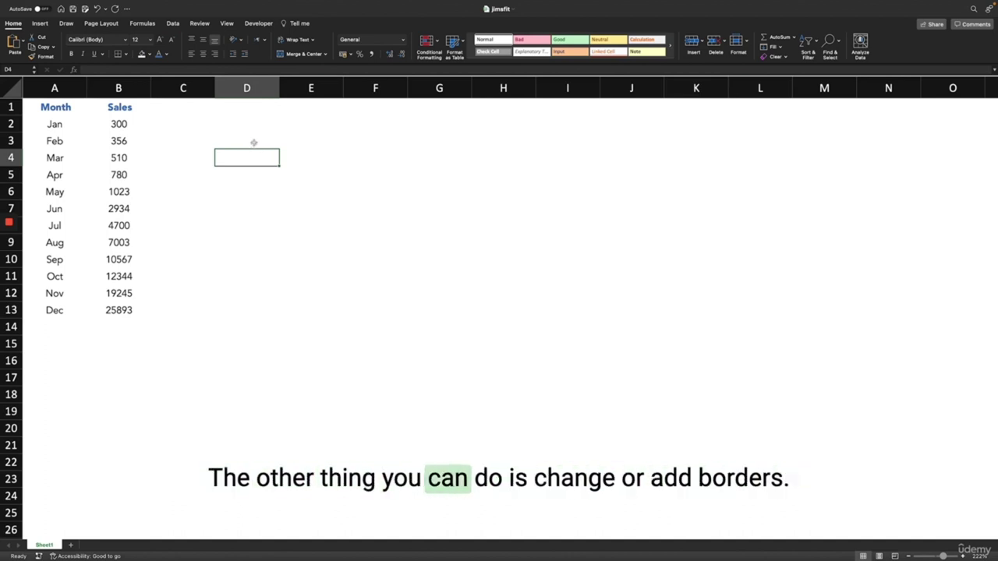
Add a bottom border to the Month/Sales table A1:B13
drag(65, 107, 124, 310)
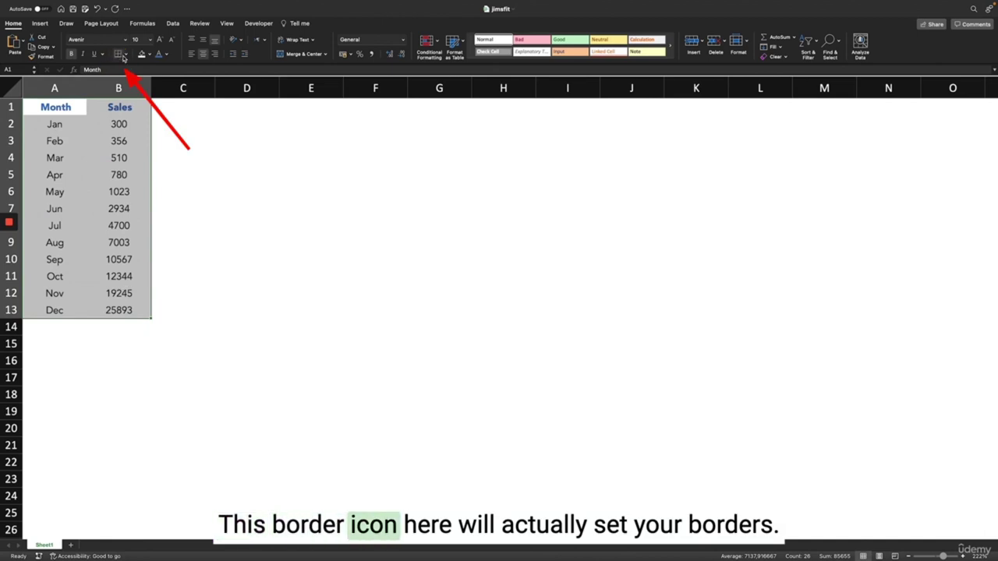
click(126, 55)
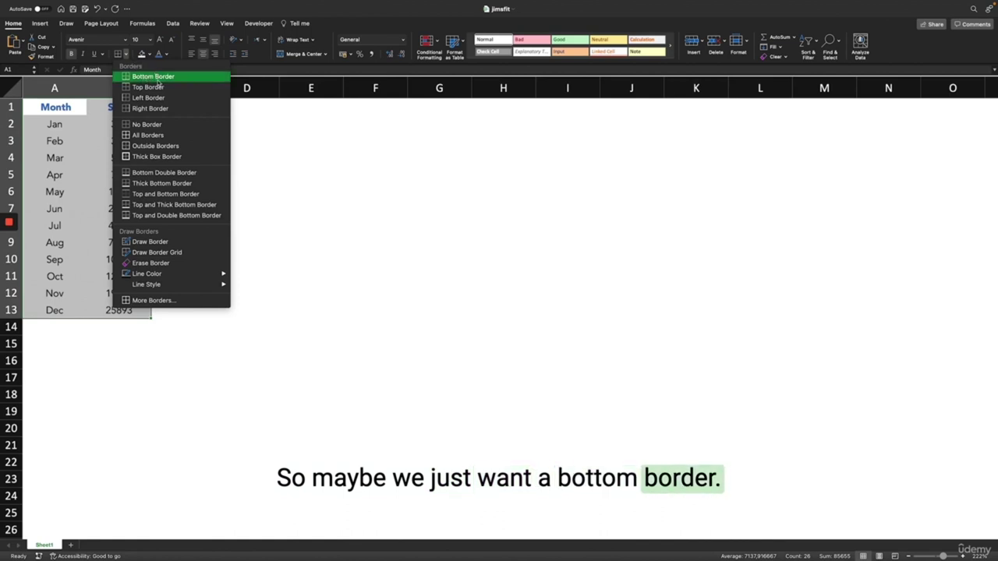
click(156, 79)
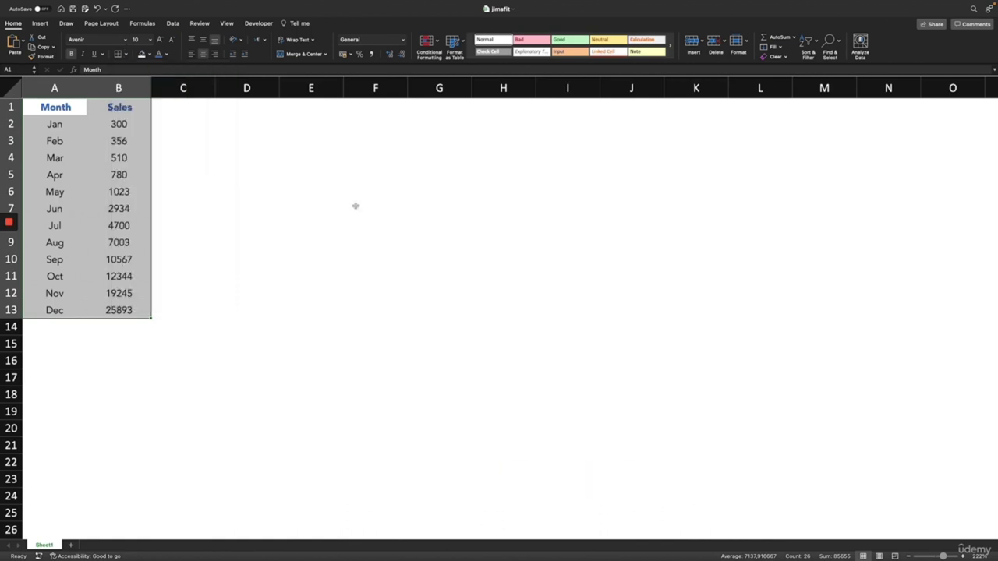
click(298, 207)
drag(45, 310, 139, 310)
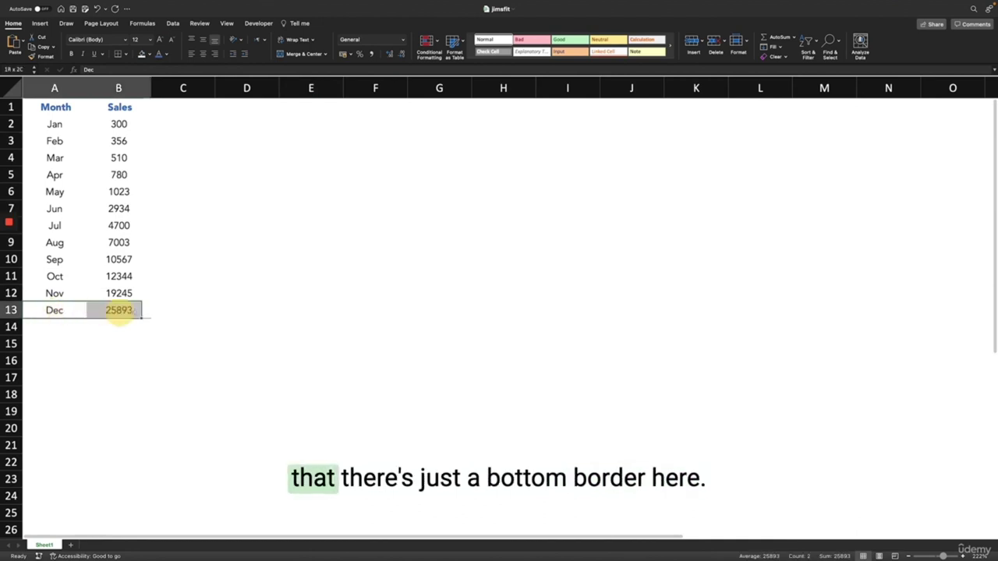
click(223, 295)
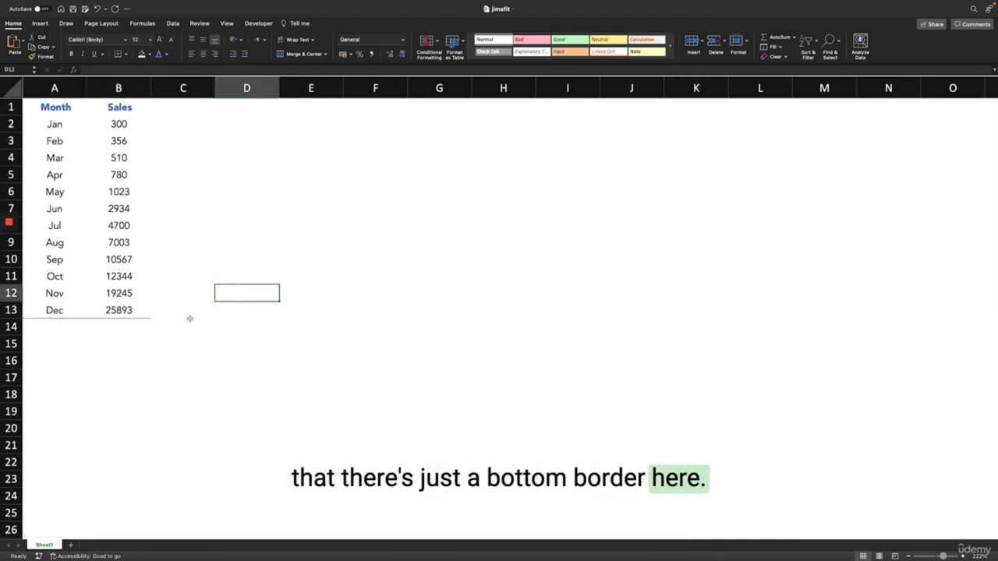
Apply All Borders to every cell of A1:B13
drag(39, 107, 115, 310)
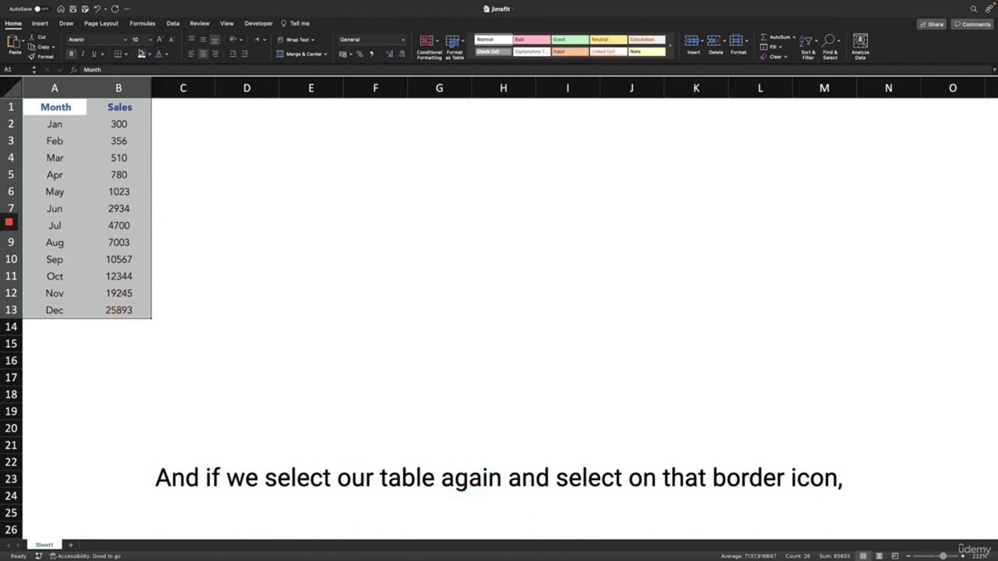
click(128, 56)
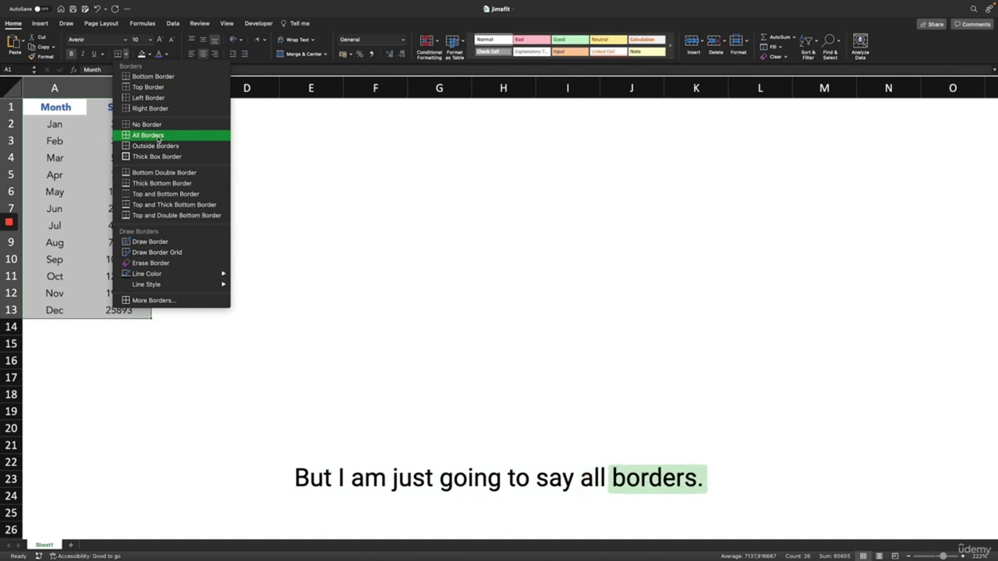
click(148, 134)
click(204, 158)
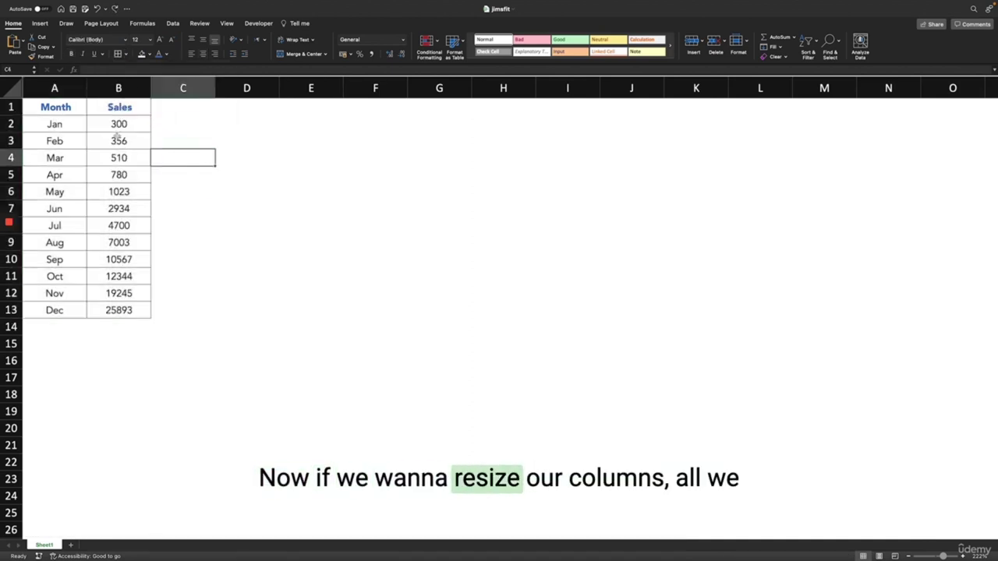
Widen columns A and B to about 11.33, then select rows 1 to 13
click(82, 126)
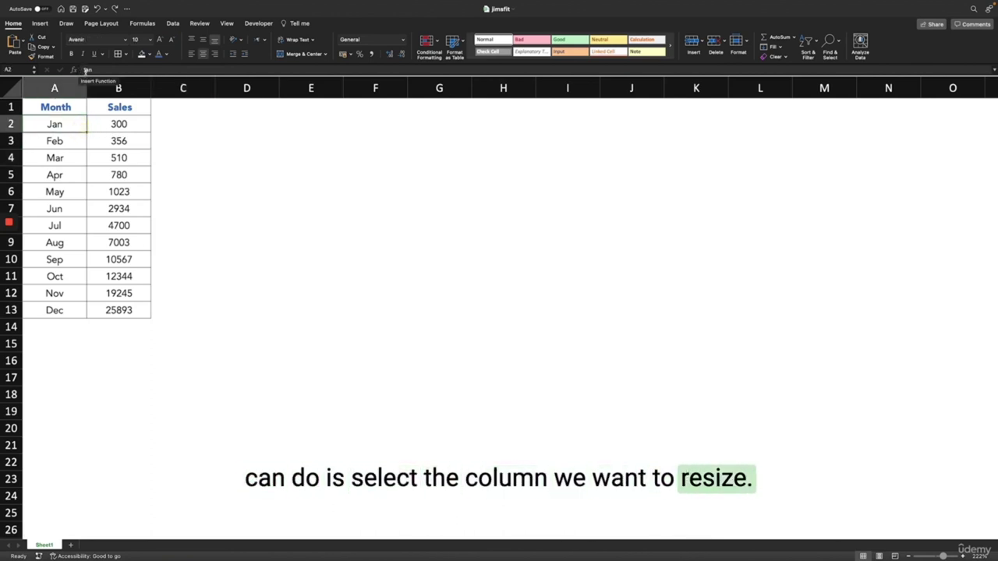
click(54, 88)
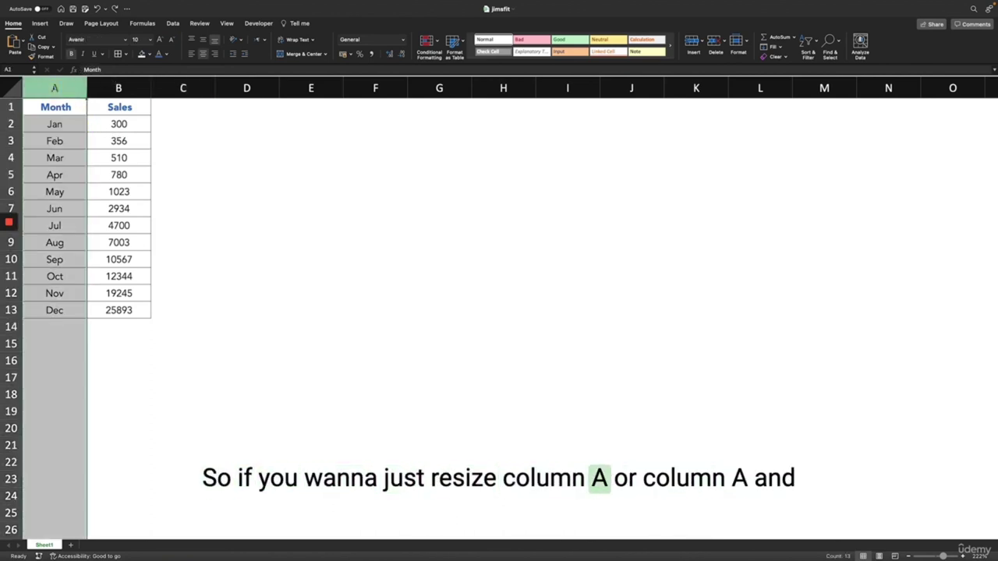
drag(56, 87, 107, 87)
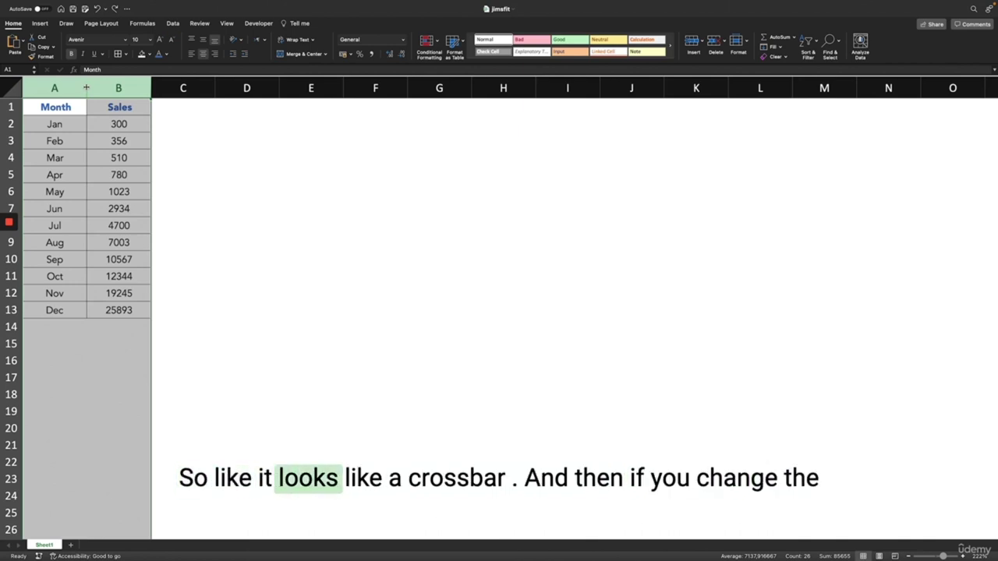
drag(86, 87, 117, 88)
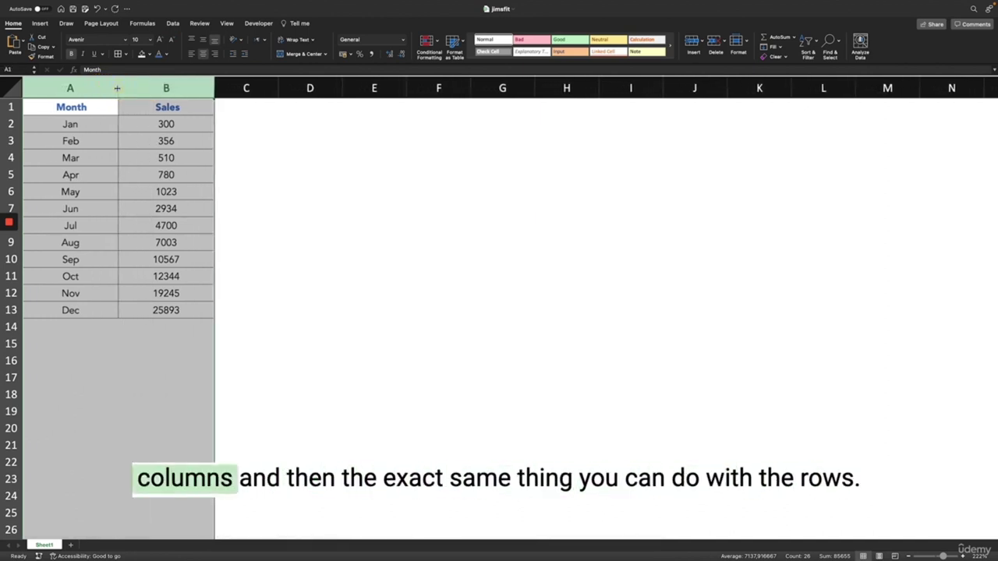
click(107, 112)
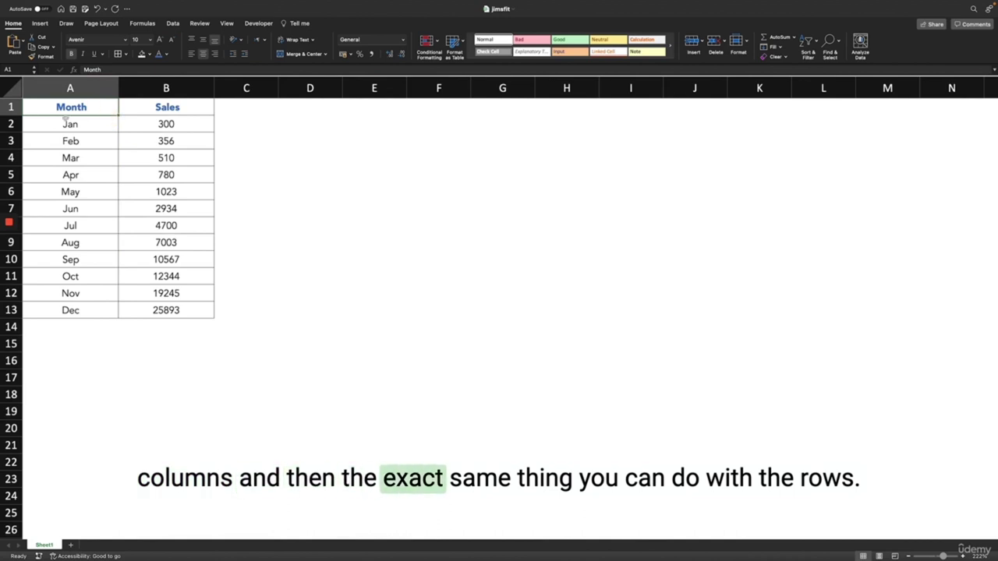
drag(11, 107, 26, 312)
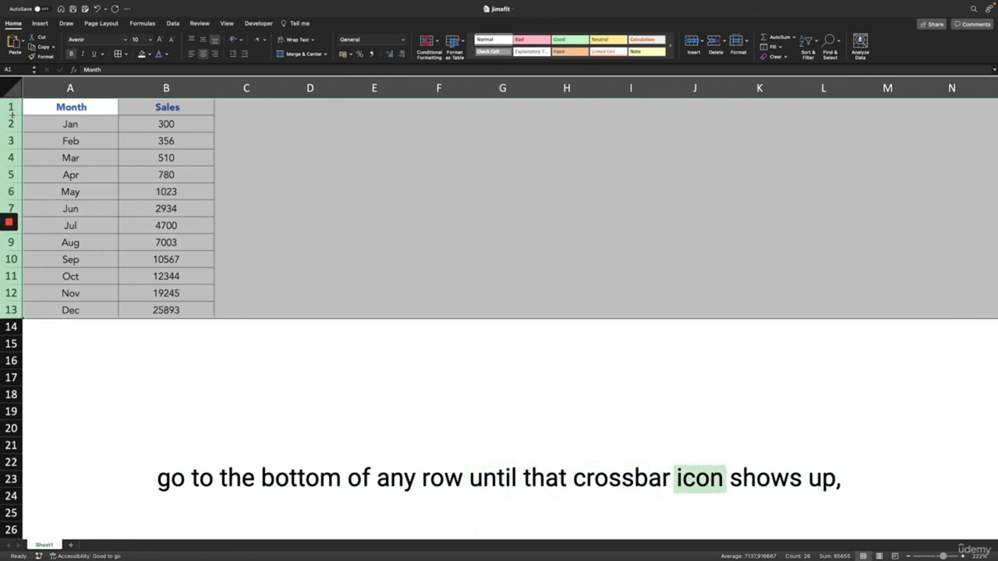
Make rows 1–13 each 28 pixels tall and check the bottom-aligned cell text
drag(12, 115, 13, 124)
click(351, 211)
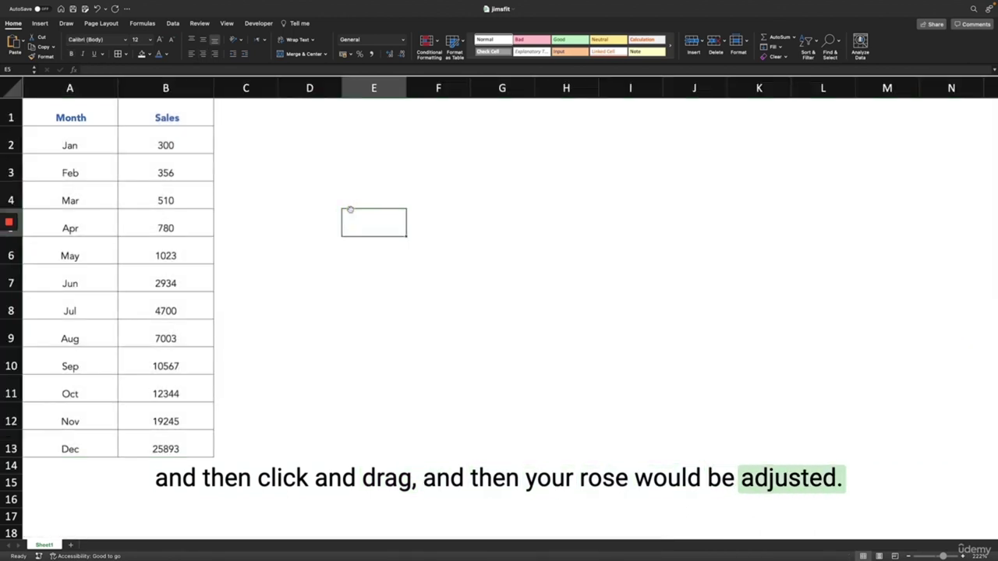
click(90, 117)
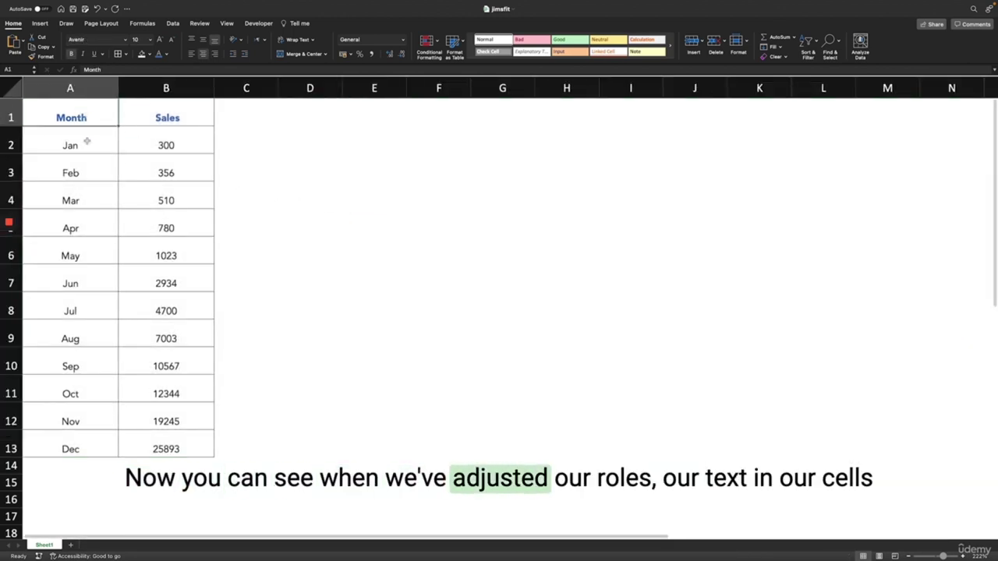
click(87, 140)
click(176, 145)
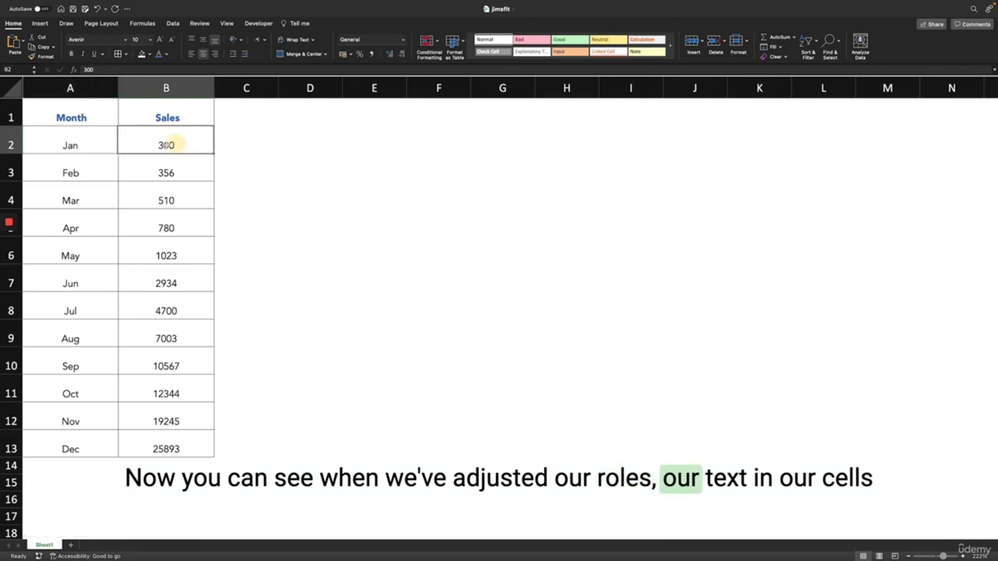
click(70, 169)
click(138, 163)
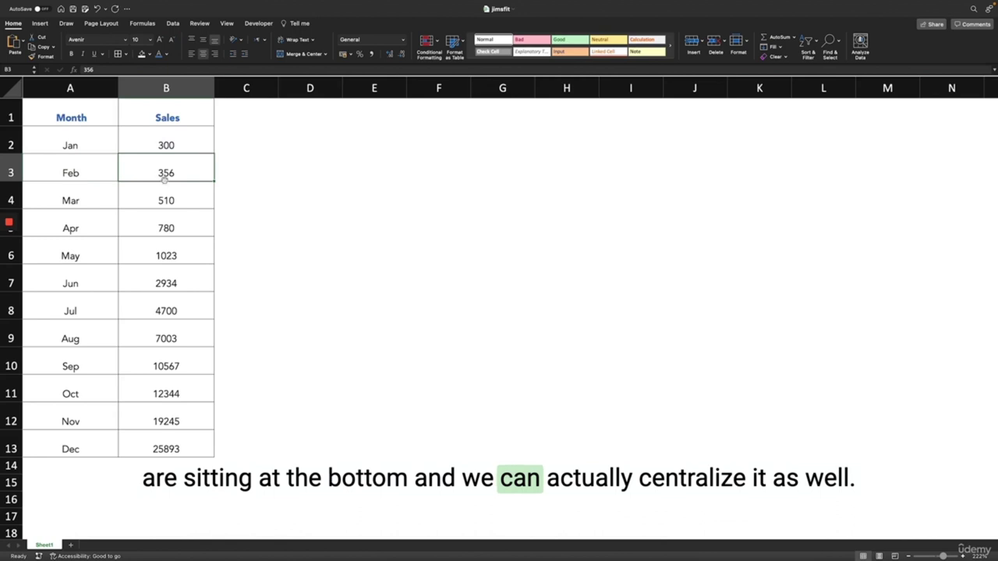
Apply Middle Align to A1:B13 so the entries sit vertically centred
click(52, 173)
drag(91, 112, 149, 450)
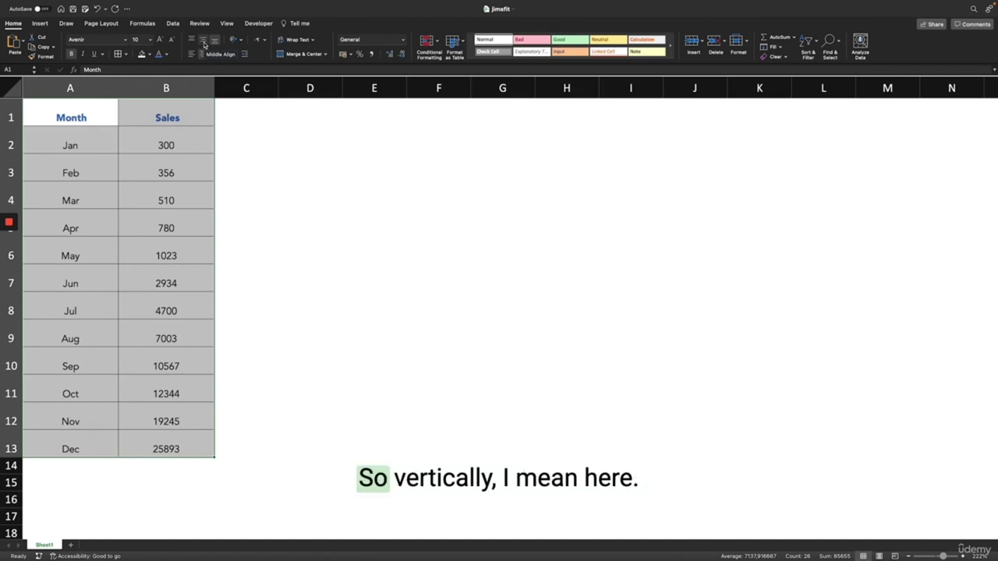
click(204, 41)
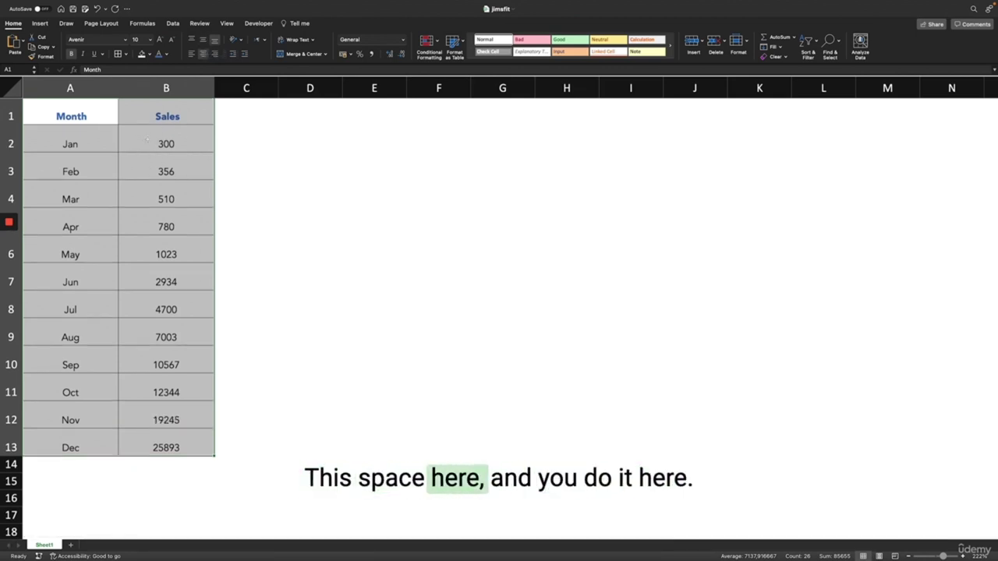
click(191, 40)
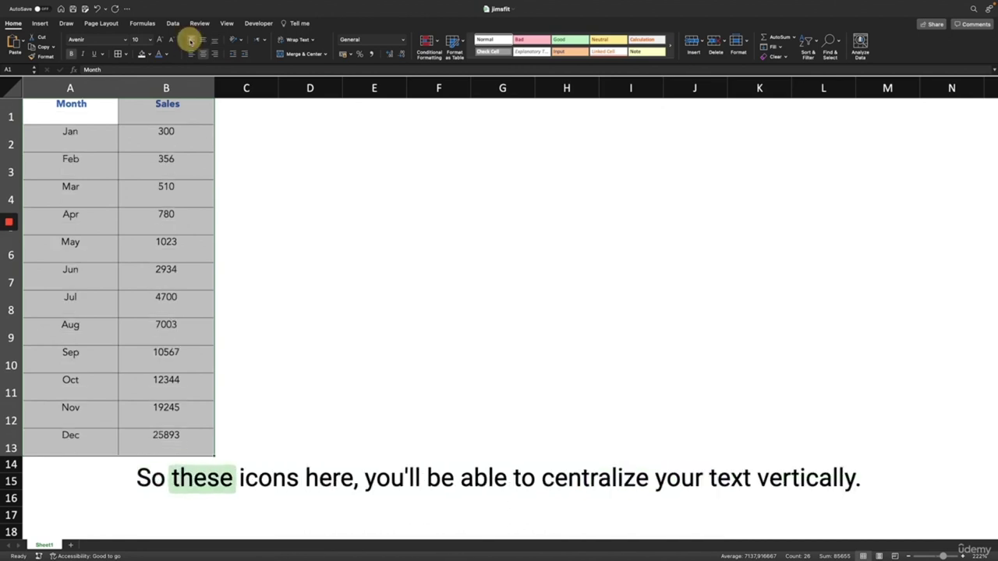
click(203, 41)
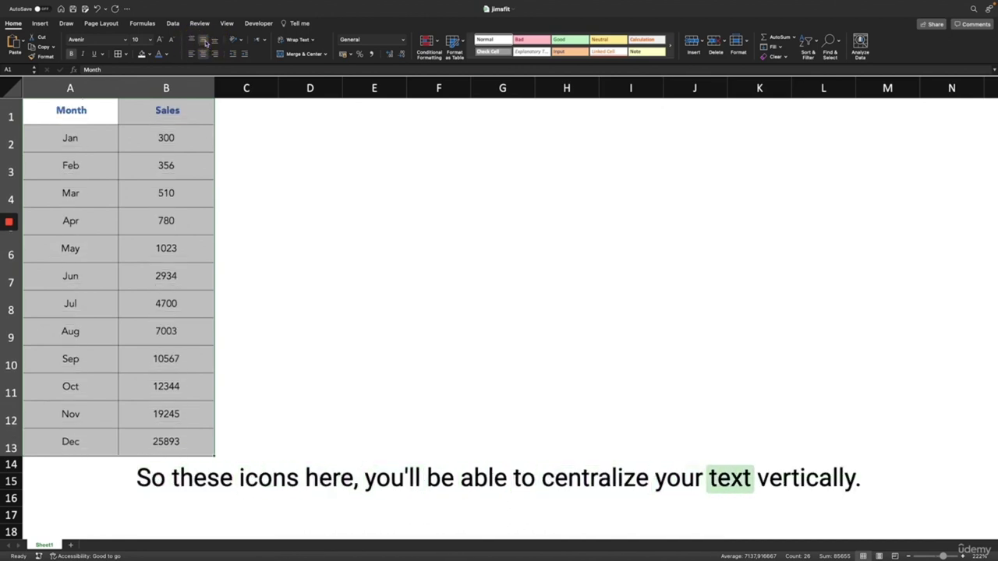
click(259, 110)
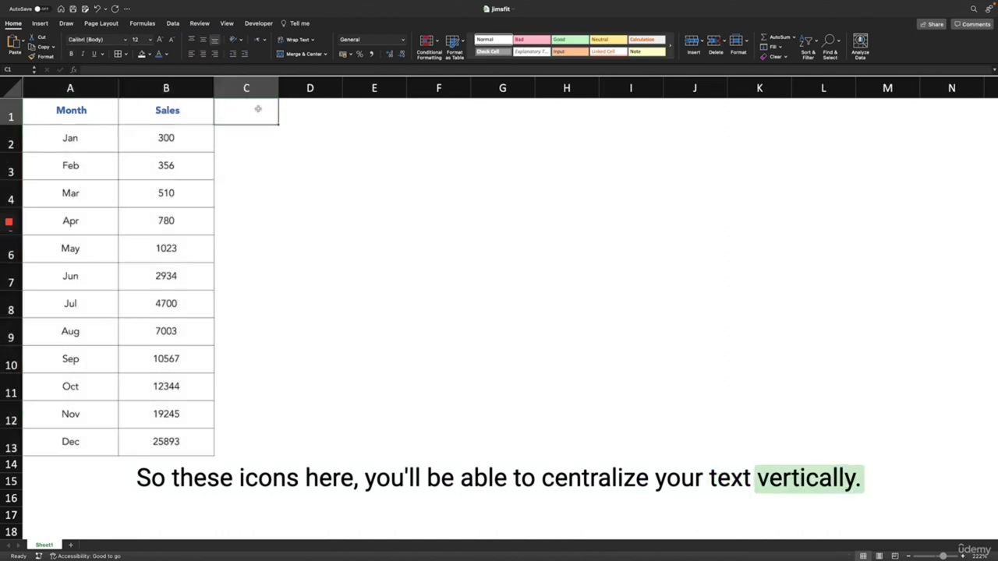
click(417, 216)
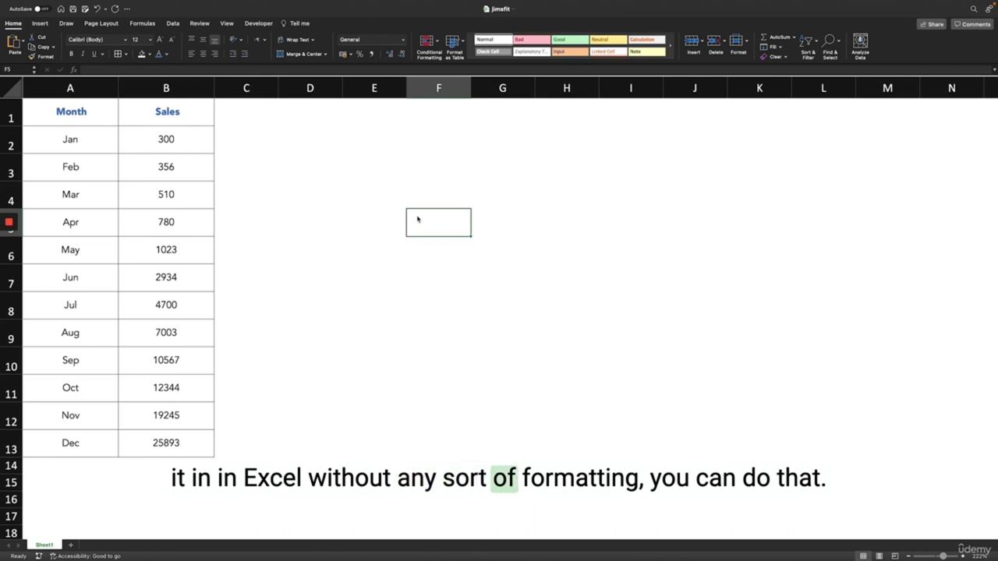
Clear all formats from A1:B13, returning it to plain Calibri 12 text
drag(70, 115, 184, 450)
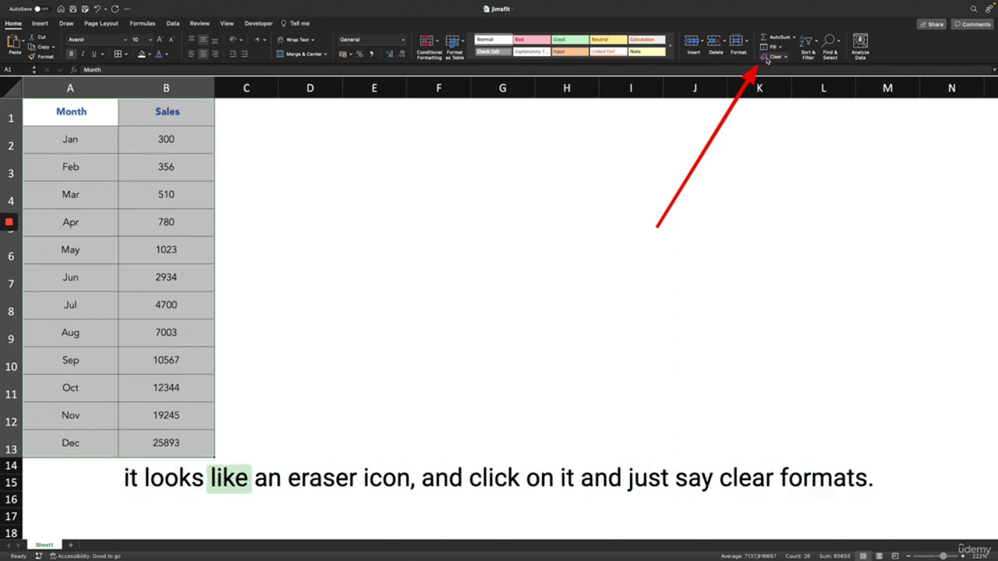
click(783, 60)
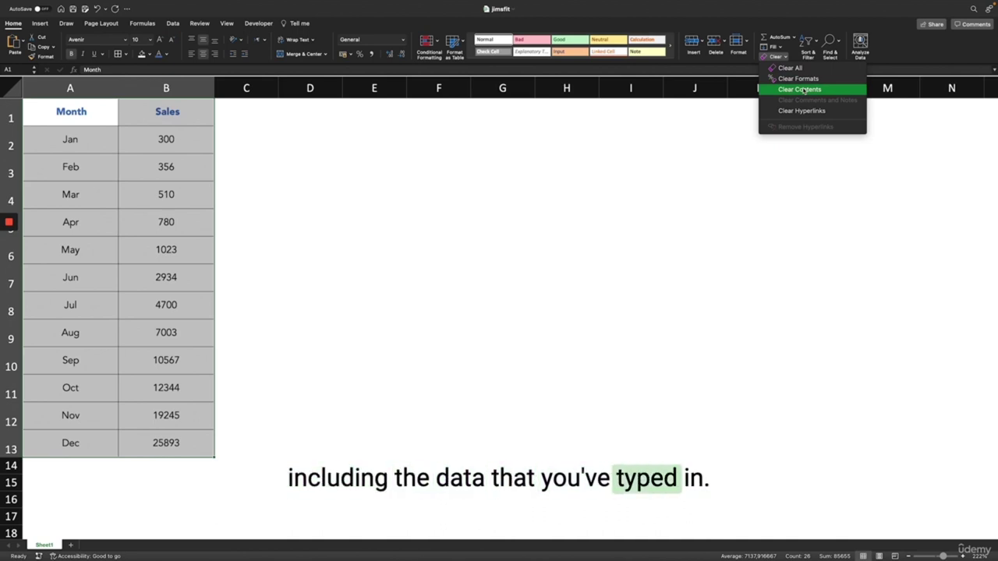
click(798, 80)
click(528, 163)
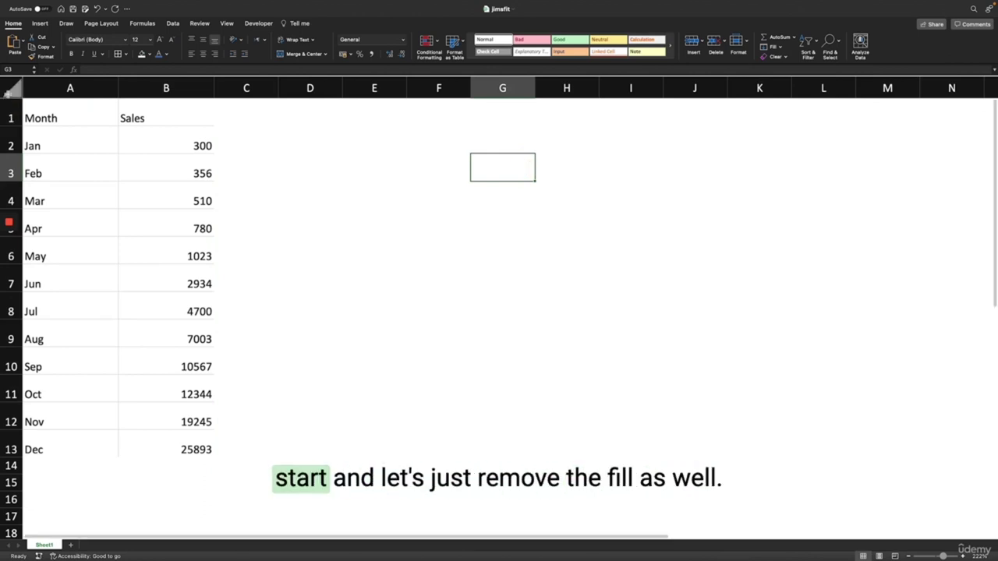
click(11, 90)
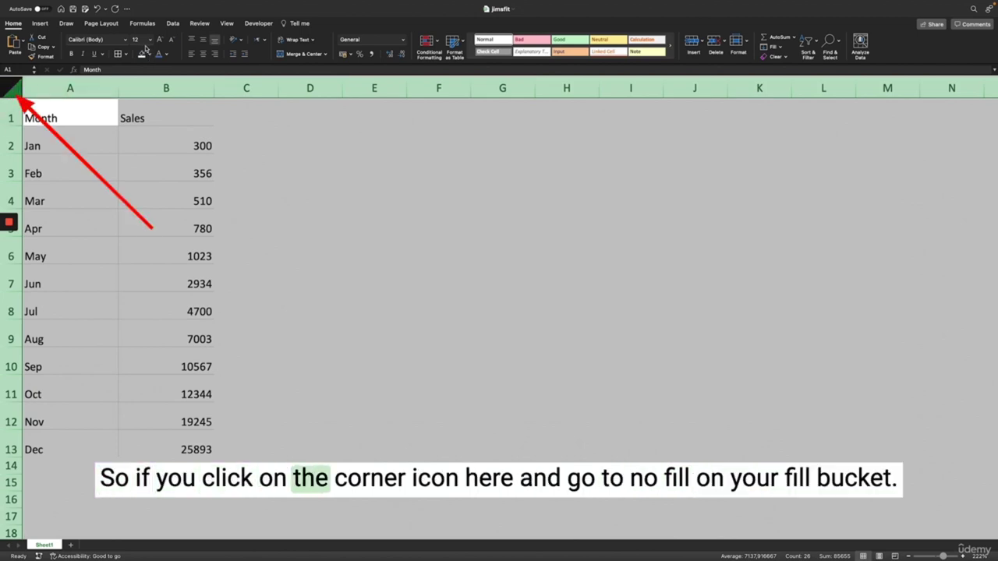
Set the whole sheet's fill to No Fill so gridlines reappear
click(150, 54)
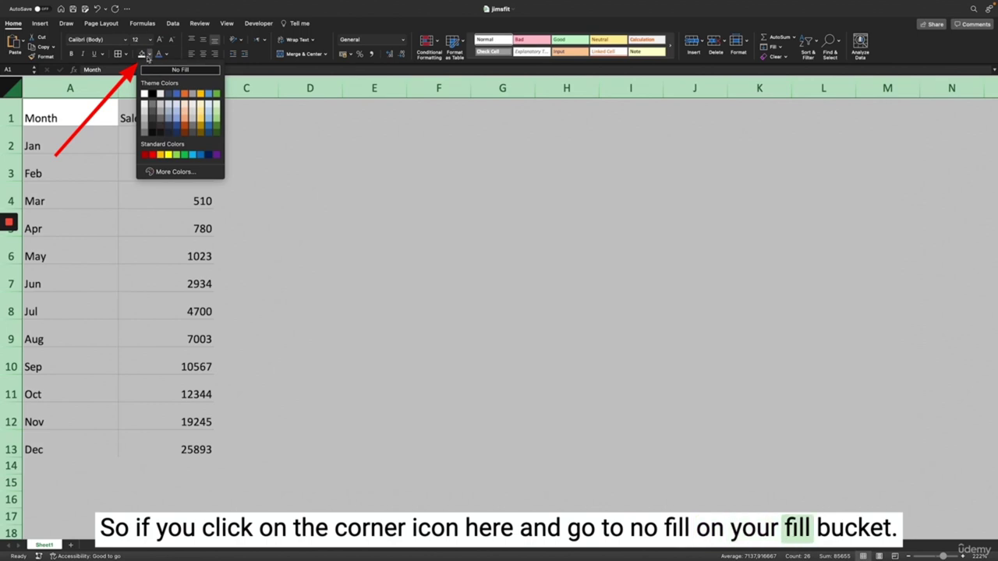
click(177, 70)
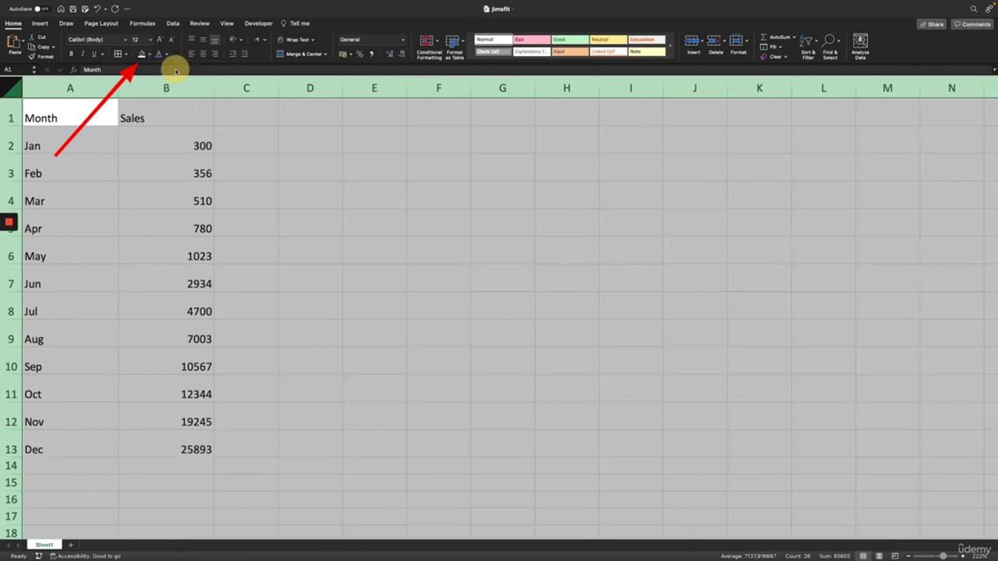
click(269, 145)
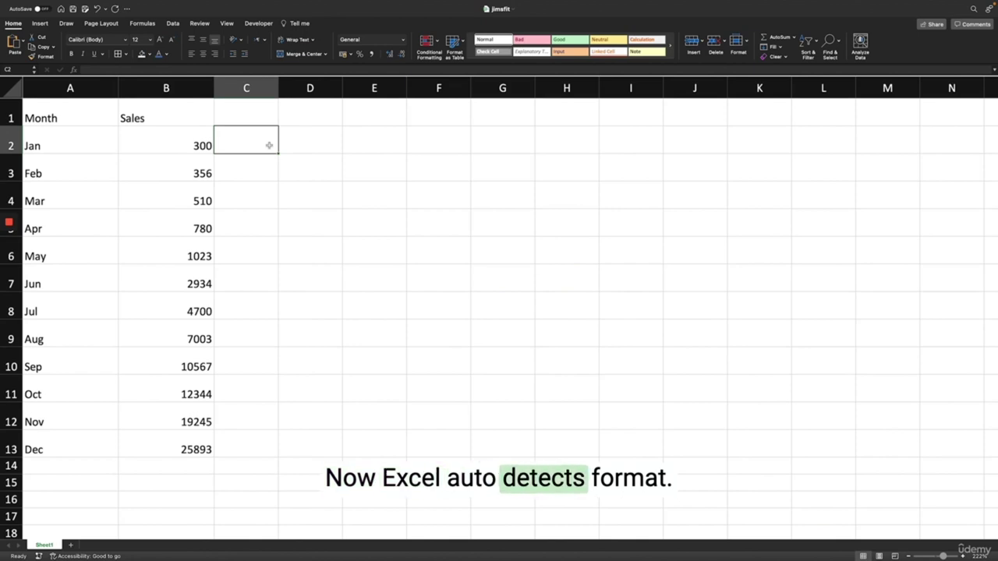
click(191, 146)
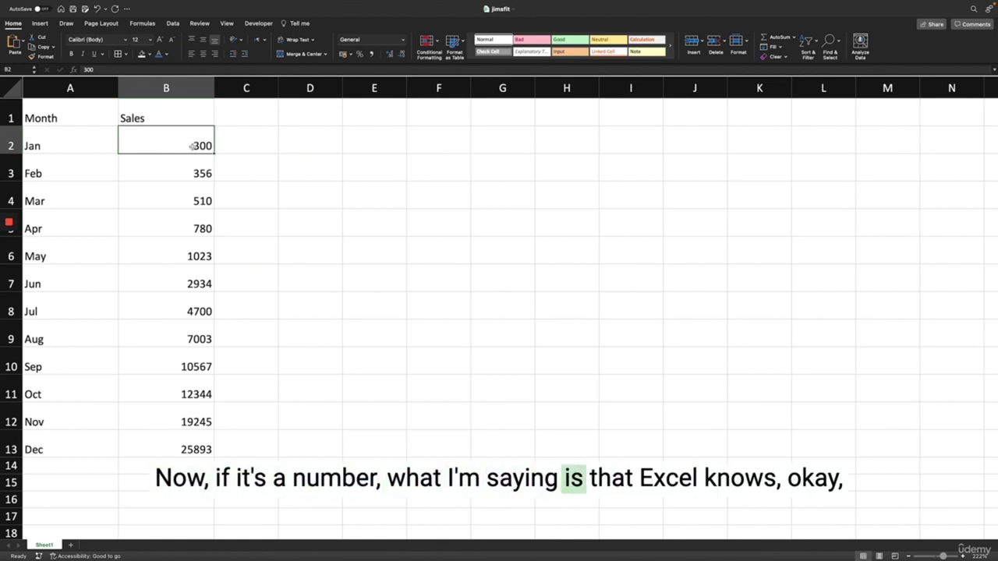
click(191, 168)
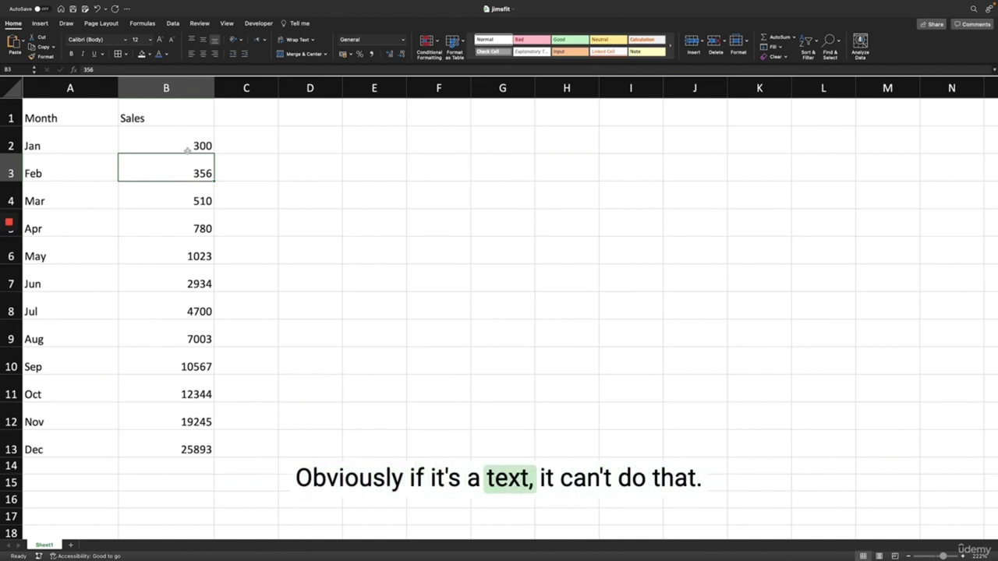
click(247, 277)
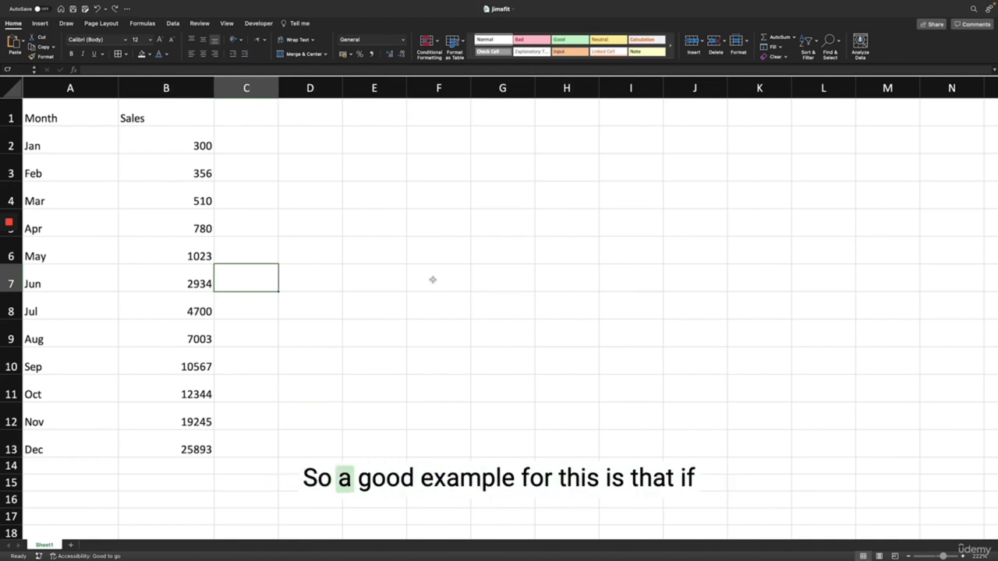
scroll(260, 232, right, 1)
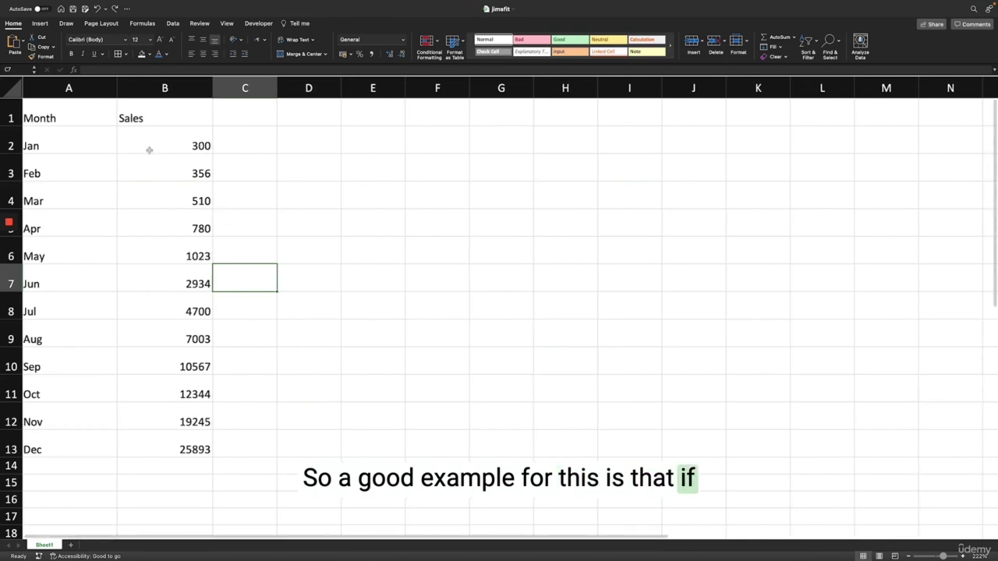
scroll(134, 141, left, 1)
click(258, 141)
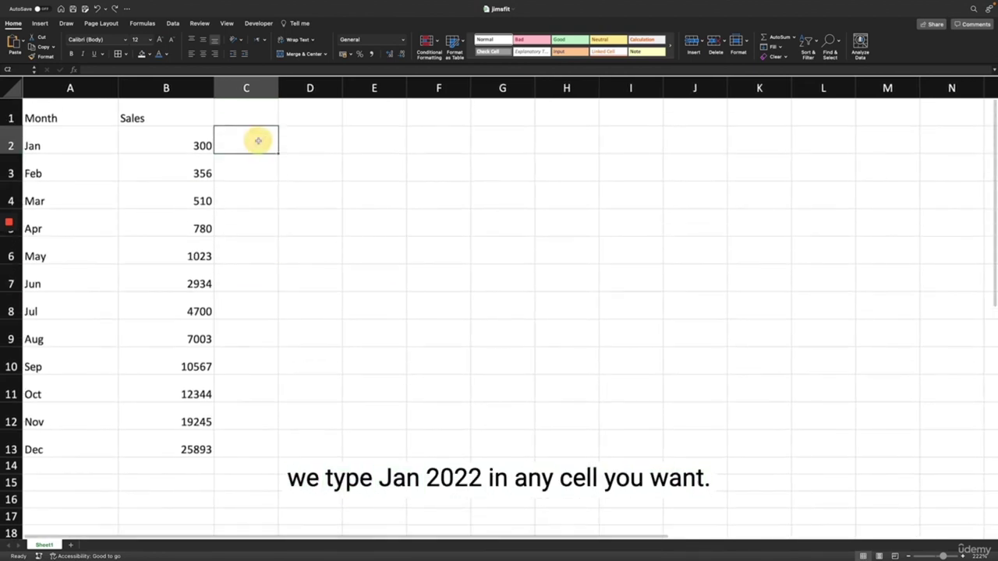
text(Jan 20)
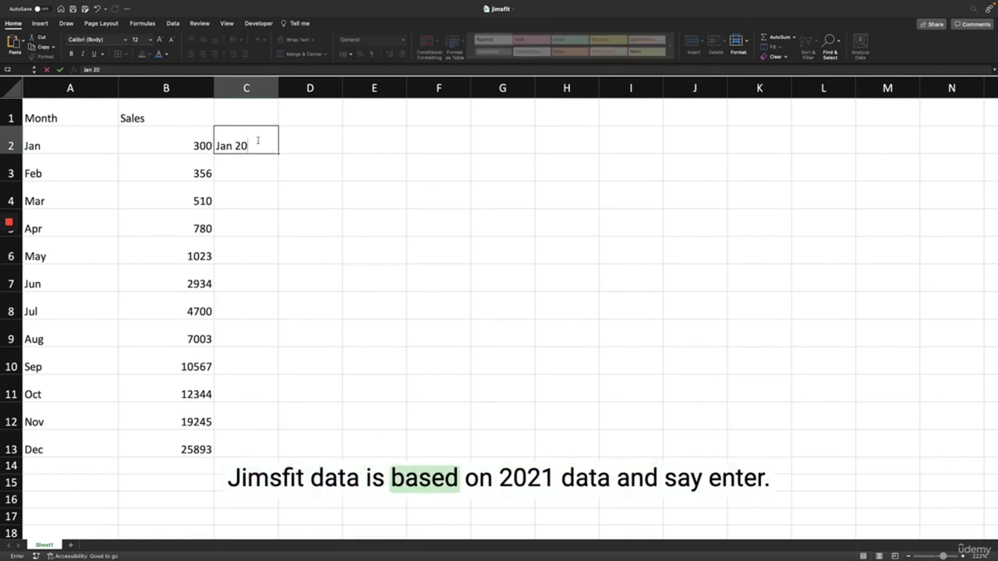
text(21)
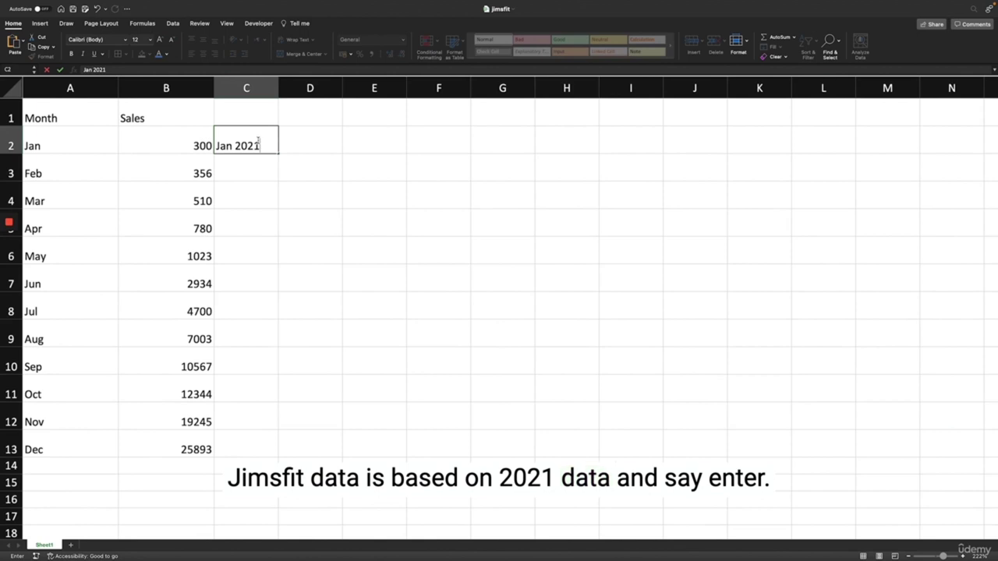
key(Return)
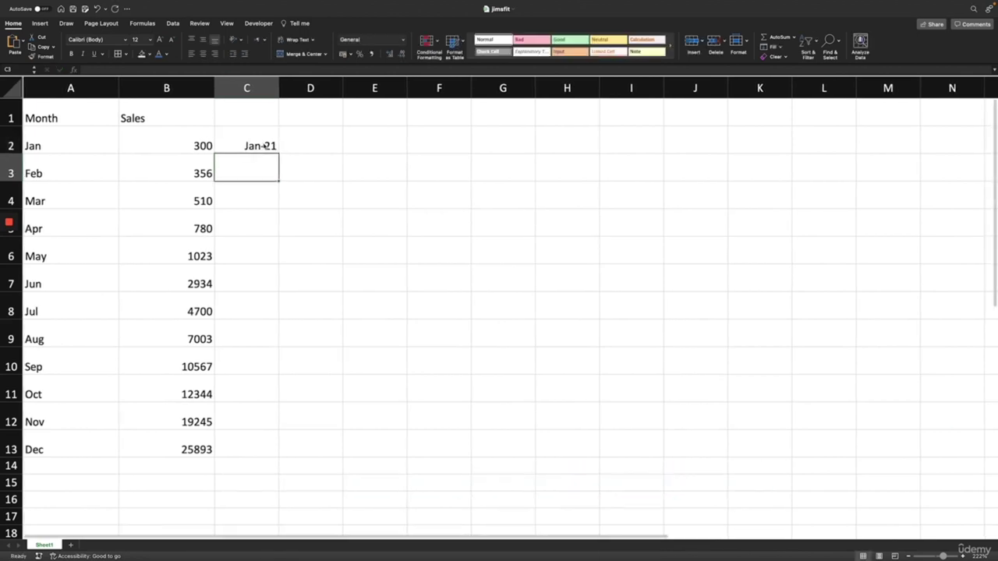
click(235, 128)
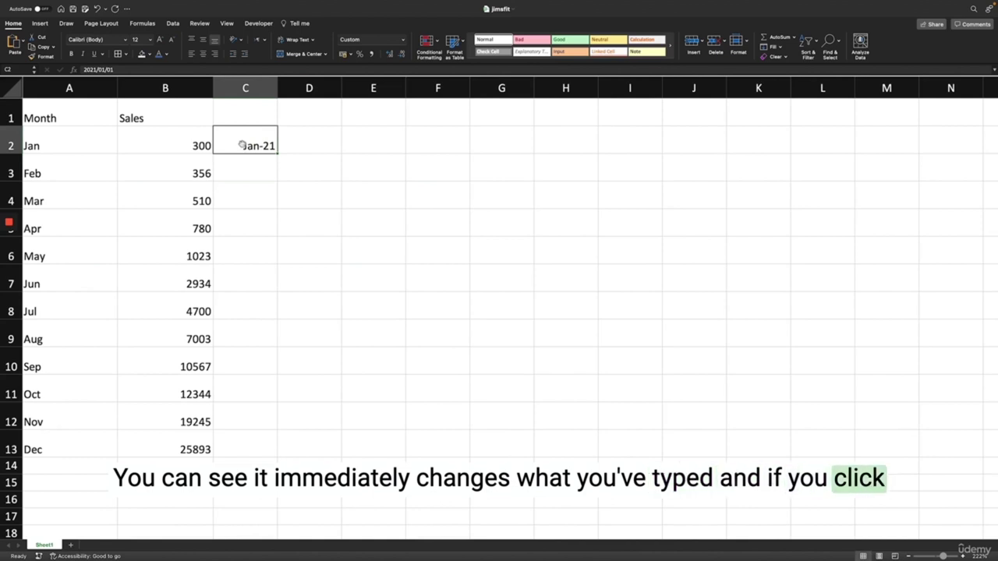
click(122, 70)
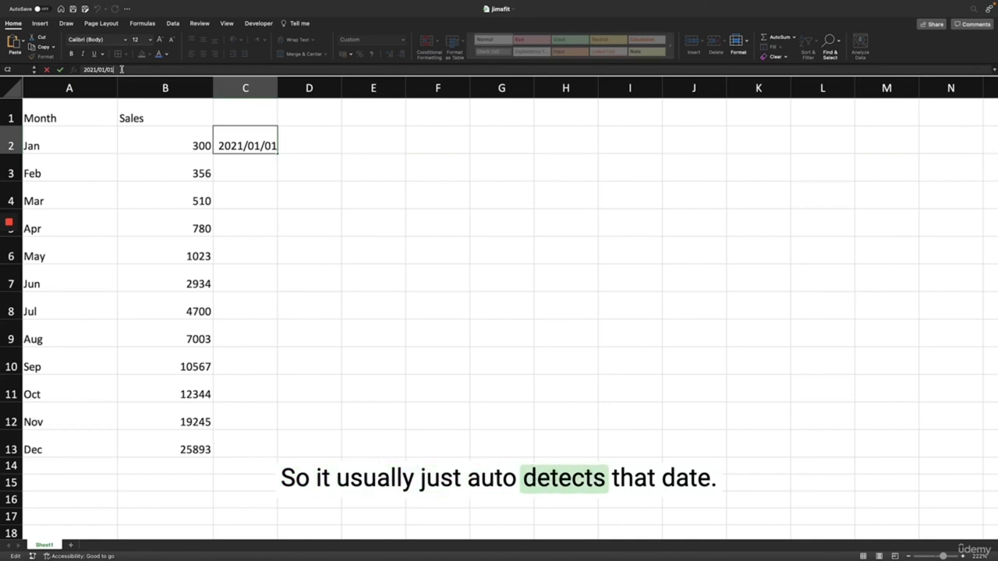
key(Escape)
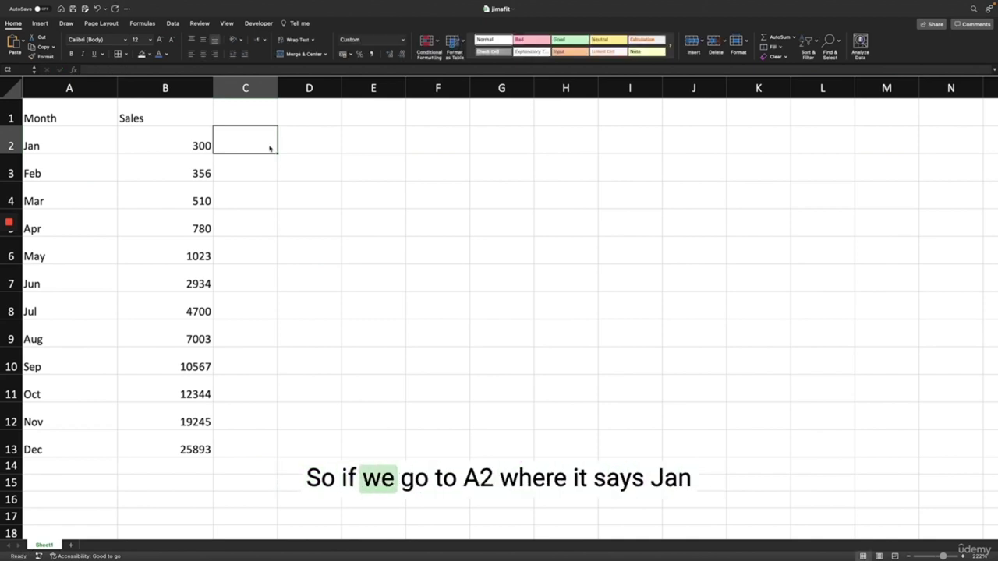
Enter Jan 2021 in A2 and fill the dates down to Dec-21 in row 13
click(76, 145)
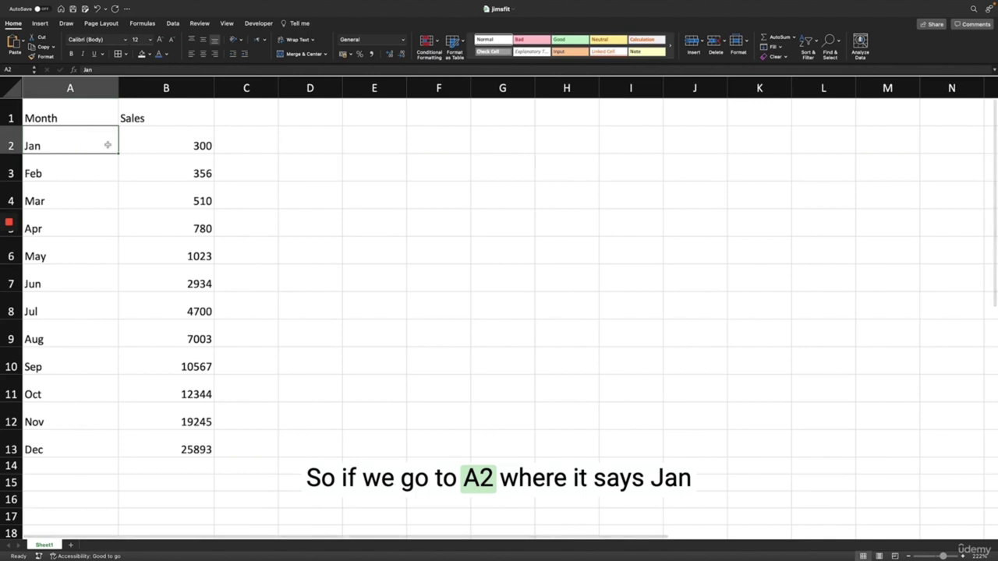
text(Jan 2)
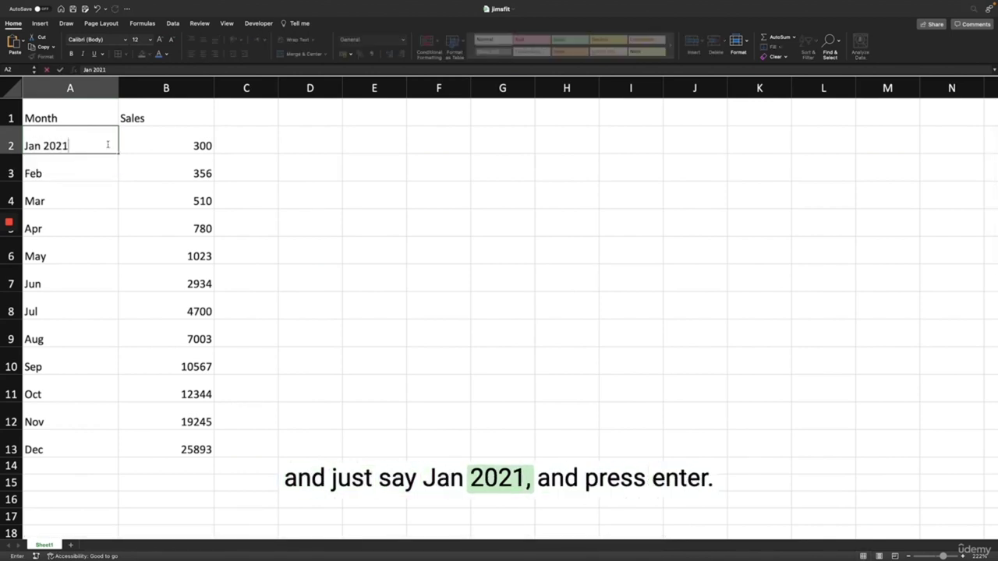
text(021)
key(Return)
click(108, 145)
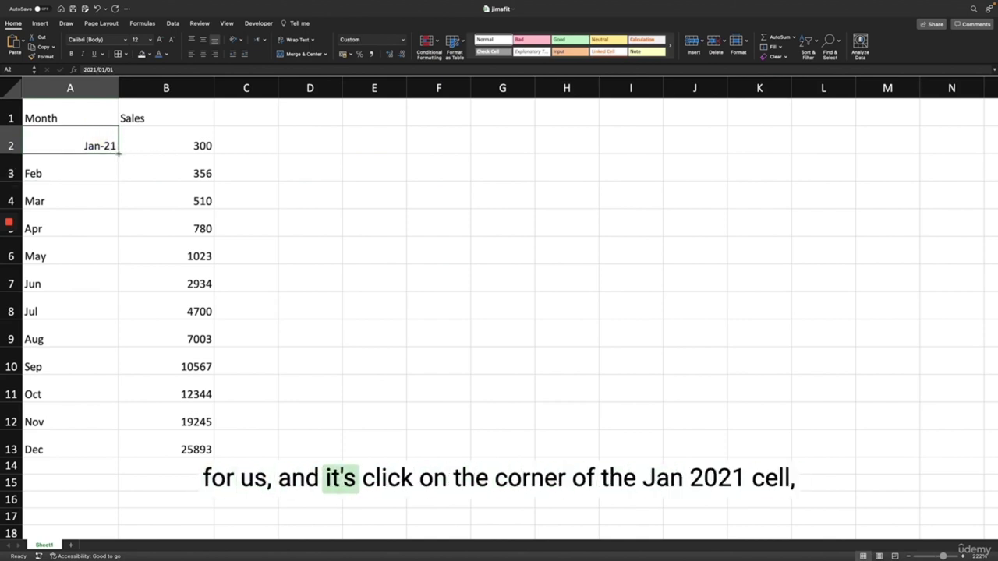
drag(118, 153, 112, 452)
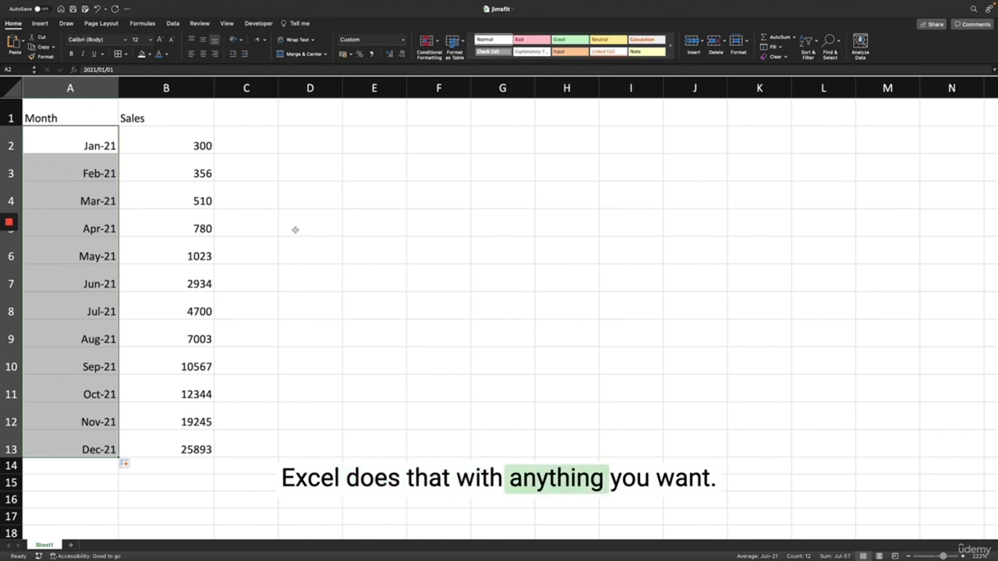
Enter 1 in D2 and fill it down through D13
click(310, 148)
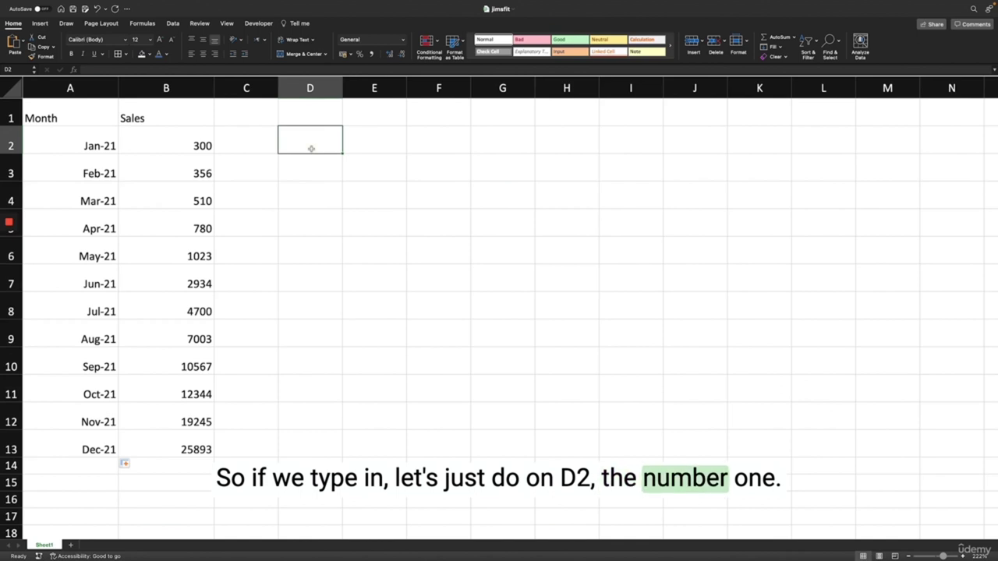
text(1)
key(Return)
click(313, 145)
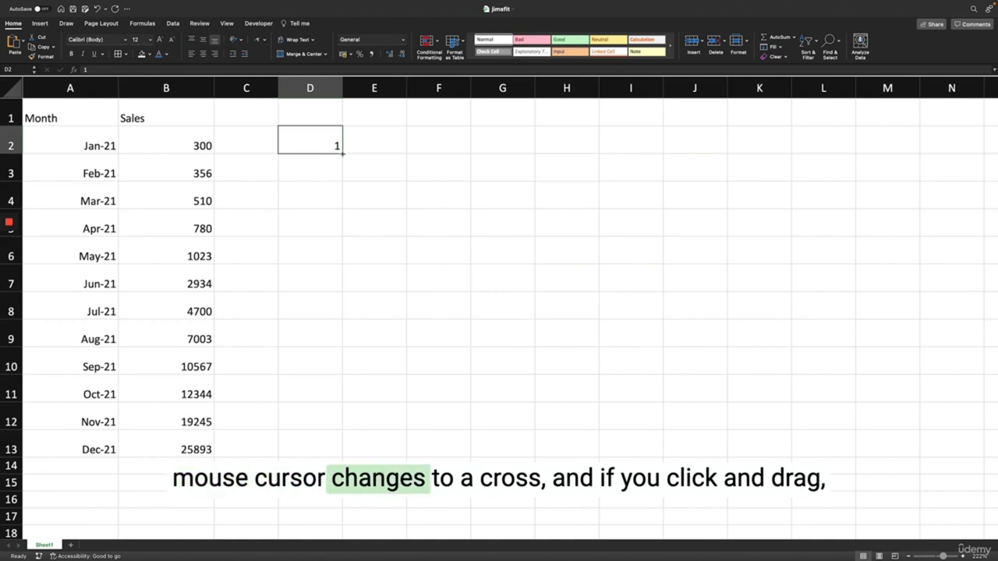
drag(341, 164, 328, 368)
drag(328, 428, 328, 454)
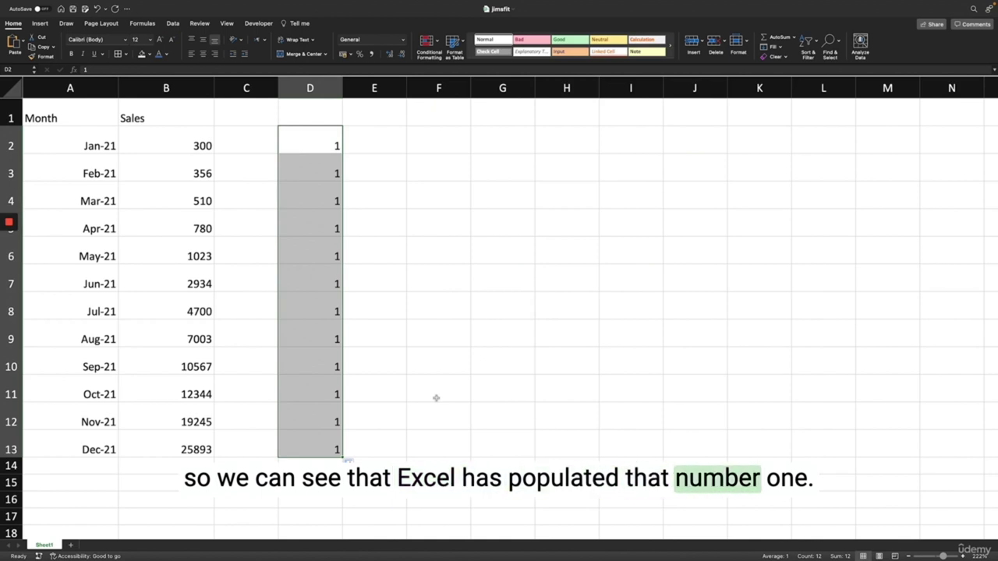
click(326, 146)
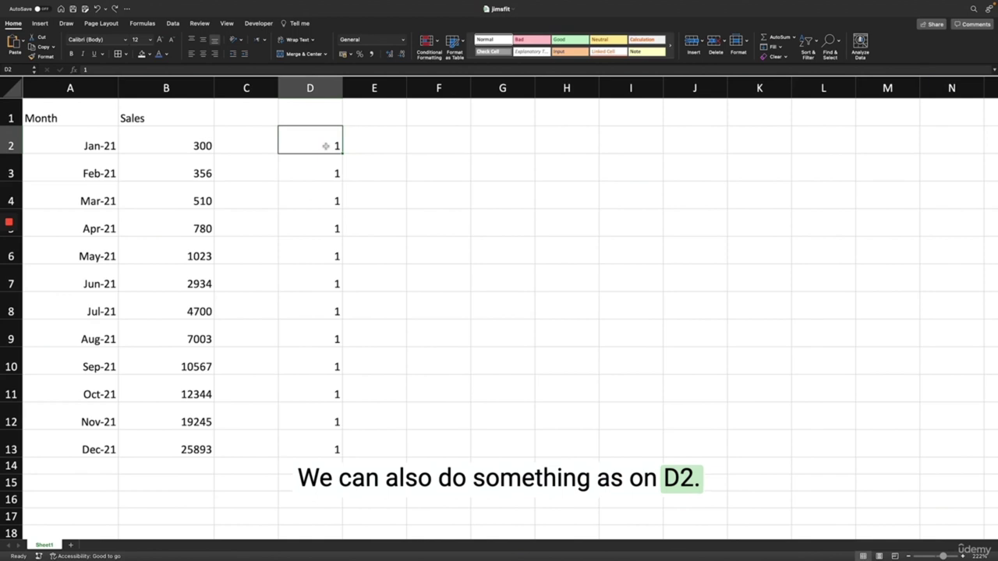
Enter 1, 2, 3 in D2:D4 and extend the series down to 12 in D13
text(1)
key(Return)
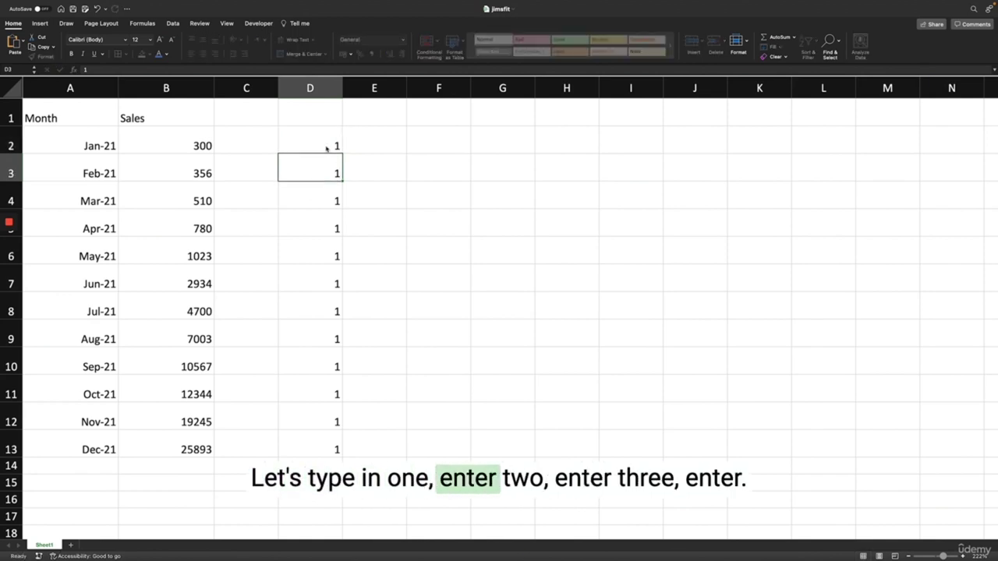
text(2)
key(Return)
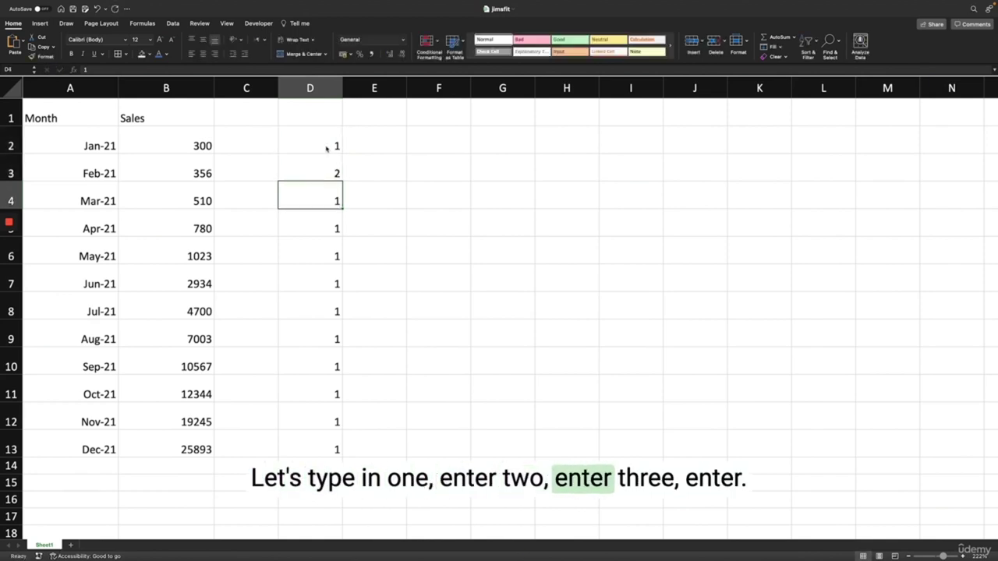
text(3)
key(Return)
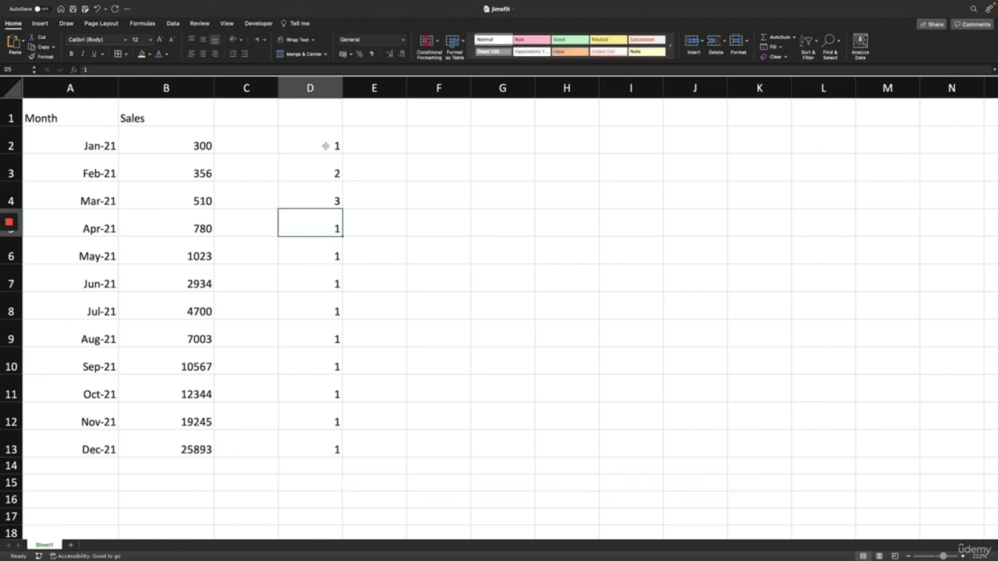
drag(325, 144, 322, 195)
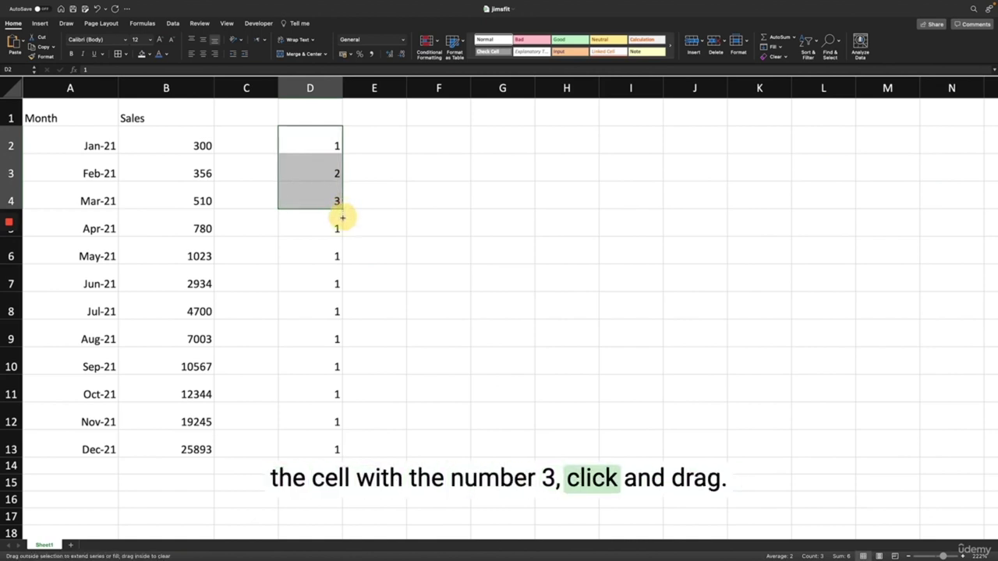
drag(342, 216, 339, 284)
drag(337, 382, 337, 451)
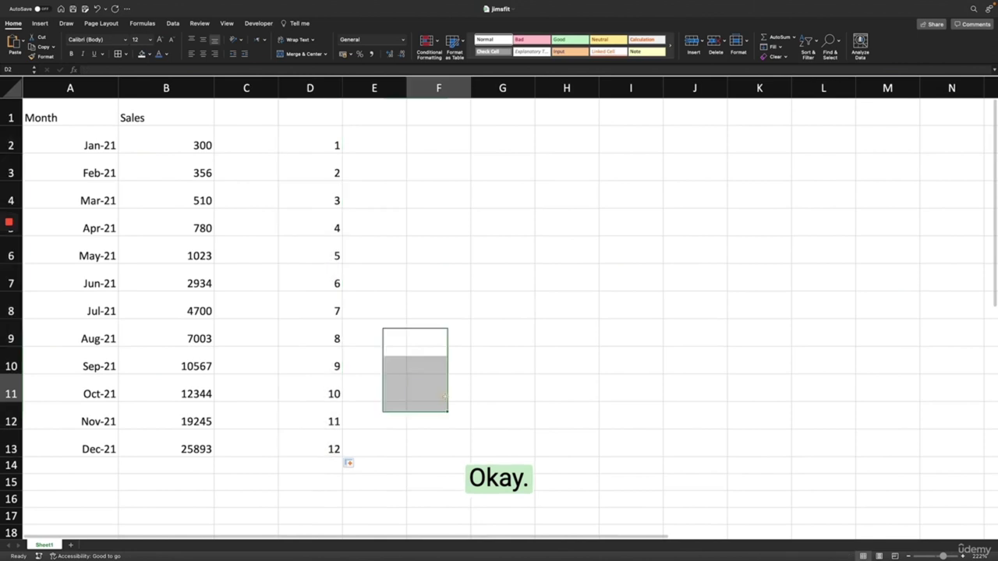
click(444, 396)
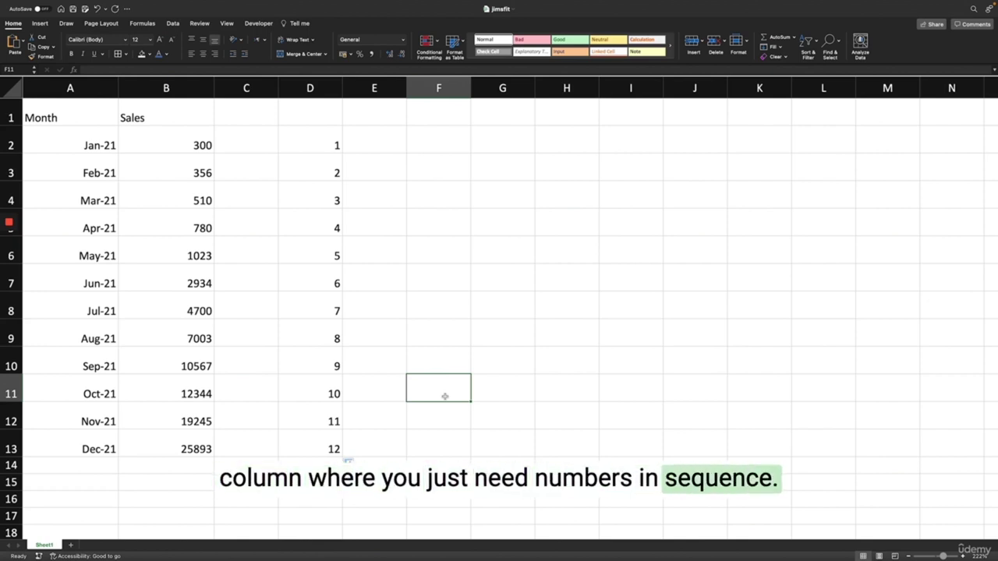
Delete the numbers 1 to 12 from D2:D13
drag(301, 145, 305, 449)
key(Delete)
key(Return)
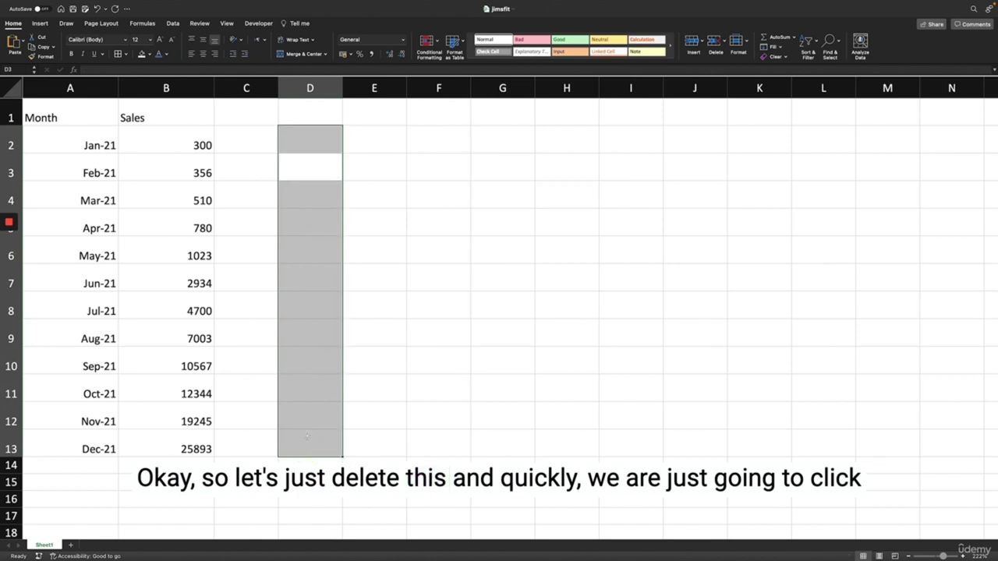
click(374, 361)
Center-align the Month and Sales columns A and B
drag(71, 89, 90, 92)
drag(148, 92, 149, 90)
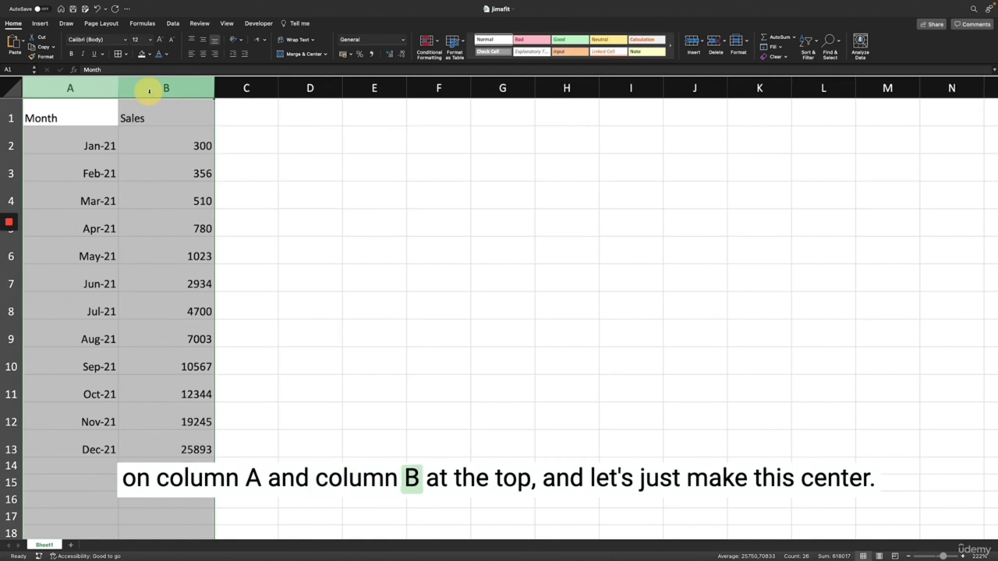
click(204, 55)
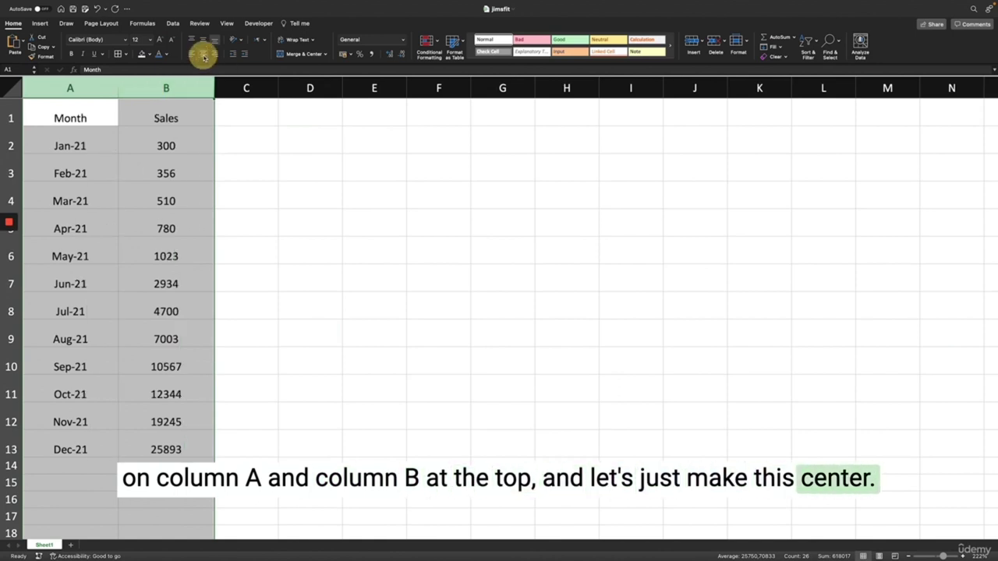
click(249, 131)
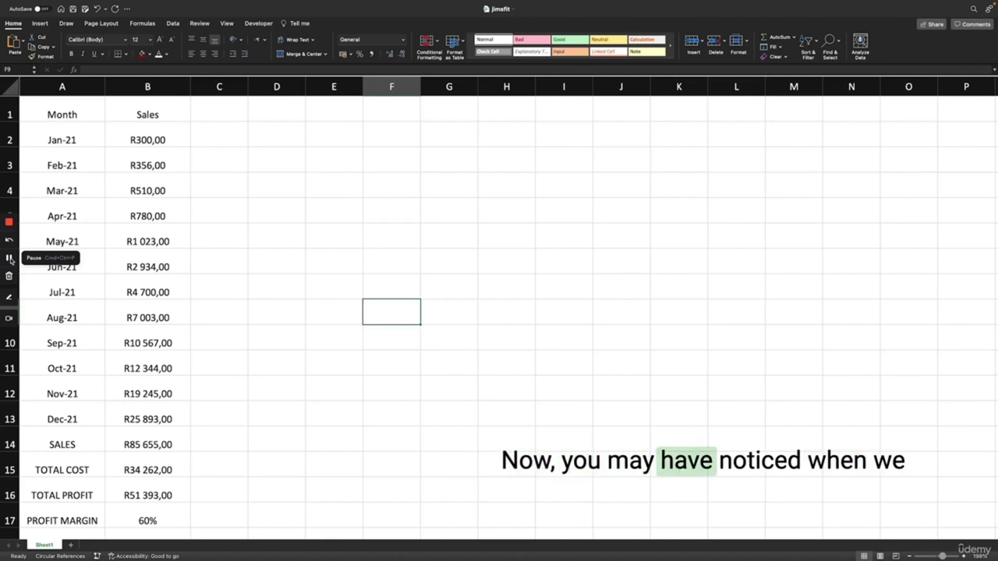
click(112, 180)
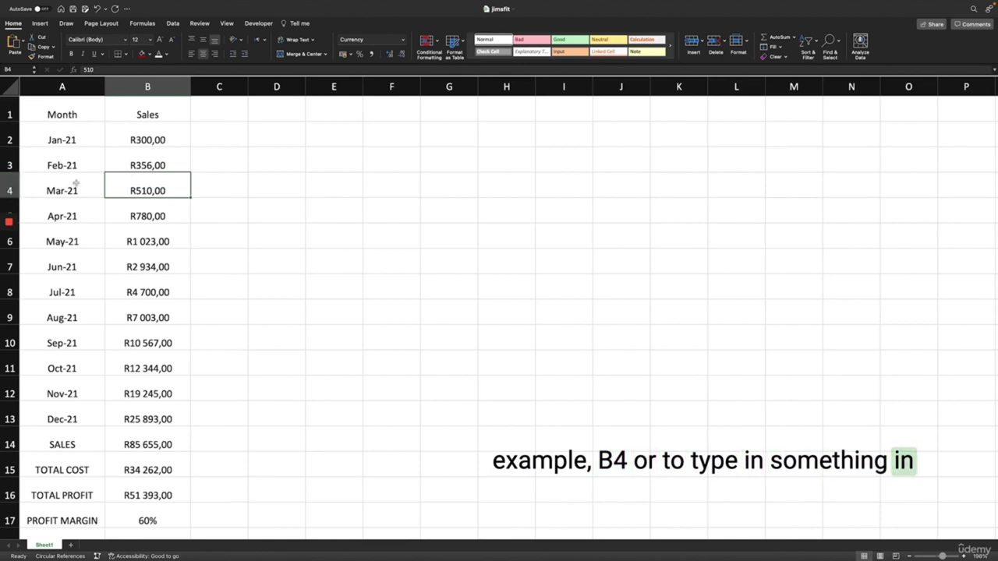
click(71, 241)
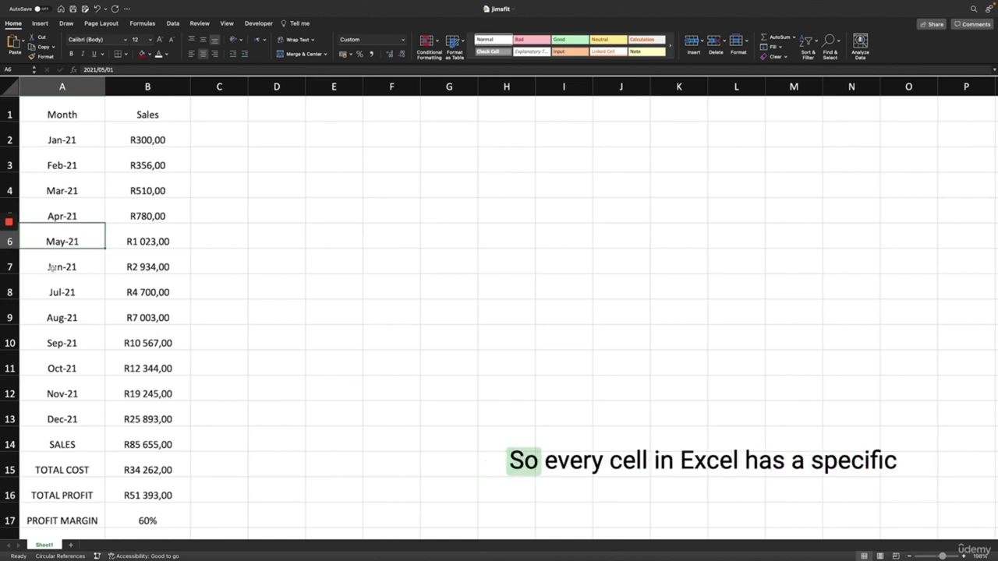
click(263, 255)
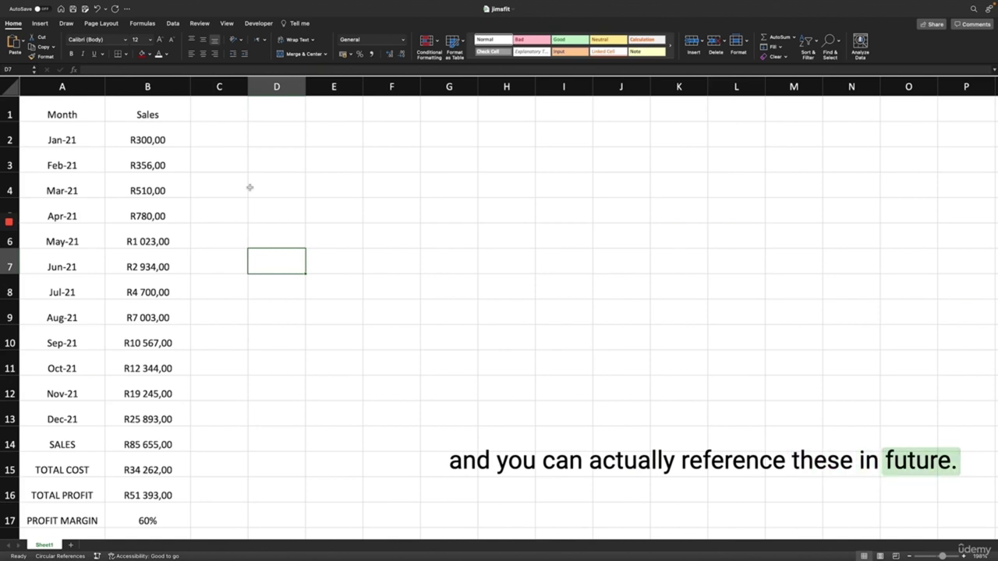
Link D2 to the Jan-21 sales cell with the formula =B2
click(272, 138)
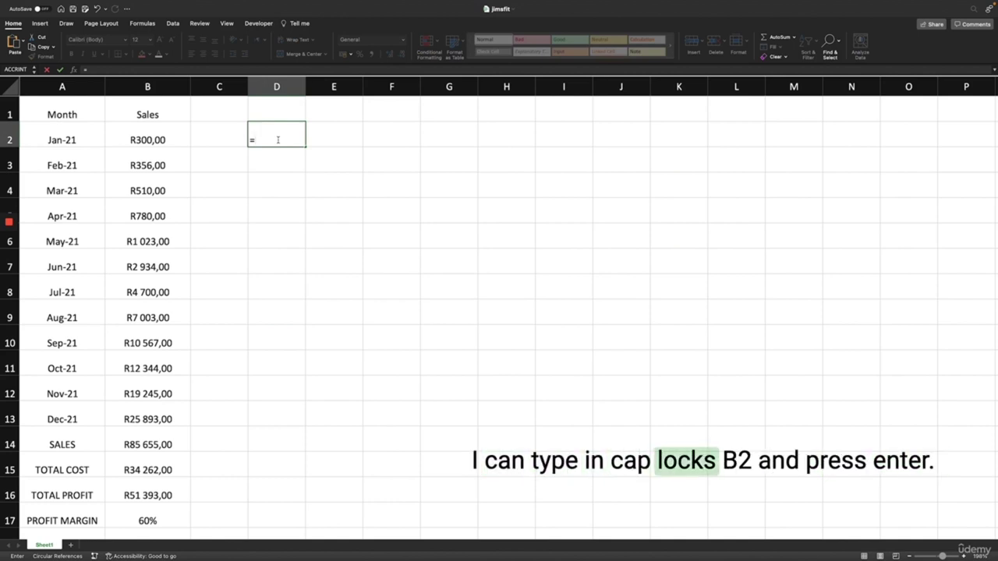
text(B2)
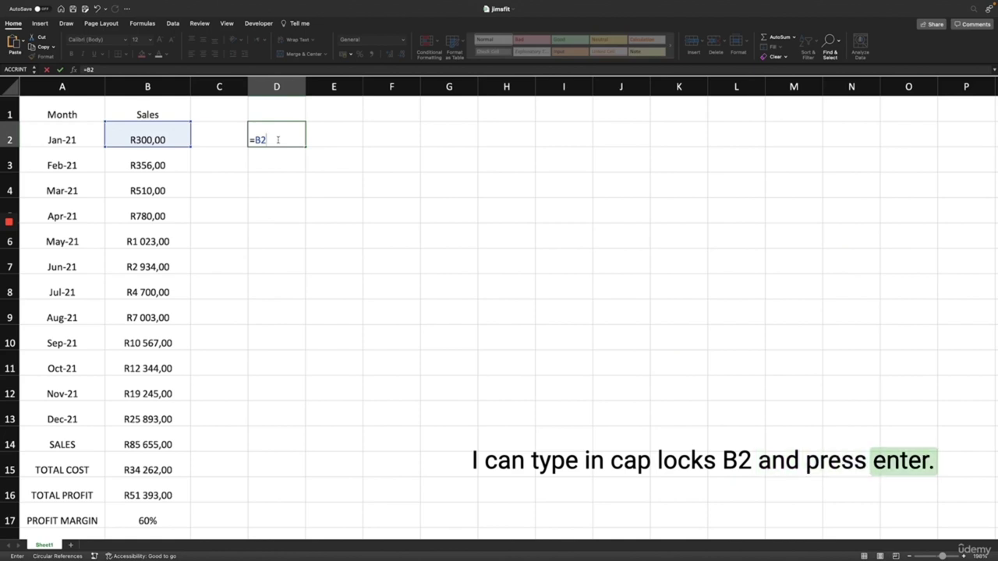
key(Return)
click(291, 134)
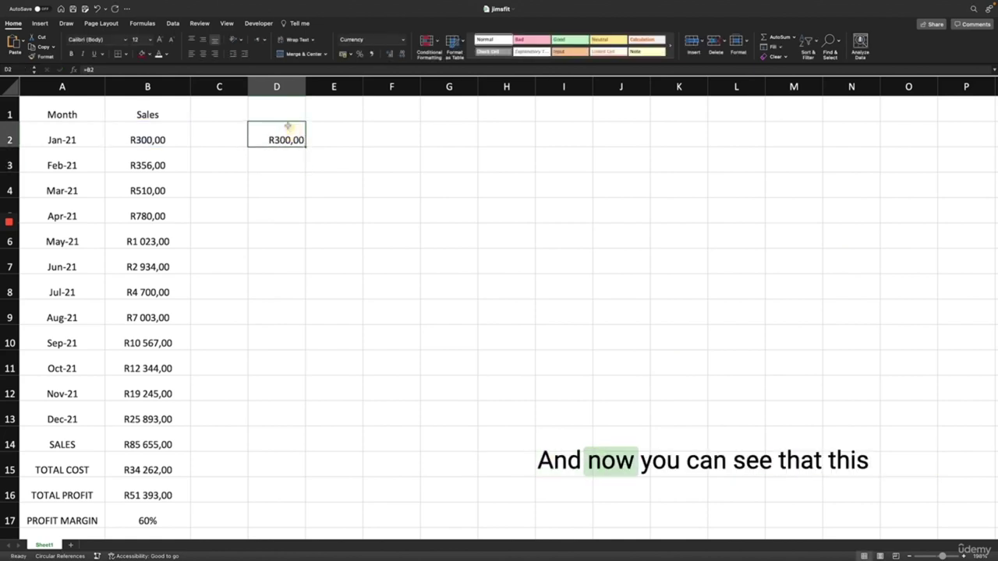
click(153, 138)
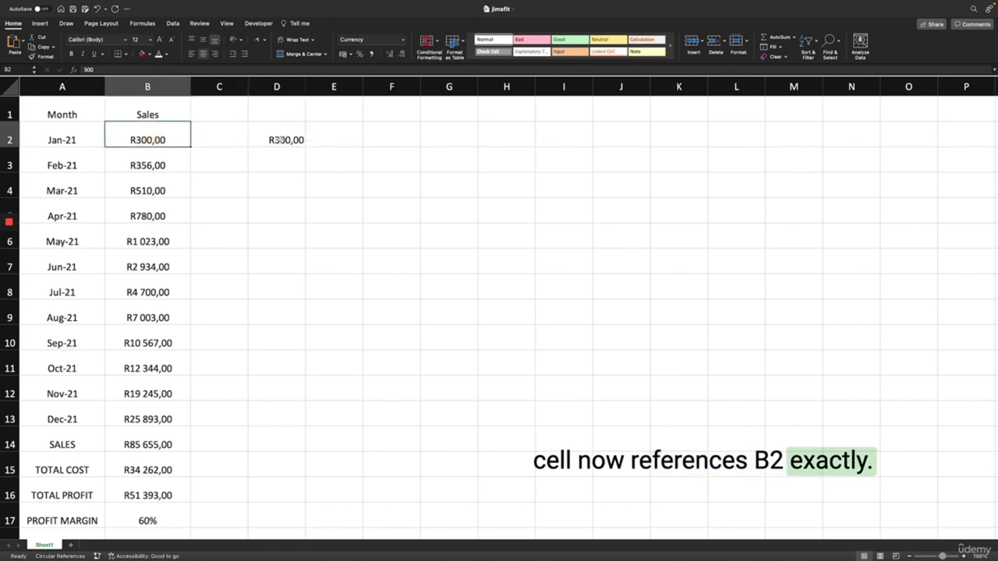
click(282, 137)
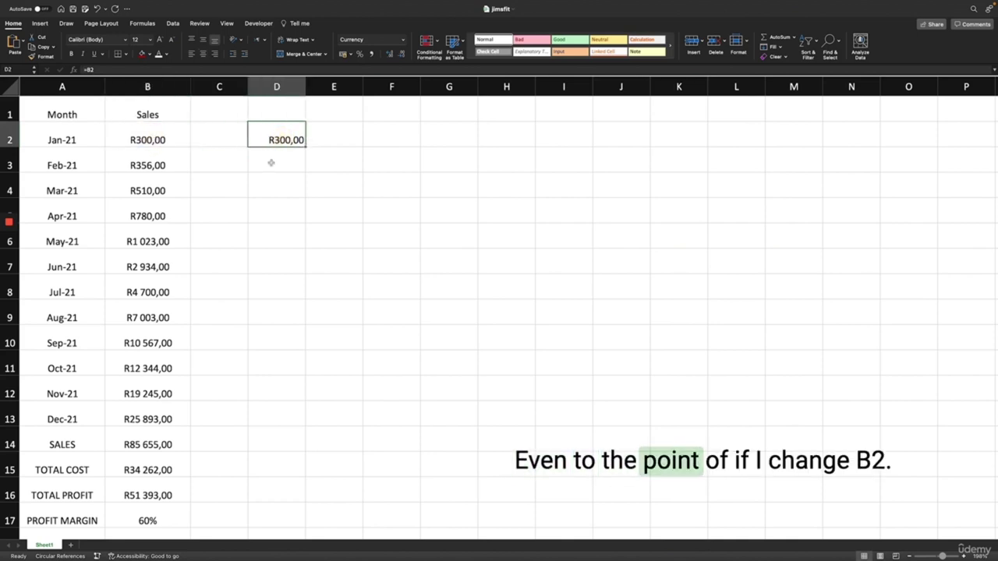
Change Jan-21 sales in B2 to 900 and check that D2 follows
click(162, 141)
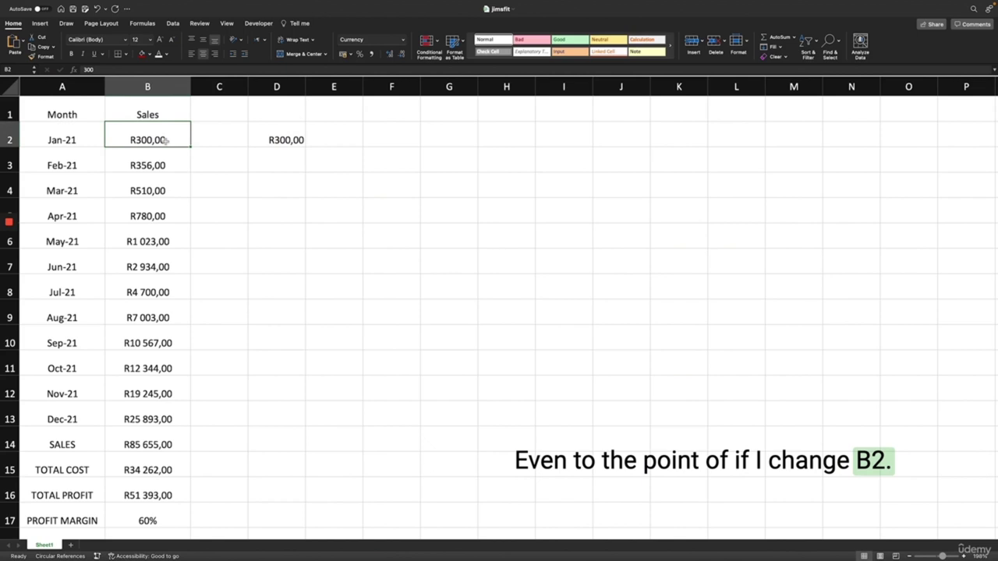
text(900)
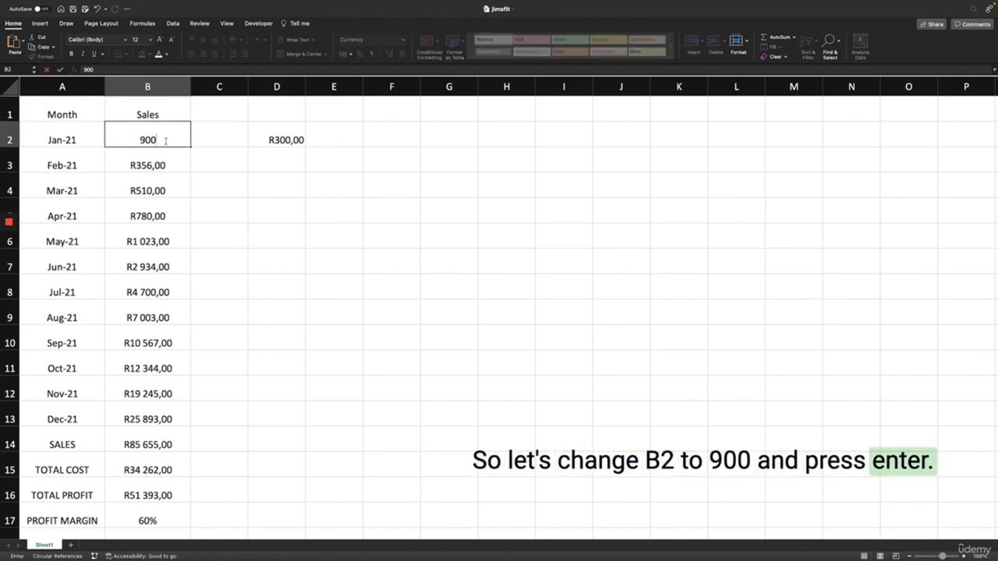
key(Return)
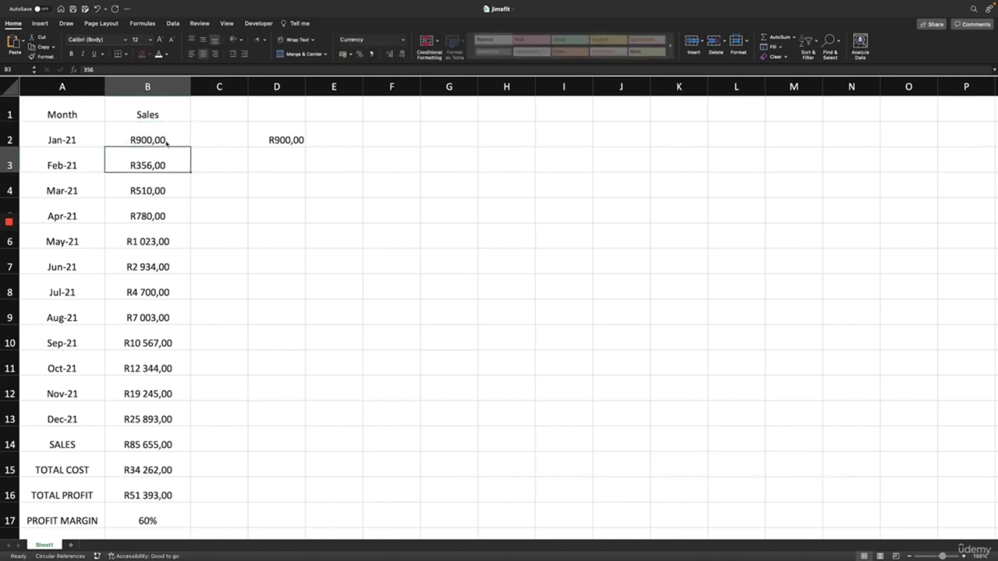
click(279, 135)
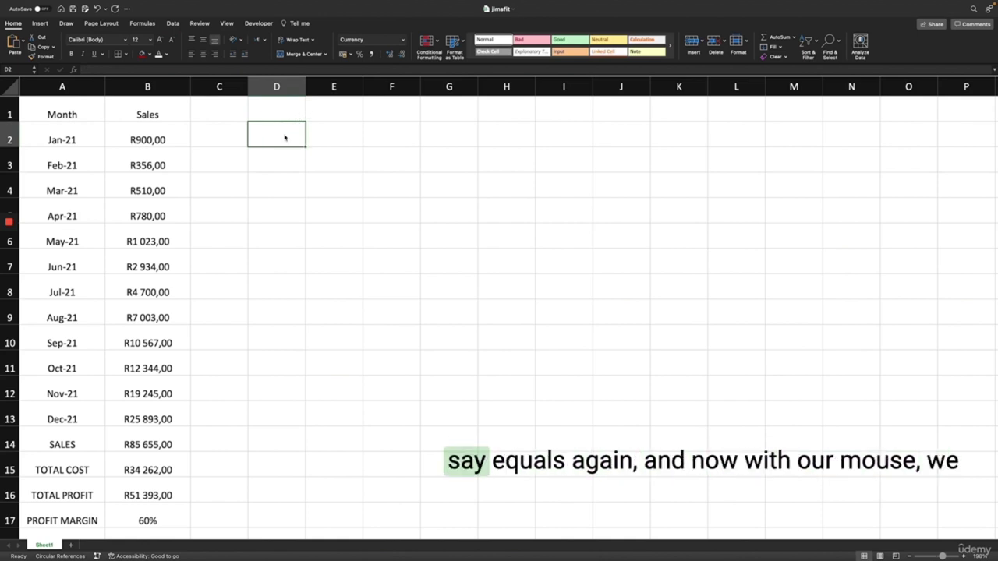
Point D2 at Sep-21 sales with =B10, showing R10 567,00
text(=)
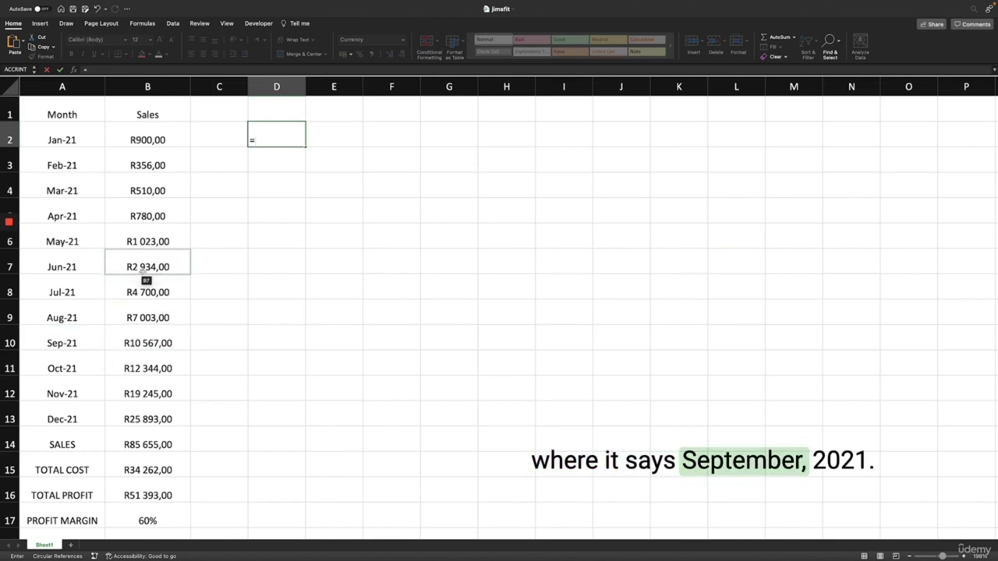
click(144, 341)
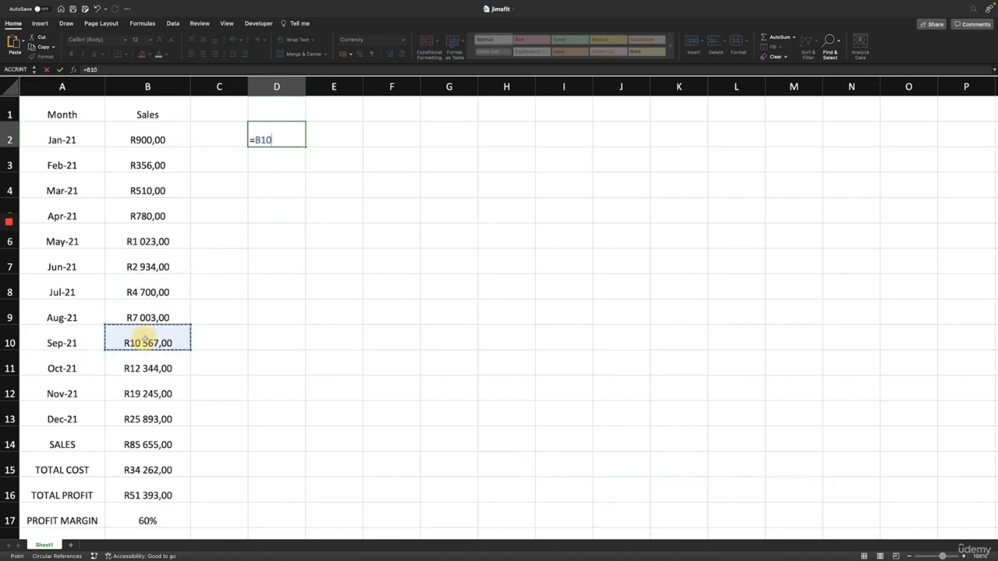
key(Return)
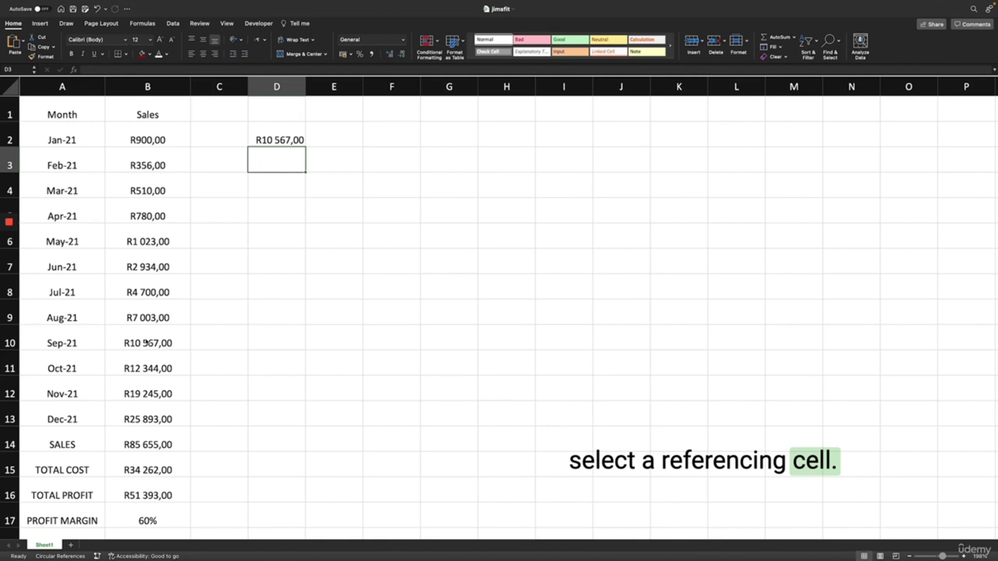
click(294, 145)
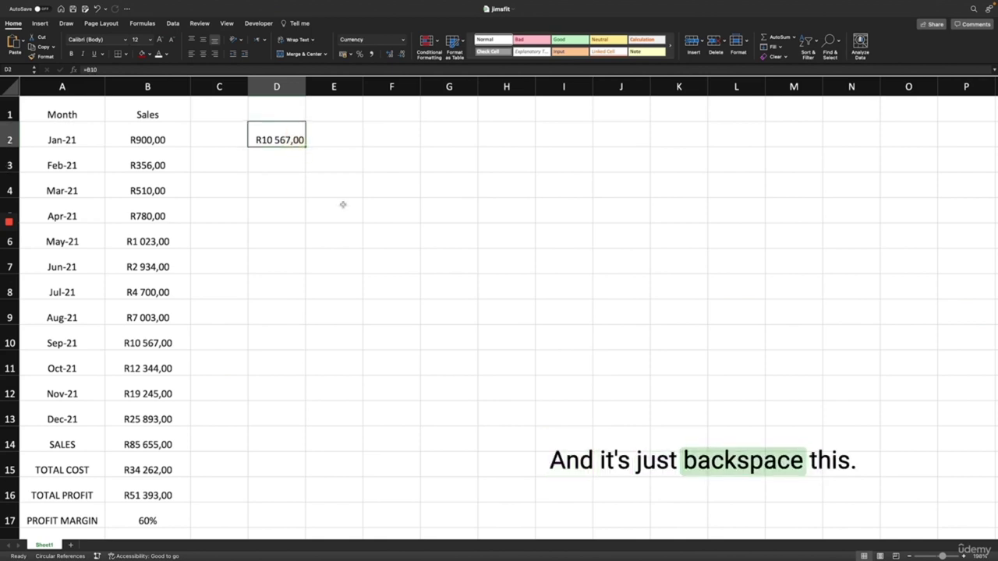
Set Jan-21 sales in B2 to 300
click(167, 141)
text(30)
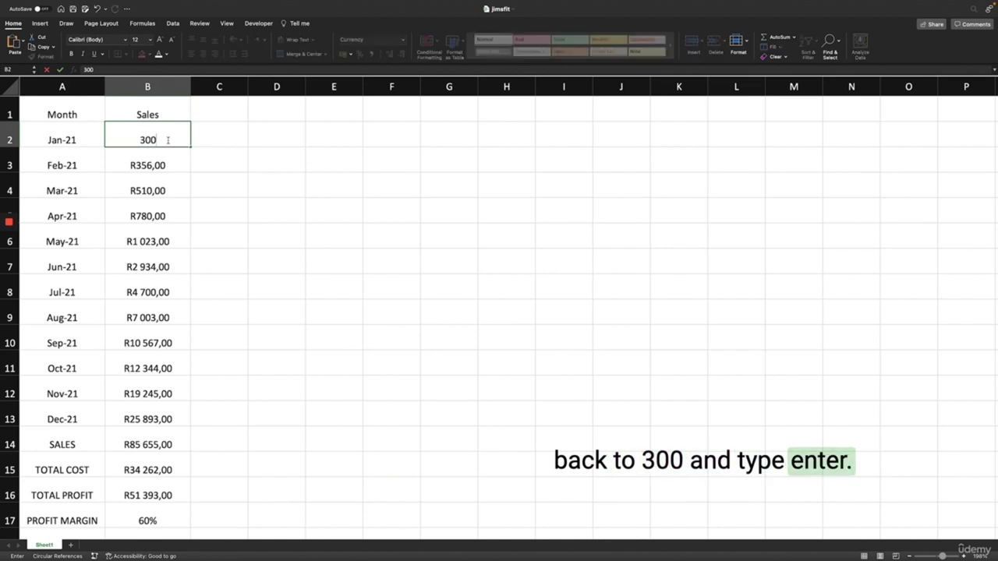
text(0)
key(Return)
Clear the summary values in B14:B17
scroll(194, 208, down, 1)
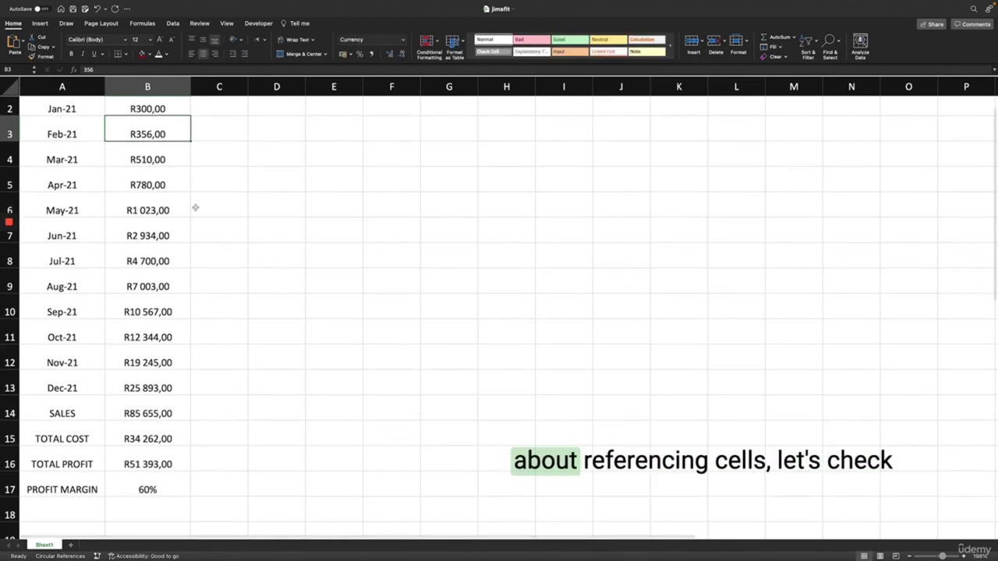
scroll(195, 207, down, 4)
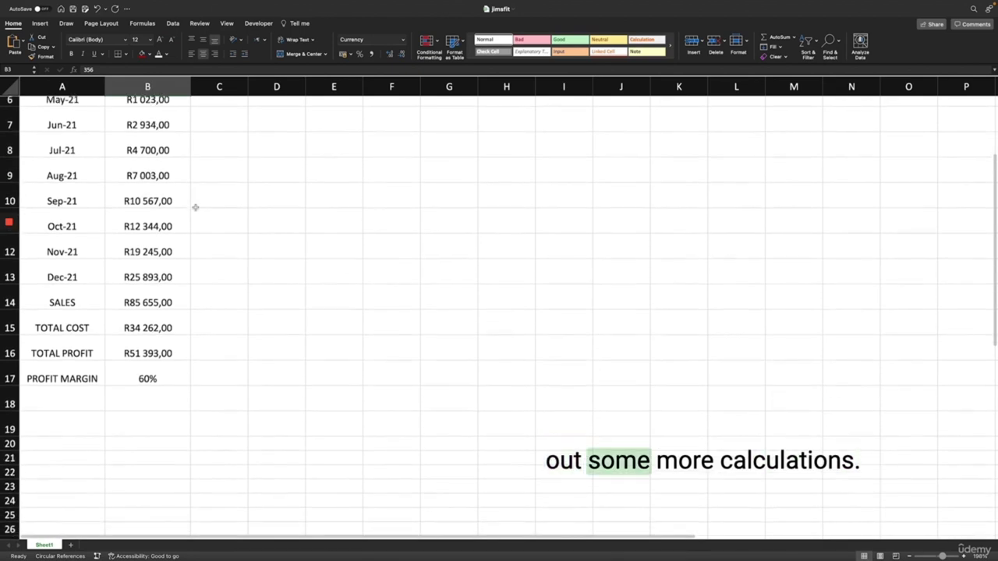
scroll(195, 207, down, 2)
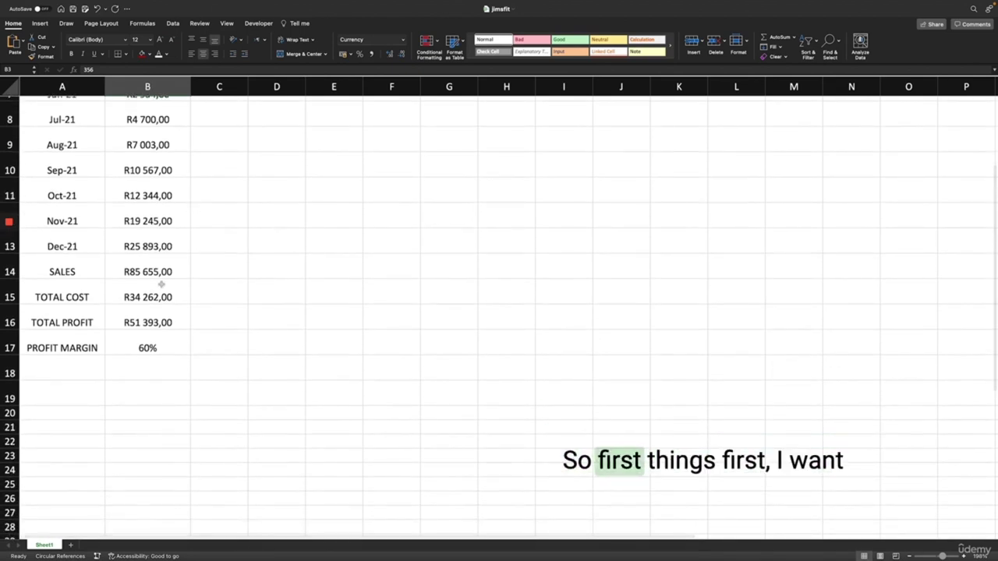
drag(146, 271, 158, 335)
key(Delete)
click(314, 332)
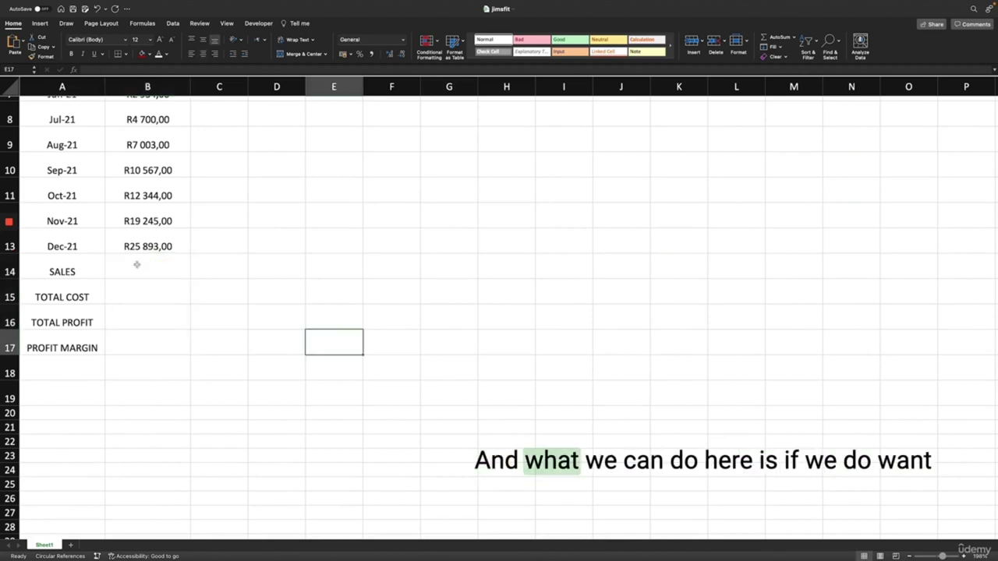
click(148, 268)
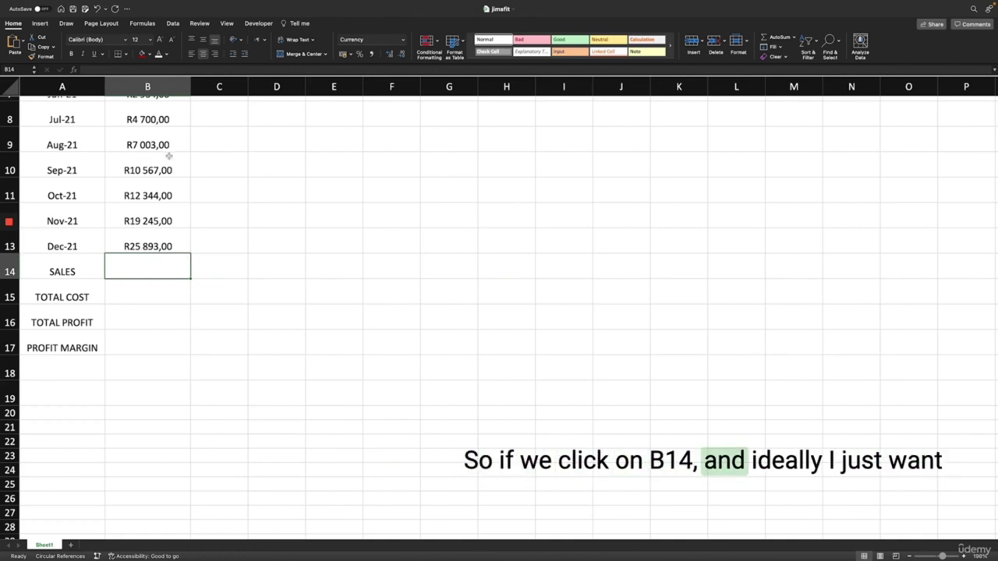
Insert an AutoSum =SUM(B2:B13) into the SALES cell B14
scroll(168, 156, up, 5)
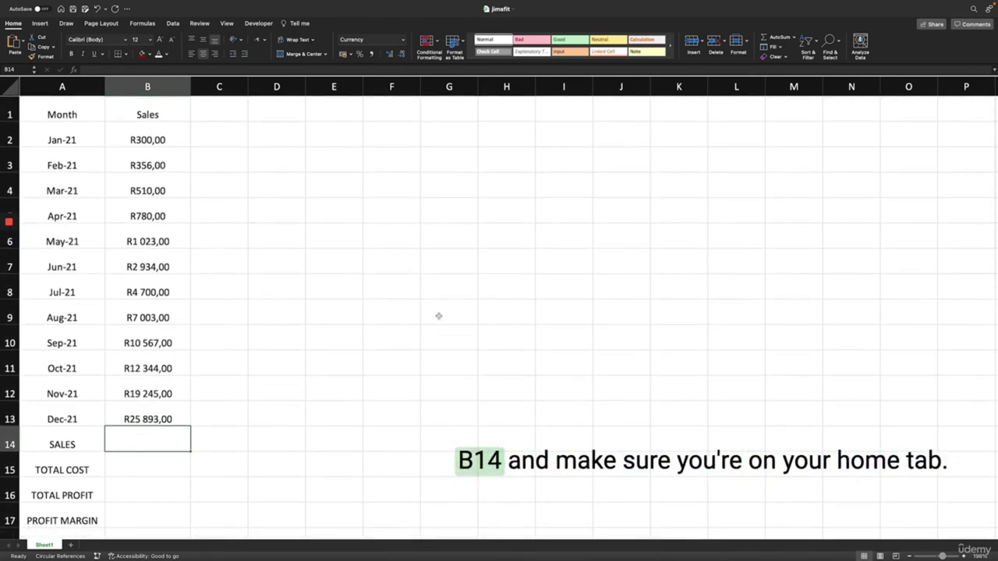
click(13, 23)
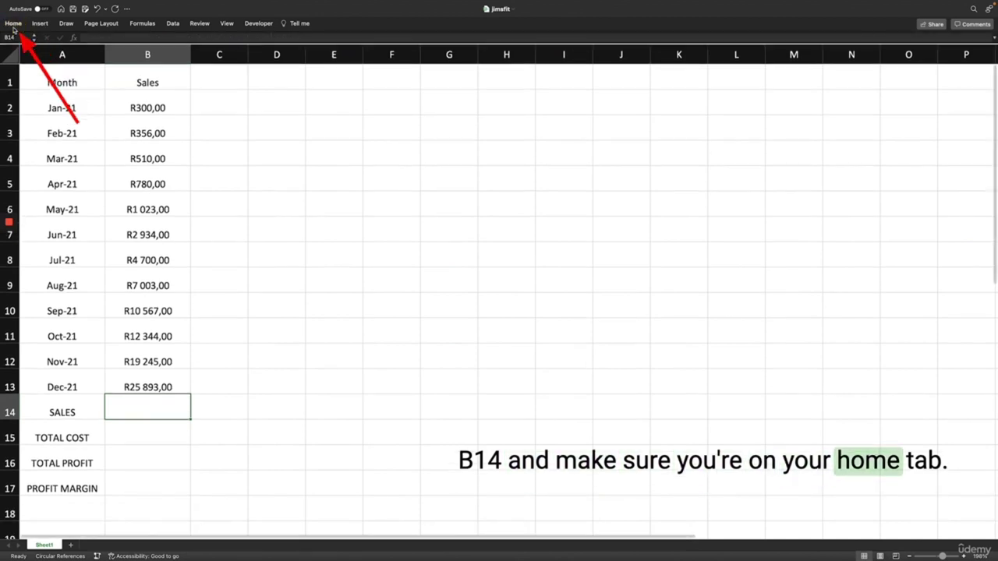
click(13, 23)
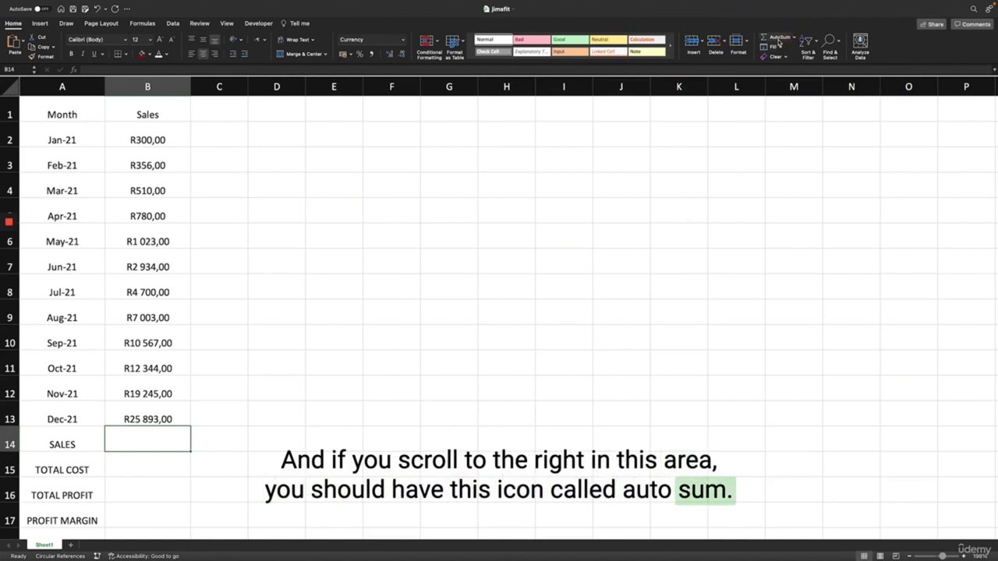
click(779, 41)
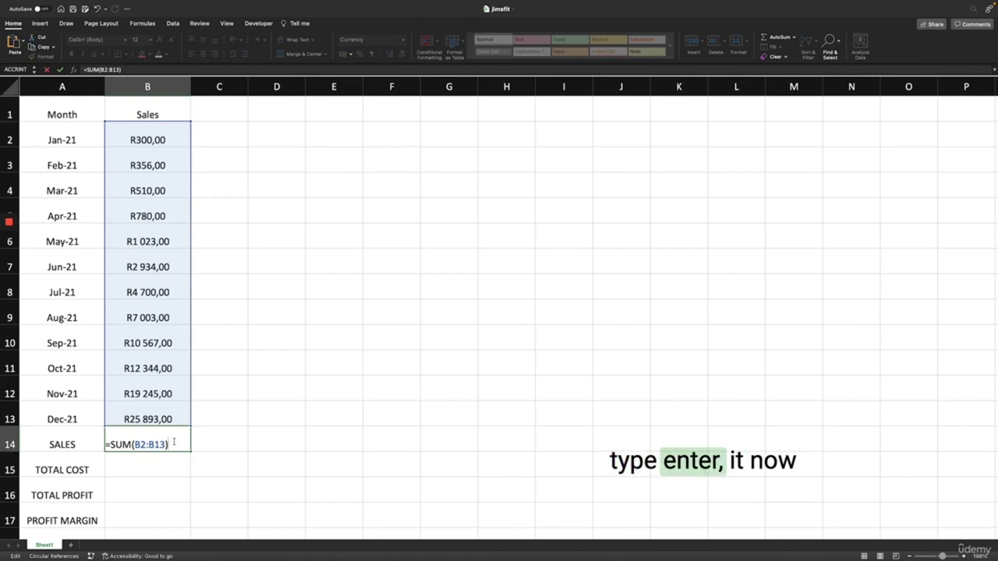
Confirm the =SUM(B2:B13) total in B14
key(Return)
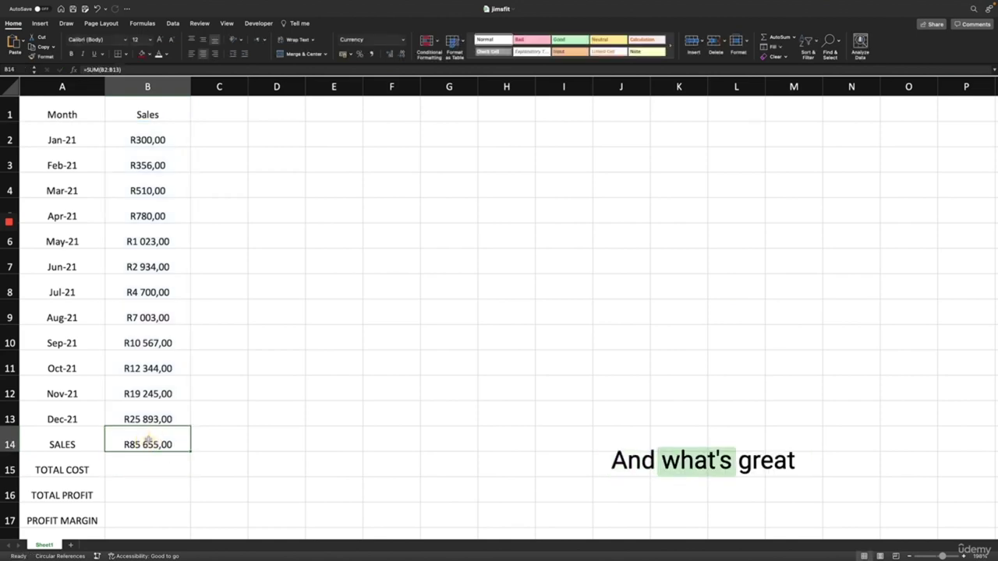
scroll(156, 414, down, 3)
scroll(170, 388, up, 3)
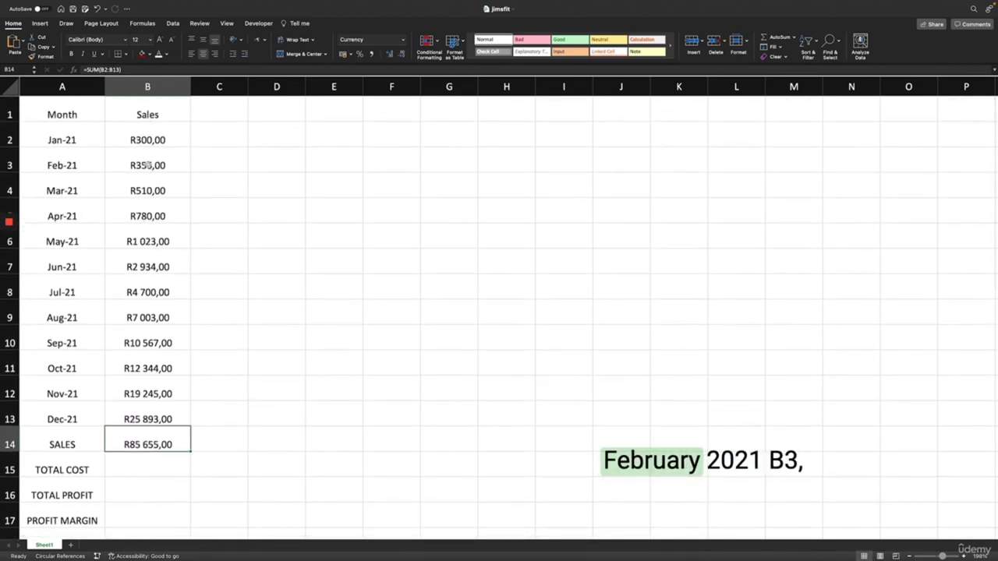
Test the total by entering 1000000 as Feb-21 sales in B3 and checking B14
click(147, 165)
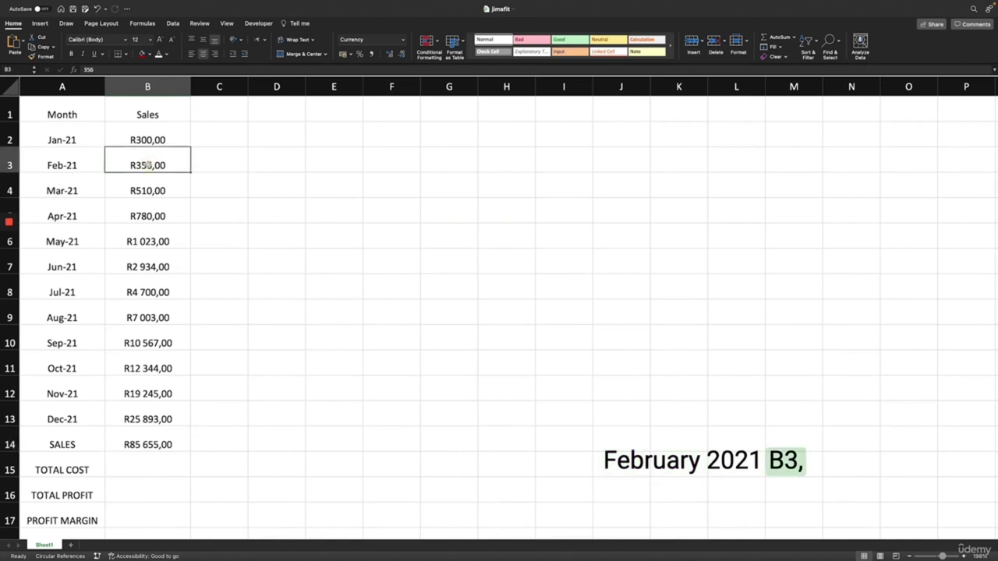
text(10000)
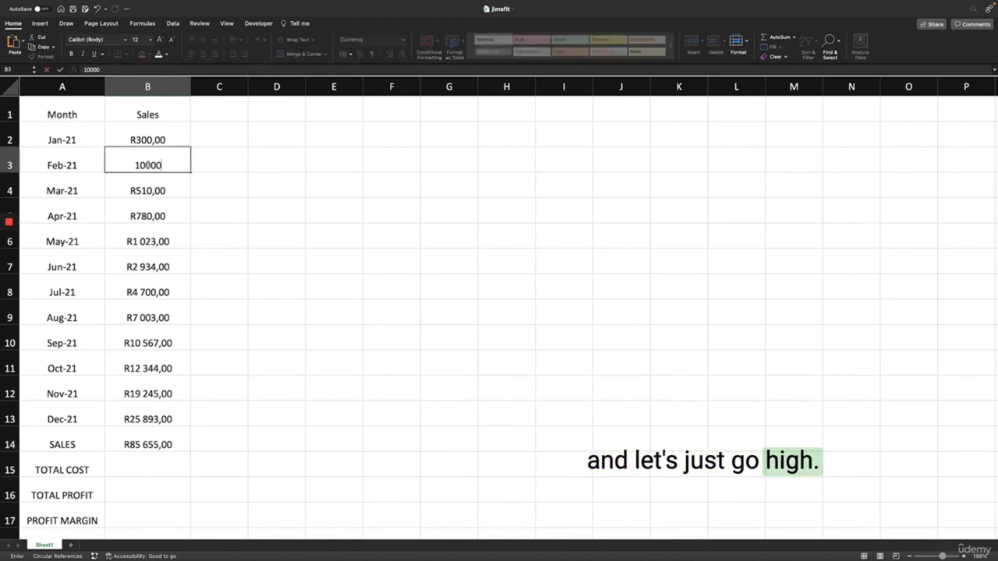
text(0000)
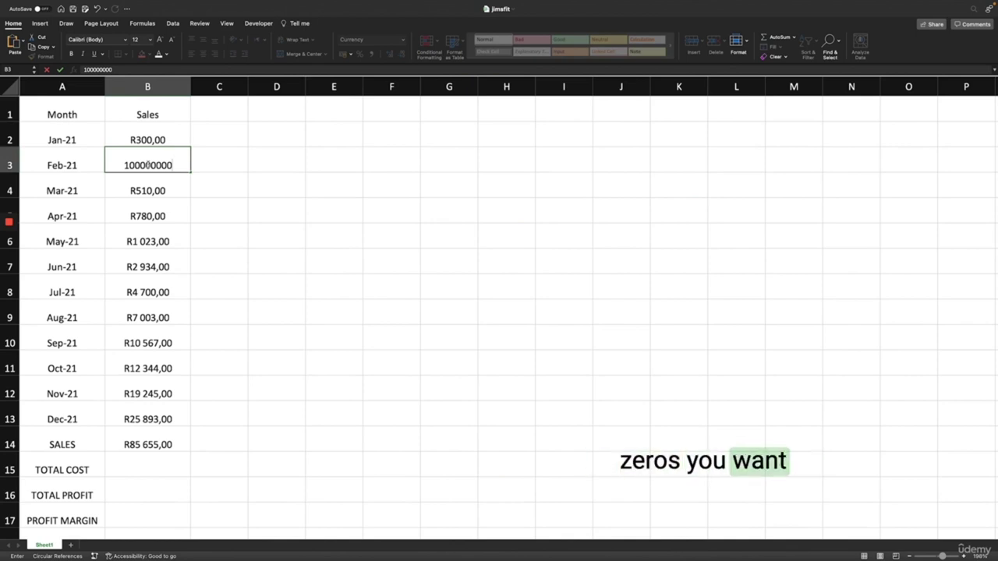
key(Return)
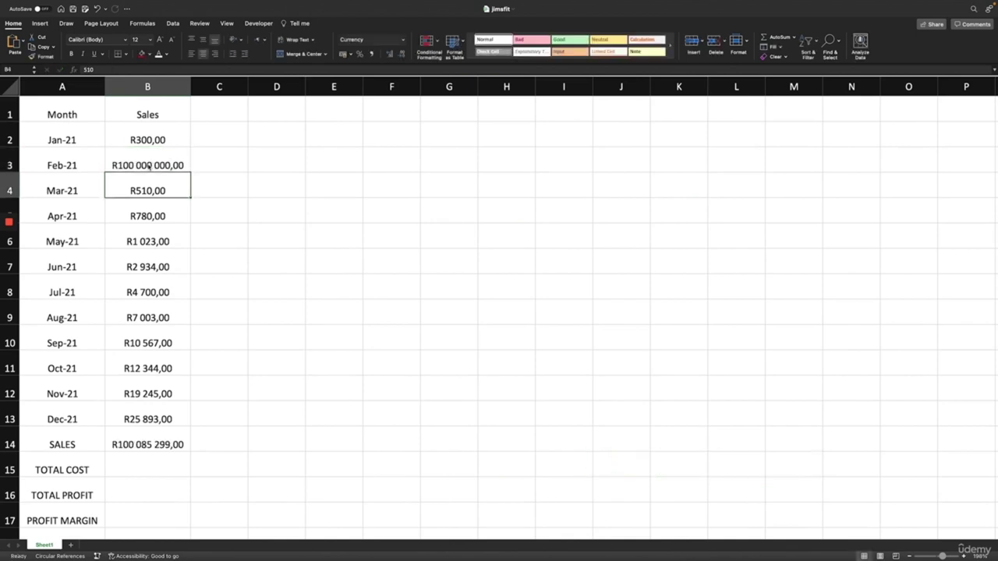
click(148, 443)
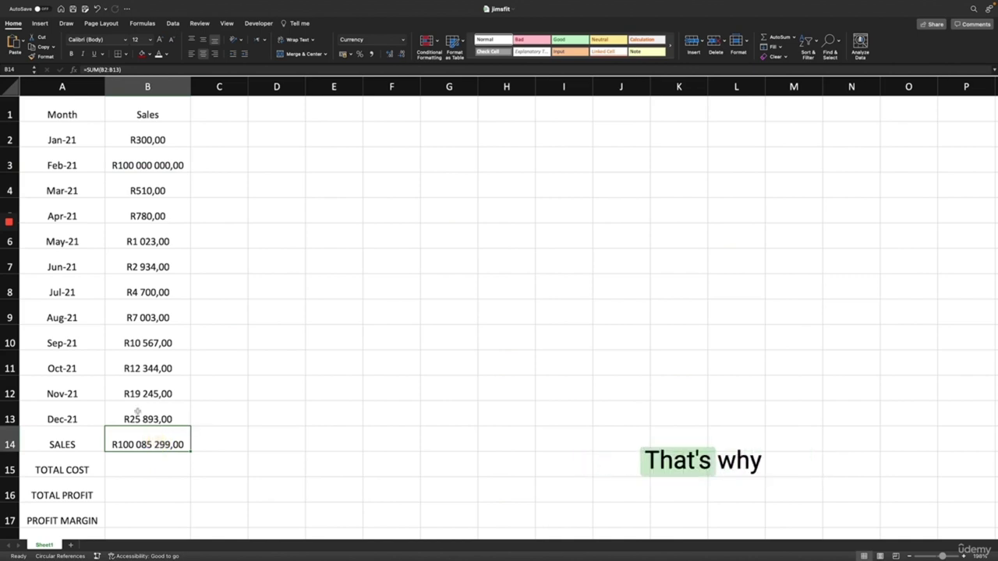
scroll(138, 411, right, 1)
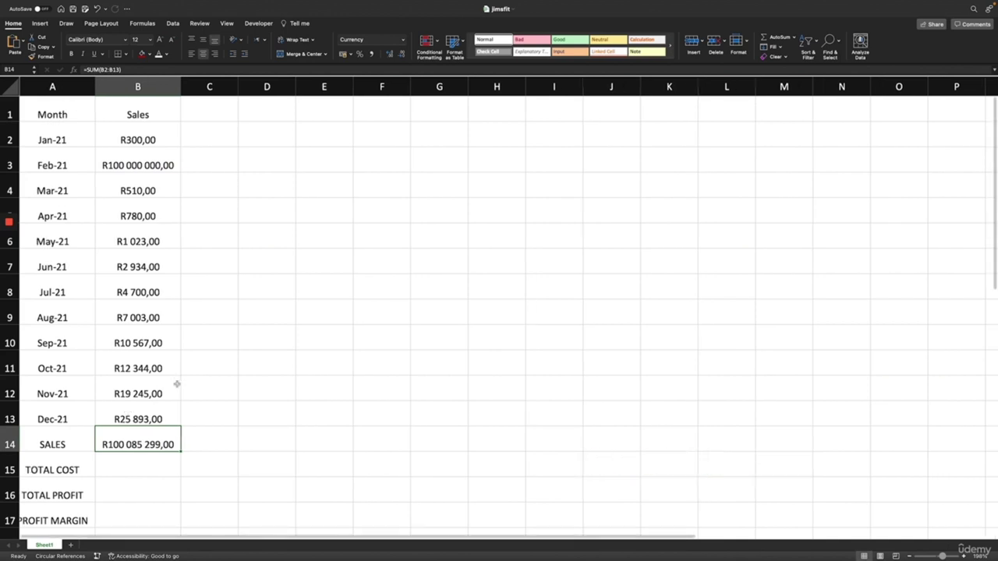
click(146, 165)
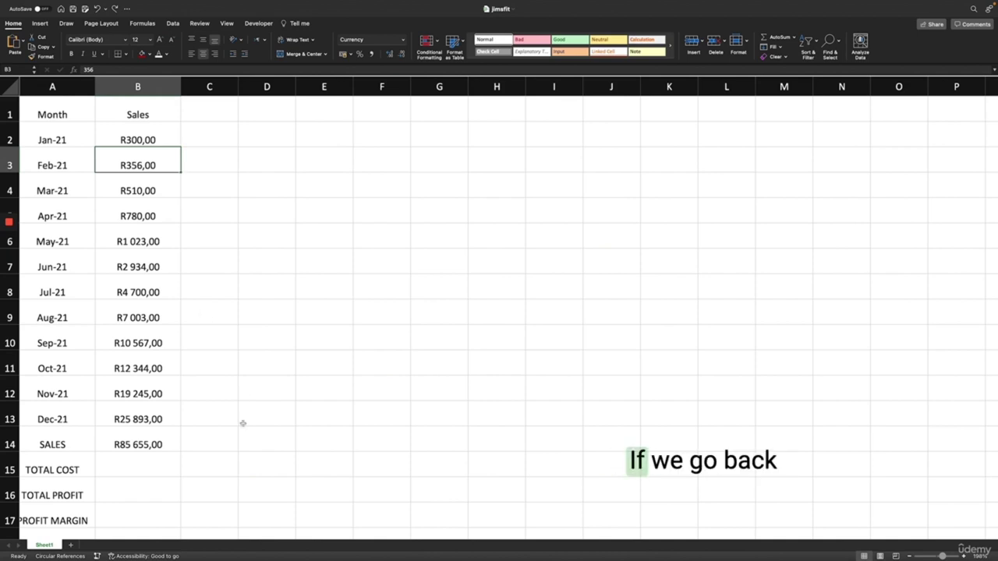
Switch B14 to an Average of B2:B13, giving R7 137,92
click(144, 443)
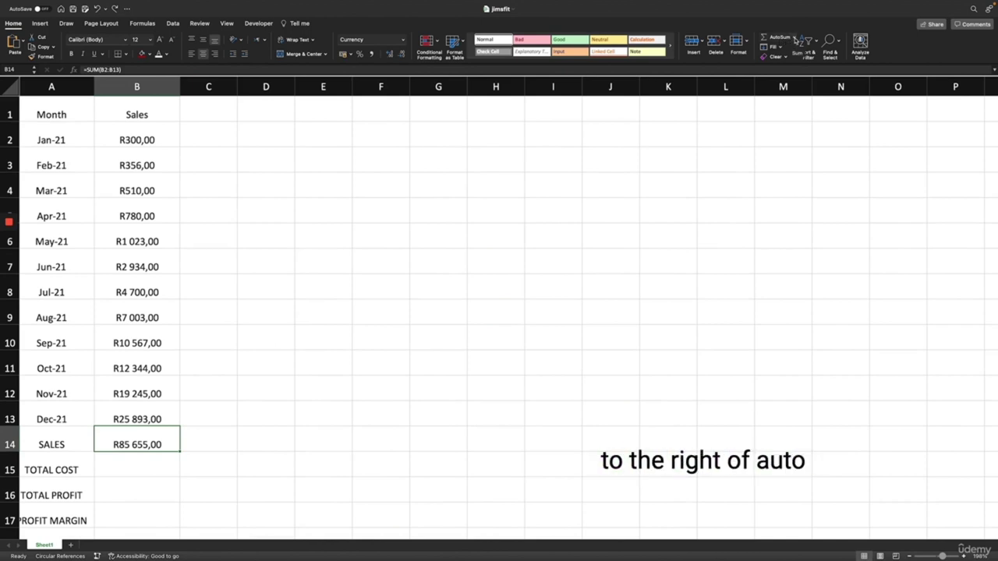
click(794, 39)
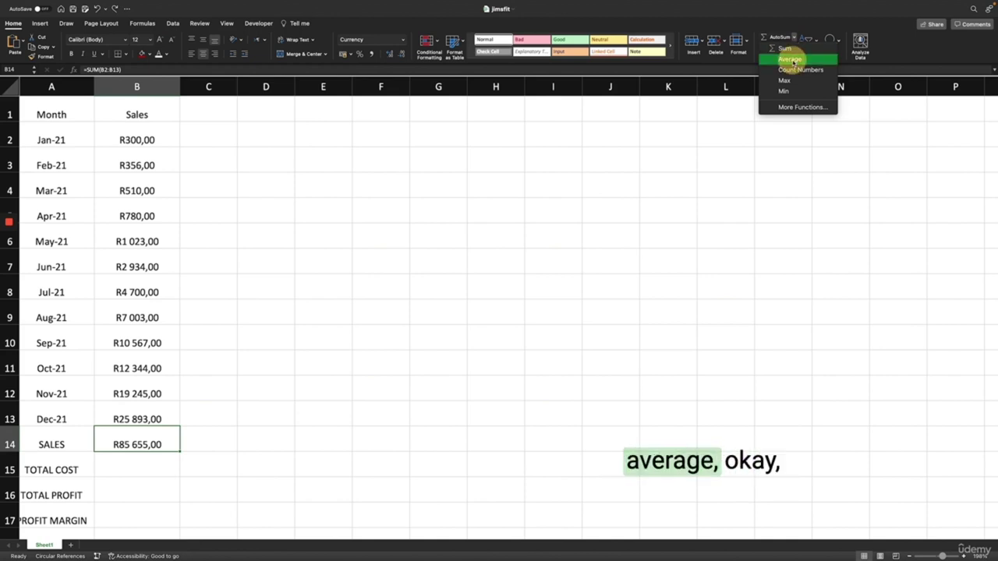
click(792, 60)
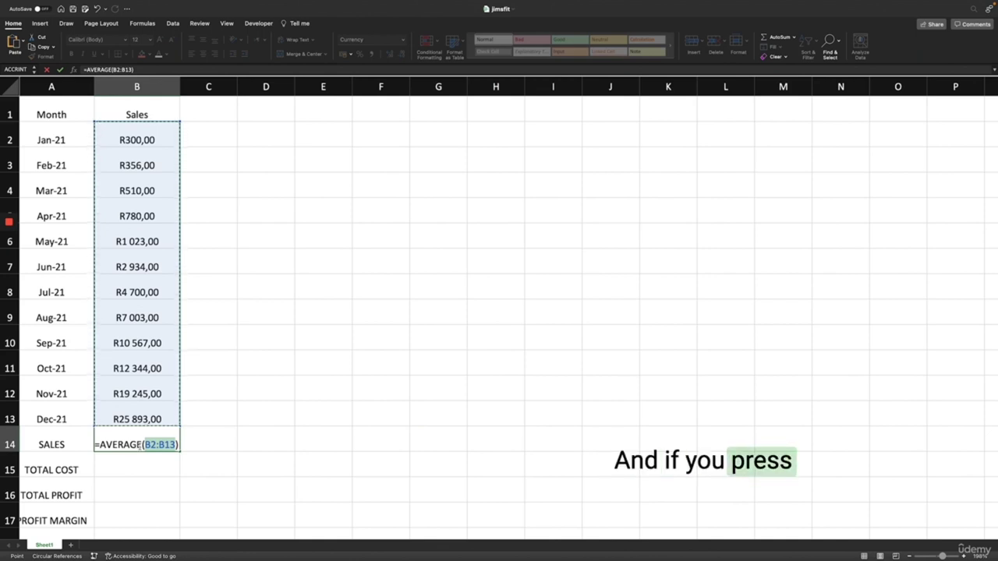
key(Return)
click(146, 434)
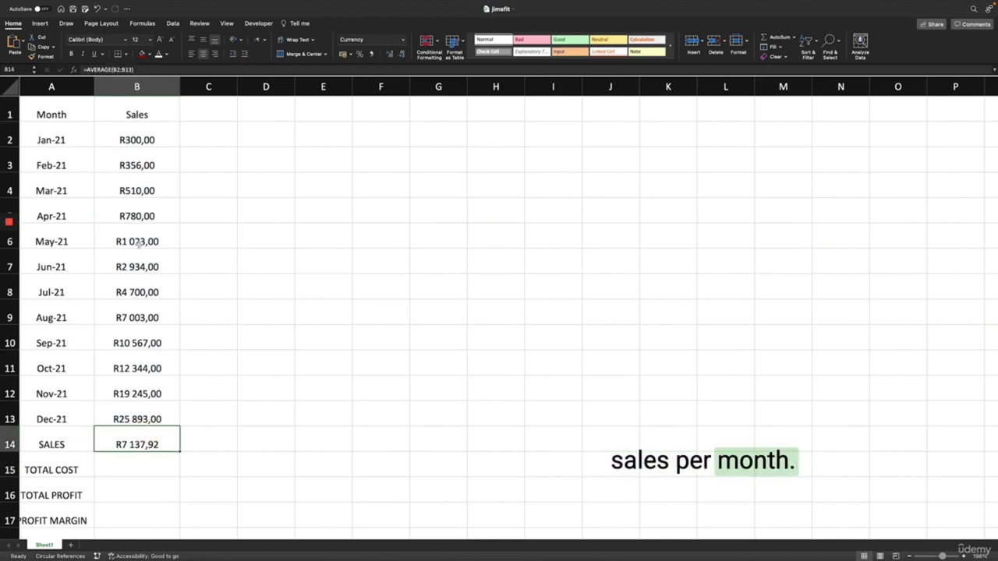
Change B14 to =COUNT(B2:B13), showing R12,00
click(793, 37)
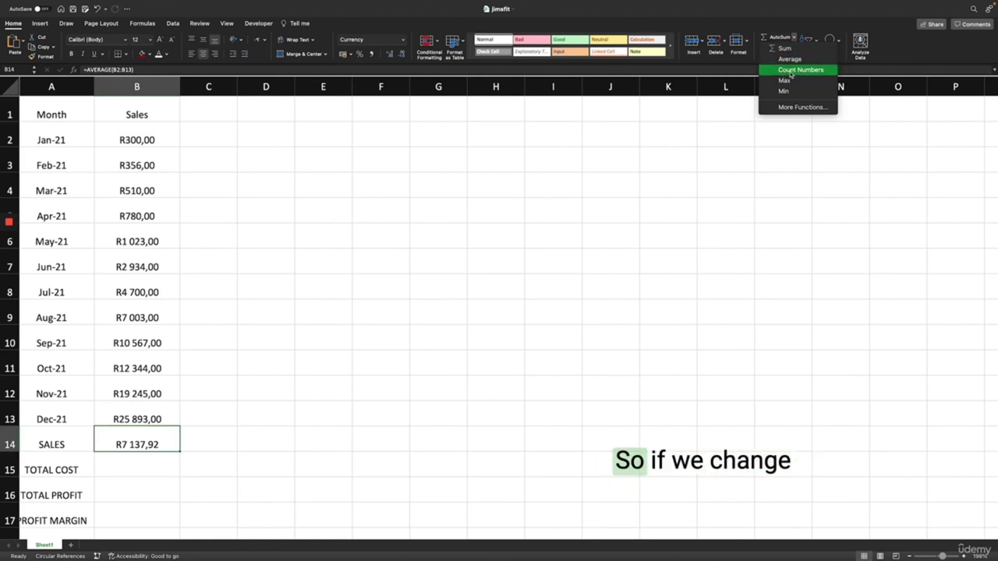
click(790, 72)
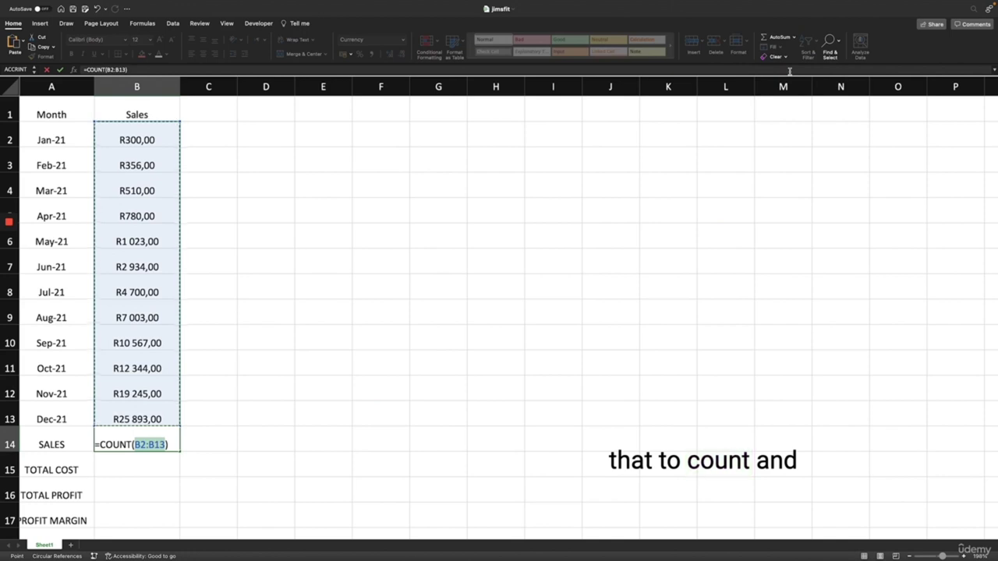
key(Return)
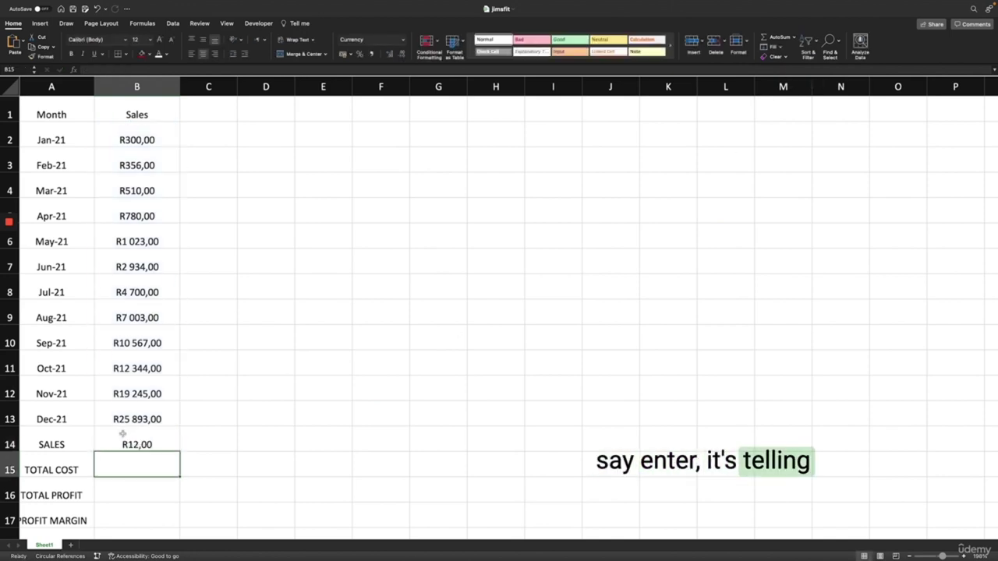
click(125, 435)
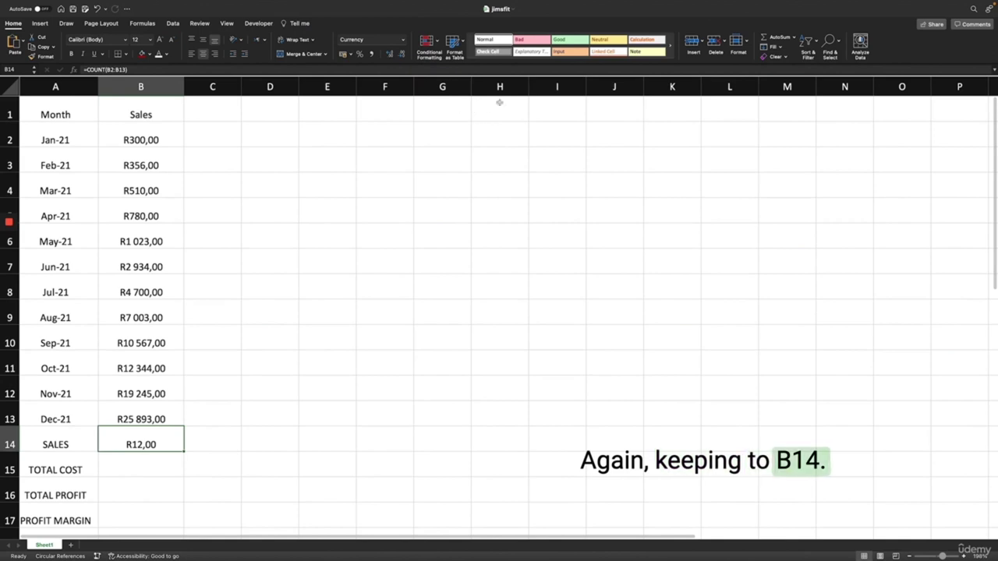
Switch B14 to =MAX(B2:B13), returning R25 893,00
click(792, 37)
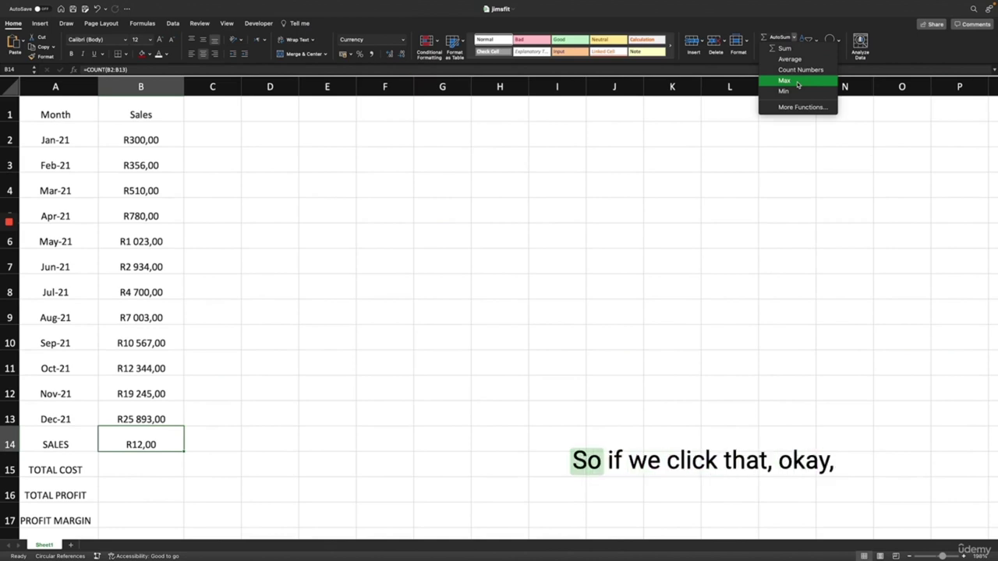
click(785, 81)
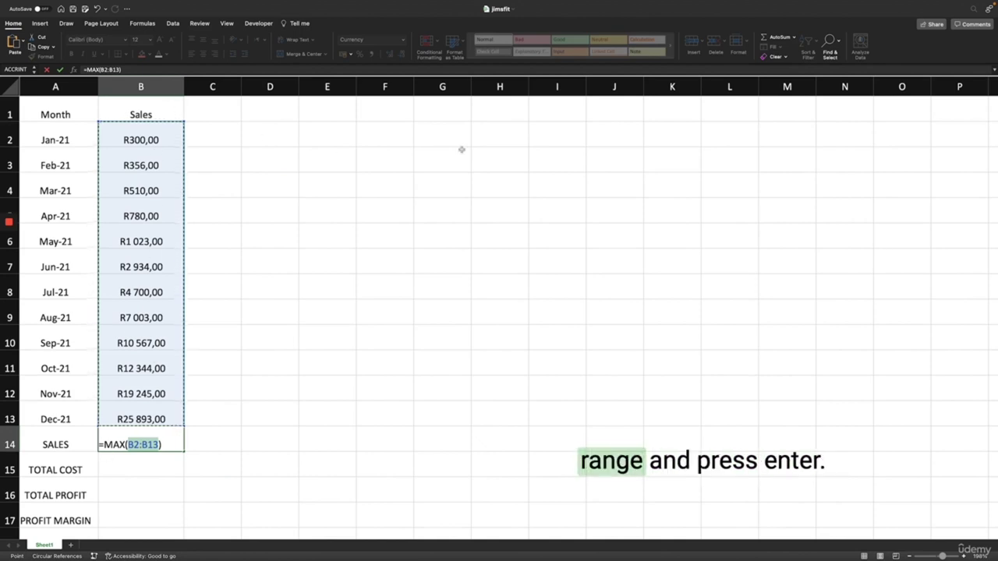
key(Return)
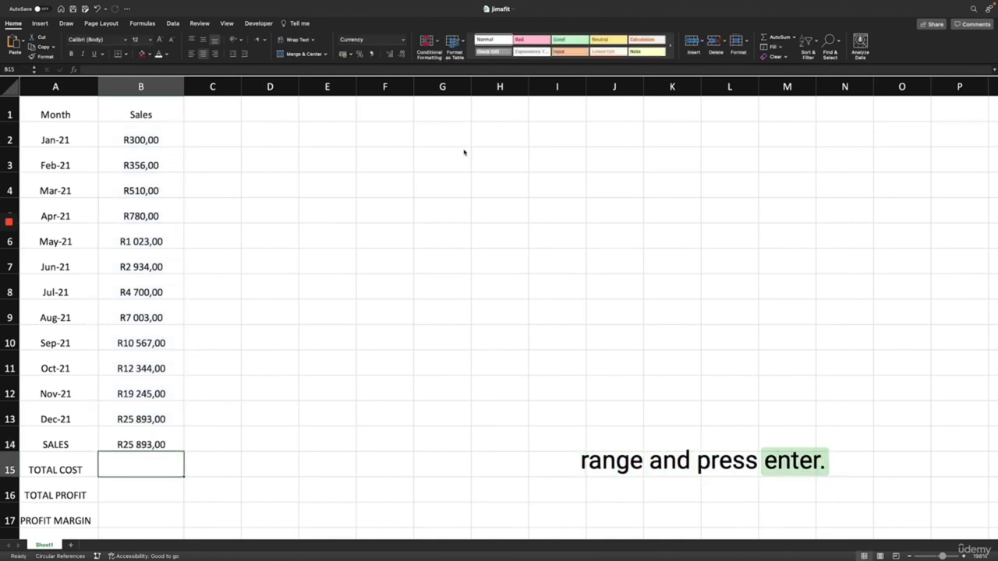
click(144, 443)
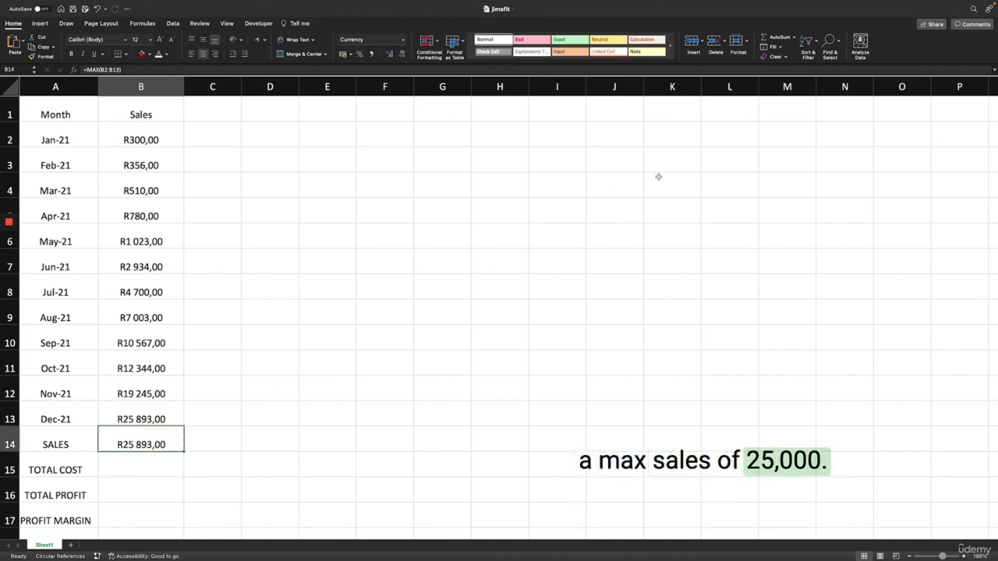
Change B14 to =MIN(B2:B13) showing R300,00, then choose Sum again from AutoSum
click(795, 38)
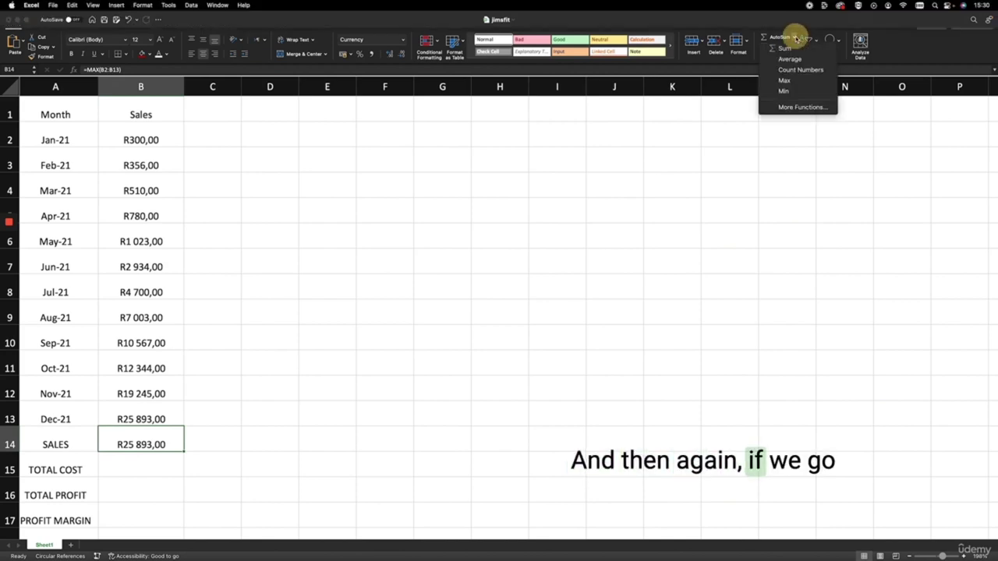
click(795, 92)
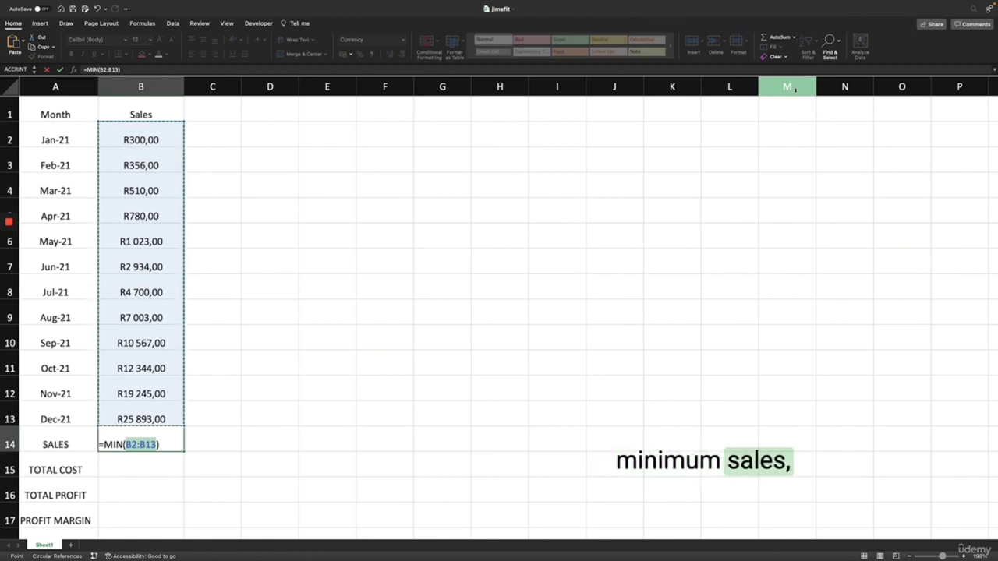
key(Return)
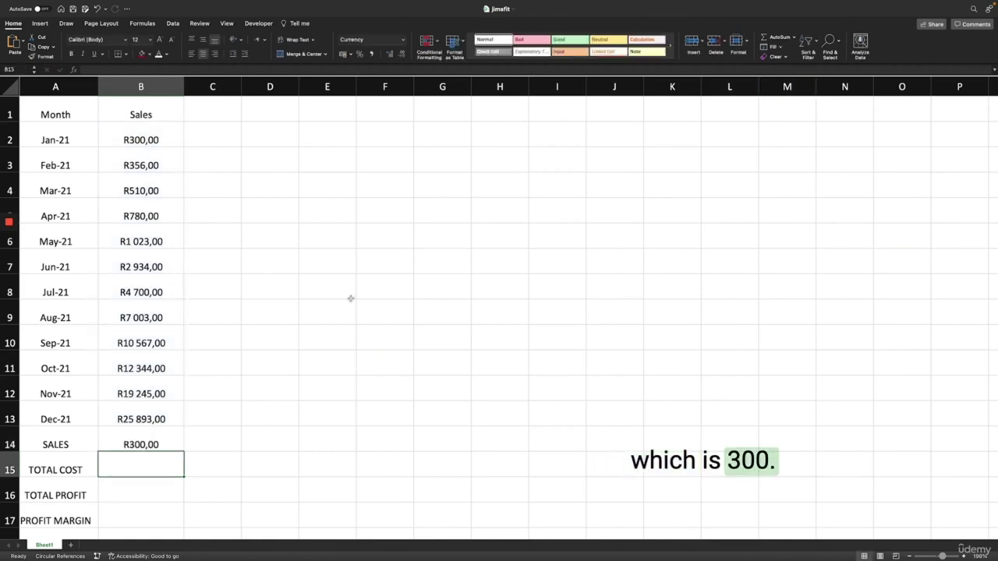
key(Up)
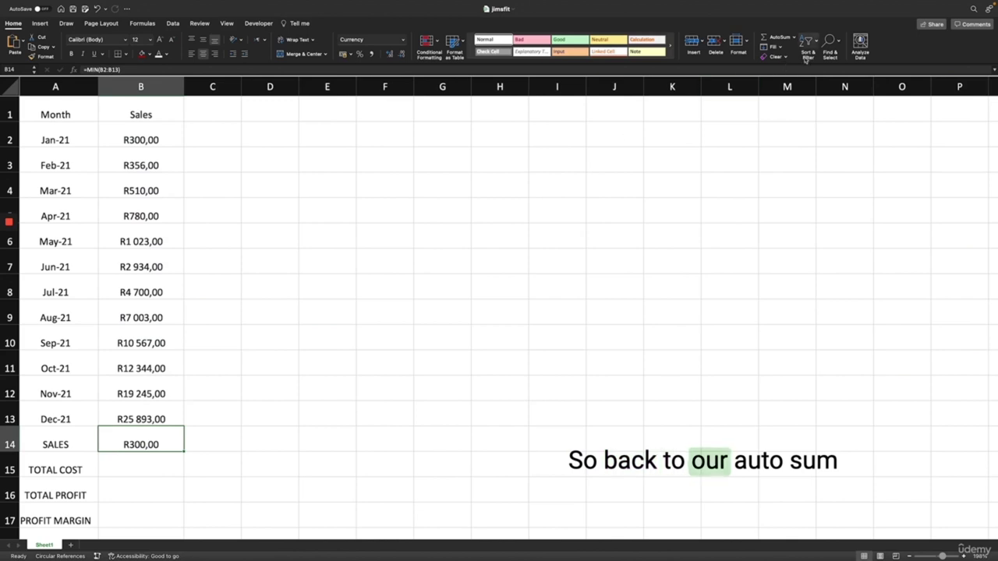
click(799, 42)
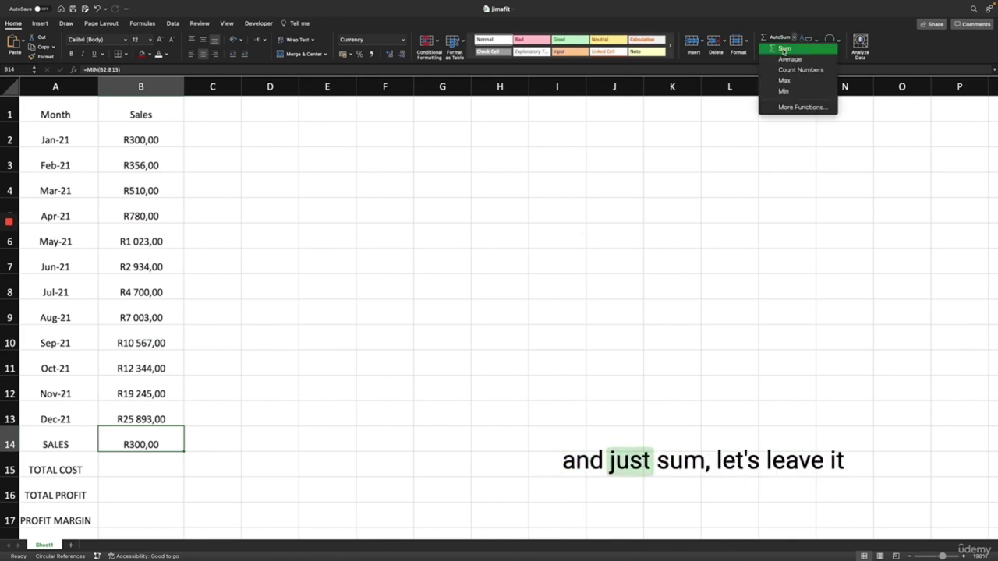
click(783, 48)
Confirm the SUM total in B14 and enter =86655*40% as TOTAL COST in B15 (R34 662,00)
key(Return)
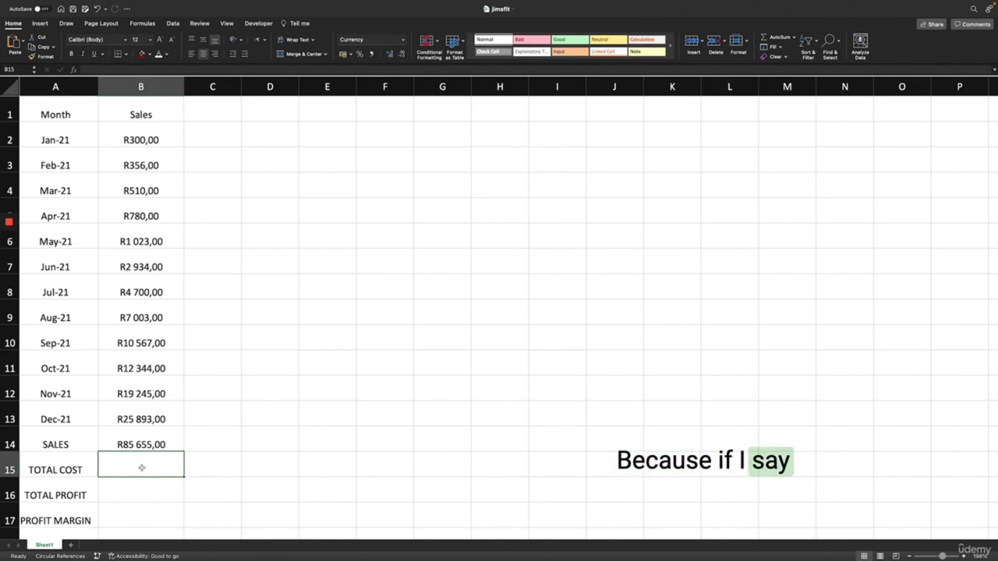
text(=8)
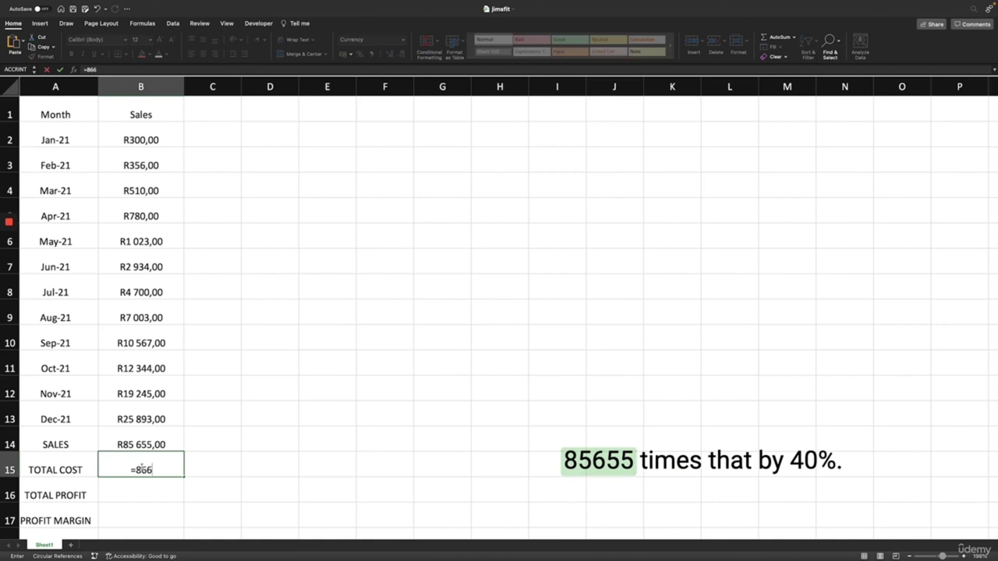
text(6655*)
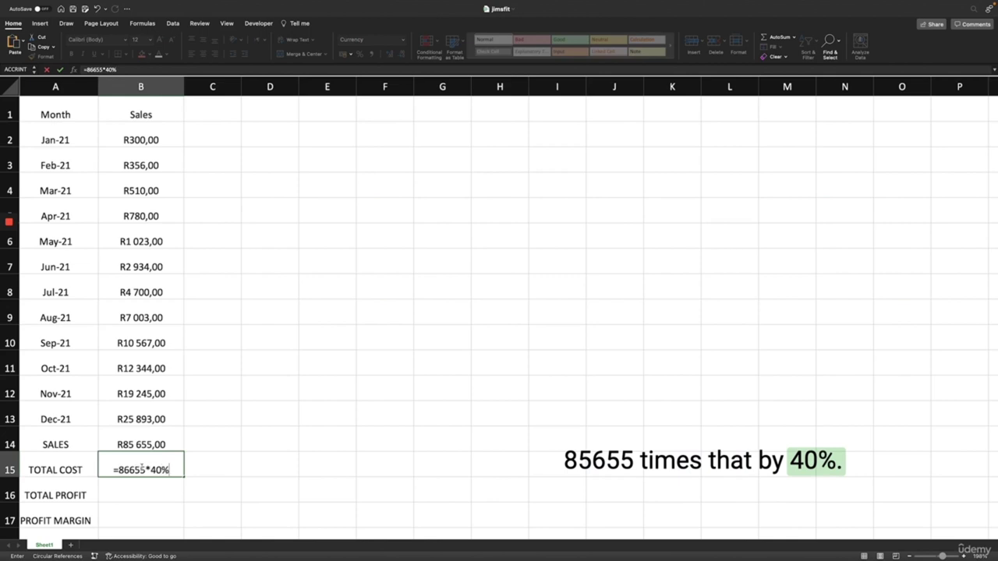
key(Return)
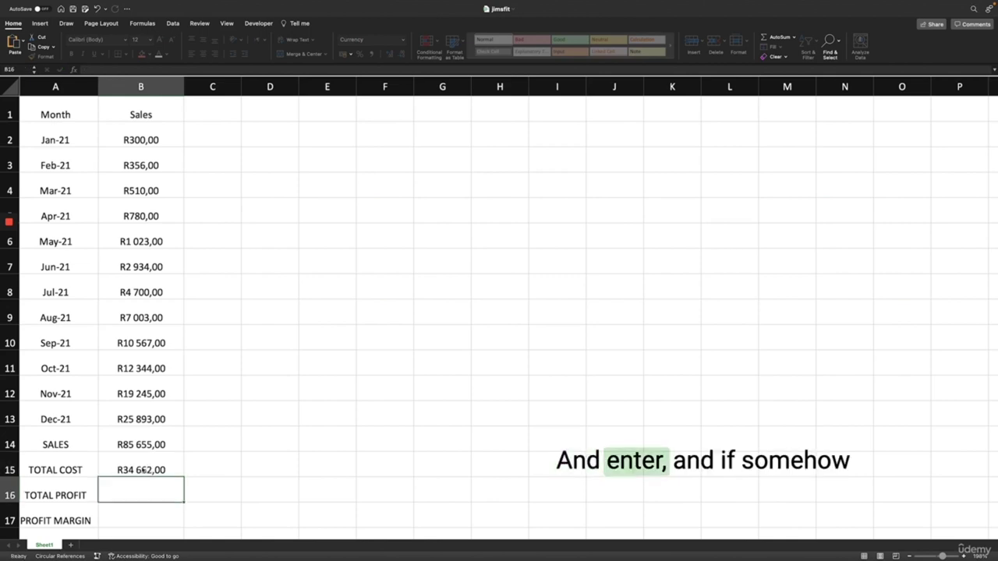
click(173, 464)
Try an inflated Nov-21 sales value in B12 by adding six zeros, and widen column B
click(155, 394)
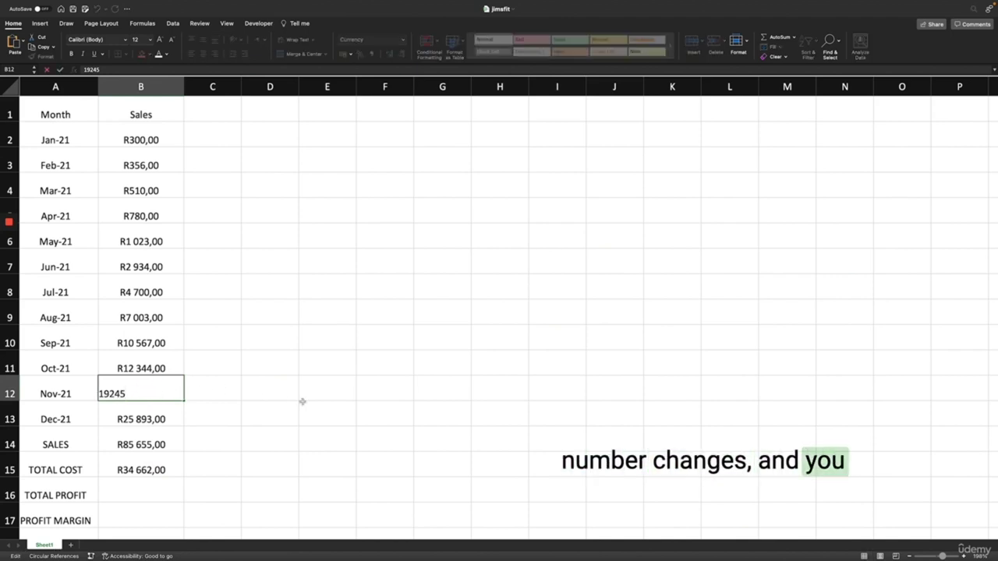
text(0000000)
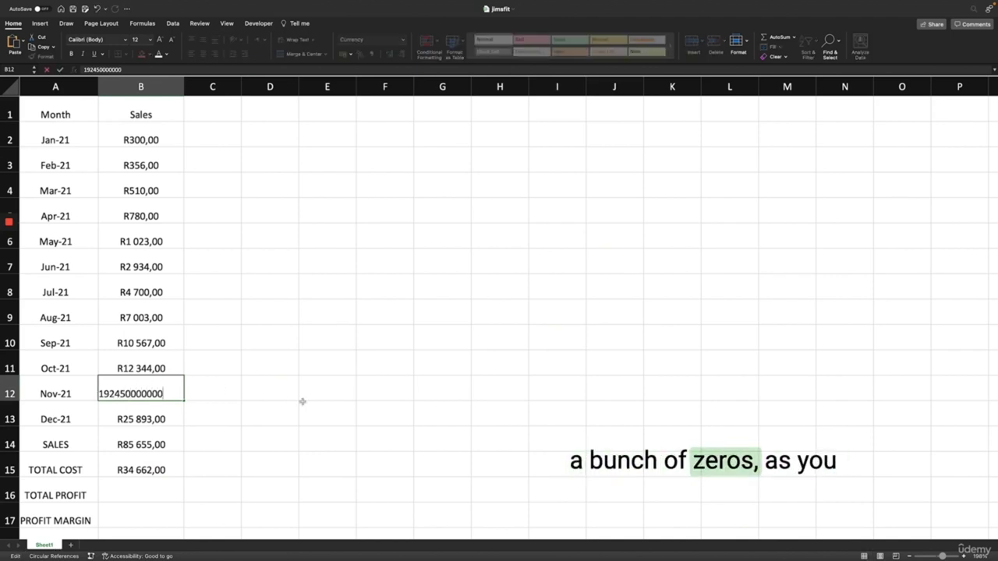
key(Return)
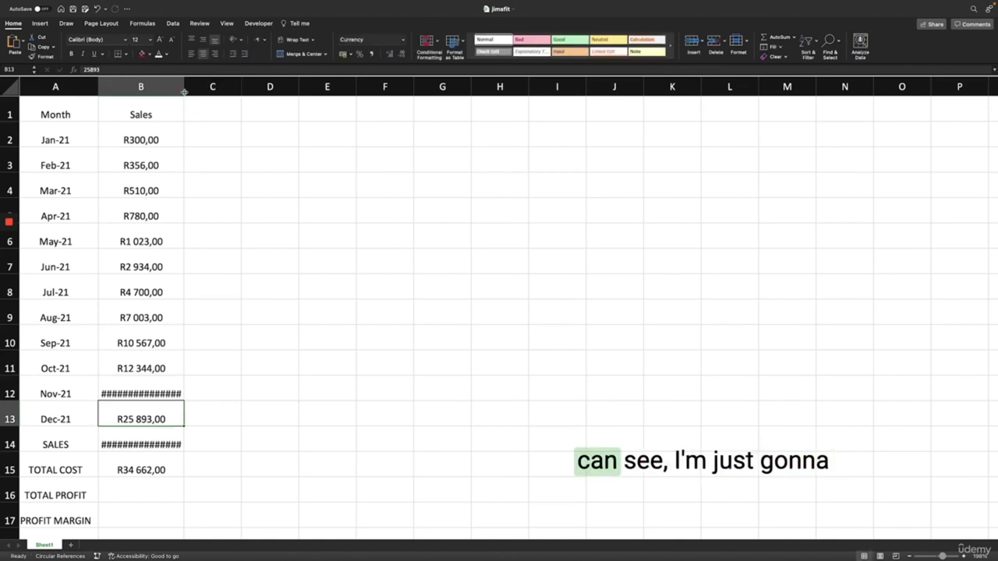
drag(184, 92, 225, 90)
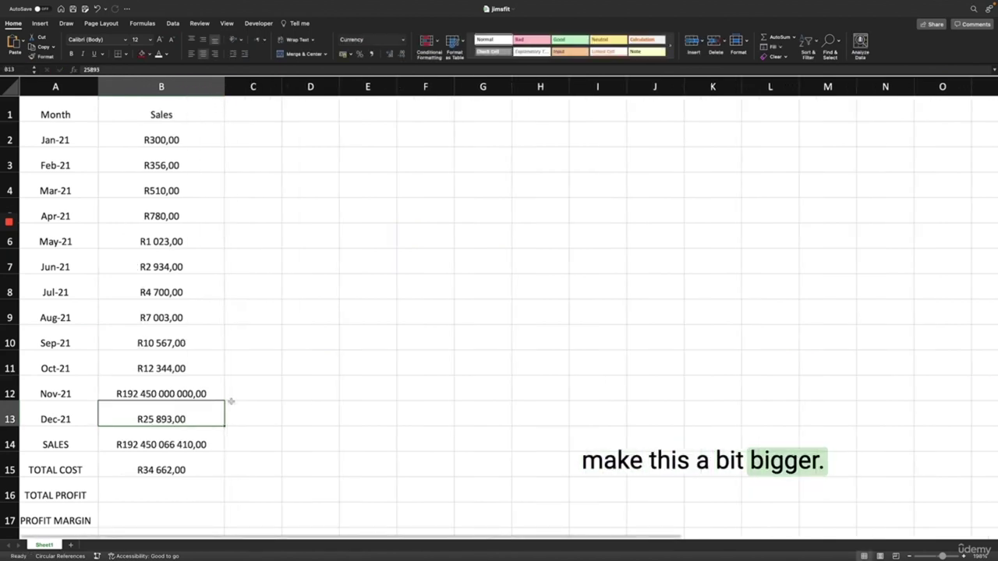
click(166, 445)
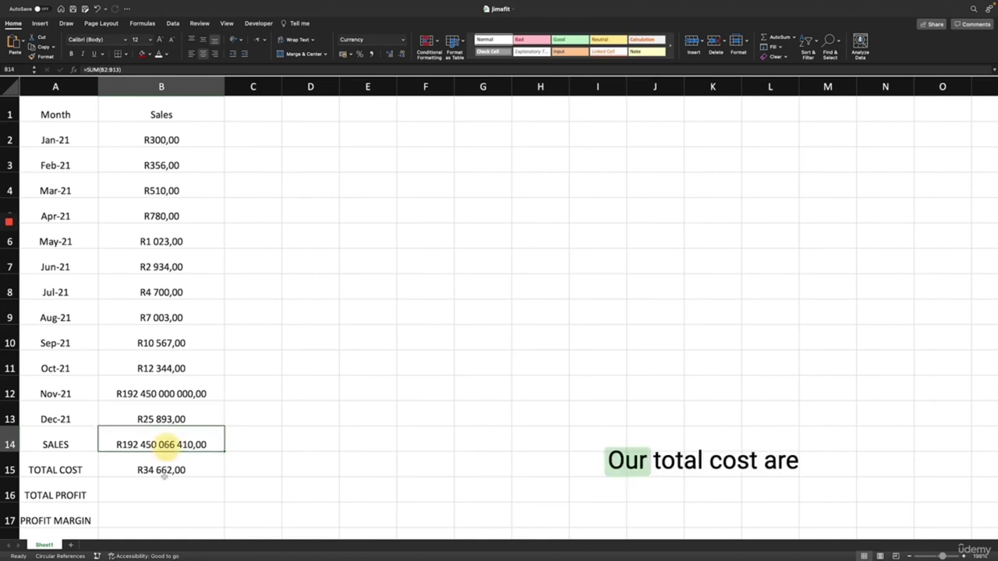
click(160, 468)
click(160, 392)
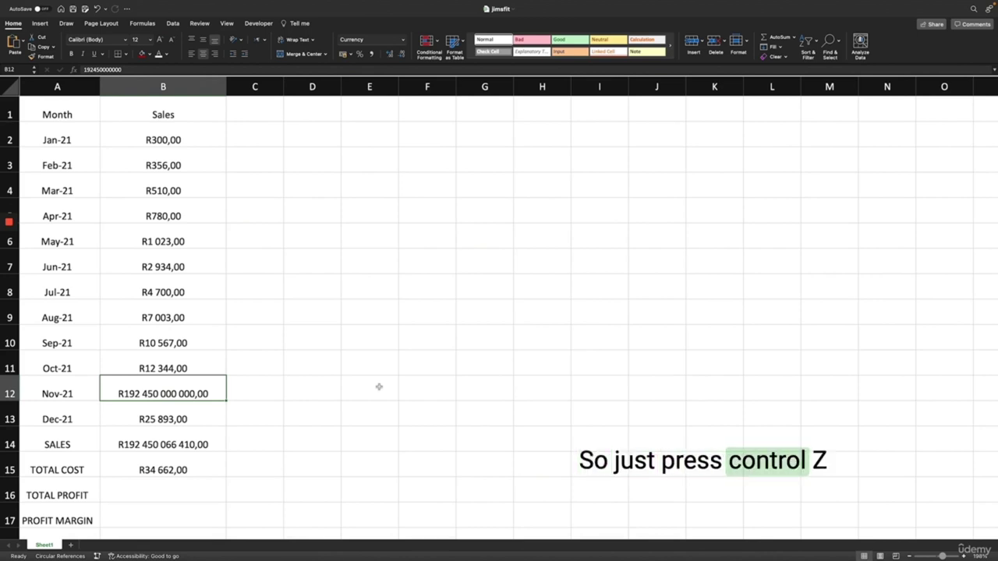
Undo back to Nov-21 sales of R19 245,00, leaving TOTAL COST in B15 empty
key(super+z)
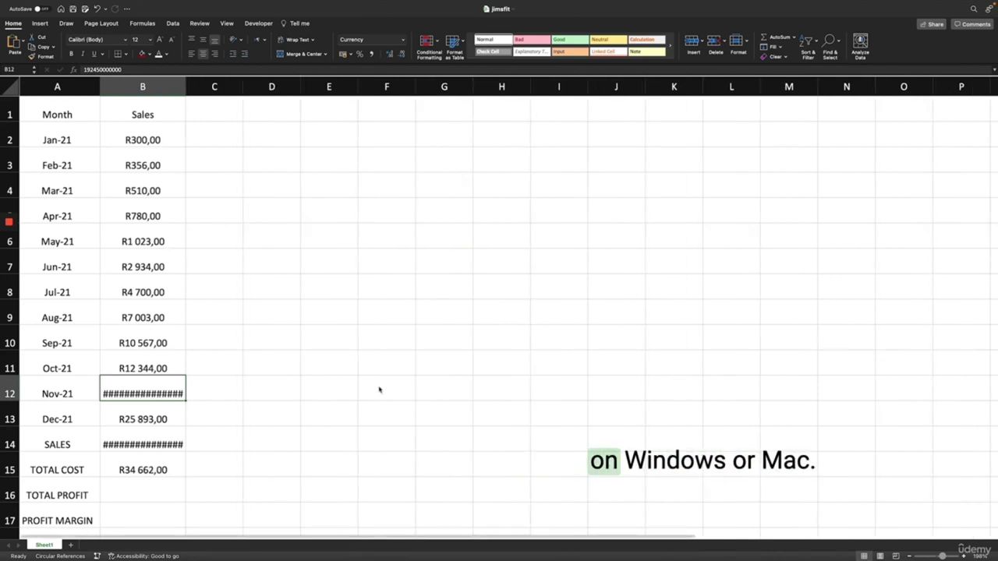
key(super+z)
key(super+z)
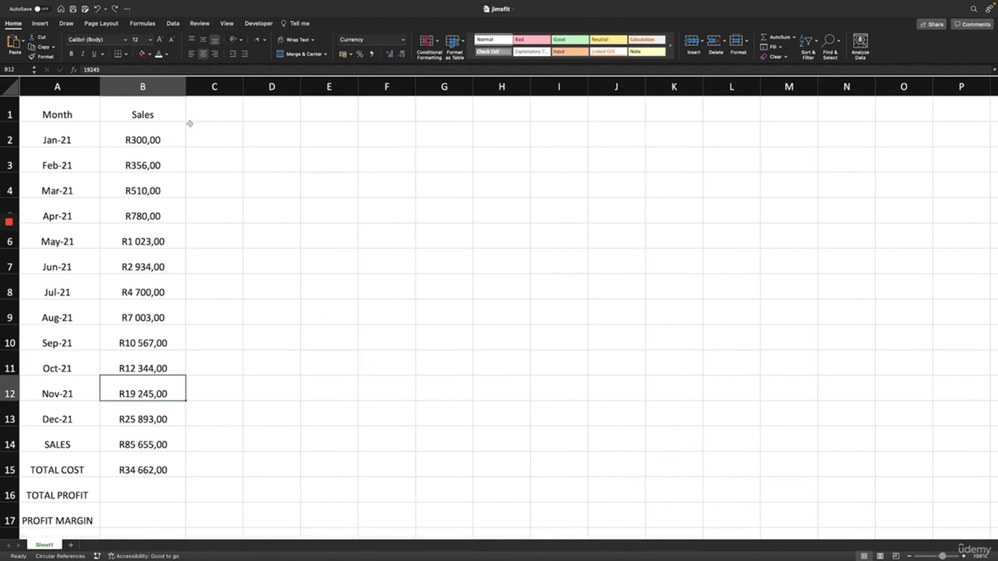
key(super+z)
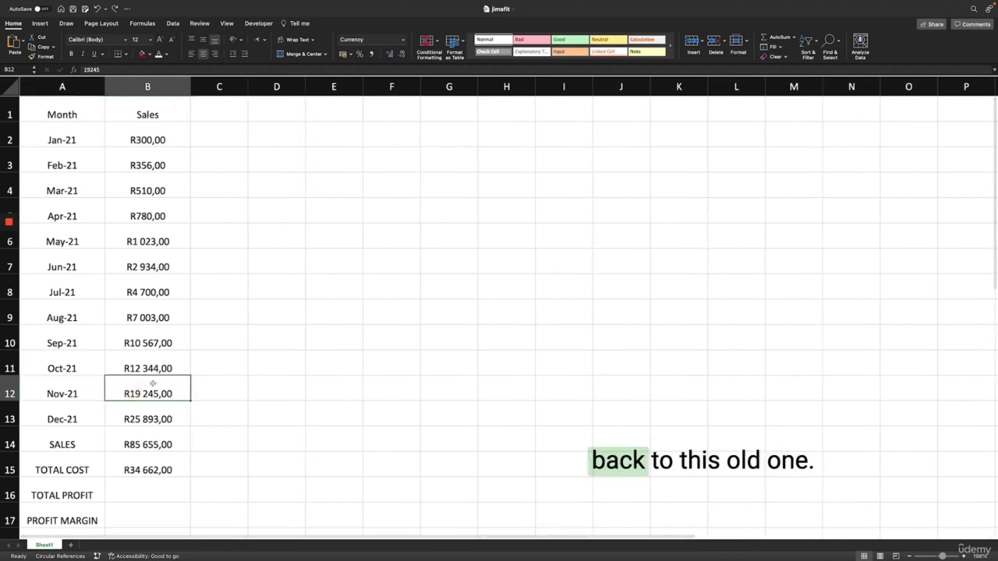
click(135, 463)
scroll(258, 434, down, 1)
scroll(258, 434, up, 1)
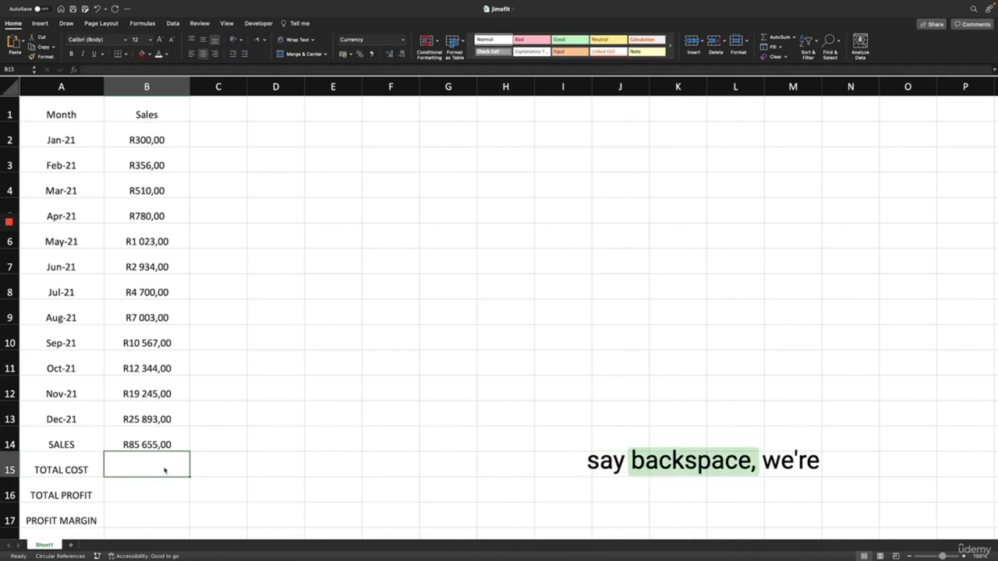
Enter =B14*40% in B15 so TOTAL COST follows the SALES total, showing R34 262,00
text(=)
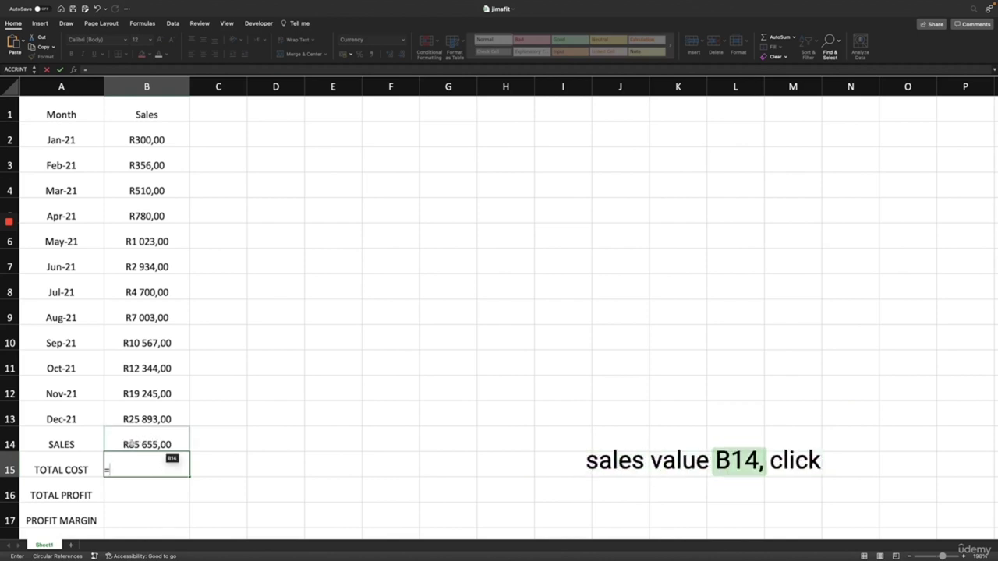
click(132, 443)
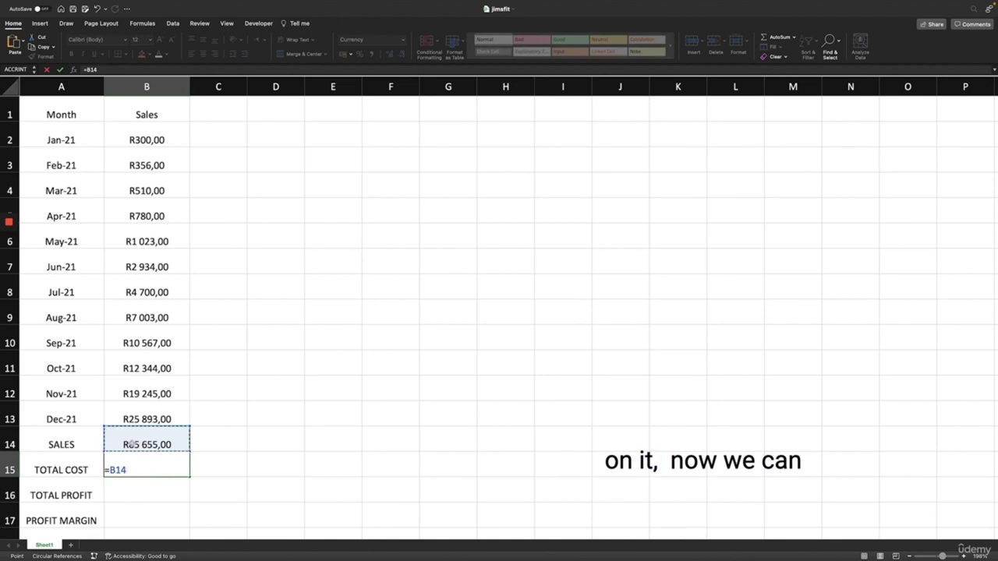
text(*)
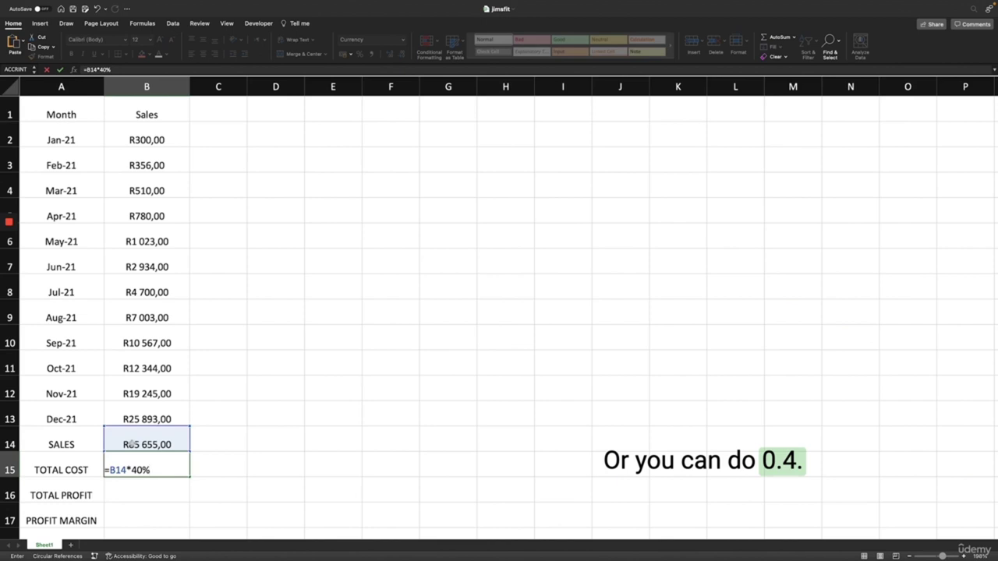
key(Return)
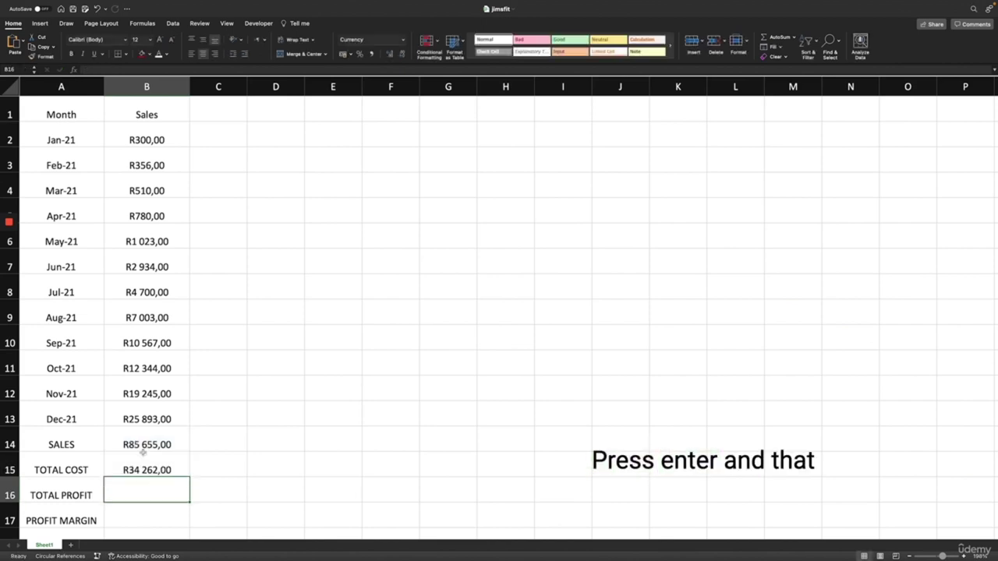
click(137, 465)
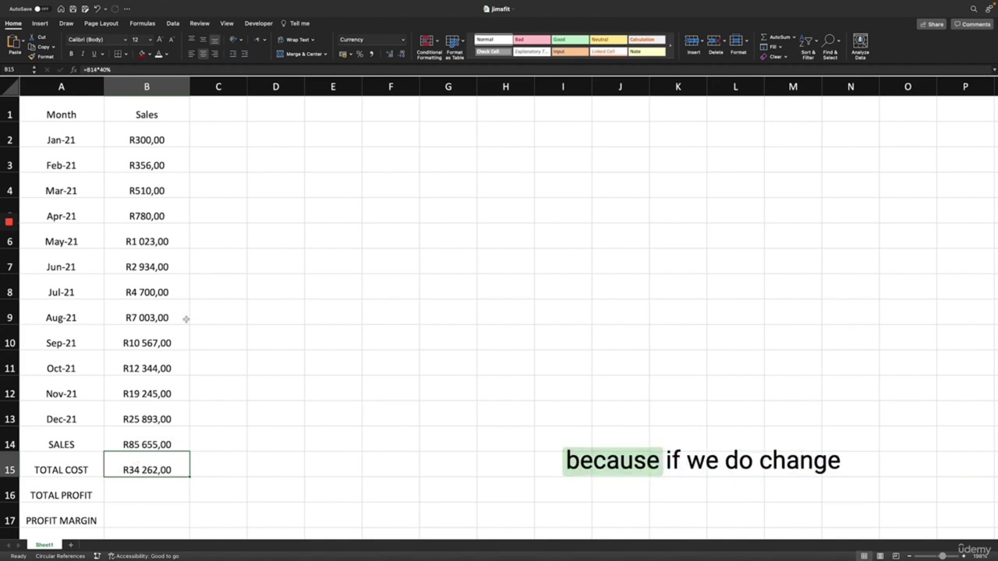
click(156, 393)
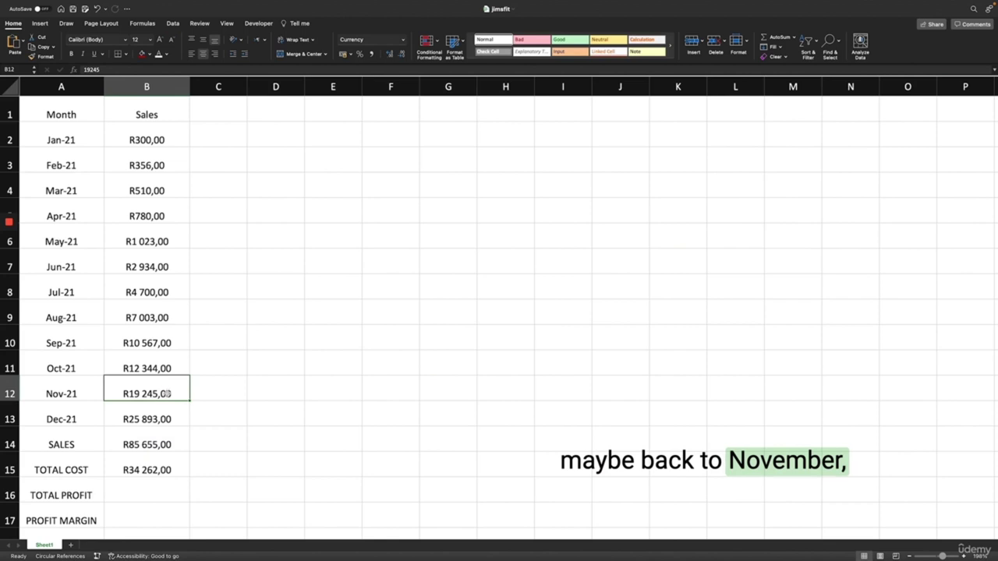
double_click(167, 391)
text(00000)
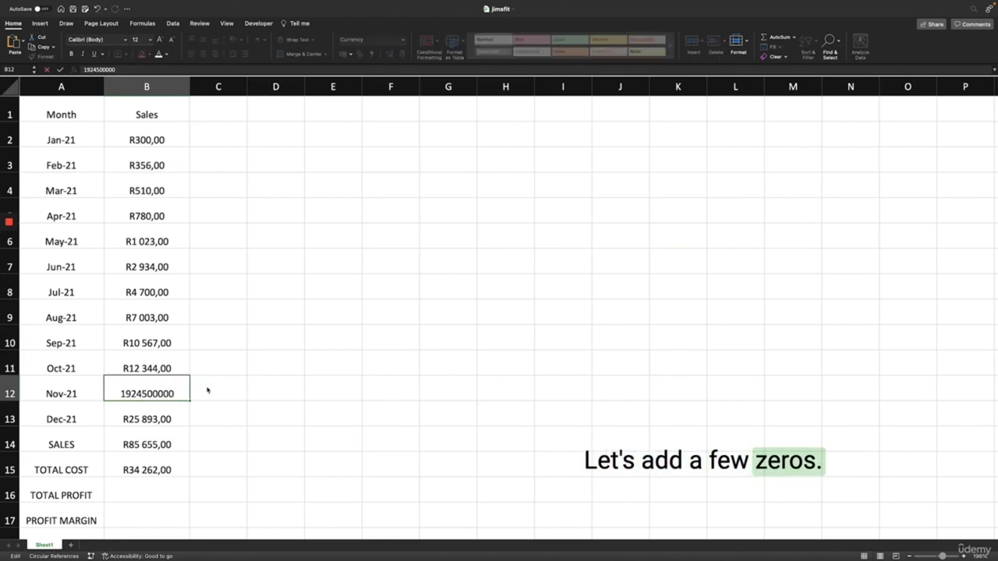
key(Return)
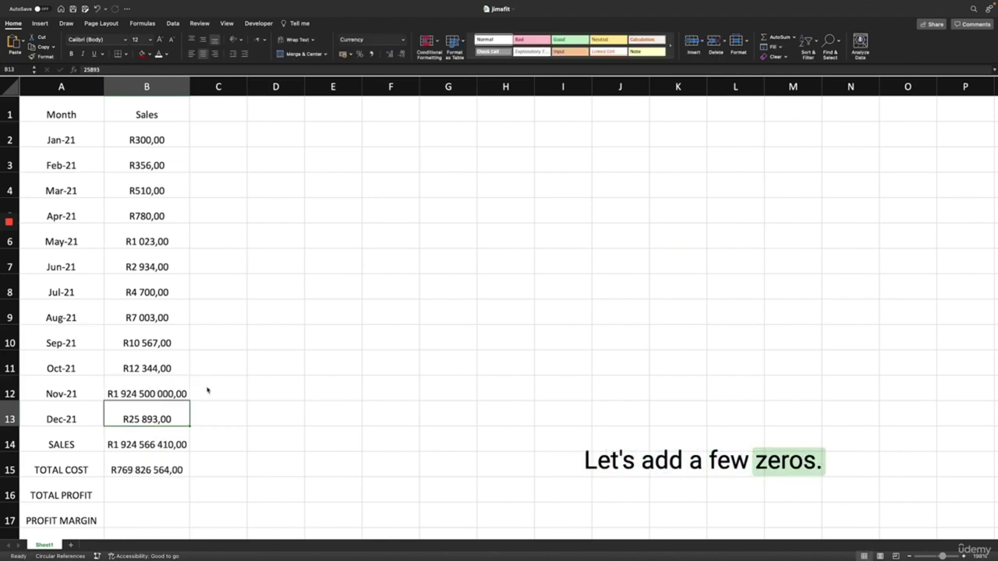
click(148, 450)
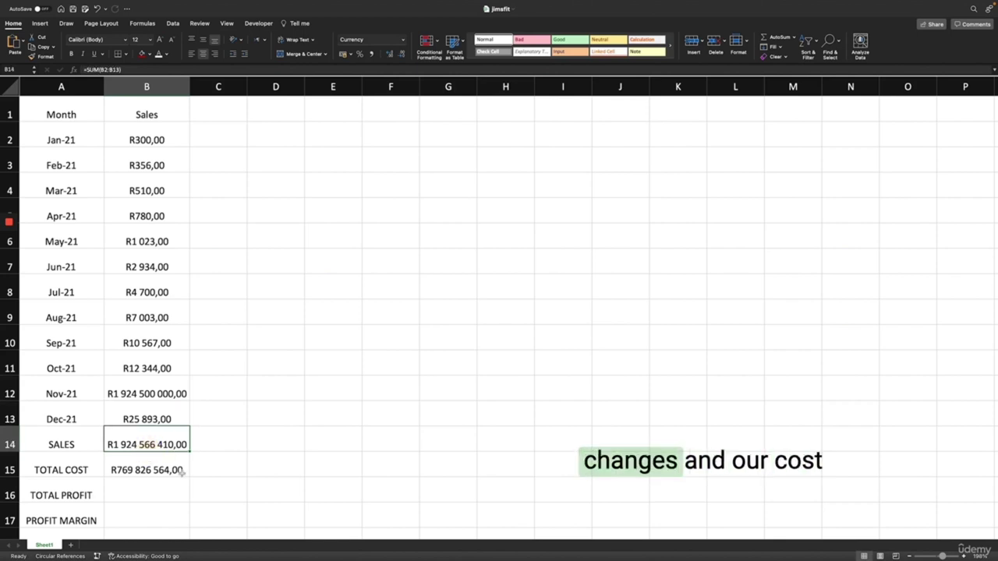
click(137, 466)
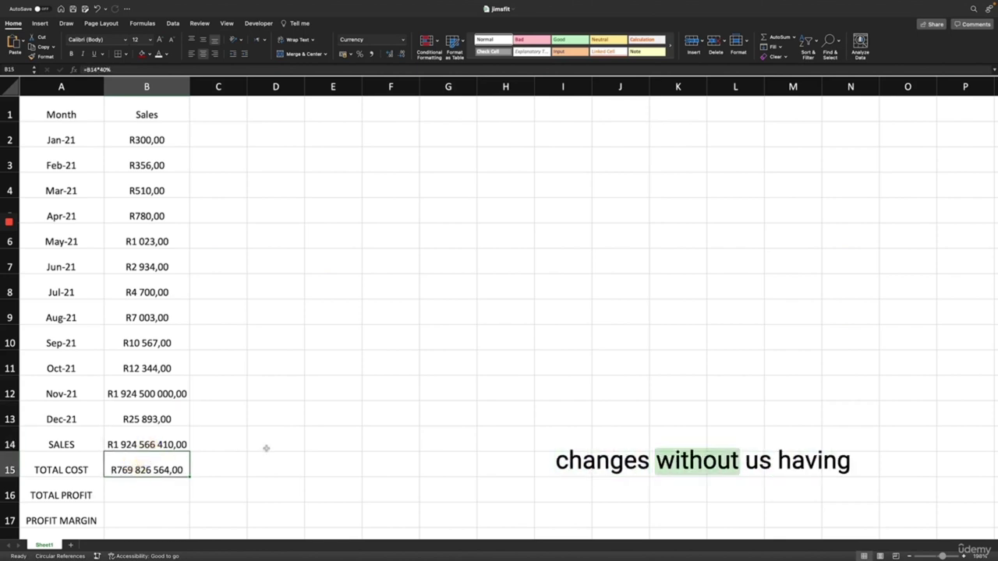
click(134, 444)
click(141, 469)
click(146, 444)
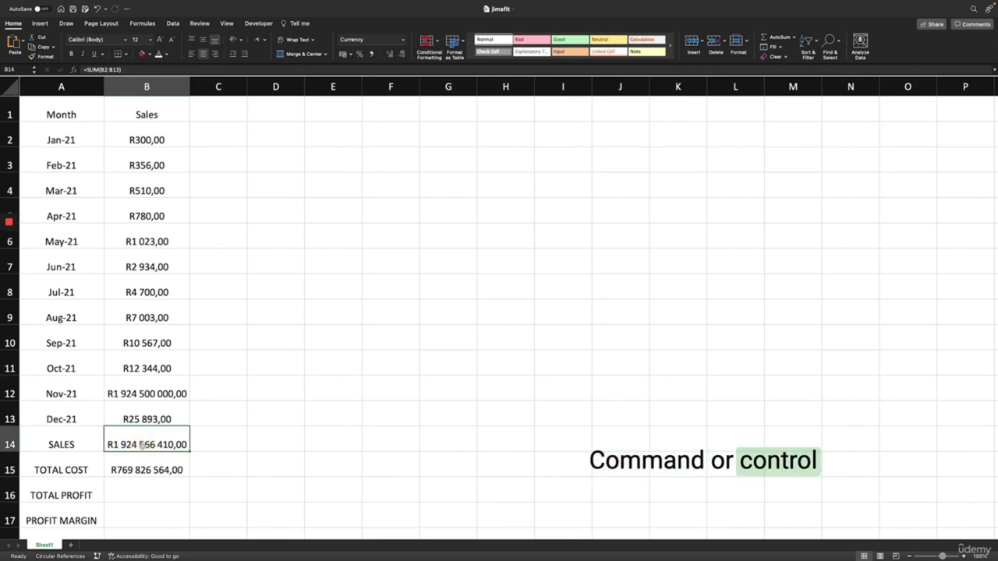
key(super+z)
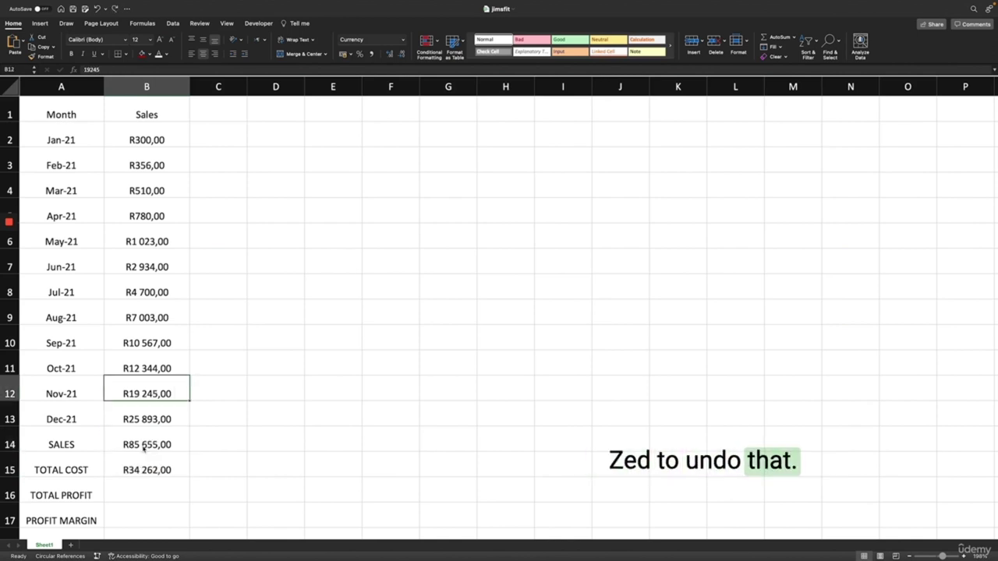
click(165, 444)
click(151, 468)
click(148, 485)
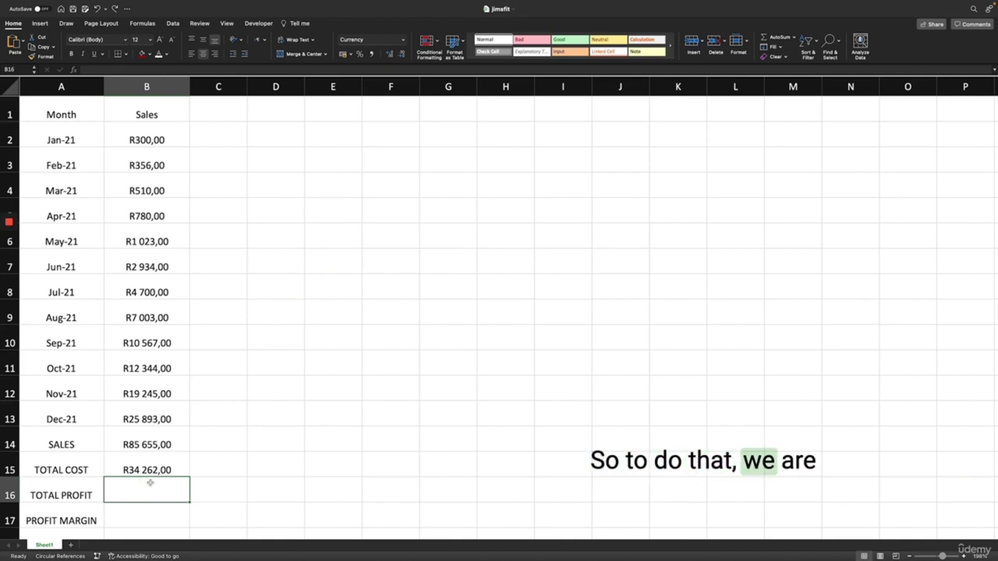
Enter =B14-B15 in B16 for TOTAL PROFIT, giving R51 393,00
text(=)
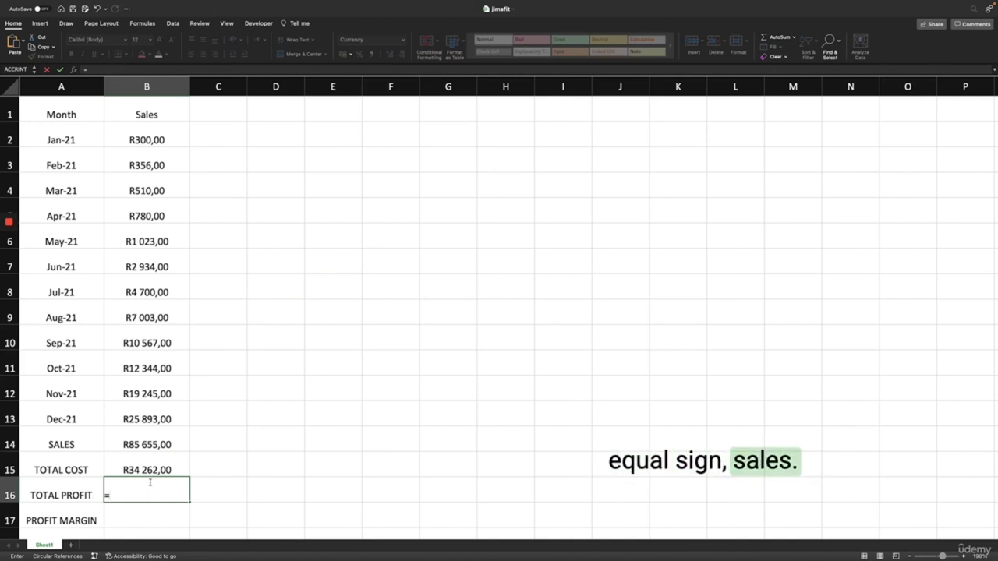
click(146, 443)
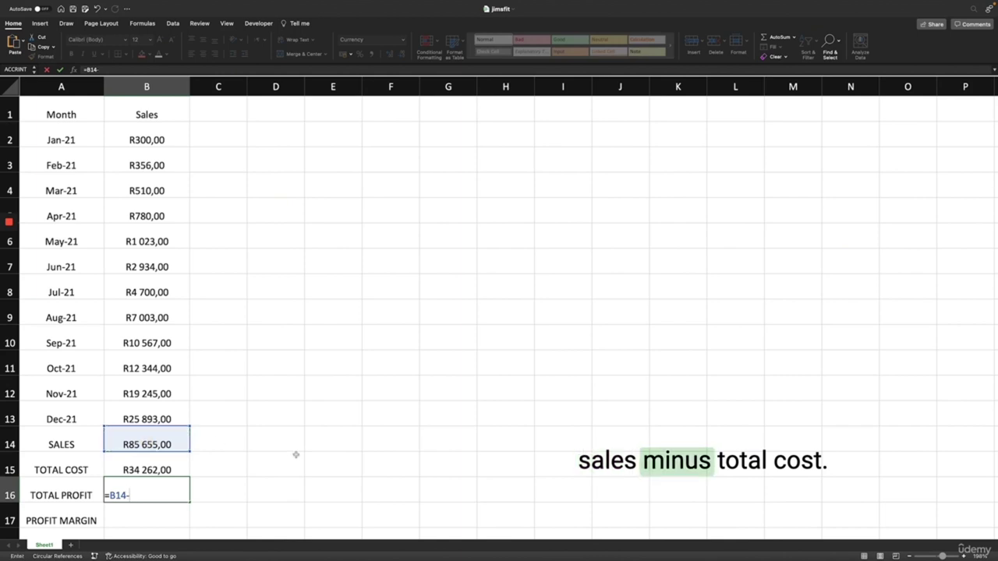
click(152, 469)
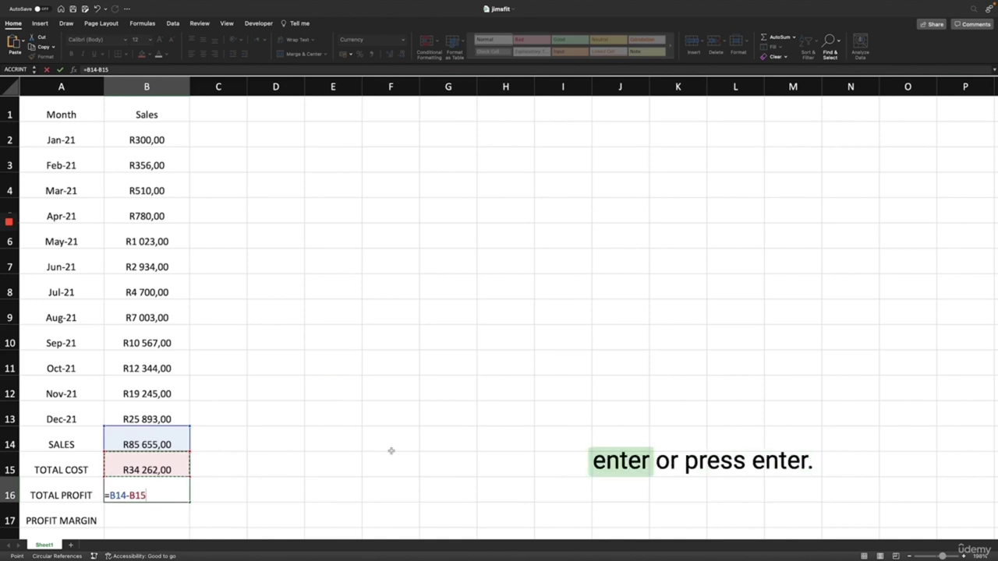
key(Return)
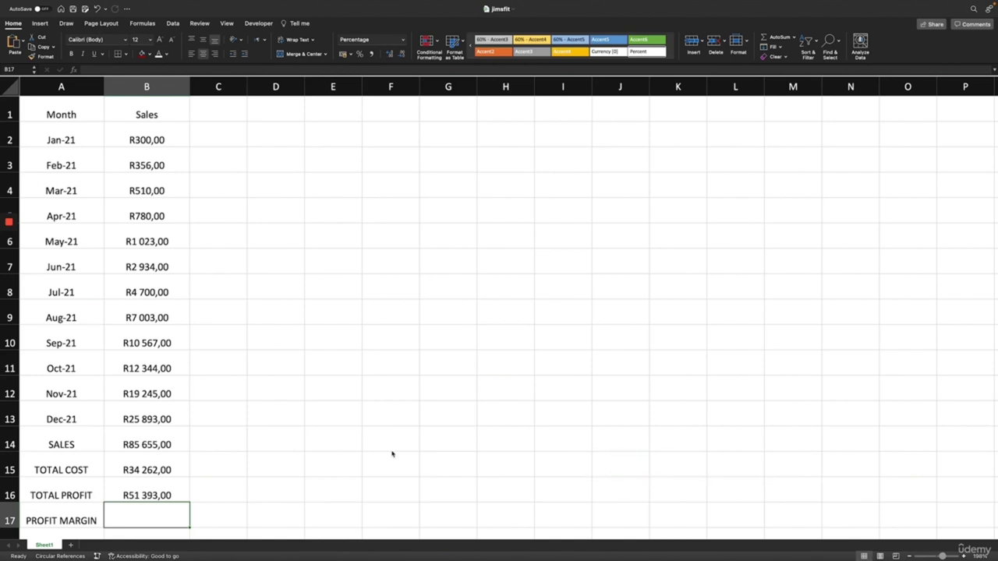
Enter =B16/B14 in B17 so PROFIT MARGIN shows 60%
scroll(274, 454, down, 5)
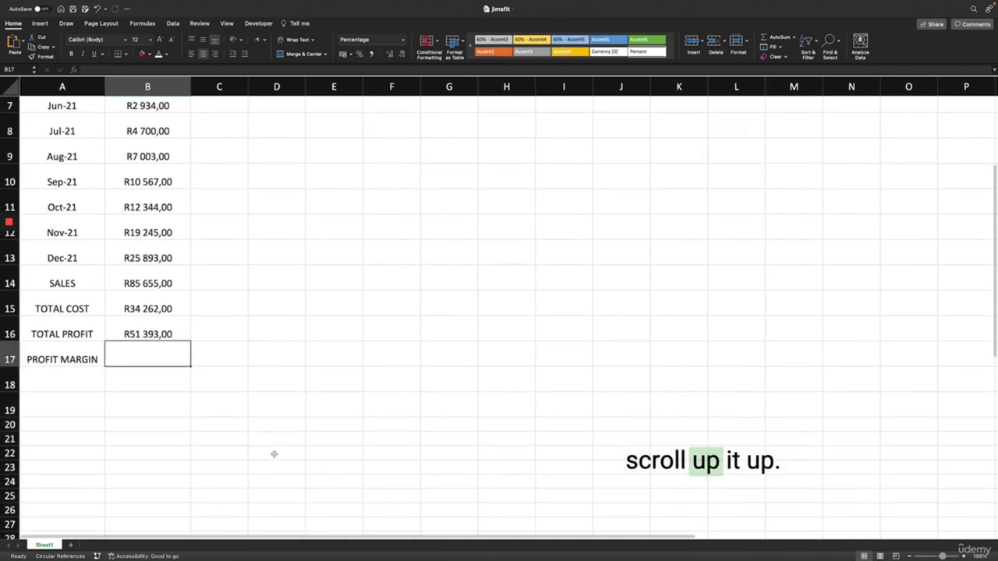
text(=)
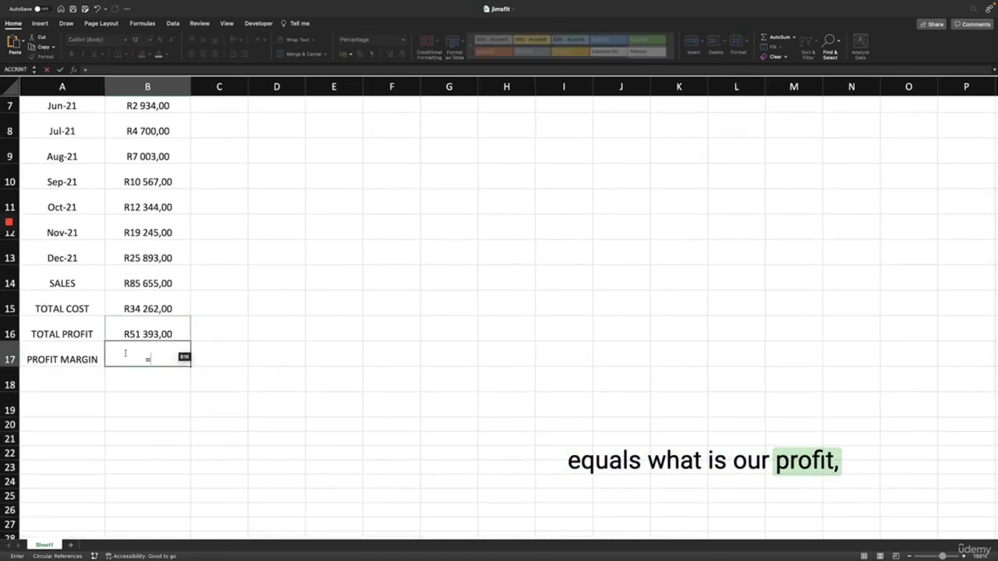
click(145, 334)
text(/)
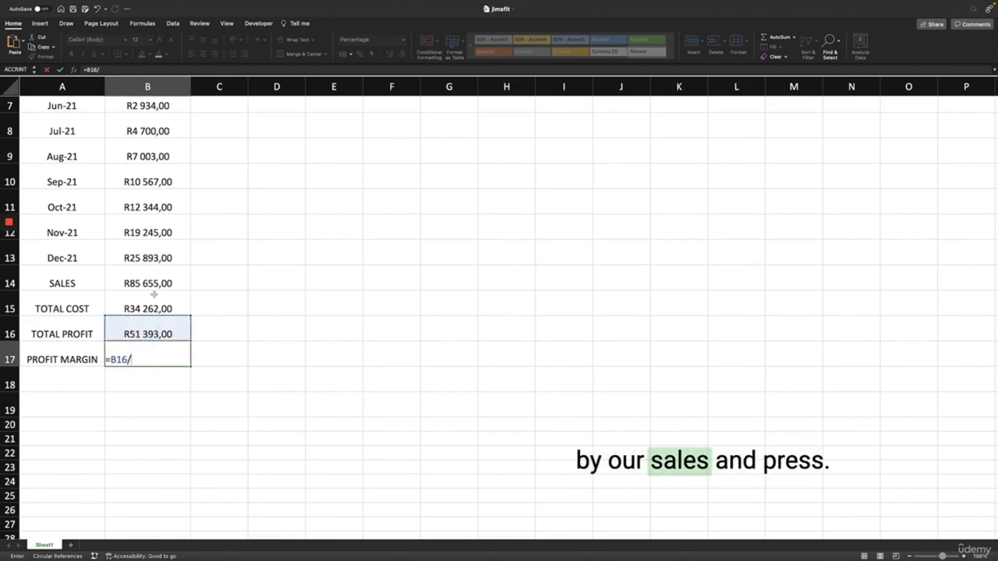
click(153, 305)
click(155, 284)
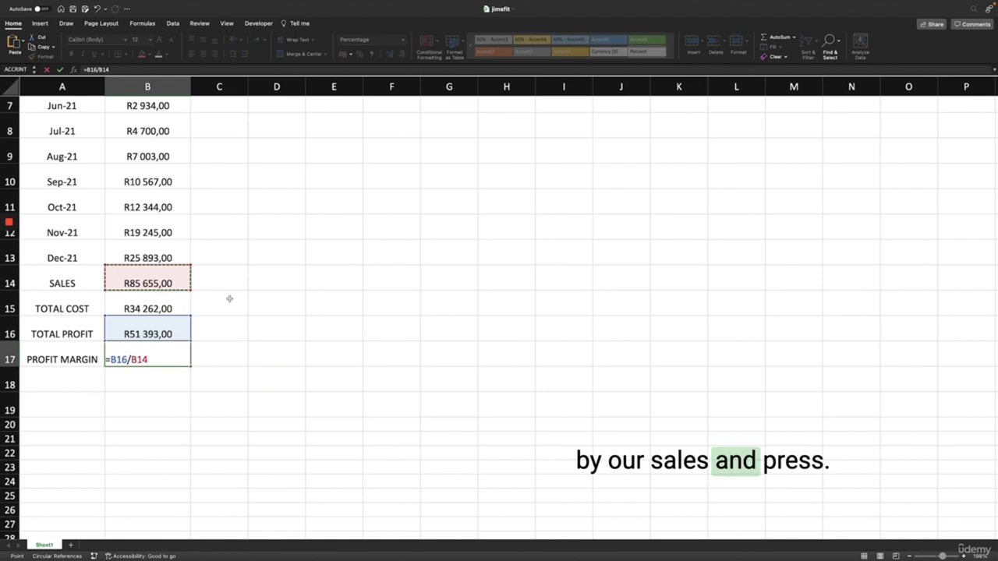
key(Return)
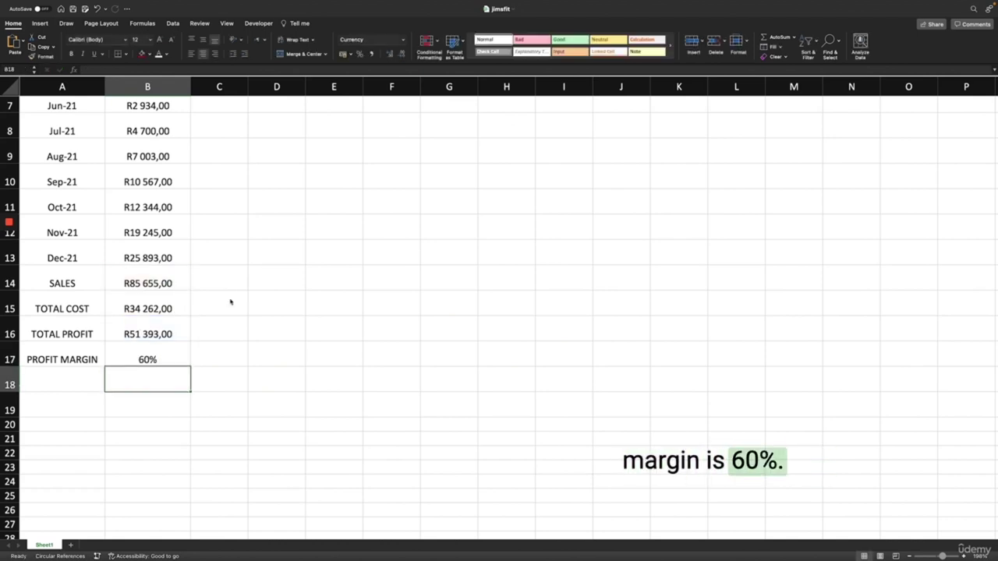
Review the TOTAL COST, TOTAL PROFIT and PROFIT MARGIN formula cells
scroll(230, 302, up, 1)
click(156, 329)
click(156, 354)
click(156, 379)
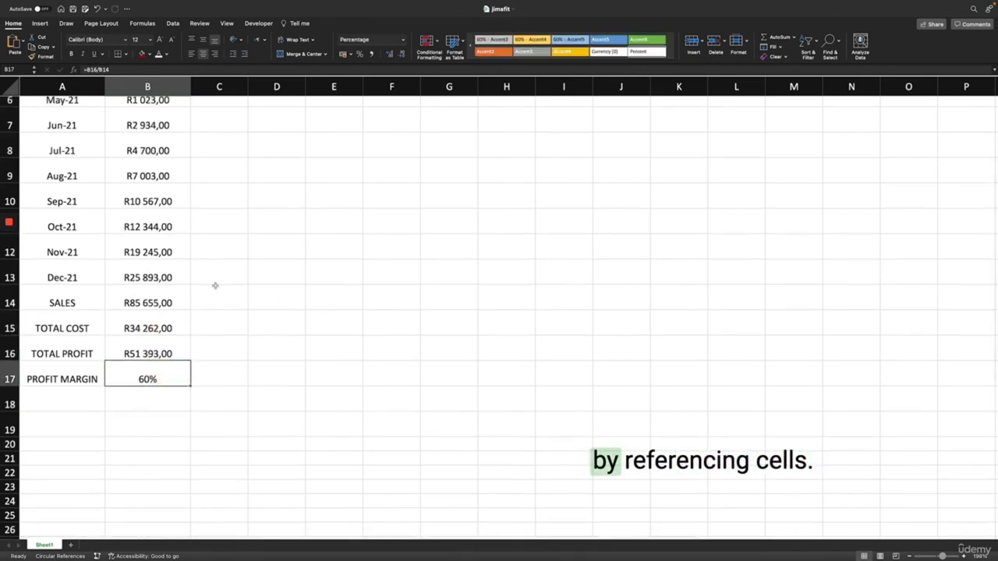
scroll(178, 257, up, 5)
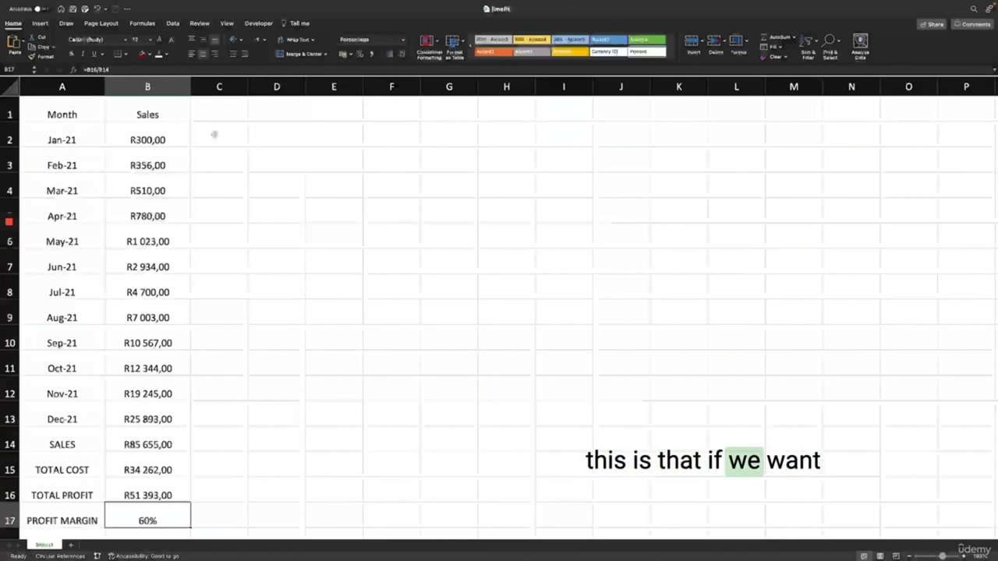
Go over the monthly sales values and the empty cost cells in column C
click(223, 116)
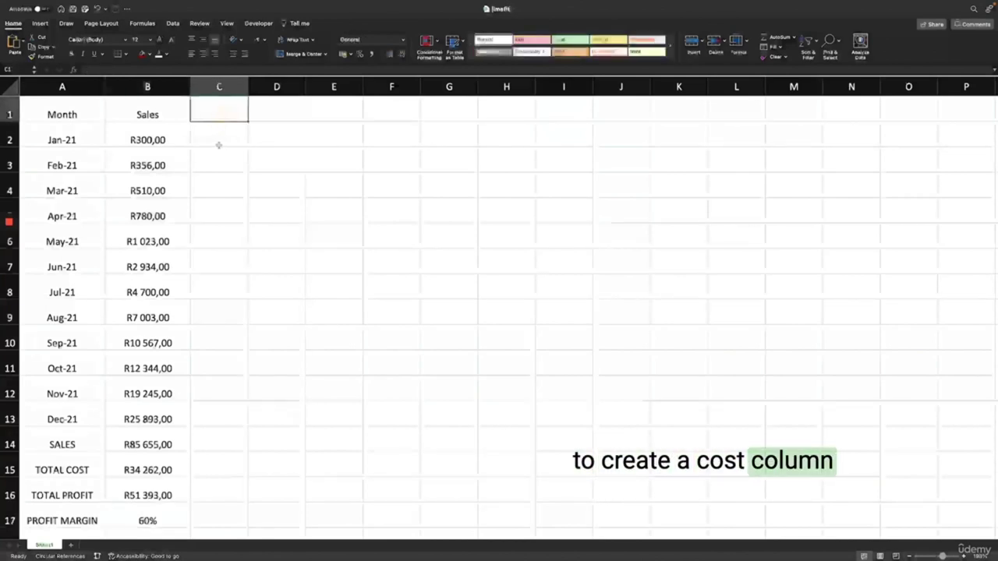
click(187, 142)
click(164, 166)
click(173, 190)
click(158, 143)
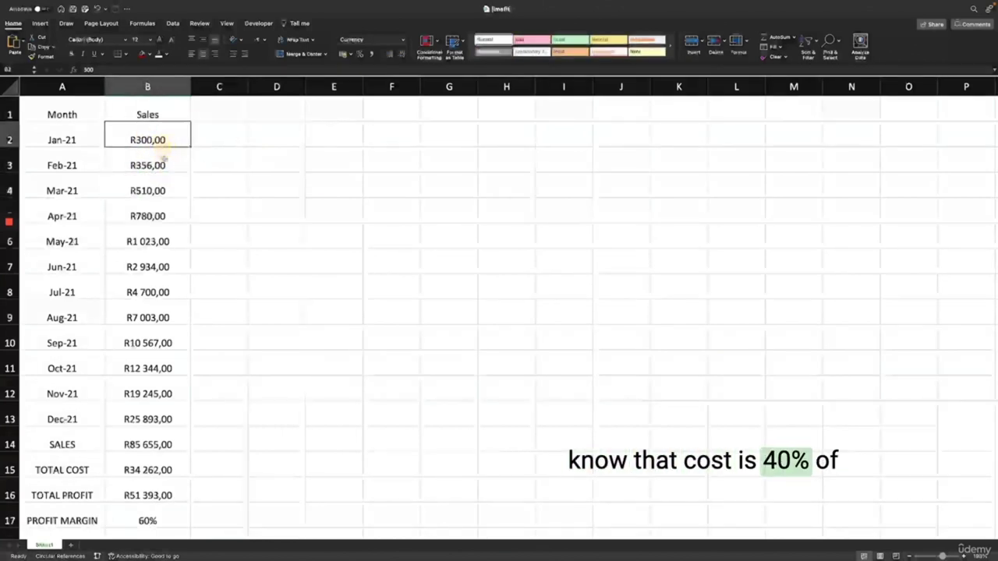
click(164, 164)
click(169, 188)
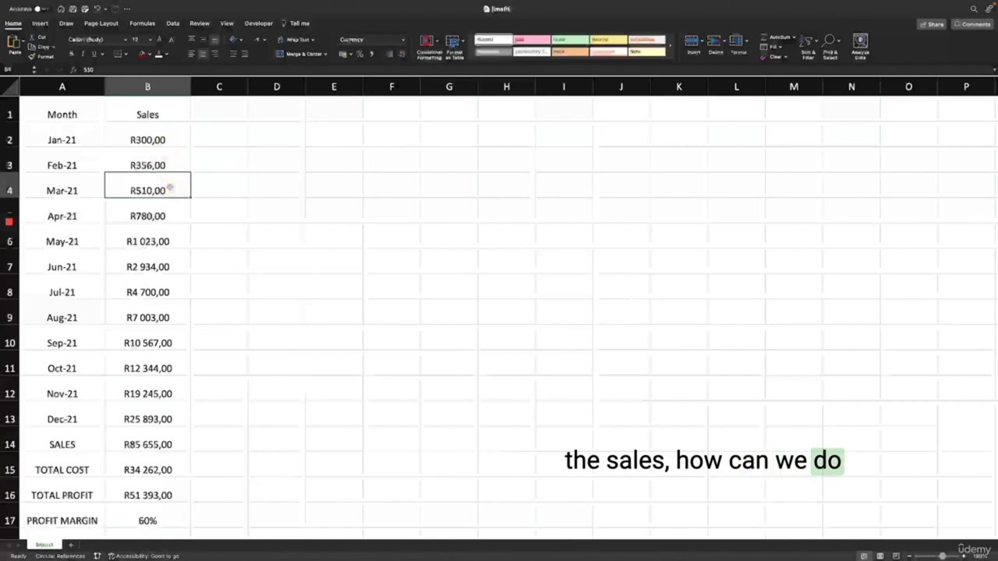
click(216, 138)
click(214, 160)
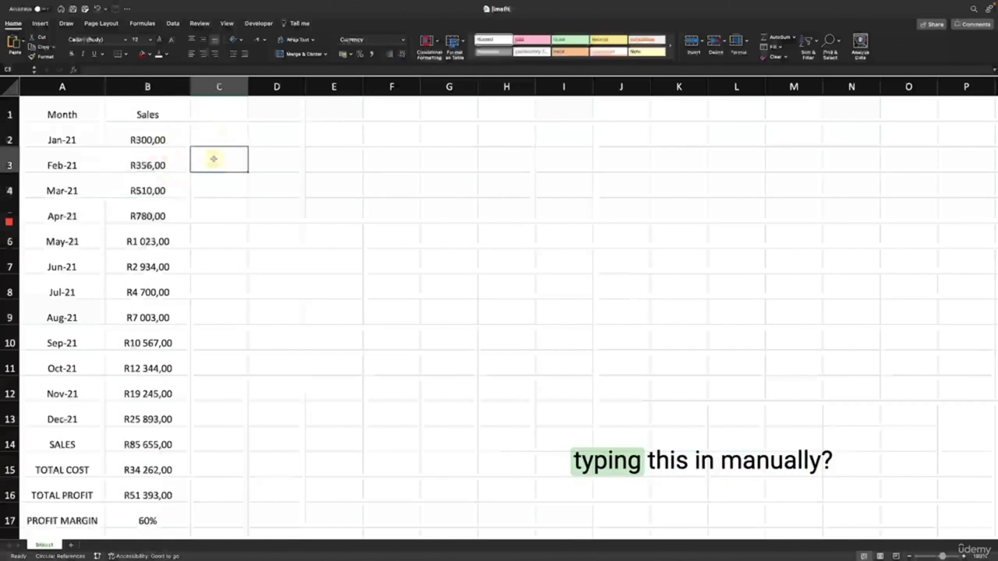
click(217, 187)
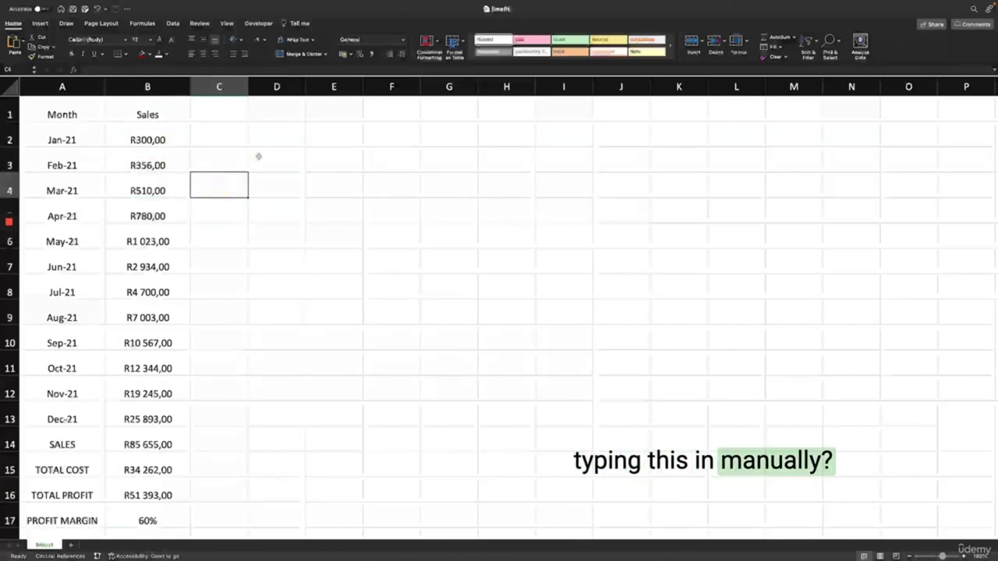
Widen column C and type the heading 'Cost' in C1
drag(248, 87, 278, 86)
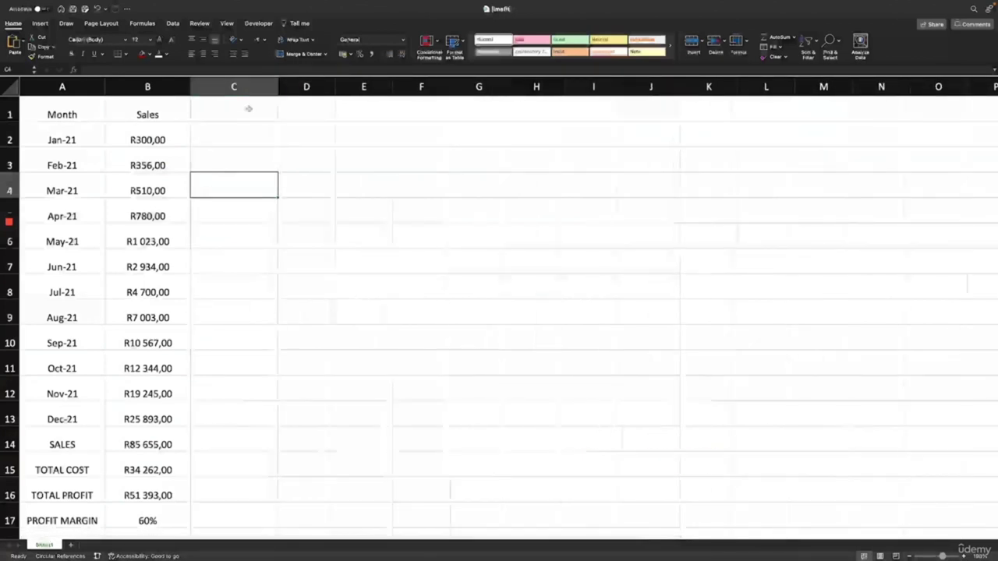
click(247, 108)
text(Cost)
key(Return)
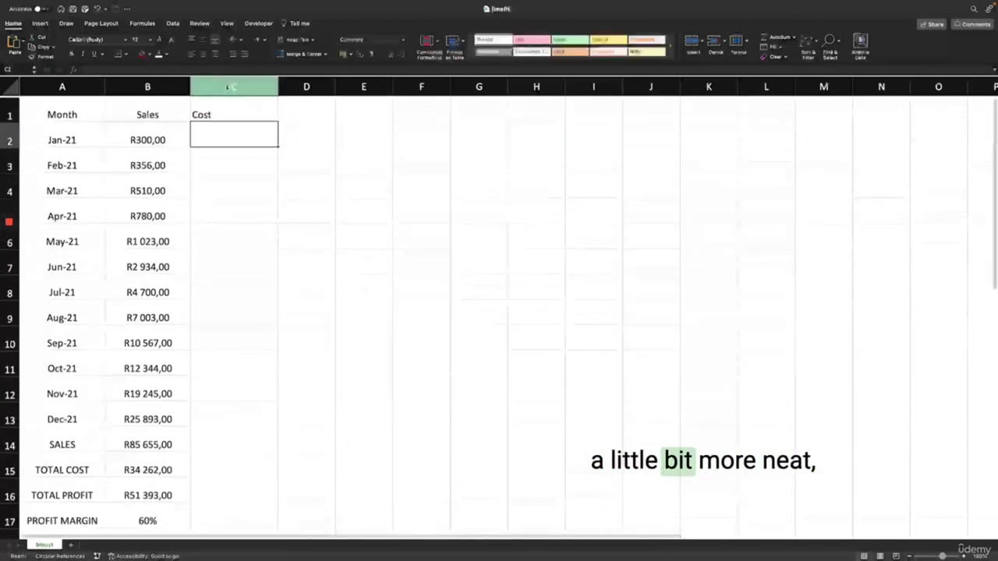
Centre column C and apply Currency number format to it
click(226, 87)
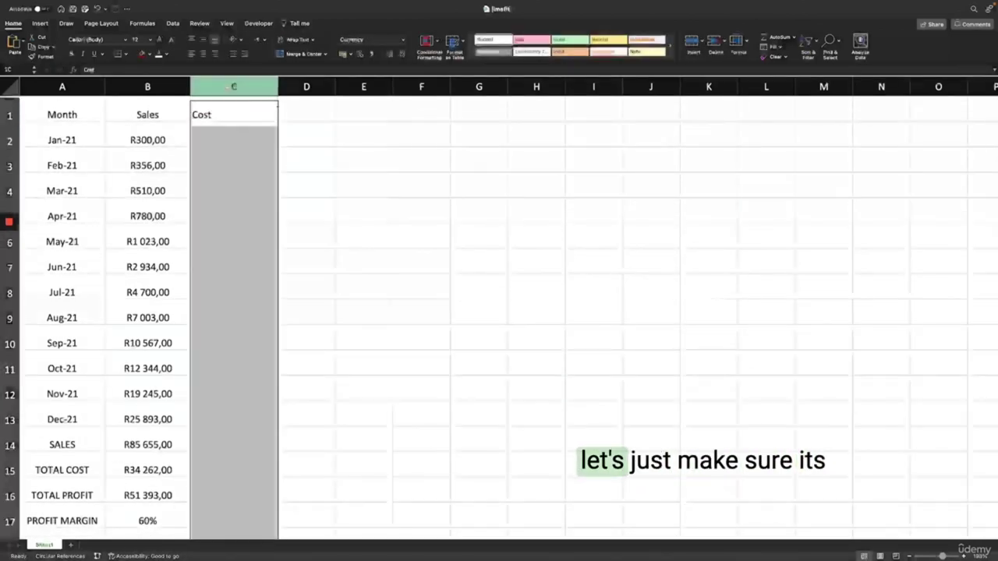
click(202, 54)
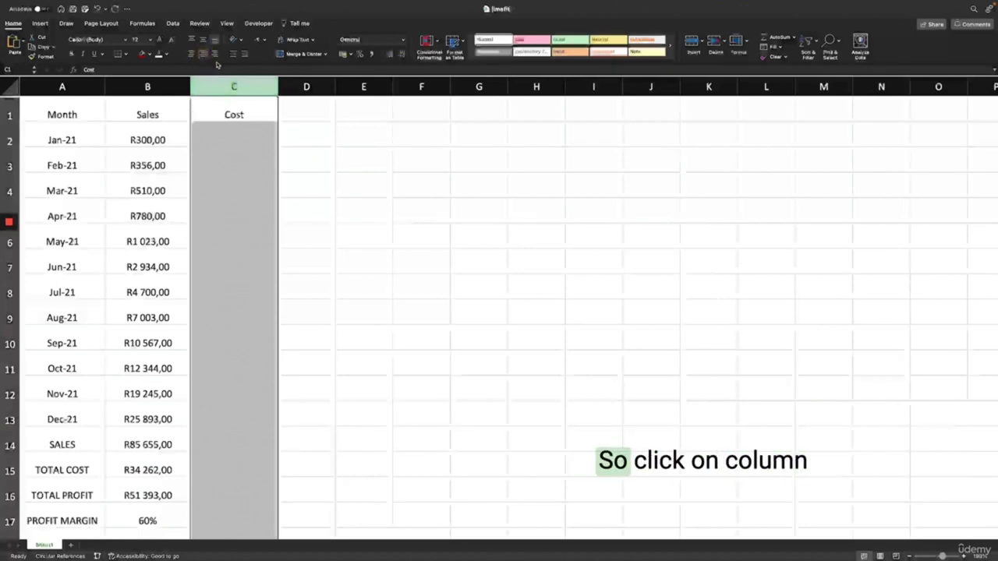
click(203, 55)
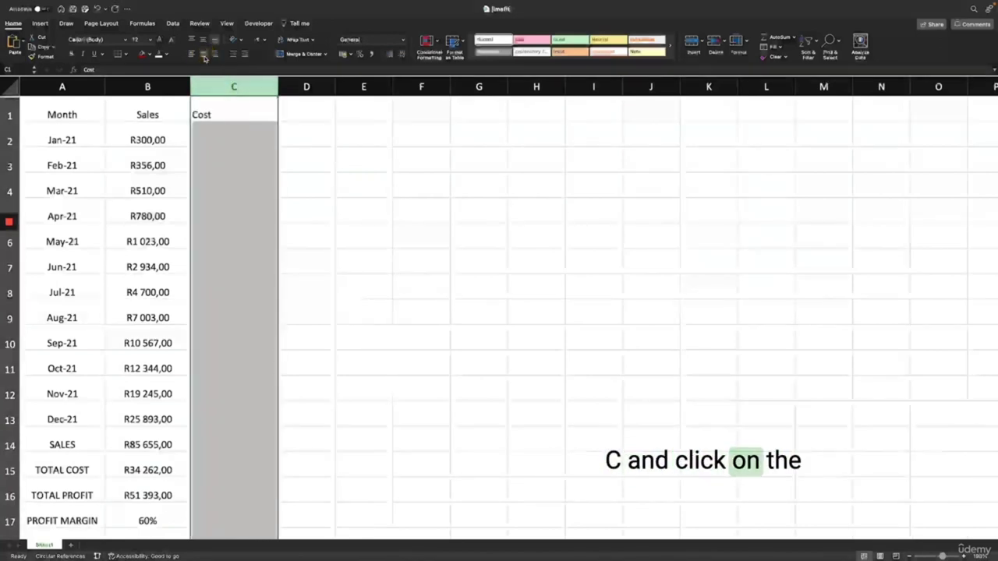
click(203, 54)
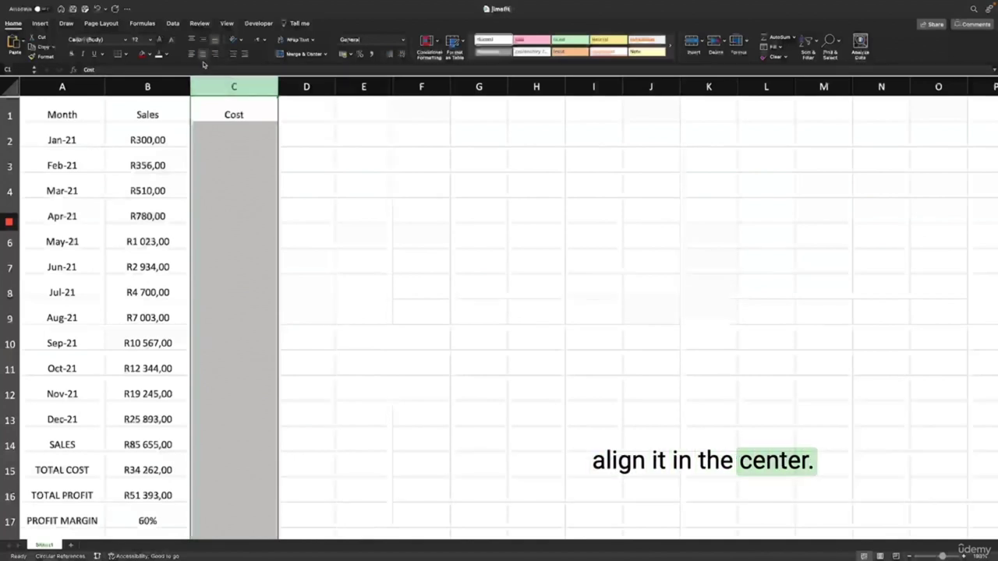
click(403, 41)
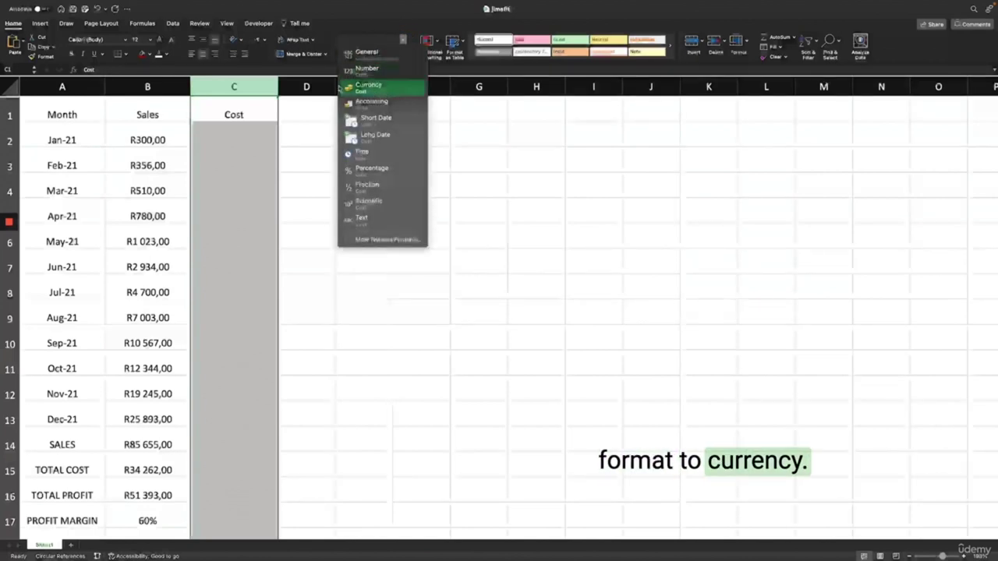
click(368, 88)
click(231, 133)
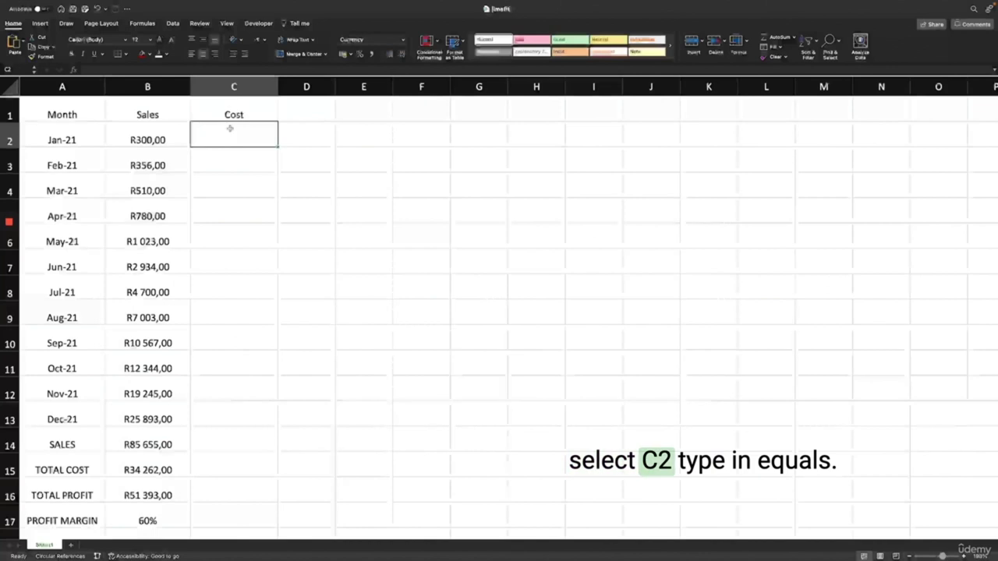
Enter =B2*0,4 in C2 for Jan-21's cost, showing R120,00
text(=)
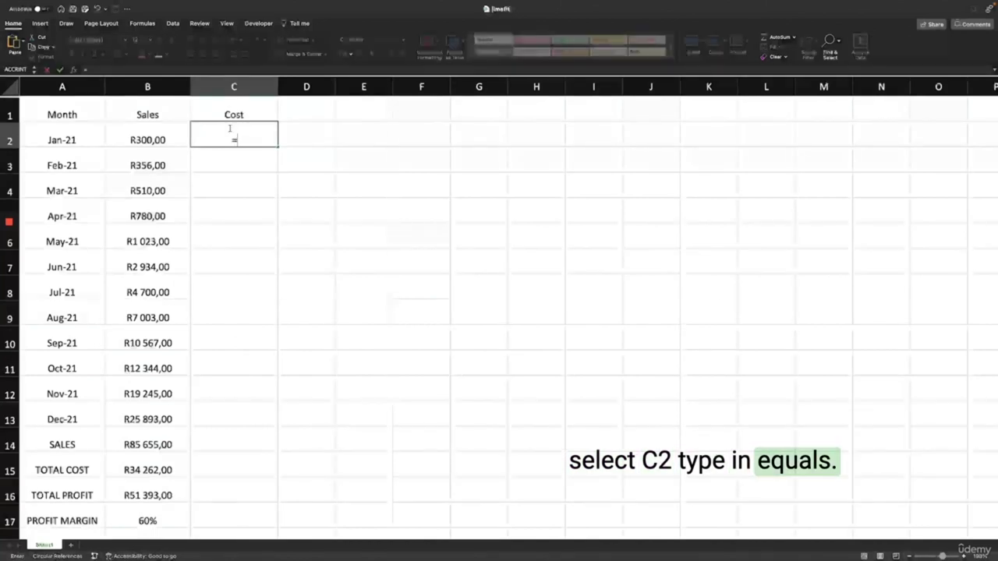
click(124, 138)
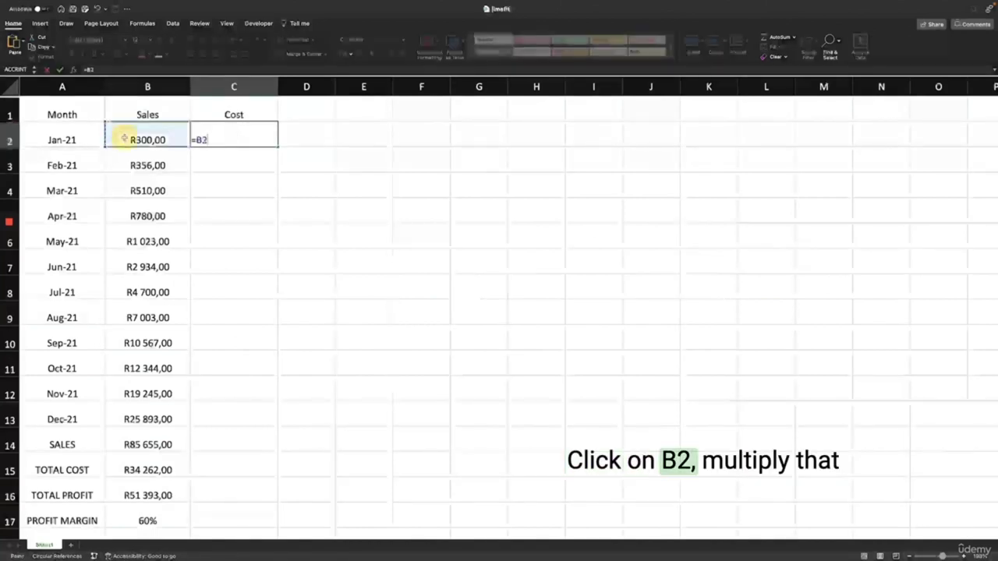
text(*)
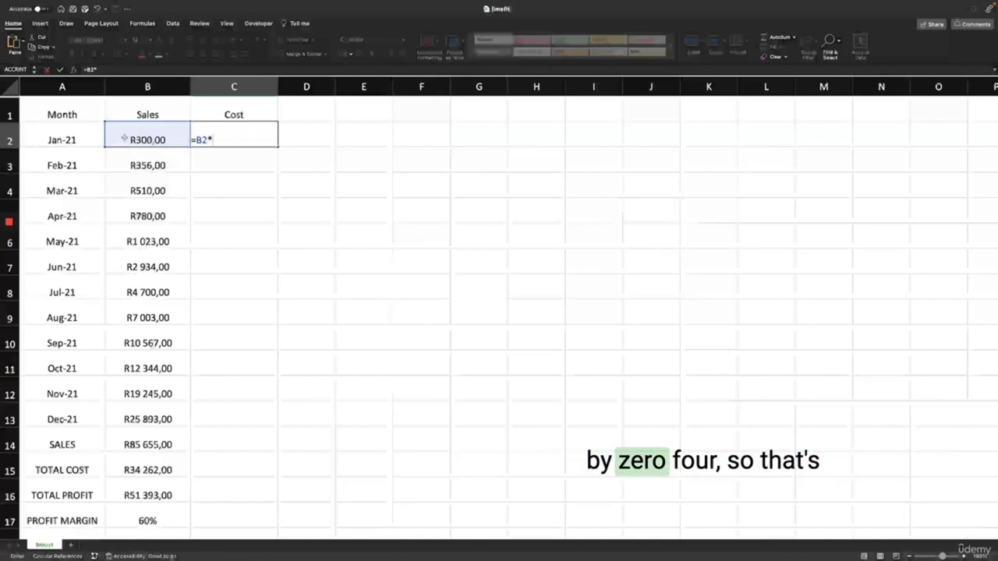
text(0,4)
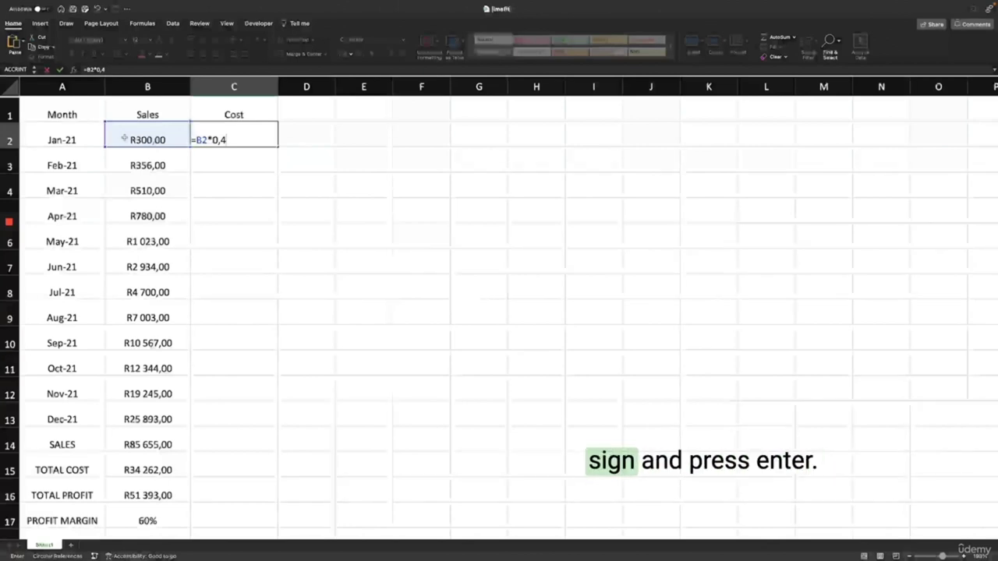
key(Return)
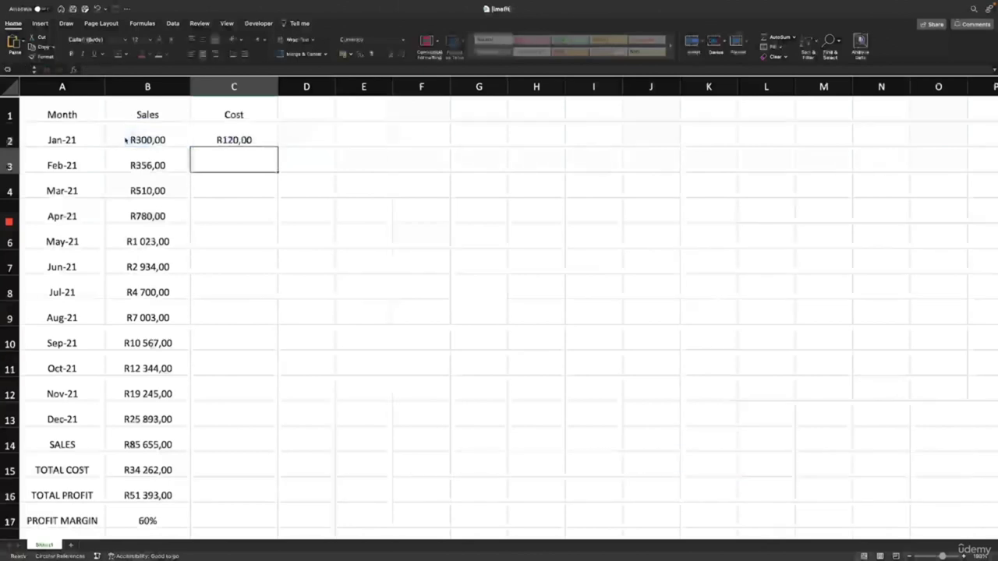
click(212, 140)
click(211, 161)
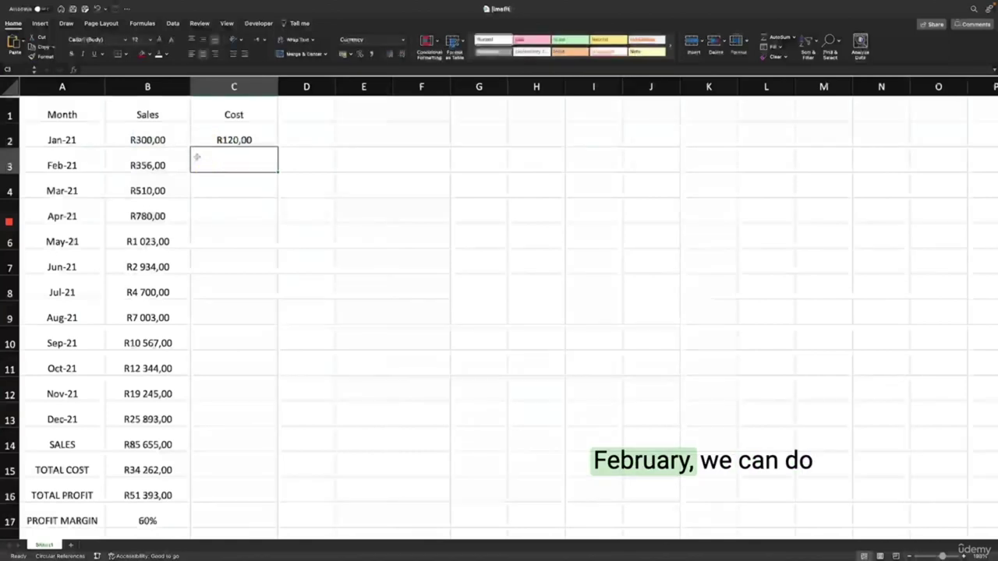
Enter =B3*0,4 in C3 for Feb-21's cost (R142,40) and review C2's formula
text(=)
click(162, 165)
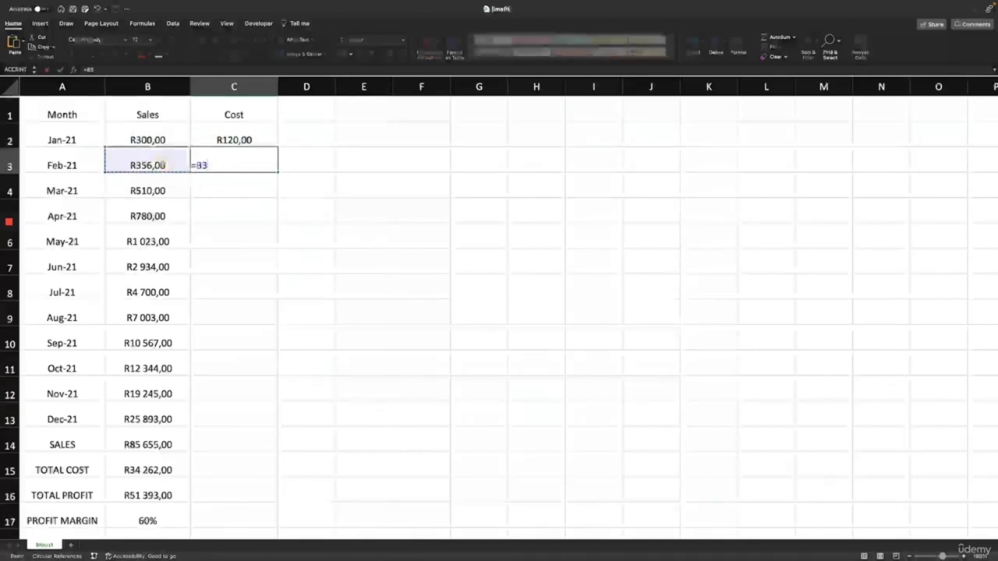
text(*)
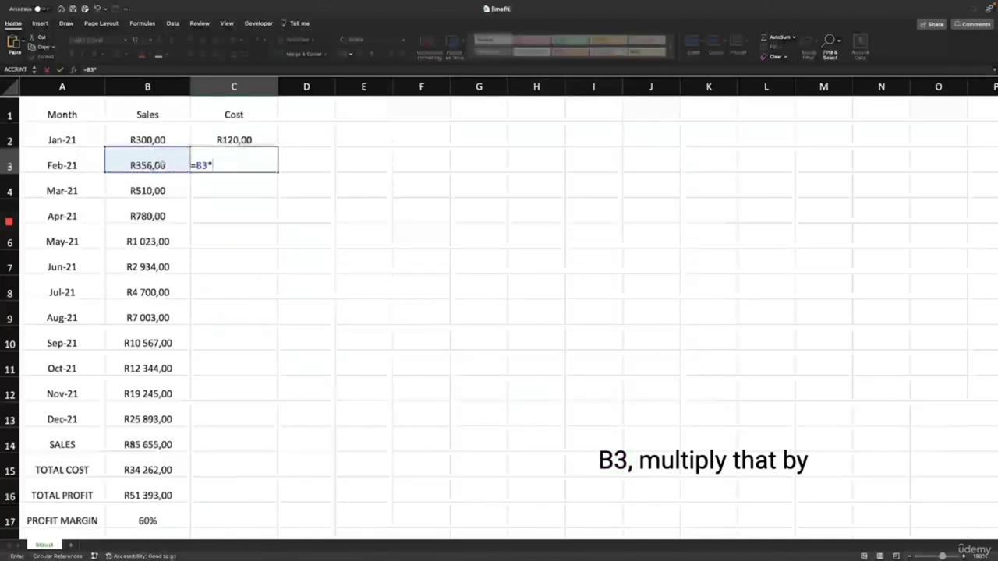
text(0,)
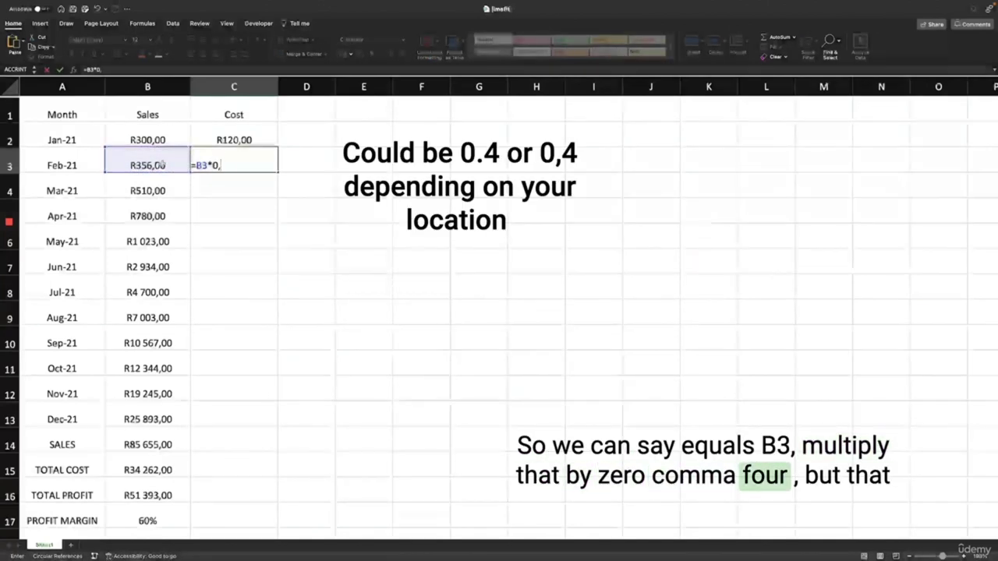
text(4)
key(Return)
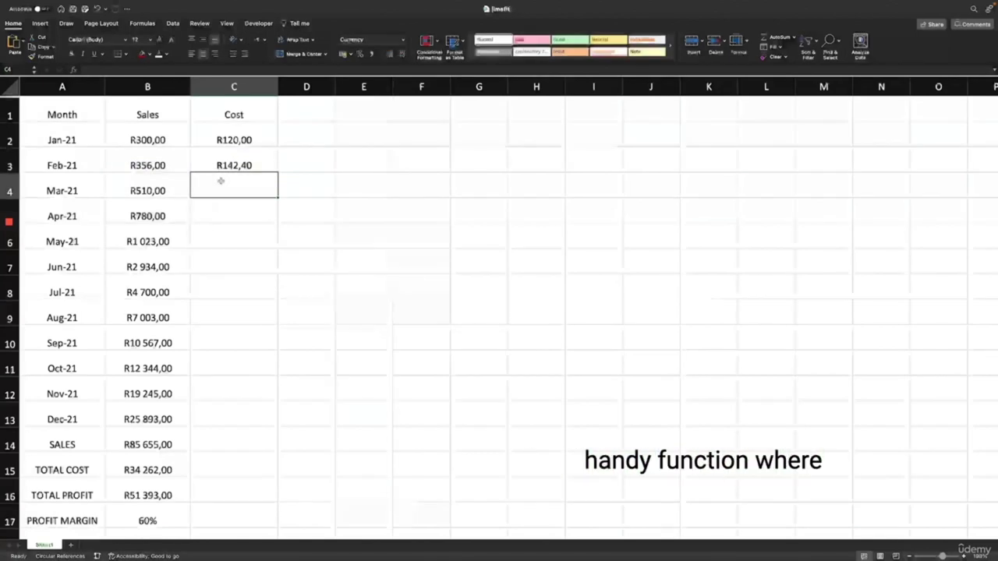
click(261, 134)
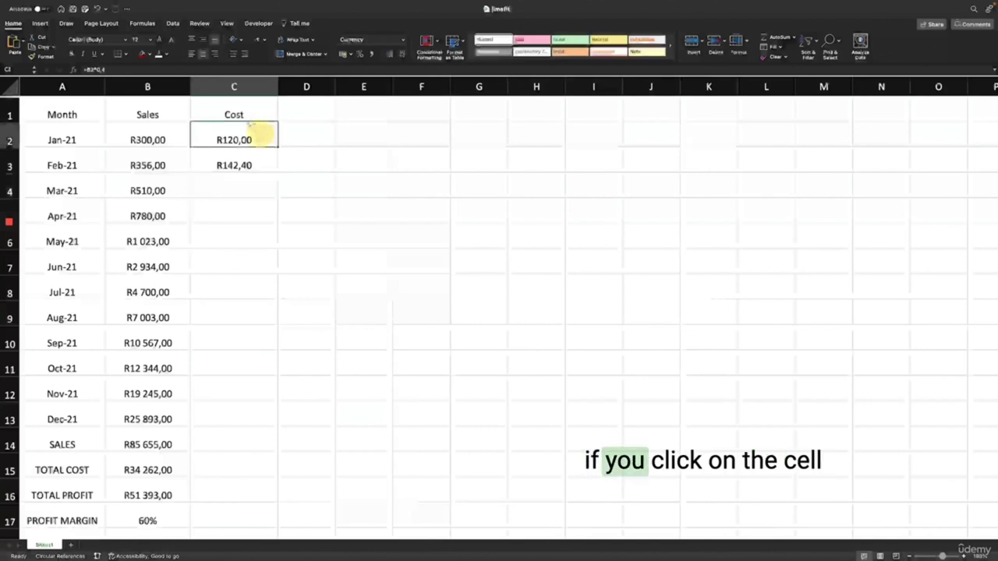
click(101, 69)
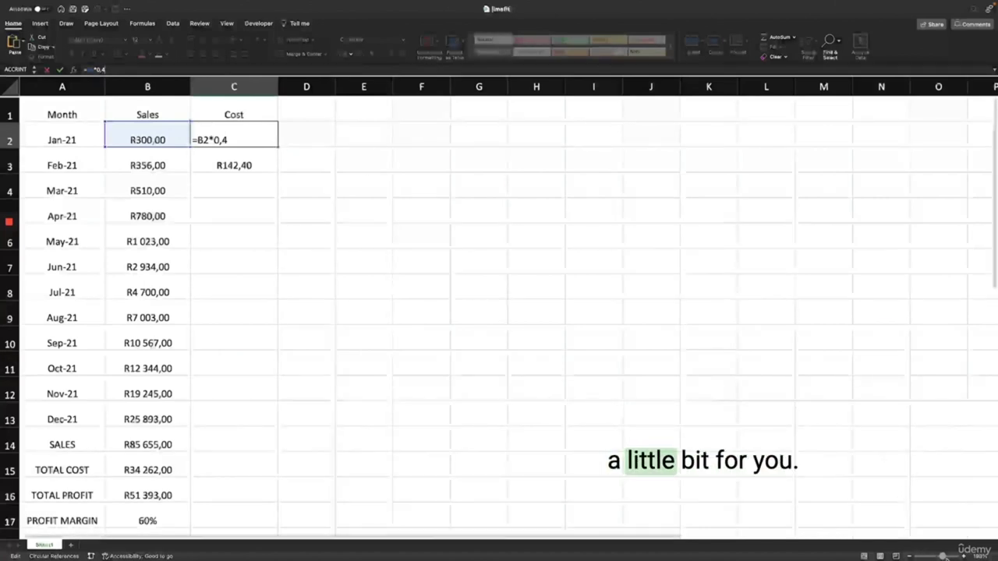
key(Return)
Zoom in and fill the 40% cost formula from C2 down to C7 (Jun-21)
drag(943, 555, 946, 555)
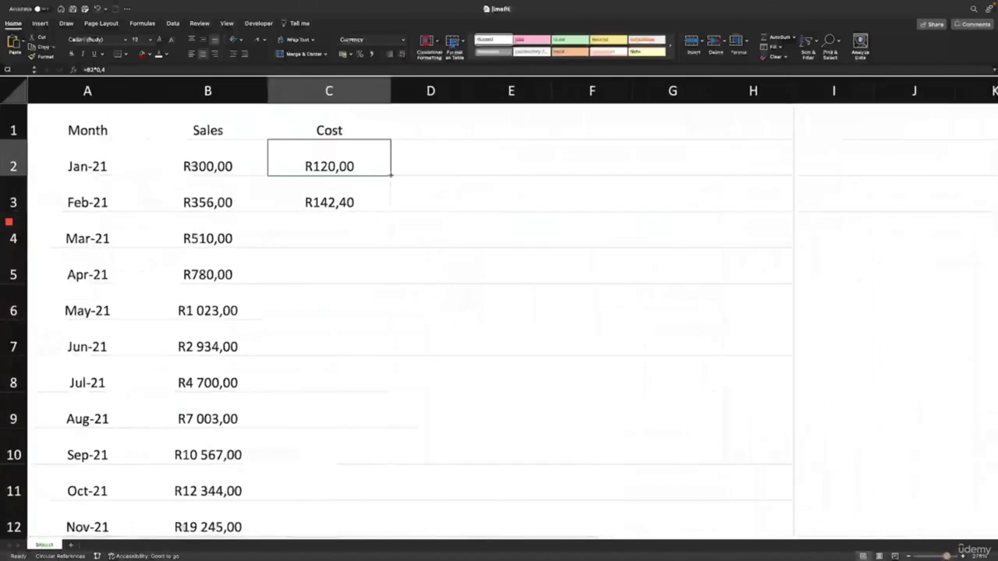
drag(389, 172, 387, 349)
click(407, 258)
click(284, 234)
click(337, 257)
click(334, 201)
click(331, 162)
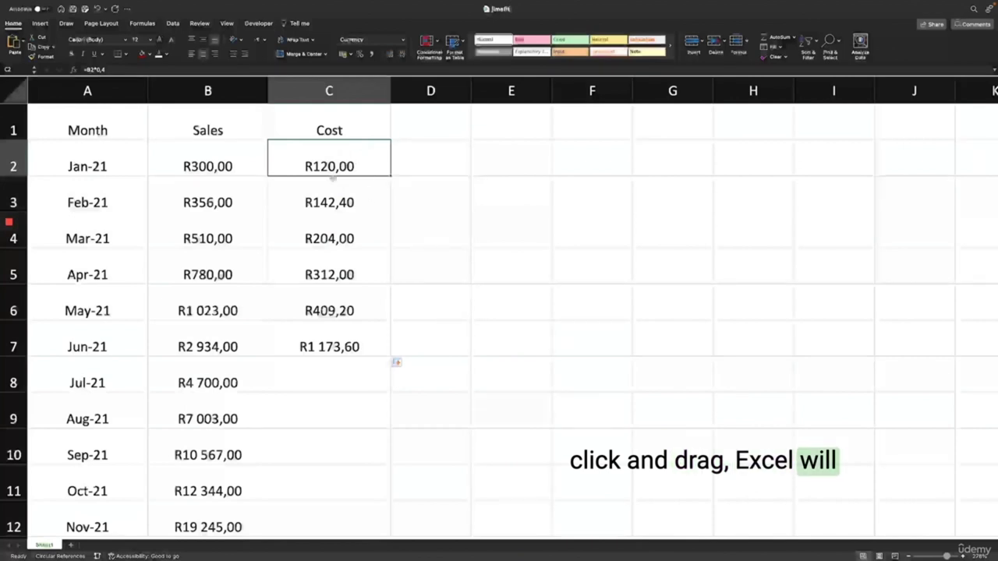
Inspect the C3, C4 and C2 formulas to show each references its own row's sales
click(310, 187)
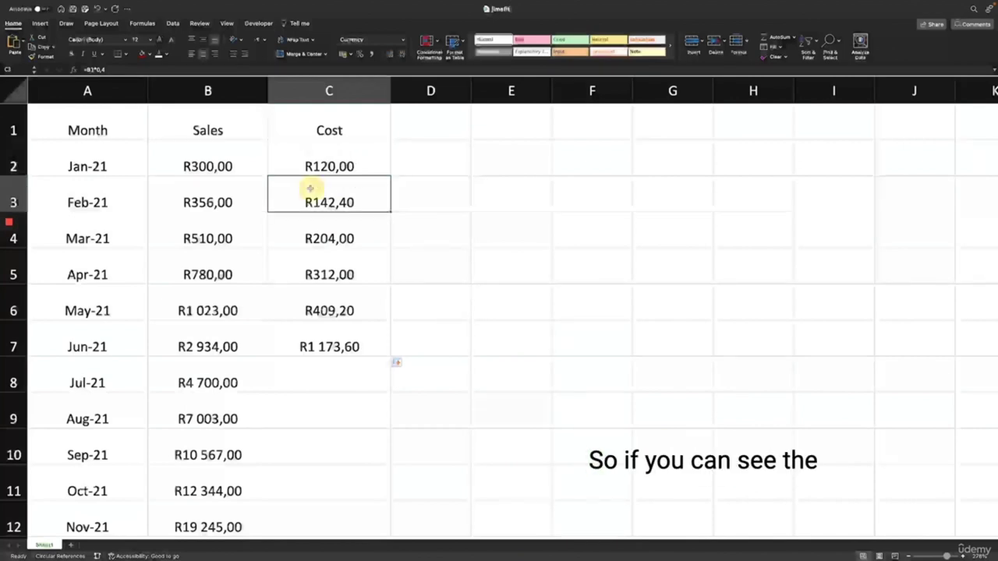
double_click(309, 188)
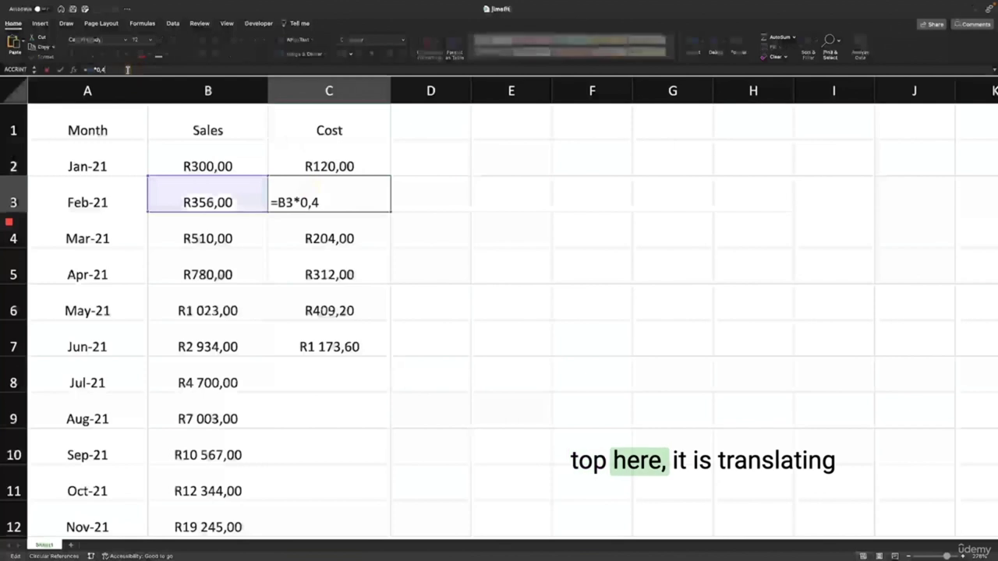
key(Return)
click(127, 69)
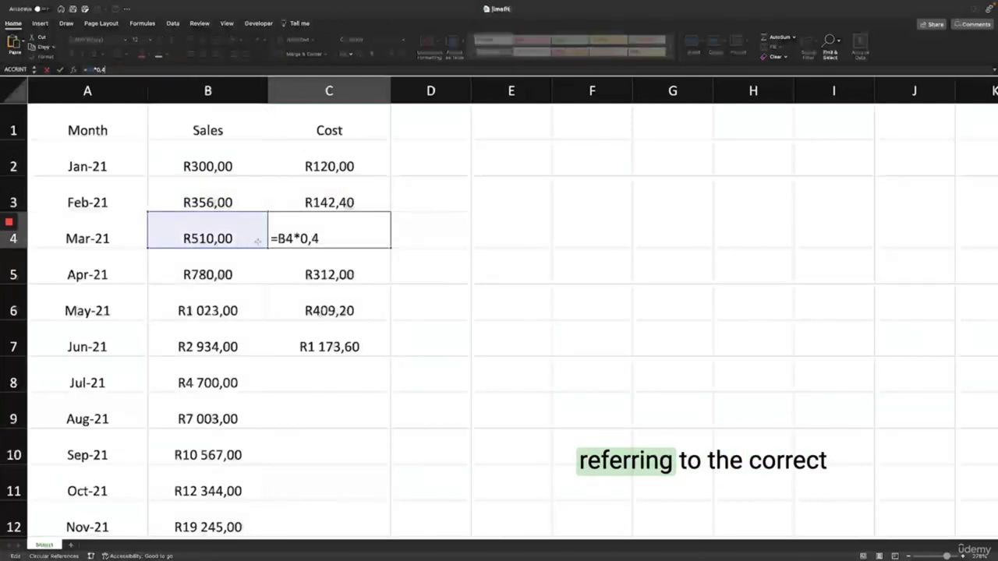
key(Return)
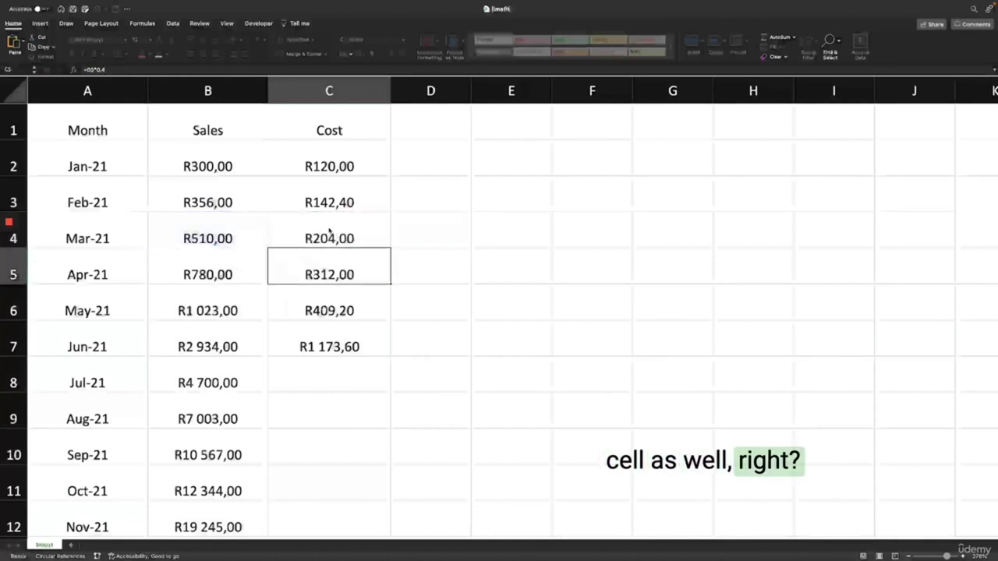
click(329, 166)
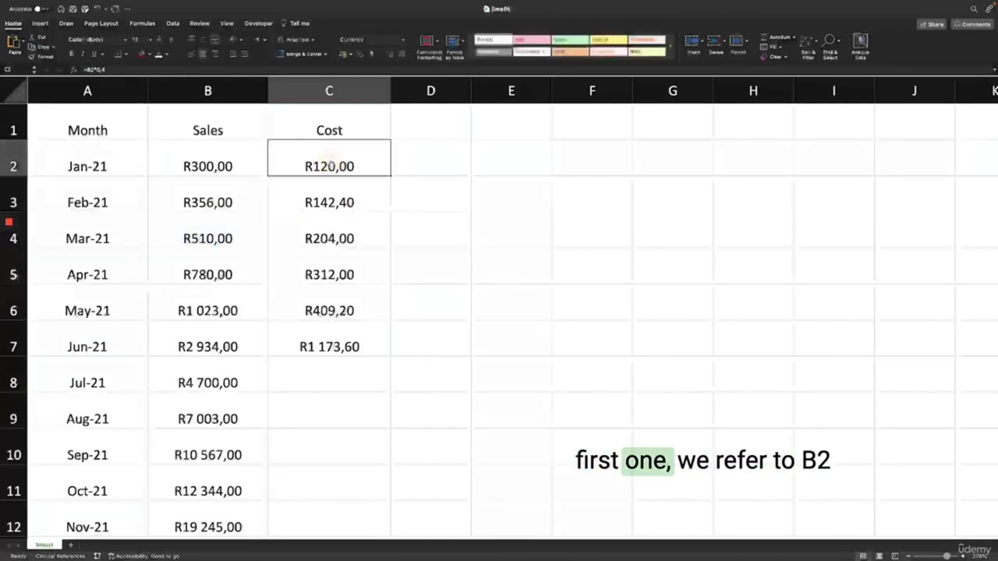
click(156, 68)
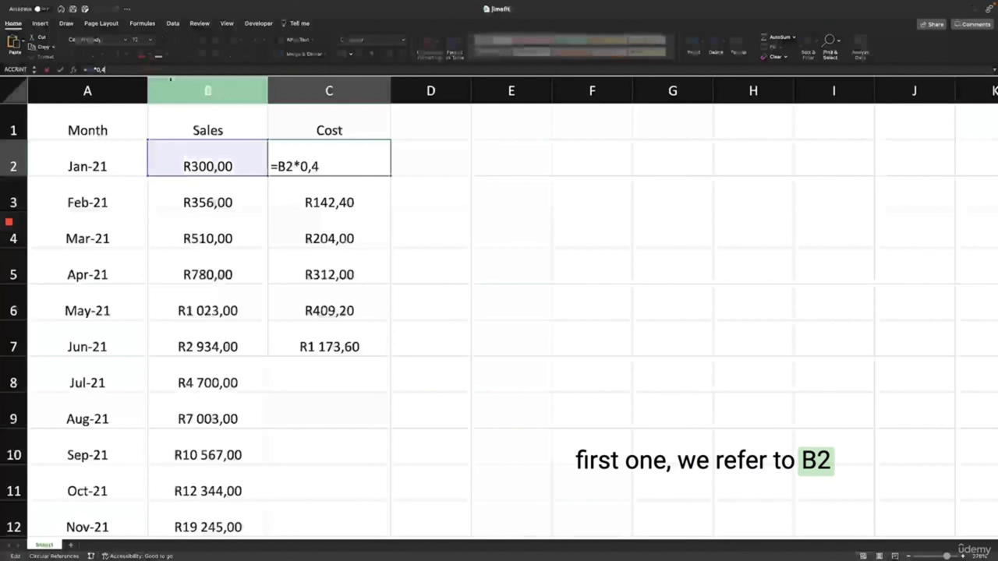
key(Return)
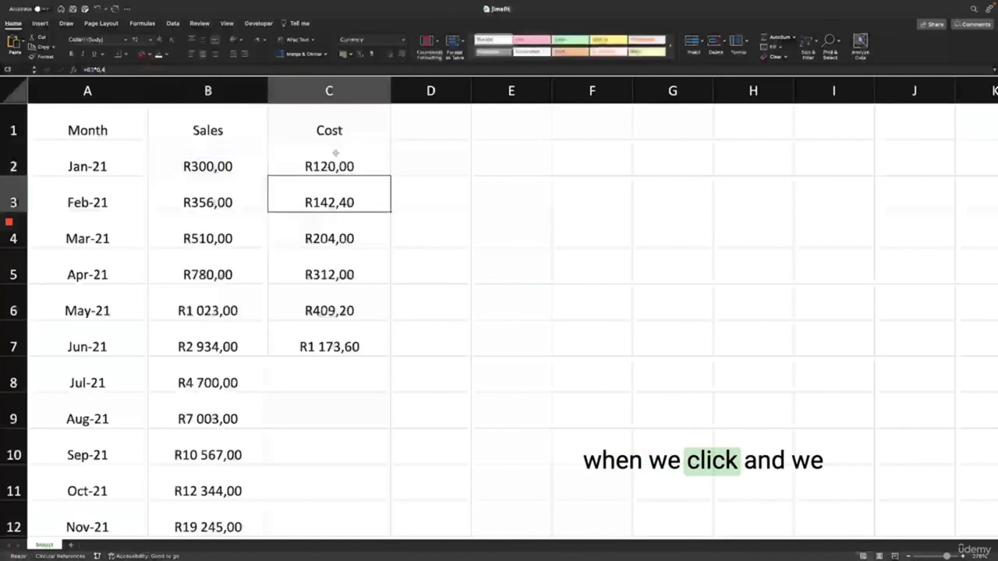
click(334, 152)
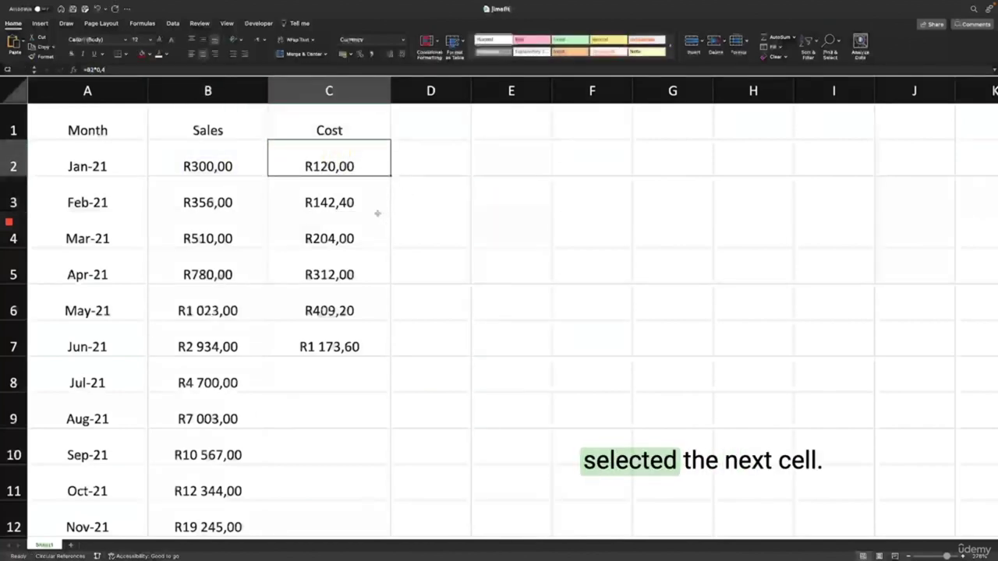
click(370, 203)
click(166, 67)
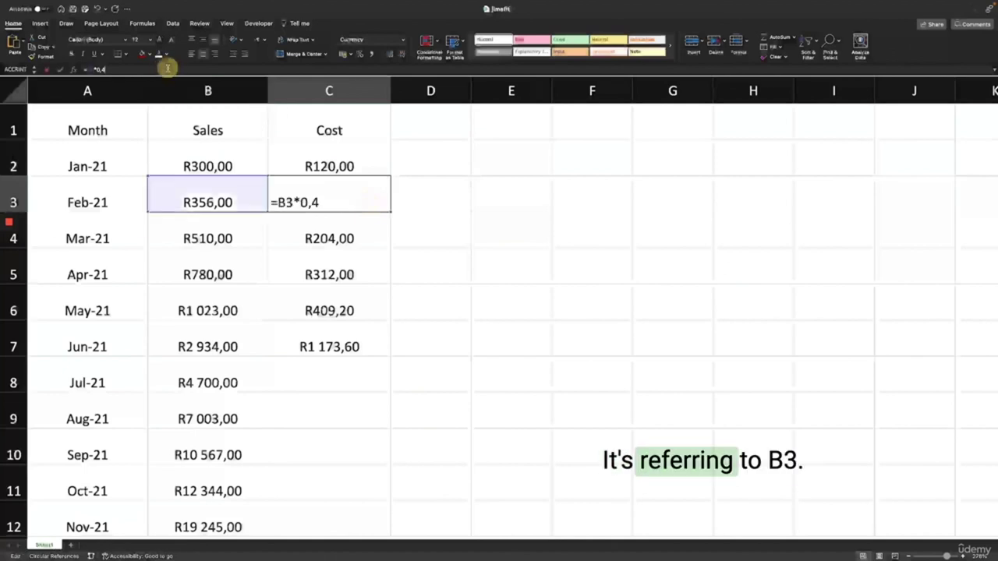
key(Return)
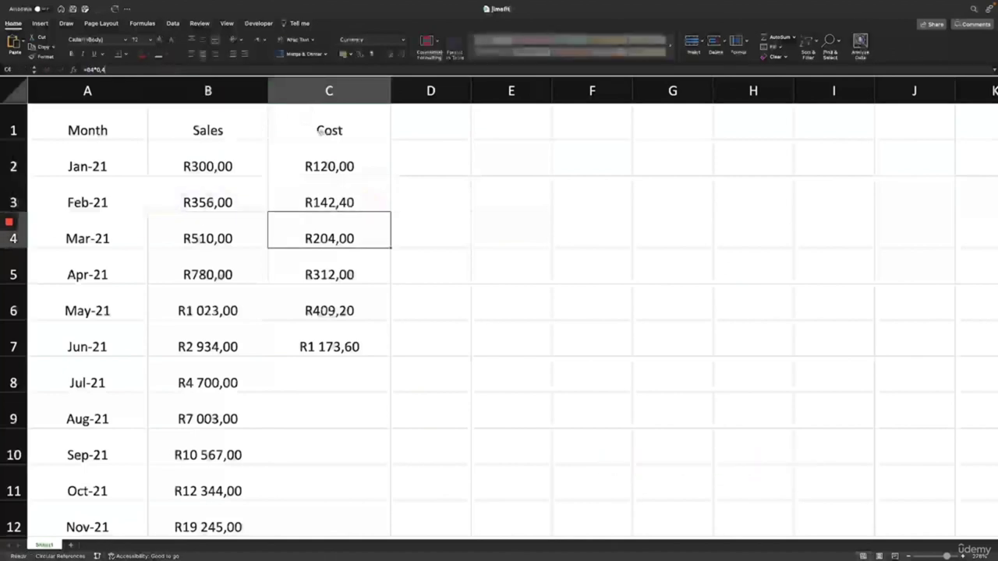
click(337, 149)
Clear the copied C3:C7 costs, then auto-fill C2's formula down to Dec-21 (R10 357,20)
drag(391, 176, 379, 353)
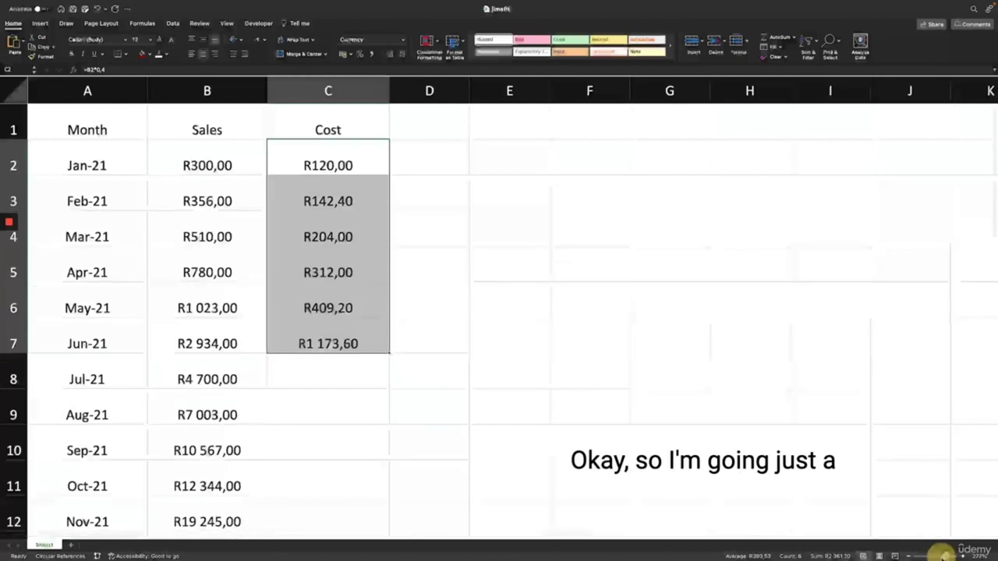
drag(946, 556, 942, 555)
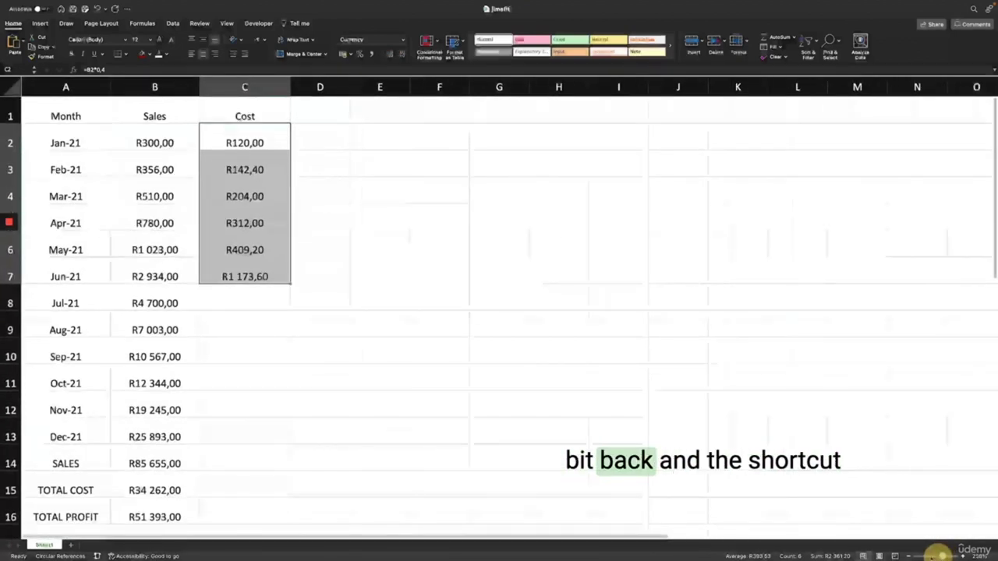
click(257, 144)
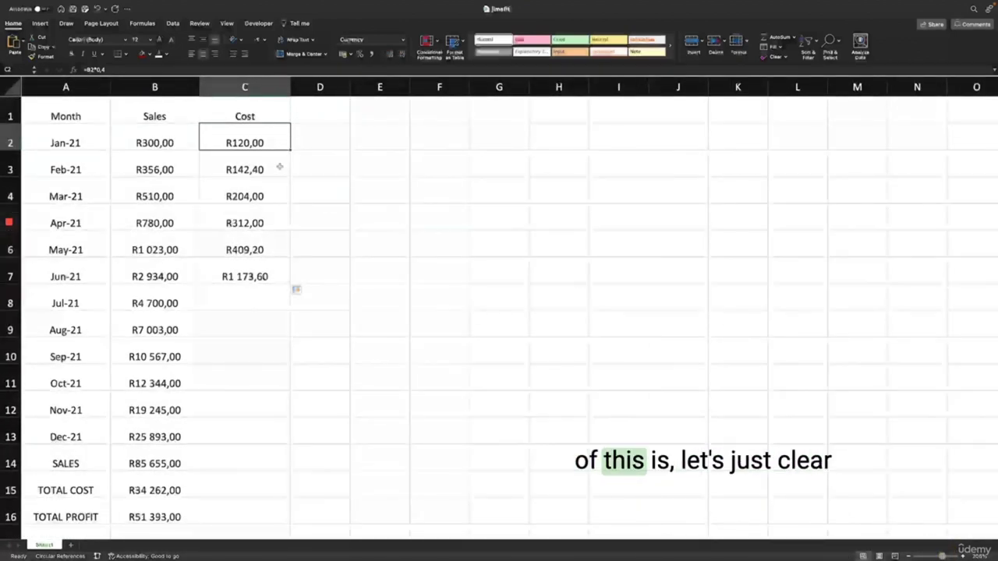
click(270, 170)
drag(270, 170, 263, 275)
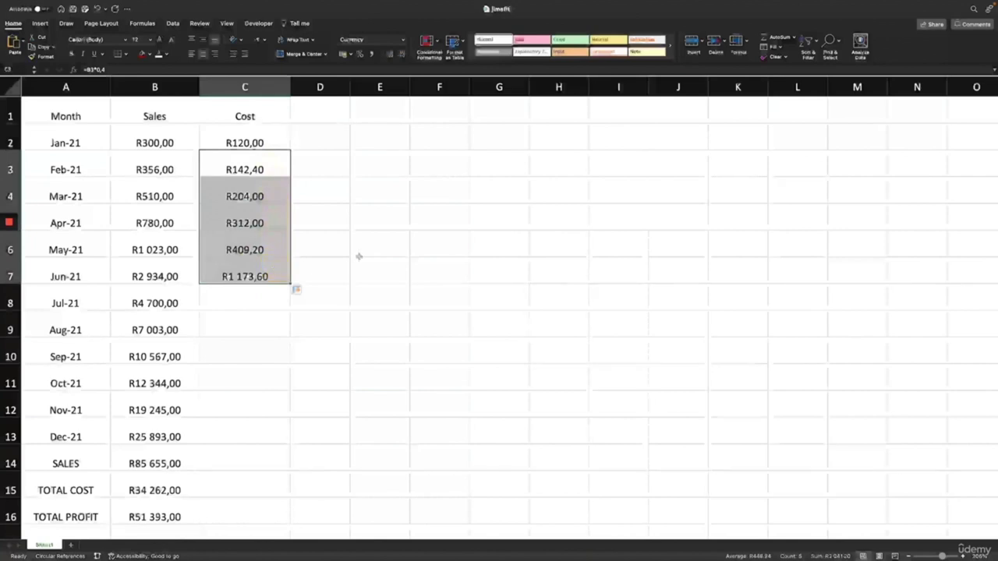
key(Delete)
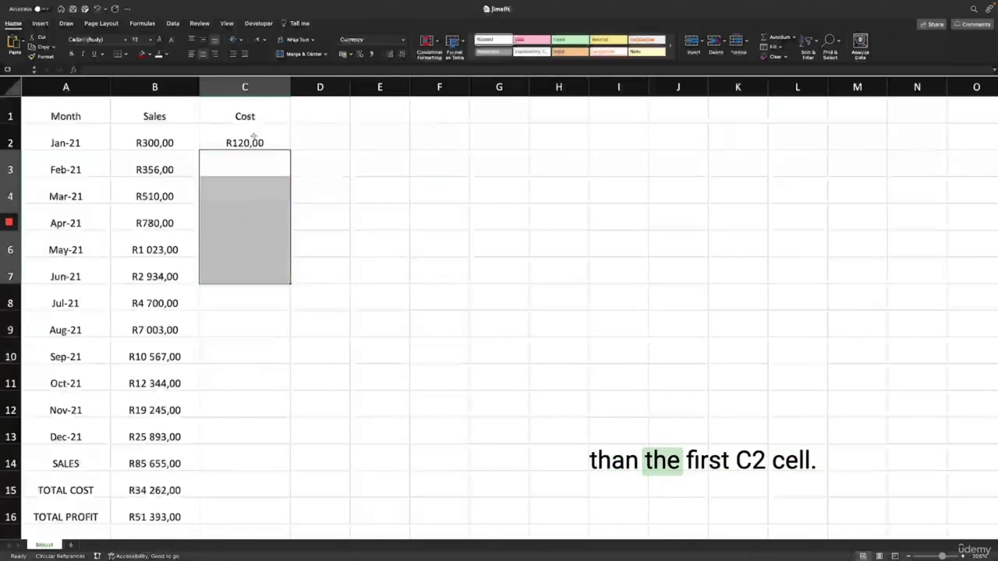
click(251, 135)
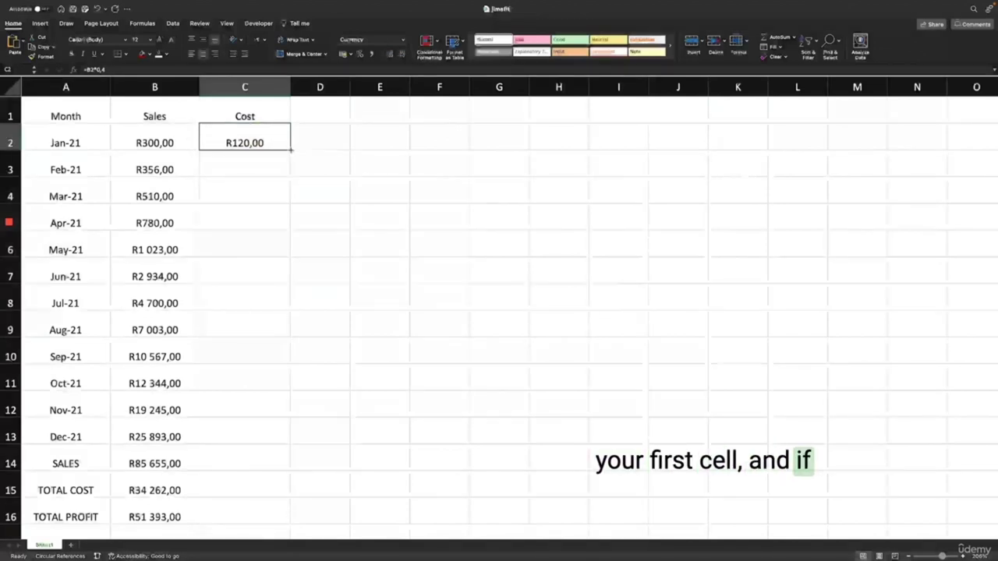
double_click(290, 150)
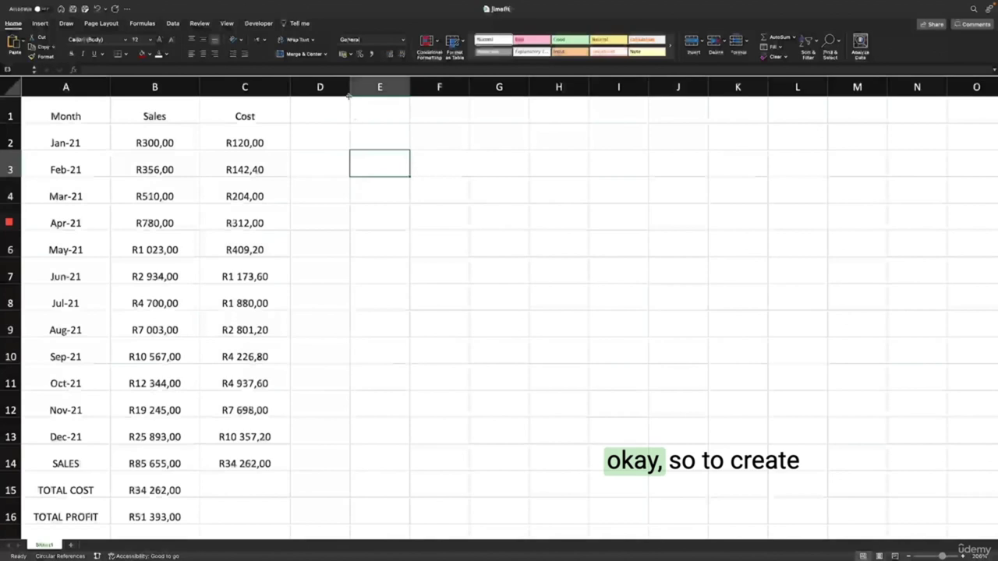
Widen and centre column D, apply Currency format, and head D1 'Profit'
drag(350, 87, 402, 98)
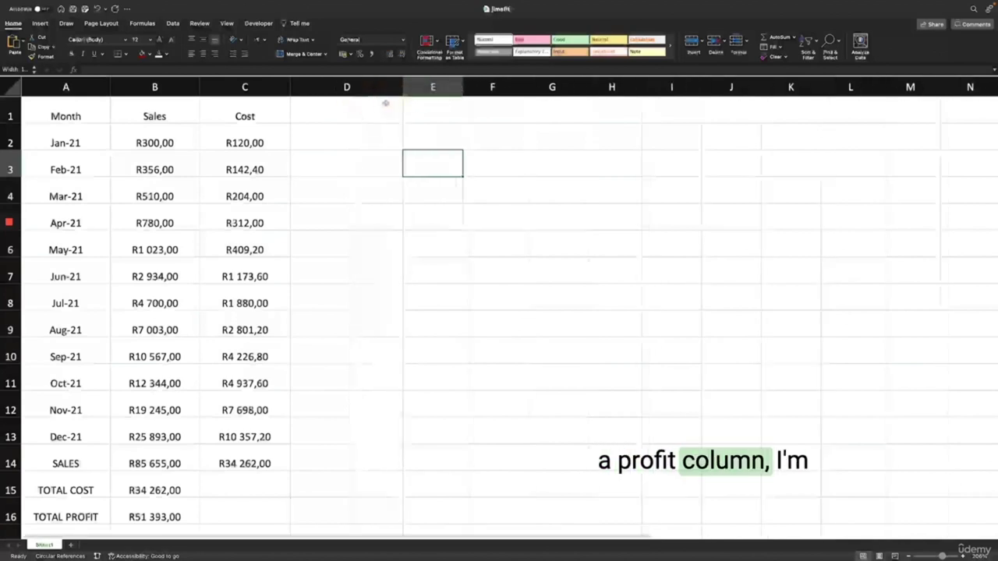
click(330, 90)
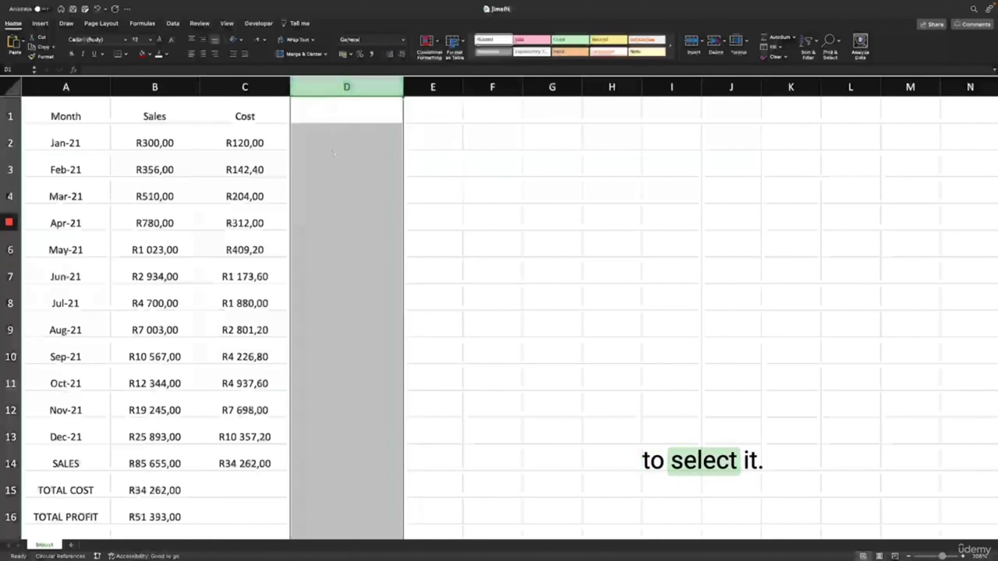
click(203, 55)
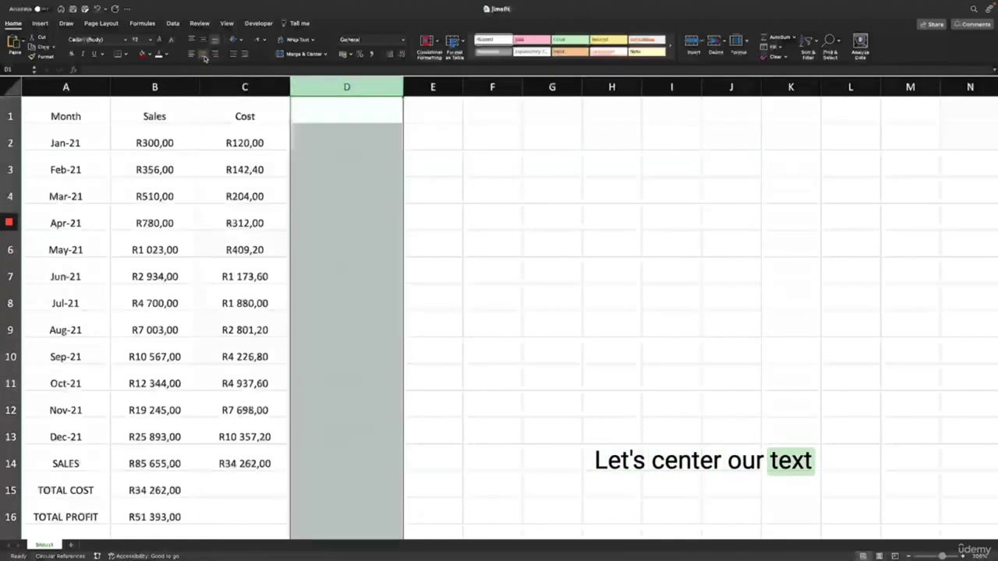
click(404, 40)
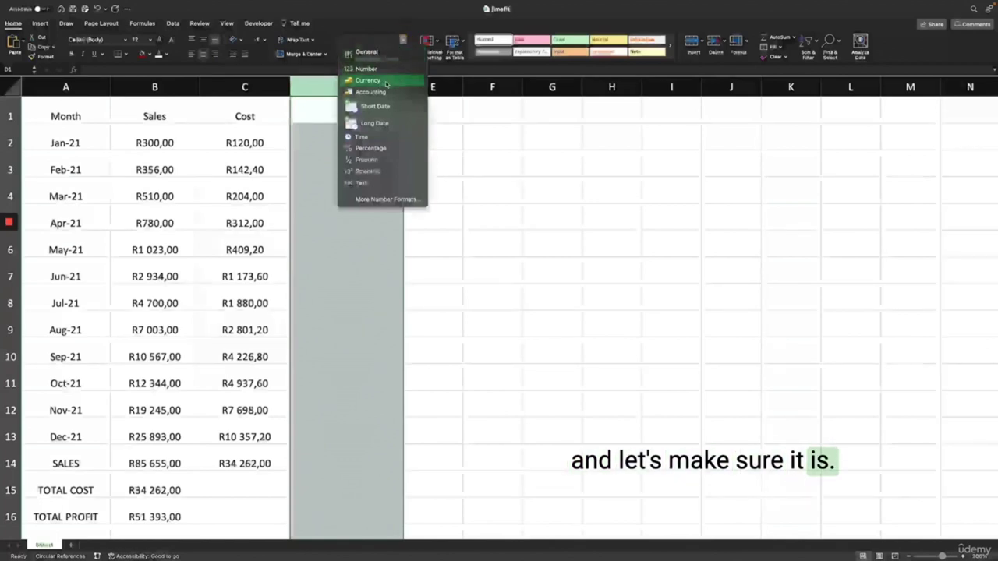
click(381, 83)
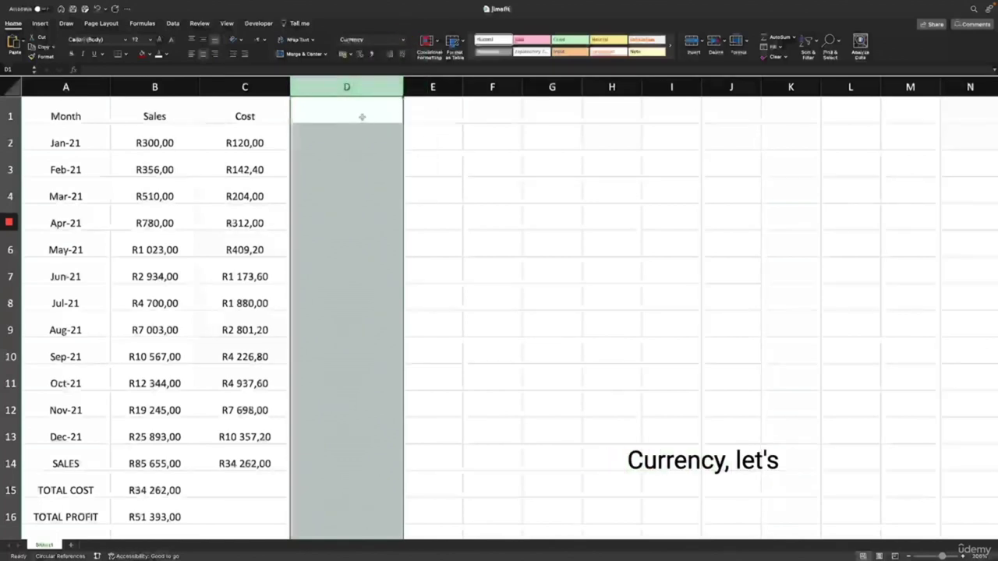
click(361, 117)
text(Profit)
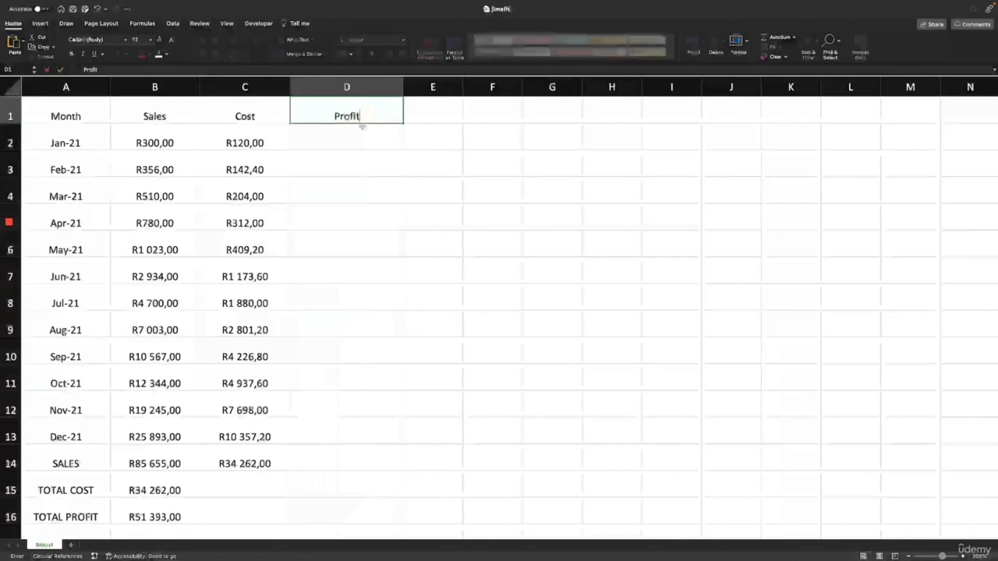
click(356, 133)
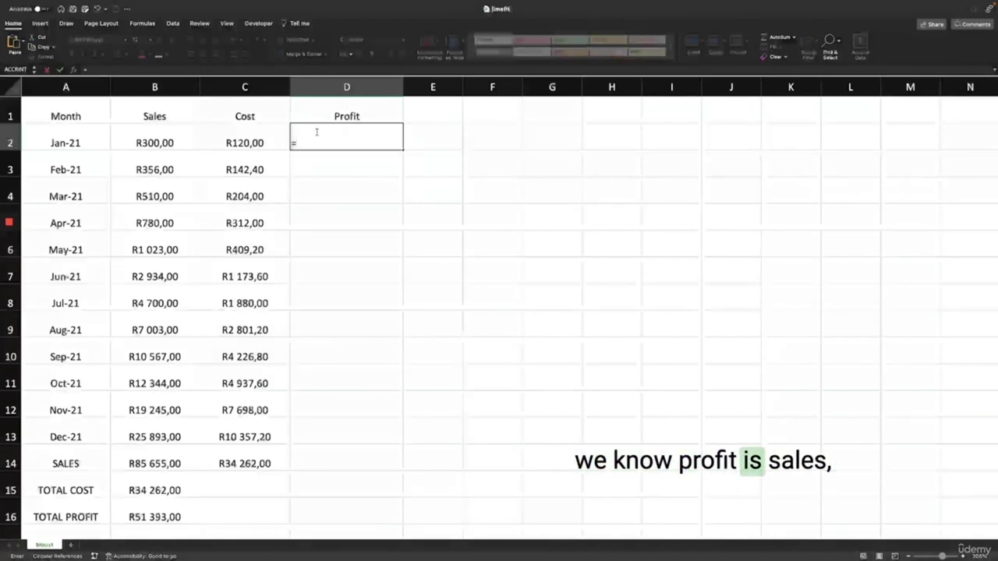
Enter the Jan-21 profit formula =B2-C2 in D2
click(168, 136)
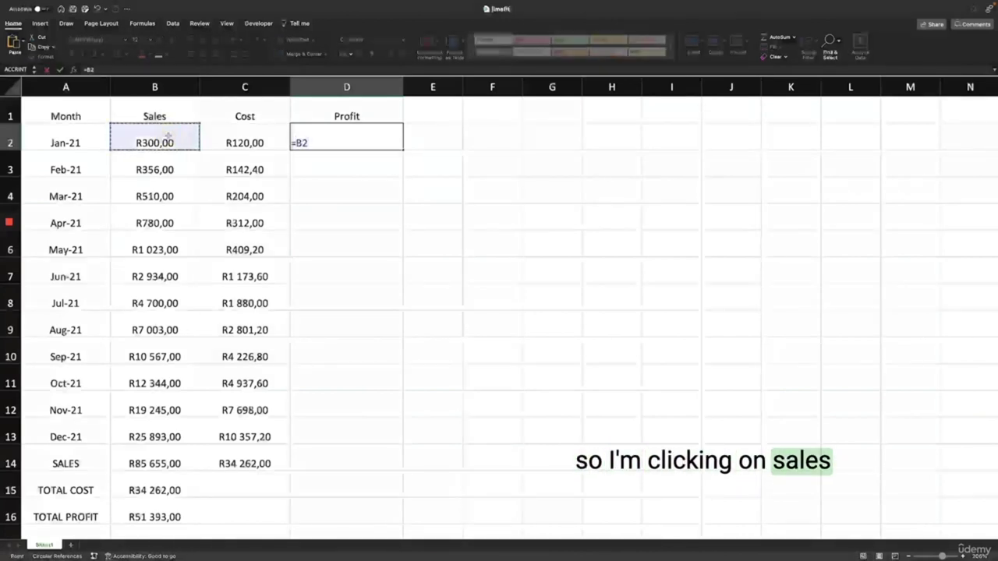
text(-)
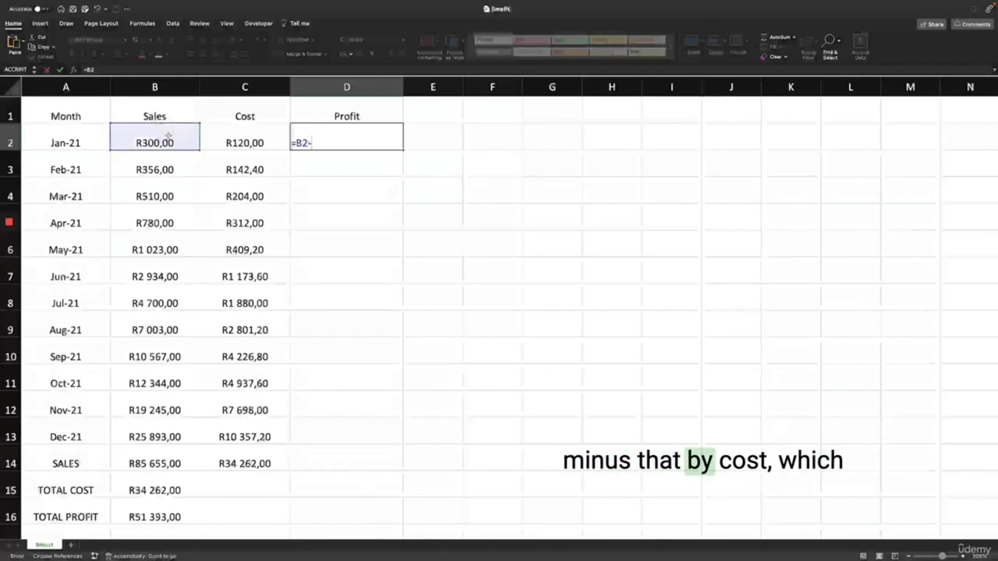
click(246, 142)
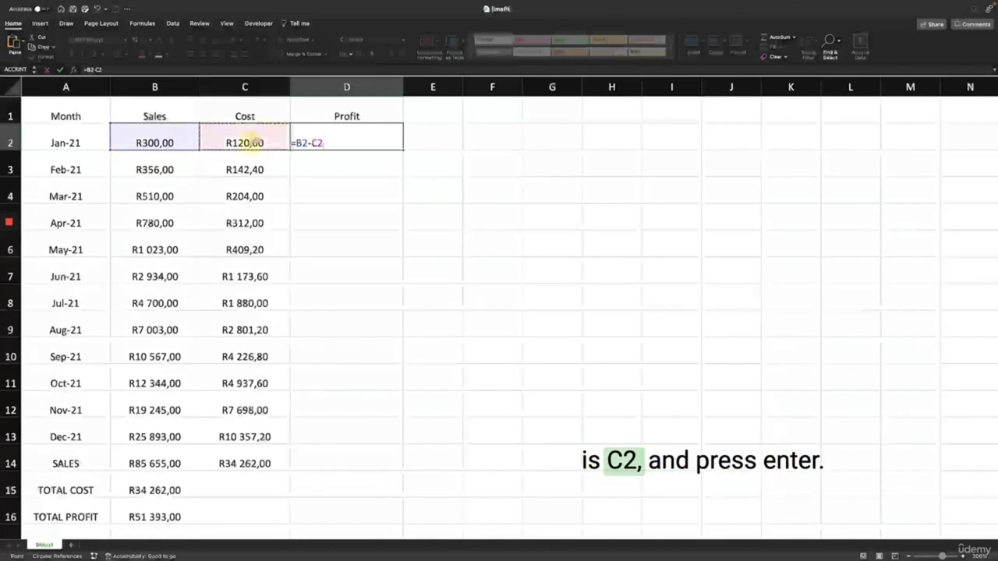
key(Return)
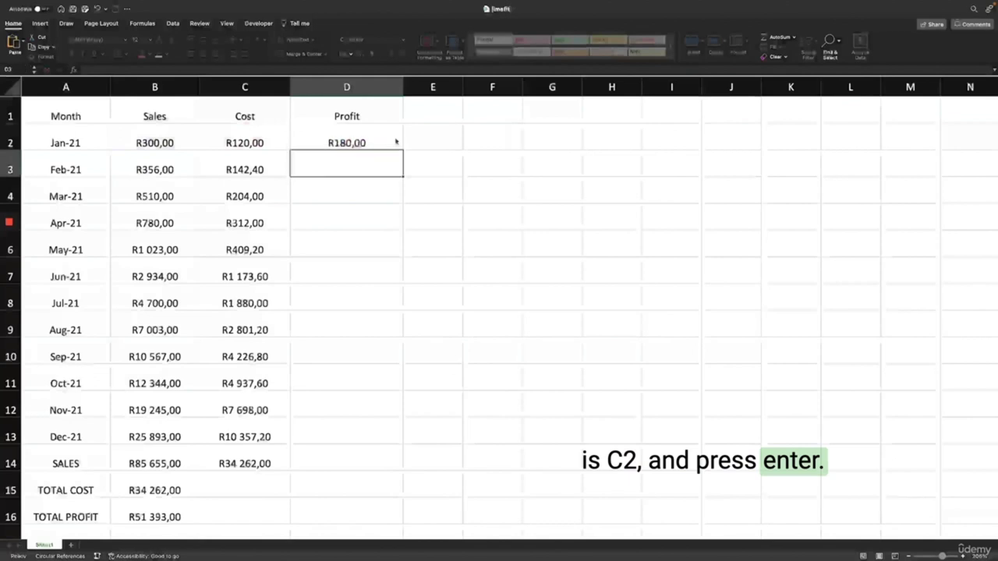
Check the Jan-21 sales and cost against the R180,00 profit result
click(394, 138)
click(154, 143)
click(215, 143)
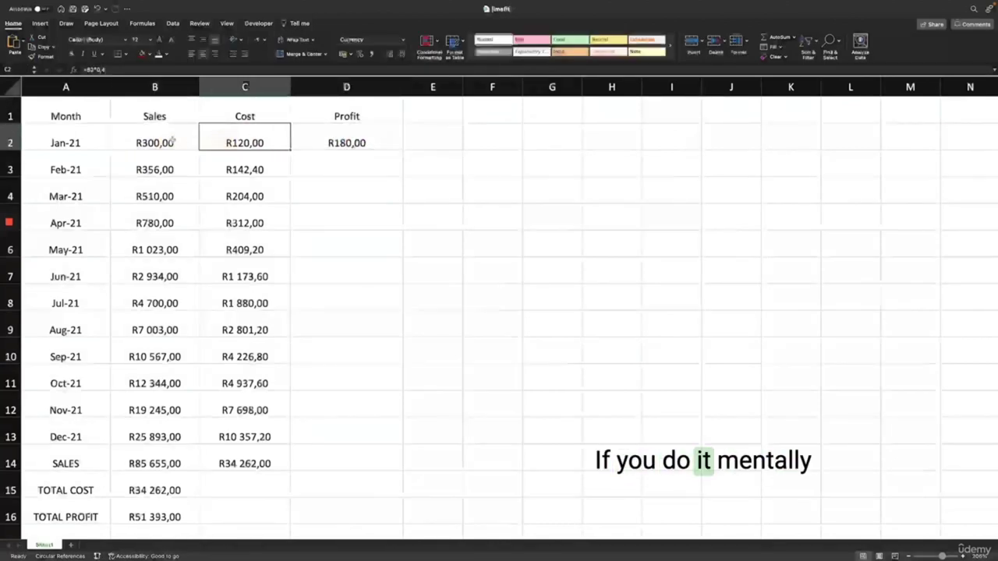
click(148, 142)
click(218, 143)
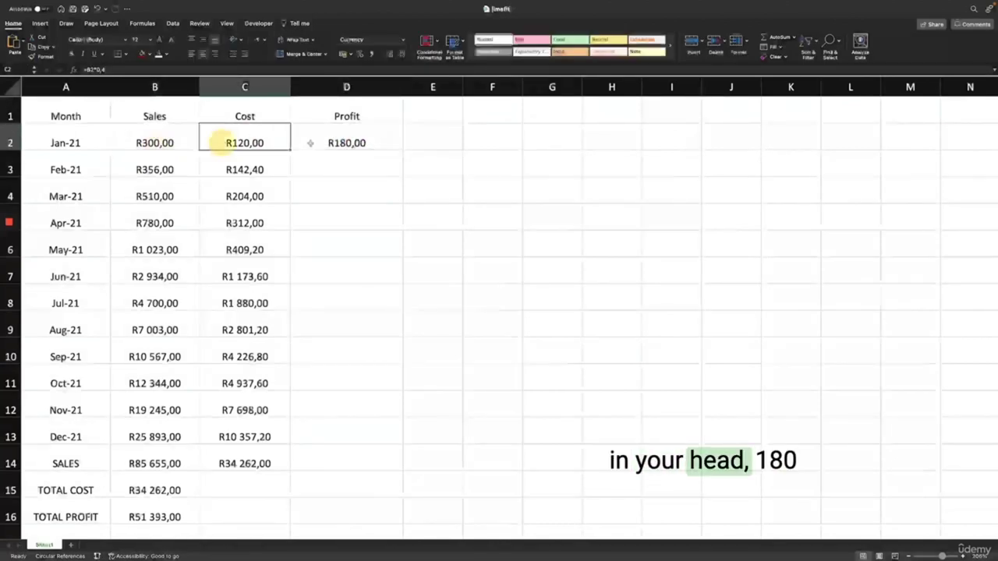
click(312, 143)
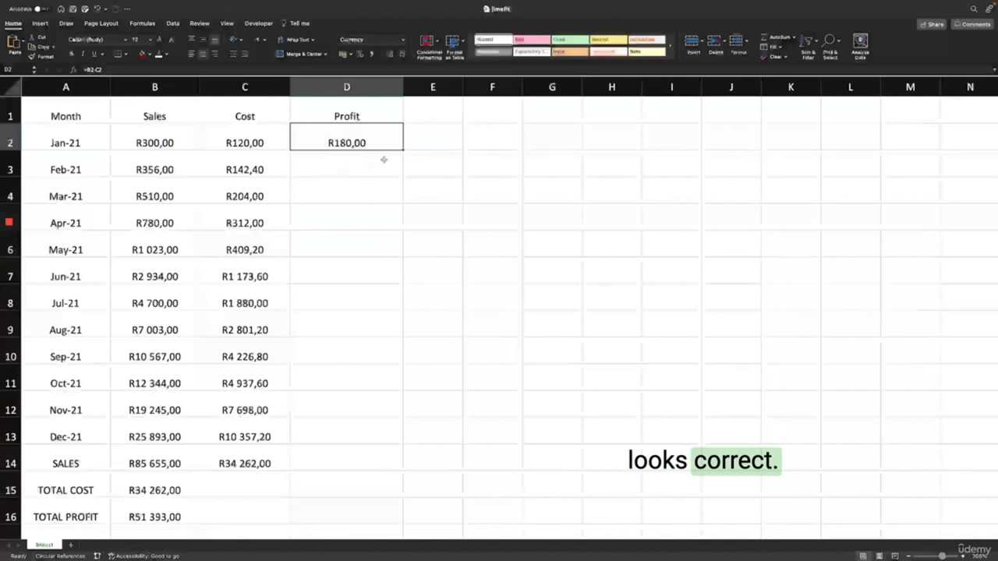
scroll(384, 160, right, 1)
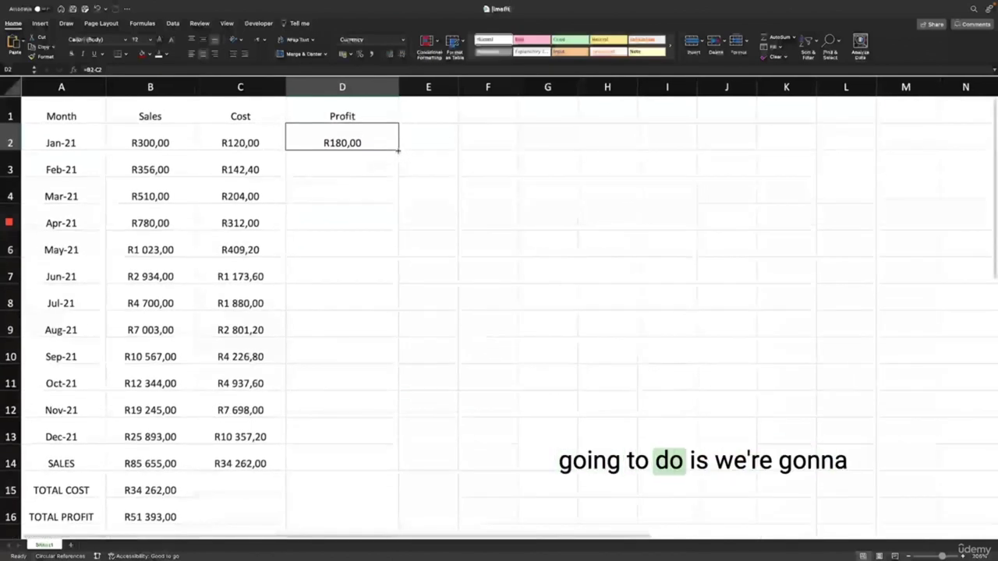
Fill the D2 profit formula down to D14 and confirm D7 reads =B7-C7
drag(397, 150, 401, 468)
key(F2)
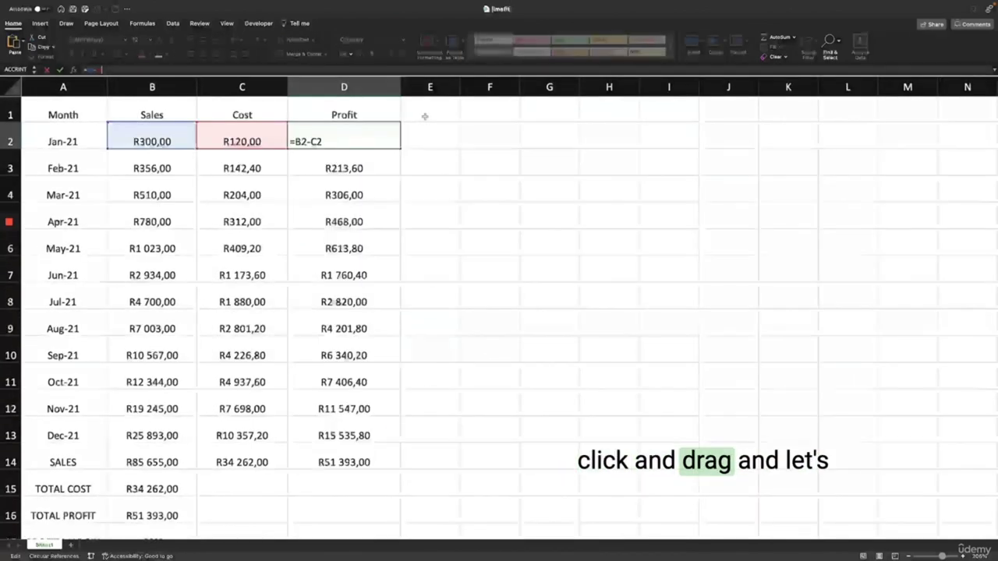
key(Return)
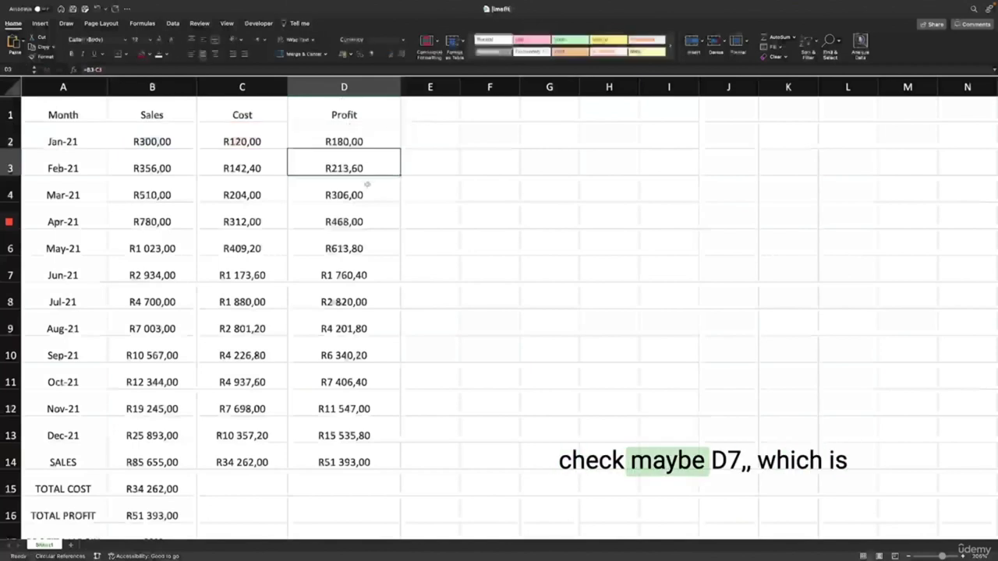
click(359, 273)
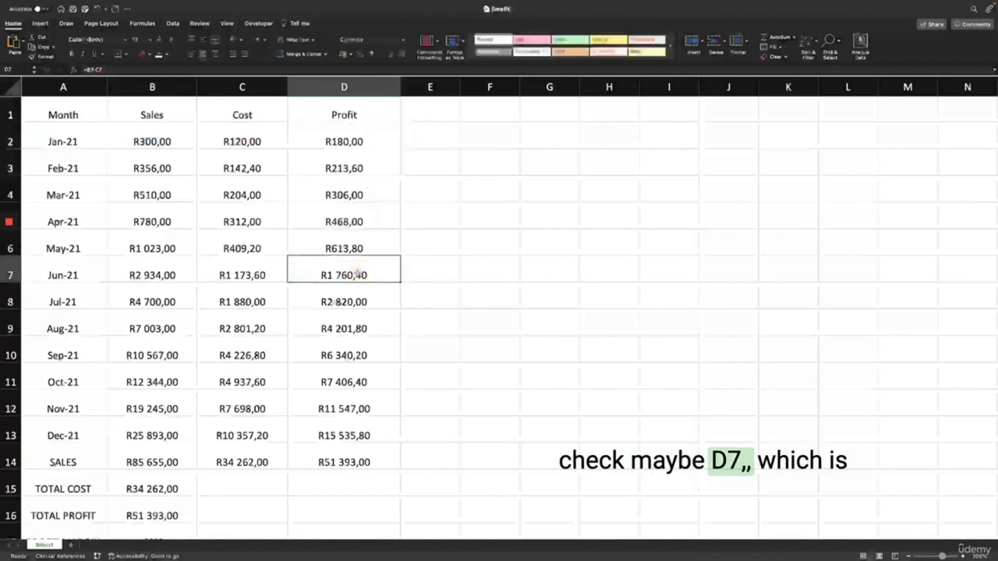
key(F2)
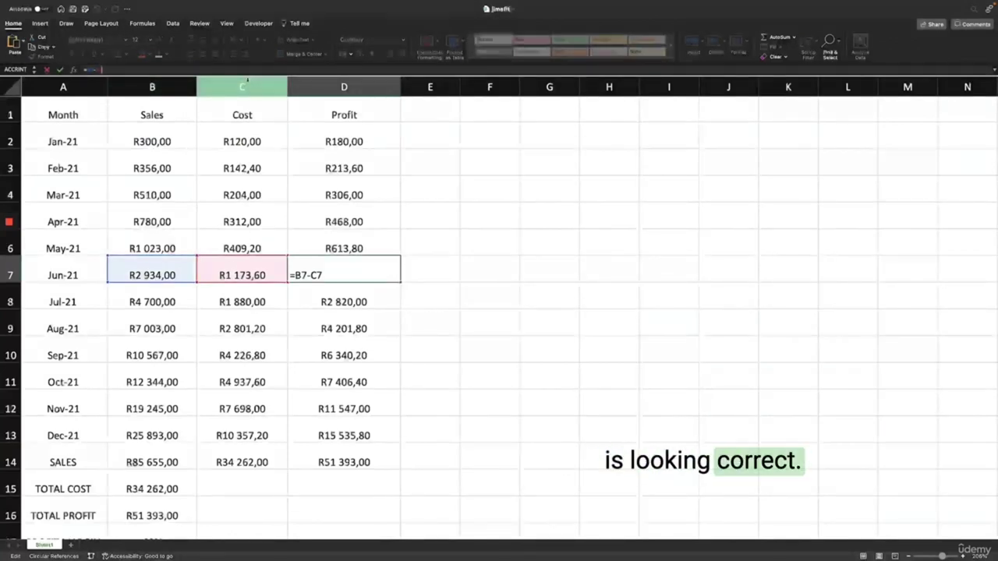
key(Return)
Recopy the Jan-21 profit formula into D3 and verify Feb-21 reads =B3-C3
click(333, 116)
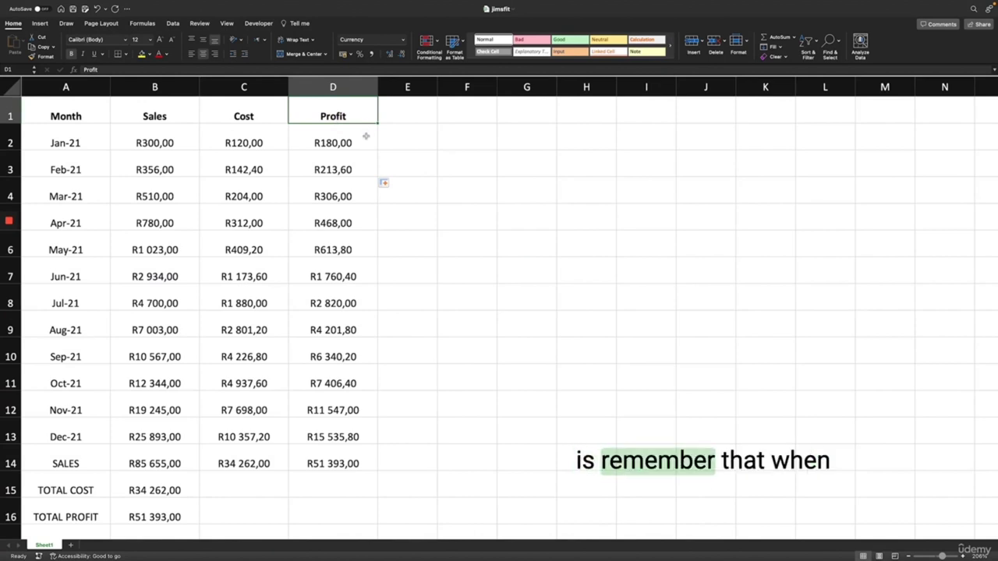
click(364, 137)
click(156, 70)
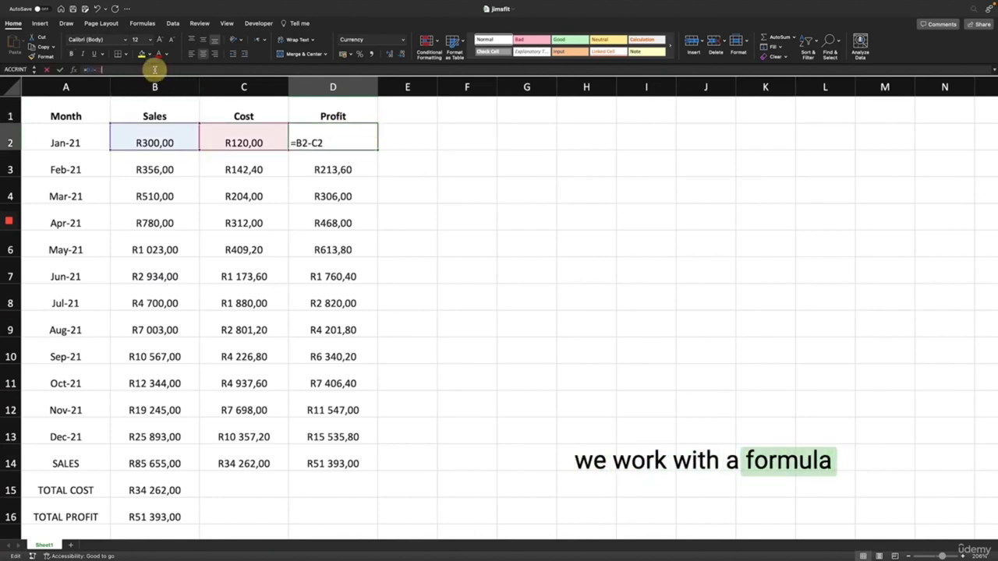
key(Escape)
drag(376, 150, 379, 179)
click(367, 169)
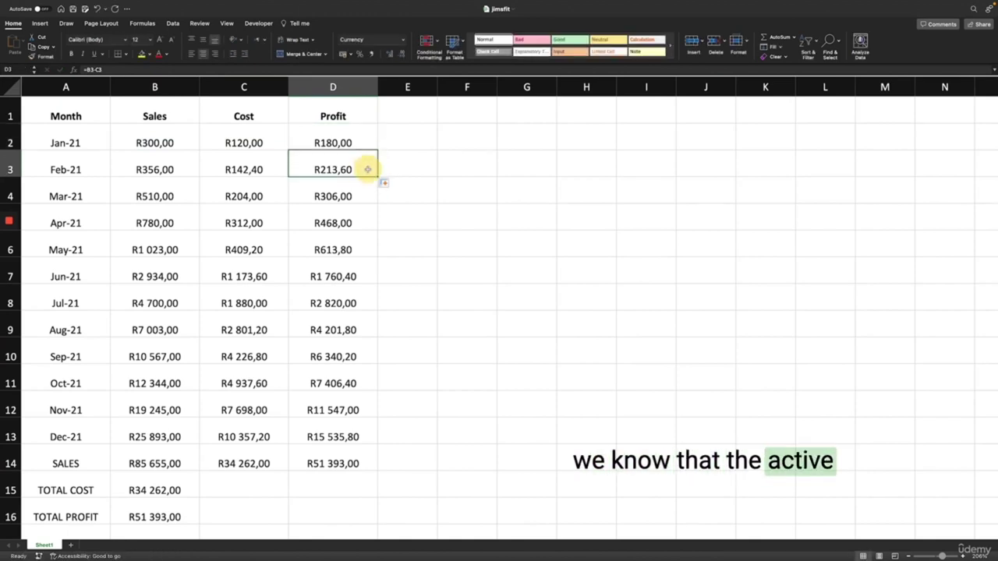
click(303, 132)
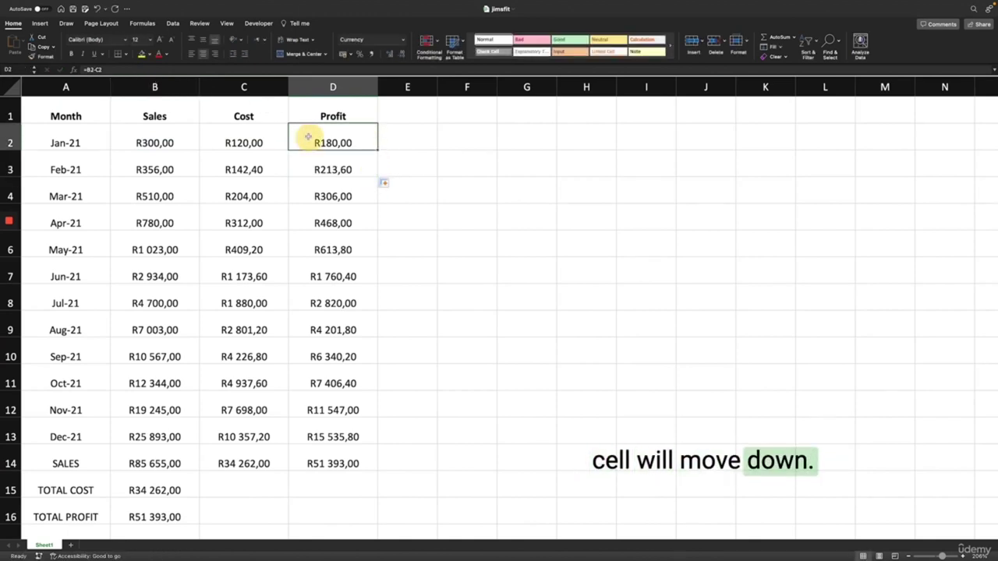
click(139, 67)
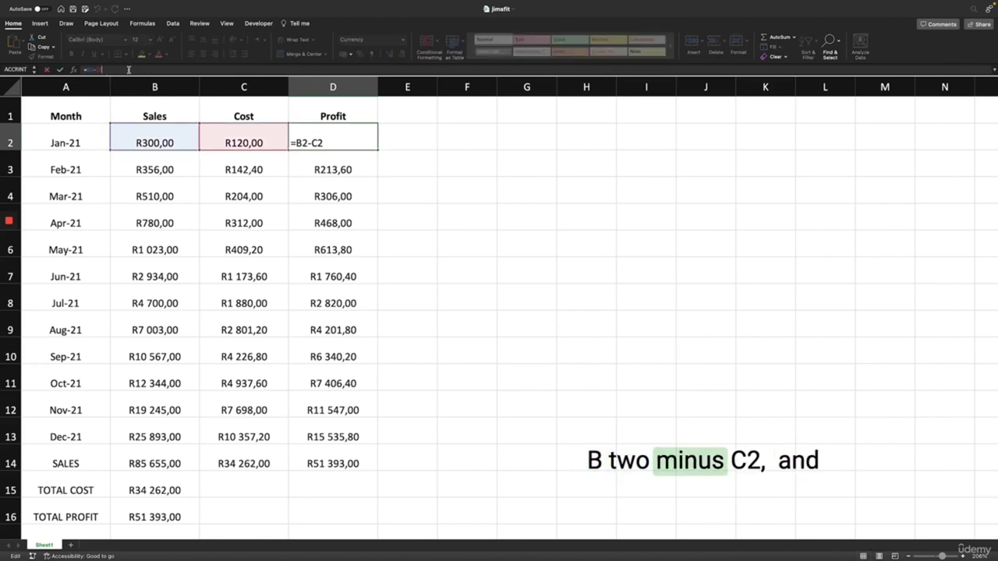
key(Return)
click(316, 127)
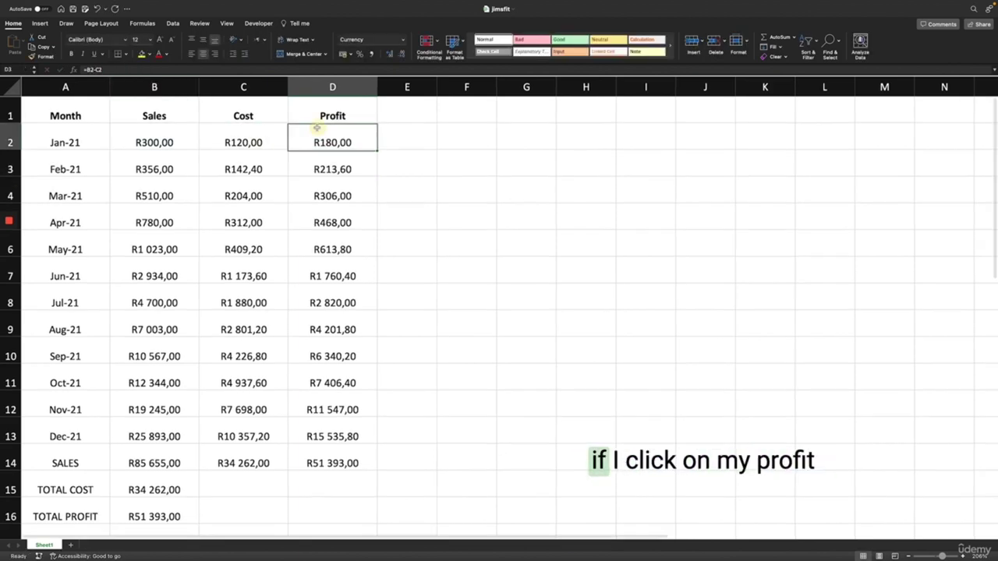
drag(377, 149, 378, 169)
click(347, 168)
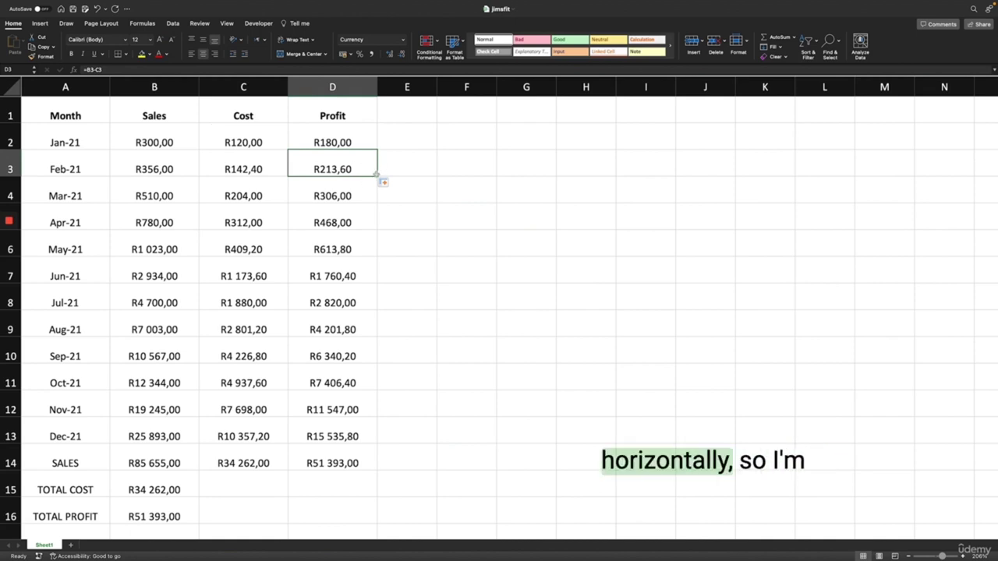
drag(376, 174, 441, 176)
click(421, 216)
click(407, 169)
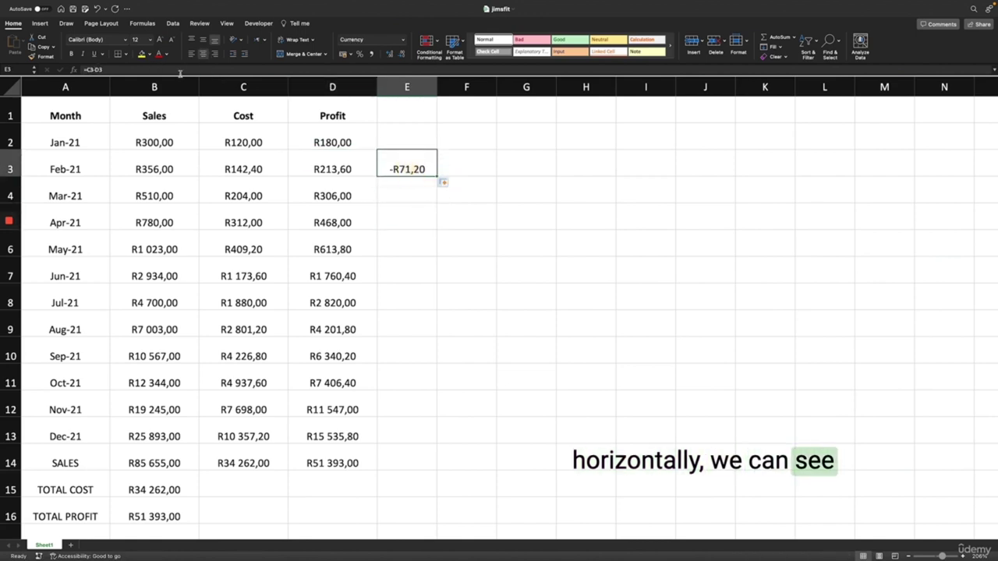
click(213, 68)
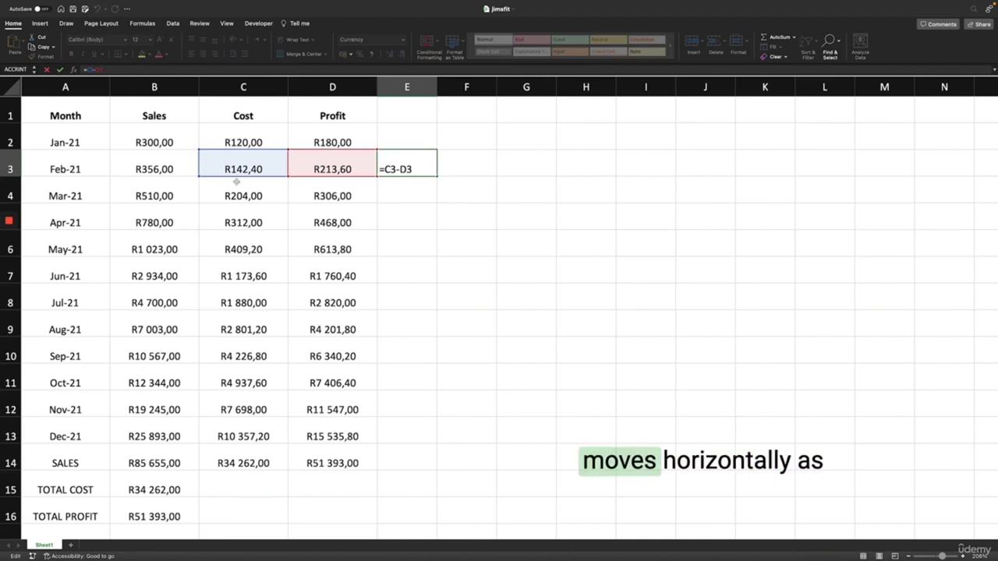
click(443, 168)
click(421, 167)
drag(437, 176, 510, 191)
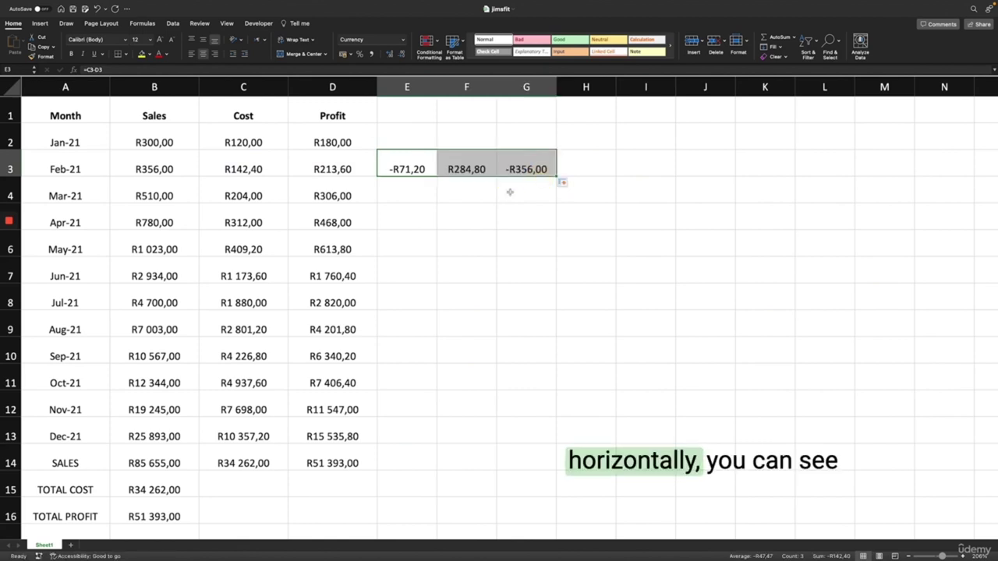
click(470, 169)
click(141, 70)
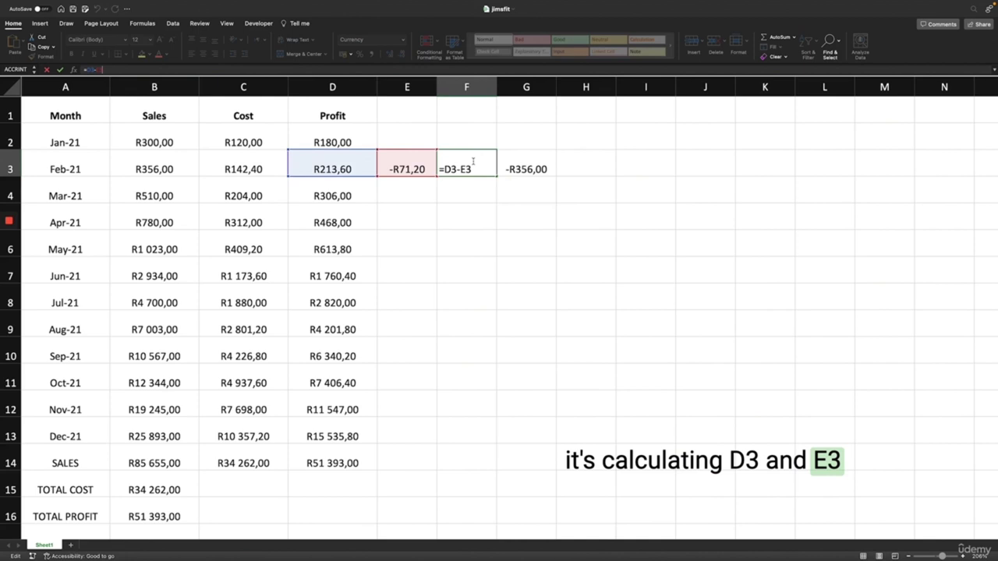
key(Return)
click(536, 159)
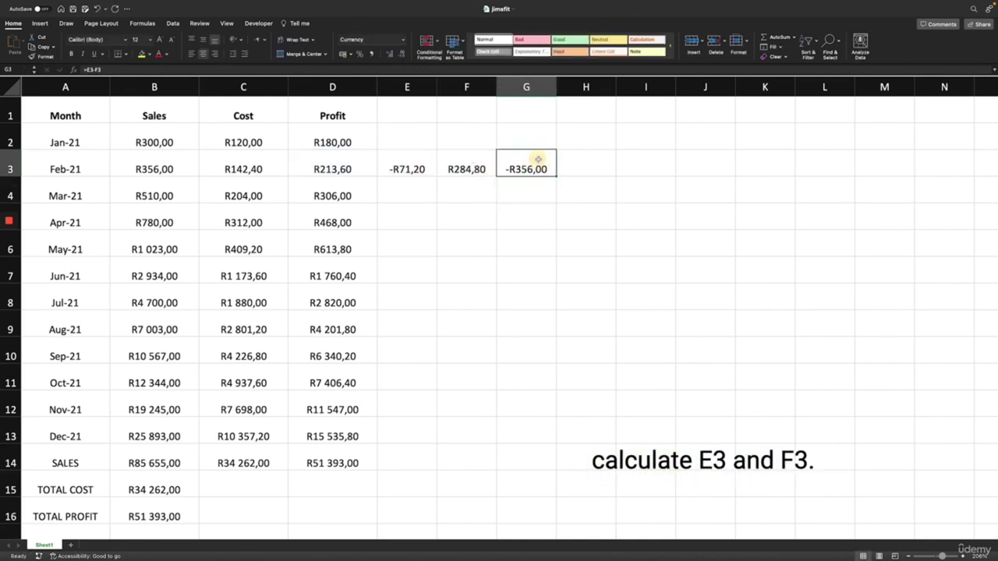
click(237, 68)
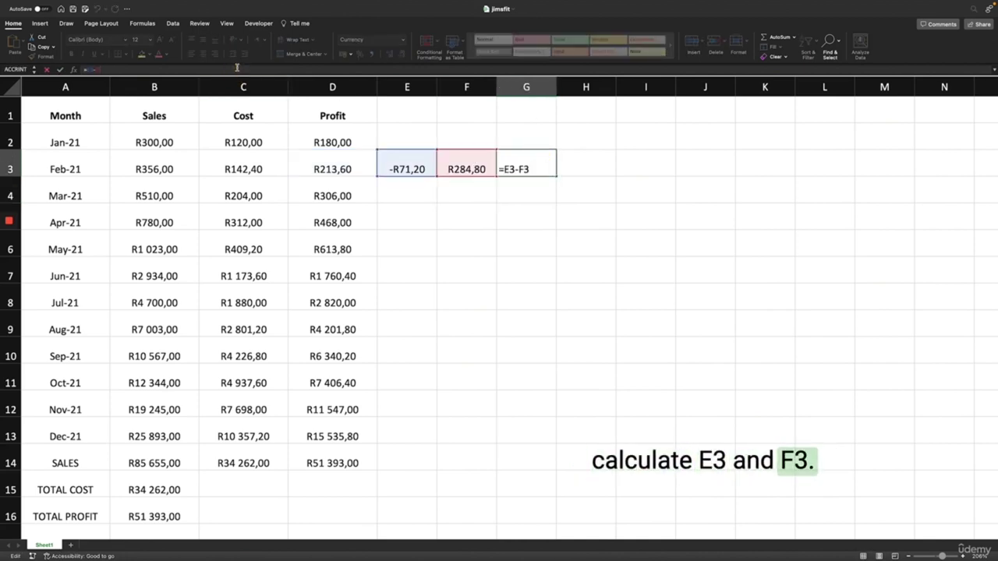
key(Return)
click(422, 162)
drag(422, 163, 528, 167)
key(Delete)
click(243, 144)
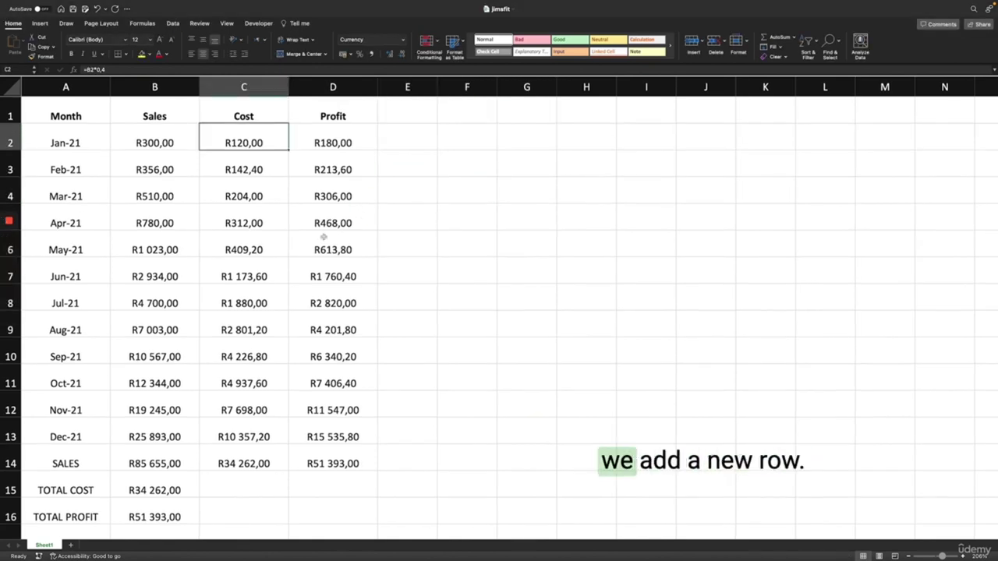
Look over the Dec-21 and SALES total cells, then select the entire row 14
scroll(299, 236, down, 3)
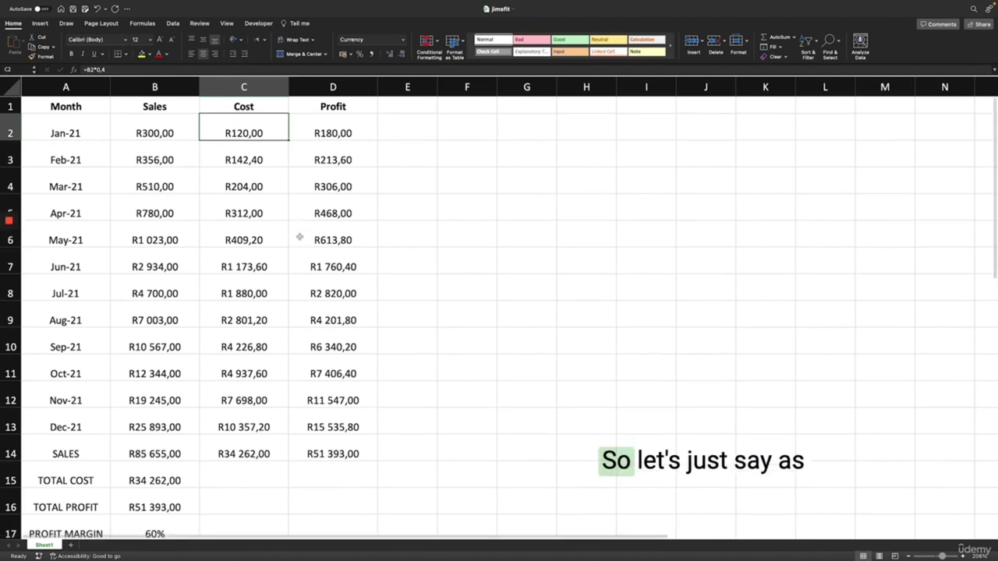
click(123, 403)
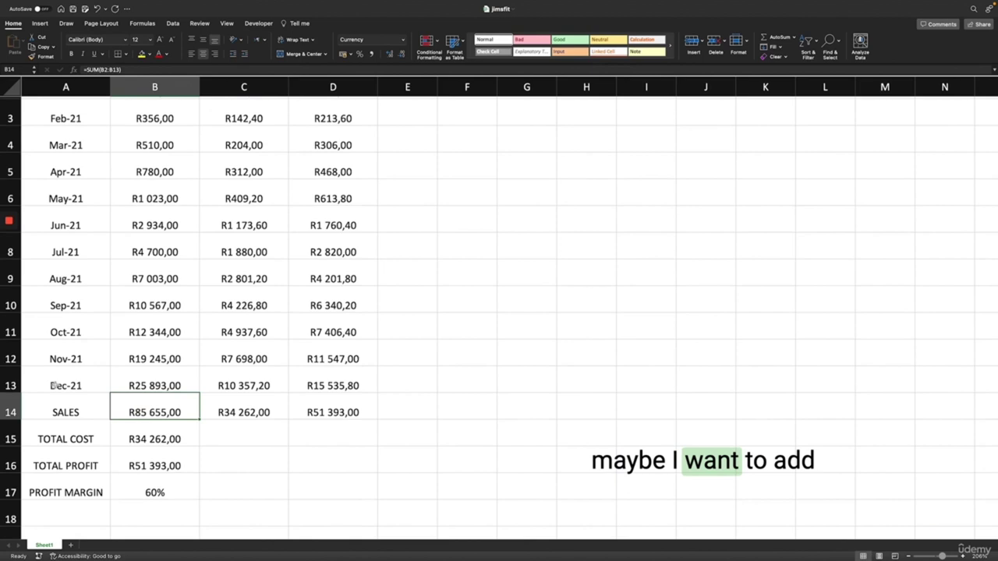
drag(55, 385, 322, 380)
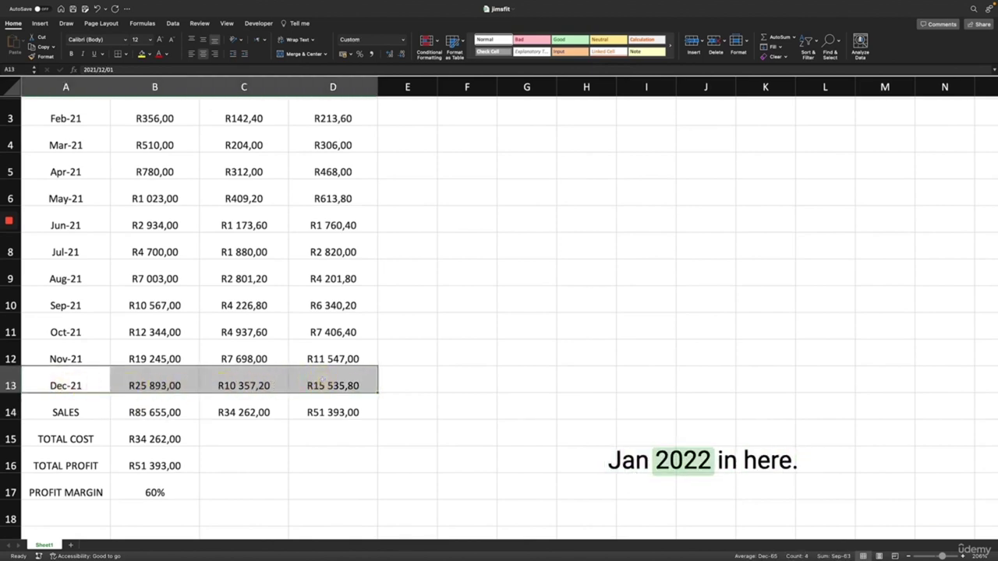
mouse_move(141, 337)
mouse_down()
mouse_move(223, 328)
mouse_move(156, 335)
mouse_up()
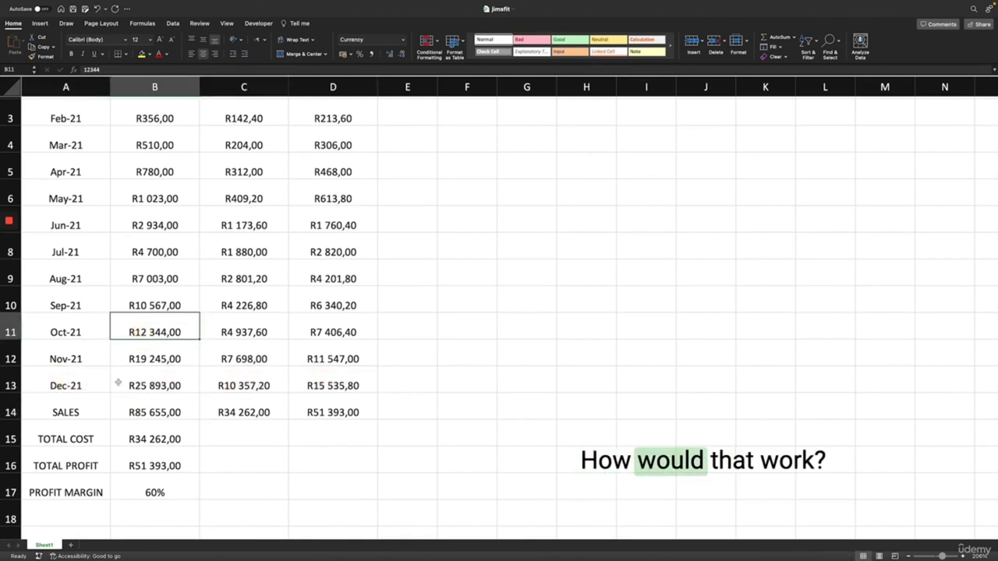
click(81, 380)
click(81, 402)
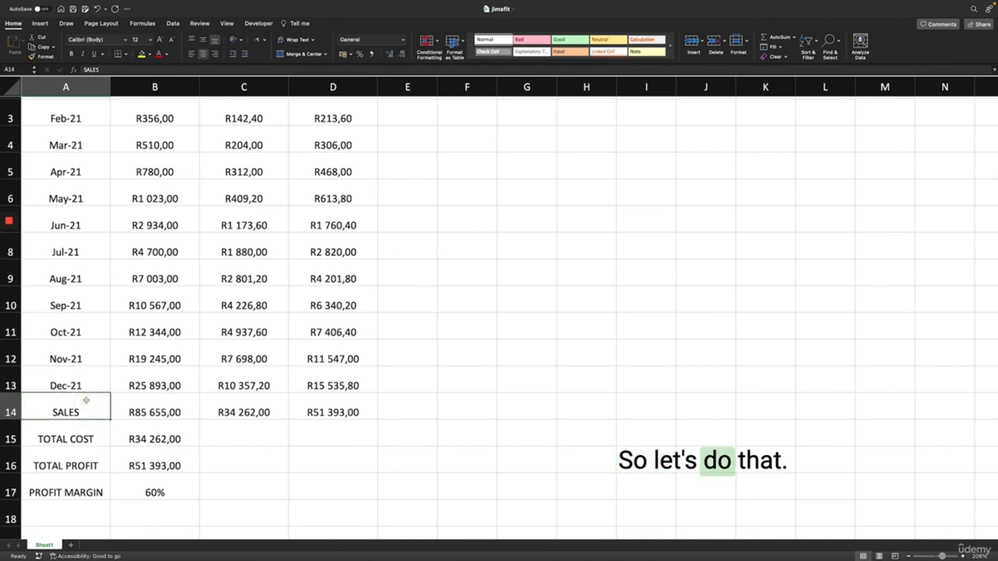
scroll(11, 411, down, 1)
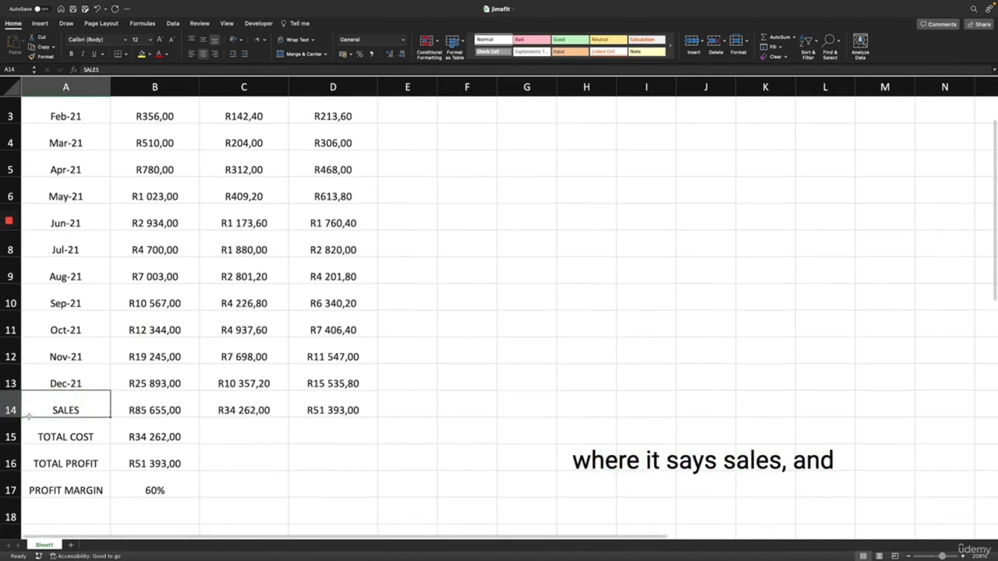
click(11, 410)
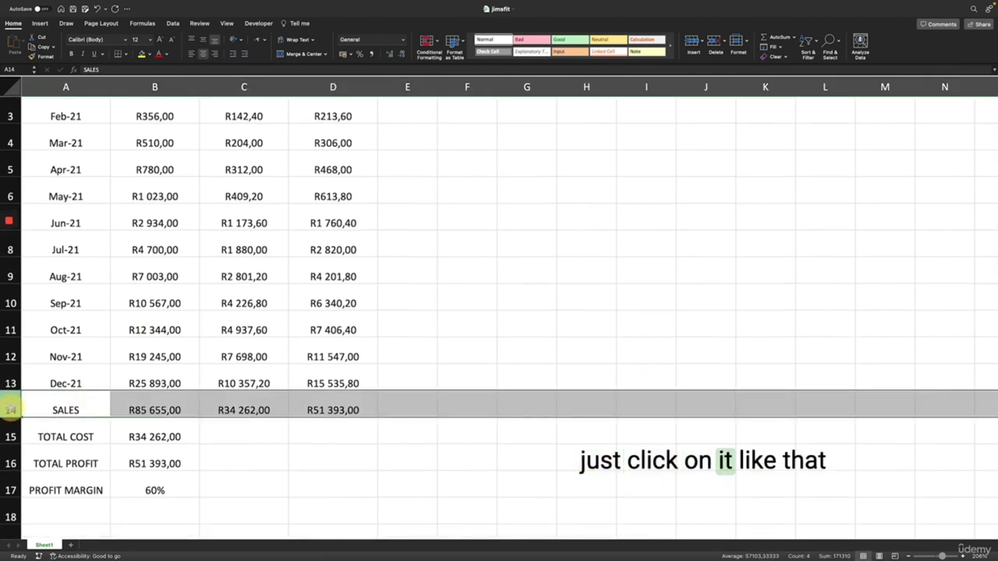
Insert a blank row 14 above the SALES totals row
right_click(43, 411)
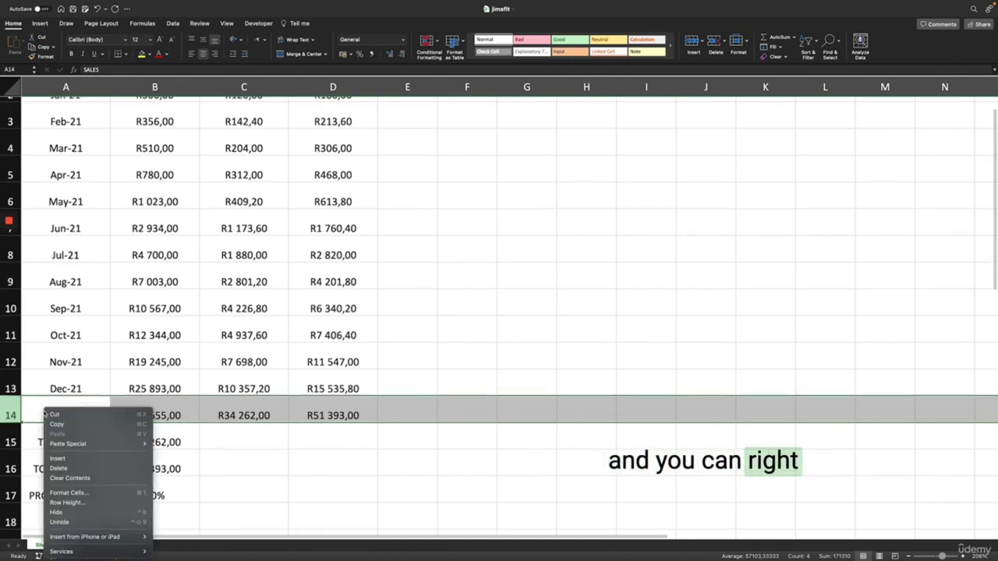
click(79, 462)
click(124, 414)
click(67, 415)
click(175, 415)
click(252, 414)
scroll(234, 414, down, 1)
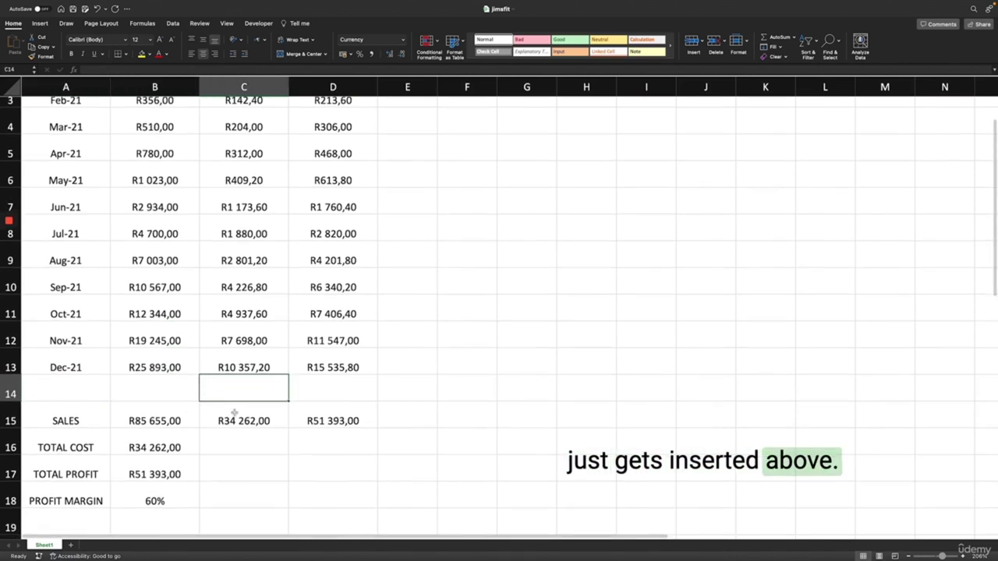
Enter Jan 2022 in A14 and sales of 34421 in B14
click(82, 394)
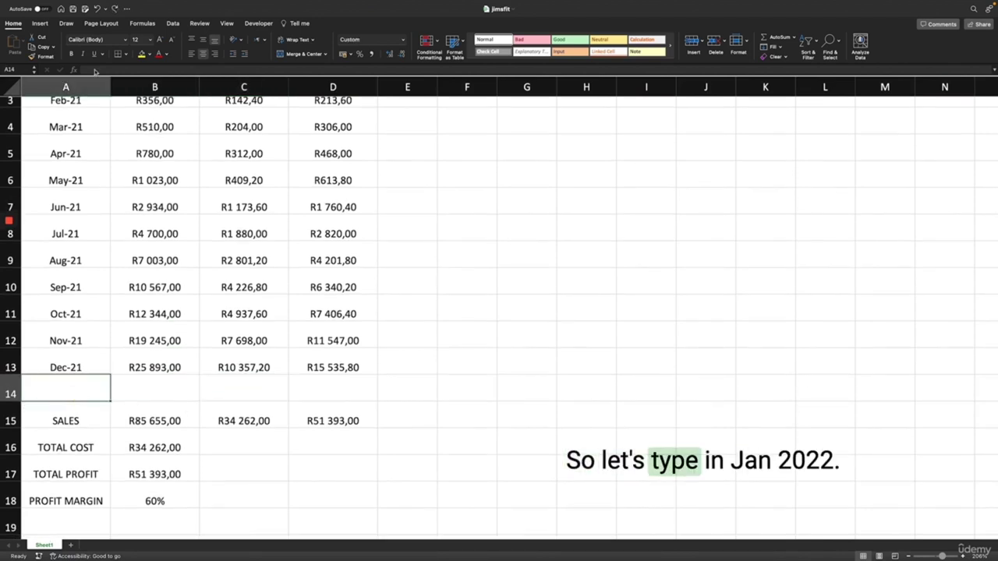
text(Jan 2022)
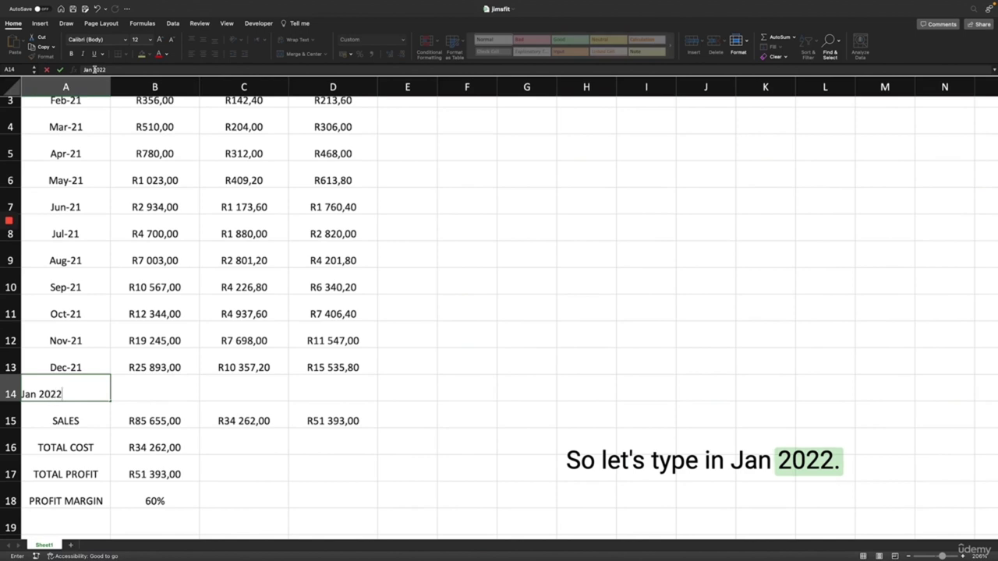
key(Return)
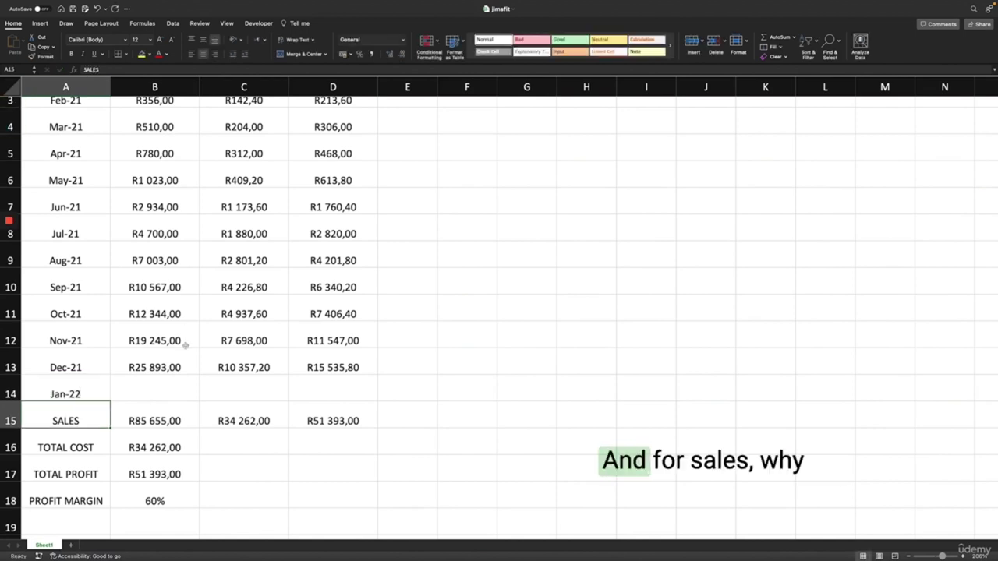
click(187, 397)
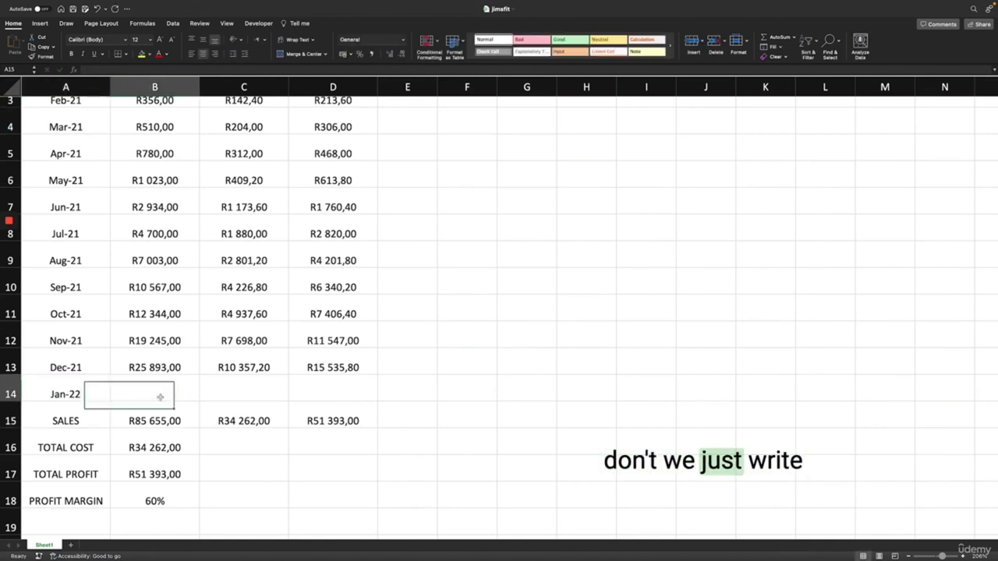
text(34421)
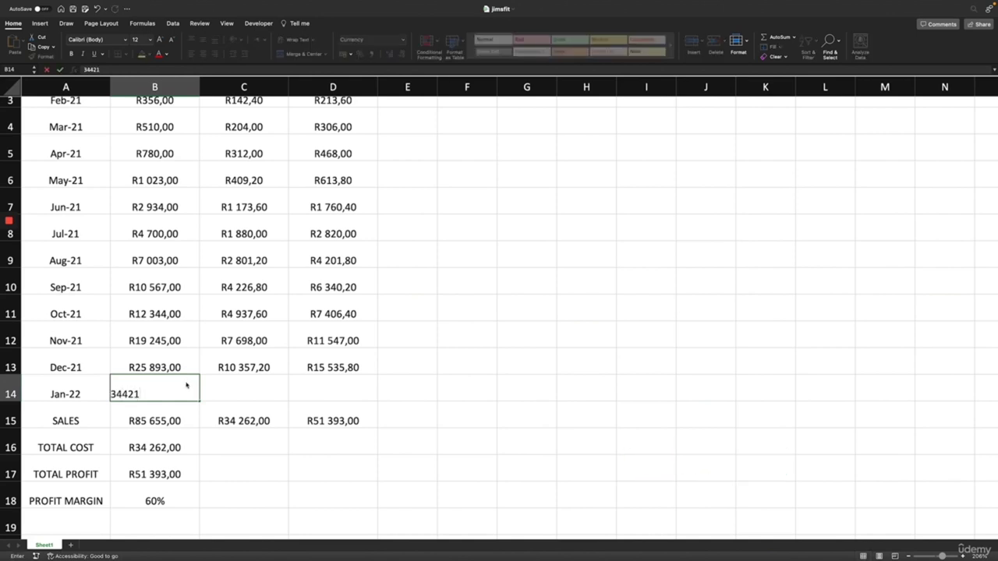
key(Return)
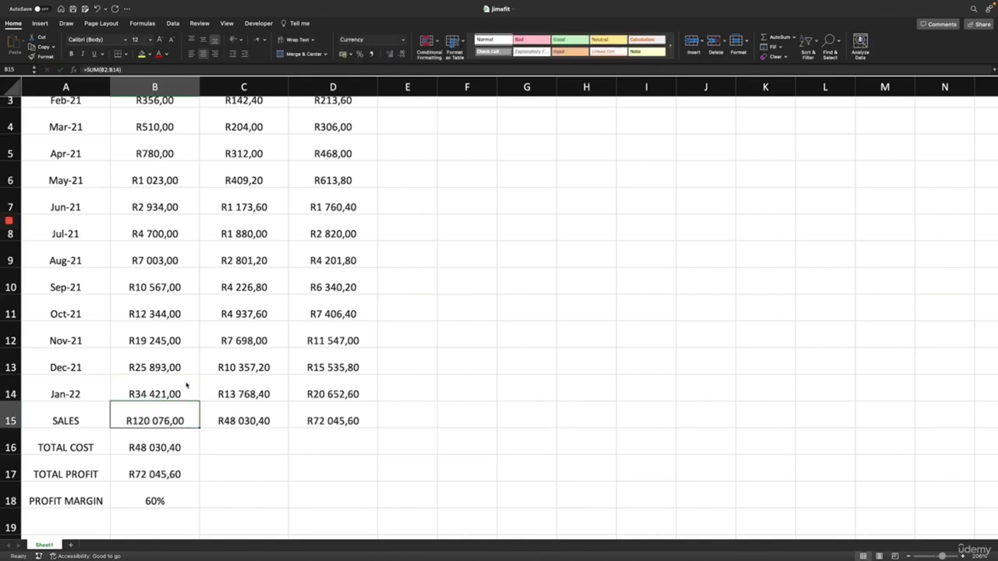
scroll(231, 383, up, 1)
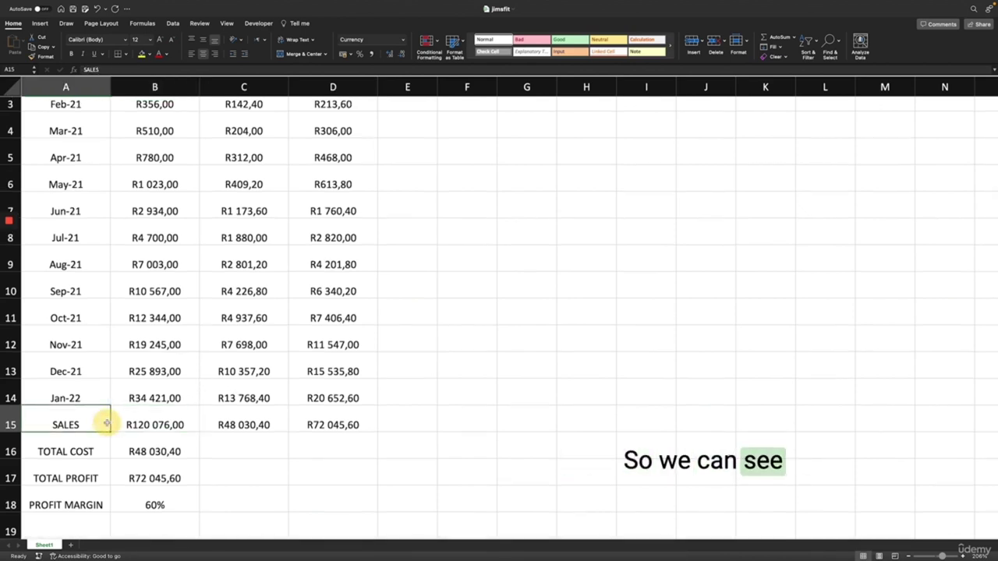
click(156, 393)
click(230, 402)
scroll(227, 405, up, 3)
click(316, 464)
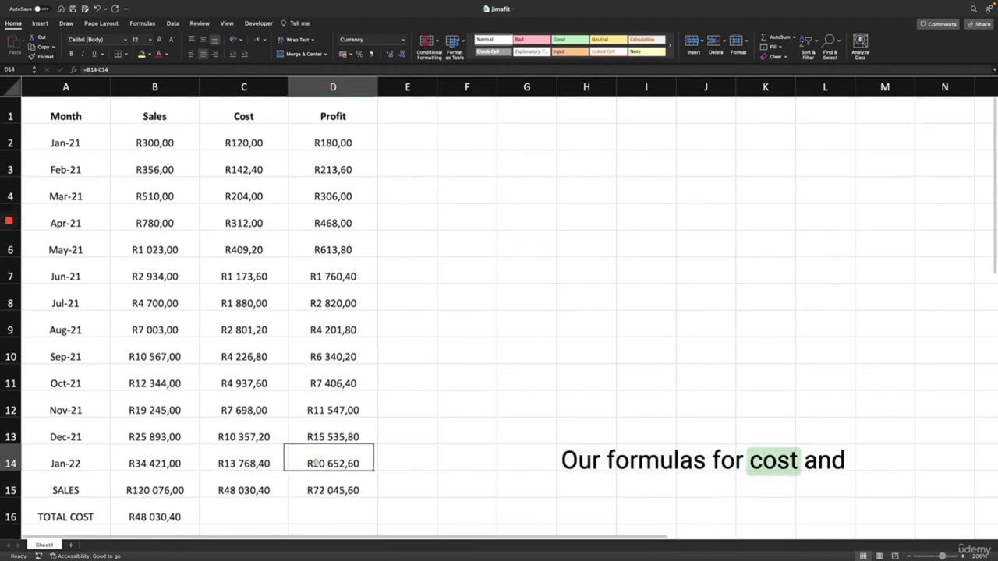
click(187, 463)
click(223, 463)
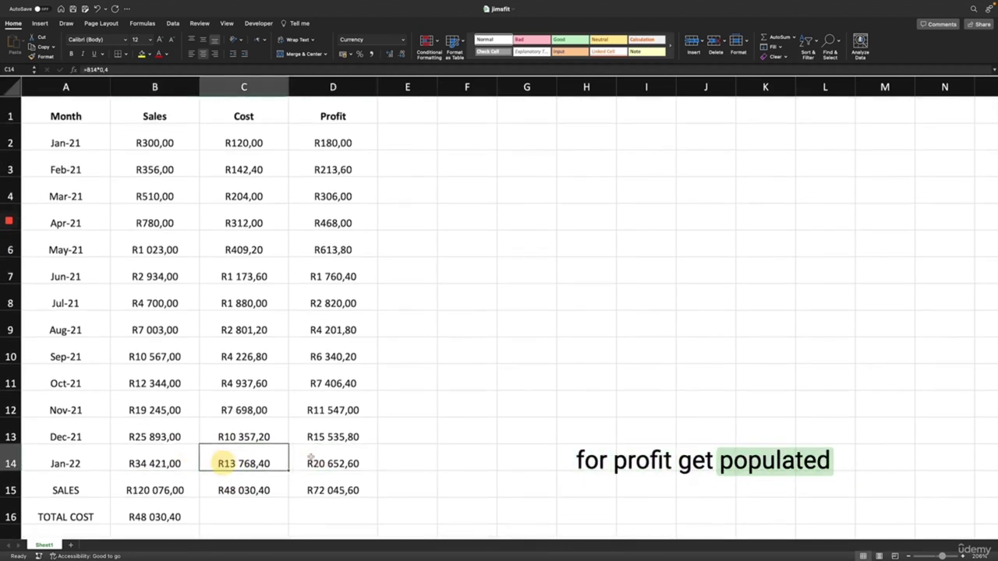
click(310, 460)
scroll(203, 466, down, 2)
click(156, 441)
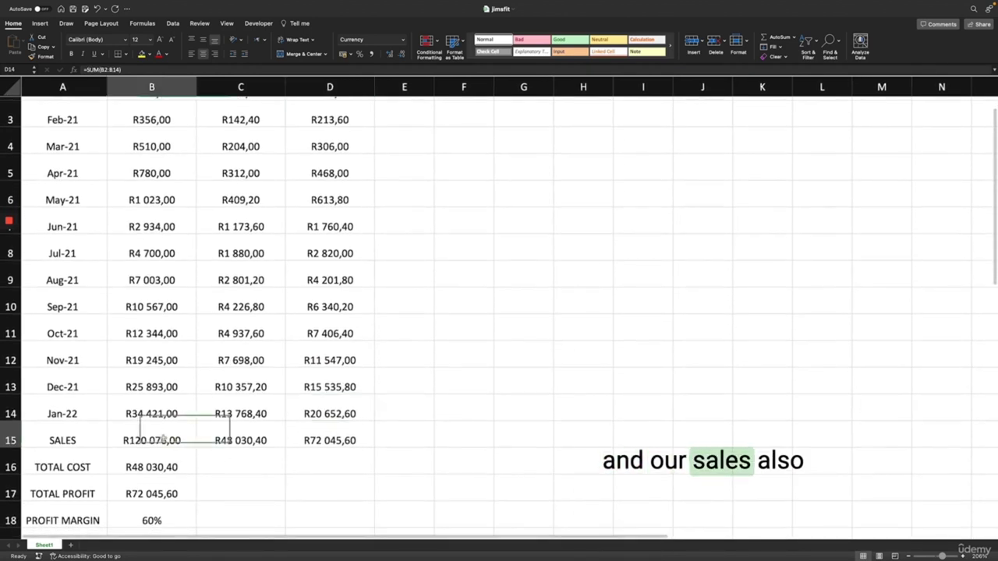
click(222, 441)
click(153, 441)
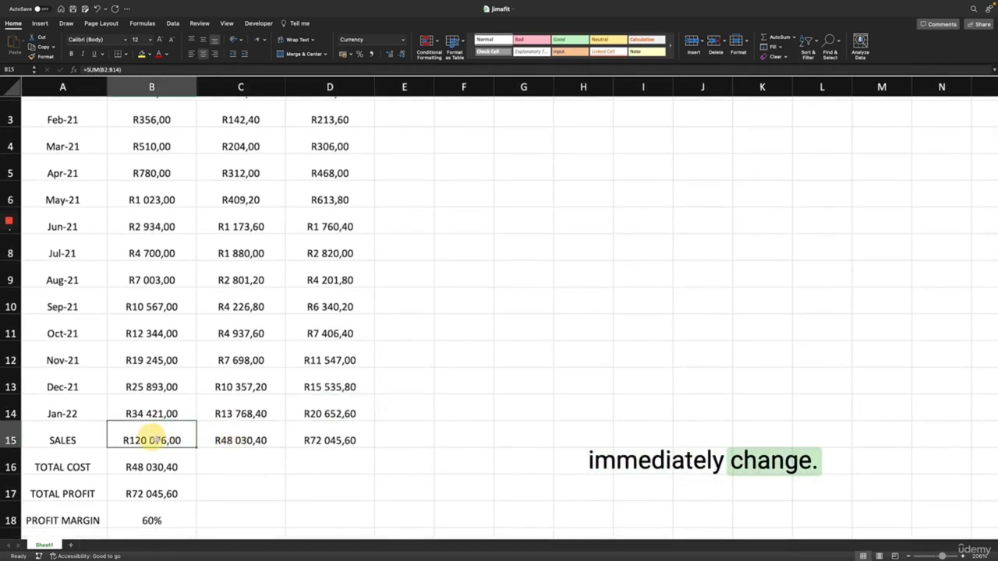
scroll(170, 466, up, 2)
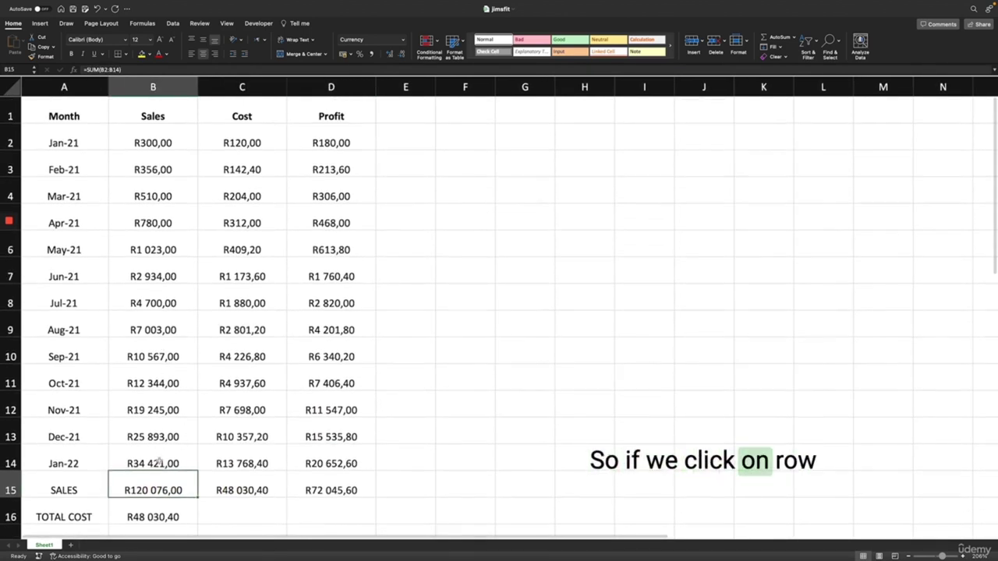
click(124, 69)
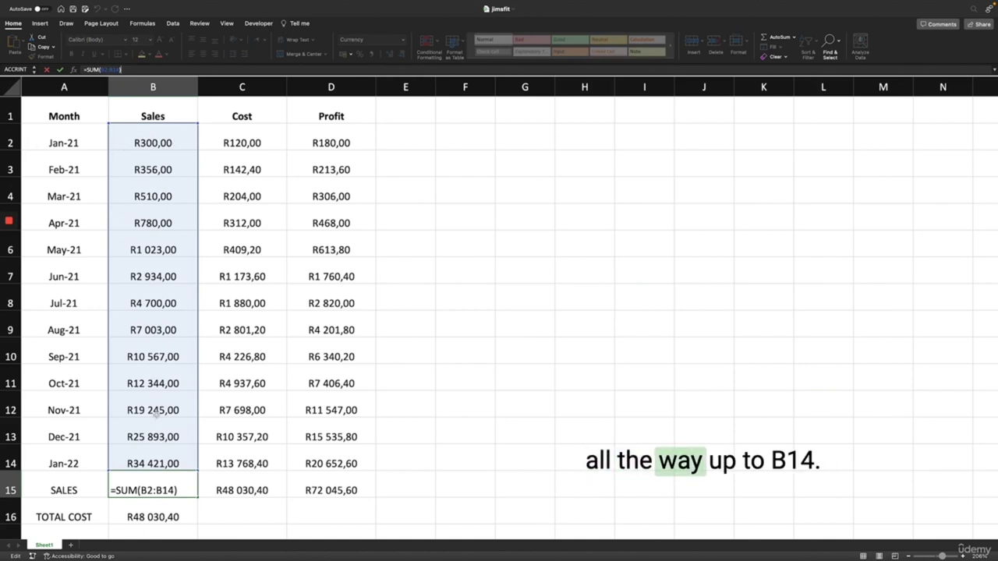
key(Return)
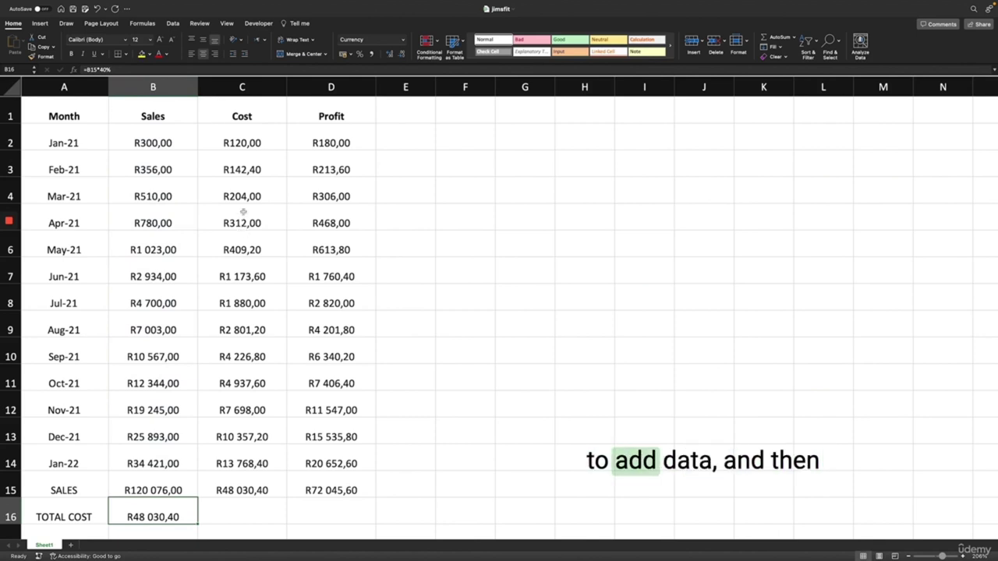
scroll(243, 211, down, 1)
scroll(243, 212, down, 5)
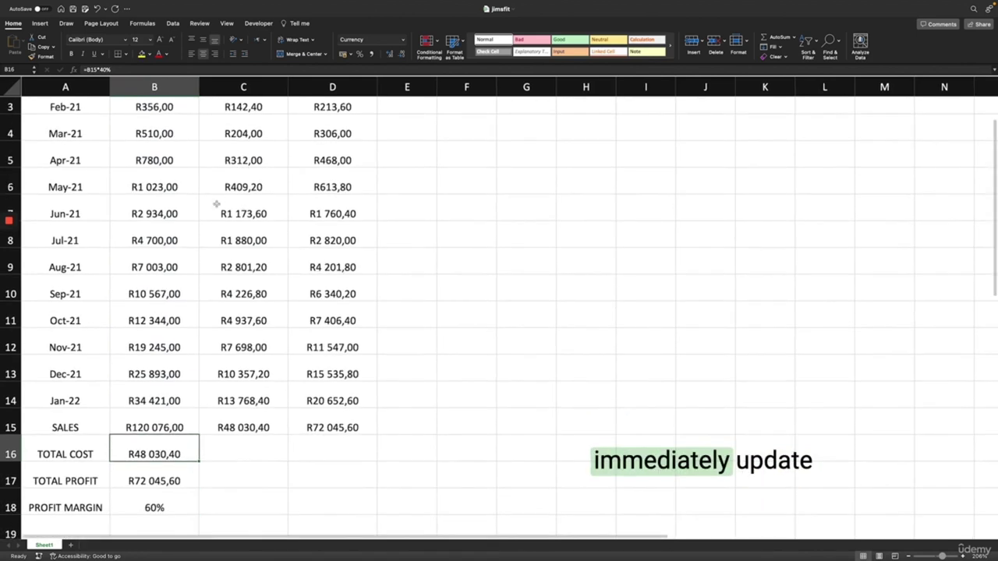
click(148, 480)
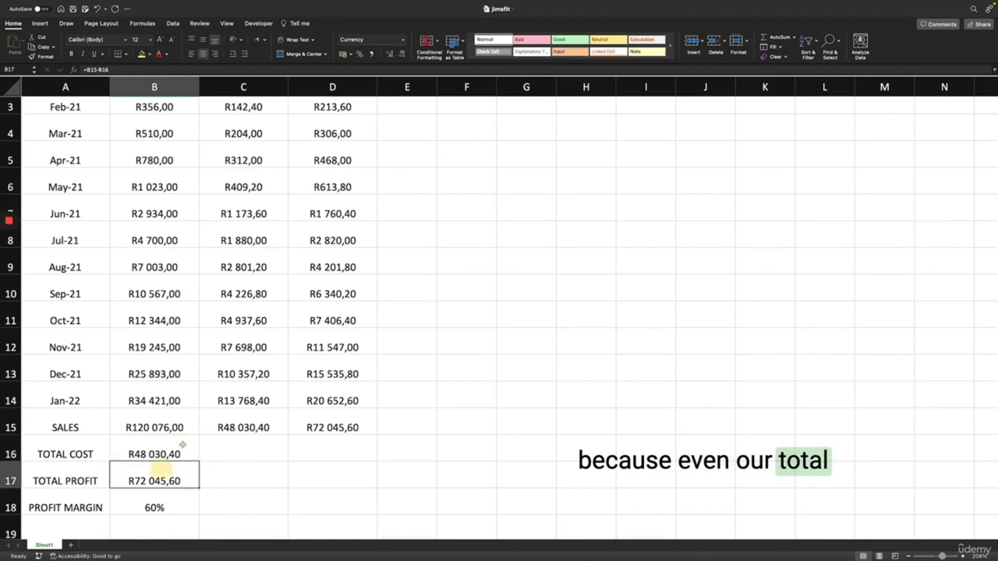
click(174, 500)
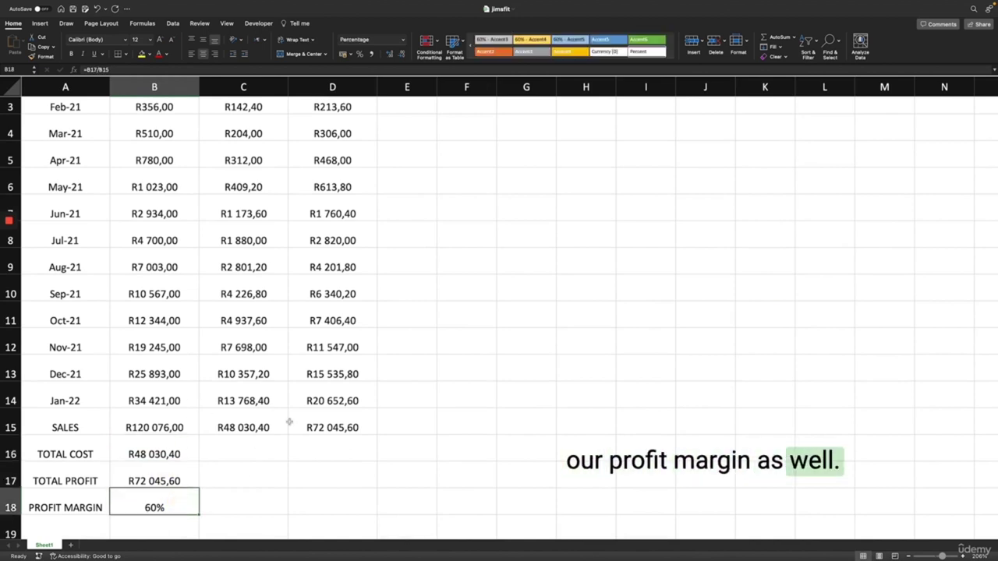
scroll(481, 362, down, 1)
click(481, 362)
Delete the Jan-22 row 14 as a trial
click(107, 371)
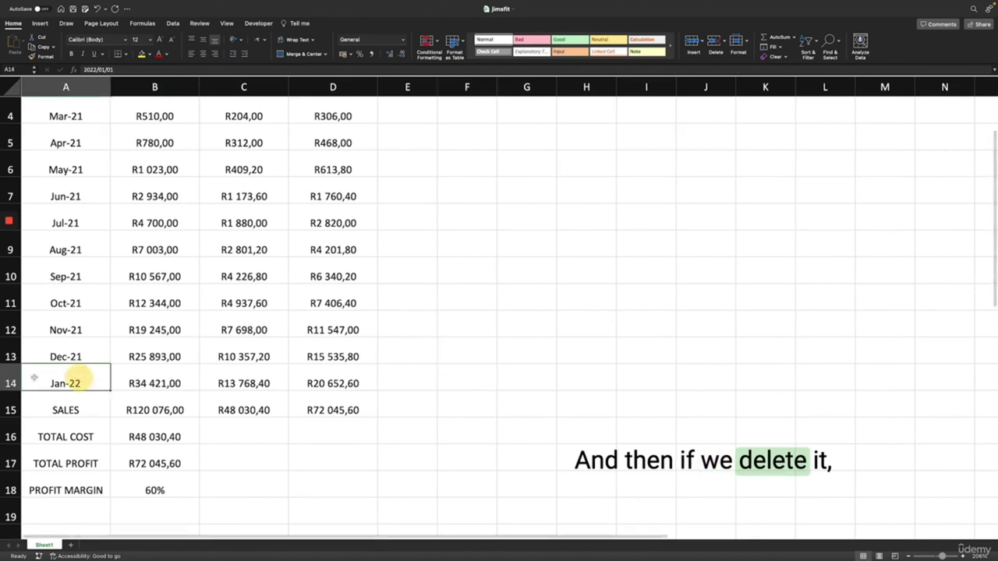
click(14, 382)
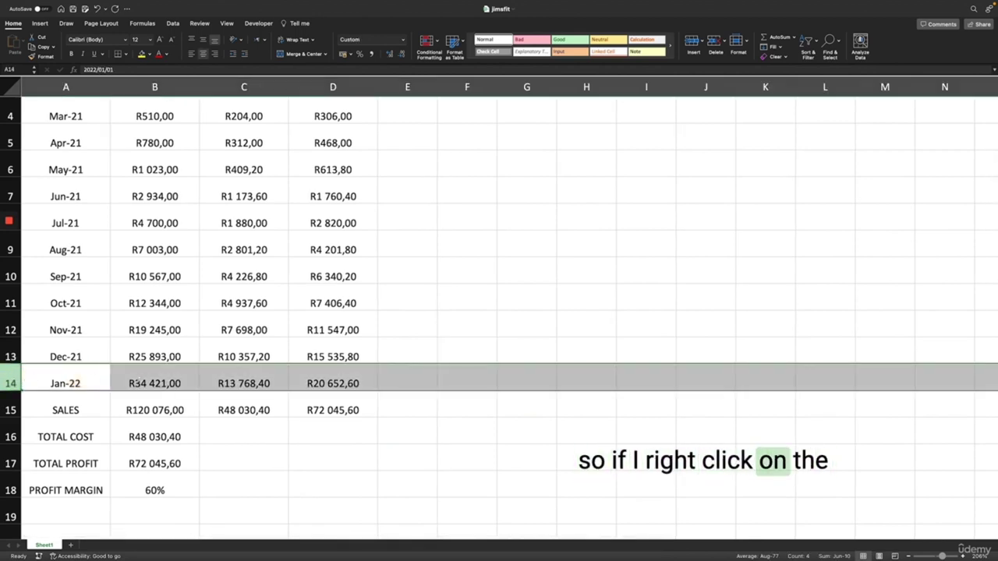
right_click(62, 380)
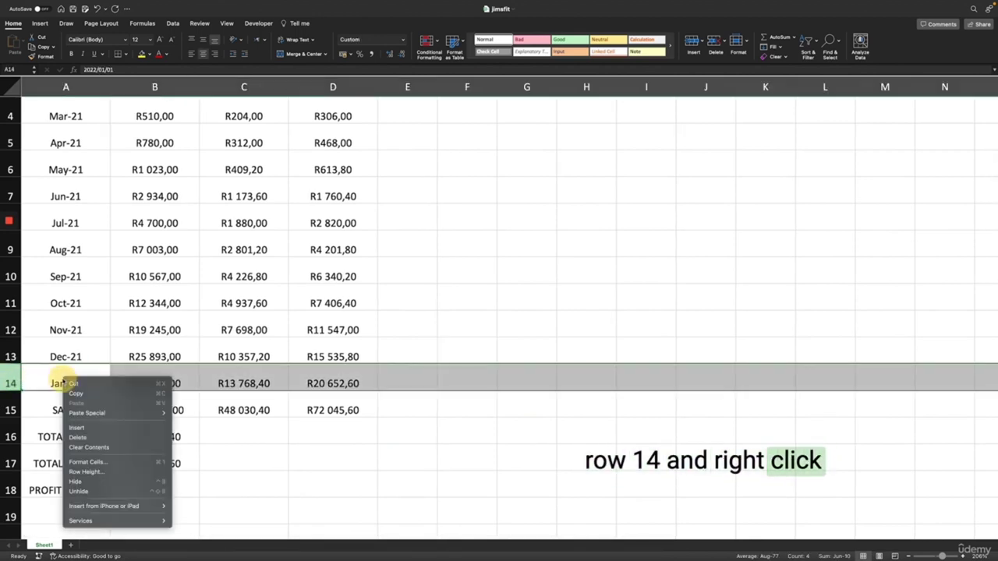
click(94, 435)
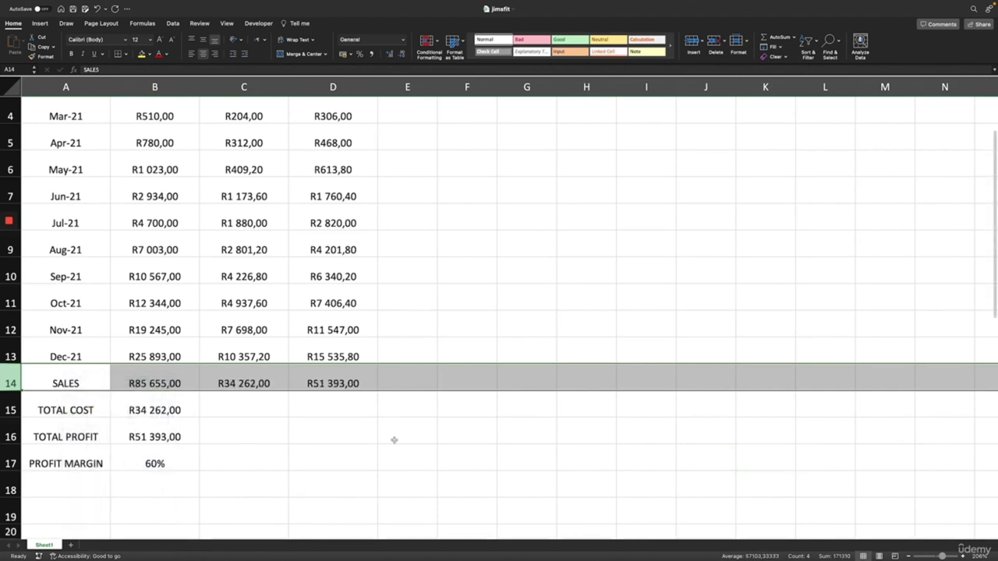
click(394, 442)
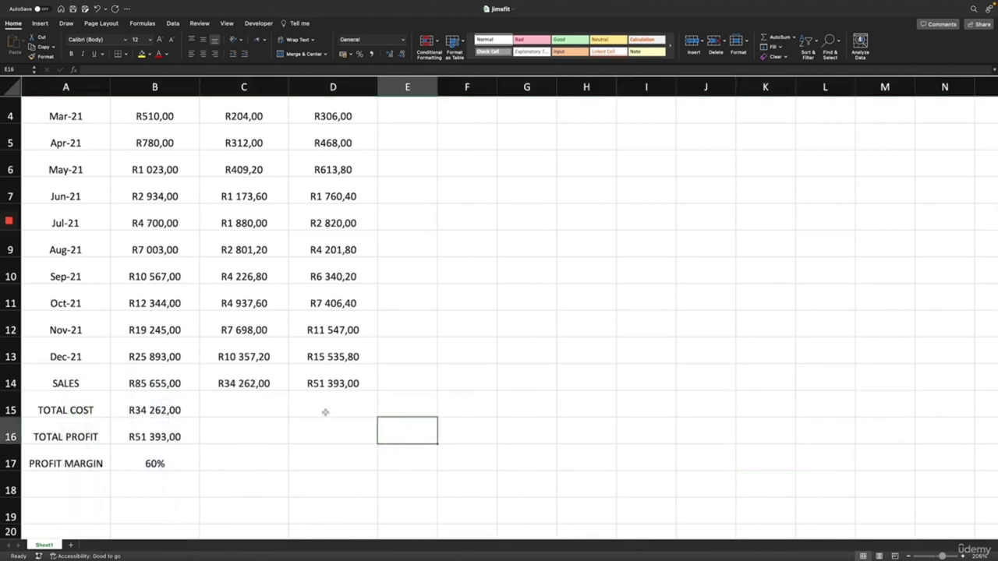
scroll(325, 412, up, 3)
scroll(325, 412, down, 2)
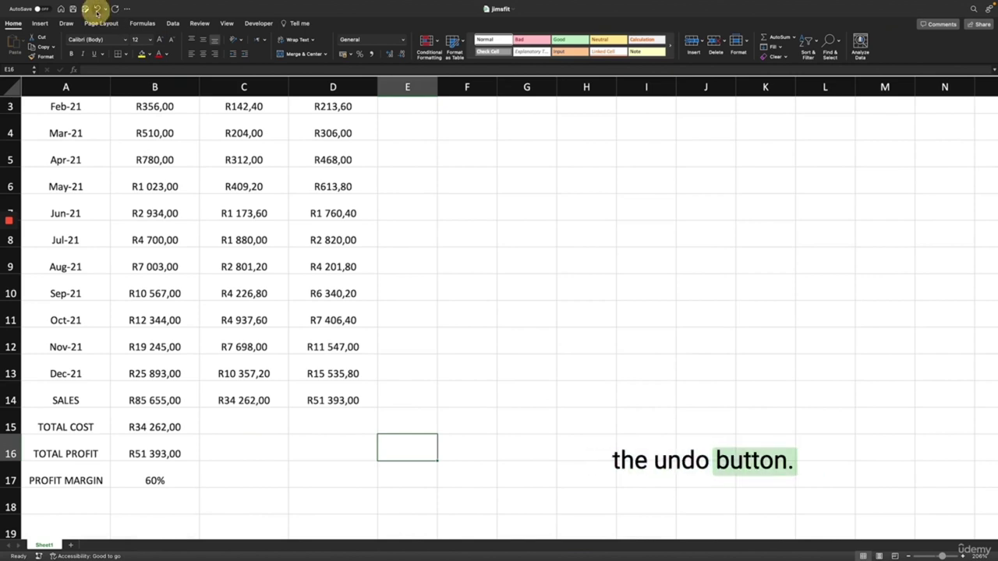
Undo the deletion to restore the Jan-22 row and save the jimsfit workbook
click(97, 10)
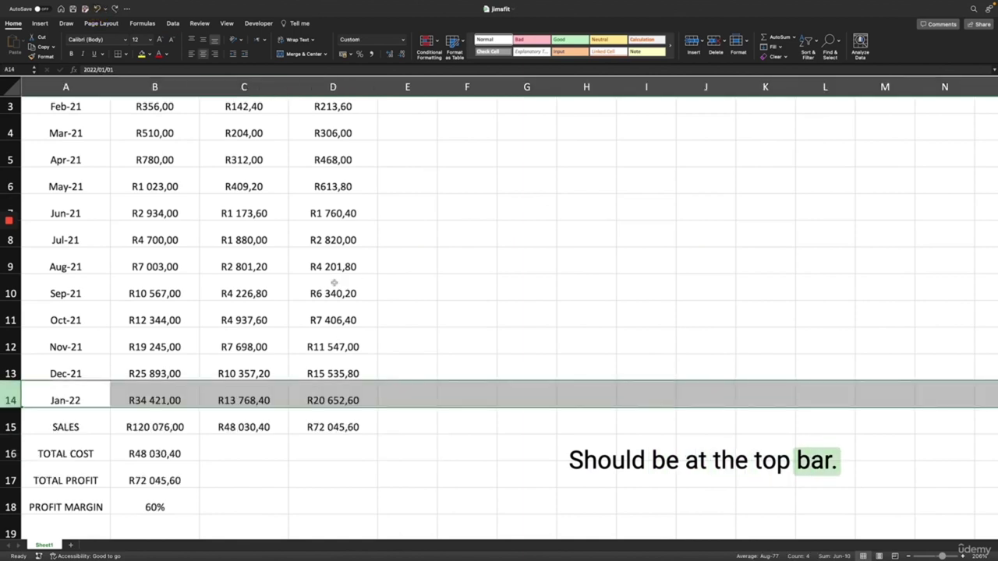
click(335, 283)
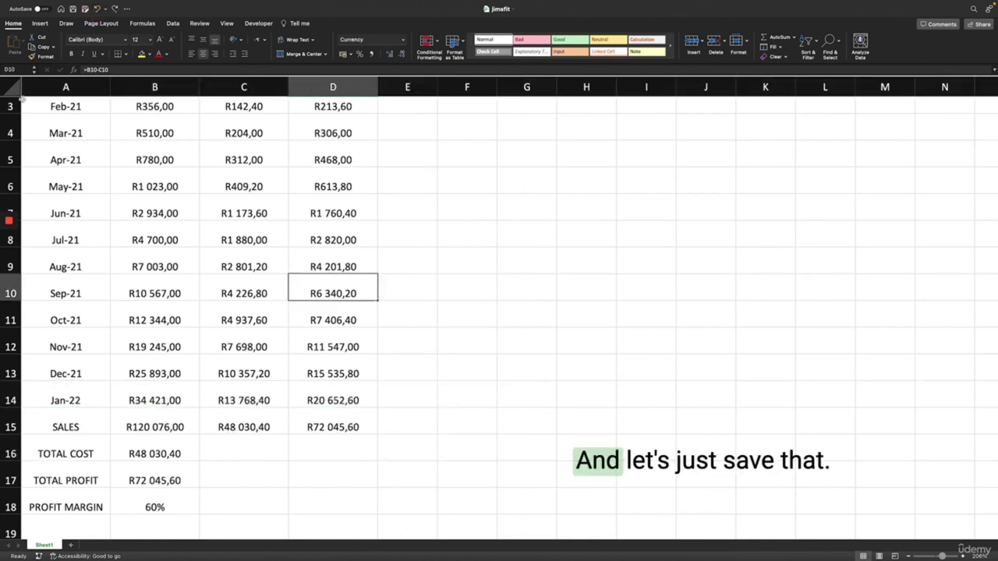
click(72, 9)
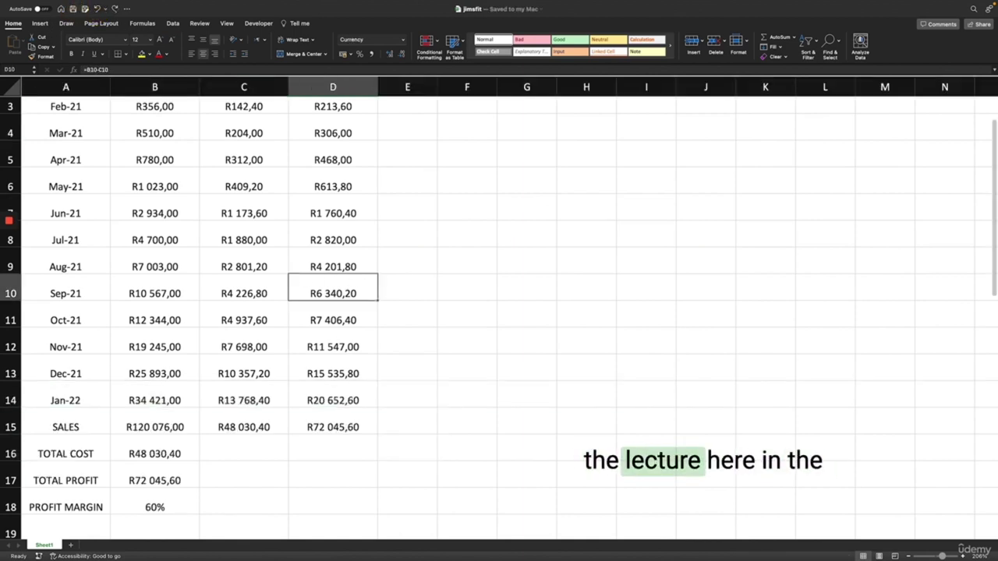
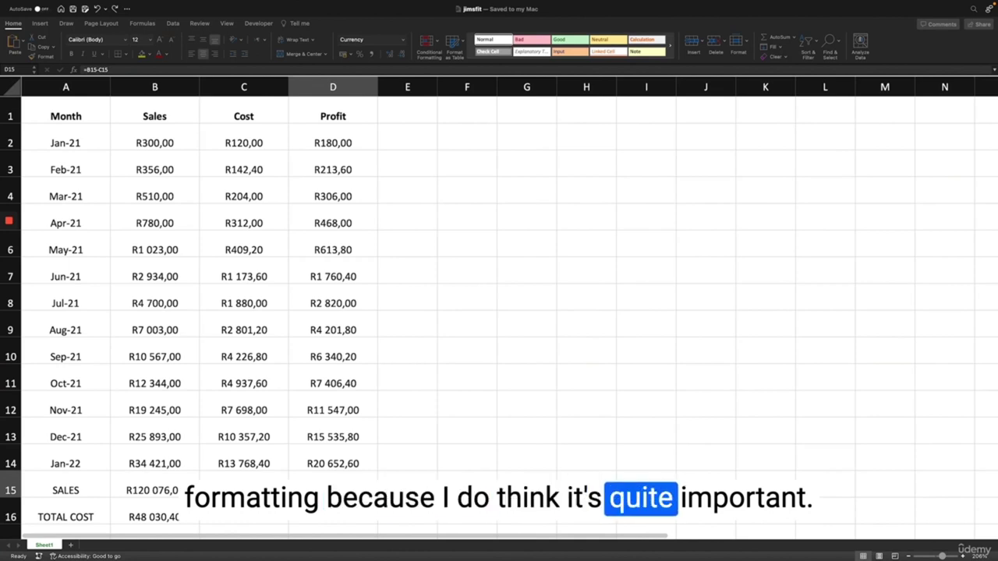
Add a new sheet after Sheet1 and rename it 'Formatting'
click(415, 250)
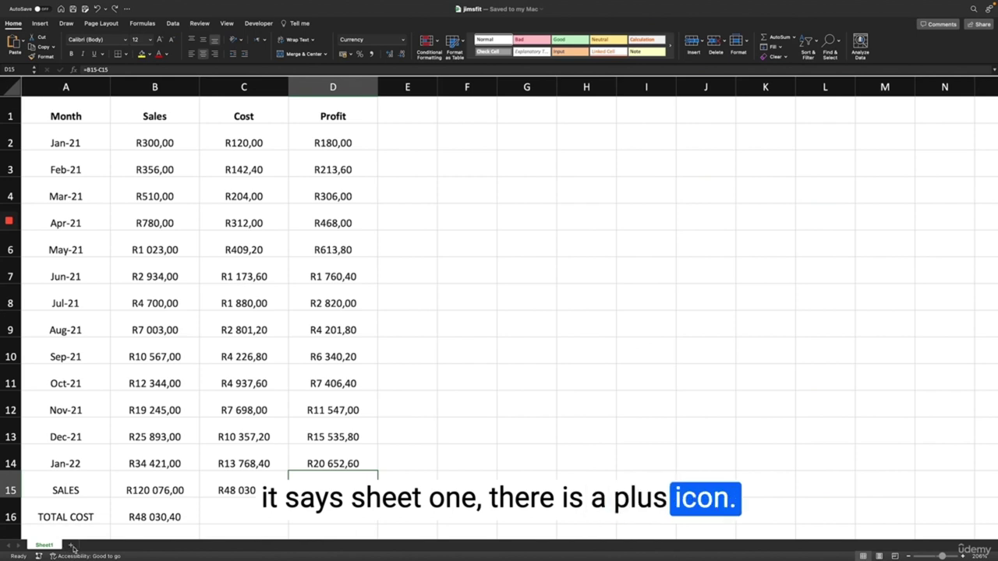
click(72, 546)
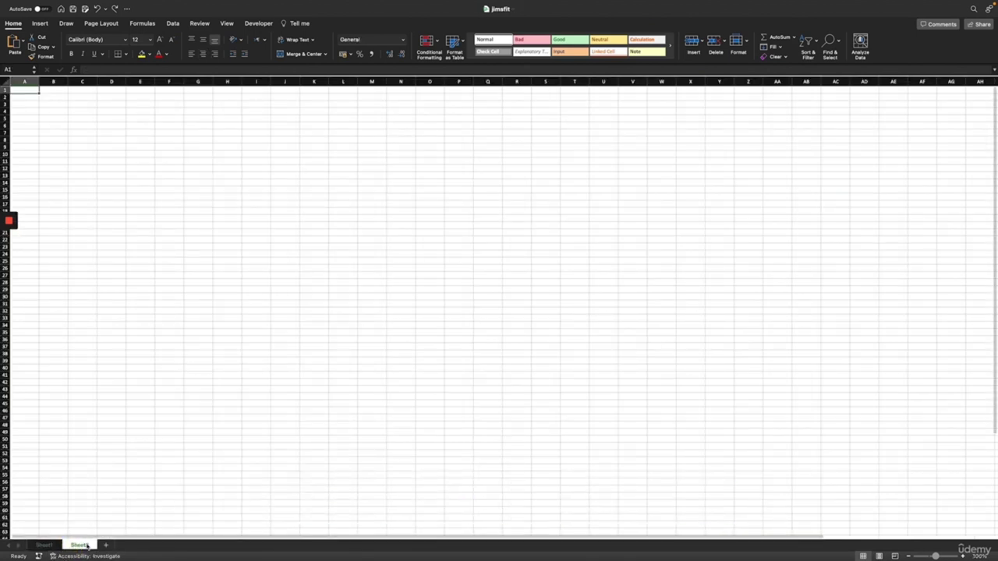
double_click(80, 546)
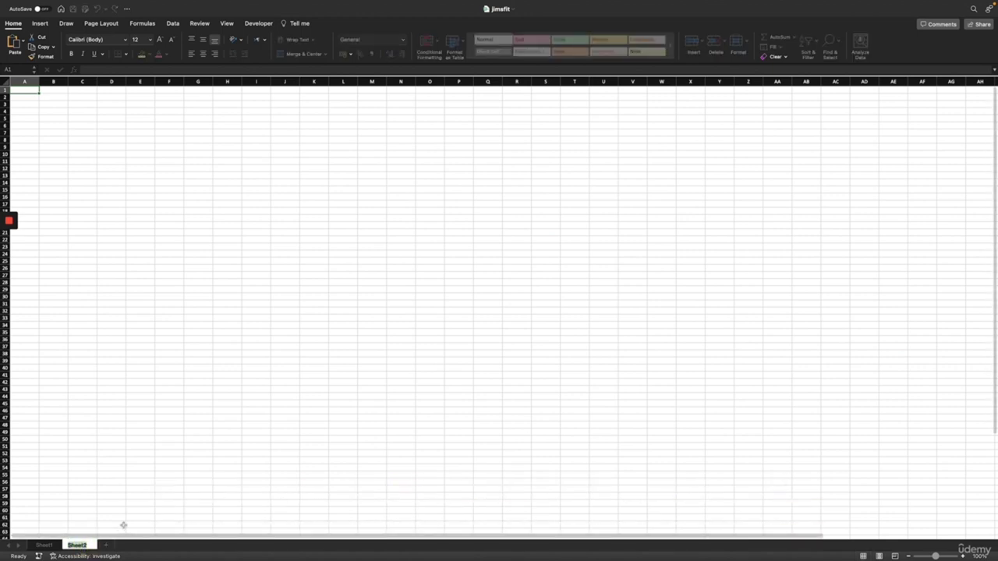
scroll(123, 526, right, 2)
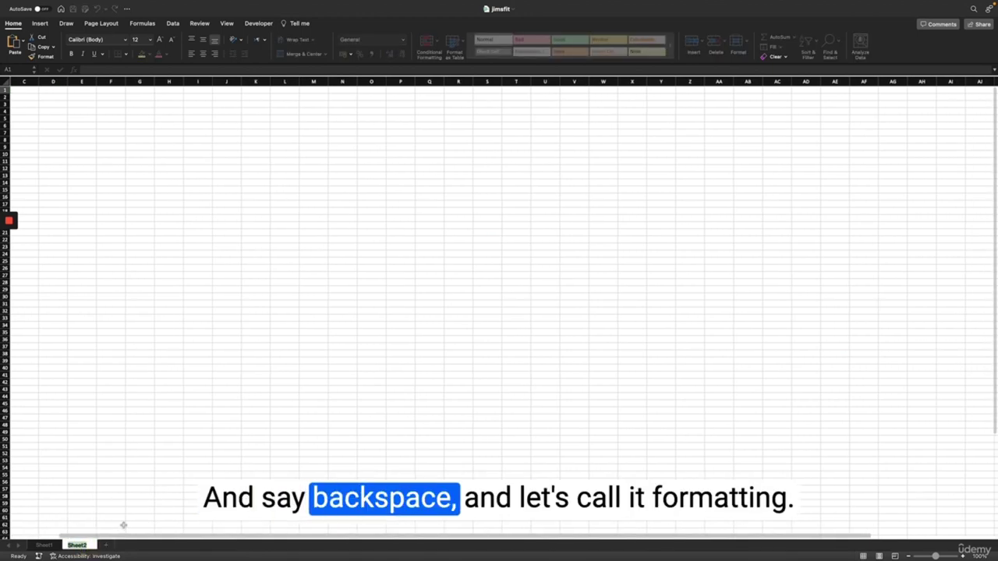
key(BackSpace)
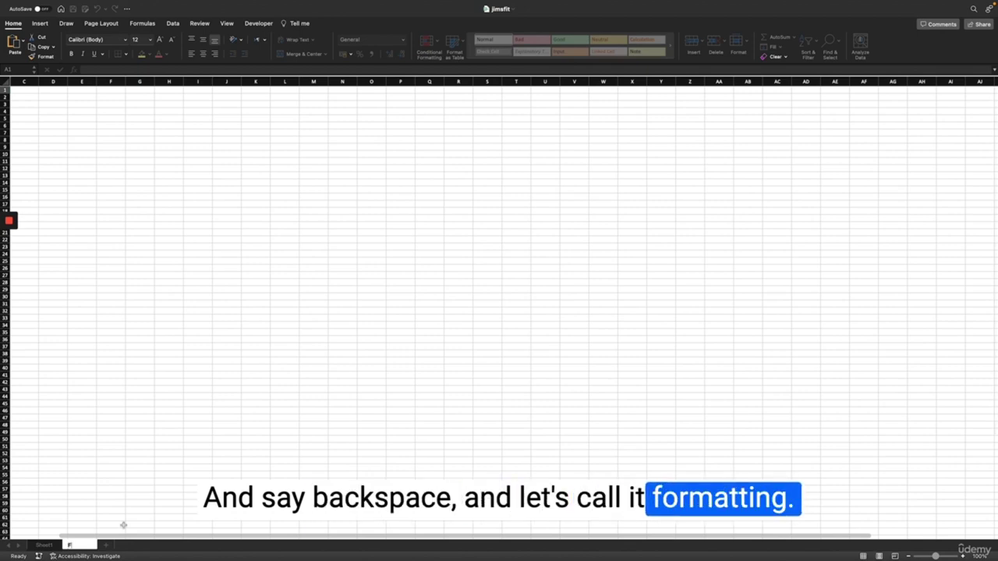
text(Formatting)
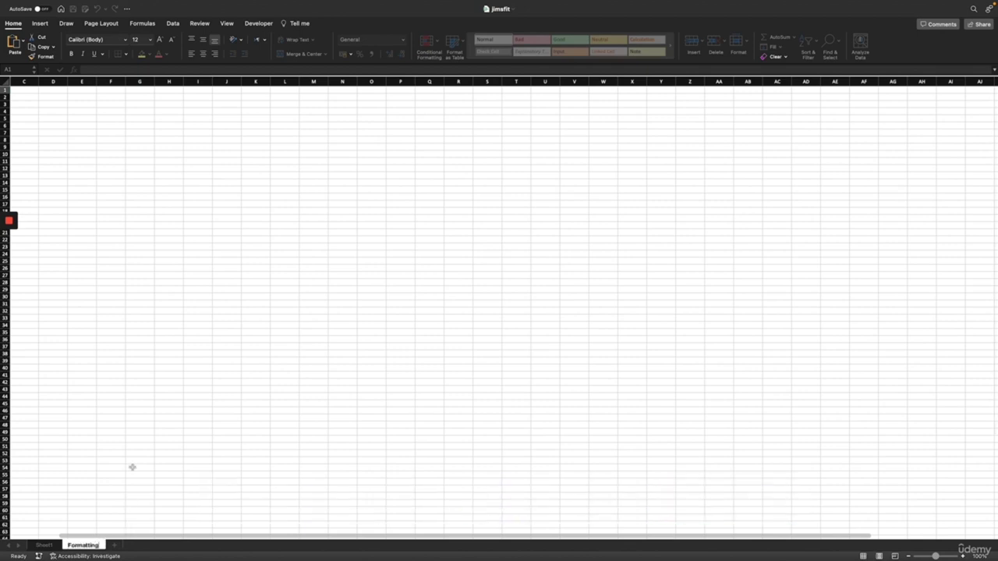
click(132, 467)
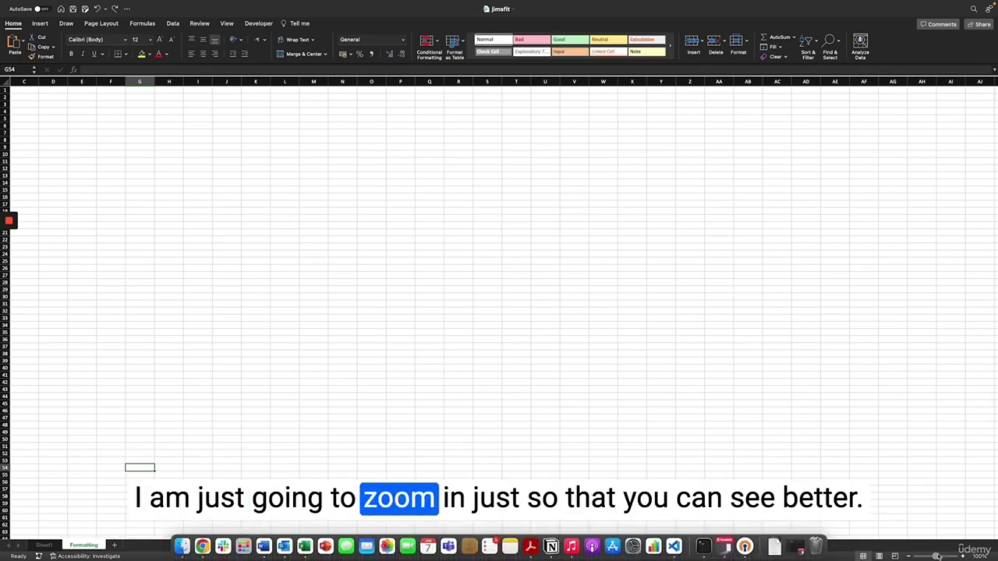
Zoom in and enter the headers Raw, Format and Type in A1:C1
drag(936, 555, 940, 555)
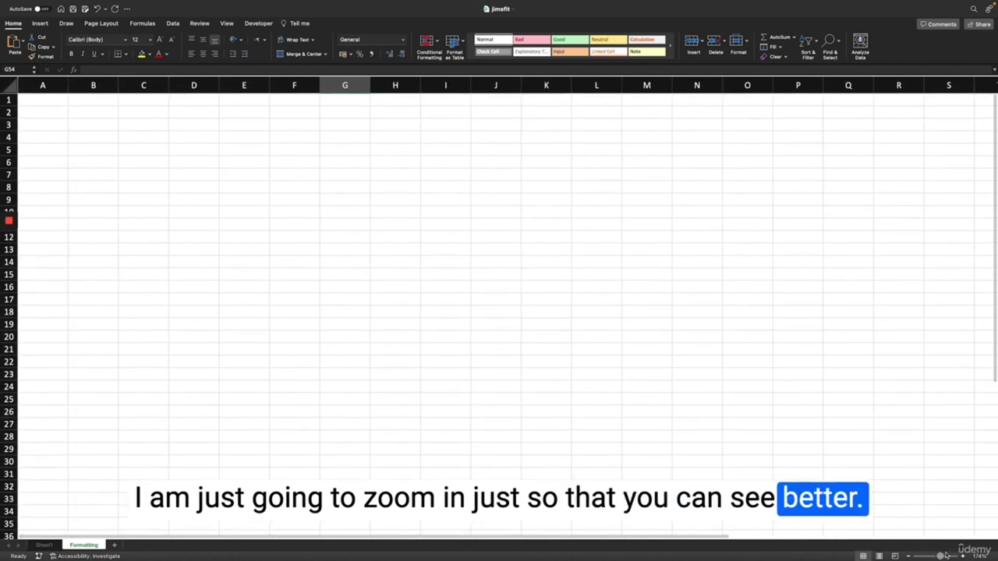
drag(943, 556, 946, 557)
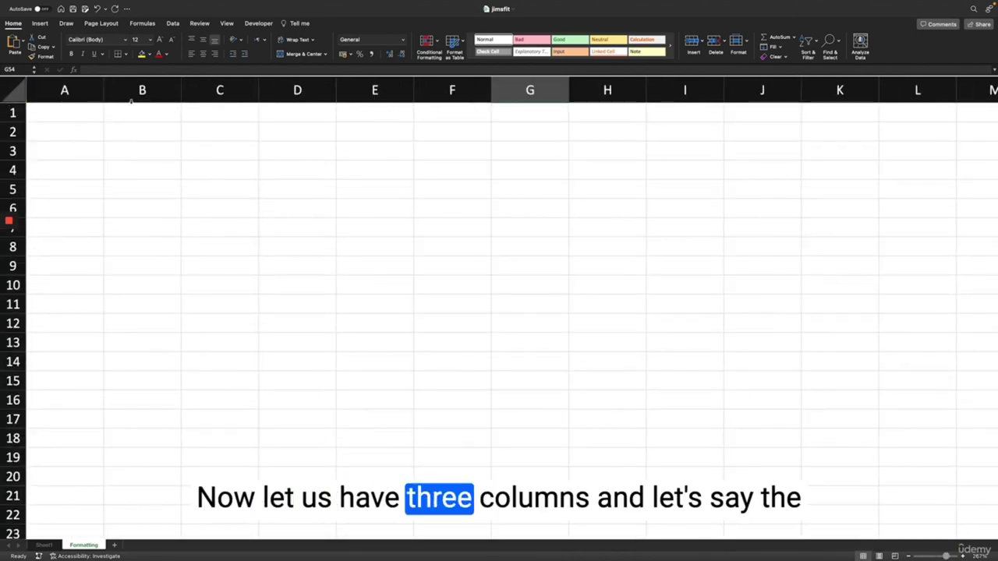
click(61, 116)
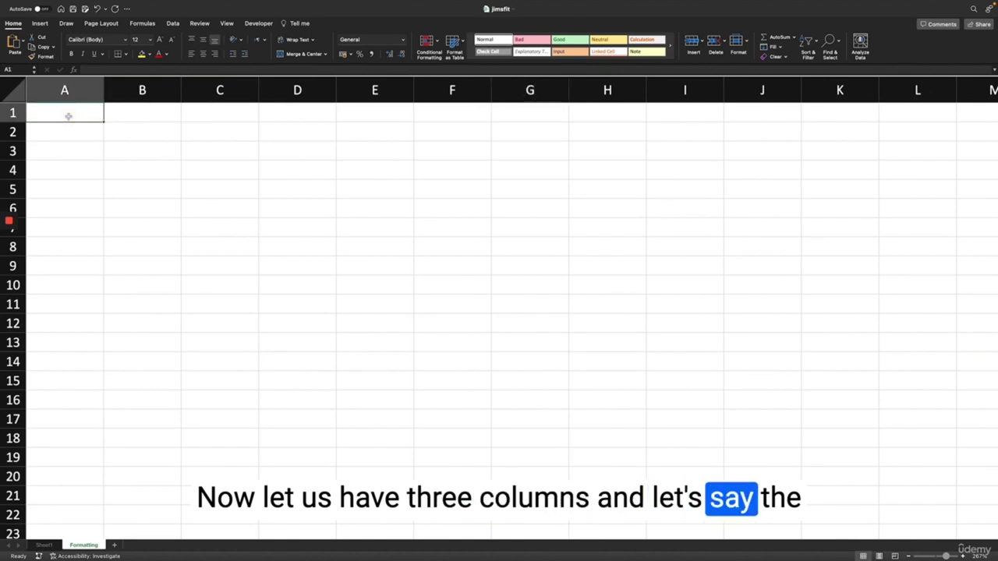
text(Raw)
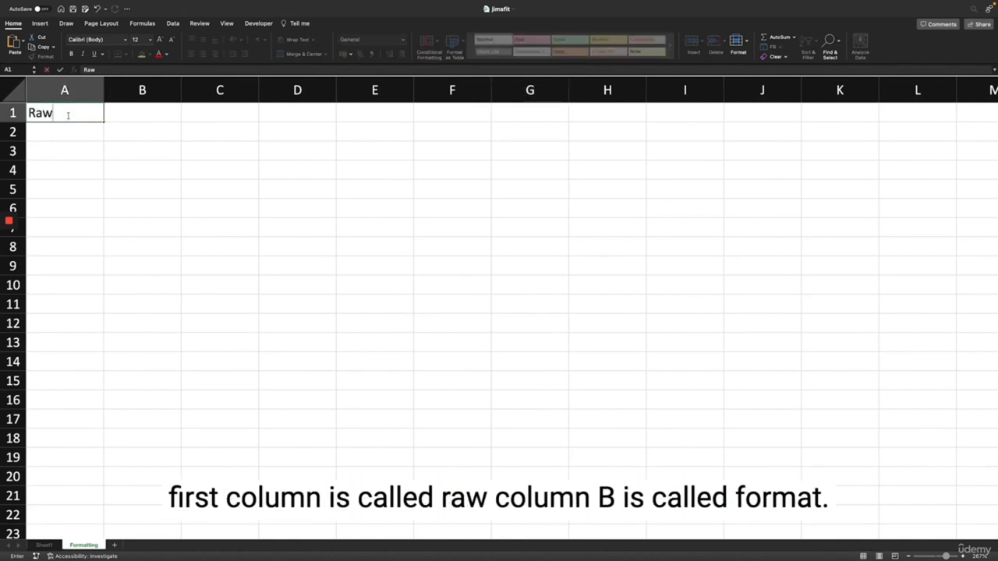
key(Tab)
text(Forma)
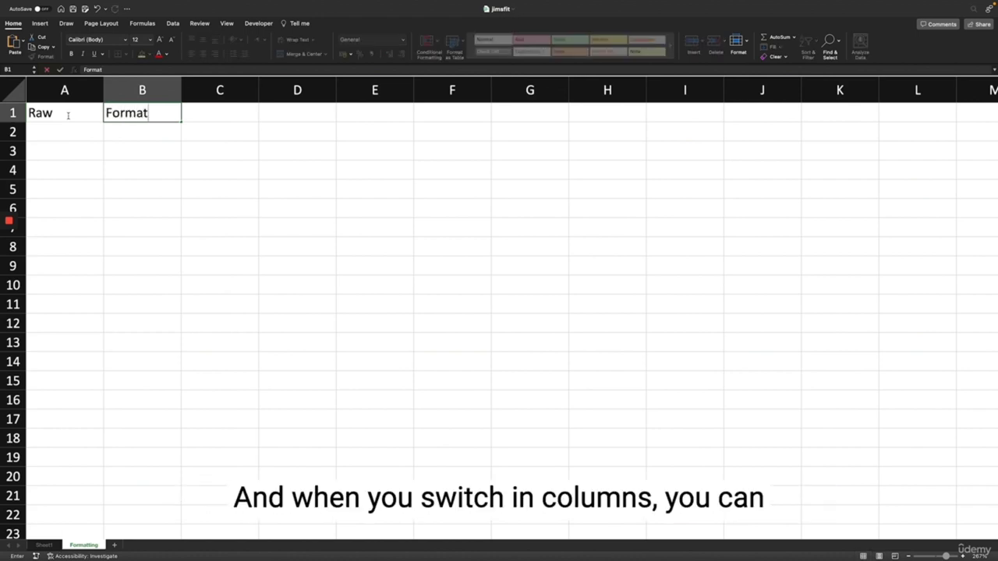
key(Tab)
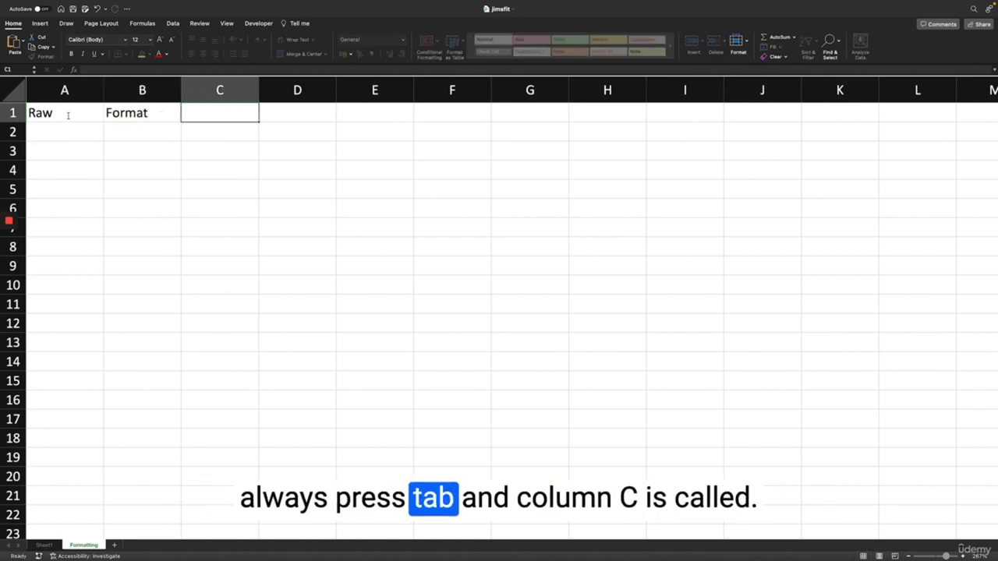
text(Type)
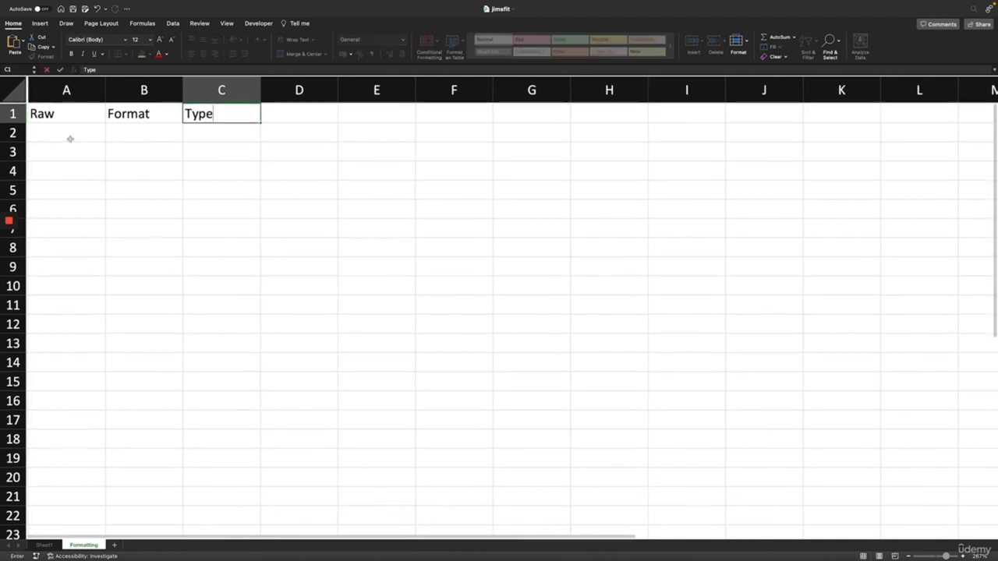
key(Return)
Widen columns A to C together
drag(65, 90, 220, 92)
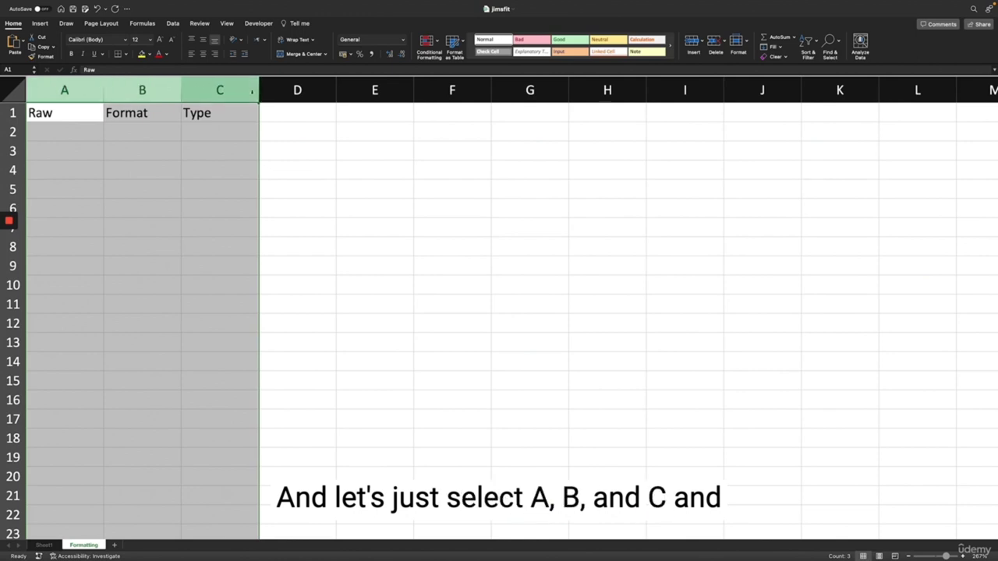
drag(258, 92, 258, 92)
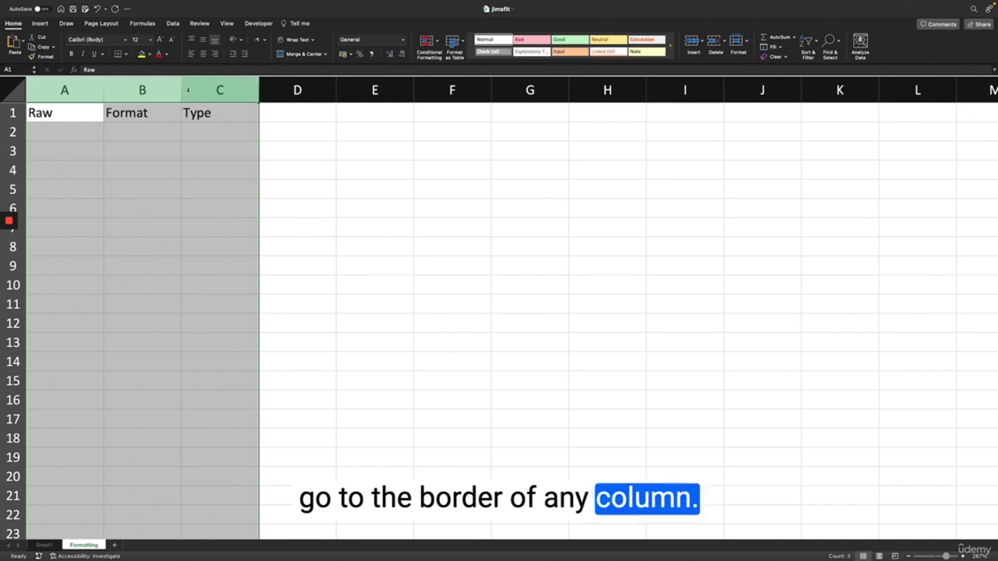
drag(259, 86, 349, 96)
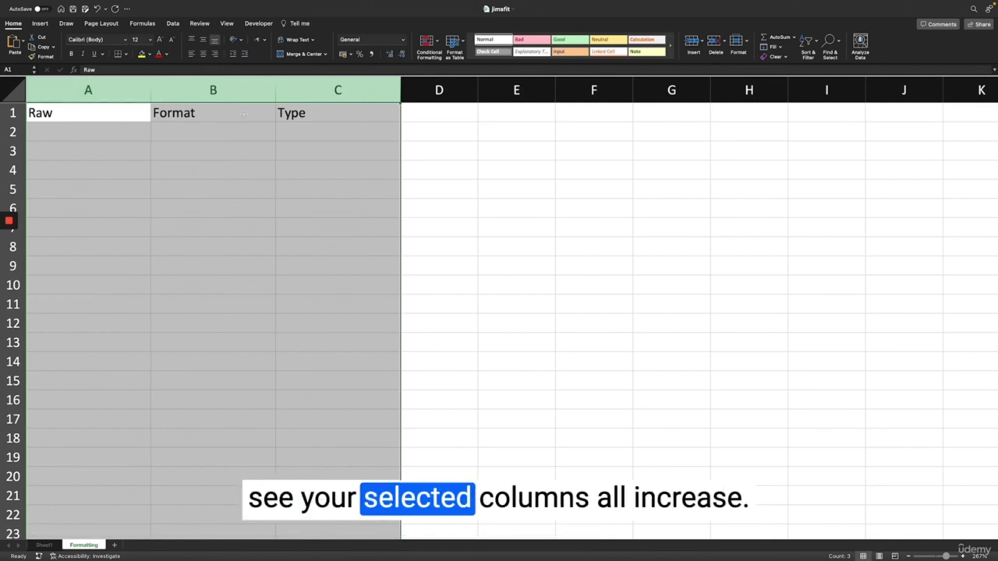
click(251, 155)
Centre the contents of cells A1:C2
drag(102, 118, 299, 125)
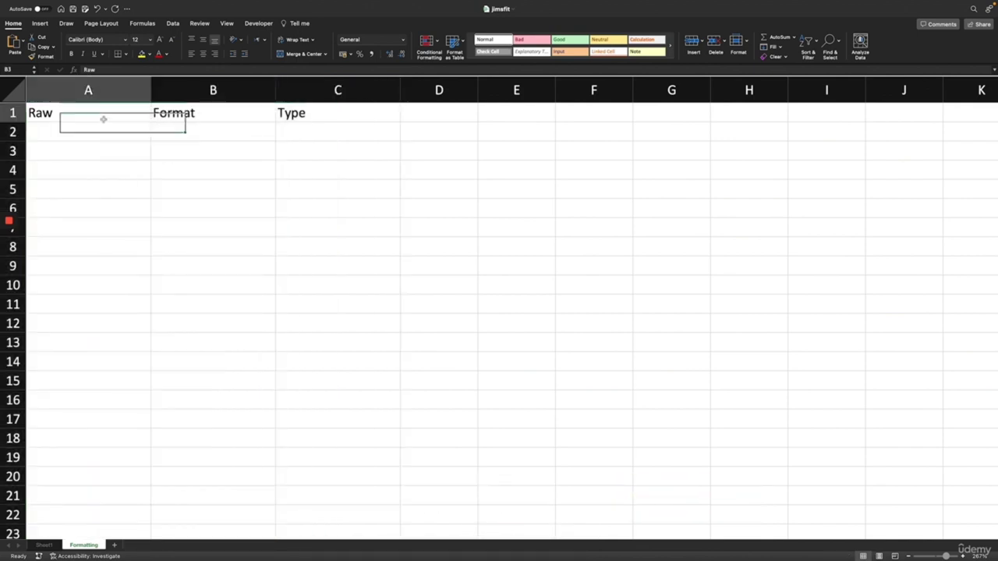
key(super+e)
click(223, 167)
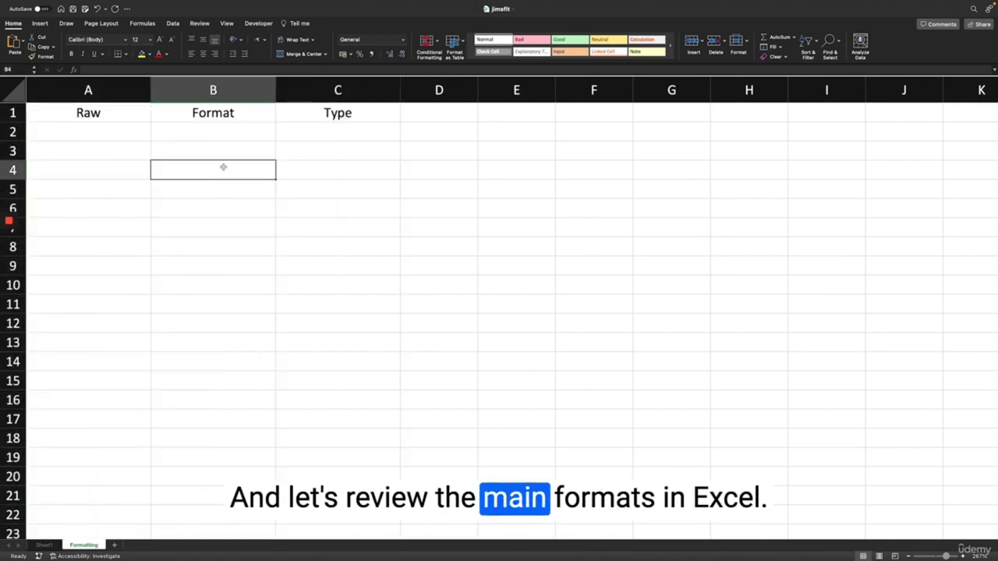
Enter 34,4555567 in cell A2
click(110, 139)
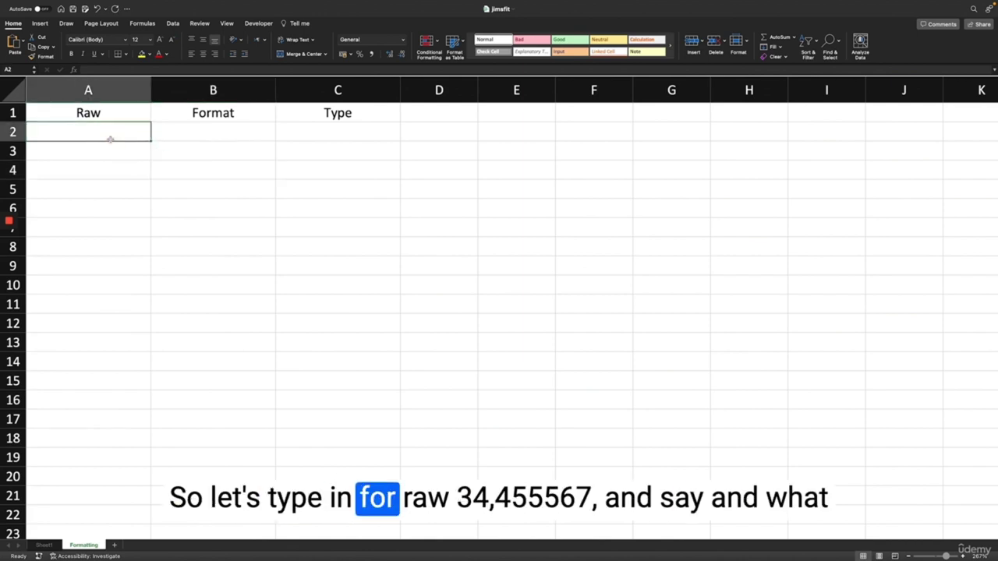
text(34,4555567)
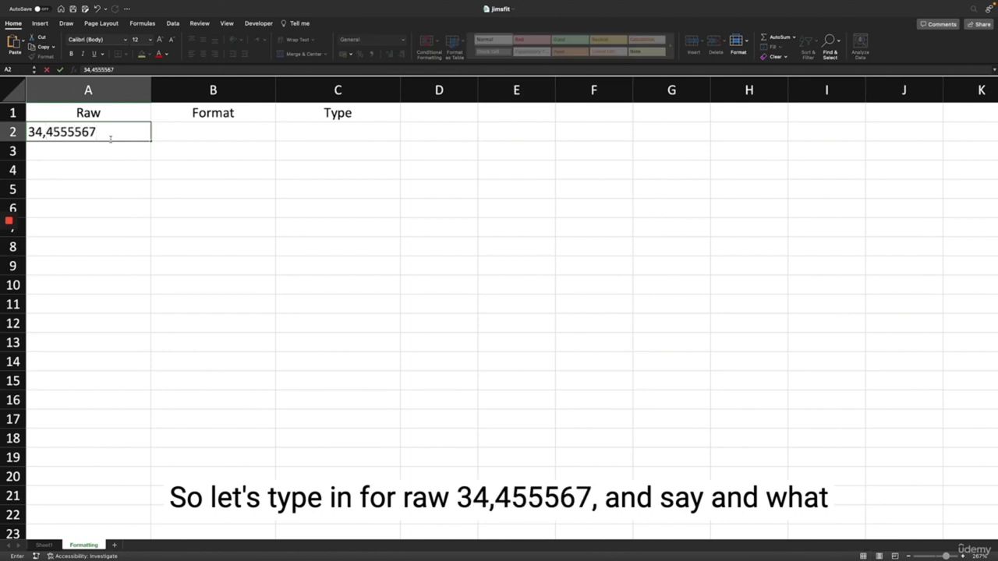
key(Return)
Fill the A2 value across into B2, then select B2
click(125, 138)
drag(153, 142, 242, 142)
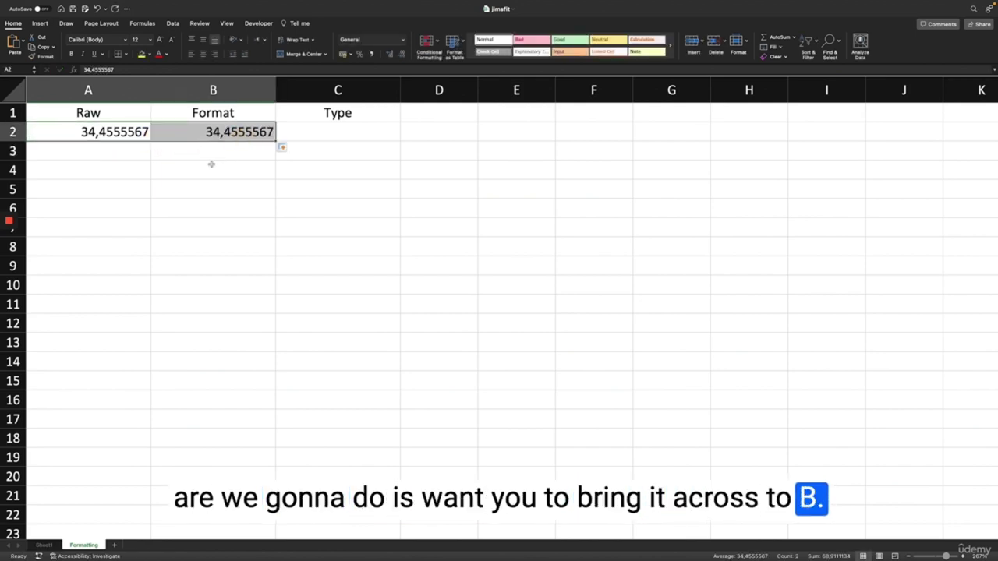
click(211, 165)
click(133, 132)
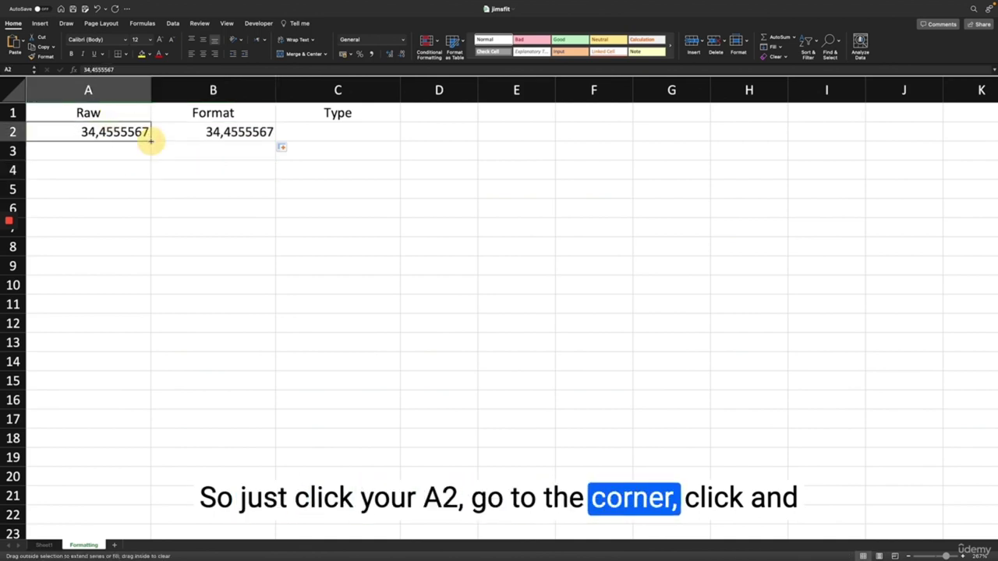
drag(150, 141, 265, 142)
click(231, 173)
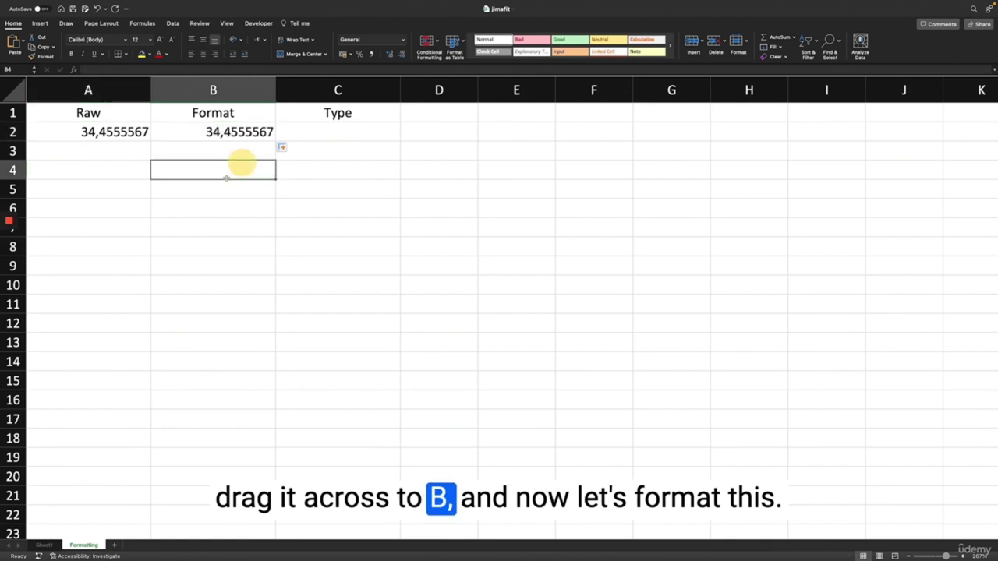
click(220, 132)
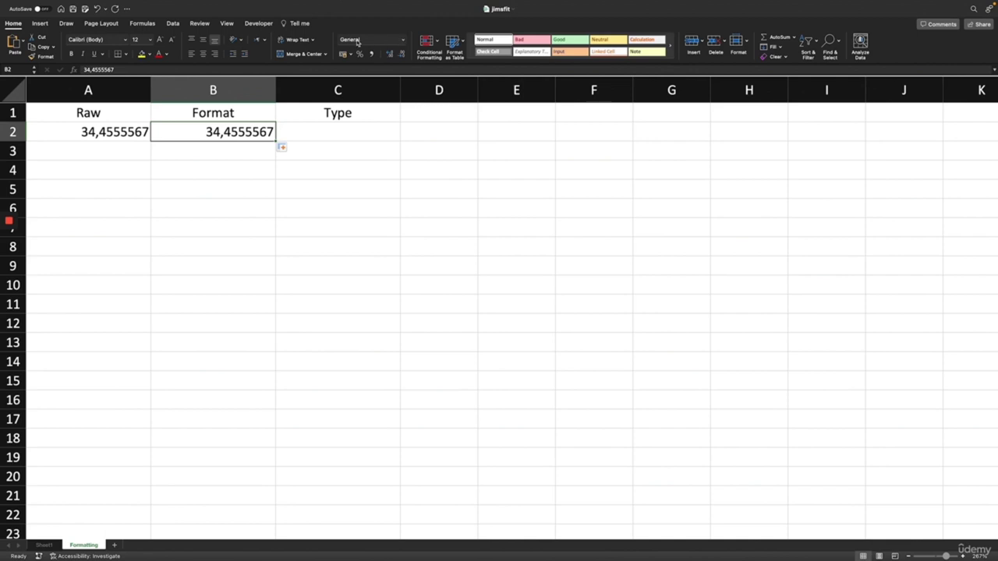
Give B2 the Number format (34,46) and label C2 'Number'
click(403, 40)
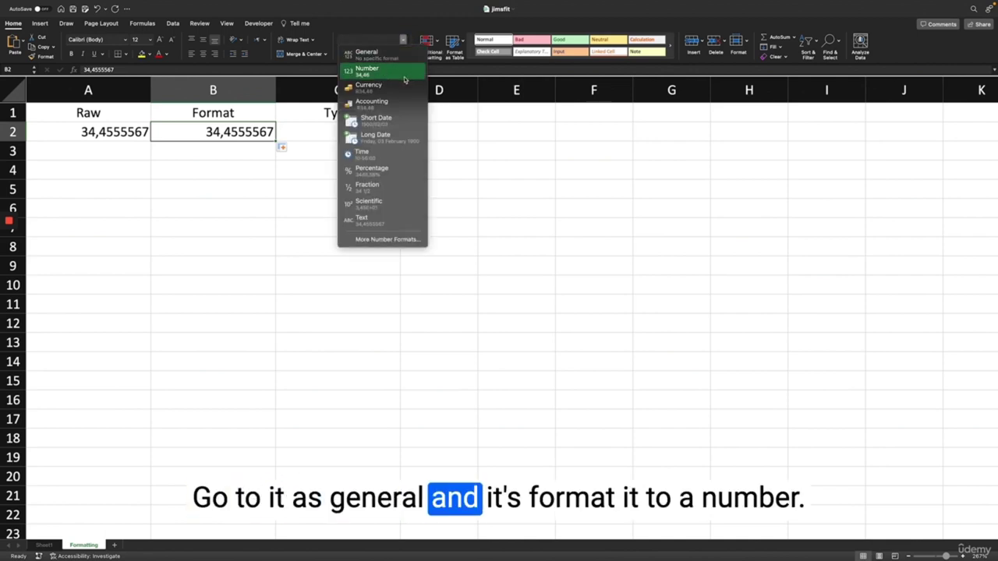
click(375, 74)
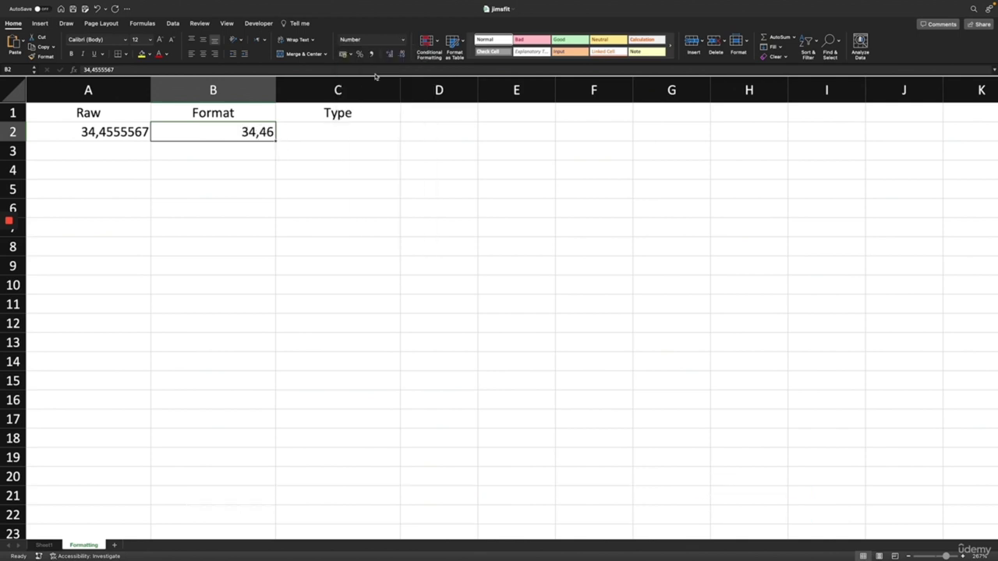
click(349, 136)
text(Num)
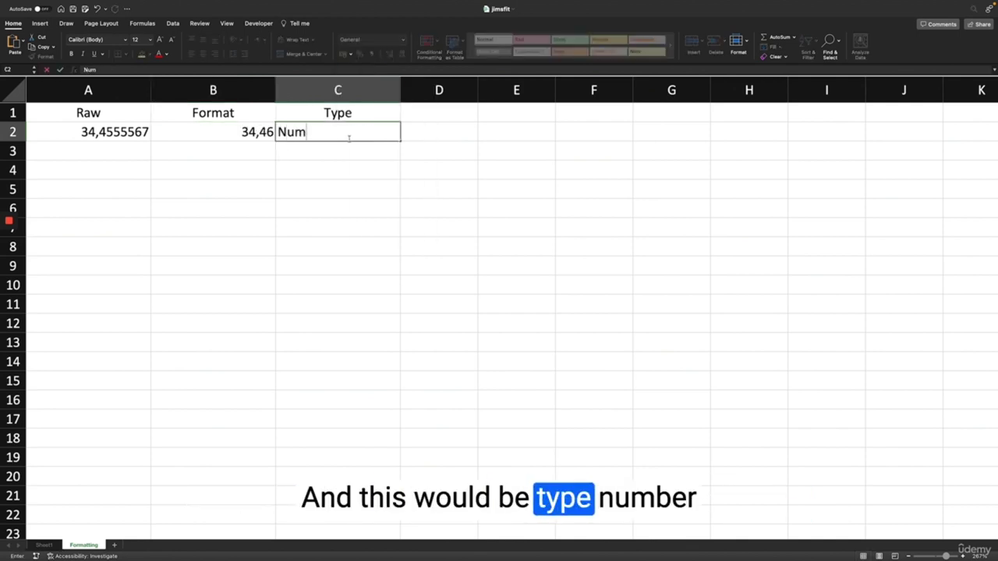
text(ber)
Centre columns A to C and compare the A2 and B2 values
drag(78, 90, 305, 85)
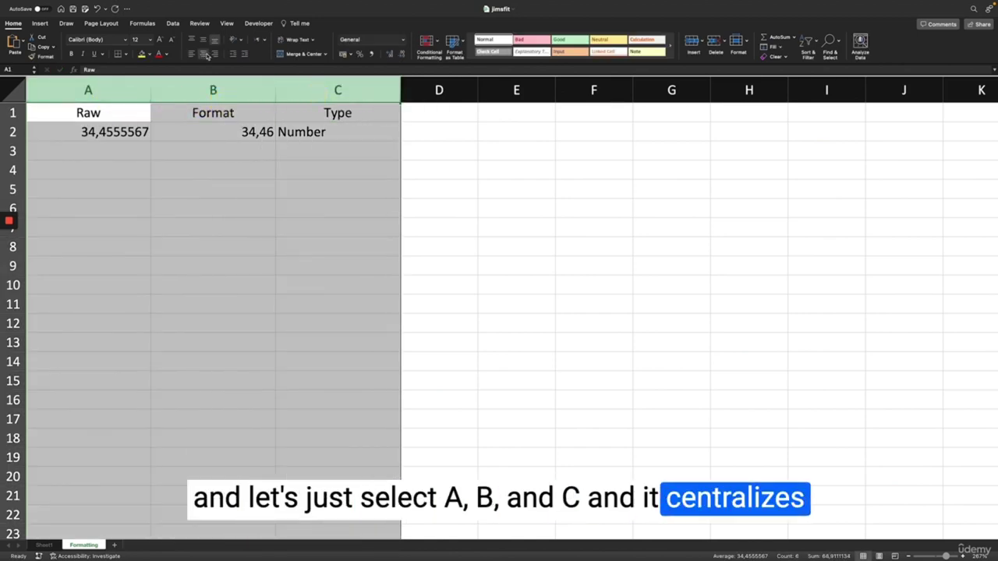
click(202, 53)
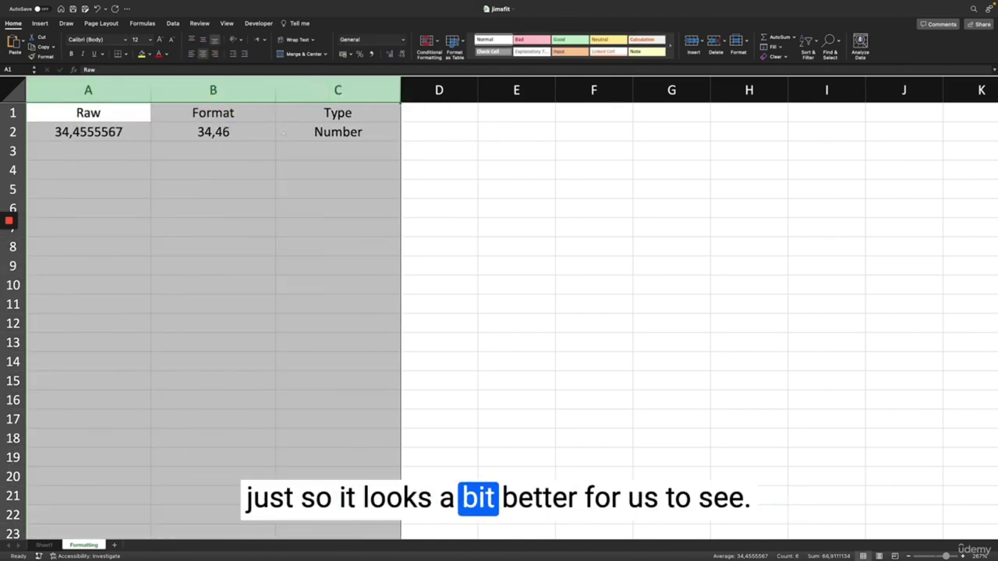
click(282, 132)
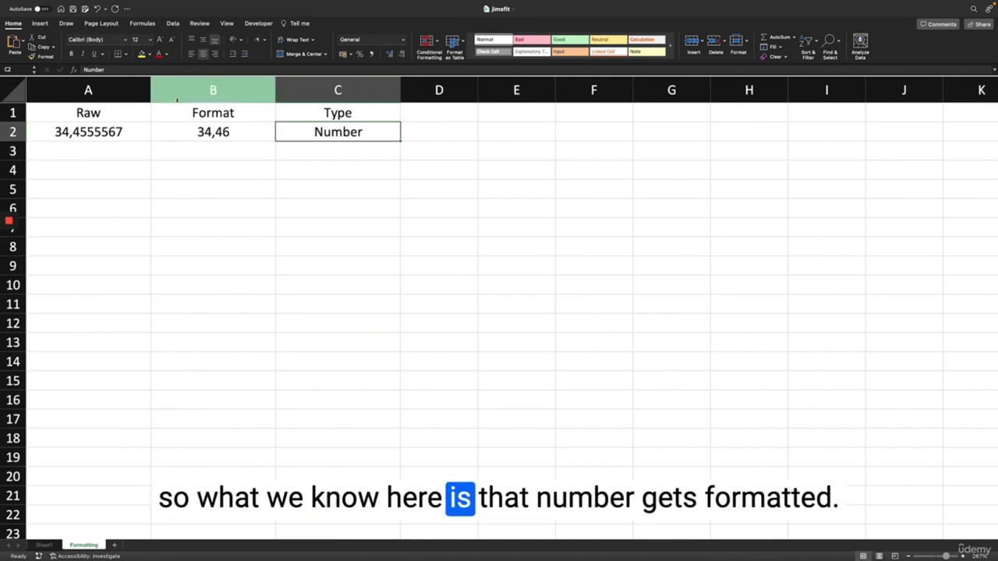
click(187, 130)
click(83, 134)
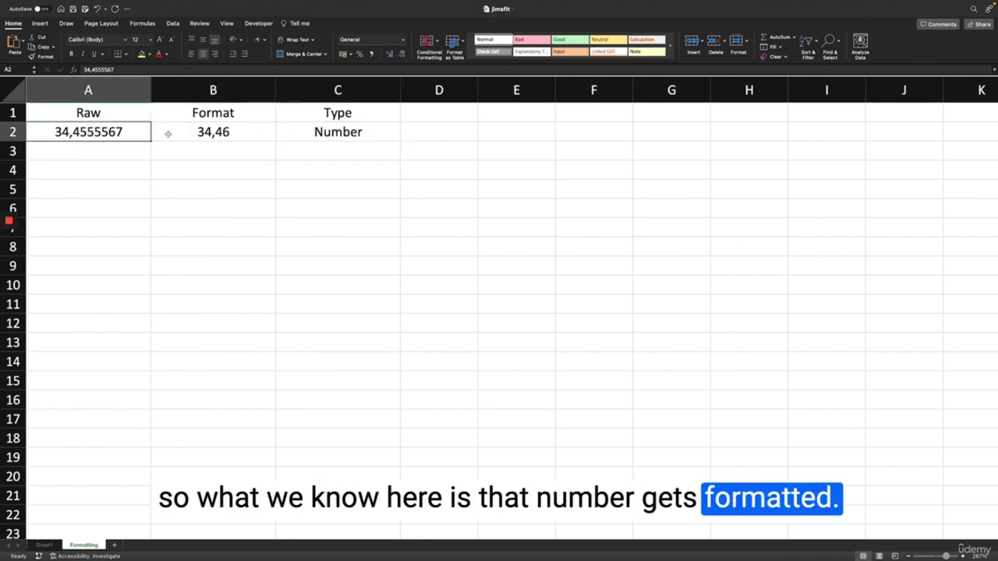
click(211, 132)
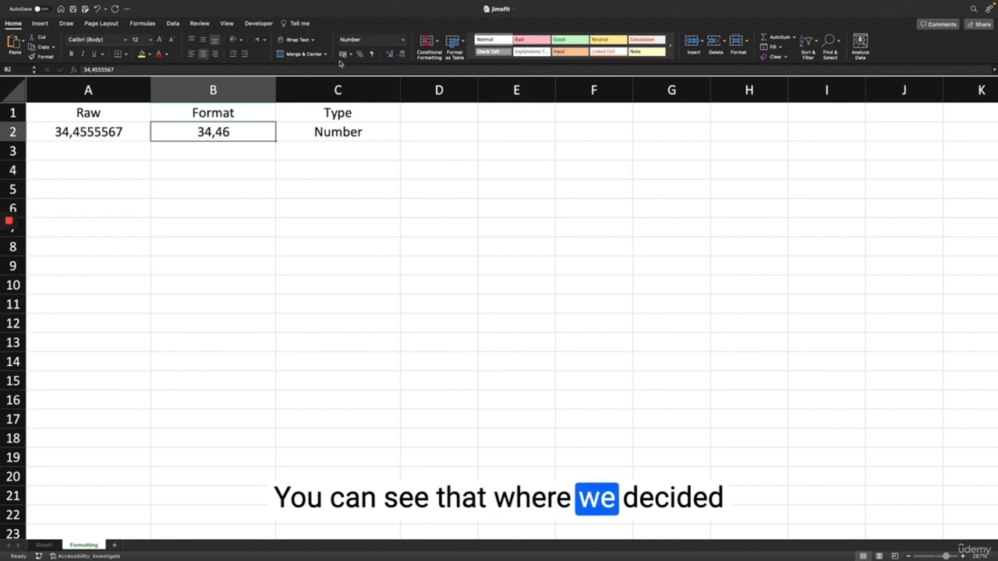
click(402, 39)
click(395, 69)
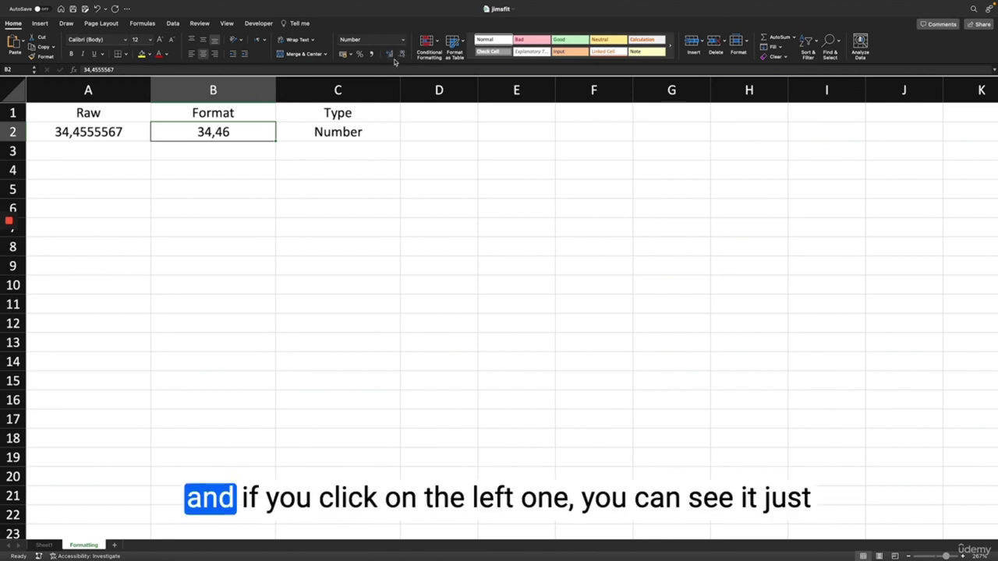
click(392, 56)
click(392, 56)
click(393, 56)
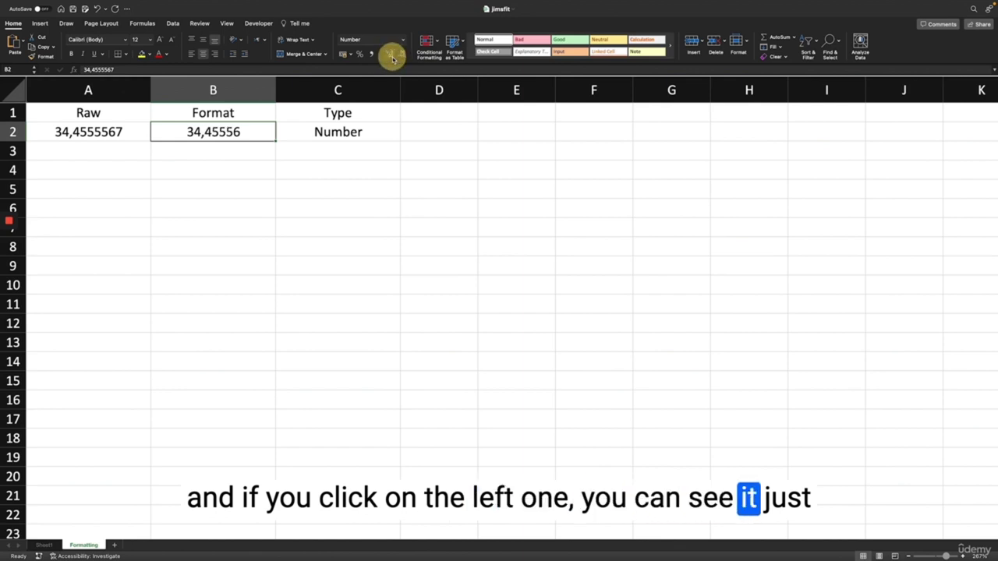
click(392, 56)
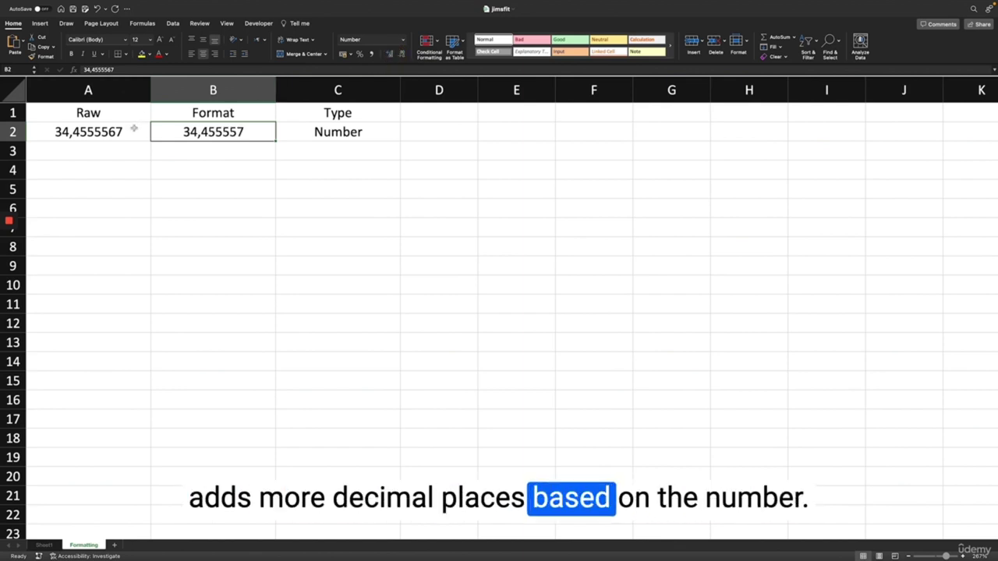
click(401, 56)
click(402, 56)
click(401, 56)
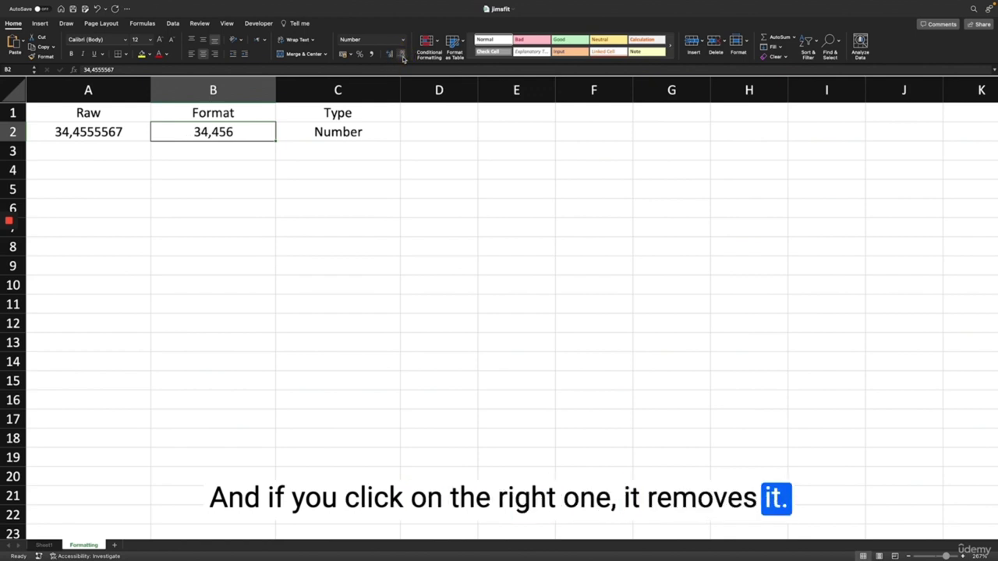
click(402, 56)
click(298, 123)
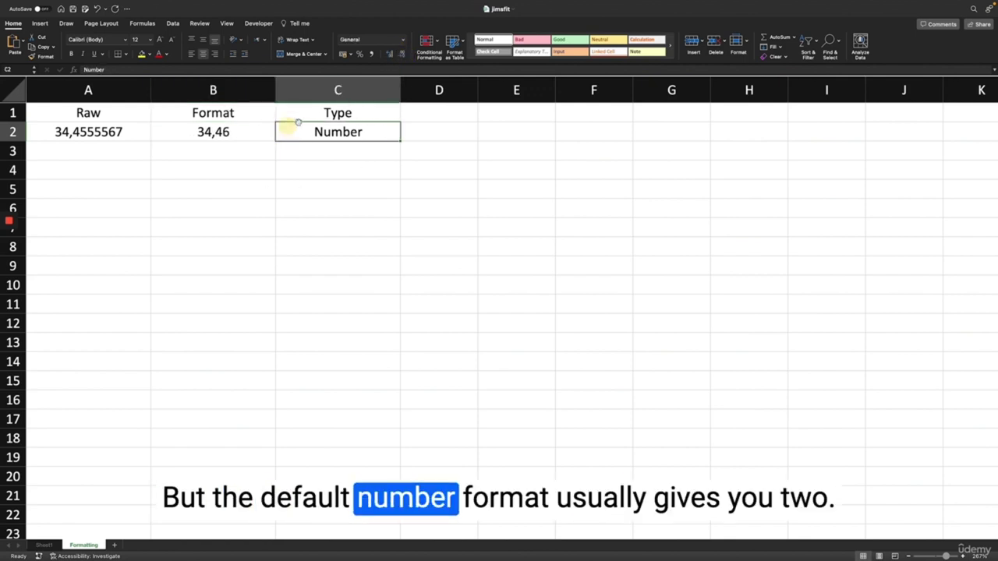
click(204, 125)
click(89, 163)
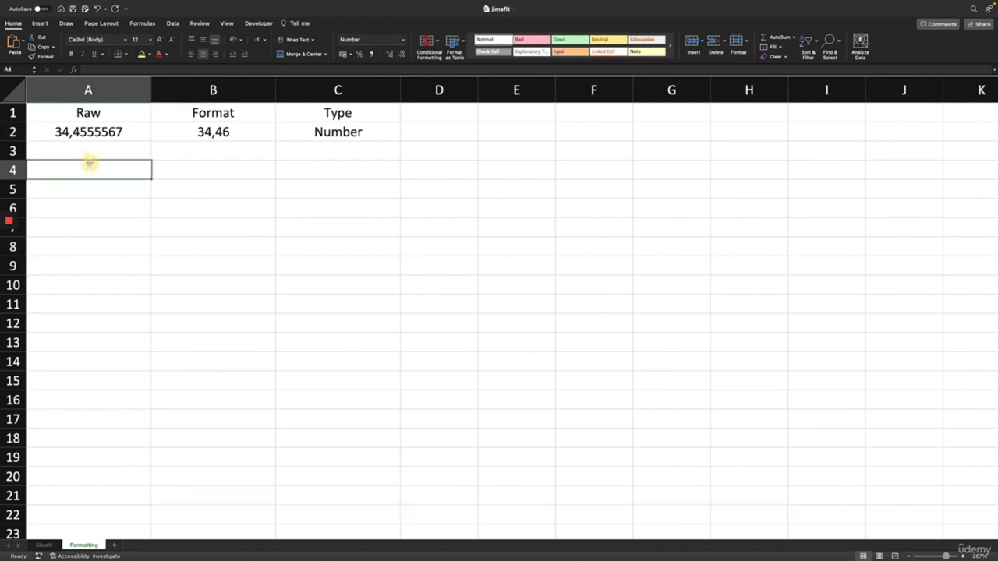
Enter 0,5 in A3 and compare it with the row 2 values
click(92, 156)
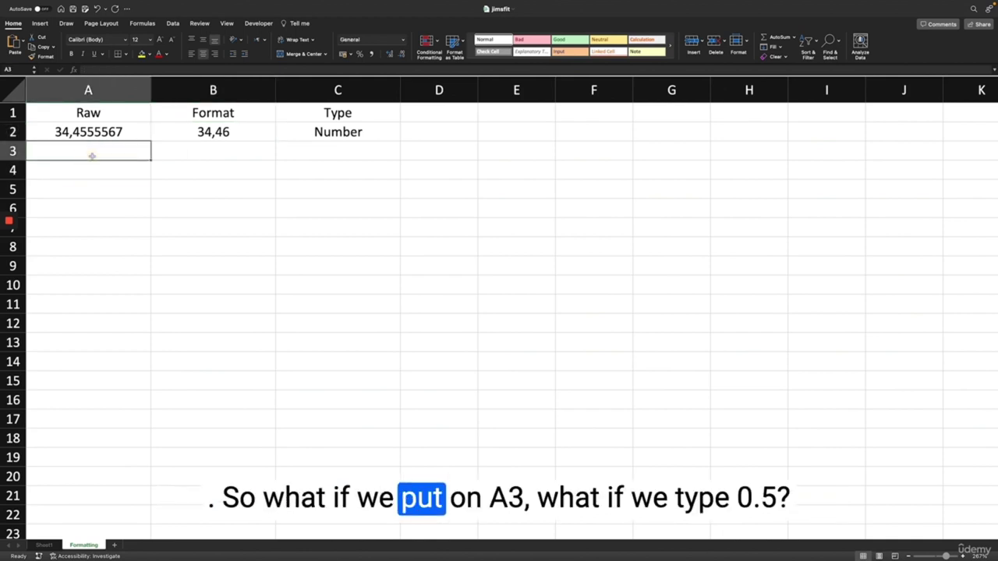
text(0,5)
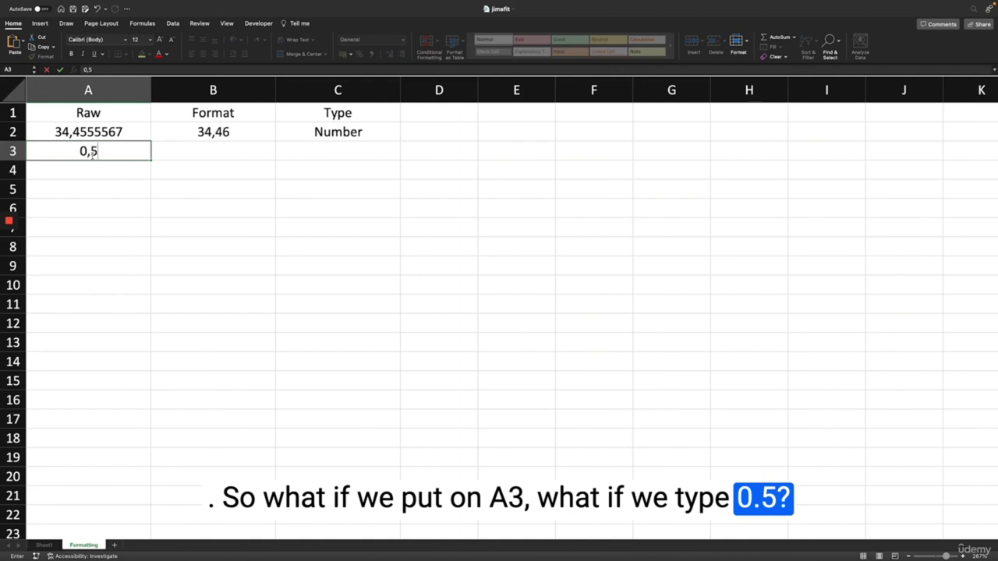
key(Return)
click(92, 152)
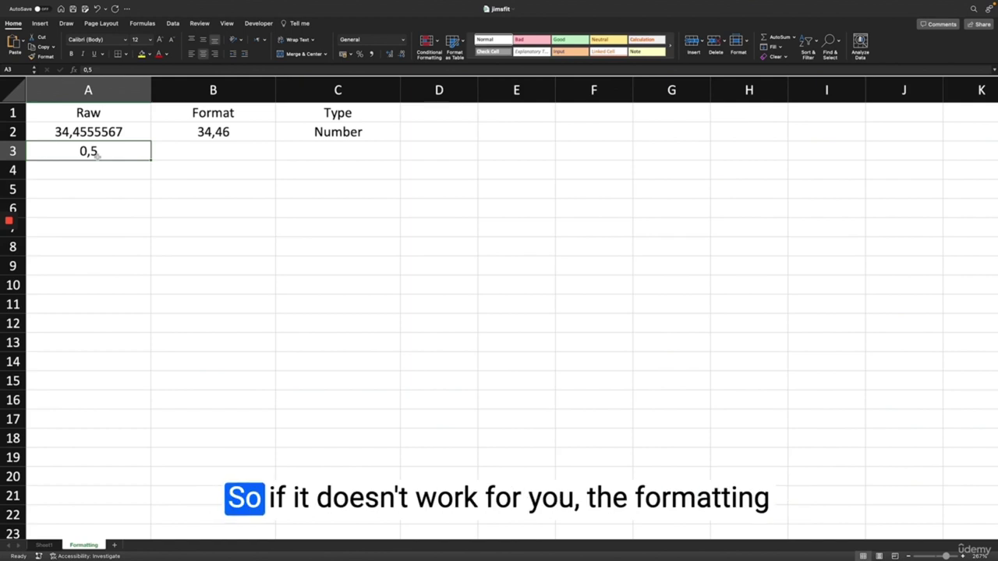
click(120, 133)
click(160, 131)
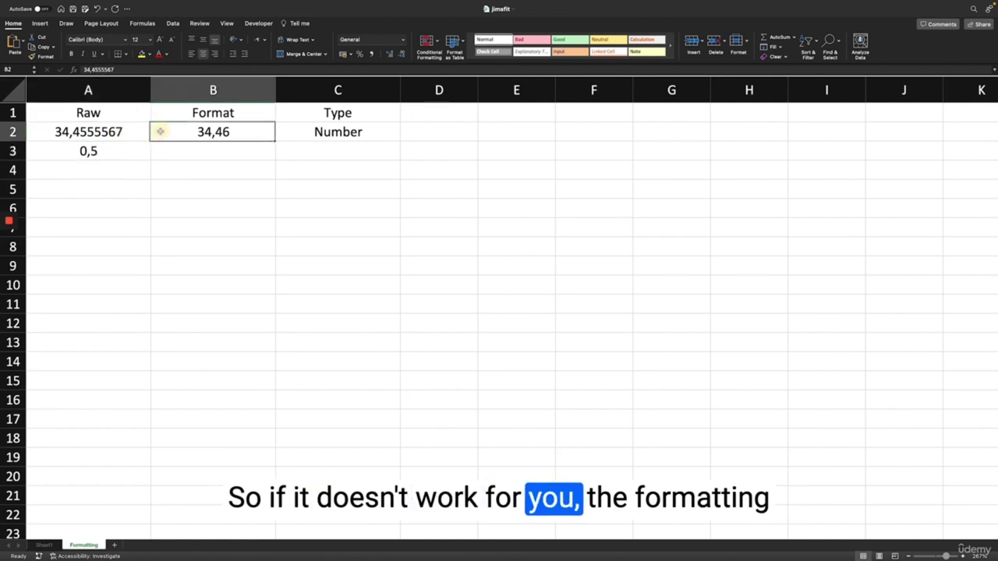
click(109, 152)
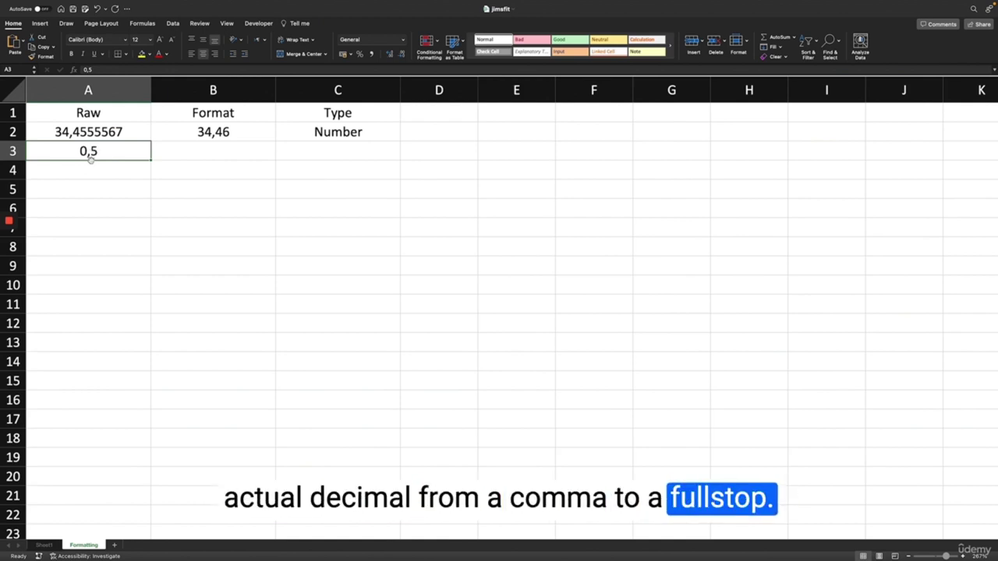
Copy 0,5 into B3 and format it as a Fraction, showing 1/2
drag(148, 159, 241, 159)
click(245, 150)
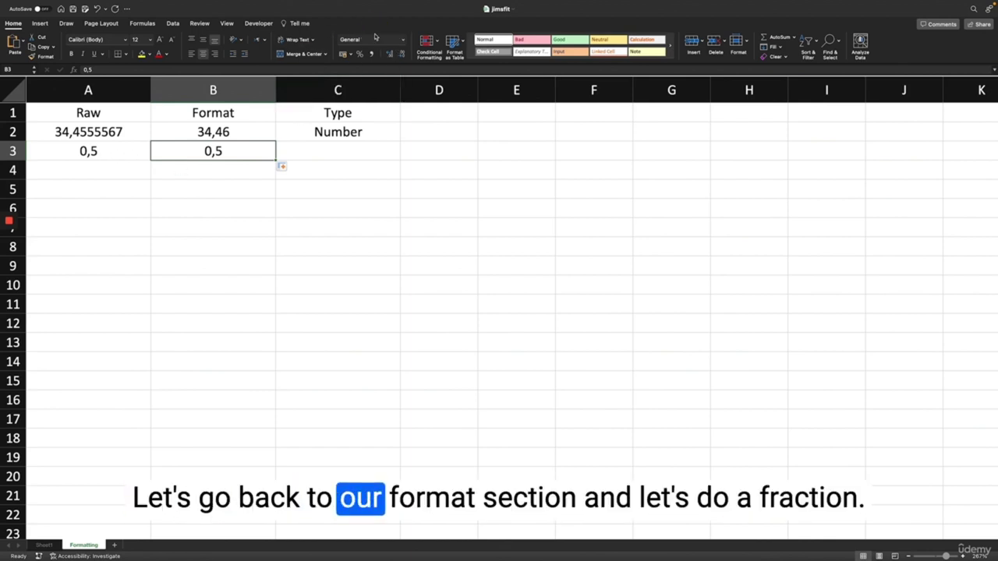
click(403, 39)
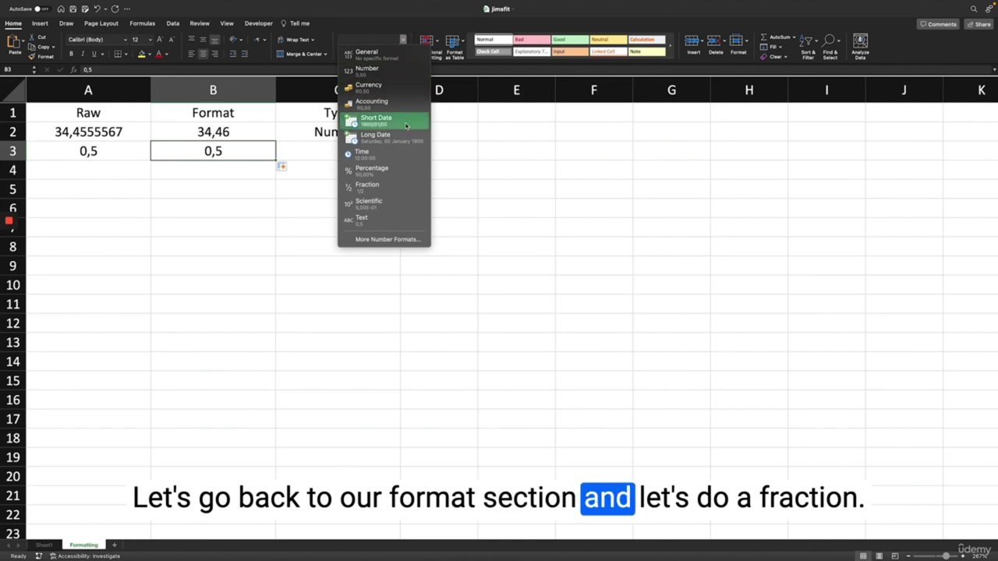
click(403, 192)
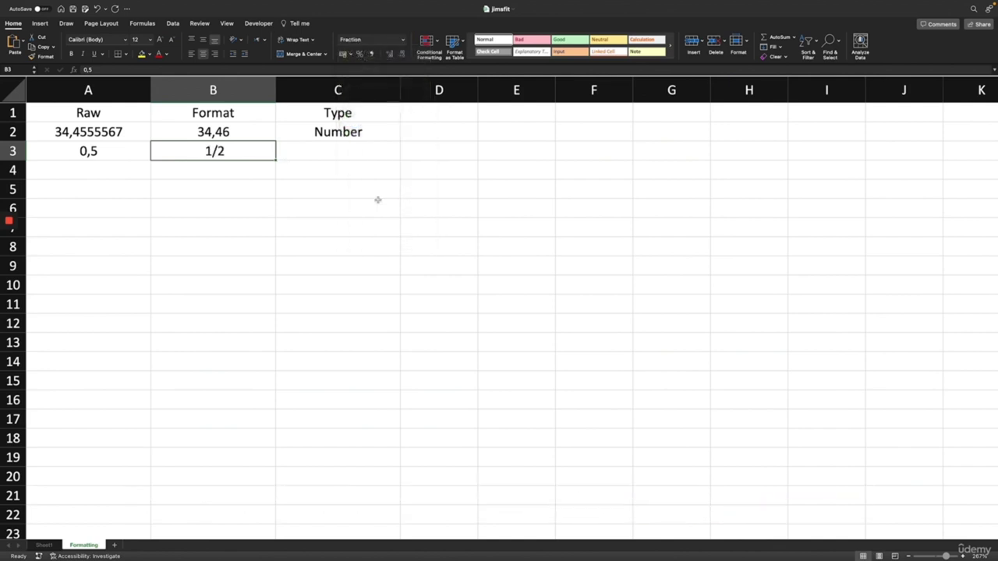
click(339, 209)
click(238, 152)
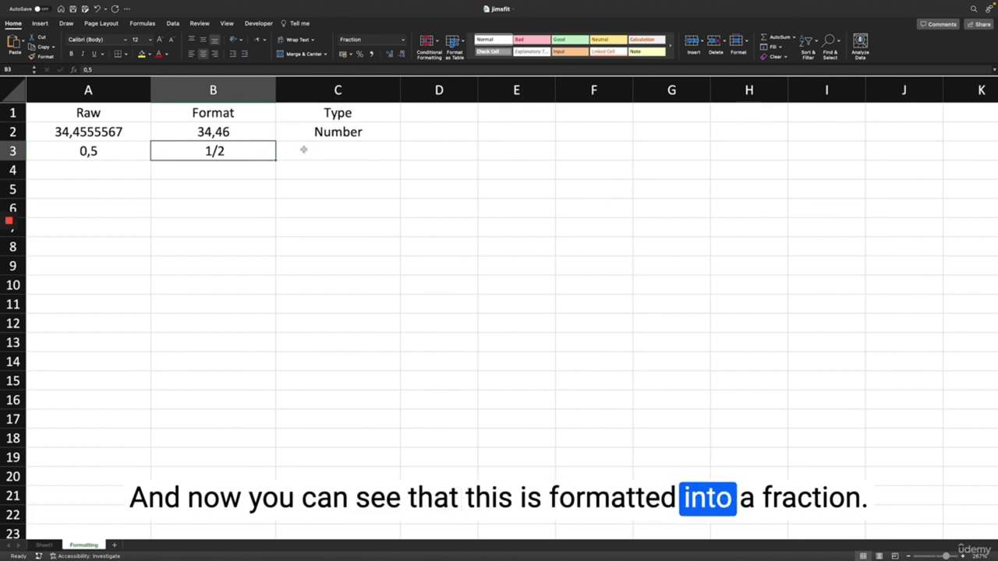
Label C3 'Fraction'
click(303, 148)
text(Fraction)
click(136, 162)
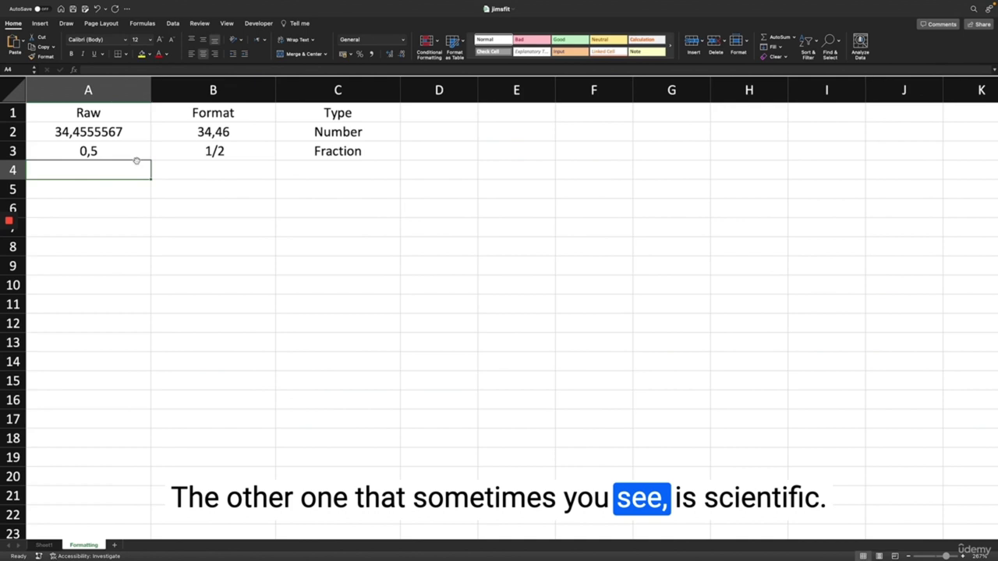
text(12)
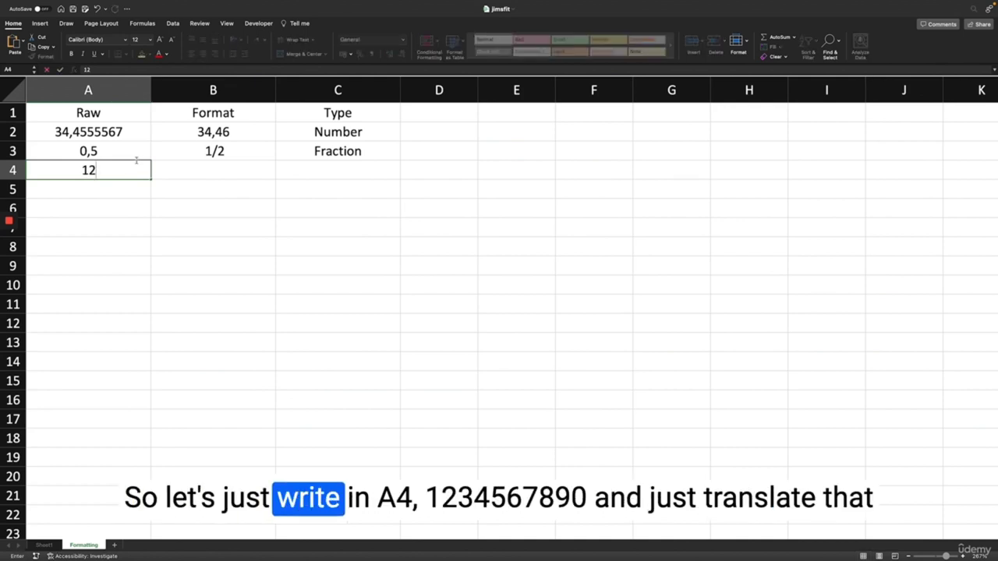
text(34567890)
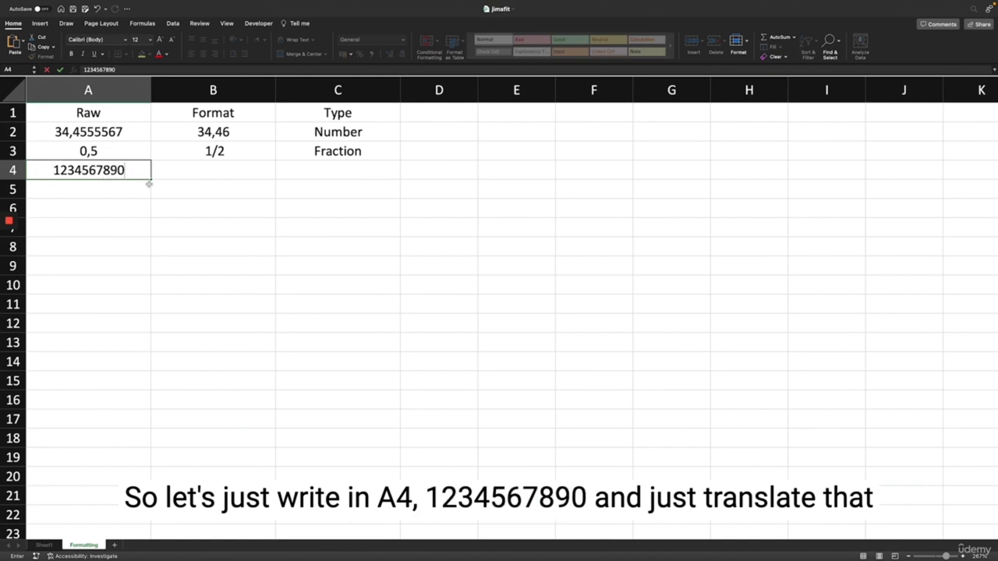
key(Return)
drag(164, 180, 234, 176)
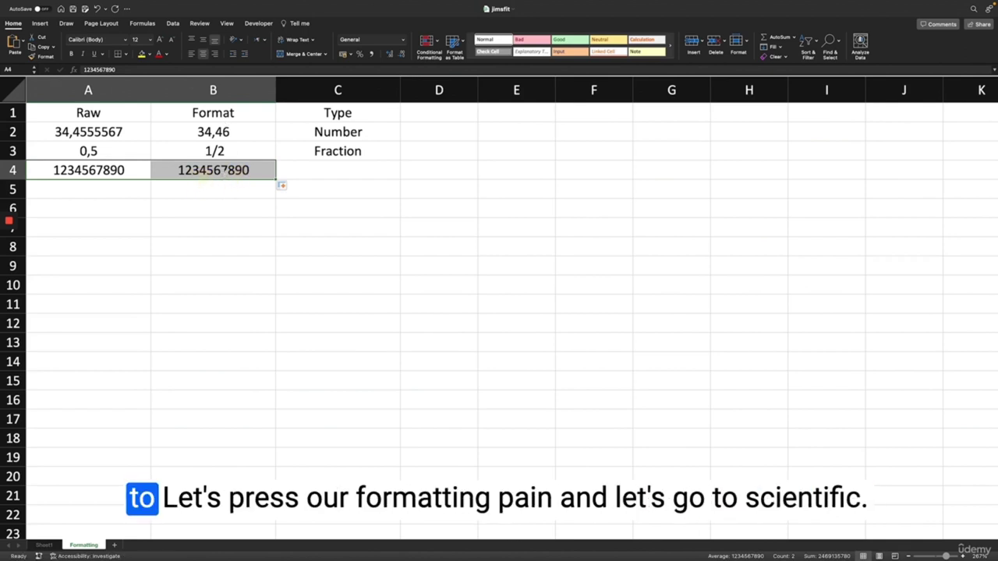
click(213, 170)
Format B4 as Scientific (1,23E+09), undoing a brief switch to Number
click(402, 39)
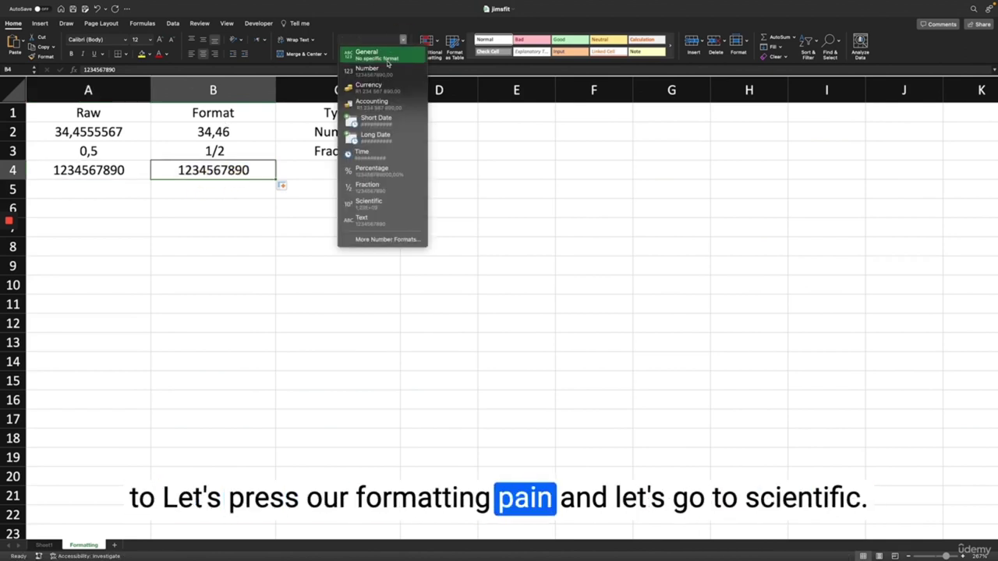
click(390, 205)
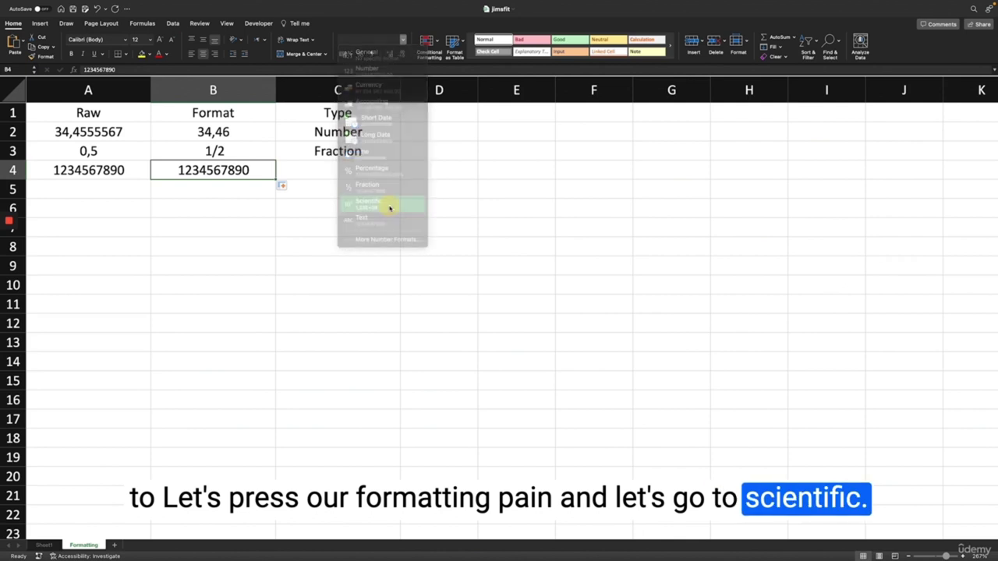
click(255, 173)
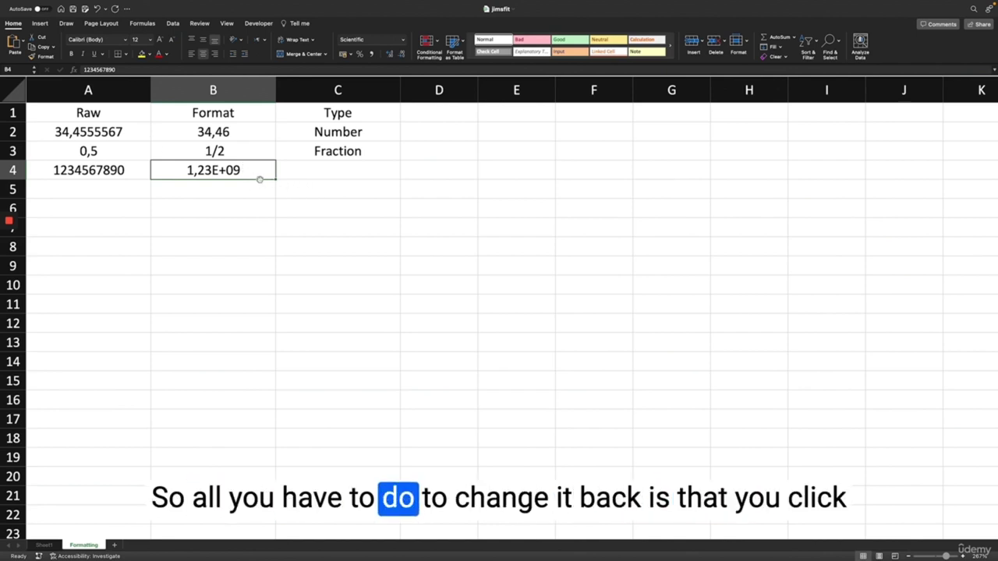
click(402, 39)
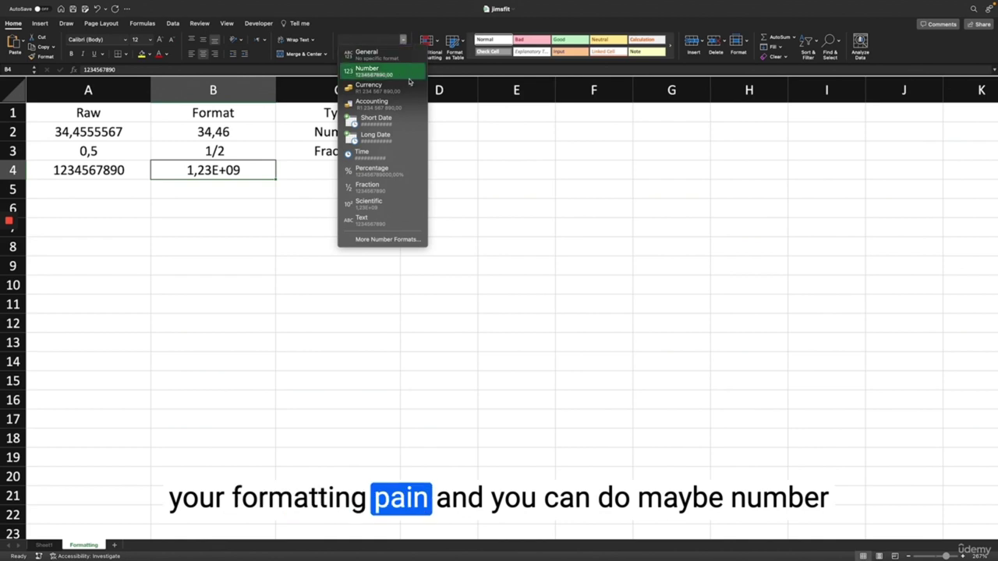
click(407, 74)
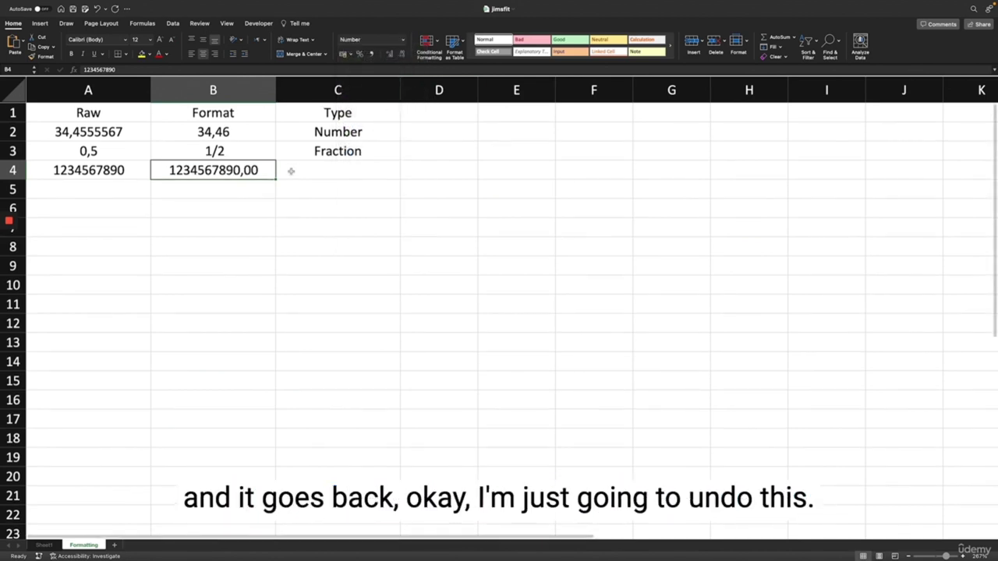
click(98, 9)
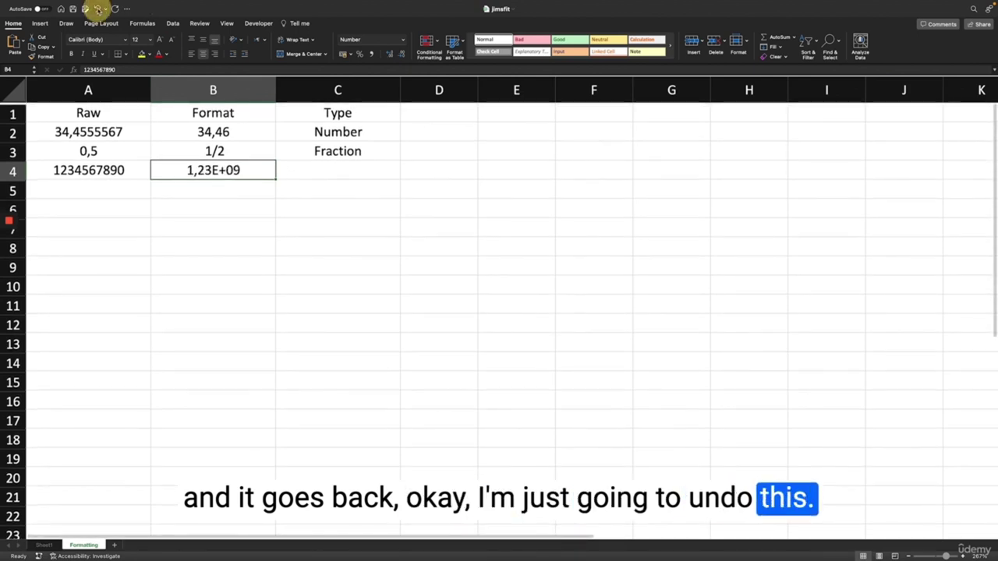
Label C4 'Scientific'
click(324, 168)
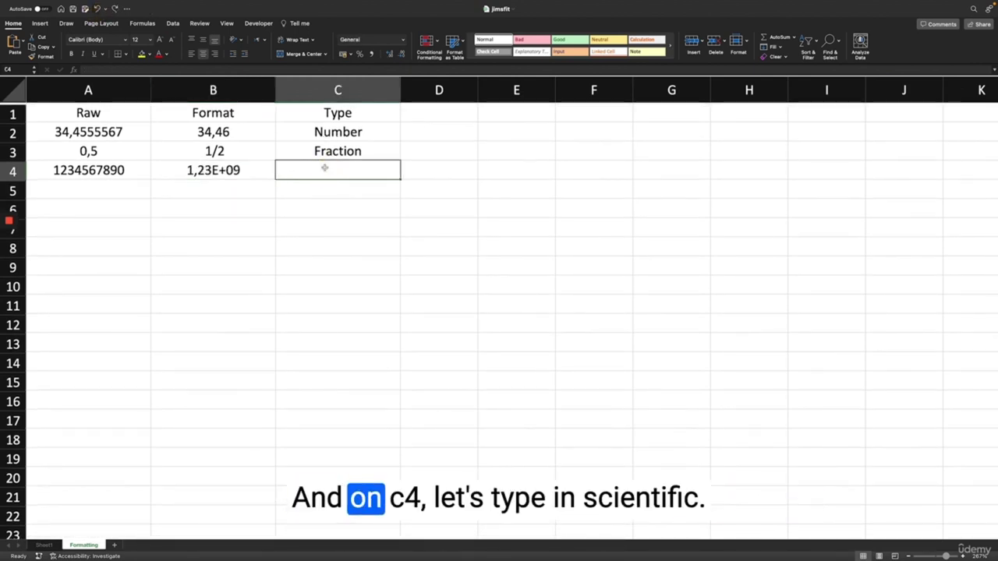
text(Scientific)
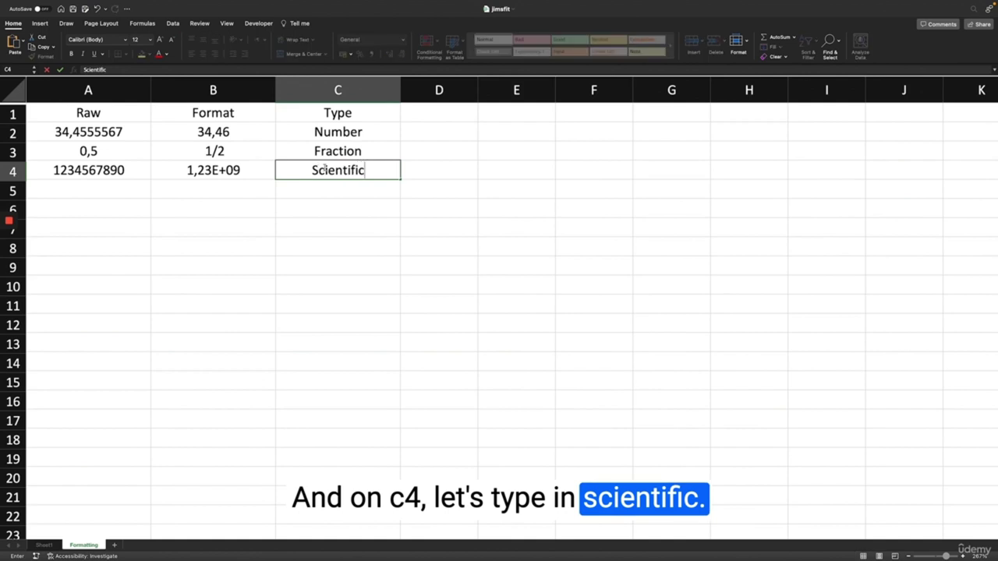
key(Return)
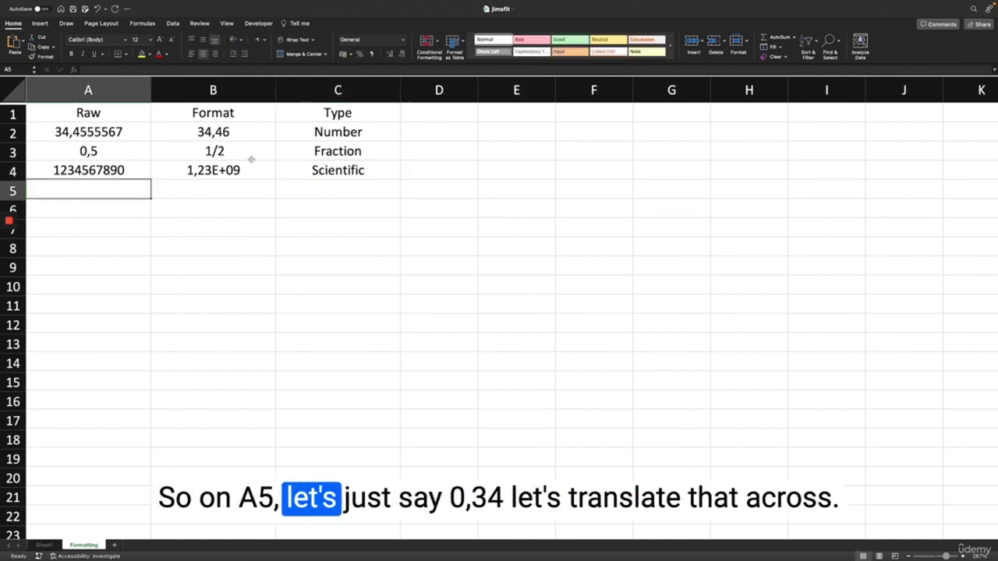
Enter 0,34 in A5 and copy it into B5
text(0,3)
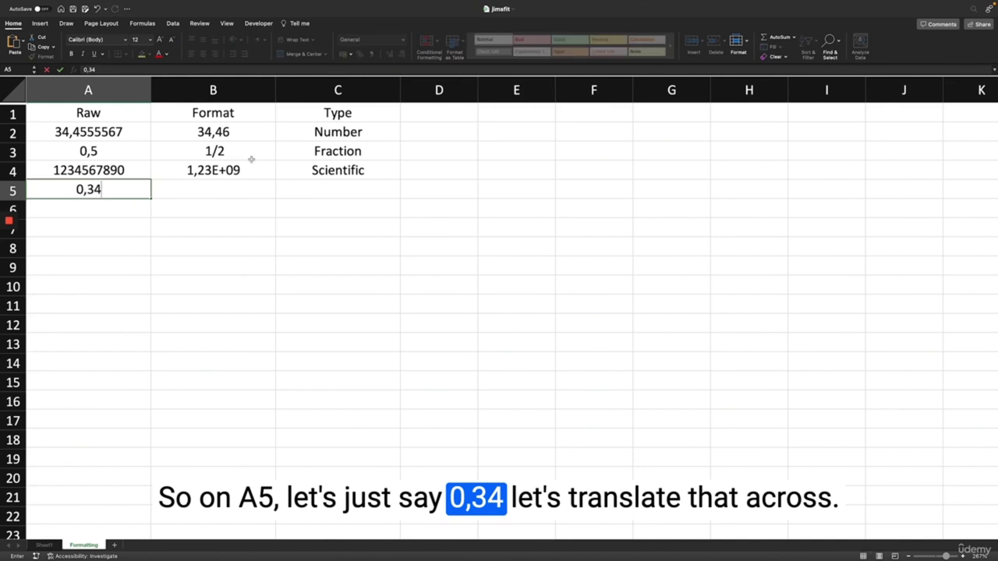
text(4)
click(241, 207)
click(129, 190)
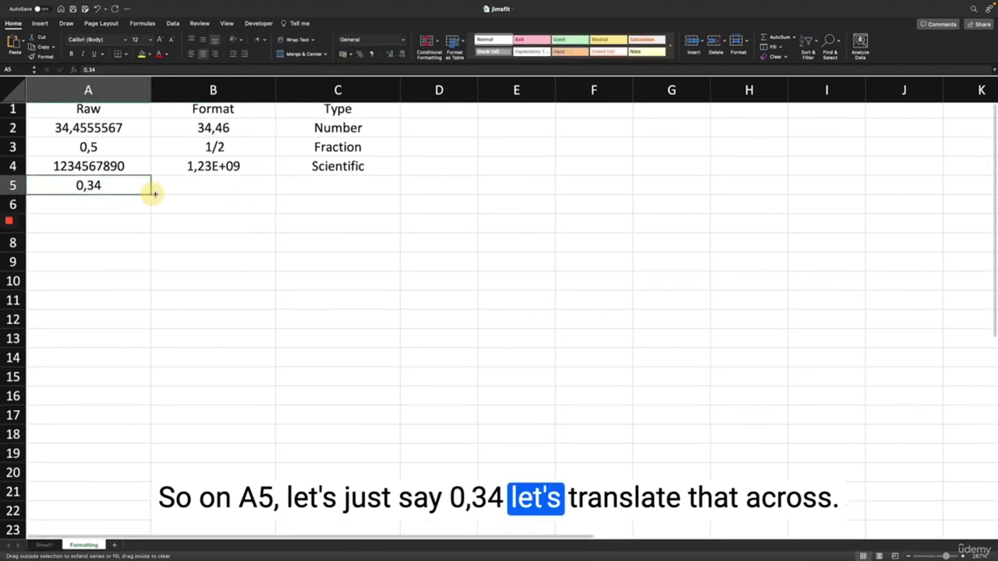
drag(241, 195, 241, 195)
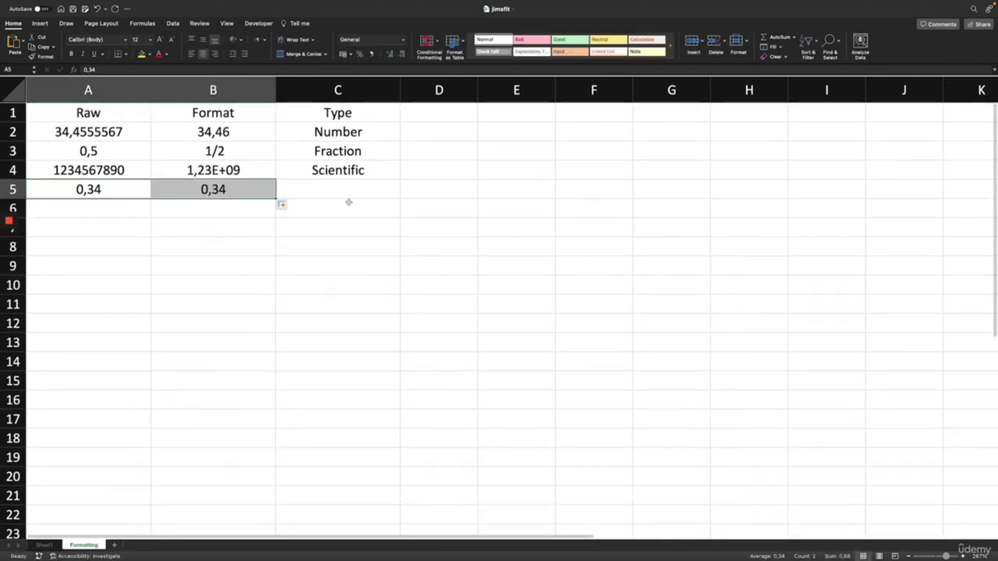
click(349, 202)
click(256, 195)
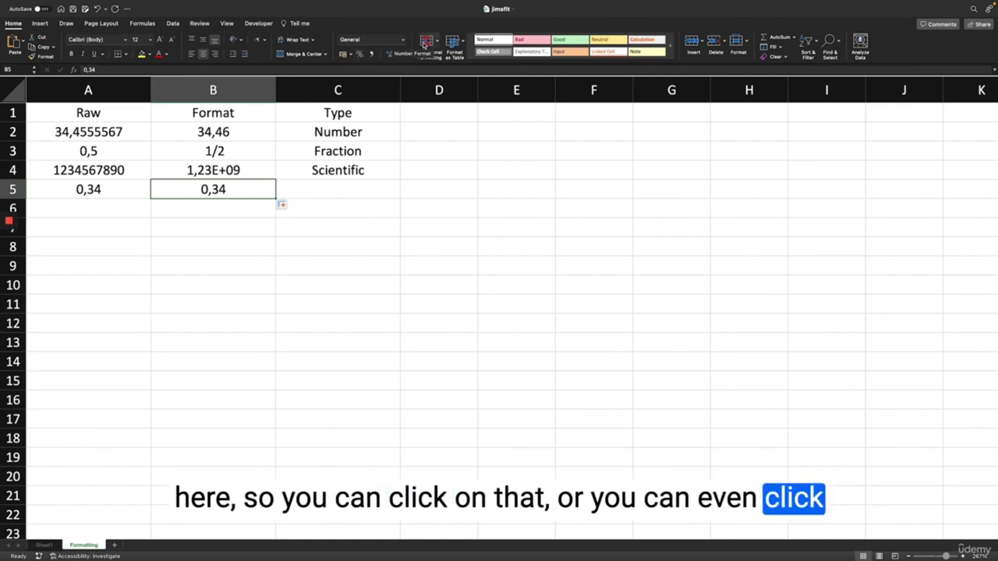
Format B5 as Percentage with two decimal places, showing 34,00%
click(402, 40)
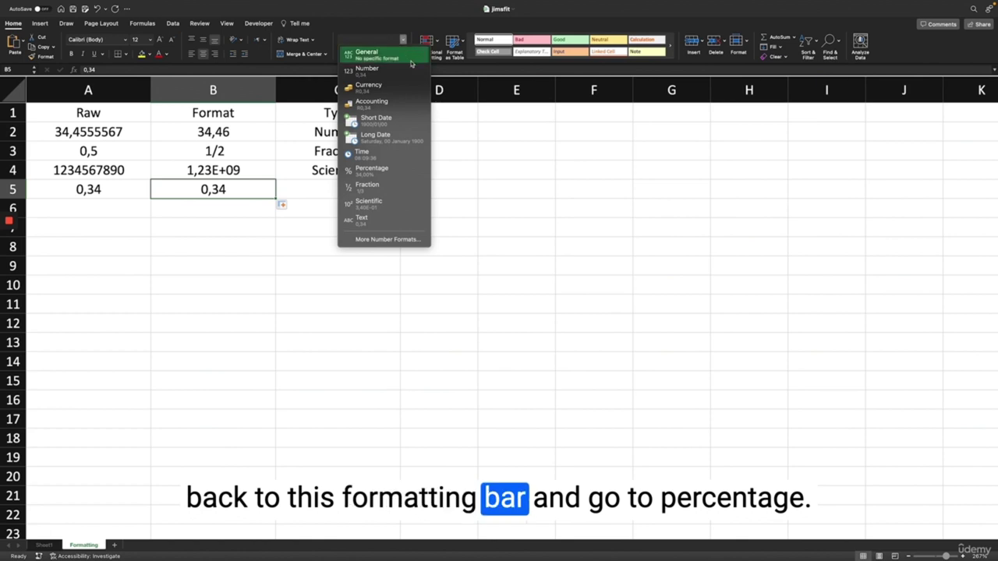
click(382, 169)
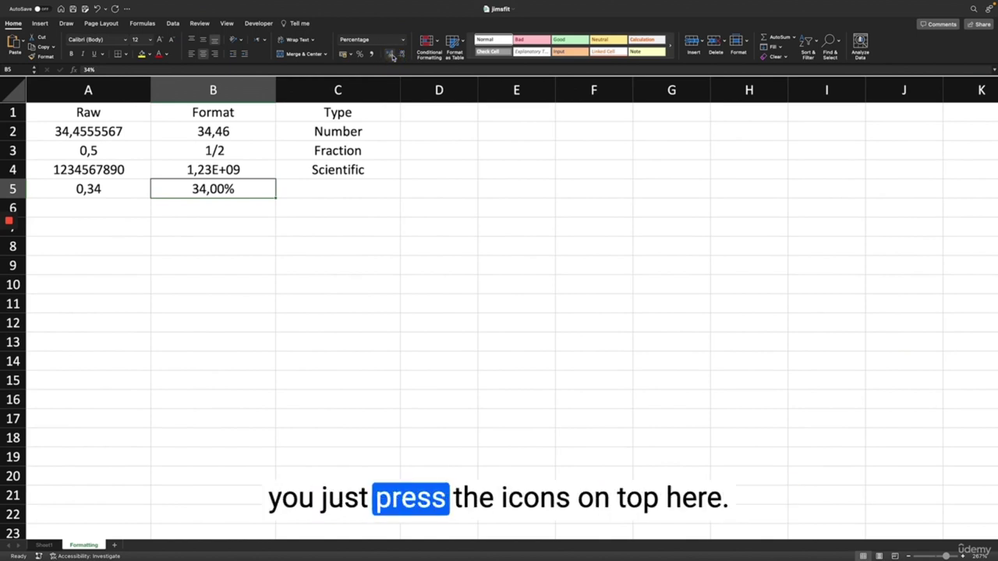
click(391, 54)
click(390, 54)
click(391, 54)
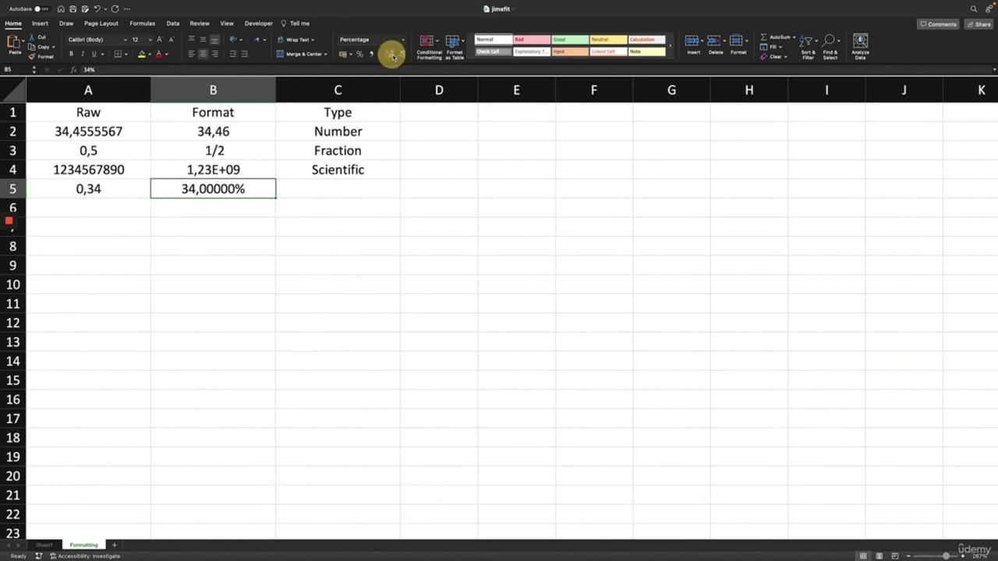
click(402, 56)
click(403, 55)
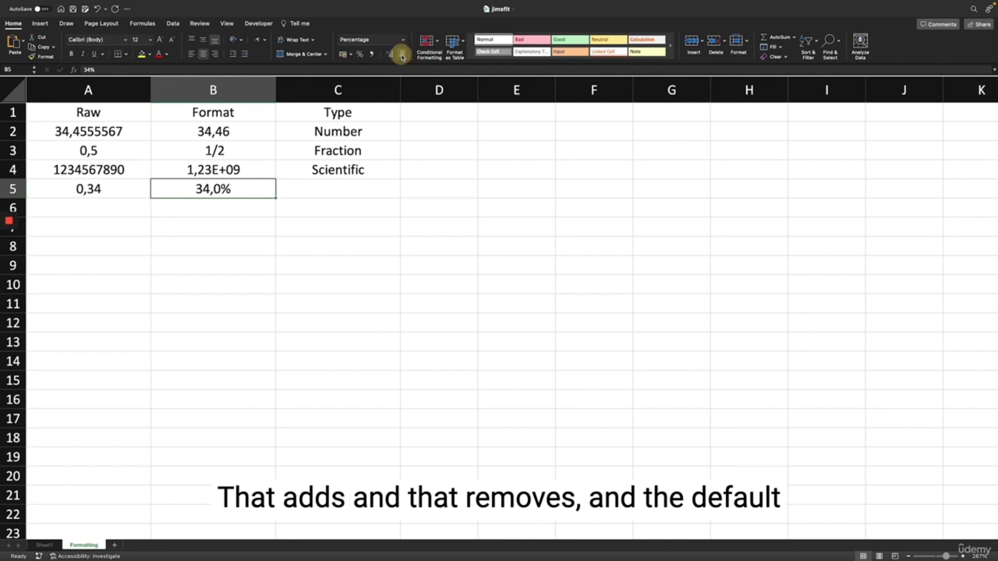
click(390, 54)
click(390, 54)
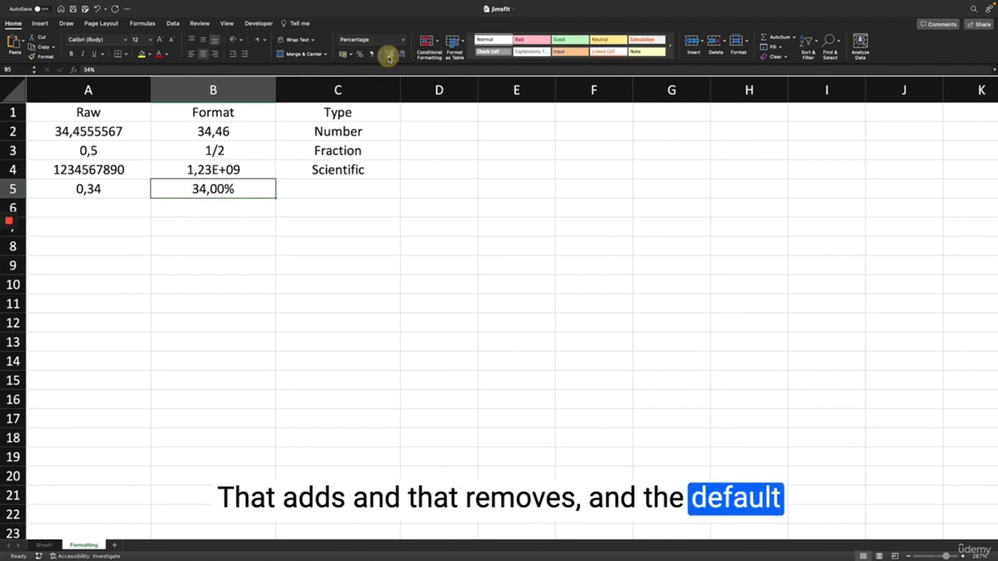
Label C5 'Percentage' and move to A6
click(358, 189)
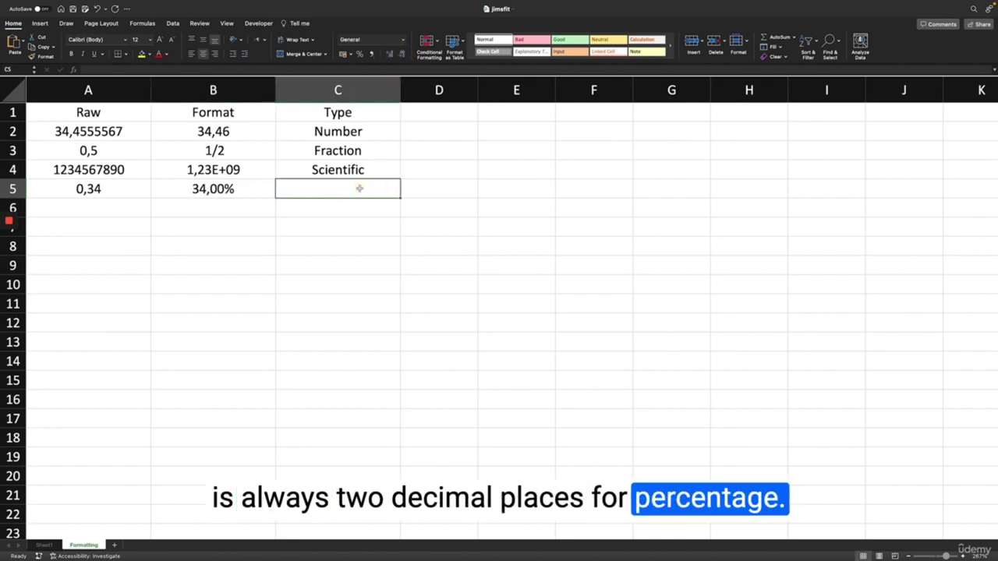
text(Percentage)
click(223, 204)
click(132, 209)
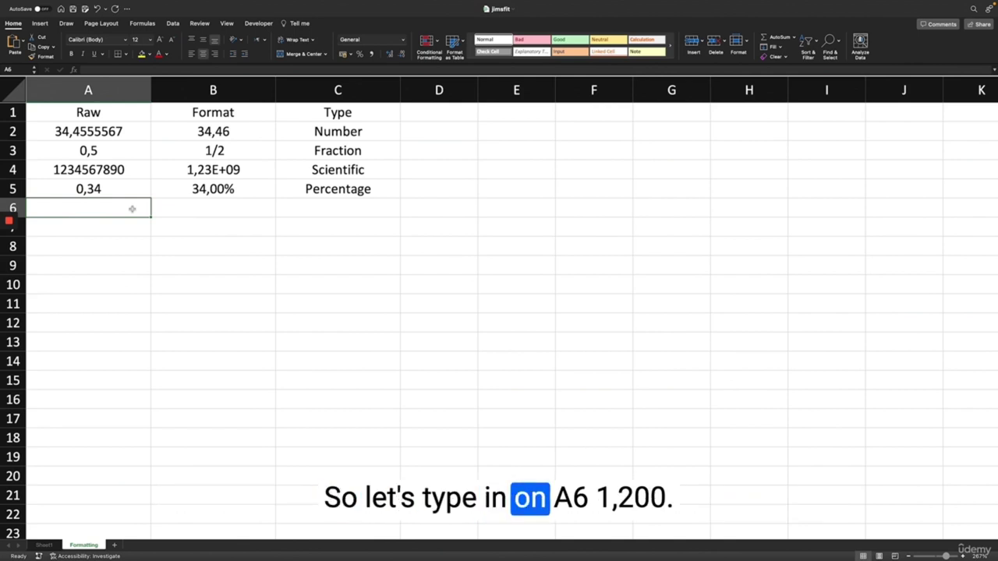
Enter 1200 in A6 and copy it into B6
text(200)
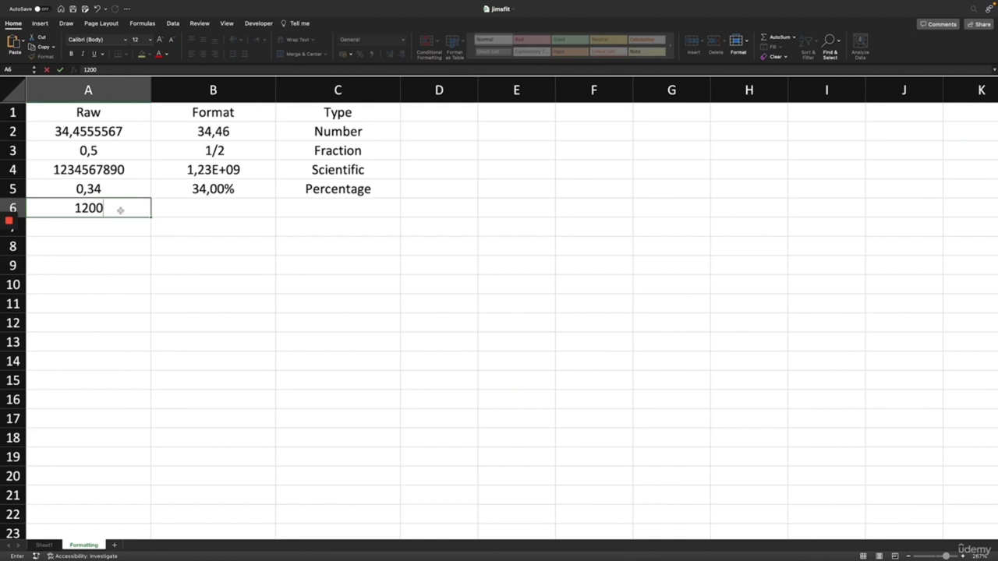
key(Return)
click(132, 208)
drag(150, 219, 261, 217)
Format B6 as Currency, showing R1 200,00
click(213, 215)
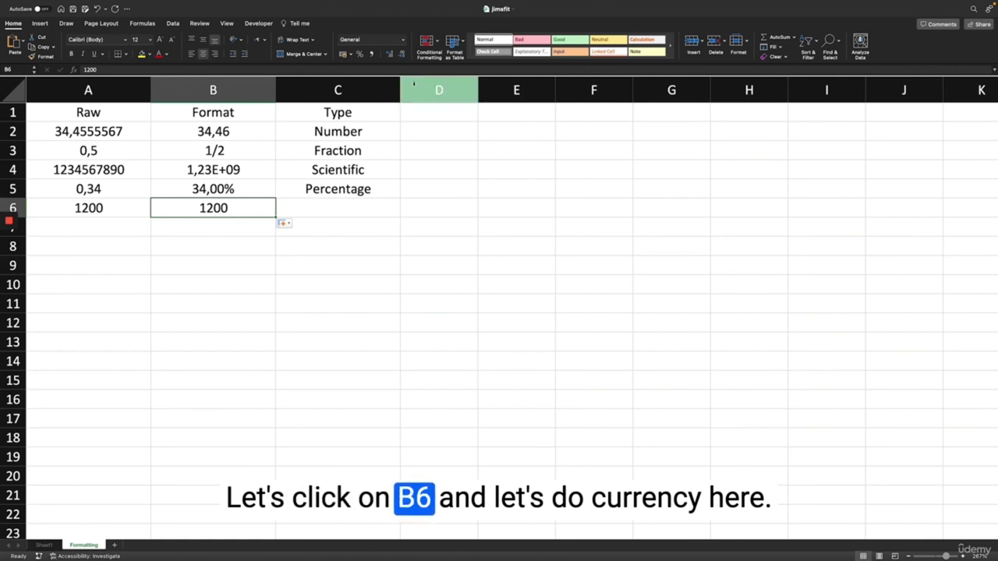
click(403, 41)
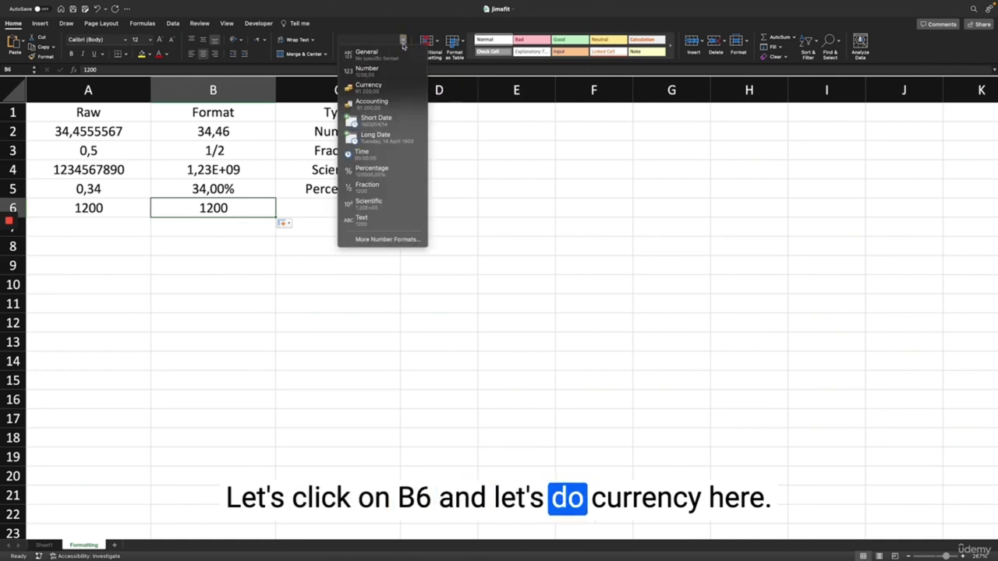
click(377, 91)
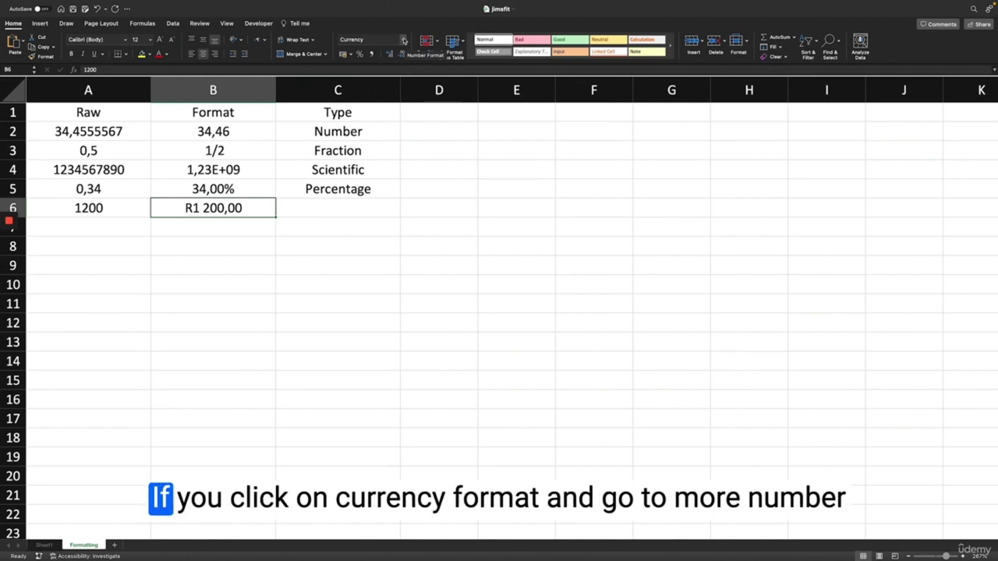
click(403, 40)
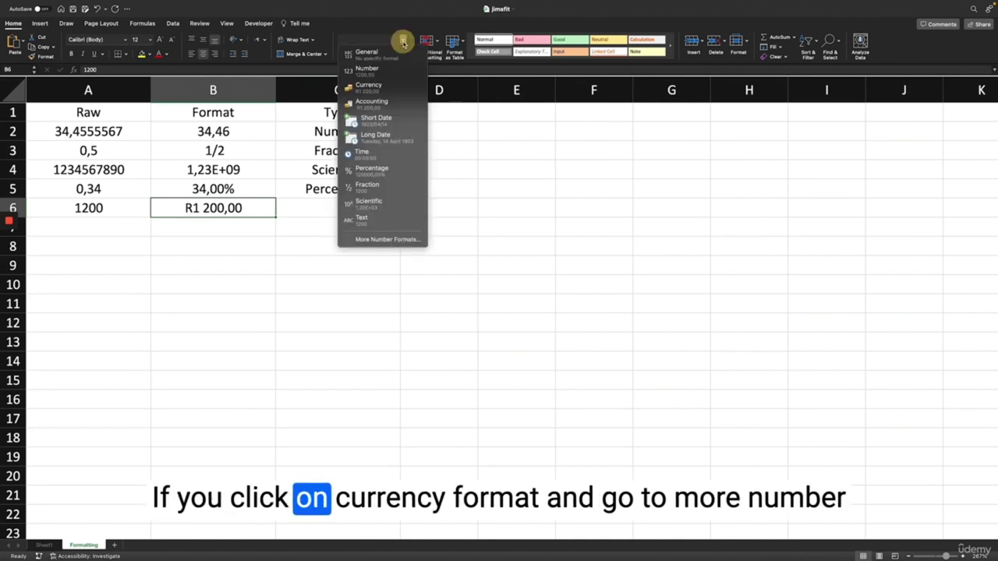
In Format Cells, choose Currency with 2 decimals and the $ English (United States) symbol
click(384, 240)
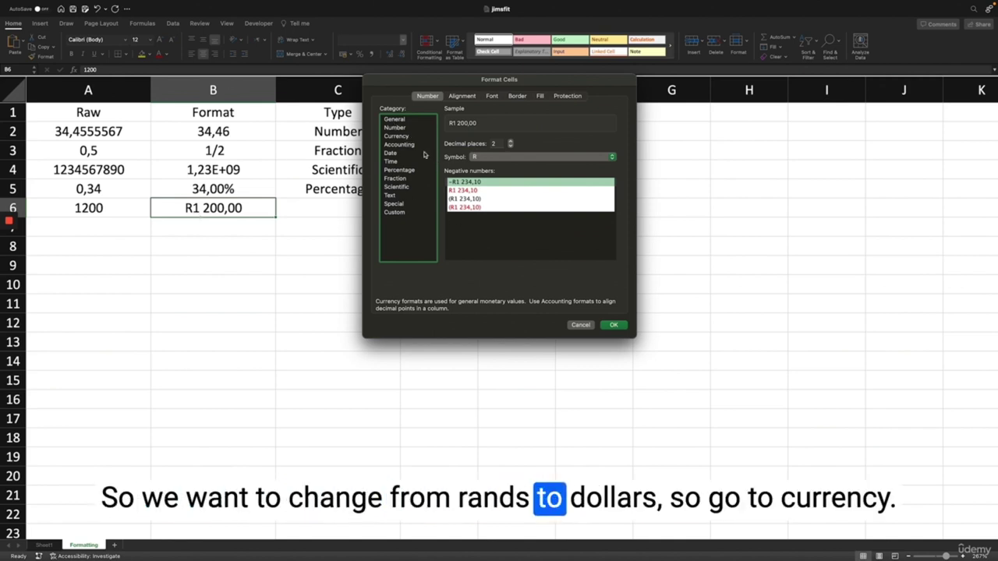
click(396, 138)
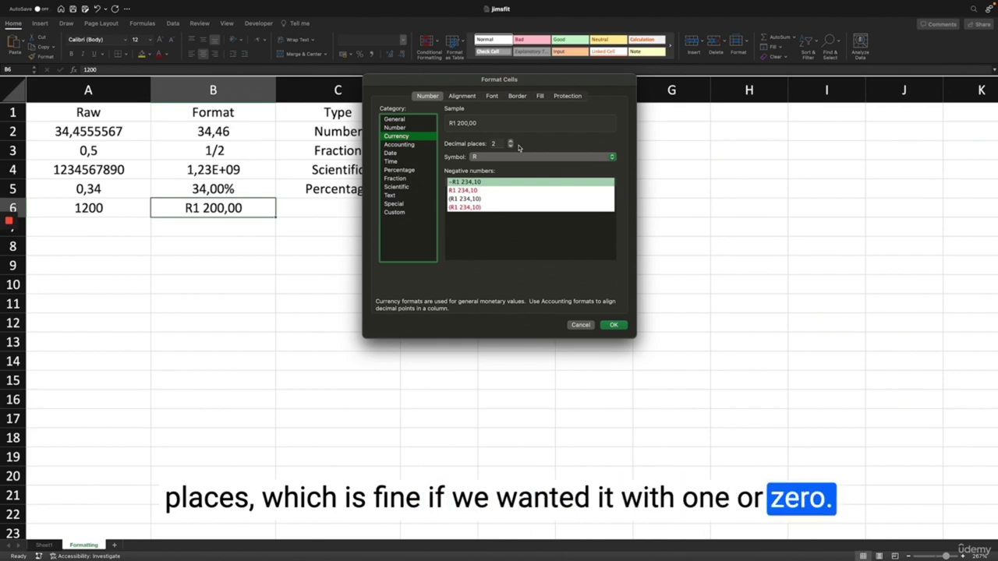
click(511, 146)
click(511, 146)
click(512, 141)
click(511, 141)
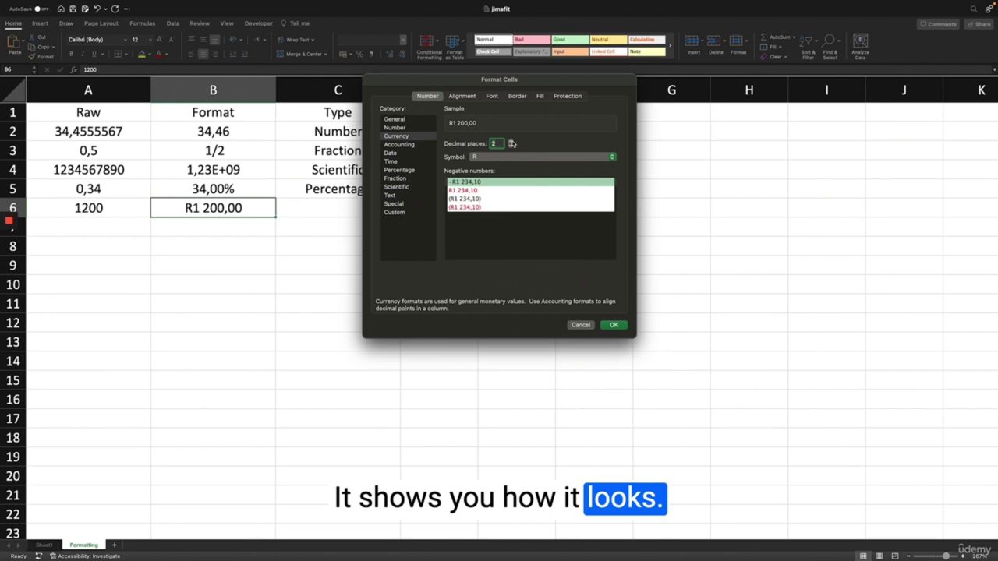
click(517, 157)
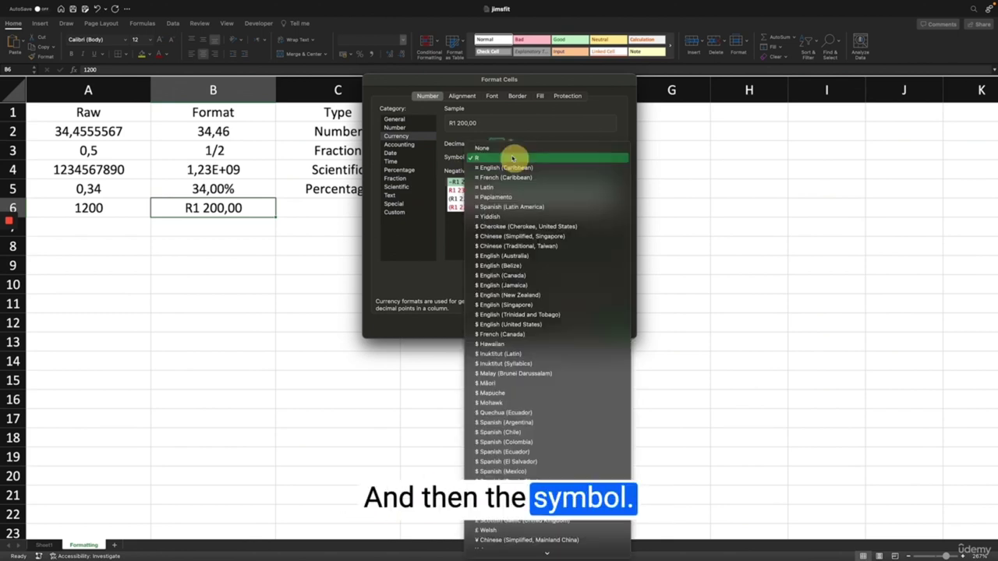
scroll(524, 224, down, 5)
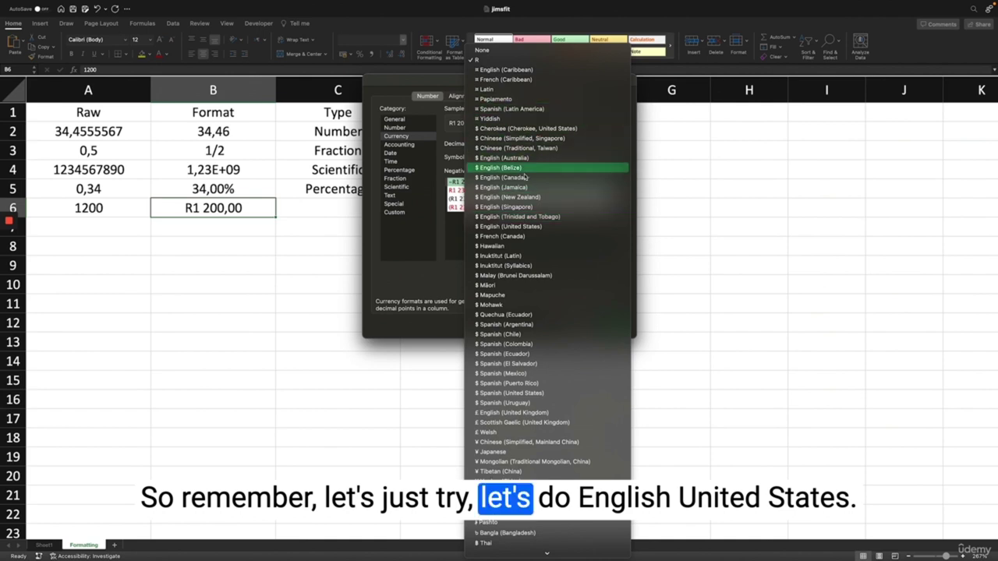
scroll(524, 144, down, 3)
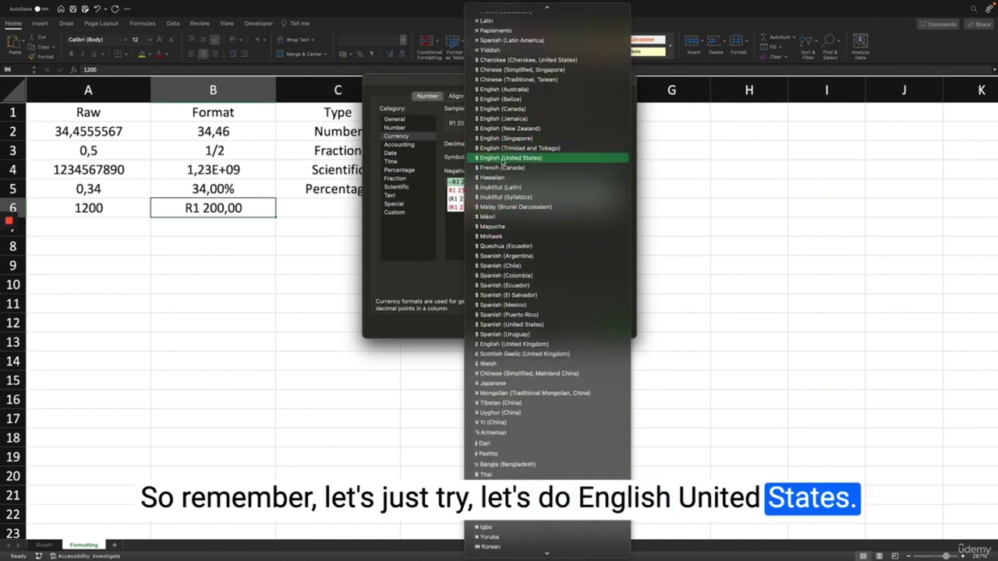
click(505, 159)
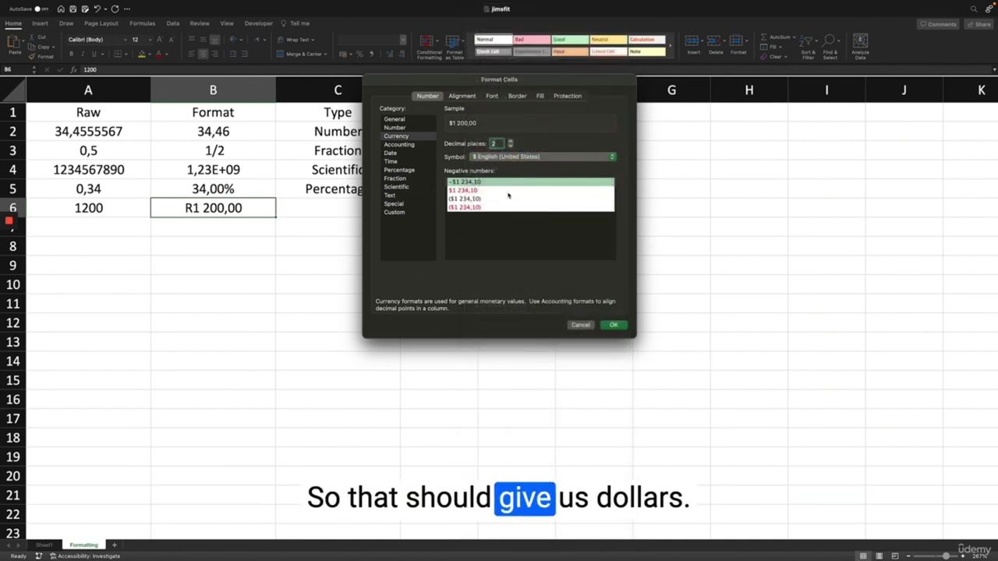
Compare the negative-number styles and apply the dollar format, giving $1 200,00
click(468, 191)
click(474, 199)
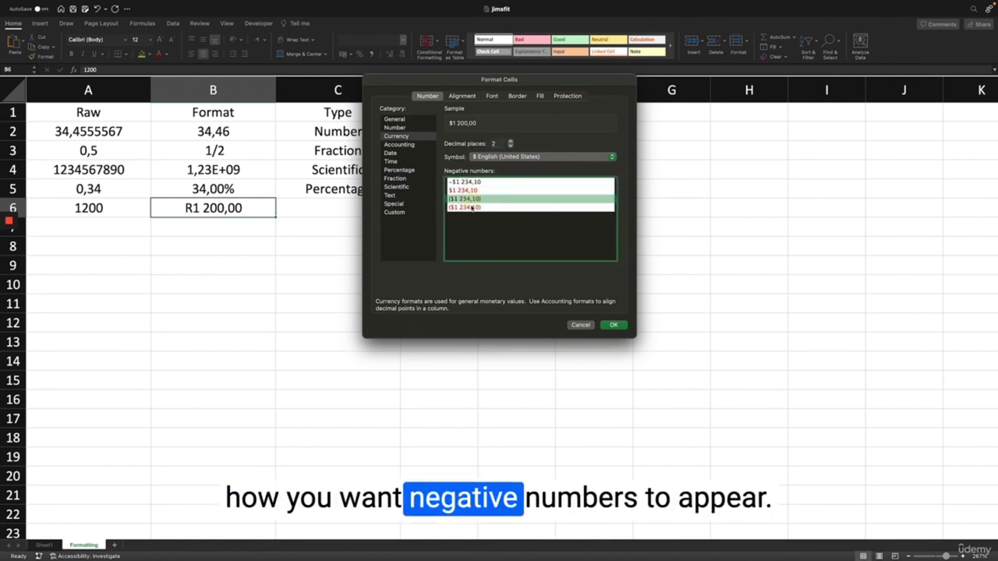
click(472, 183)
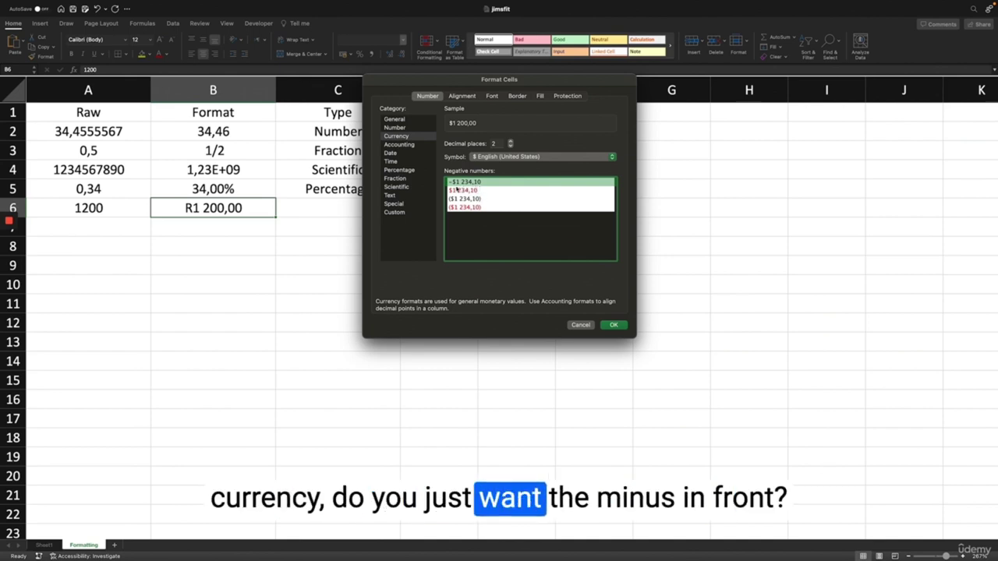
click(499, 200)
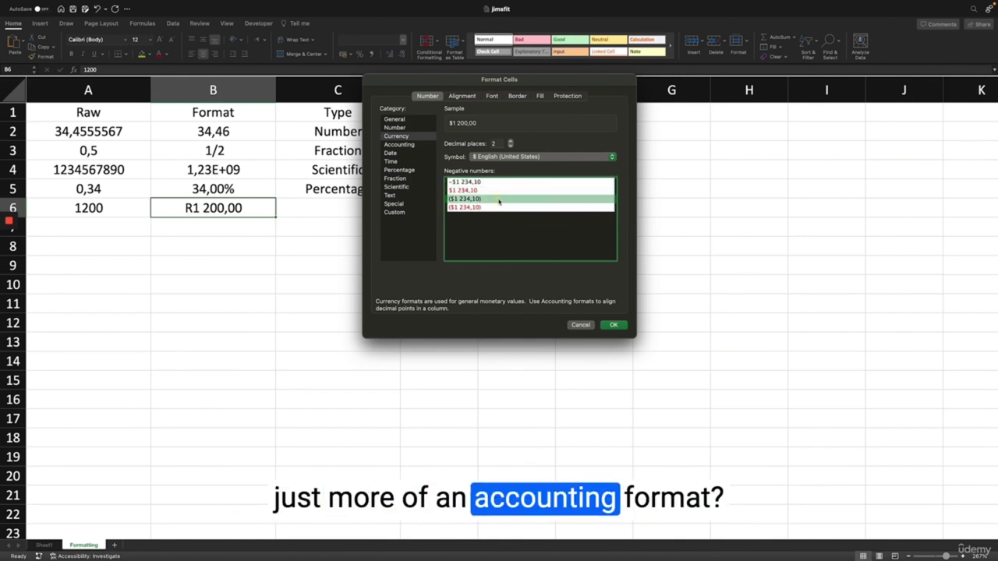
click(477, 207)
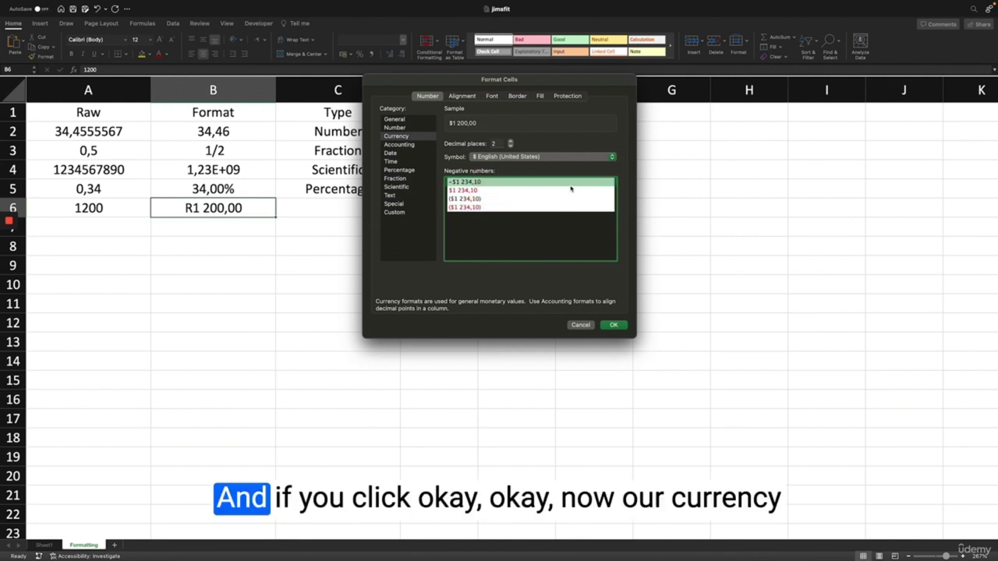
click(614, 327)
Label C6 'Currency' and check the B6 result
click(241, 238)
click(244, 209)
click(349, 213)
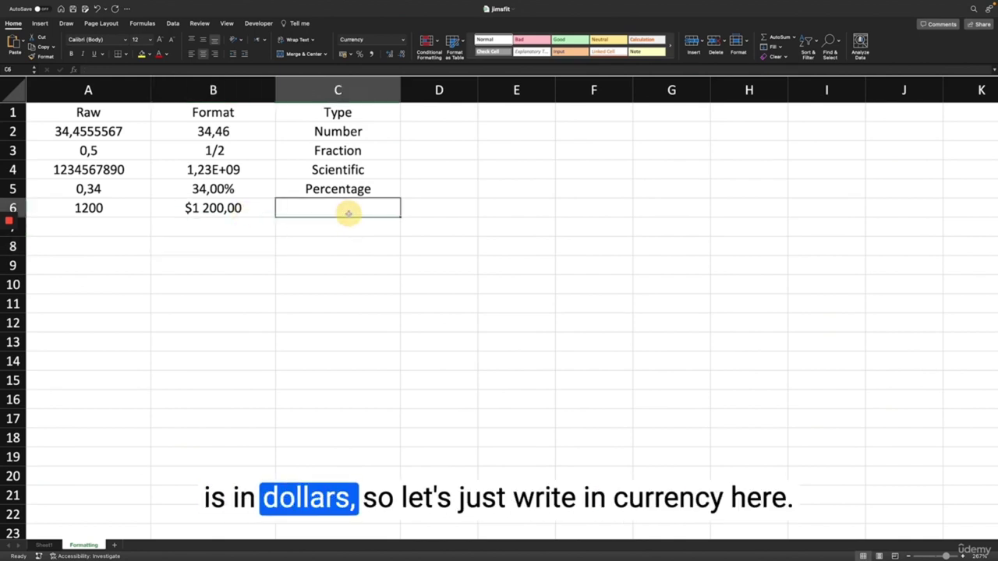
text(Currency)
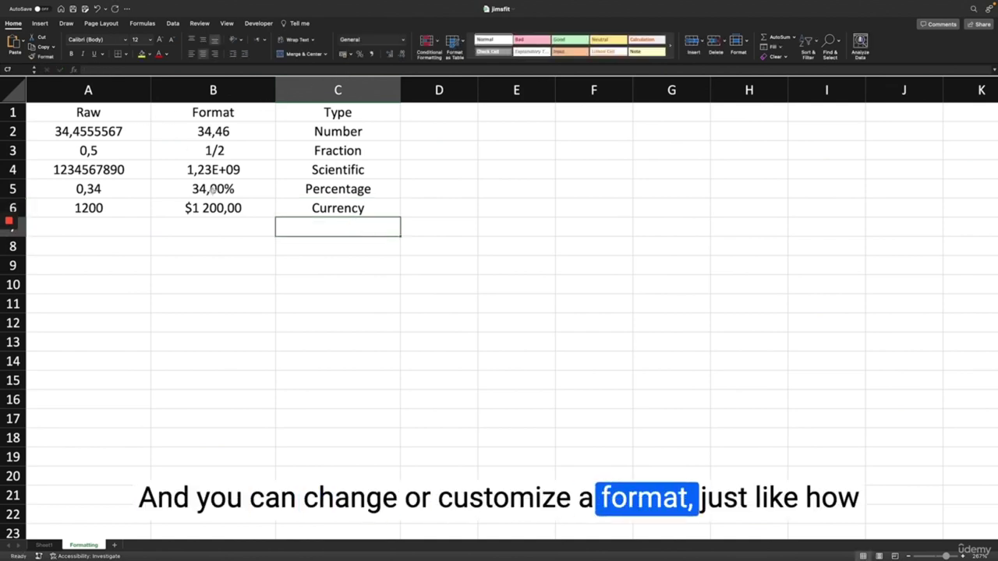
click(225, 208)
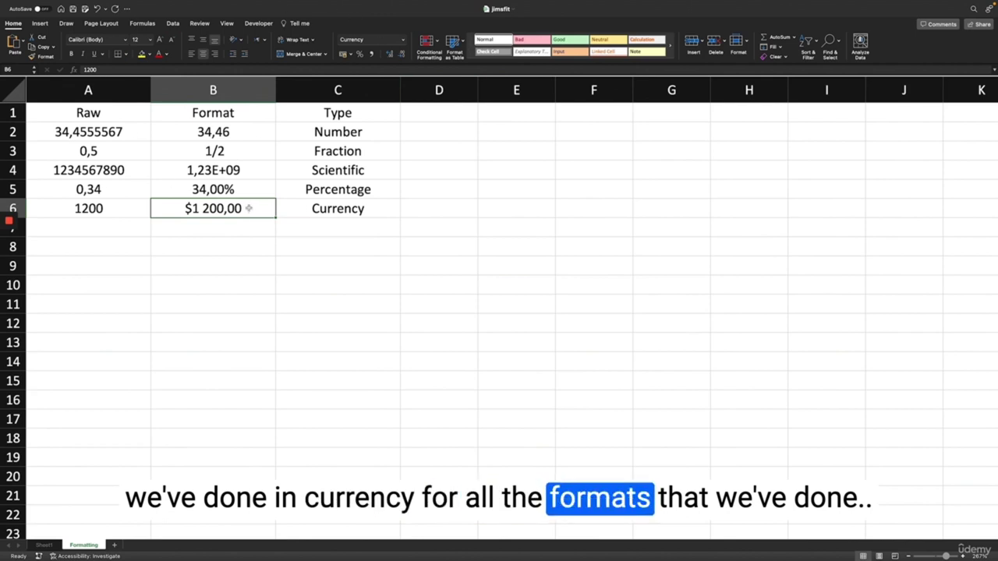
key(Right)
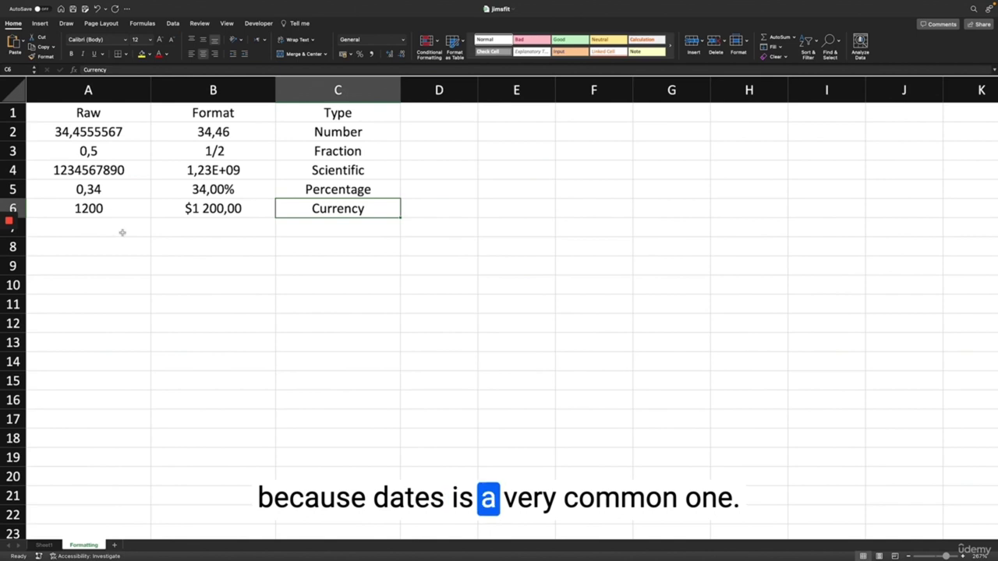
Enter 456739547 in A7 and copy it into B7
click(121, 229)
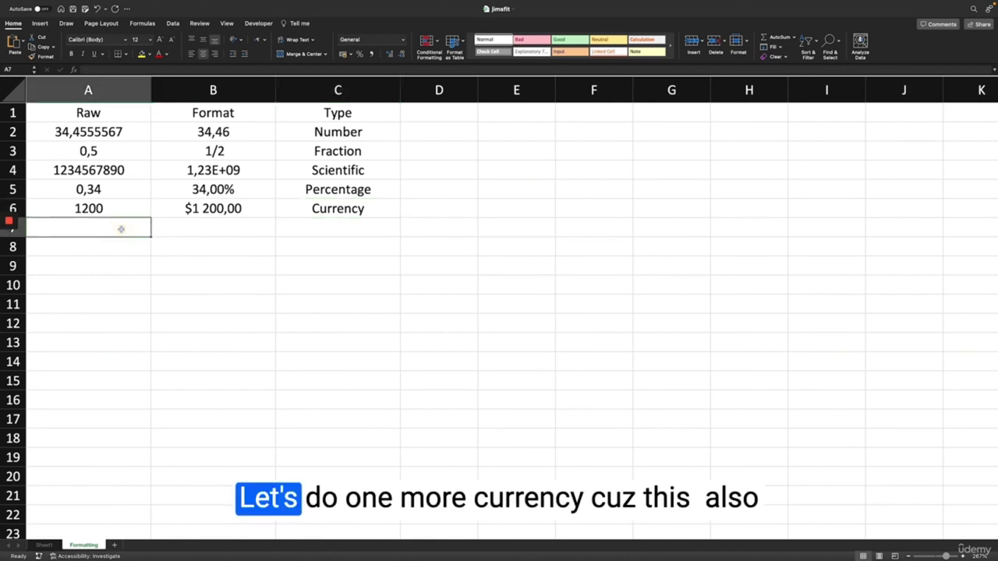
text(456)
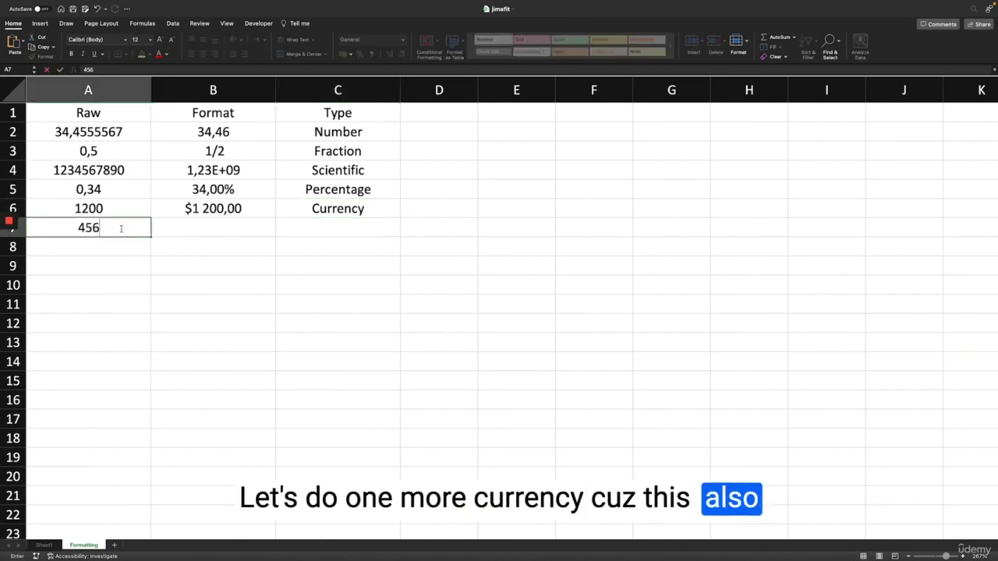
text(739547)
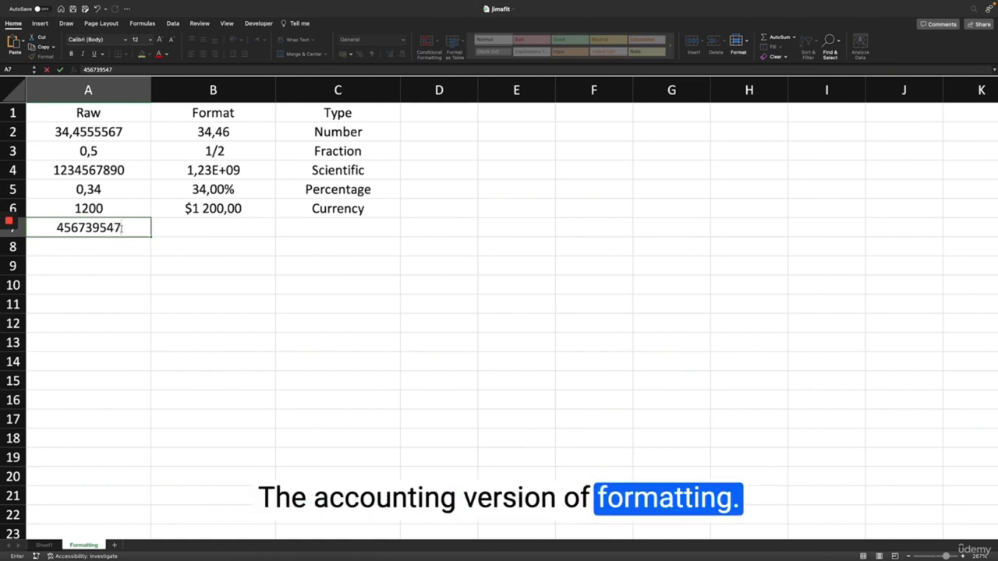
click(173, 228)
click(135, 229)
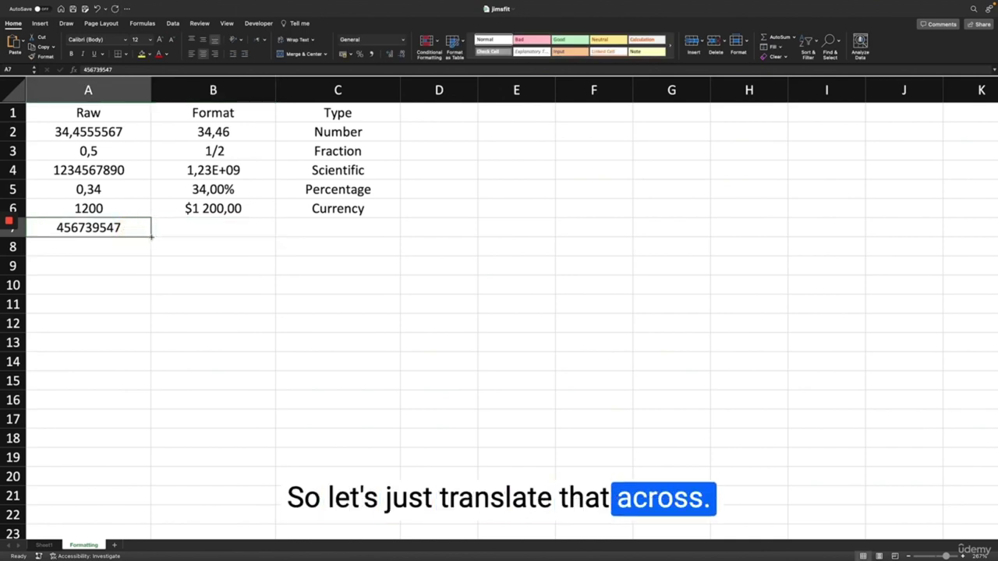
drag(213, 235, 215, 237)
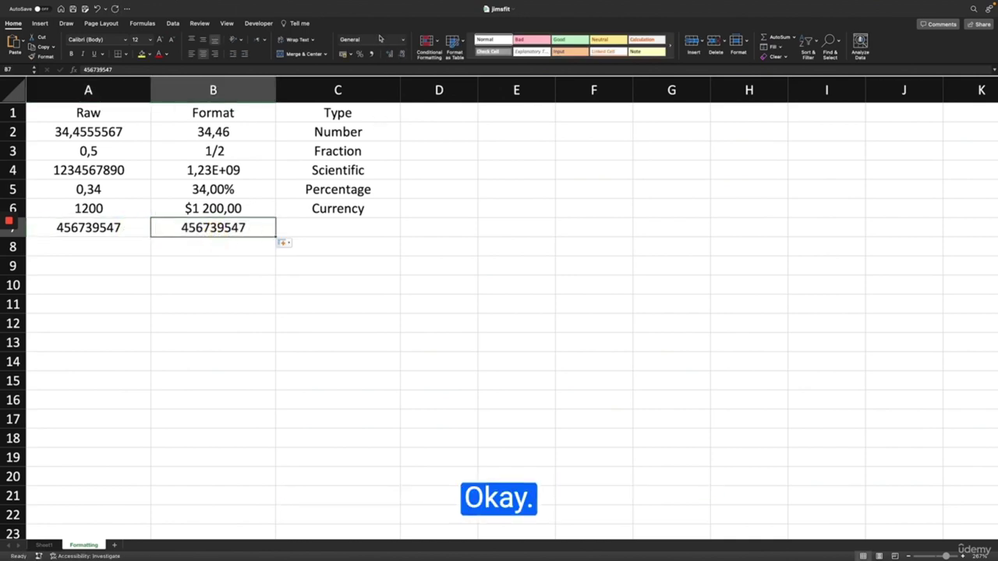
Apply Accounting Number Format to B7, showing R 456 739 547,00
click(345, 55)
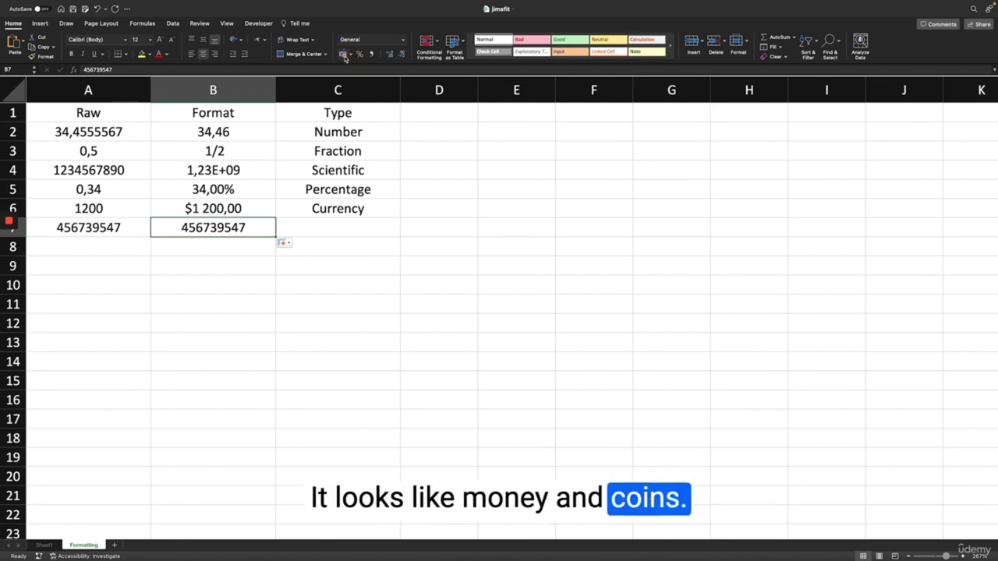
click(345, 54)
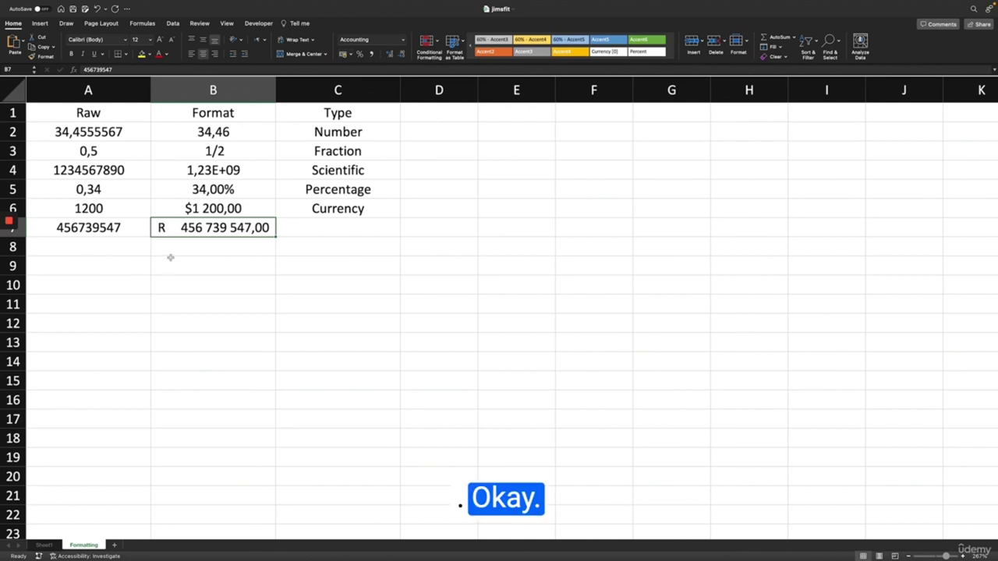
scroll(169, 257, down, 1)
scroll(203, 234, up, 1)
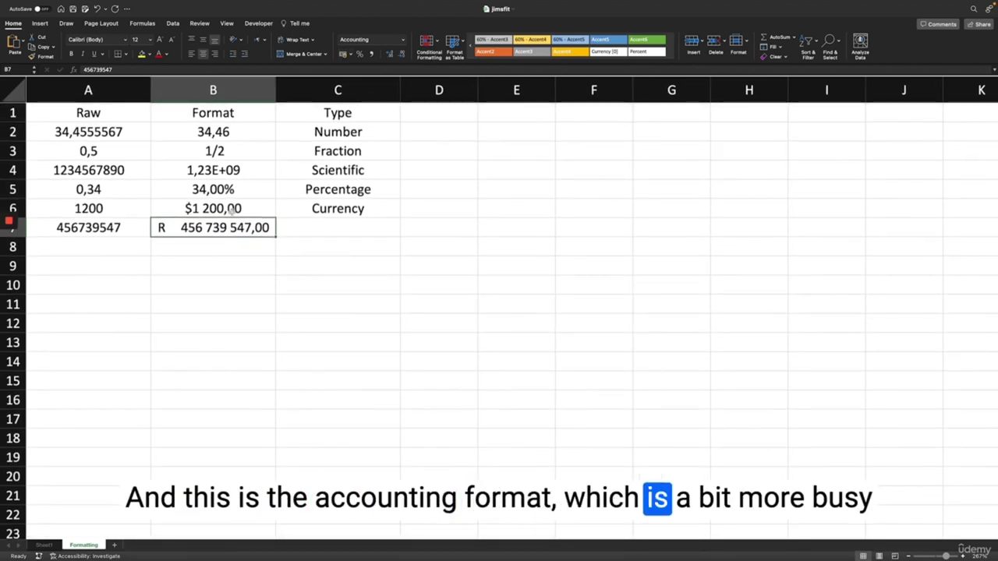
Label C7 'Accounting' and move on to A8
click(343, 226)
text(Accounting)
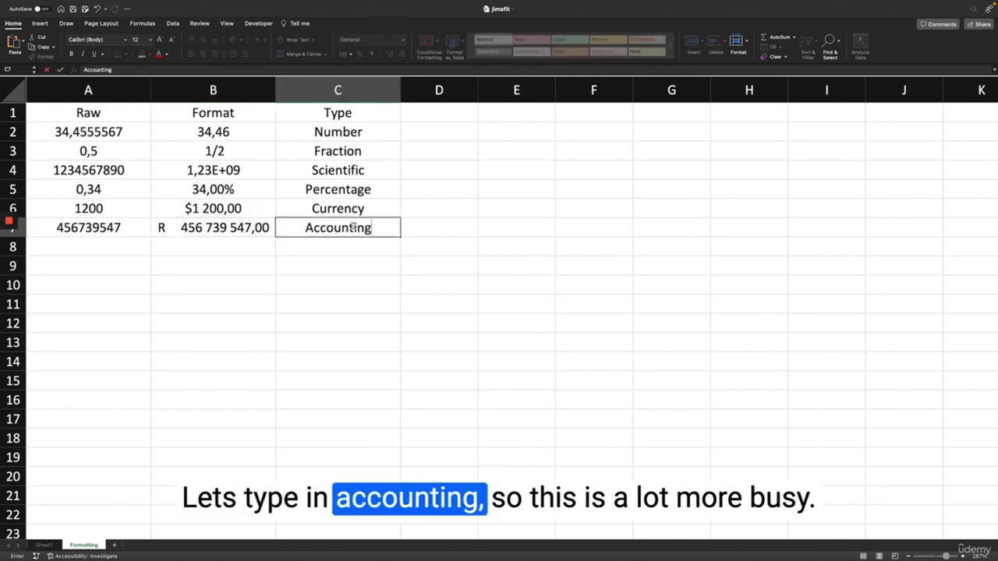
key(Return)
click(199, 230)
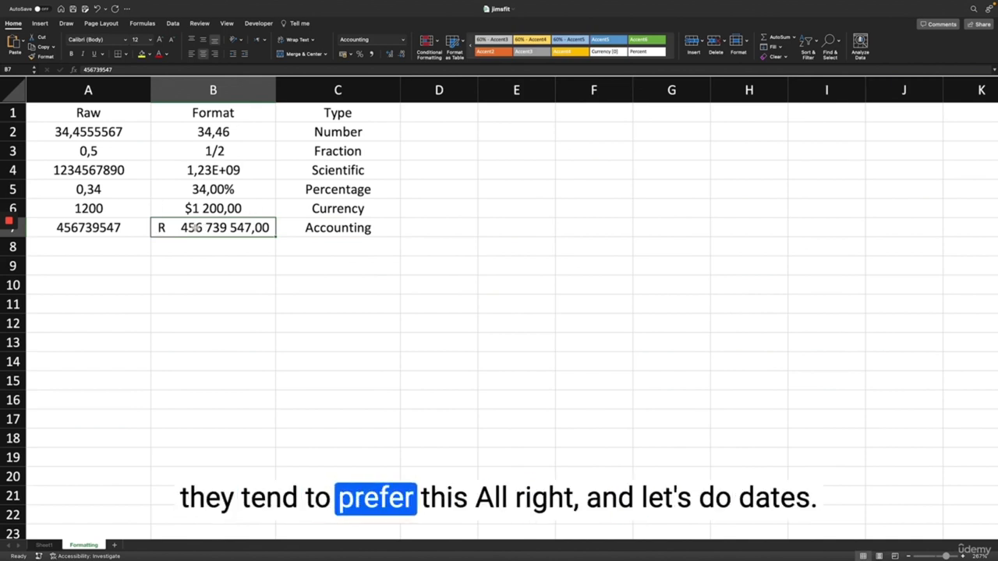
click(150, 247)
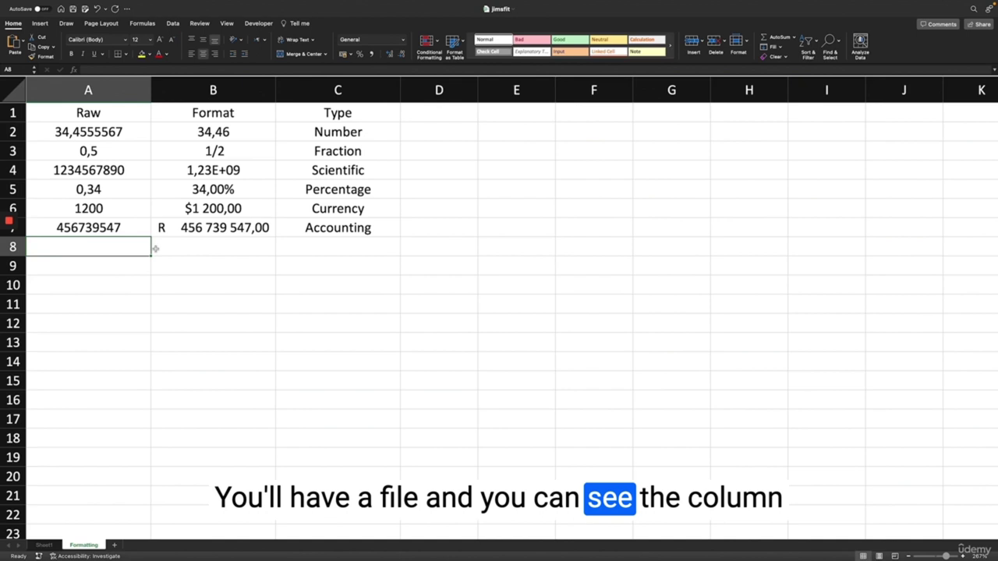
Enter the number 44823 in cell A8
click(114, 119)
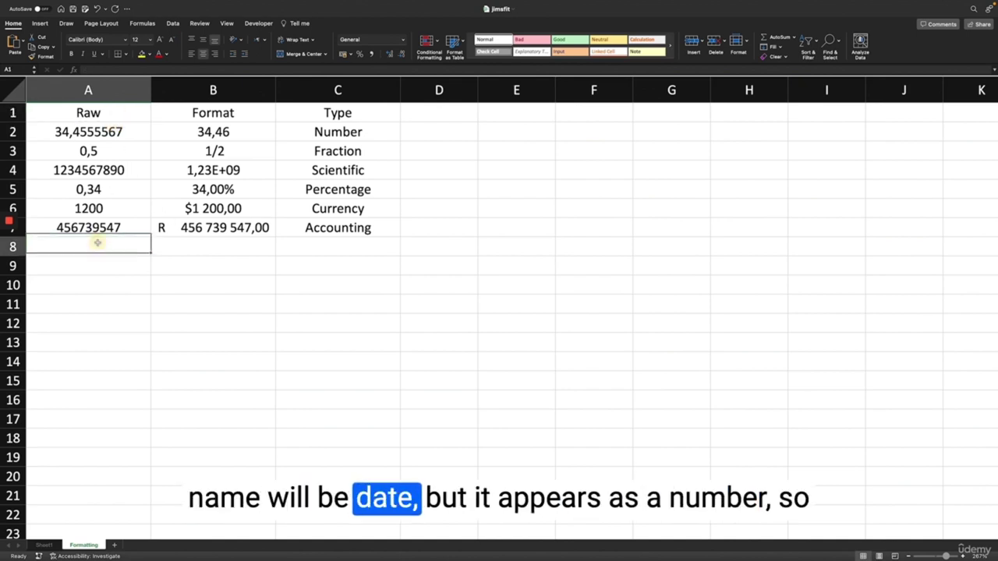
click(98, 243)
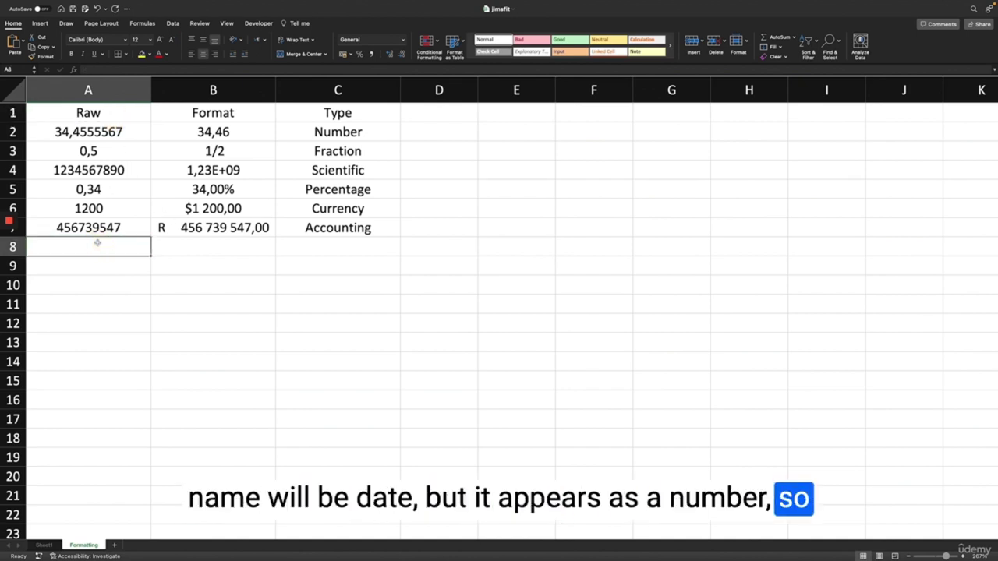
text(44823)
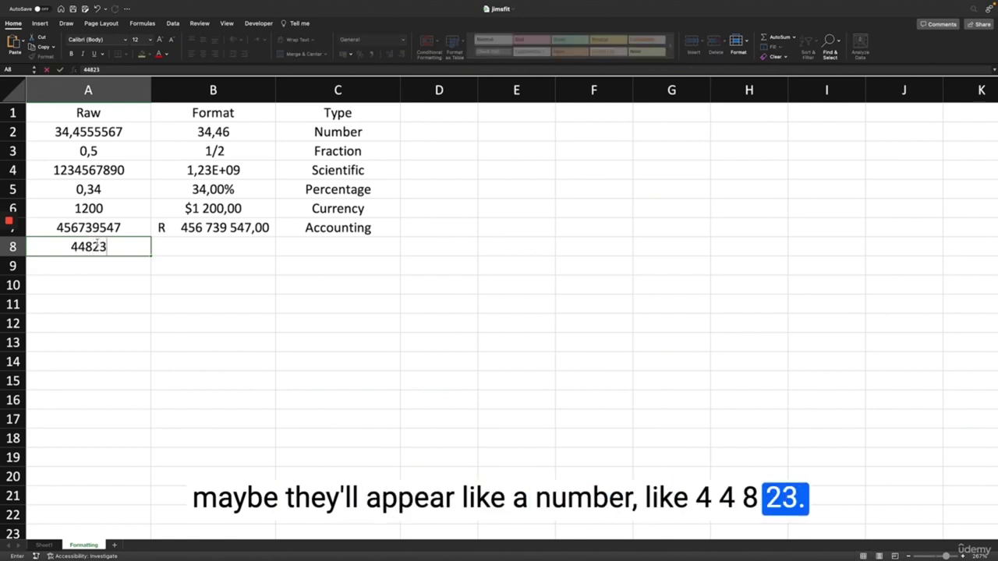
click(131, 277)
click(117, 250)
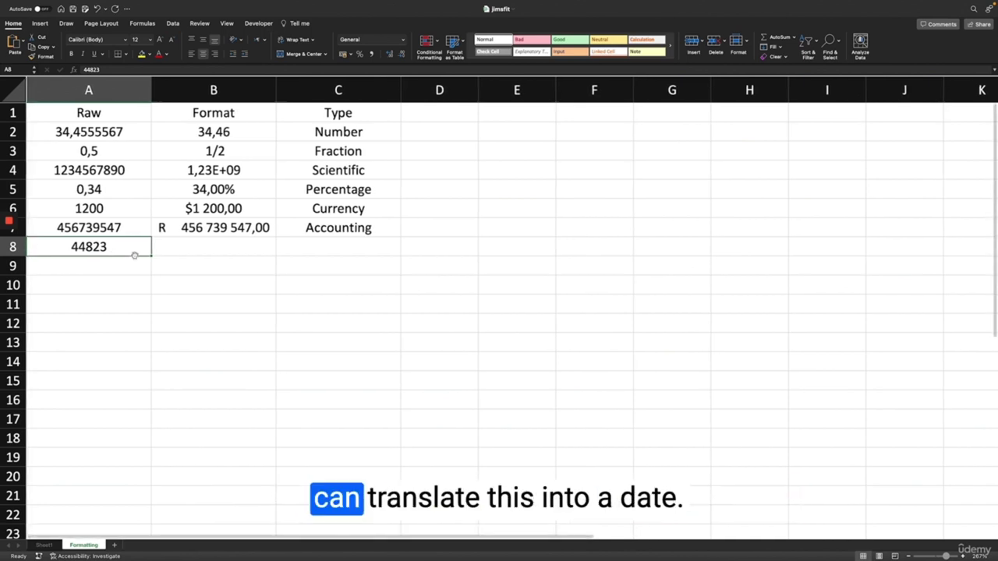
Fill 44823 into B8 and format B8 as a Short Date, showing 2022/09/19
drag(150, 256, 247, 258)
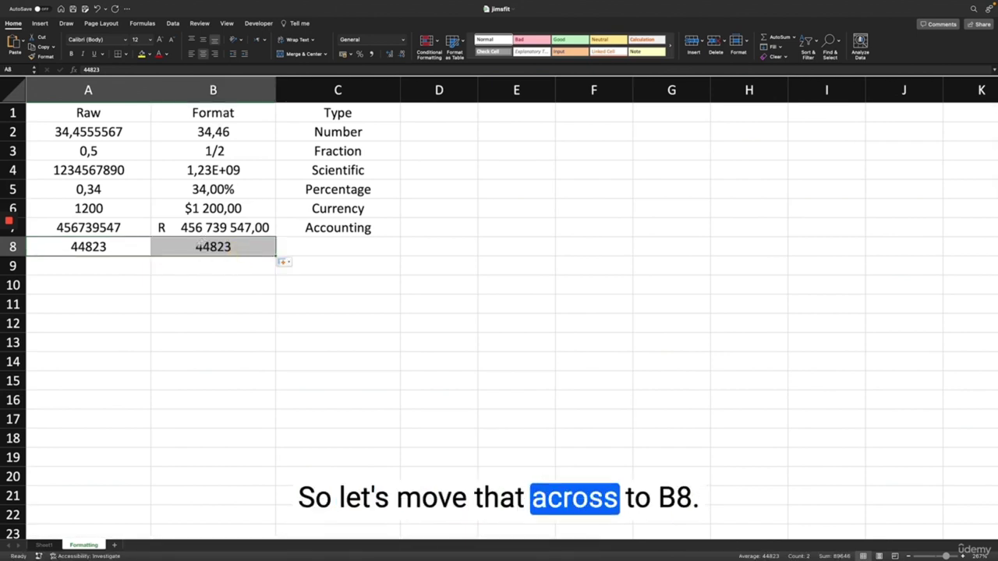
click(199, 247)
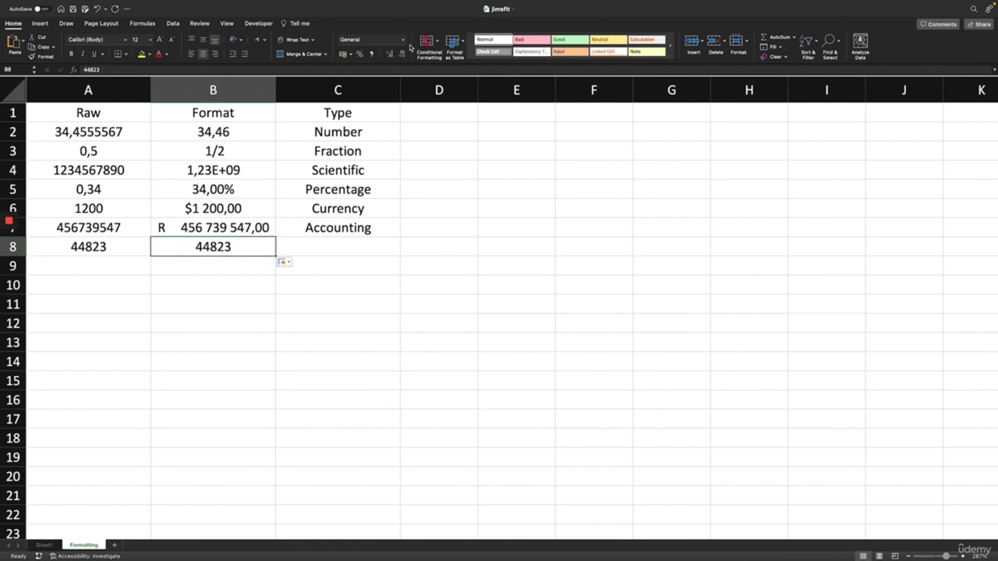
click(402, 40)
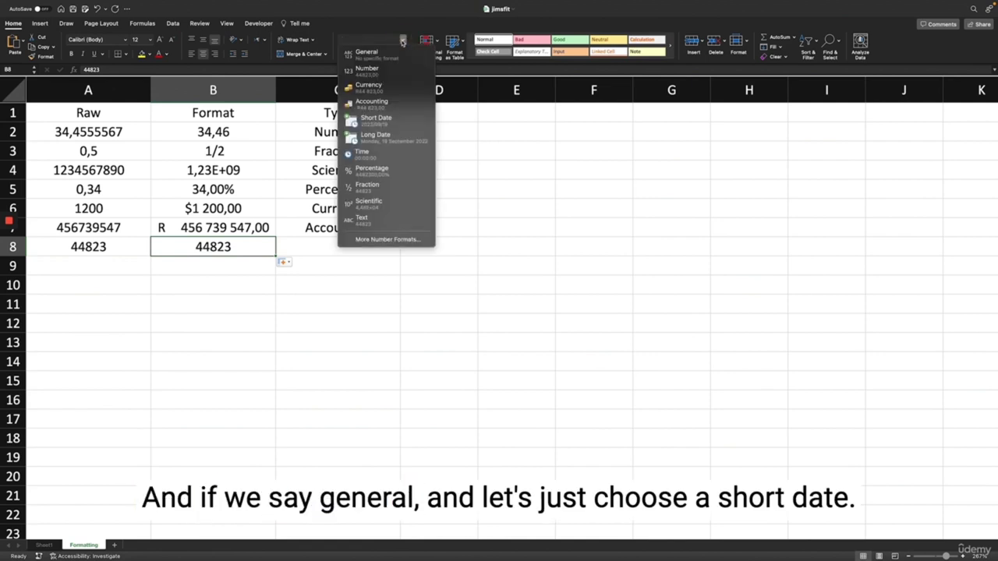
click(394, 121)
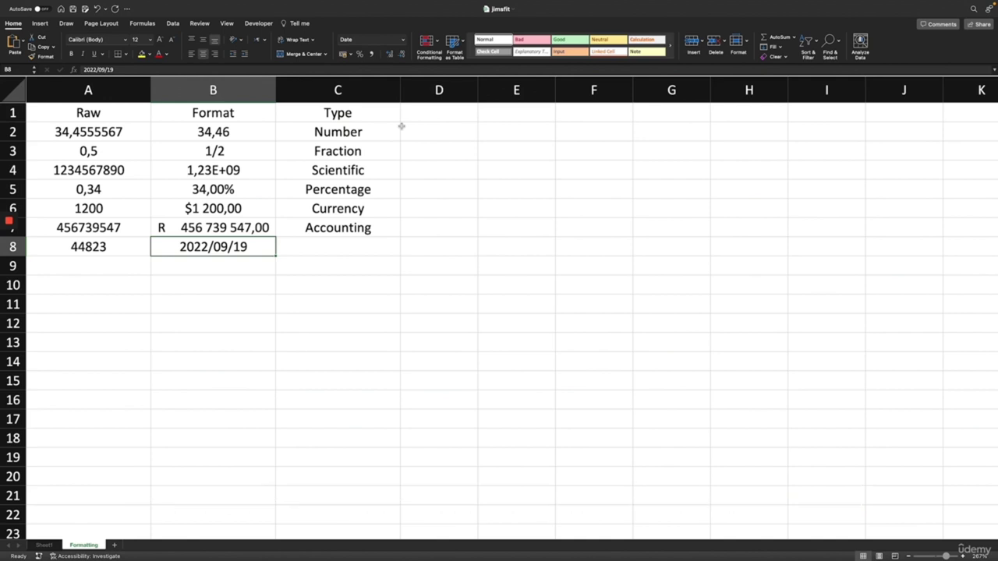
click(95, 248)
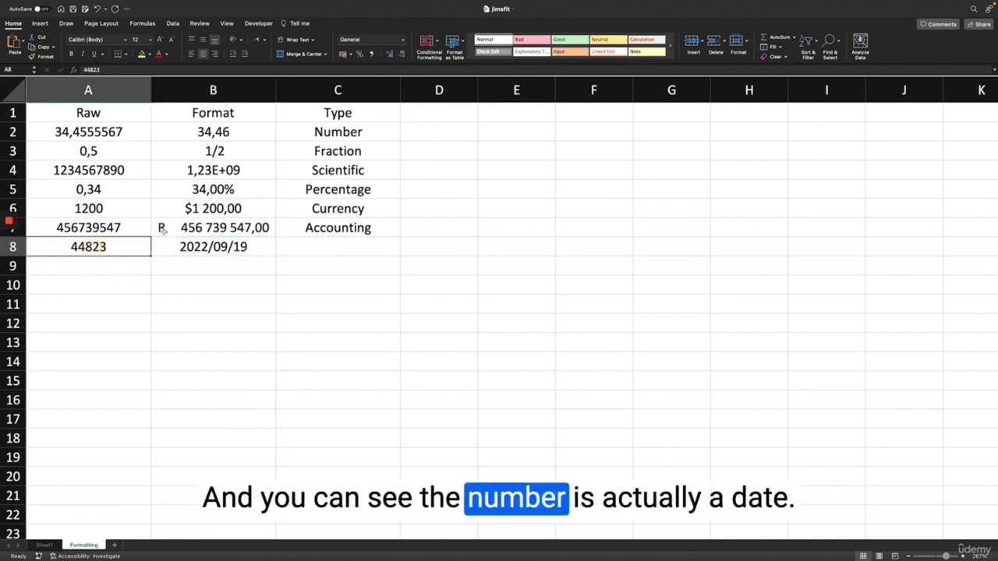
click(201, 251)
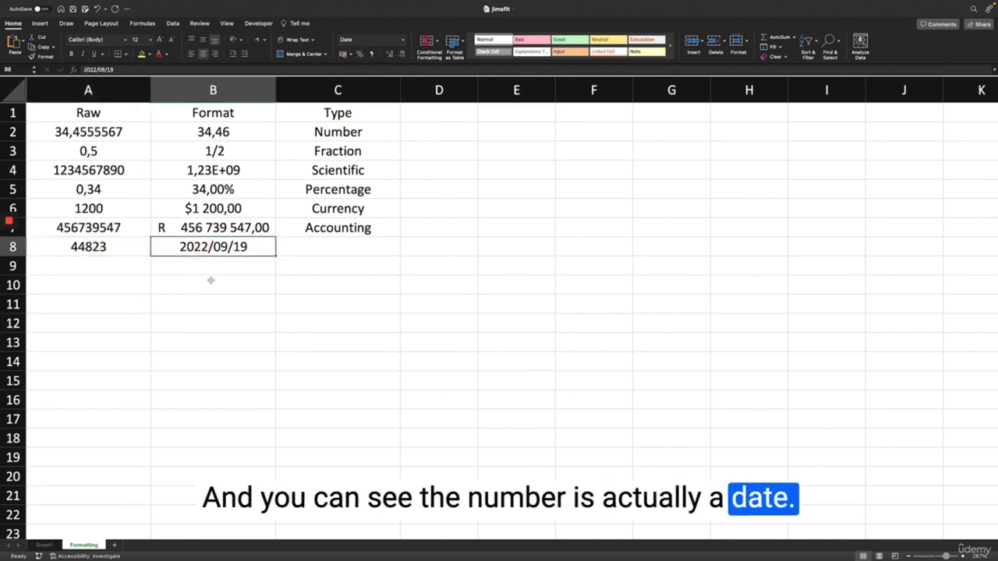
click(70, 246)
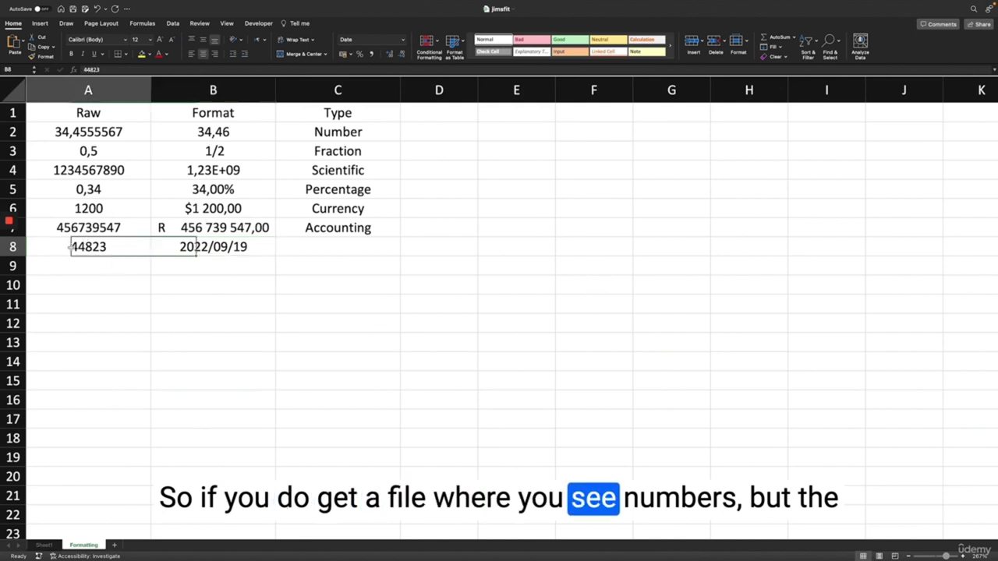
Label cell C8 'Short Date'
scroll(73, 250, down, 2)
scroll(73, 150, up, 2)
scroll(72, 151, down, 1)
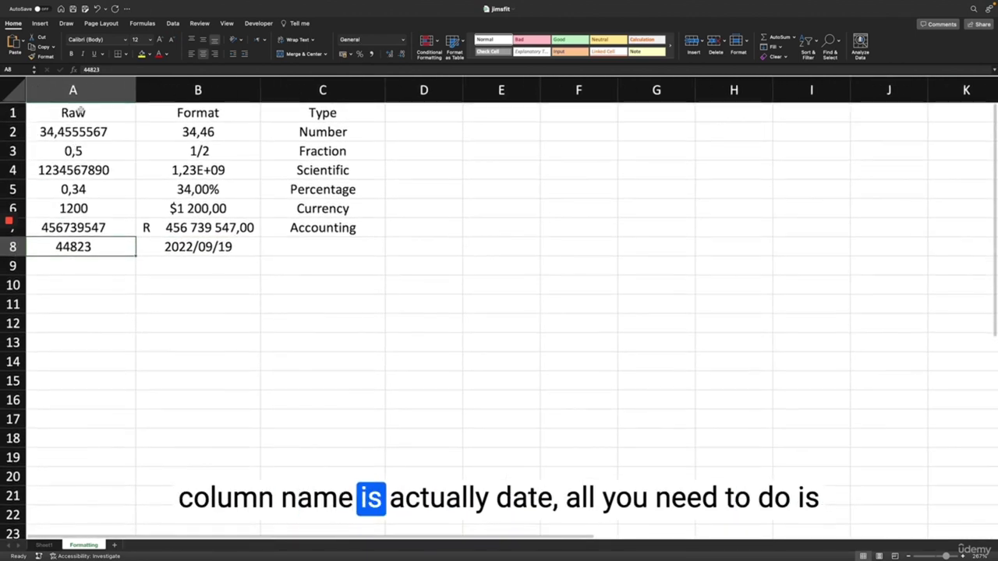
scroll(161, 262, left, 1)
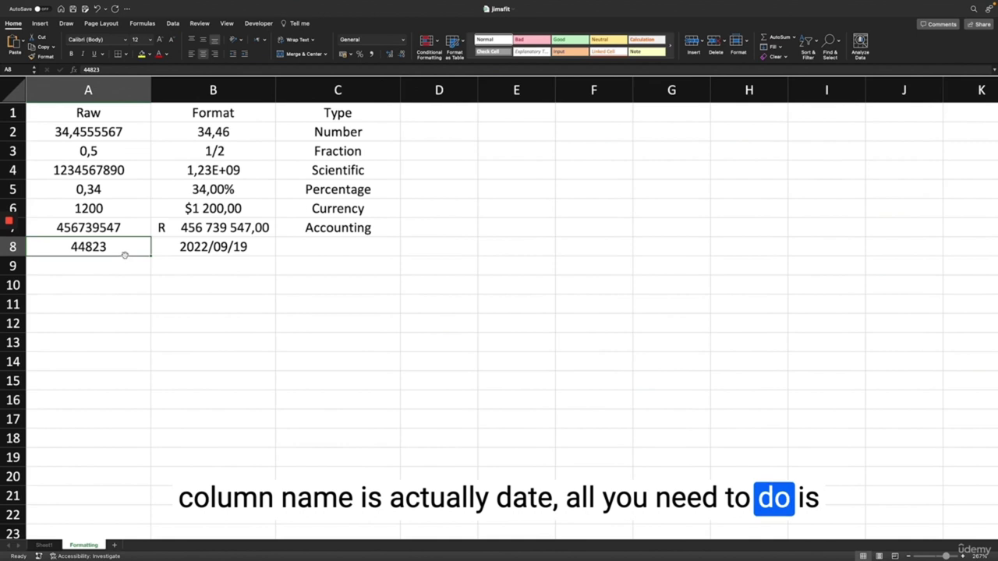
click(306, 245)
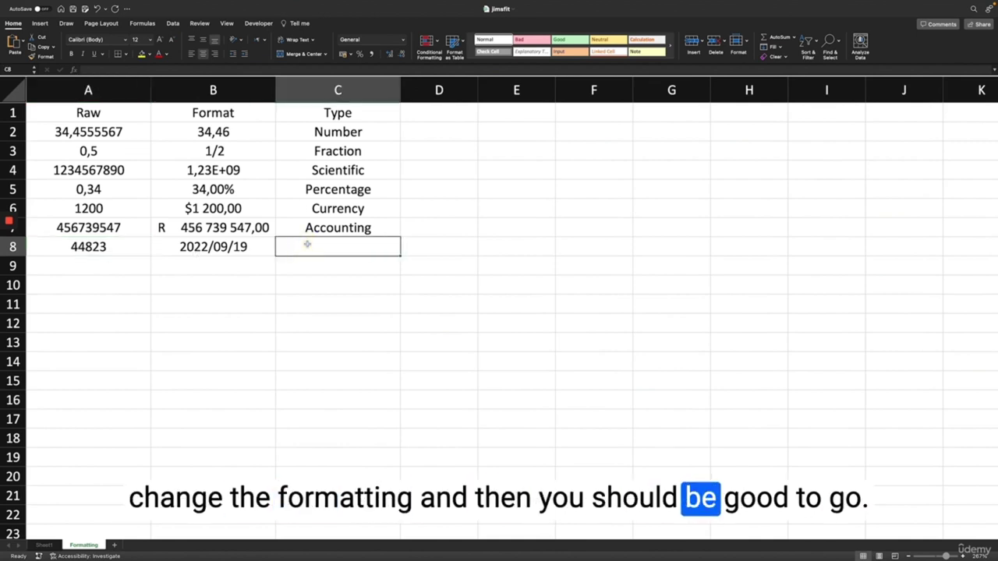
text(Short D)
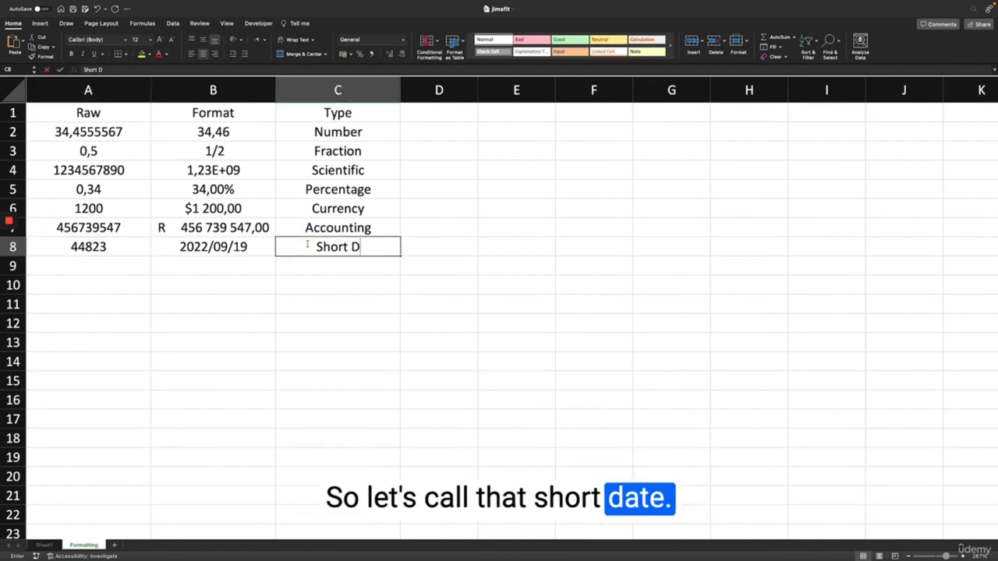
text(ate)
key(Return)
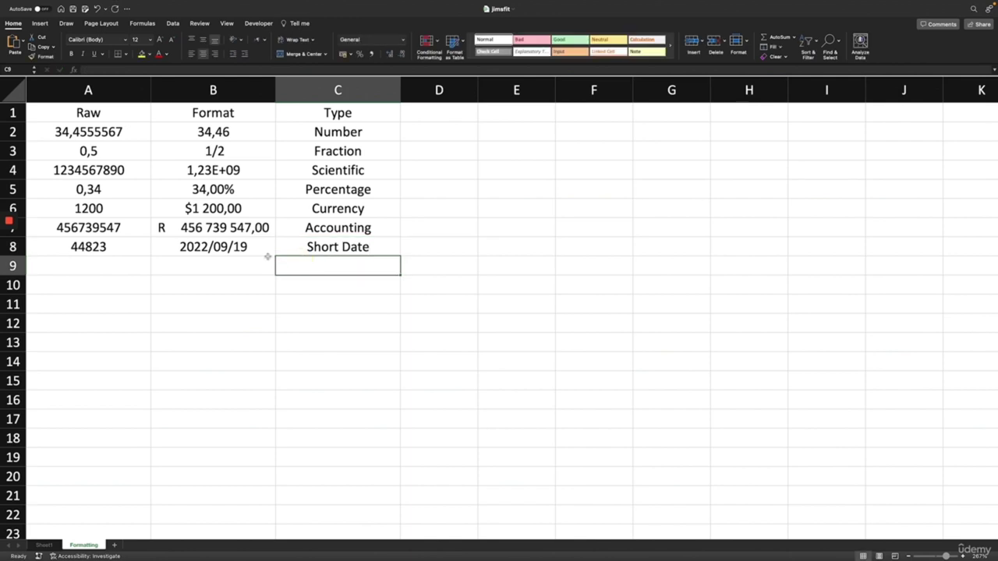
click(270, 251)
Enter the date 2022/09/19 in A9 and fill the next date into B9
click(127, 268)
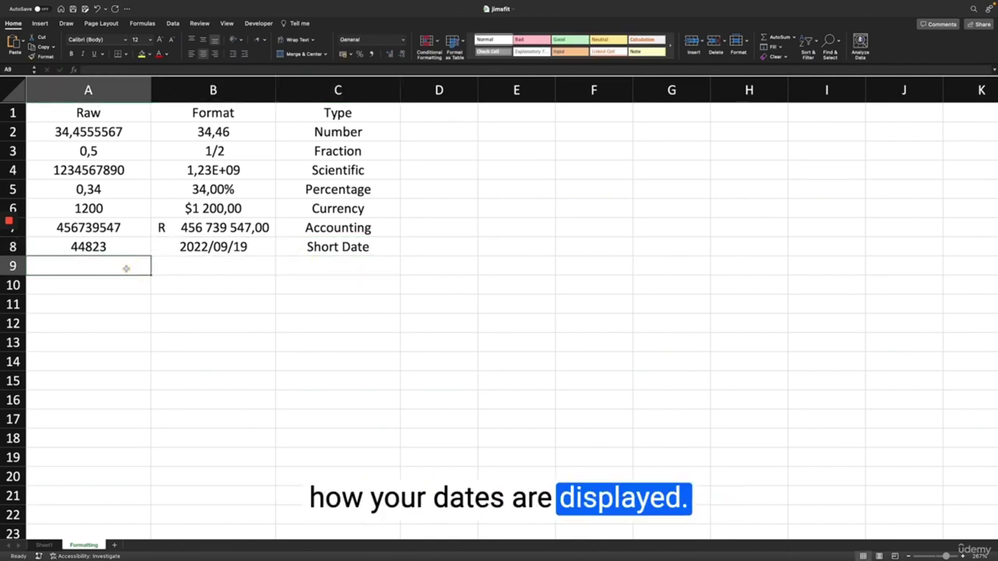
click(190, 248)
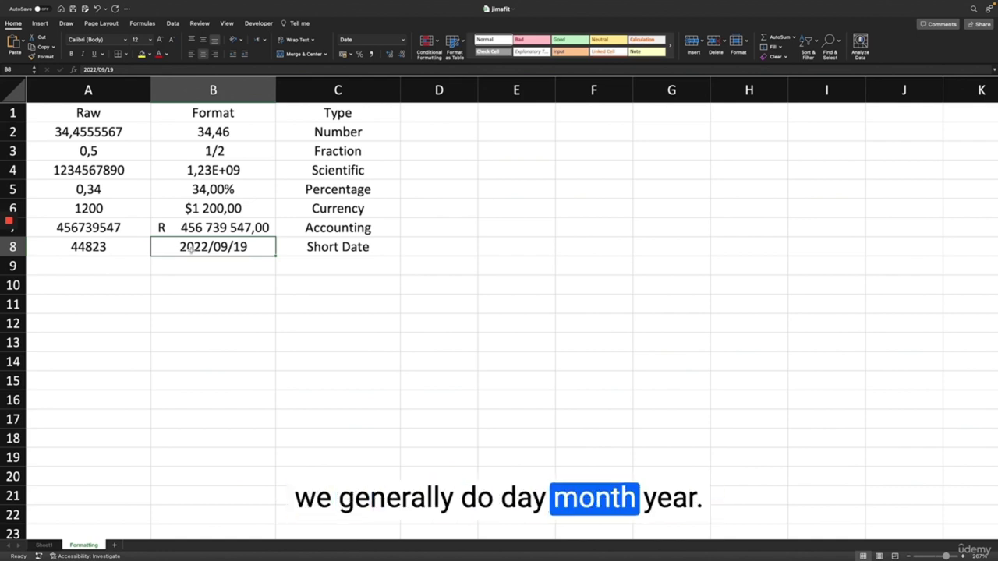
click(136, 261)
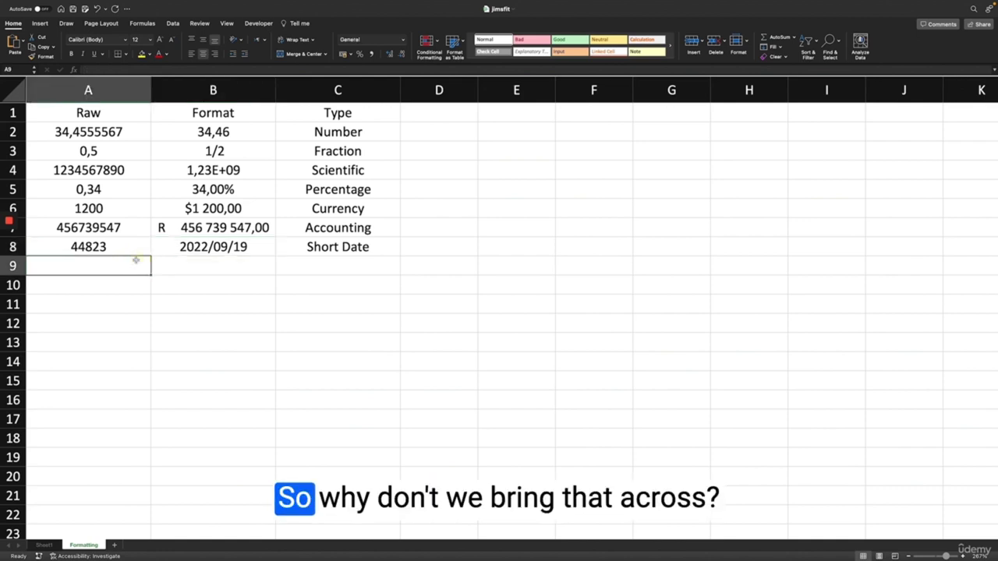
text(2)
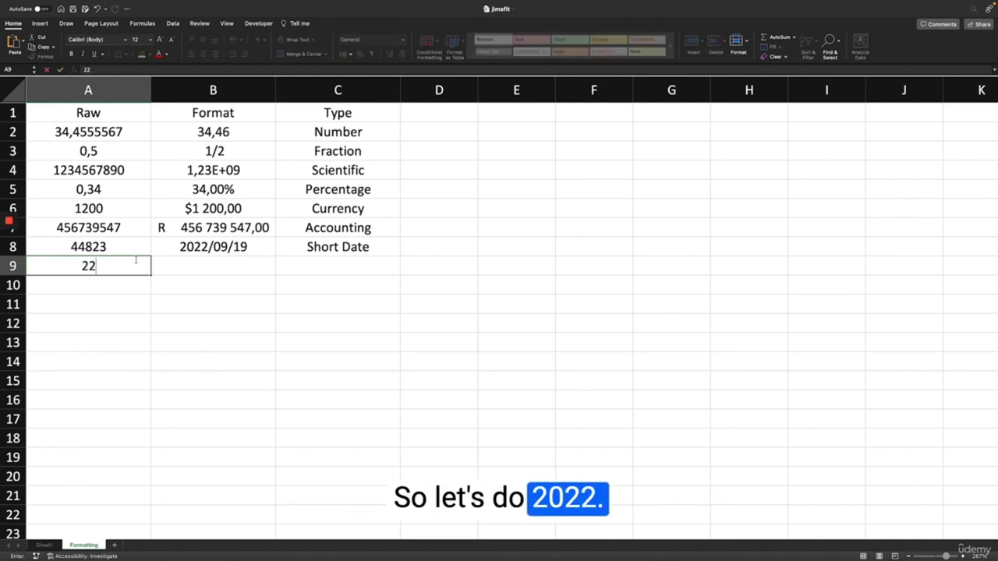
text(022/09/19)
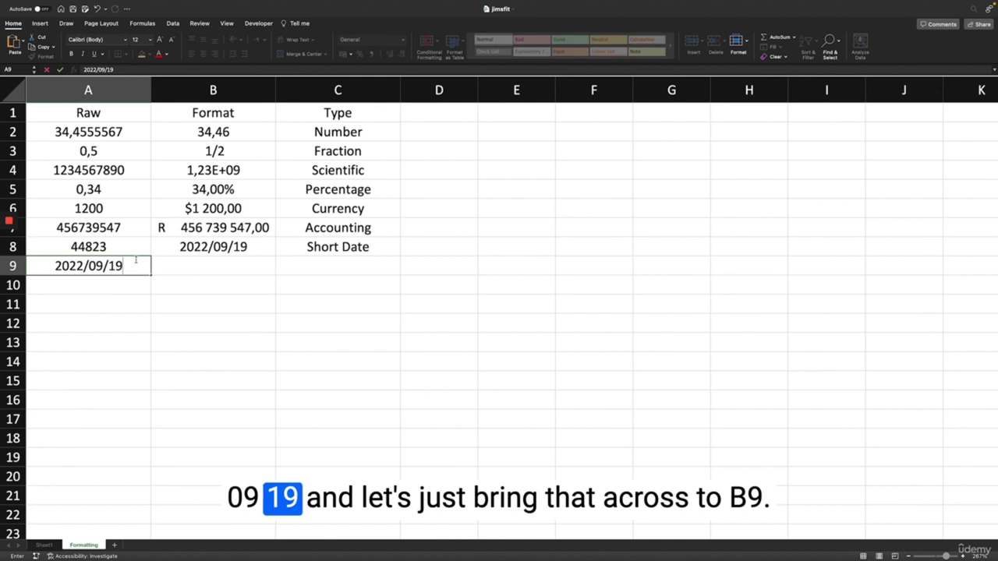
key(Return)
drag(148, 273, 222, 273)
click(191, 264)
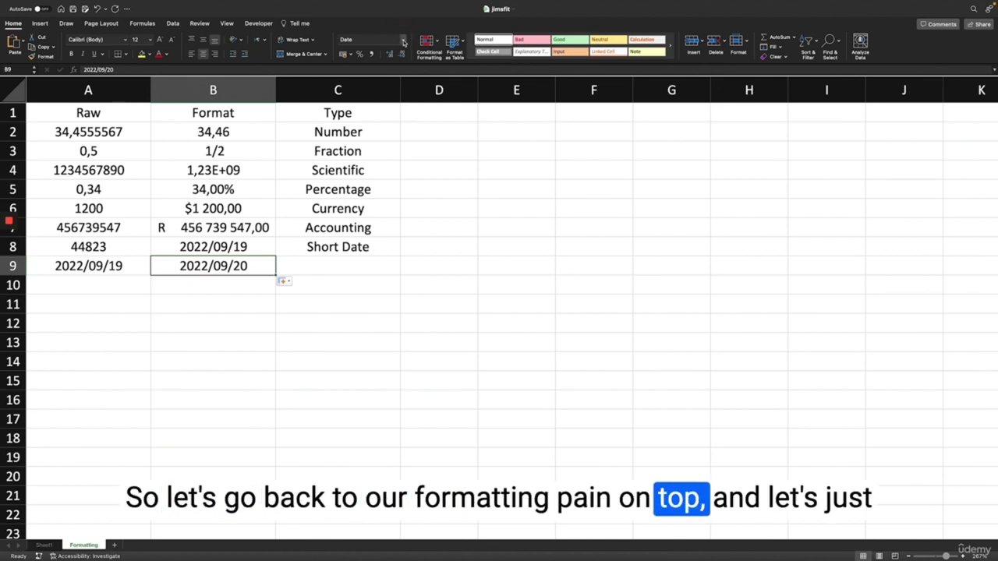
Format B9 as a Long Date and widen column B to fit Tuesday, 20 September 2022
click(401, 39)
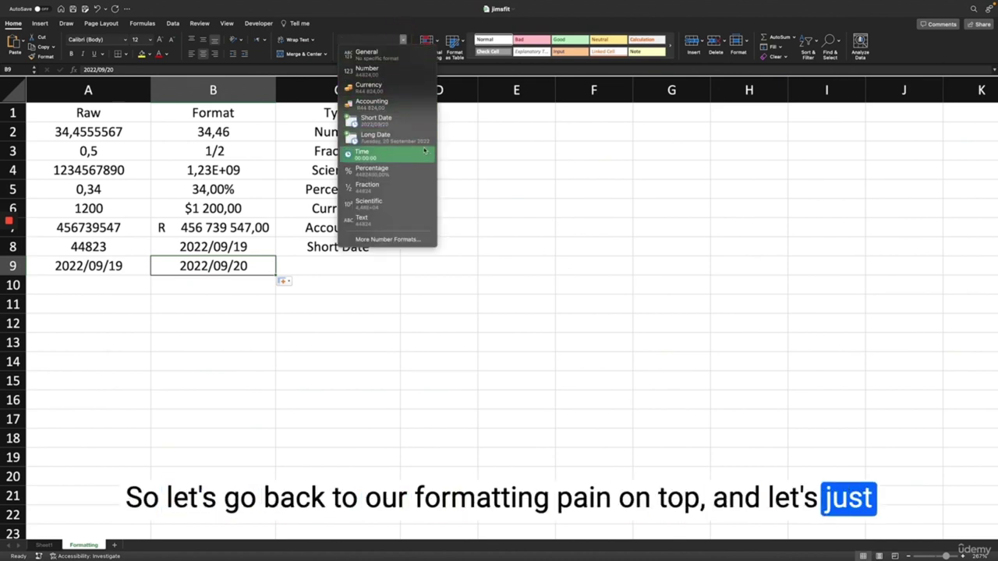
click(400, 138)
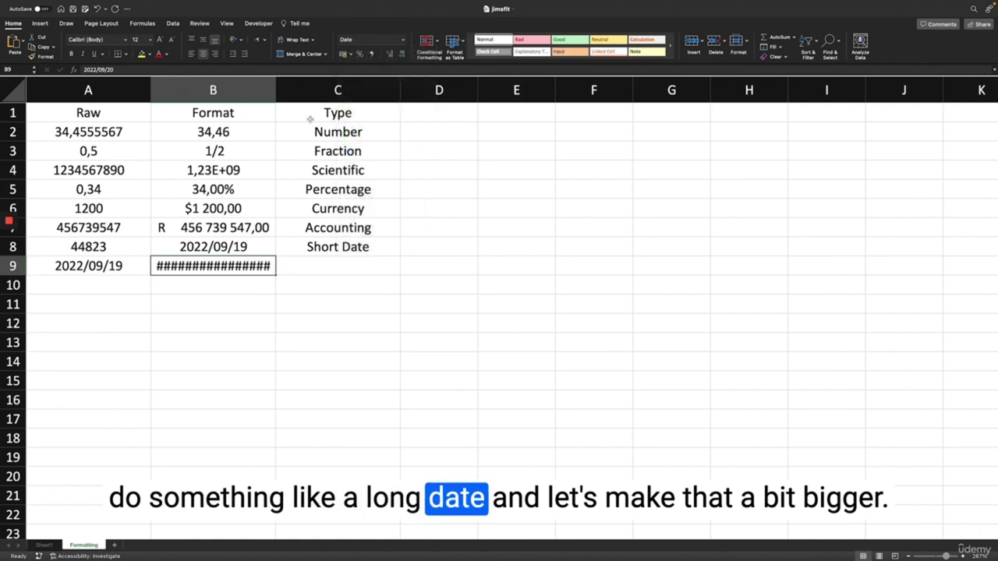
drag(276, 94, 343, 91)
click(144, 266)
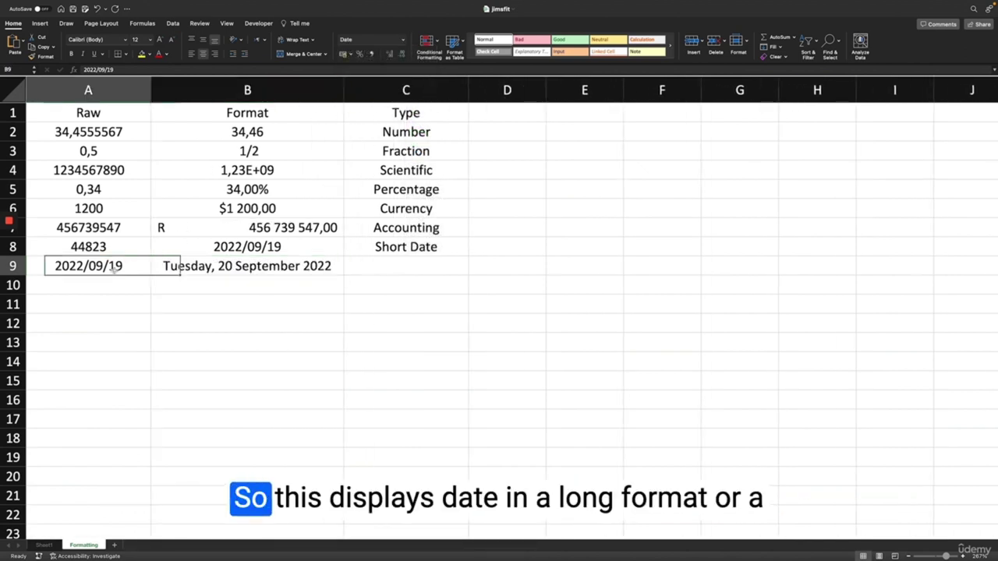
click(236, 268)
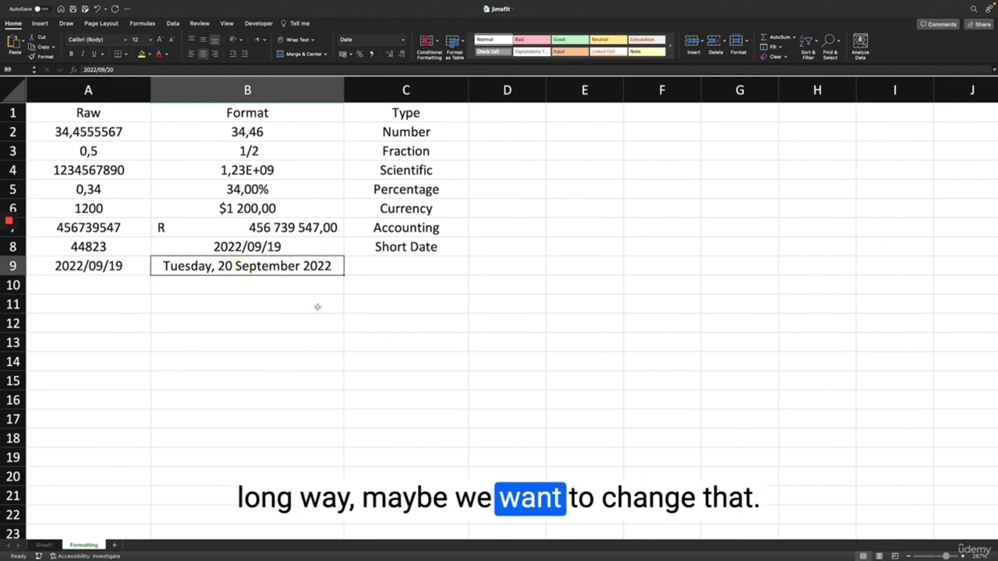
Apply the '14 March 2012' date type to B9 so it reads 20 September 2022
click(252, 283)
click(251, 265)
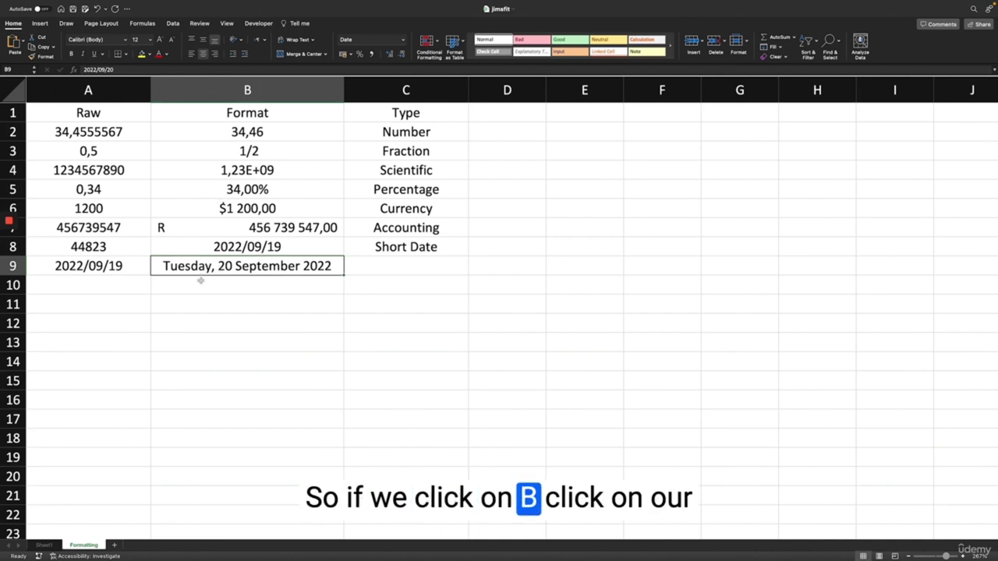
click(403, 38)
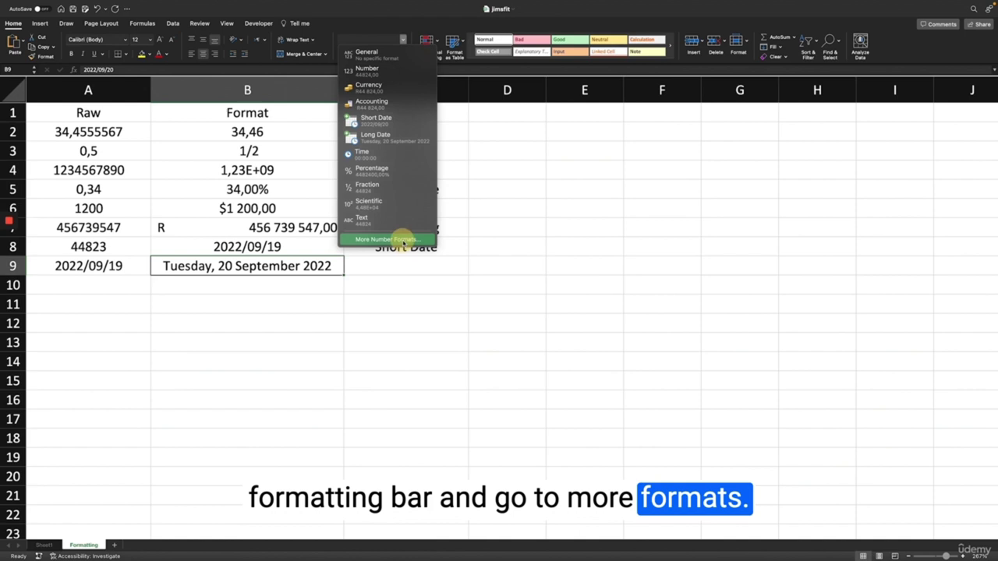
click(403, 241)
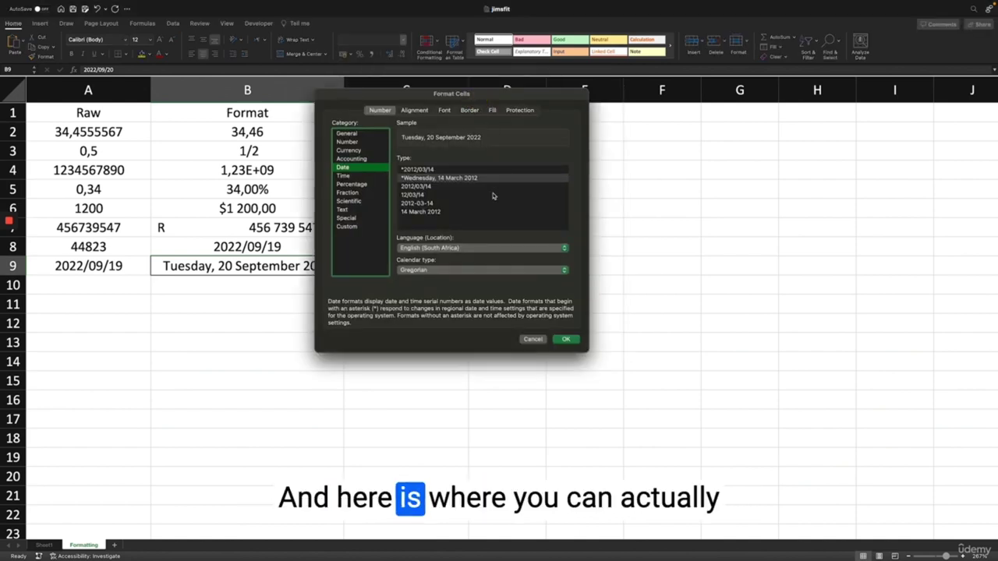
mouse_move(460, 95)
mouse_down()
mouse_move(481, 92)
mouse_move(453, 94)
mouse_up()
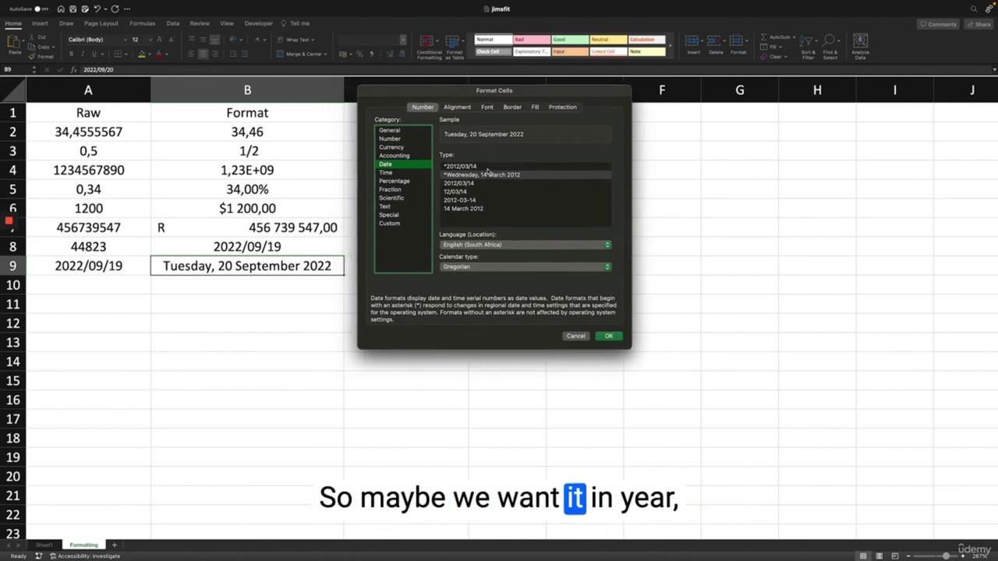
click(449, 184)
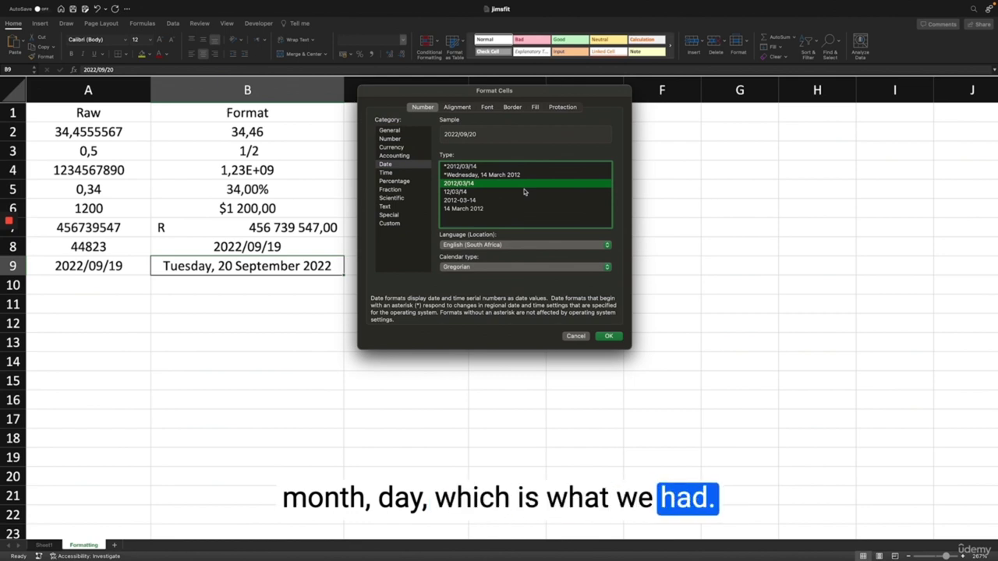
click(463, 210)
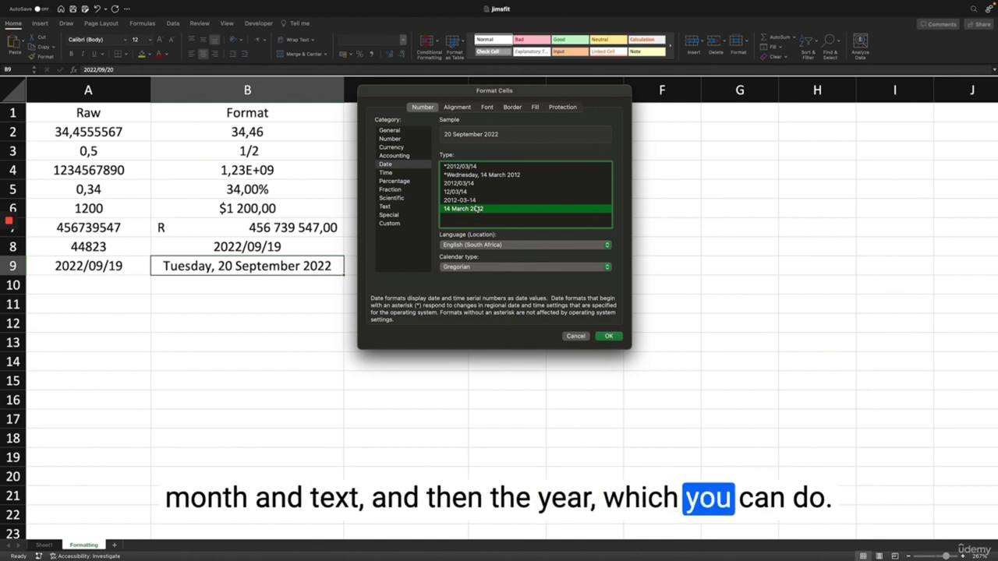
click(608, 336)
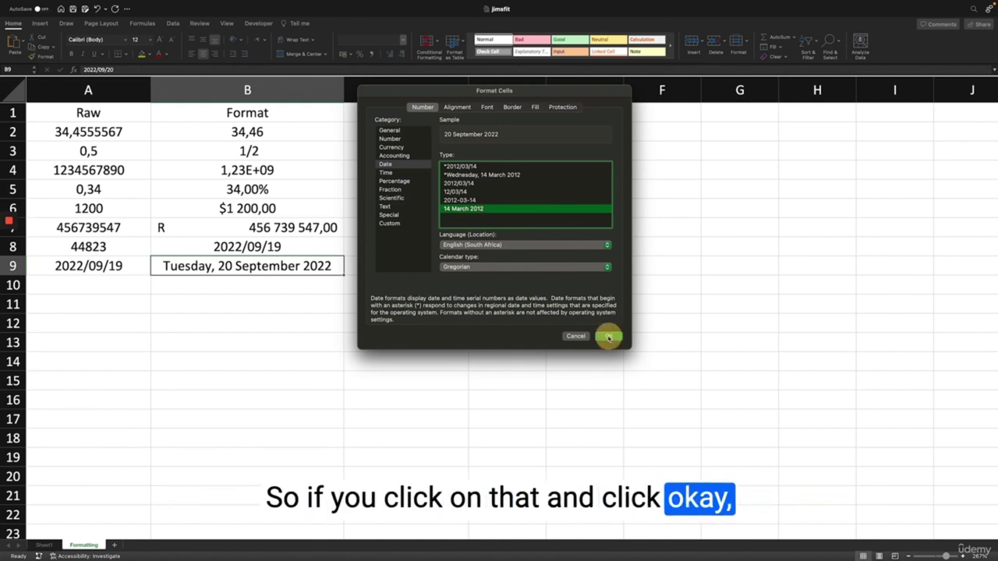
key(Return)
click(256, 268)
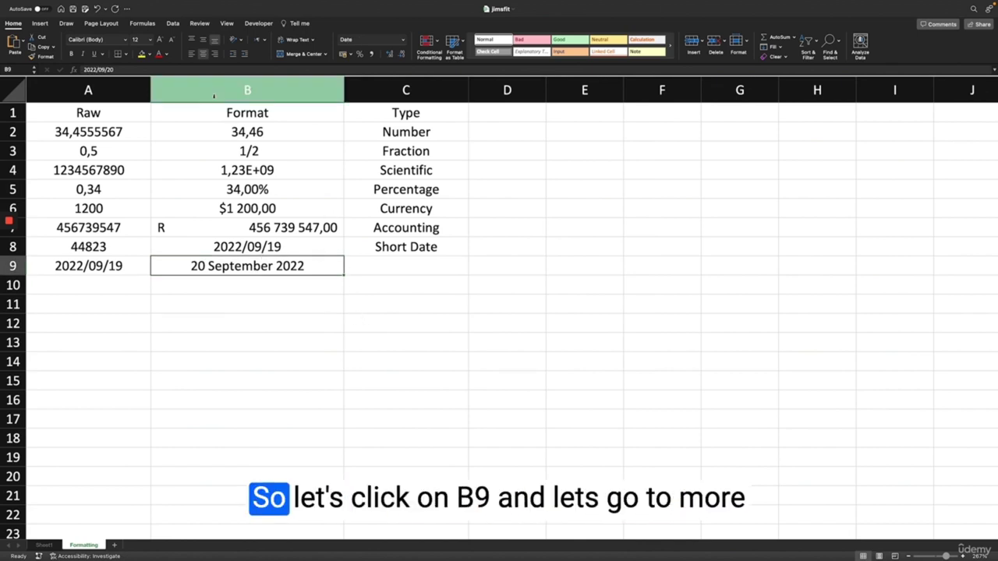
In B9's Custom number formats, pick the dd-mmm-yy code as a starting point
click(403, 40)
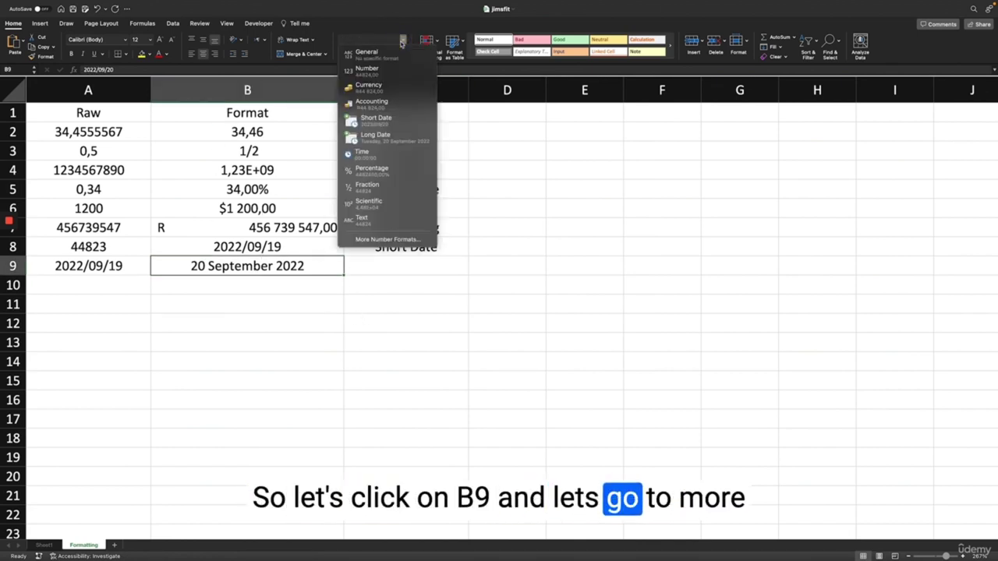
click(386, 239)
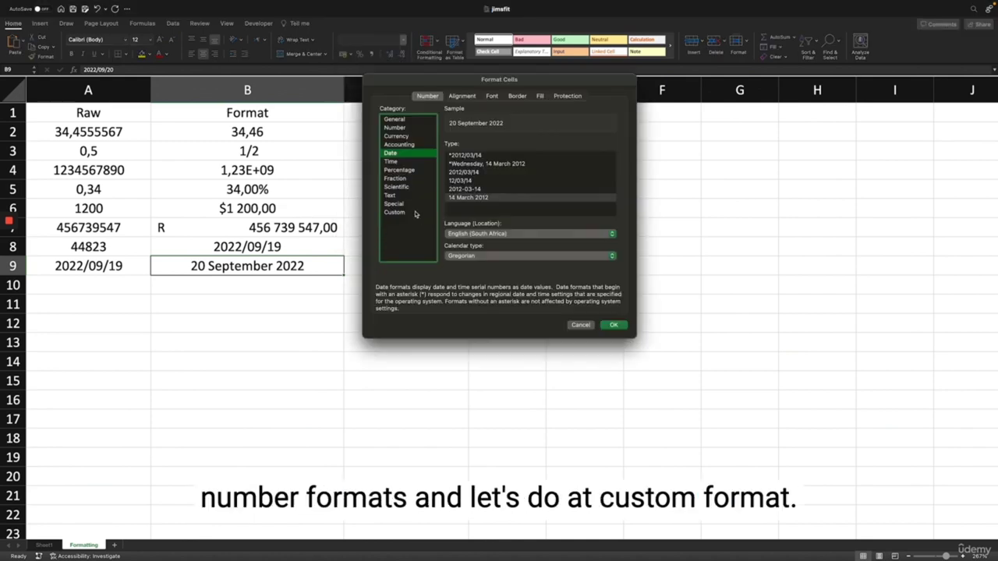
click(395, 212)
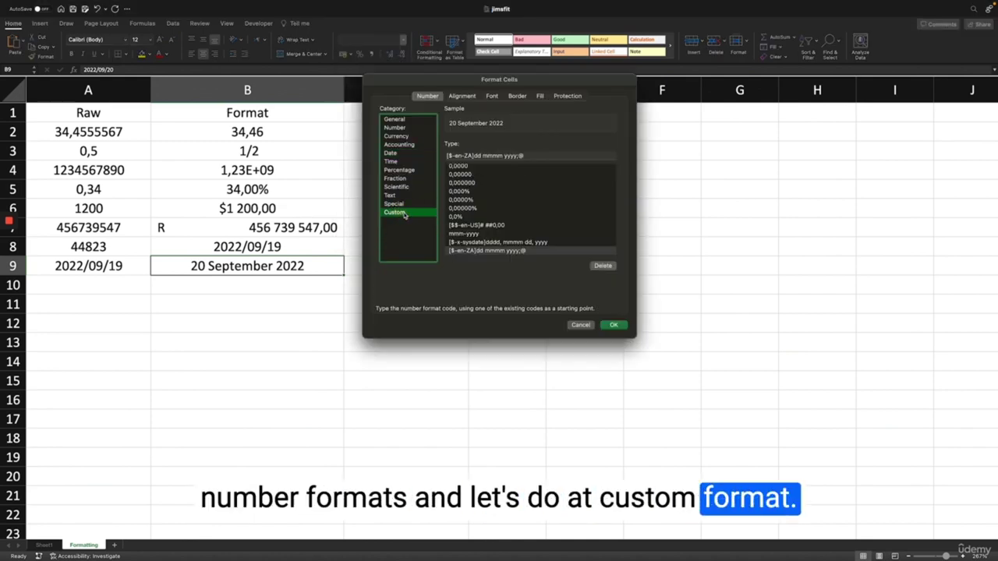
scroll(483, 200, down, 1)
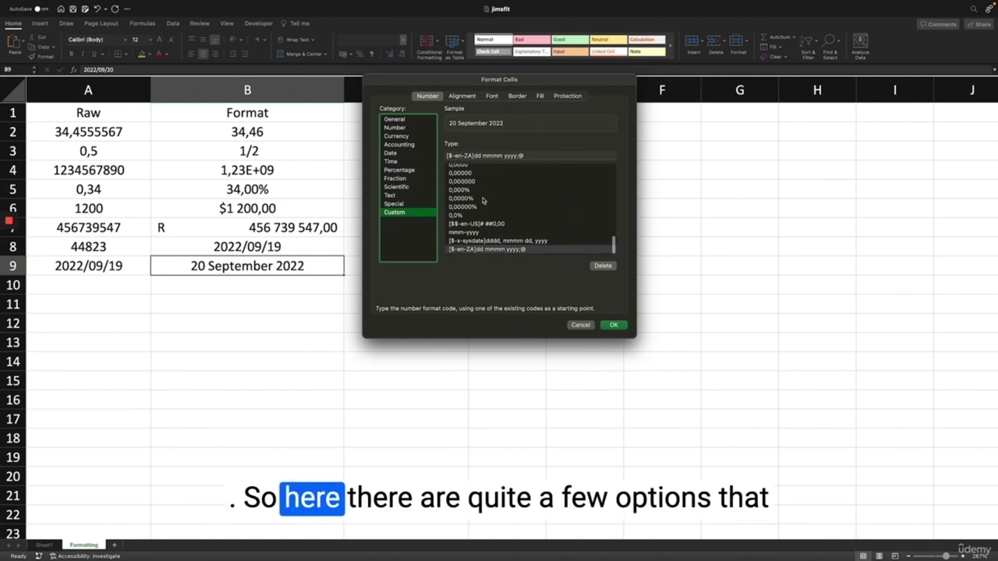
scroll(482, 201, up, 5)
scroll(483, 201, down, 5)
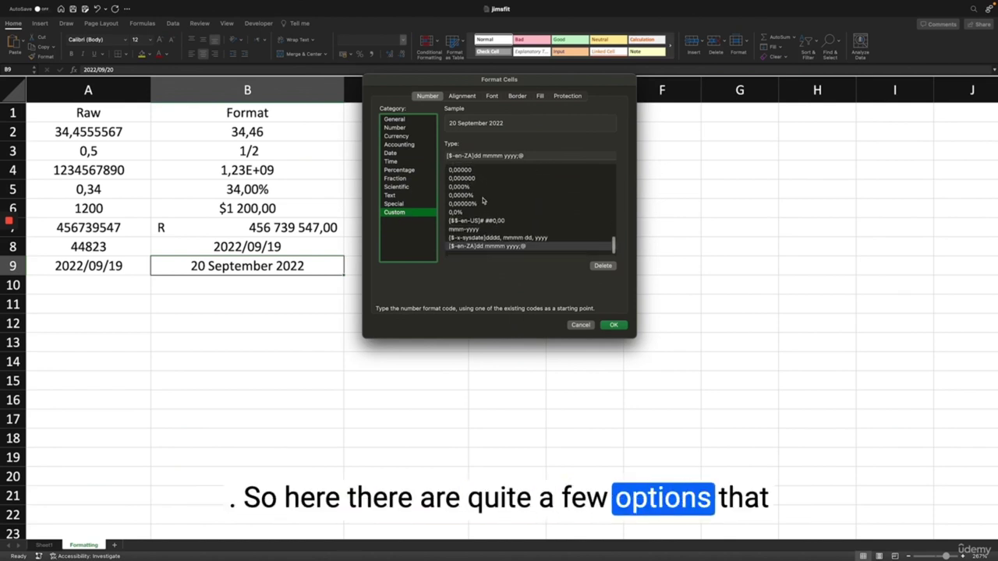
scroll(482, 200, down, 2)
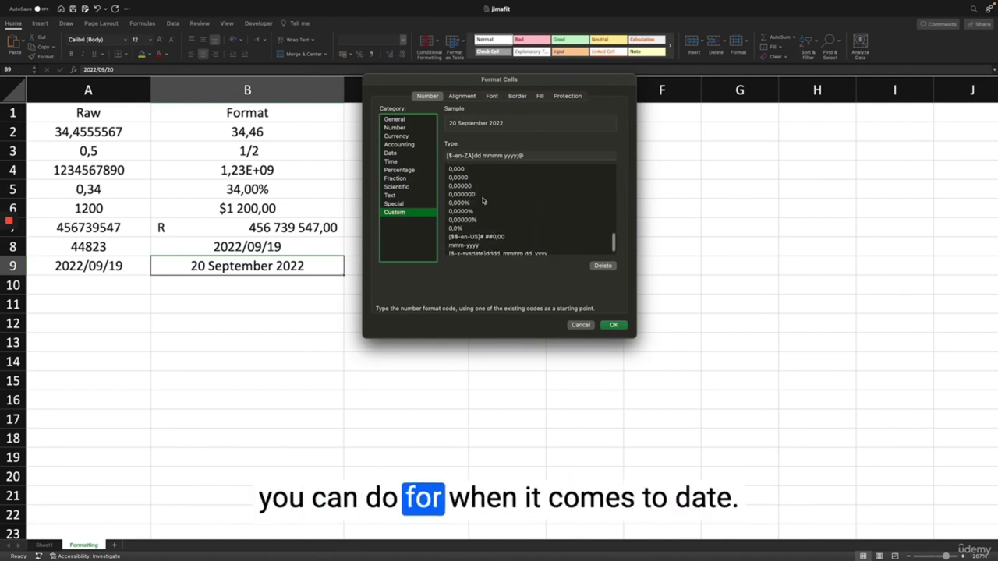
click(545, 251)
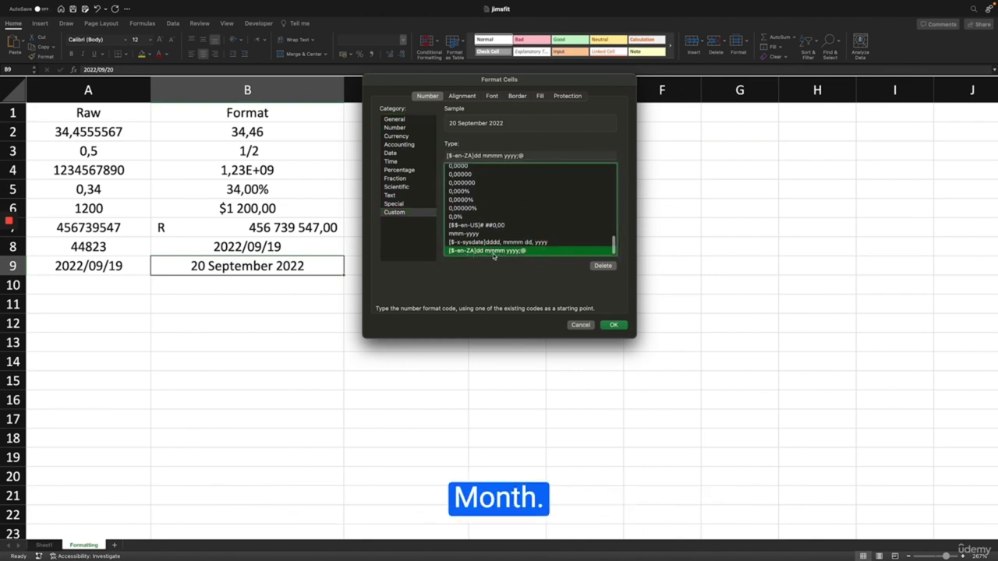
scroll(506, 202, down, 2)
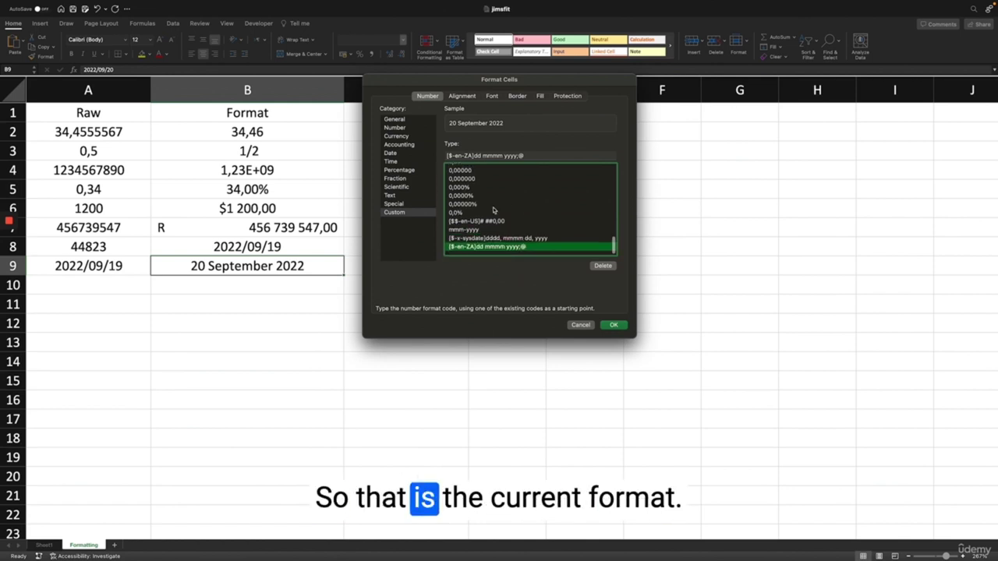
scroll(496, 211, up, 8)
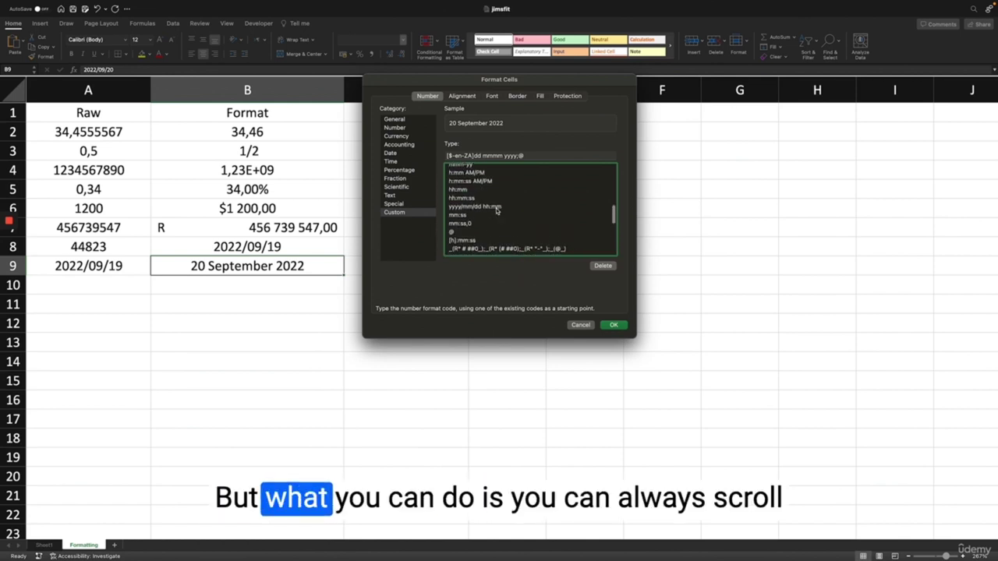
scroll(496, 211, up, 5)
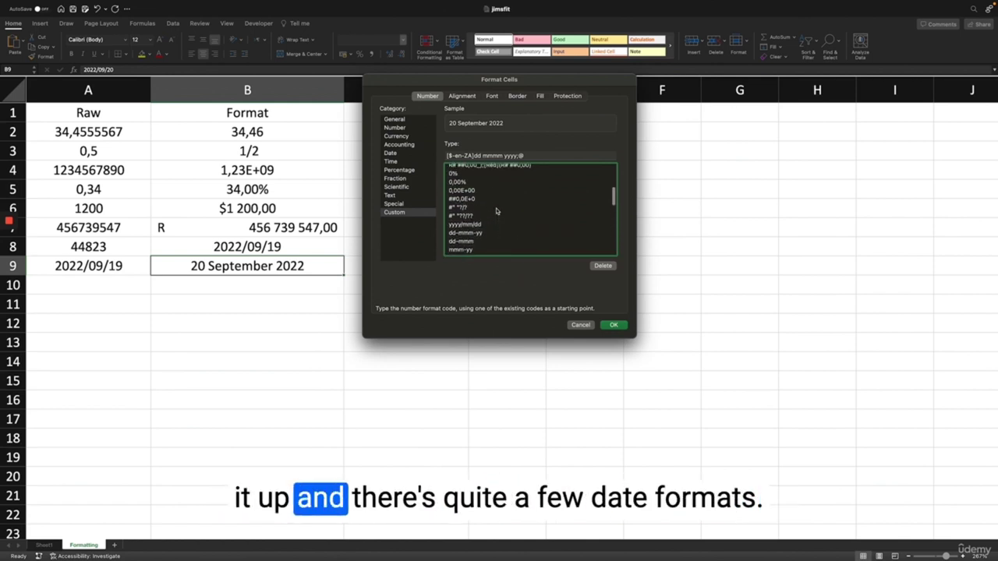
click(472, 222)
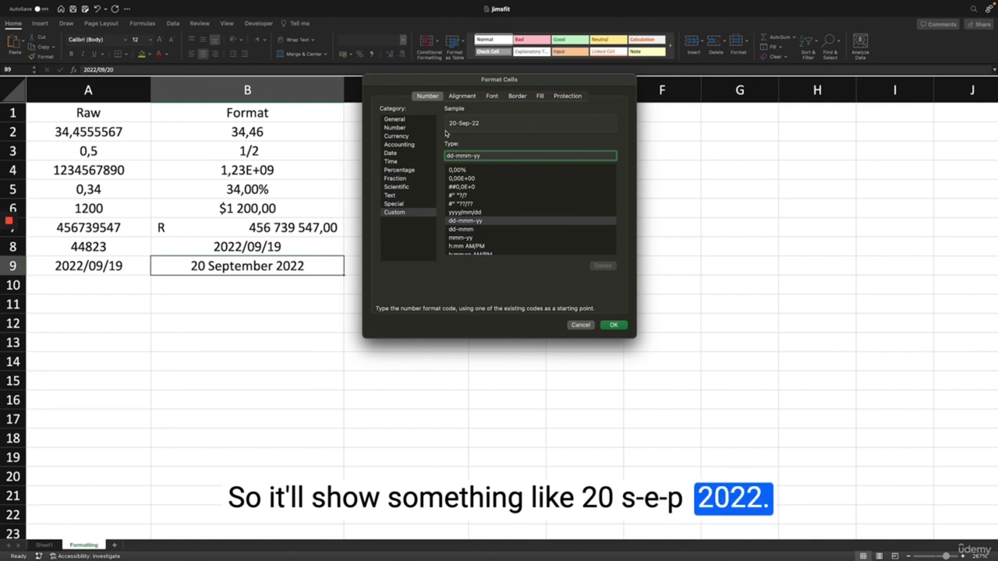
Edit the code to dd/mm/yy so B9 shows 20/09/22, and begin typing 'Custom Date' in C9
click(456, 157)
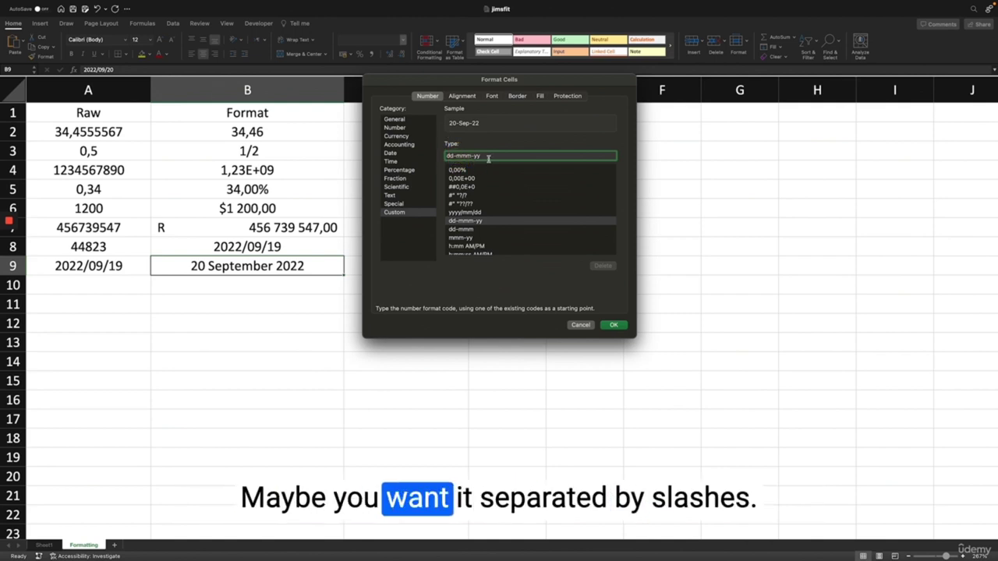
key(BackSpace)
text(/)
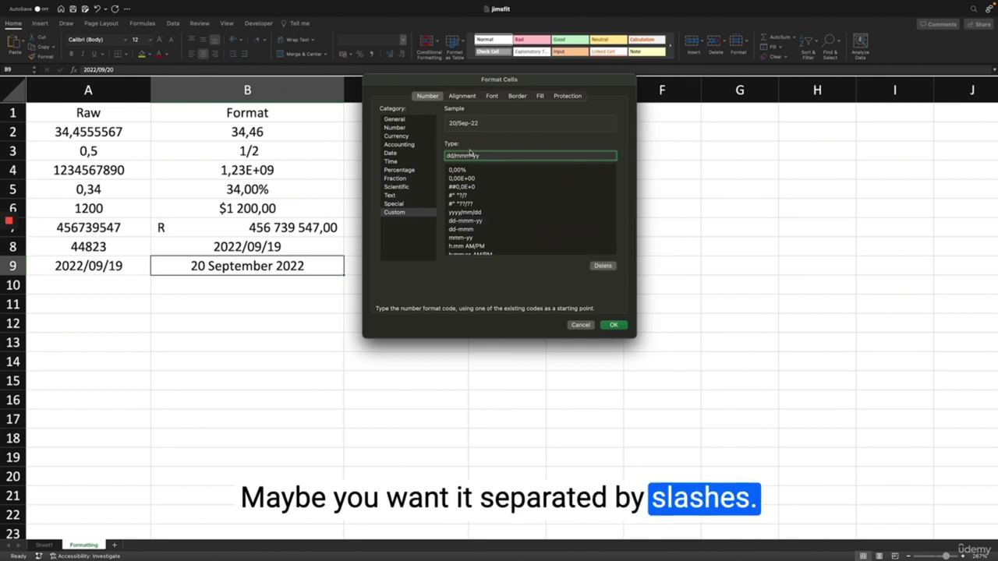
click(470, 155)
key(BackSpace)
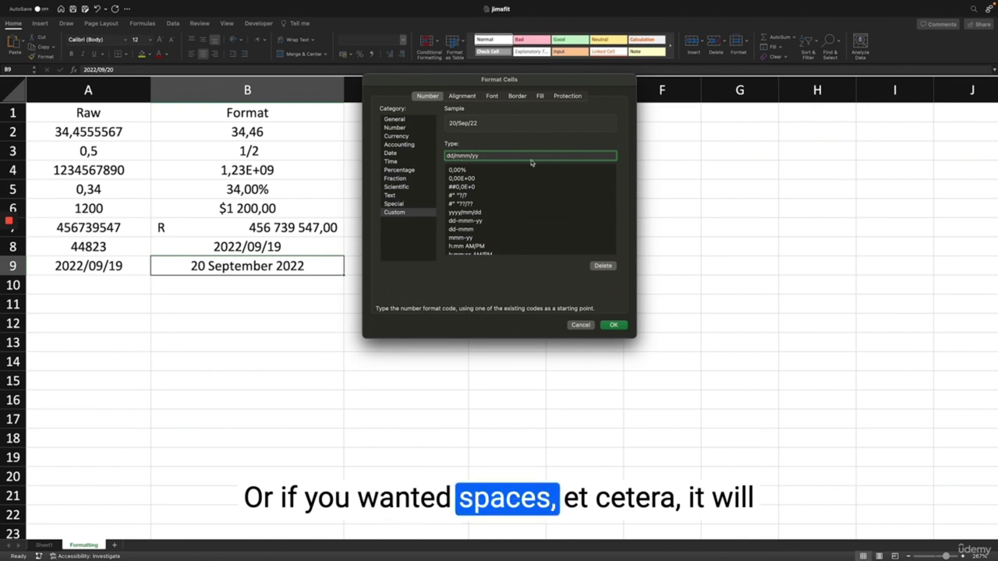
click(465, 156)
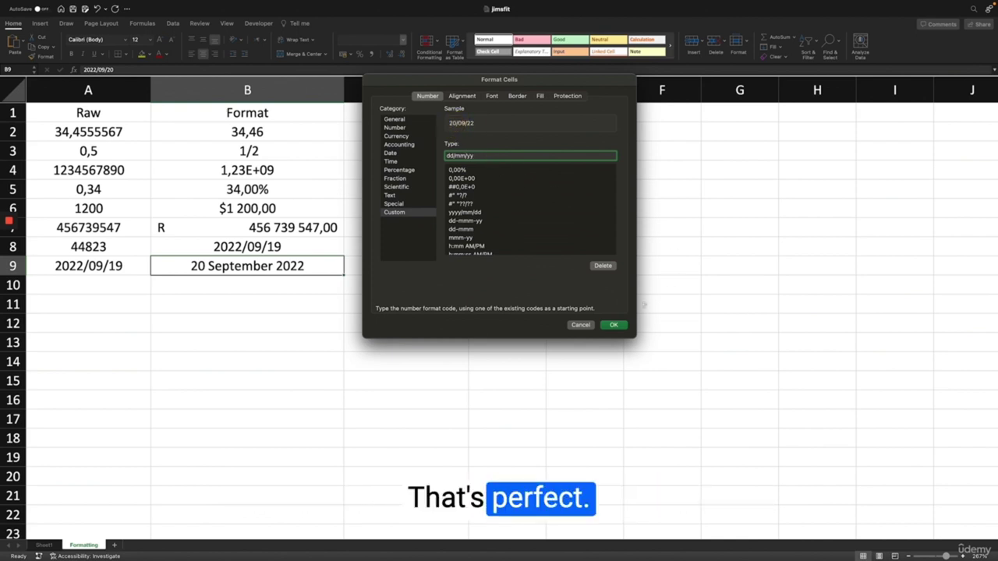
click(613, 325)
click(397, 266)
text(Custom Date)
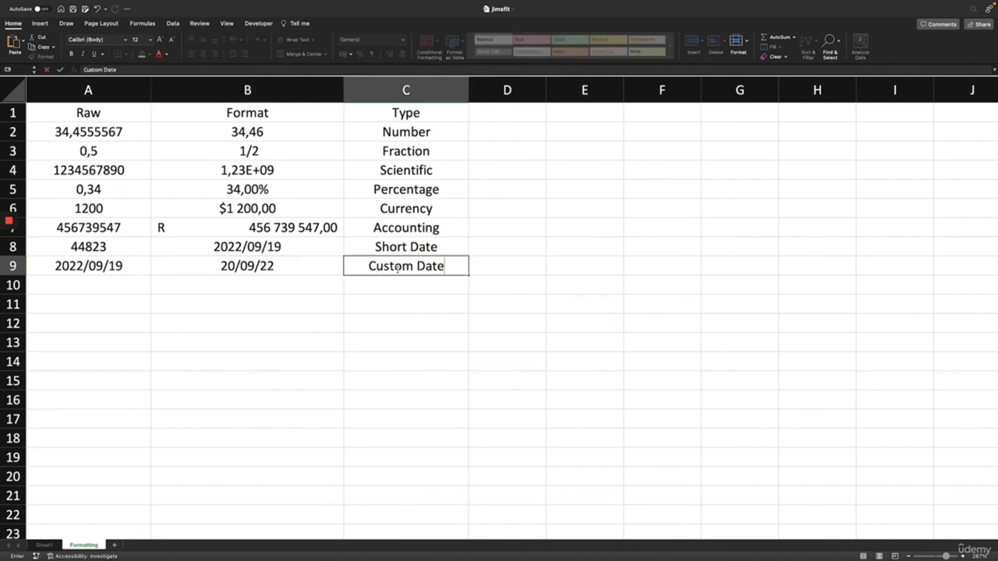
Commit the 'Custom Date' label in C9
click(414, 310)
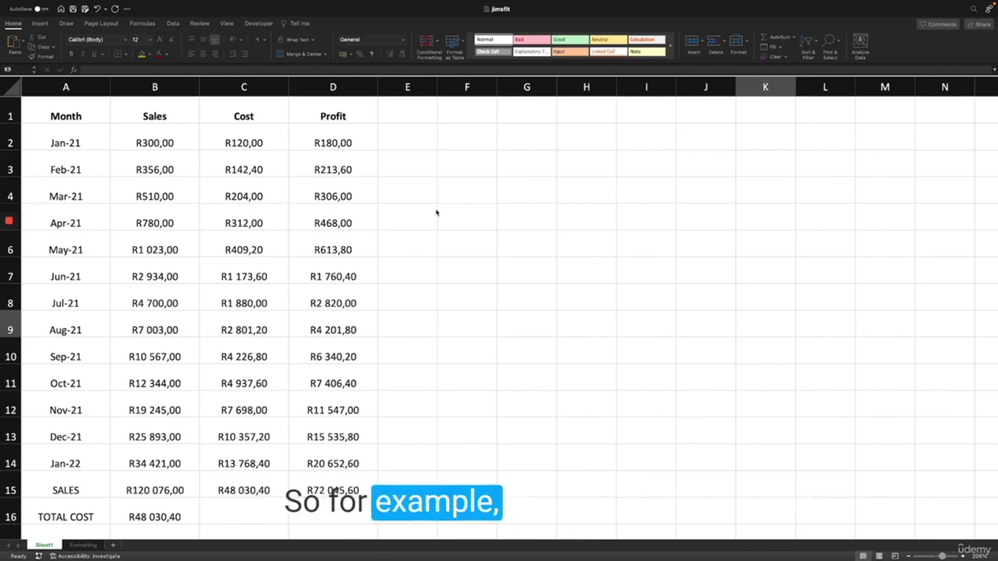
click(437, 214)
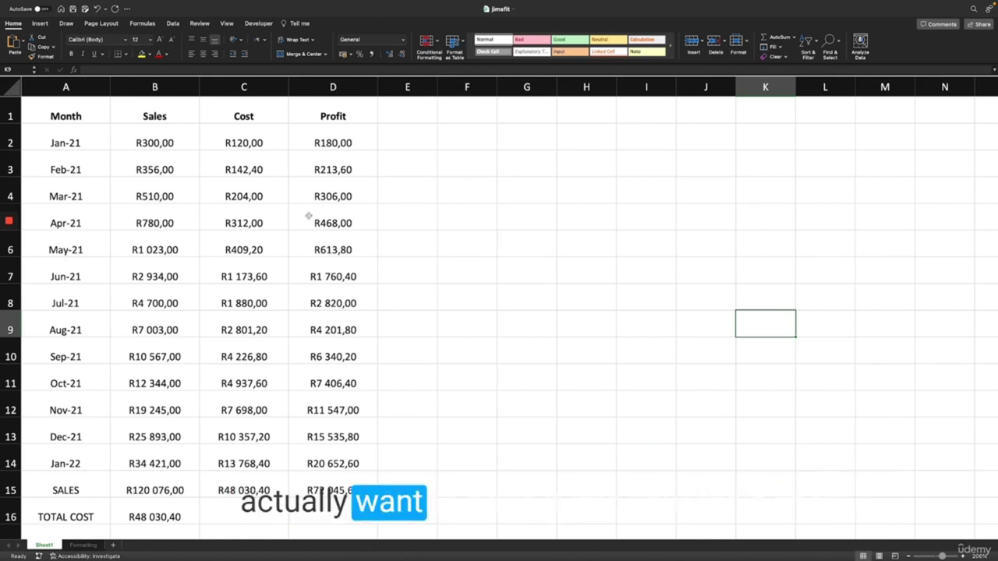
scroll(267, 223, down, 2)
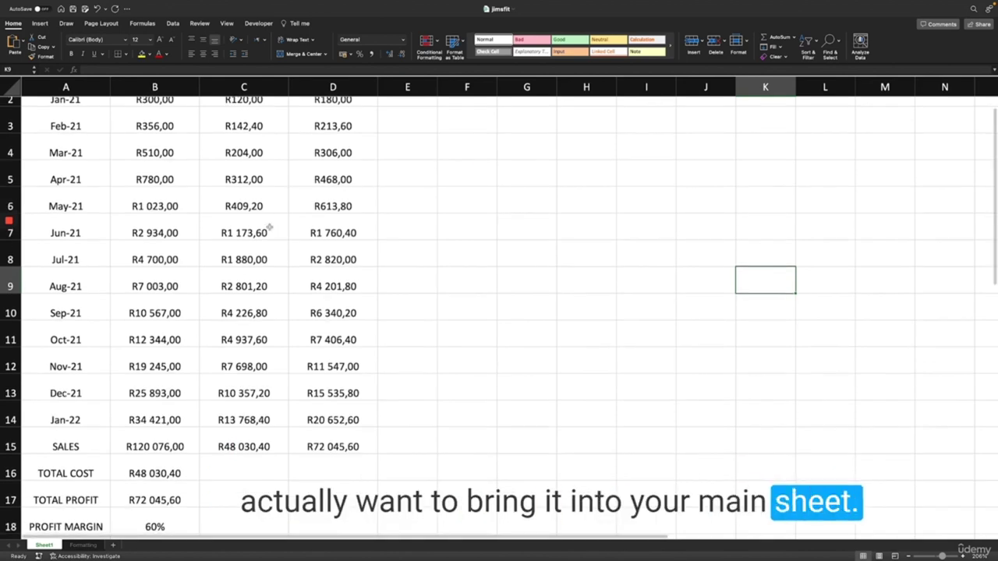
scroll(268, 224, up, 2)
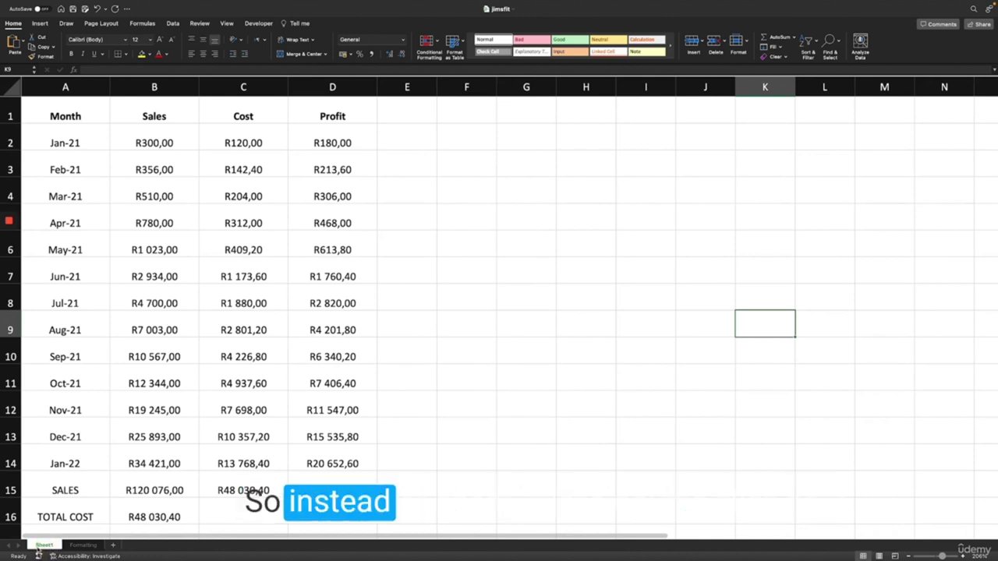
Rename Sheet1 to 'Sales Data'
double_click(44, 546)
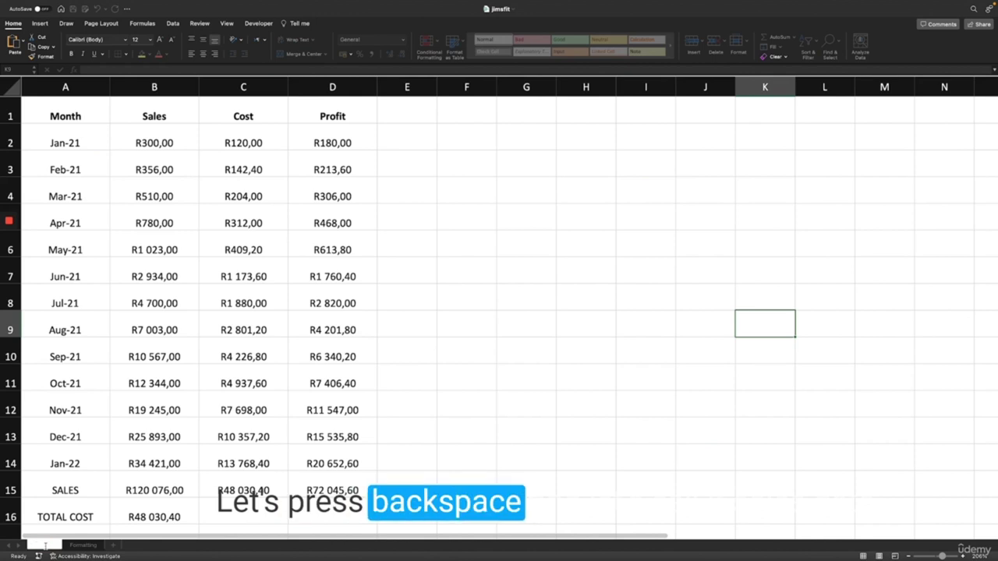
text(Sales Data)
click(154, 477)
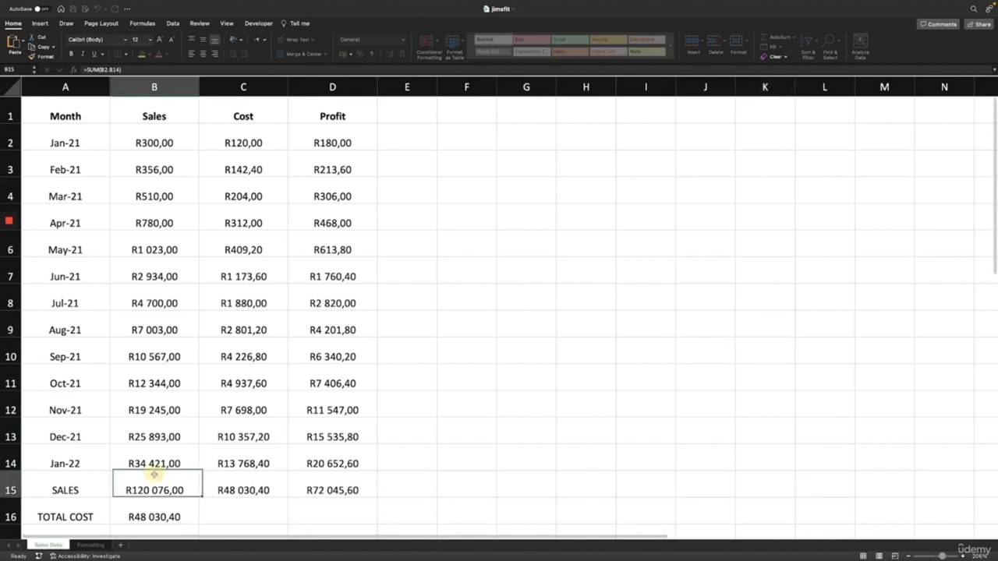
Switch to the Formatting sheet
scroll(154, 477, down, 1)
scroll(154, 475, down, 1)
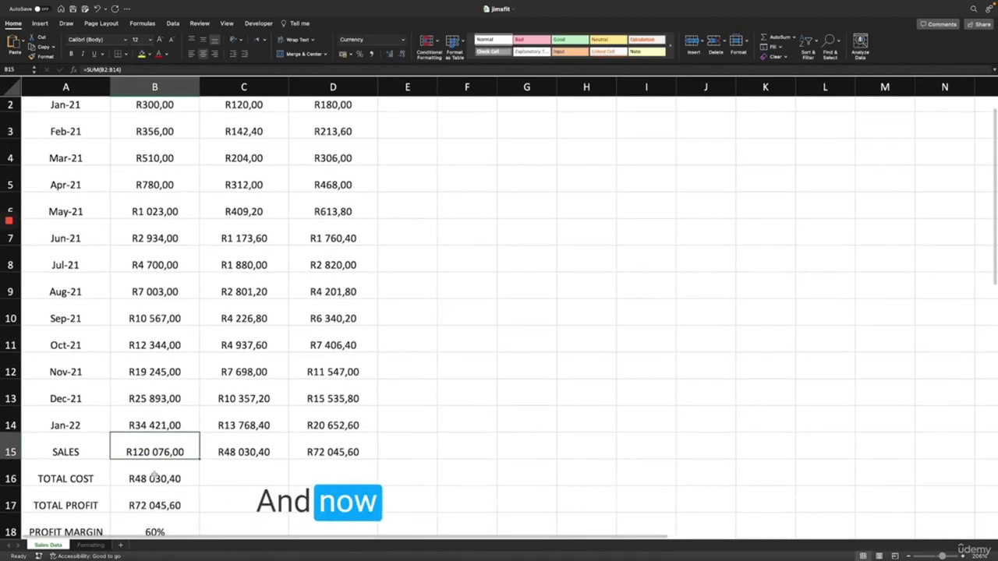
scroll(156, 473, down, 1)
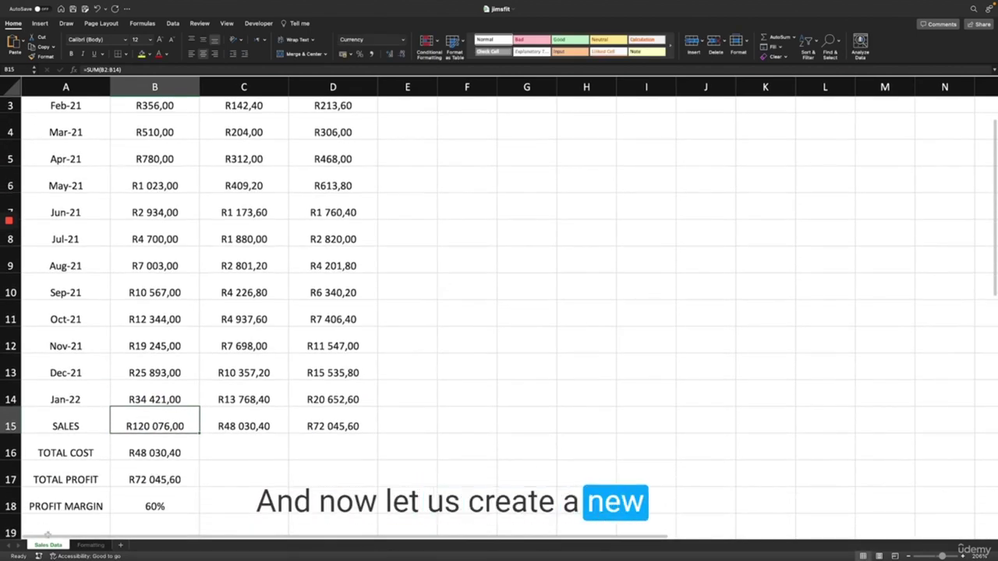
click(90, 546)
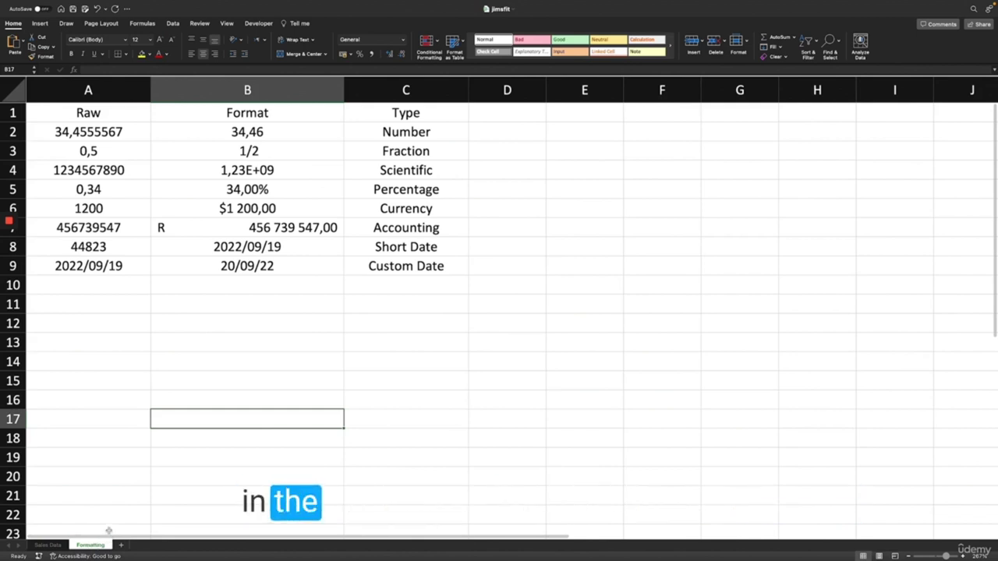
Add a new worksheet and name it 'Business Details'
click(122, 546)
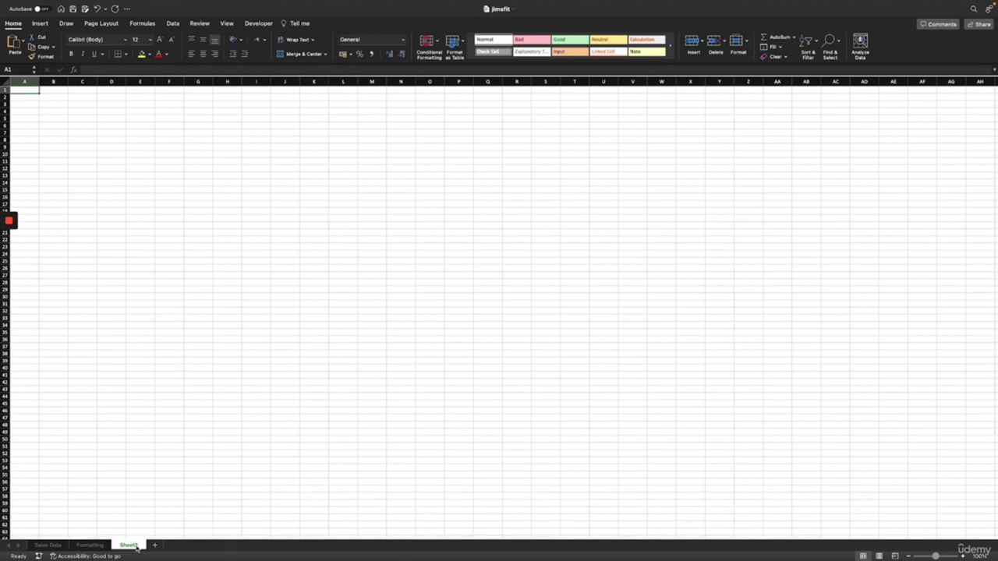
double_click(131, 546)
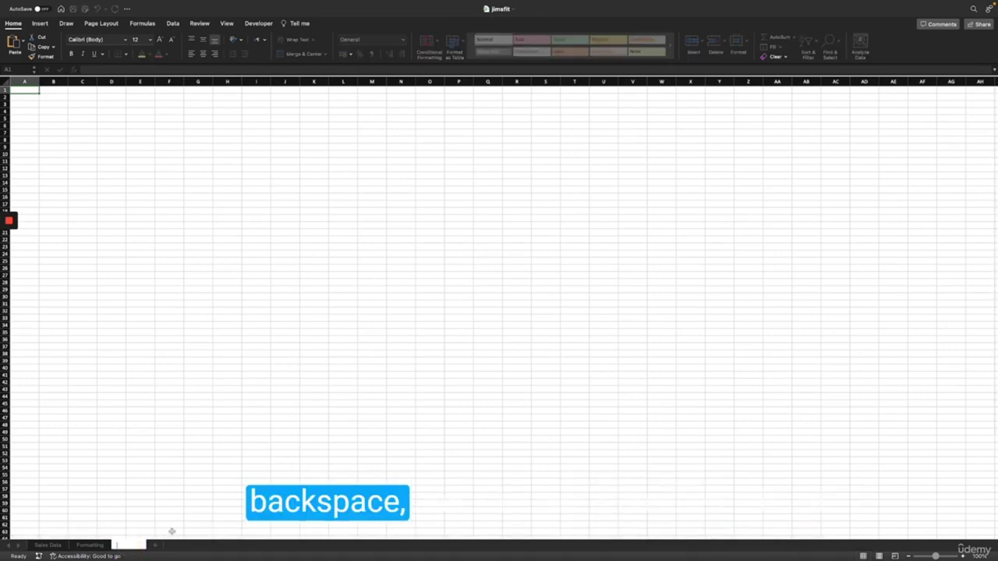
text(Business)
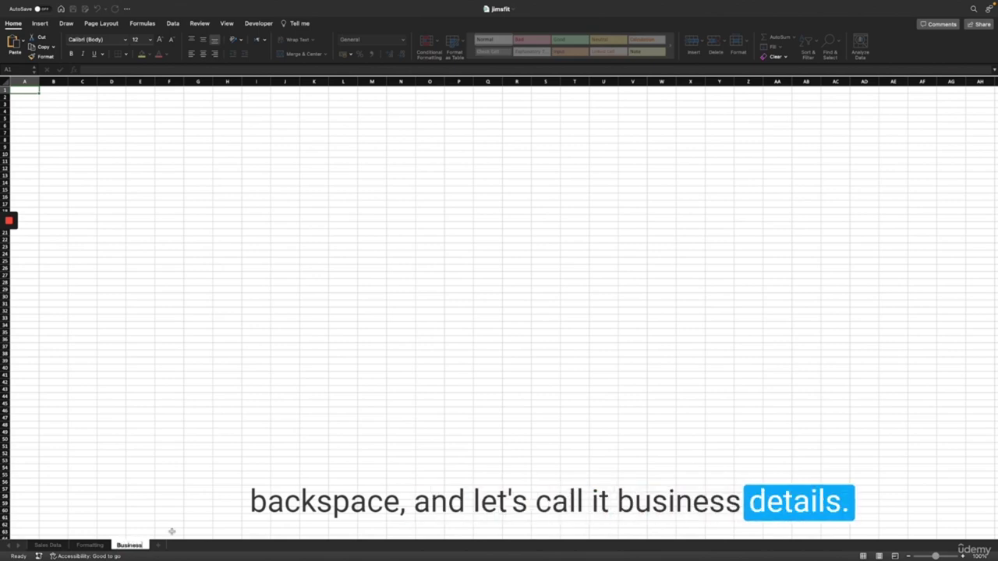
text( Details)
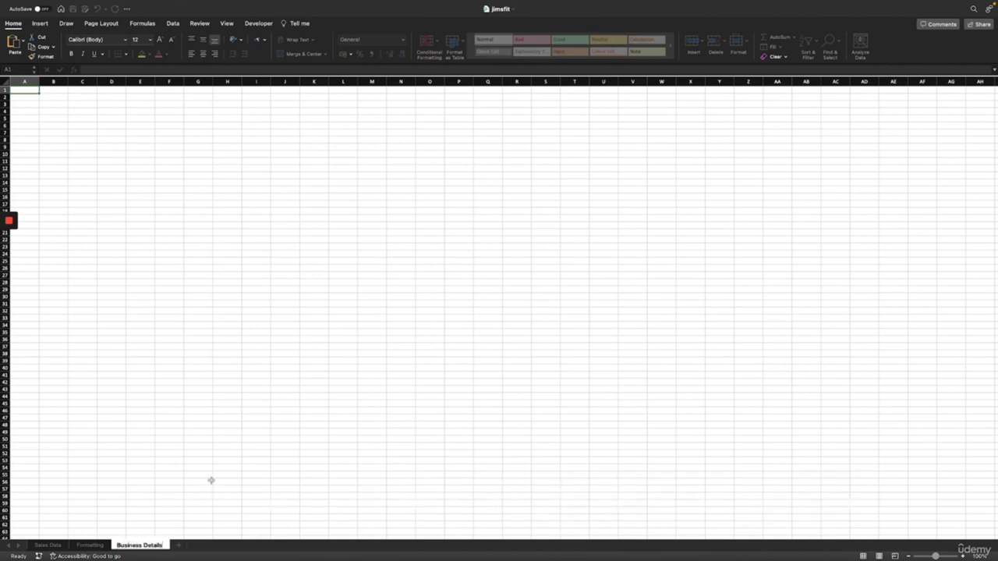
click(210, 480)
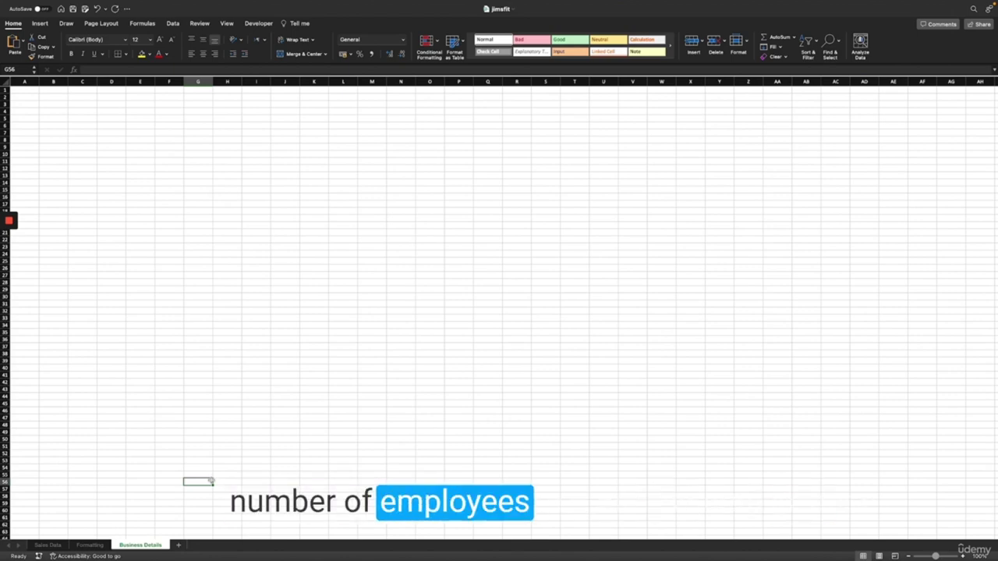
click(48, 545)
scroll(85, 460, down, 3)
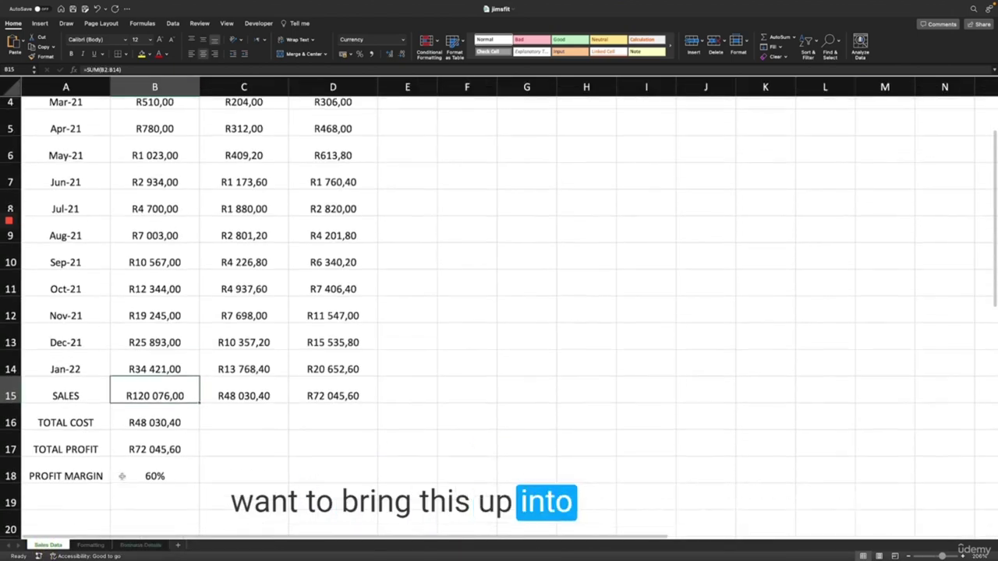
drag(50, 474, 173, 491)
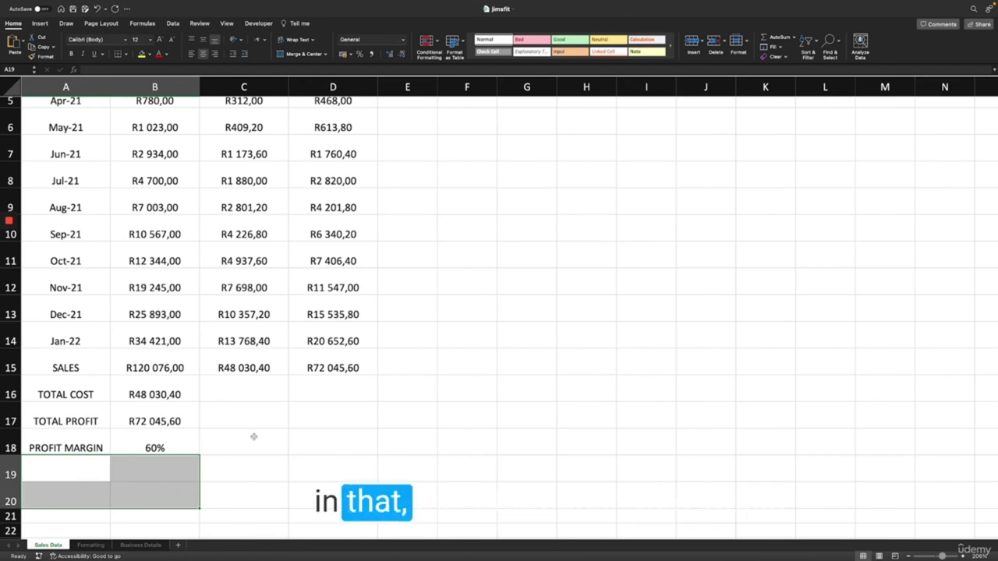
scroll(254, 436, up, 2)
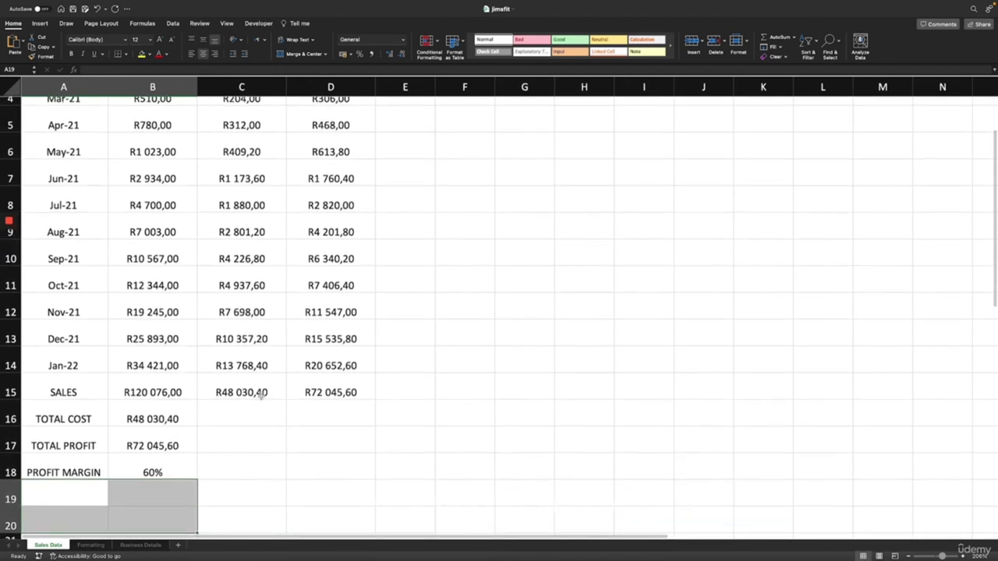
click(261, 396)
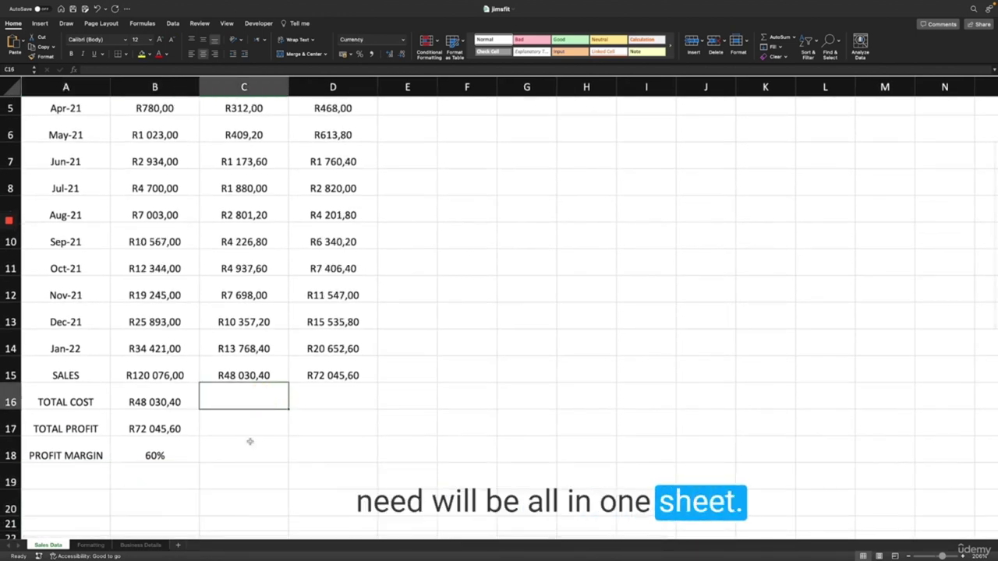
click(141, 546)
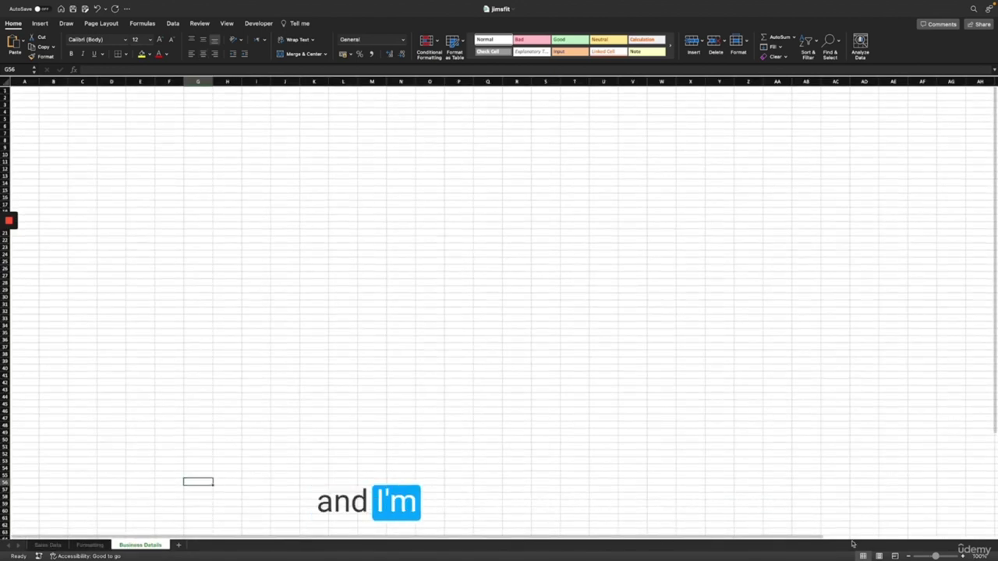
Zoom in on the Business Details sheet and widen columns A and B
drag(936, 556, 945, 555)
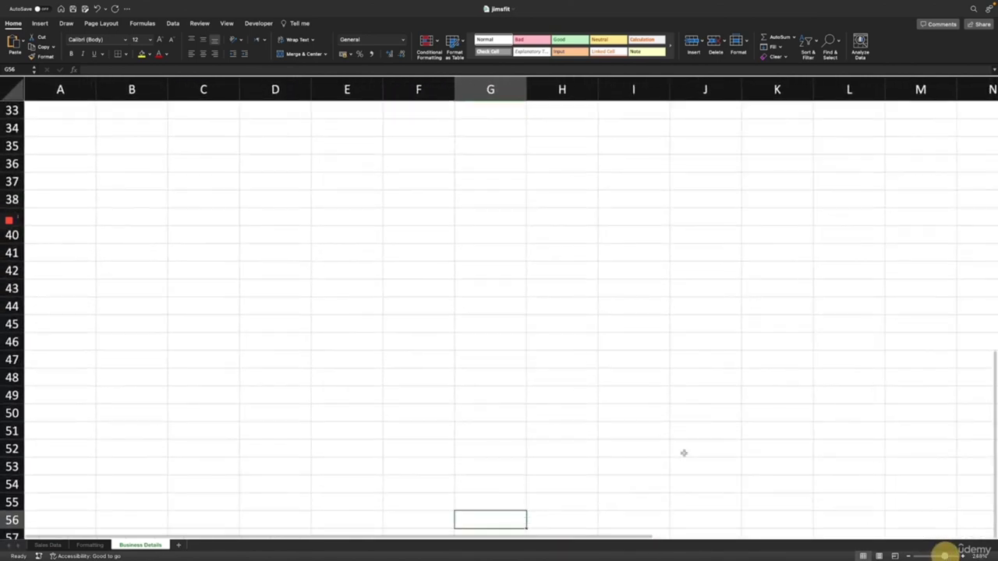
scroll(577, 419, up, 10)
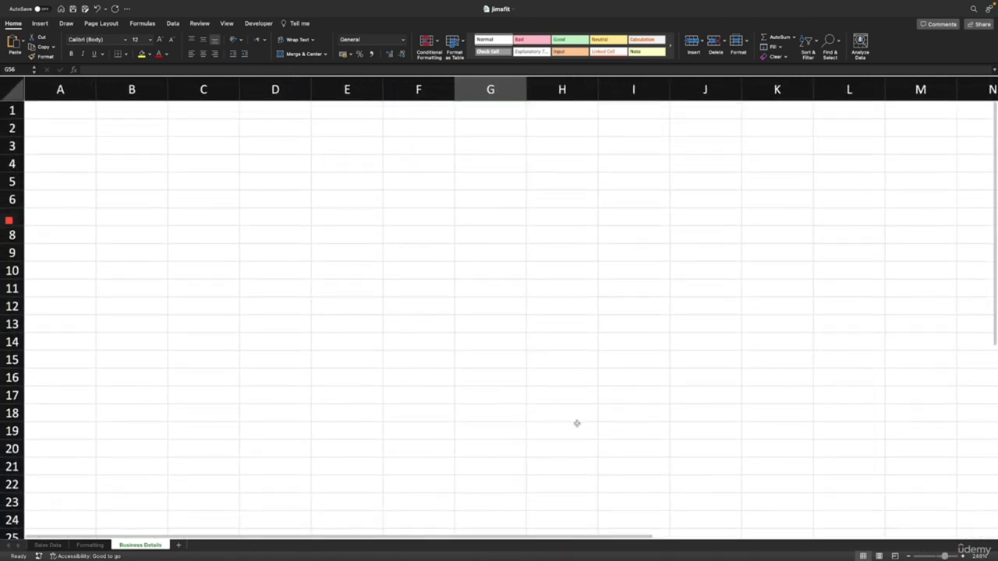
click(74, 116)
drag(97, 92, 140, 88)
drag(212, 88, 295, 89)
drag(140, 88, 151, 89)
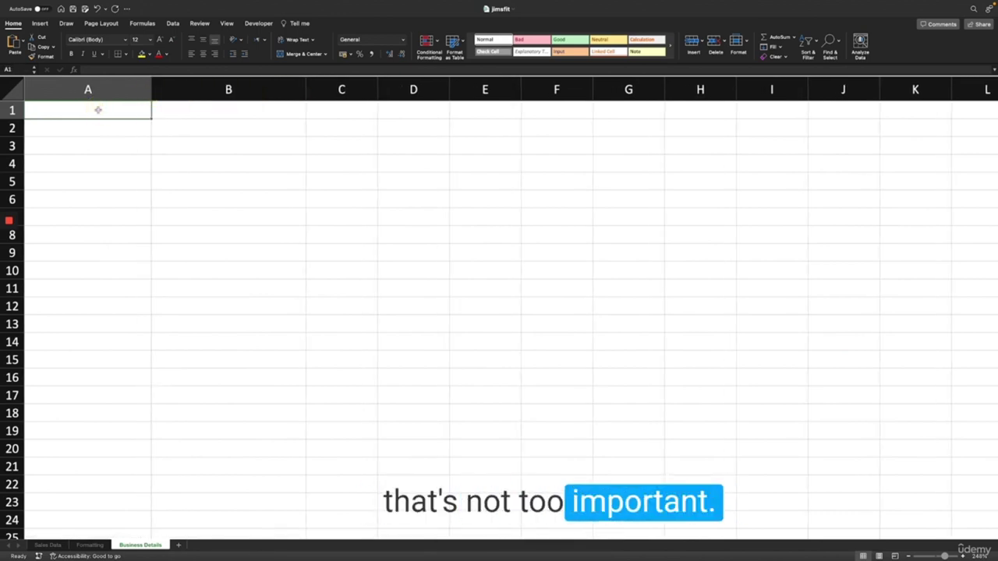
Enter Owner with the owner's name in row 1 and Location Sandton City in row 2
text(O)
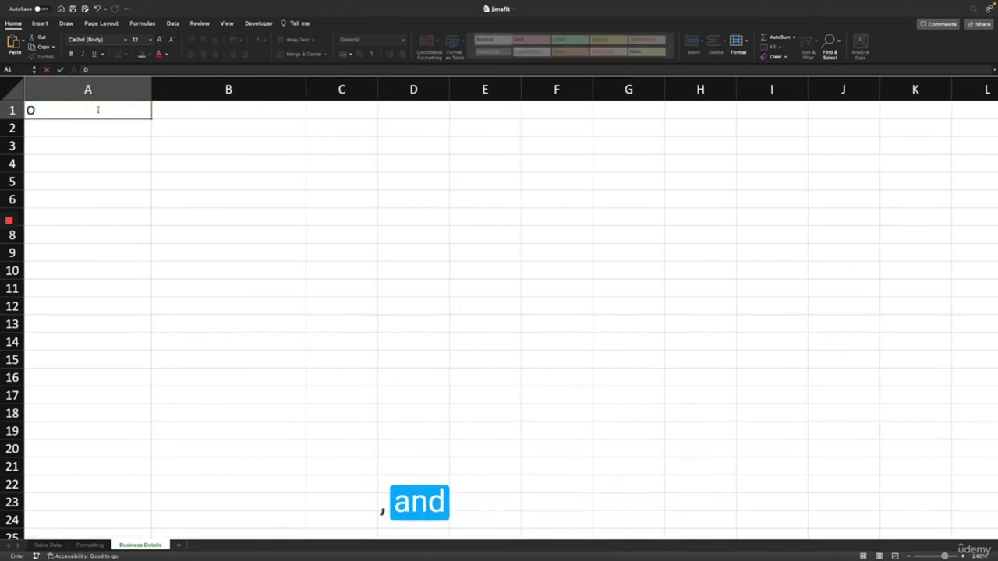
text(wne)
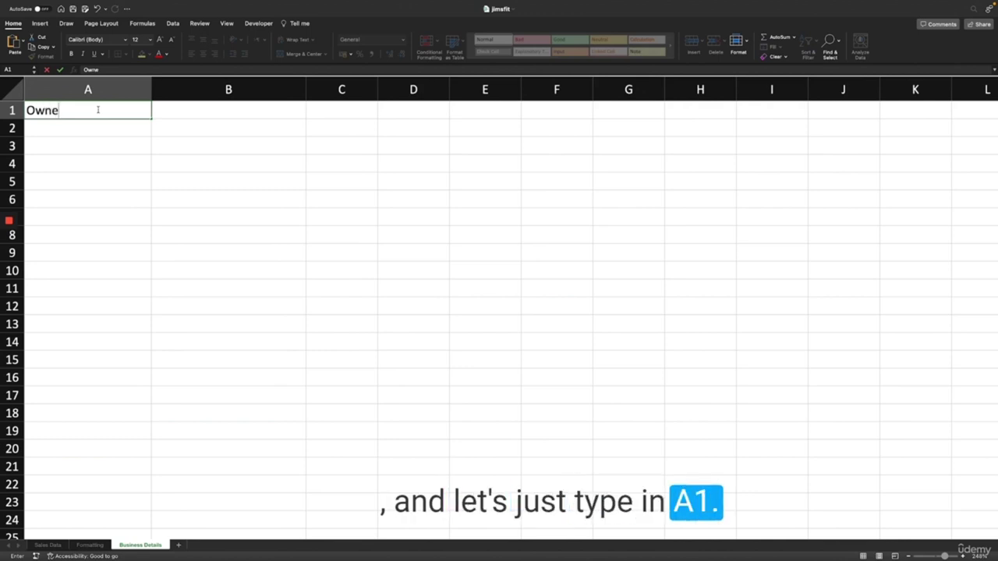
text(r)
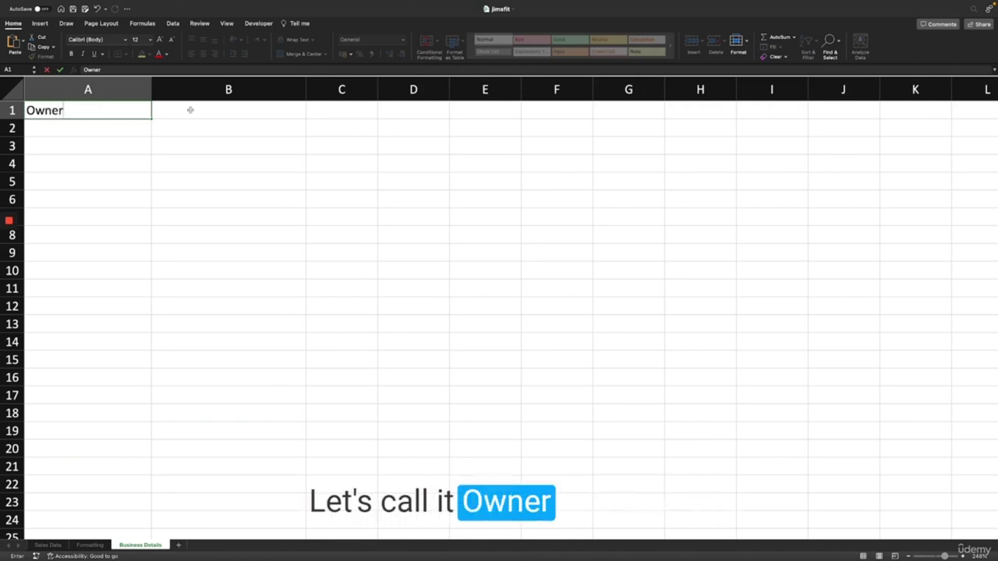
click(193, 110)
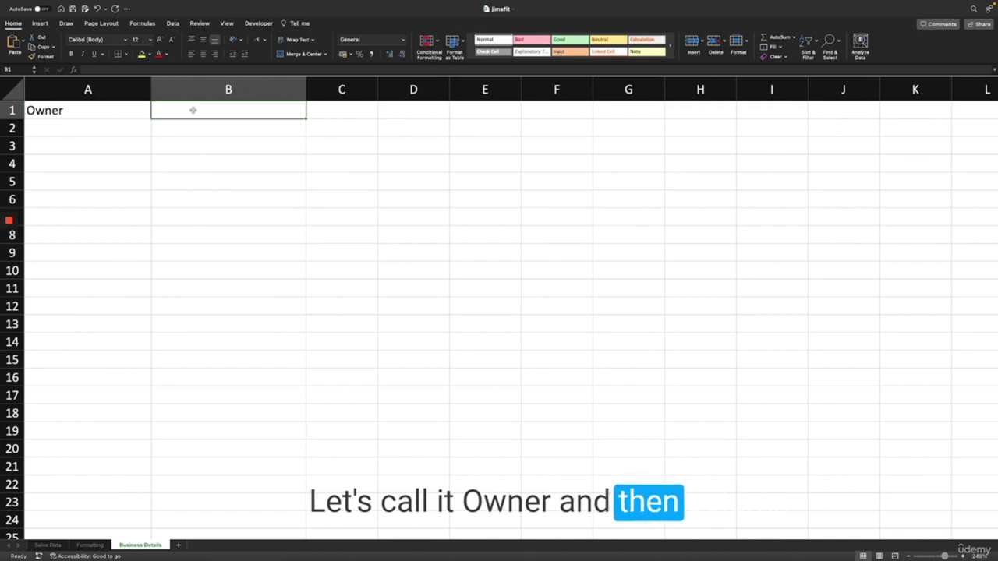
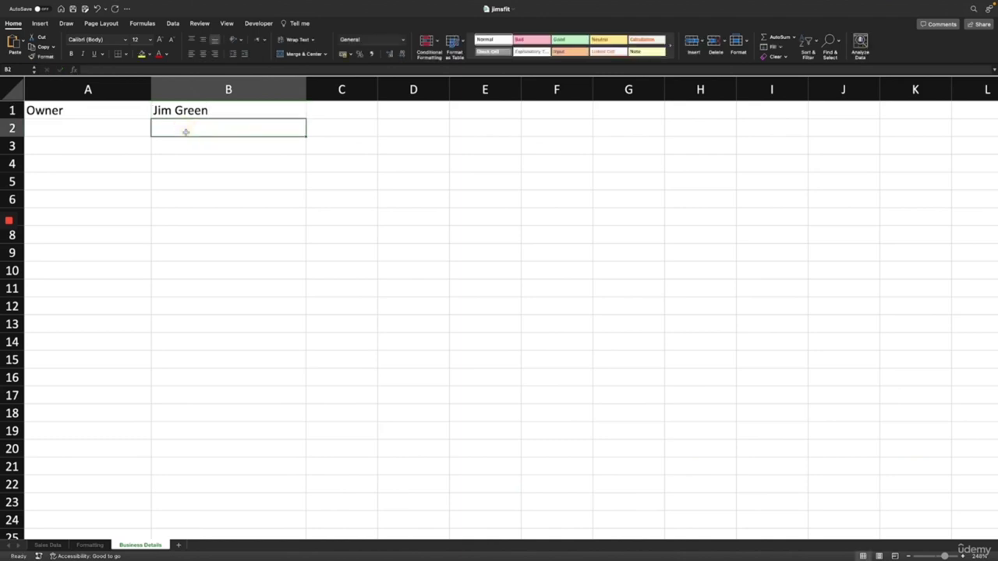
click(110, 129)
text(Location)
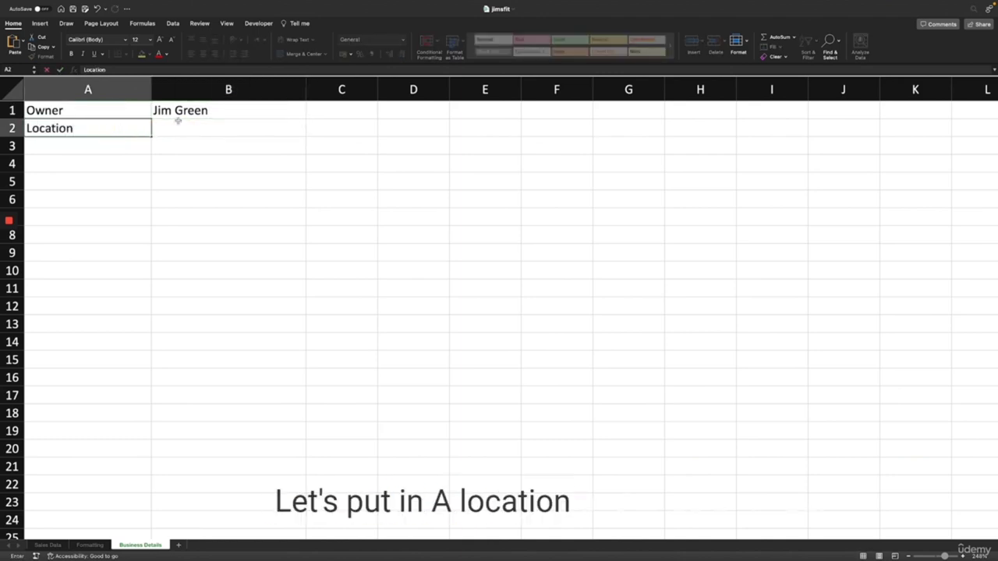
click(178, 124)
text(Sandton Cit)
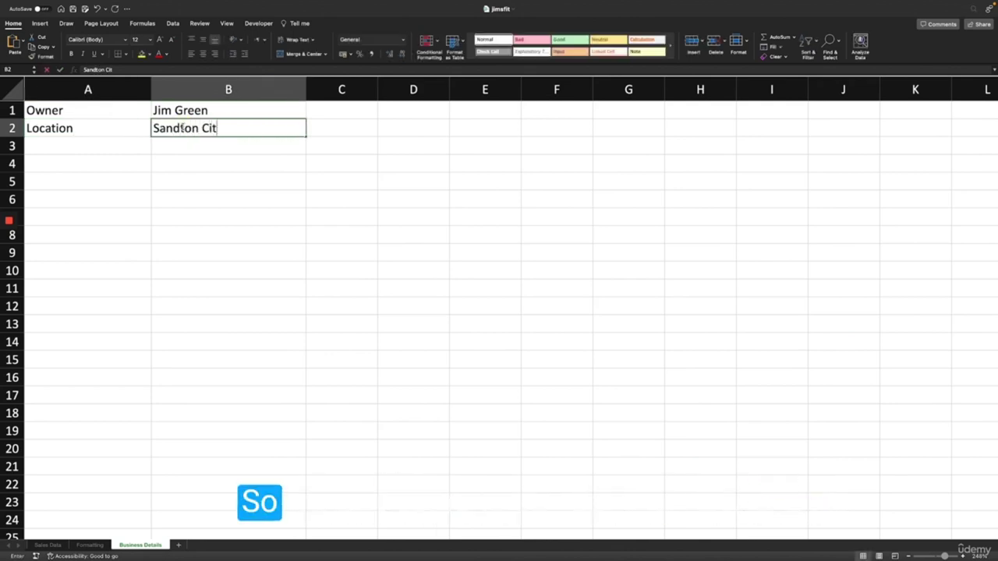
text(y)
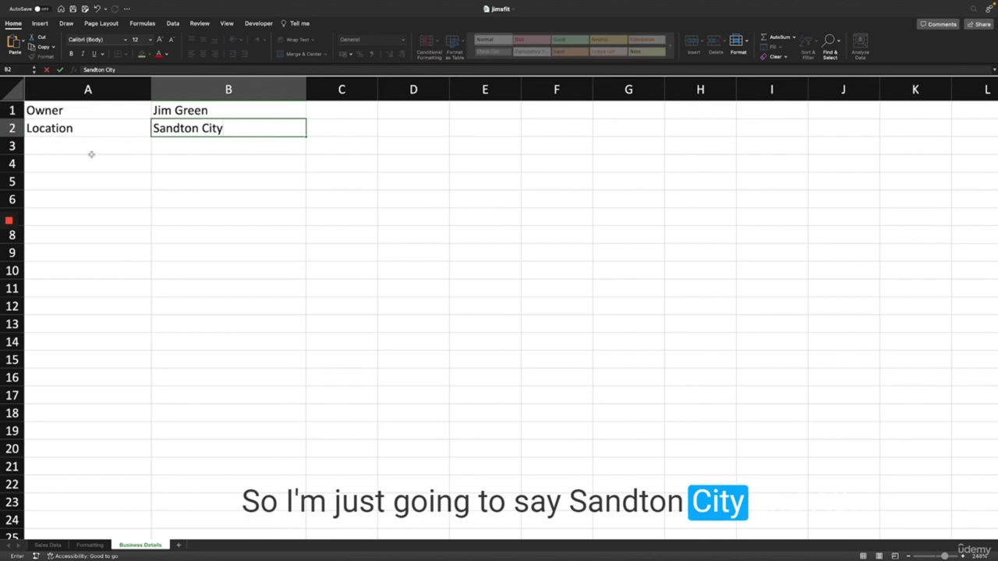
Enter Employees with 3 in row 3, then return to the Sales Data sheet
click(91, 153)
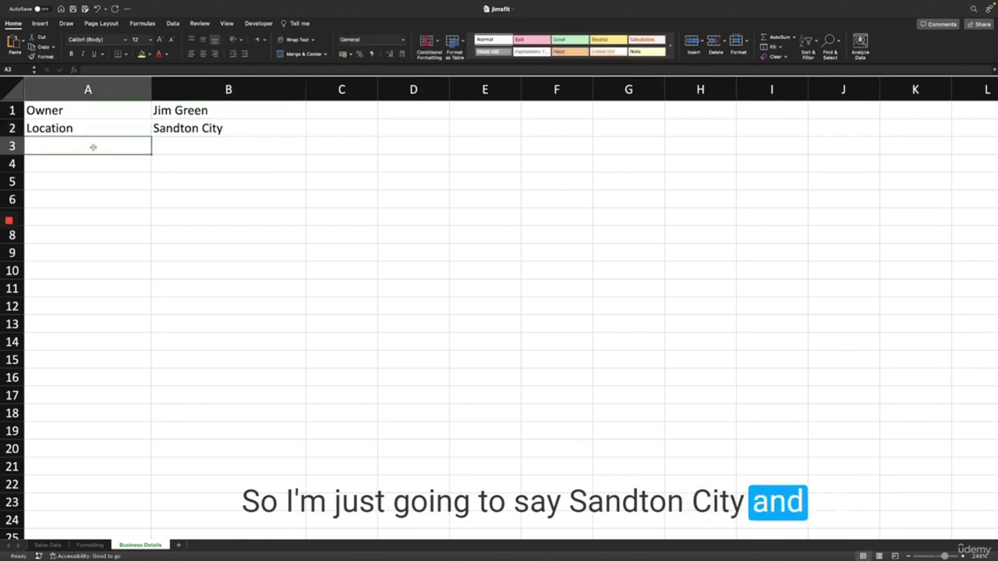
text(Employees)
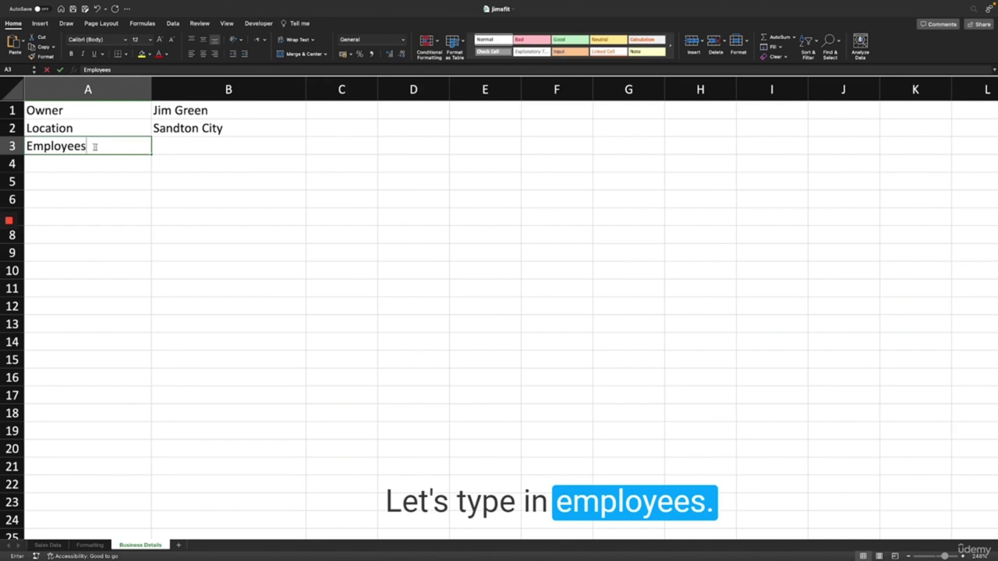
click(179, 145)
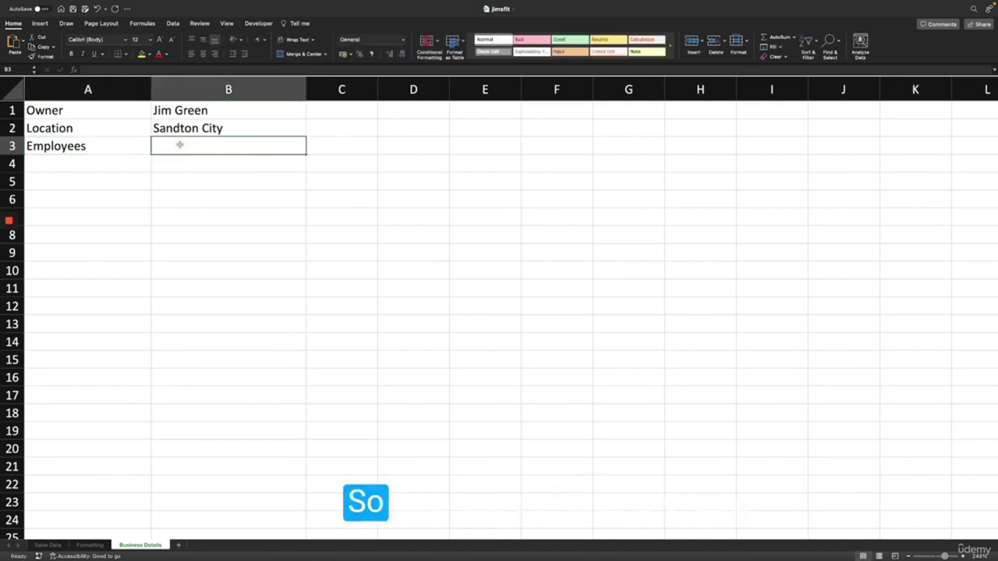
text(3)
click(179, 173)
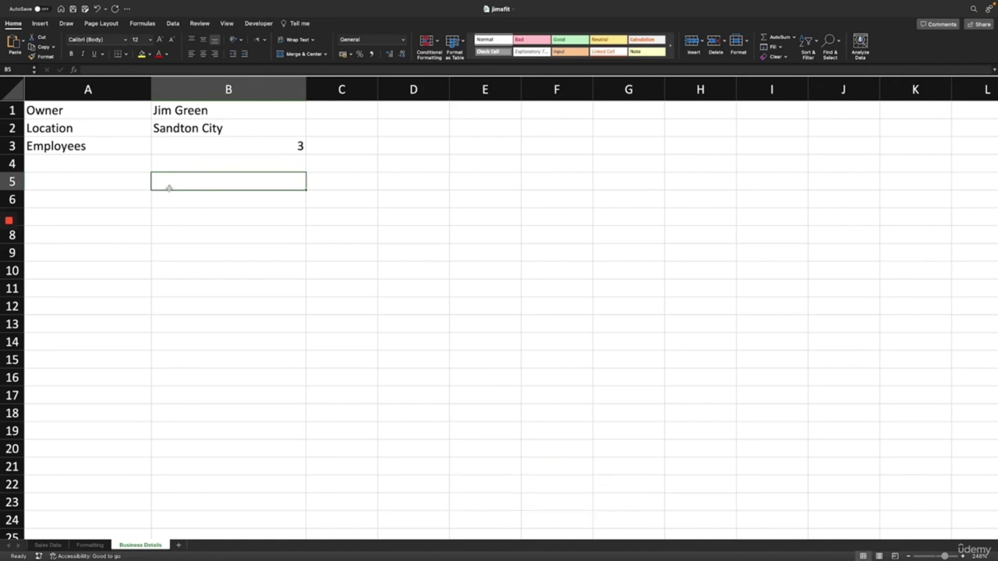
click(205, 393)
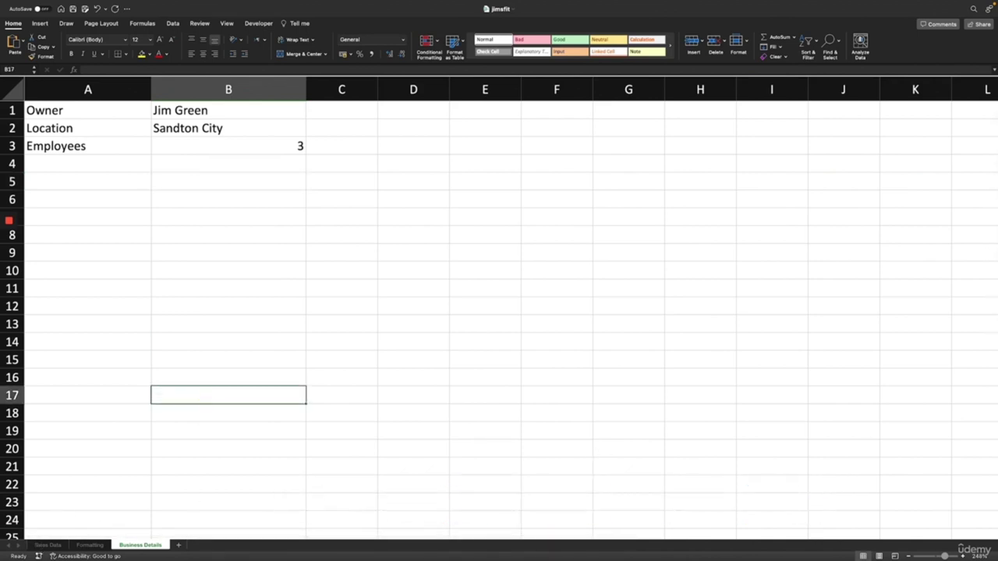
click(45, 545)
Merge cells A20 and B20 on the Sales Data sheet
click(99, 414)
scroll(174, 453, down, 5)
scroll(175, 452, down, 2)
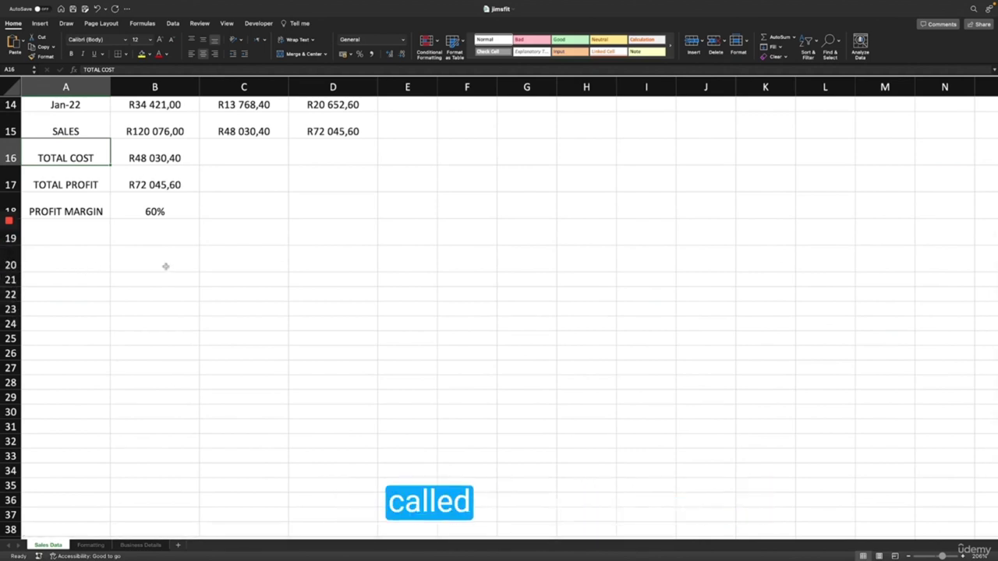
click(82, 257)
drag(149, 265, 65, 266)
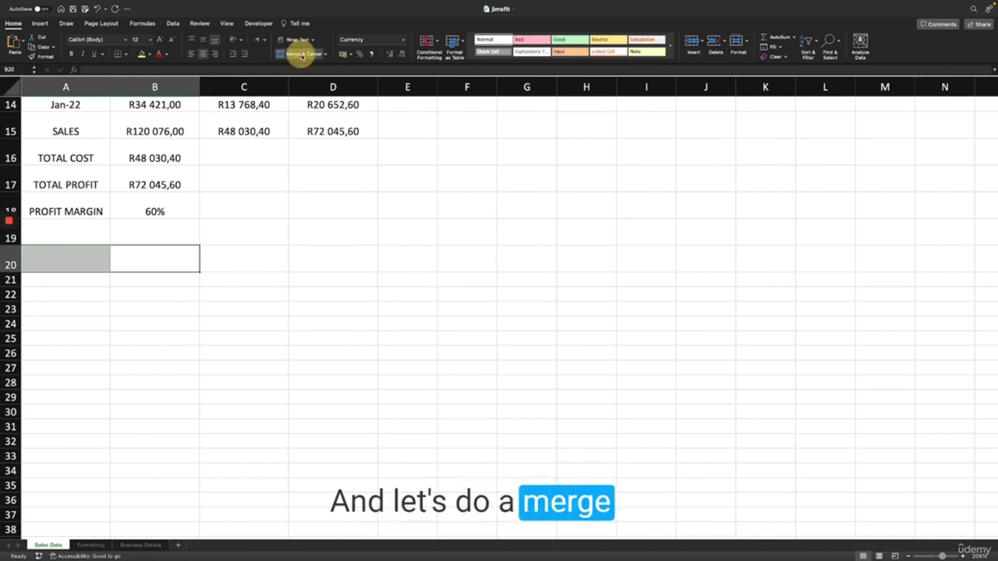
click(301, 56)
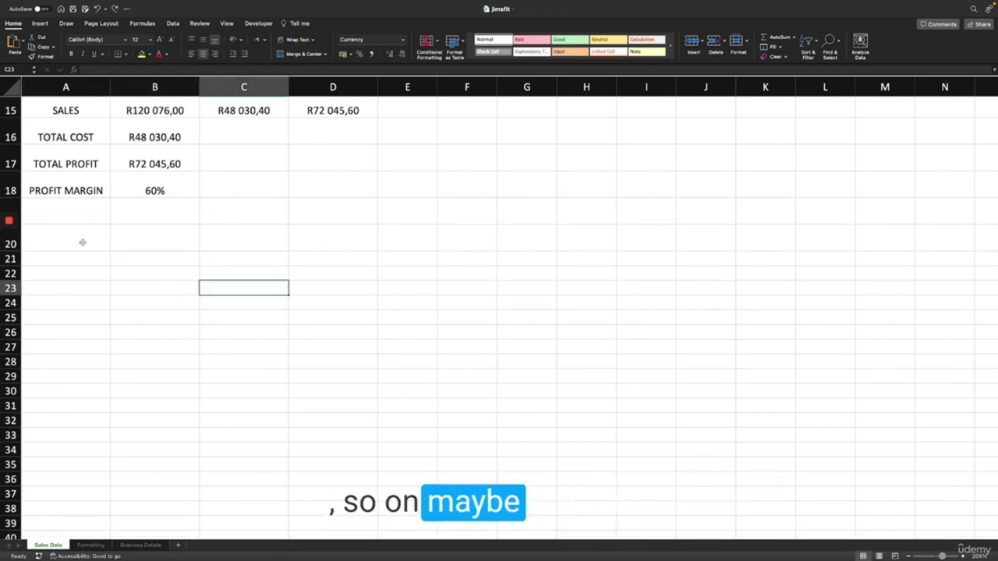
Type the heading 'Business Details' into merged cell A20
click(82, 239)
text(B)
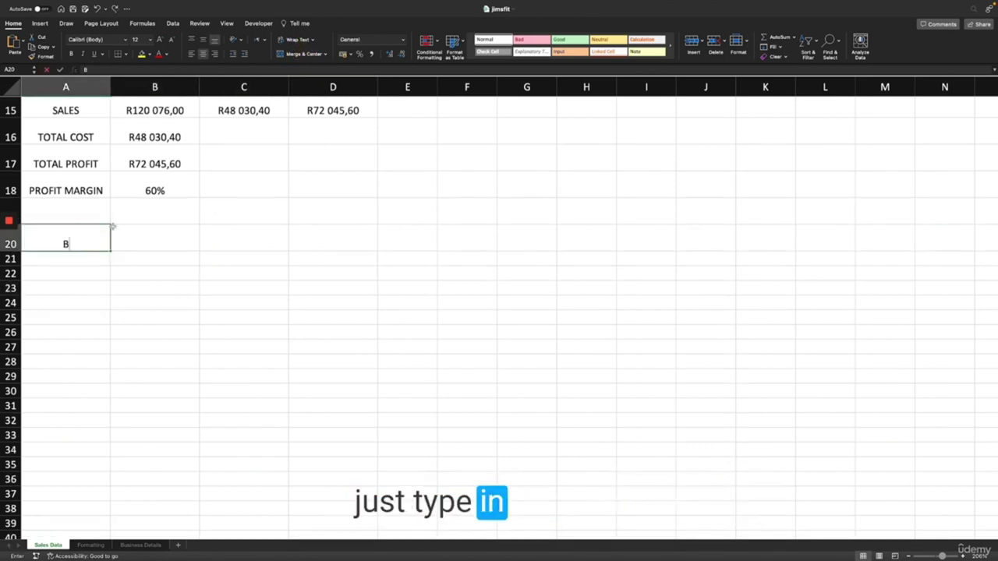
text(usiness Details)
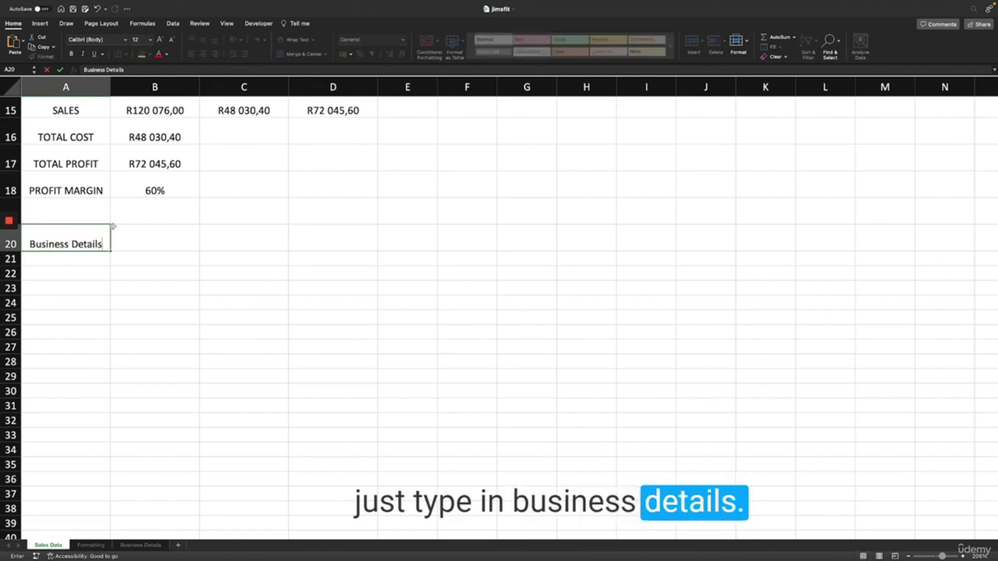
click(152, 241)
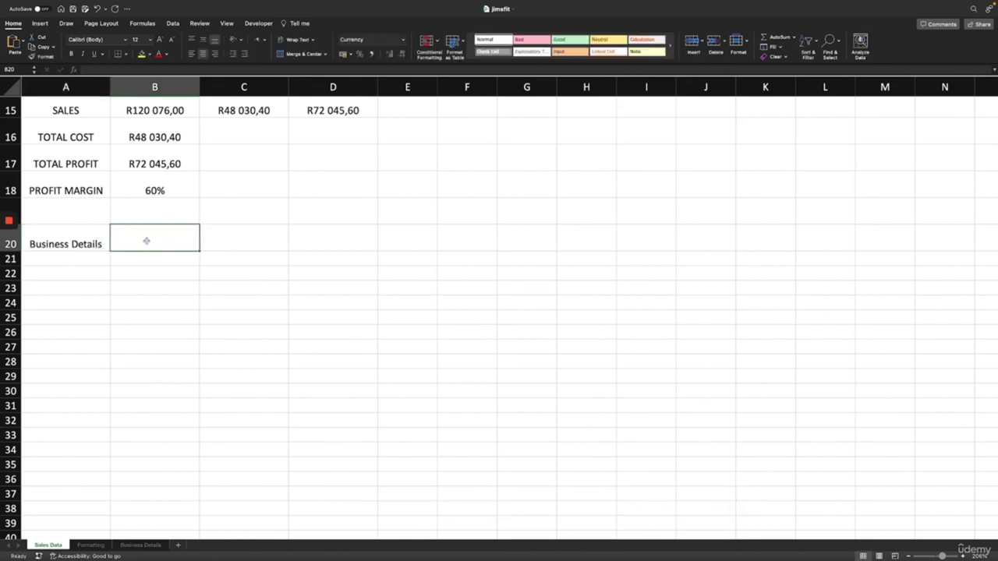
scroll(37, 248, down, 1)
drag(85, 226, 83, 285)
click(81, 183)
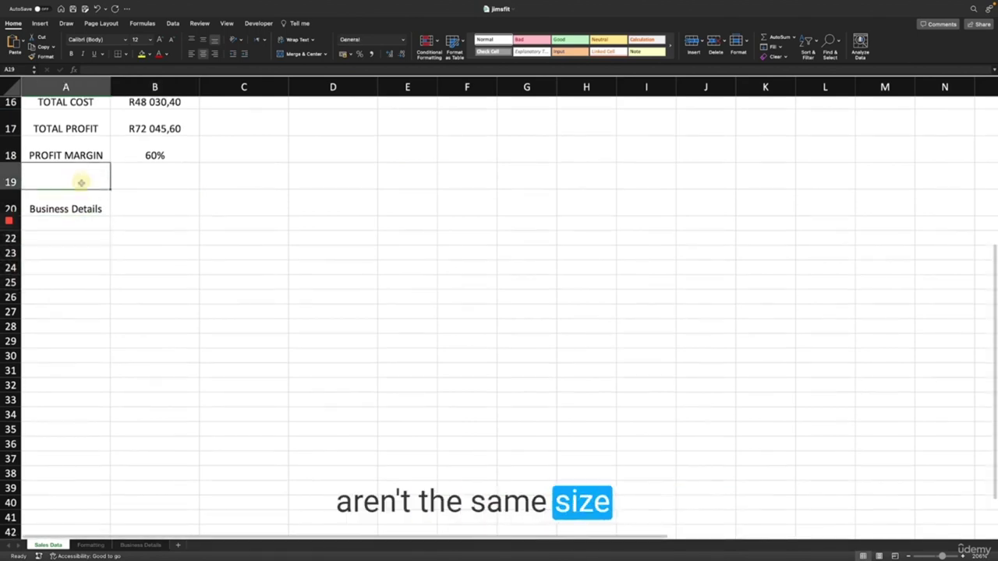
scroll(116, 232, up, 1)
Set every row on the sheet to a height of 29 pixels
click(14, 91)
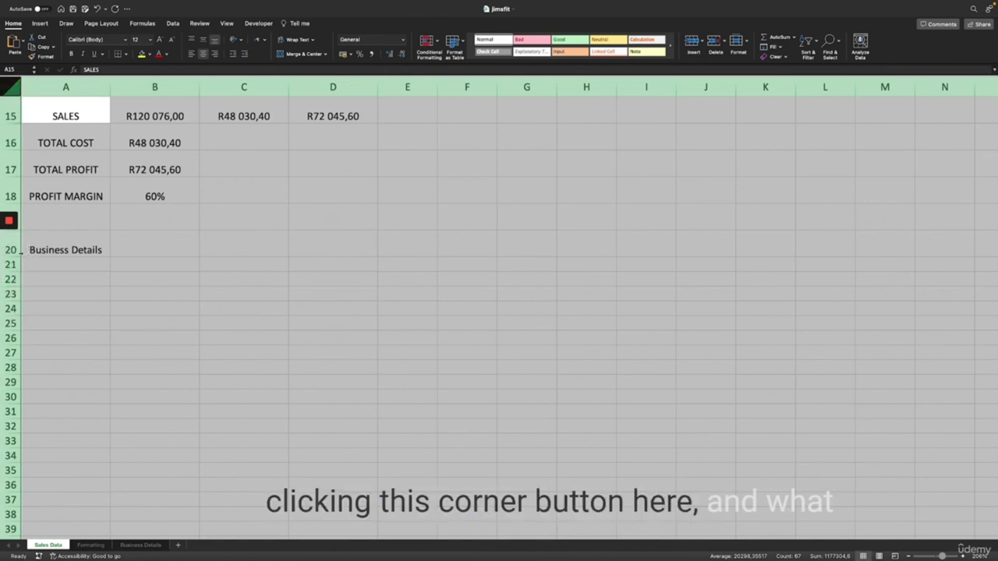
drag(11, 152, 11, 148)
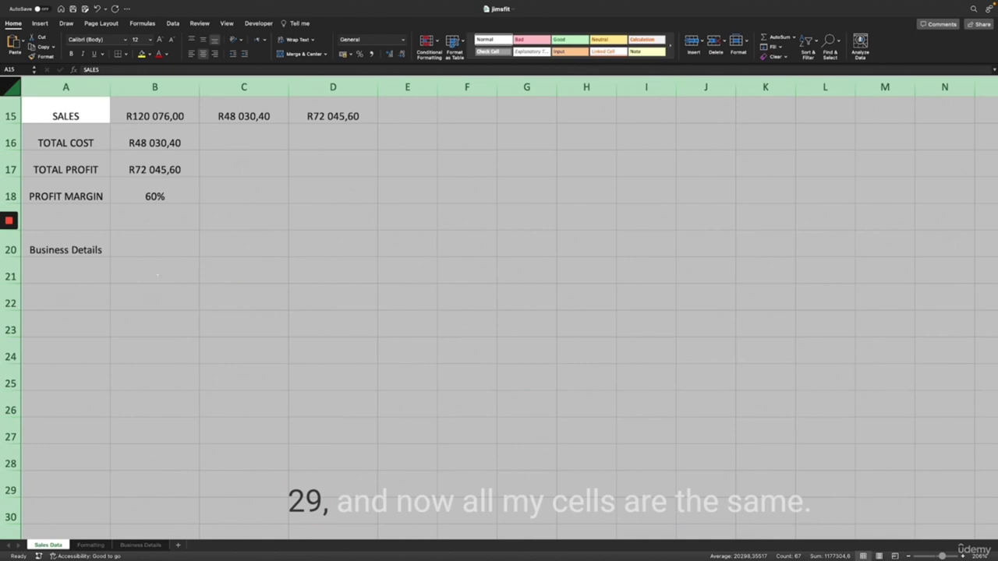
click(78, 296)
Enter the labels Owner, Location and Employees in A21:A23 under the heading
click(88, 248)
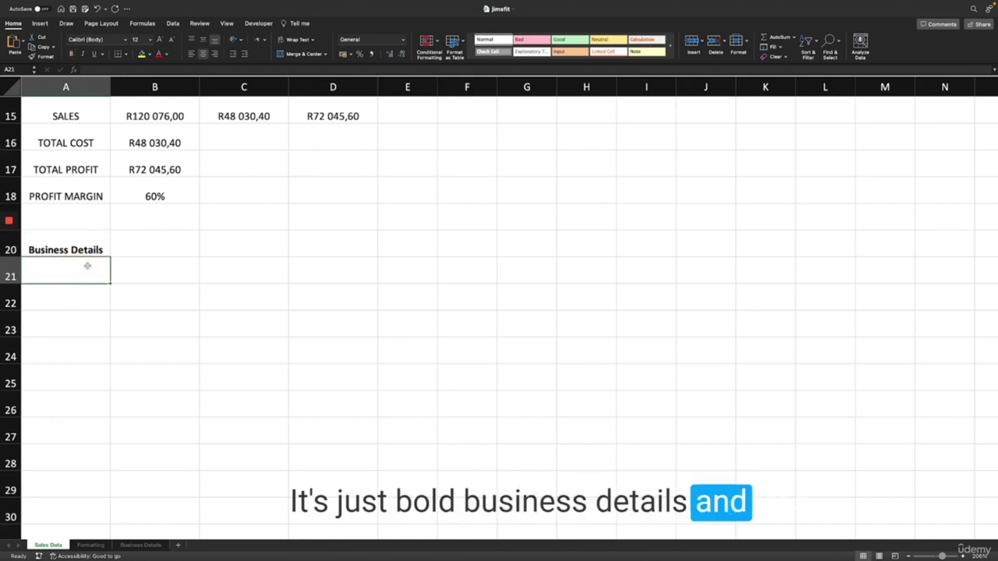
text(Owner)
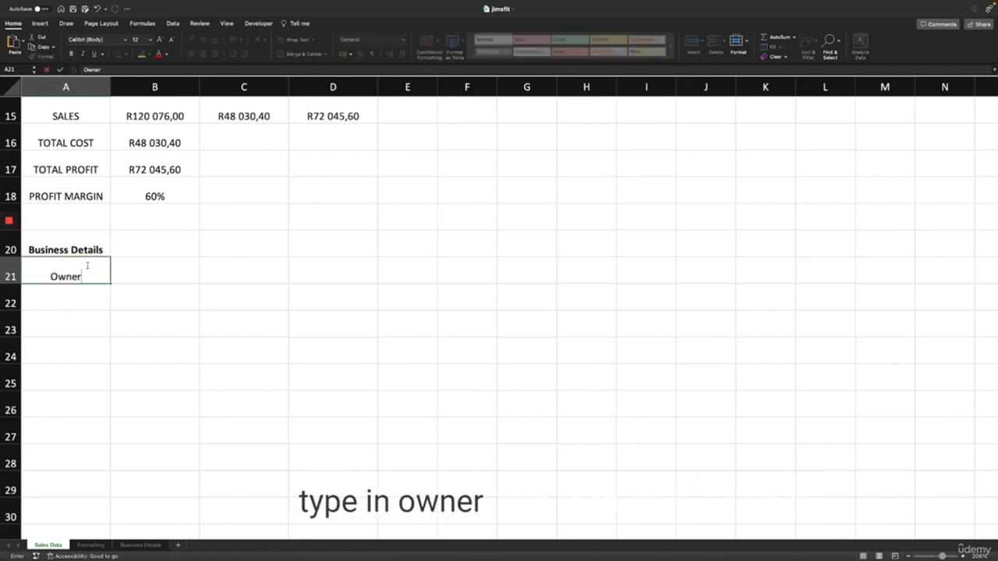
key(Return)
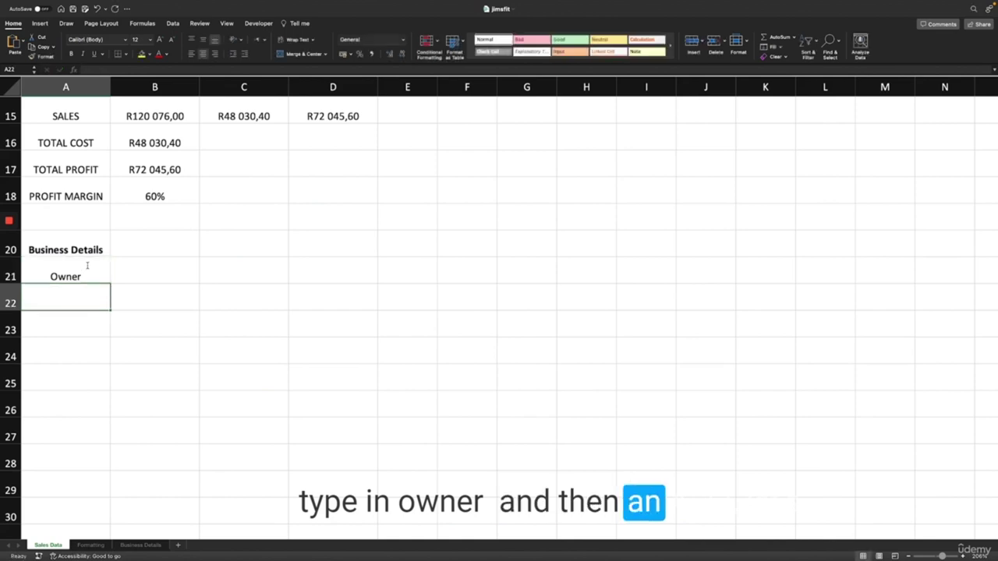
text(Locatio)
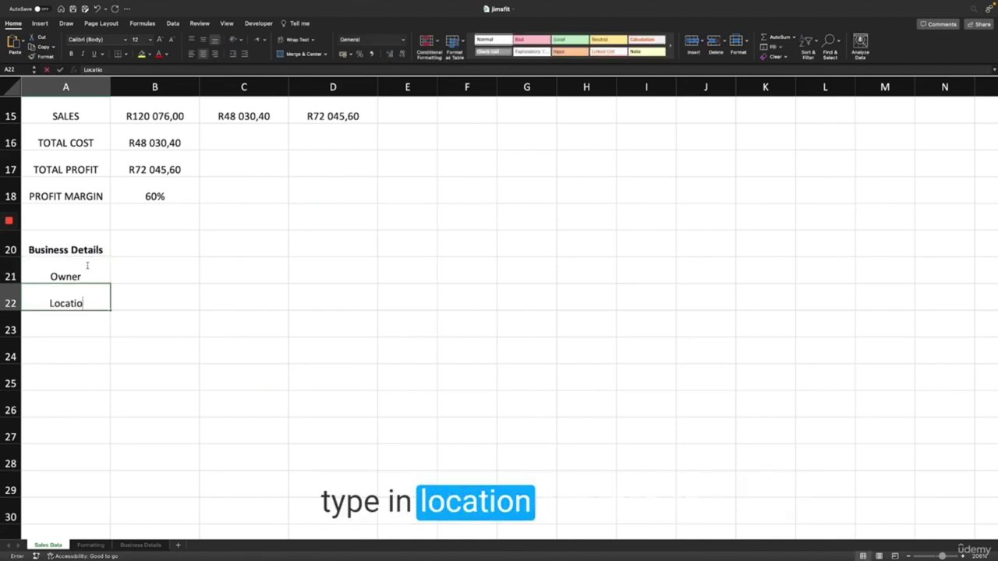
text(n)
key(Return)
text(Emply)
key(BackSpace)
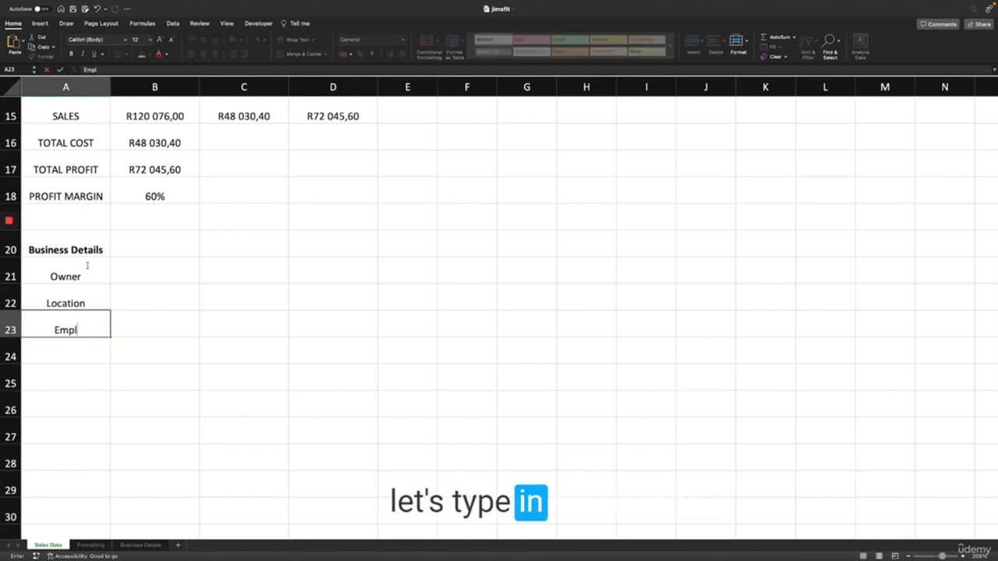
text(oyees)
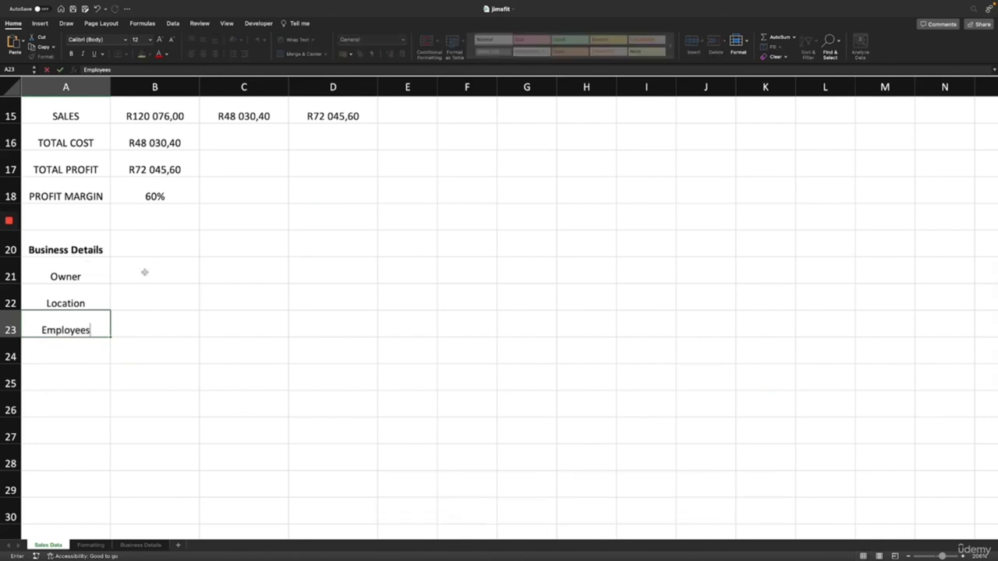
click(145, 273)
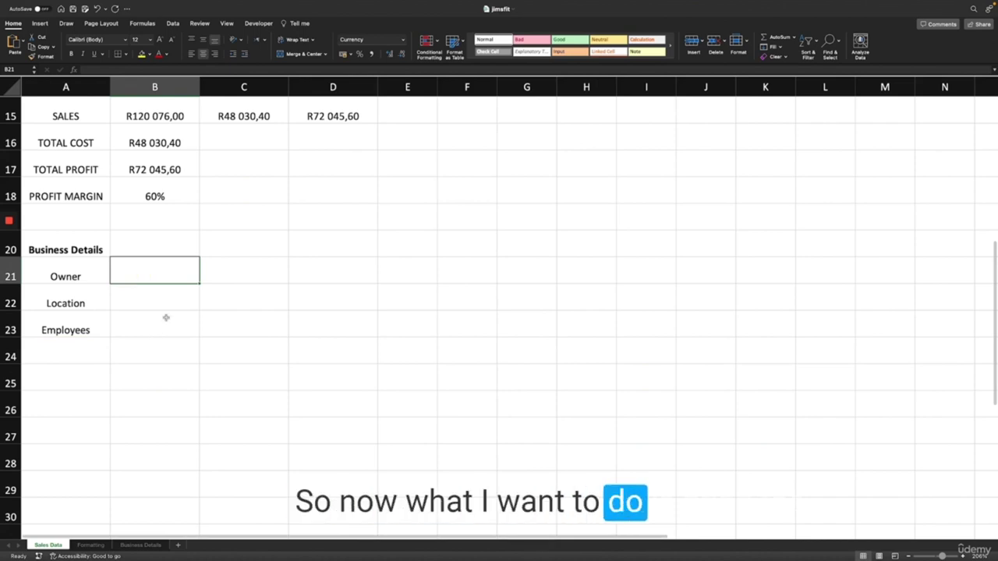
Link Sales Data B21 to the owner's name with ='Business Details'!B1
click(140, 546)
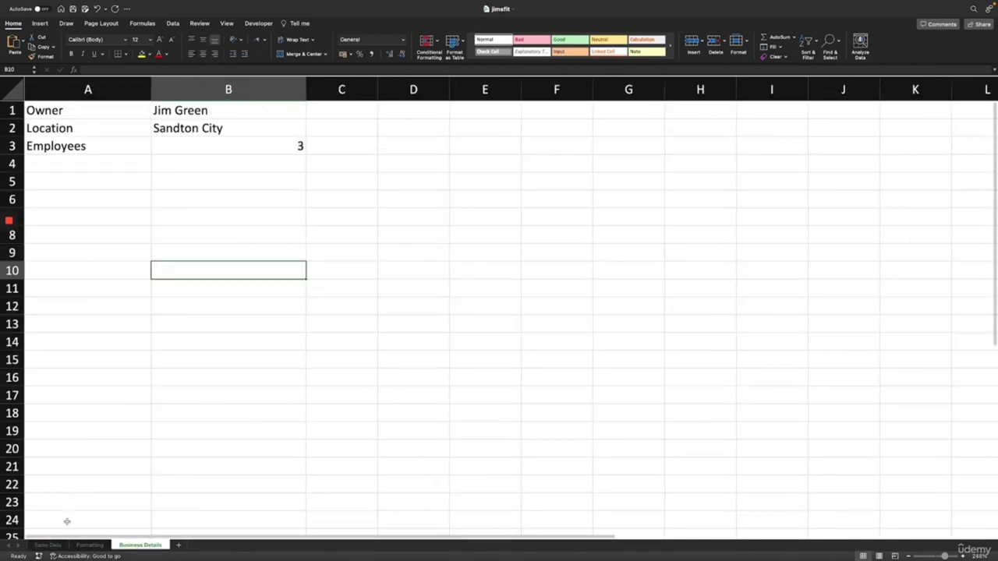
click(49, 545)
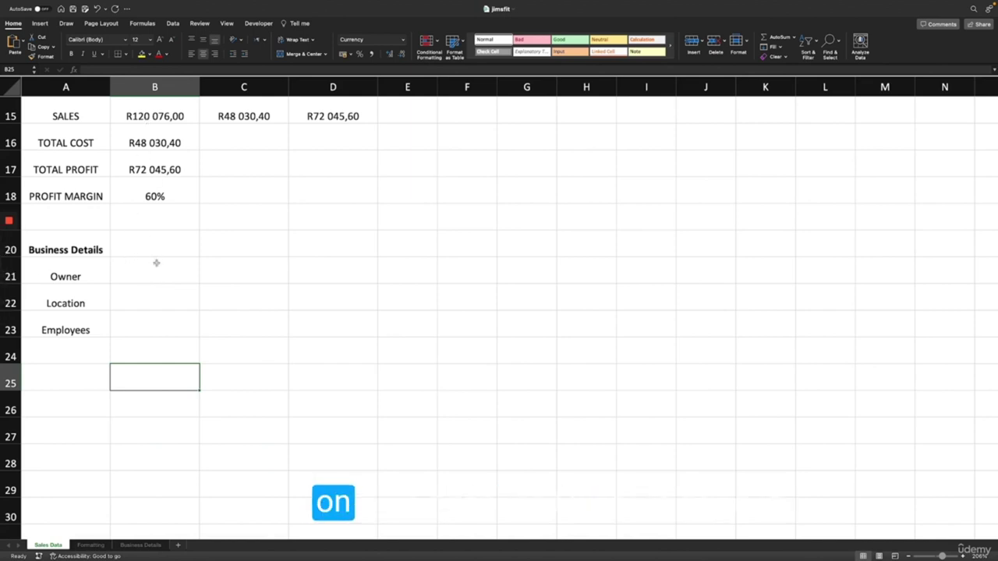
click(156, 270)
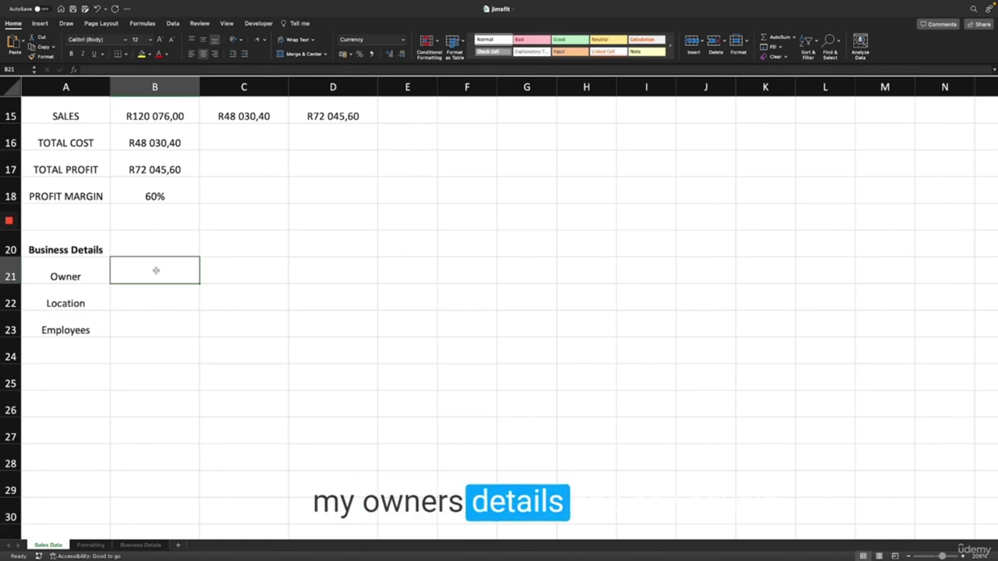
text(=)
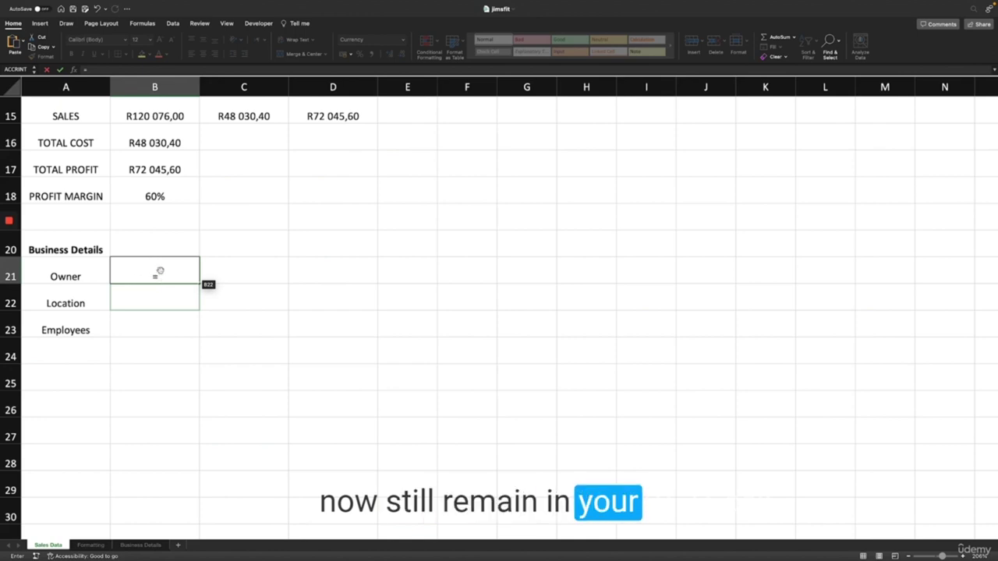
click(145, 548)
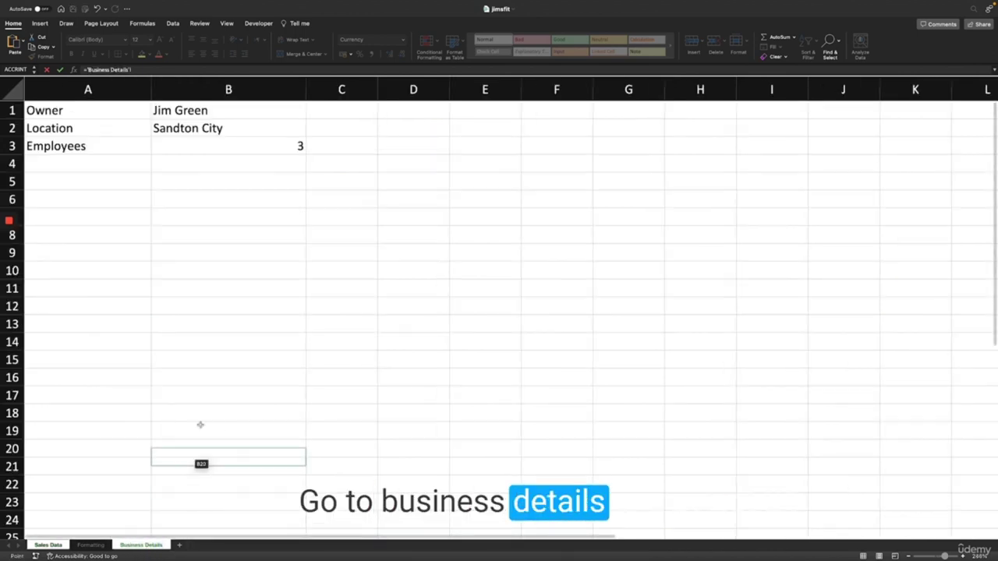
click(187, 112)
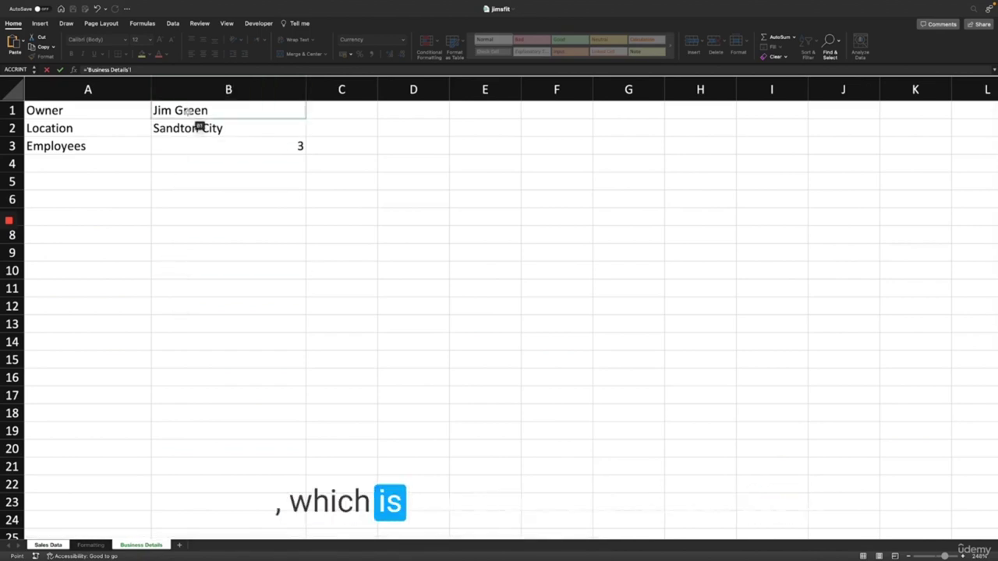
click(148, 69)
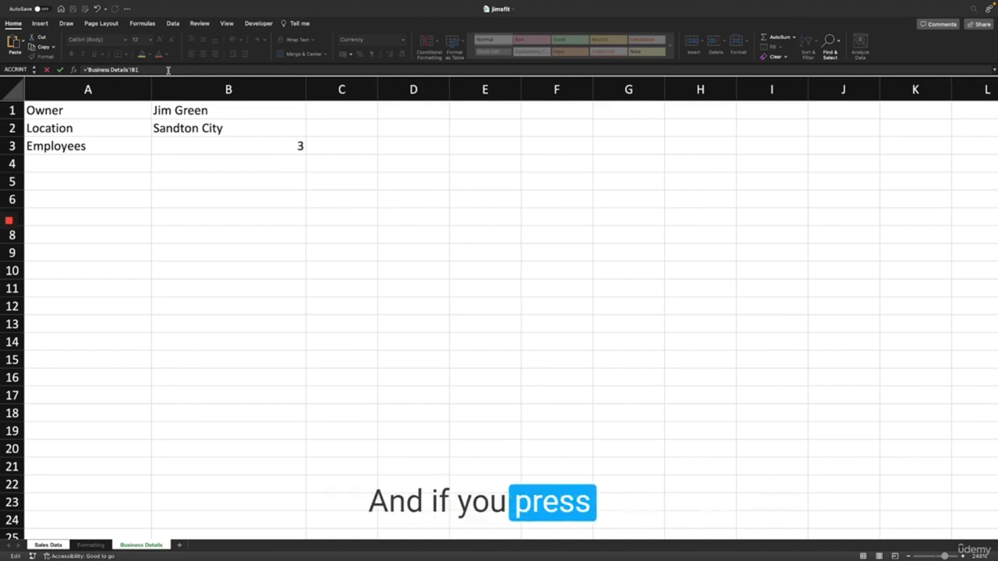
key(Return)
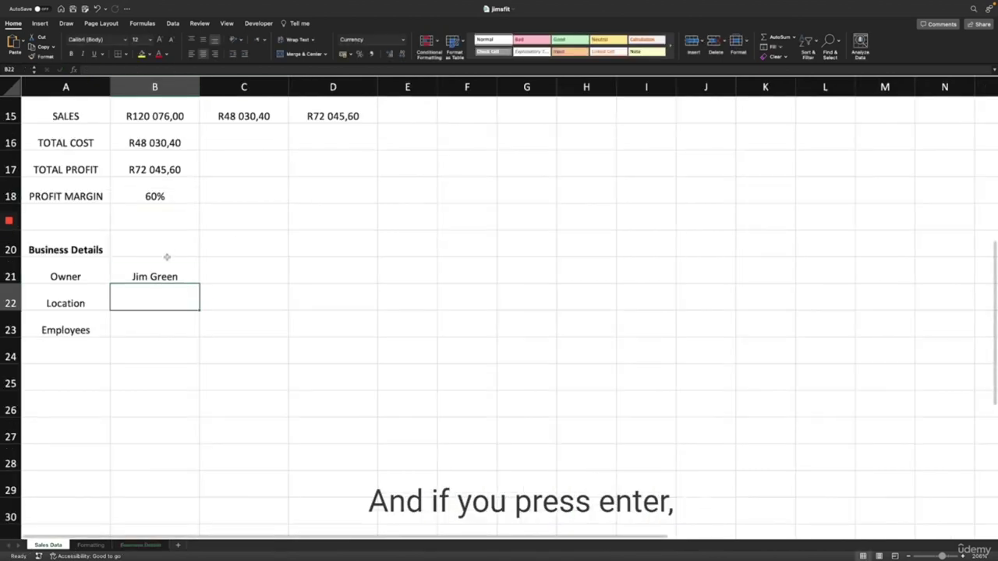
click(163, 272)
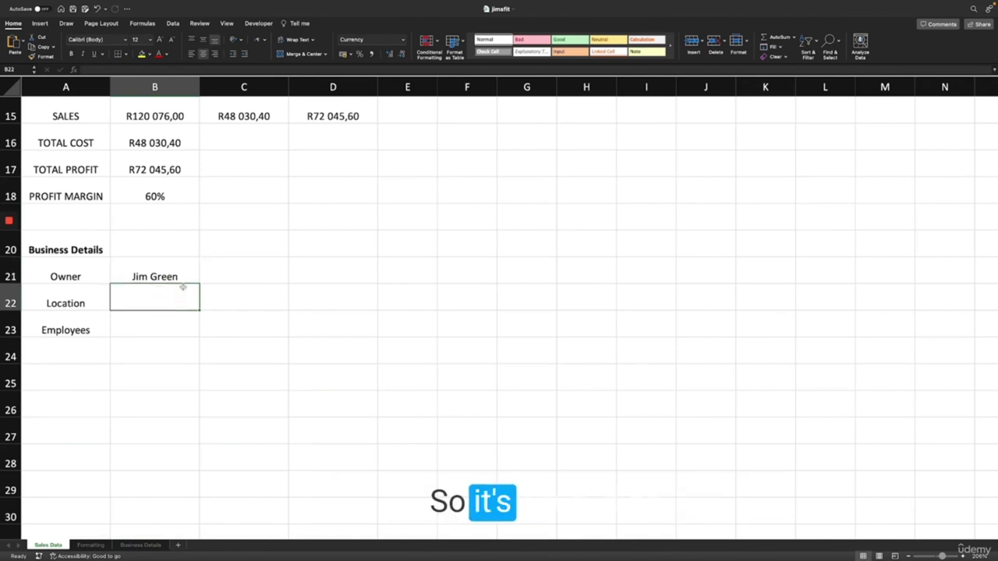
Link B22 to the location in Business Details B2
double_click(183, 287)
text(=)
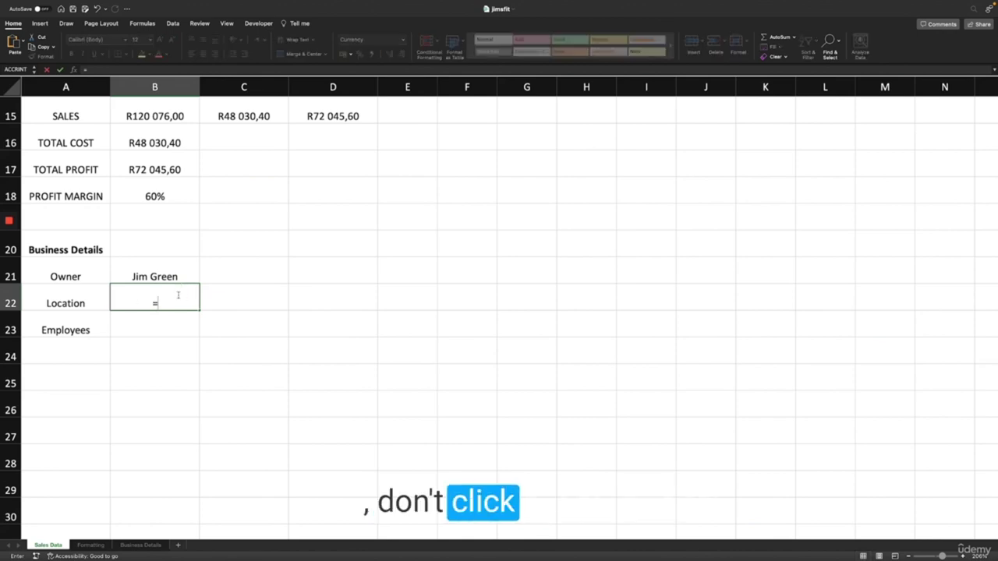
click(142, 546)
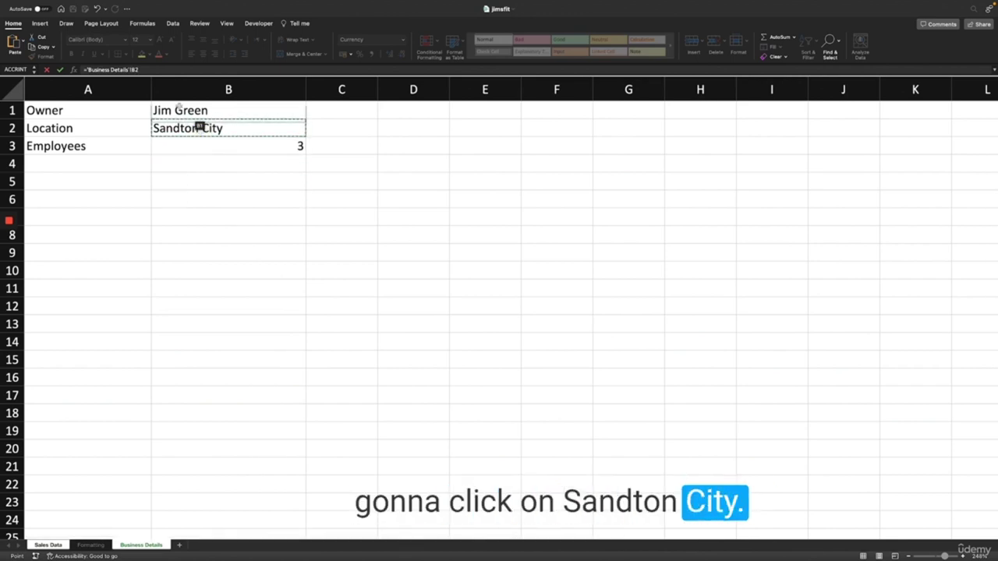
click(200, 131)
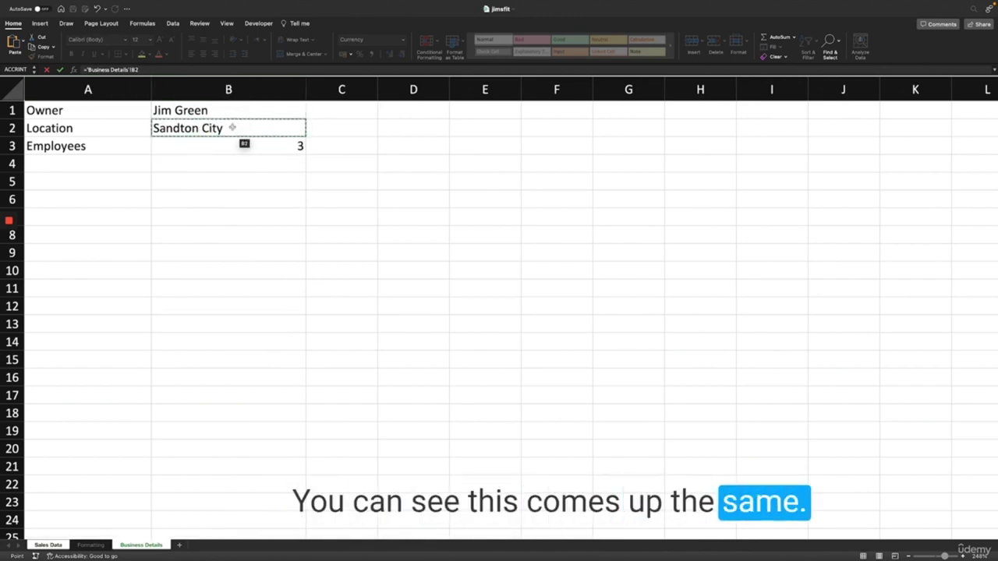
key(Return)
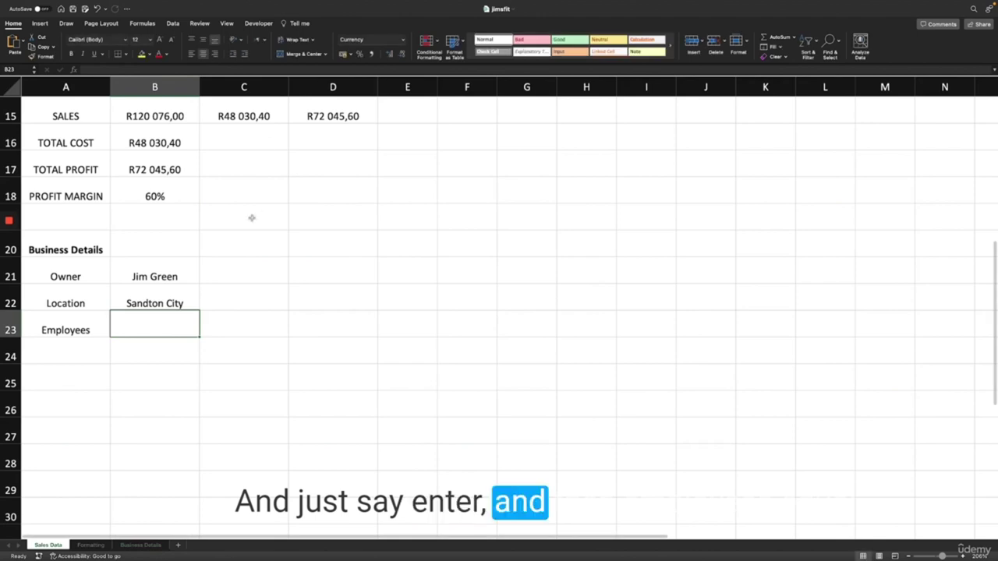
Link B23 to the employee count with ='Business Details'!B3, which shows as R3,00
text(=)
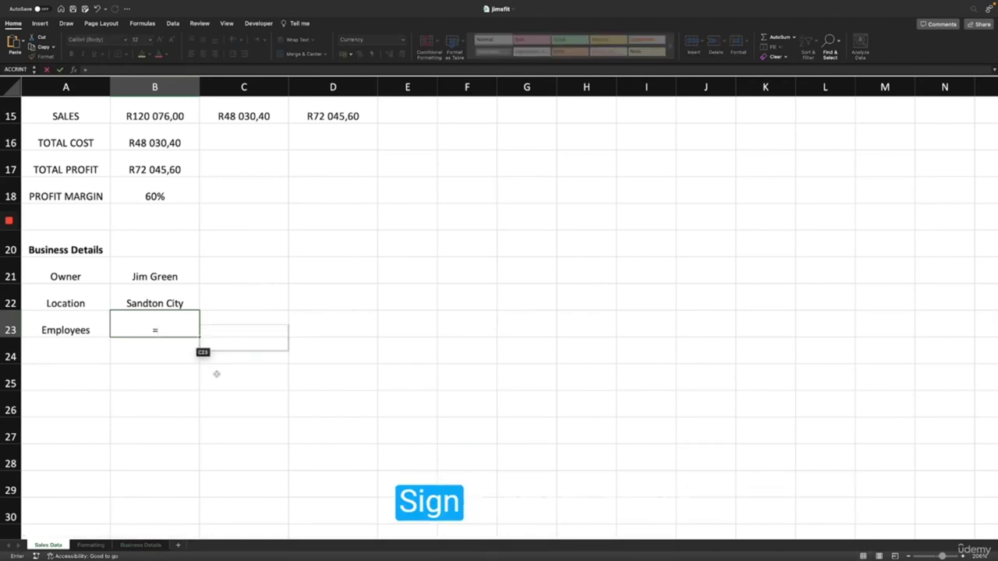
click(153, 545)
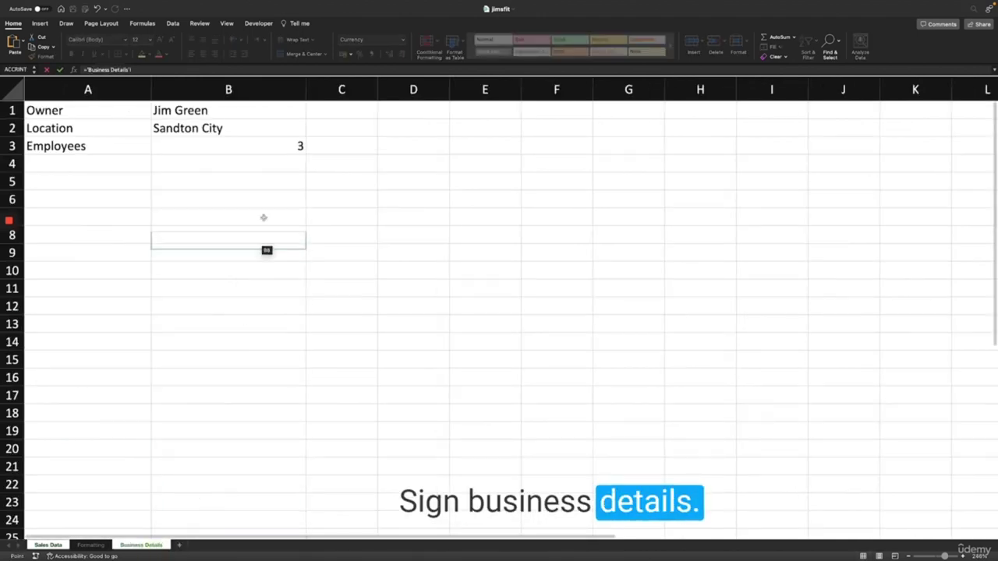
click(263, 143)
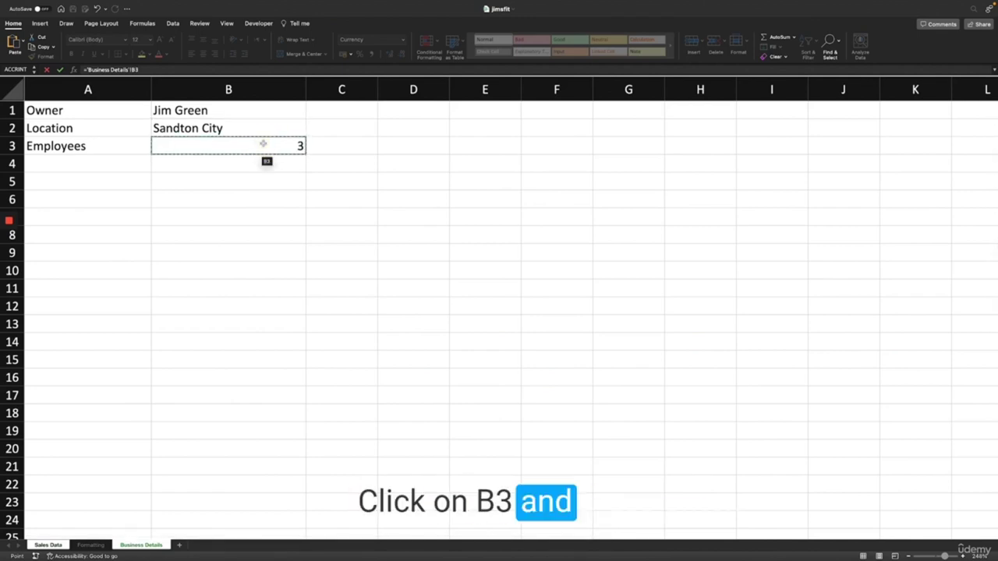
key(Return)
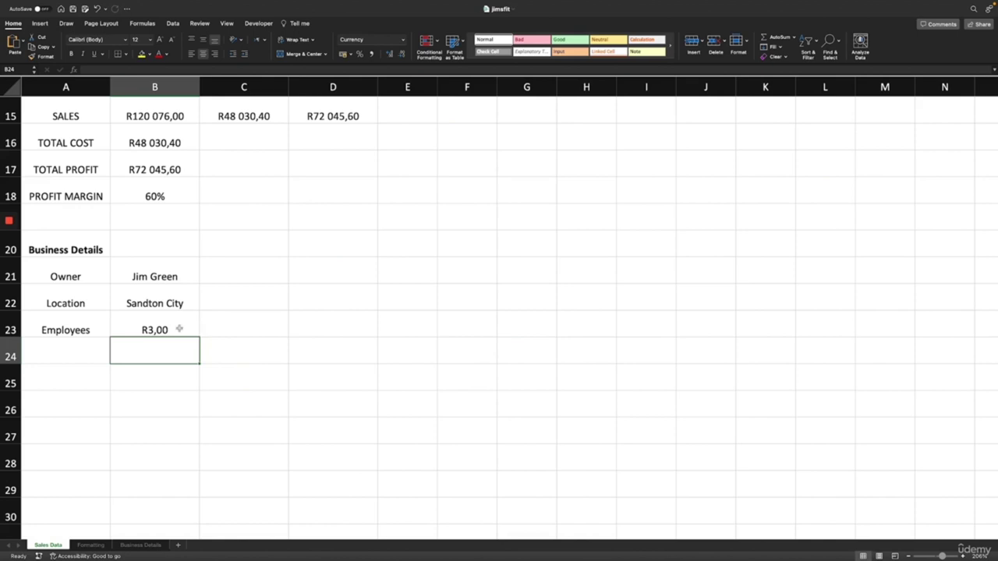
click(178, 329)
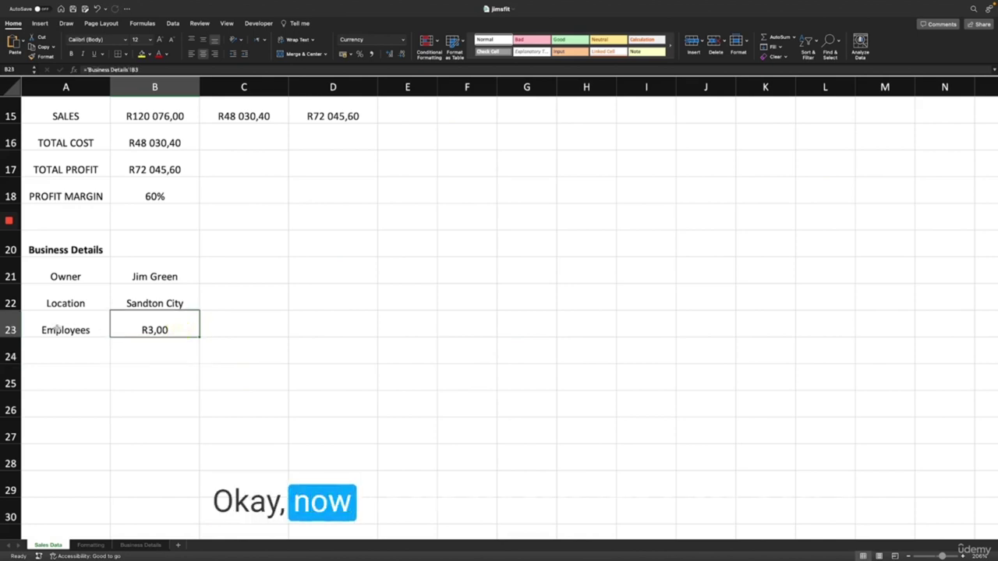
click(137, 351)
click(160, 330)
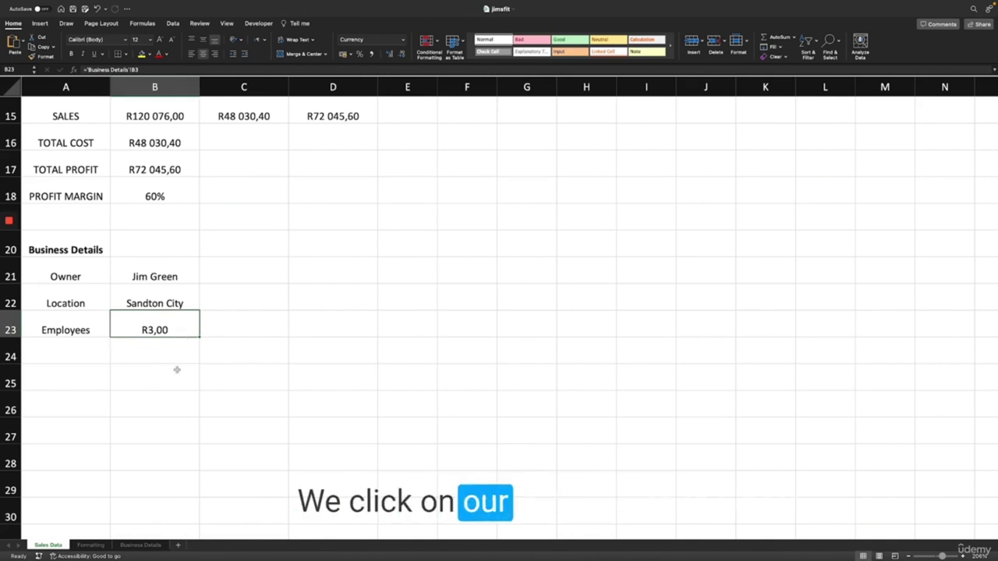
Format B23 as Number with no decimal places so Employees reads a plain 3
click(403, 43)
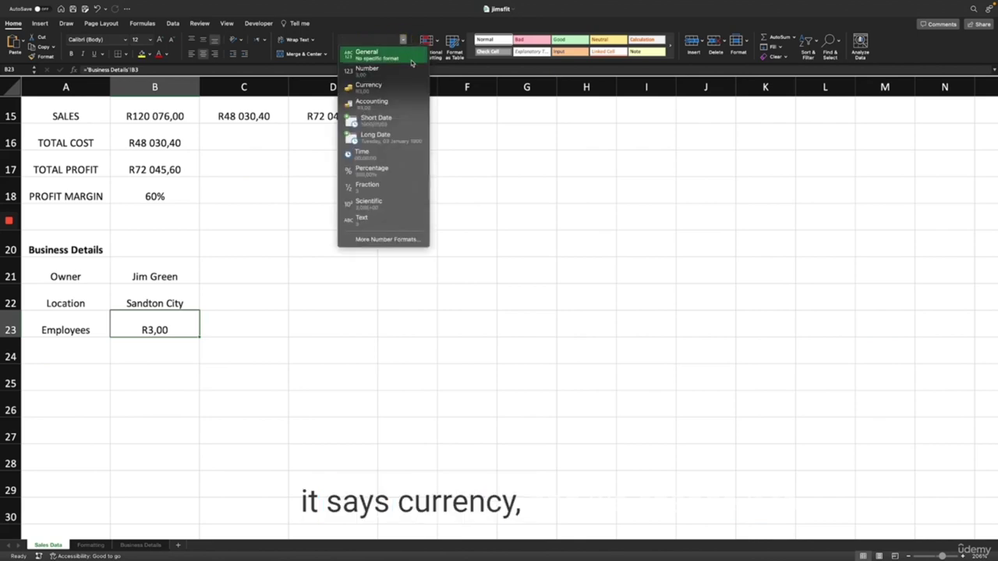
click(409, 71)
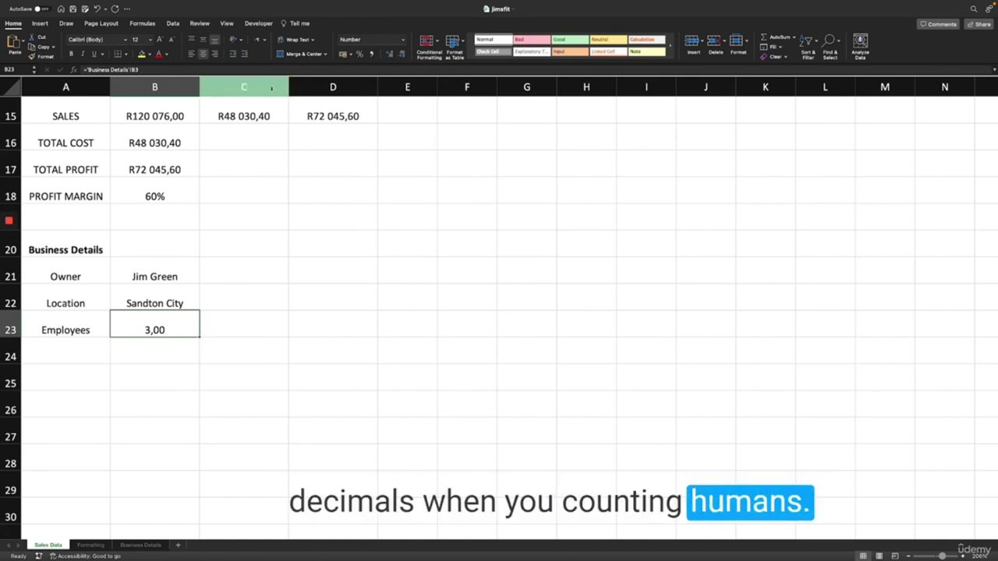
click(390, 54)
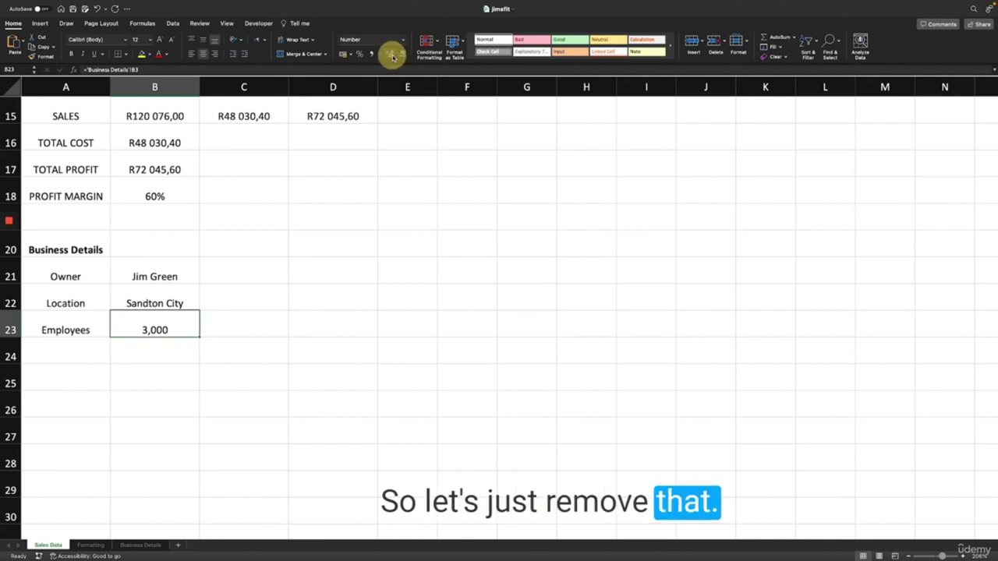
click(403, 56)
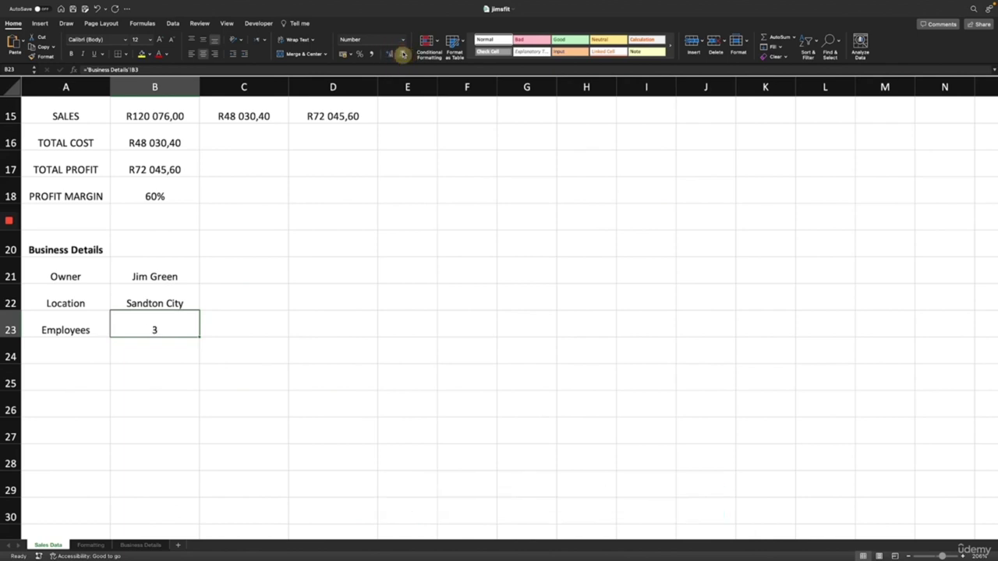
click(154, 260)
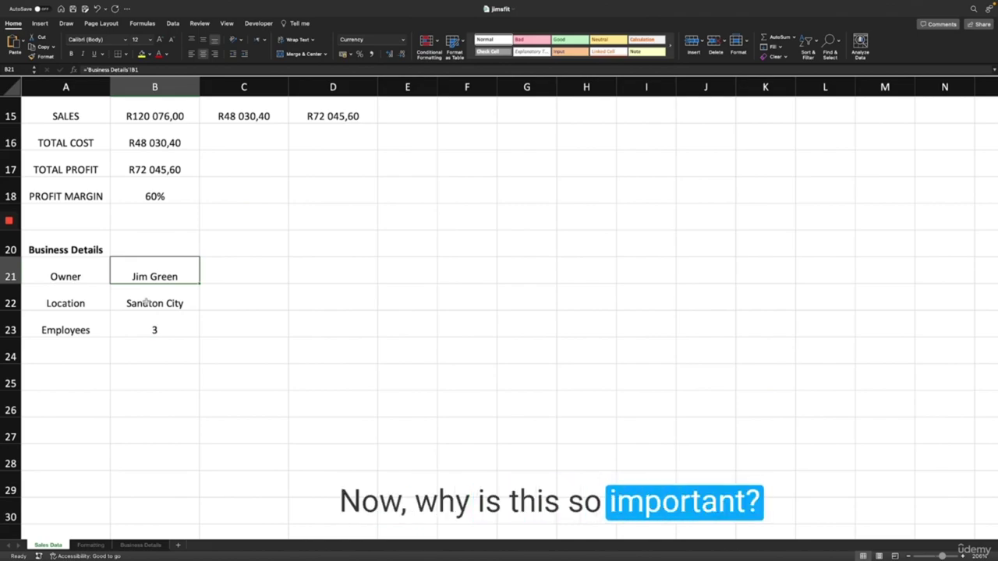
click(143, 330)
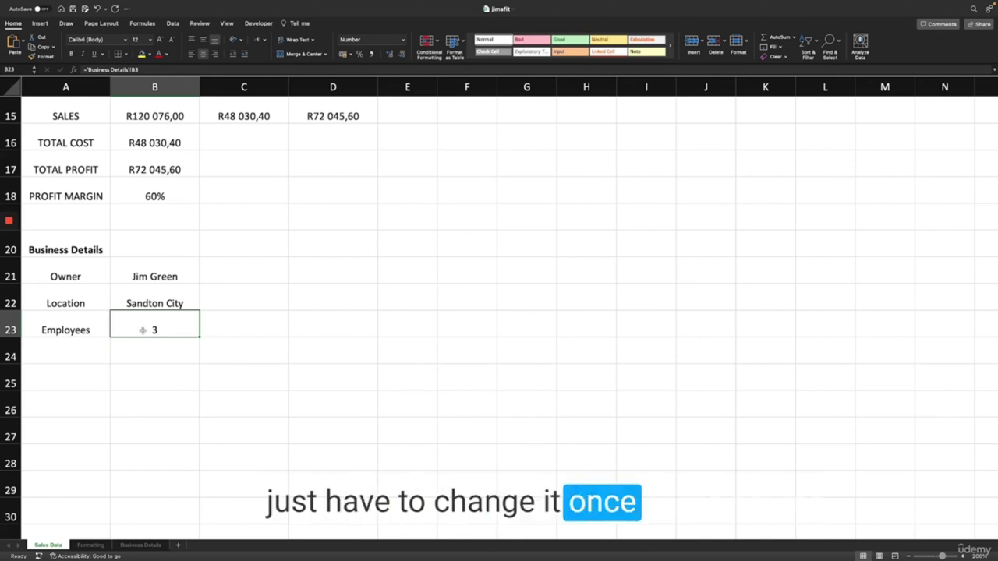
Change Business Details B3 to 5 and confirm Sales Data B23 updates to 5
click(143, 545)
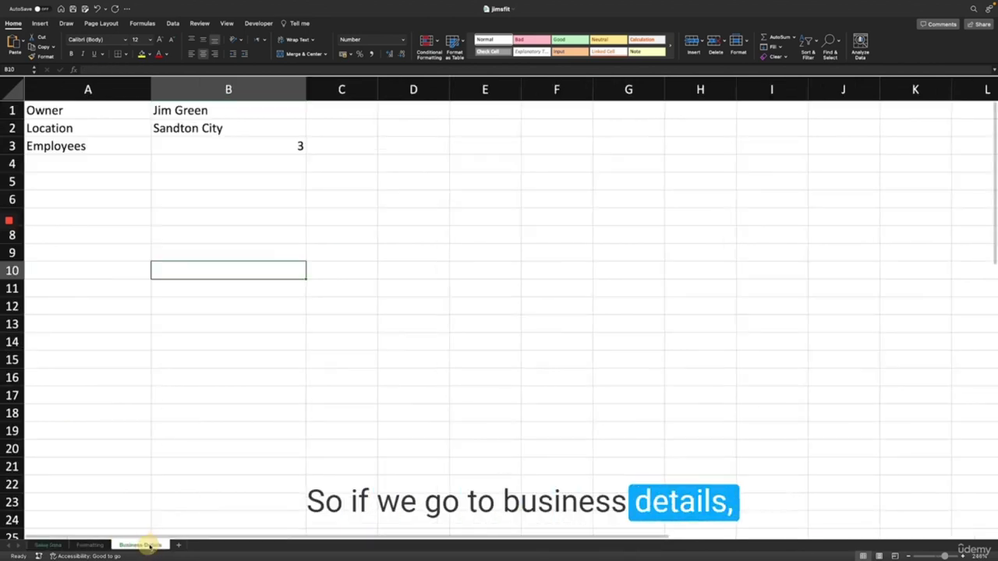
click(255, 147)
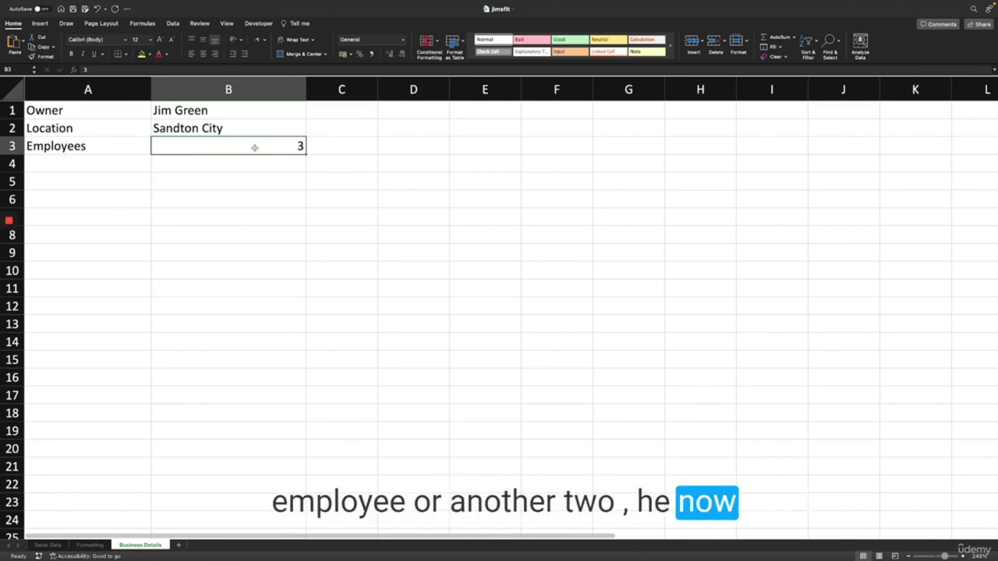
text(5)
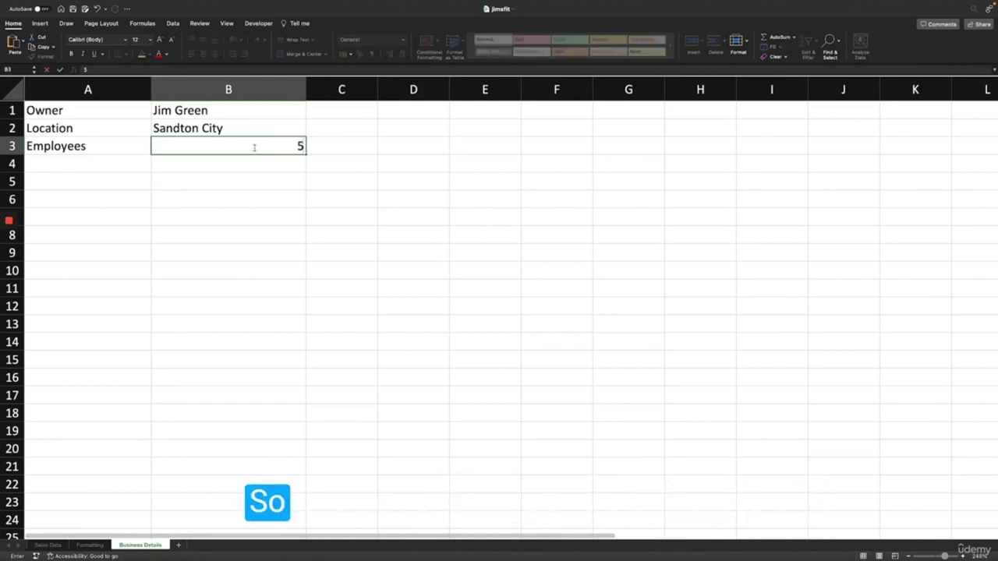
key(Return)
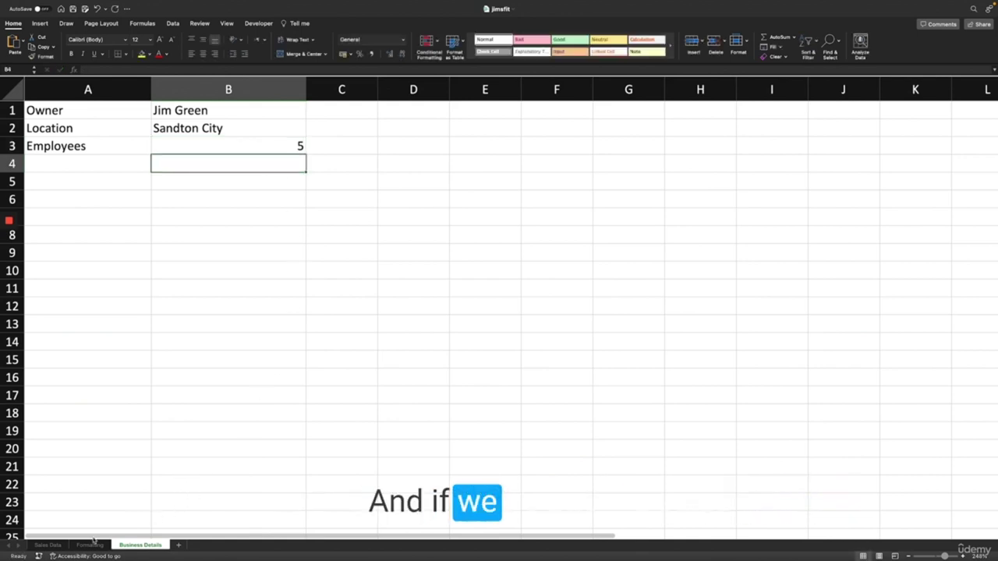
click(55, 546)
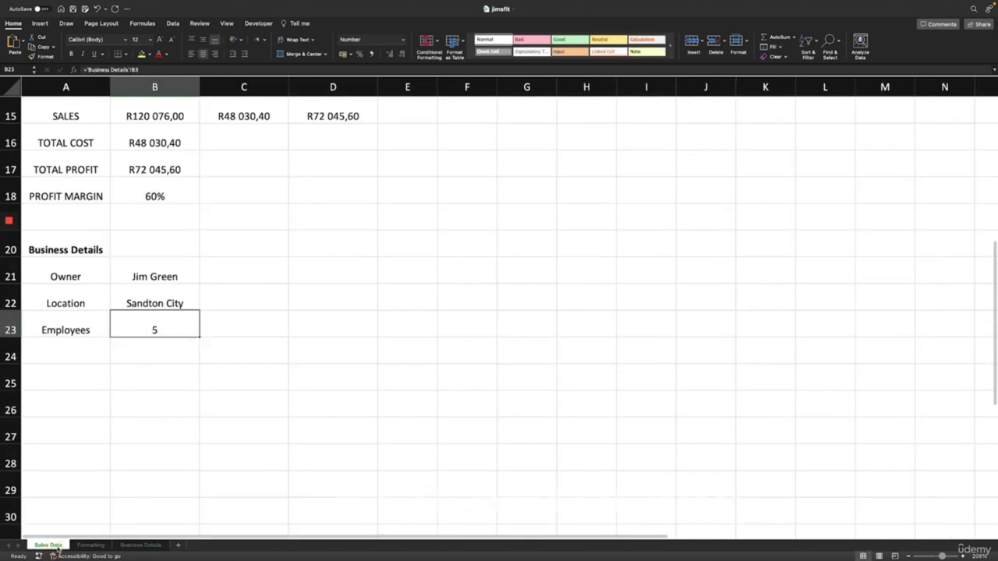
click(168, 331)
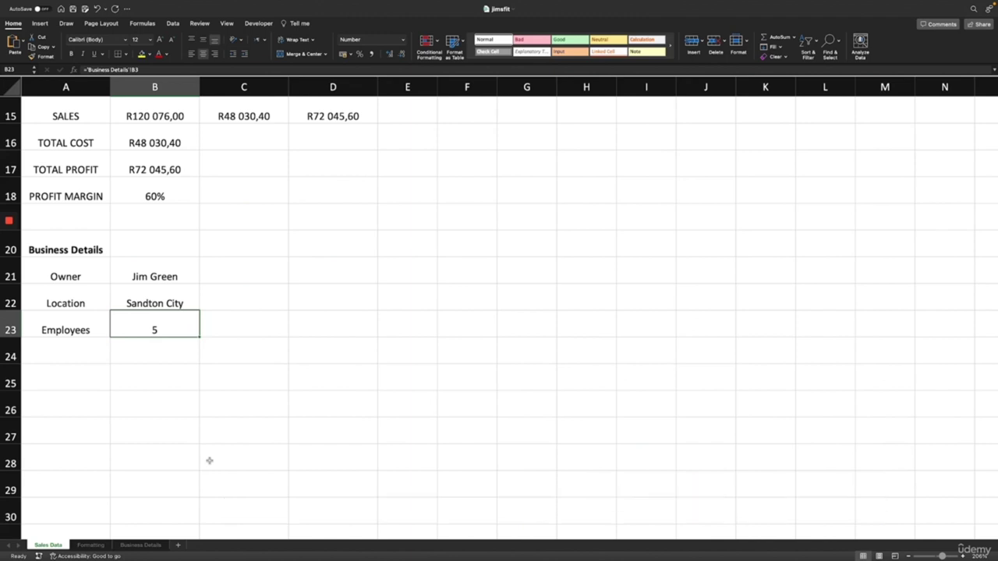
click(153, 546)
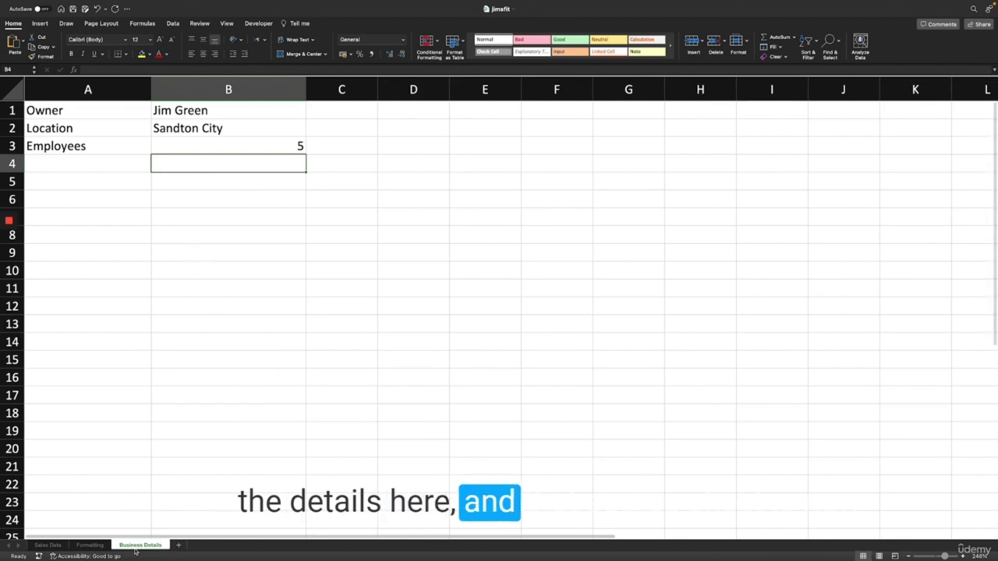
click(48, 545)
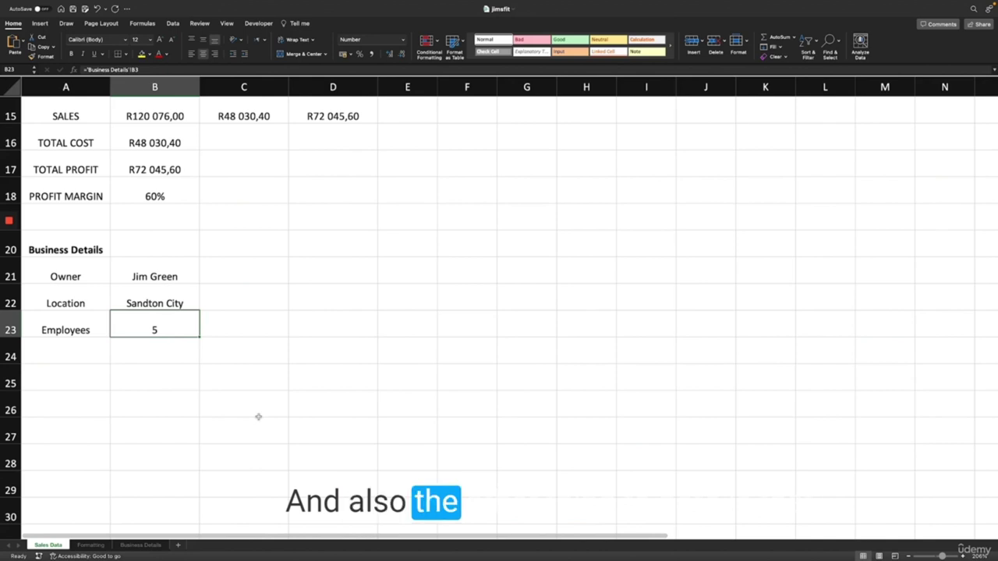
click(127, 544)
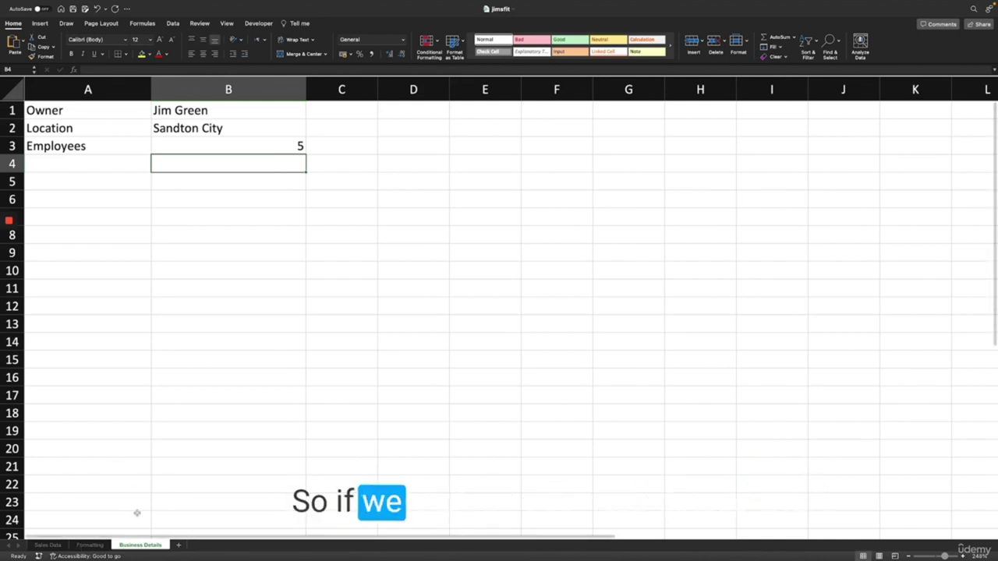
Hide the Business Details sheet and verify Sales Data still shows owner, Sandton City and 5
click(136, 548)
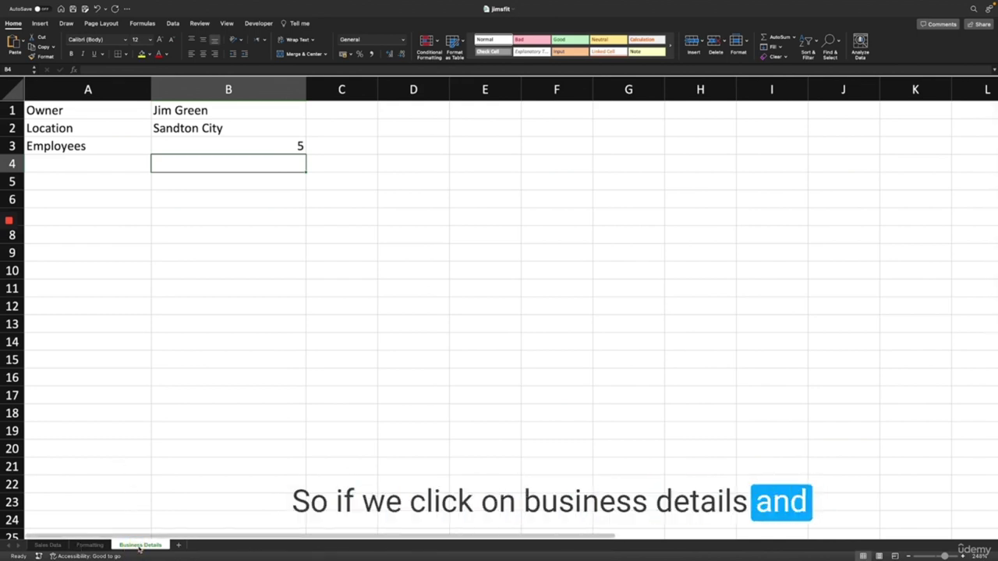
right_click(137, 548)
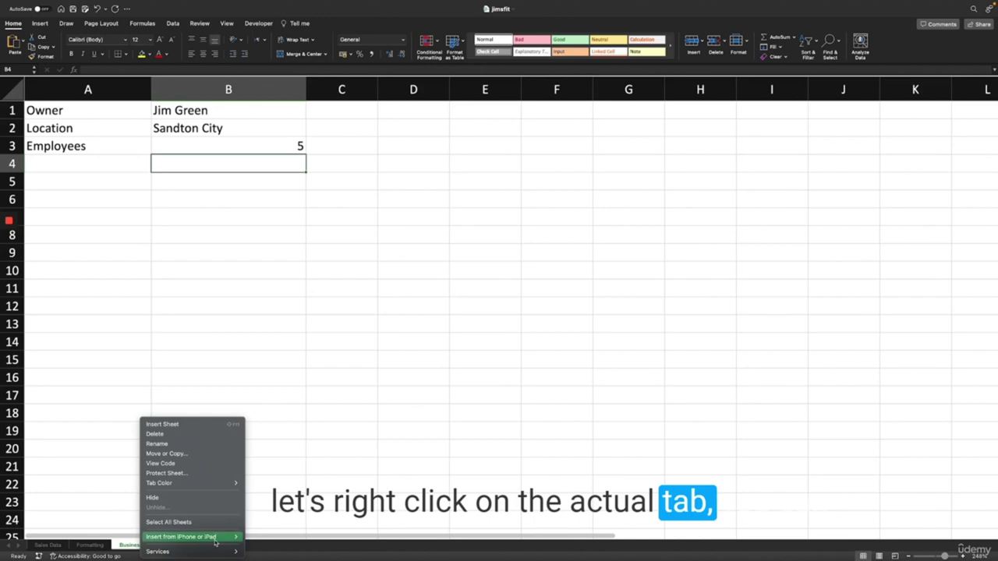
click(194, 497)
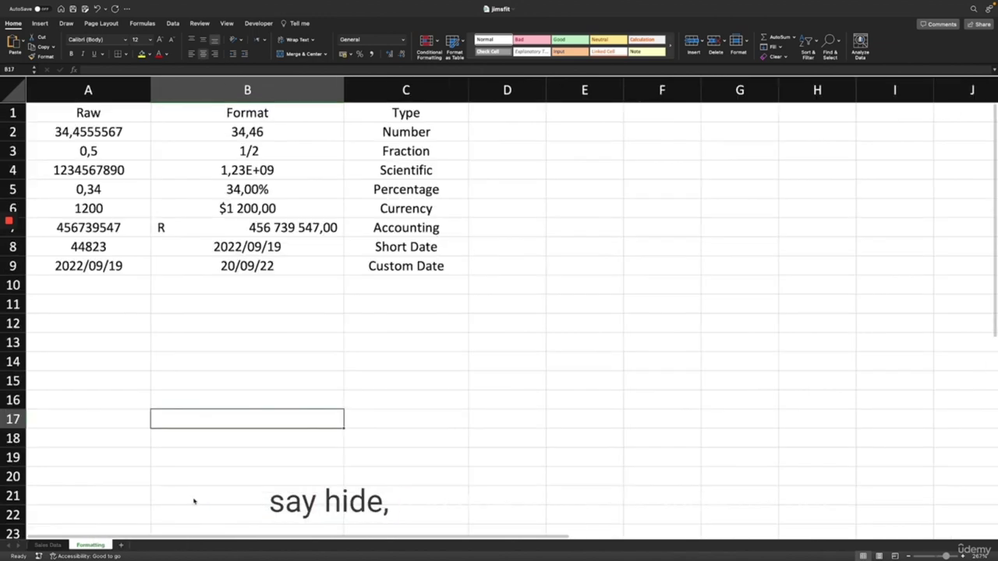
click(54, 545)
click(85, 545)
click(53, 545)
drag(160, 304, 162, 321)
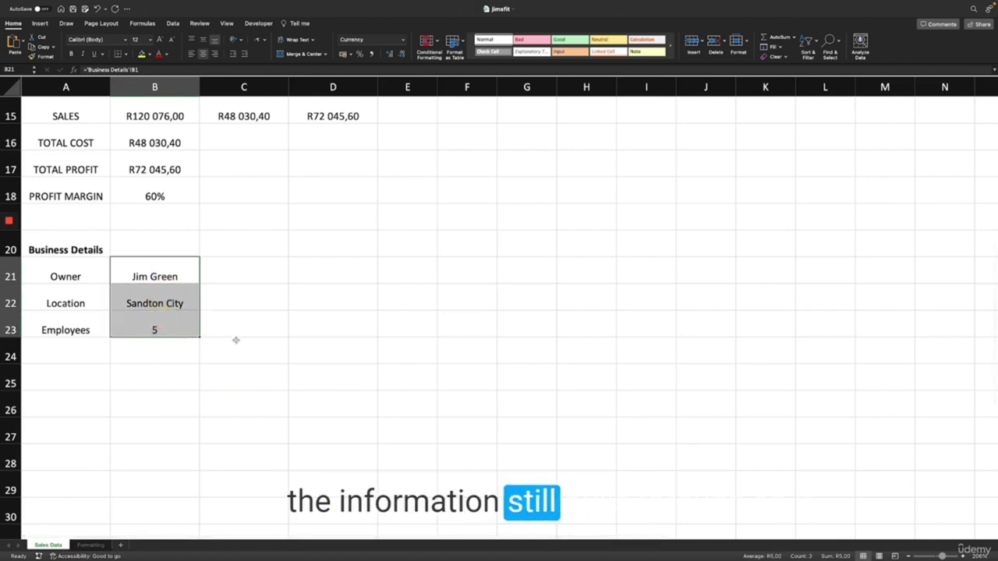
click(195, 357)
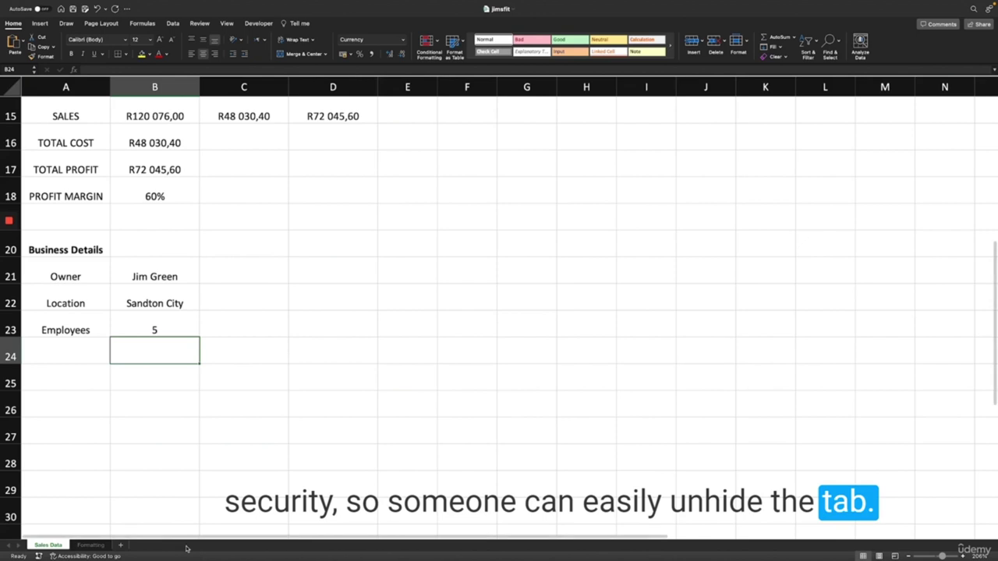
Unhide the Business Details sheet, then return to Sales Data
right_click(99, 547)
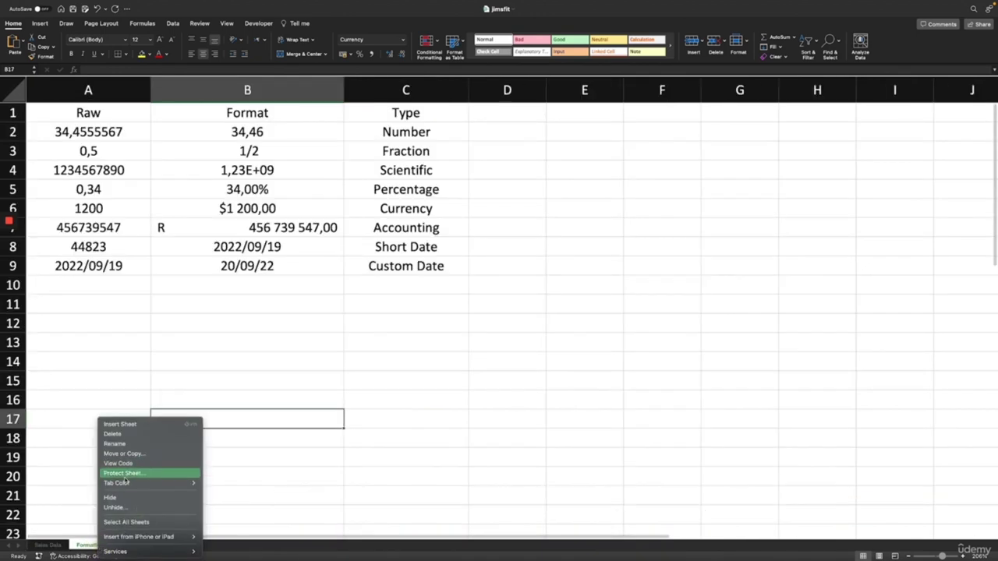
click(129, 508)
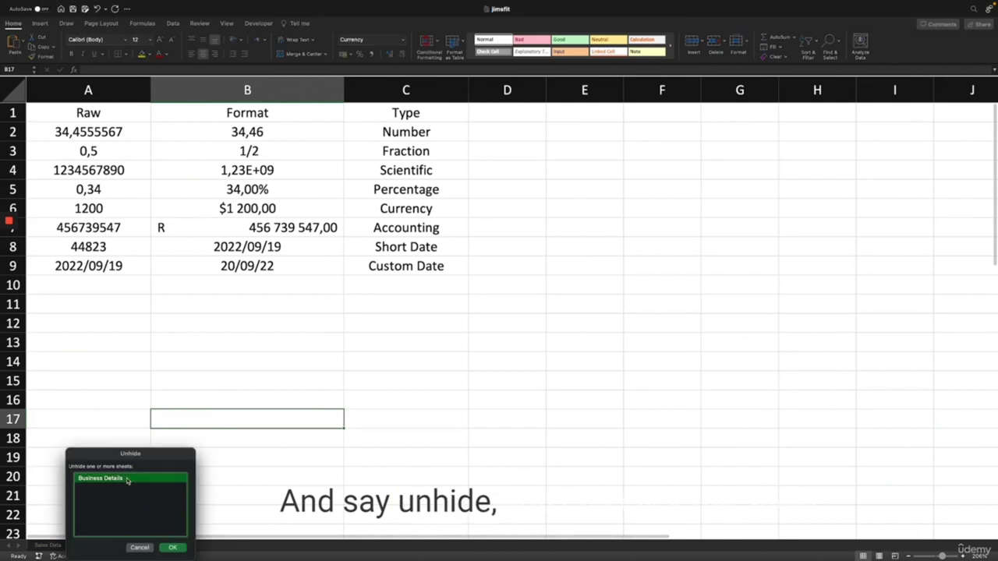
click(173, 548)
click(173, 507)
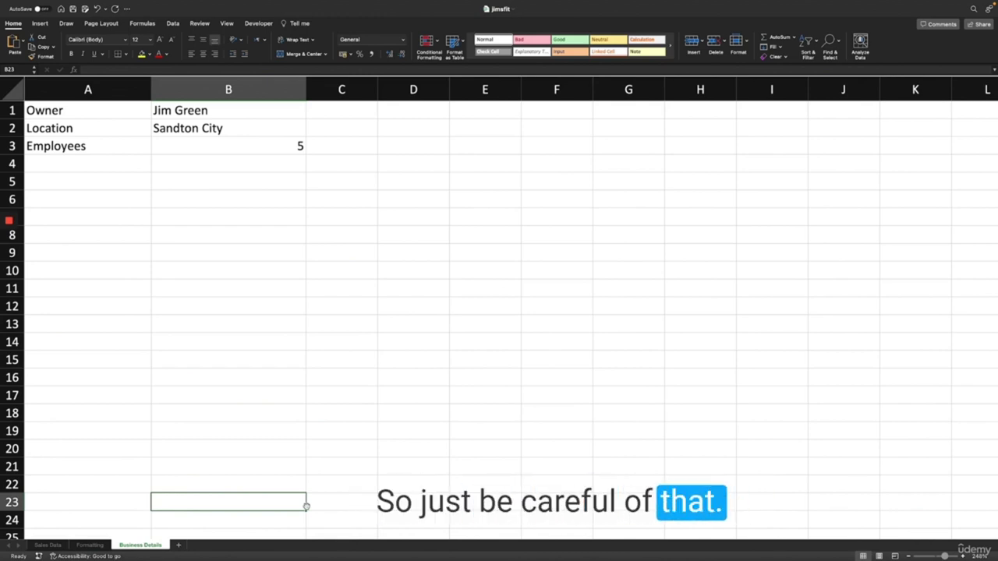
click(48, 546)
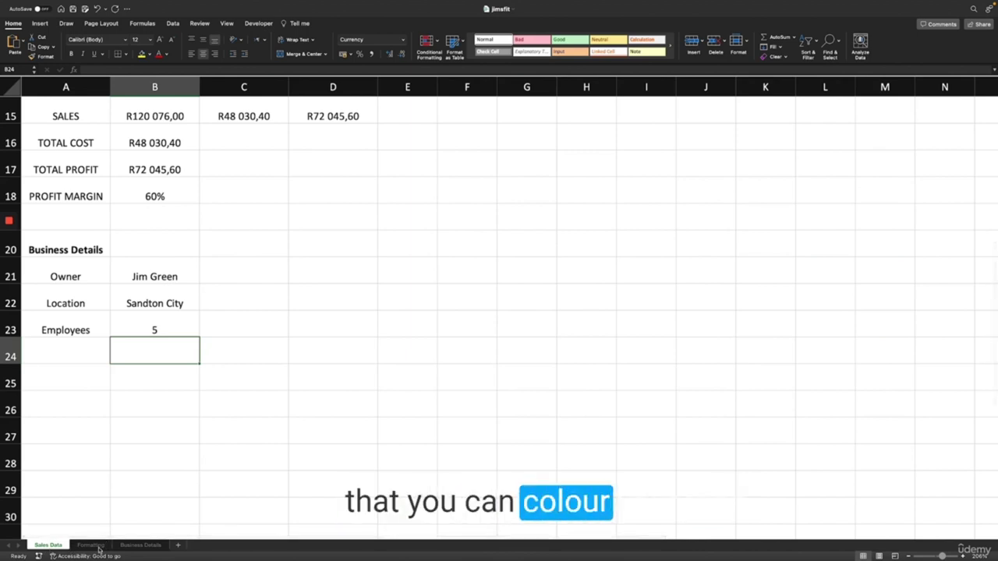
Give the Sales Data sheet tab a yellow tab colour
click(91, 546)
click(48, 546)
right_click(49, 546)
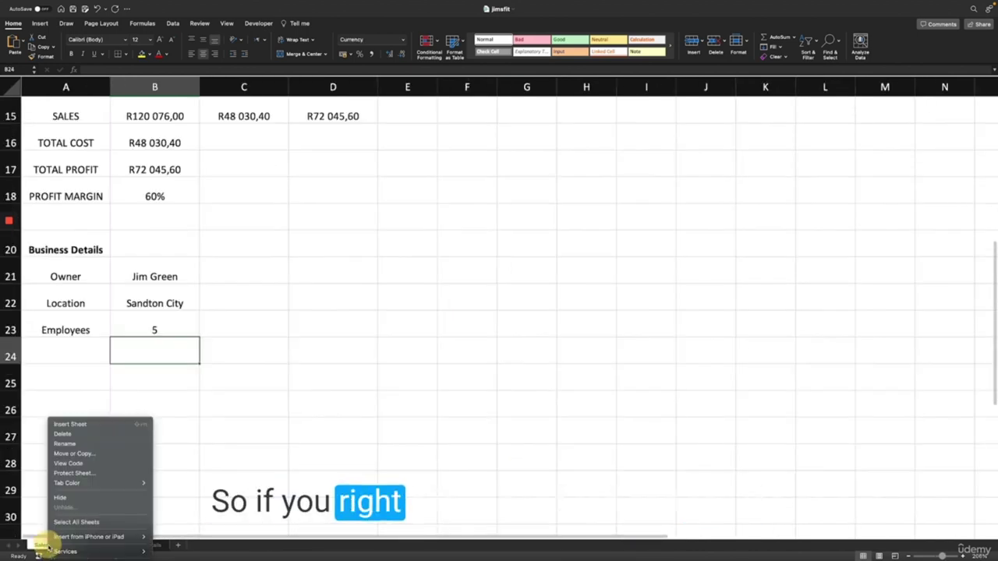
mouse_move(114, 484)
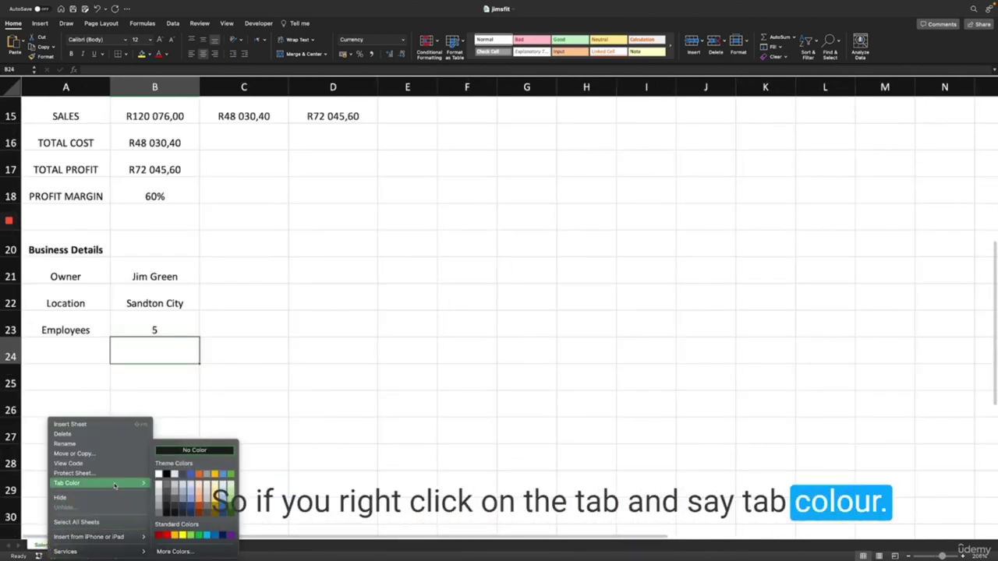
click(232, 491)
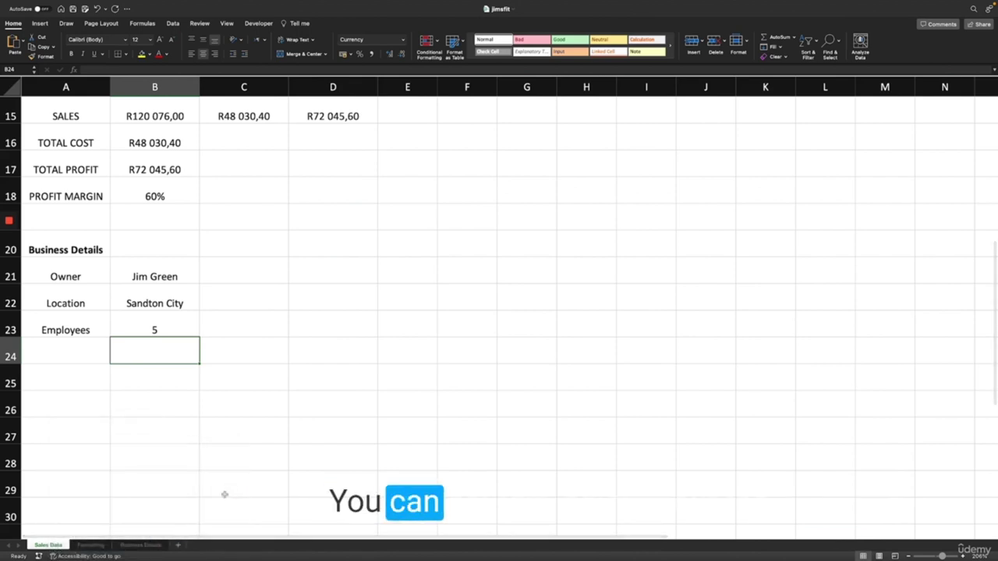
Close the reopened tab menu unchanged and view the yellow tab from the Formatting sheet
right_click(56, 546)
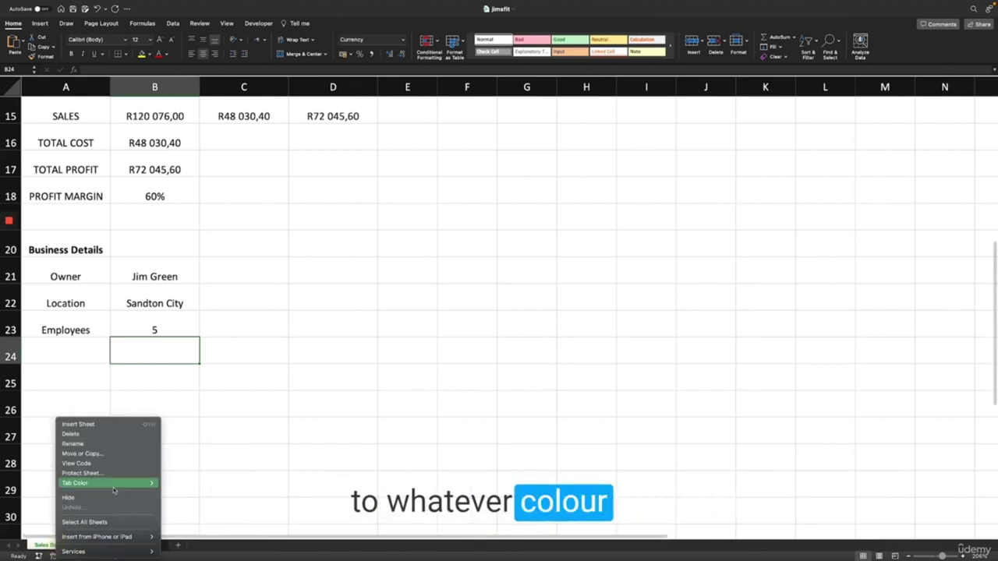
mouse_move(134, 491)
click(223, 492)
click(156, 491)
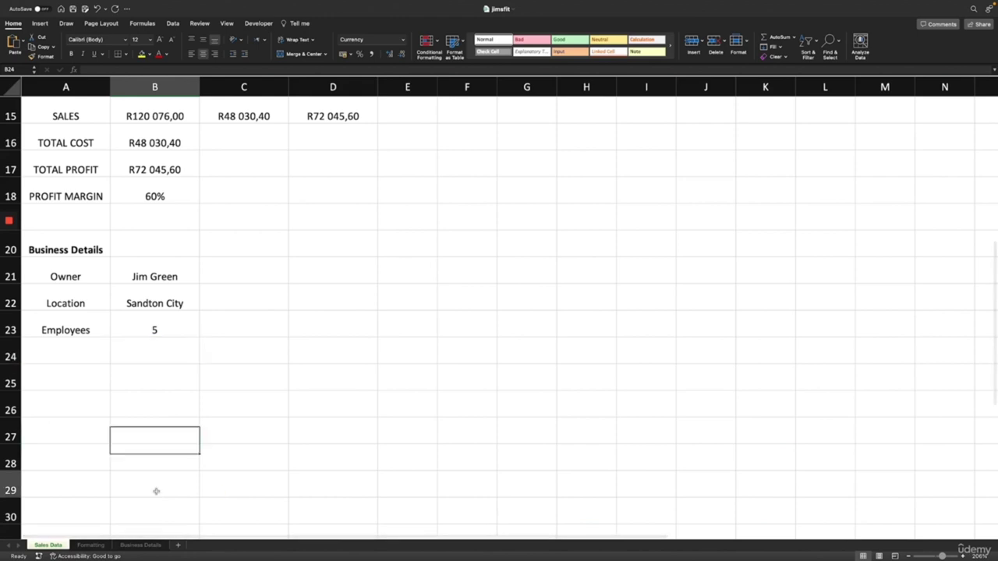
click(84, 546)
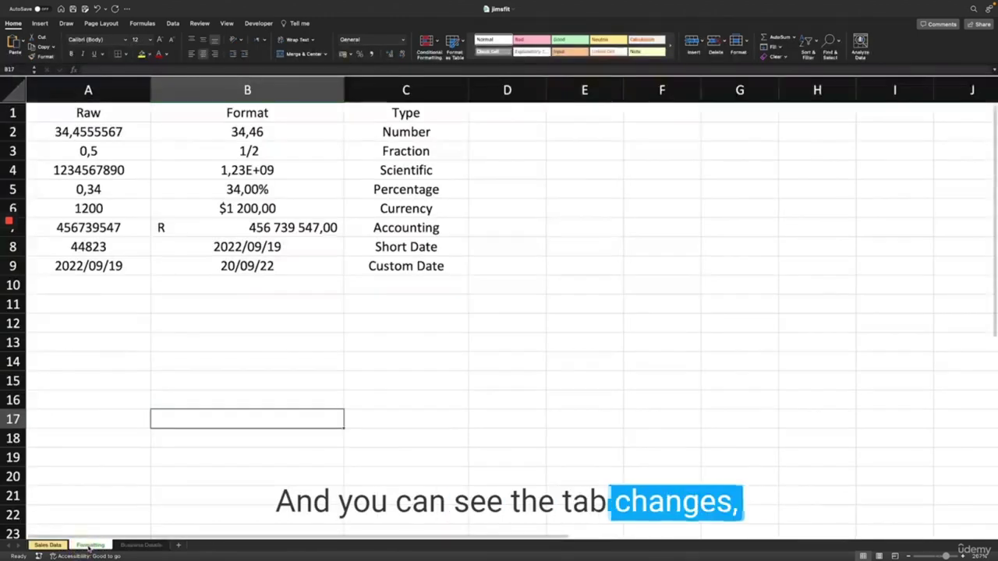
click(129, 545)
click(88, 546)
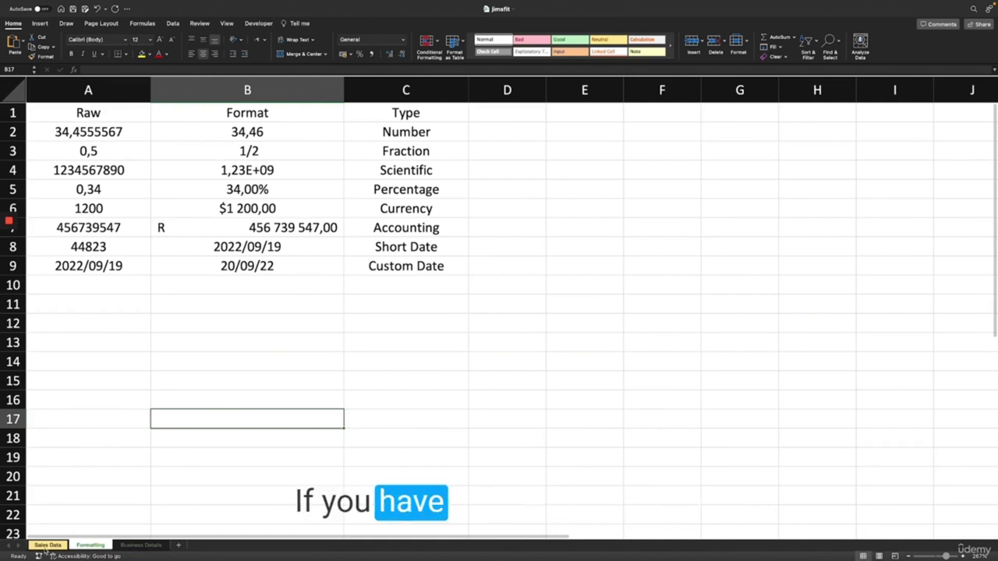
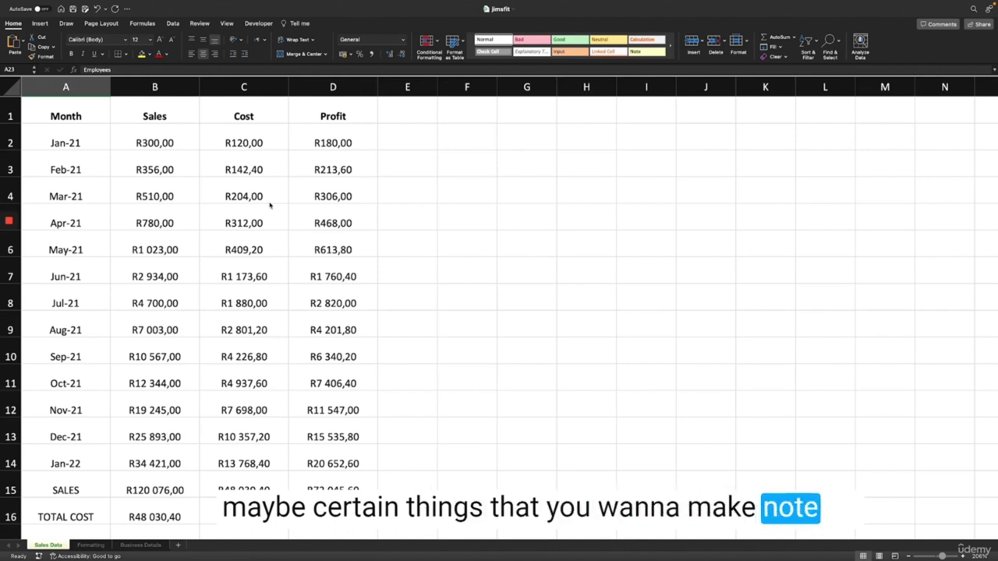
Select the December 2021 cost cell C13 in the sales table
click(244, 169)
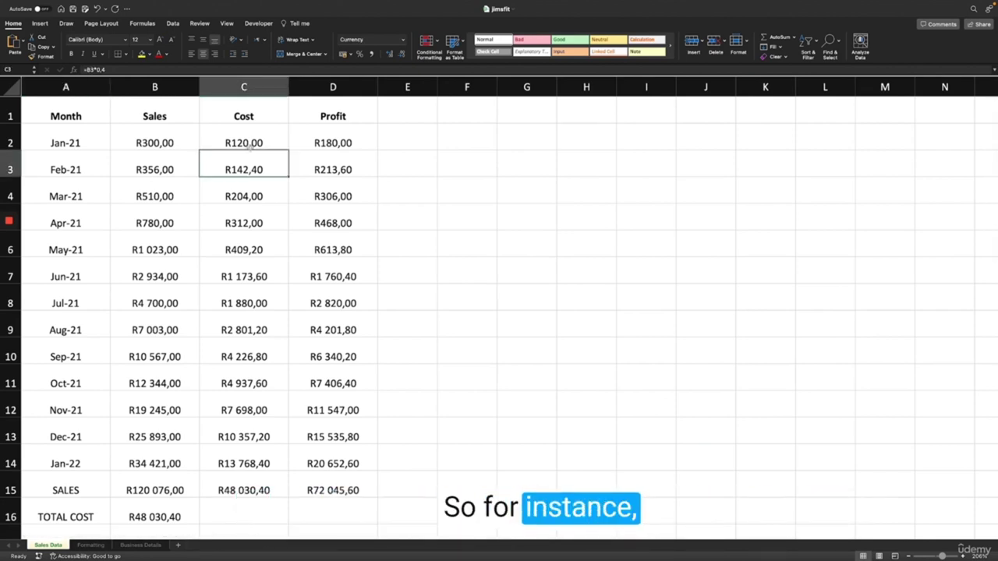
click(256, 434)
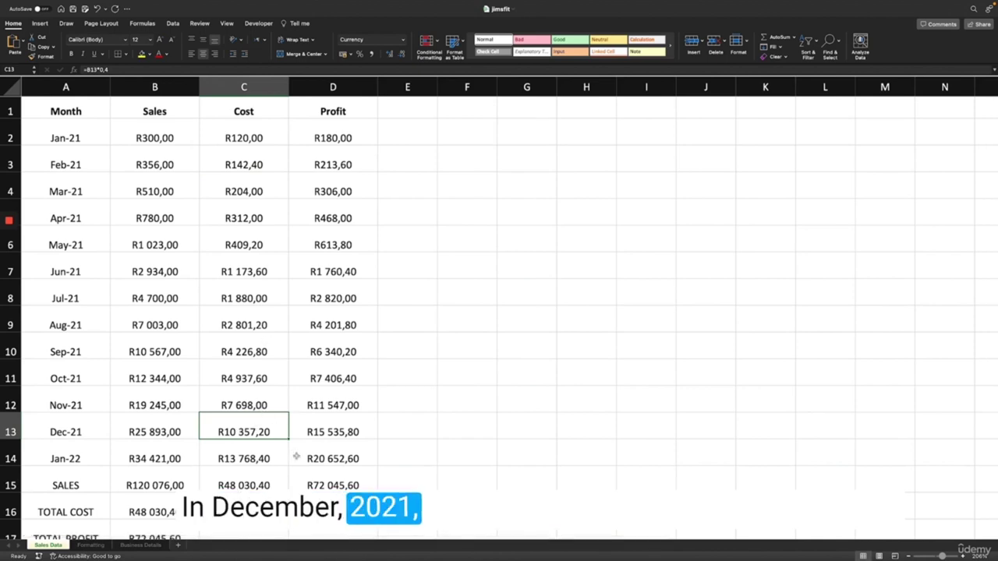
click(250, 405)
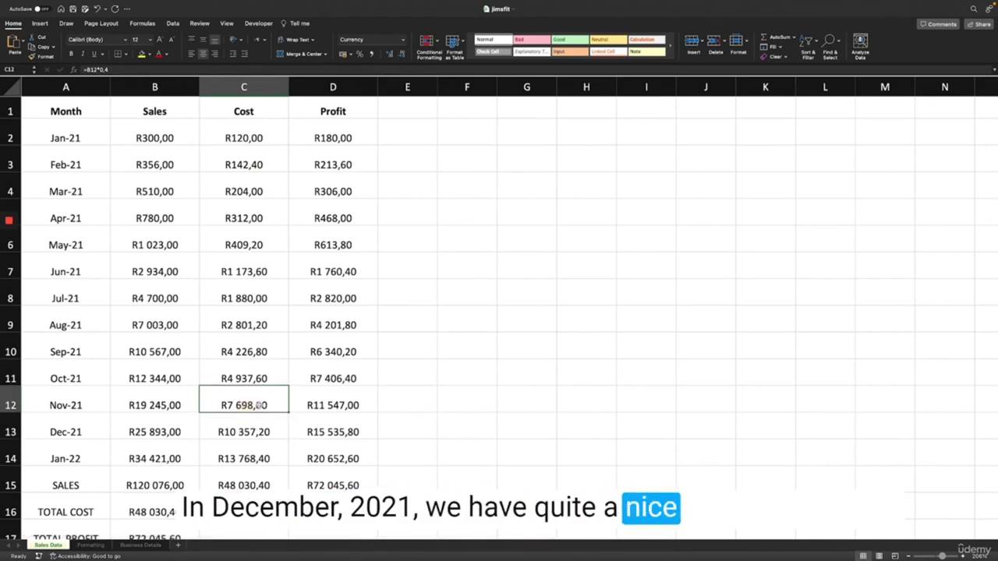
drag(257, 405, 260, 419)
click(256, 432)
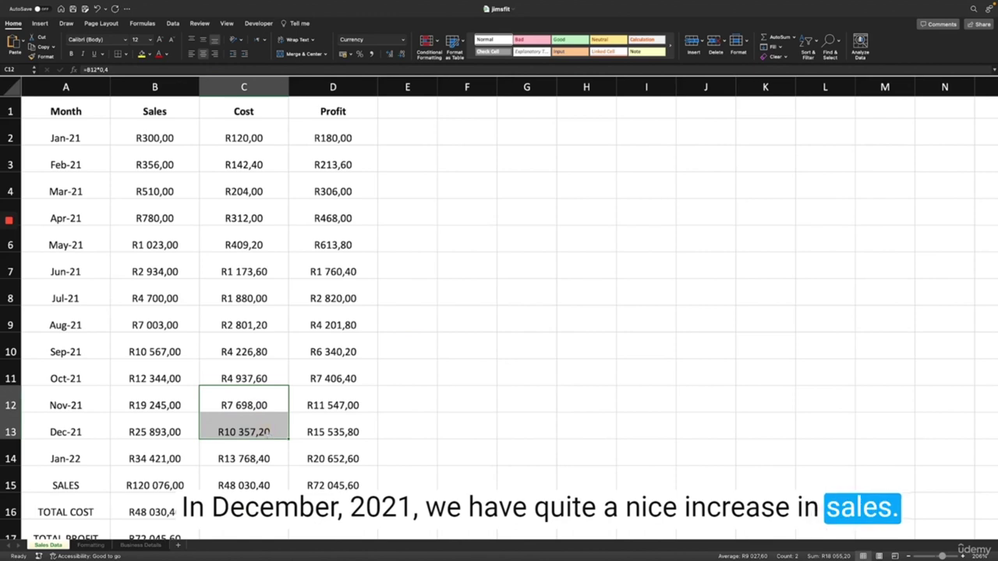
scroll(76, 400, down, 1)
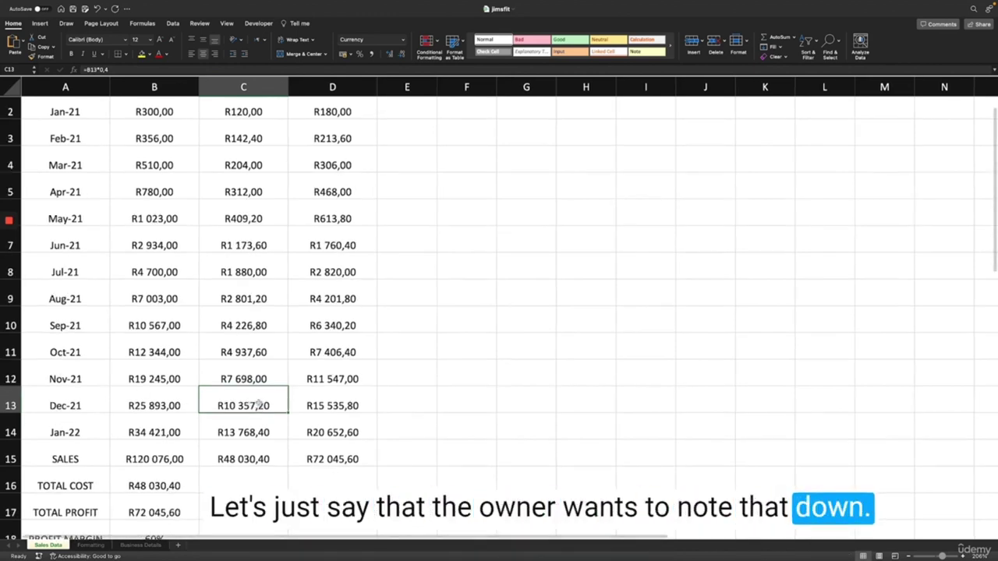
Add a note to C13 reading 'Sales increased due to billboard adverts'
right_click(255, 405)
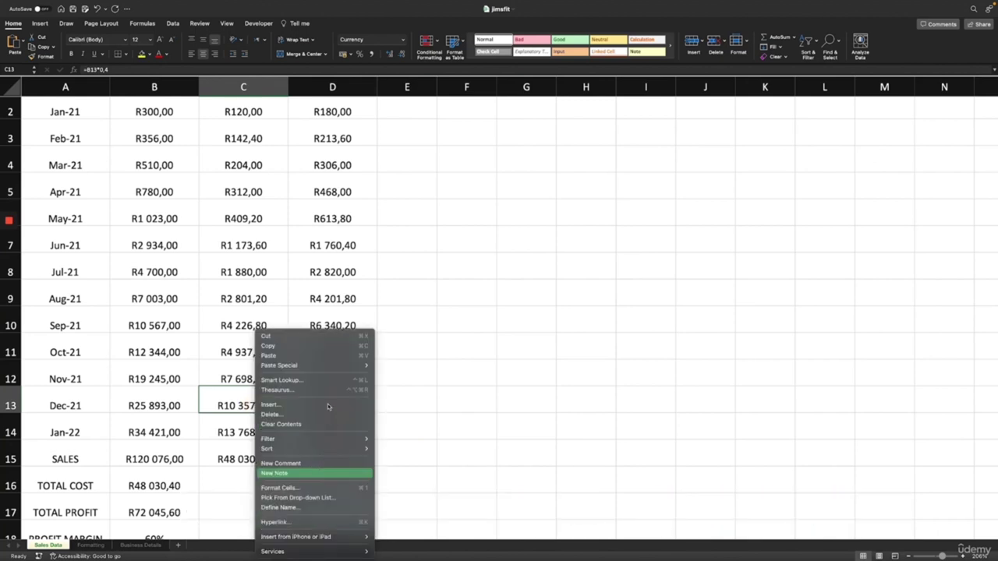
click(281, 473)
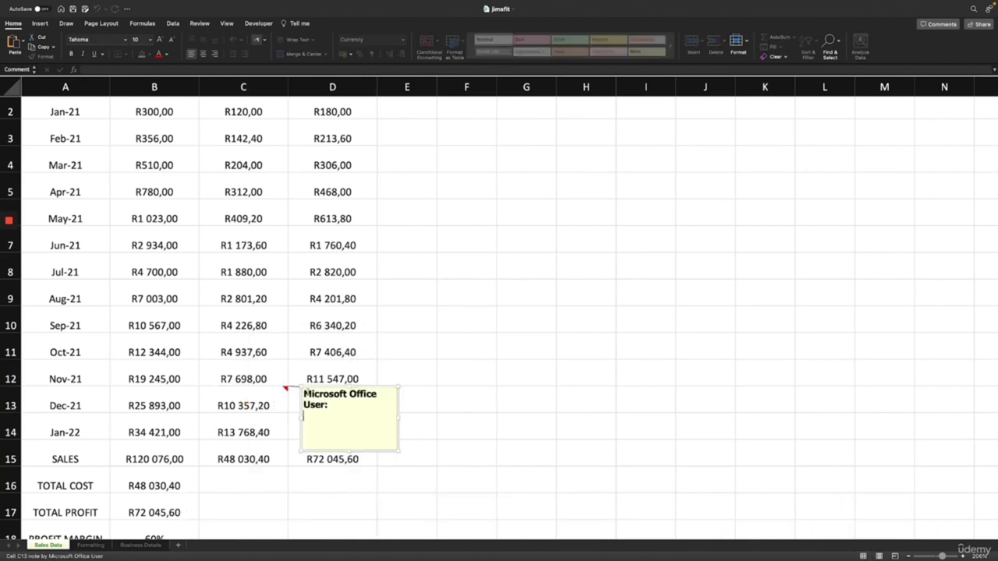
scroll(375, 395, right, 2)
drag(253, 393, 273, 406)
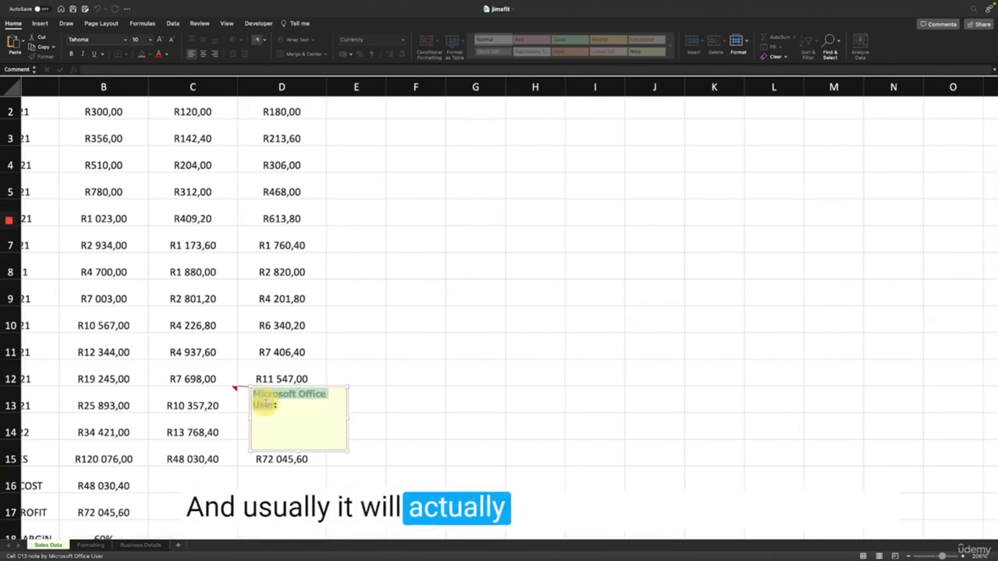
click(281, 416)
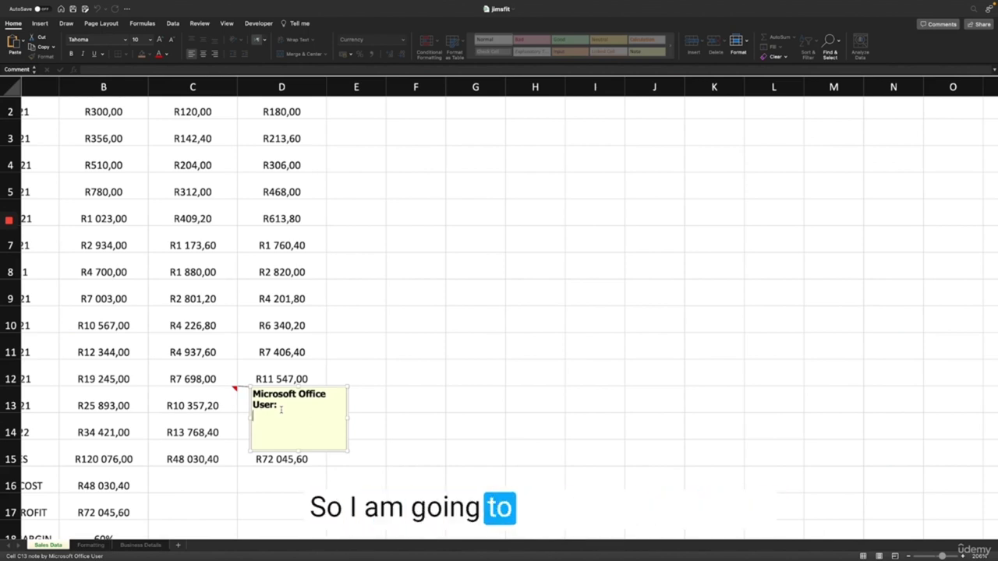
text(Sales increa)
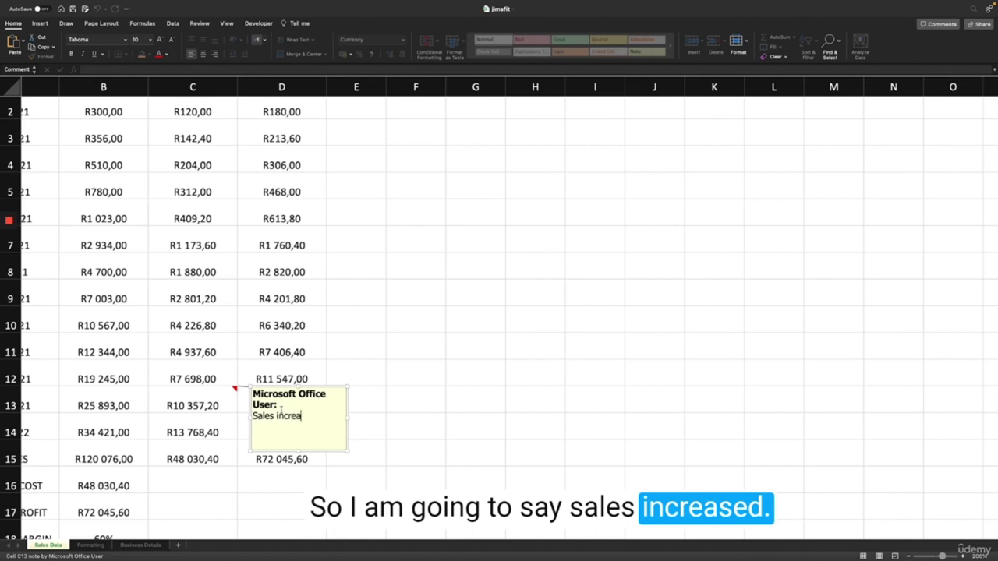
text(sed due to billboard adverts)
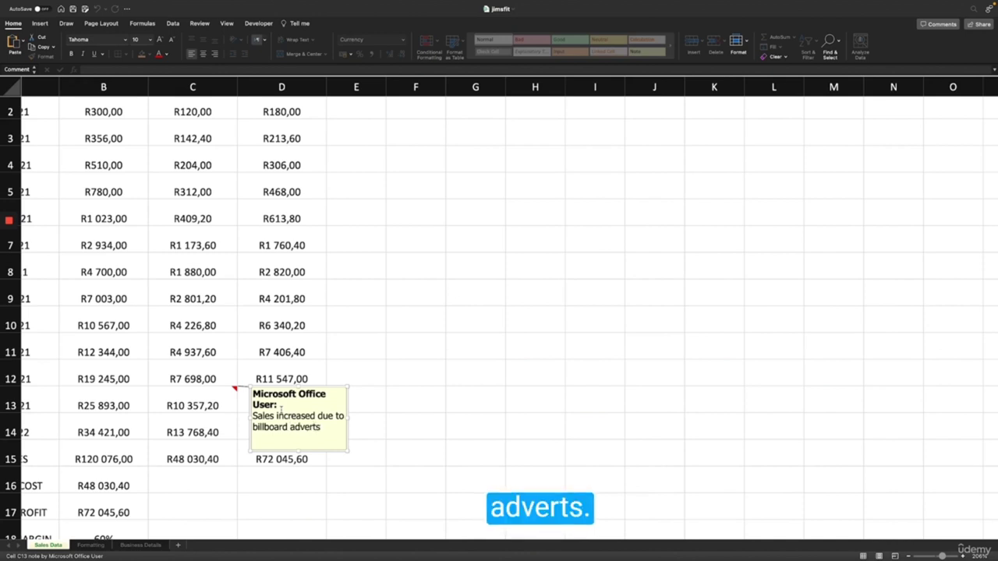
key(Escape)
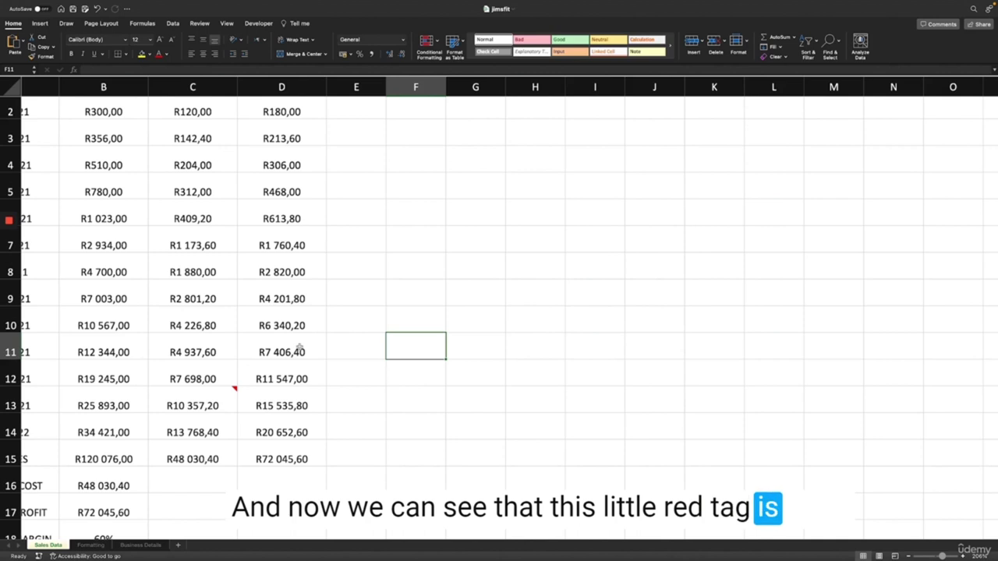
mouse_move(235, 388)
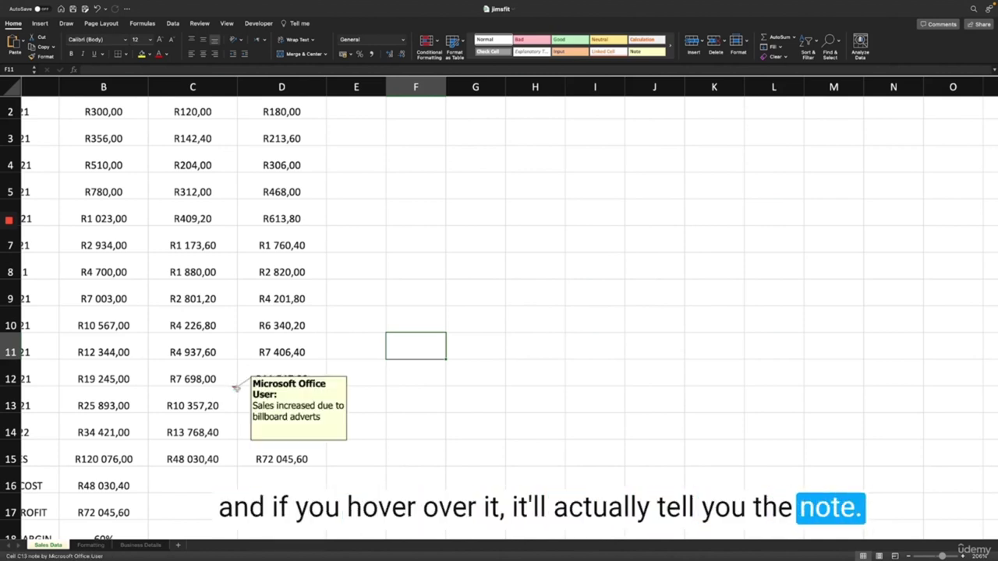
scroll(234, 387, up, 1)
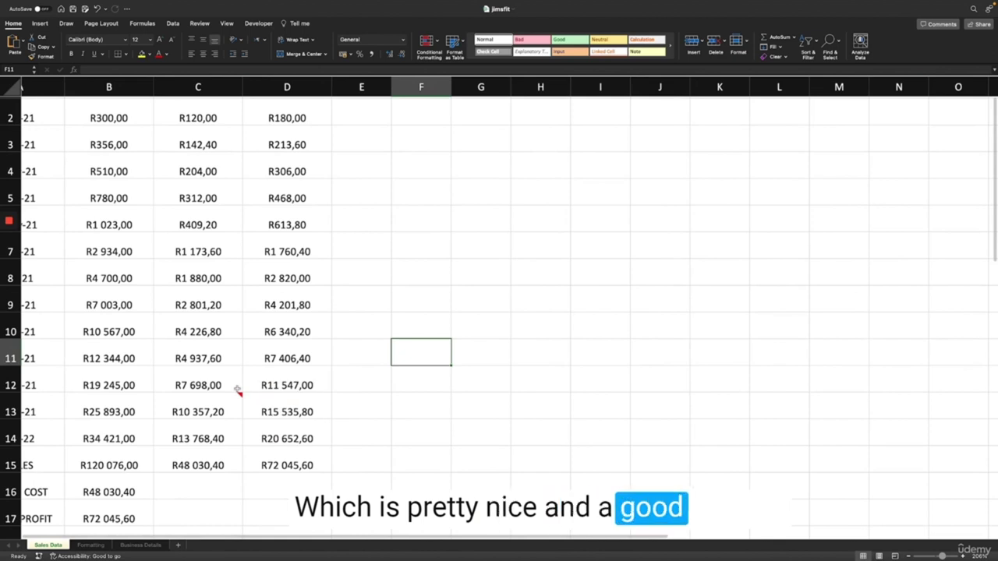
scroll(236, 388, left, 2)
scroll(236, 388, up, 1)
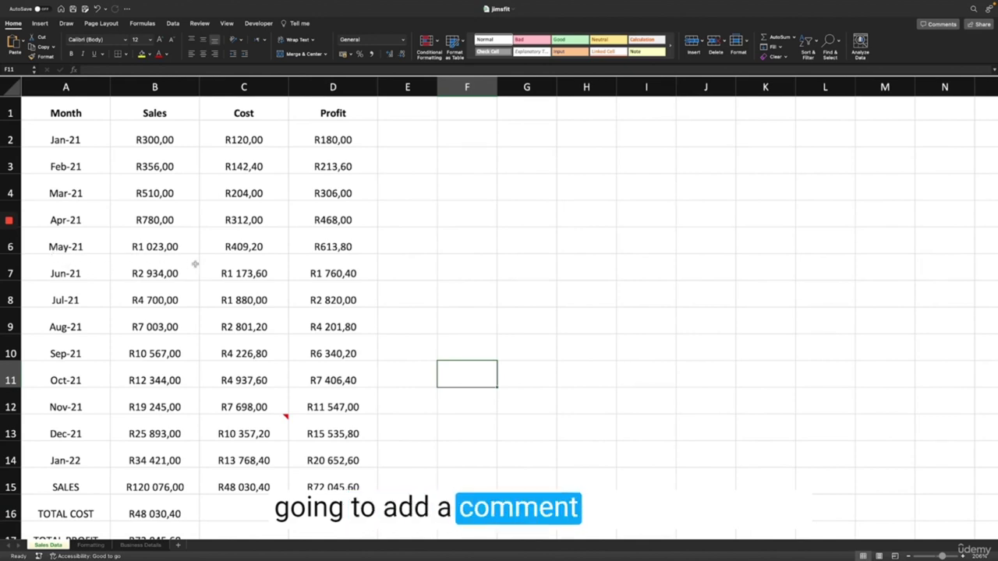
click(244, 297)
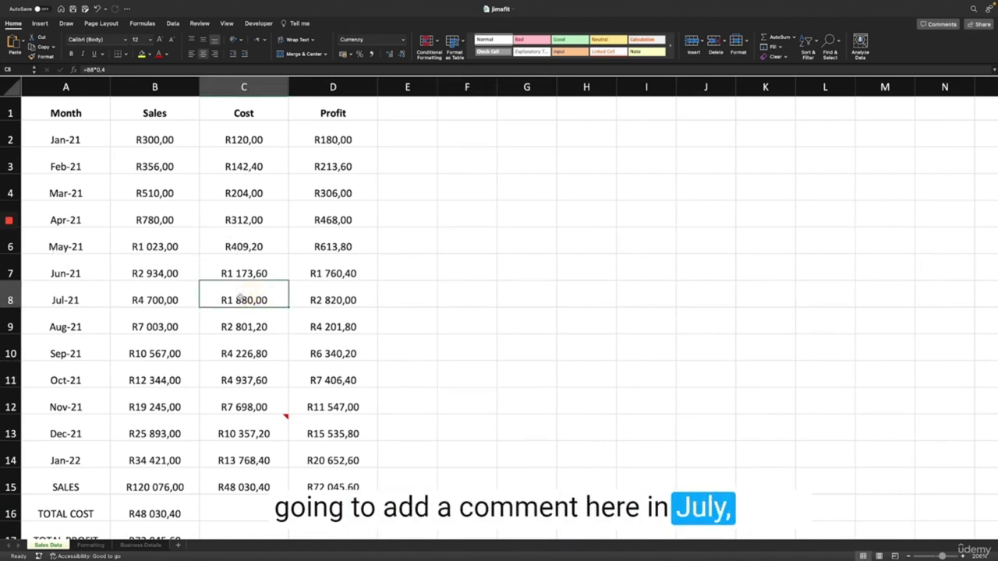
scroll(301, 370, up, 1)
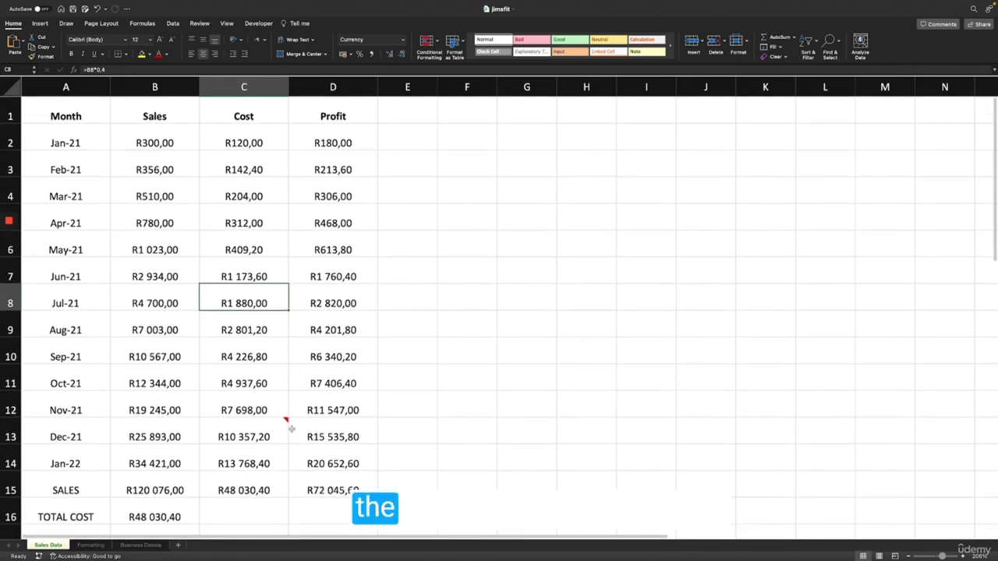
click(292, 429)
click(261, 429)
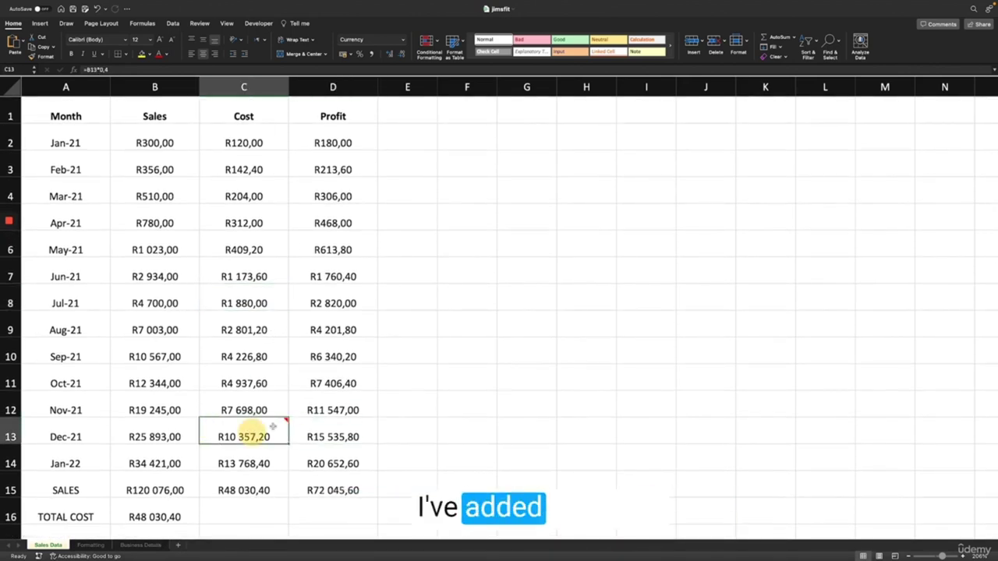
click(159, 434)
click(250, 431)
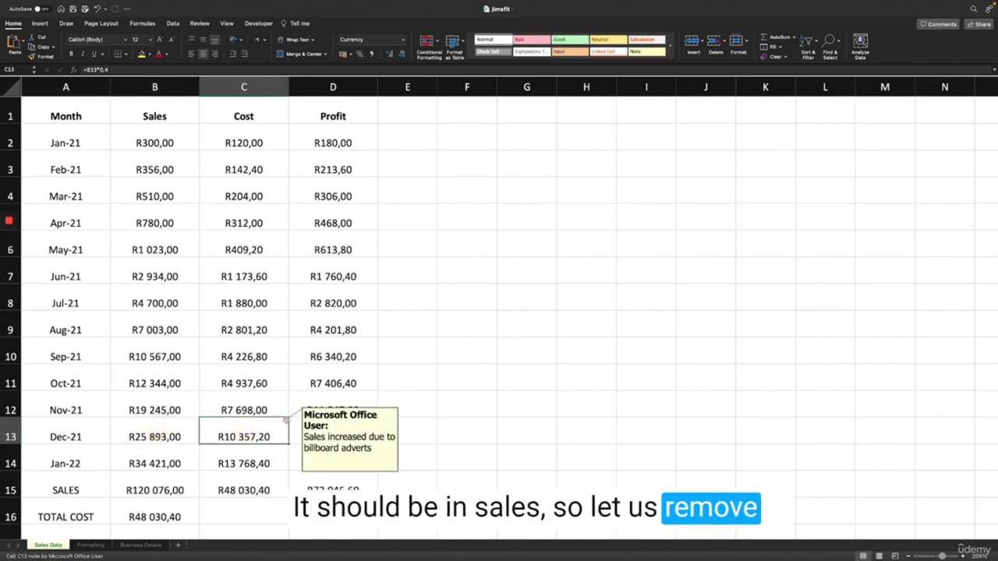
Delete the C13 note and add a note to B13: 'Increase in sales due to billboard adverts'
right_click(285, 419)
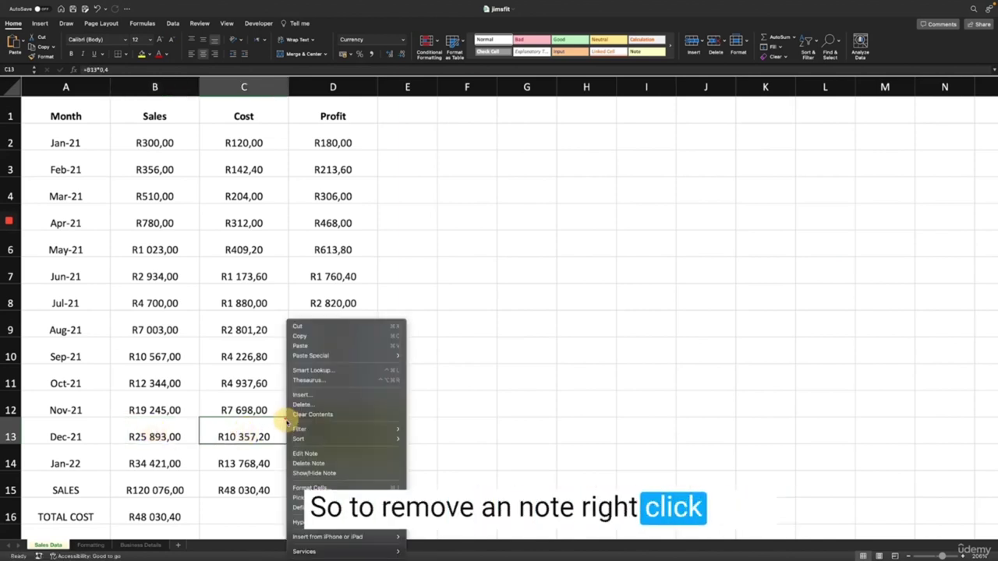
click(336, 464)
click(153, 437)
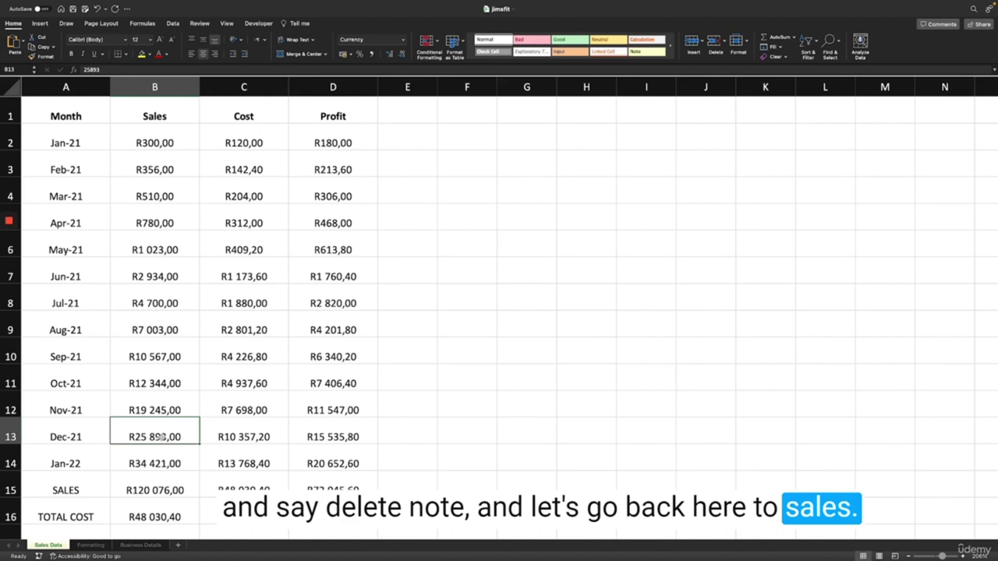
right_click(175, 437)
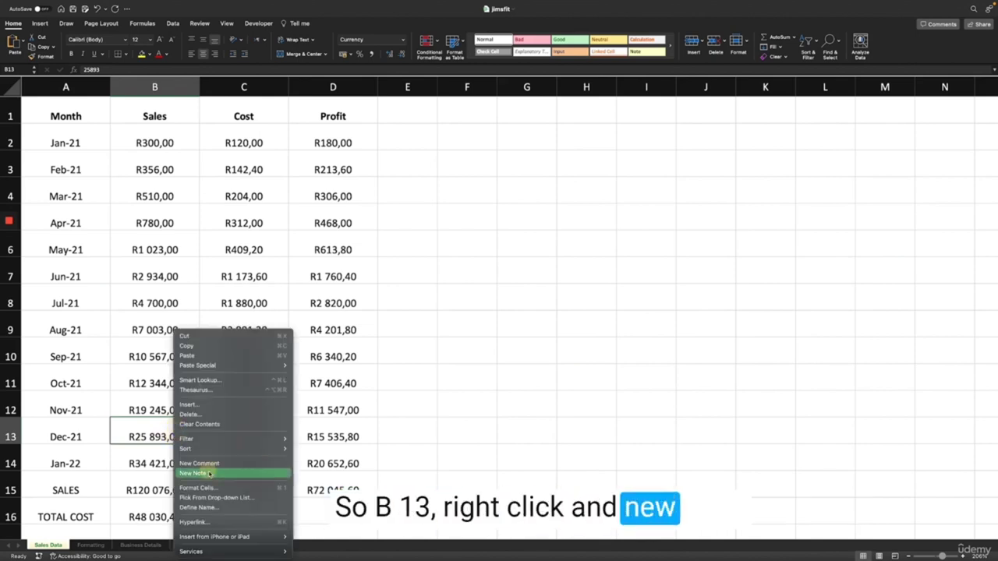
click(234, 474)
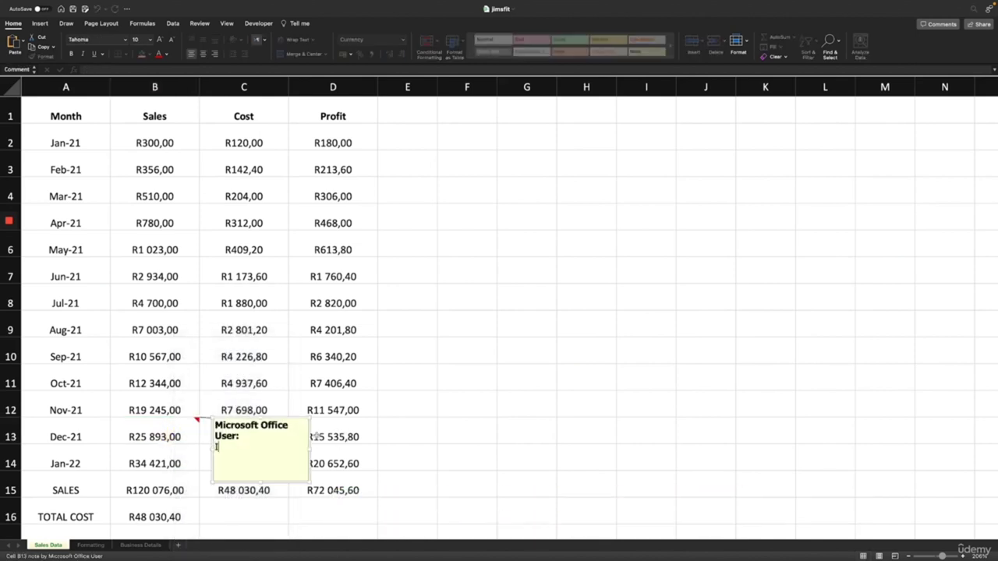
text(Increase in sale)
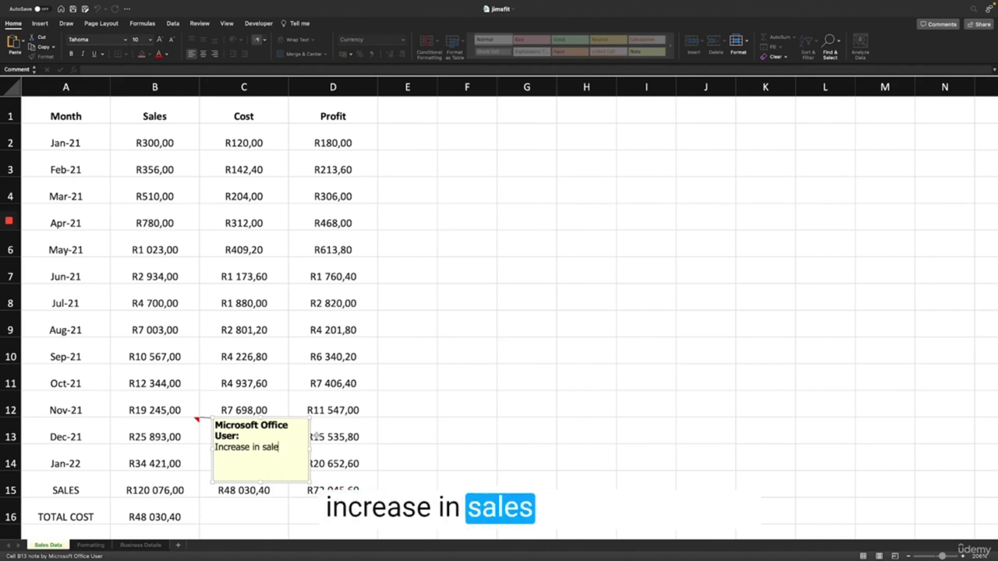
text(s due to bill)
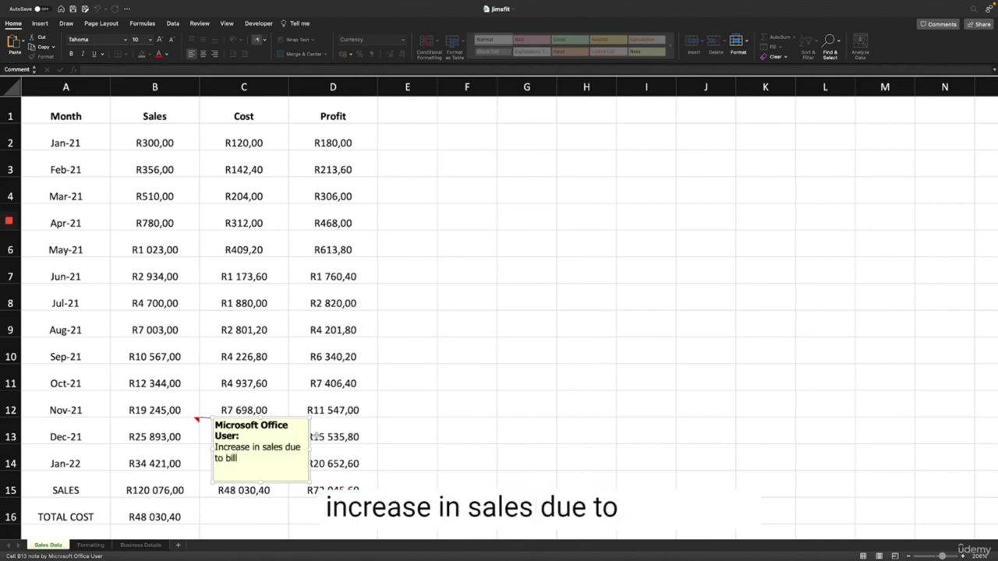
text(boards)
key(Escape)
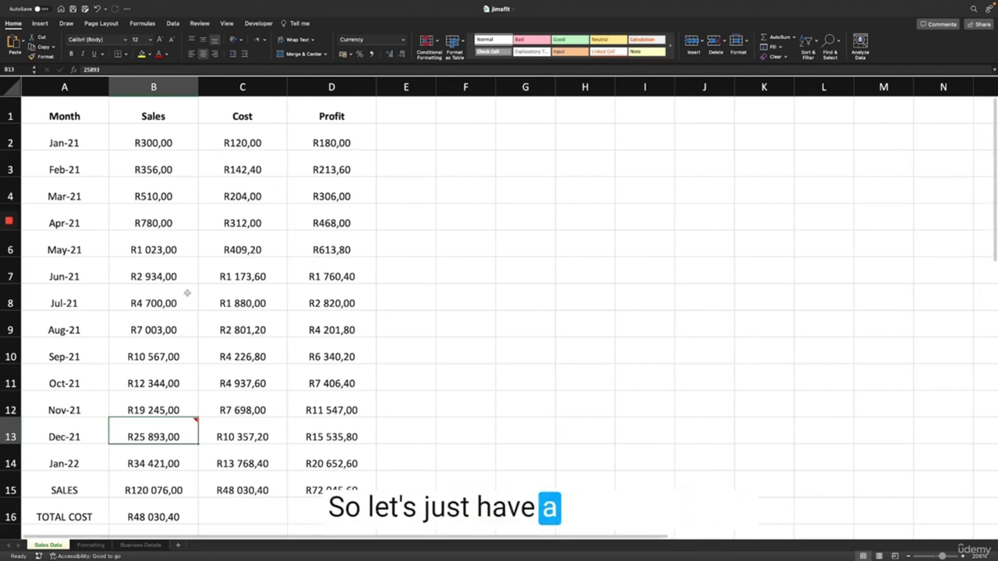
click(257, 358)
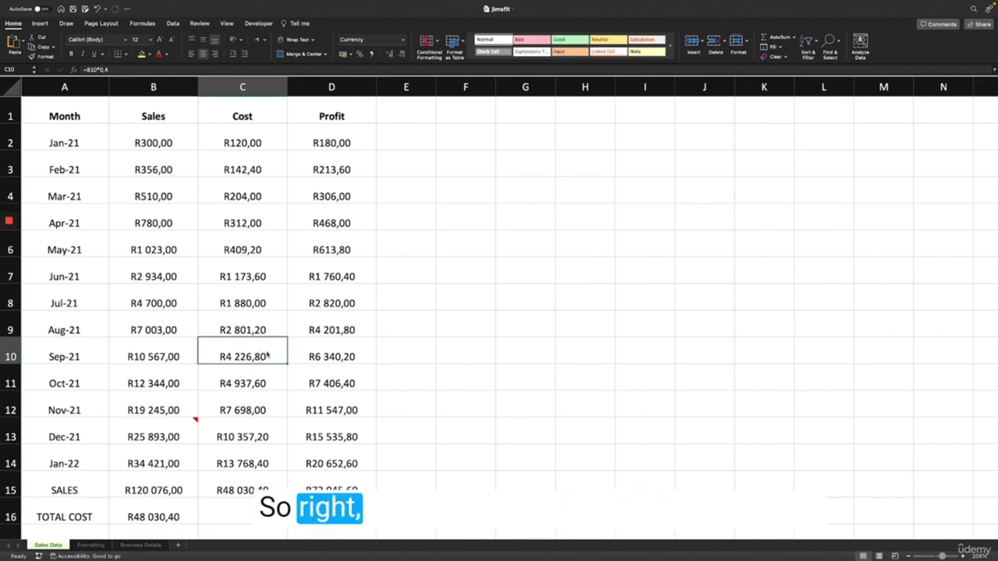
right_click(267, 356)
click(339, 464)
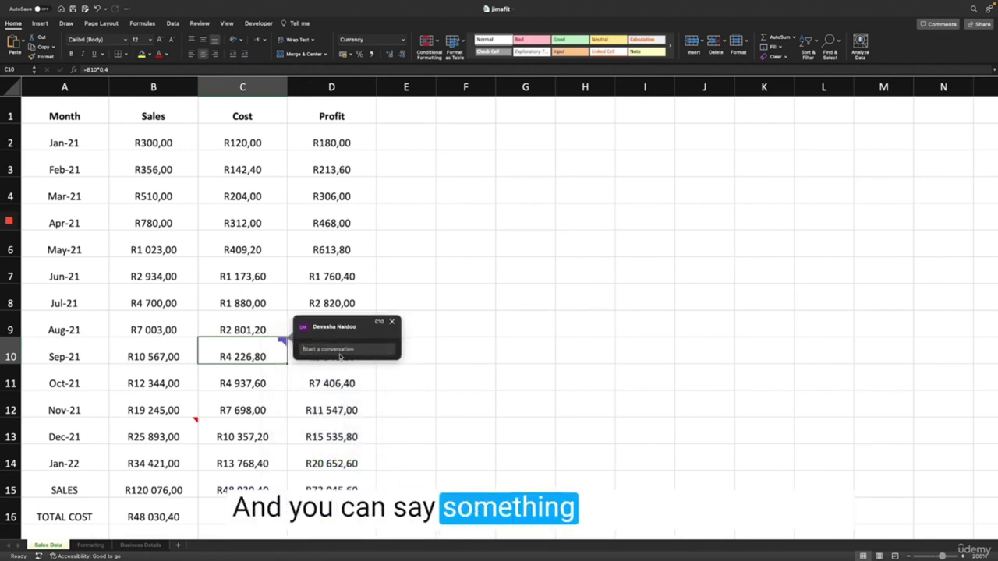
text(Cost is a b)
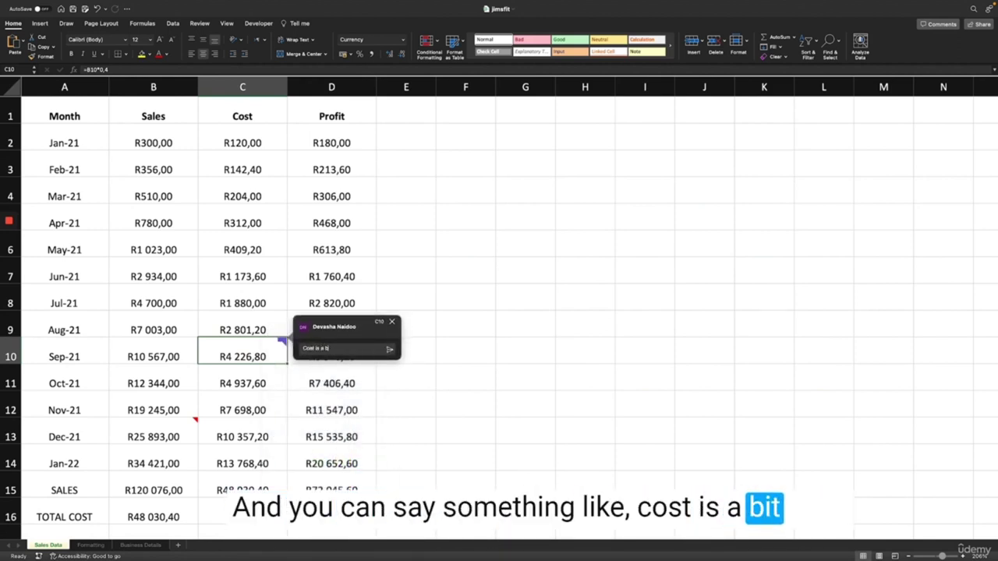
text(it high)
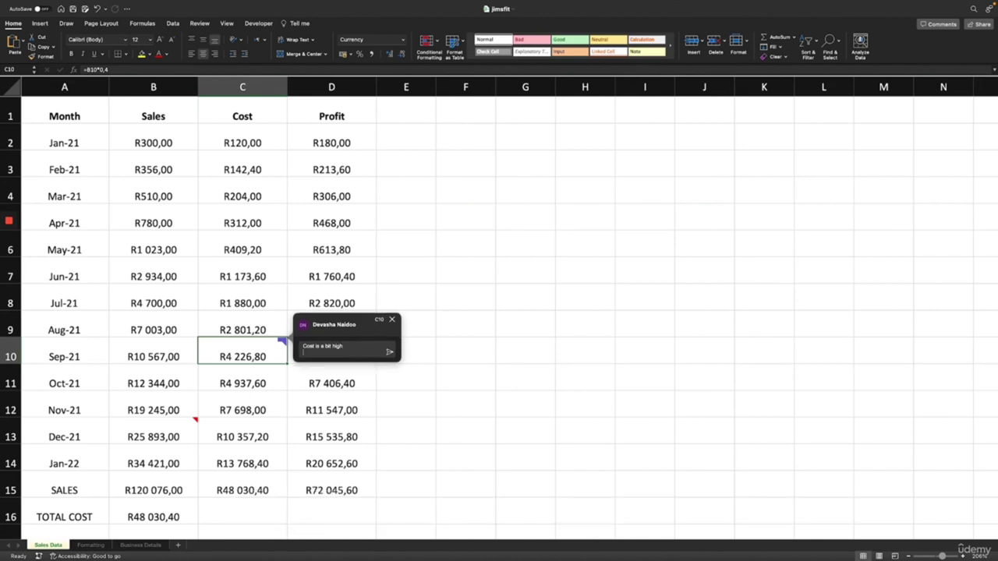
key(super+Return)
click(469, 345)
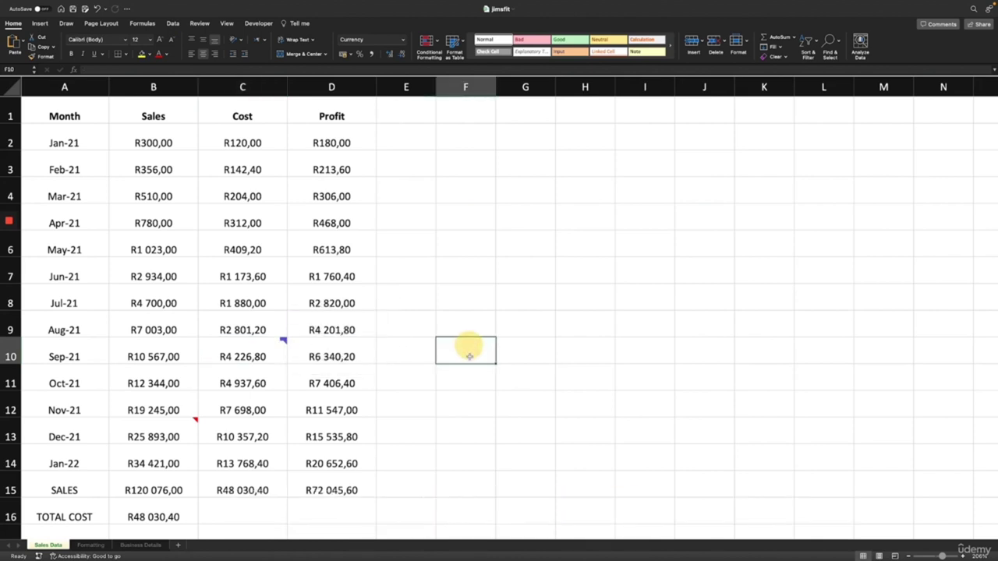
mouse_move(285, 340)
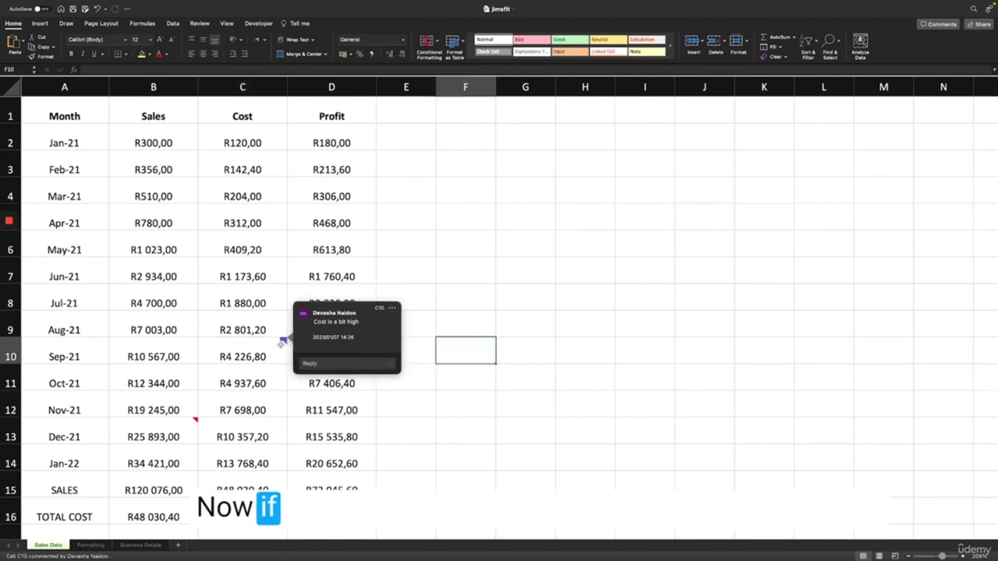
triple_click(349, 322)
click(349, 323)
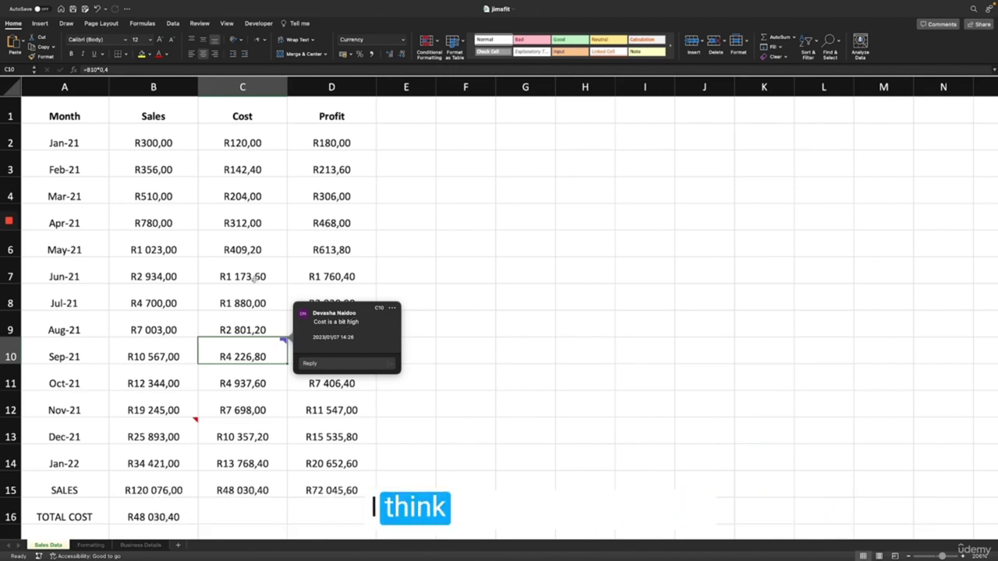
Reply 'It's high because our supplier changed' on the C10 comment and close the card
click(316, 363)
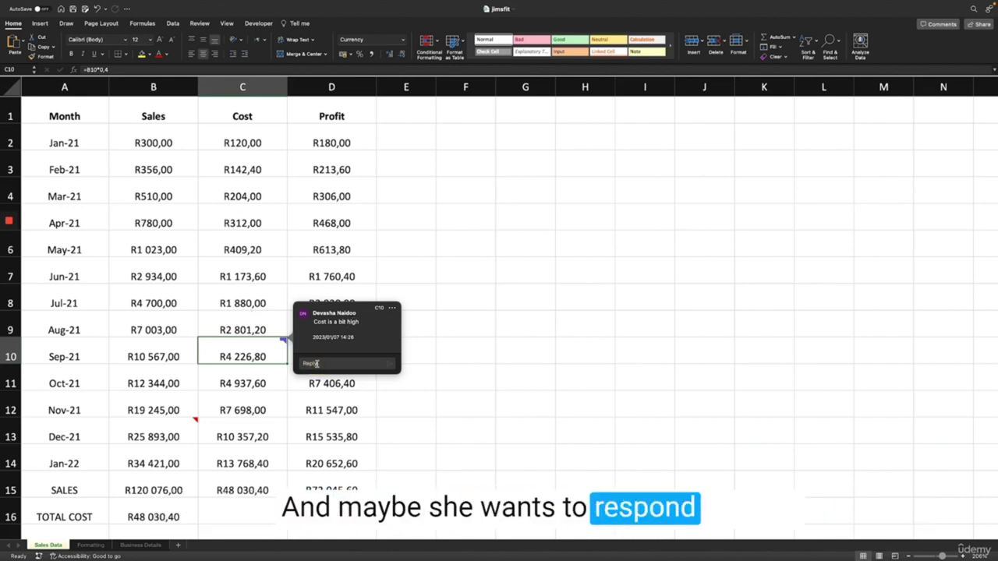
text(It's high)
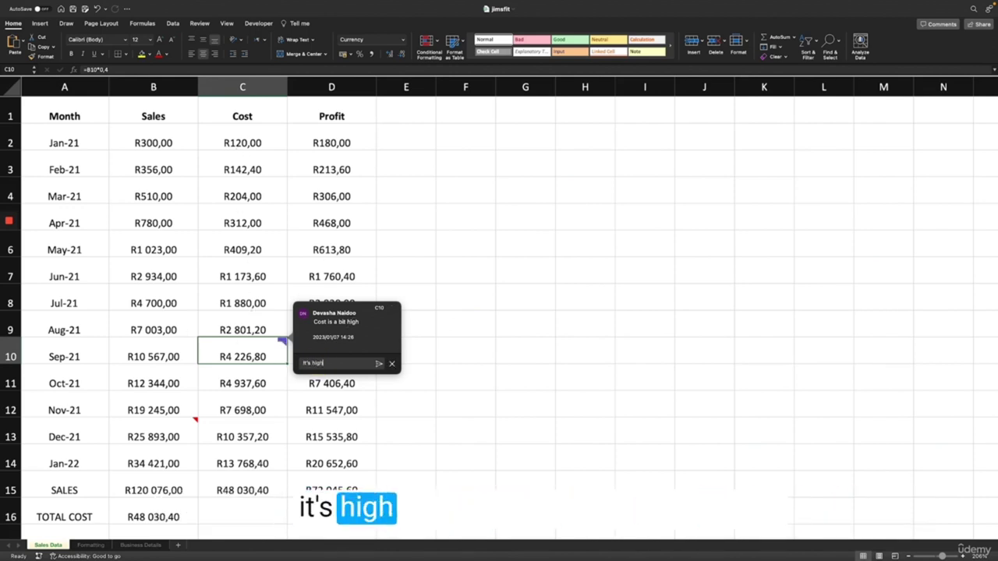
text( because)
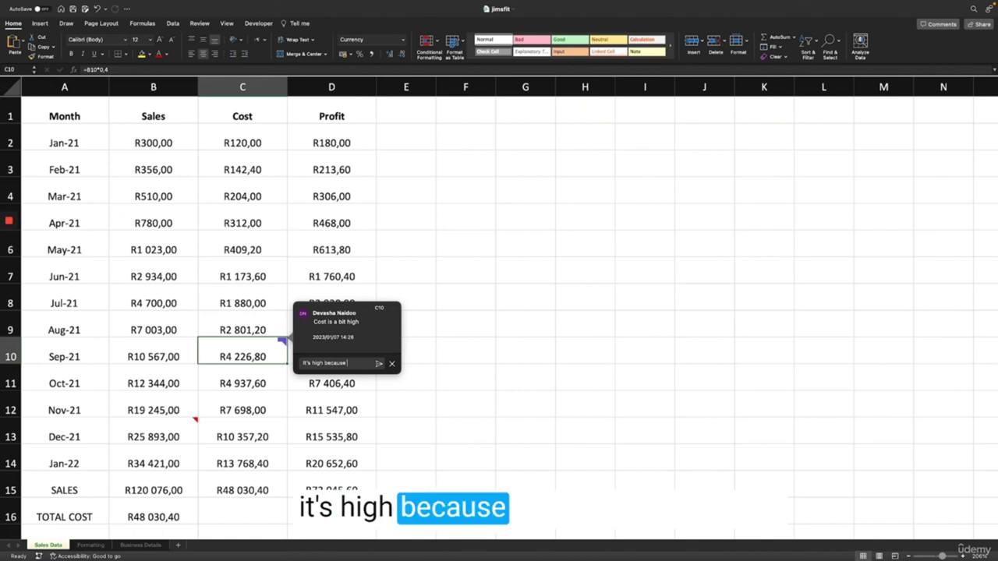
text( our su)
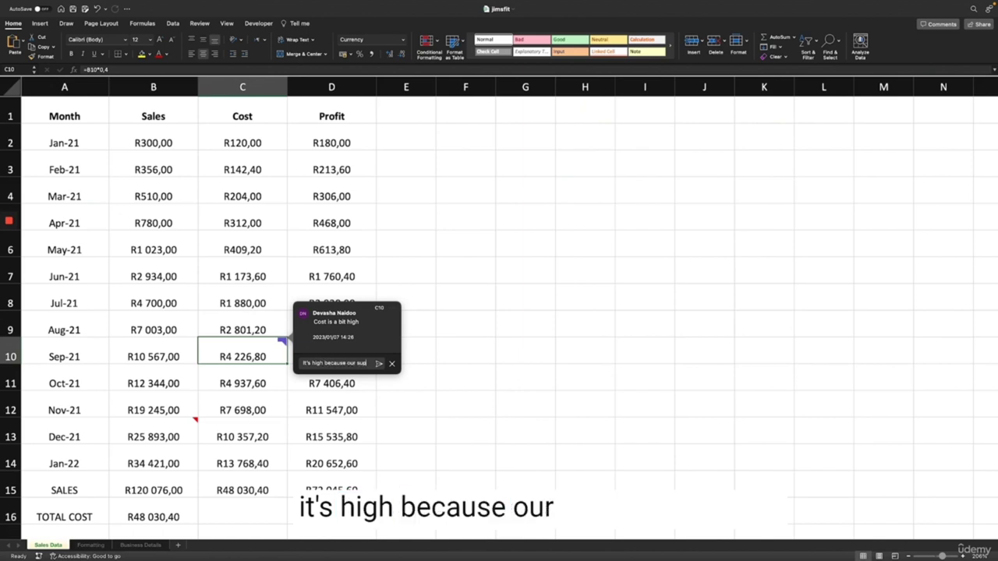
text(pplier changed)
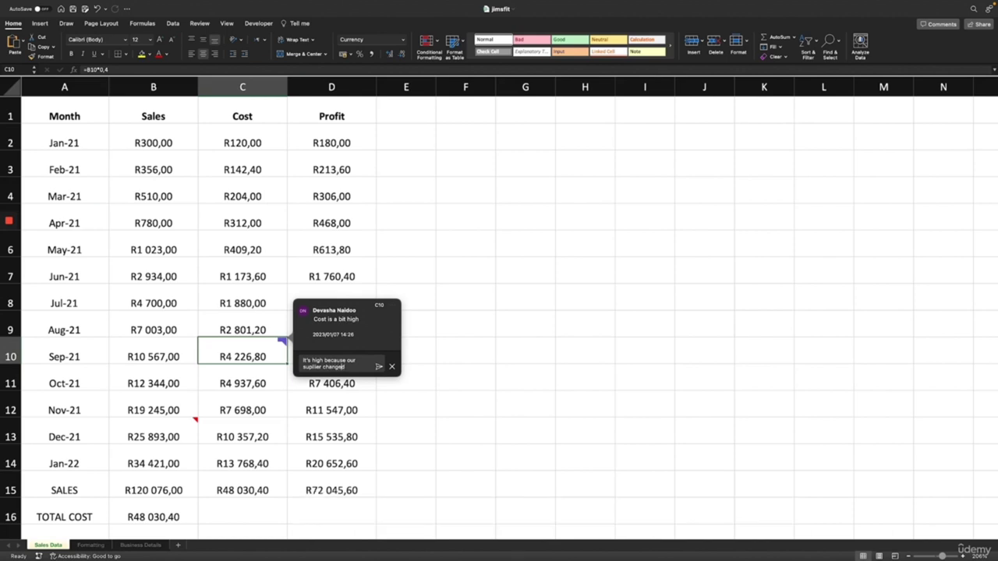
click(379, 366)
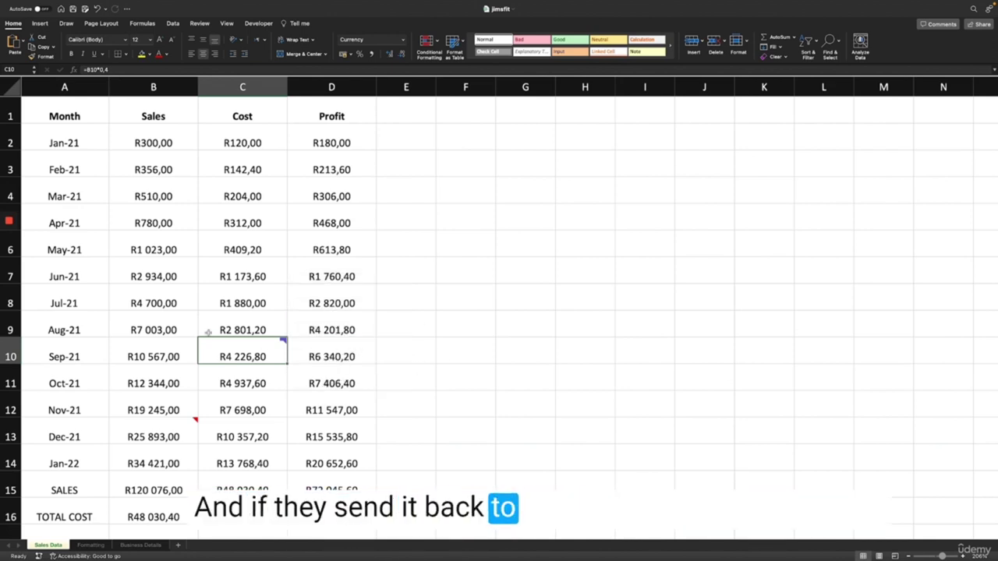
mouse_move(286, 341)
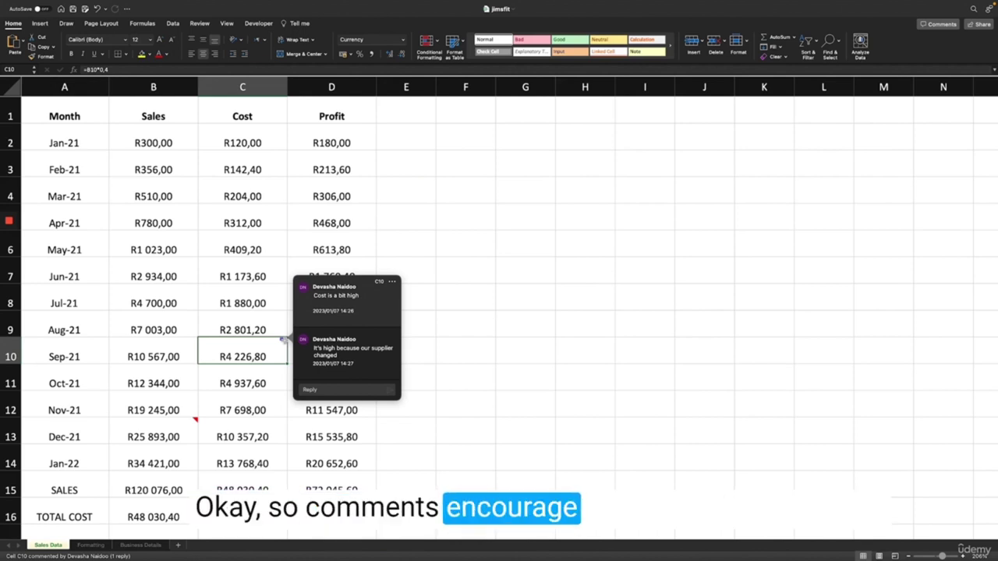
click(194, 433)
Leave the C10 comment card closed with the Sales Data table in view
mouse_move(195, 425)
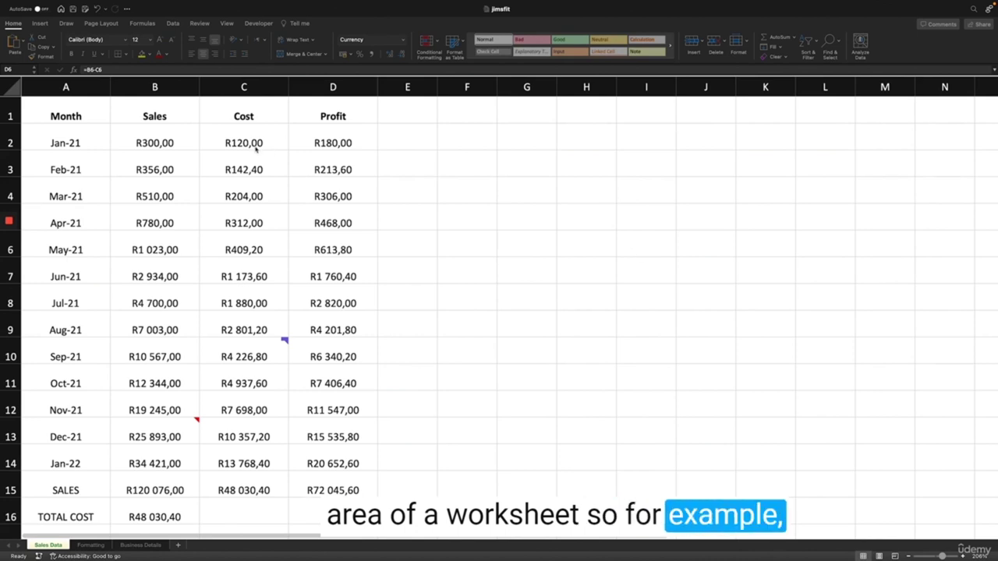
drag(66, 116, 333, 485)
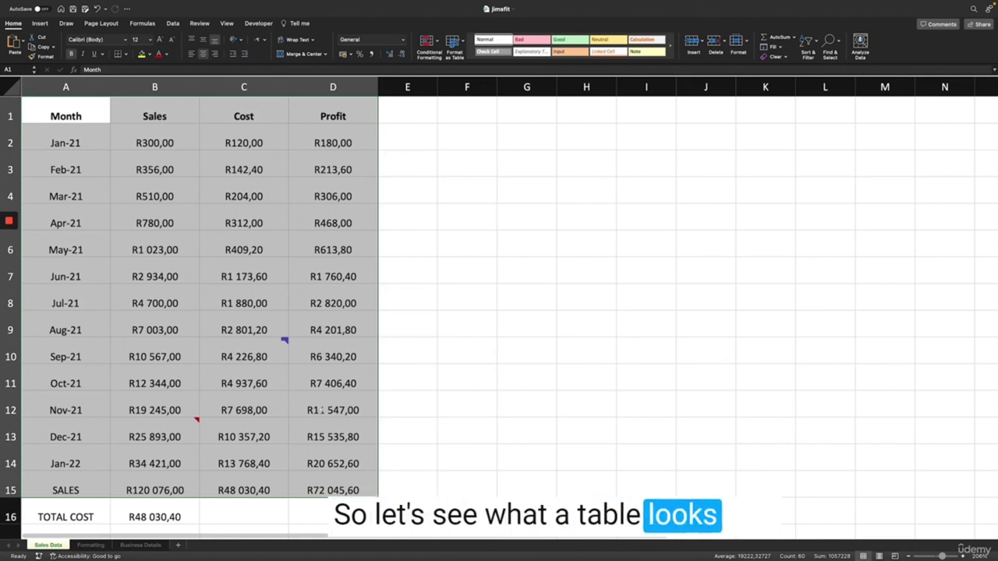
click(244, 303)
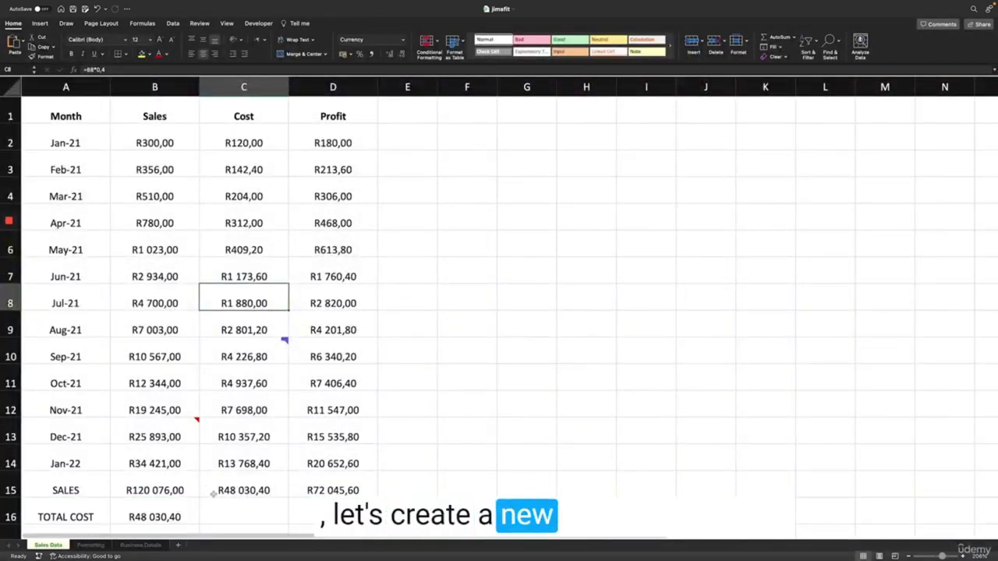
Add a new worksheet named 'Table', then return to the Sales Data sheet
click(178, 546)
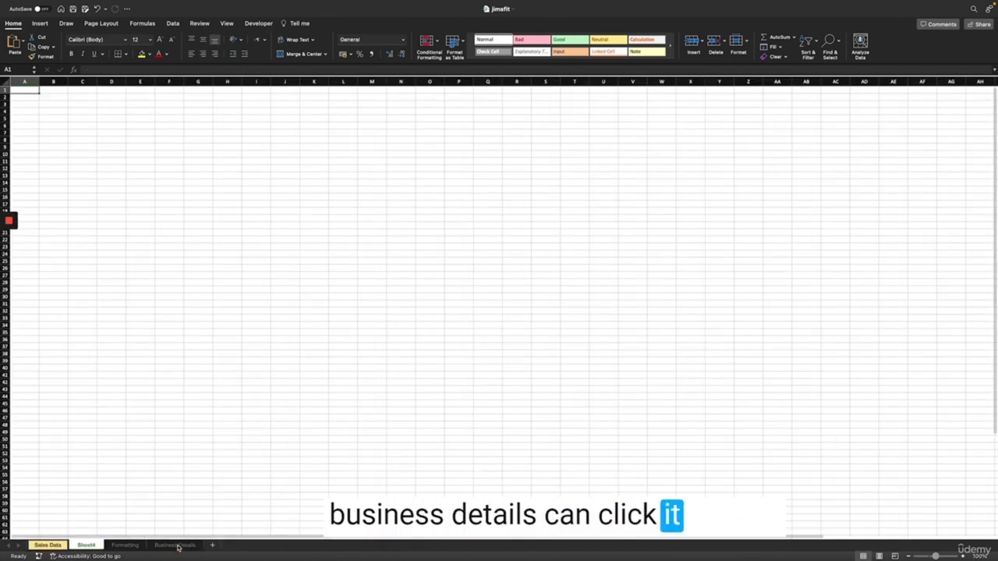
double_click(87, 545)
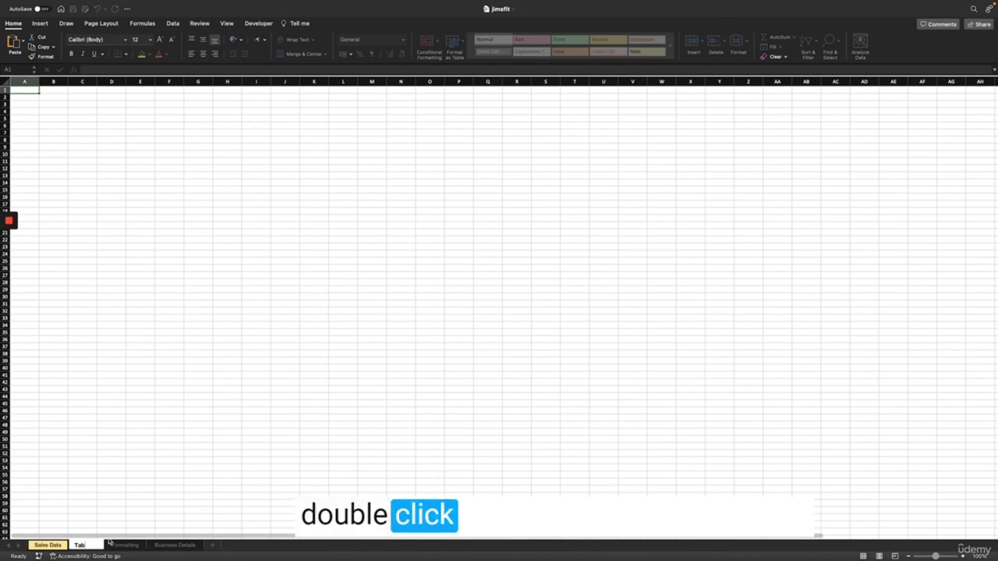
text(Table)
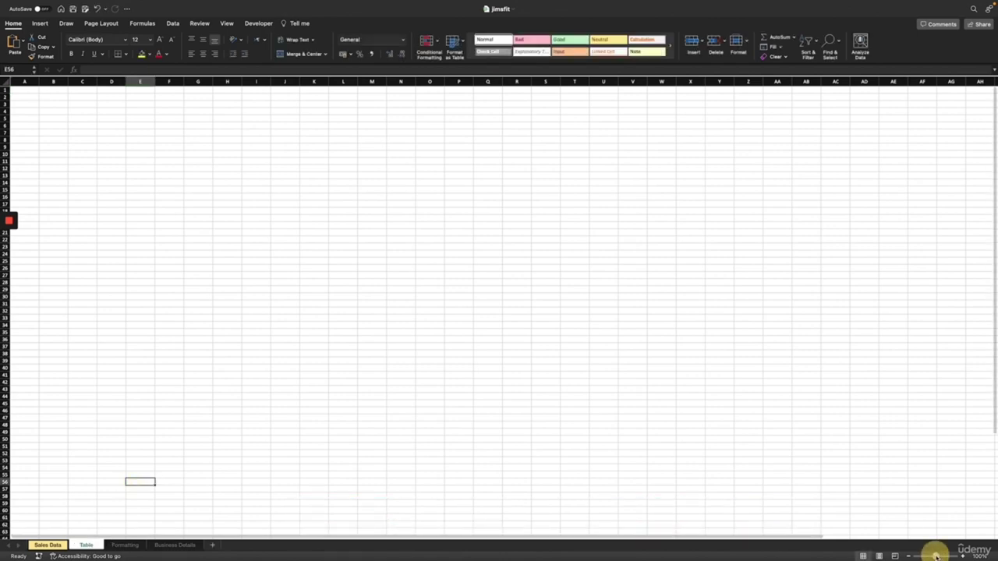
drag(936, 556, 938, 556)
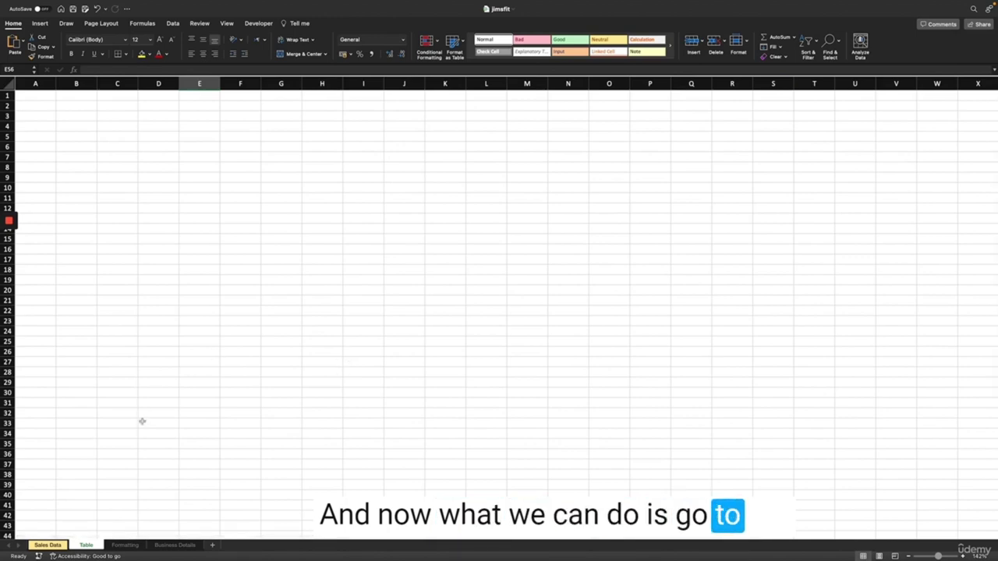
click(45, 545)
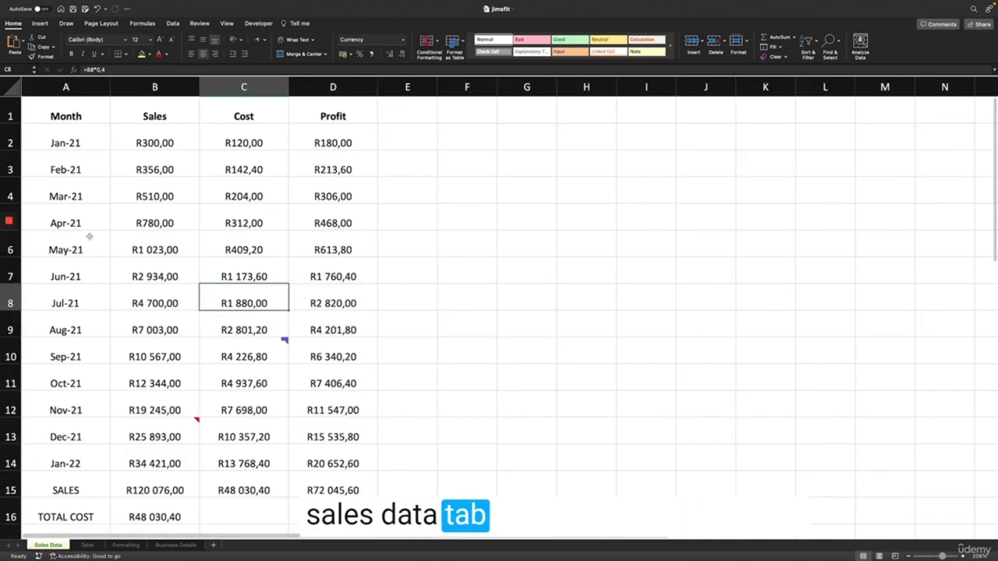
Copy the Sales Data table A1:D15 and switch to the empty Table sheet
drag(65, 116, 377, 480)
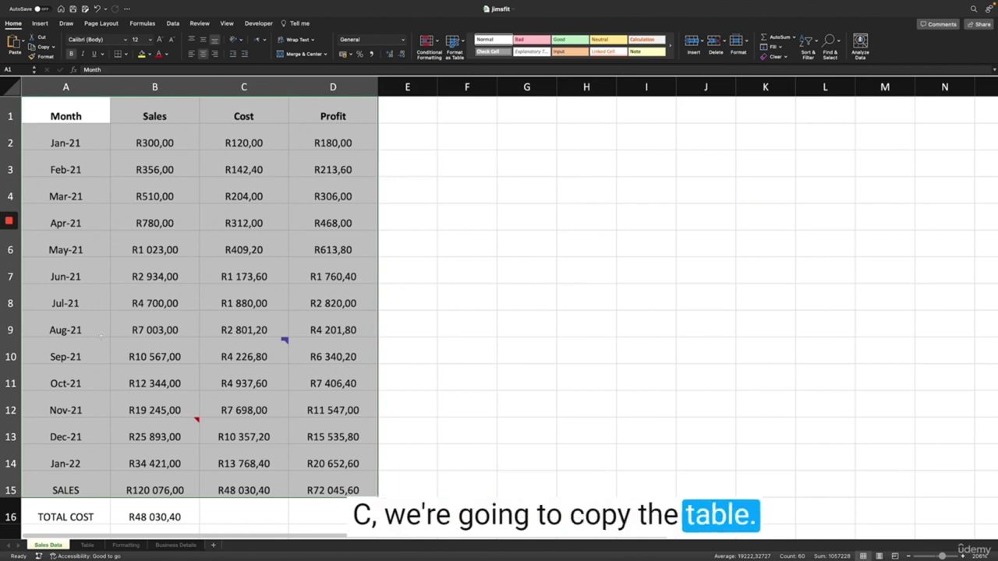
key(super+c)
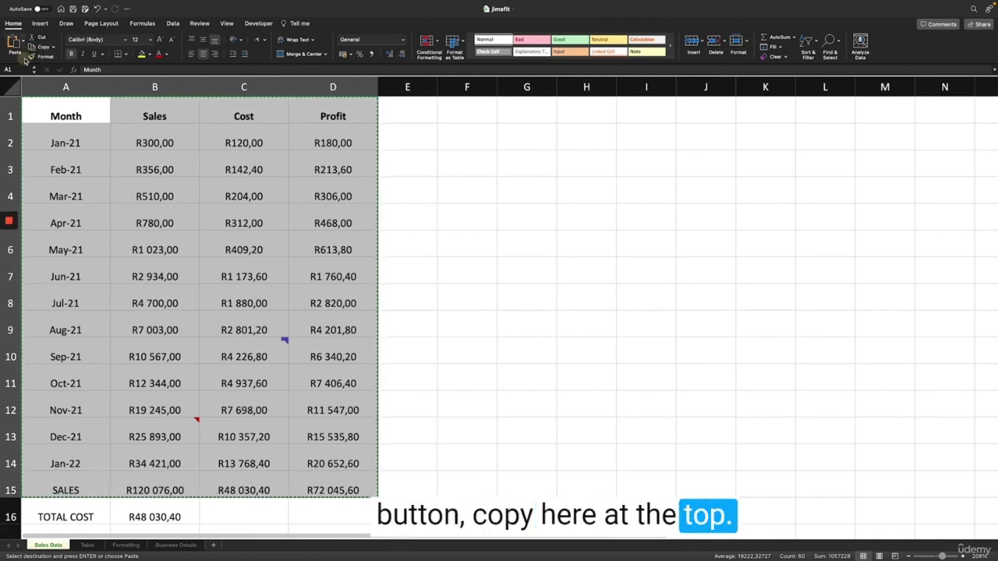
click(17, 59)
click(53, 45)
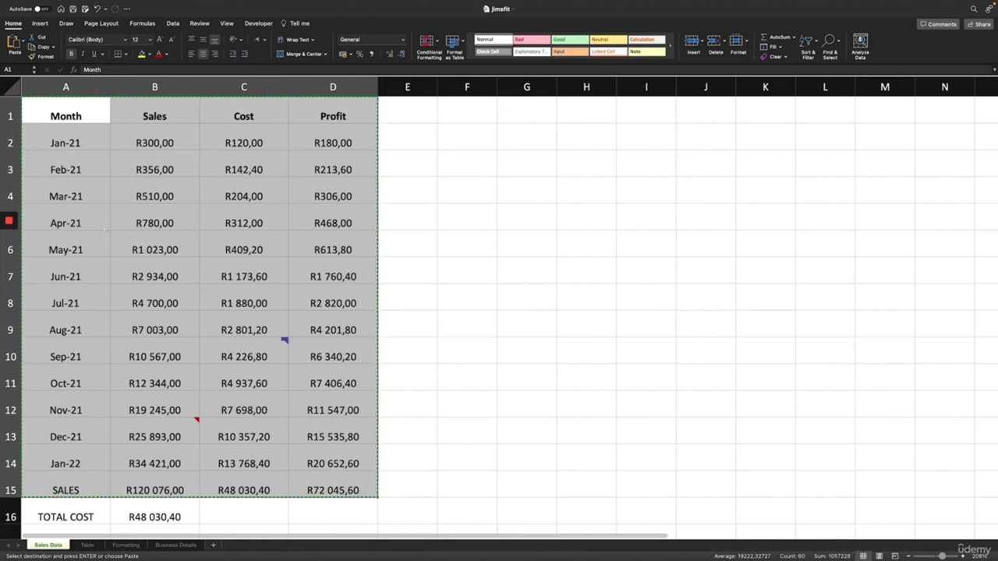
click(86, 545)
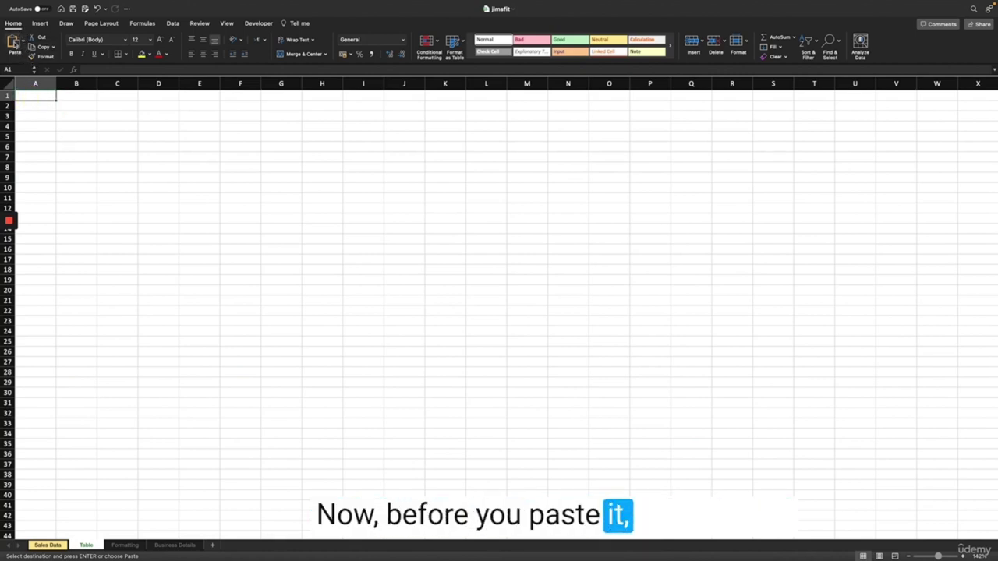
Paste the copied table into A1 of the Table sheet with the Formulas option
click(14, 45)
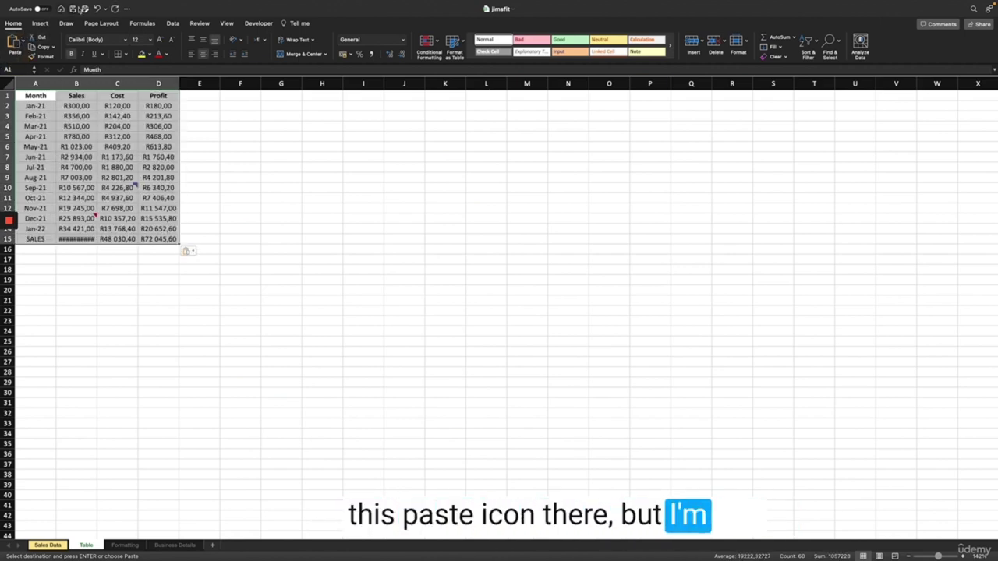
click(99, 9)
click(49, 97)
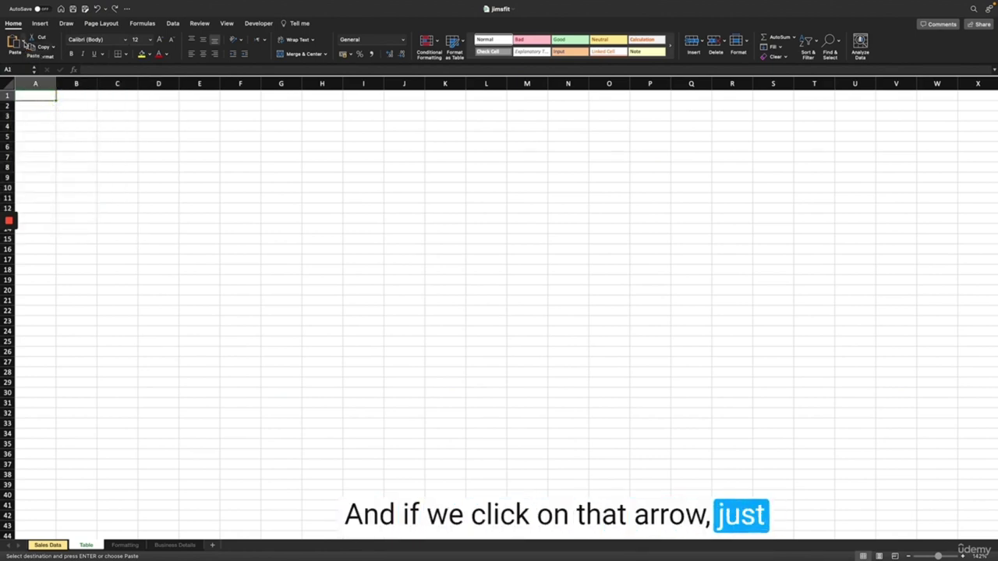
click(24, 45)
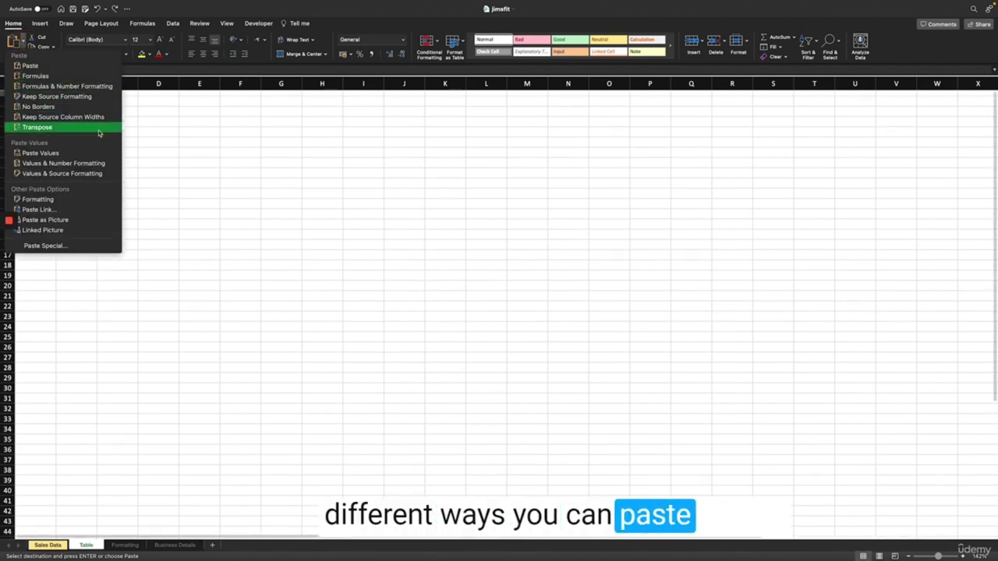
click(74, 77)
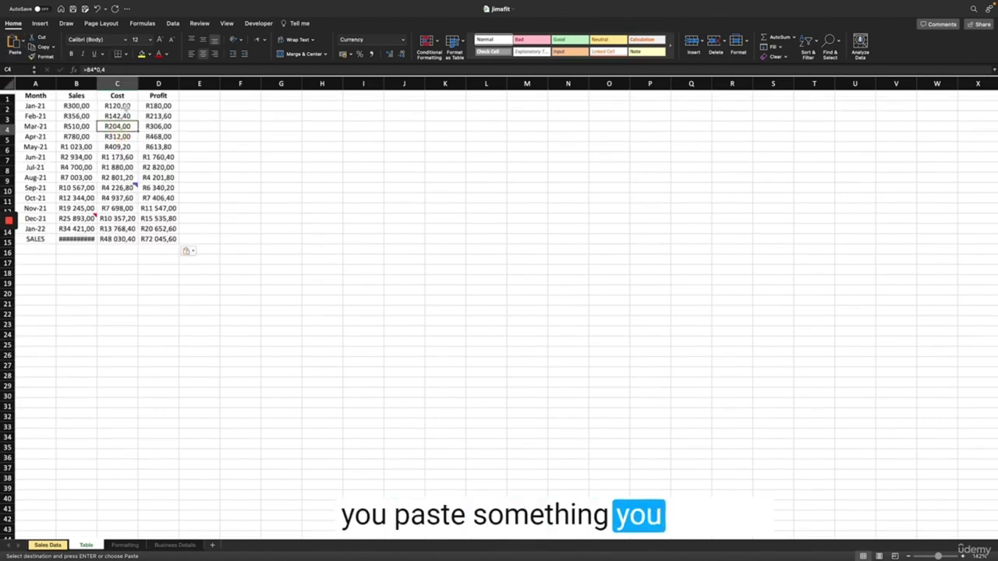
Verify the pasted Cost and Profit formulas, including D7, then reselect A1
click(118, 147)
click(158, 106)
click(159, 157)
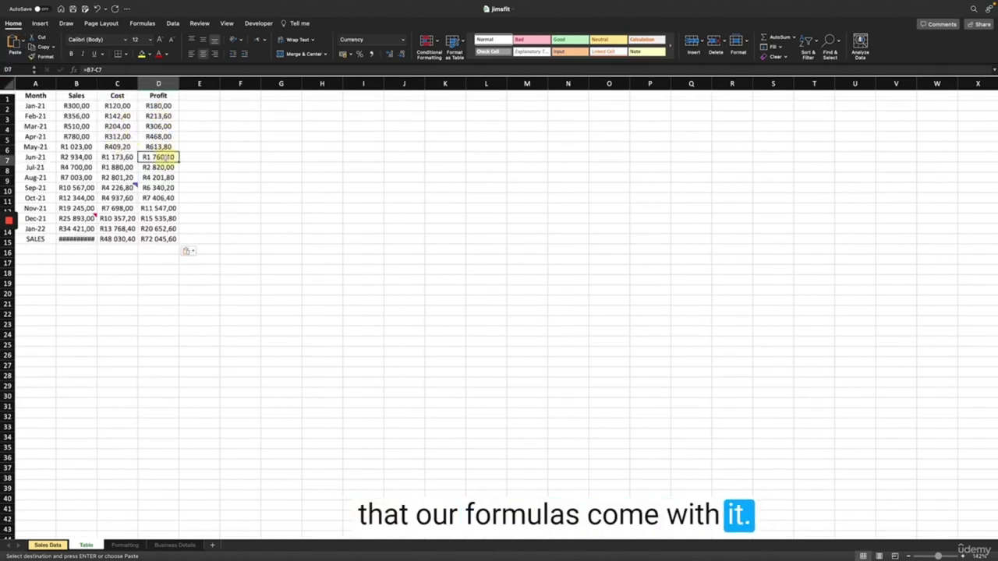
scroll(166, 157, down, 1)
scroll(168, 162, up, 1)
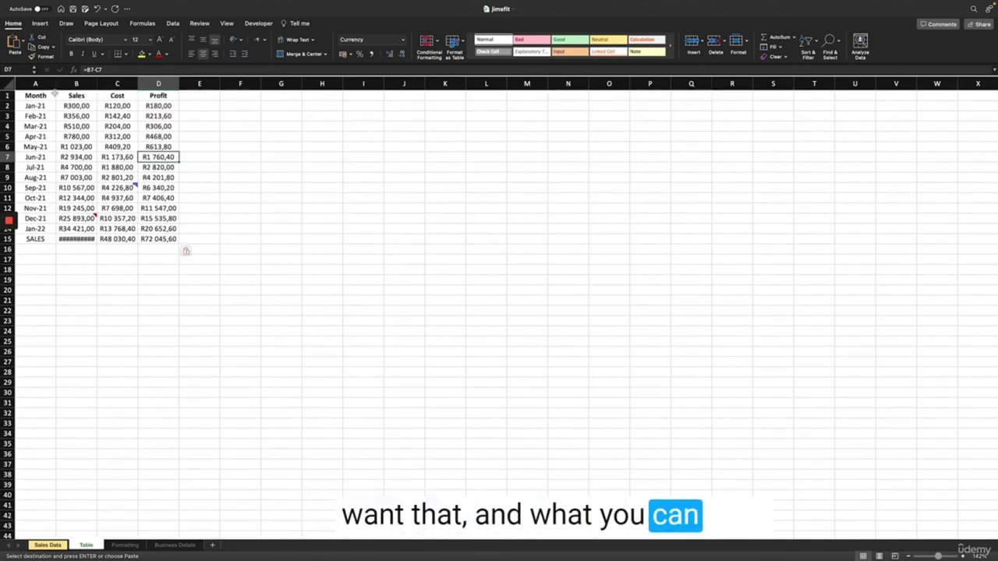
click(50, 95)
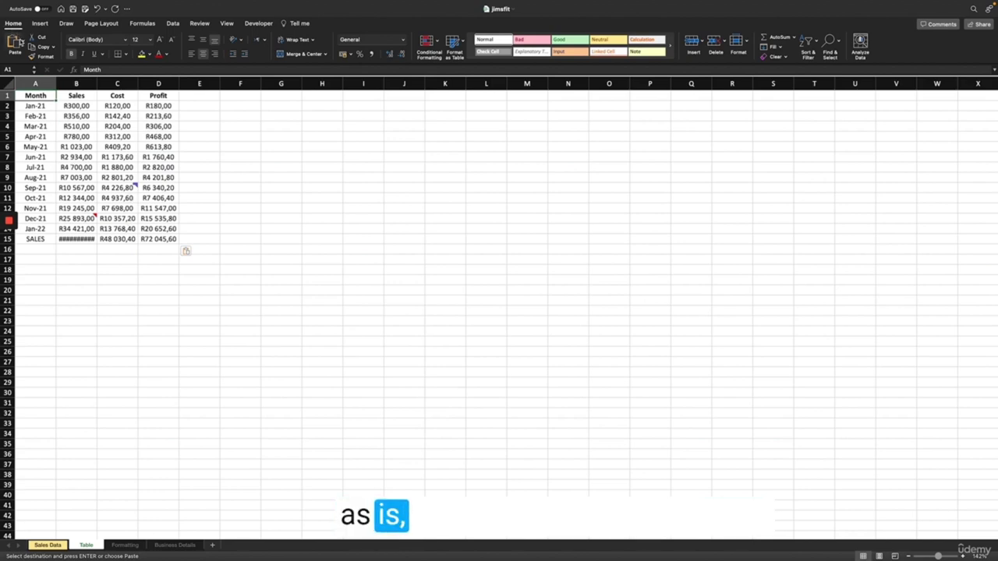
click(16, 48)
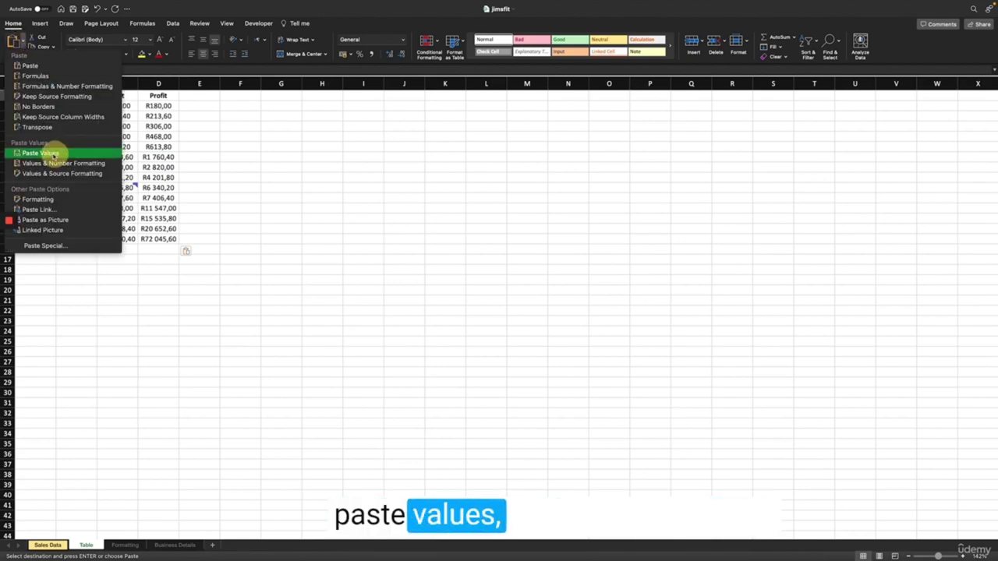
Paste the table as values only and confirm cells like C2 hold plain values
click(40, 153)
click(77, 146)
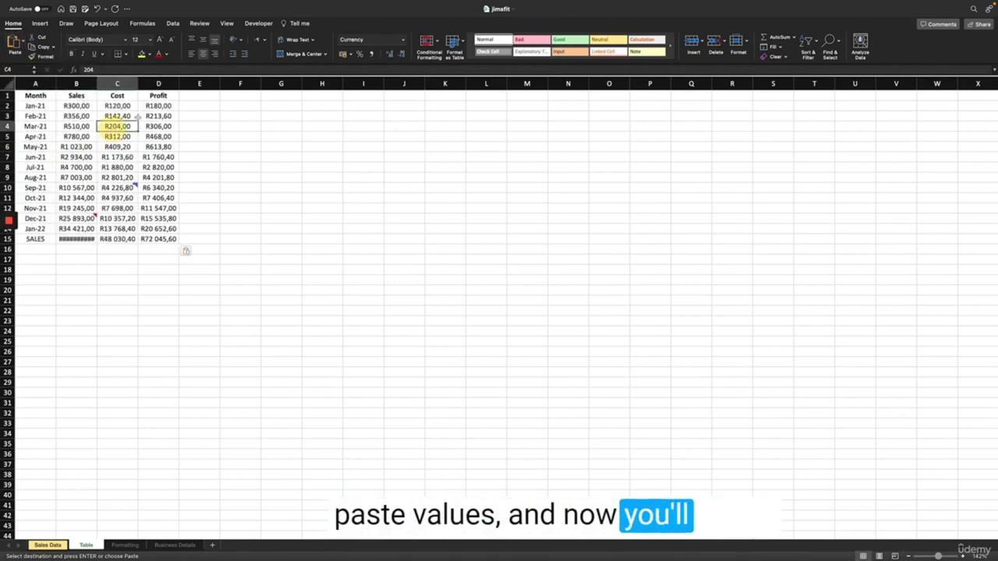
click(158, 147)
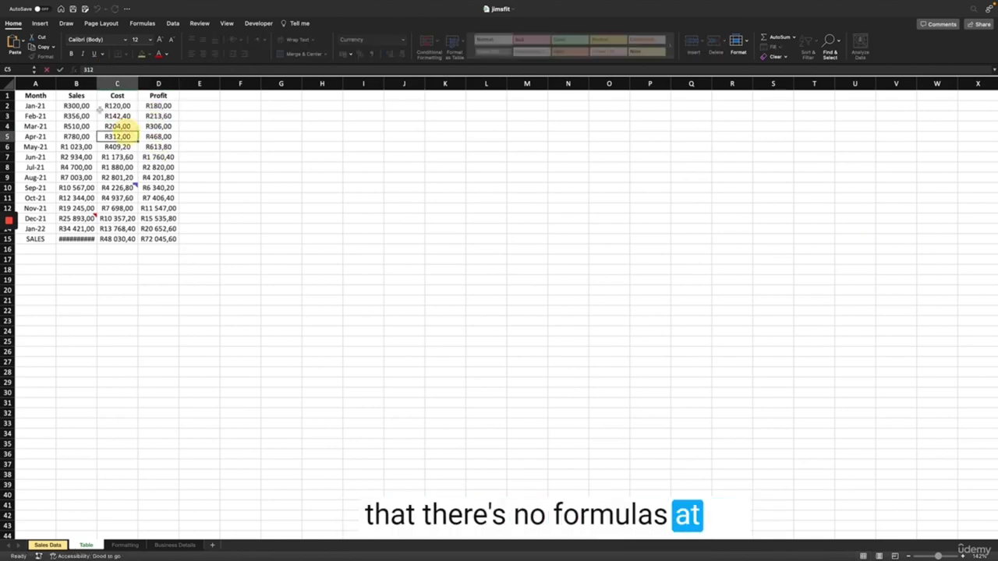
click(102, 108)
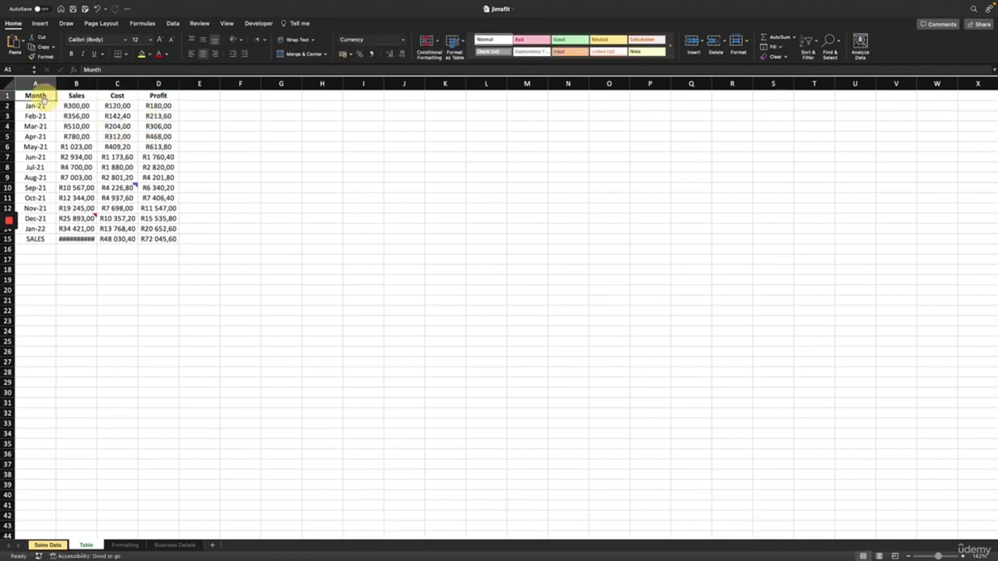
click(26, 47)
click(74, 126)
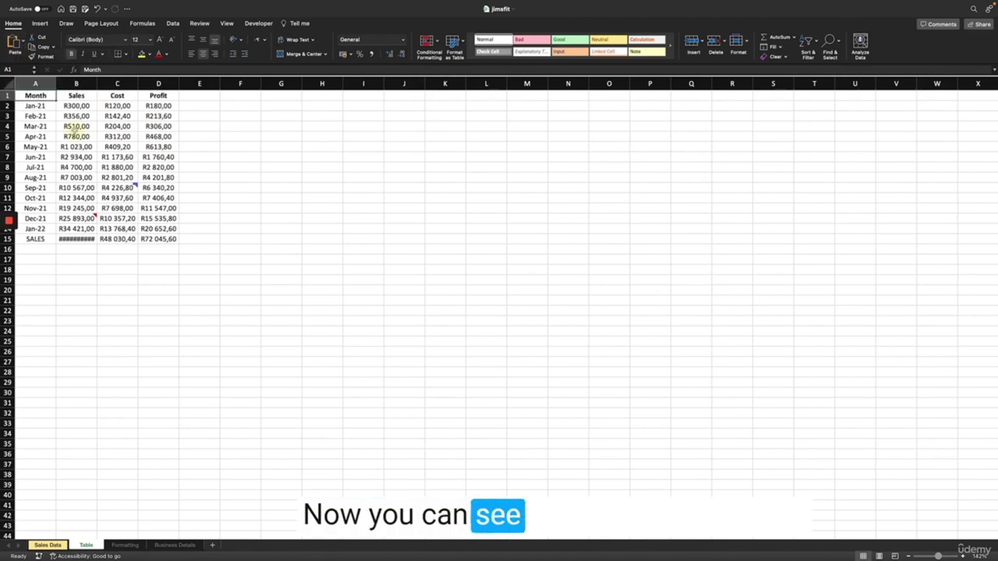
Paste the table with Keep Source Formatting and check Cost values in C4 and C8
click(35, 95)
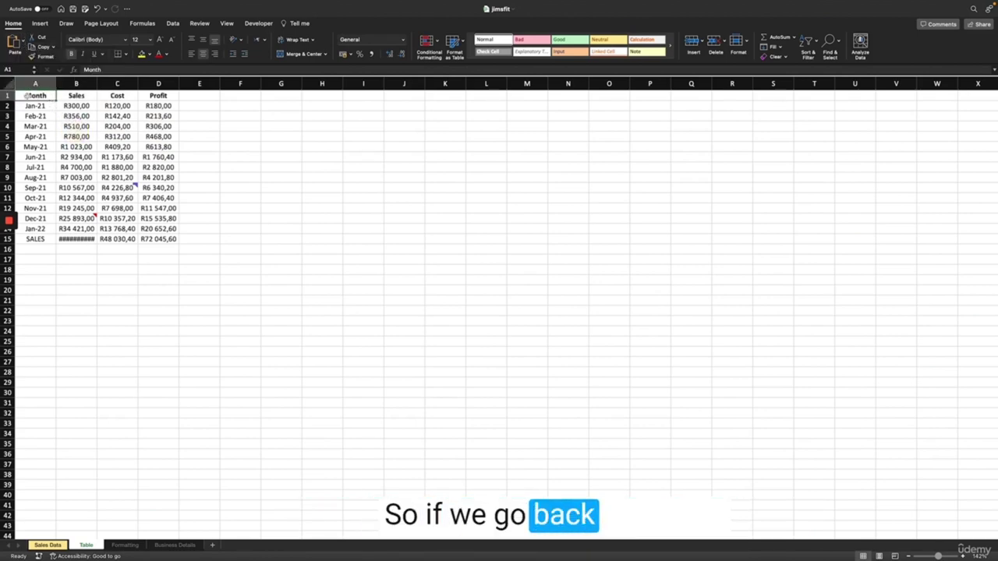
click(23, 45)
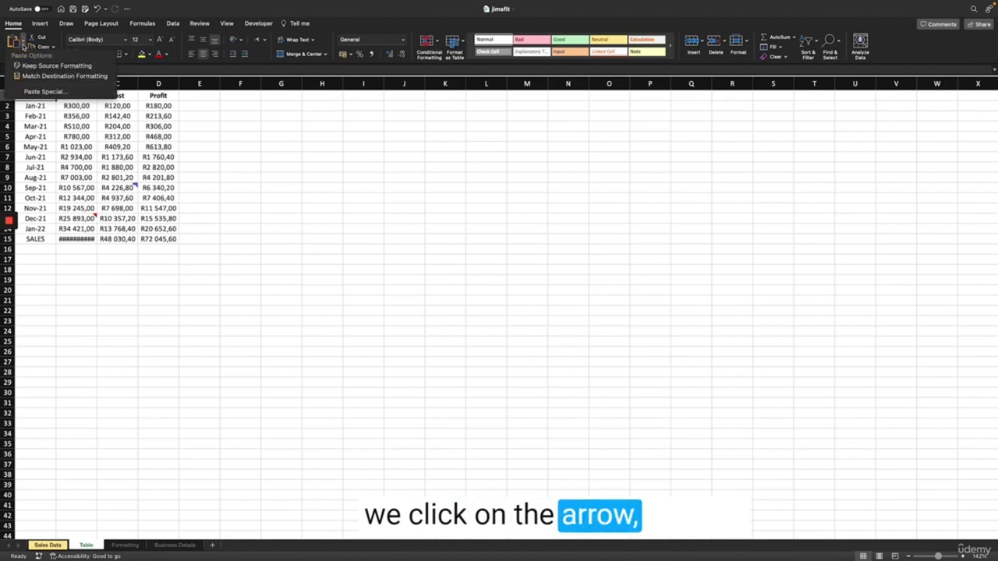
click(56, 66)
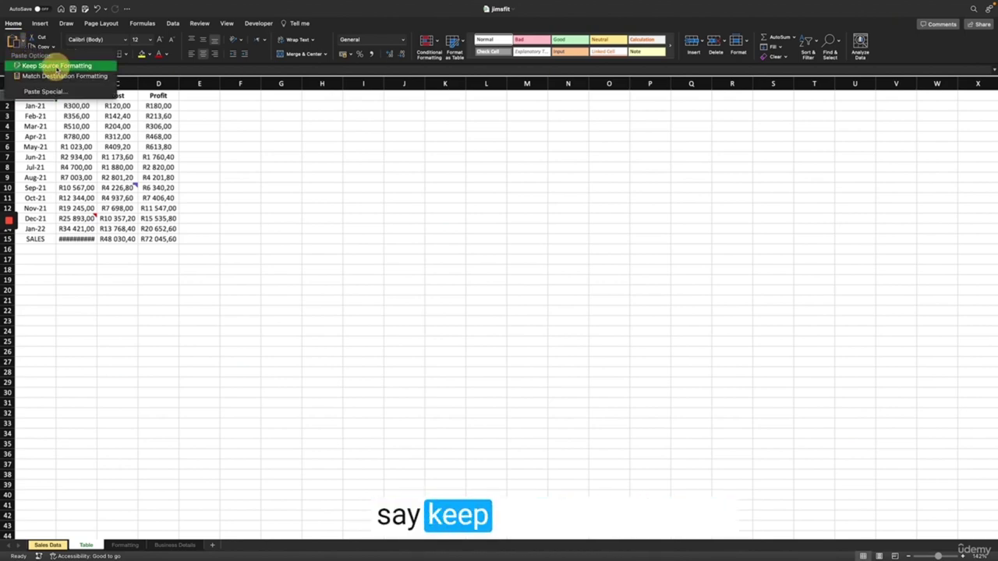
click(117, 126)
click(129, 166)
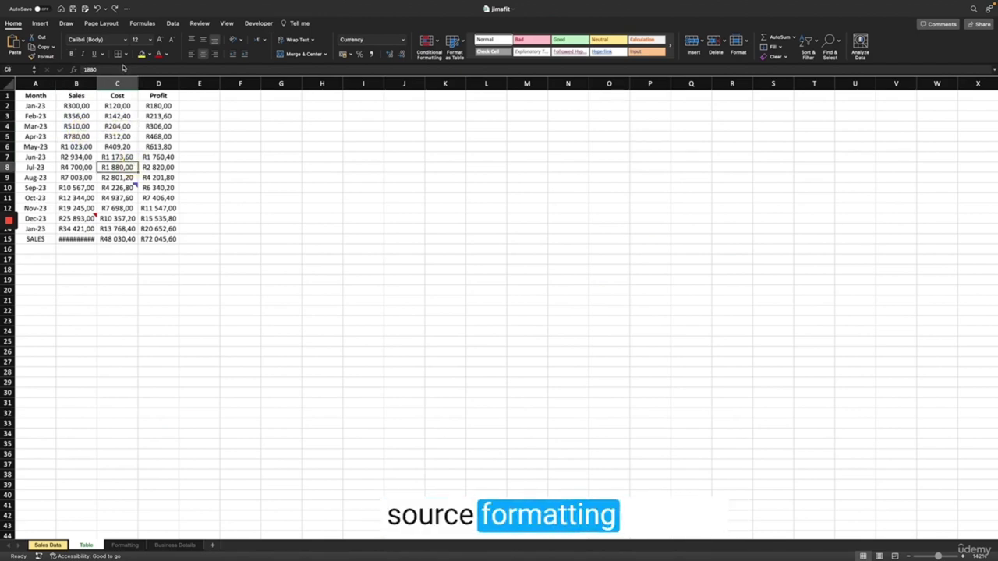
Undo the pastes until the Table sheet is empty
click(96, 10)
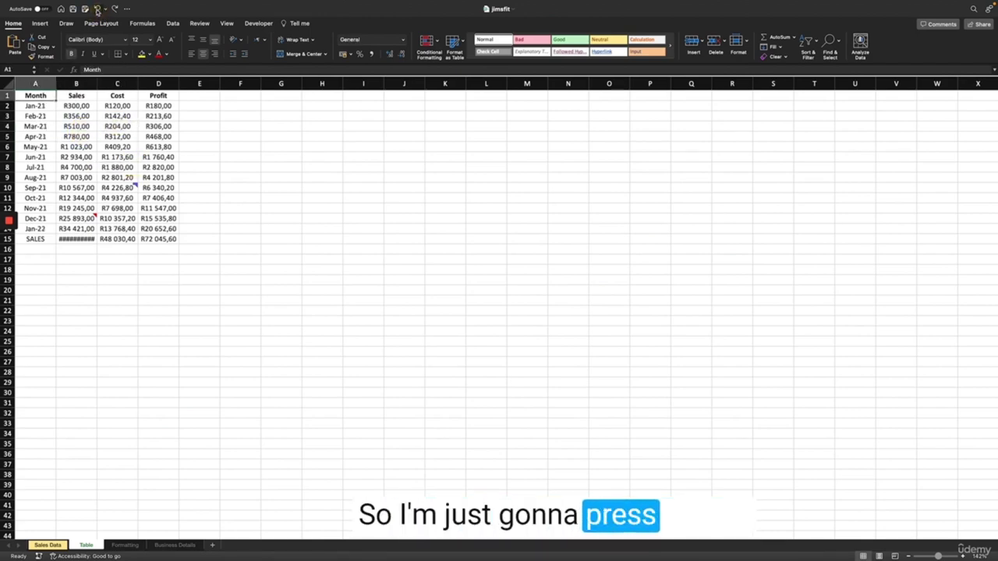
click(96, 11)
click(97, 10)
click(106, 157)
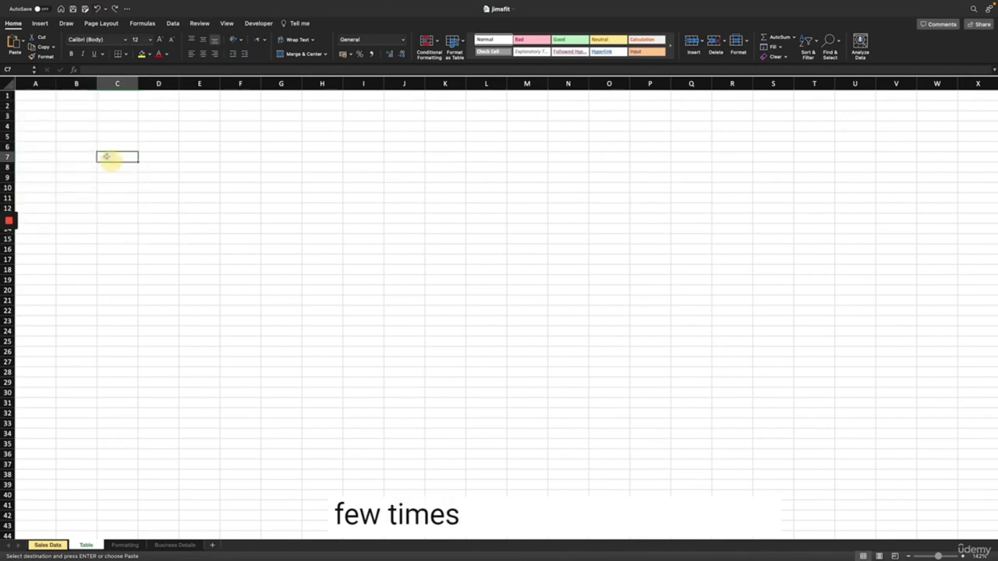
Paste a fresh copy of the table into the Table sheet with Keep Source Formatting
click(48, 545)
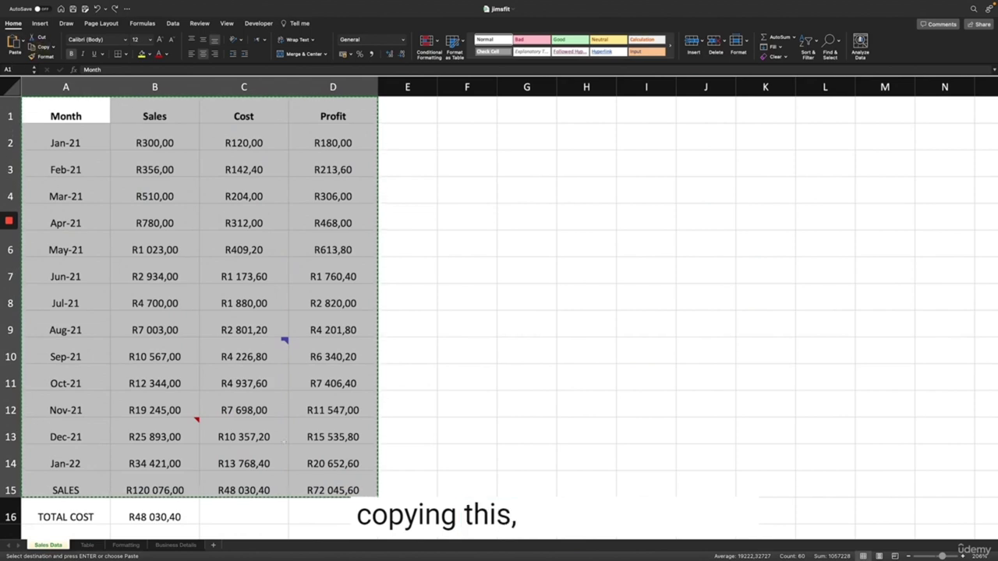
click(87, 545)
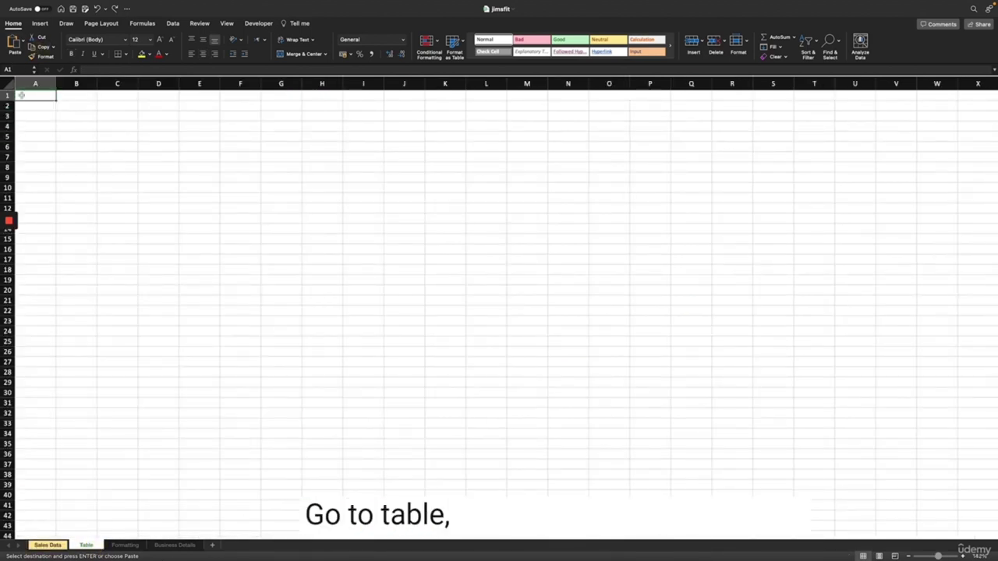
click(25, 43)
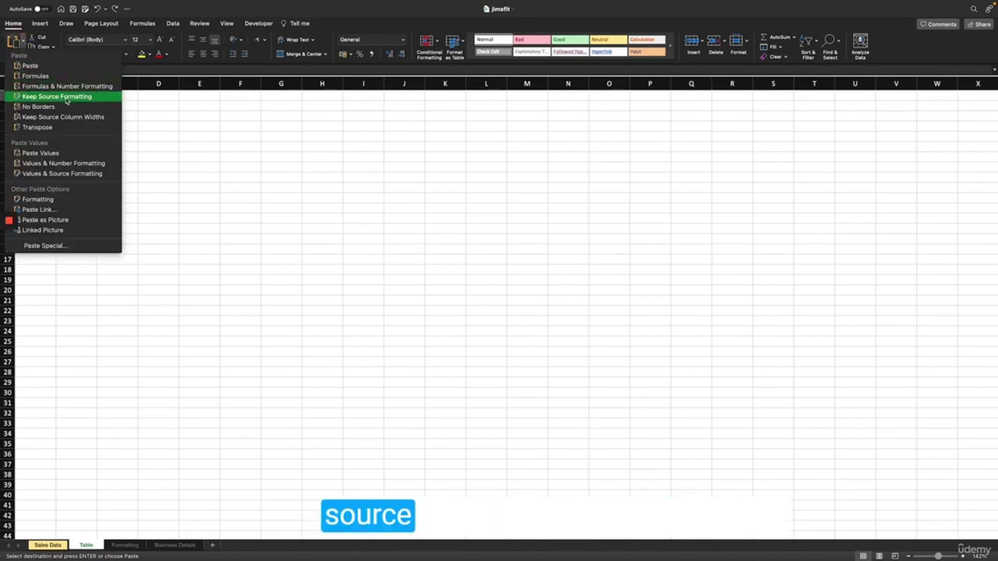
click(92, 98)
click(208, 168)
Check the pasted formulas in C11, D15 and D6, then select the whole sheet
scroll(208, 219, down, 1)
scroll(207, 218, up, 1)
click(117, 198)
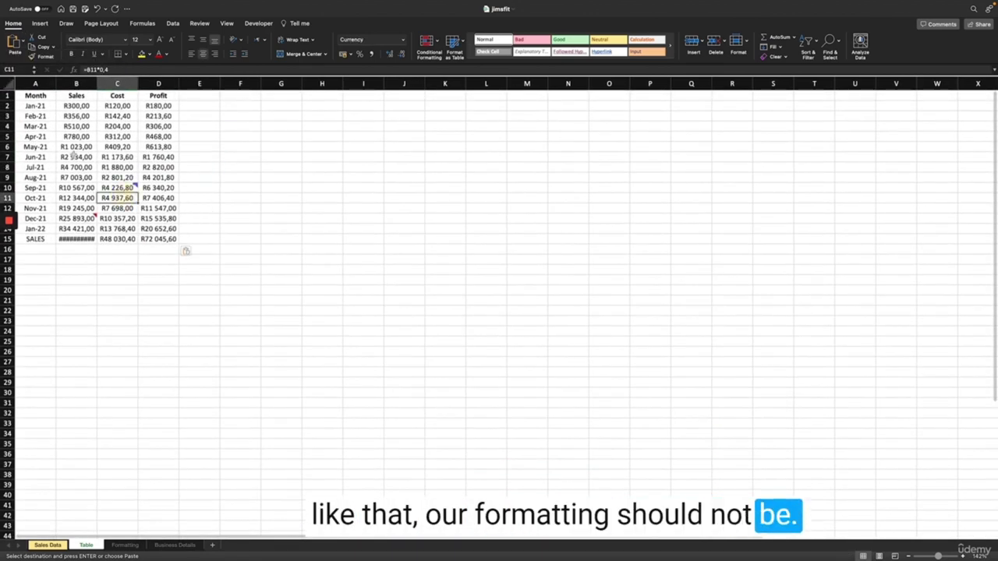
drag(35, 95, 158, 238)
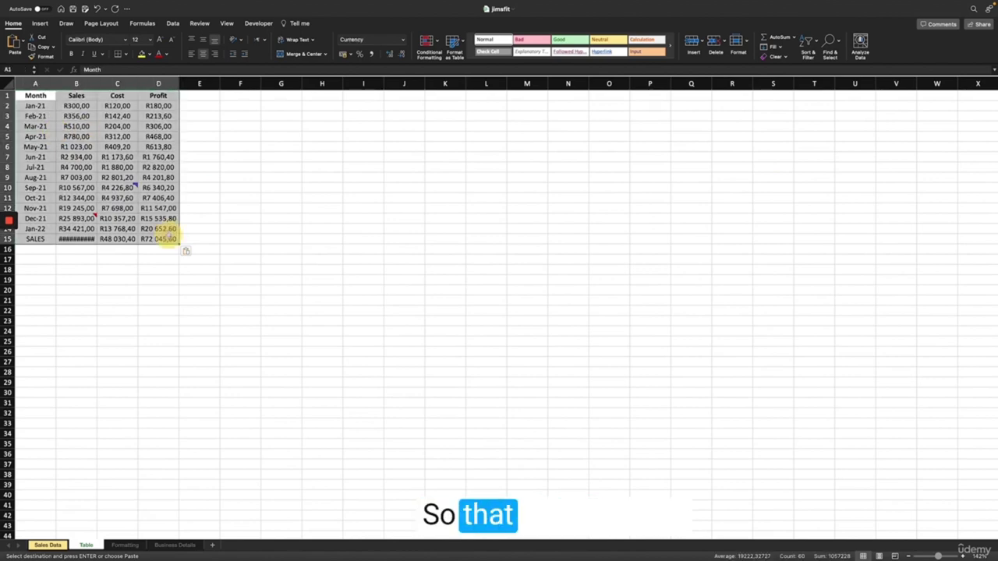
click(158, 238)
click(152, 147)
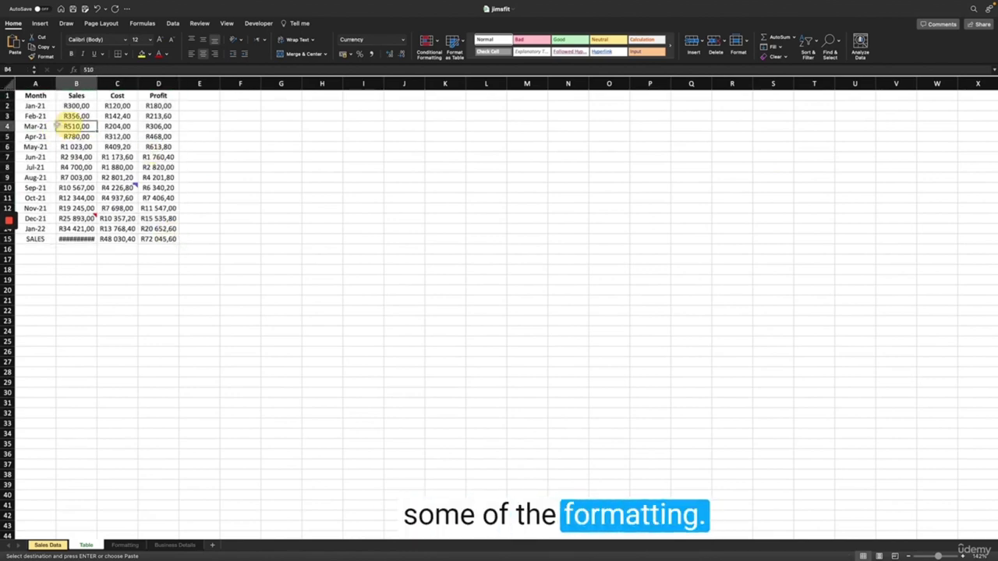
click(9, 83)
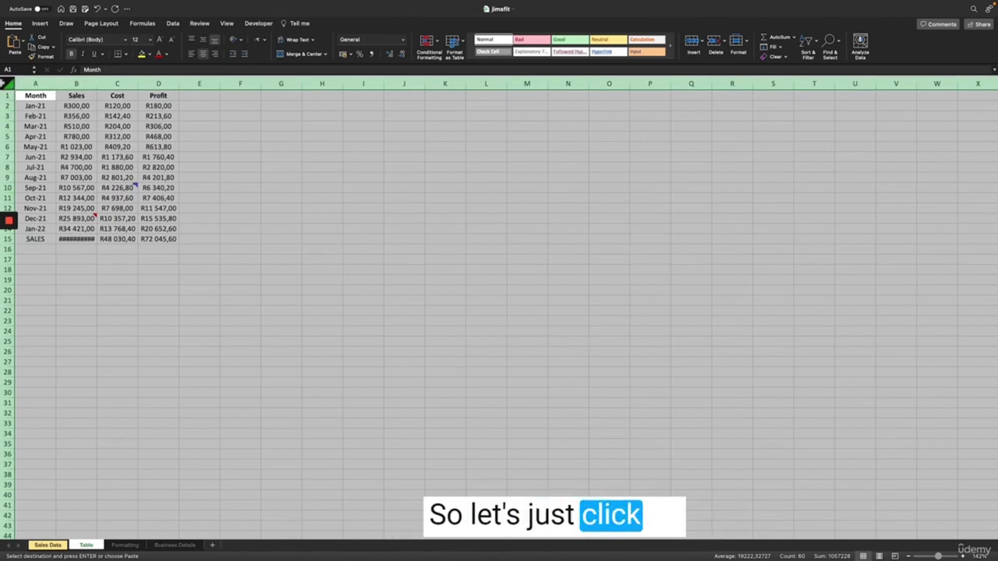
Widen all columns and make all rows about 27 pixels tall so R120 076,00 shows fully
drag(56, 83, 85, 85)
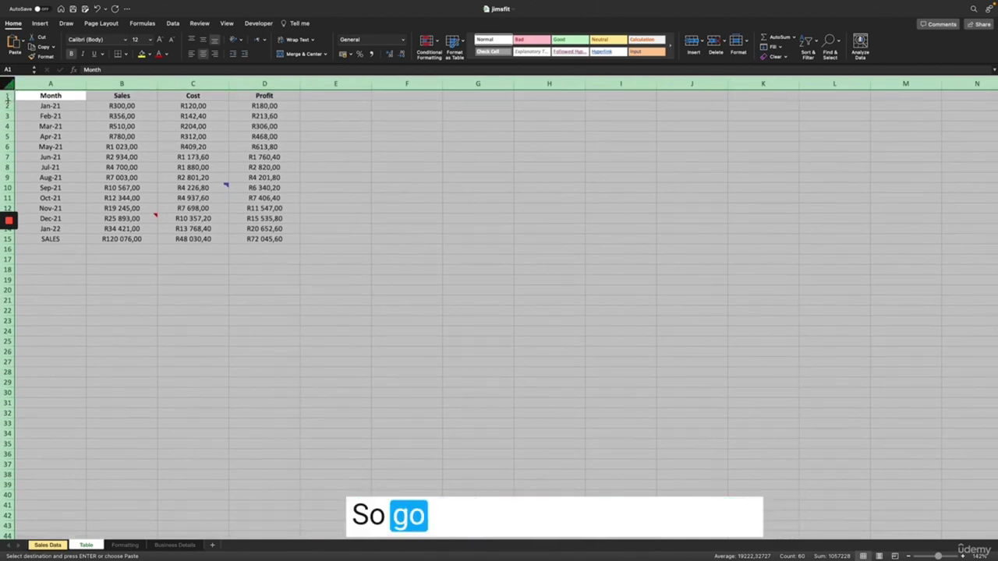
drag(13, 99, 11, 109)
click(320, 212)
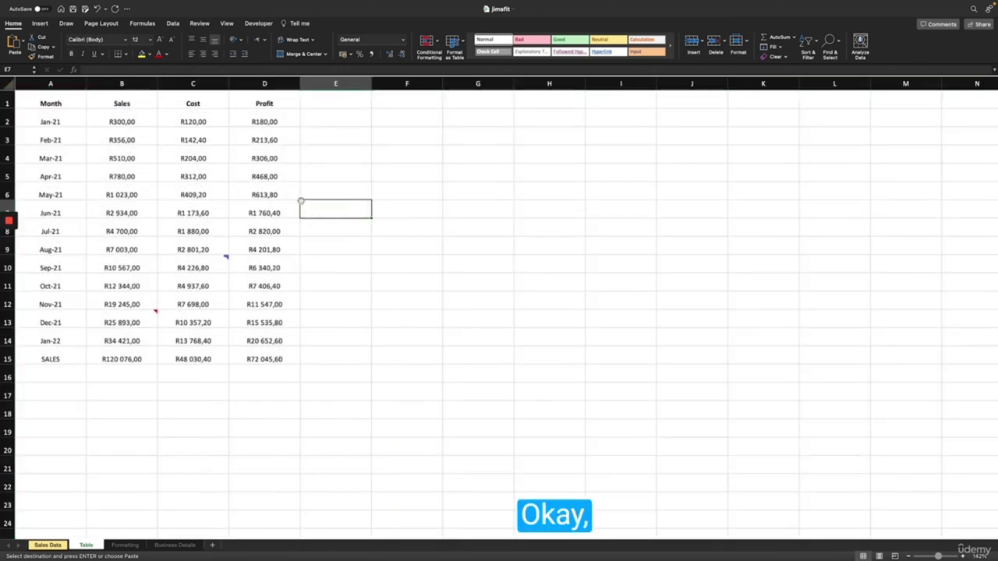
click(207, 173)
click(140, 135)
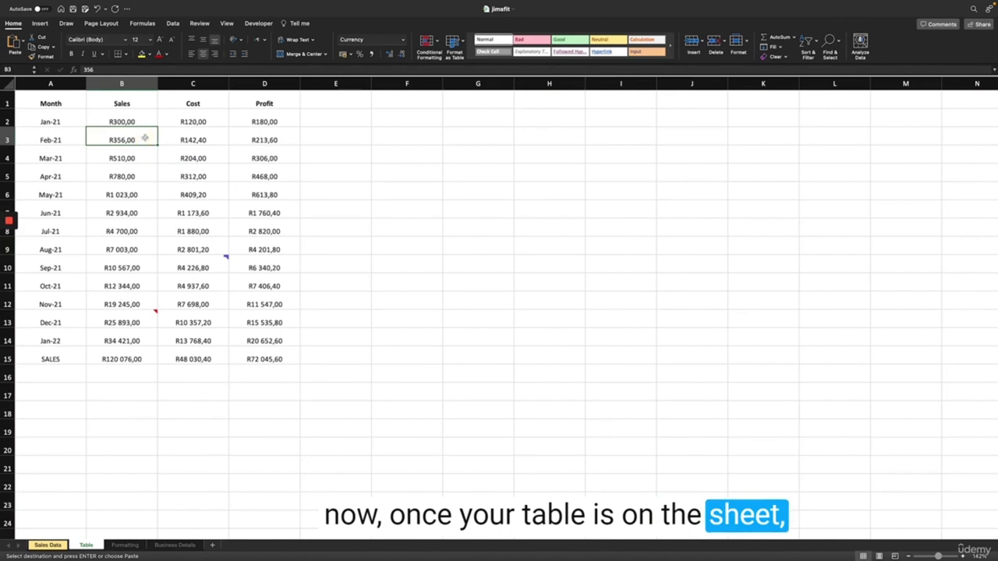
Select the sales data range A1:D15 with Shift+Cmd+Down and Shift+Cmd+Right, then show the Insert ribbon
key(ctrl+Home)
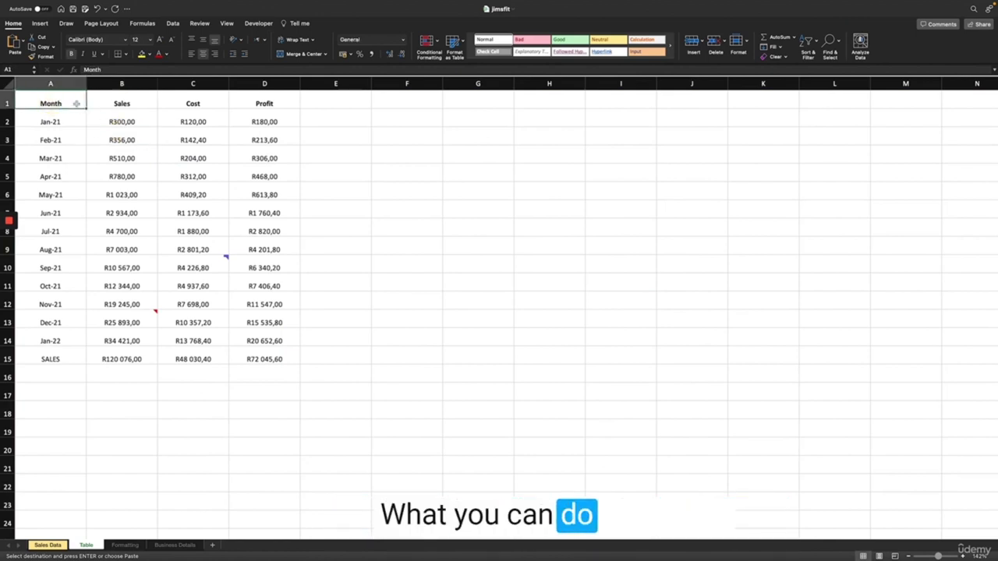
drag(68, 101, 276, 358)
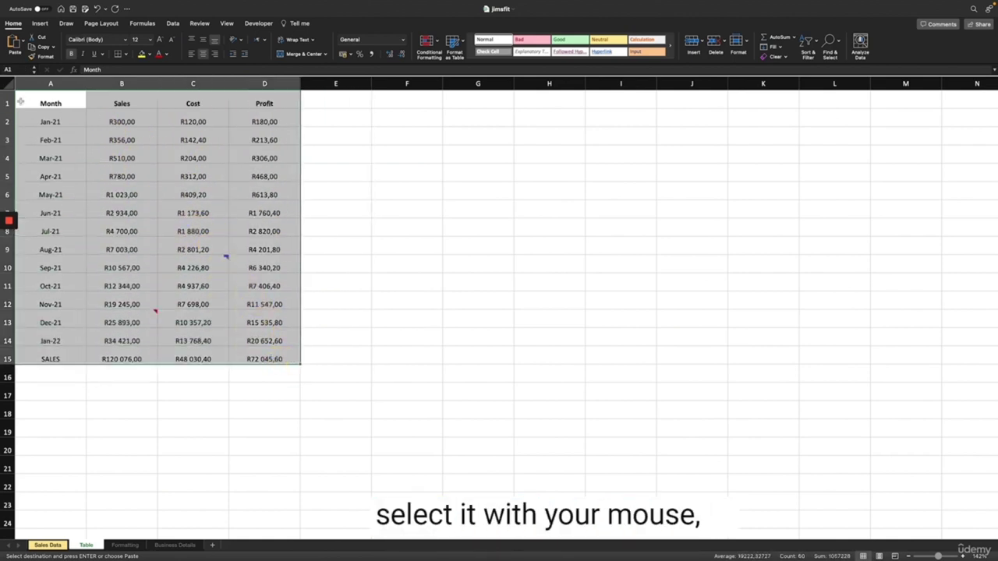
click(20, 101)
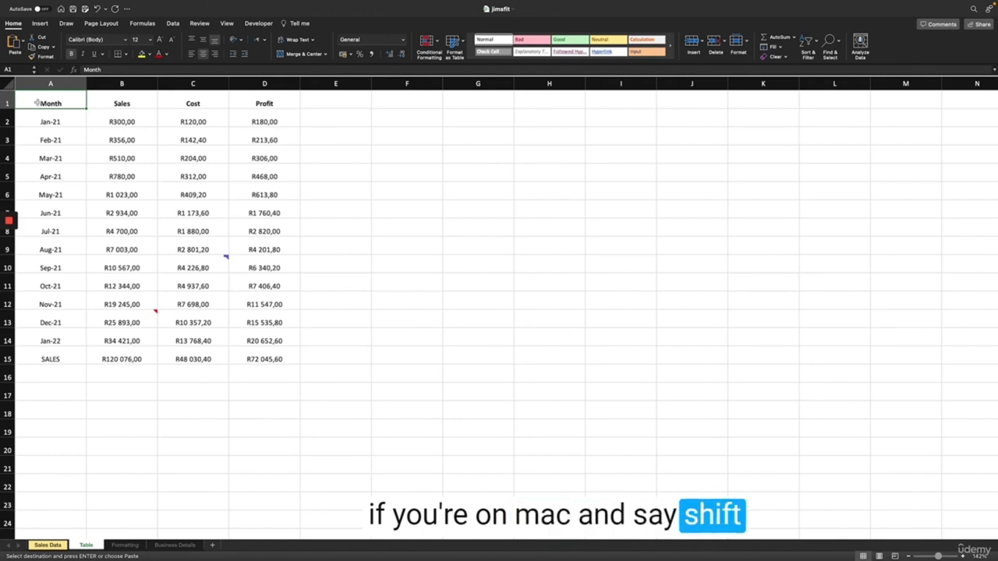
key(super+shift+Down)
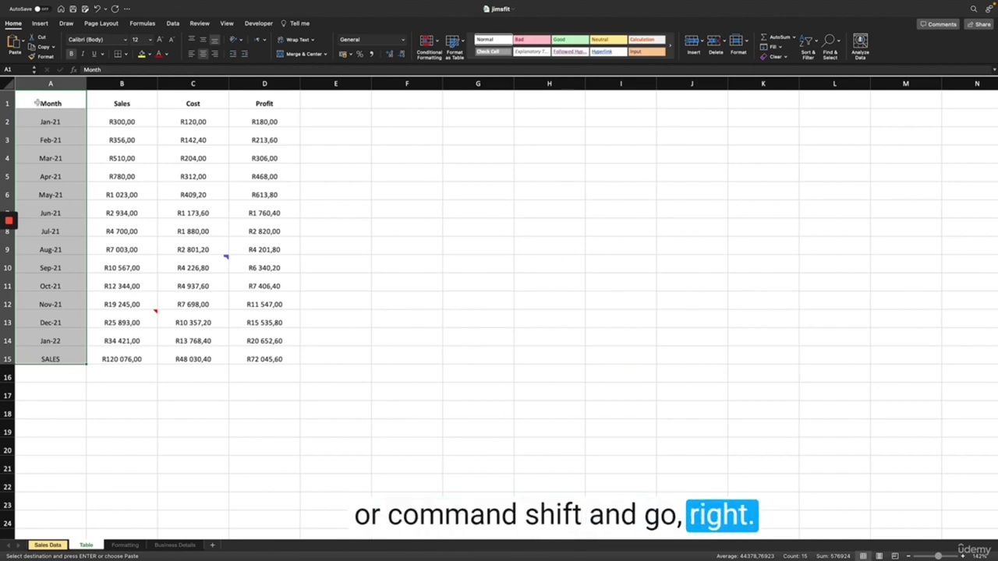
key(super+shift+Right)
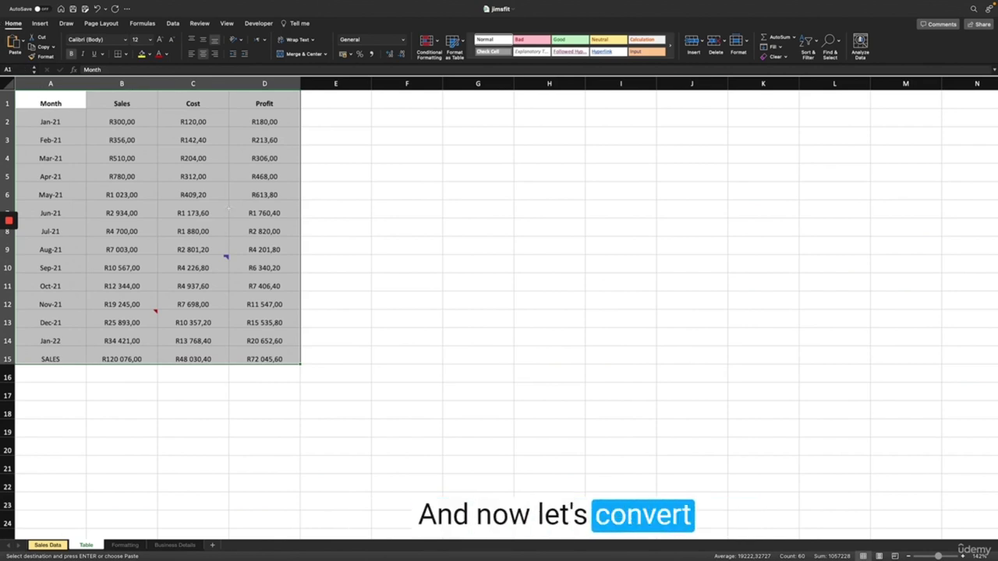
click(39, 24)
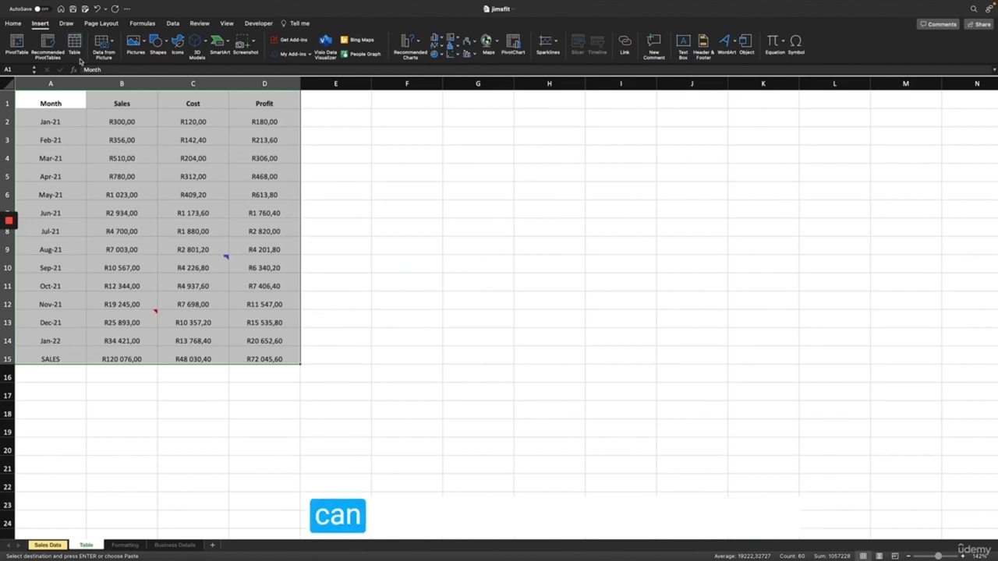
Convert =$A$1:$D$15 into a table with 'My table has headers' kept checked
click(75, 47)
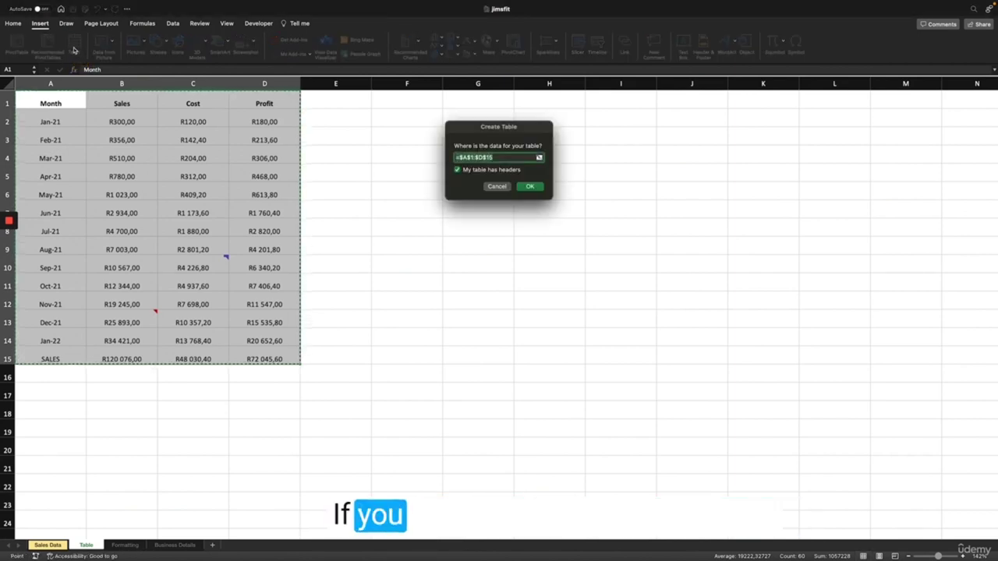
drag(503, 130, 393, 140)
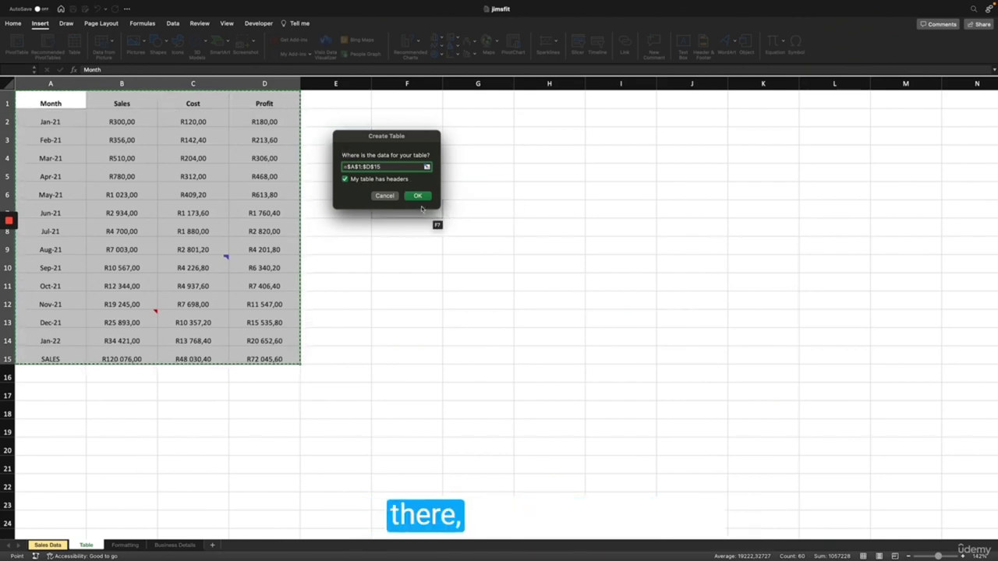
click(419, 196)
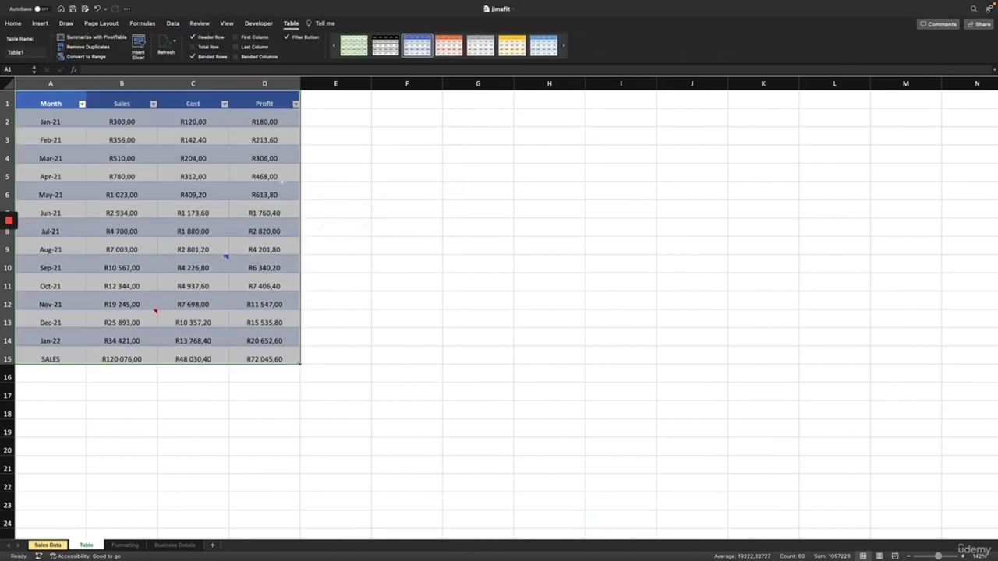
Select the whole table and inspect the Cost formulas in C8 and C7
click(109, 155)
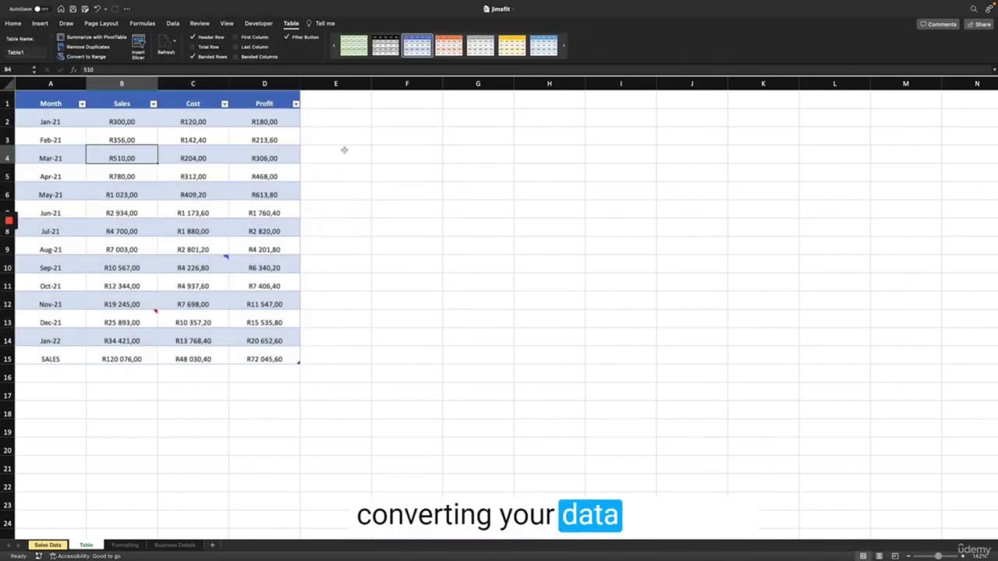
drag(41, 102, 291, 357)
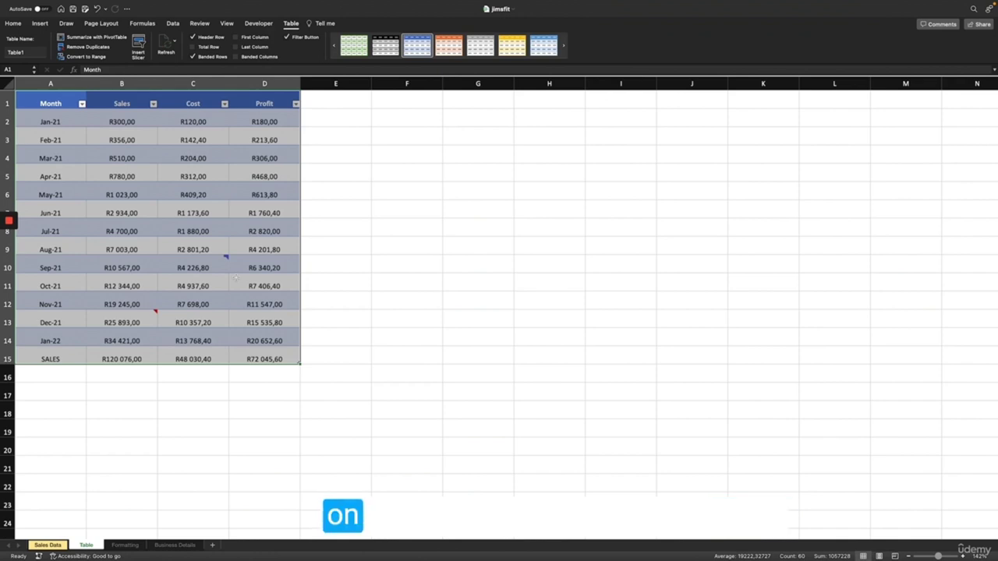
click(211, 232)
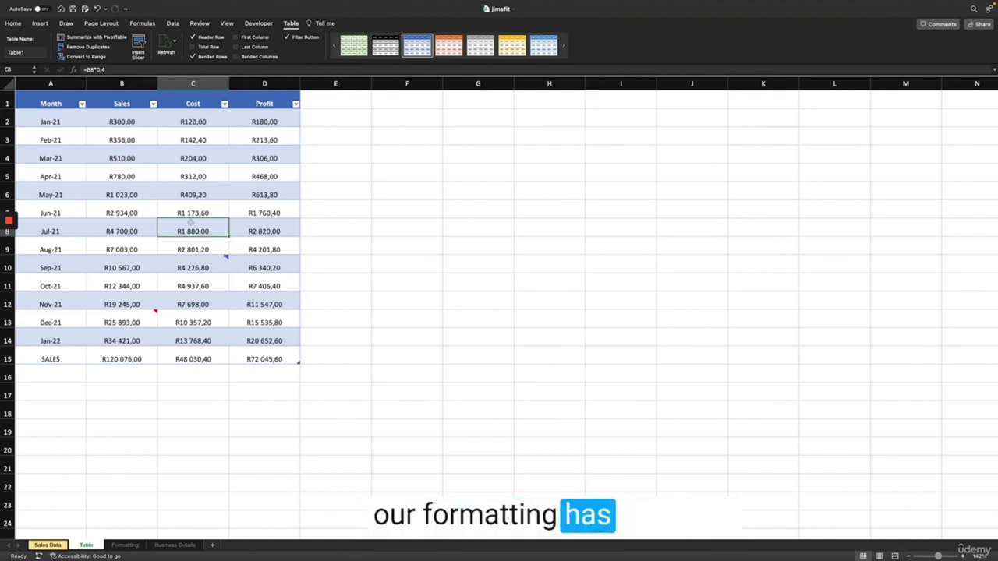
mouse_move(226, 257)
click(187, 212)
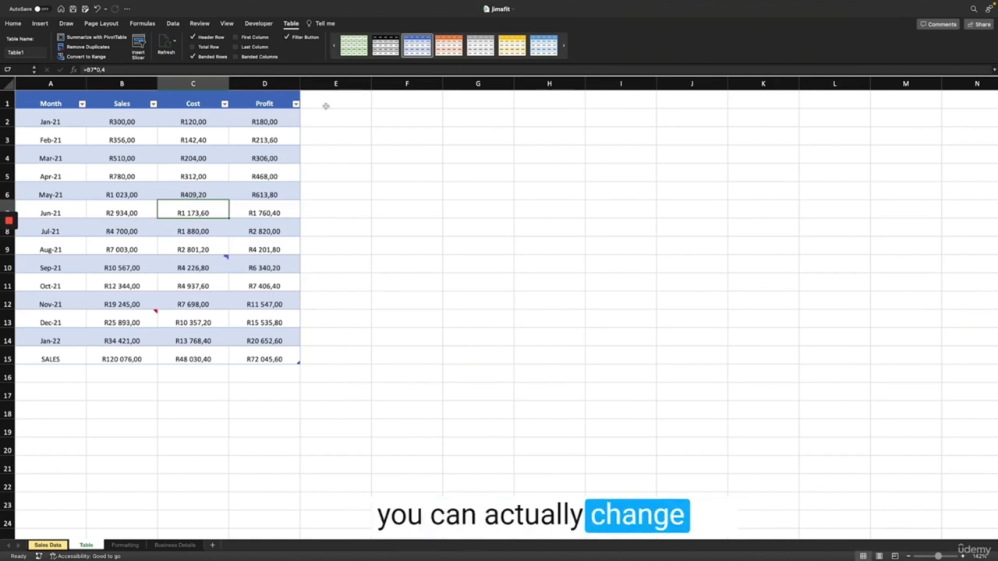
scroll(200, 140, down, 1)
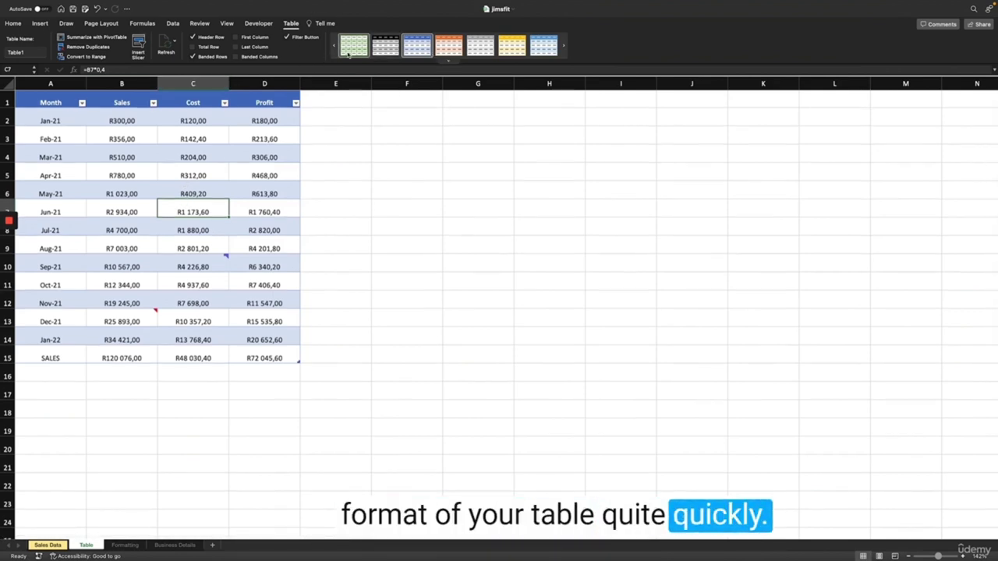
Finish the =B7*0,4 Cost formula in C7 and select a cell inside the table
key(F2)
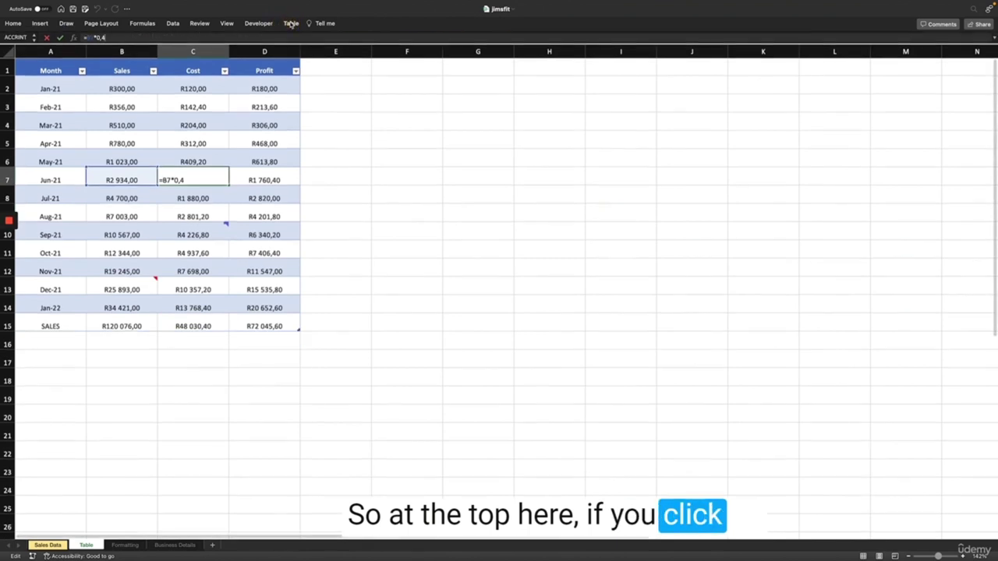
click(287, 24)
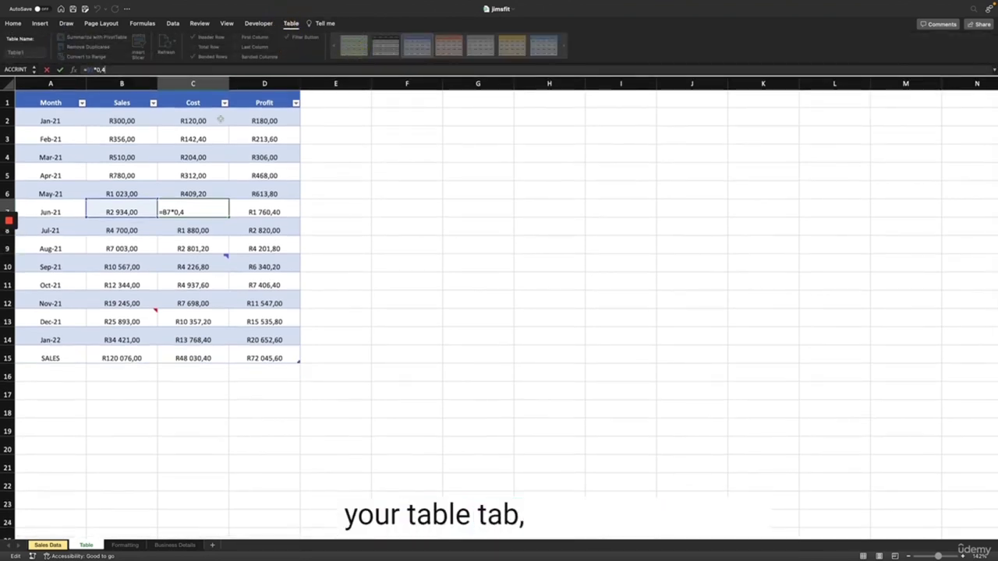
click(193, 121)
click(113, 138)
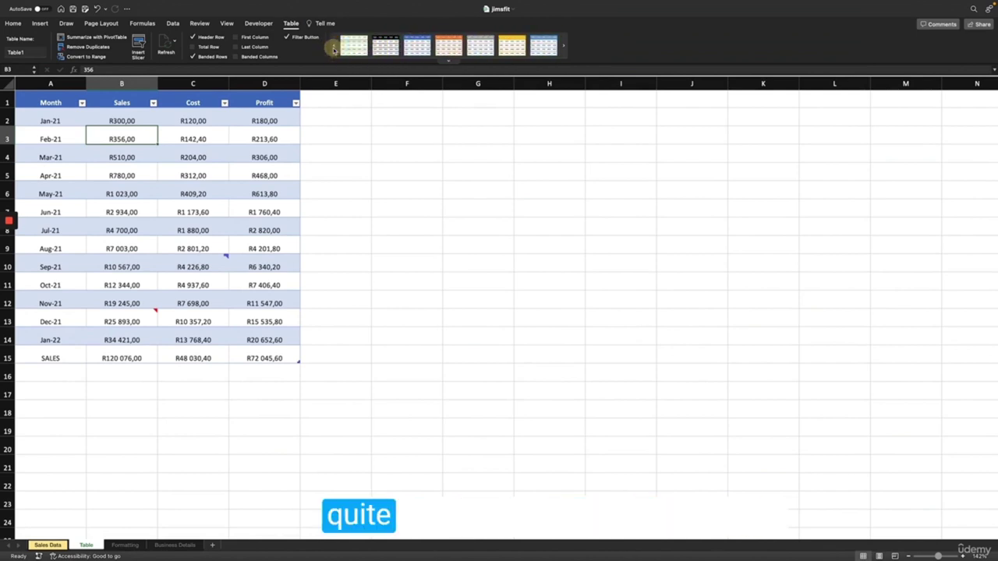
Try green, orange, light blue and grey table styles, settling on the black-header dark style
click(355, 47)
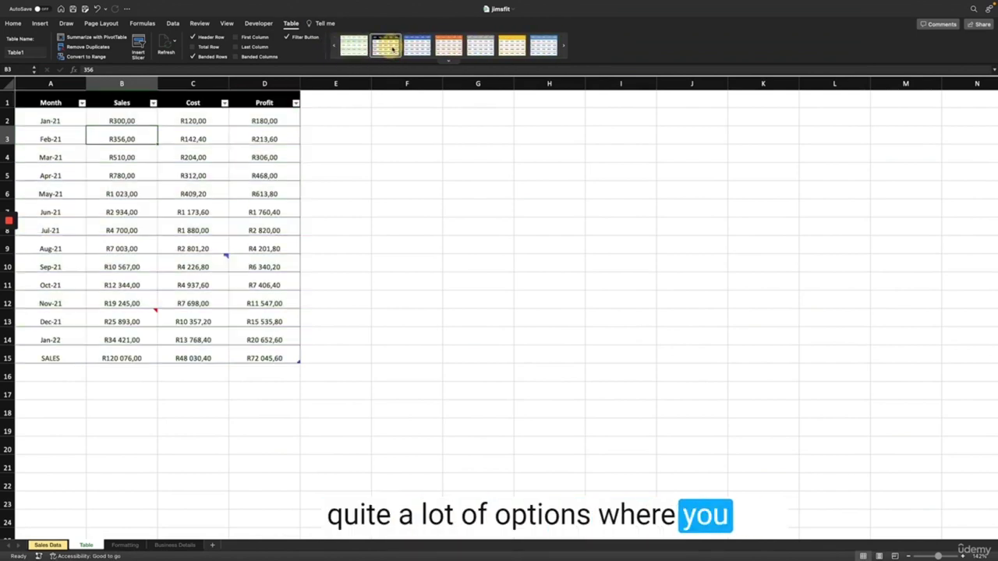
click(448, 48)
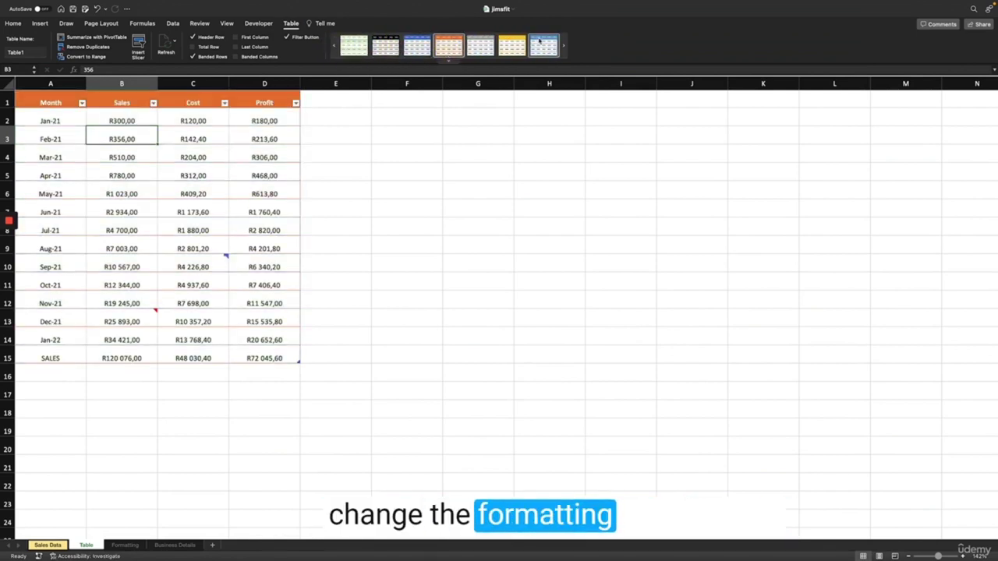
click(417, 48)
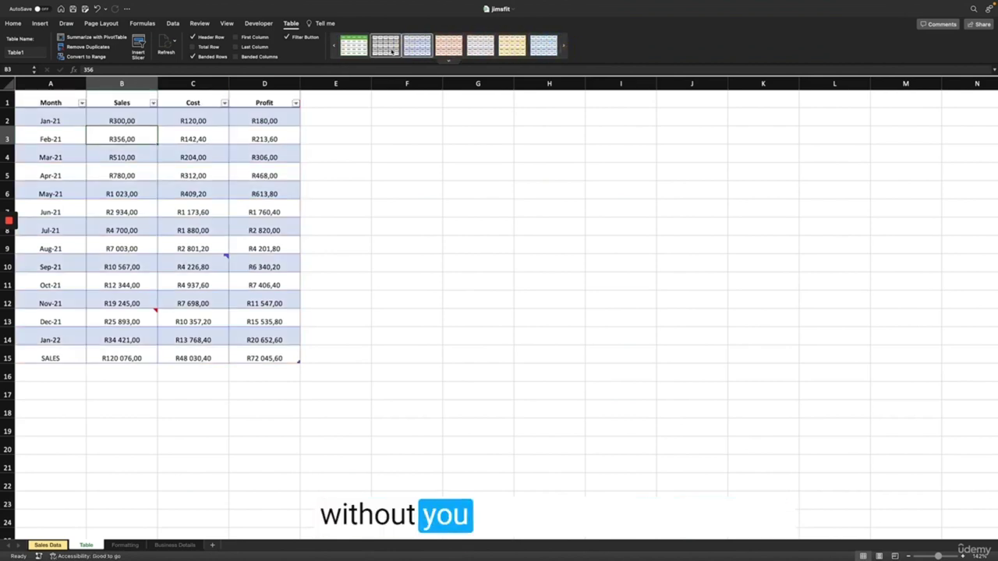
click(477, 48)
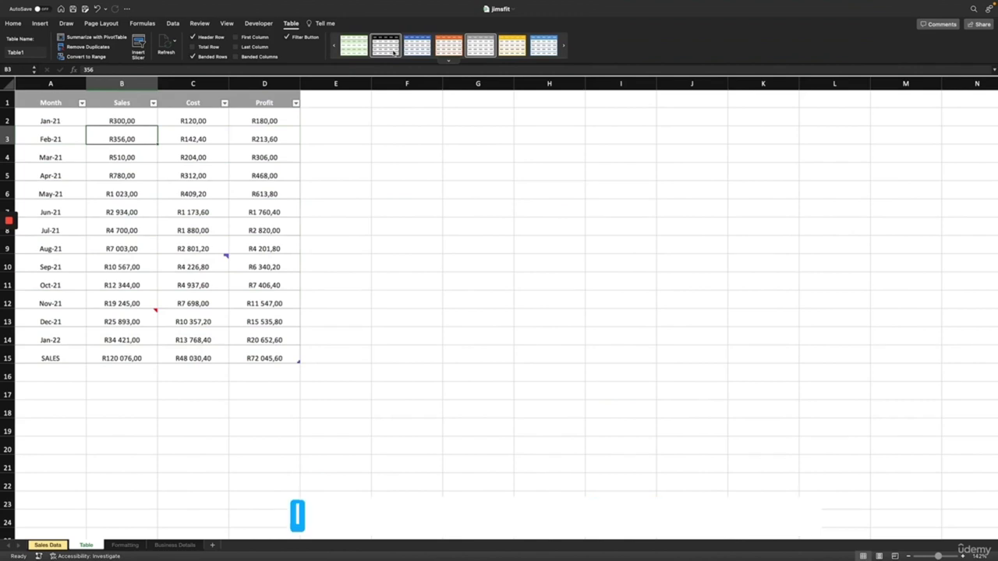
click(387, 48)
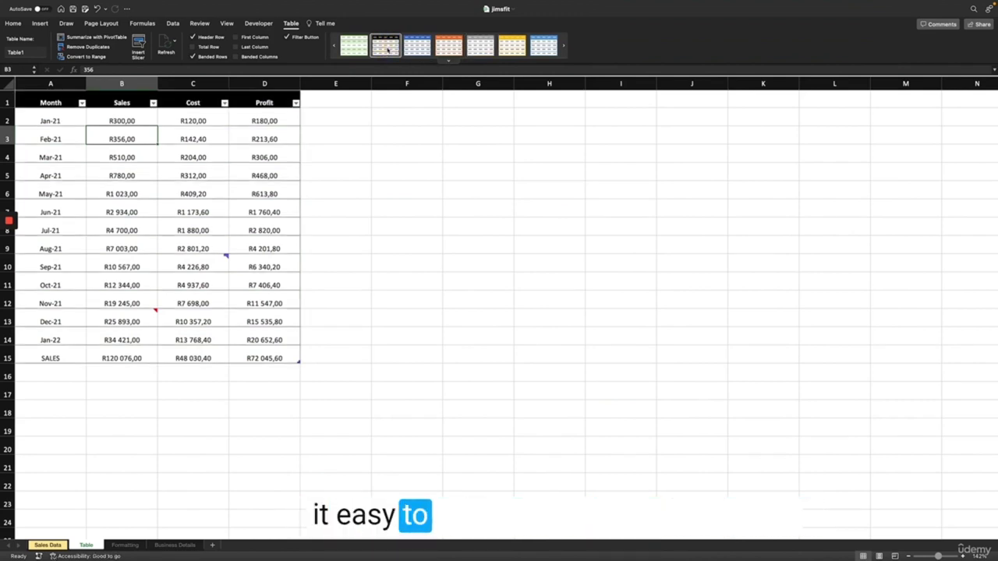
Inspect the restyled table by selecting its header row, several cells and all four column headers
scroll(910, 522, up, 2)
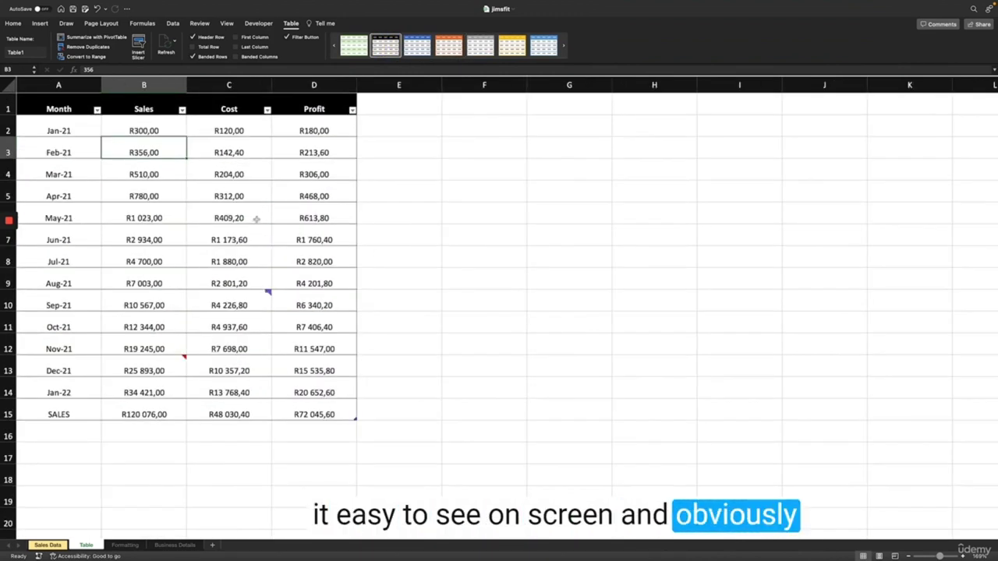
click(260, 219)
drag(324, 109, 43, 114)
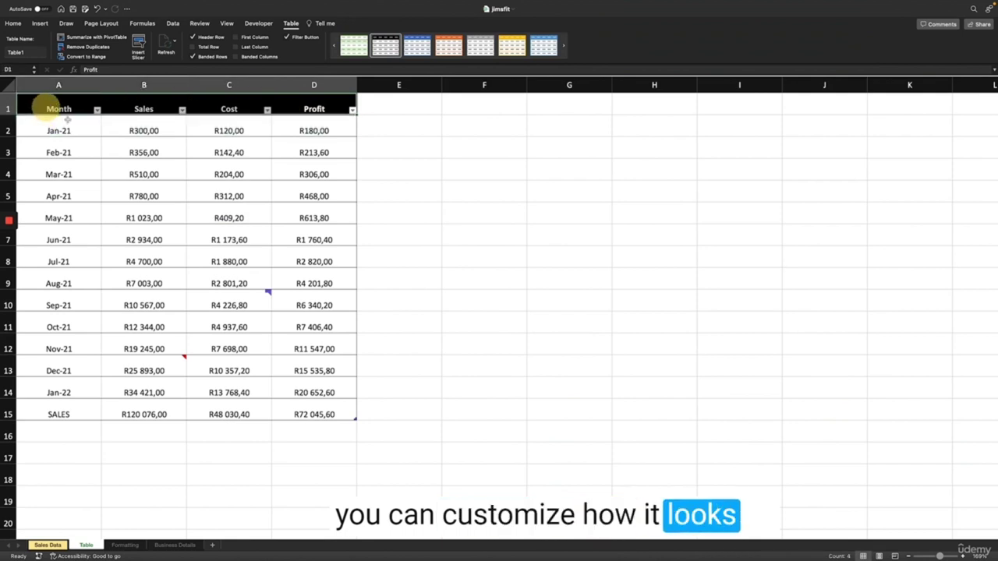
click(133, 178)
drag(58, 109, 285, 95)
click(311, 174)
click(238, 194)
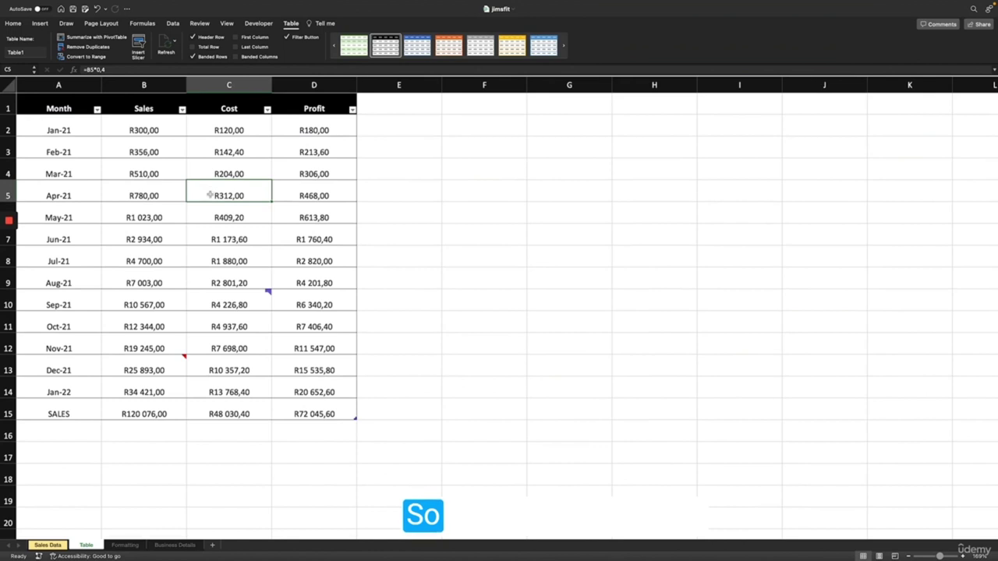
click(86, 109)
click(138, 107)
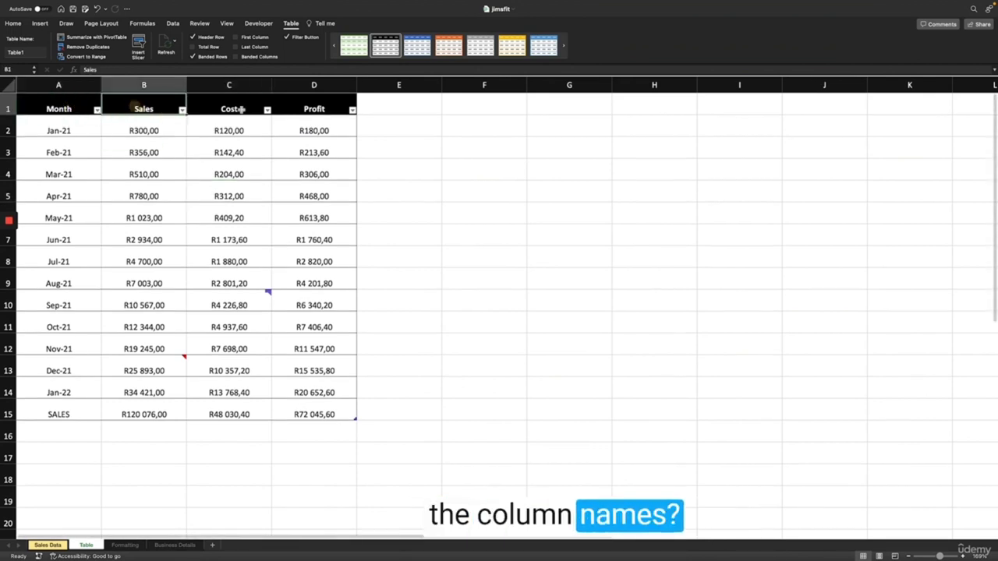
click(228, 109)
drag(69, 105, 308, 107)
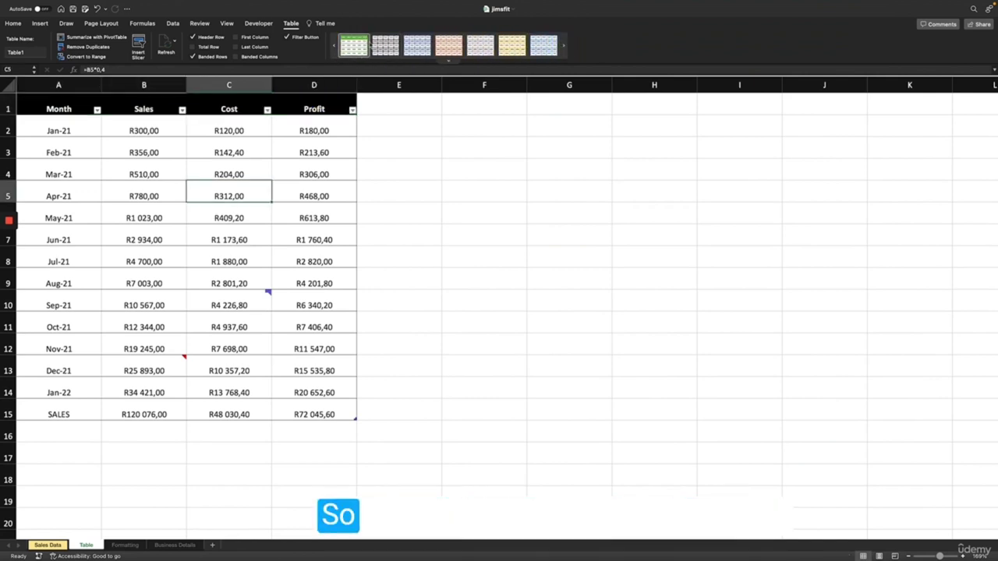
Apply the grey banded table style and check the Mar-21, May-21, Jul-21 and Sep-21 rows
click(388, 53)
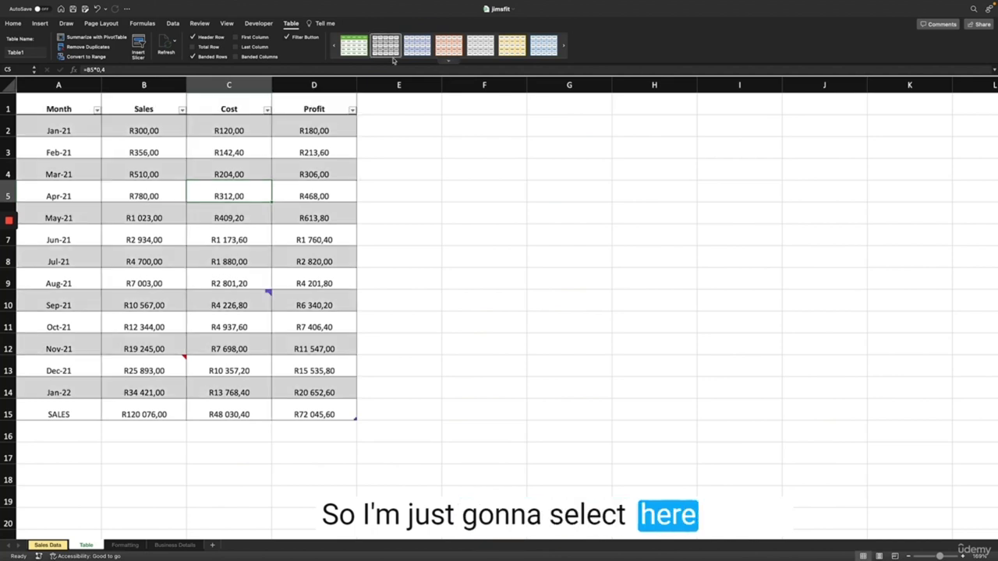
click(143, 131)
drag(59, 174, 308, 174)
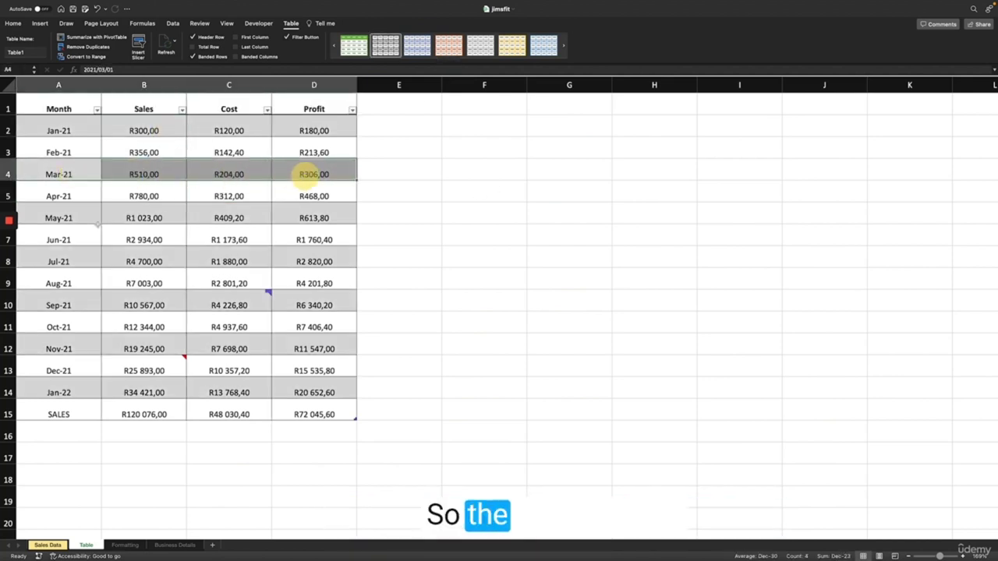
drag(47, 218, 292, 215)
drag(51, 261, 312, 261)
drag(312, 305, 66, 305)
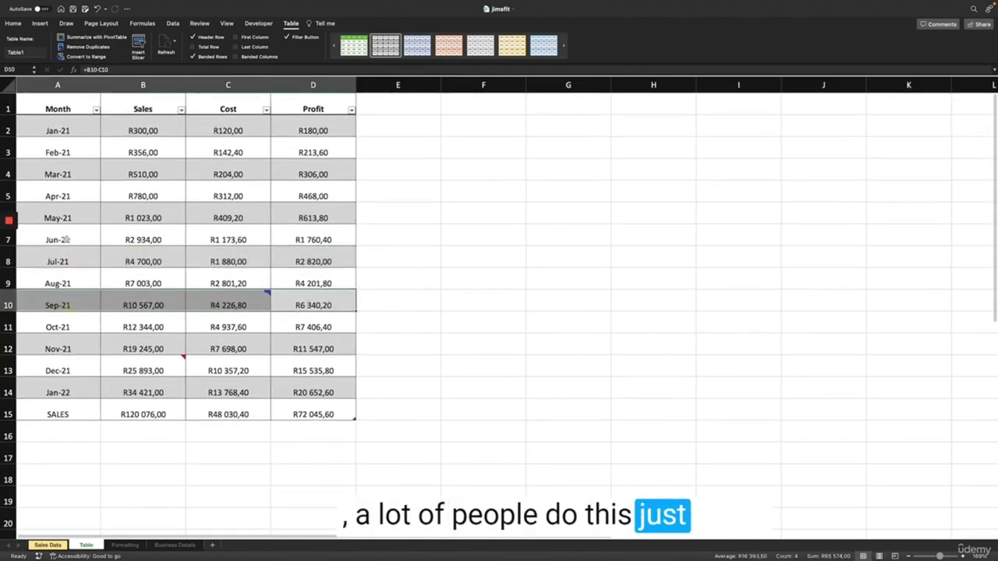
Select the Mar-21, Apr-21, May-21 and Nov-21 cells and the Sales header
click(274, 170)
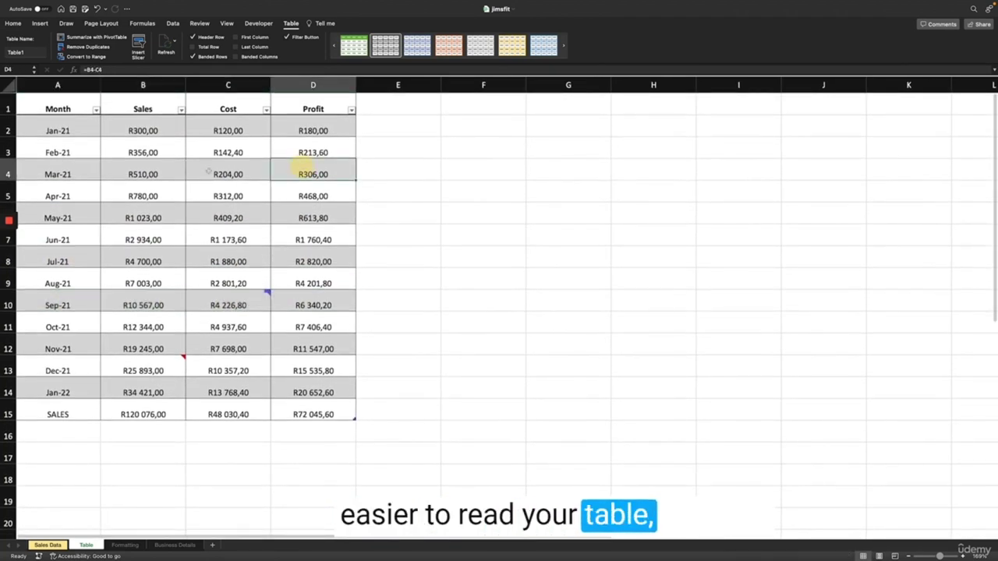
click(164, 199)
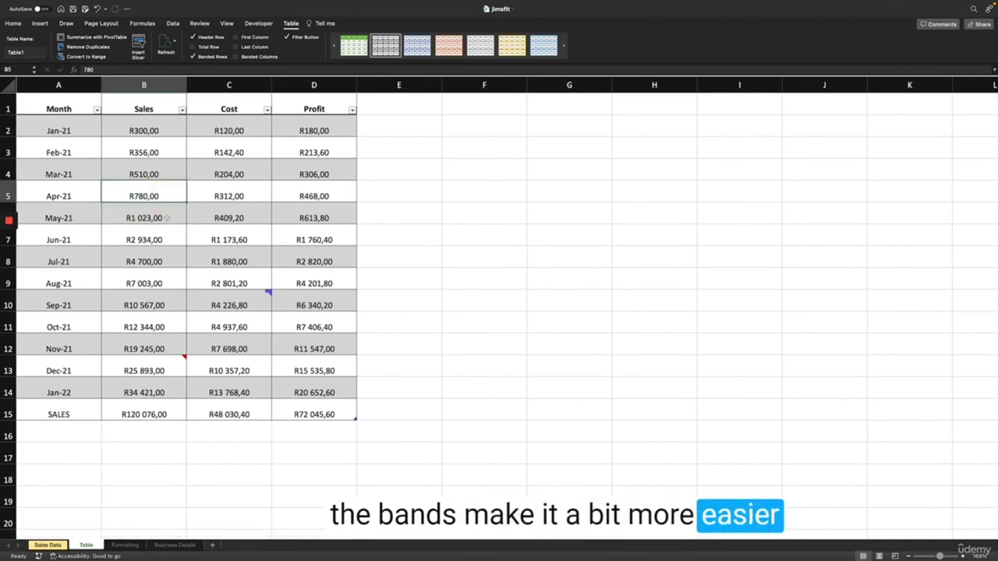
click(166, 218)
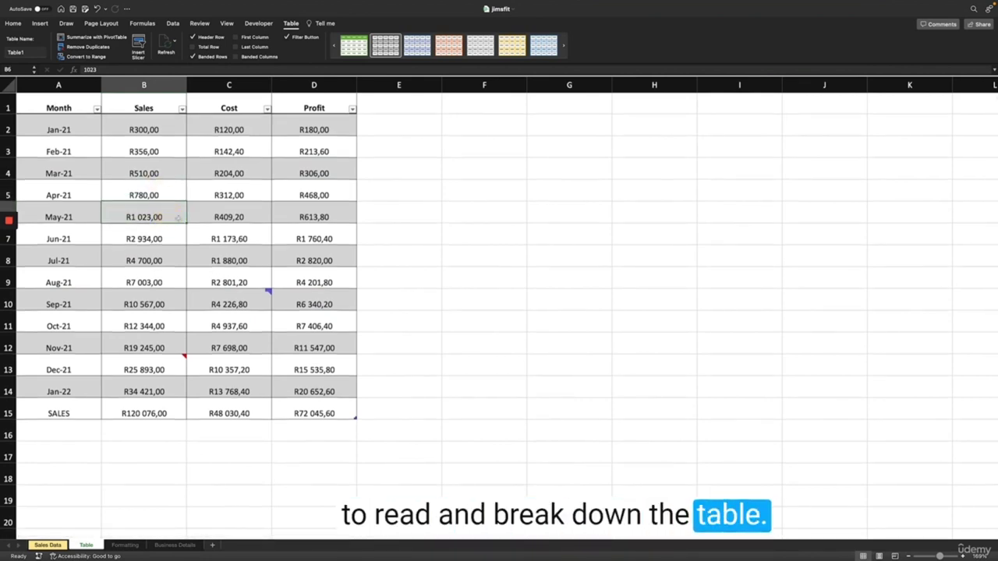
click(250, 349)
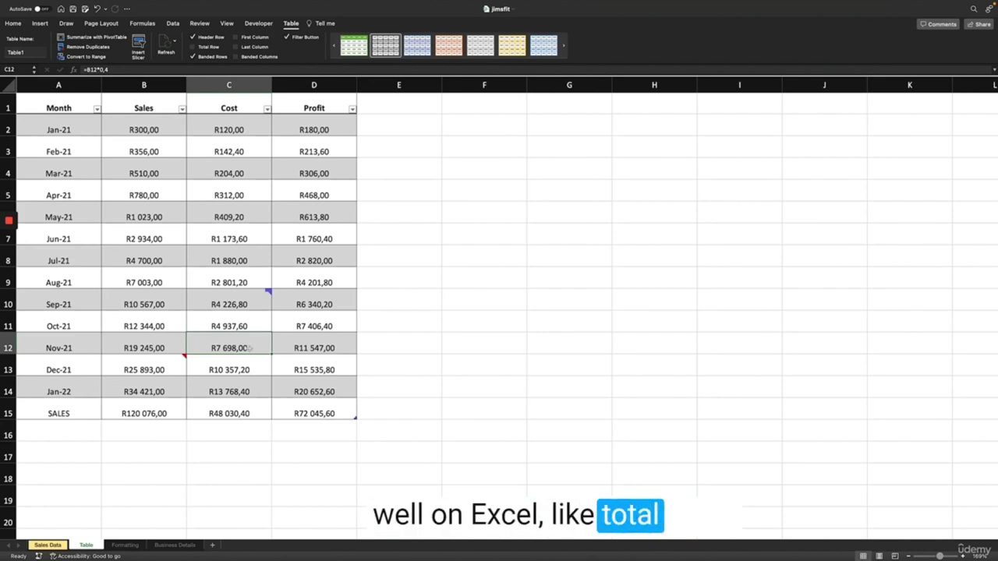
click(231, 219)
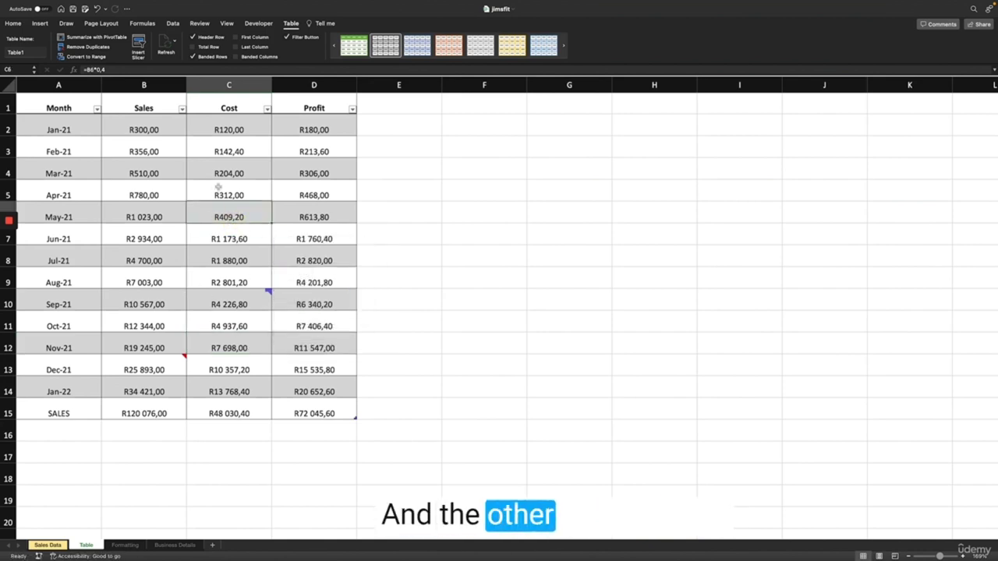
click(143, 108)
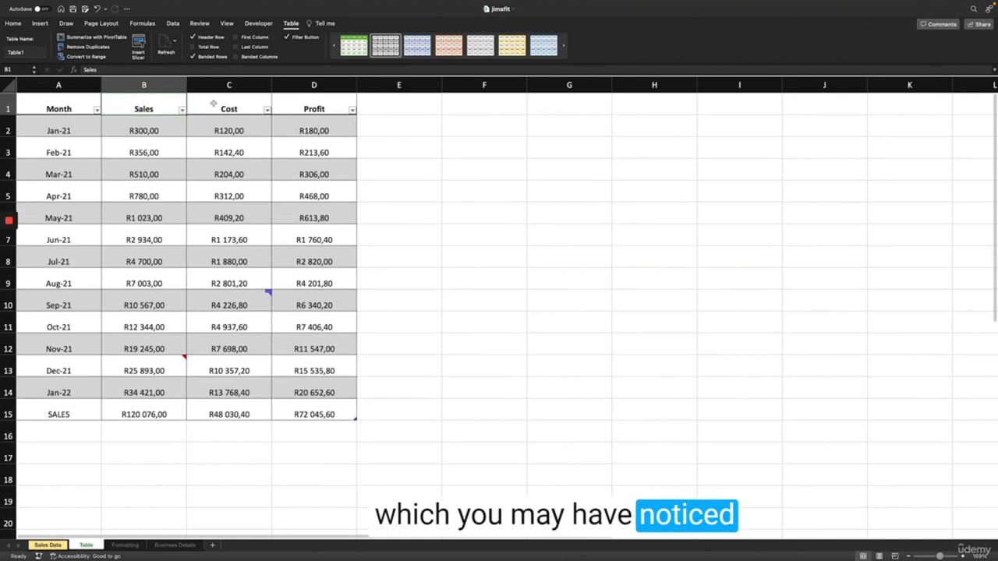
Check and close the Sales, Month and Cost header filter menus, then select the Jan-22 cost cell
click(182, 110)
click(103, 114)
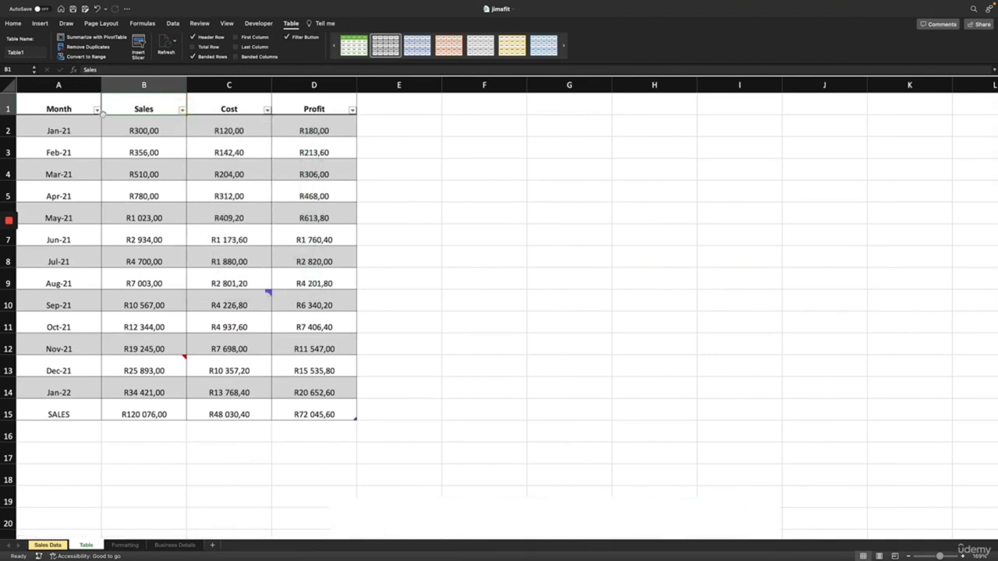
click(97, 110)
click(96, 111)
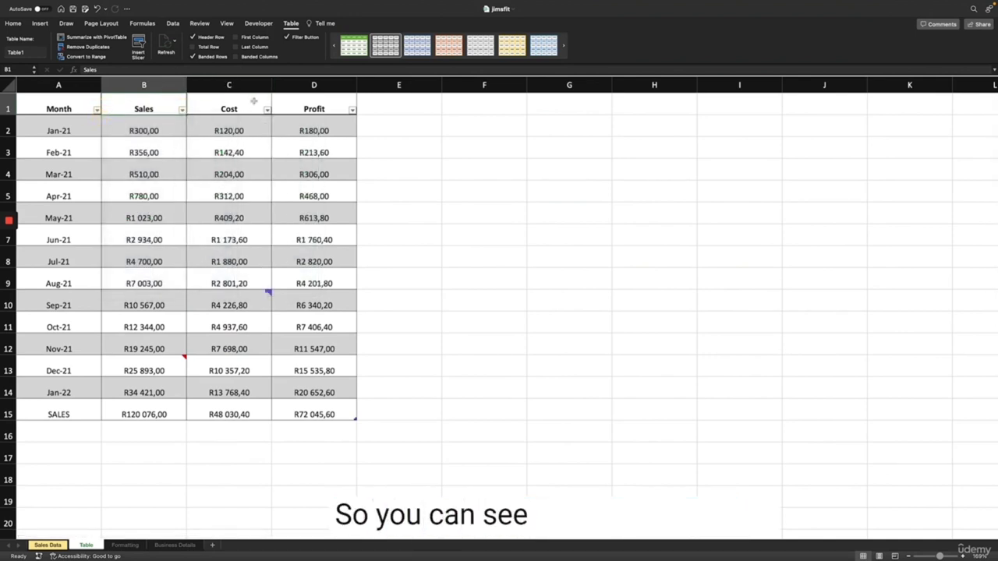
click(267, 109)
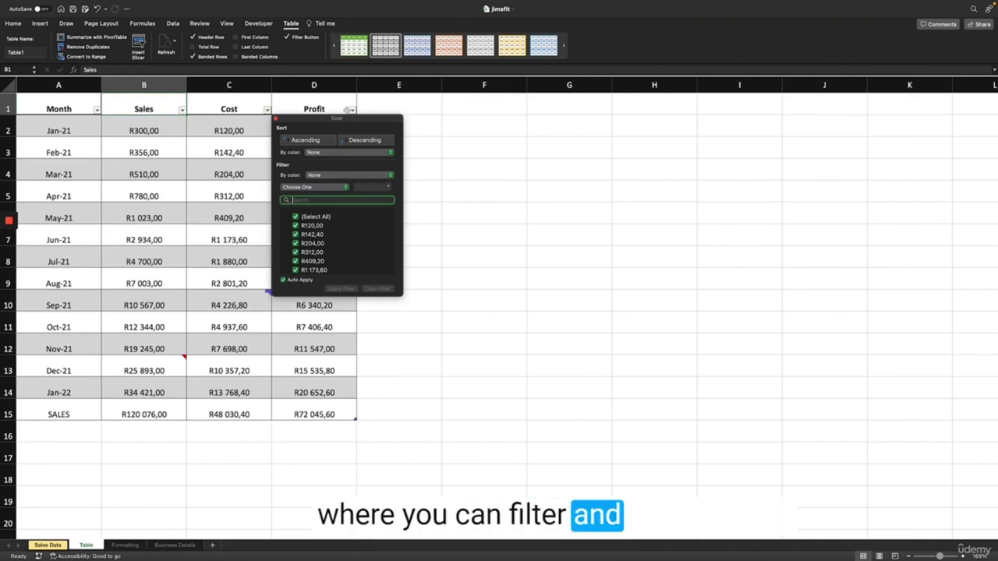
key(Escape)
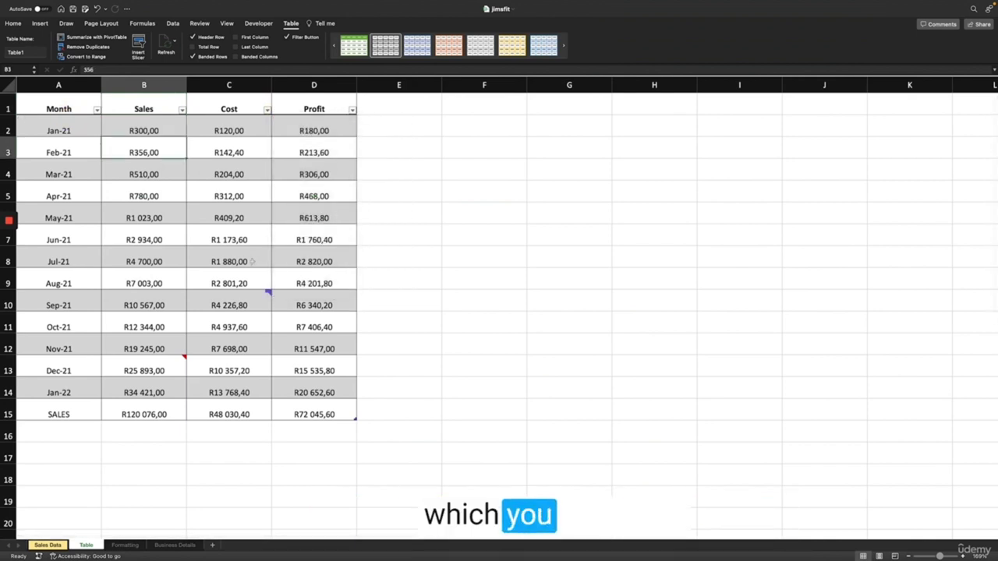
click(231, 392)
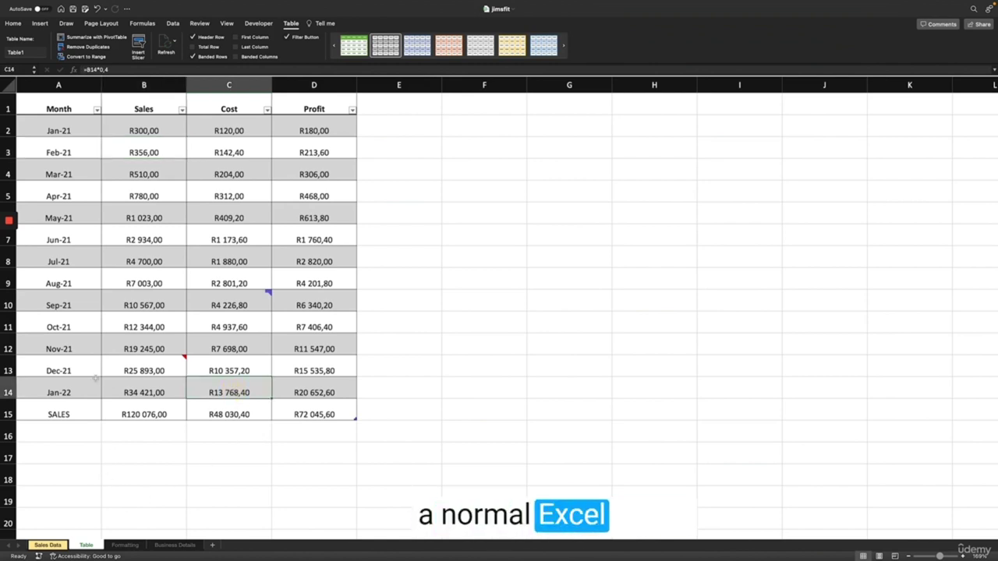
click(47, 546)
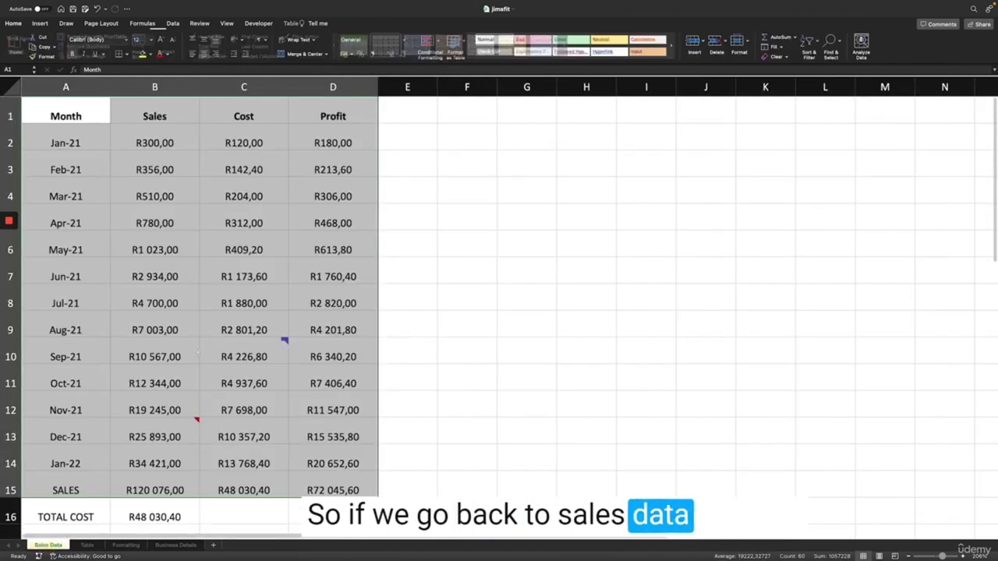
click(197, 355)
click(63, 87)
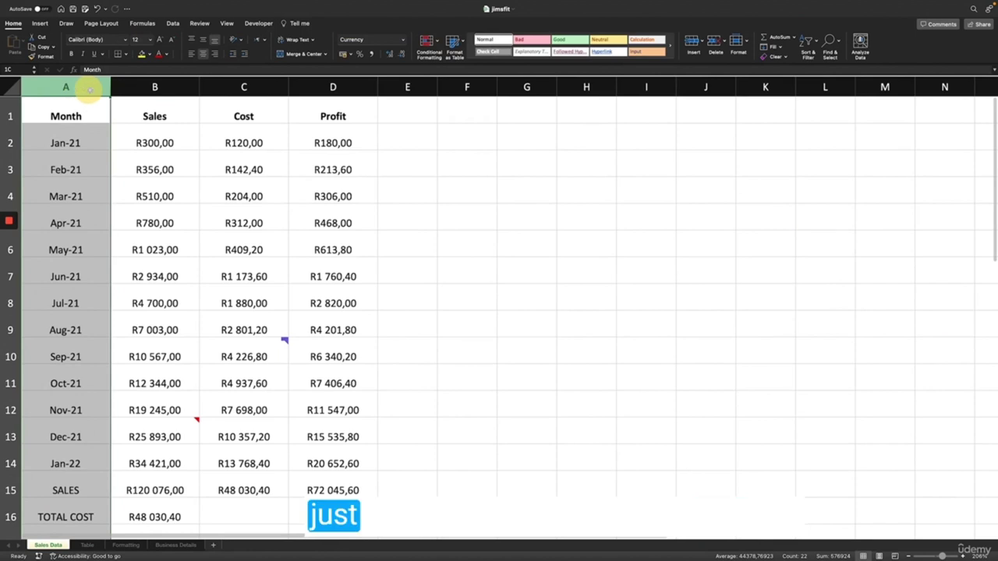
click(60, 104)
drag(60, 104, 349, 491)
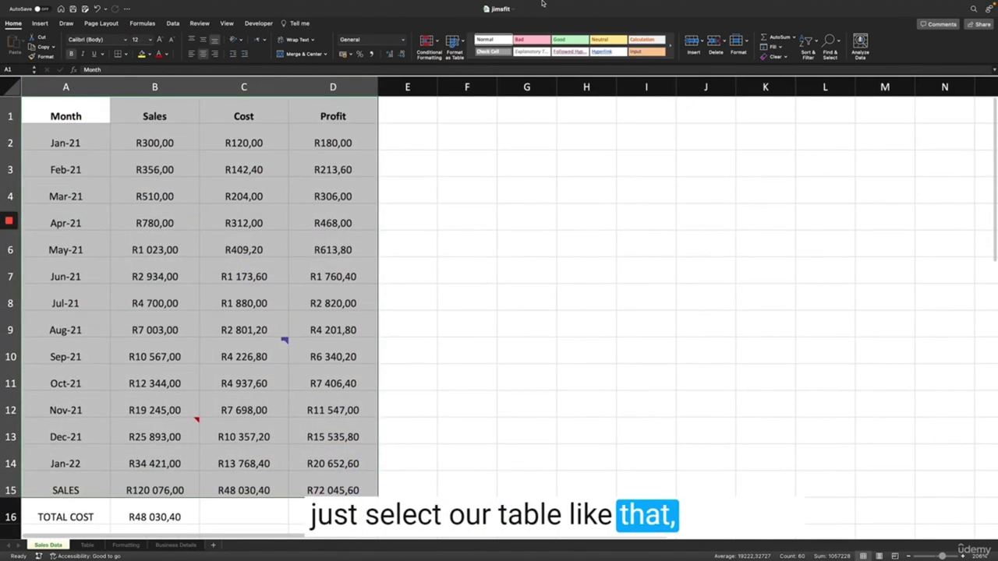
mouse_move(546, 4)
click(809, 48)
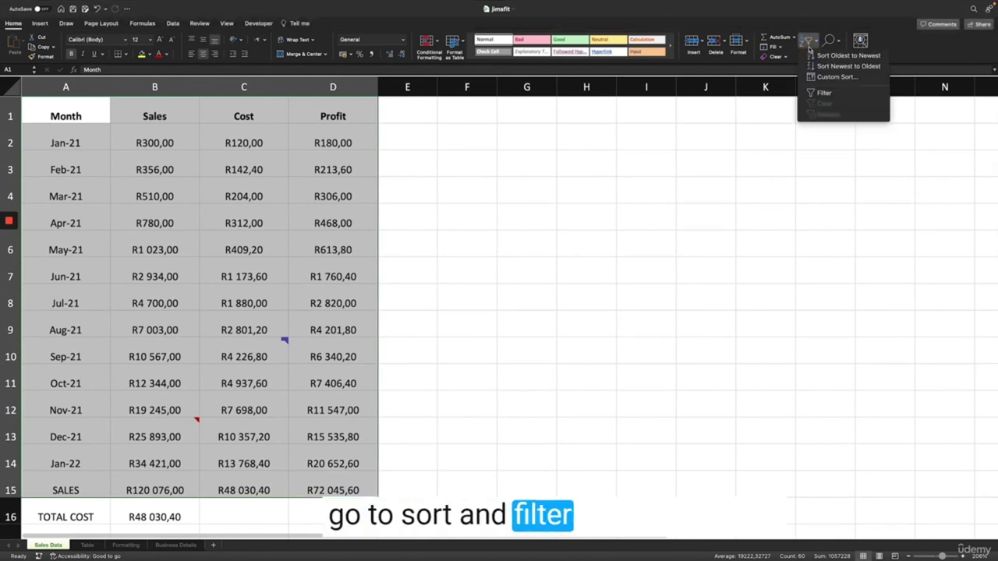
click(842, 95)
click(395, 200)
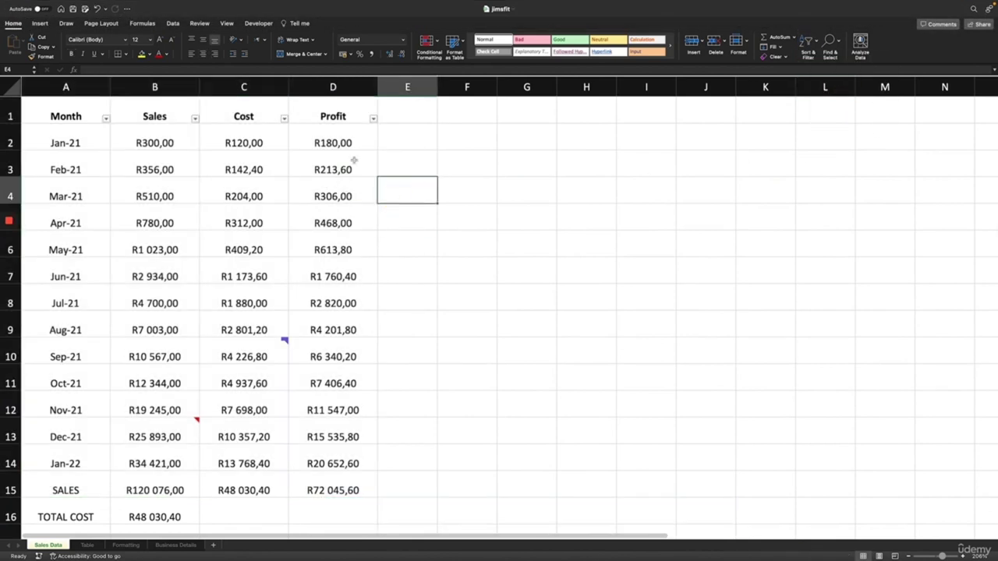
click(314, 116)
click(284, 118)
click(284, 118)
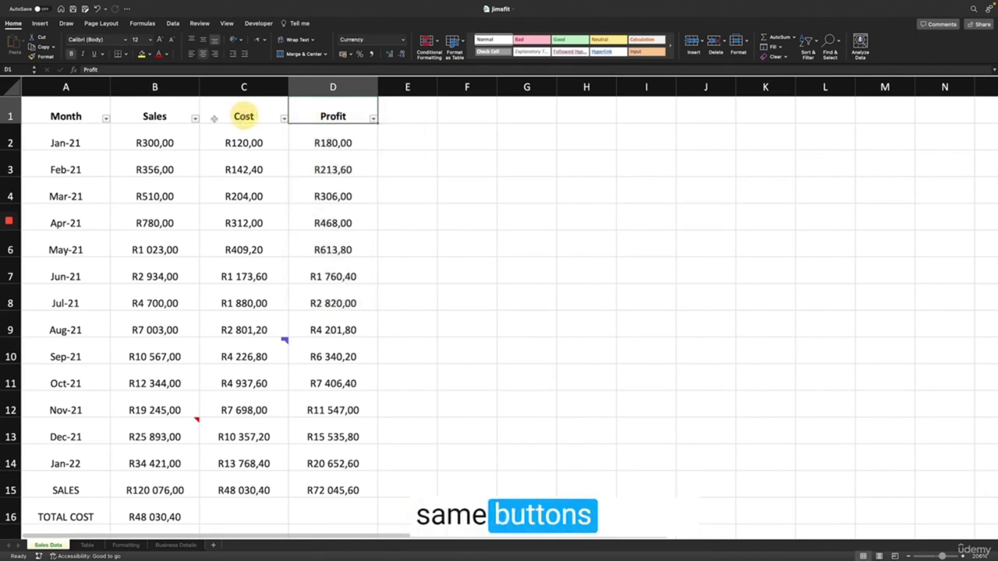
click(195, 117)
click(195, 117)
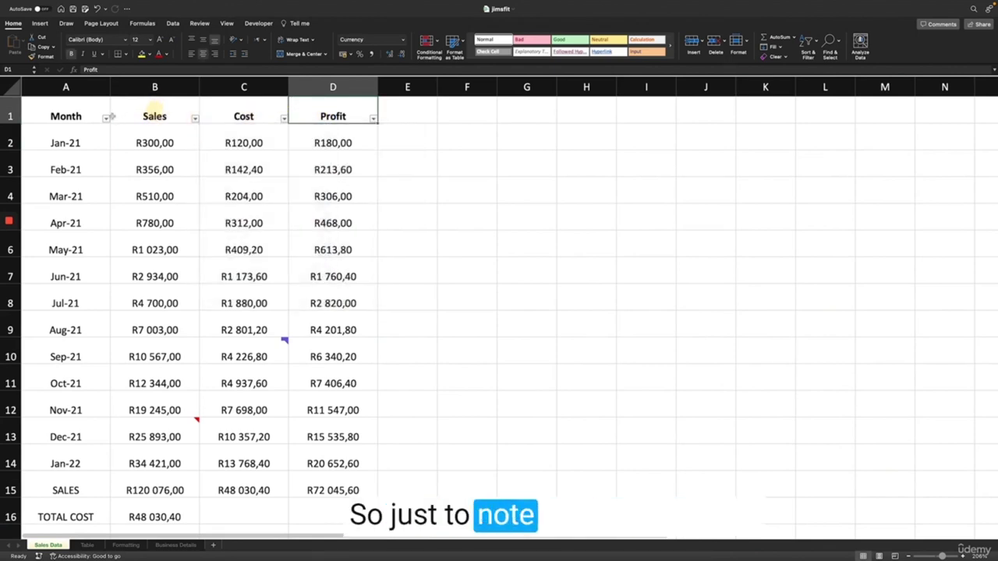
click(106, 118)
click(106, 118)
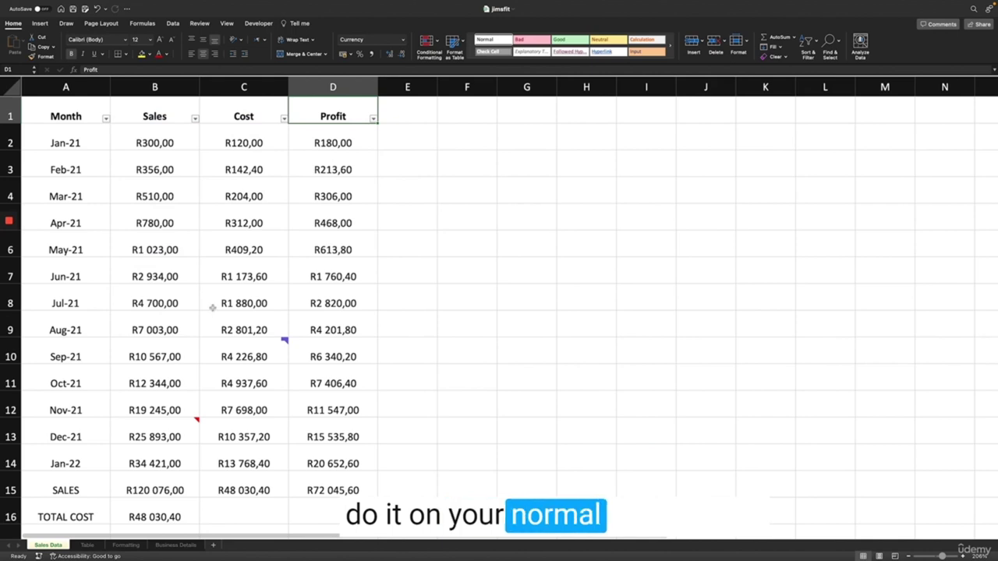
On the Table sheet, select row 15 and delete the SALES totals row
click(87, 546)
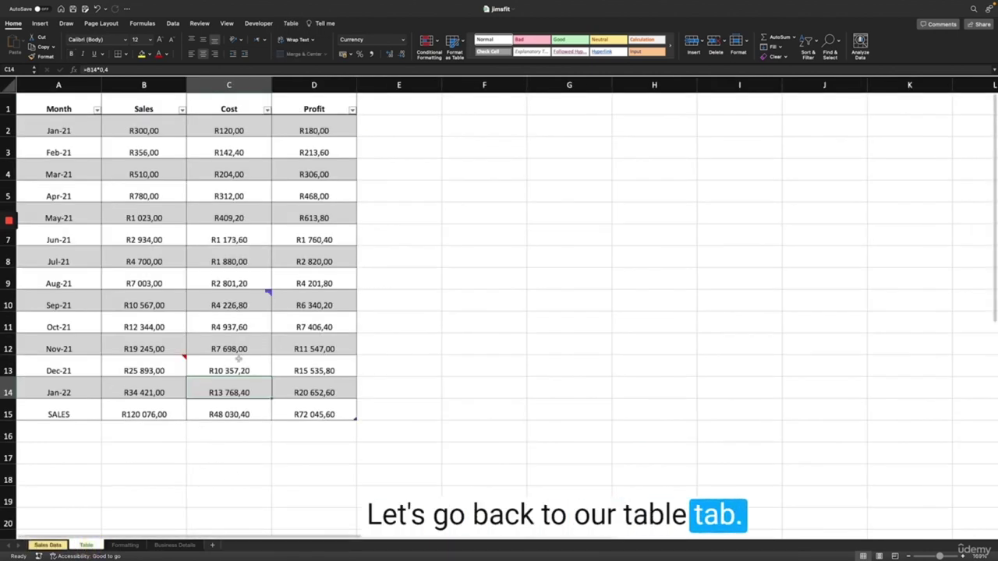
click(229, 262)
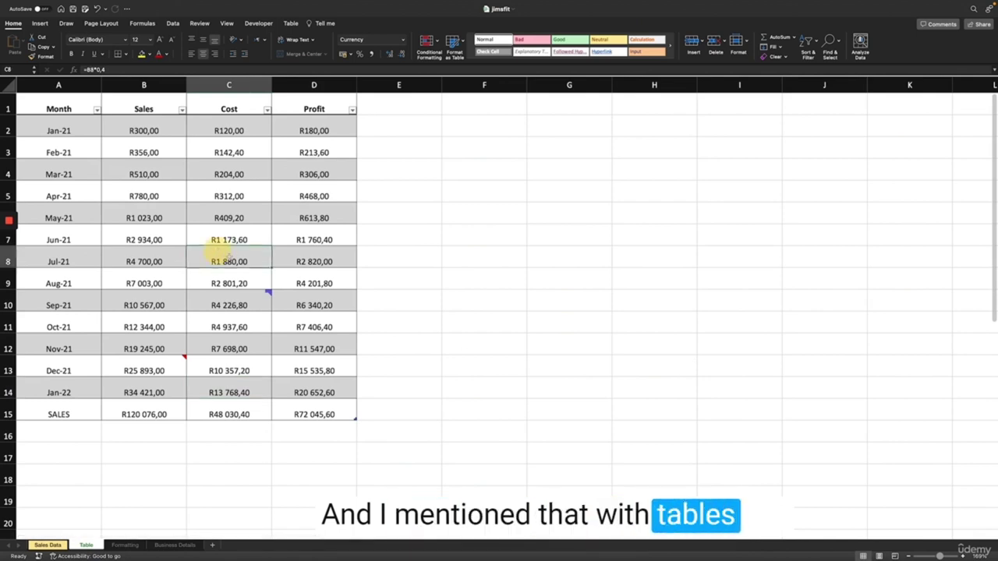
click(278, 177)
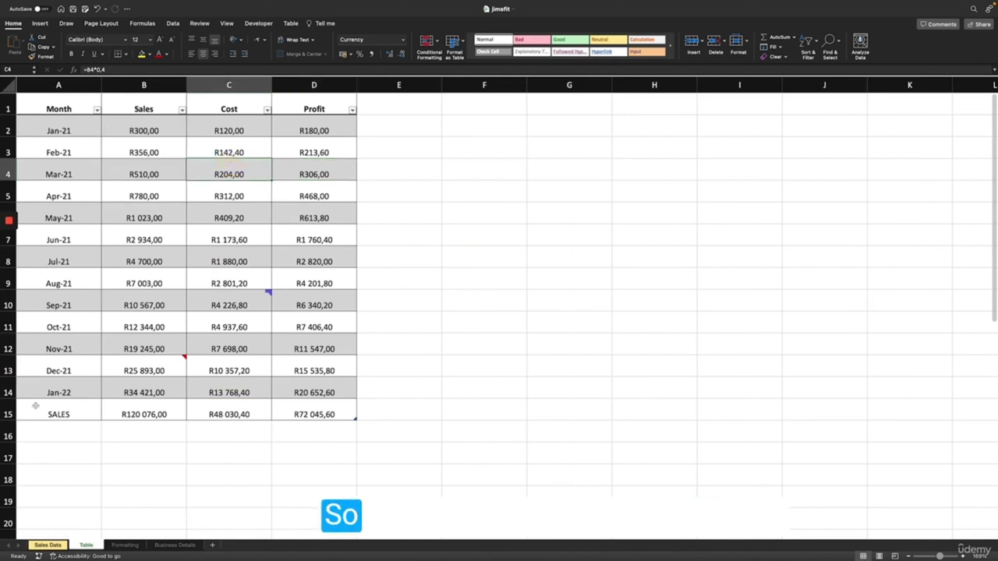
click(59, 414)
drag(58, 414, 283, 414)
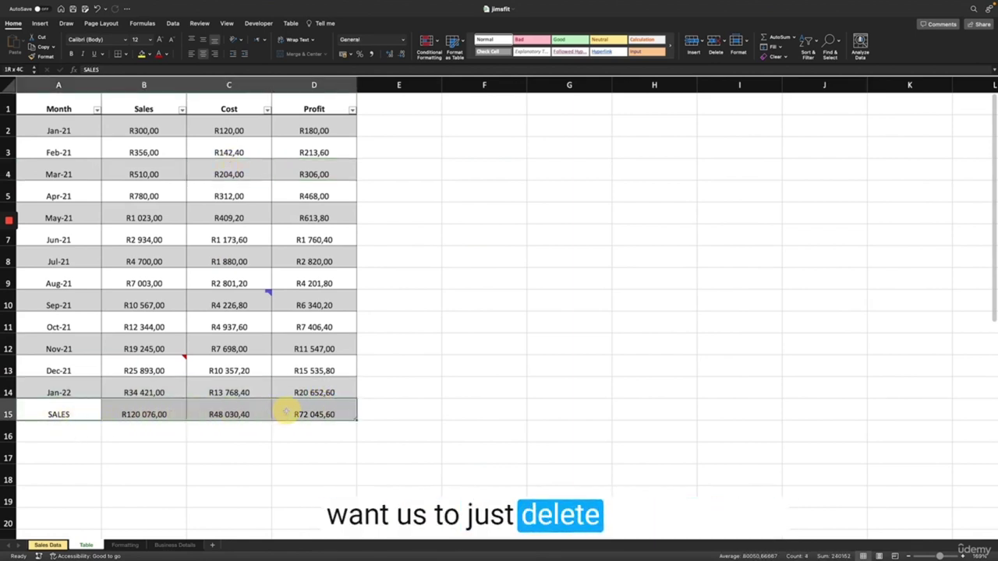
click(8, 414)
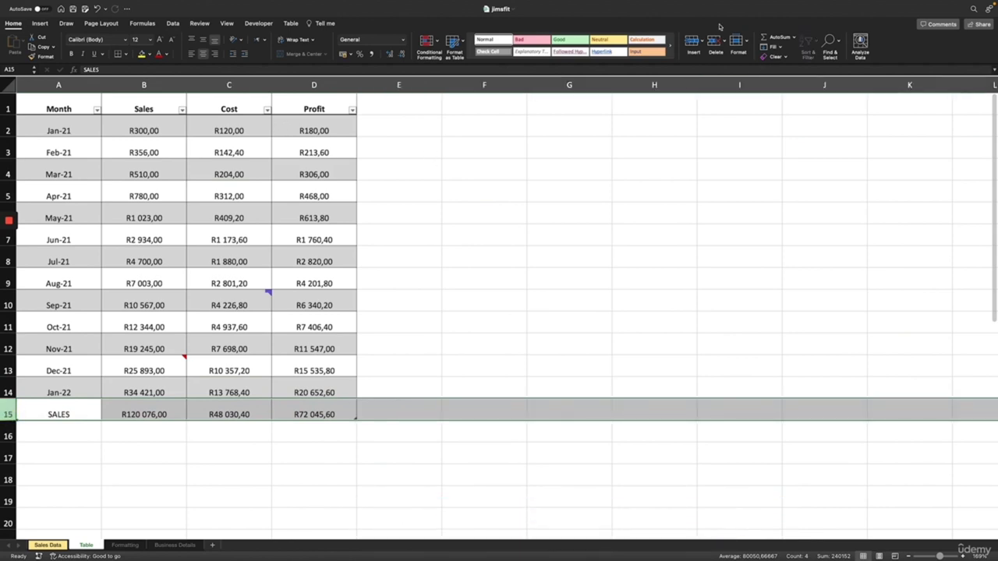
click(714, 48)
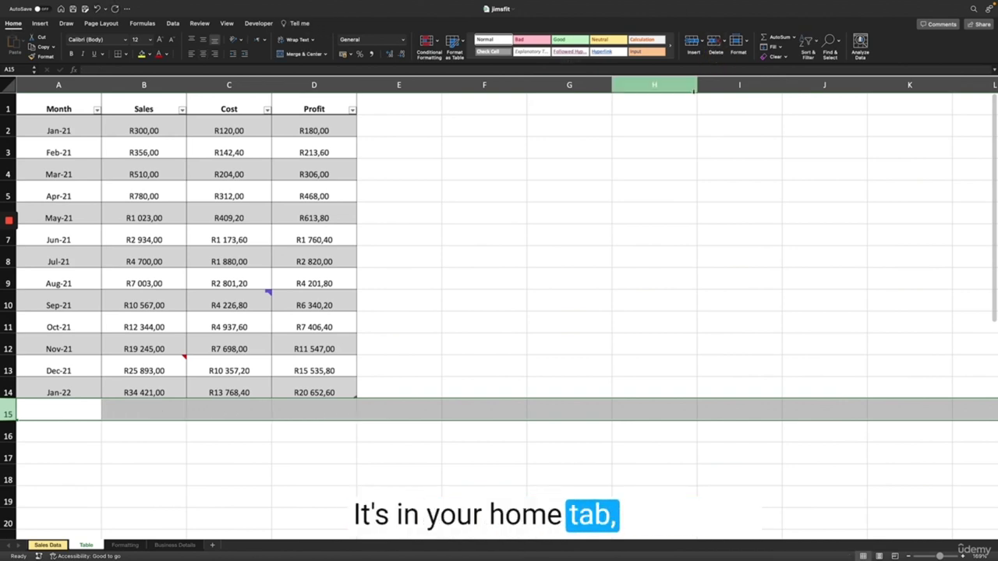
Dismiss row 15's context menu without choosing anything, then select cells D14, B7 and A2
right_click(57, 411)
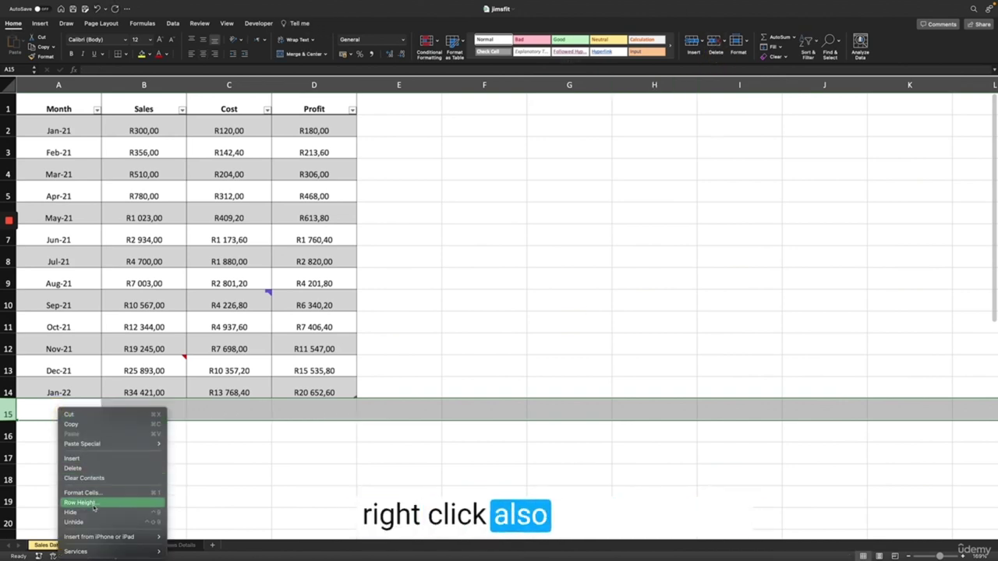
click(304, 423)
click(329, 390)
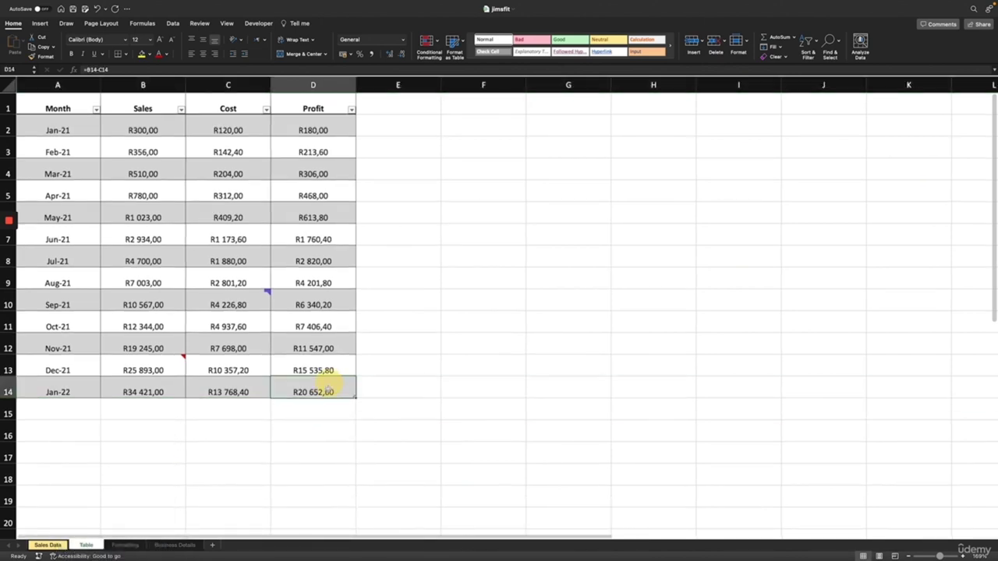
click(117, 238)
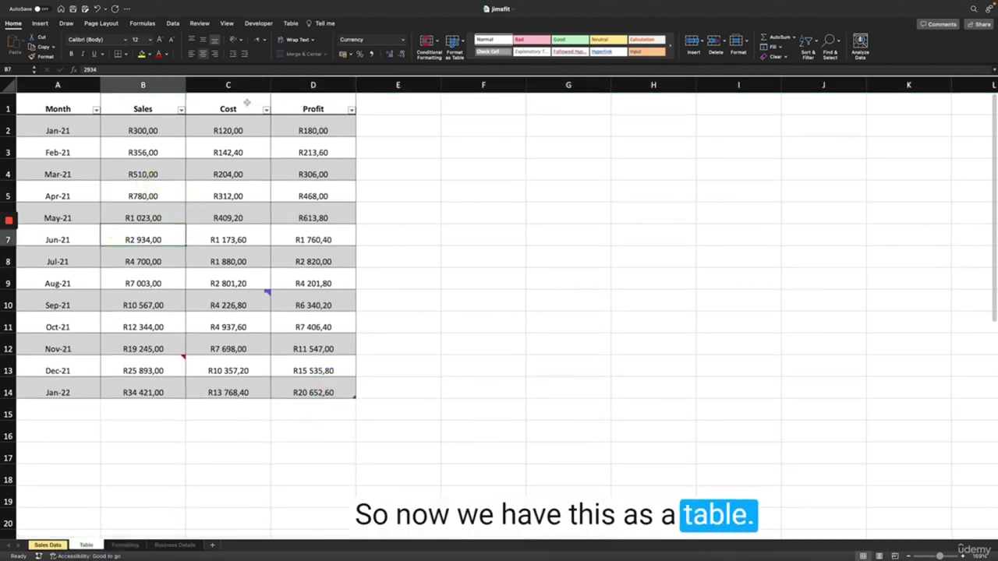
click(59, 130)
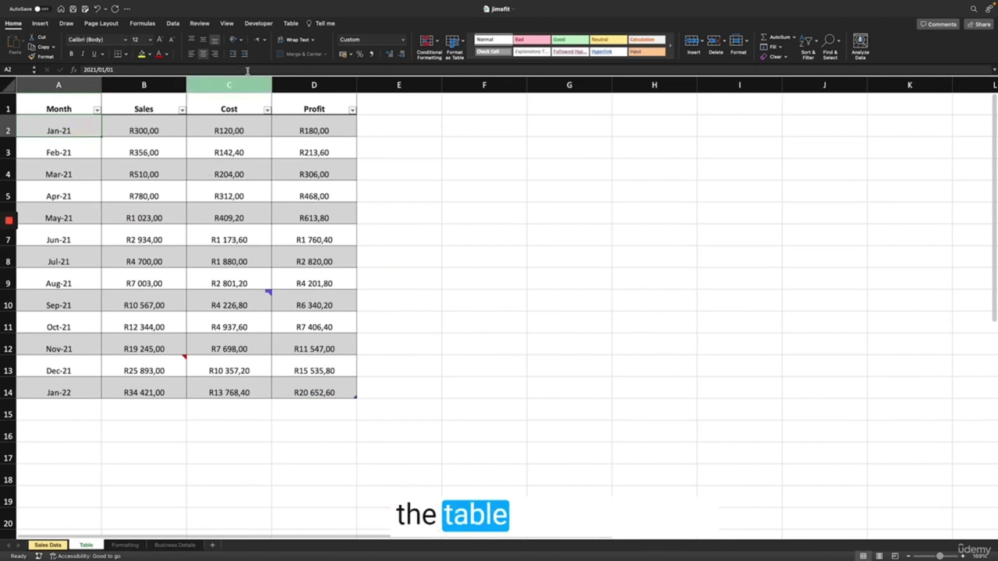
Turn on the table's Total row and select the empty B15:C15 total cells
click(291, 23)
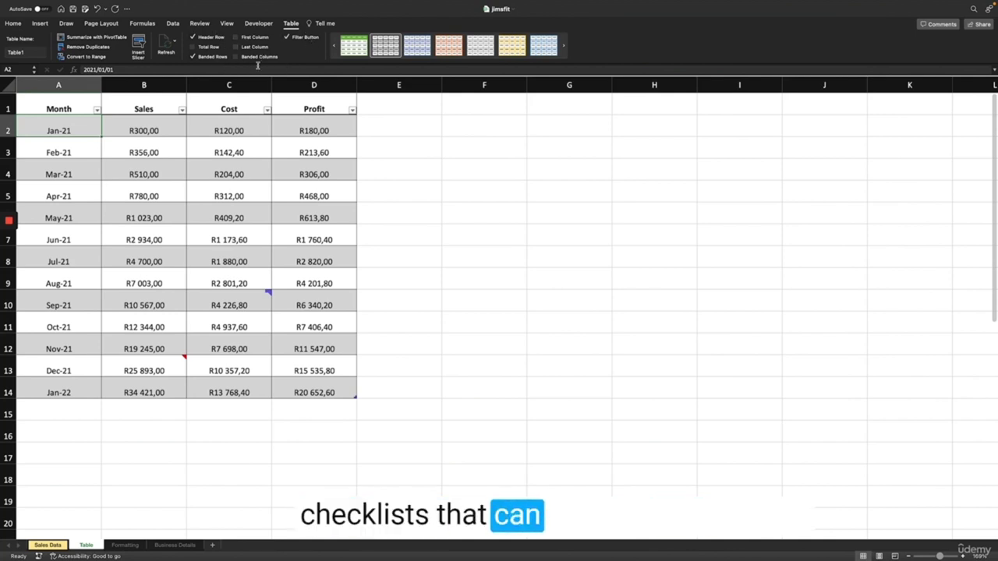
click(194, 48)
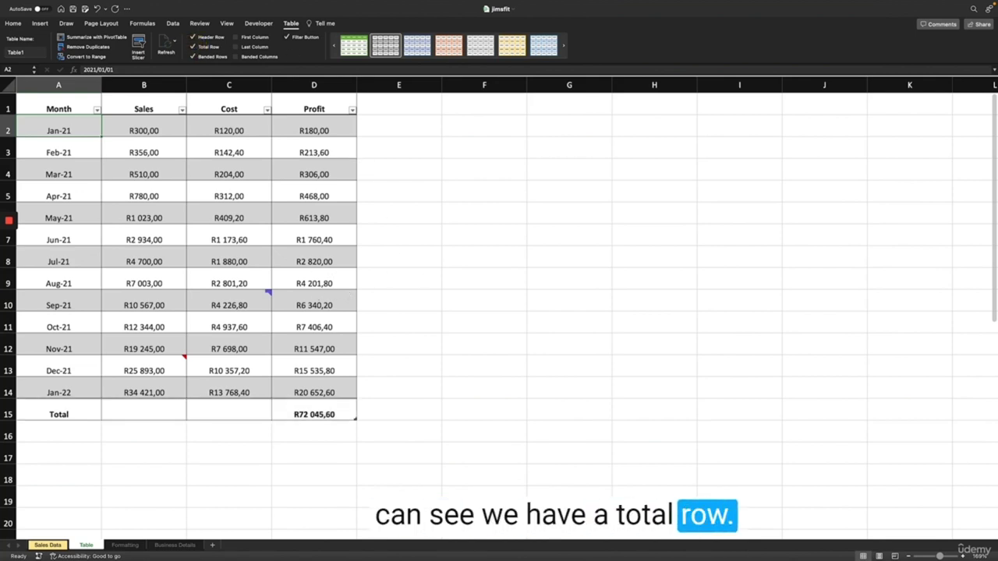
click(307, 434)
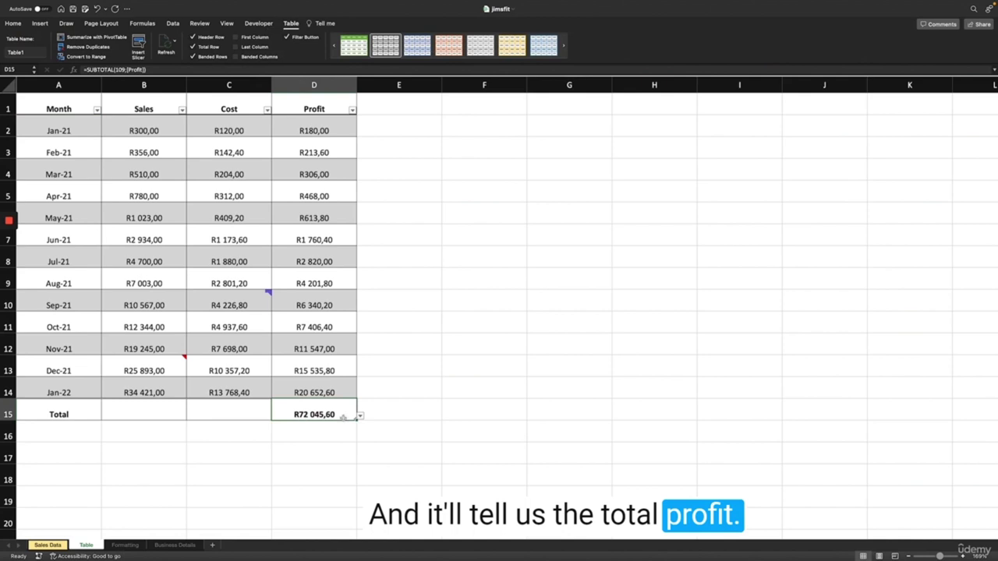
drag(156, 415, 225, 416)
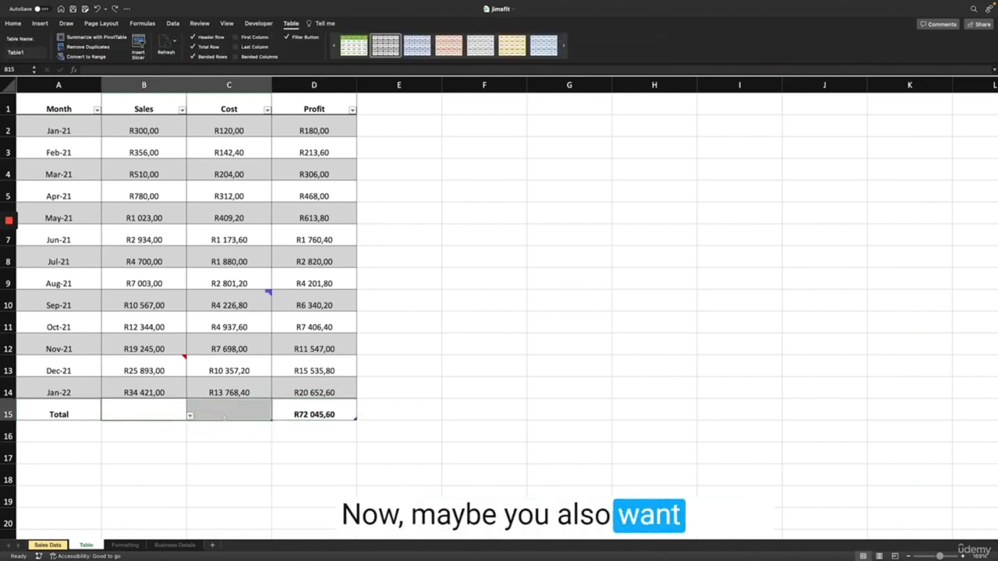
click(232, 416)
click(347, 415)
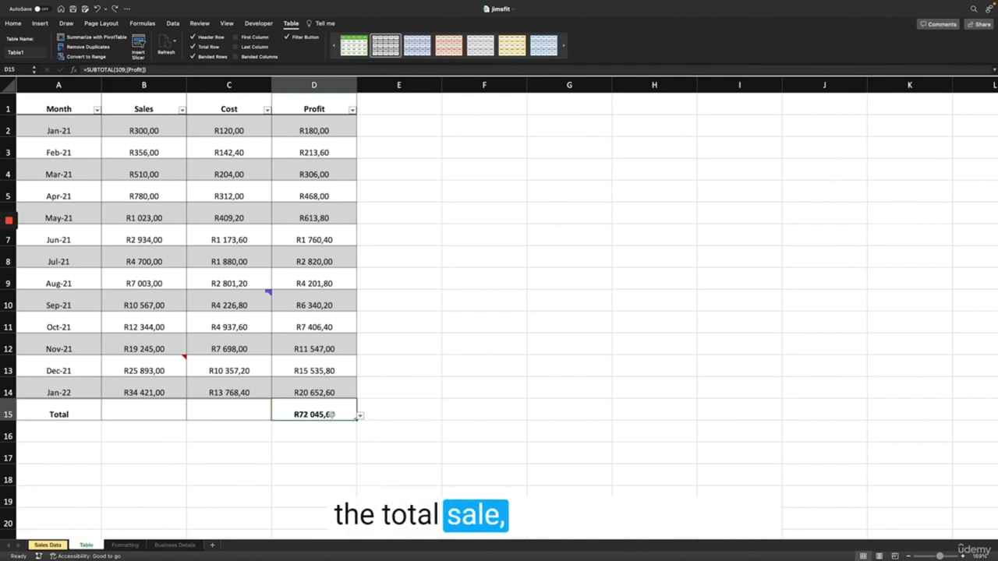
Fill D15's total left to B15, giving Sales R120 076,00, Cost R48 030,40, Profit R72 045,60
scroll(339, 367, down, 1)
scroll(351, 406, up, 1)
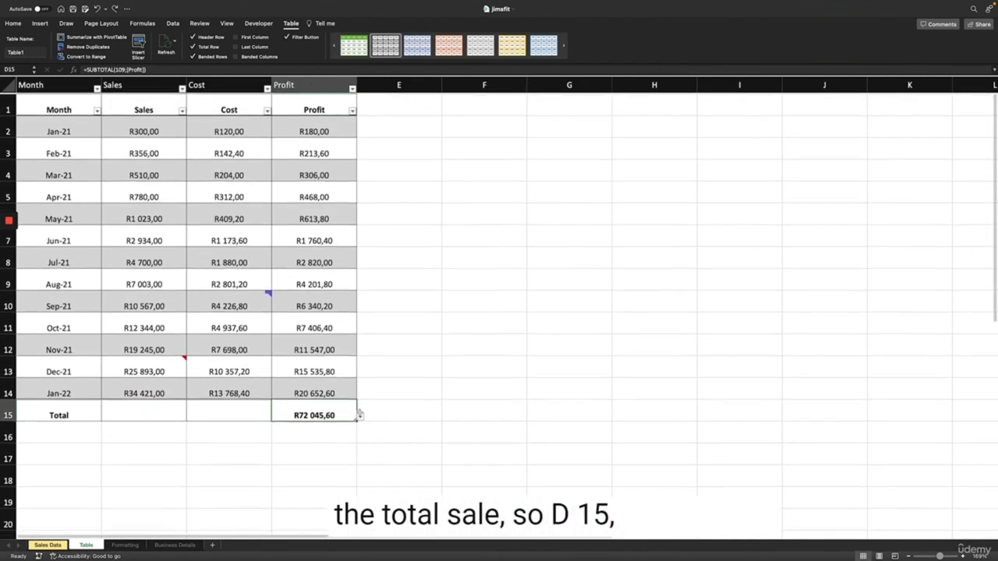
drag(357, 419, 113, 417)
click(226, 432)
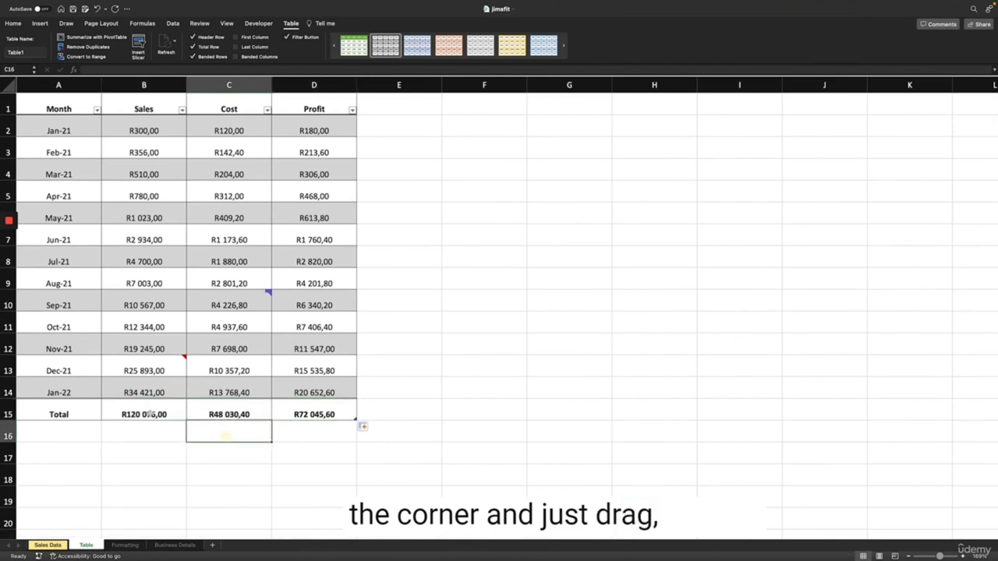
click(147, 414)
click(287, 412)
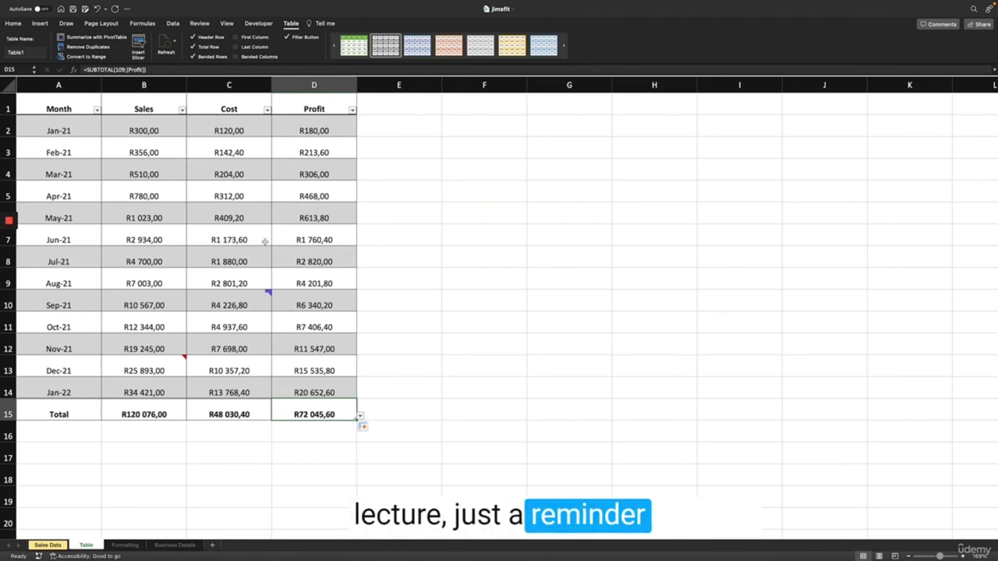
click(190, 193)
click(179, 193)
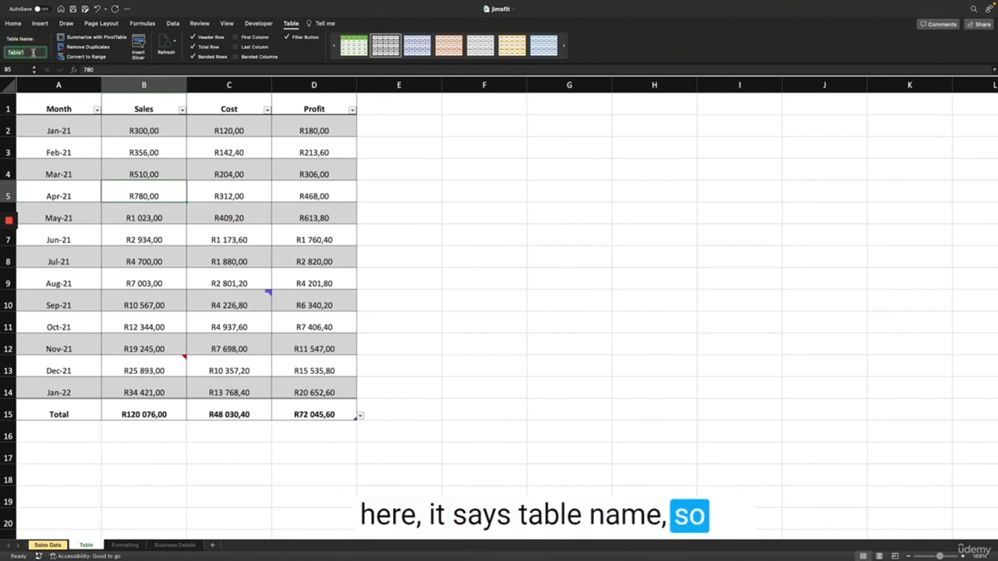
Replace the table name Table1 with SalesTable
double_click(32, 52)
text(S)
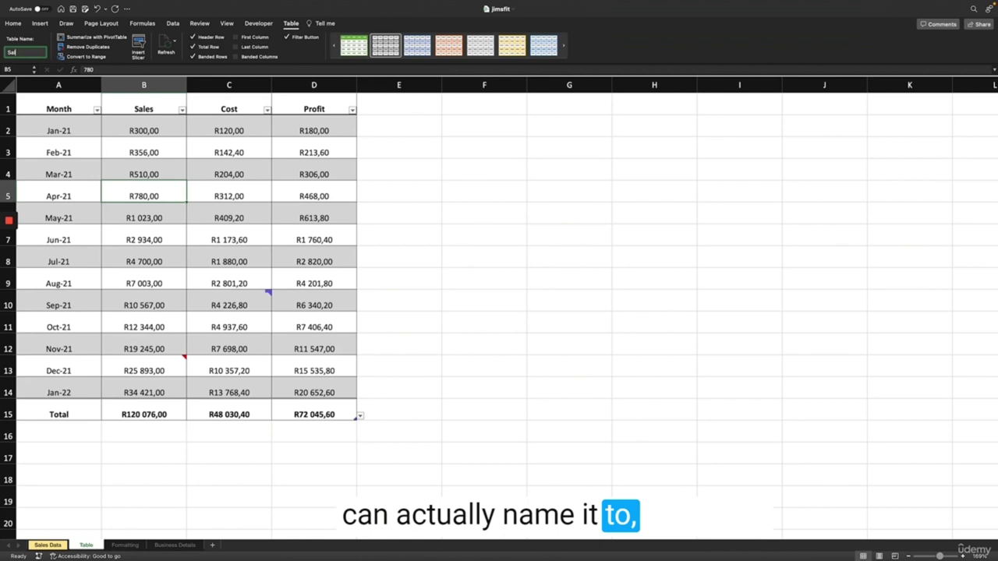
text(ales)
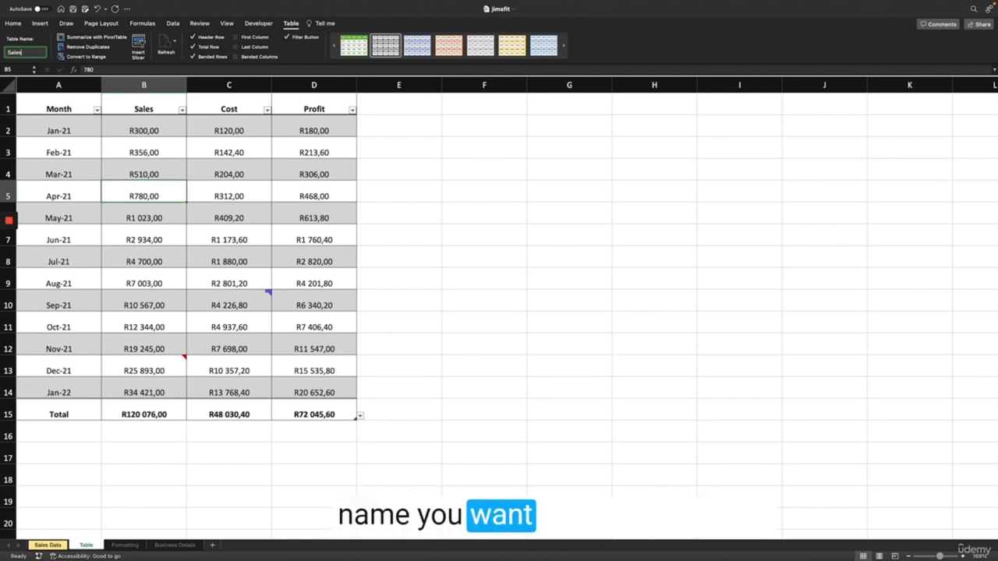
text(Table)
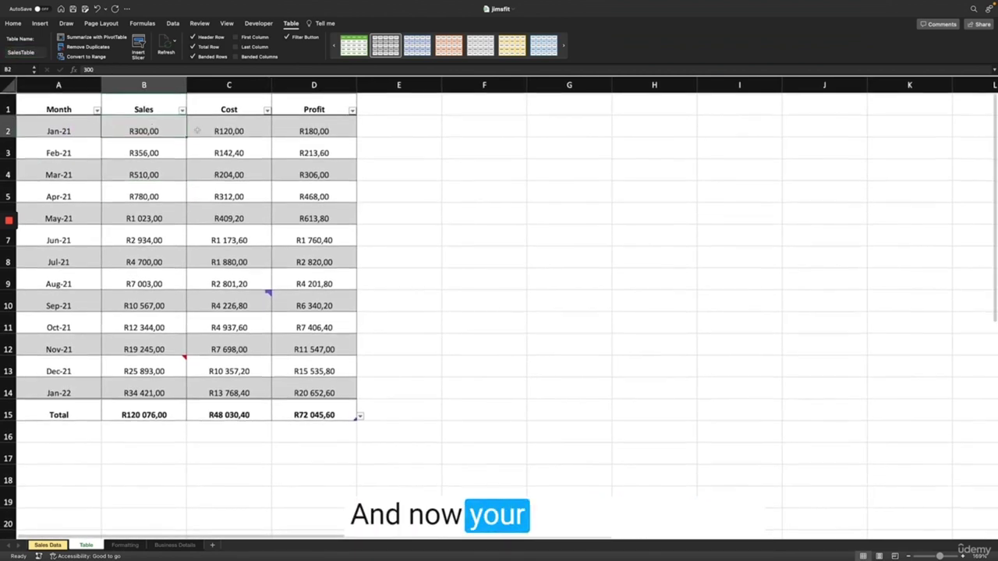
click(197, 130)
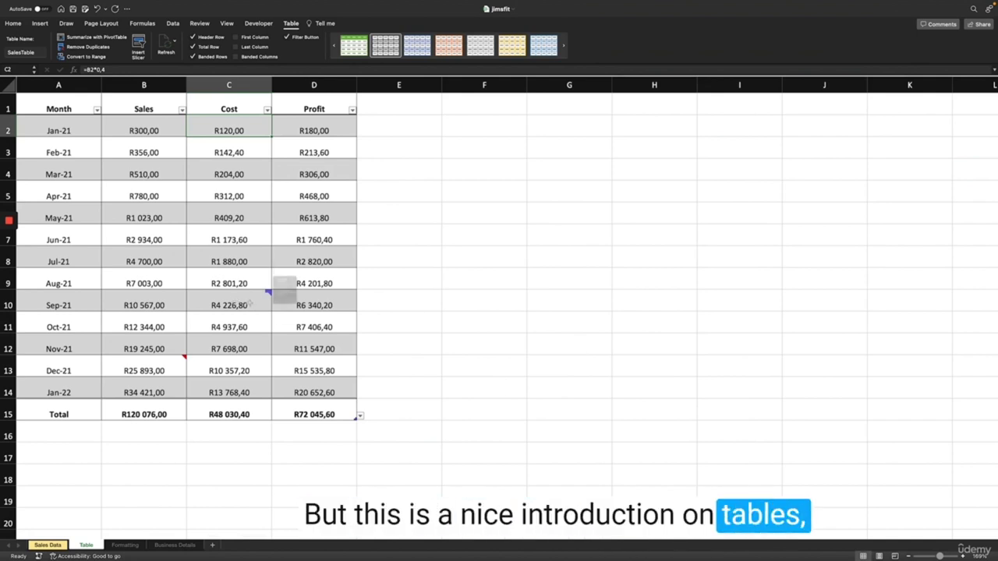
Select cells A5 and C5, then each of the Month, Sales, Cost and Profit headers
click(62, 196)
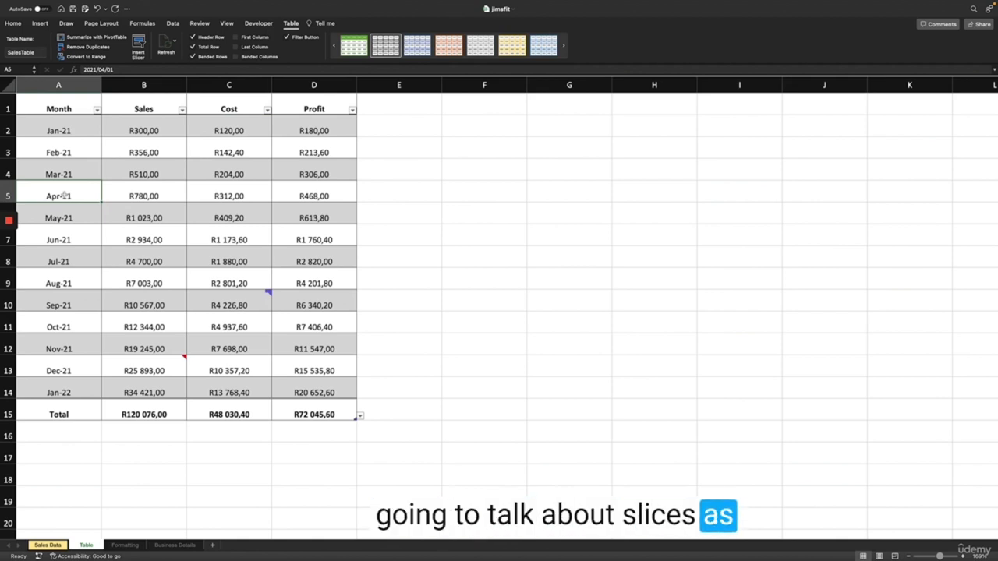
key(Right)
key(Right)
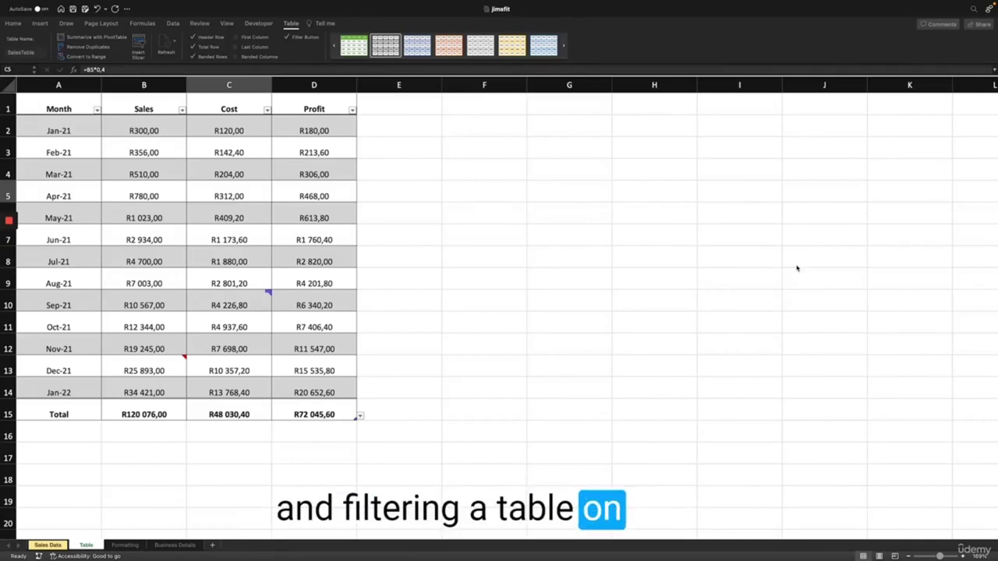
click(66, 108)
click(160, 109)
click(218, 108)
click(319, 107)
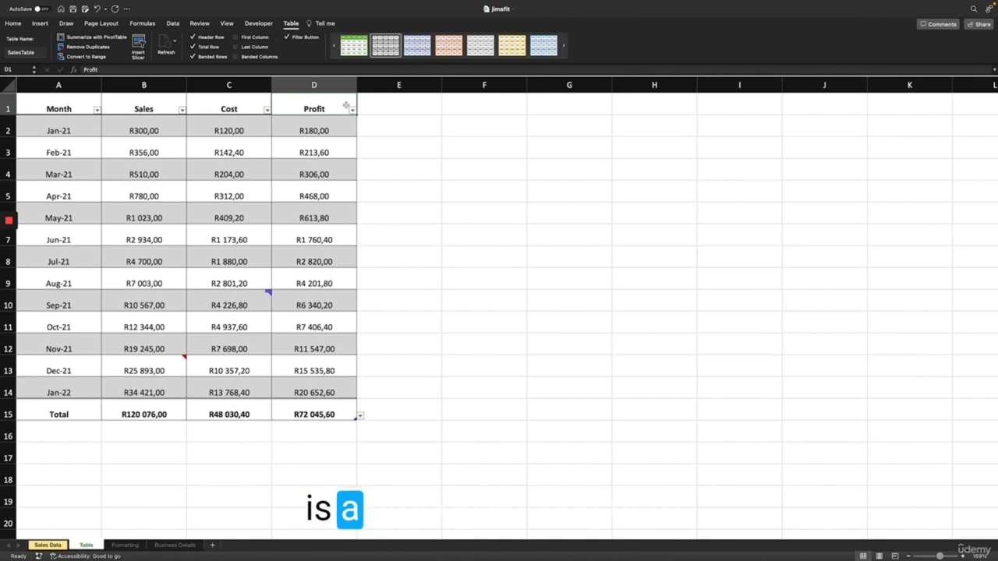
click(353, 110)
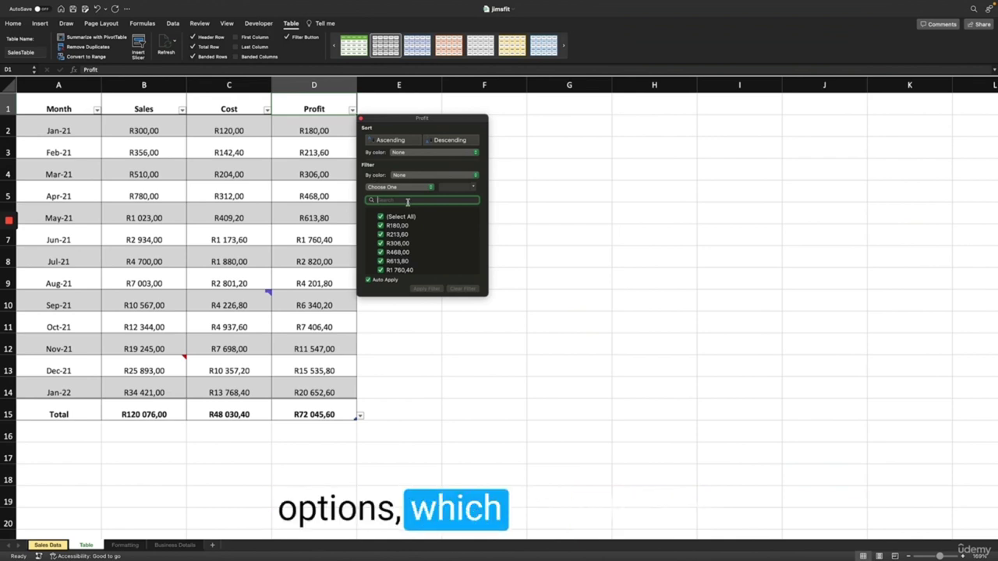
scroll(412, 222, down, 2)
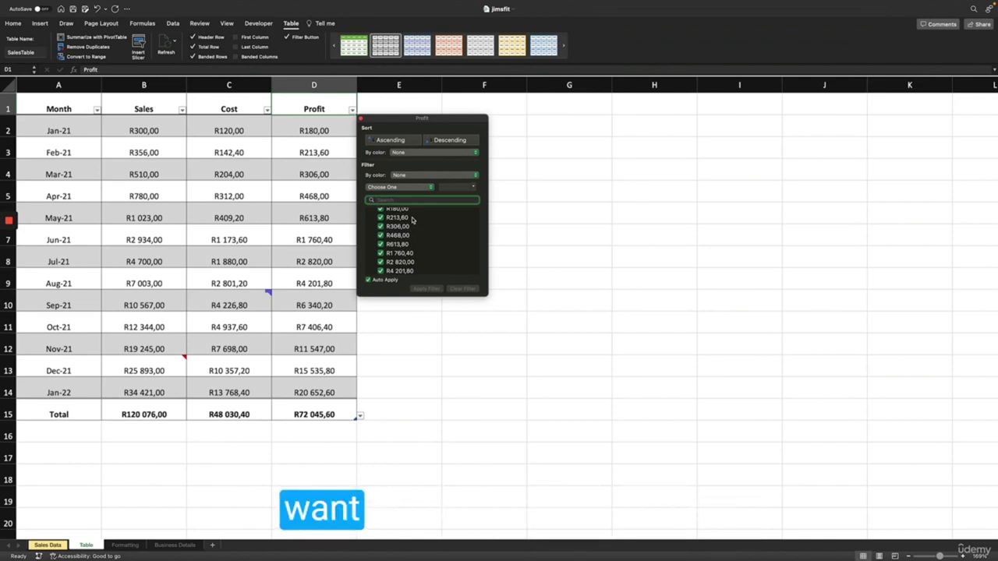
key(Escape)
drag(82, 131, 89, 392)
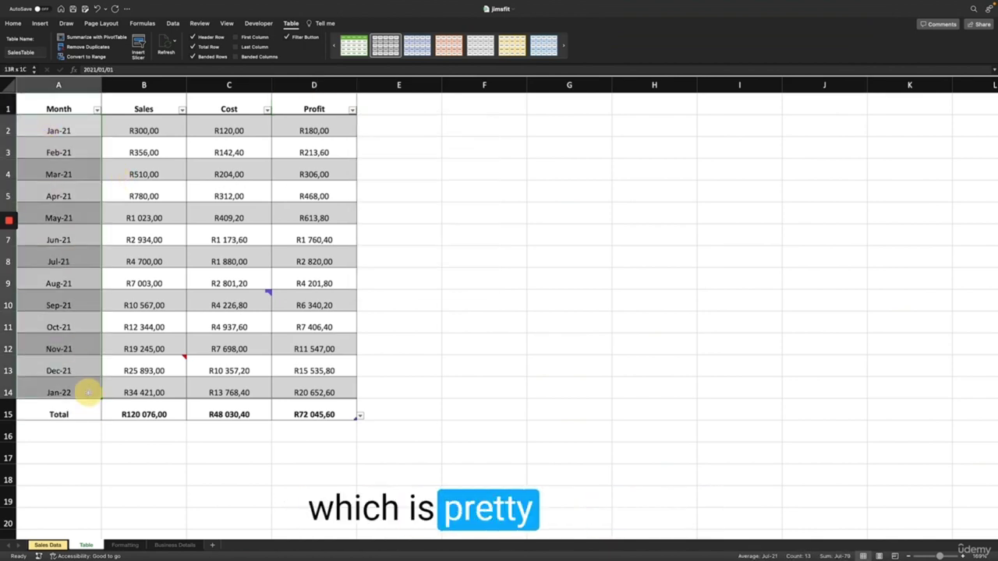
click(181, 190)
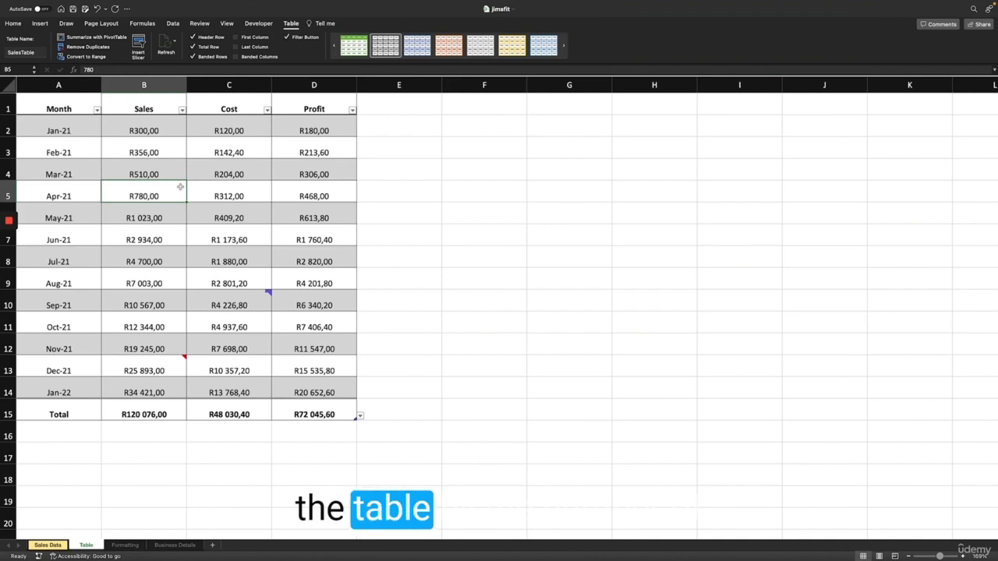
drag(141, 124, 144, 390)
click(144, 131)
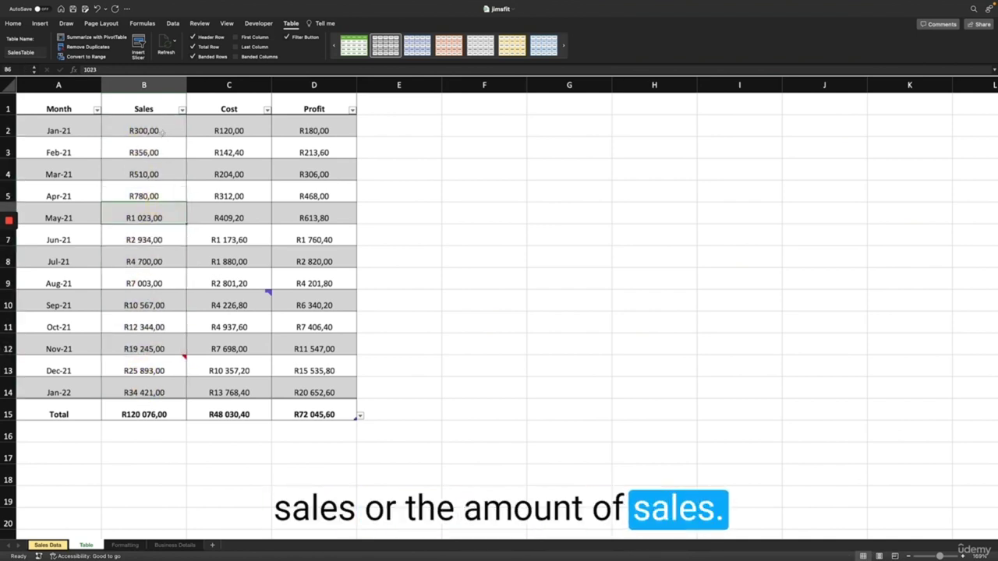
click(53, 132)
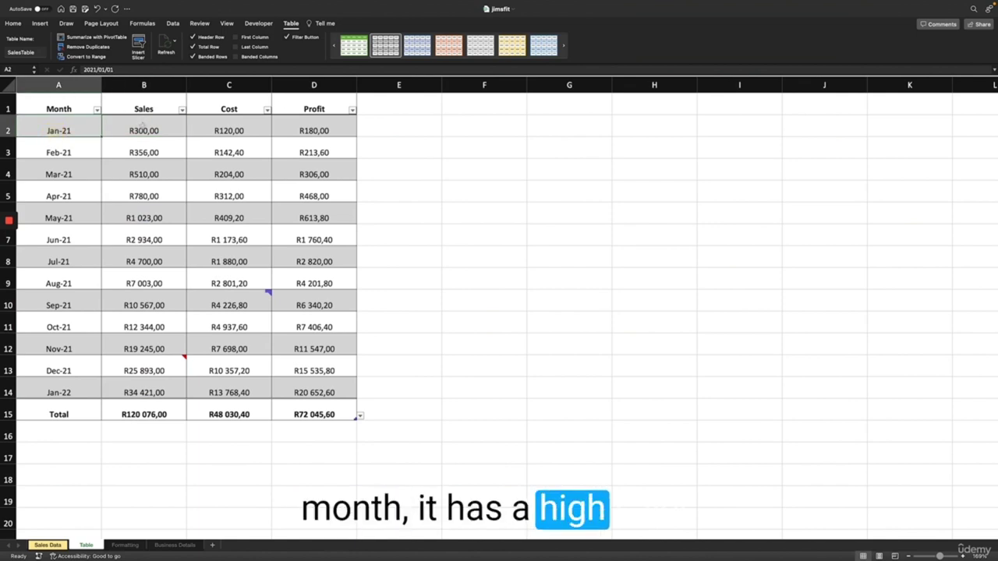
click(144, 129)
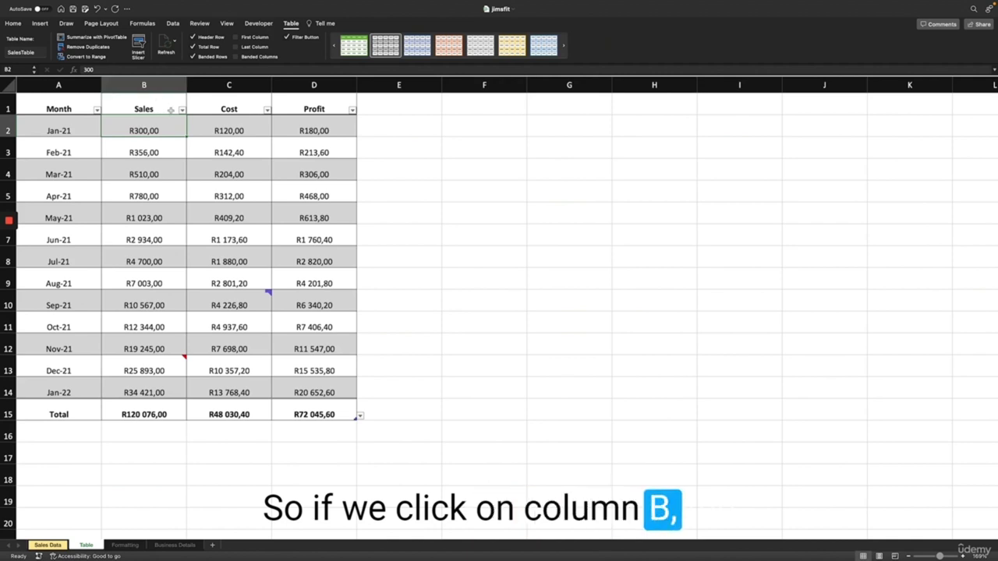
Sort SalesTable by Sales in descending order
click(182, 110)
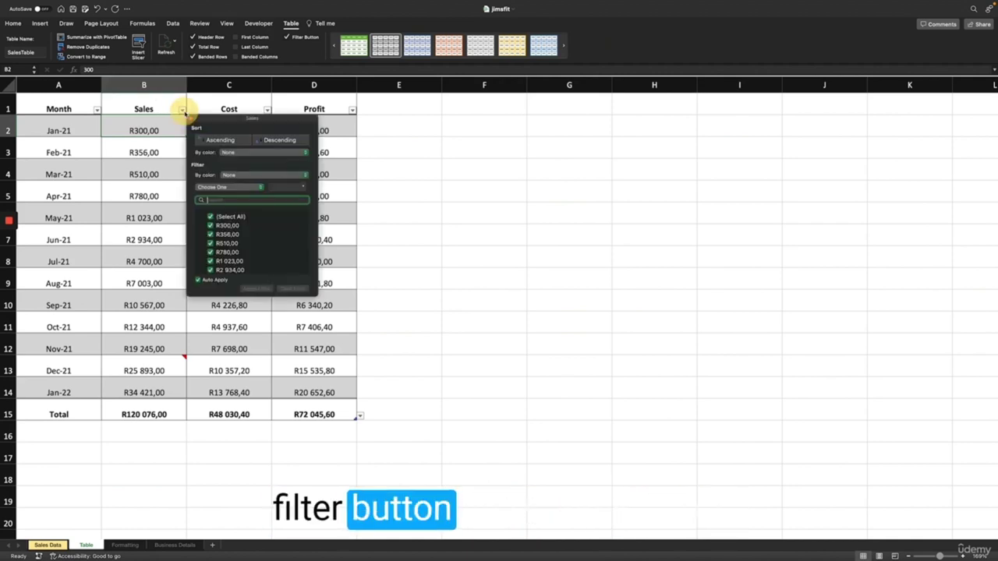
click(278, 140)
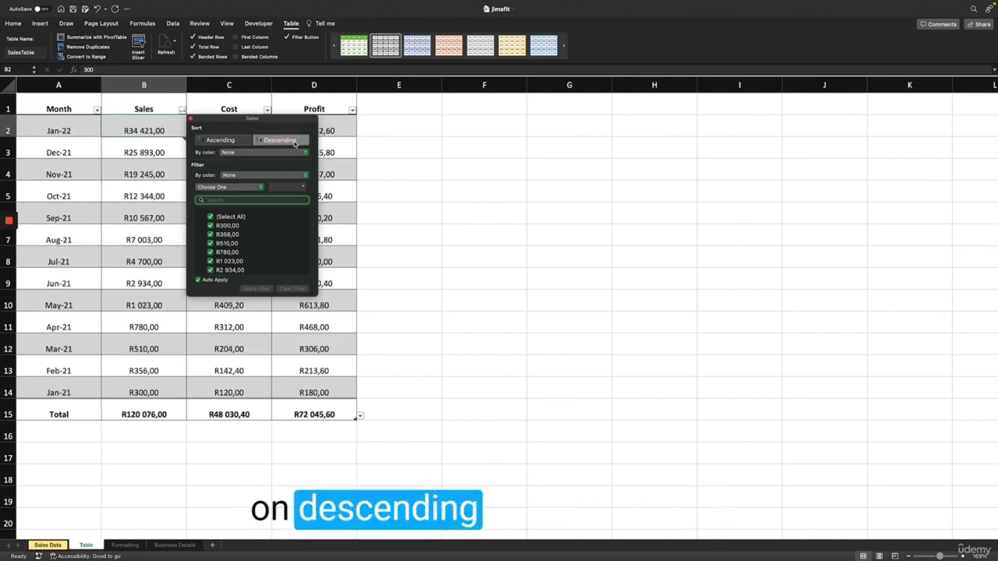
click(129, 184)
Review the sorted Sales figures from Jan-22 at the top down to Jan-21's R300,00
drag(117, 132, 252, 305)
click(171, 279)
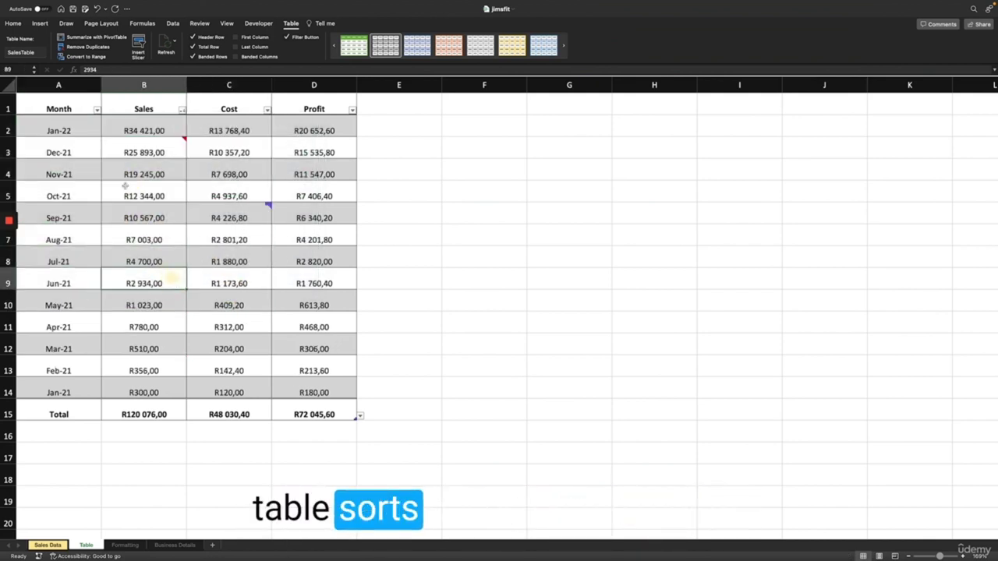
drag(59, 131, 192, 131)
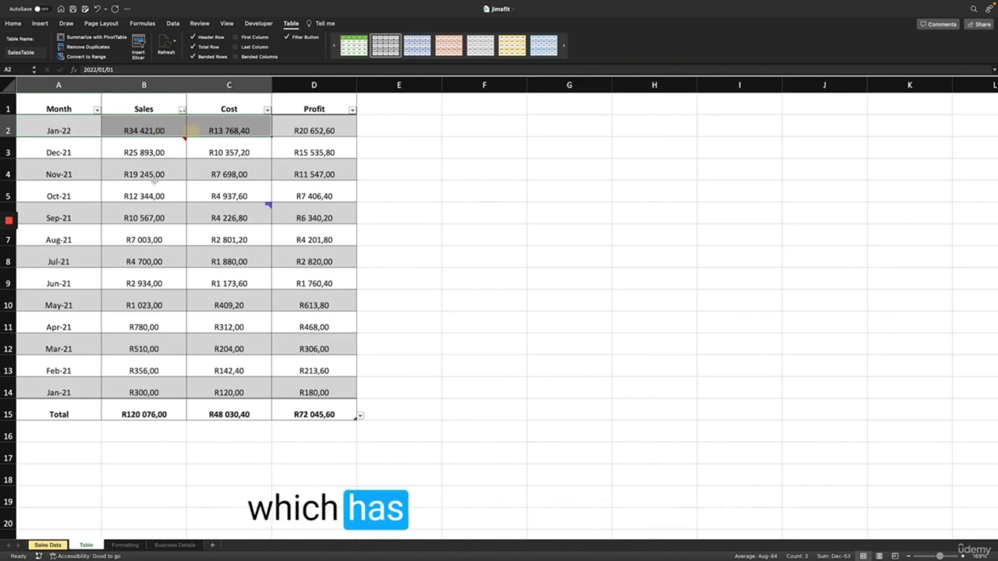
click(173, 152)
click(164, 178)
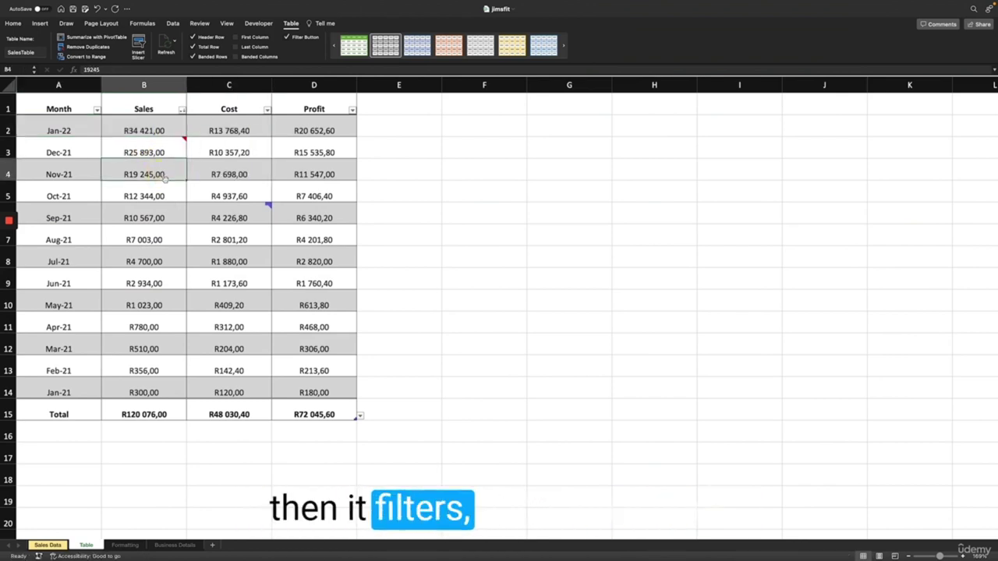
click(156, 195)
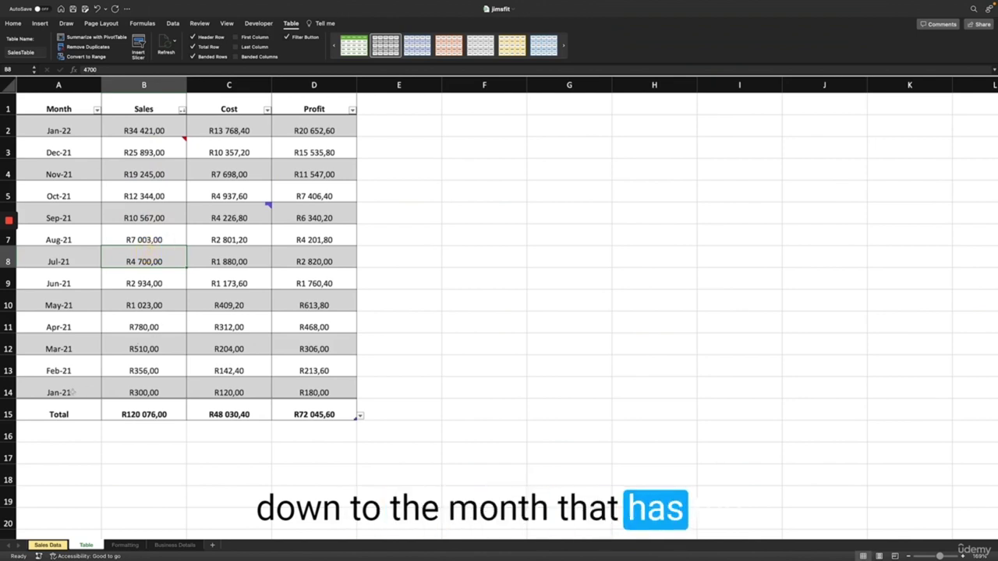
drag(73, 392, 114, 394)
click(145, 393)
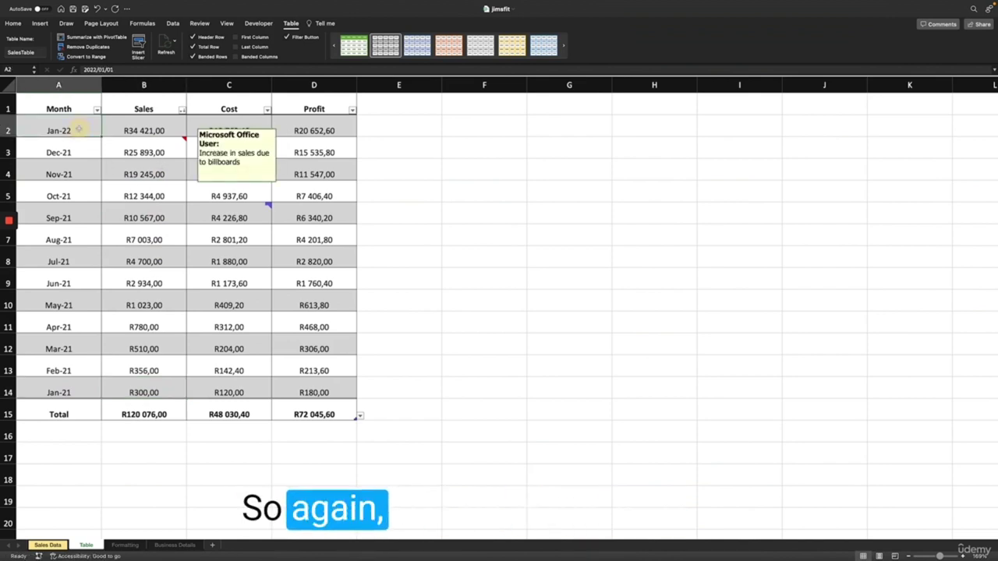
Select the Month header and bring up its sort and filter options
click(69, 109)
click(68, 173)
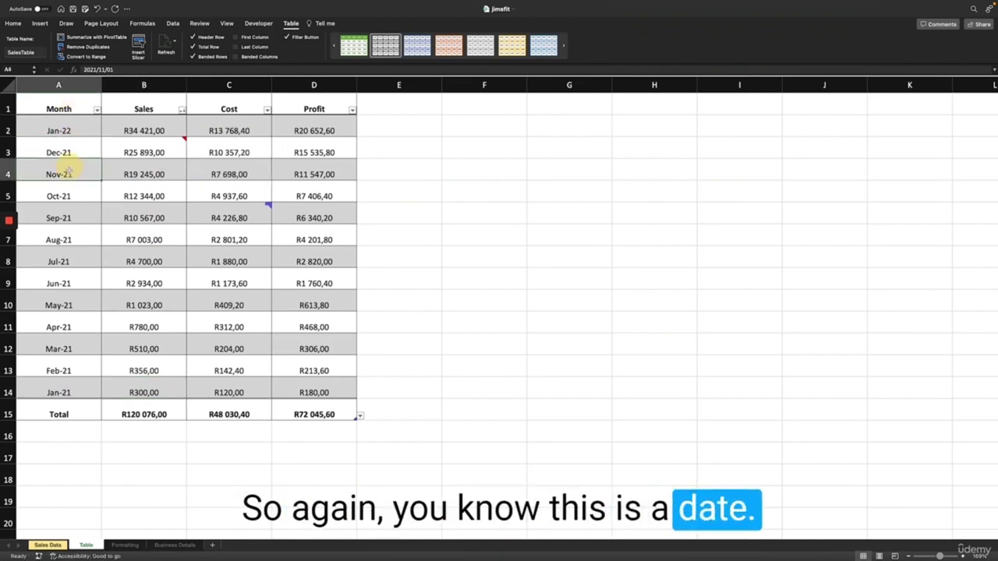
click(84, 110)
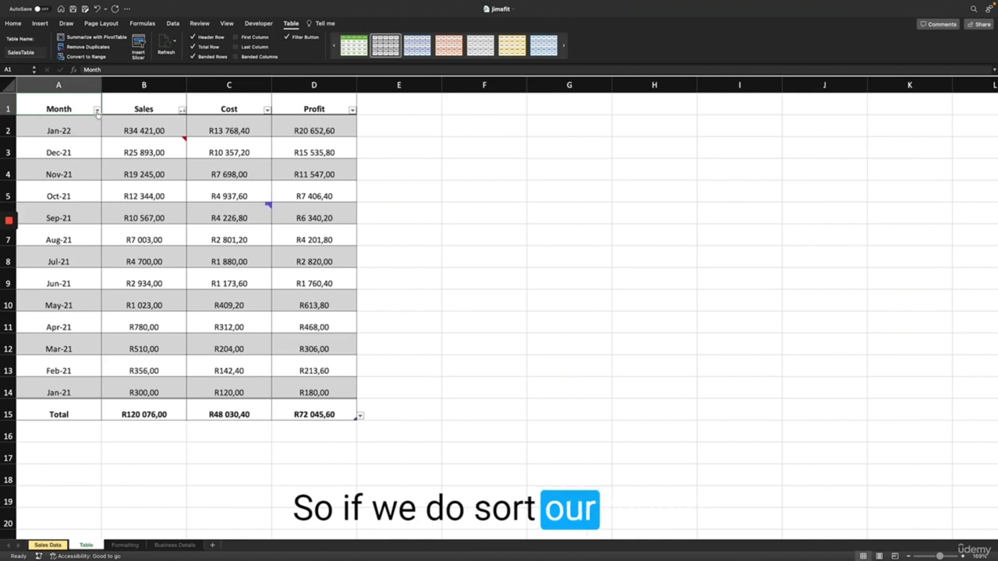
click(96, 110)
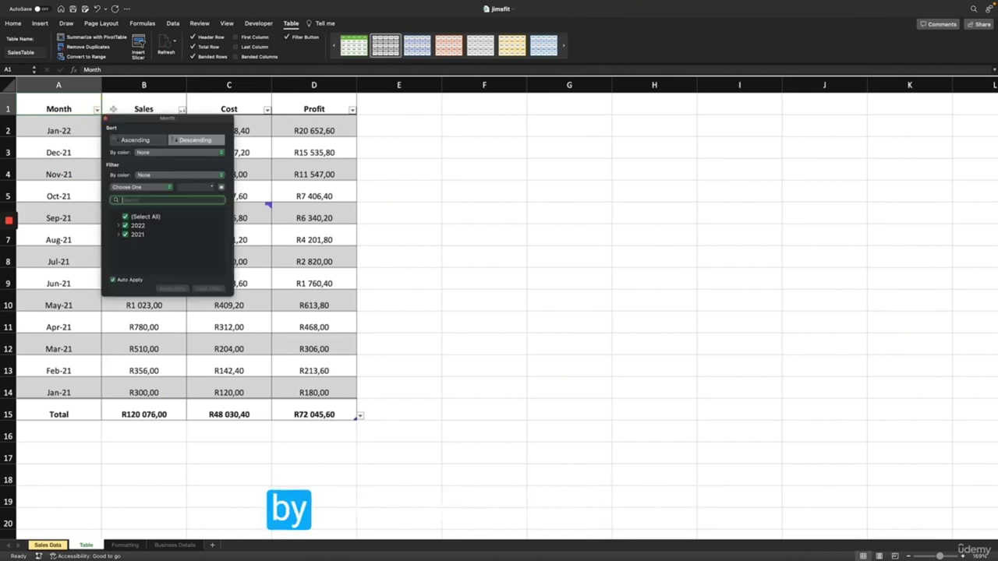
Sort SalesTable by Month in ascending order, Jan-21 first
click(130, 142)
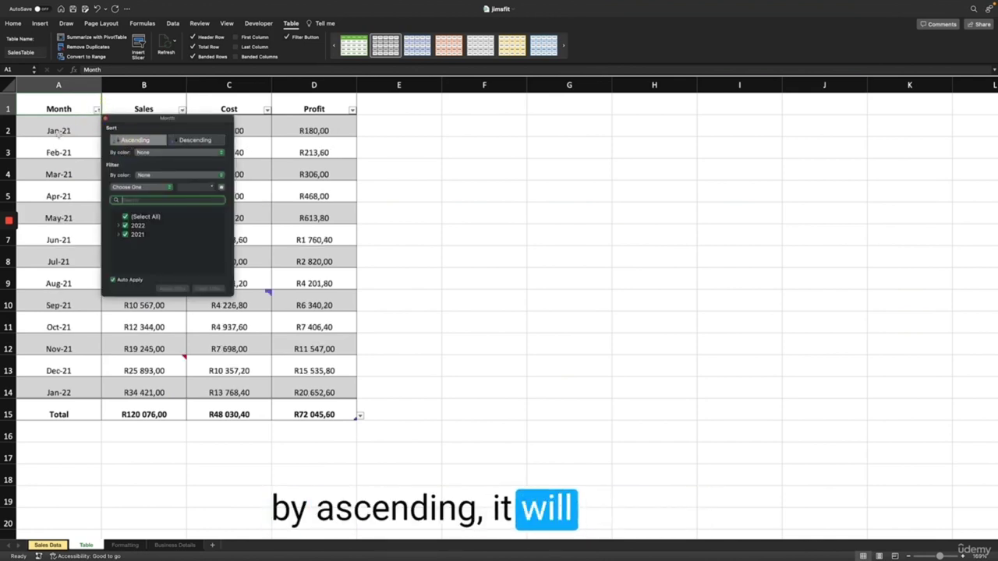
click(59, 133)
click(58, 132)
Check the reordered months by selecting the Dec-21, Apr-21, Jun-21 and Jul-21 cells
scroll(78, 312, down, 1)
click(78, 364)
scroll(87, 348, up, 1)
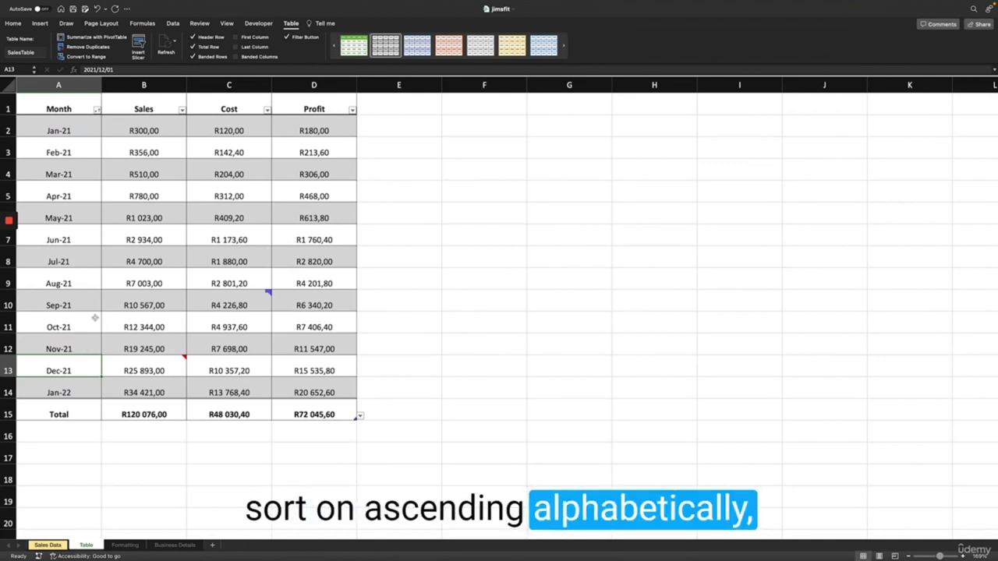
click(58, 195)
click(84, 236)
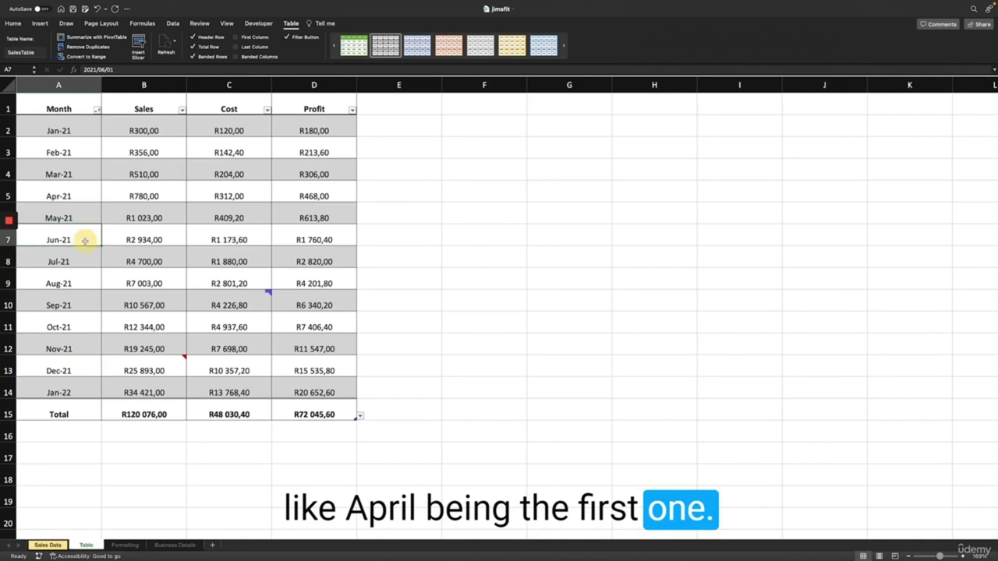
click(78, 99)
click(72, 254)
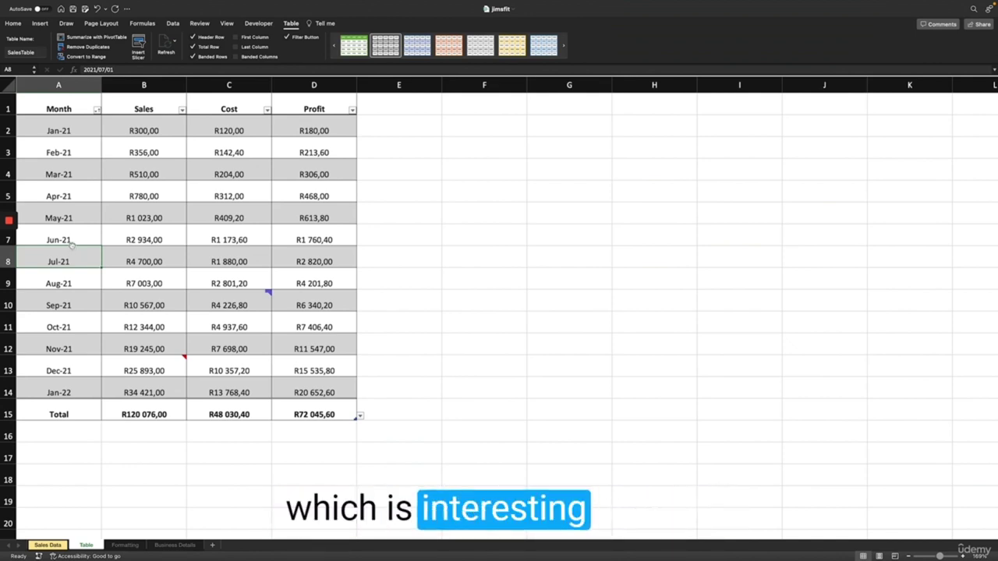
Fill the Sep-21 row (A10:D10) of SalesTable red
click(13, 25)
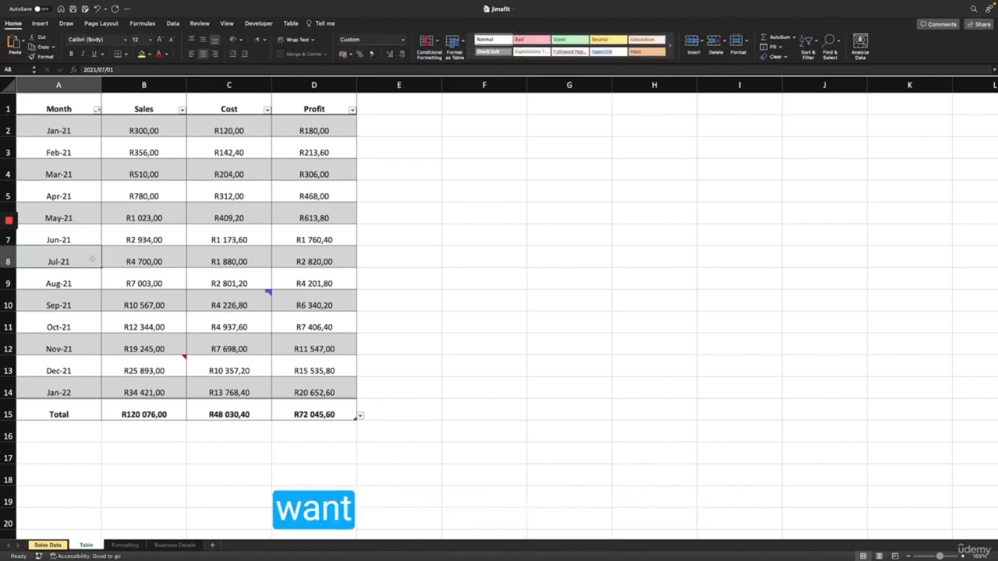
drag(58, 307, 312, 305)
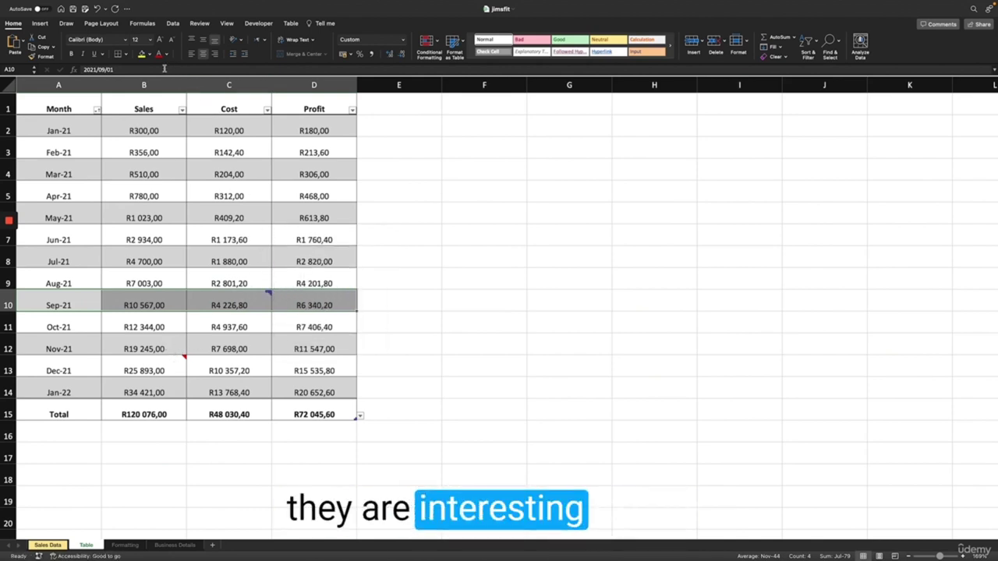
drag(82, 304, 299, 305)
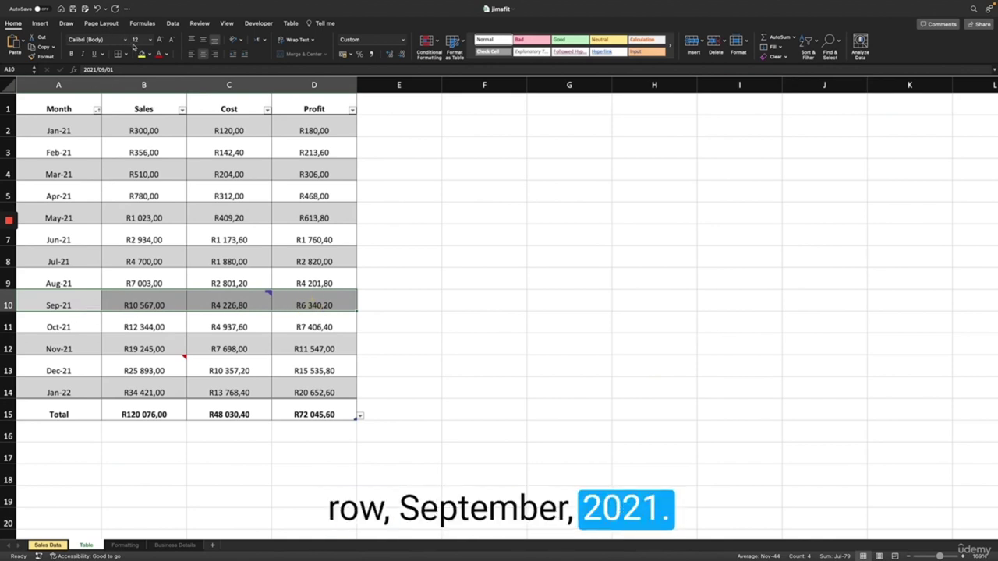
click(147, 62)
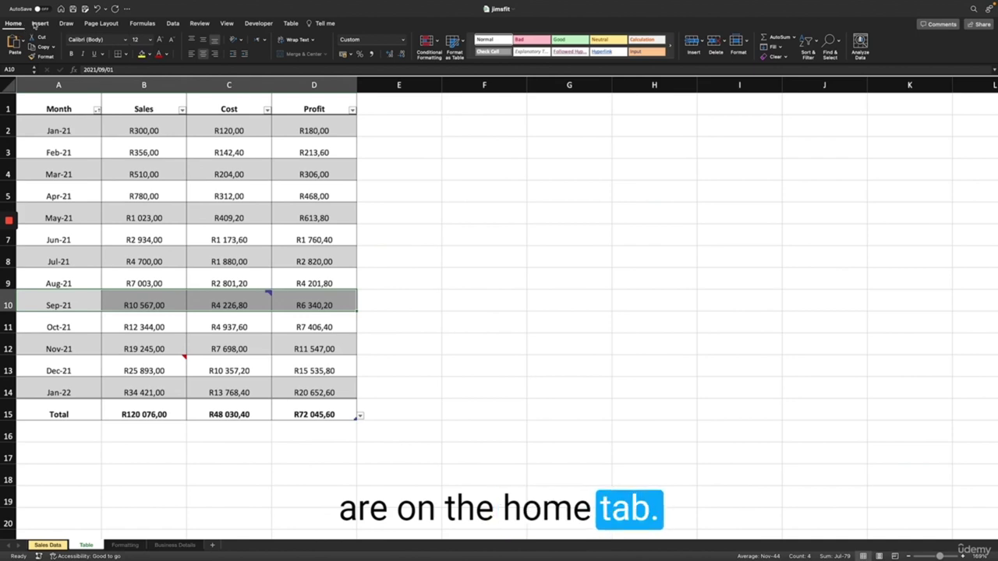
click(149, 57)
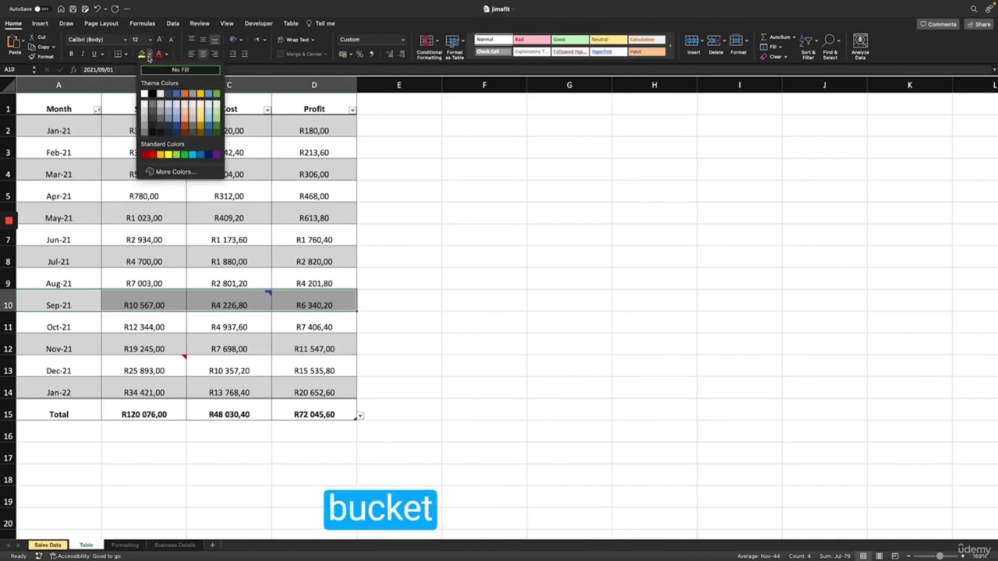
click(151, 153)
Fill the Dec-21 row (A13:D13) with the same red
click(95, 370)
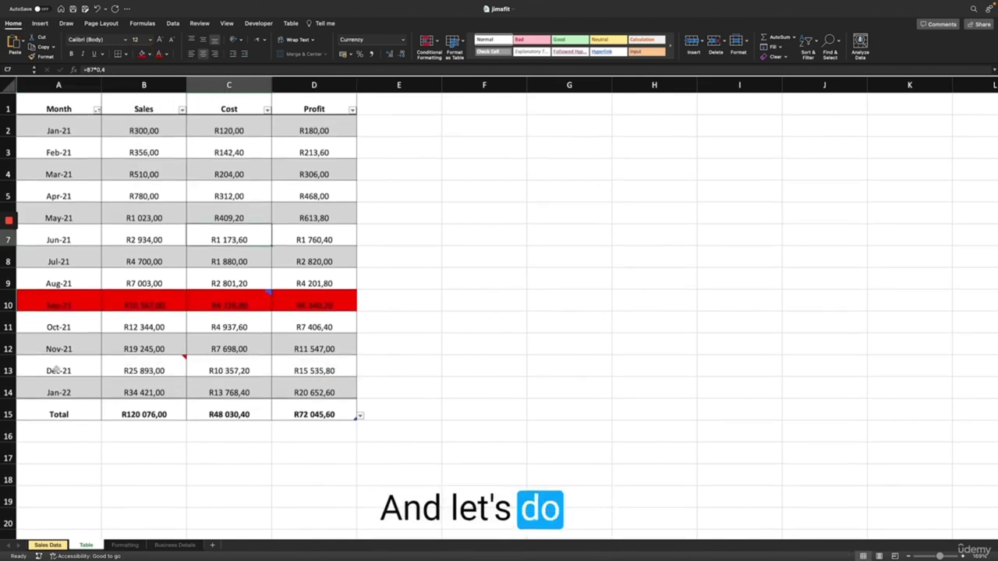
drag(95, 370, 209, 371)
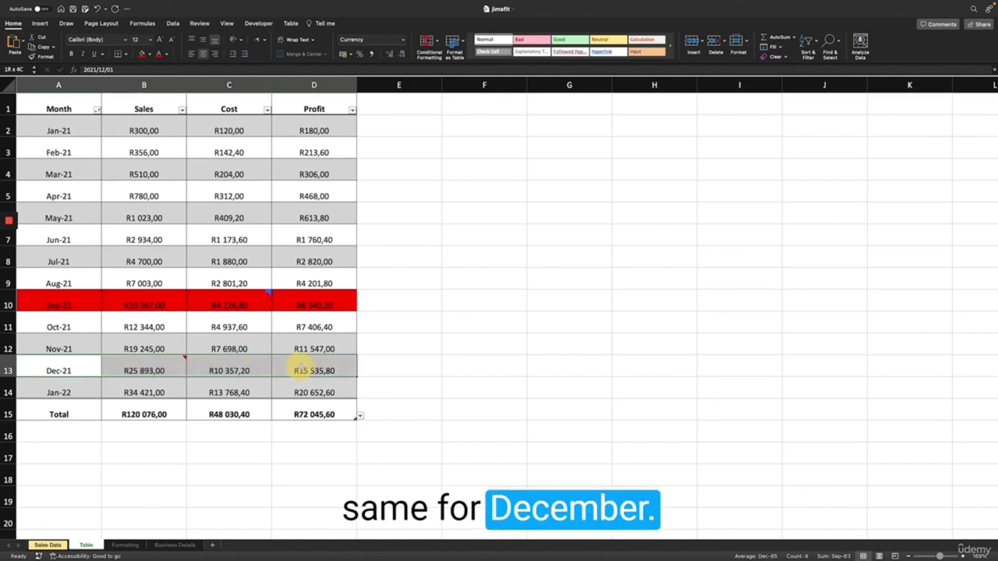
drag(302, 370, 302, 370)
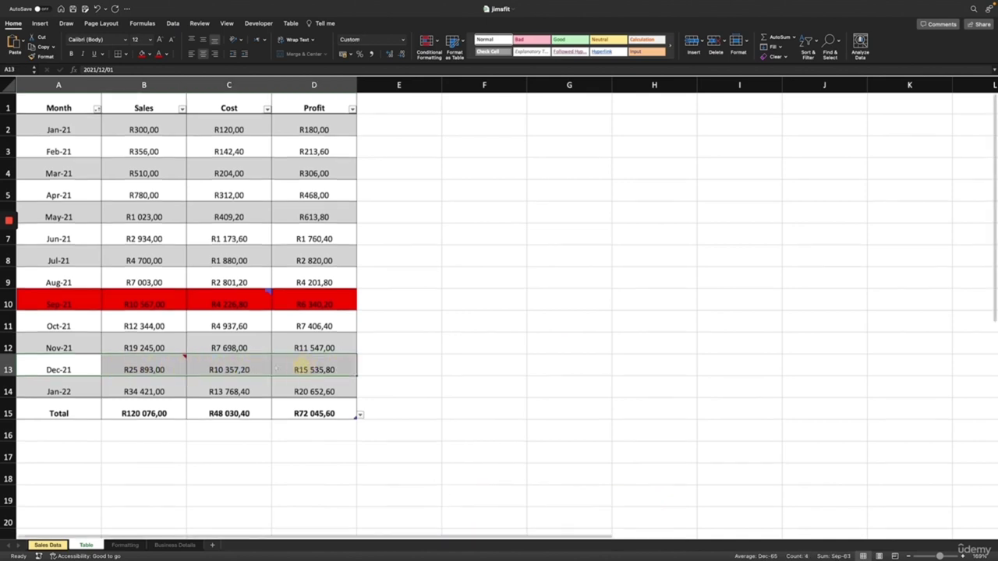
click(142, 56)
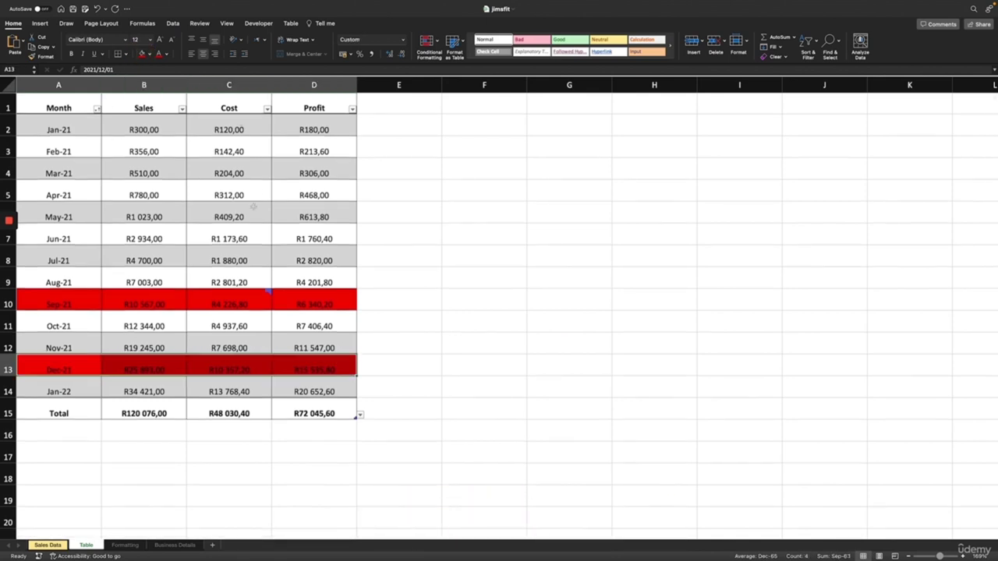
click(82, 297)
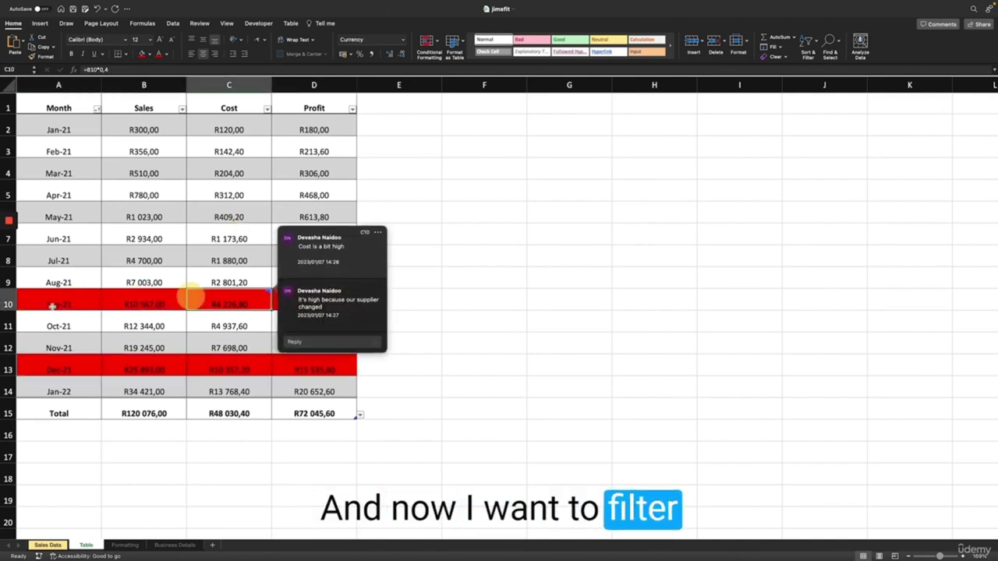
Sort the Month column by cell colour with the red rows on top
click(66, 109)
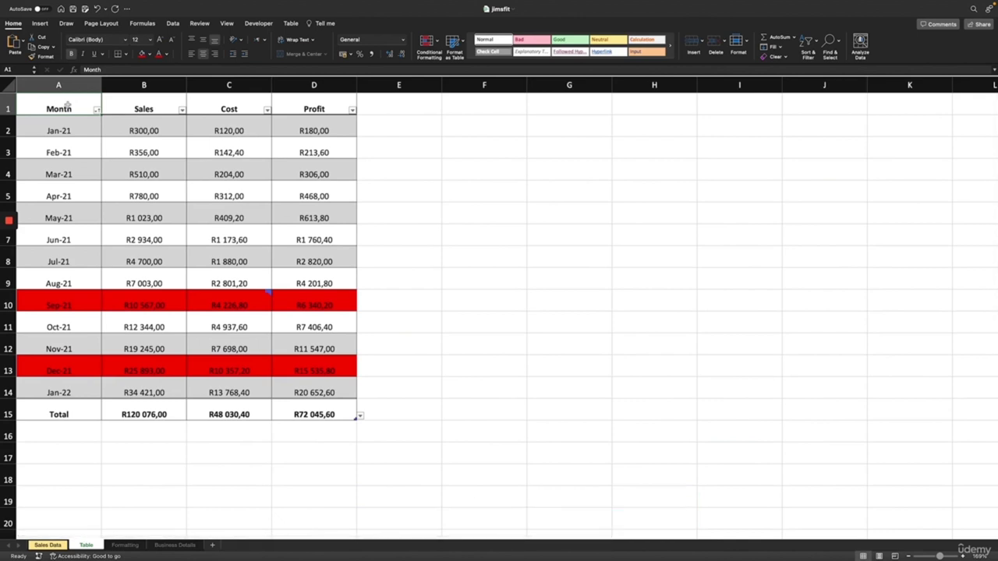
click(71, 301)
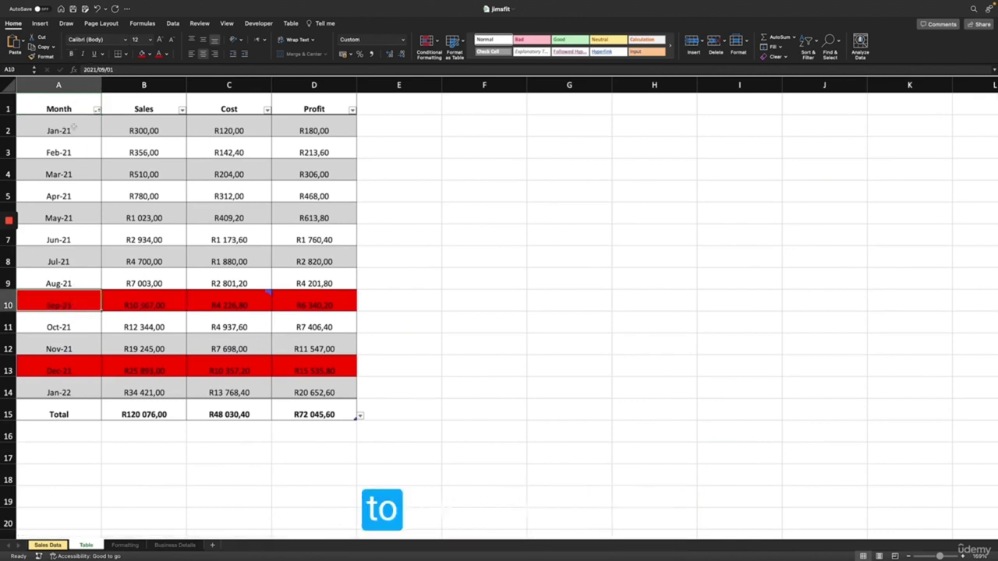
click(78, 108)
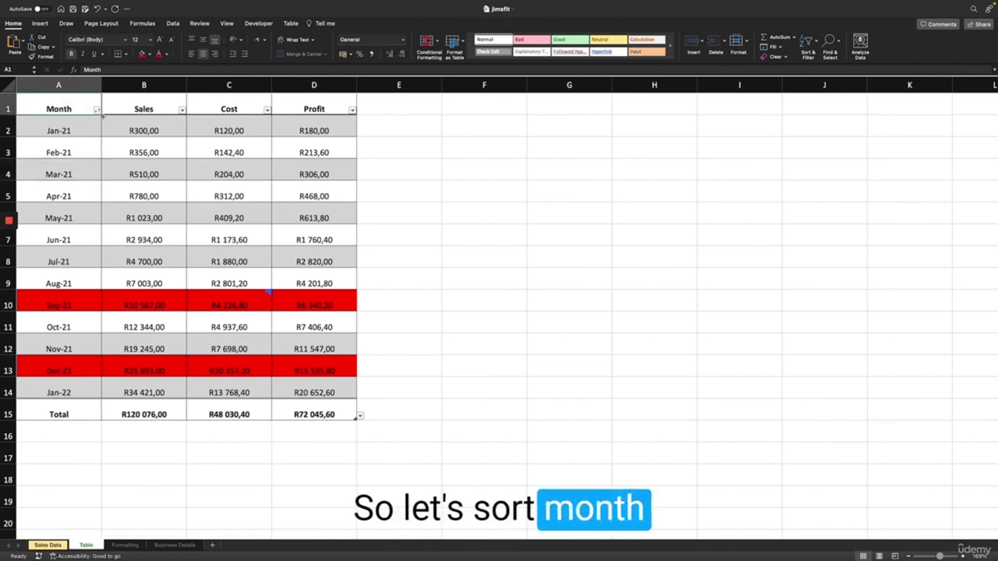
click(97, 110)
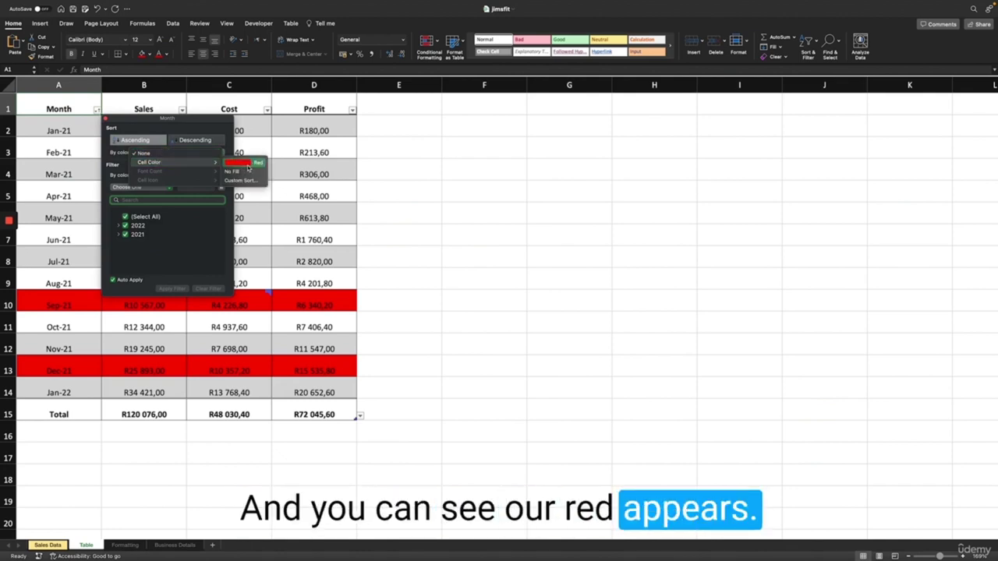
click(249, 167)
click(78, 129)
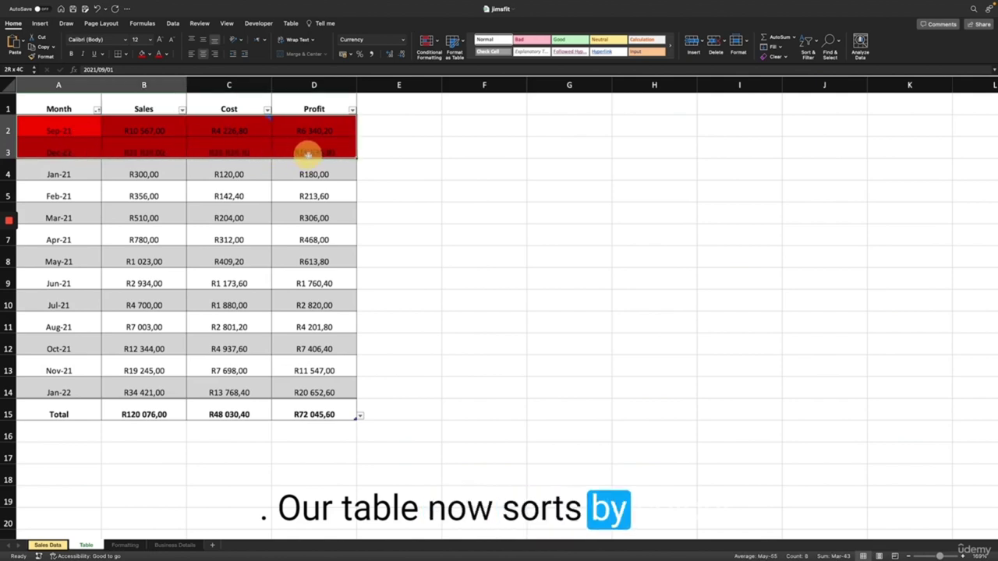
Check the reordered rows, including the Mar-21, Dec-21 and May-21 cells
click(257, 212)
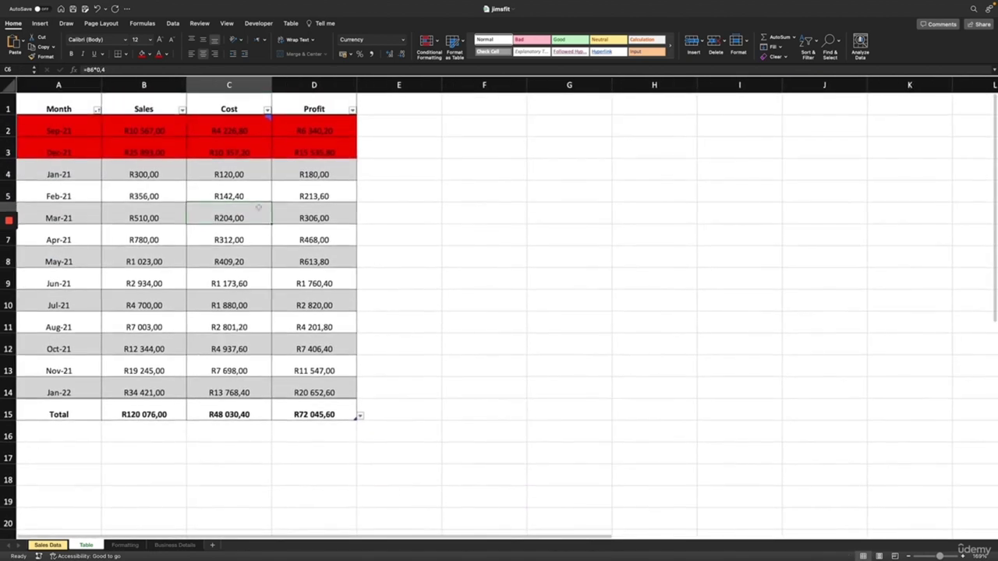
click(237, 145)
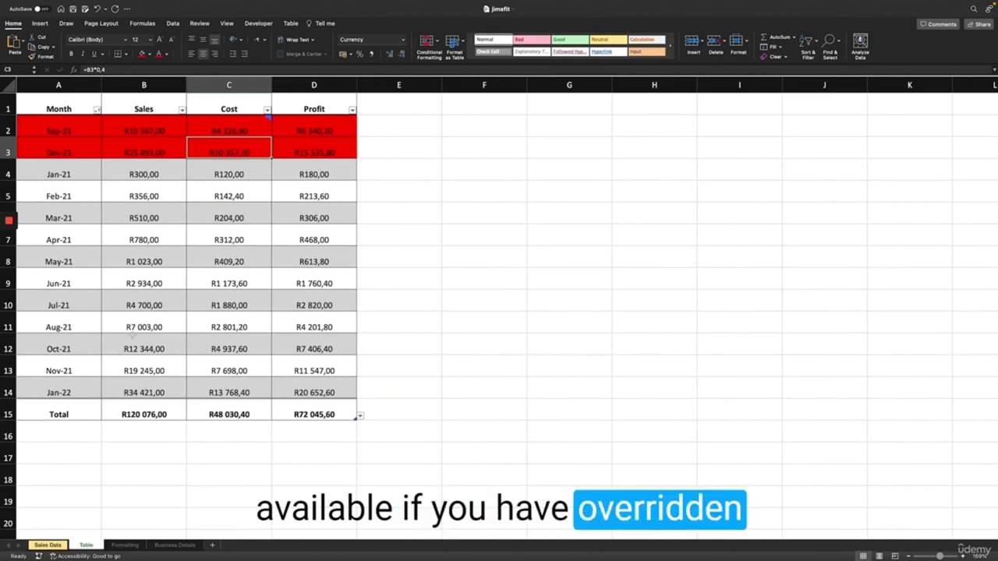
click(85, 181)
click(143, 174)
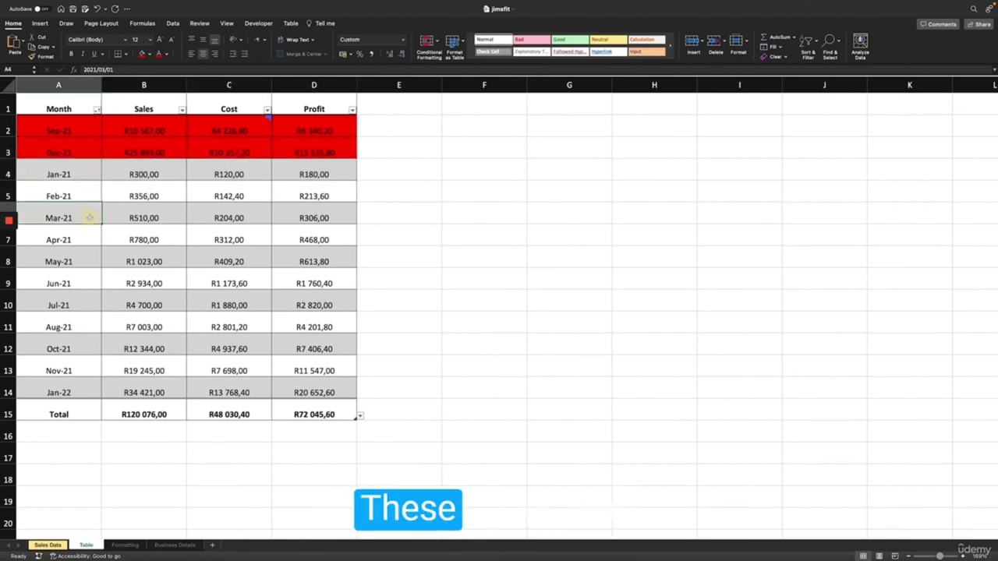
drag(89, 218, 312, 219)
click(86, 262)
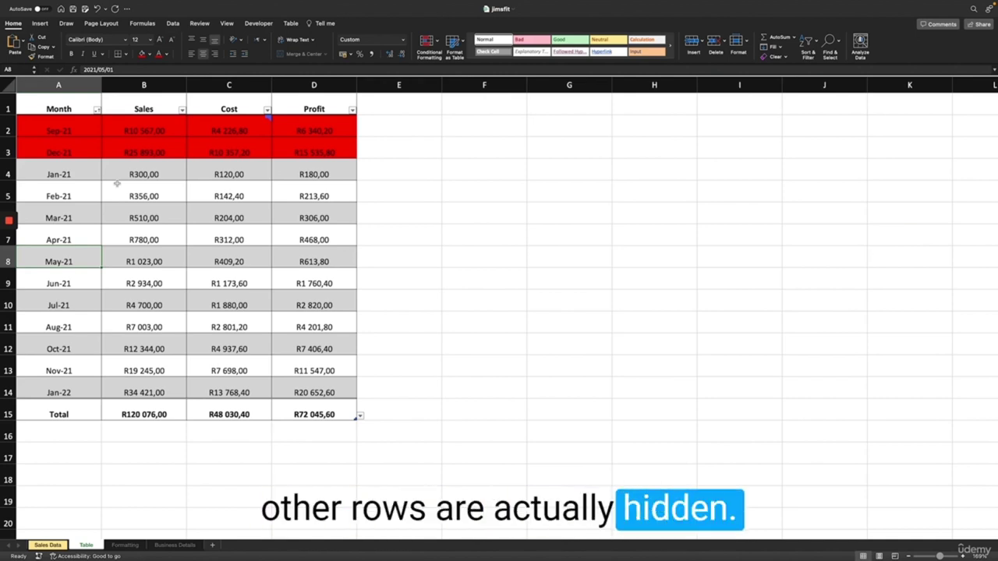
drag(59, 218, 272, 216)
click(322, 253)
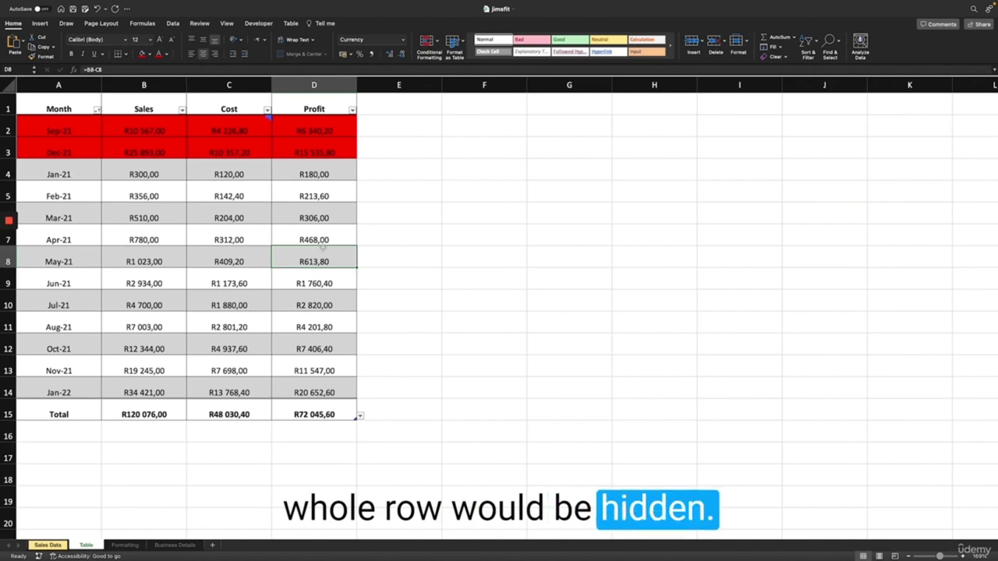
click(86, 131)
click(82, 193)
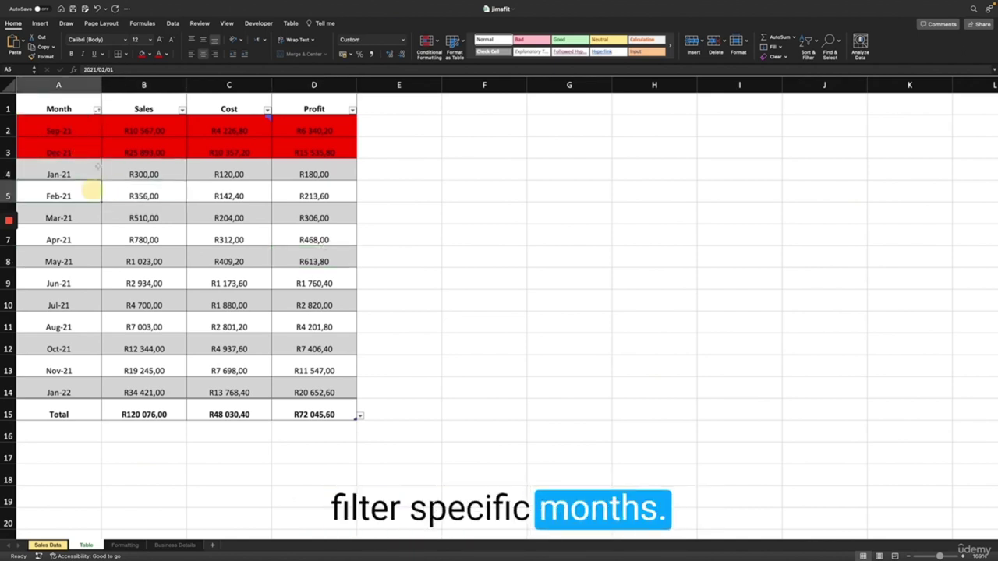
Filter the Month column to only January, February and March 2021
click(97, 110)
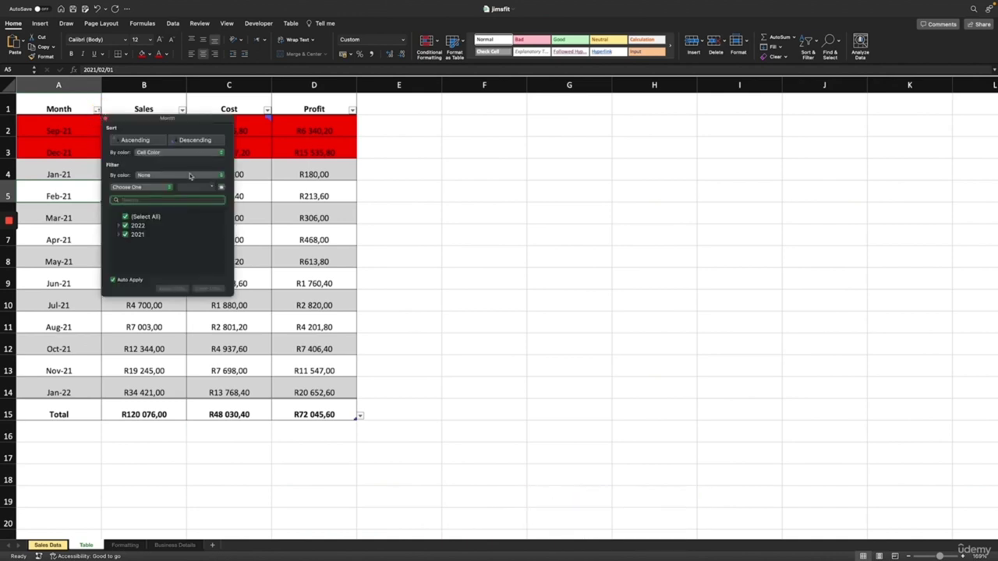
click(118, 227)
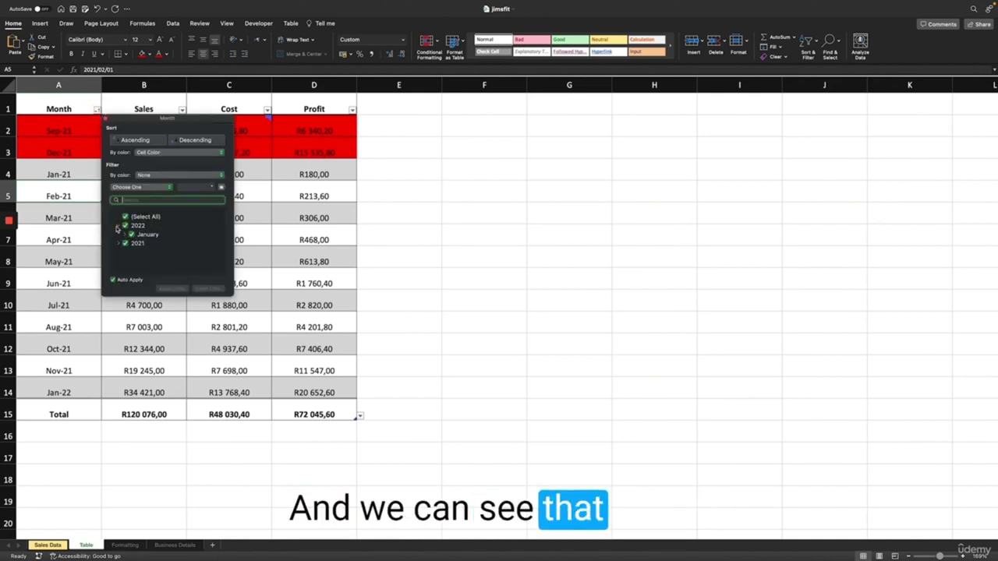
click(118, 244)
scroll(165, 237, down, 2)
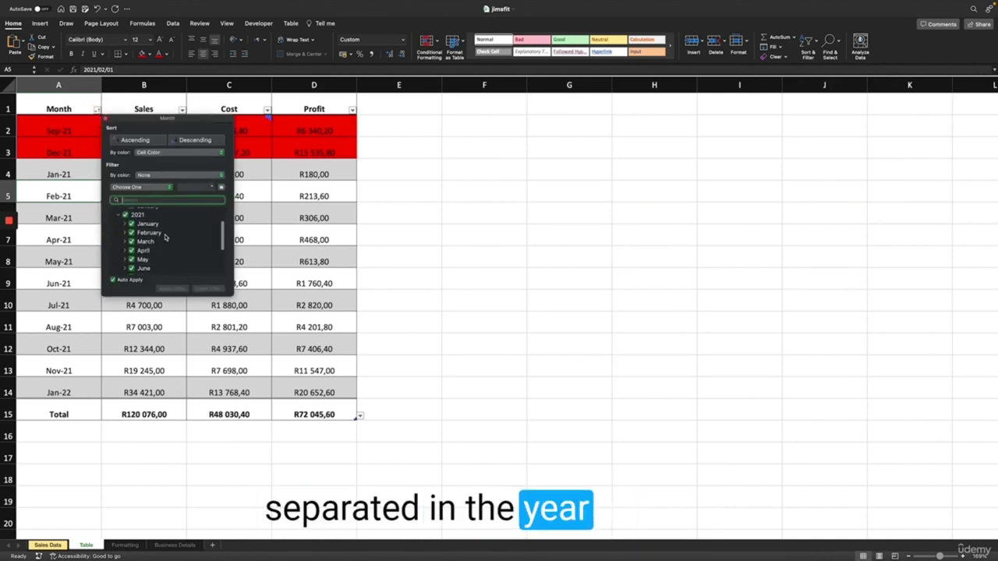
scroll(163, 238, up, 3)
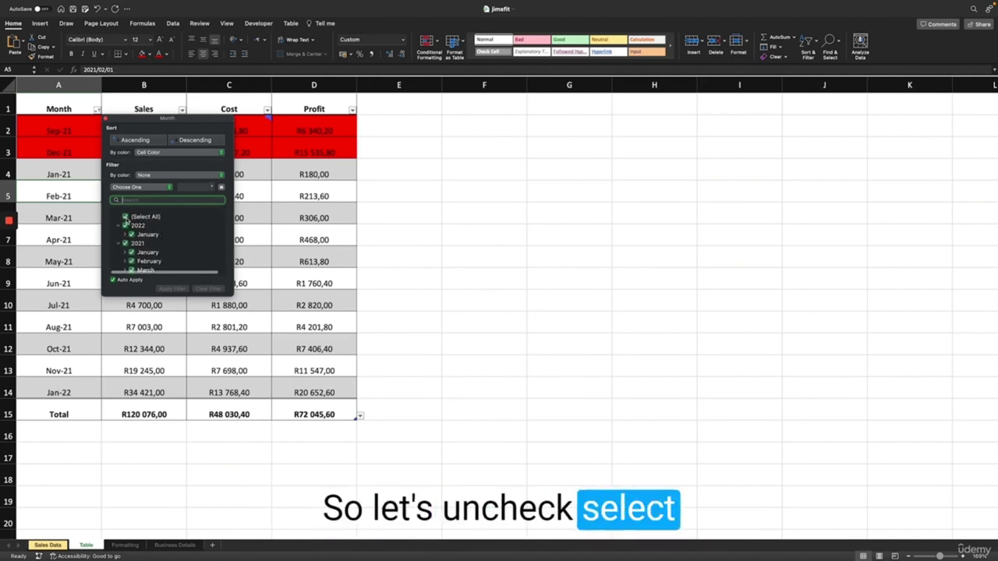
click(125, 217)
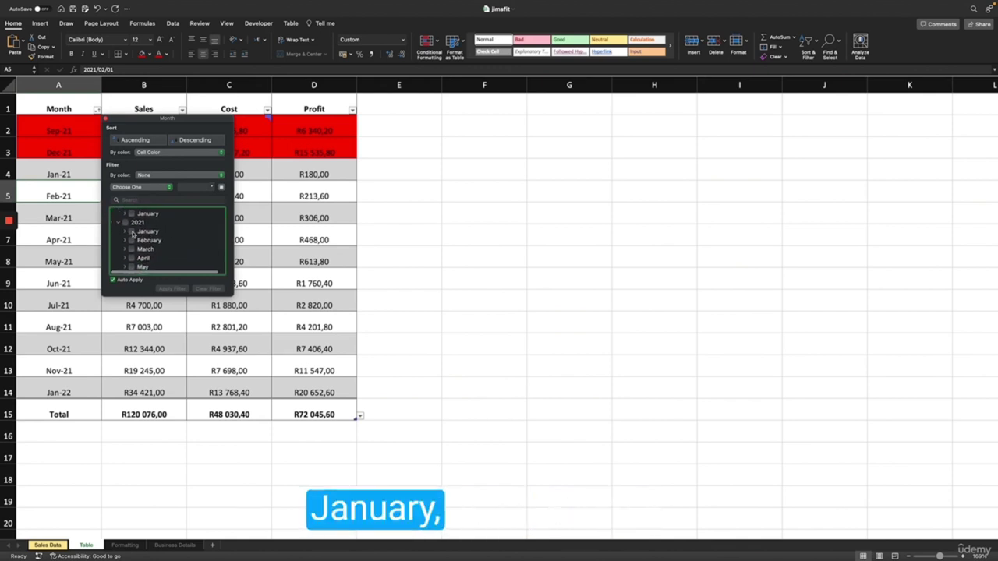
click(131, 231)
click(140, 240)
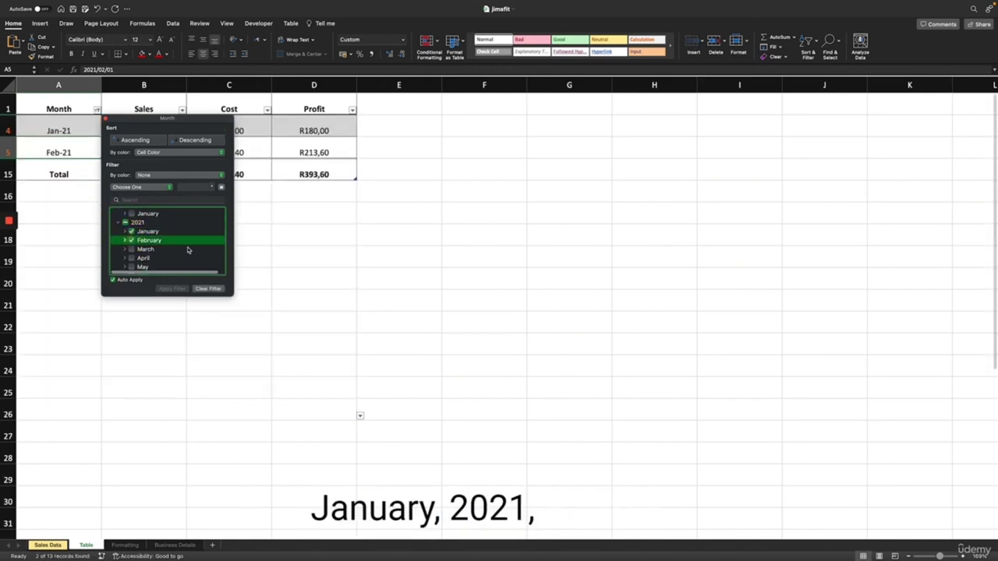
click(132, 249)
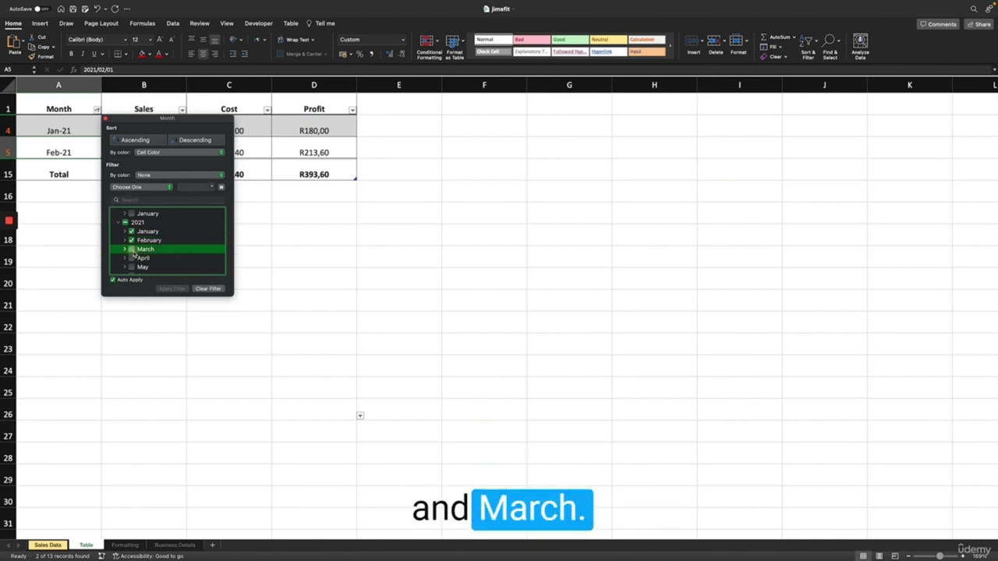
click(196, 149)
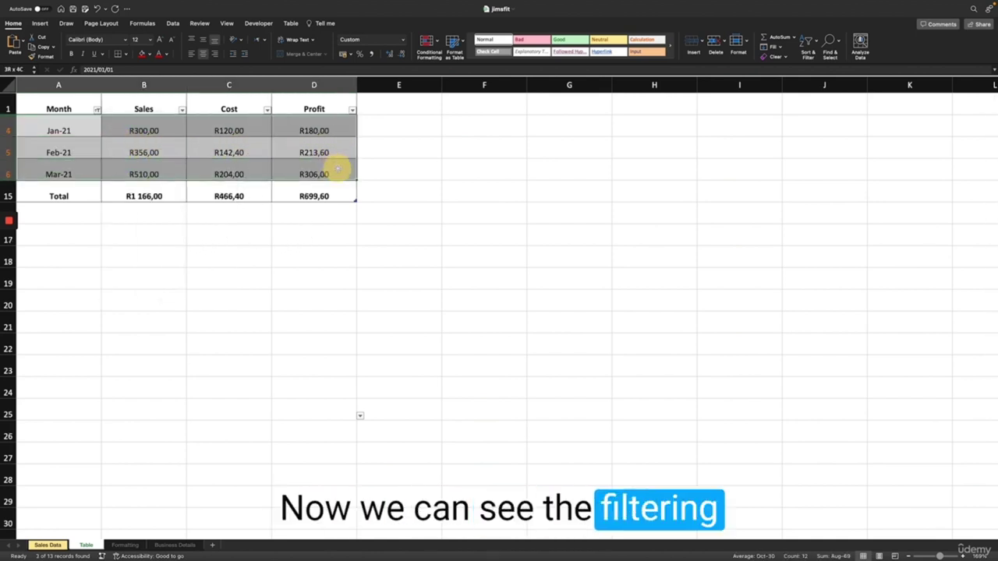
Check the Total row's recalculated R1 166,00 sales and R466,40 cost against the three months
click(138, 207)
drag(69, 199, 346, 196)
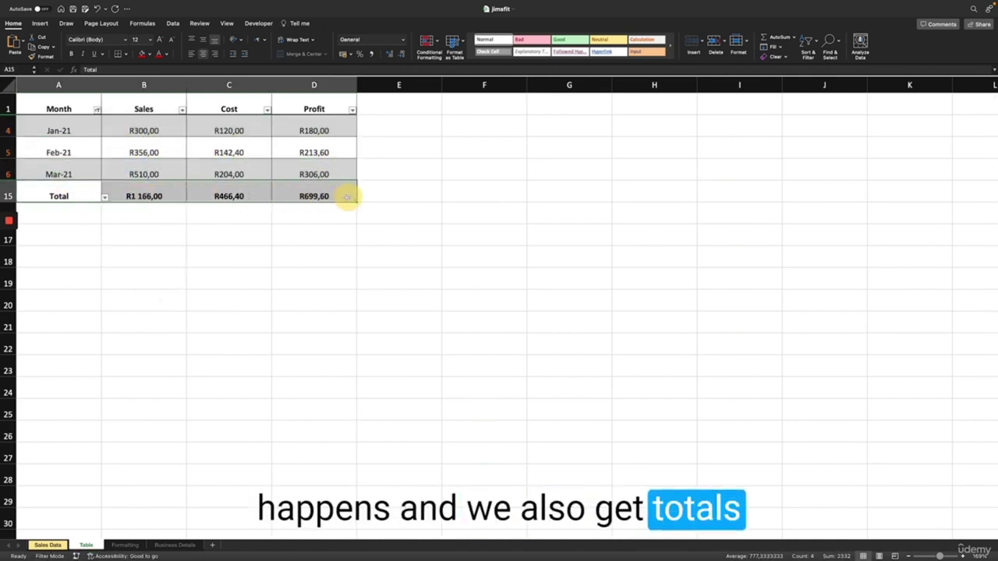
click(134, 198)
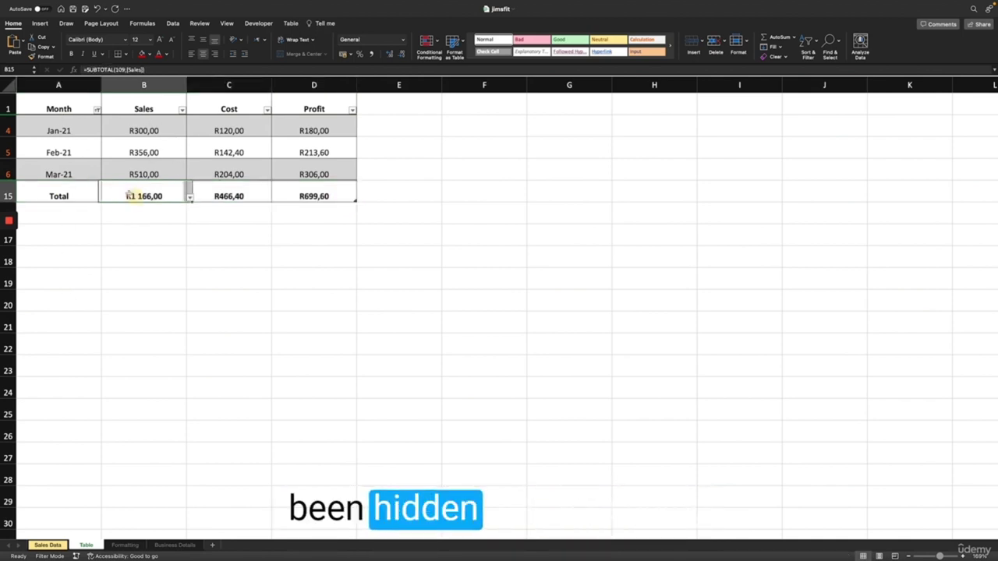
click(65, 130)
click(67, 151)
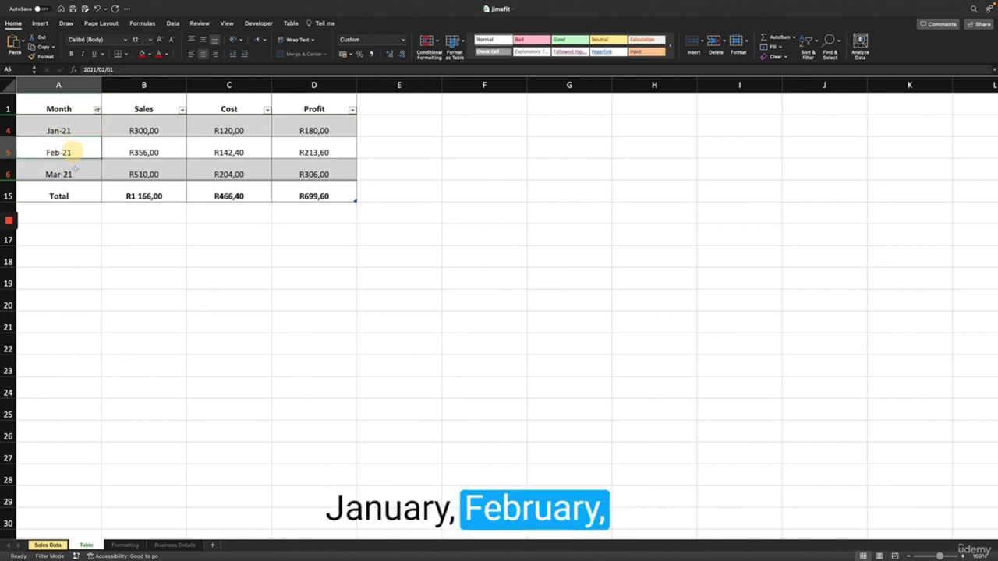
click(71, 171)
click(164, 195)
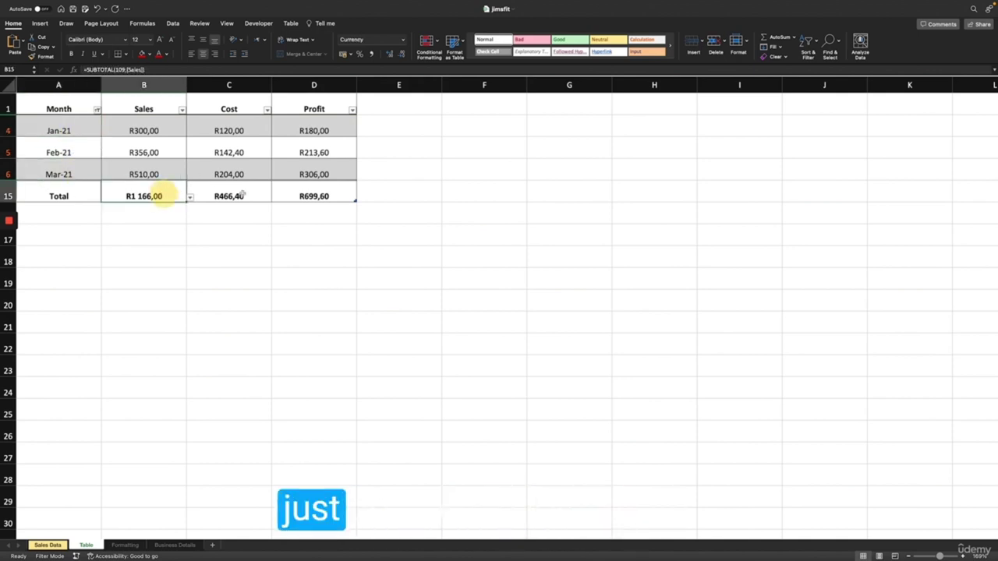
click(234, 196)
click(251, 165)
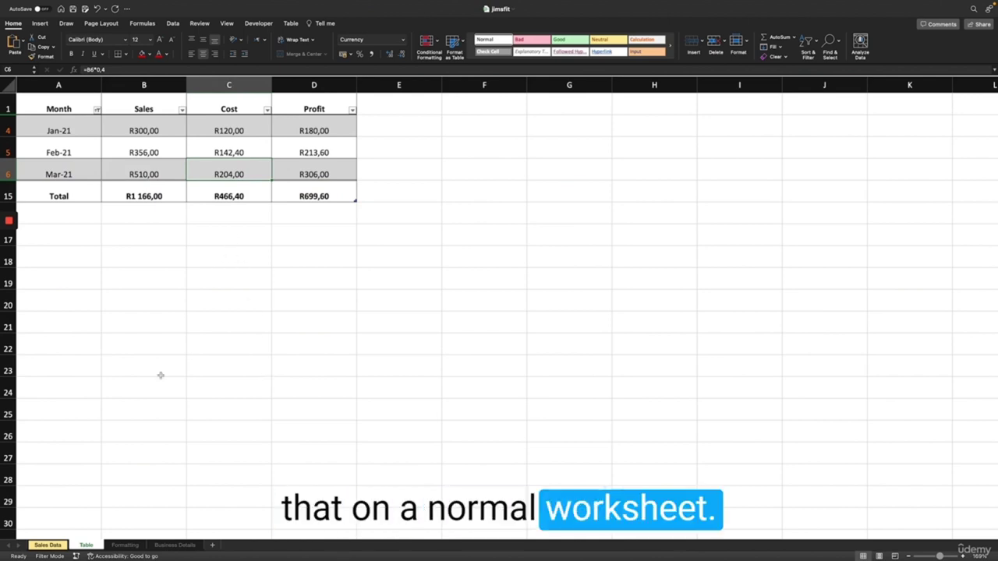
On the Sales Data sheet, filter Month to January, February and March 2021
click(60, 546)
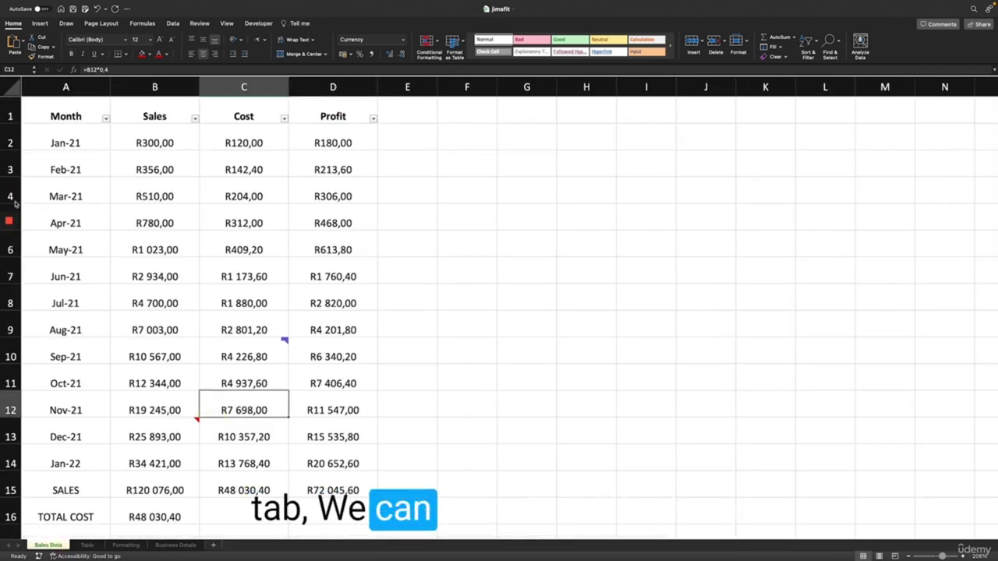
click(98, 127)
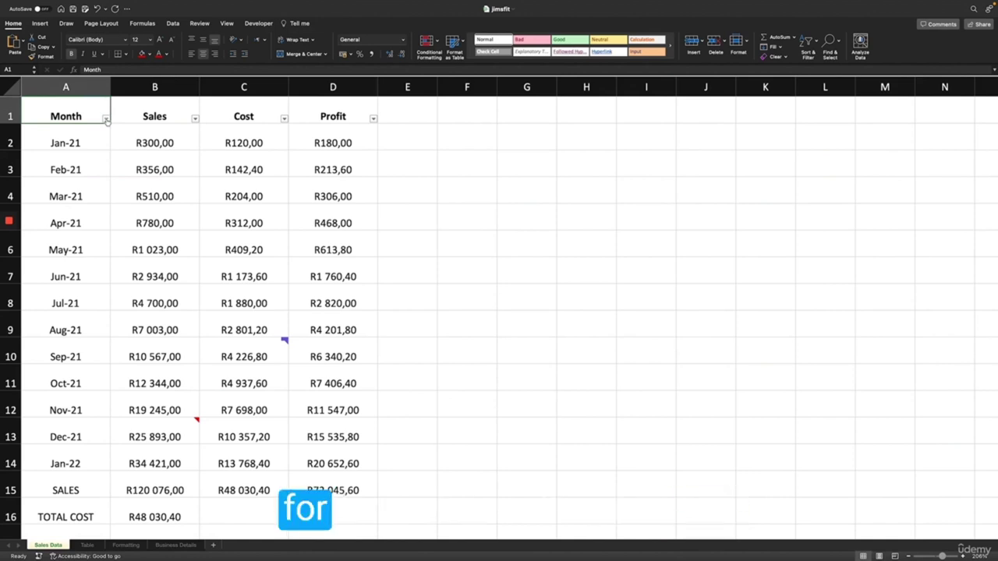
click(106, 119)
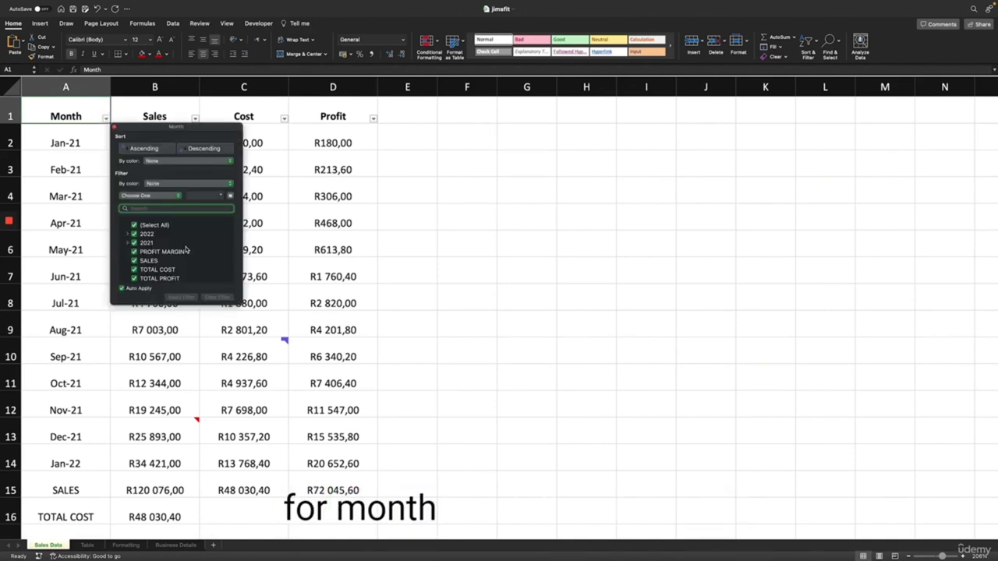
click(134, 225)
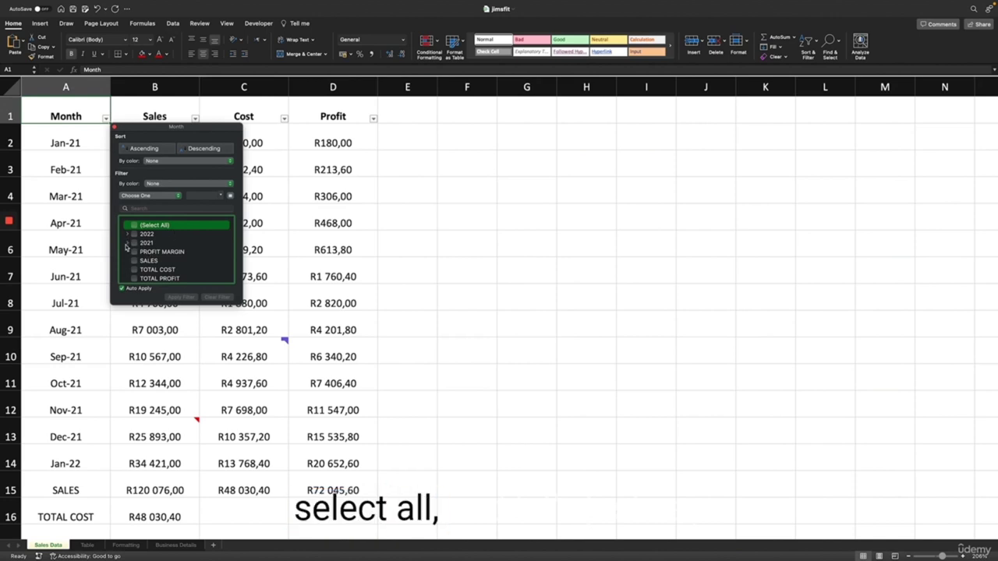
click(140, 252)
click(140, 260)
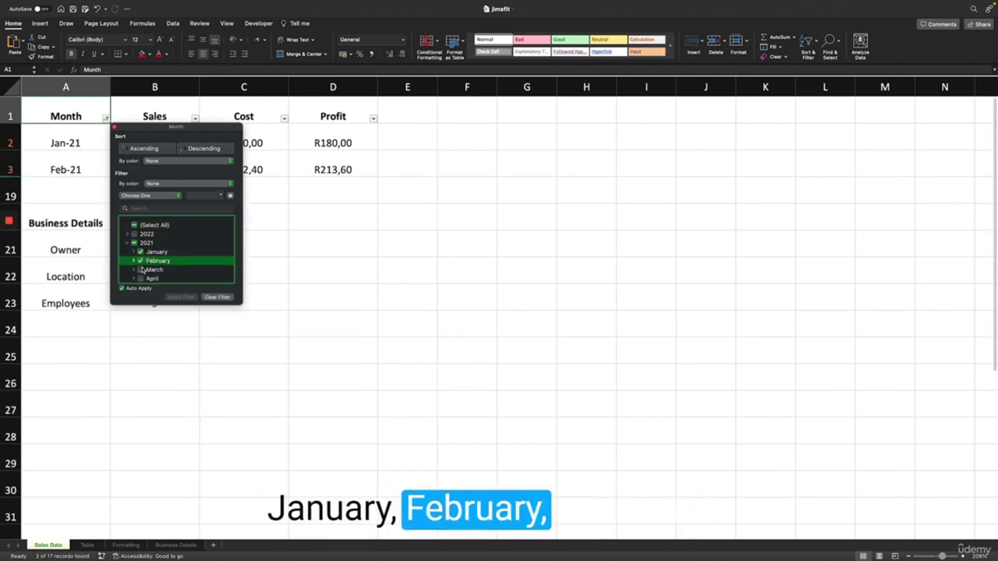
click(434, 294)
Review the three filtered month rows, the Business Details block and the column headers
drag(336, 195, 51, 140)
click(94, 217)
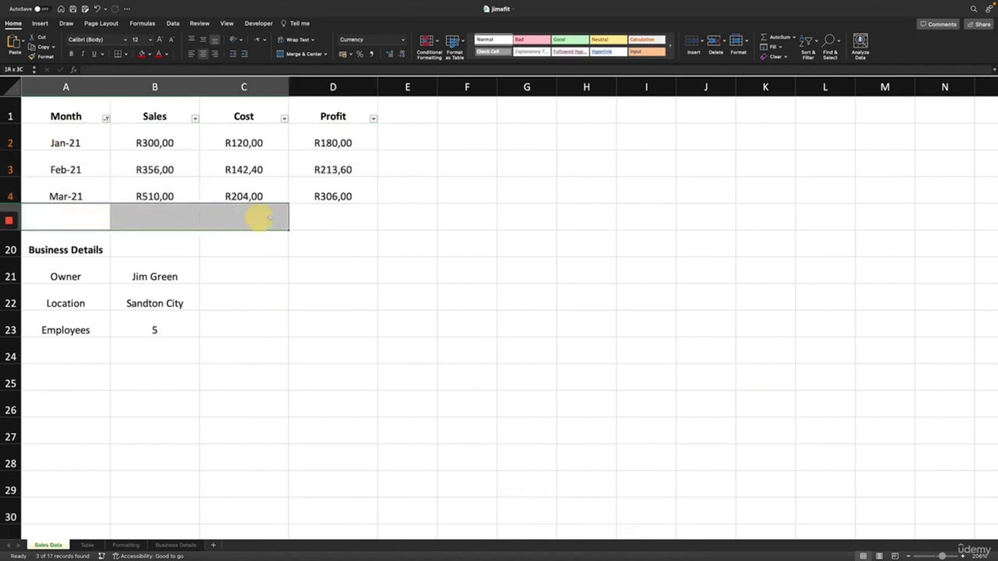
click(302, 218)
drag(65, 143, 328, 196)
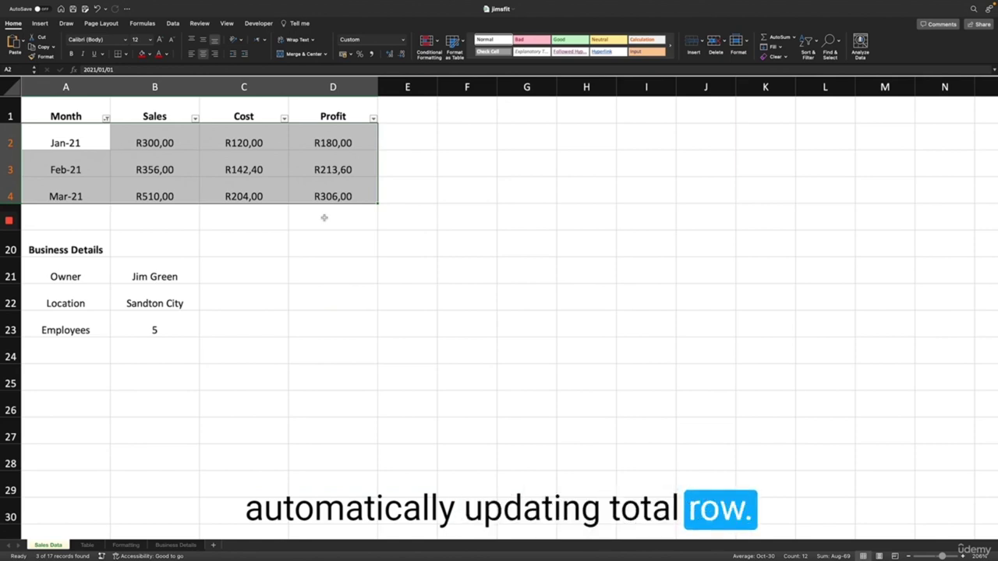
click(150, 197)
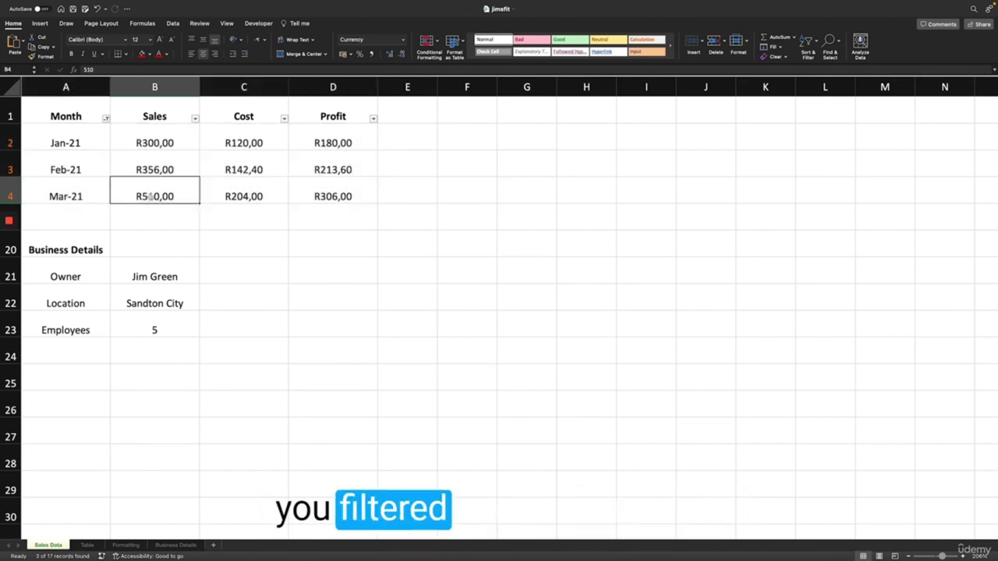
drag(67, 248, 185, 331)
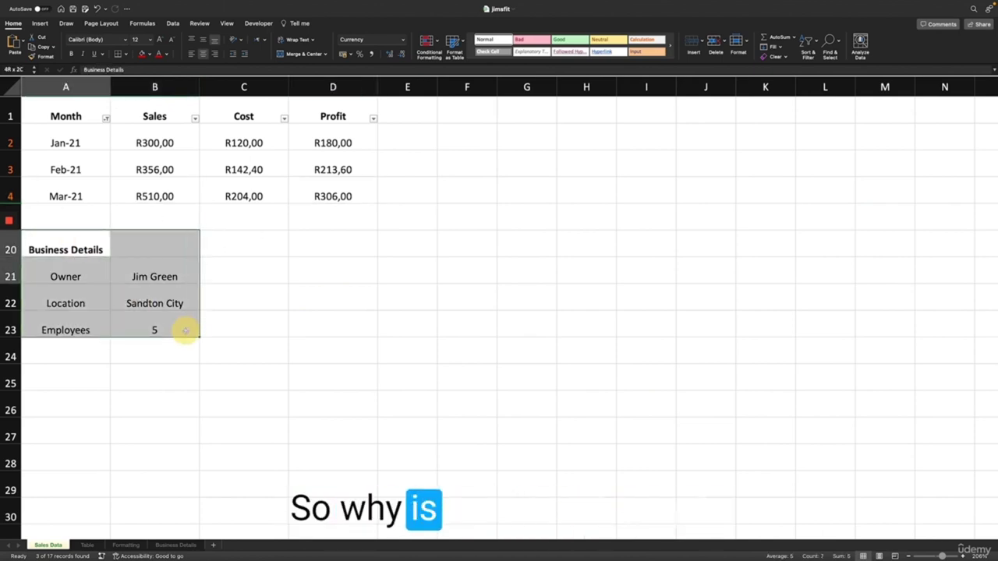
click(245, 243)
click(332, 143)
click(244, 116)
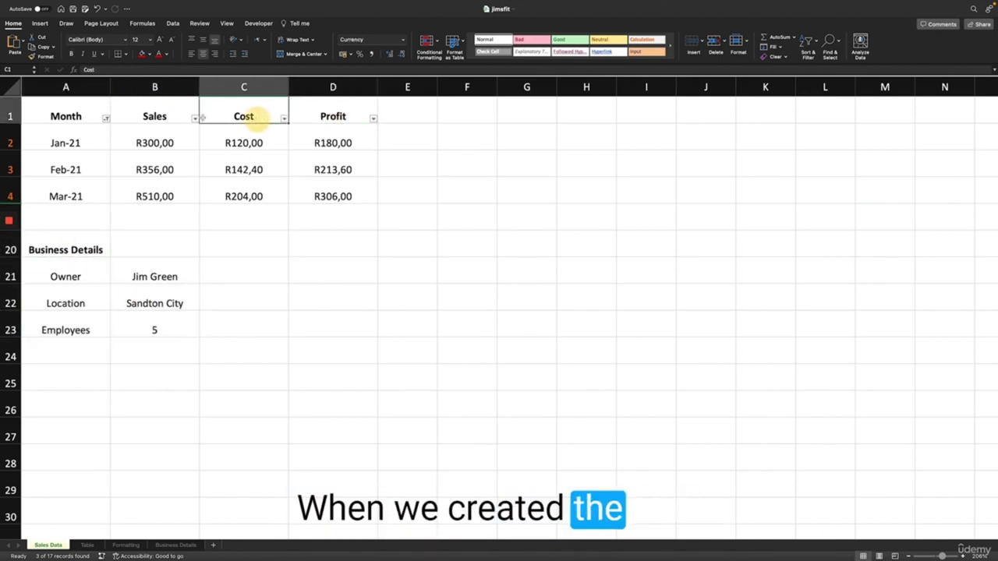
click(173, 116)
click(90, 116)
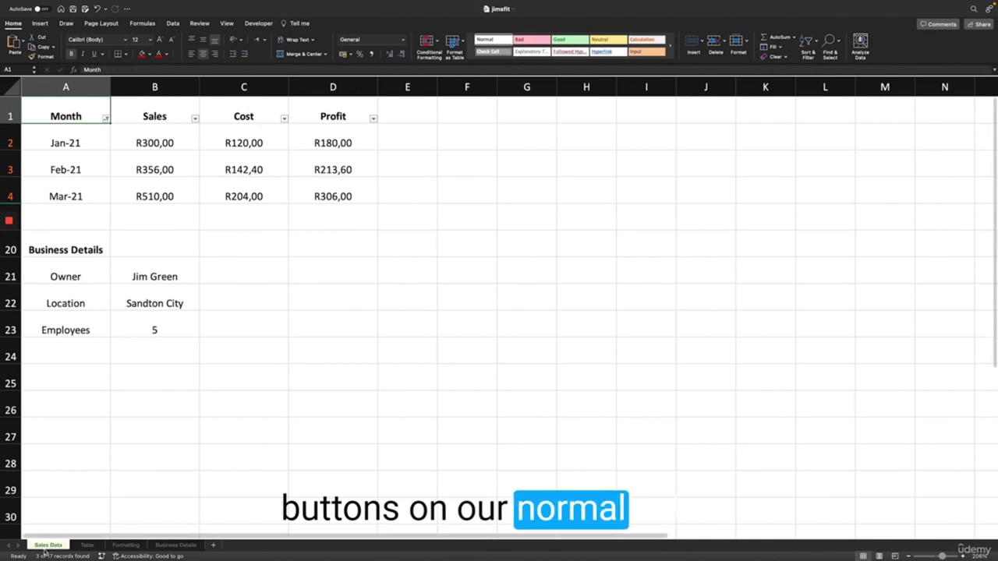
click(251, 197)
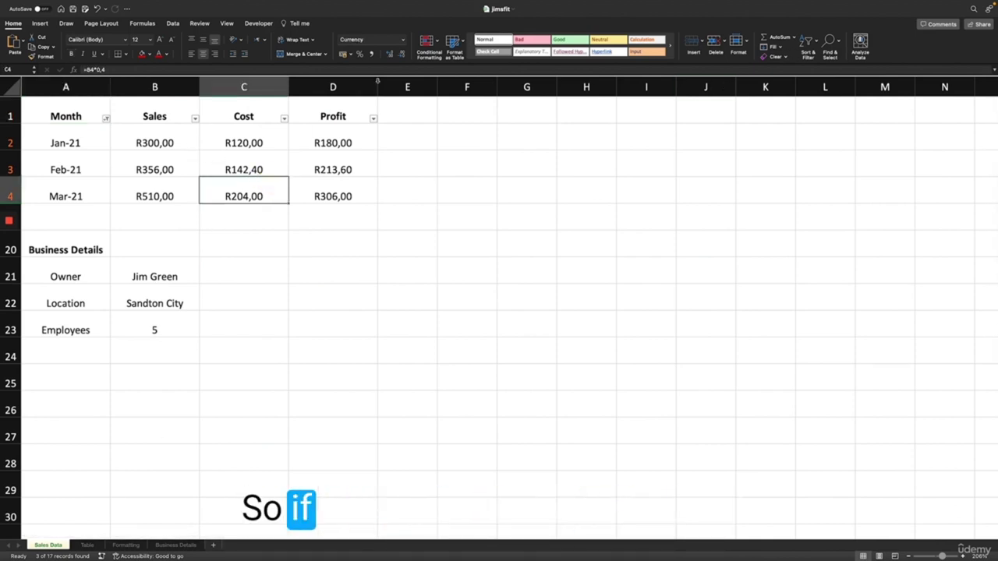
Clear the Sales Data filter so Jan-21 through Jan-22 show again
click(809, 41)
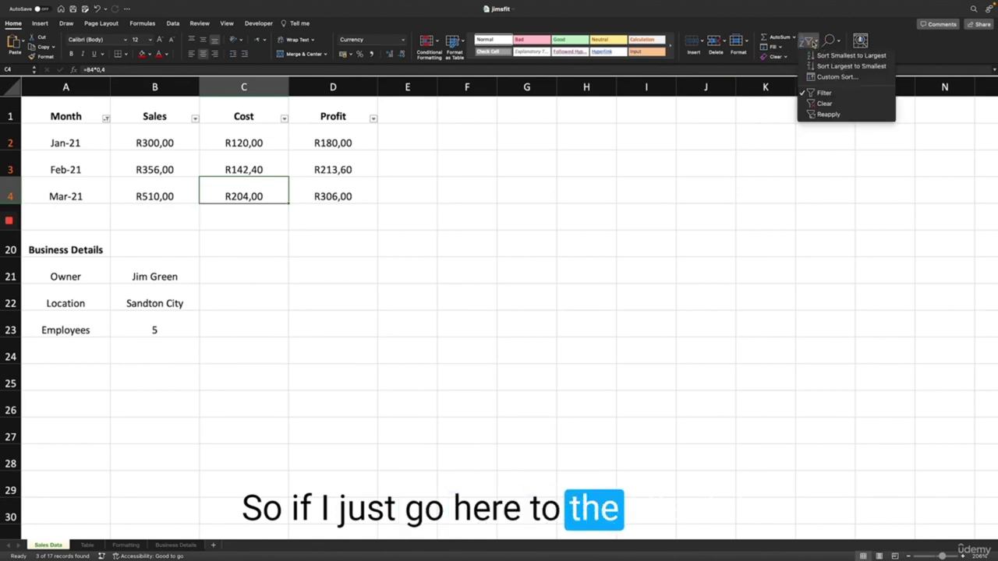
click(808, 40)
click(809, 40)
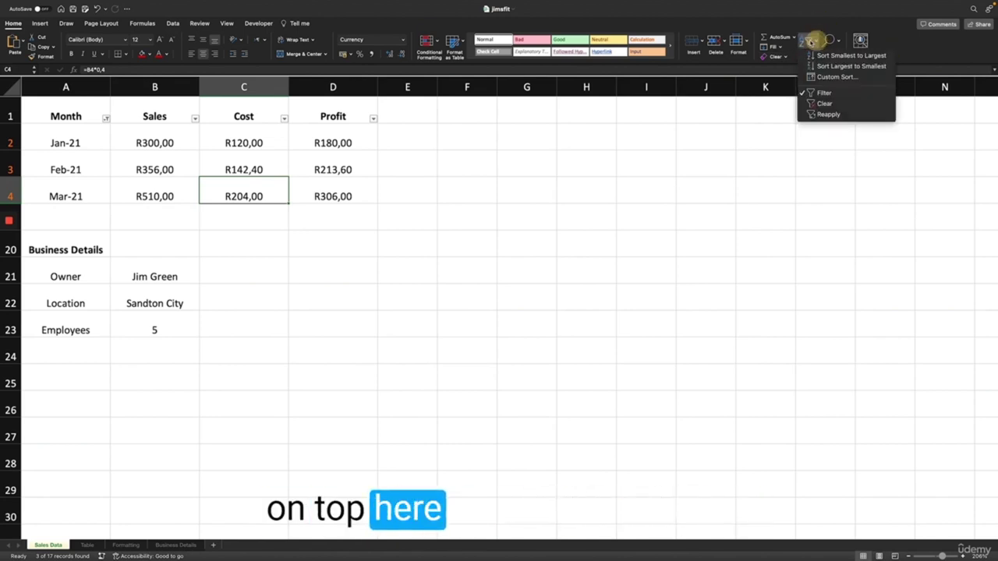
click(857, 104)
Select the sales figures from B5 to D15 to review them
click(185, 256)
drag(335, 491, 65, 116)
click(808, 41)
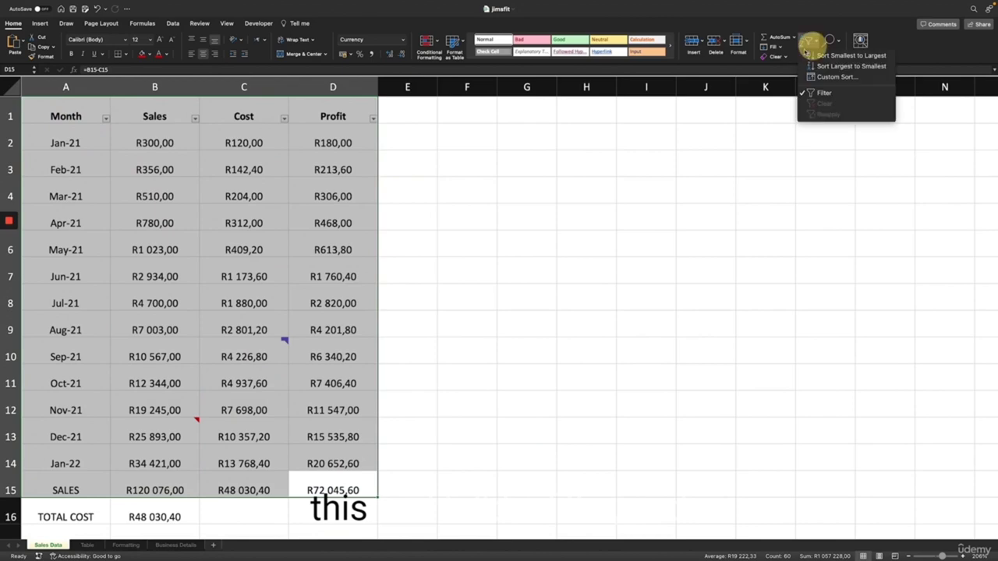
click(819, 92)
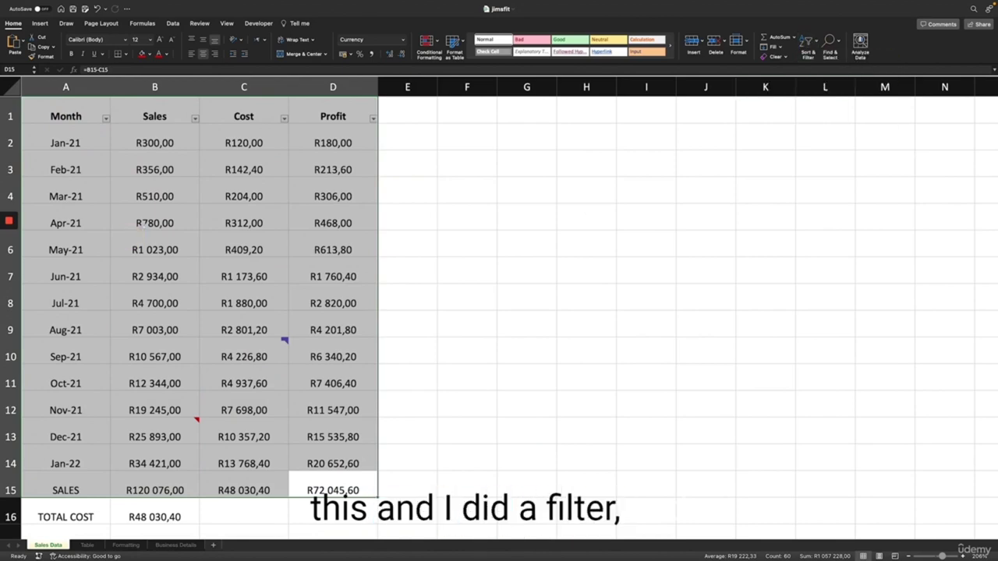
Review the restored totals block from TOTAL COST down to PROFIT MARGIN
scroll(499, 312, down, 5)
scroll(499, 312, down, 2)
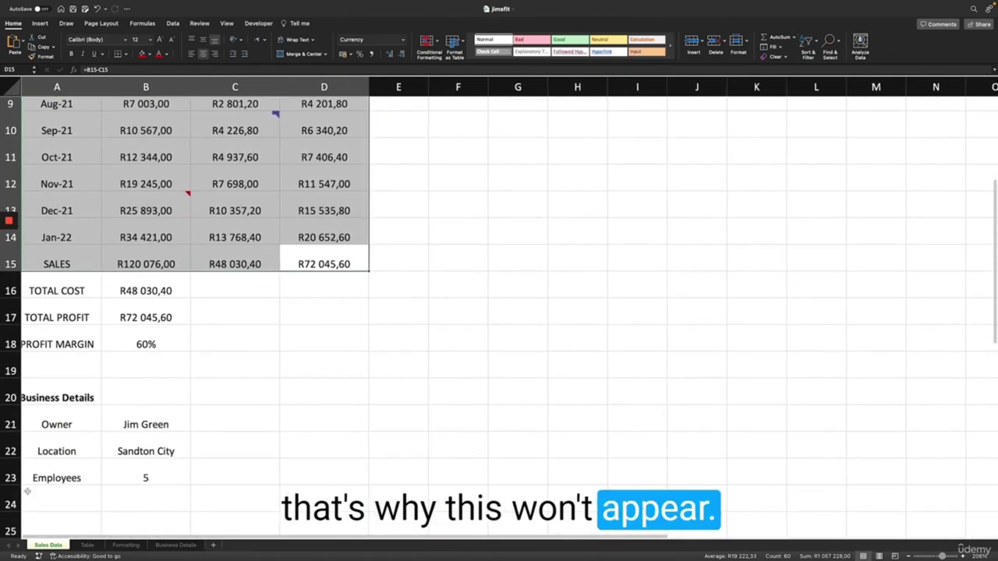
click(62, 494)
scroll(62, 494, down, 1)
drag(73, 281, 160, 322)
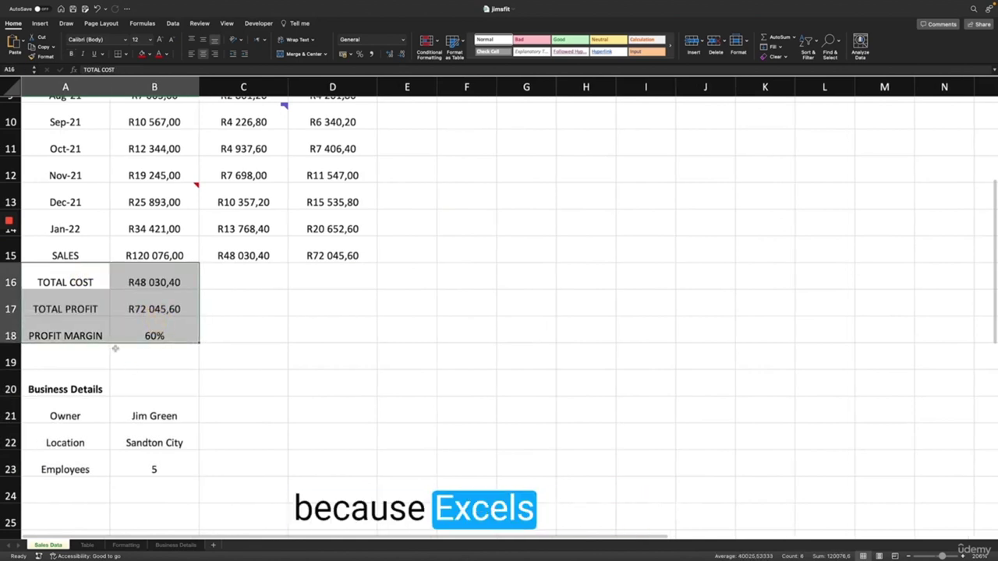
click(93, 286)
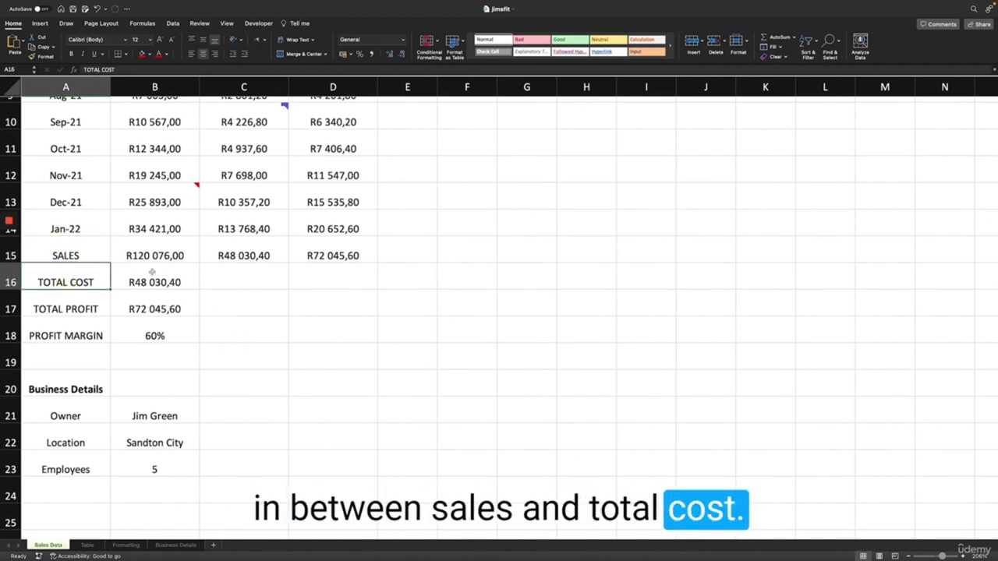
drag(152, 272, 156, 311)
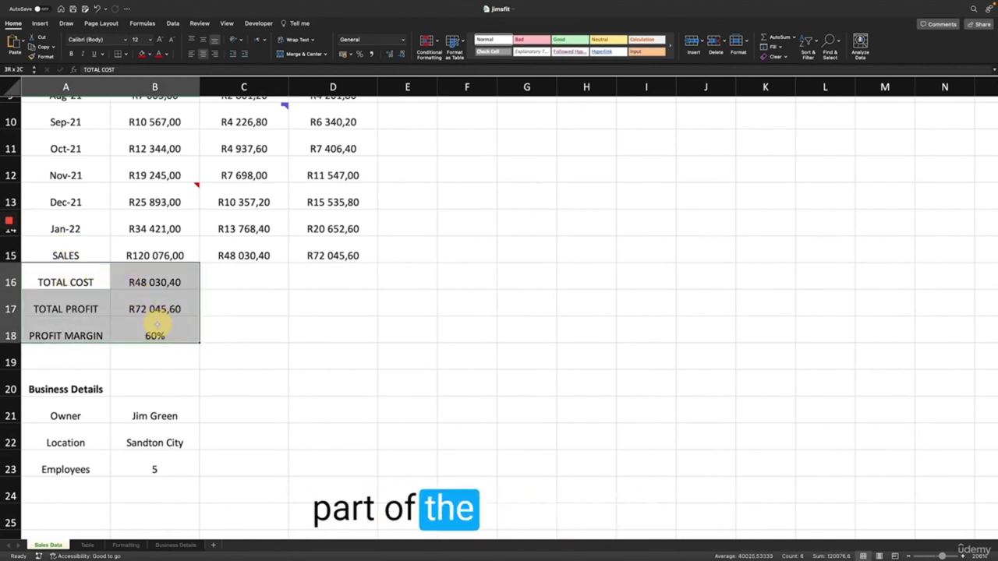
click(156, 326)
scroll(144, 304, up, 1)
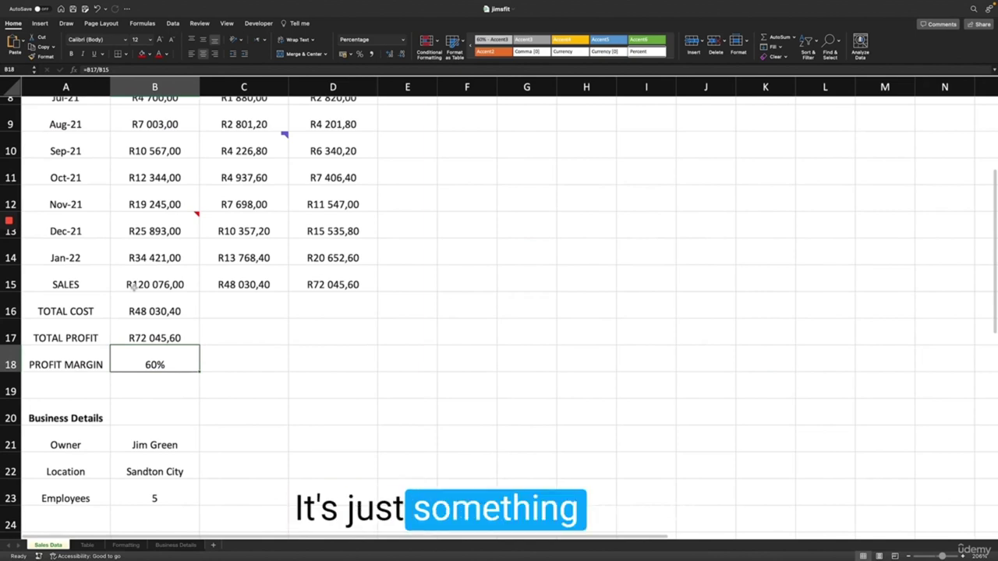
scroll(134, 288, up, 8)
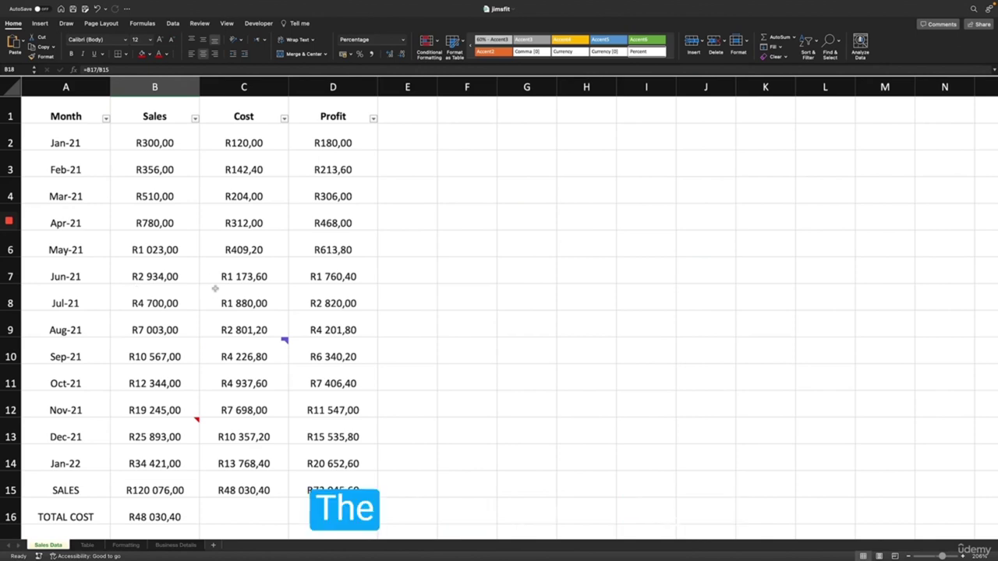
On the Table sheet, check the Sales total formula in the Total row
click(86, 545)
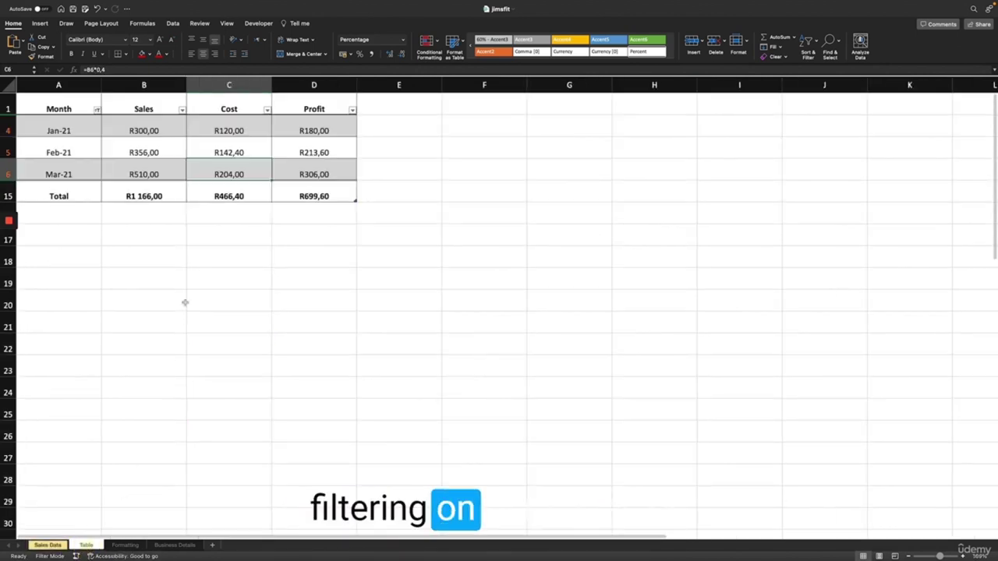
click(157, 144)
drag(70, 195, 308, 195)
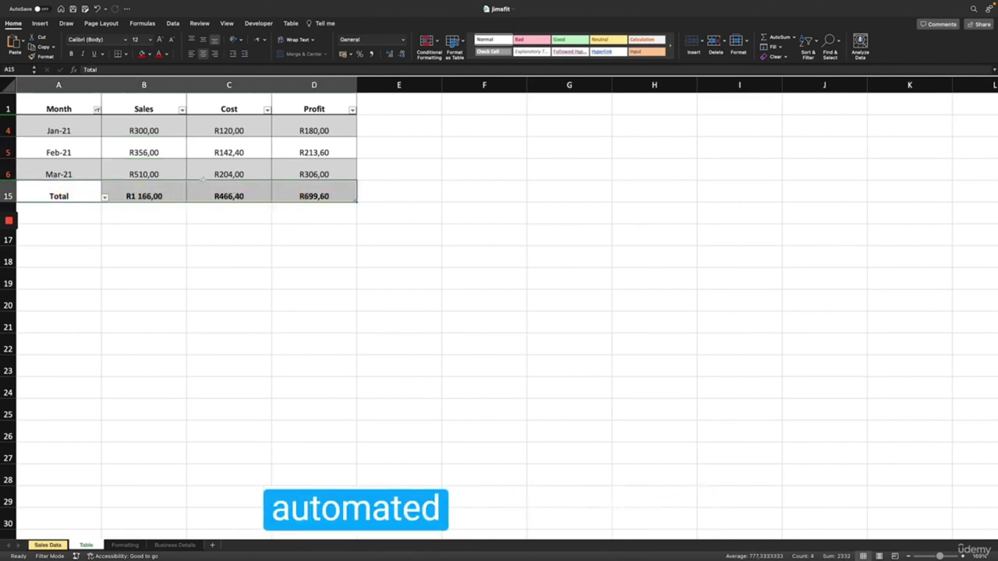
click(180, 197)
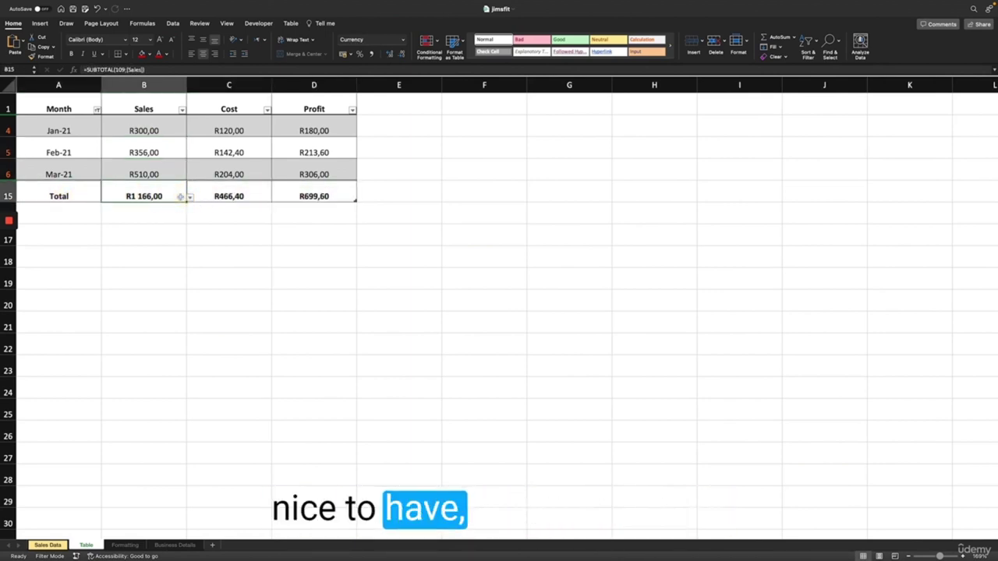
Back on Sales Data, look over the Aug-21 cost and Jan-21 sales cells
click(47, 545)
click(242, 330)
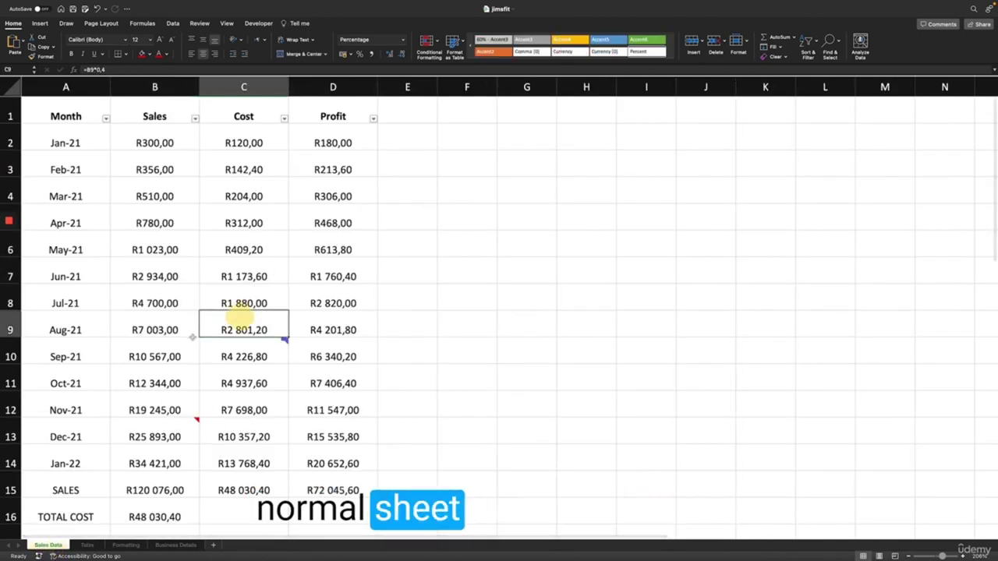
scroll(195, 336, down, 1)
scroll(191, 336, up, 1)
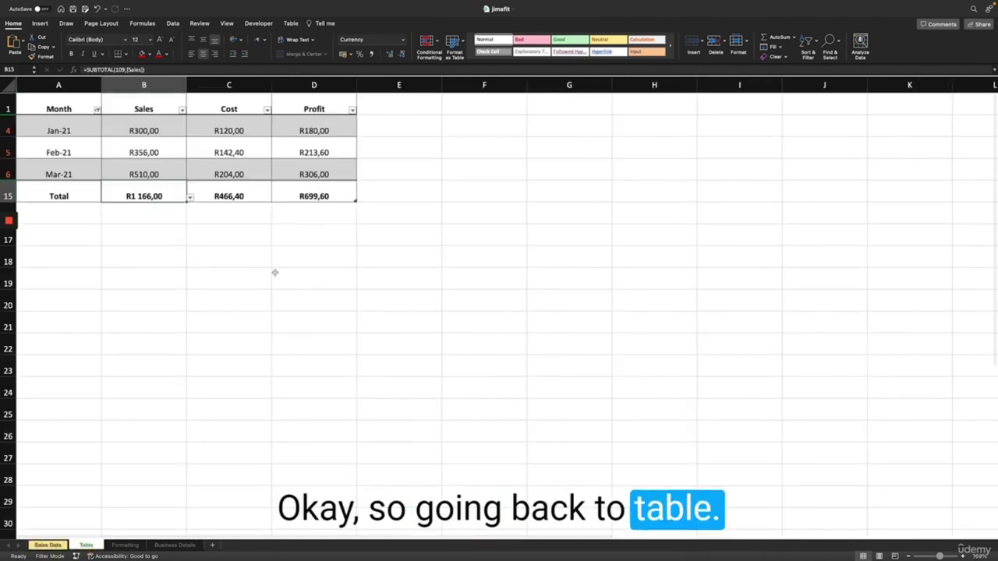
click(111, 126)
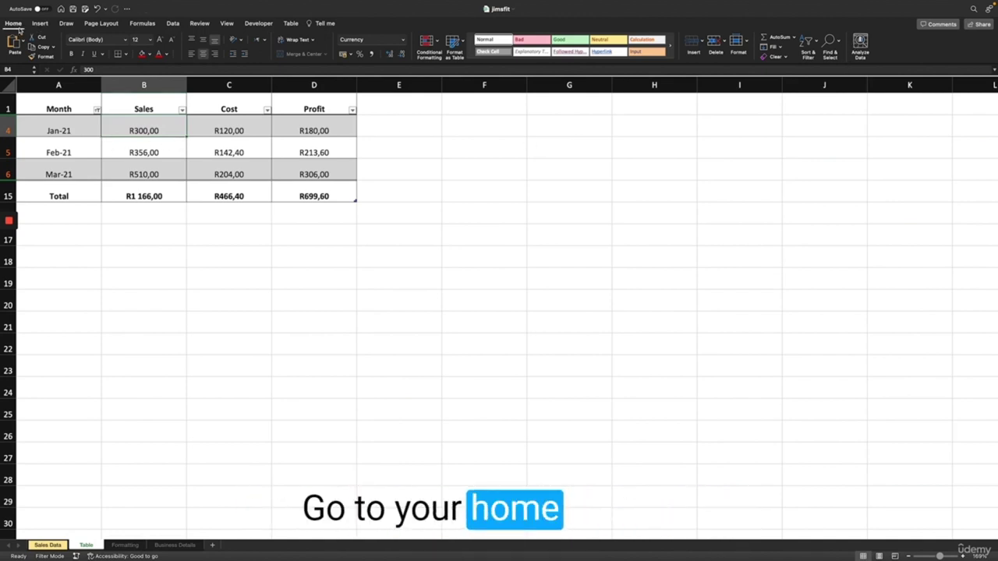
Clear the table filter so all months show, including the red Sep-21 and Dec-21 rows
click(811, 46)
click(834, 106)
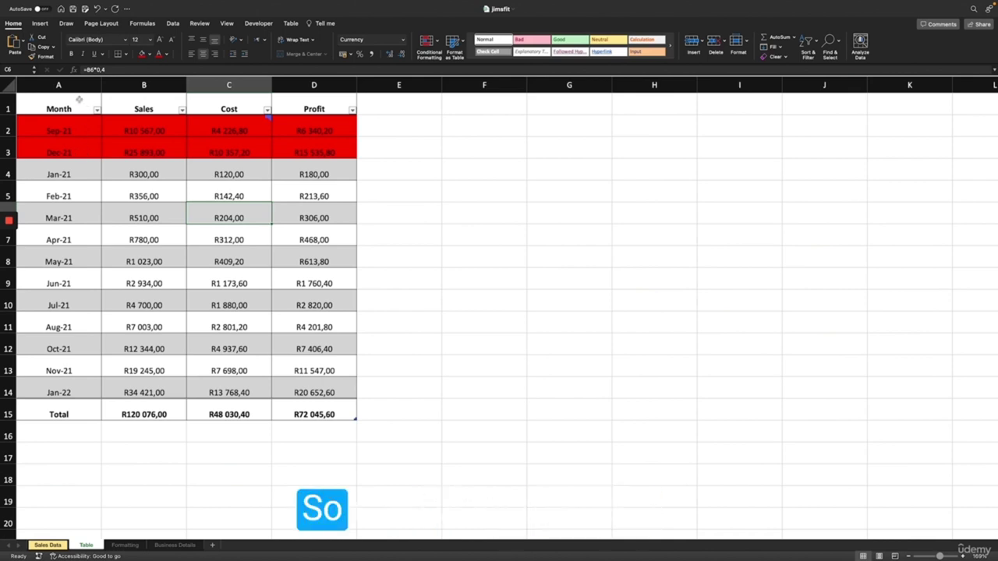
click(80, 130)
drag(89, 146, 226, 142)
click(248, 171)
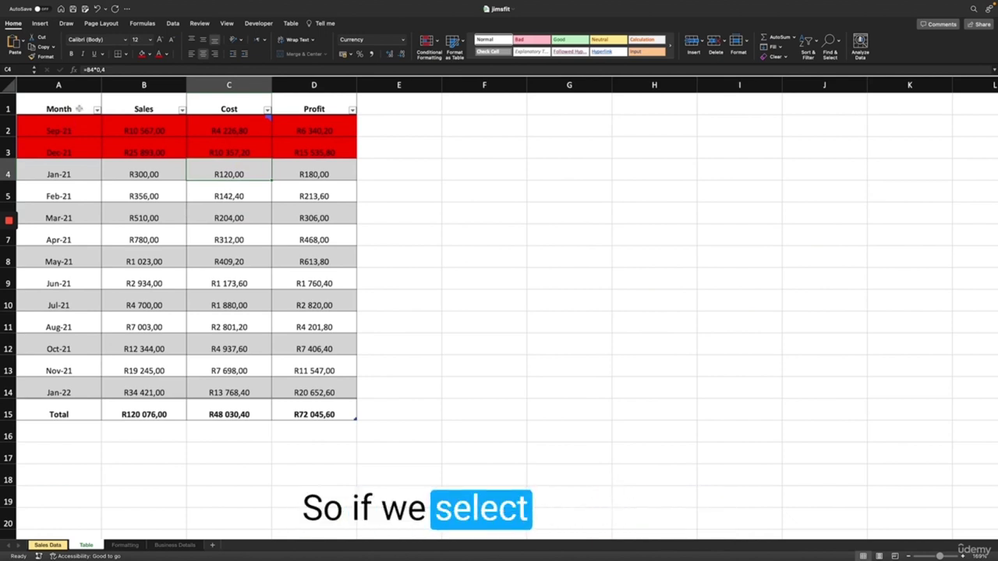
click(96, 110)
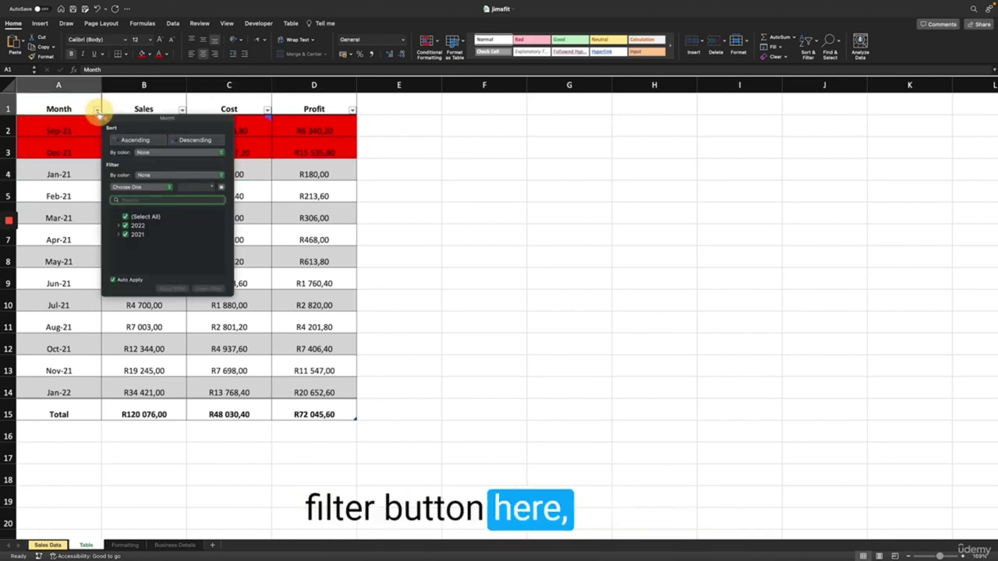
Filter SalesTable by red cell colour, leaving Sep-21 and Dec-21 with R36 460,00 sales
click(119, 170)
click(142, 175)
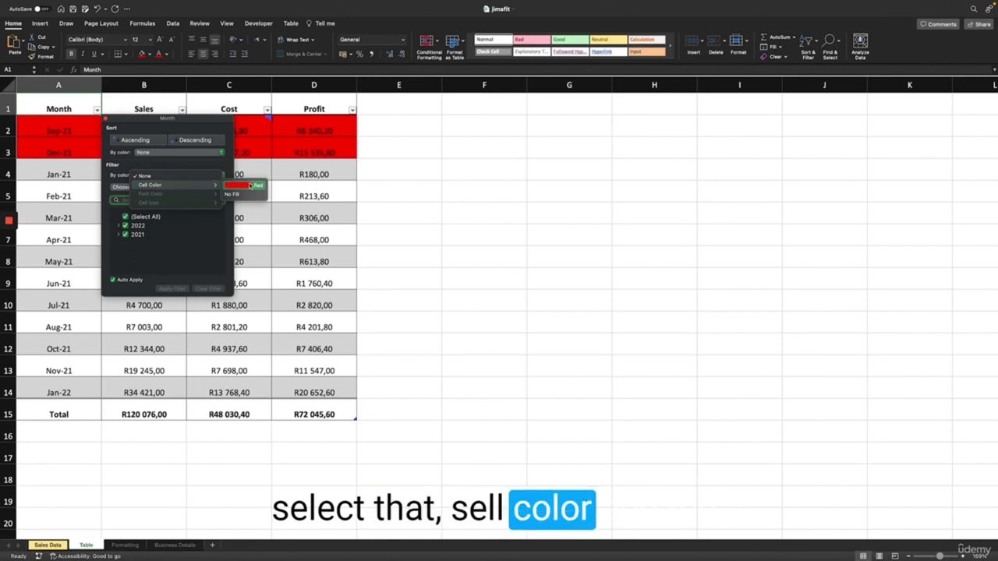
click(238, 185)
click(331, 196)
drag(320, 134, 80, 145)
click(266, 210)
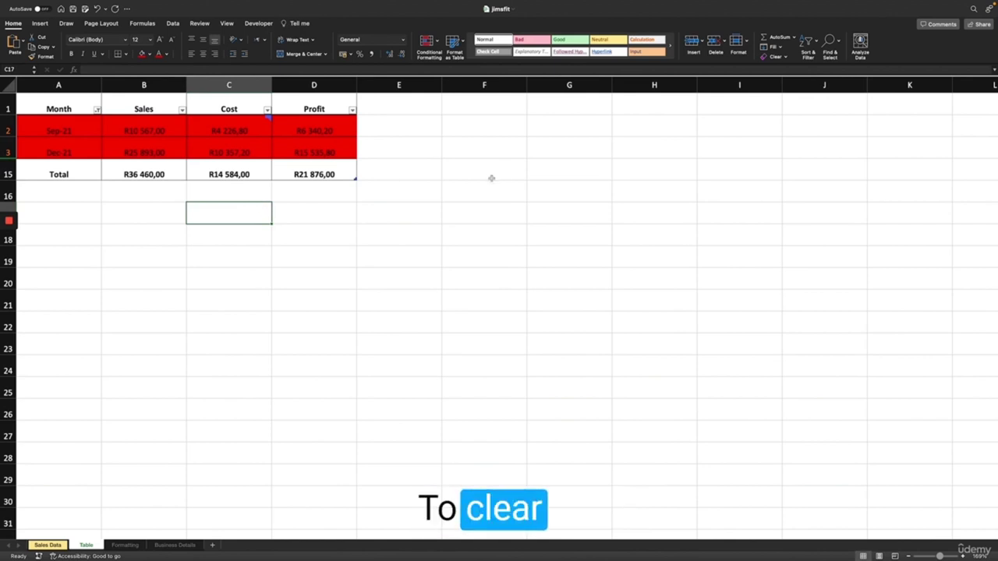
click(807, 40)
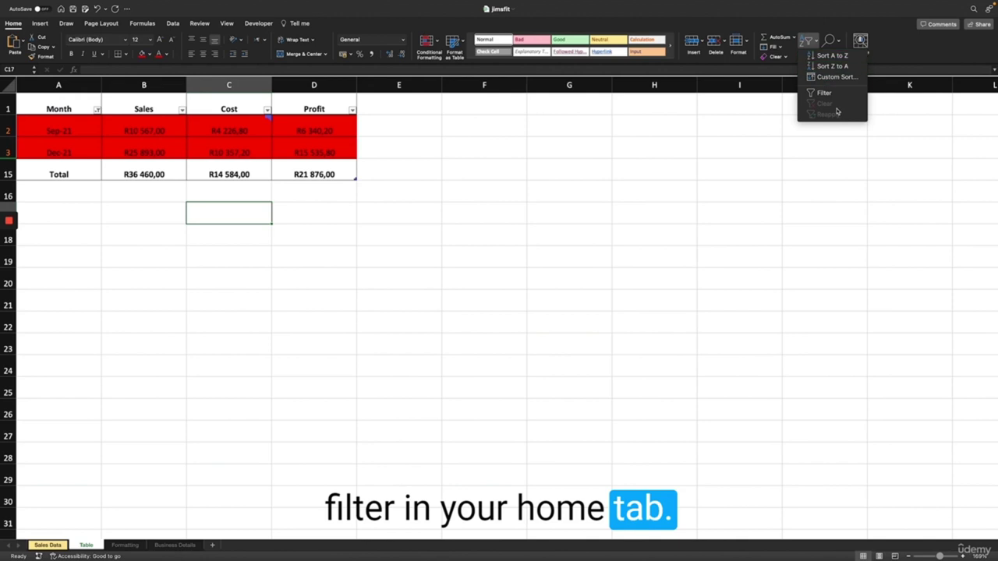
Clear the red colour filter so every month from Jan-21 to Jan-22 returns
click(666, 132)
click(171, 152)
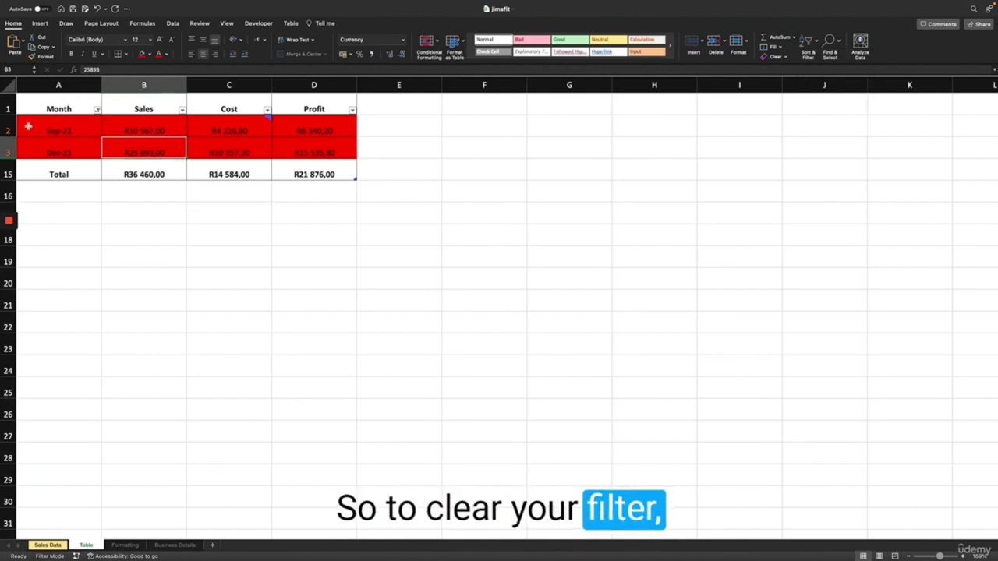
click(125, 151)
click(127, 129)
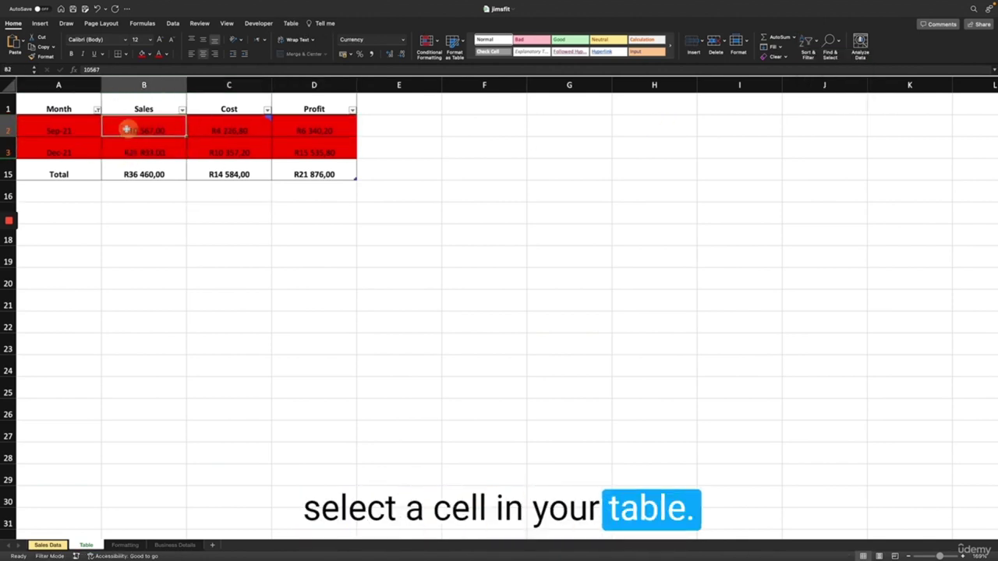
click(808, 43)
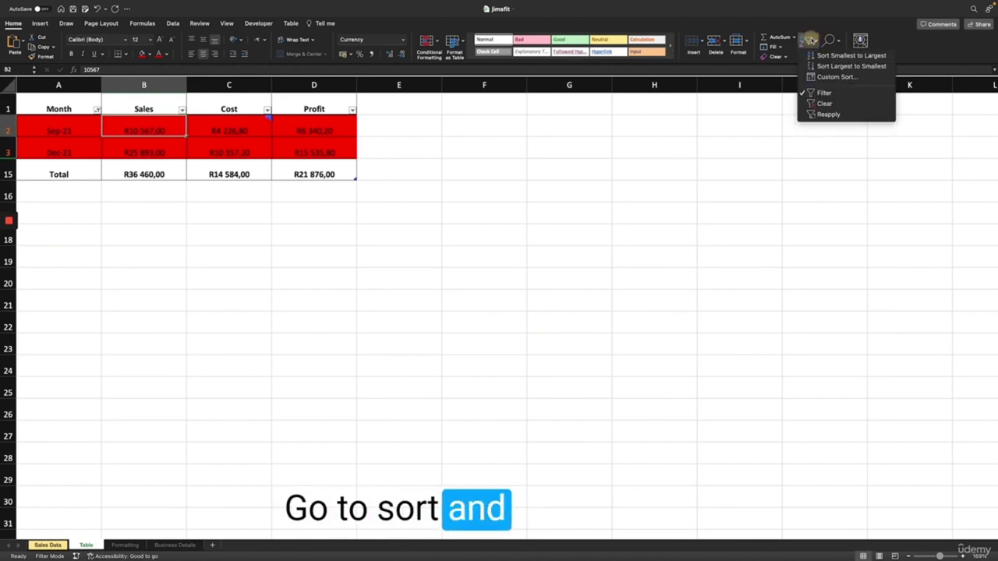
click(843, 105)
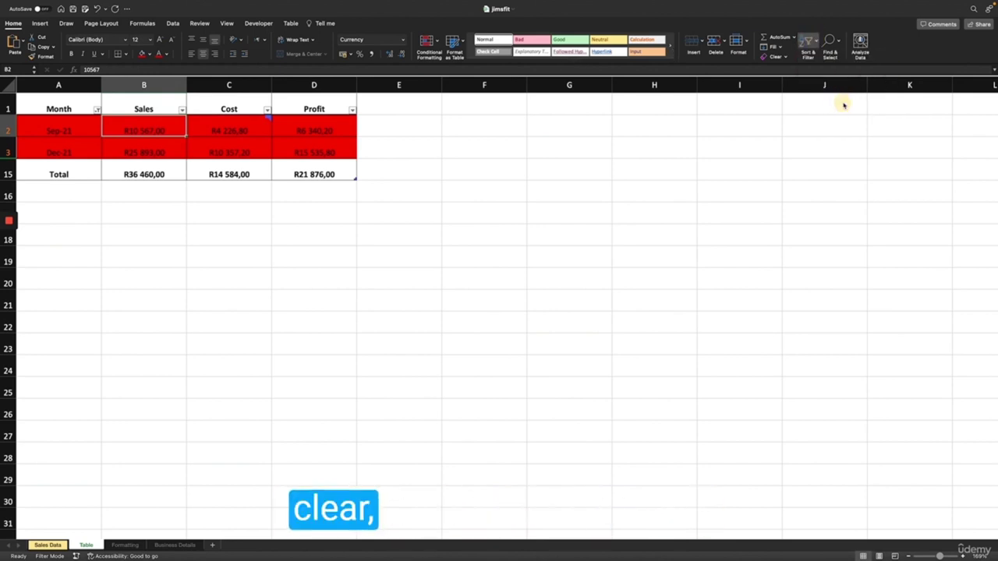
click(227, 194)
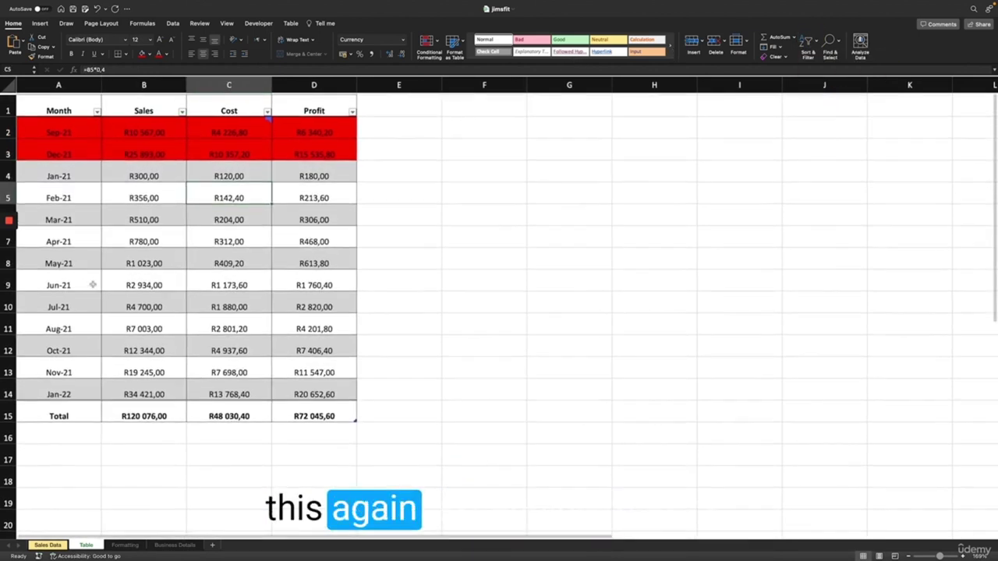
Sort the Month column ascending so the red Sep-21 and Dec-21 rows fall in date order
click(66, 125)
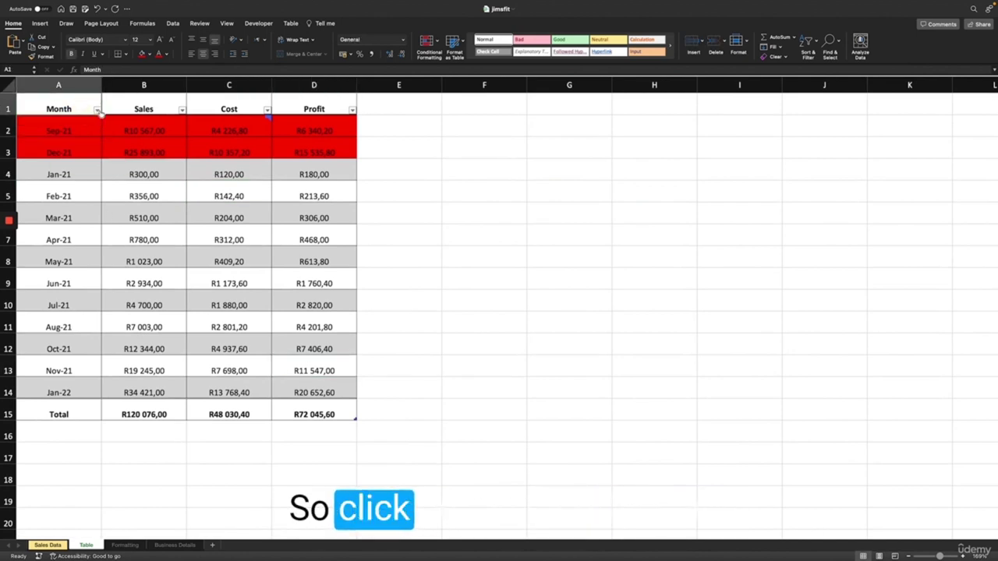
click(97, 109)
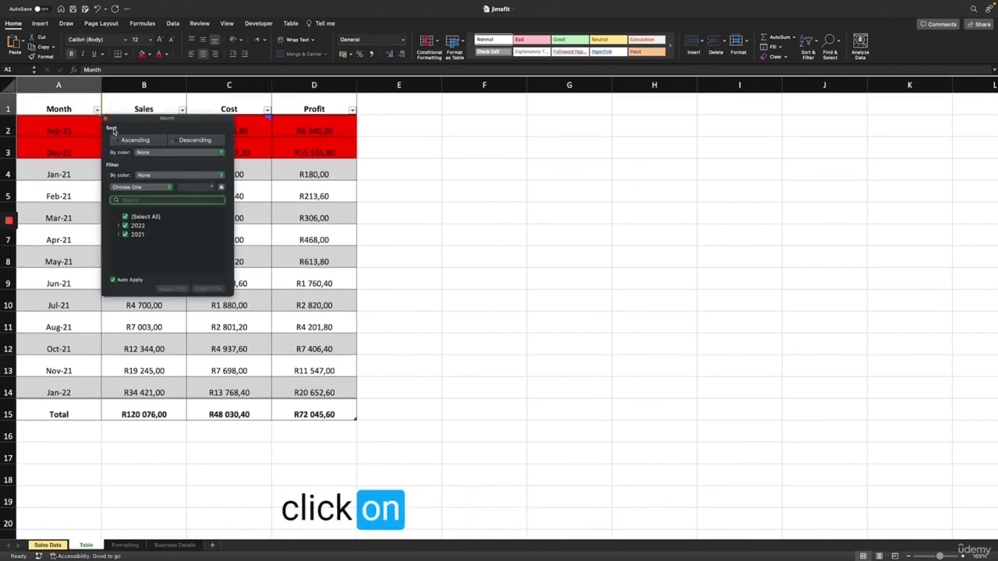
click(135, 141)
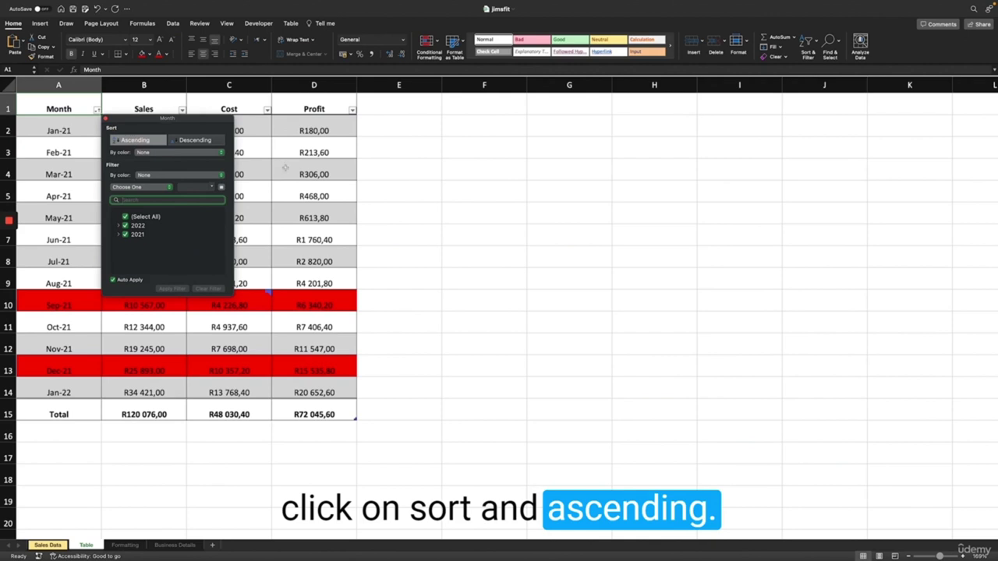
click(286, 166)
click(247, 225)
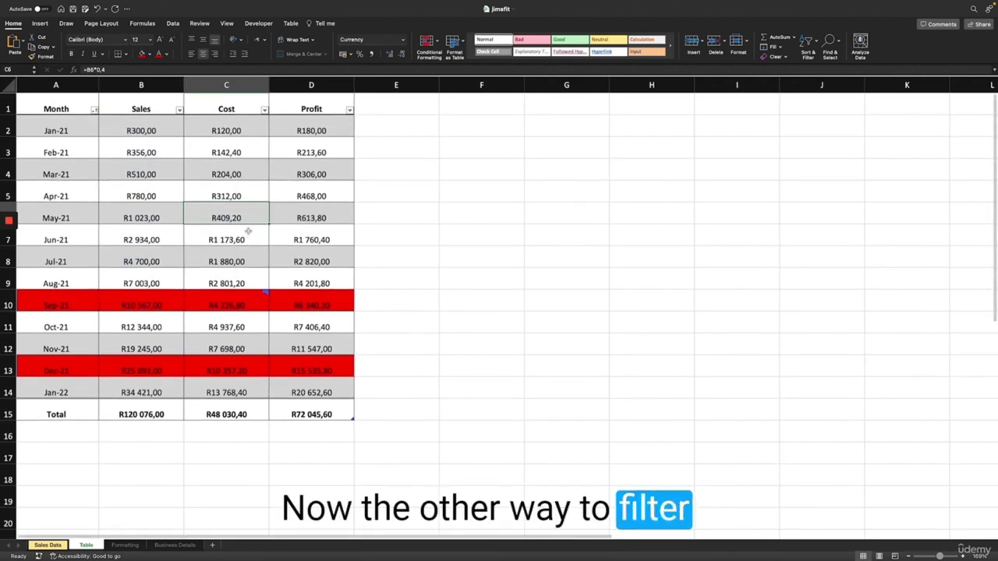
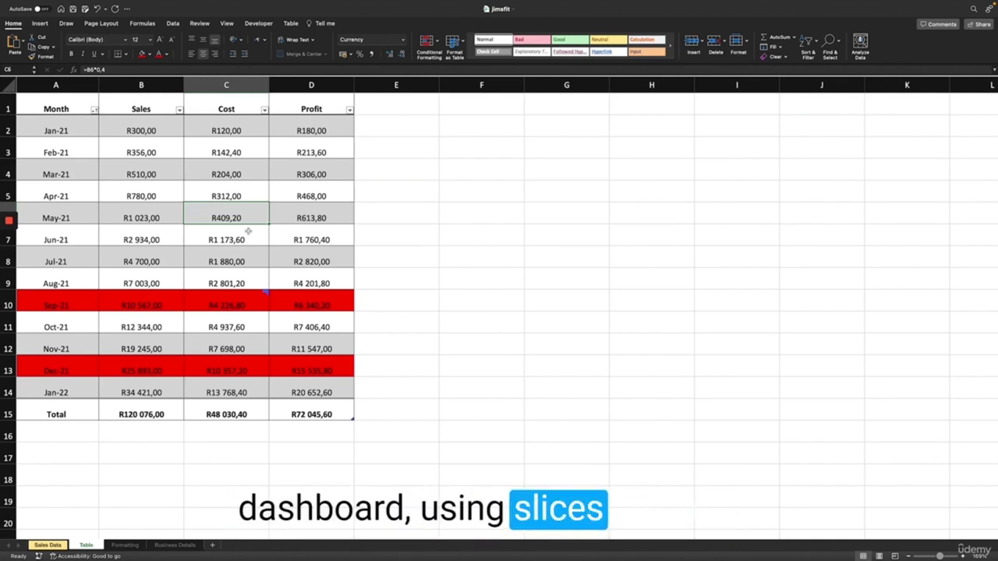
Inspect the Mar-21 and Apr-21 sales values and the Apr-21 cost formula
click(139, 173)
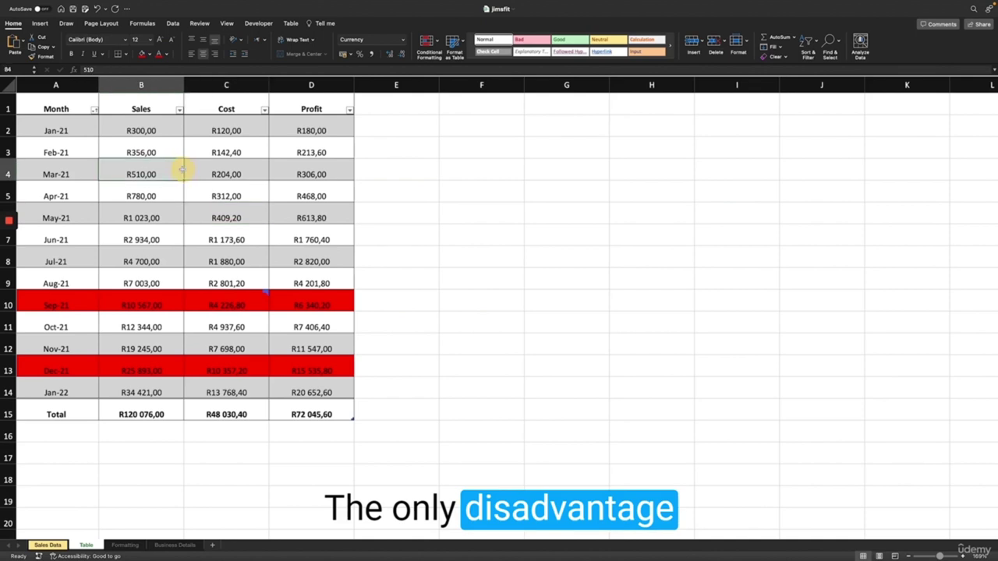
click(148, 196)
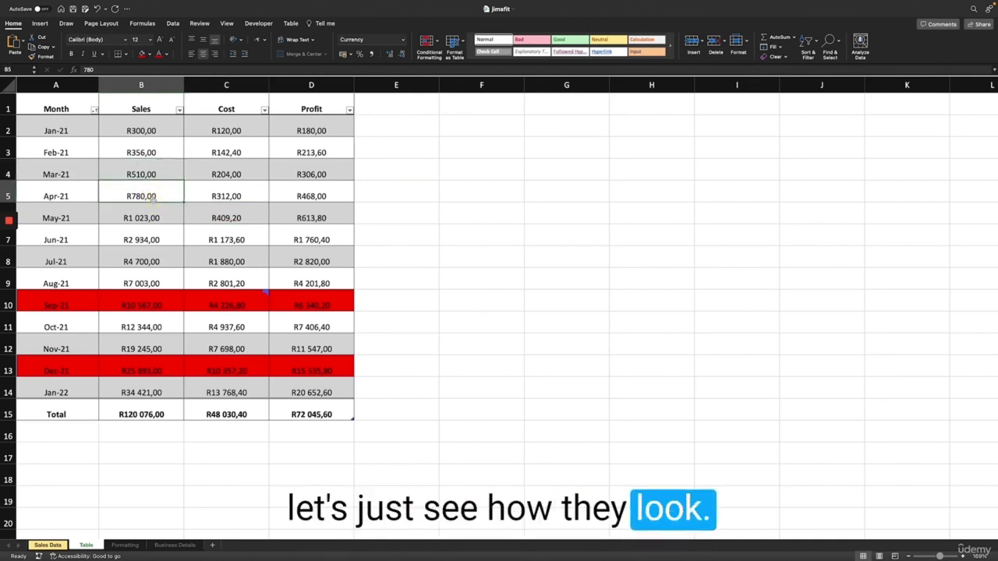
click(188, 189)
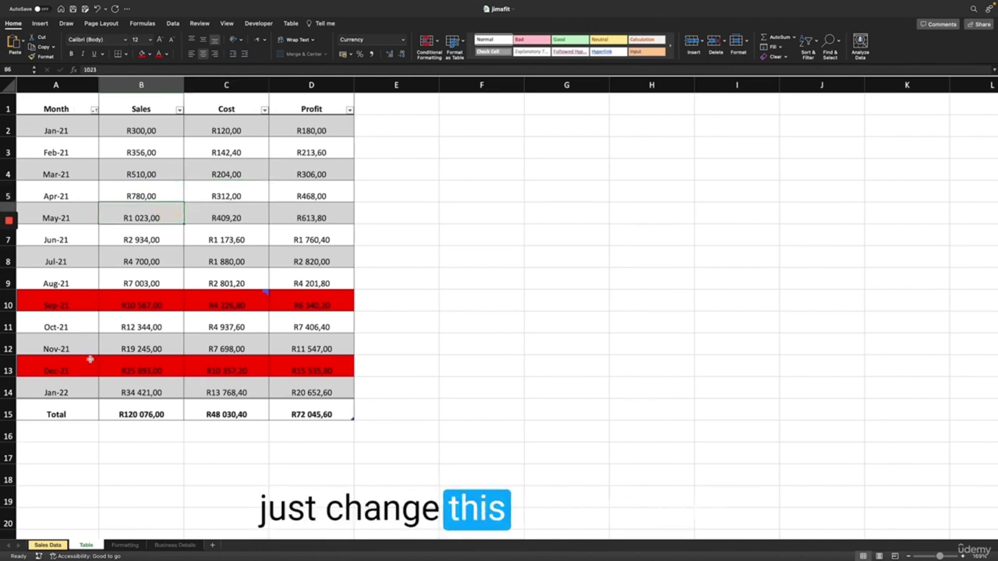
Format the Month column as short dates, then restore the Jan-21 style labels
click(58, 84)
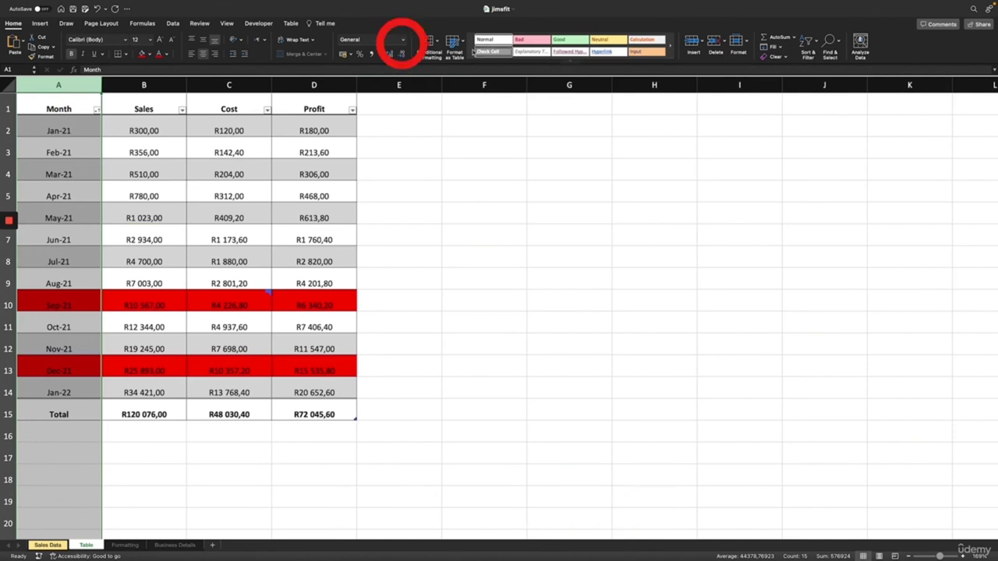
click(403, 41)
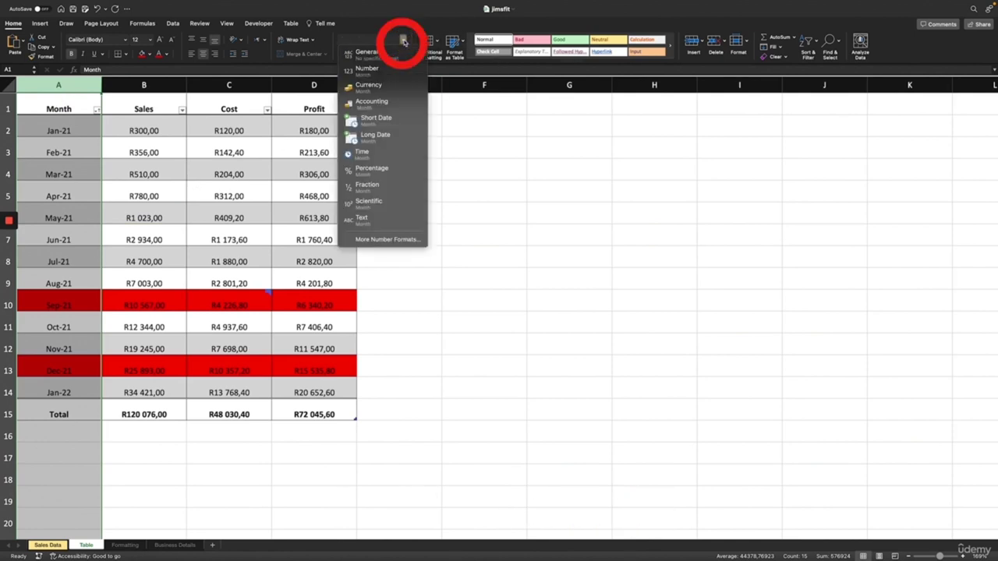
click(404, 126)
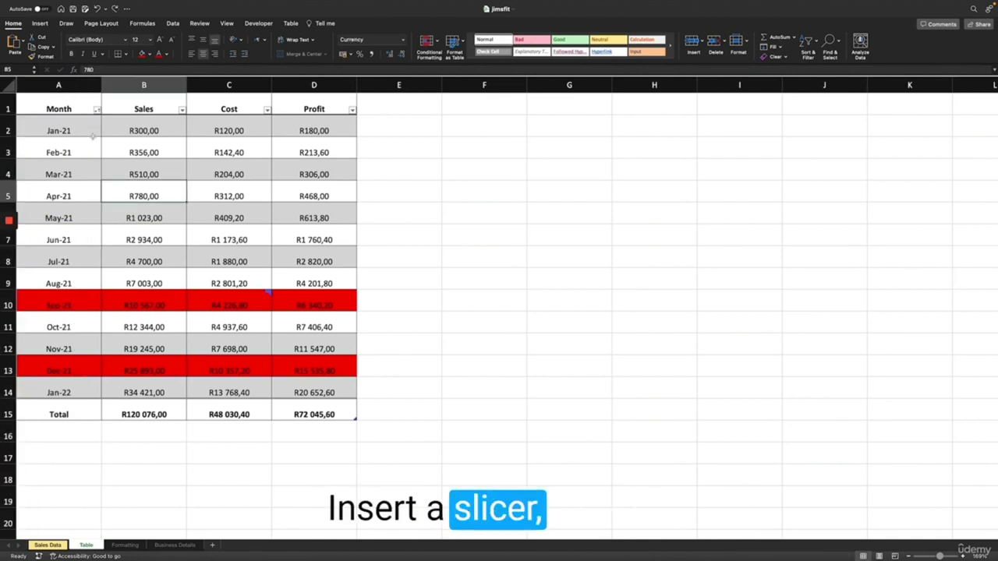
click(55, 131)
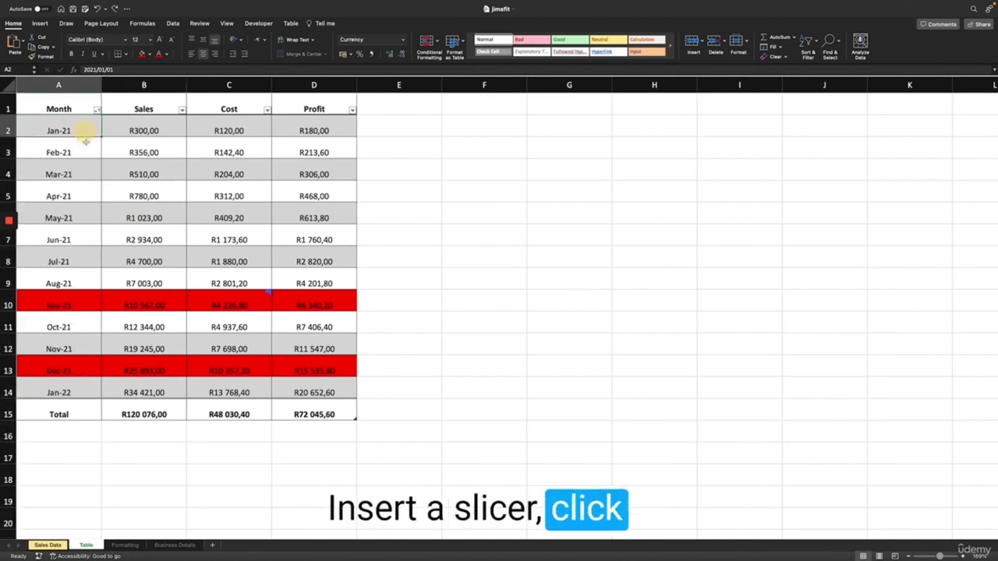
Insert a Month slicer for the table and place it at the top of column E
scroll(265, 109, down, 1)
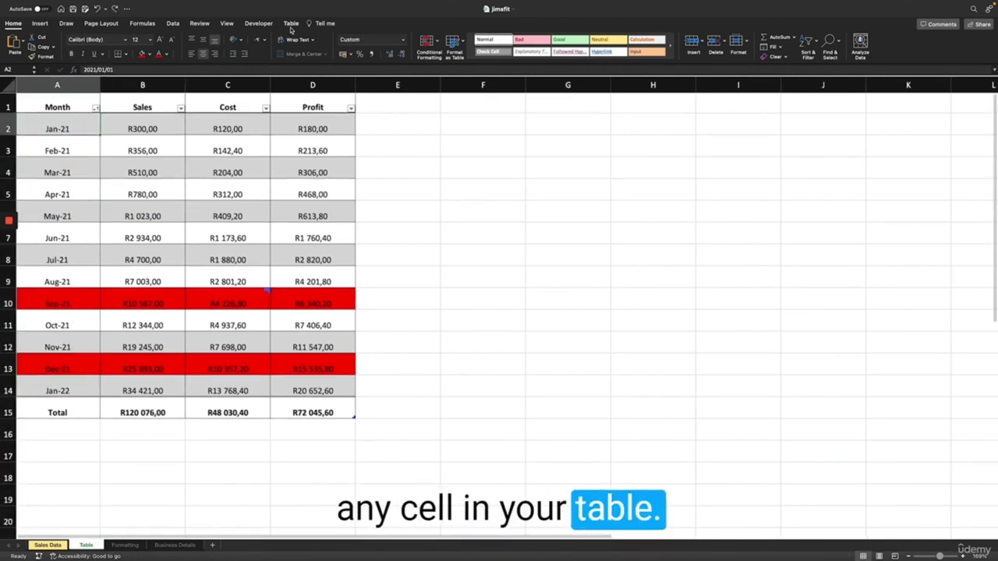
click(291, 23)
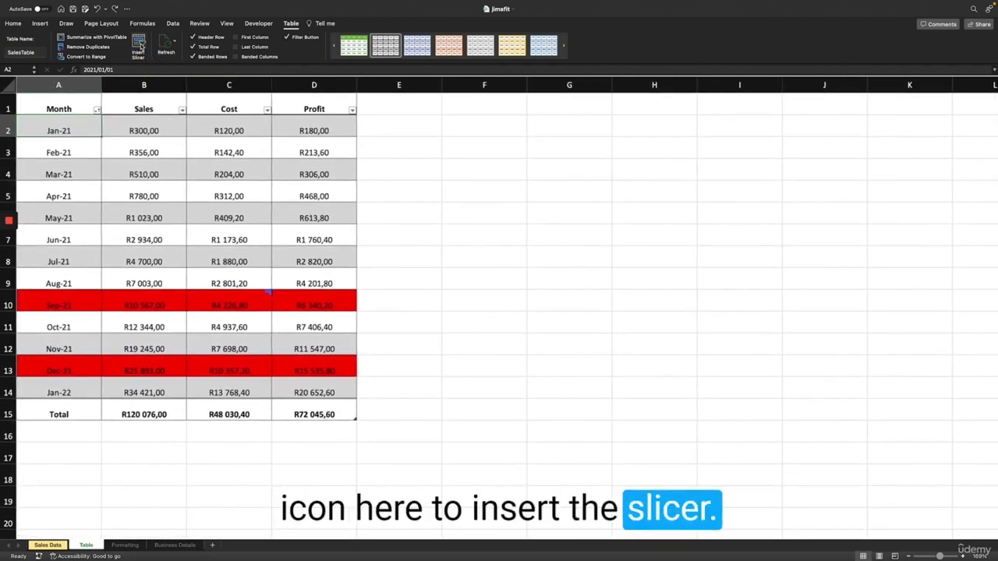
click(139, 45)
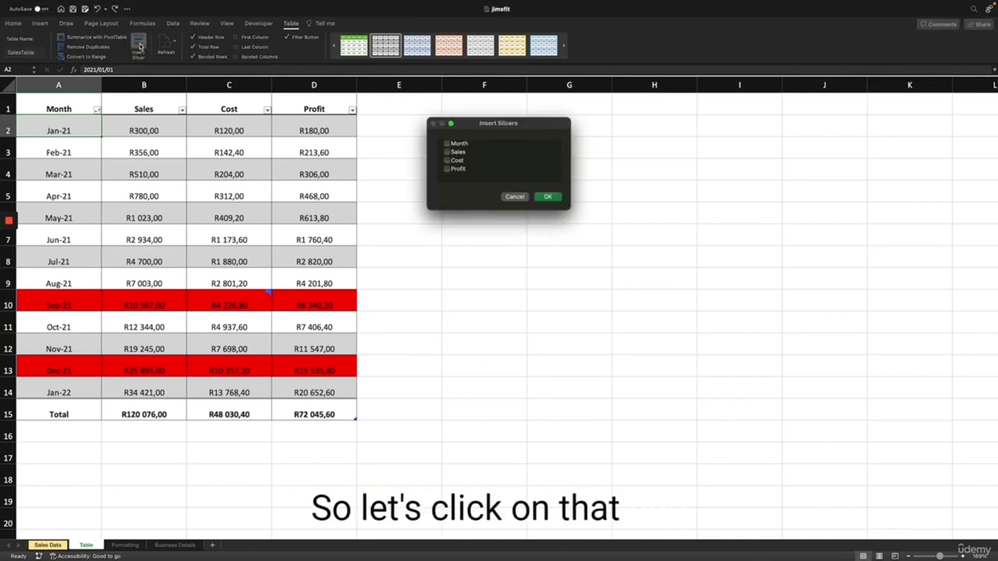
drag(520, 128, 514, 132)
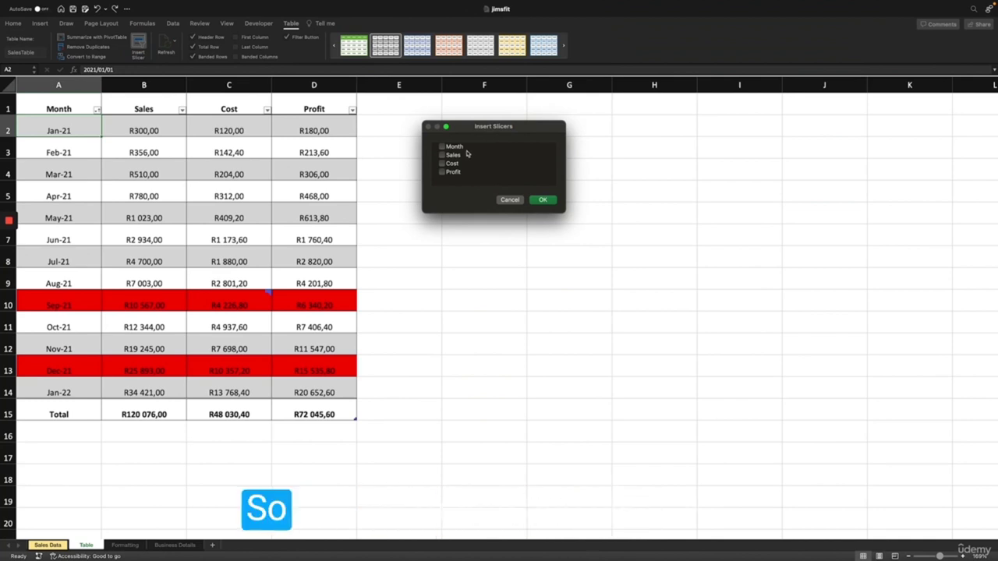
click(442, 147)
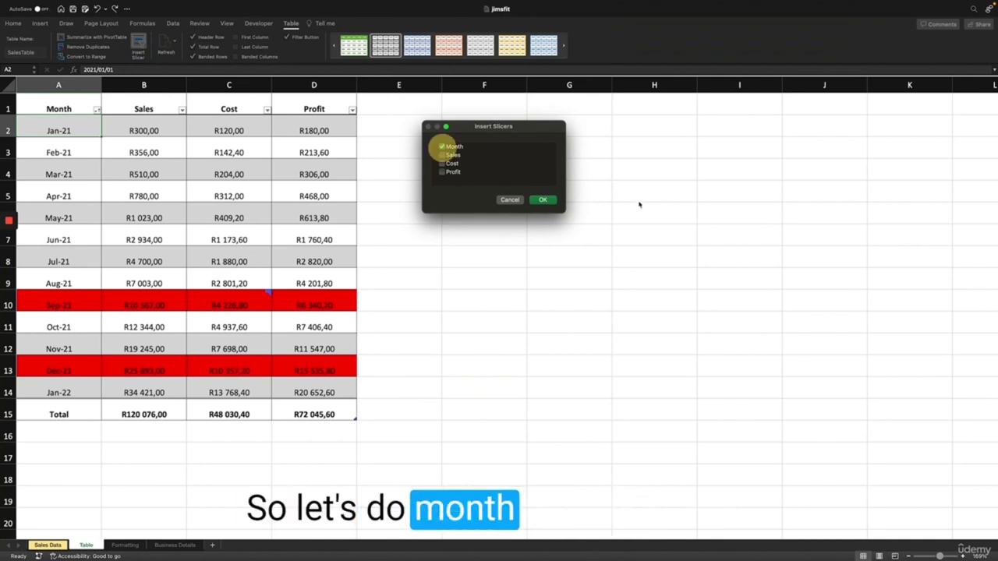
click(542, 200)
drag(508, 279, 422, 140)
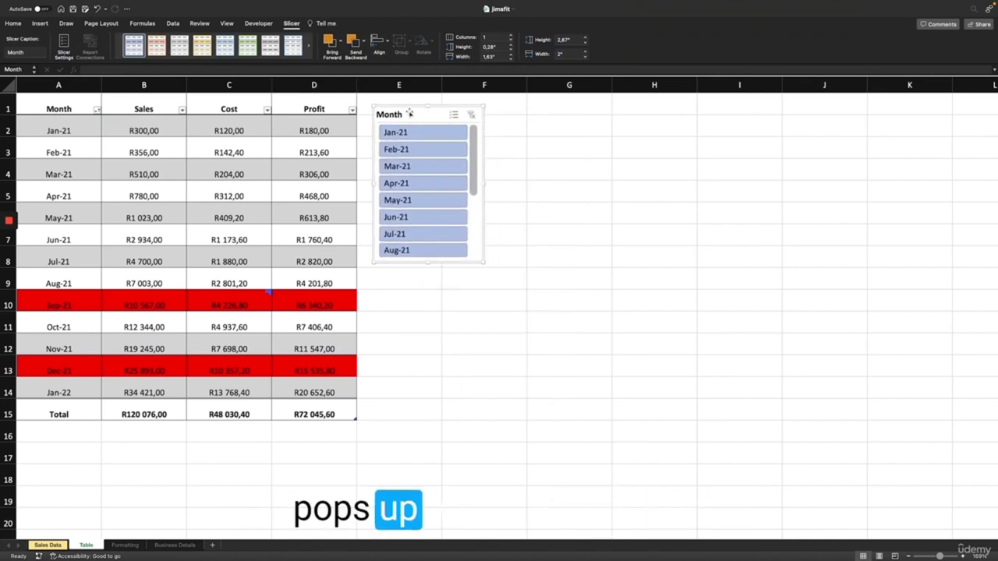
Filter the table to single months (Apr-21, Feb-21, Apr-21, Jun-21), clearing the filter once
click(396, 183)
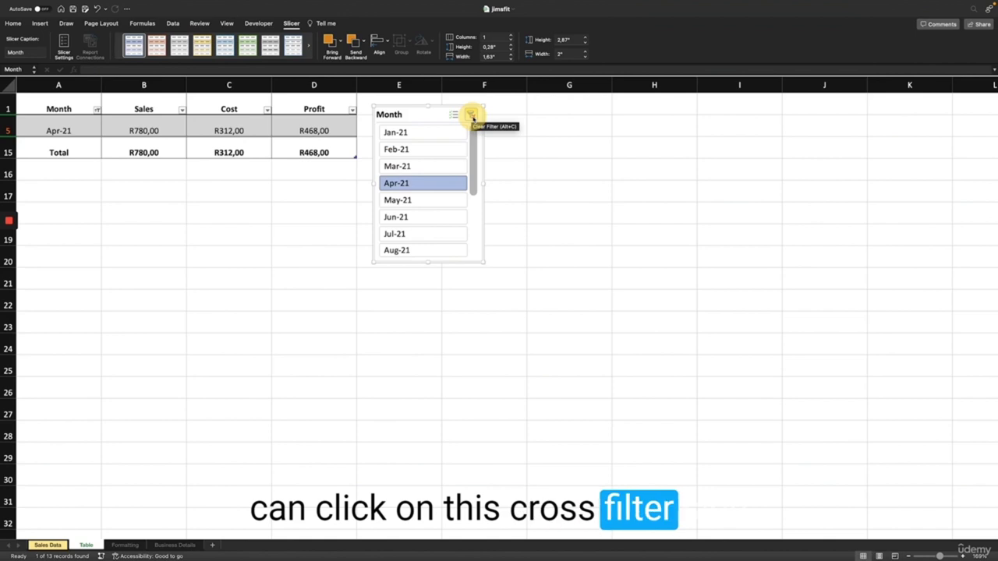
click(471, 116)
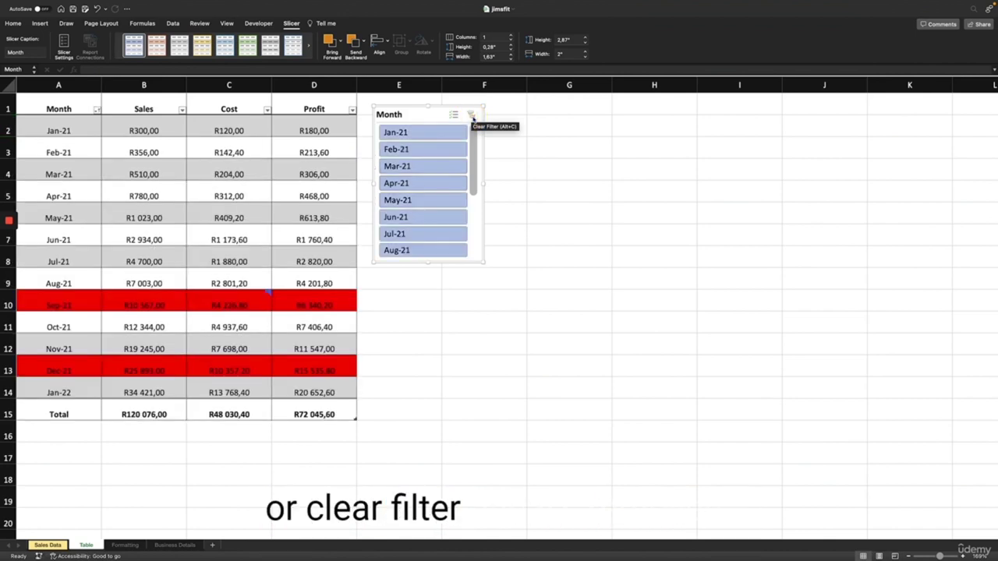
click(439, 149)
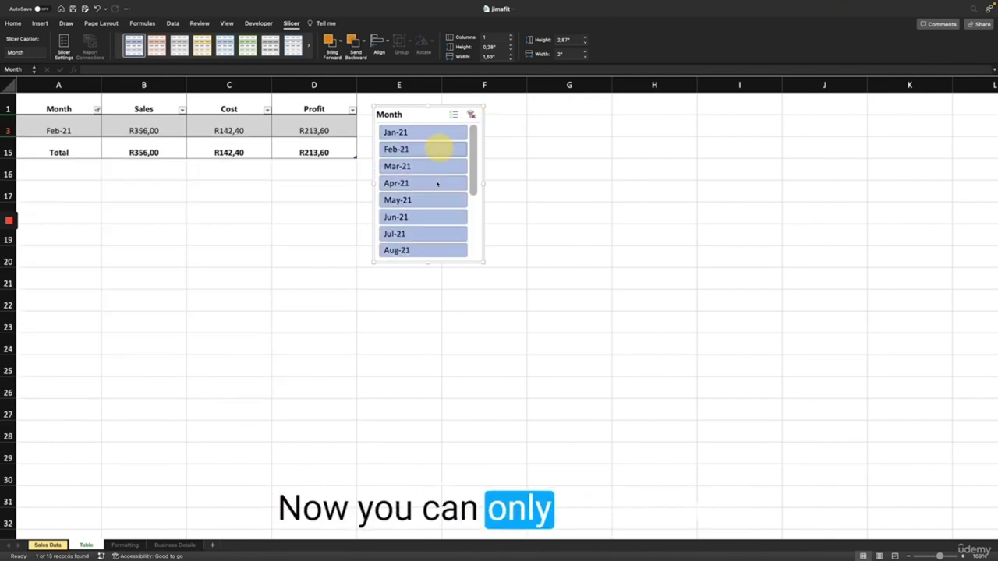
click(434, 182)
click(421, 216)
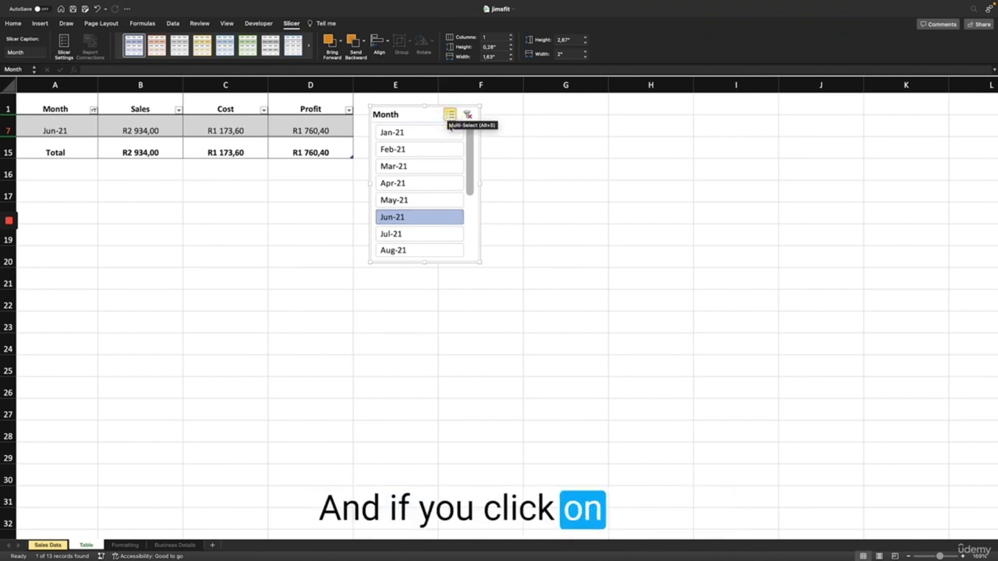
Turn on Multi-Select, filter to Feb-21, Mar-21 and May-21, then clear the filter
click(450, 115)
click(429, 151)
click(438, 166)
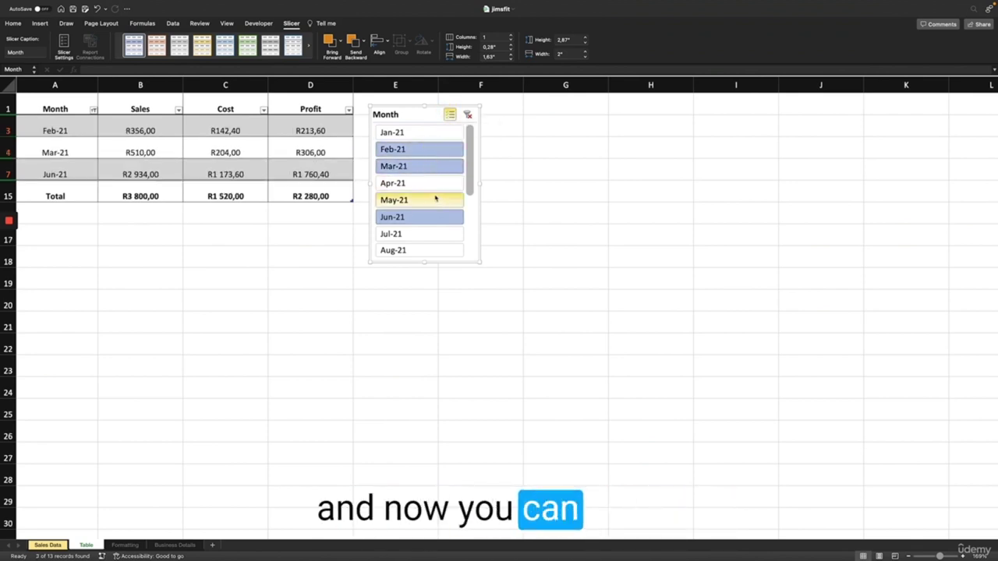
click(434, 198)
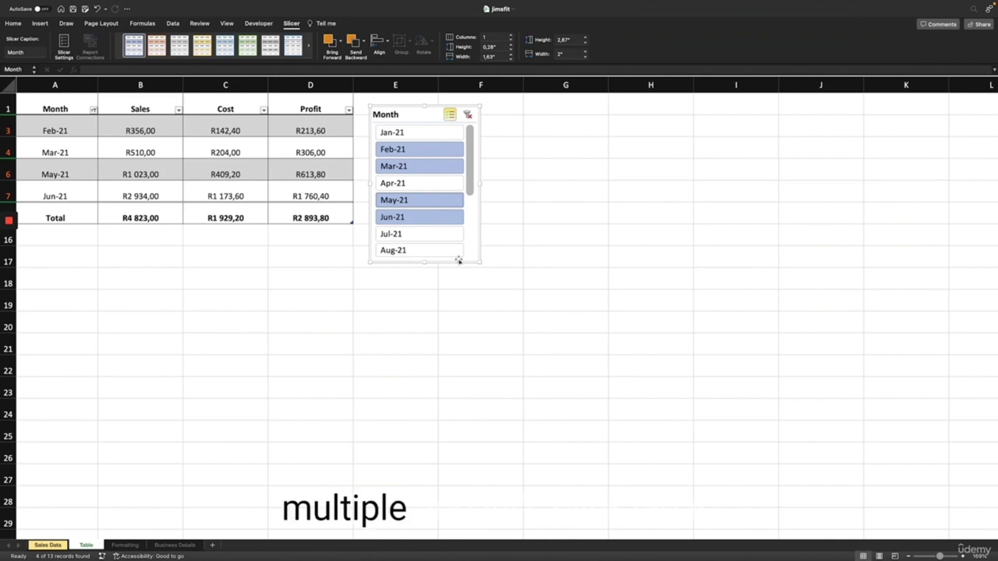
click(468, 115)
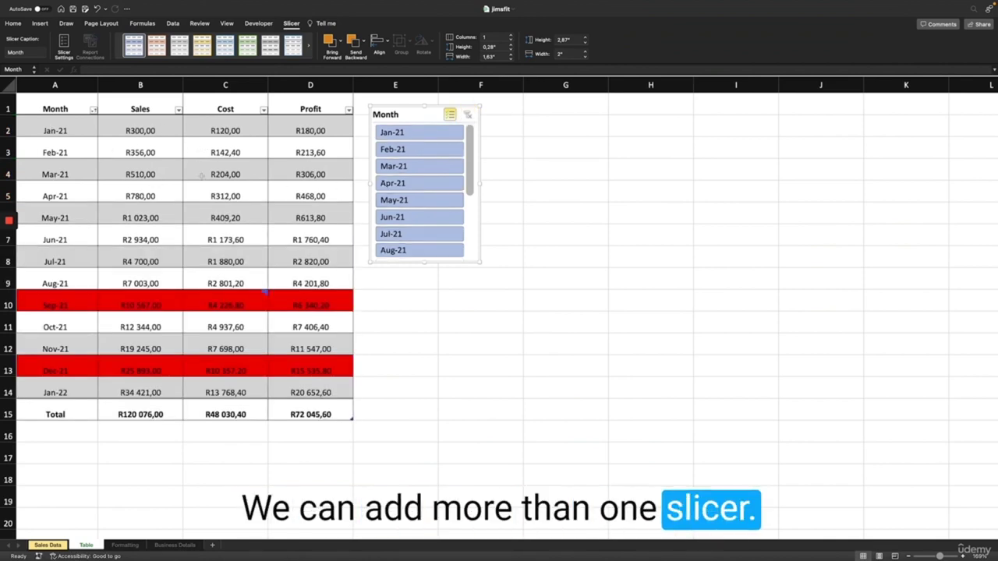
Insert a Sales slicer for the table and position it below the Month slicer
click(160, 173)
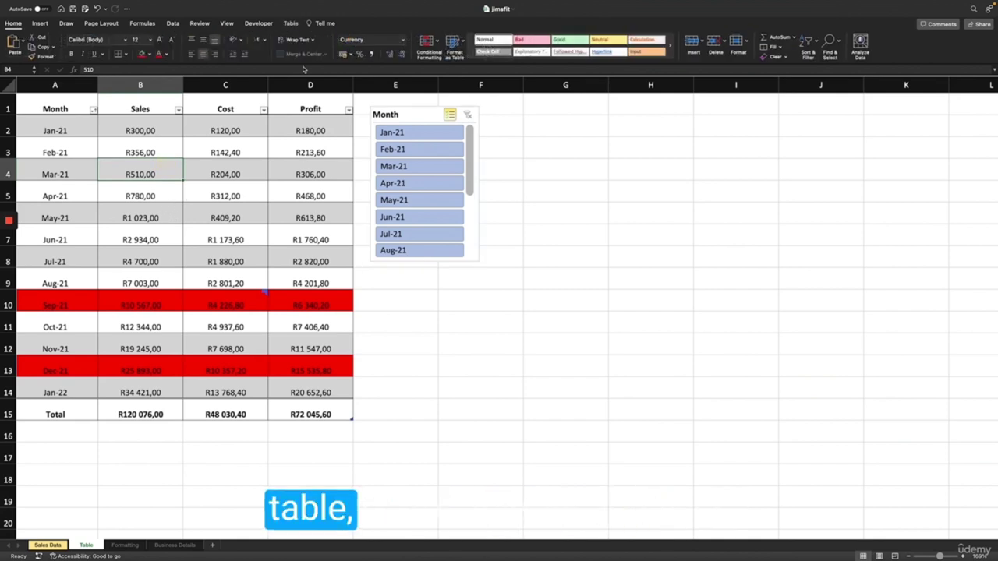
click(289, 23)
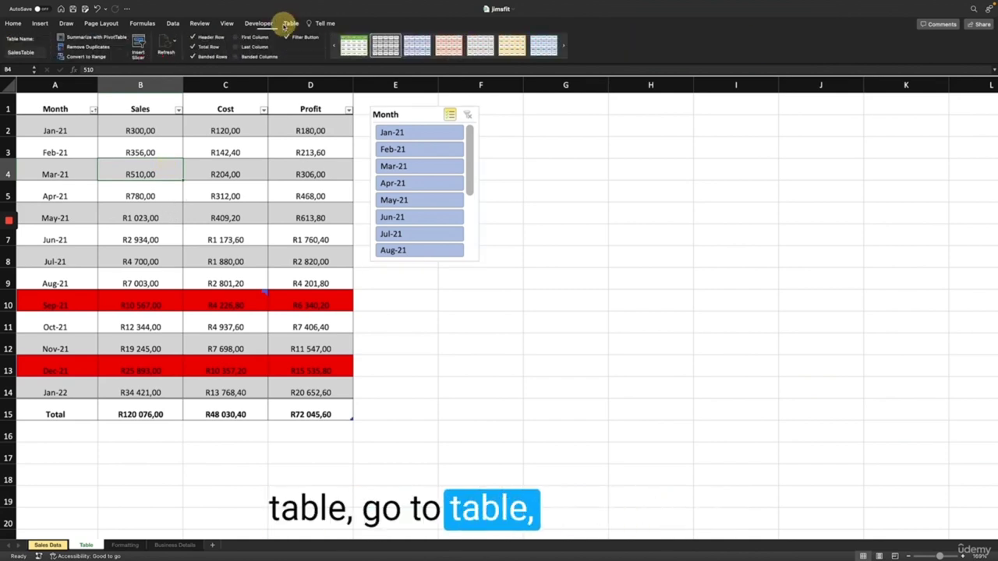
click(139, 48)
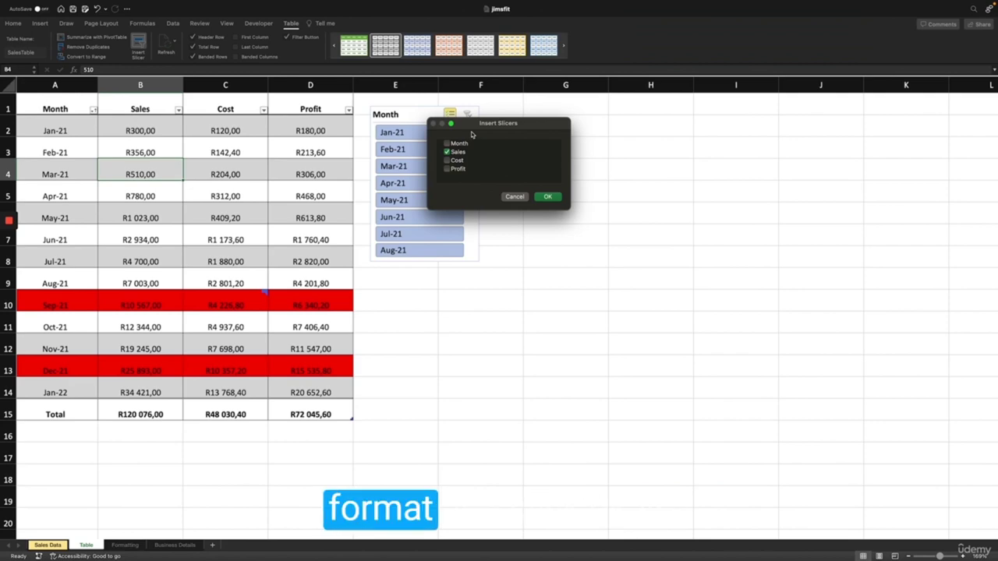
click(550, 199)
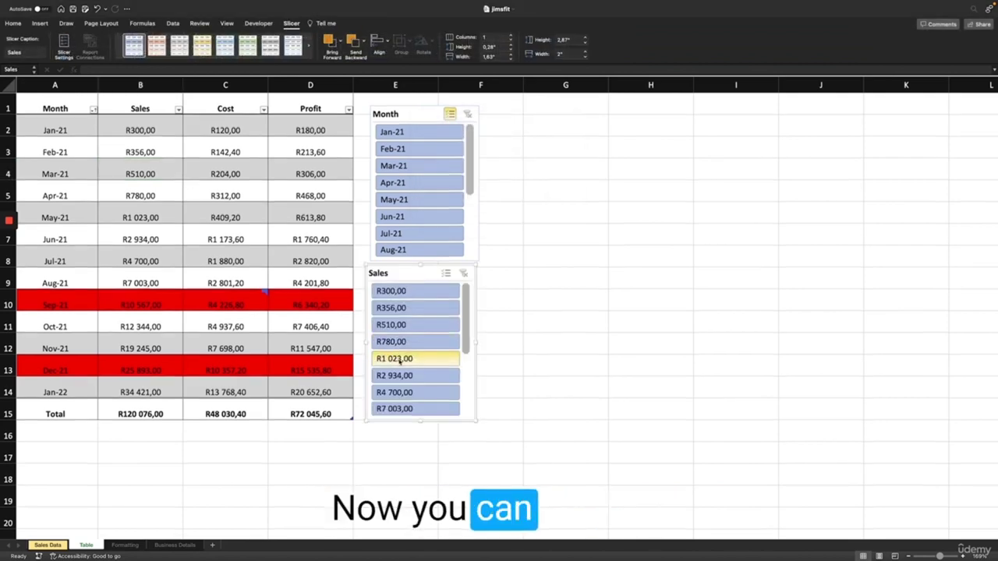
scroll(408, 359, down, 3)
scroll(408, 359, up, 3)
scroll(407, 359, left, 1)
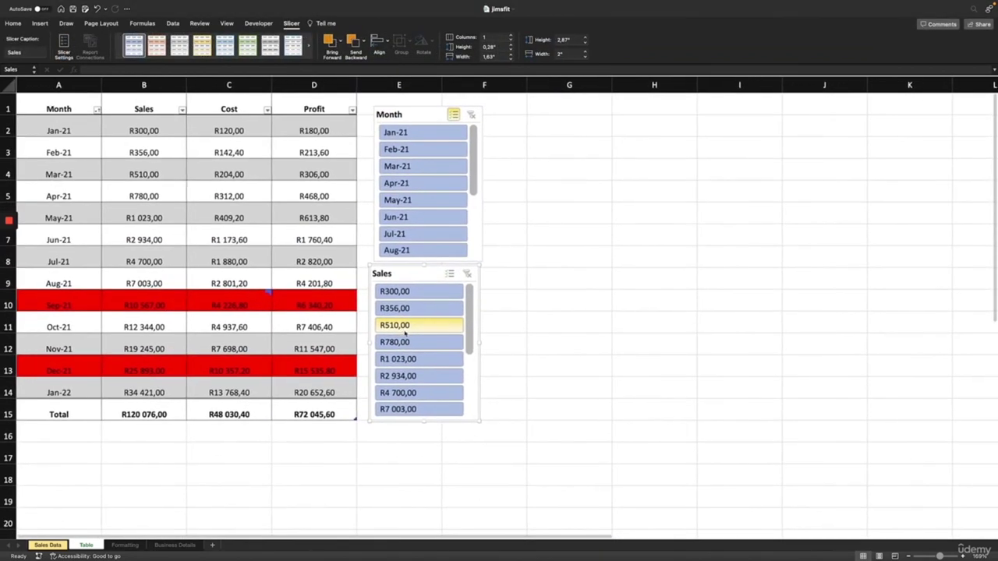
mouse_move(469, 319)
mouse_down()
mouse_move(474, 390)
mouse_move(468, 311)
mouse_move(473, 383)
mouse_move(454, 331)
mouse_up()
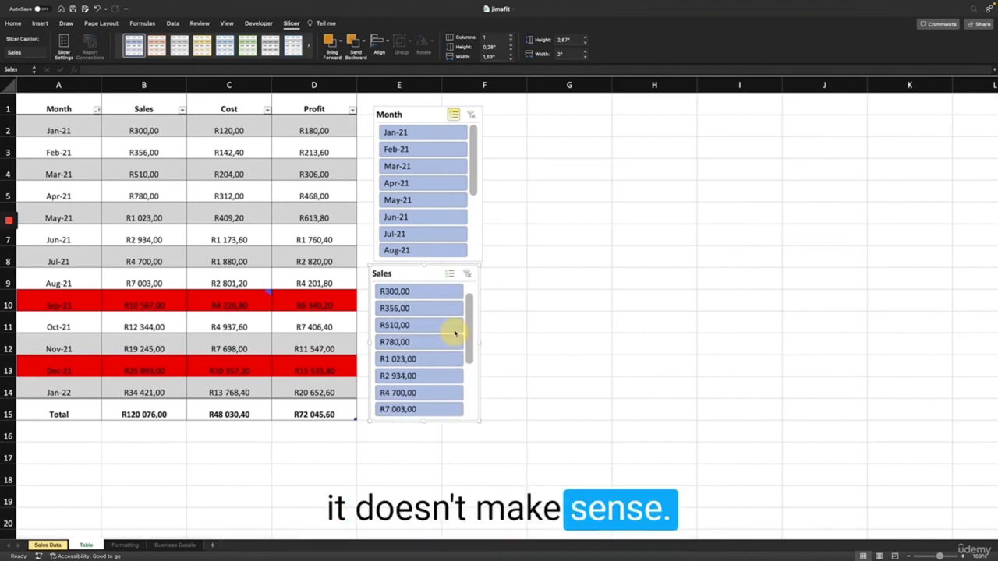
Filter by sales of R510,00 and R2 934,00, then clear the Sales filter
click(436, 327)
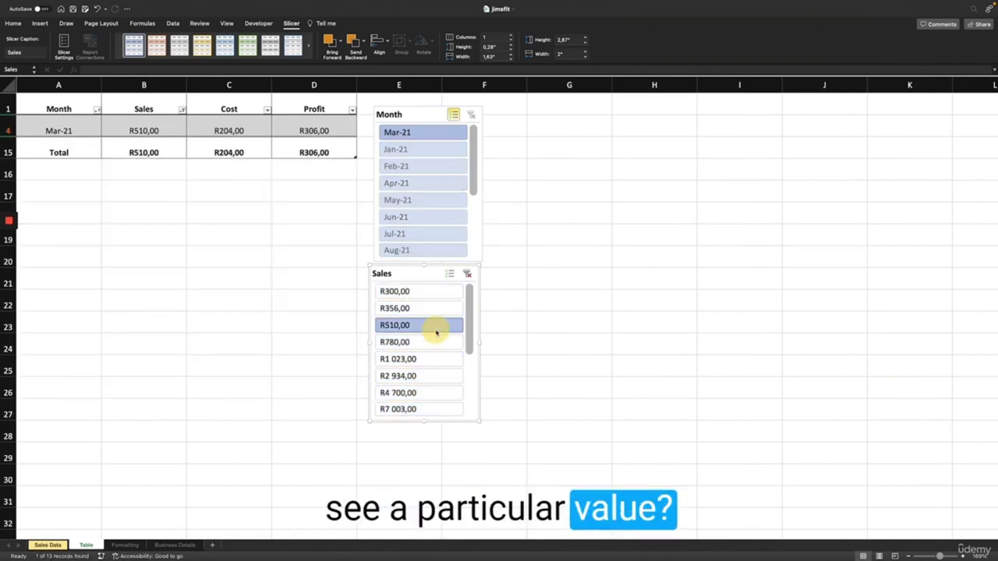
click(414, 376)
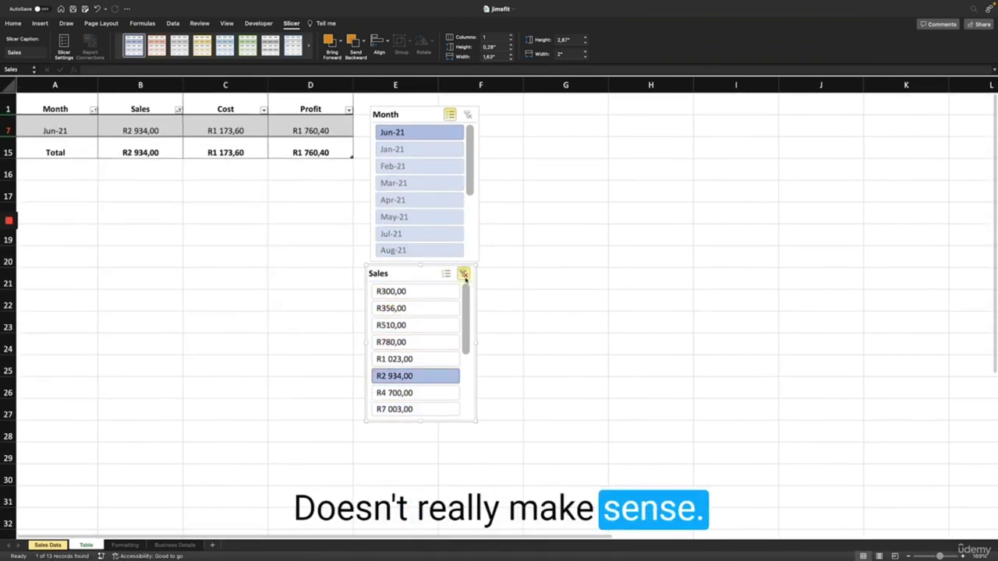
click(463, 274)
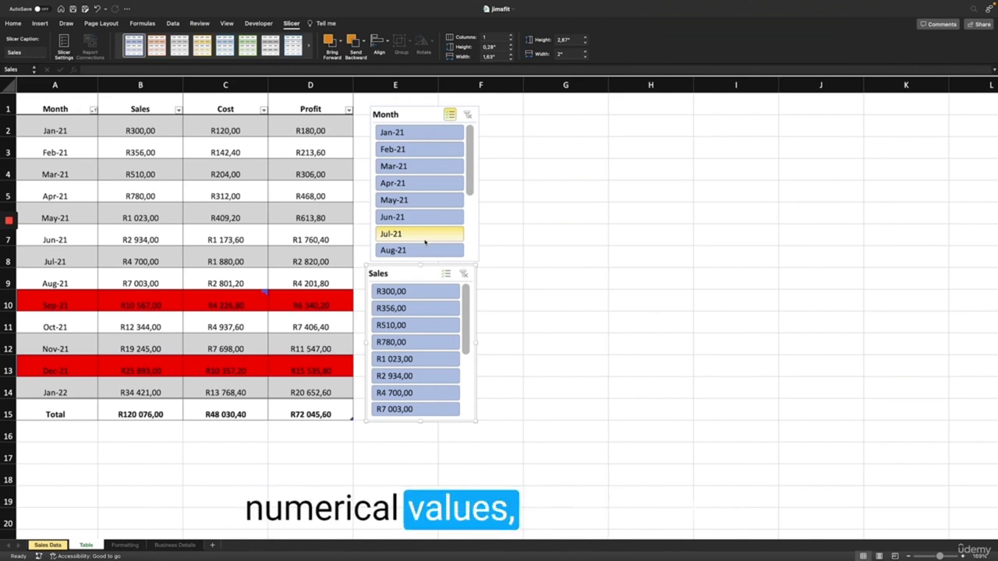
scroll(425, 243, down, 3)
scroll(427, 274, up, 3)
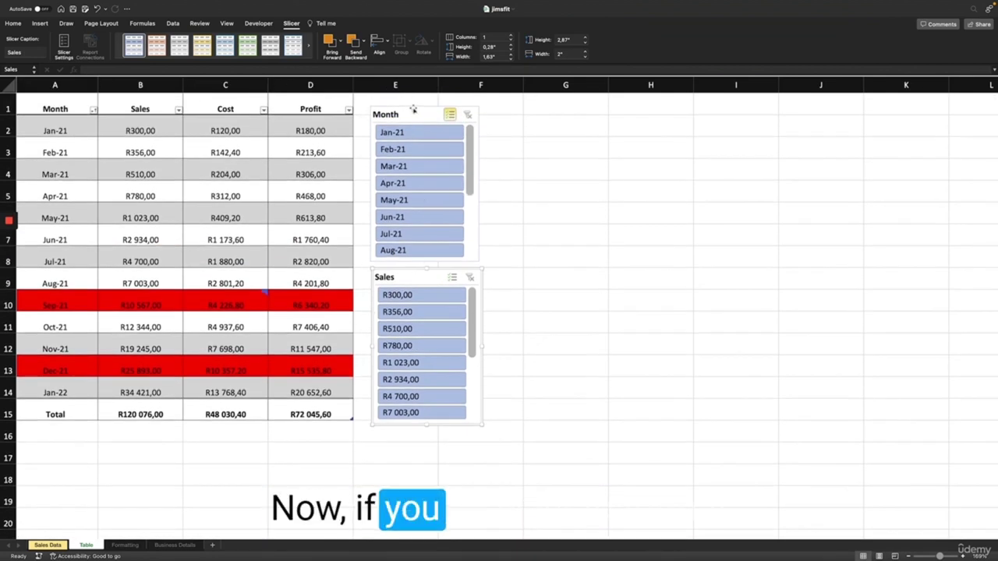
Rename the Month slicer to 'Month of Sales' in Slicer Settings
click(417, 115)
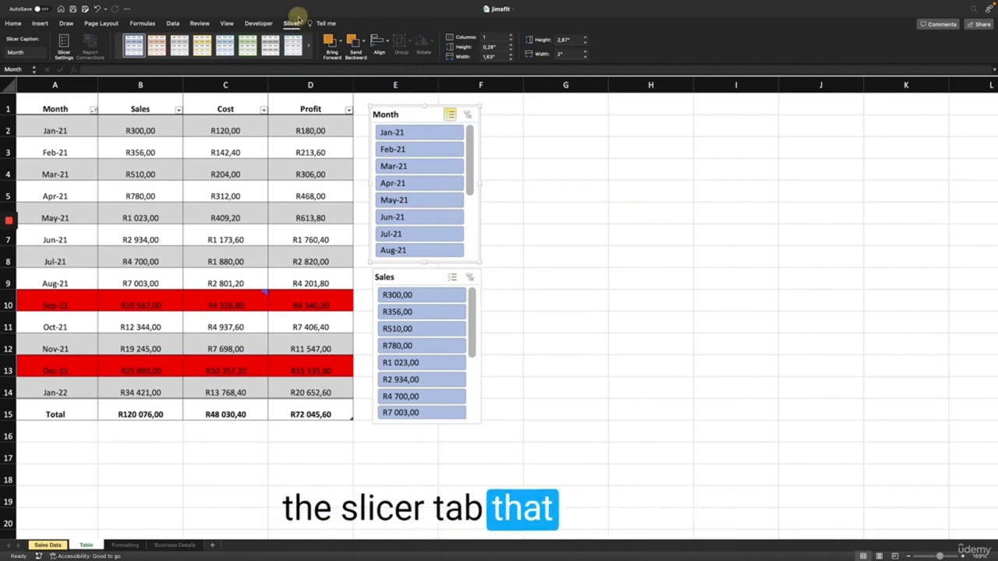
click(65, 45)
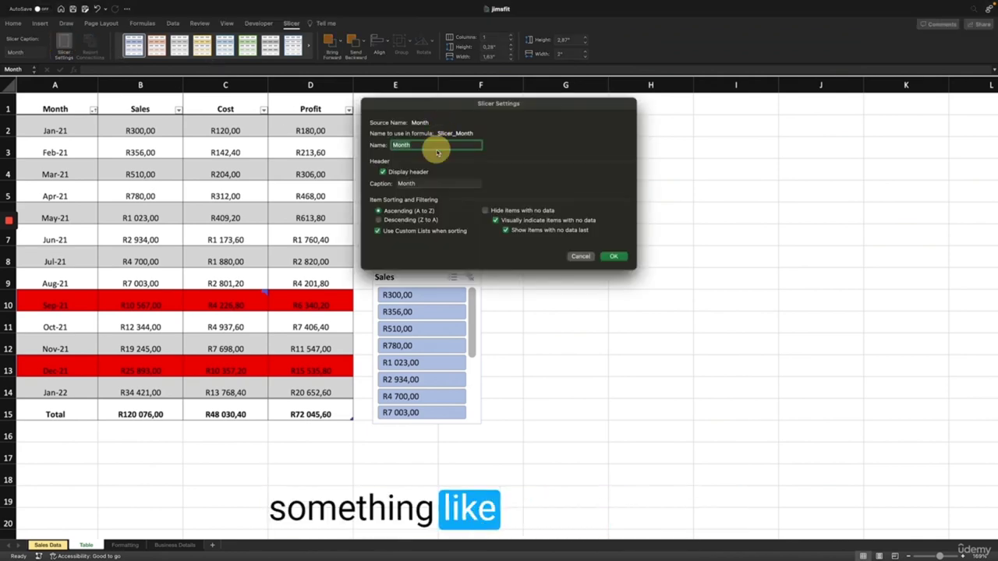
text(of)
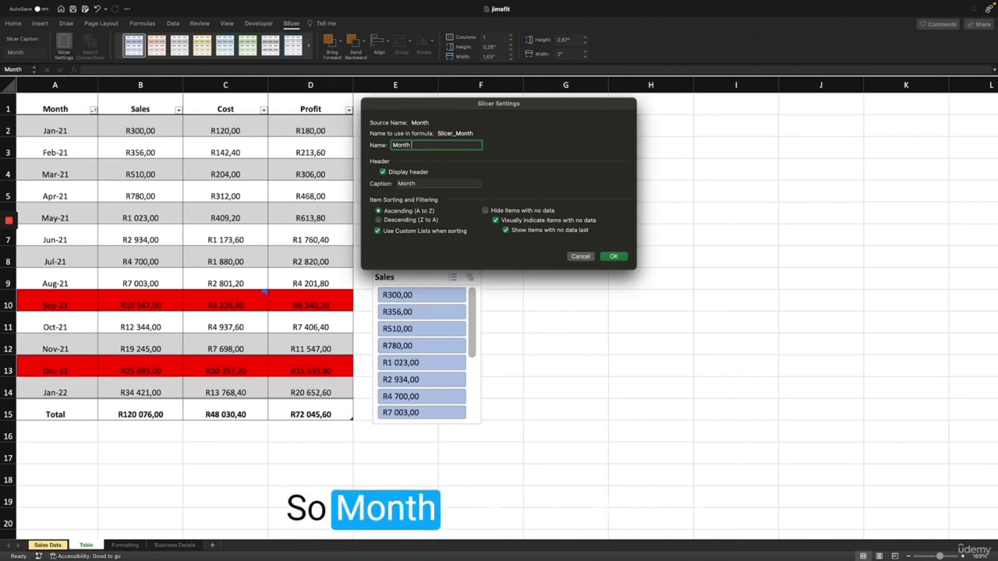
text( Sales)
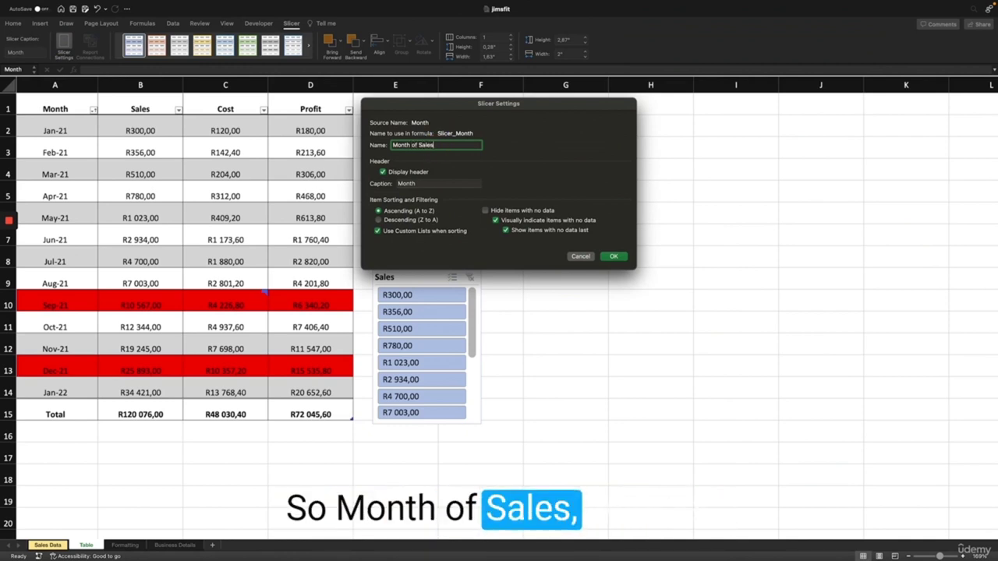
click(426, 183)
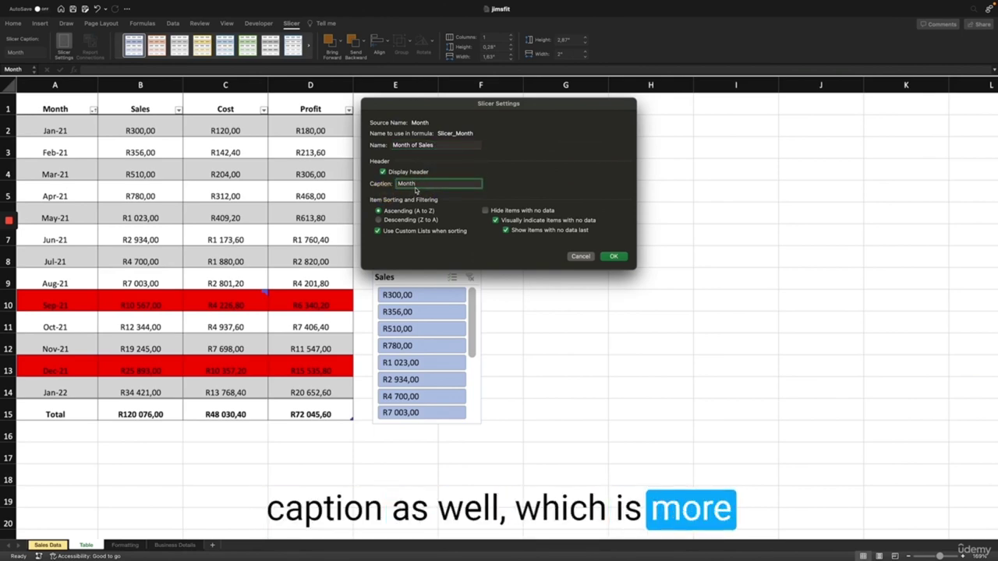
drag(423, 103, 442, 92)
click(634, 246)
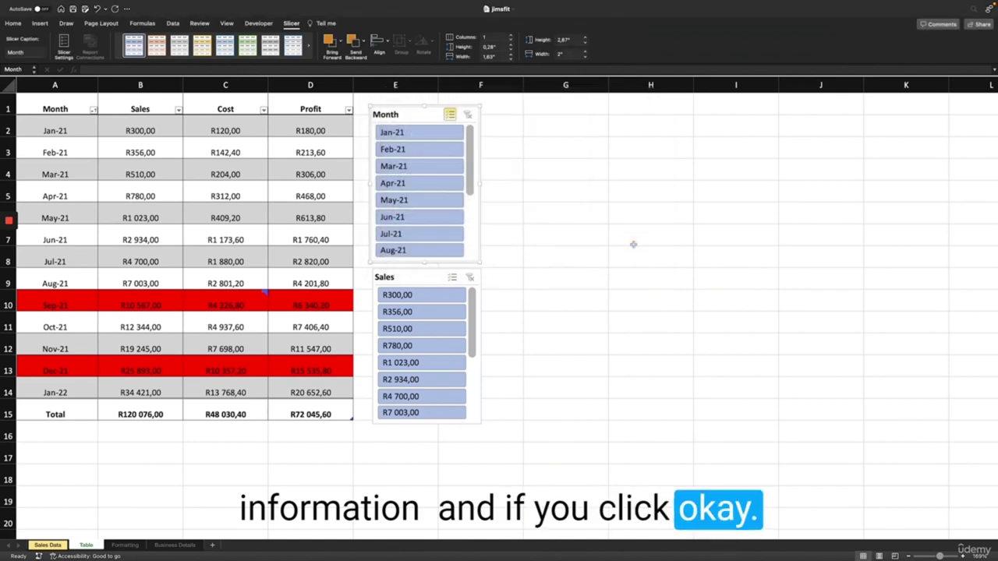
Change the Month slicer's caption to 'Month of Sales'
click(391, 116)
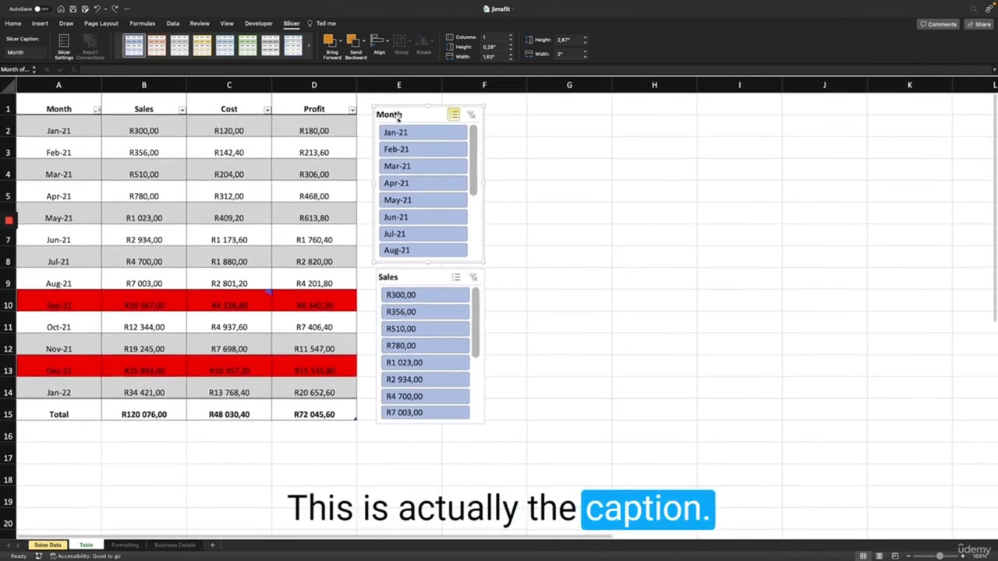
click(65, 47)
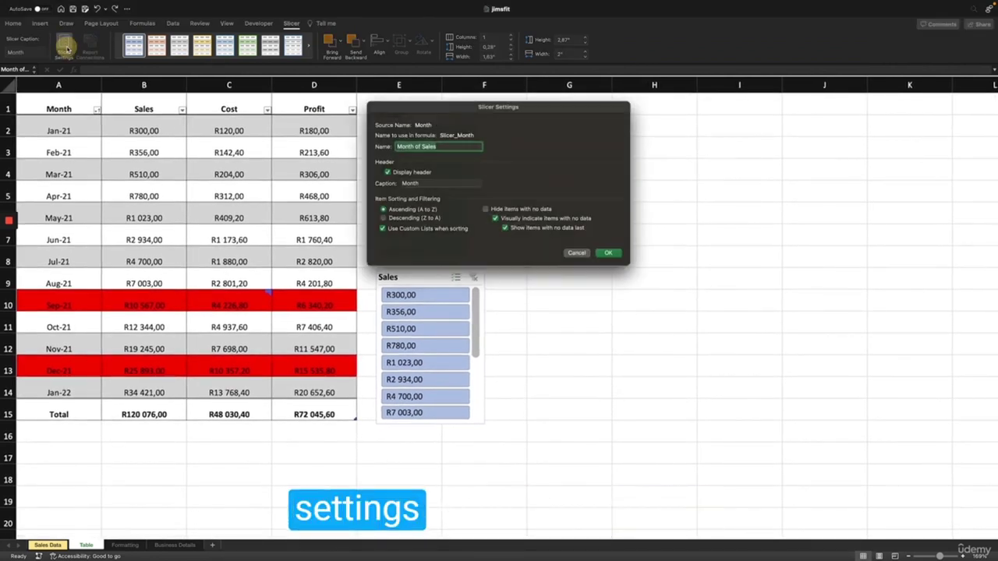
click(456, 185)
text(o)
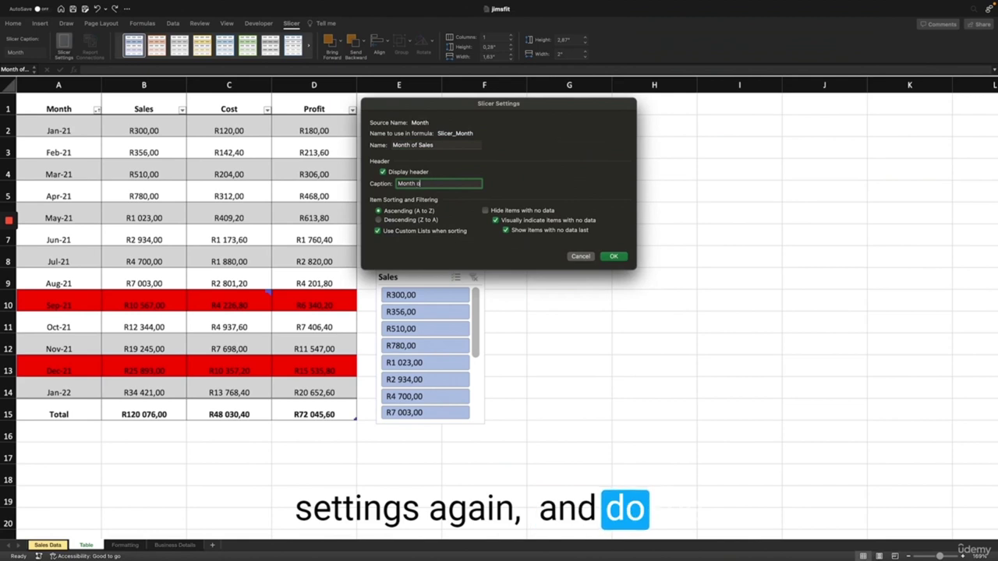
text(f Sales)
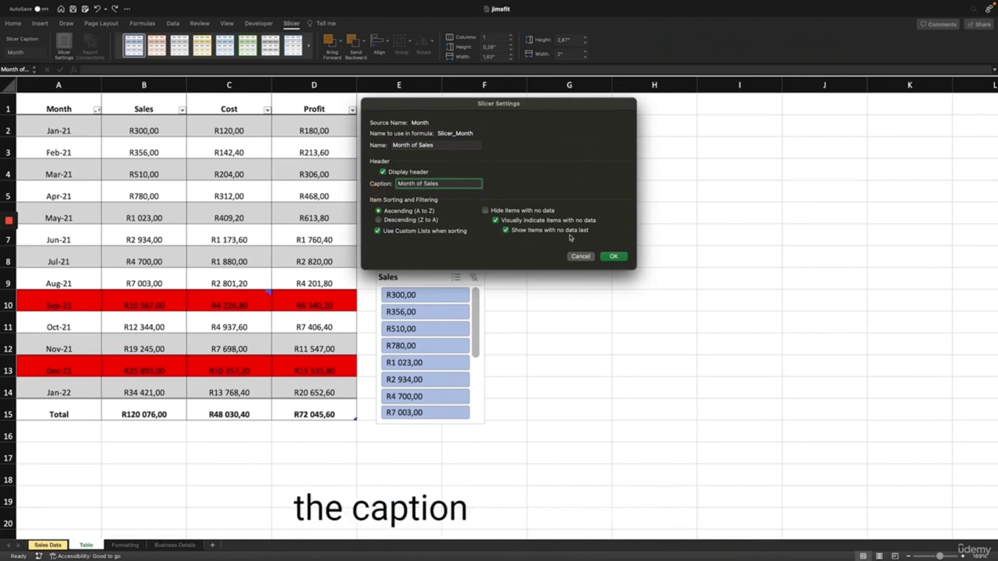
click(614, 257)
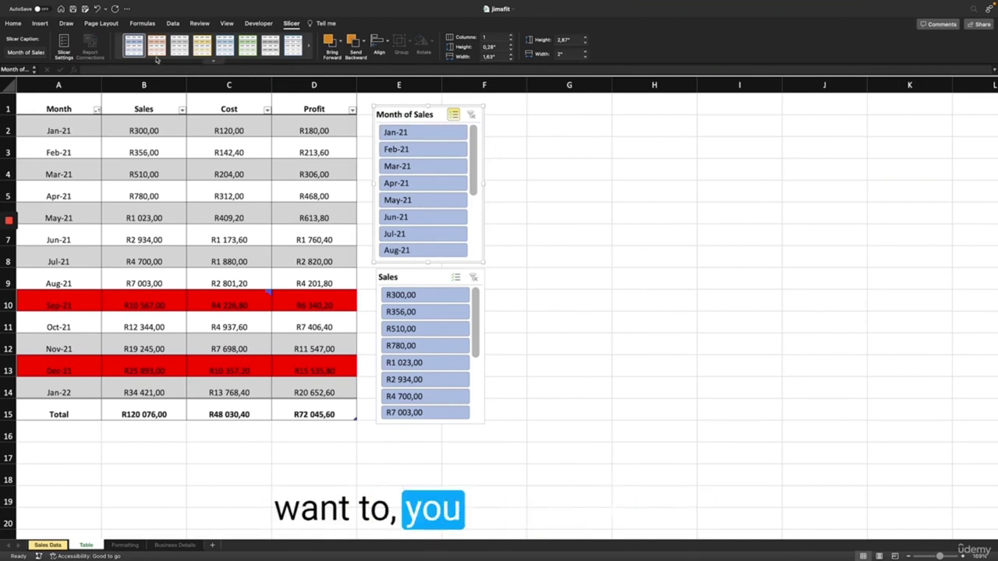
Try orange and blue slicer styles, then settle on the grey style
click(156, 45)
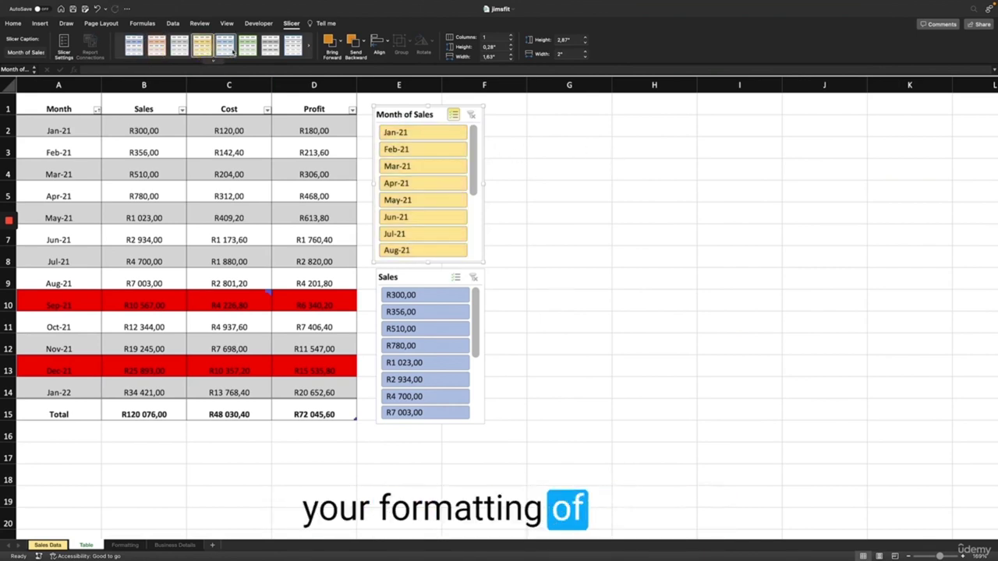
click(224, 46)
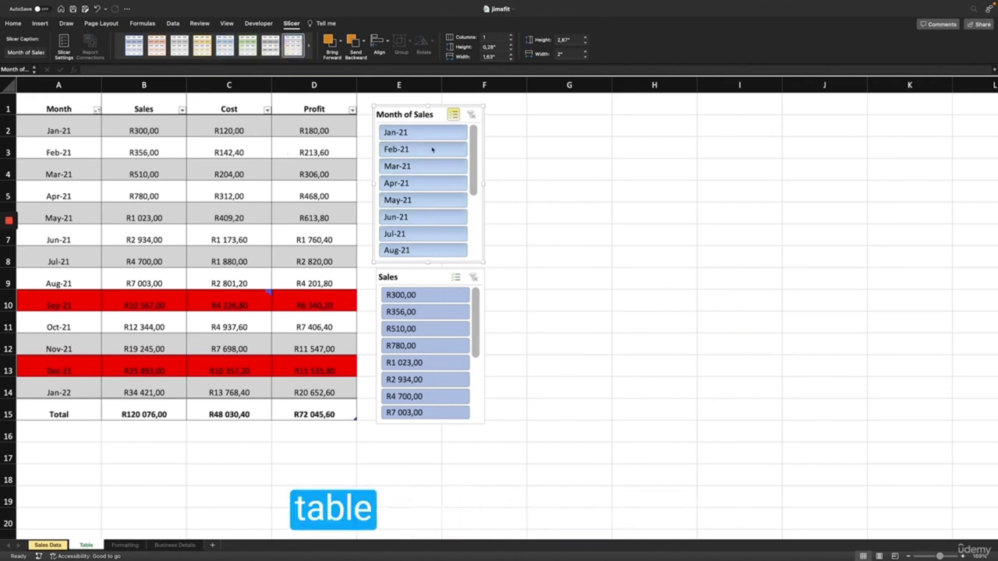
click(267, 49)
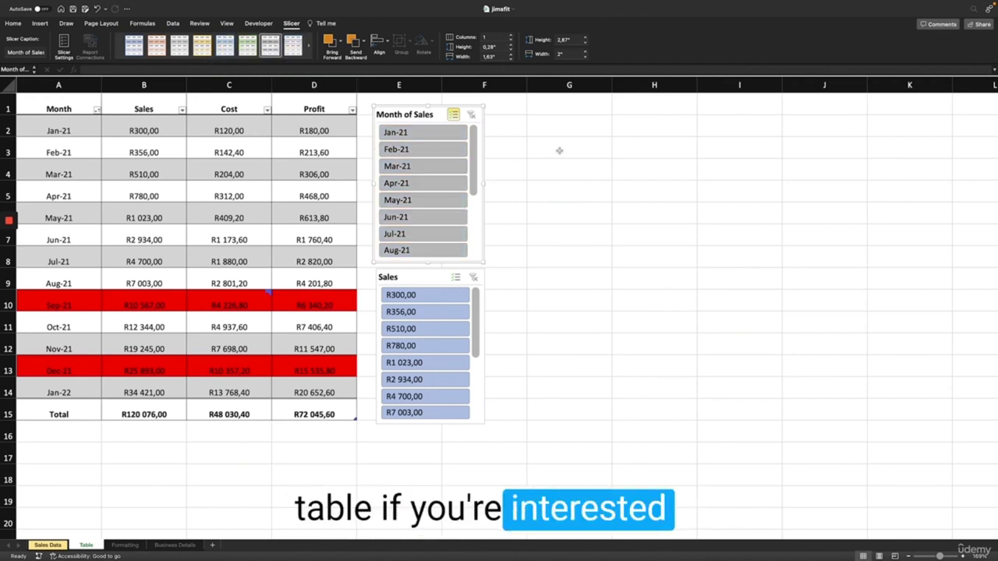
click(380, 45)
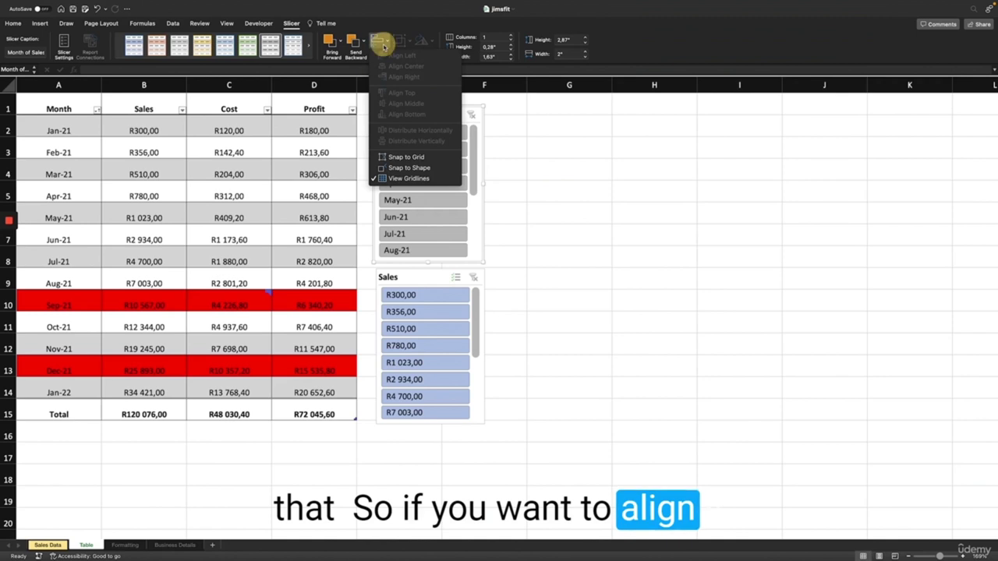
click(381, 47)
Check the values and formulas in cells C5, B6 and D5
click(206, 196)
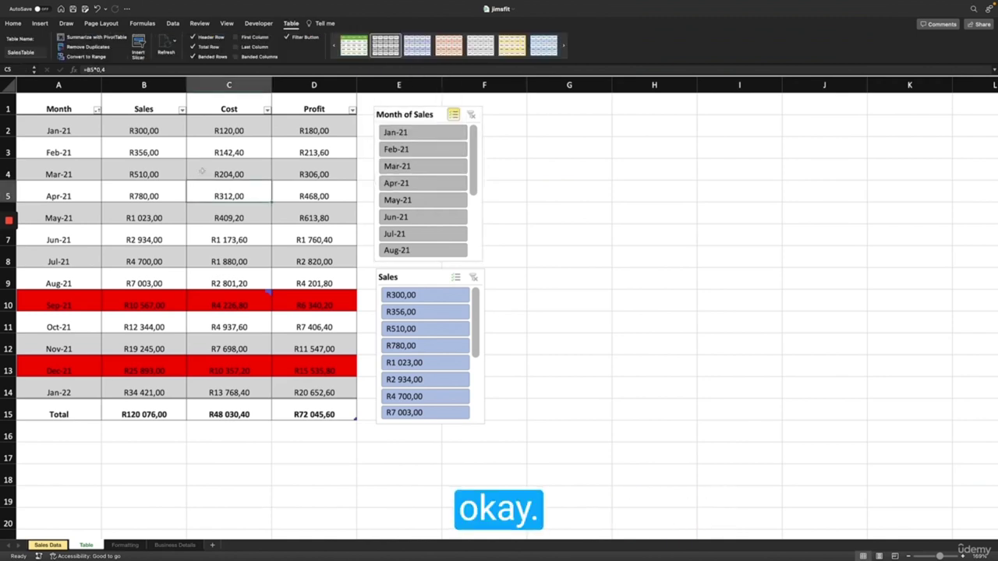
click(167, 221)
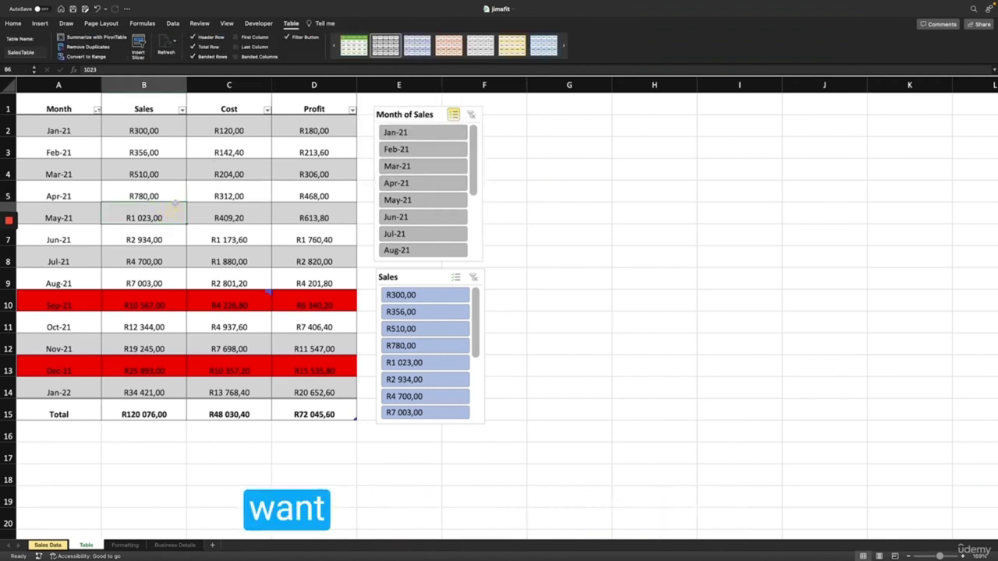
click(286, 200)
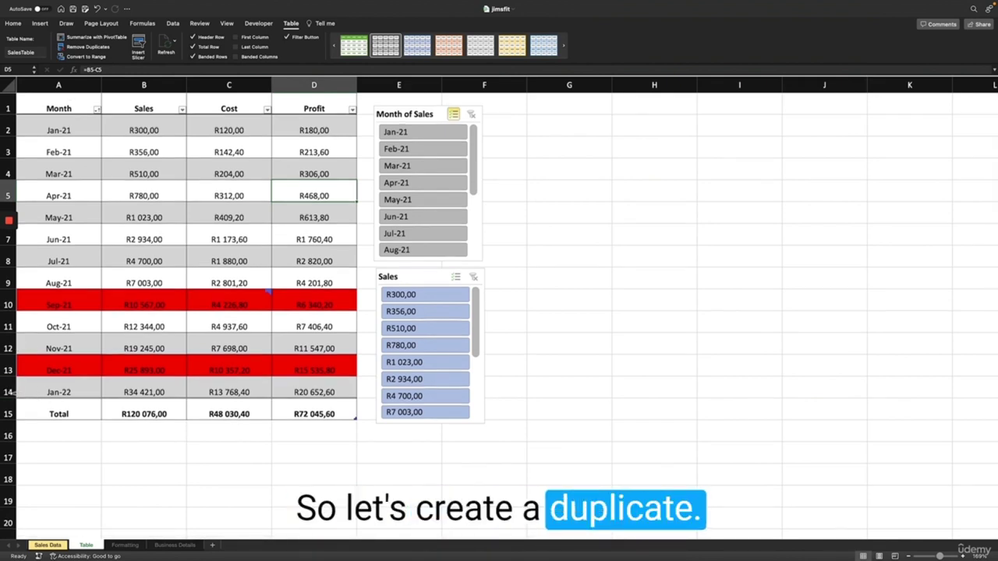
Insert a blank row 14 above the Jan-22 row
click(7, 392)
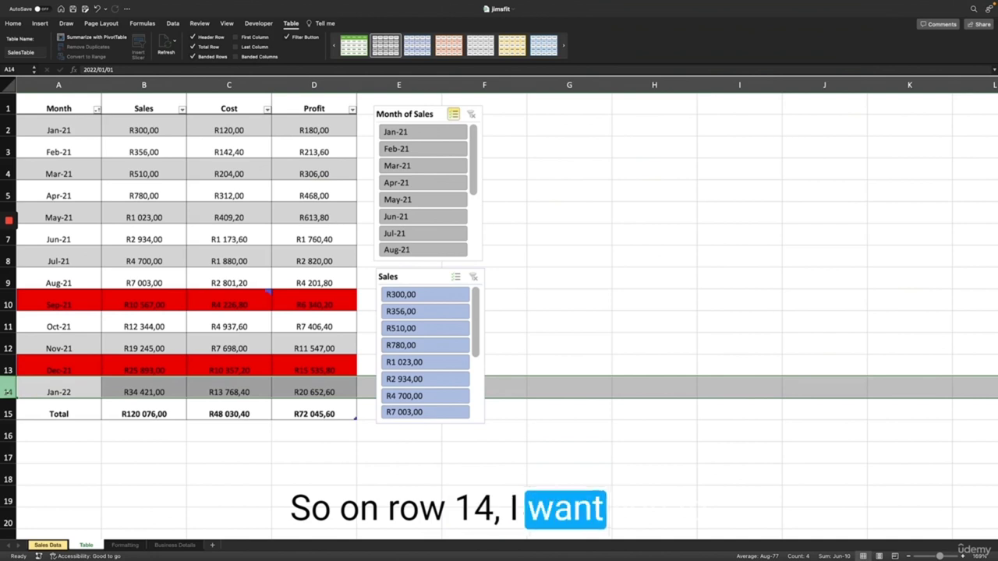
right_click(44, 395)
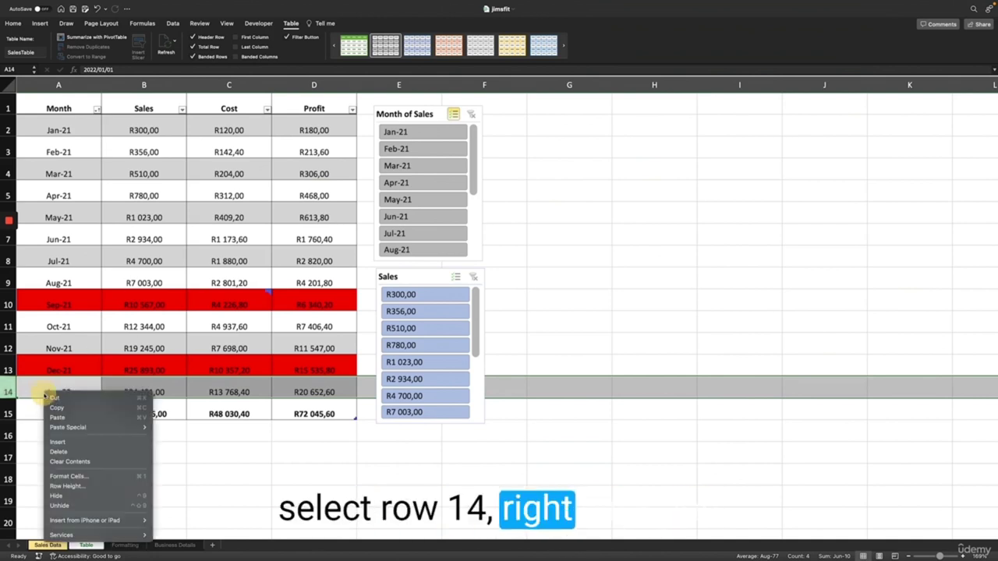
click(59, 441)
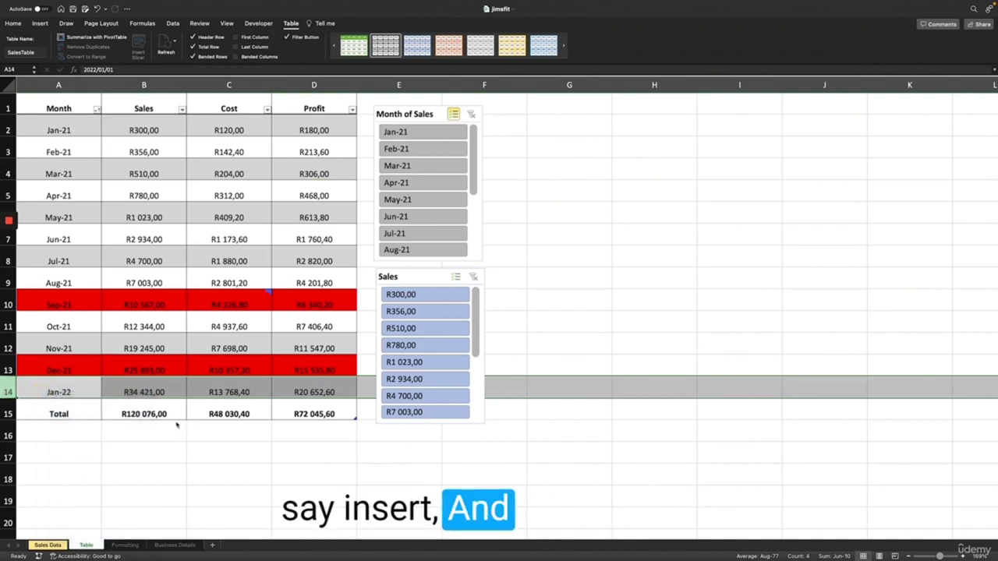
click(158, 458)
Copy the Jan-22 cells A15:D15 into row 14, then check the cost formulas in C15 and C5
drag(78, 414, 298, 411)
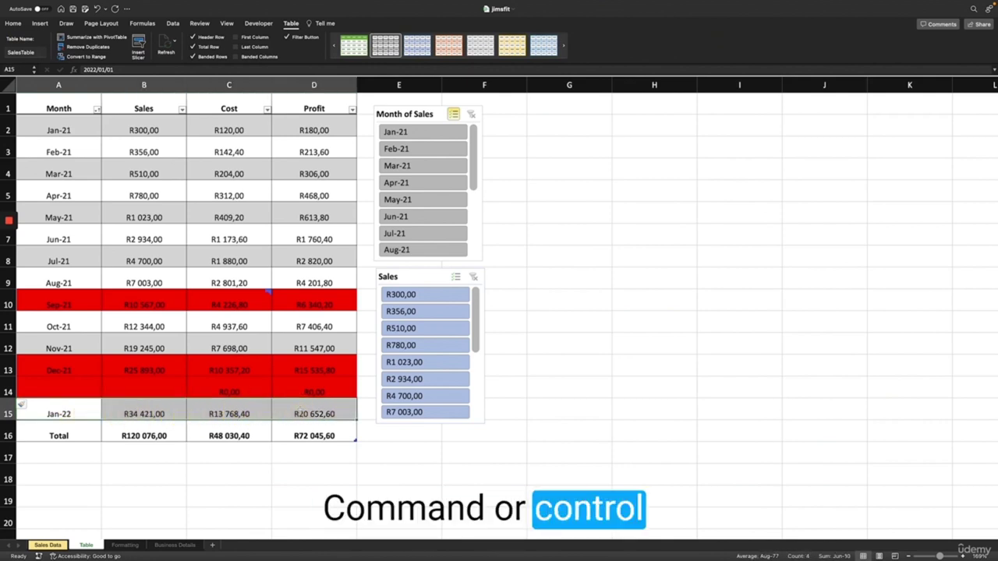
key(ctrl+c)
click(78, 388)
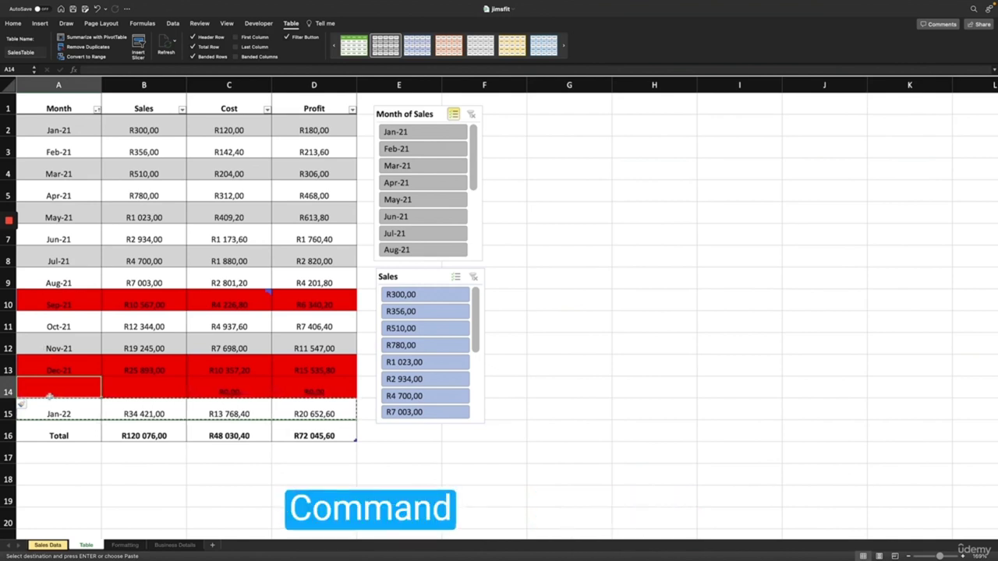
key(ctrl+v)
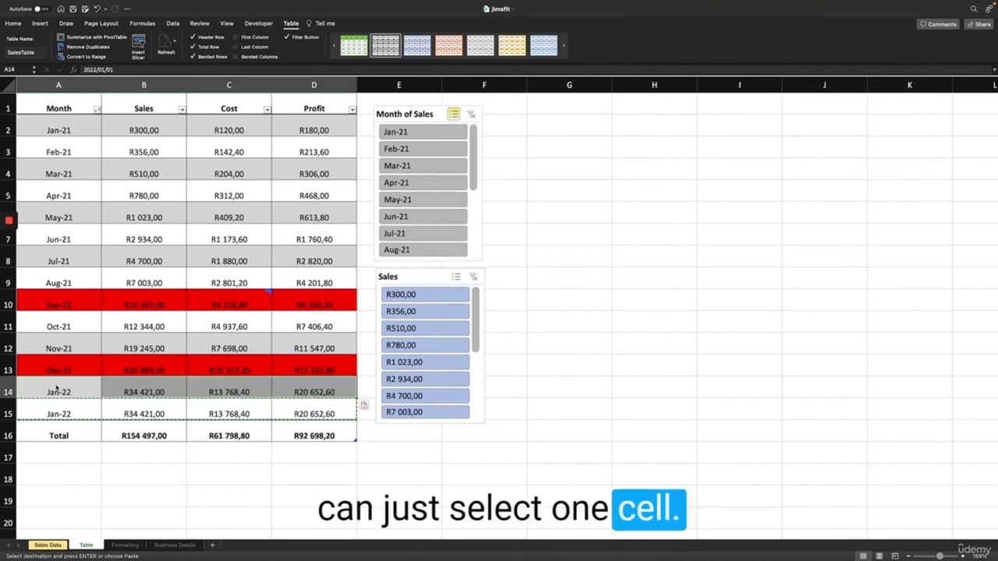
click(199, 411)
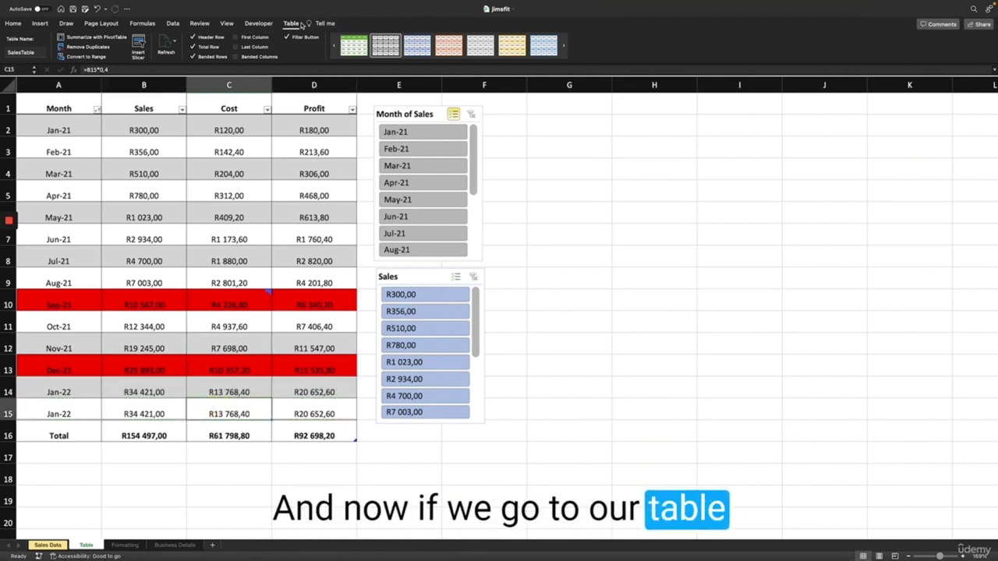
click(222, 196)
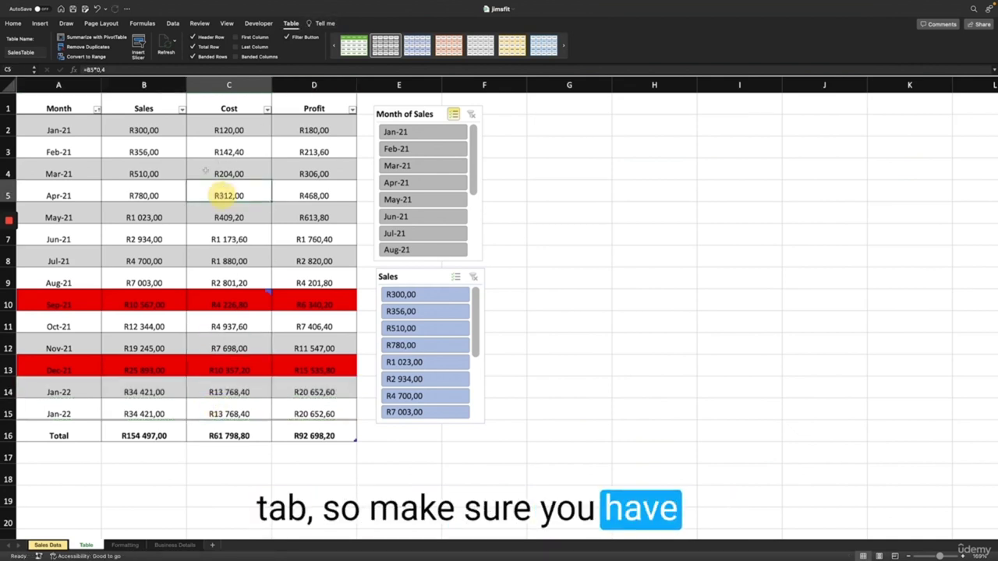
click(143, 196)
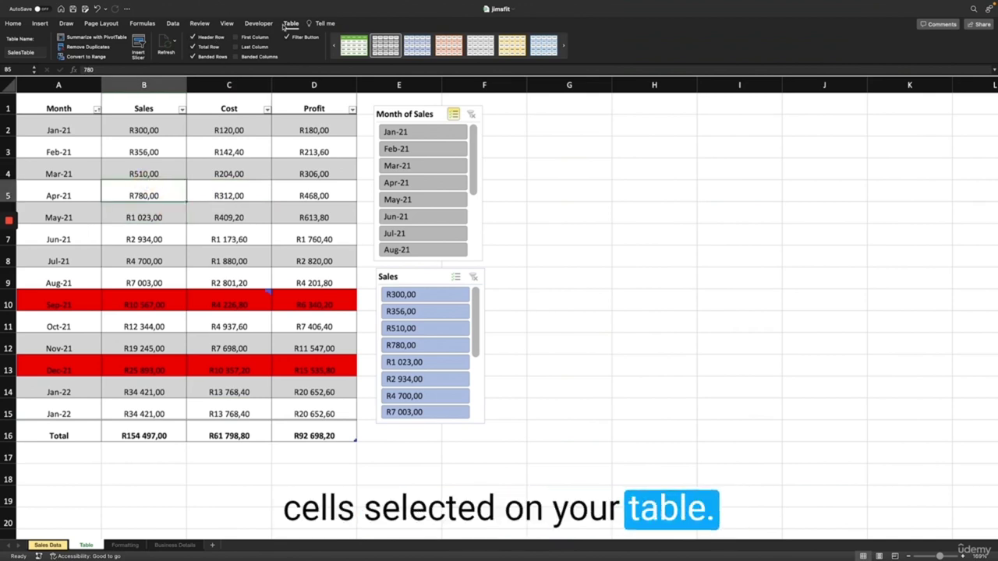
Run Remove Duplicates on all columns to delete the duplicate Jan-22 row, dismissing the report
click(89, 48)
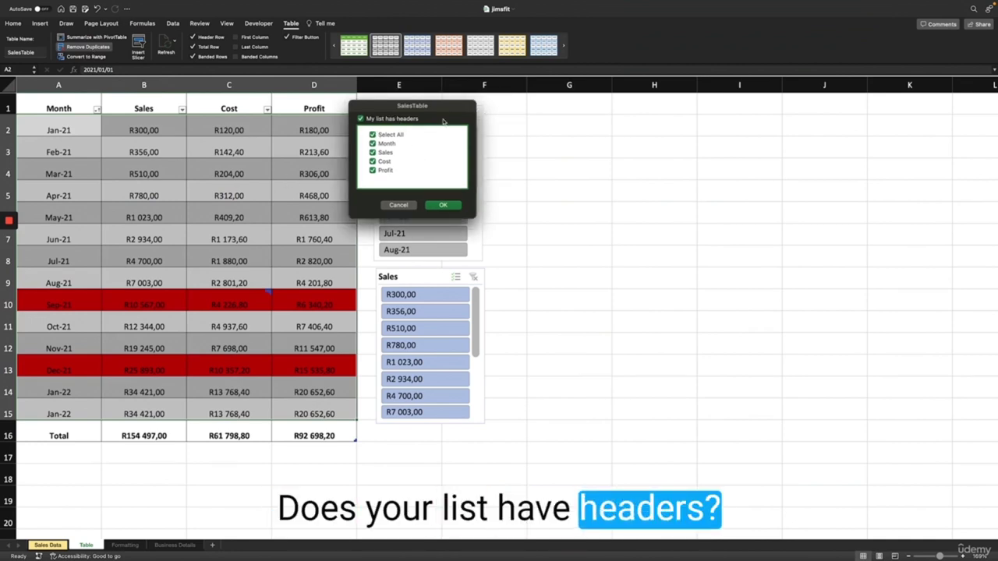
click(389, 146)
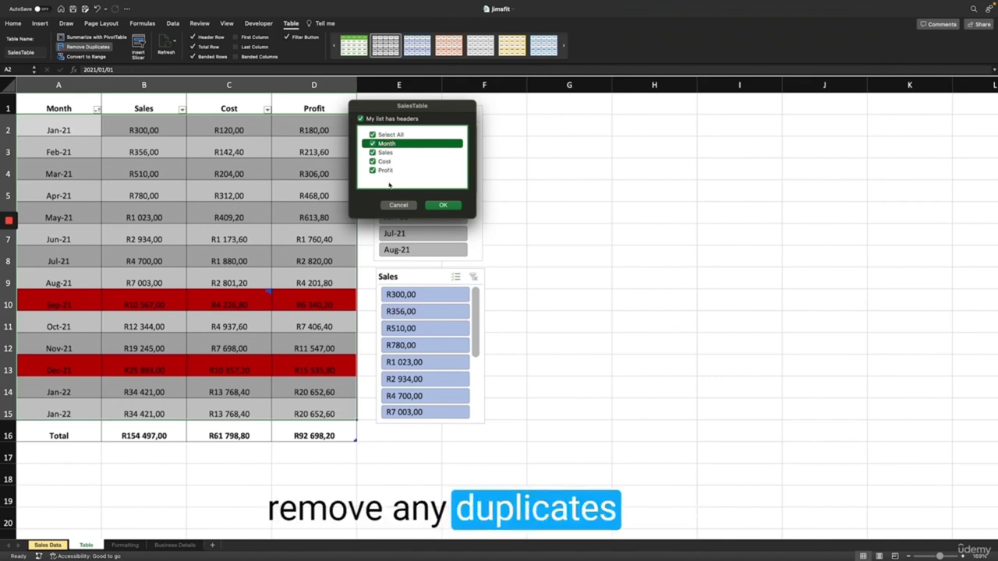
click(443, 206)
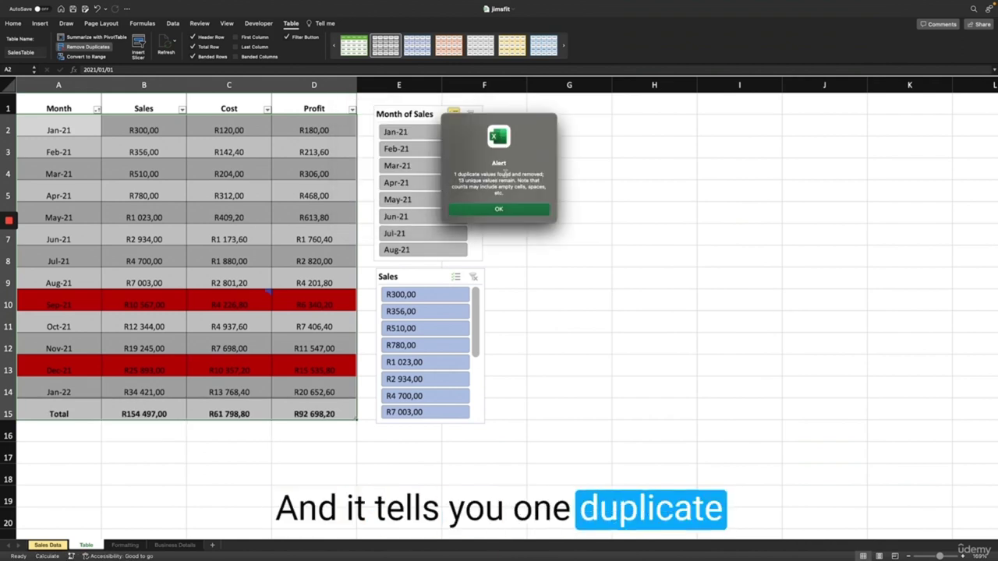
click(517, 210)
click(220, 283)
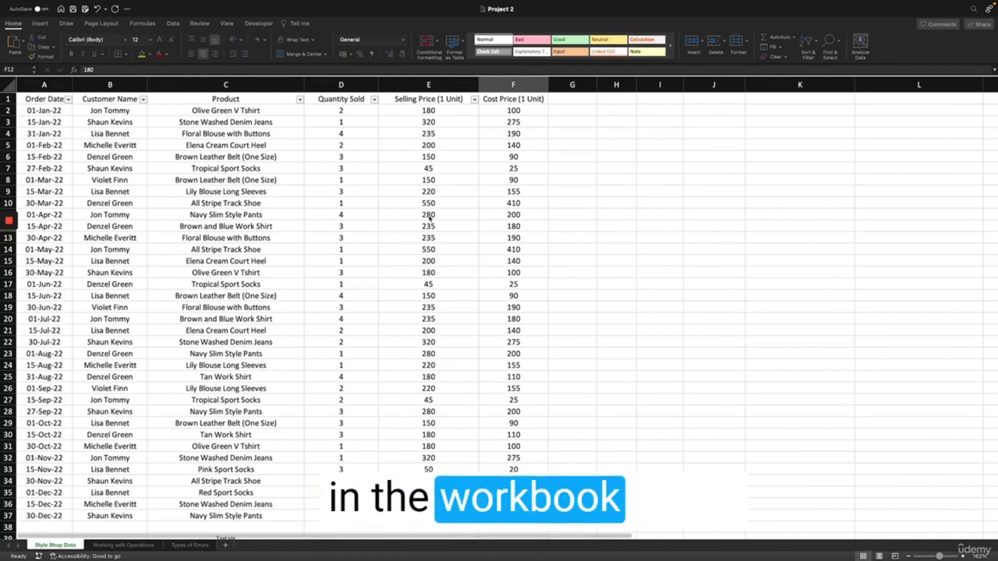
click(500, 22)
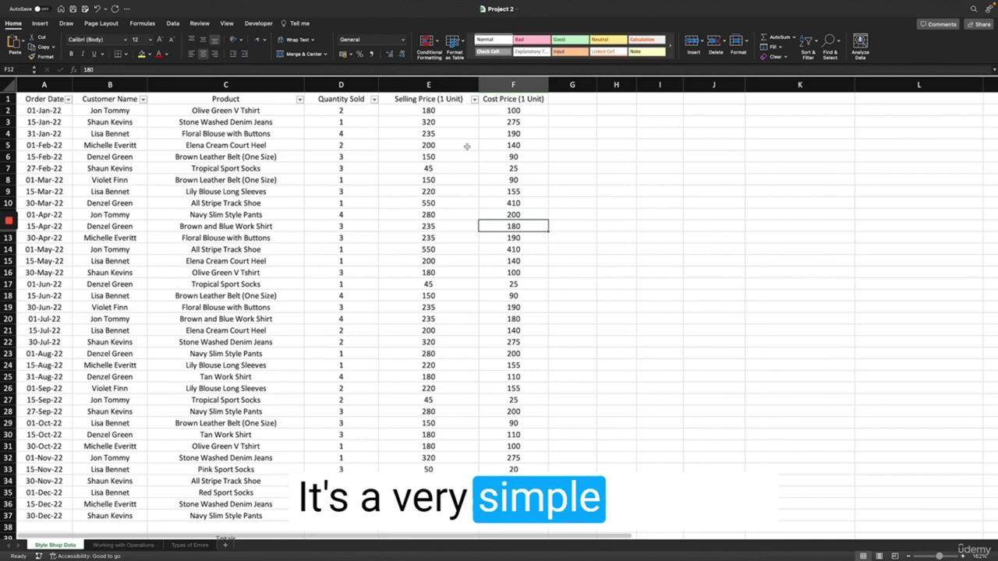
click(54, 112)
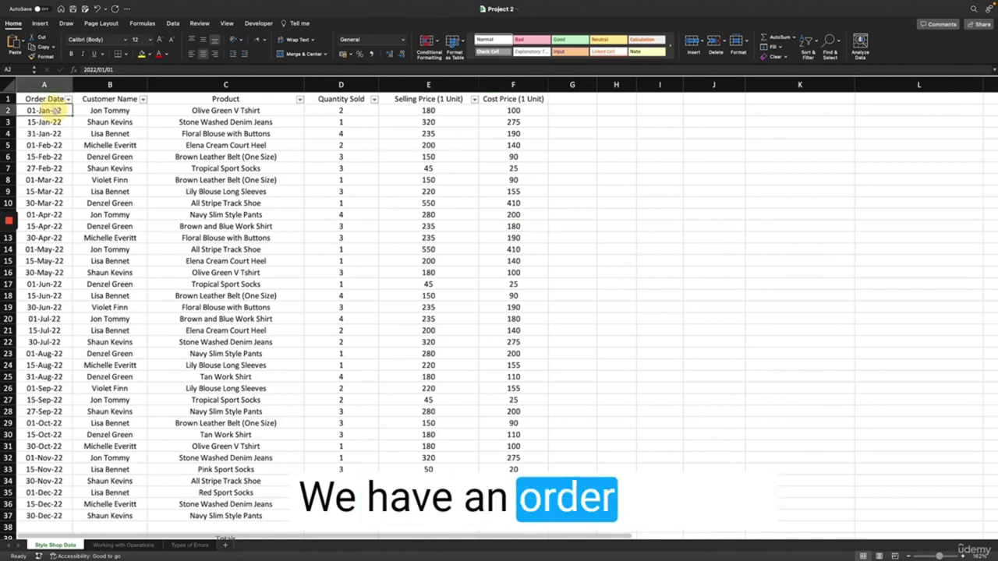
click(94, 111)
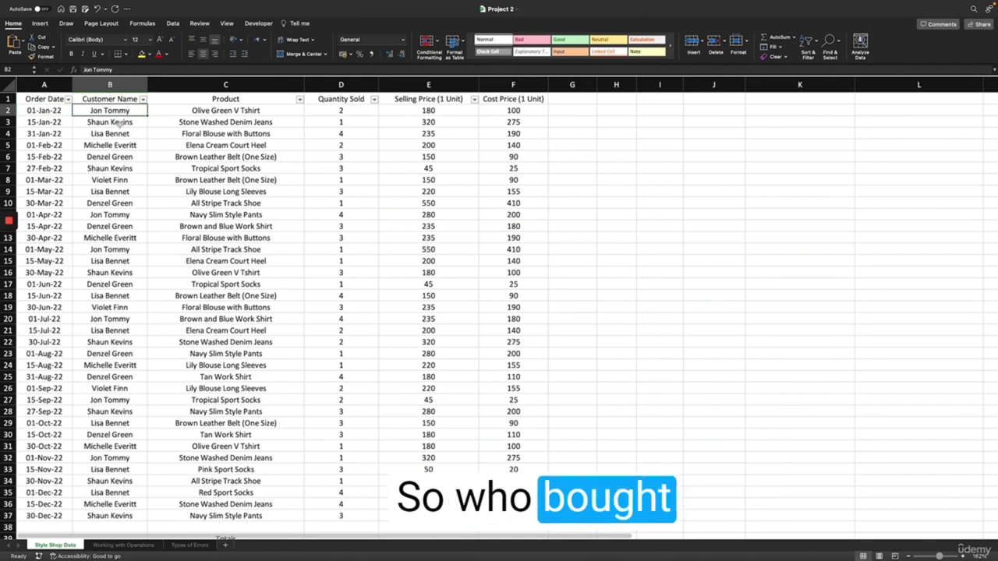
click(195, 111)
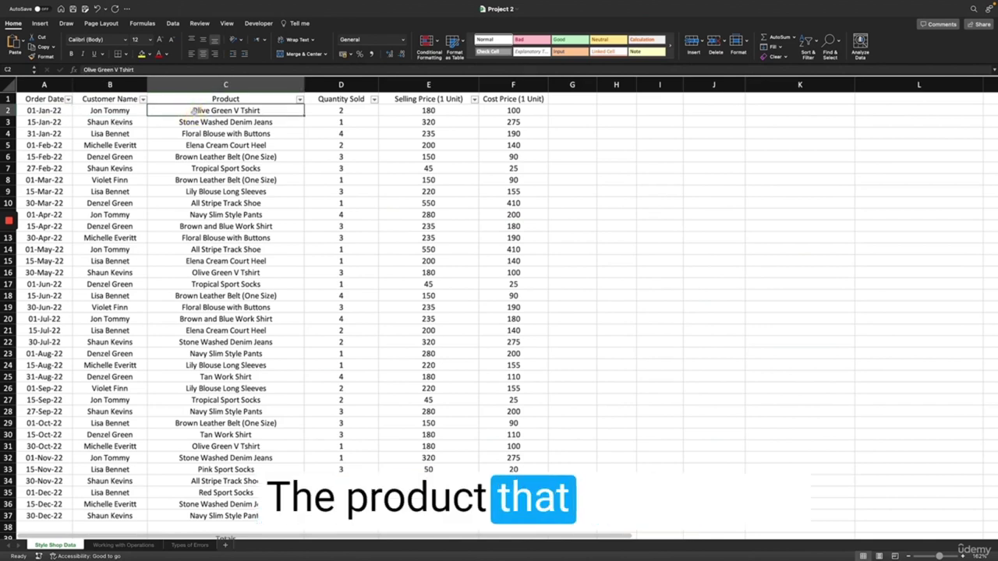
click(343, 111)
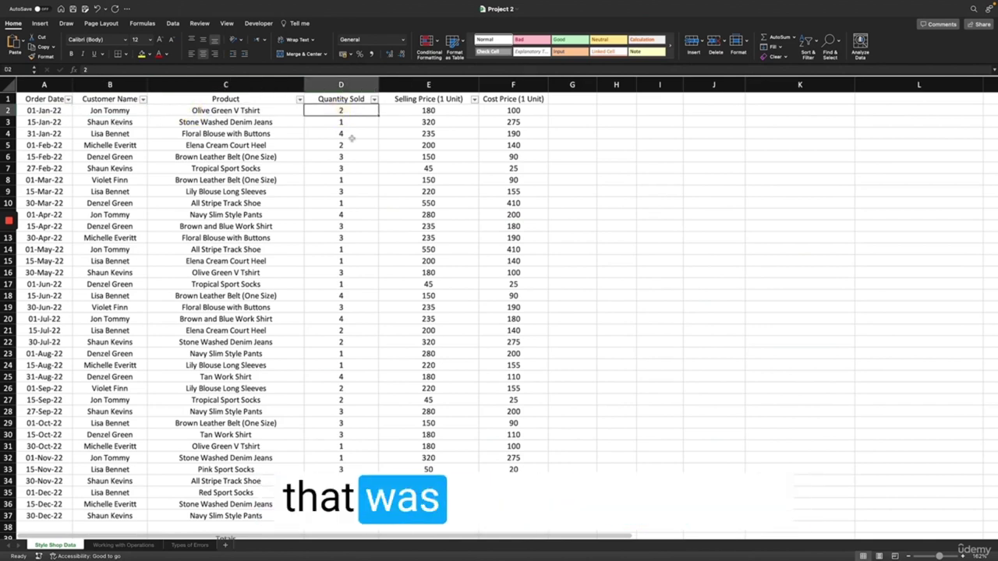
click(394, 111)
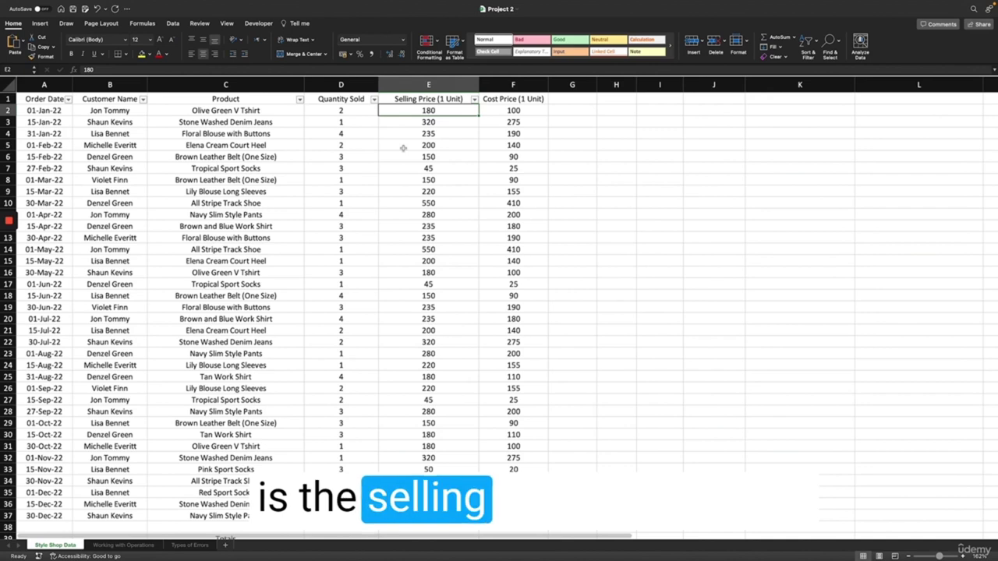
click(522, 110)
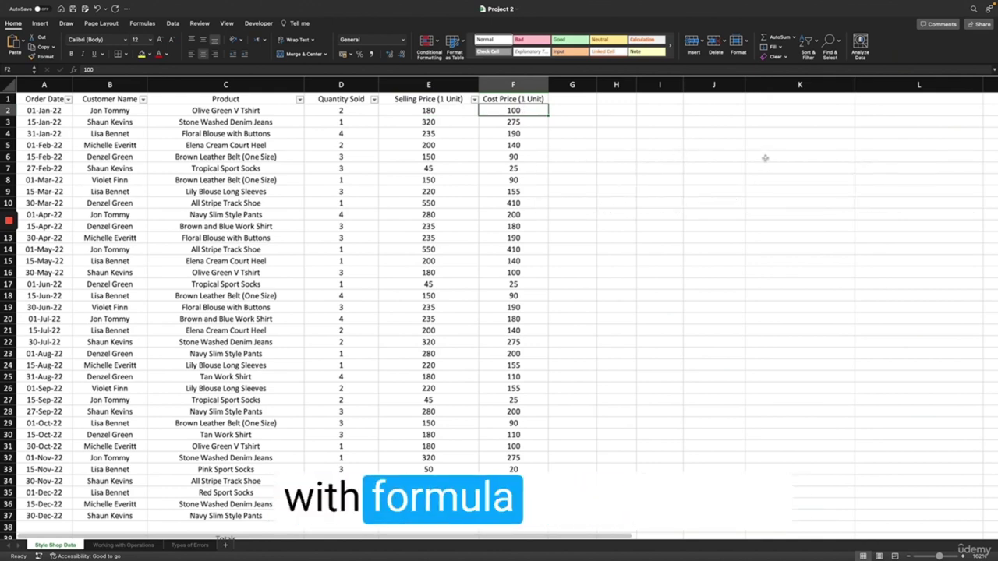
click(865, 375)
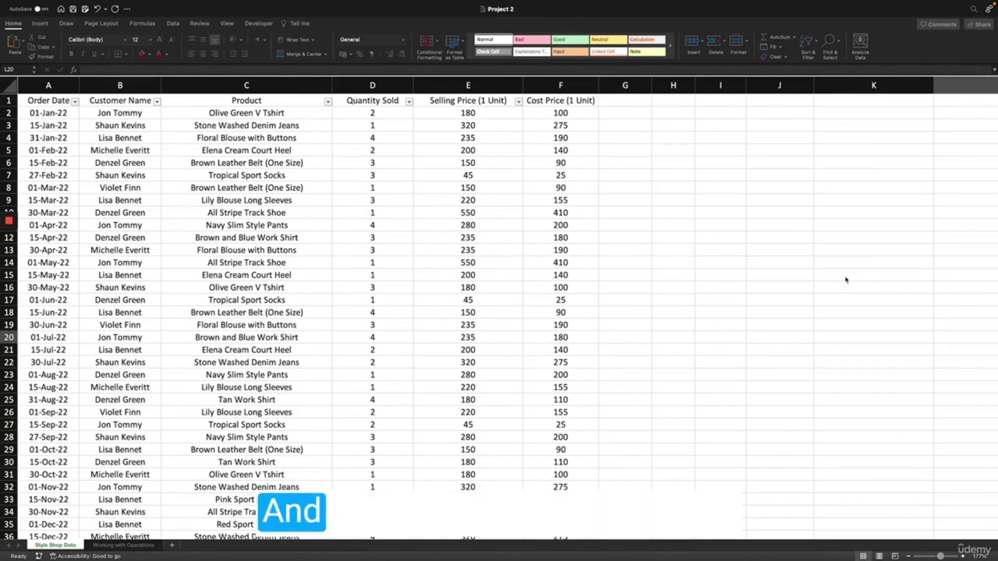
Point out the selling price 150 and a quantity value, then go to the Working with Operations sheet
click(849, 269)
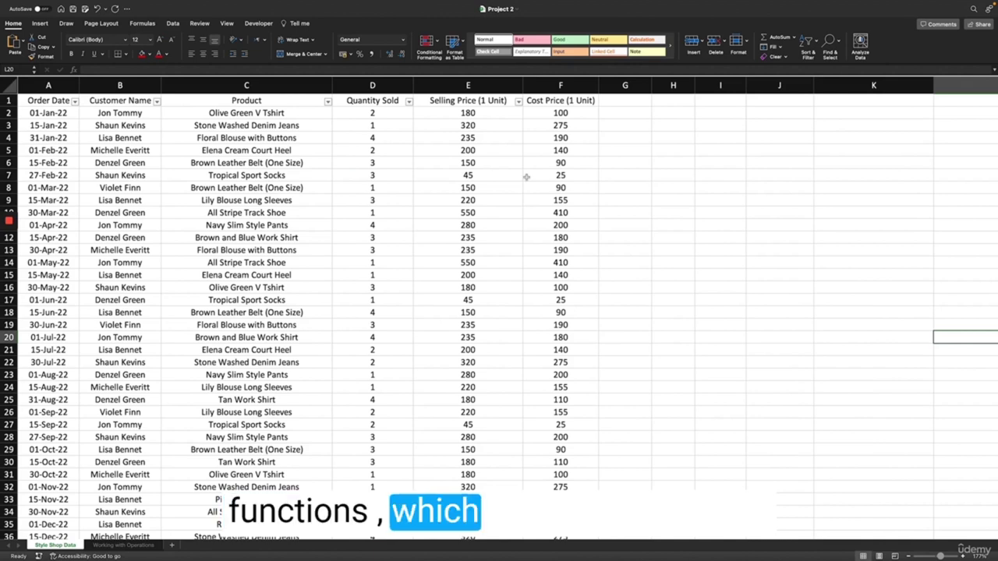
click(521, 184)
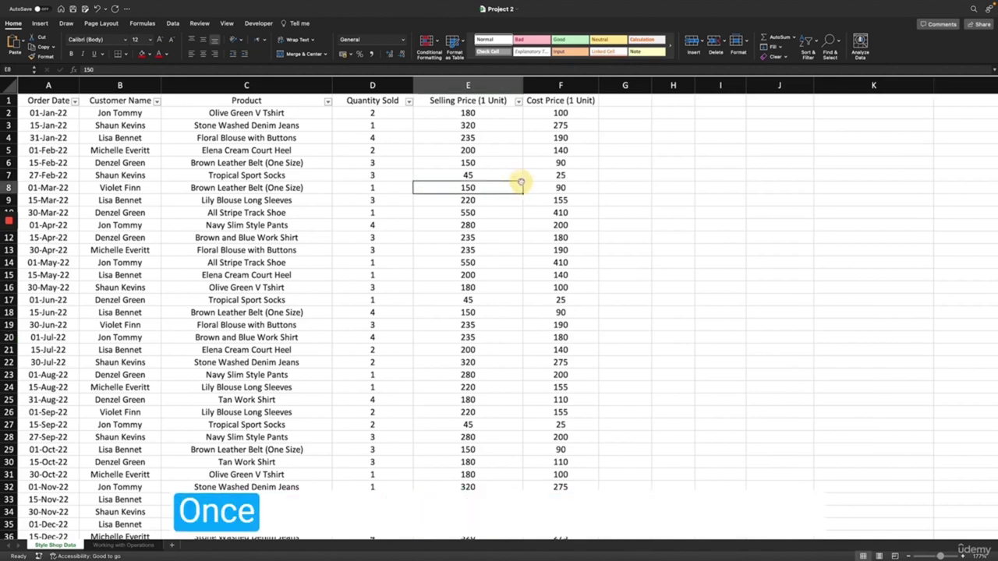
click(352, 234)
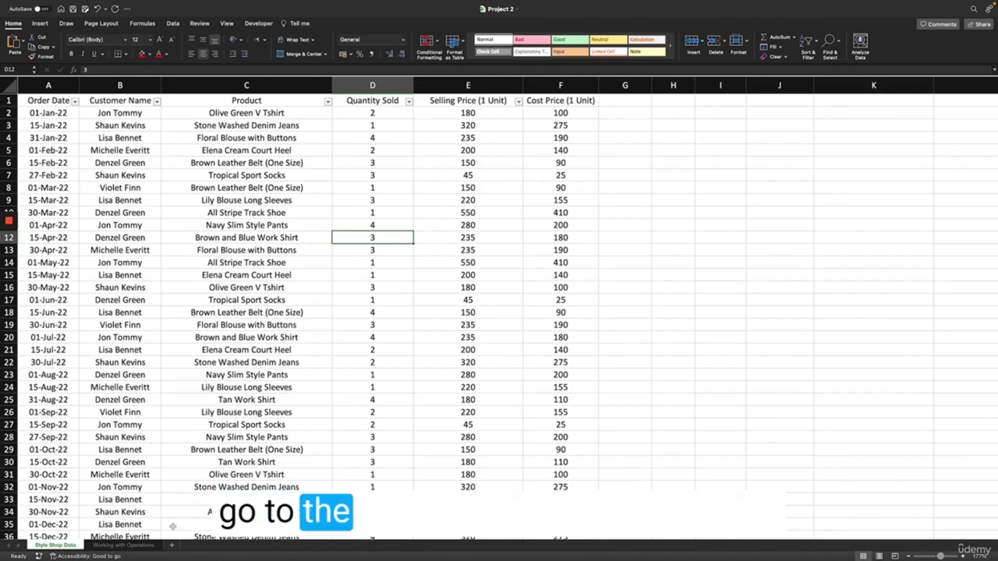
click(127, 546)
Zoom in on the operations table, point out Equal to, and select Answer cell D4
click(237, 417)
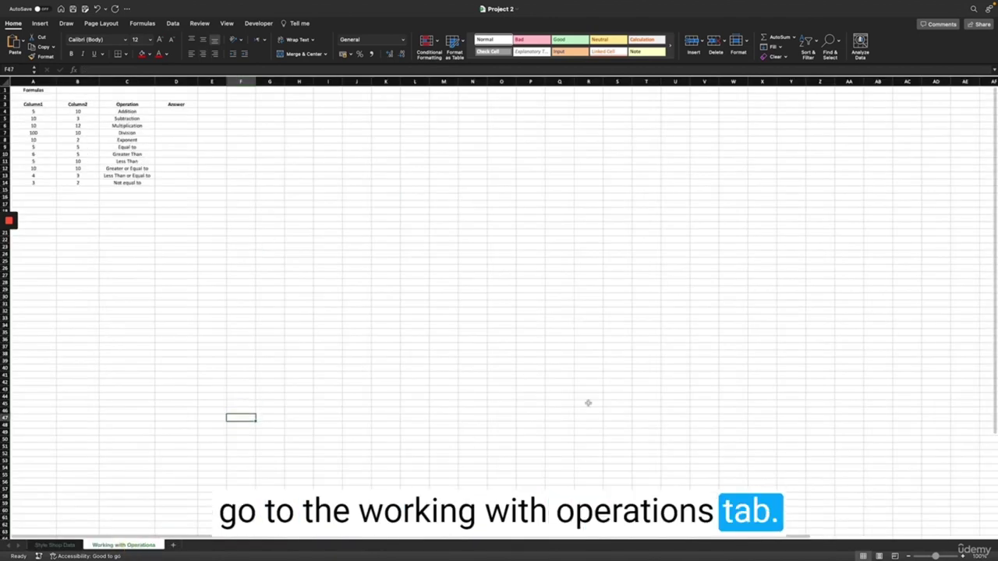
drag(936, 556, 947, 556)
scroll(648, 491, up, 8)
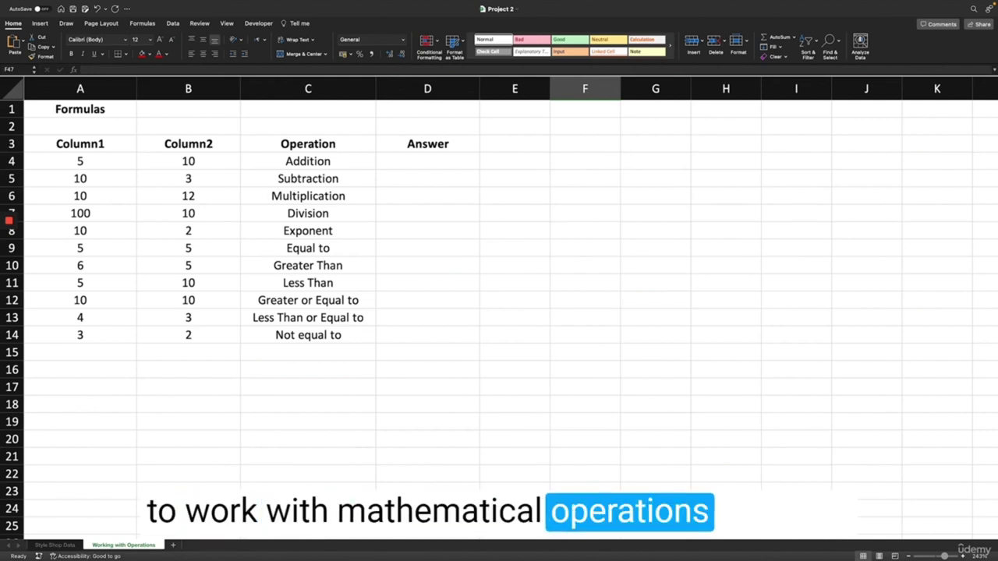
click(308, 248)
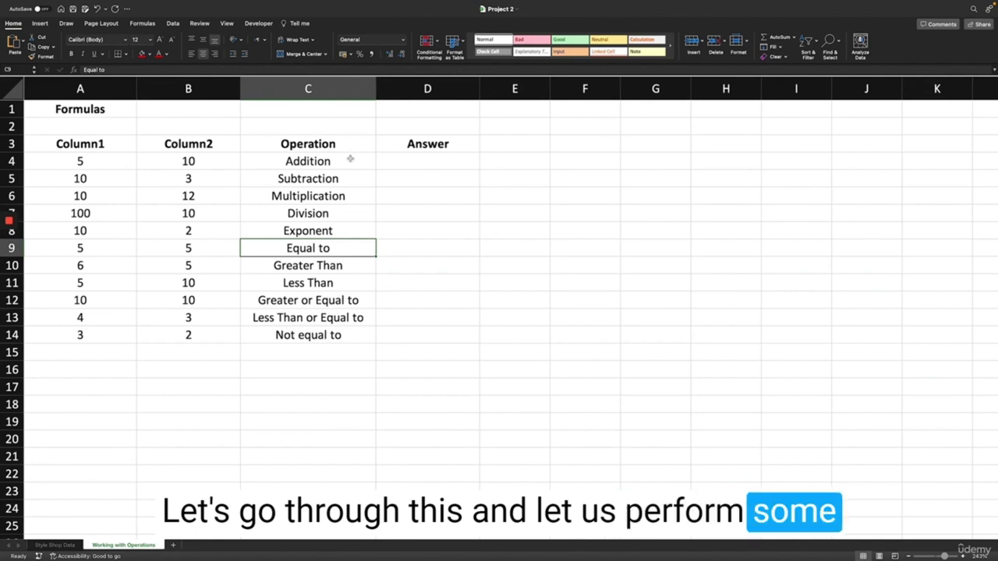
click(397, 164)
Highlight the Column1, Column2 and Operation values in turn
scroll(83, 151, down, 1)
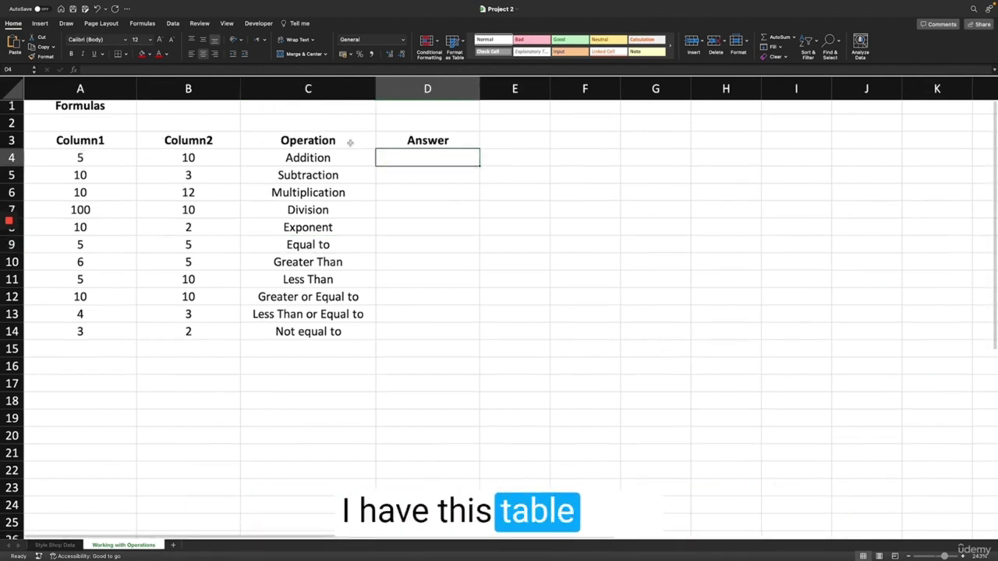
mouse_move(79, 140)
mouse_down()
mouse_move(102, 208)
mouse_move(103, 339)
mouse_up()
drag(187, 142, 199, 329)
drag(290, 144, 301, 338)
scroll(301, 338, right, 2)
scroll(408, 180, left, 2)
Point out the Answer cells from D4 downward, ending back on D4
drag(406, 161, 403, 161)
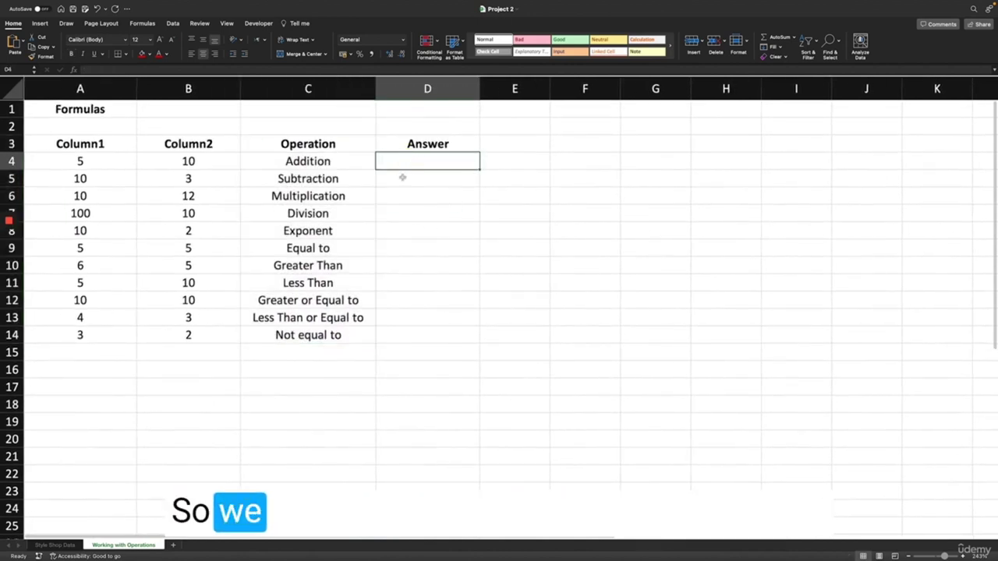
click(403, 178)
click(399, 211)
click(407, 232)
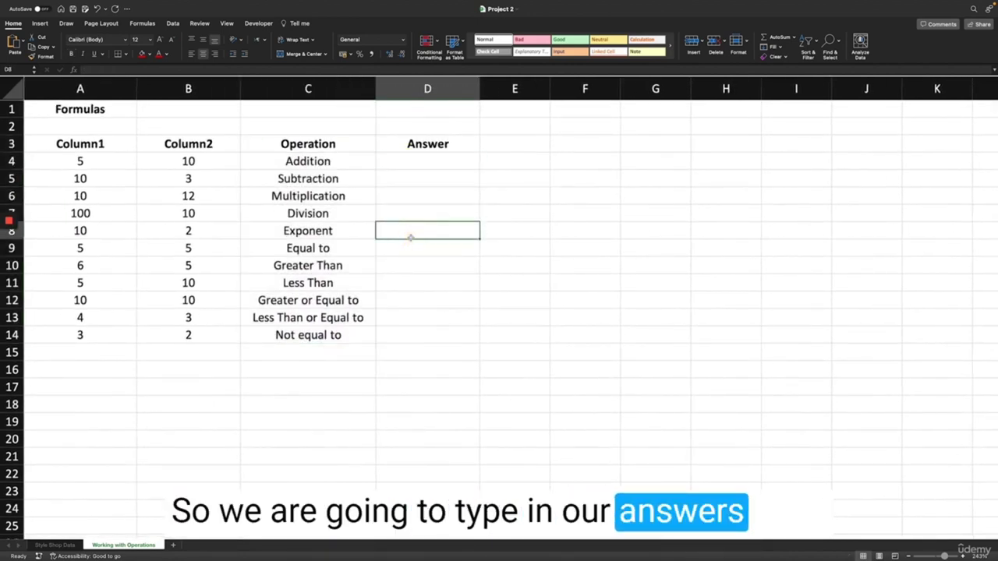
click(417, 168)
scroll(241, 160, right, 1)
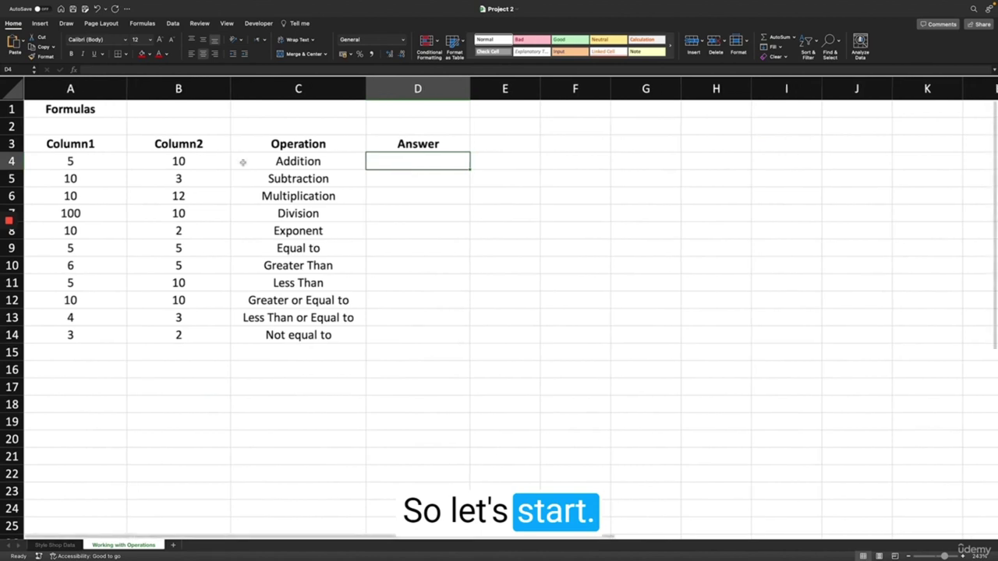
scroll(236, 160, left, 1)
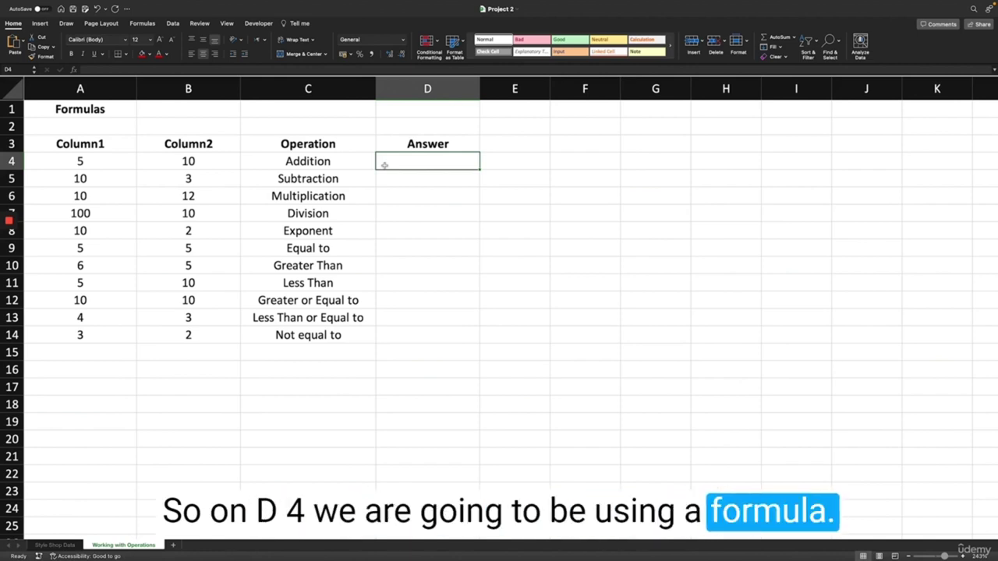
Enter the Addition formula =A4+B4 in D4, giving 15
text(=)
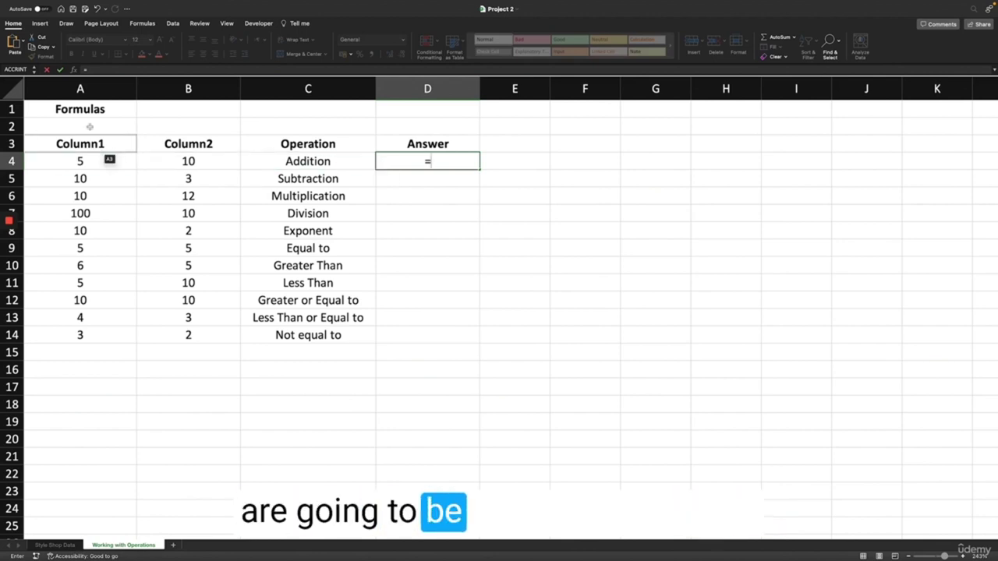
click(52, 161)
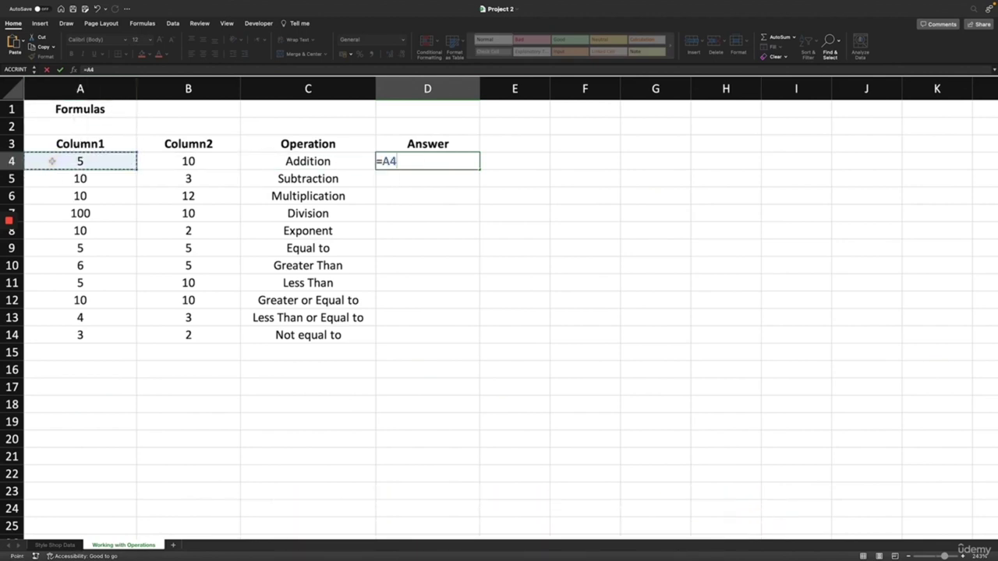
text(+)
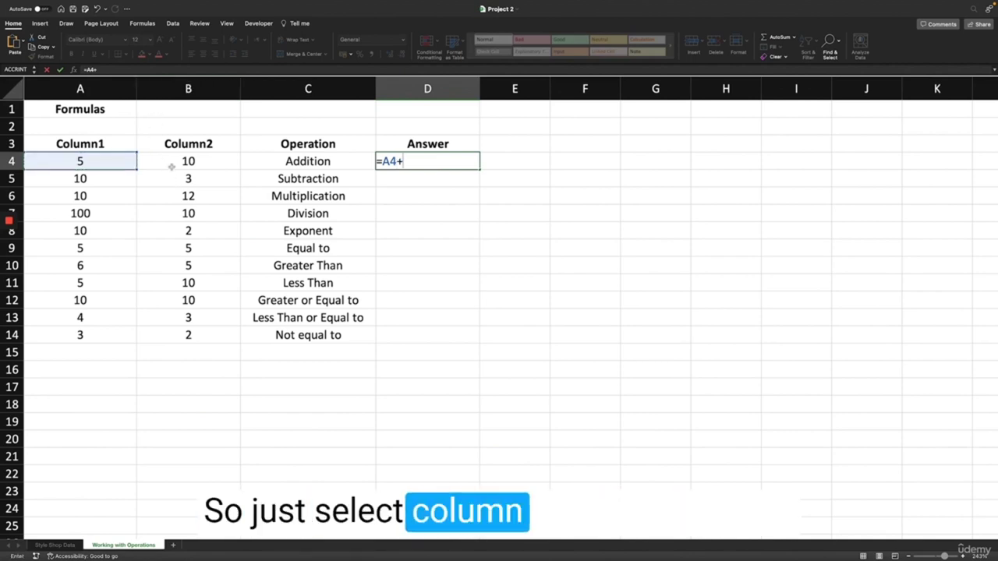
click(171, 166)
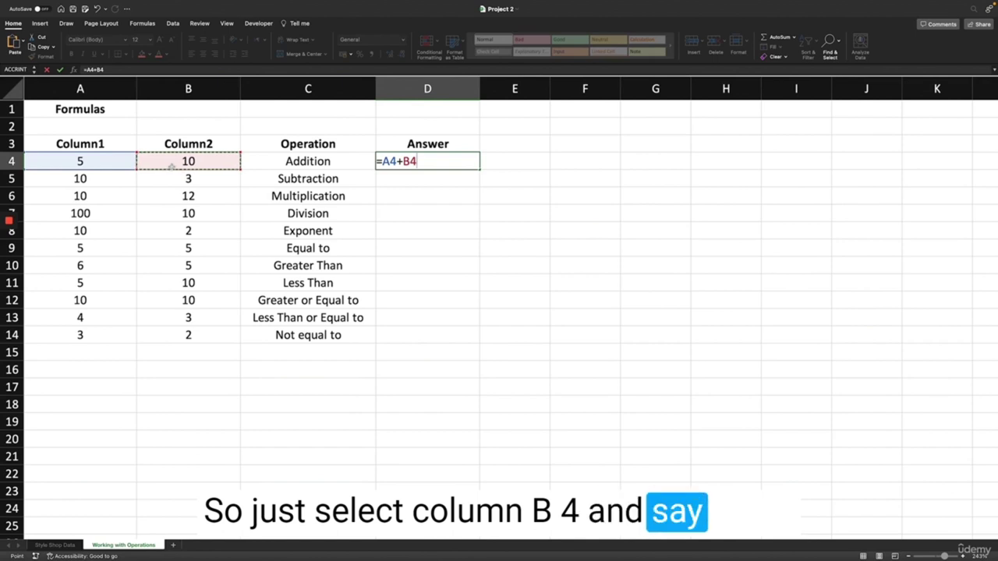
key(Return)
click(407, 161)
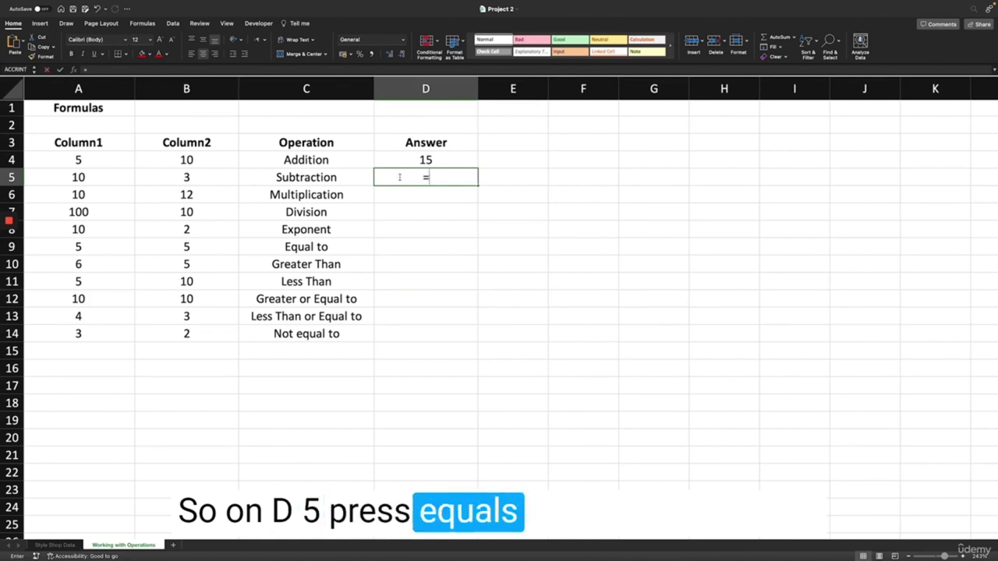
Enter the Subtraction formula subtracting B5 from A5 in D5, giving 7
text(=)
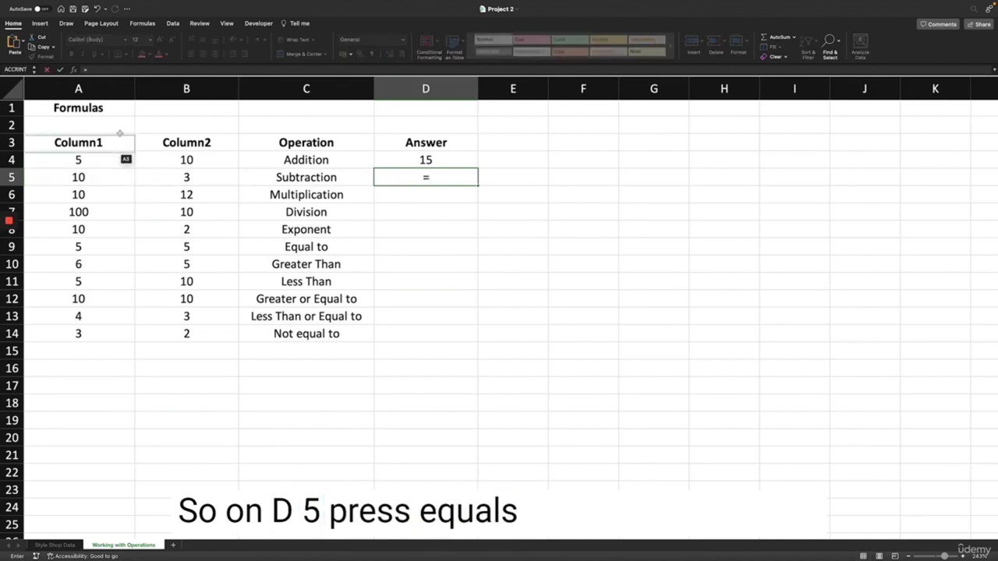
click(69, 178)
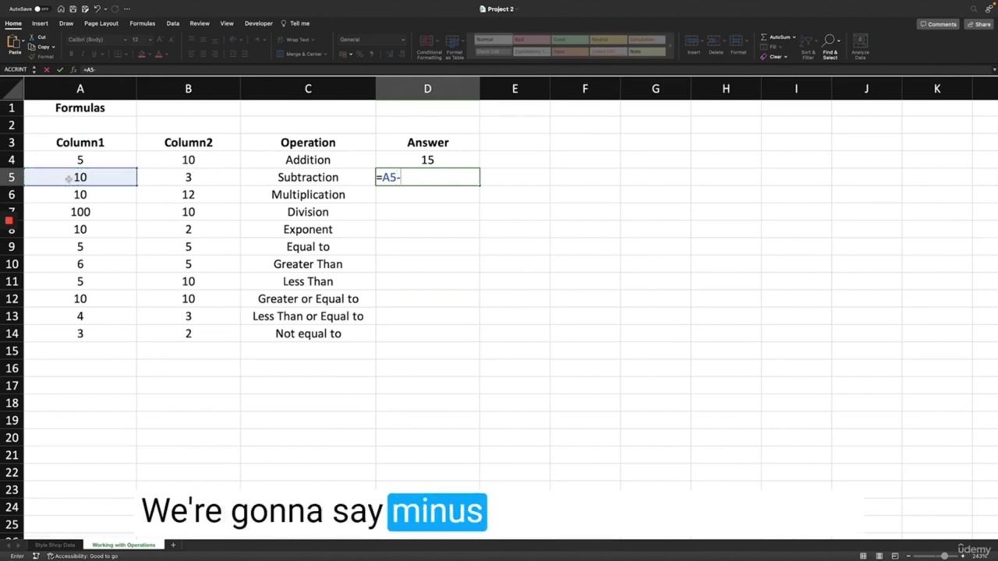
click(189, 177)
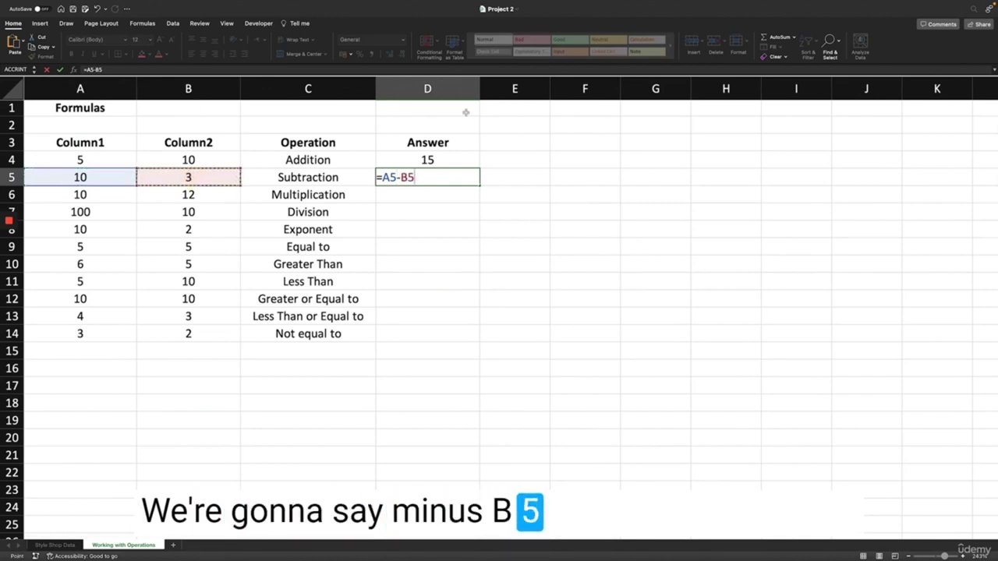
key(Return)
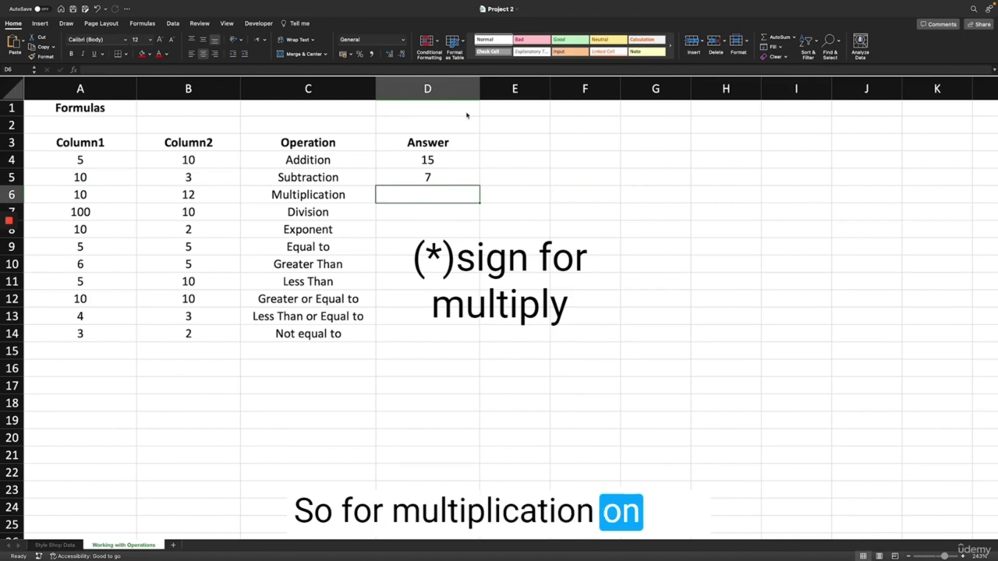
Enter the Multiplication formula =A6*B6 in D6
text(=)
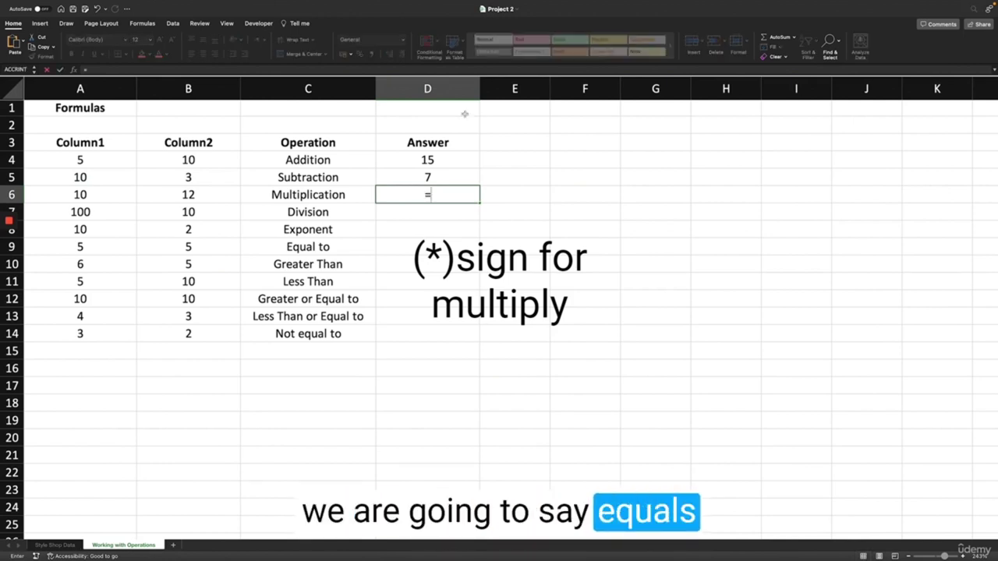
click(114, 200)
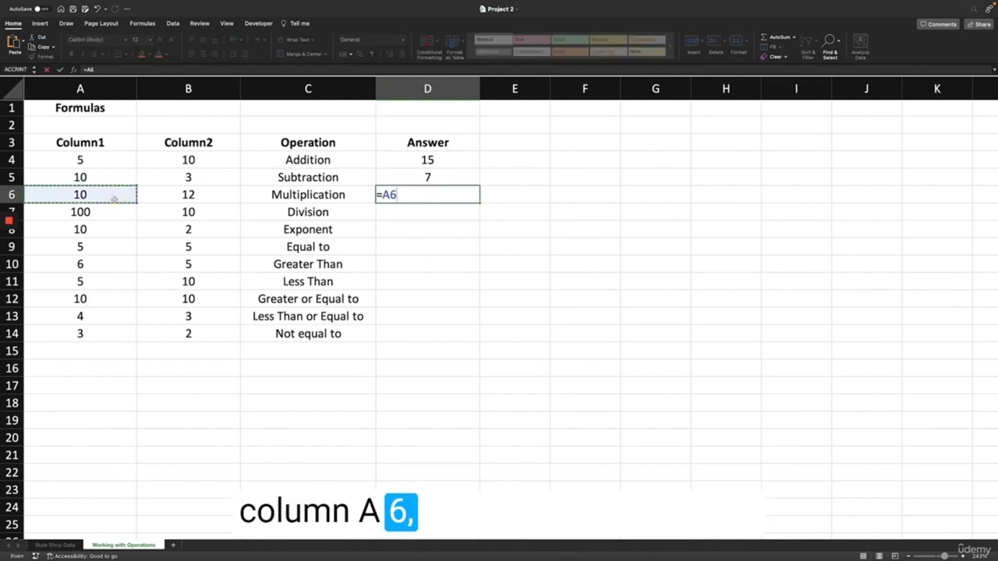
text(*)
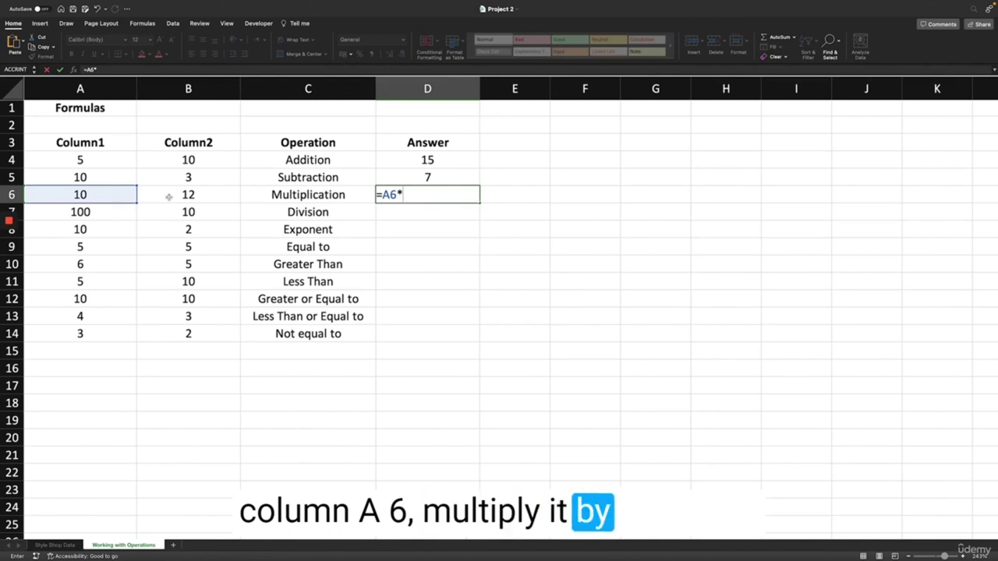
click(169, 197)
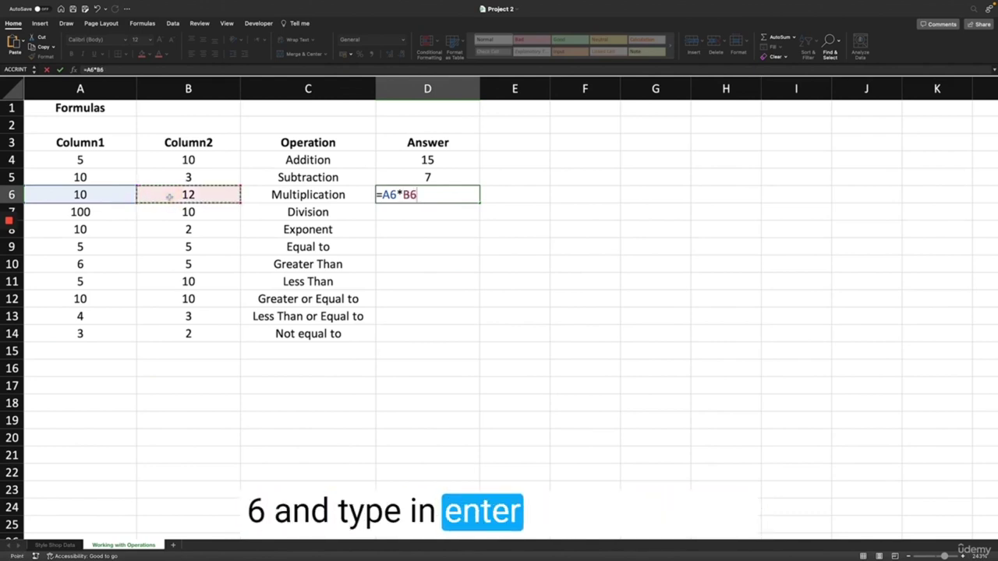
key(Return)
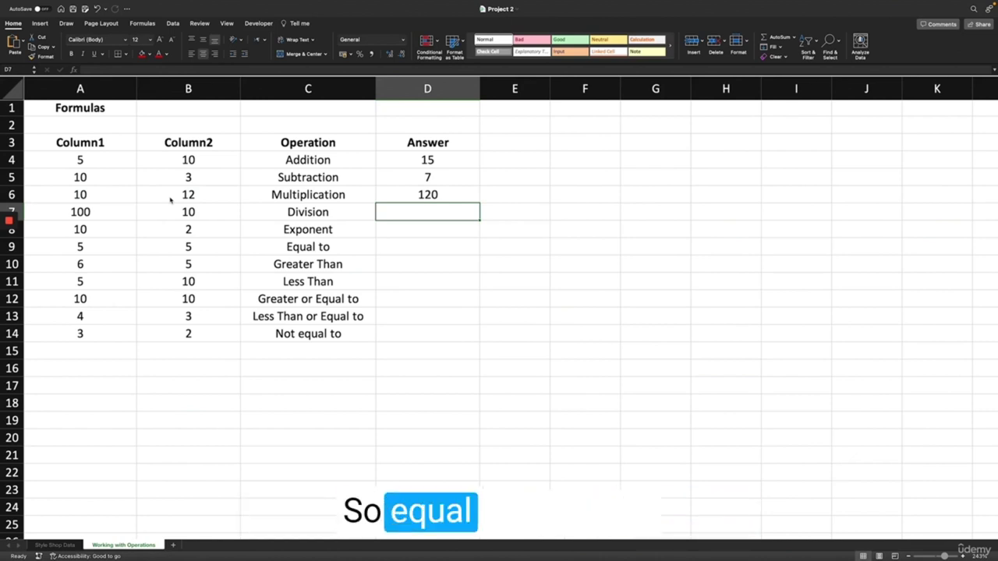
Enter =A7/B7 in D7 so the Division answer shows 10
text(=)
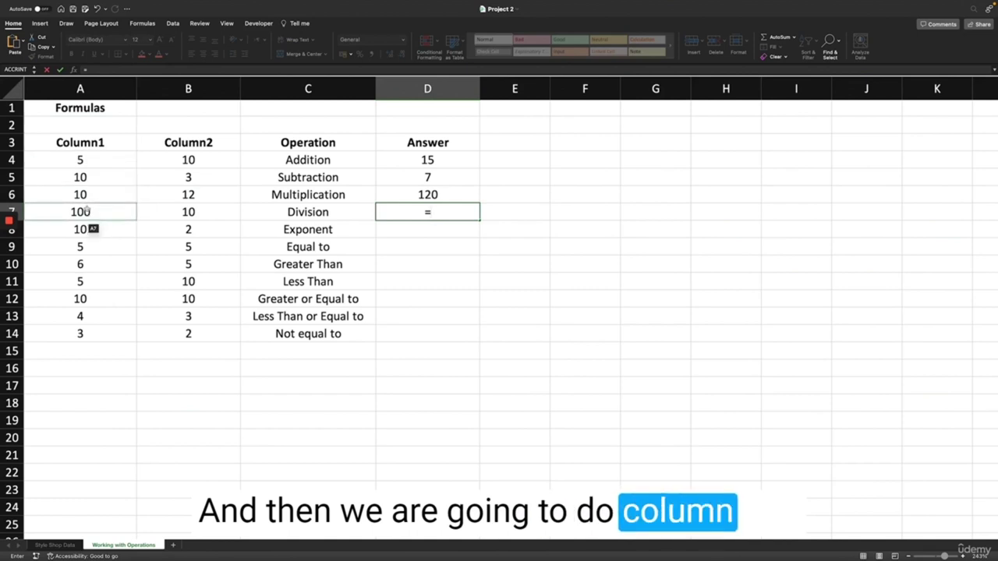
click(82, 211)
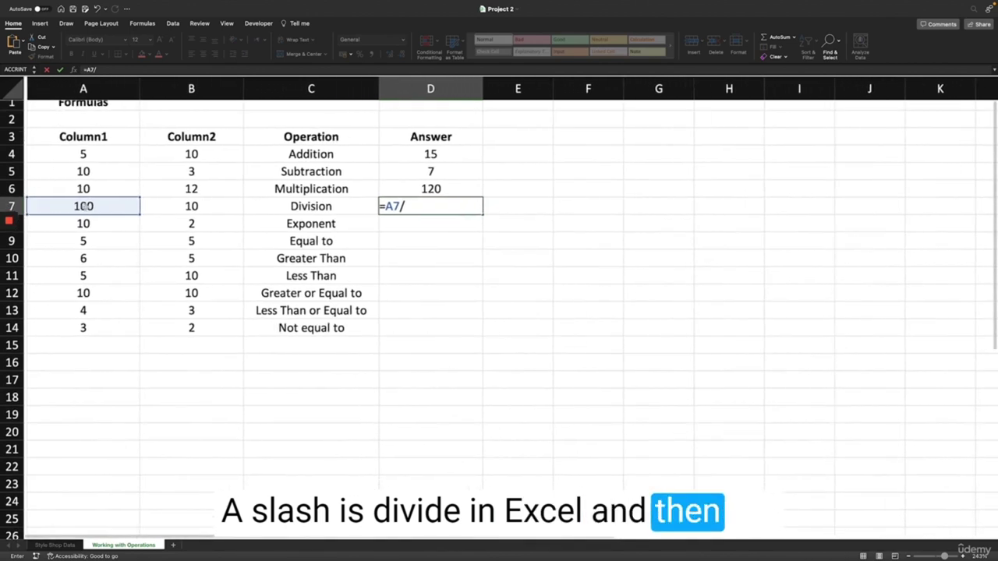
click(187, 212)
key(Return)
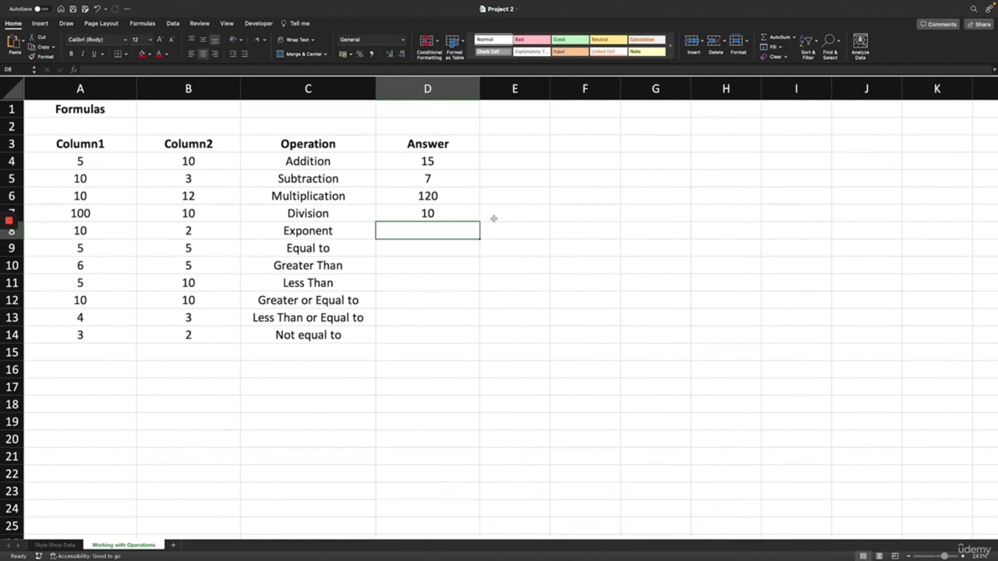
Enter =A8^B8 in D8 so the Exponent answer shows 100
text(=)
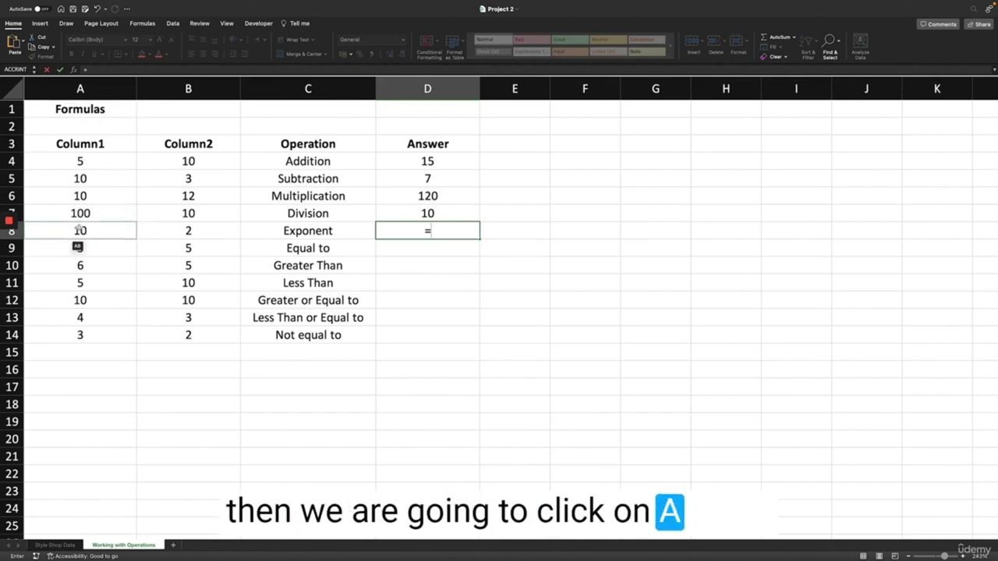
click(79, 227)
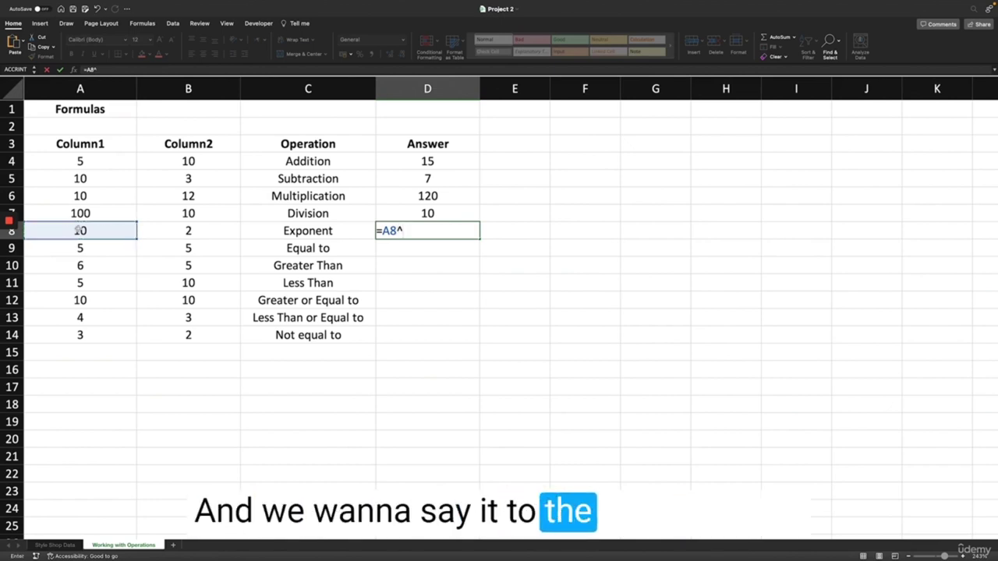
text(2)
key(BackSpace)
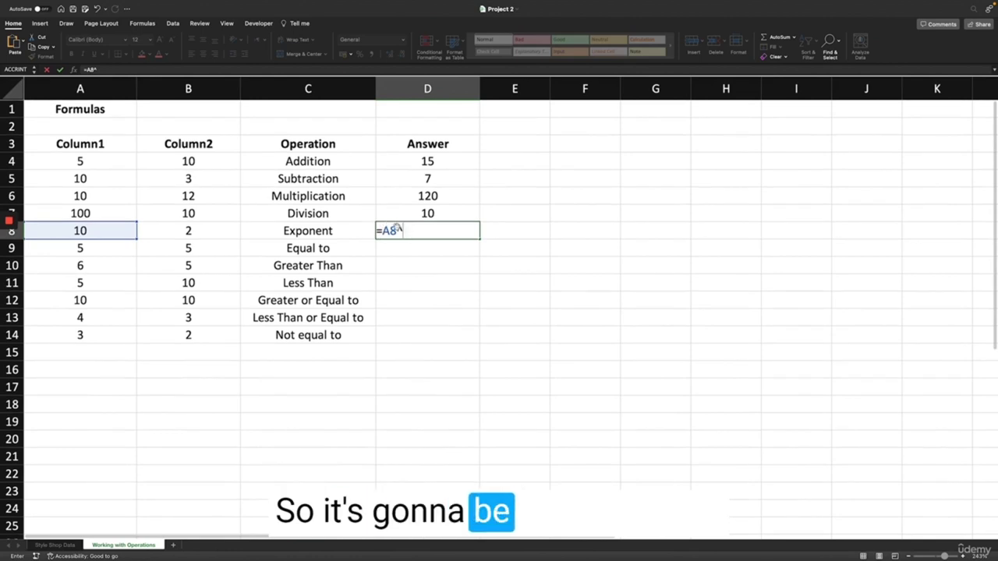
click(231, 234)
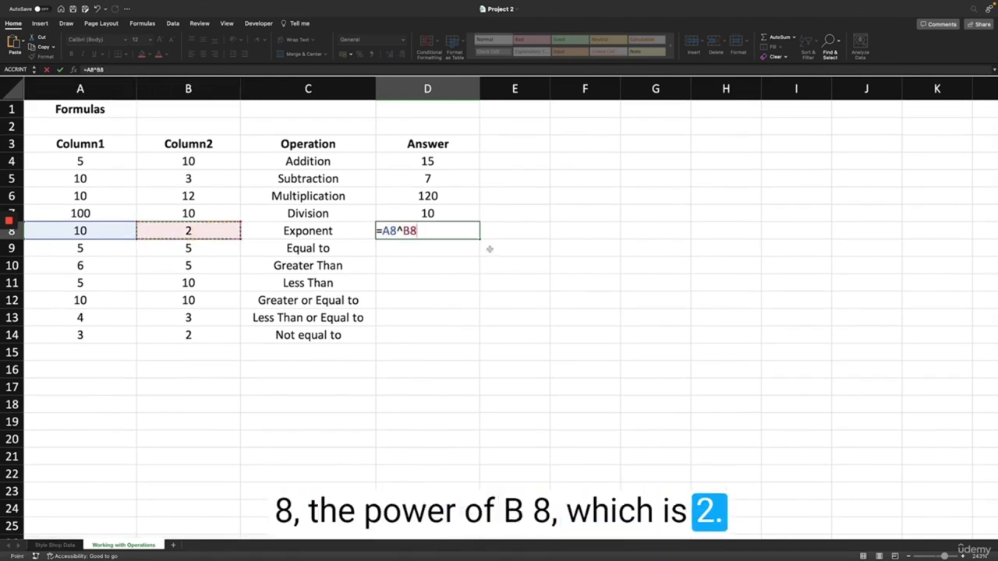
key(Return)
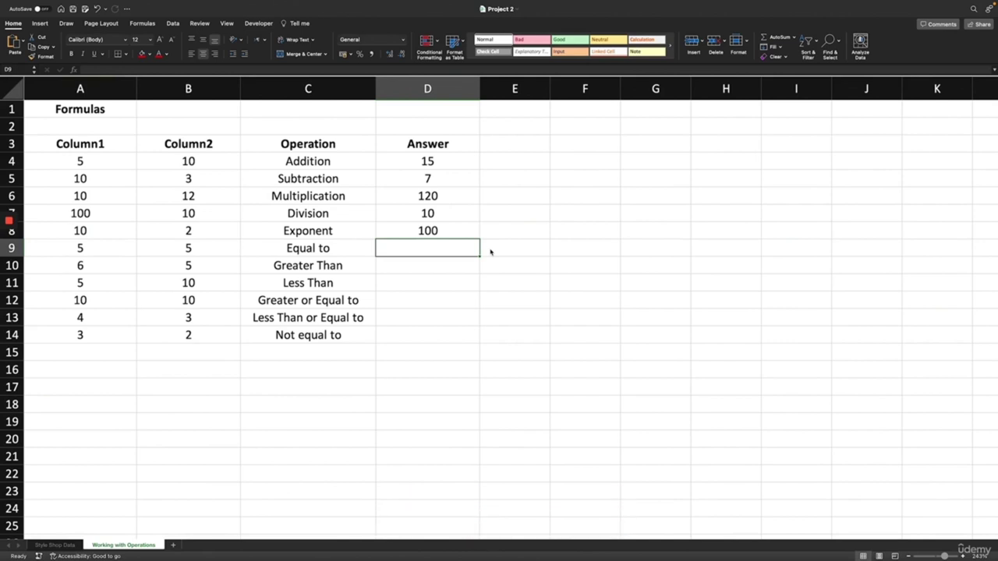
Enter the Equal to test =A9=B9 in D9
drag(328, 248, 309, 335)
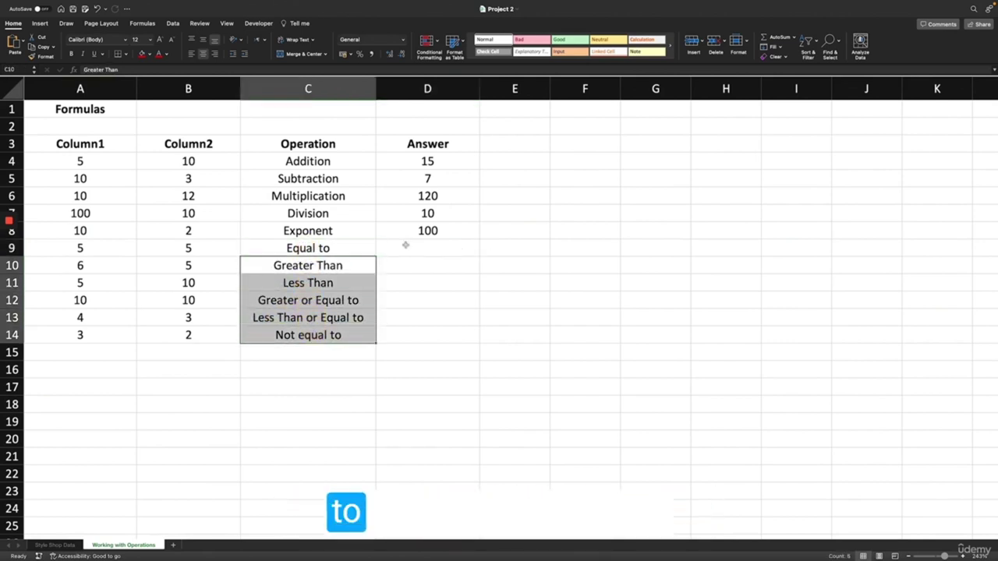
click(404, 247)
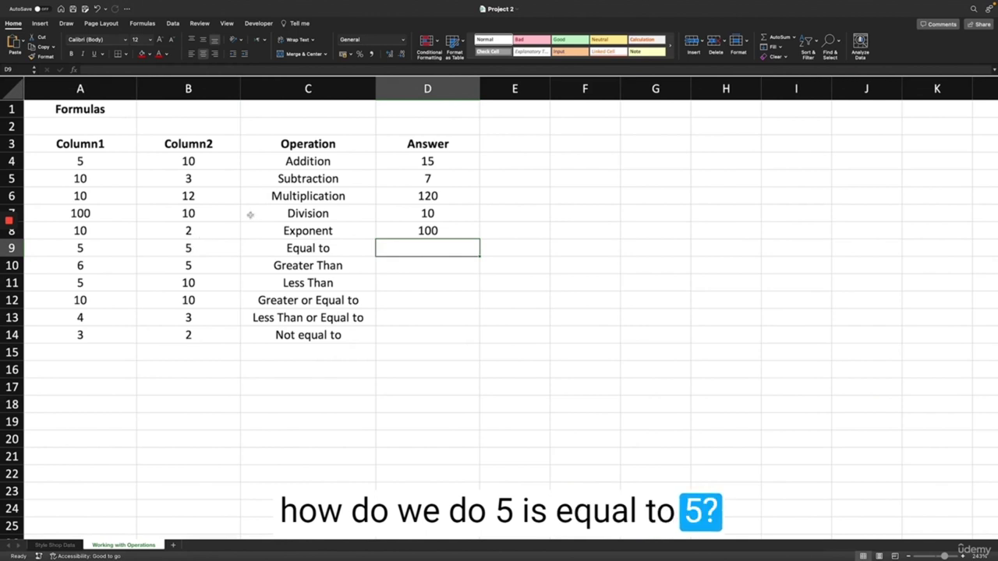
text(=)
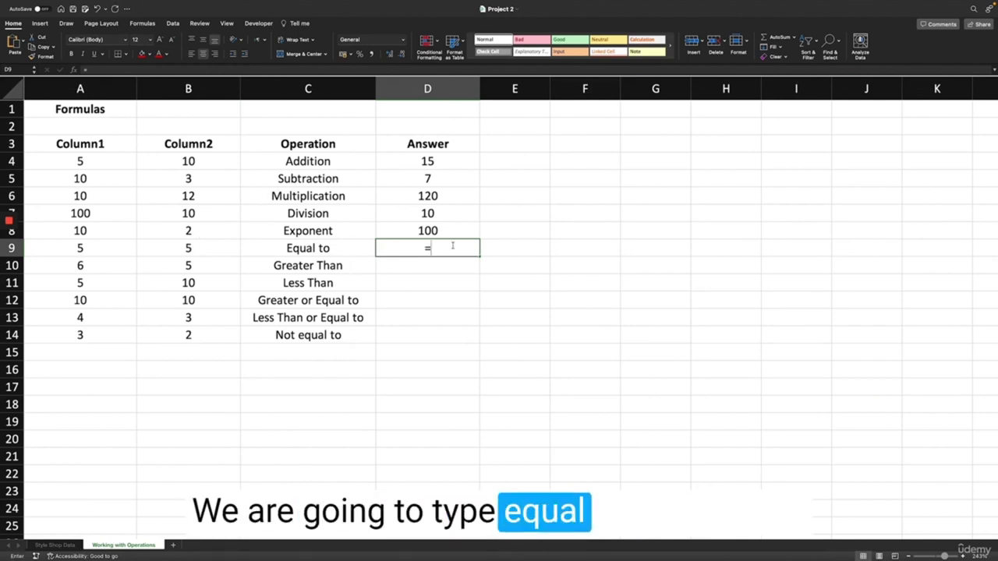
click(80, 248)
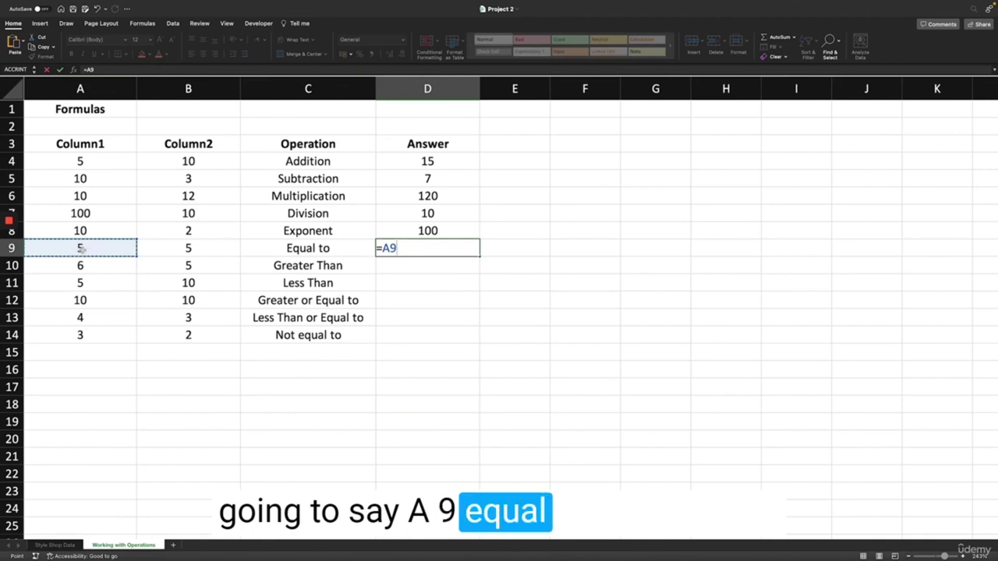
text(=)
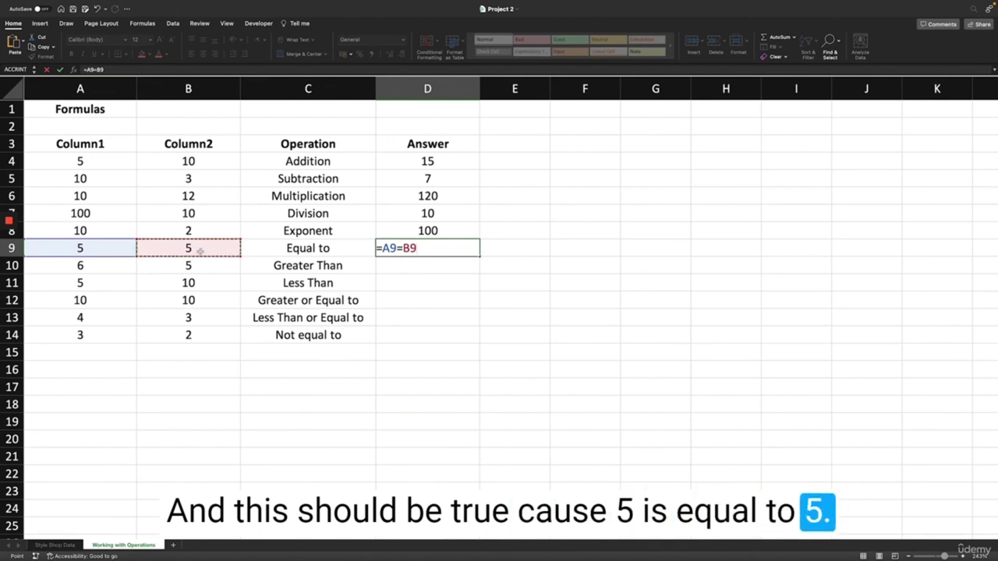
key(Return)
Enter the Greater Than test =A10>B10 in D10
click(242, 261)
click(427, 248)
click(423, 264)
text(=)
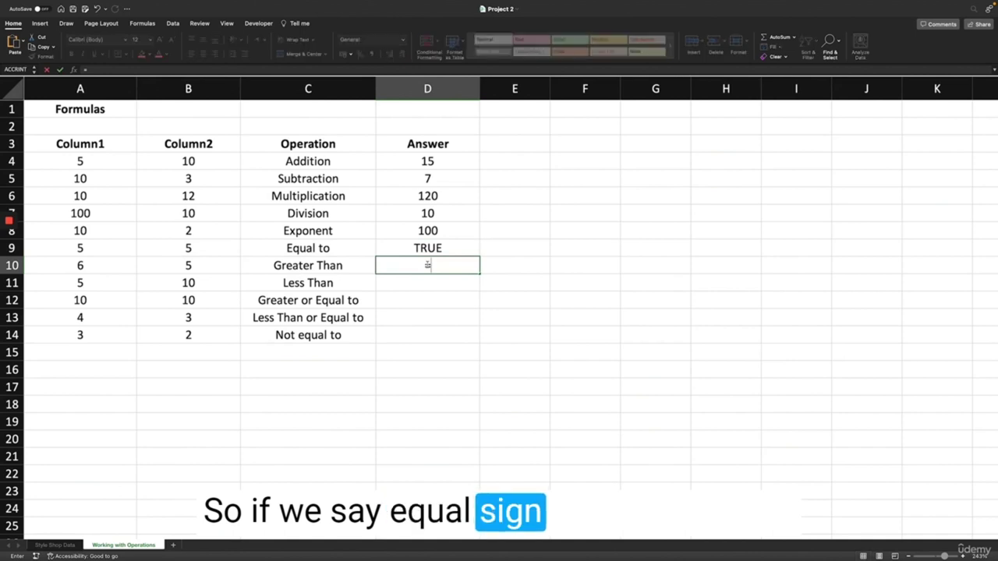
click(87, 265)
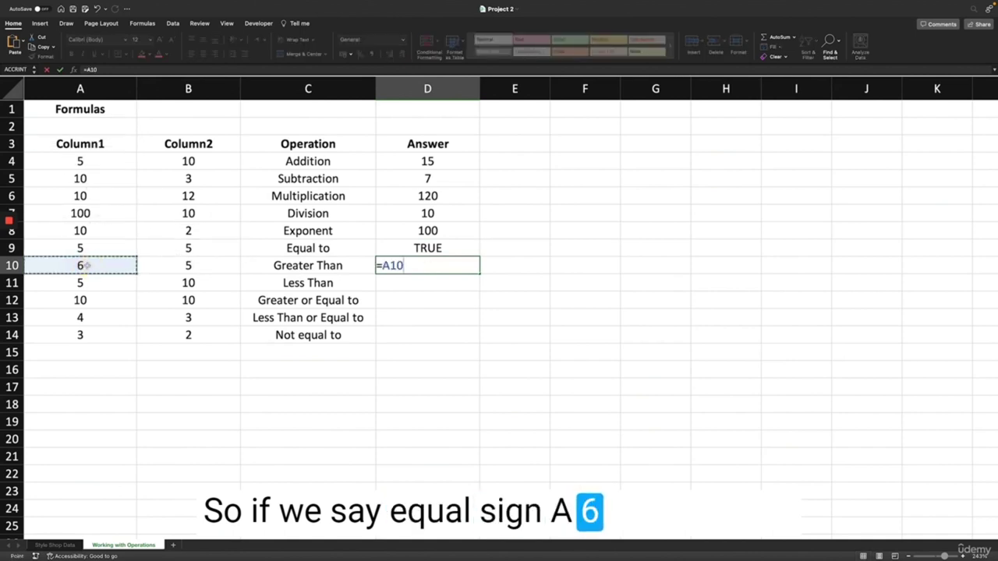
text(>)
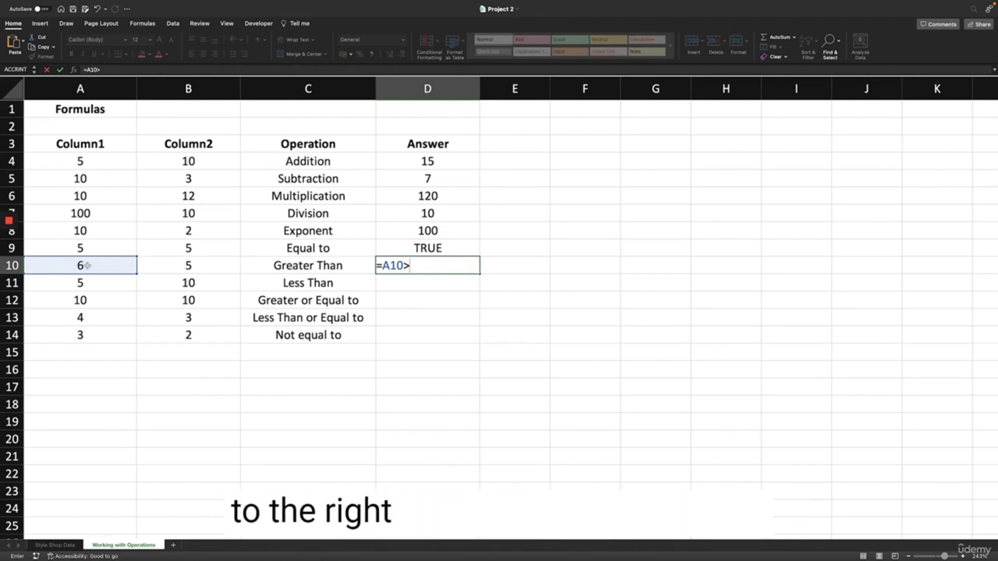
click(151, 267)
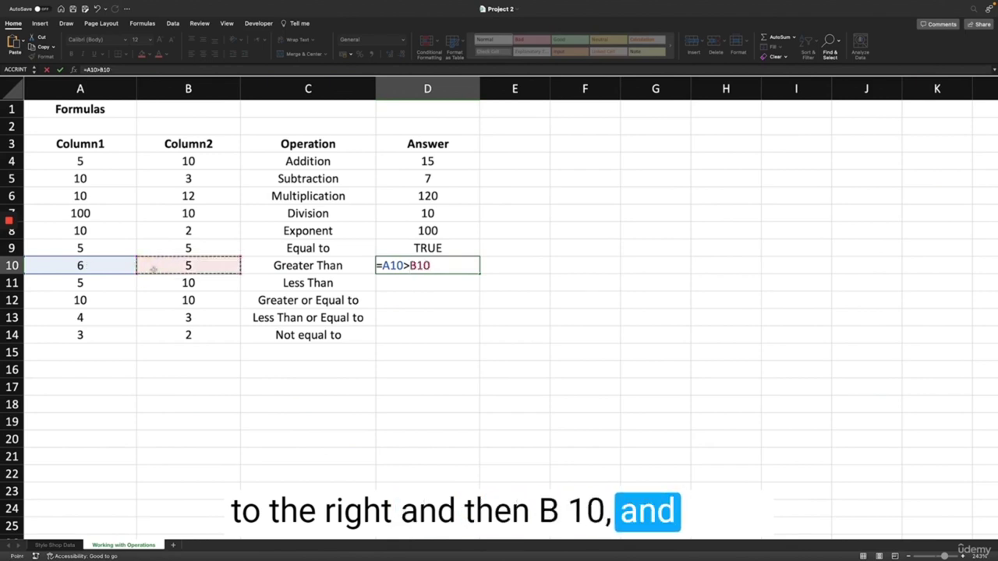
key(Return)
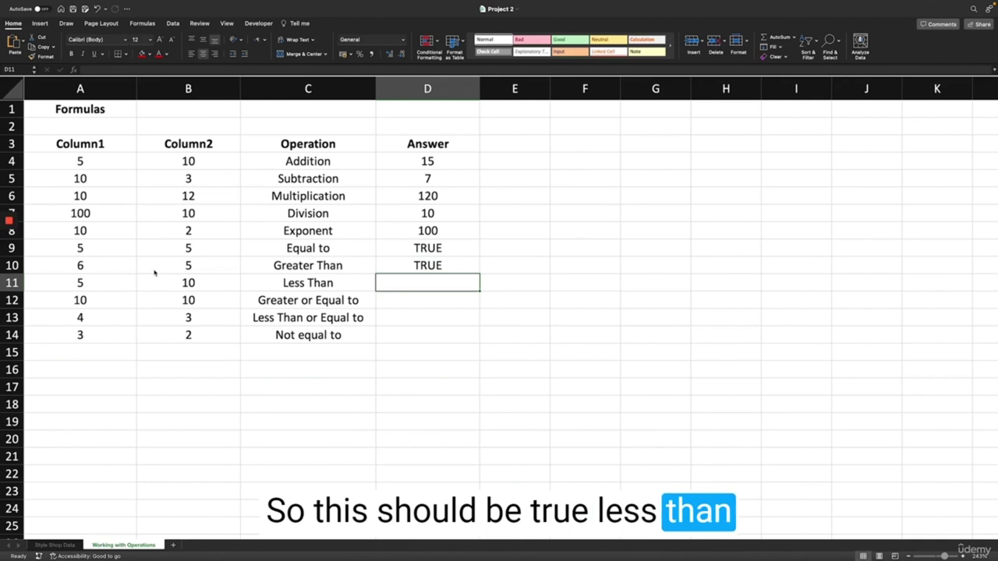
Enter the Less Than test =A11<B11 in D11
text(=)
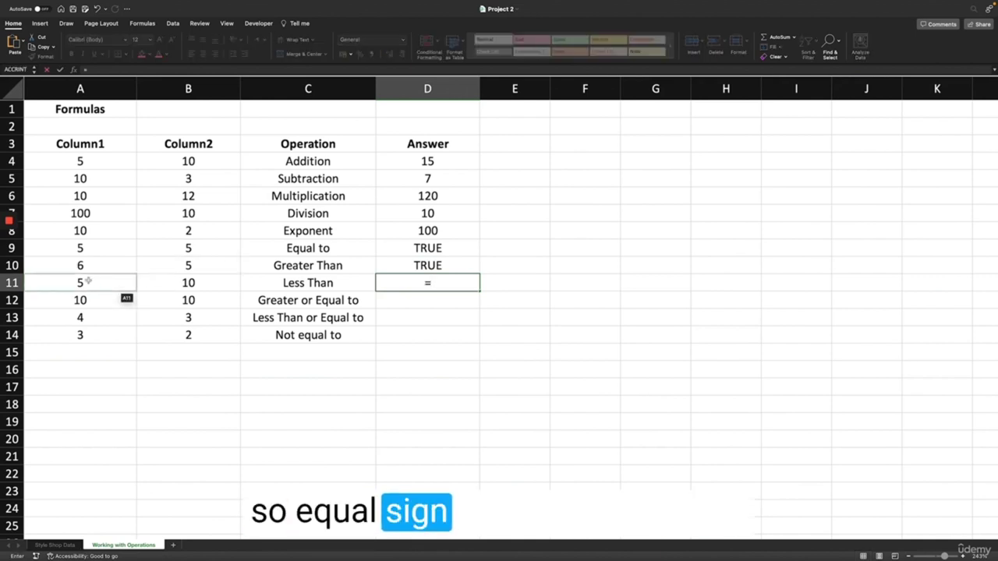
click(84, 283)
text(<)
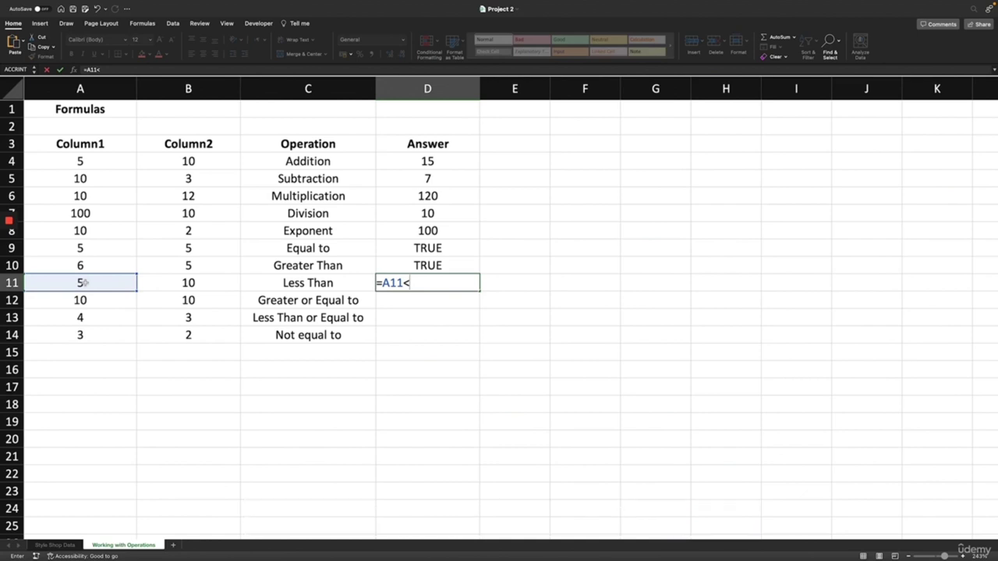
click(158, 288)
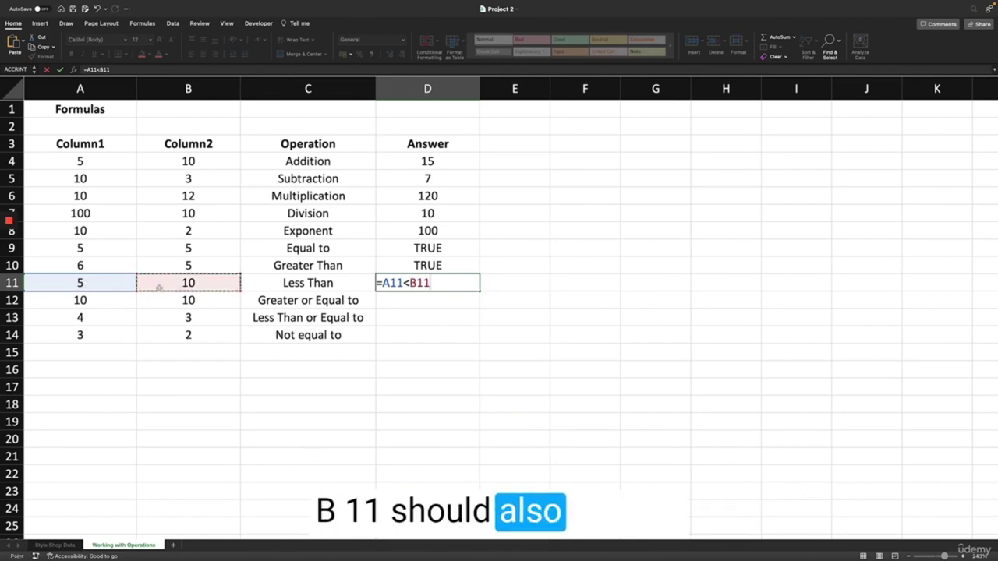
key(Return)
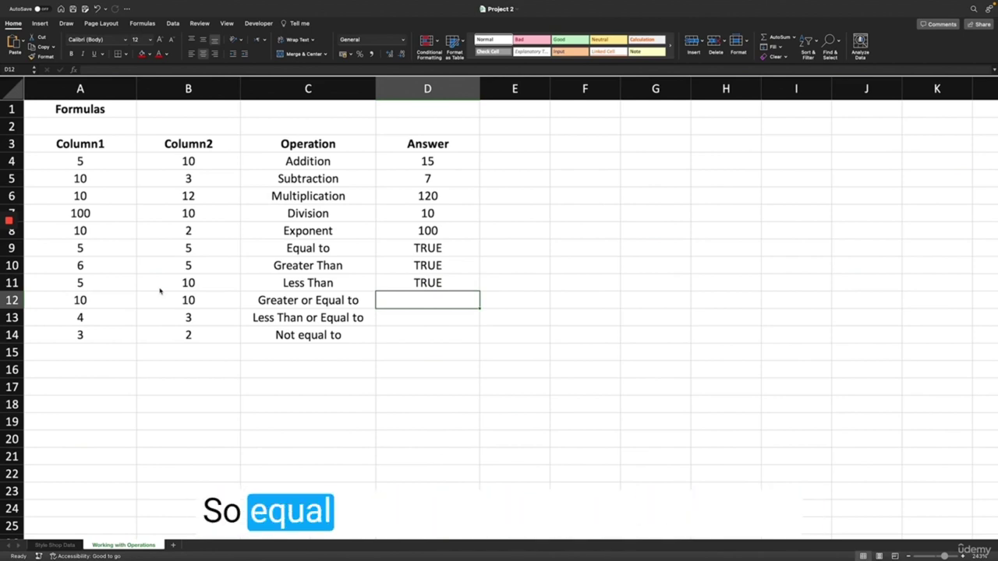
Enter =A12>=B12 in D12 and =A13<=B13 in D13
text(=)
click(109, 299)
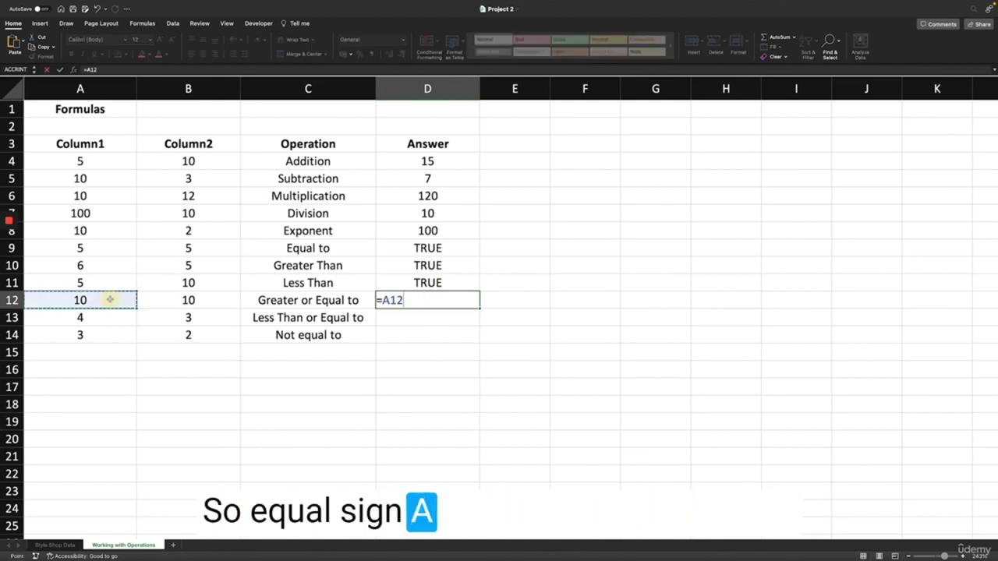
text(>=)
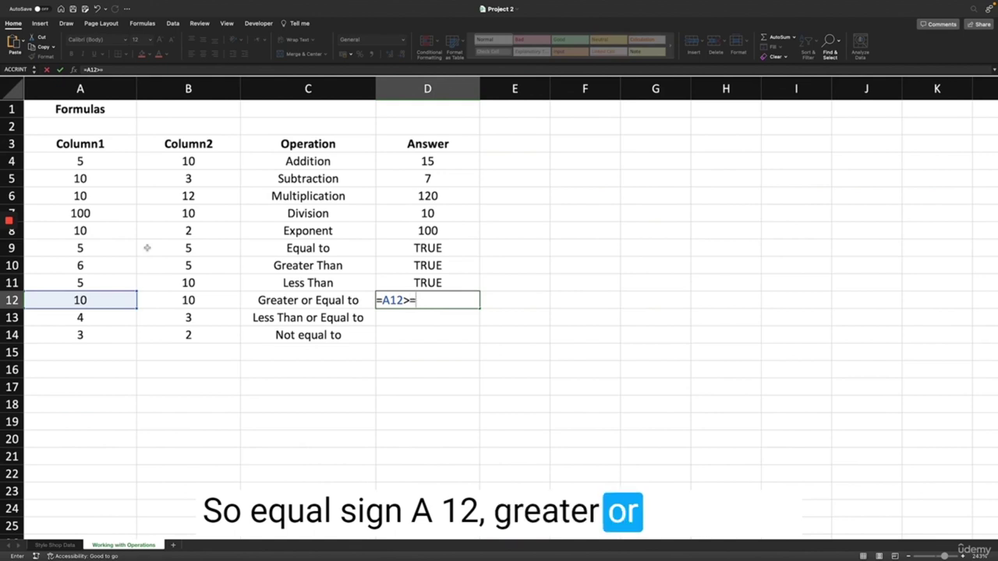
click(202, 299)
key(Return)
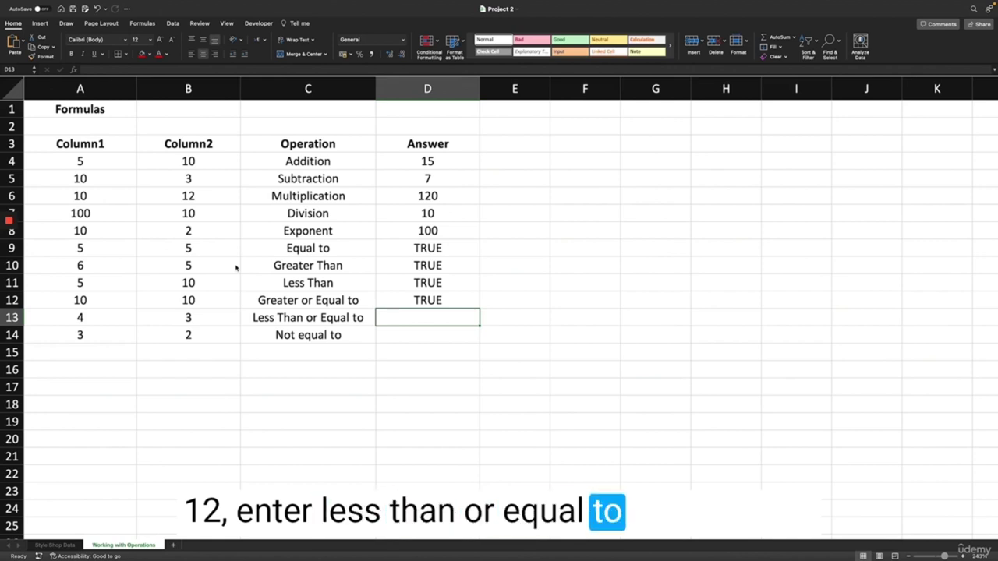
text(=A13)
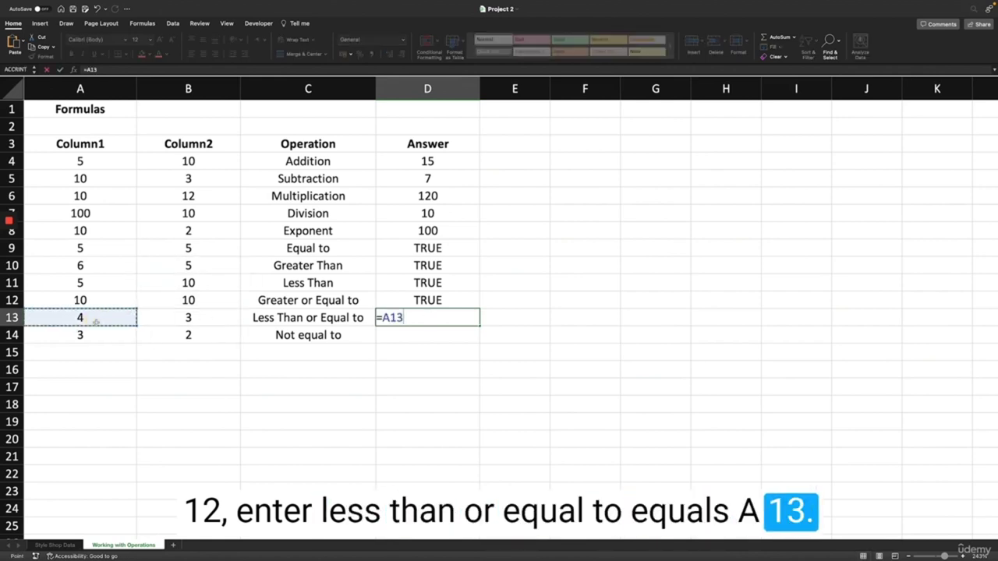
text(<=)
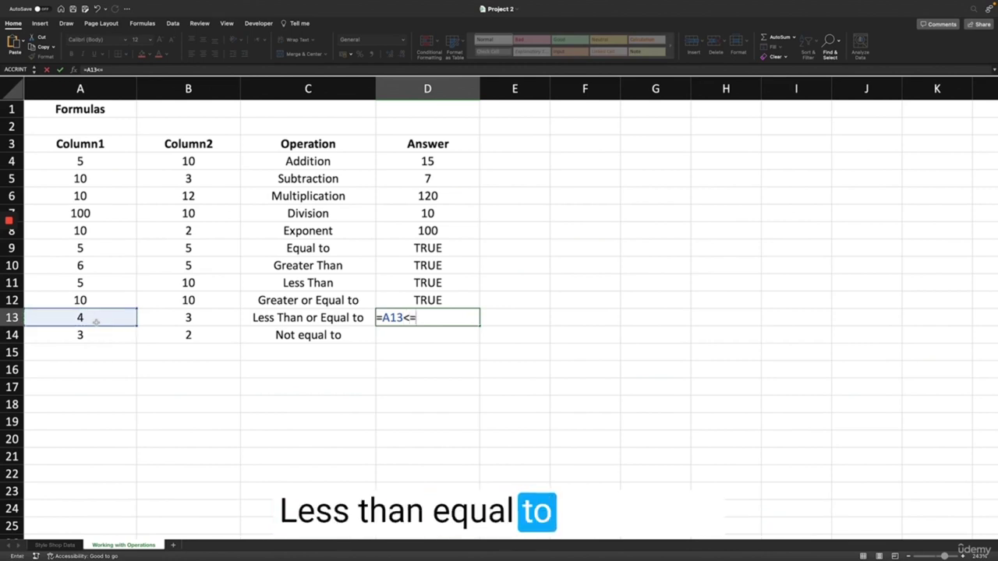
click(146, 321)
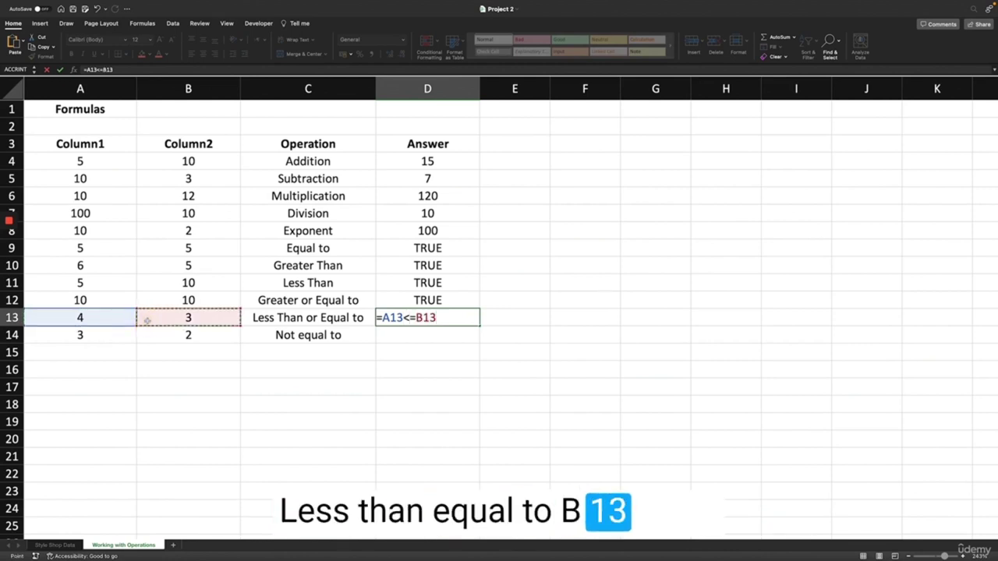
key(Return)
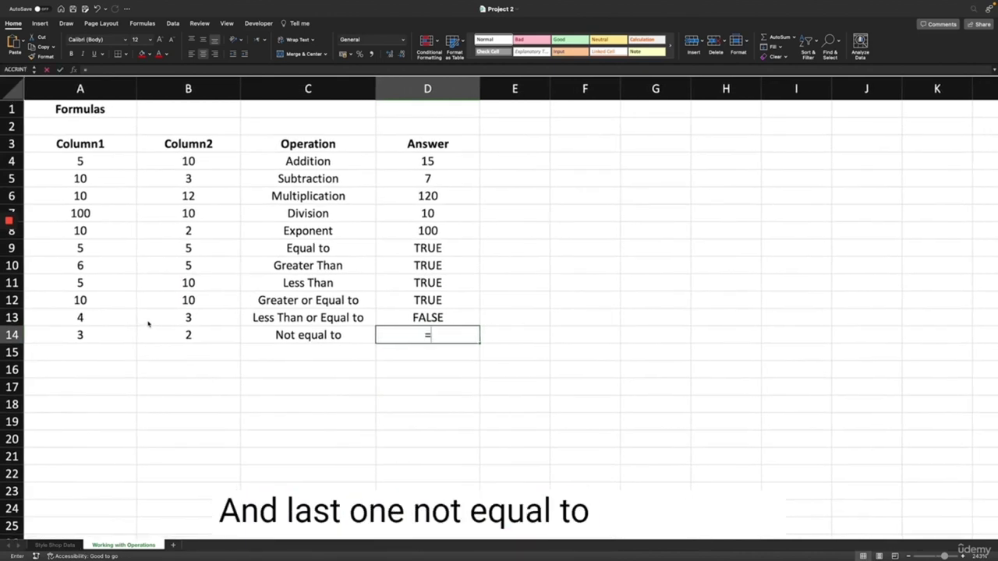
Enter the Not equal to test =A14<>B14 in D14 and check it shows TRUE
click(120, 335)
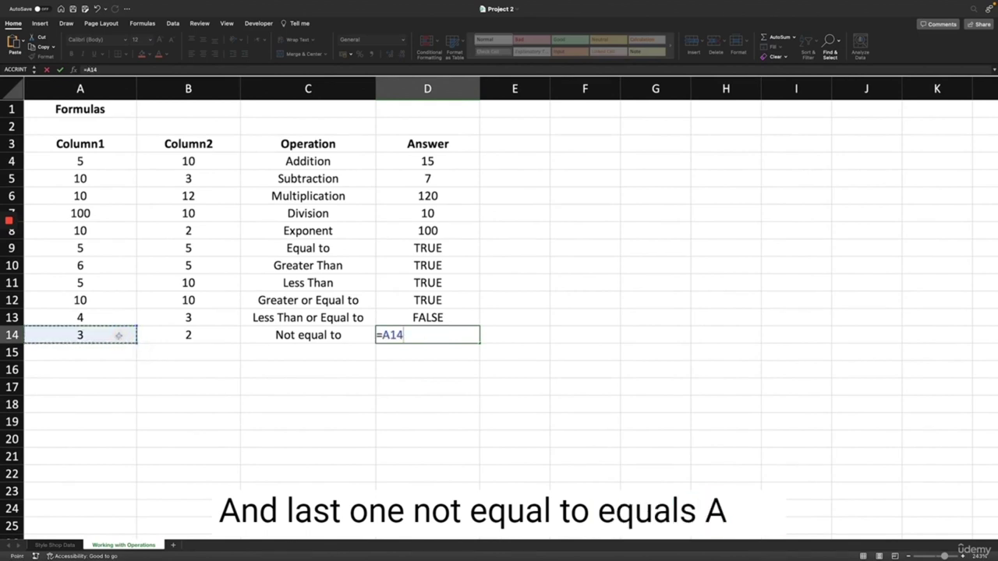
text(<)
key(BackSpace)
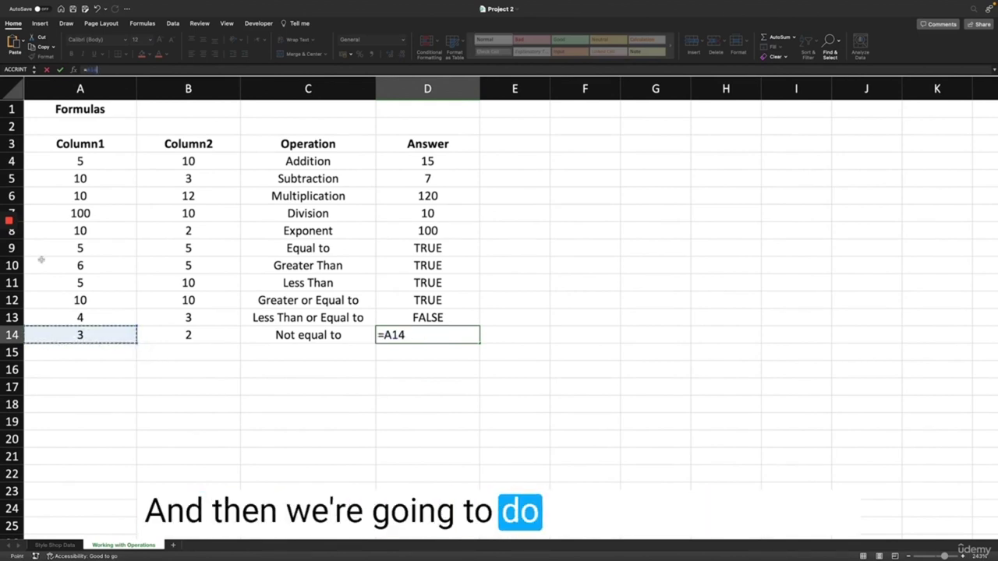
text(<)
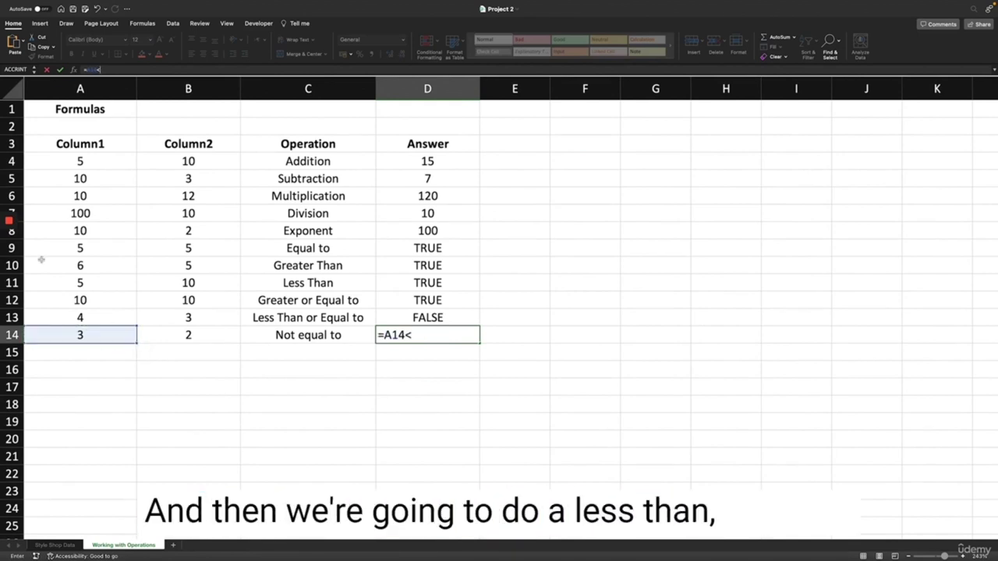
text(>)
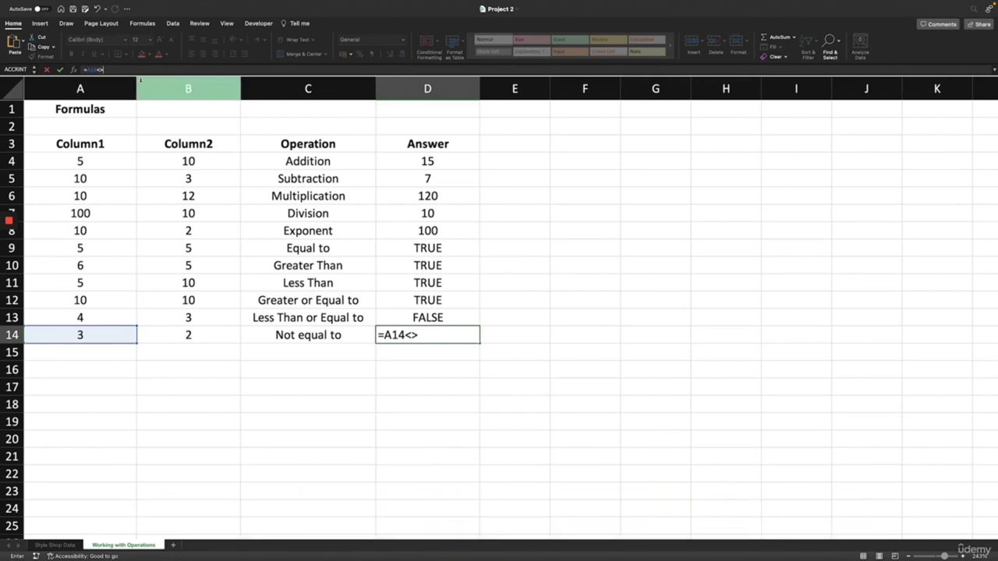
click(168, 337)
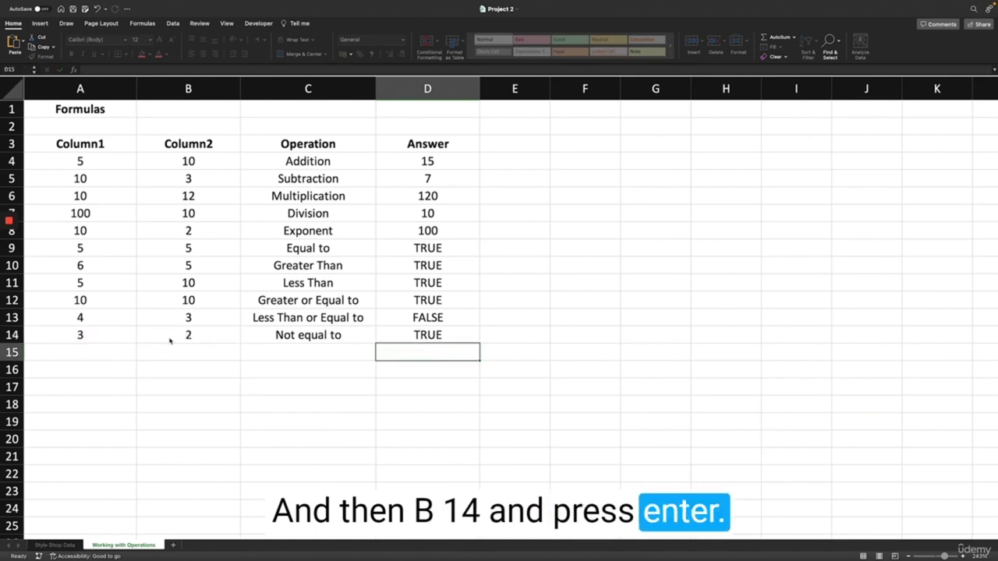
key(Return)
click(413, 342)
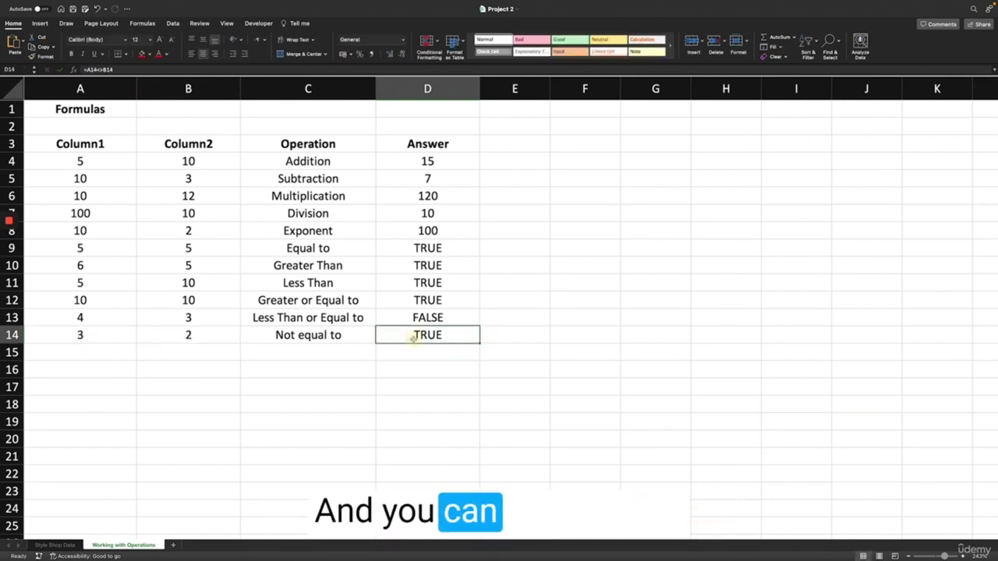
Change A10 from 6 to 4 so the Greater Than result in D10 becomes FALSE
click(427, 248)
click(427, 282)
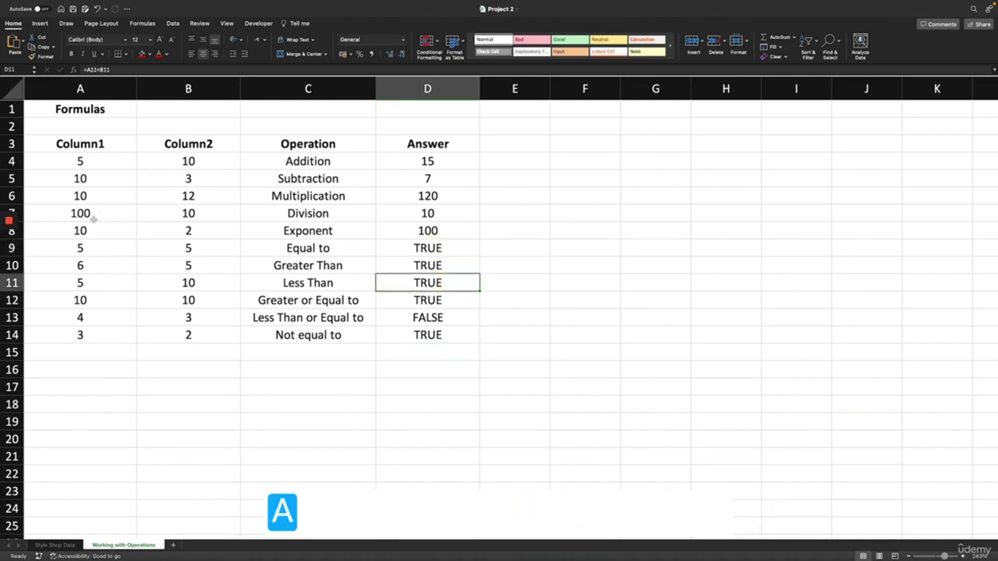
click(90, 270)
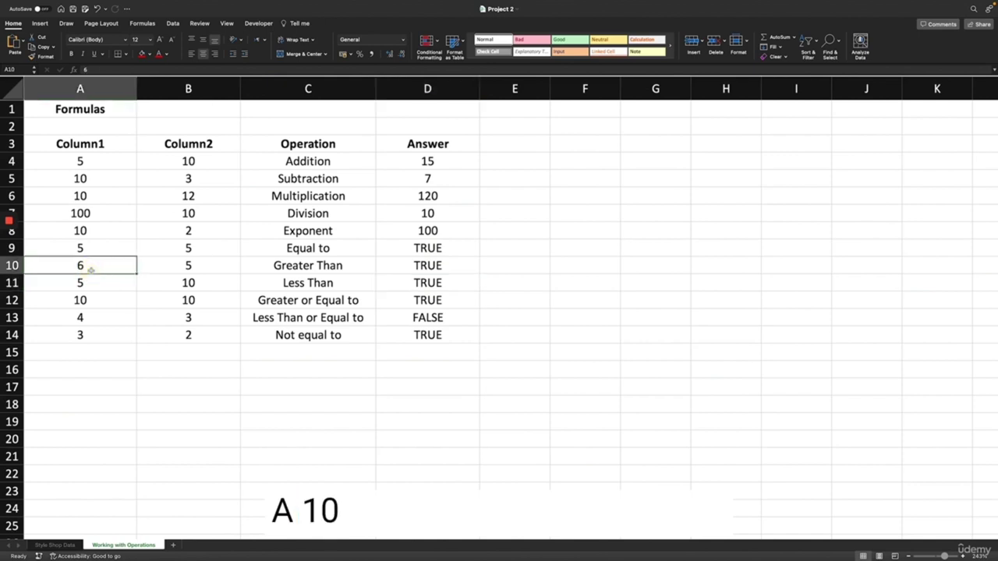
text(4)
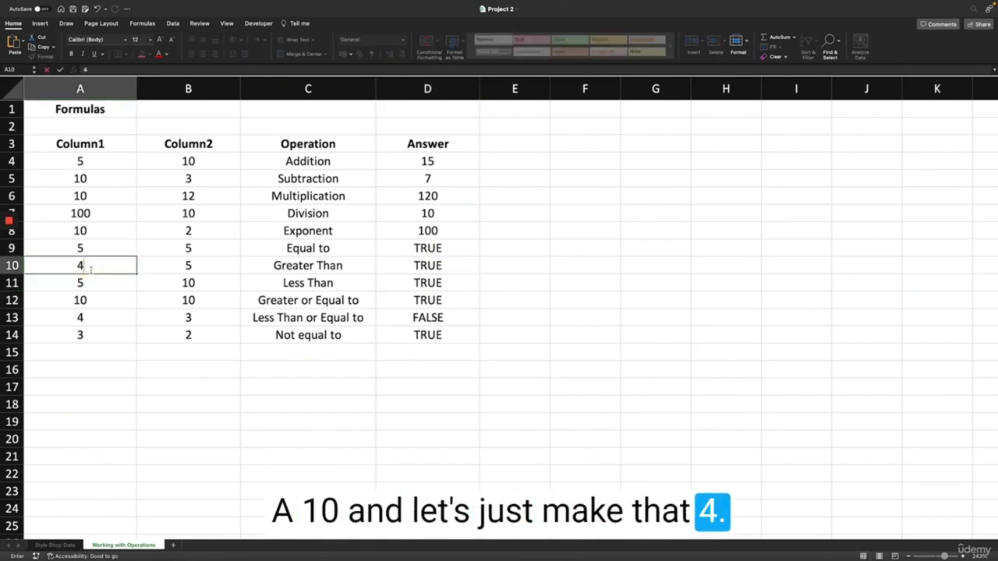
key(Return)
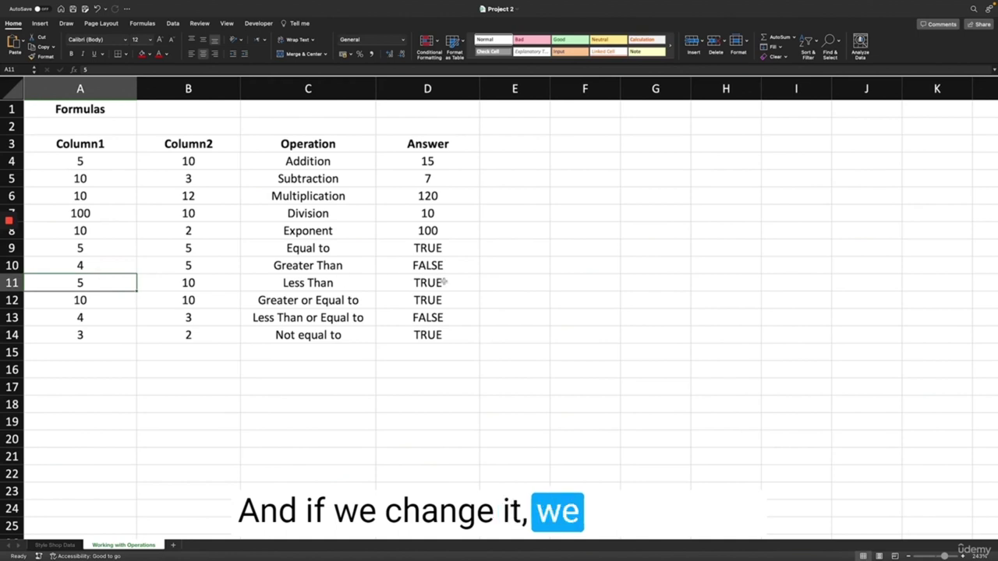
click(433, 266)
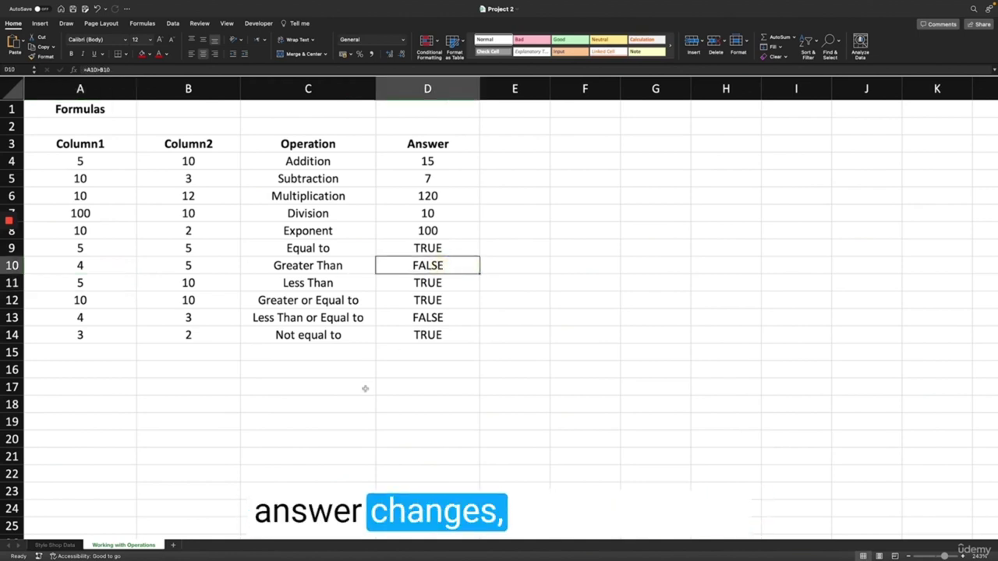
scroll(366, 388, right, 1)
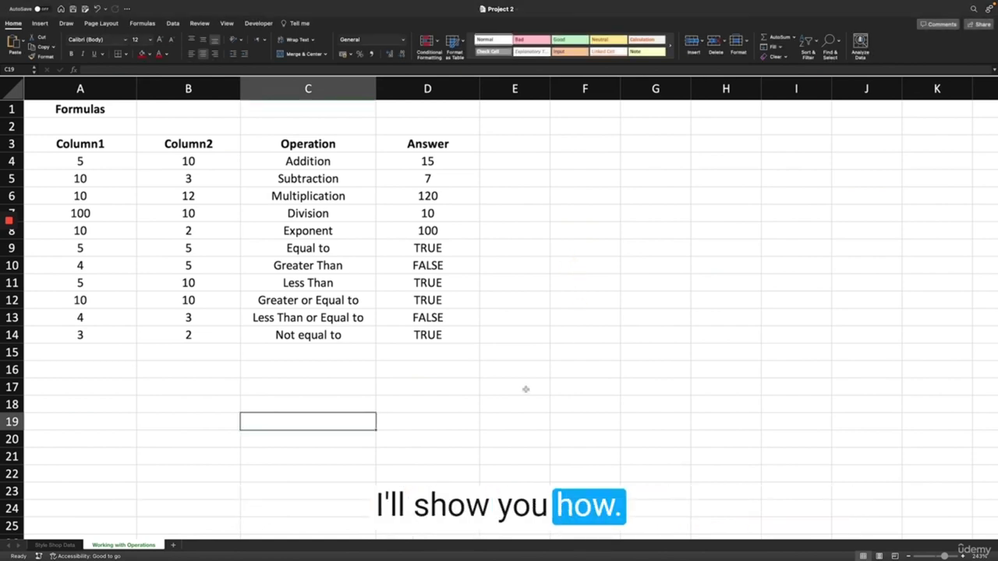
Switch to the Style Shop Data sheet and select D38 below the Quantity Sold column
click(54, 545)
click(446, 210)
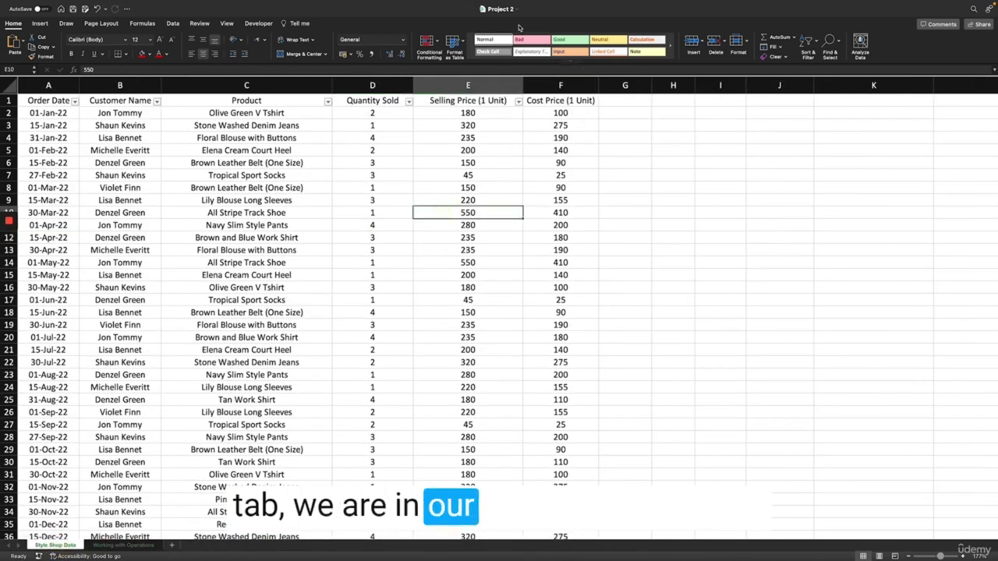
click(385, 214)
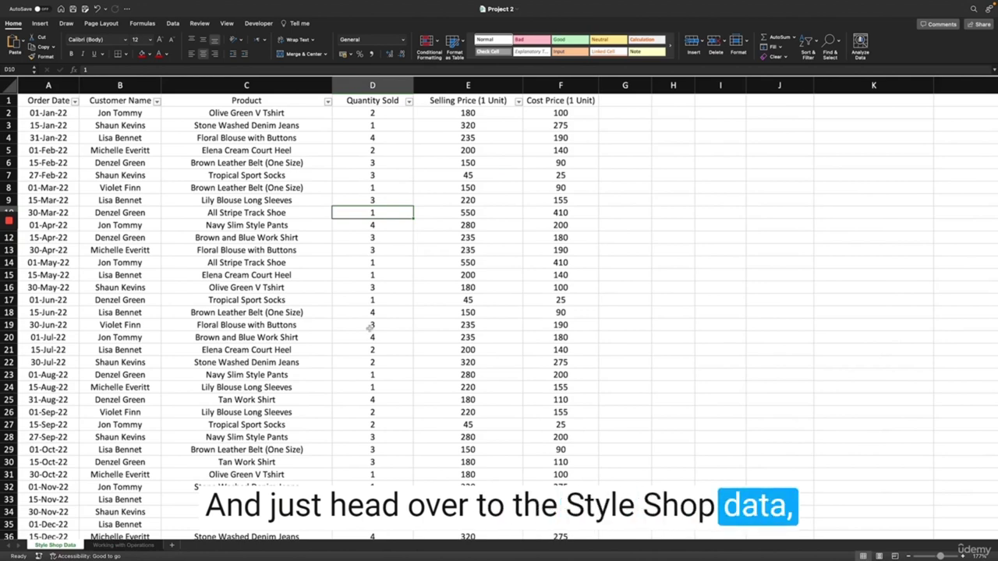
scroll(370, 327, down, 5)
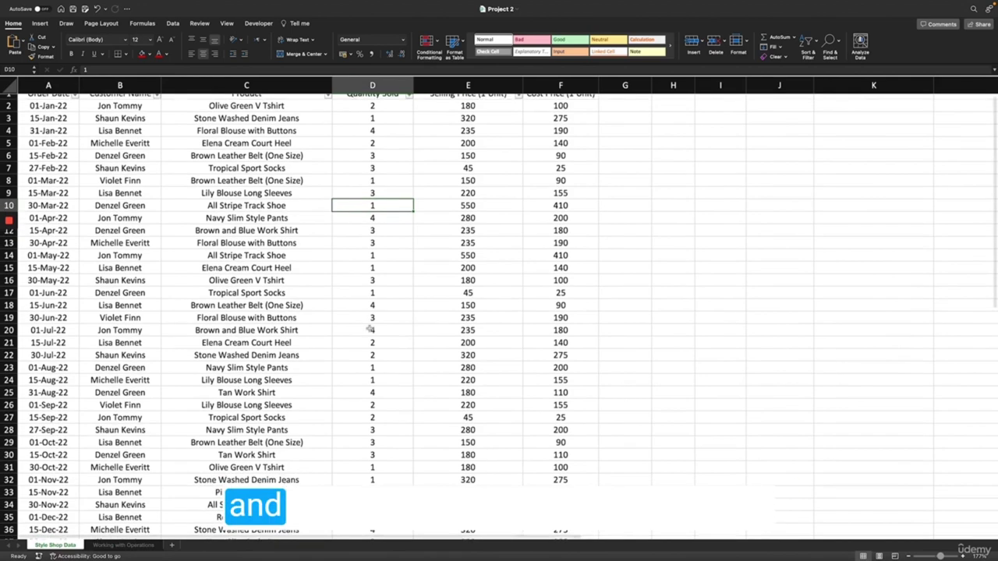
scroll(370, 327, down, 2)
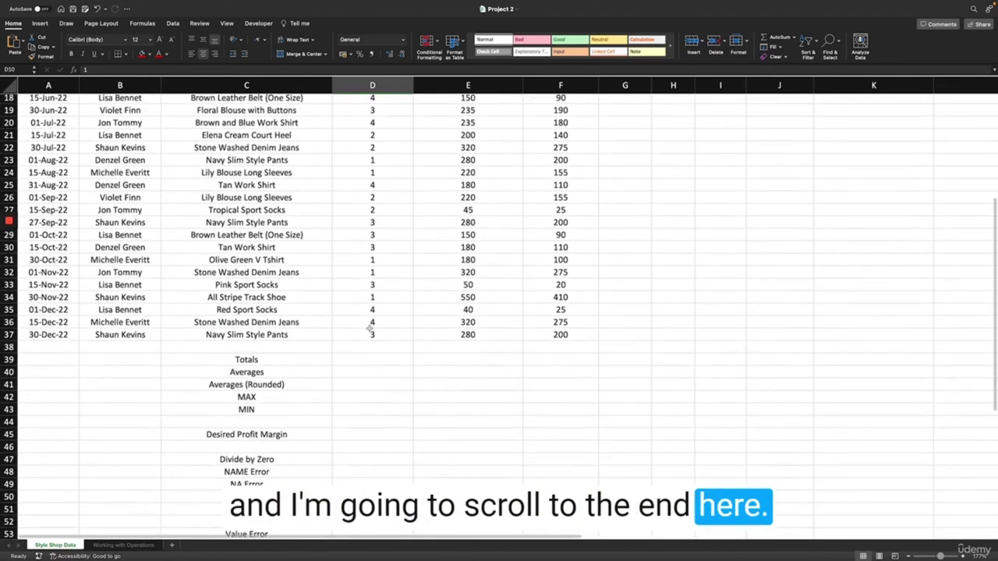
scroll(369, 328, up, 2)
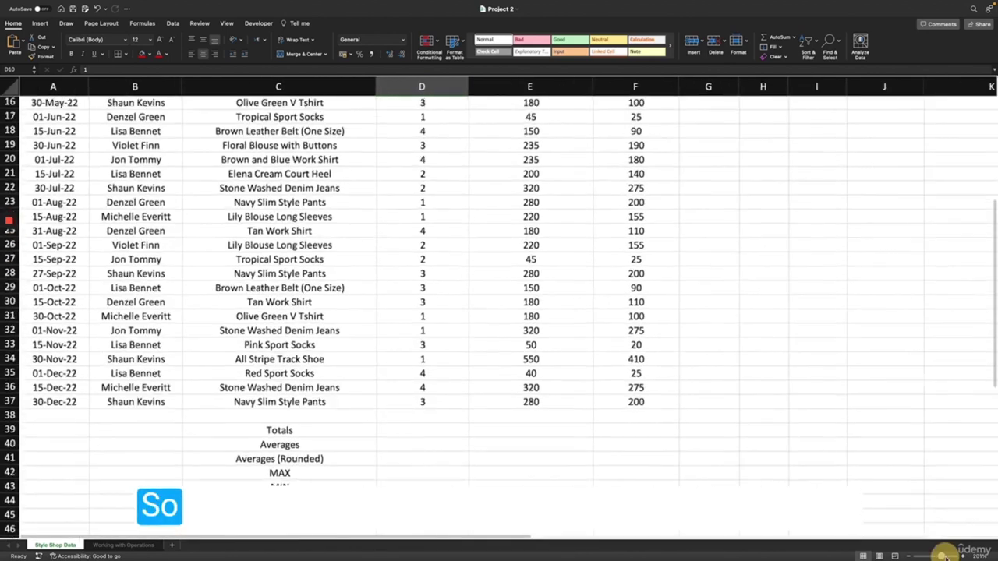
scroll(617, 394, up, 5)
scroll(617, 394, up, 1)
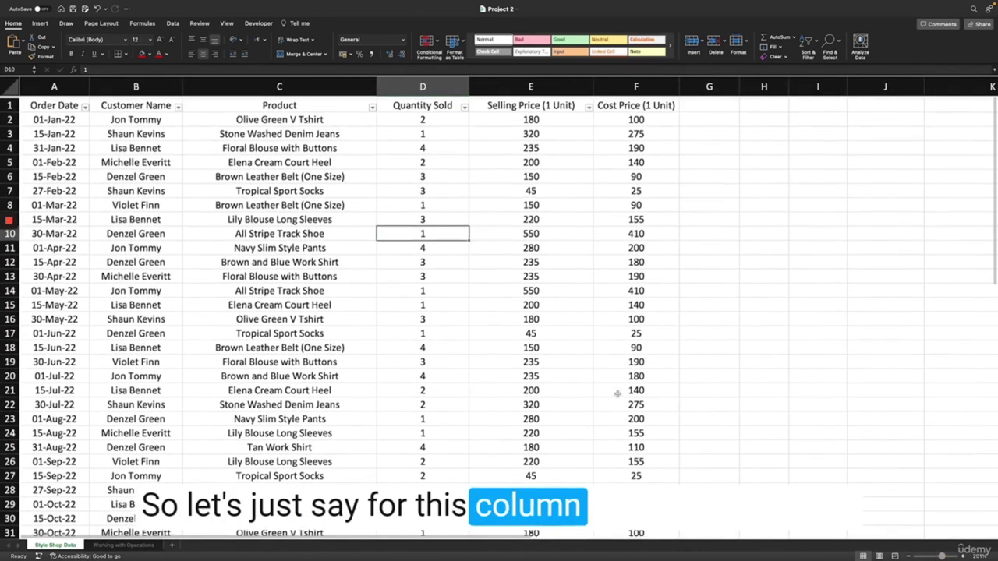
click(443, 380)
scroll(442, 379, down, 5)
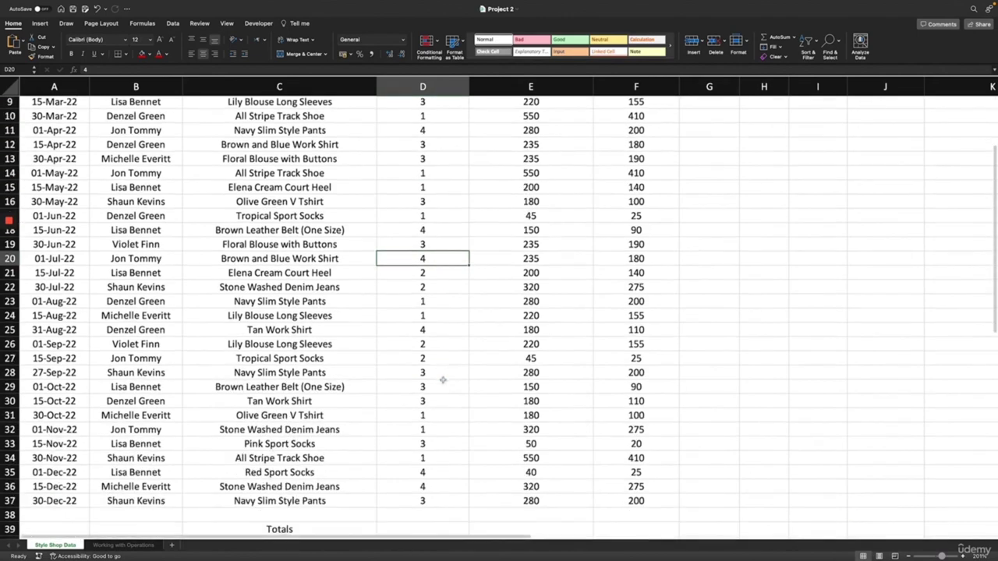
click(403, 422)
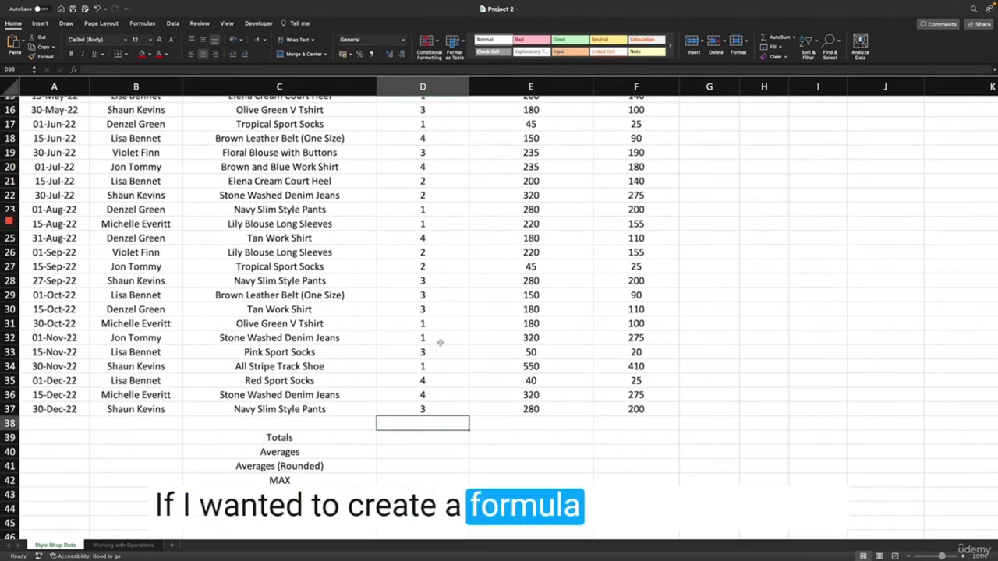
scroll(440, 351, up, 4)
scroll(441, 343, down, 4)
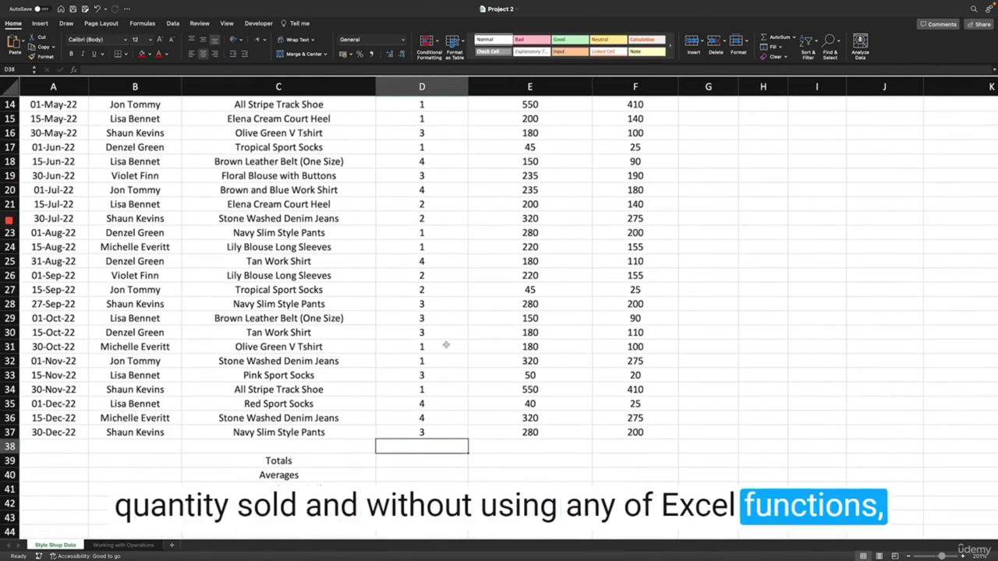
scroll(400, 390, up, 5)
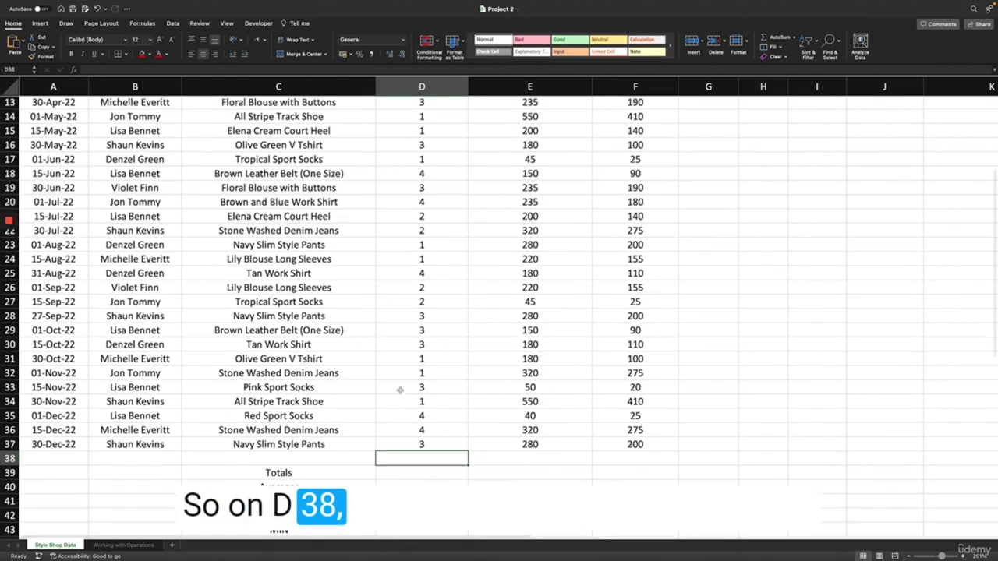
scroll(400, 390, down, 6)
text(=)
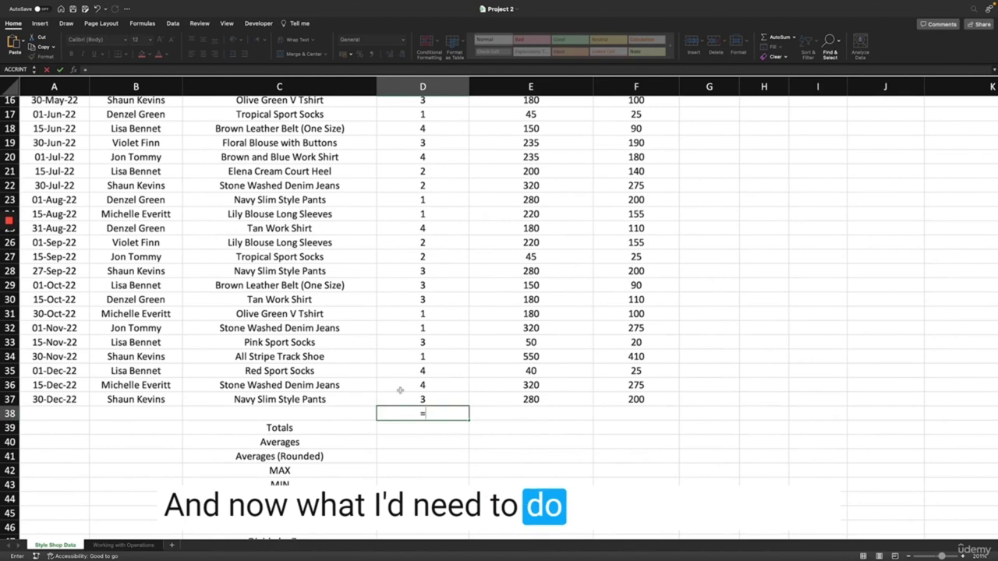
scroll(432, 295, up, 8)
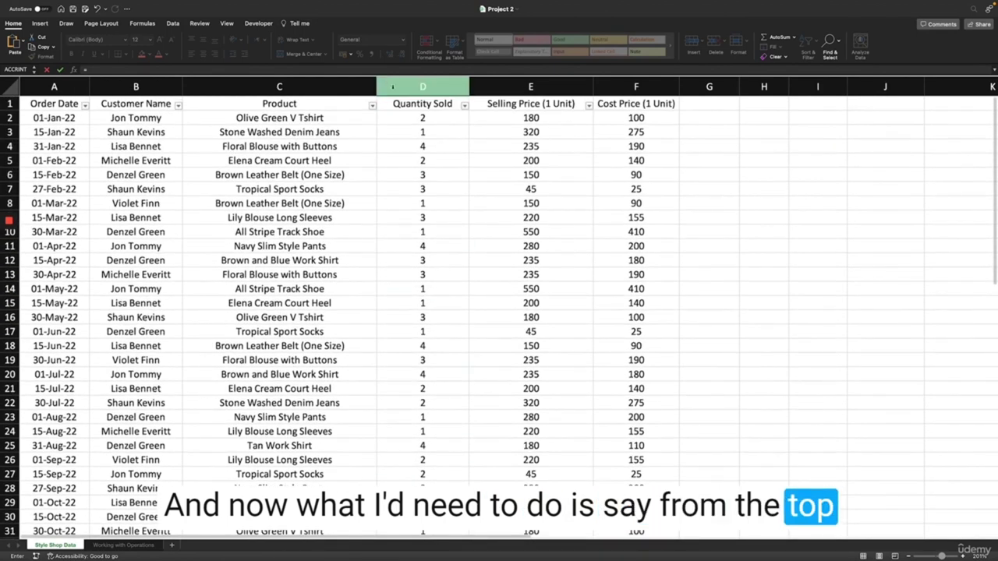
scroll(441, 221, down, 9)
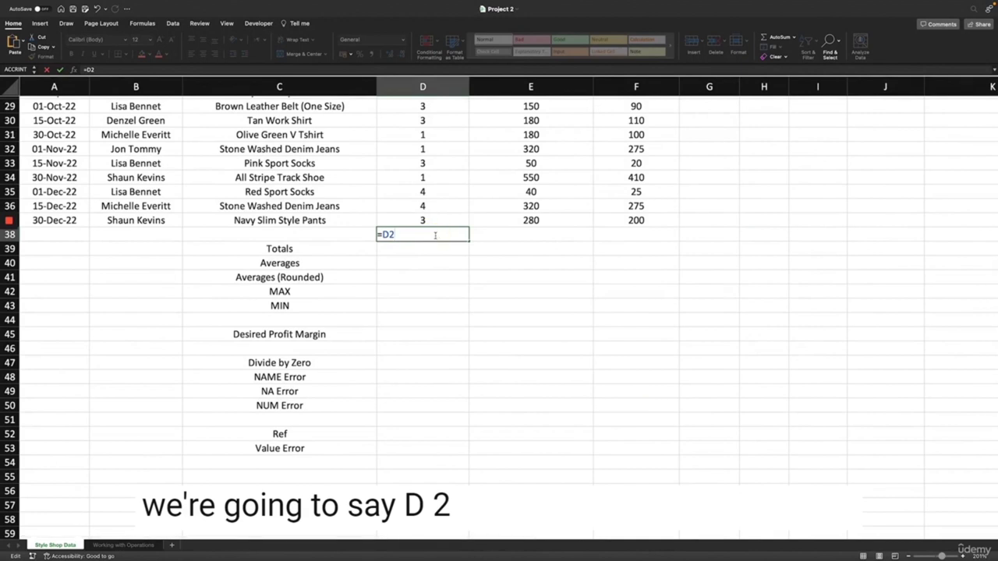
text(+D3)
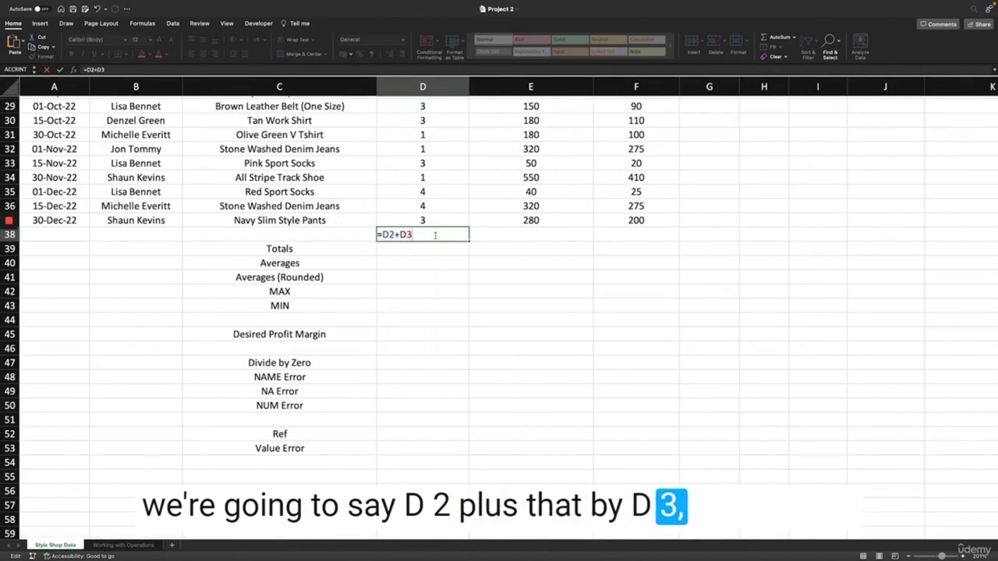
text(+D4)
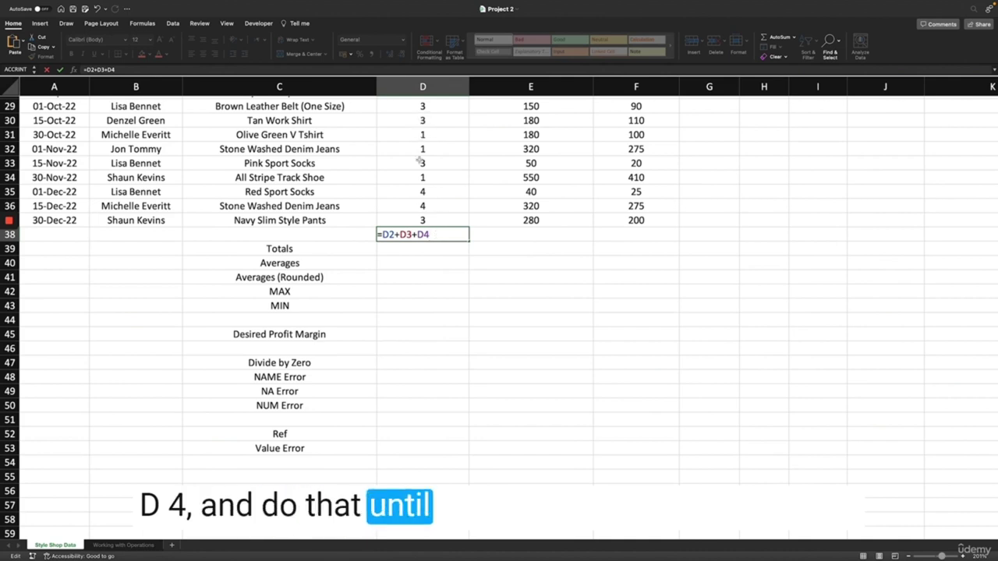
scroll(418, 204, down, 3)
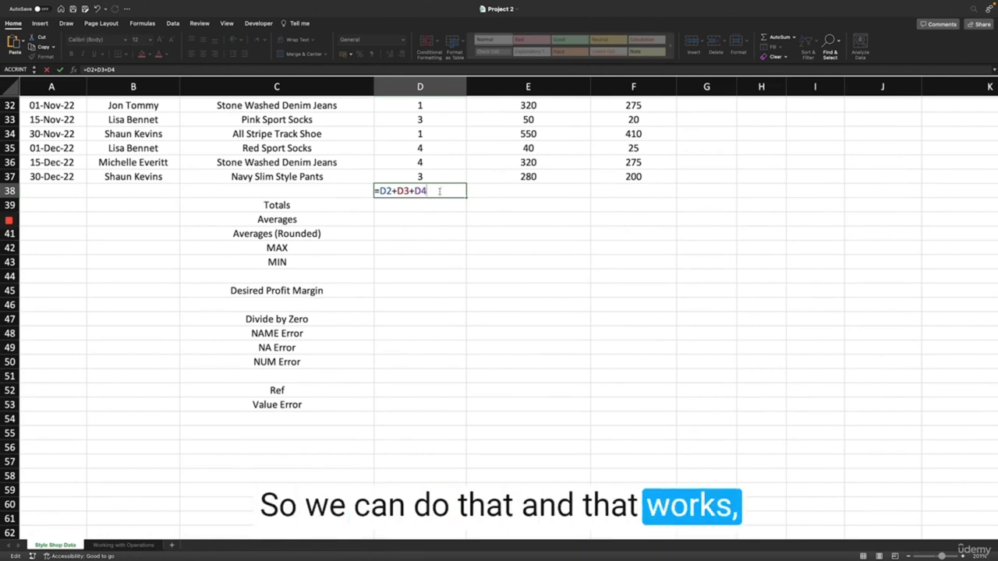
click(439, 191)
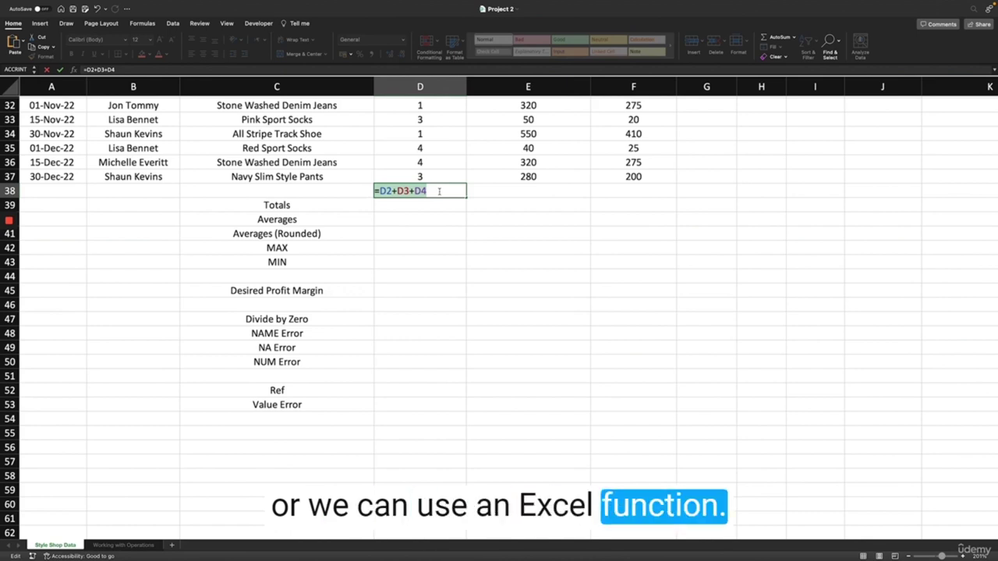
Replace the manual addition in D38 with =SUM(D2:D37), totalling 87
key(Escape)
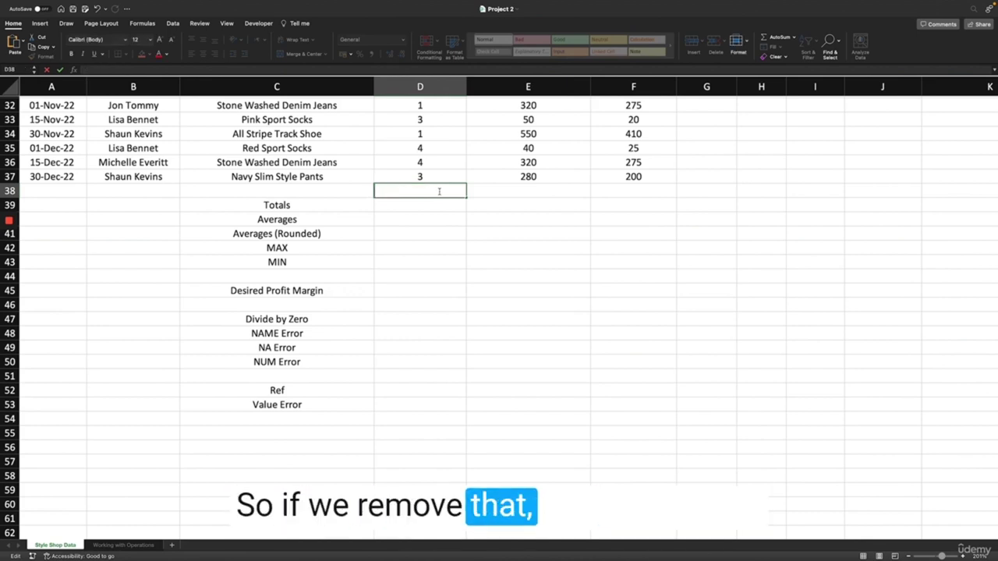
text(=)
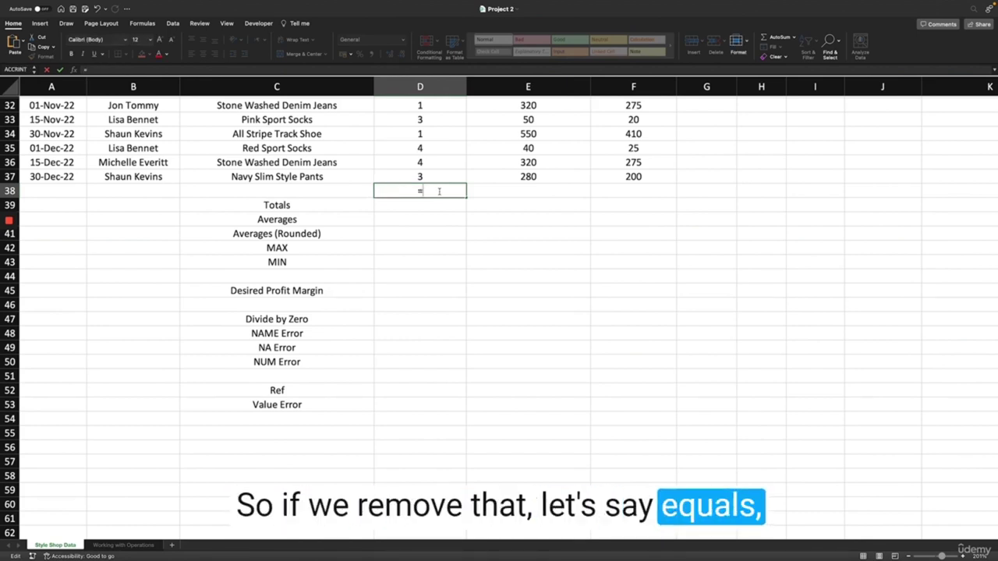
text(SU)
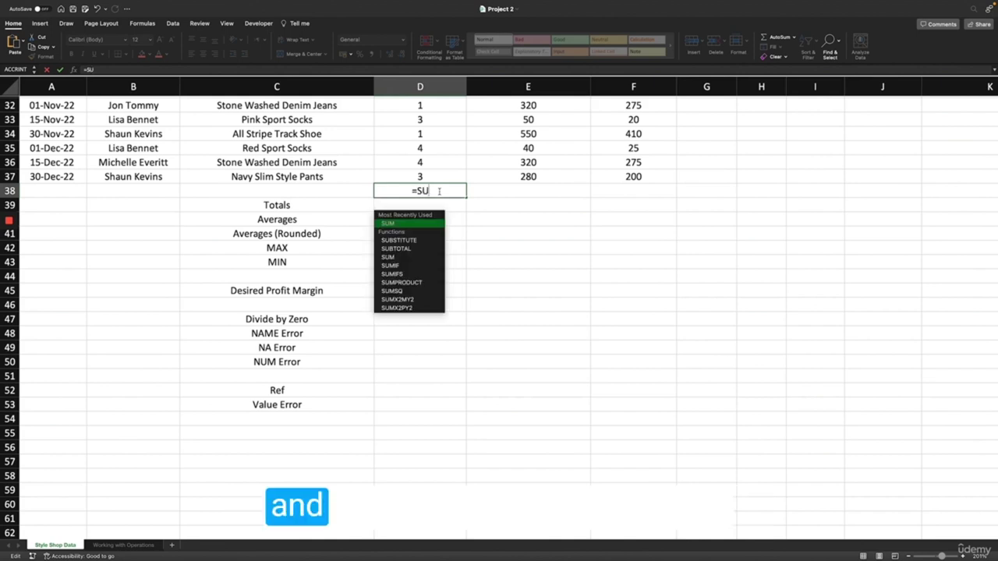
text(M()
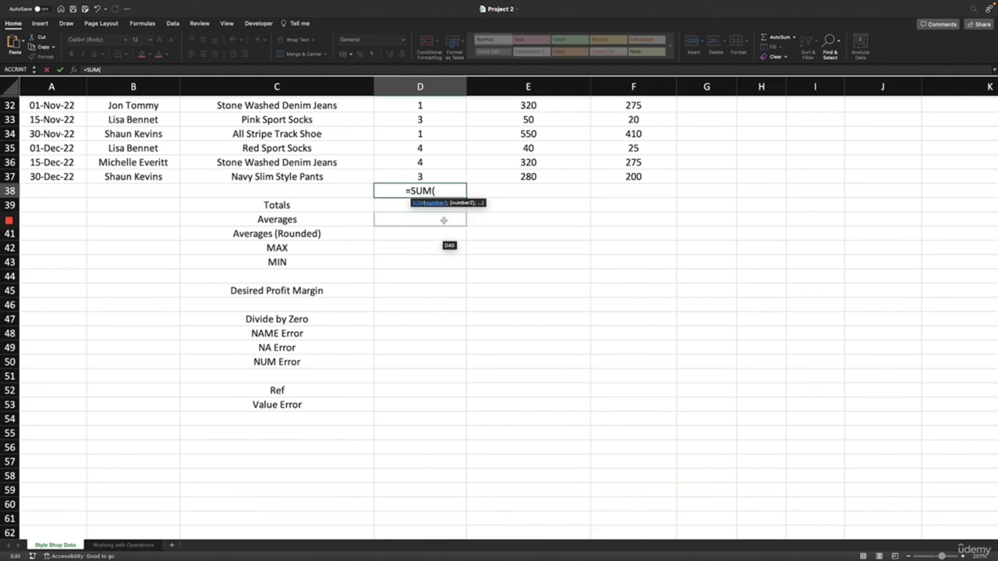
scroll(446, 220, up, 6)
scroll(443, 220, up, 5)
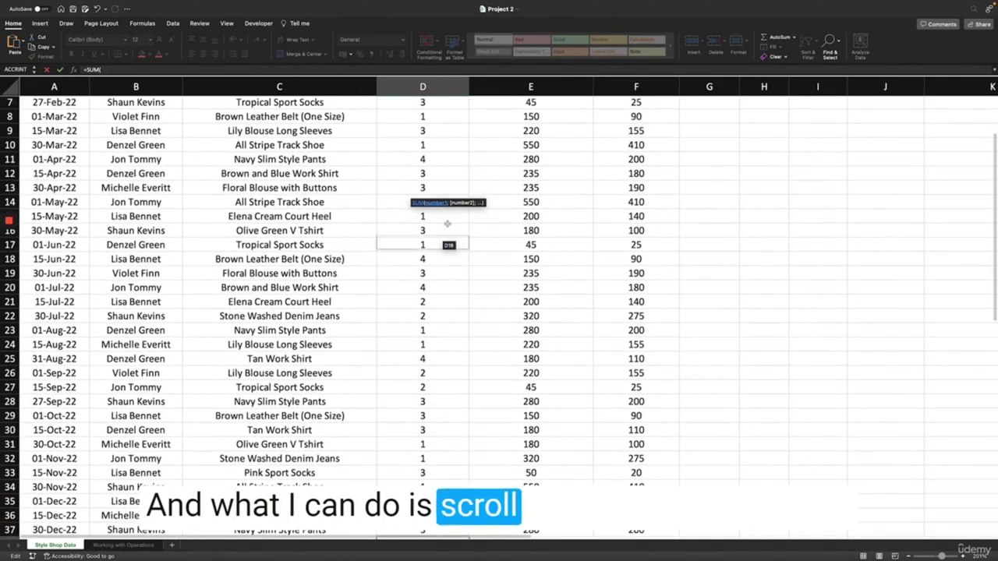
drag(413, 138, 421, 351)
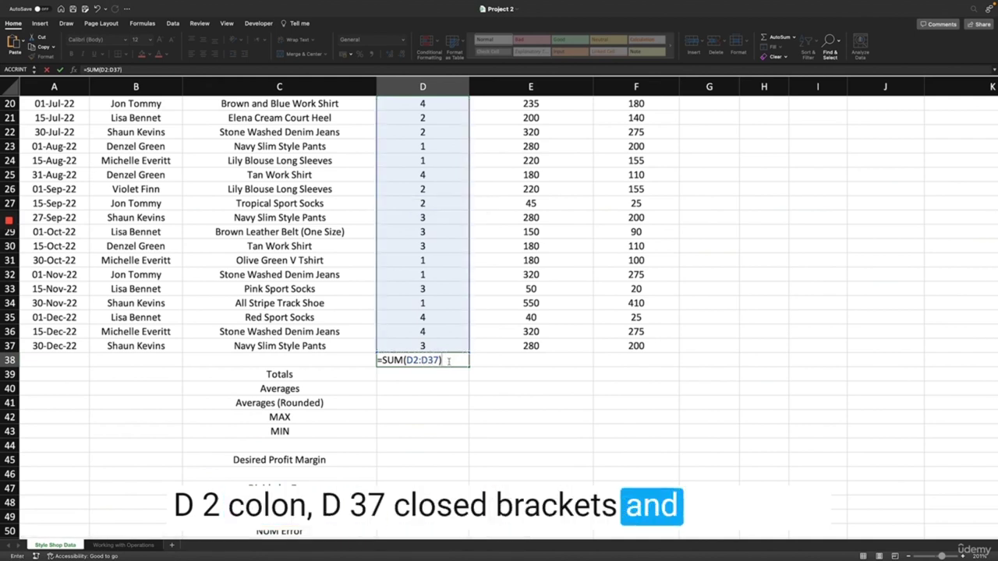
key(Return)
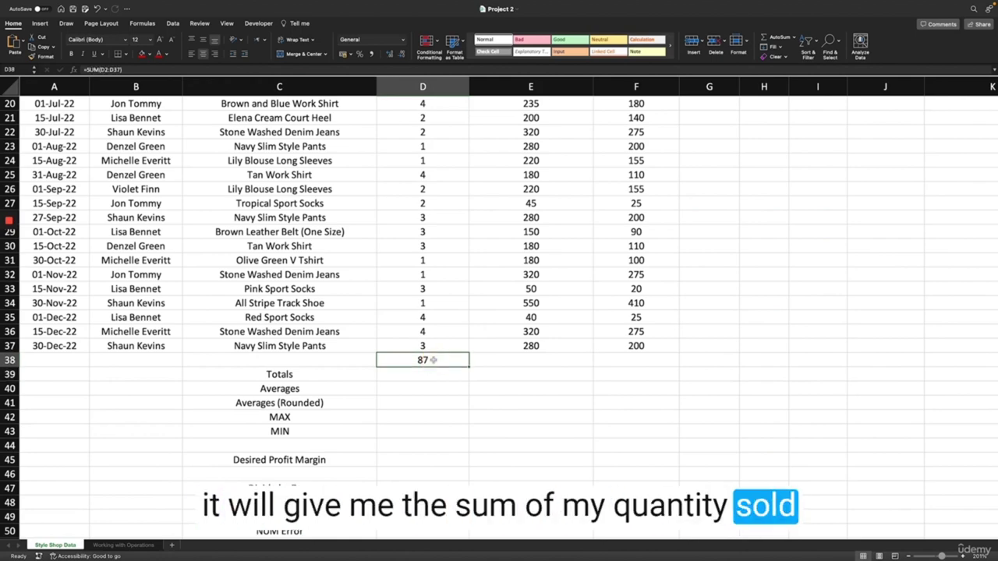
scroll(433, 374, up, 4)
scroll(460, 421, down, 2)
click(445, 424)
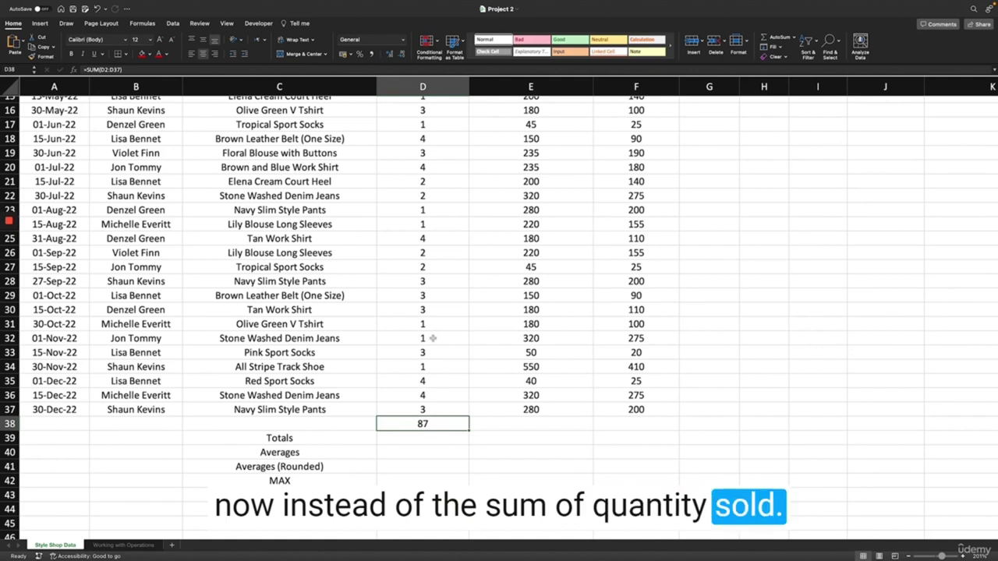
Replace D38's SUM formula with =AVERAGE(D2:D37), giving 2,416666667
key(F2)
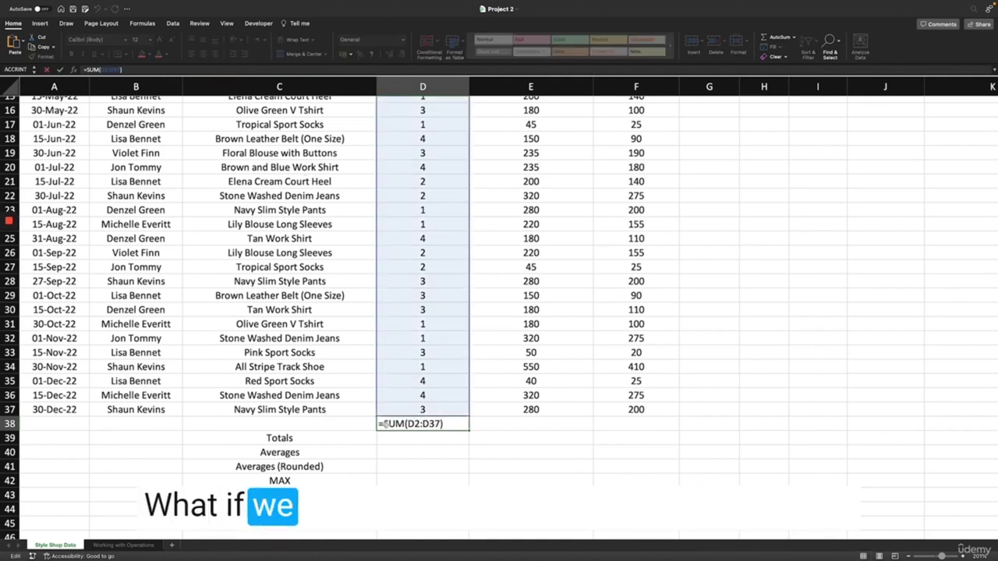
click(394, 423)
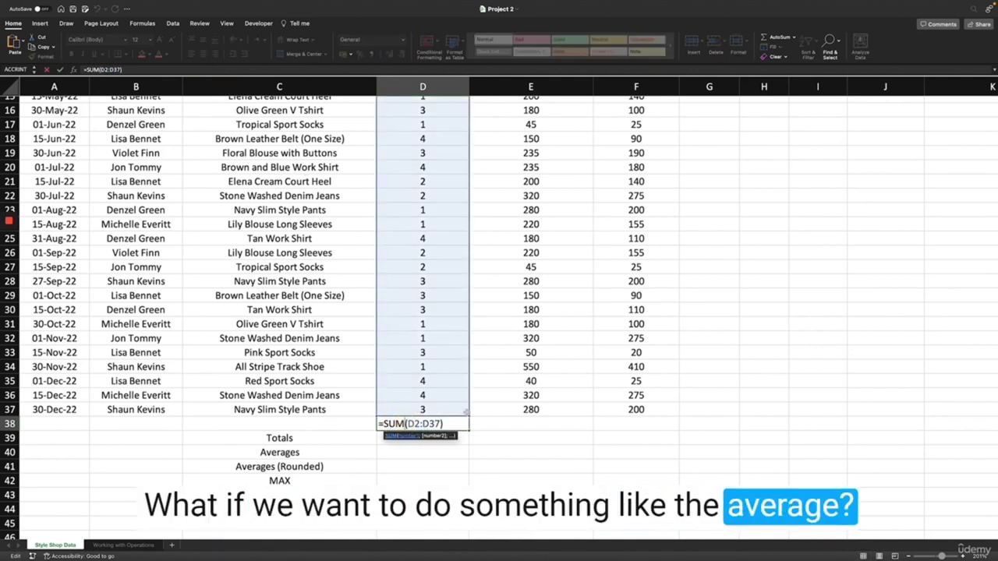
key(BackSpace)
key(BackSpace)
key(BackSpace)
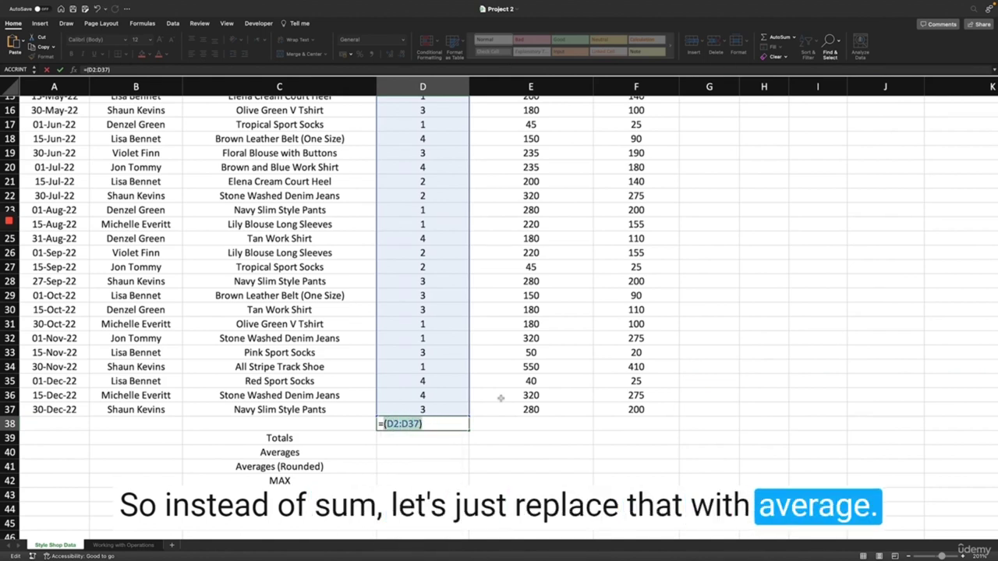
key(BackSpace)
key(BackSpace)
key(BackSpace)
key(BackSpace)
key(BackSpace)
key(BackSpace)
key(BackSpace)
key(BackSpace)
key(BackSpace)
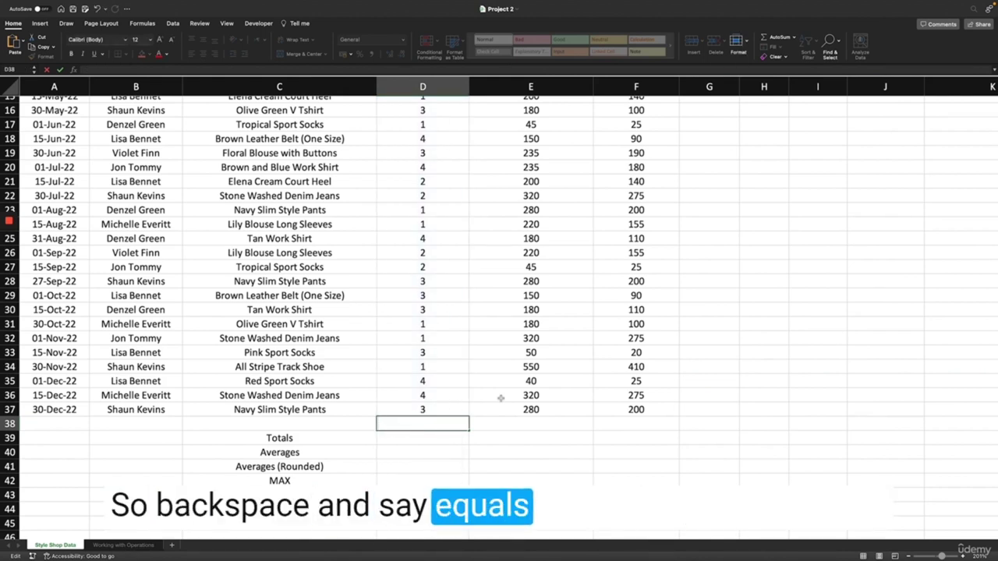
text(=AVERAGW)
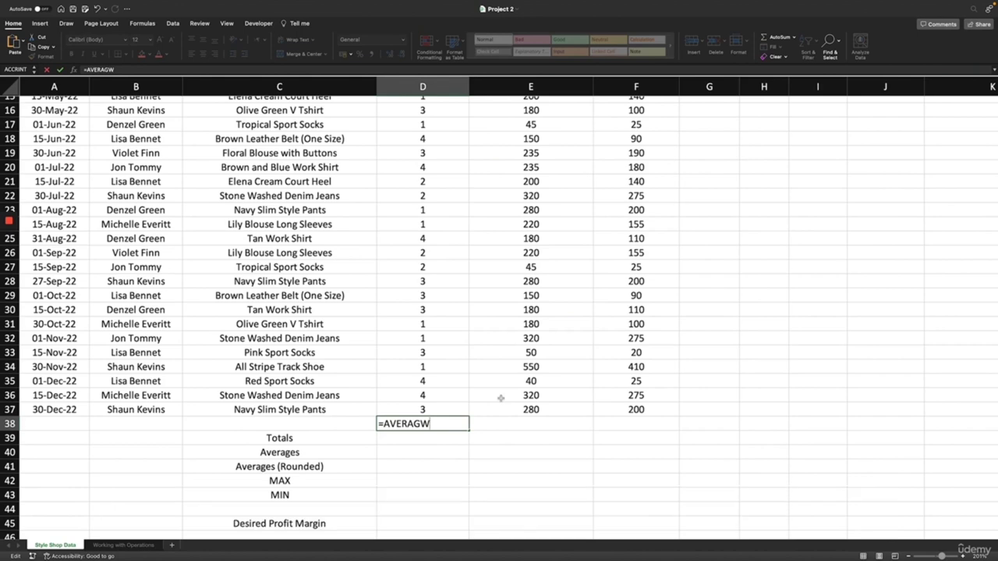
key(BackSpace)
text(E()
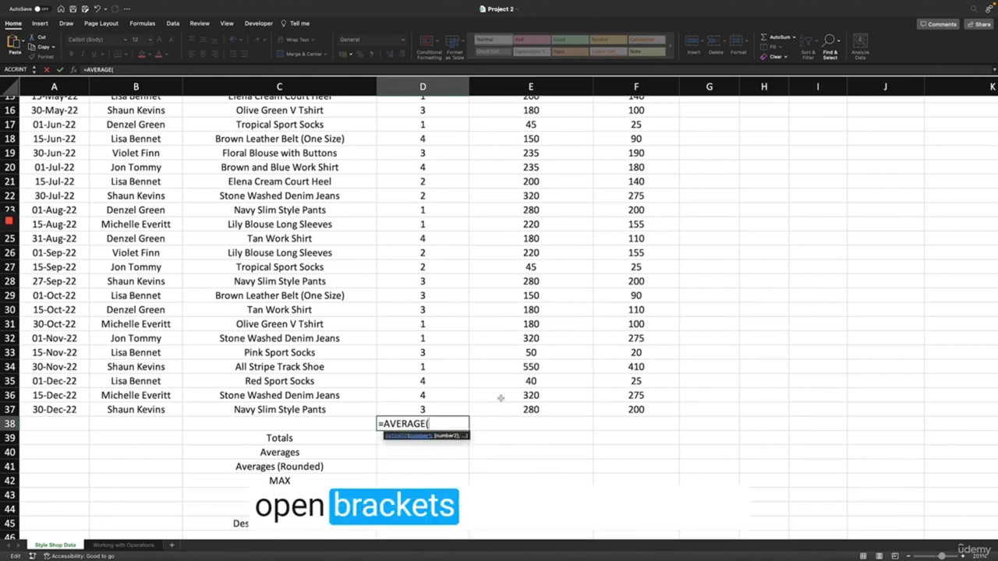
scroll(456, 292, up, 10)
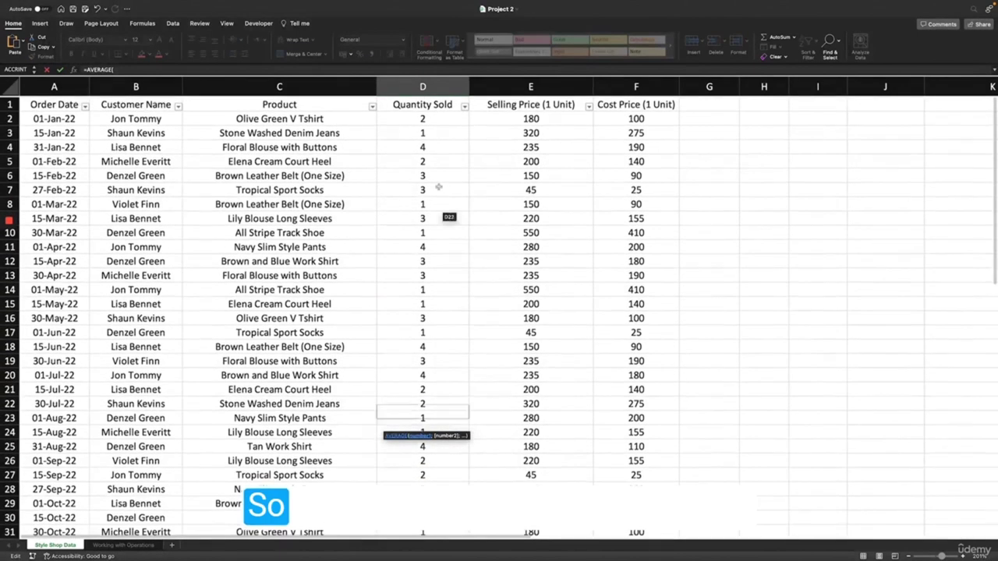
click(427, 118)
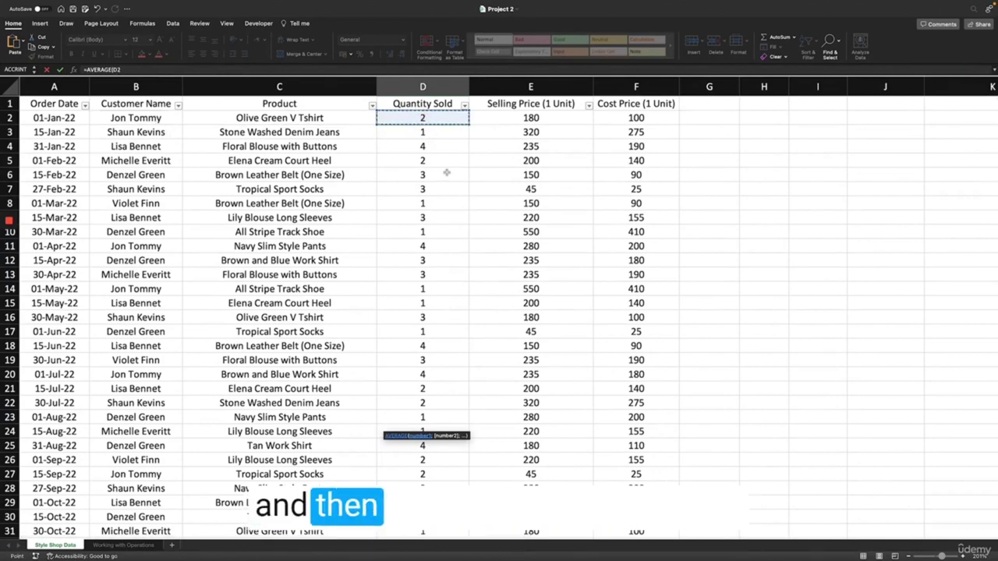
text(:)
scroll(447, 172, down, 1)
scroll(447, 172, down, 8)
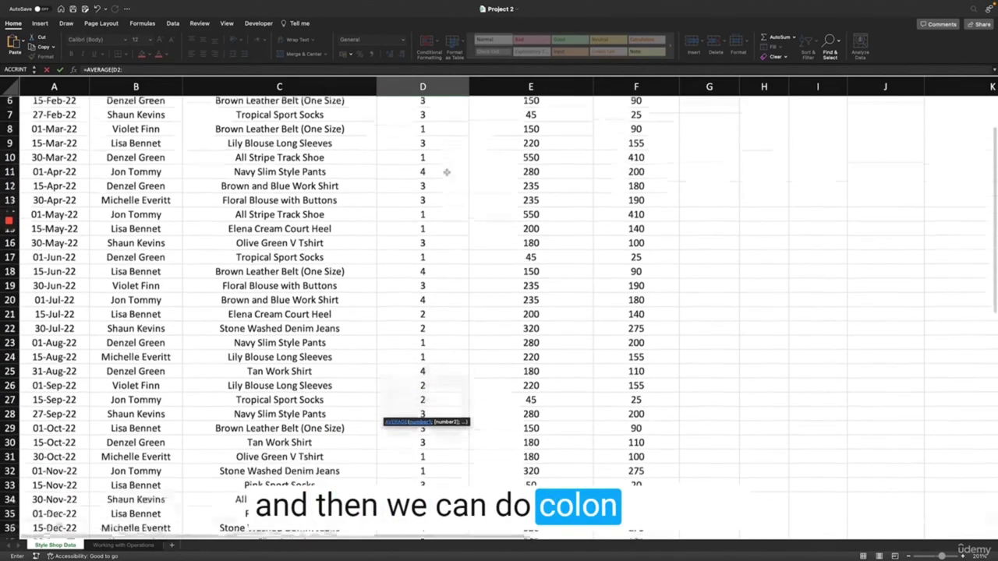
click(438, 419)
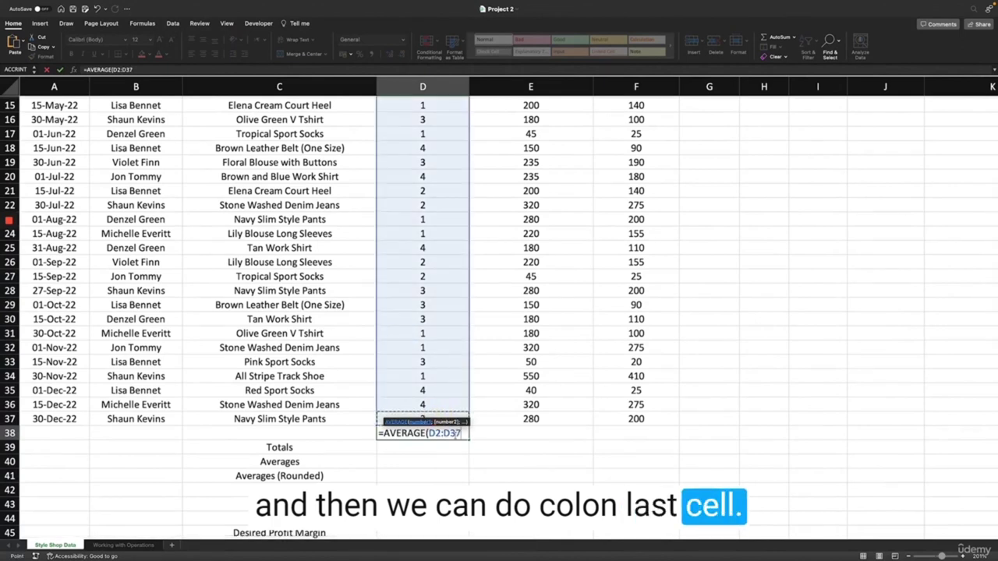
text())
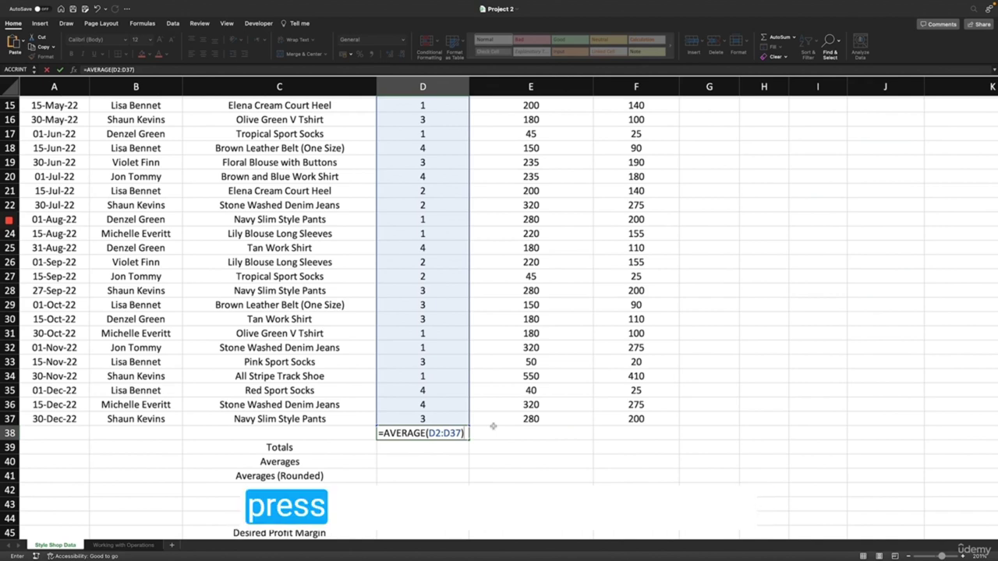
key(Return)
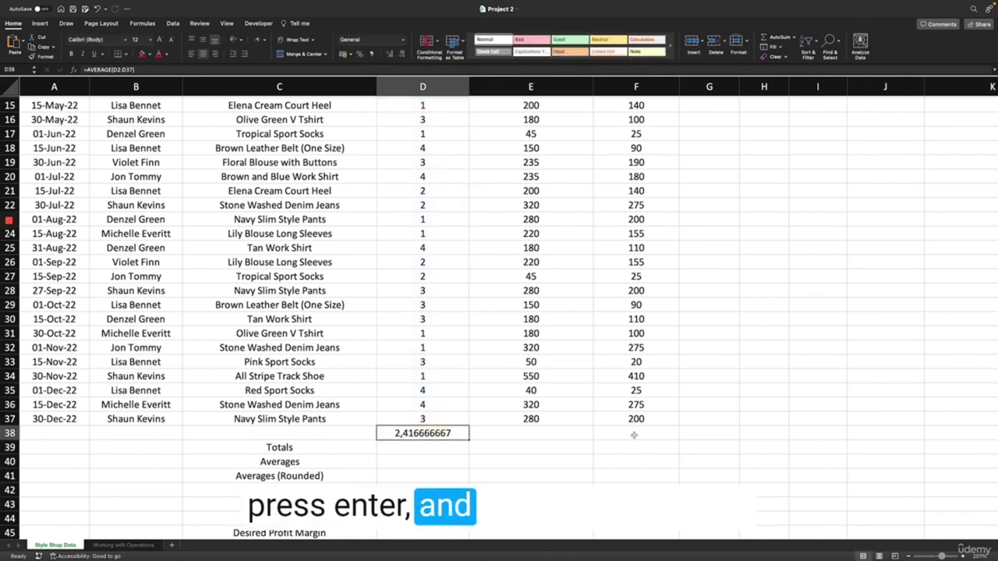
Change D38's AVERAGE to MAX, showing the maximum quantity of 4
double_click(451, 435)
scroll(495, 188, up, 5)
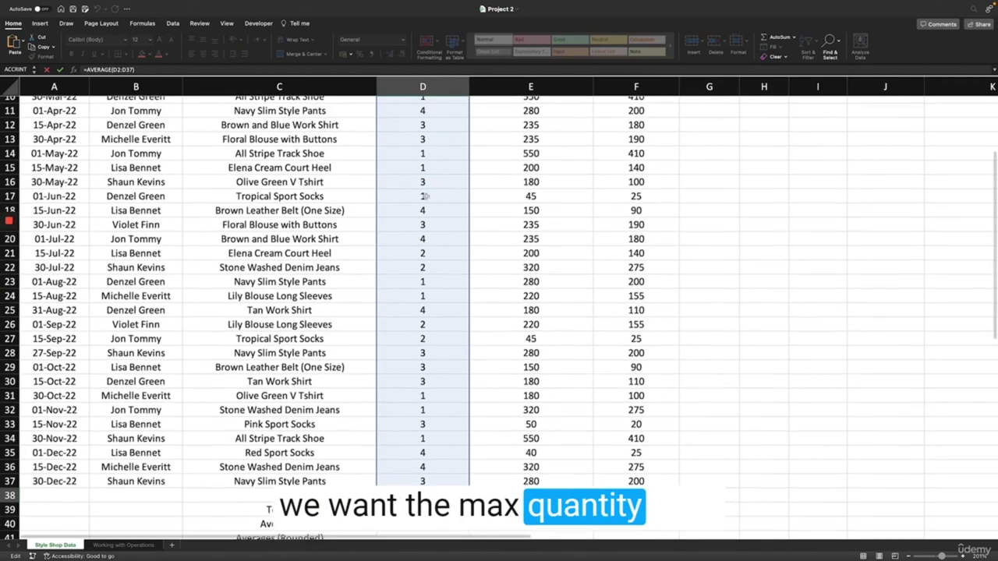
scroll(426, 197, down, 3)
scroll(425, 197, down, 3)
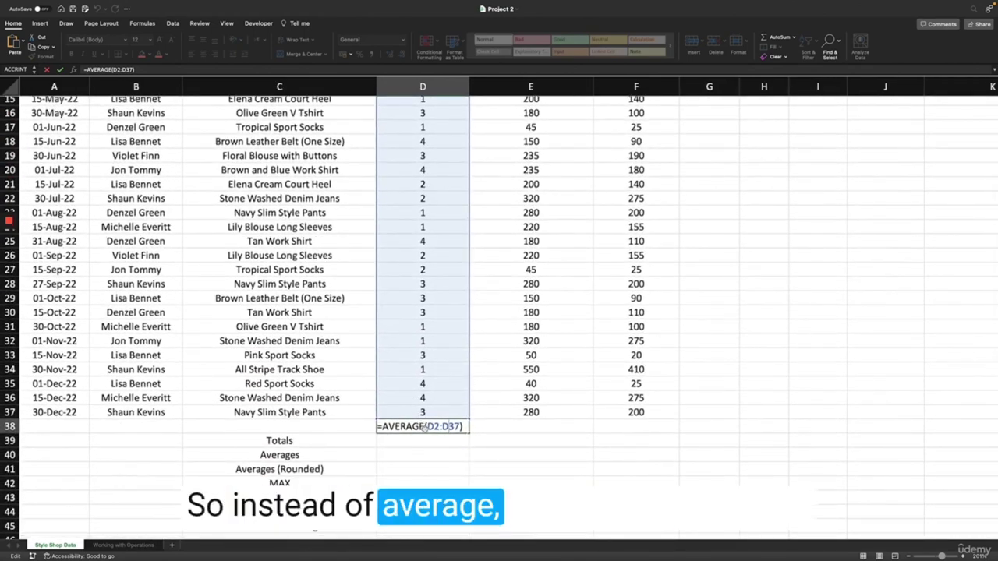
key(BackSpace)
key(BackSpace)
key(BackSpace)
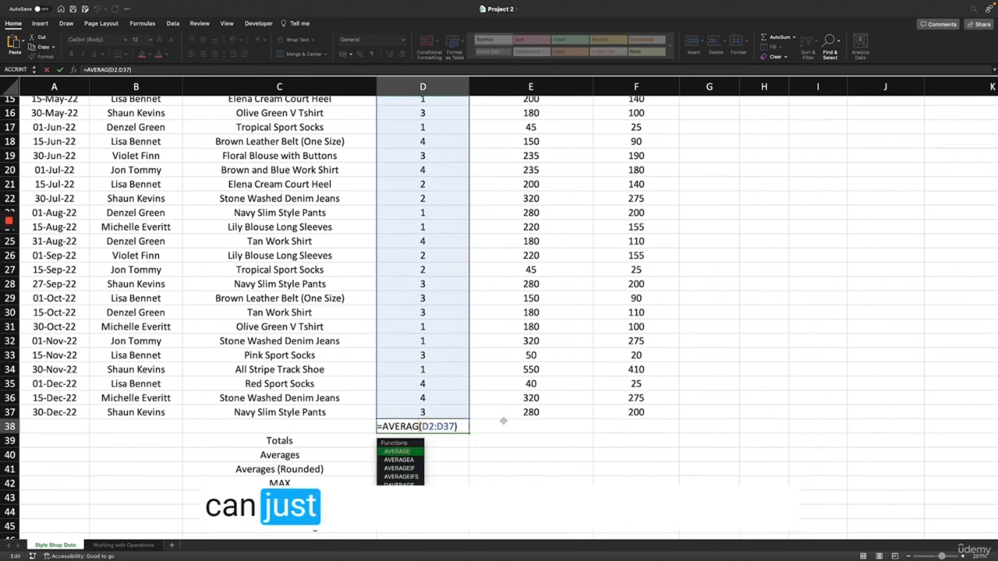
key(BackSpace)
key(BackSpace)
key(BackSpace)
key(BackSpace)
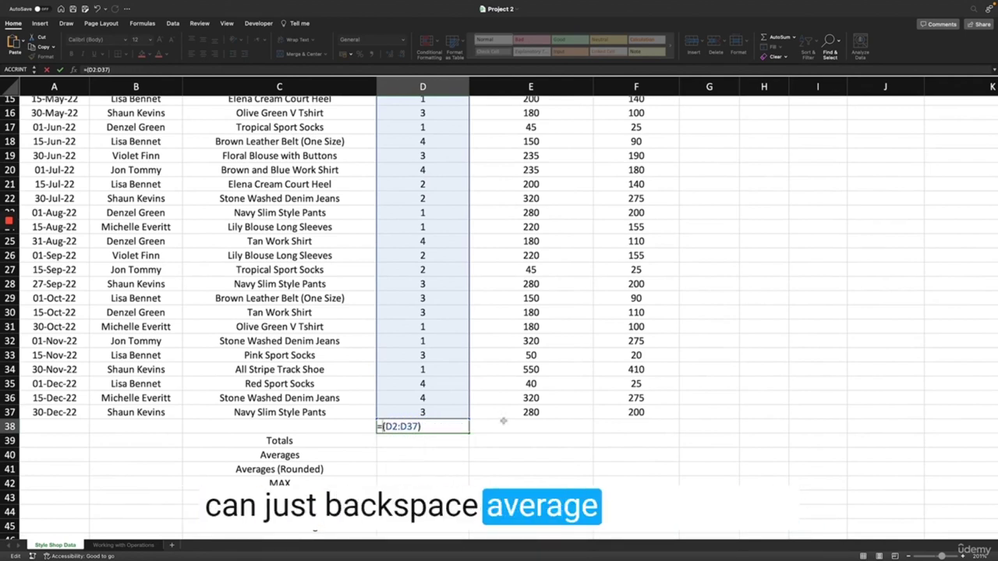
text(MAX)
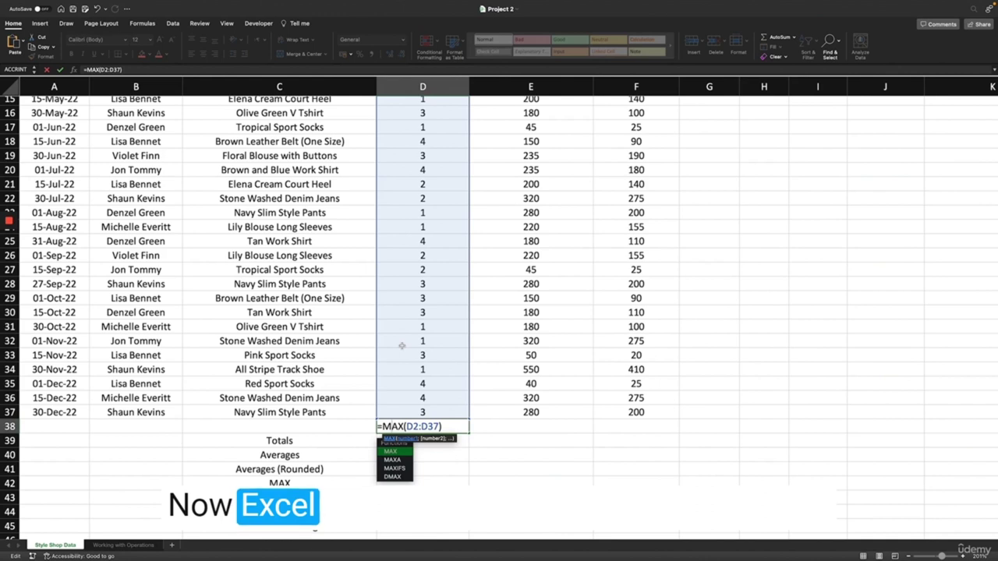
click(440, 426)
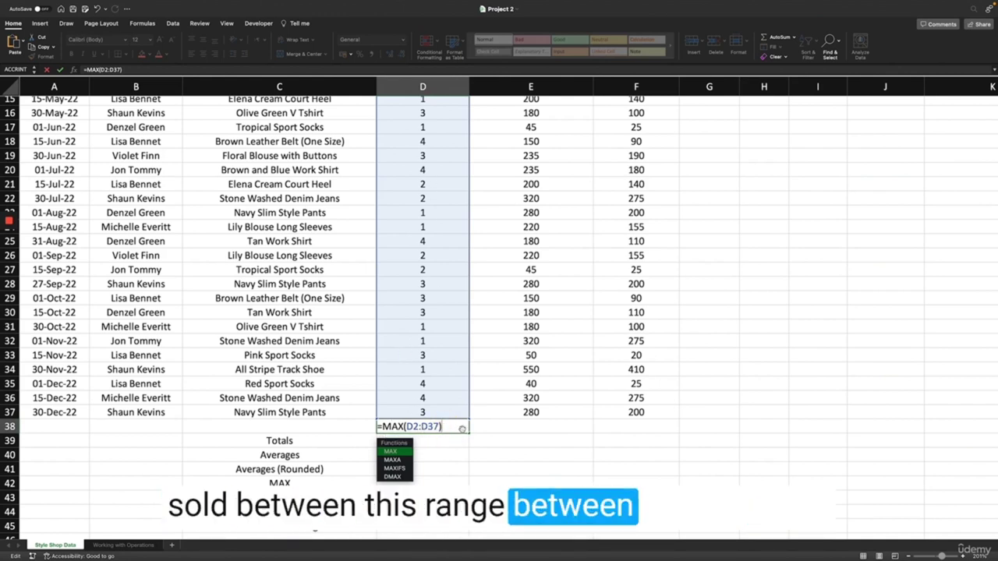
key(Return)
Change D38's MAX to MIN, returning the smallest quantity sold, 1
click(443, 427)
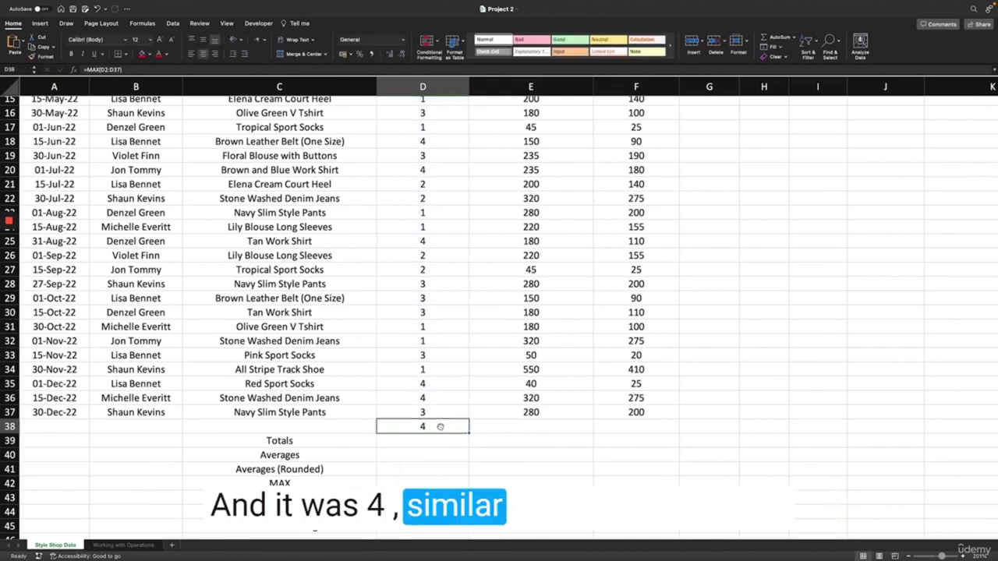
double_click(440, 426)
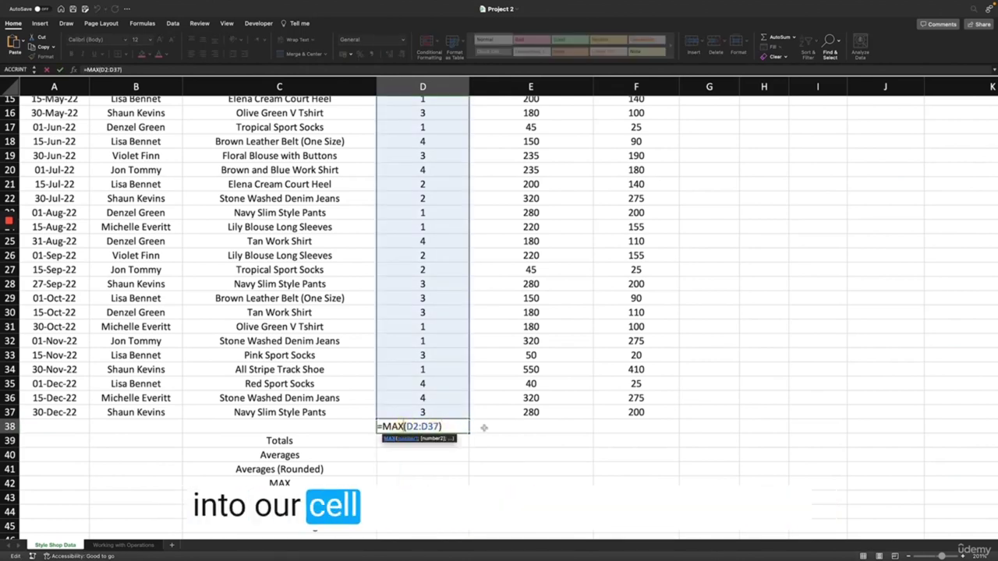
key(BackSpace)
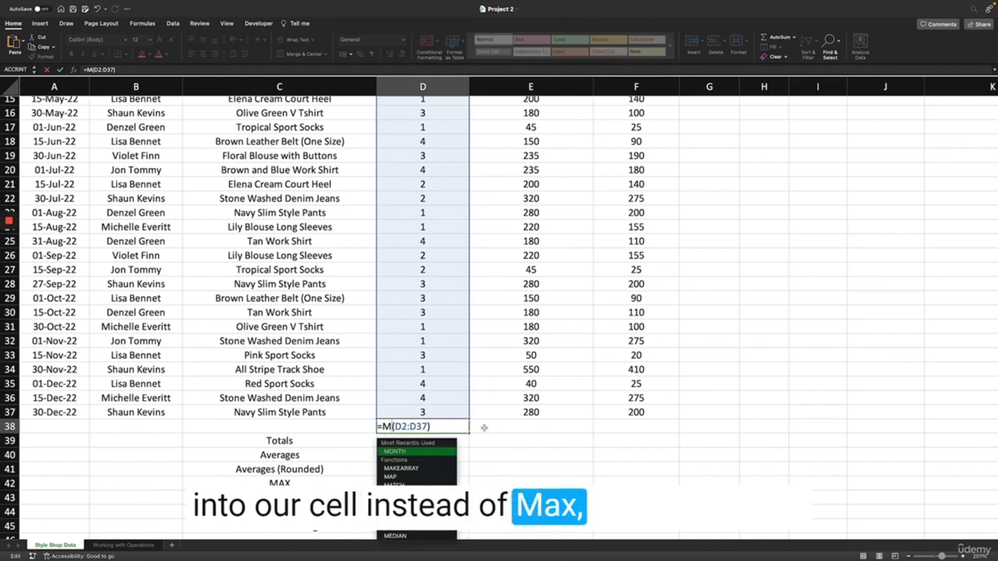
text(IN)
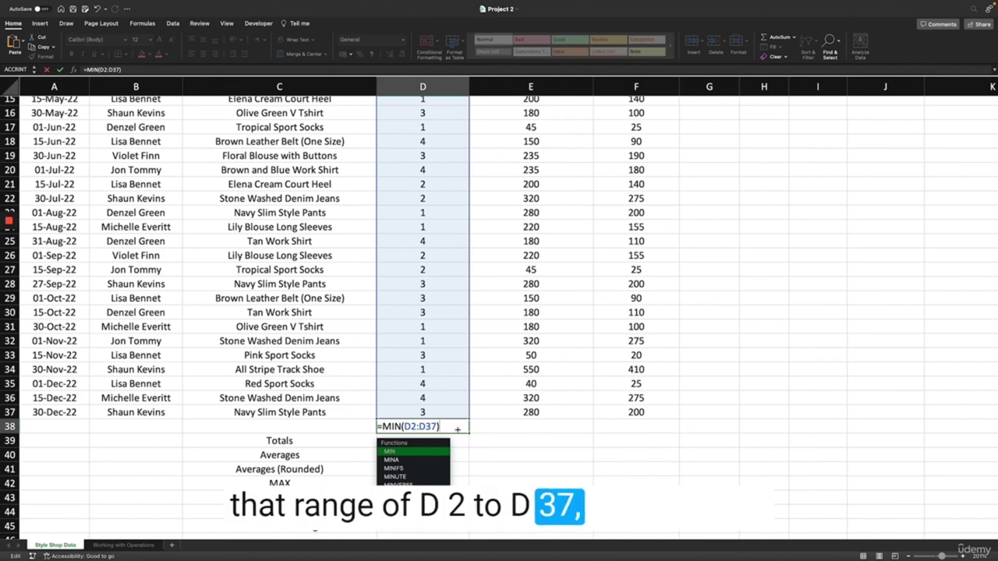
key(Return)
click(450, 428)
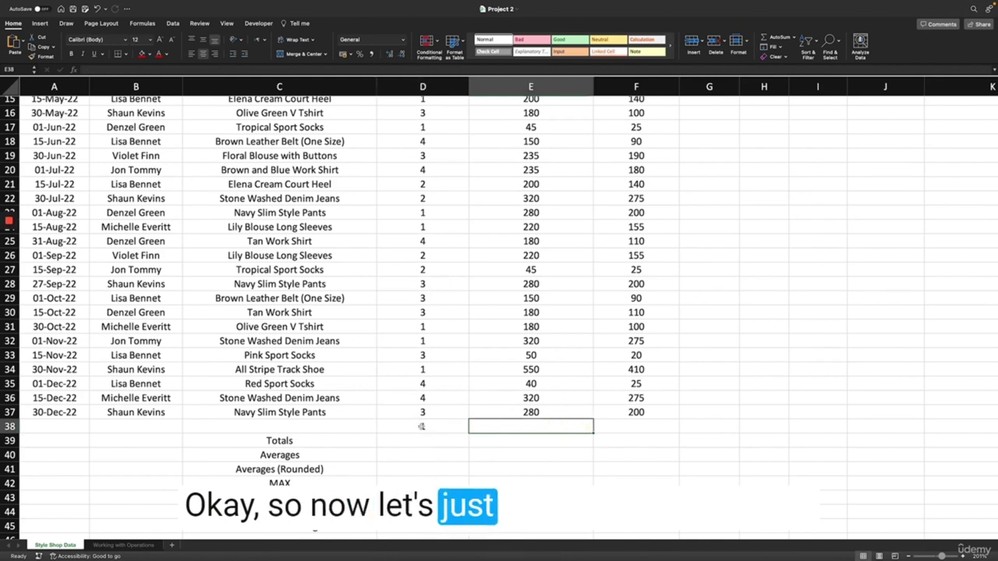
Clear D38 and select the Totals cell under Quantity Sold
key(BackSpace)
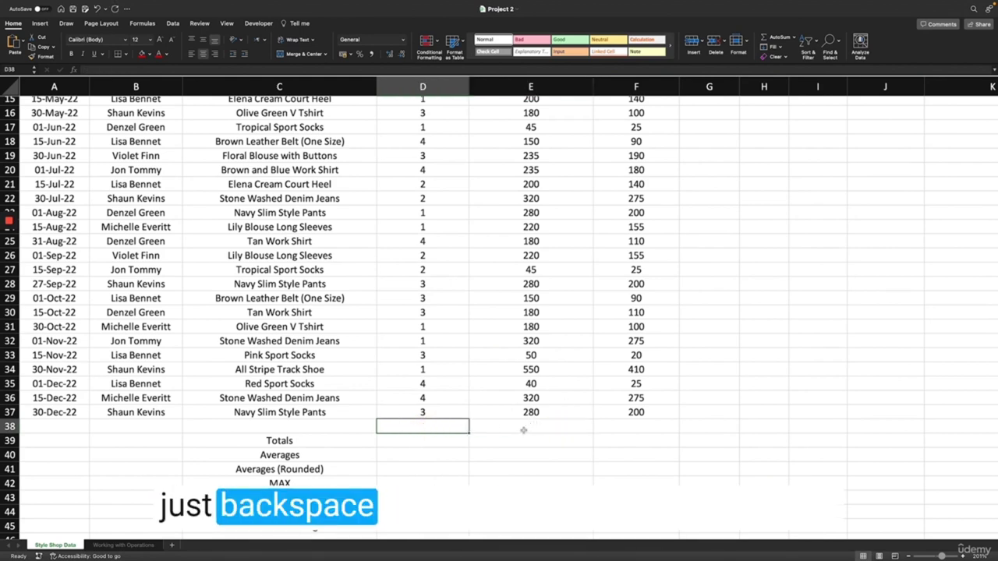
click(442, 458)
click(439, 421)
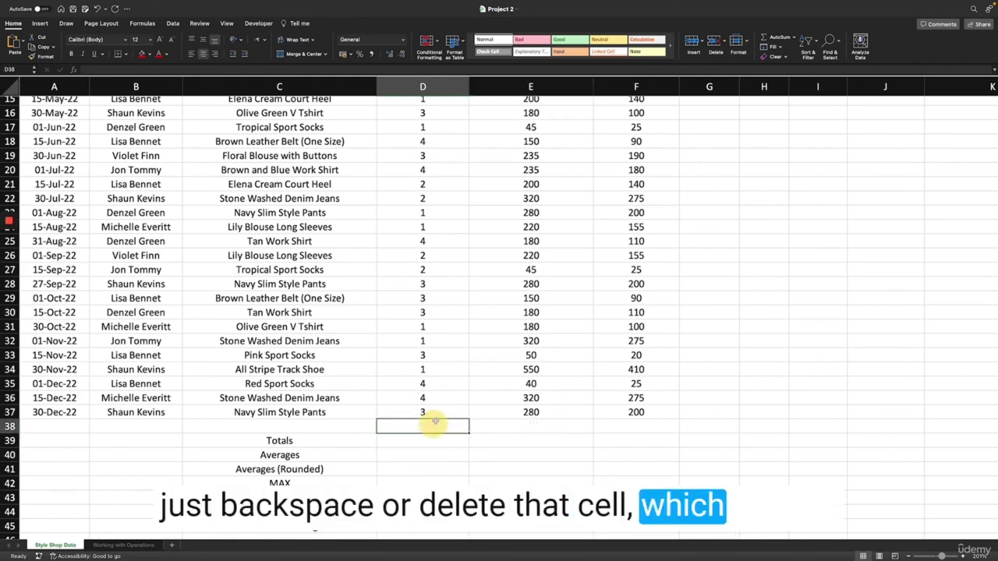
scroll(439, 419, down, 3)
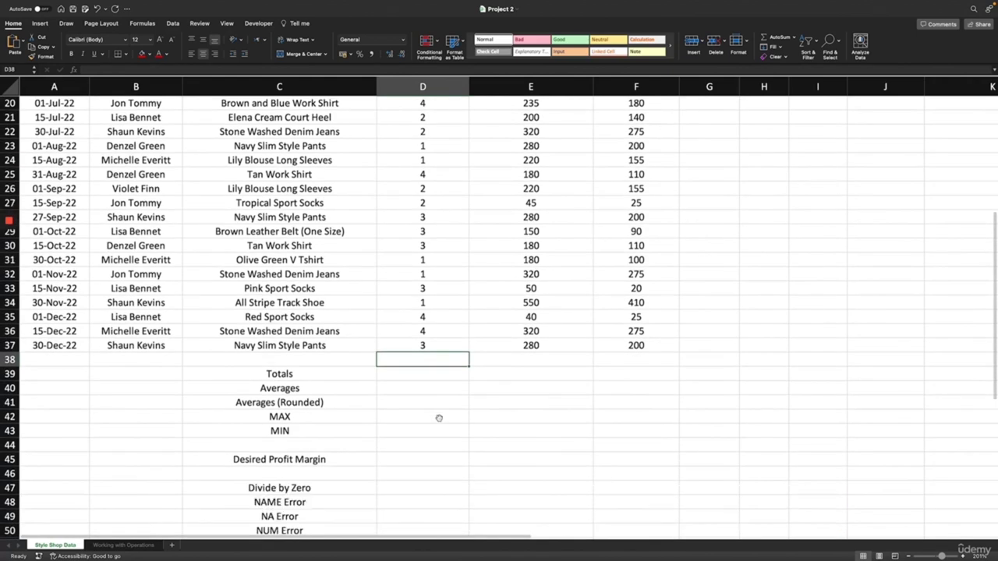
scroll(439, 417, down, 3)
click(448, 393)
drag(336, 295, 333, 348)
click(428, 294)
drag(428, 294, 661, 349)
click(390, 296)
Enter =SUM(D2:D37) in the Totals row, giving 87 quantities sold
scroll(421, 304, up, 8)
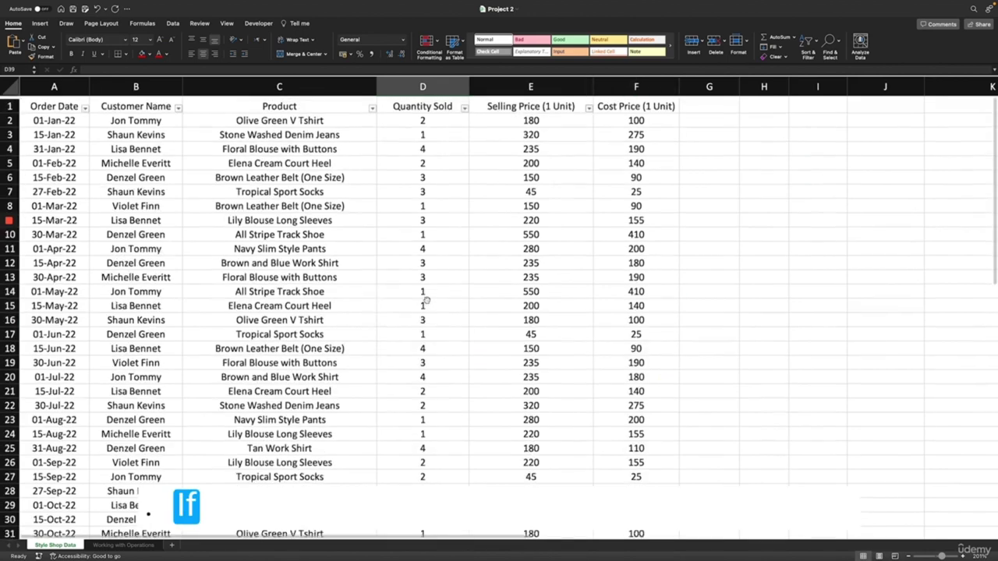
scroll(427, 300, down, 5)
scroll(426, 299, down, 3)
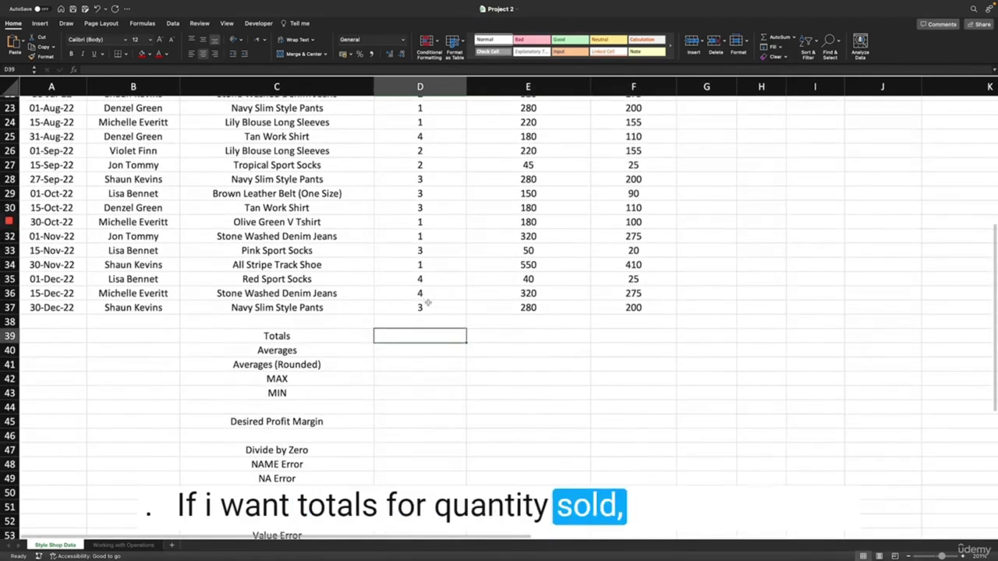
text(=SU)
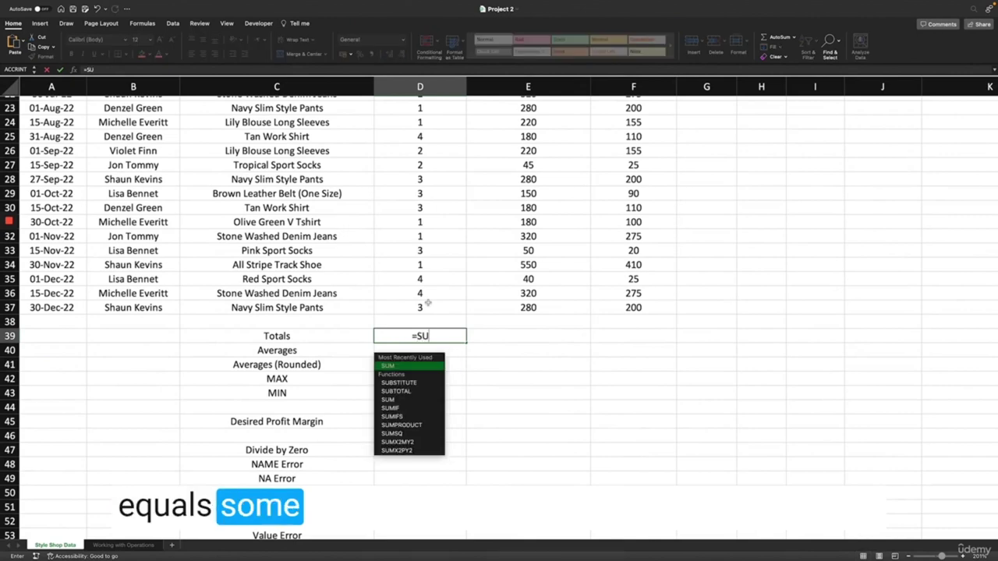
text(M()
scroll(427, 303, up, 8)
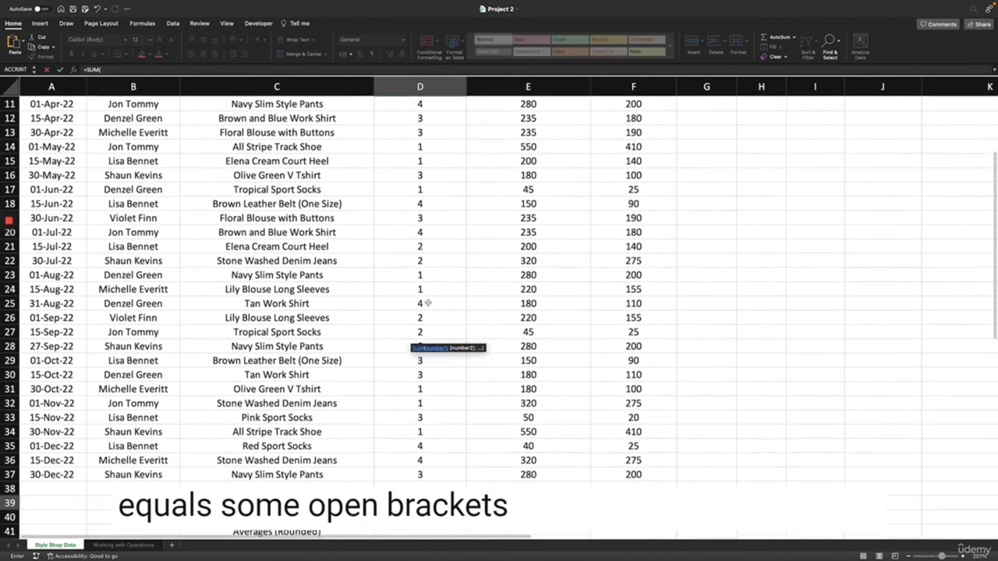
click(419, 423)
click(437, 117)
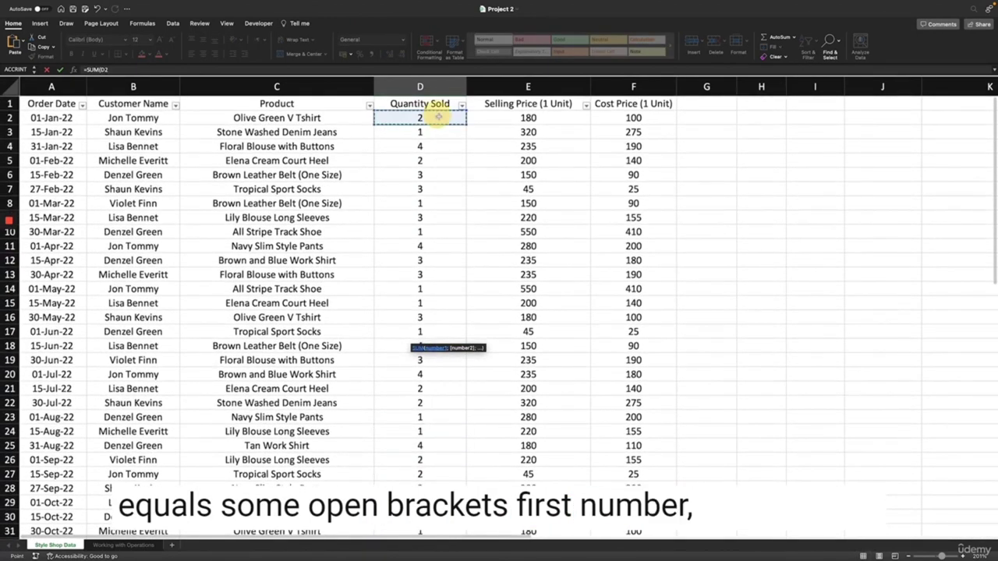
scroll(460, 257, down, 5)
scroll(460, 257, down, 4)
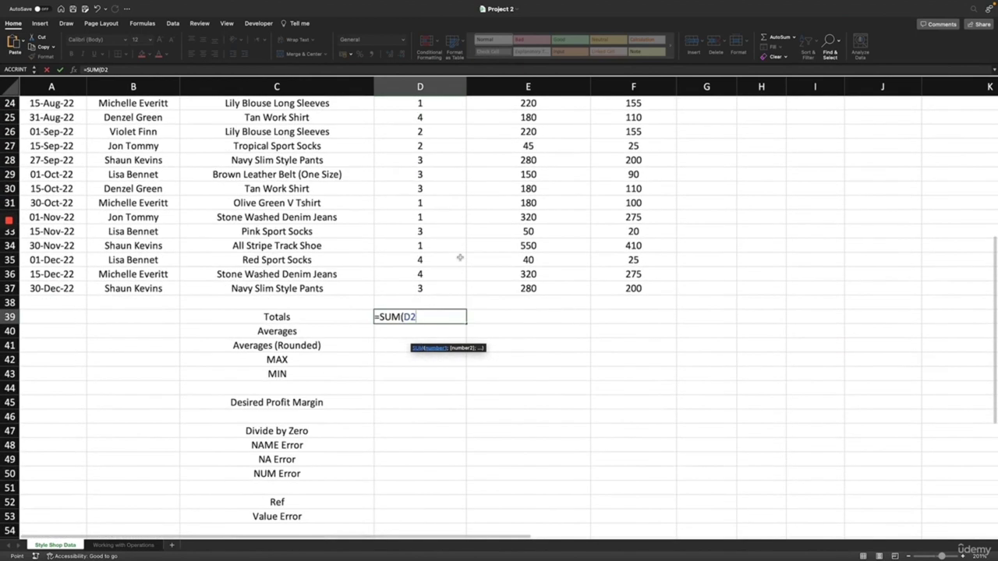
text(:)
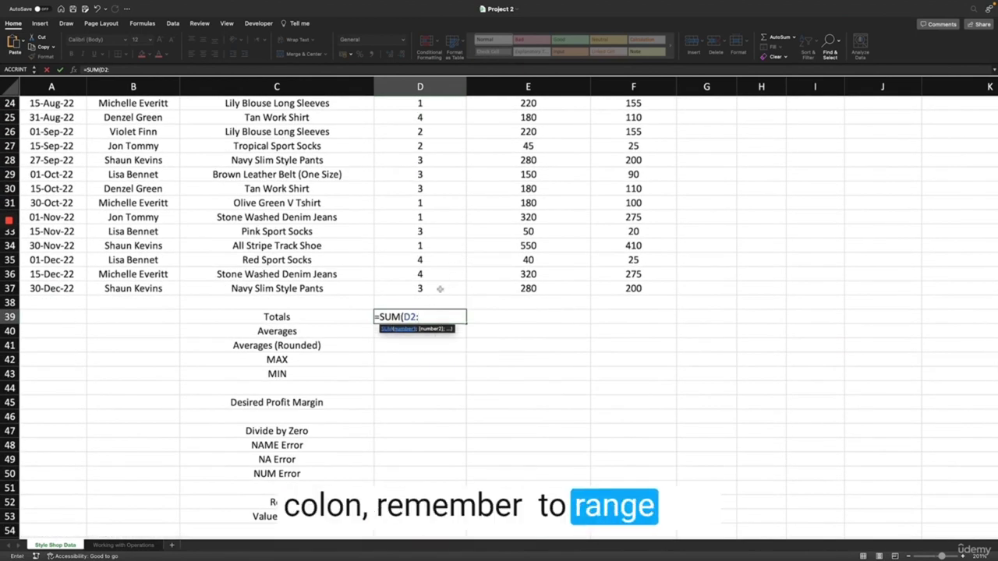
click(439, 291)
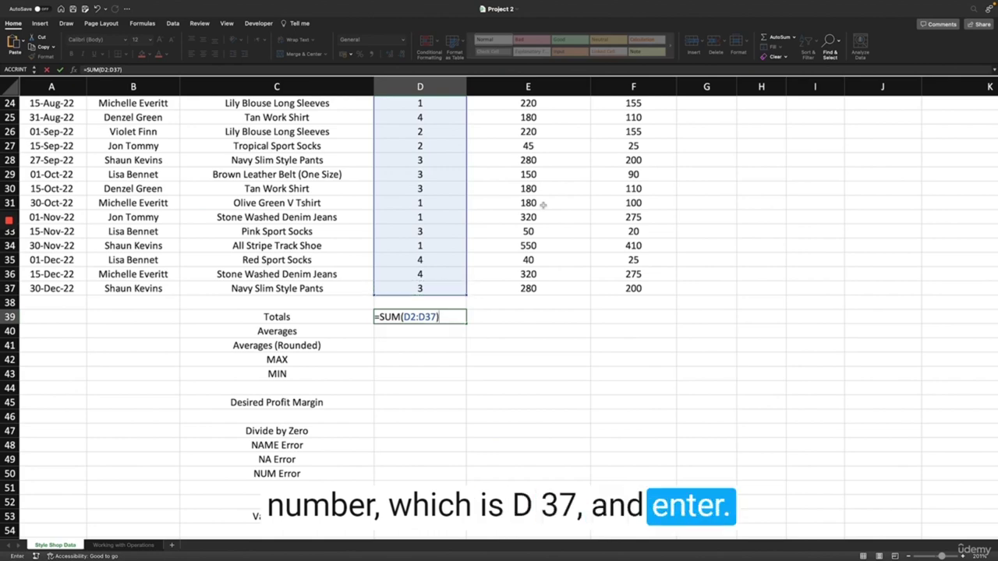
text())
key(Return)
Return to D39 to confirm the quantity total of 87
click(520, 313)
scroll(523, 308, up, 10)
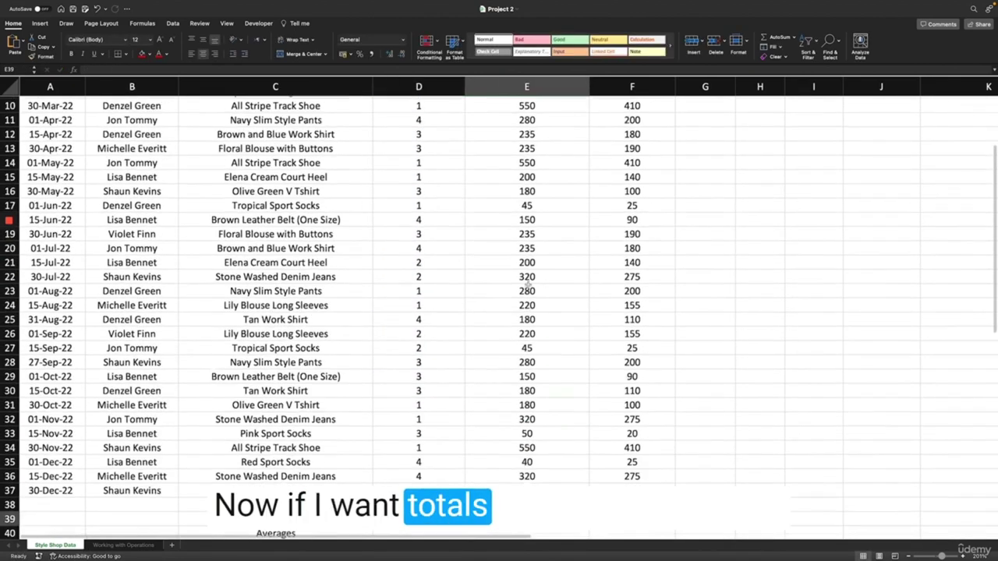
scroll(528, 287, down, 10)
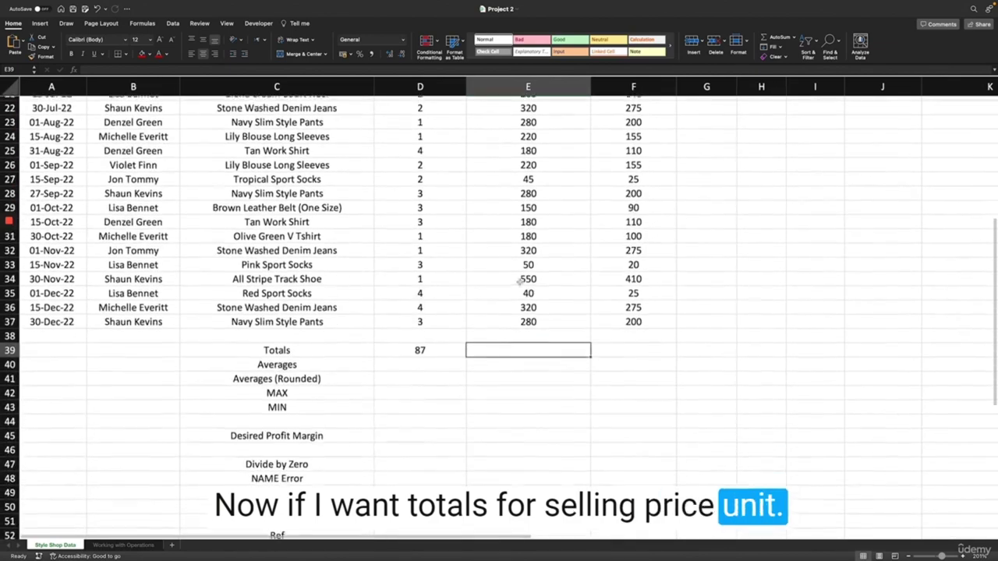
click(454, 342)
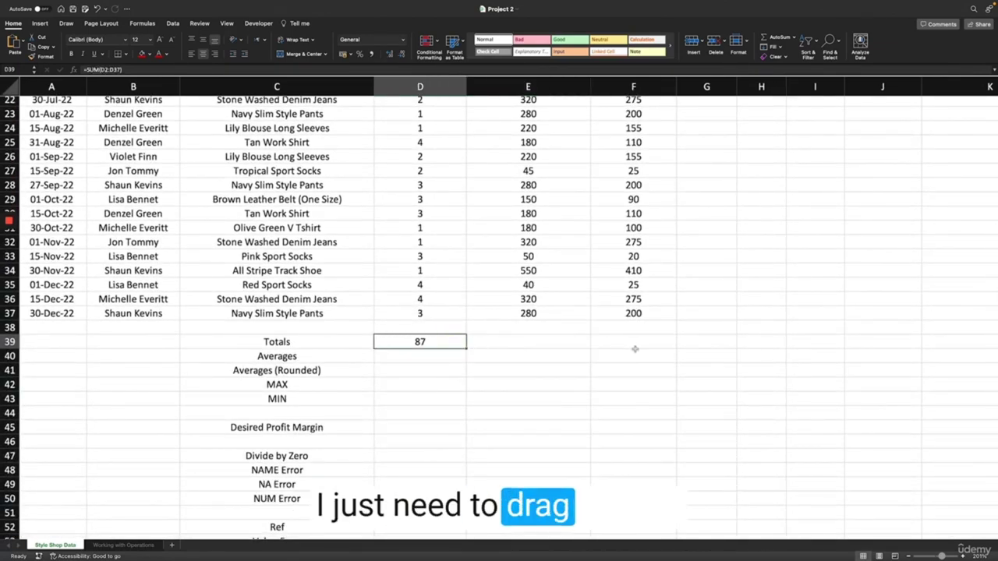
scroll(473, 318, up, 2)
scroll(473, 318, up, 6)
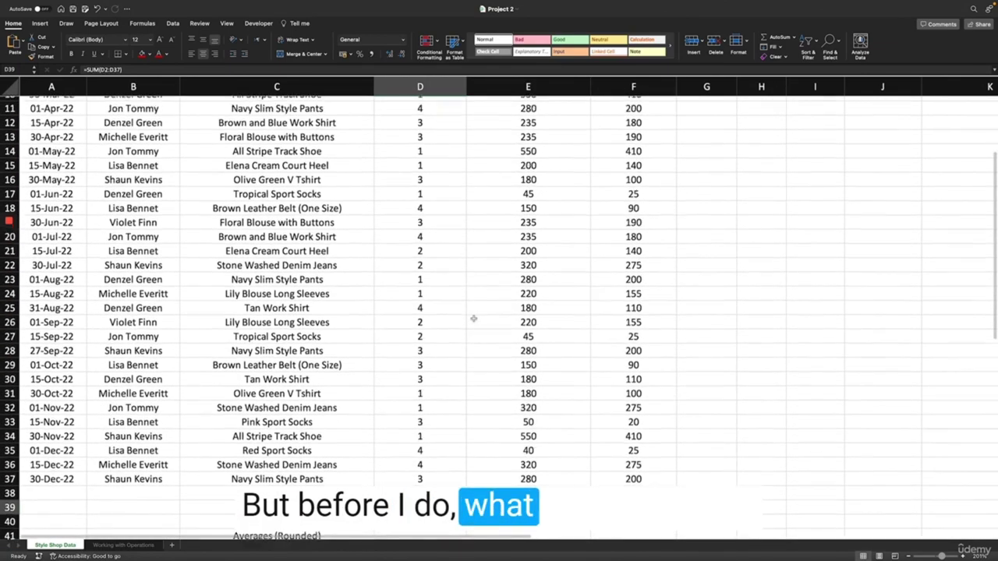
Freeze the top row, then scroll down to confirm the column titles stay visible above the Totals
click(396, 103)
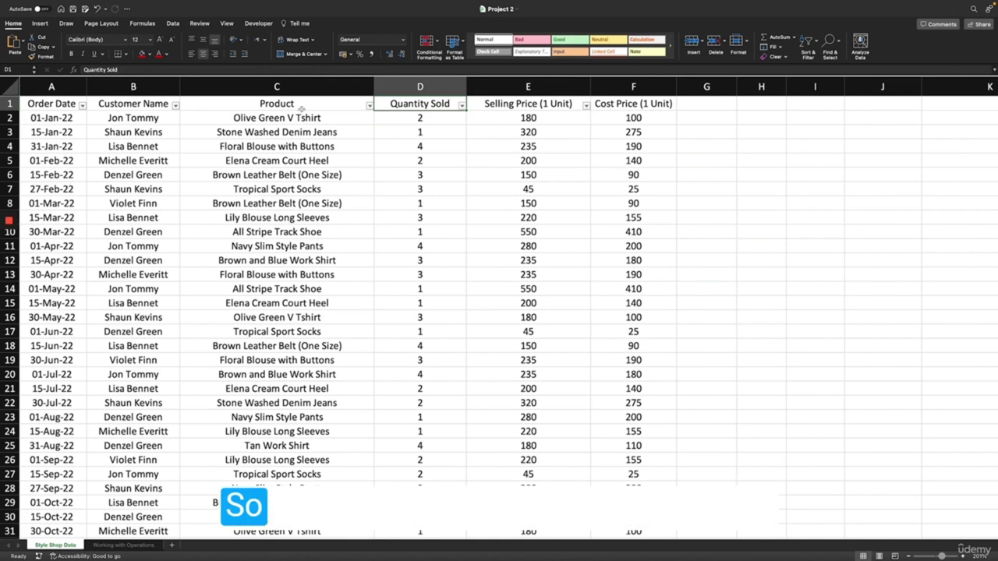
click(226, 23)
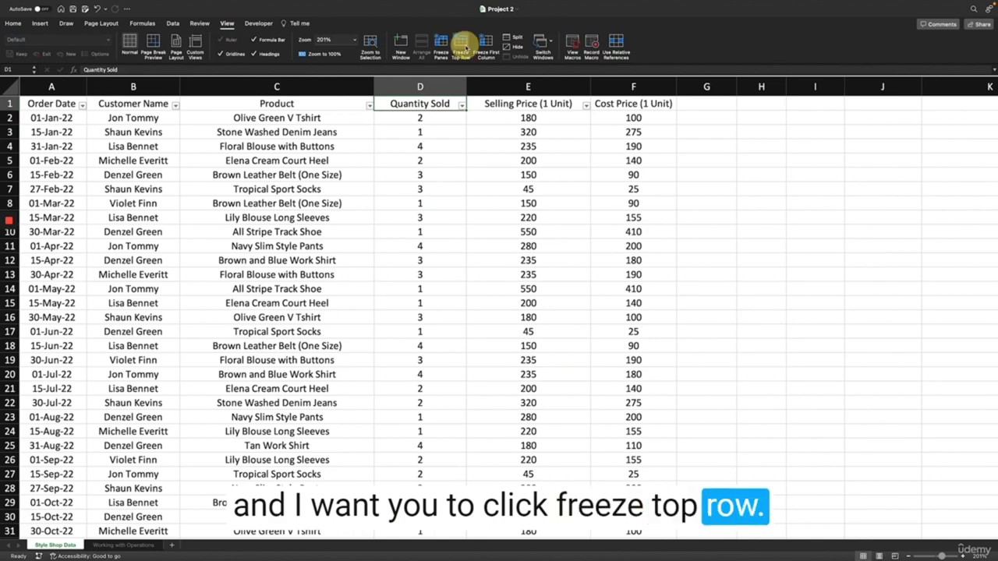
click(460, 48)
scroll(461, 195, down, 1)
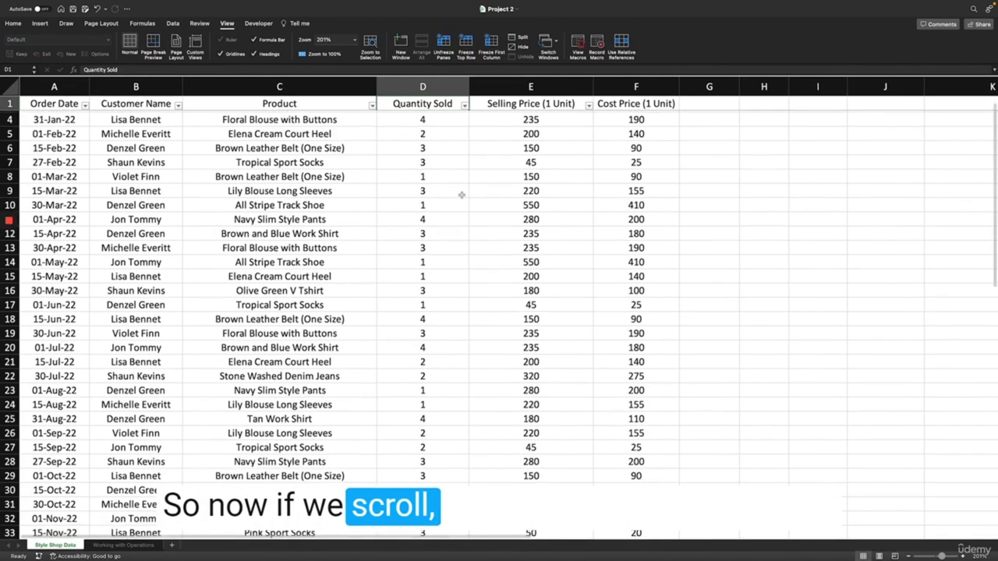
scroll(462, 196, down, 7)
scroll(462, 196, down, 4)
scroll(461, 196, up, 2)
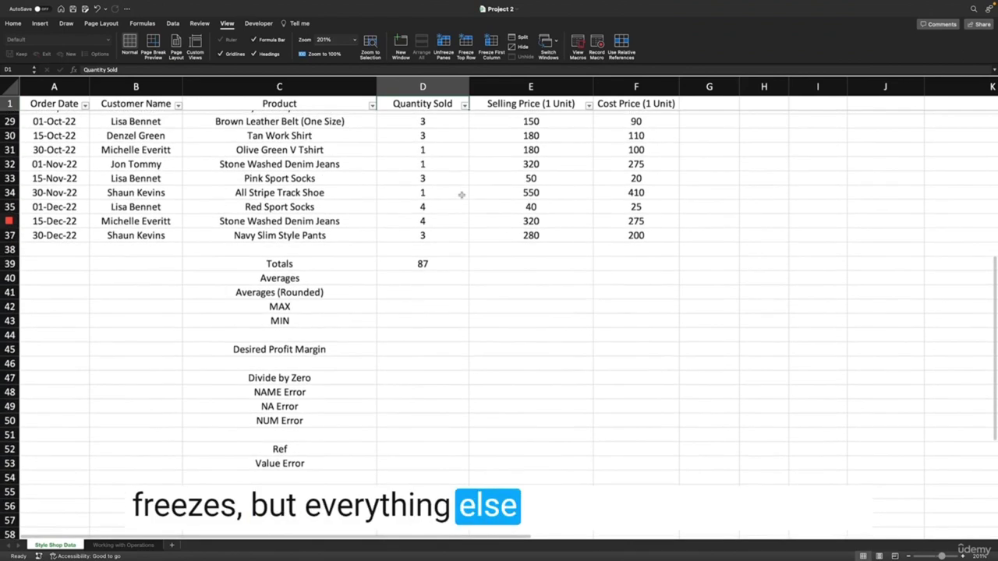
scroll(462, 196, down, 2)
scroll(461, 196, up, 2)
scroll(461, 195, down, 1)
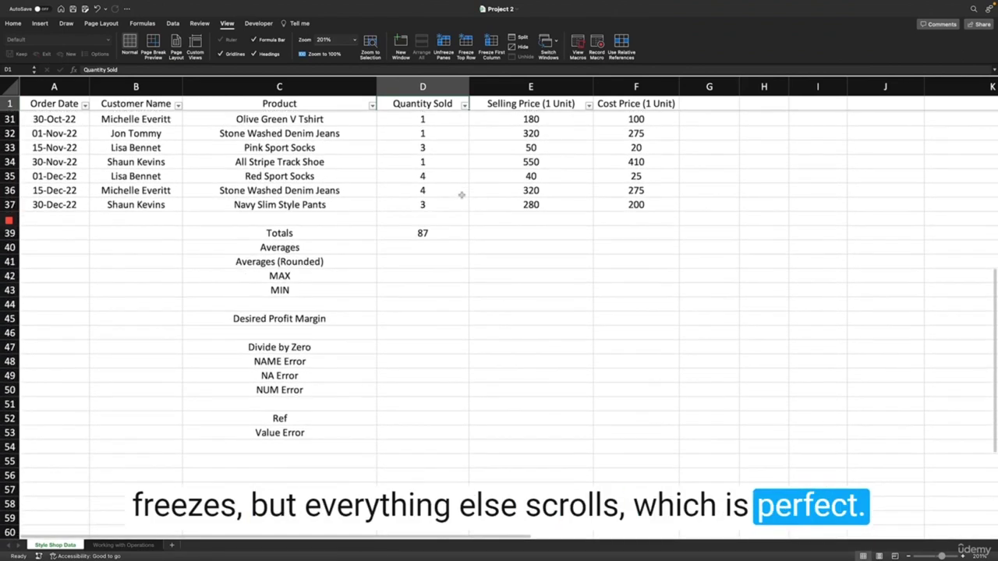
click(441, 234)
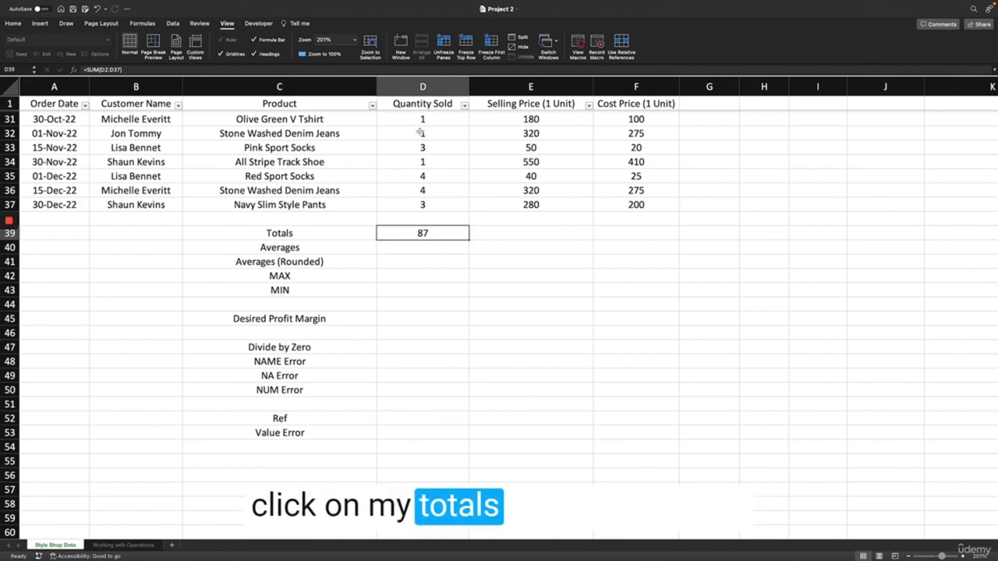
Fill the D39 total across to F39, giving Selling 8210 and Cost 5945
drag(468, 239, 506, 240)
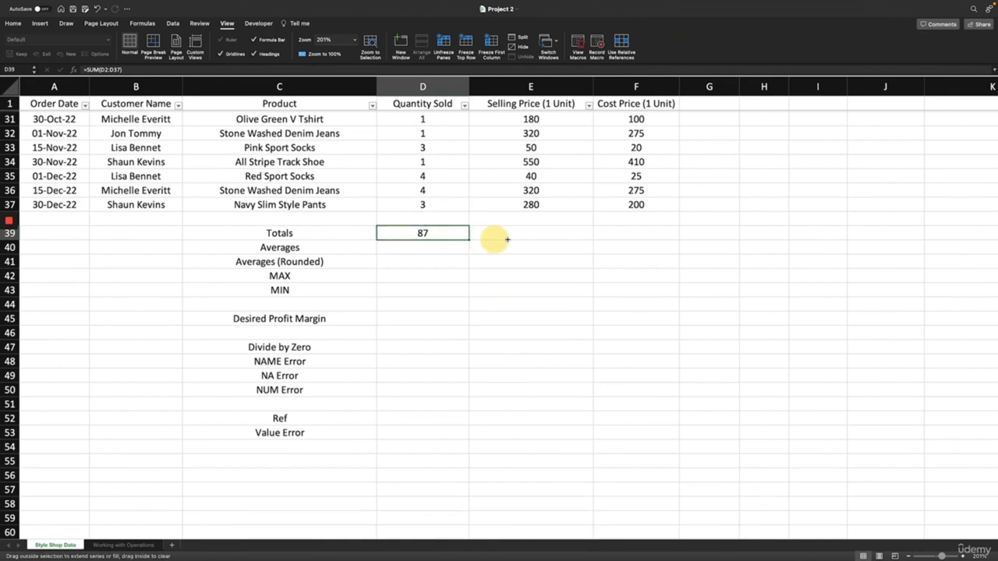
drag(576, 238, 658, 238)
click(546, 234)
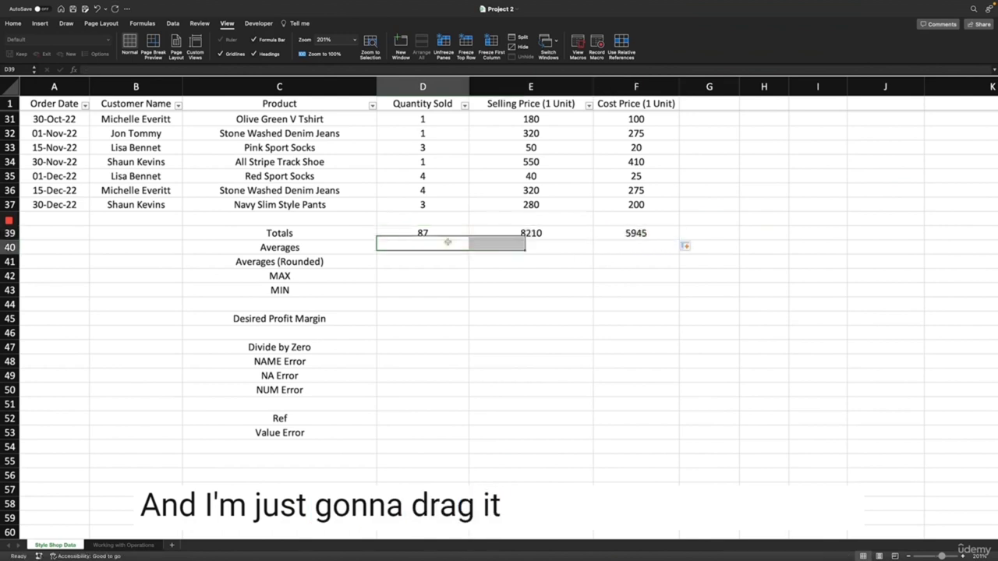
click(643, 234)
click(555, 234)
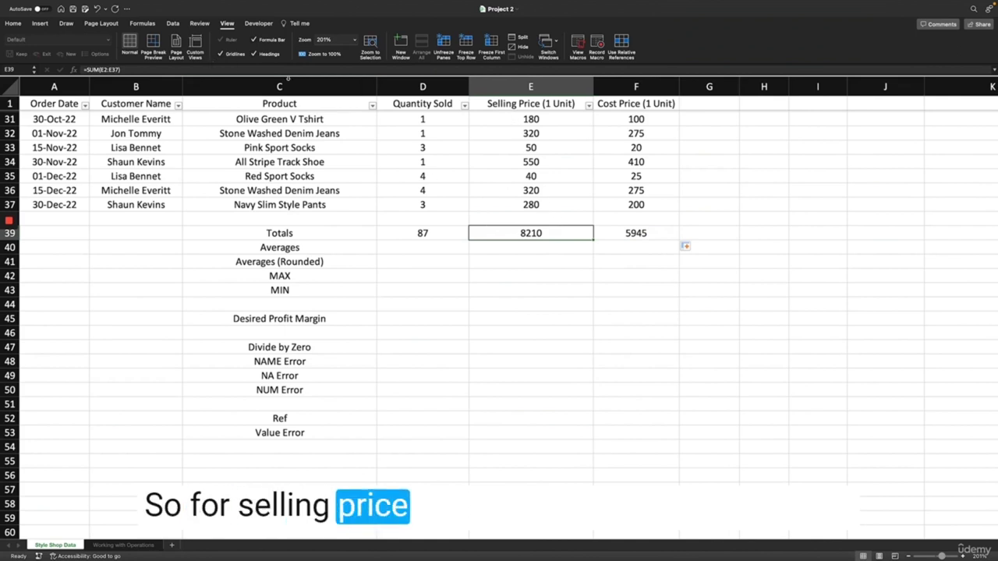
Verify that the E39 and F39 SUM formulas both cover rows 2 to 37
key(F2)
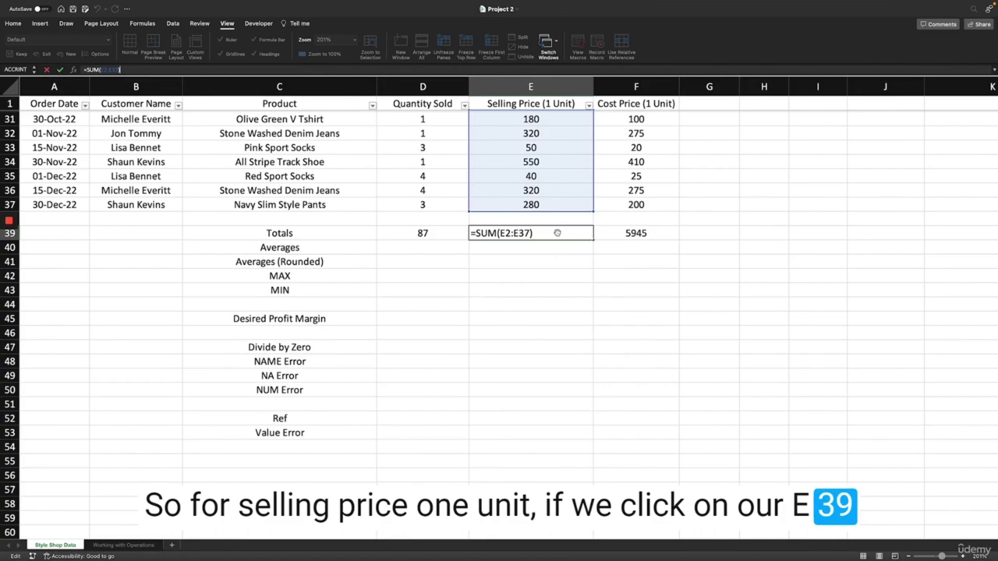
scroll(479, 200, up, 5)
scroll(479, 200, up, 5)
scroll(479, 200, down, 7)
scroll(479, 199, down, 2)
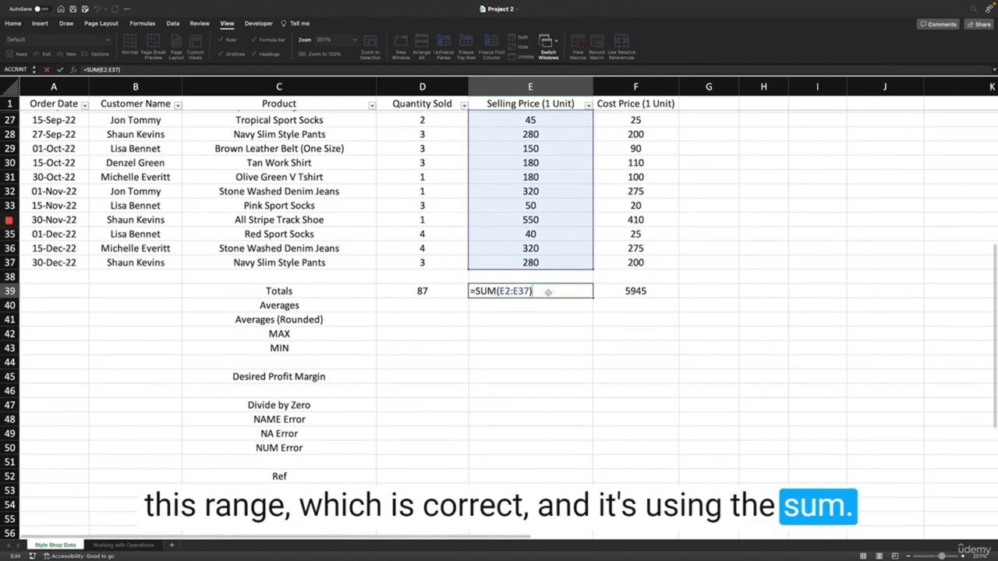
key(Return)
click(605, 290)
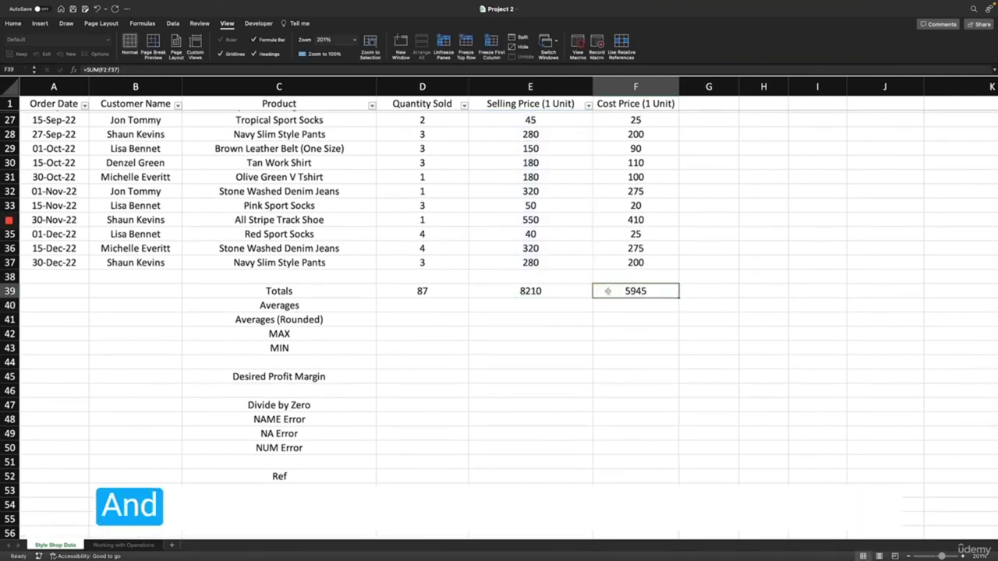
double_click(662, 291)
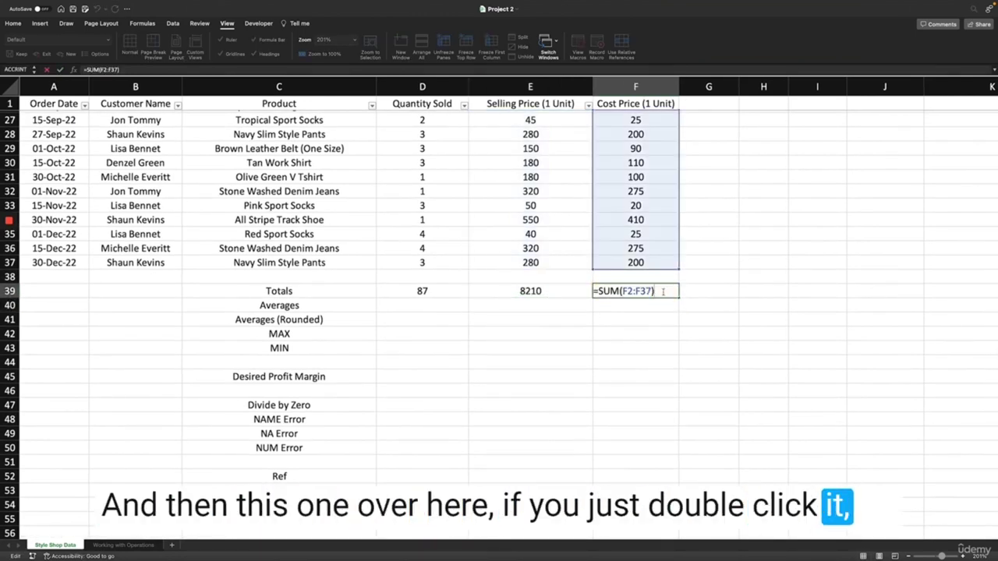
scroll(662, 291, up, 8)
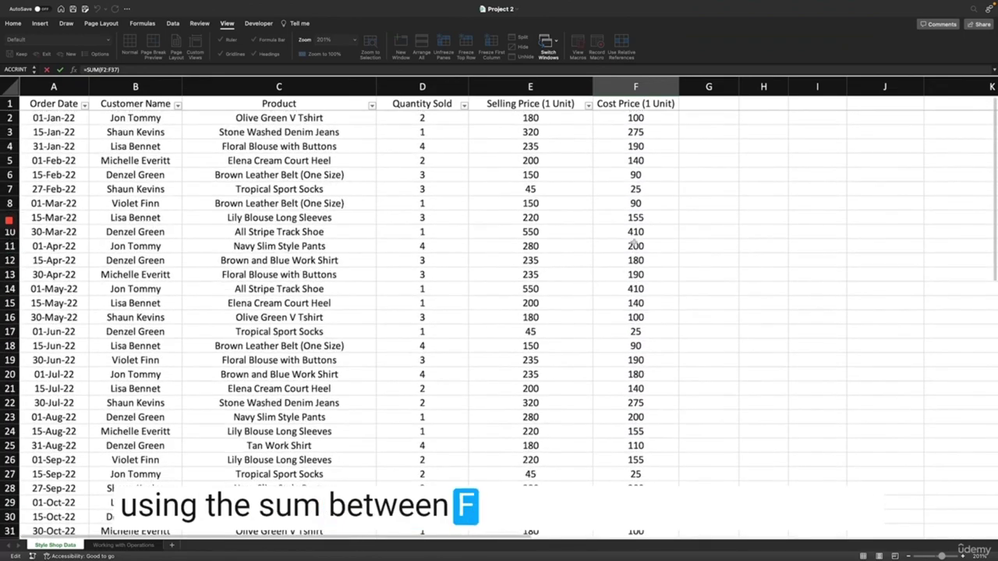
scroll(633, 243, down, 6)
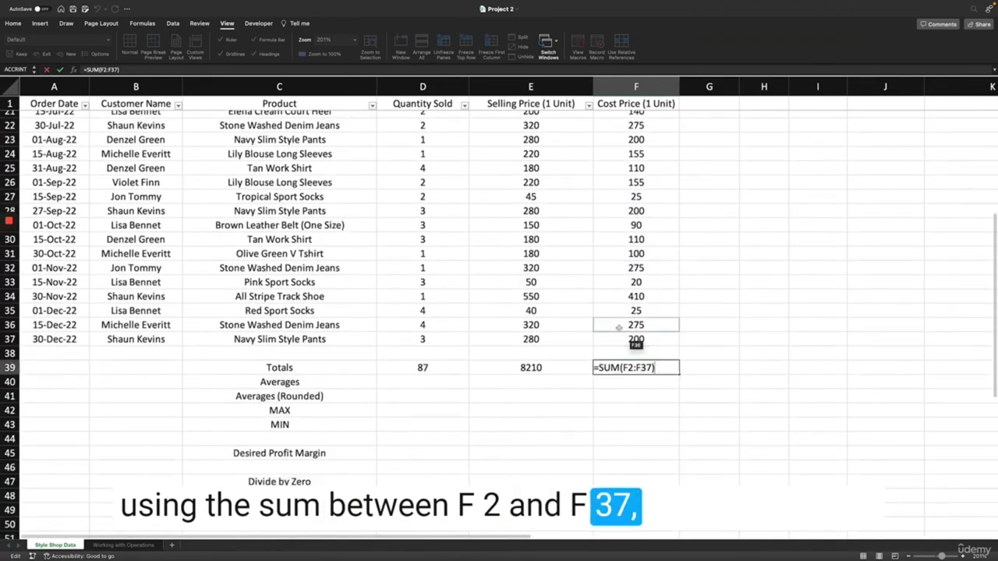
scroll(618, 328, down, 2)
key(Return)
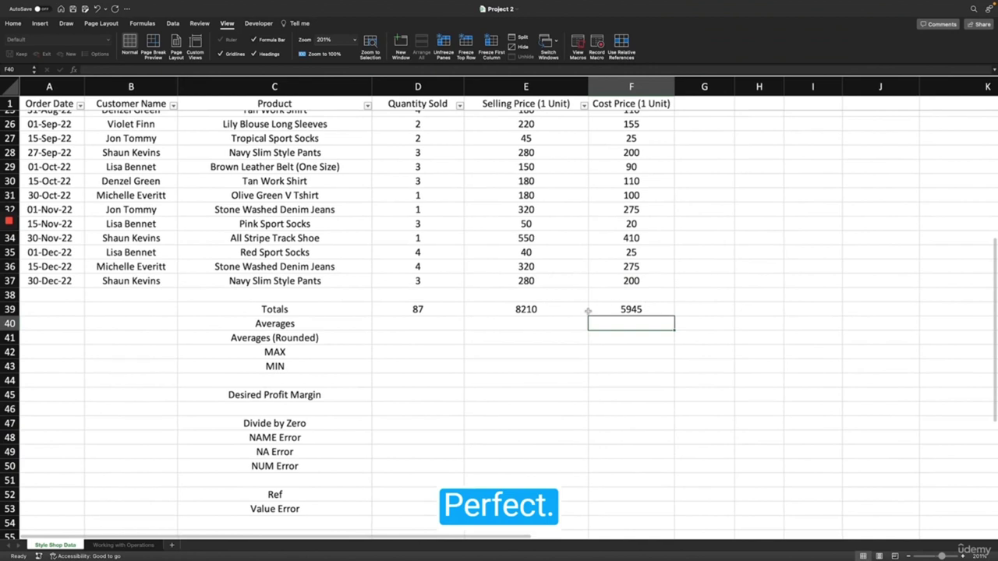
Enter =AVERAGE(D2:D37) in D40 for the Quantity Sold average
click(441, 325)
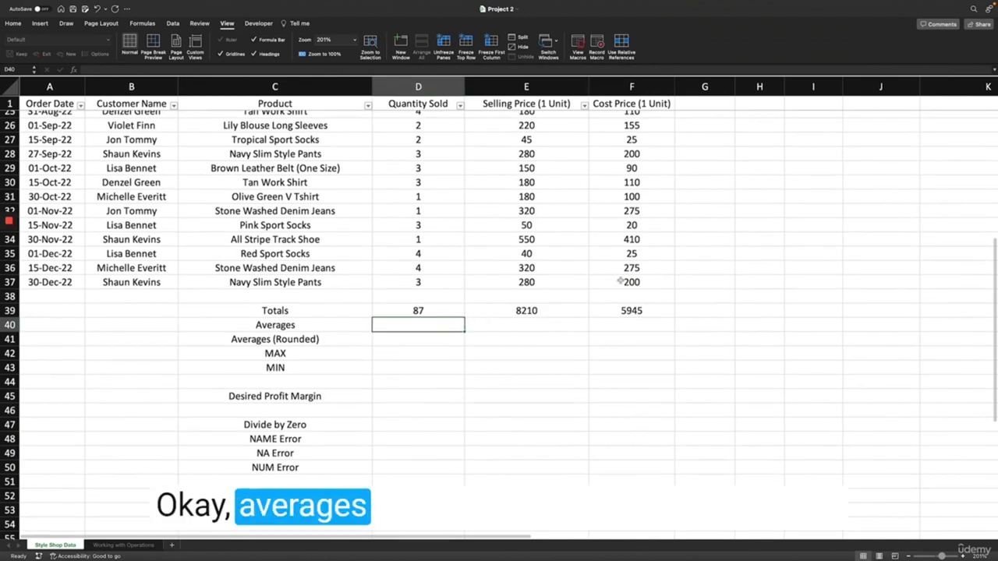
text(=AVE)
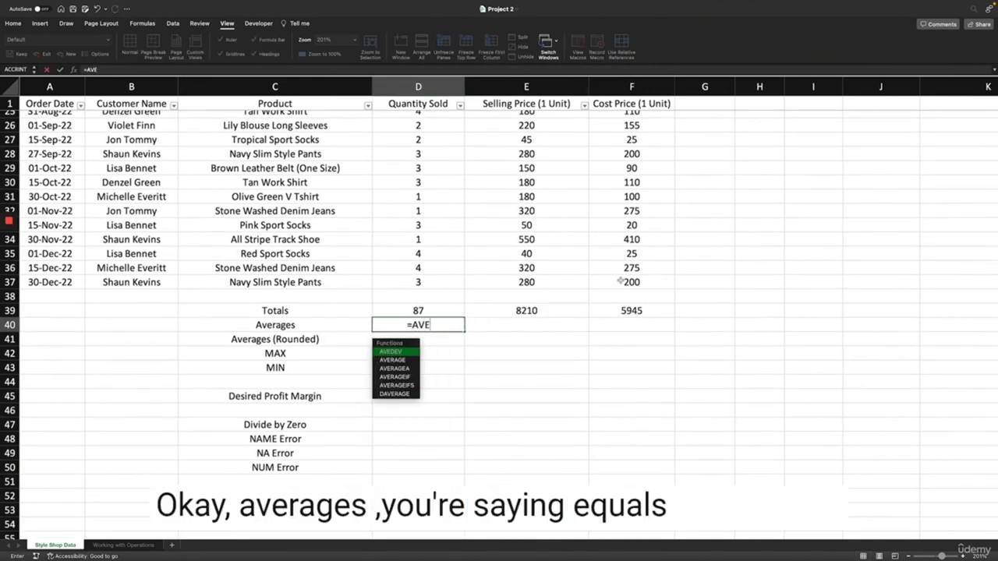
text(RAGE(D2)
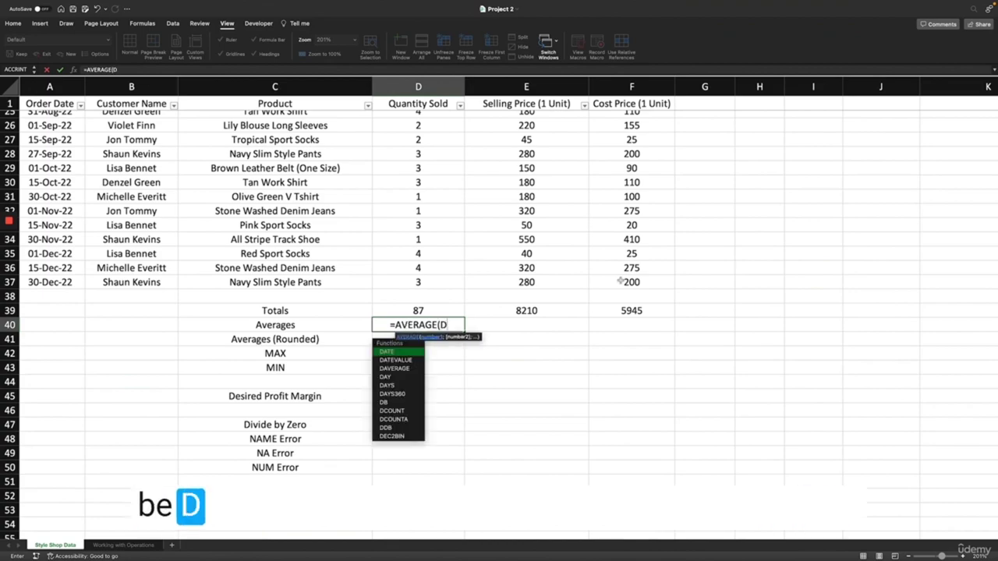
scroll(621, 280, up, 3)
scroll(621, 280, up, 6)
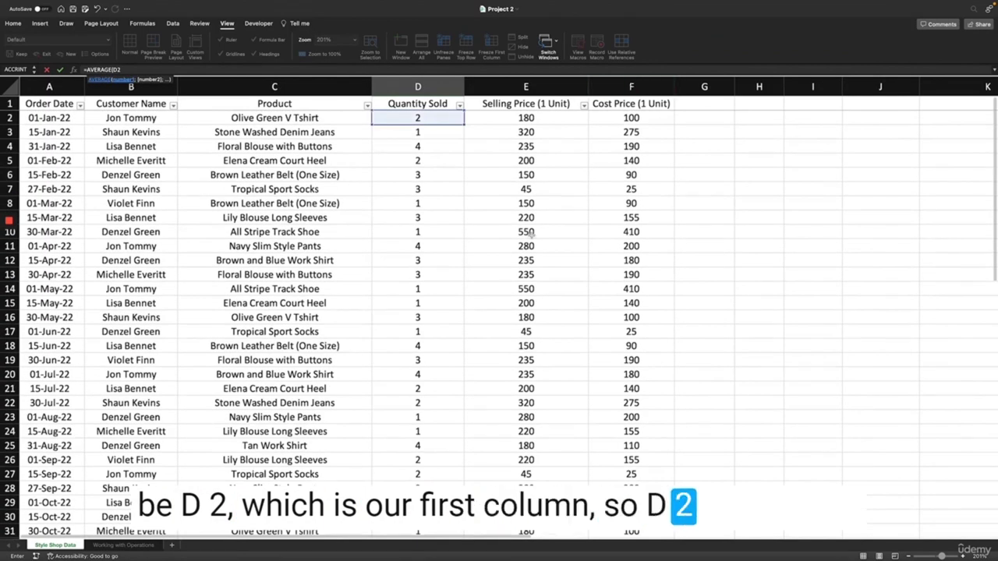
scroll(535, 232, down, 7)
scroll(535, 233, left, 2)
scroll(535, 232, down, 3)
text(:D37)
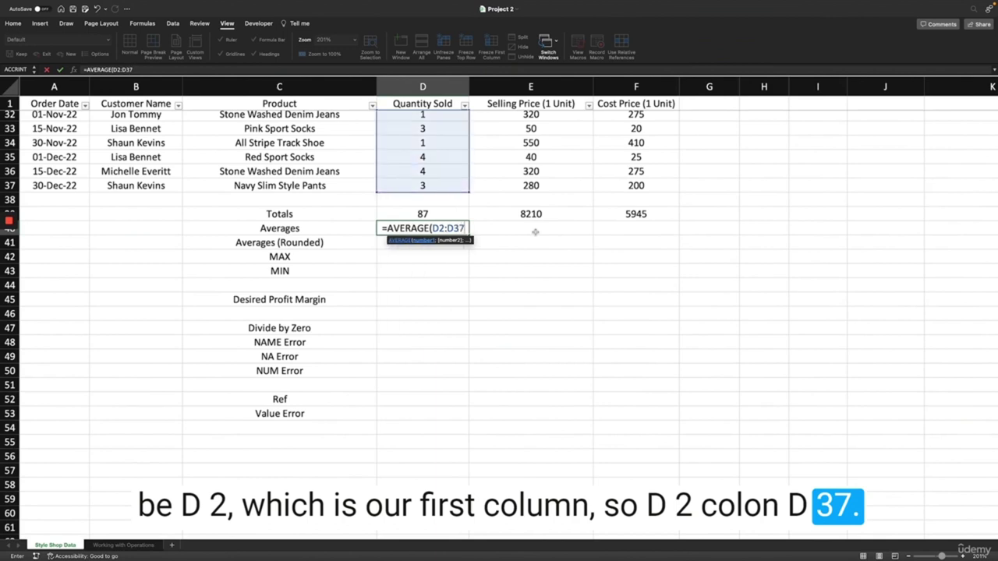
key(Tab)
key(Left)
Fill the average across to F40, giving 228,0555556 and 165,1388889, and check the formulas
drag(593, 236, 612, 254)
click(517, 280)
click(538, 228)
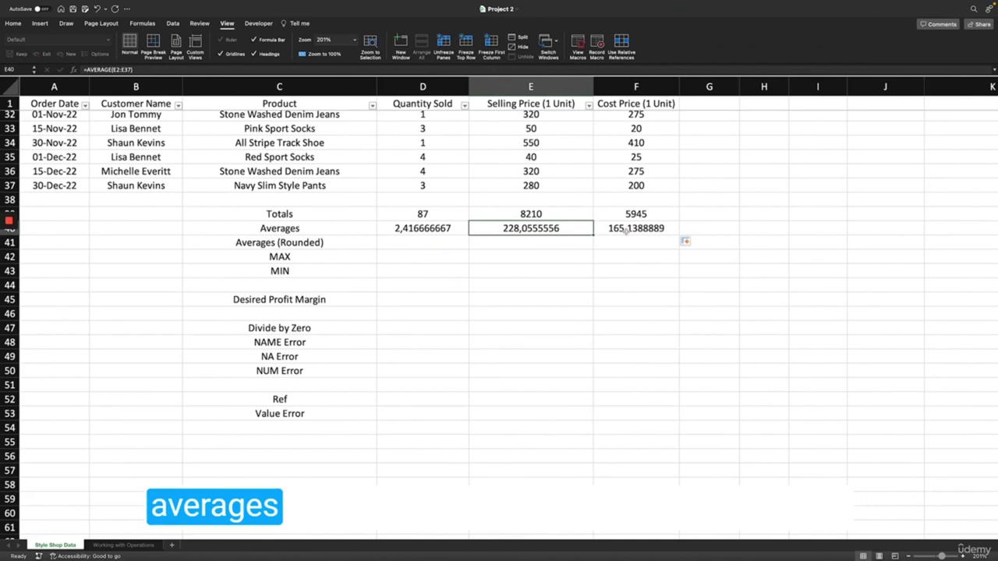
click(626, 231)
click(426, 244)
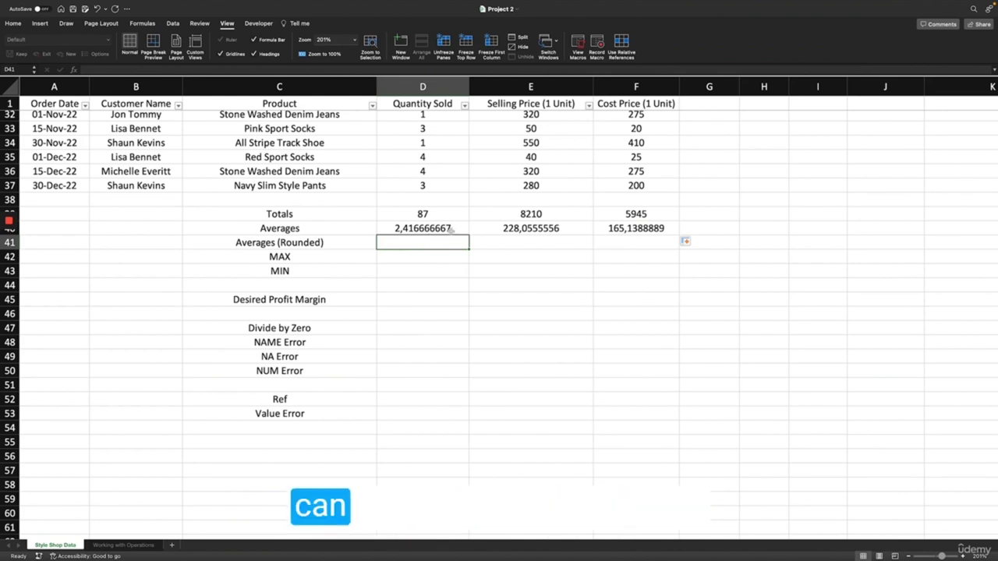
Copy the Quantity Sold average formula down into D41
drag(422, 229, 636, 228)
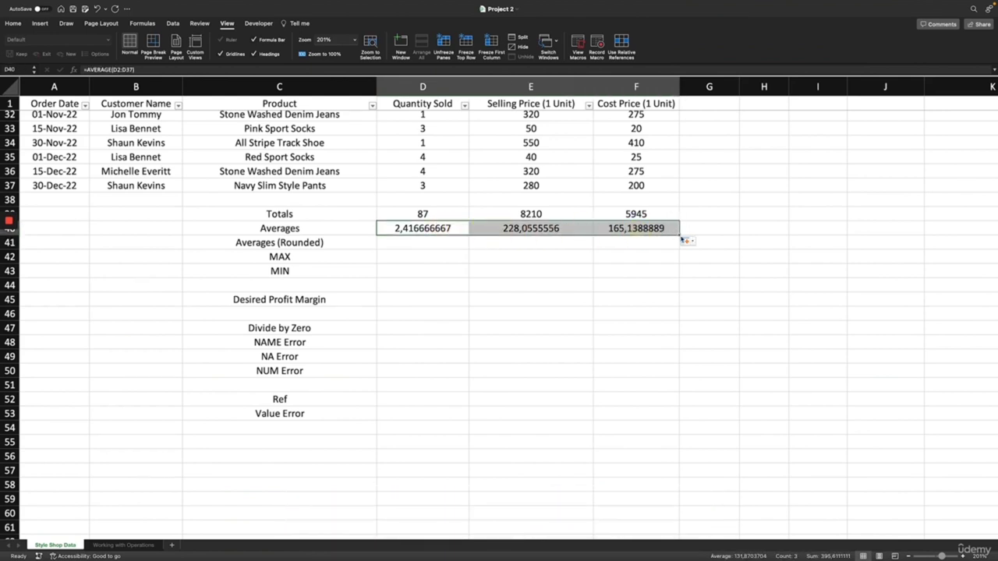
click(435, 229)
drag(468, 231, 464, 249)
click(449, 243)
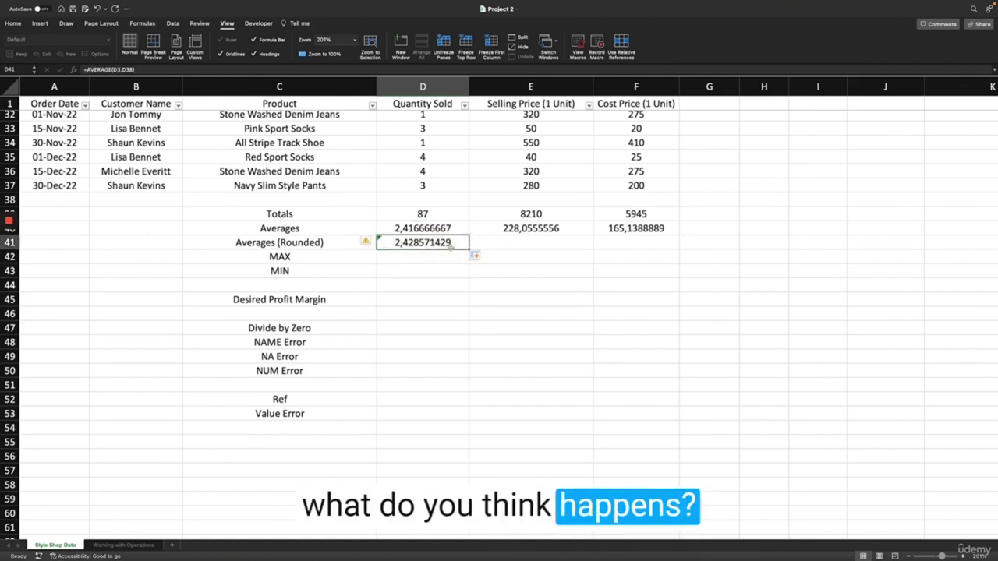
Correct D41's range to start at D2 and fill it across to F41
key(F2)
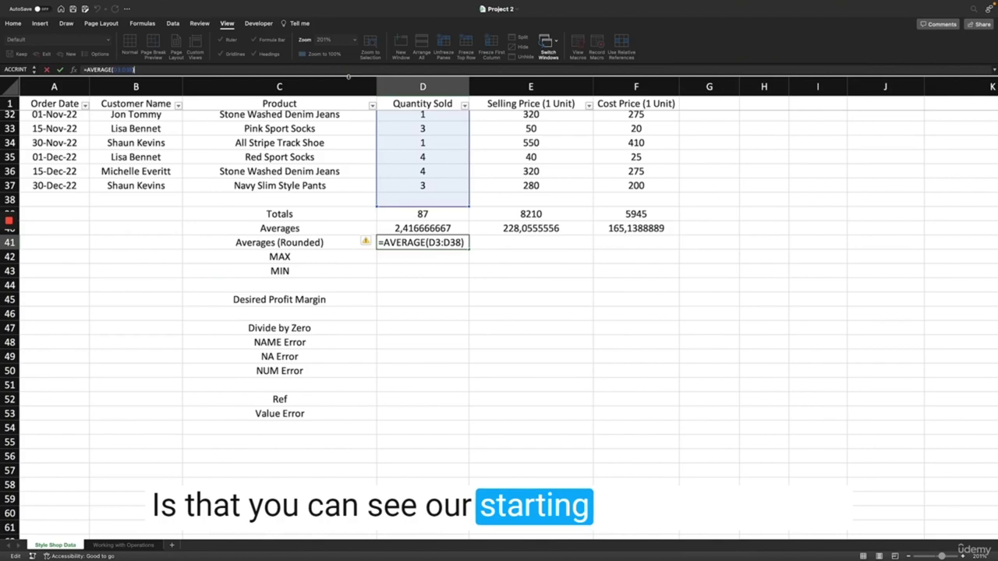
scroll(377, 198, up, 10)
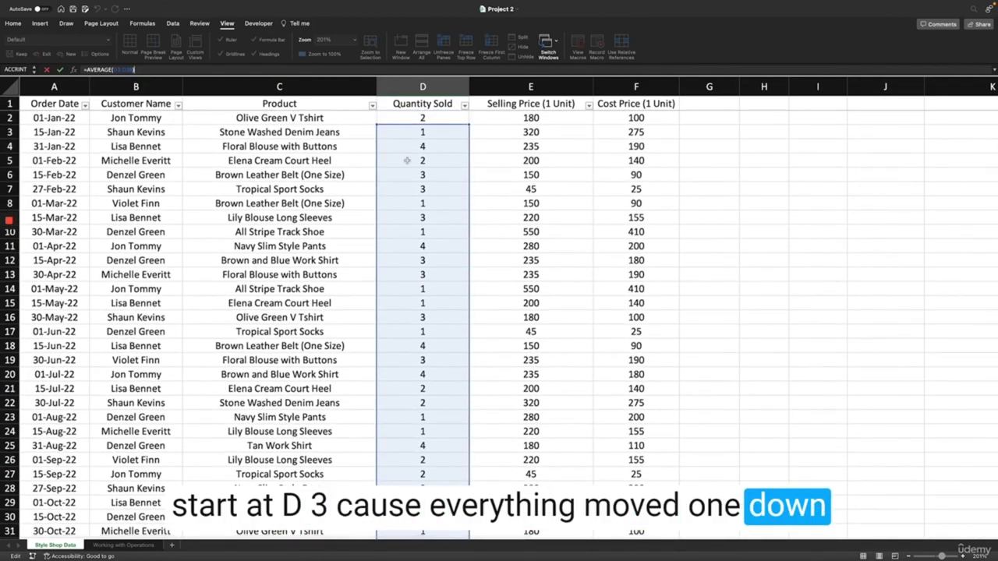
scroll(405, 161, down, 9)
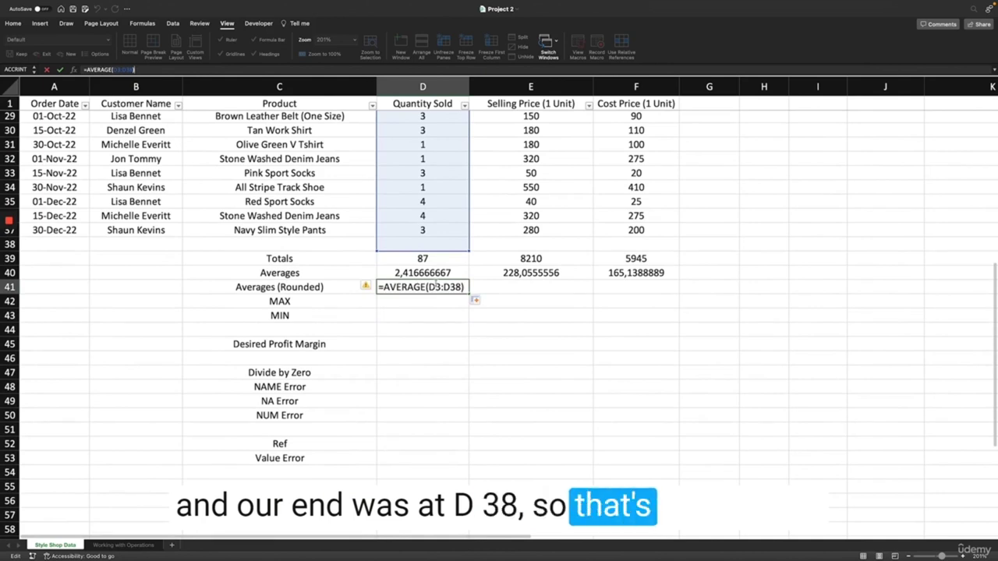
click(438, 286)
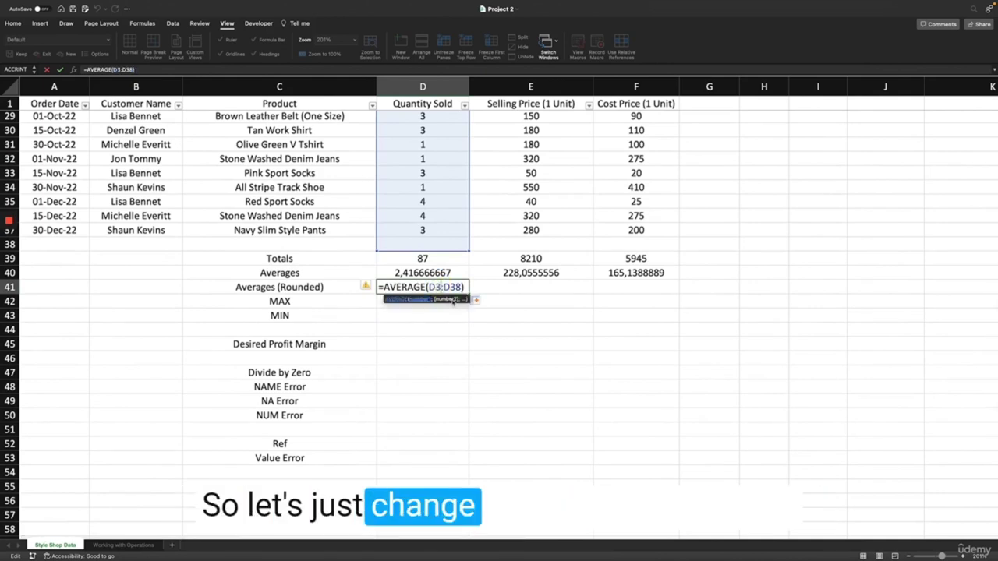
key(BackSpace)
text(2)
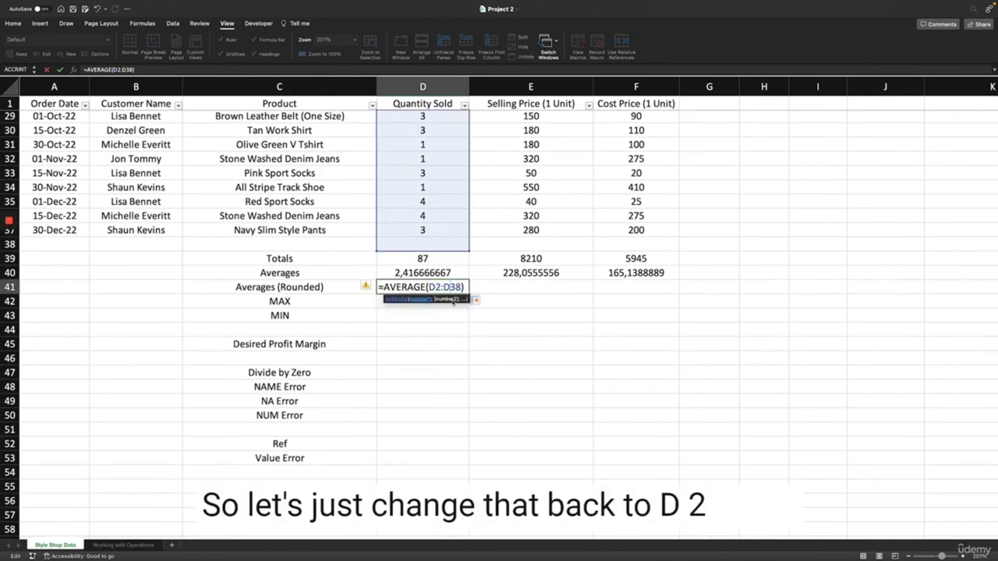
key(Return)
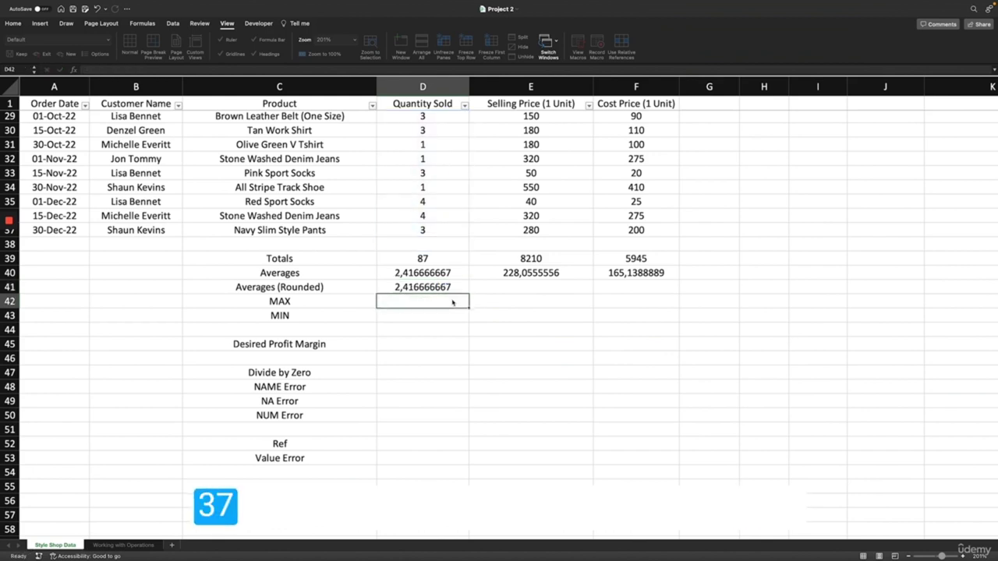
drag(475, 292, 566, 296)
drag(628, 293, 663, 289)
click(635, 315)
Apply the Number format to the rounded averages, showing 2,42, 228,06 and 165,14
click(308, 287)
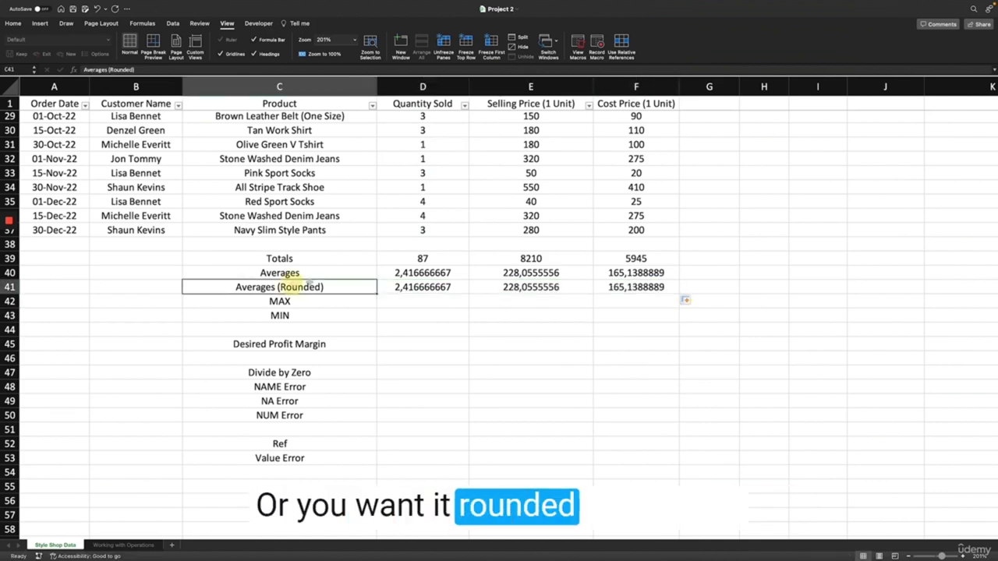
drag(396, 287, 503, 287)
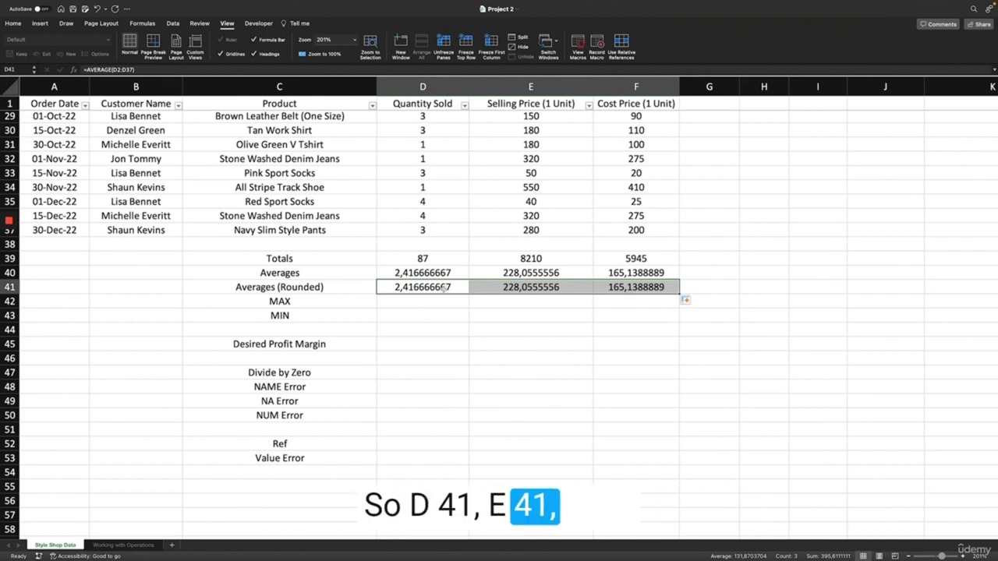
click(14, 23)
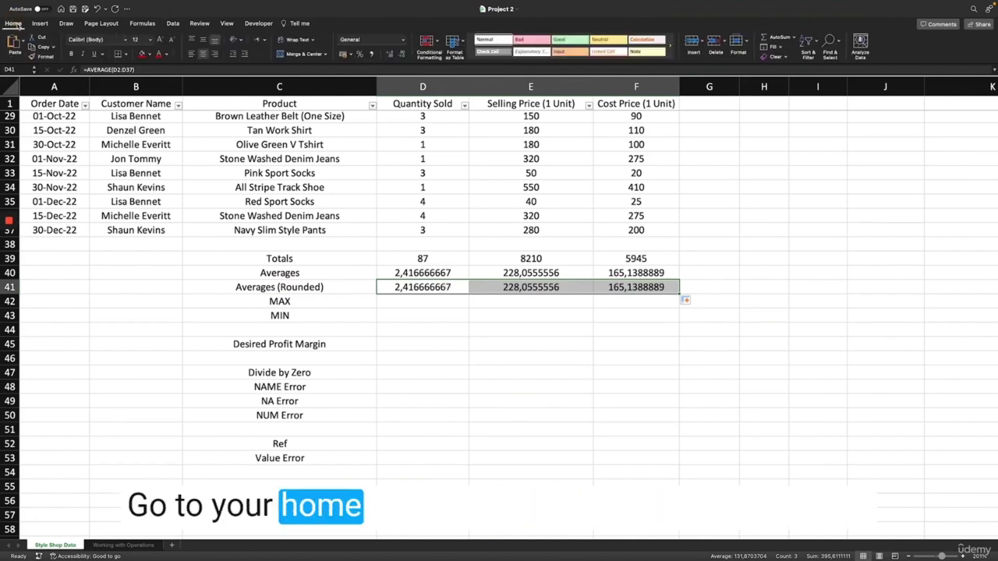
click(404, 41)
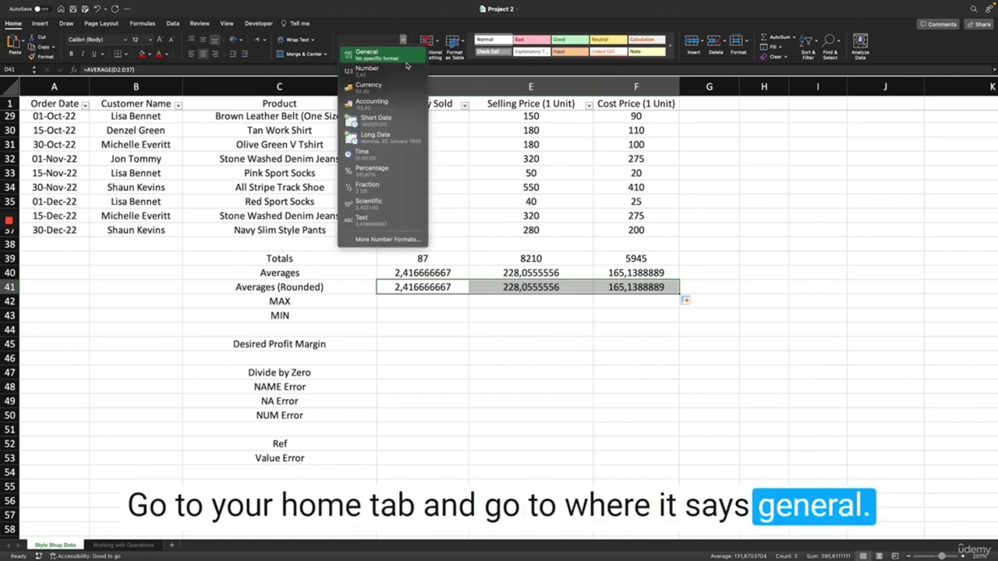
click(379, 73)
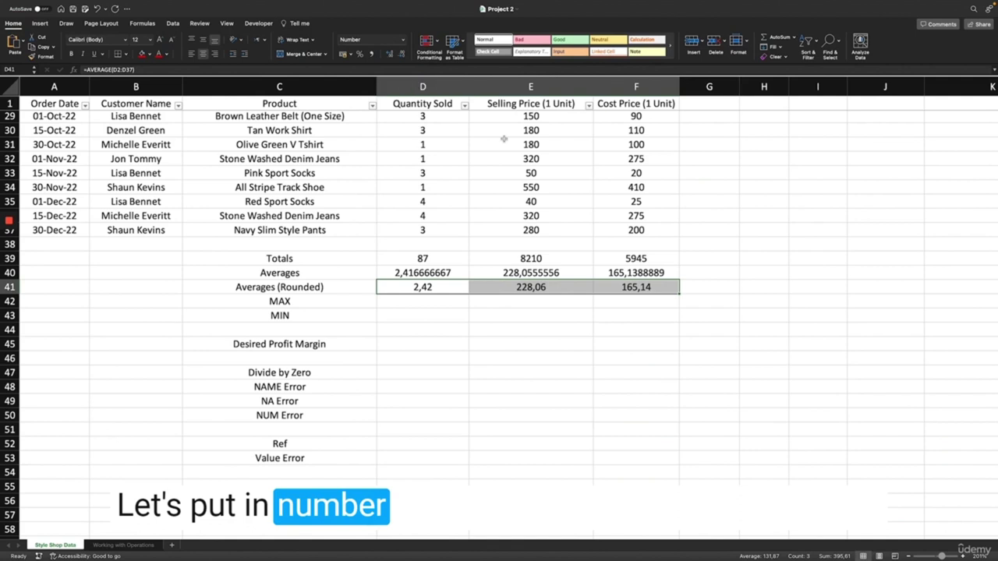
click(443, 286)
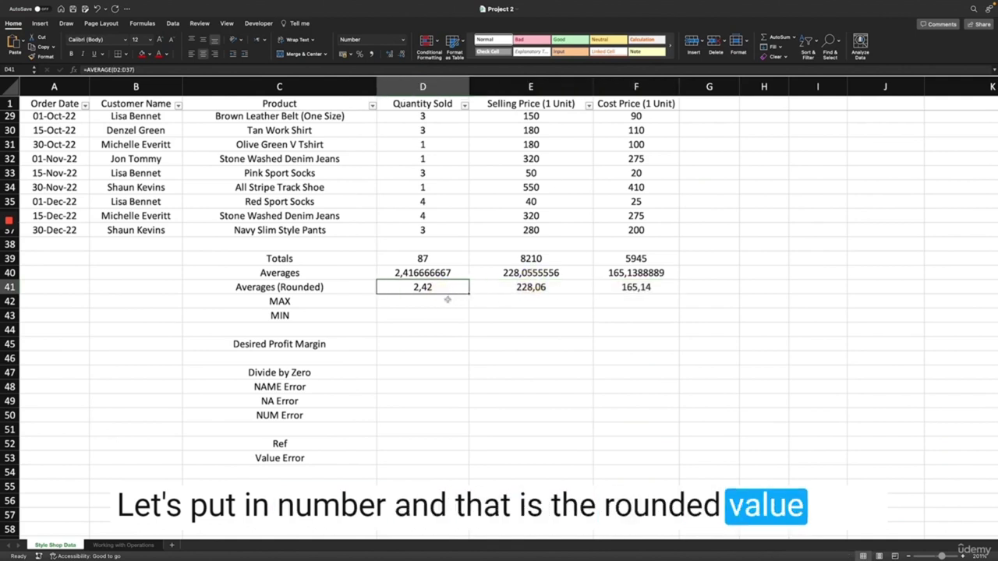
click(448, 301)
Enter =MAX(D2:D37) in D42 and fill it to F42, giving 4, 550 and 410
text(=MAX)
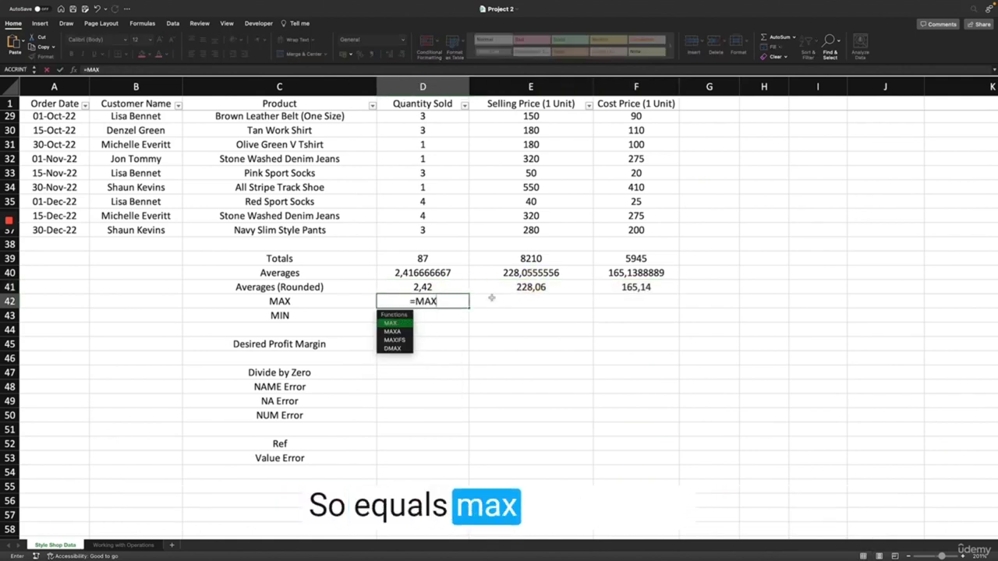
text((D2:D37)
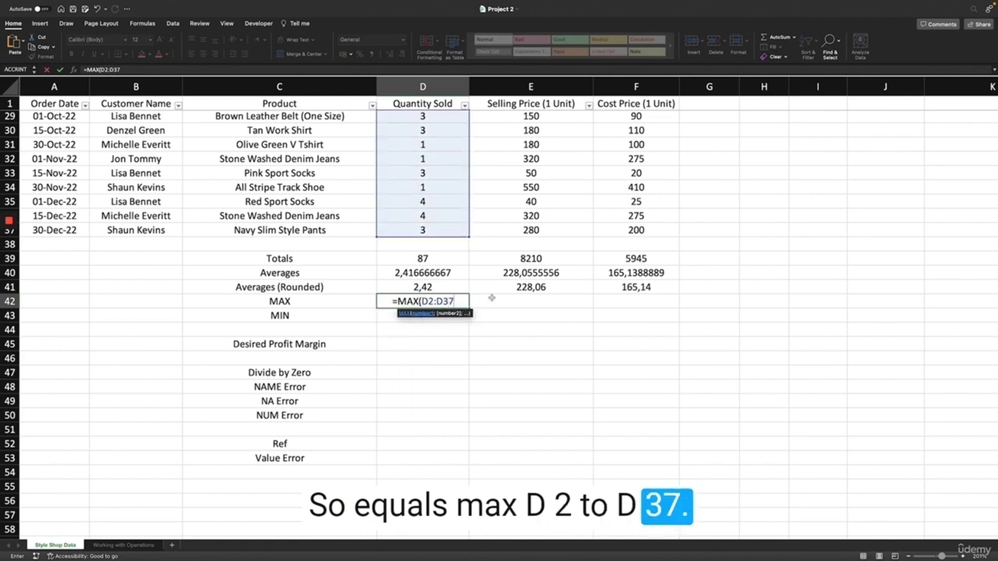
text())
key(Return)
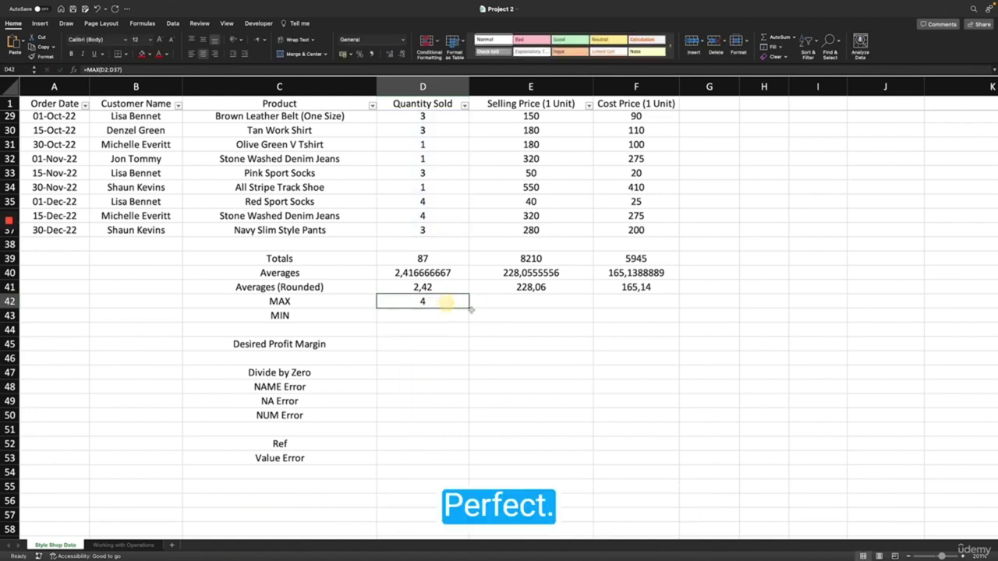
drag(470, 309, 595, 311)
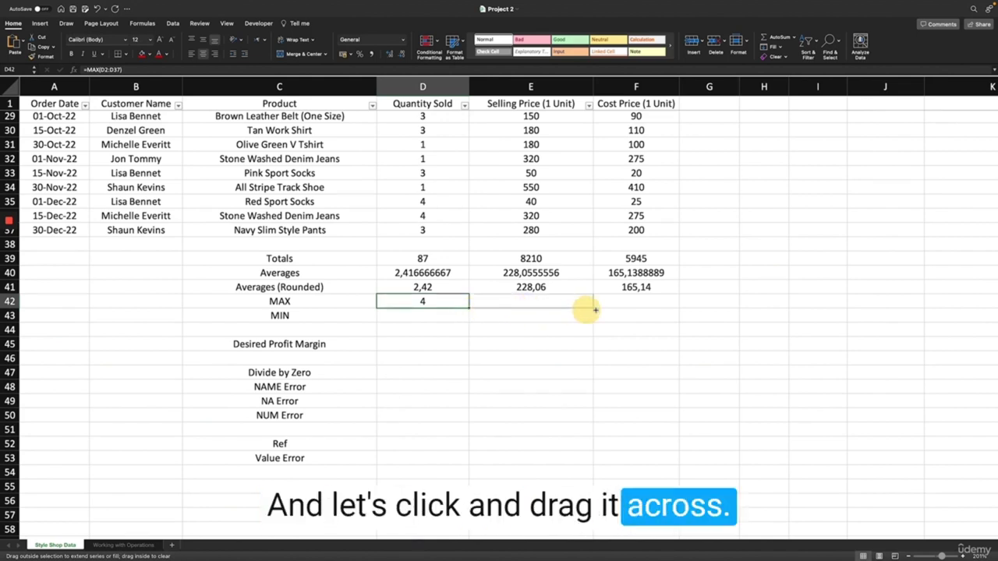
drag(657, 310, 662, 312)
click(486, 373)
Enter =MIN(D2:D37) in D43 and fill it to F43, giving 1, 40 and 20
click(430, 316)
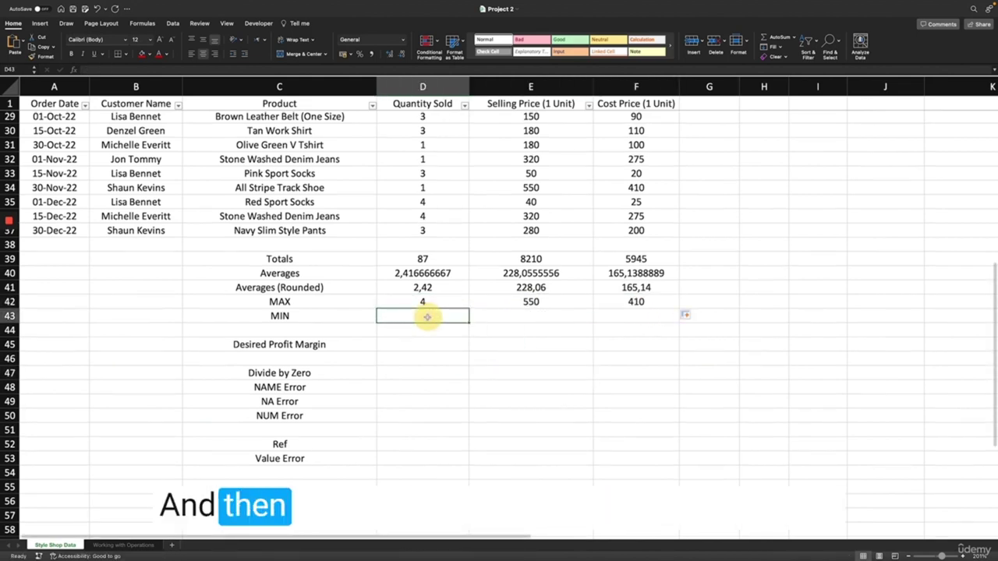
text(=MIN(D2:D37))
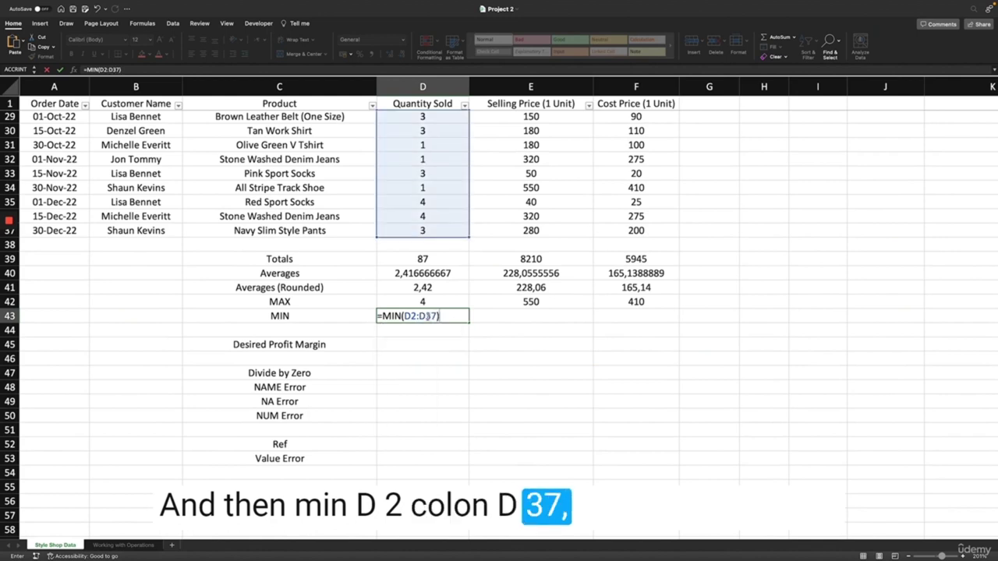
key(Return)
click(434, 315)
drag(469, 321, 636, 321)
click(623, 369)
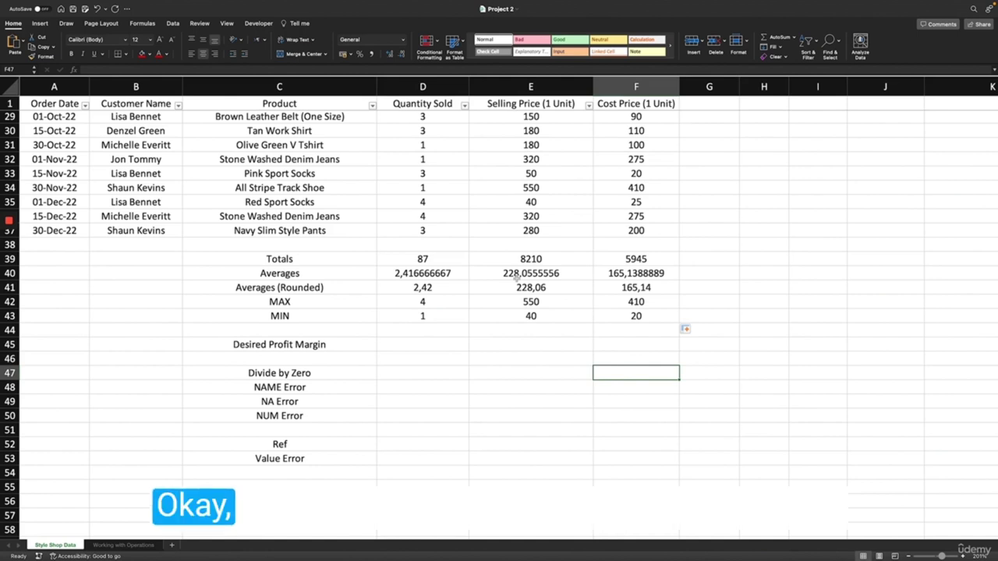
Review the summary block from Totals to MIN, checking the MAX and rounded-average formulas
drag(332, 258, 636, 316)
click(381, 308)
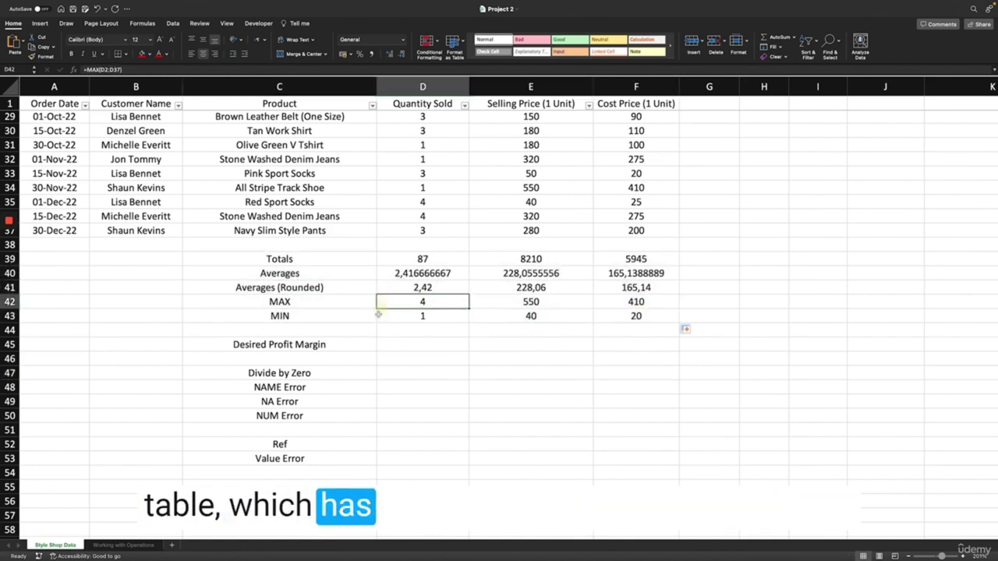
scroll(346, 267, up, 1)
drag(344, 263, 637, 319)
click(509, 294)
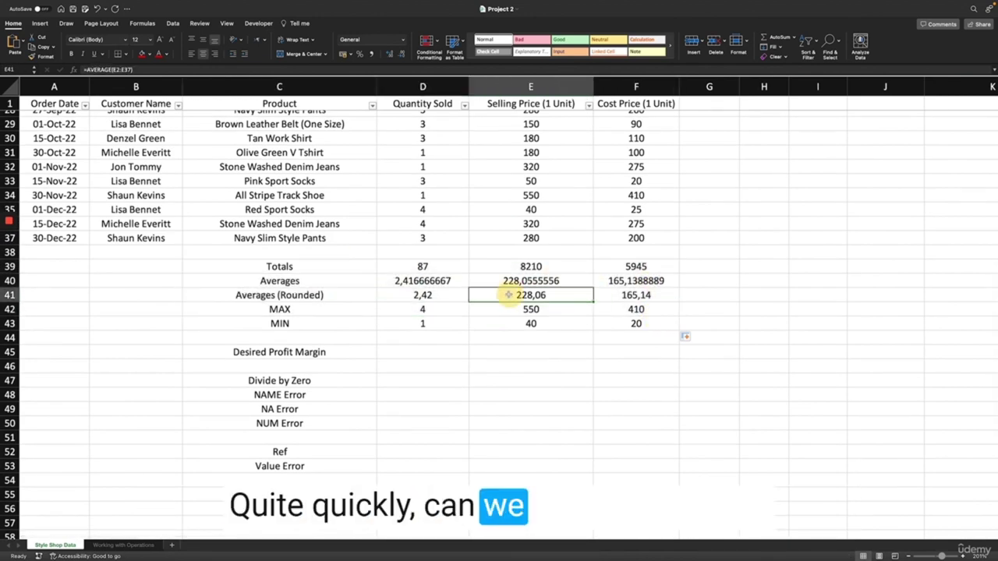
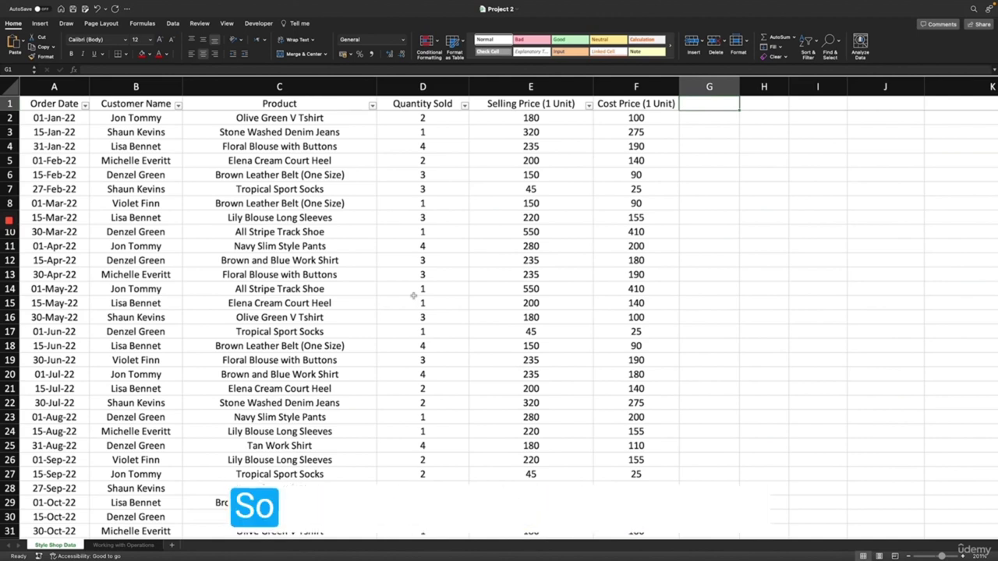
Review the Order Date, Product, Selling Price and Cost Price columns
scroll(413, 296, down, 2)
scroll(414, 295, up, 2)
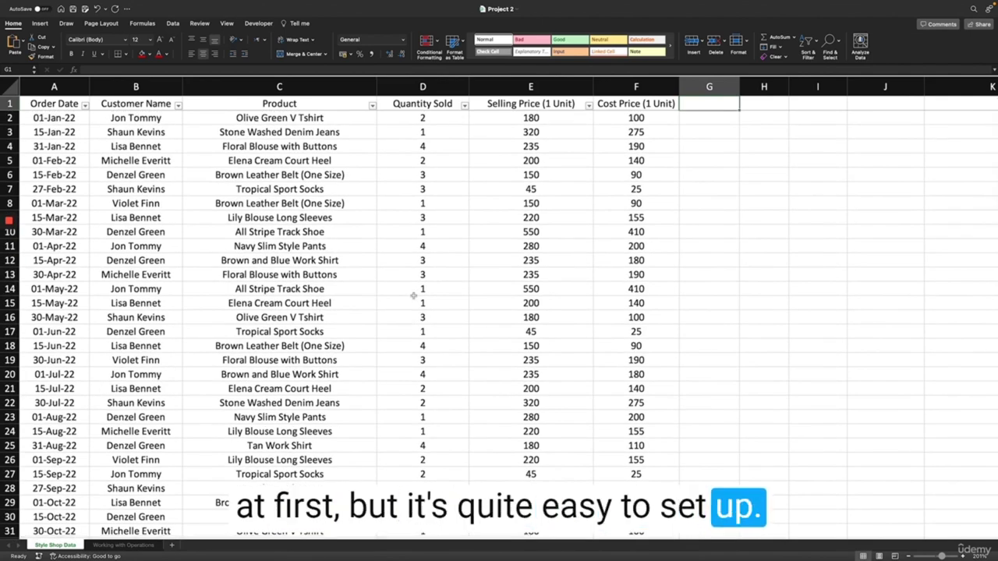
click(78, 132)
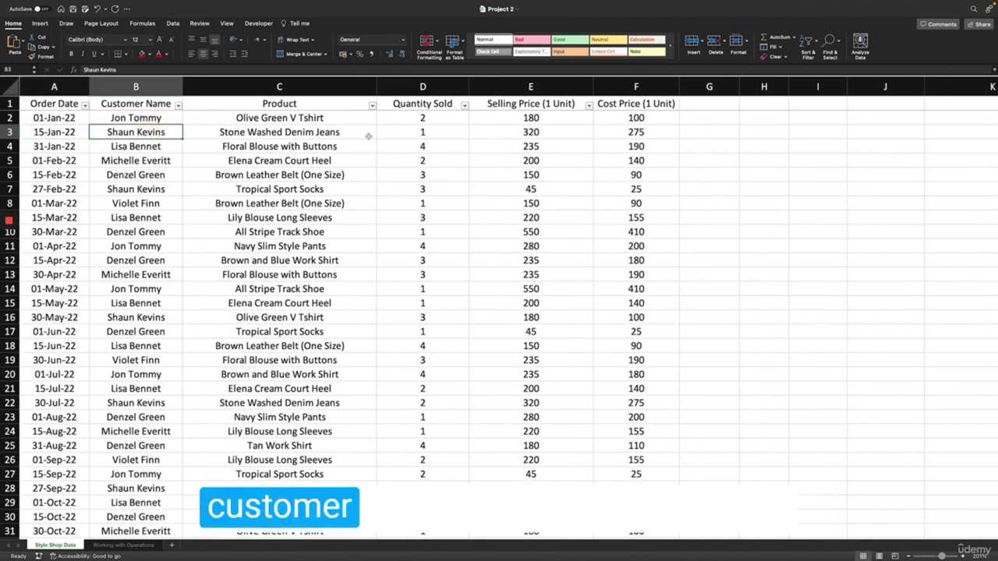
click(340, 133)
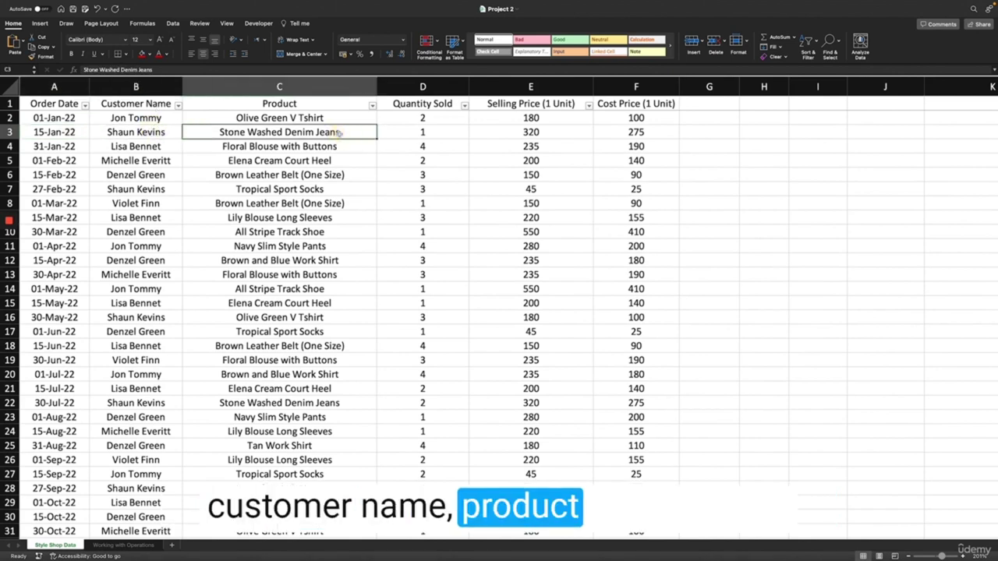
click(445, 133)
click(545, 132)
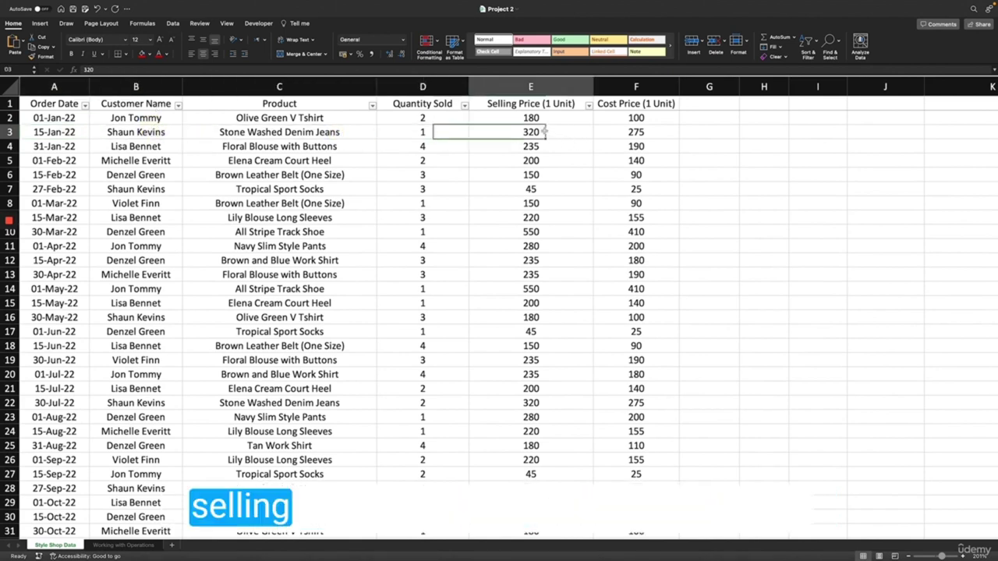
click(650, 134)
click(575, 131)
click(618, 134)
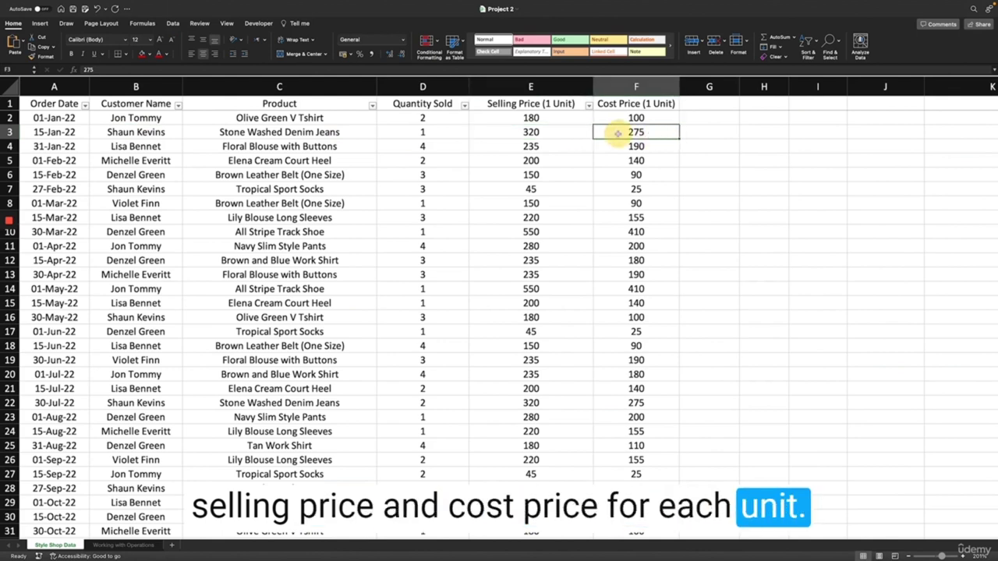
Head column G 'Profit' and enter =E2-F2 in G2
click(699, 104)
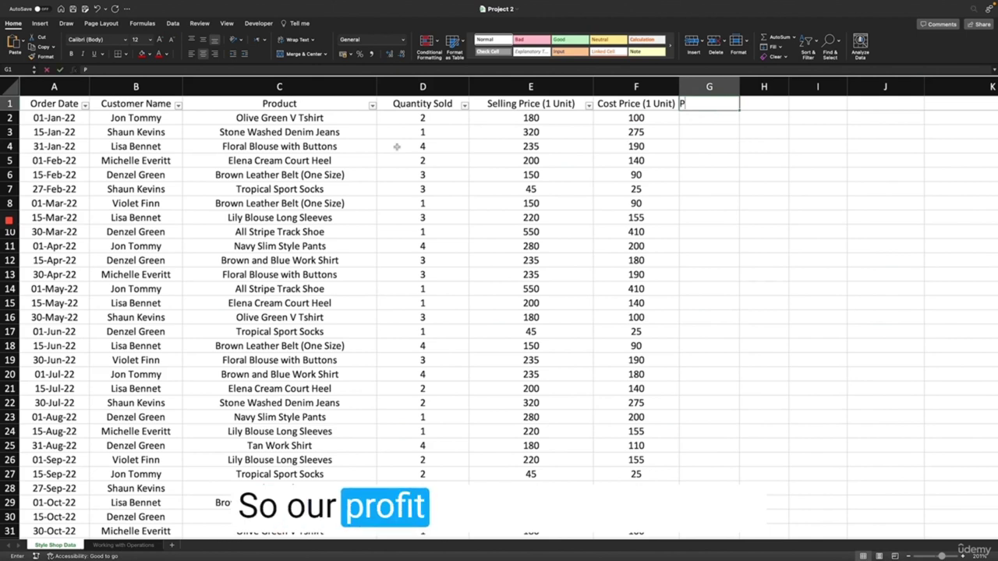
text(Prof)
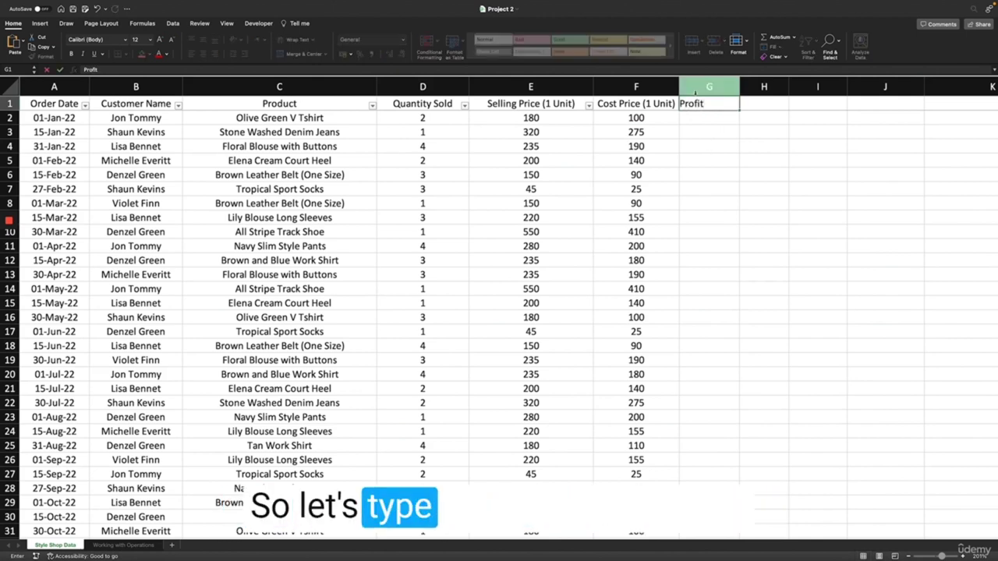
key(Return)
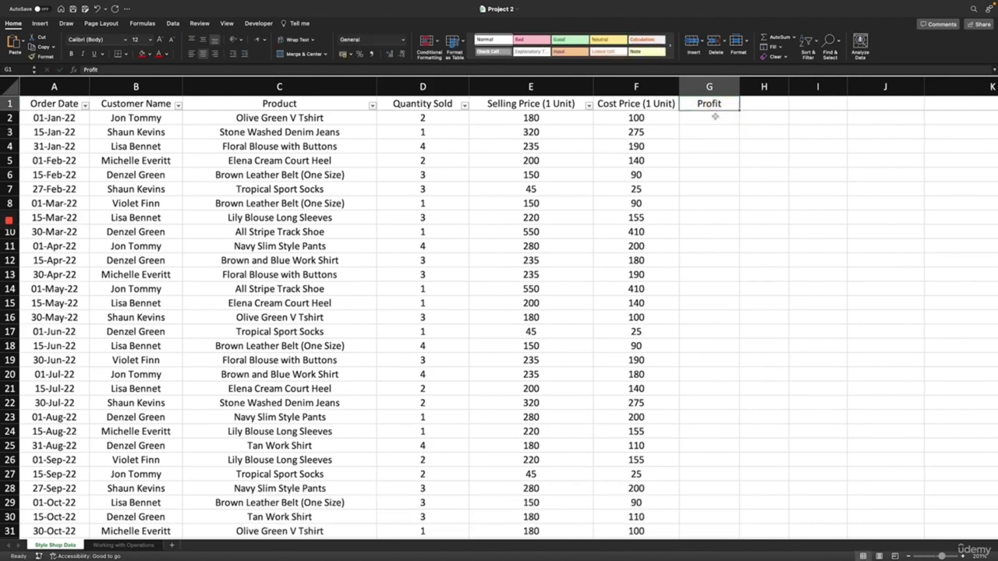
click(700, 118)
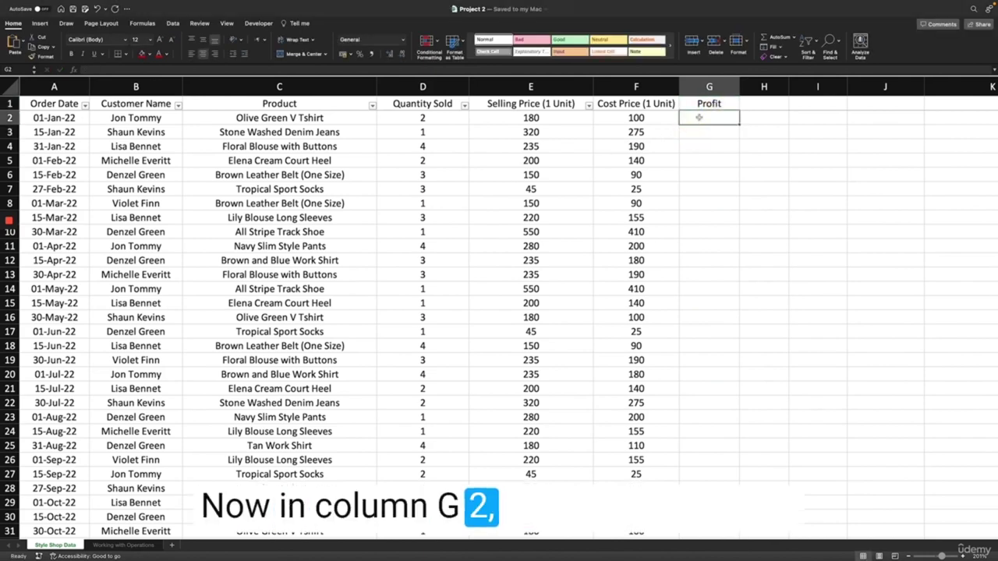
text(=)
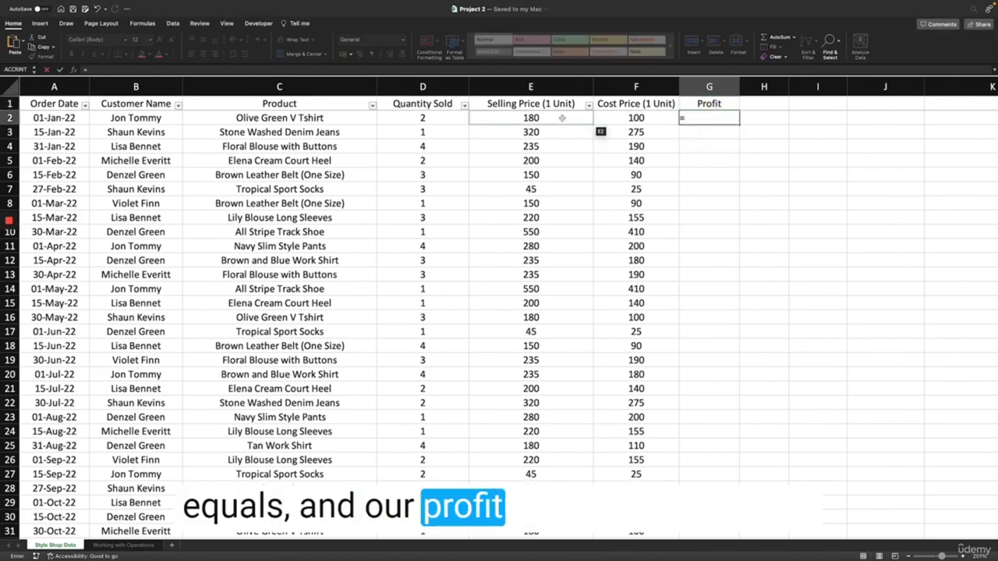
click(567, 118)
text(-)
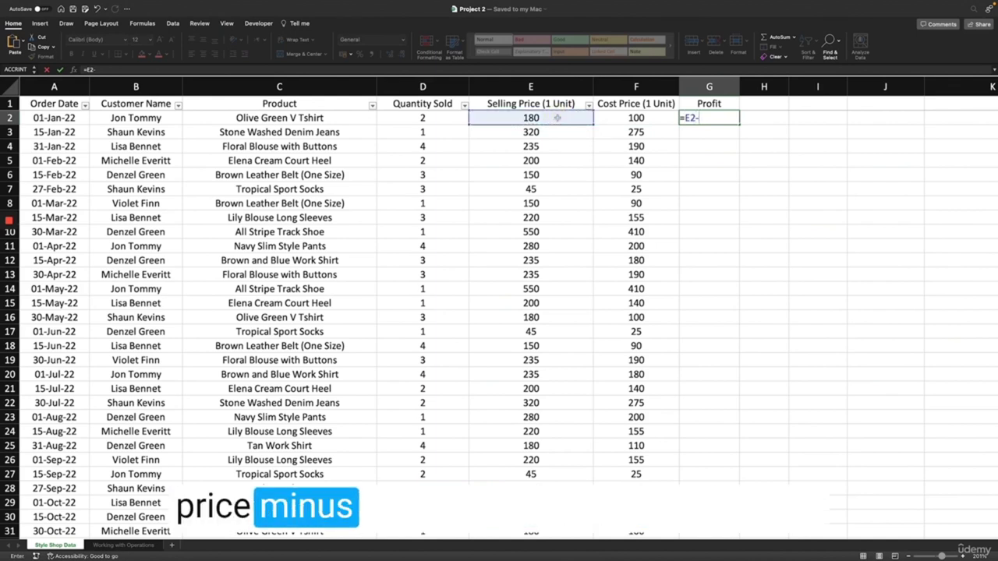
click(648, 118)
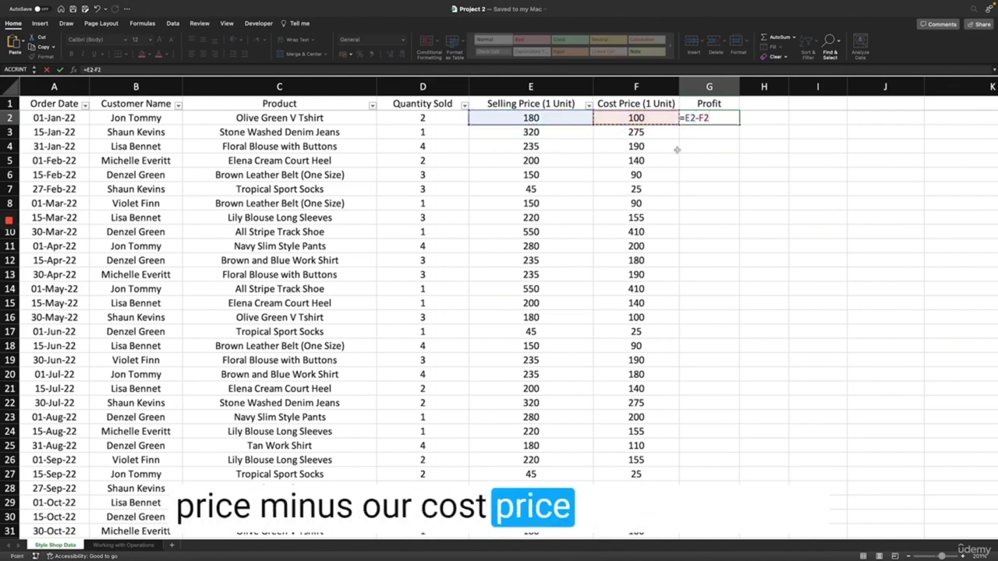
key(Return)
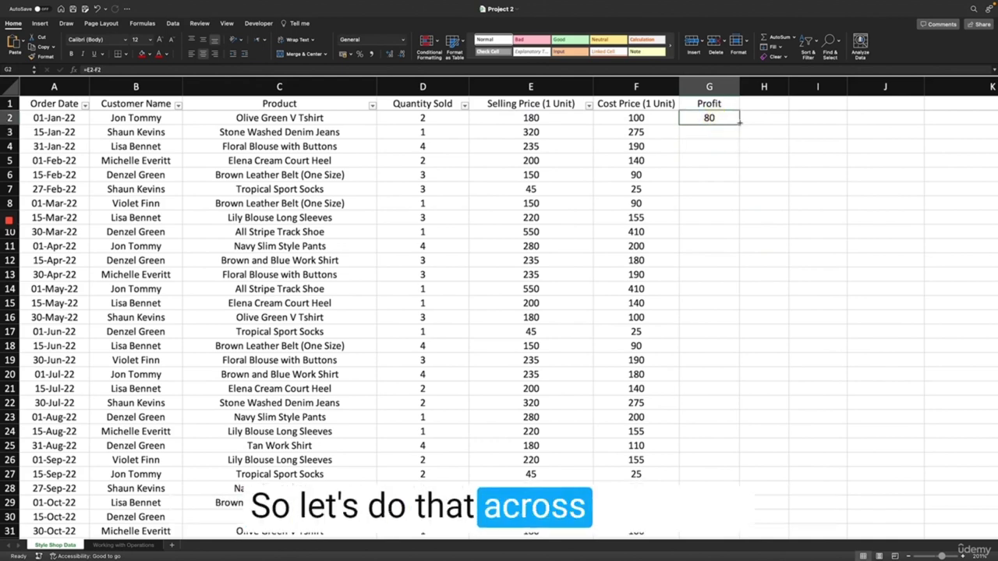
Fill the profit formula down to row 37, giving 80, 45, 45, 60…
click(722, 125)
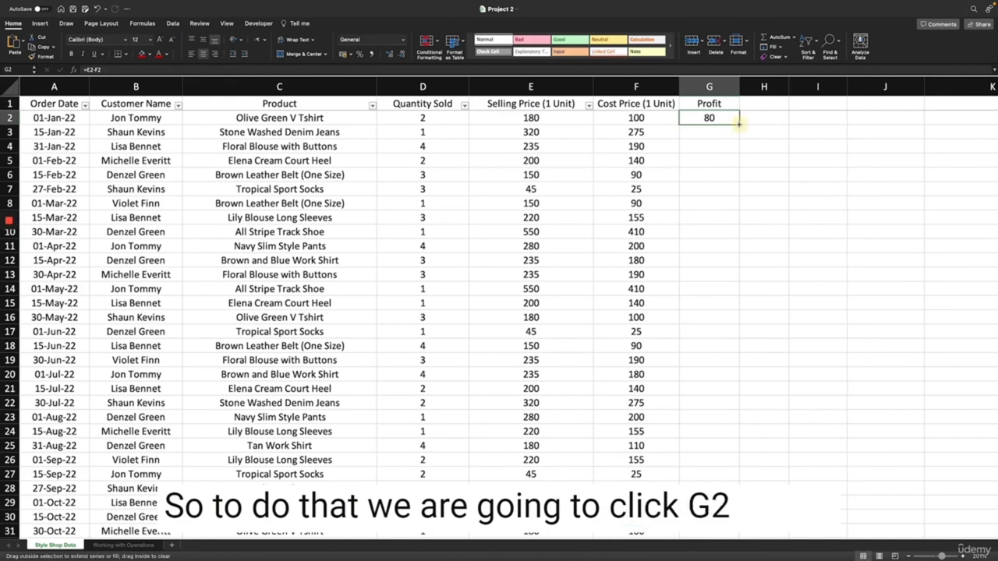
drag(739, 124, 737, 173)
drag(737, 255, 726, 481)
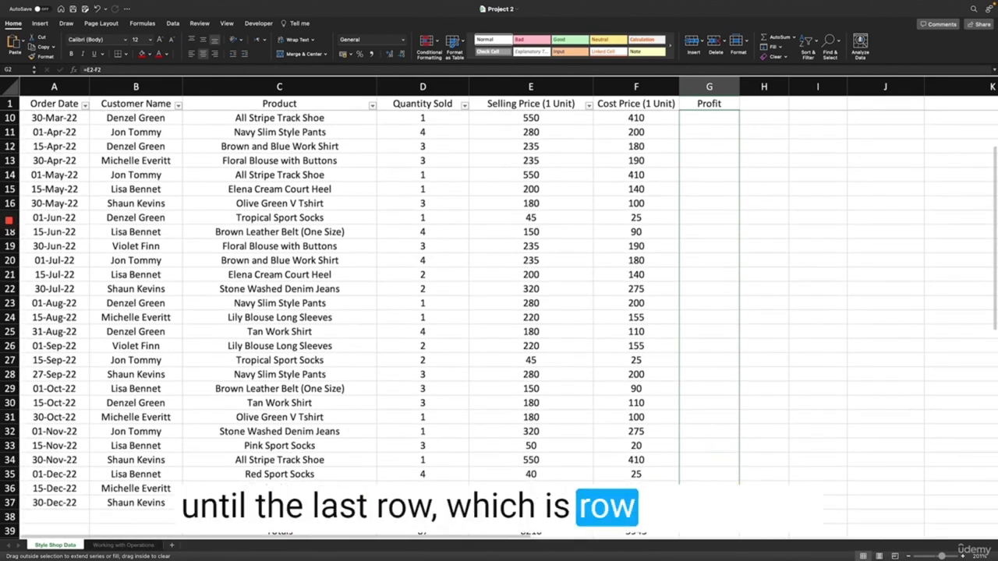
drag(709, 503, 708, 504)
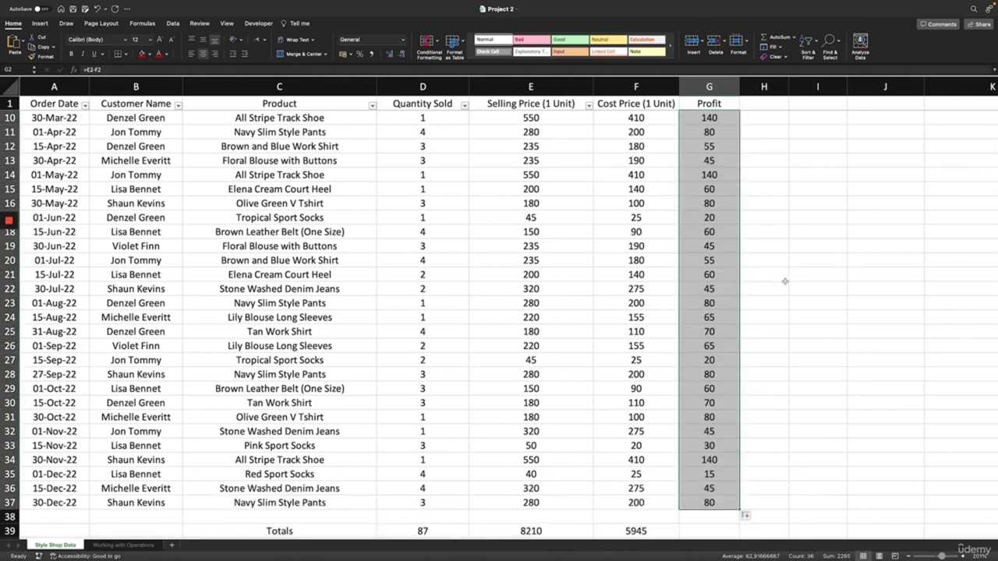
click(780, 277)
scroll(619, 143, up, 3)
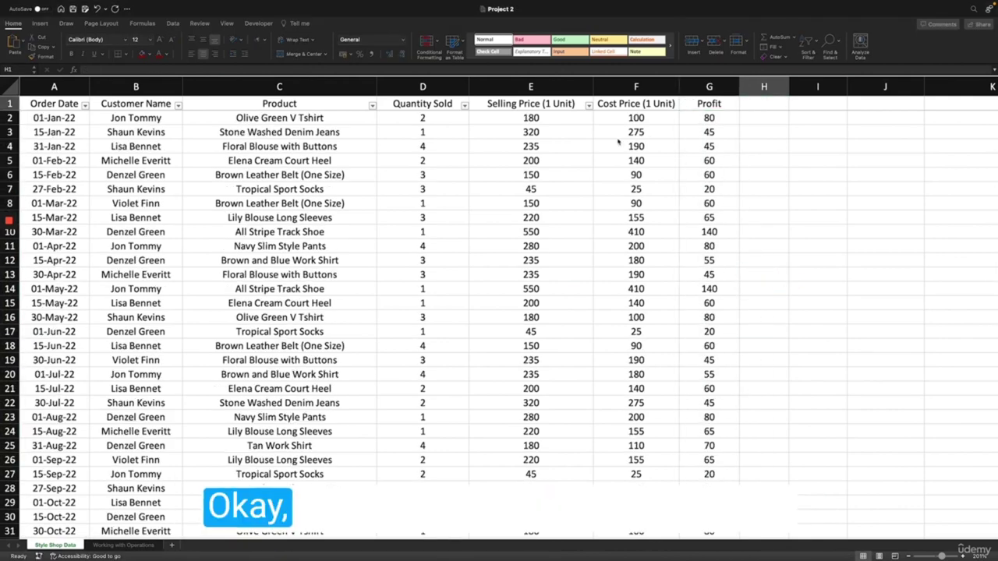
Head column H 'Profit Margin' and enter =G2/F2 in H2
click(773, 104)
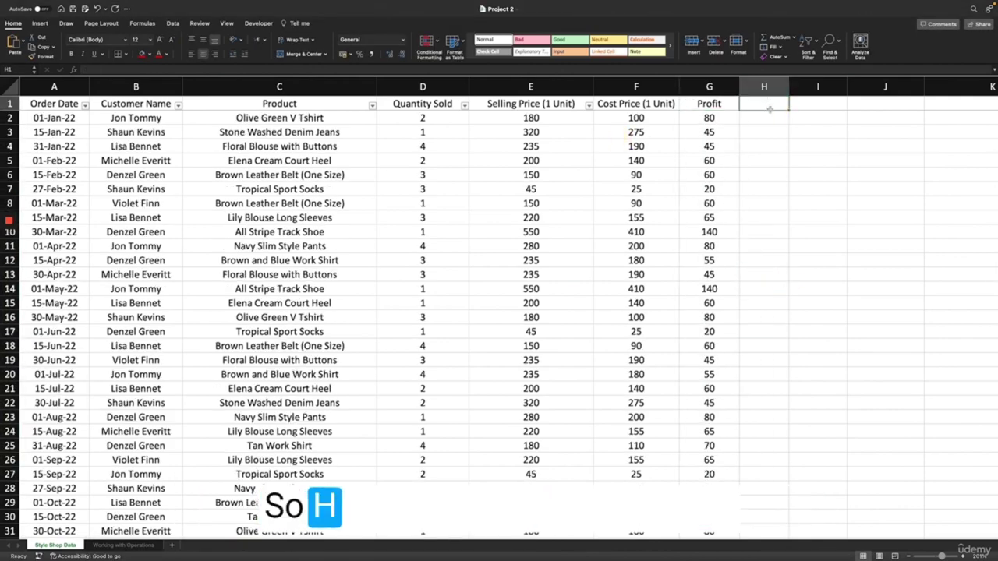
text(Pro)
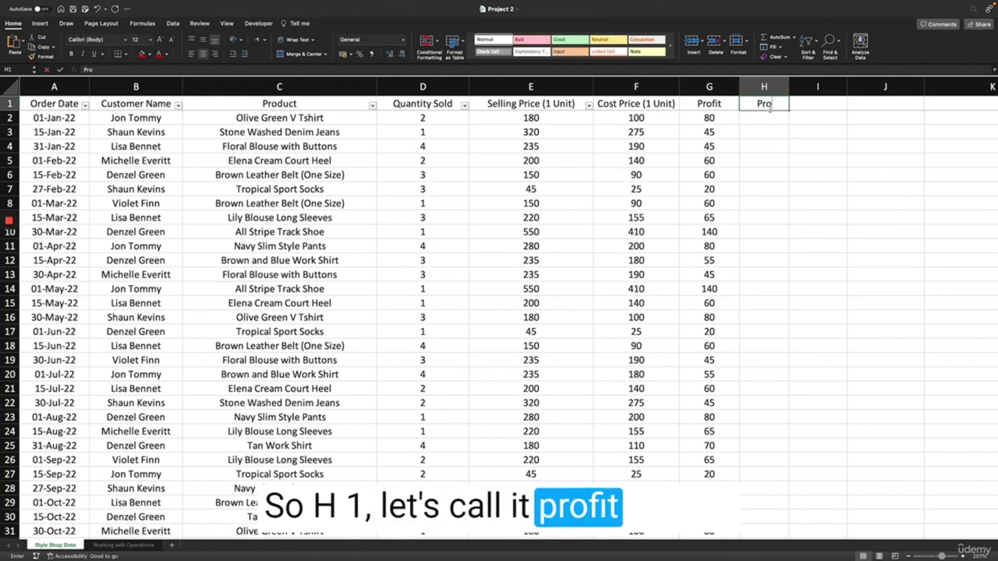
text(fit Margin)
key(Return)
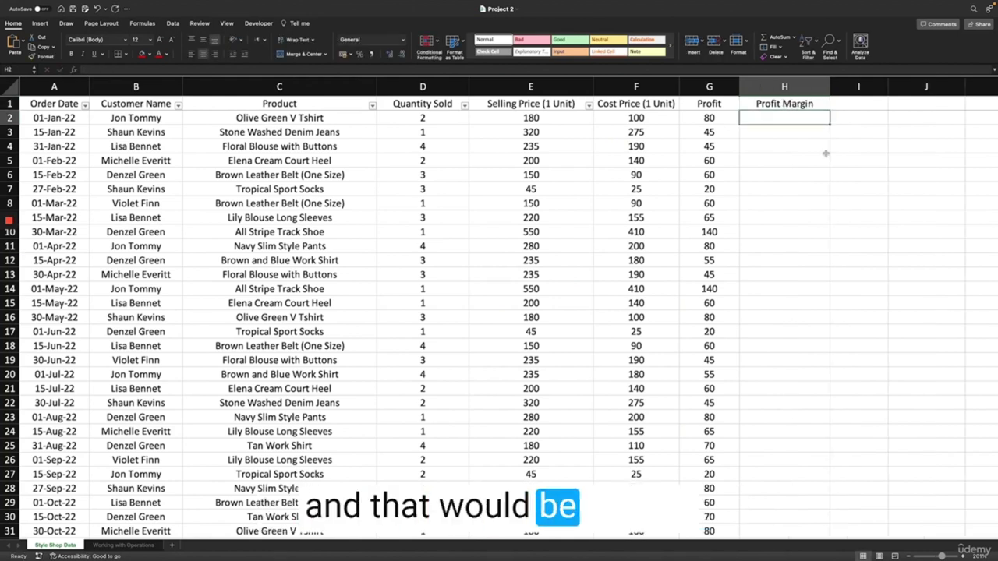
text(=)
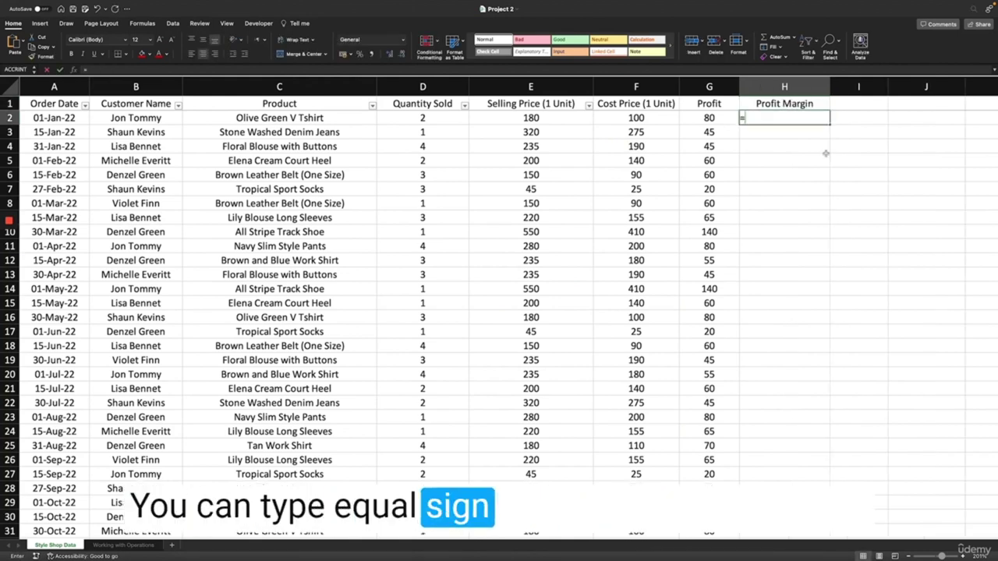
click(710, 119)
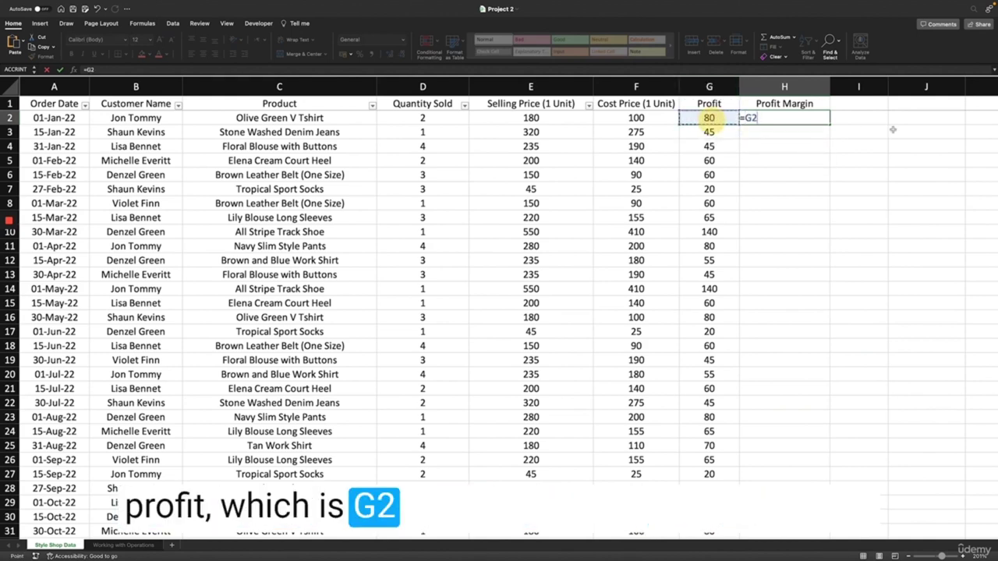
text(/)
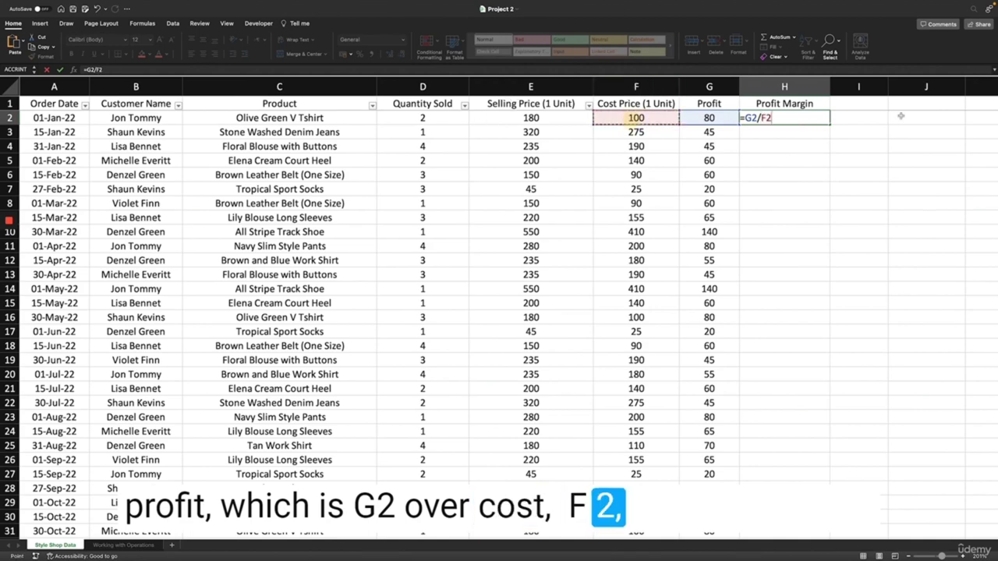
key(Return)
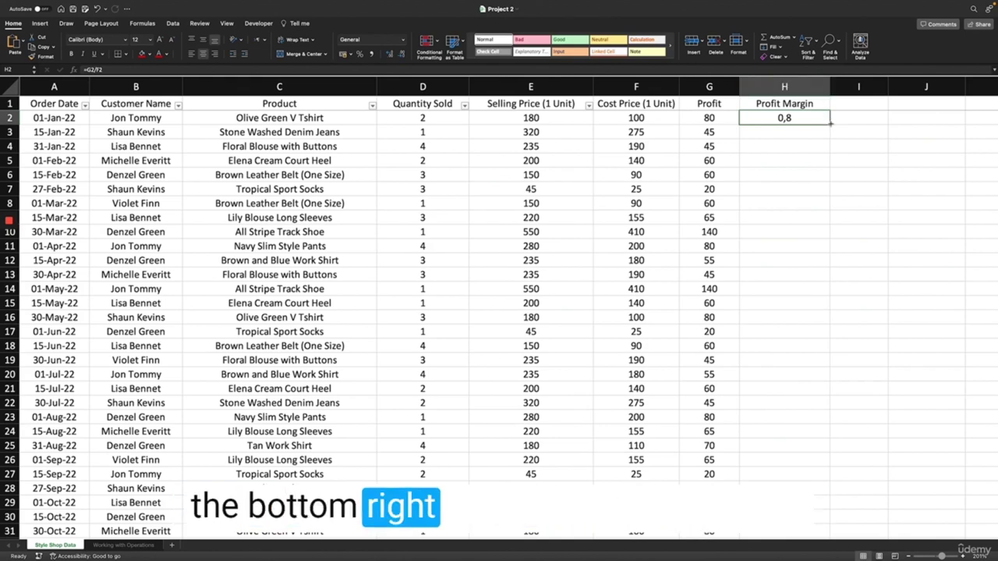
Fill the margin formula down the table, giving 0,8, 0,163636364, 1,5…
double_click(830, 123)
scroll(796, 160, down, 6)
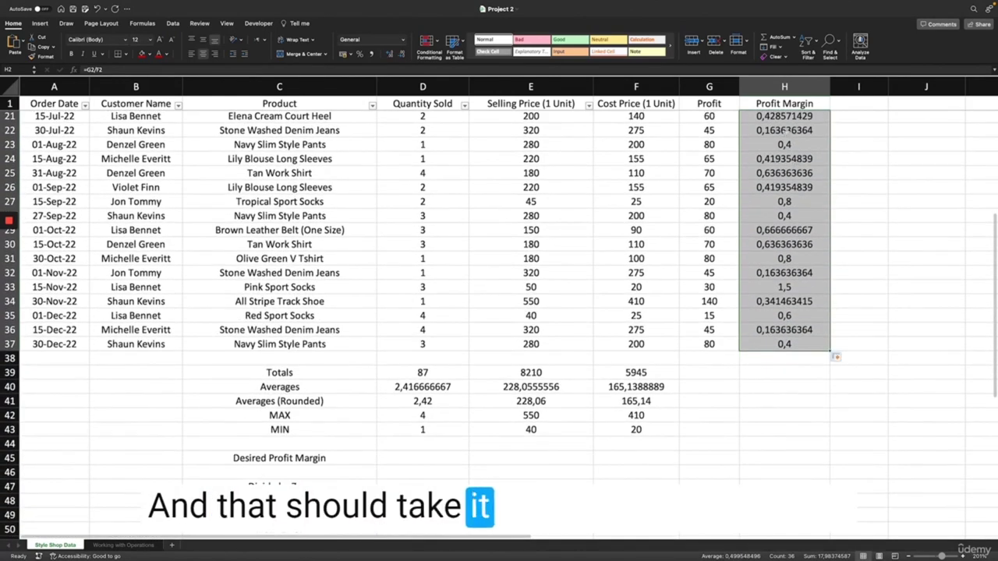
click(783, 131)
key(Down)
key(Down)
key(Down)
key(Down)
key(Down)
key(Down)
key(Down)
key(Down)
key(Down)
key(Down)
key(Down)
key(Down)
key(Down)
key(Down)
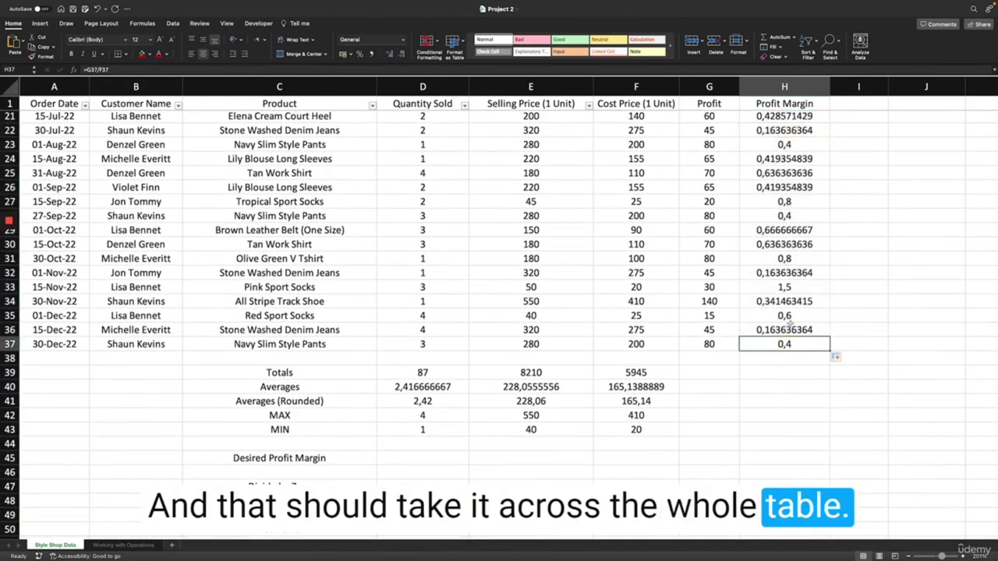
scroll(702, 335, down, 2)
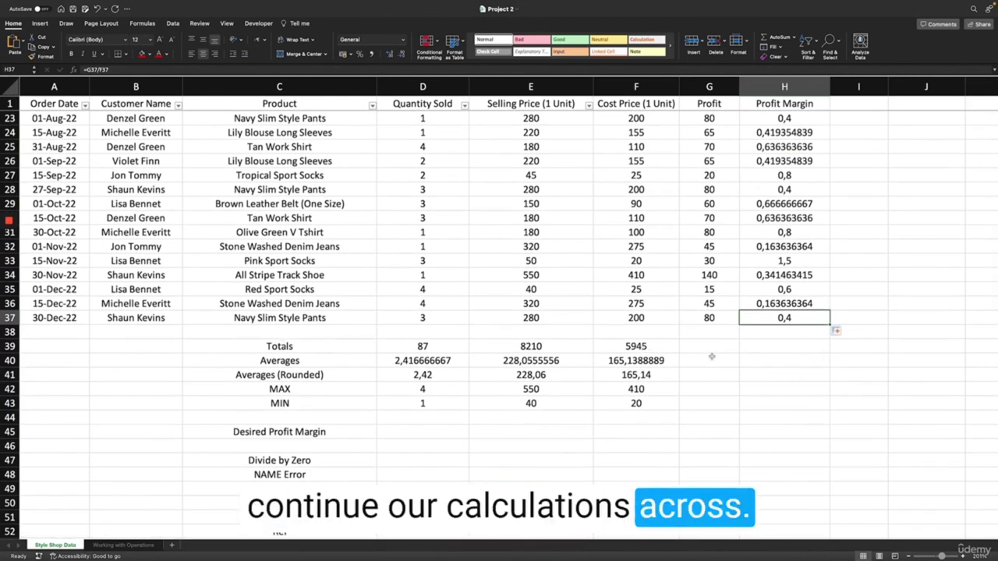
Copy the F39 total formula across to G39 and H39
drag(413, 346, 818, 350)
click(680, 415)
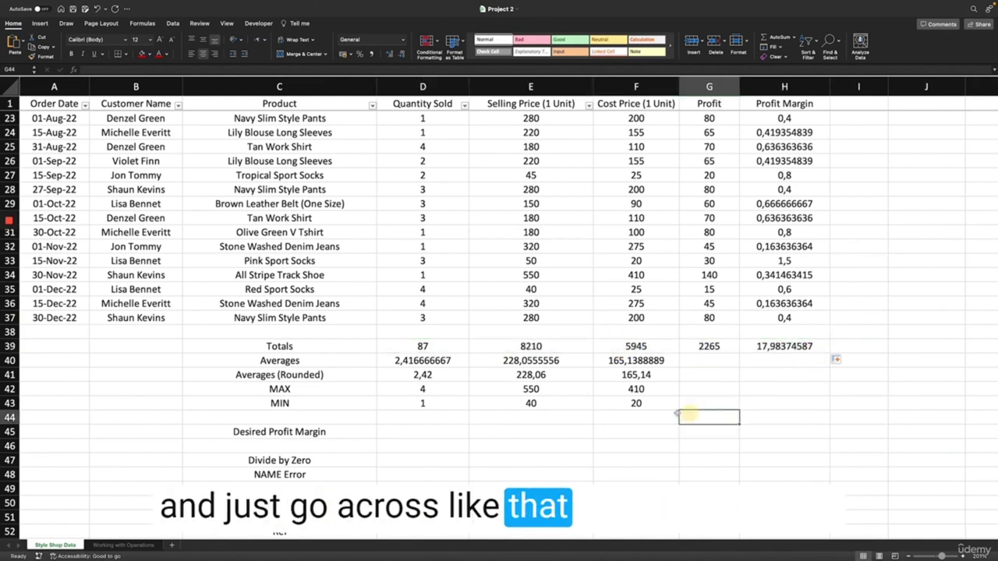
click(651, 347)
drag(678, 354, 789, 356)
click(773, 386)
Copy the F39:F43 summary formulas into G and H, showing average profit 62,9166667 and average margin 0,499548496
drag(639, 360, 636, 375)
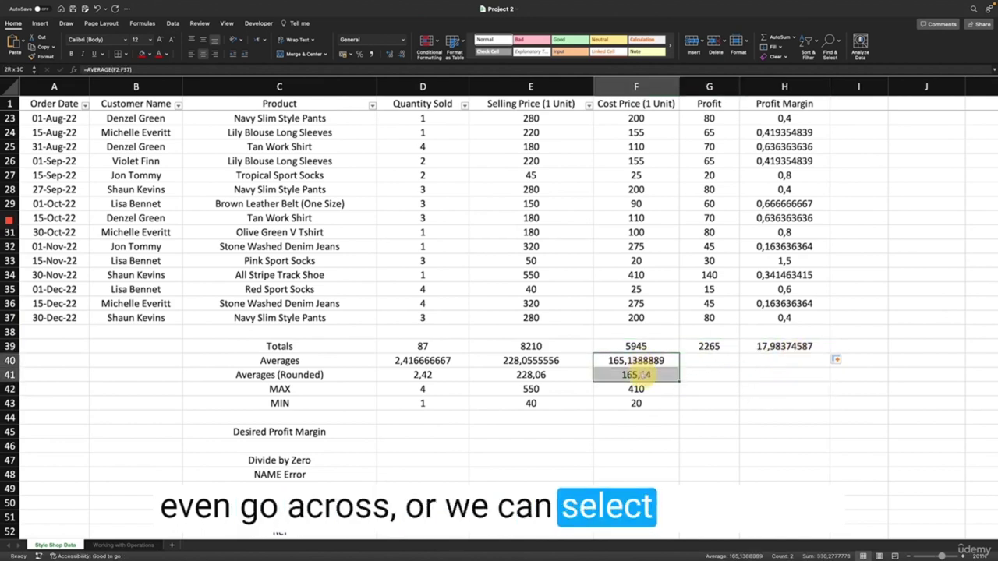
click(648, 346)
drag(637, 365, 641, 395)
drag(644, 345, 671, 401)
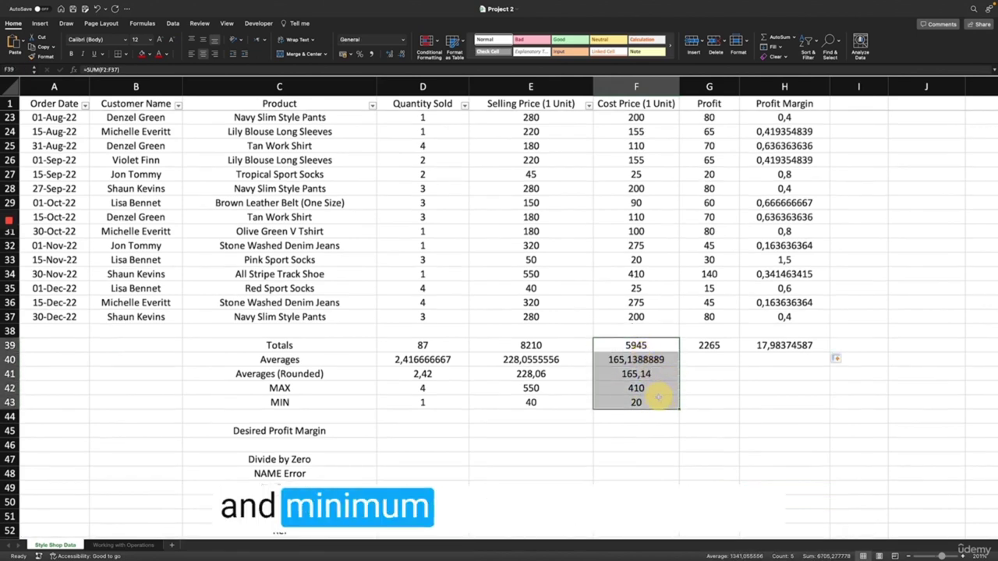
scroll(725, 369, down, 1)
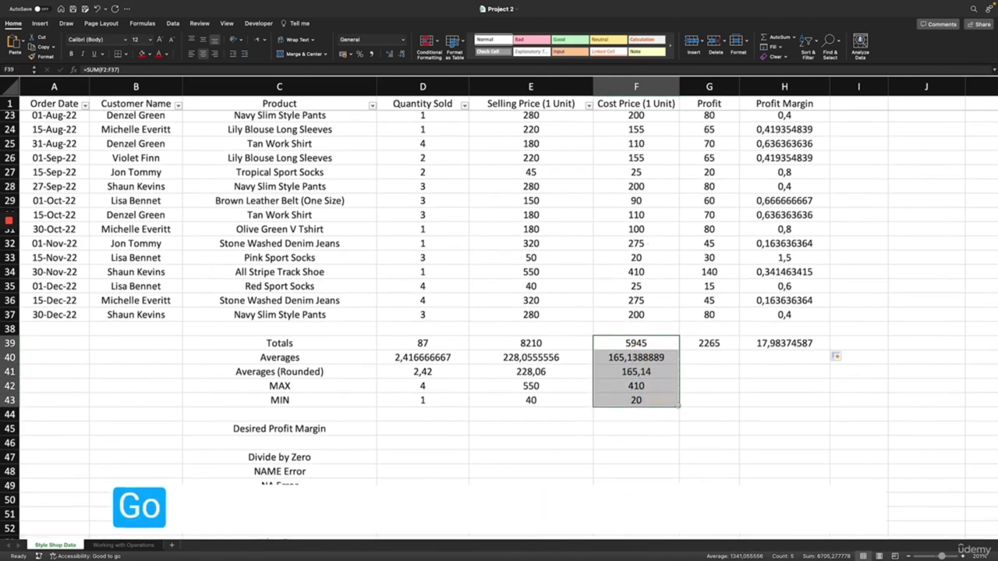
drag(680, 407, 811, 407)
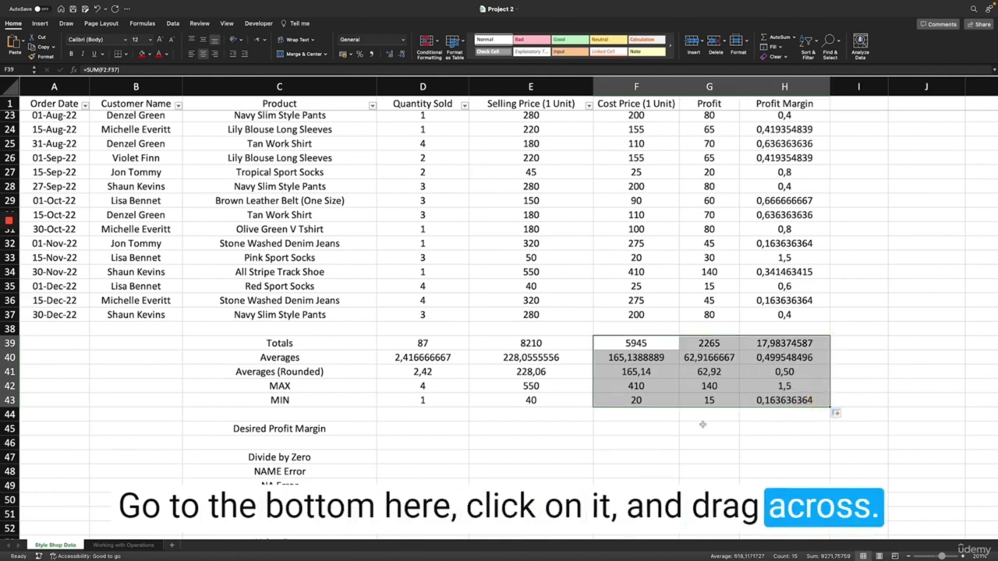
click(702, 425)
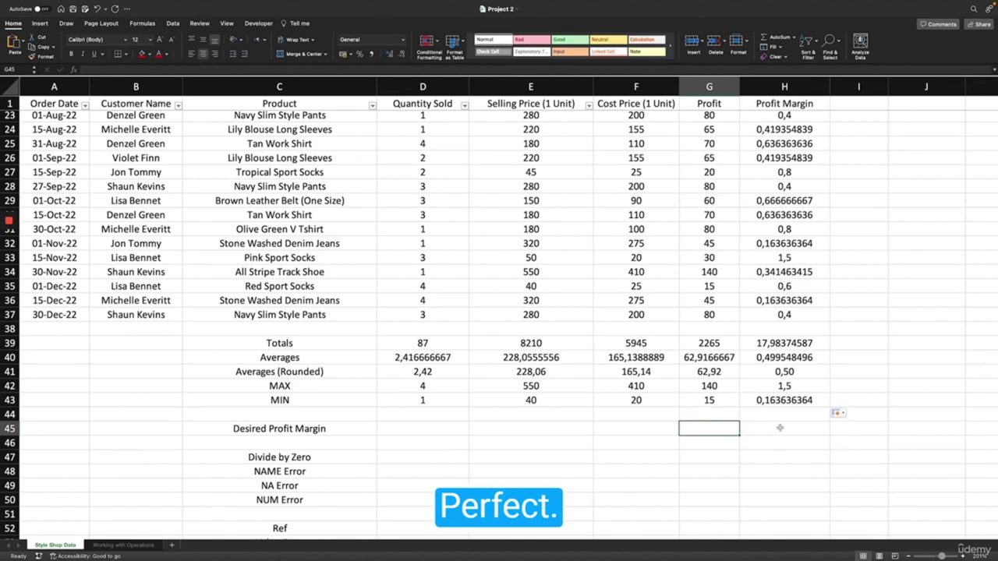
click(724, 360)
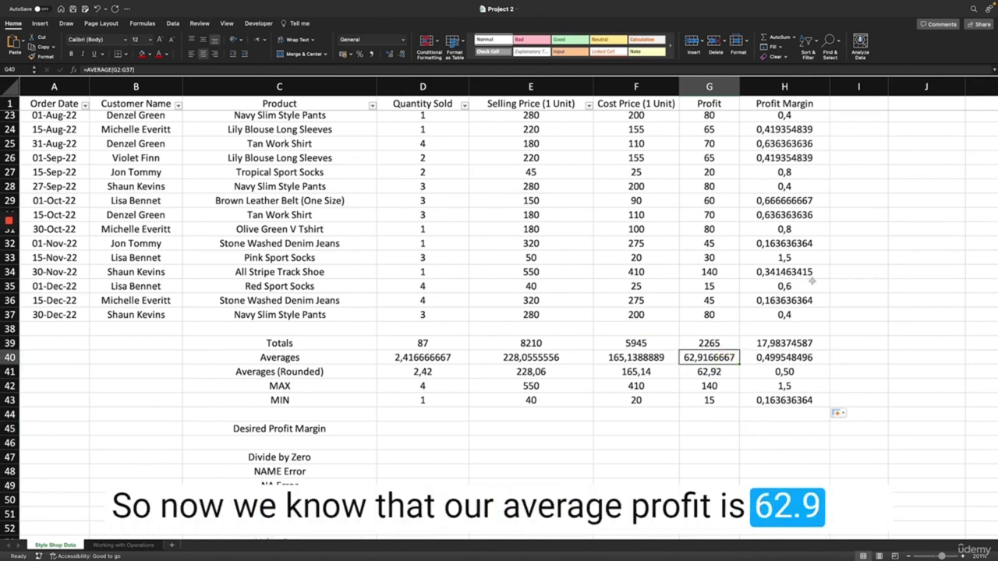
click(790, 358)
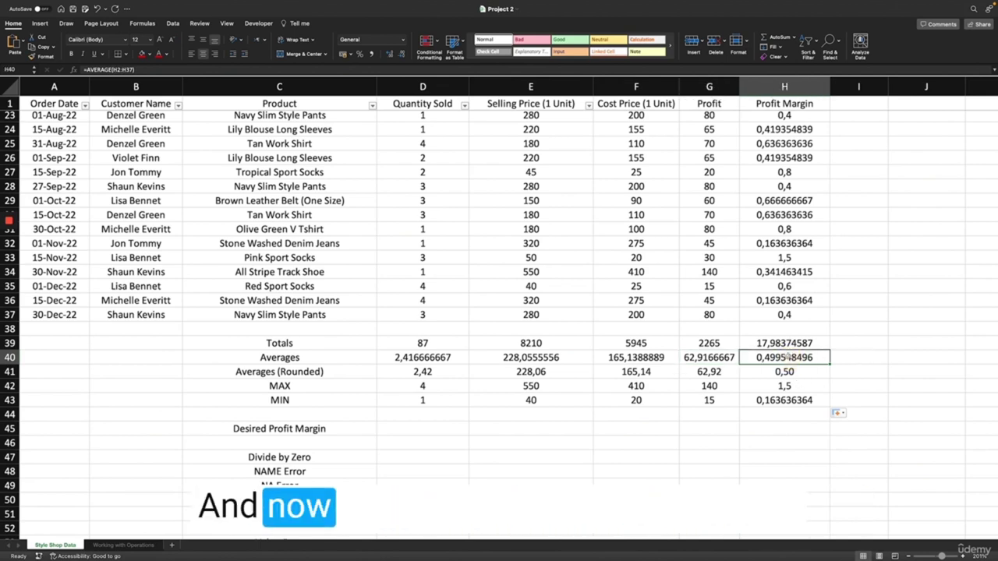
scroll(787, 357, up, 10)
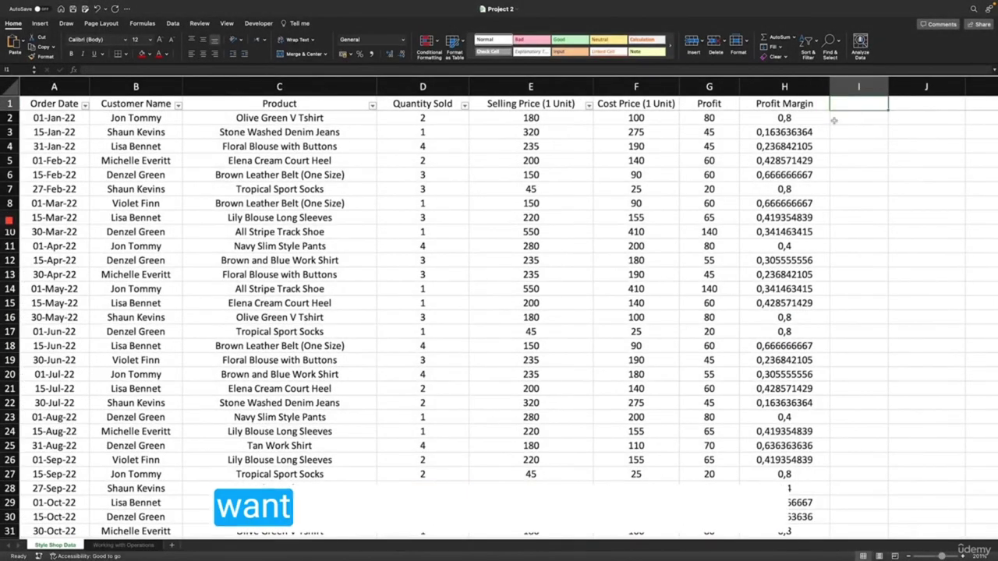
Widen column I and put the header 'Margin > than Average' in I1
key(Return)
click(837, 136)
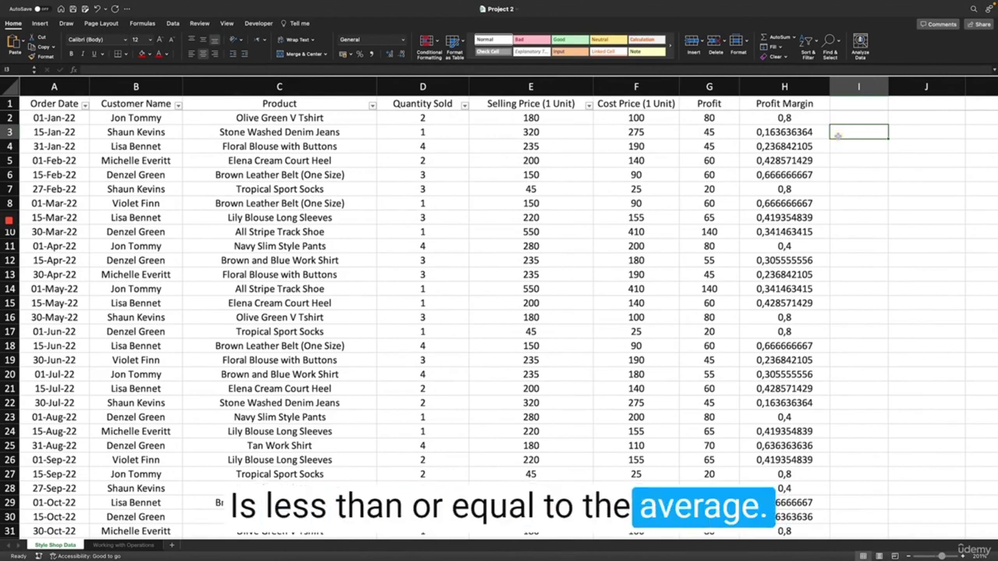
scroll(855, 99, right, 4)
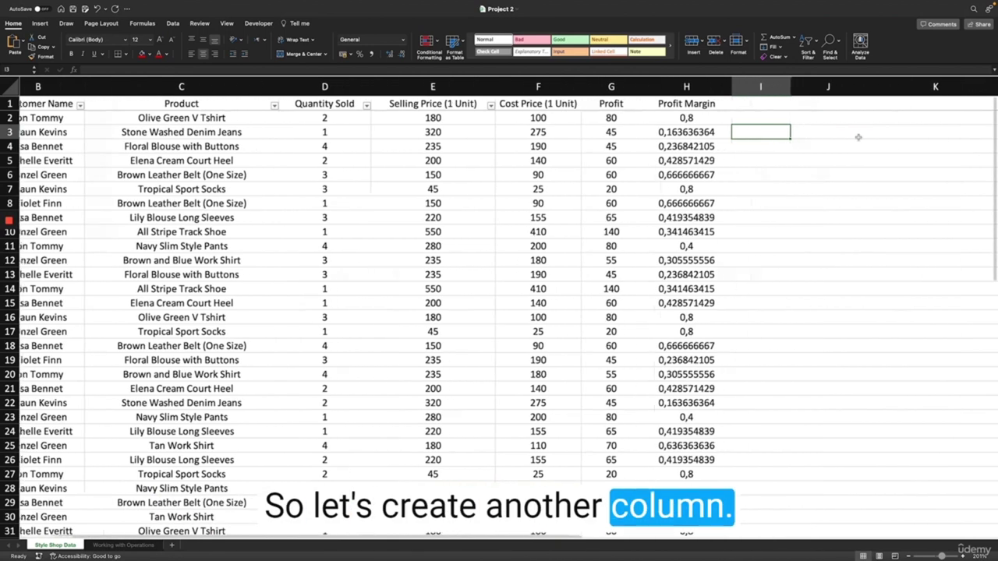
drag(742, 87, 810, 87)
click(775, 103)
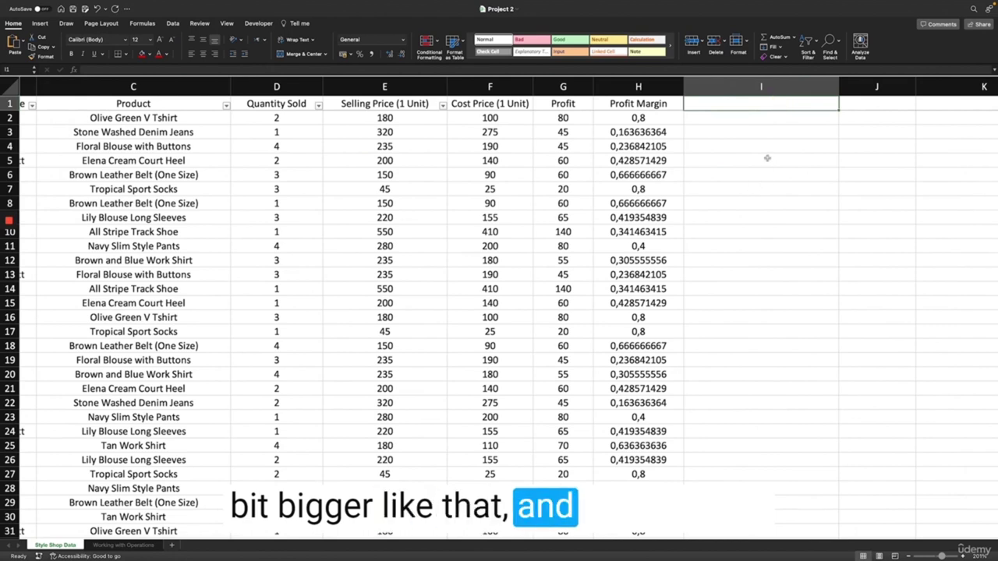
text(Margin)
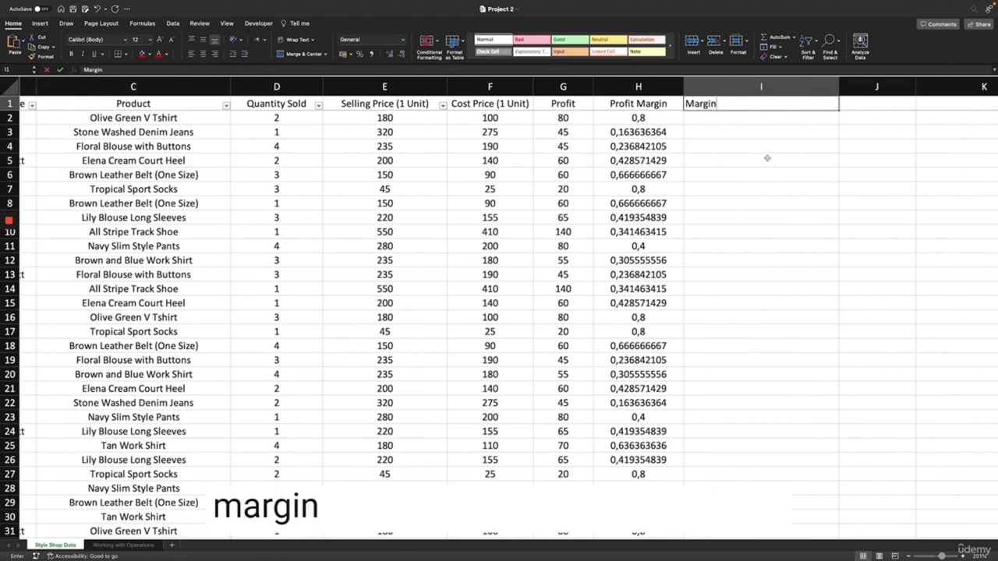
text( > than)
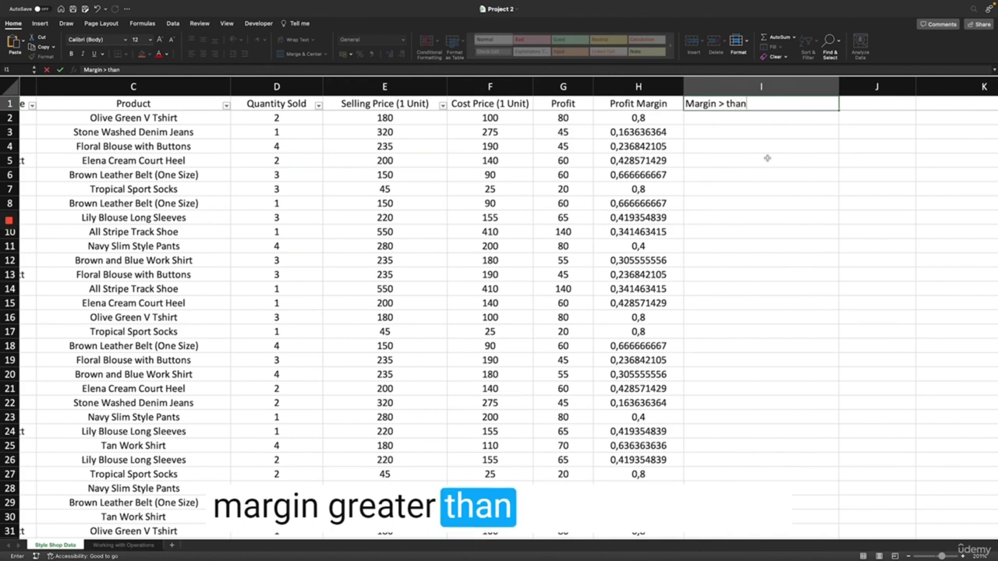
text( Average)
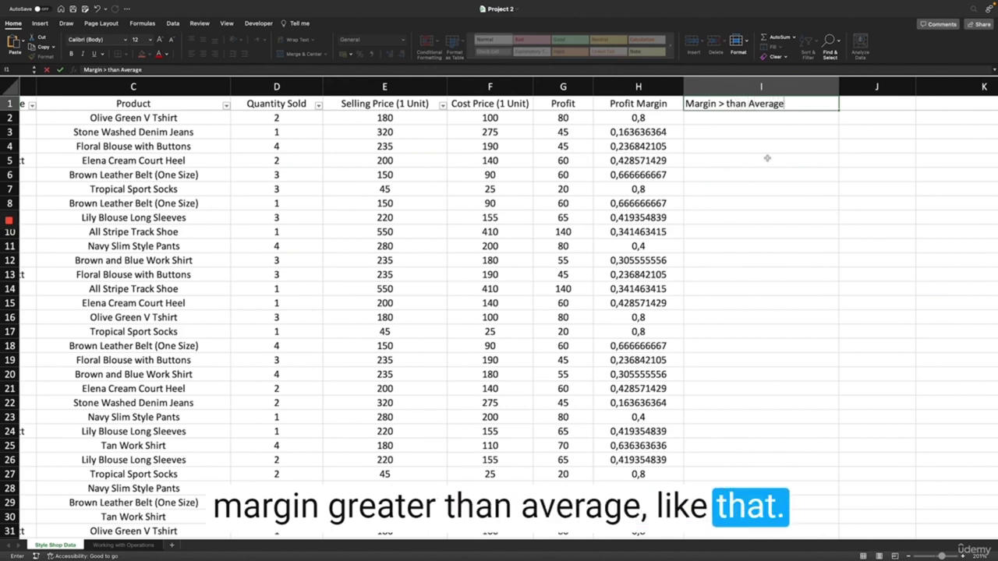
click(766, 158)
drag(837, 92, 783, 146)
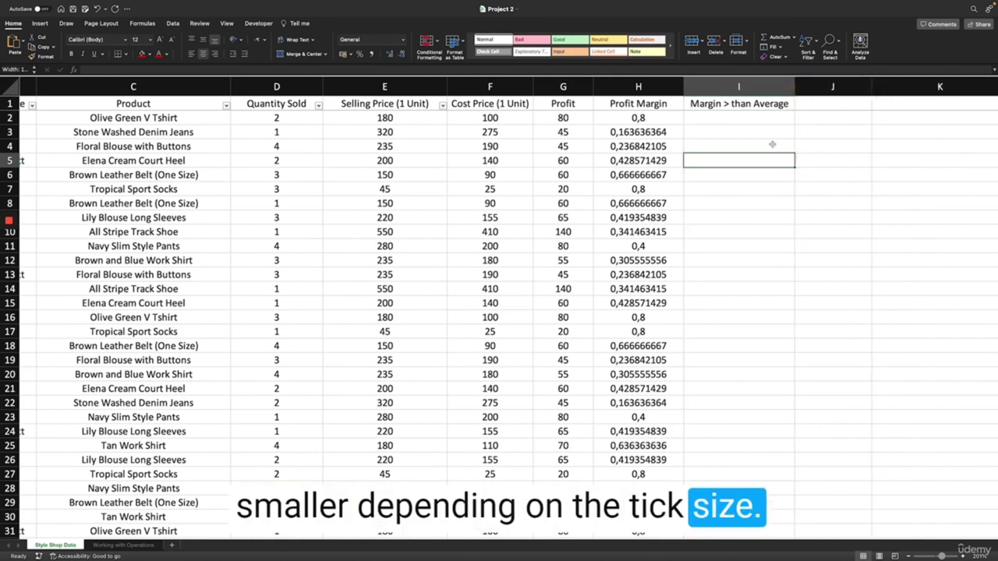
click(765, 116)
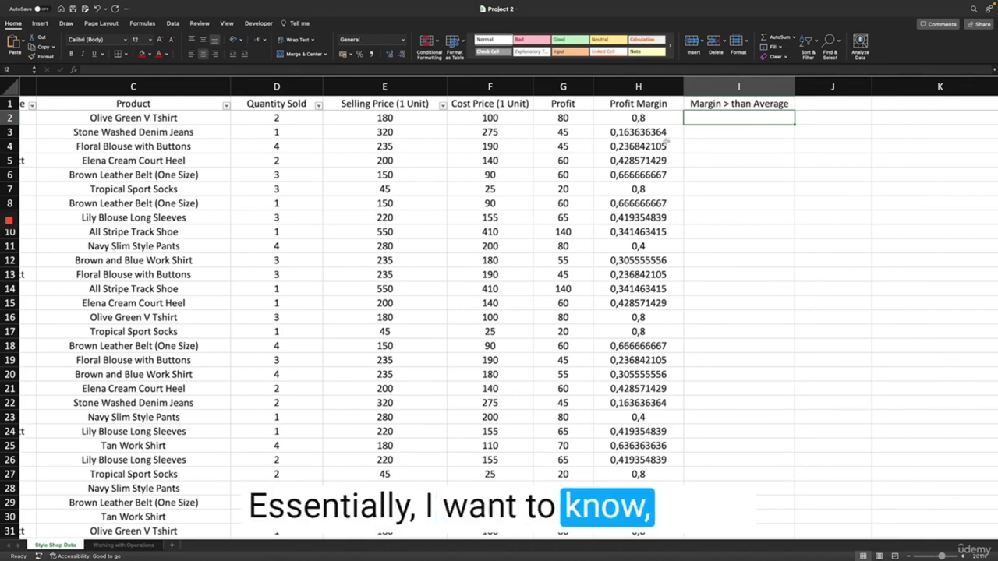
click(643, 119)
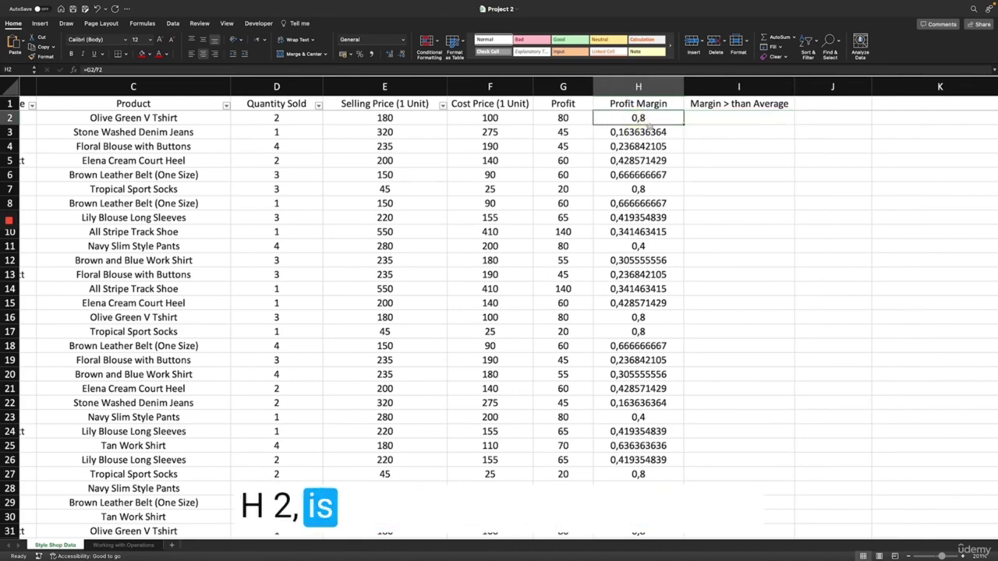
scroll(649, 127, down, 6)
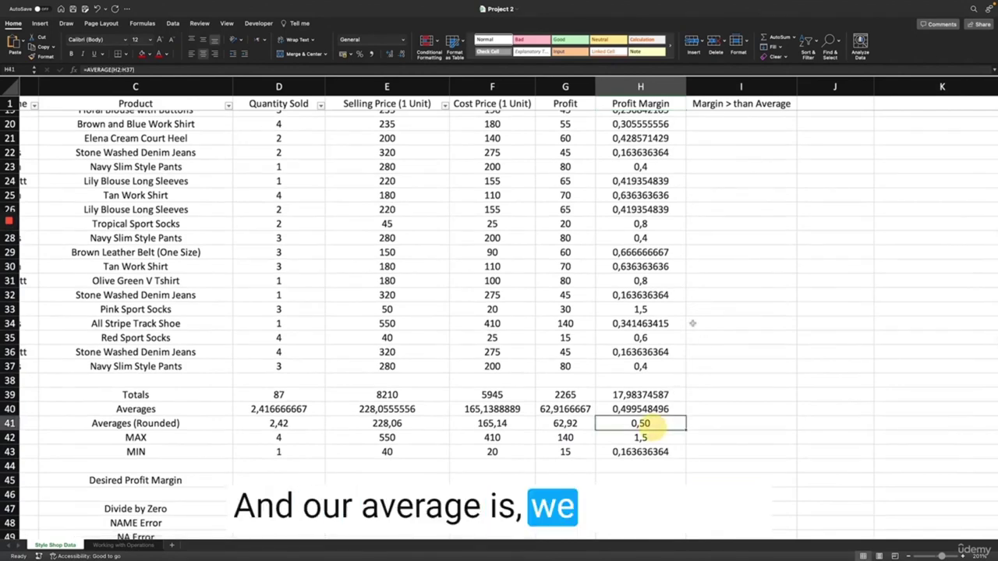
Enter =H2>H41 in I2 (TRUE) and copy it to I3, which shows FALSE
scroll(686, 319, up, 6)
click(659, 121)
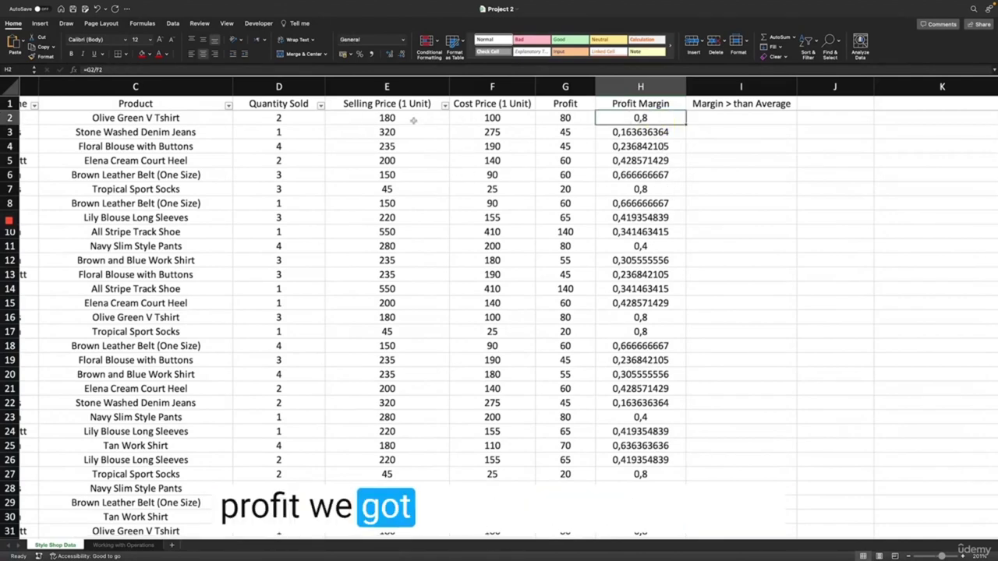
scroll(413, 120, left, 3)
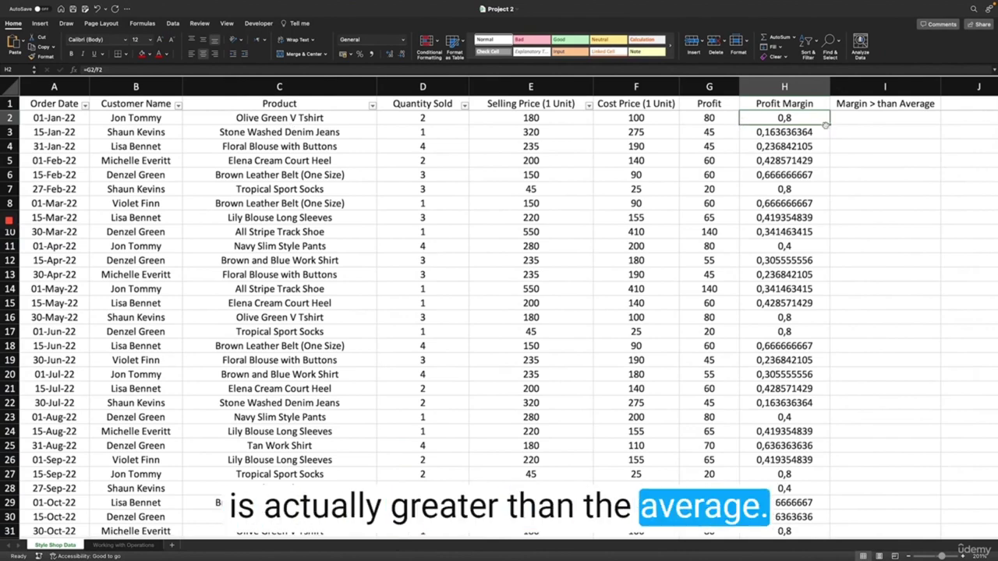
click(877, 119)
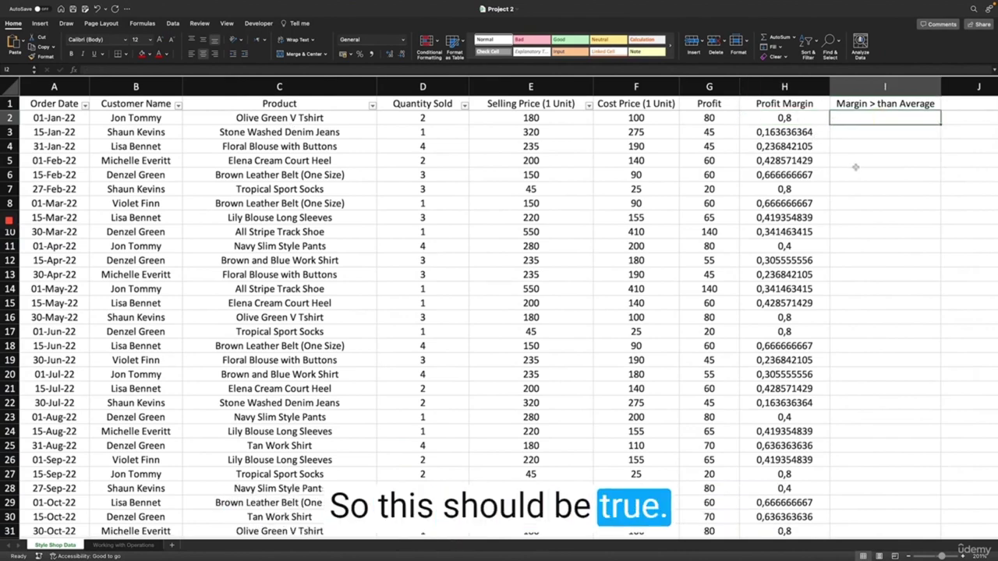
scroll(855, 163, right, 2)
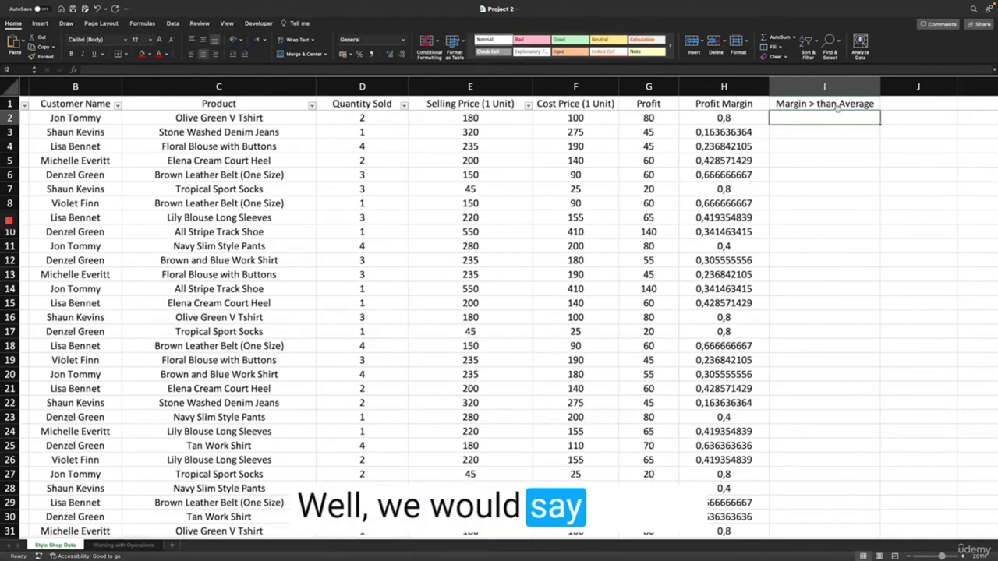
text(=H2)
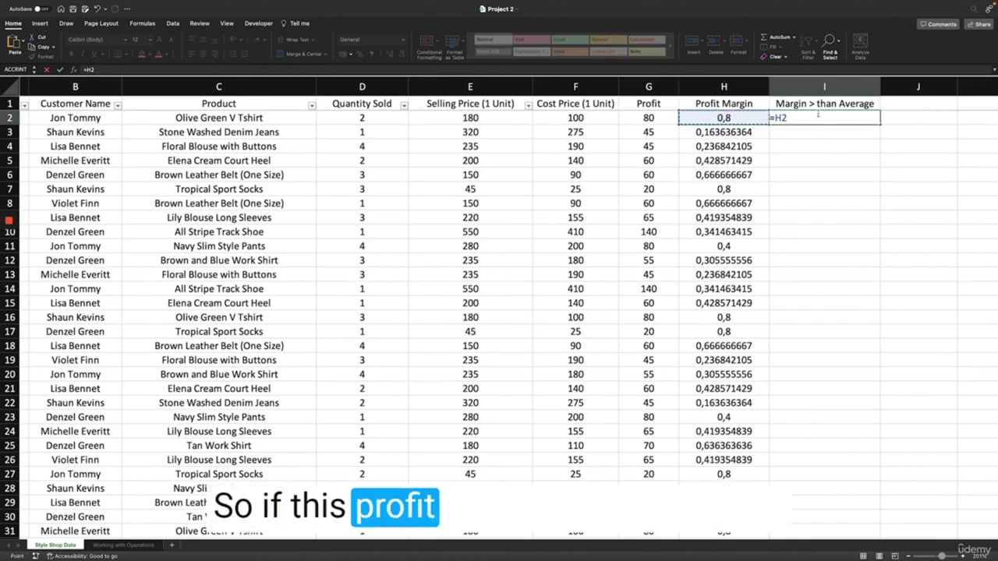
text(>)
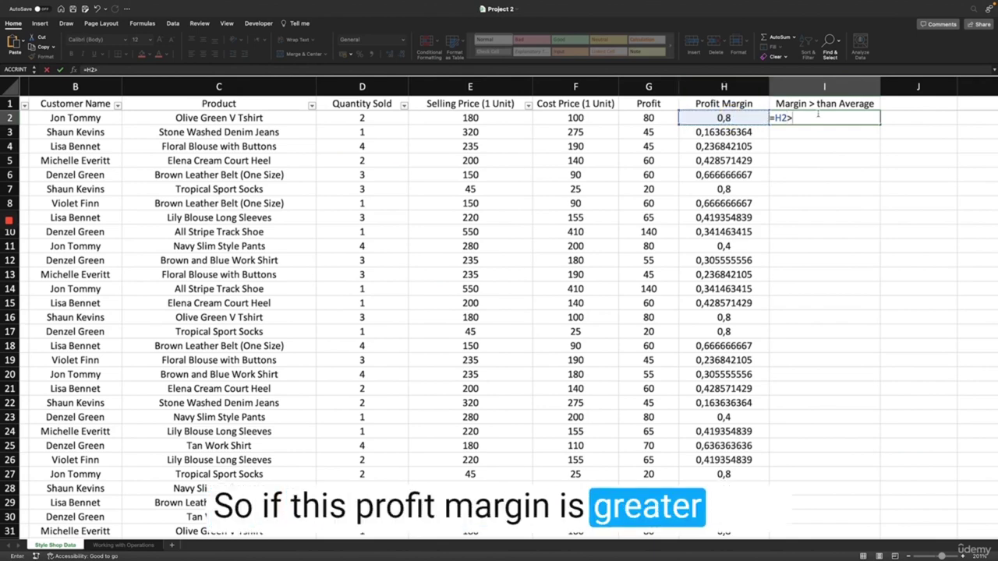
scroll(740, 165, down, 1)
scroll(736, 166, down, 8)
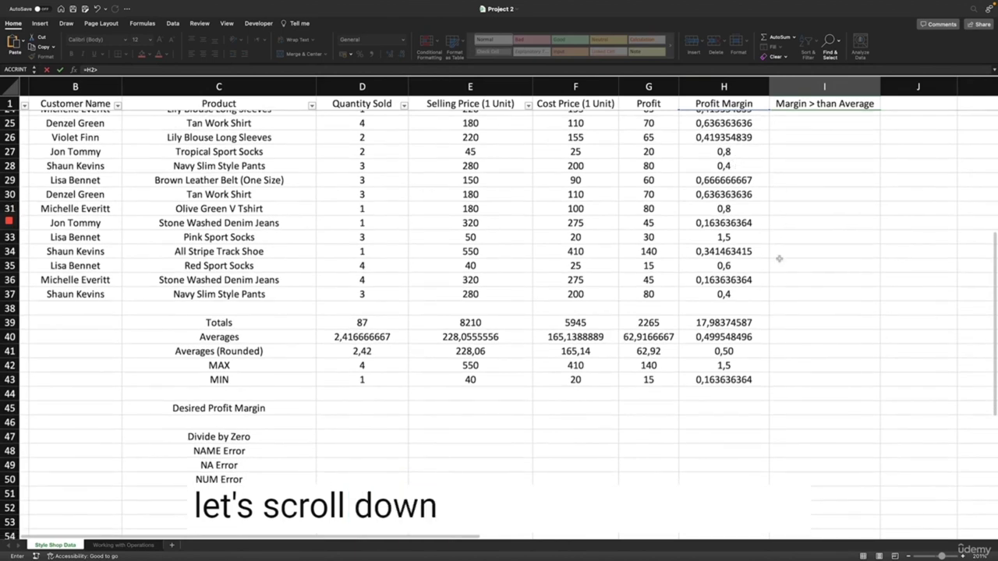
click(732, 352)
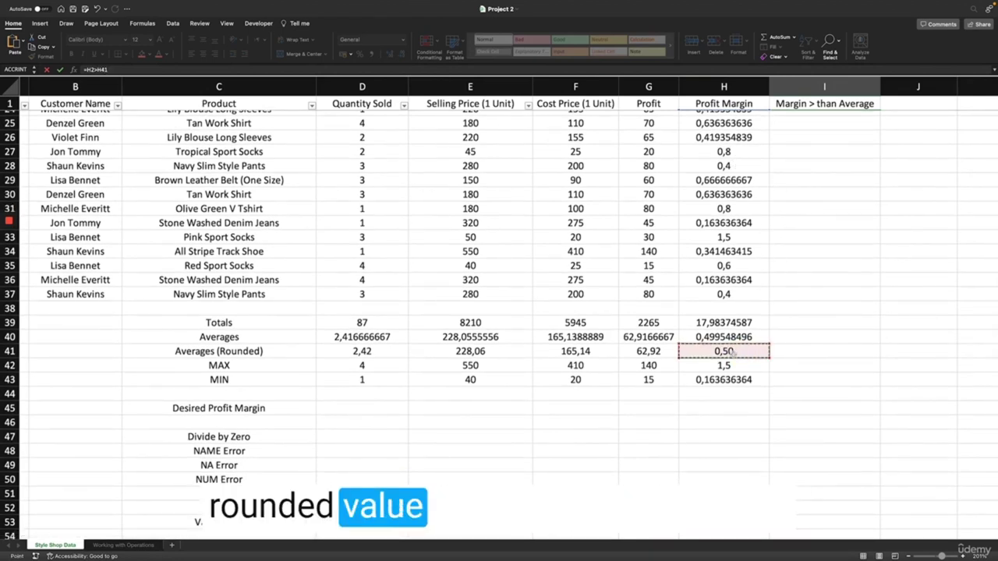
scroll(897, 212, up, 1)
key(Return)
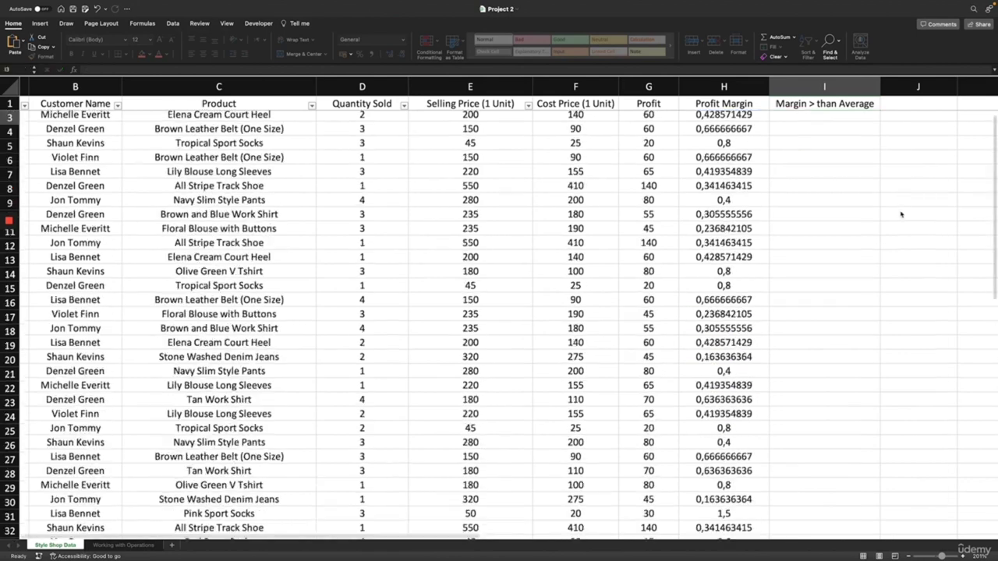
click(862, 119)
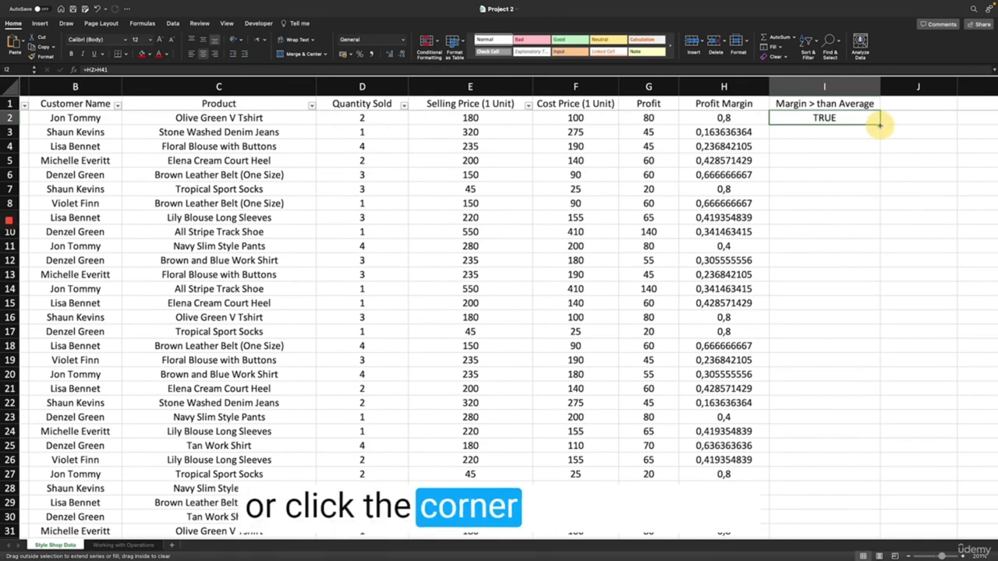
drag(881, 132, 877, 139)
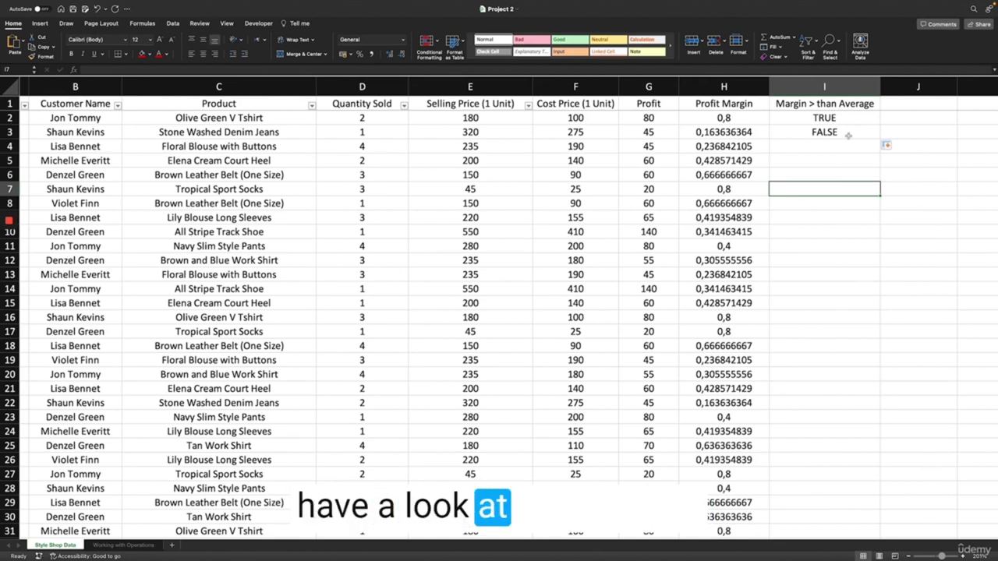
click(848, 132)
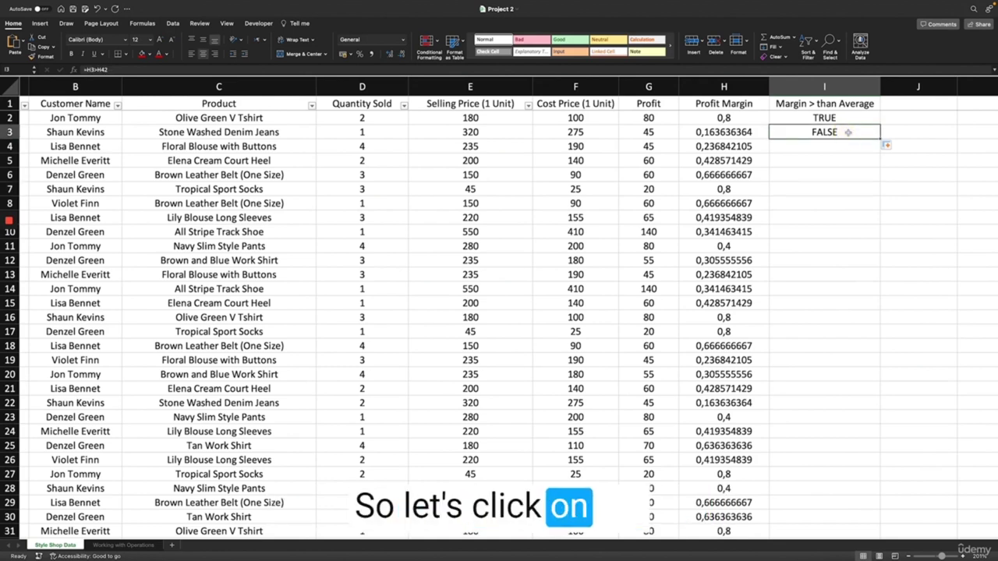
click(444, 70)
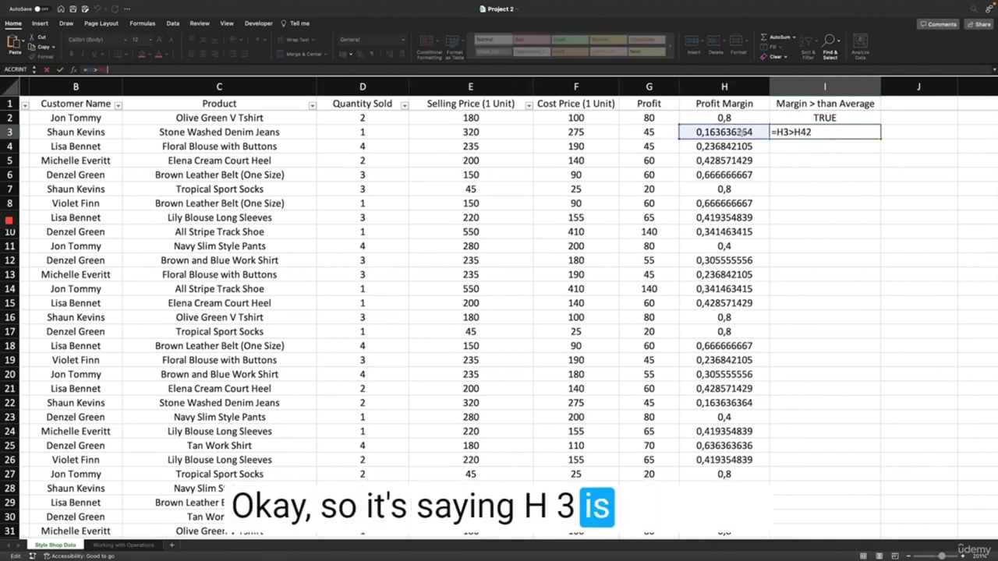
scroll(725, 134, down, 8)
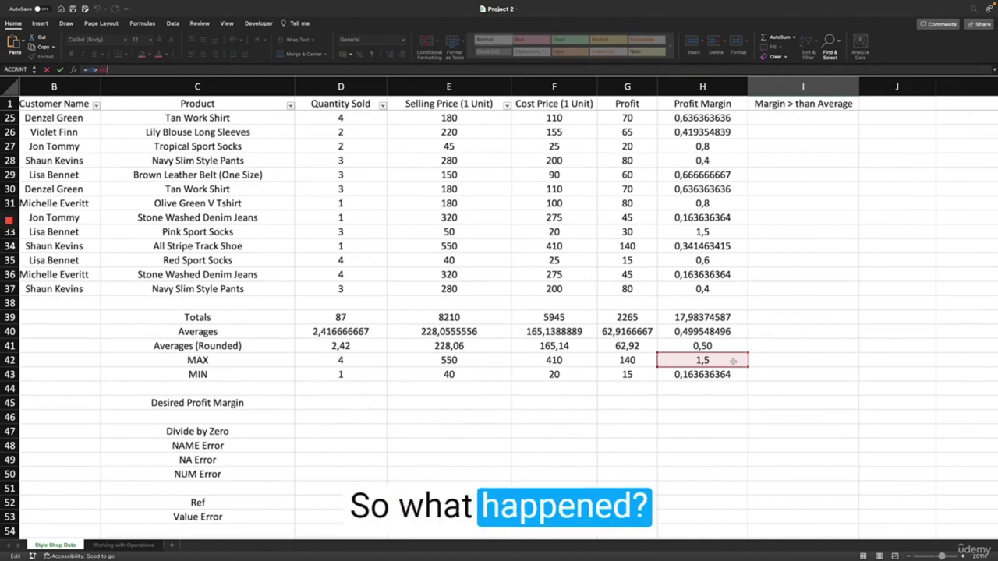
key(Return)
click(830, 120)
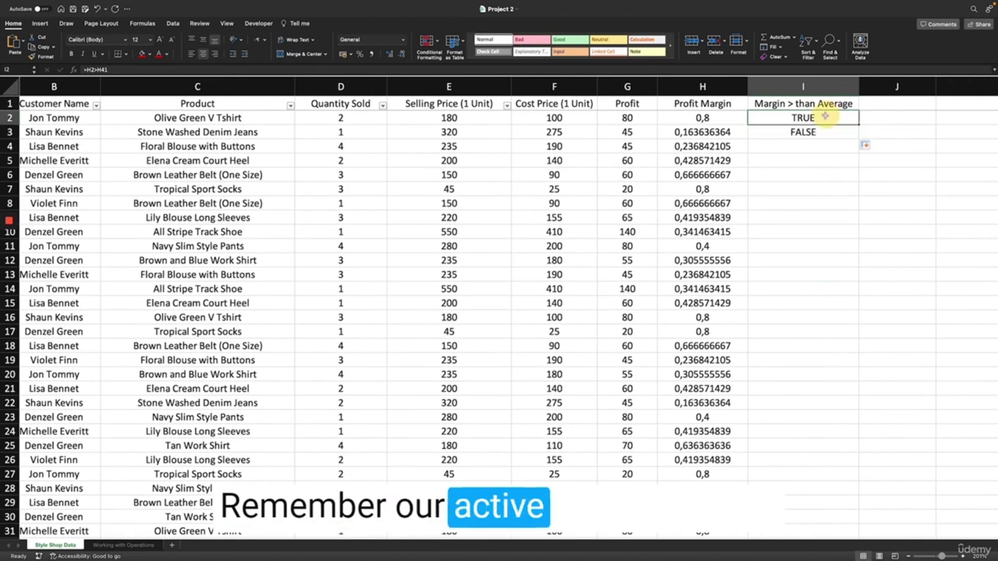
key(F2)
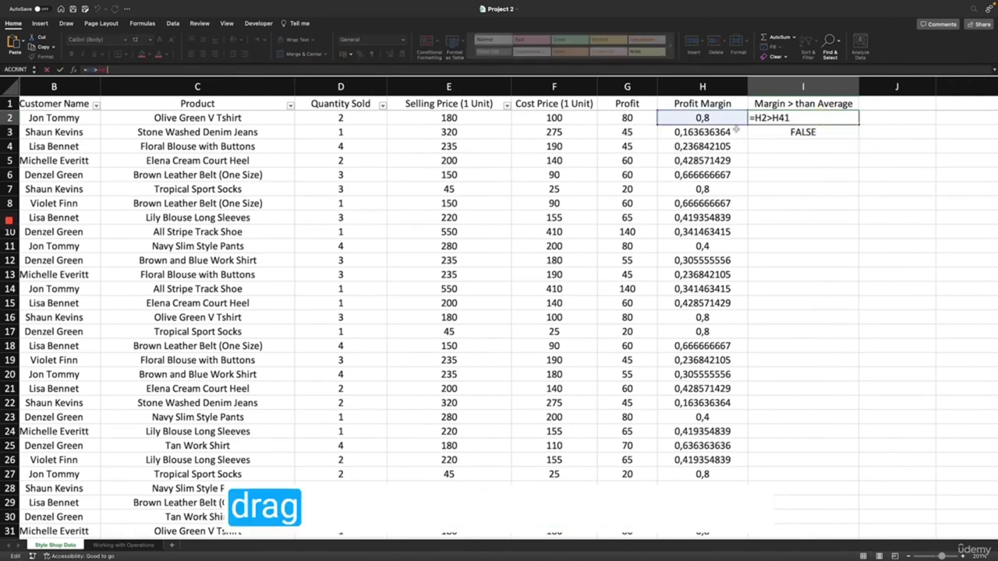
key(Return)
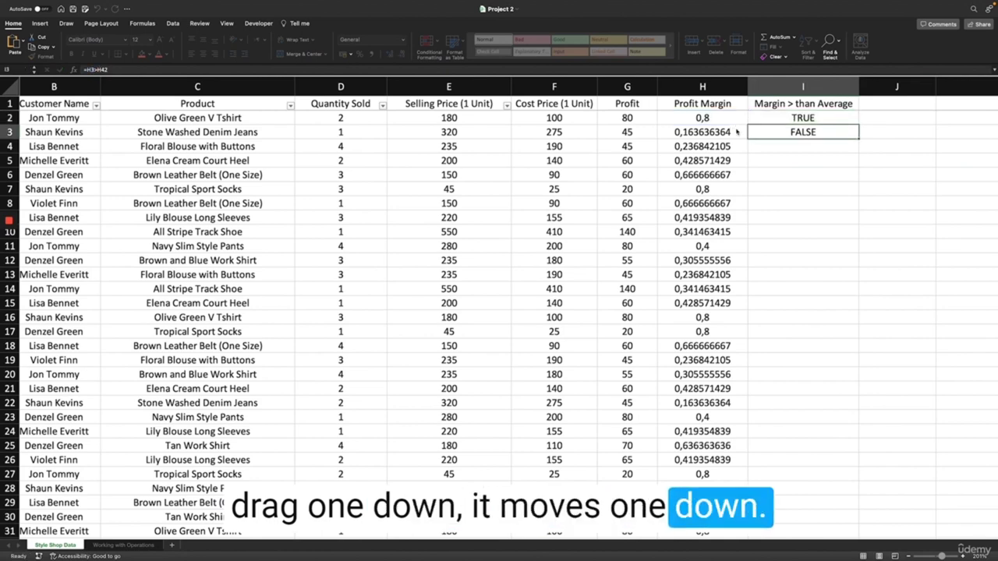
key(F2)
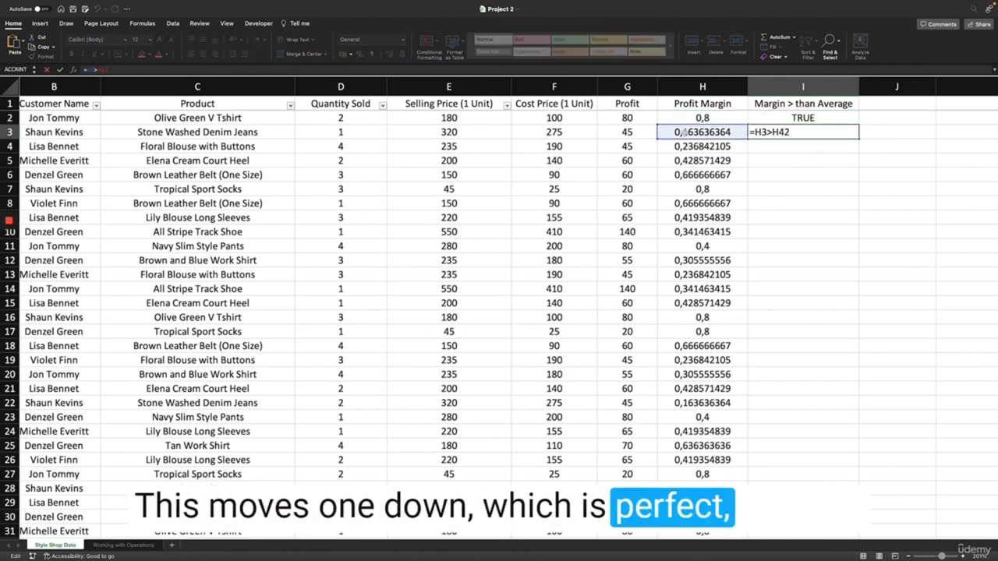
scroll(719, 279, down, 9)
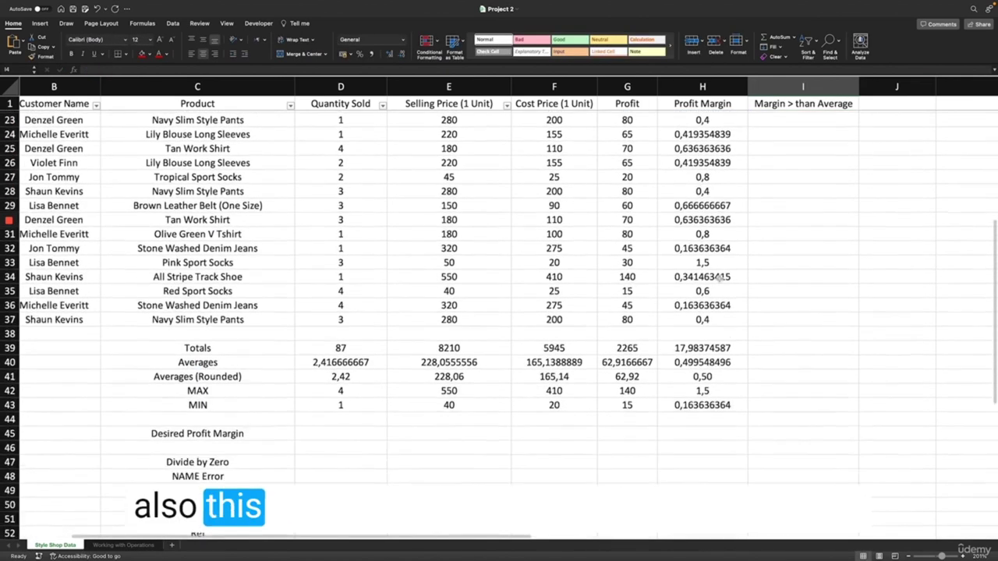
click(708, 295)
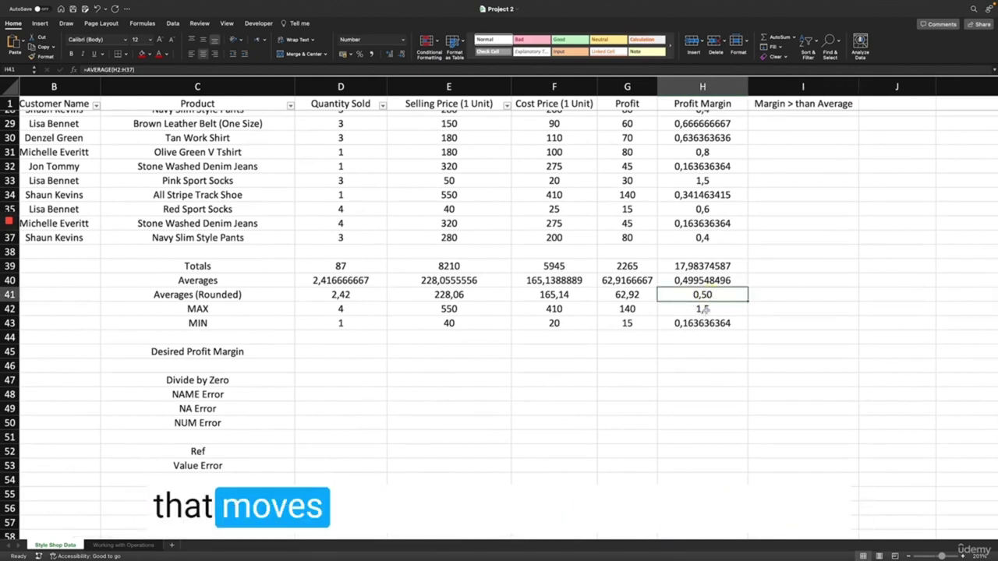
key(Down)
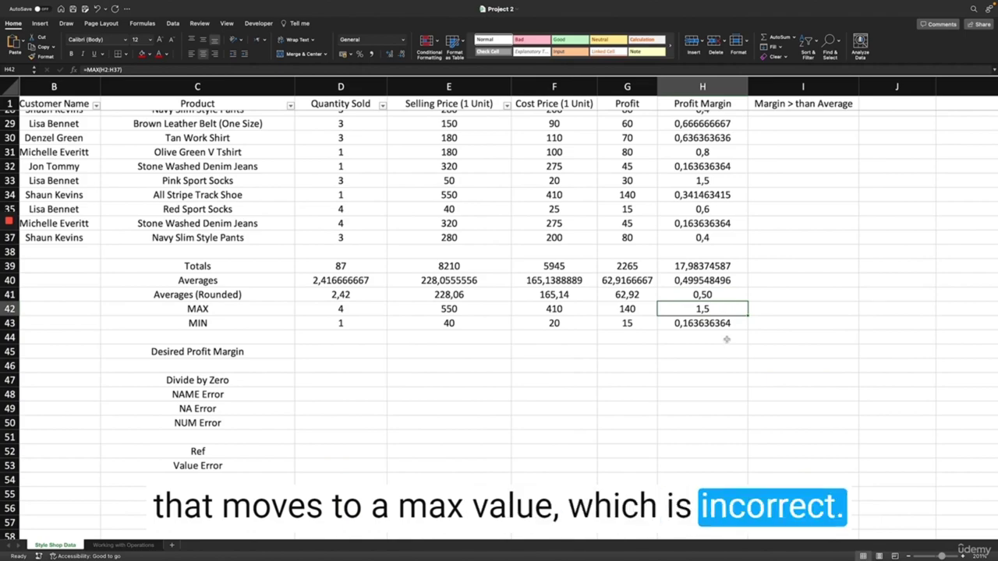
scroll(725, 335, down, 1)
scroll(726, 335, right, 1)
key(Up)
scroll(711, 296, up, 2)
scroll(712, 296, left, 1)
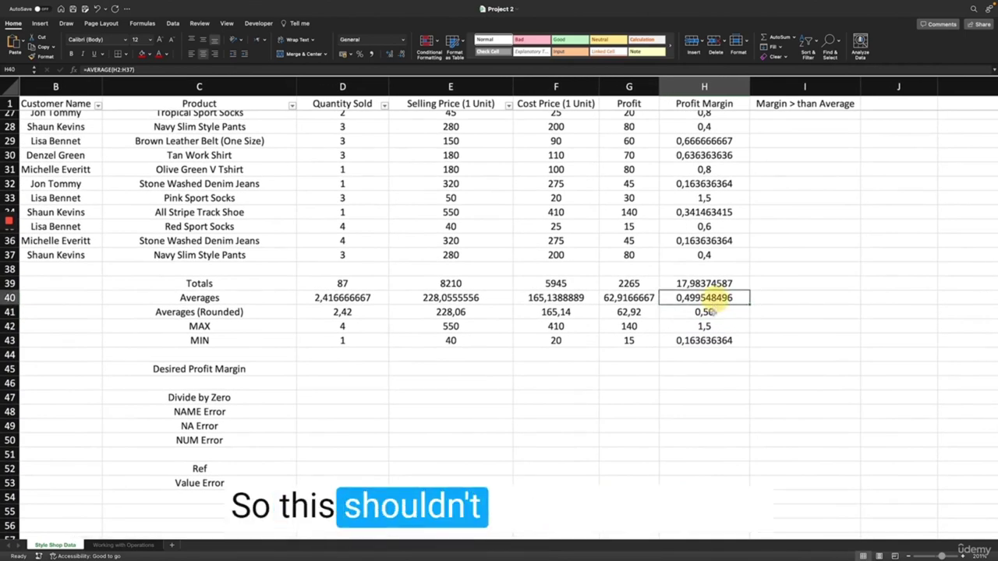
scroll(725, 310, up, 8)
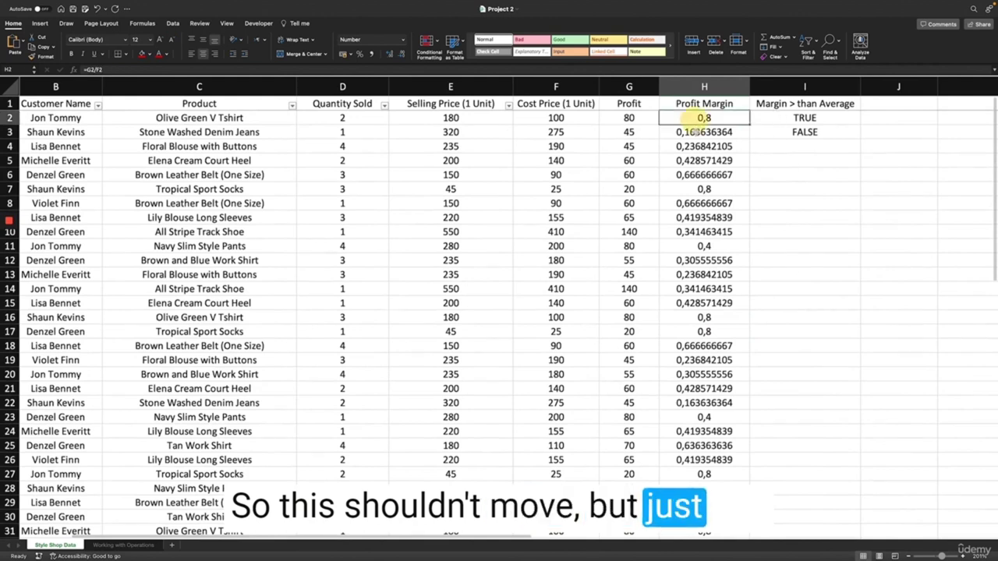
click(697, 133)
click(792, 132)
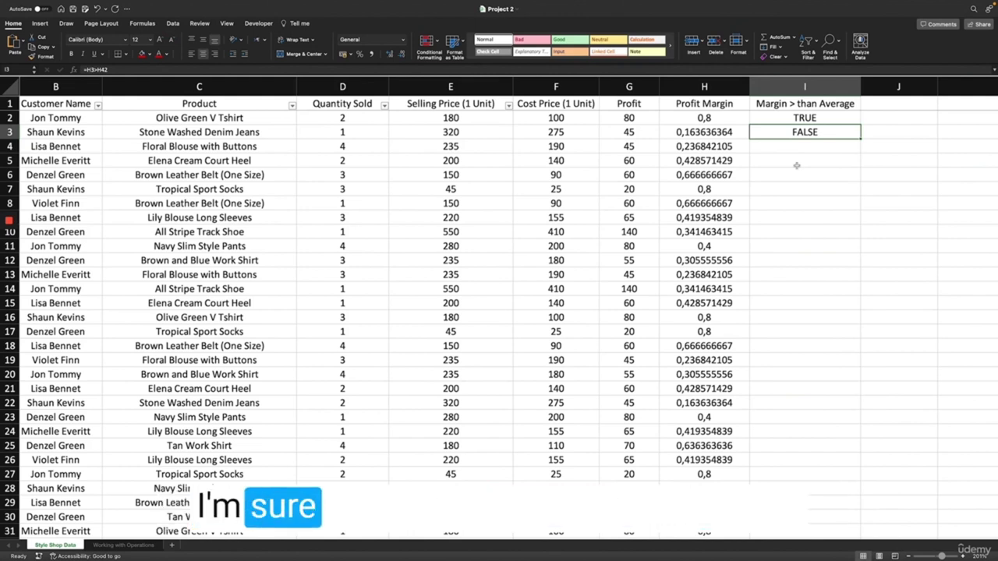
key(Up)
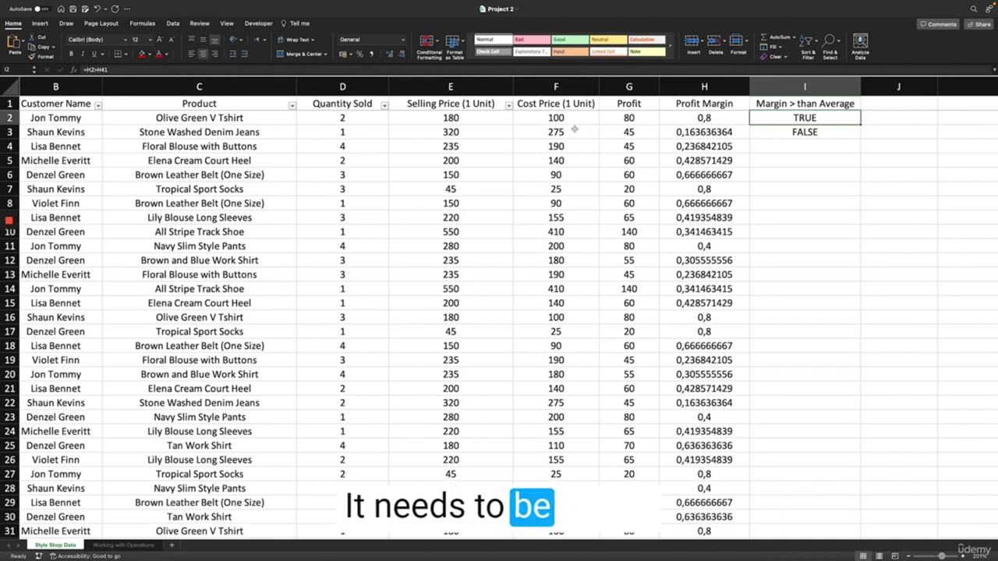
Change I2's formula to =H2>$H$41 so the average reference is locked
click(776, 133)
click(773, 118)
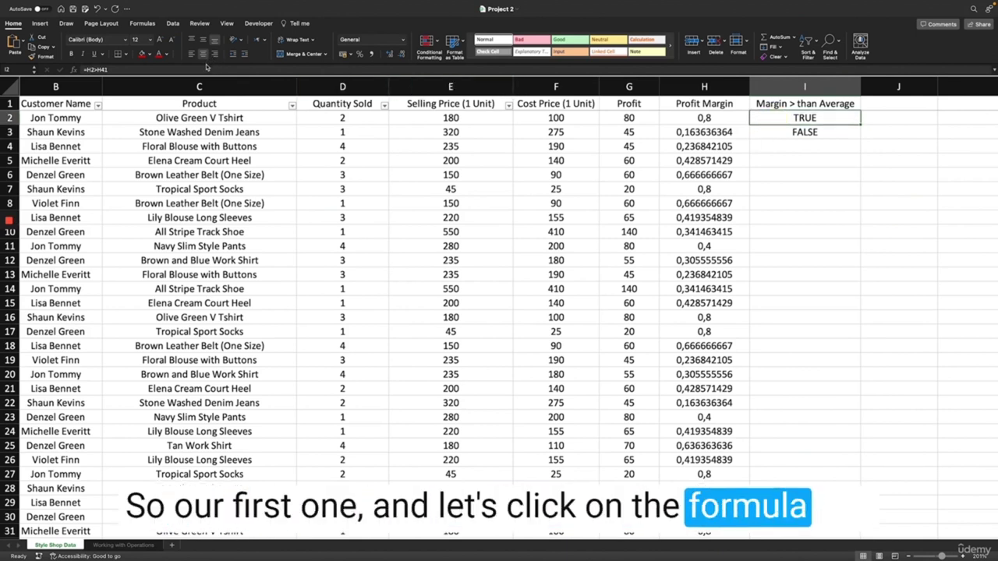
click(206, 69)
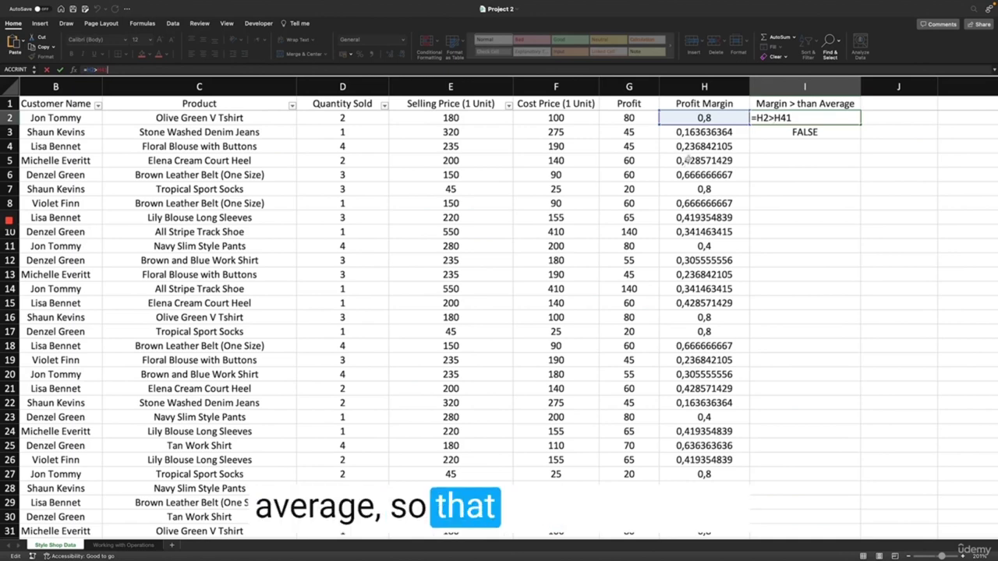
scroll(686, 160, left, 1)
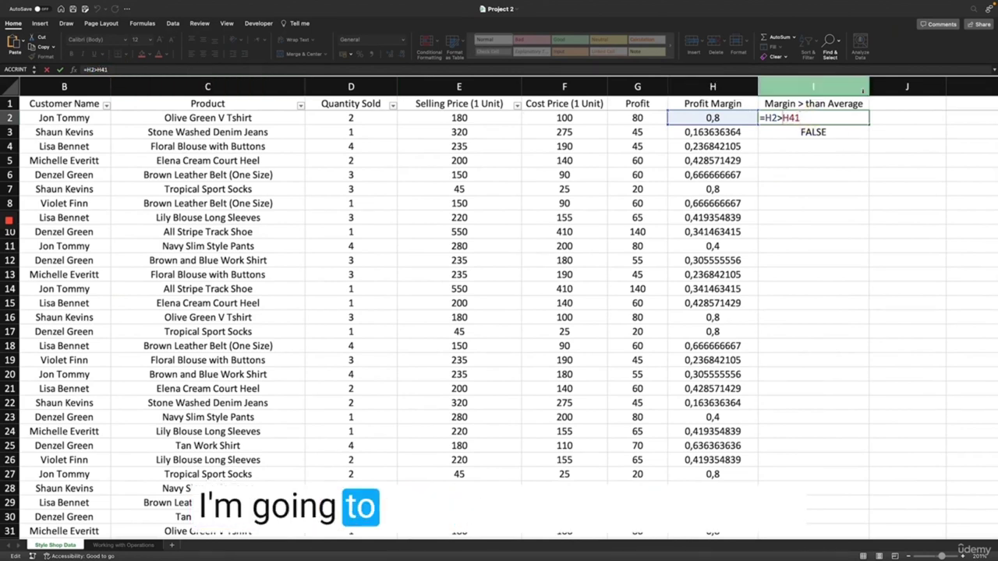
text($H)
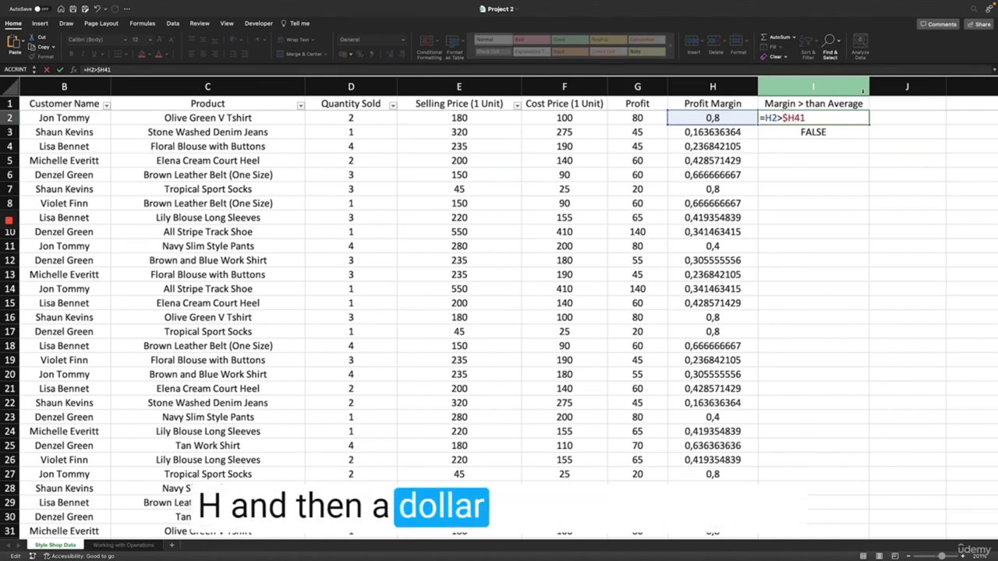
text($)
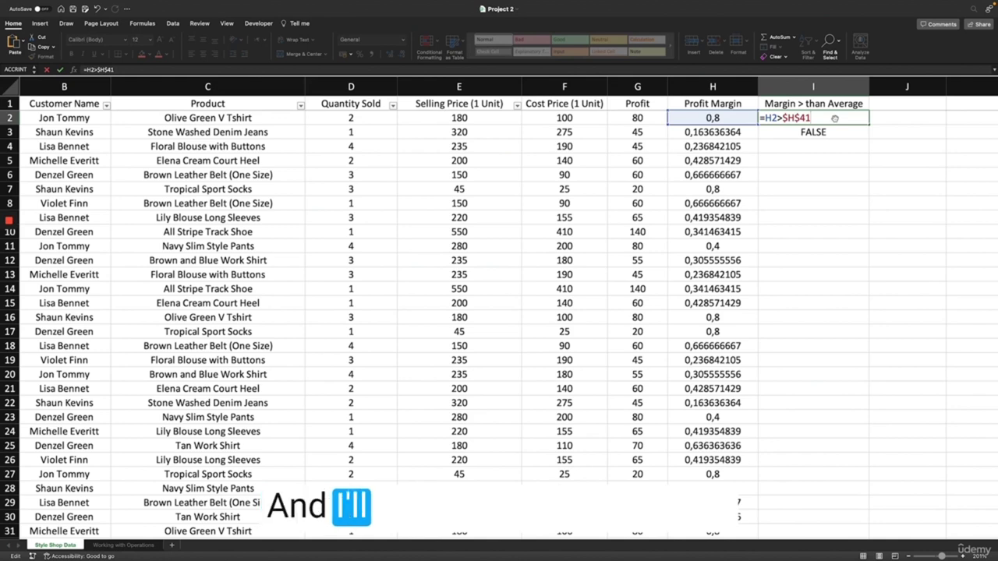
key(Return)
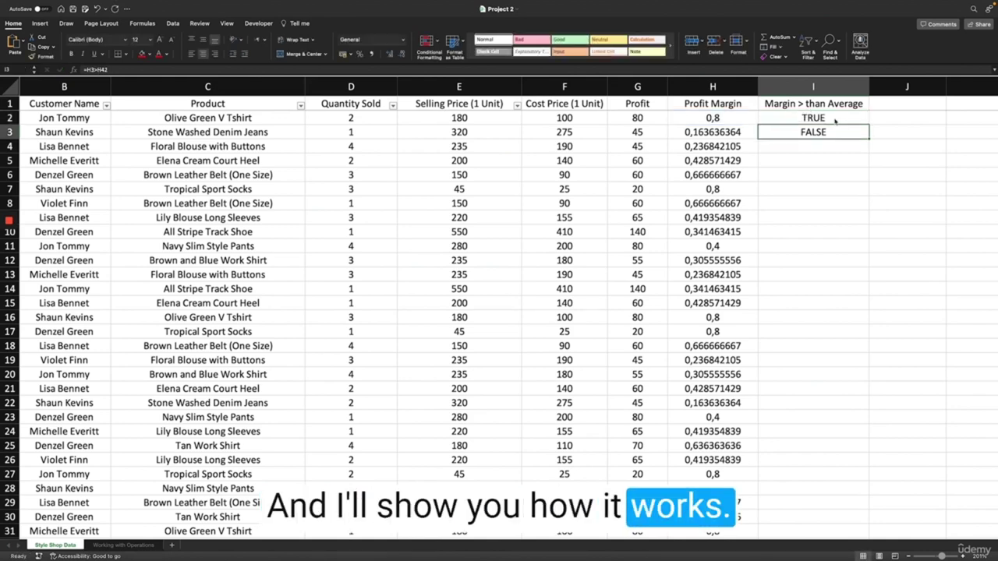
click(832, 118)
Copy the locked comparison into I3 and inspect its formula
drag(870, 124, 867, 139)
click(846, 131)
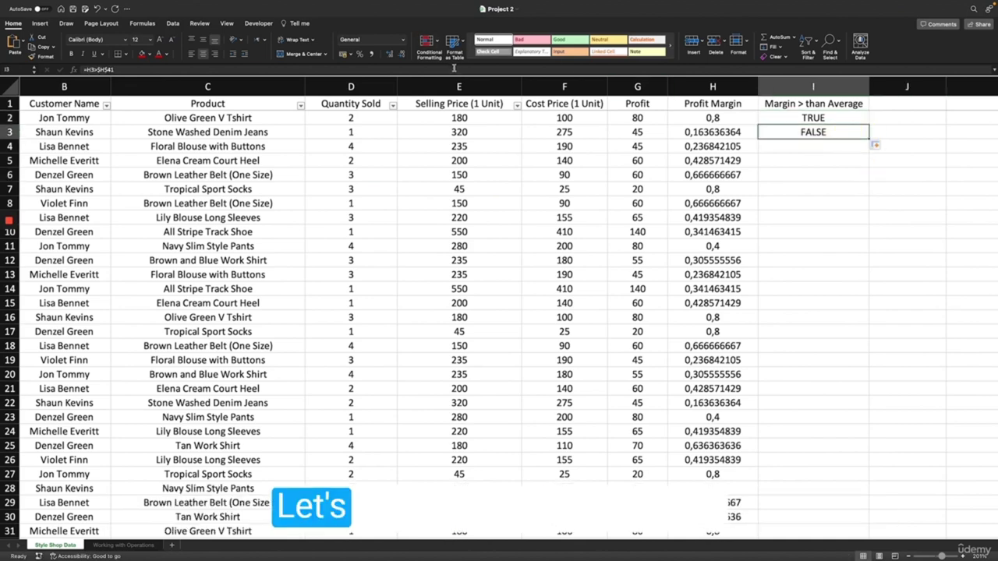
double_click(795, 133)
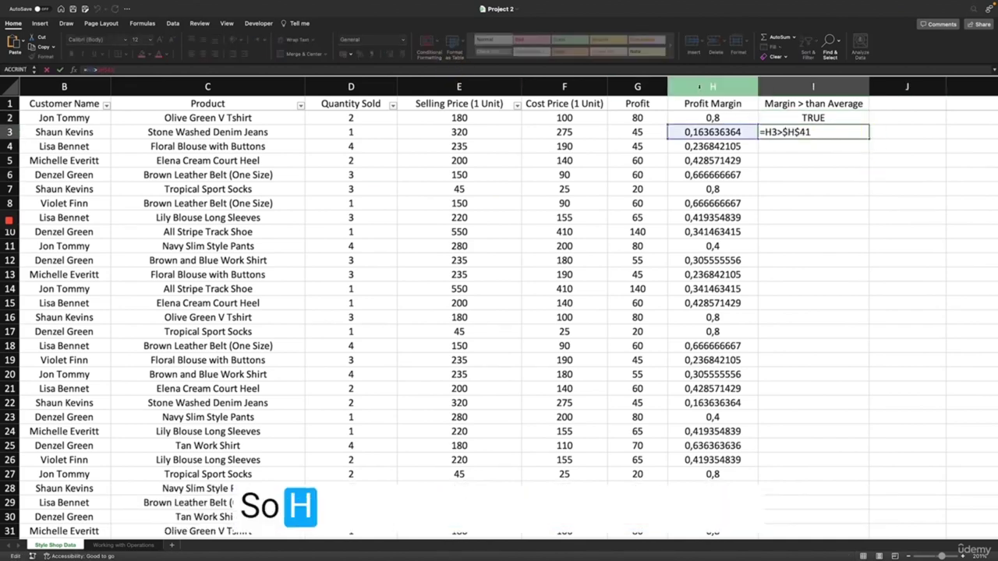
scroll(713, 127, down, 5)
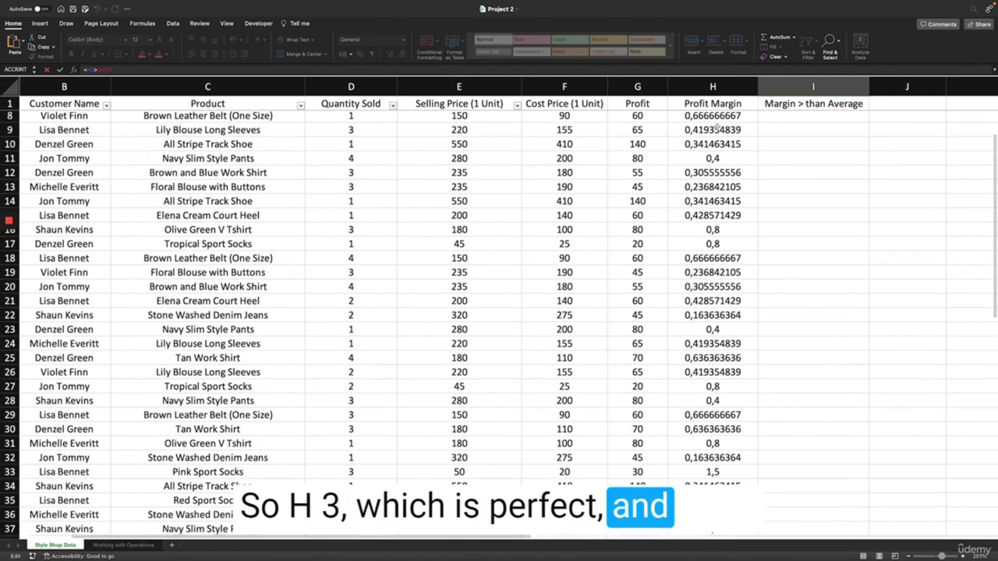
scroll(714, 127, down, 2)
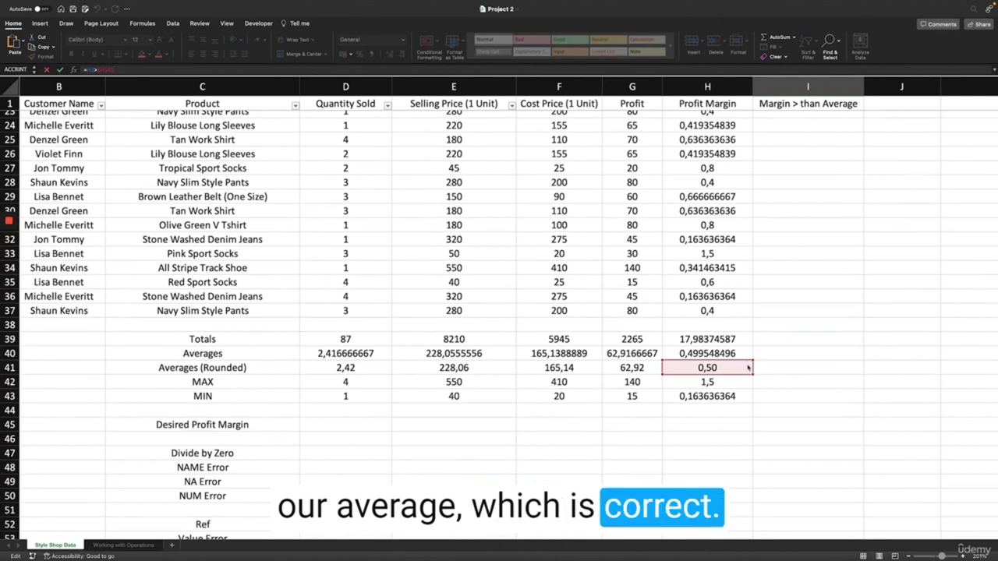
key(Return)
scroll(746, 365, up, 1)
Fill the comparison down to I20, where =H20>$H$41 returns FALSE
click(827, 118)
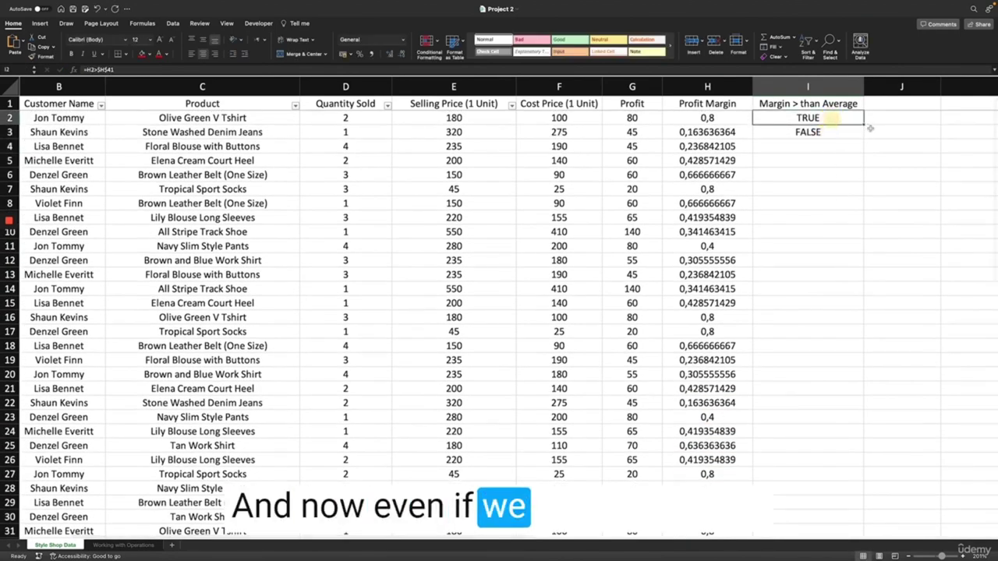
drag(863, 123, 862, 173)
drag(858, 273, 860, 374)
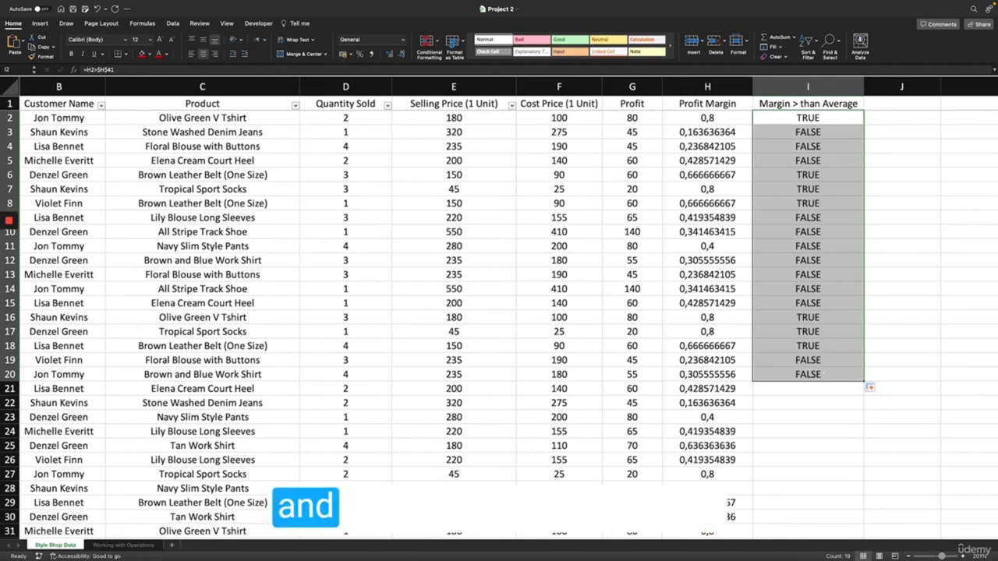
click(819, 374)
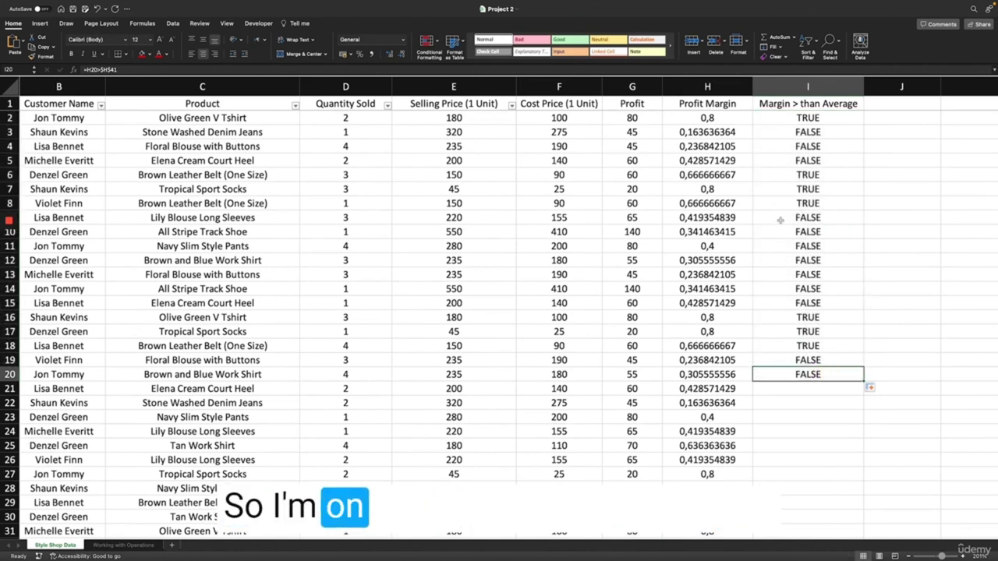
click(358, 67)
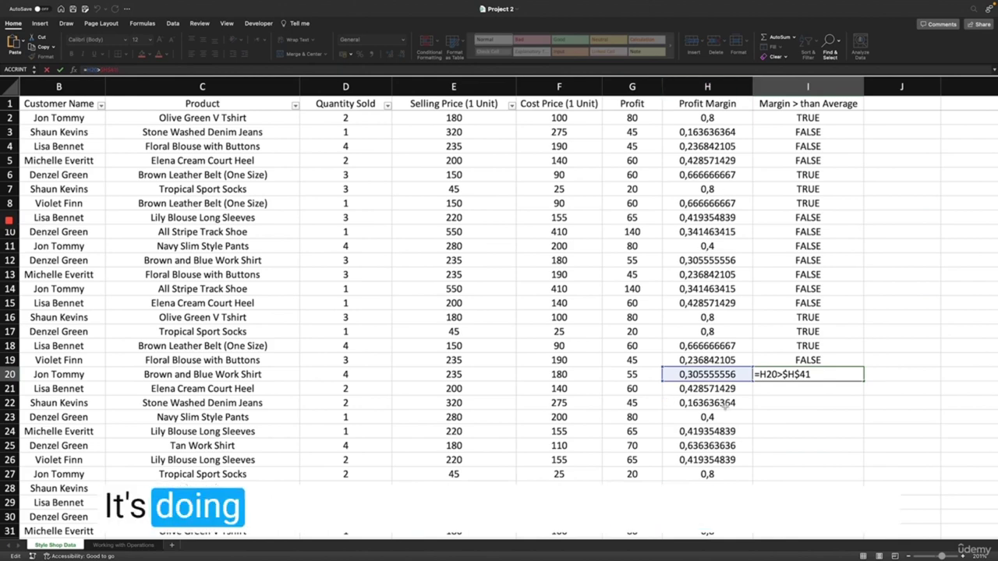
scroll(686, 378, down, 10)
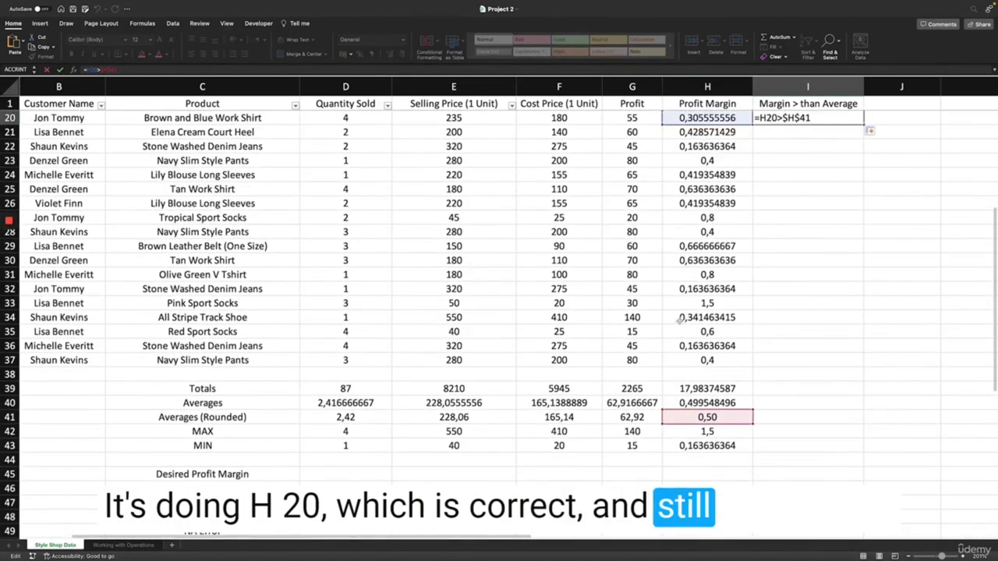
key(Return)
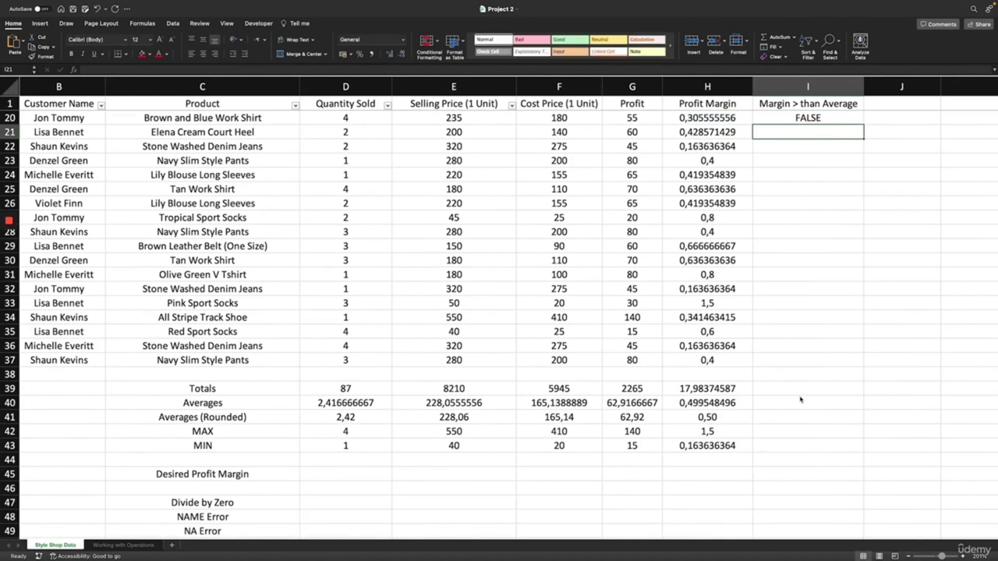
scroll(794, 400, up, 6)
click(816, 159)
Change I2's average reference to H$41, locking only row 41
click(790, 119)
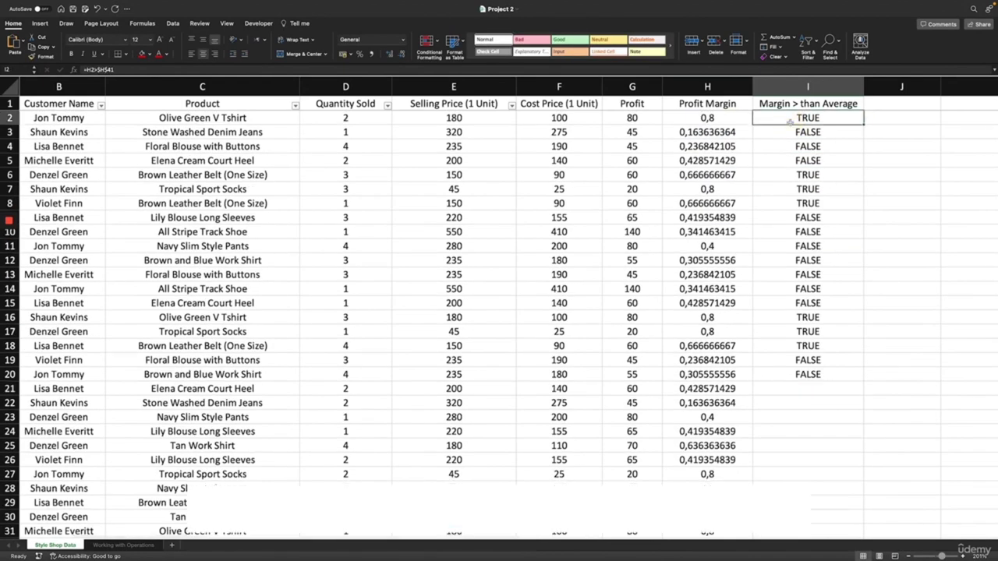
double_click(790, 119)
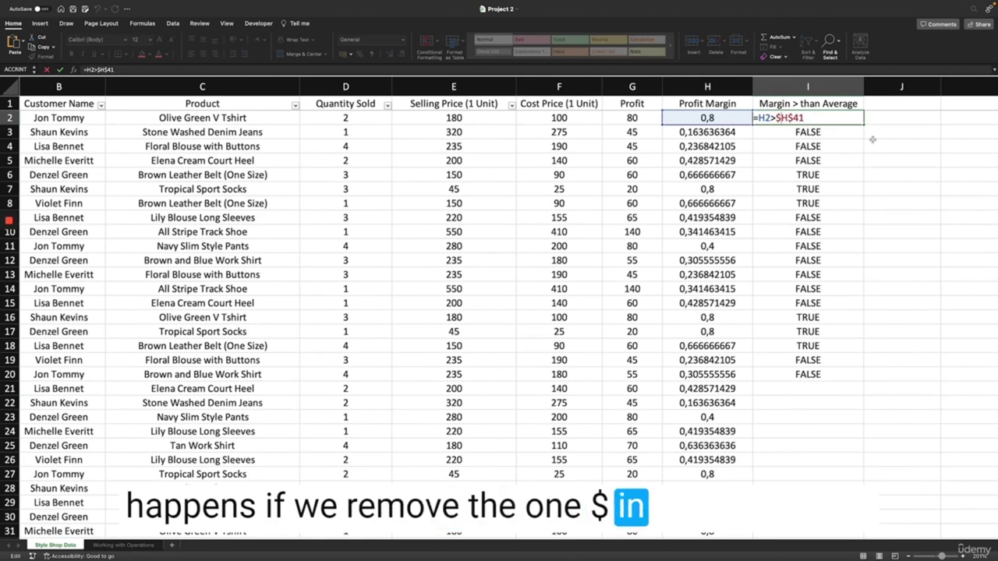
key(Return)
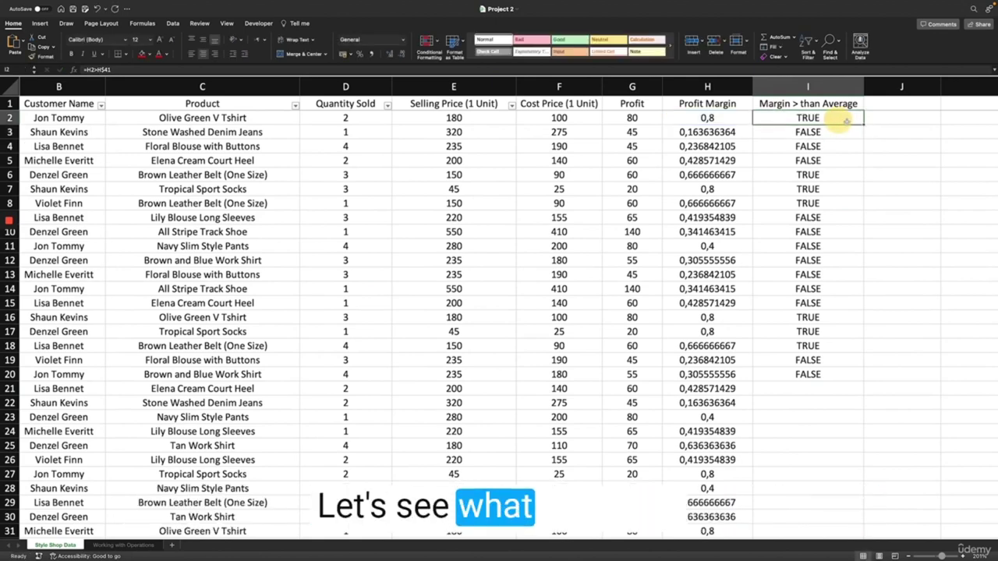
click(191, 70)
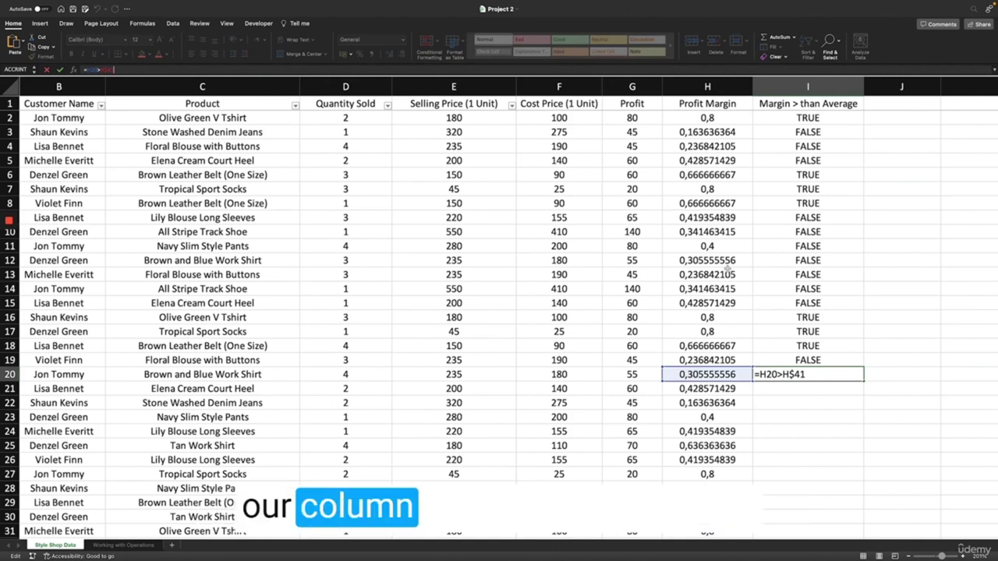
click(835, 118)
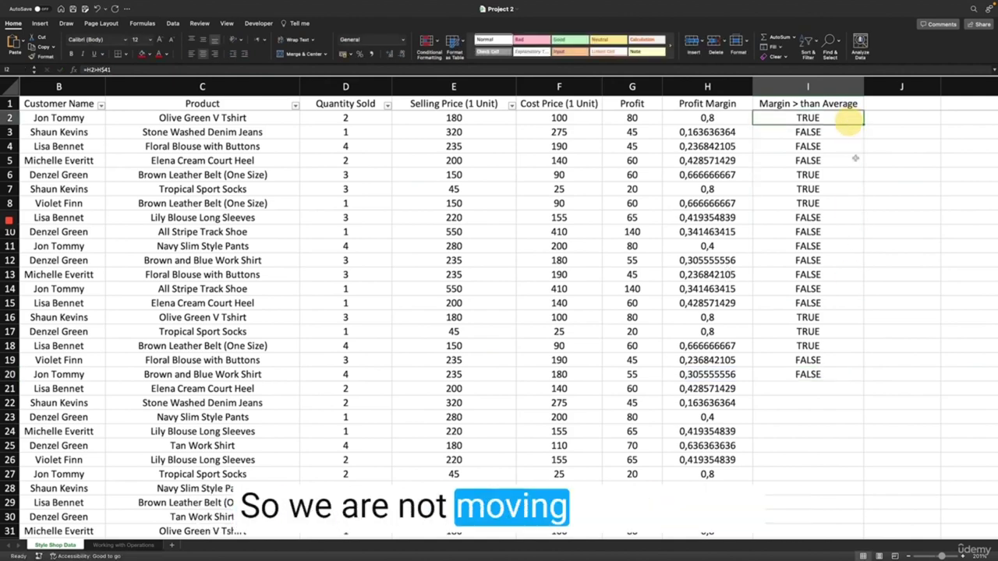
click(852, 175)
Fill the row-locked formula down to I20 and check references like =H11>H$41
click(845, 120)
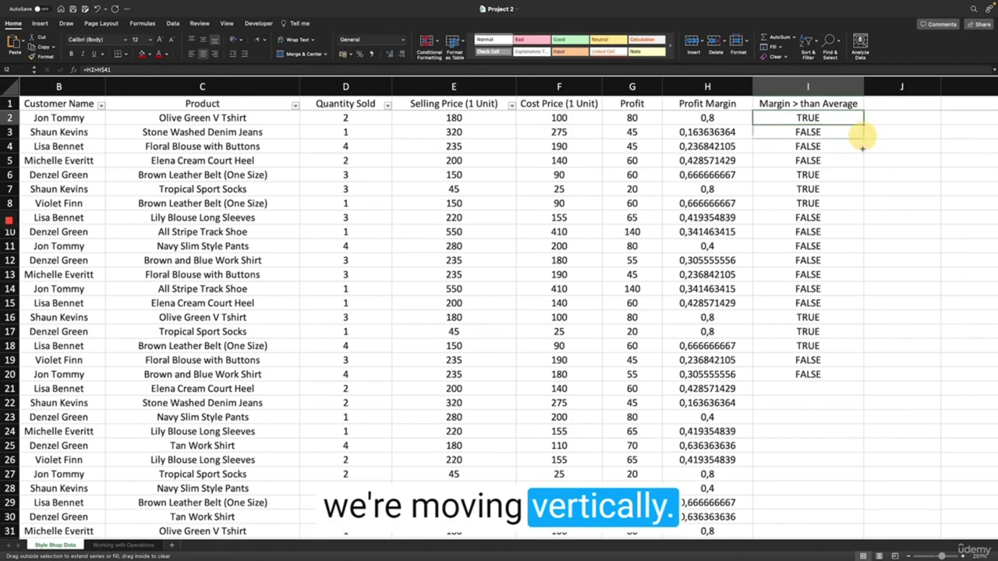
drag(868, 366, 865, 376)
click(807, 290)
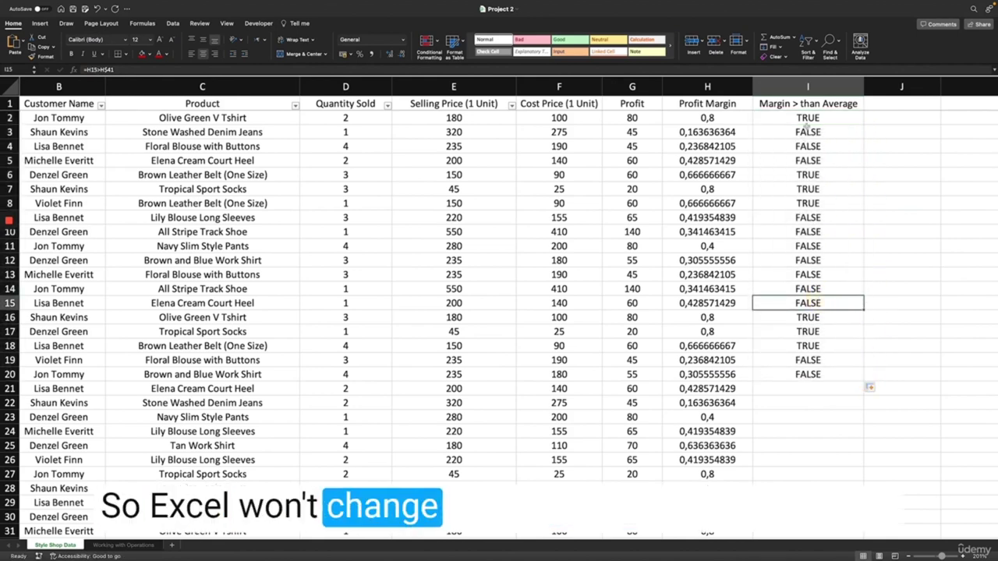
click(809, 121)
double_click(779, 113)
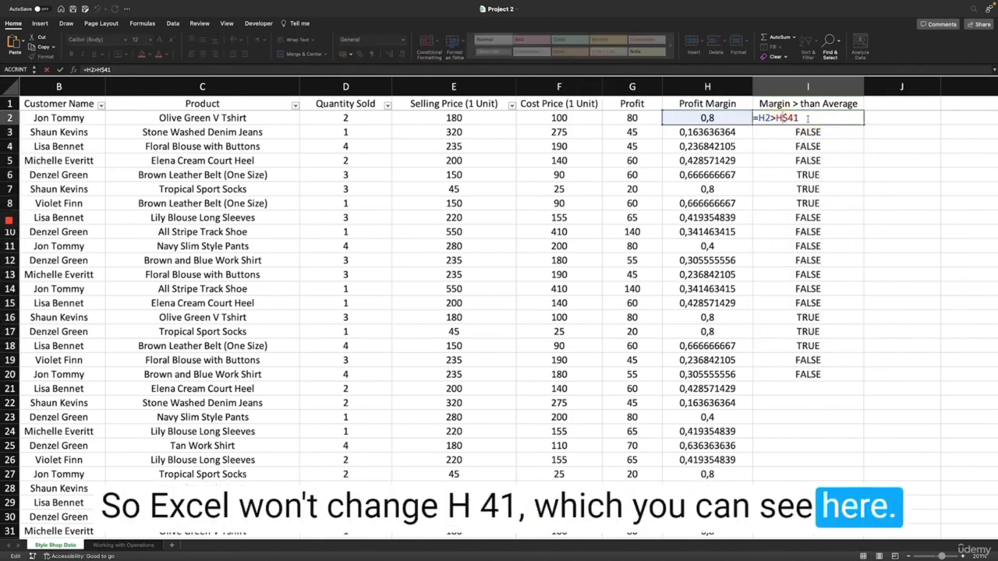
click(818, 117)
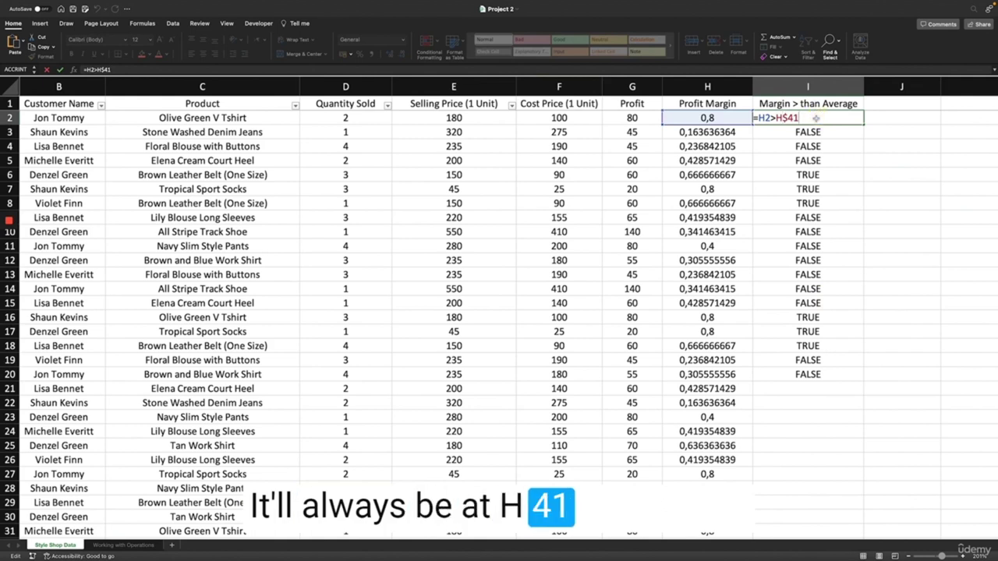
double_click(811, 231)
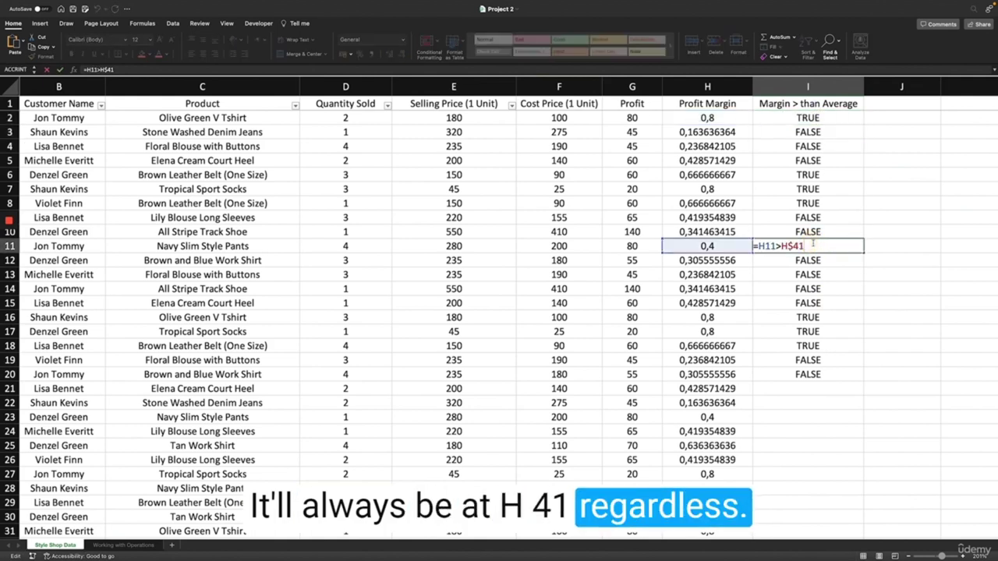
click(795, 297)
key(ctrl+Up)
key(Down)
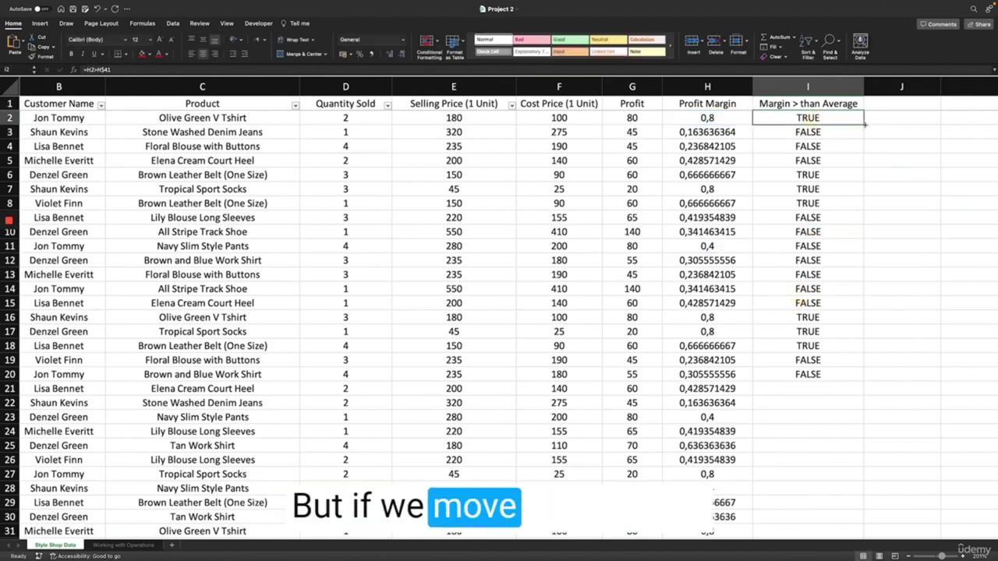
click(865, 121)
click(857, 123)
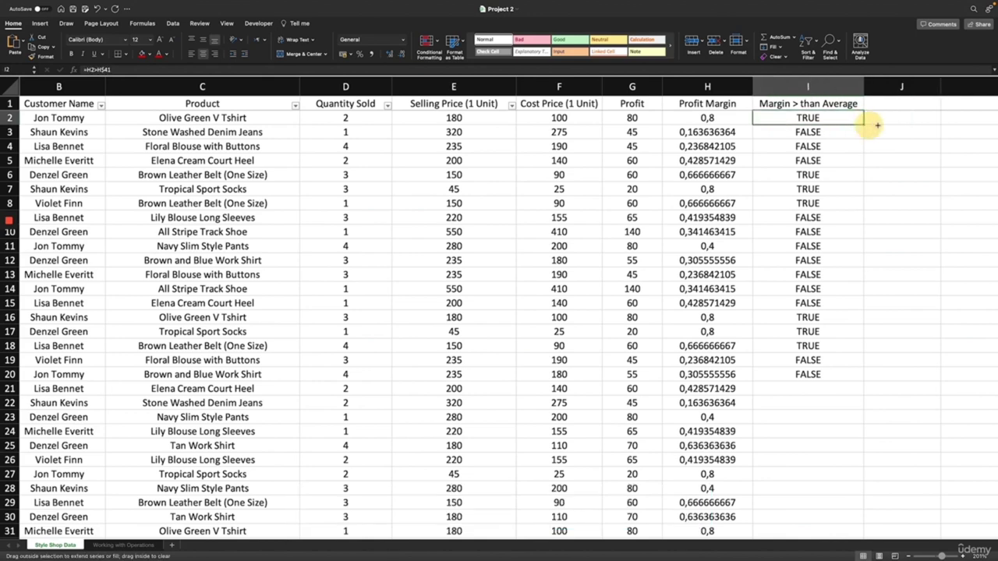
drag(949, 131, 928, 131)
key(F2)
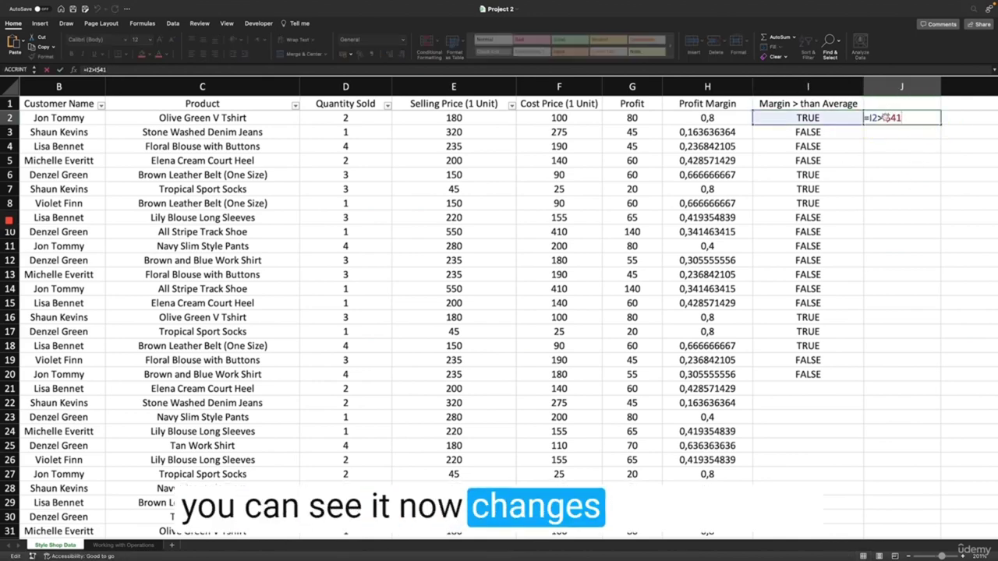
scroll(906, 153, right, 1)
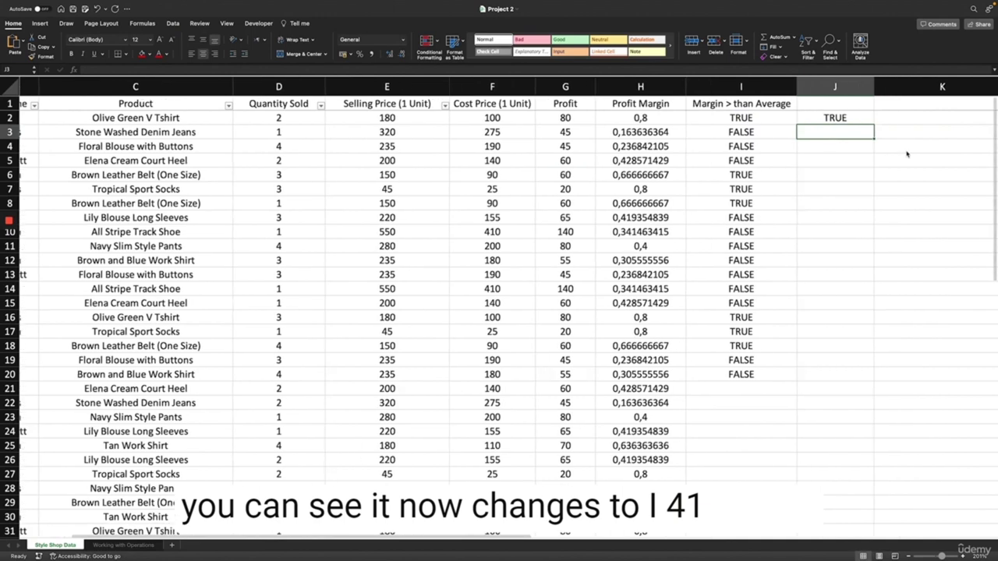
drag(868, 120, 948, 125)
double_click(829, 118)
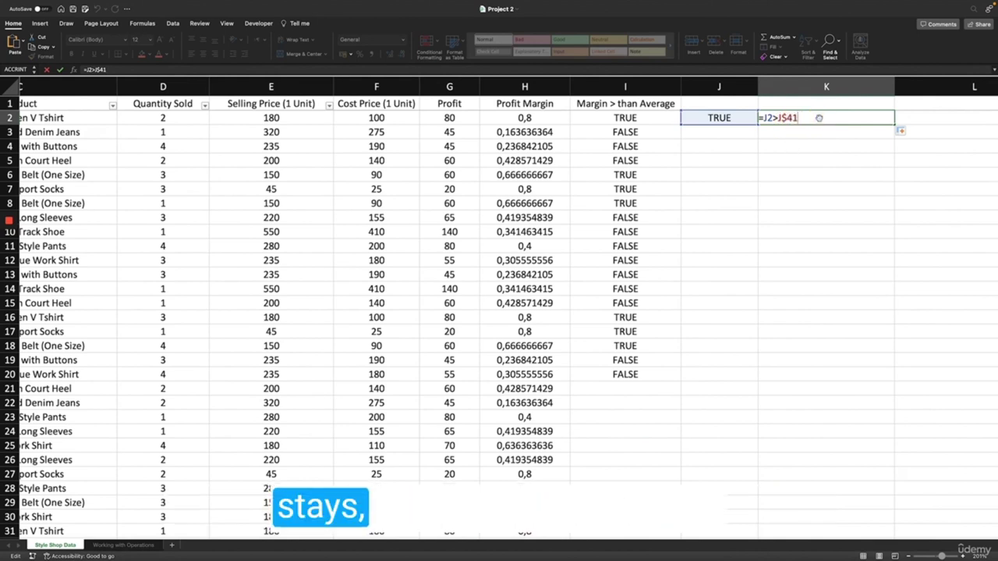
key(Return)
click(719, 118)
click(794, 118)
click(719, 118)
double_click(787, 118)
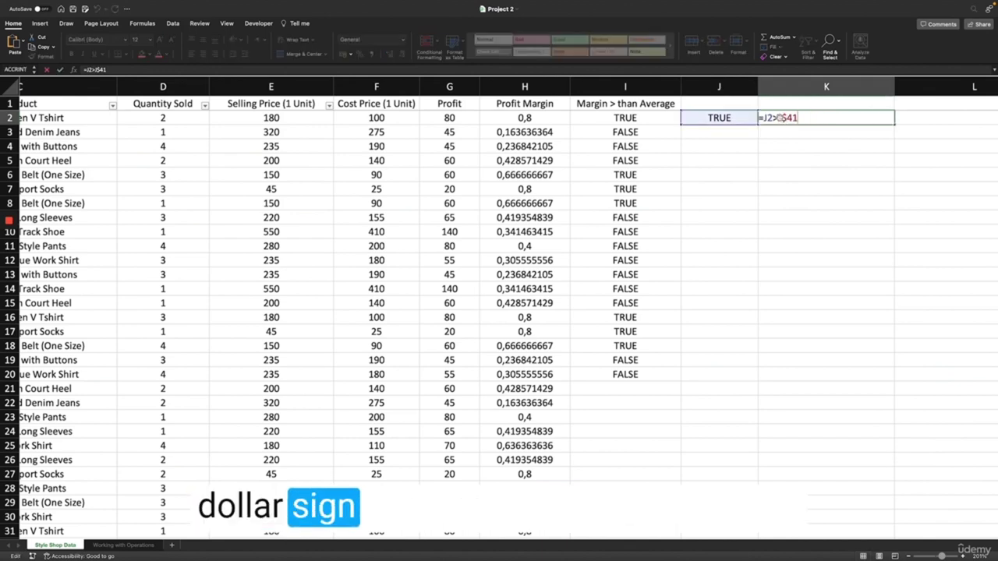
click(780, 118)
text($)
key(Return)
click(823, 120)
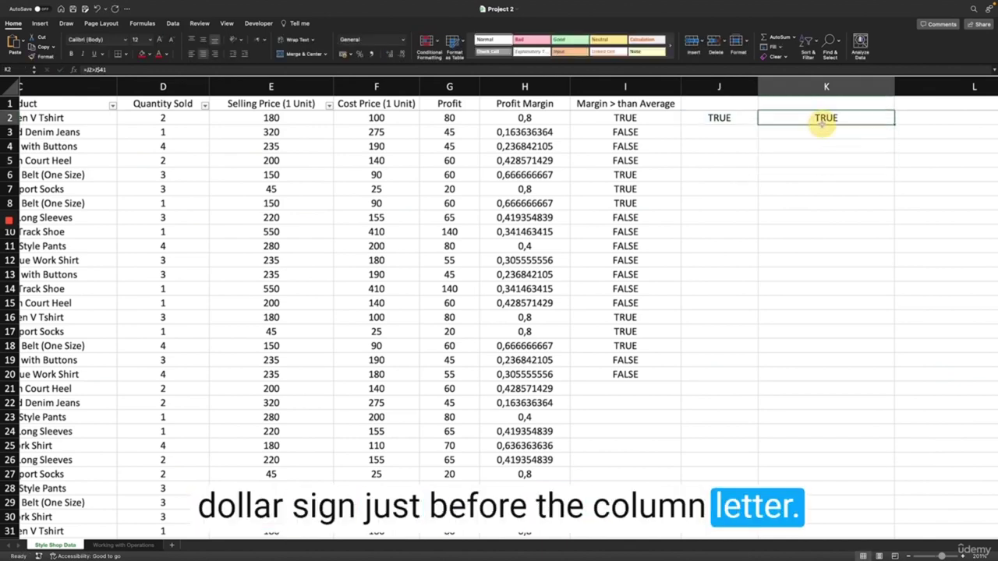
key(Delete)
click(744, 117)
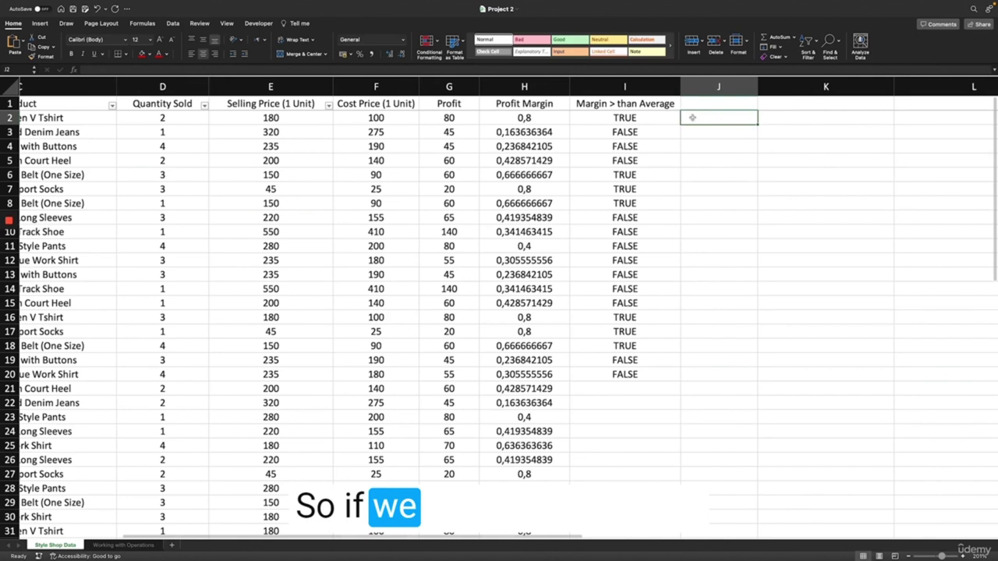
Copy the I2 comparison right into J2
click(659, 118)
scroll(711, 118, left, 3)
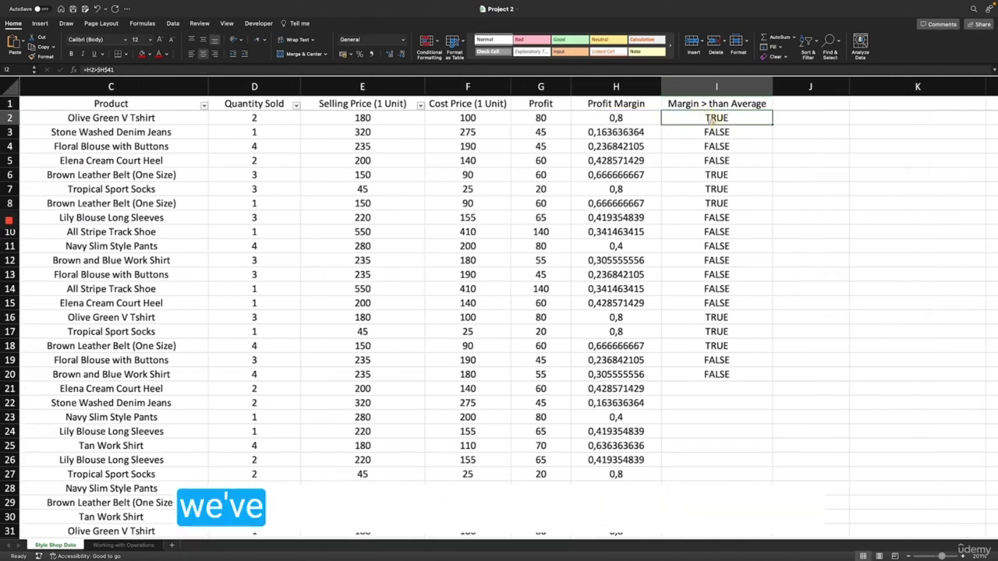
double_click(712, 119)
double_click(738, 118)
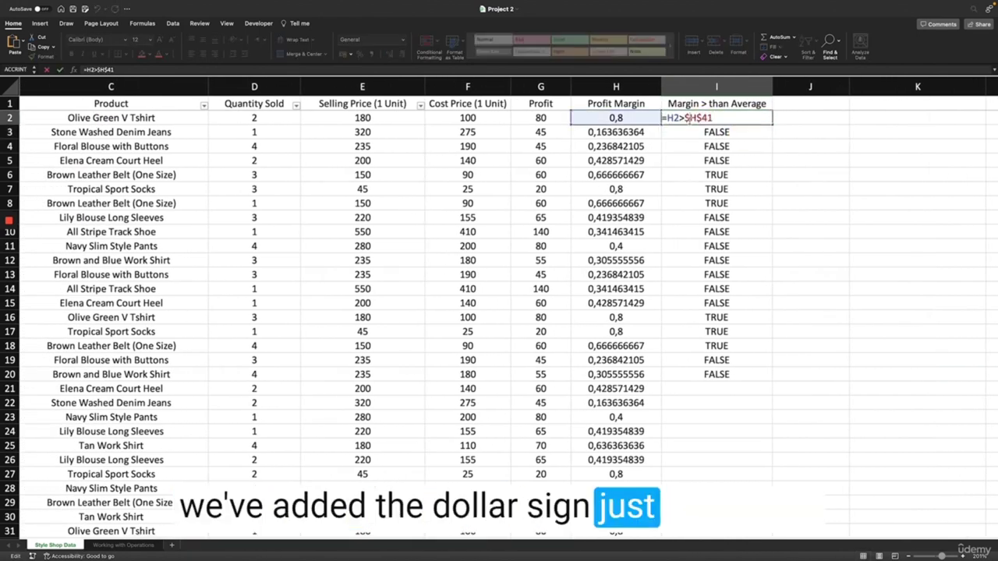
click(740, 119)
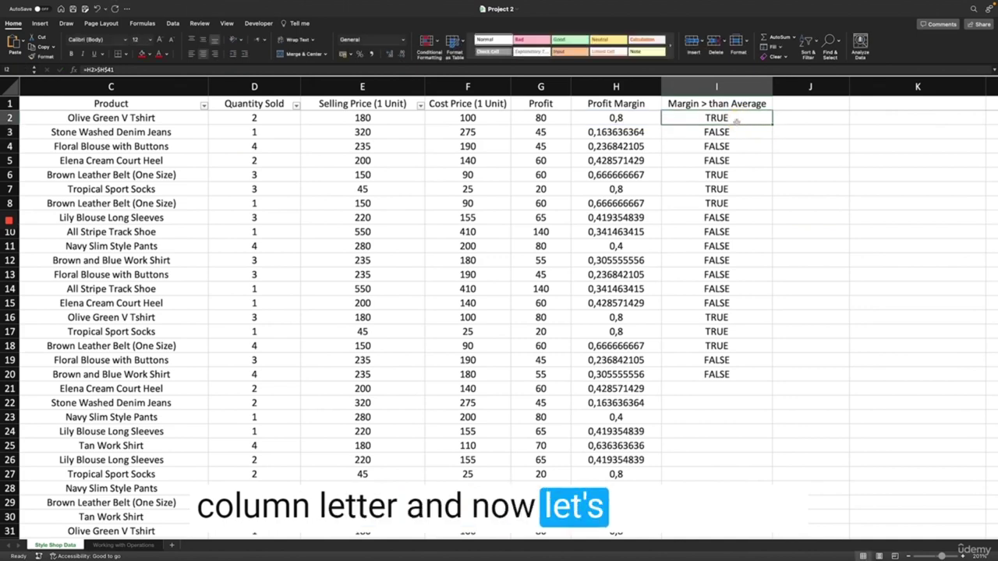
drag(848, 125, 846, 125)
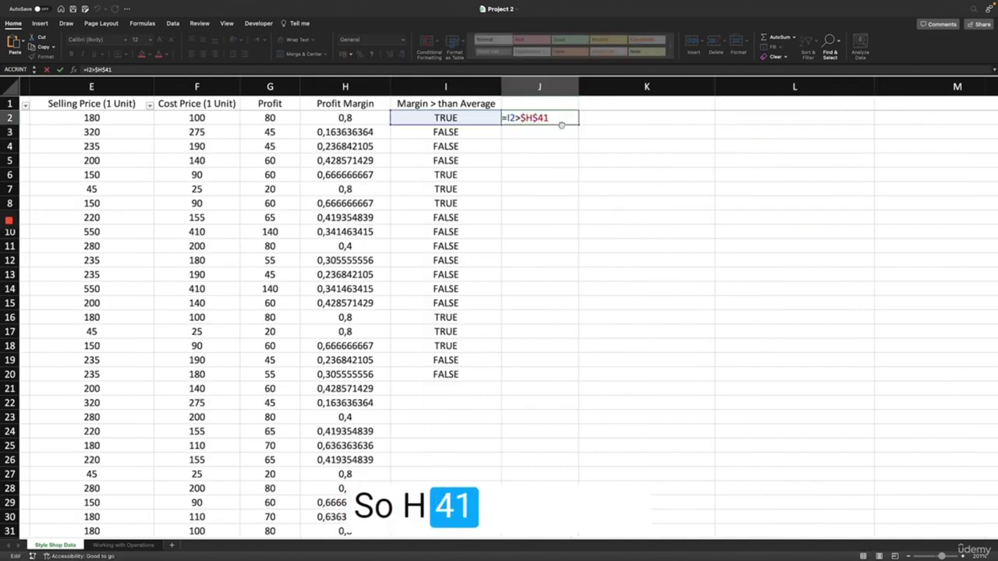
key(Return)
Extend the comparison into K2, which keeps the fixed $H$41 reference
double_click(445, 118)
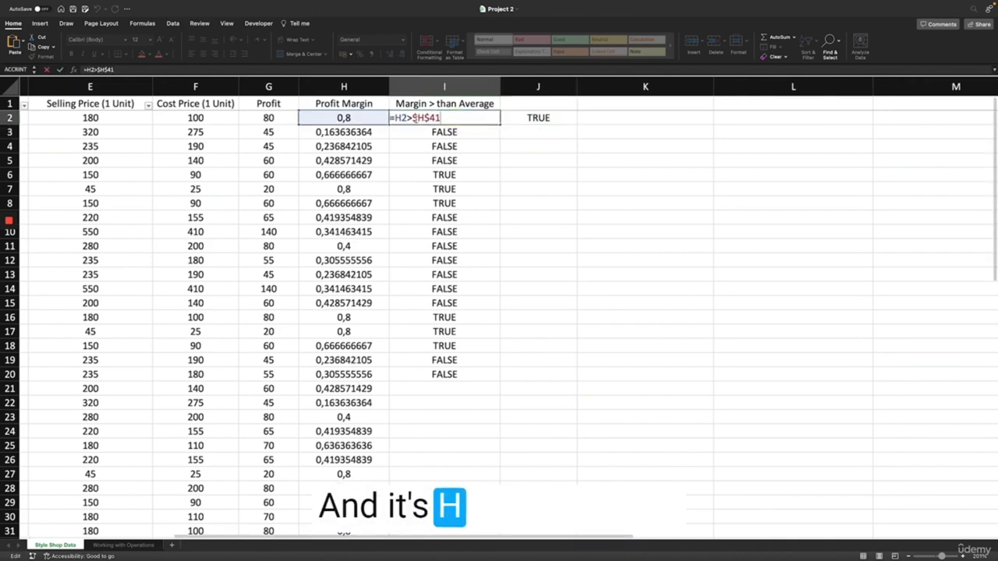
click(535, 118)
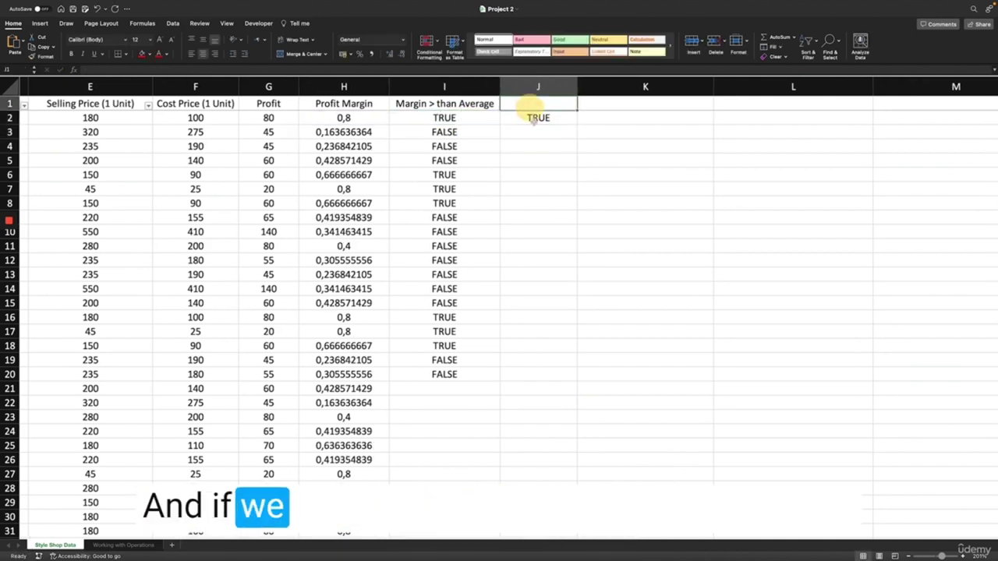
drag(660, 126, 655, 124)
click(639, 145)
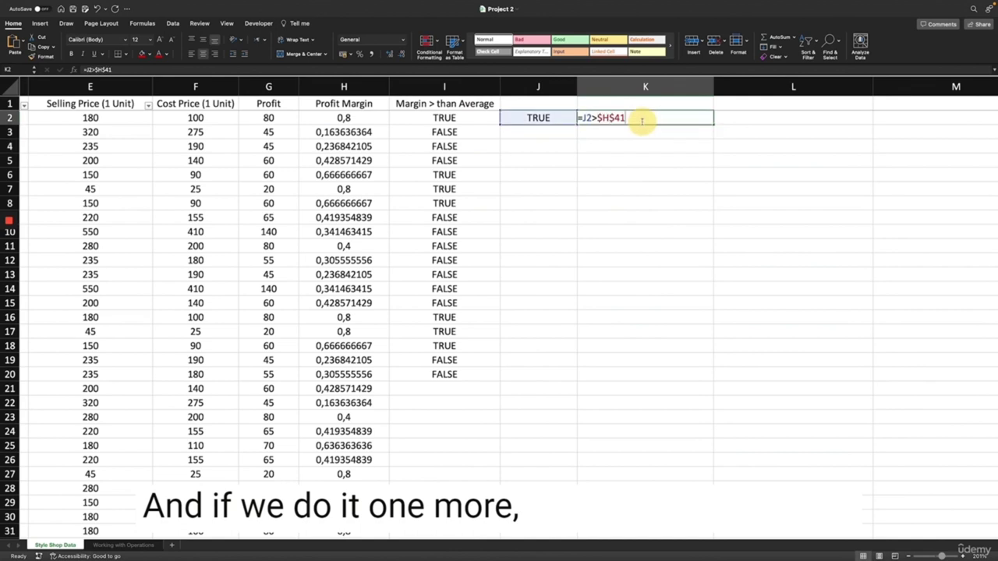
double_click(641, 121)
click(631, 120)
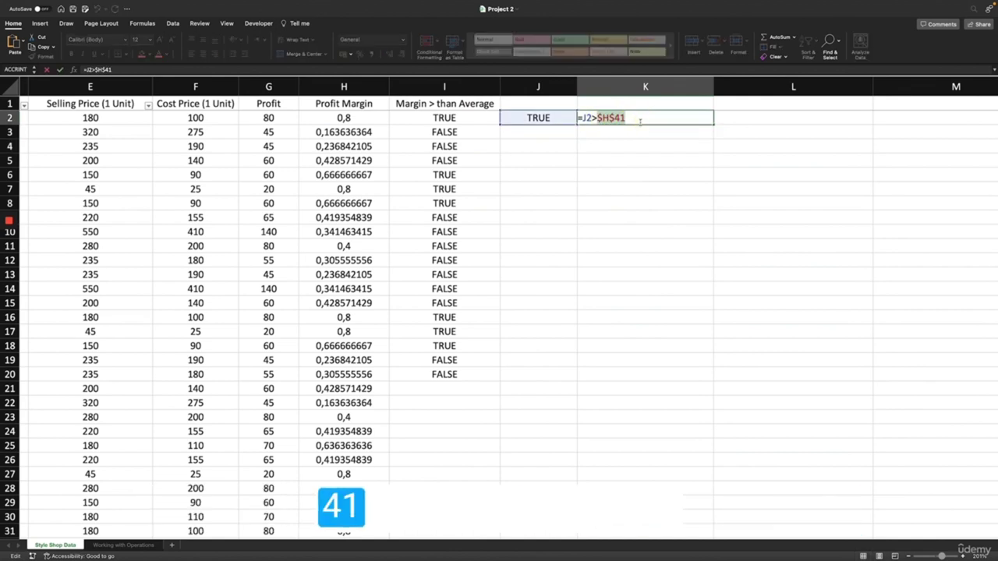
key(Return)
Compare the J2 and I2 formulas, both referencing $H$41
scroll(584, 129, right, 1)
click(532, 118)
double_click(530, 118)
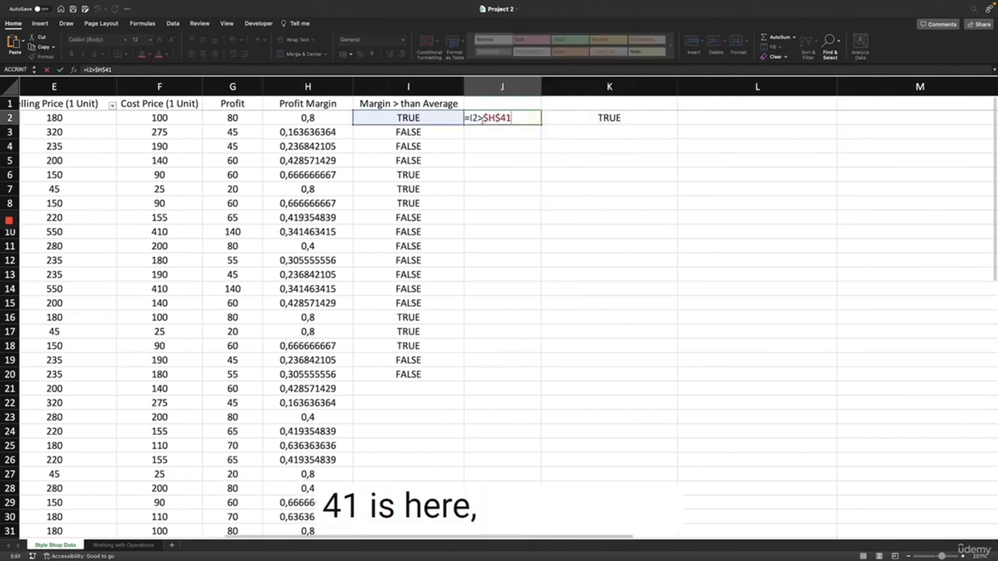
key(Escape)
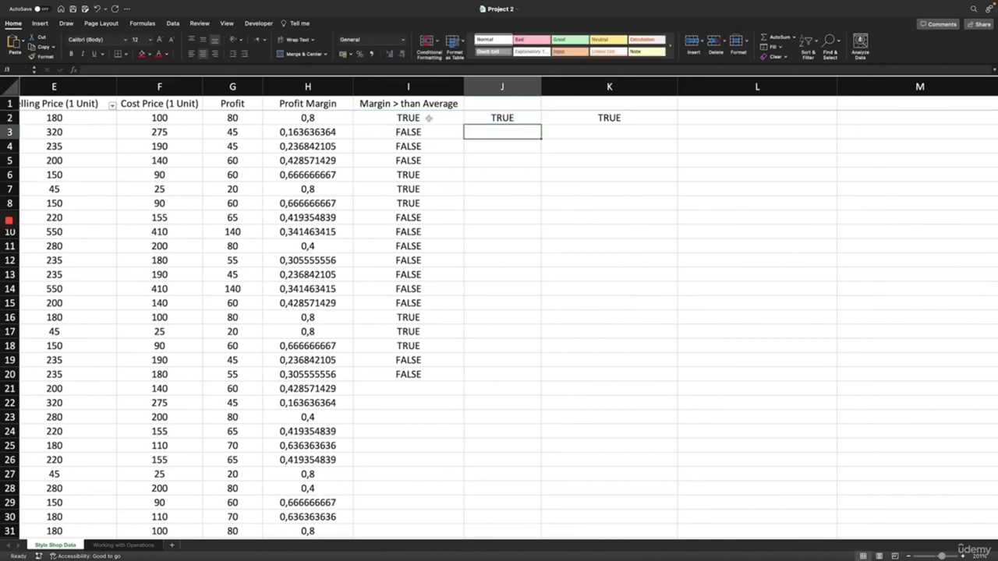
double_click(408, 118)
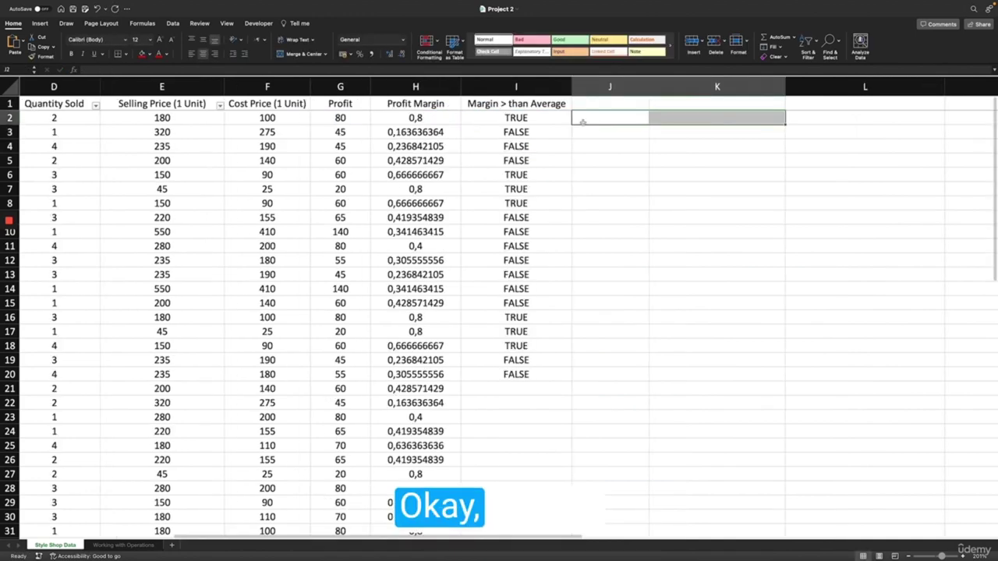
scroll(593, 117, left, 3)
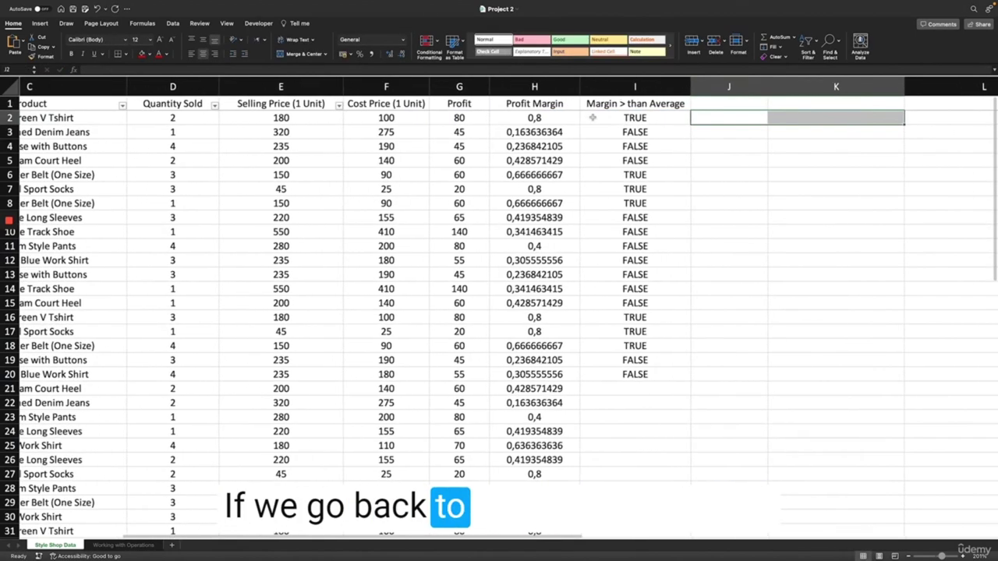
Copy I2's Margin > than Average formula down through I20
click(623, 117)
double_click(624, 117)
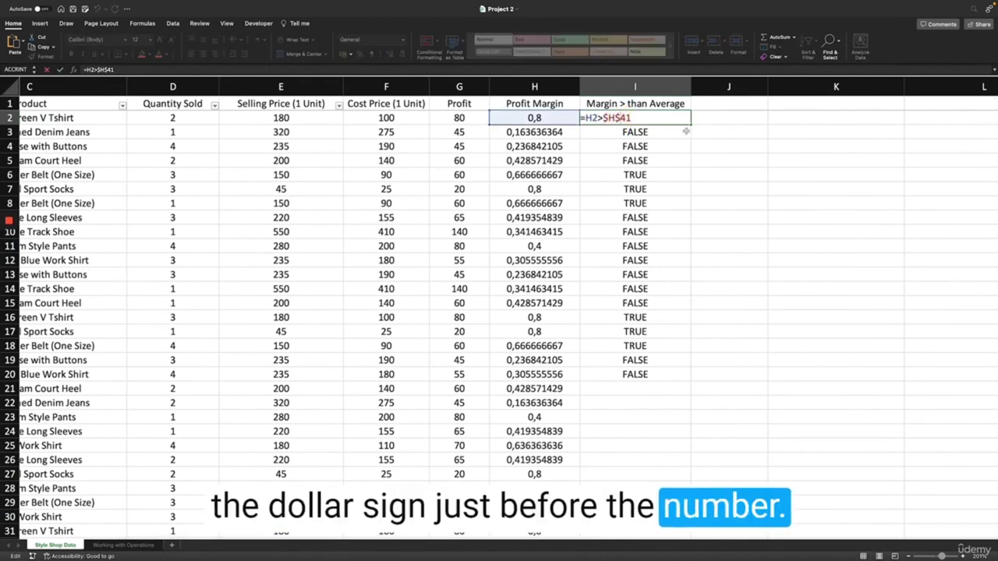
drag(688, 133, 680, 122)
click(471, 200)
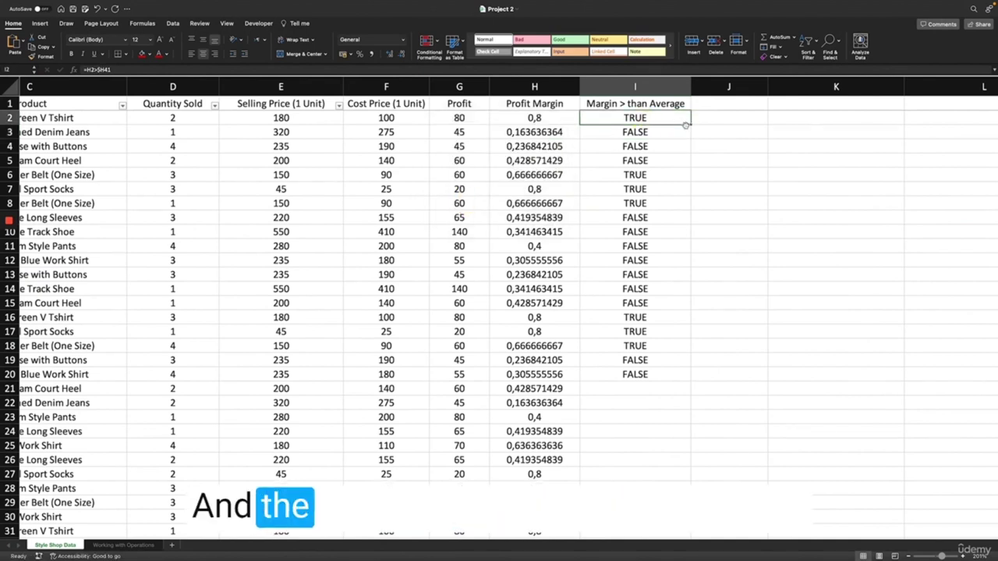
drag(690, 124, 691, 383)
click(729, 261)
Inspect I17's formula =H17>$H56 to see the drifted average reference, leaving it unchanged
scroll(679, 222, down, 3)
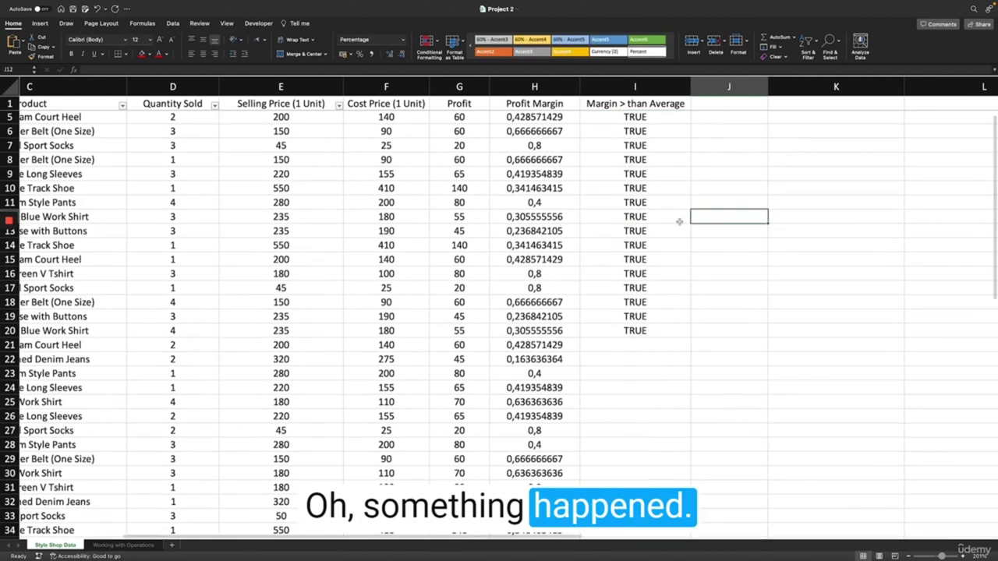
scroll(680, 222, down, 1)
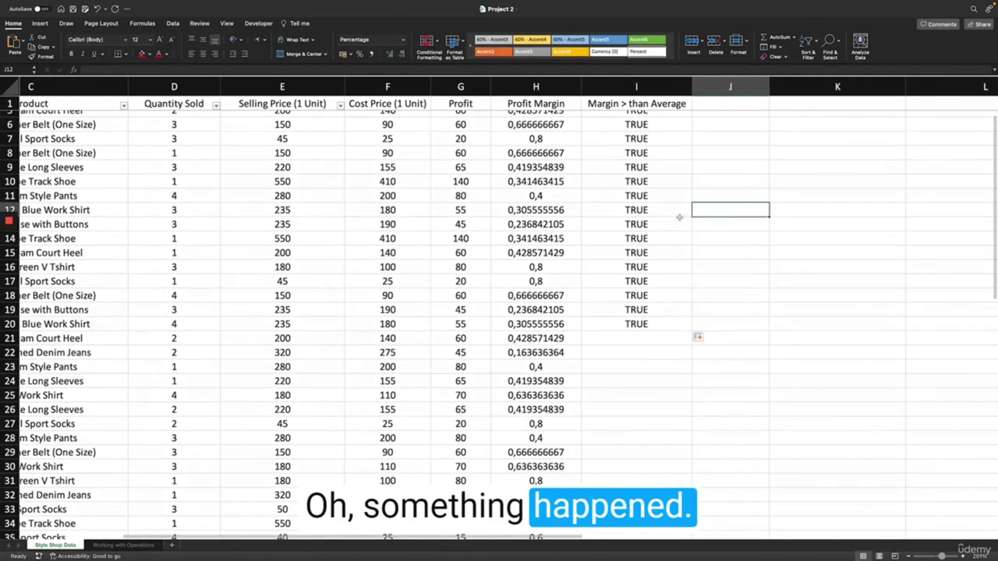
click(656, 283)
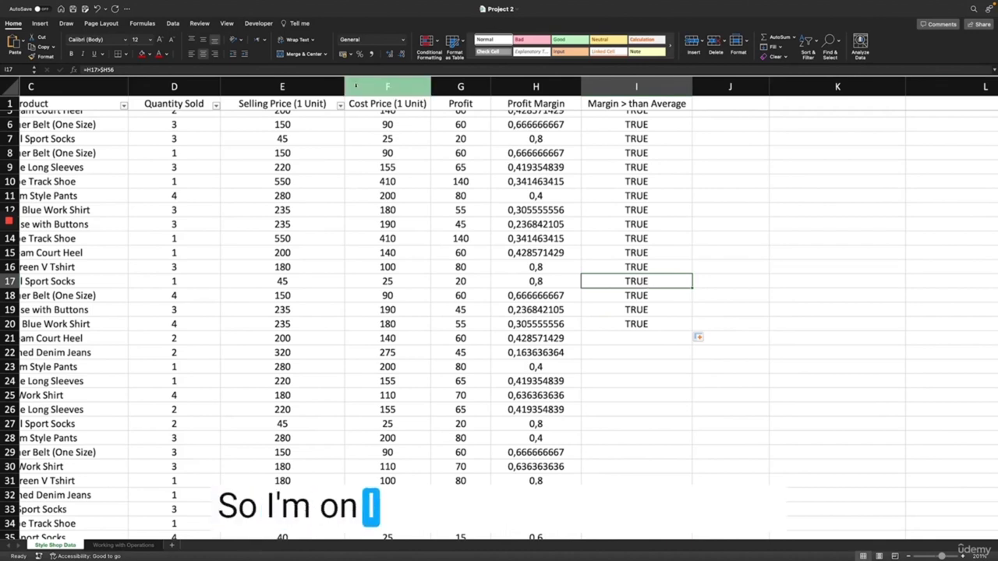
double_click(650, 284)
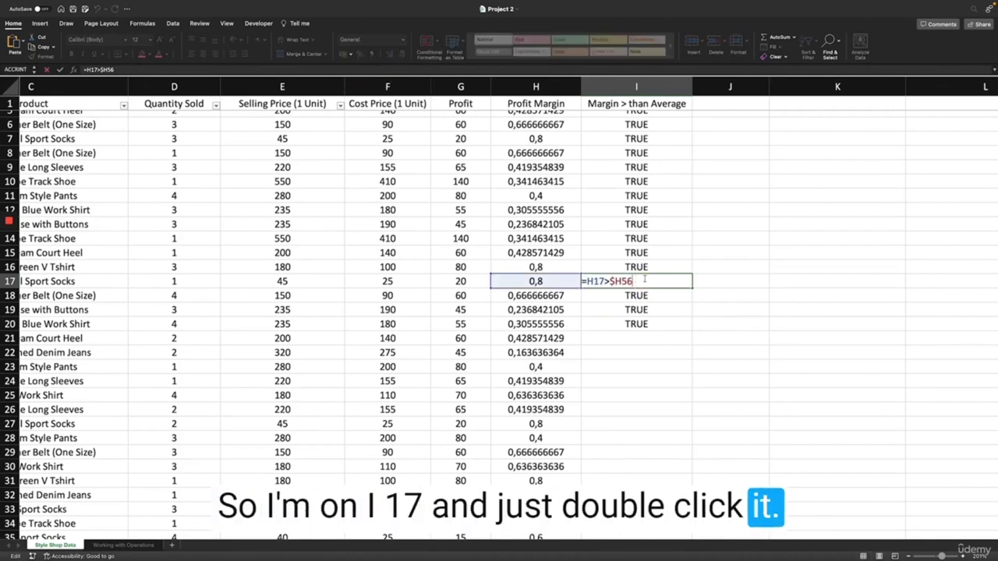
click(633, 283)
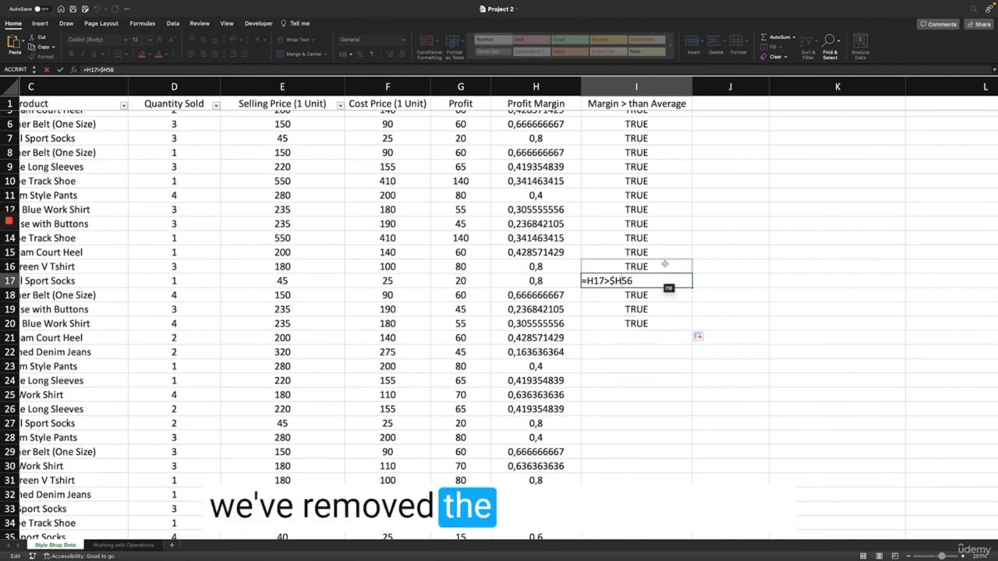
drag(668, 289, 664, 394)
key(Escape)
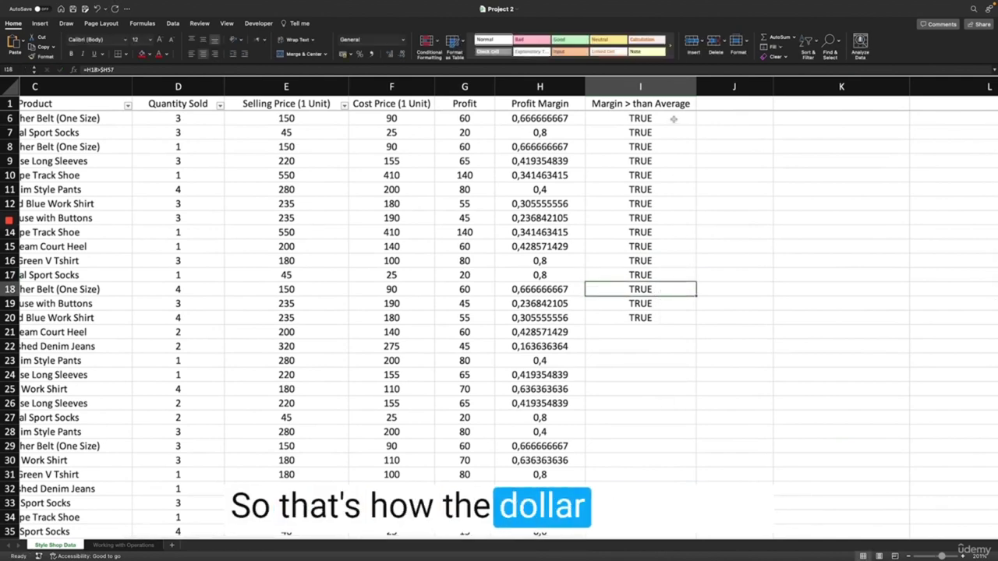
Change I6 to =H6>$H$45 and fill it down column I
double_click(659, 120)
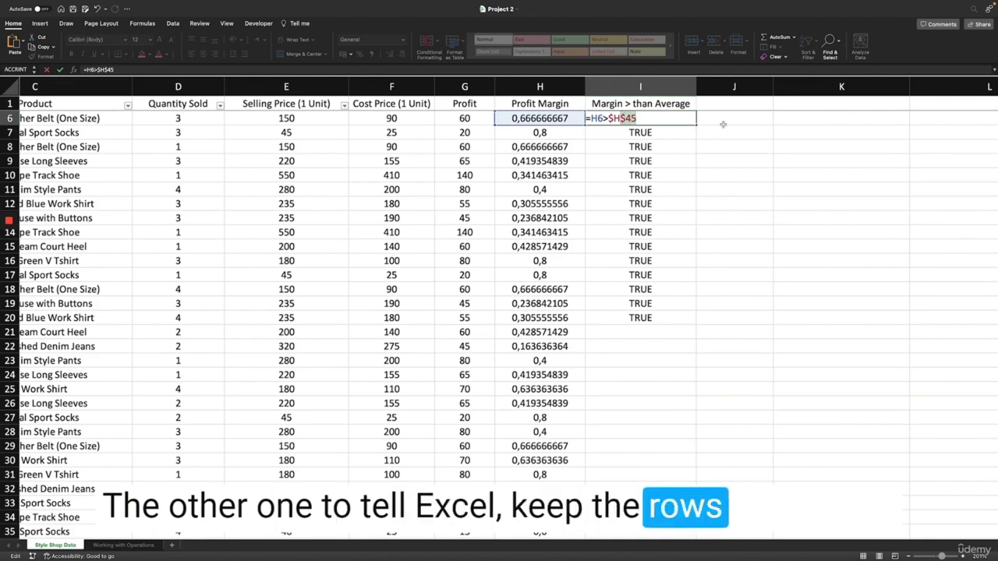
key(ctrl+Return)
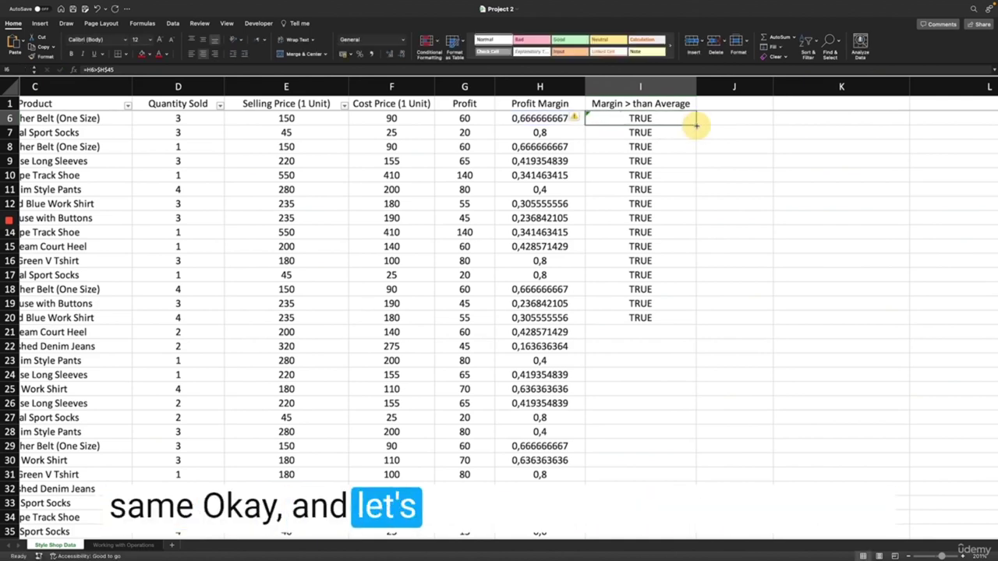
double_click(696, 123)
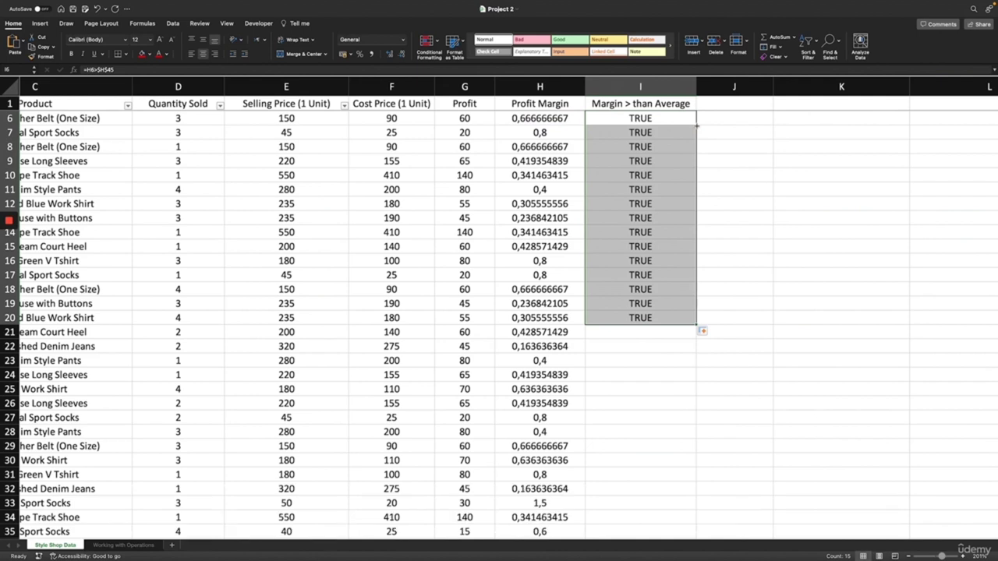
Clear I7:I20, fill I6's formula down again, then undo that fill
drag(640, 132, 639, 317)
key(BackSpace)
click(689, 176)
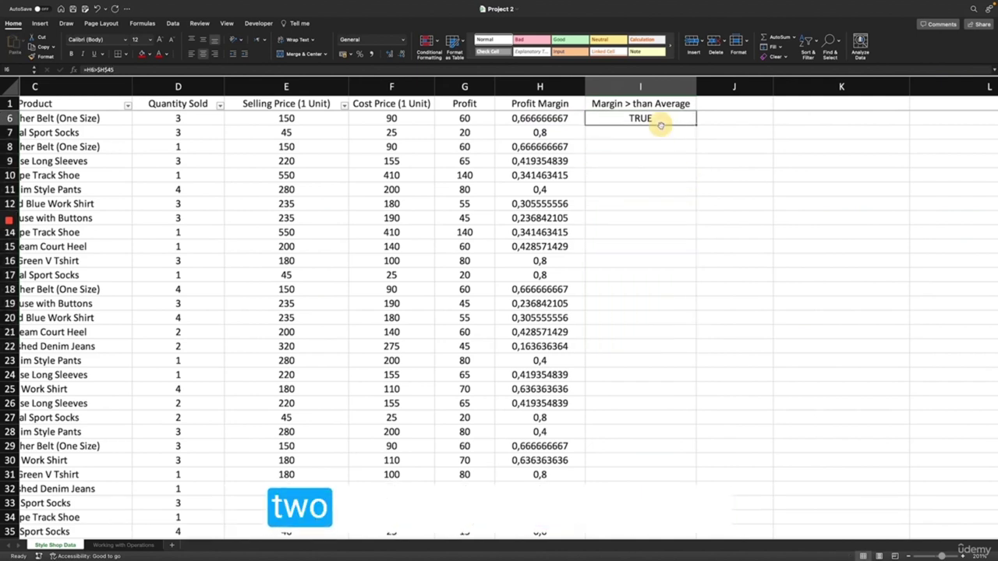
double_click(696, 124)
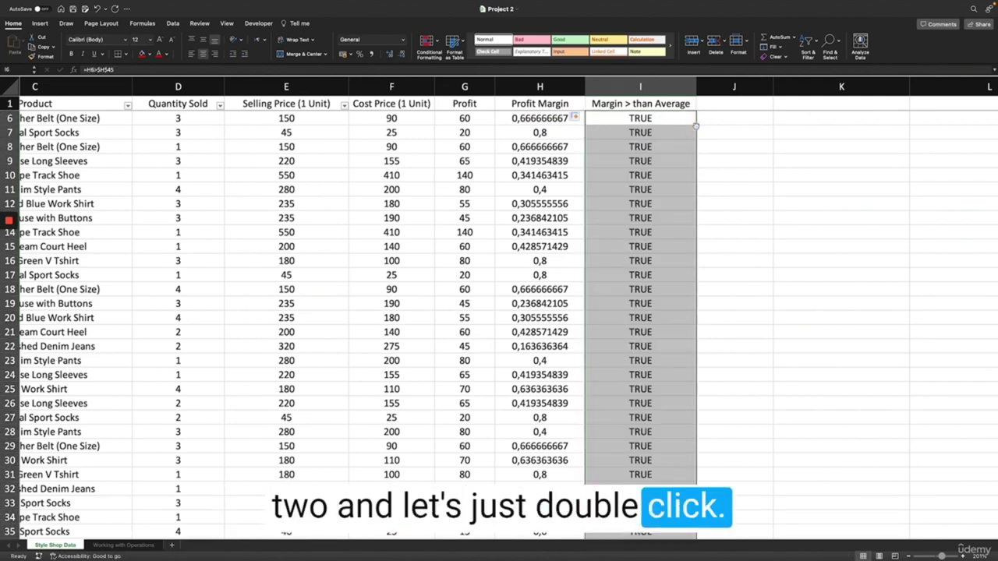
key(super+z)
scroll(648, 234, up, 2)
click(644, 134)
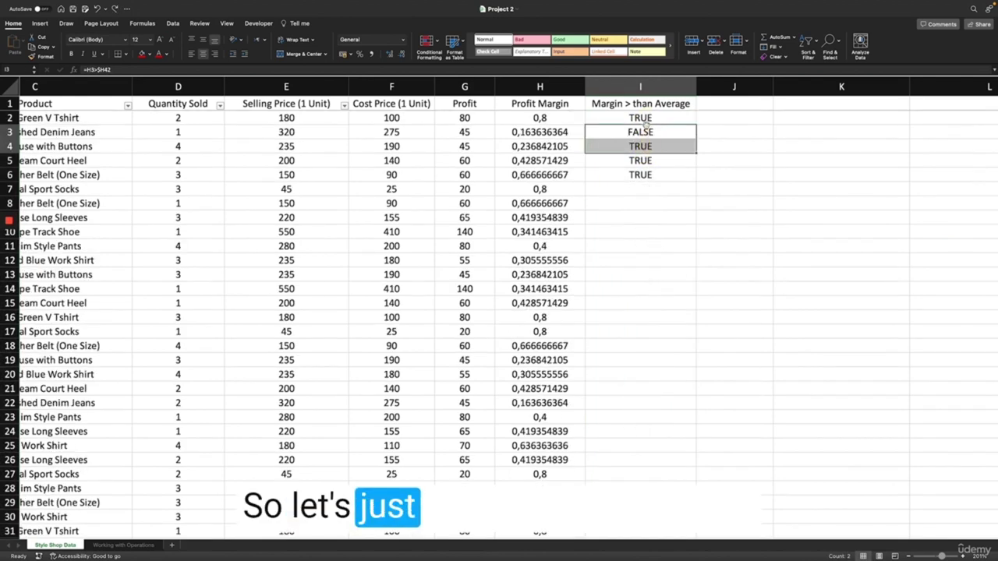
drag(651, 171, 652, 176)
key(BackSpace)
scroll(660, 195, right, 1)
click(628, 119)
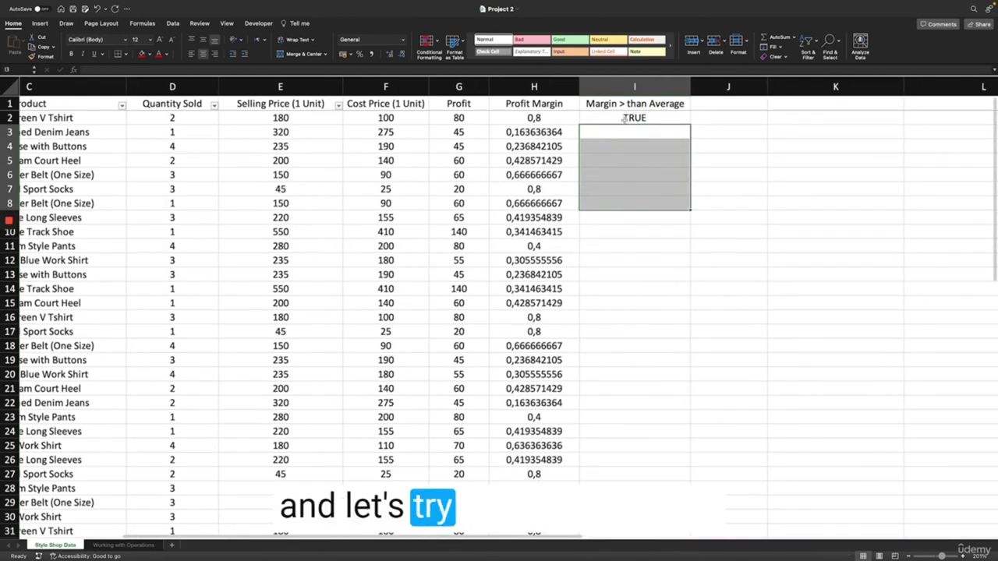
scroll(663, 157, right, 1)
key(BackSpace)
click(664, 157)
key(Up)
key(Up)
key(Up)
scroll(655, 155, left, 5)
scroll(655, 155, right, 3)
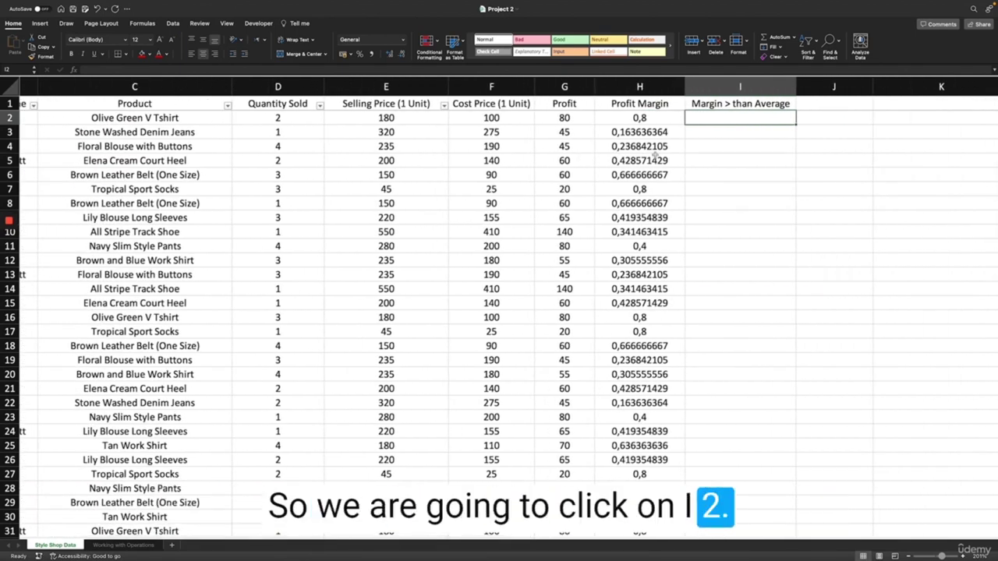
text(=)
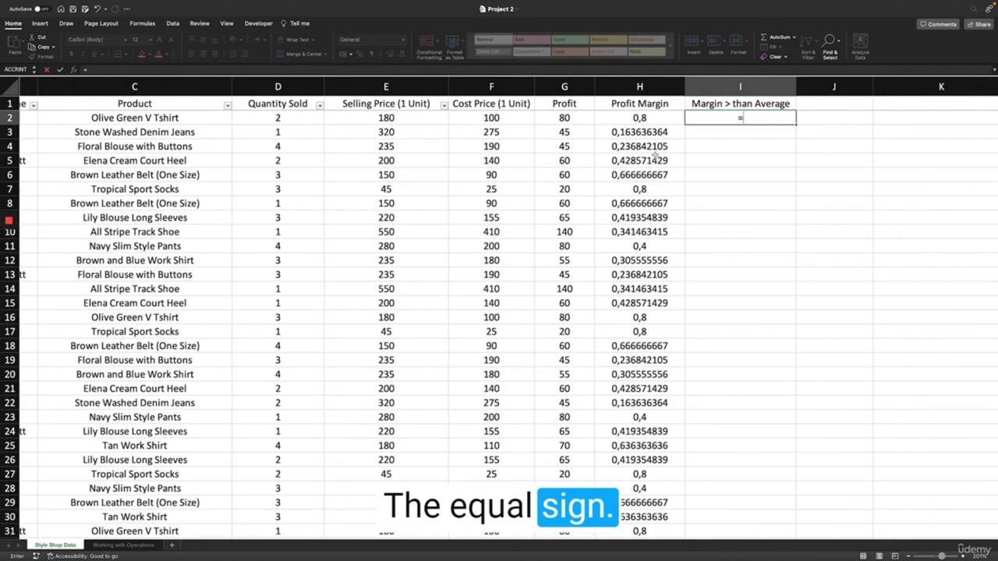
click(633, 117)
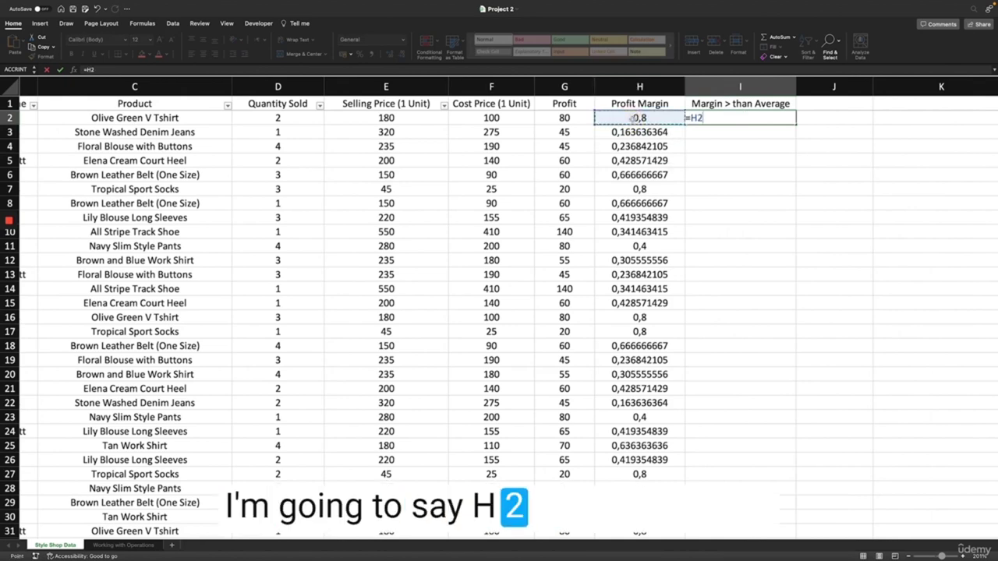
text(>)
scroll(615, 161, down, 10)
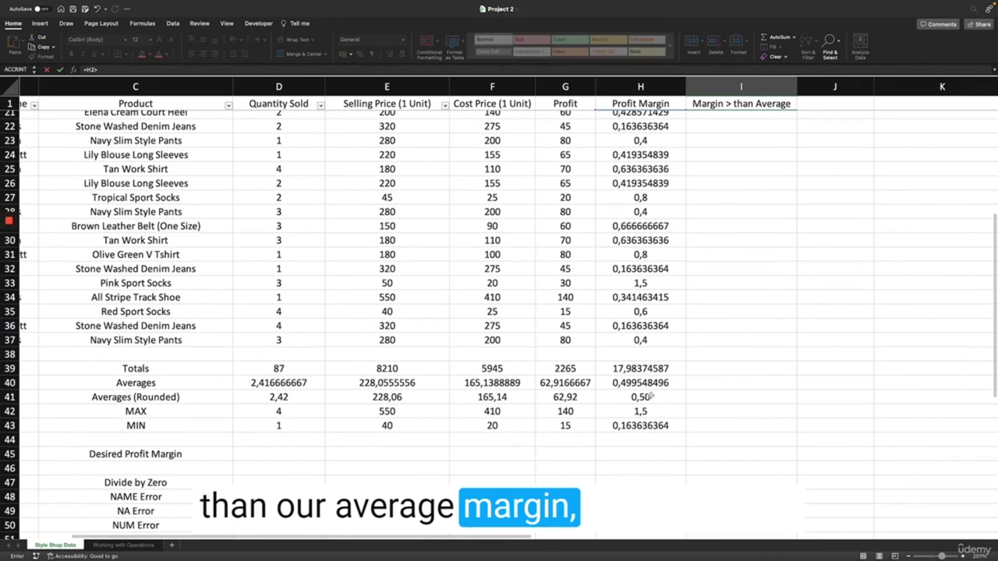
click(646, 397)
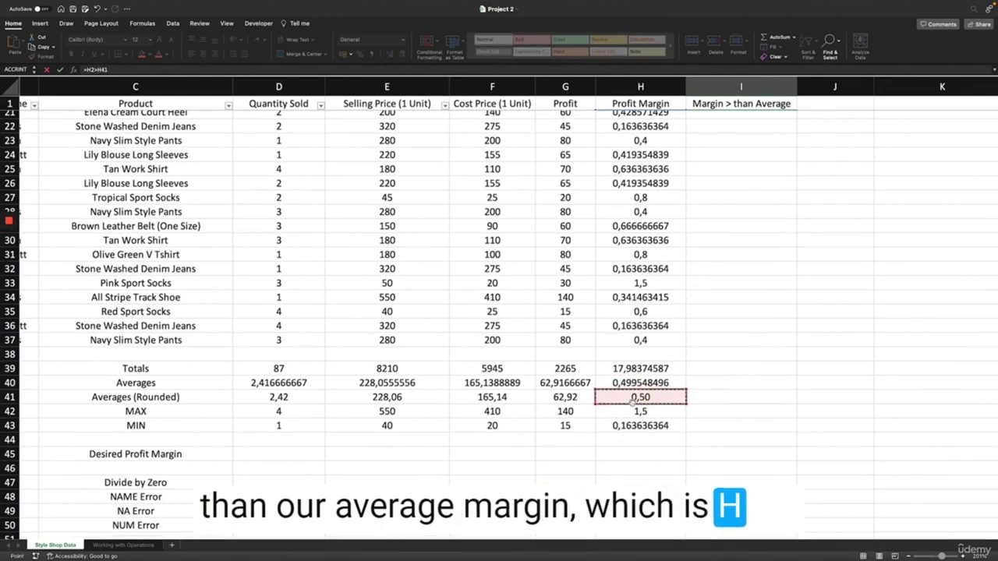
scroll(768, 198, up, 10)
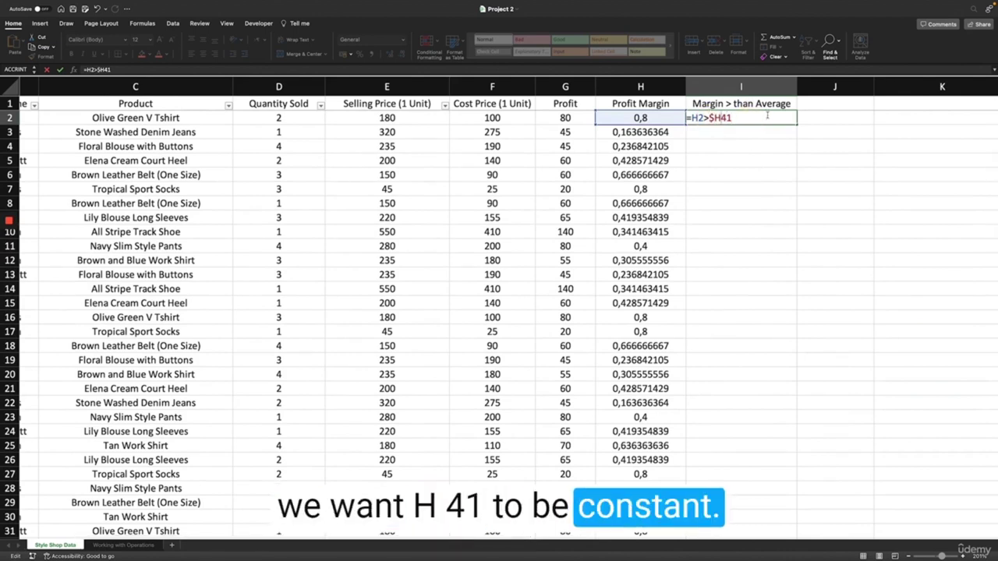
text($)
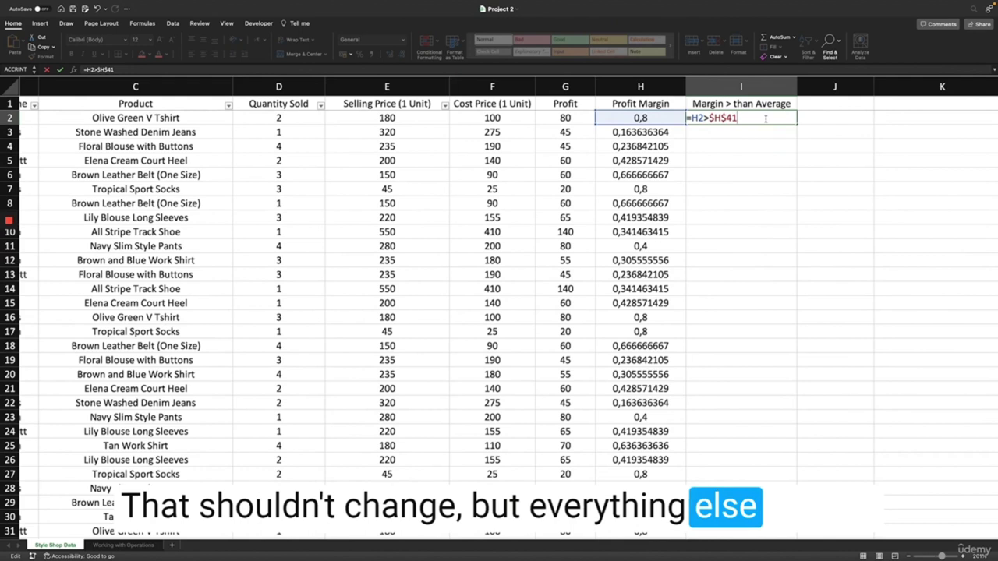
key(Return)
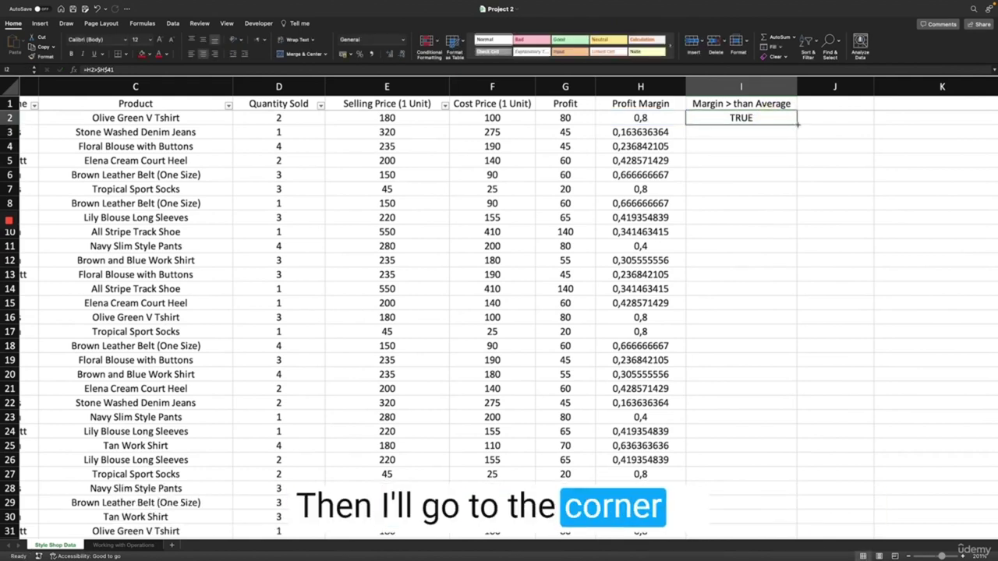
double_click(796, 123)
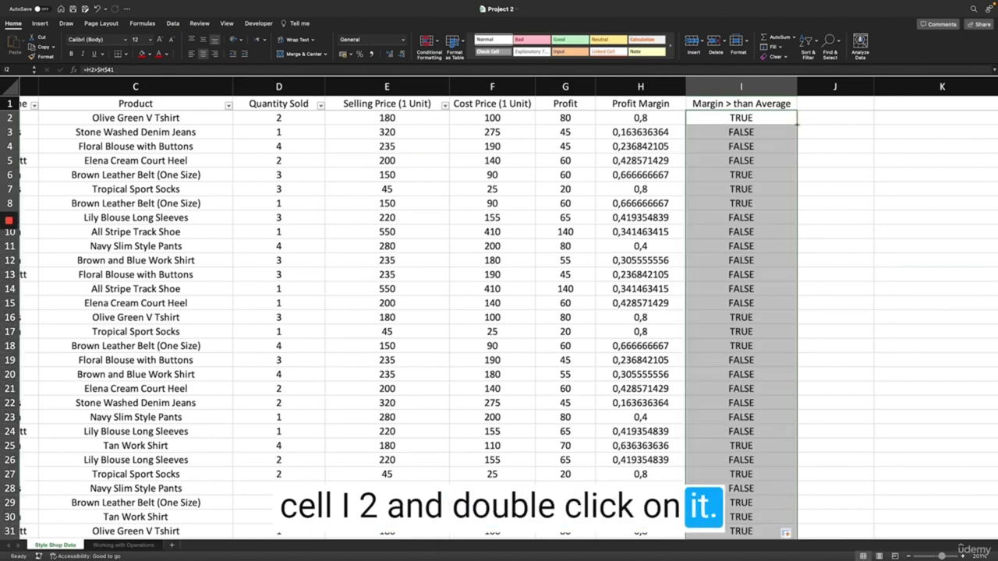
click(778, 160)
scroll(772, 206, down, 1)
scroll(772, 198, left, 2)
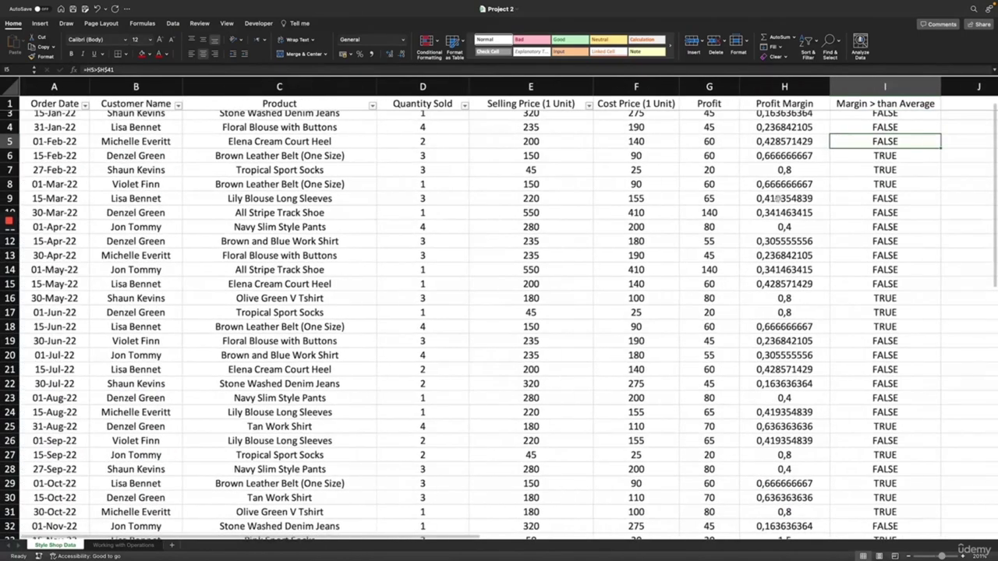
scroll(808, 198, right, 1)
scroll(808, 198, down, 5)
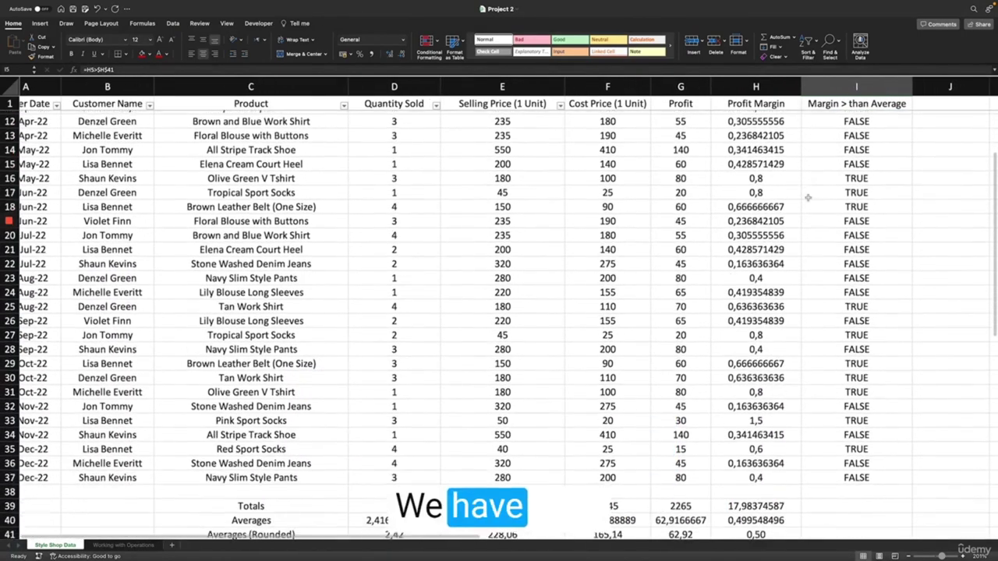
click(830, 251)
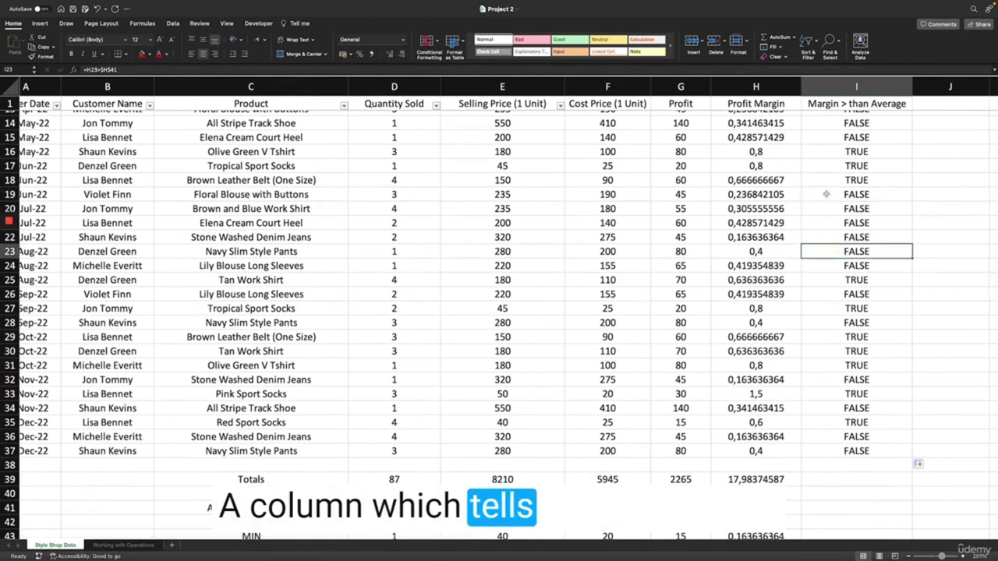
scroll(826, 191, up, 1)
scroll(827, 191, left, 1)
click(886, 242)
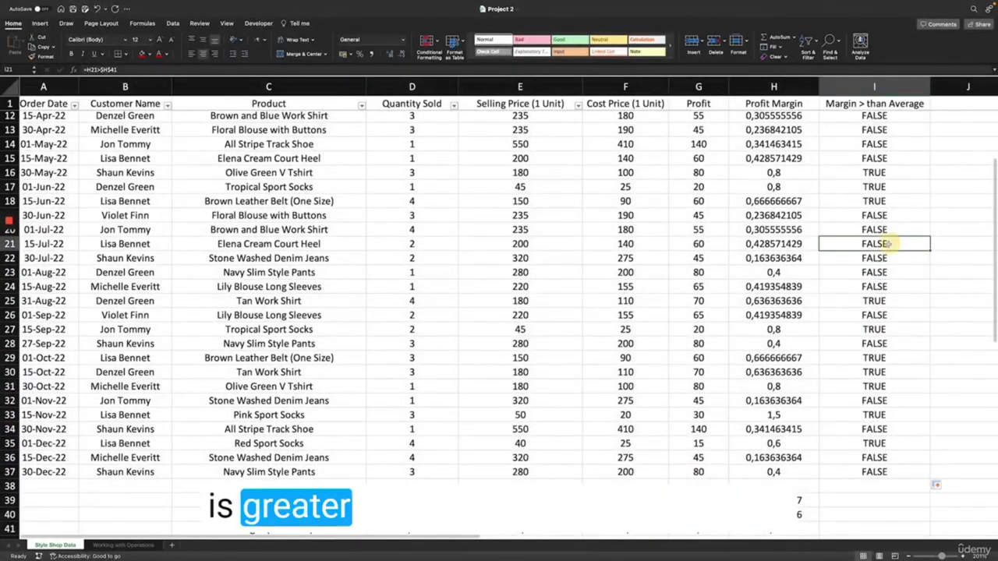
scroll(881, 245, down, 3)
scroll(877, 248, right, 1)
click(873, 260)
click(870, 288)
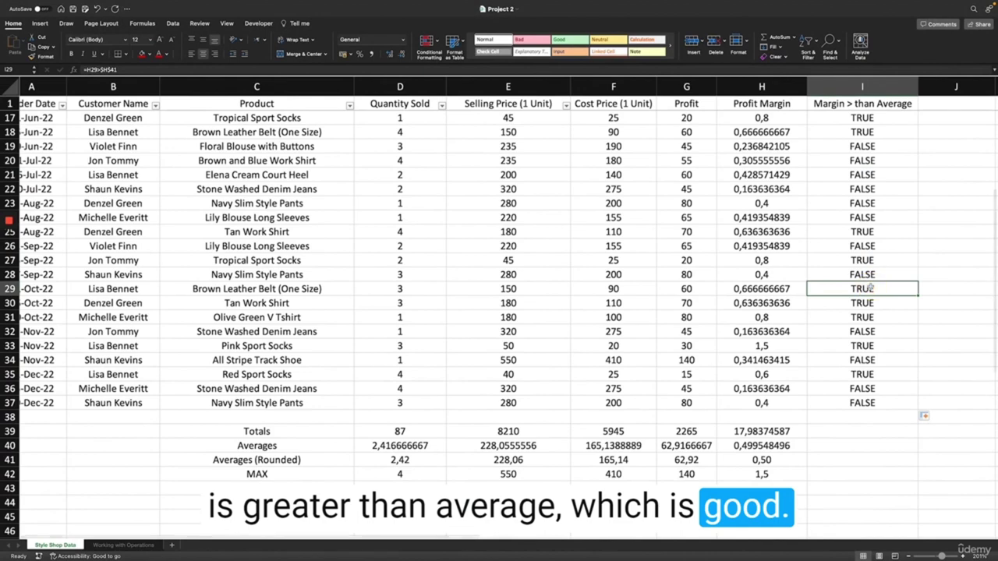
scroll(870, 289, up, 5)
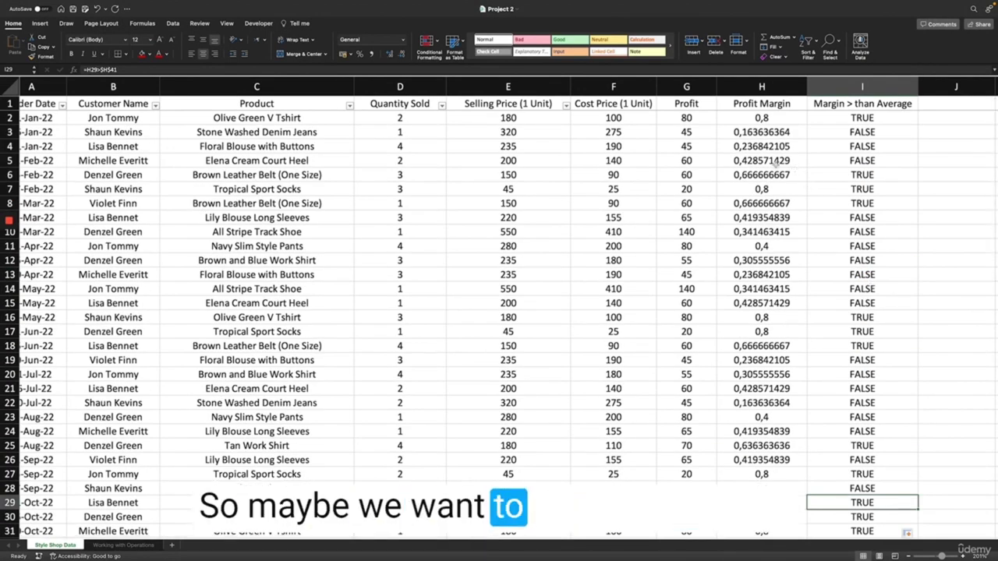
click(694, 118)
click(705, 232)
click(706, 245)
scroll(851, 214, right, 2)
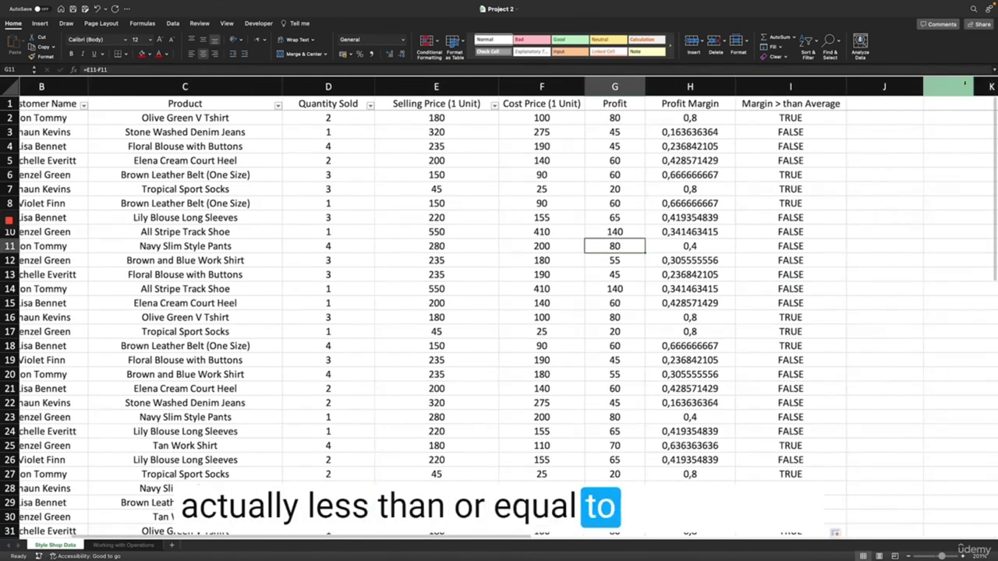
scroll(850, 214, right, 2)
Widen column J and give it the header 'Profit <= Average'
click(842, 90)
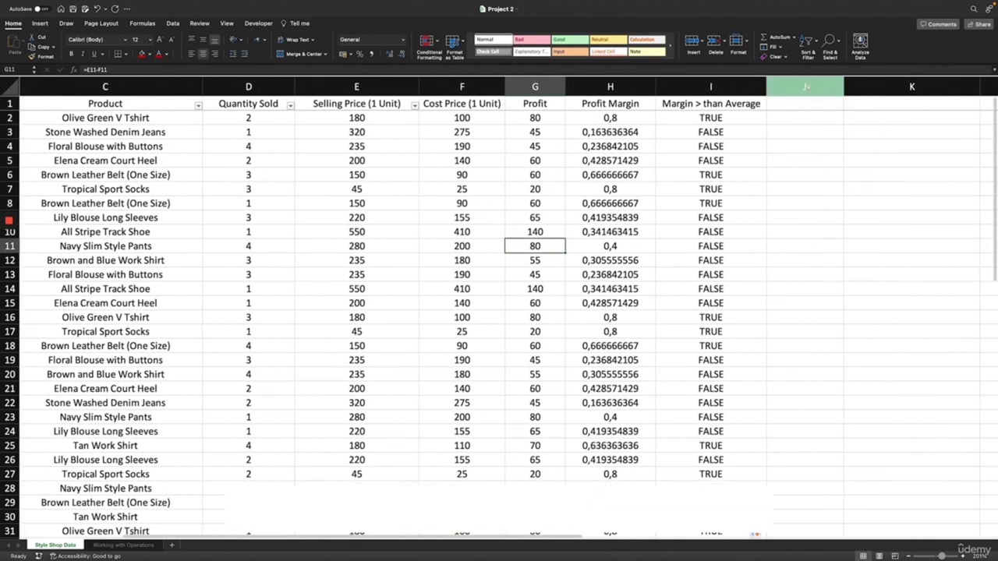
drag(841, 88, 897, 88)
click(838, 103)
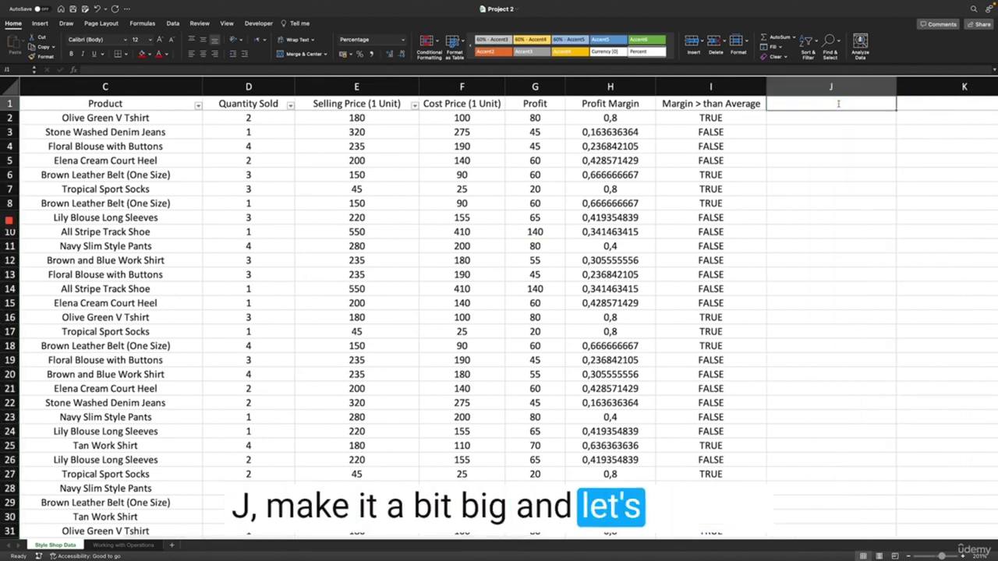
text(Profit)
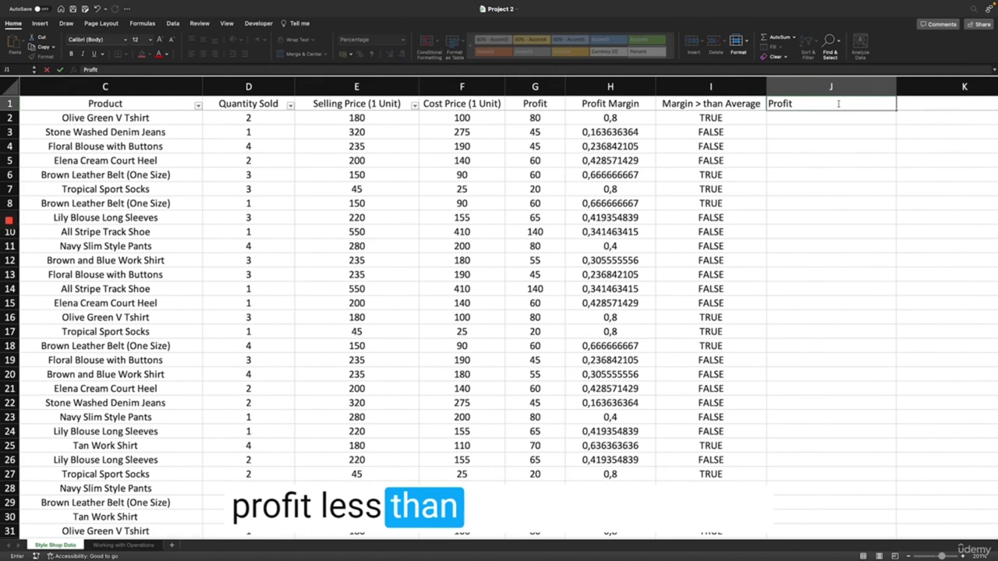
text( <= Aver)
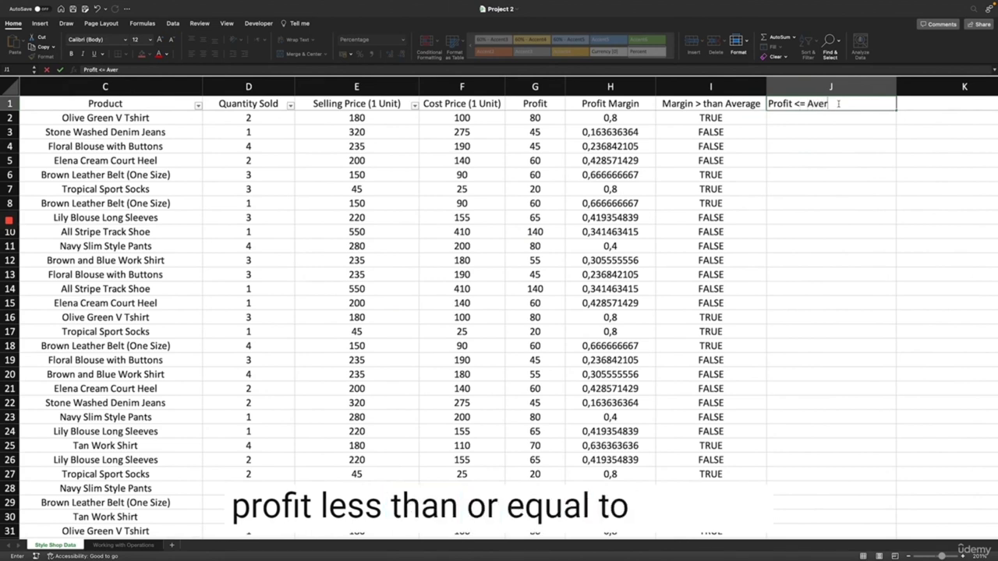
text(age)
key(Return)
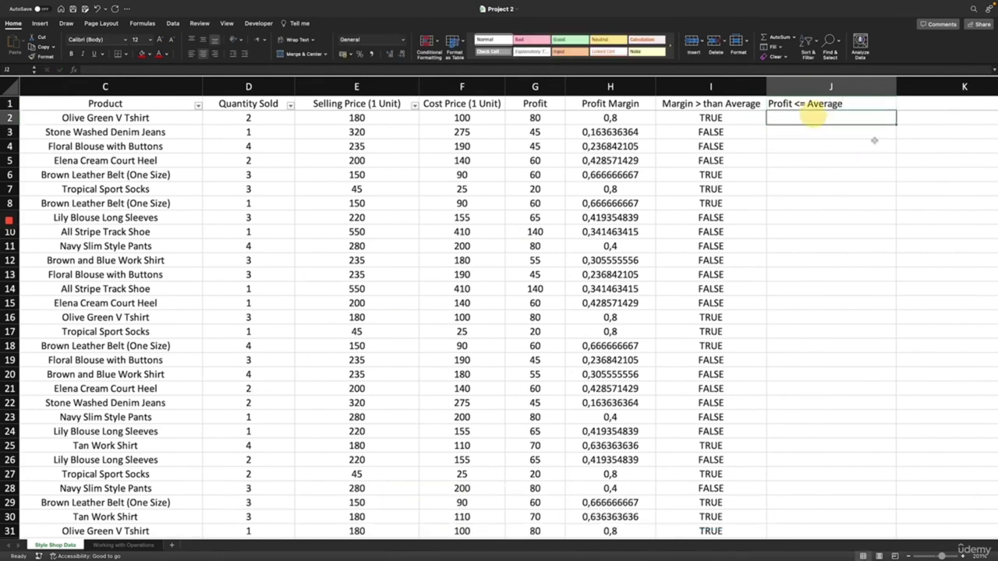
Enter =G2<=G41 in J2, returning FALSE
text(=)
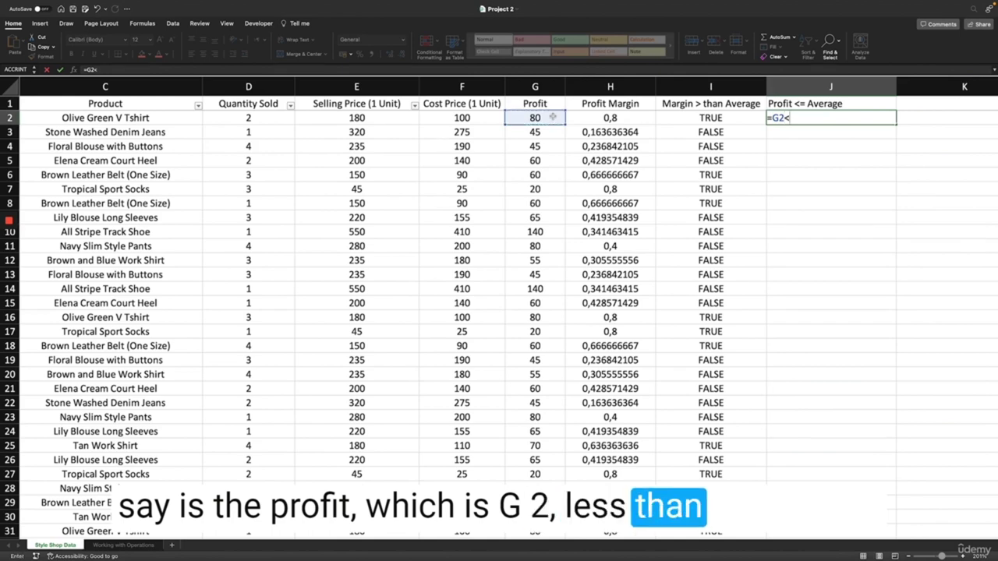
scroll(557, 109, down, 6)
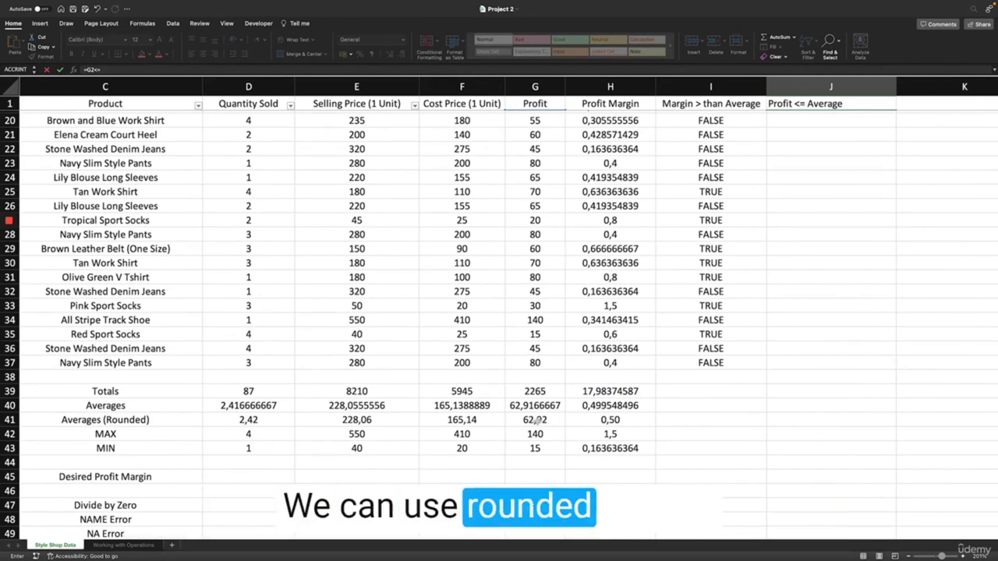
scroll(691, 360, up, 6)
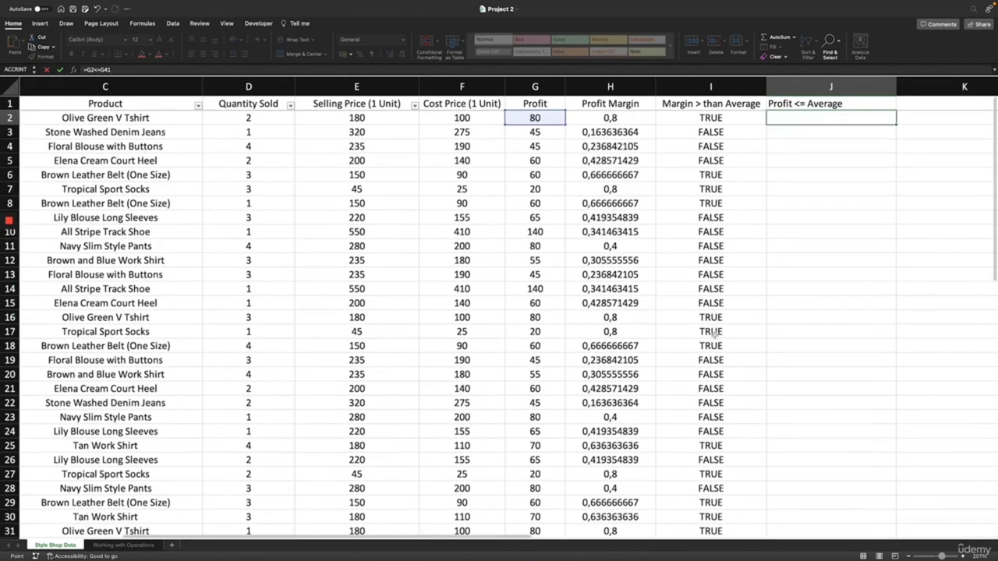
key(Return)
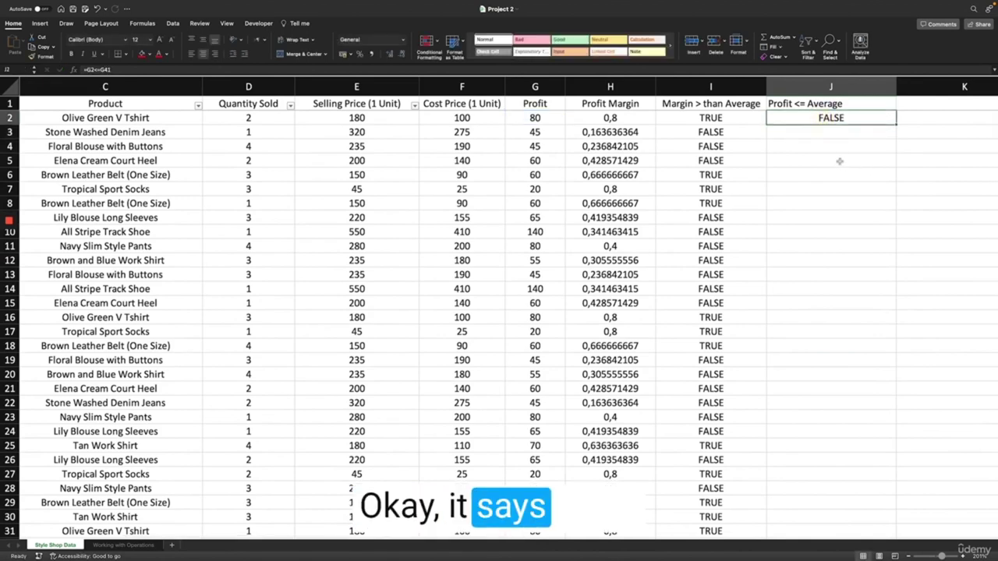
Check the profit value 80 in G2 against the average profit in G41
click(536, 117)
click(811, 119)
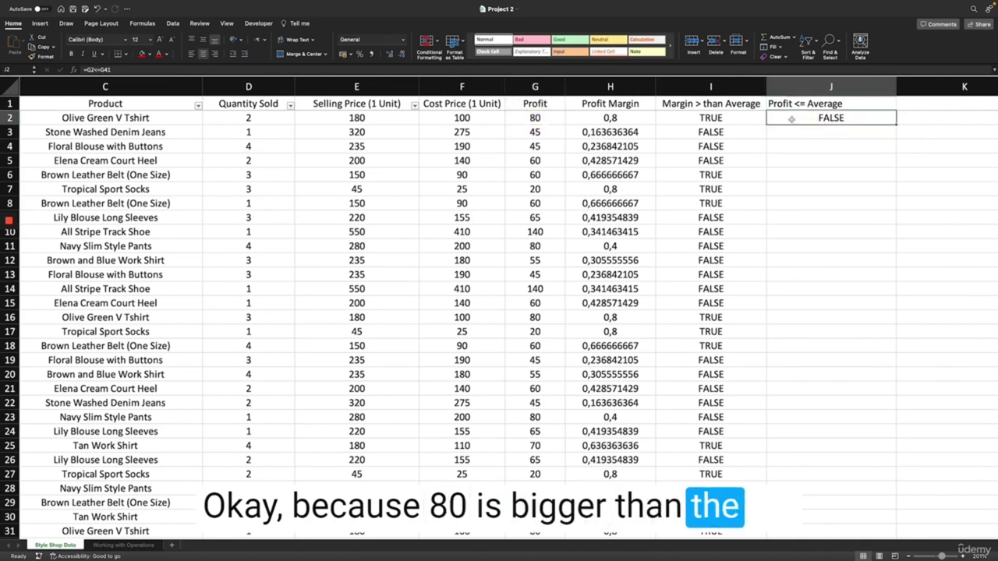
scroll(789, 122, down, 5)
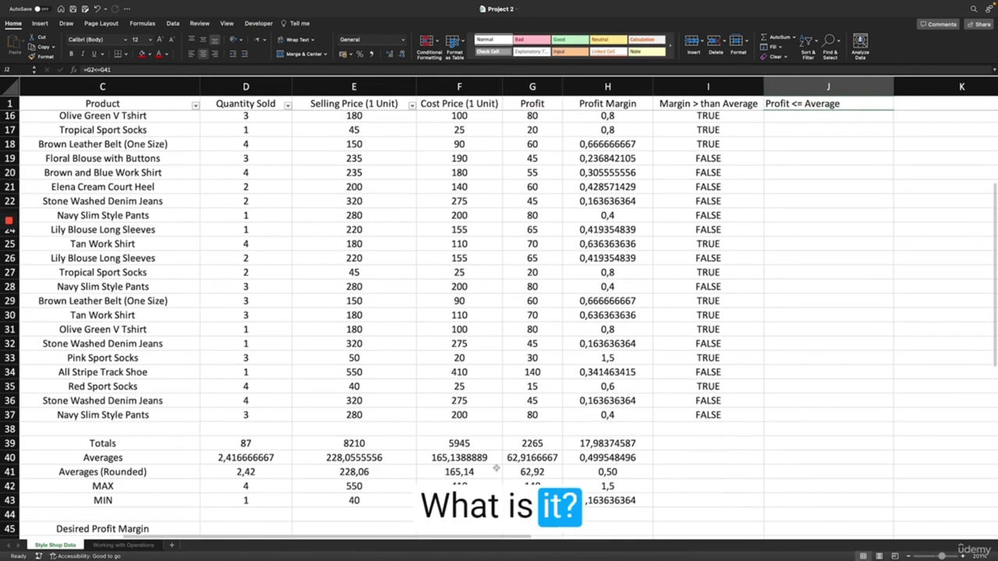
click(515, 477)
scroll(794, 120, up, 5)
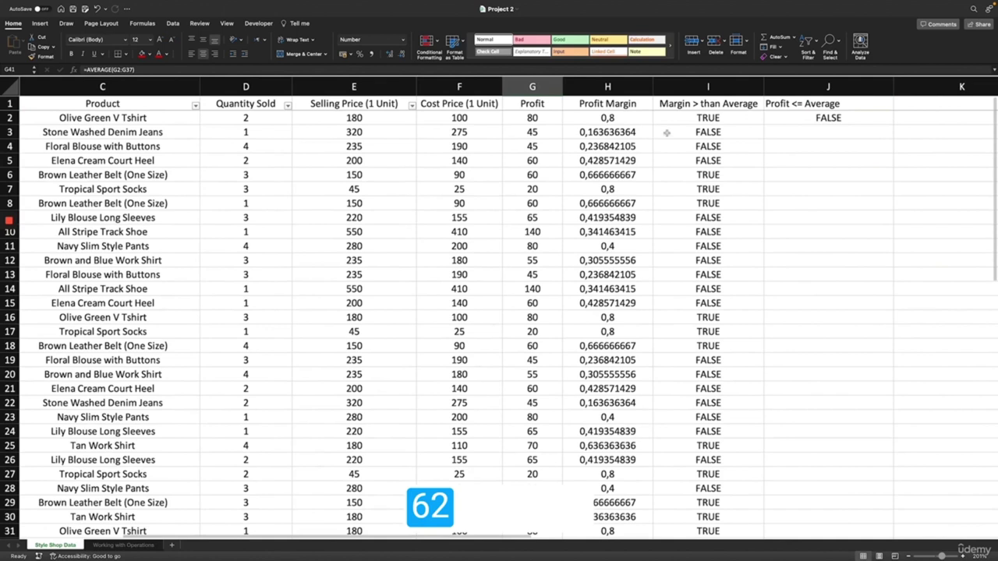
Make J2's average reference absolute so it reads =G2<=$G$41
double_click(811, 119)
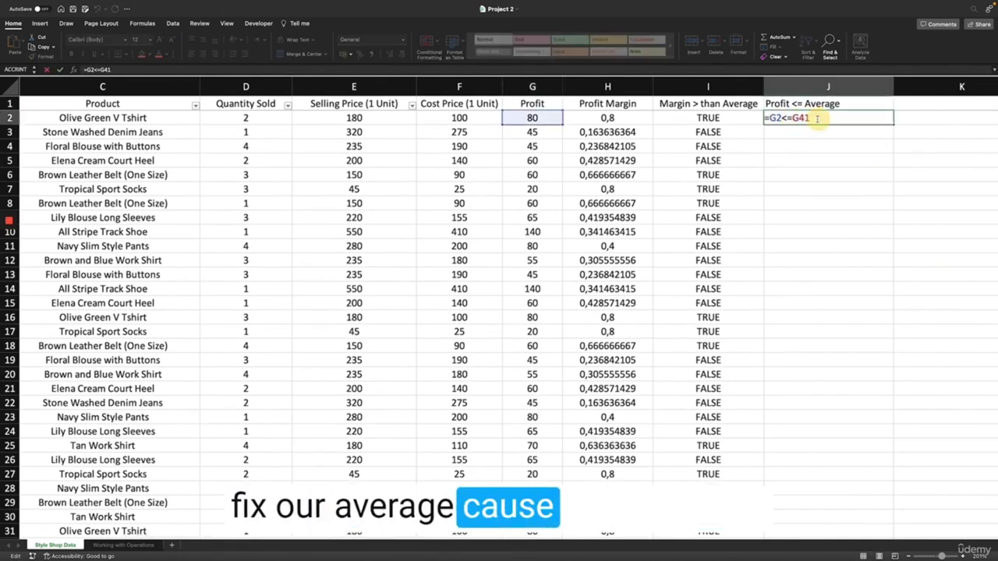
key(Left)
key(Left)
key(Left)
text($)
key(Right)
text($)
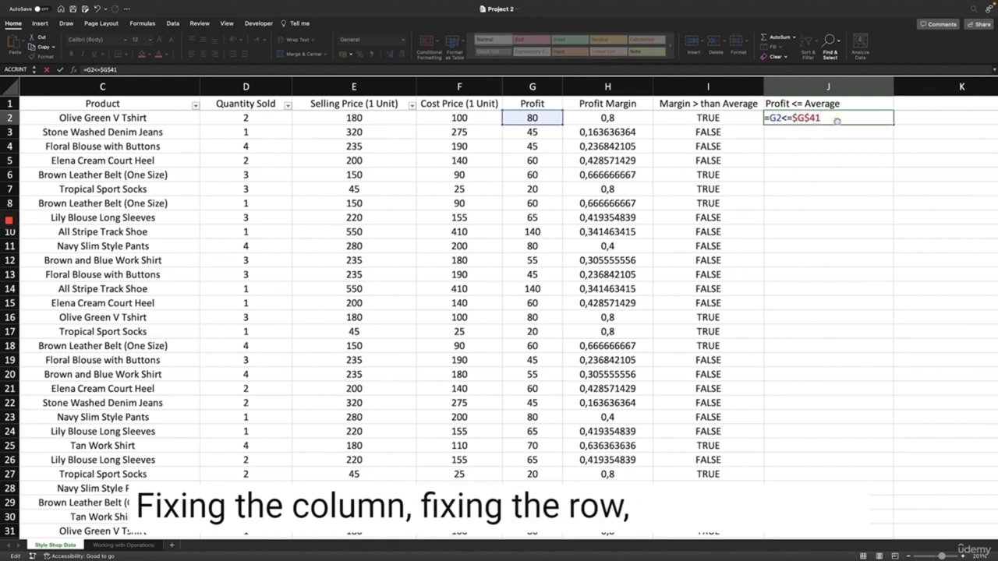
key(Return)
Fill J2's formula down column J and check results in J11, J13 and J17
click(836, 117)
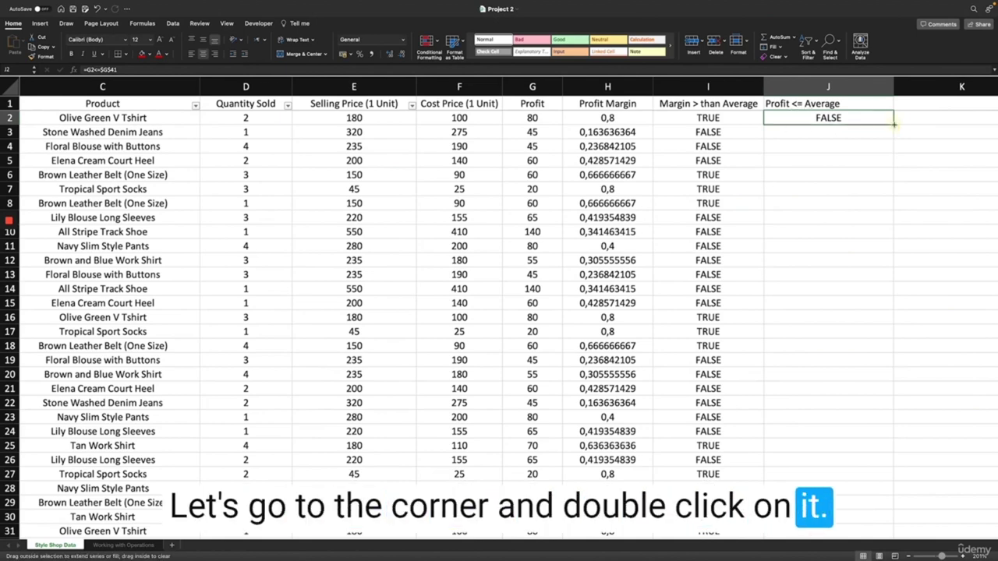
double_click(893, 124)
click(858, 159)
scroll(857, 159, down, 1)
click(830, 233)
scroll(832, 242, up, 1)
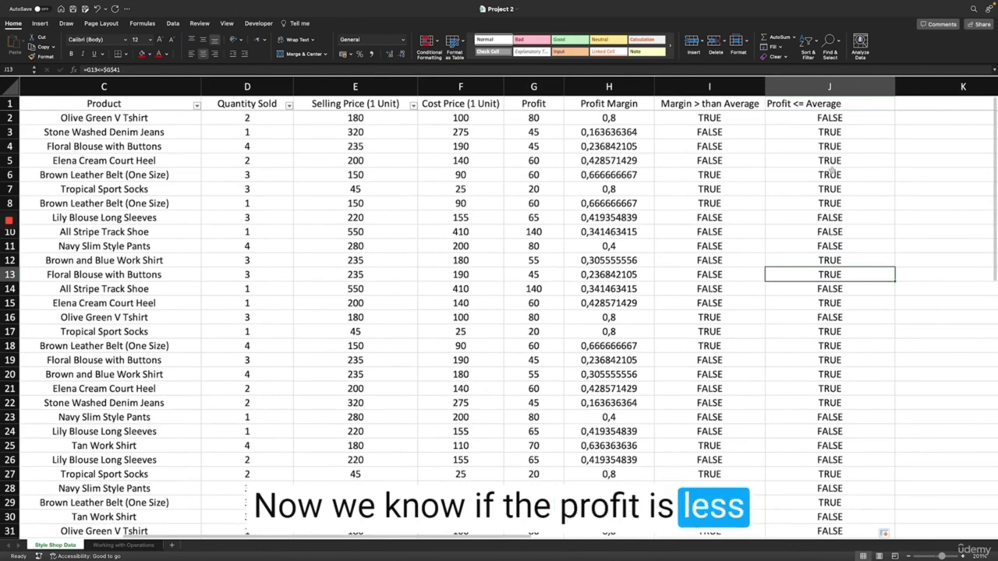
click(848, 245)
scroll(848, 248, down, 2)
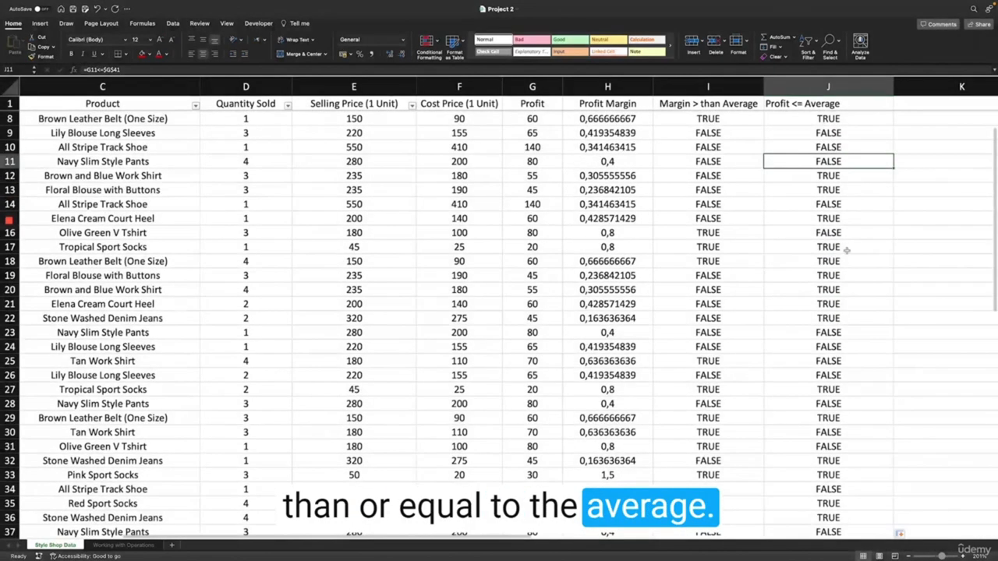
click(848, 246)
scroll(848, 248, down, 3)
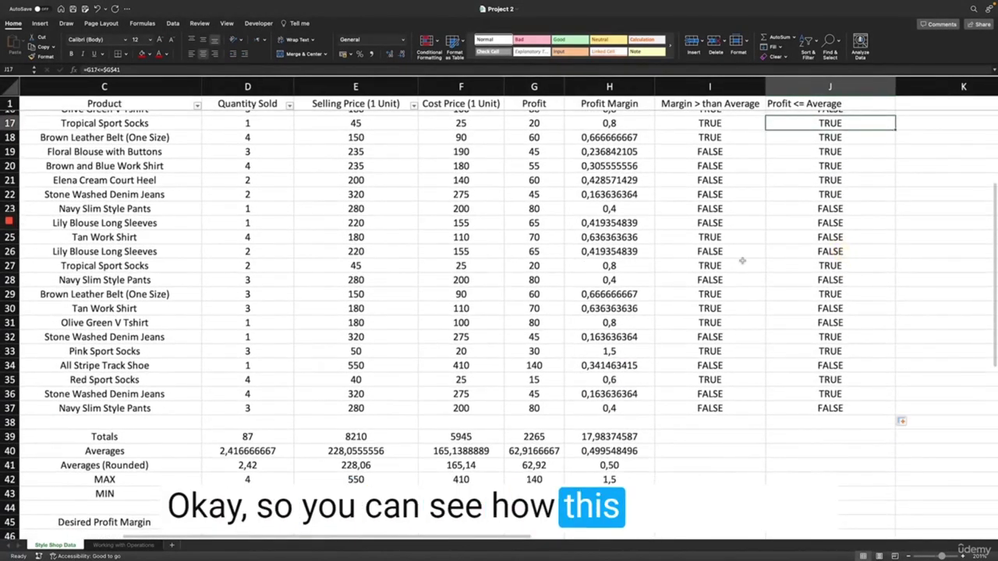
Compare column J with the Margin > than Average results in I2 through I10
click(742, 261)
click(829, 337)
scroll(724, 321, up, 3)
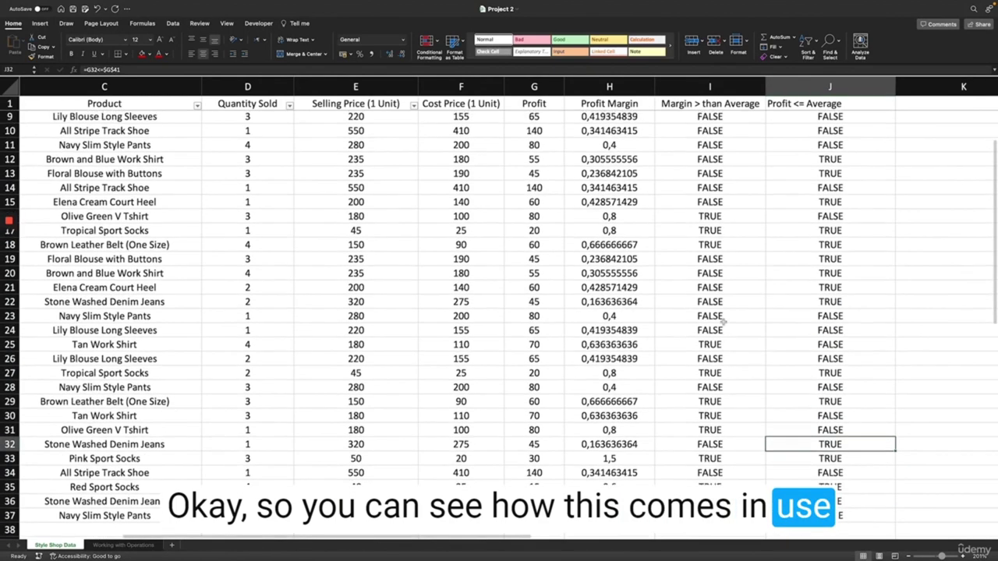
scroll(723, 321, up, 3)
click(709, 232)
scroll(726, 234, left, 1)
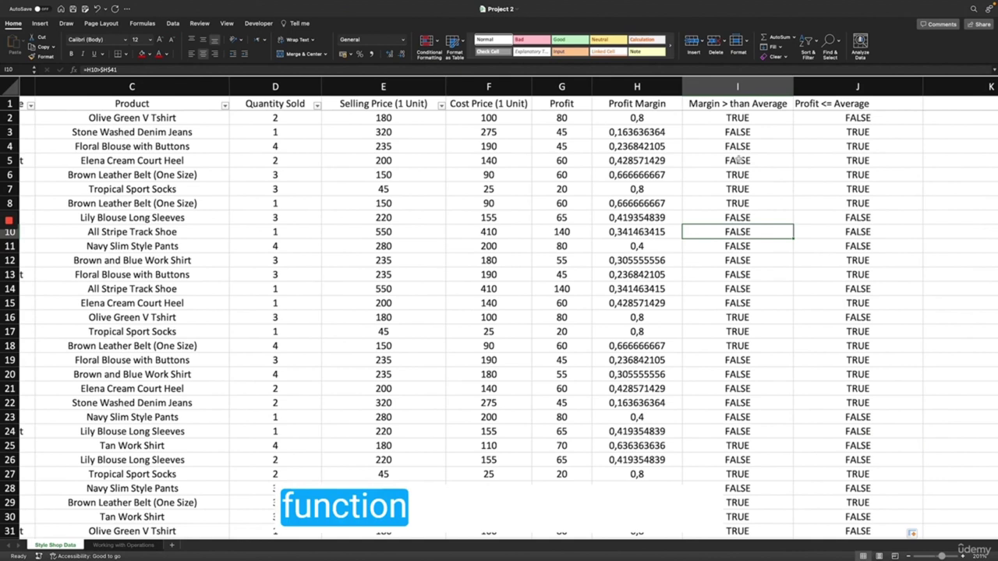
click(749, 161)
click(768, 118)
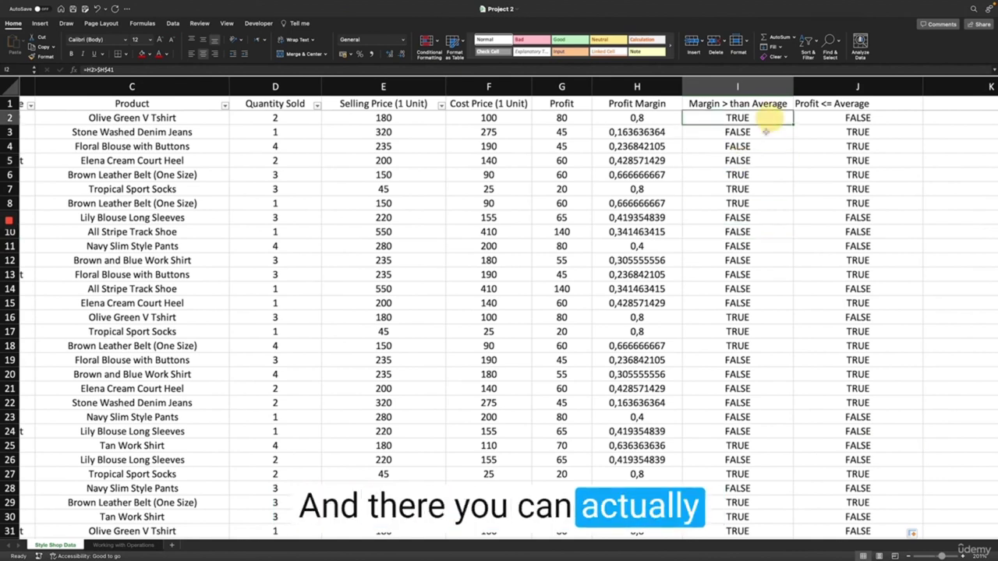
click(756, 148)
click(768, 203)
click(768, 231)
click(768, 217)
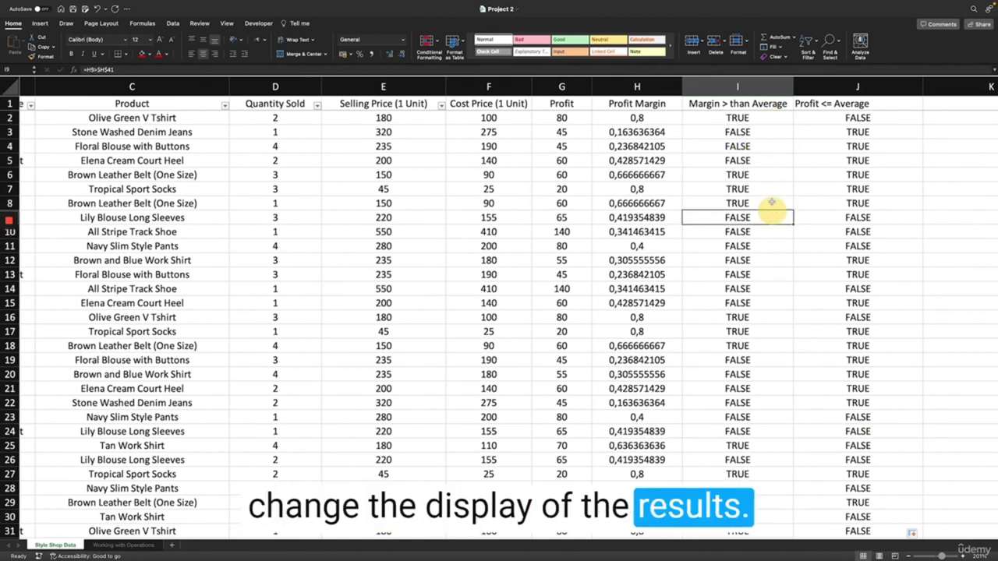
click(768, 189)
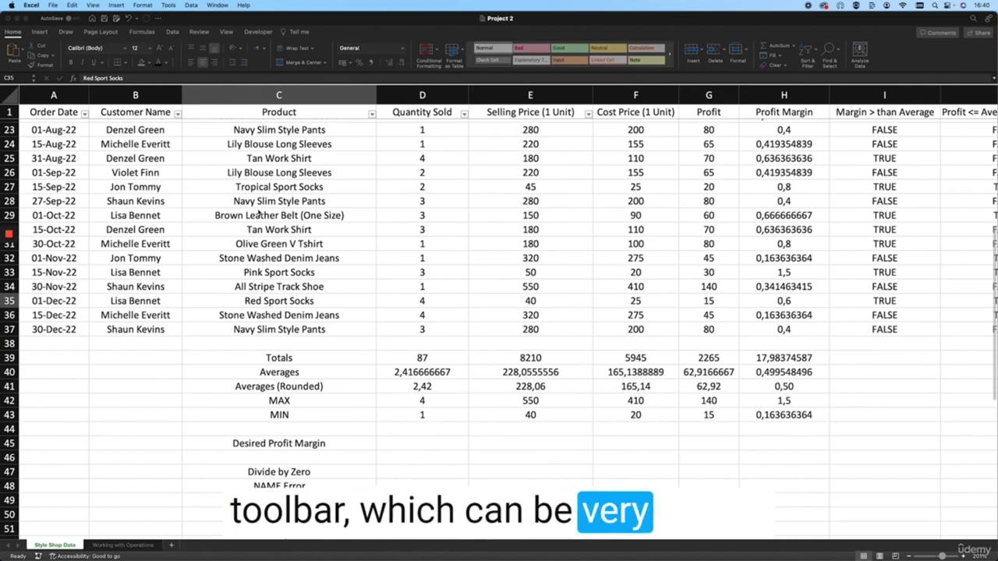
Bring the Style Shop Data workbook window back to the front
click(51, 48)
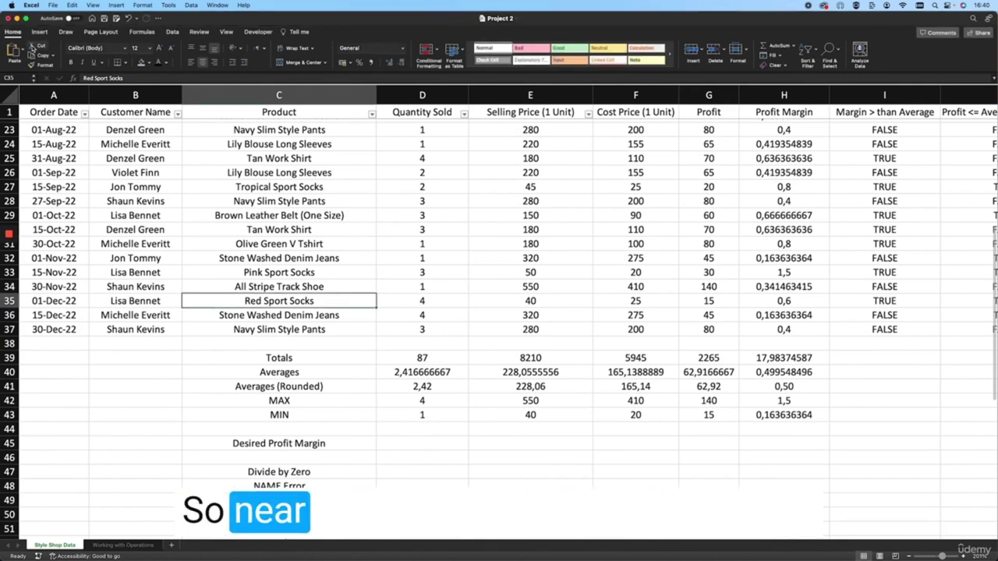
click(142, 32)
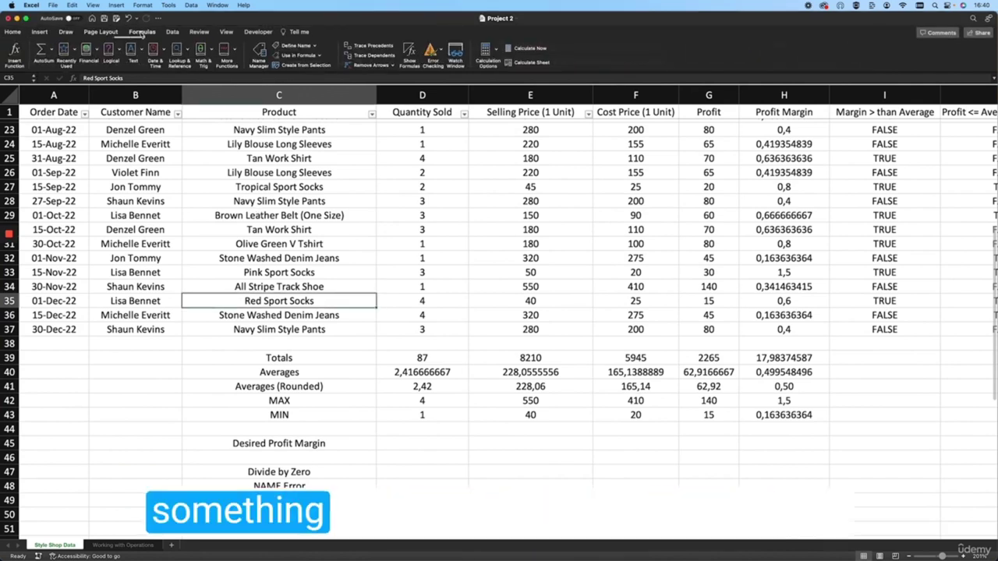
click(142, 32)
click(142, 31)
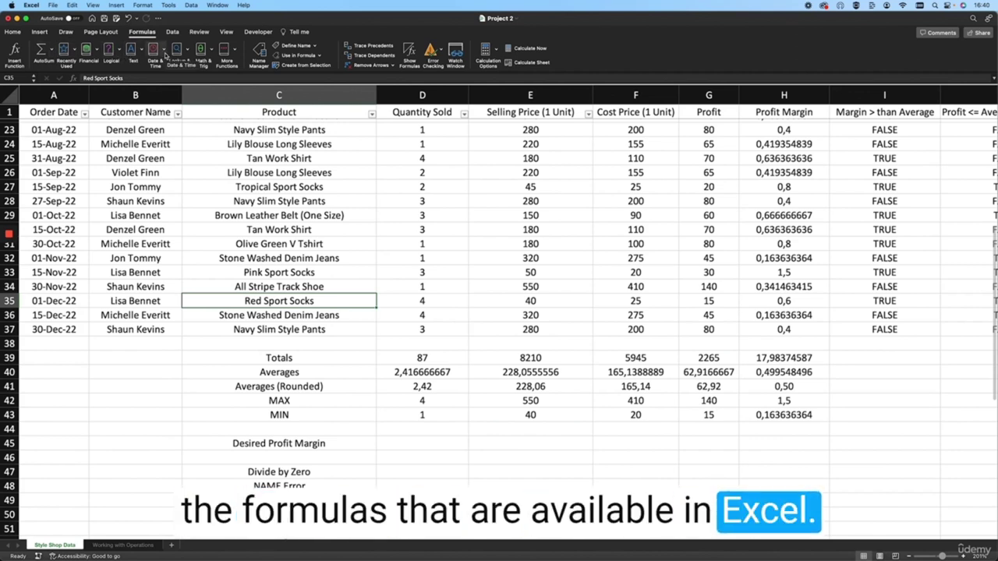
click(358, 225)
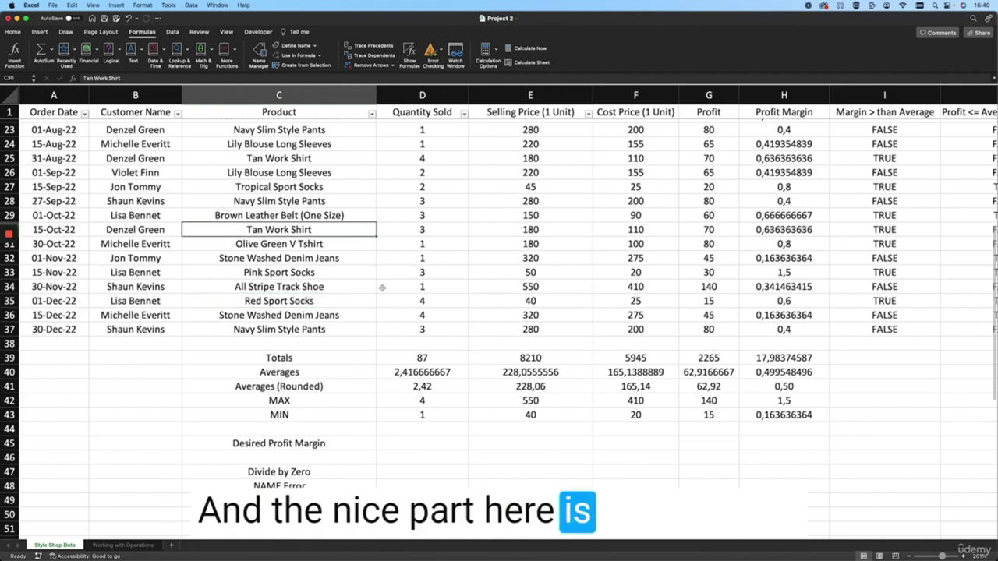
scroll(379, 216, up, 2)
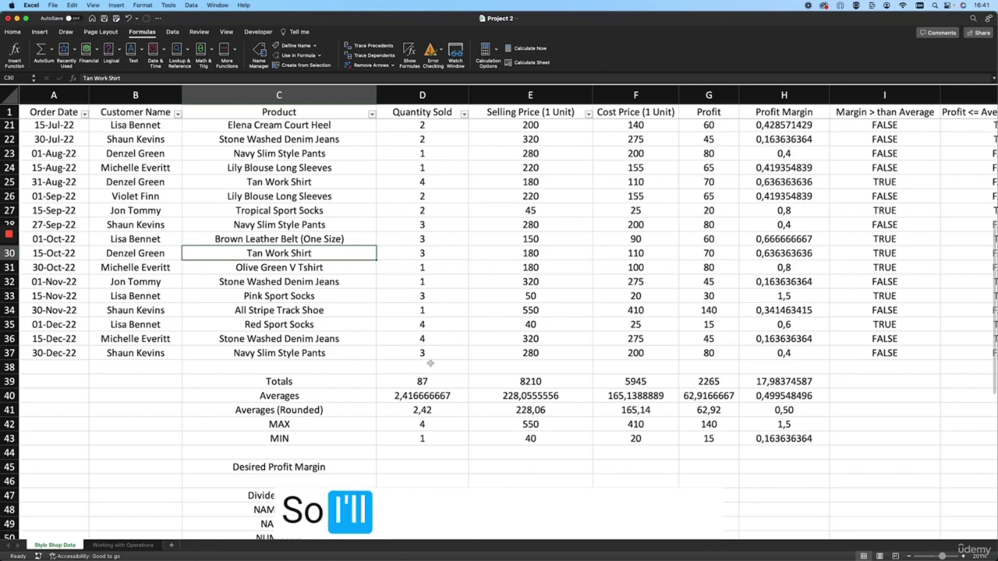
scroll(406, 389, down, 1)
scroll(406, 389, up, 1)
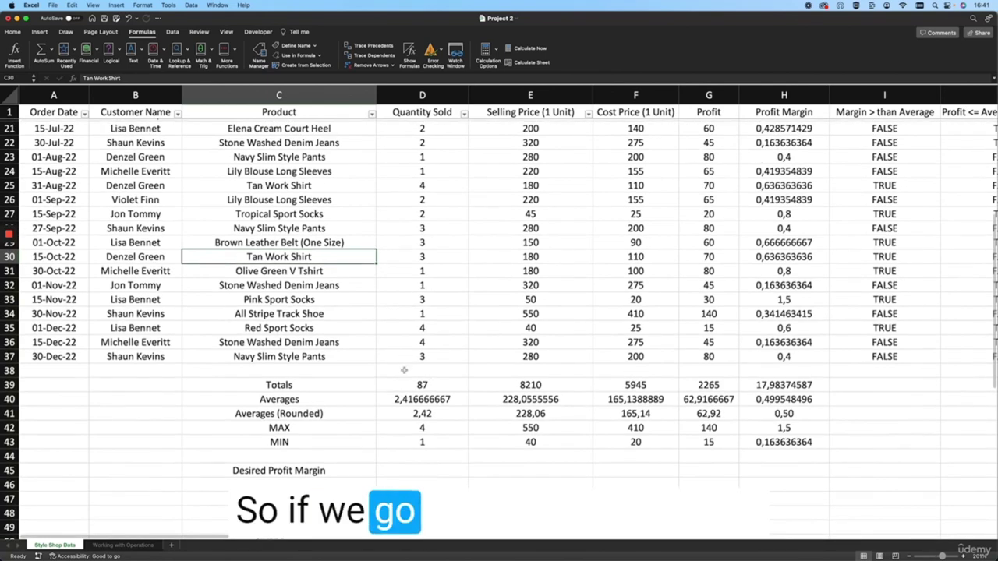
click(421, 368)
Try AutoSum and its quick functions on Quantity Sold for D38
click(421, 95)
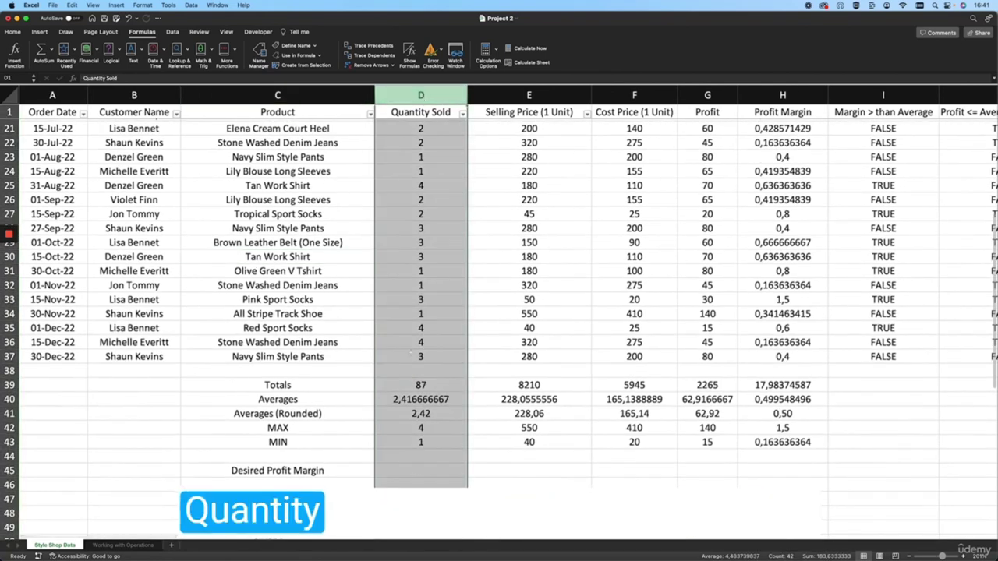
scroll(421, 234, down, 1)
scroll(421, 234, up, 1)
drag(422, 352, 422, 365)
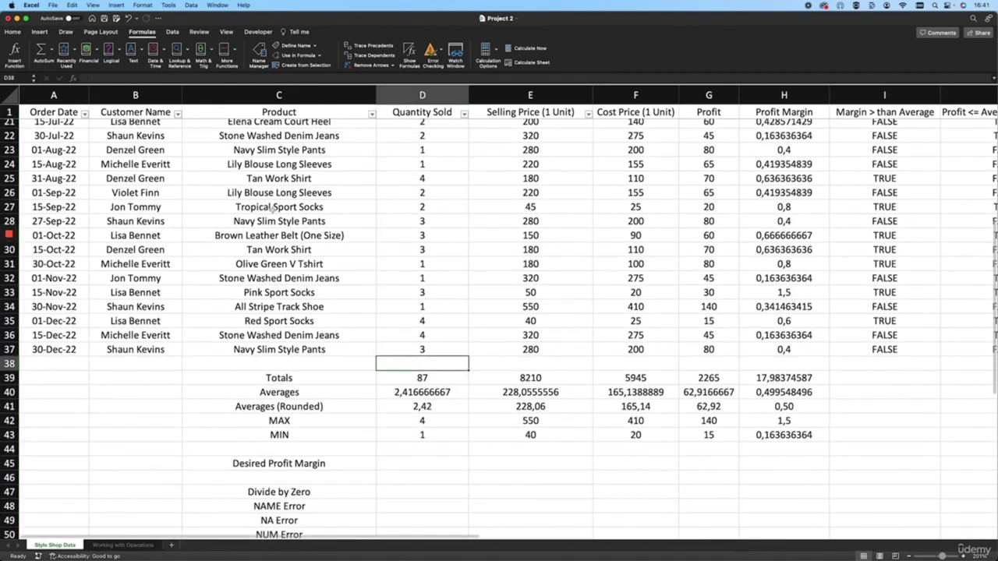
click(42, 50)
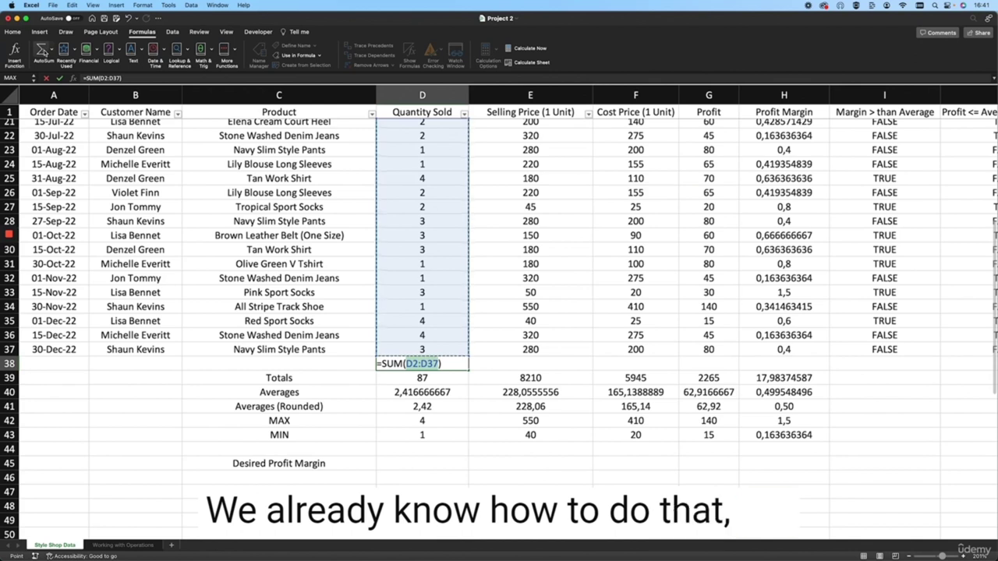
click(52, 50)
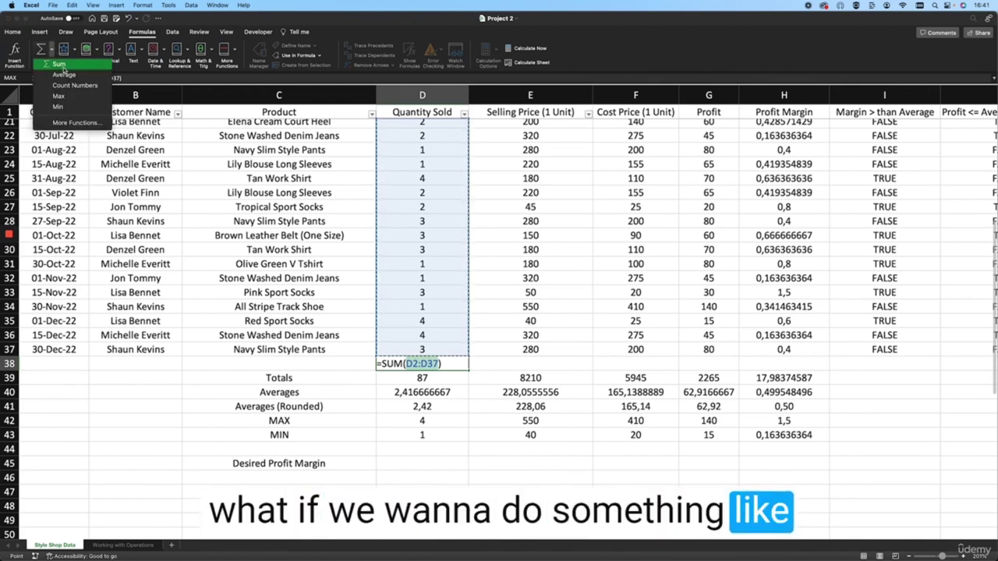
click(59, 64)
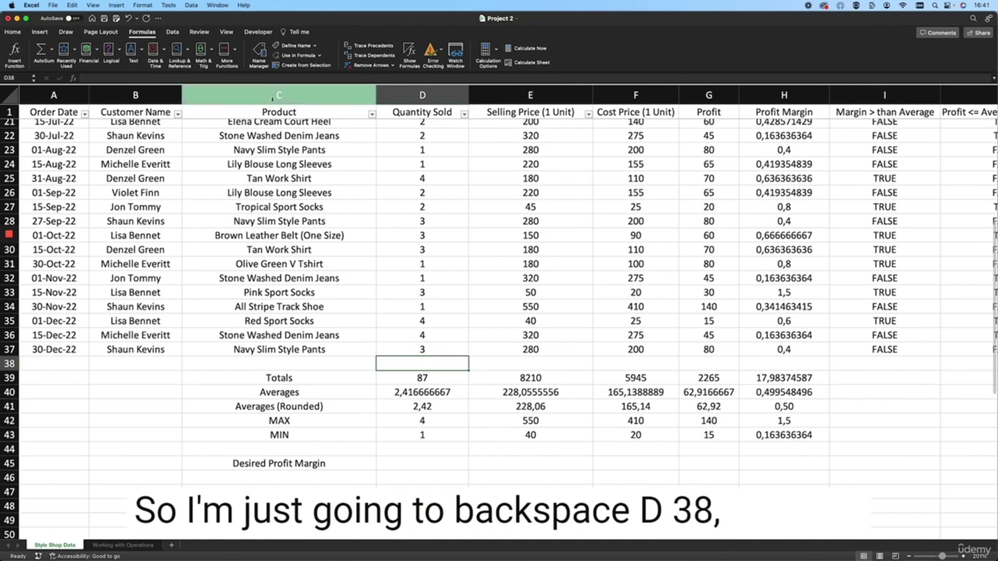
Insert MAX into D38 from More Functions > Statistical
click(233, 51)
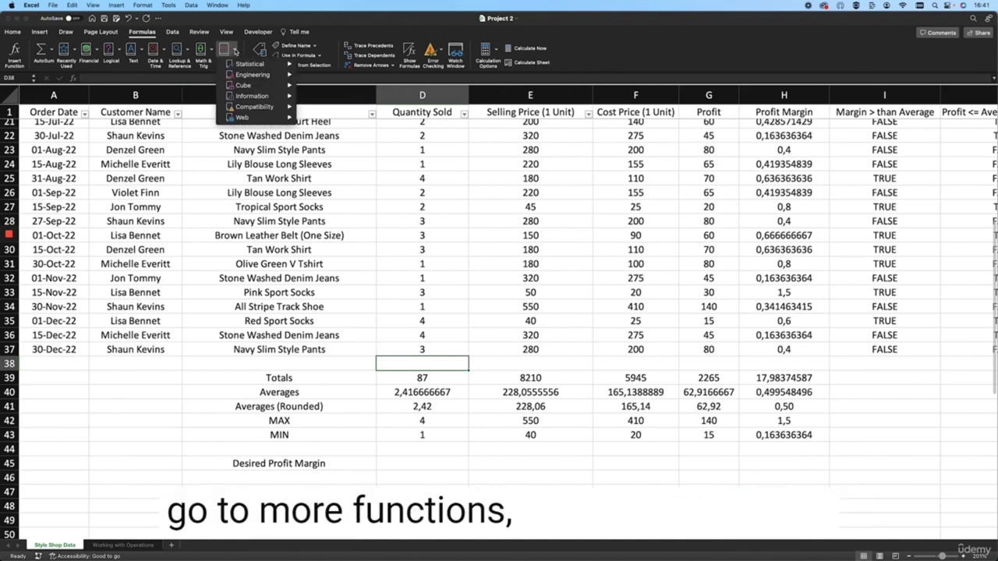
mouse_move(260, 65)
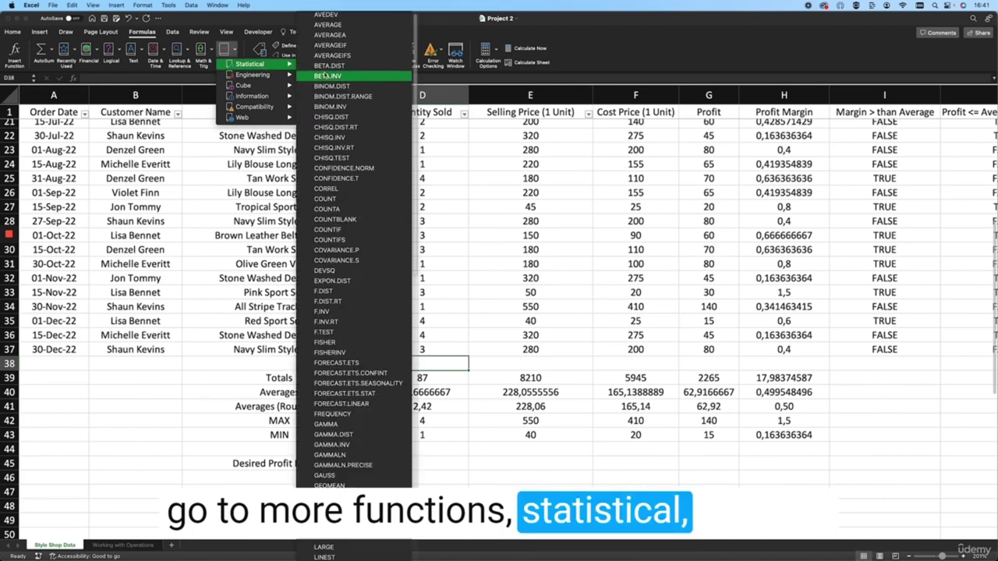
scroll(382, 293, down, 3)
scroll(381, 293, down, 8)
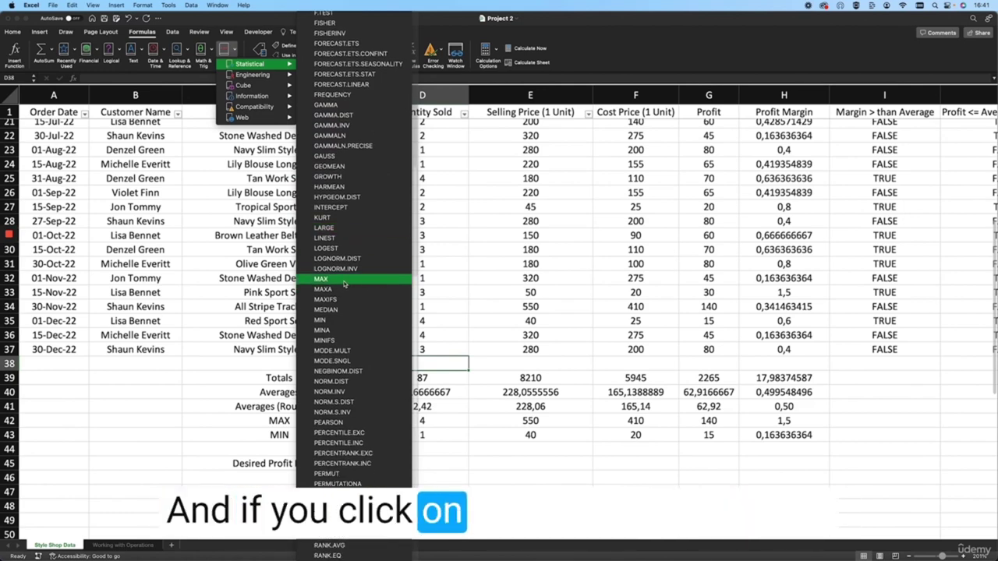
click(344, 282)
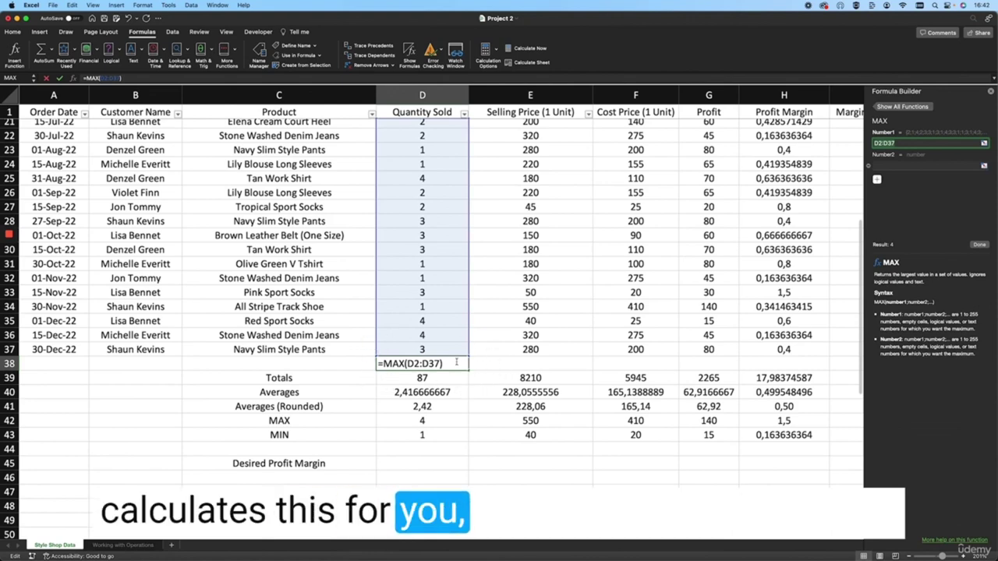
Add and then discard extra argument rows for MAX's Number1 D2:D37 in the Formula Builder
click(869, 168)
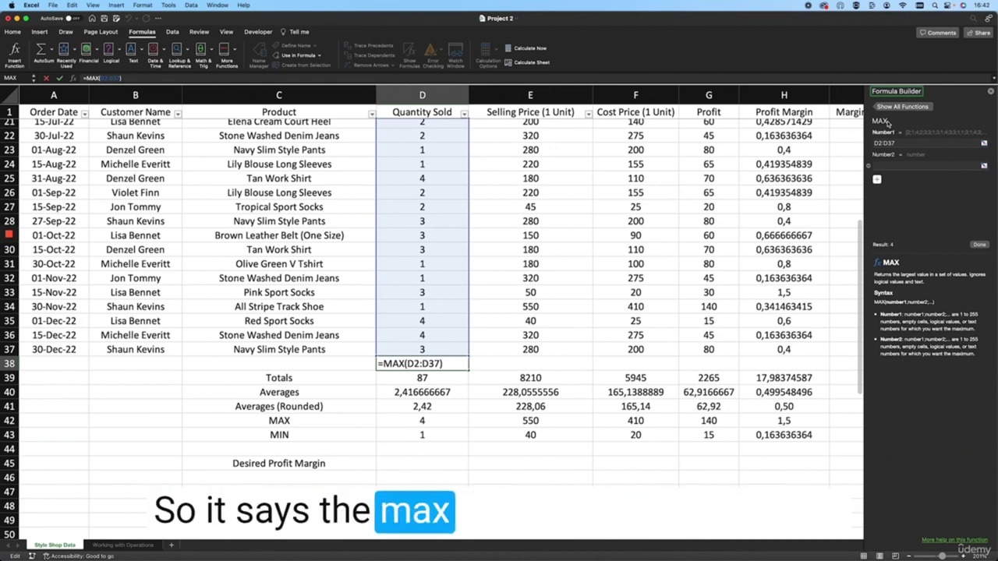
click(904, 143)
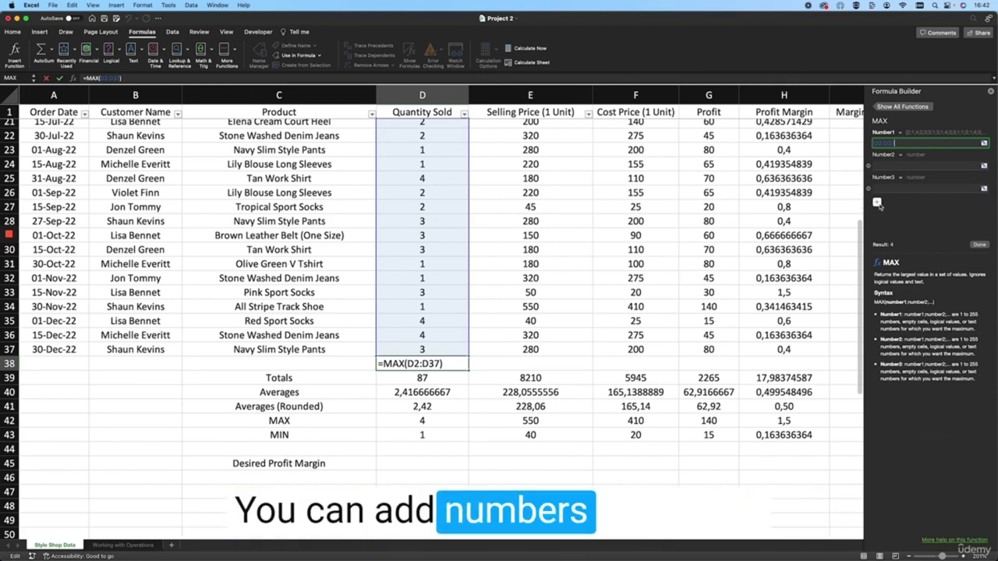
click(876, 202)
click(897, 144)
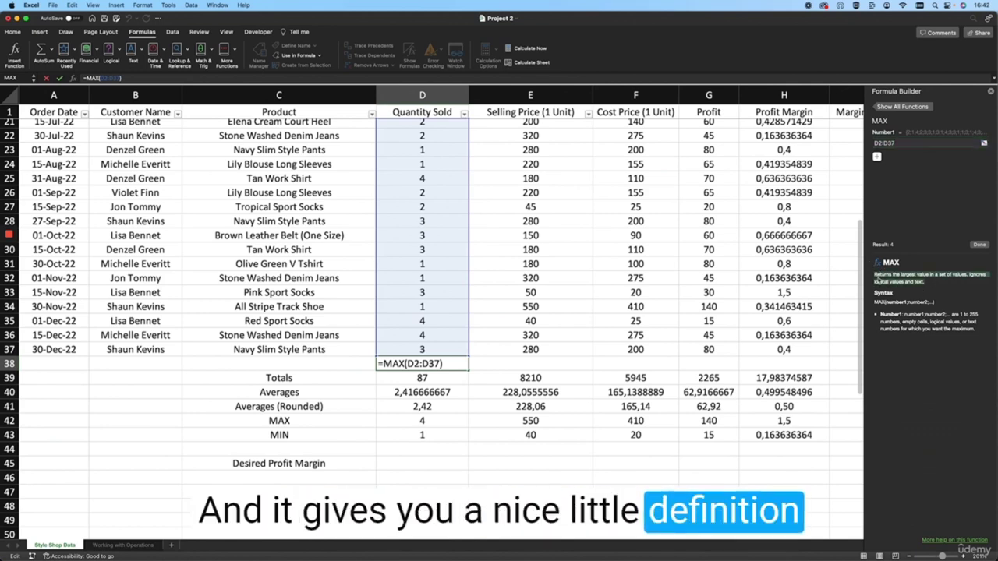
Review MAX's Syntax help, then commit =MAX(D2:D37), showing 4
click(911, 331)
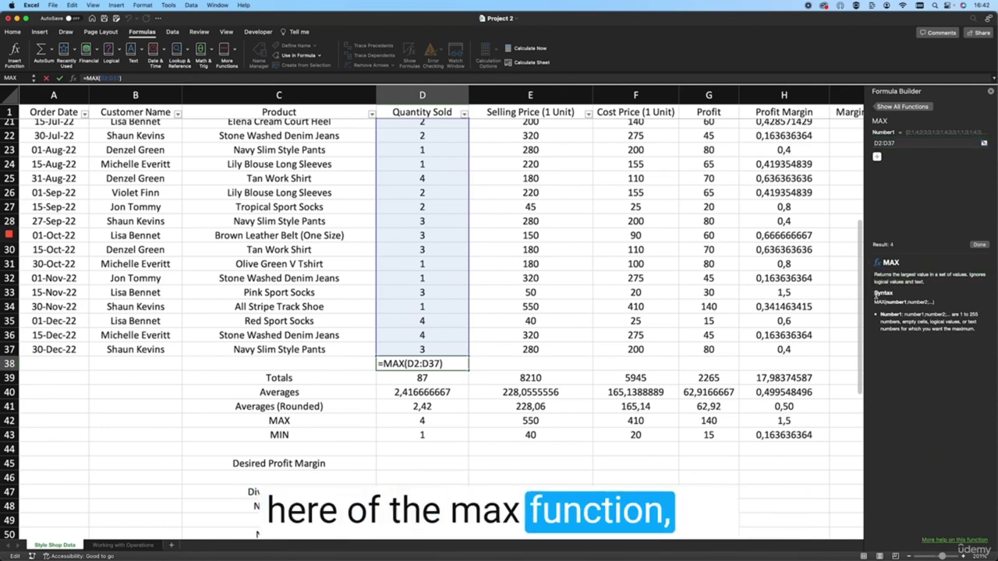
double_click(876, 294)
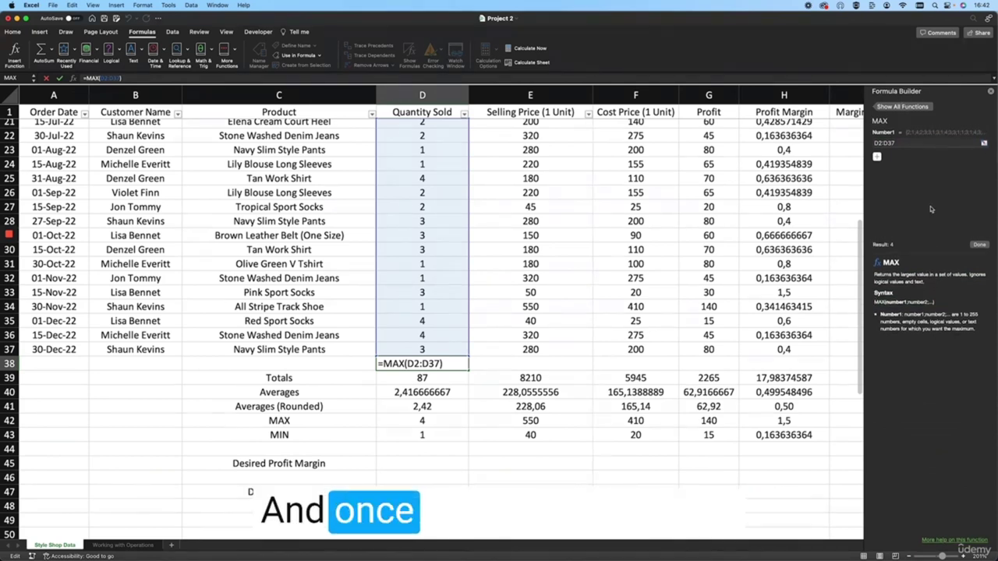
click(979, 244)
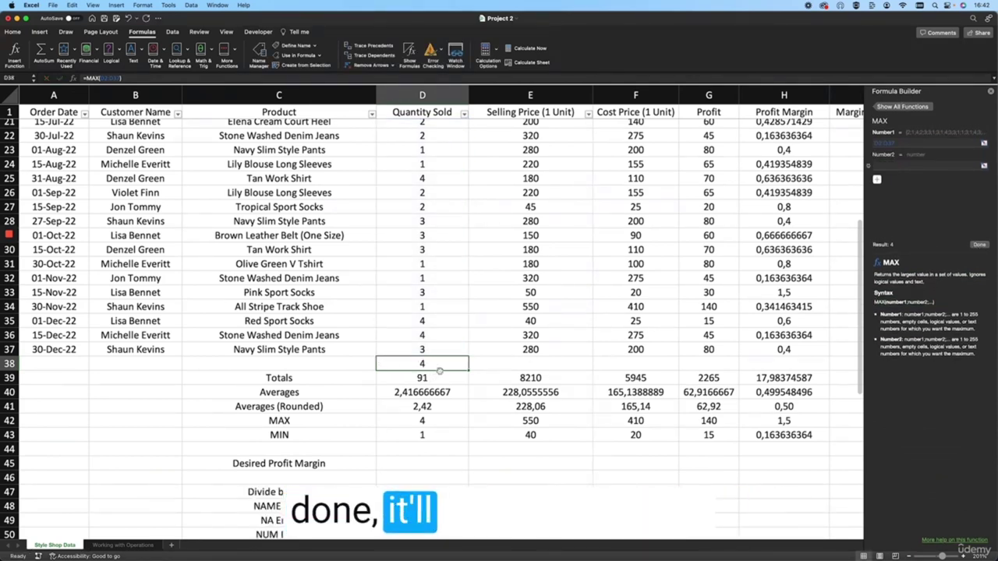
scroll(414, 335, down, 2)
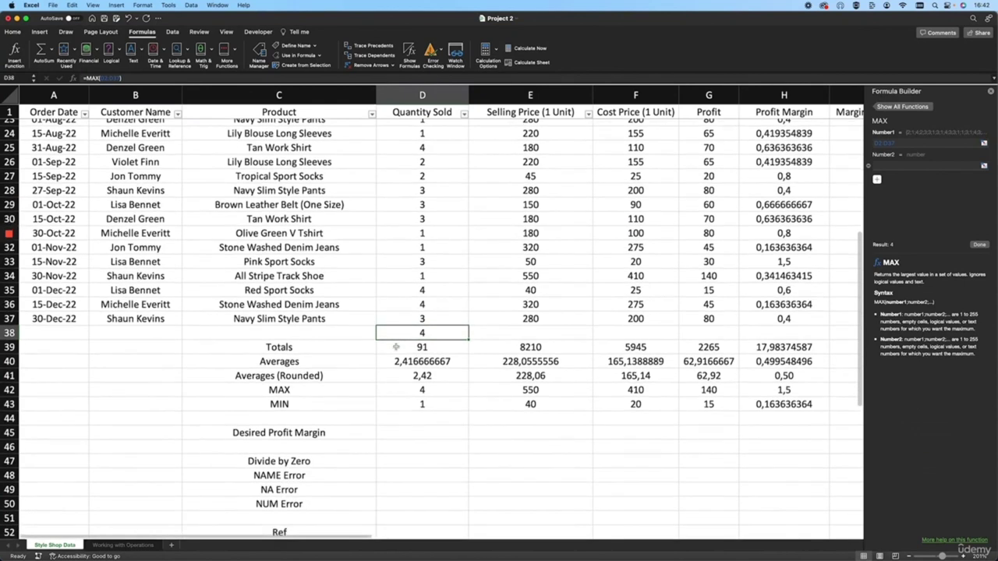
scroll(409, 359, up, 3)
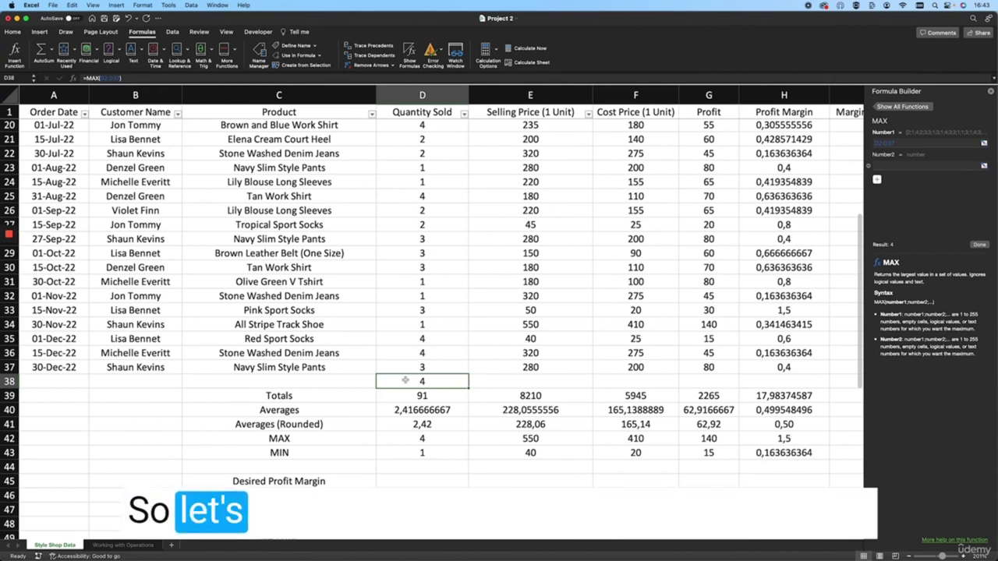
Clear D38, reinsert MAX and remove the D2:D37 range from Number1
key(BackSpace)
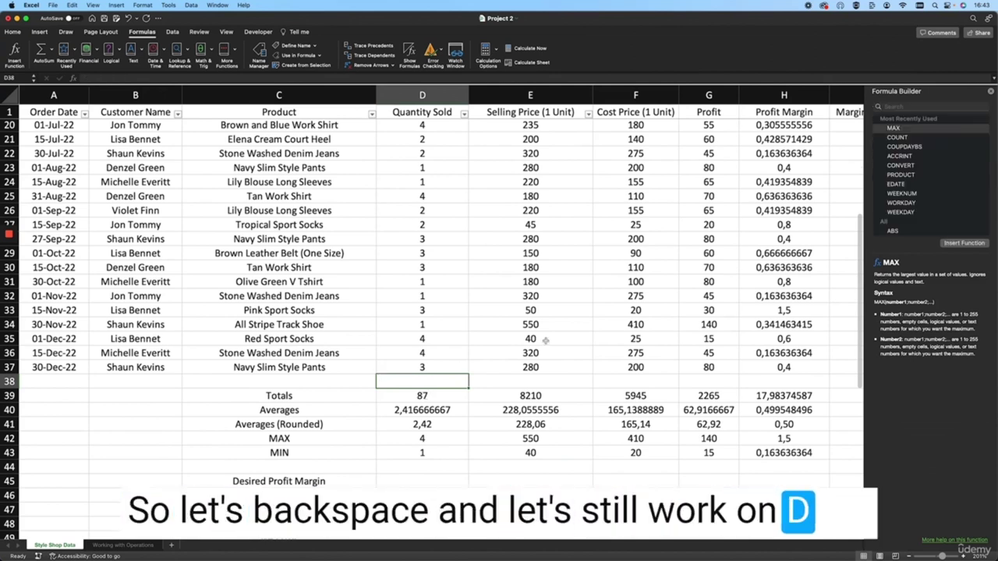
click(919, 127)
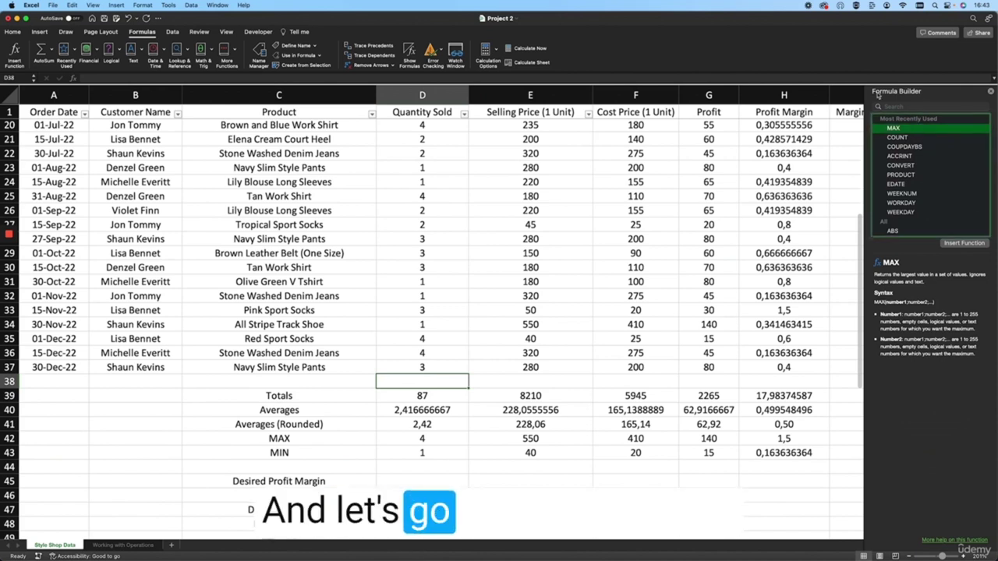
double_click(920, 129)
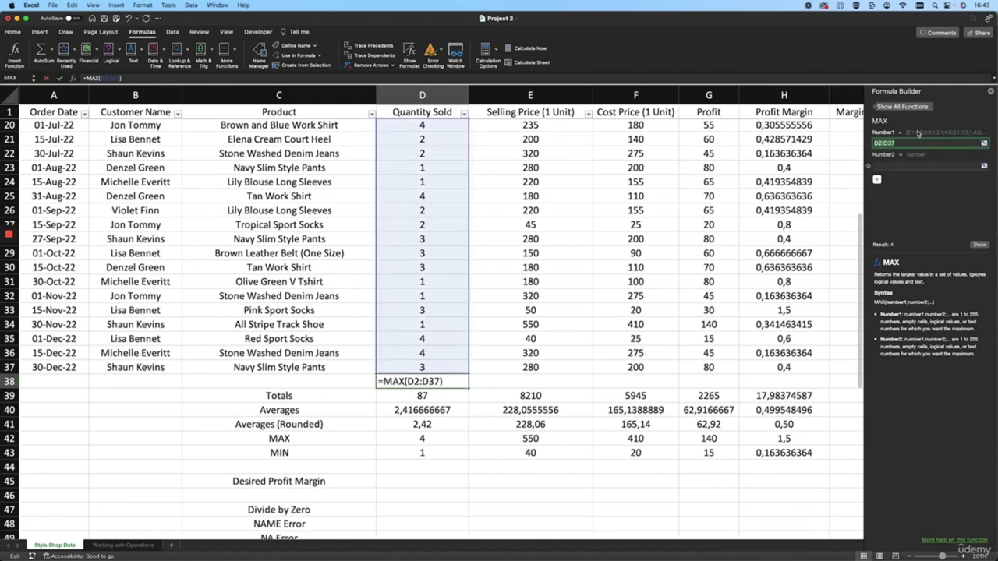
double_click(919, 143)
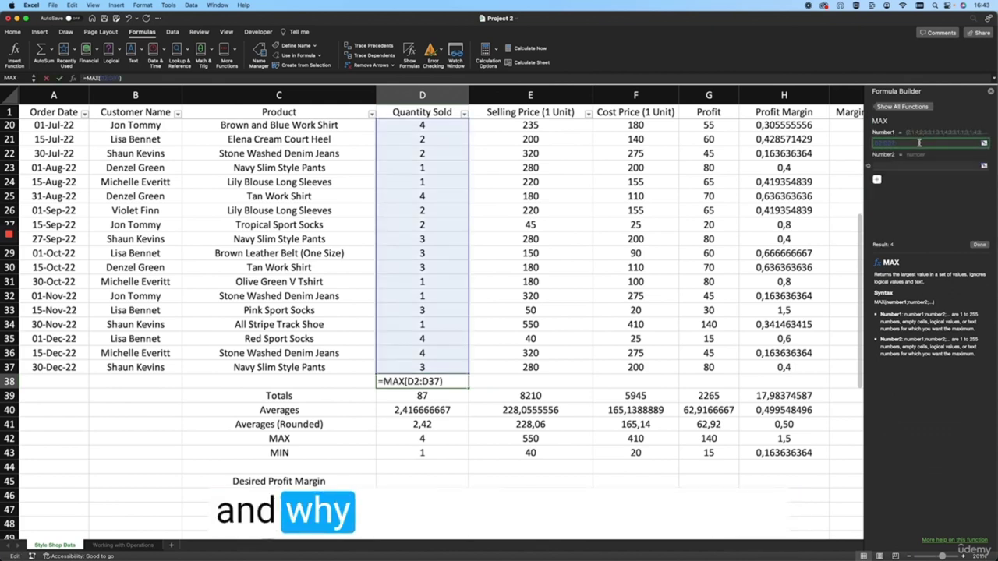
click(920, 142)
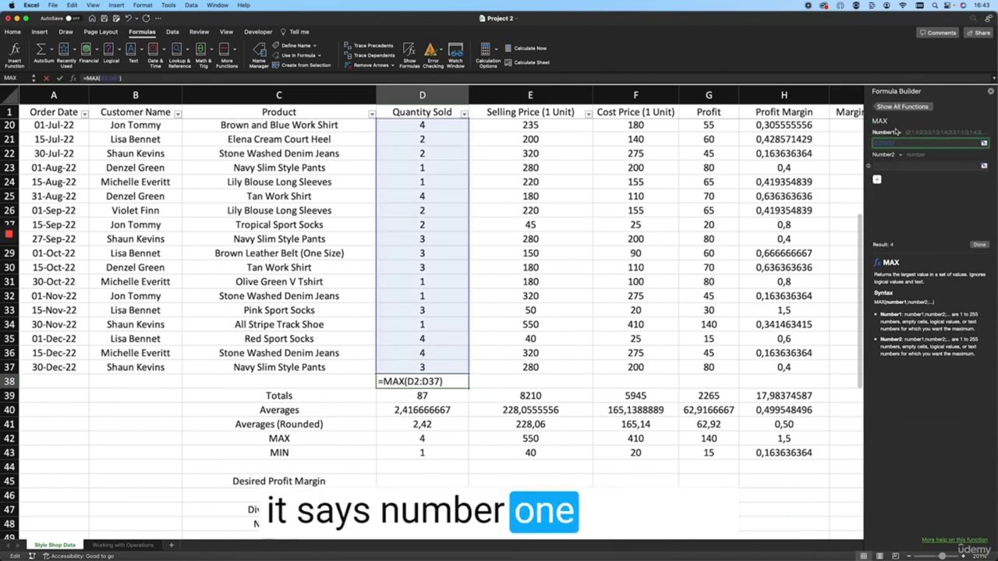
key(BackSpace)
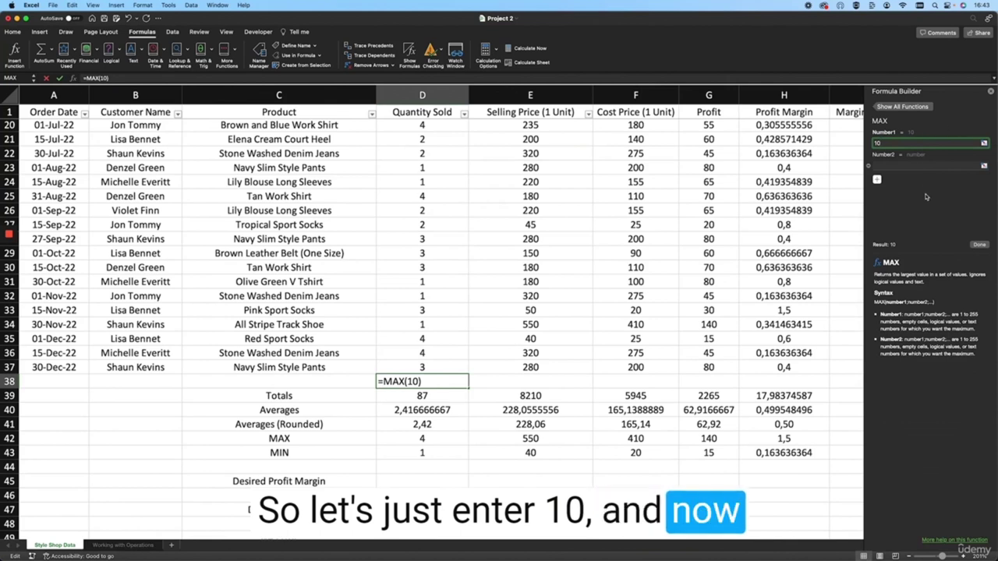
Give MAX the arguments 10, 8, 52 and 11 and finish, returning 52
click(896, 165)
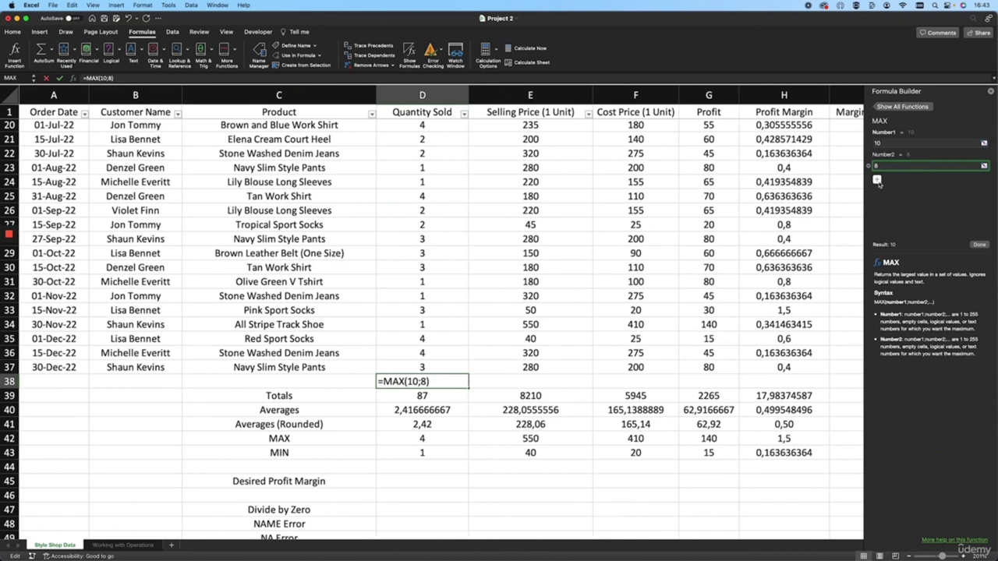
click(877, 180)
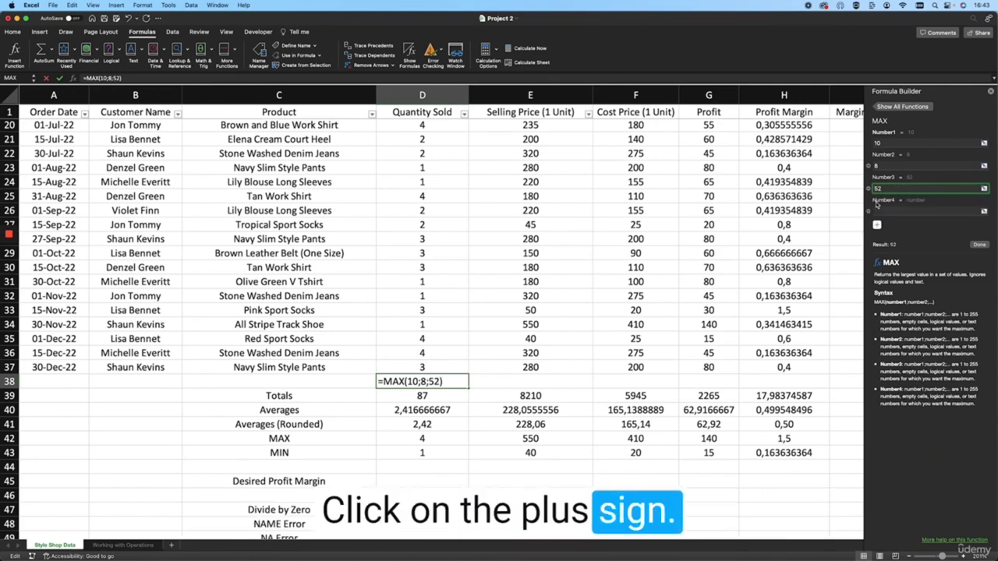
click(877, 204)
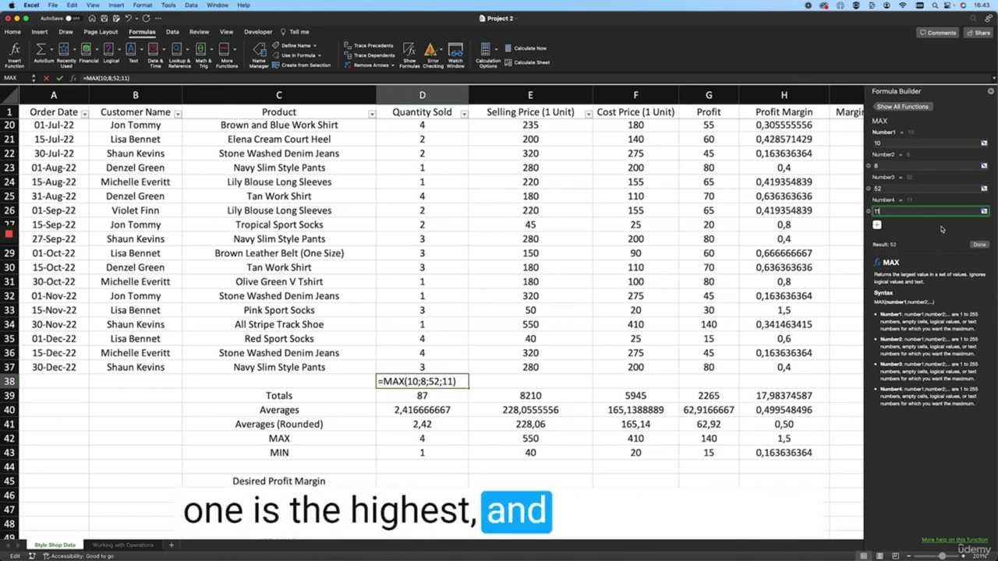
click(979, 245)
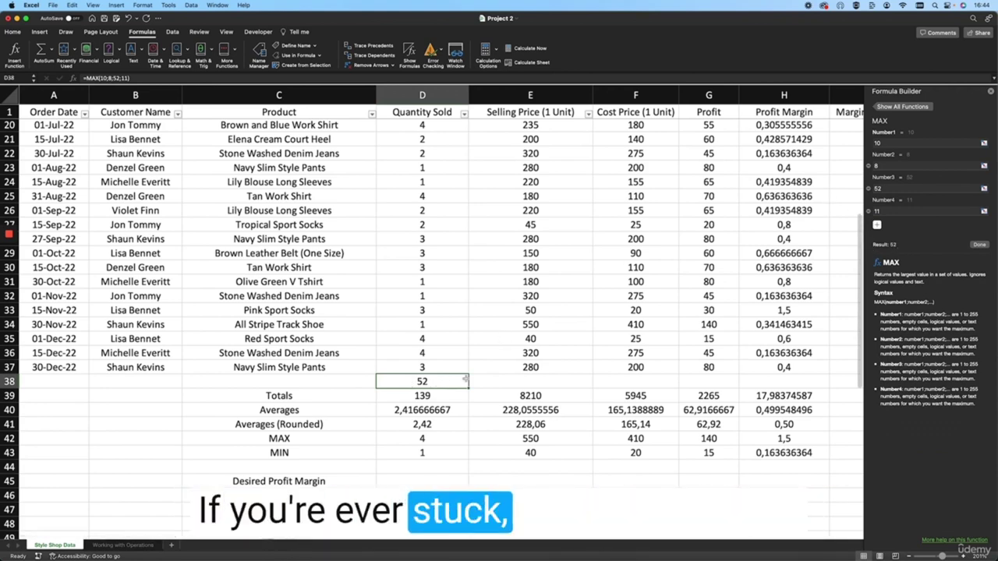
Remove D38's MAX formula and open Insert Function to browse the function list
key(Escape)
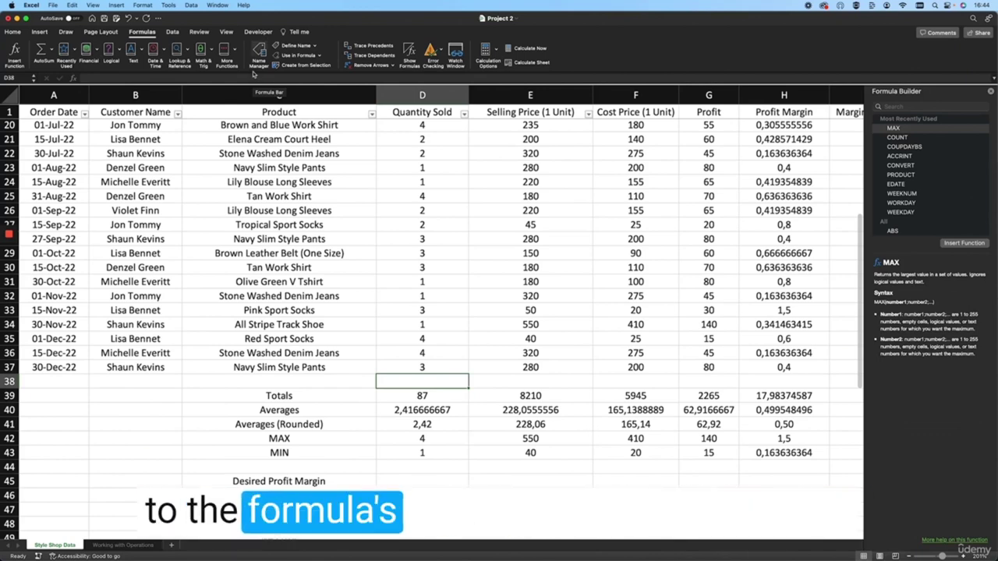
click(15, 53)
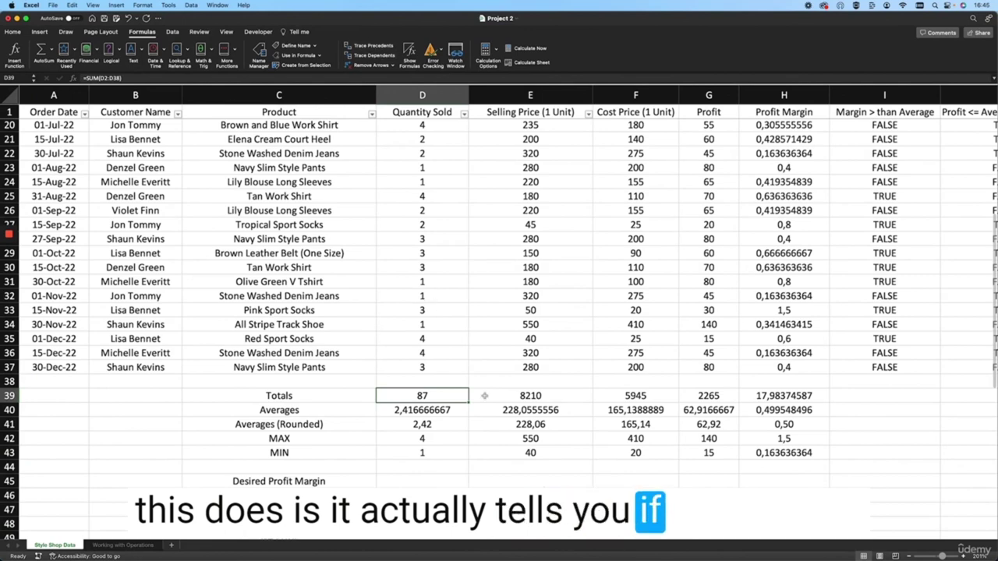
Trace dependents of the D40 Quantity Sold average, dismiss the no-dependents alert, then edit it
click(382, 410)
scroll(418, 413, up, 2)
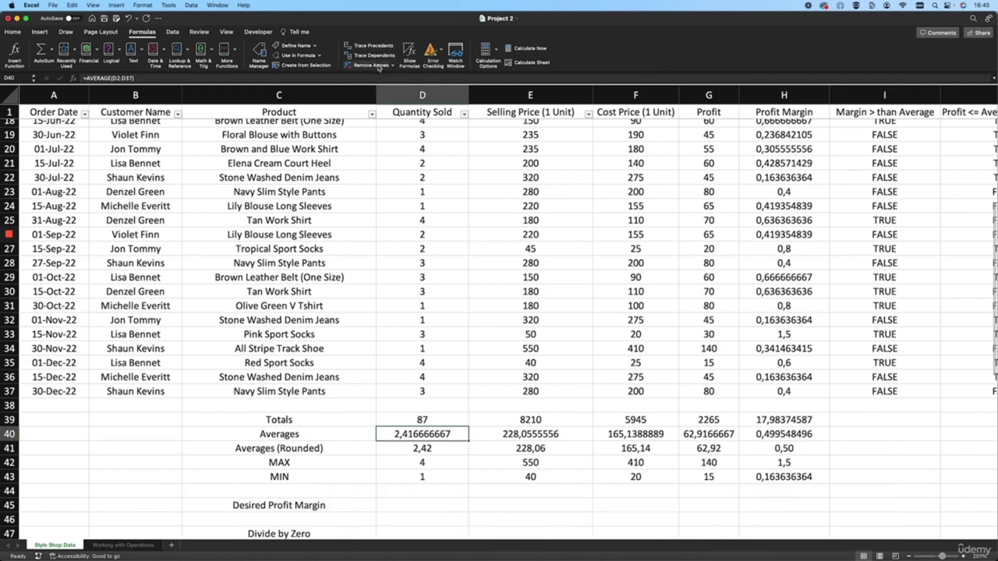
scroll(475, 196, up, 8)
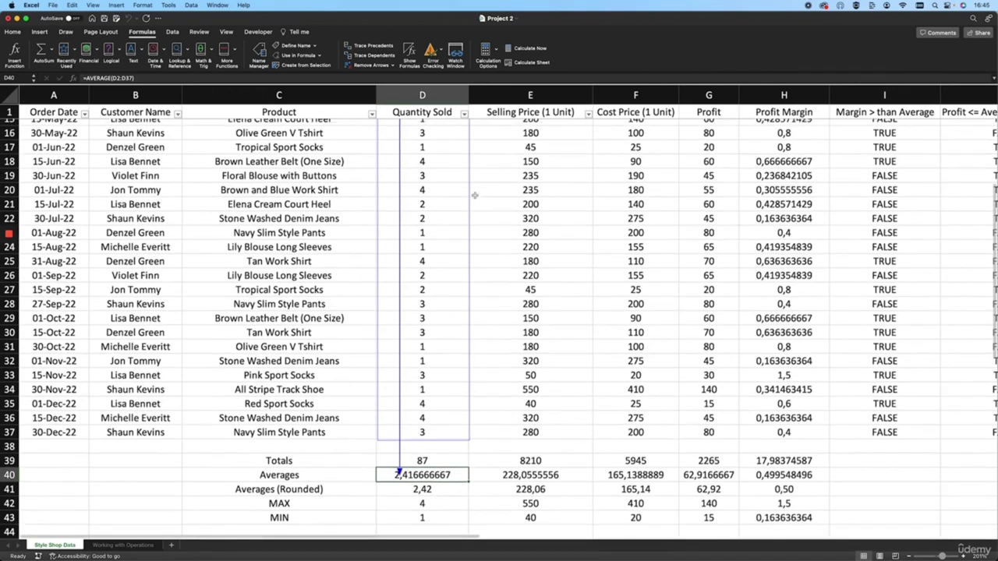
scroll(474, 196, up, 1)
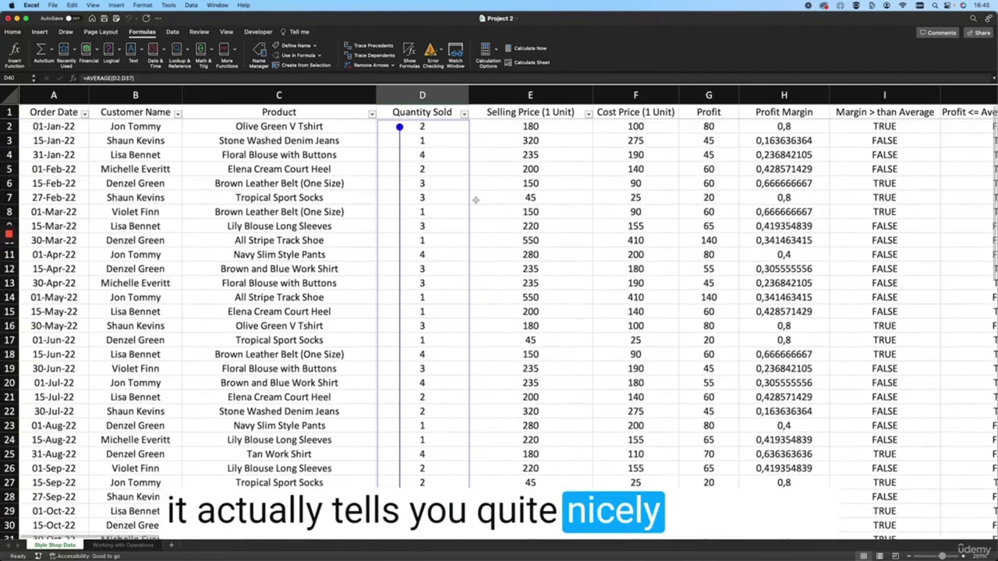
scroll(475, 201, down, 5)
scroll(476, 205, down, 3)
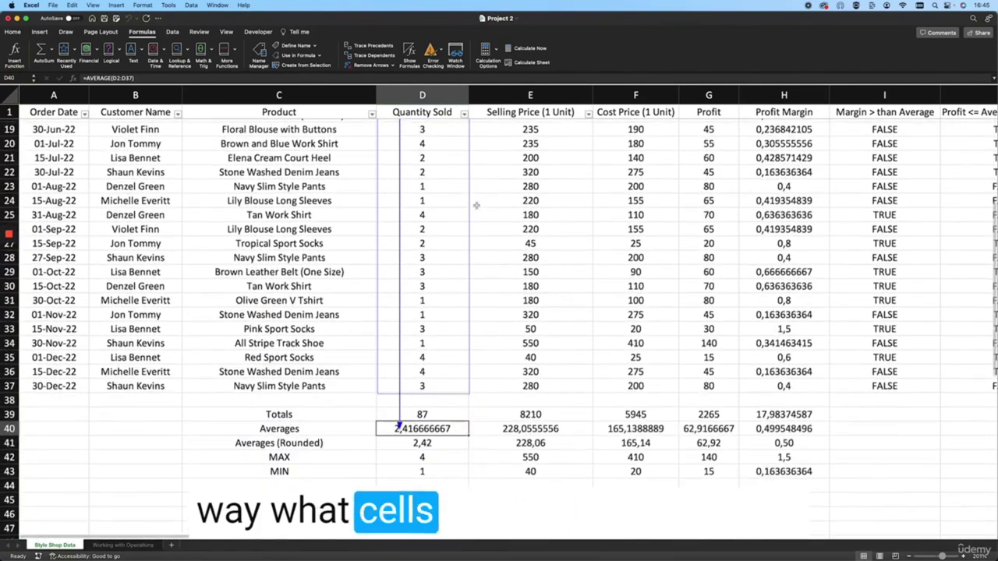
scroll(475, 205, right, 1)
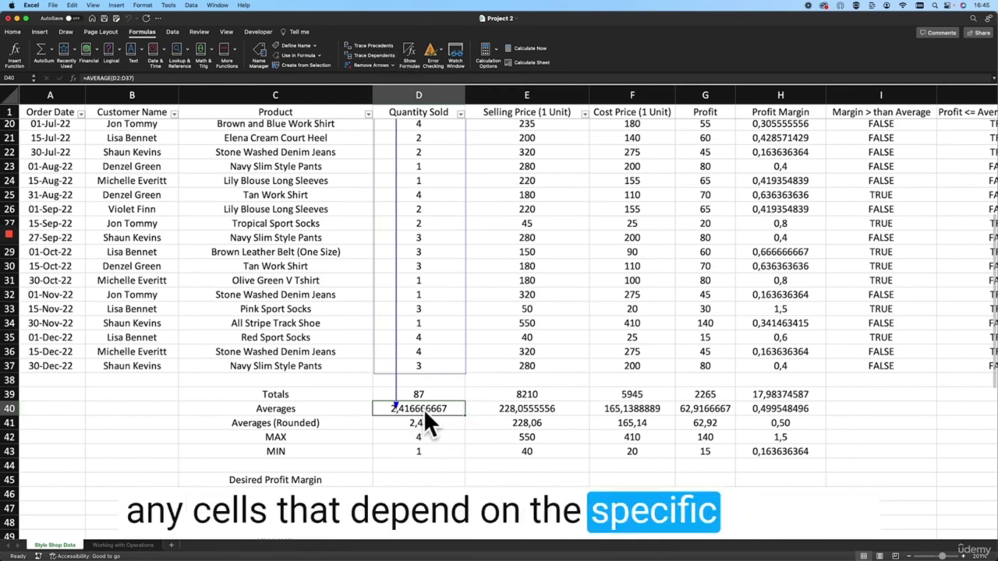
click(378, 56)
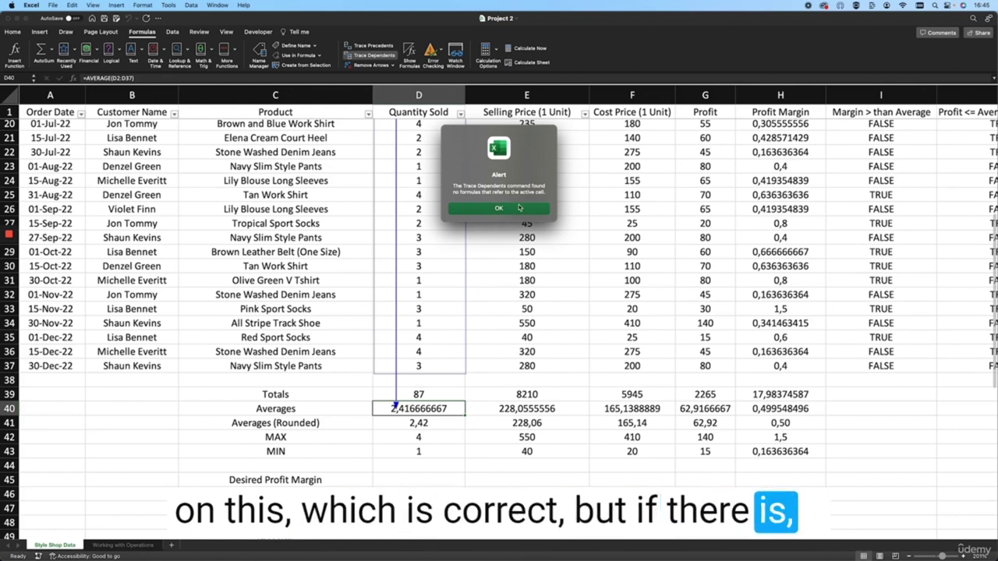
click(493, 209)
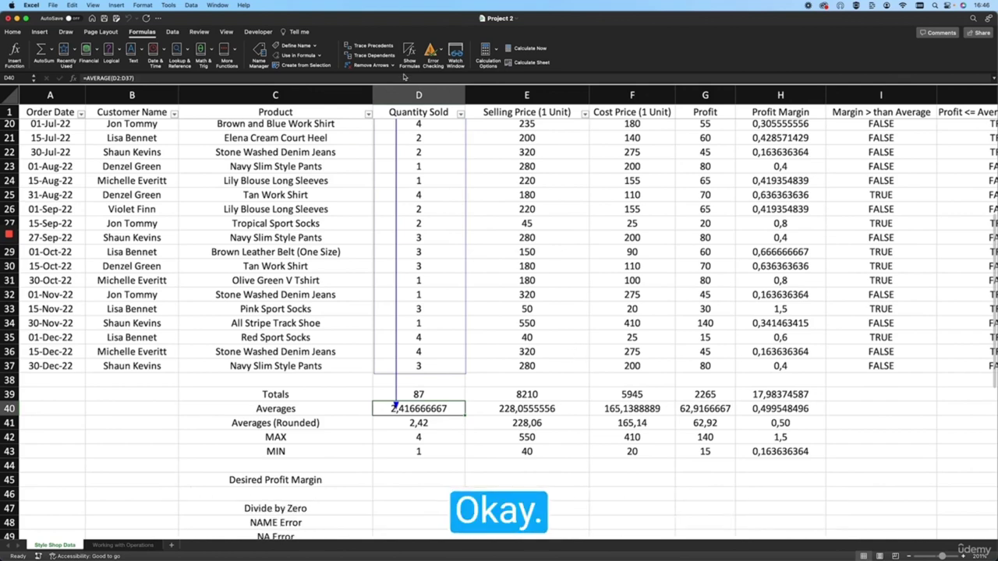
key(F2)
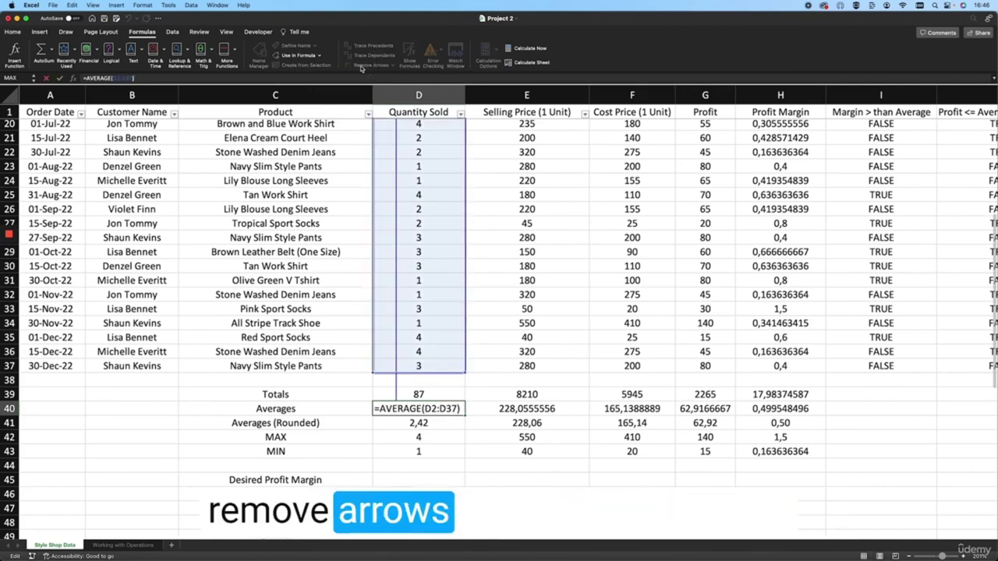
Leave D40 unchanged and clear the existing trace arrows from the sheet
click(511, 252)
click(437, 252)
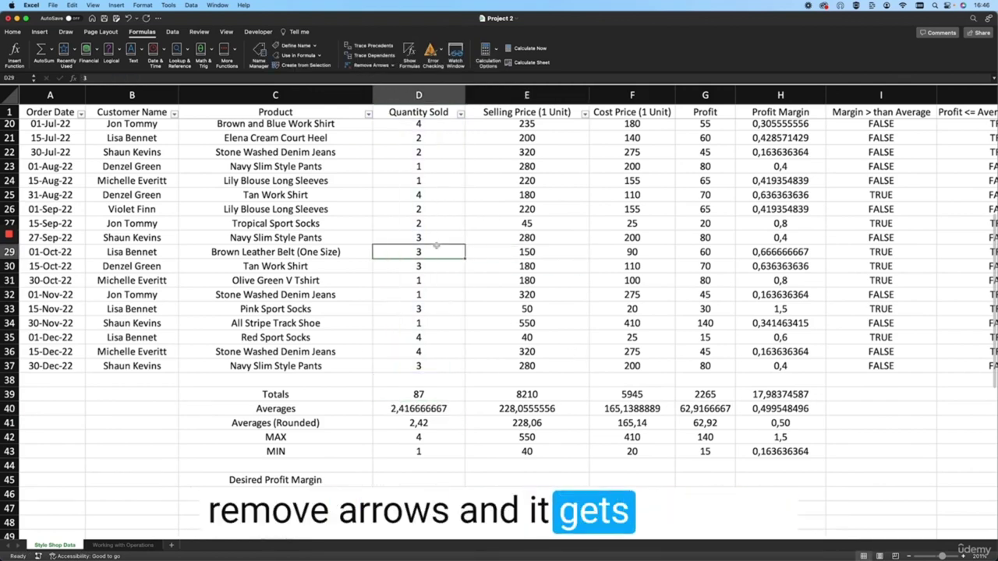
scroll(437, 245, up, 1)
scroll(437, 246, up, 5)
scroll(436, 245, down, 5)
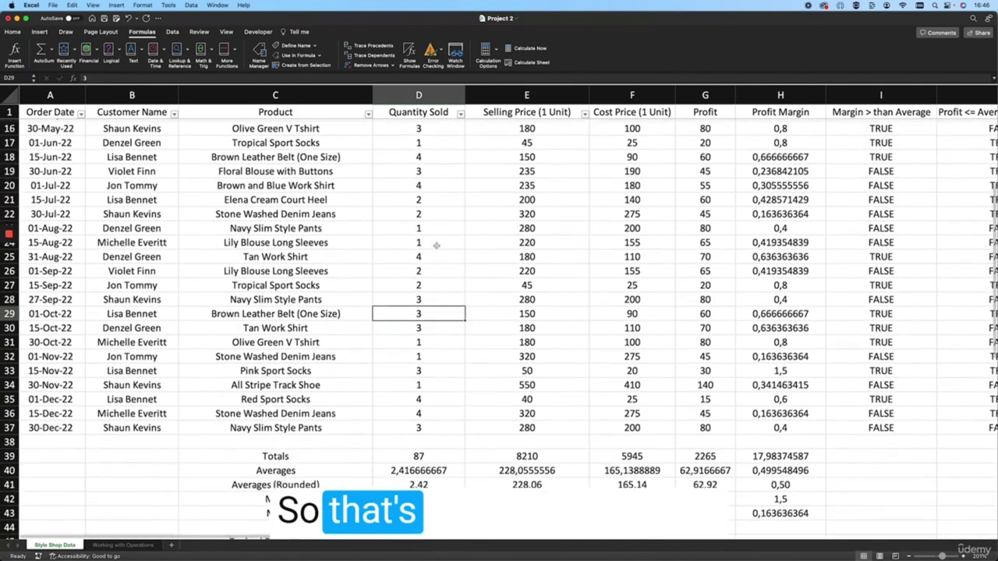
scroll(436, 245, down, 5)
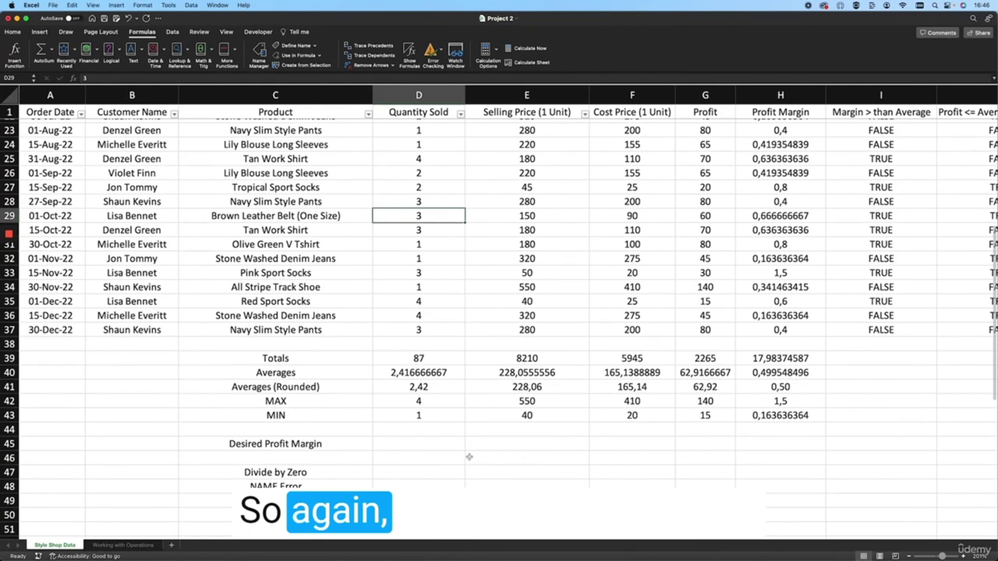
scroll(470, 457, down, 2)
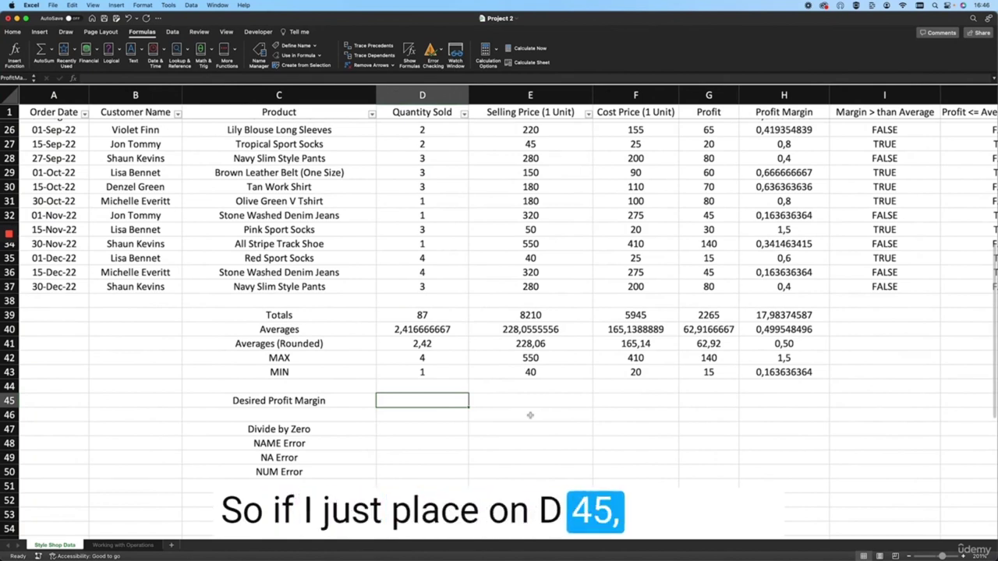
Enter =100*D40 in D45 so the Desired Profit Margin shows 24167%
text(=100*D40)
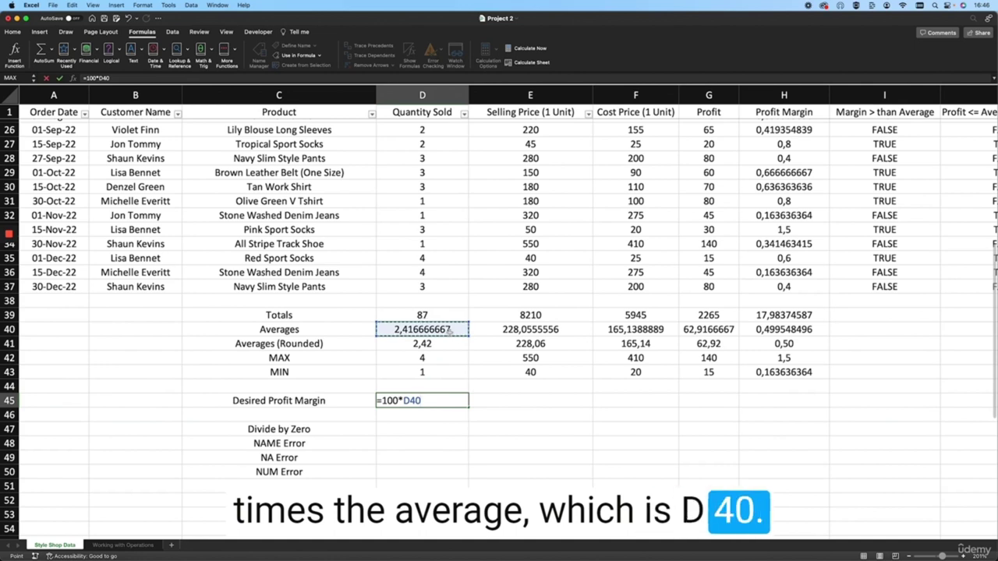
key(Return)
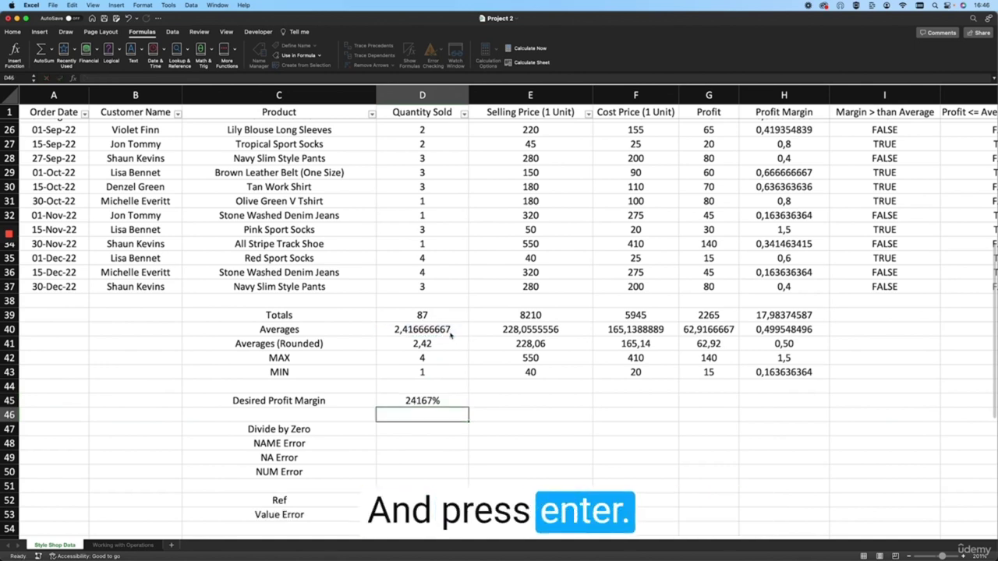
click(489, 423)
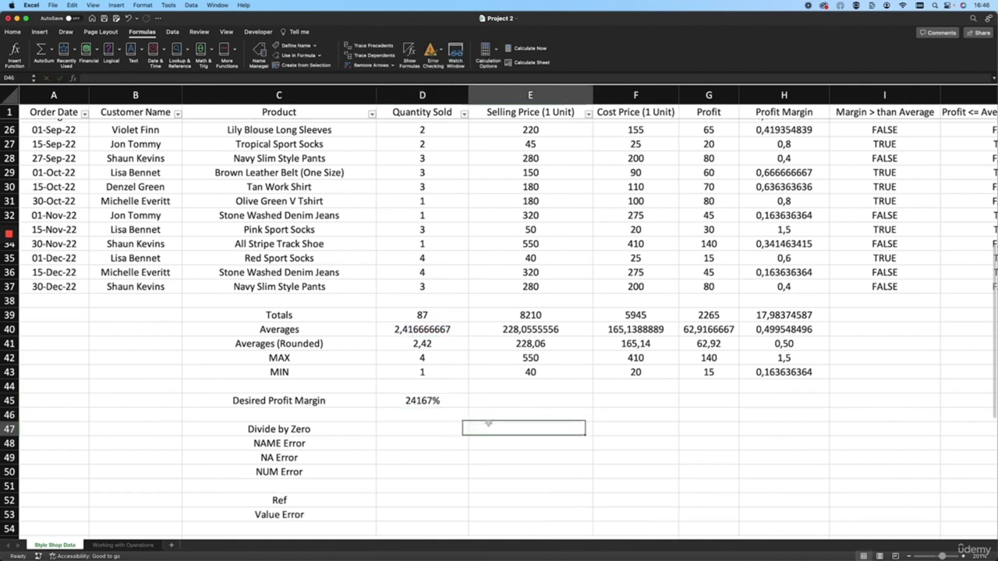
Trace D45's precedents back to D40, remove the arrows, and select D40
click(435, 403)
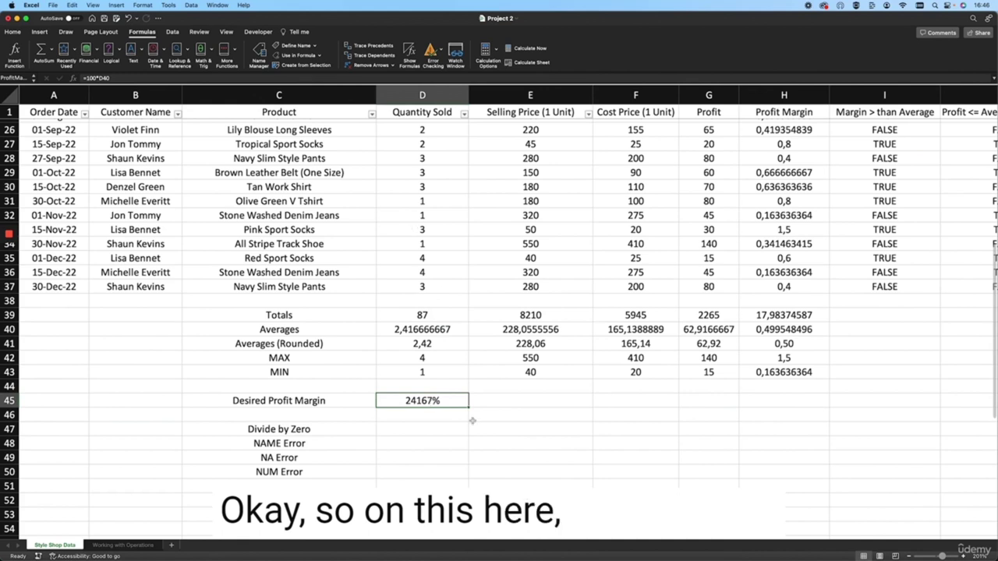
click(368, 48)
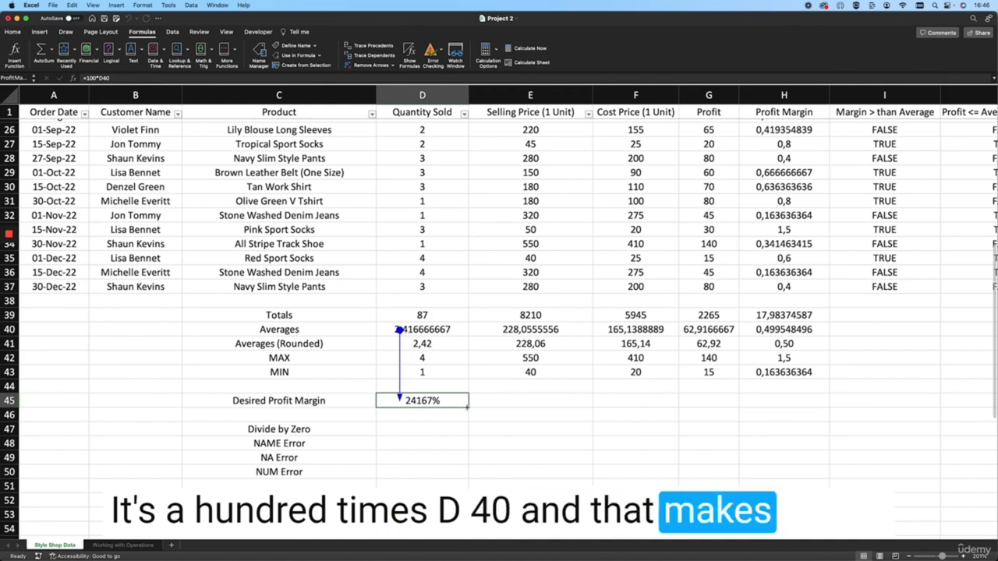
click(446, 330)
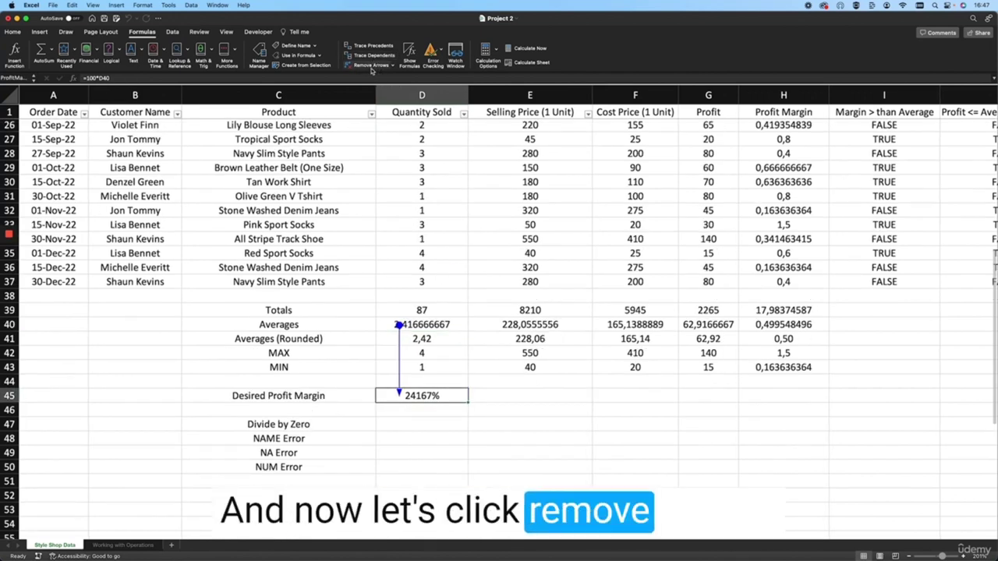
click(370, 67)
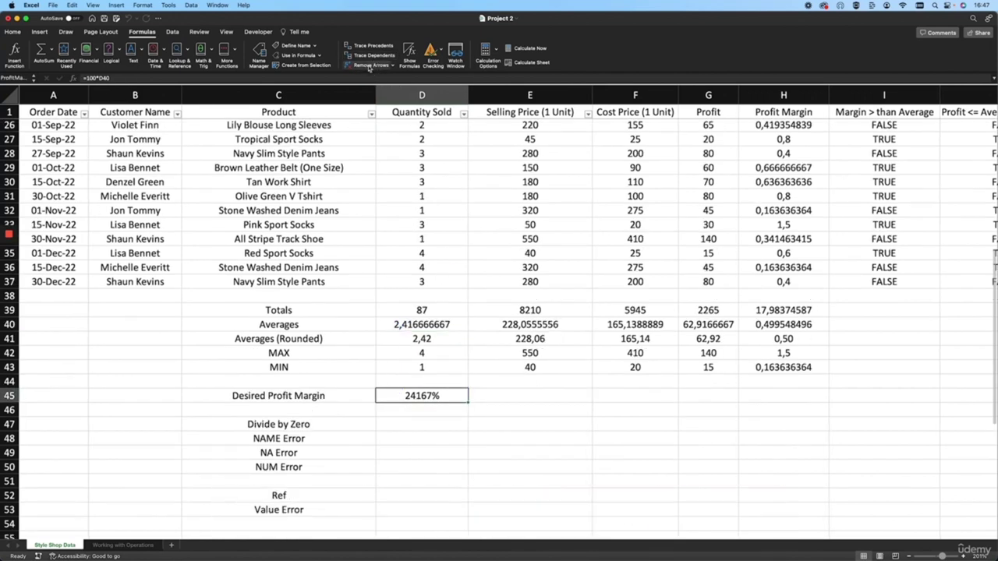
click(516, 409)
click(425, 324)
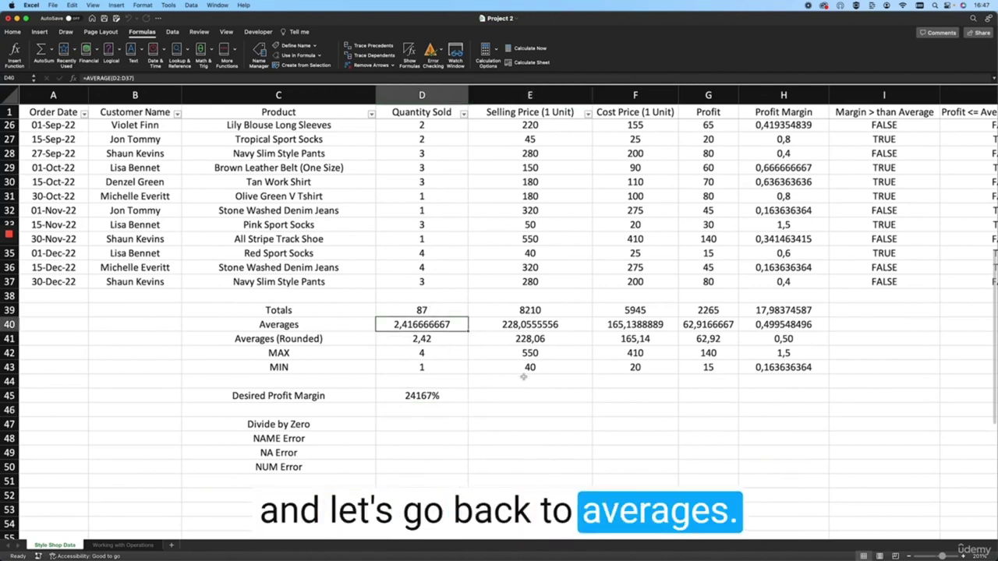
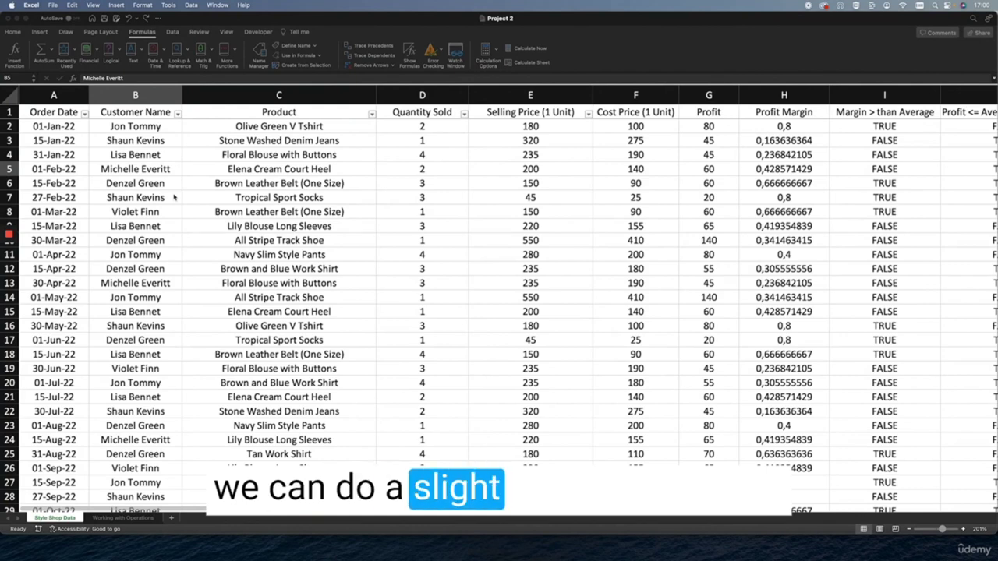
Review the product, quantity and order date entries in the sales data
click(211, 250)
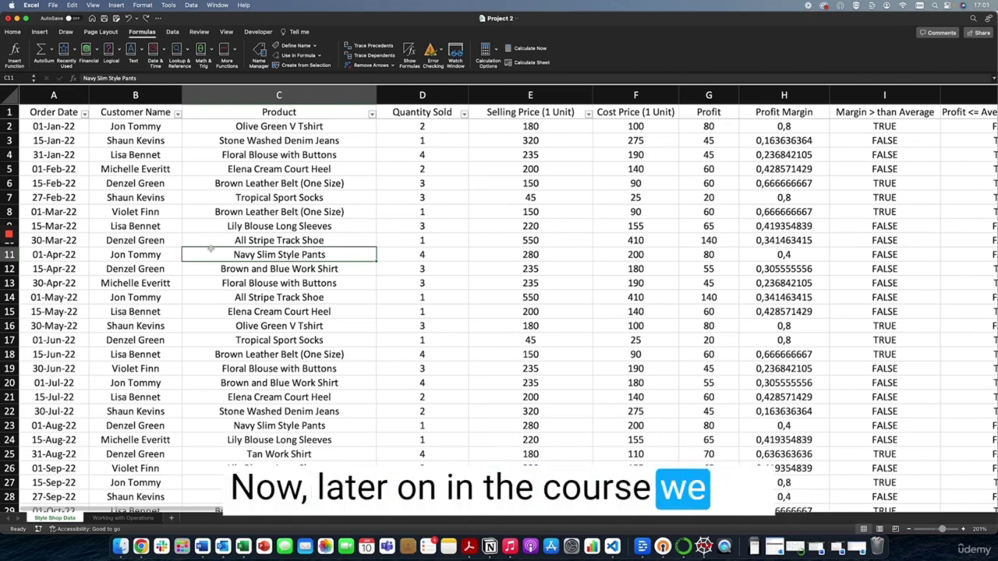
key(Right)
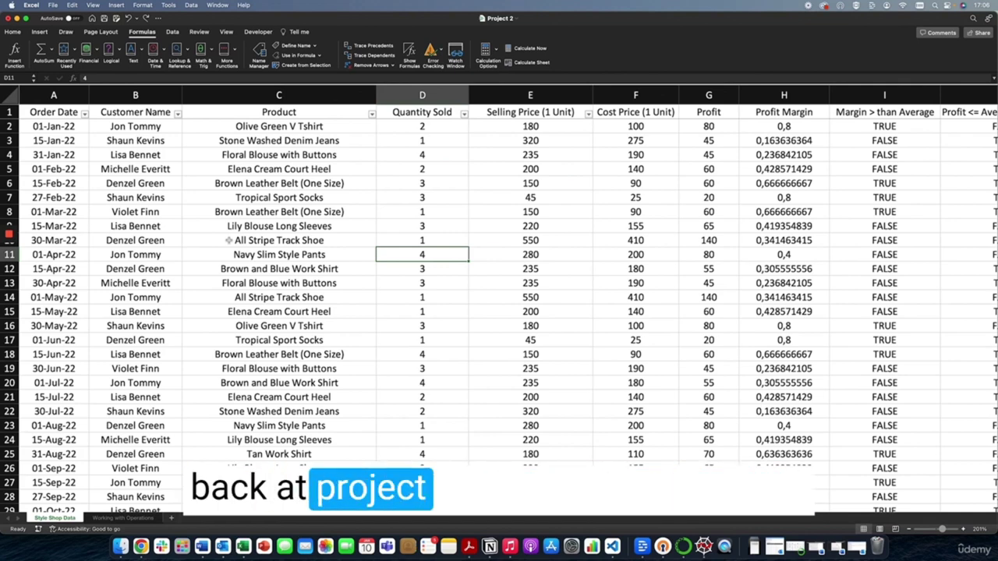
click(217, 222)
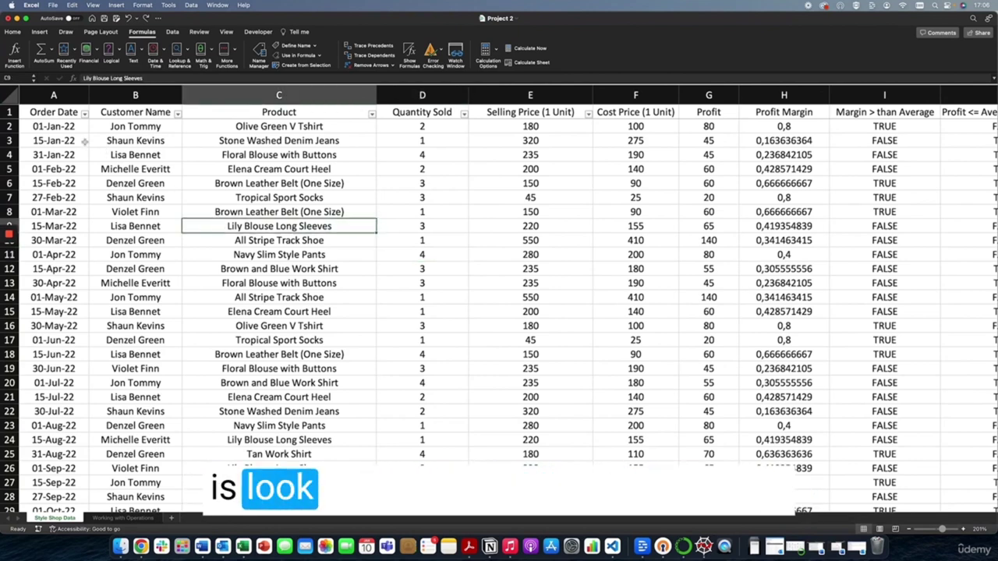
drag(67, 117, 63, 225)
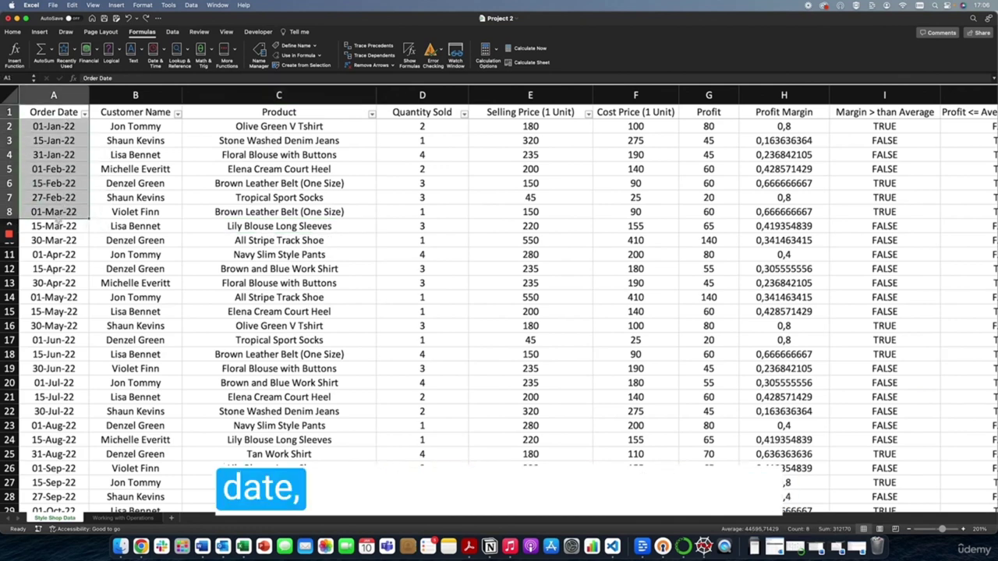
click(59, 225)
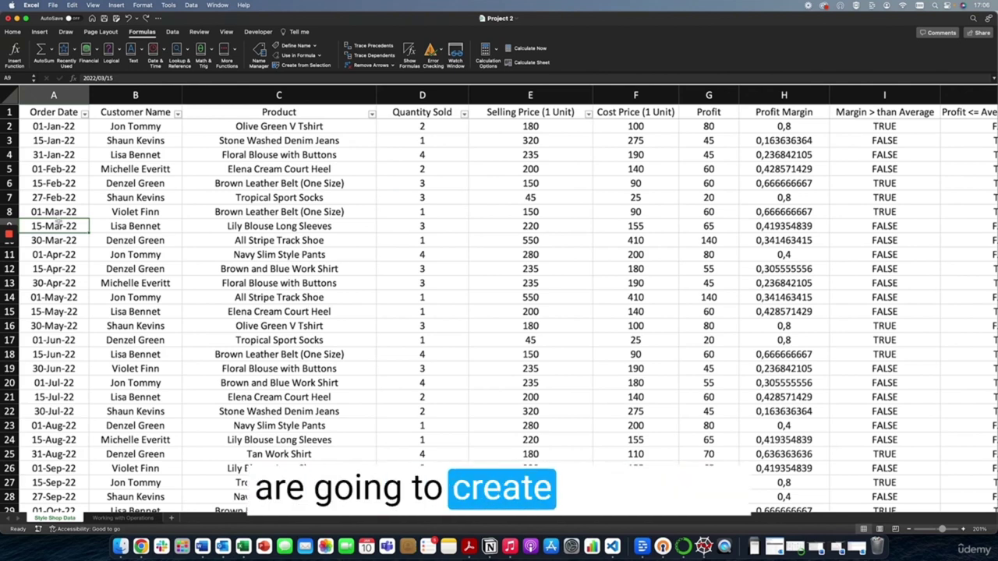
click(53, 127)
key(Down)
key(Down)
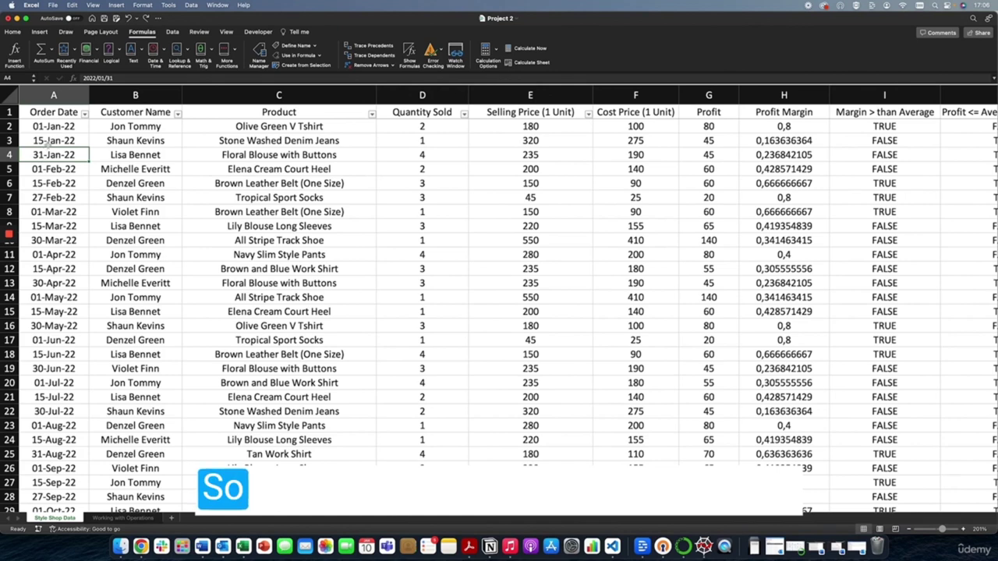
Insert a blank column B in front of Customer Name
click(124, 94)
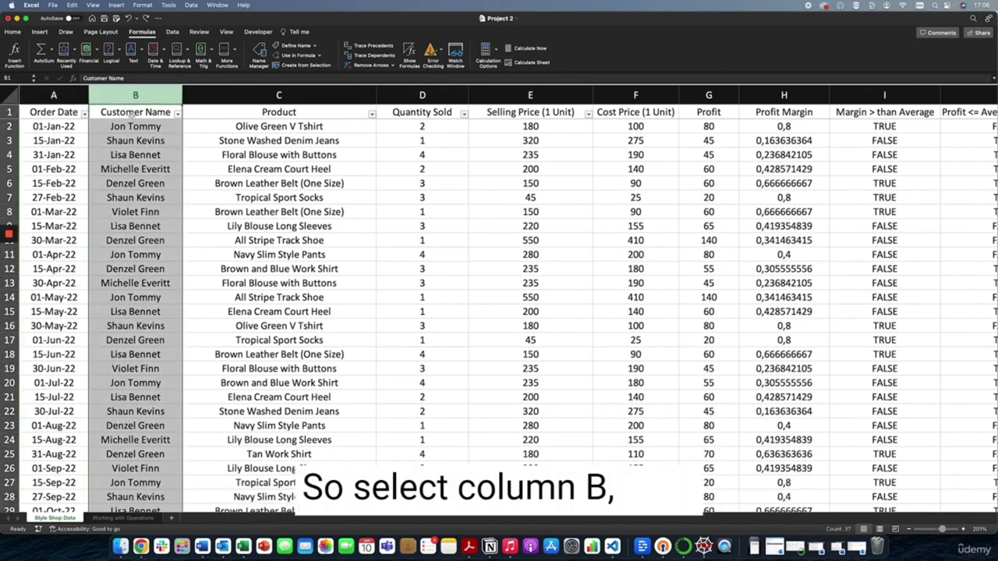
right_click(131, 115)
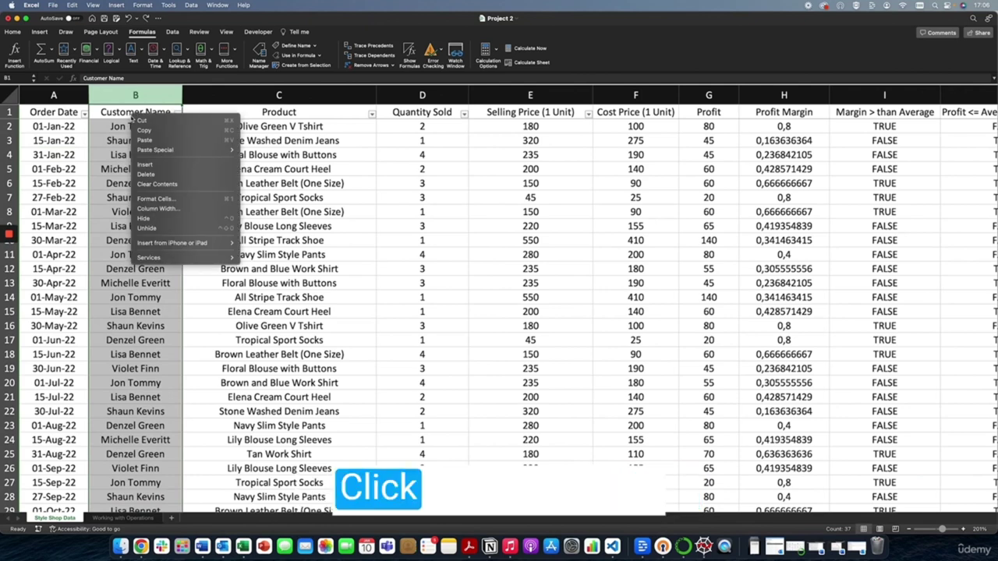
click(171, 166)
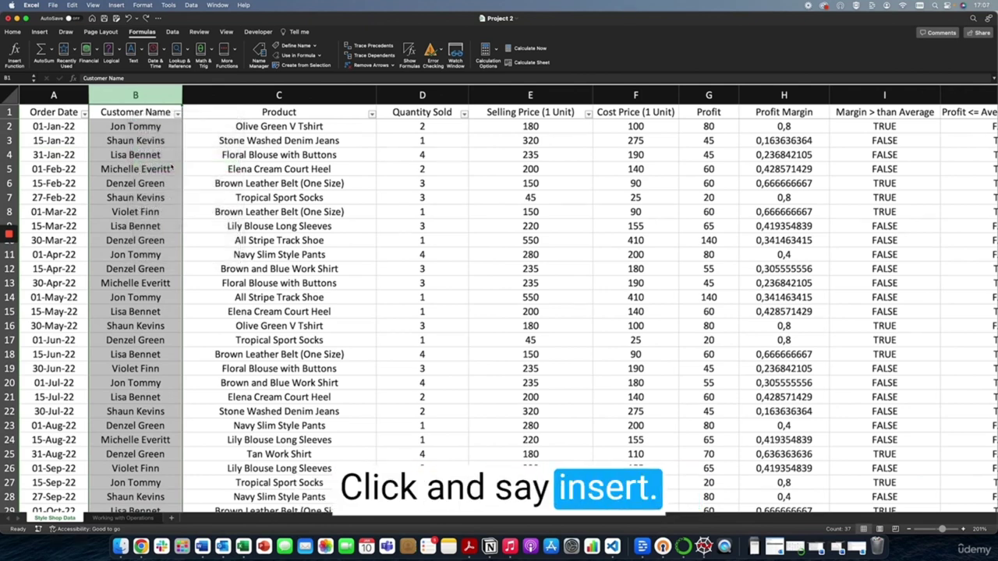
click(169, 165)
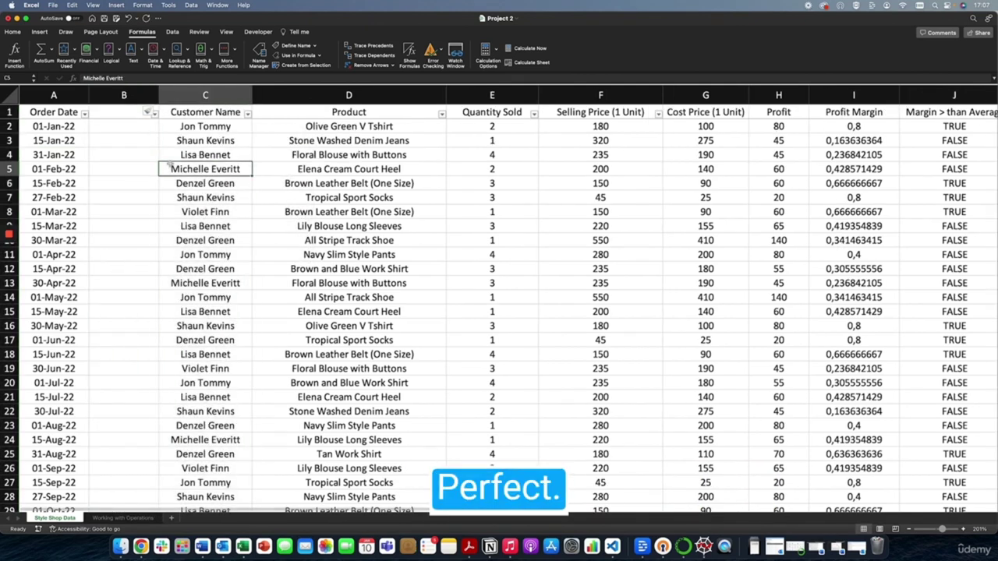
Format the whole new column B as Number
click(131, 115)
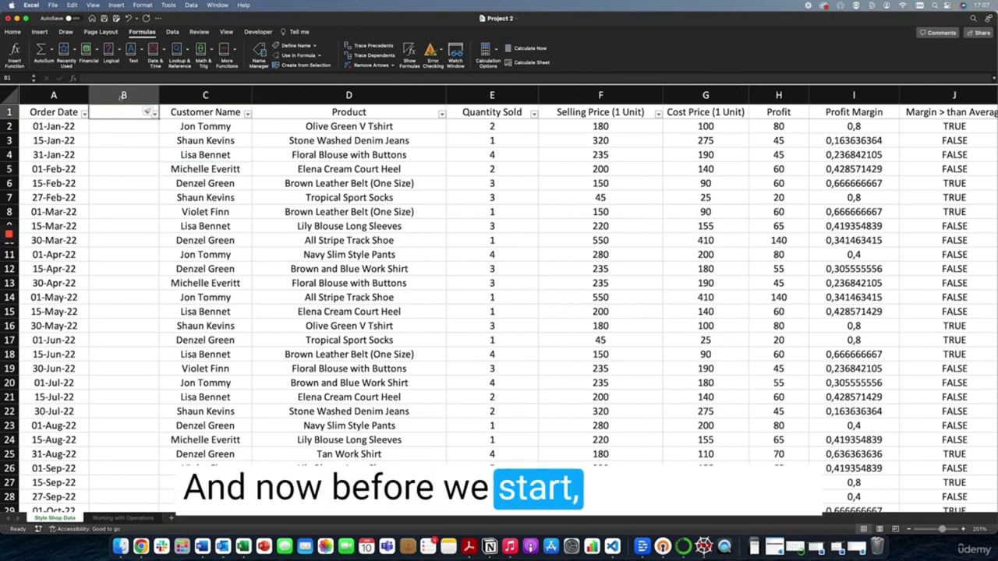
click(124, 194)
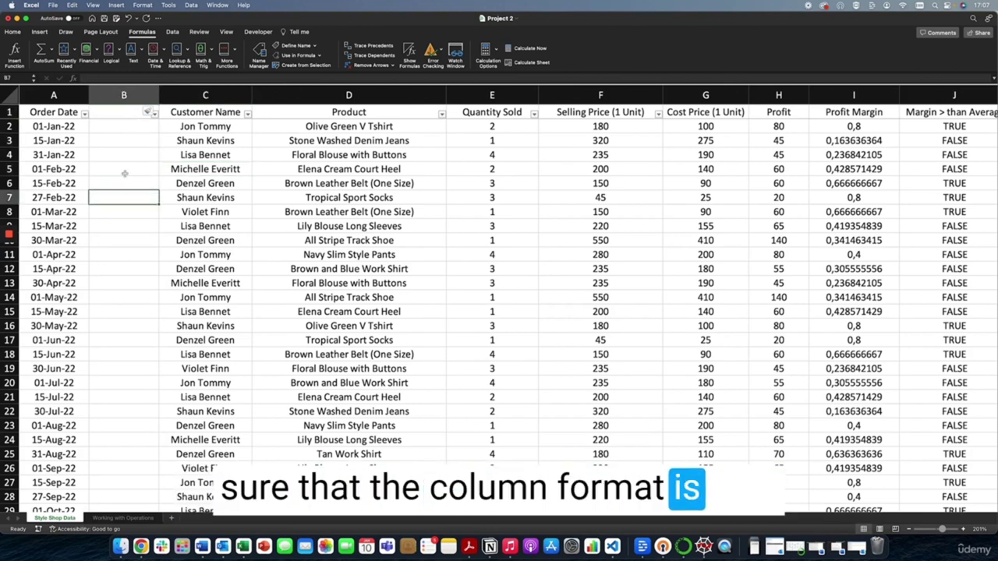
click(13, 32)
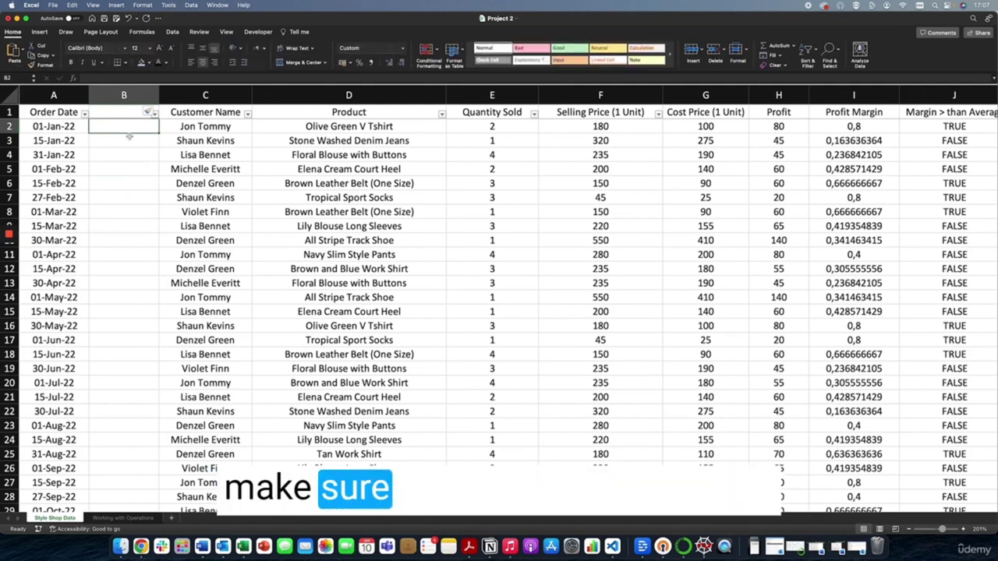
click(127, 186)
click(122, 194)
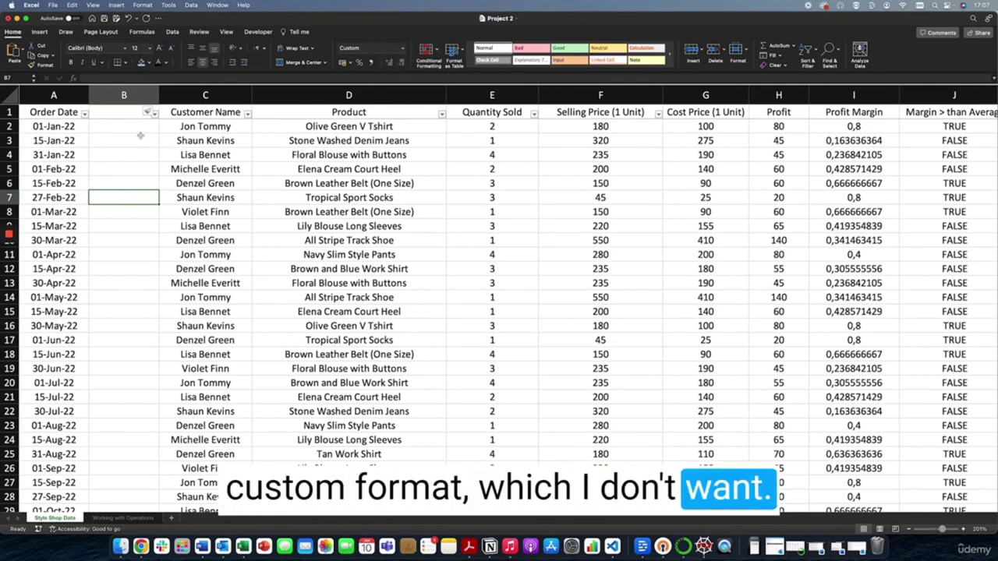
click(125, 94)
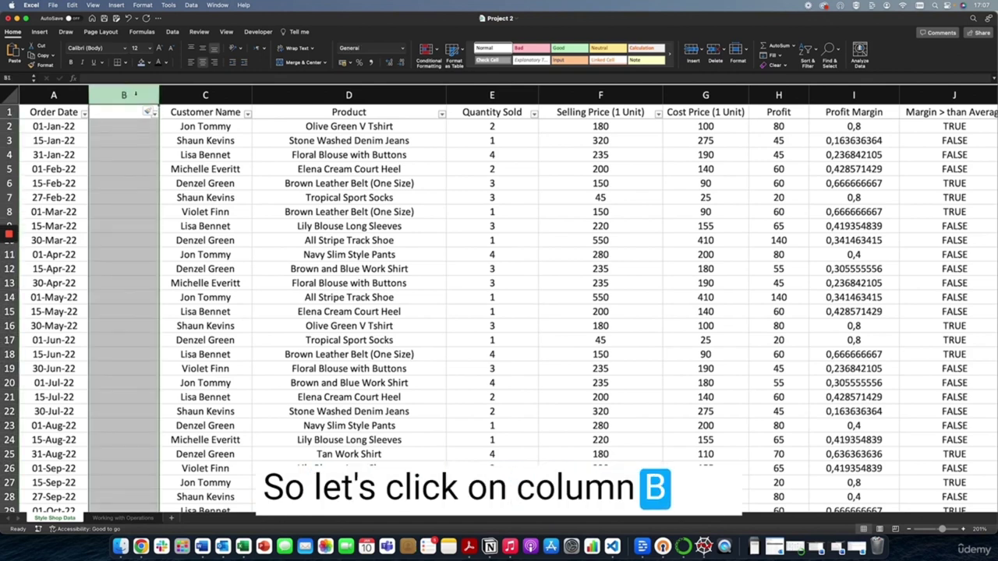
click(404, 49)
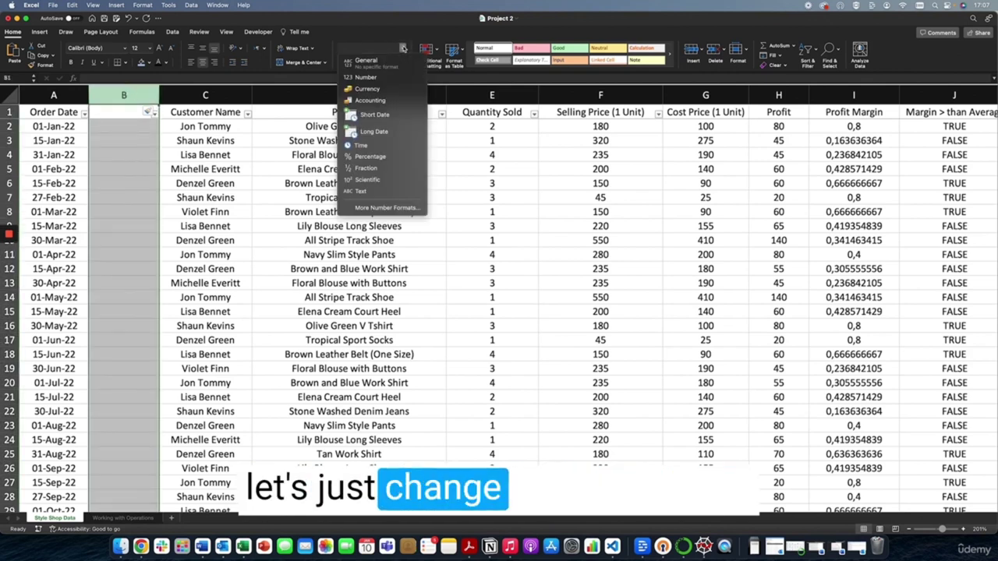
click(382, 79)
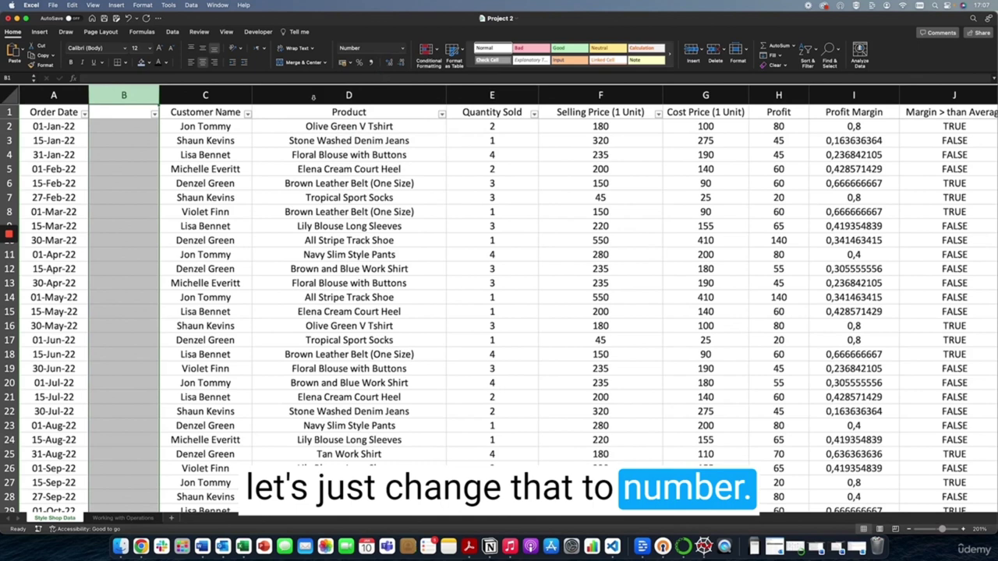
click(113, 139)
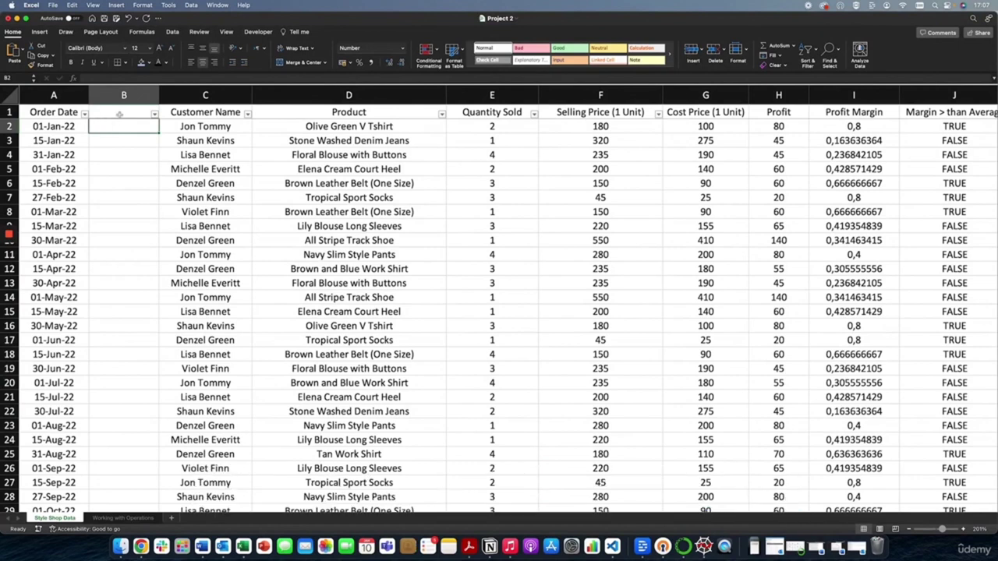
Head column B 'Weekday' and enter =WEEKDAY(A2;1) in B2, returning 7,00
click(120, 114)
text(Wee)
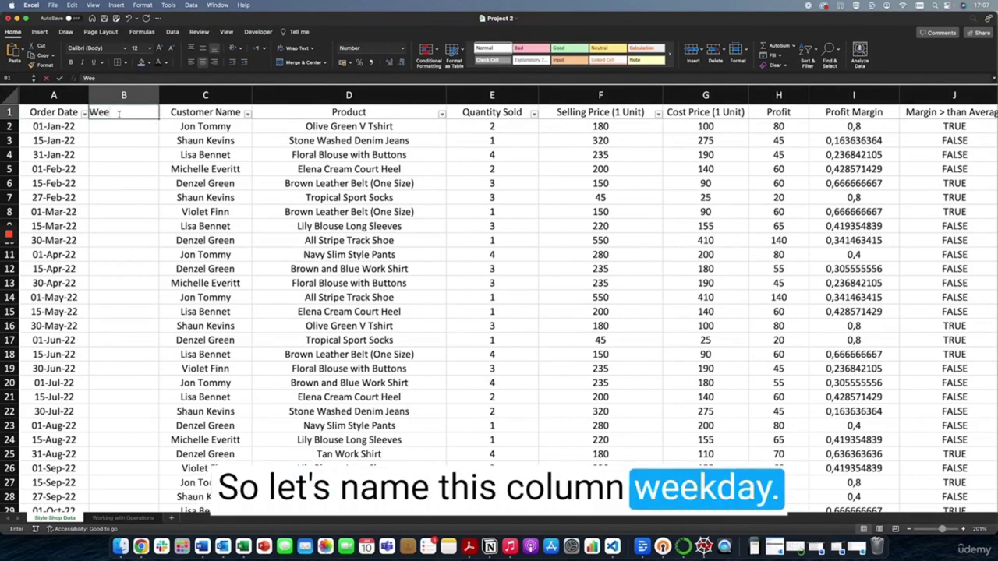
text(kday)
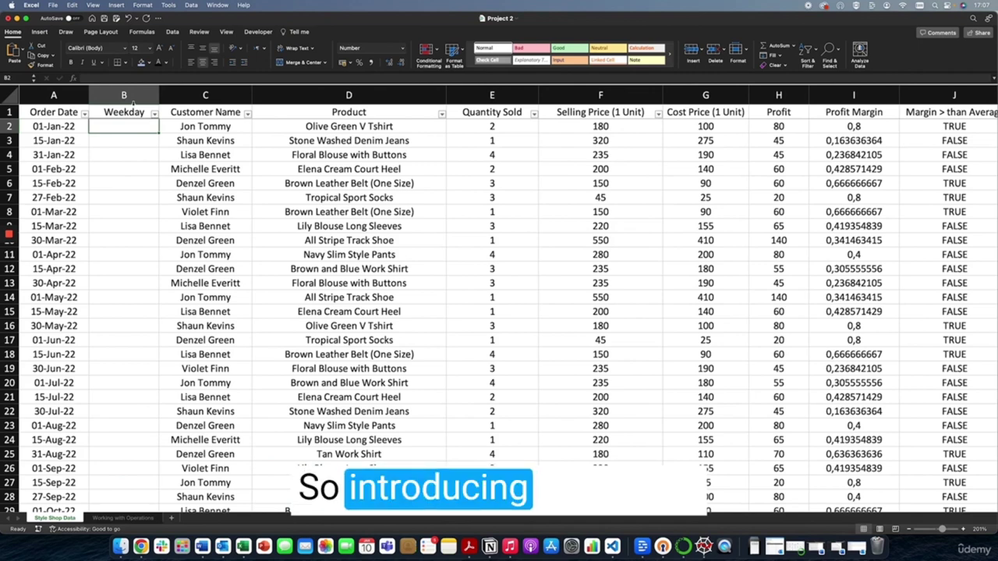
text(=)
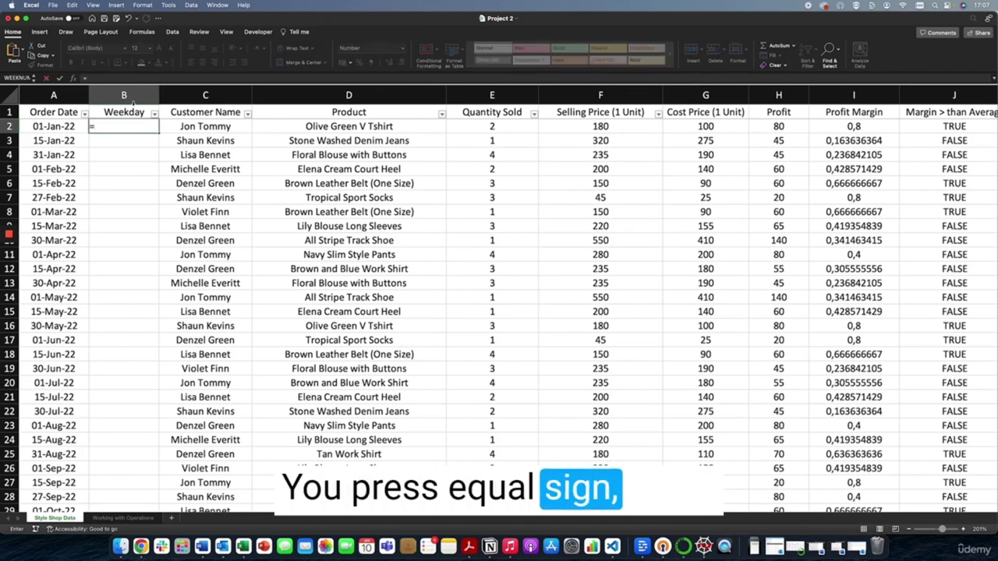
text(WEEKDAY()
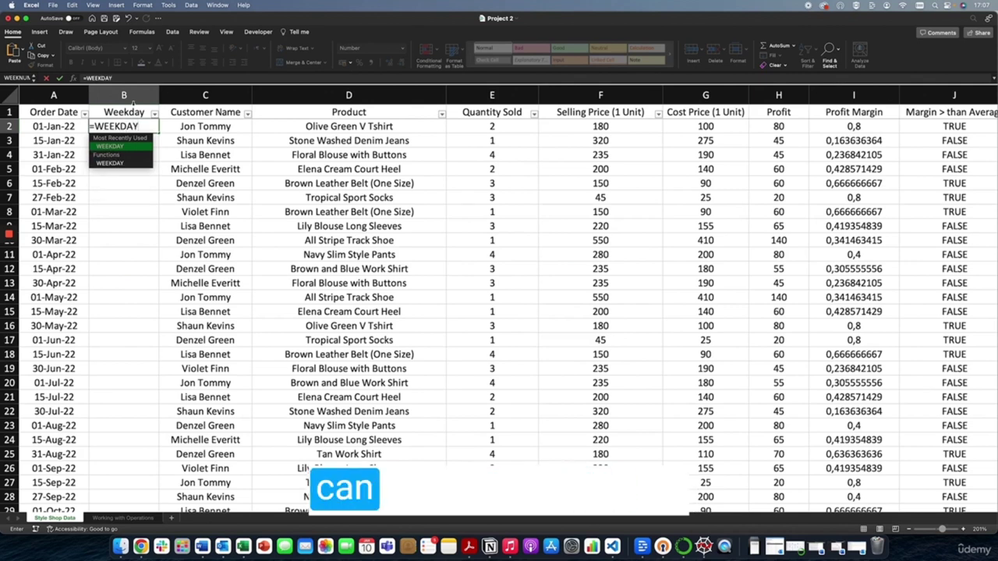
double_click(130, 146)
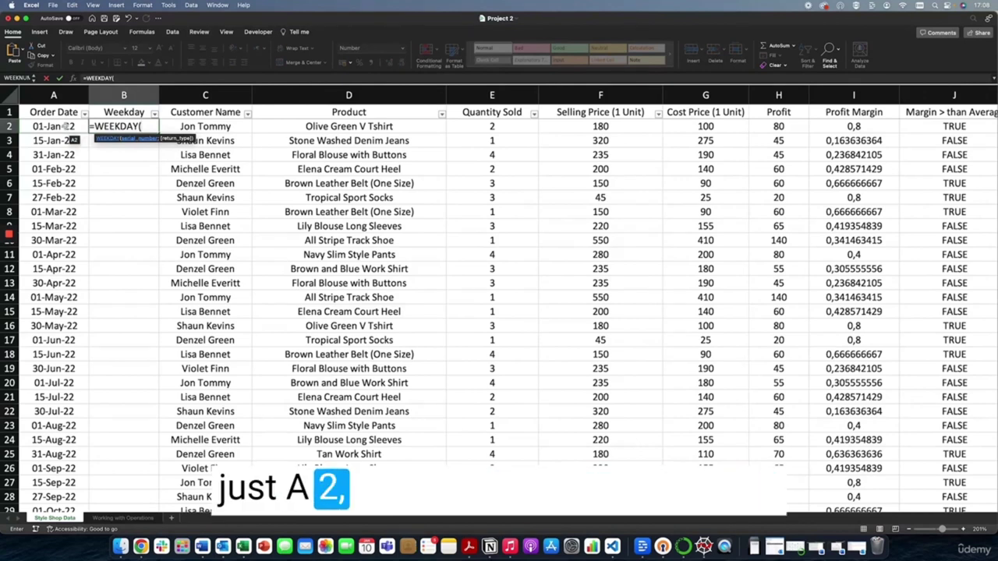
click(55, 126)
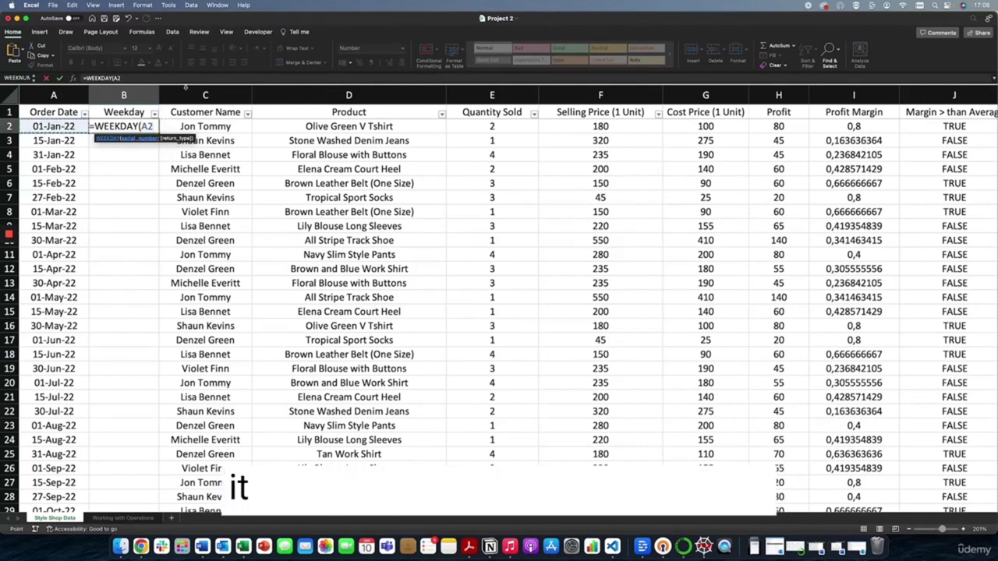
text(;)
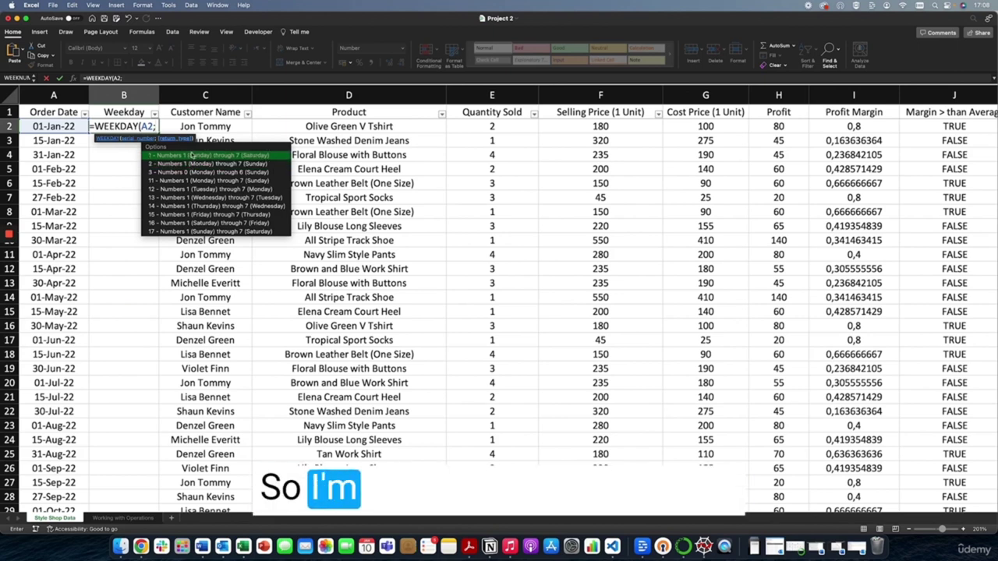
double_click(180, 154)
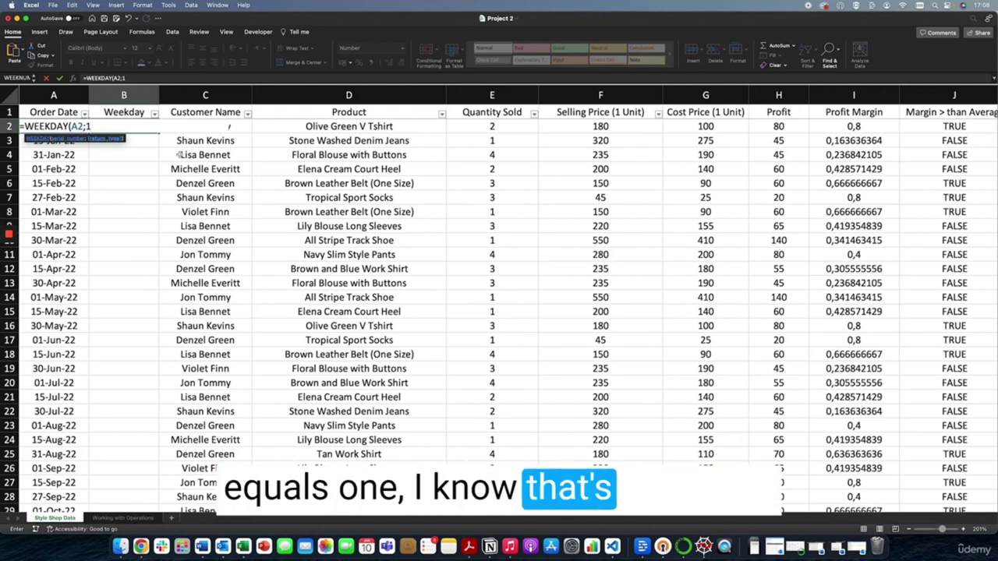
text())
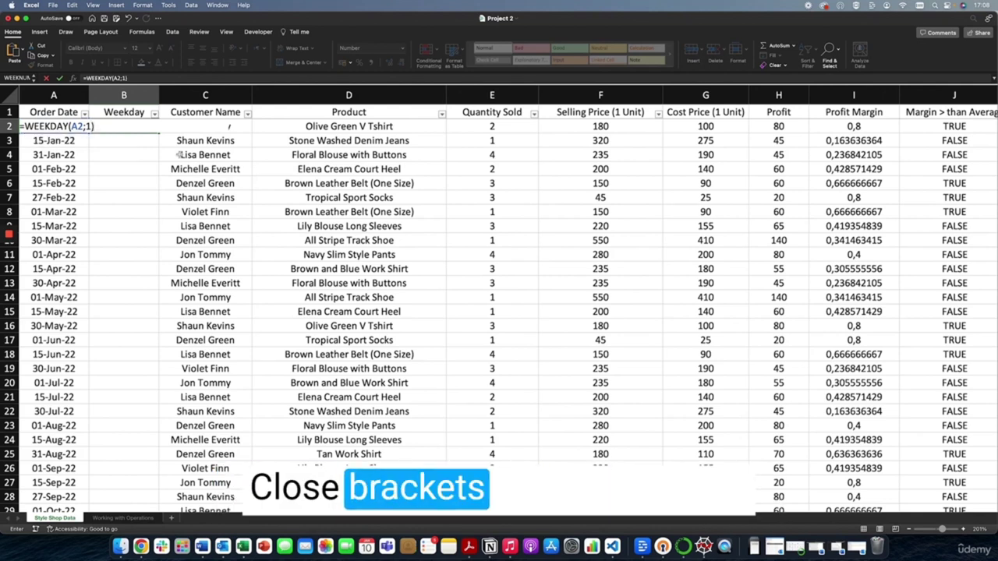
key(Return)
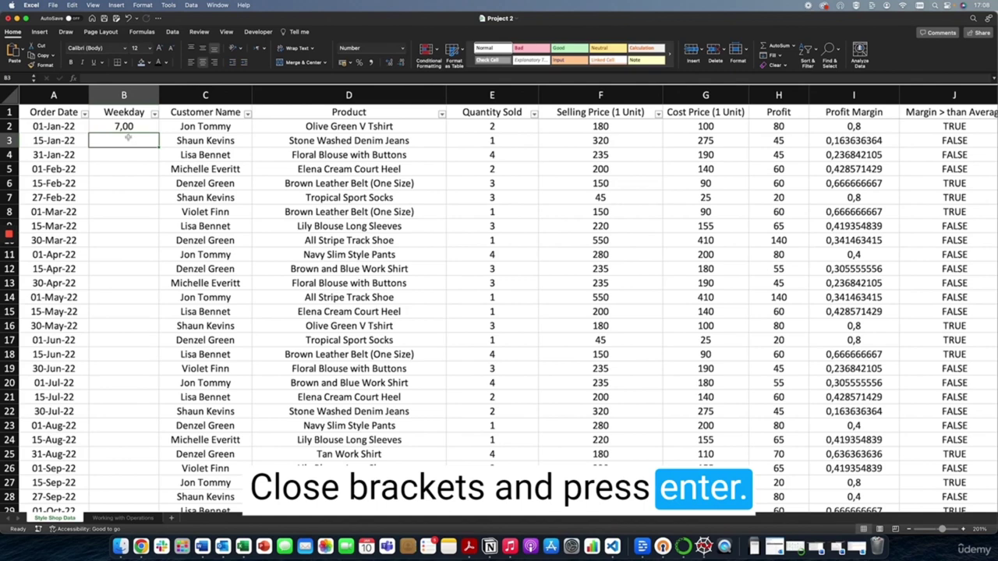
click(122, 127)
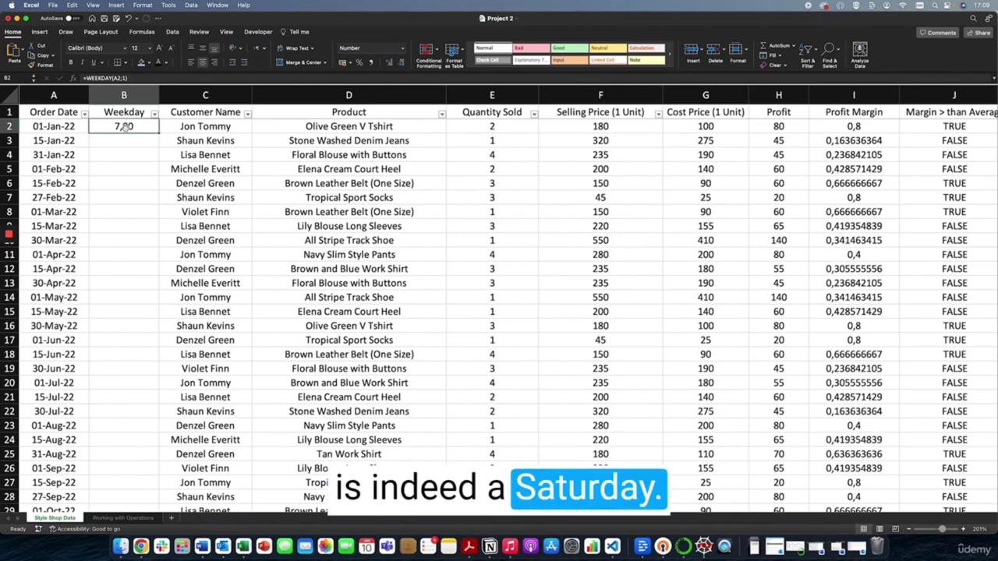
Fill the WEEKDAY formula down column B and spot-check the results in rows 10 and 21
scroll(129, 222, down, 10)
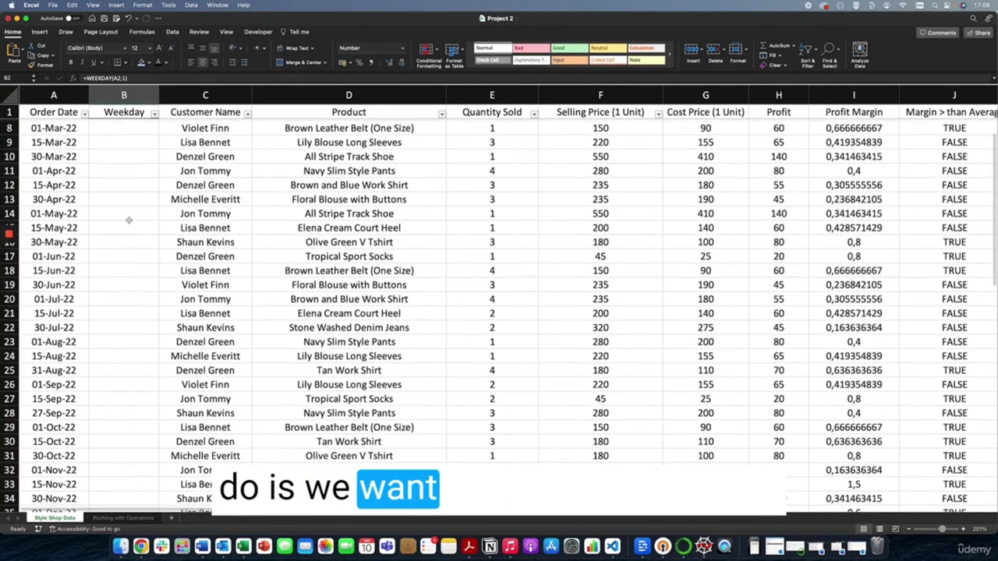
scroll(129, 221, up, 10)
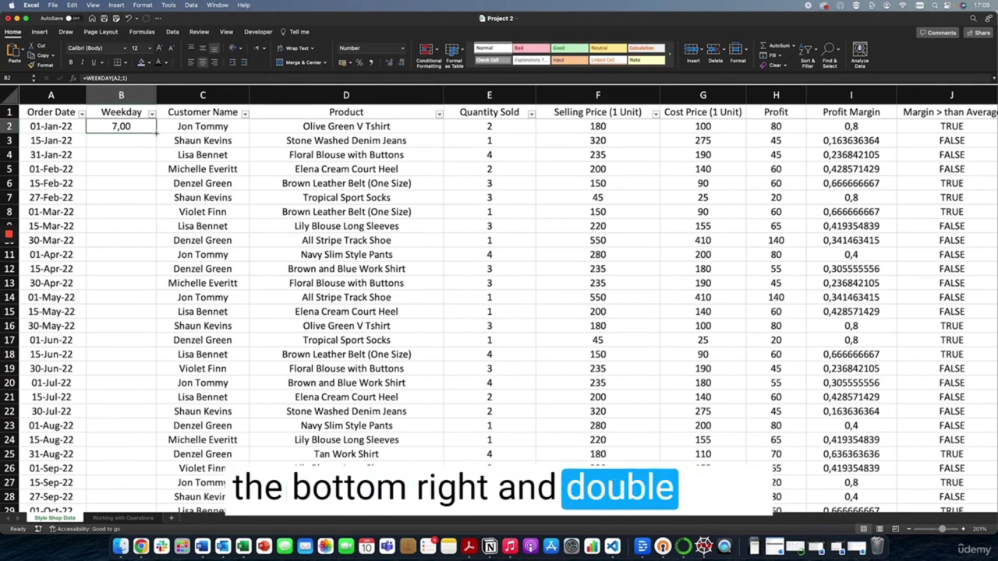
double_click(156, 134)
click(121, 183)
scroll(123, 203, down, 3)
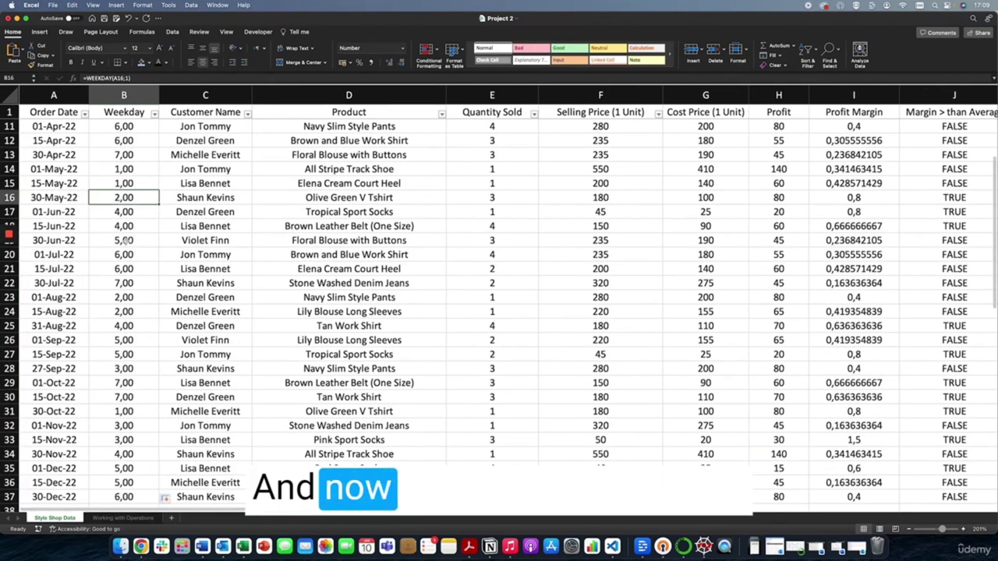
click(125, 241)
scroll(125, 255, down, 2)
click(122, 196)
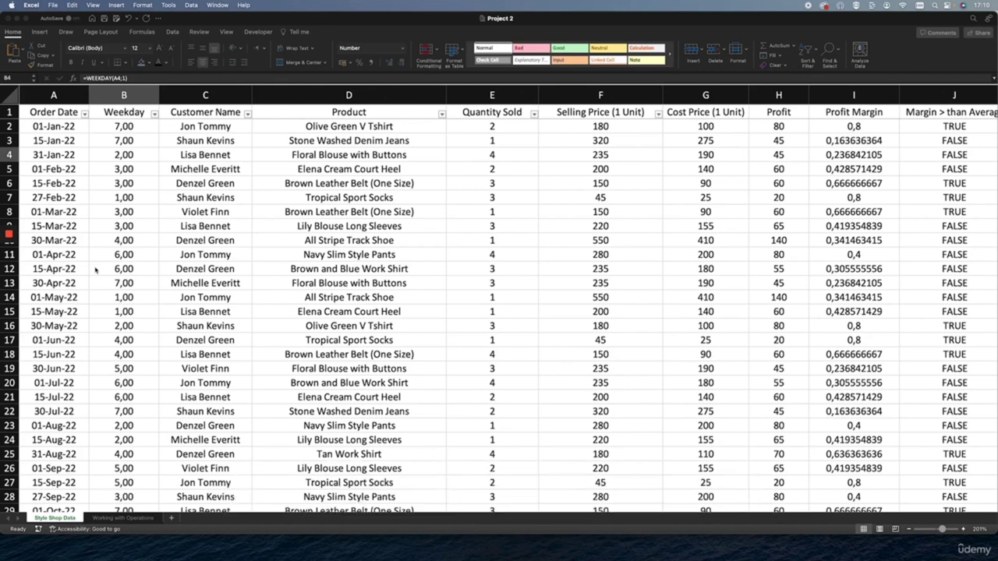
click(102, 240)
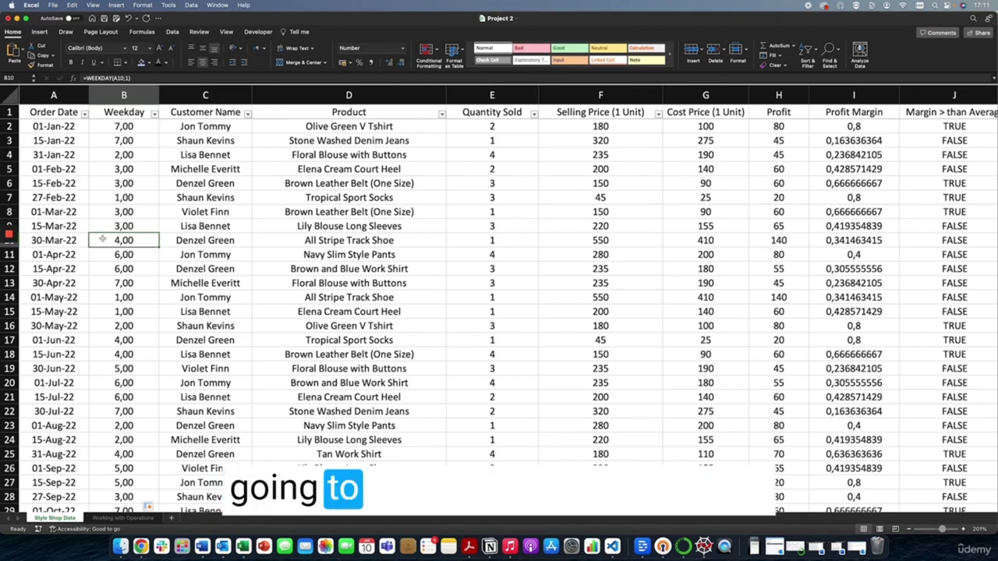
Insert a column before Customer Name, head it 'Weekday Name', and widen it
click(165, 171)
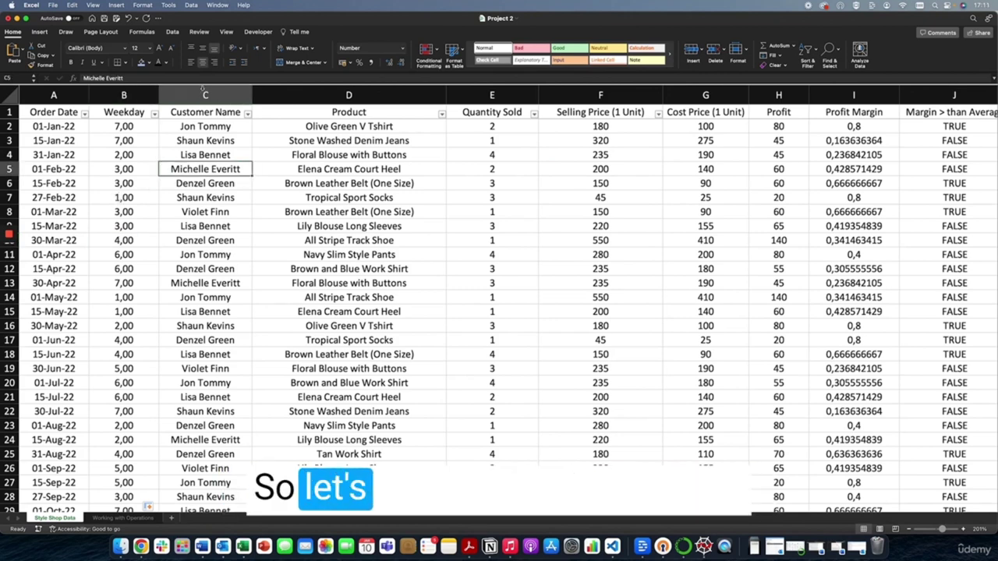
click(205, 95)
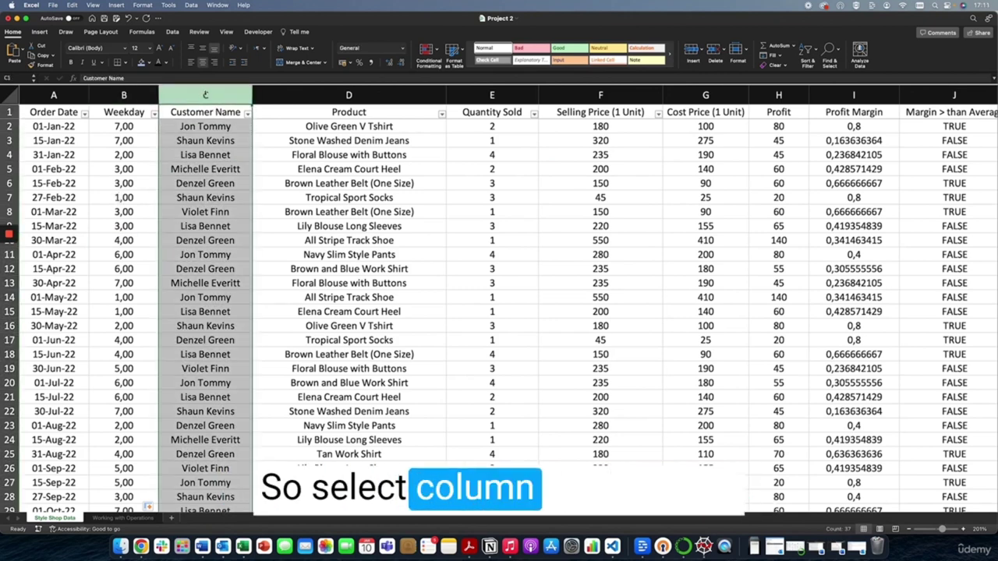
right_click(205, 94)
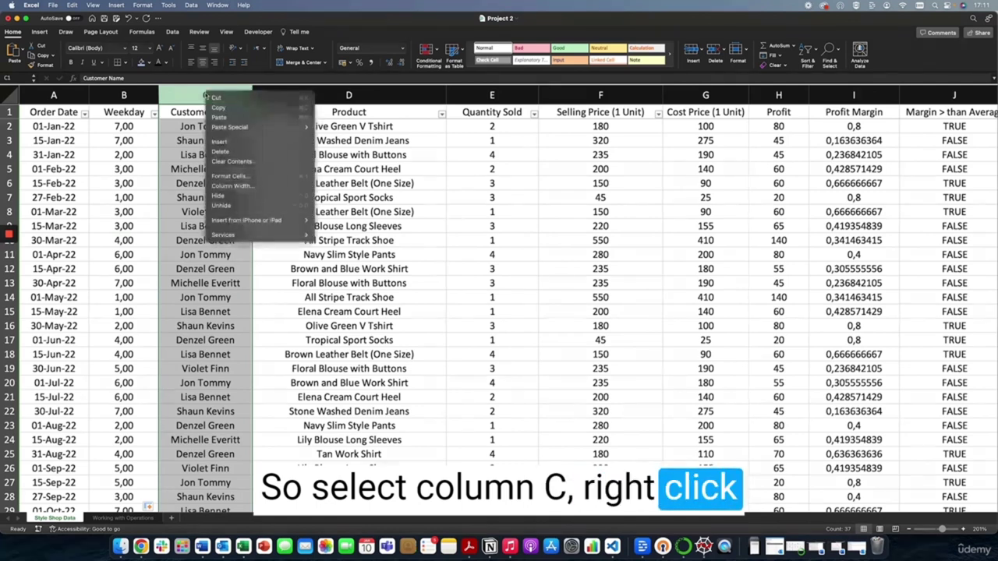
click(265, 143)
click(212, 139)
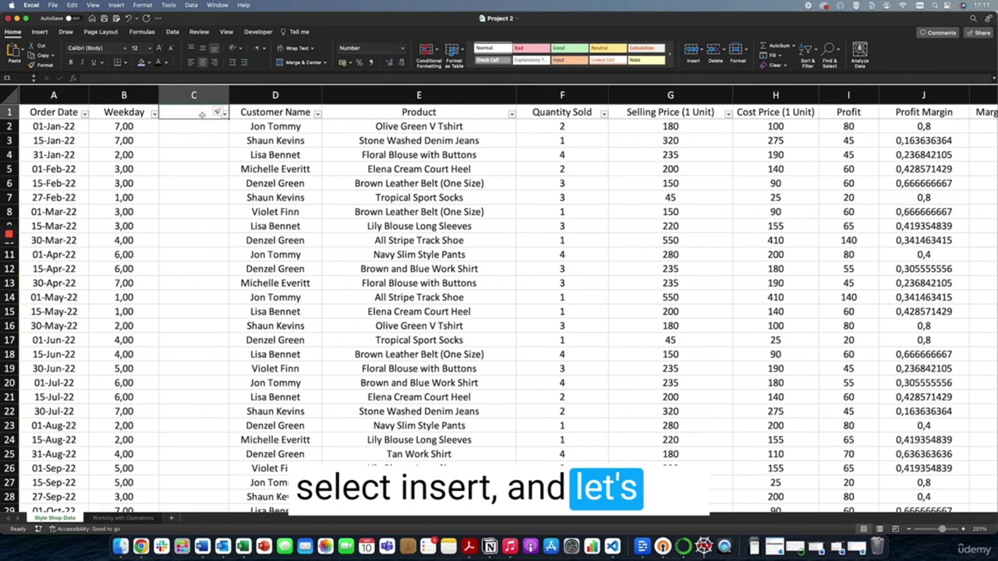
text(Weekday Name)
click(204, 142)
drag(228, 96, 241, 95)
Select the order dates from A2 down to A37
key(Down)
key(Down)
key(Down)
key(Down)
key(Down)
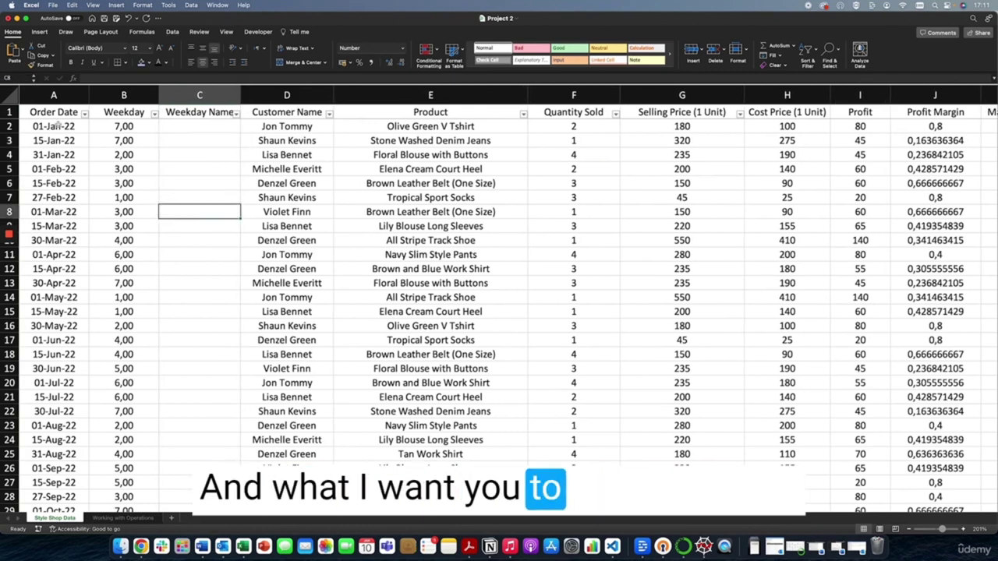
click(57, 126)
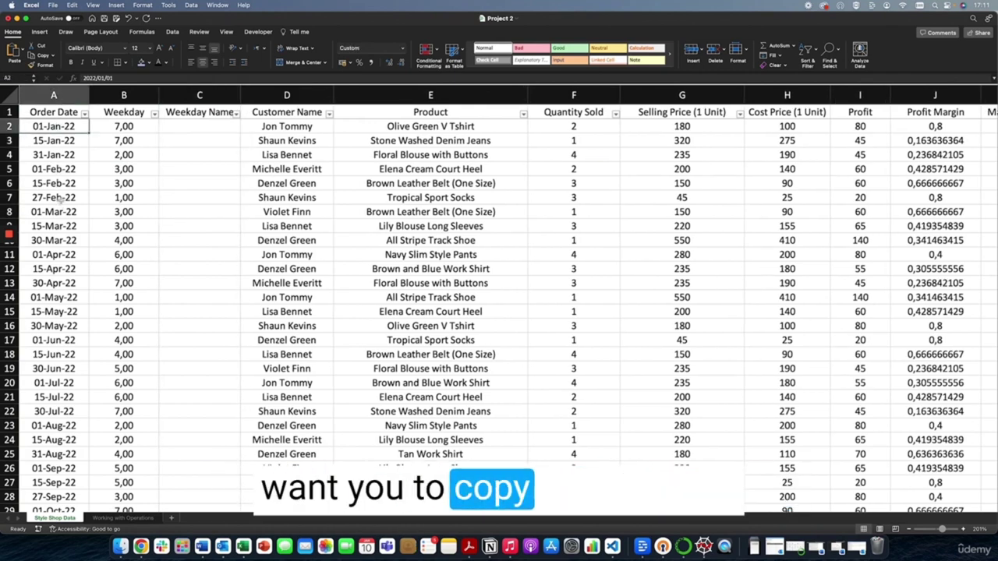
click(208, 130)
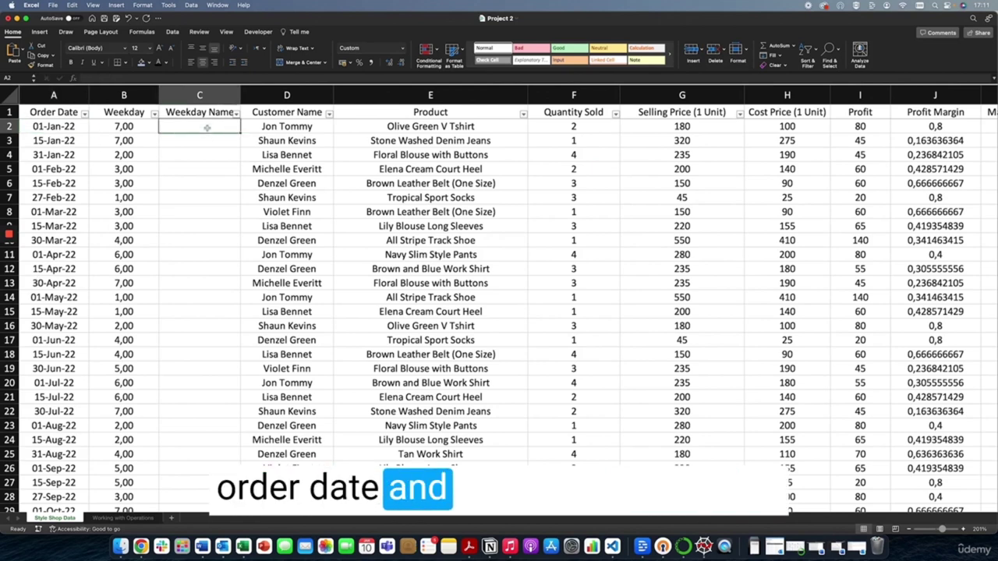
click(57, 128)
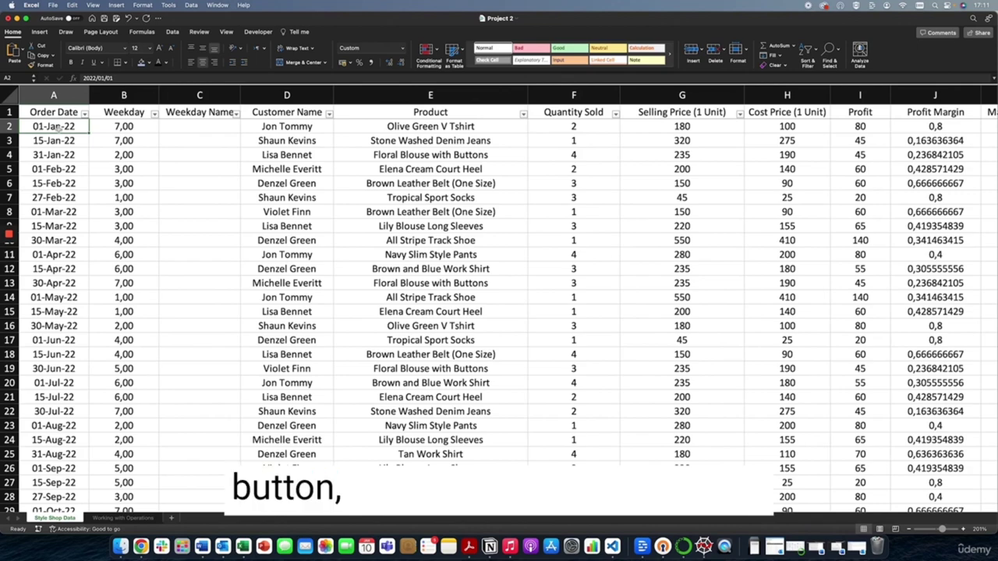
key(super+shift+Down)
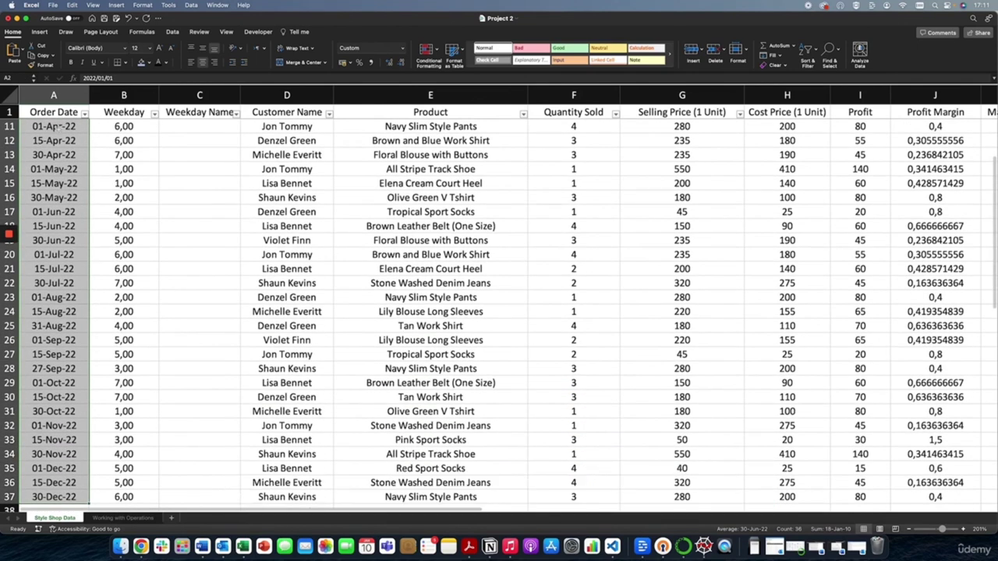
Copy the order dates A2:A37 into the Weekday Name column starting at C2
scroll(61, 339, down, 3)
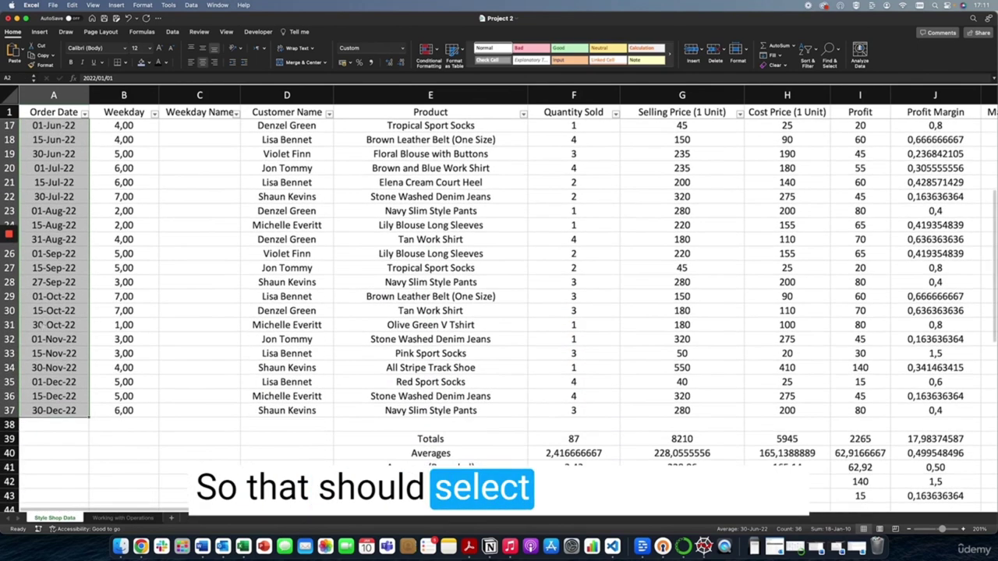
scroll(499, 272, down, 2)
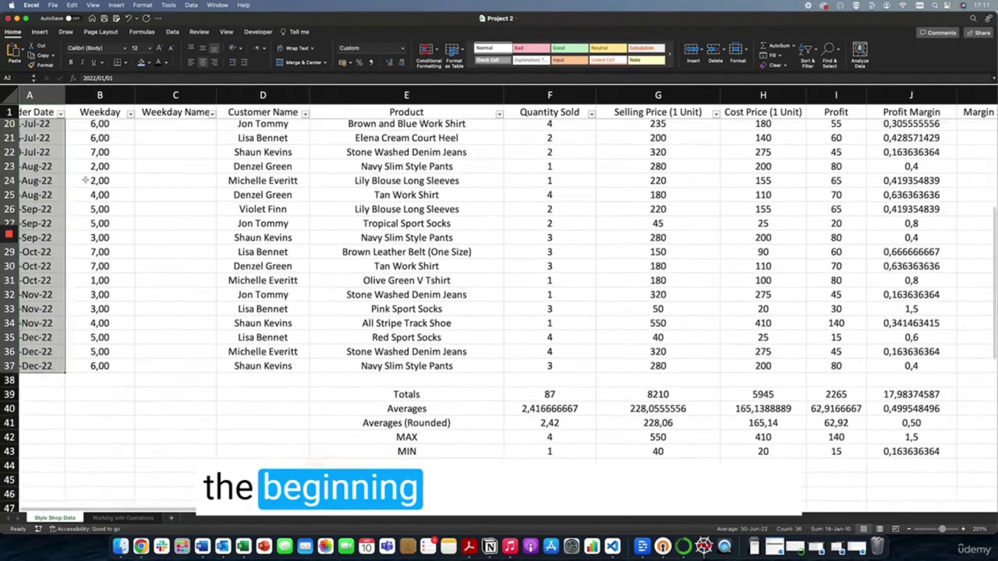
scroll(499, 273, up, 3)
scroll(68, 183, up, 7)
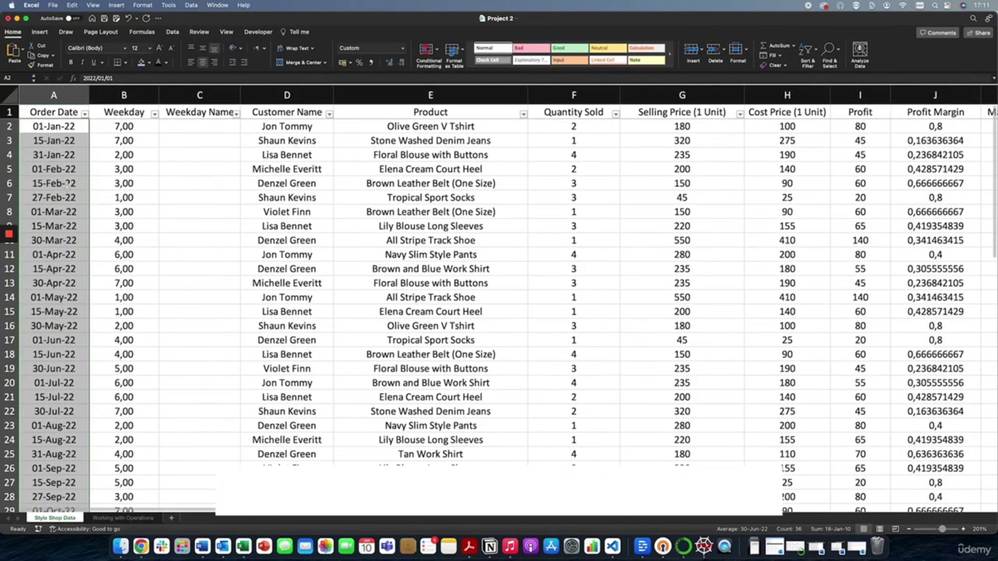
key(super+c)
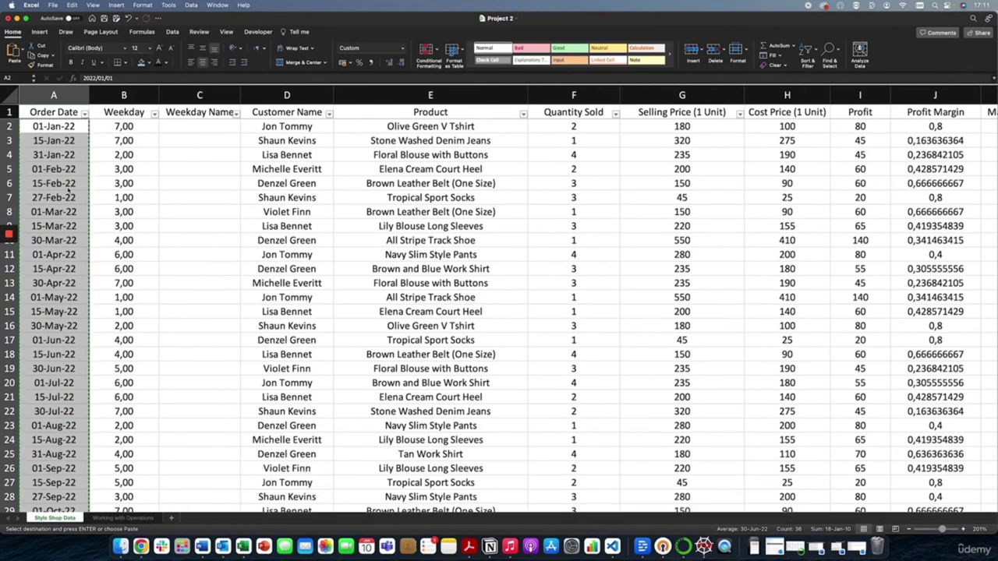
click(187, 126)
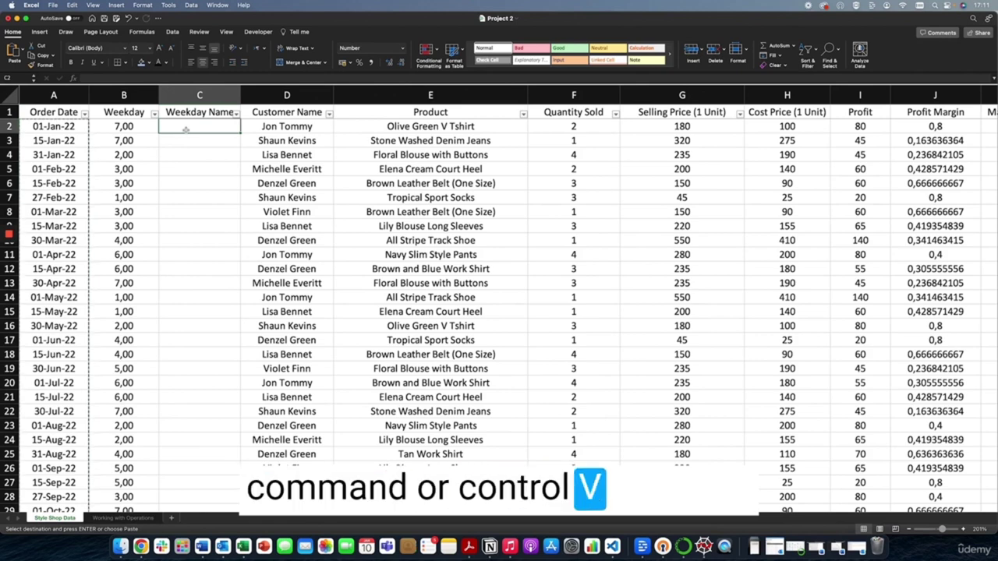
key(super+v)
click(200, 169)
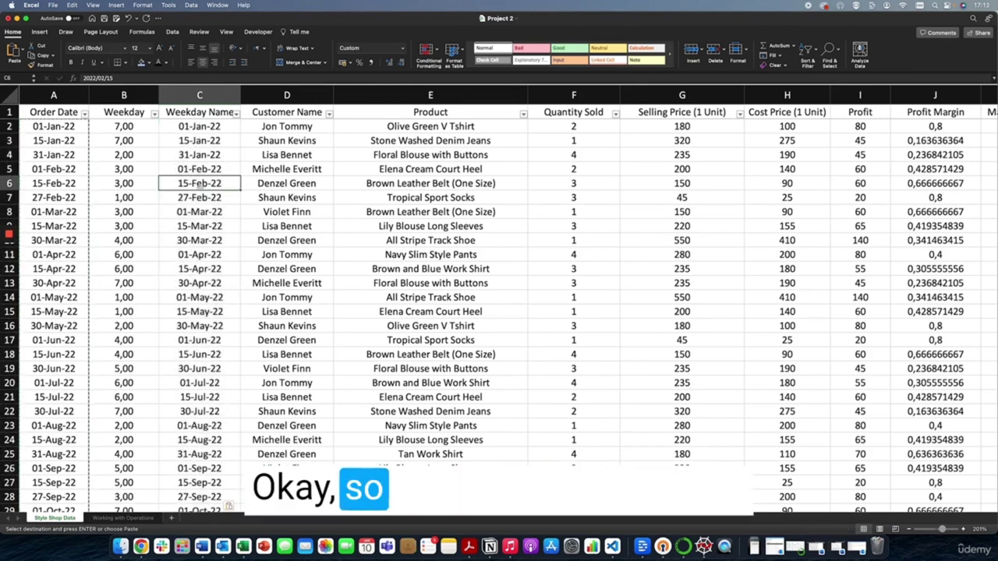
click(198, 242)
click(192, 172)
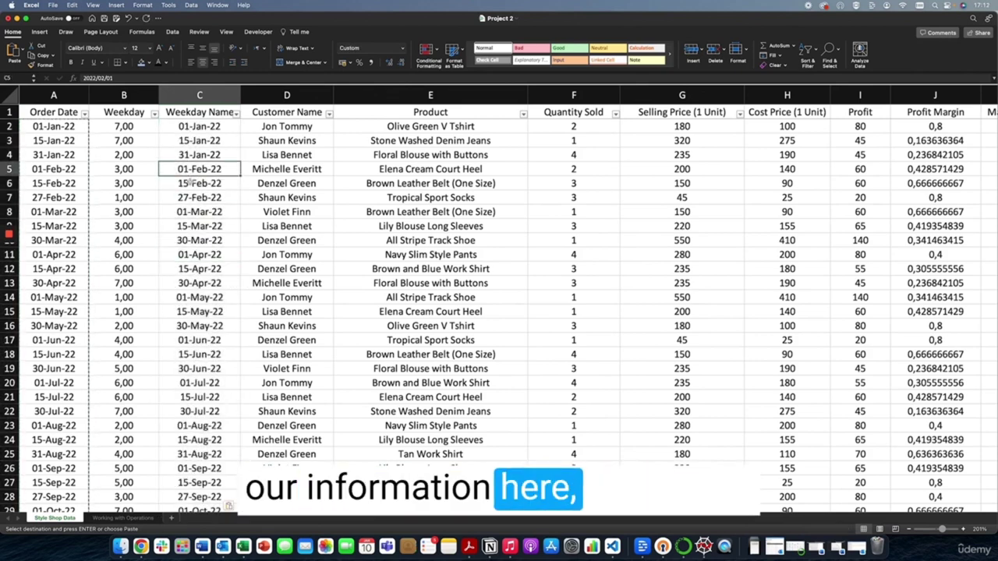
click(201, 94)
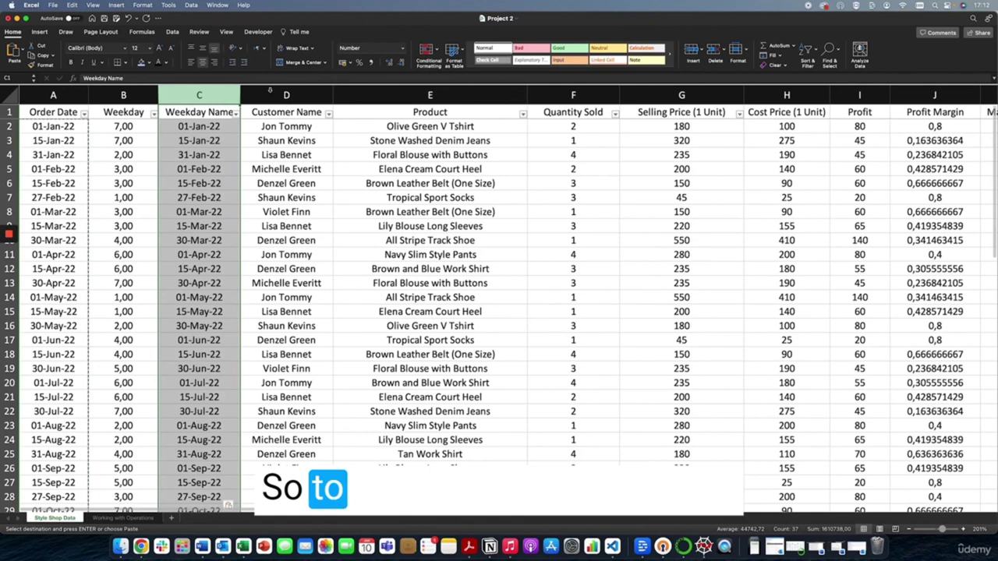
Enter the Custom format code dddd for the Weekday Name column in Format Cells
click(402, 48)
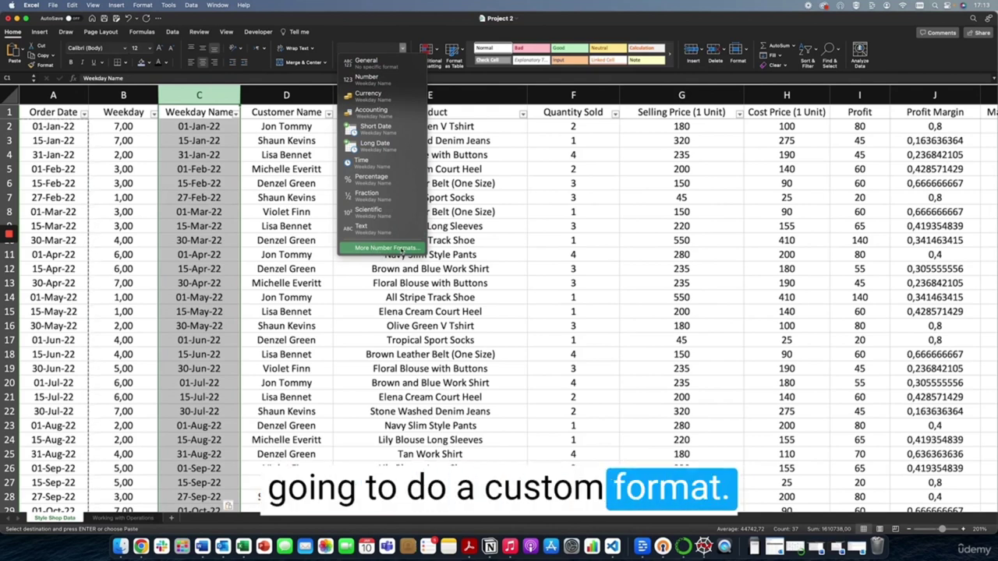
click(413, 248)
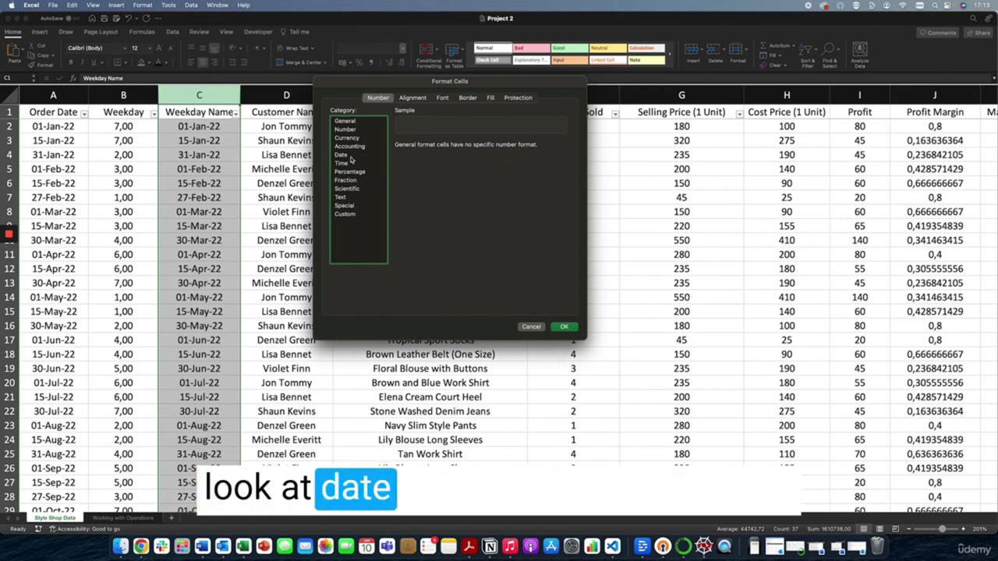
click(344, 155)
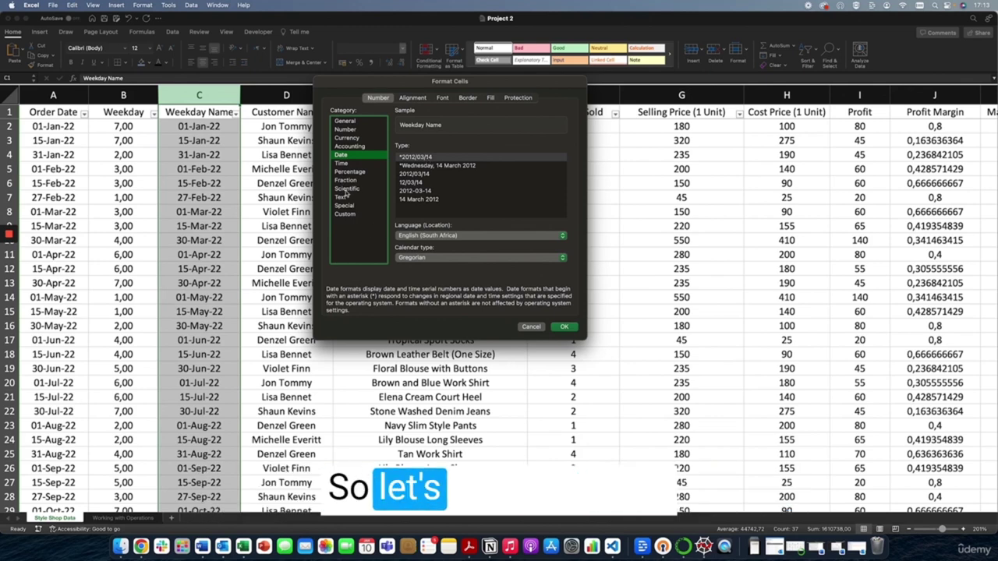
click(345, 214)
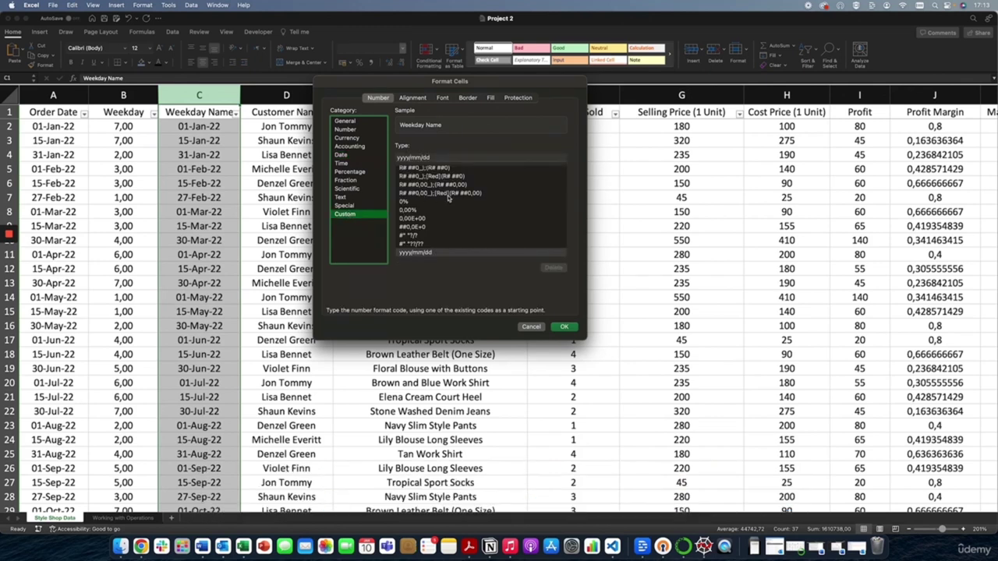
scroll(447, 198, down, 1)
scroll(447, 198, down, 2)
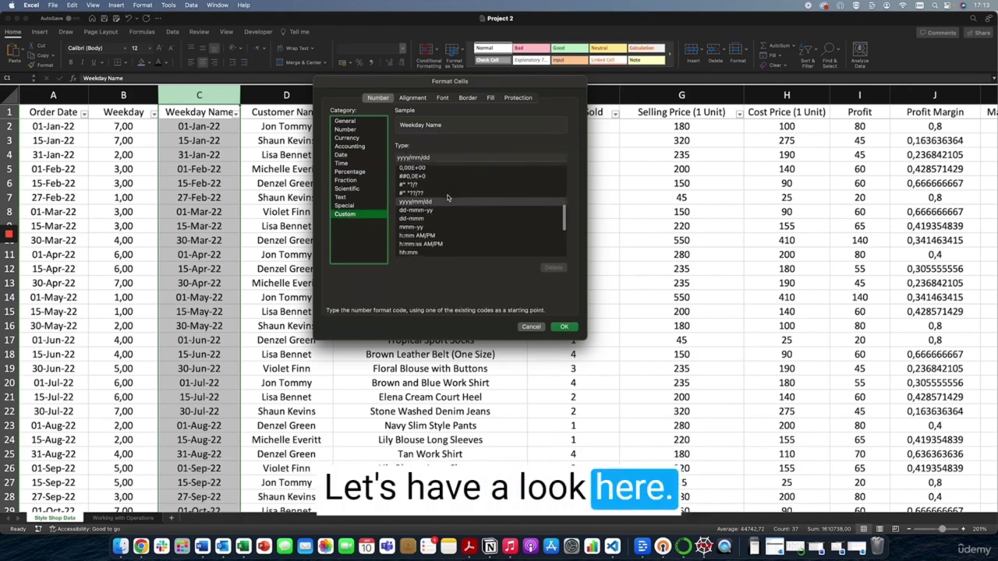
scroll(448, 198, down, 1)
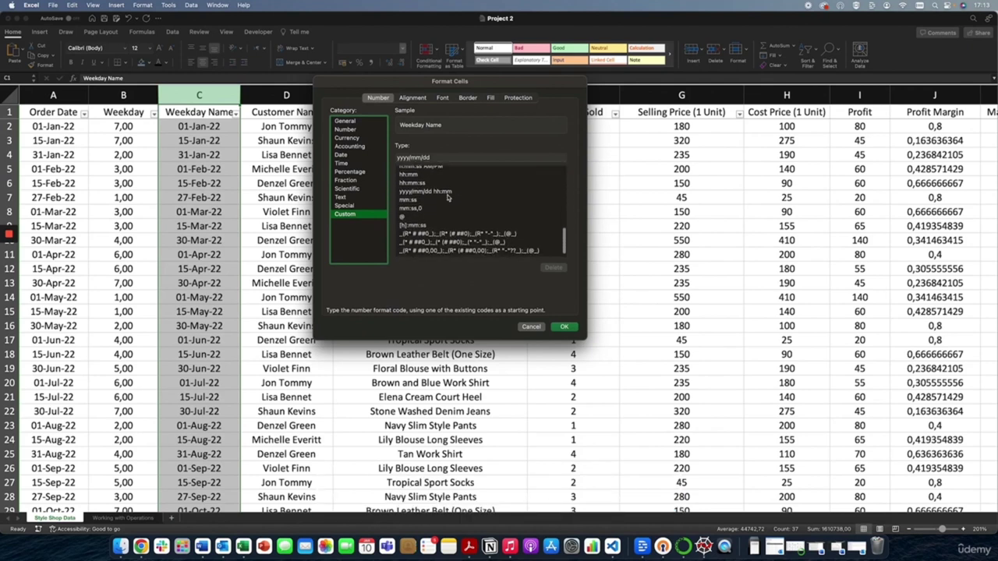
scroll(448, 198, up, 10)
scroll(447, 202, down, 9)
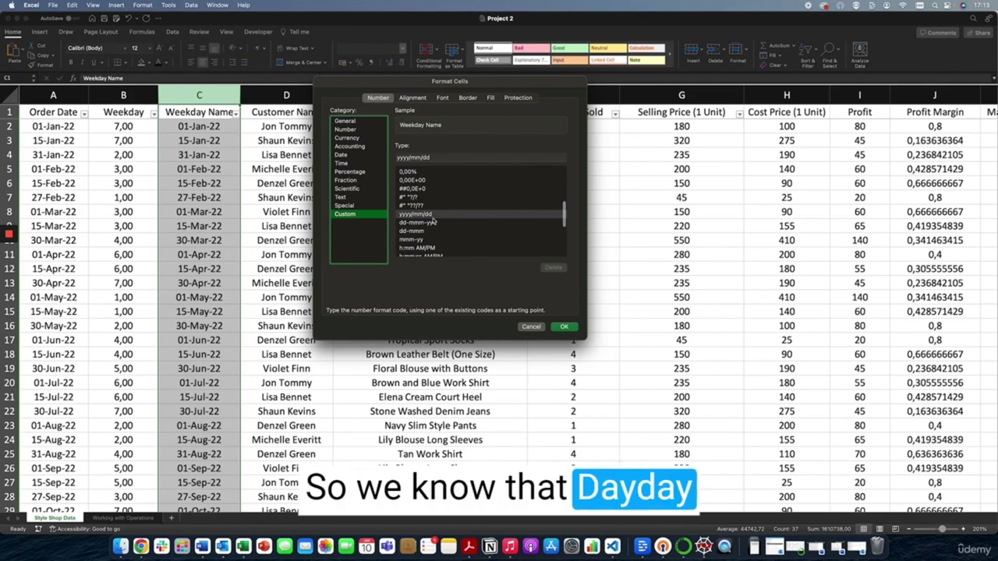
click(453, 158)
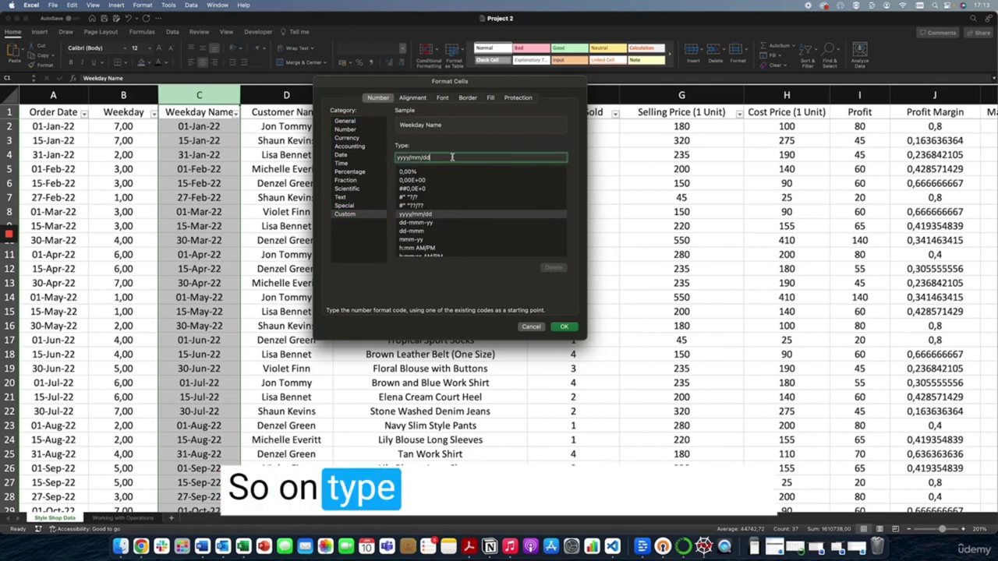
key(BackSpace)
key(BackSpace)
key(BackSpace)
key(BackSpace)
key(BackSpace)
key(BackSpace)
key(BackSpace)
key(BackSpace)
key(BackSpace)
key(BackSpace)
text(dddd)
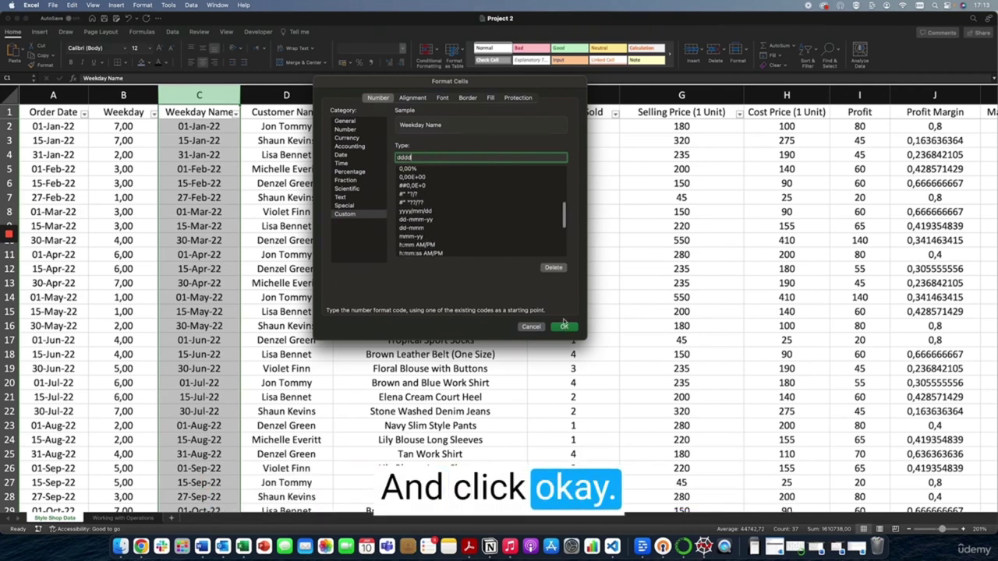
click(564, 328)
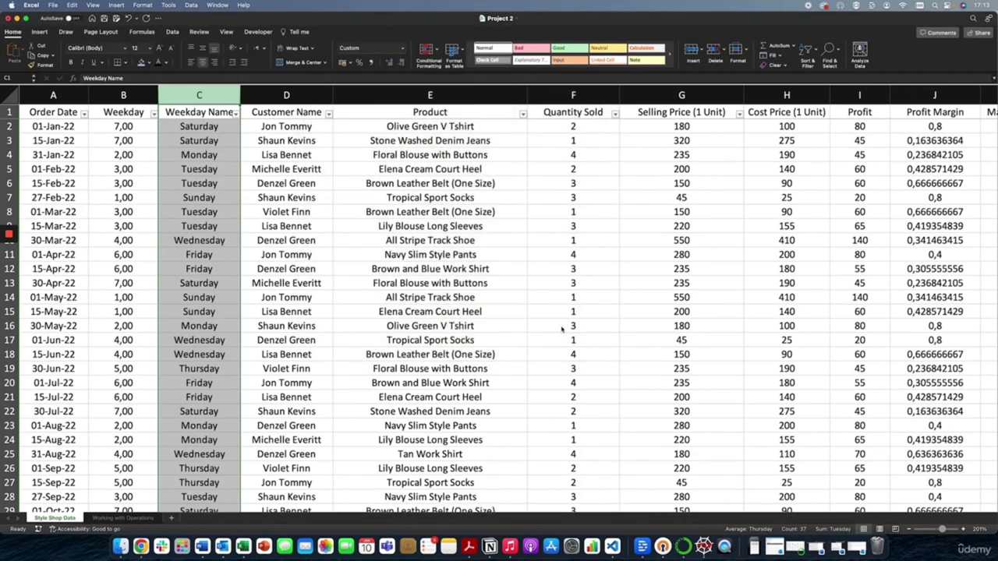
click(199, 268)
scroll(202, 249, down, 3)
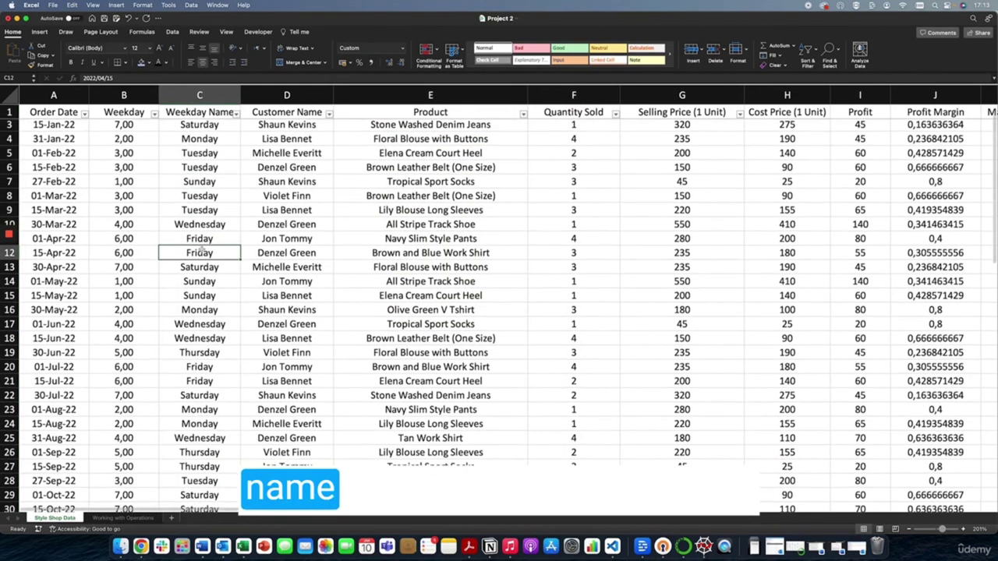
click(215, 340)
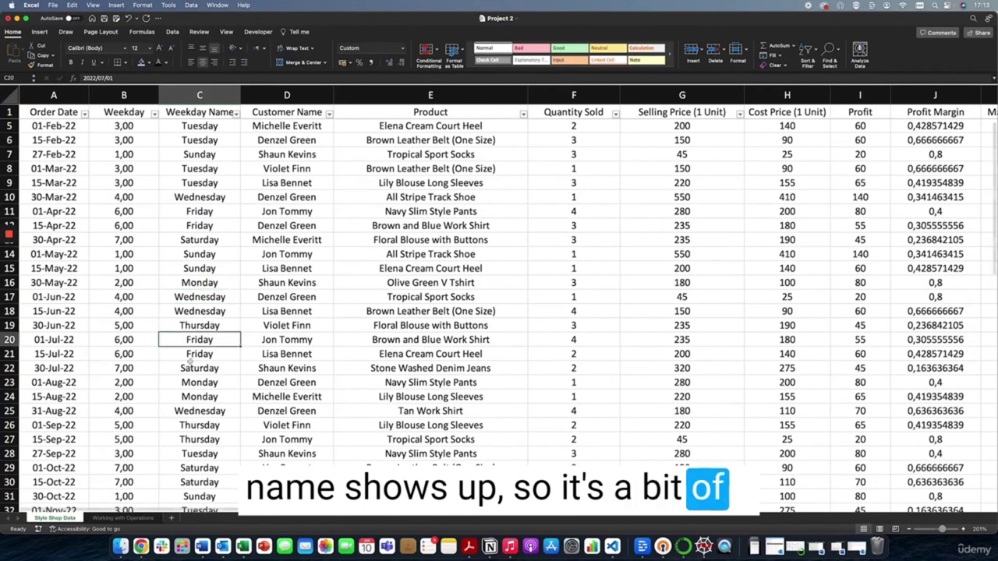
click(181, 201)
scroll(186, 154, up, 3)
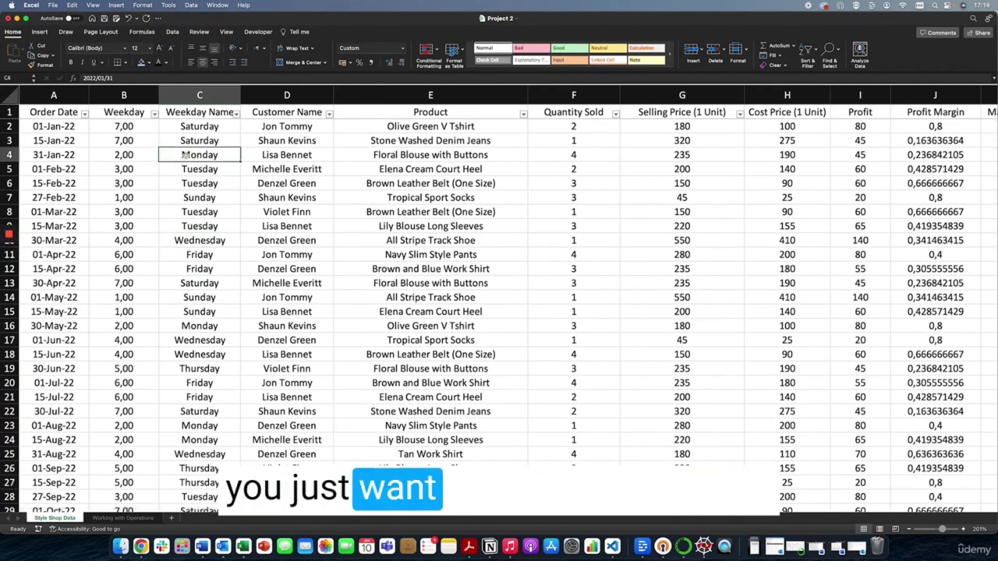
scroll(189, 166, down, 10)
scroll(189, 166, up, 10)
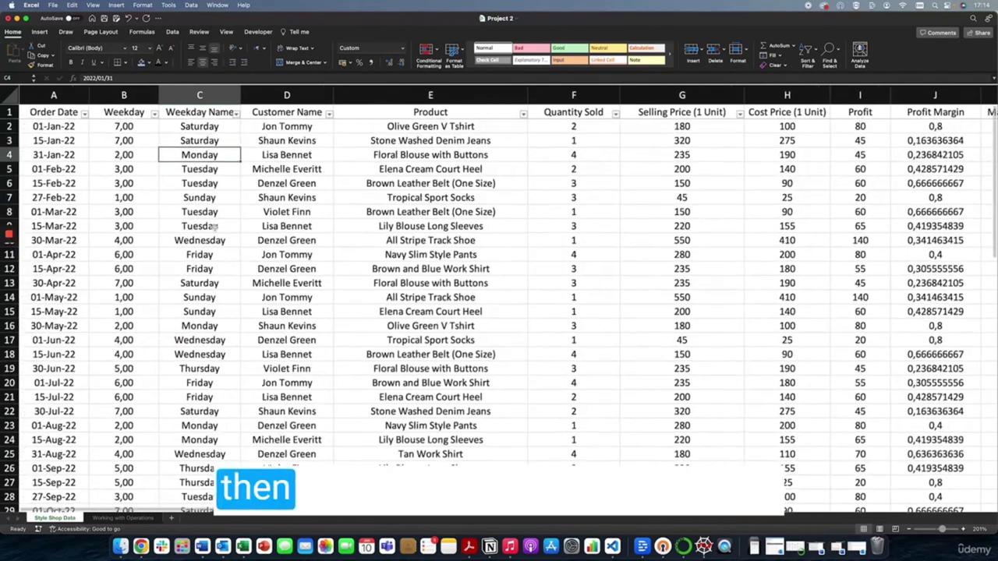
click(212, 184)
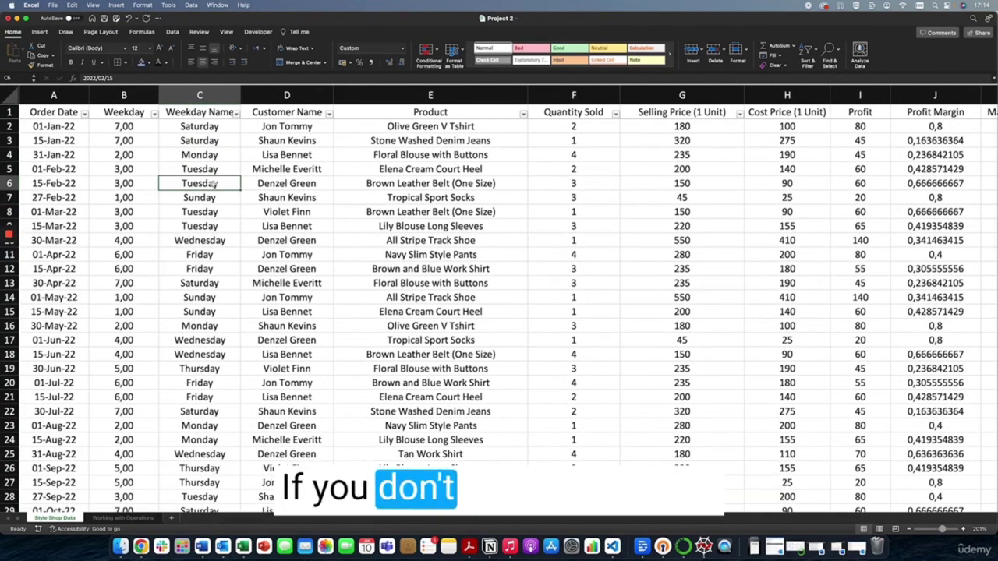
scroll(199, 169, right, 1)
scroll(200, 169, left, 1)
click(117, 126)
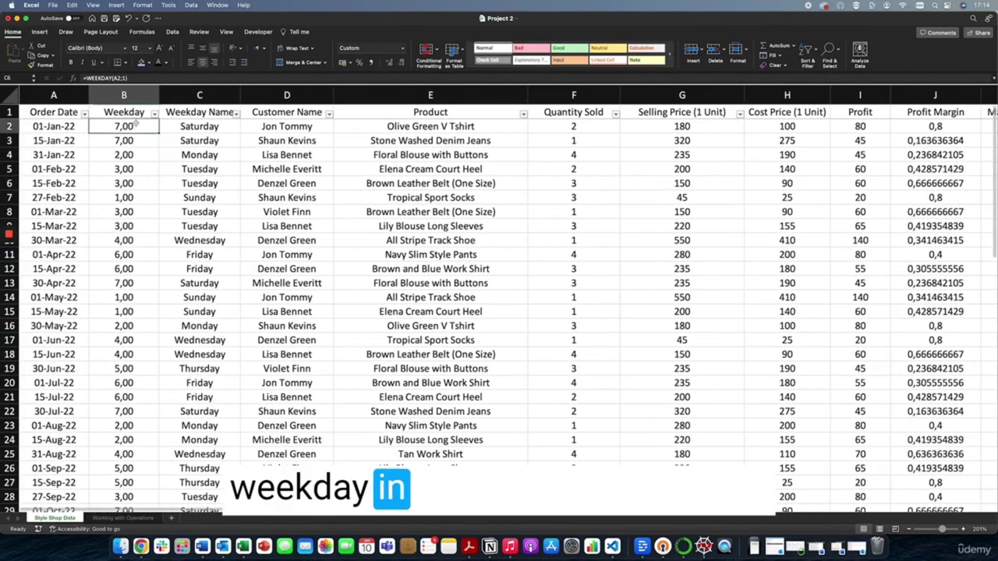
click(117, 169)
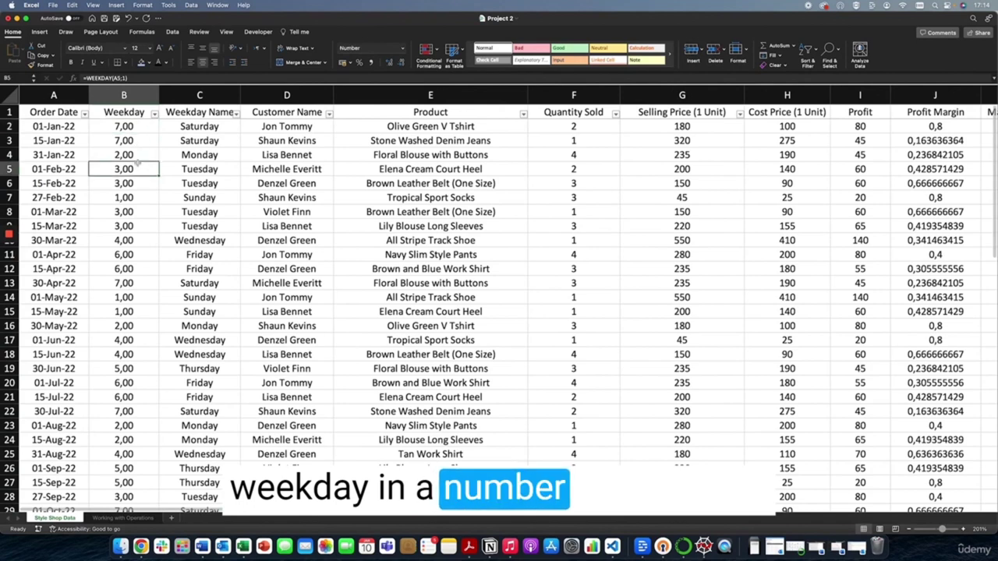
click(118, 198)
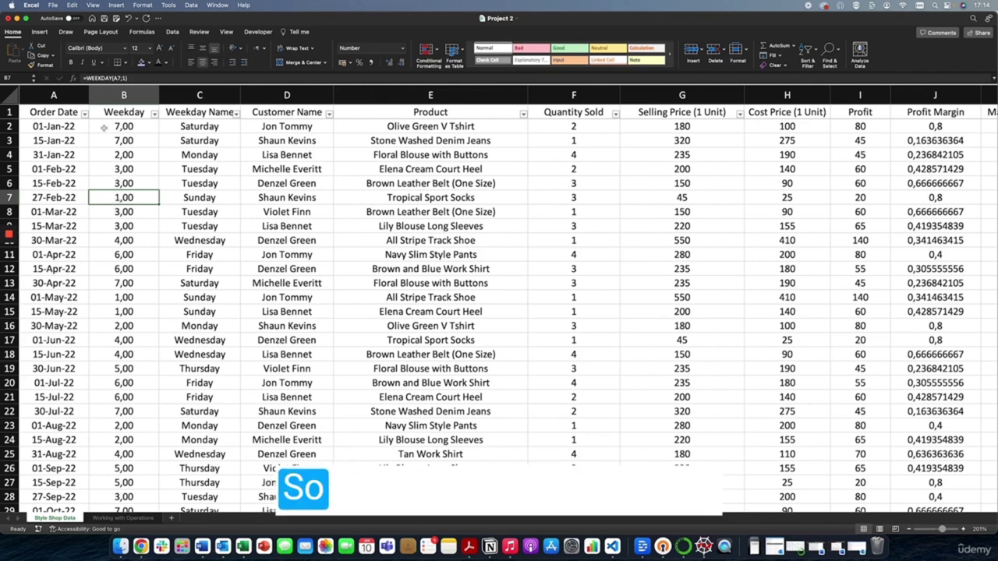
click(43, 129)
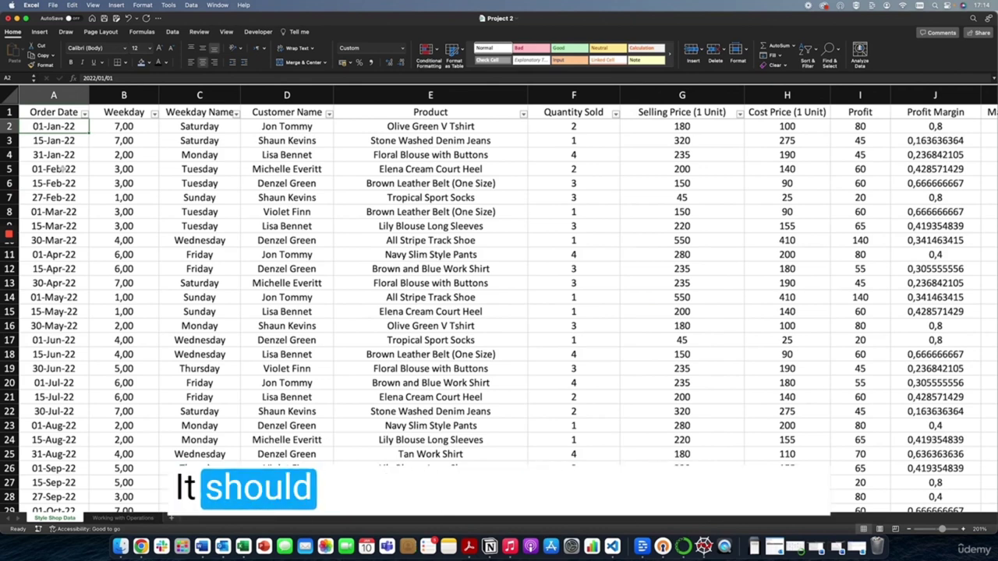
click(51, 140)
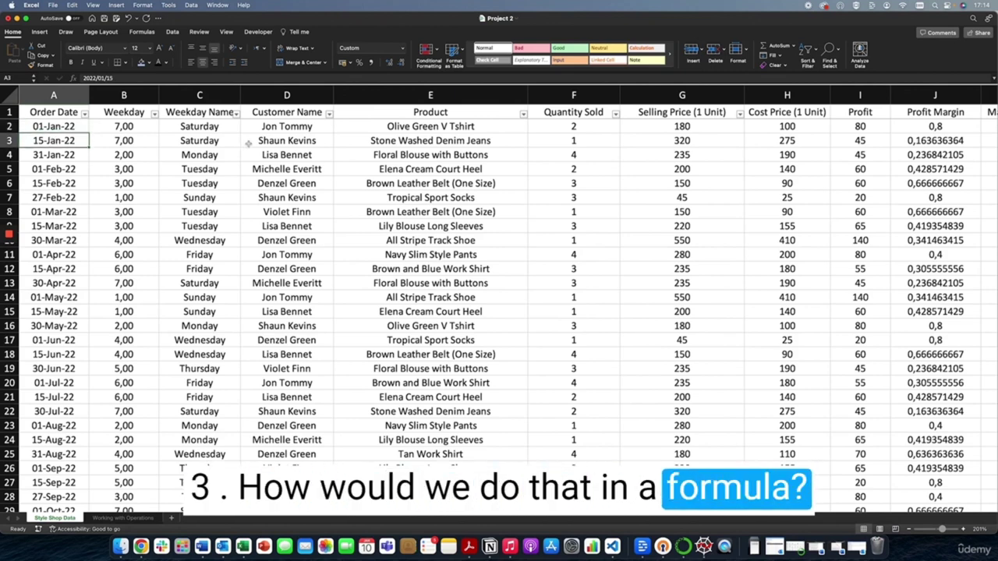
Insert a new column D before Customer Name and head it 'Week Number'
click(300, 95)
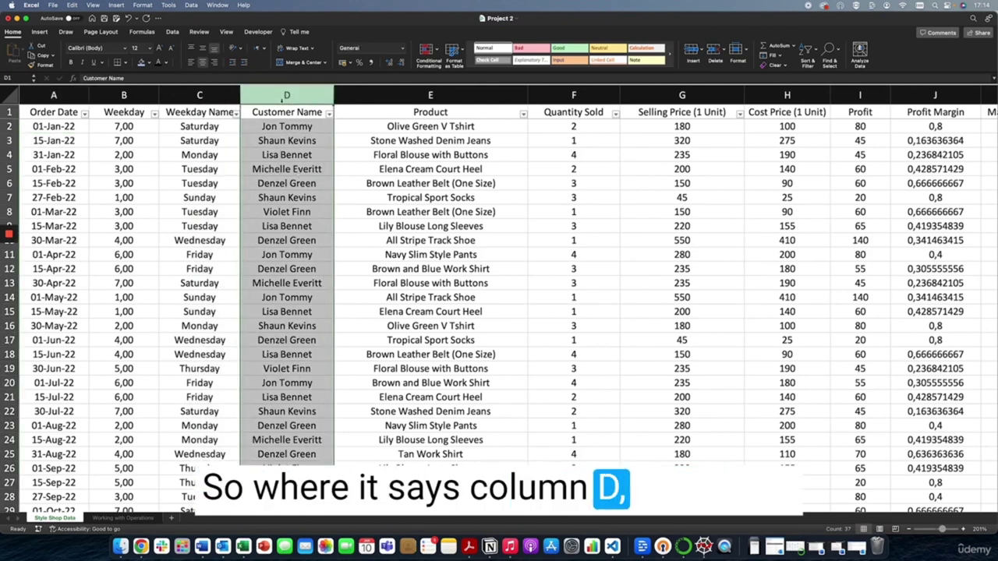
right_click(281, 95)
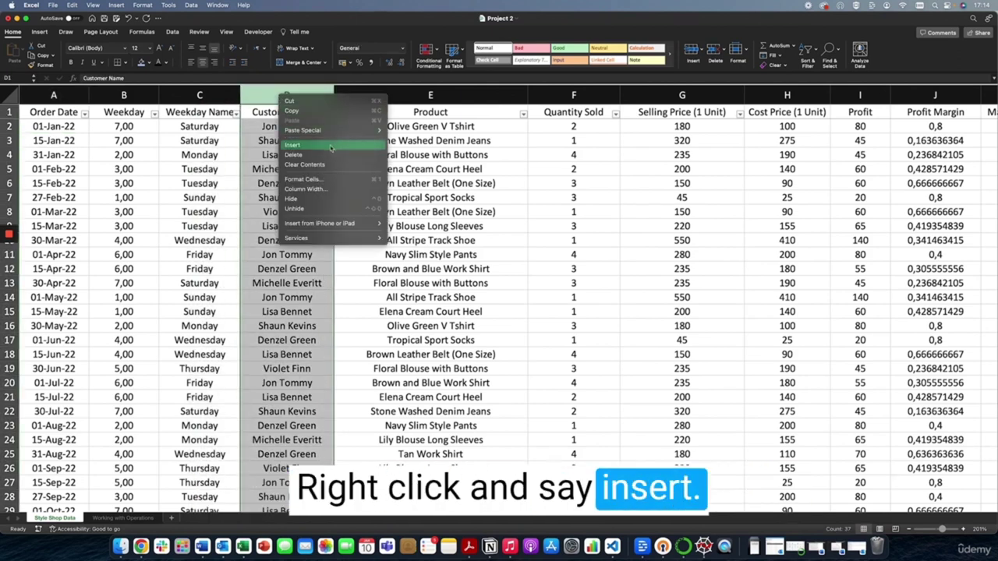
click(286, 145)
click(271, 111)
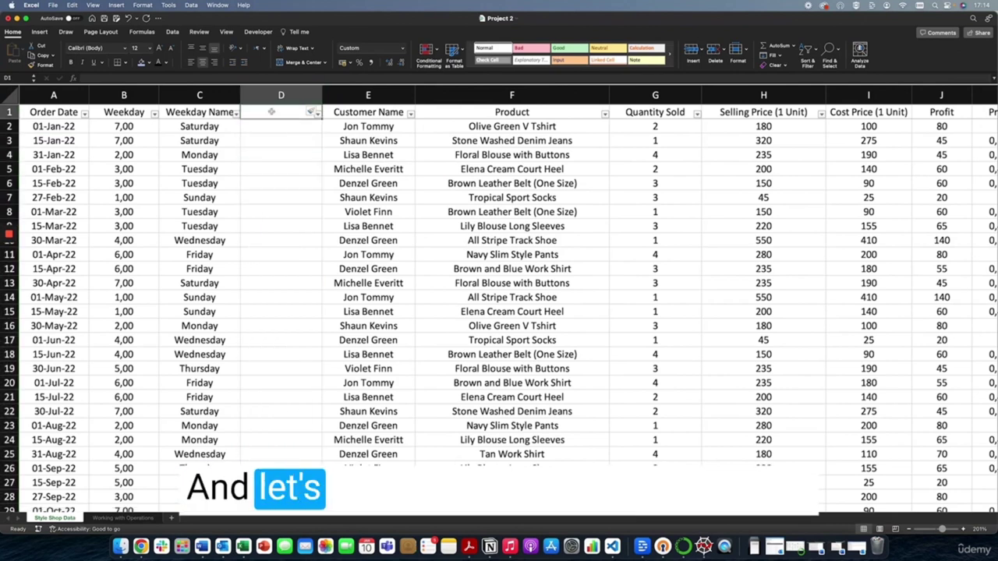
text(Week Number)
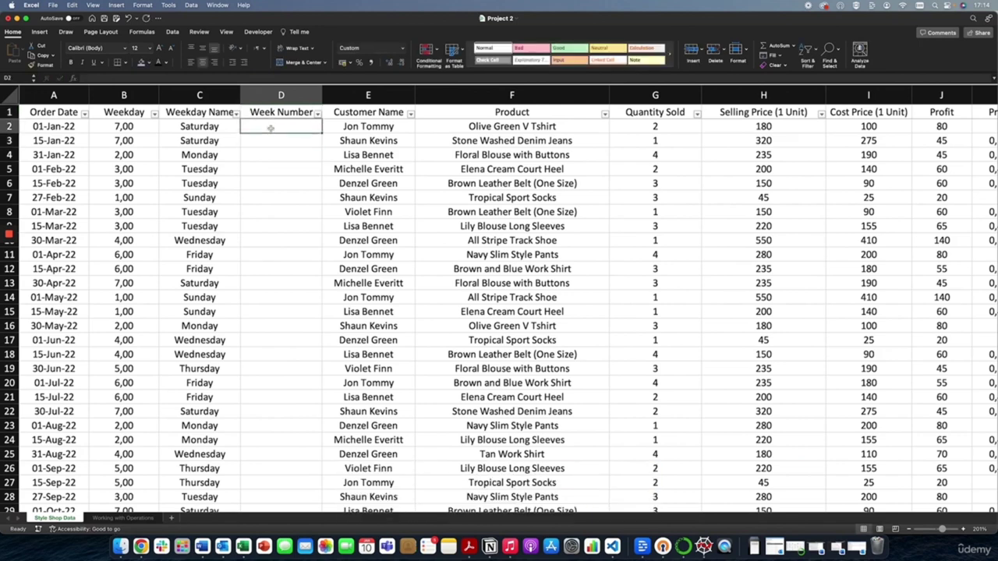
Enter =WEEKNUM(A2;1) in D2 so weeks start on Sunday
text(=)
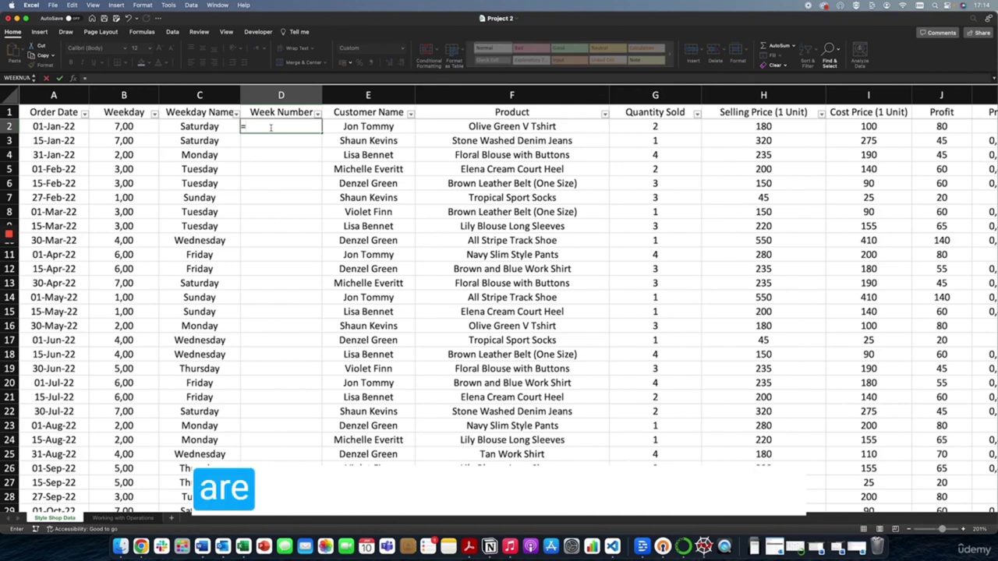
text(WEEKNUM)
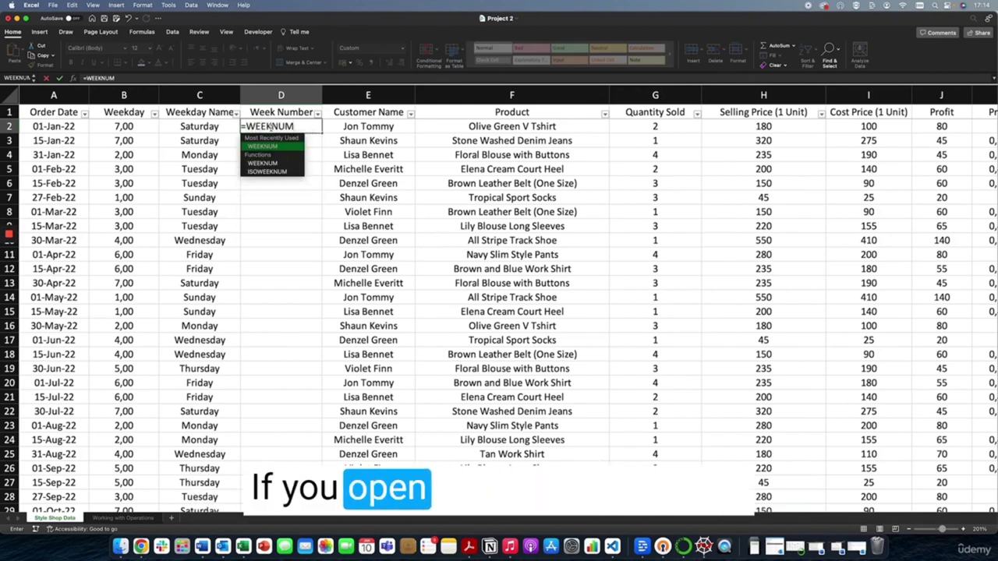
text(()
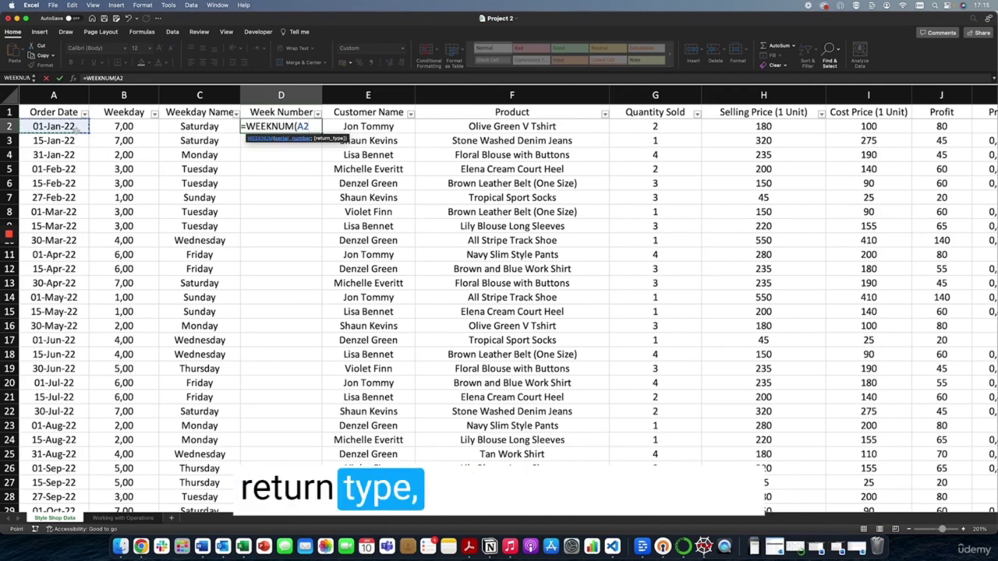
text(;)
key(BackSpace)
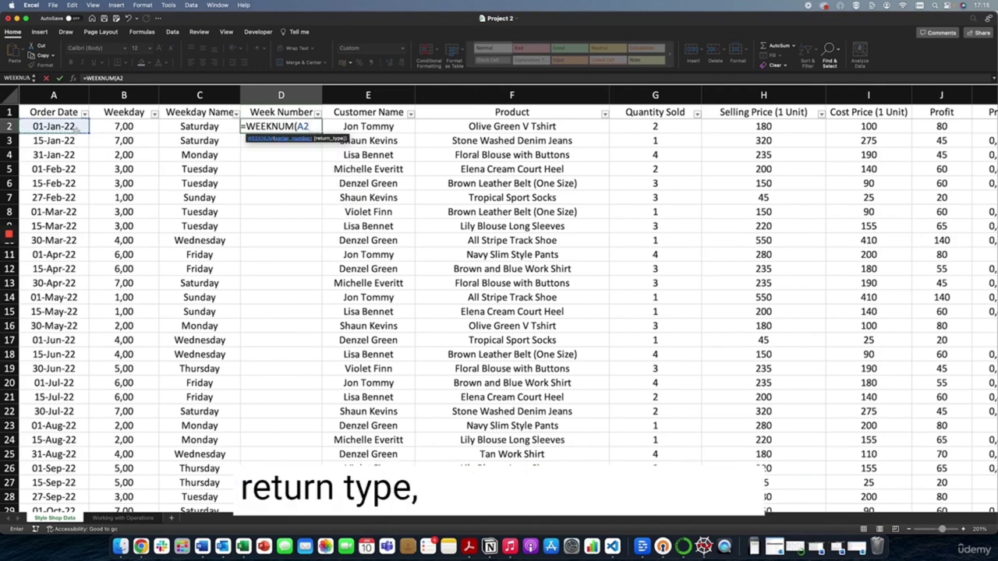
text(;)
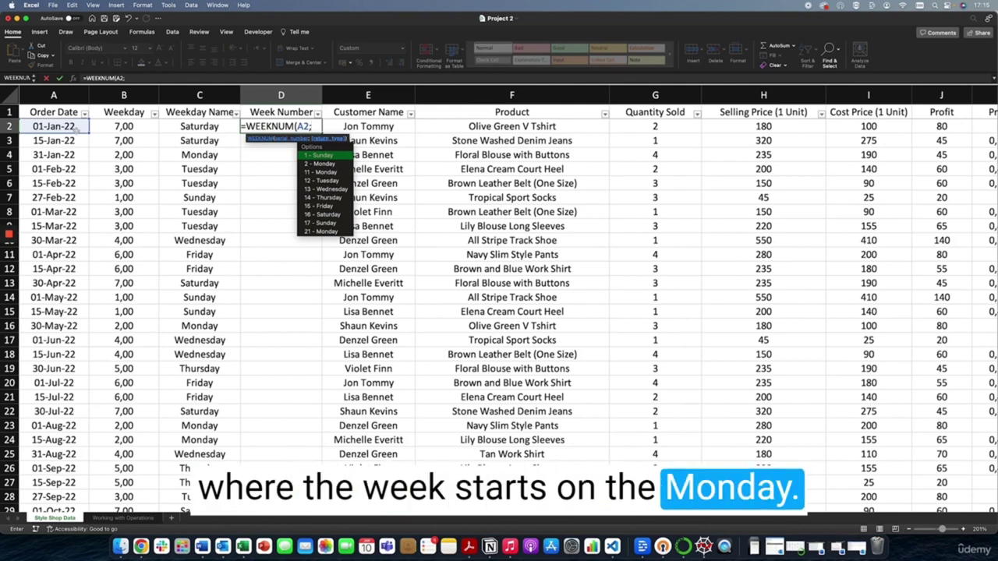
text(1)
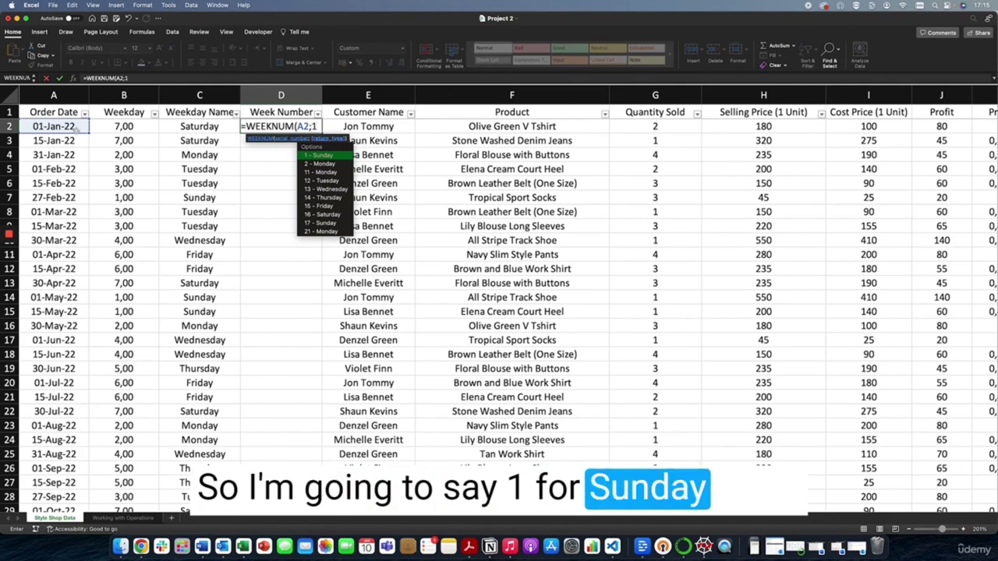
text())
key(Return)
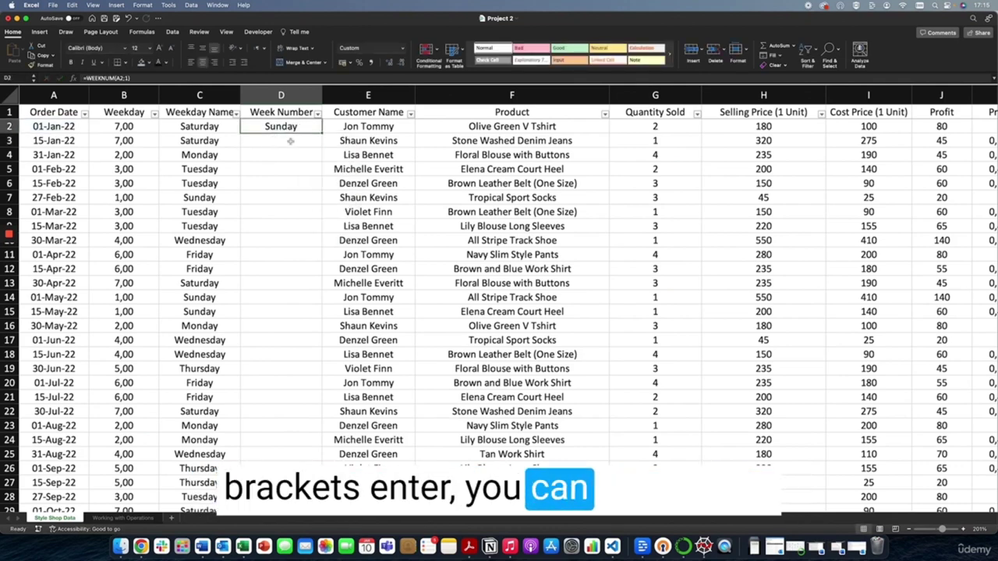
Set column D's number format to General so D2 shows week 1
click(285, 95)
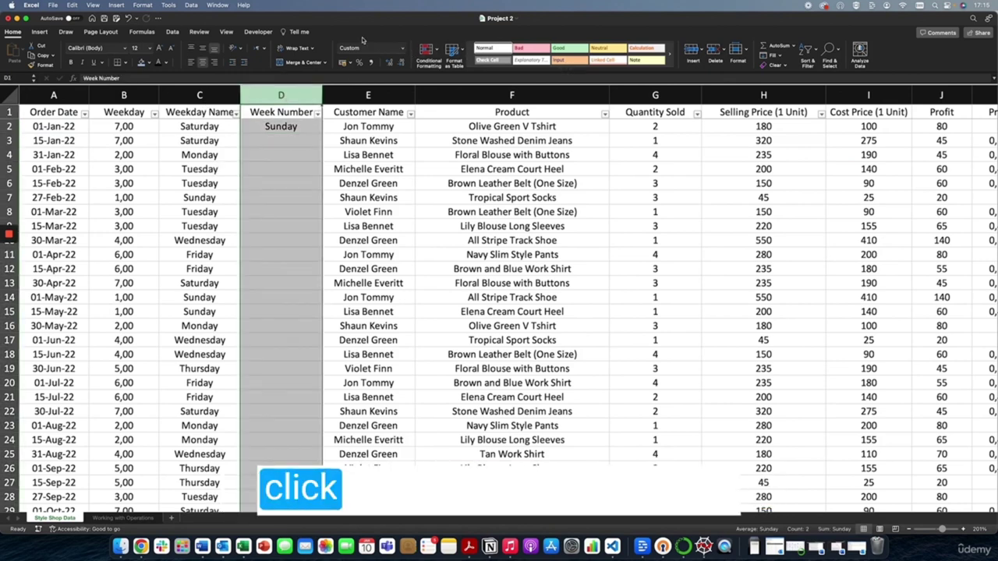
click(403, 49)
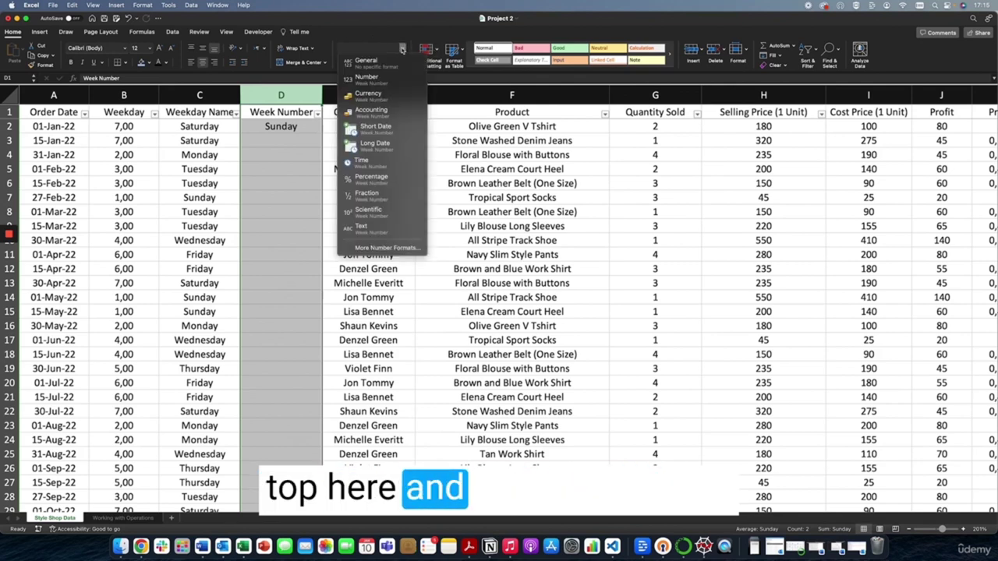
click(393, 65)
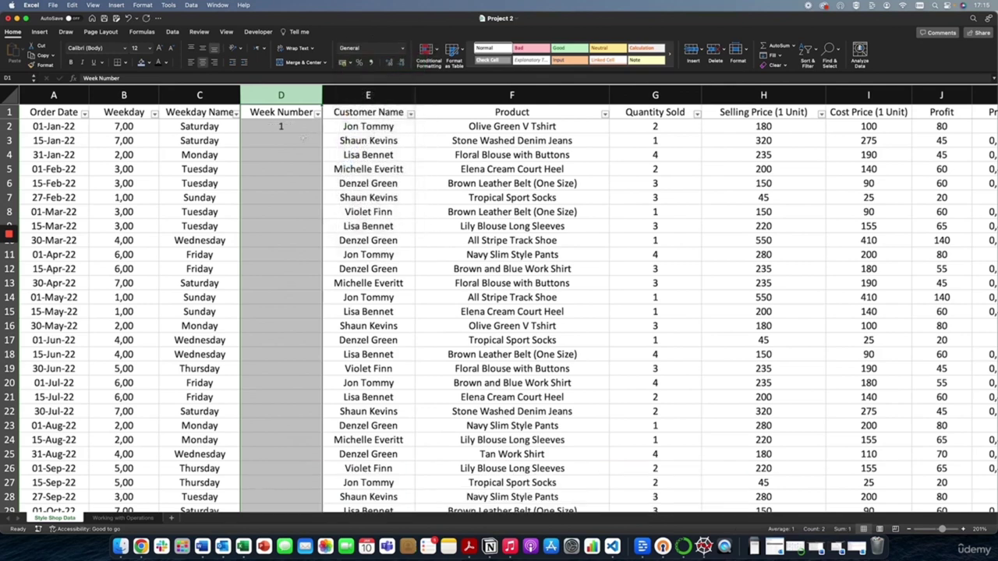
click(300, 130)
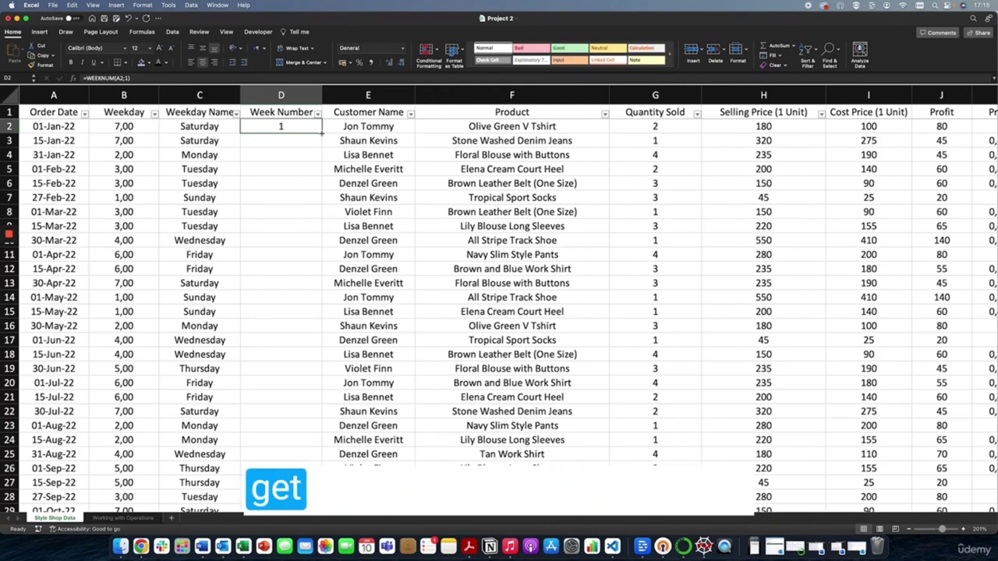
Fill the WEEKNUM formula from D2 down column D and check cell D7
double_click(321, 131)
click(282, 197)
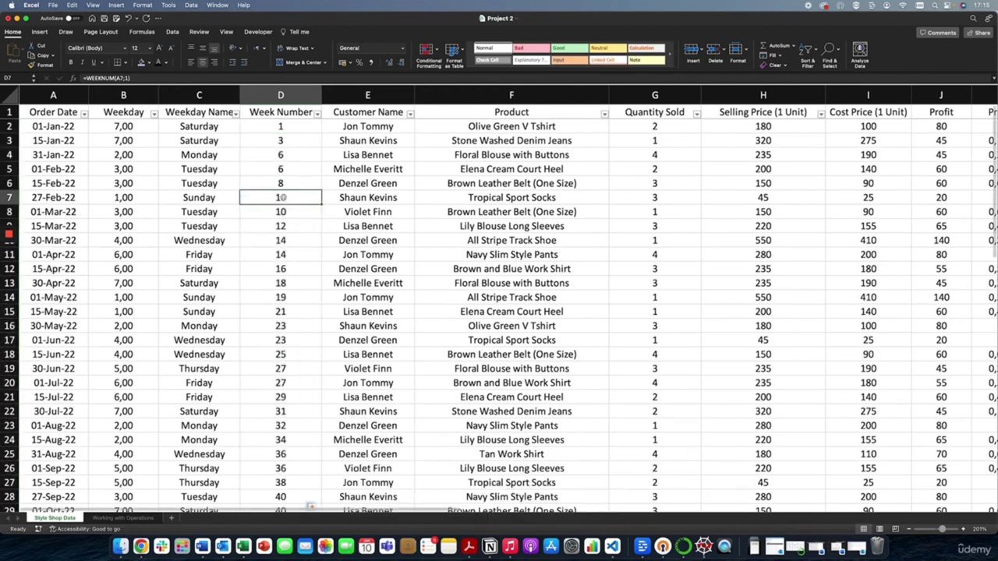
scroll(281, 197, down, 5)
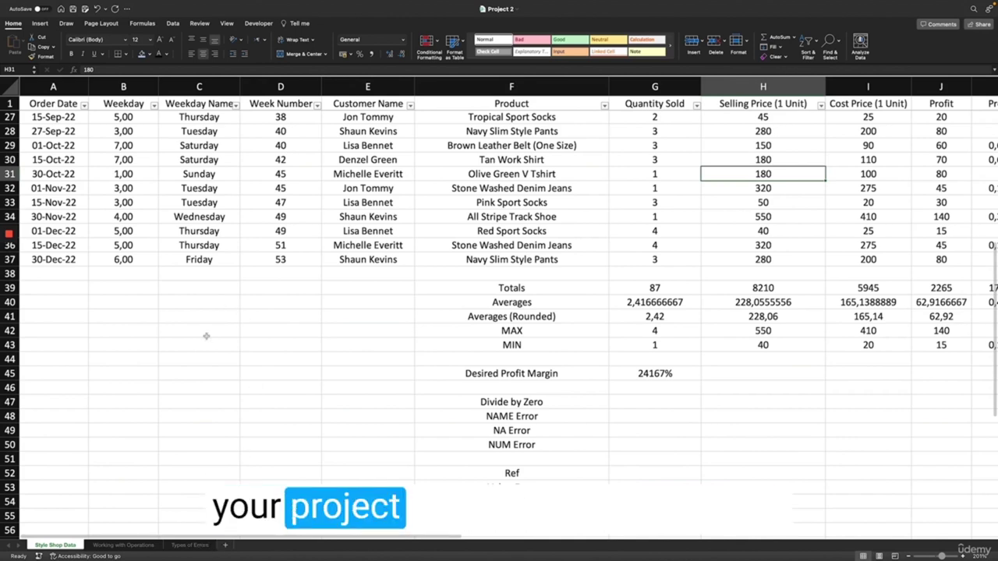
Review the #DIV/0! to #VALUE! errors and explanations on Types of Errors, then return to Style Shop Data
click(191, 546)
drag(54, 119, 71, 273)
drag(195, 118, 234, 274)
click(238, 304)
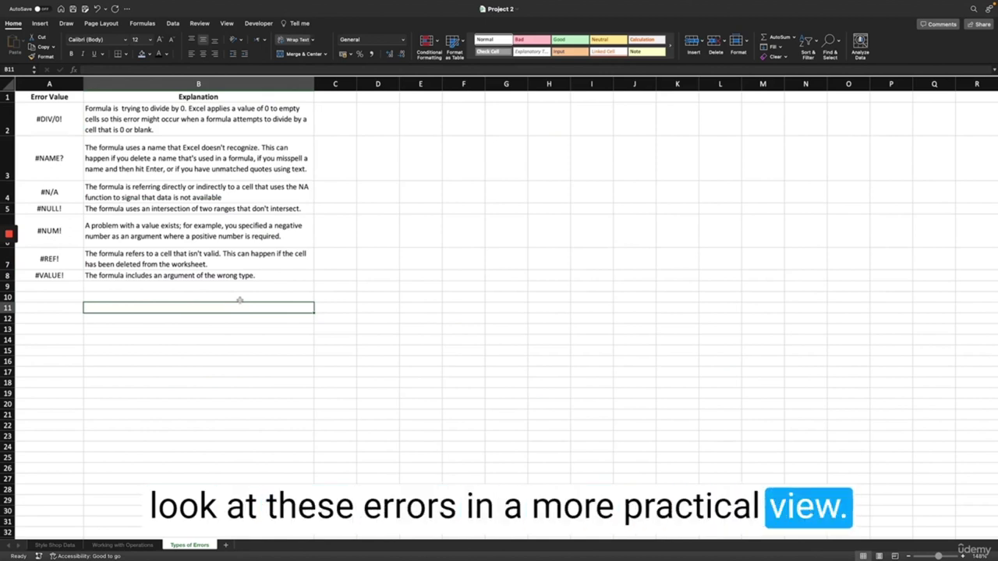
click(65, 194)
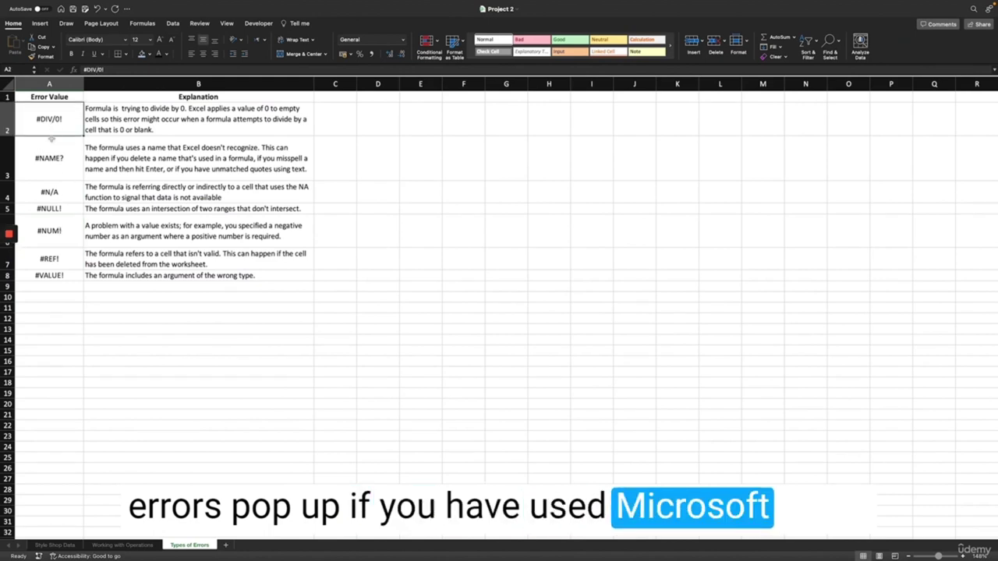
click(48, 192)
click(46, 179)
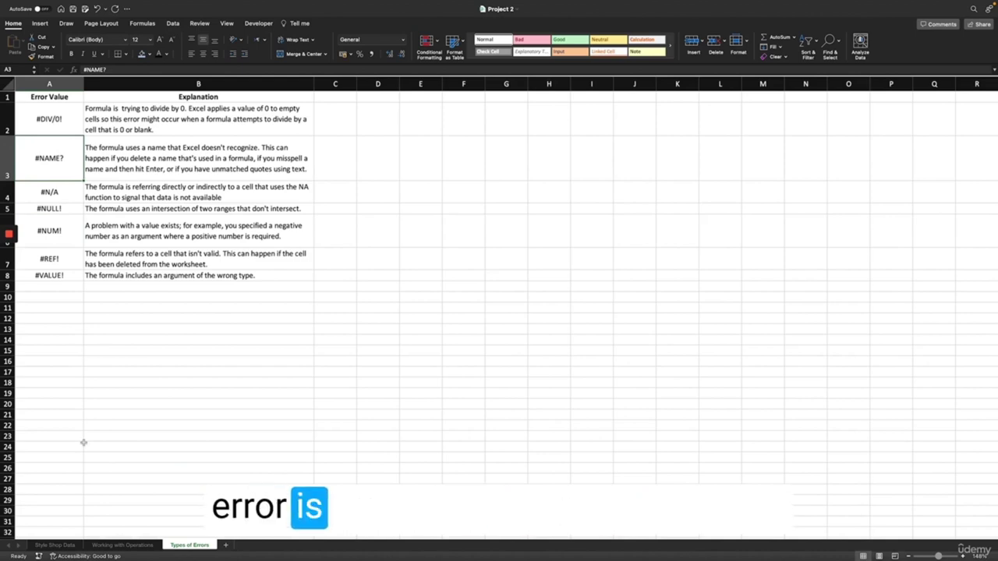
click(64, 541)
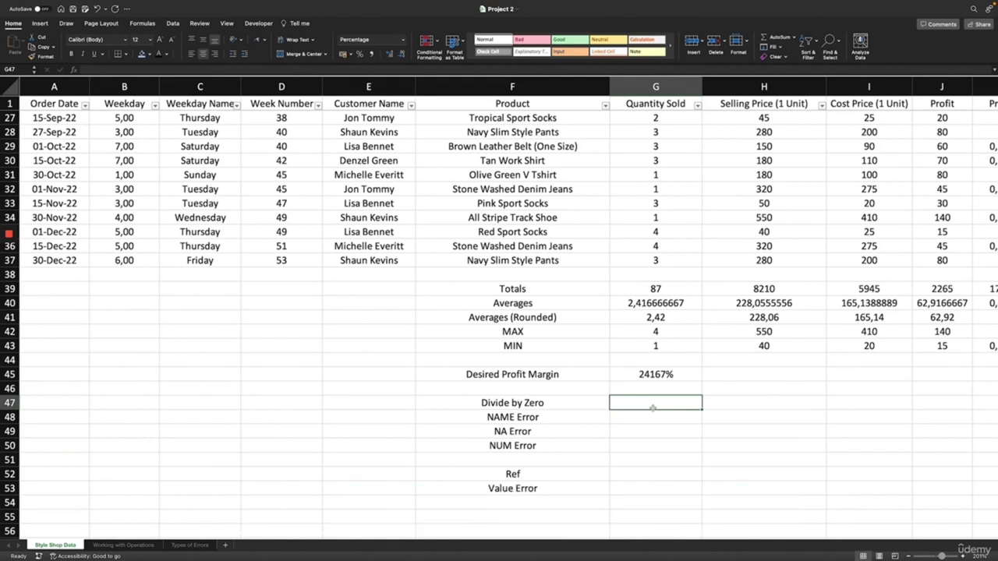
Enter =1/0 in G47 to produce a #DIV/0! error
text(=)
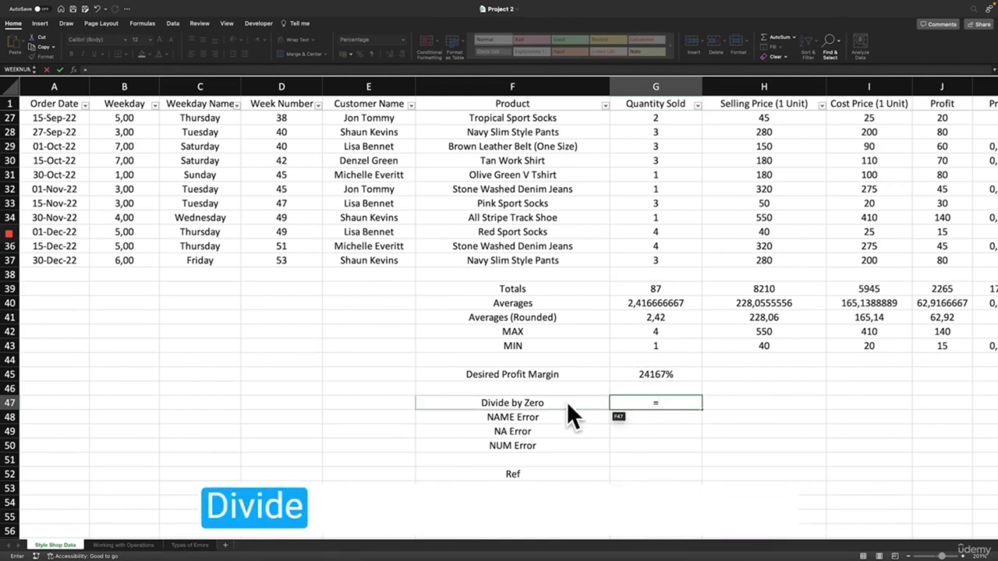
text(1/0)
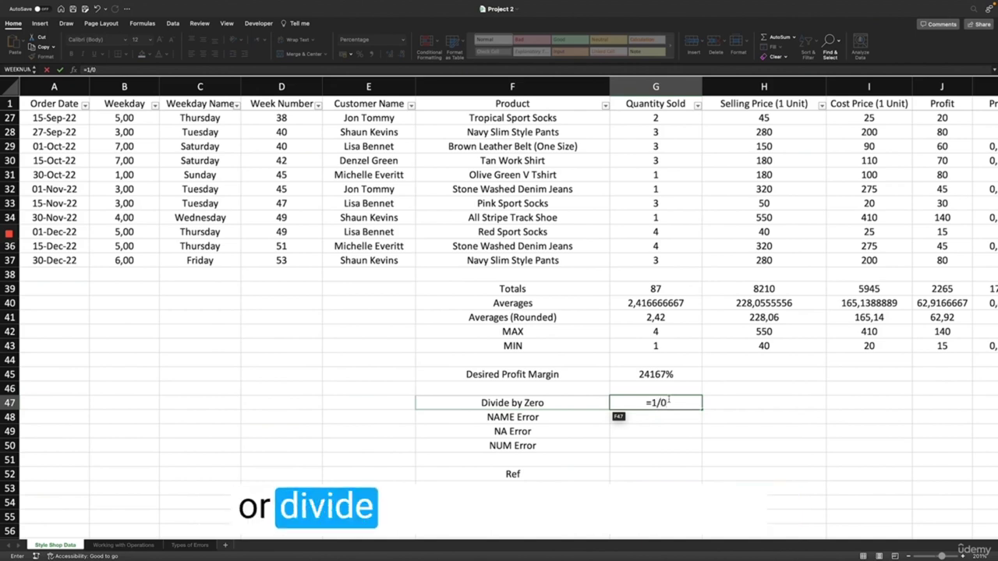
key(Return)
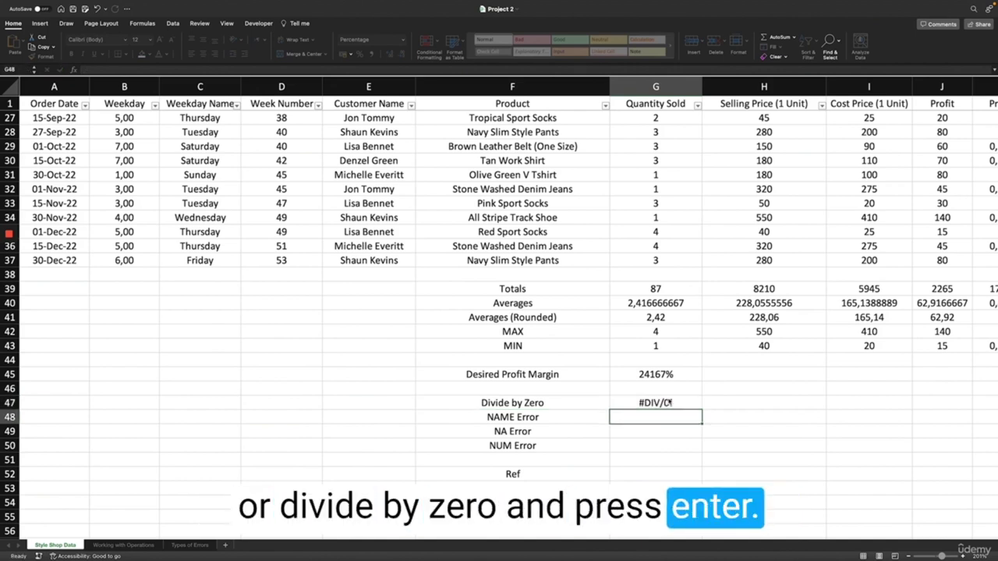
key(Up)
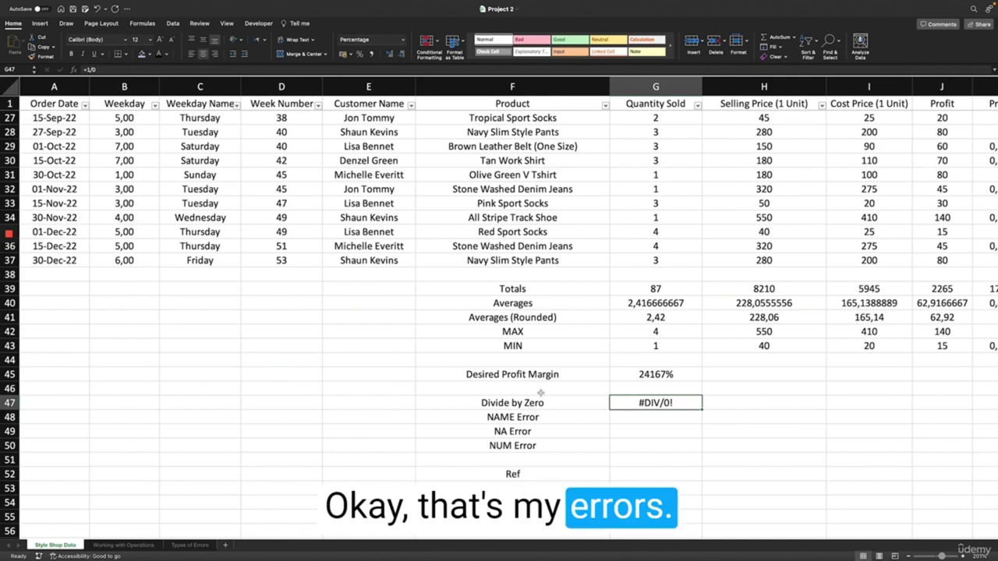
Add a bold, centred Errors heading in F46 with a light blue fill
click(542, 388)
text(Errors)
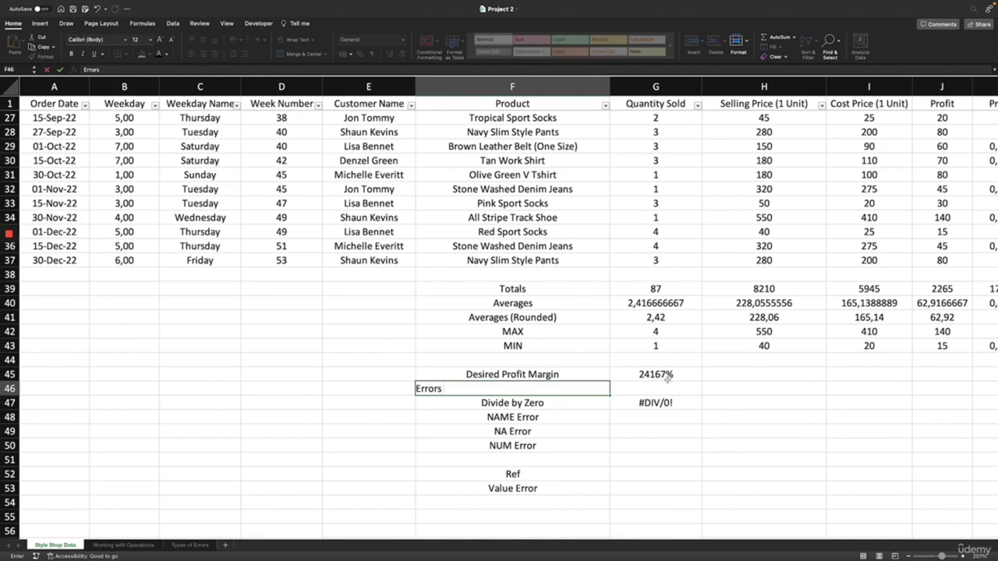
click(554, 390)
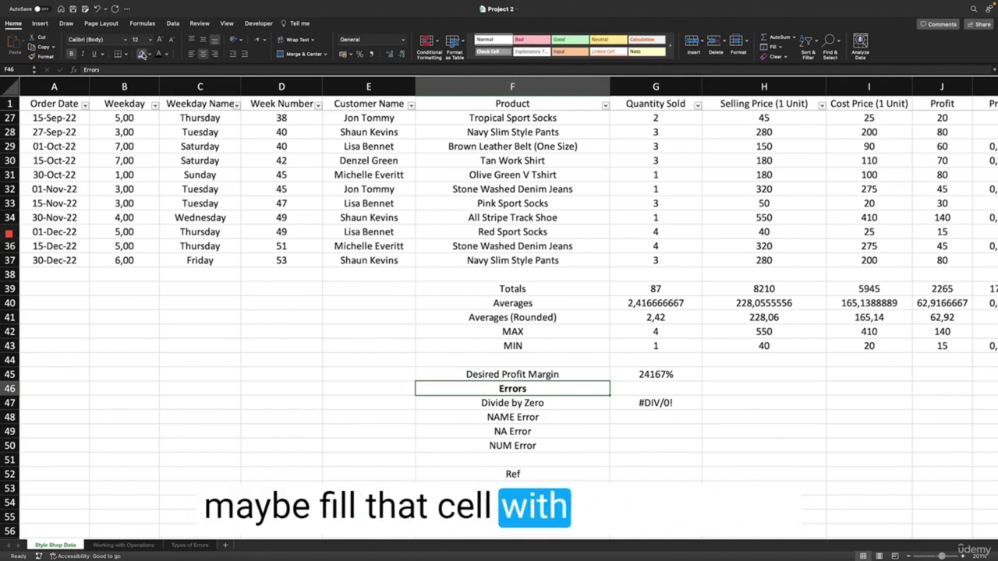
click(142, 54)
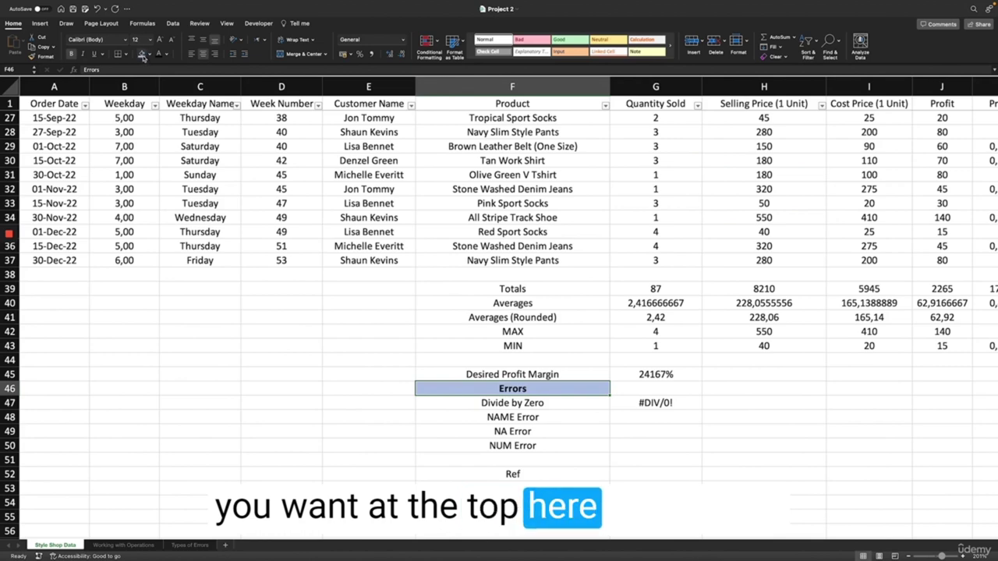
key(F2)
key(Return)
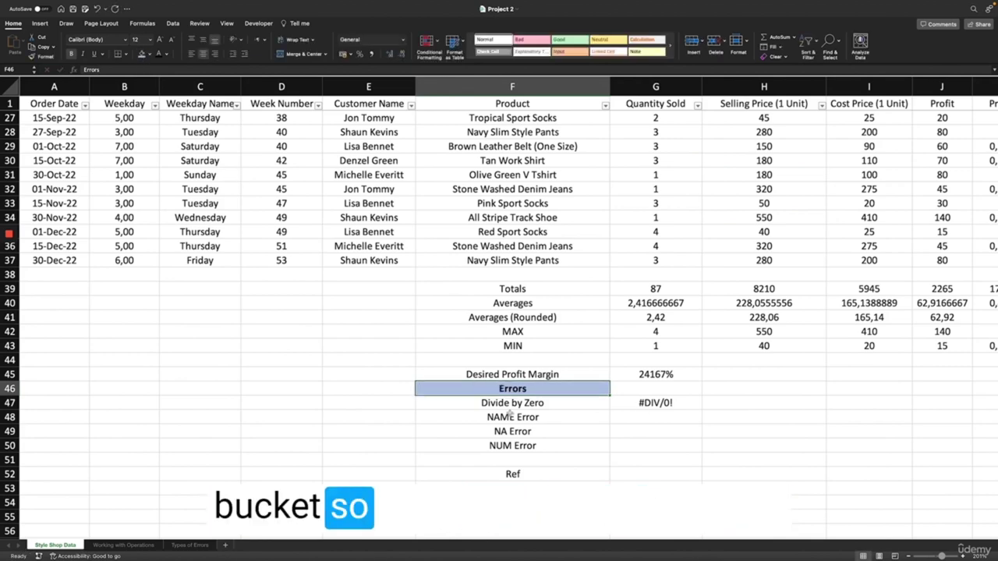
click(660, 405)
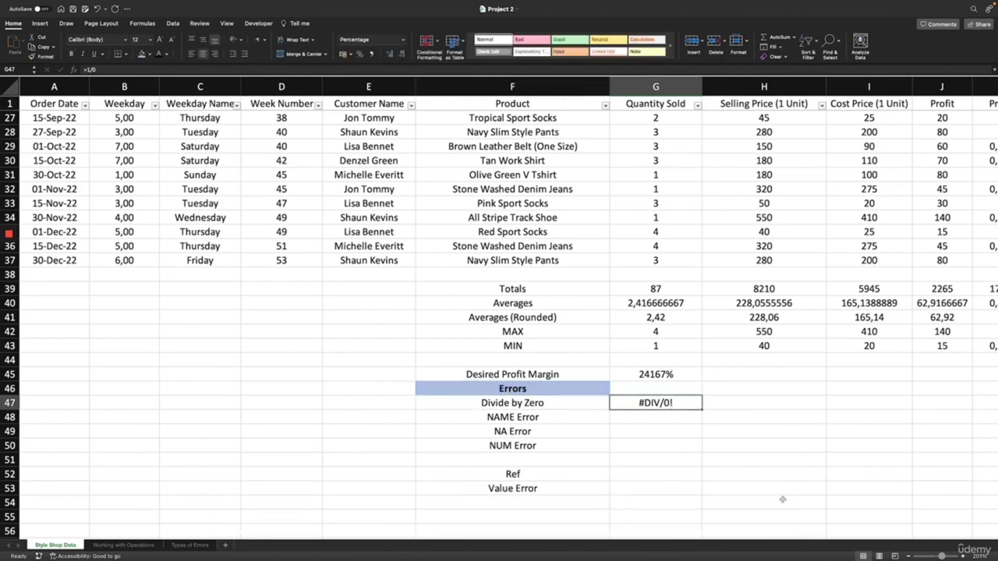
scroll(780, 492, down, 3)
click(665, 336)
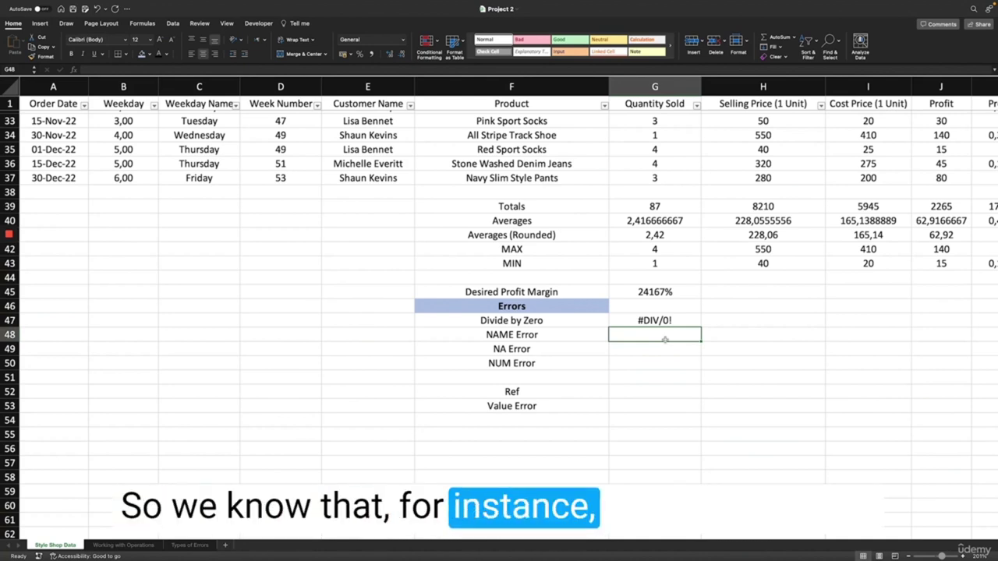
Enter the misspelt formula =su(G39:G43) in G48 so it shows #NAME?
text(=sum)
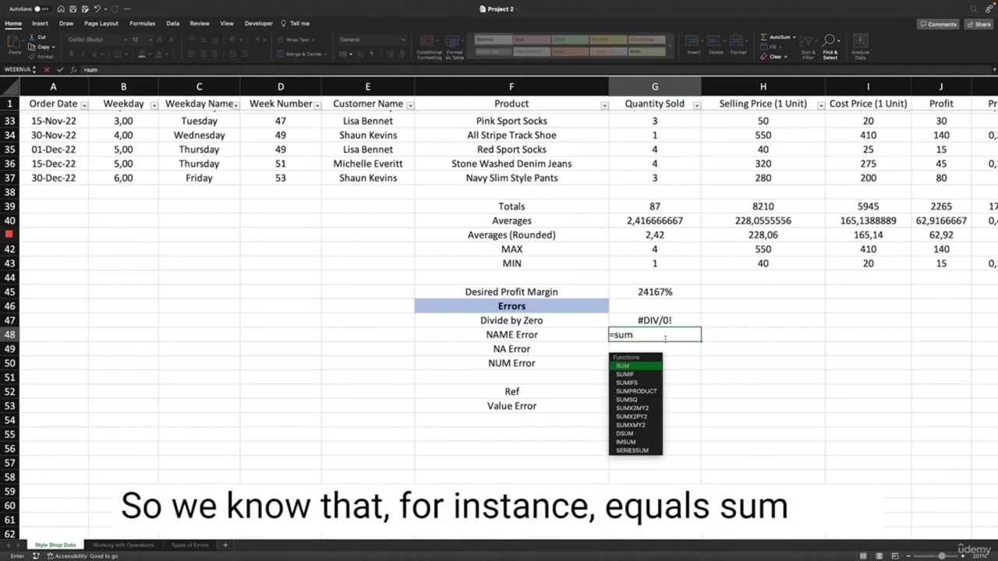
text(()
drag(655, 207, 653, 254)
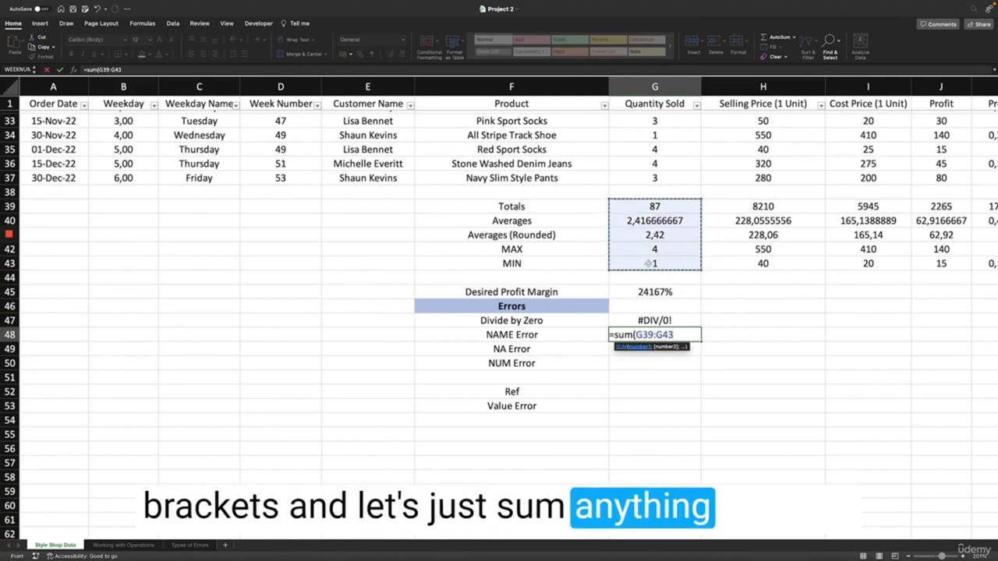
text())
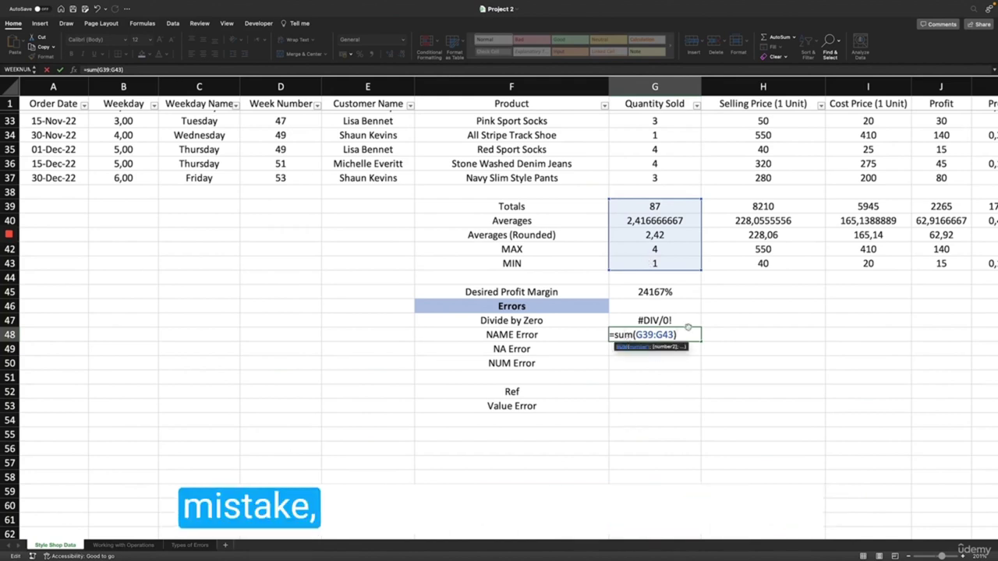
key(BackSpace)
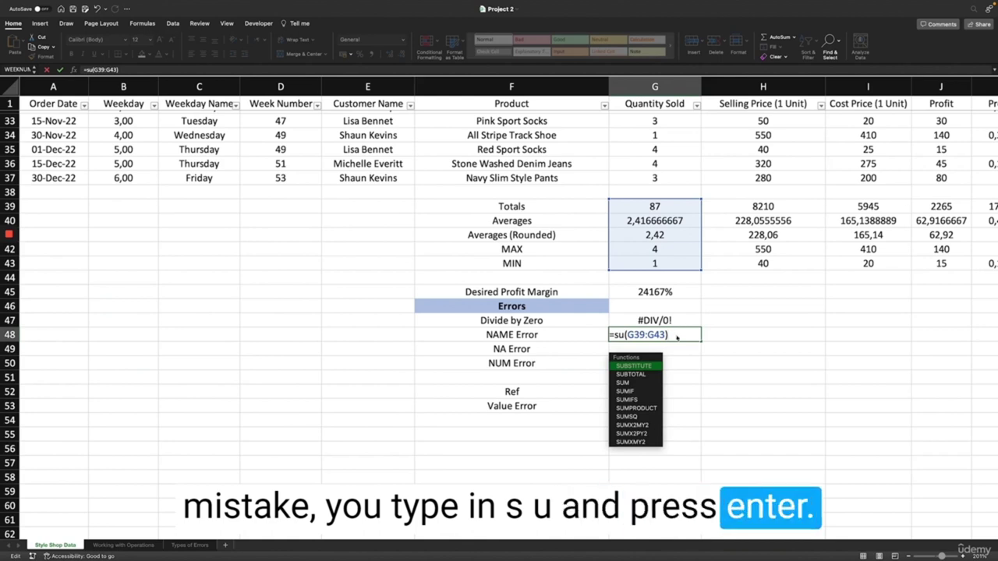
key(Return)
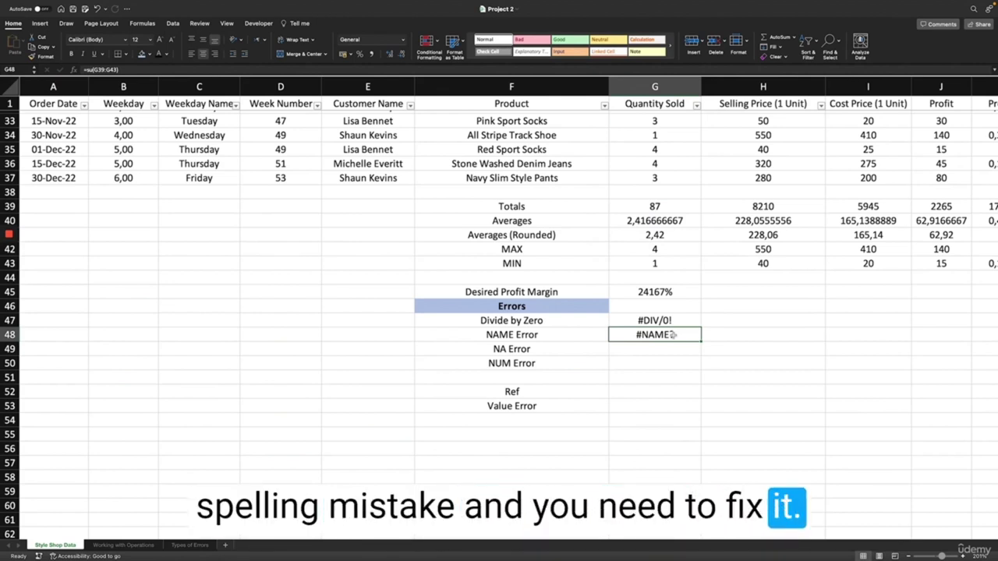
click(660, 354)
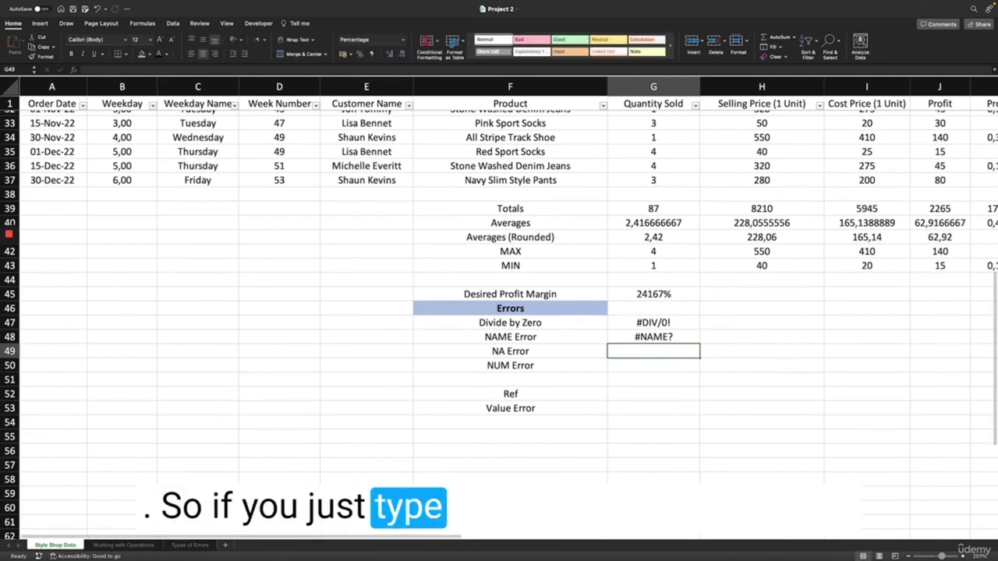
Enter =NA() in G49 to show the #N/A error
text(=NA()
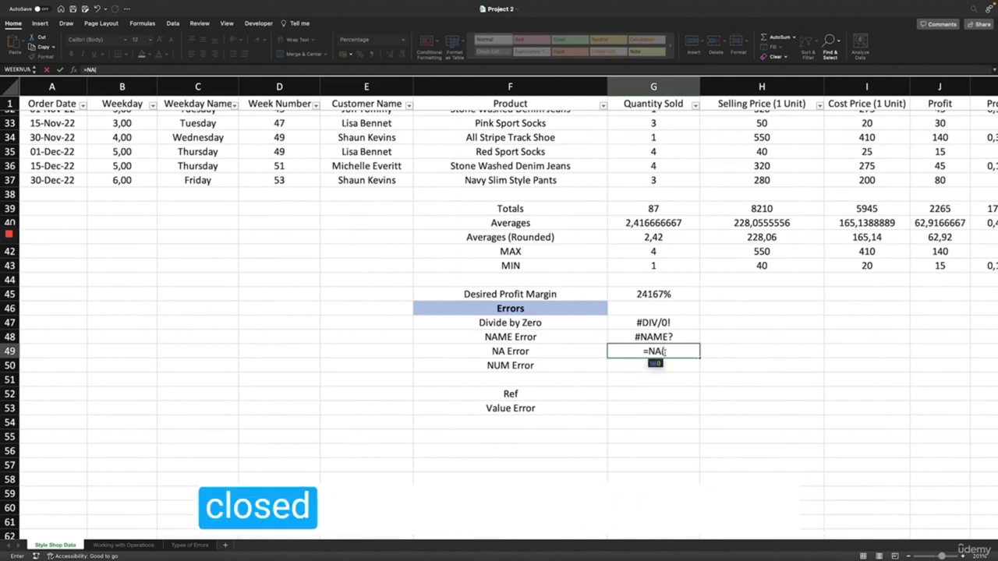
text())
key(Return)
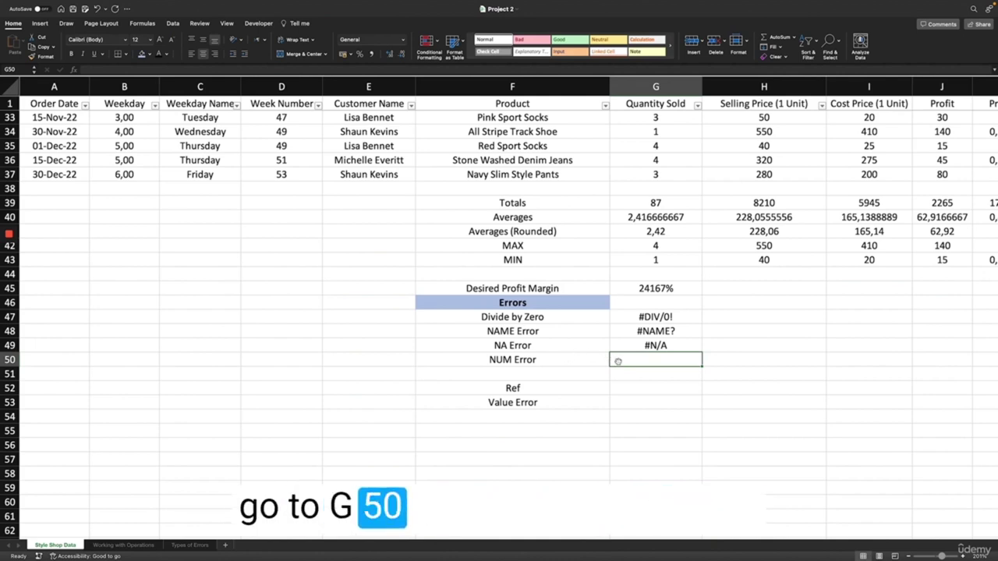
Enter =SQRT(-1) in G50 to produce #NUM! and check its formula
text(=)
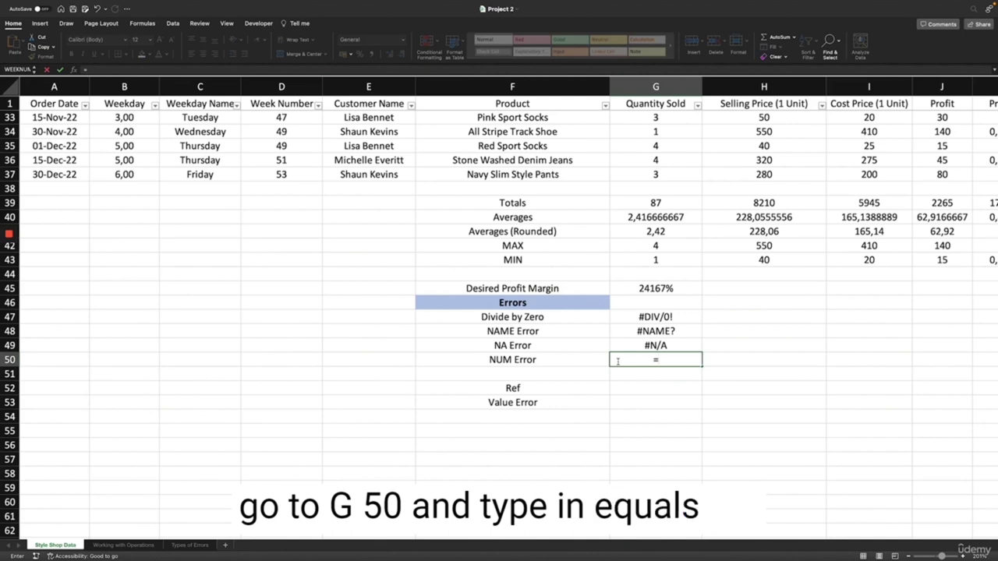
text(S)
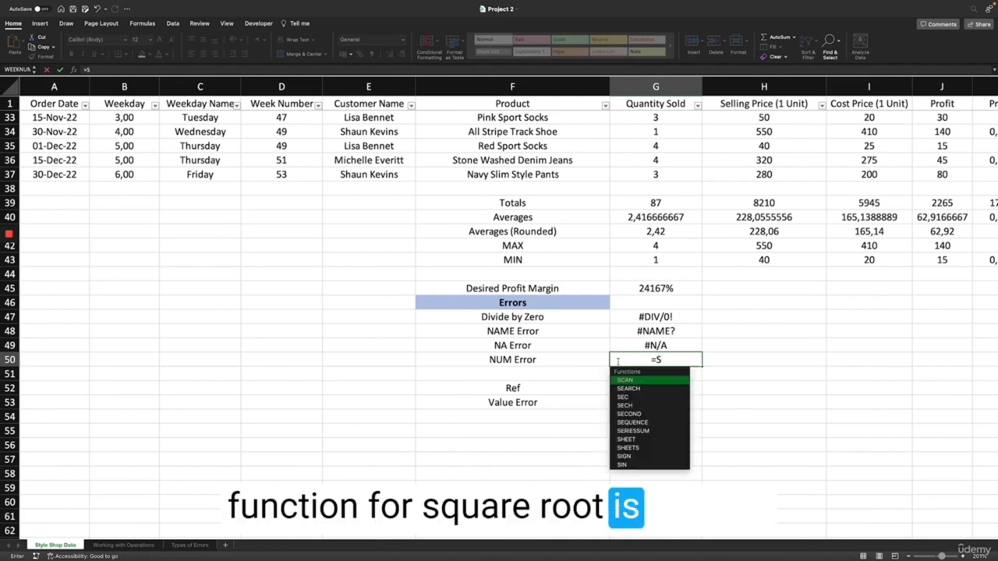
text(QRT()
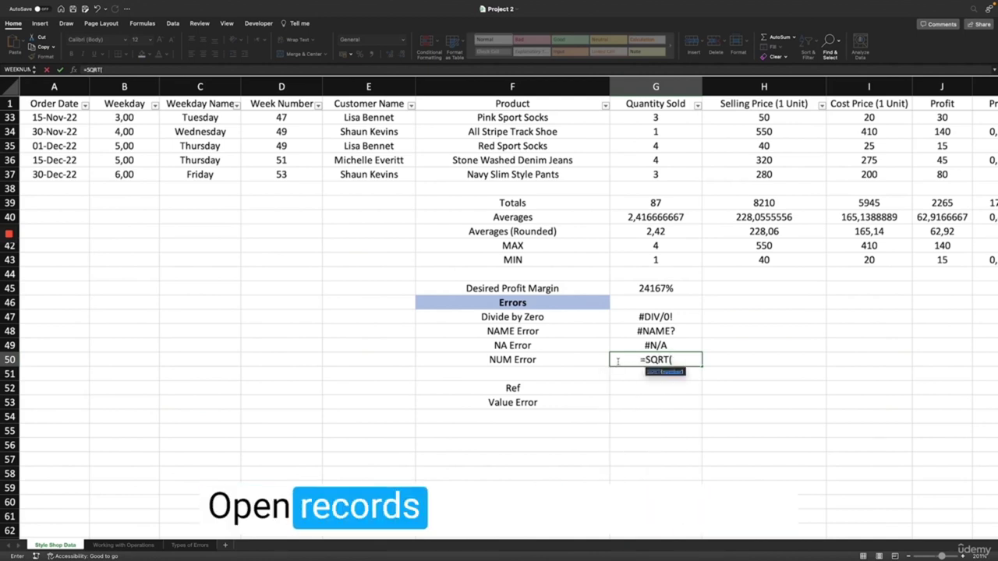
text(-1)
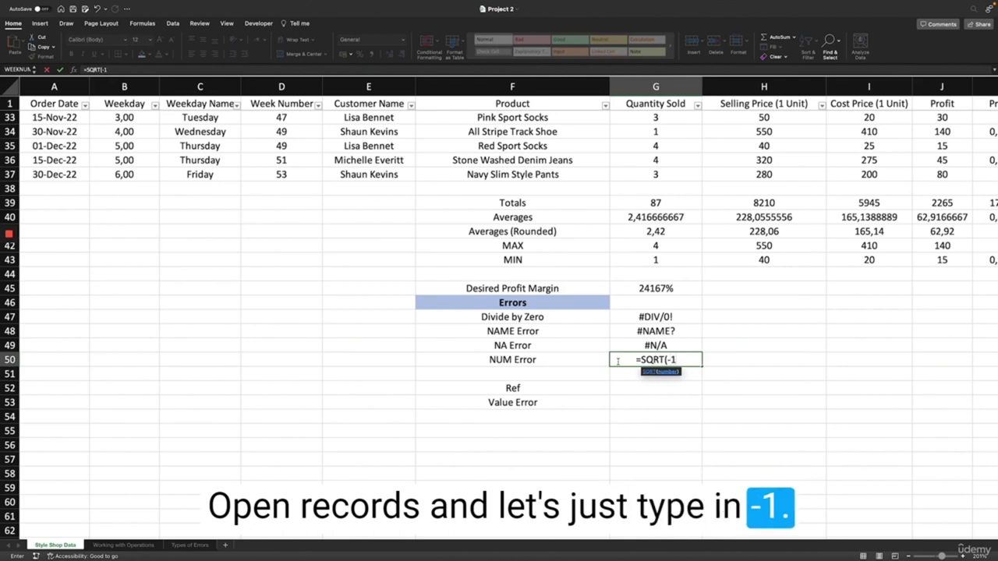
text())
key(Return)
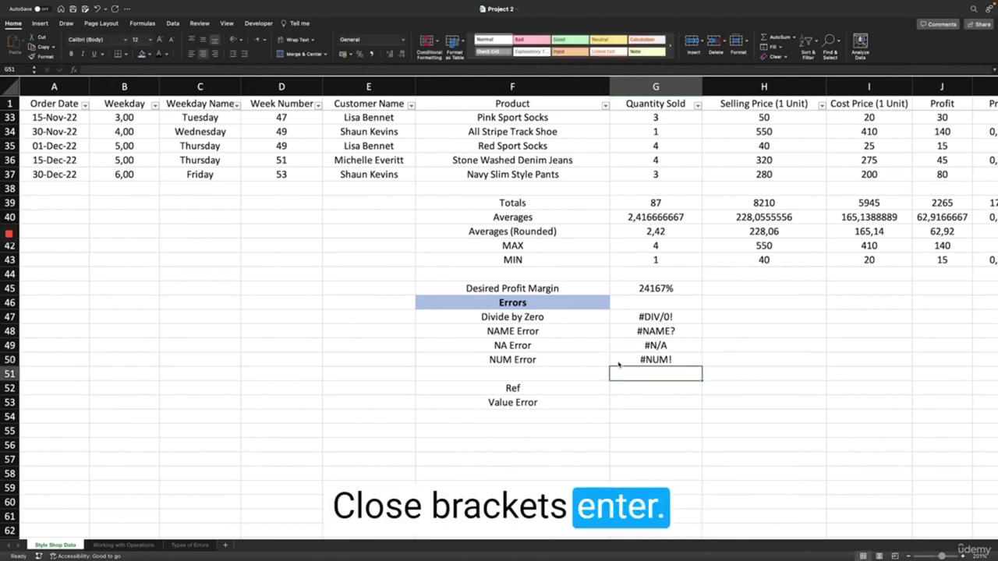
click(620, 361)
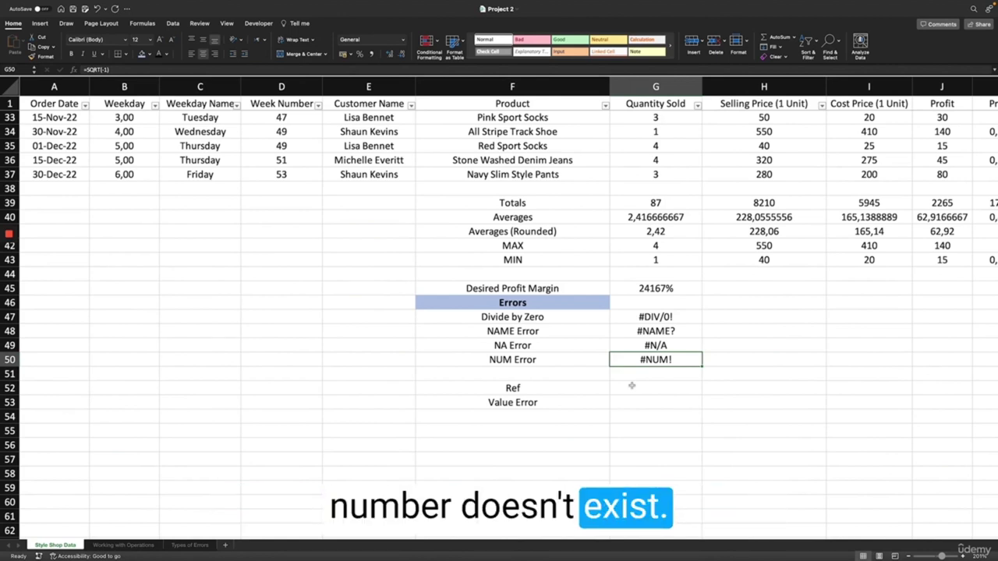
click(631, 387)
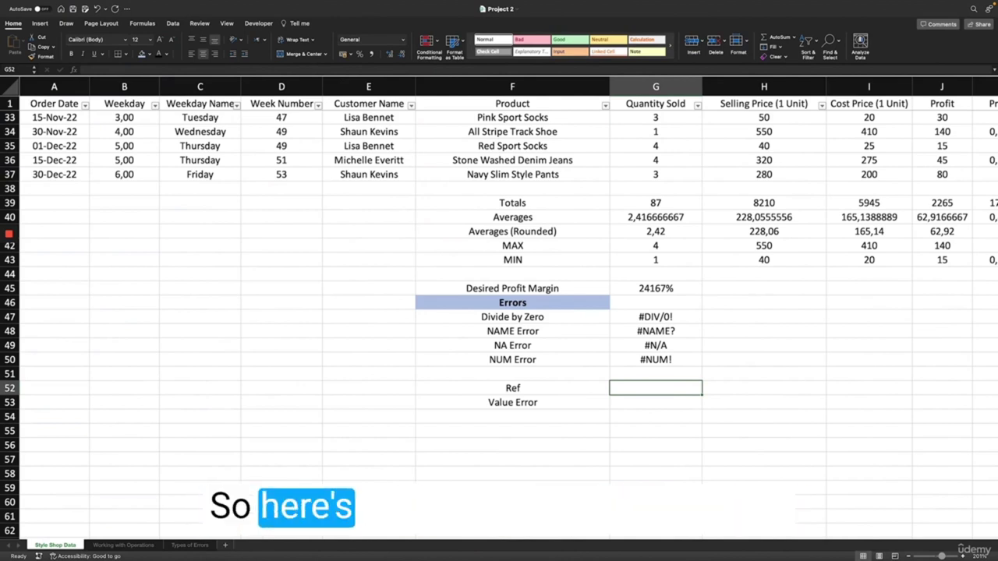
Enter the values 2, 4 and 5 in E53:E55
click(444, 414)
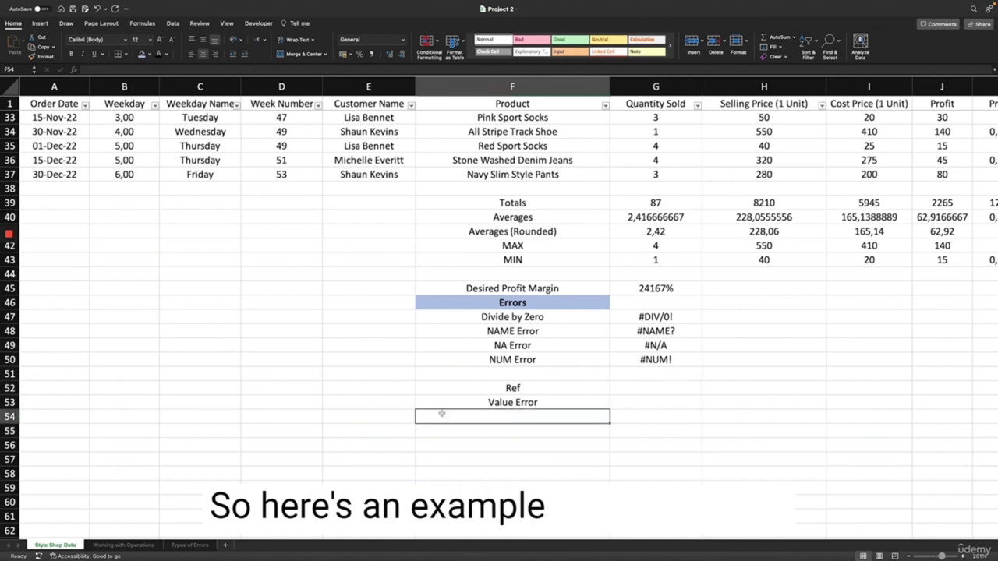
click(370, 404)
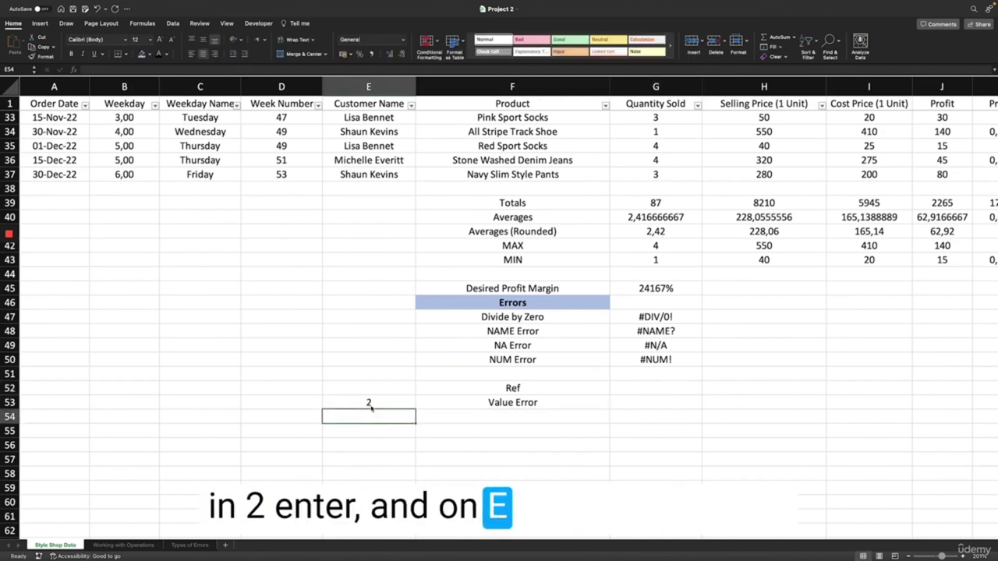
text(4)
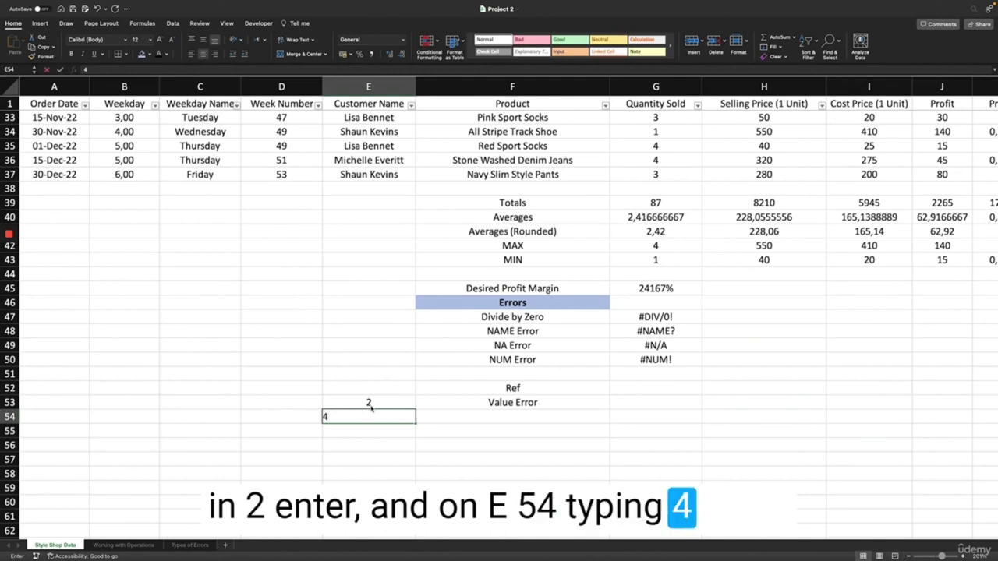
key(Return)
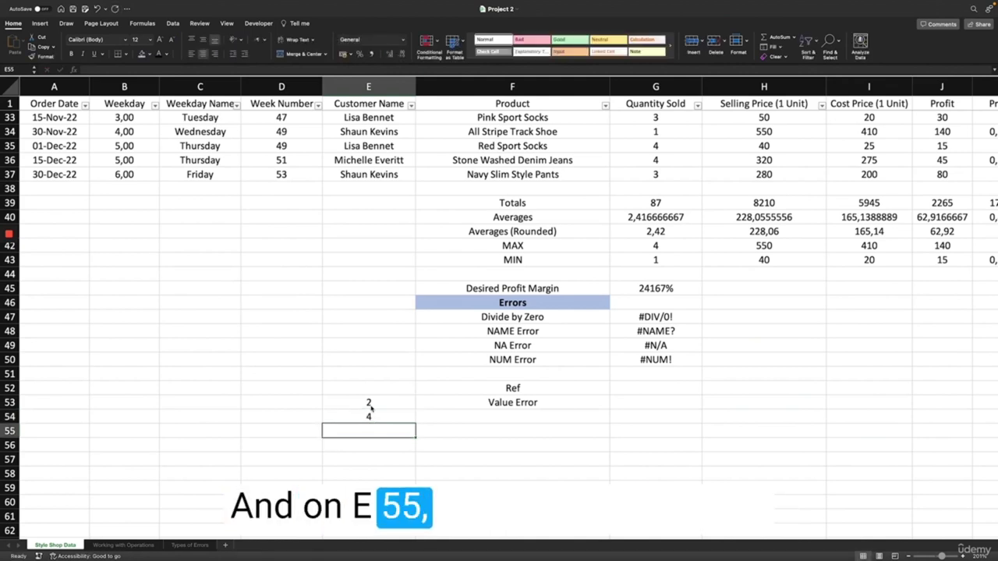
key(Return)
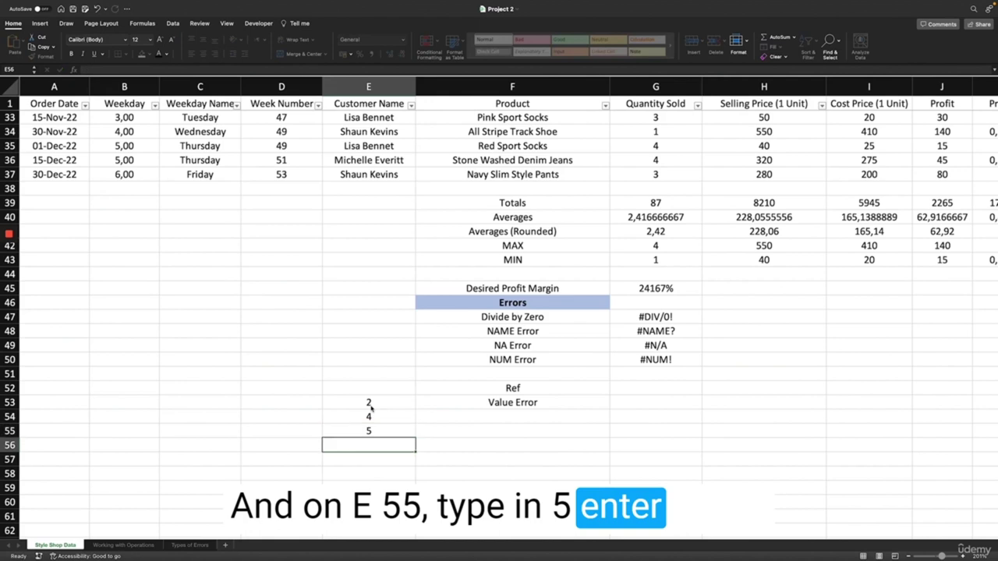
Enter =E53+E54+E55 in G52, returning 11
click(538, 388)
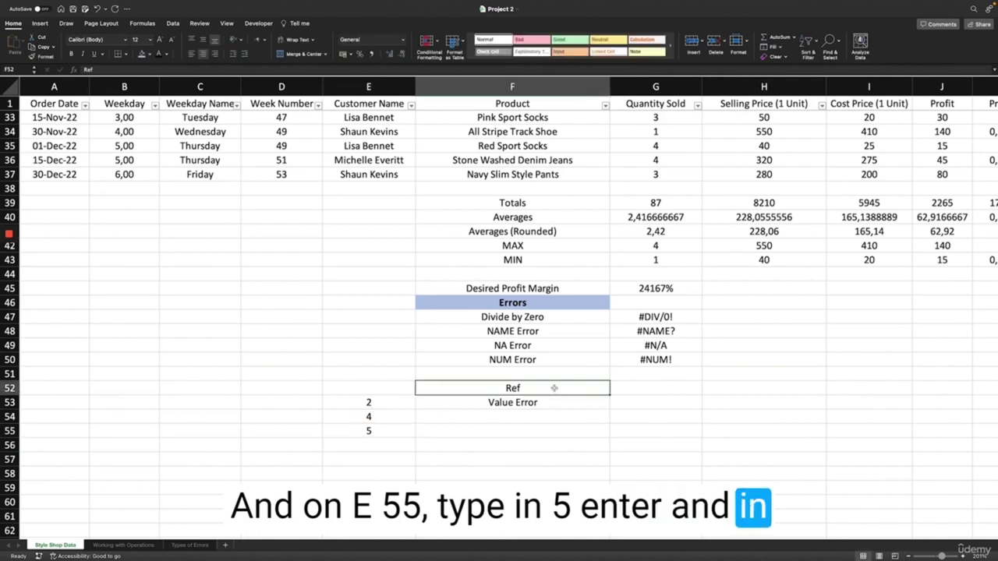
click(633, 389)
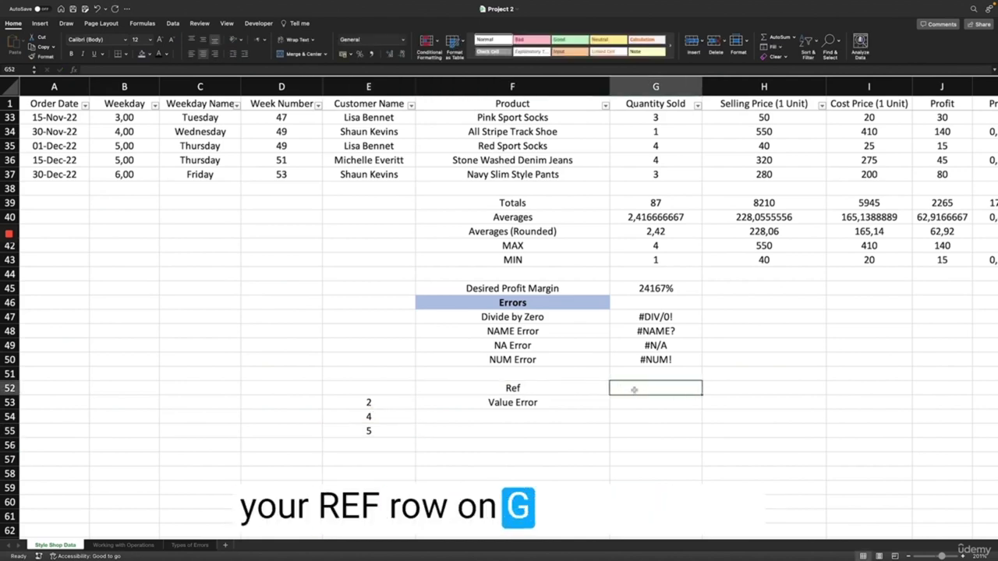
text(=)
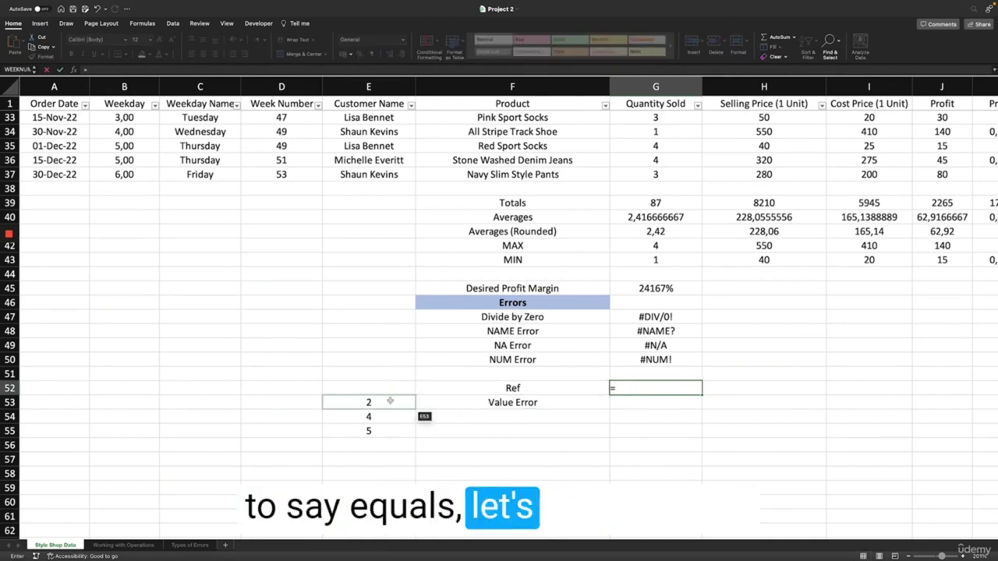
click(390, 401)
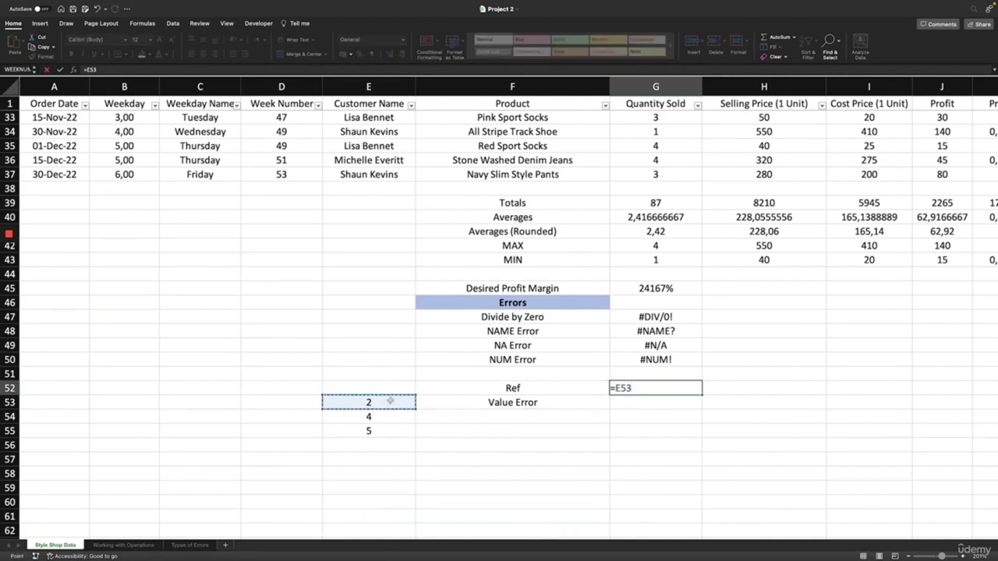
text(+)
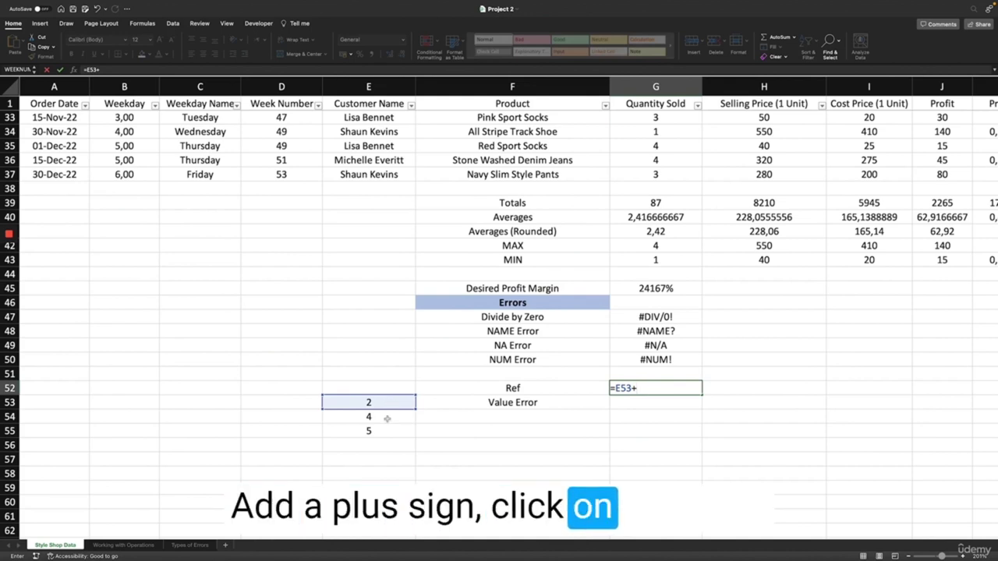
click(387, 418)
text(+)
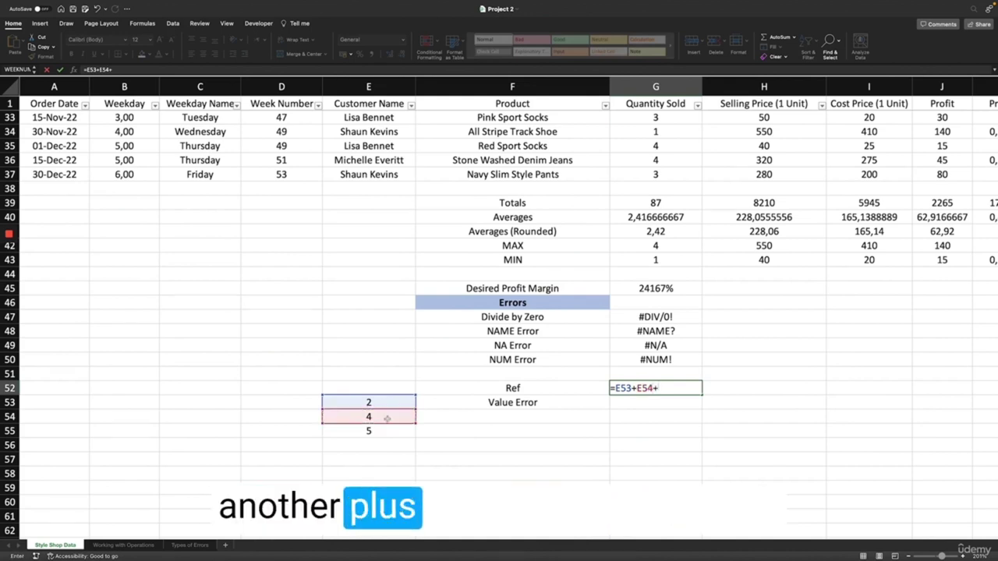
click(392, 433)
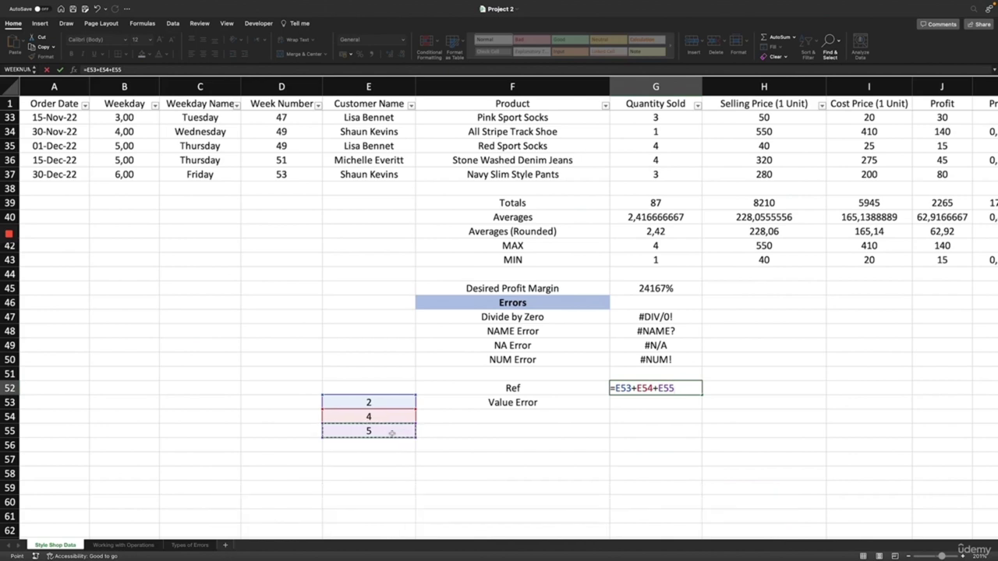
key(Return)
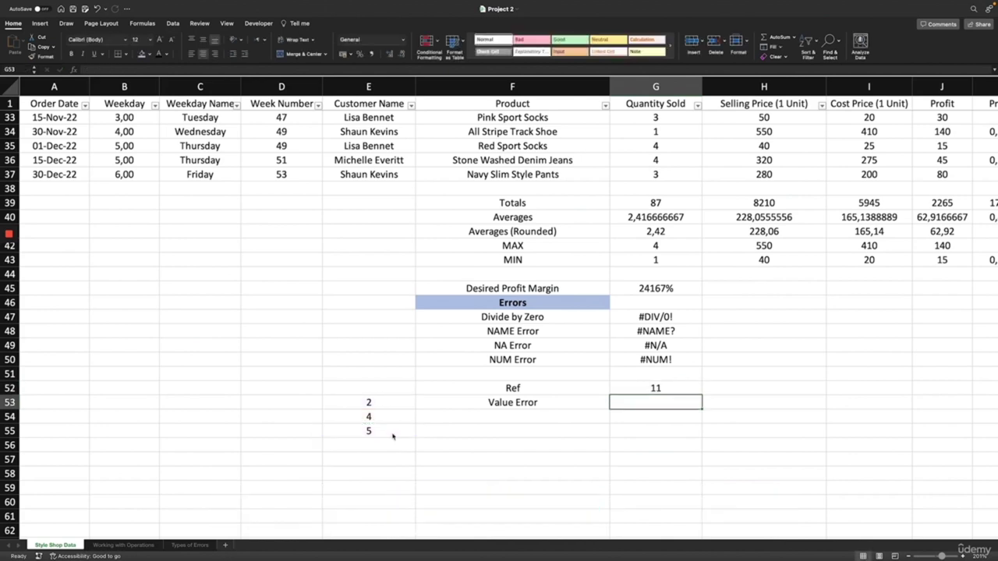
click(632, 385)
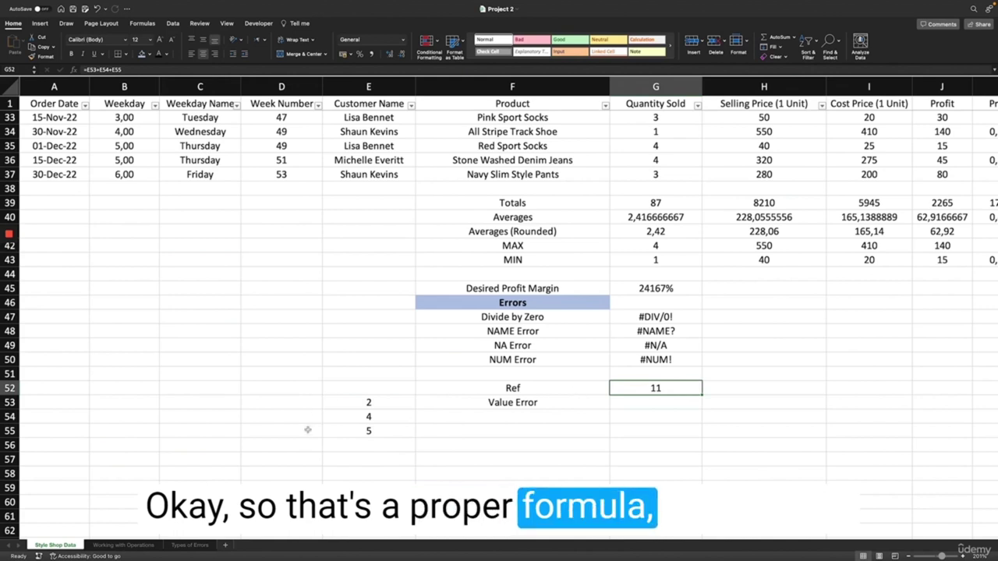
Delete row 55 so G52's formula turns into #REF!
click(340, 432)
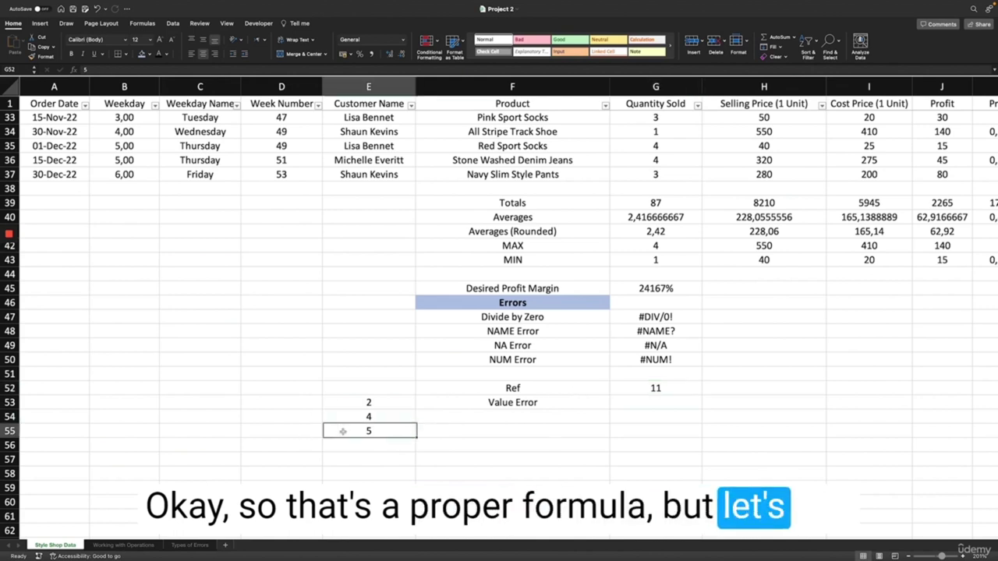
click(11, 432)
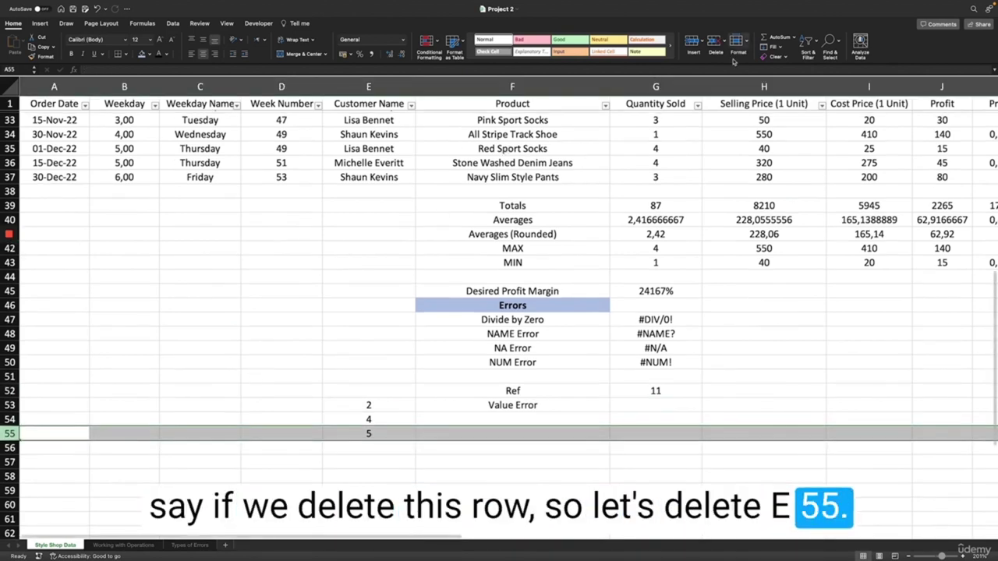
click(719, 45)
click(655, 320)
click(655, 390)
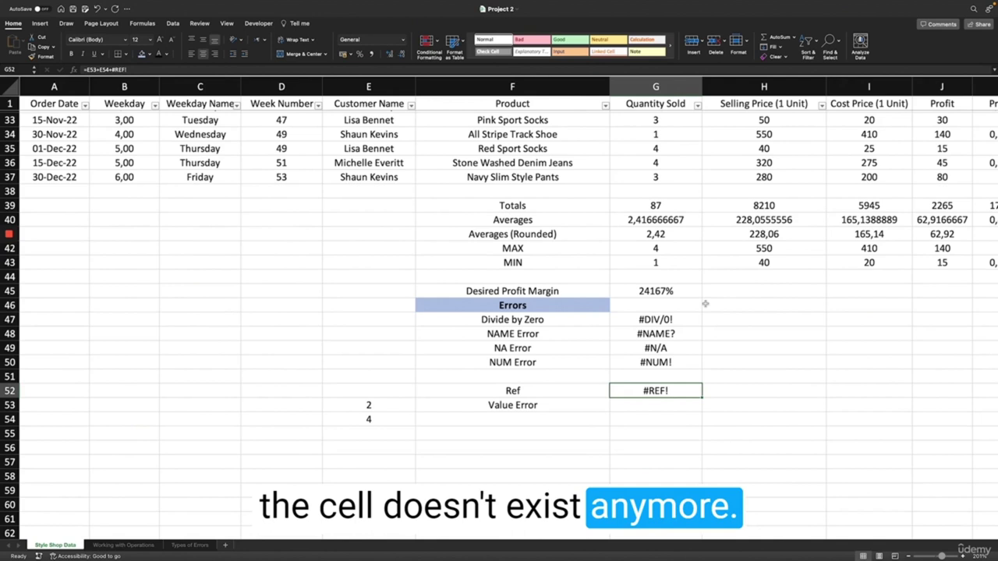
key(Return)
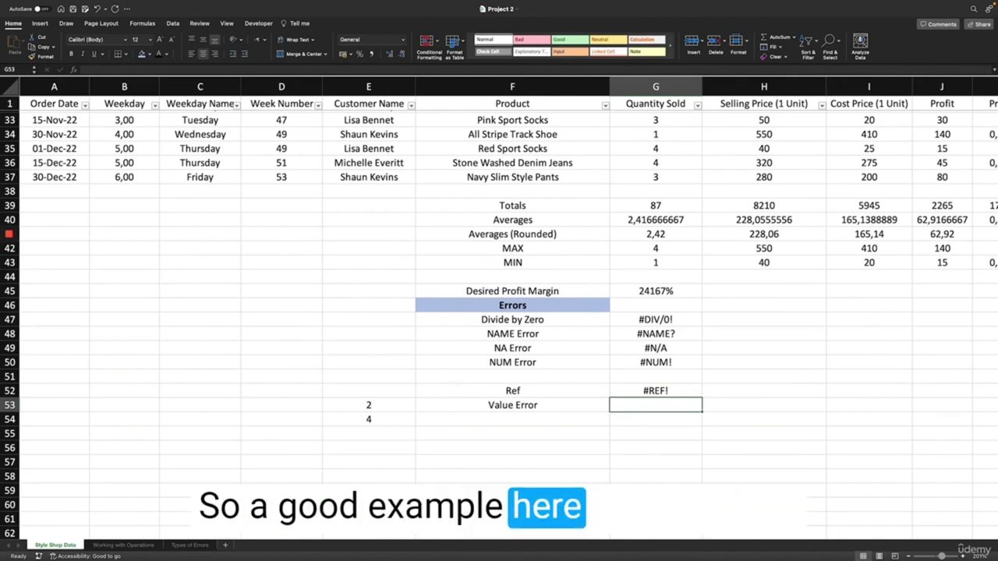
Enter =INT(F42) in G53 so the MAX text label yields #VALUE!
click(662, 220)
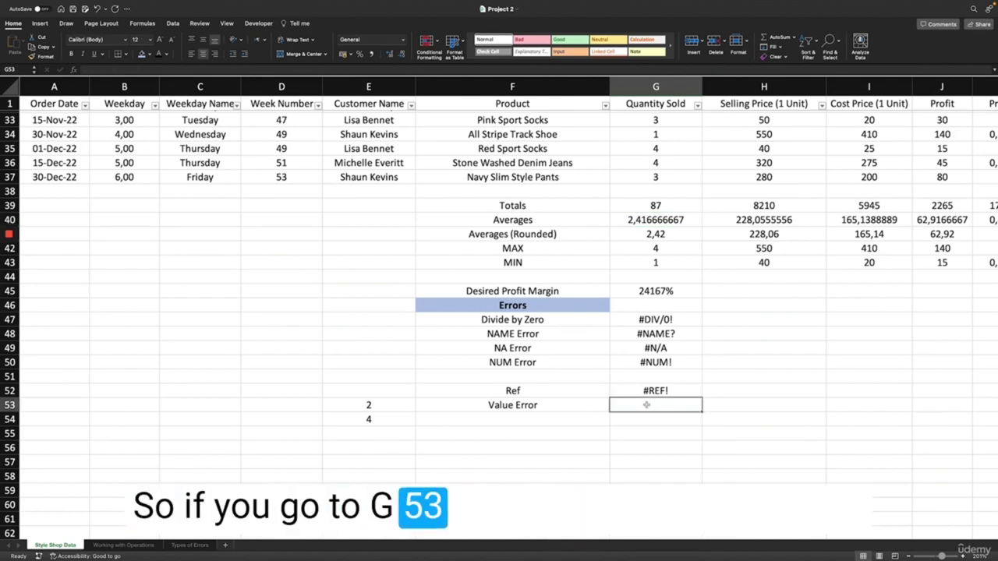
text(=INT()
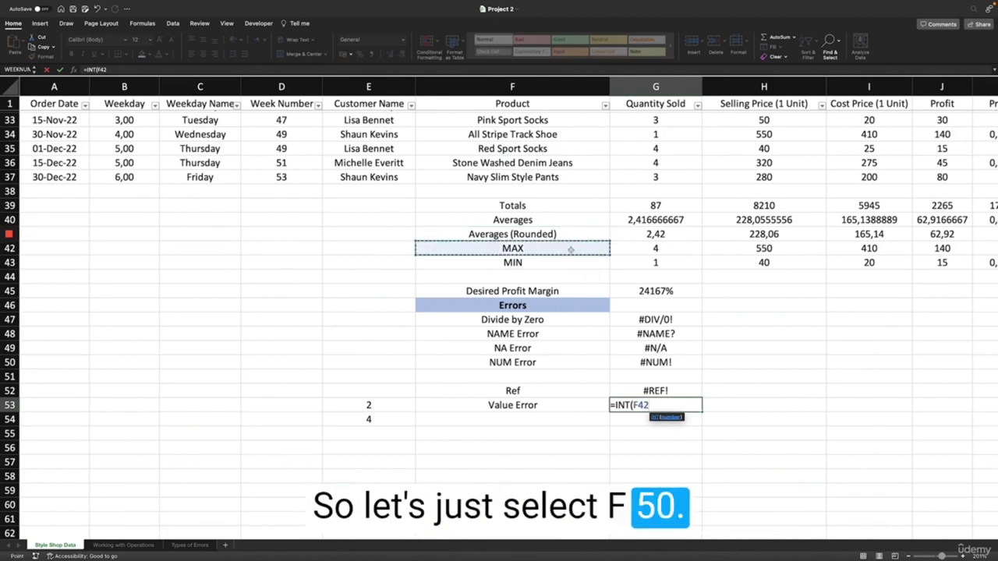
key(BackSpace)
key(BackSpace)
key(BackSpace)
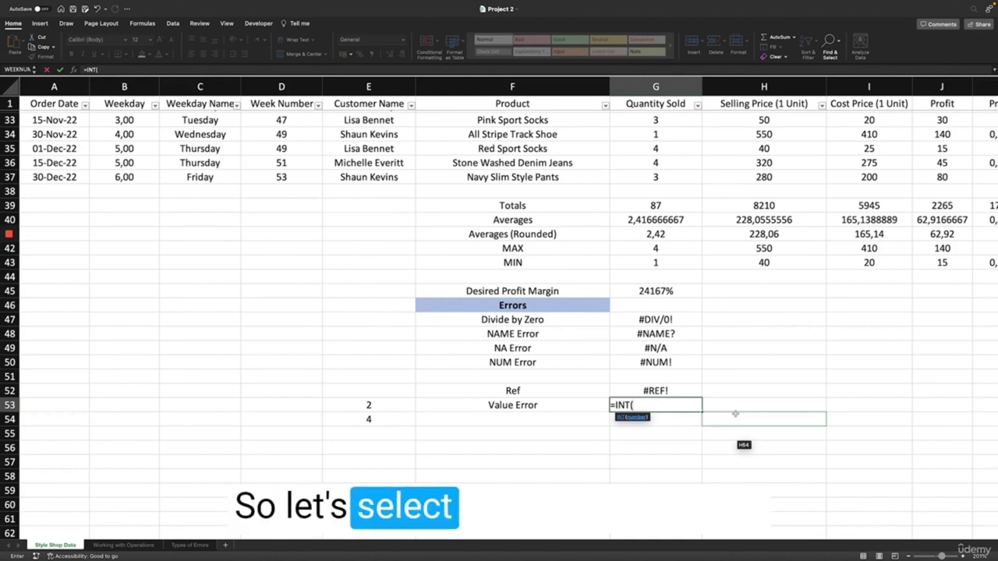
click(544, 248)
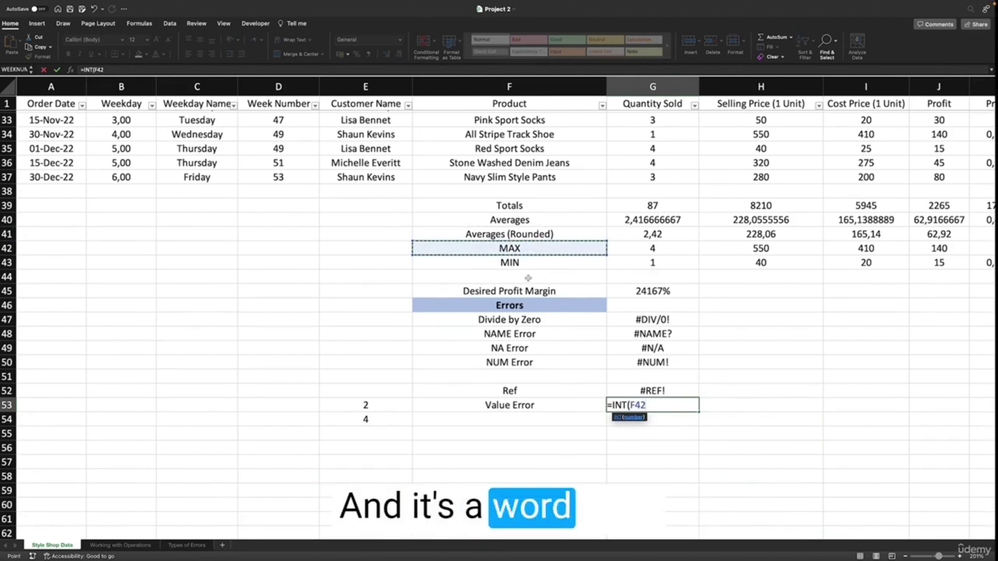
text())
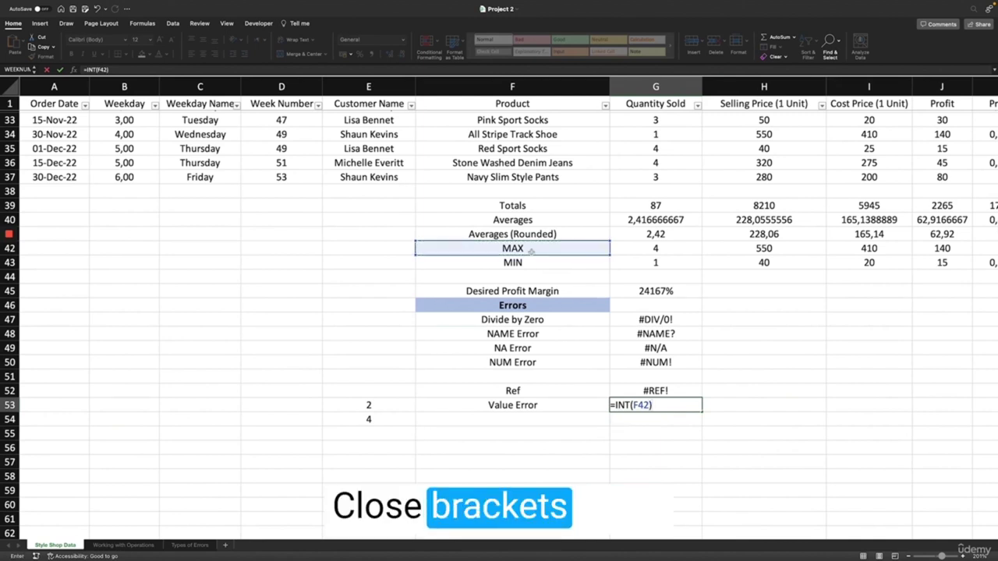
key(Return)
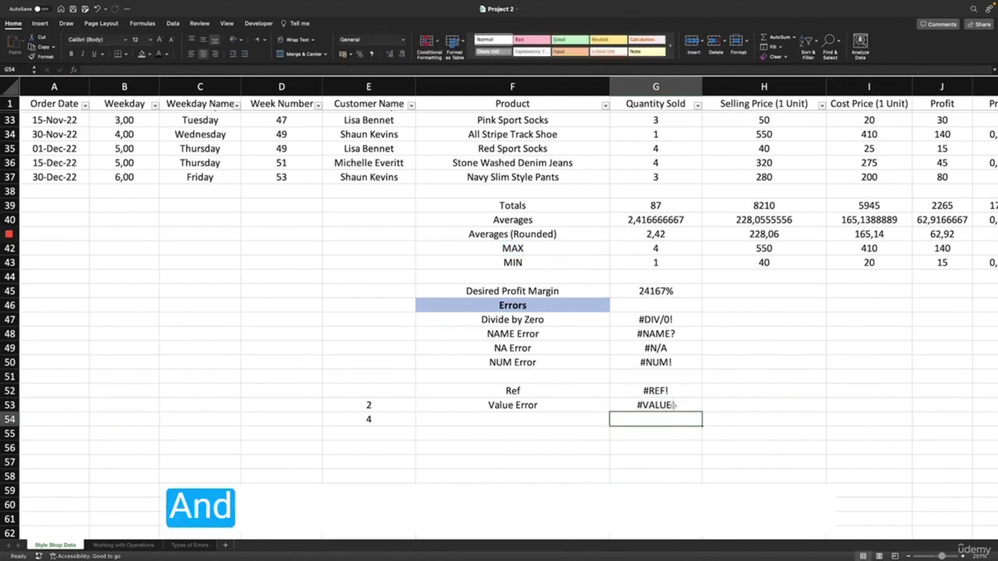
click(672, 404)
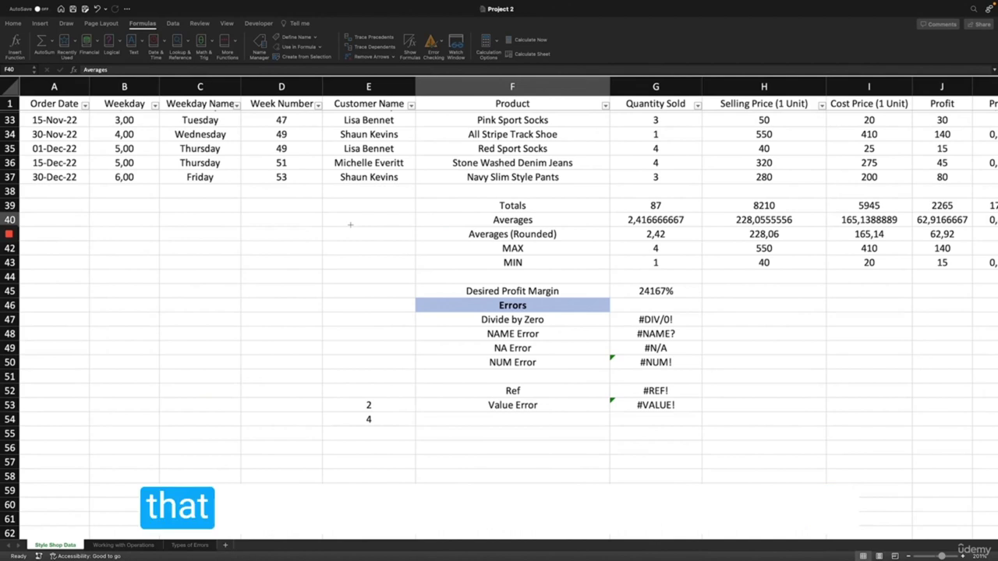
Run Error Checking from the Formulas tab and ignore the #DIV/0! error in G47
click(143, 24)
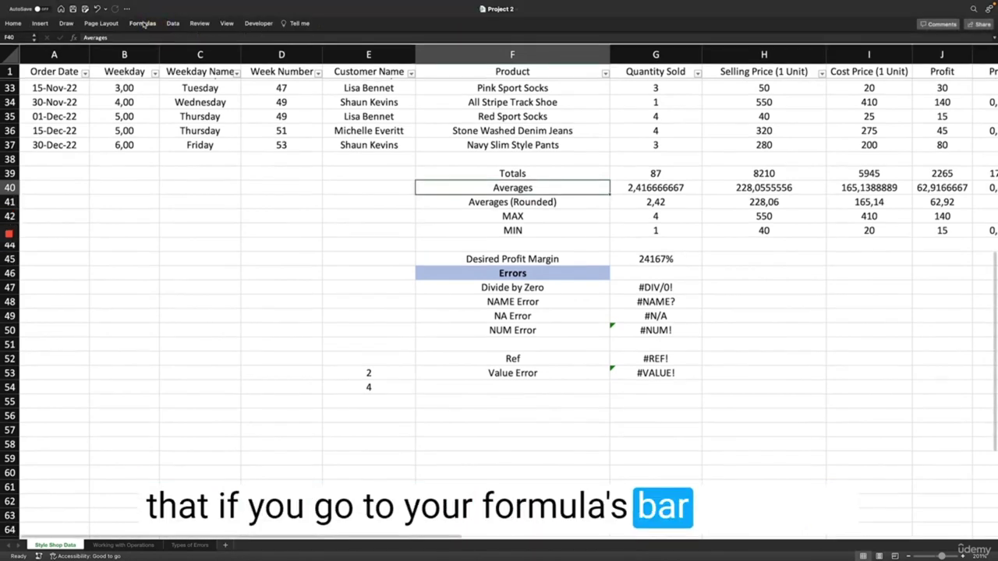
click(144, 24)
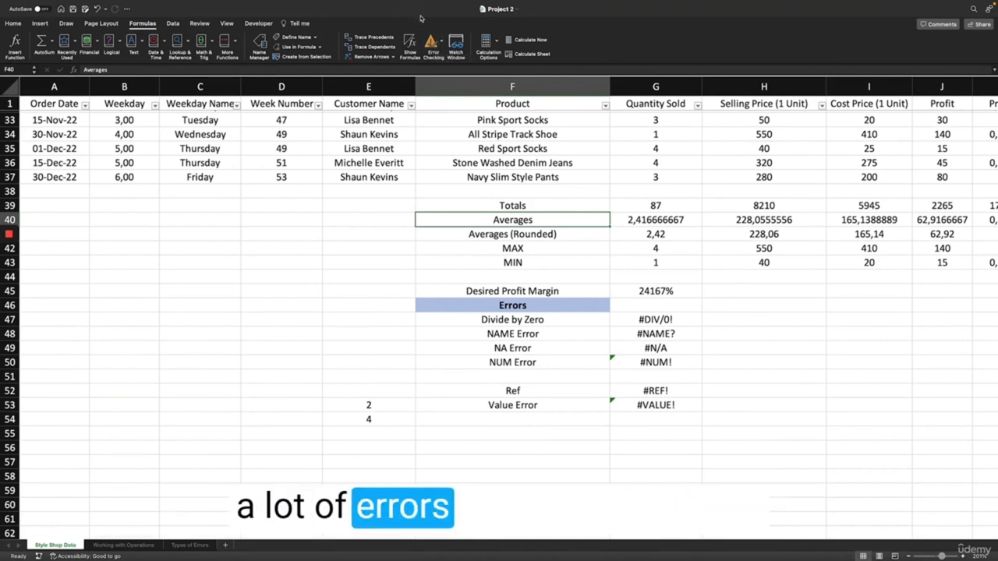
click(433, 44)
drag(506, 115, 554, 159)
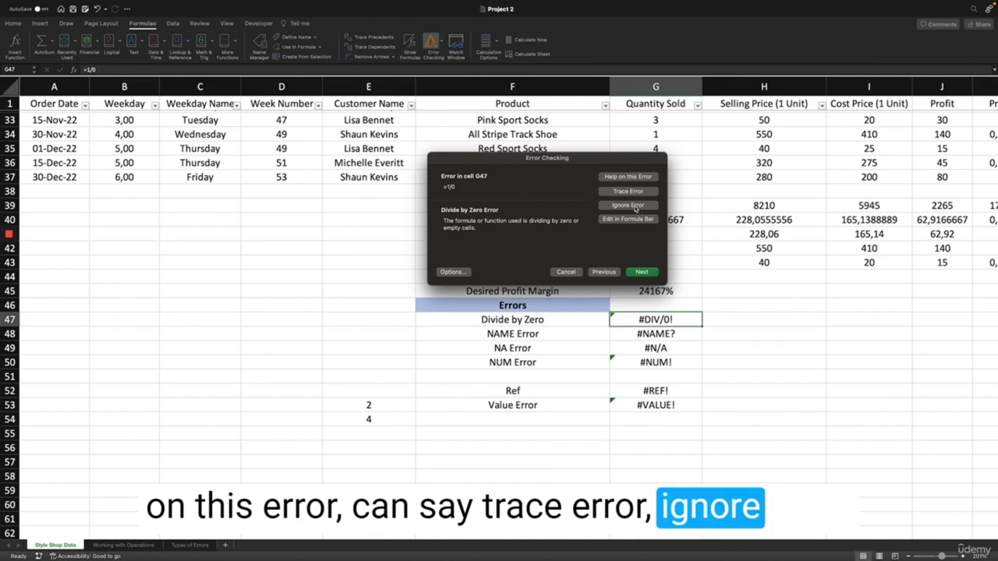
click(633, 206)
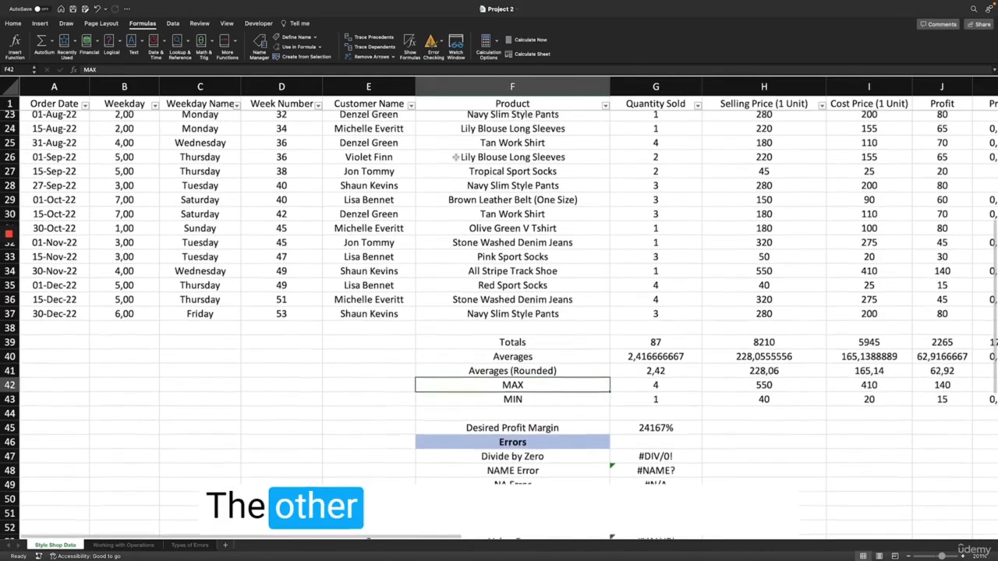
scroll(455, 156, down, 2)
scroll(456, 157, down, 5)
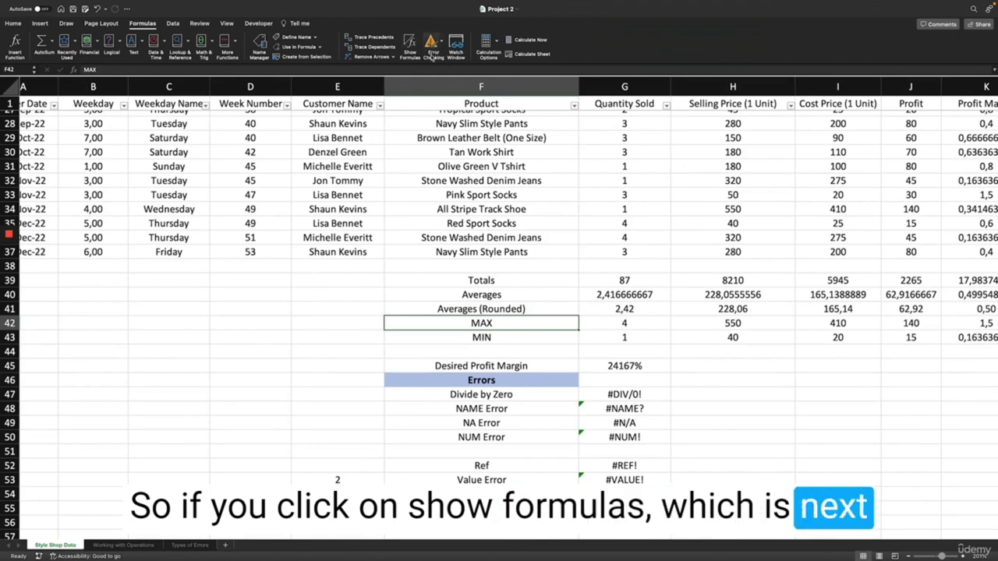
Turn Show Formulas on to inspect the order table's formulas, then off again
click(409, 46)
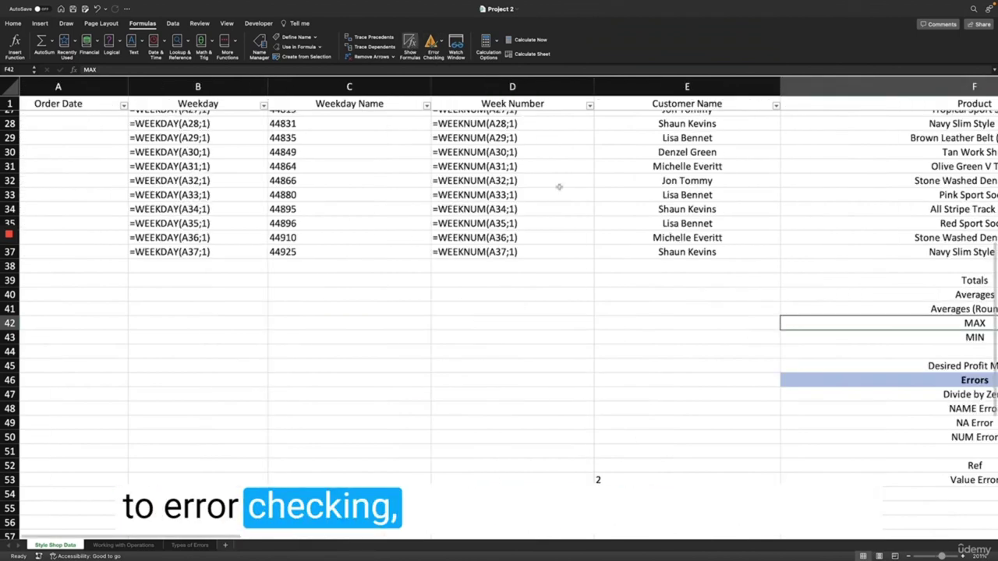
scroll(546, 180, up, 3)
scroll(556, 186, down, 5)
scroll(555, 184, right, 3)
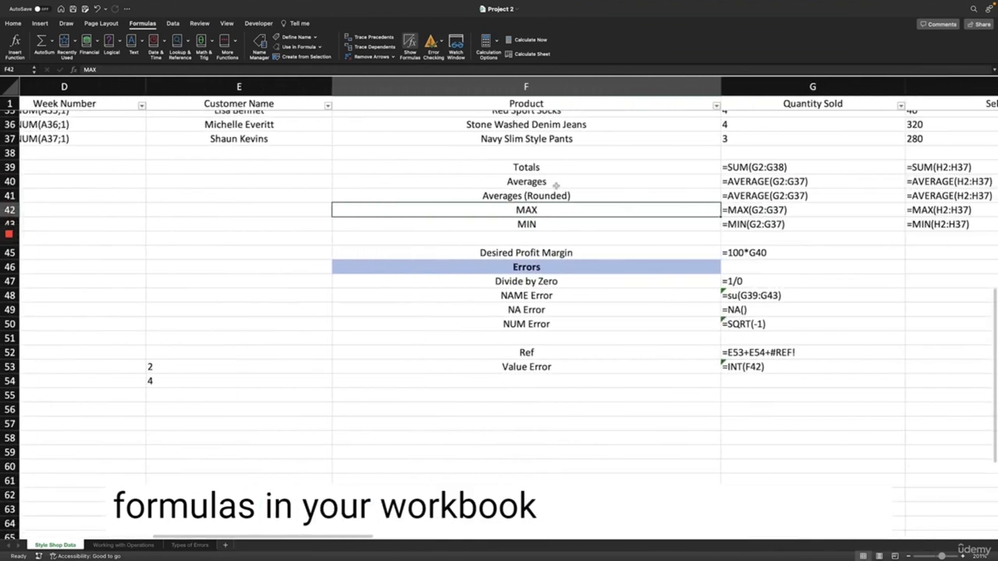
scroll(555, 182, up, 2)
scroll(556, 182, right, 1)
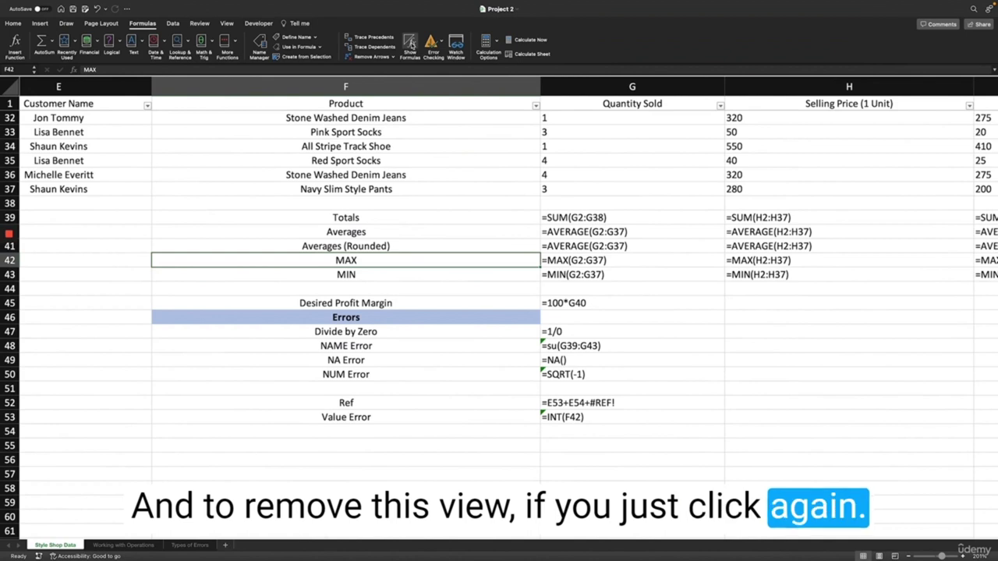
click(411, 44)
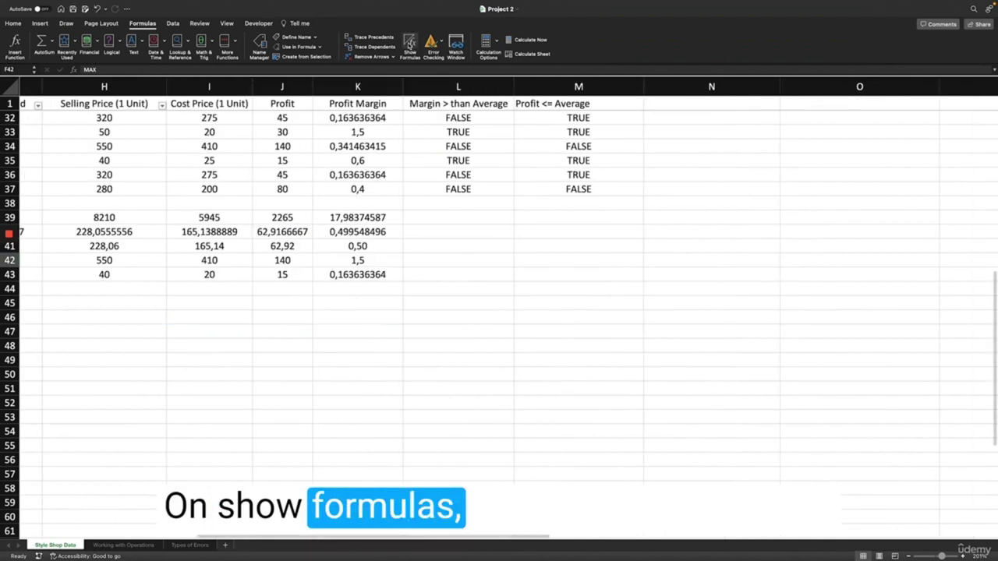
scroll(481, 204, left, 1)
scroll(481, 204, left, 1)
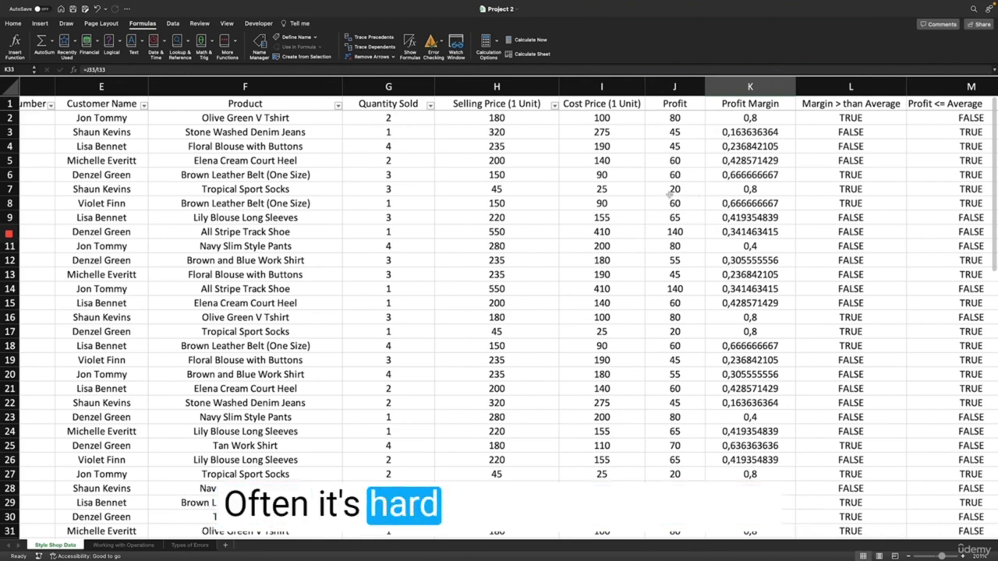
double_click(830, 132)
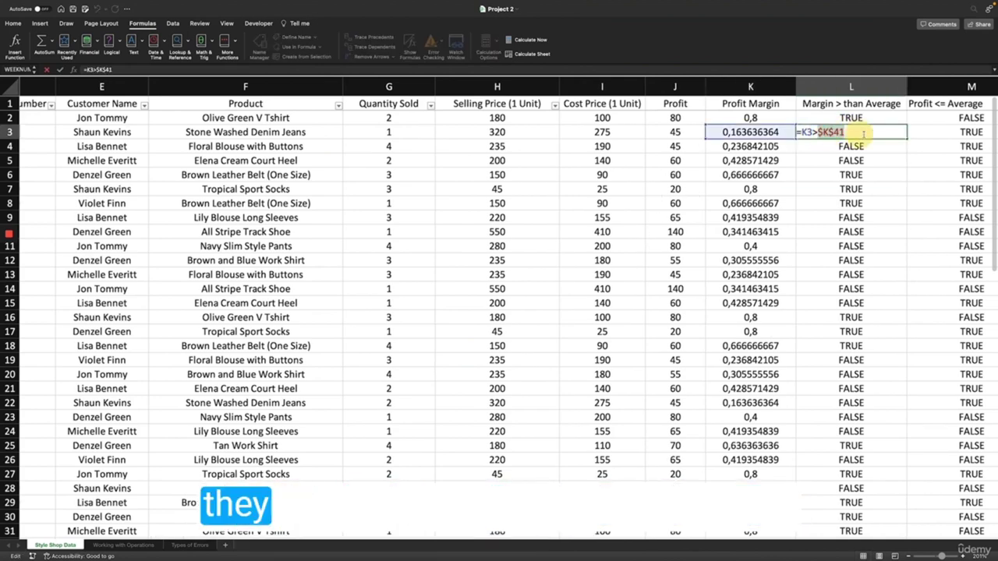
scroll(867, 134, left, 2)
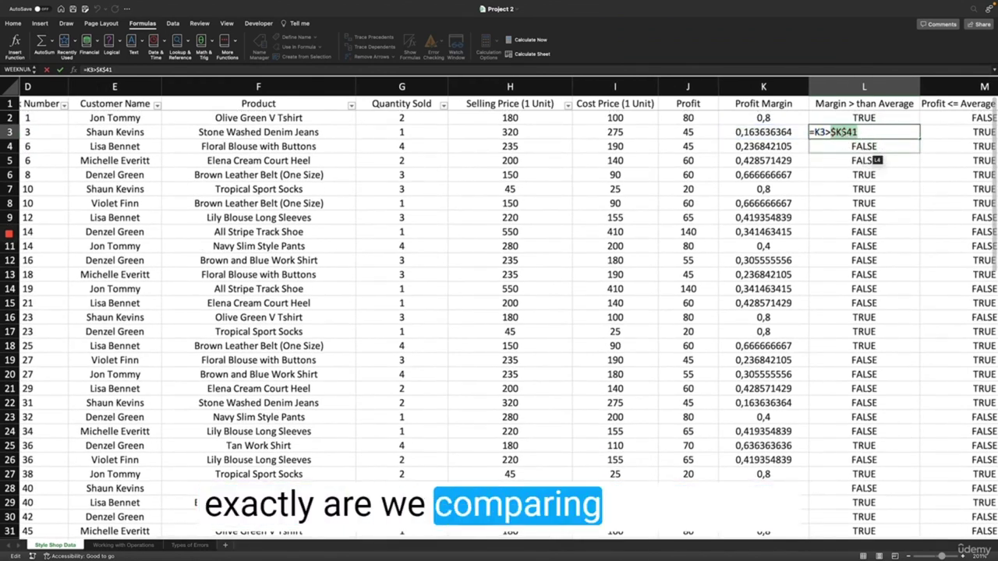
scroll(782, 145, down, 6)
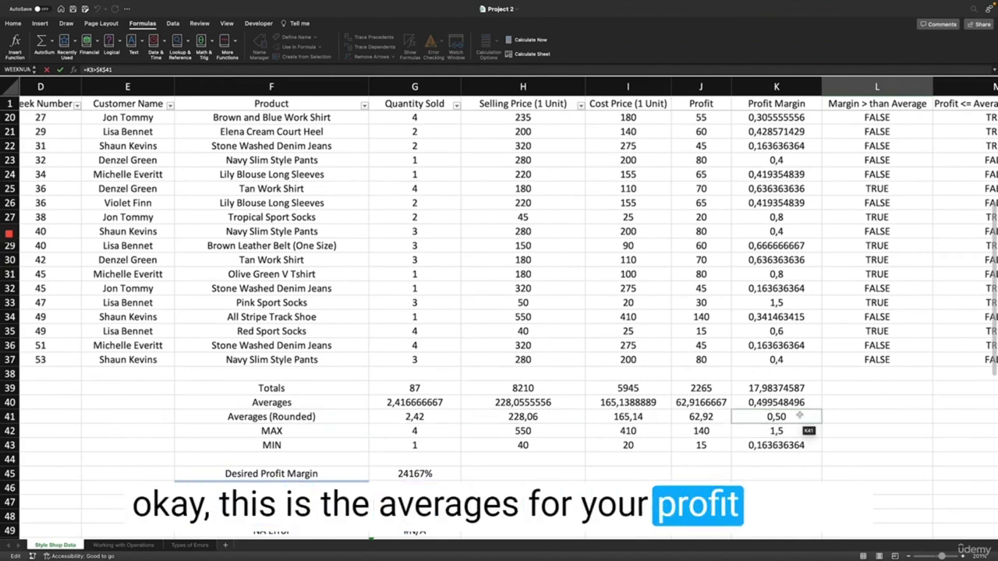
scroll(892, 131, up, 6)
mouse_move(878, 133)
mouse_down()
mouse_move(833, 132)
mouse_move(885, 132)
mouse_up()
click(885, 132)
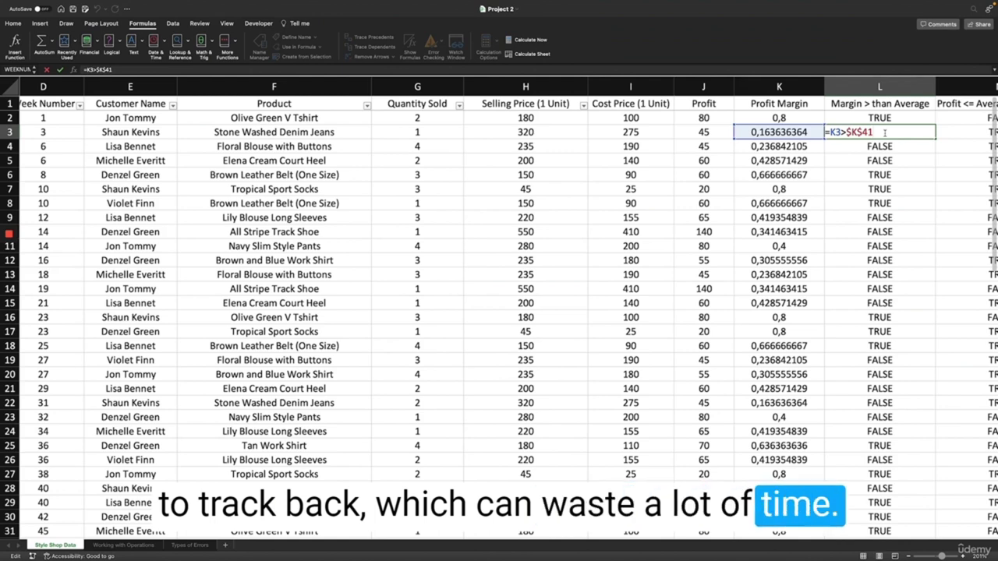
click(885, 145)
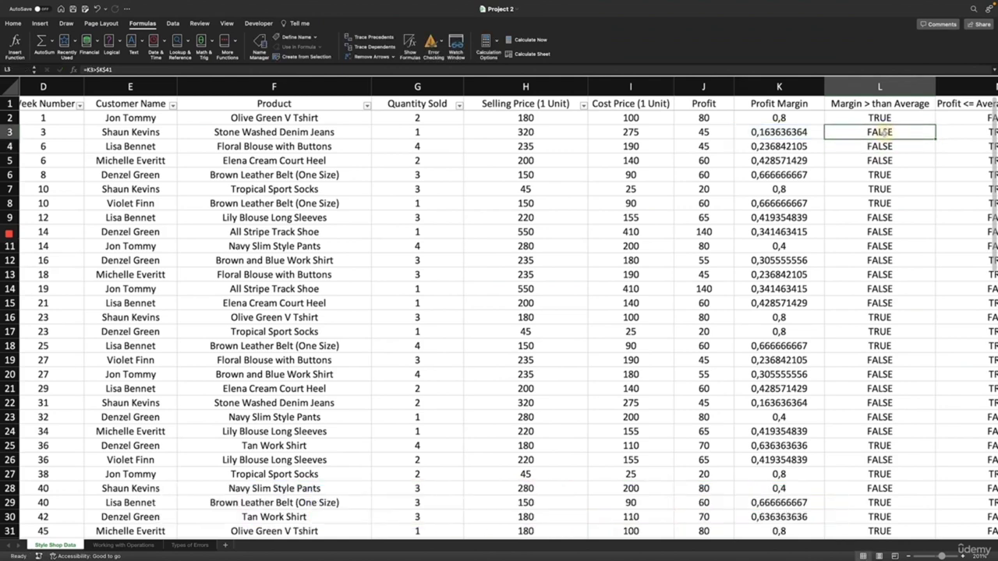
double_click(881, 146)
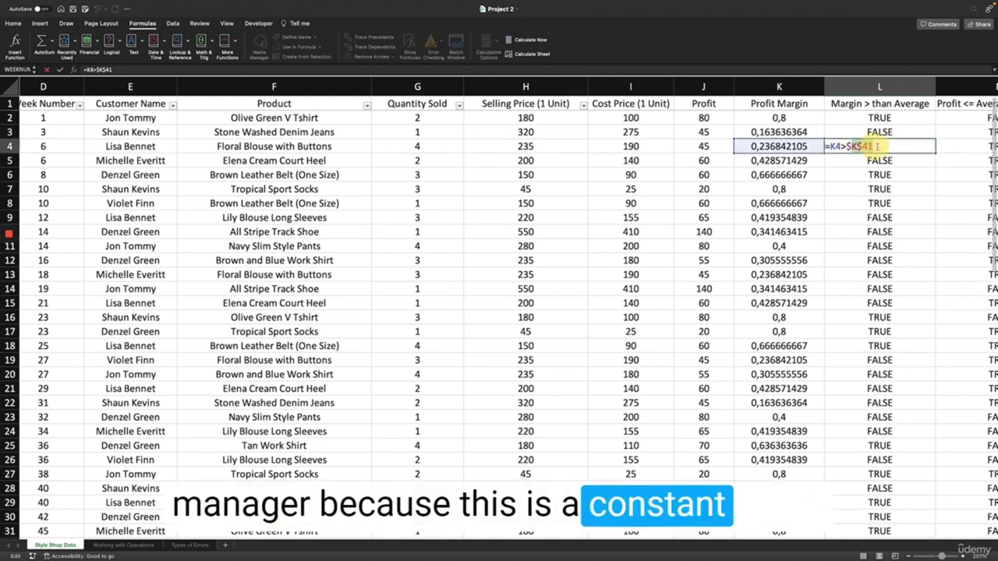
drag(848, 146, 885, 147)
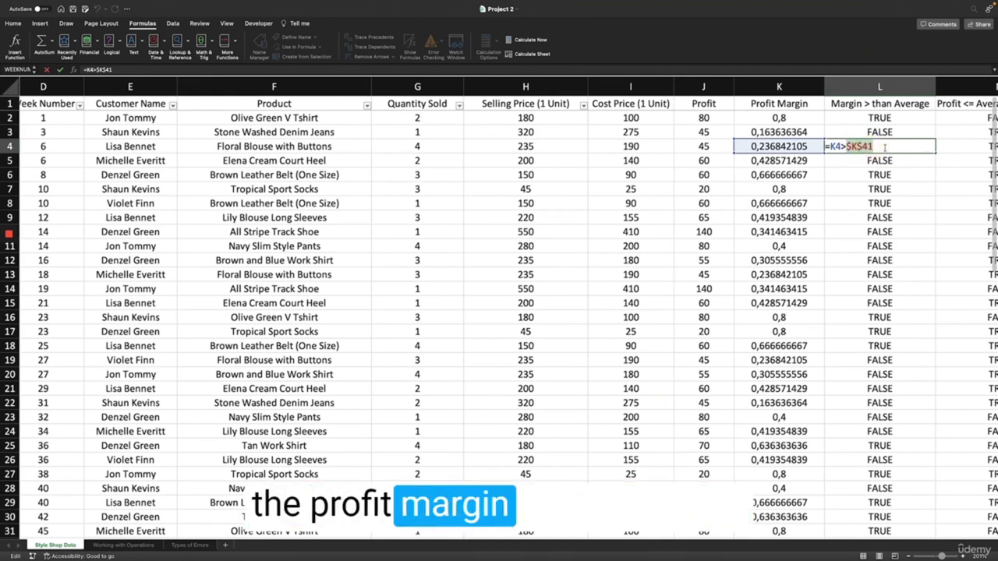
click(885, 146)
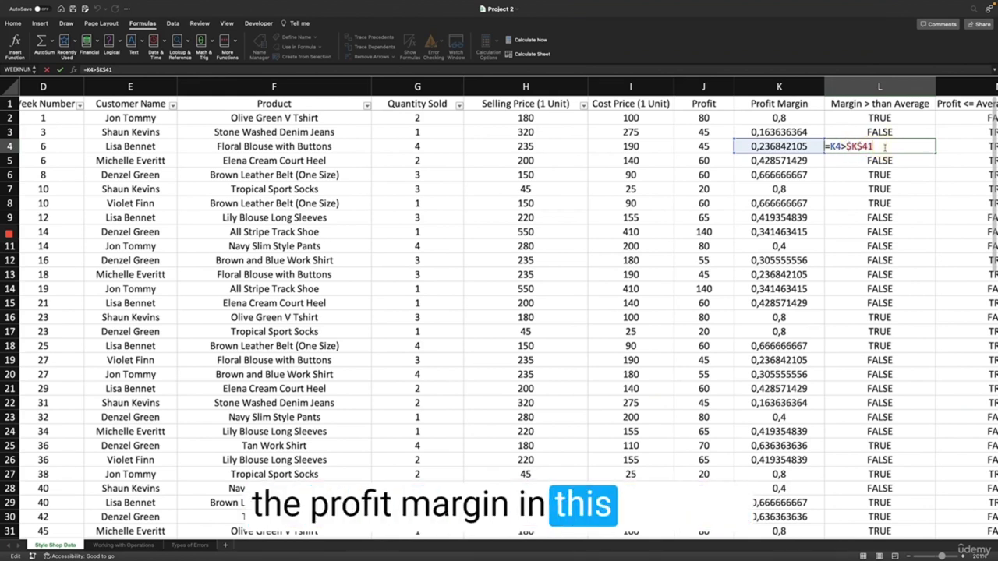
double_click(882, 218)
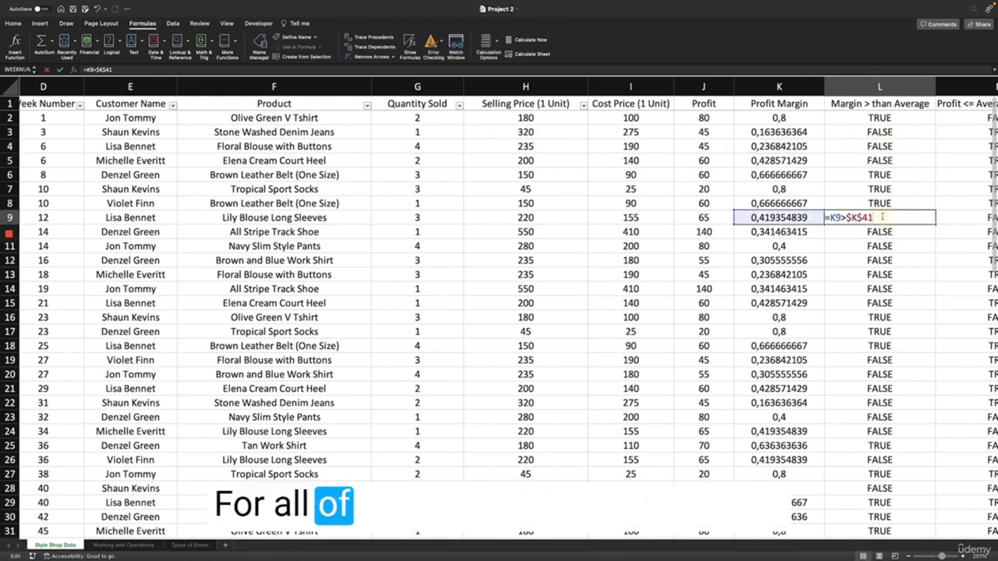
double_click(865, 275)
drag(851, 274, 892, 275)
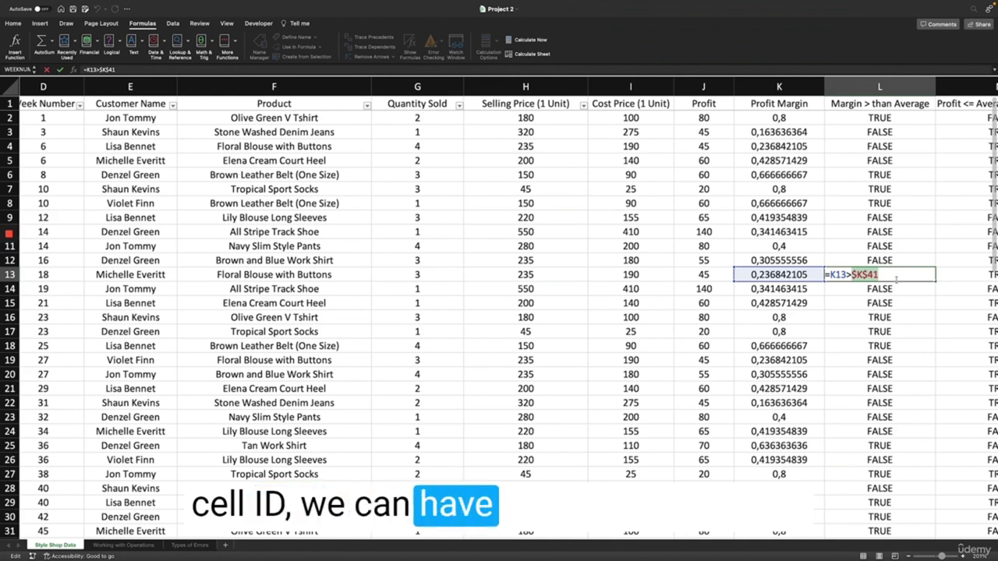
click(896, 277)
click(880, 146)
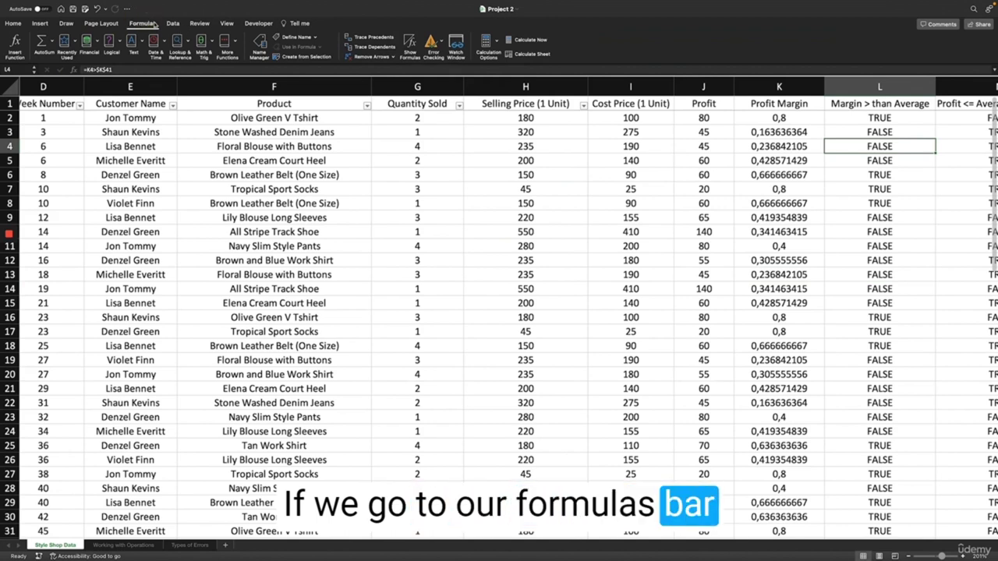
Create a new Workbook-scope name AverageProfitMargin with comment 'This is the average profit margin'
click(262, 44)
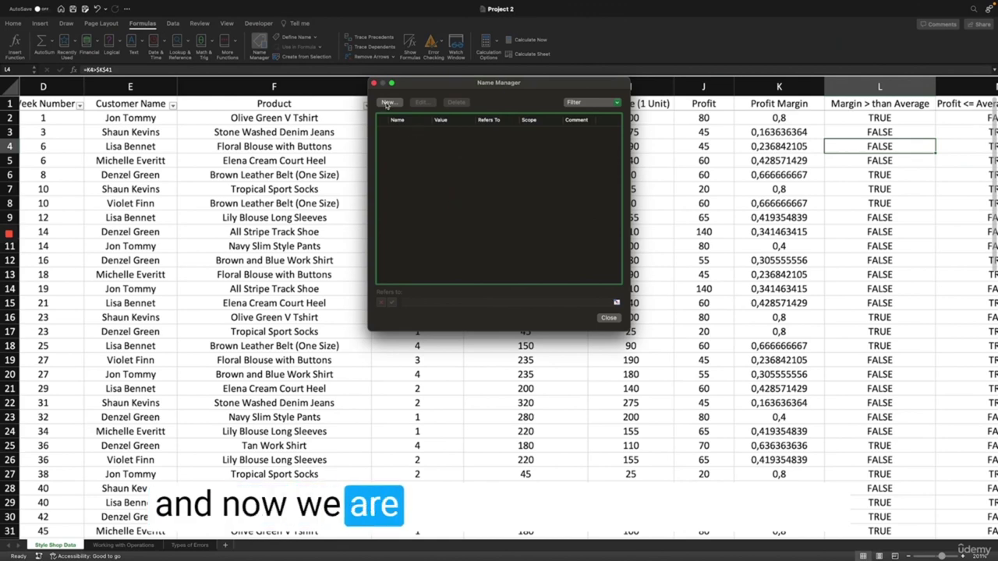
click(387, 102)
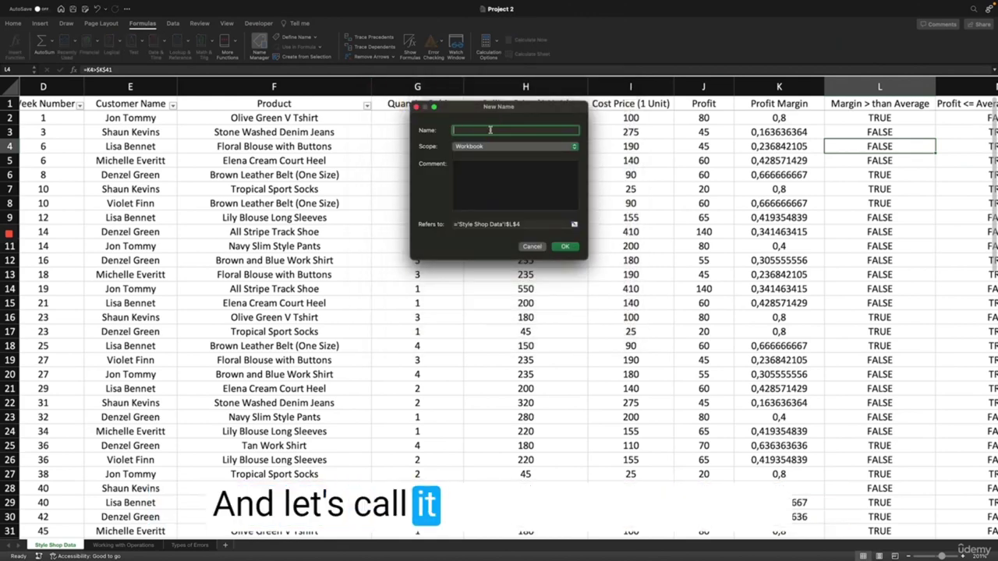
text(Averag)
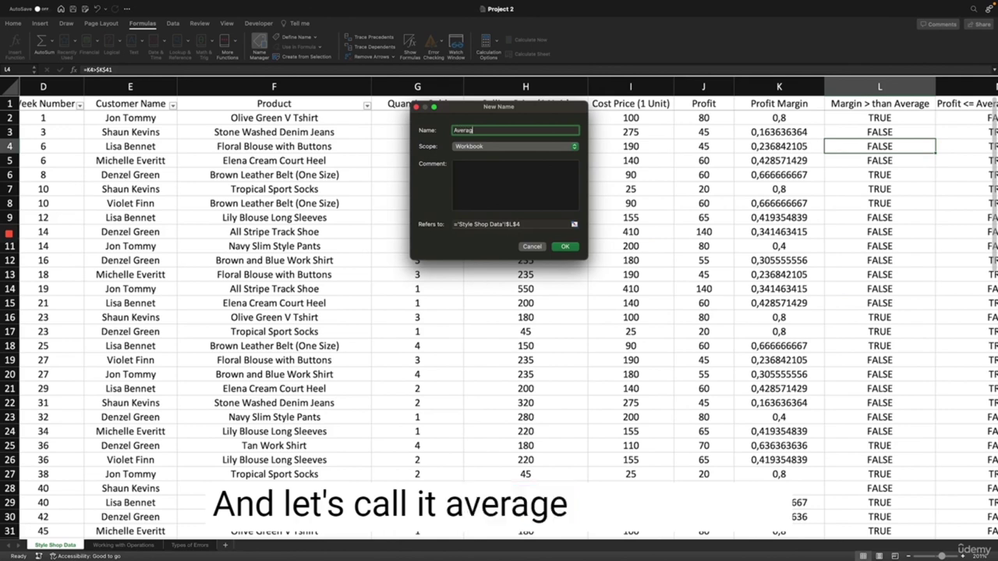
text(eProfit)
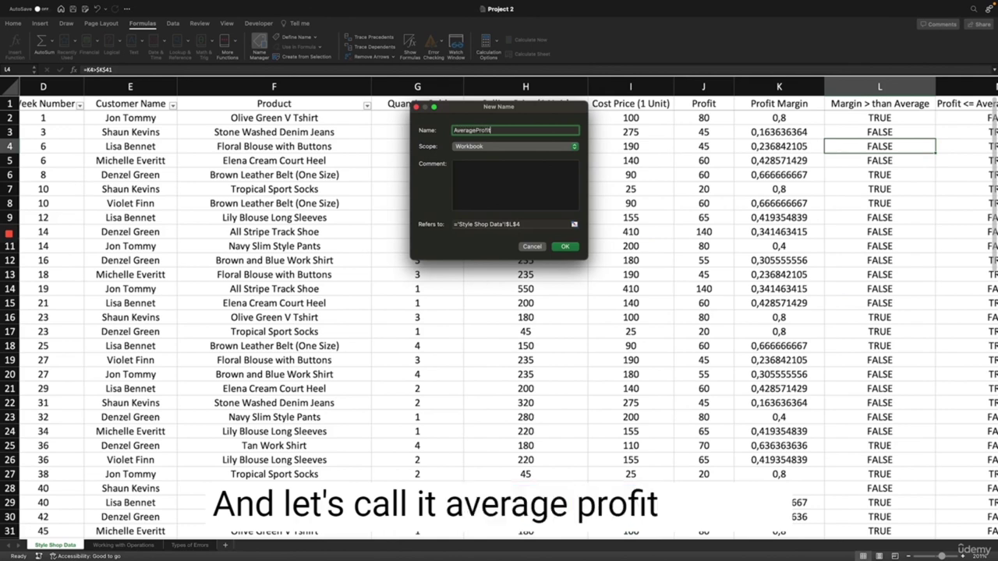
text(Margin)
click(477, 147)
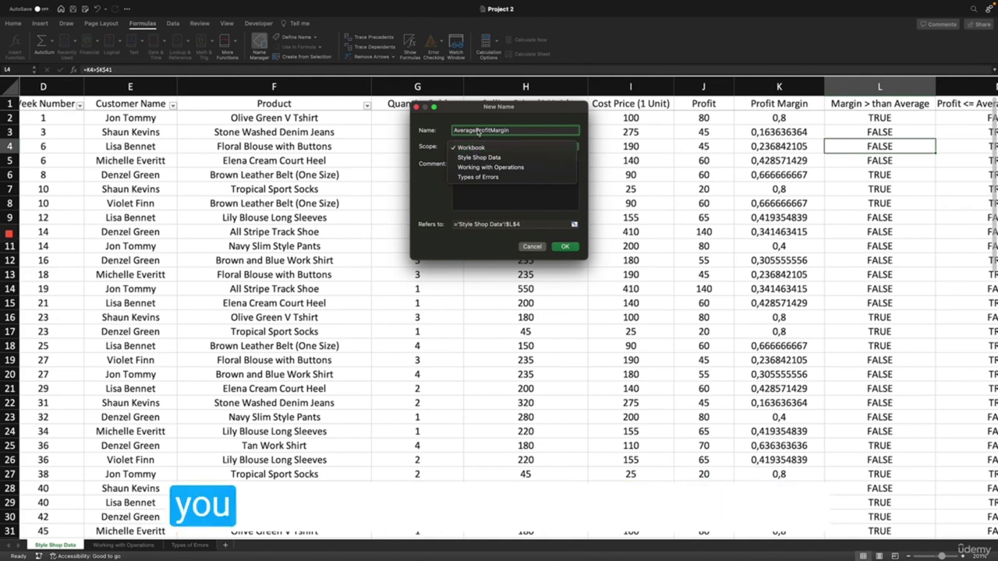
click(472, 149)
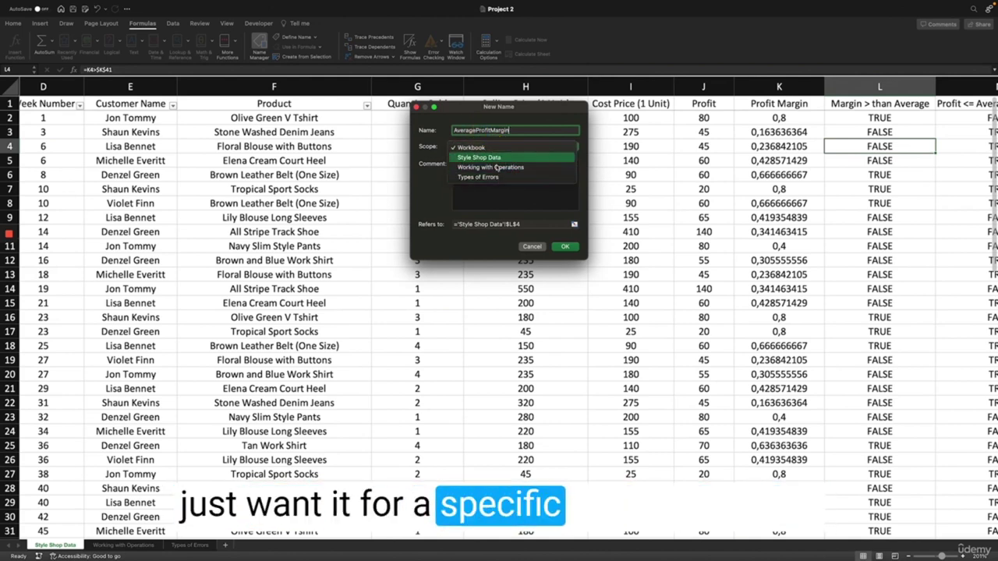
click(425, 162)
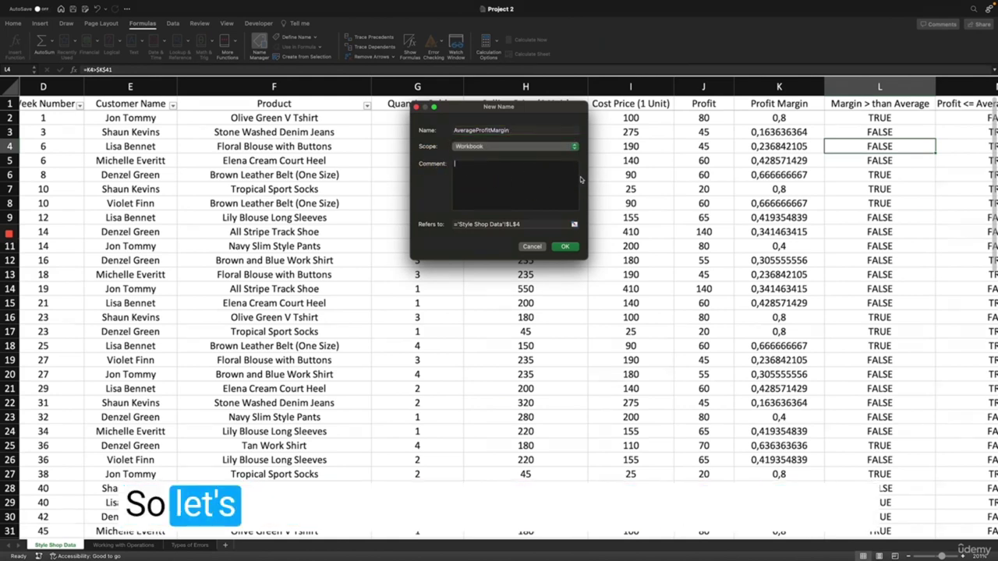
text(This is the average profi)
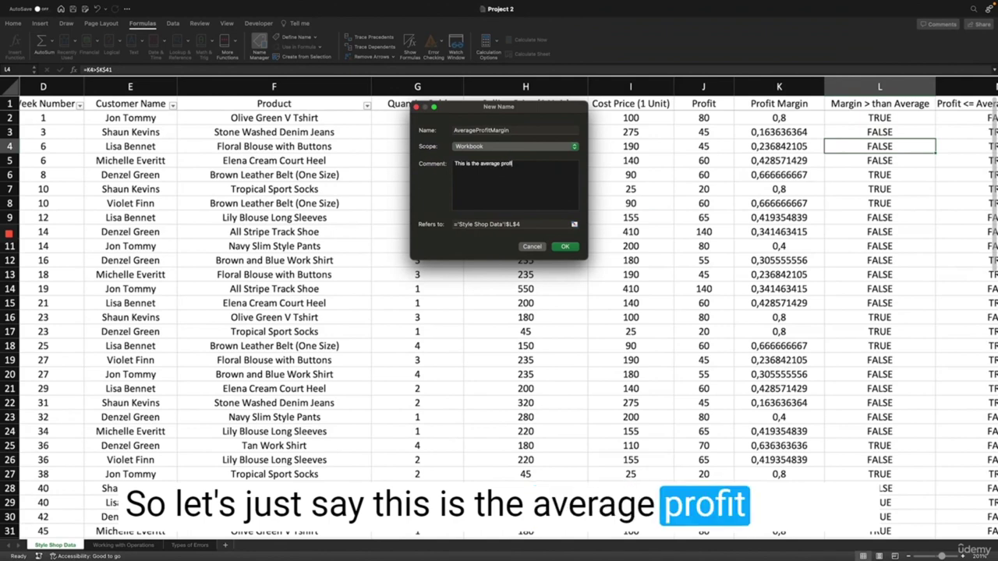
text(t margin)
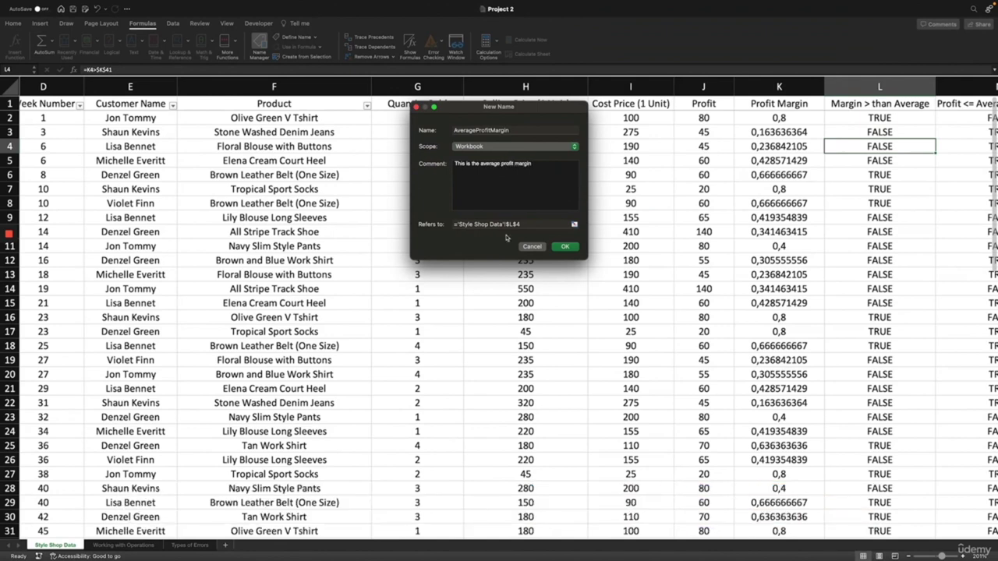
Point the name at 'Style Shop Data'!$K$41 and save it
click(536, 225)
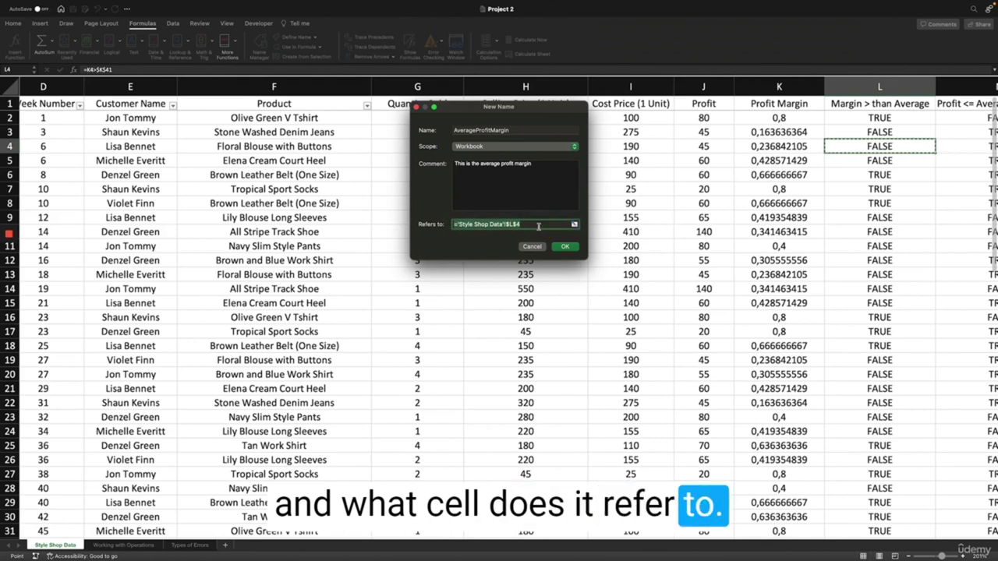
key(BackSpace)
scroll(702, 234, down, 7)
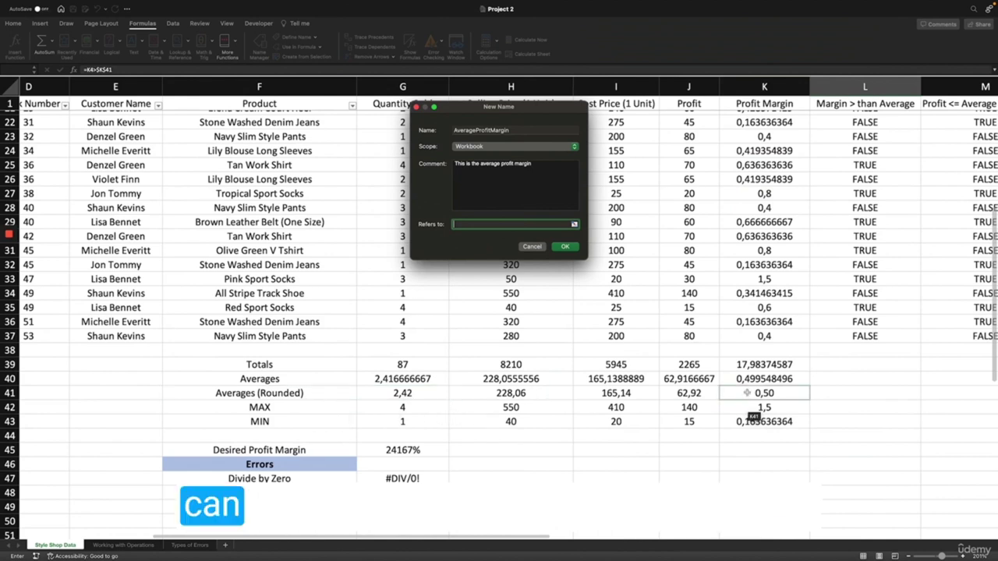
click(746, 395)
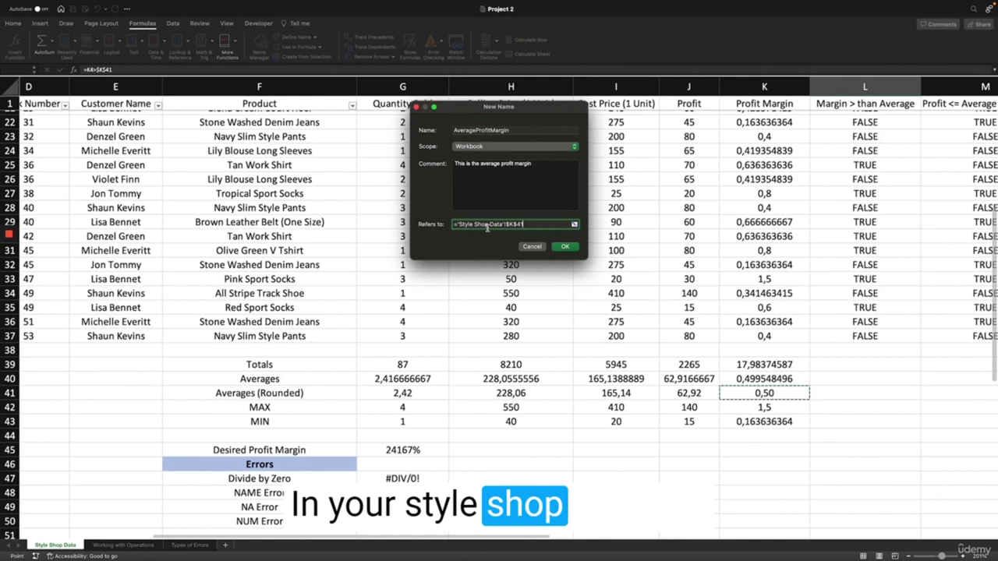
drag(535, 232, 511, 234)
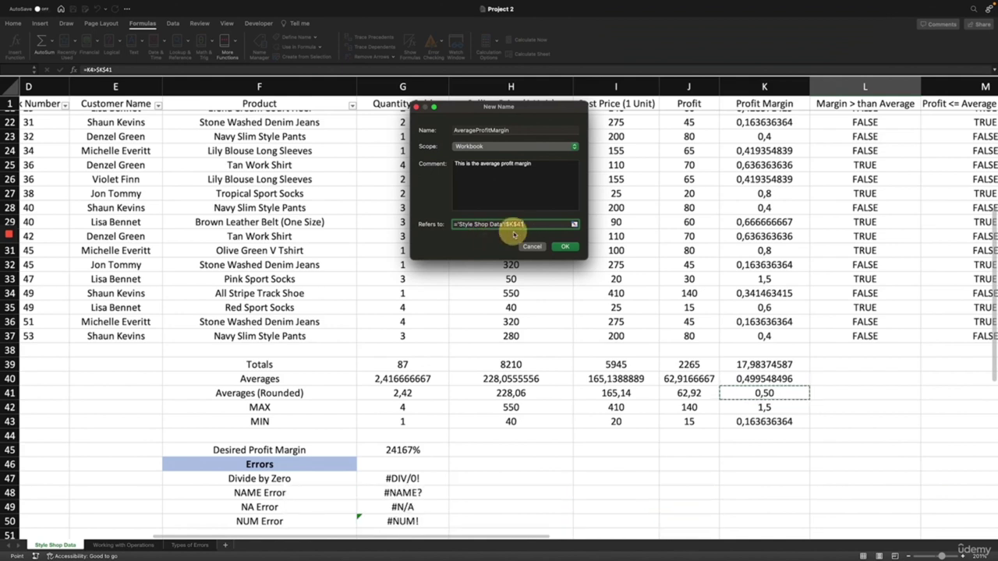
click(520, 230)
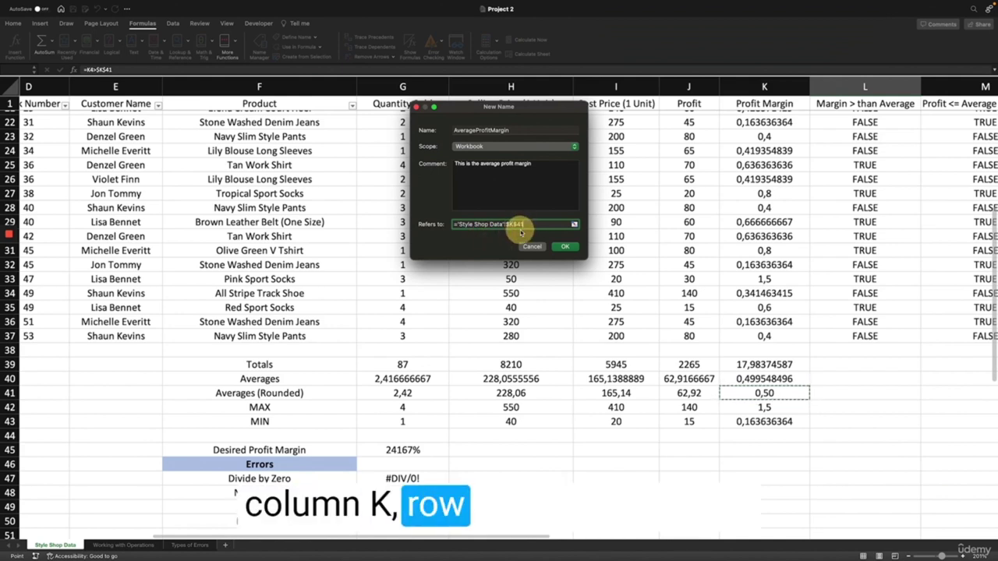
click(567, 246)
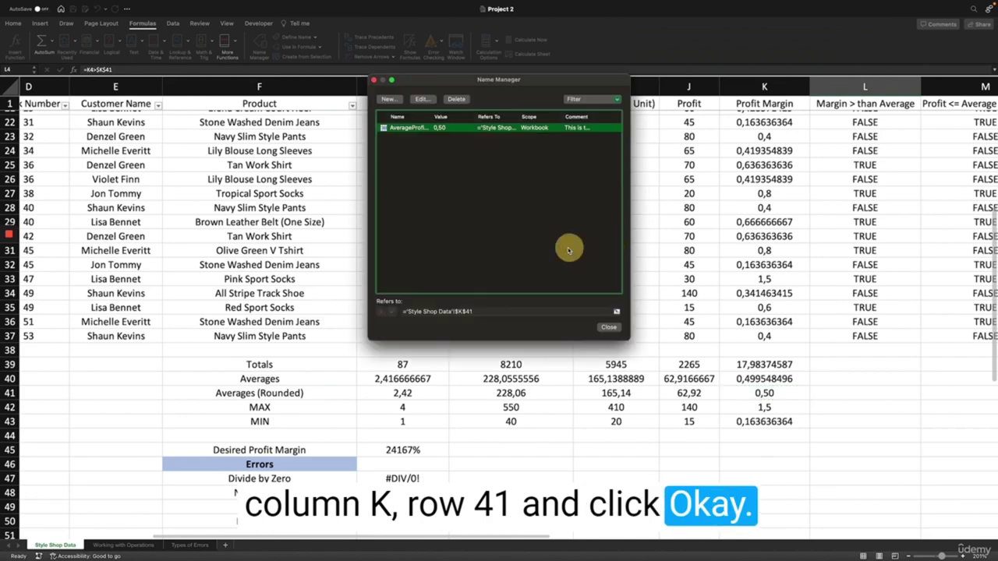
click(607, 329)
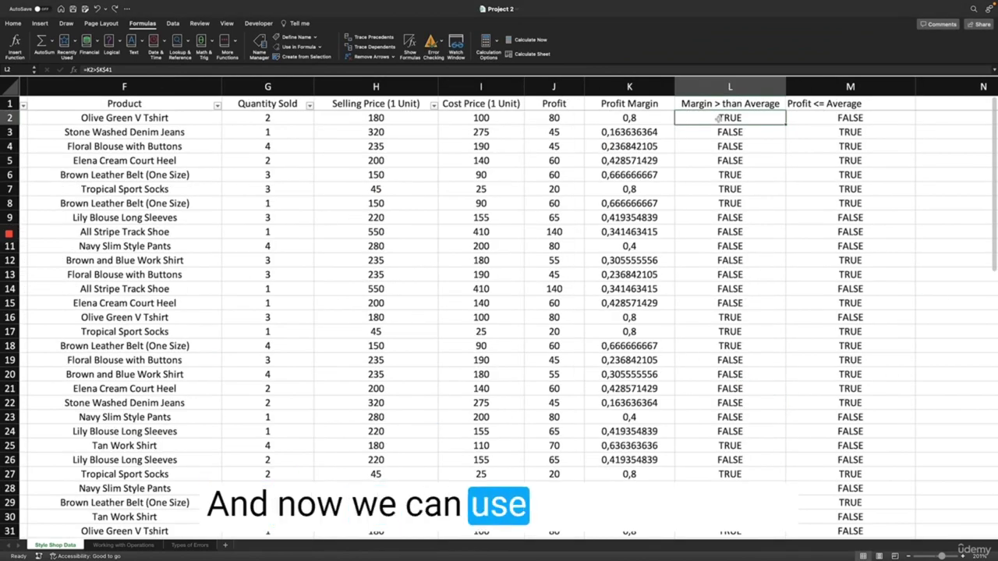
Replace the $K$41 reference in L2's formula with the AverageProfitMargin name
scroll(678, 150, left, 1)
scroll(741, 118, right, 2)
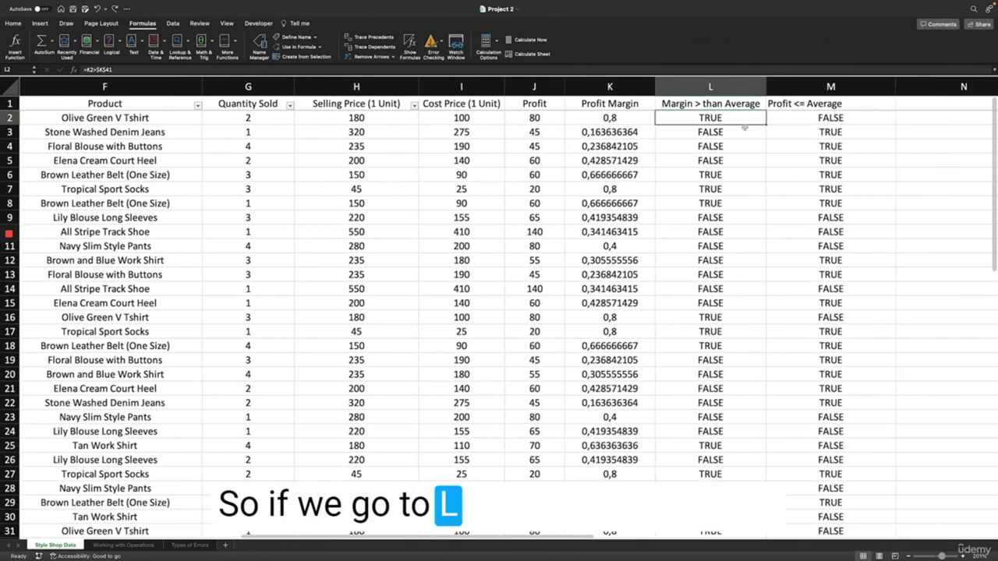
double_click(705, 118)
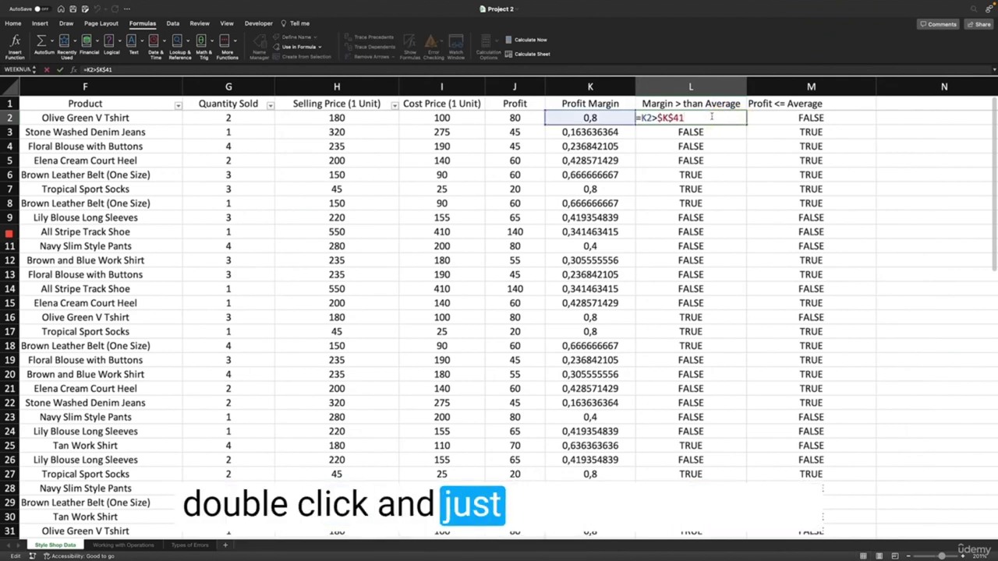
key(BackSpace)
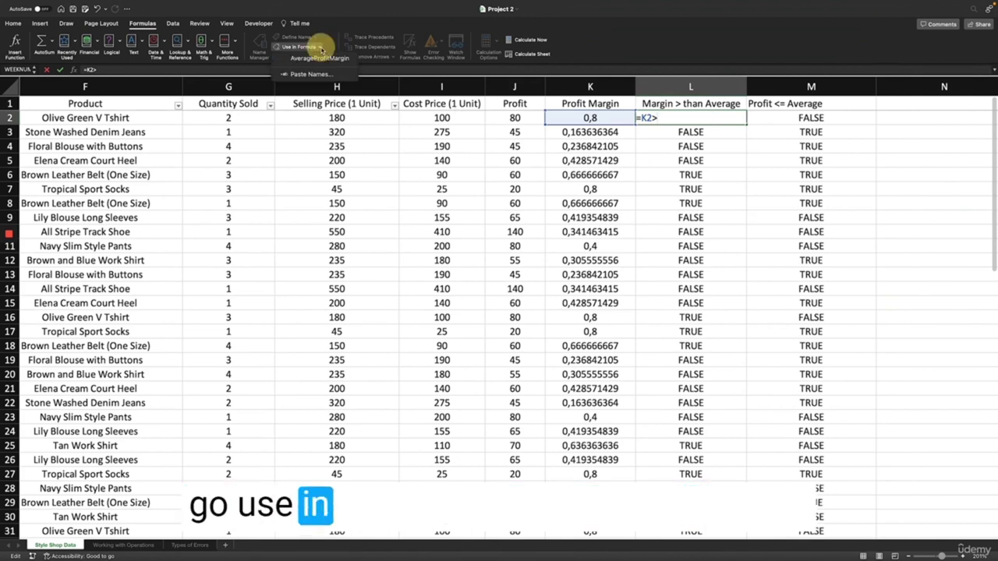
click(299, 47)
click(319, 59)
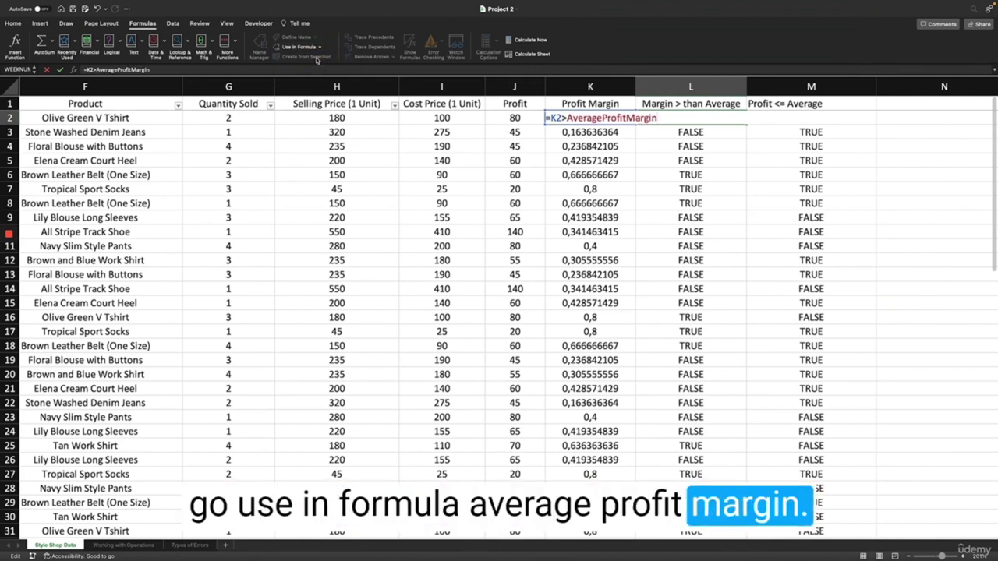
key(Return)
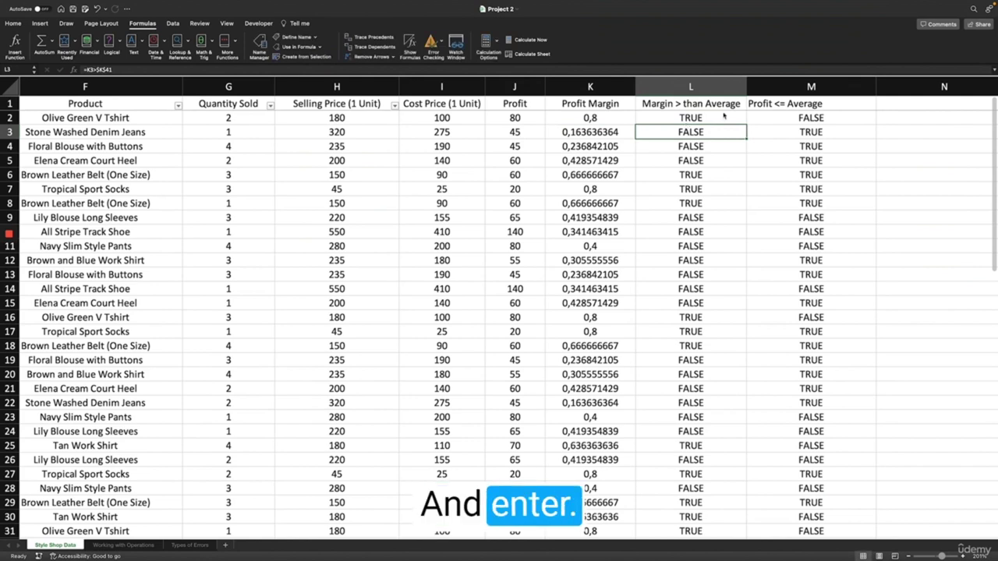
Fill L2's formula down column L and confirm L5, L14 and L15 use AverageProfitMargin
click(721, 117)
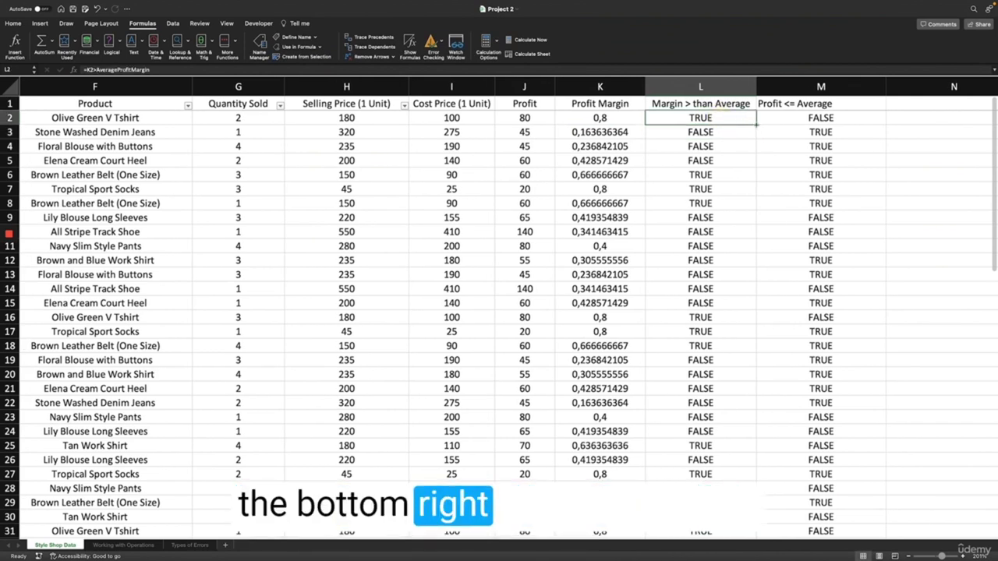
double_click(756, 123)
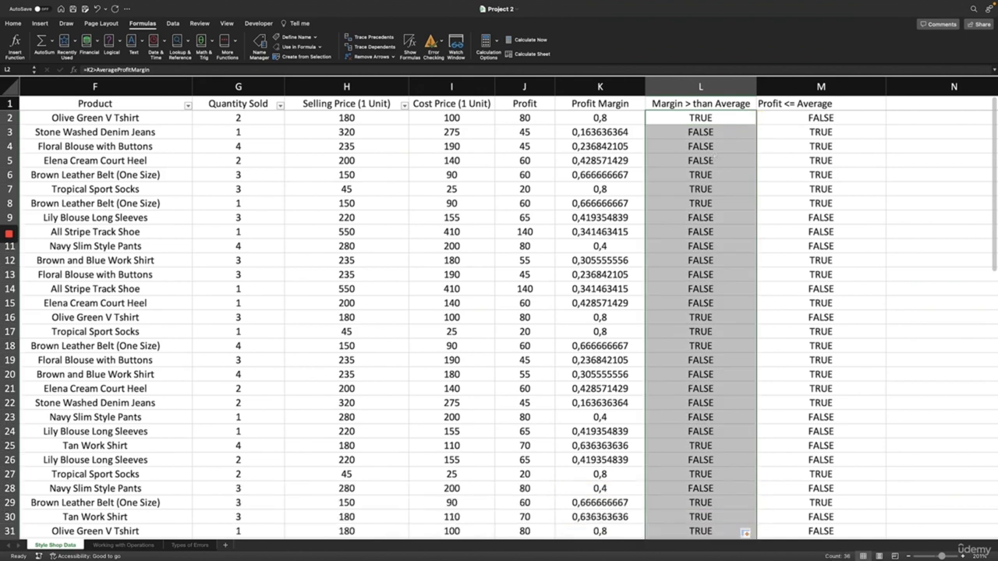
double_click(713, 159)
key(Return)
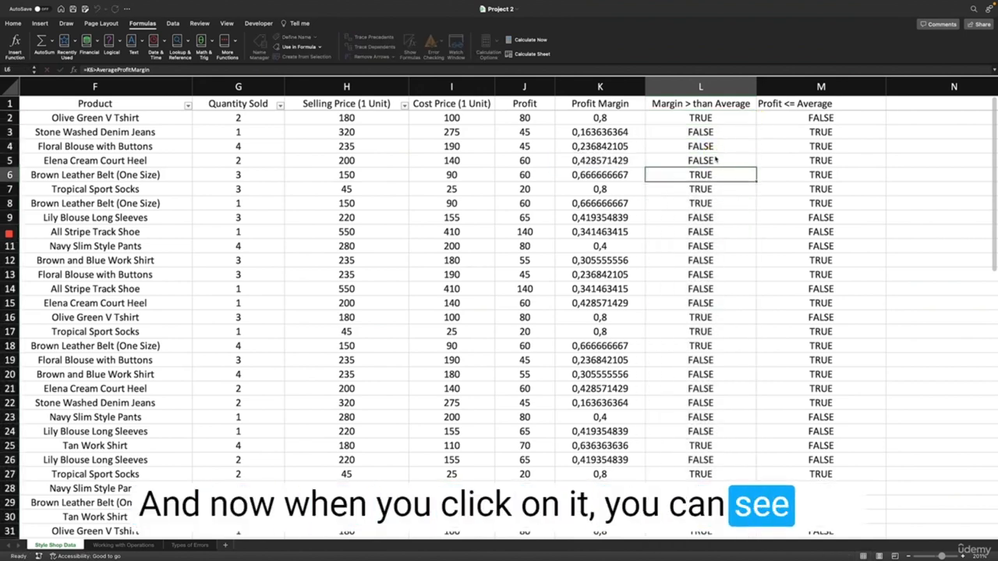
double_click(714, 218)
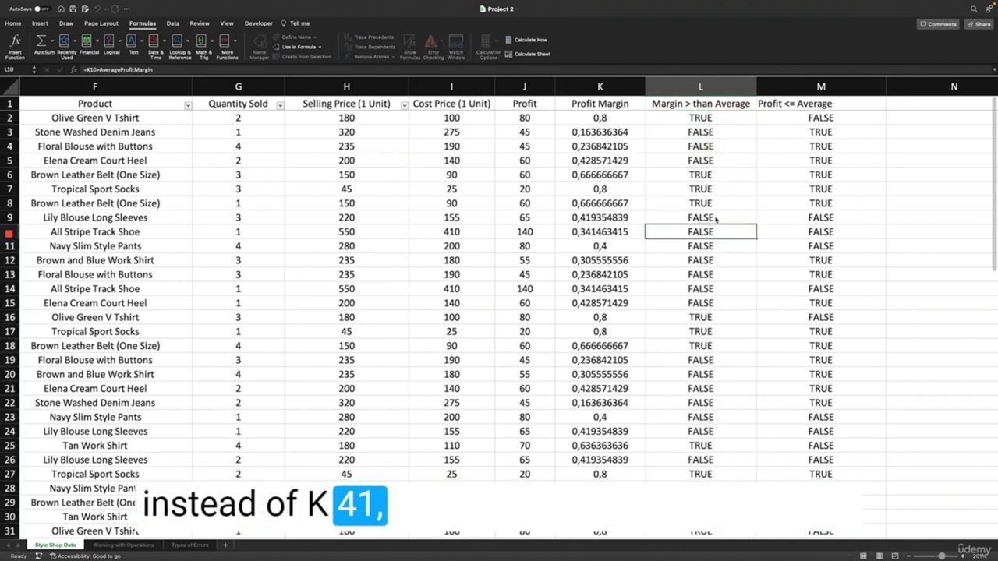
scroll(702, 281, down, 1)
double_click(702, 287)
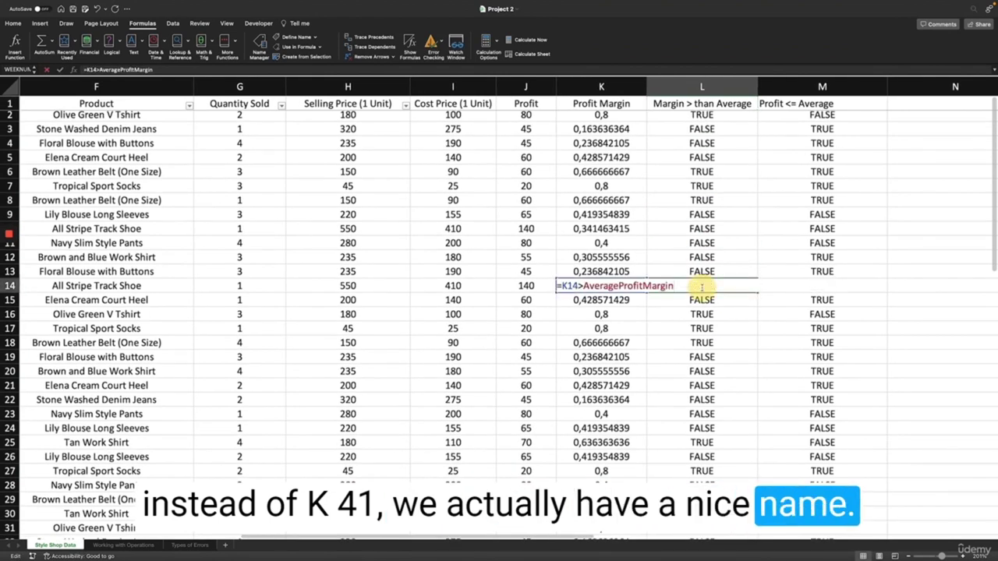
key(Return)
scroll(702, 281, down, 2)
double_click(702, 216)
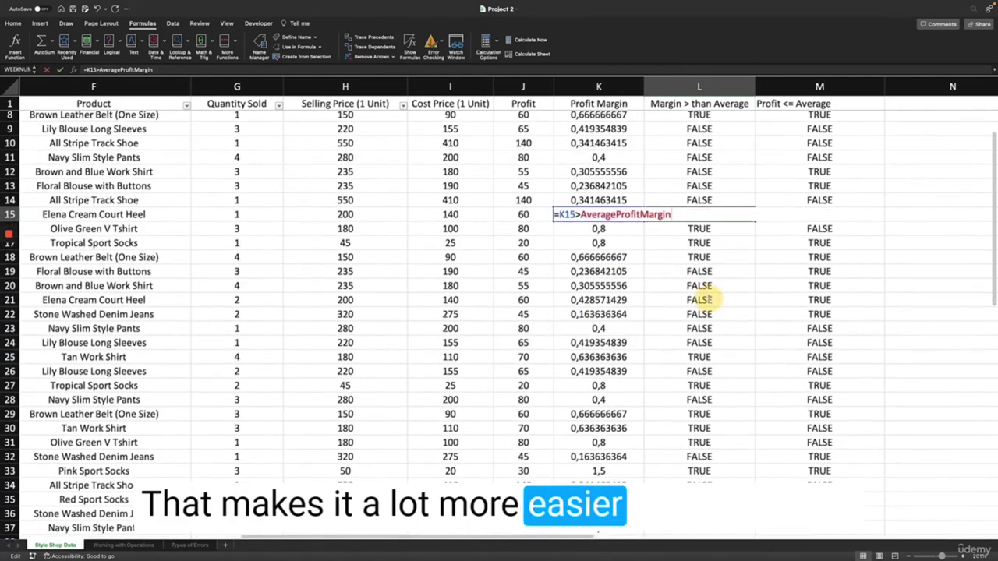
scroll(702, 281, down, 1)
key(Return)
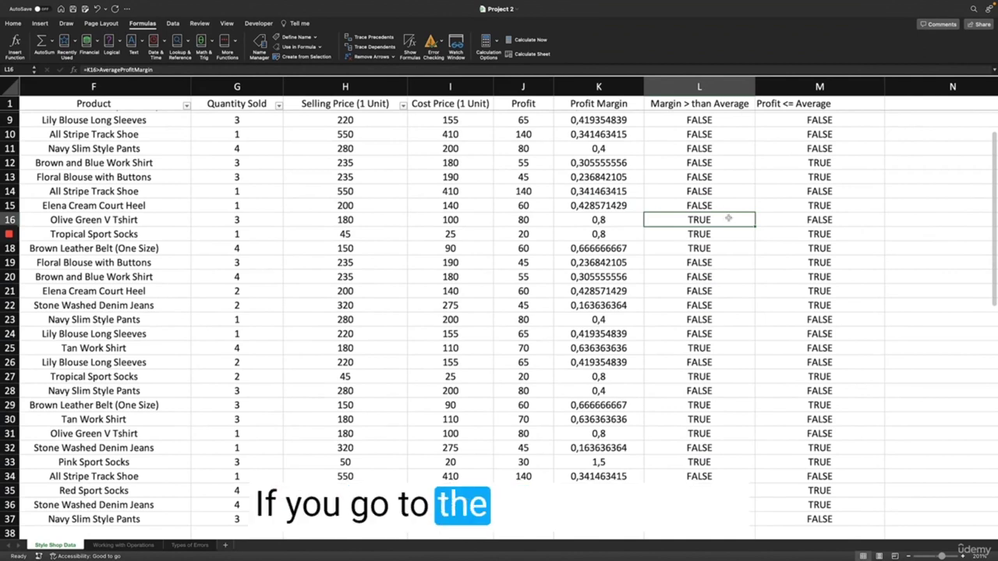
Inspect the Profit <= Average formulas in column M, rows 16 and 34
click(789, 222)
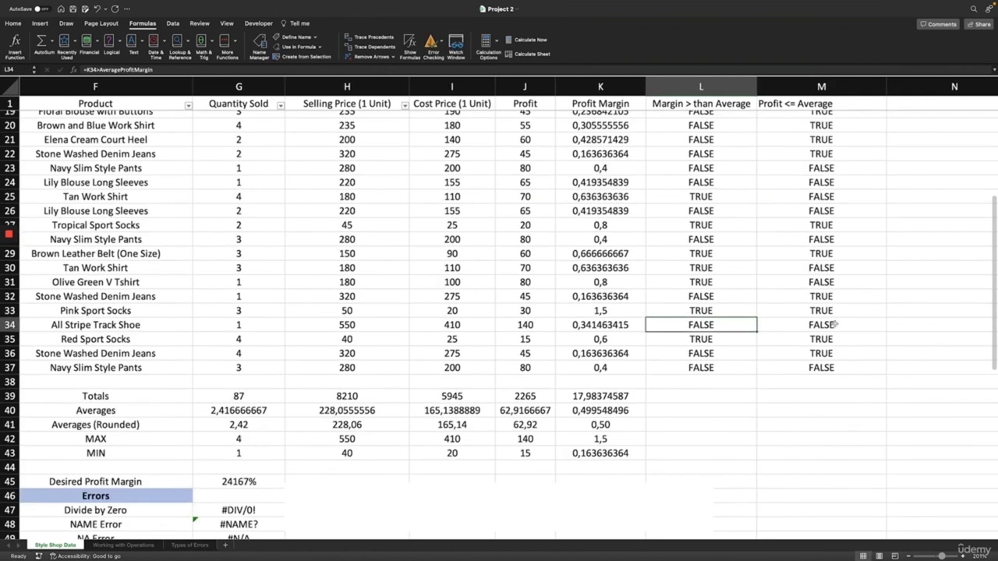
key(Right)
scroll(768, 261, up, 7)
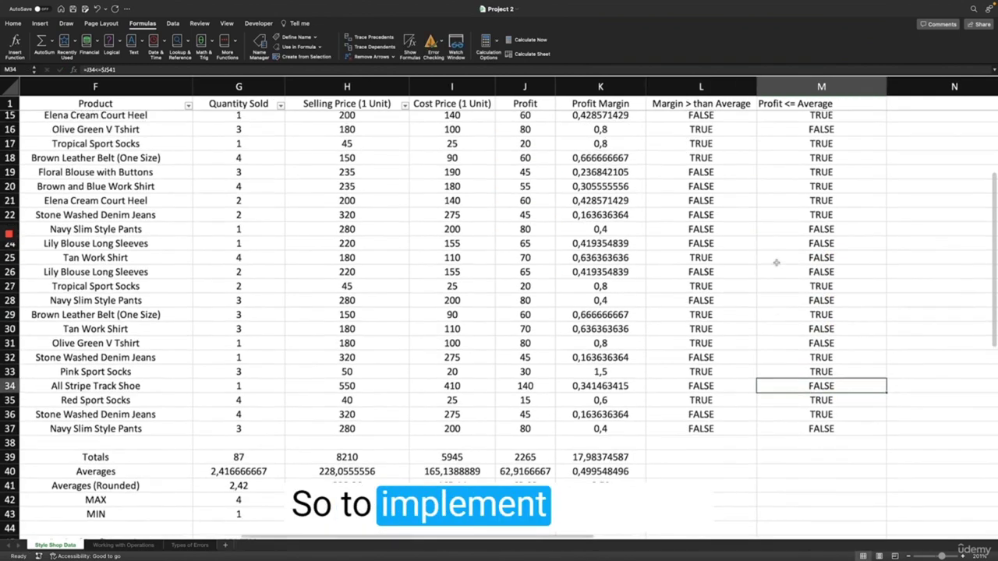
scroll(776, 262, down, 6)
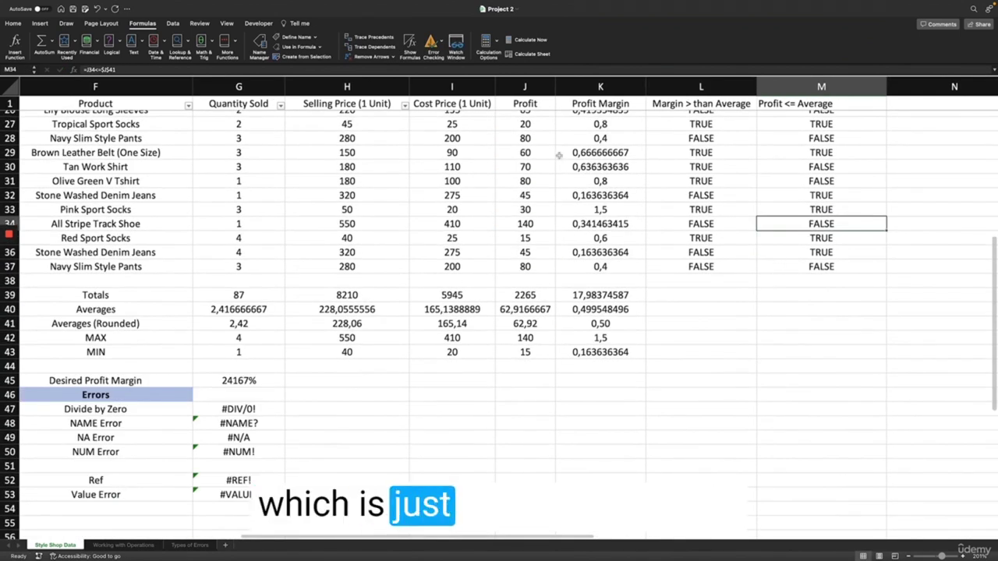
Start a new defined name AverageProfit with the comment 'Average Profit'
click(527, 323)
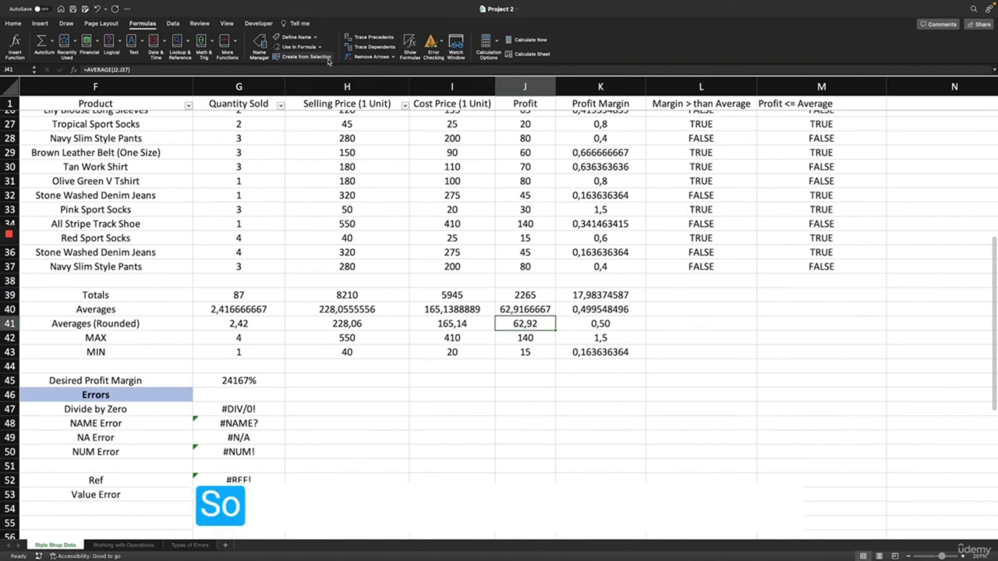
click(261, 50)
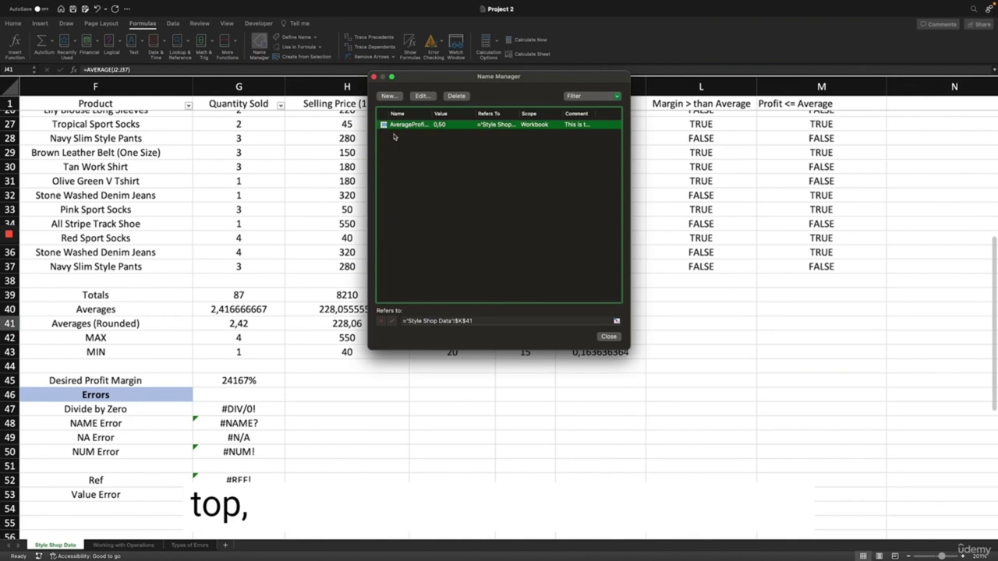
click(387, 96)
text(AverageProfit)
click(514, 166)
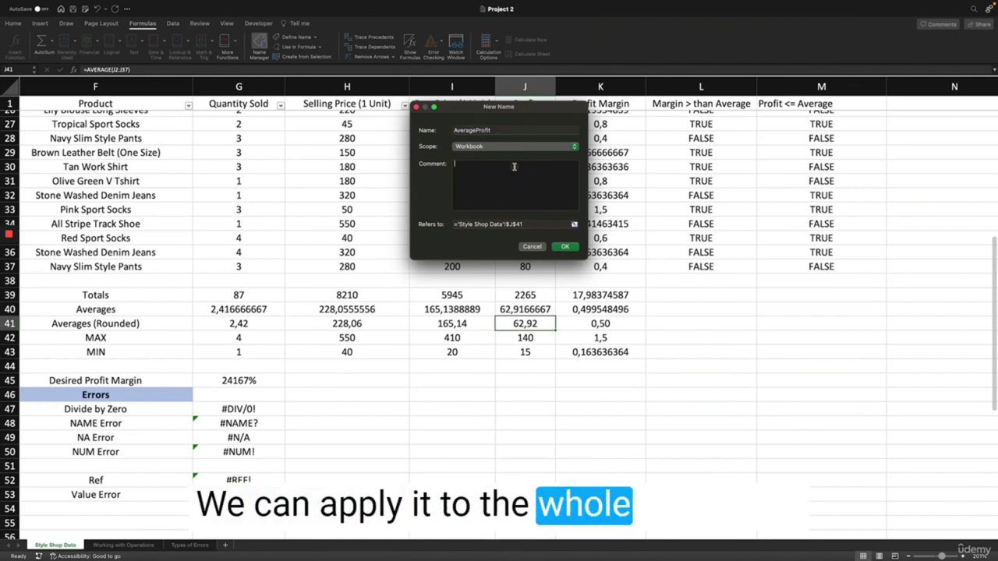
text(Ave)
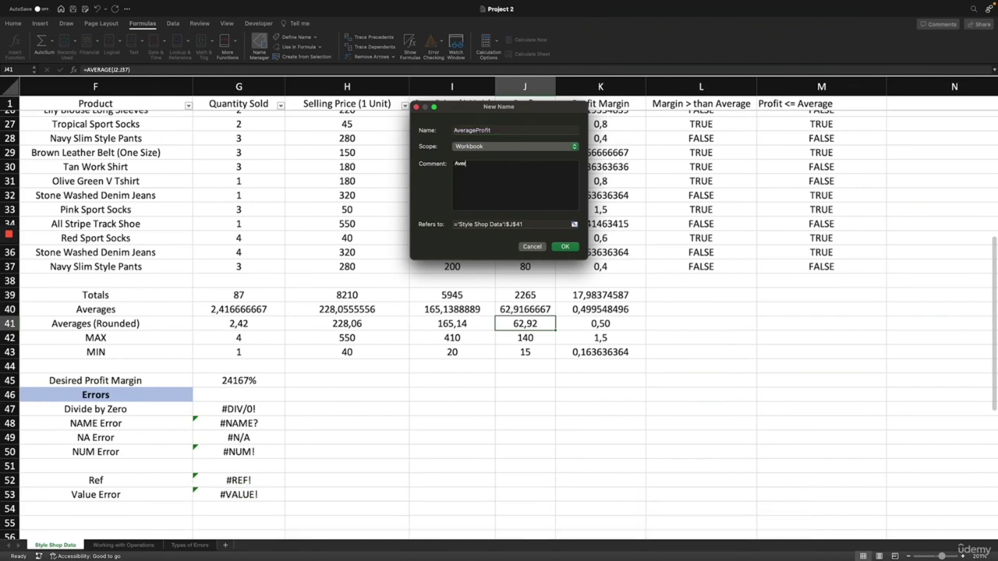
text(rage Profit)
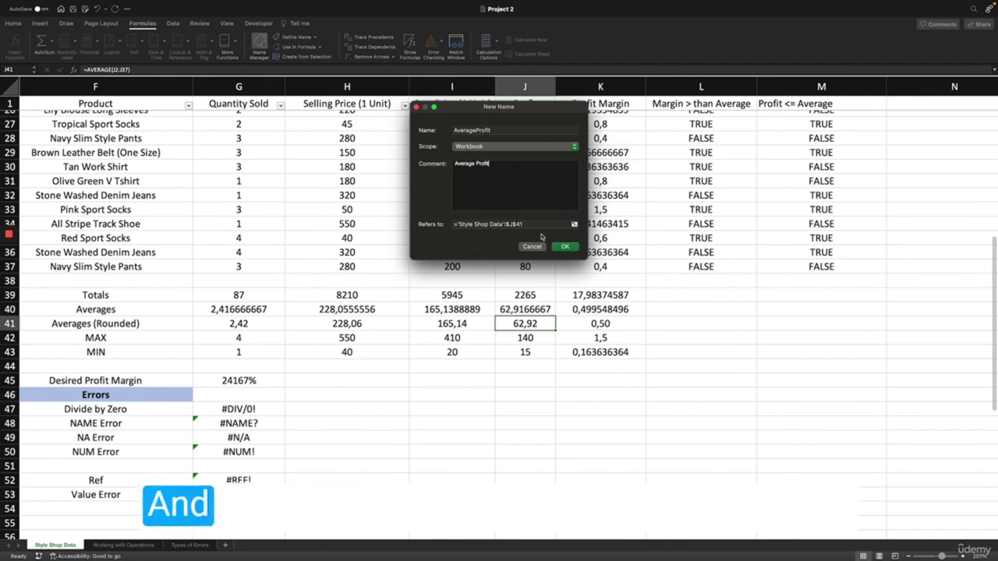
Point the AverageProfit name at cell J41, save it and close Name Manager
click(574, 225)
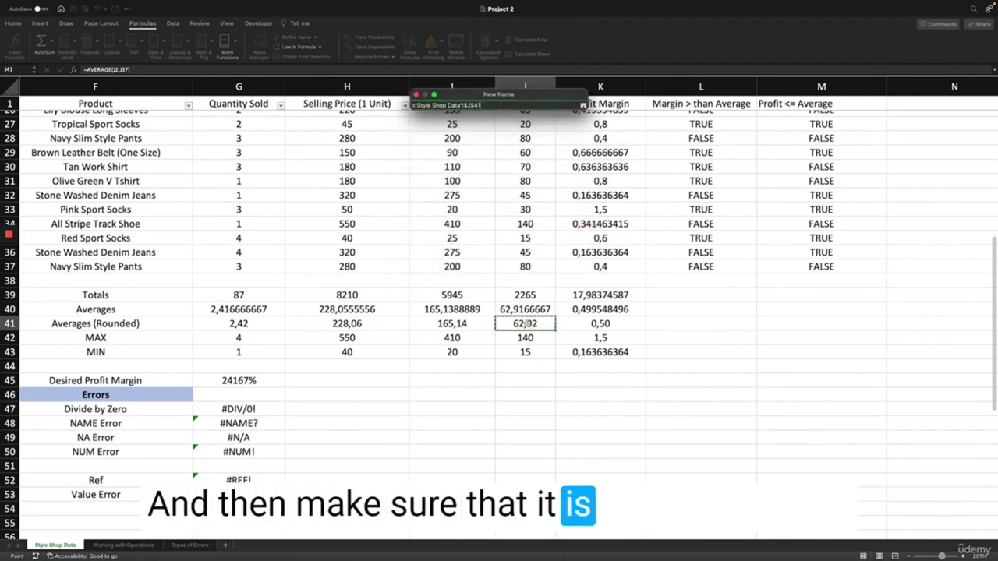
scroll(541, 307, down, 1)
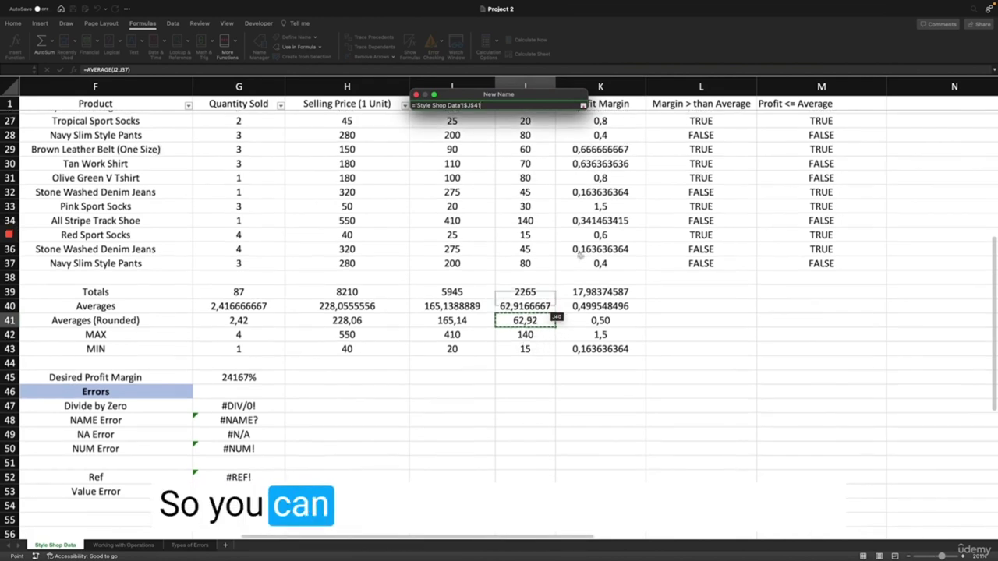
scroll(541, 309, up, 1)
click(583, 104)
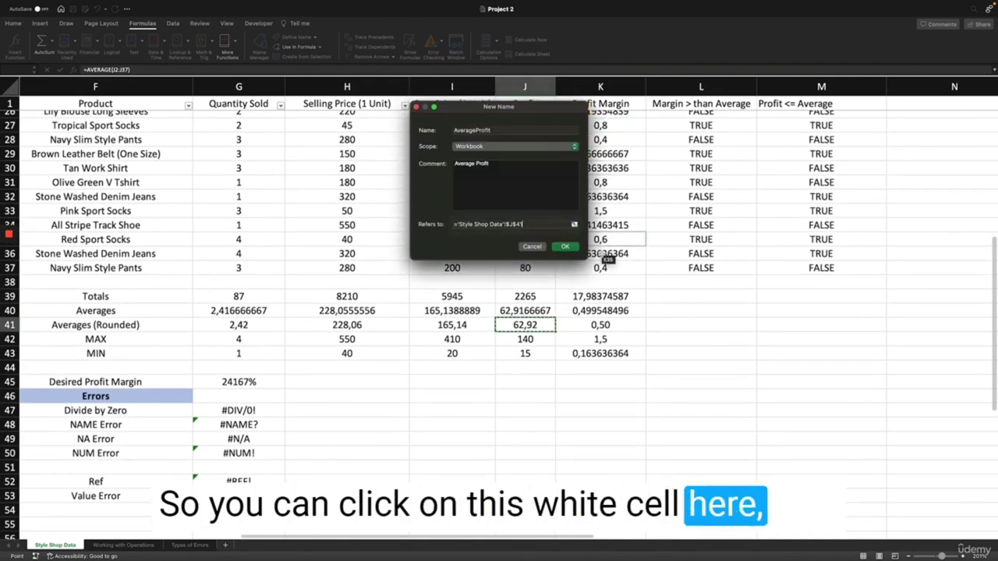
scroll(593, 249, down, 1)
click(574, 225)
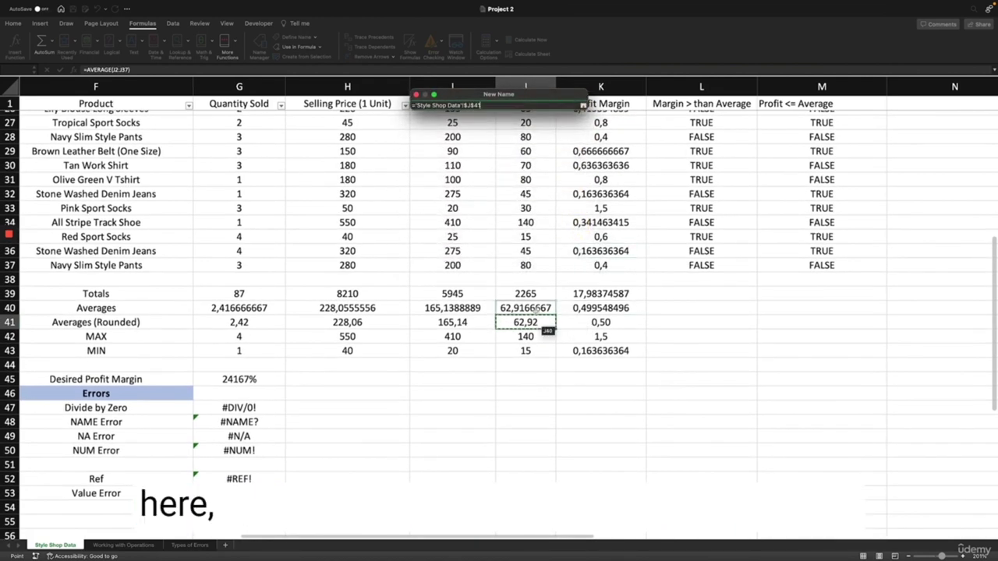
scroll(538, 320, down, 1)
click(524, 315)
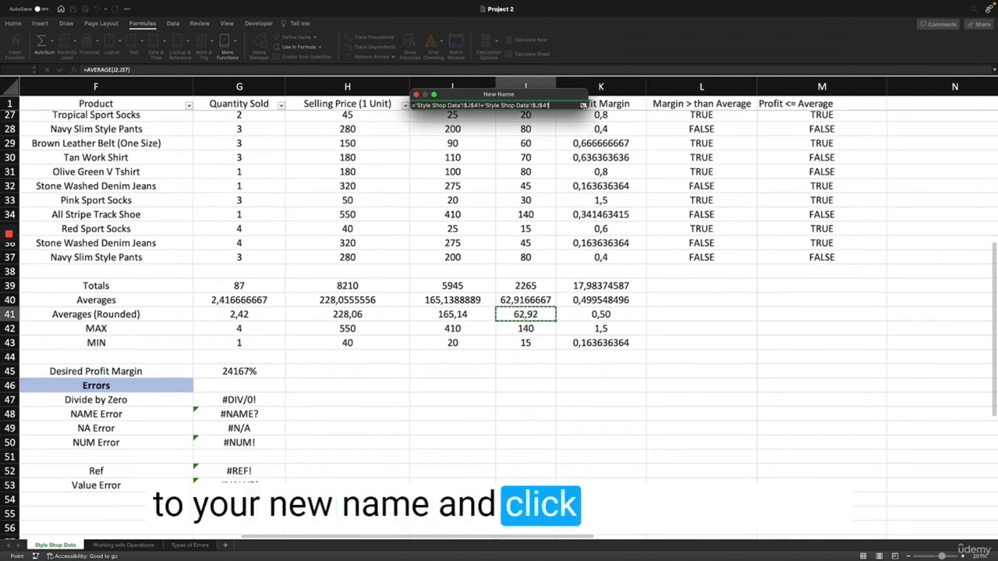
click(582, 104)
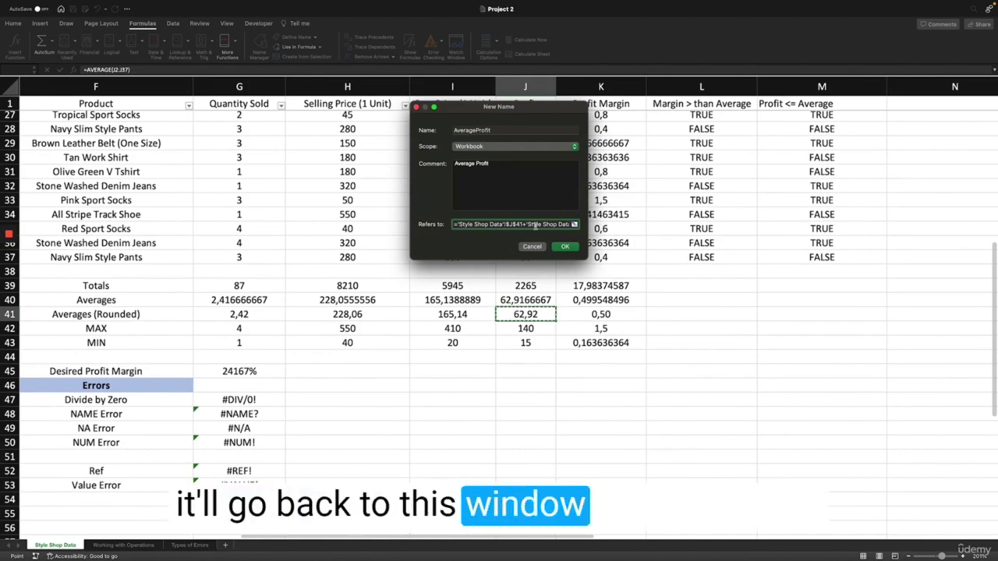
click(565, 246)
click(610, 348)
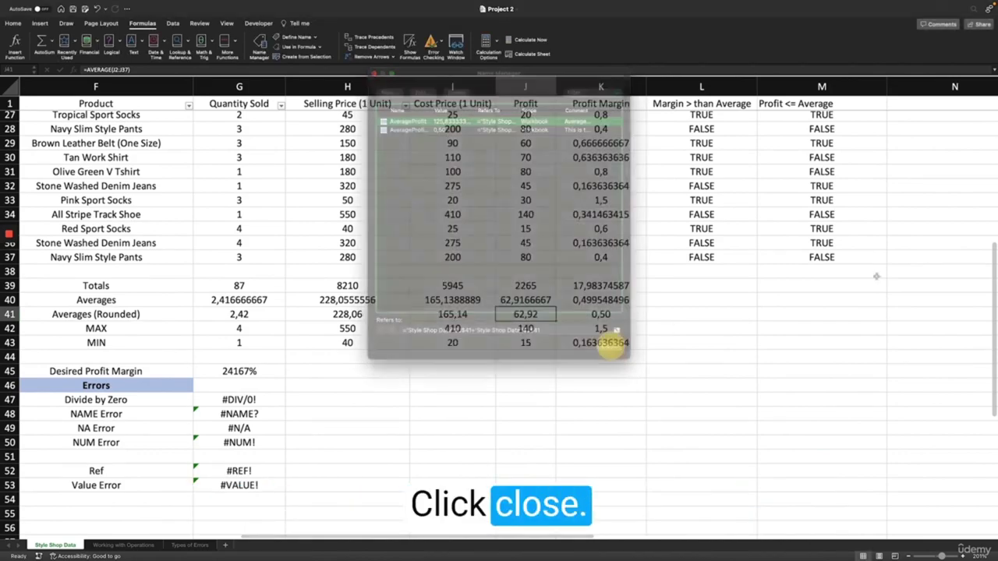
scroll(878, 263, up, 10)
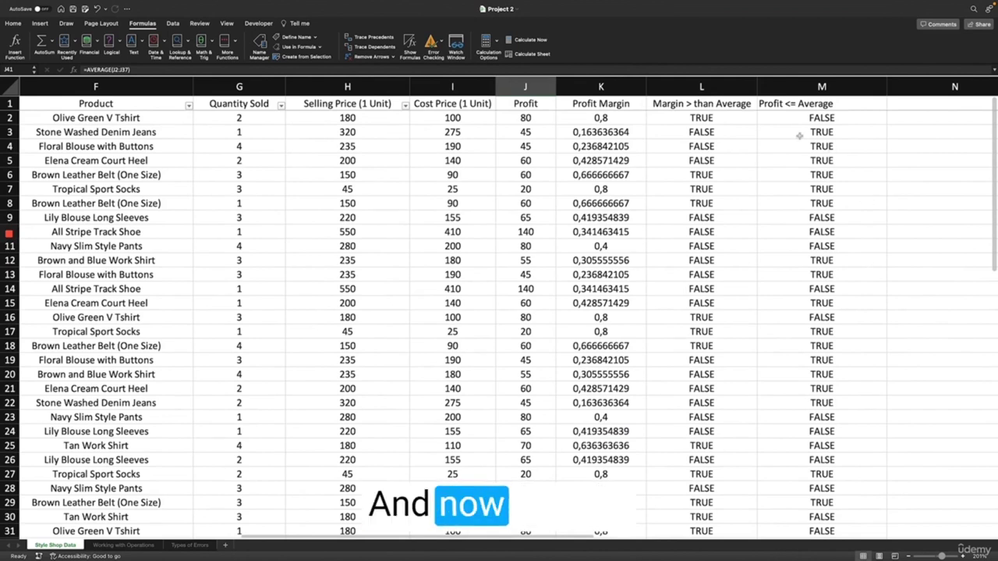
Replace the J41 reference in M2's formula with the AverageProfit name
click(795, 118)
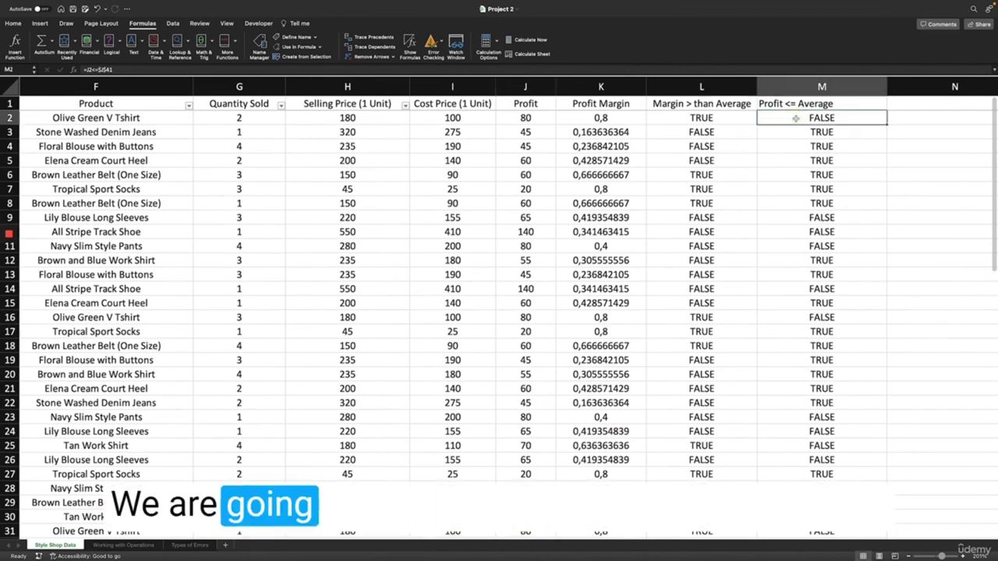
double_click(795, 118)
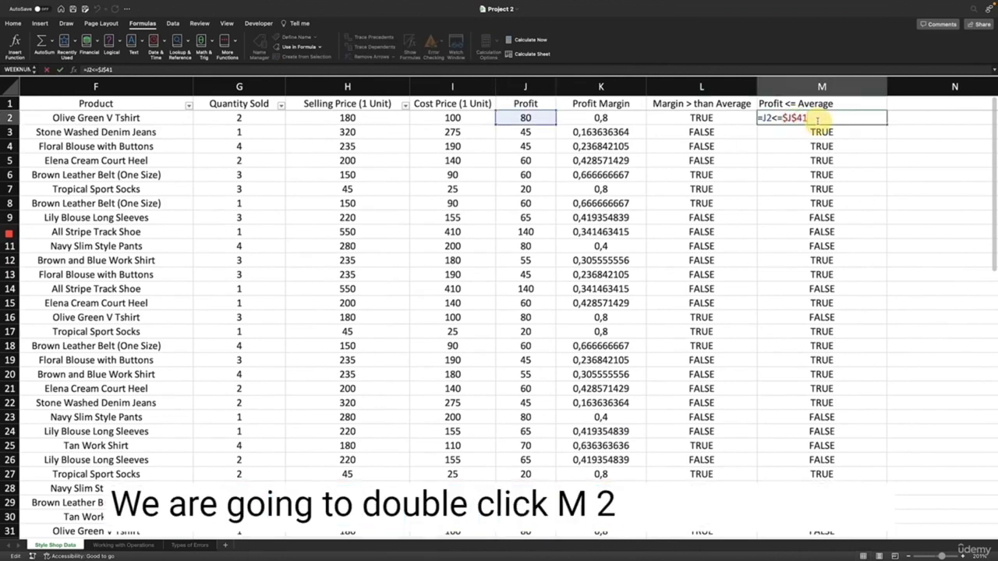
key(BackSpace)
key(BackSpace)
key(BackSpace)
key(BackSpace)
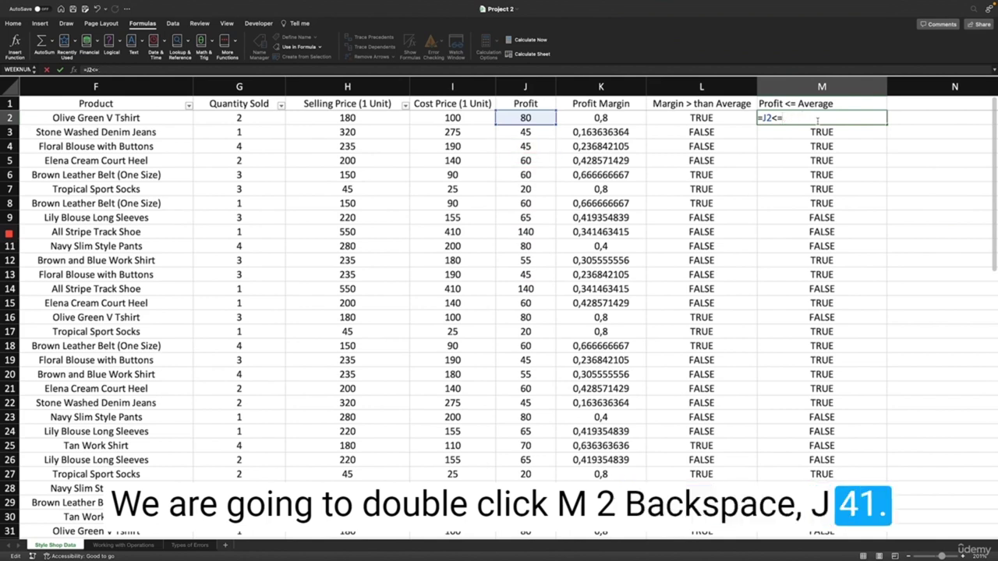
click(312, 47)
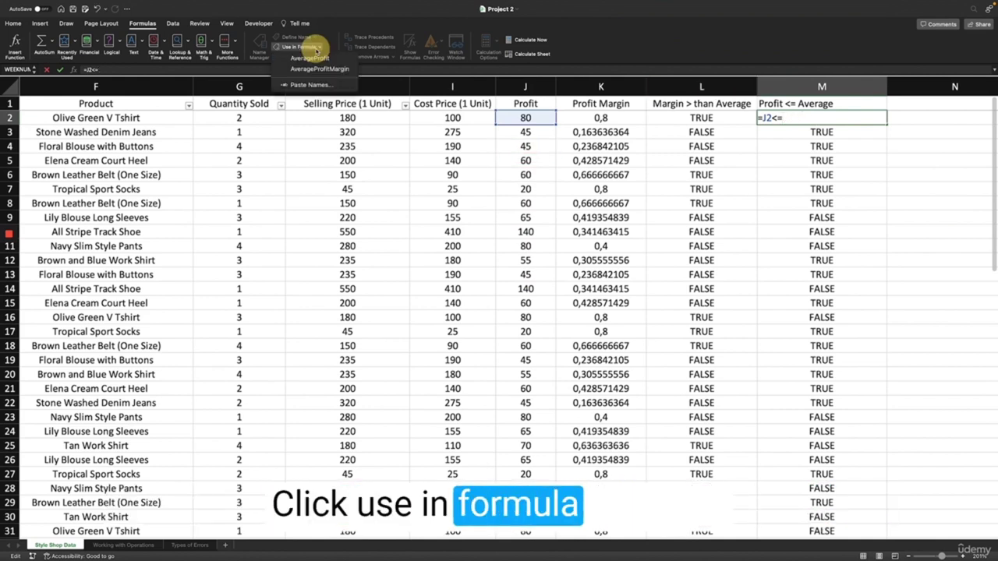
click(316, 60)
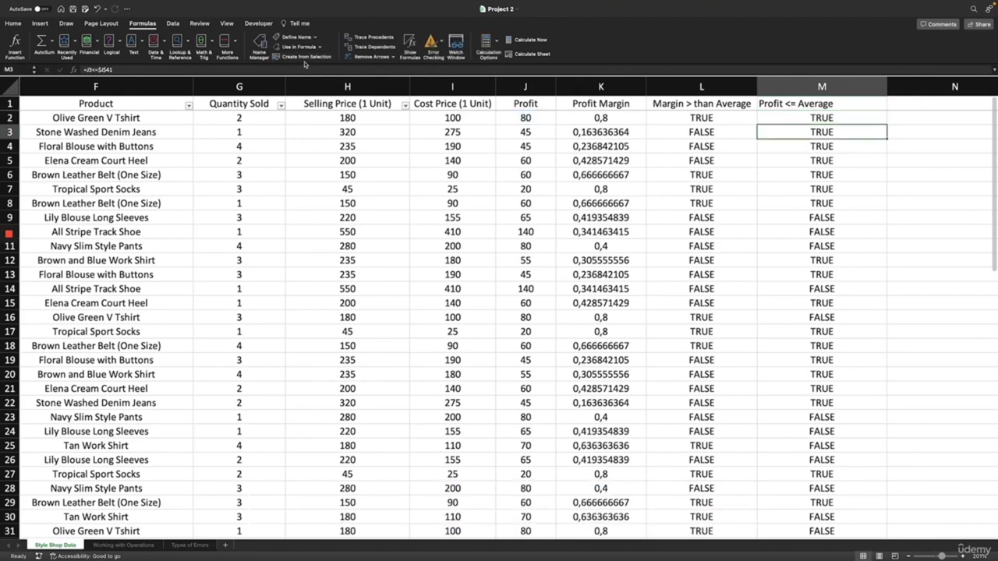
Fill M2's formula down column M and confirm M4, M8 and M15 test their own profits
click(801, 118)
scroll(803, 121, down, 1)
scroll(811, 119, up, 1)
scroll(811, 119, left, 1)
scroll(816, 120, right, 1)
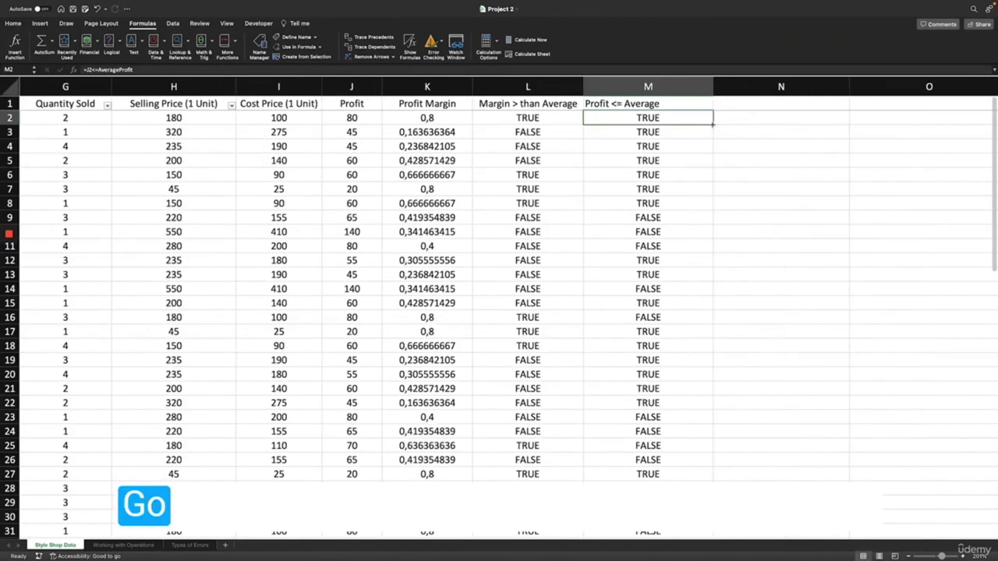
double_click(712, 124)
click(700, 130)
double_click(668, 152)
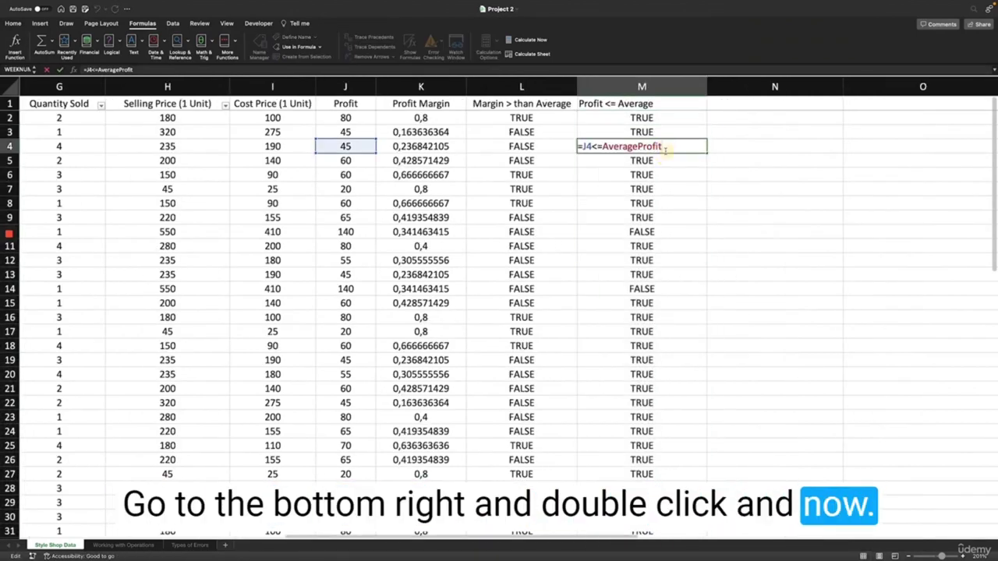
key(Return)
click(642, 202)
double_click(642, 202)
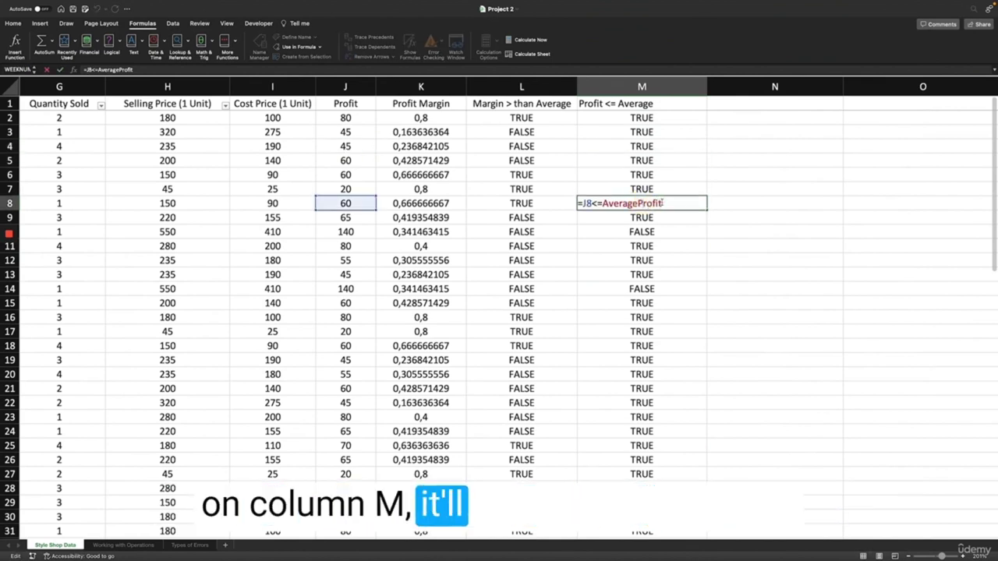
double_click(642, 303)
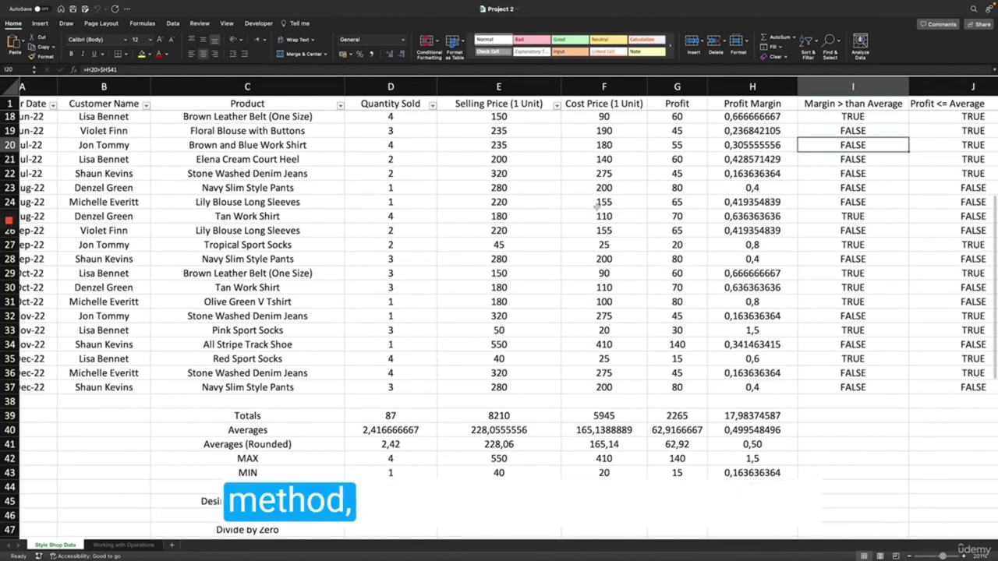
click(371, 315)
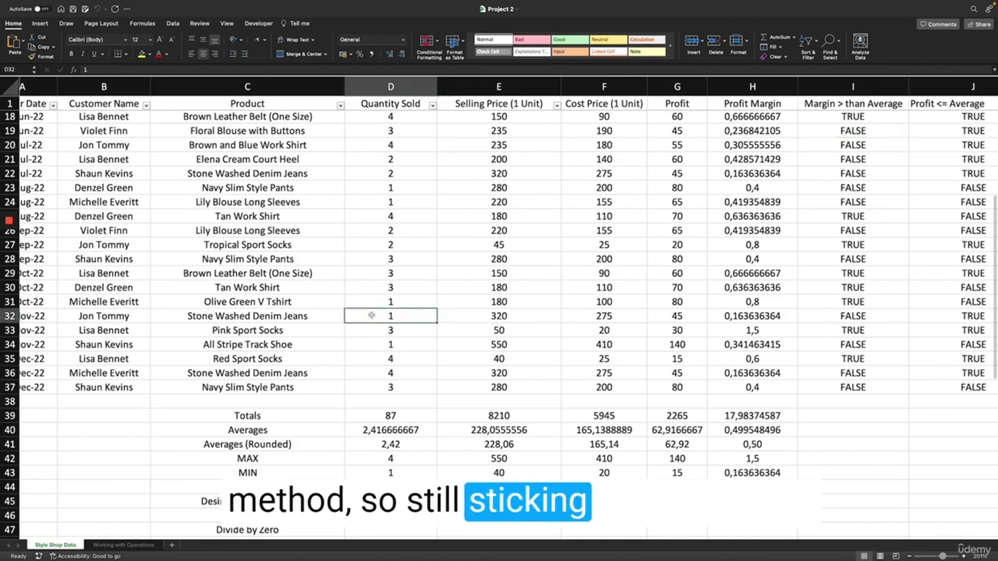
scroll(372, 314, down, 1)
scroll(371, 315, down, 3)
scroll(371, 315, up, 3)
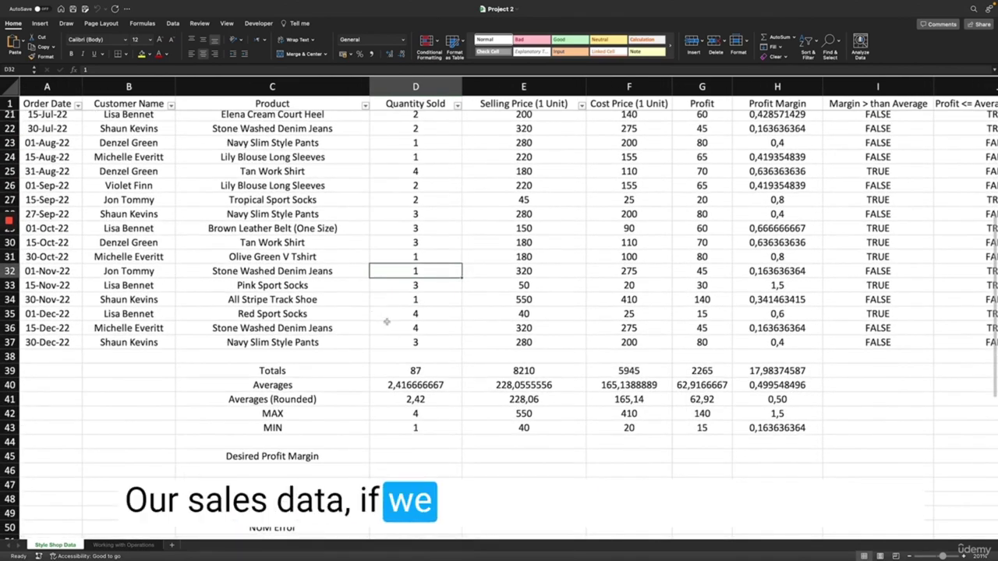
click(414, 386)
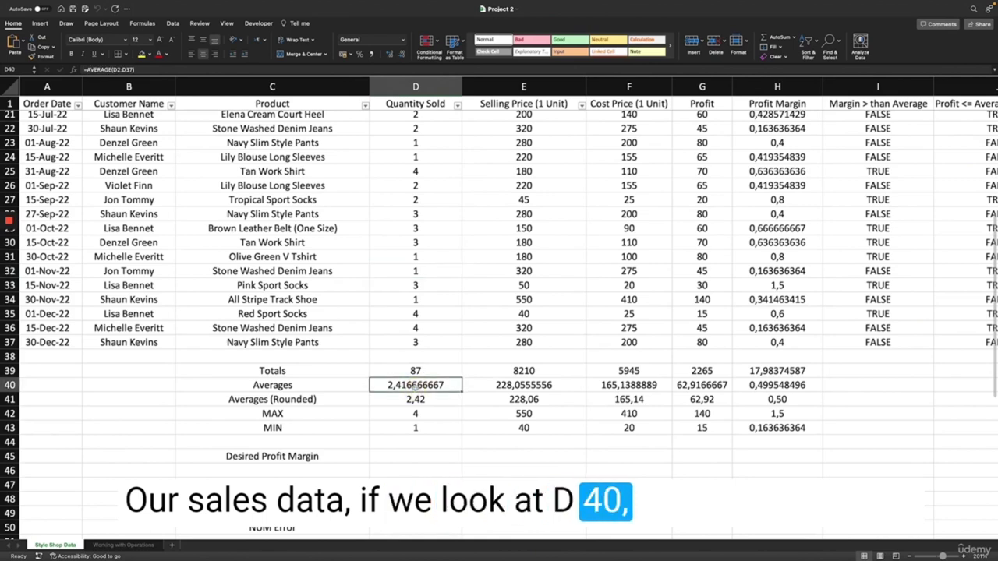
scroll(439, 385, right, 1)
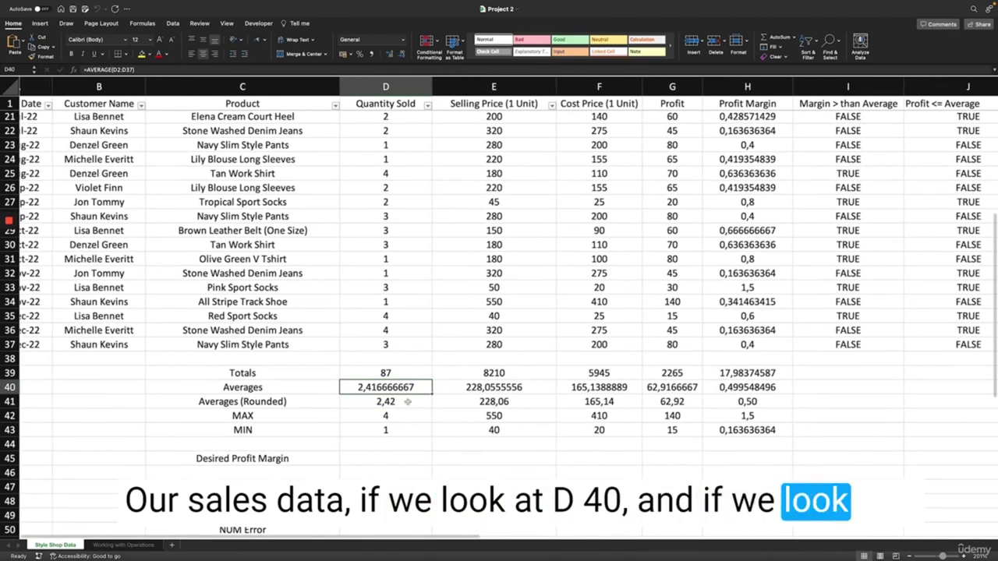
scroll(397, 403, up, 1)
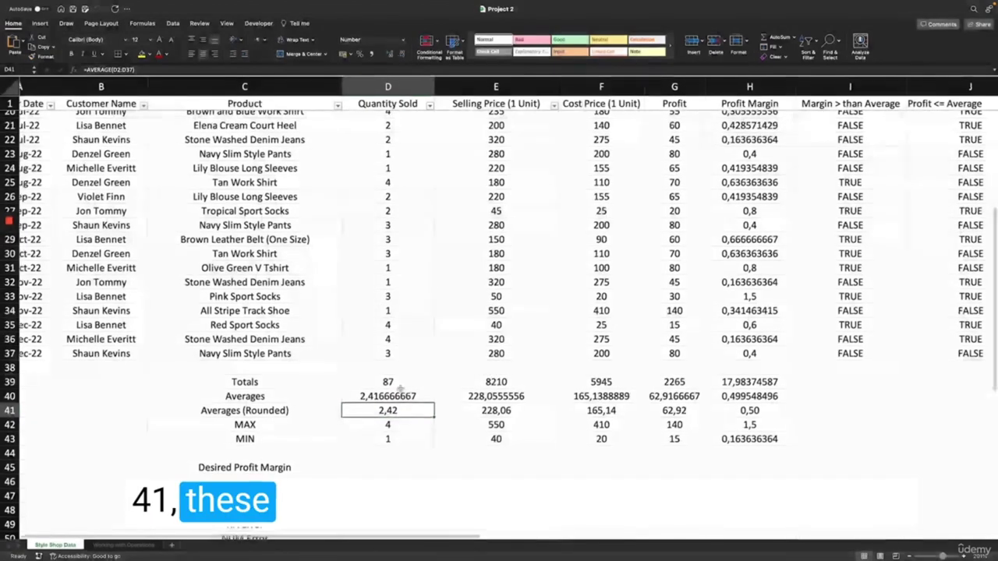
drag(389, 394, 389, 410)
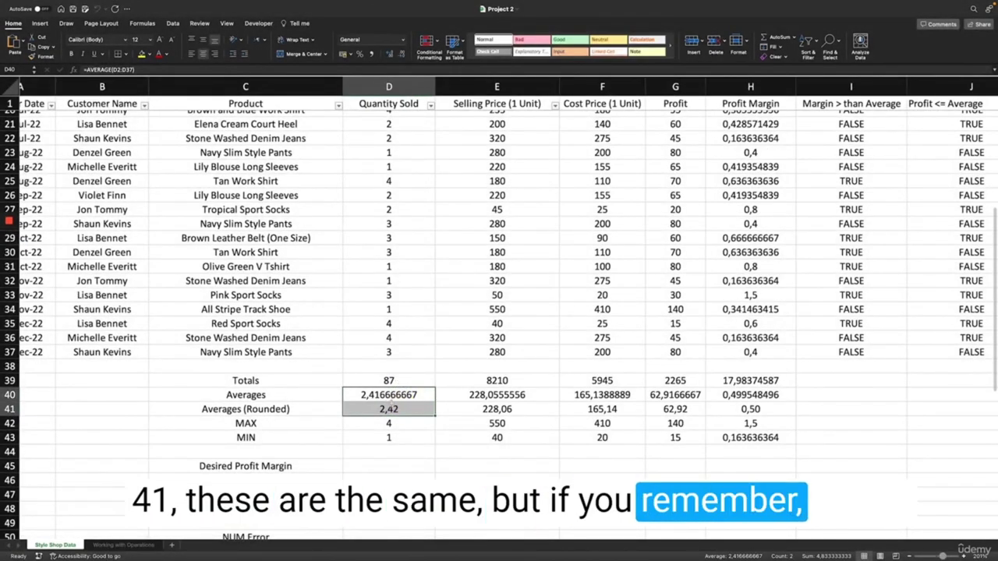
click(390, 409)
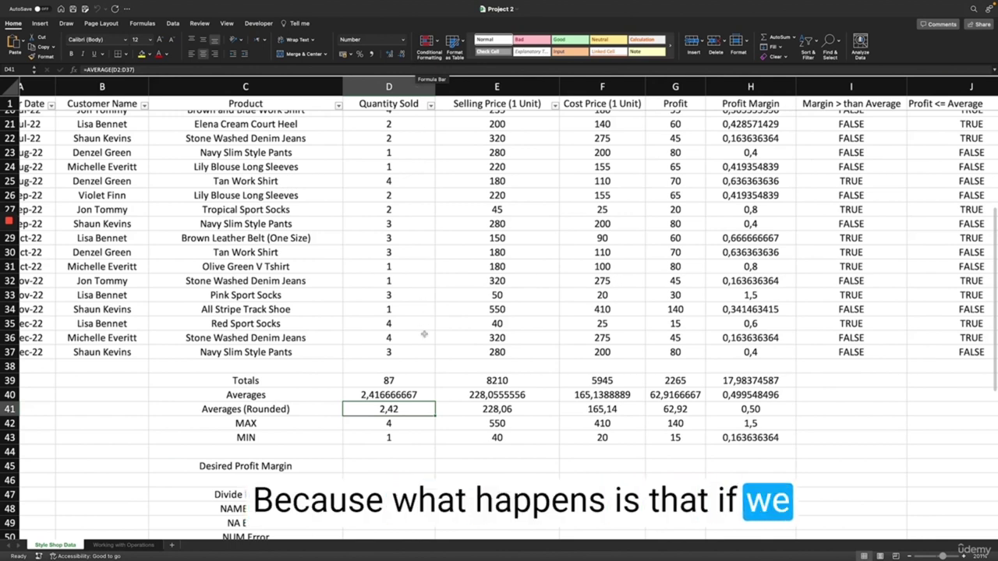
click(389, 395)
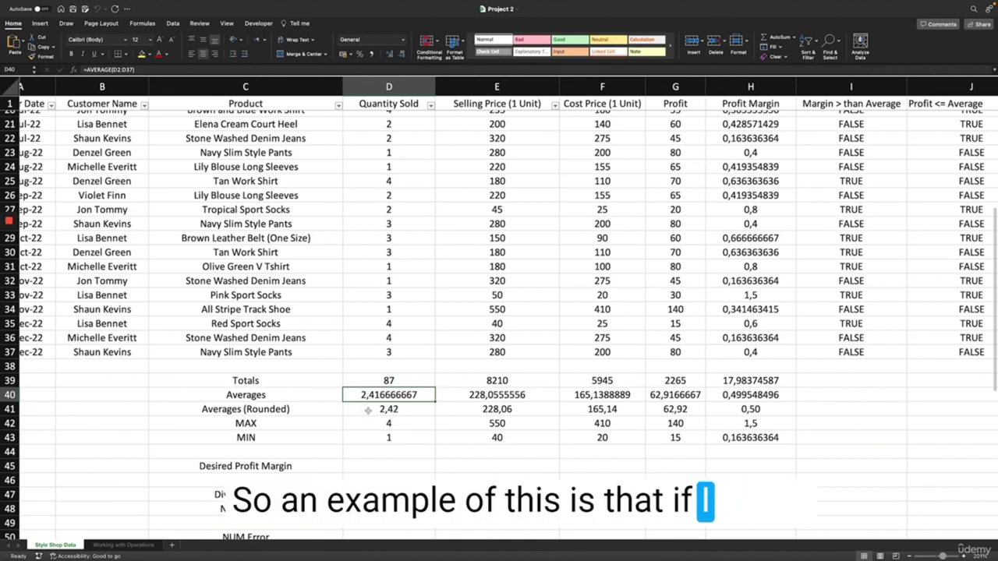
mouse_move(367, 410)
mouse_down()
mouse_move(460, 410)
mouse_move(367, 410)
mouse_up()
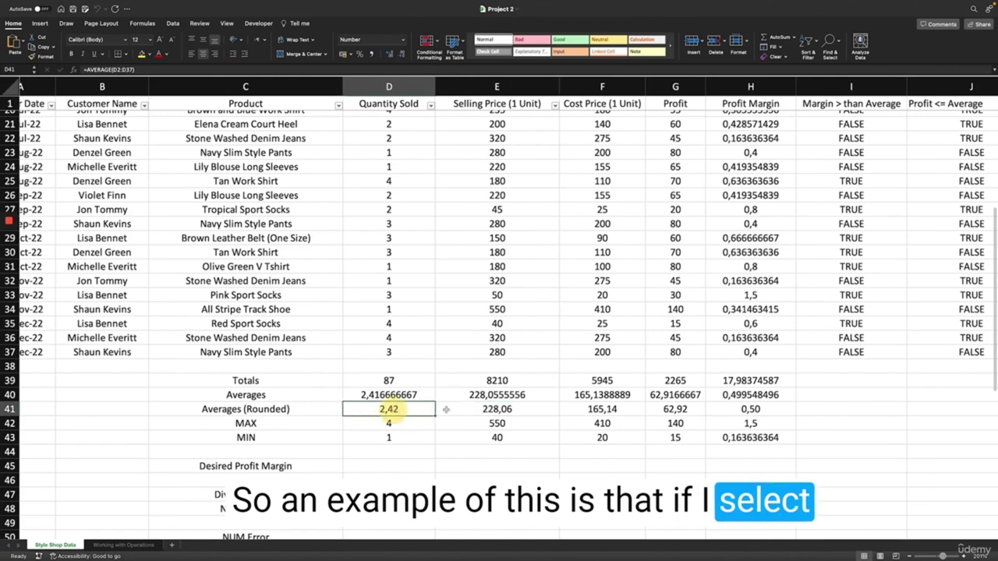
drag(750, 410, 390, 410)
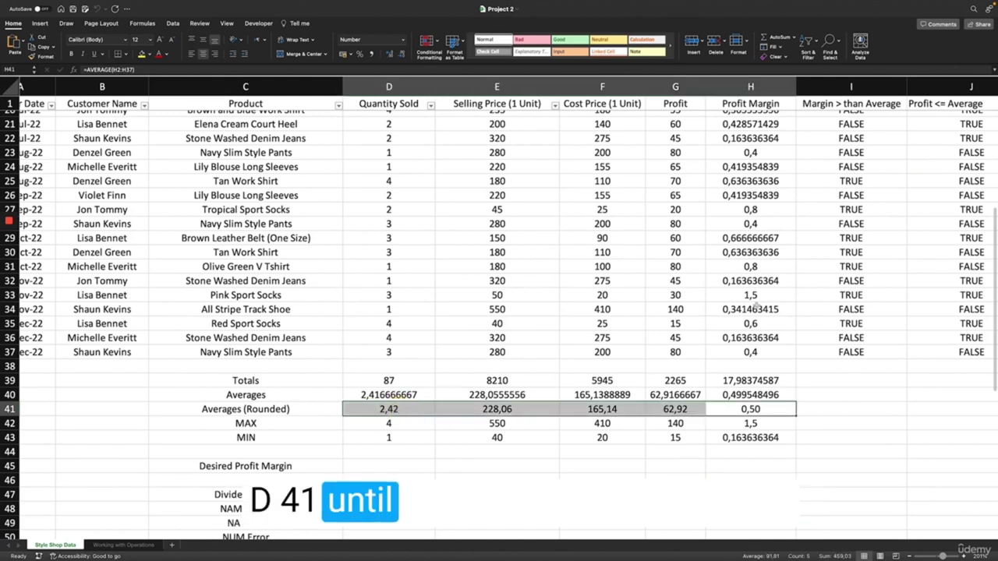
Clear the formats from D41:H41 and review each cell's formula from D41 to H41
click(774, 56)
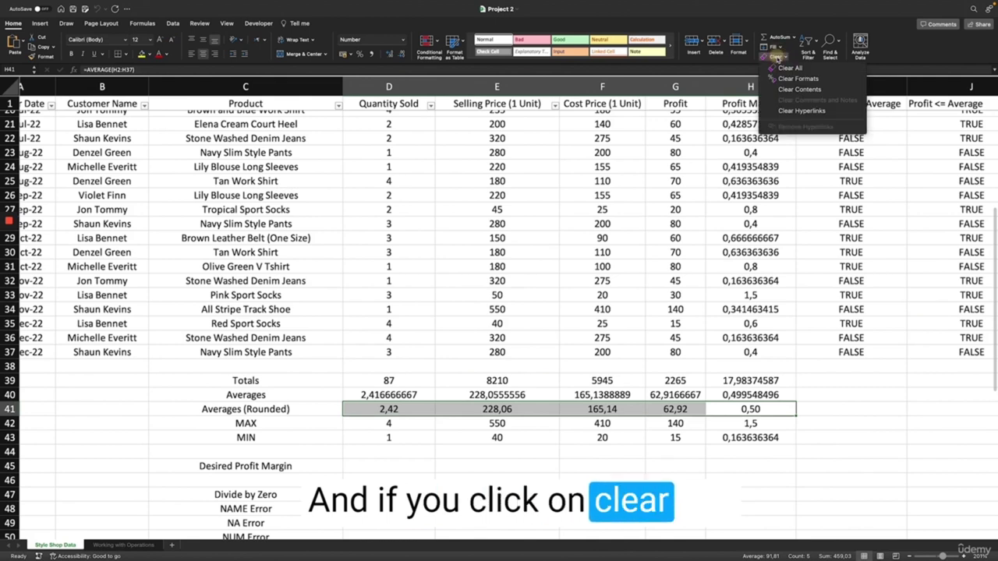
click(797, 79)
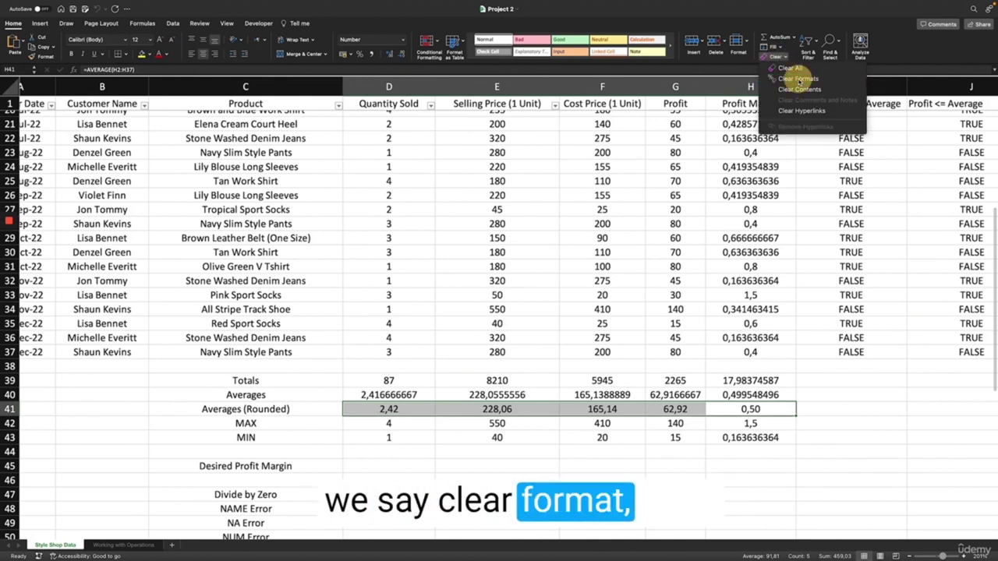
click(389, 408)
click(482, 409)
click(602, 410)
click(675, 410)
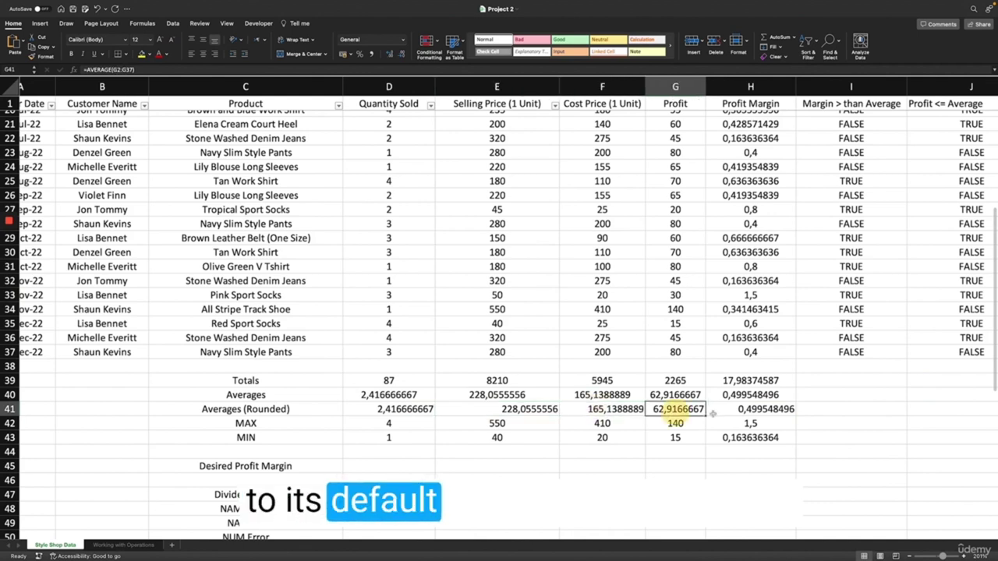
click(719, 414)
click(367, 413)
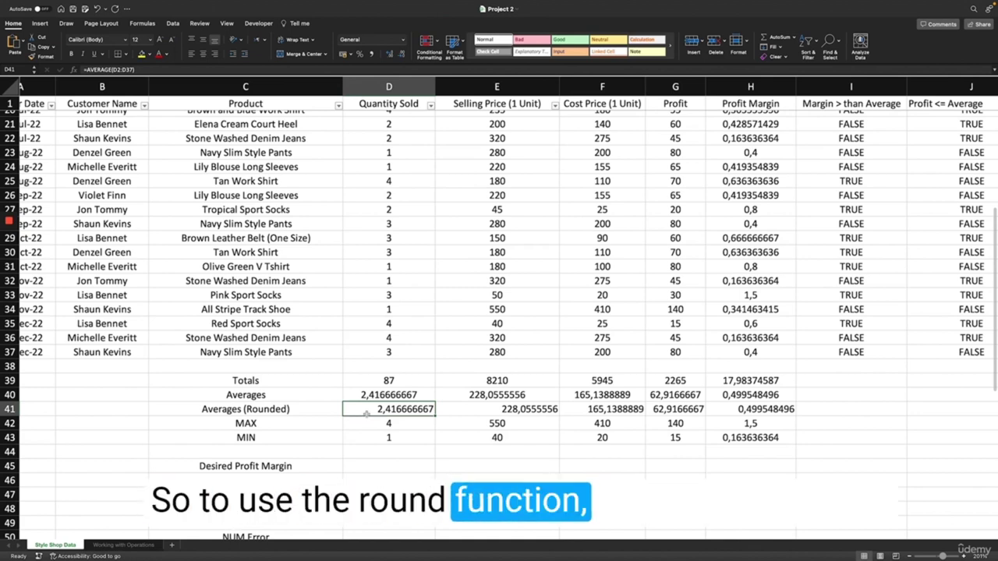
Enter =ROUND(D40;2) in D41 to show 2,42 and compare it with H41's formula
drag(765, 408, 388, 410)
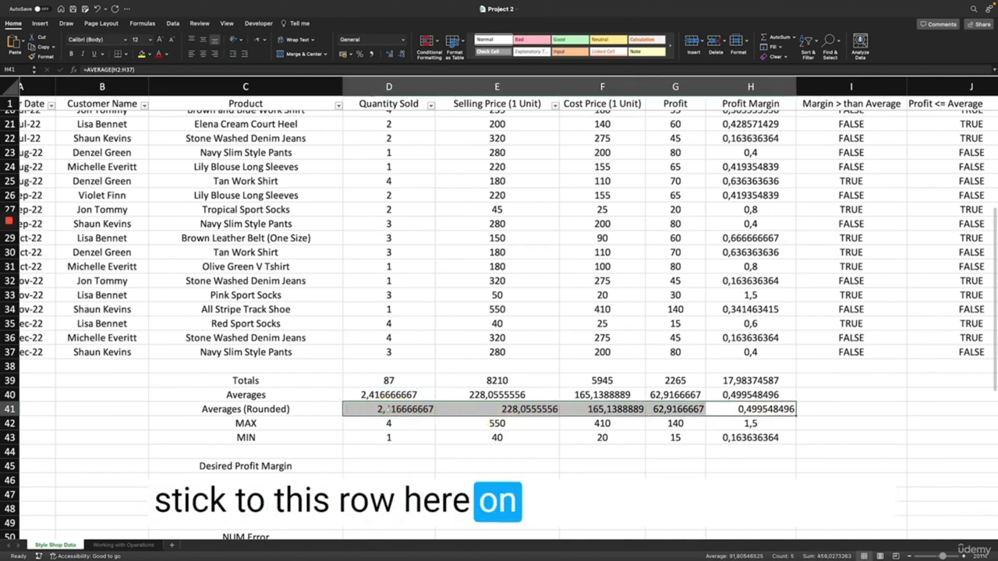
click(382, 409)
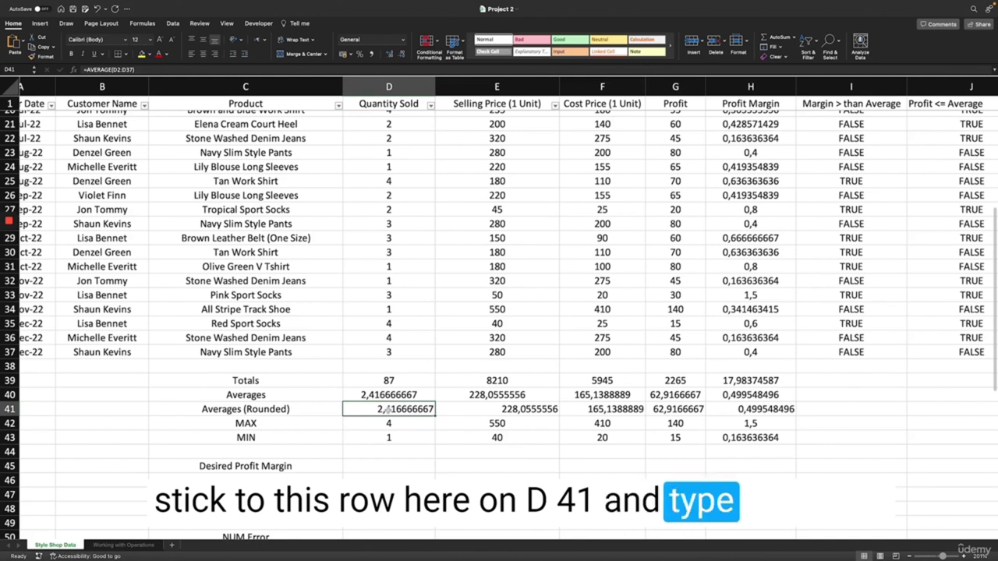
text(=)
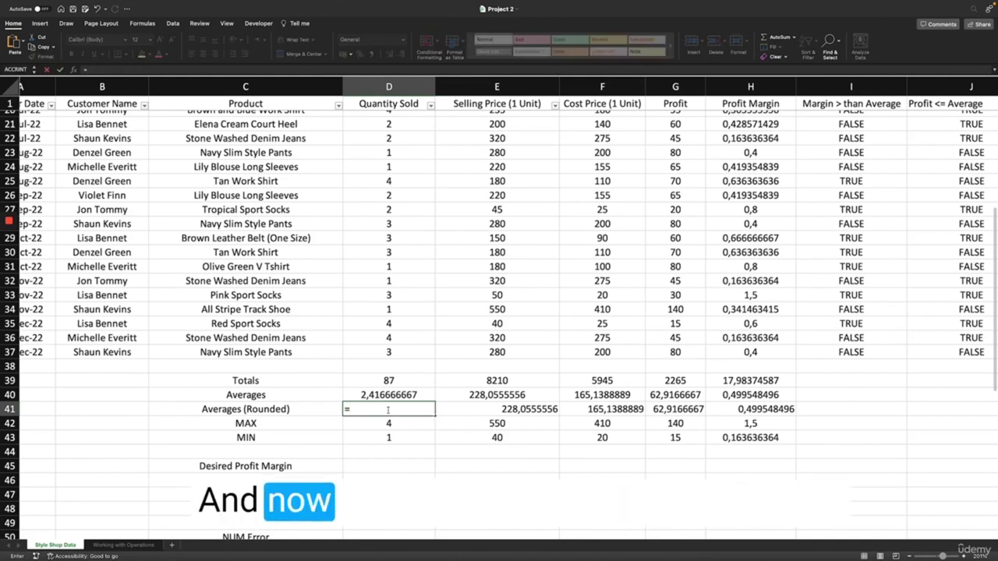
text(ROUND)
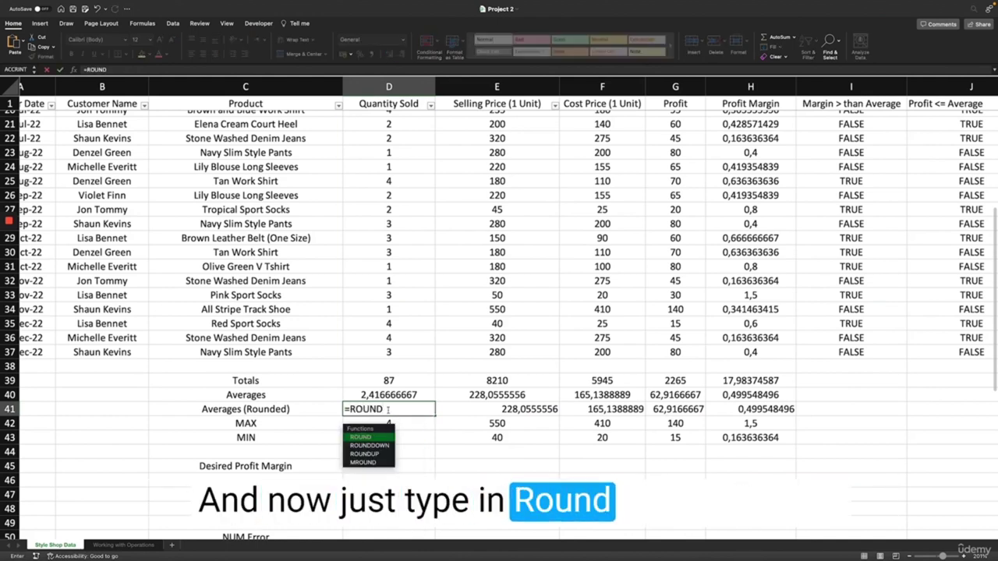
text(()
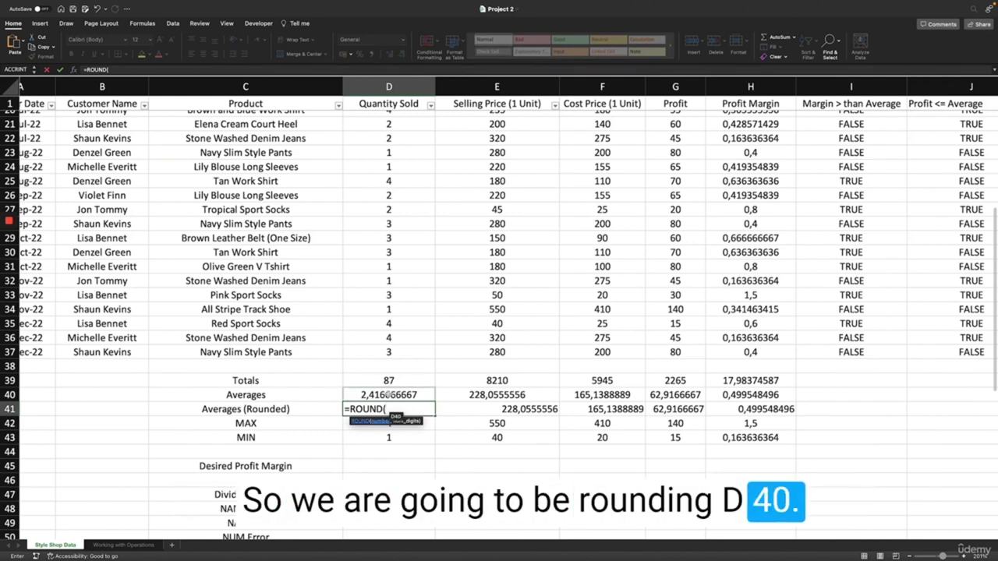
click(388, 395)
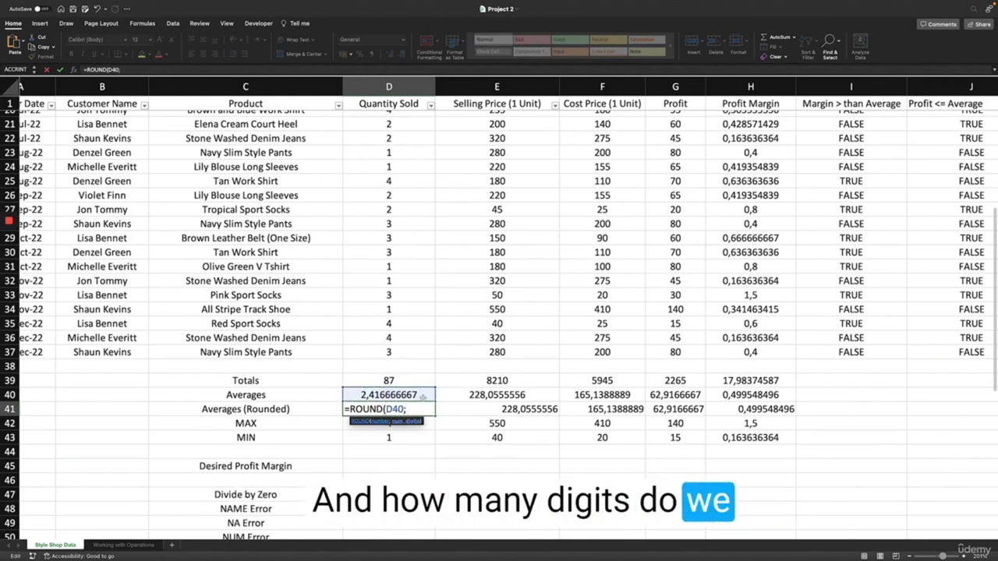
text(;)
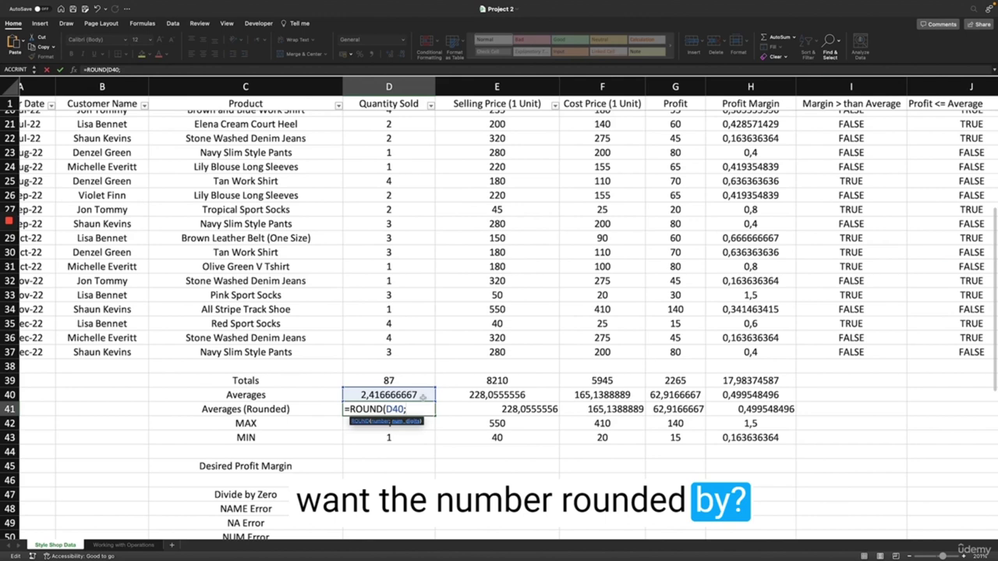
text(2)
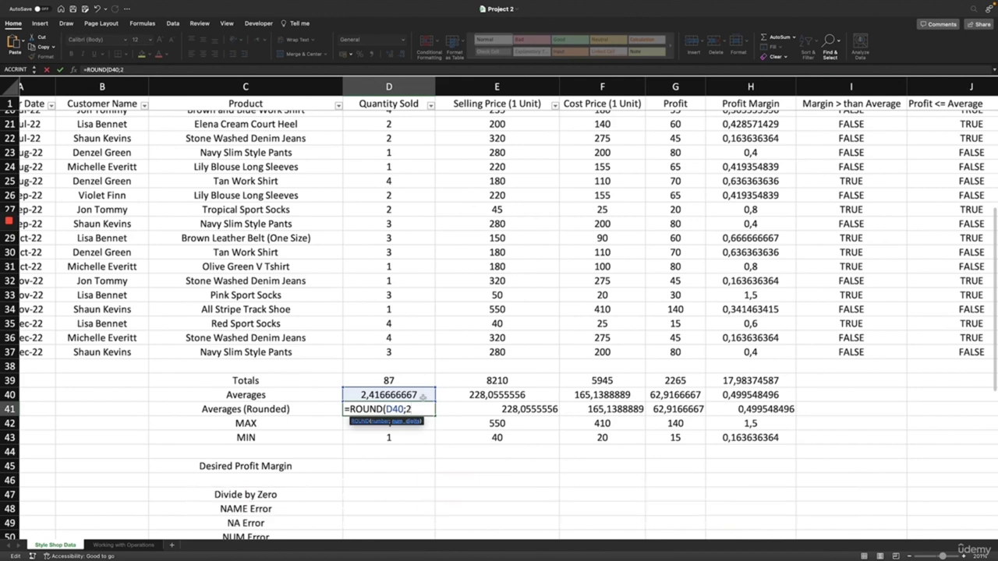
text())
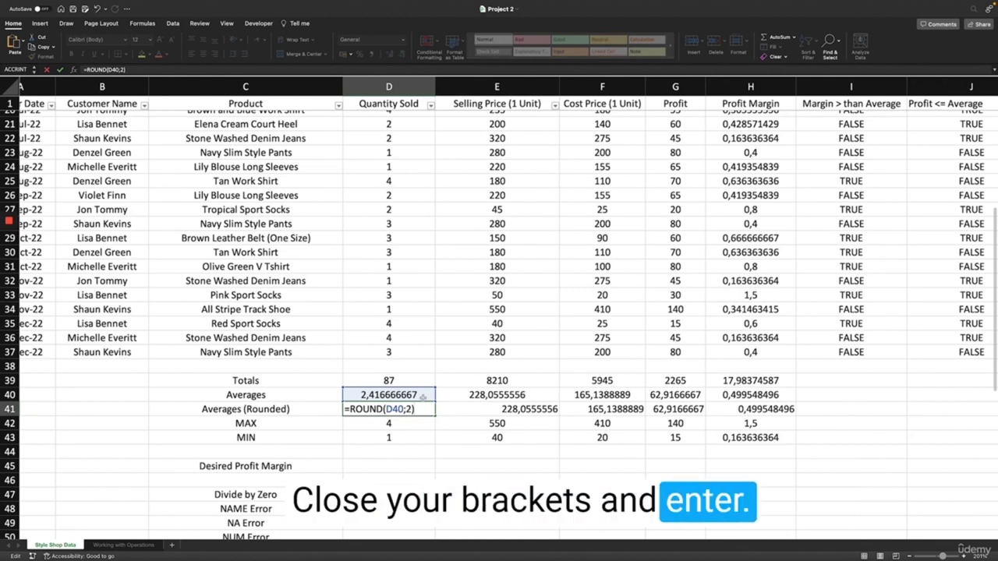
click(415, 410)
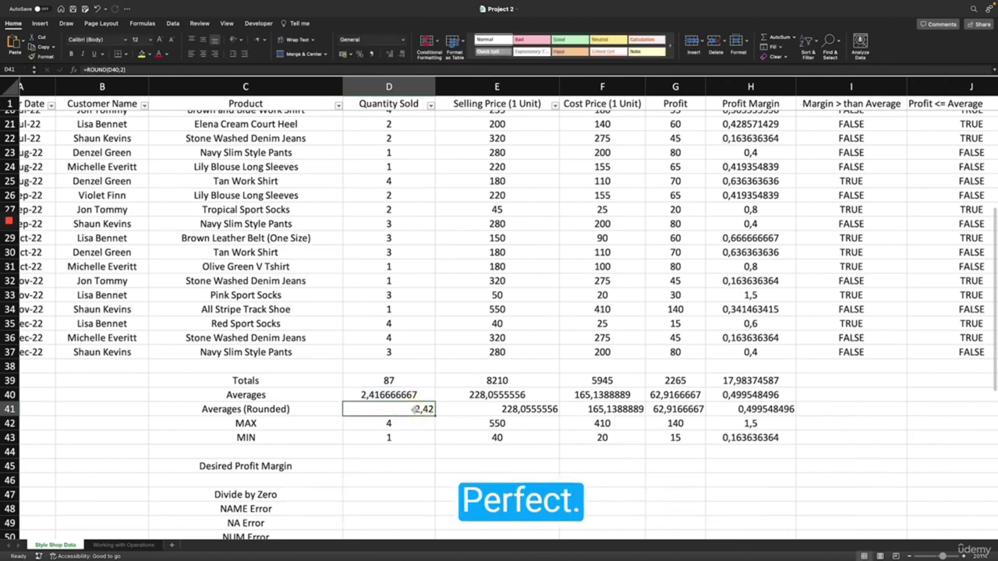
click(728, 406)
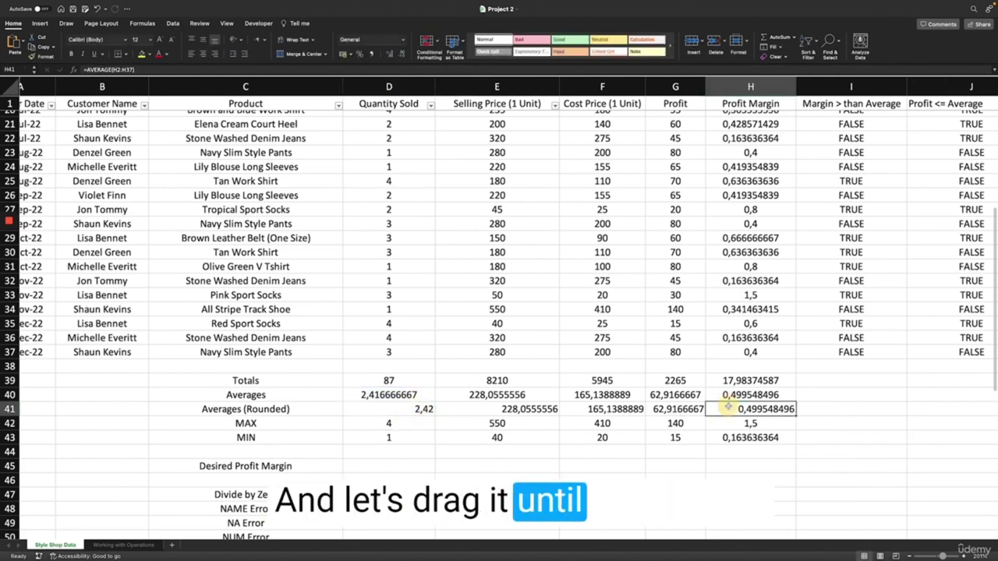
click(415, 413)
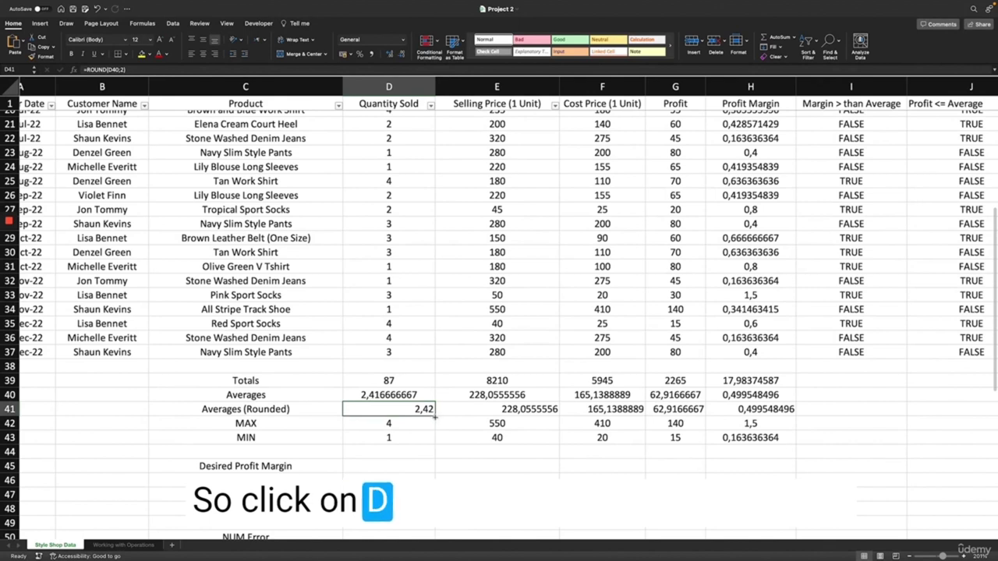
Fill D41's ROUND formula across to H41, giving 228,06, 165,14, 62,92 and 0,5
drag(435, 417, 766, 413)
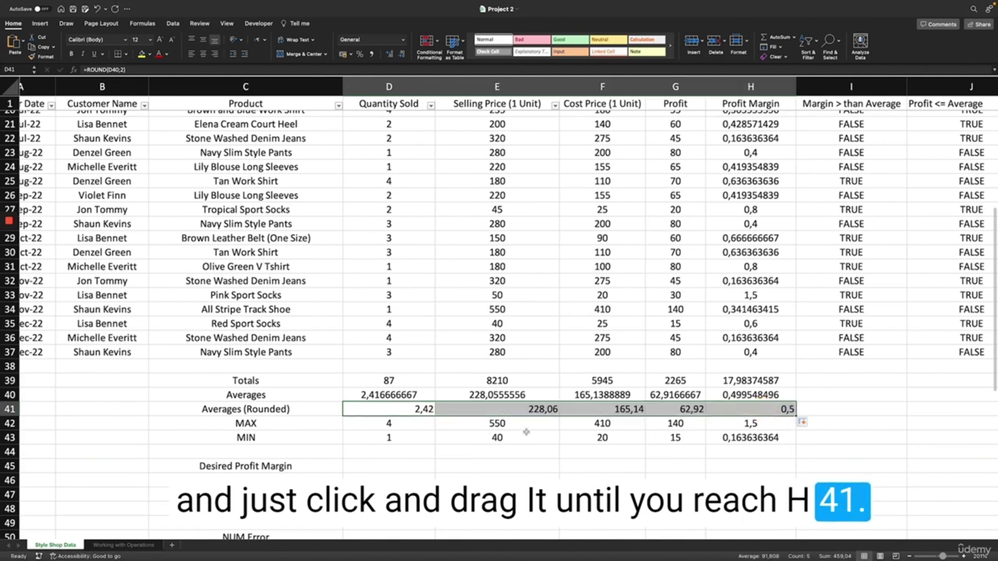
click(386, 451)
click(397, 409)
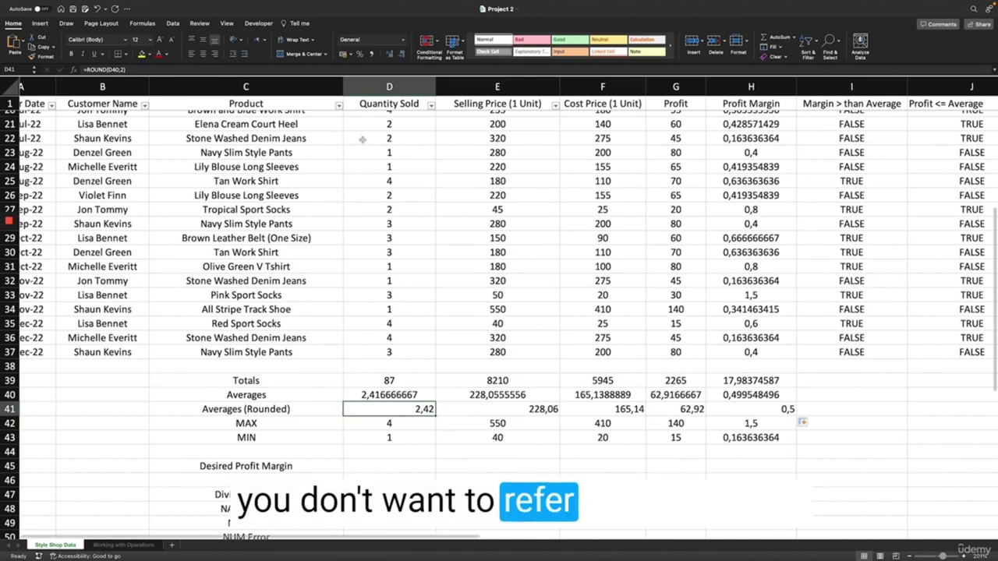
click(337, 71)
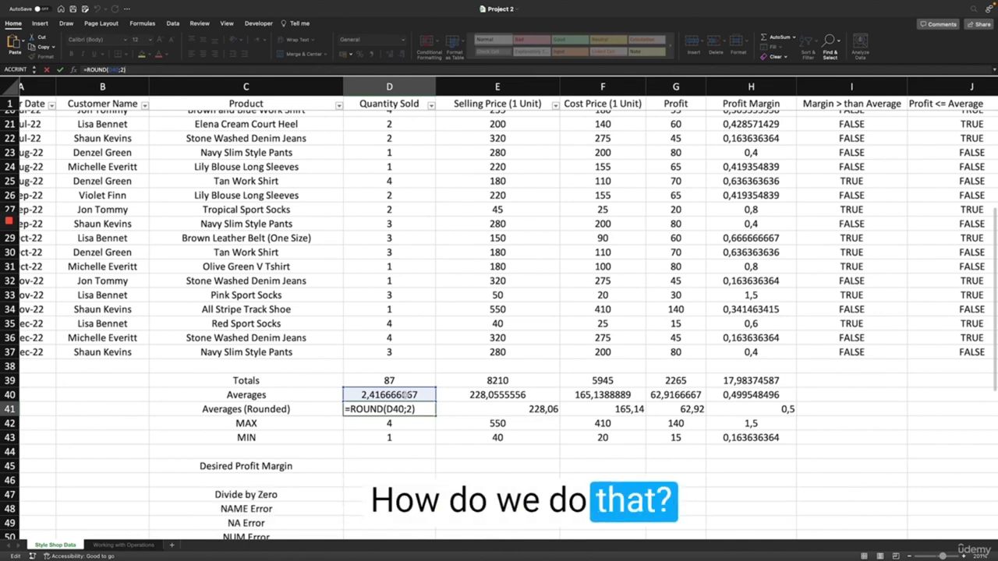
click(397, 410)
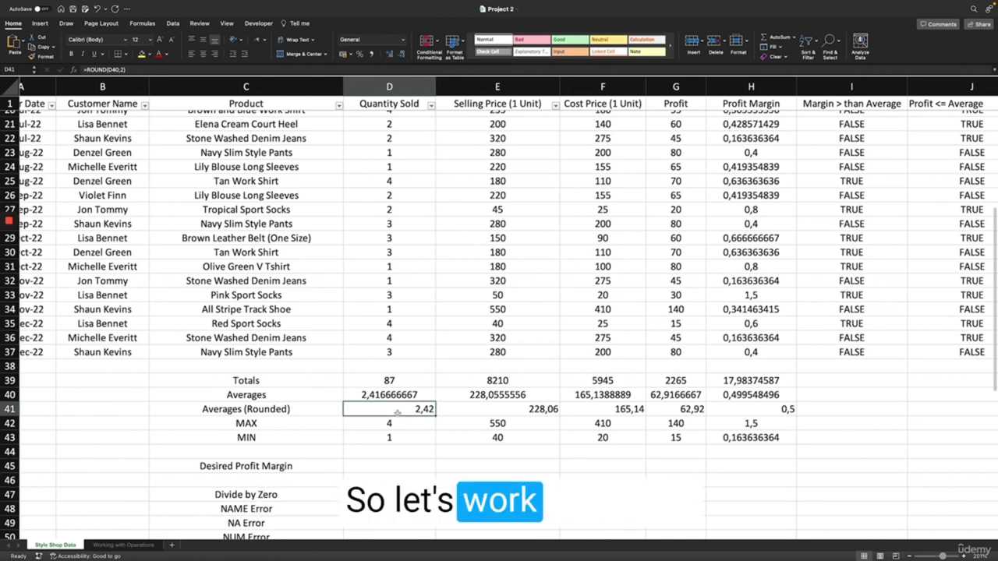
Replace D41's formula with =AVERAGE(D2:D37) over the Quantity Sold values
key(BackSpace)
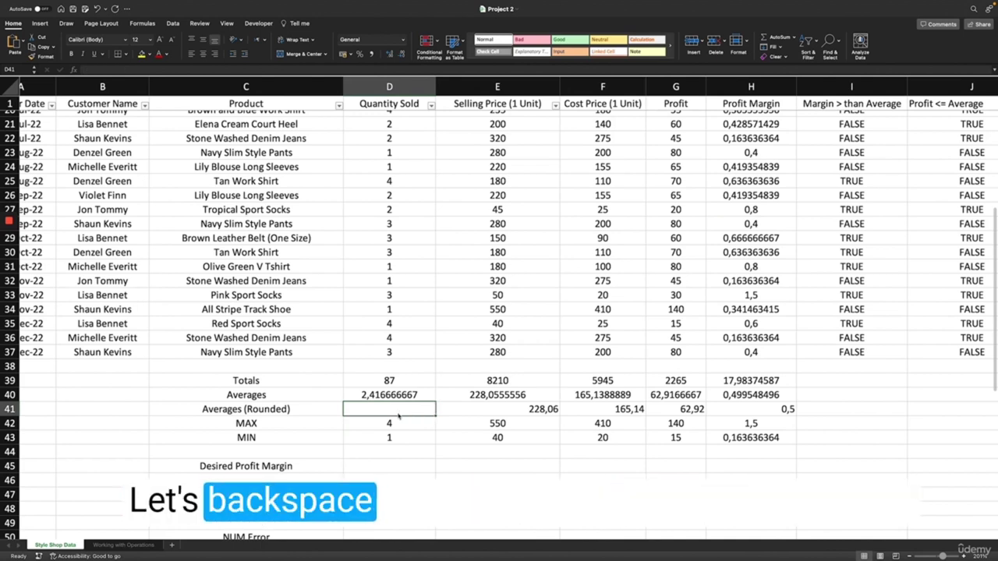
text(=)
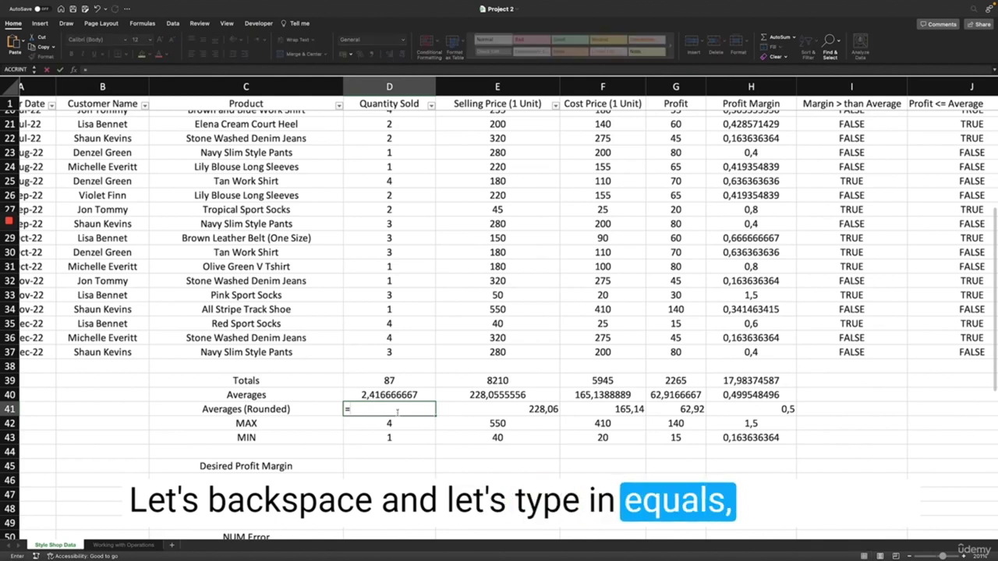
text(AVERAGE()
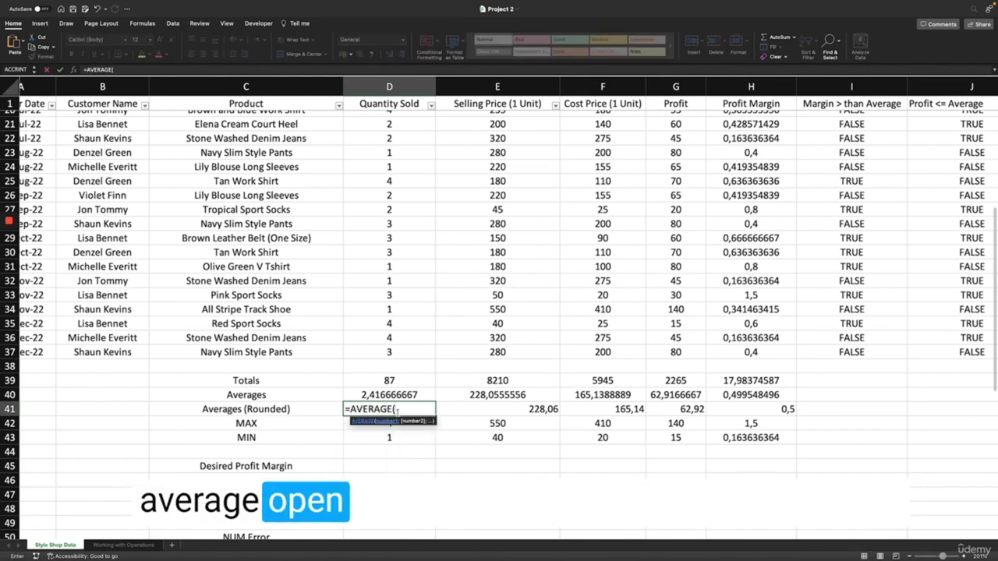
scroll(499, 312, up, 1)
click(391, 414)
scroll(427, 420, up, 6)
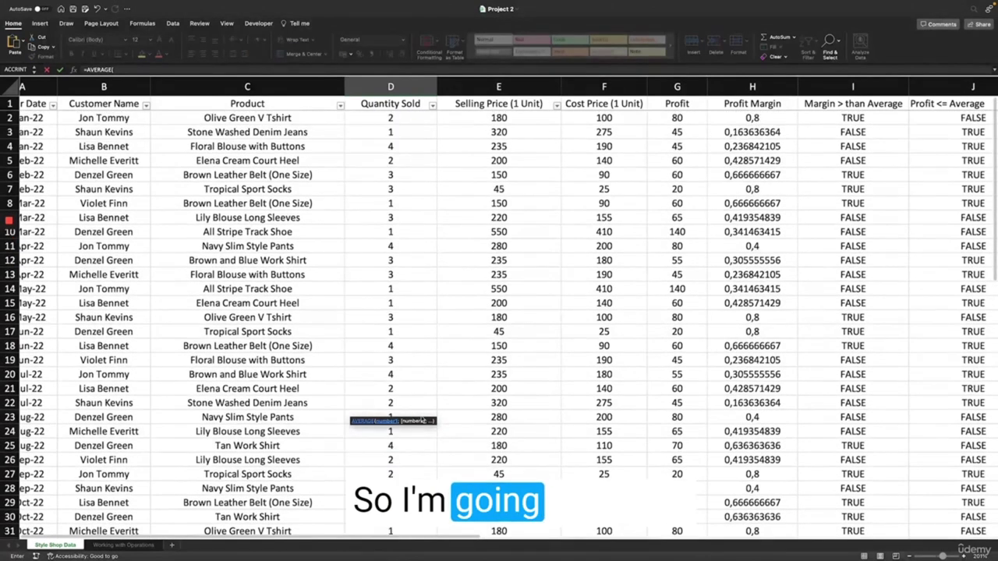
click(431, 190)
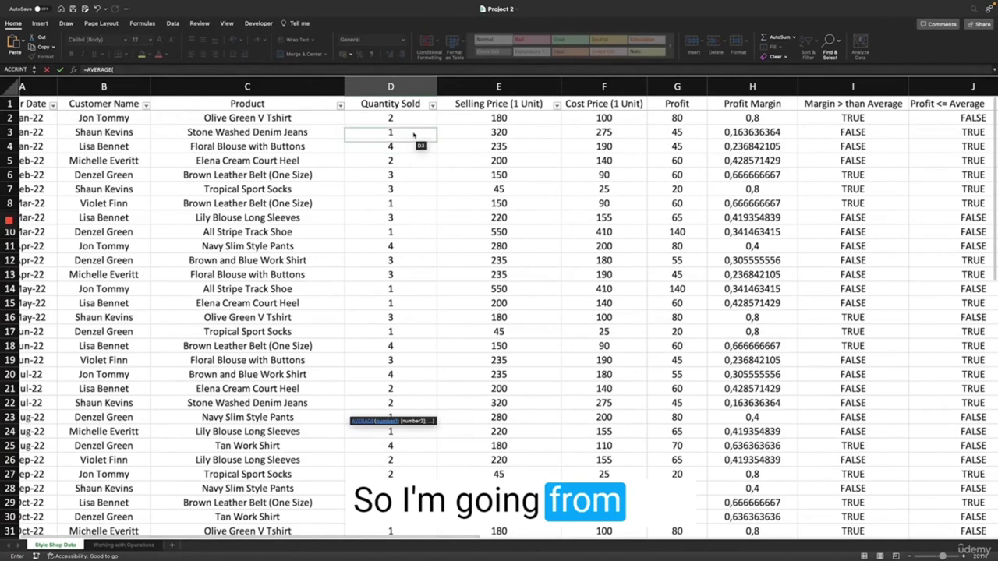
drag(406, 123, 400, 555)
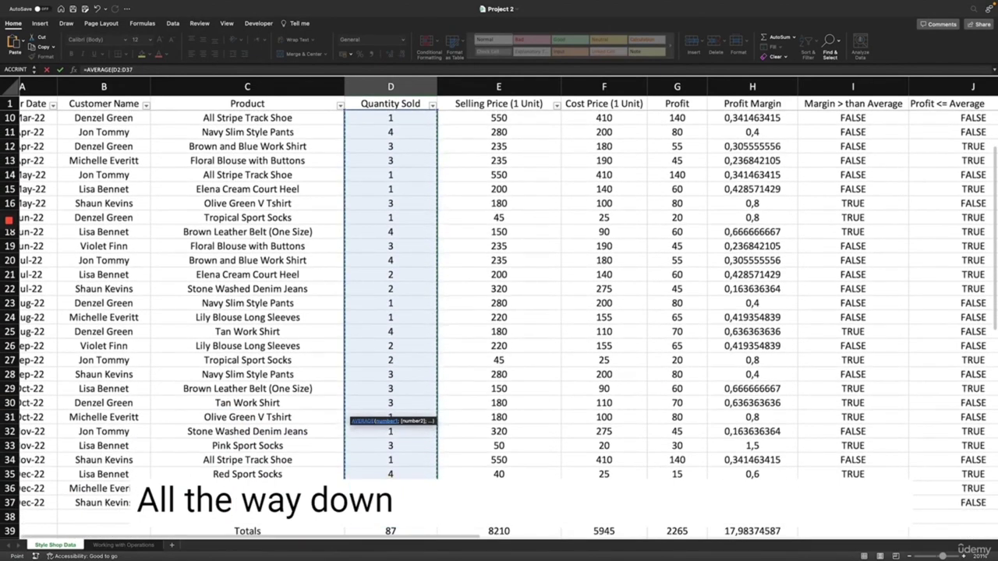
scroll(396, 449, down, 4)
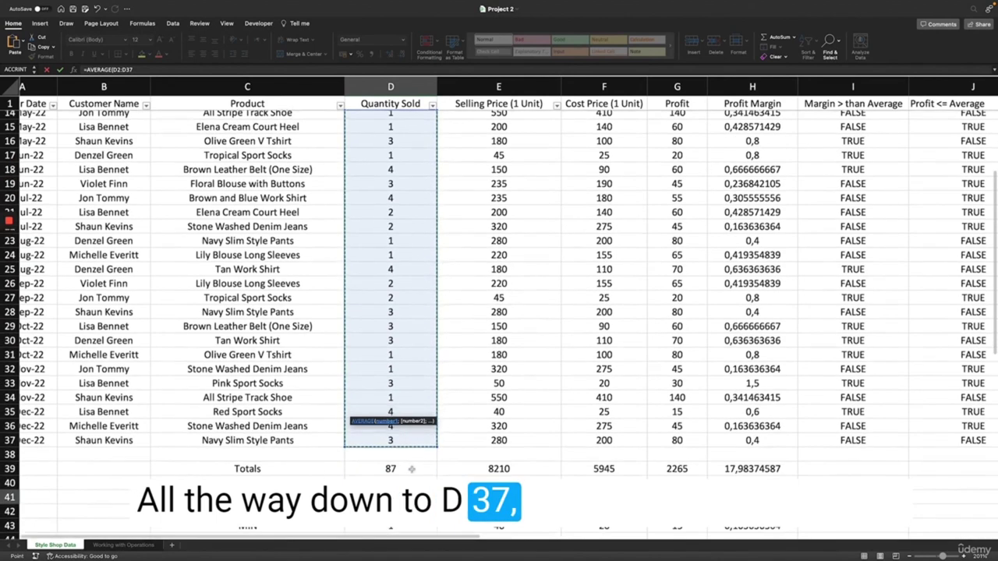
scroll(410, 467, down, 1)
text())
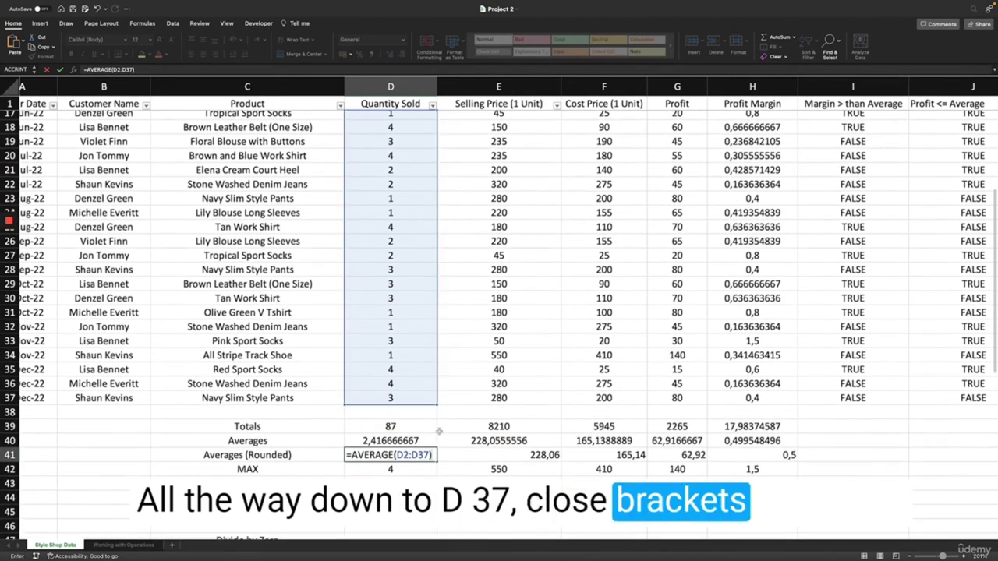
key(Return)
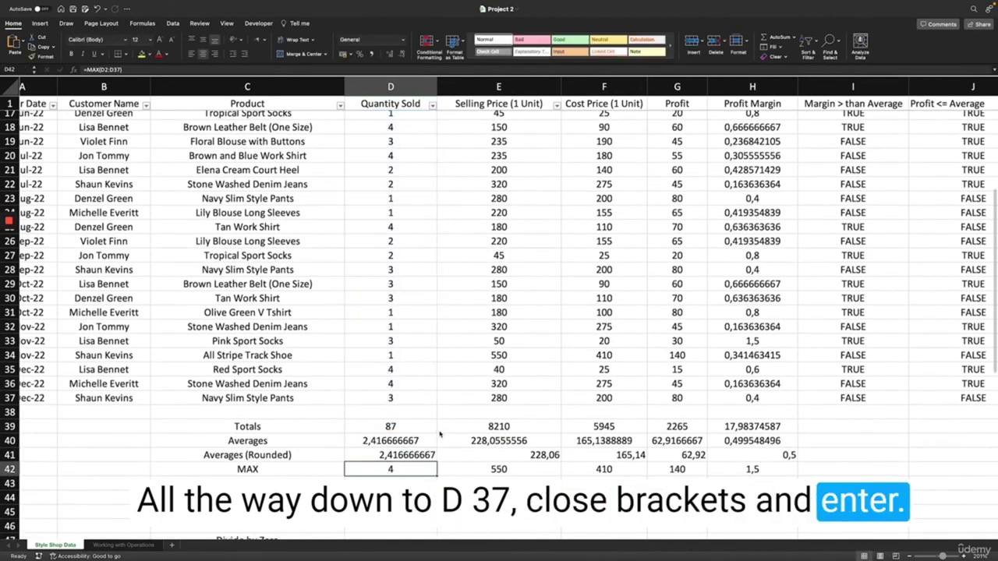
Wrap D41's AVERAGE in ROUND without a digits argument, triggering the too-few-arguments alert
click(390, 456)
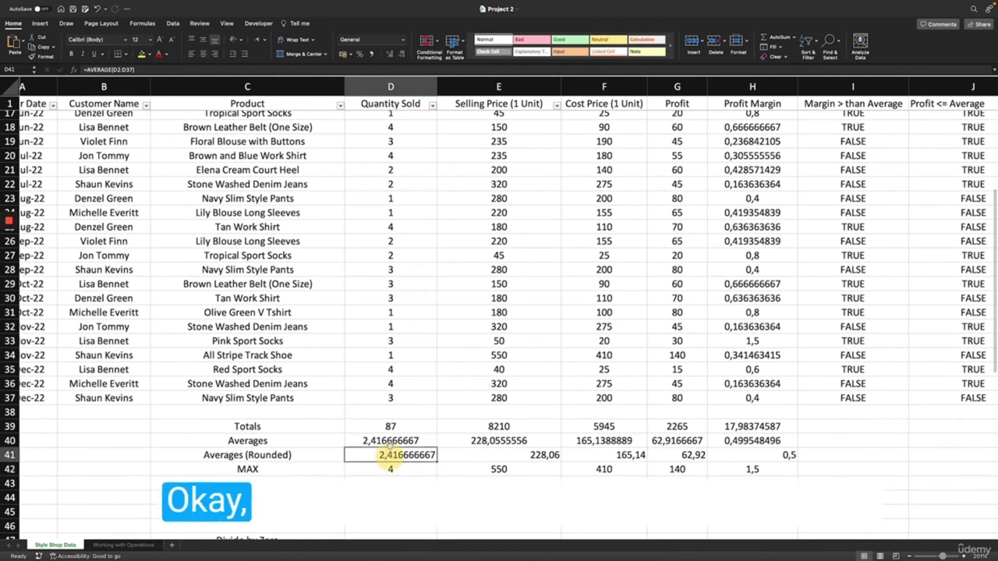
key(Up)
click(381, 455)
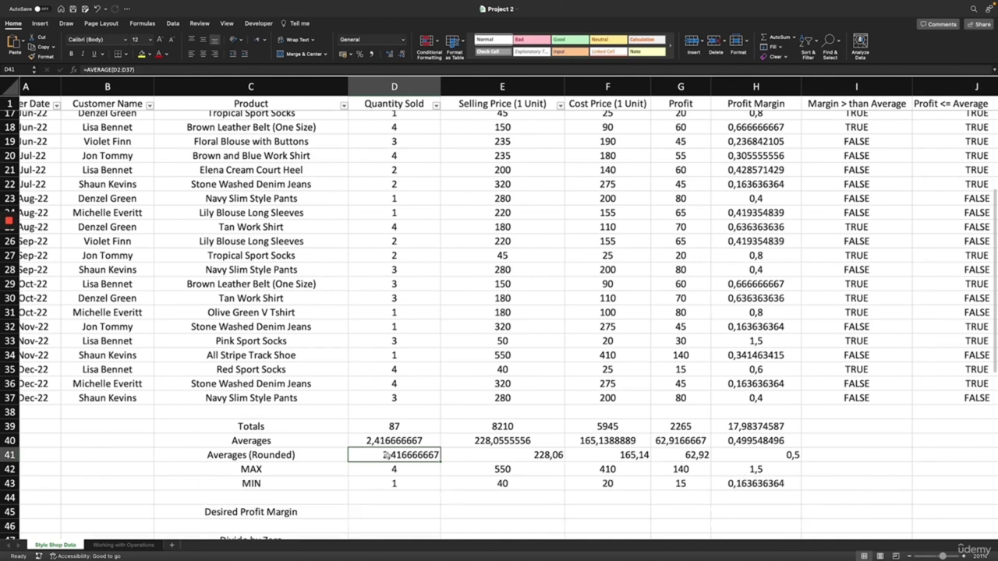
double_click(384, 455)
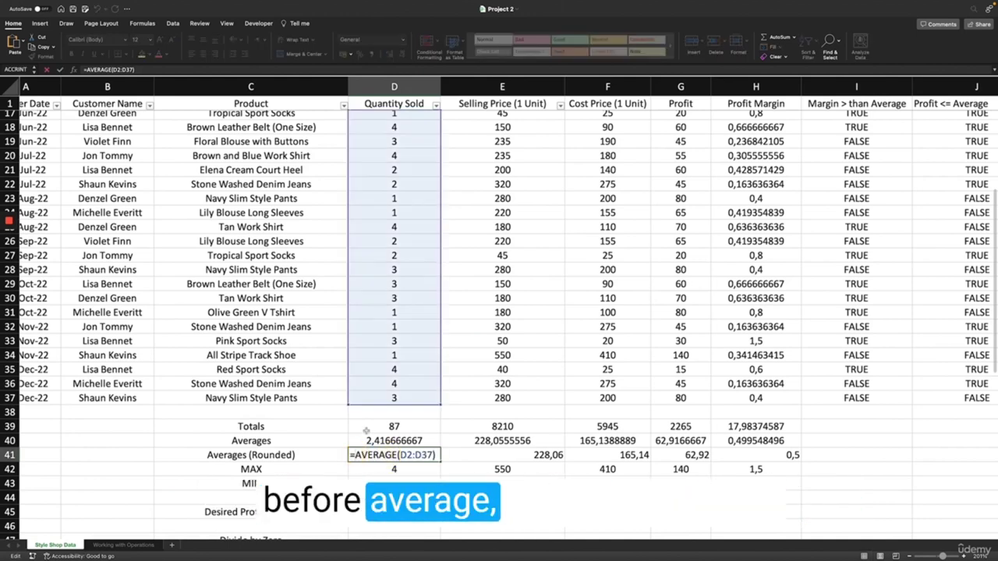
text(ROUND)
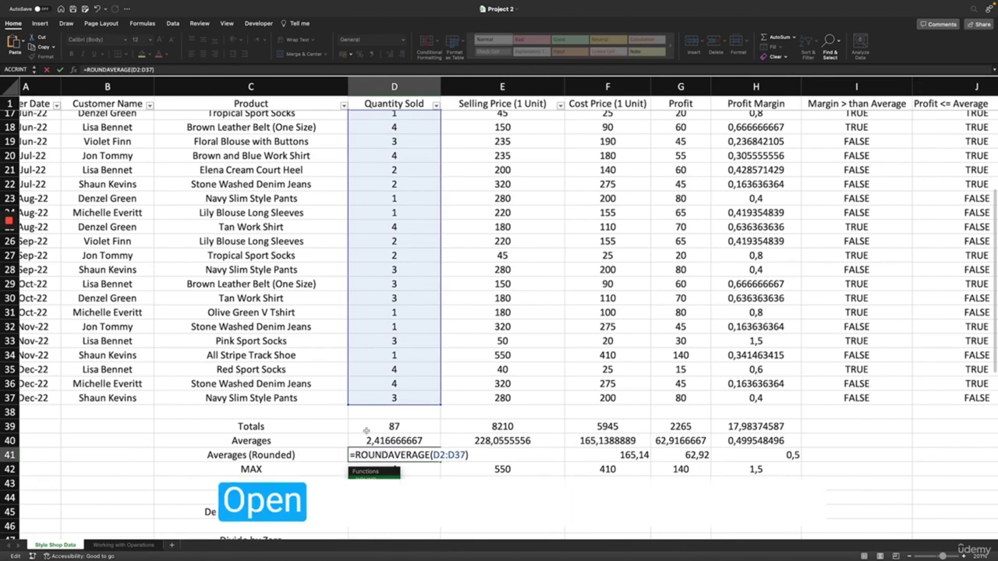
text(()
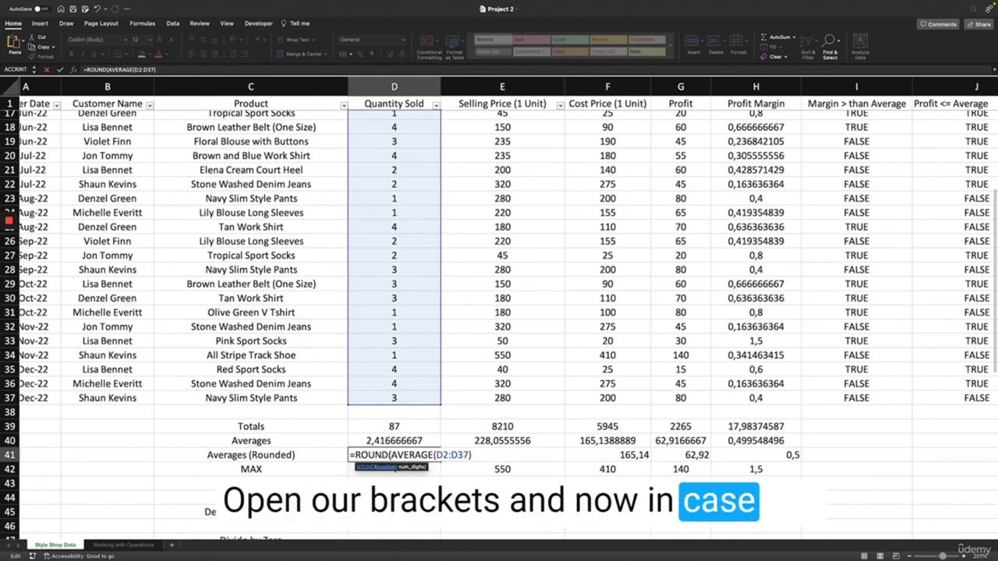
click(395, 456)
drag(395, 455, 461, 455)
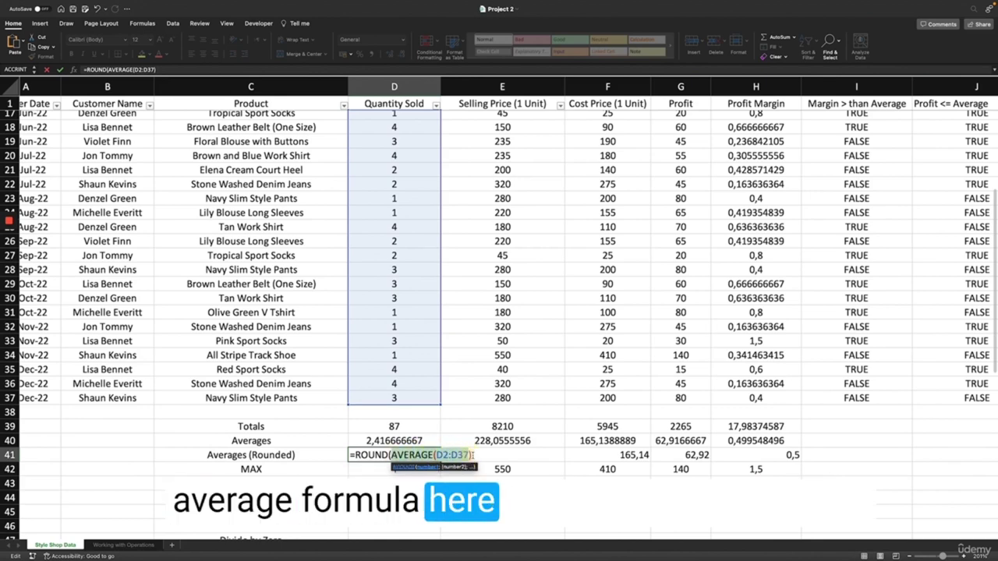
click(470, 455)
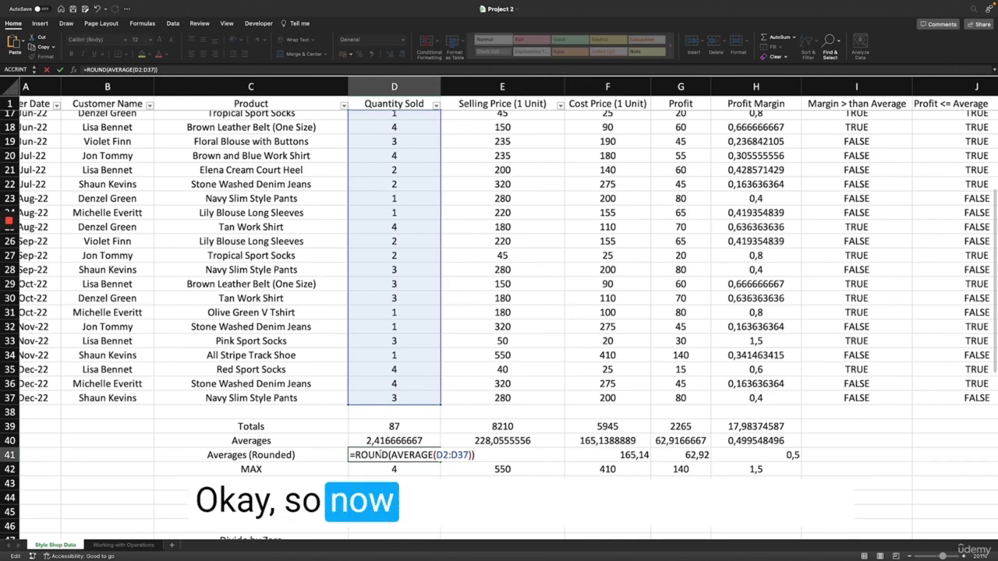
click(378, 455)
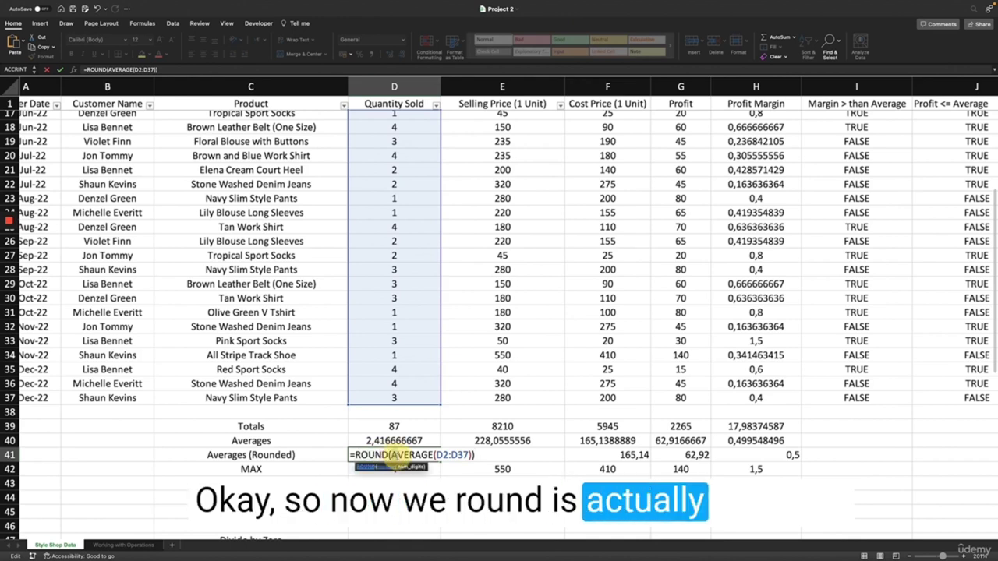
click(470, 455)
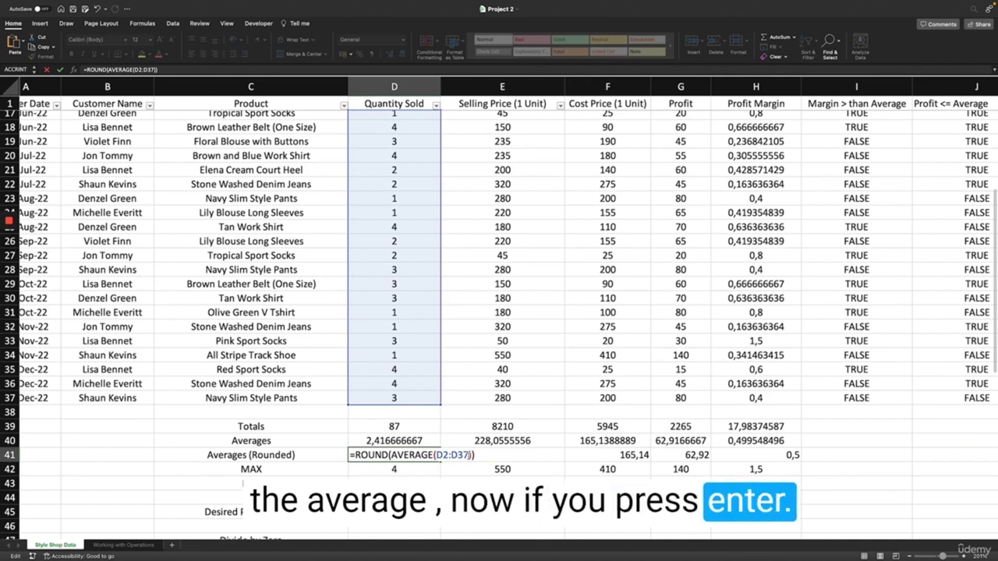
key(Return)
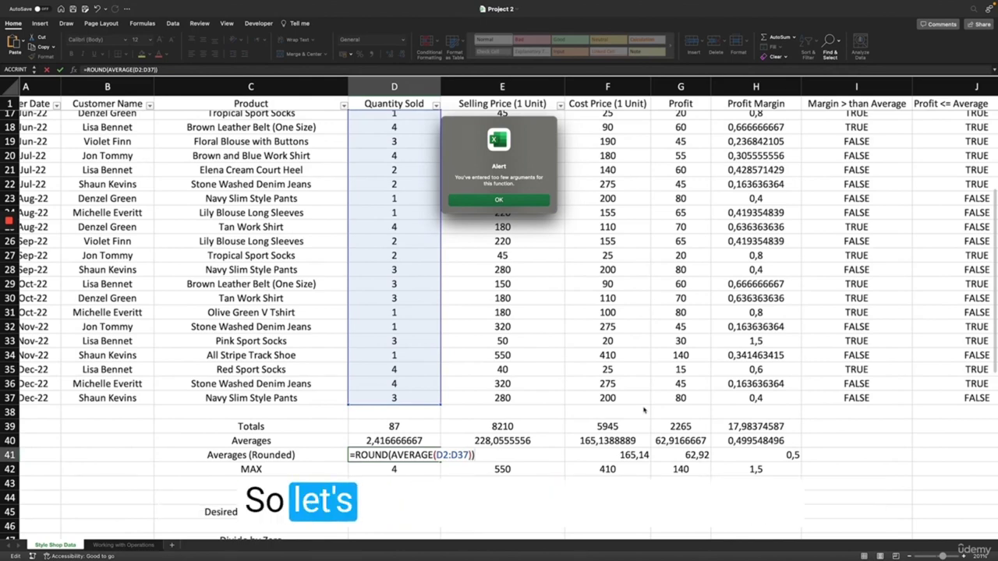
Dismiss the alert and complete D41 as =ROUND(AVERAGE(D2:D37);2)
click(500, 199)
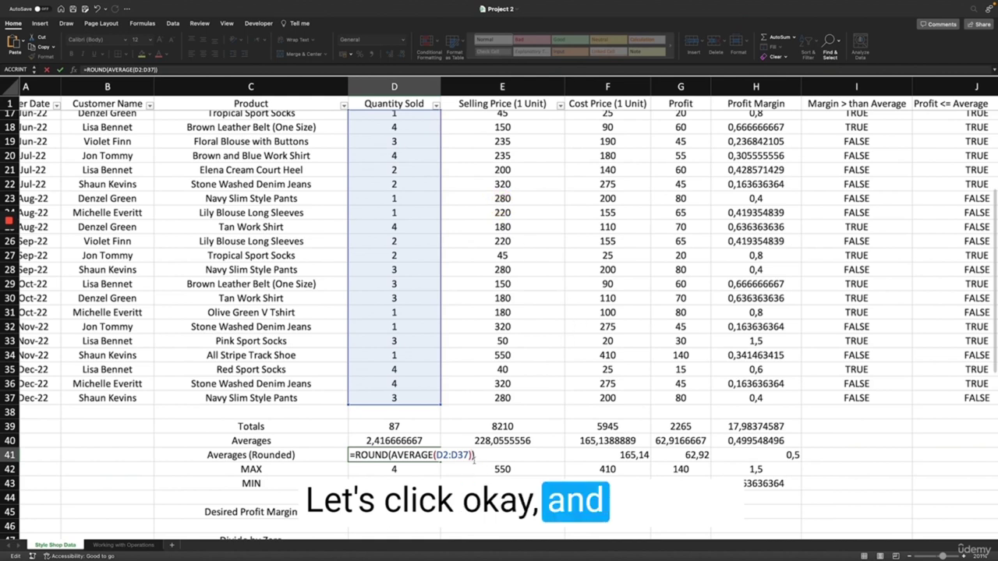
key(BackSpace)
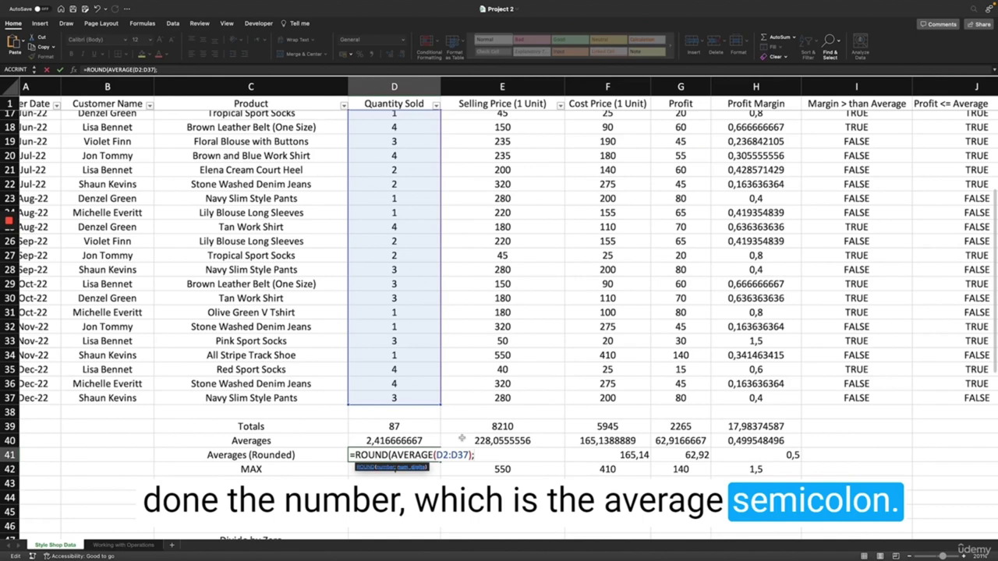
text(2)
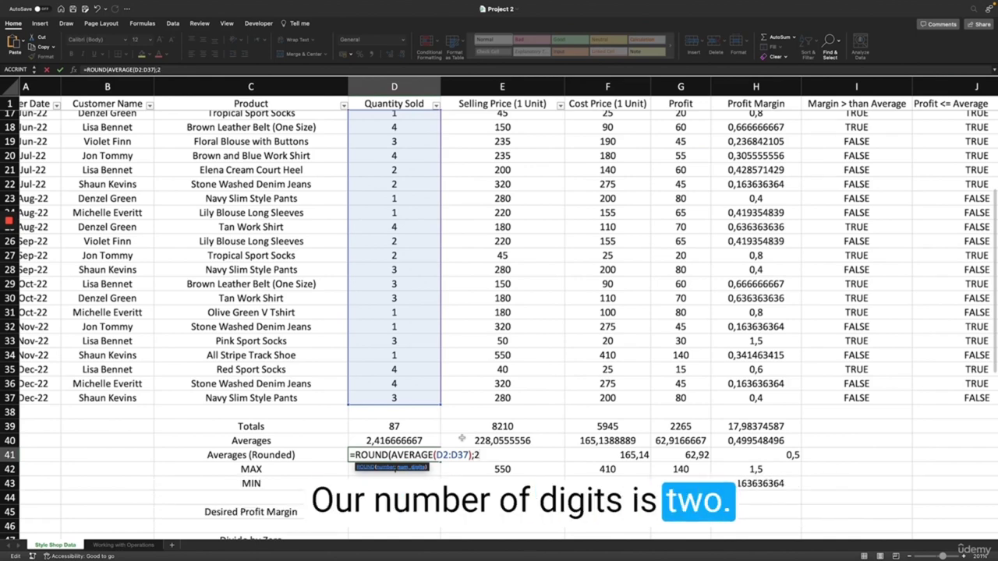
text())
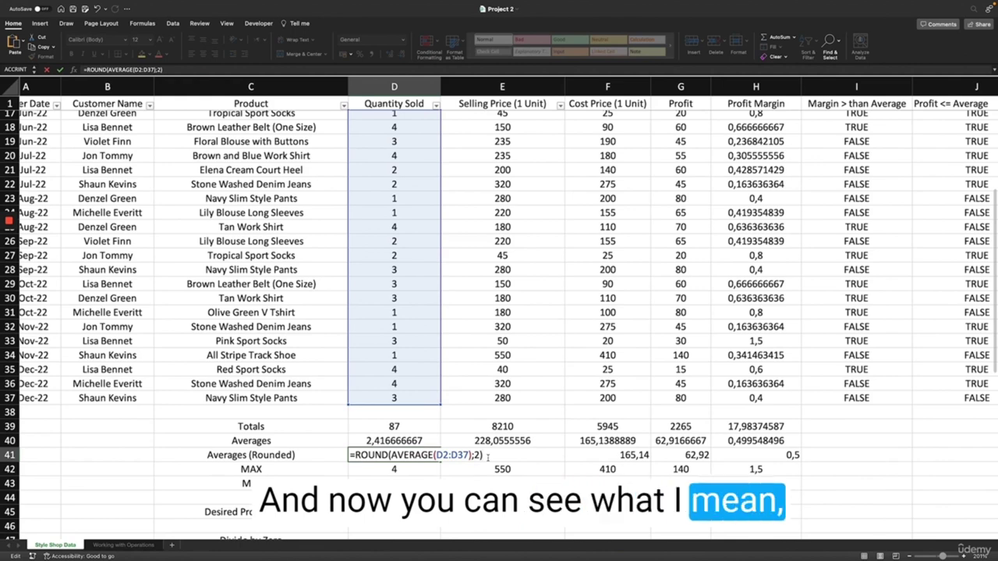
drag(485, 457, 348, 454)
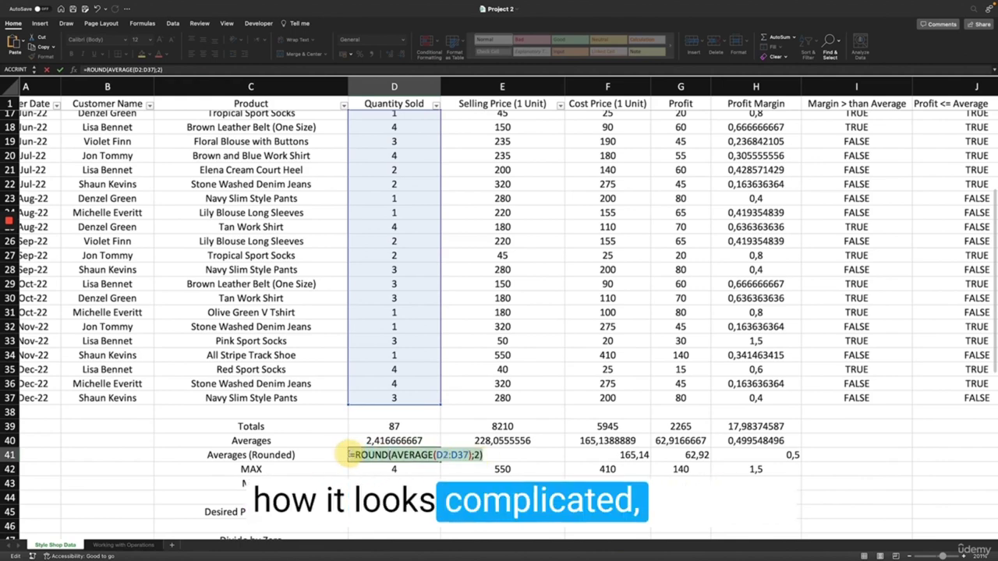
click(487, 454)
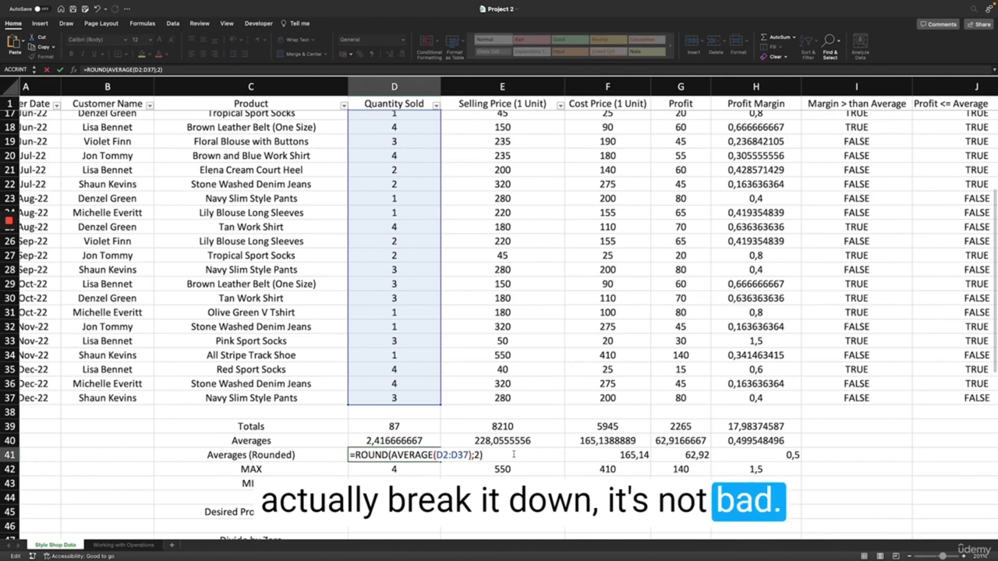
key(Return)
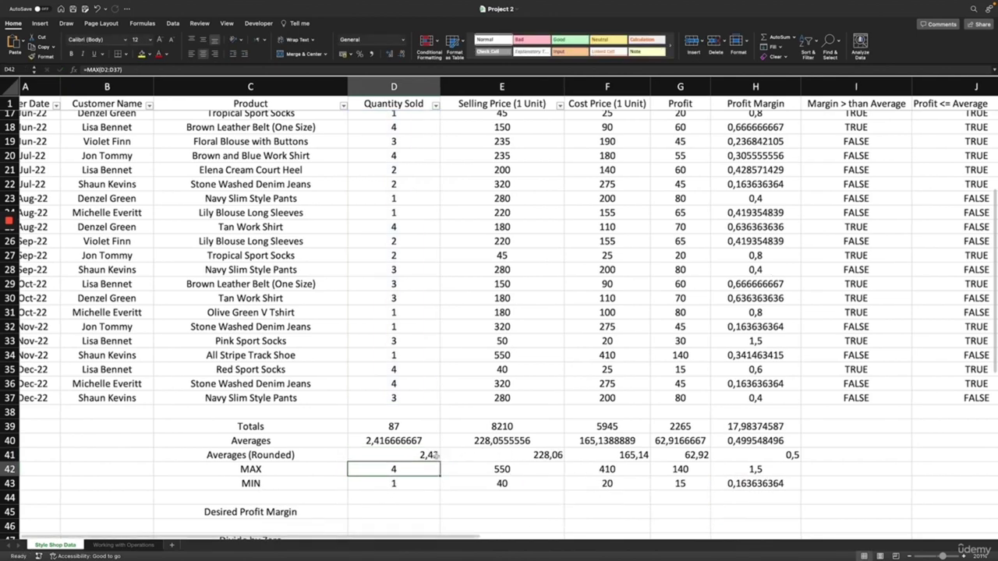
Fill D41's ROUND(AVERAGE) formula to H41 and check the Selling Price, Cost Price and Profit formulas
click(433, 455)
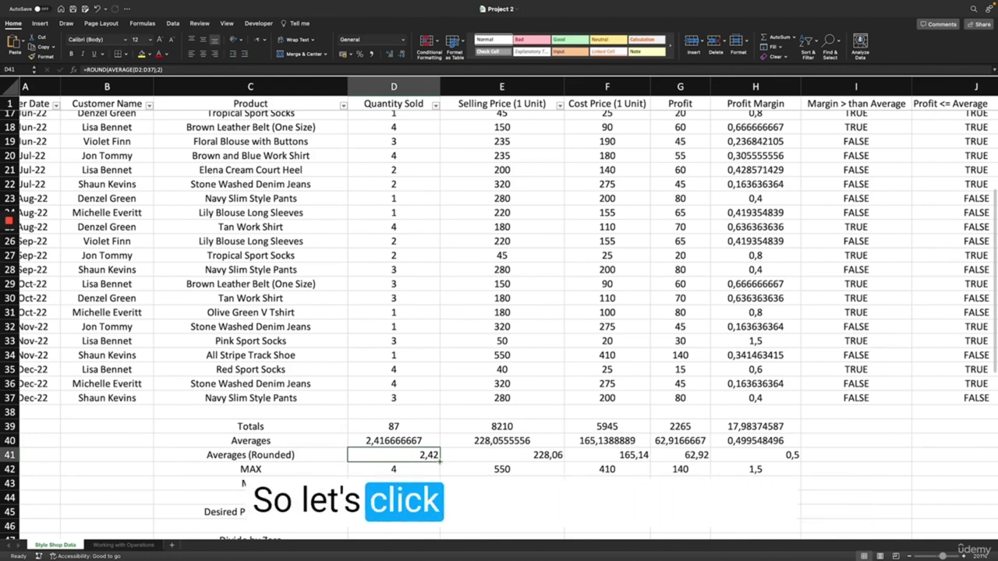
drag(459, 465, 770, 468)
click(626, 506)
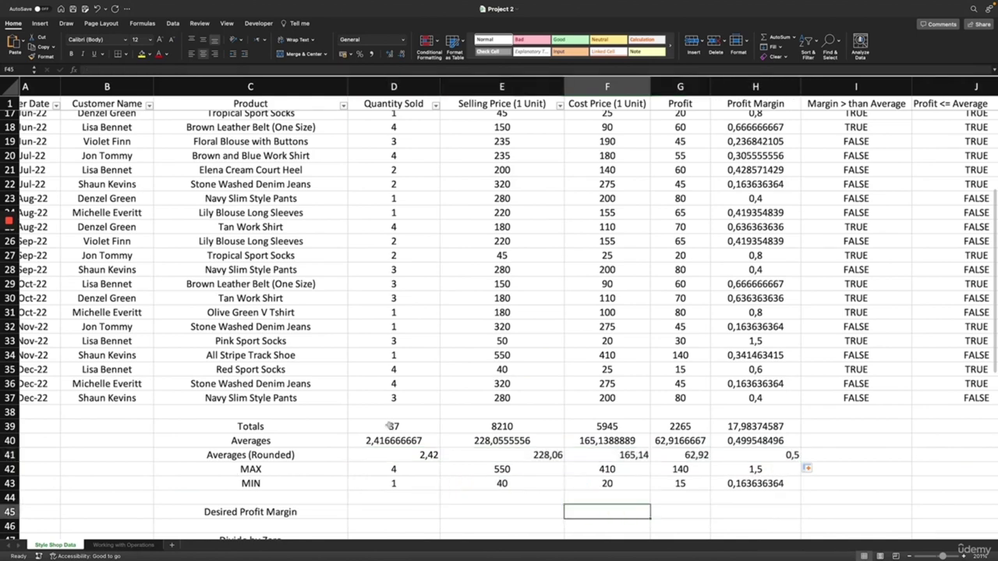
click(481, 454)
click(586, 454)
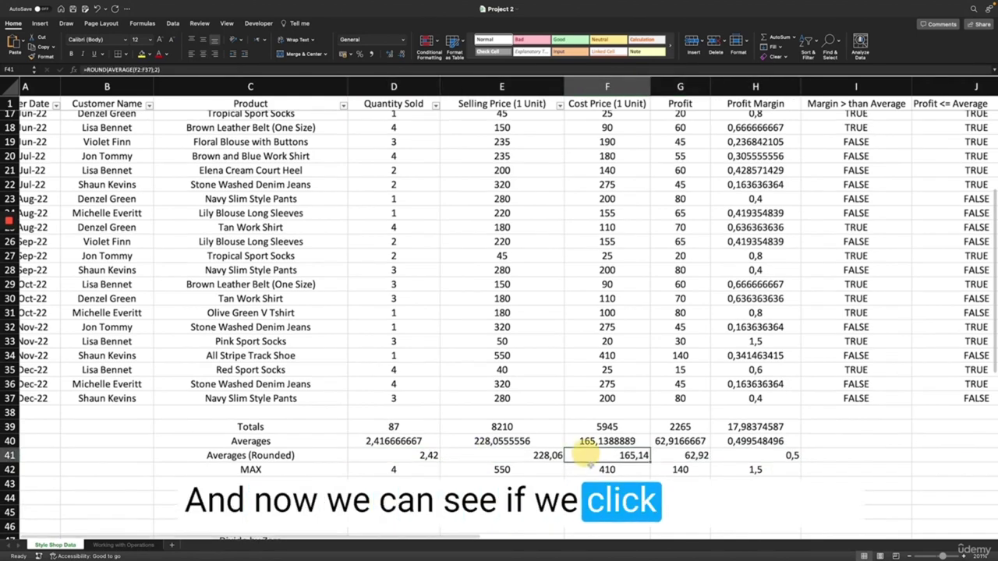
click(686, 455)
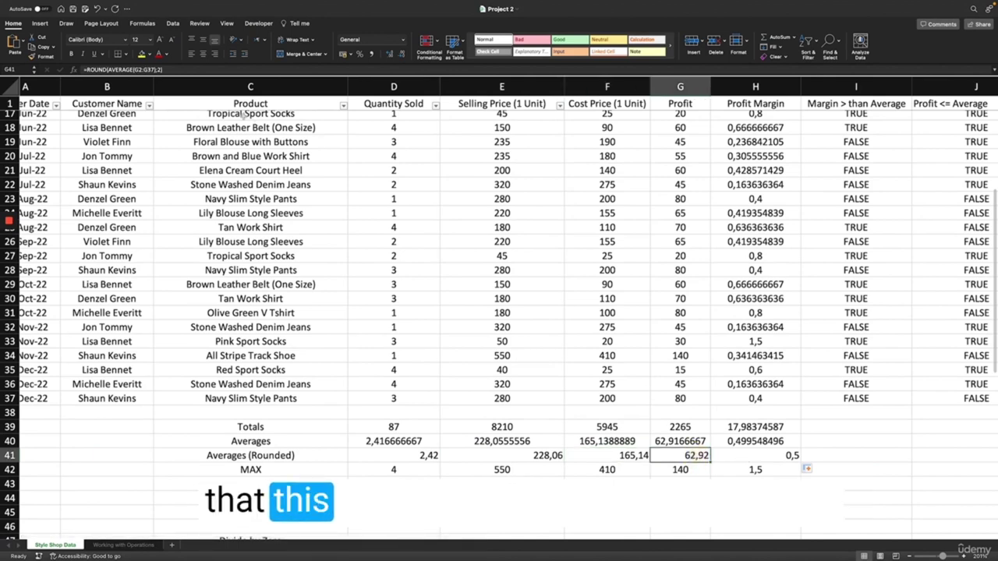
click(177, 68)
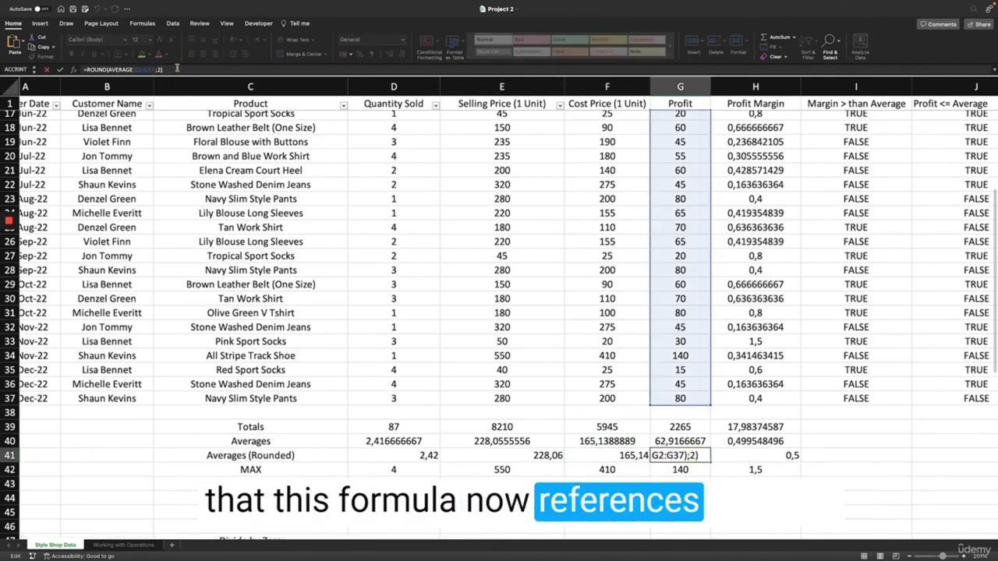
key(Return)
Center the rounded averages in D41:H41 and save the Project 2 workbook
drag(772, 455, 407, 461)
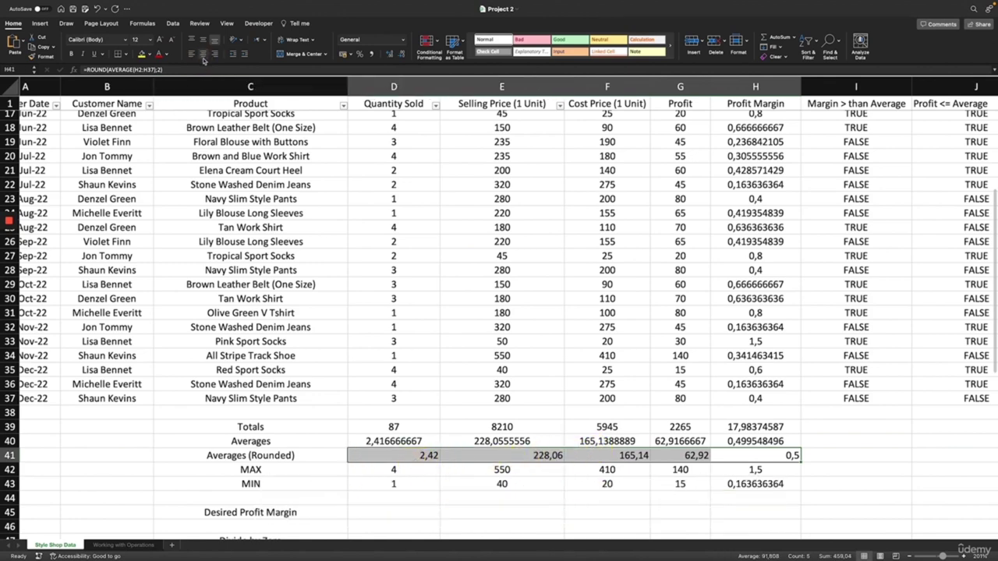
scroll(384, 360, down, 2)
click(384, 360)
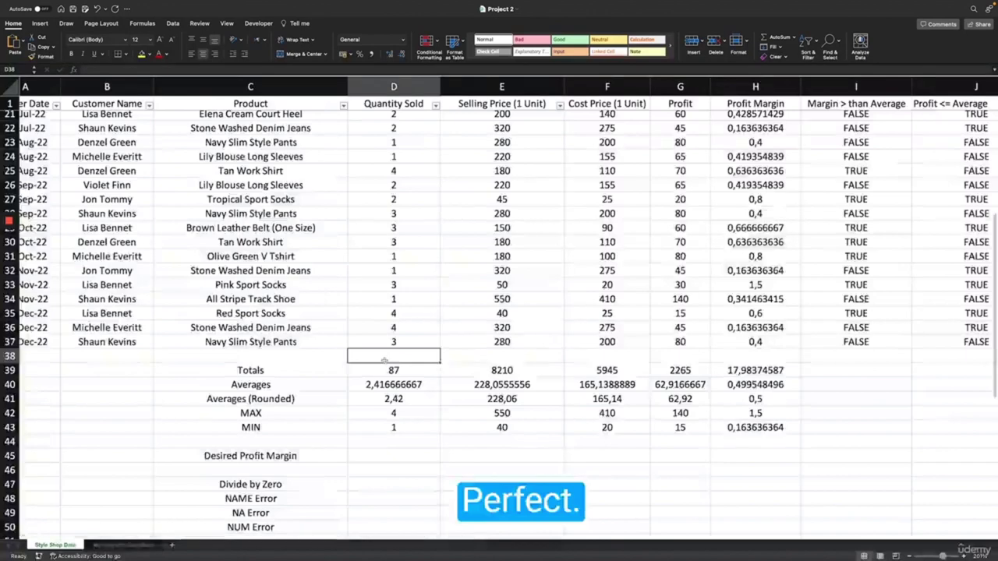
click(73, 9)
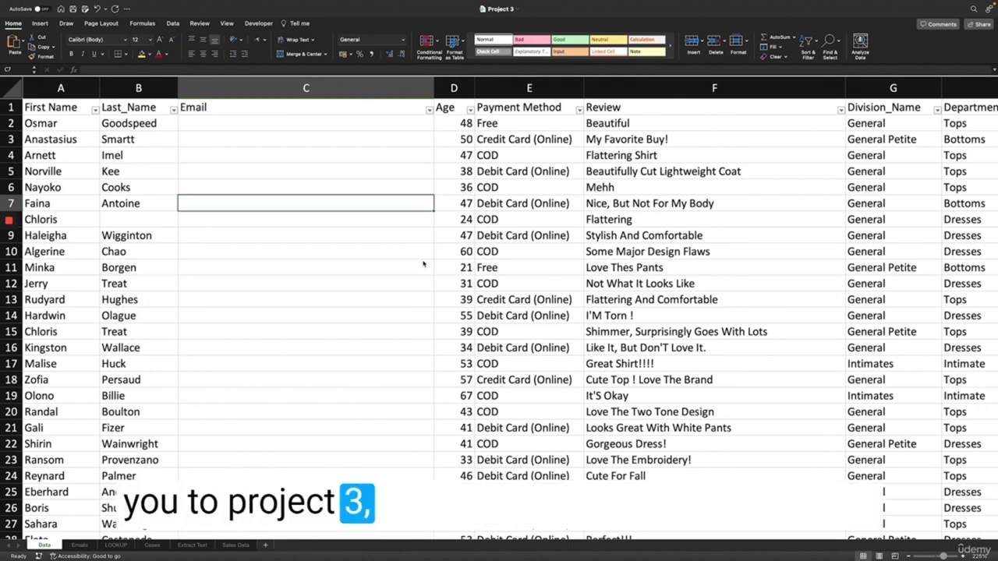
Browse the Data sheet's Payment Method values and customer review texts
click(524, 286)
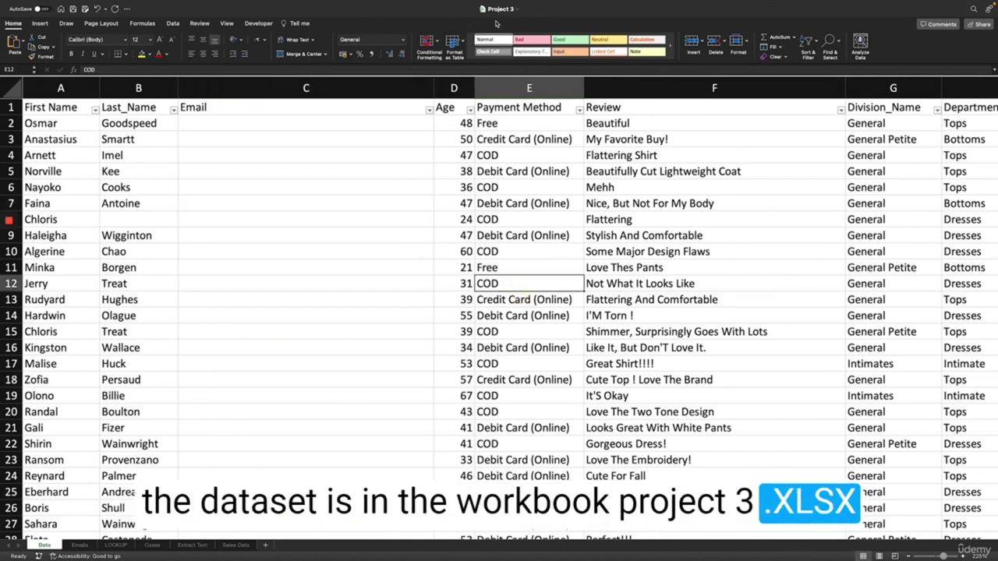
click(628, 249)
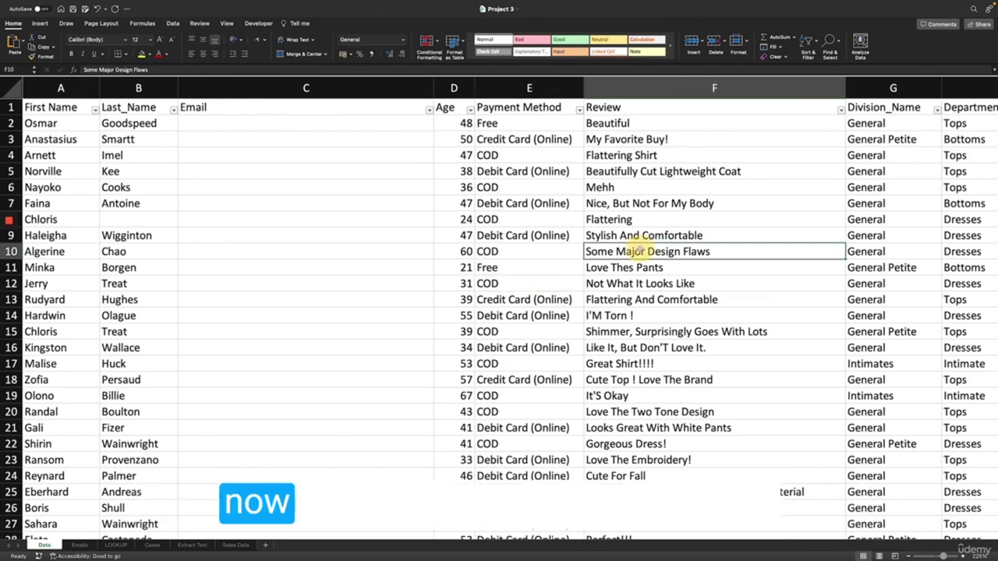
click(638, 271)
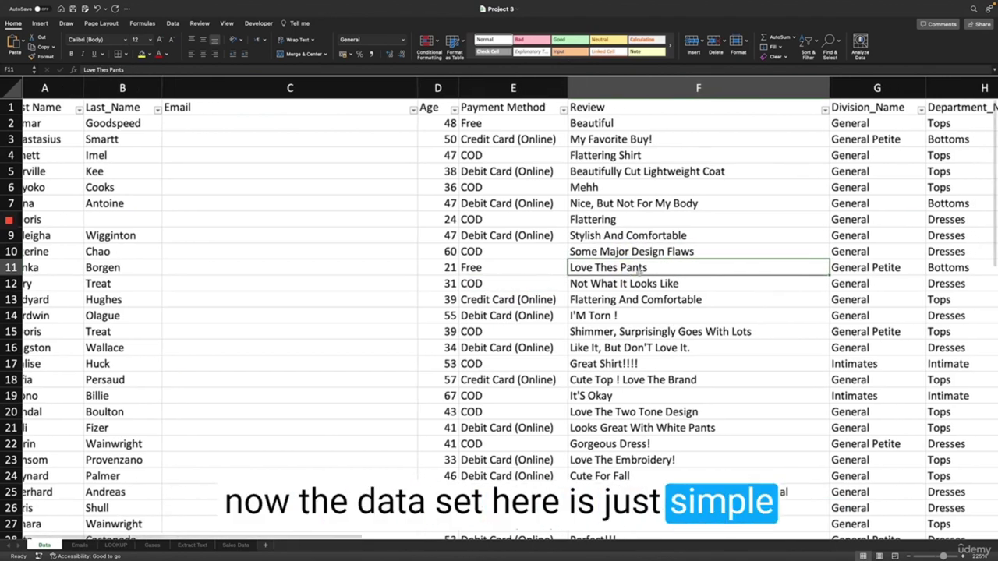
scroll(639, 269, right, 2)
scroll(639, 269, left, 2)
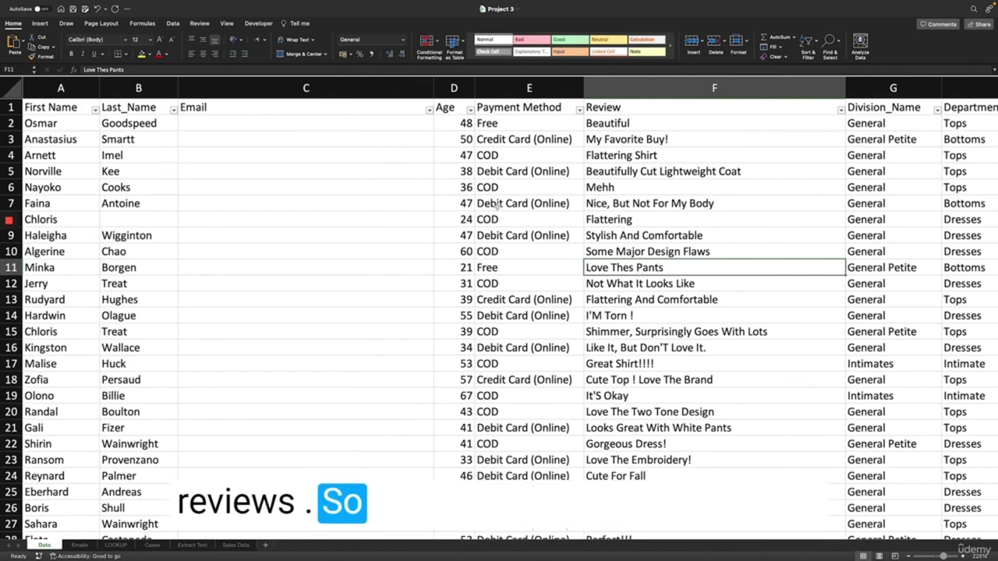
click(67, 124)
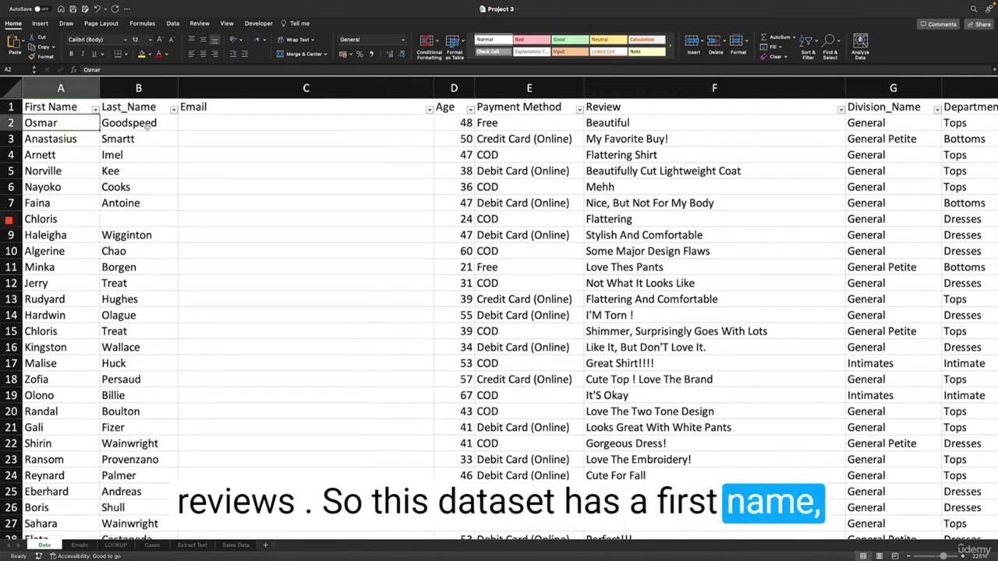
click(254, 110)
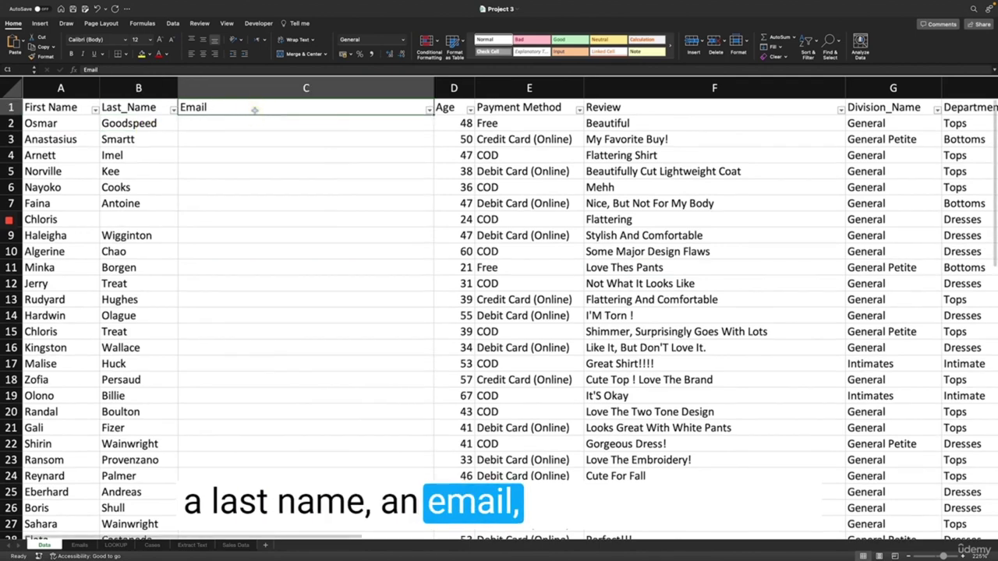
scroll(244, 145, right, 2)
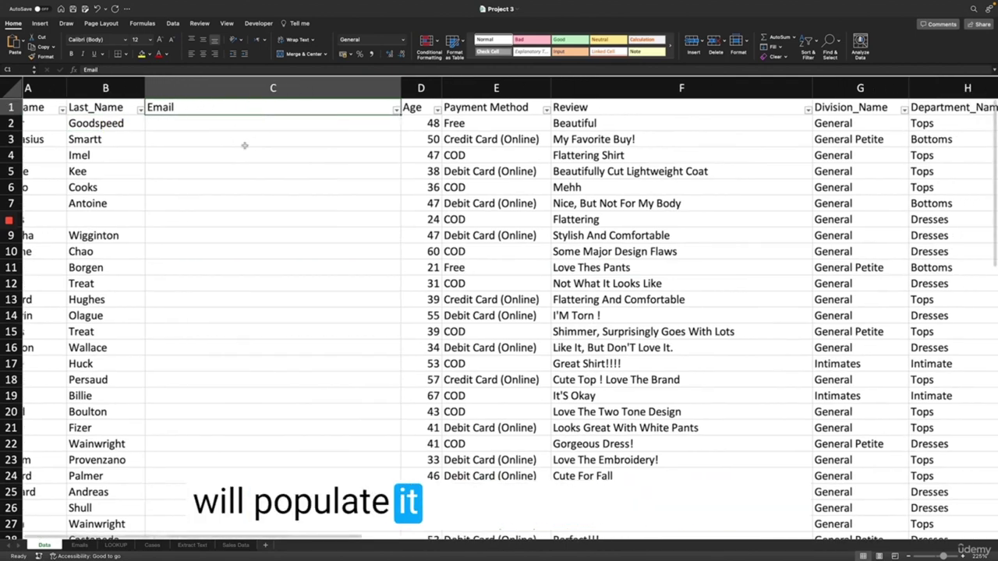
click(420, 125)
scroll(419, 125, right, 2)
scroll(419, 125, right, 1)
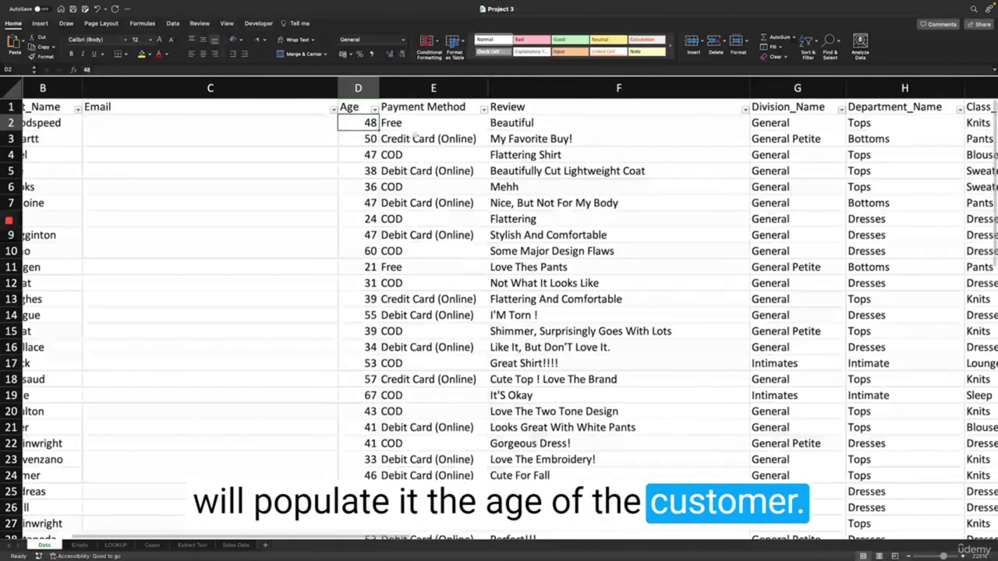
click(418, 126)
click(460, 124)
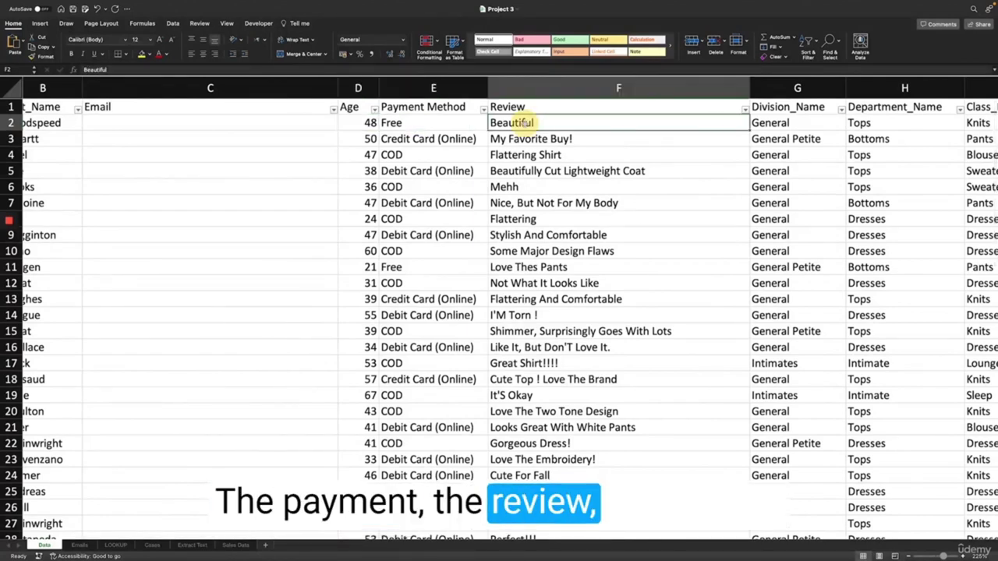
scroll(613, 133, right, 3)
click(632, 123)
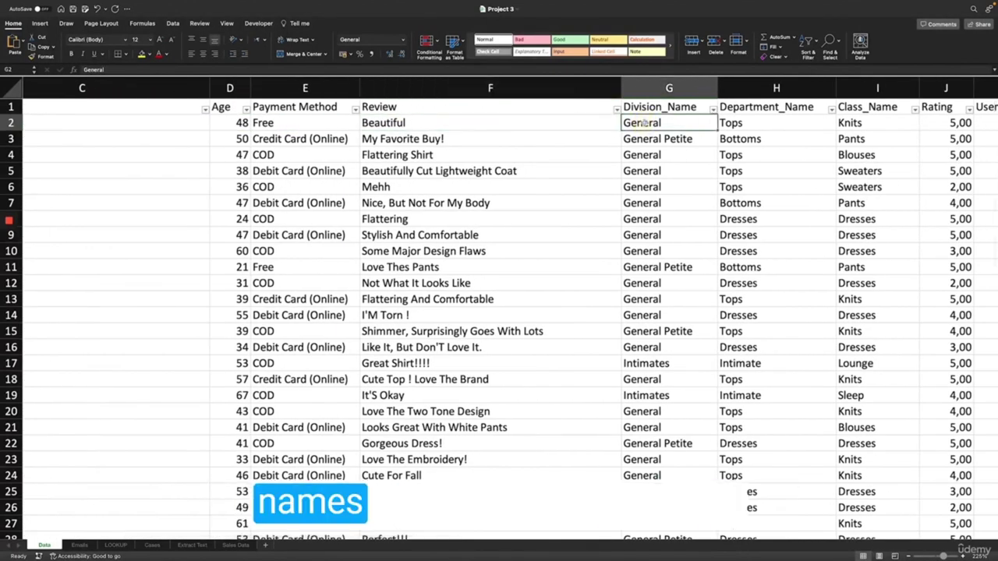
click(559, 126)
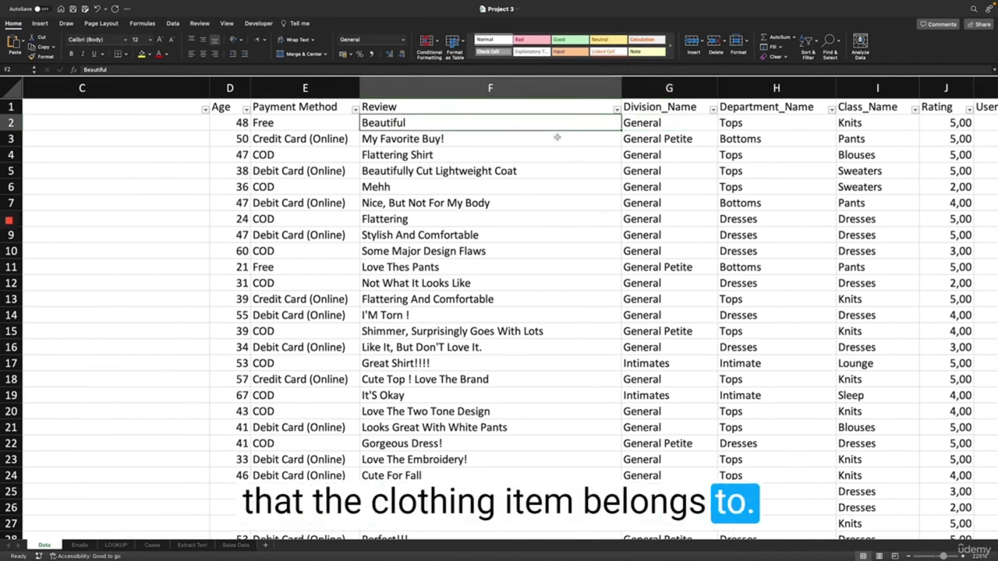
click(818, 125)
scroll(805, 125, right, 2)
scroll(805, 125, right, 1)
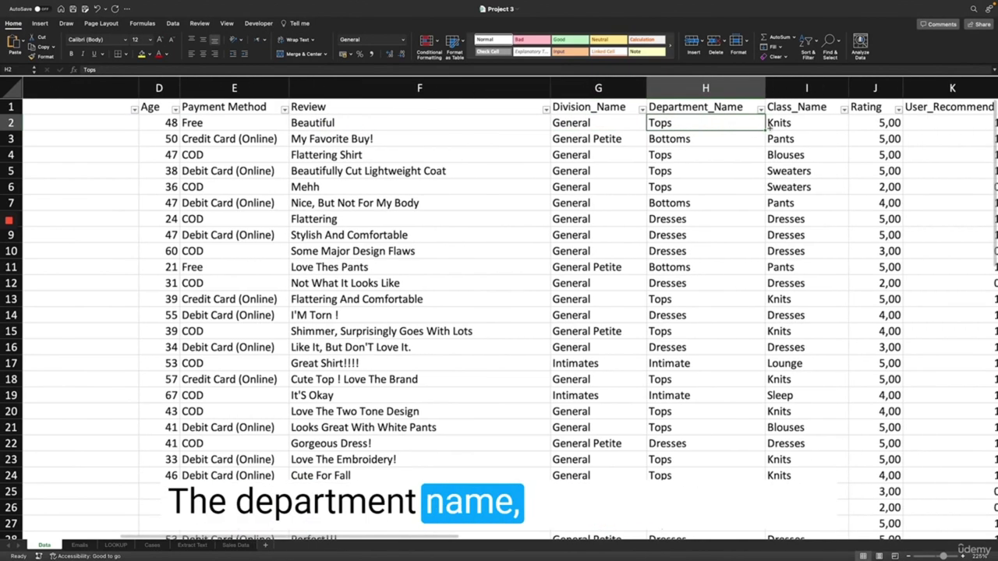
click(798, 125)
scroll(798, 125, right, 6)
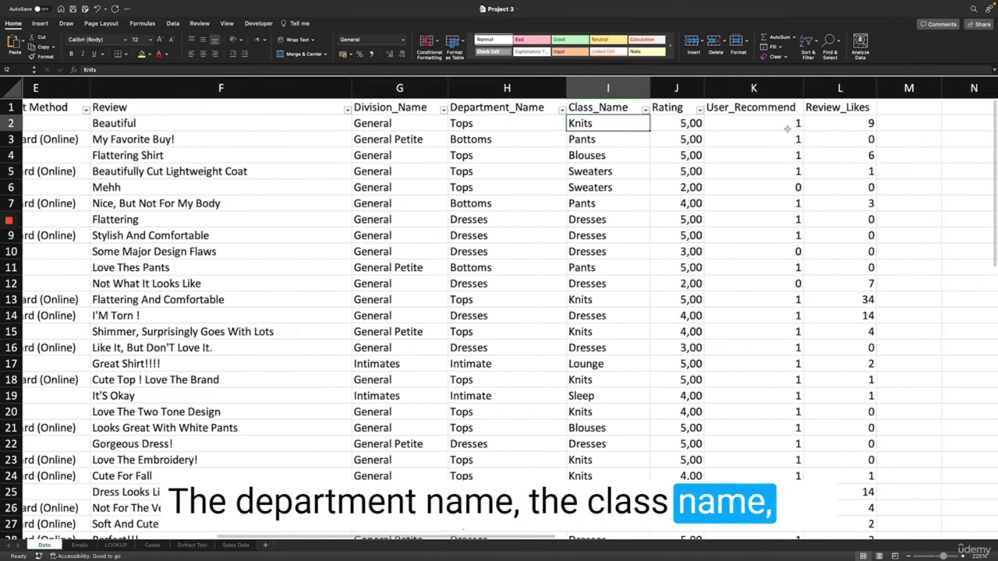
click(682, 124)
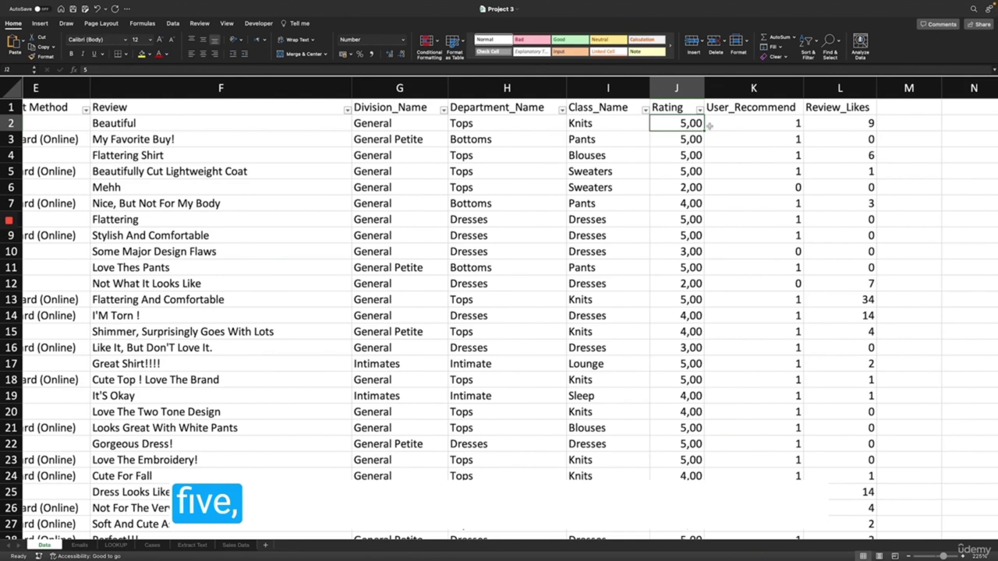
click(737, 123)
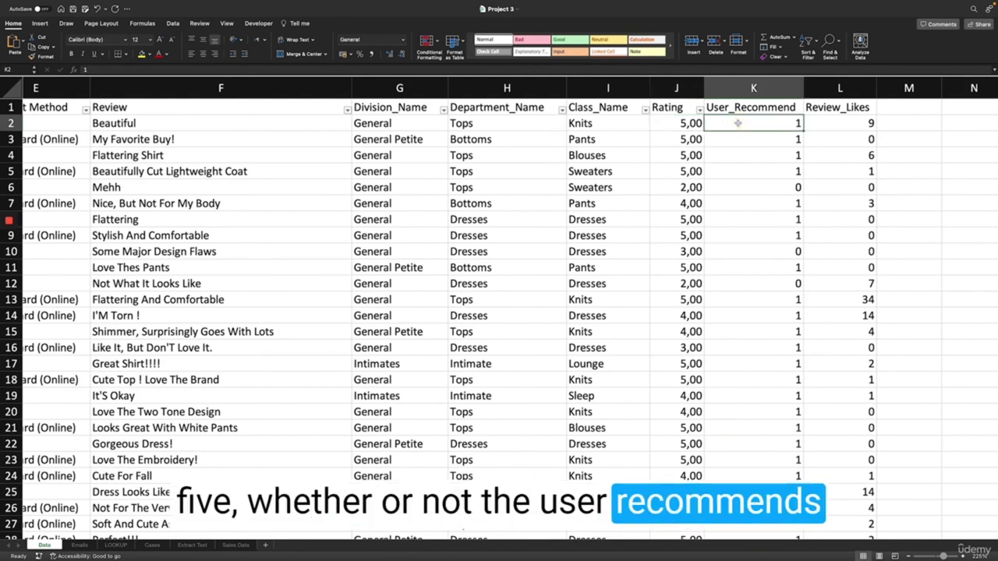
click(845, 128)
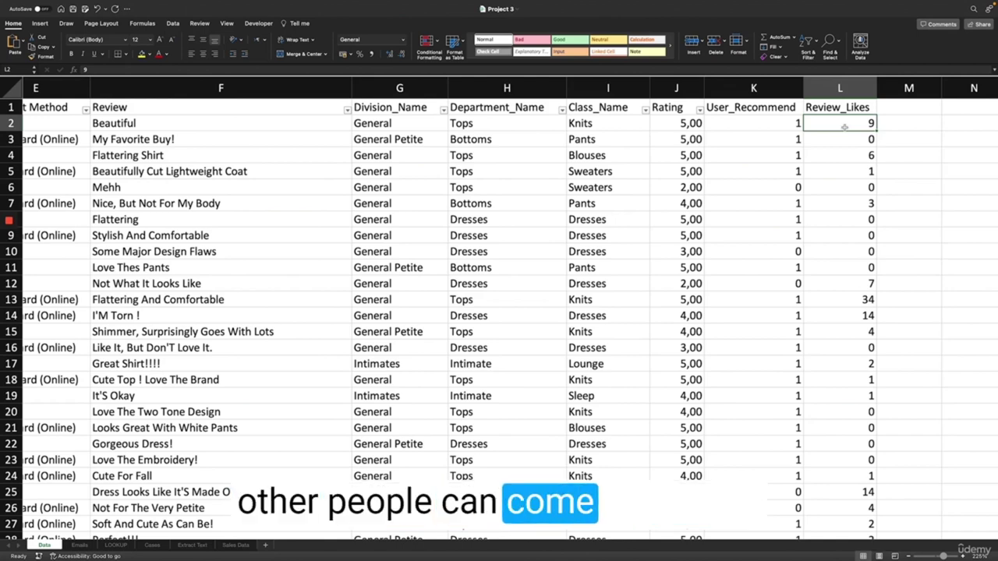
scroll(844, 127, left, 10)
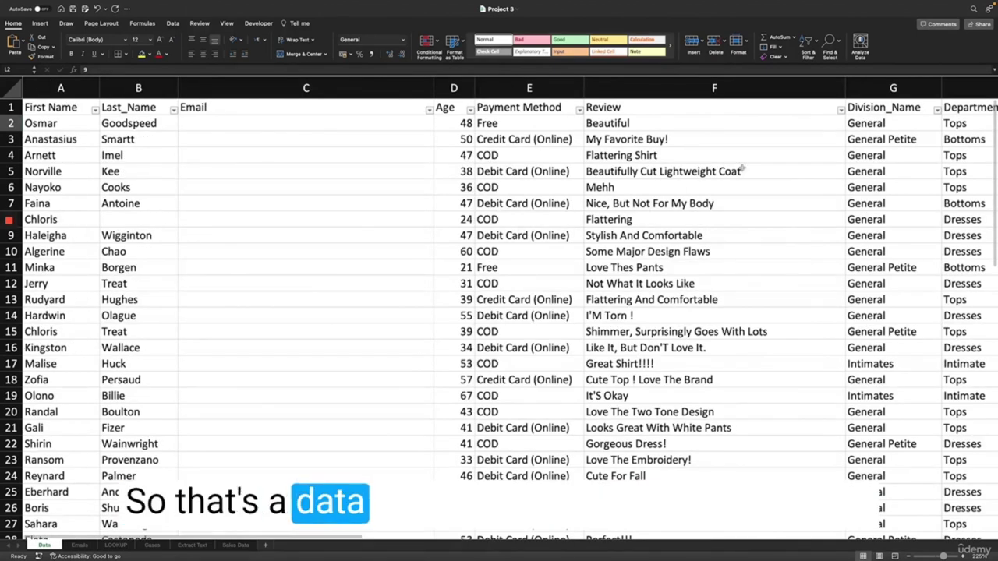
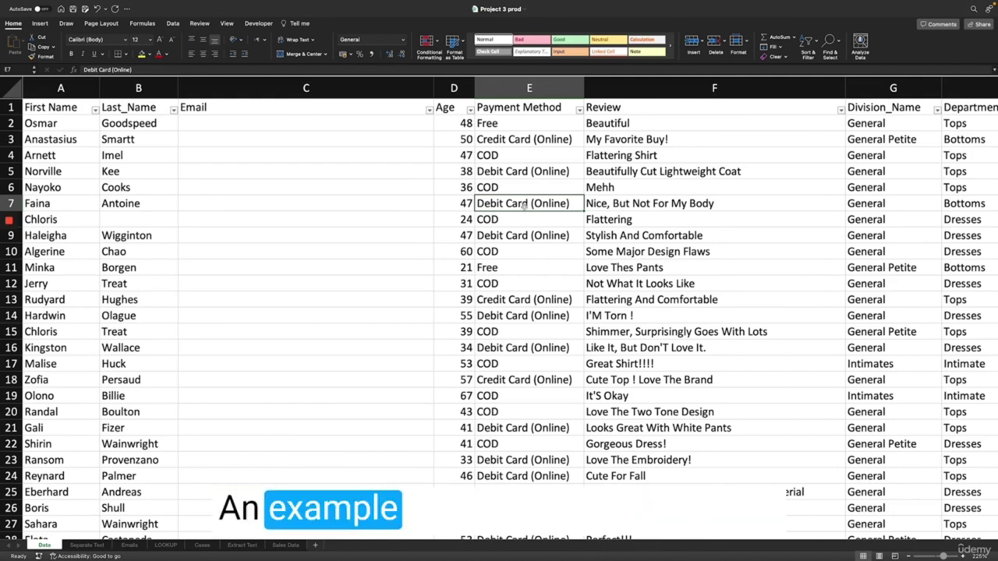
Insert a blank column C between Last_Name and Email
click(178, 188)
click(81, 107)
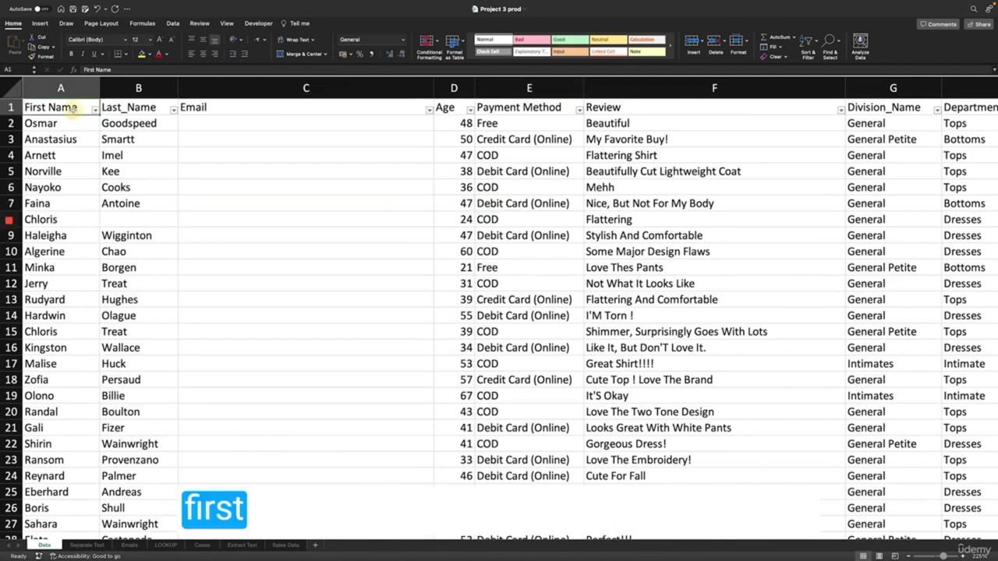
click(126, 110)
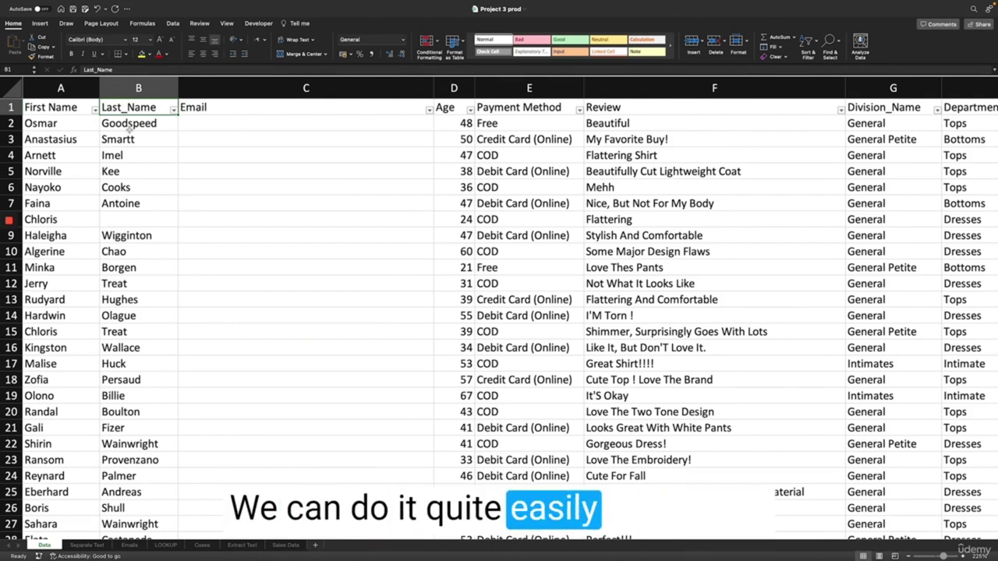
click(239, 159)
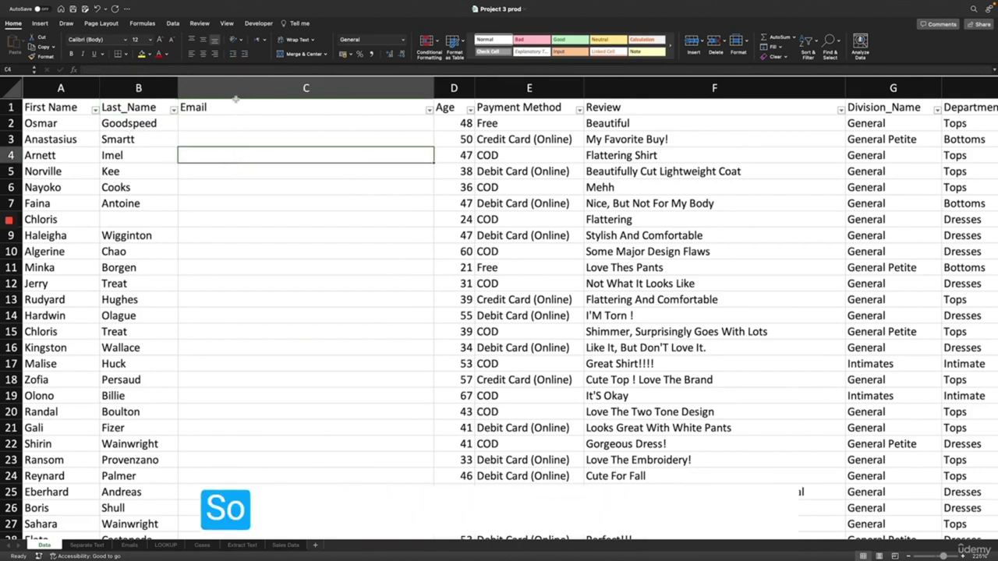
click(235, 94)
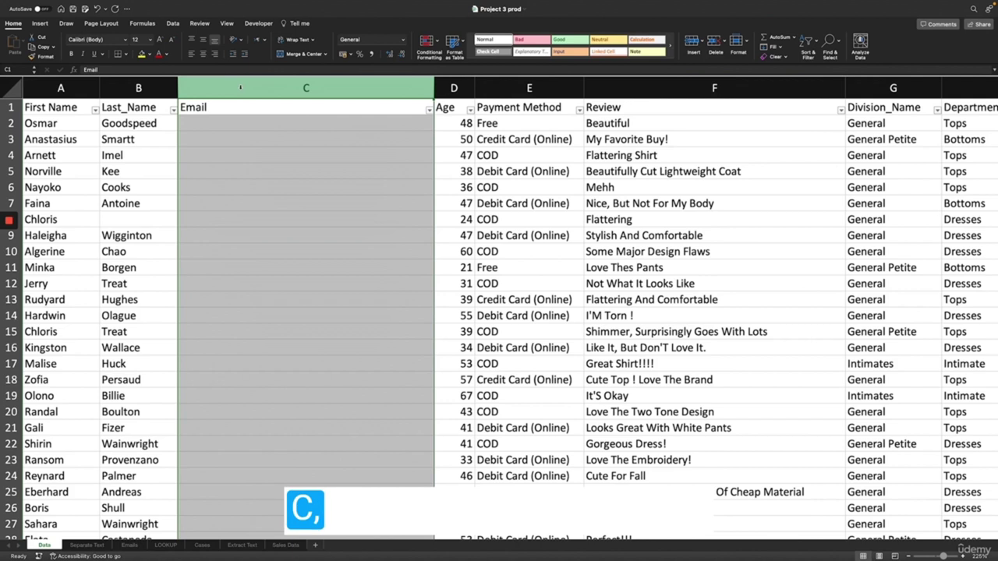
right_click(241, 89)
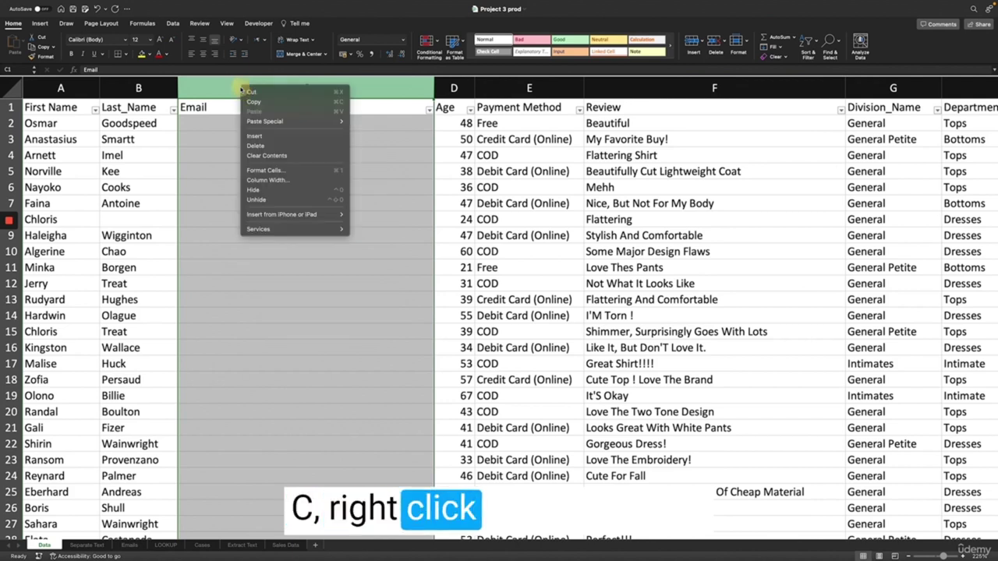
click(300, 138)
click(266, 138)
Widen the new column C and begin typing the header Name in C1
click(222, 88)
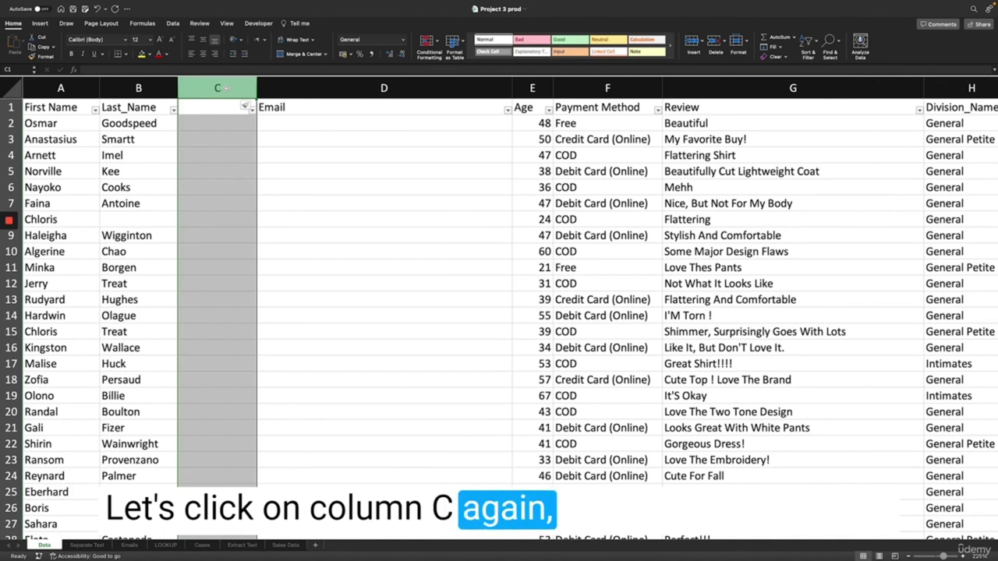
drag(250, 86, 400, 87)
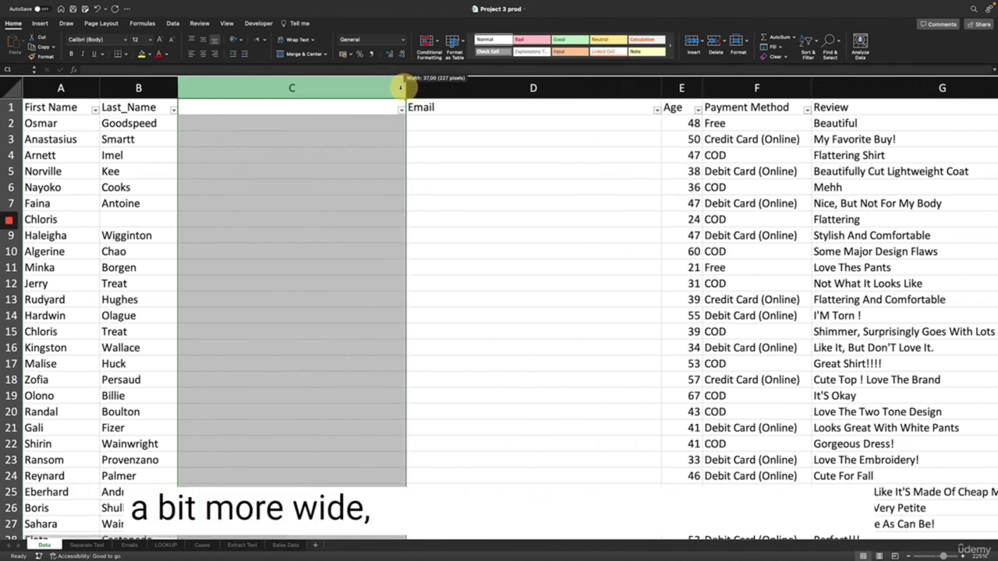
click(281, 111)
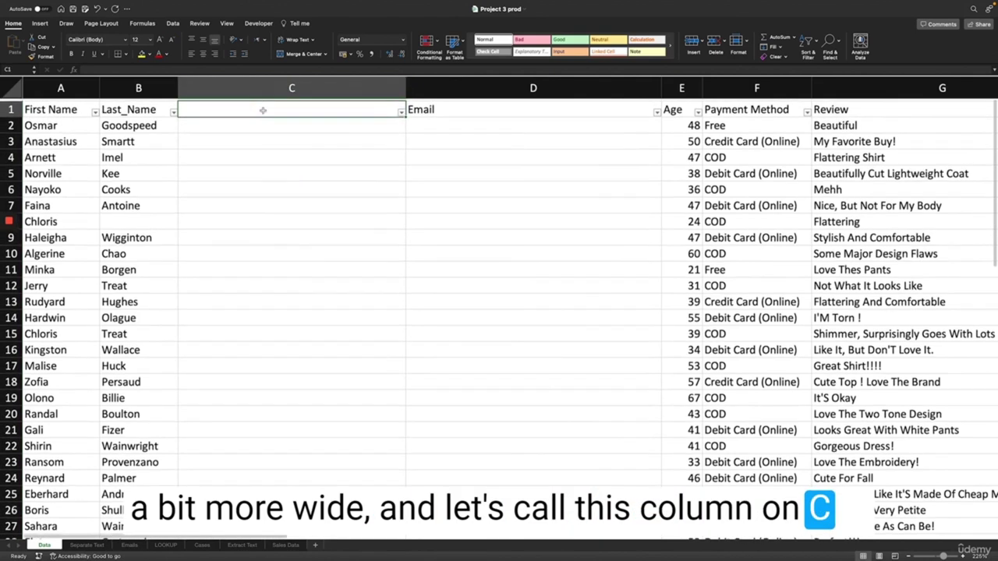
double_click(263, 109)
text(NAME)
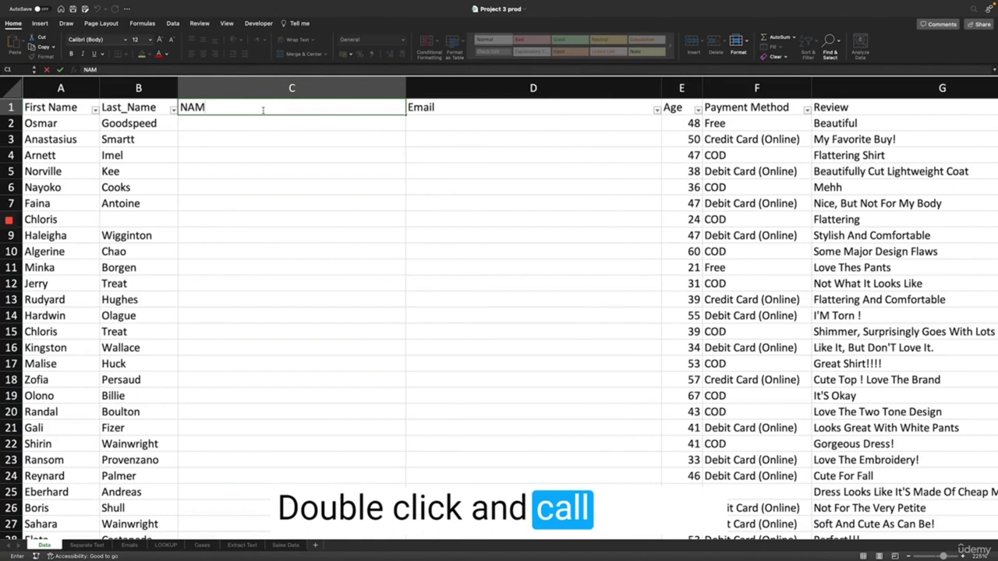
key(BackSpace)
key(BackSpace)
key(BackSpace)
Finish the C1 header so it reads 'Name'
text(ame)
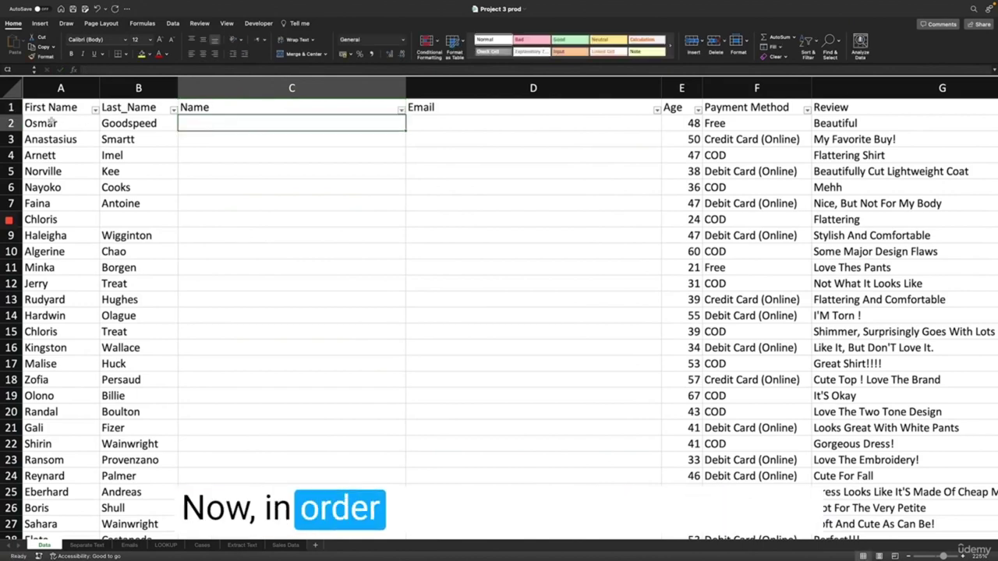
click(41, 123)
click(129, 123)
Enter =A2&" "&B2 in C2 to join first and last names with a space
click(233, 125)
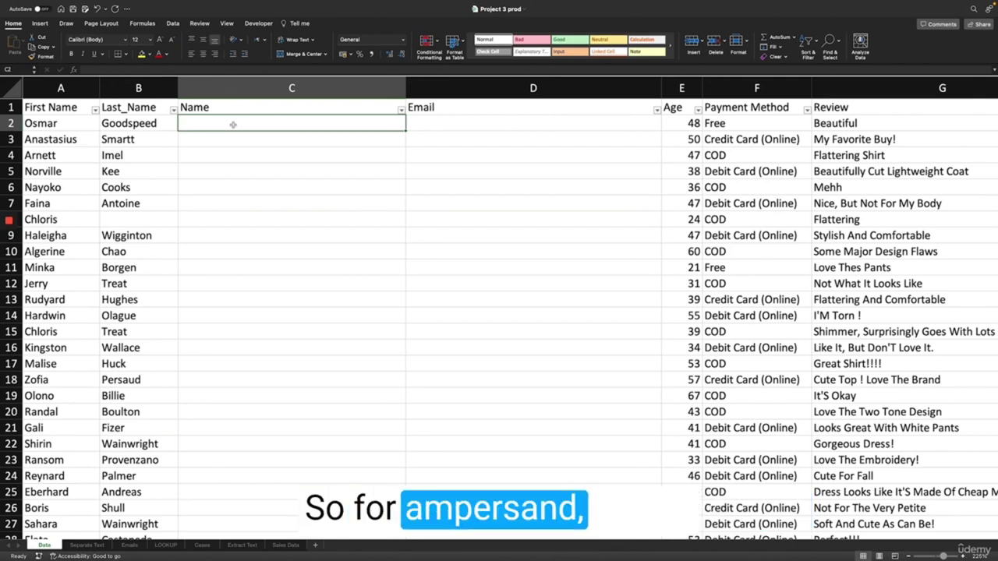
text(=)
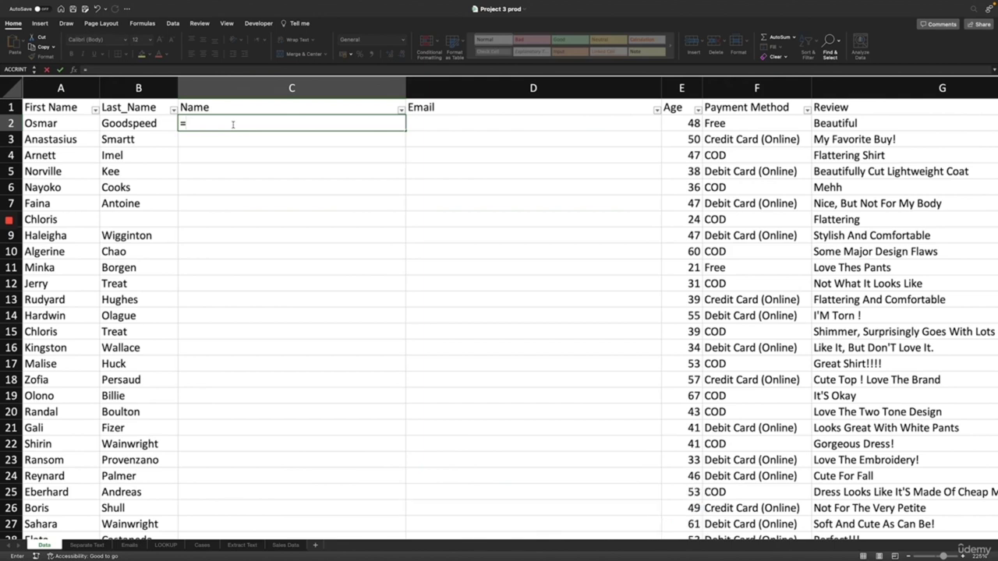
click(62, 123)
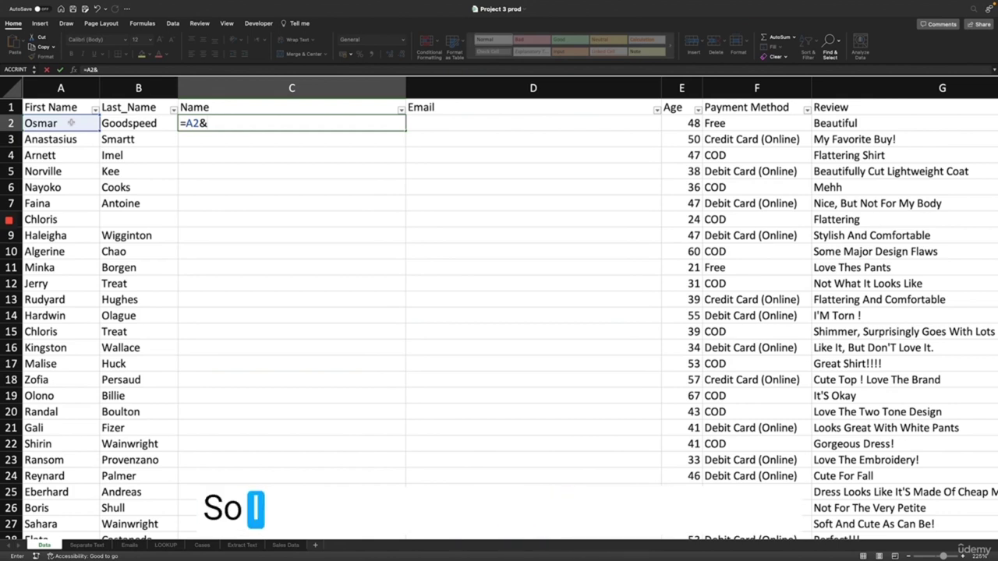
text(")
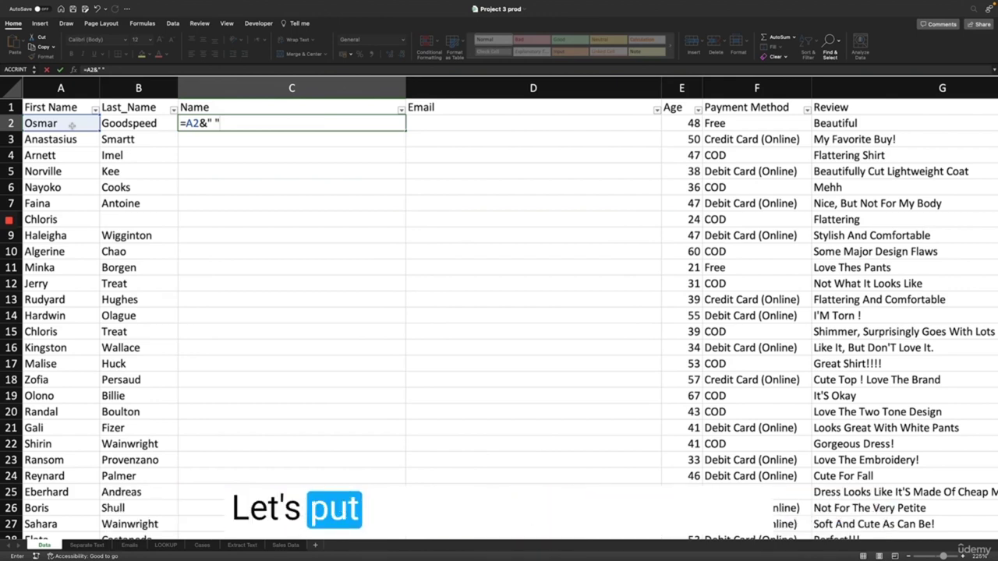
text(&)
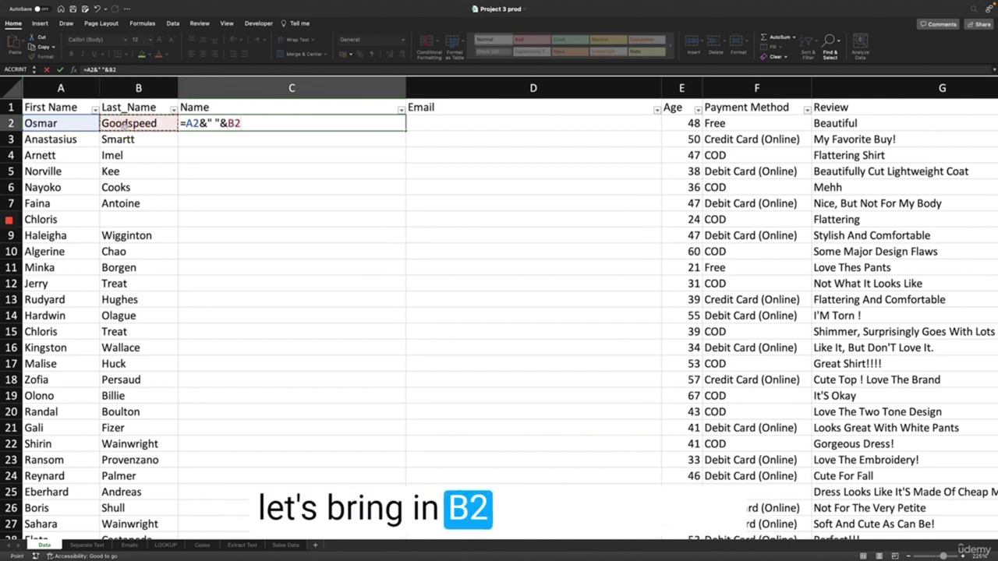
key(Return)
click(290, 122)
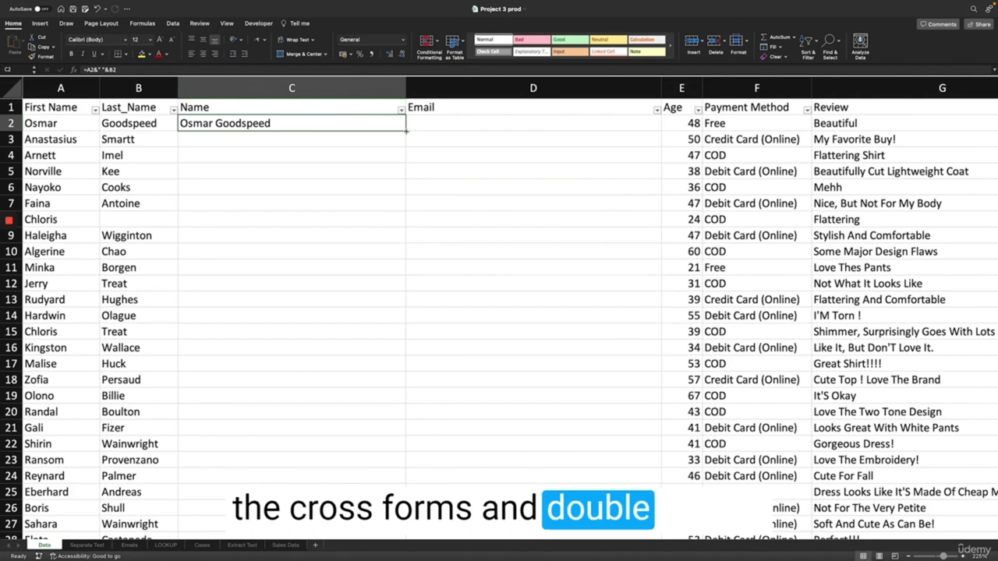
Fill the name-joining formula down the Name column and check the result in C5
double_click(406, 131)
click(295, 171)
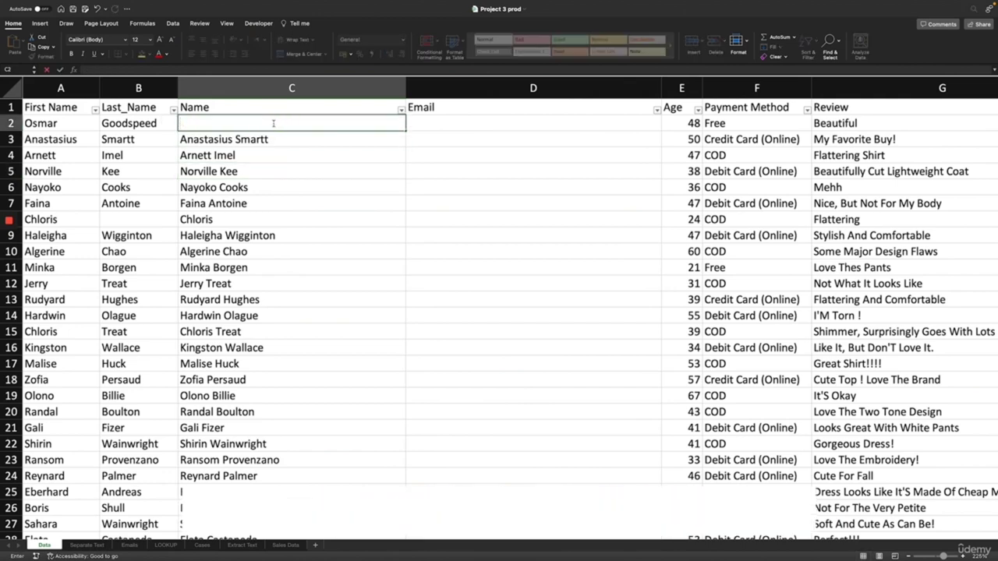
Start a TEXTJOIN formula in C2 with "," as the delimiter and TRUE for ignore_empty
text(=)
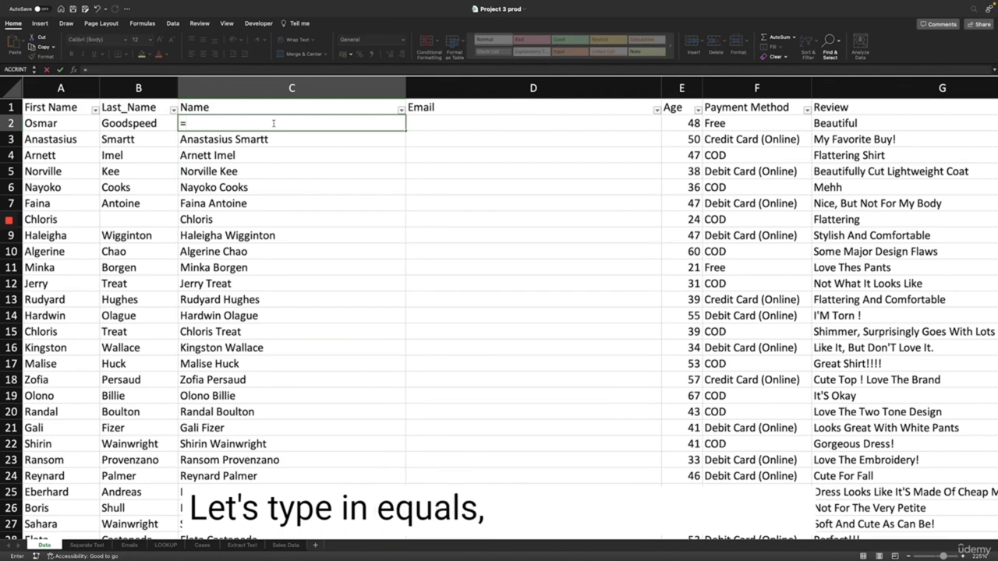
text(TEXT)
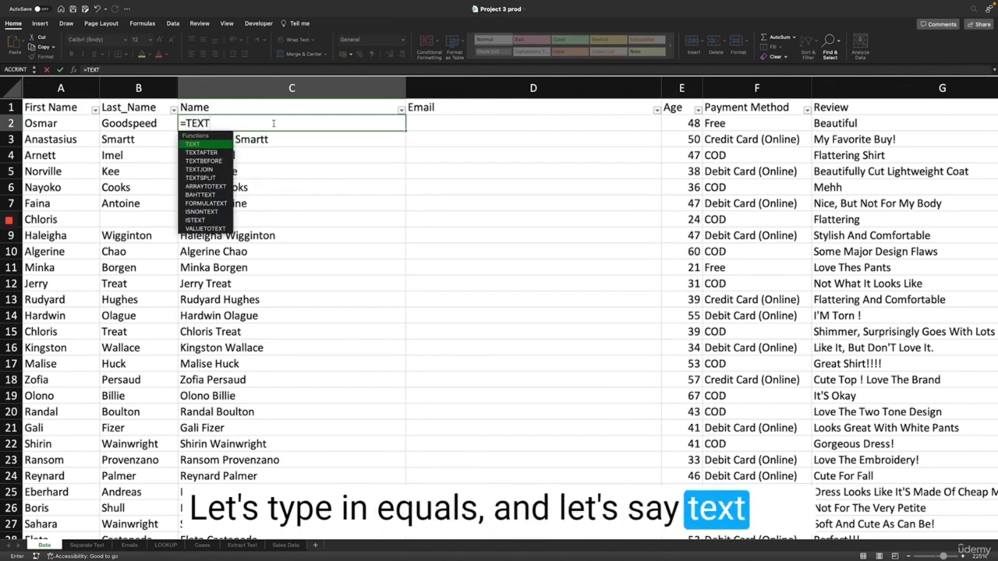
text(JOIN(",)
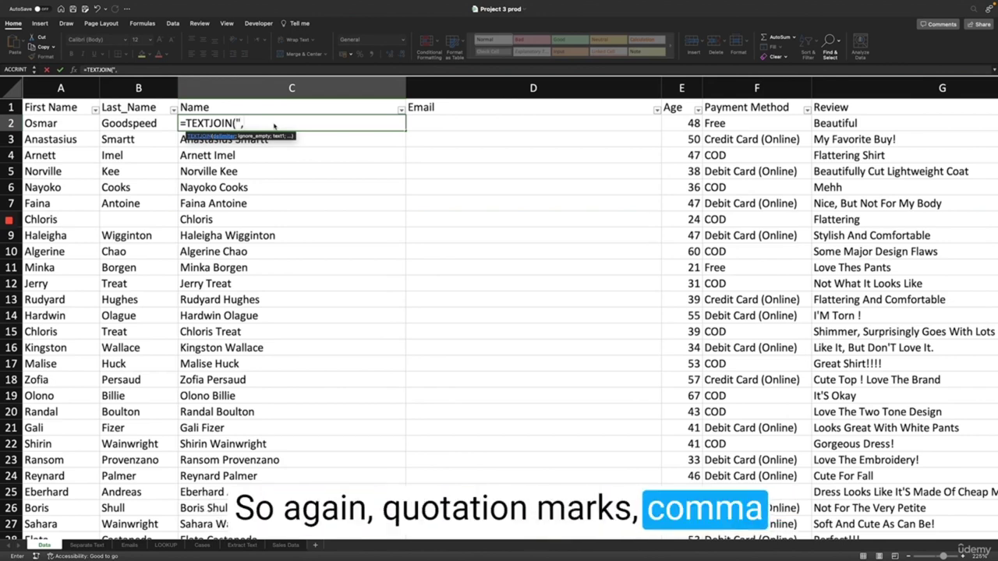
text(";TR)
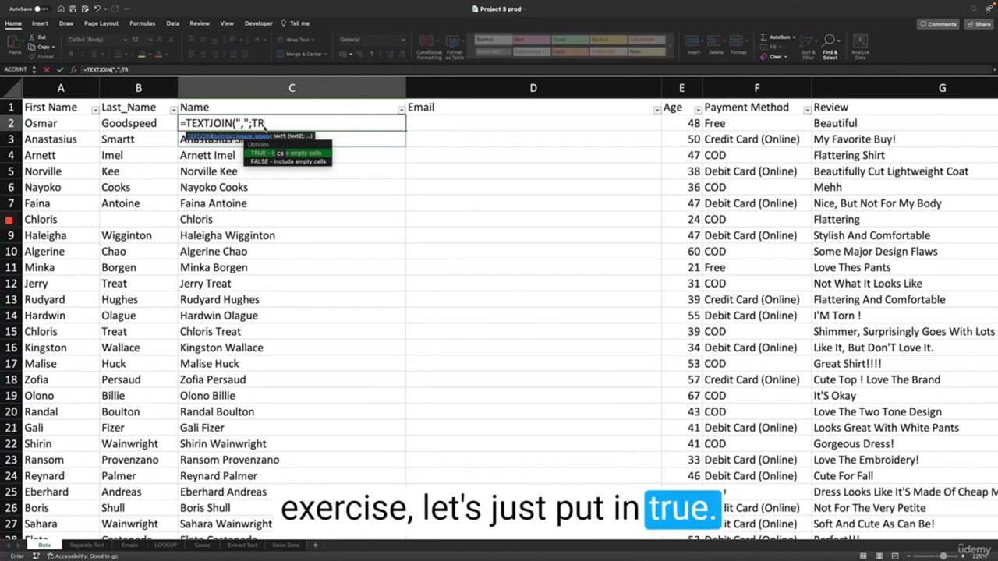
text(UE)
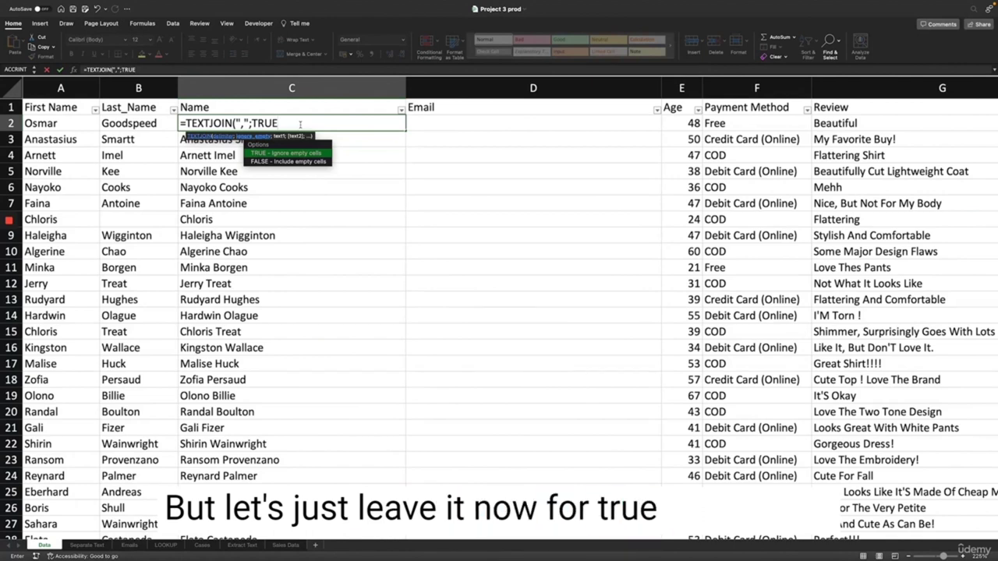
text(;)
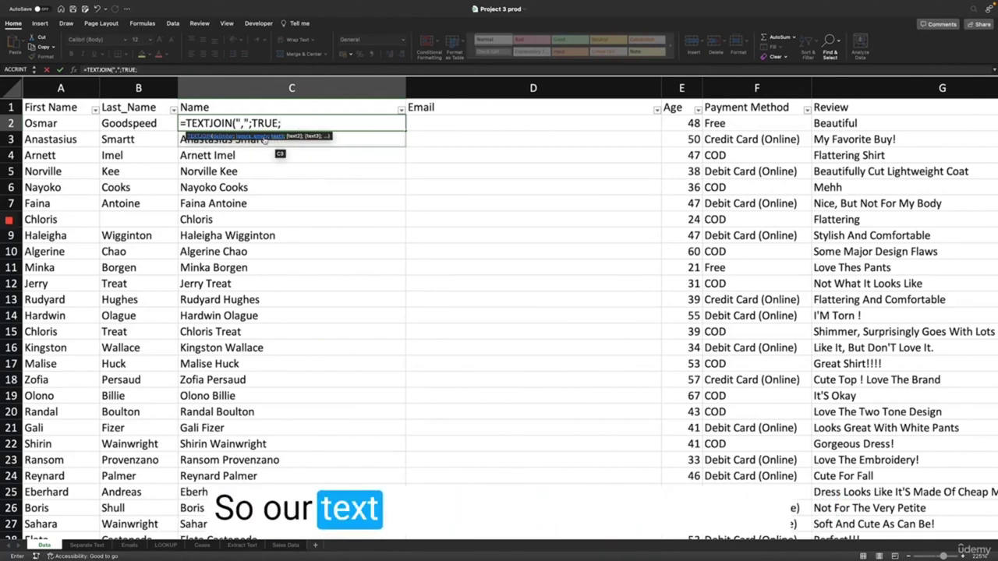
click(64, 123)
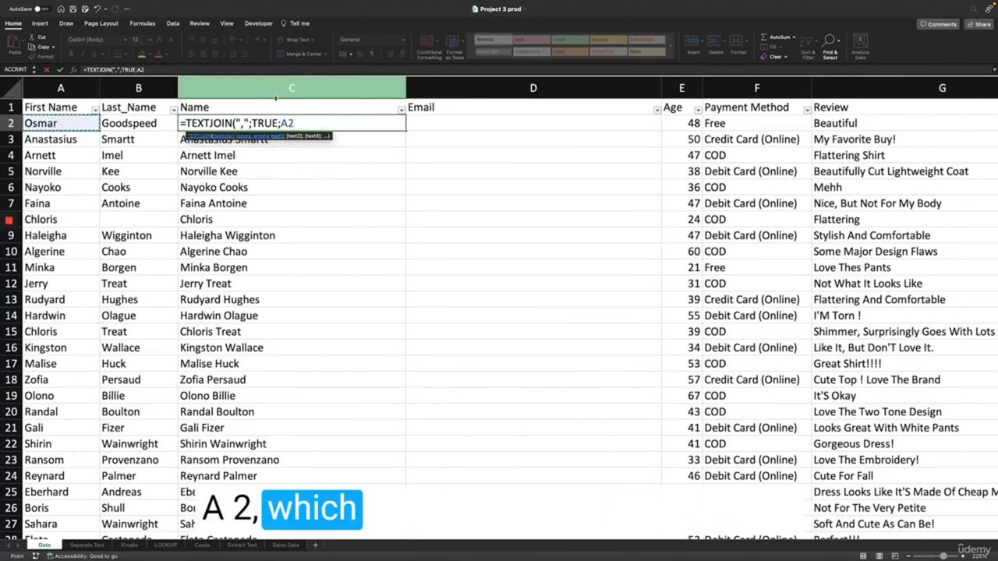
text(;)
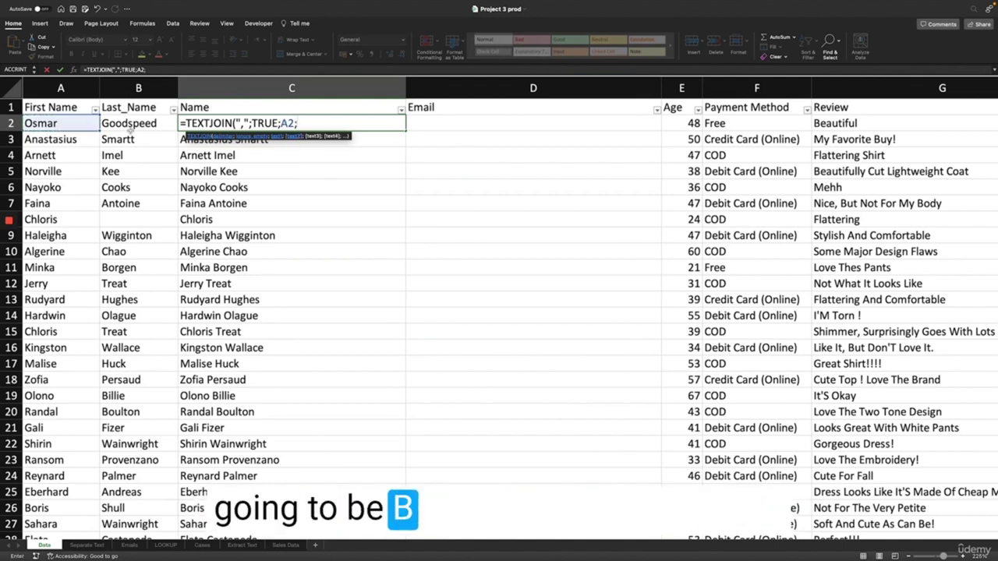
click(135, 127)
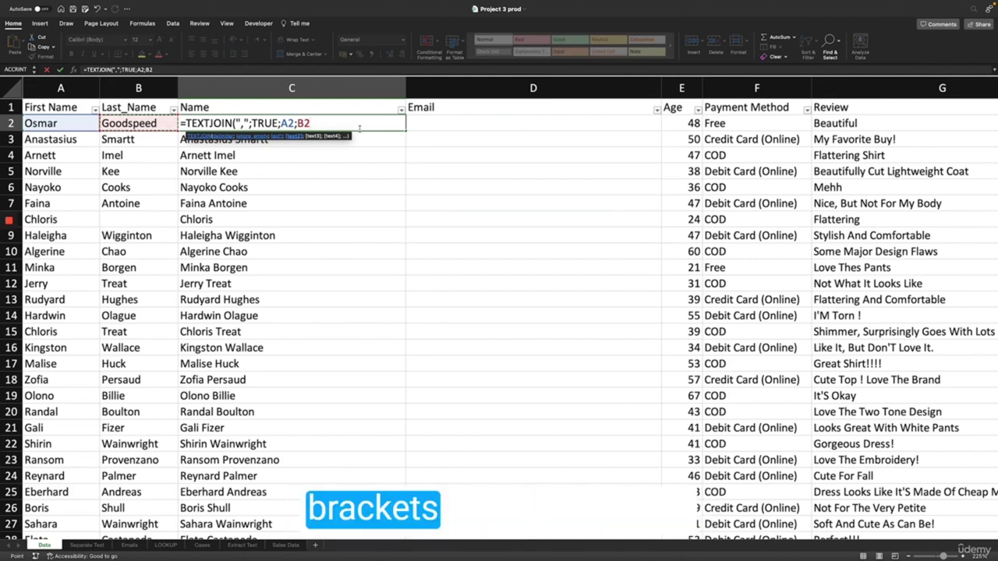
text())
key(Return)
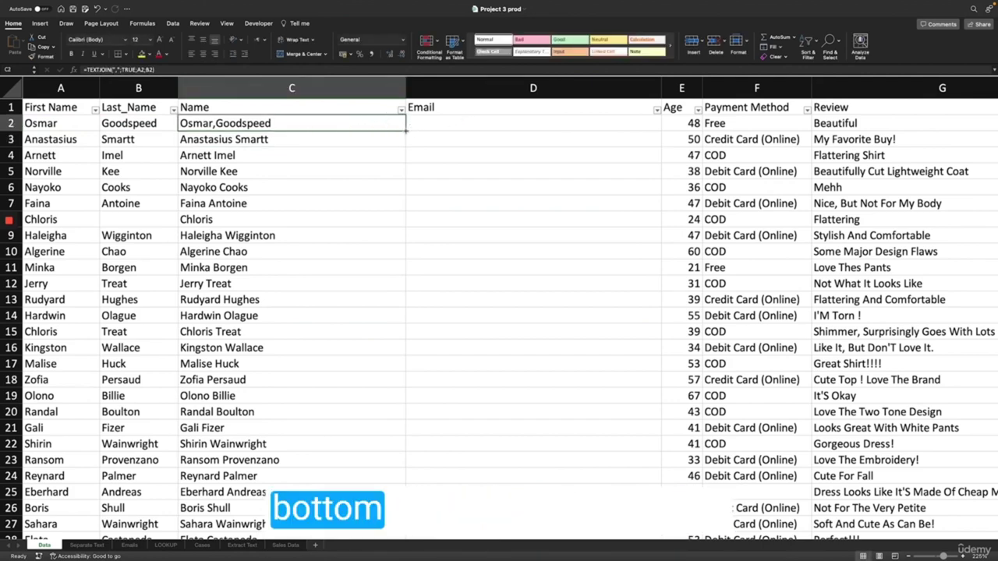
Fill TEXTJOIN down column C and compare row 8, showing only Chloris, with complete rows
double_click(405, 130)
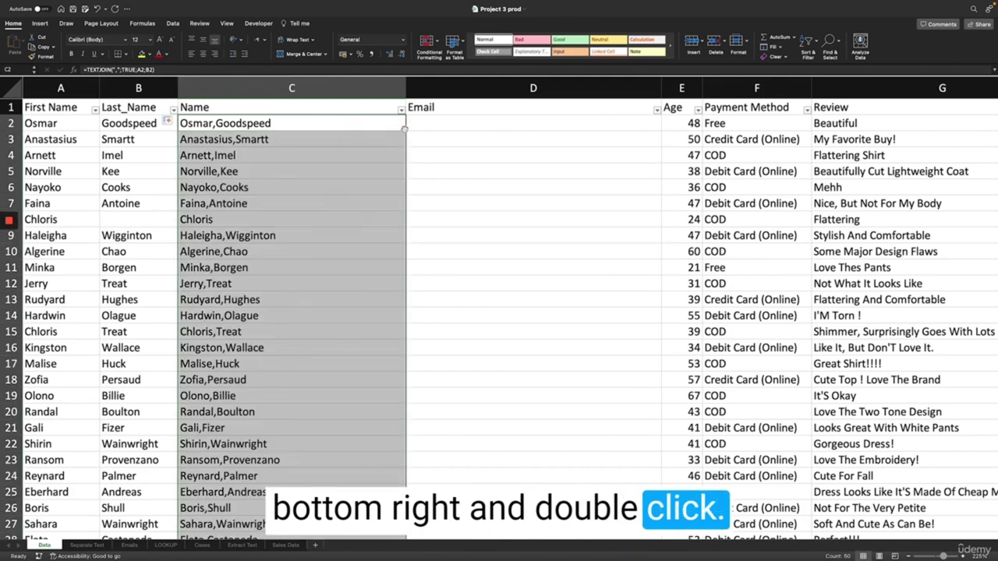
click(287, 213)
click(209, 204)
click(222, 220)
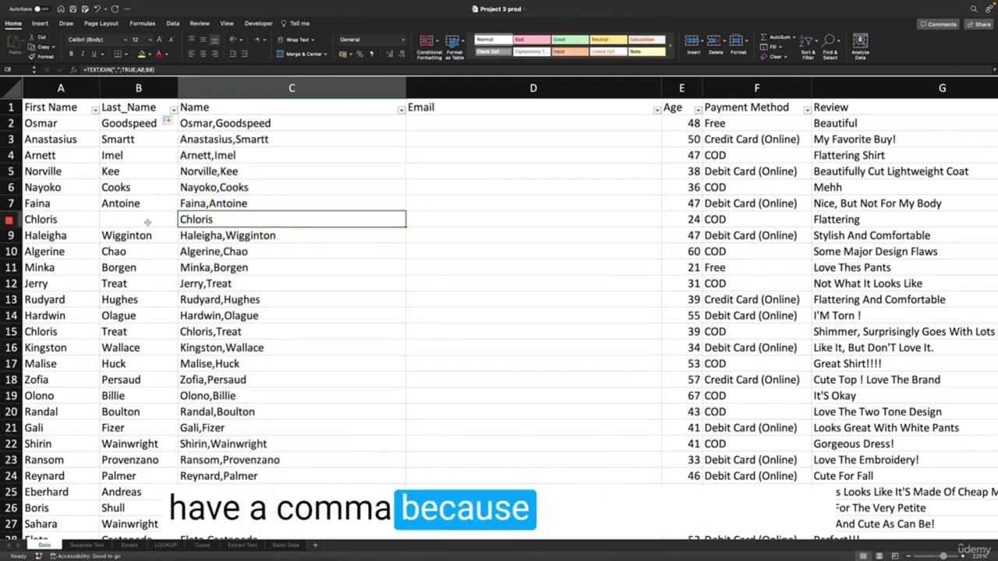
click(173, 215)
click(224, 227)
click(222, 219)
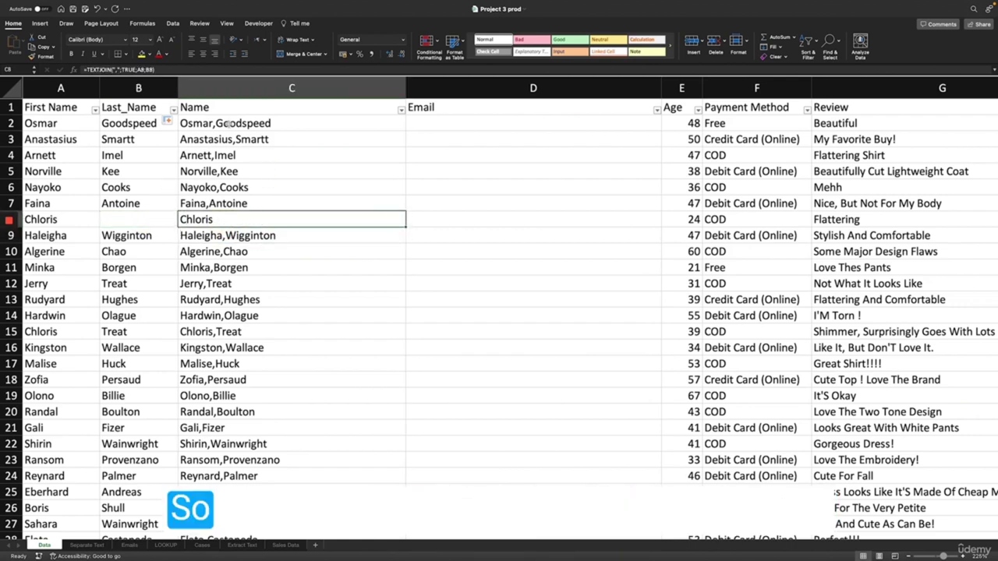
click(220, 123)
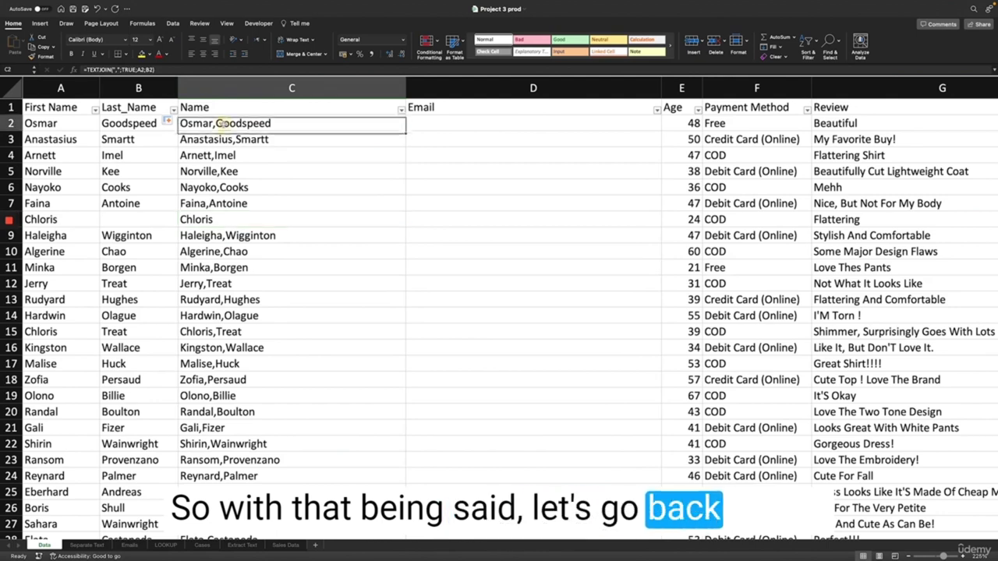
Change TEXTJOIN's ignore_empty argument to FALSE and refill, so row 8 shows 'Chloris,'
double_click(267, 123)
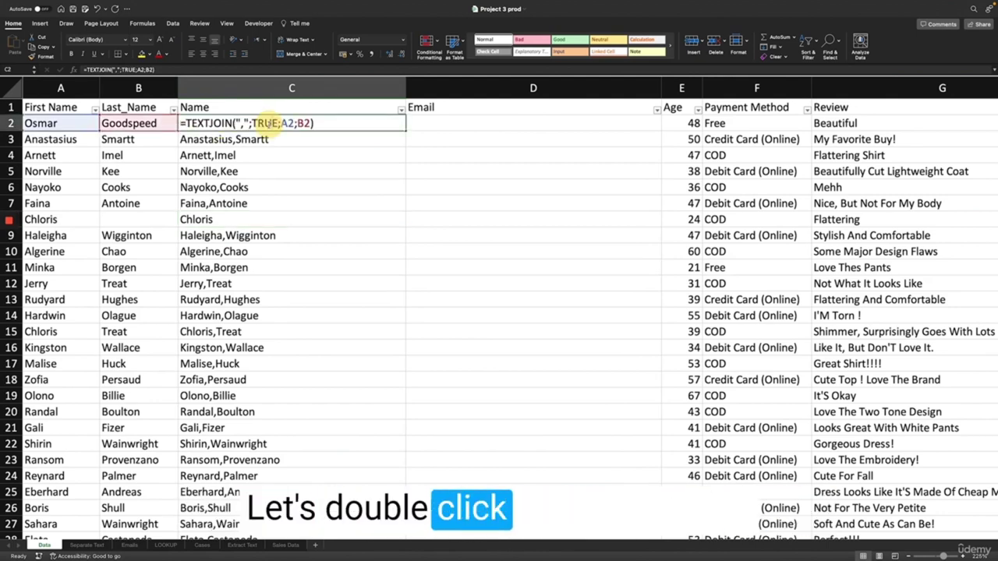
double_click(265, 124)
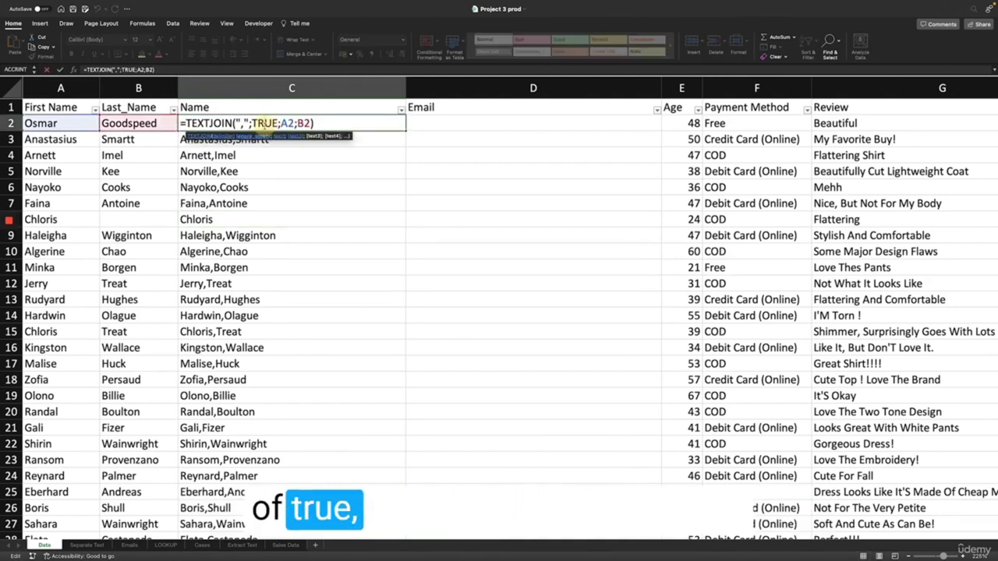
key(BackSpace)
text(F)
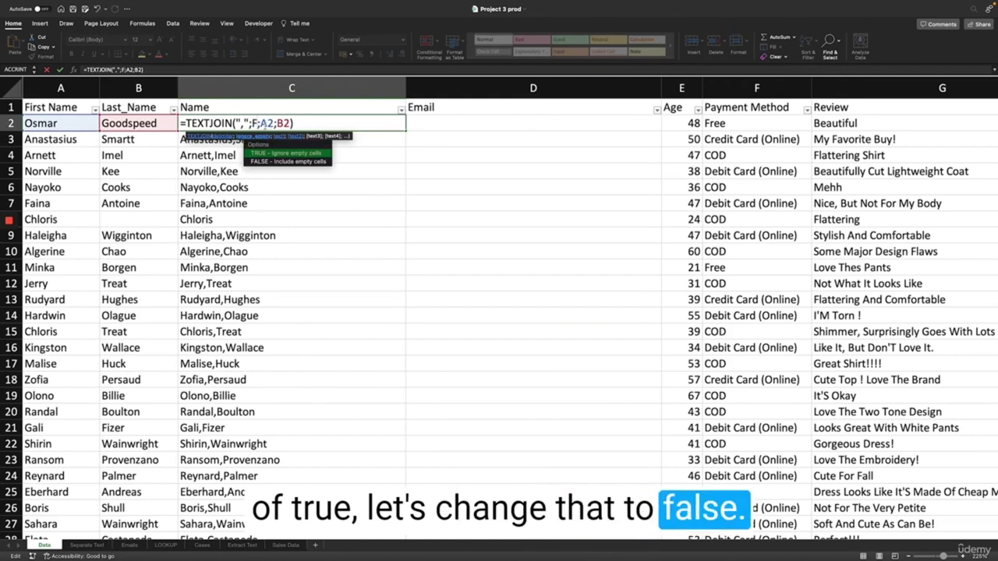
text(ALSE)
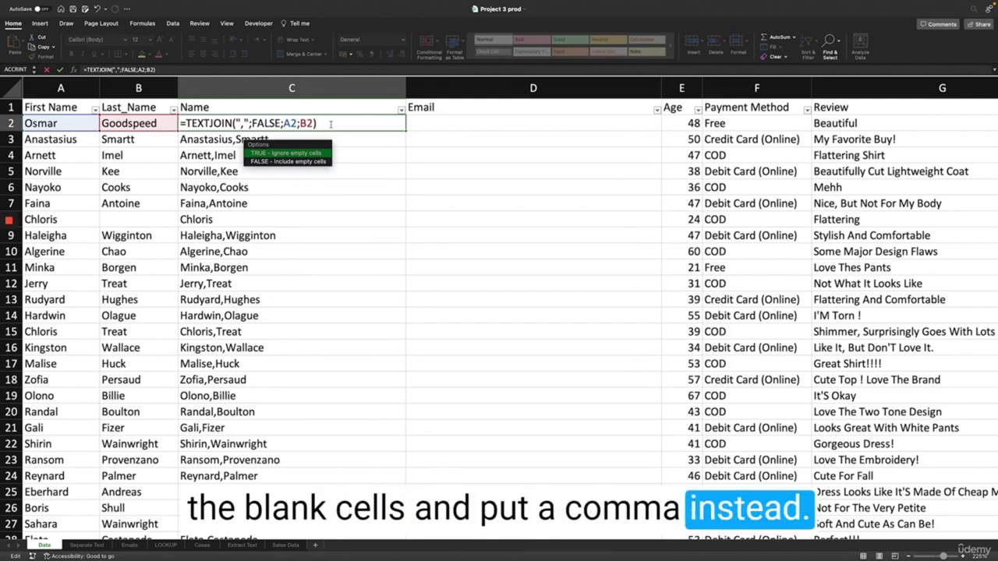
key(Return)
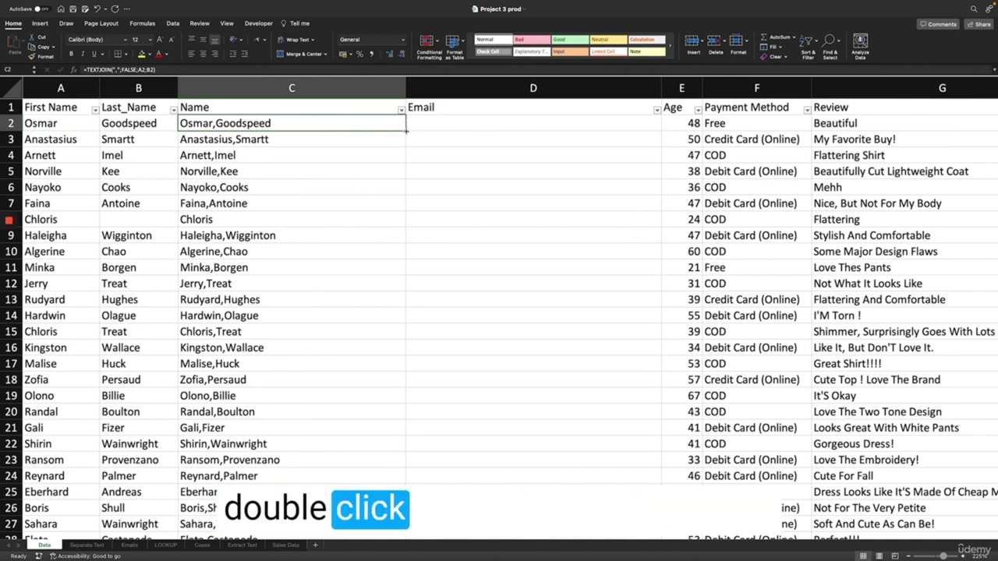
double_click(406, 131)
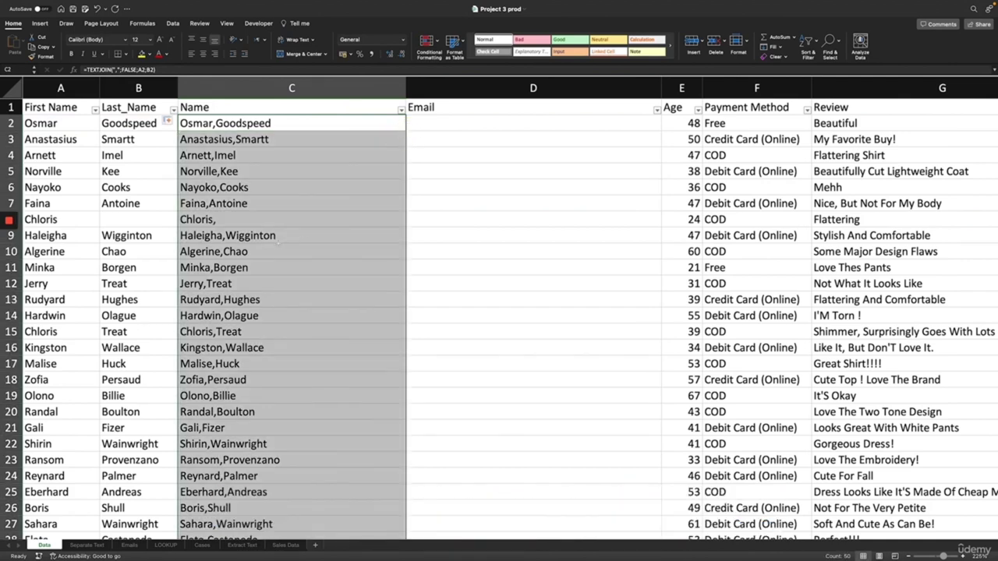
click(263, 246)
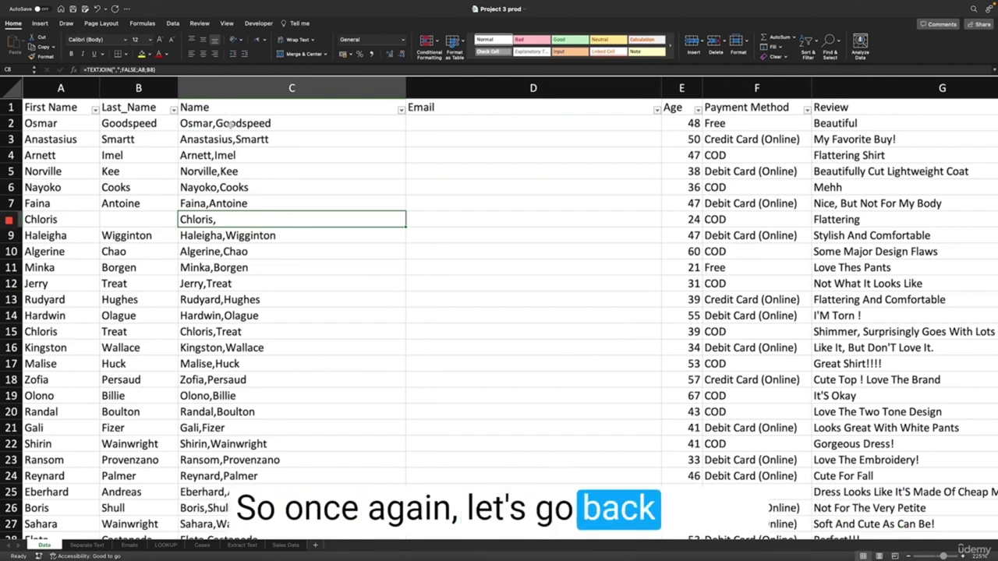
Rewrite C2 as =TEXTJOIN(" ";TRUE;A2;B2) and refill the Name column
click(230, 125)
double_click(249, 124)
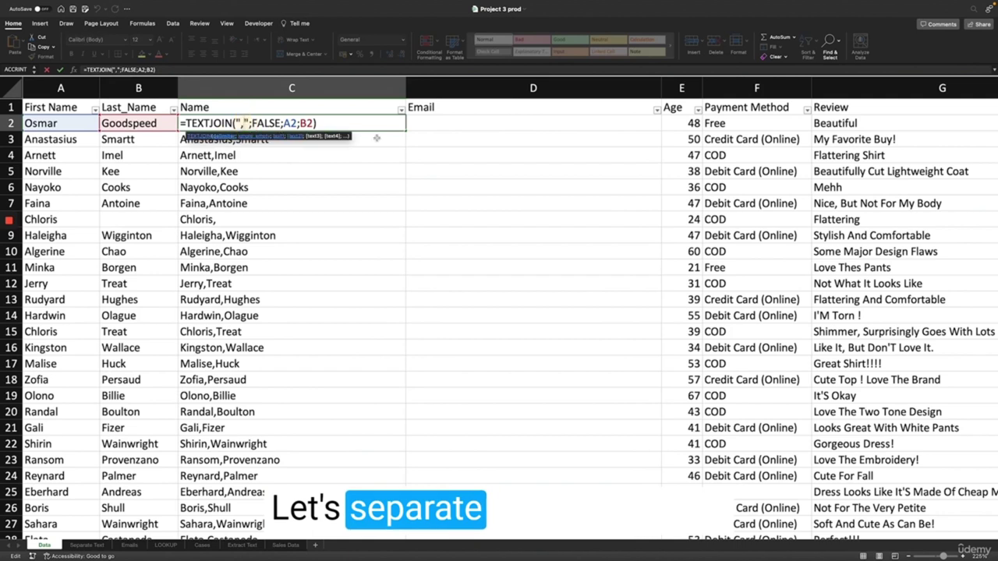
key(BackSpace)
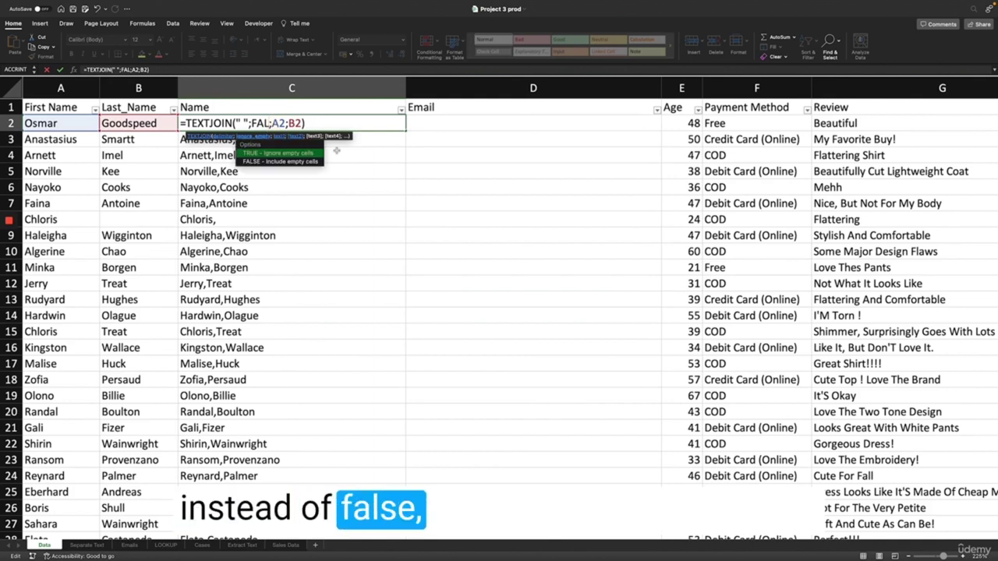
key(BackSpace)
key(BackSpace)
key(BackSpace)
text(TRUE)
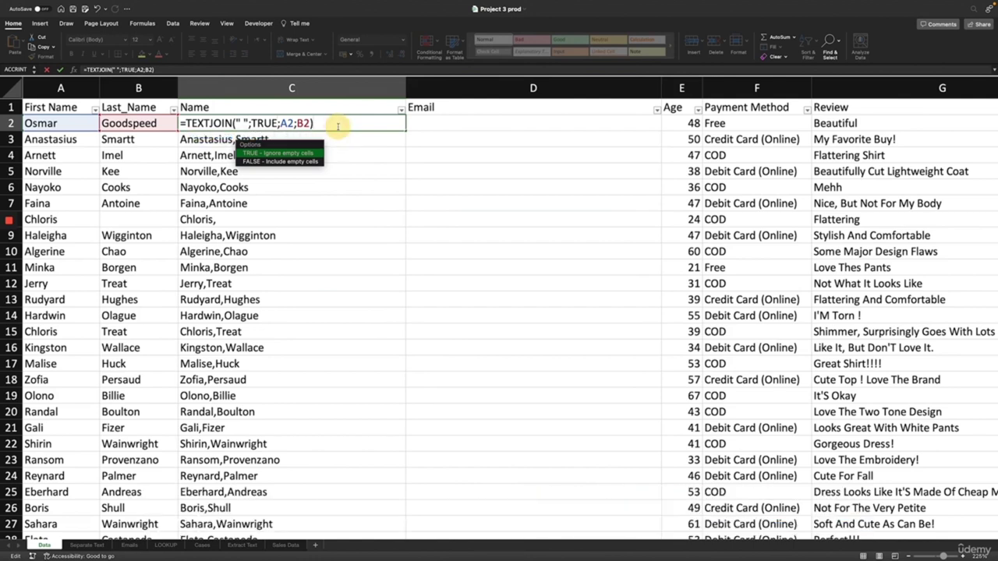
key(Return)
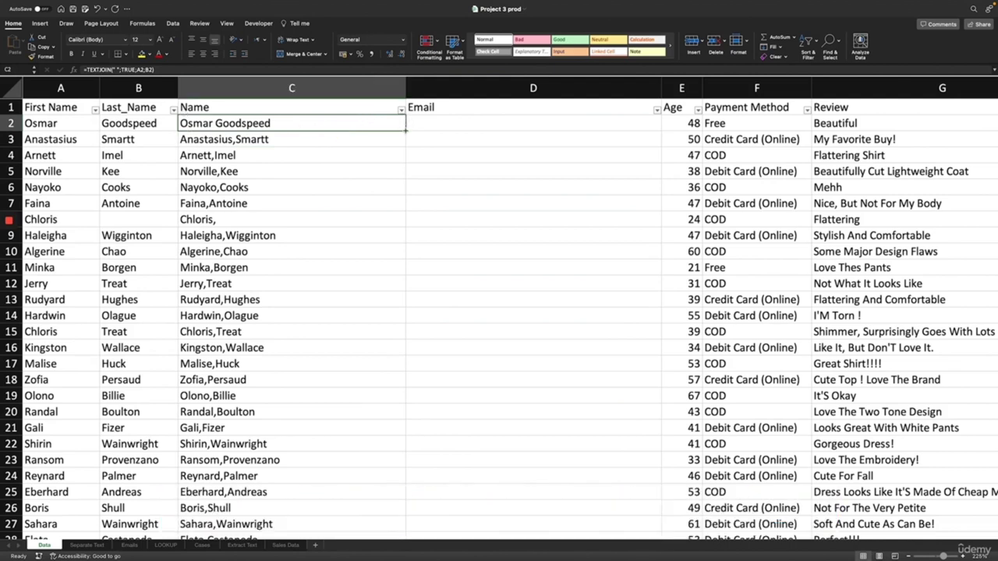
double_click(405, 131)
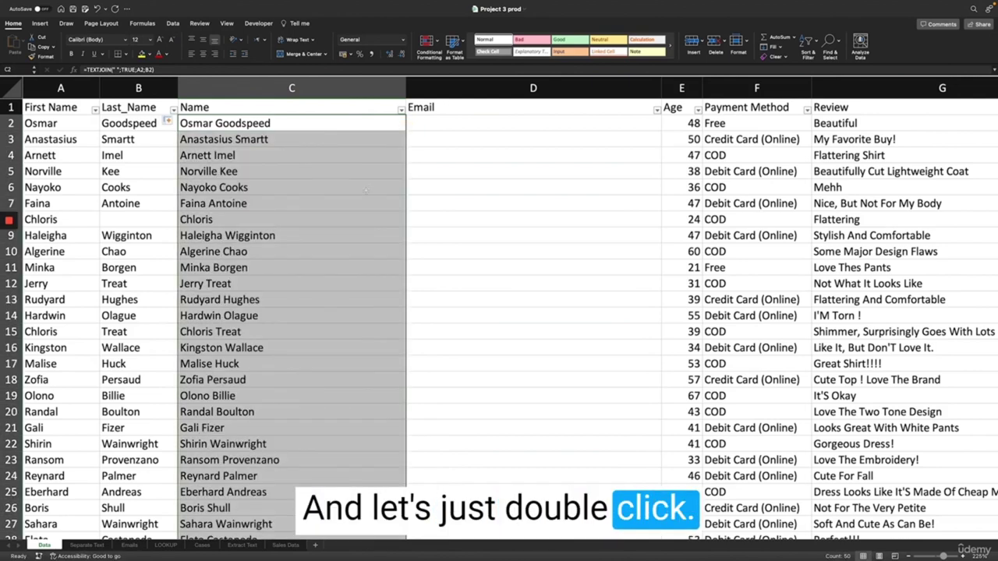
click(362, 188)
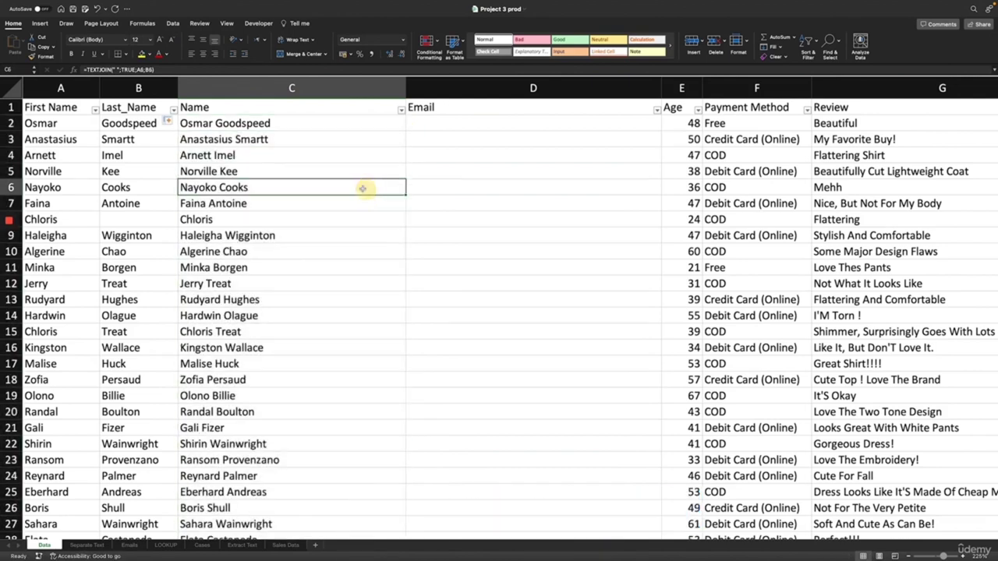
click(325, 299)
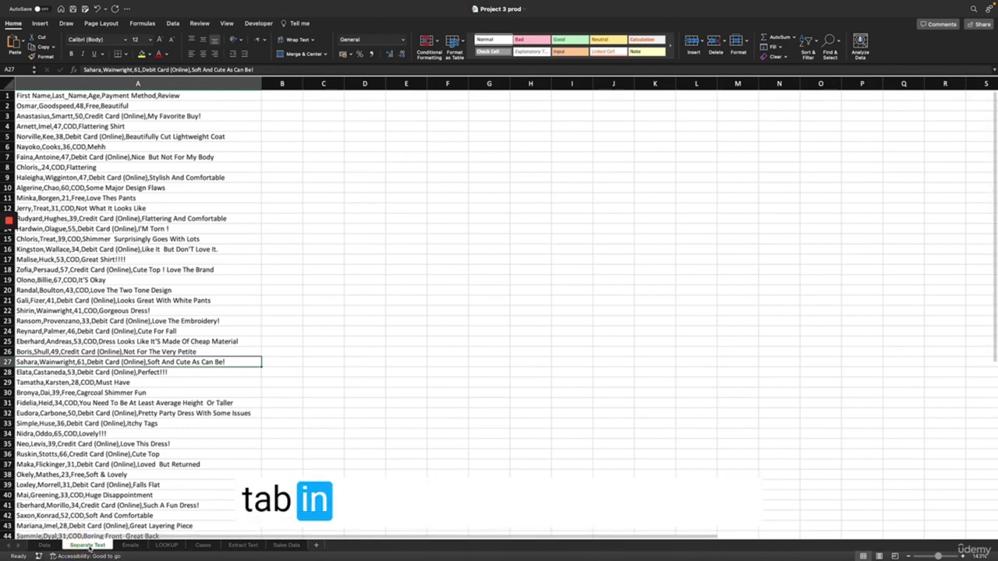
click(61, 383)
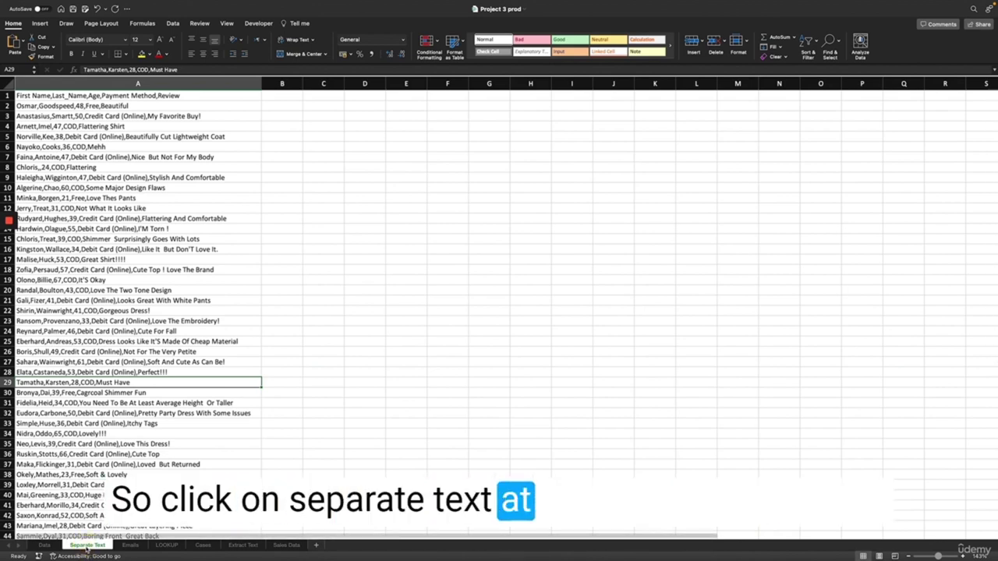
Duplicate the Separate Text sheet as Separate Text (2), placed right after the original
right_click(88, 545)
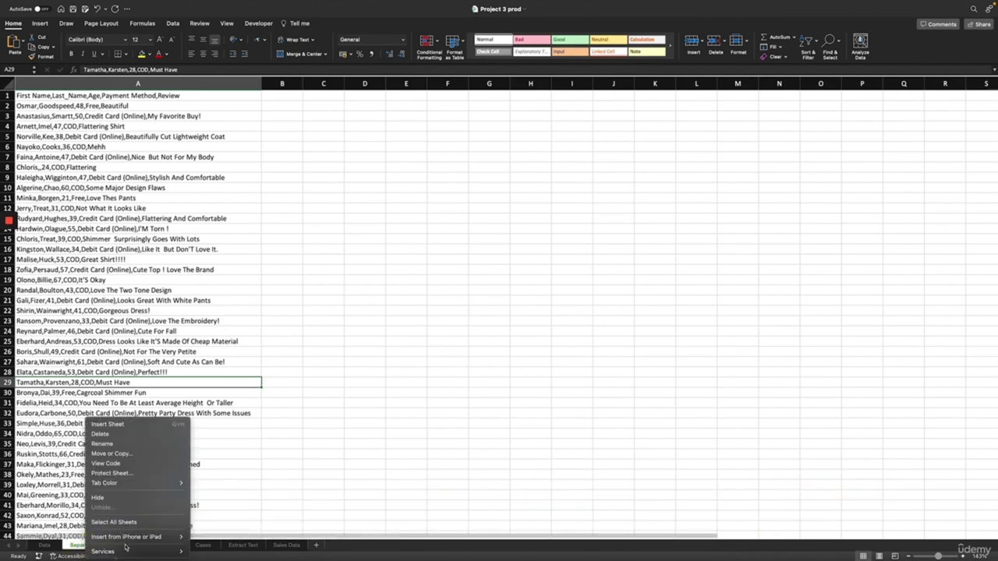
click(128, 455)
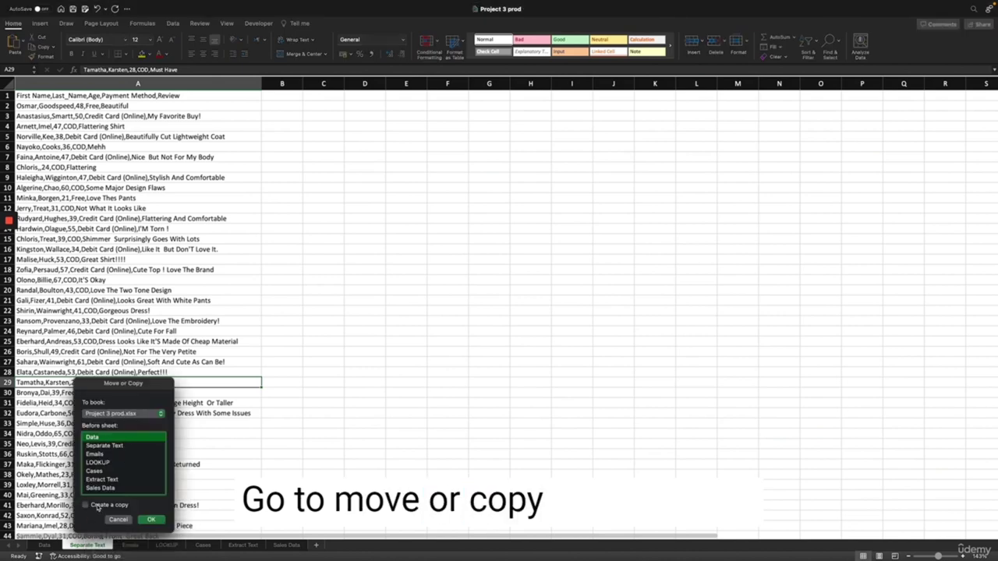
click(87, 505)
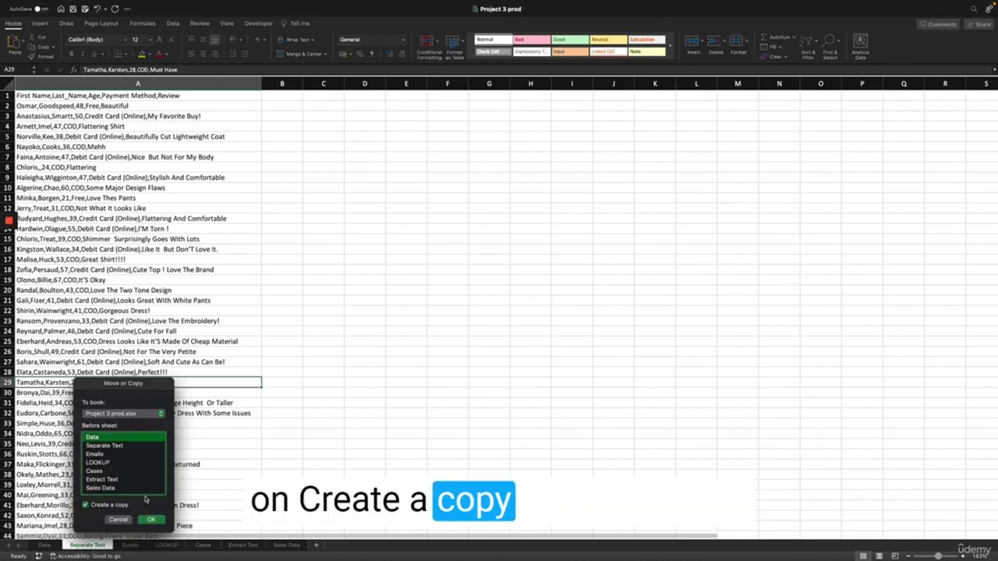
click(151, 520)
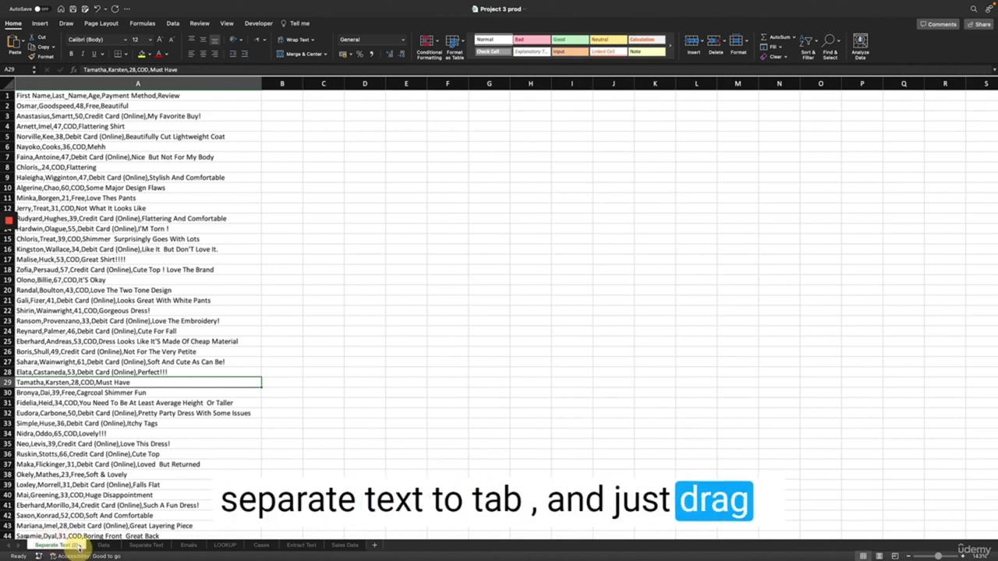
drag(110, 548, 174, 550)
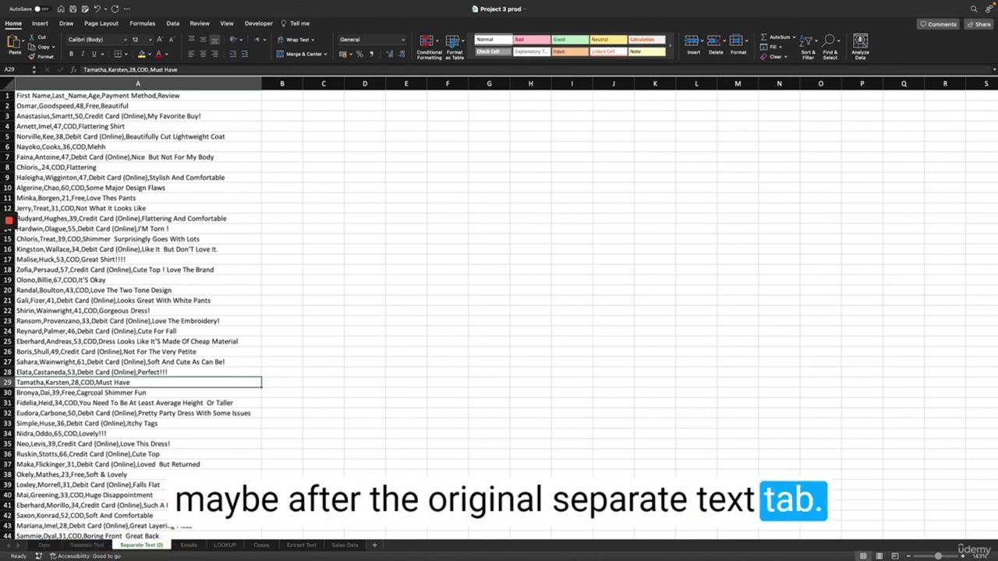
click(173, 473)
click(88, 548)
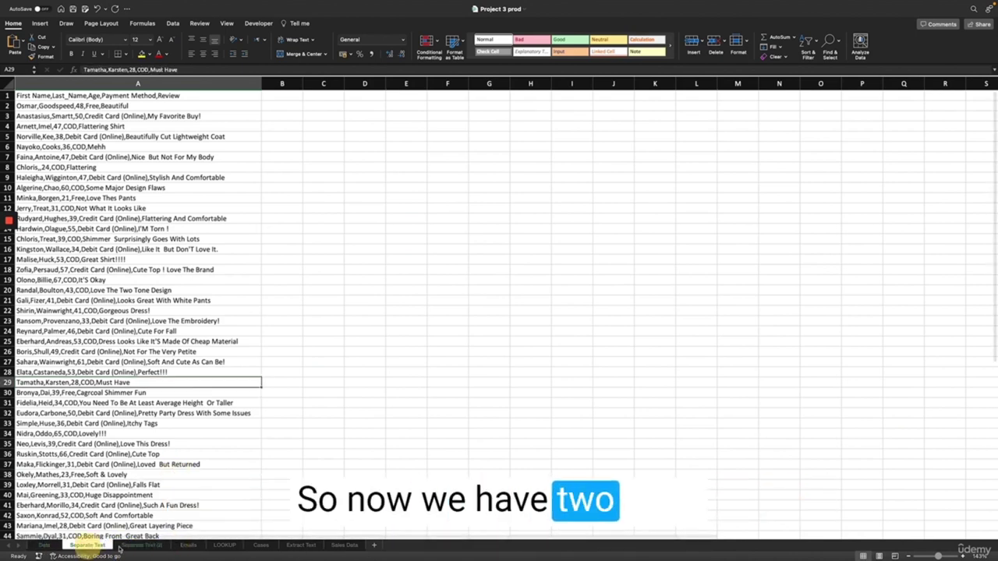
click(135, 548)
click(88, 547)
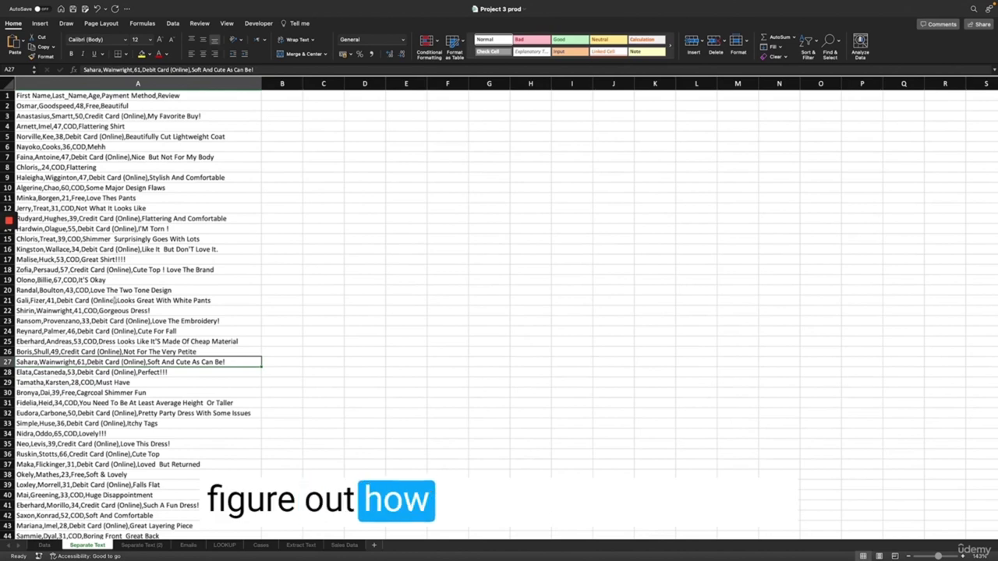
click(117, 290)
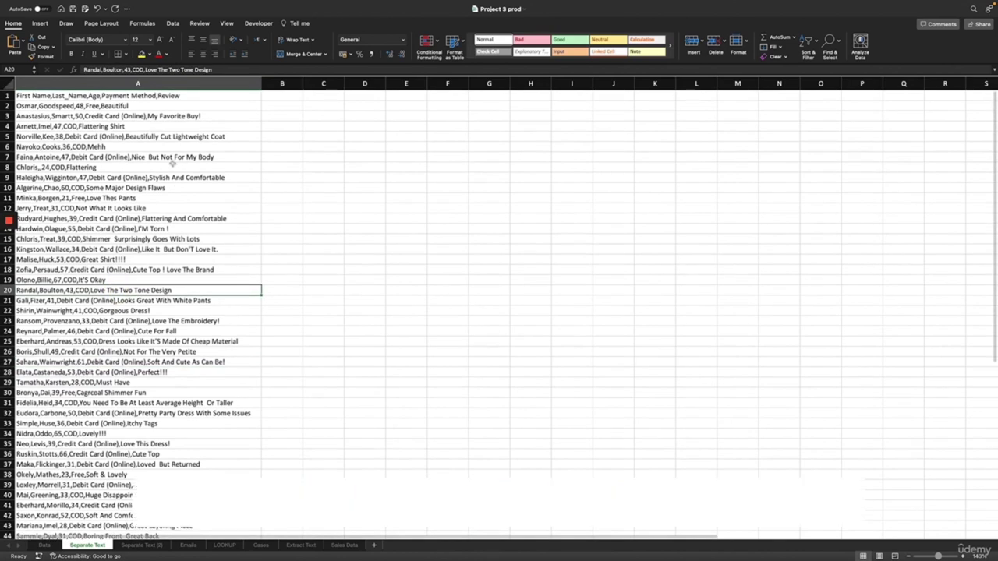
Select column A on the Separate Text sheet and show the Data ribbon tools
click(172, 84)
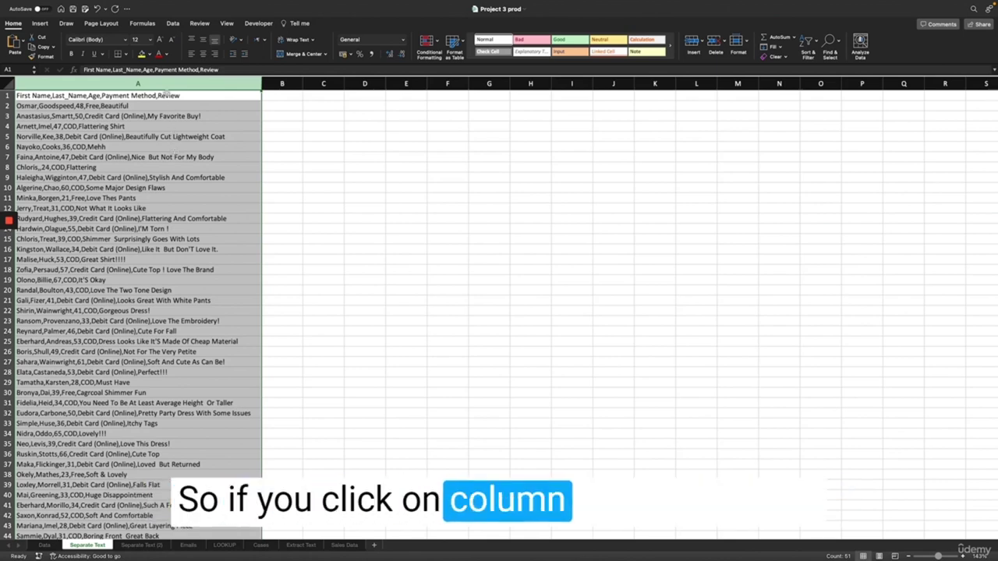
click(173, 24)
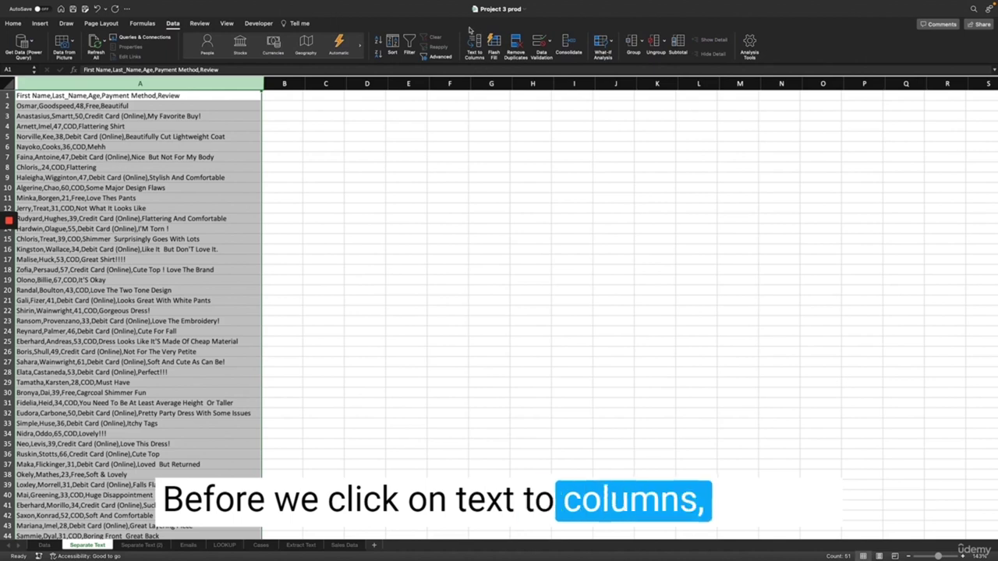
scroll(270, 140, up, 2)
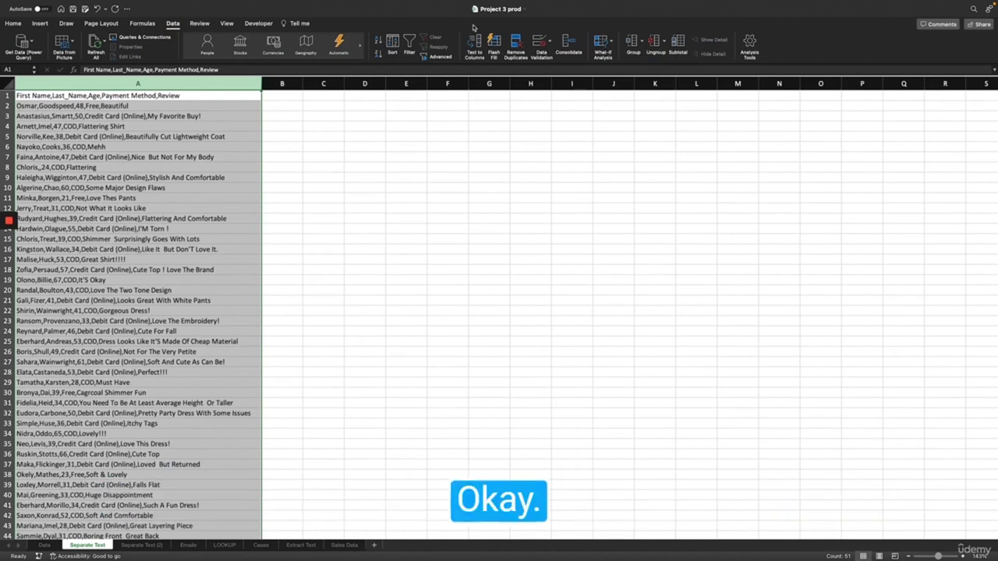
click(173, 19)
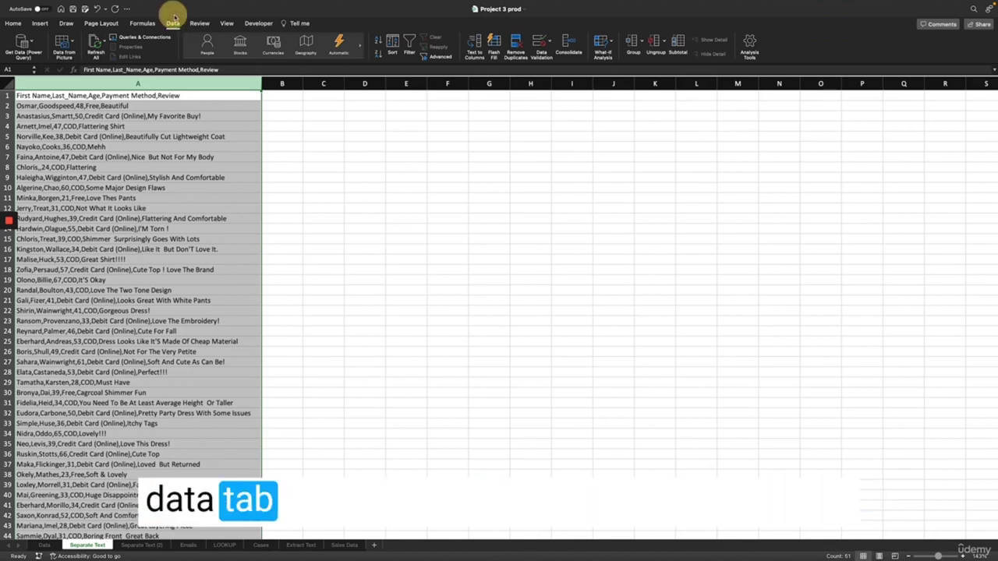
Start Text to Columns on column A with Delimited splitting instead of Fixed width
click(474, 48)
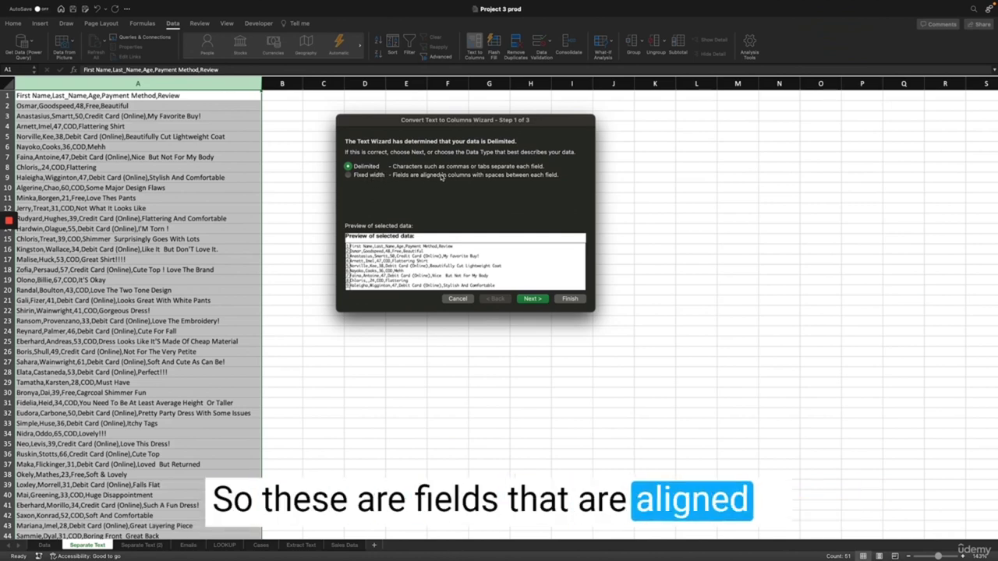
click(348, 176)
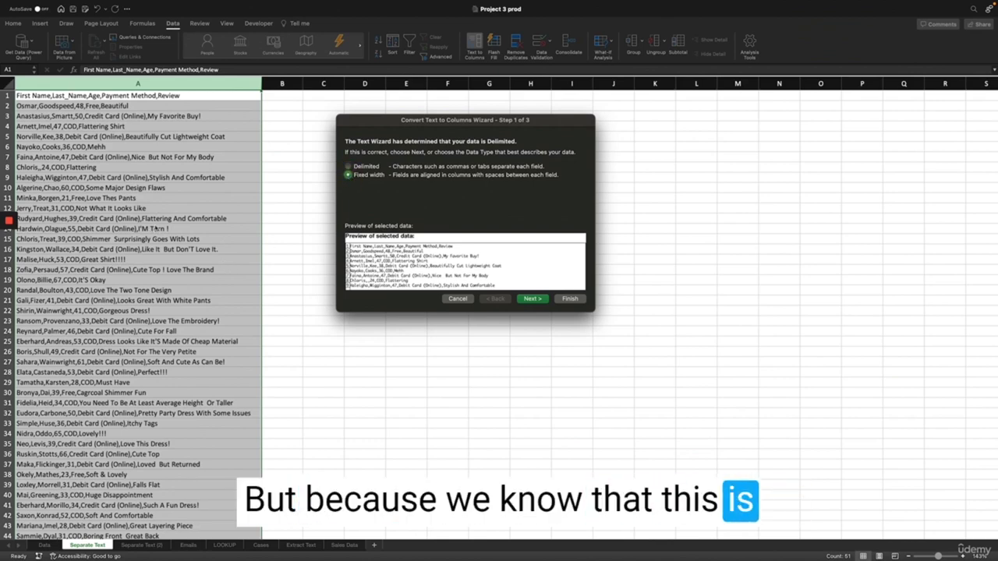
click(362, 167)
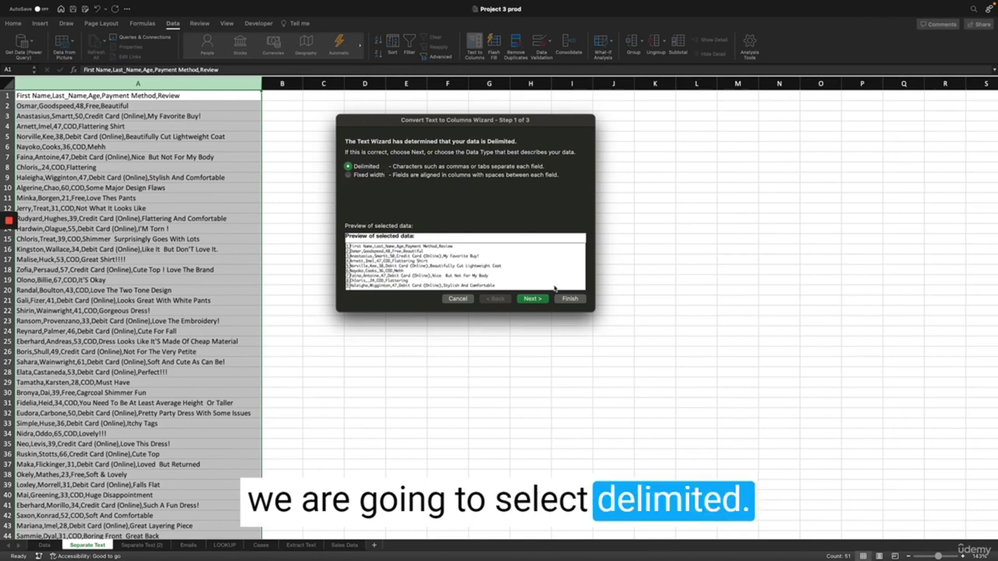
click(532, 300)
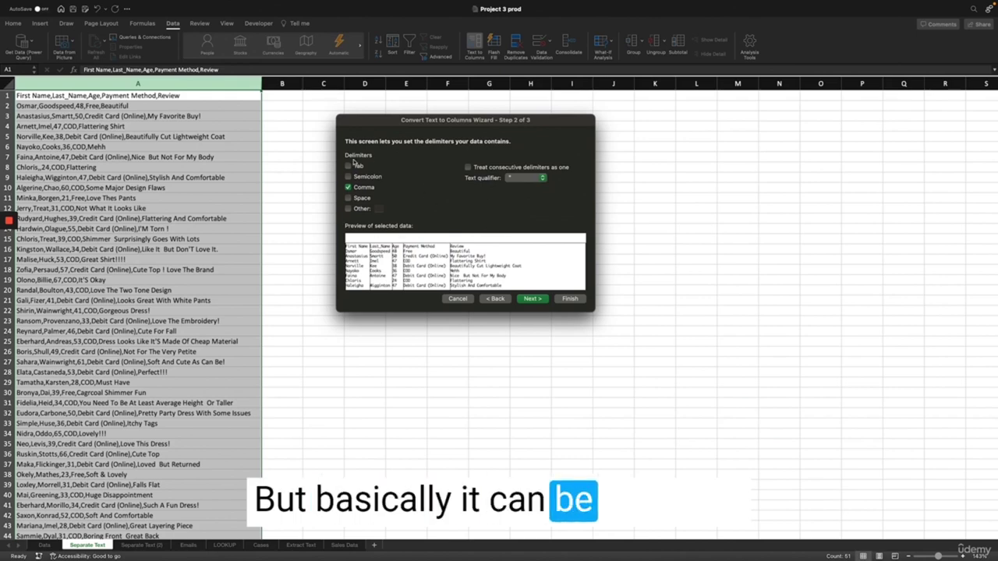
Clear the custom delimiter and leave Comma as the only delimiter
click(379, 208)
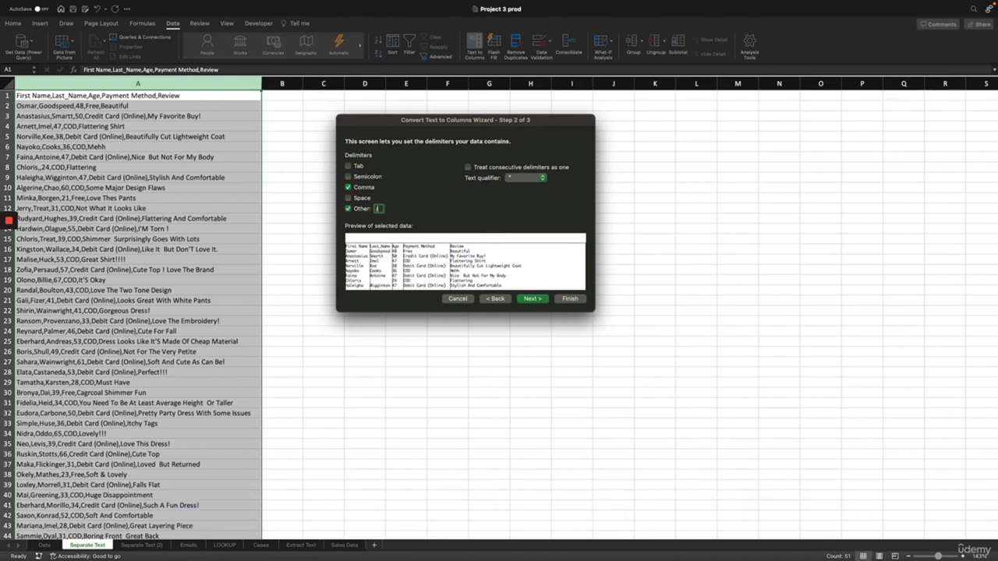
key(BackSpace)
click(371, 189)
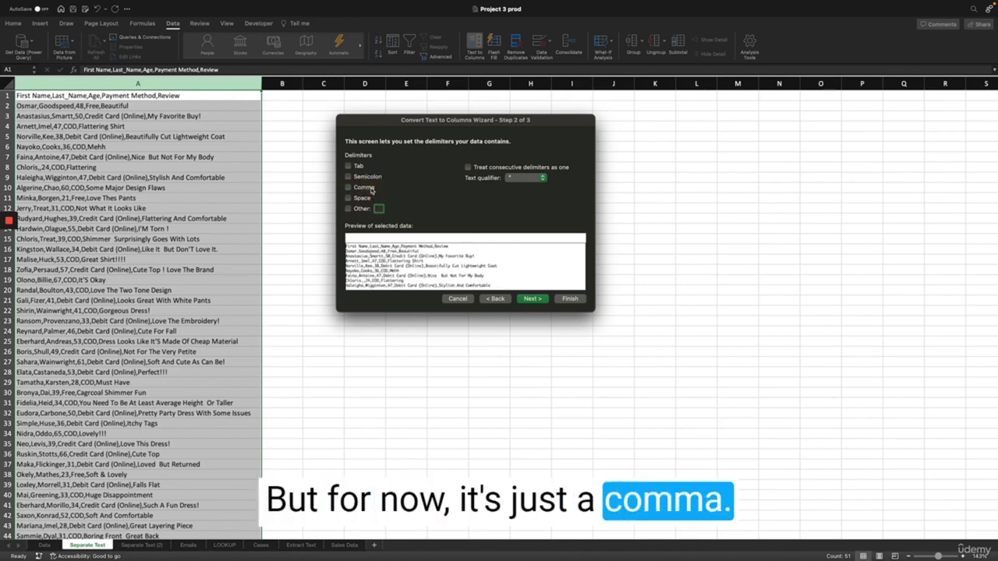
click(370, 190)
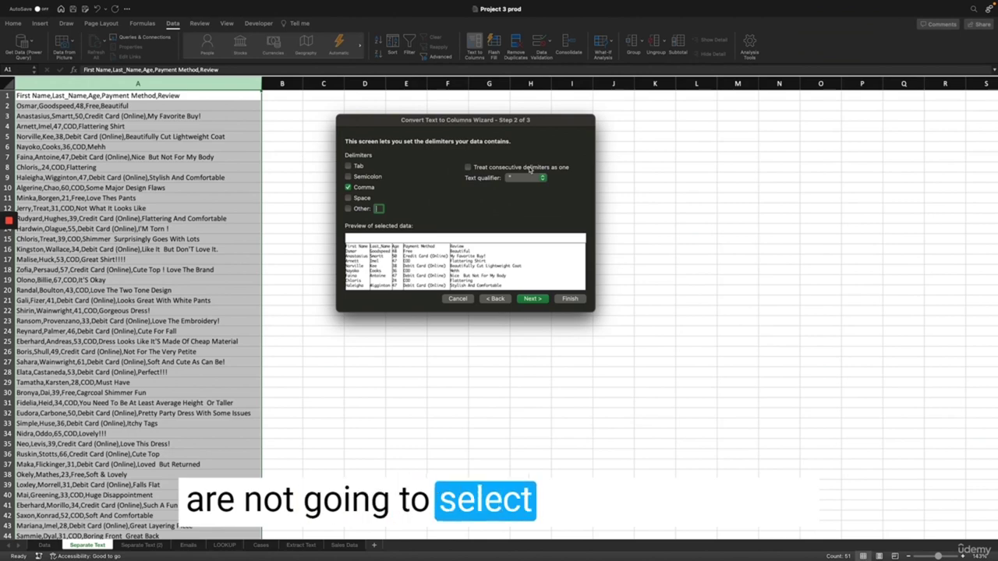
click(533, 299)
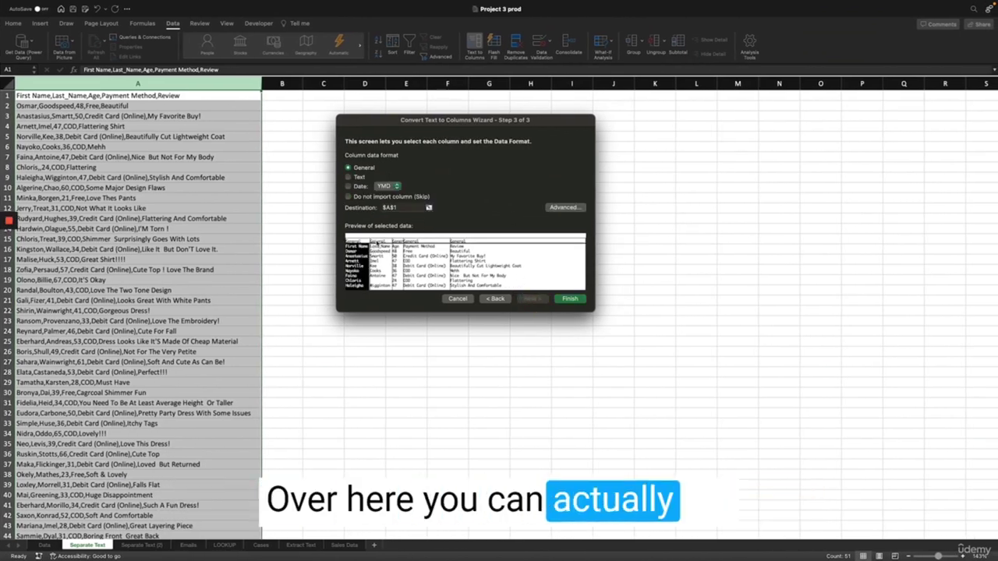
Review the First Name, Last_Name and Review column formats, then finish the split
click(381, 247)
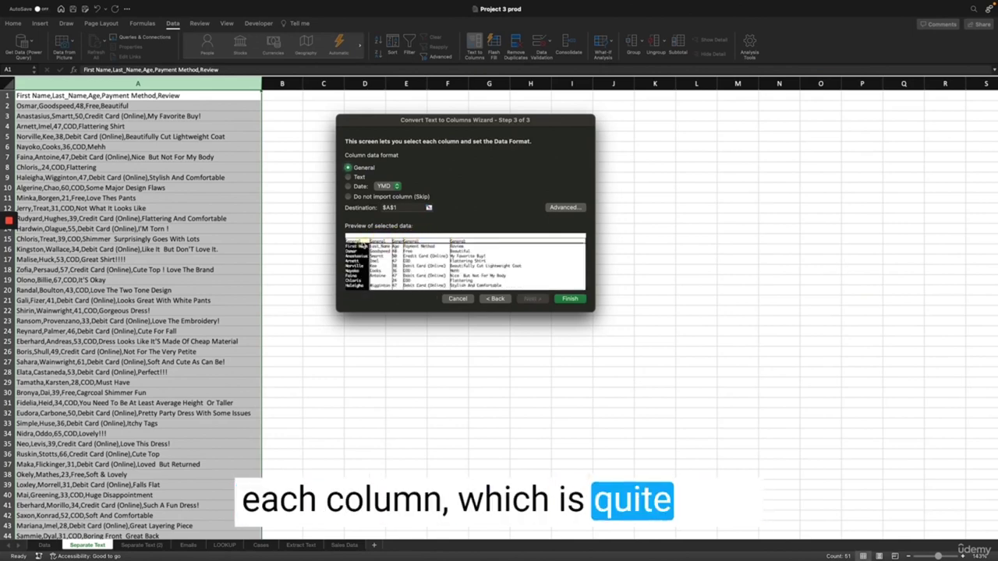
click(358, 246)
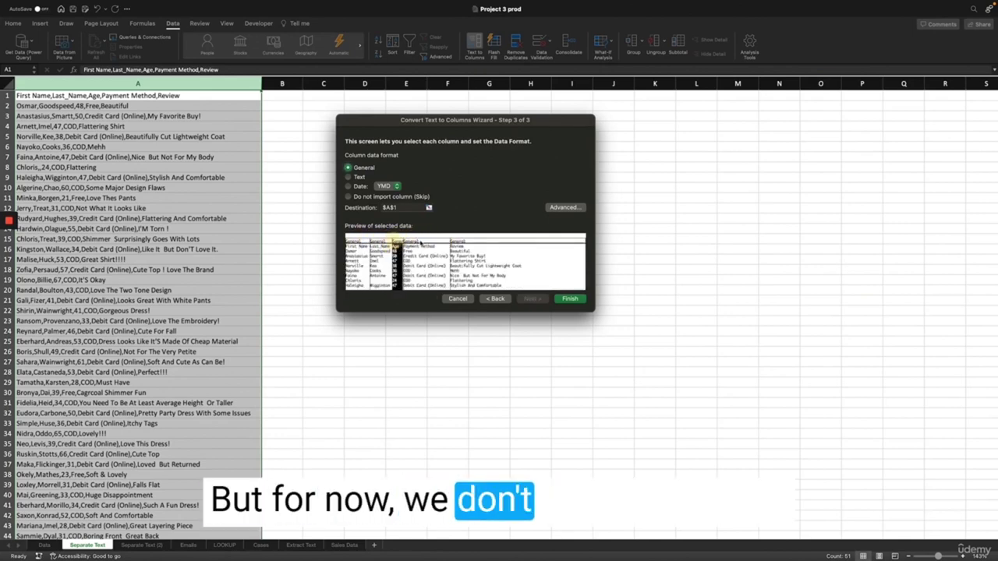
click(467, 241)
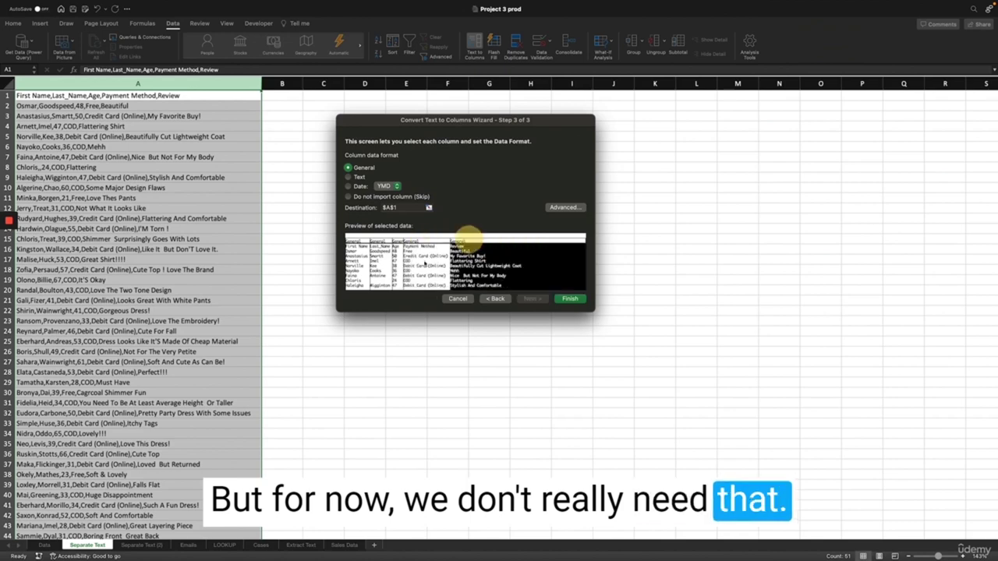
click(569, 300)
click(253, 95)
Widen column D so payment methods like 'Credit Card (Online)' show in full
click(281, 95)
click(322, 95)
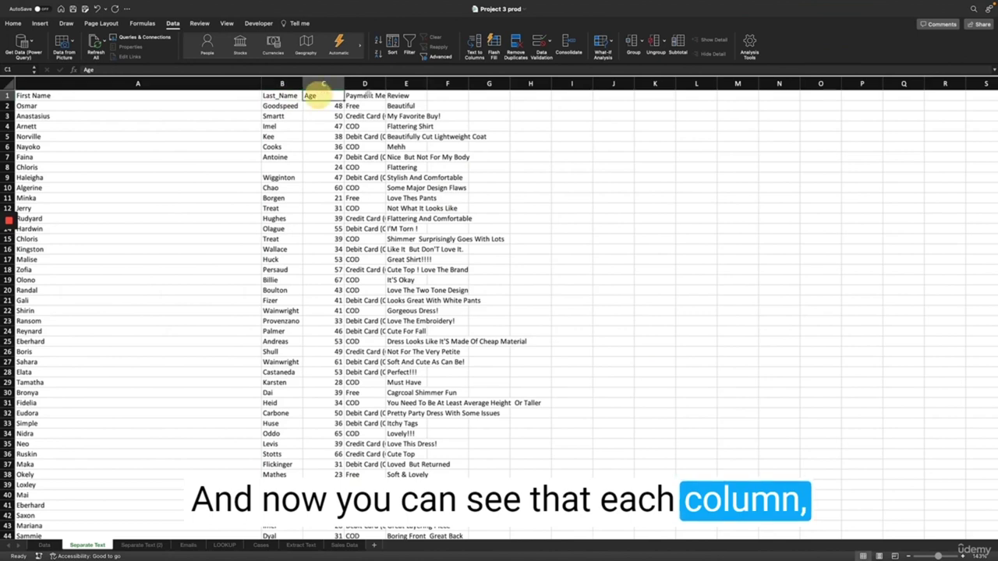
drag(385, 84, 609, 84)
Check a few split values, then move to the Separate Text (2) sheet
click(524, 107)
click(277, 127)
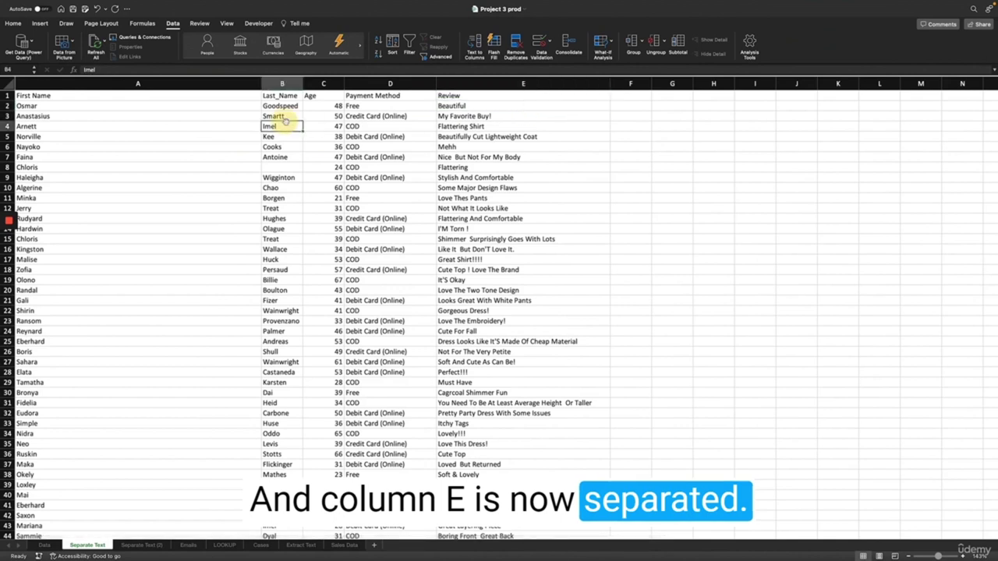
click(208, 119)
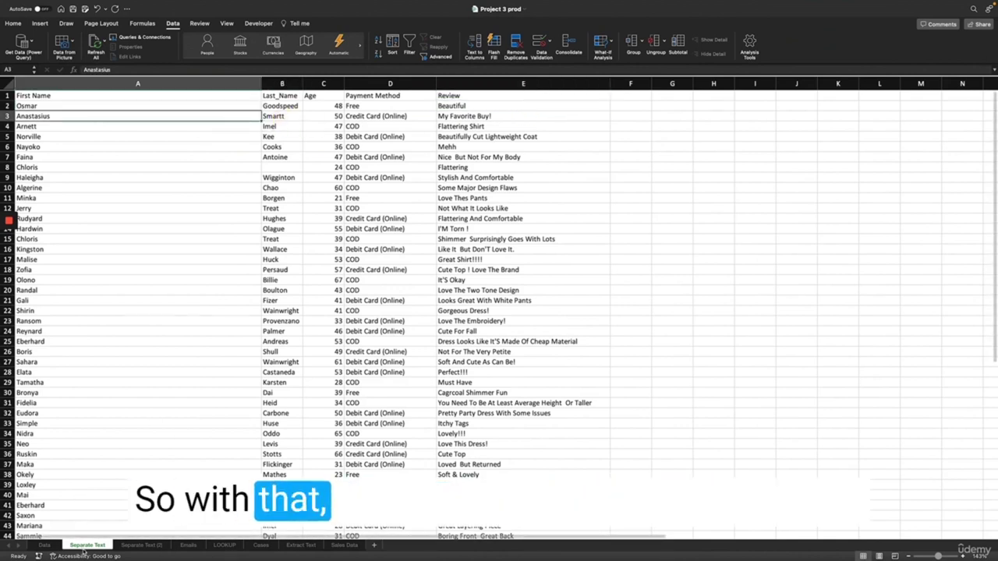
click(143, 545)
Enter =TEXTSPLIT(A1;",") in B1 so the header spills across B1:F1
click(343, 137)
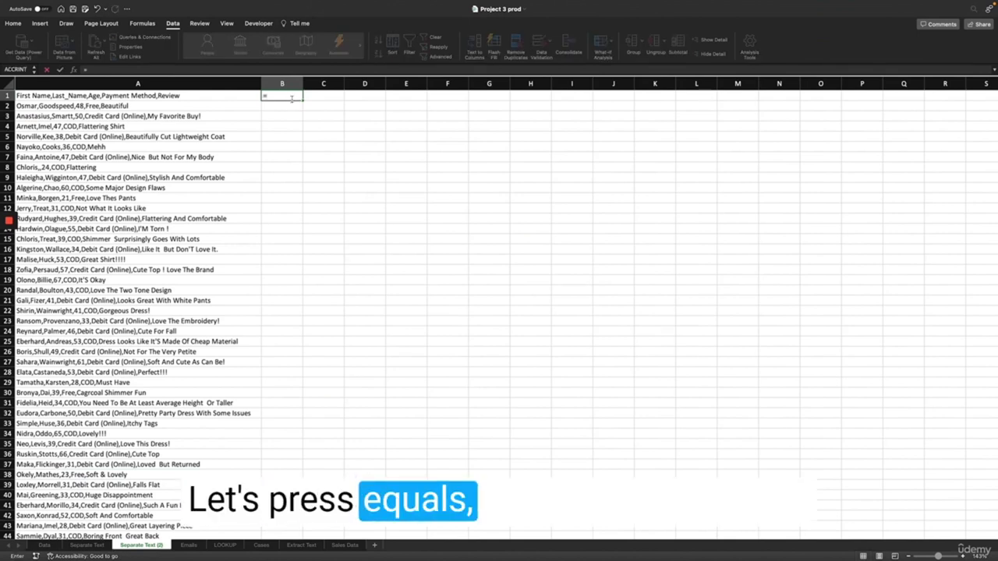
click(291, 98)
text(=)
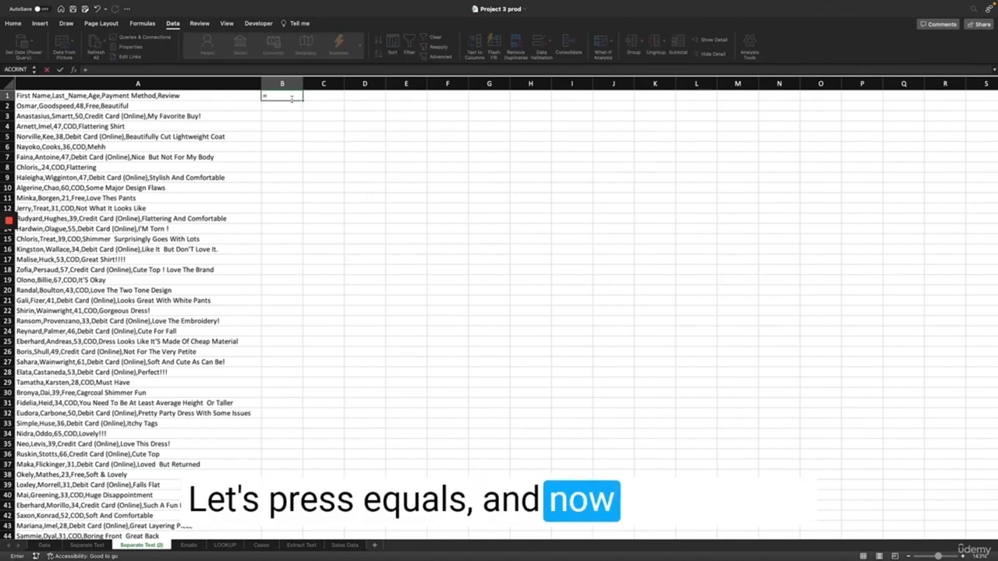
text(TEXT)
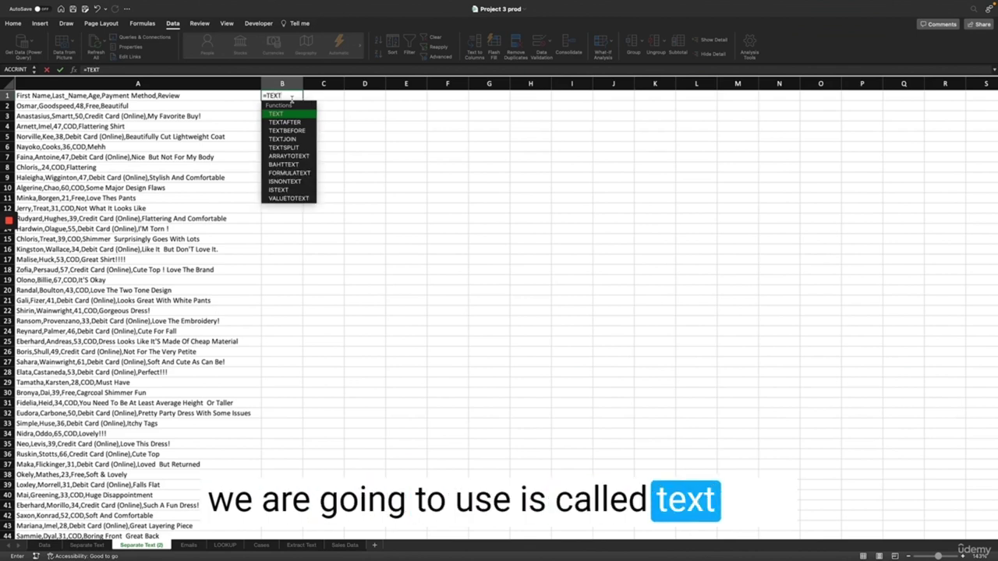
text(SPLIT)
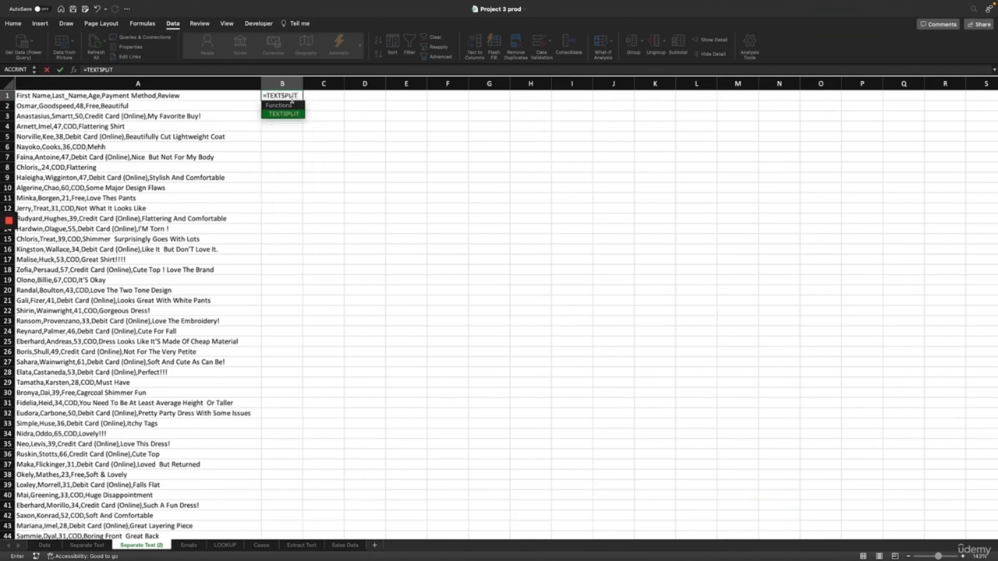
text(()
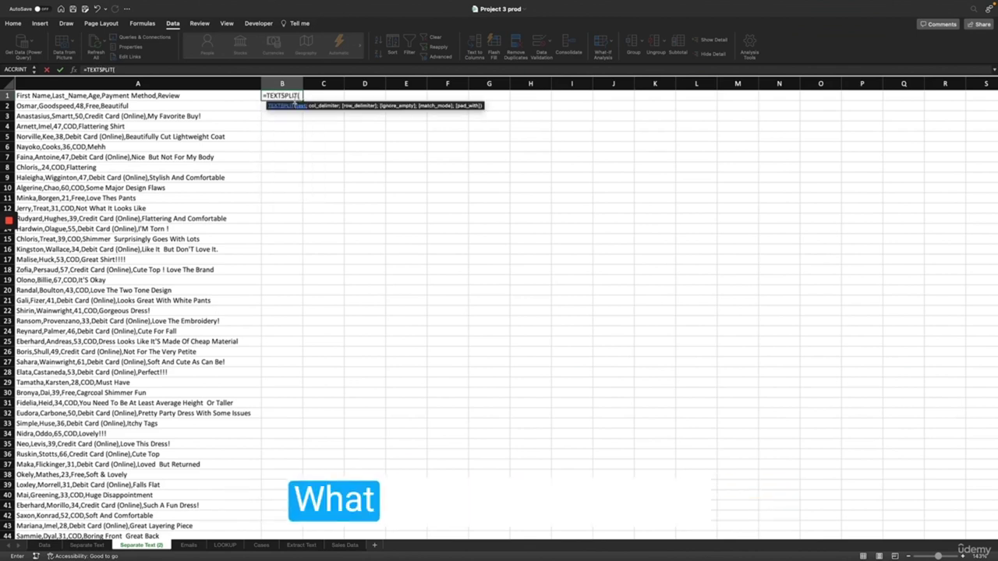
click(202, 95)
text(;)
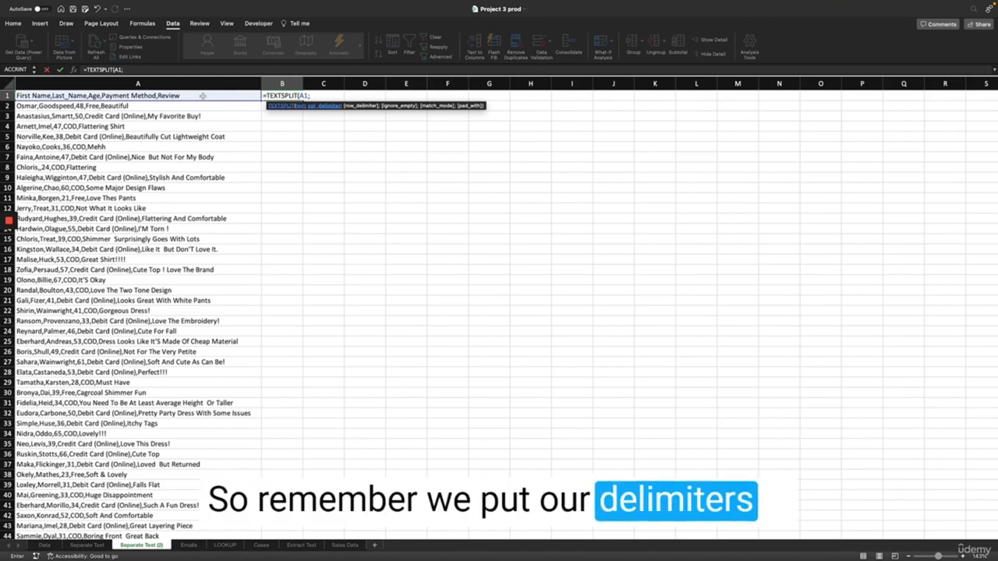
text(")
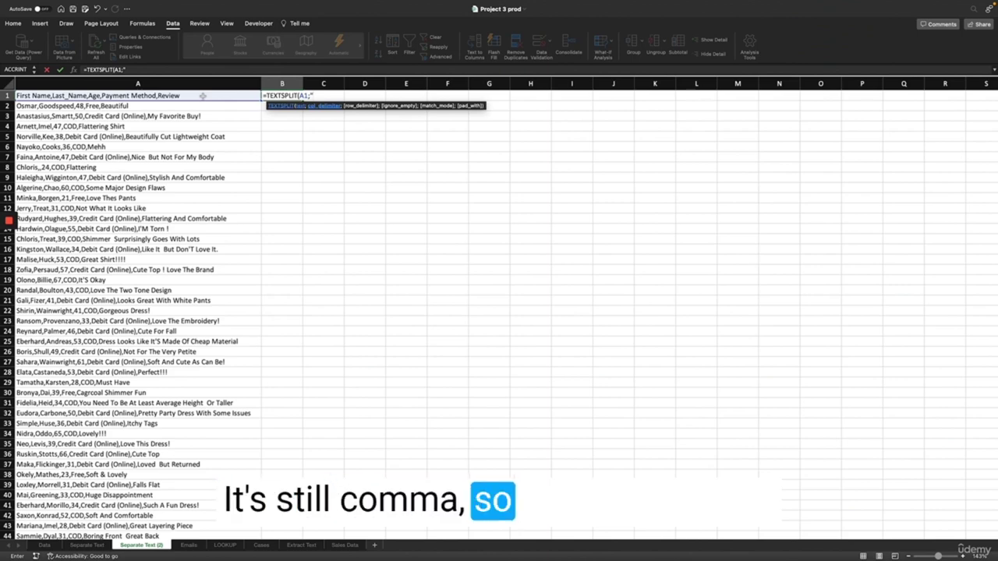
text(,)
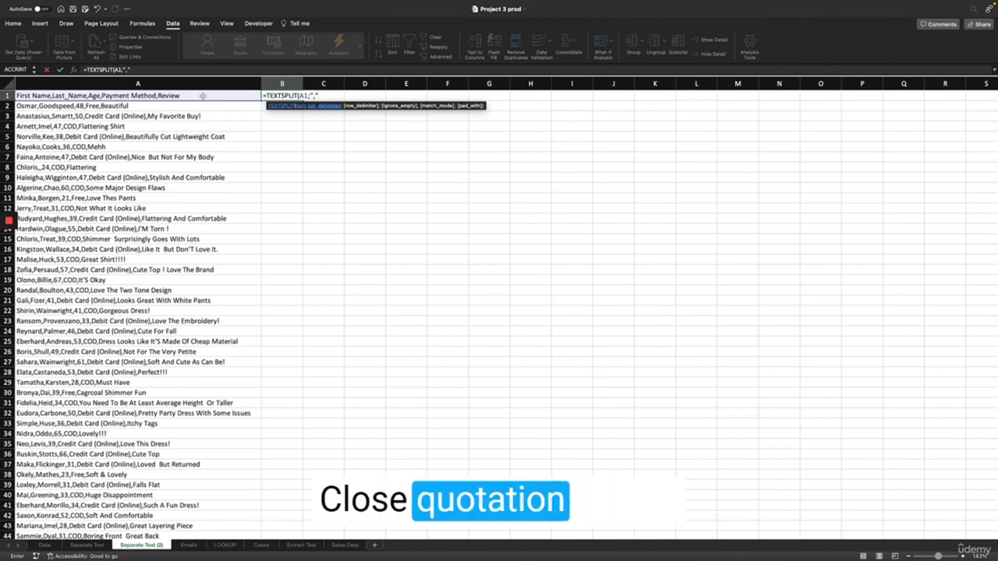
text(")
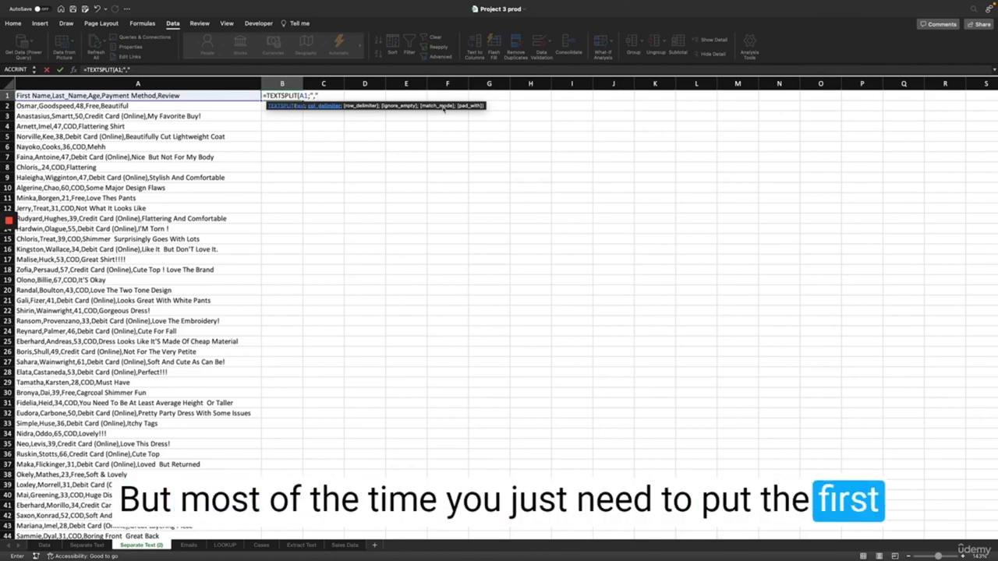
text())
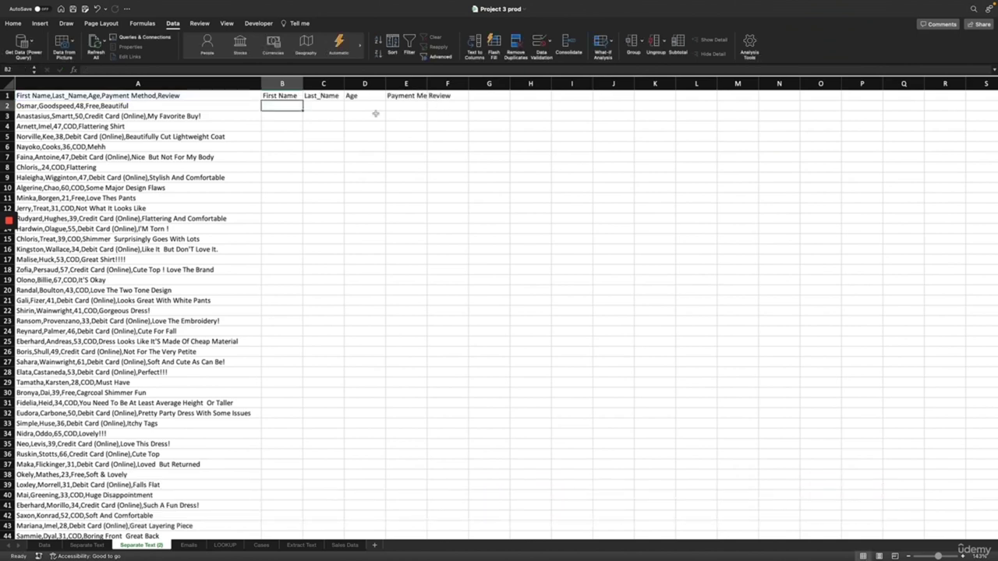
click(284, 97)
click(323, 95)
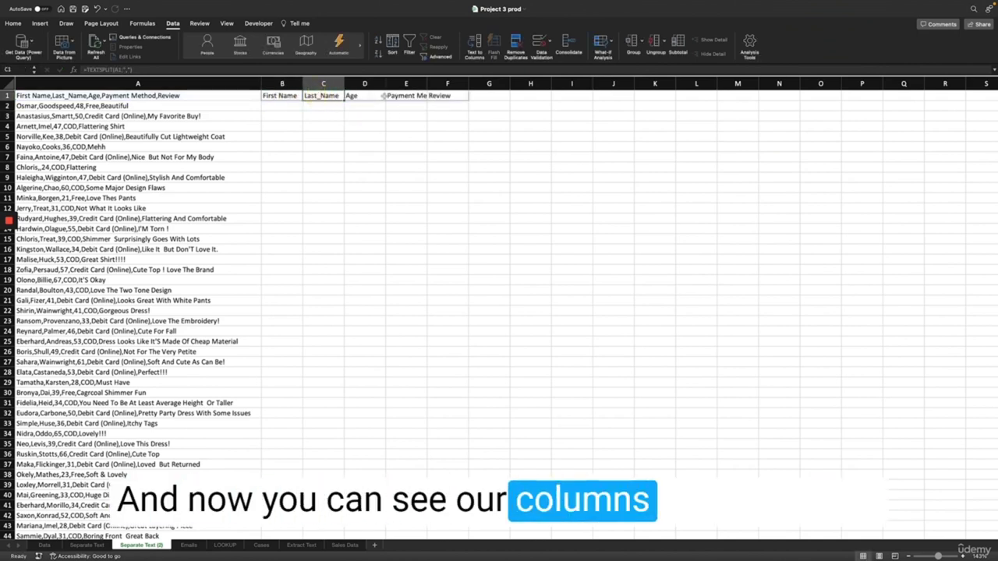
click(437, 95)
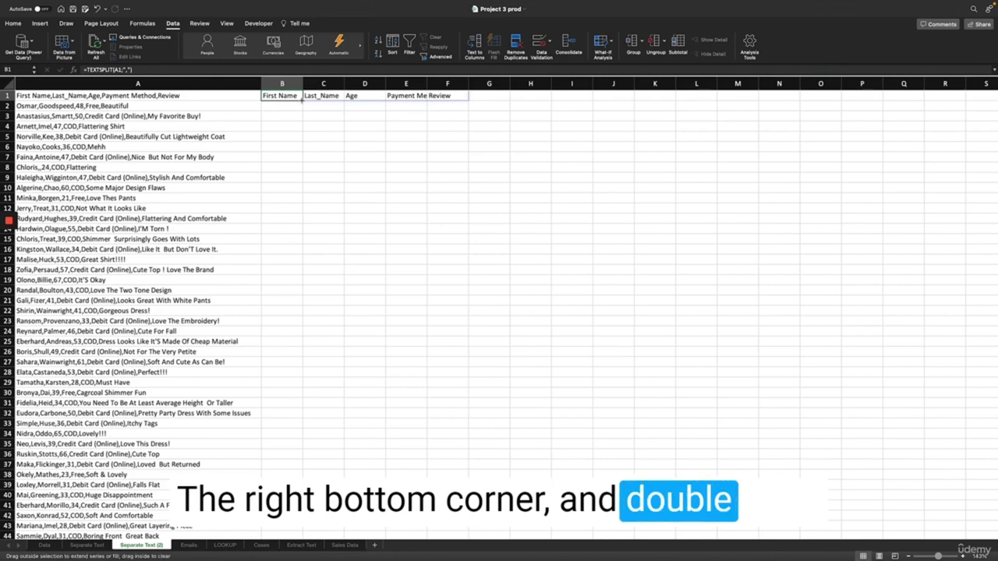
Fill B1's TEXTSPLIT formula down to row 51 and select columns B through F
double_click(301, 100)
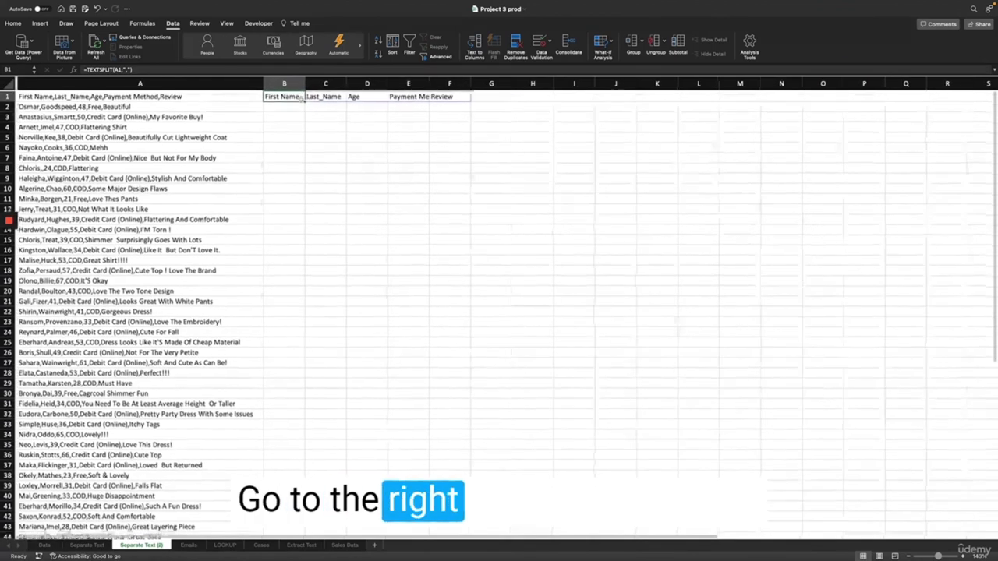
drag(303, 100, 291, 516)
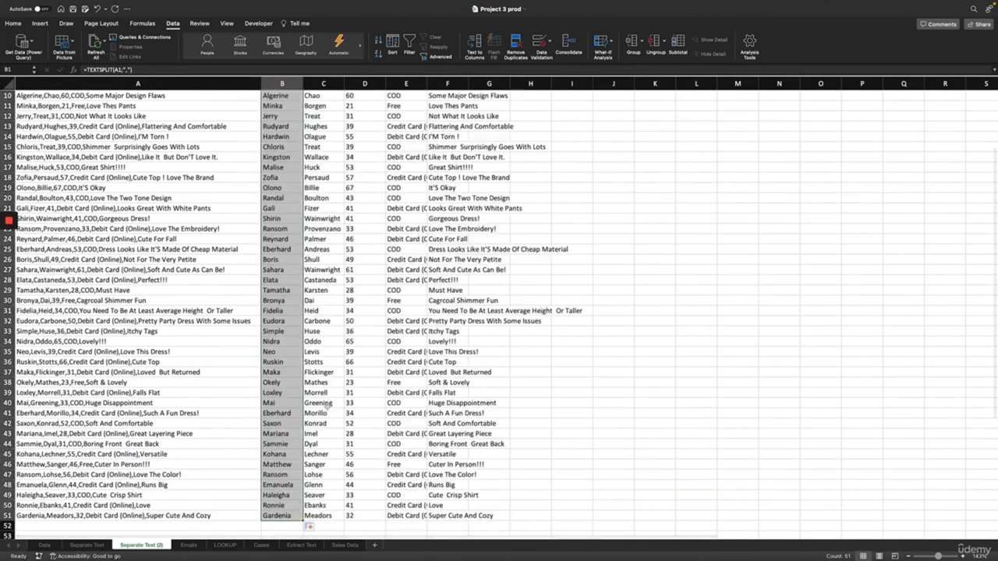
scroll(269, 127, up, 3)
click(279, 116)
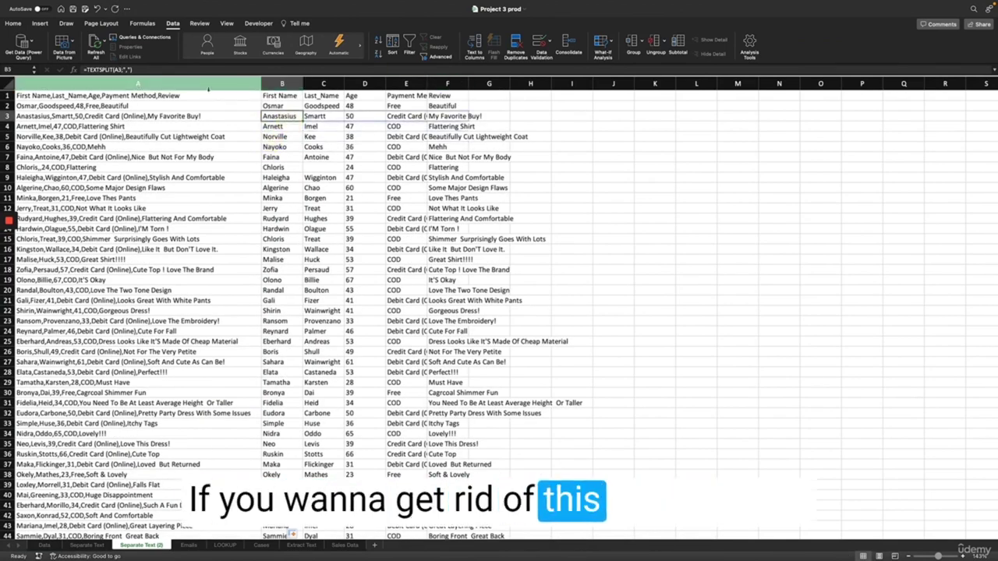
click(284, 83)
drag(284, 83, 446, 88)
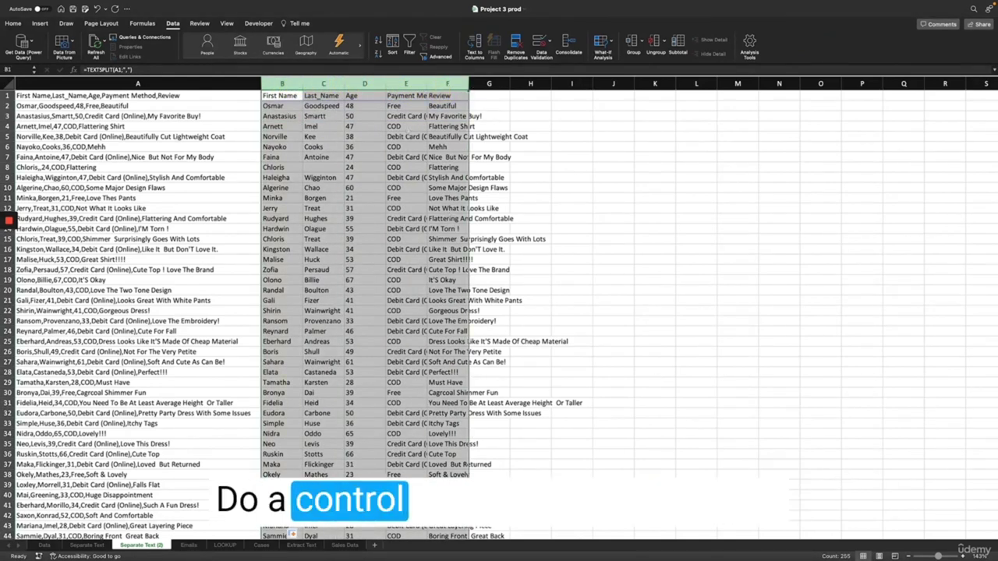
Copy columns B–F and paste them back at B1 as plain values
key(super+c)
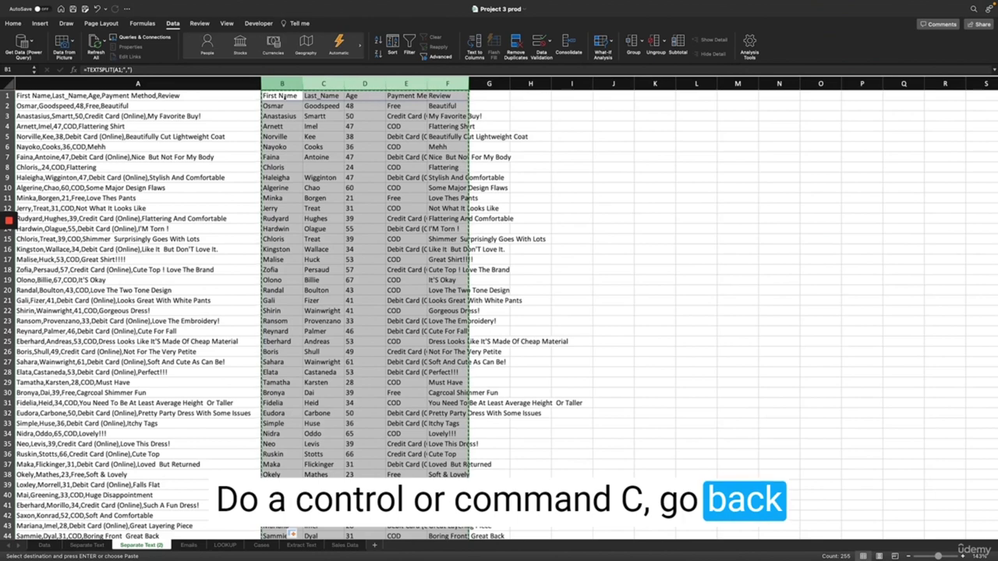
click(283, 95)
click(14, 23)
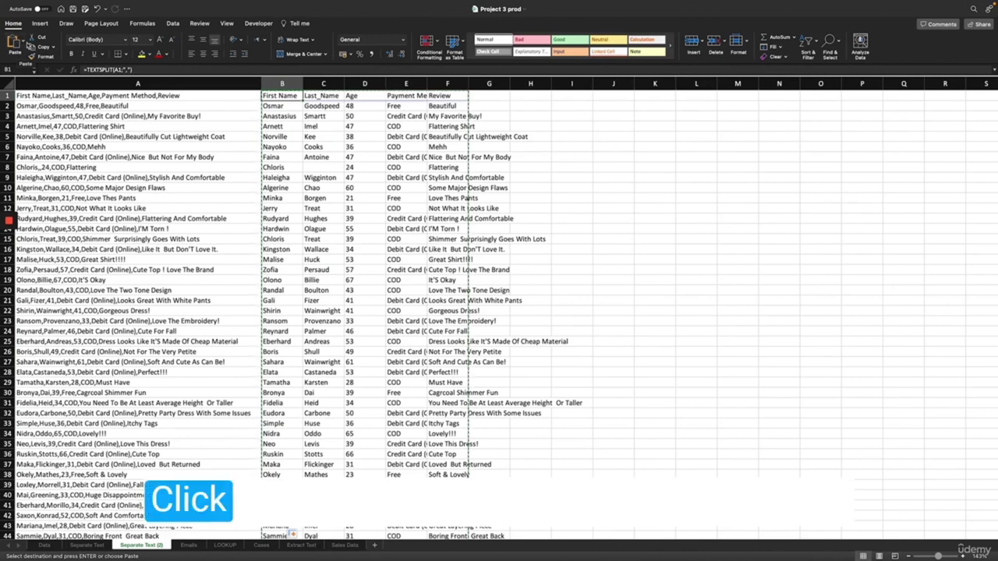
click(27, 45)
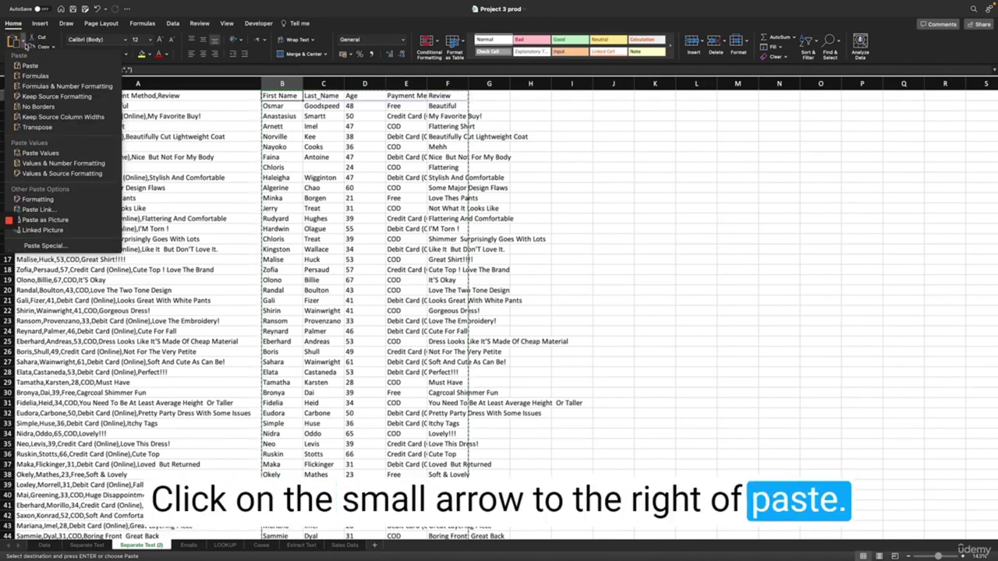
click(49, 154)
Confirm B3 holds a value, then delete the original comma-joined column A
click(279, 114)
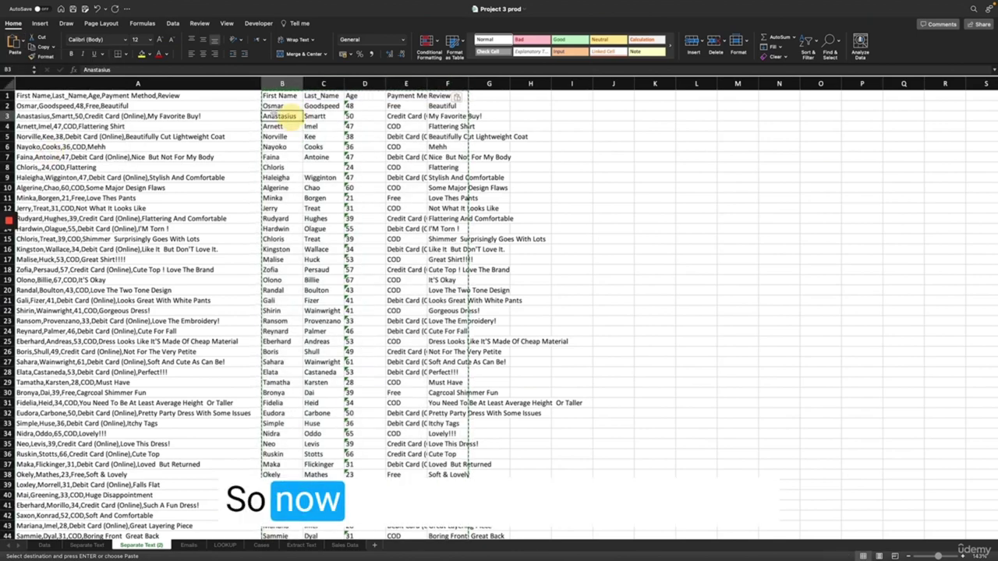
key(Left)
key(Left)
key(Down)
click(149, 70)
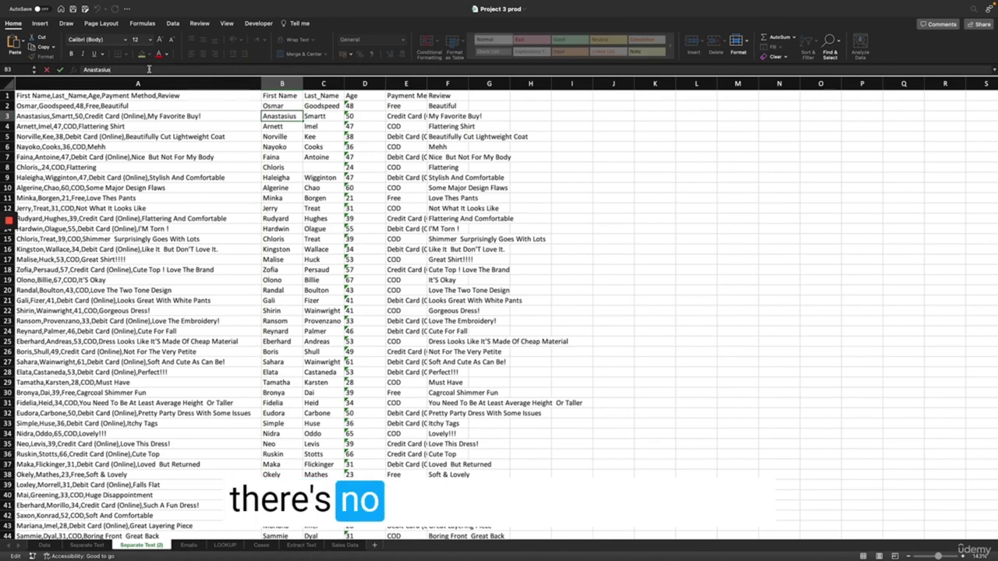
key(Escape)
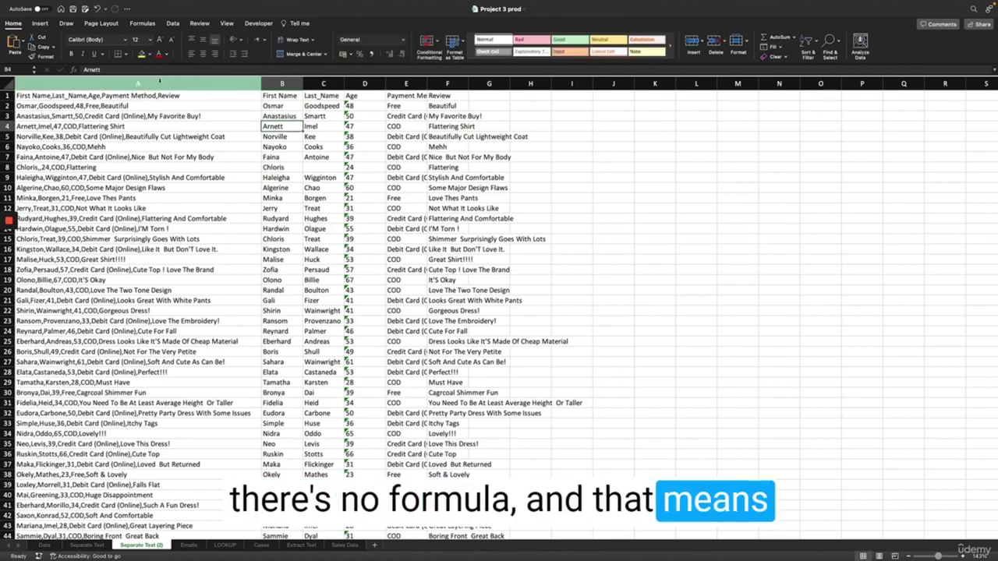
click(158, 84)
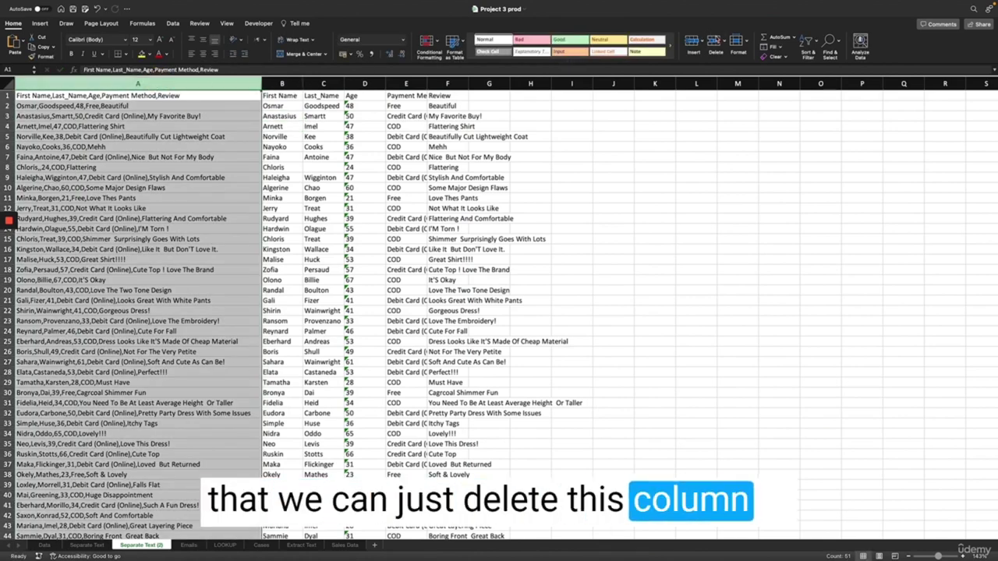
click(716, 41)
Select the Age column from C2 down to the last record
key(Right)
key(Right)
key(Down)
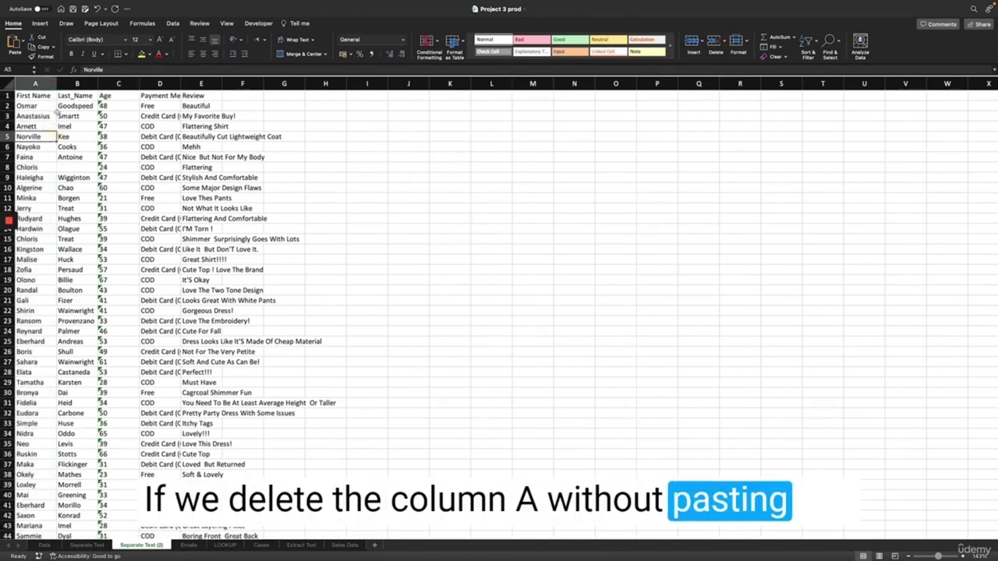
click(160, 165)
drag(28, 96, 261, 156)
click(210, 191)
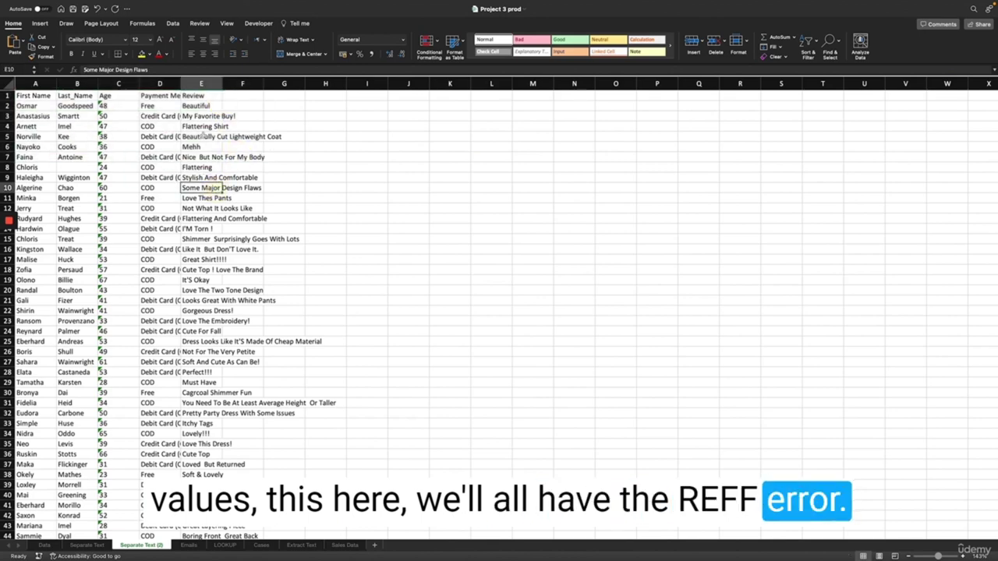
drag(105, 105, 119, 156)
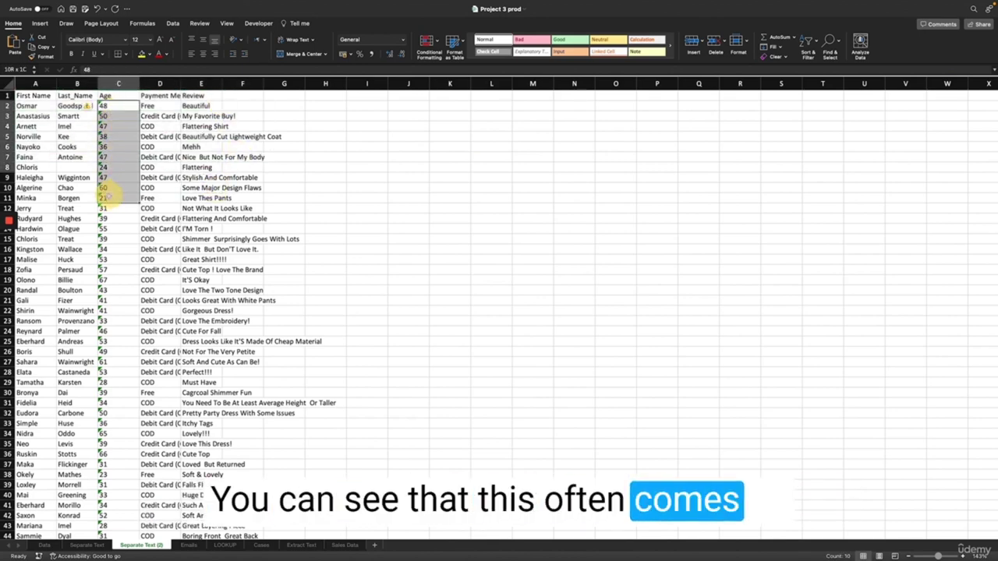
click(110, 218)
click(109, 105)
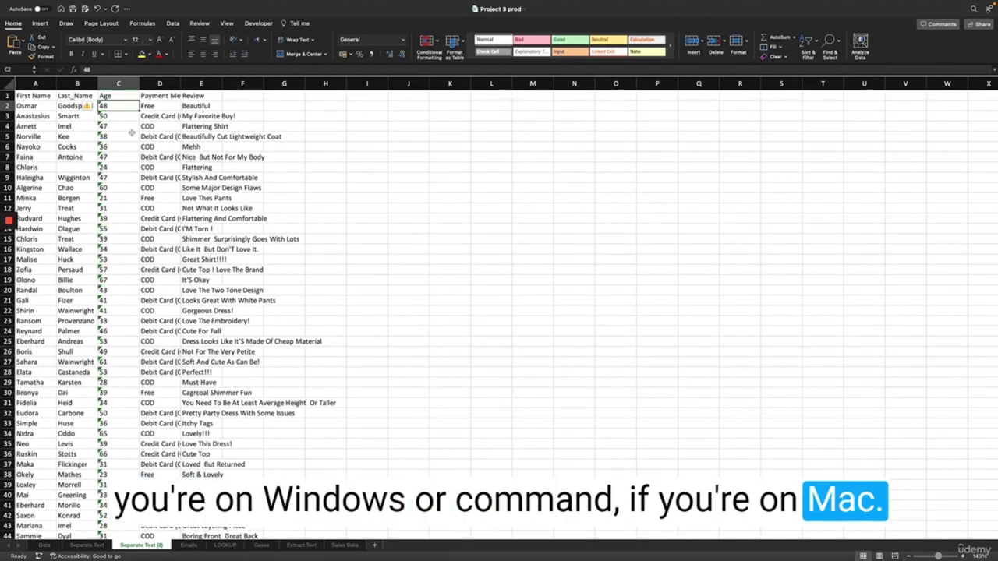
key(shift+super+Down)
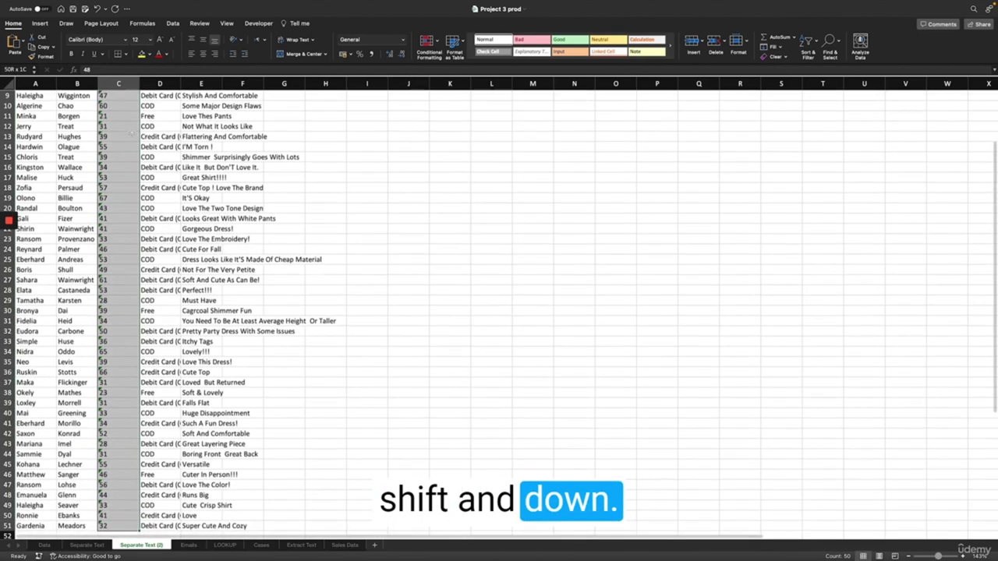
Convert the selected text-stored ages into real numbers
scroll(499, 312, up, 3)
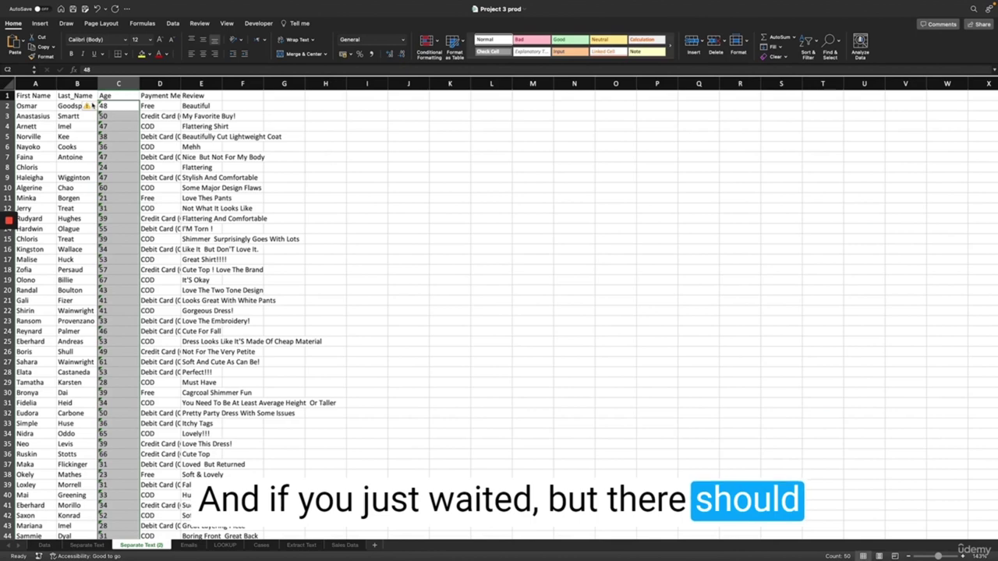
mouse_move(91, 106)
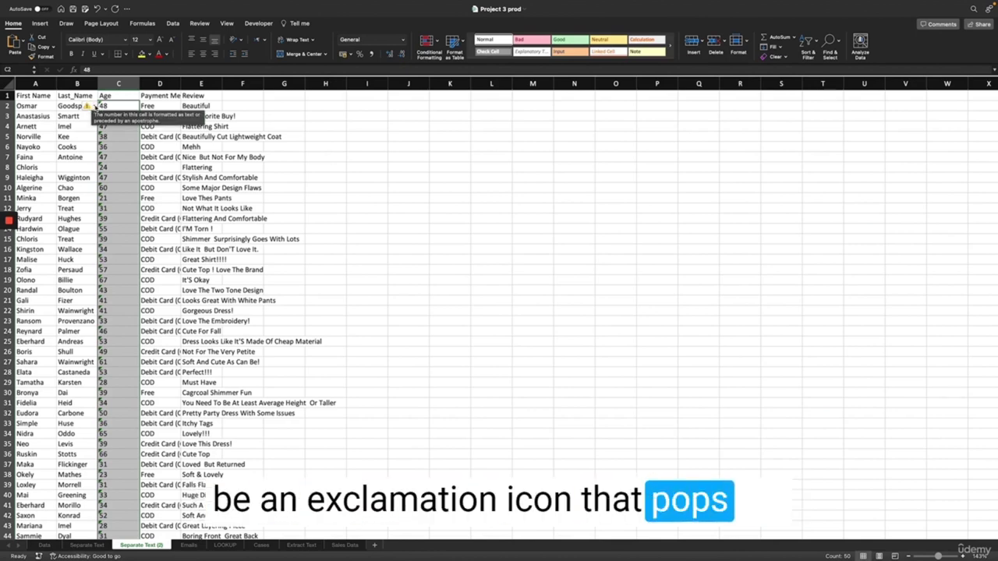
click(88, 106)
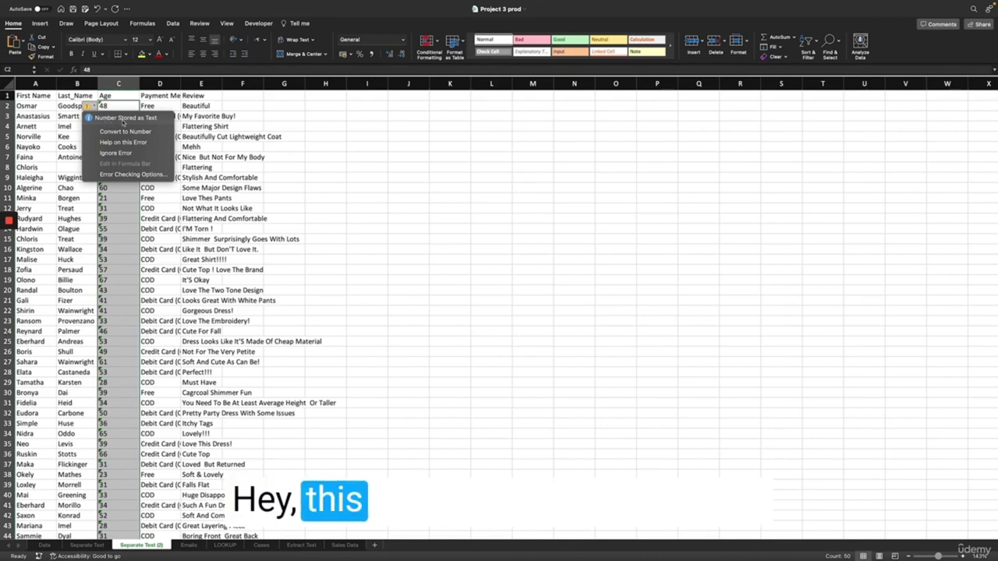
click(143, 133)
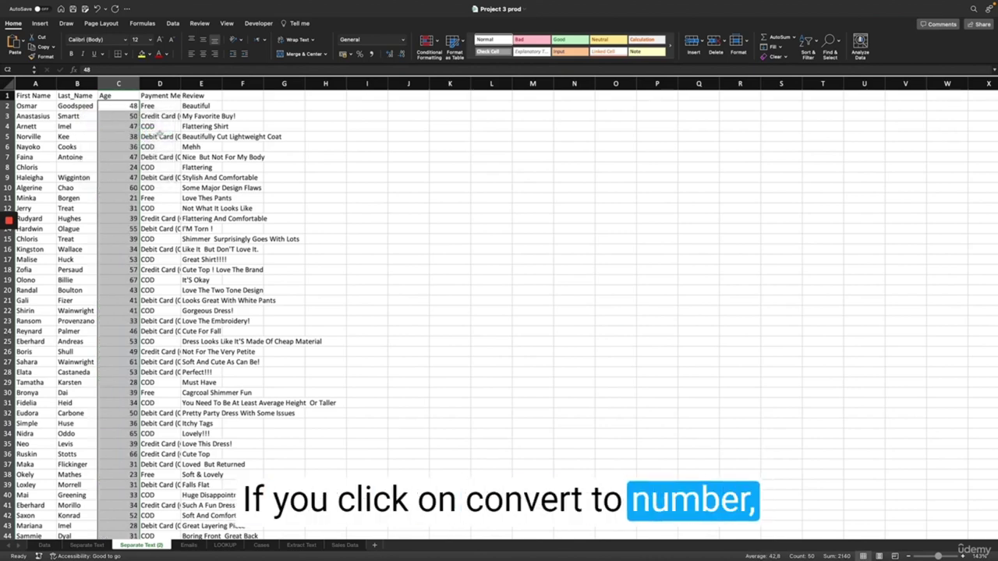
Check a converted age in C9 and save the workbook
click(133, 129)
click(123, 178)
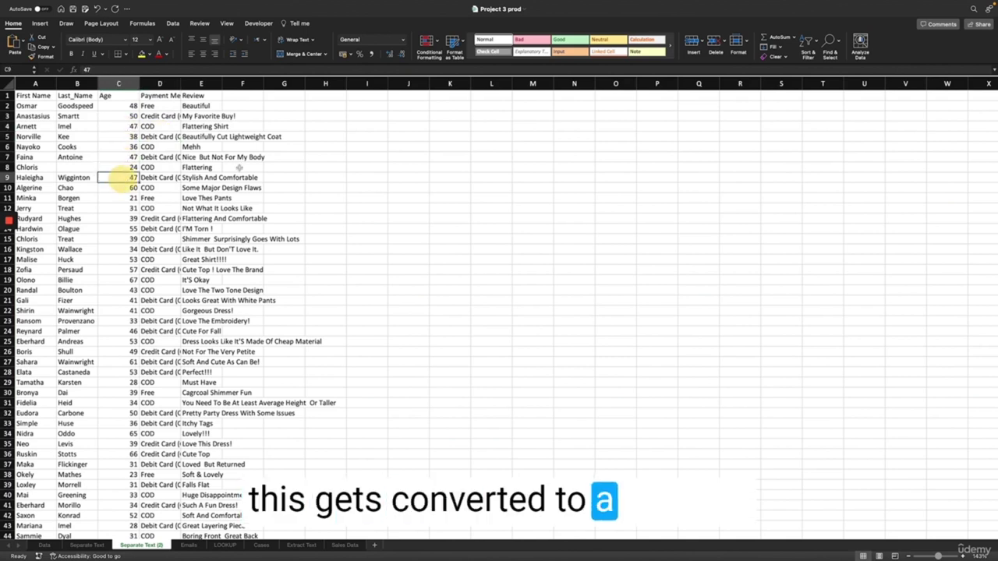
click(152, 125)
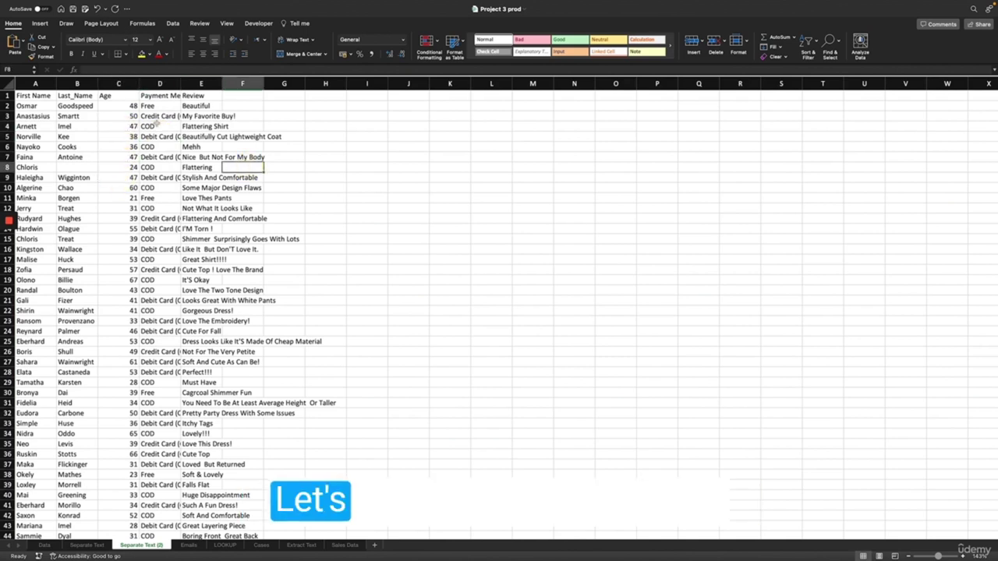
click(73, 9)
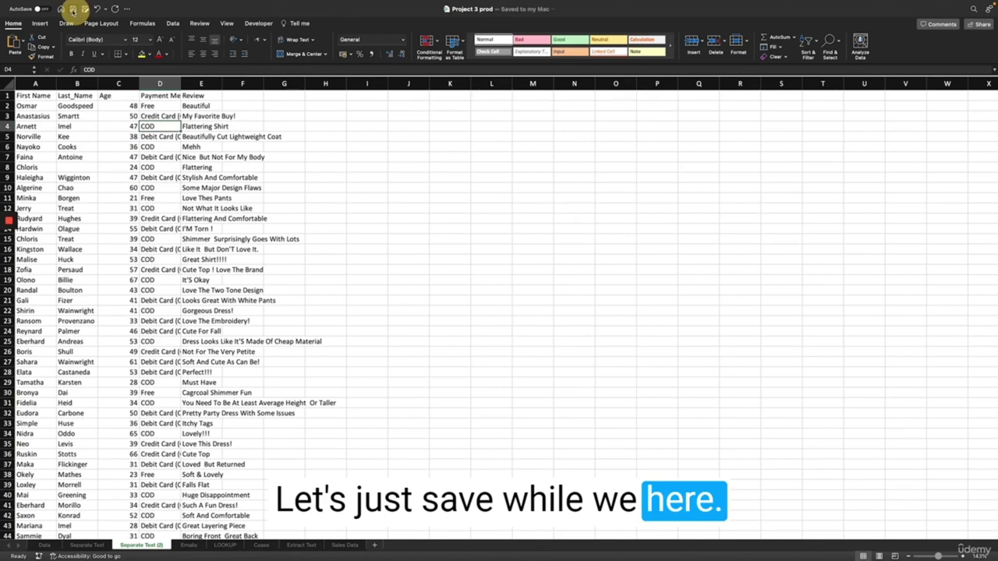
On the Data sheet, inspect the joined-name formula in C2 and the names in row 42
click(209, 109)
scroll(209, 111, down, 1)
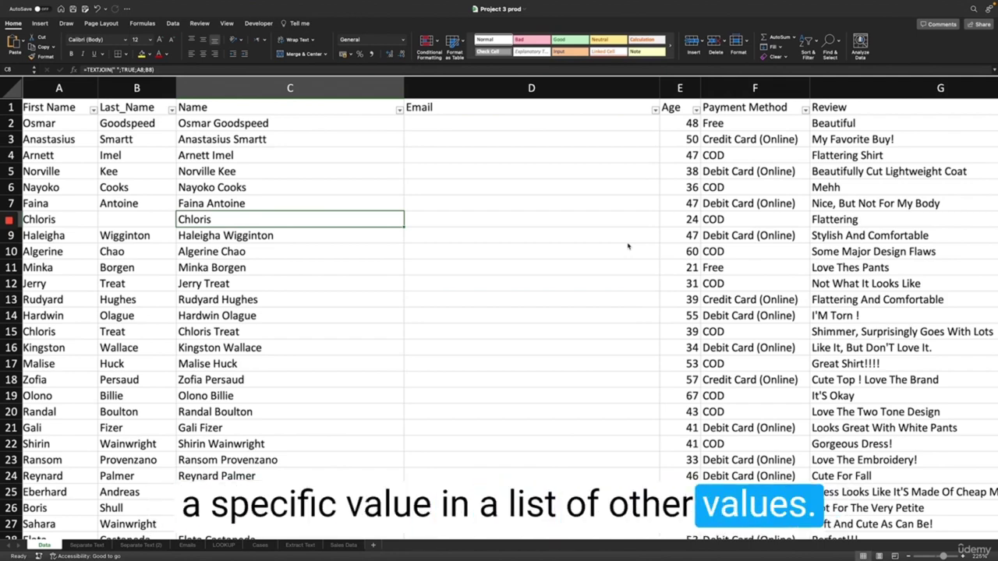
scroll(624, 243, left, 1)
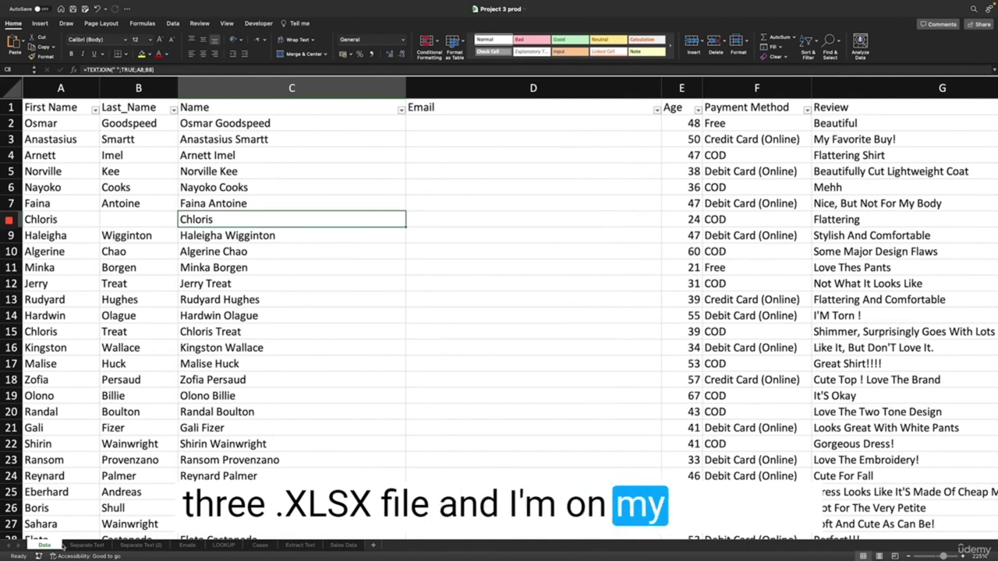
click(222, 125)
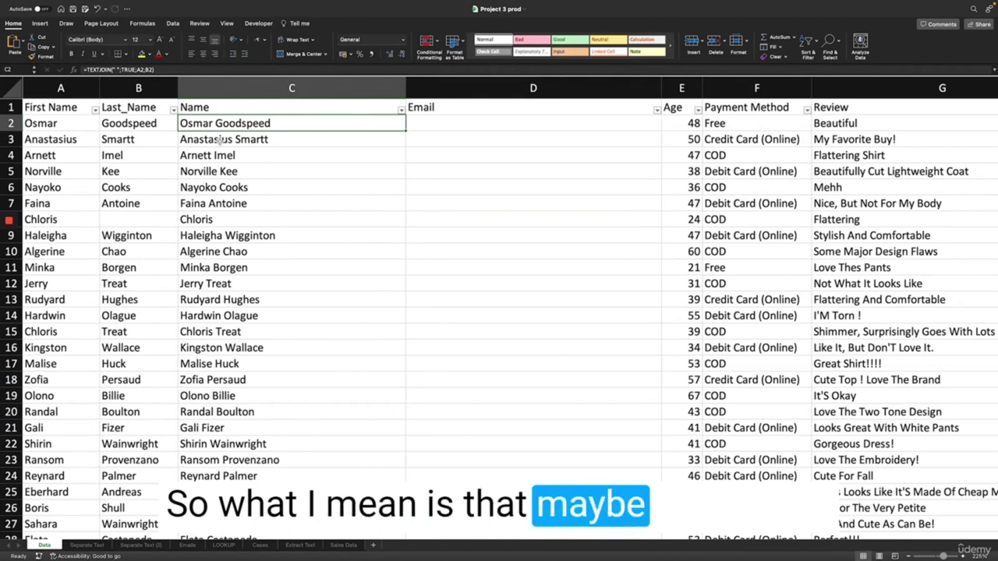
click(138, 90)
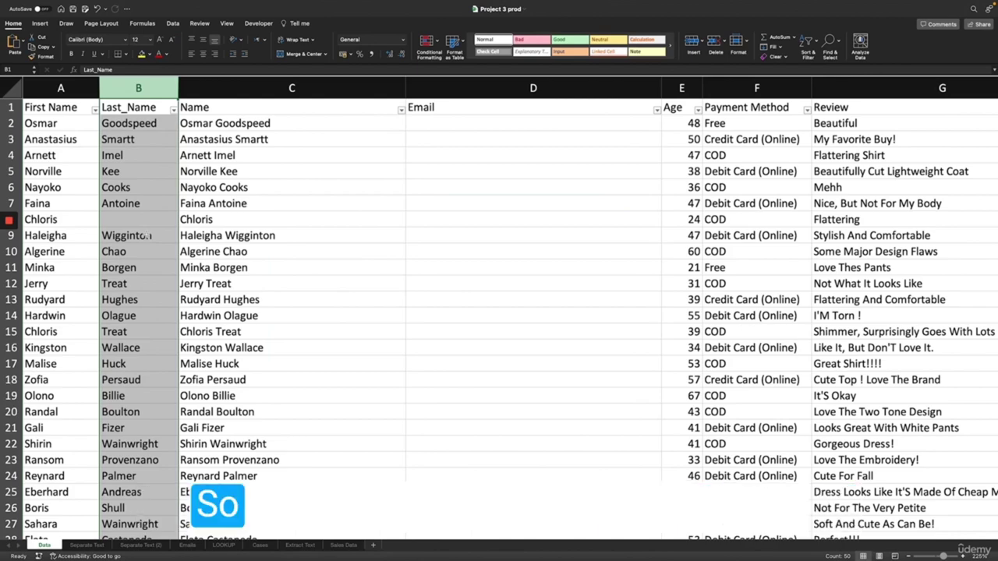
scroll(148, 236, down, 6)
scroll(146, 236, down, 7)
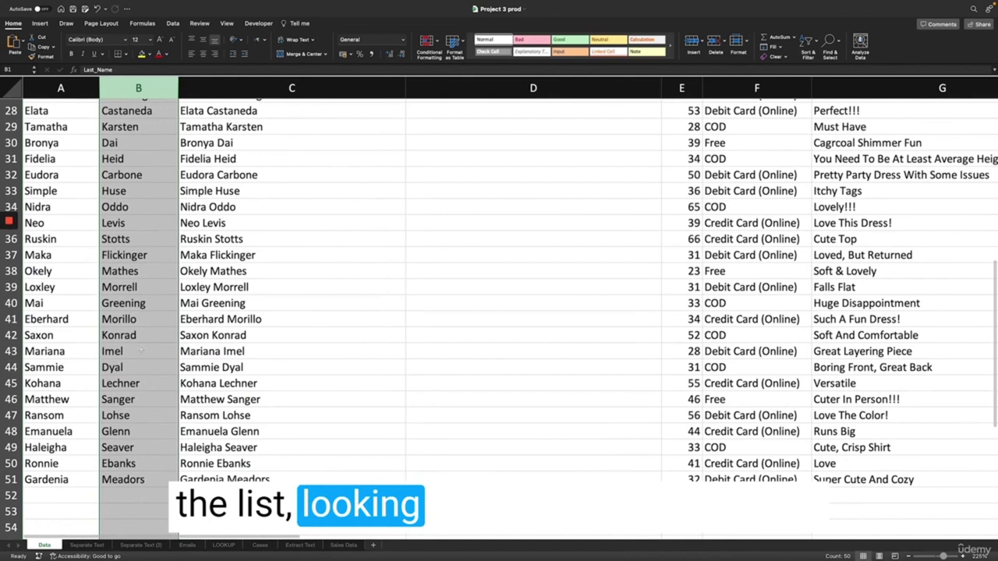
click(134, 337)
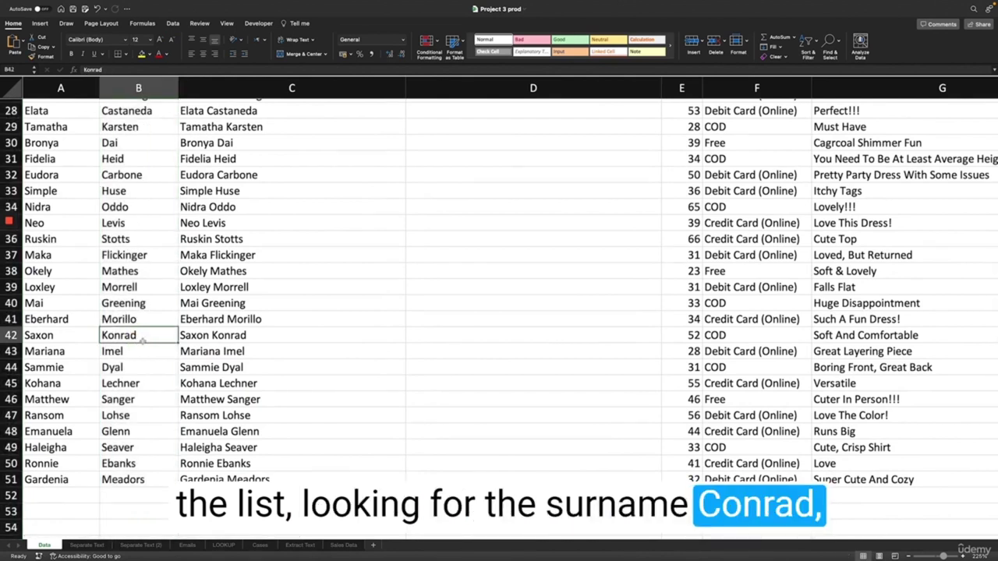
click(70, 336)
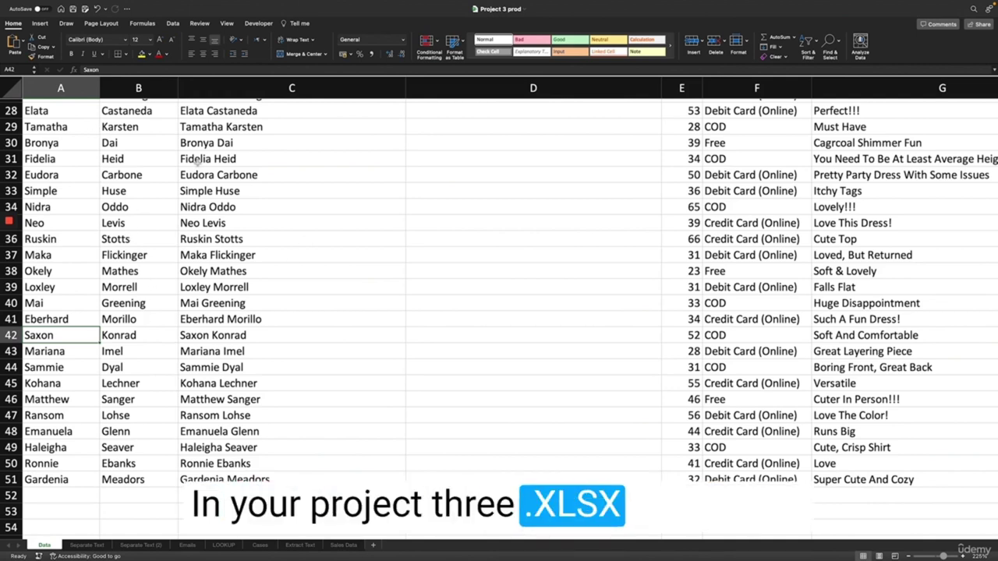
View the LOOKUP sheet at about 224% and review Cherries in B3 and fruit table A6:B11
click(227, 546)
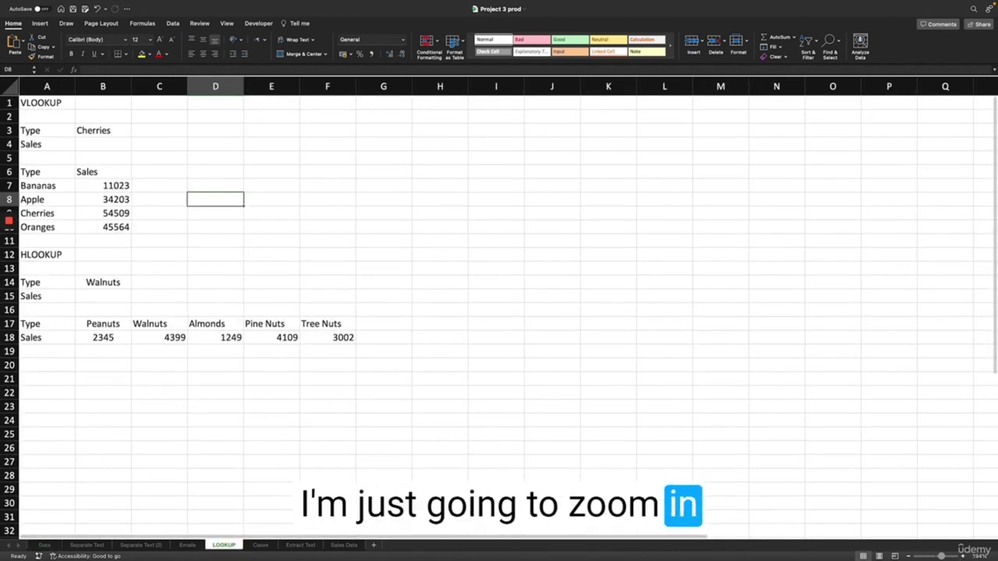
drag(942, 556, 945, 556)
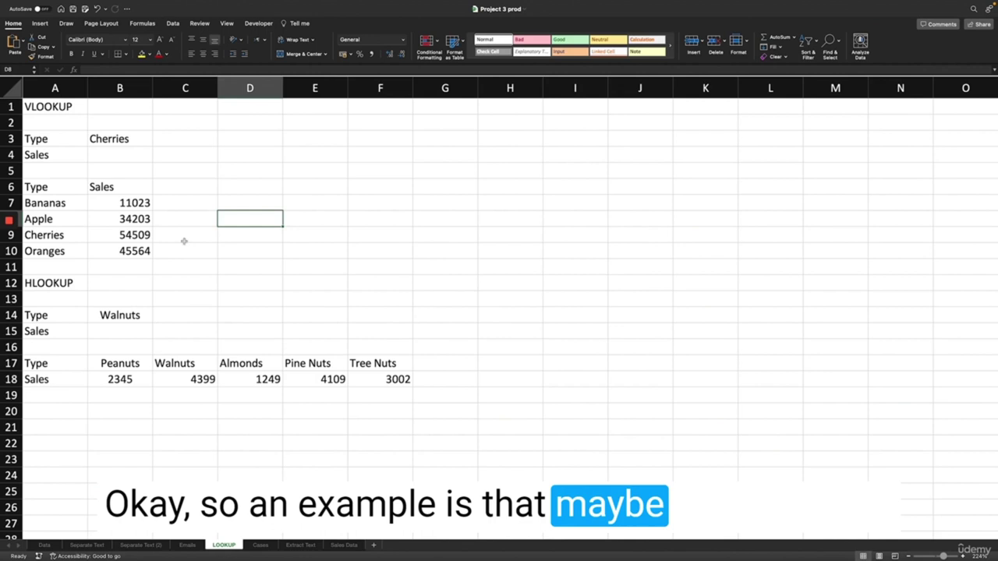
click(88, 139)
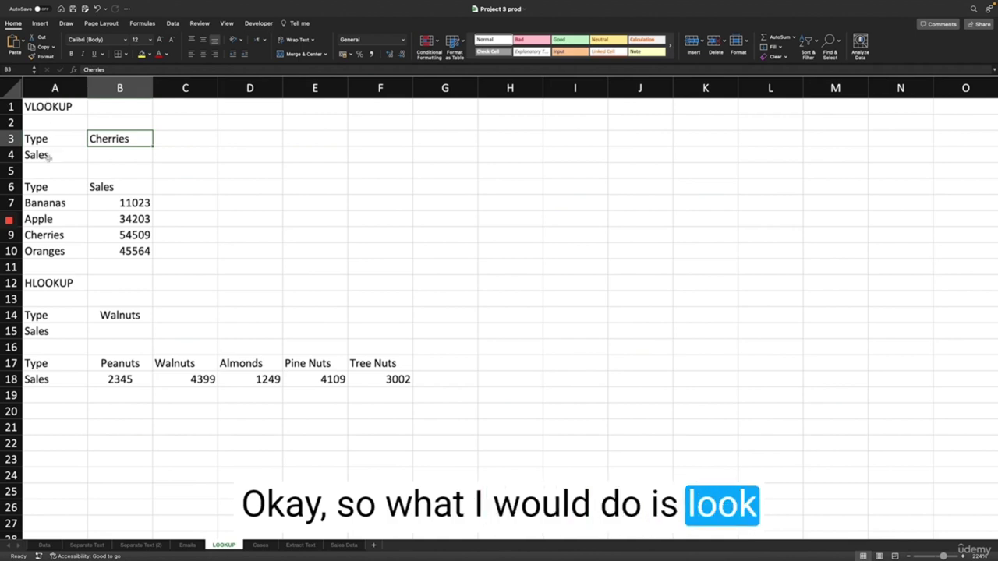
click(55, 234)
drag(70, 189, 153, 273)
click(70, 235)
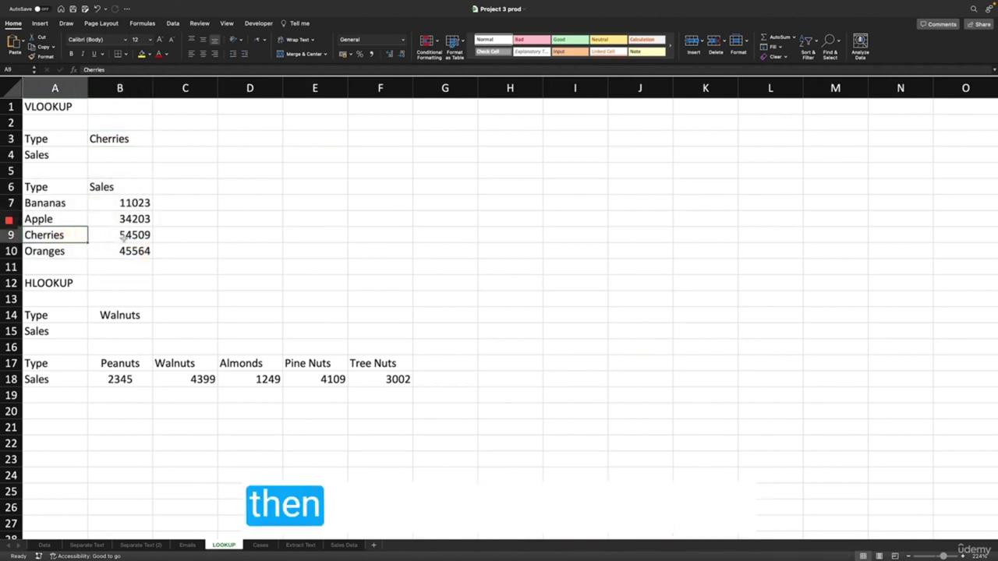
click(134, 235)
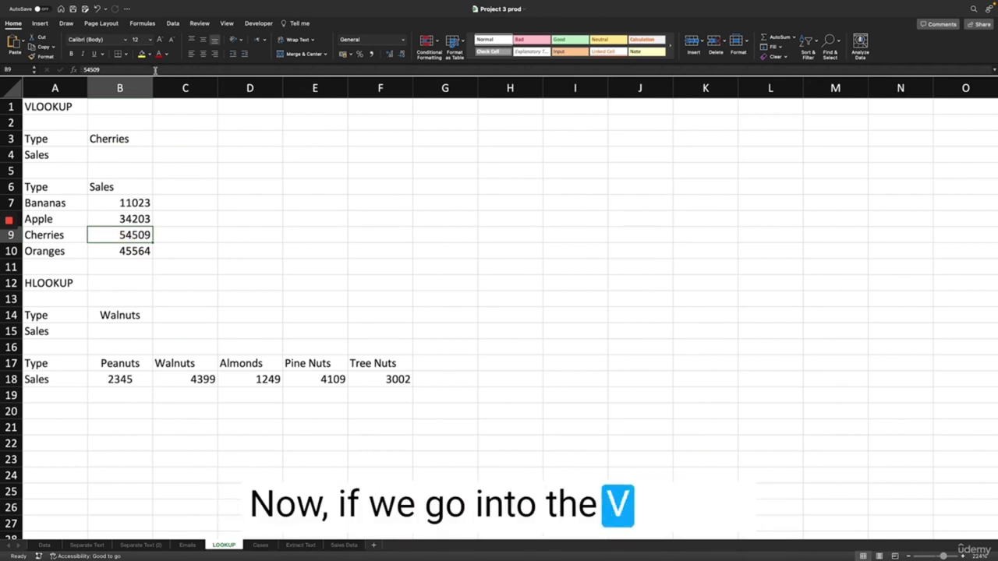
click(103, 107)
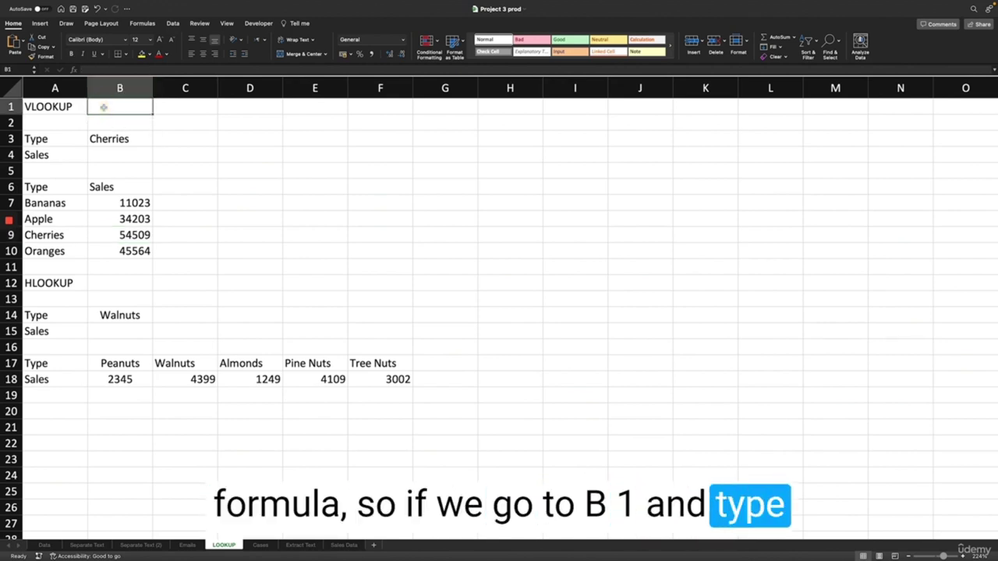
text(=)
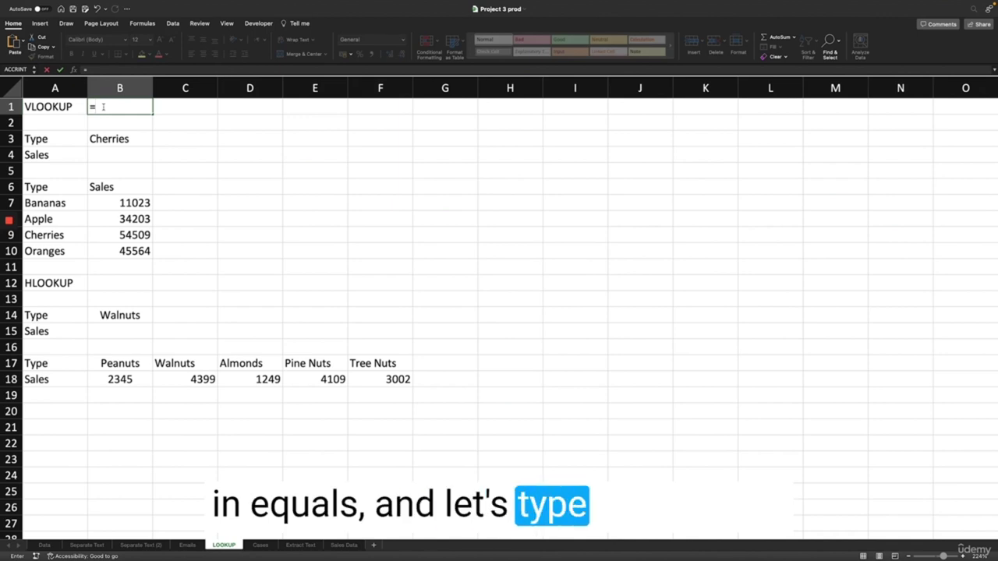
text(VLOOKUP()
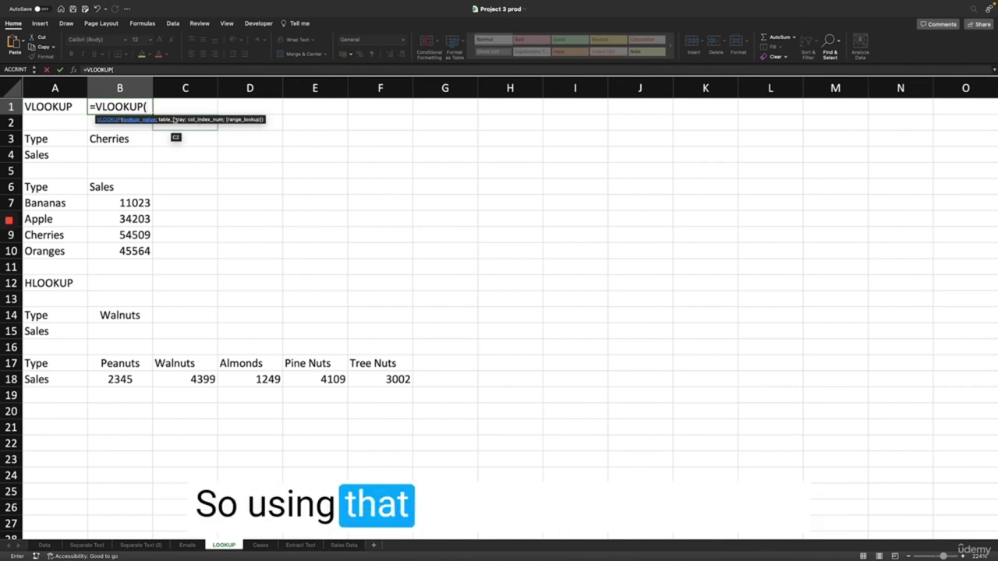
key(BackSpace)
key(BackSpace)
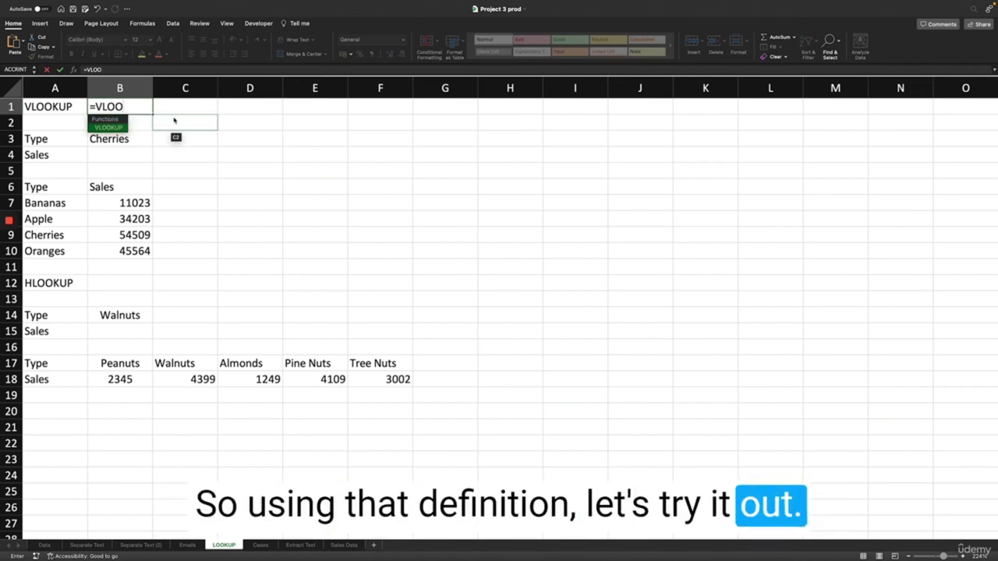
key(Escape)
click(120, 155)
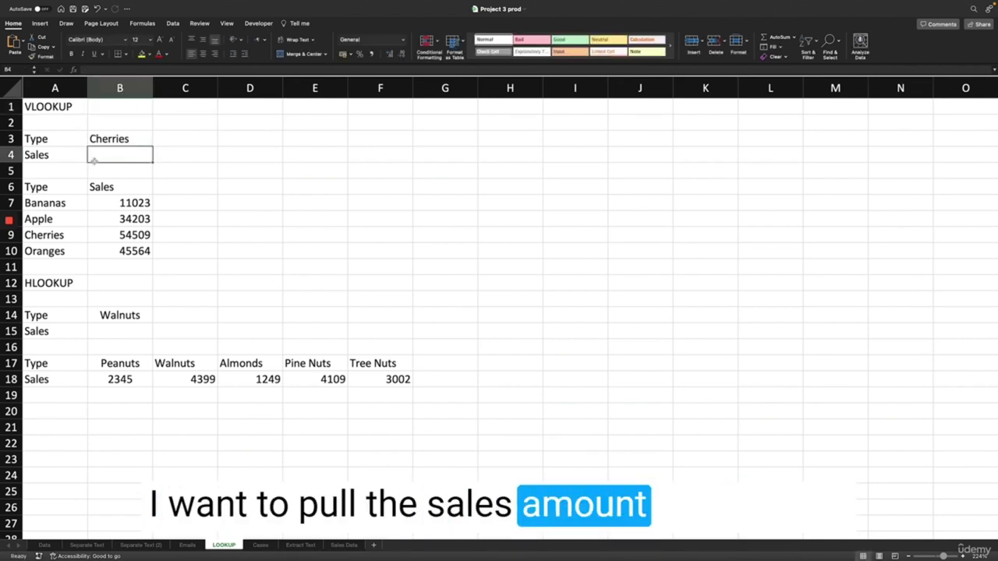
click(102, 139)
drag(35, 203, 134, 251)
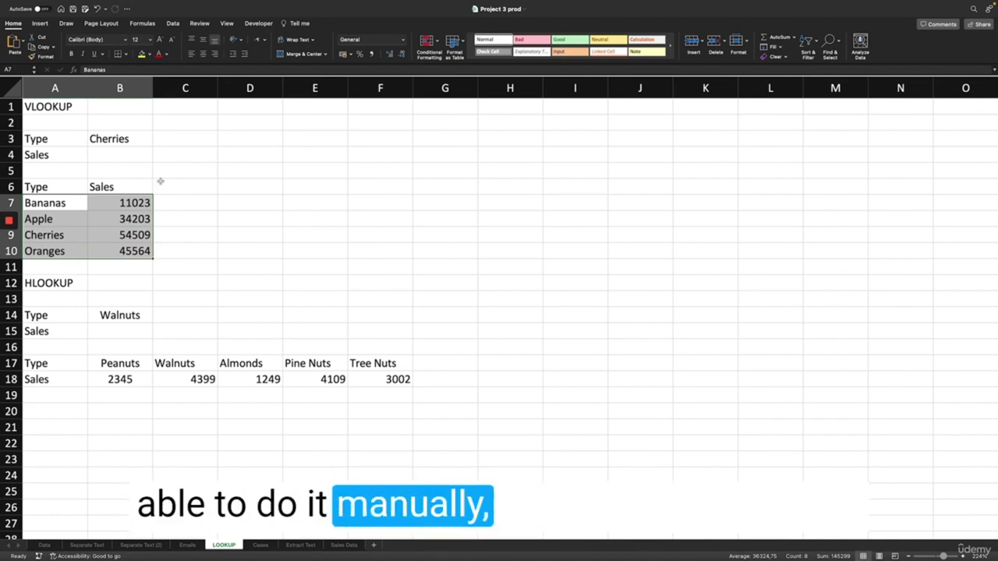
drag(47, 203, 114, 242)
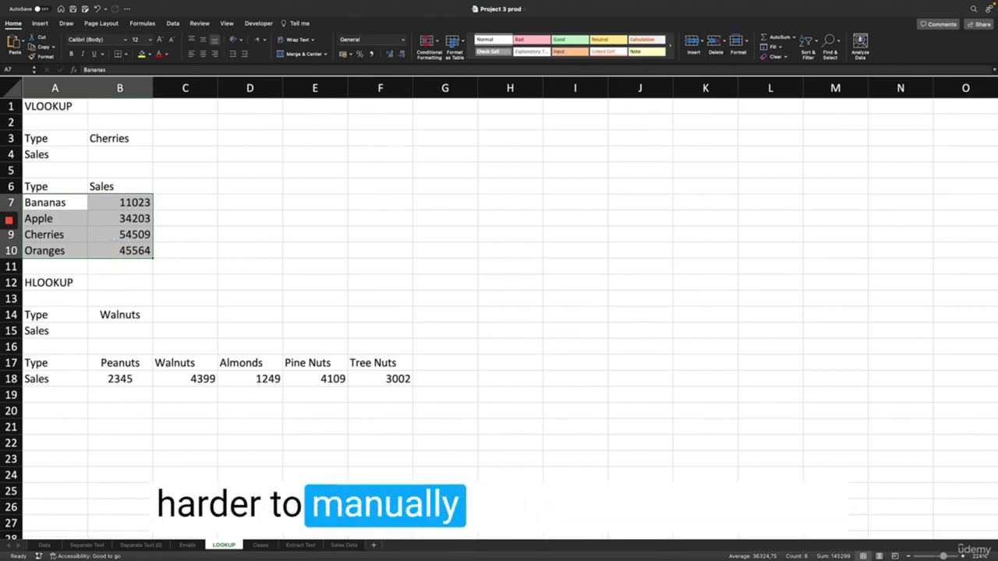
Enter =VLOOKUP(B3;A7:B10;2;FALSE) in B4, returning 54509 for Cherries
scroll(114, 241, down, 1)
click(66, 232)
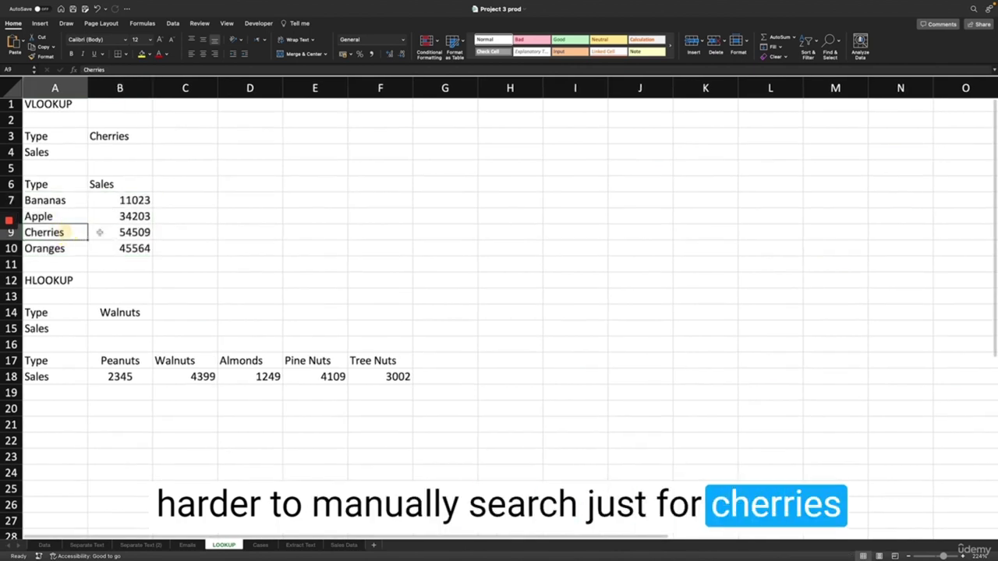
click(130, 152)
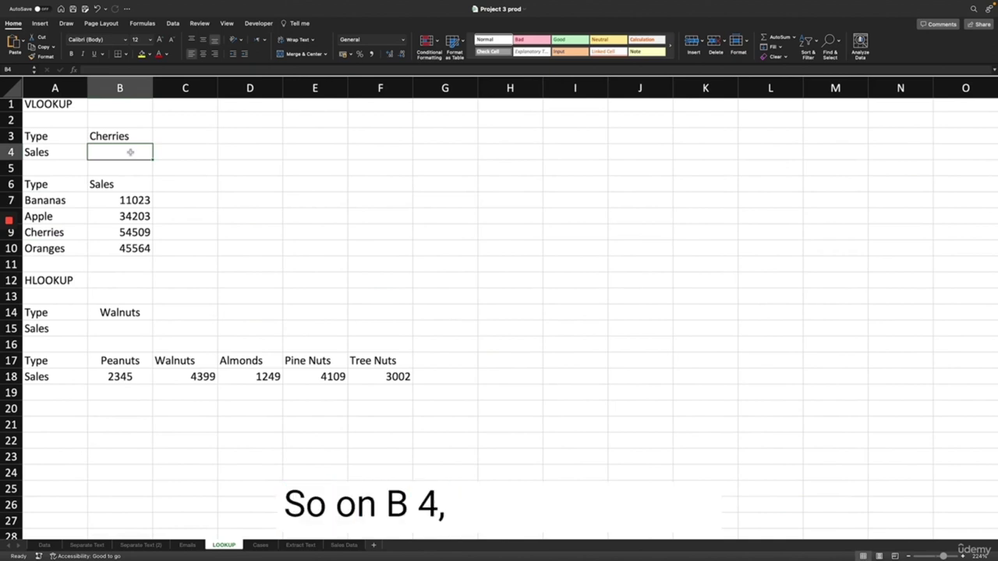
text(=)
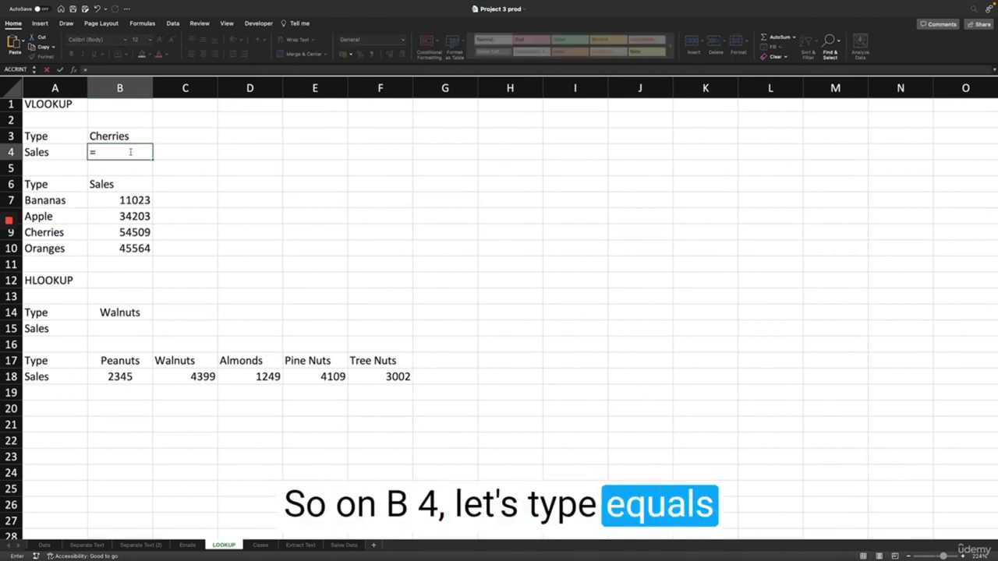
text(VLOOK)
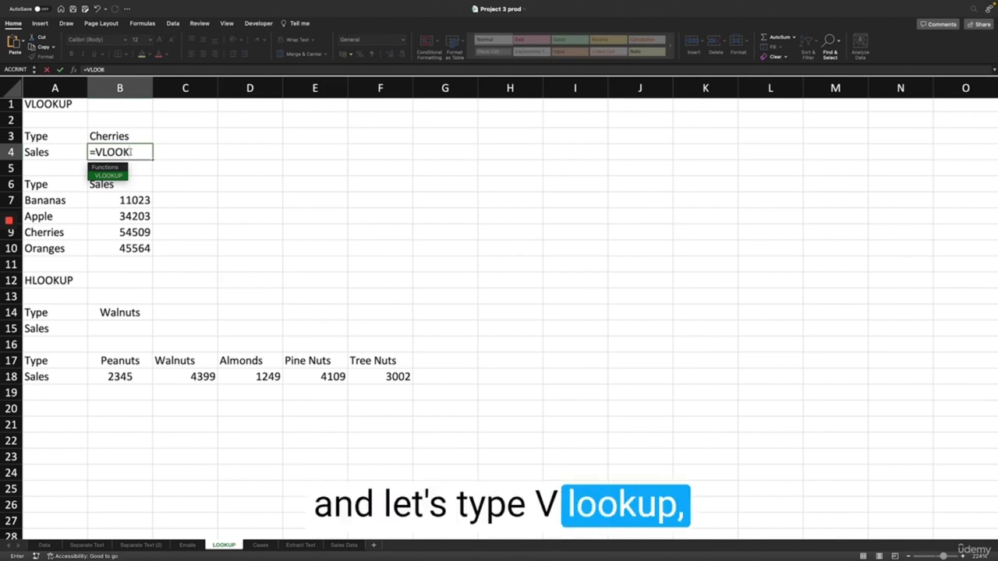
text(UP()
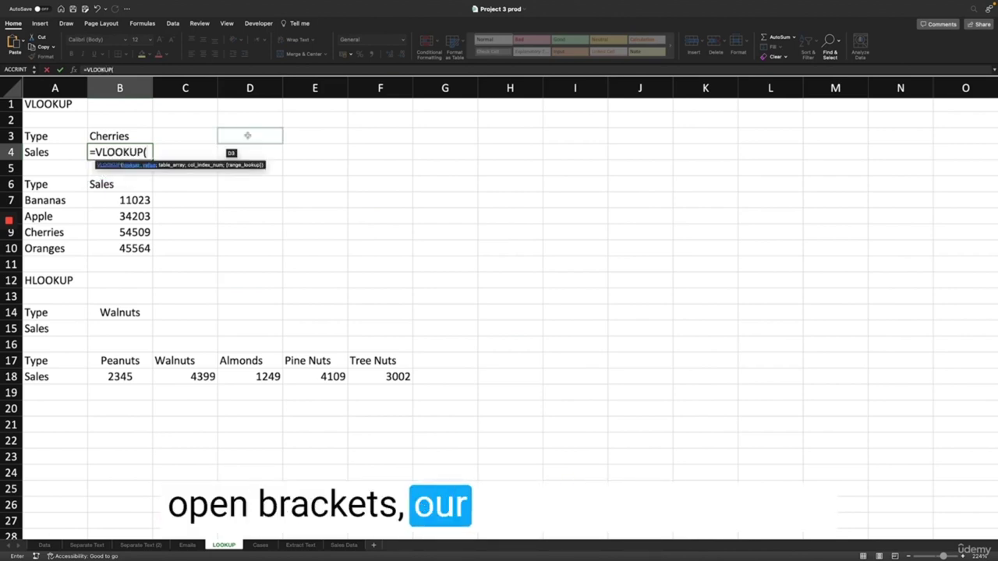
click(132, 130)
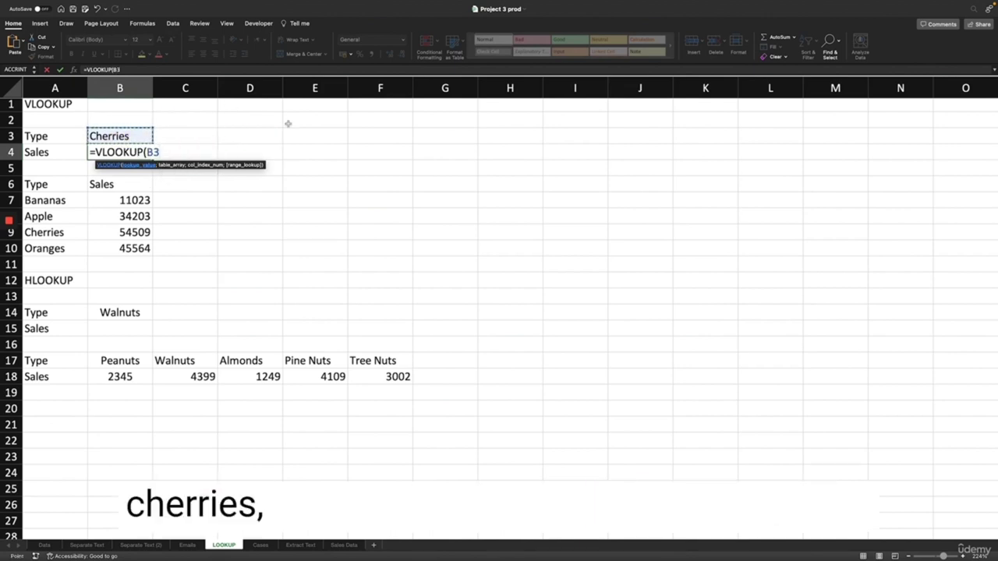
text(;)
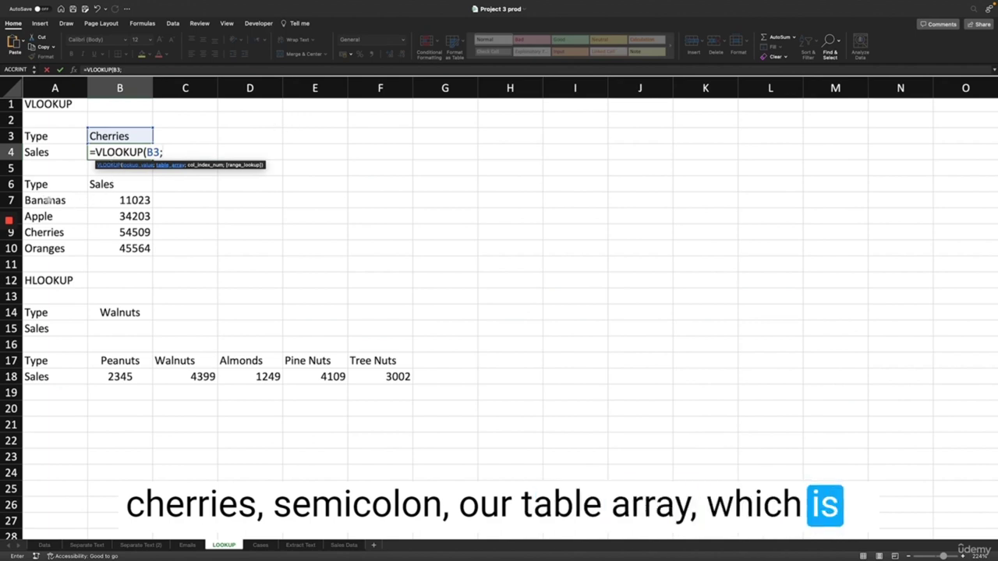
click(69, 202)
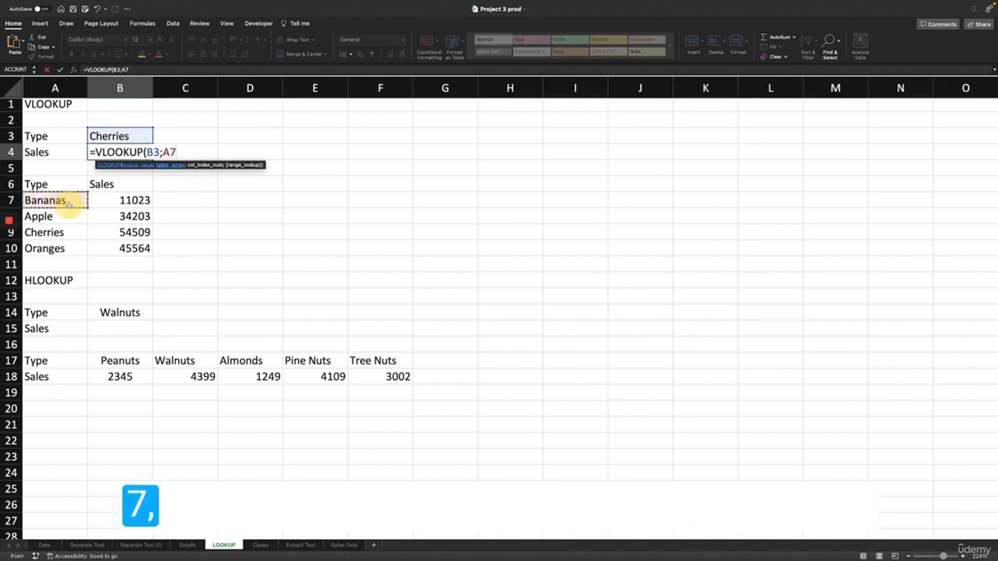
drag(68, 209, 112, 248)
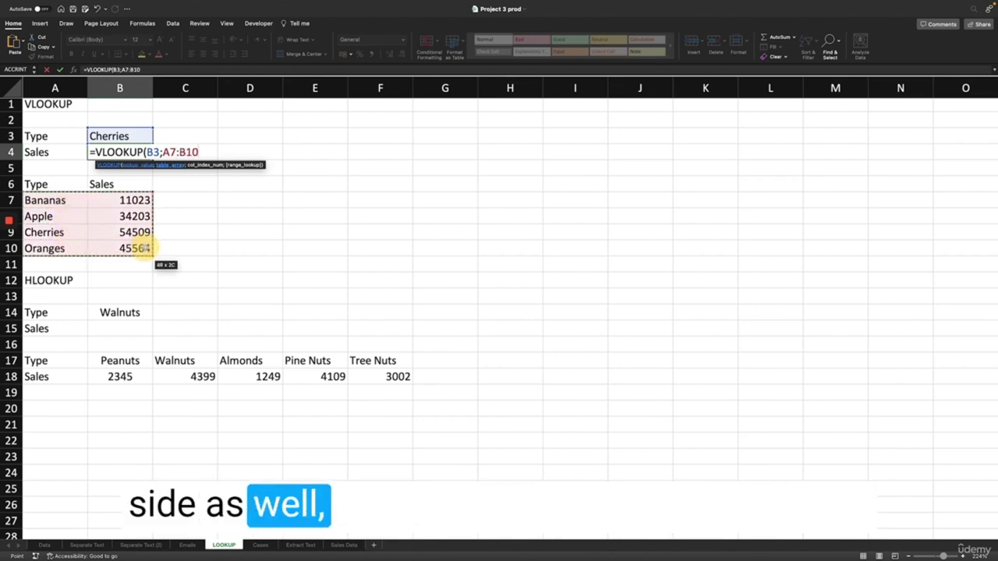
scroll(155, 195, down, 1)
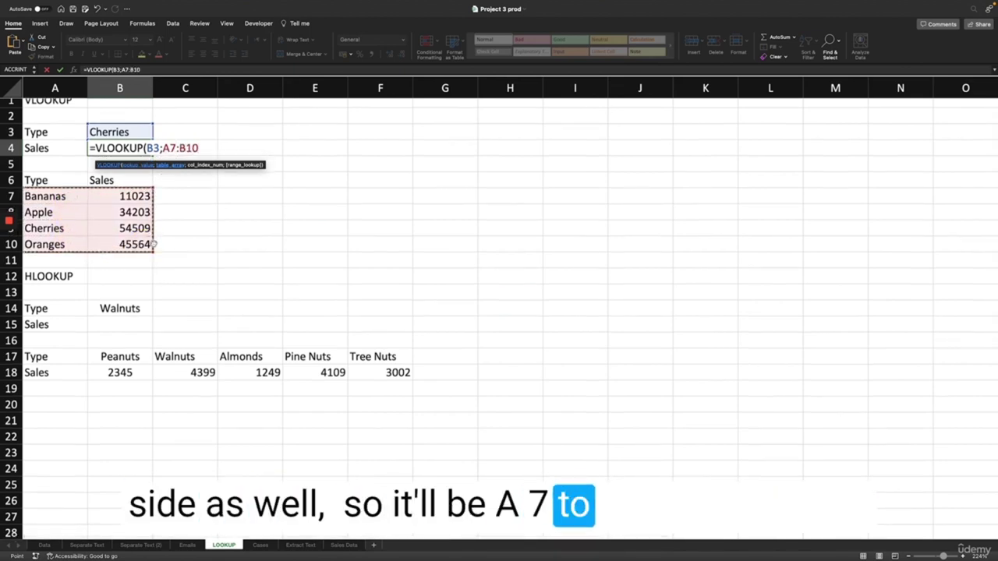
text(;2)
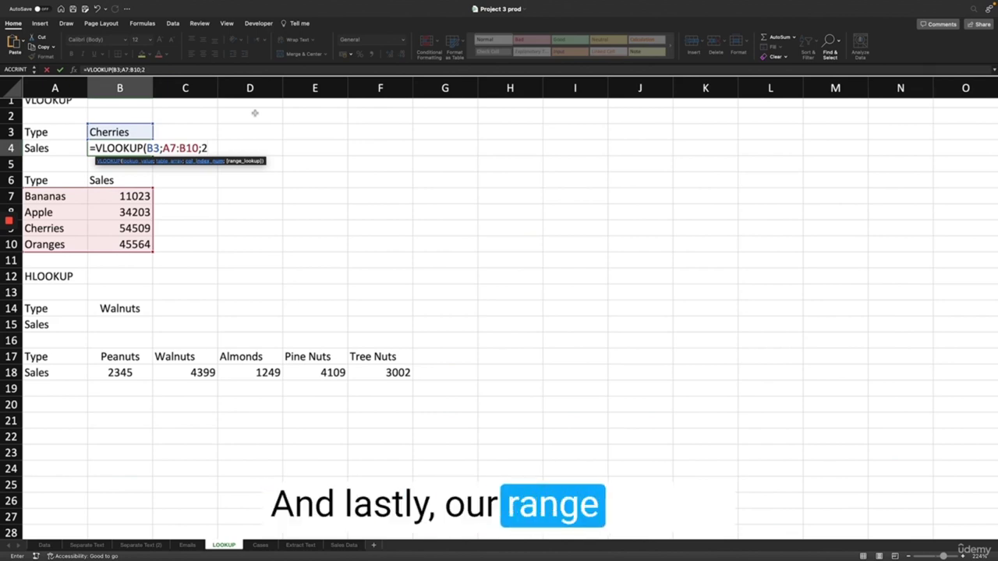
text(;)
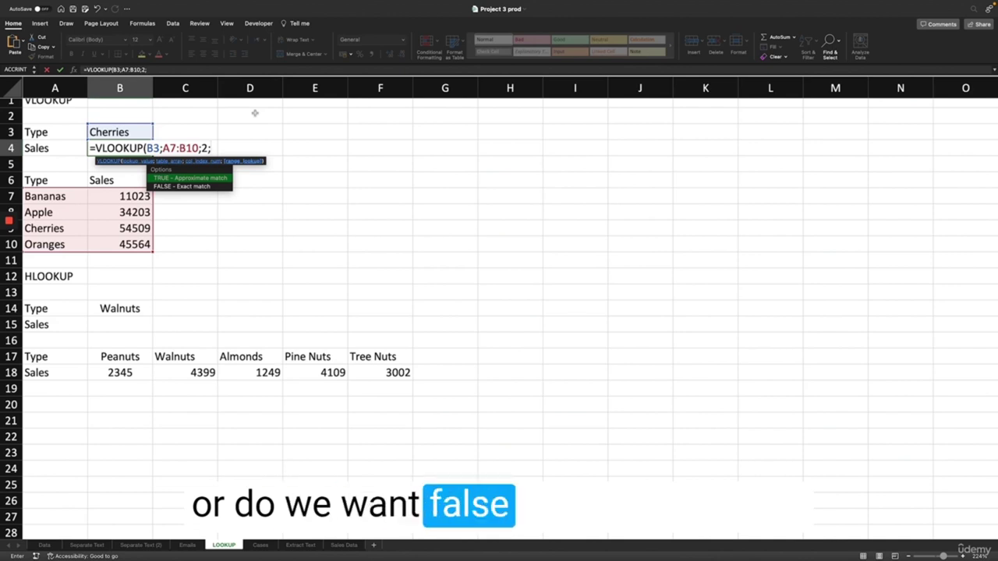
text(F)
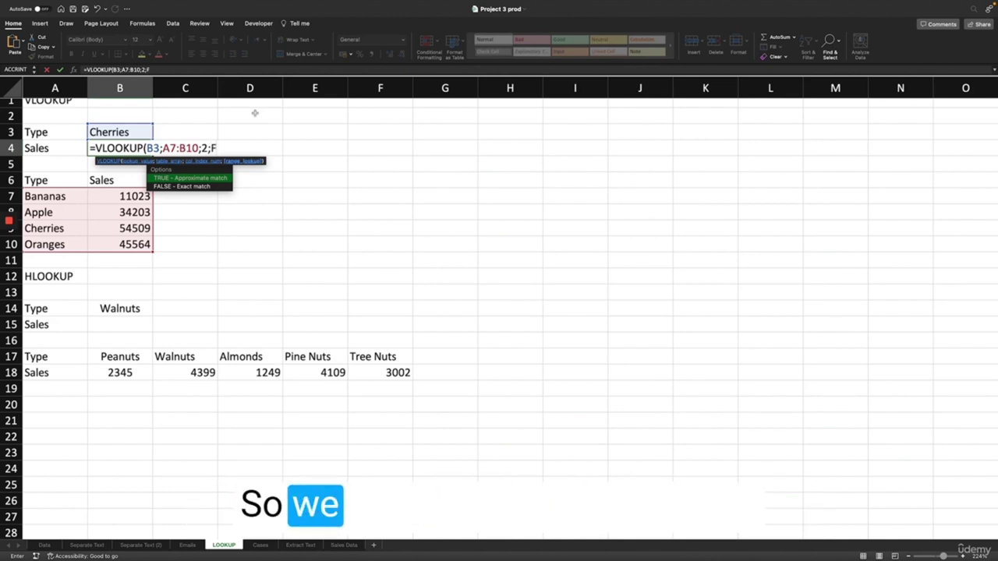
text(ALS)
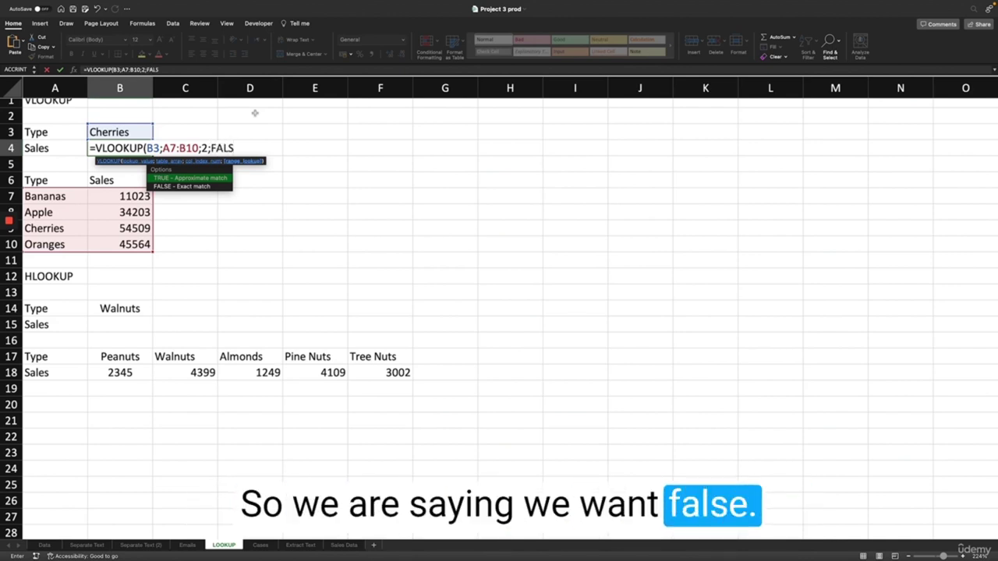
text(E))
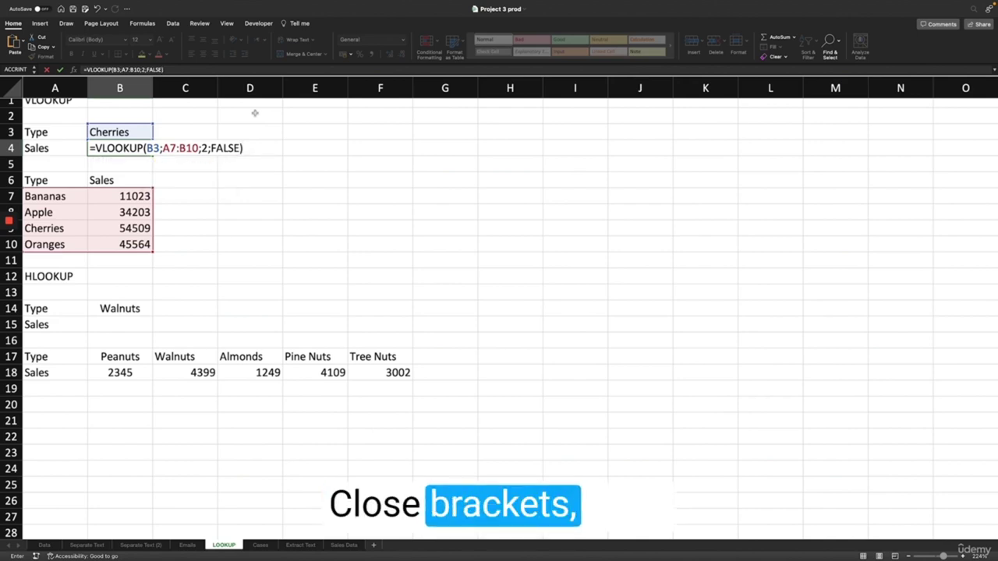
key(Return)
click(84, 228)
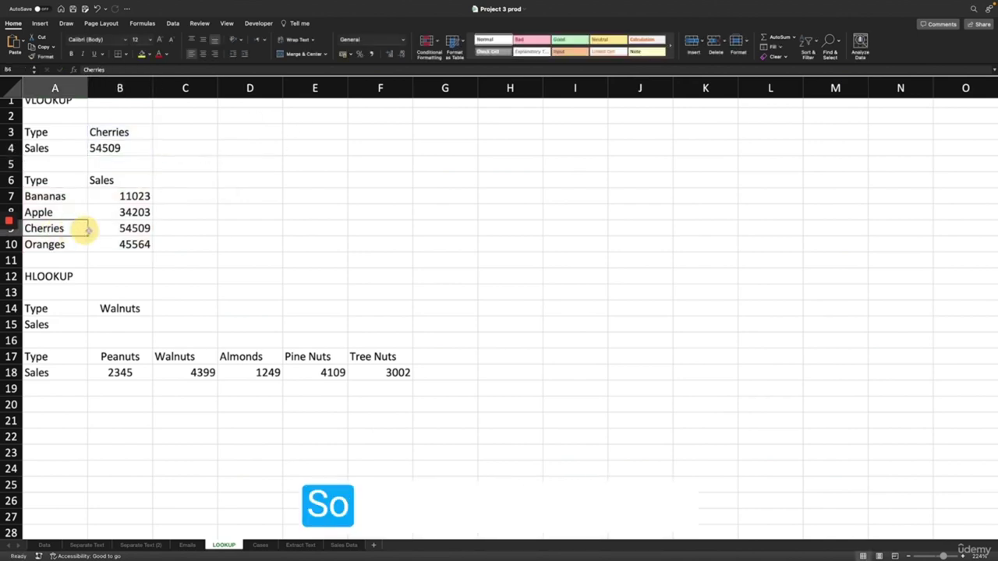
click(123, 146)
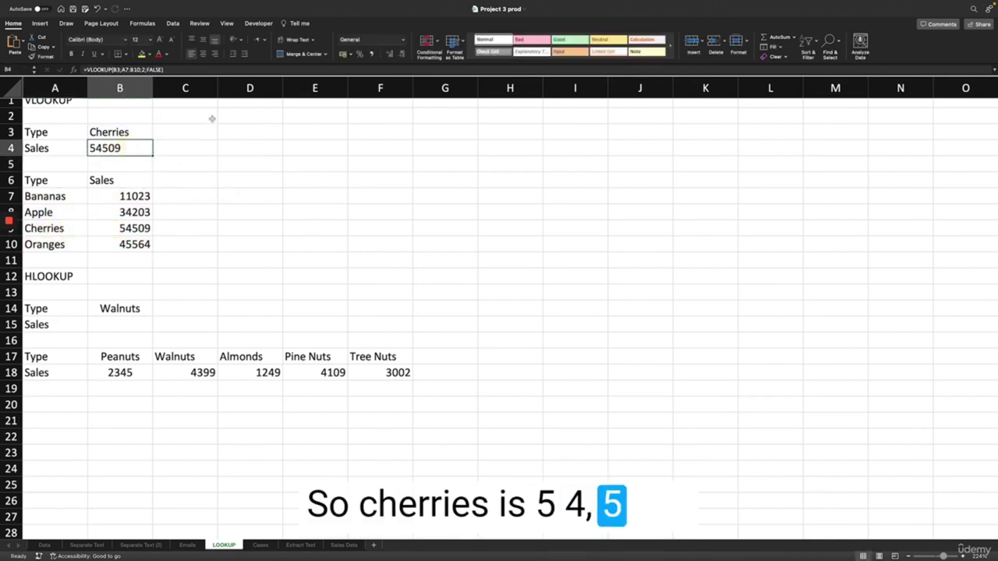
click(133, 134)
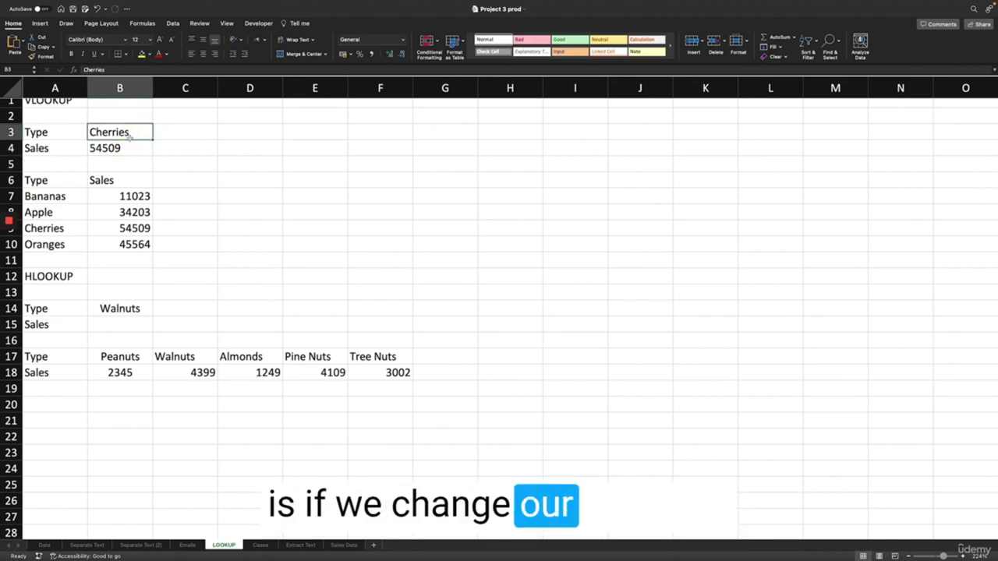
scroll(173, 130, up, 1)
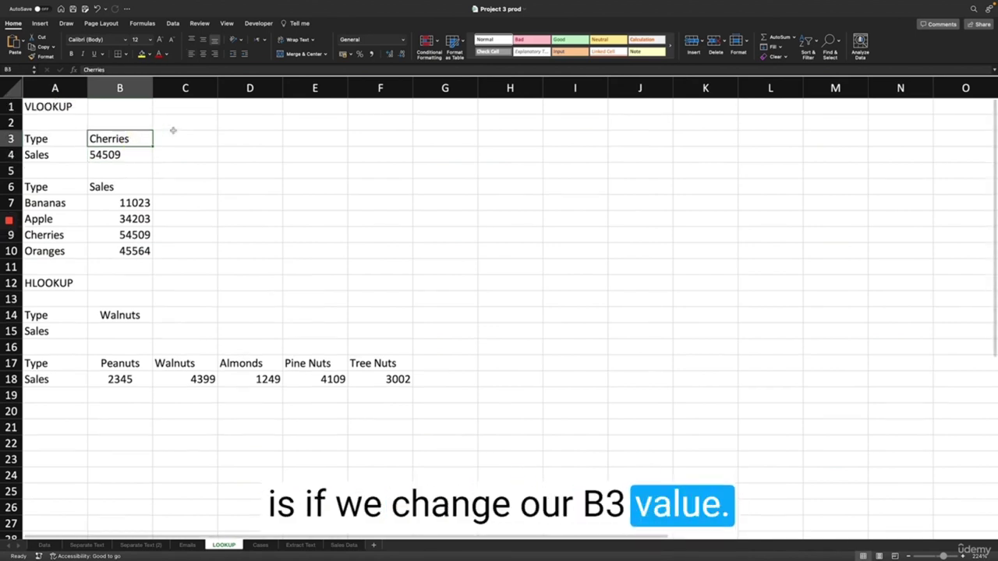
click(129, 156)
scroll(97, 102, right, 1)
scroll(97, 102, left, 1)
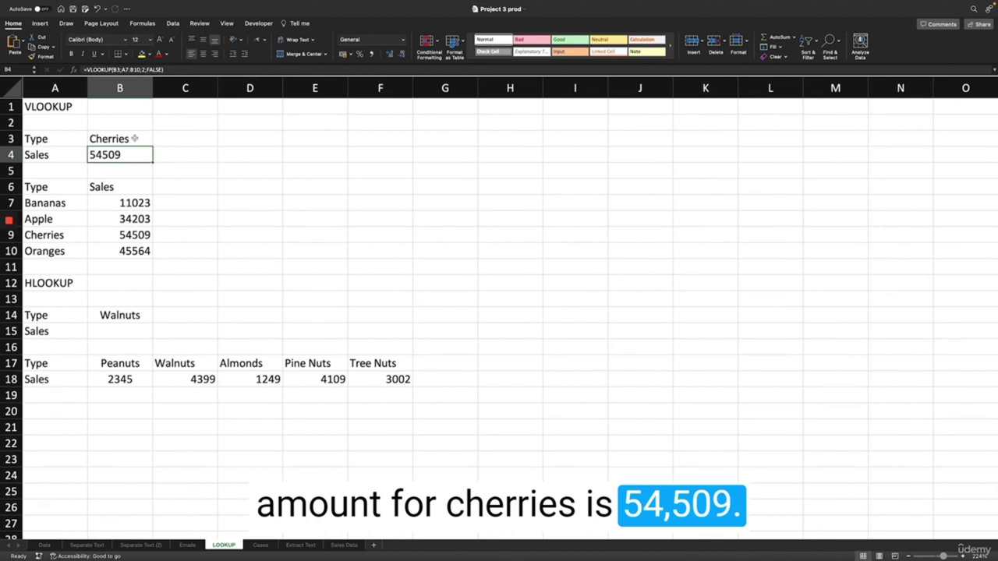
click(175, 69)
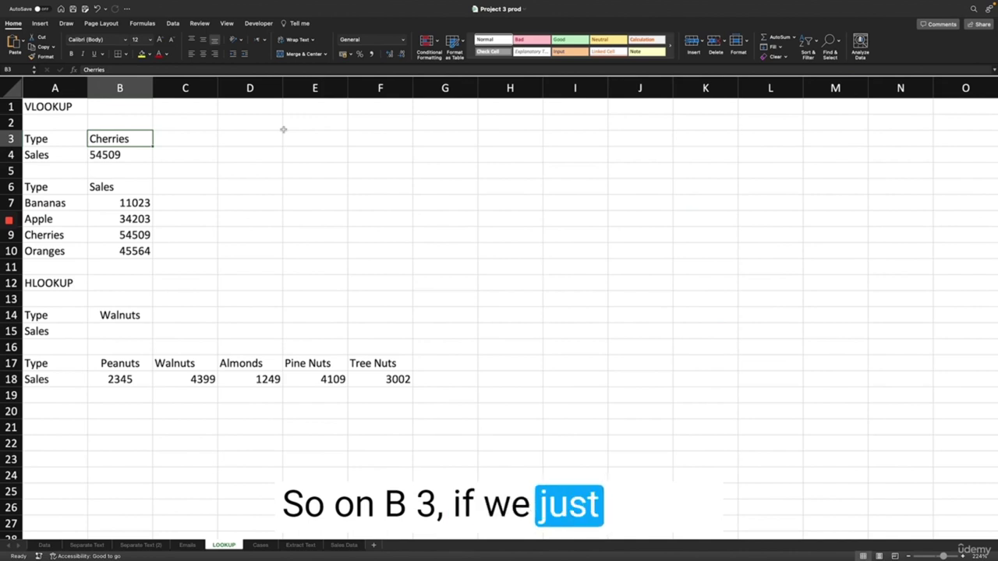
Change B3 to Oranges and check that B4 now returns 45564
text(Oranges)
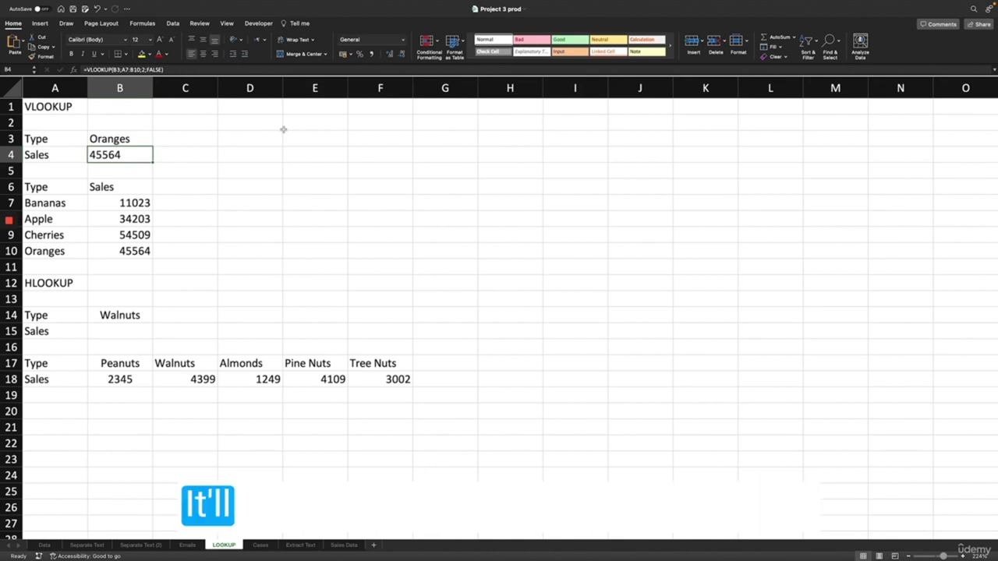
click(104, 155)
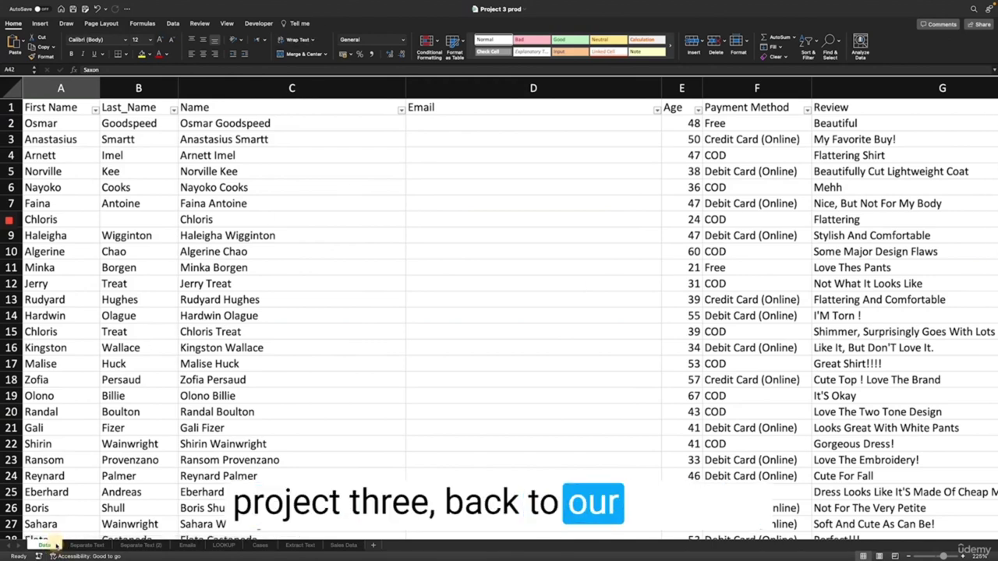
click(260, 193)
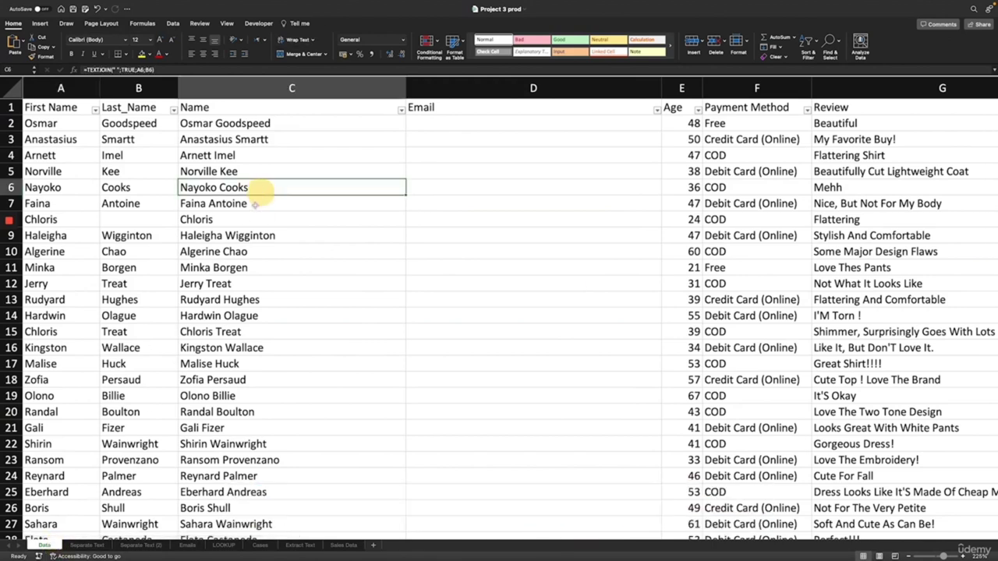
click(533, 88)
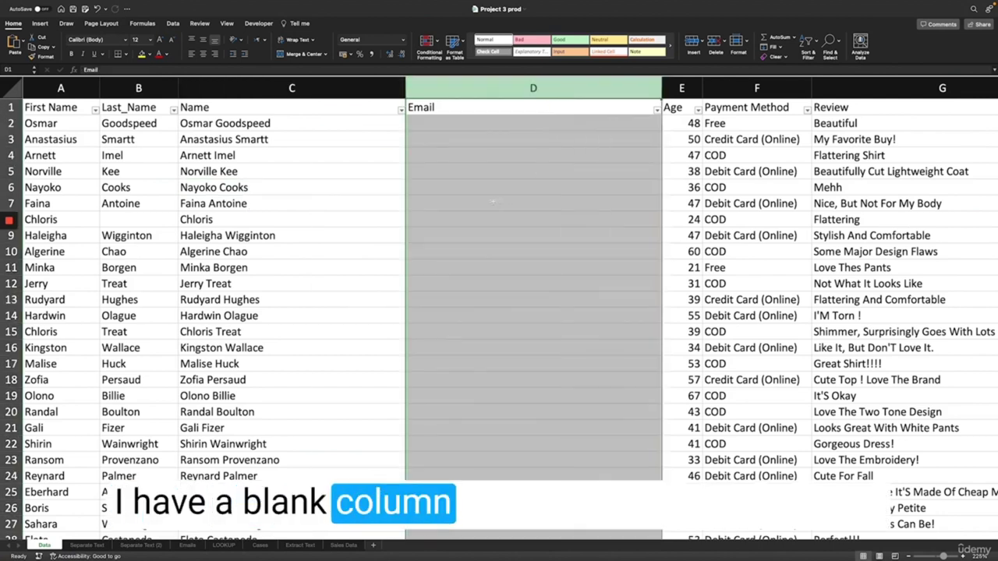
click(493, 202)
click(460, 125)
click(476, 190)
click(475, 265)
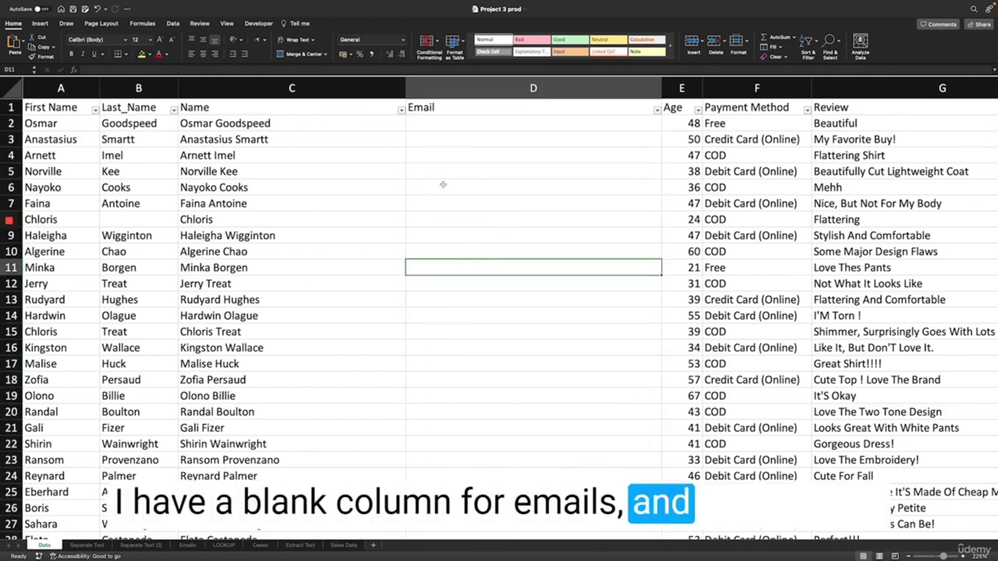
click(455, 124)
click(448, 141)
click(447, 170)
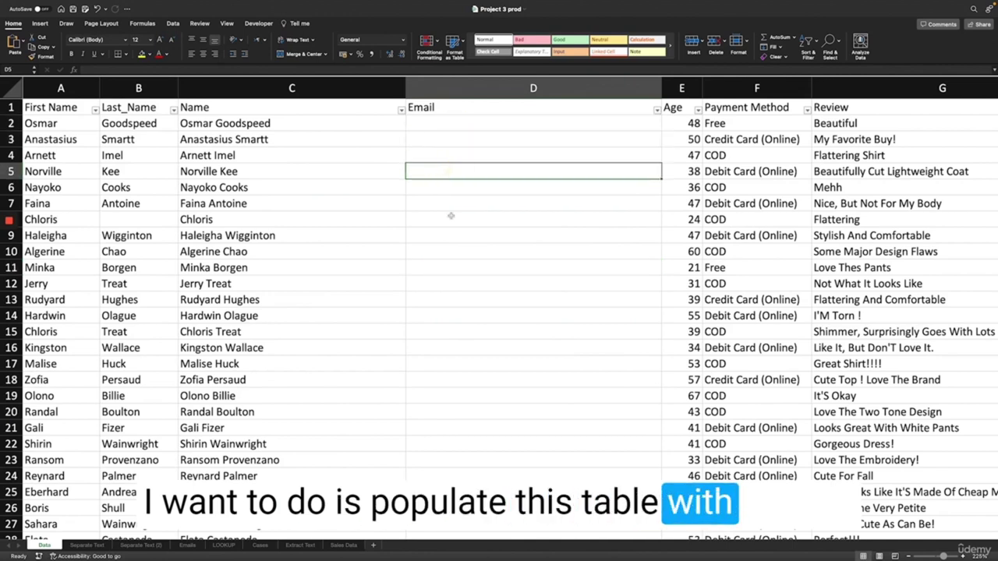
click(451, 217)
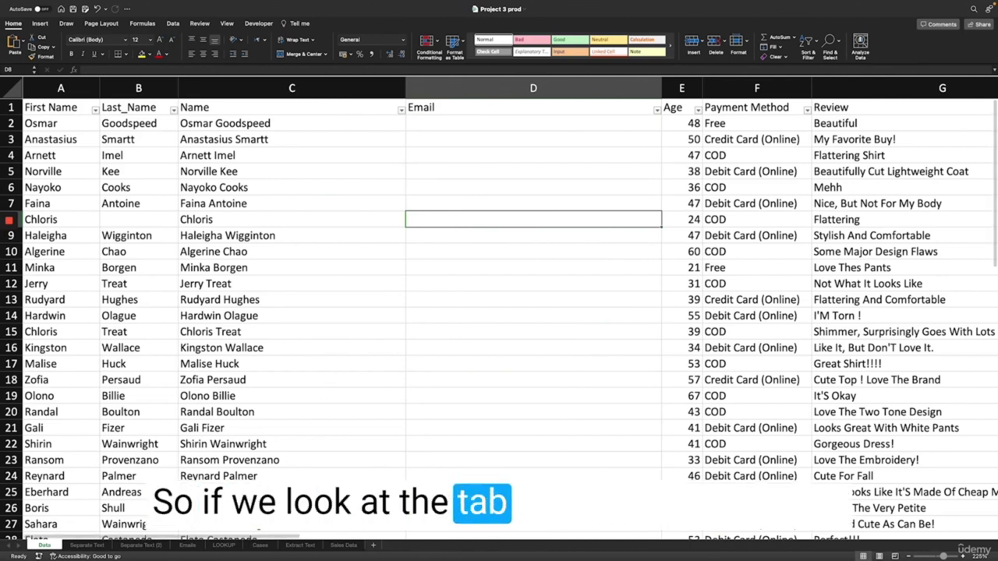
click(189, 546)
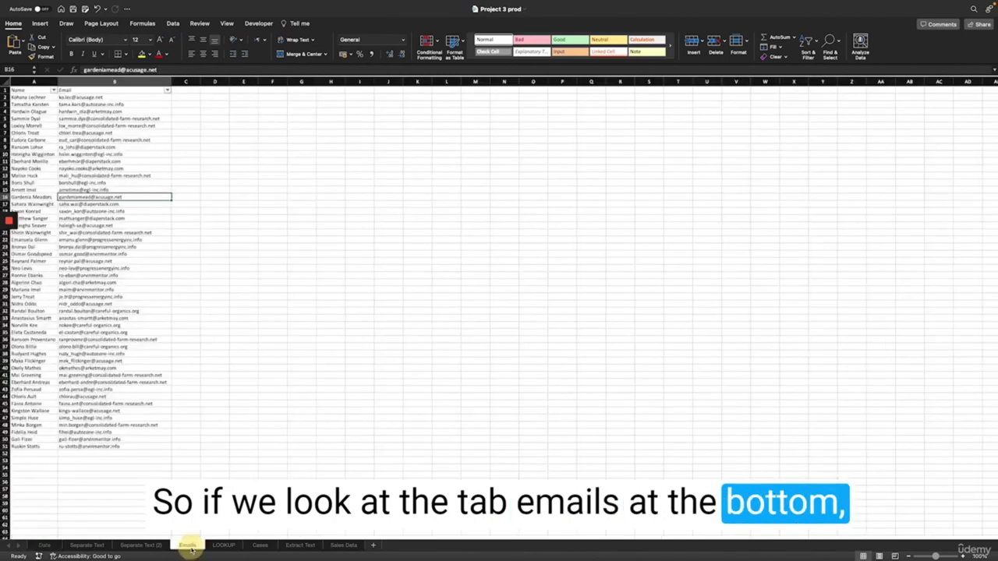
click(294, 185)
scroll(295, 186, down, 1)
click(211, 135)
key(Down)
key(Down)
key(Down)
key(Down)
key(Down)
key(Down)
key(Down)
key(Down)
click(67, 120)
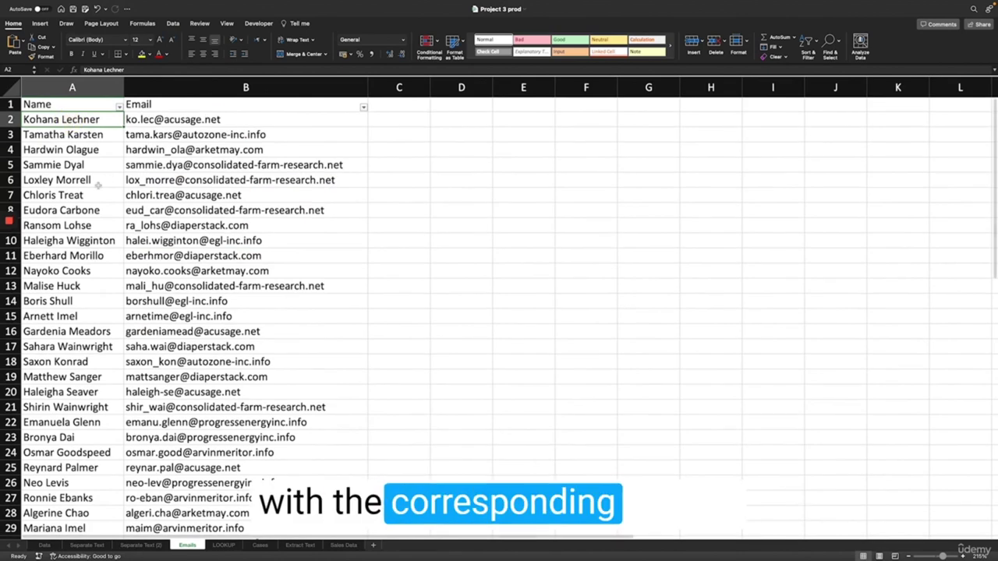
click(95, 210)
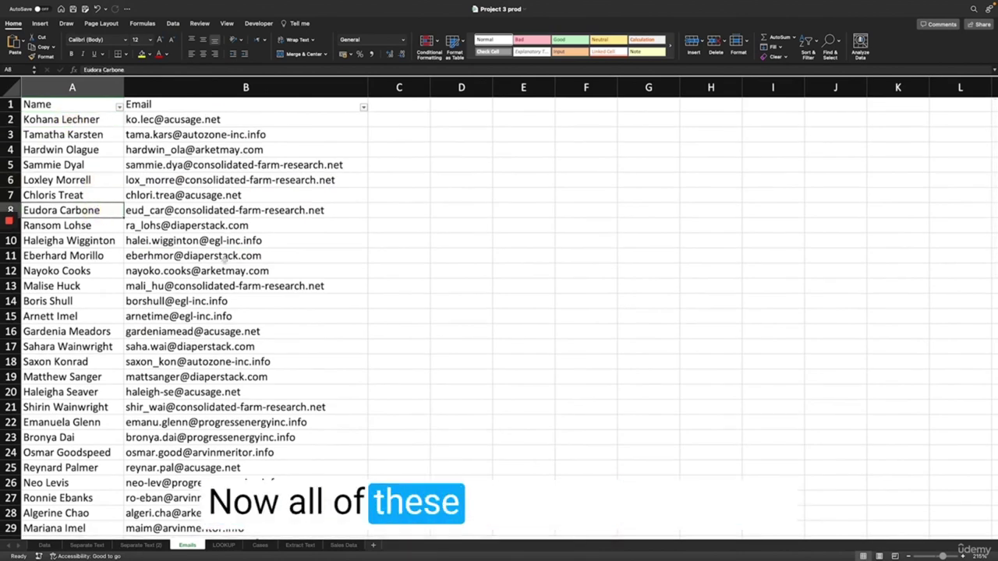
click(187, 88)
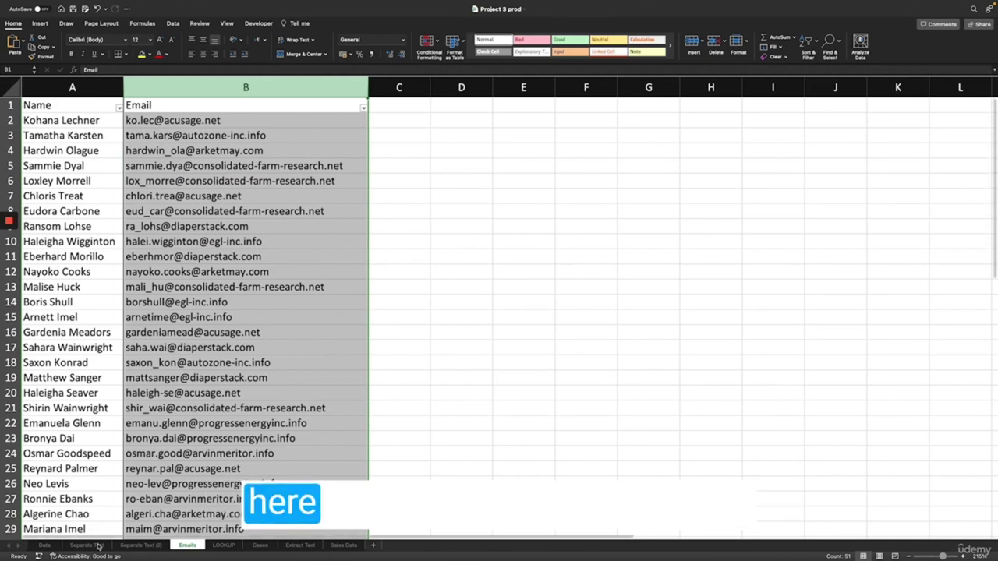
click(45, 545)
click(451, 126)
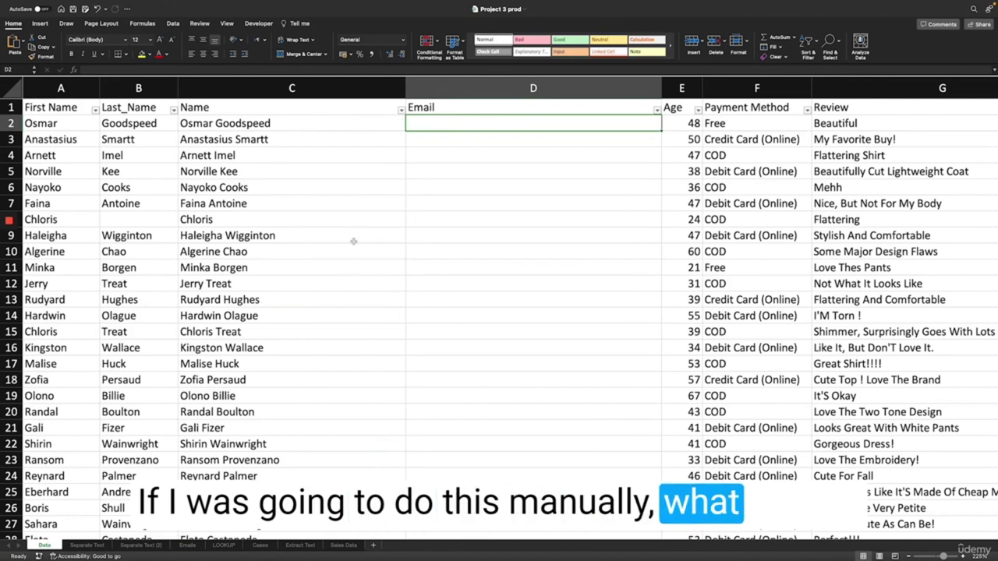
click(251, 123)
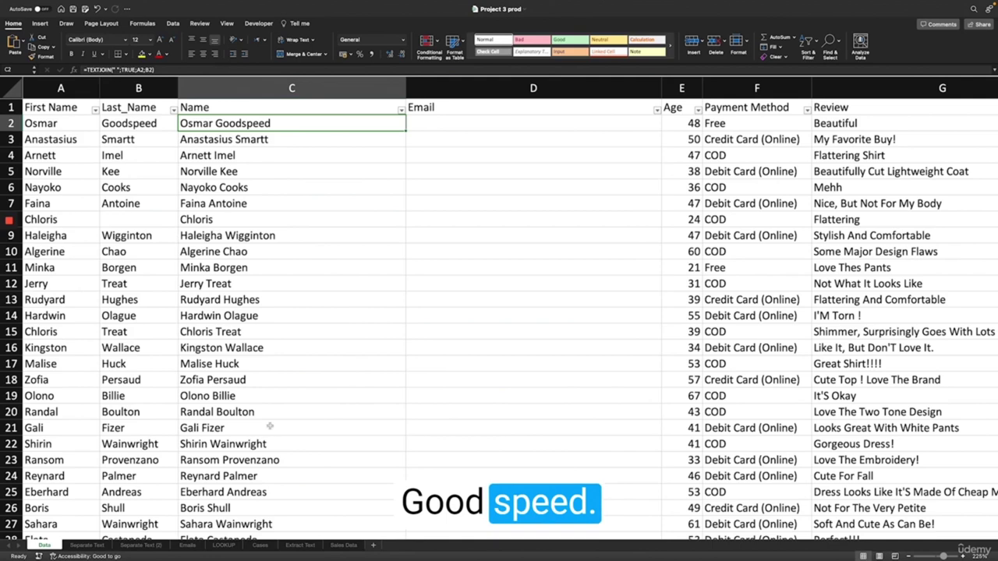
click(187, 545)
click(230, 363)
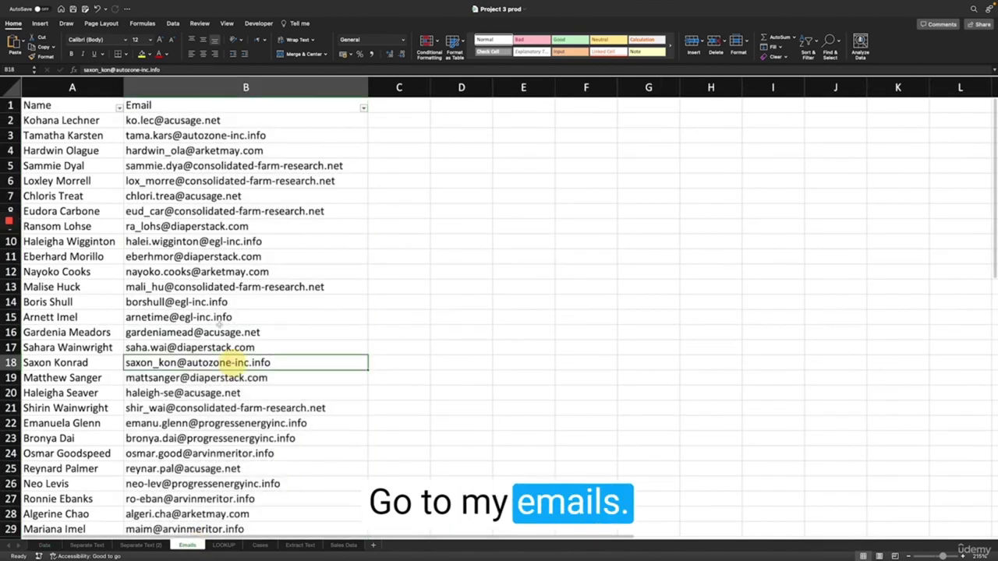
scroll(73, 411, down, 3)
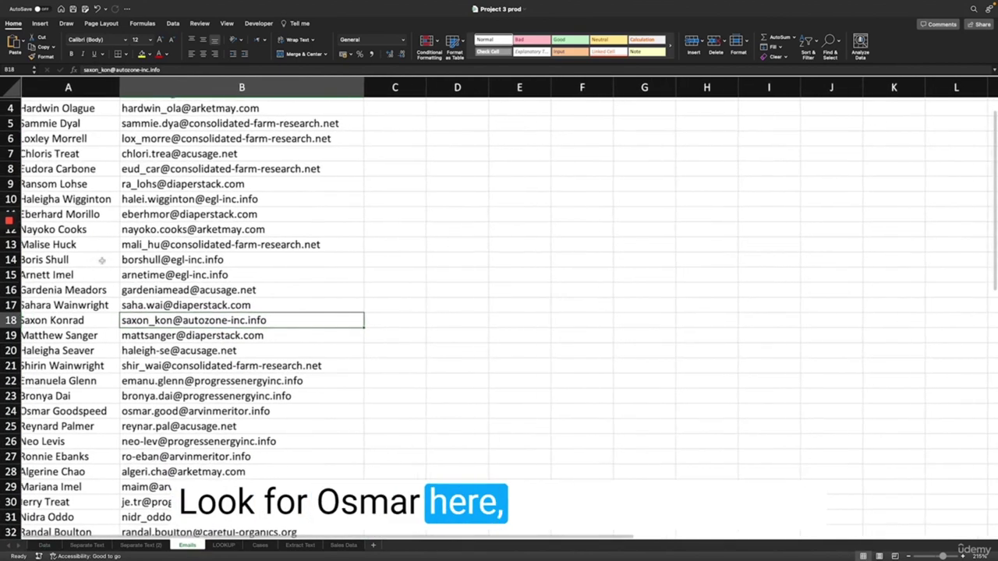
click(73, 411)
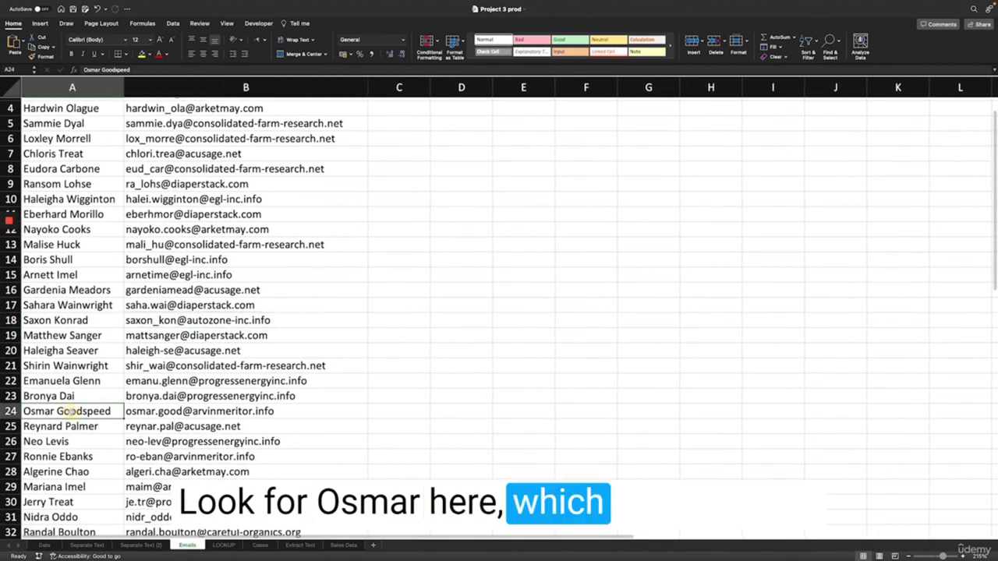
click(199, 412)
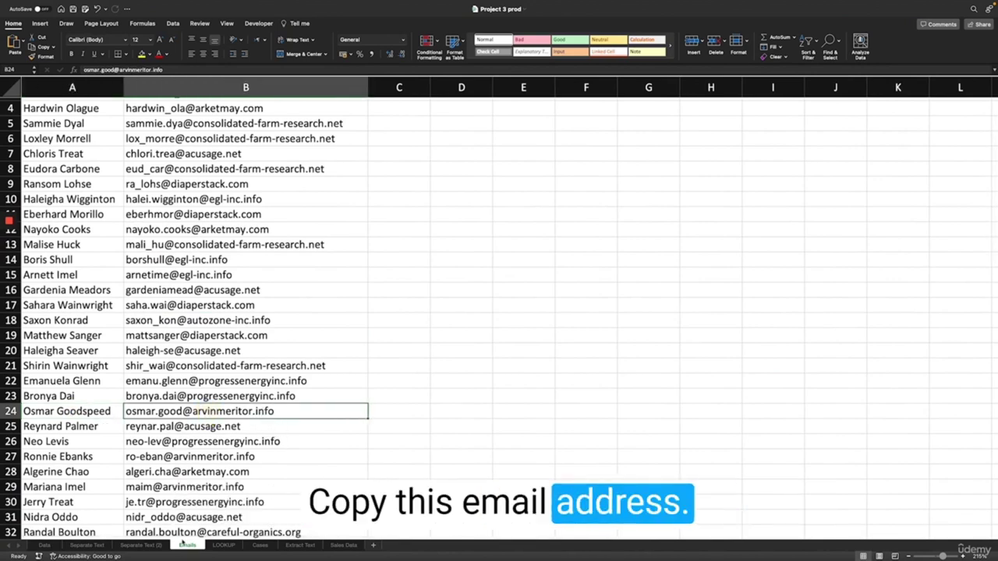
click(45, 545)
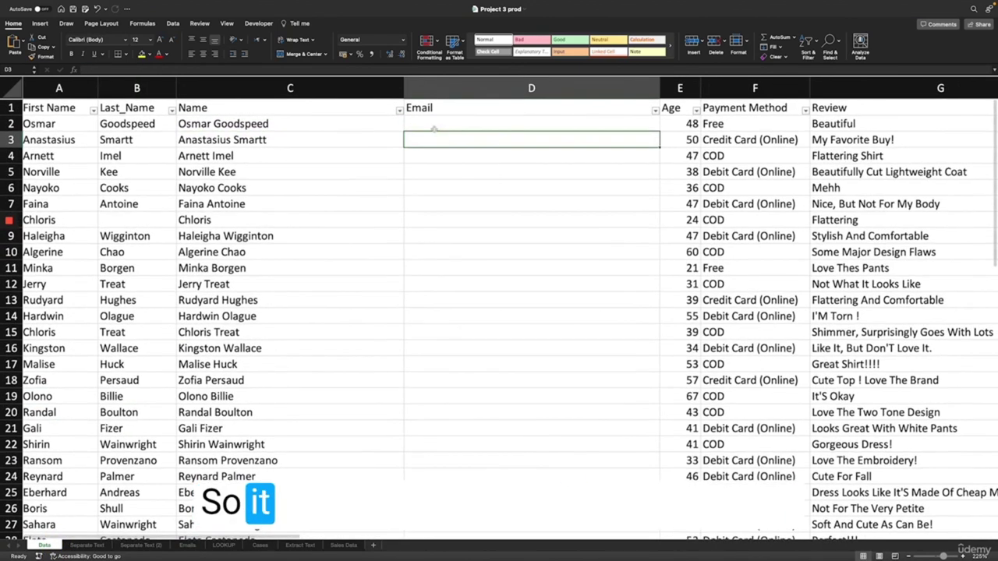
Begin =XLOOKUP(C2; in D2, using the full name in C2 as the lookup value
click(434, 127)
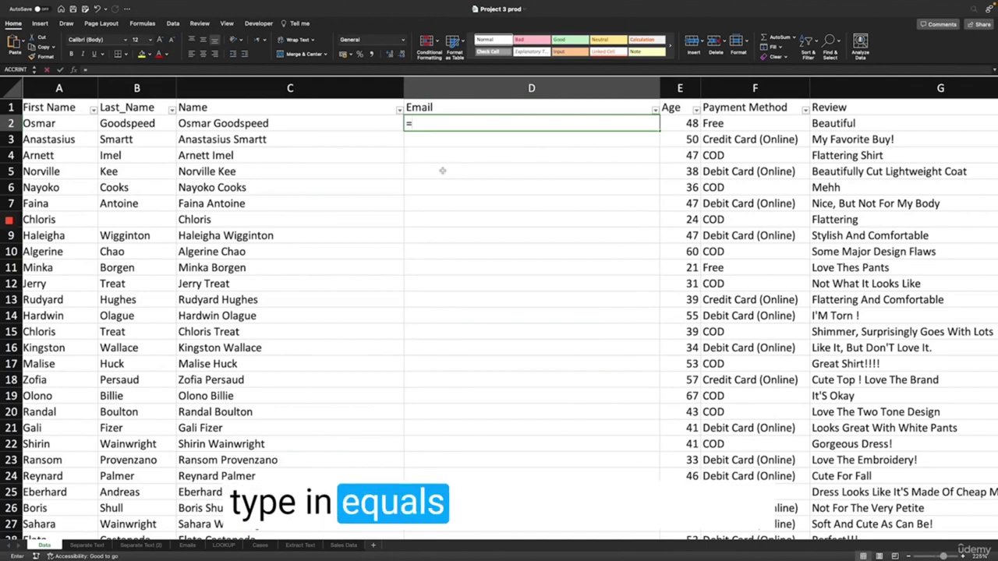
text(X)
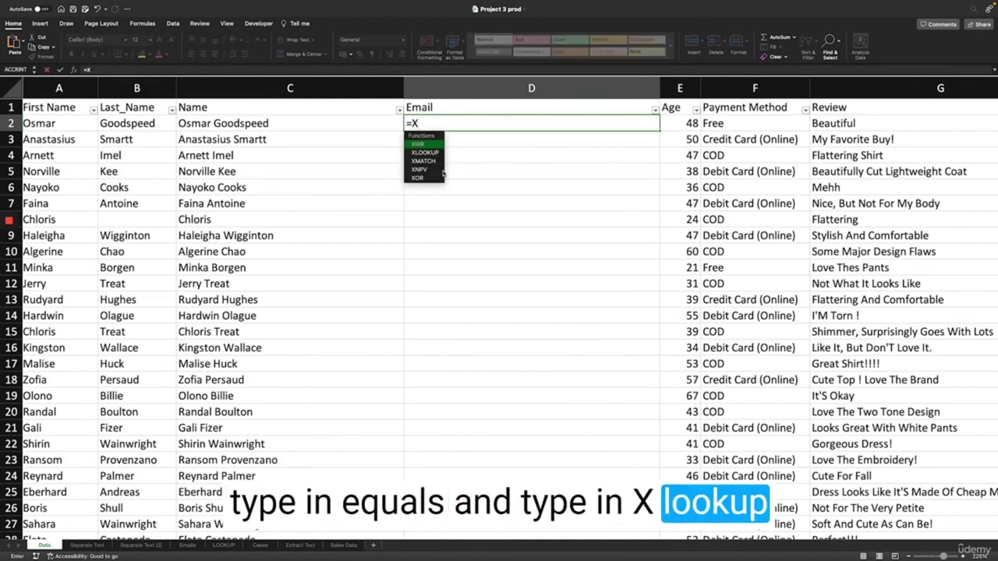
text(LOOKUP)
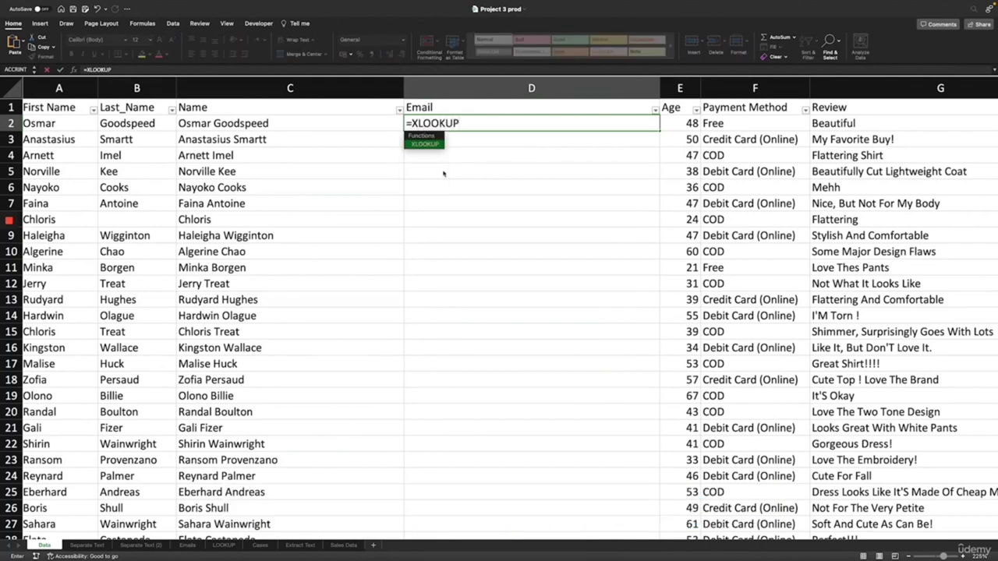
text(()
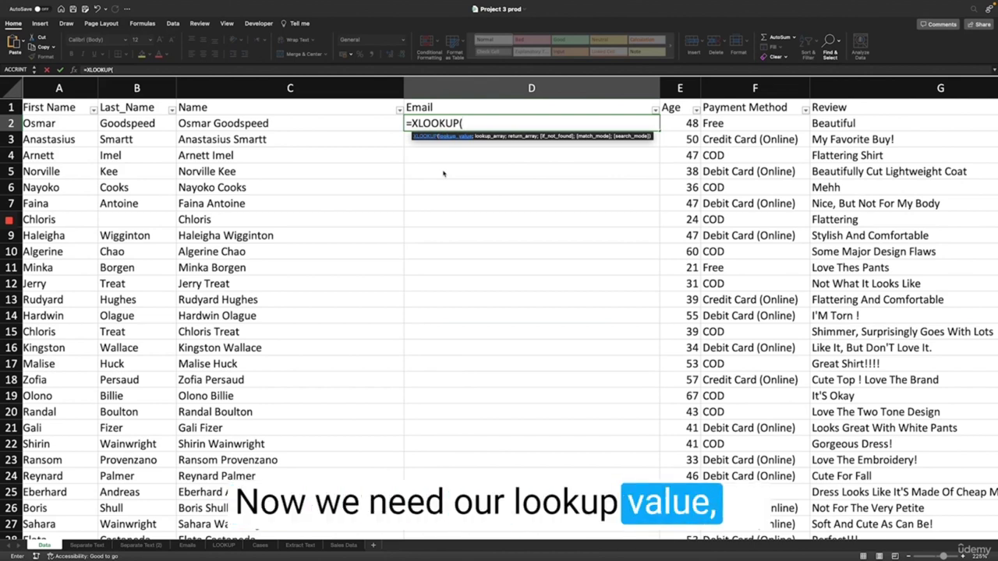
click(322, 154)
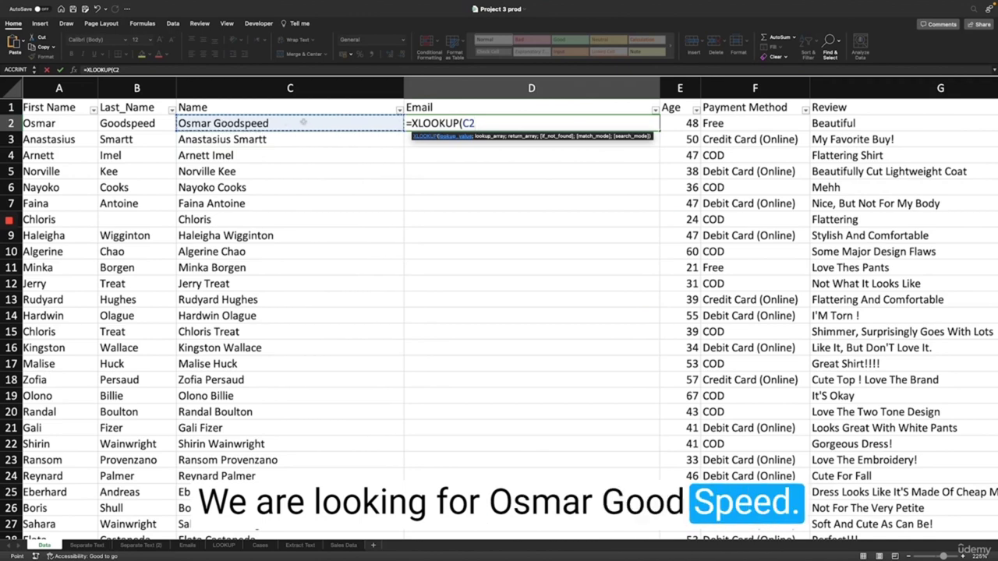
text(;)
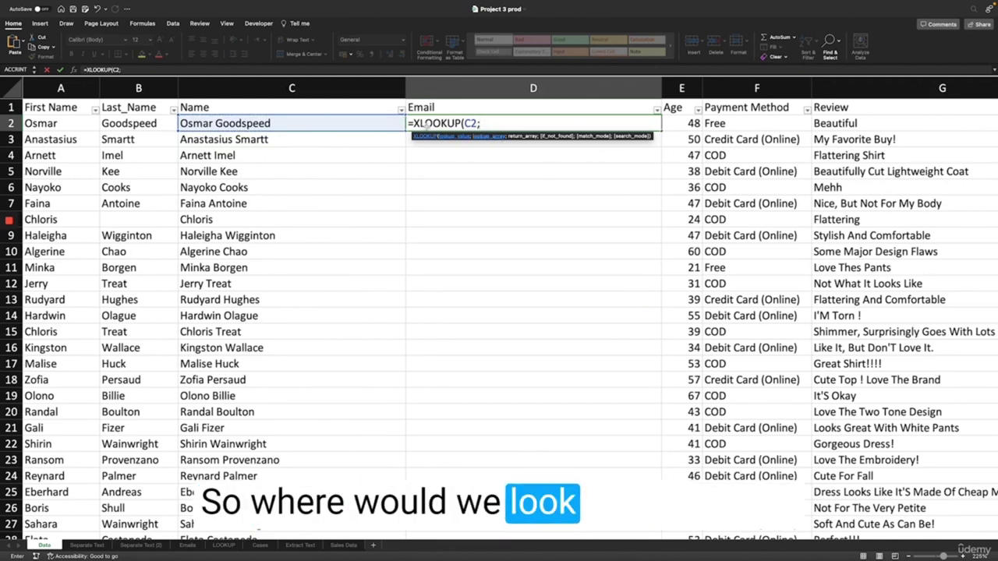
click(188, 545)
Add Emails!A2:A51 as the lookup range and Emails!B2:B51 as the return range
scroll(164, 407, up, 2)
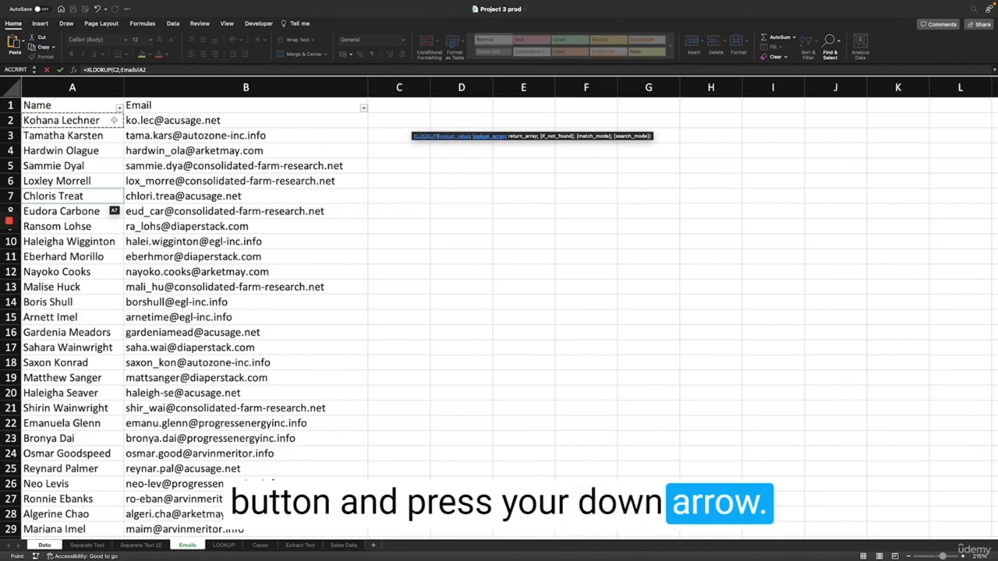
key(ctrl+shift+Down)
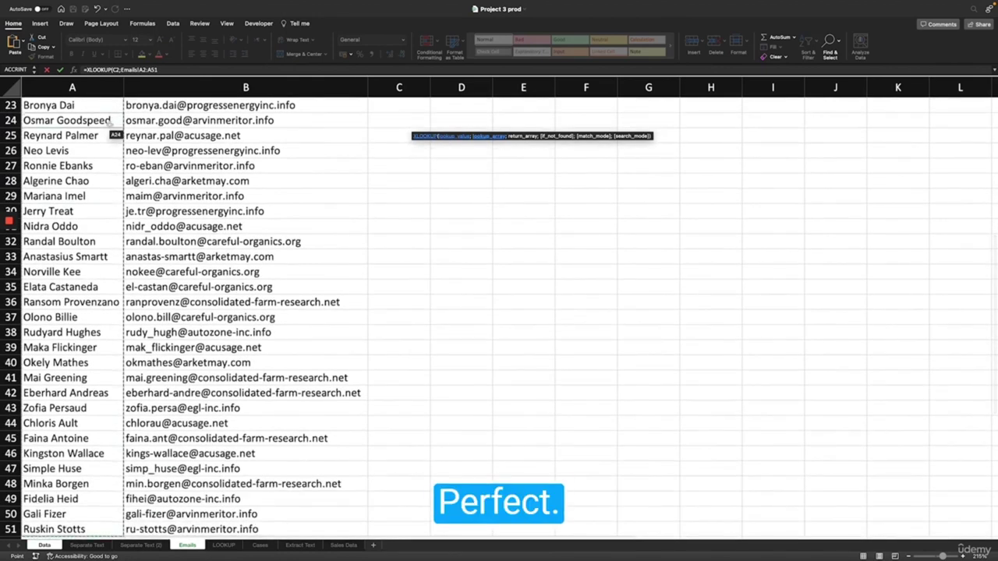
click(176, 70)
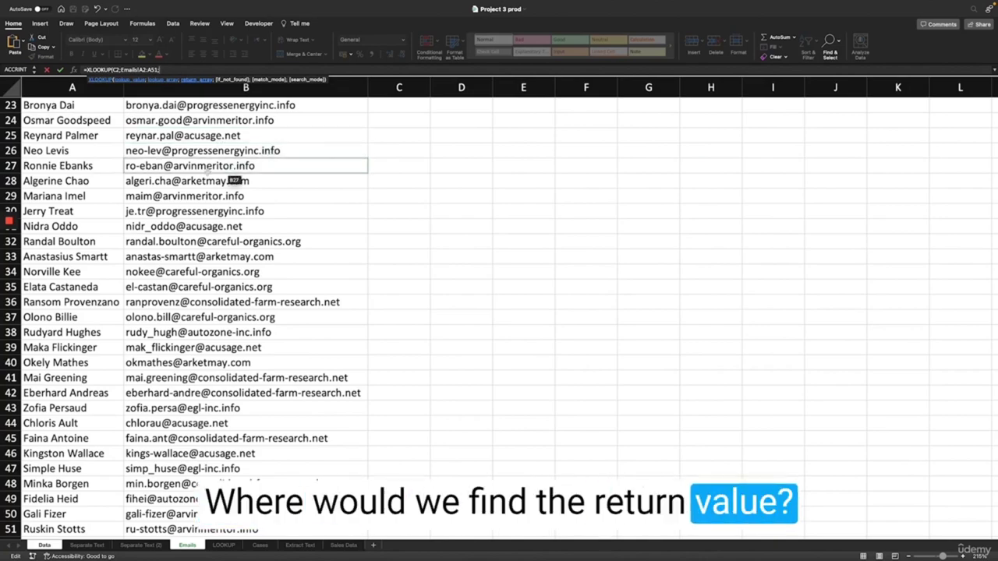
scroll(207, 168, up, 7)
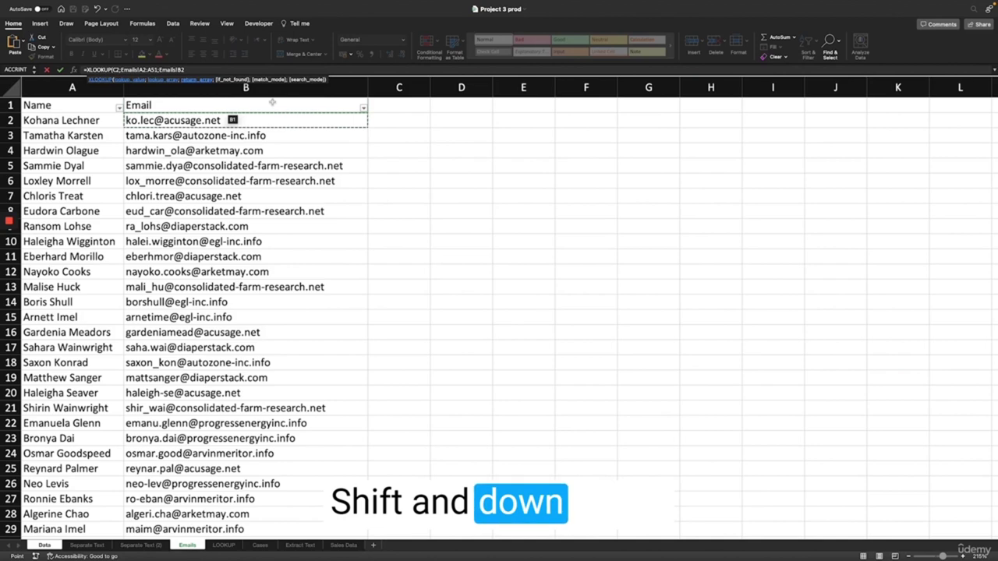
key(ctrl+shift+Down)
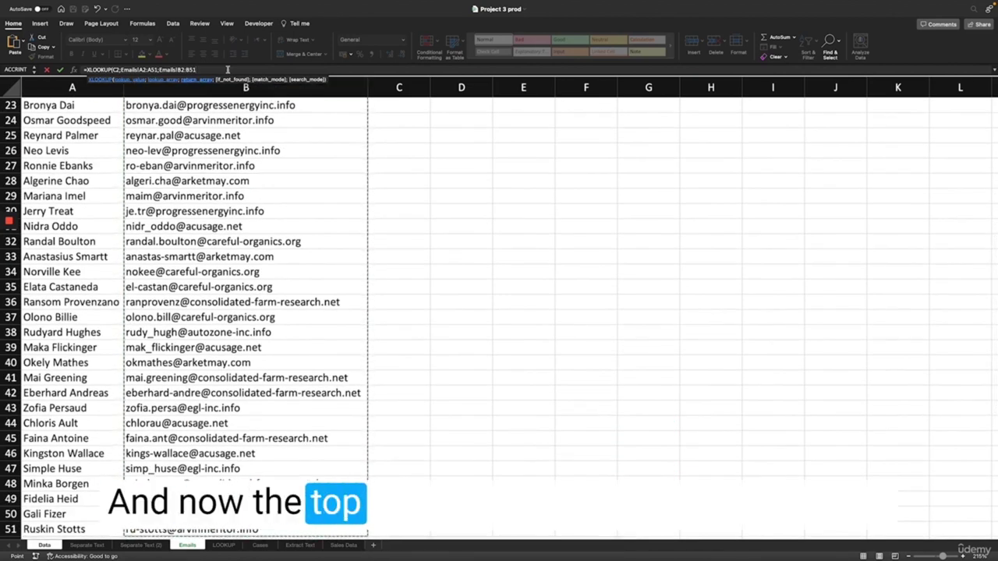
click(223, 69)
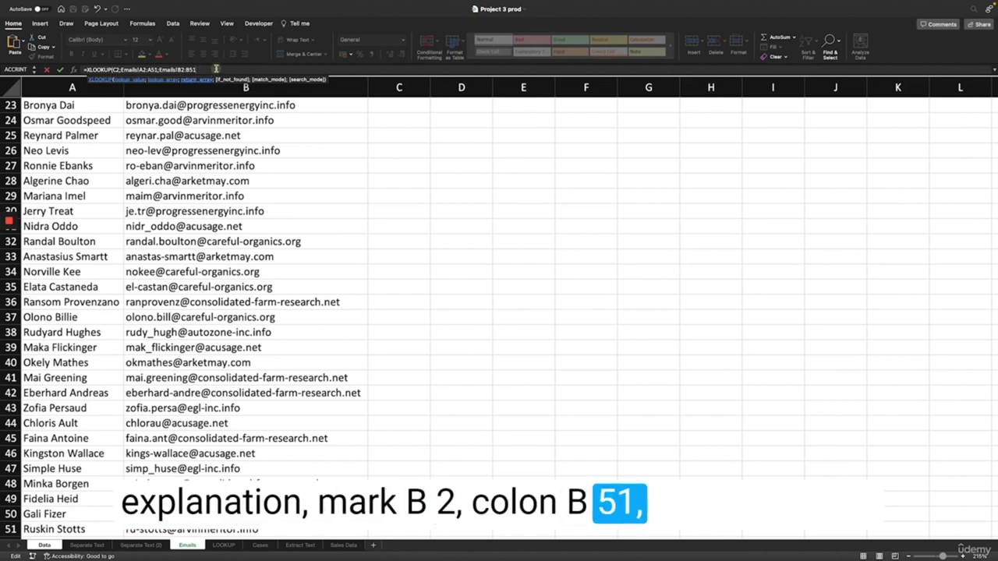
Finish the XLOOKUP with a "NOT FOUND" fallback and match mode 0, then commit it
text(;)
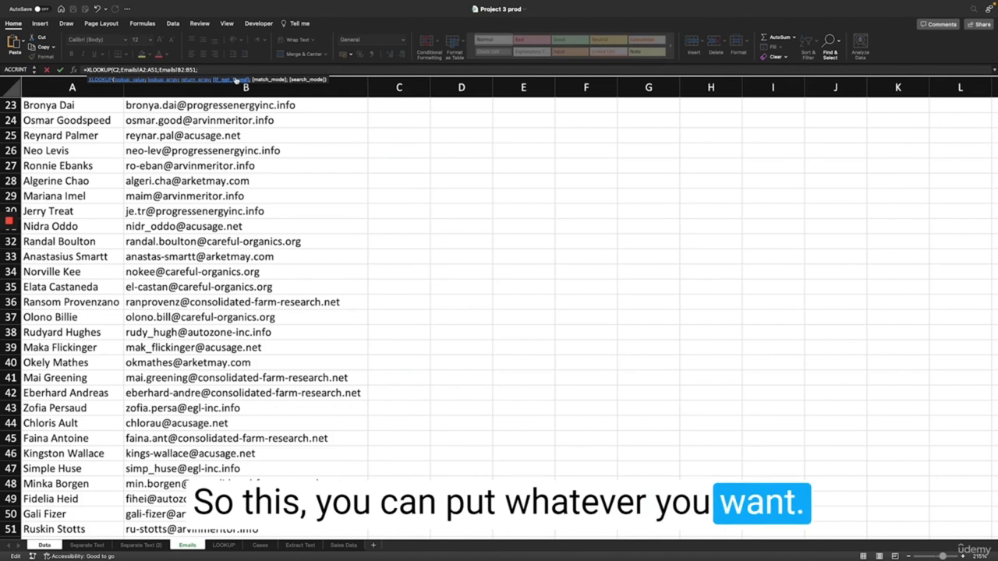
text(")
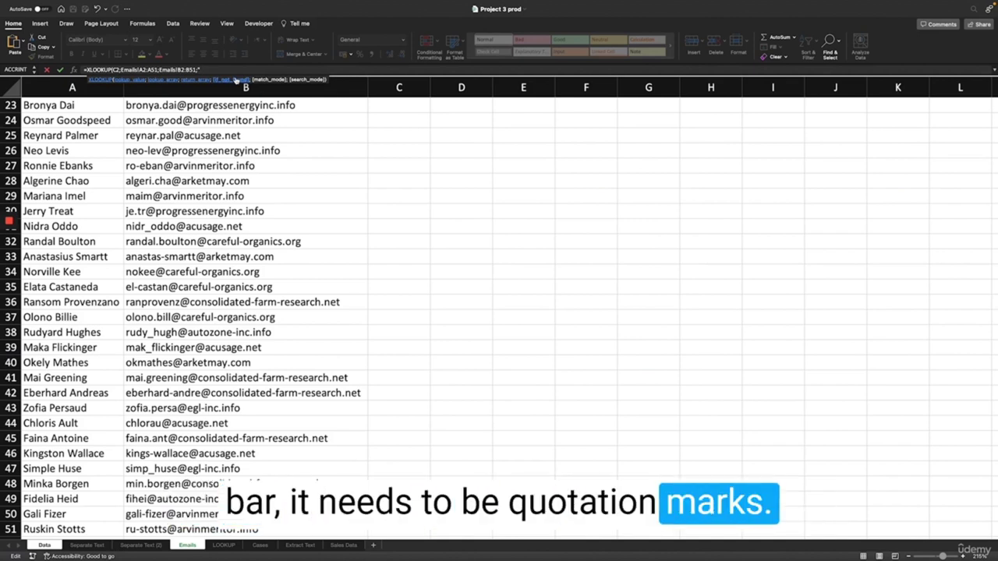
text(NOT)
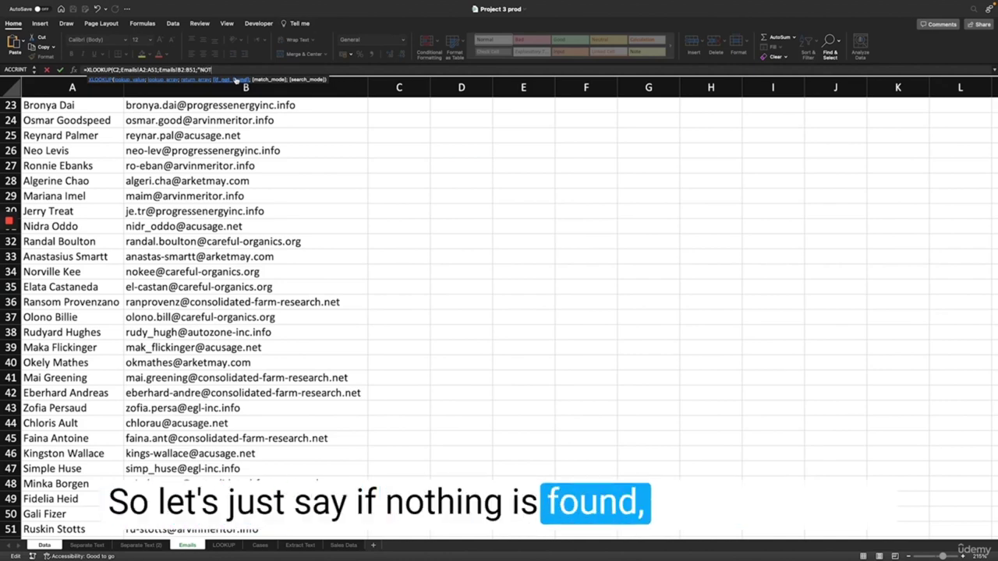
text( FOUND)
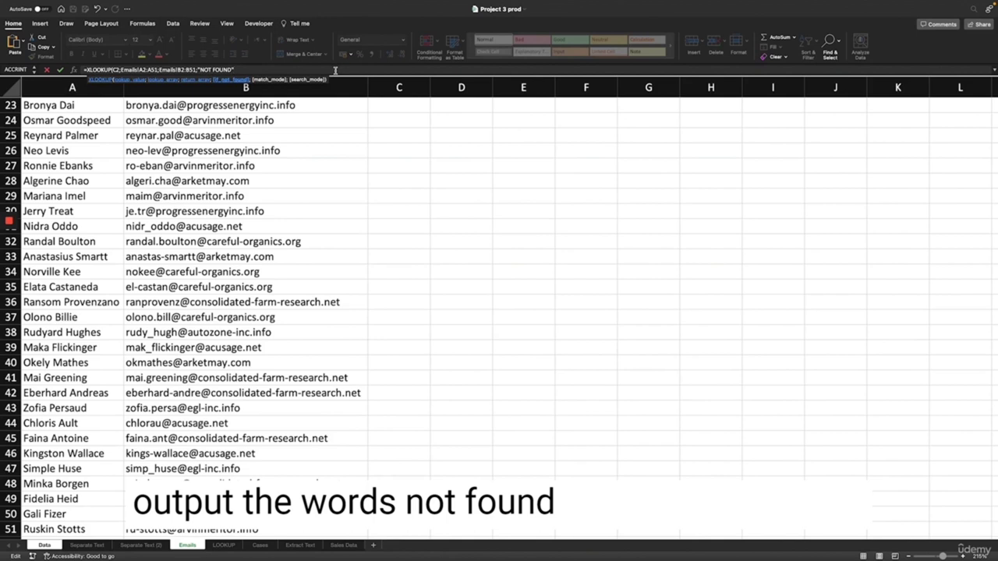
text(")
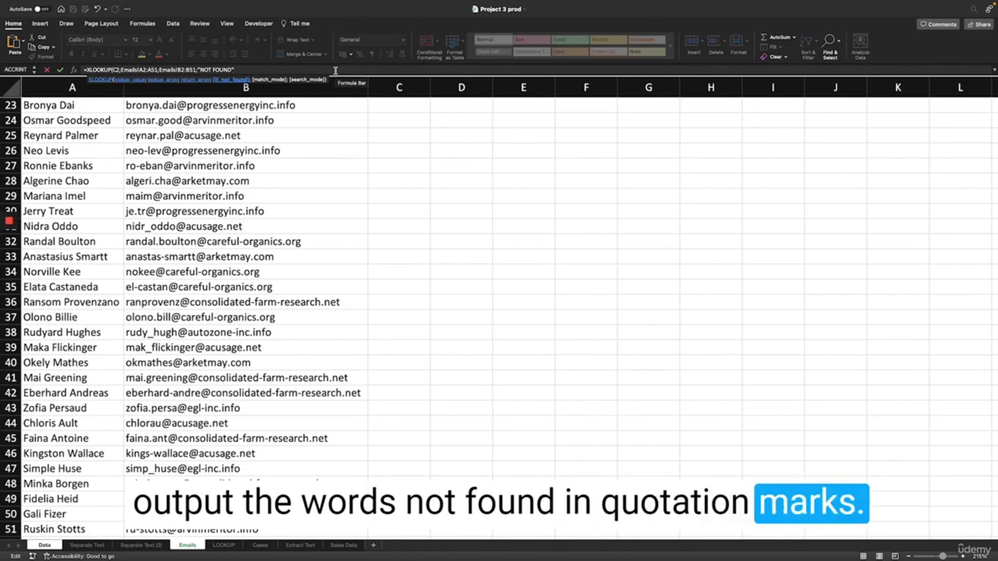
text(;0)
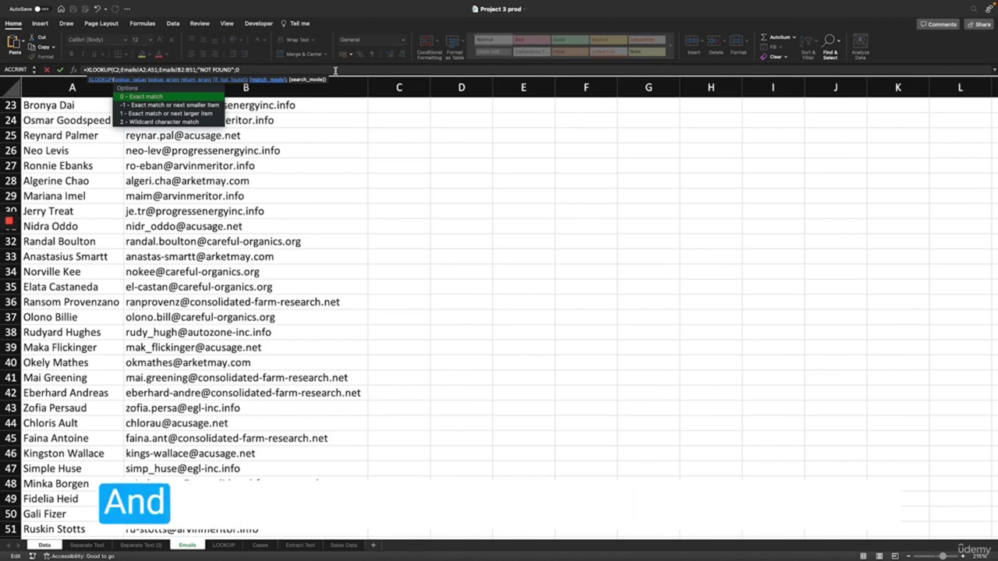
text(;)
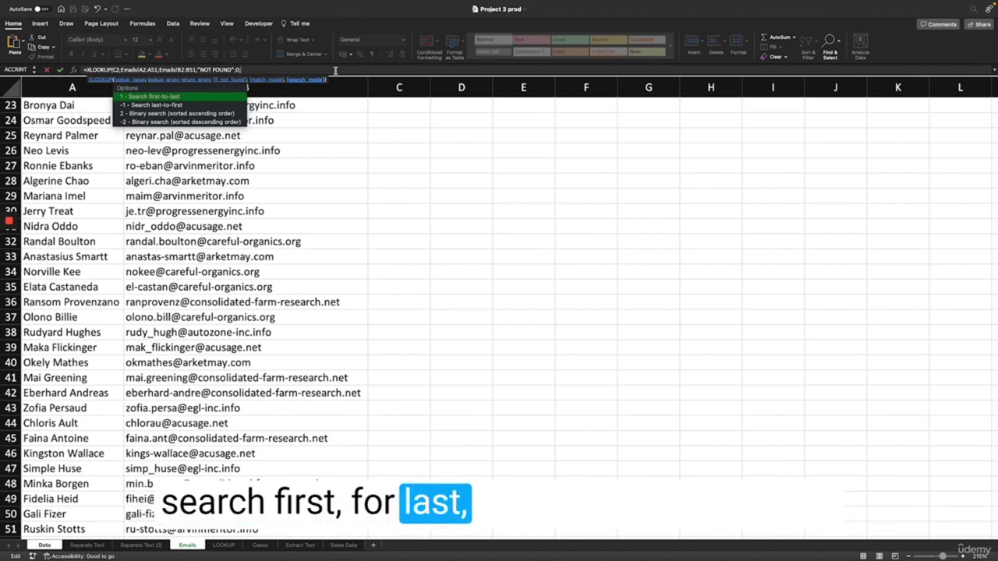
key(BackSpace)
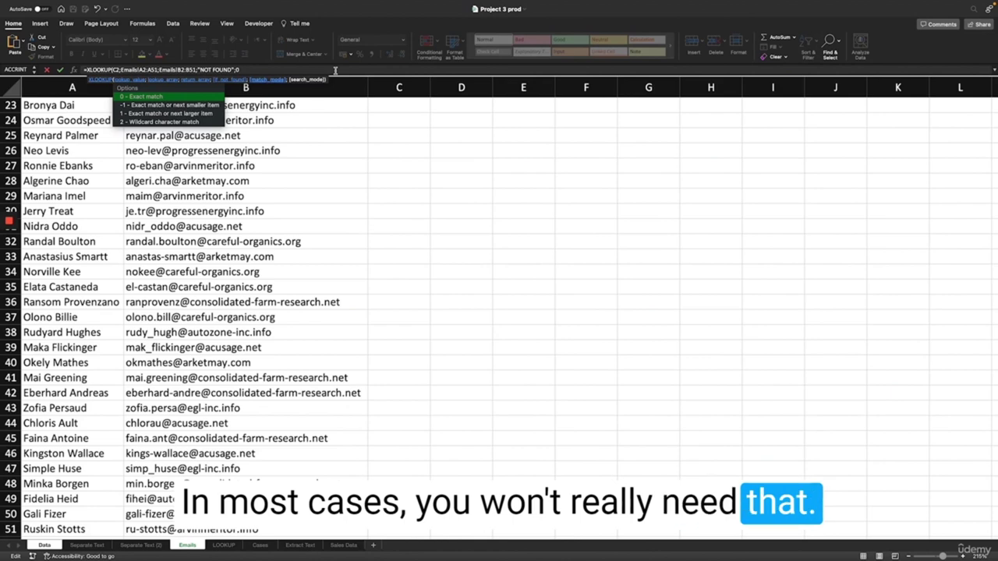
text())
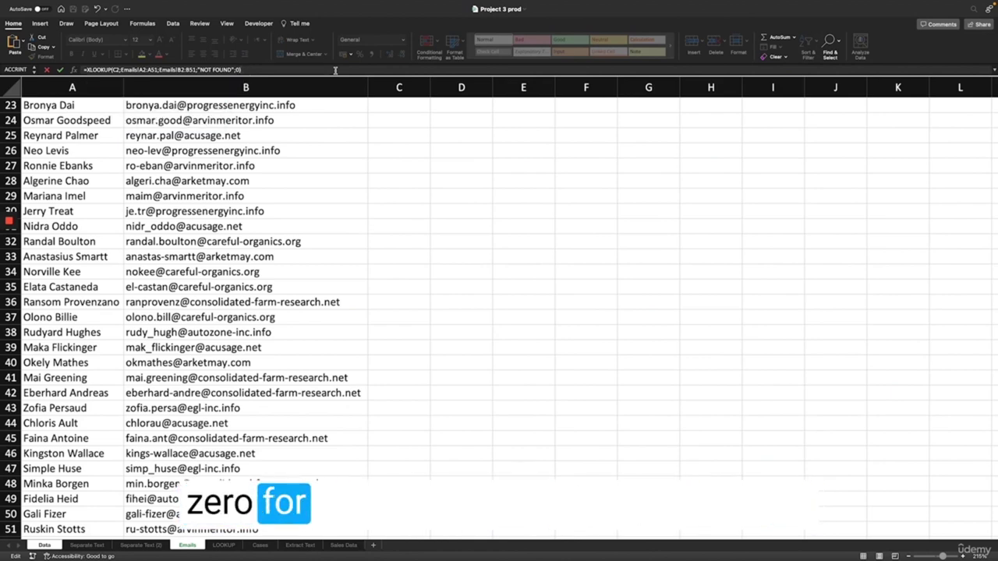
key(Return)
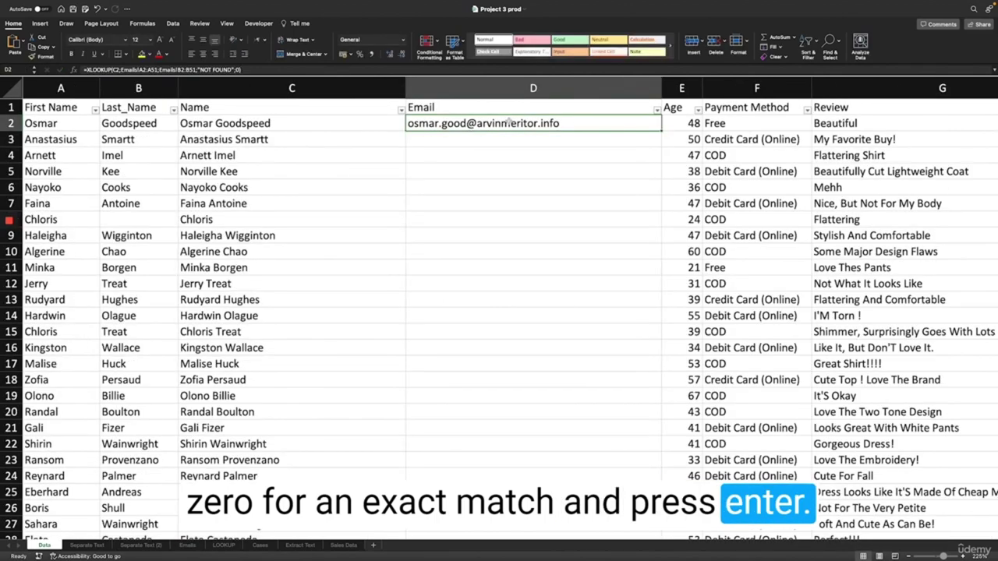
Copy the D2 XLOOKUP formula down into D3
click(362, 124)
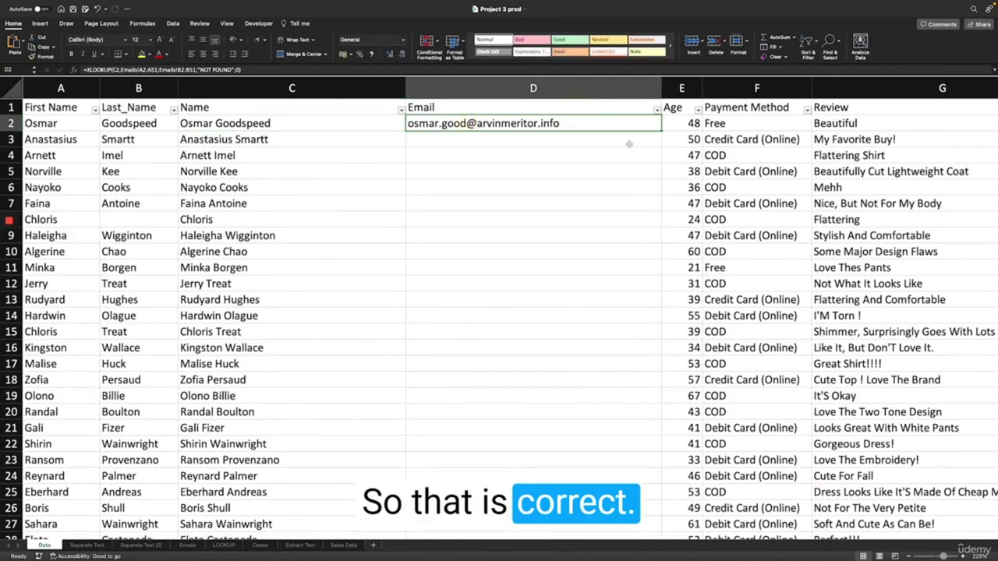
drag(662, 130, 660, 133)
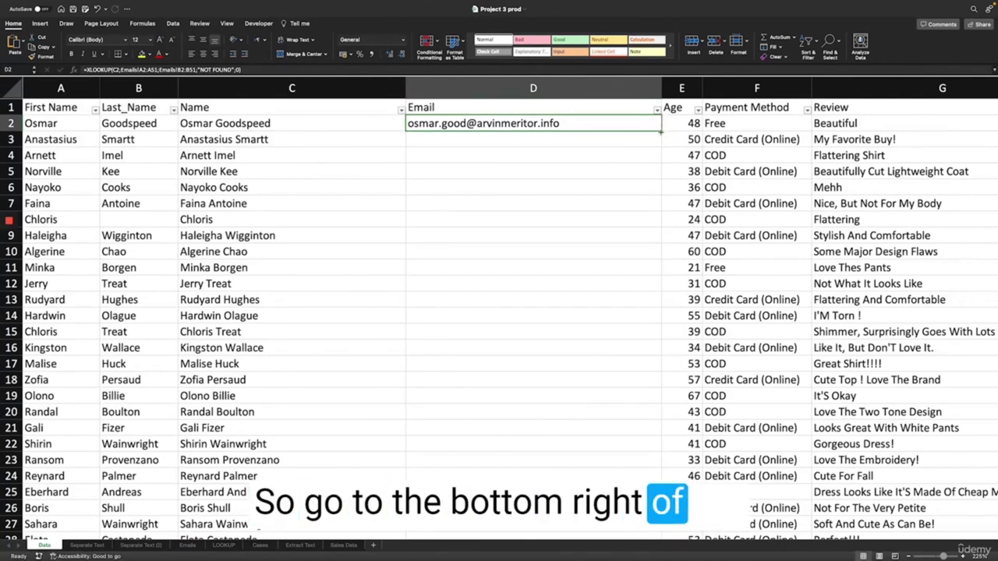
drag(660, 134, 662, 148)
click(549, 187)
Compare the formulas in D2 and D3 side by side
click(573, 121)
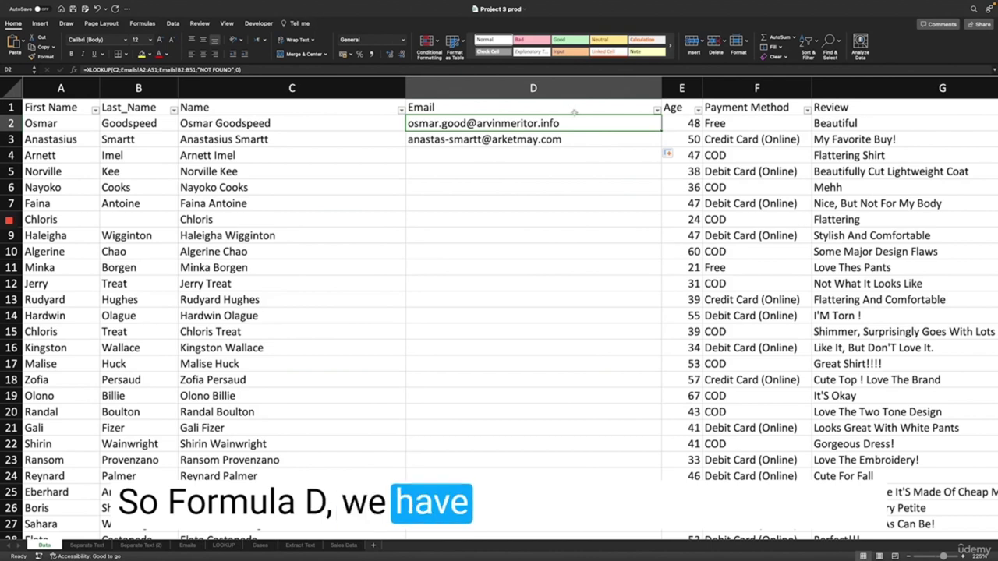
click(437, 140)
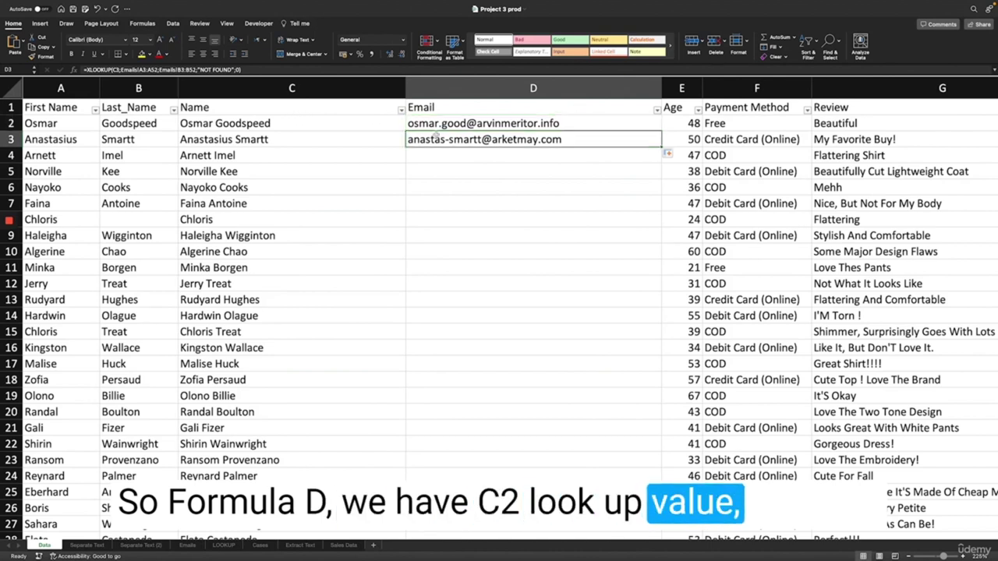
click(440, 125)
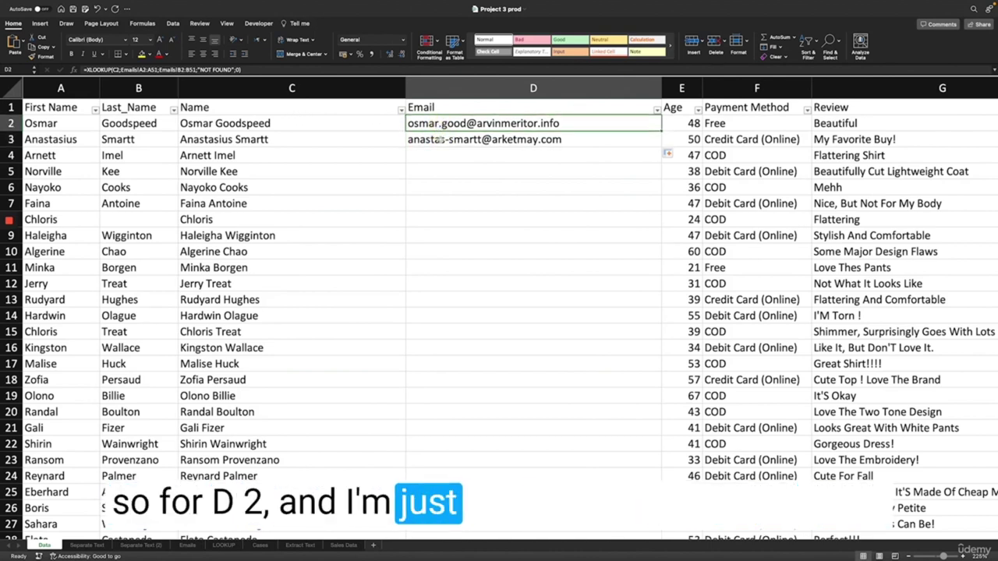
click(434, 138)
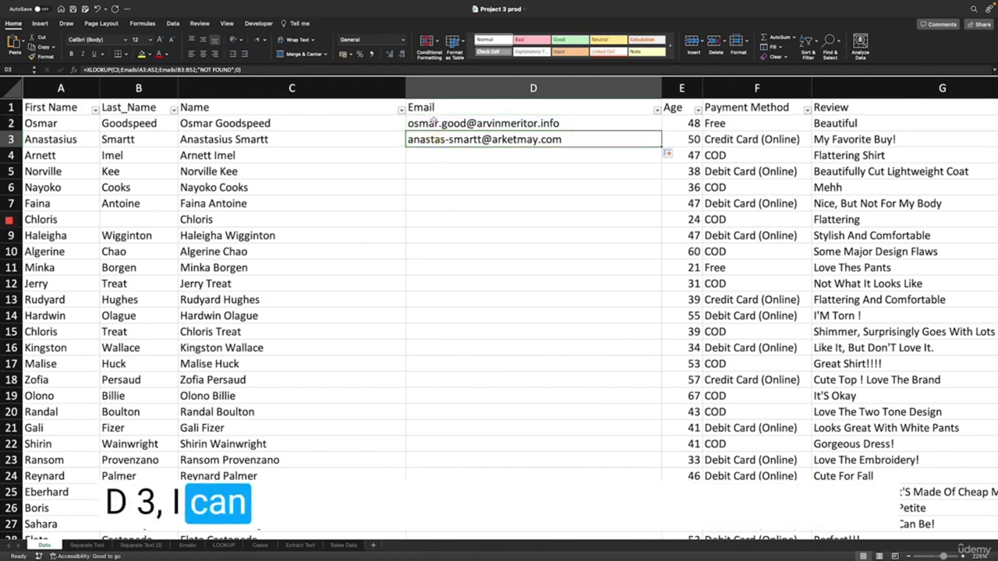
click(435, 123)
click(425, 139)
click(425, 123)
click(437, 139)
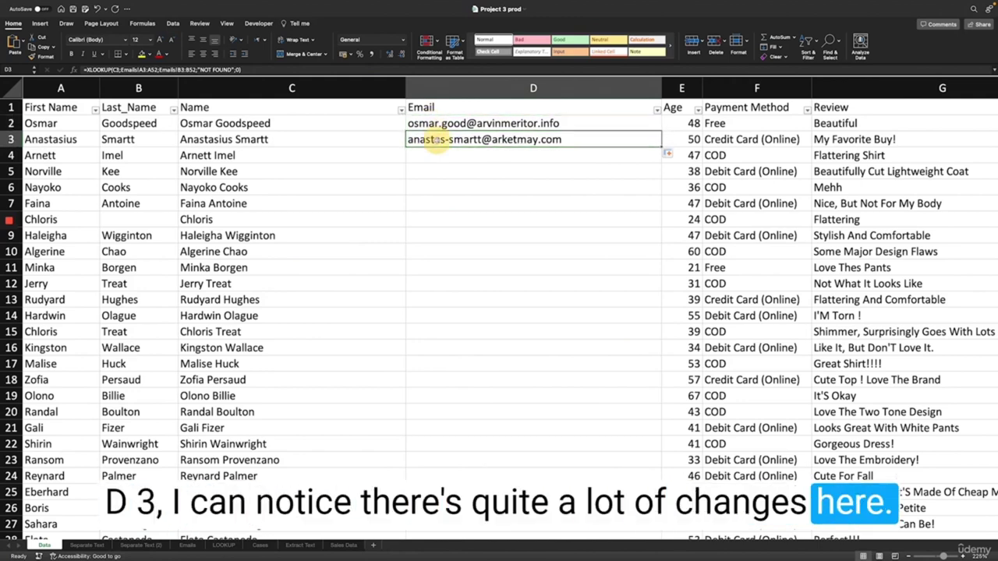
click(433, 124)
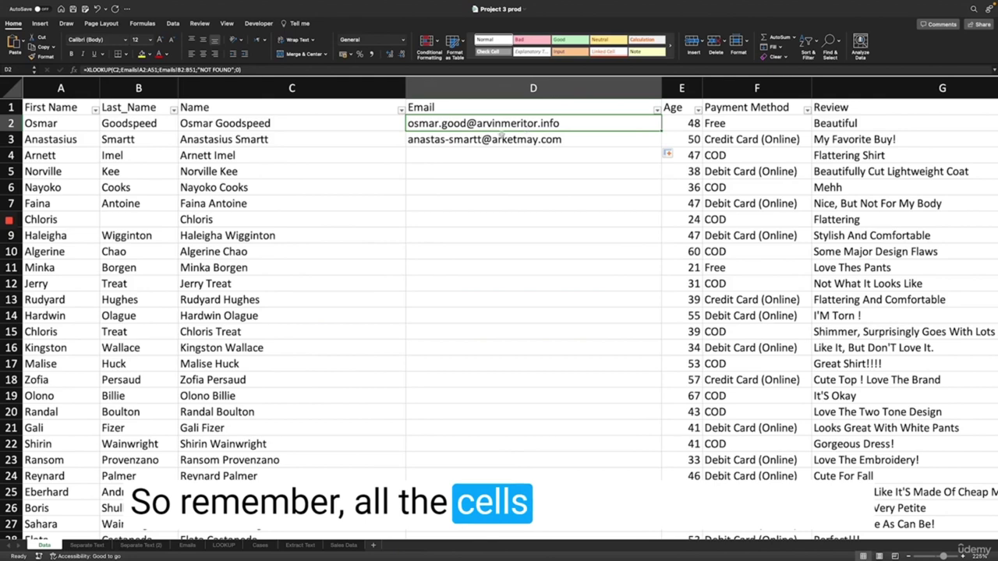
click(583, 144)
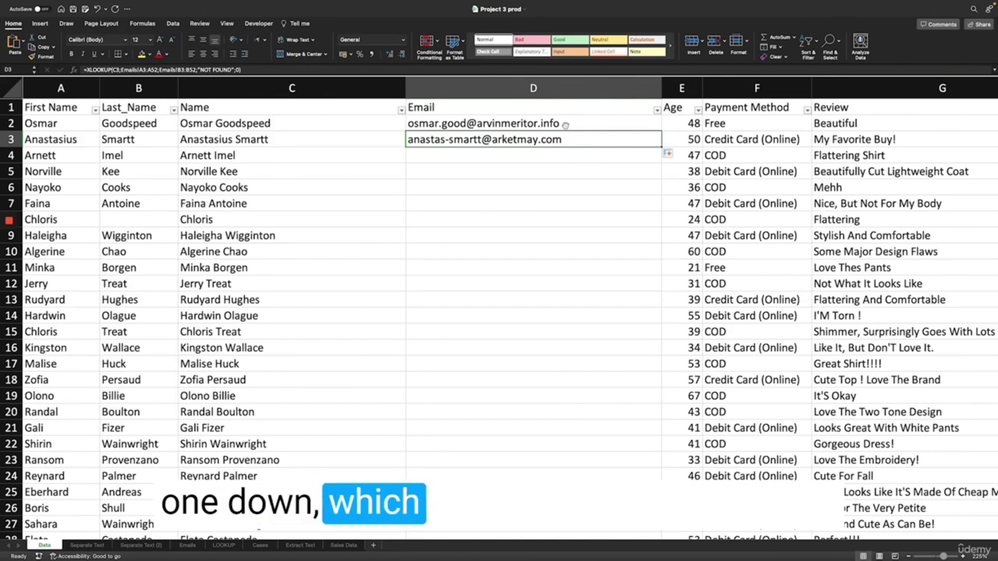
Inspect D3's ranges, now shifted to Emails A3:A52 and B3:B52, against the Emails sheet
click(305, 69)
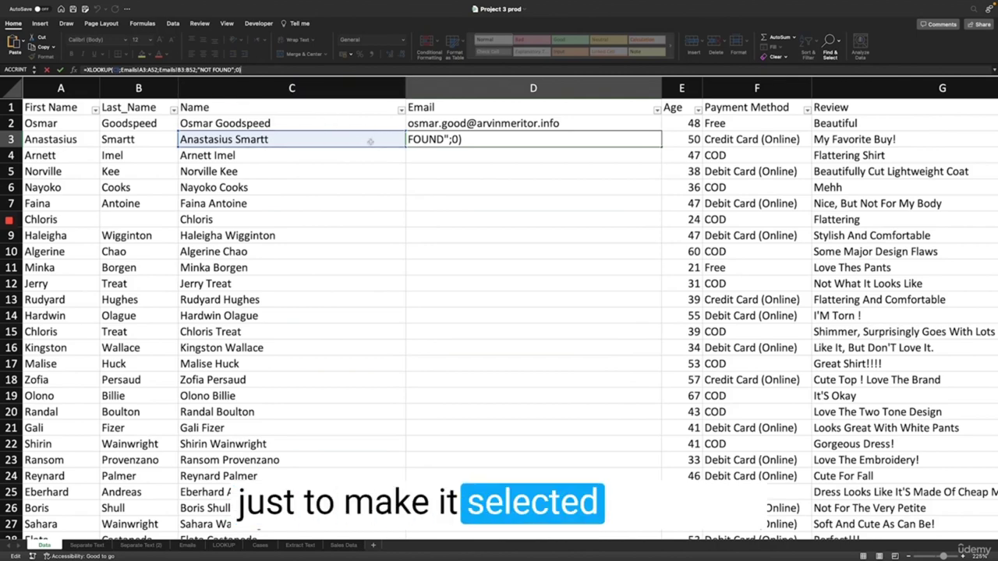
scroll(280, 426, down, 1)
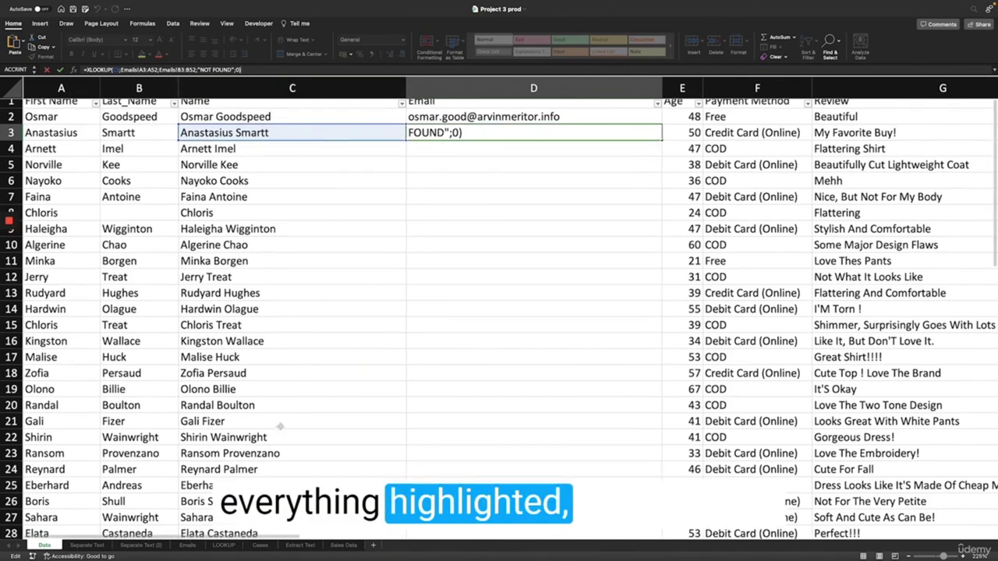
click(187, 545)
scroll(499, 312, up, 3)
scroll(499, 312, up, 2)
click(44, 545)
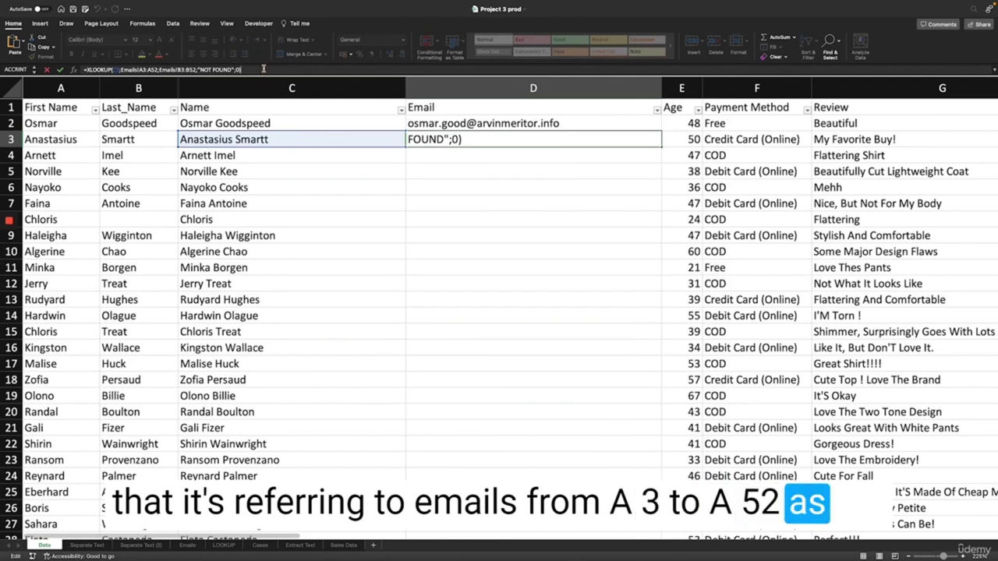
Confirm D3's formula and compare its shifted range with the Emails names starting at A2
key(Return)
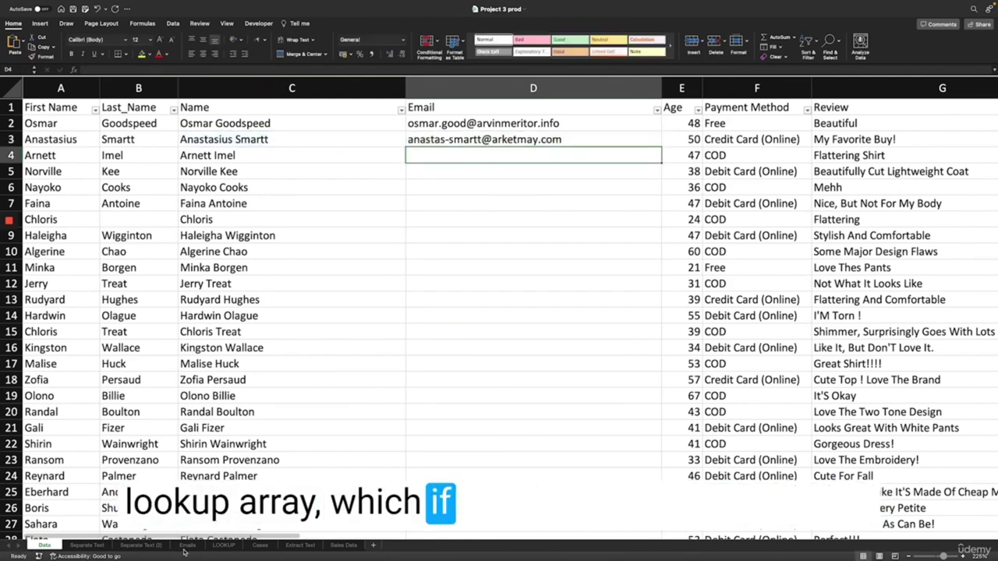
click(187, 545)
scroll(233, 312, up, 3)
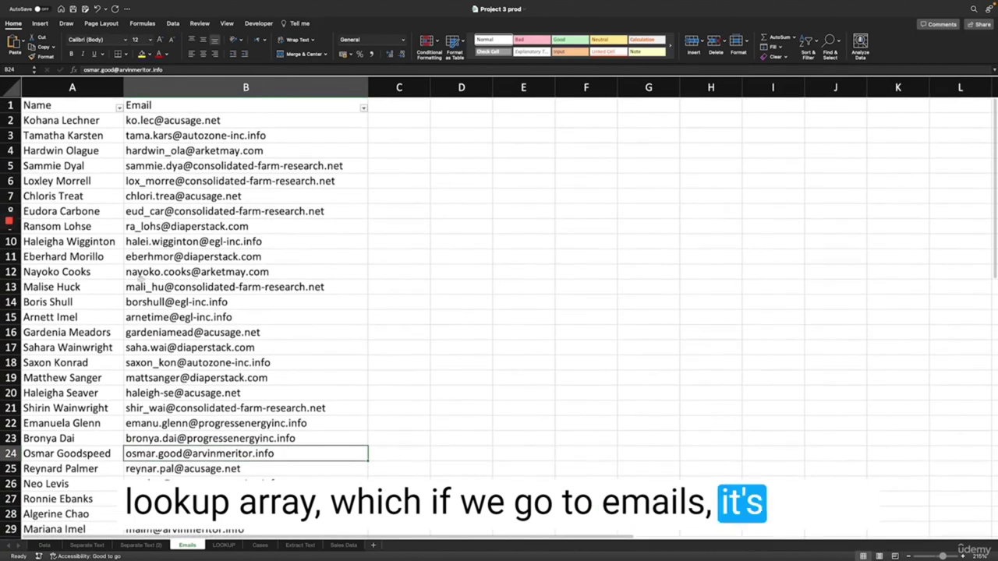
drag(58, 135, 81, 121)
click(81, 121)
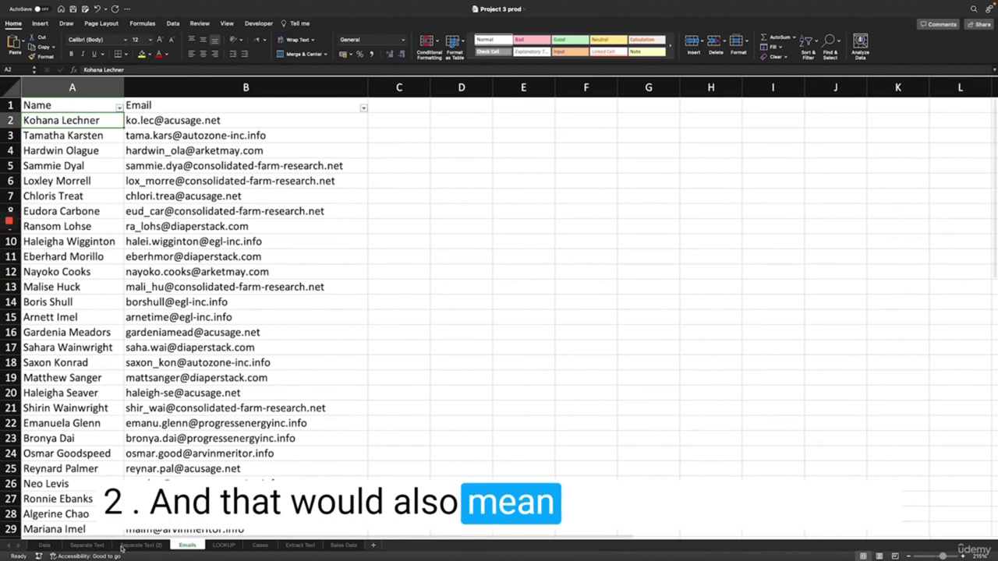
click(50, 548)
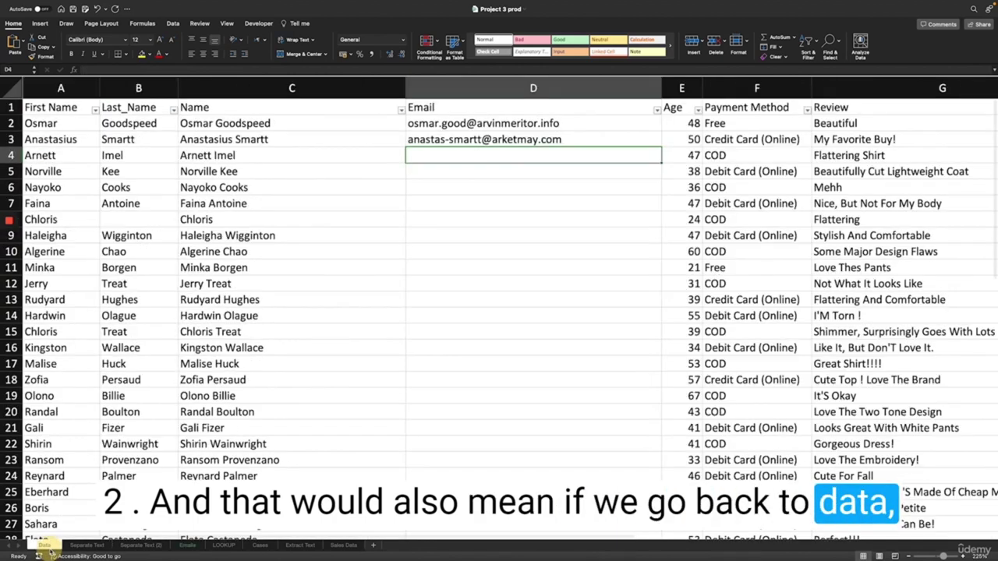
Fill the XLOOKUP down to D20 and check the shifted ranges in D20's formula
click(566, 144)
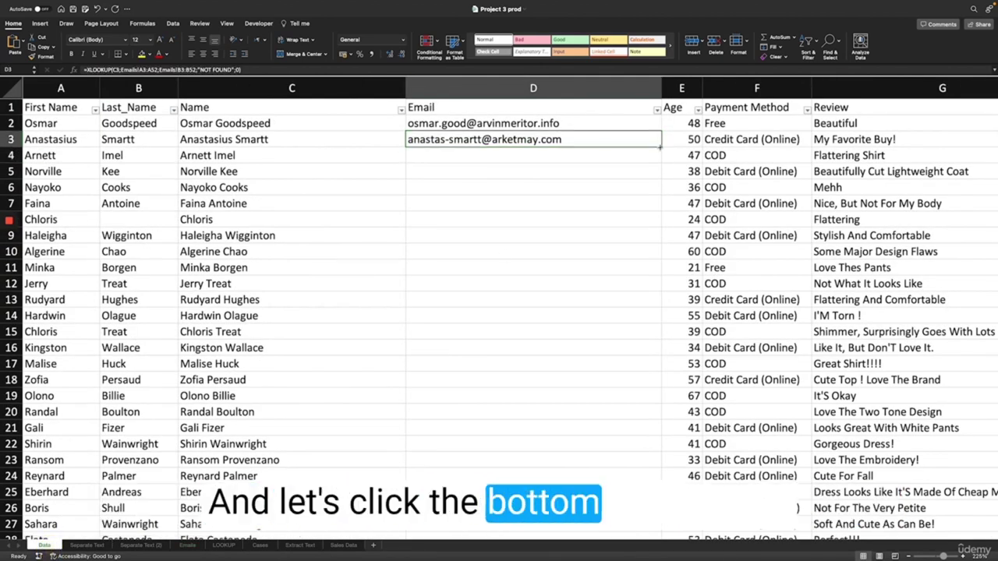
drag(660, 154, 630, 320)
drag(629, 405, 623, 418)
click(614, 415)
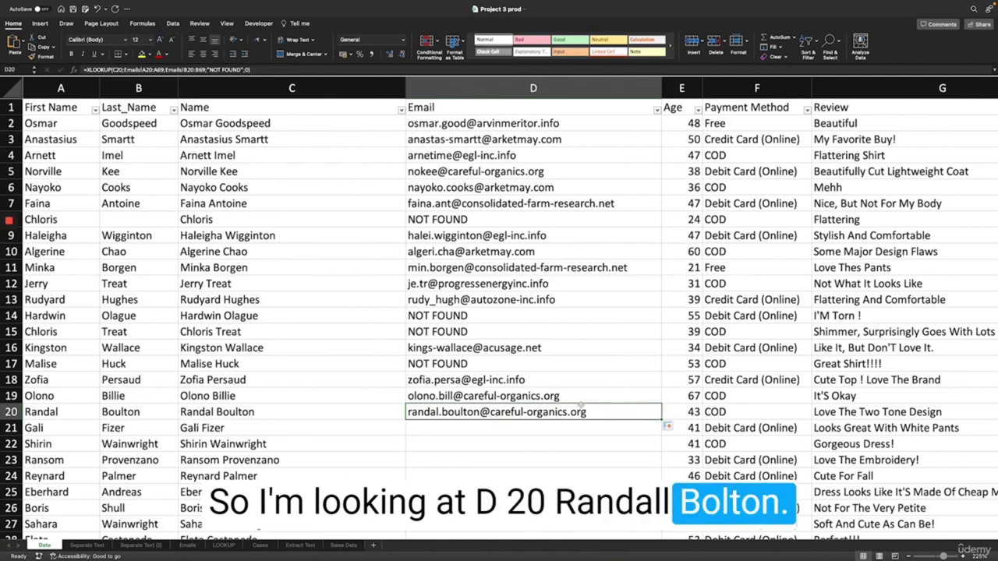
click(137, 70)
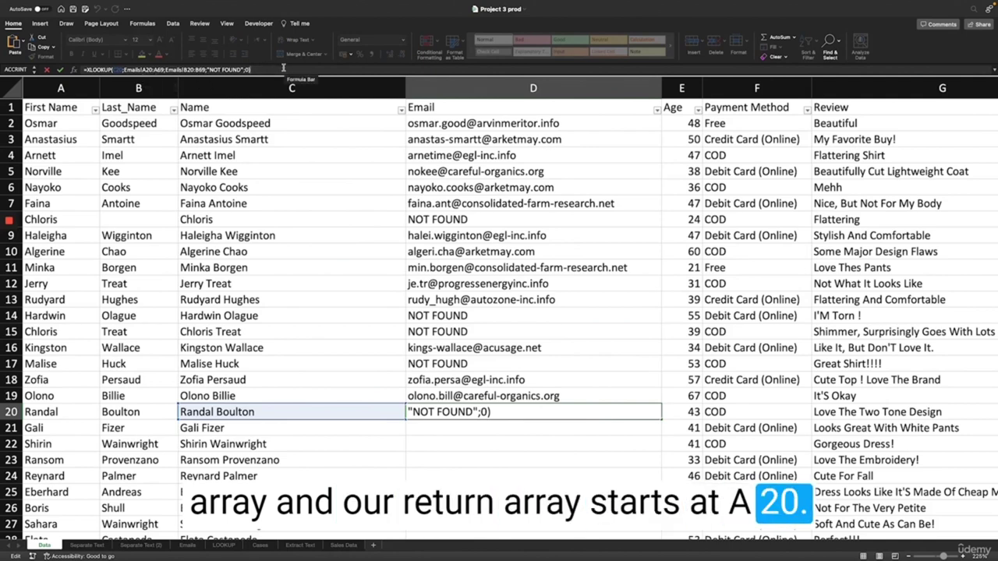
click(160, 69)
click(263, 69)
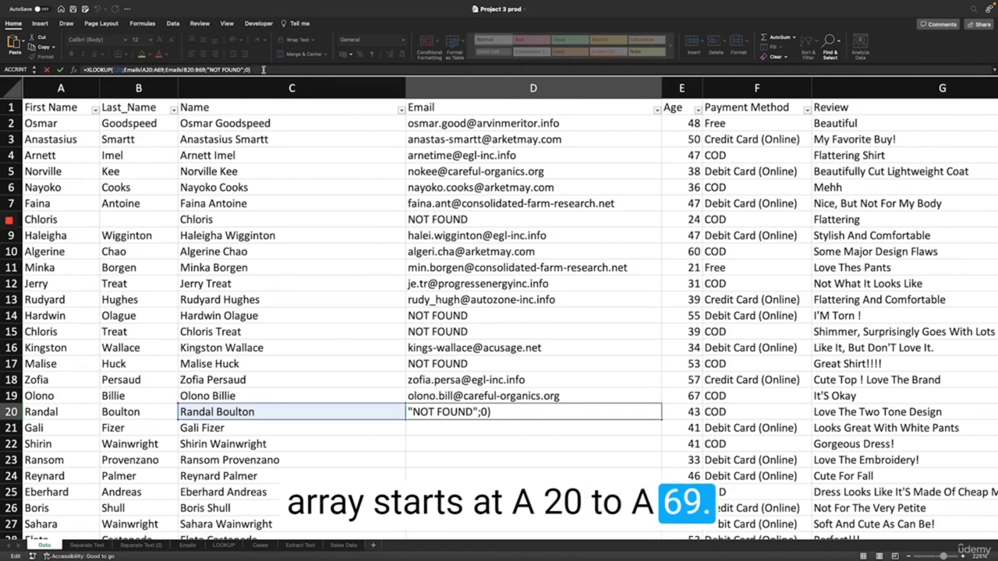
key(Return)
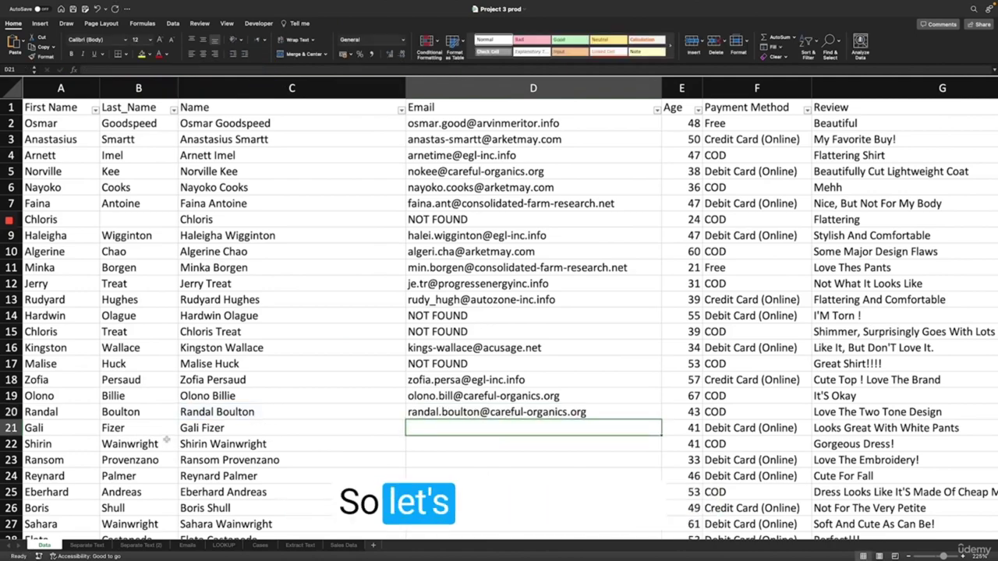
Review the Emails sheet name list, then return to the Data sheet
click(188, 545)
scroll(134, 376, down, 3)
scroll(134, 376, down, 3)
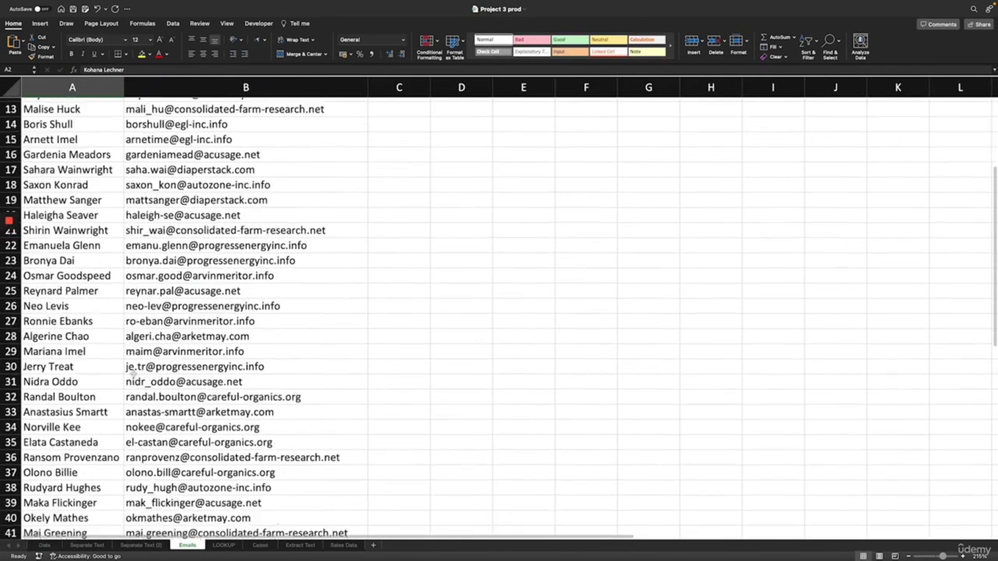
scroll(107, 355, up, 2)
scroll(60, 255, up, 1)
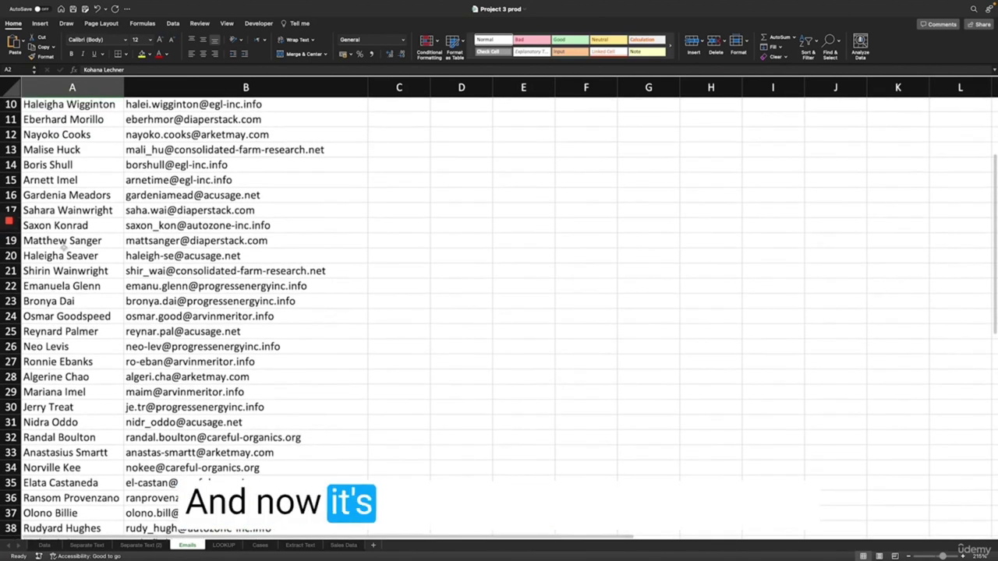
drag(59, 256, 70, 513)
scroll(70, 513, up, 2)
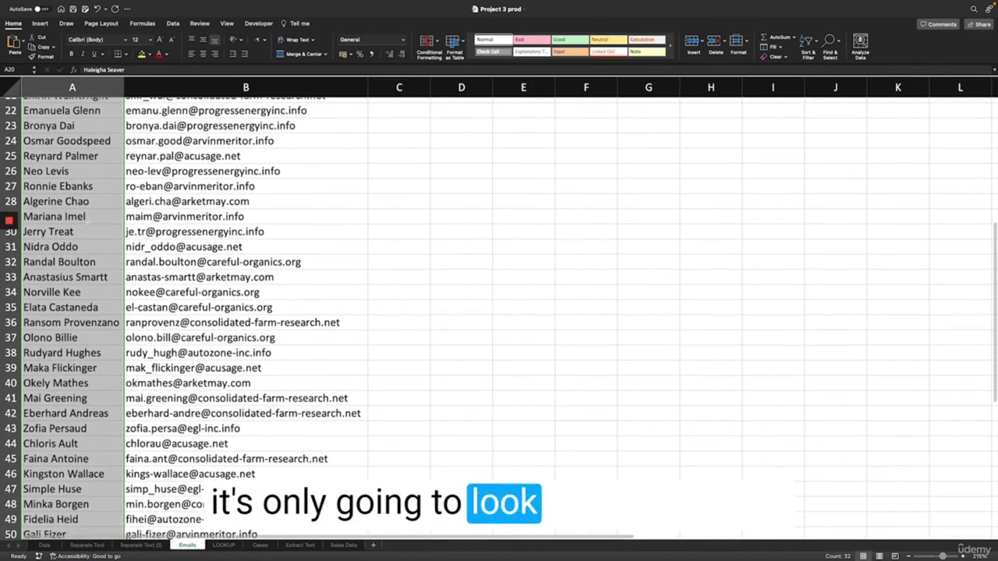
scroll(88, 352, up, 2)
scroll(88, 354, up, 5)
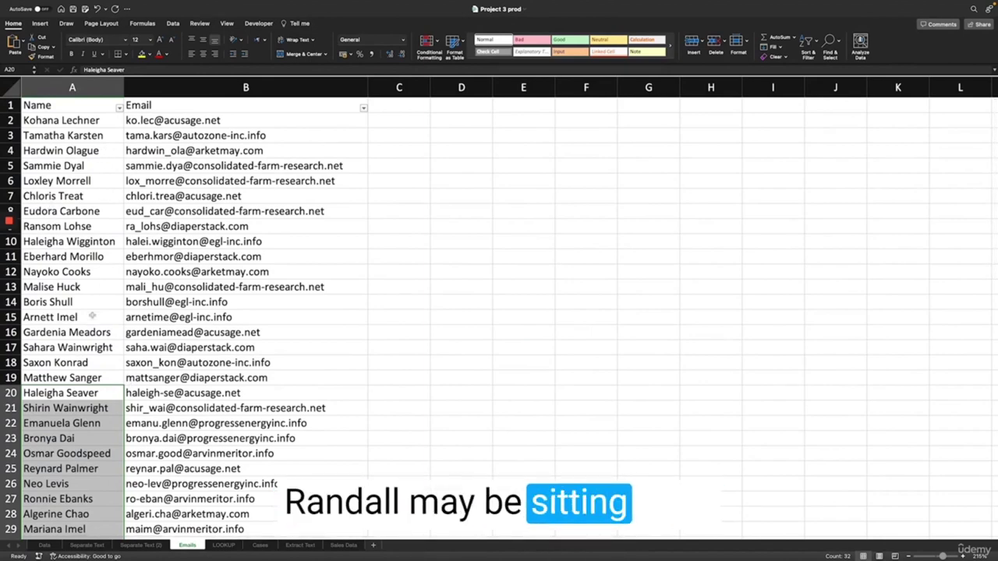
click(102, 409)
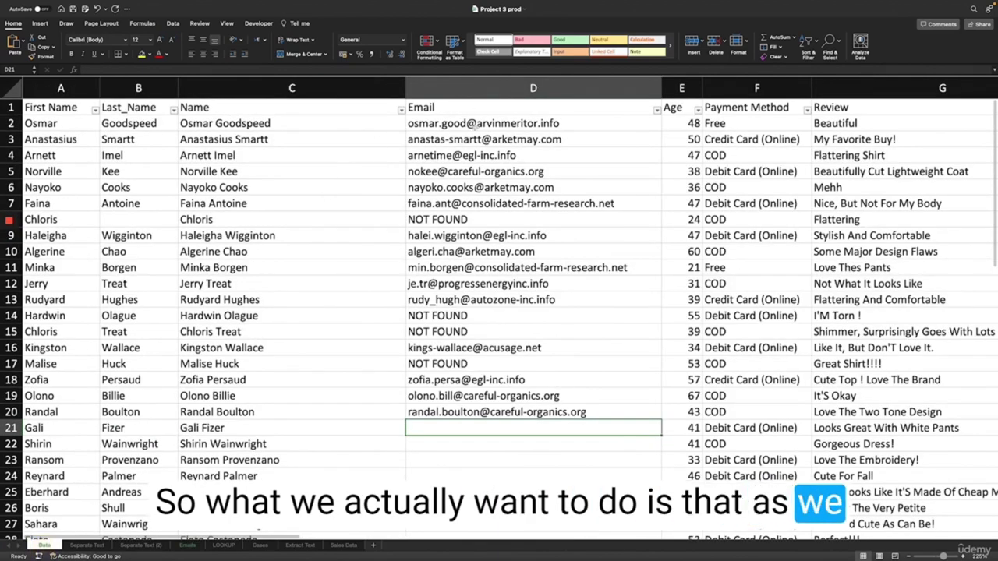
click(473, 122)
click(460, 139)
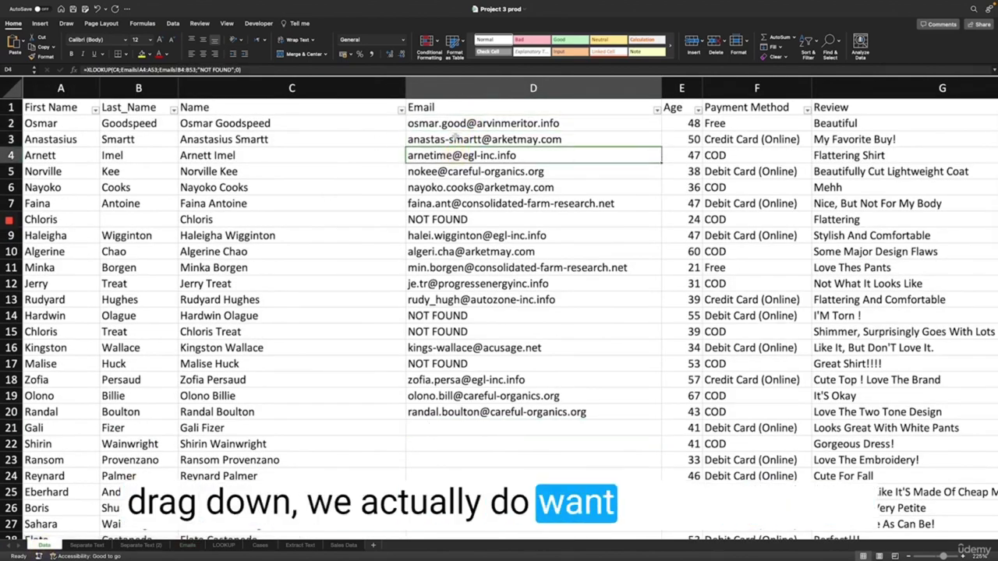
click(450, 139)
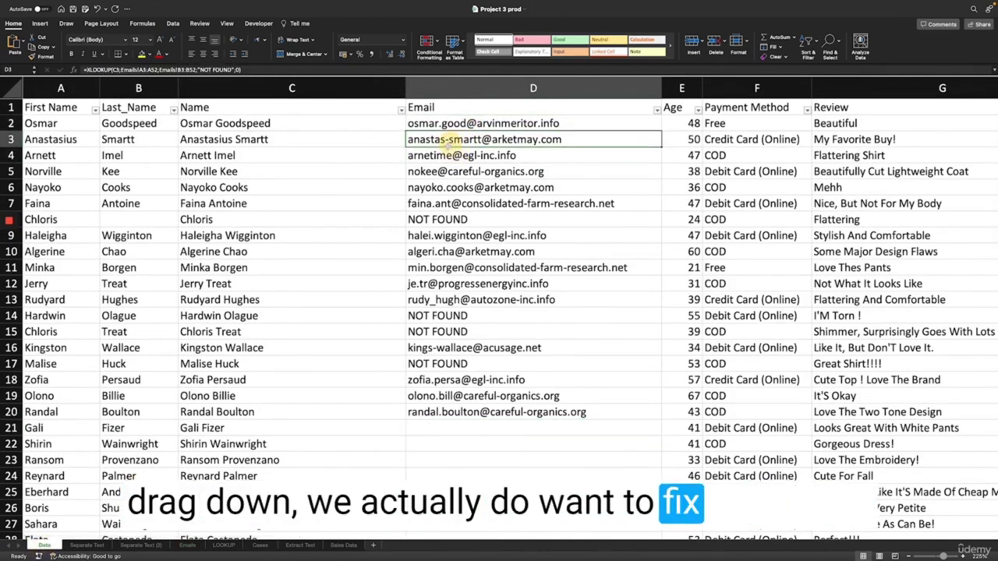
double_click(120, 70)
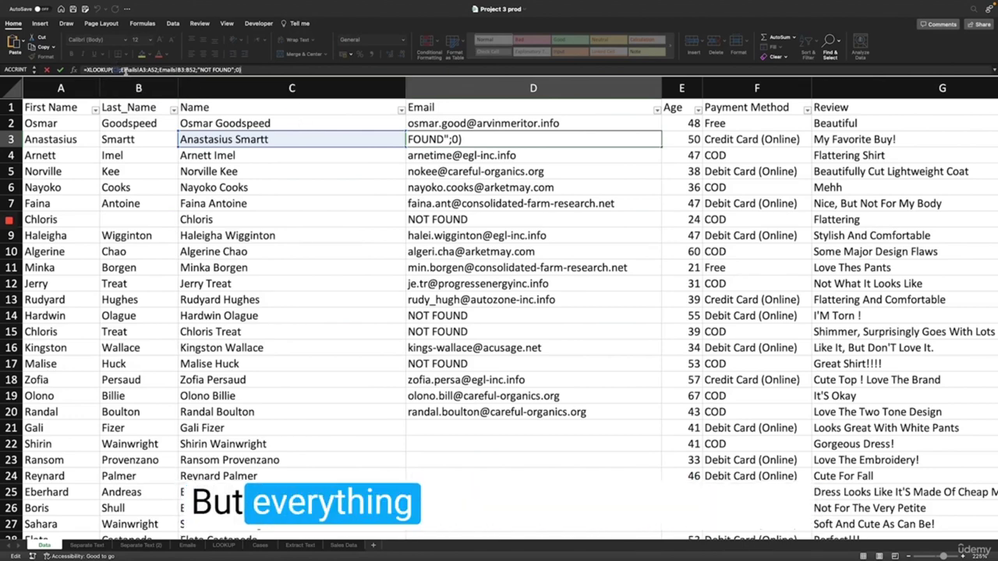
key(Return)
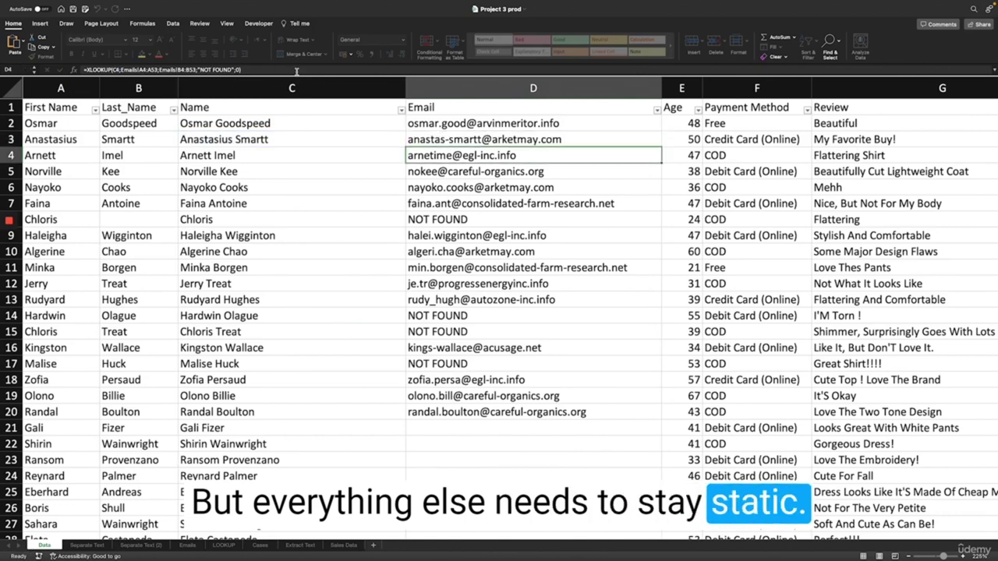
key(Up)
key(Up)
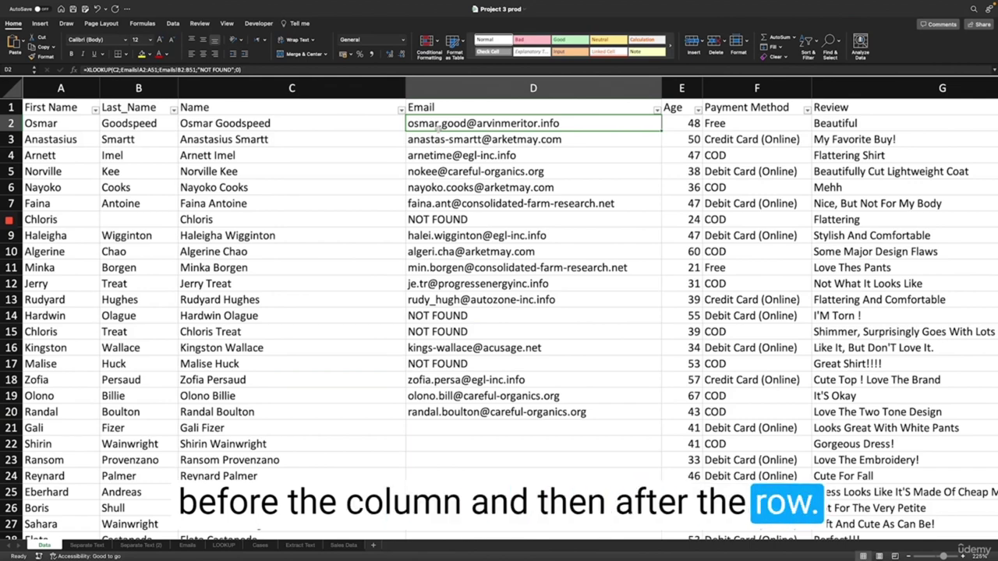
Lock D2's ranges as Emails!$A$2:$A$51 and Emails!$B$2:$B$51 and commit the formula
double_click(436, 124)
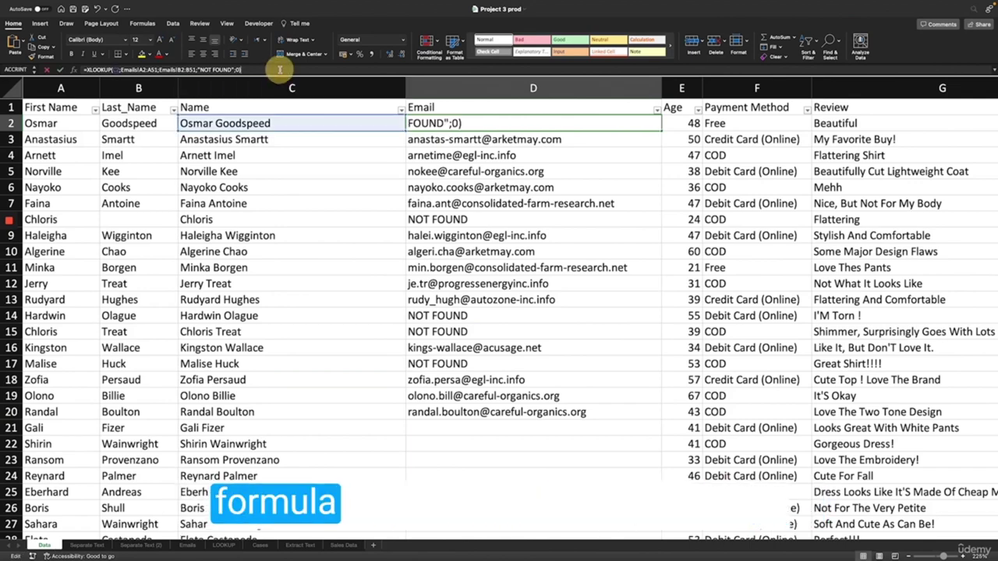
click(120, 69)
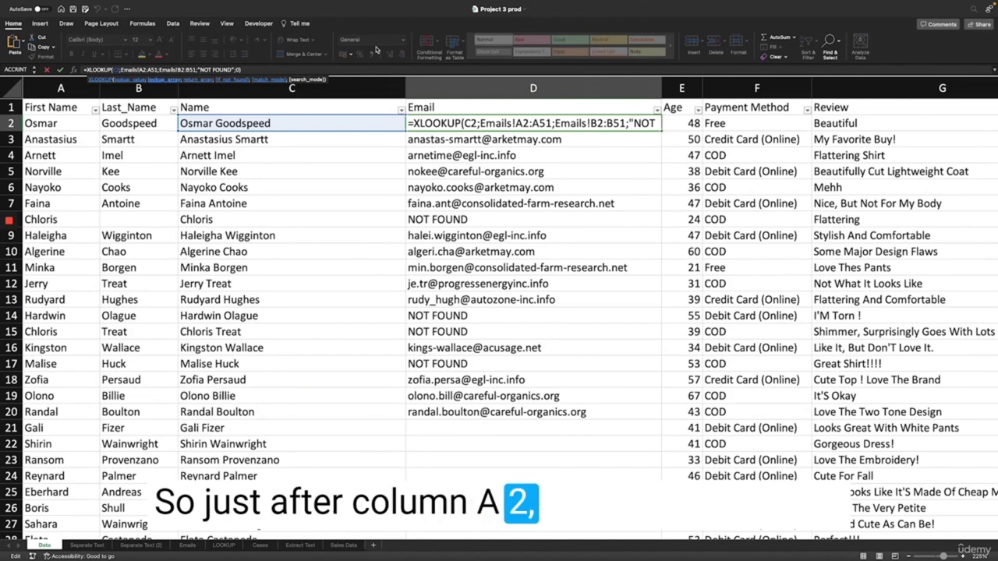
text($A)
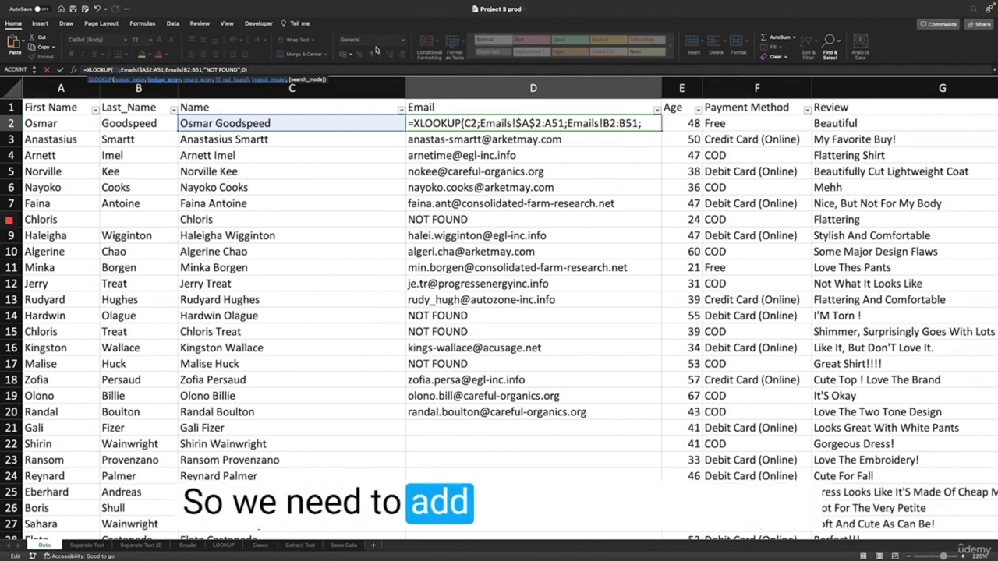
text($A)
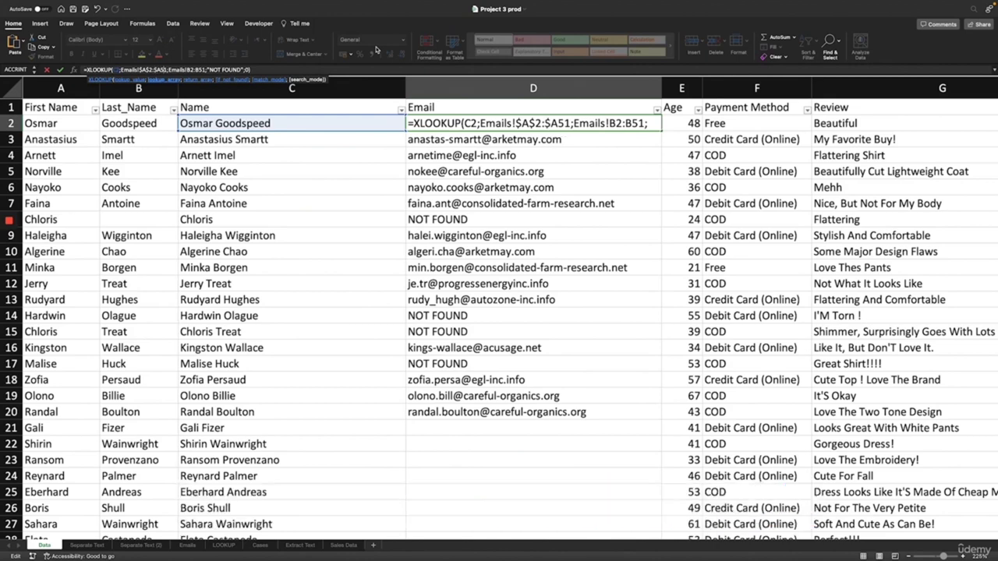
text($)
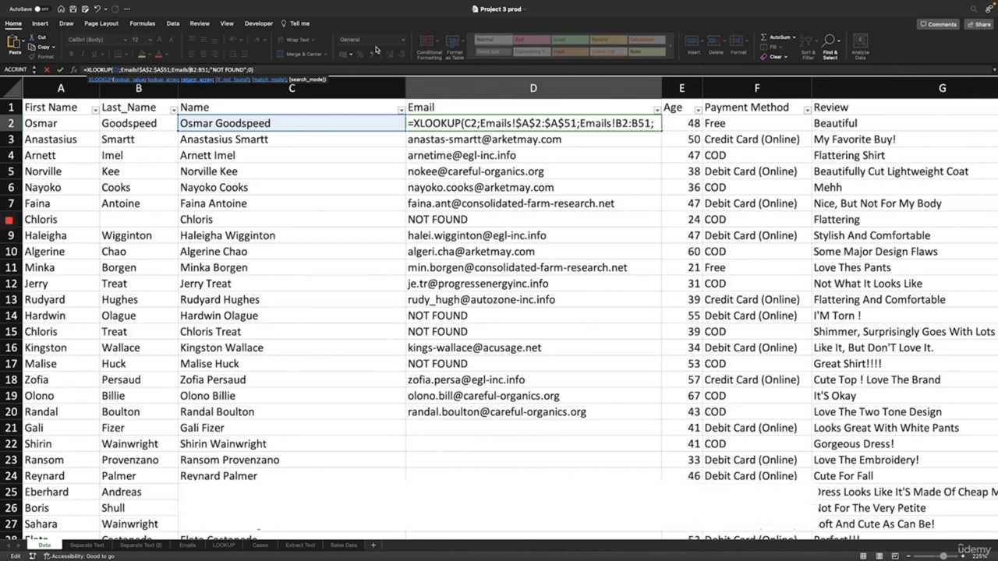
text($A)
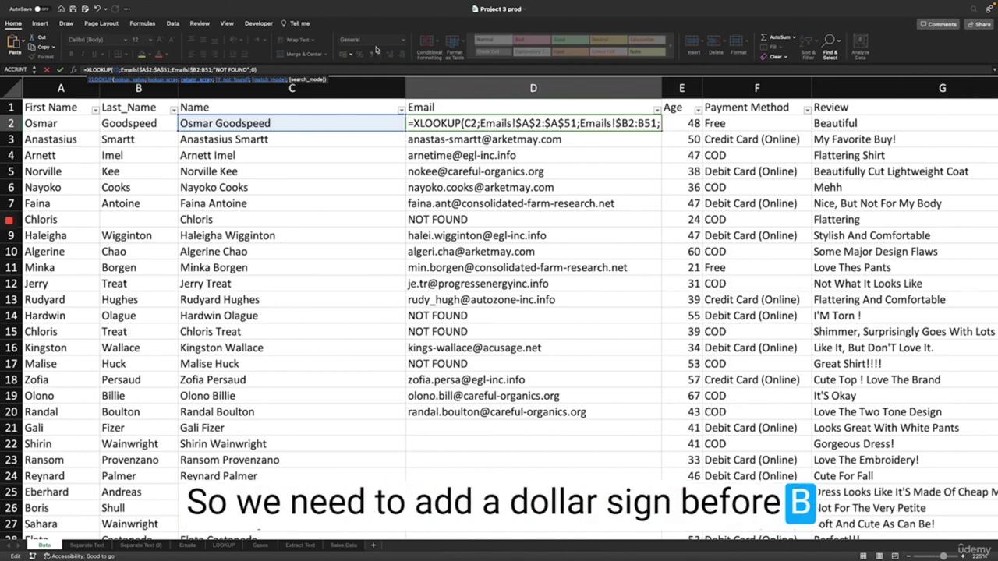
text($2:)
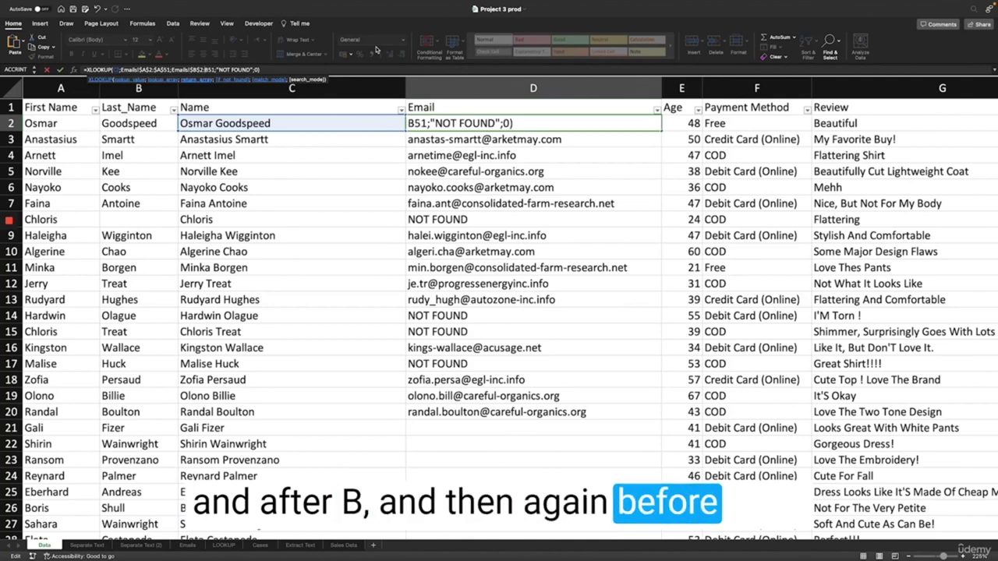
text($A)
text($B$)
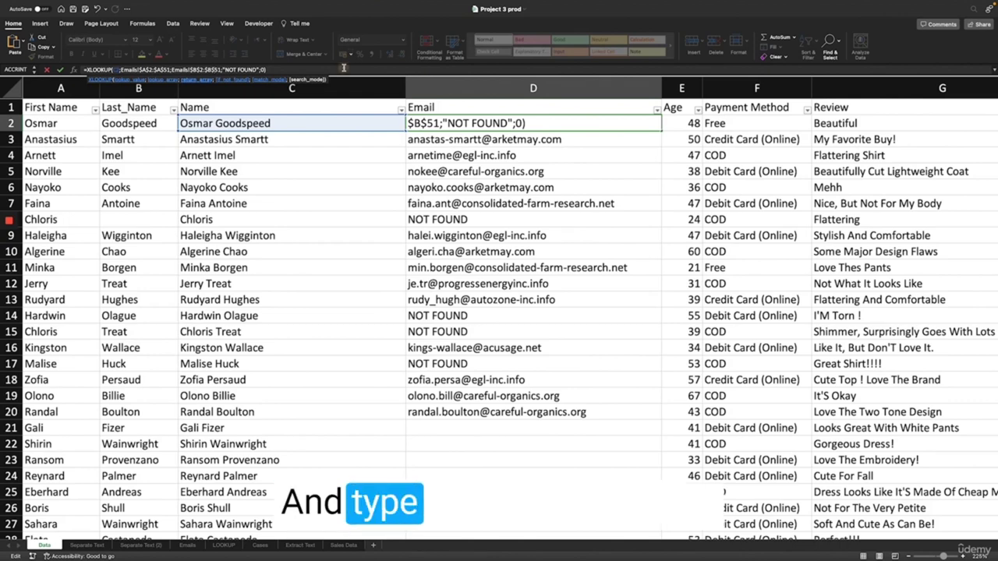
key(Return)
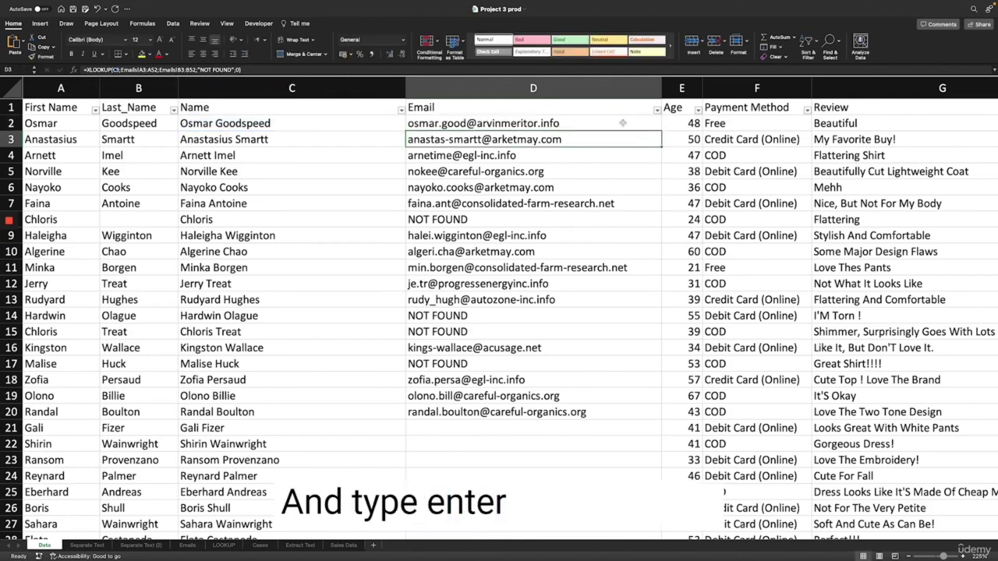
Copy the locked formula down to D20 and confirm D20 still references $A$2:$A$51
click(621, 122)
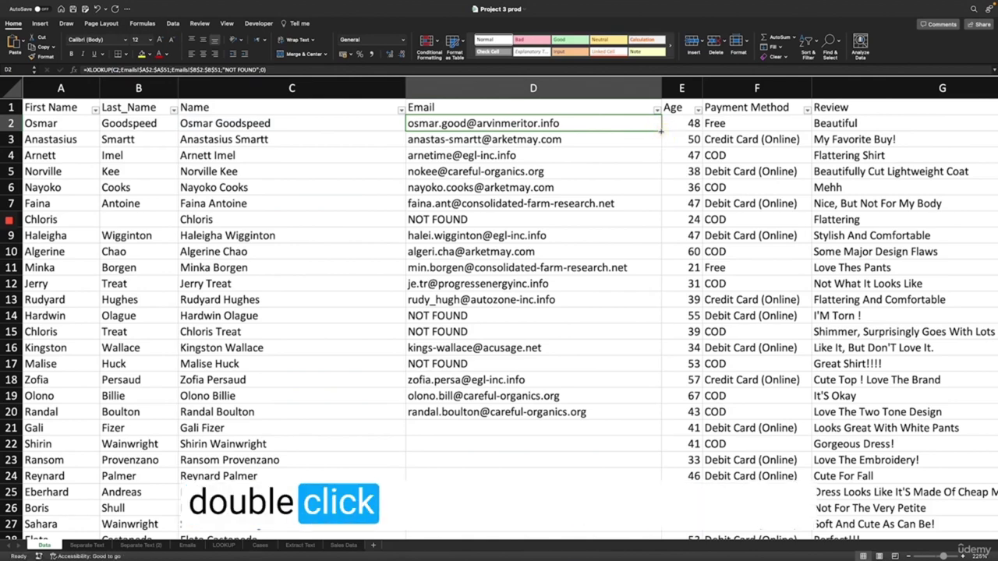
scroll(545, 273, down, 3)
click(533, 302)
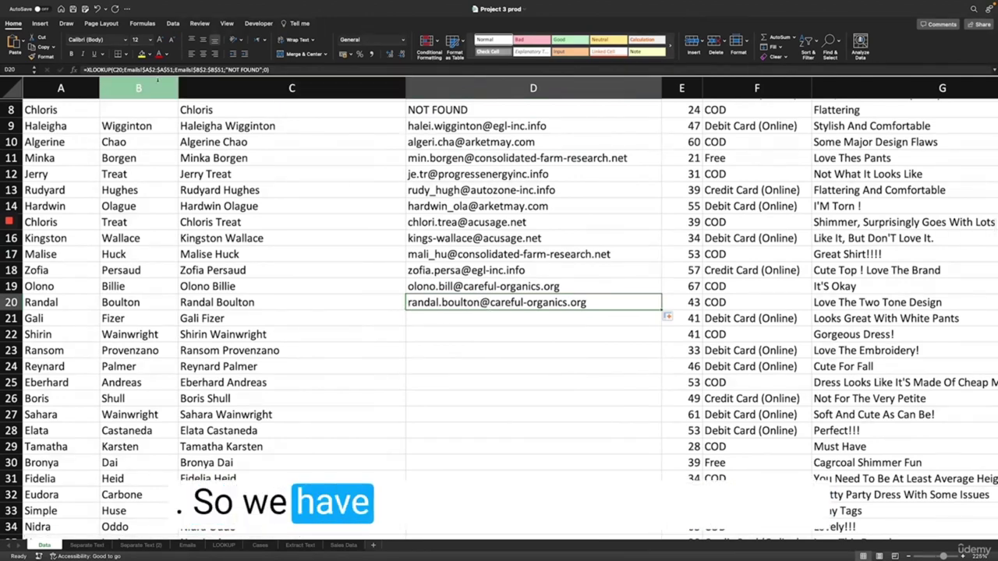
click(143, 72)
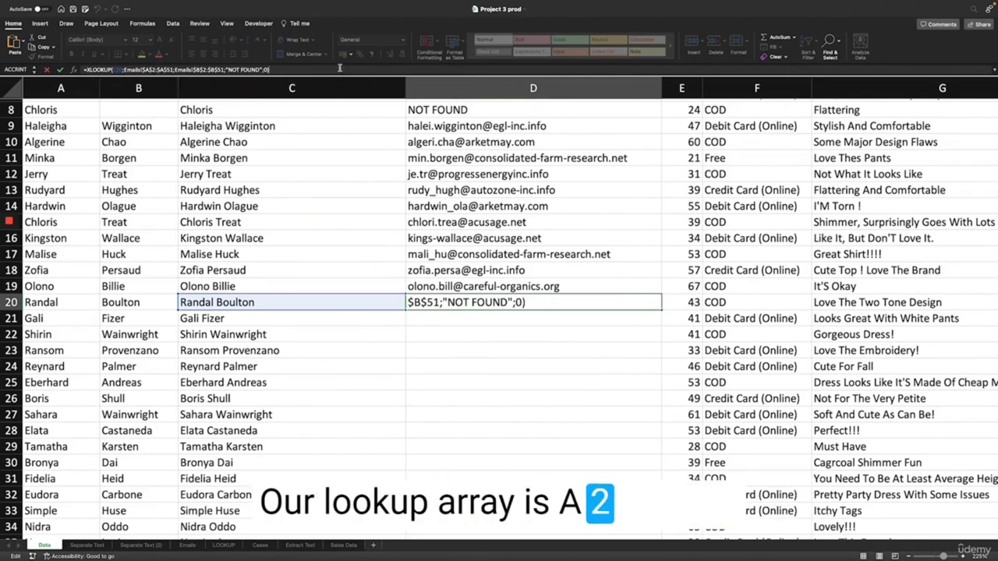
key(Return)
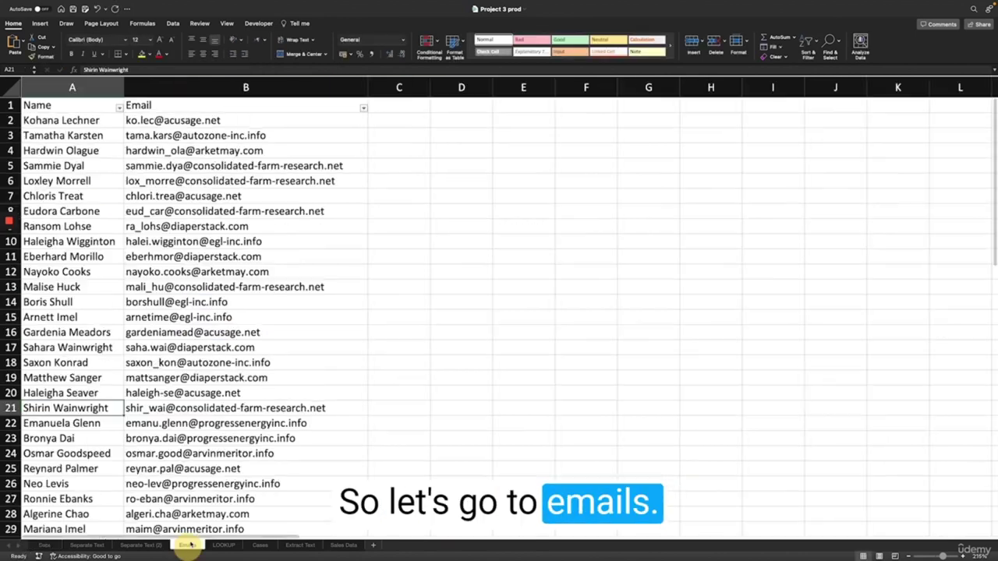
Scroll through the Emails sheet name list down to row 51
click(187, 545)
click(71, 120)
scroll(86, 148, down, 4)
scroll(86, 149, down, 5)
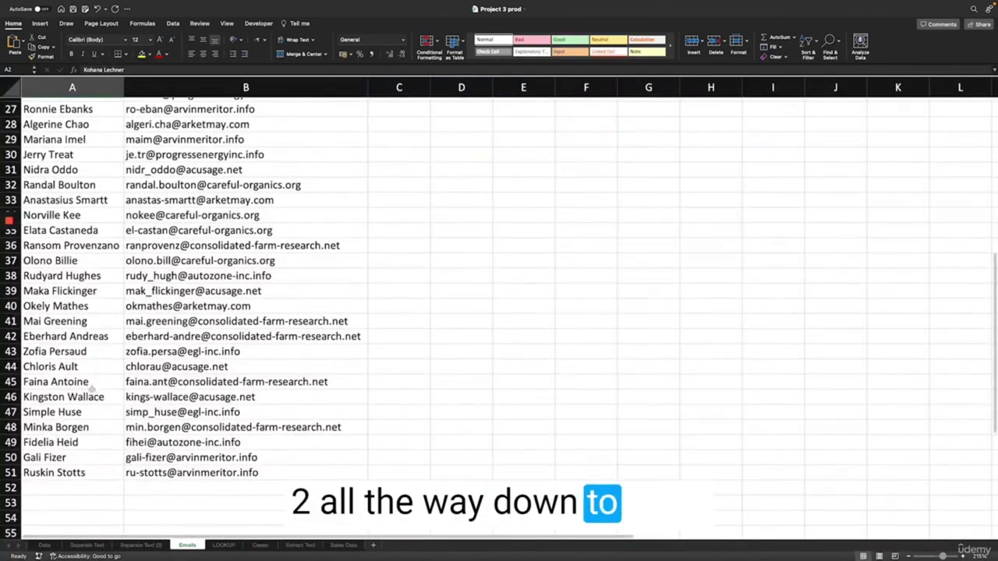
Fill the XLOOKUP from D20 down to D51 and check the last email result
click(45, 546)
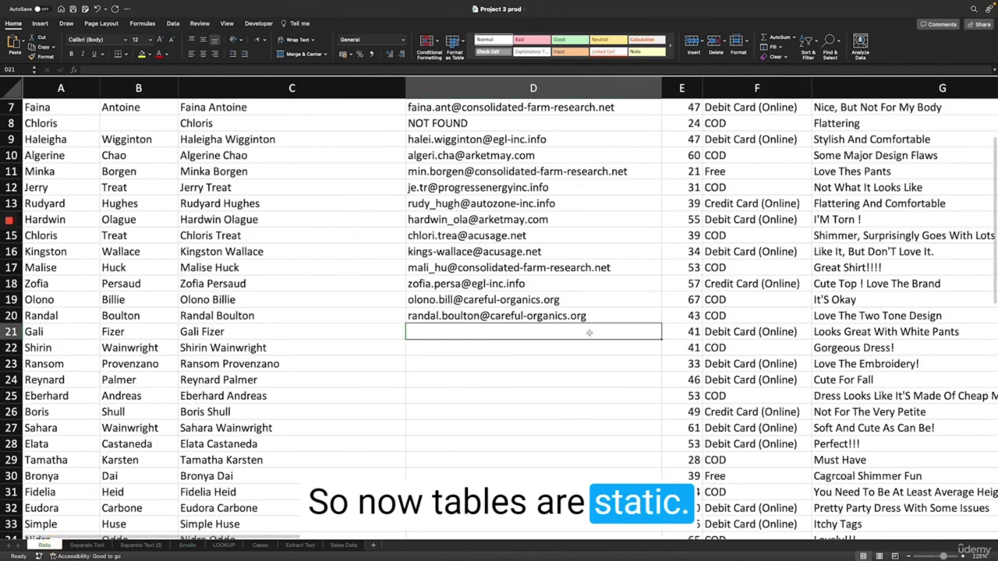
click(591, 314)
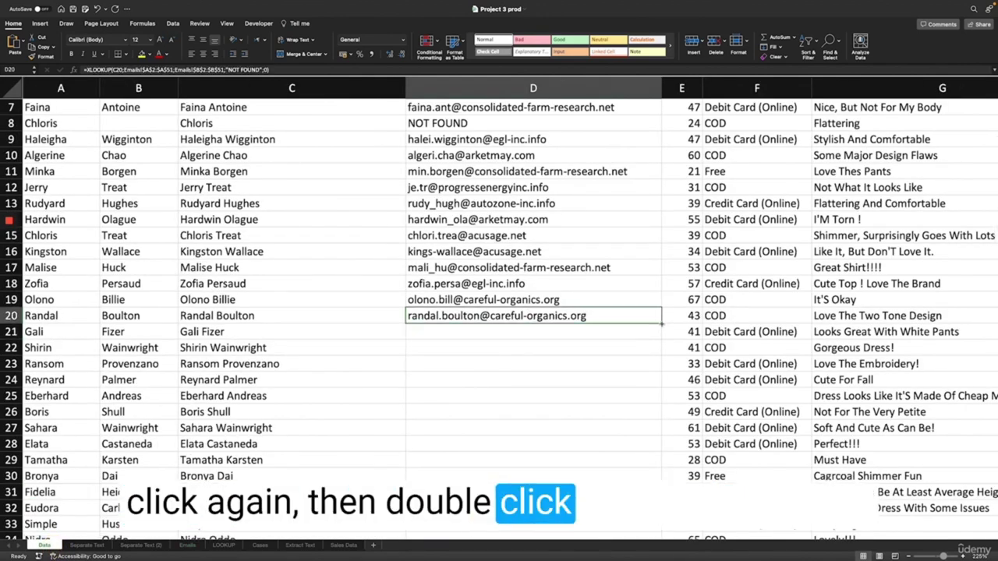
double_click(661, 323)
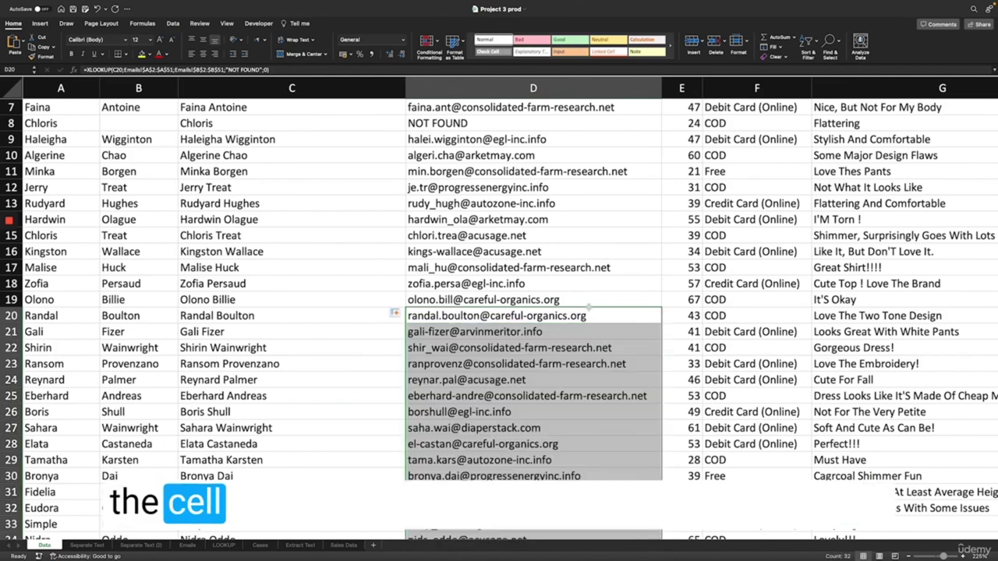
scroll(589, 308, down, 7)
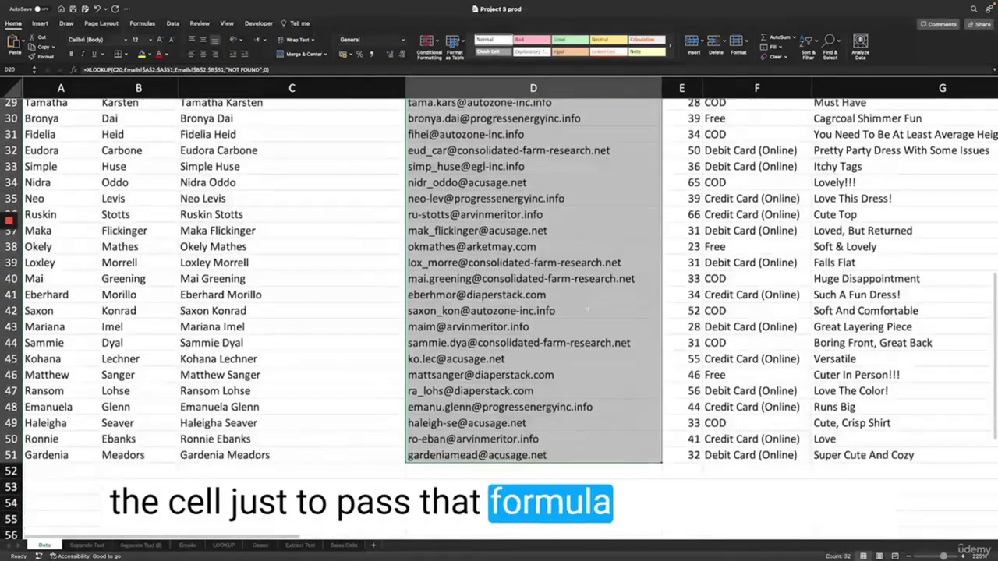
scroll(589, 309, down, 2)
click(569, 381)
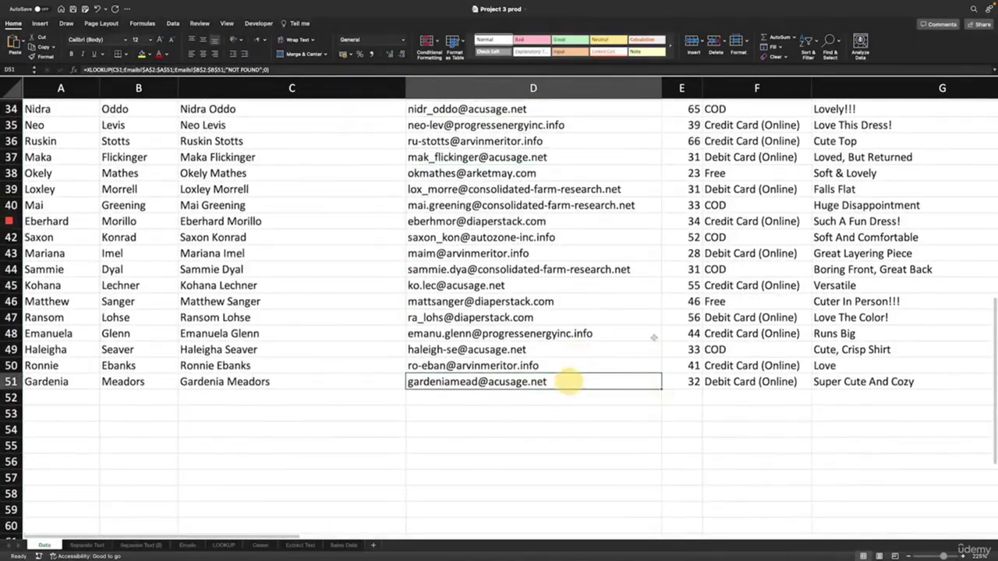
scroll(654, 337, up, 3)
scroll(594, 259, down, 1)
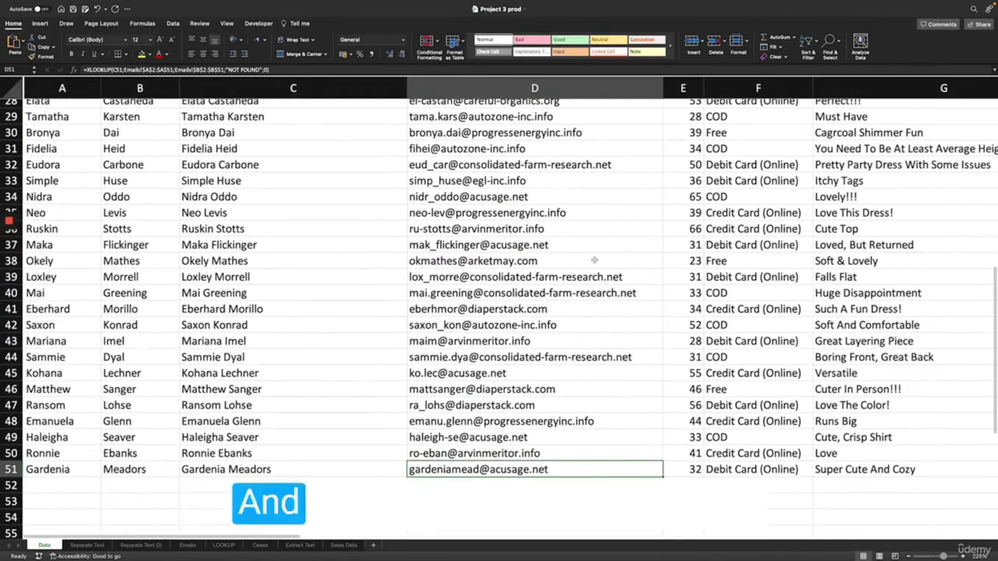
scroll(594, 260, up, 9)
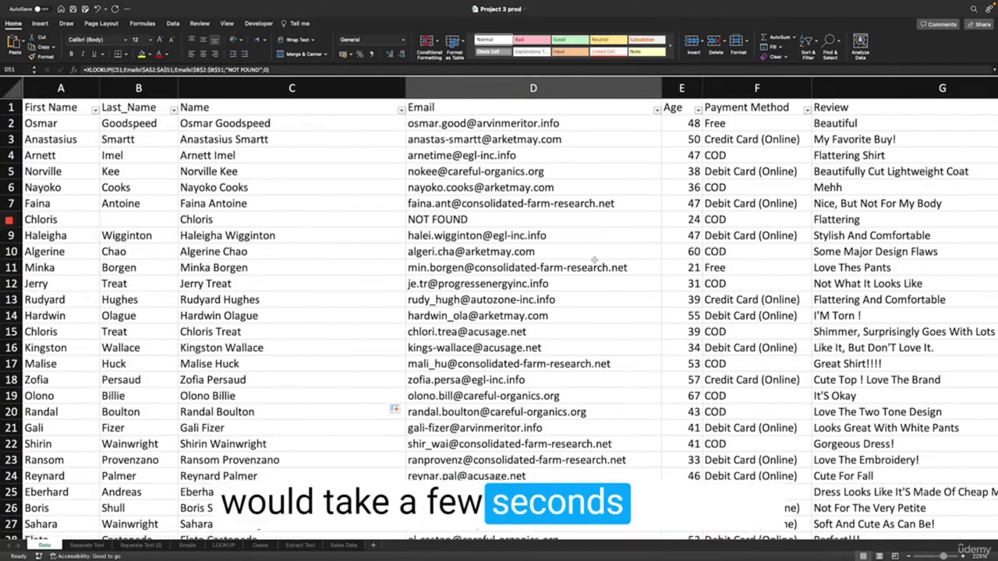
Inspect row 8's empty last name, full name and NOT FOUND result in D8
click(128, 220)
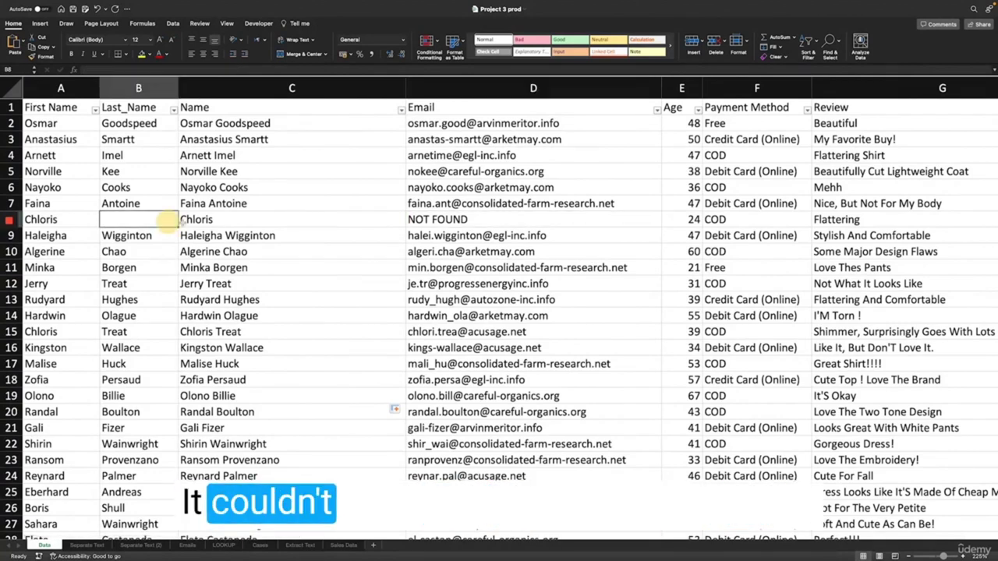
click(195, 220)
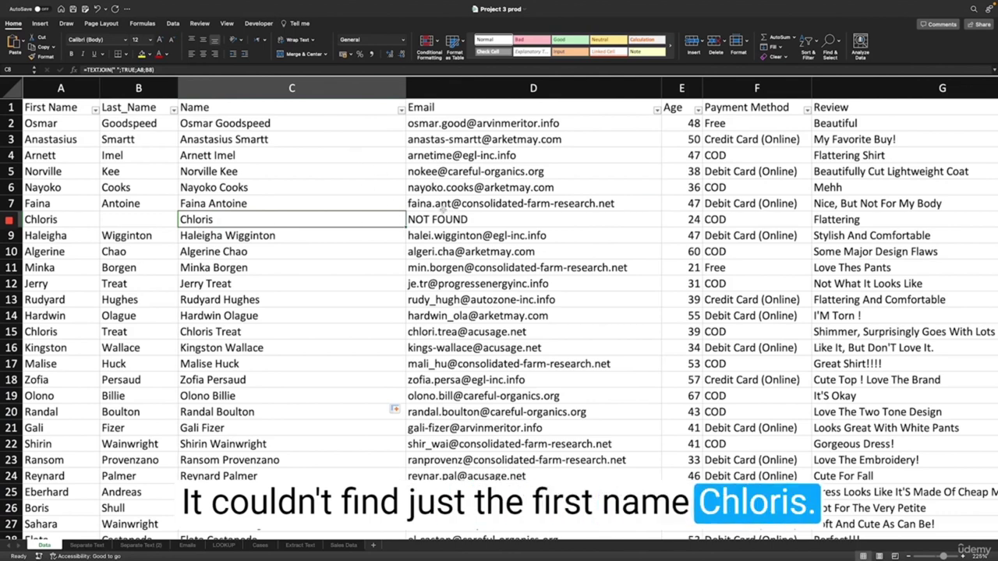
key(Right)
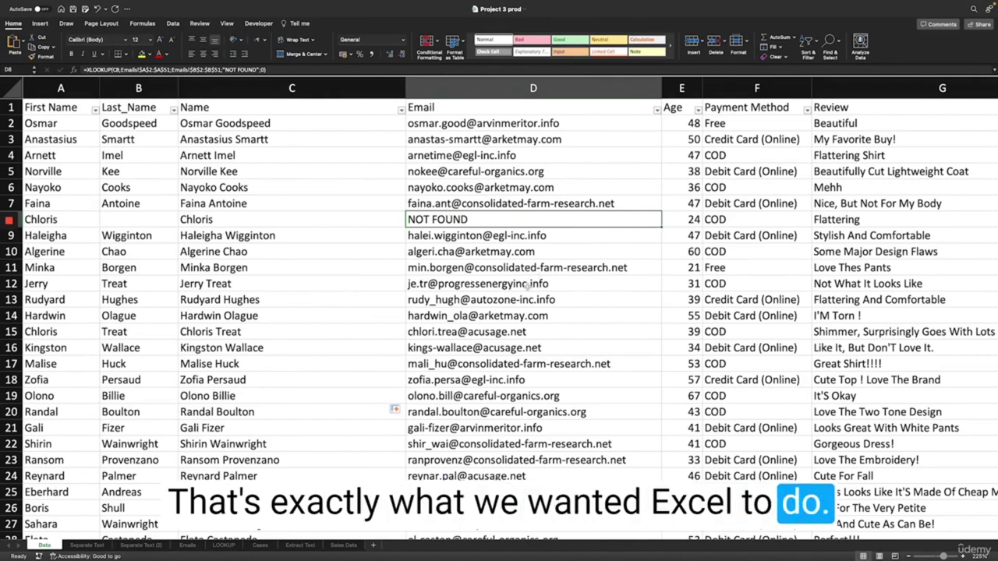
scroll(541, 272, down, 5)
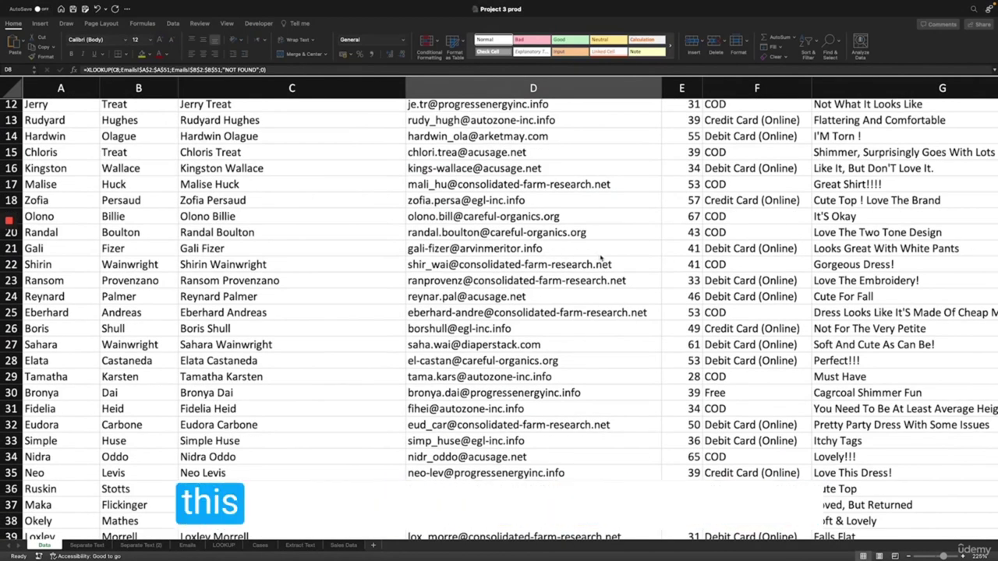
scroll(597, 258, up, 5)
scroll(599, 255, down, 1)
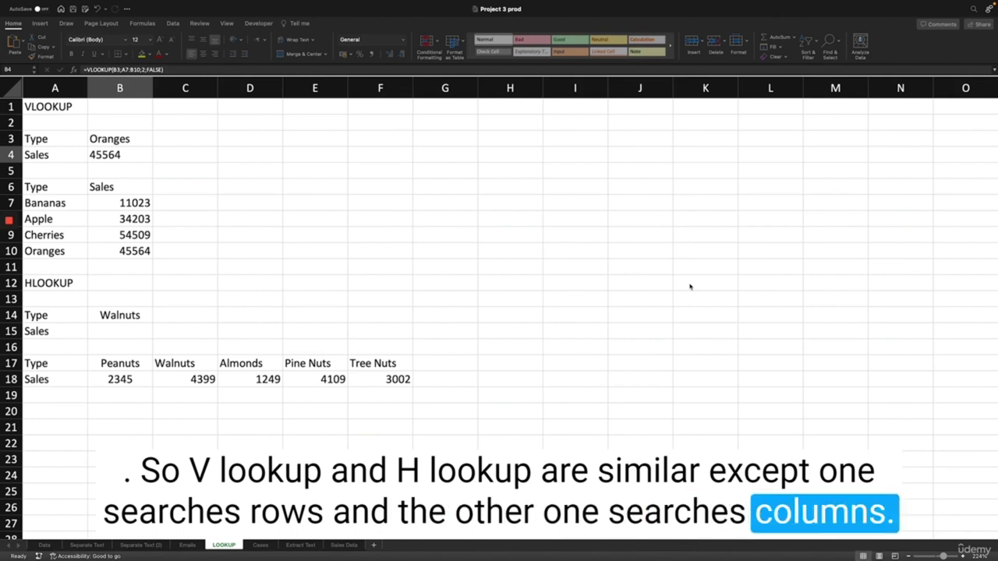
Start an =HLOOKUP( formula in cell B12 next to the HLOOKUP heading
scroll(301, 241, down, 3)
scroll(301, 252, down, 1)
click(113, 111)
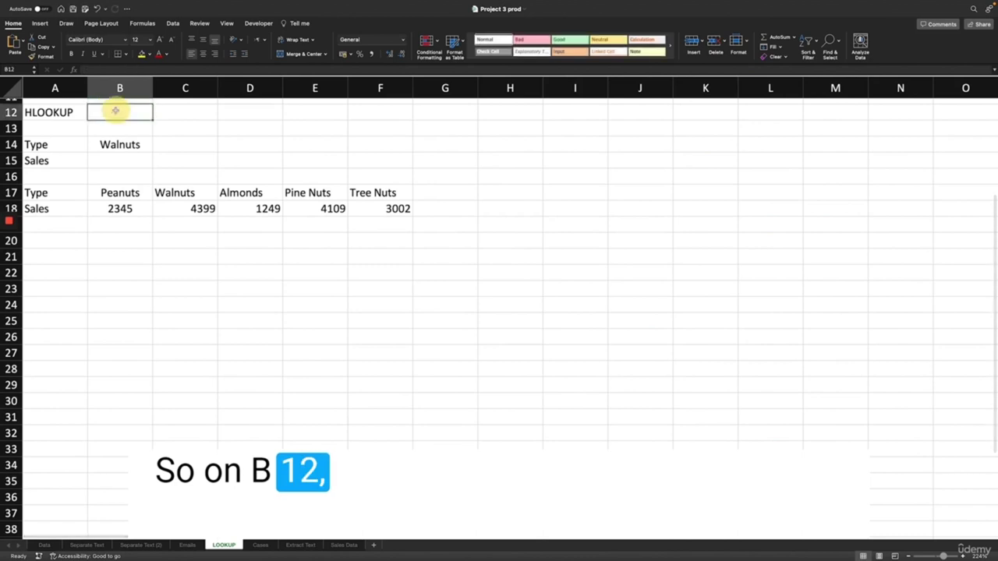
text(=)
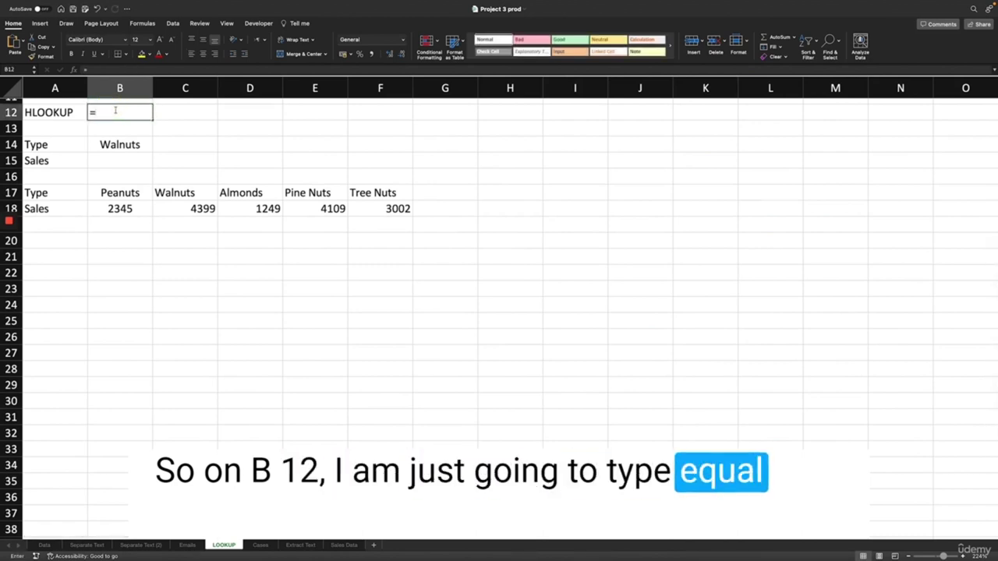
text(HLOOKU)
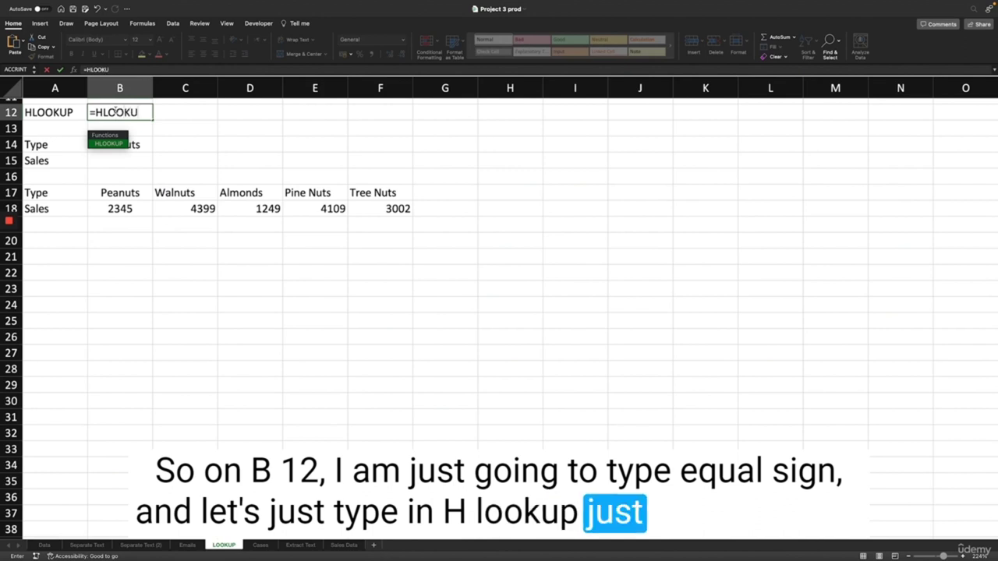
text(P()
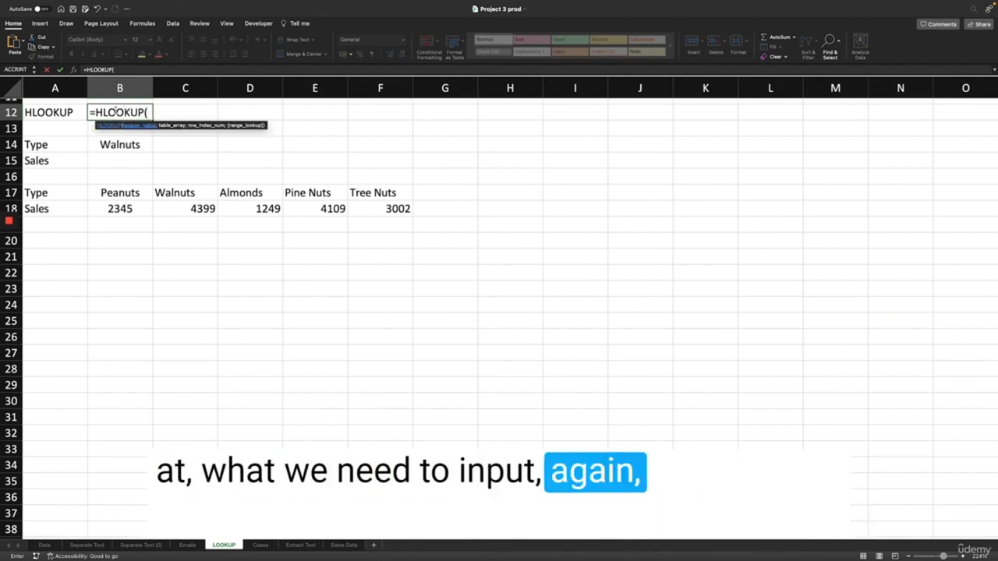
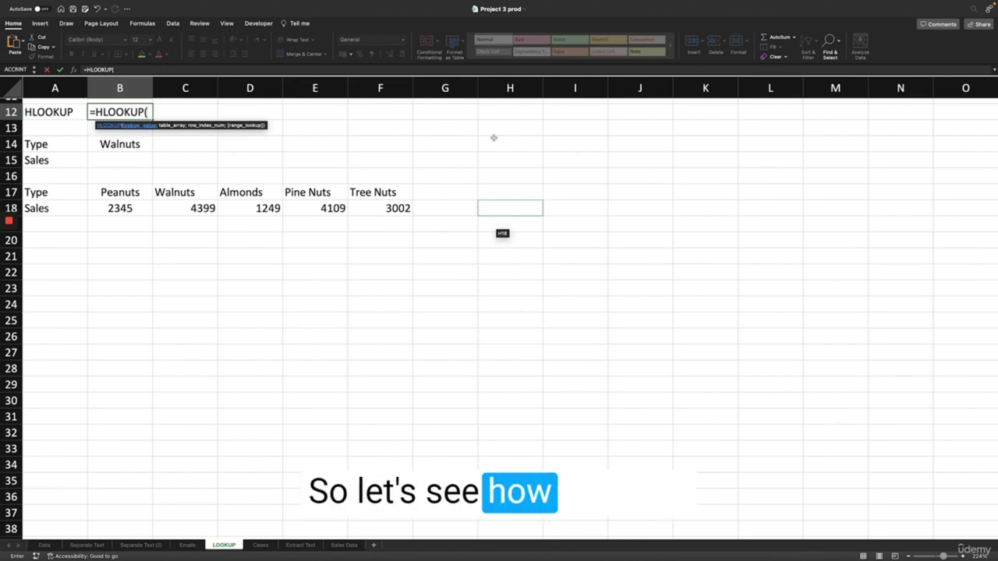
Erase the unfinished HLOOKUP from B12, then highlight the exercise area and nut sales table
key(BackSpace)
key(BackSpace)
key(BackSpace)
key(BackSpace)
key(BackSpace)
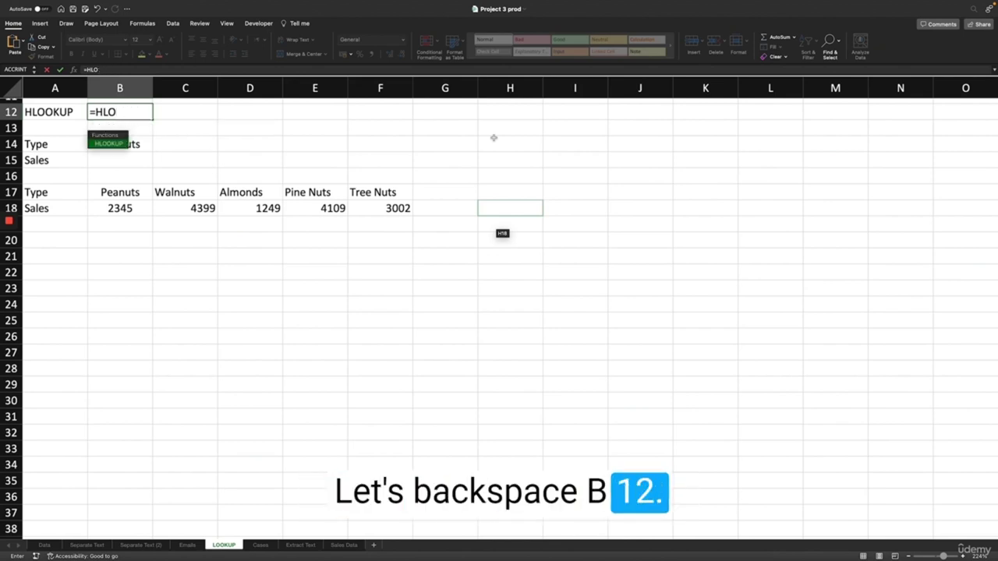
key(BackSpace)
drag(66, 143, 363, 200)
click(116, 236)
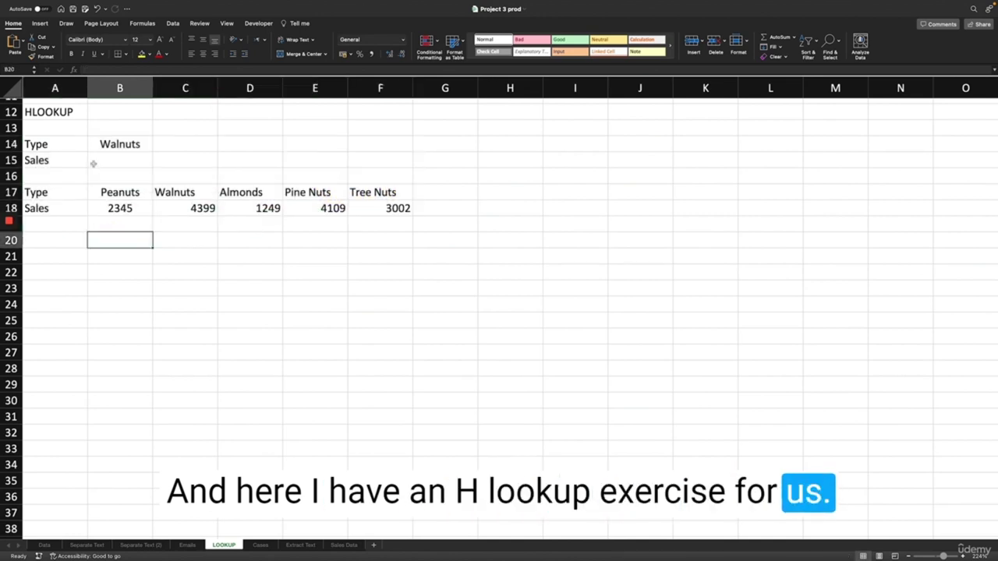
drag(69, 191, 397, 207)
click(166, 266)
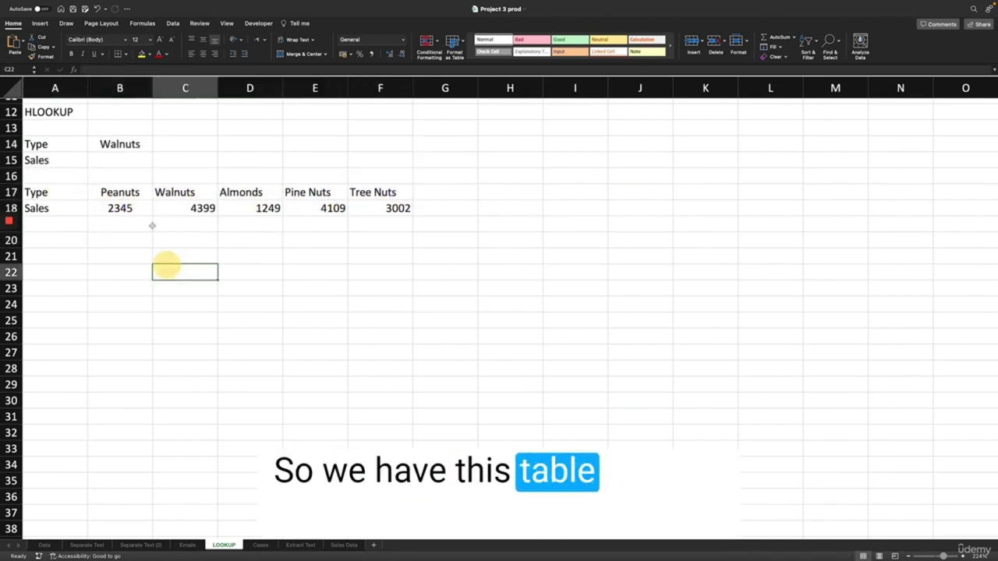
Review the five nut types across row 17 and their sales figures in row 18
click(118, 192)
click(176, 193)
click(258, 193)
click(316, 193)
click(360, 192)
click(109, 209)
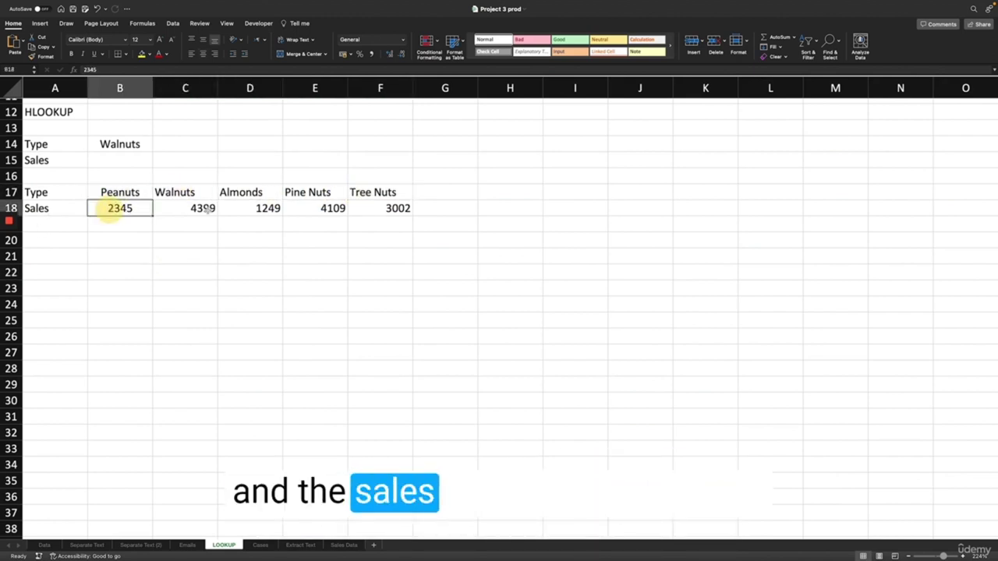
click(173, 207)
click(251, 208)
click(304, 208)
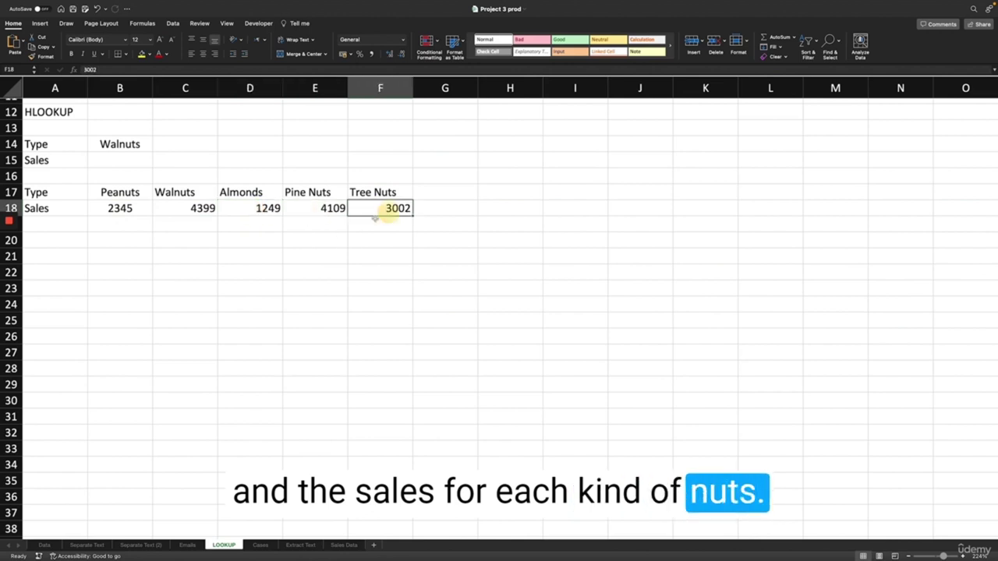
Go over the Walnuts lookup value in B14, the B15 result cell and the table, ending on B15
click(117, 145)
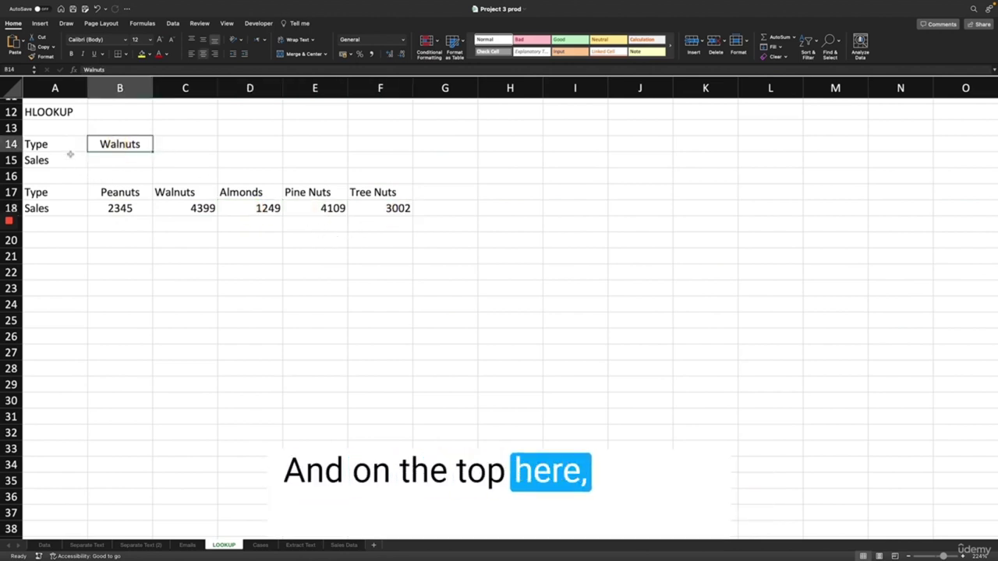
drag(60, 144, 120, 160)
click(121, 162)
click(315, 241)
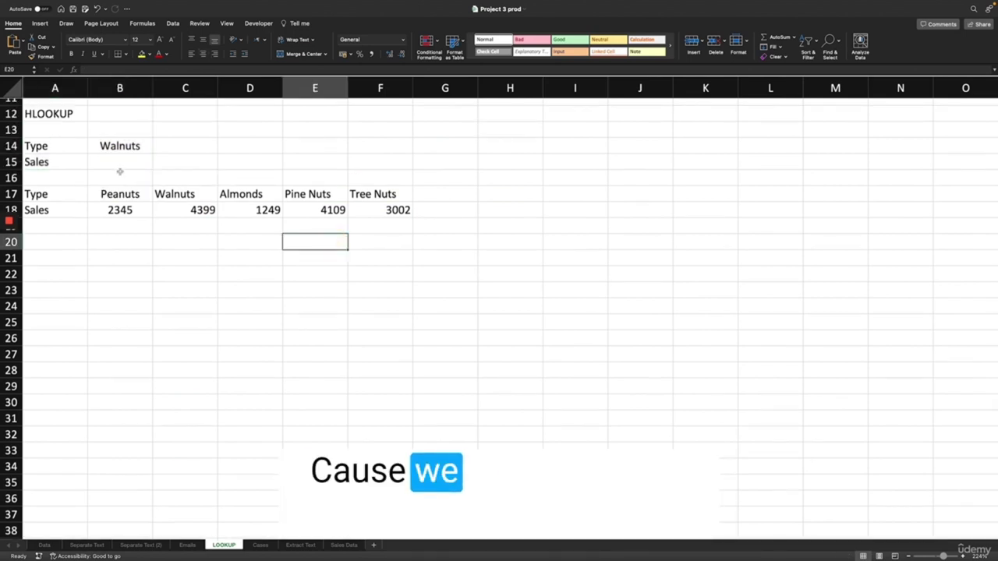
click(63, 197)
click(127, 195)
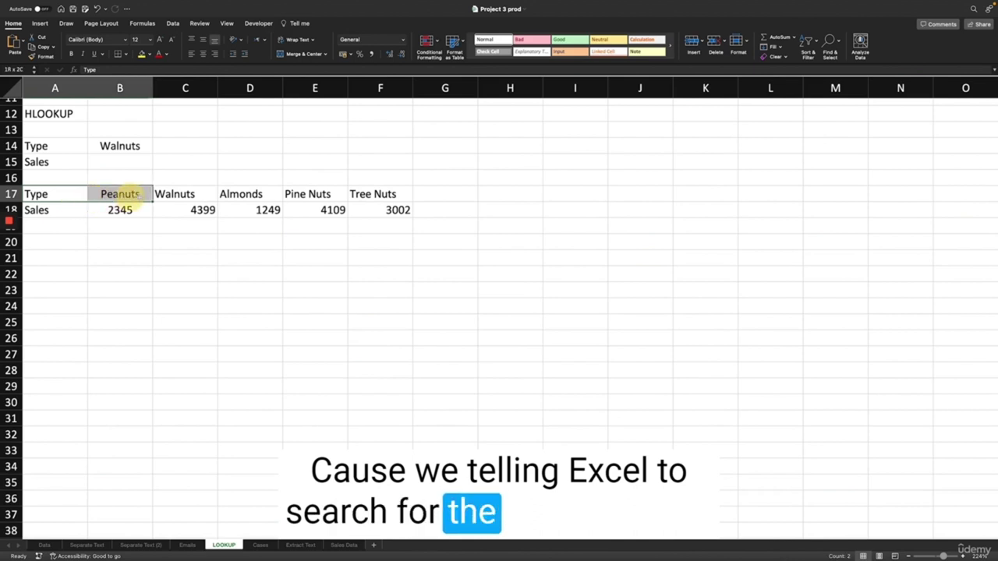
drag(67, 196, 241, 194)
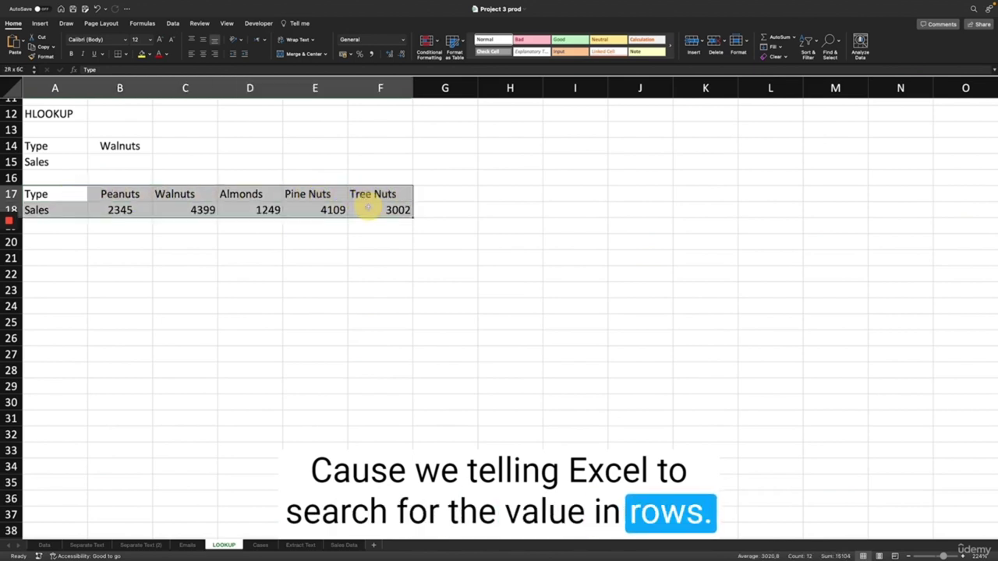
click(163, 226)
scroll(162, 278, up, 1)
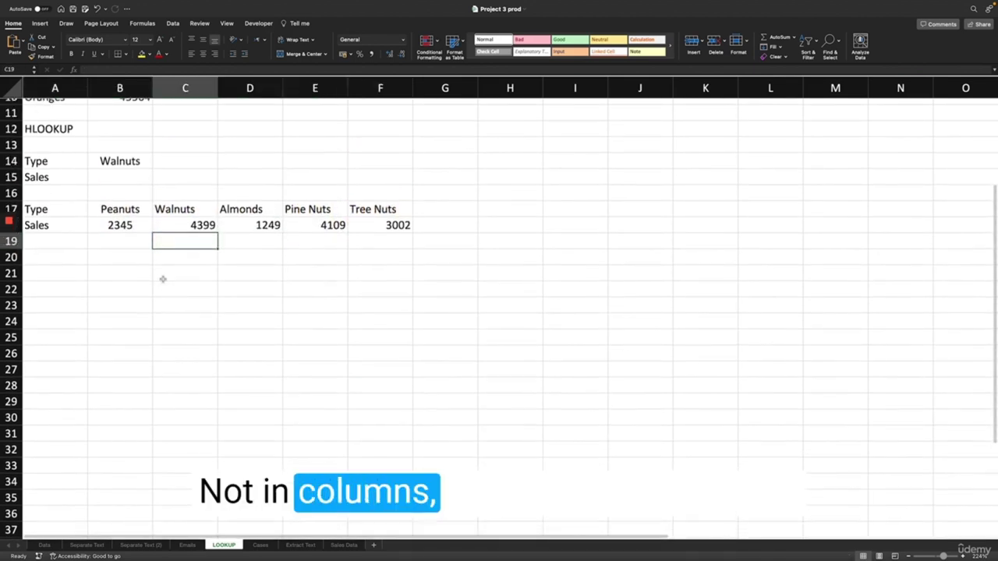
scroll(132, 227, up, 1)
click(119, 179)
scroll(117, 187, down, 2)
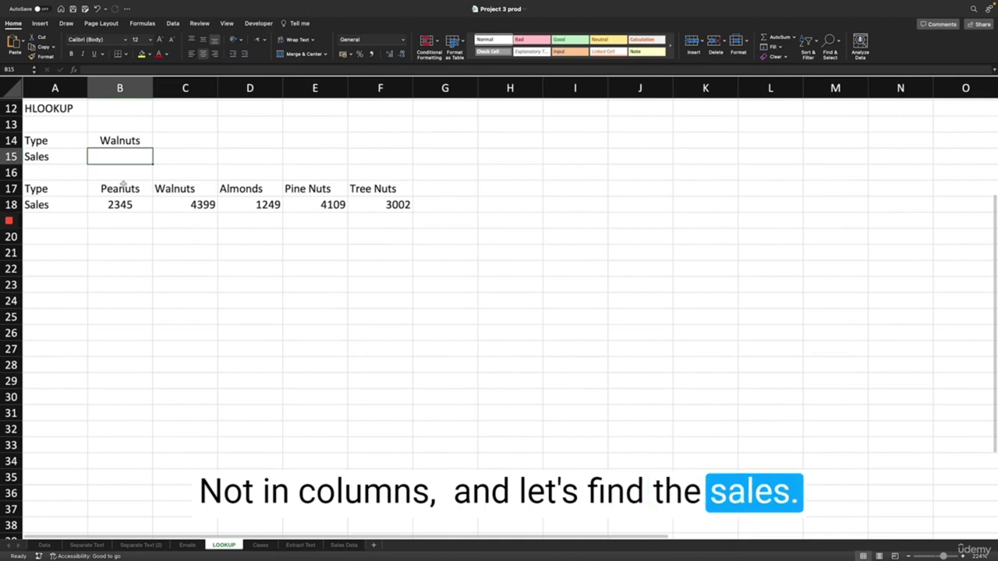
Enter =HLOOKUP(B14;B17:F18;2;FALSE) in B15 to return the Walnuts sales of 4399
text(=)
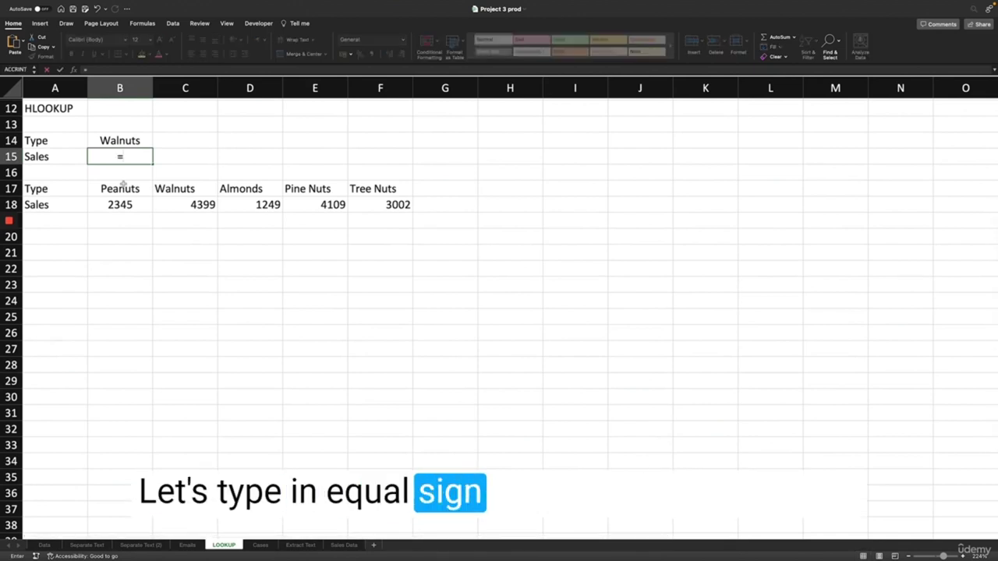
text(HLOO)
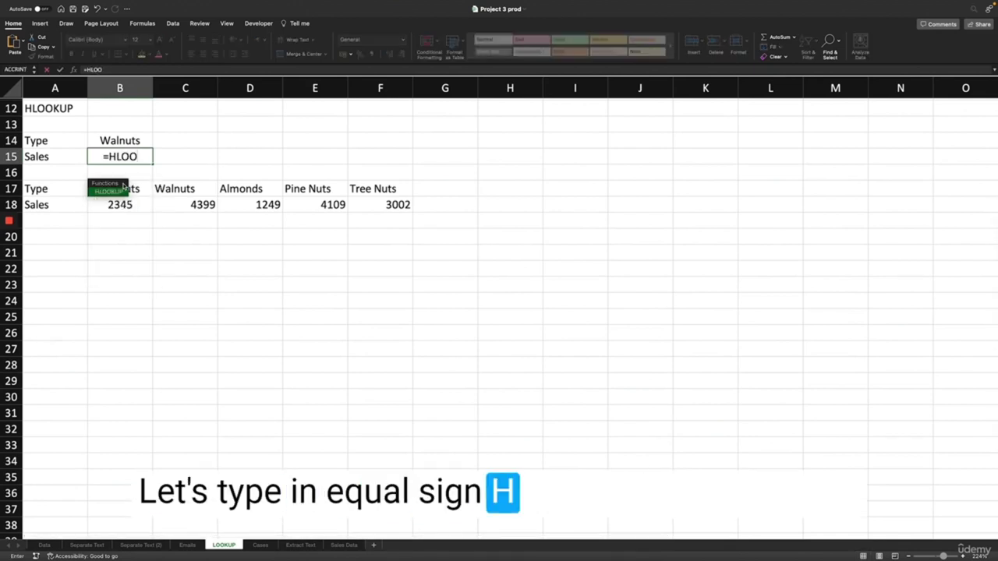
text(KUP()
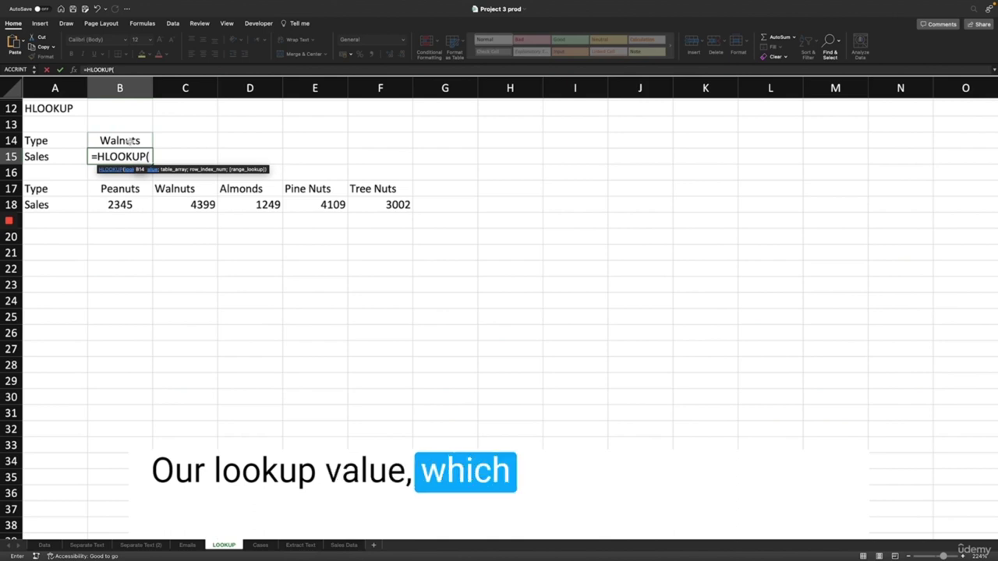
click(129, 141)
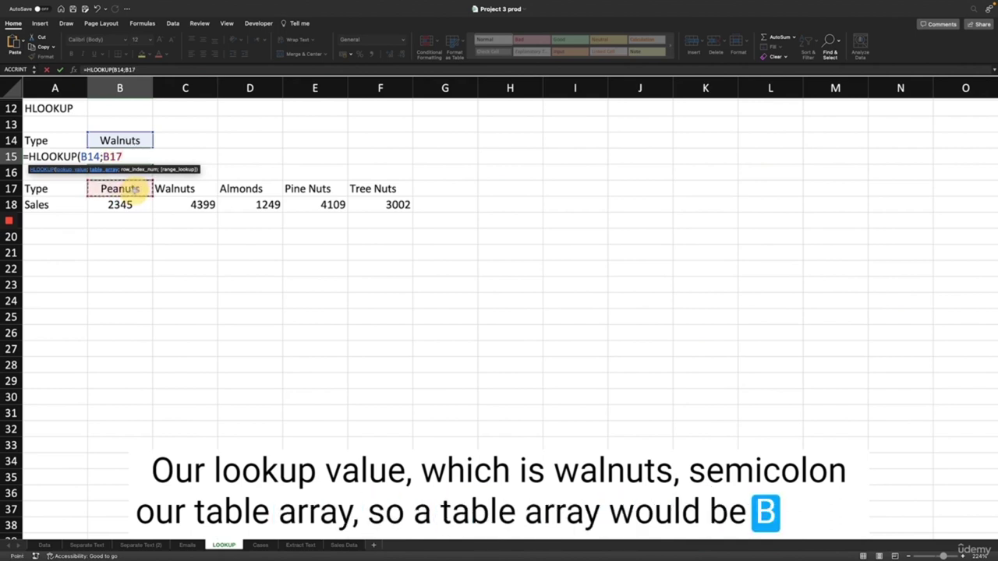
drag(134, 191, 365, 187)
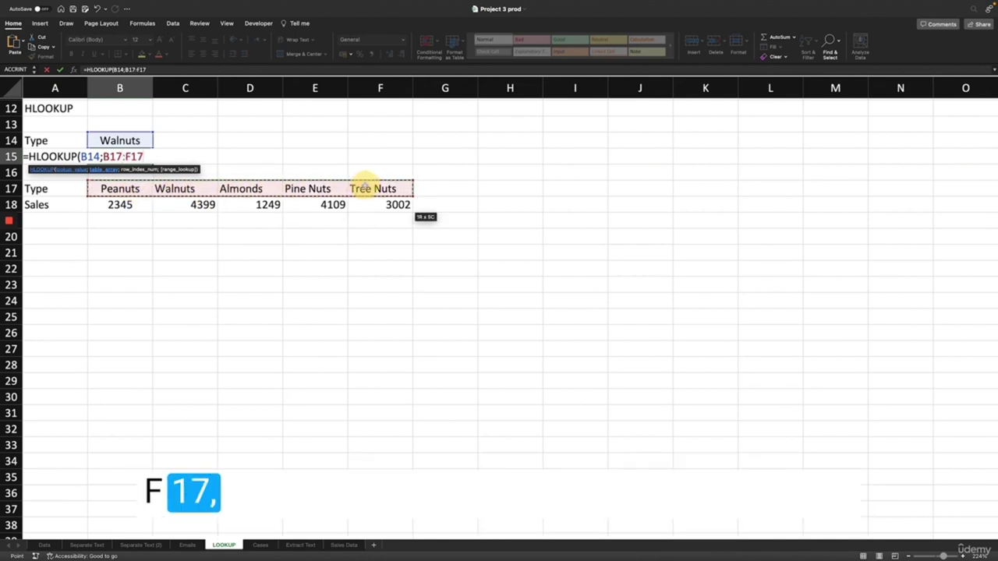
drag(364, 185, 370, 208)
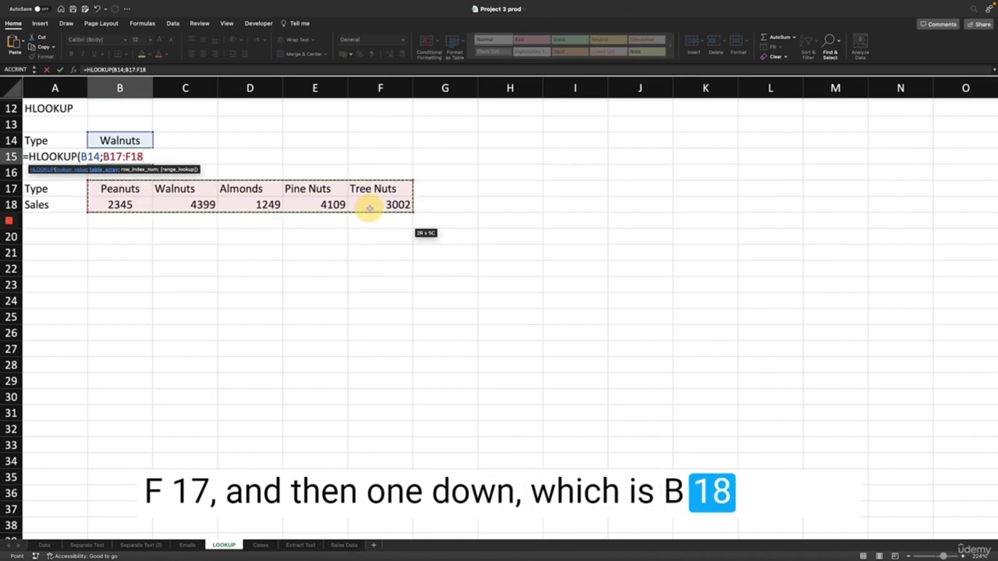
drag(370, 208, 368, 208)
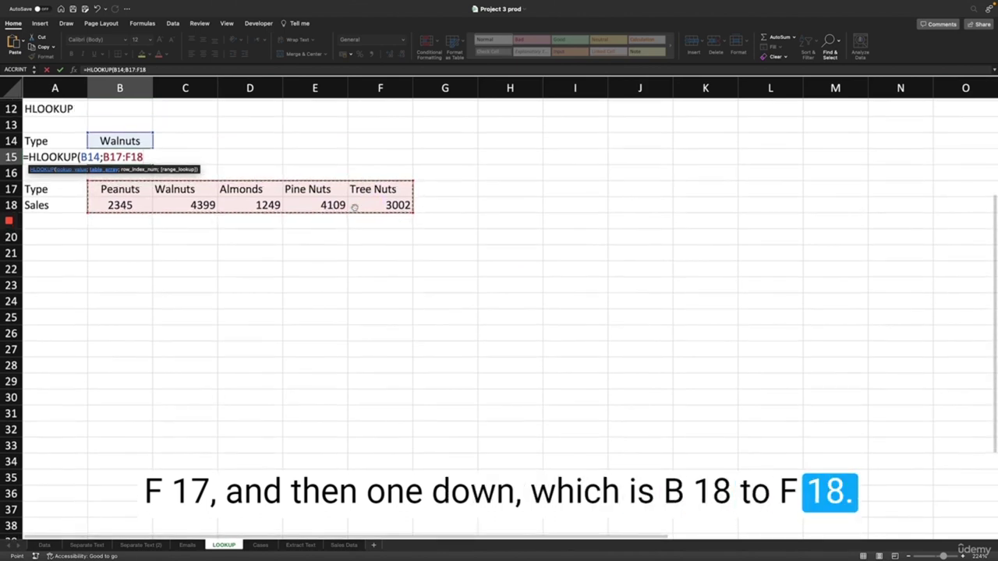
text(;)
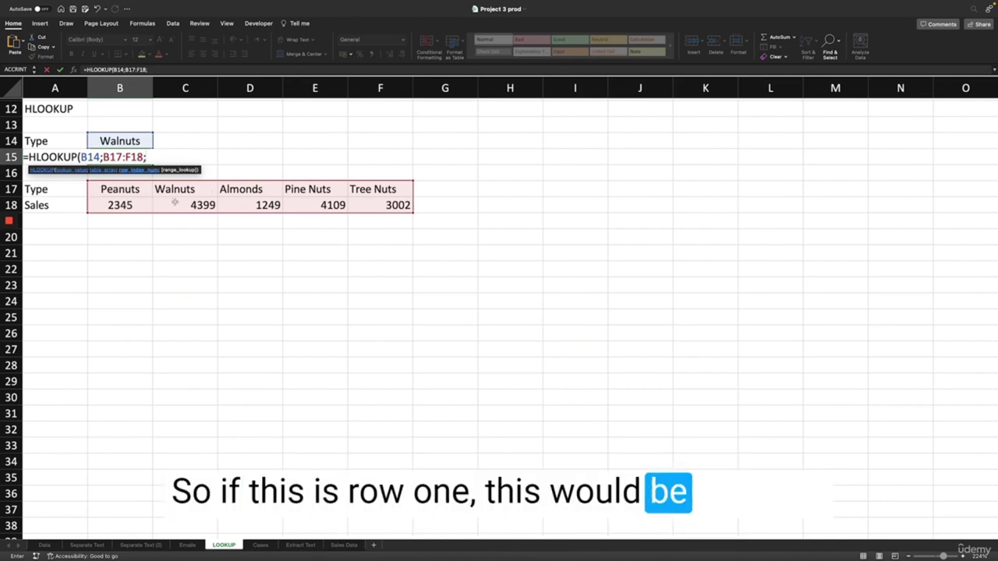
text(2)
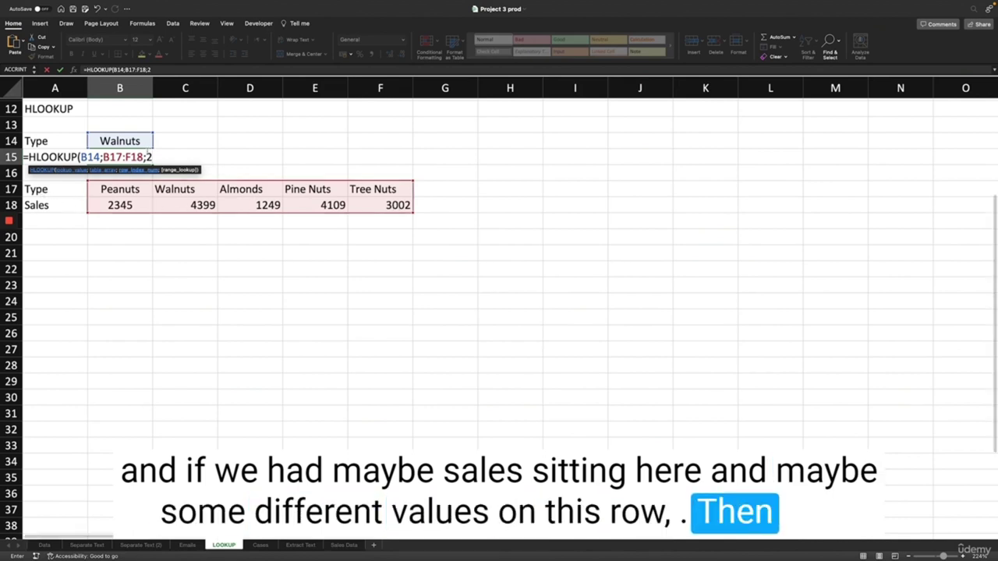
text(;)
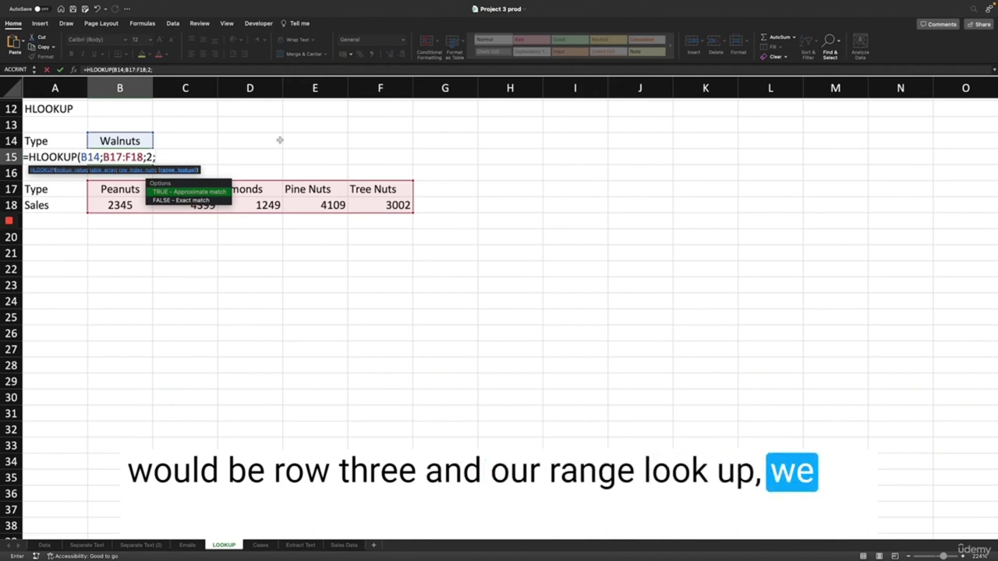
text(FALS)
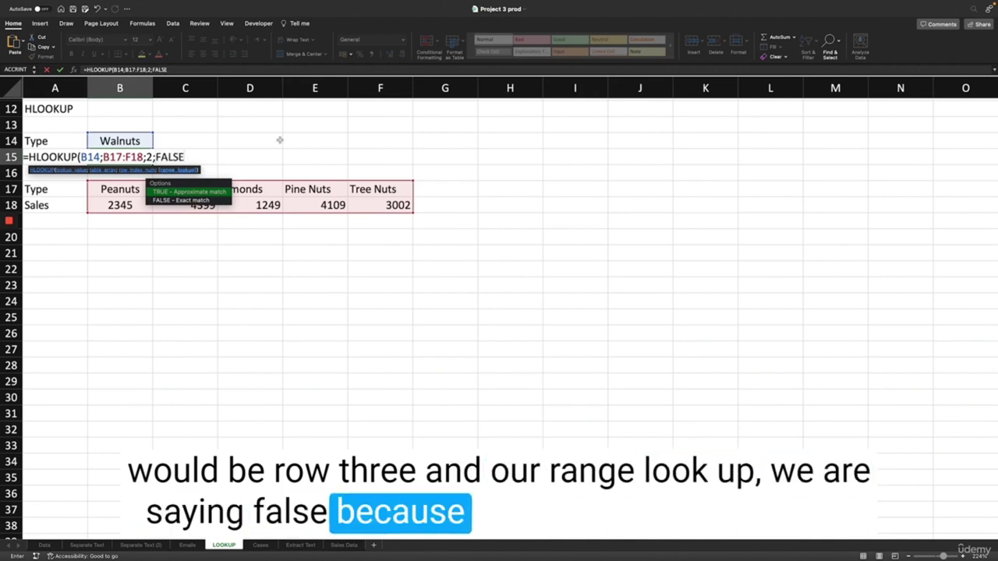
text(E)
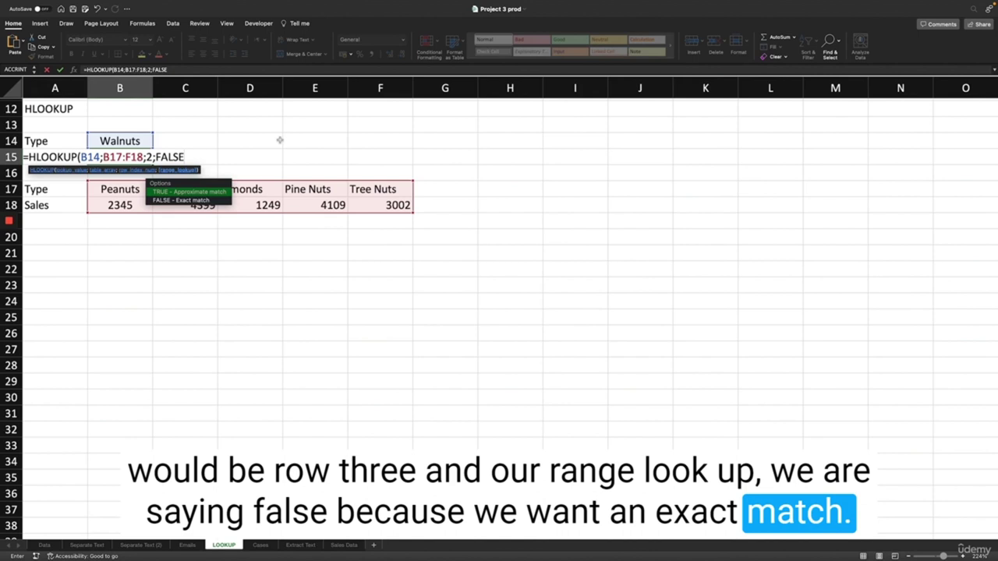
text())
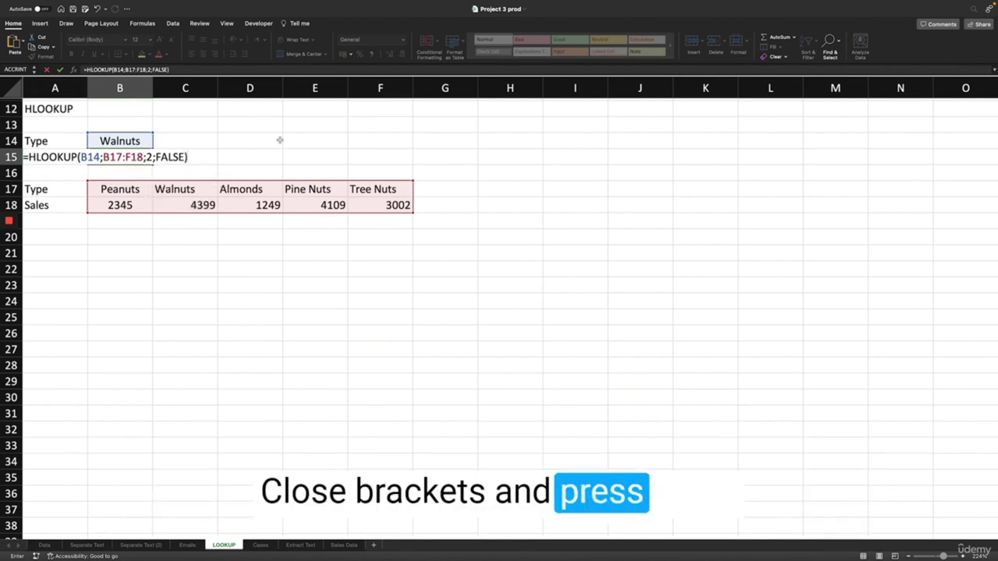
key(Return)
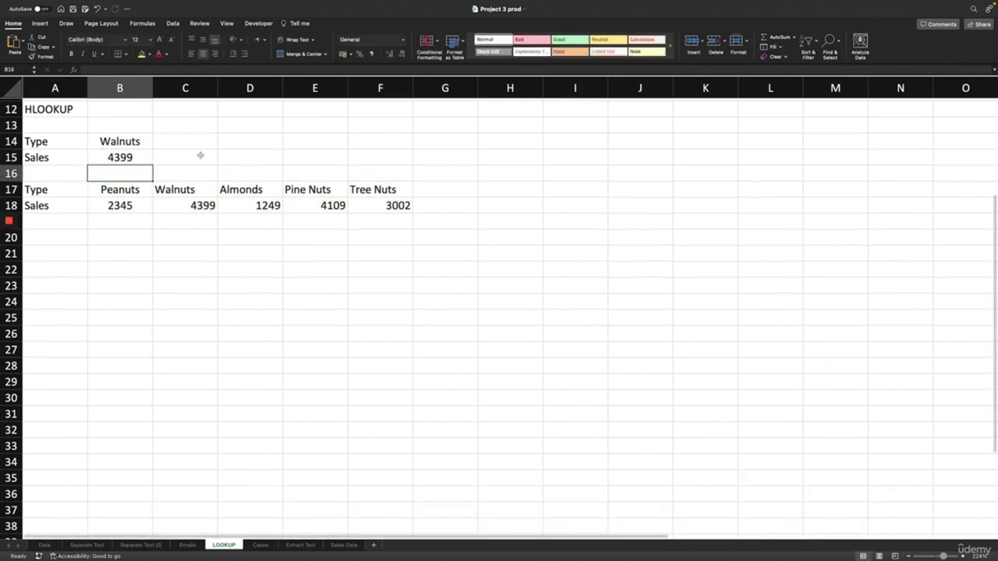
click(195, 188)
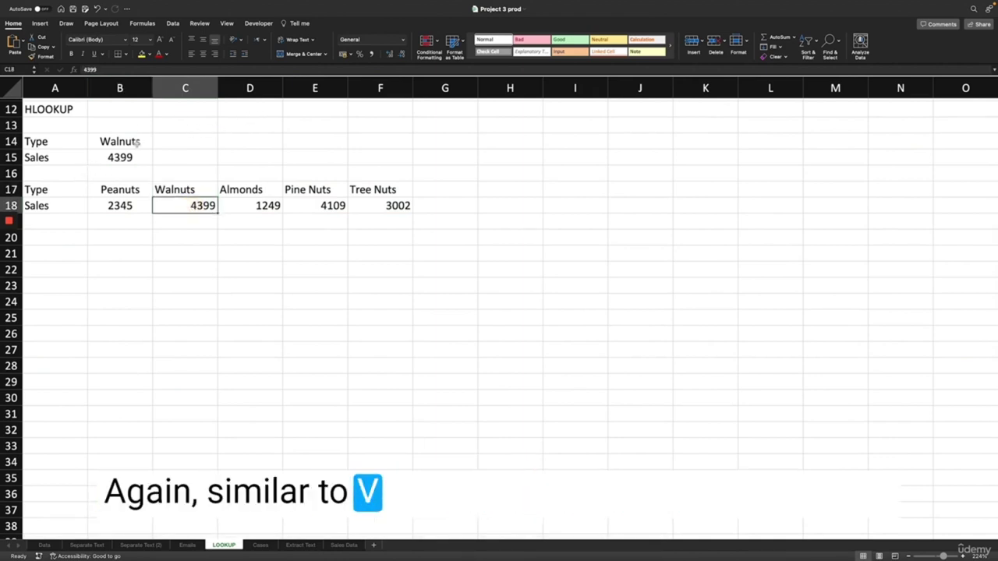
click(125, 140)
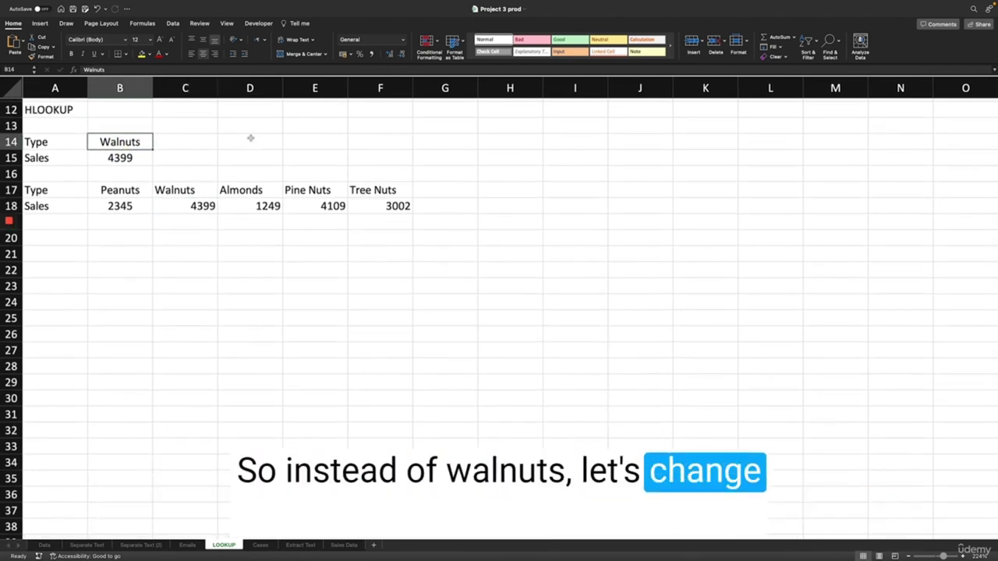
text(Tree Nuts)
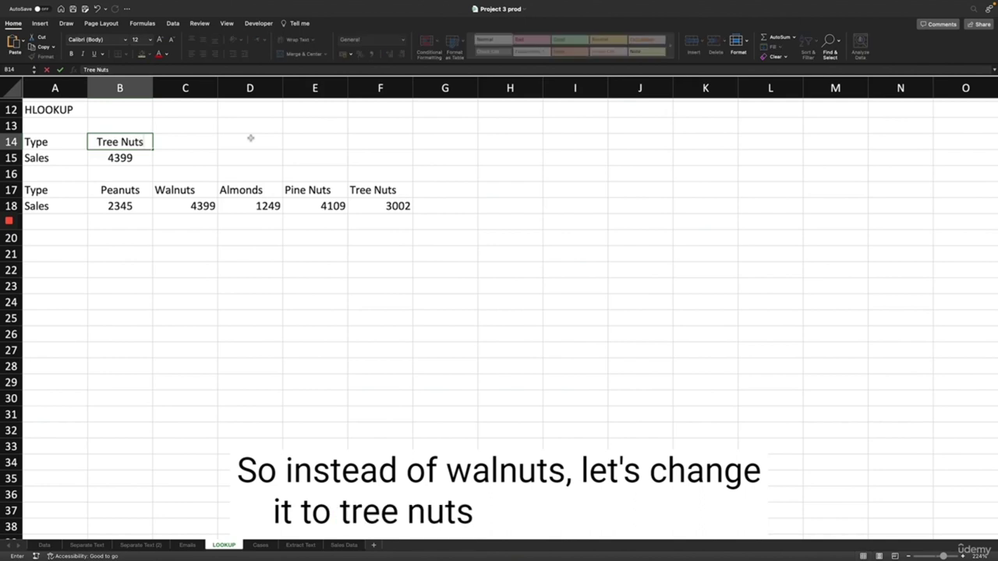
key(Return)
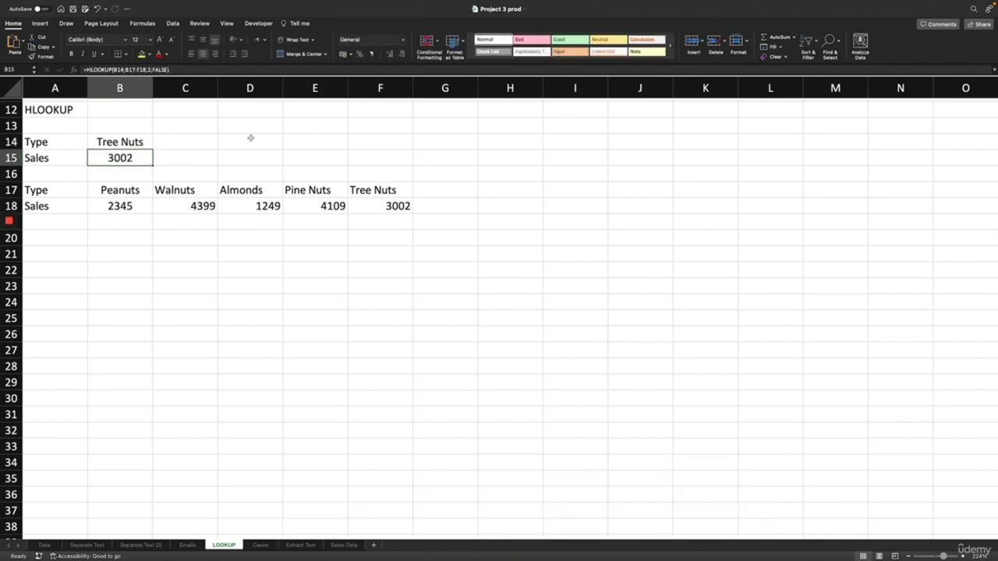
click(383, 207)
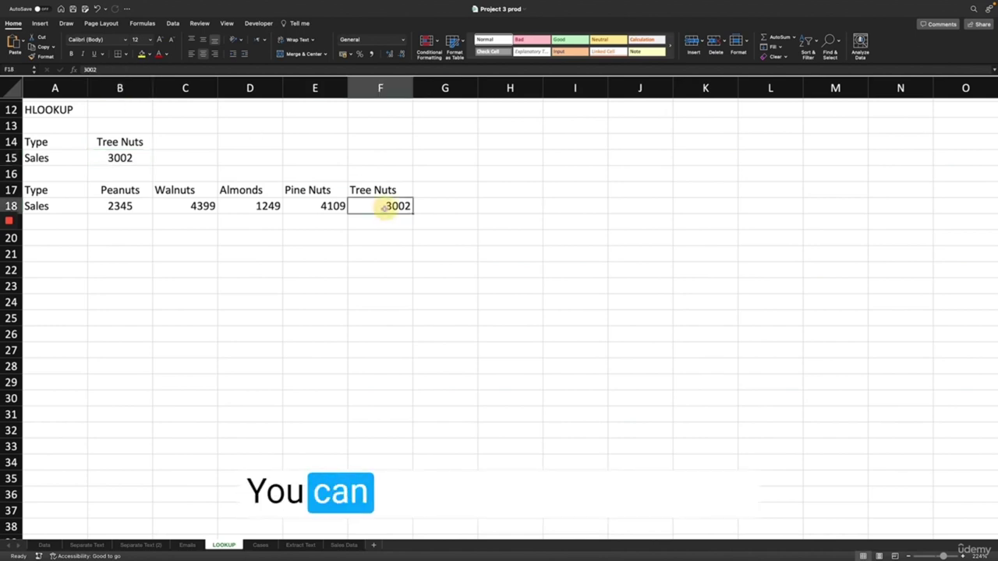
click(125, 147)
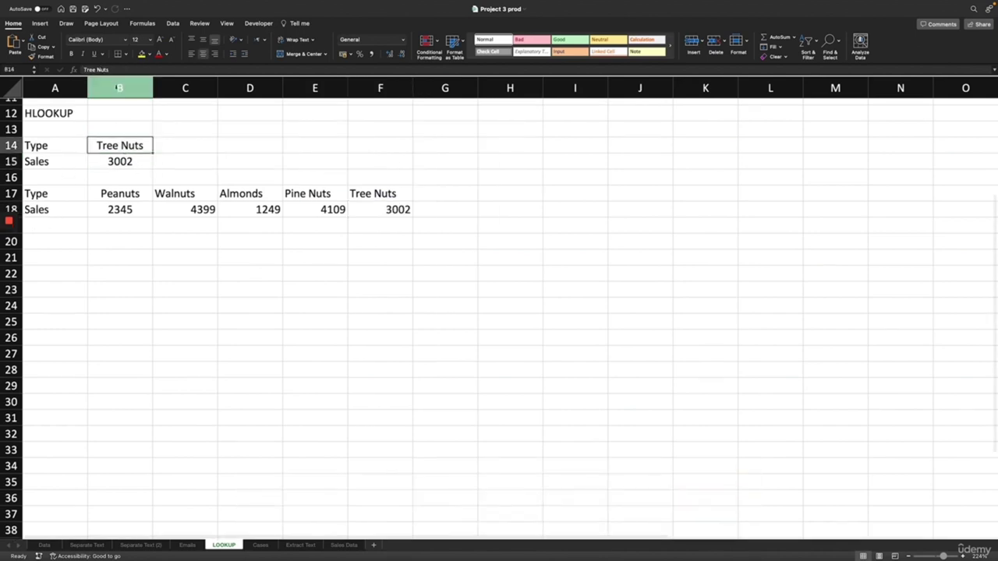
scroll(129, 132, down, 1)
scroll(131, 125, left, 1)
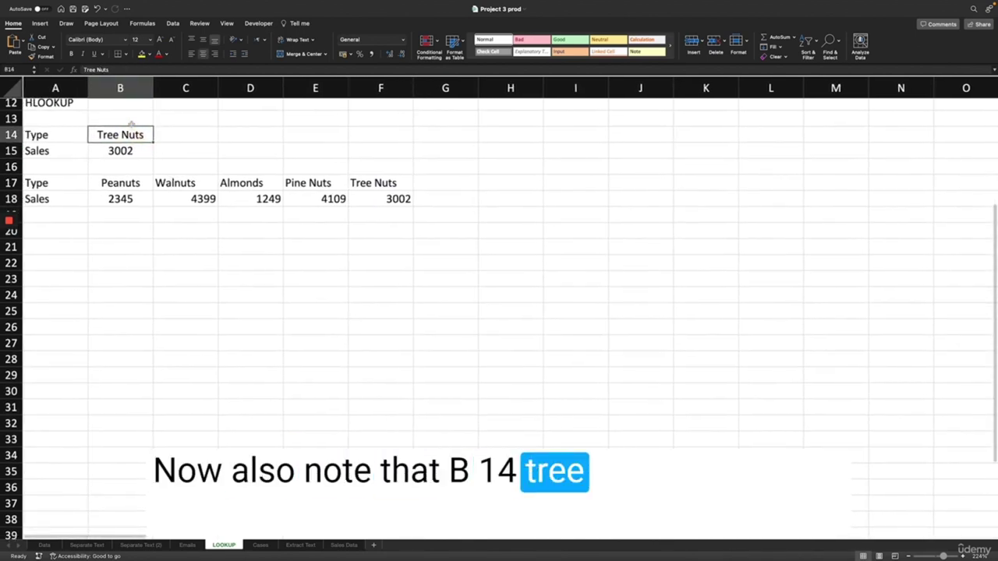
click(374, 183)
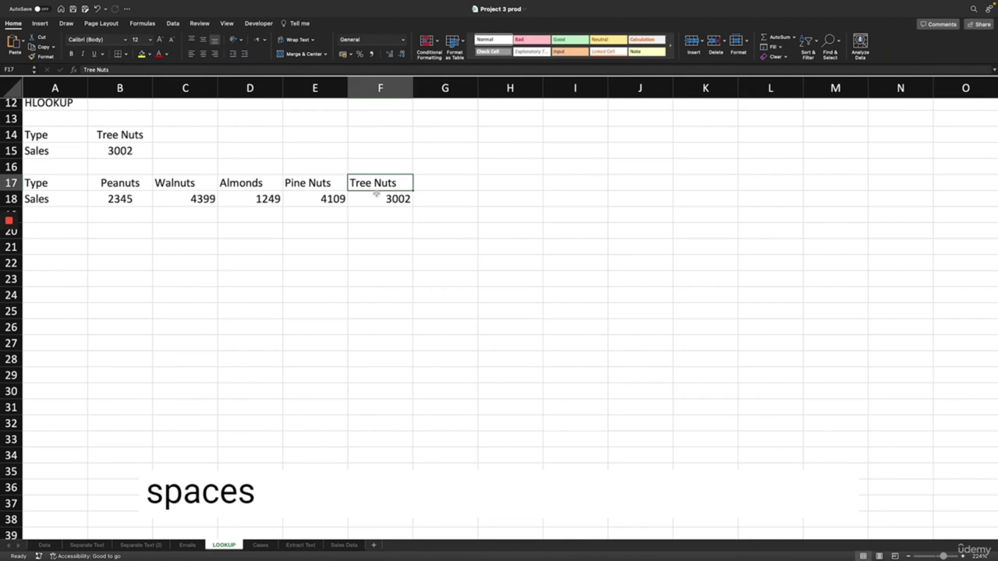
Try a lowercase 'nuts' in the B14 lookup value, then undo the change
double_click(113, 134)
key(BackSpace)
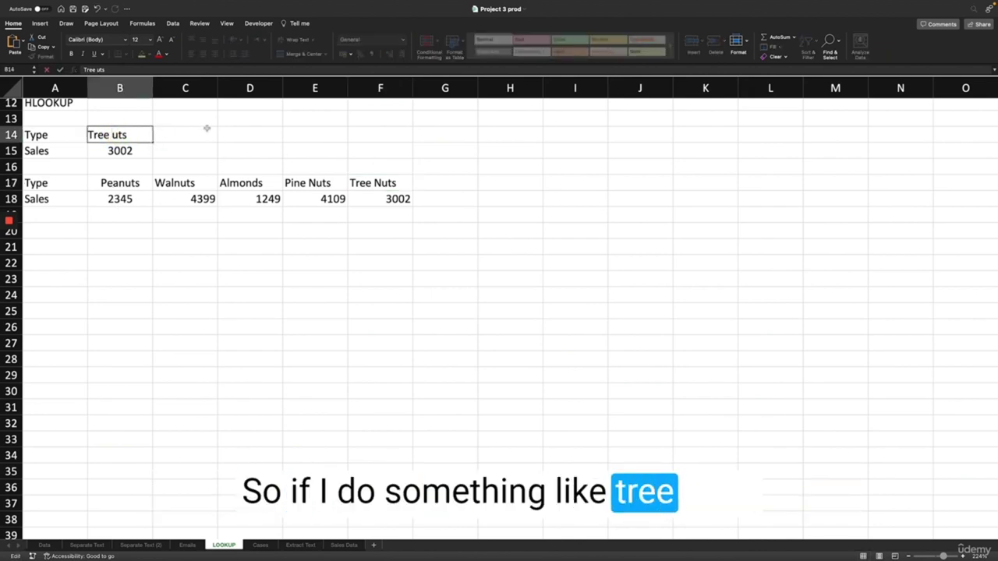
text(n)
key(super+z)
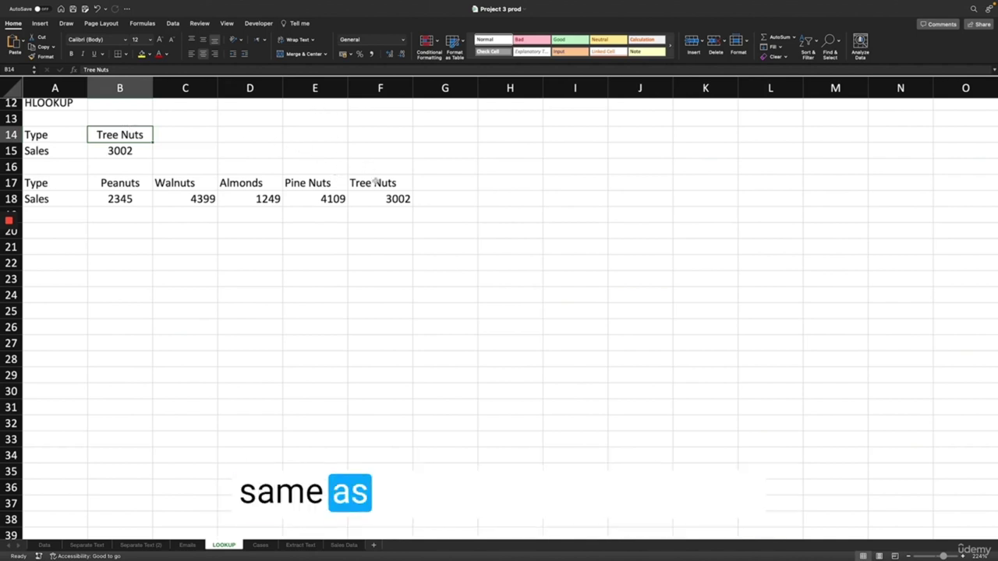
Remove the space in B14 to make 'TreeNuts' and compare it with the Tree Nuts header in F17
drag(380, 182, 195, 182)
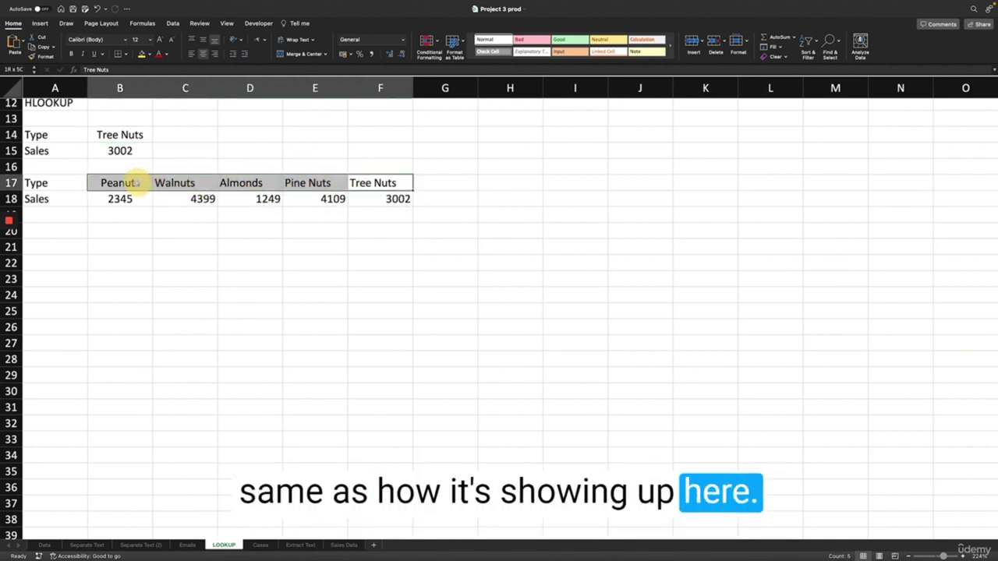
drag(134, 182, 134, 182)
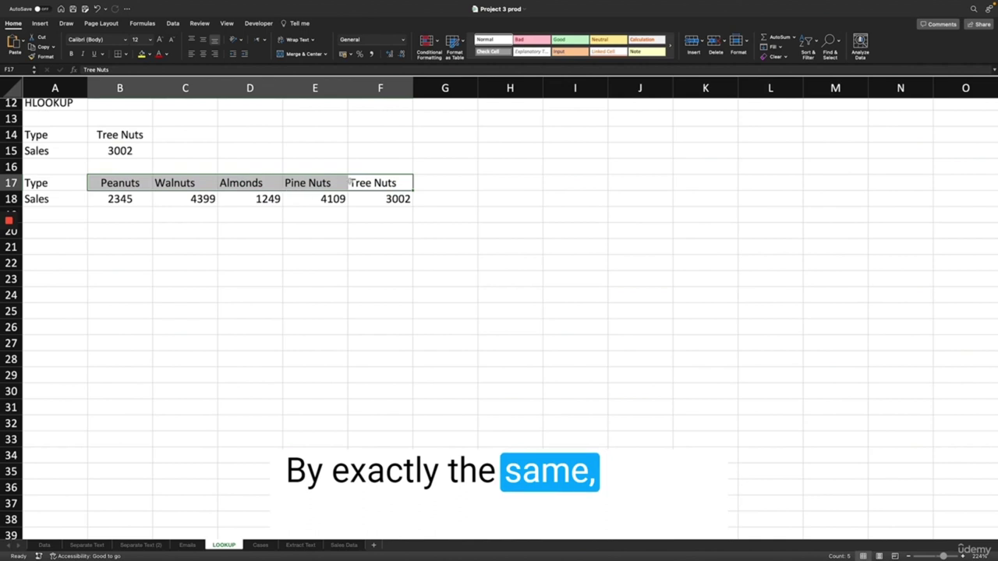
click(361, 182)
scroll(126, 138, up, 1)
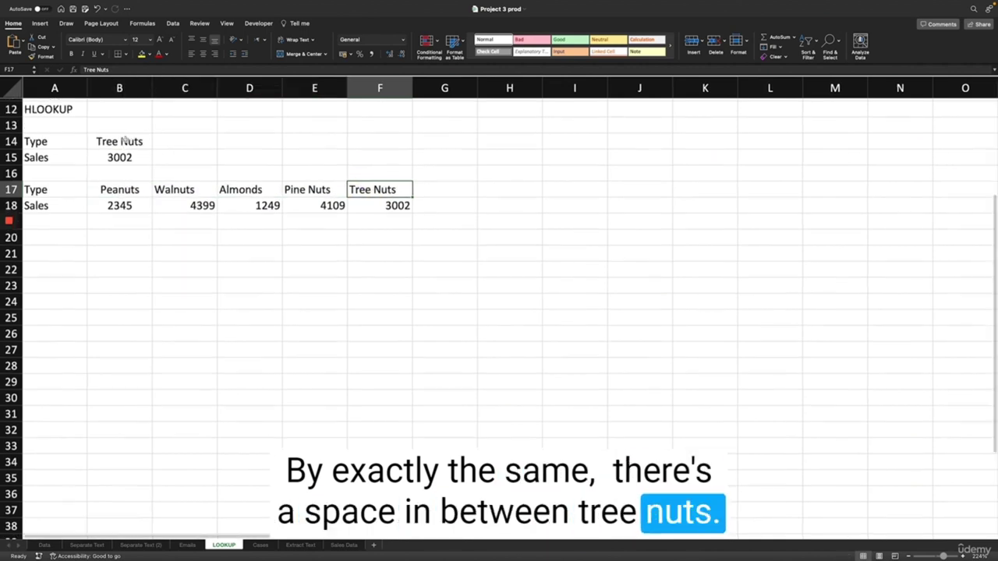
double_click(121, 141)
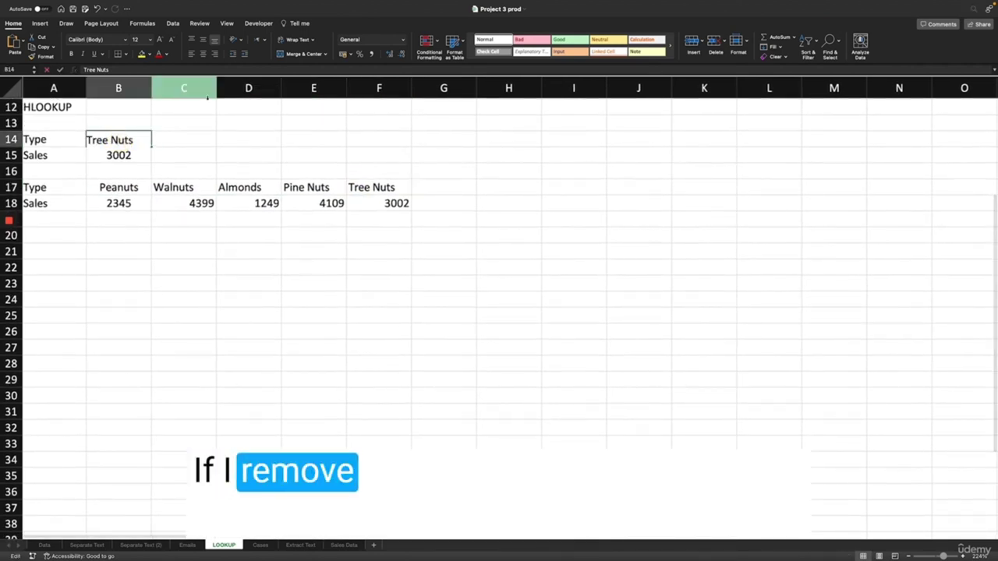
key(BackSpace)
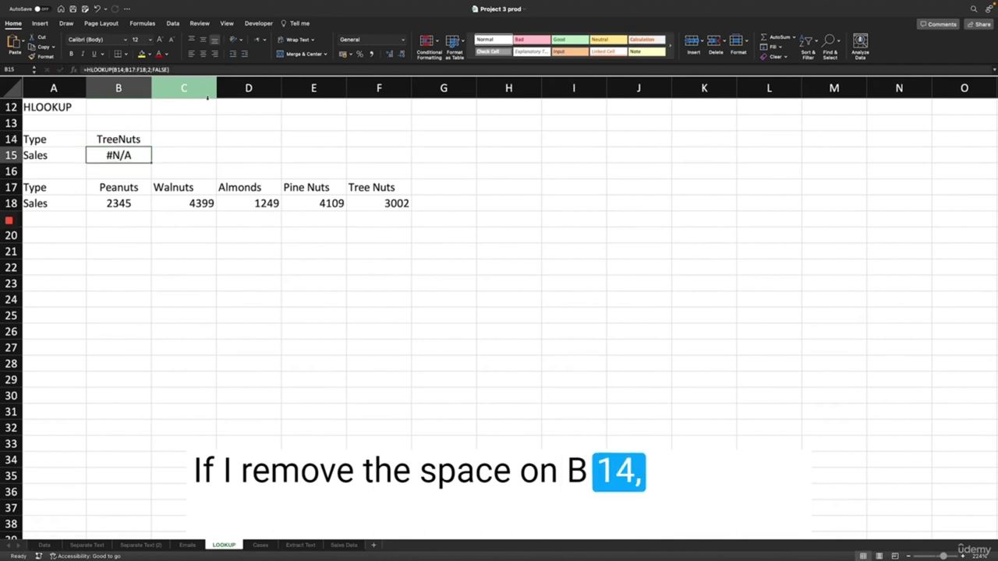
click(121, 139)
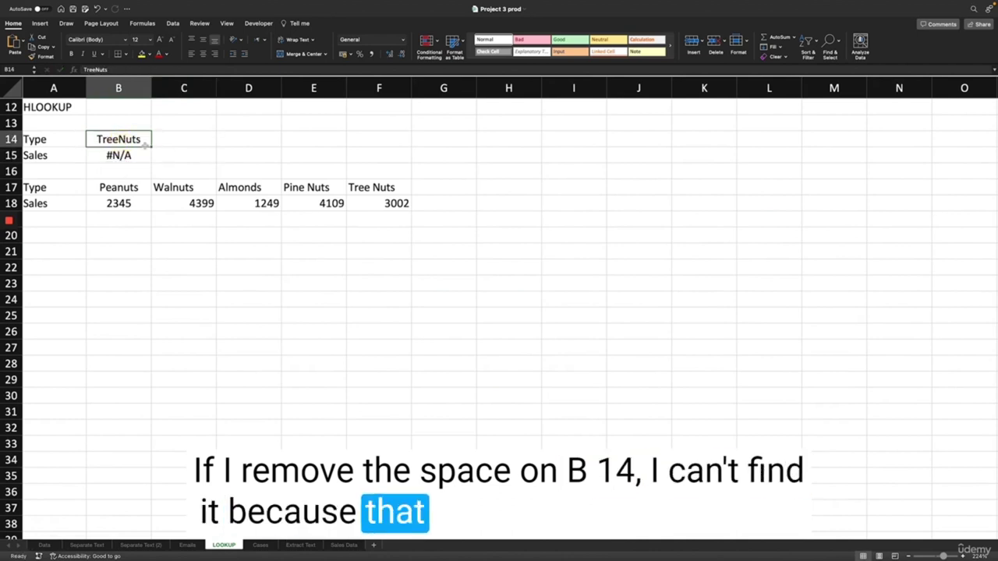
click(378, 189)
click(101, 142)
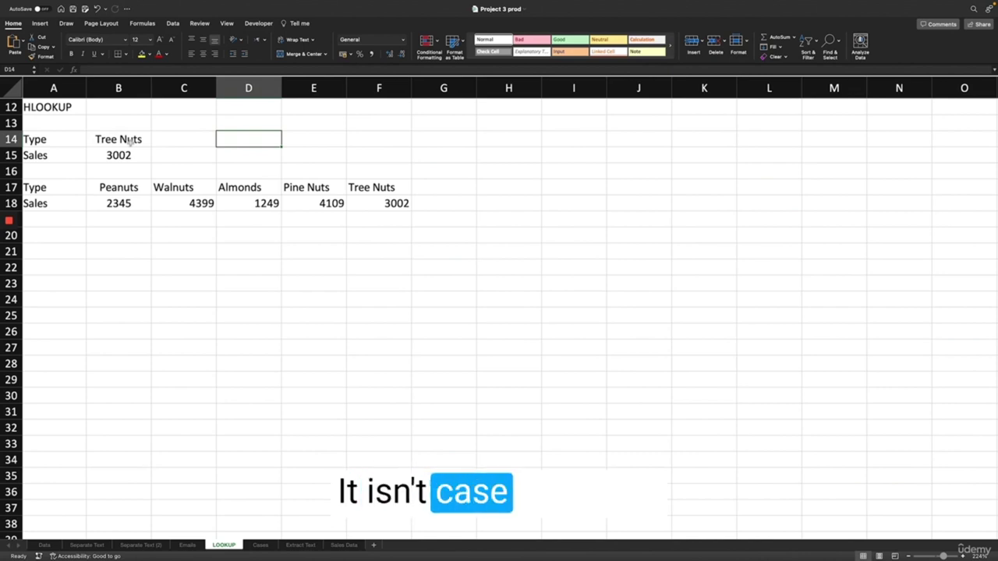
Change the B14 lookup value to lowercase 'tree nuts'
double_click(104, 140)
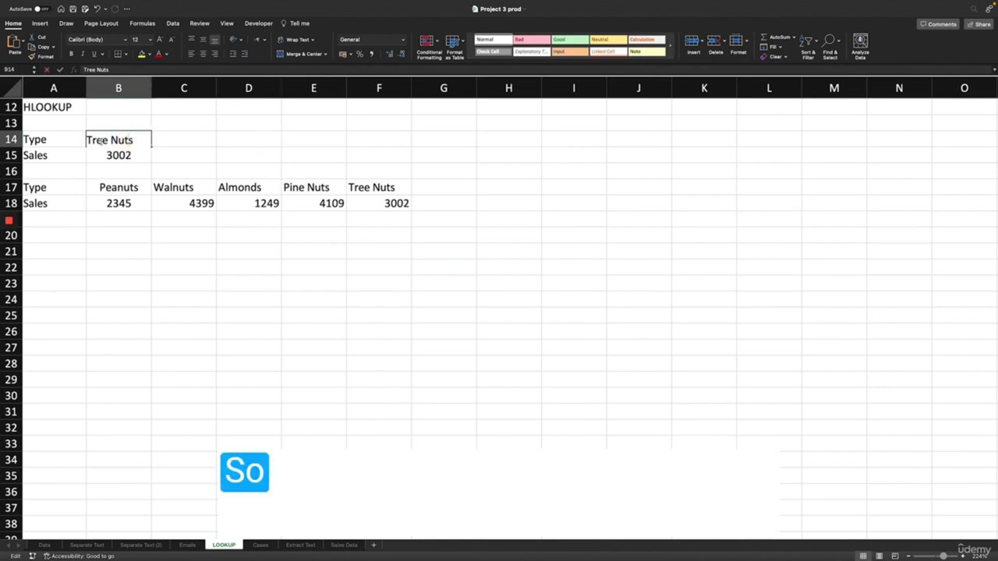
key(Delete)
text(t)
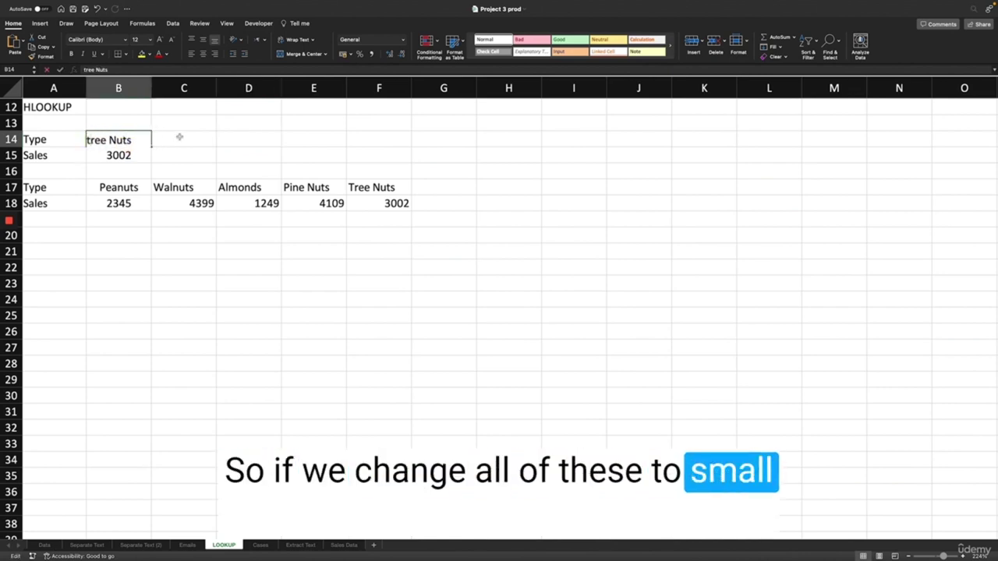
key(Delete)
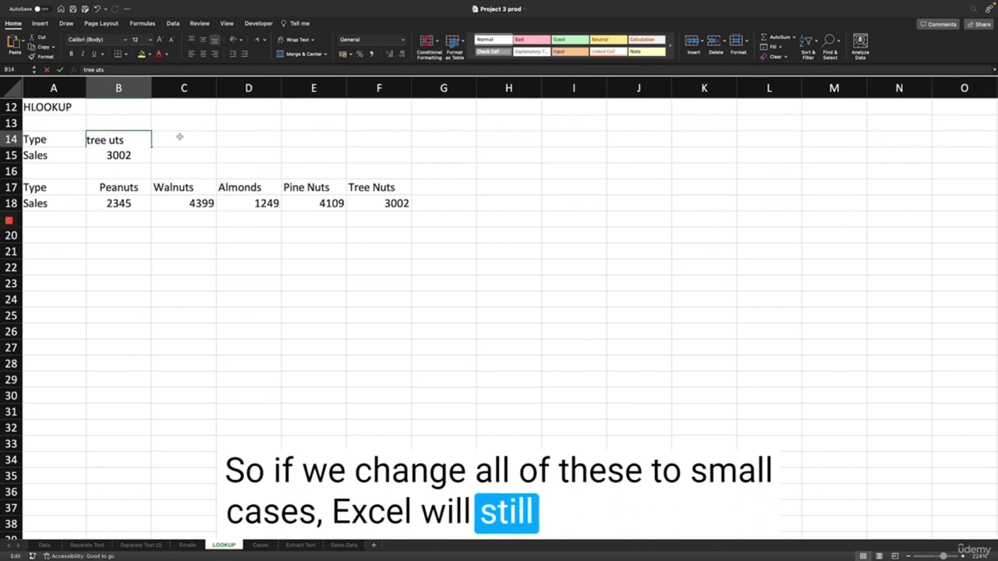
text(n)
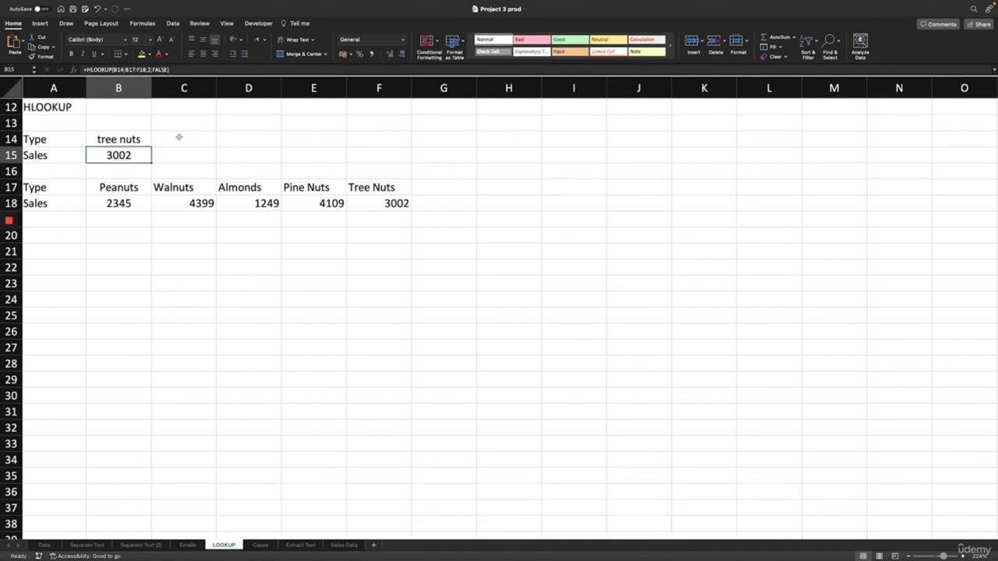
Replace B14 with 'peanuts' and check it against the Peanuts header and sales in B17:B18
double_click(134, 139)
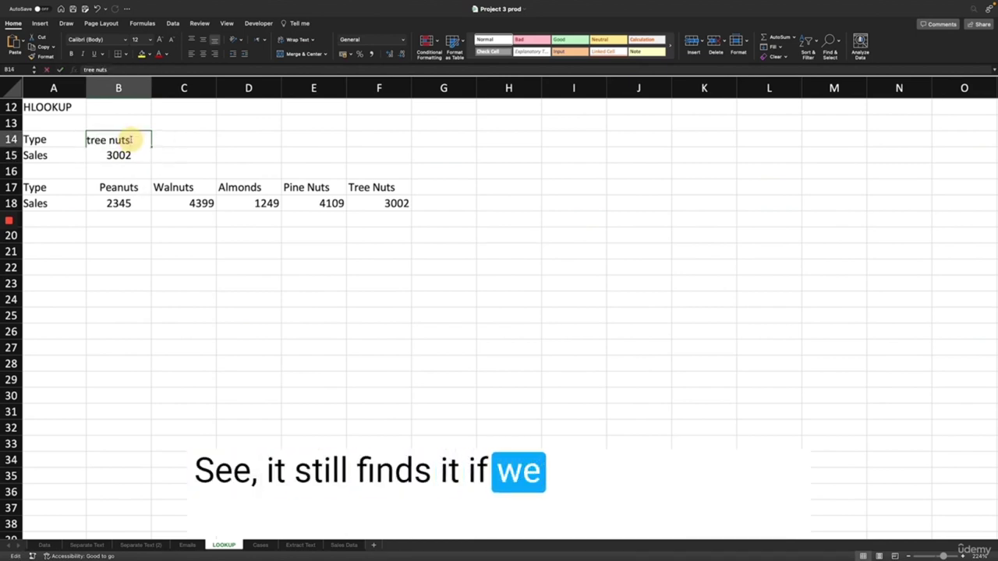
drag(134, 140, 83, 140)
text(pean)
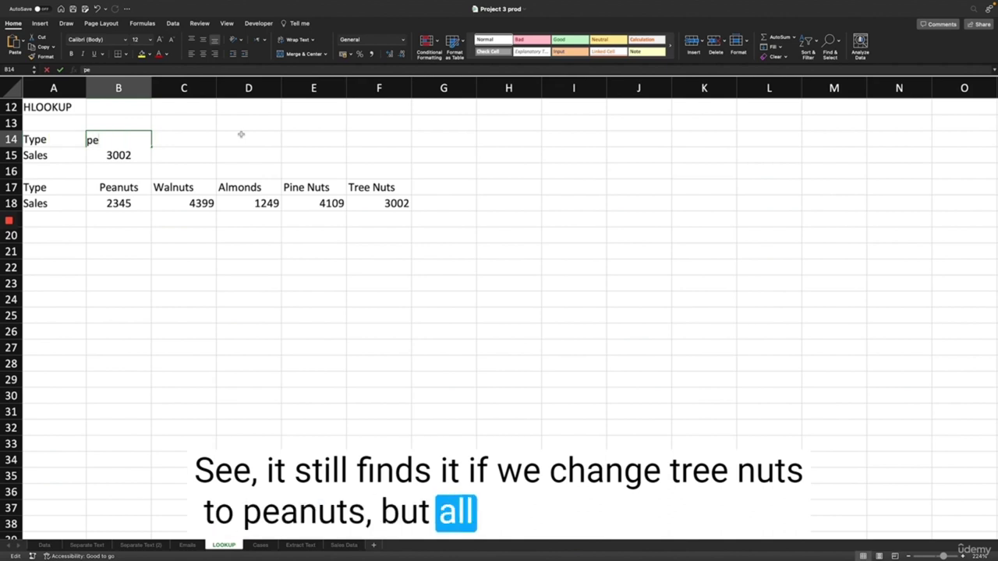
key(Return)
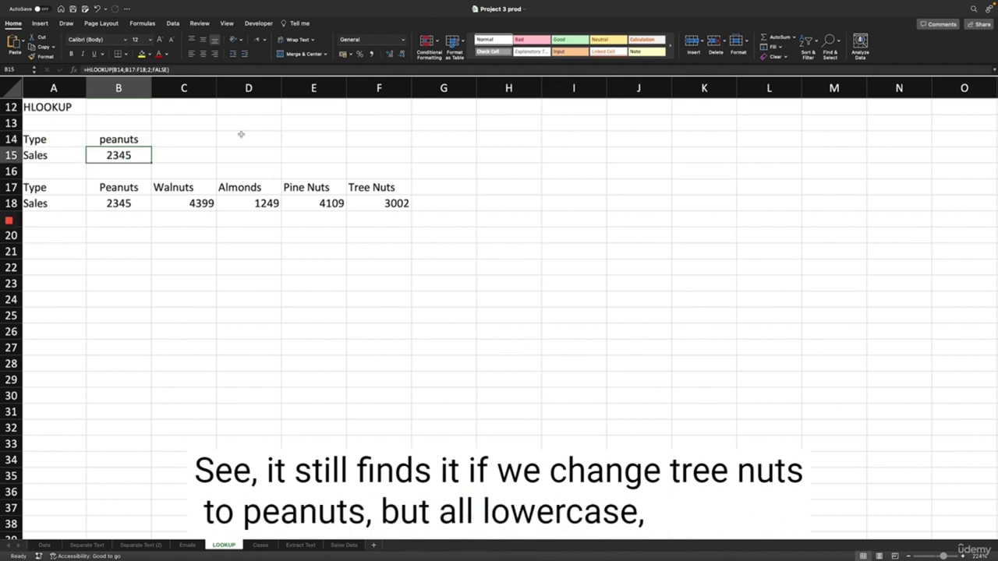
click(131, 189)
click(125, 202)
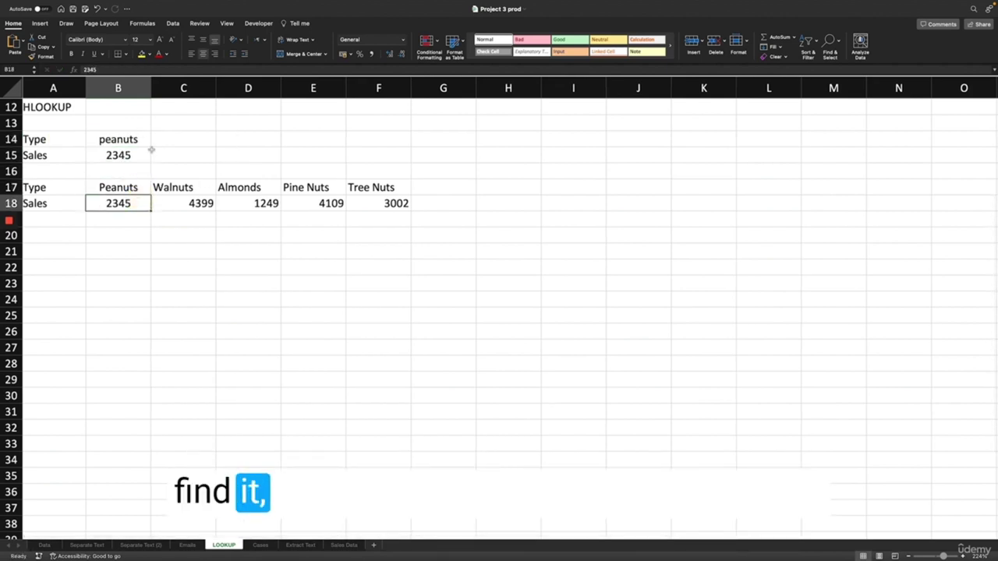
click(135, 191)
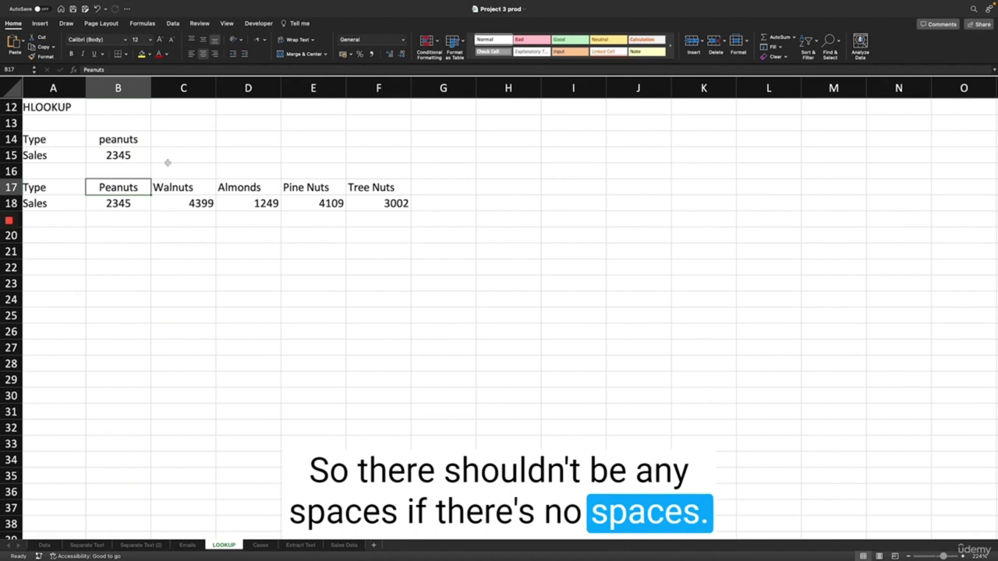
click(134, 141)
key(Down)
key(Down)
key(Down)
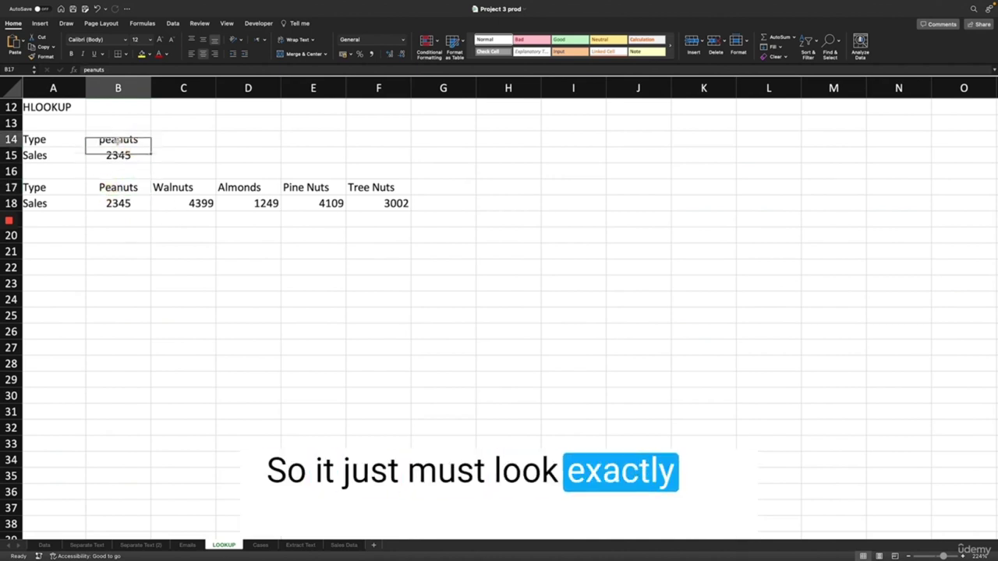
key(Up)
key(Up)
key(Up)
click(114, 139)
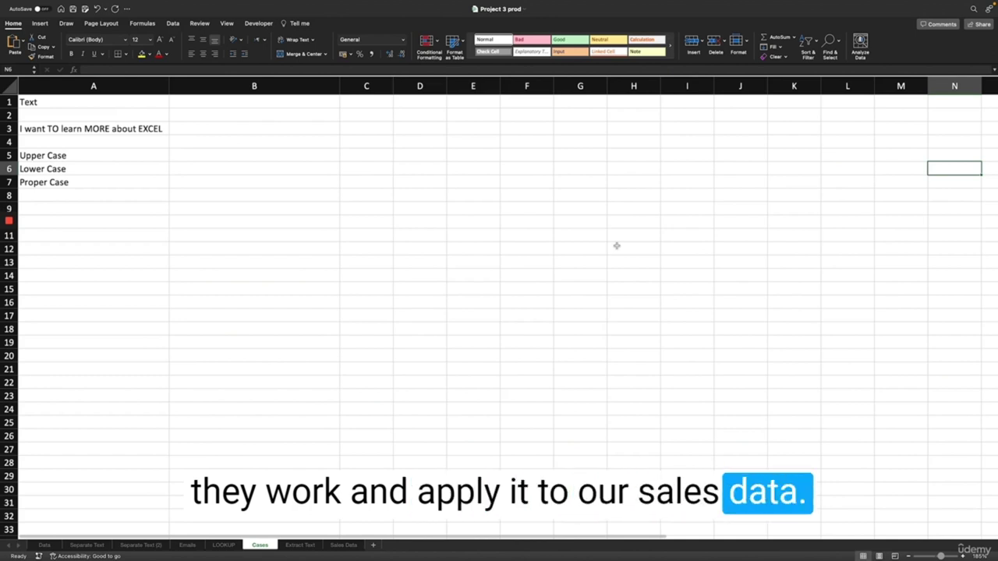
Review the Cases sheet's sample sentence in A3 and the Upper, Lower and Proper Case labels
click(596, 234)
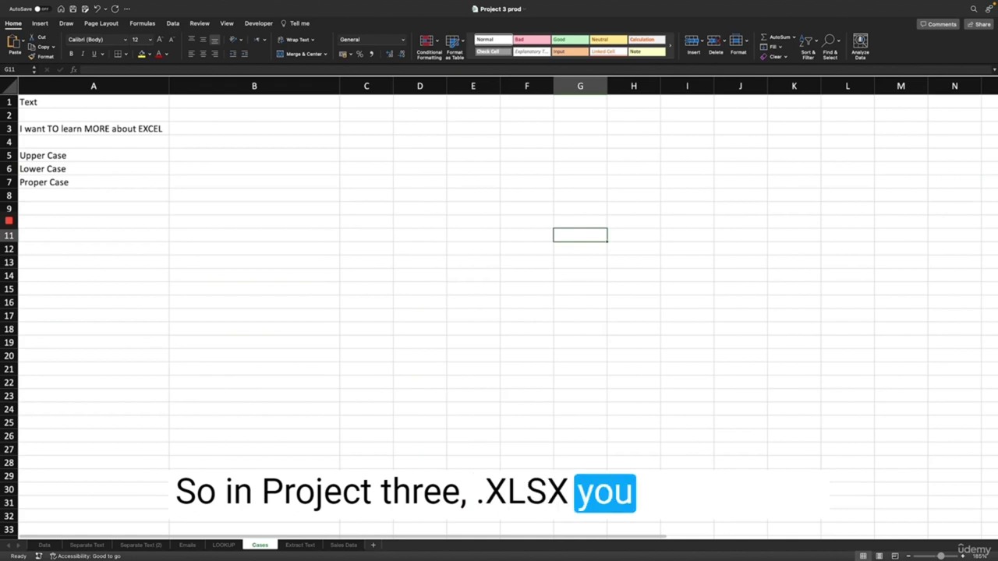
click(263, 548)
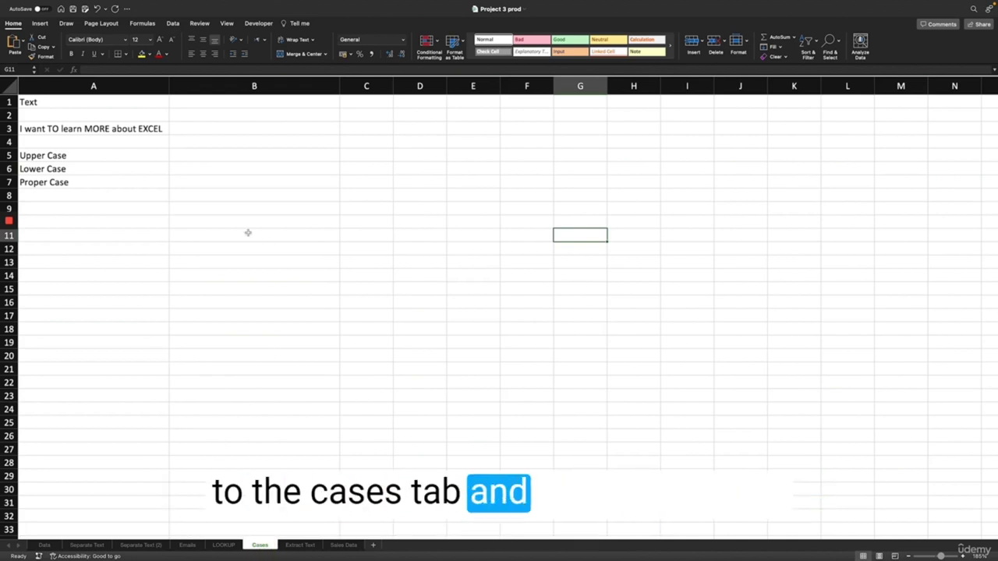
click(134, 129)
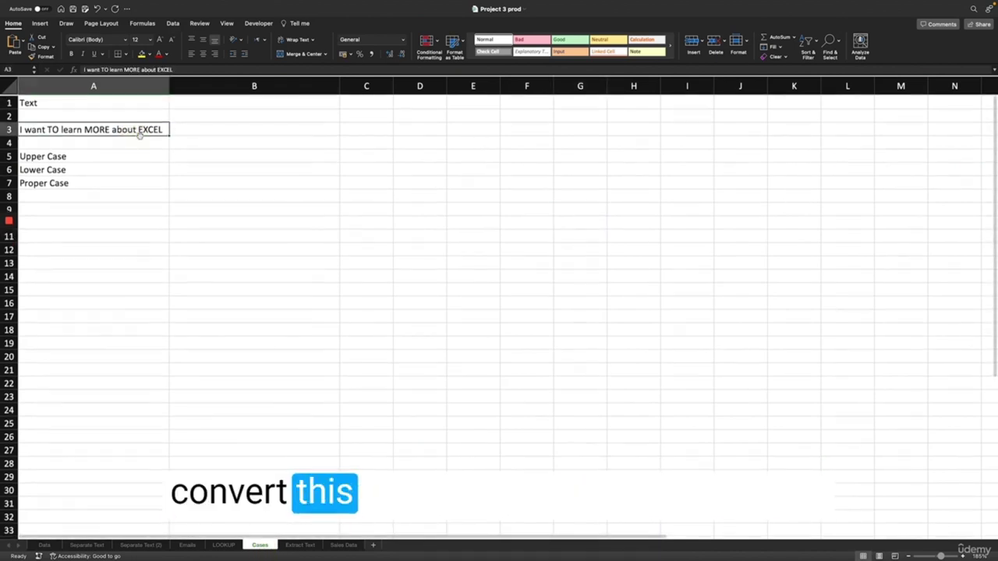
click(124, 154)
click(120, 170)
click(115, 181)
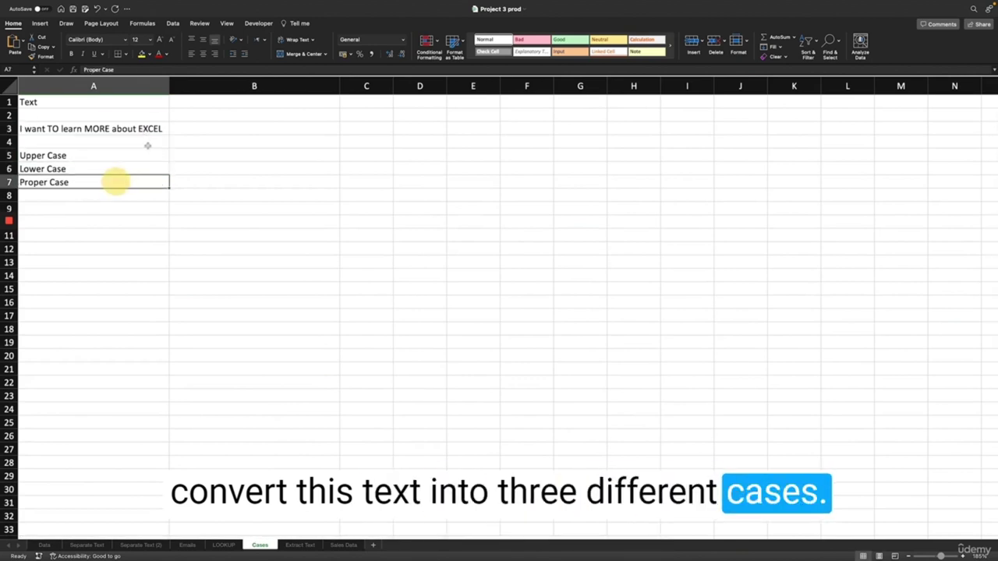
click(144, 155)
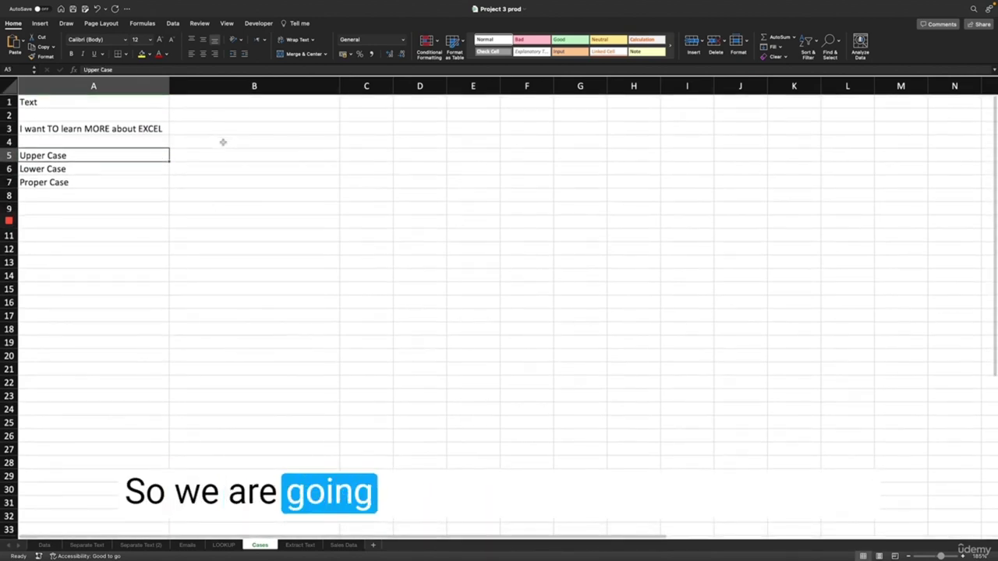
click(127, 169)
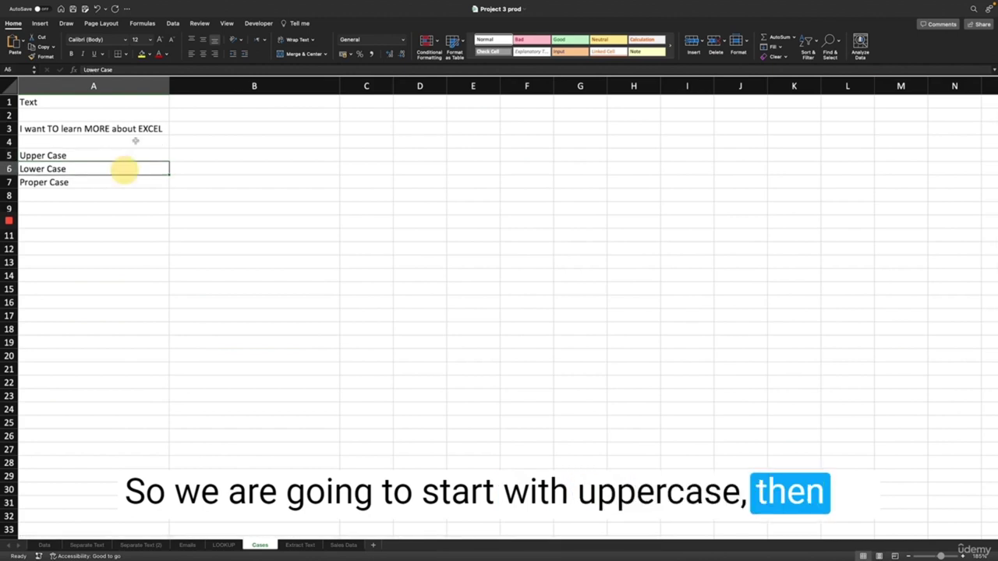
click(130, 184)
Enter =UPPER(A3) in B5 to show the sentence in capitals, comparing it with A3
click(200, 154)
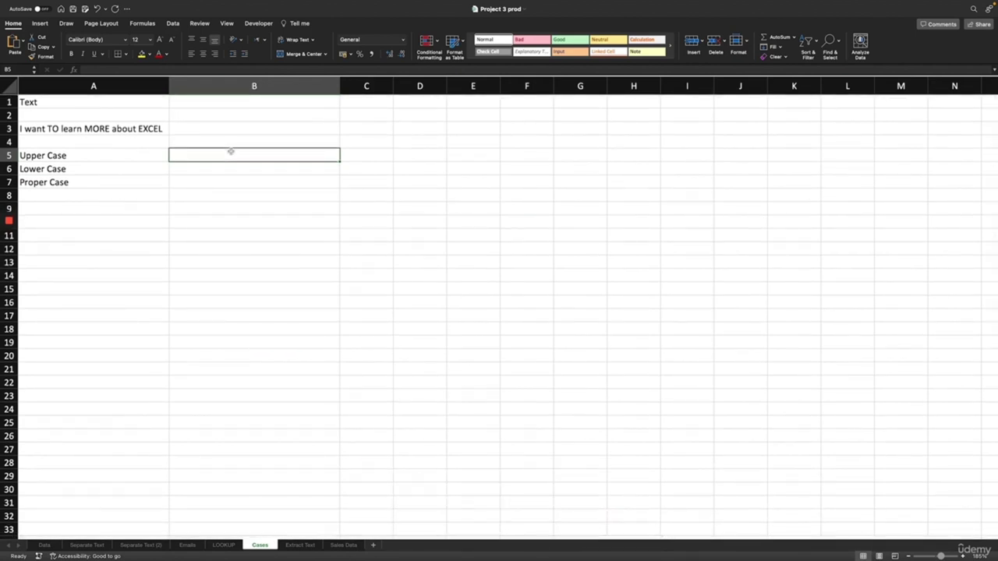
text(=UPPER)
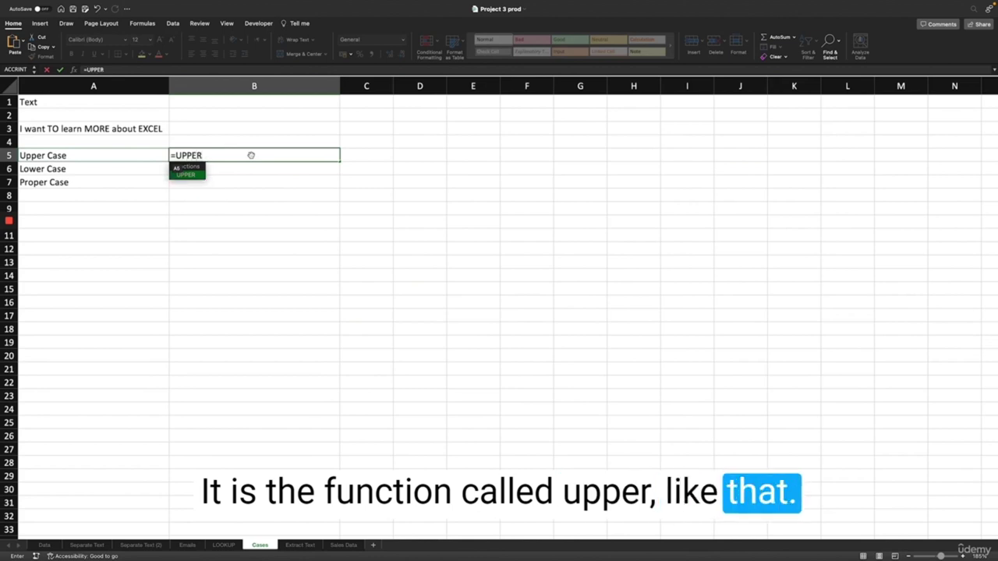
text(()
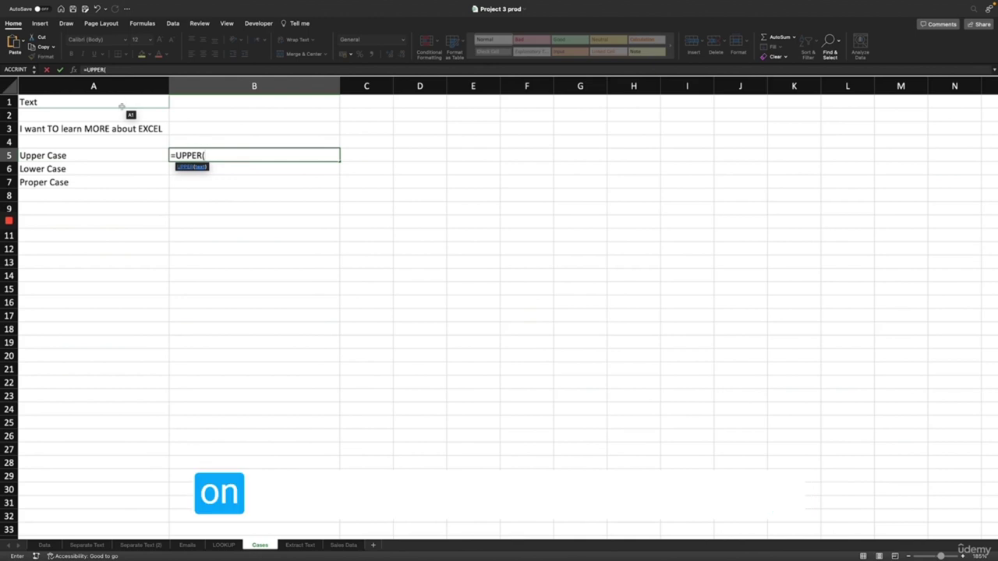
text(A3))
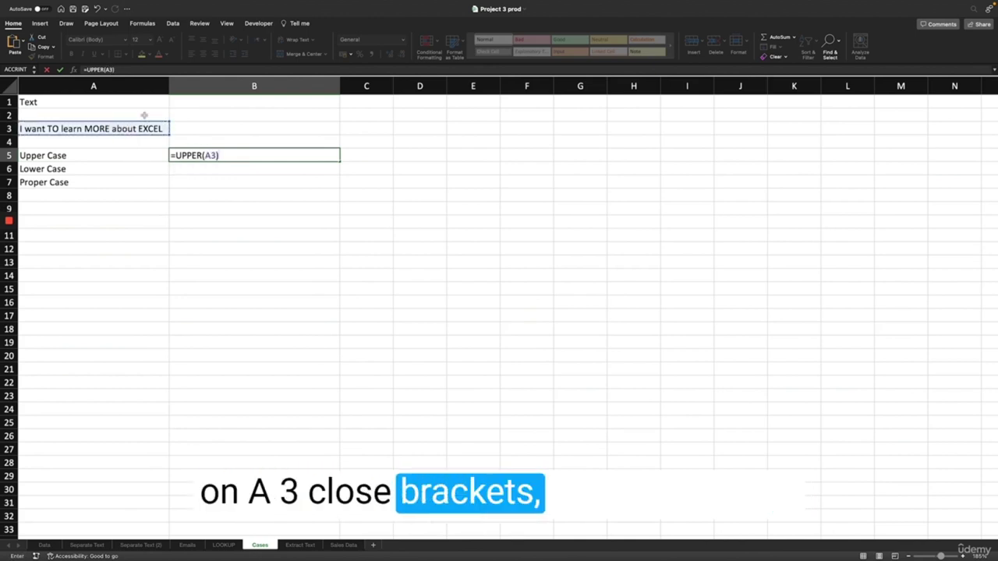
key(Return)
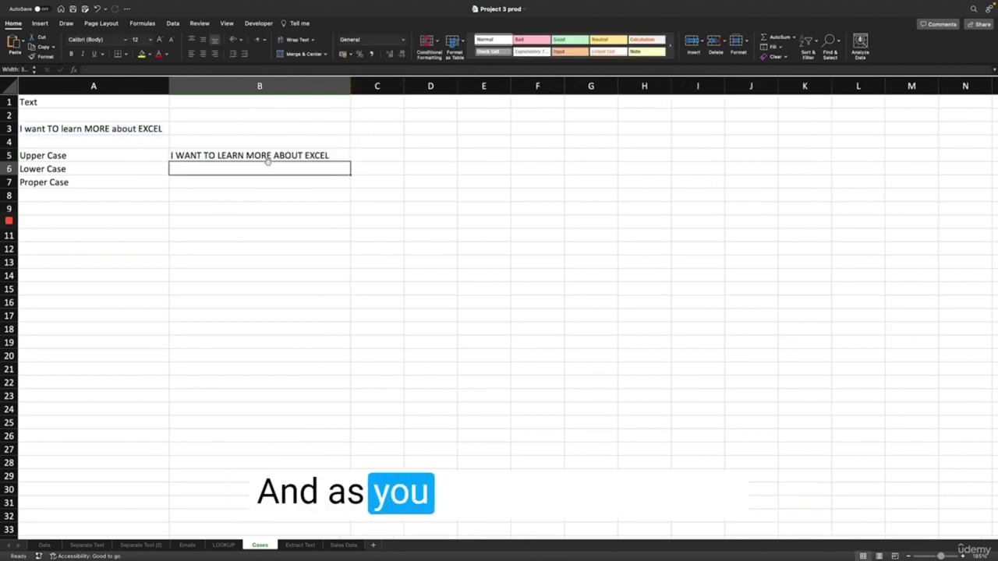
click(264, 155)
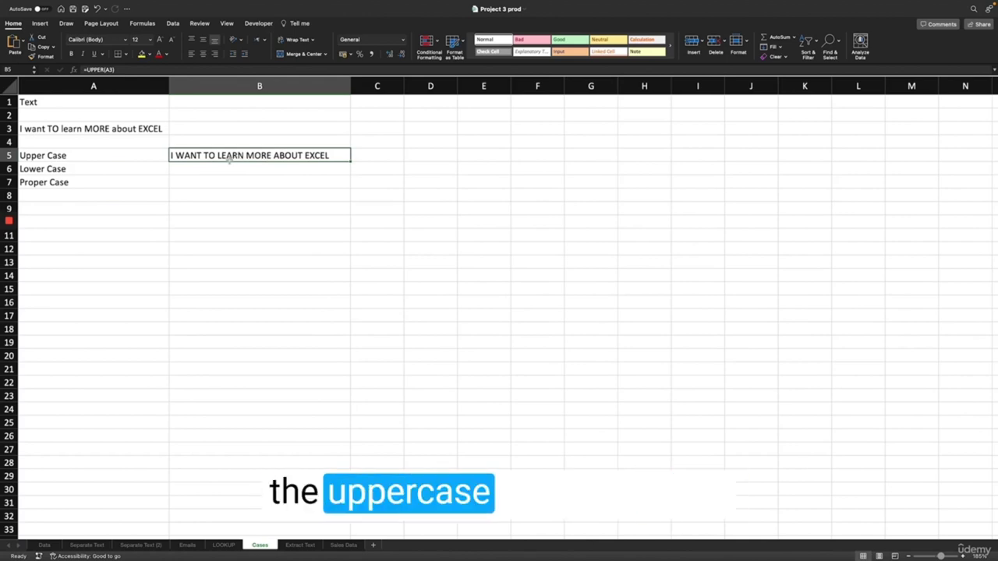
click(117, 128)
click(200, 170)
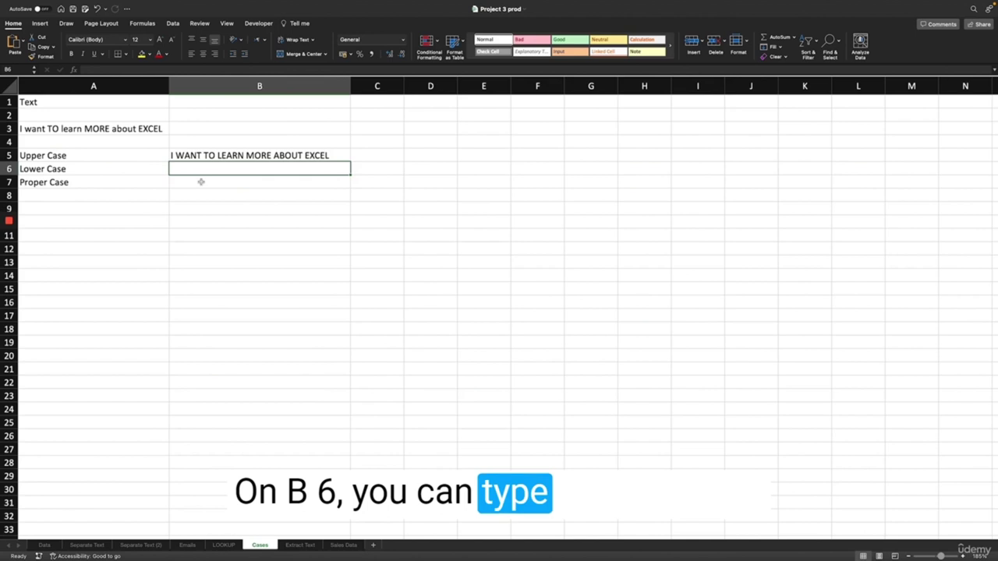
Enter =LOWER(A3) in B6 and compare the lowercase result with the original in A3
text(=LOWER()
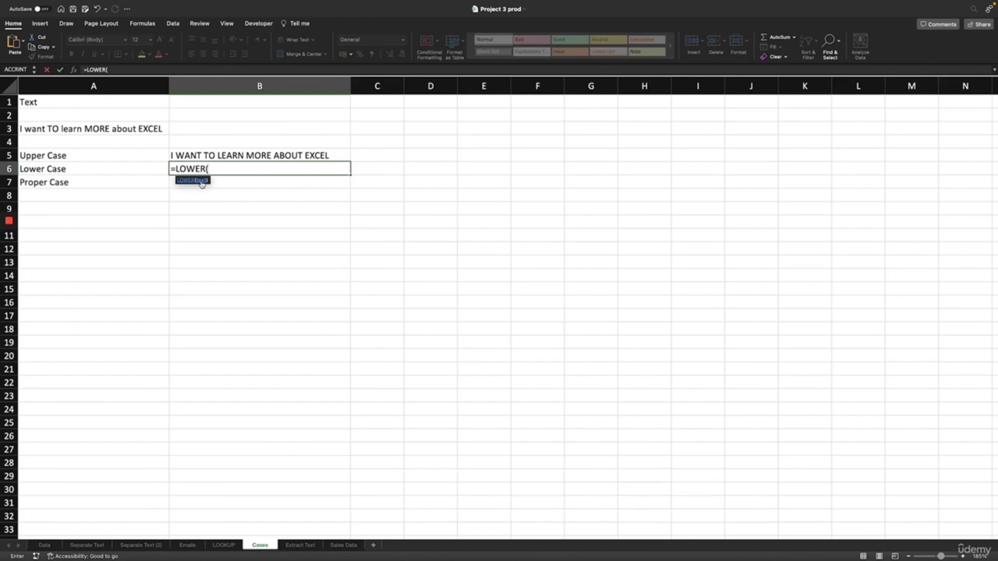
click(149, 130)
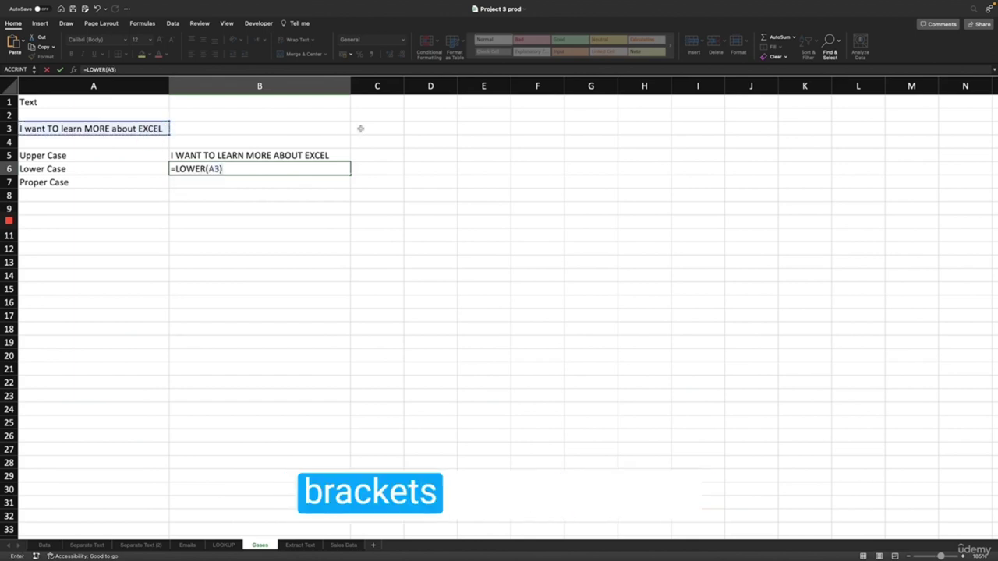
text())
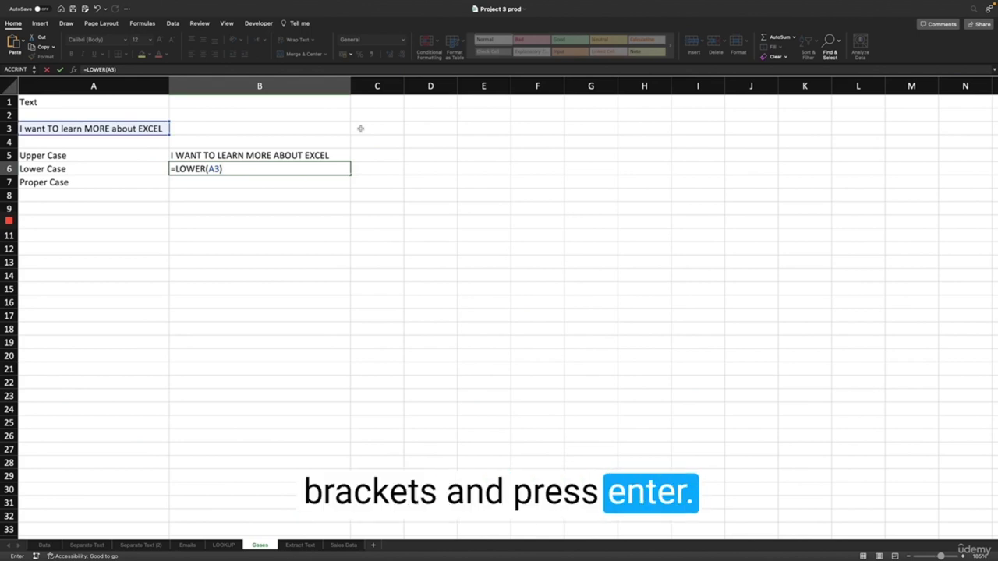
key(Return)
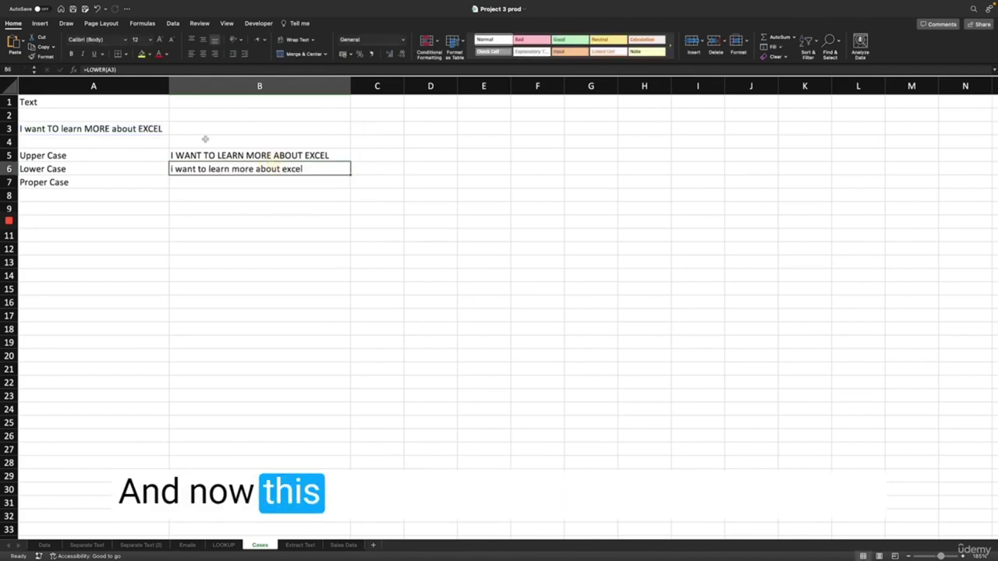
click(156, 129)
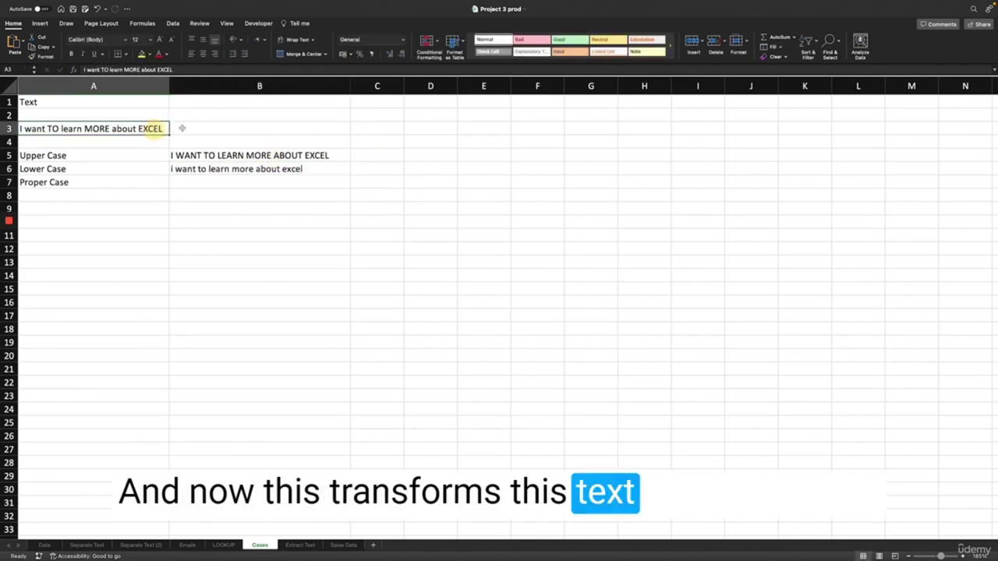
click(231, 168)
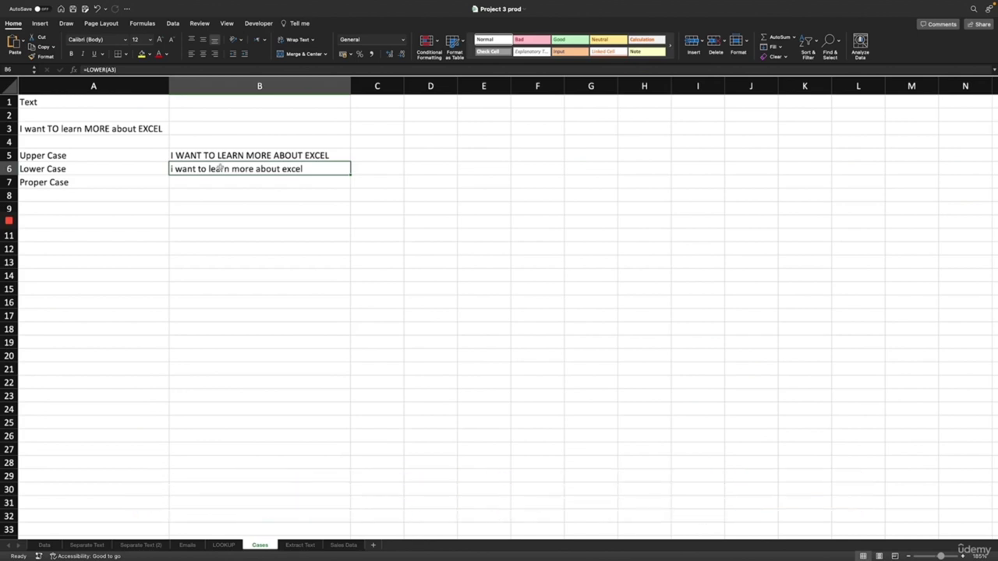
Enter =PROPER(A3) in B7 to show 'I Want To Learn More About Excel'
click(212, 184)
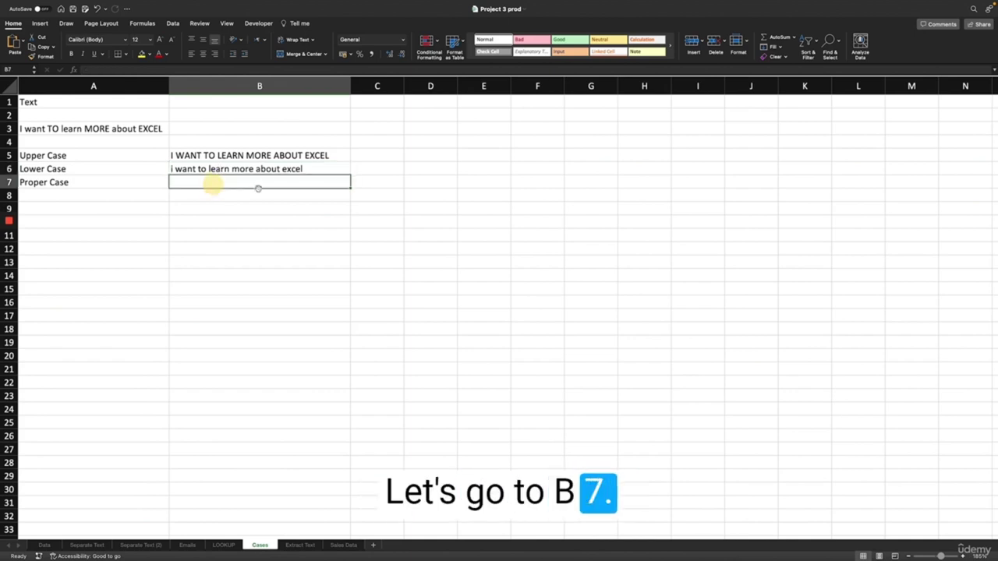
text(=)
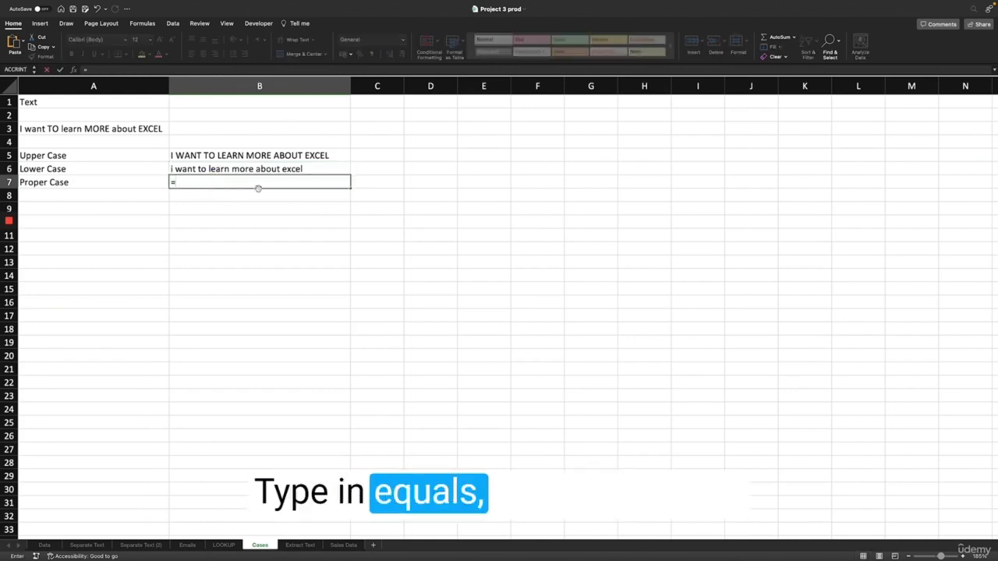
text(PROPER()
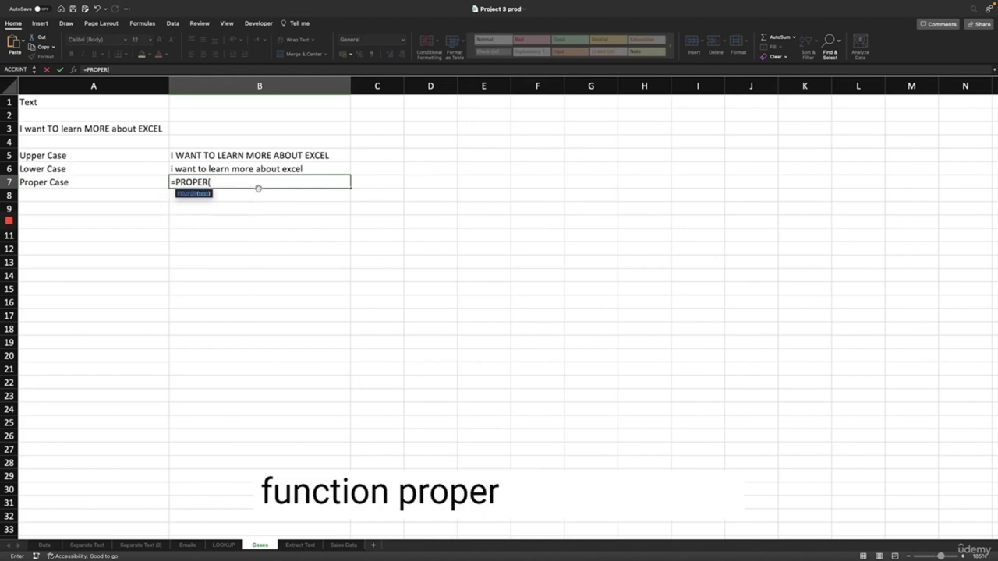
click(113, 129)
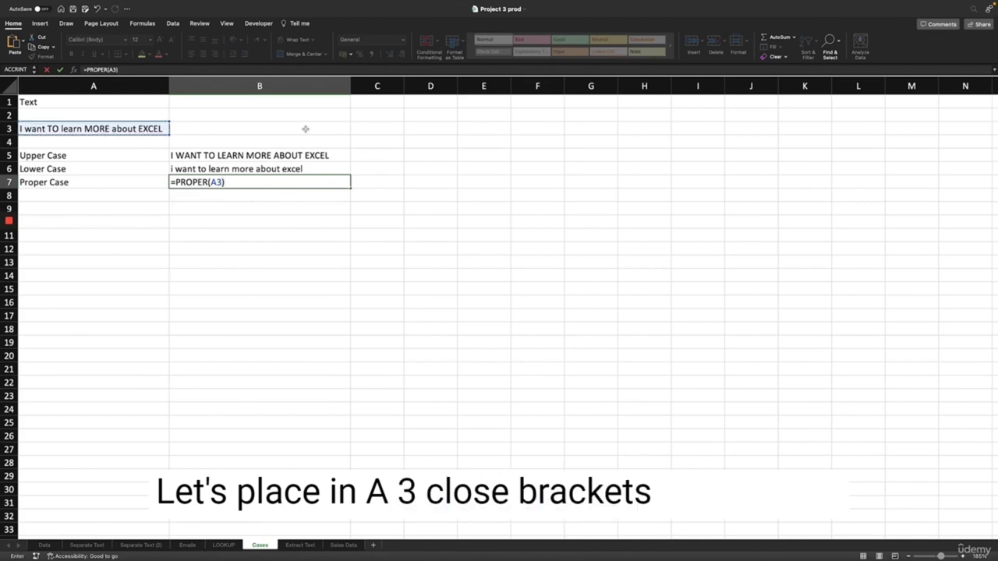
key(Return)
key(Down)
key(Down)
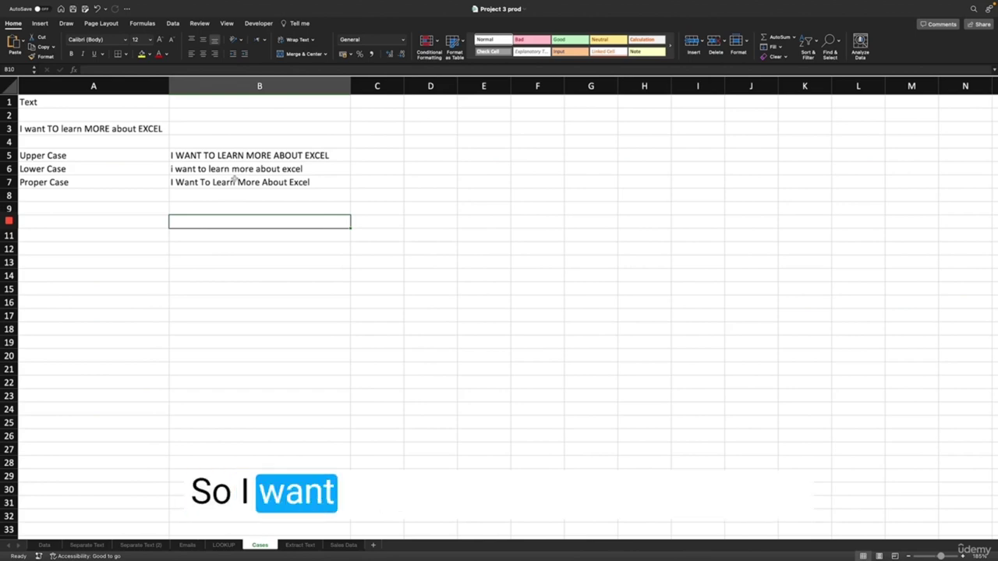
Switch to the Data sheet and inspect Review column G entries like 'SOME MAJOR design flaws'
click(42, 545)
scroll(193, 389, up, 3)
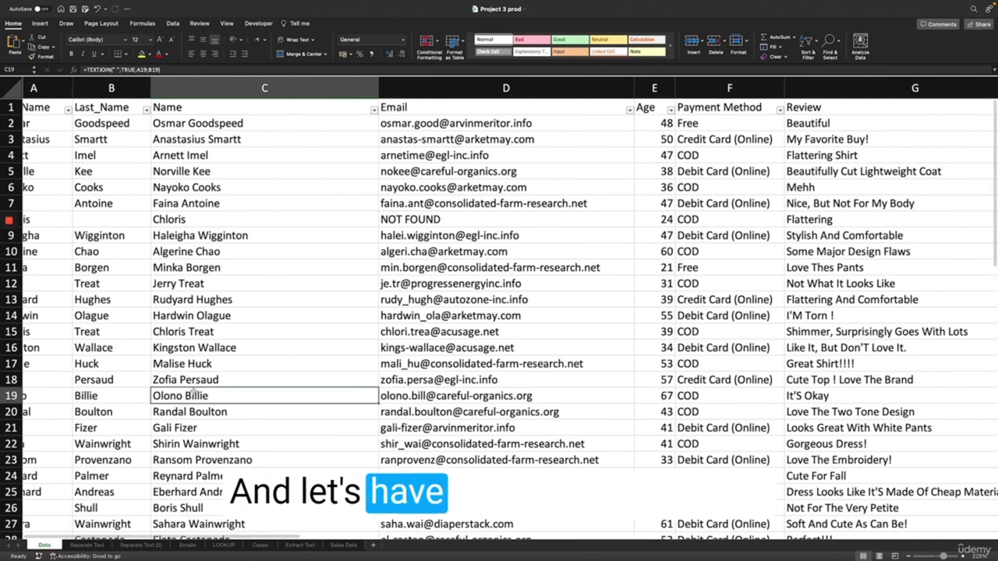
scroll(193, 390, right, 10)
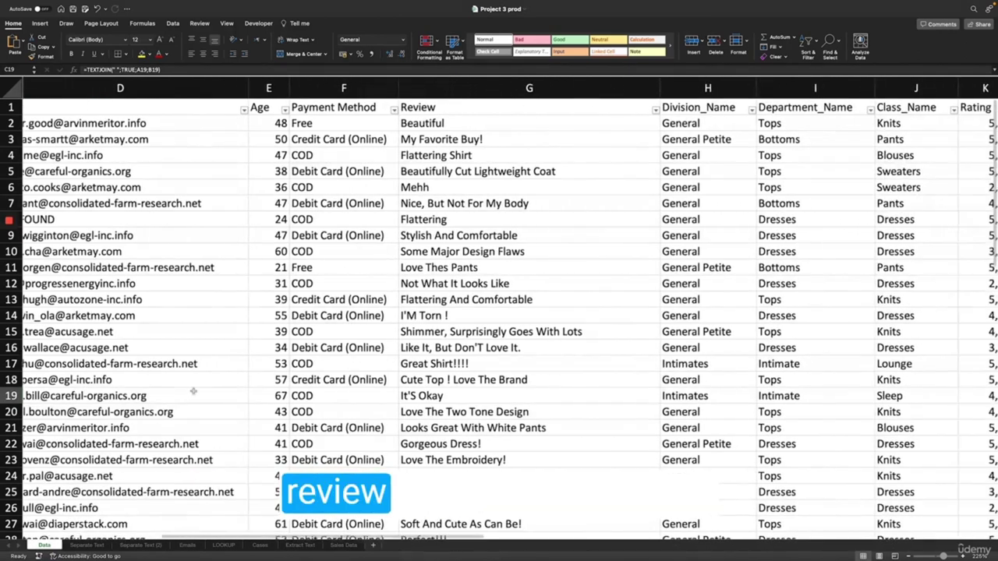
scroll(192, 391, right, 3)
click(445, 89)
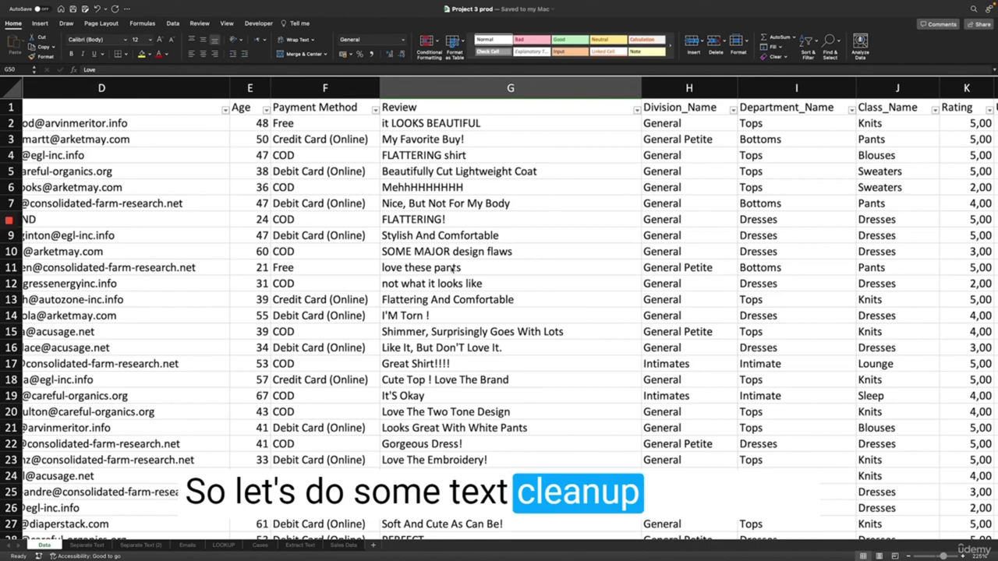
click(460, 364)
click(468, 251)
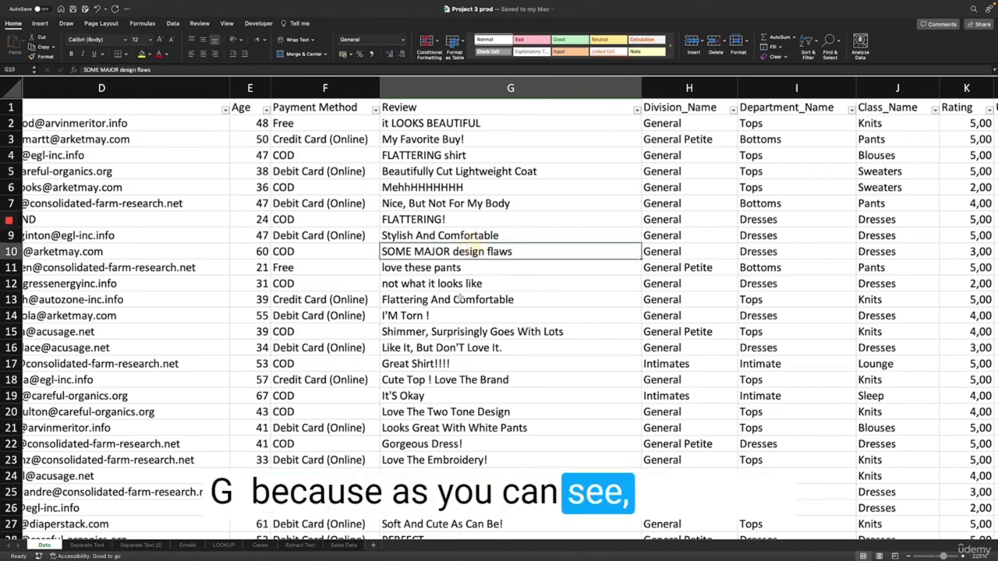
click(465, 301)
scroll(466, 304, down, 5)
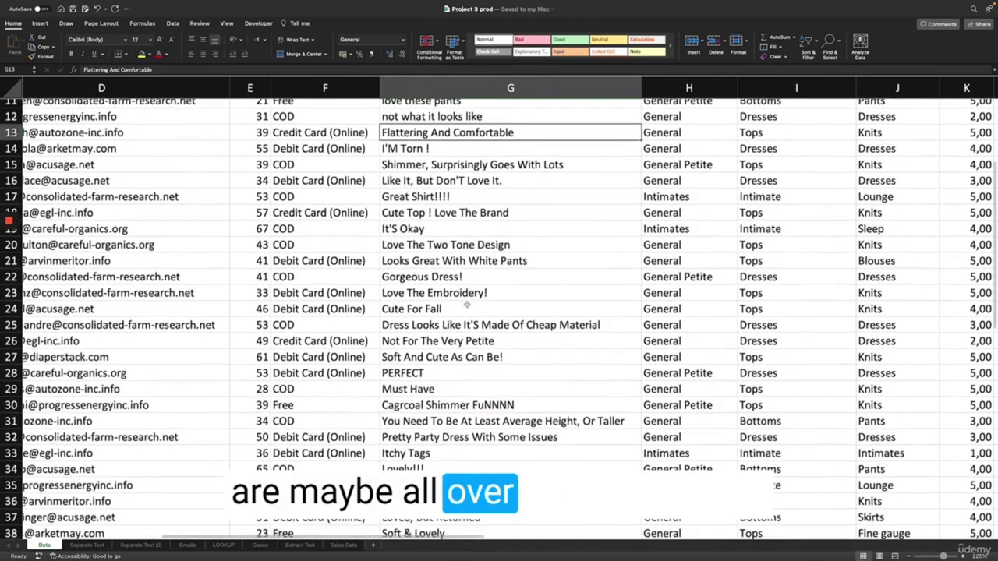
drag(466, 158, 467, 304)
click(476, 347)
Inspect more messy reviews such as 'My Favorite Buy!', 'Great Shirt!!!!' and 'Love ThE EmbROIdery!'
scroll(481, 266, down, 1)
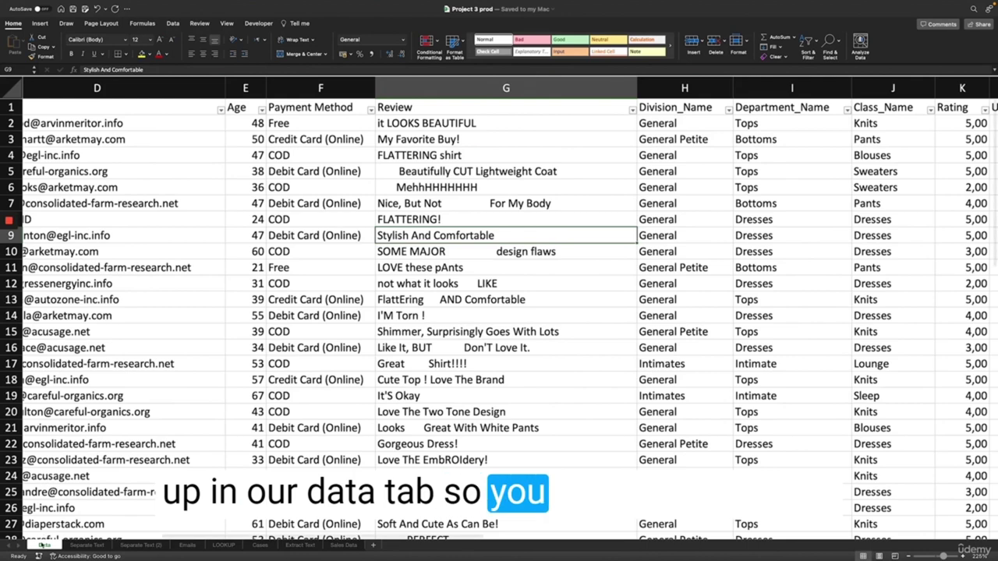
click(121, 226)
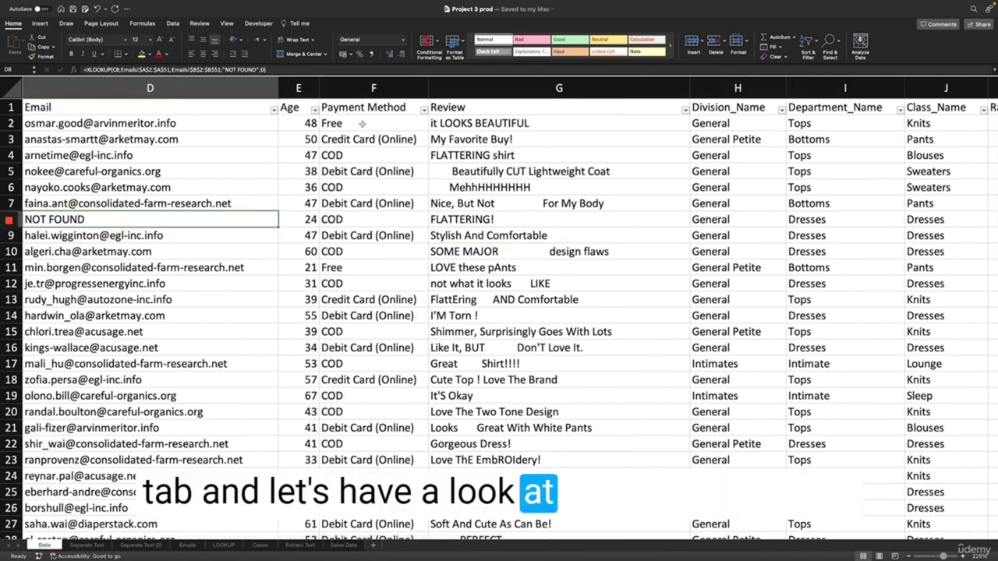
click(507, 139)
scroll(522, 216, right, 1)
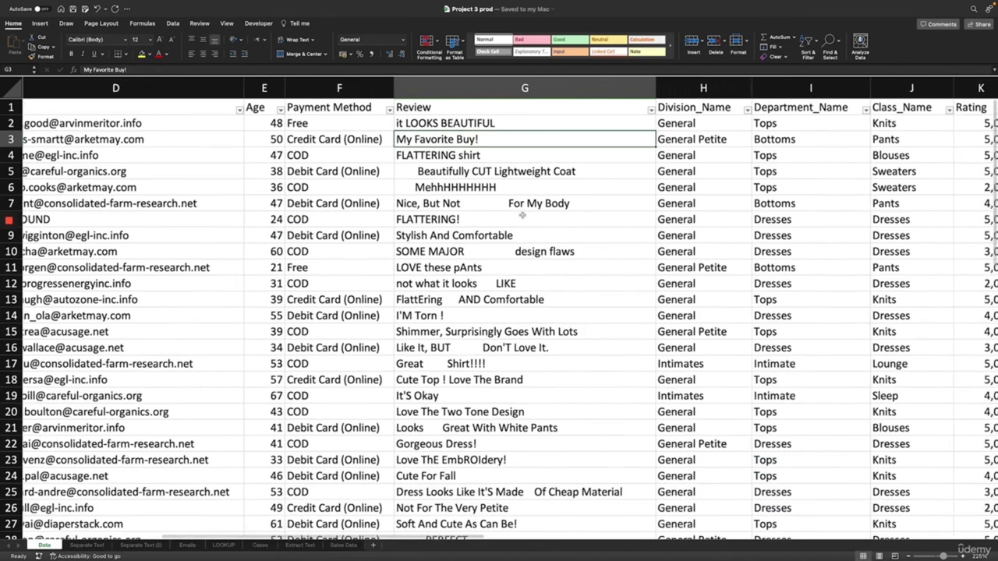
scroll(522, 216, down, 5)
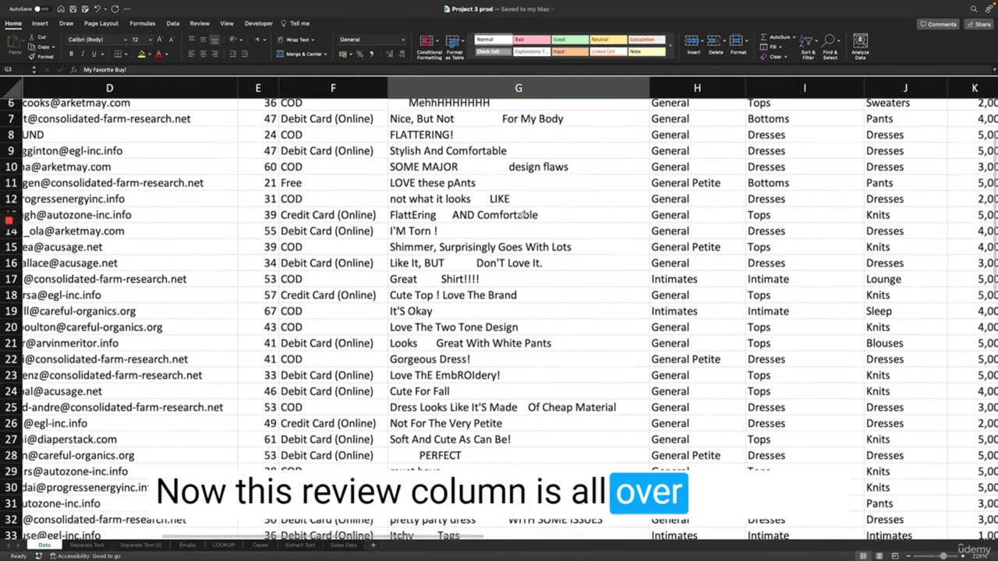
scroll(524, 216, down, 6)
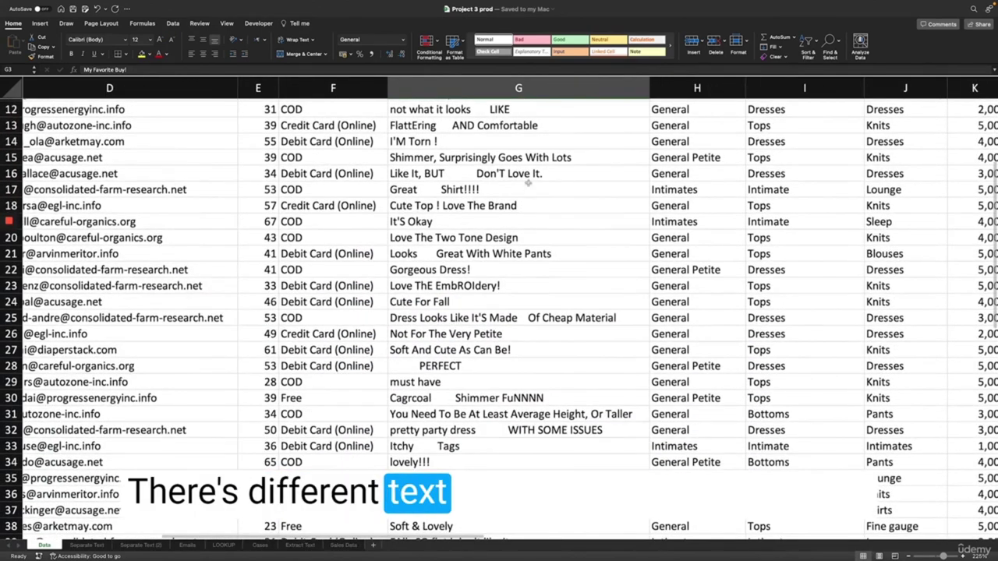
click(483, 157)
click(437, 191)
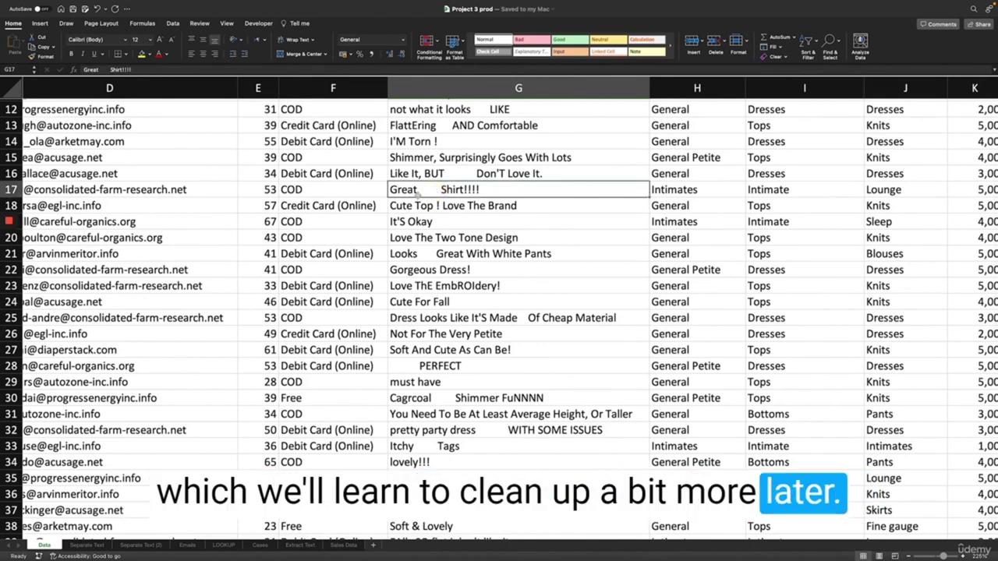
click(471, 239)
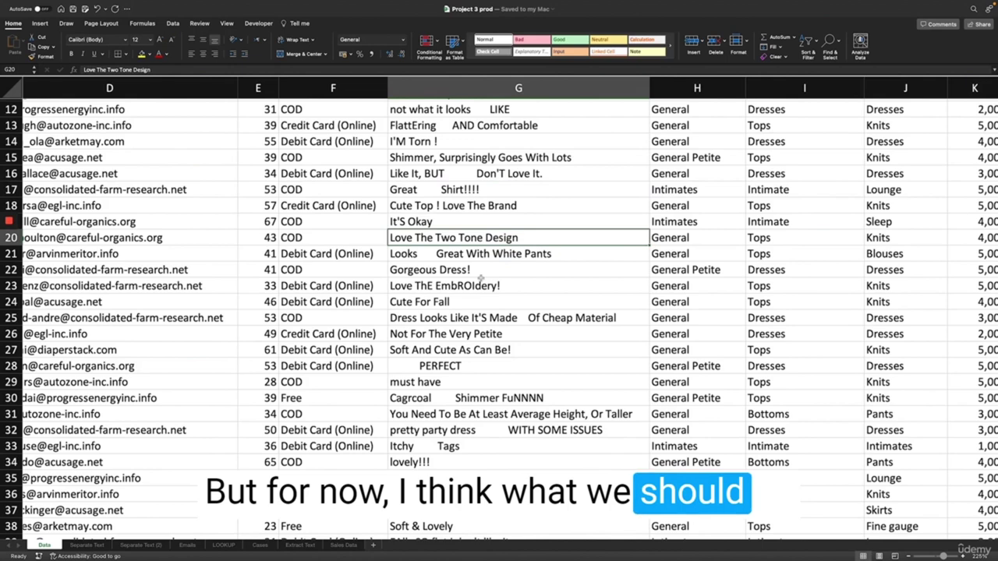
click(481, 282)
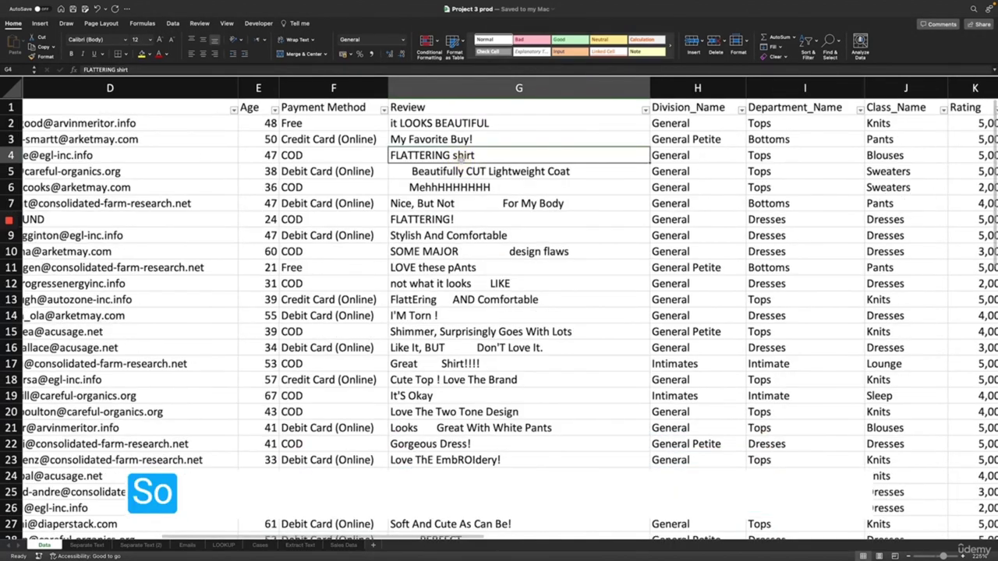
Insert a blank column between the Review and Division_Name columns
click(662, 90)
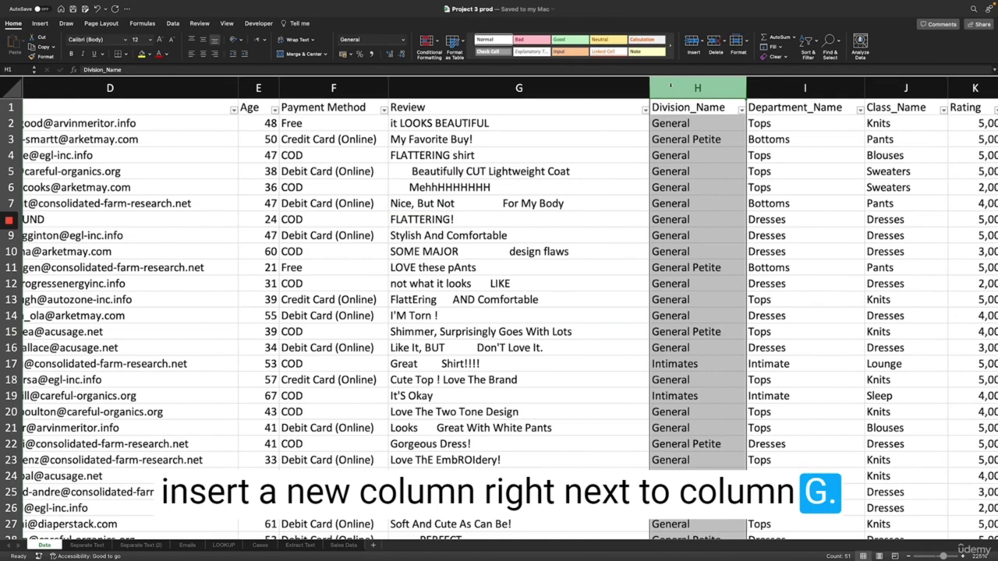
right_click(671, 87)
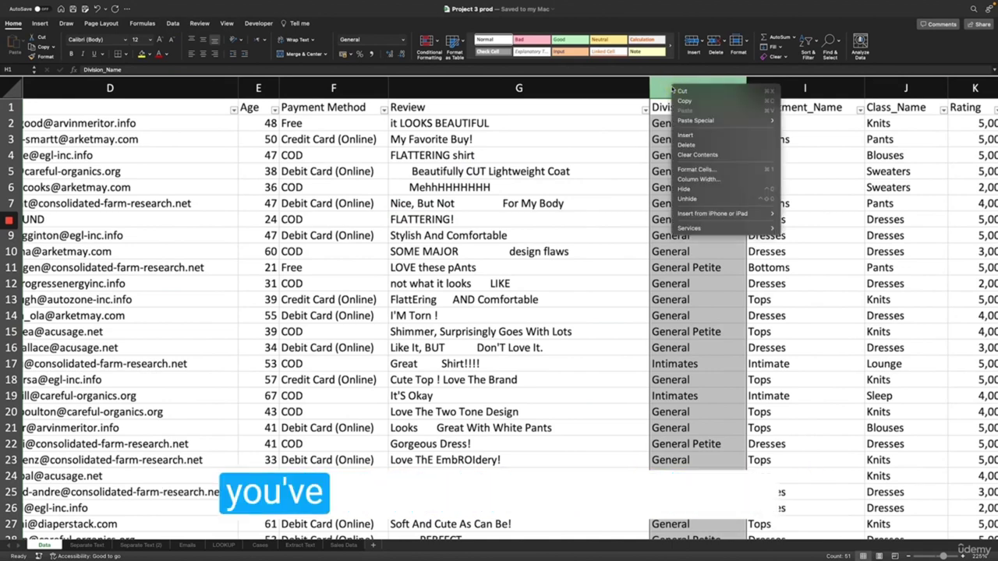
click(686, 135)
click(639, 155)
Head the new column H with 'Review' and start a =PROPER formula in H2
scroll(704, 147, right, 2)
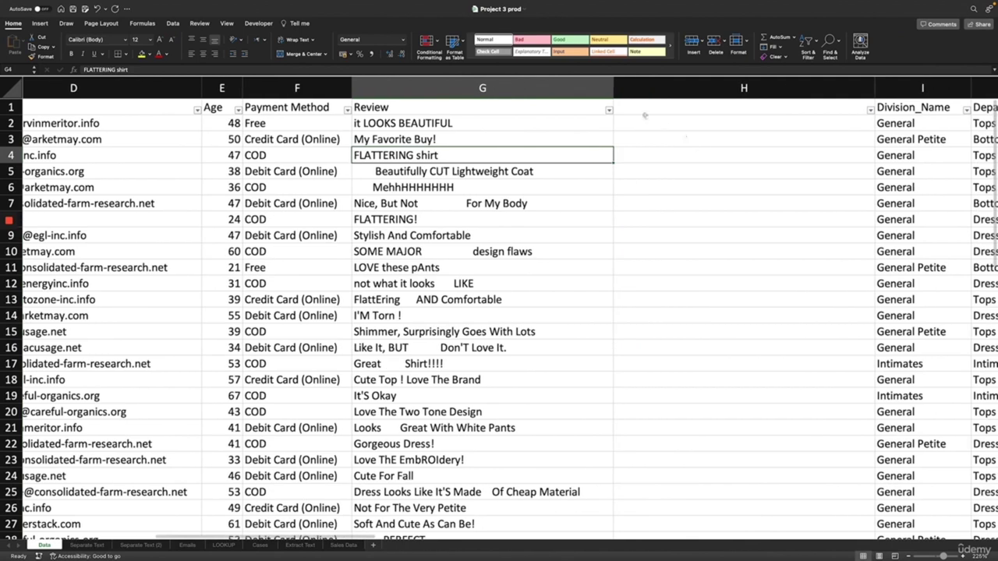
click(642, 106)
text(Review)
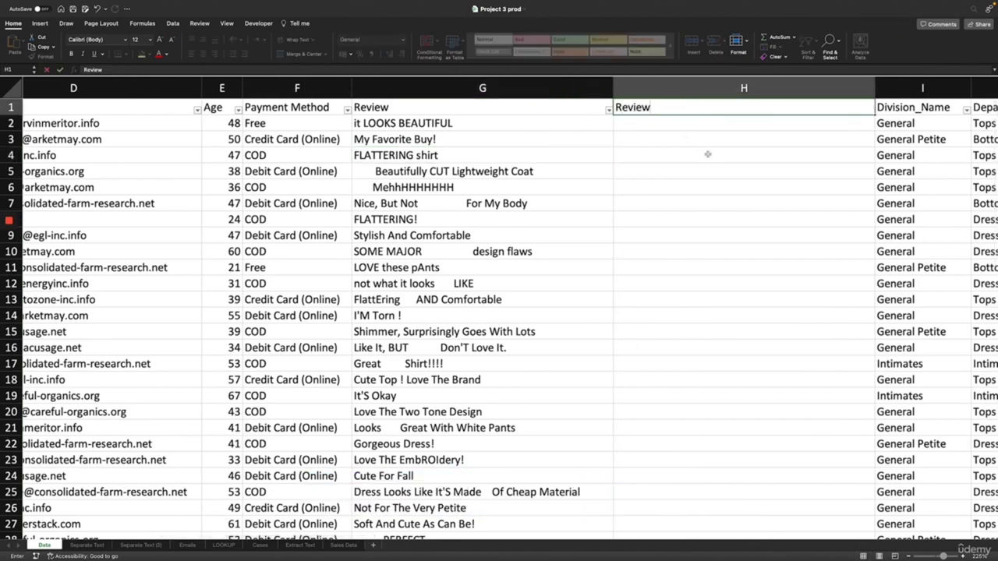
key(Return)
scroll(639, 138, right, 1)
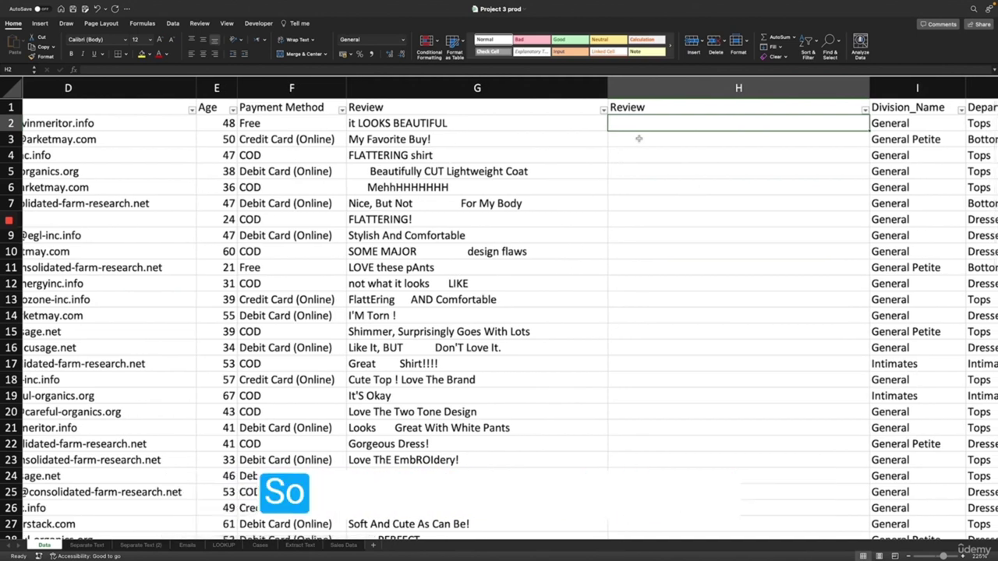
text(=)
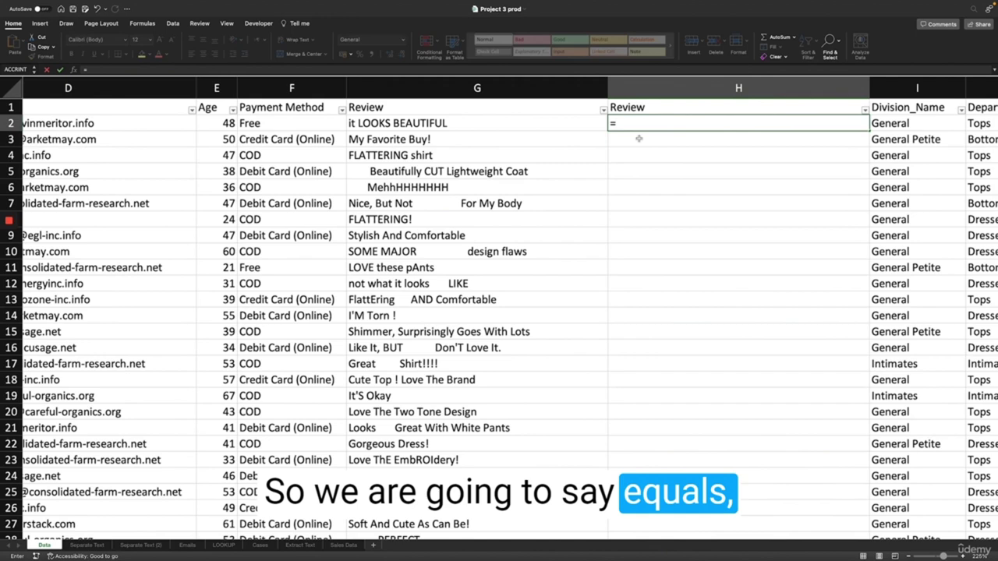
text(PROPER()
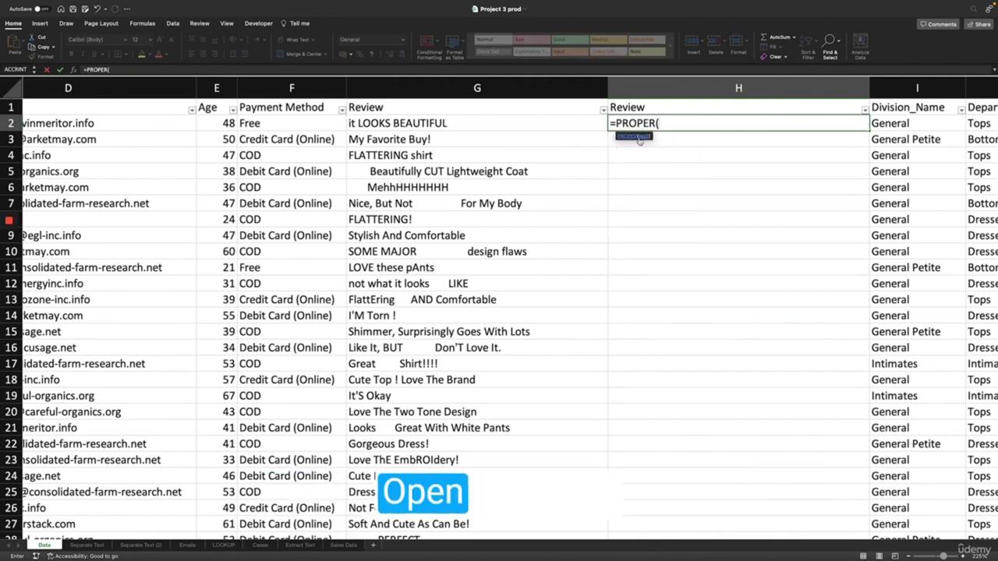
Complete =PROPER(G2) in H2 to show 'It Looks Beautiful' and compare it with G2
click(561, 133)
text(()
click(554, 124)
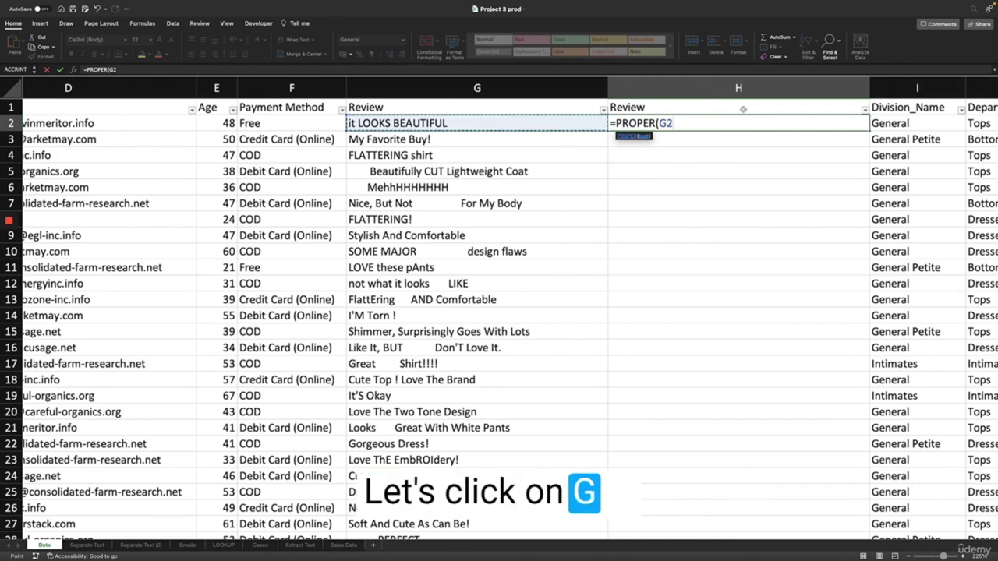
text())
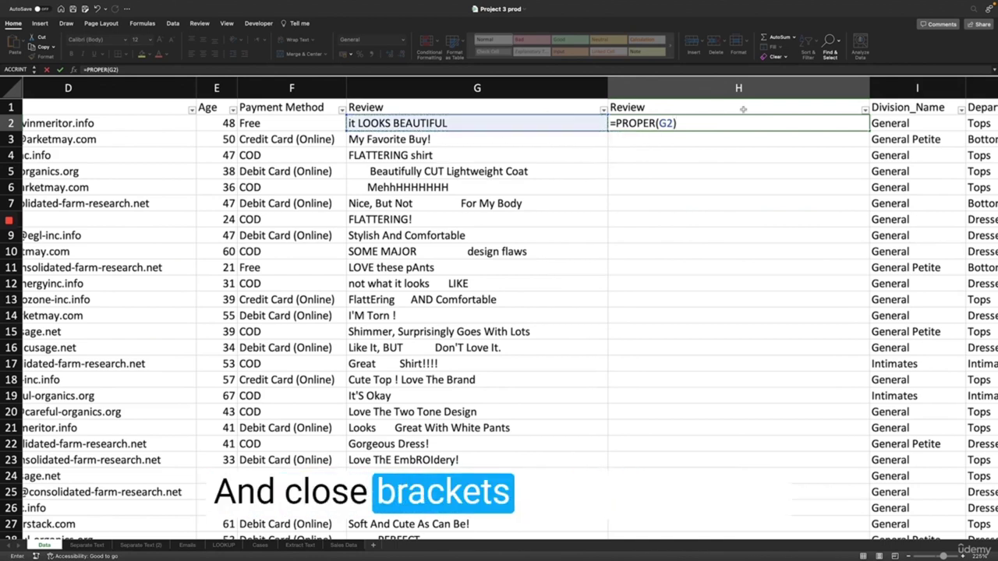
key(Return)
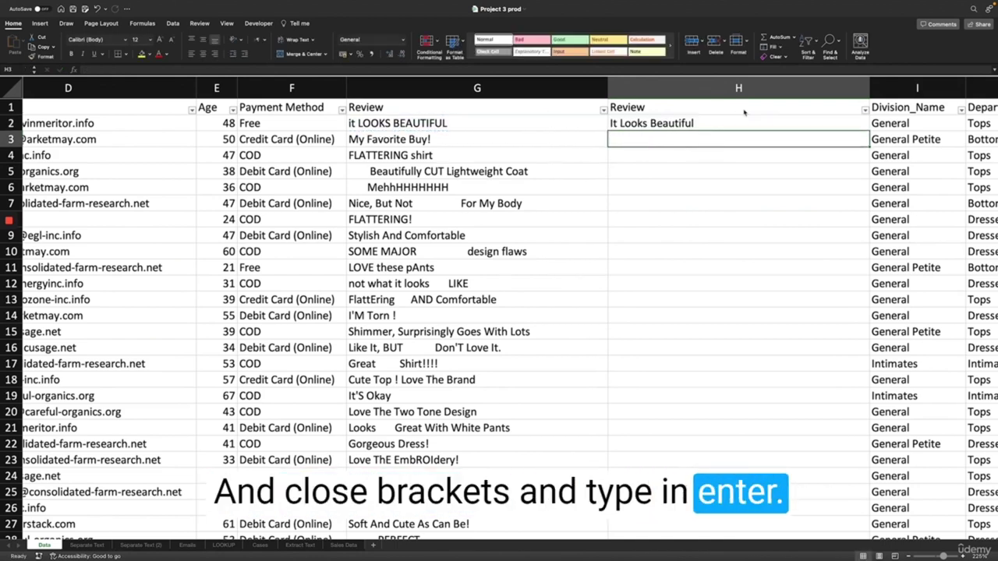
click(709, 126)
click(537, 126)
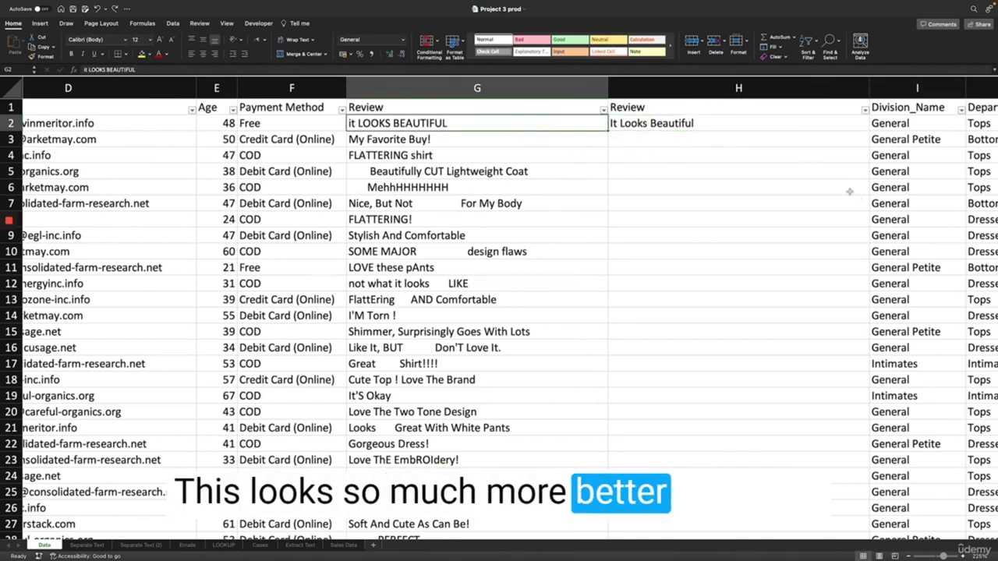
click(797, 126)
scroll(797, 125, right, 1)
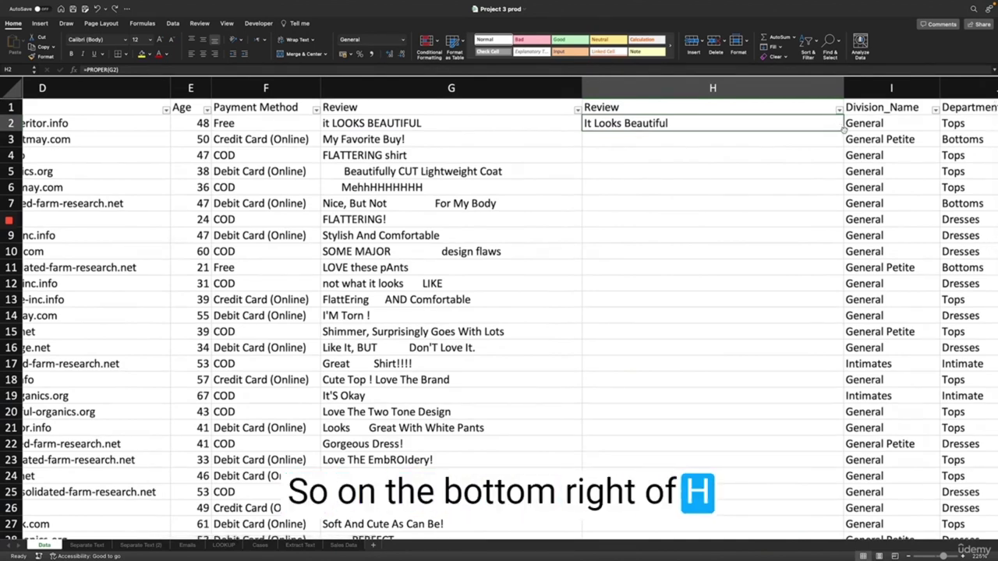
Copy H2's PROPER formula down all of column H and scroll through the results
double_click(843, 131)
click(782, 171)
scroll(783, 168, down, 2)
scroll(783, 166, down, 10)
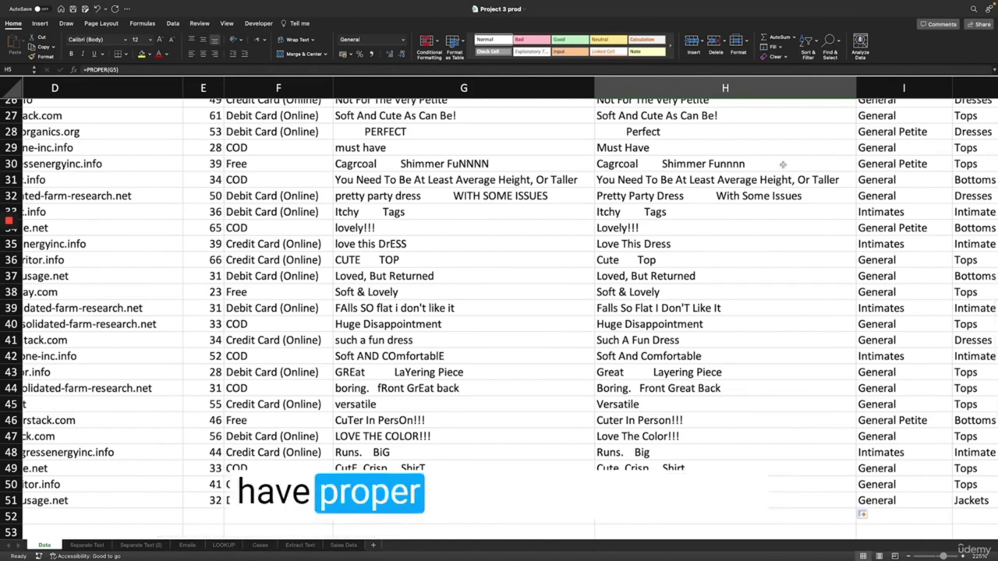
scroll(782, 165, up, 5)
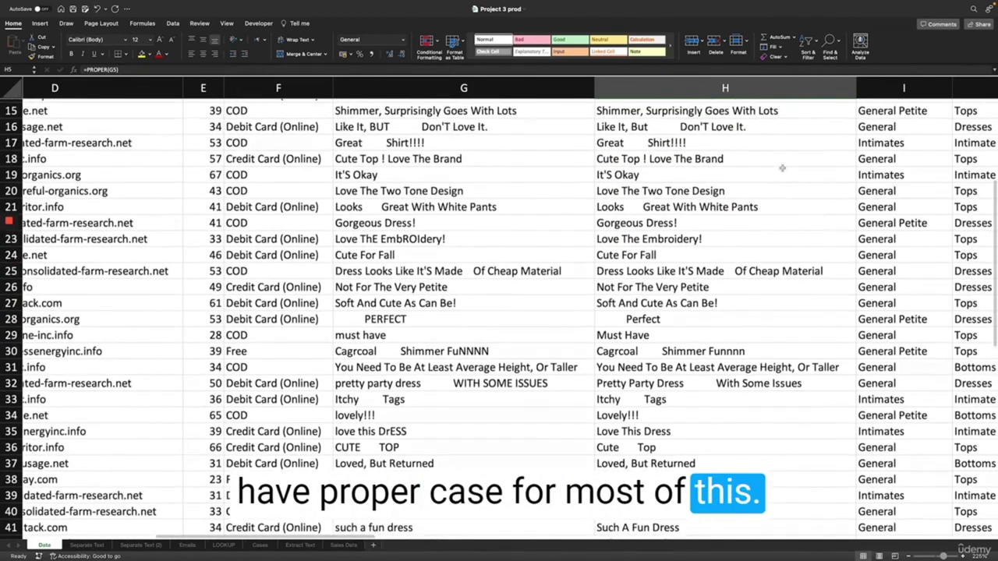
scroll(782, 168, up, 7)
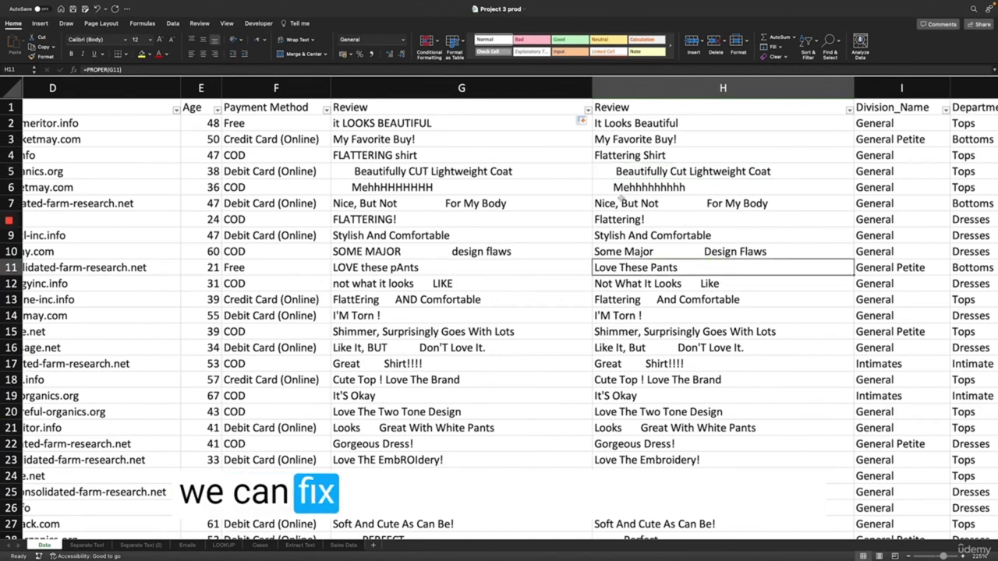
scroll(728, 252, down, 1)
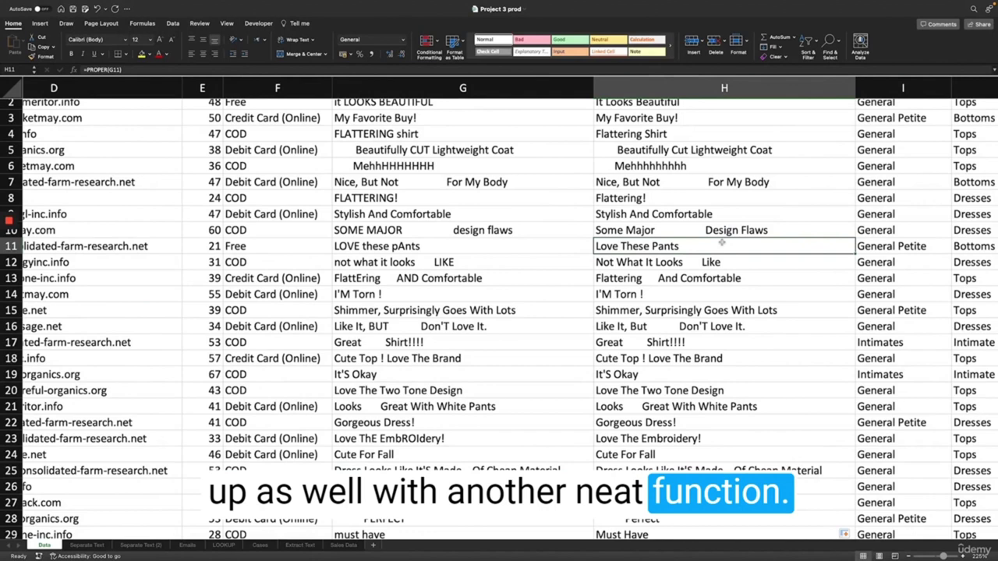
scroll(729, 203, up, 1)
Compare the title-cased reviews in H3:H5 with the originals in column G
click(733, 158)
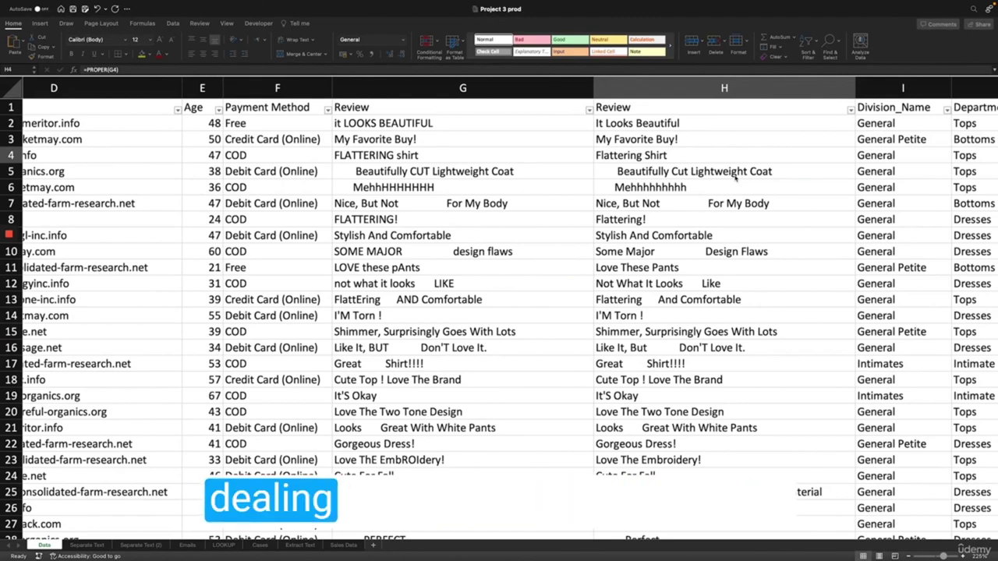
key(Down)
key(Down)
key(Down)
key(Down)
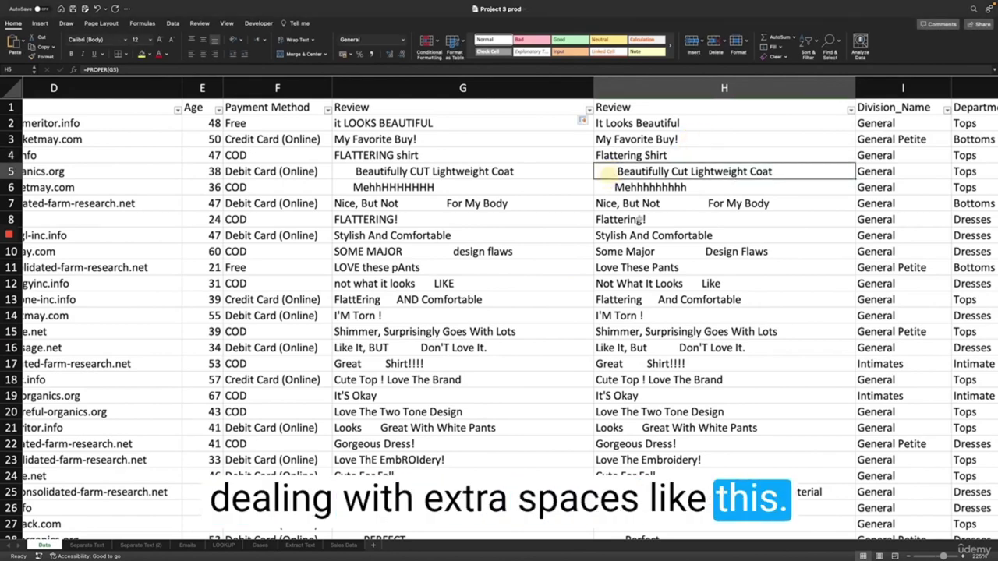
click(661, 156)
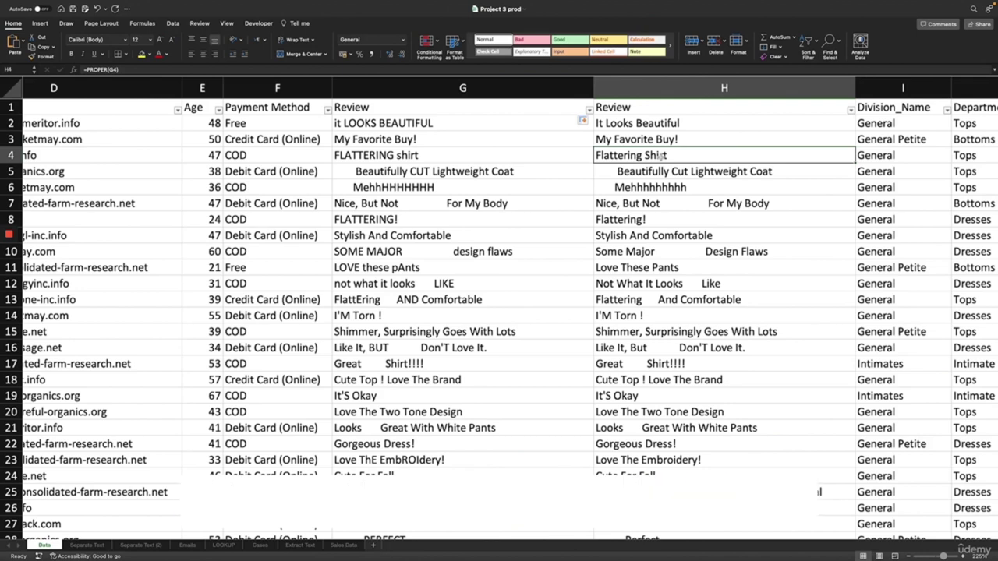
click(545, 157)
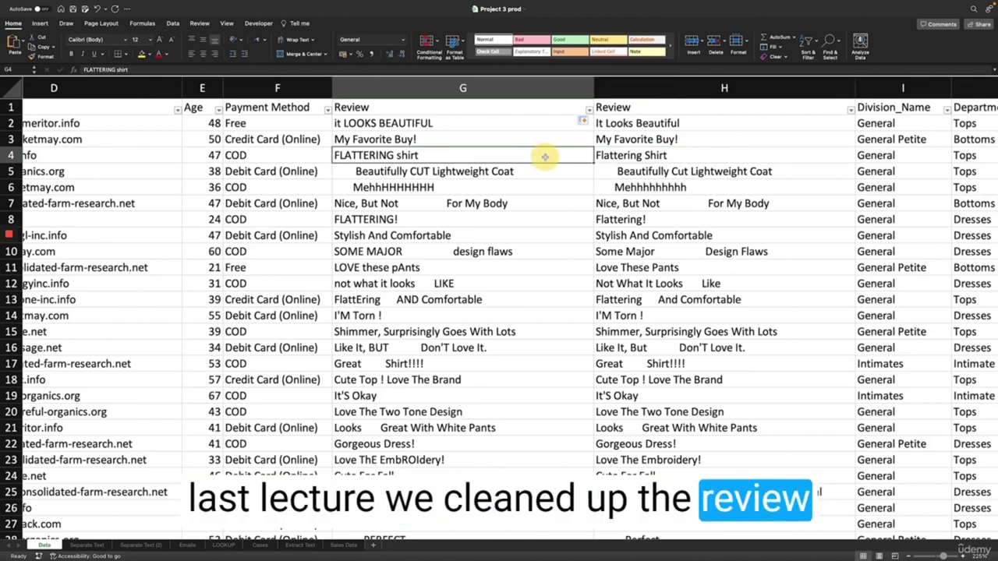
scroll(545, 157, right, 1)
click(545, 165)
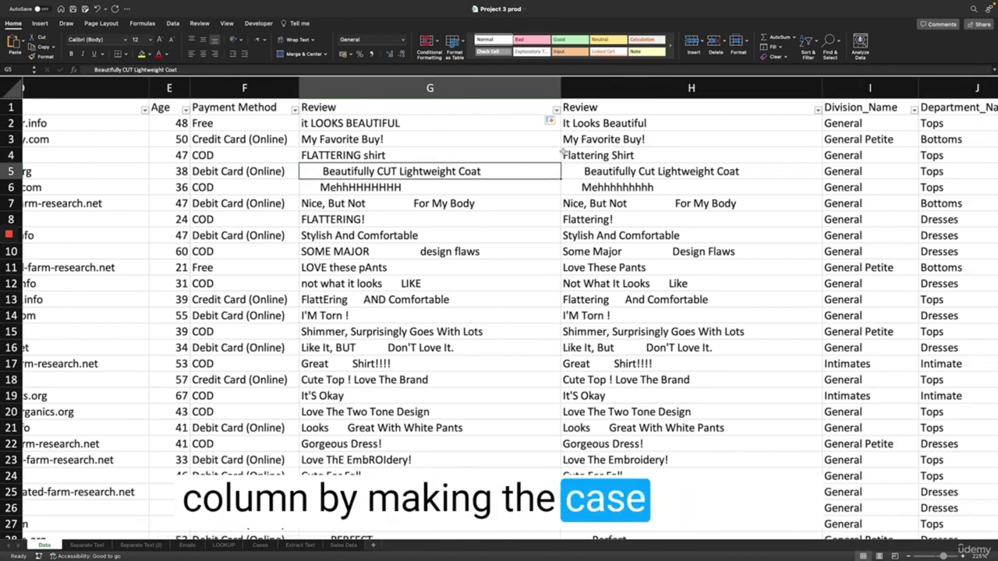
click(590, 139)
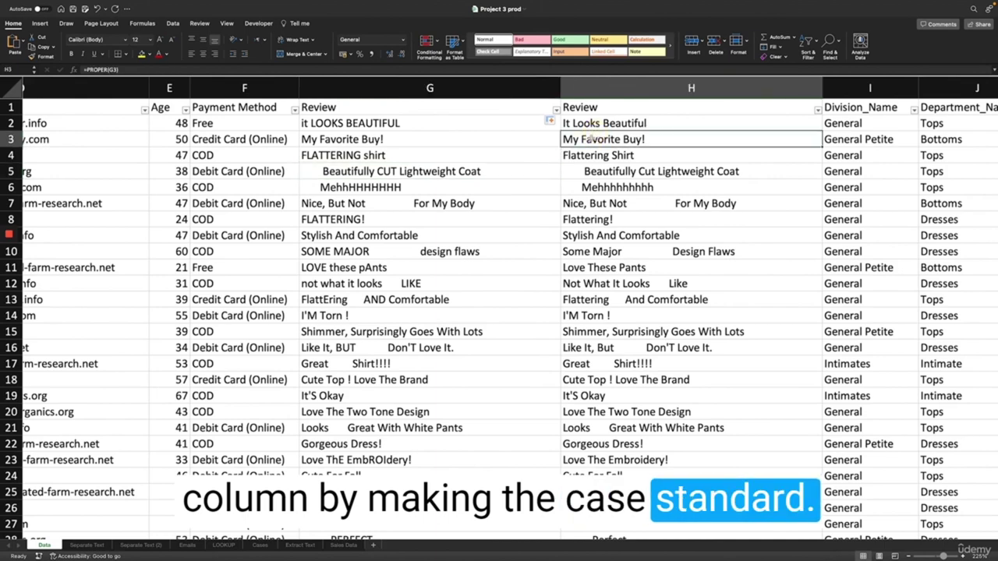
click(621, 107)
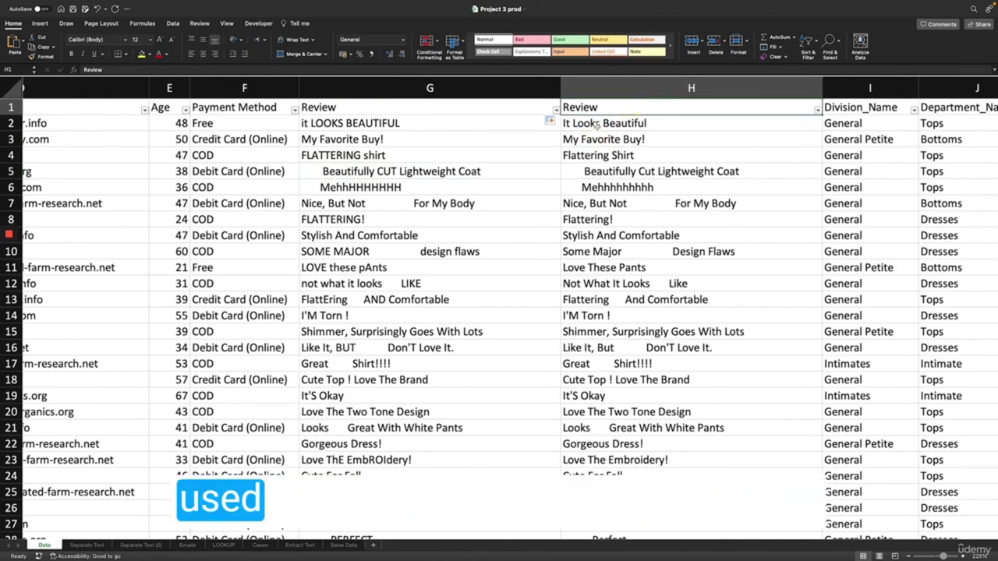
Check H2's formula and the title-cased results further down, such as H11 and H16
click(596, 125)
scroll(596, 128, down, 1)
click(145, 66)
key(Return)
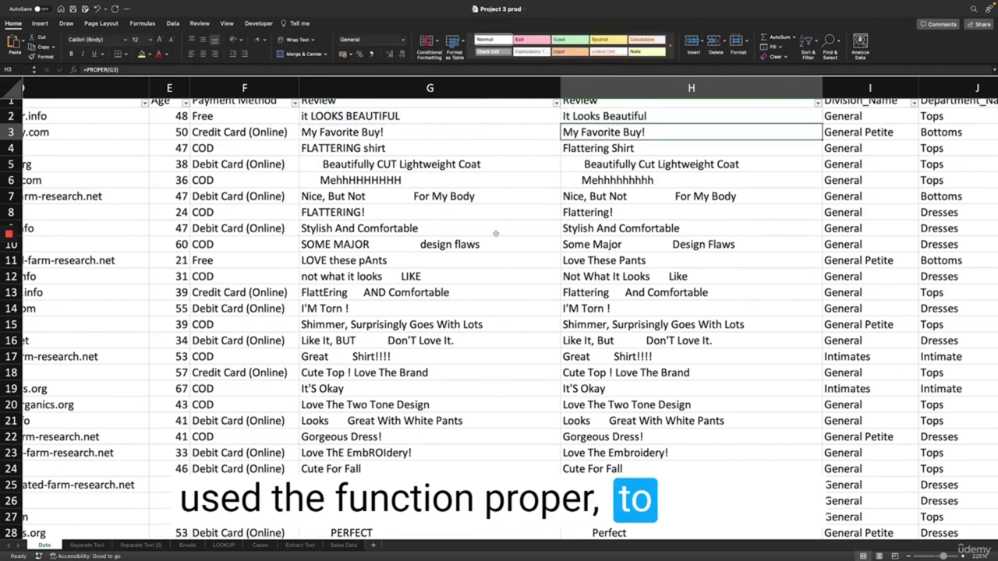
click(599, 254)
scroll(598, 297, down, 2)
click(594, 259)
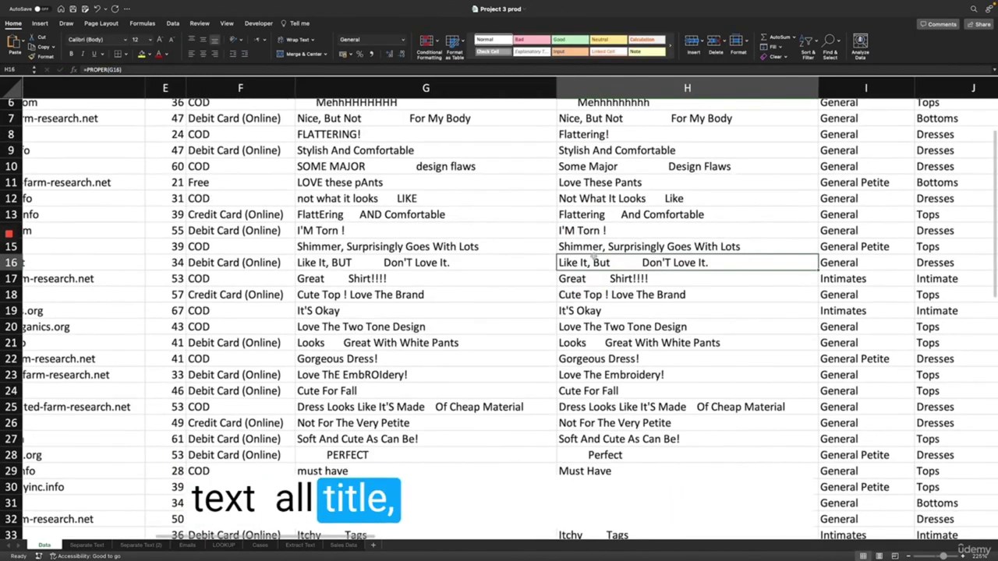
scroll(592, 241, down, 2)
scroll(593, 257, up, 5)
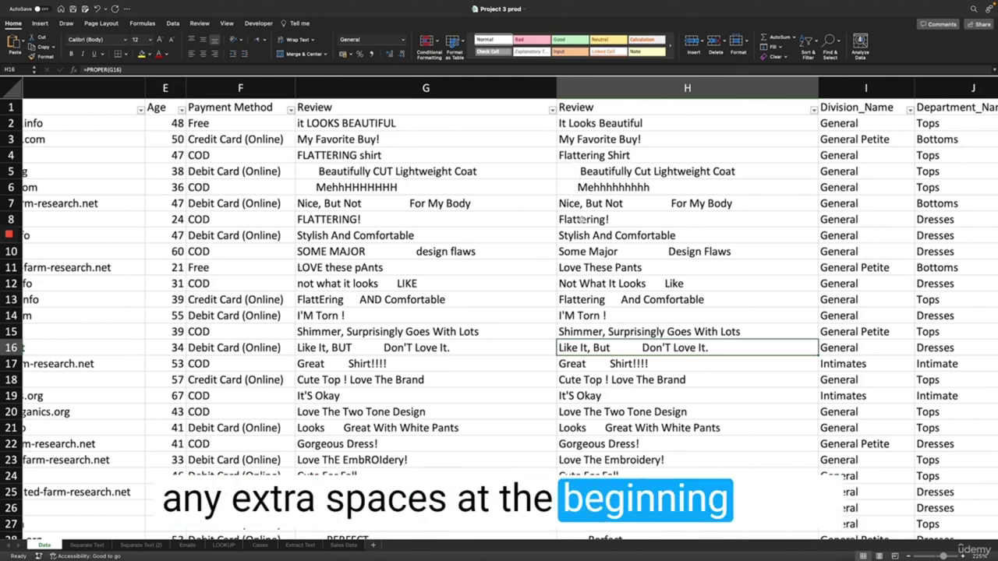
click(647, 205)
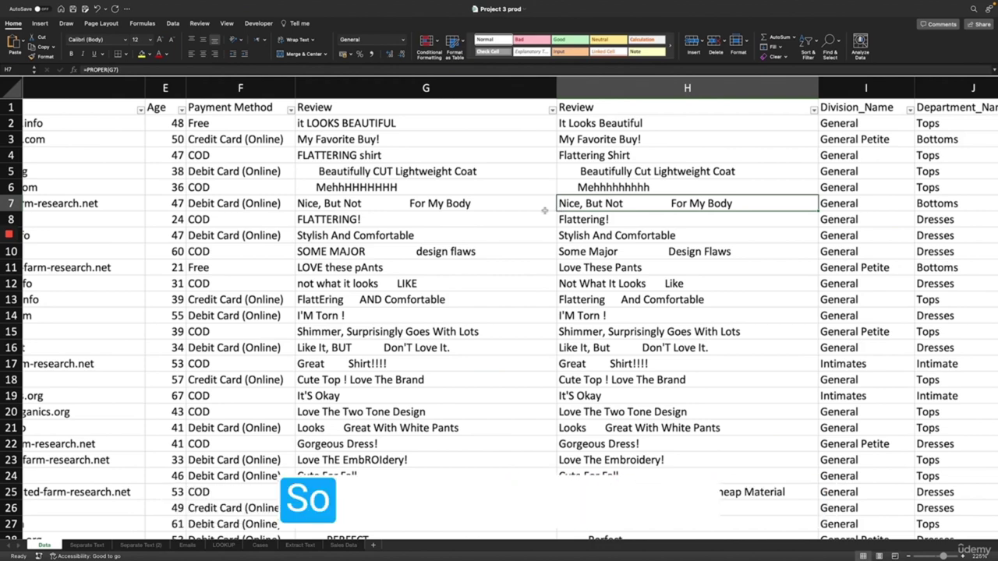
click(584, 122)
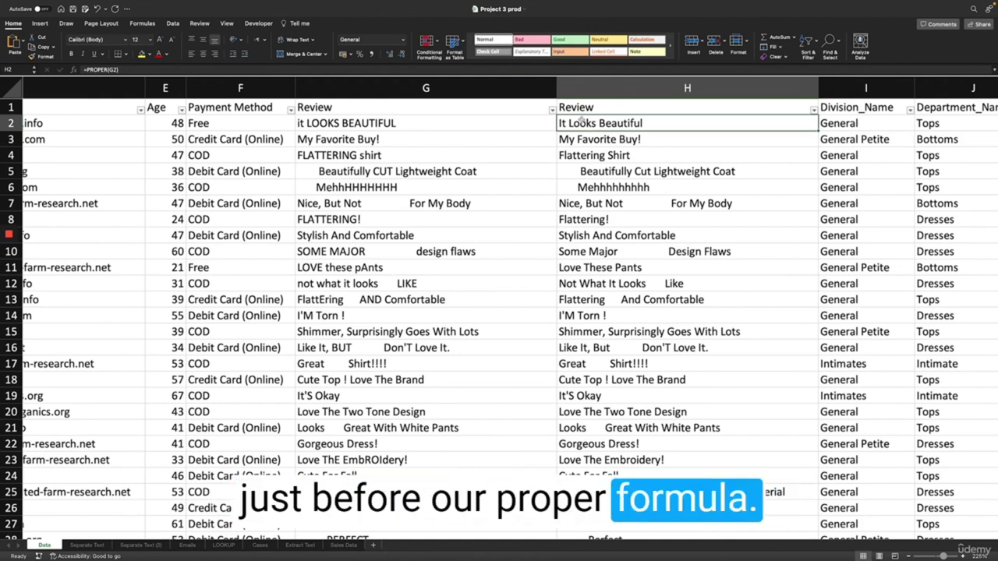
Wrap H2's formula in TRIM so it reads =TRIM(PROPER(G2))
double_click(673, 123)
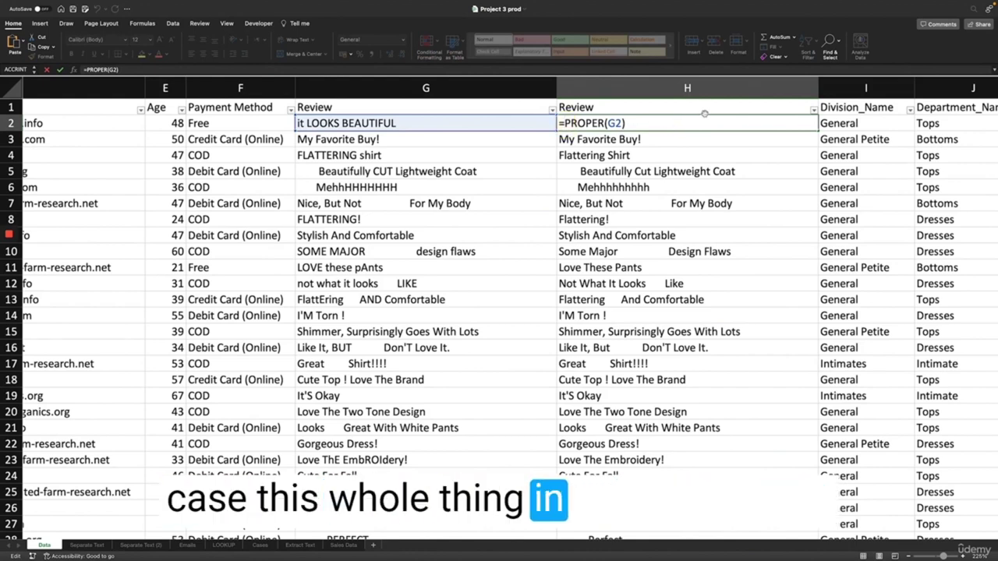
text(TR)
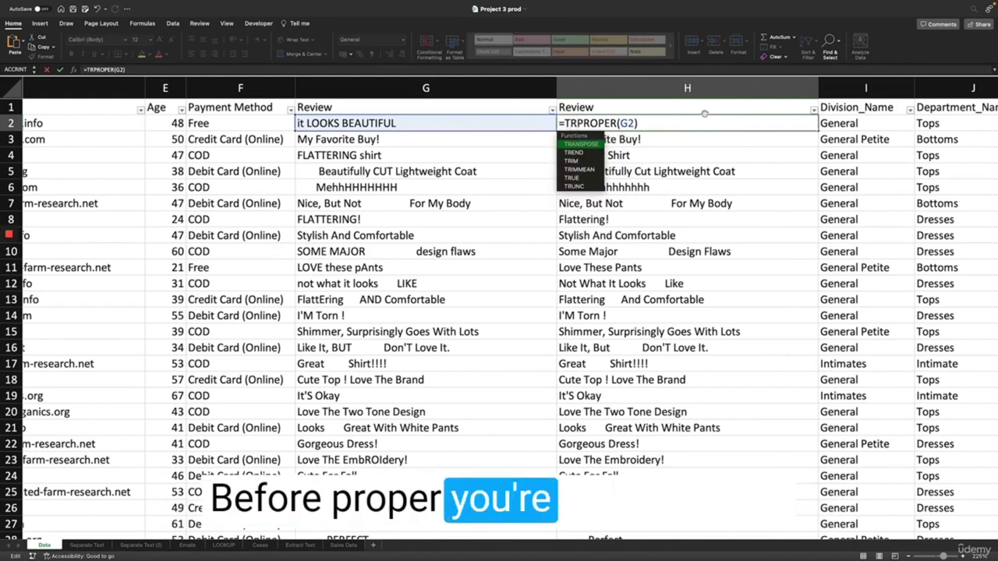
text(IM)
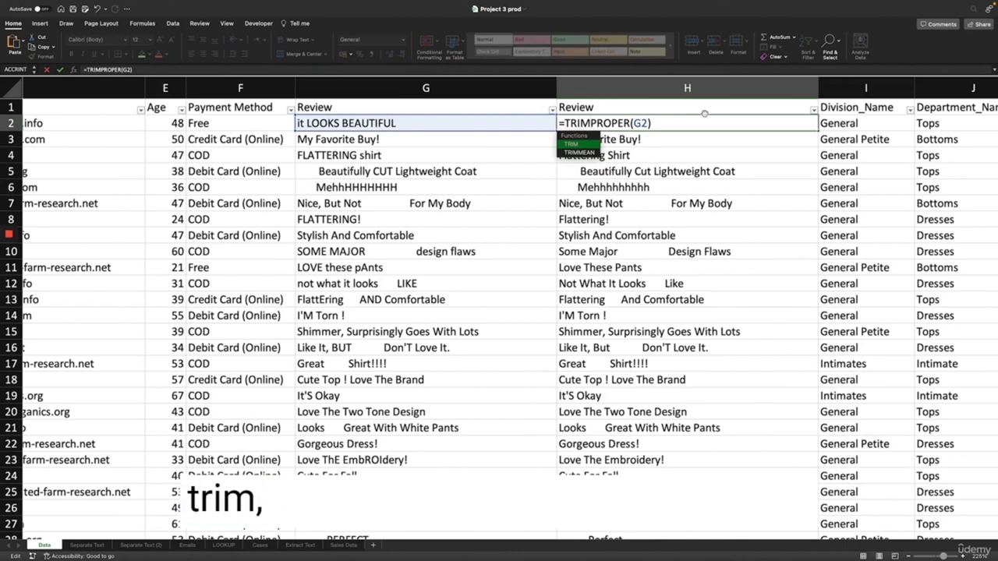
text(()
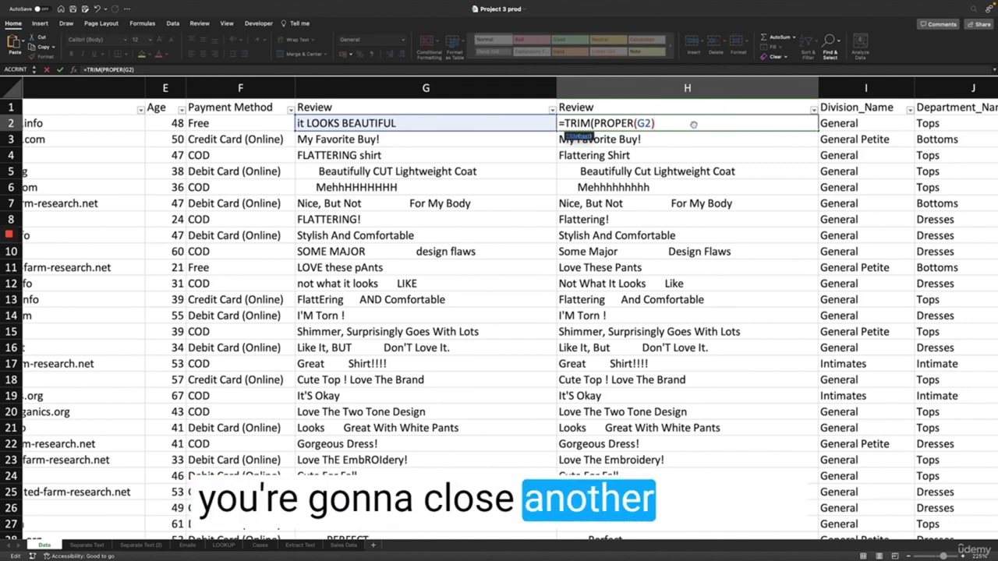
text())
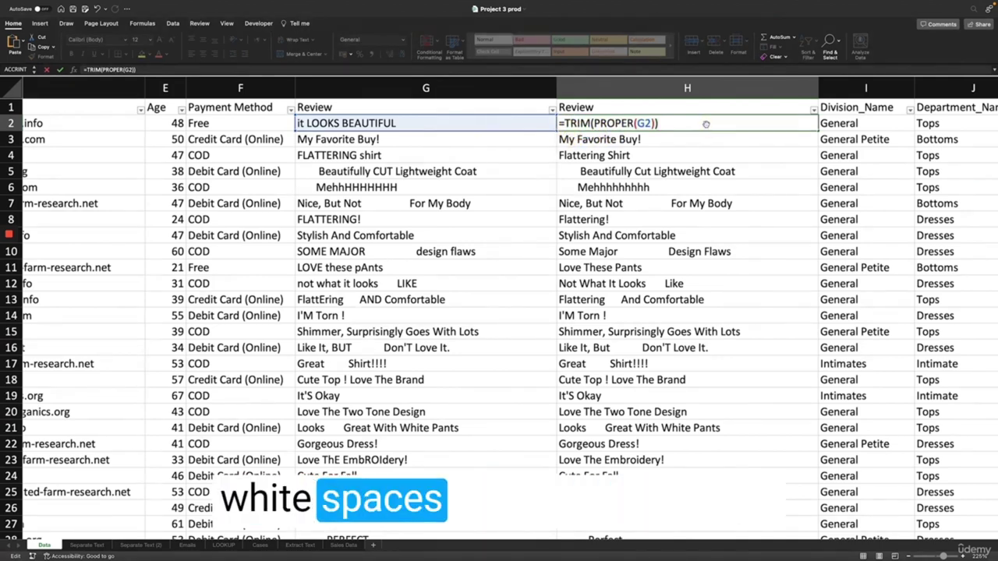
key(Return)
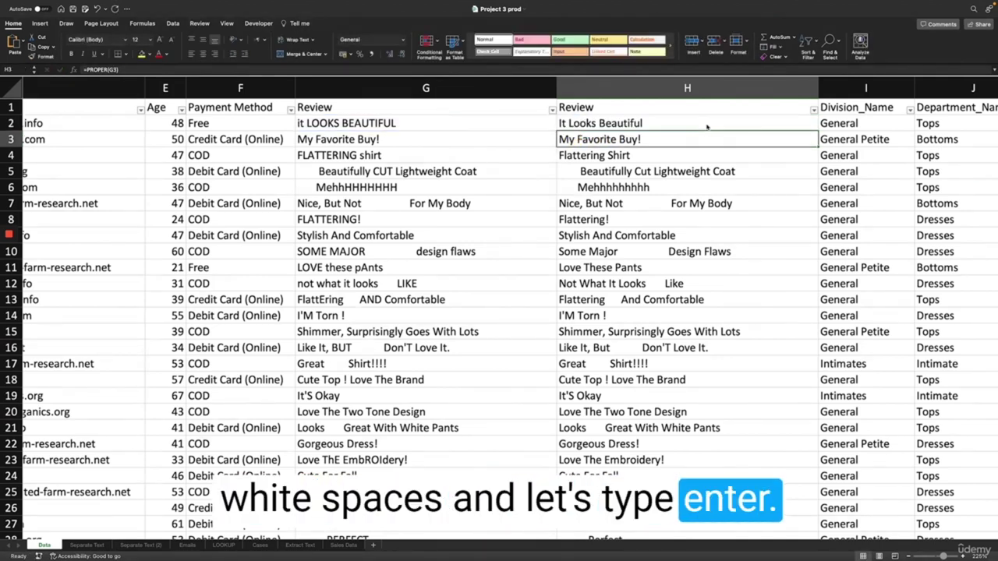
click(784, 125)
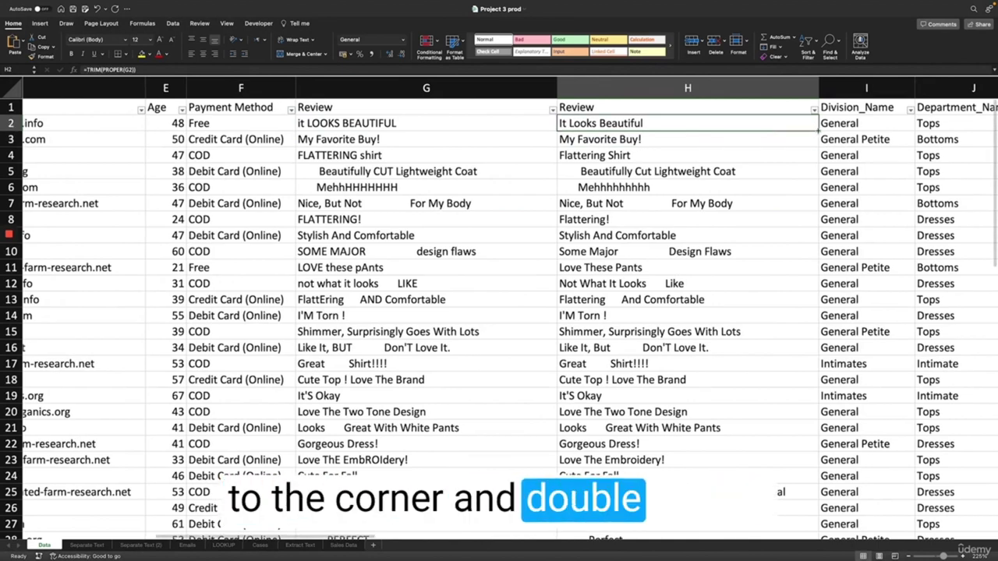
double_click(817, 132)
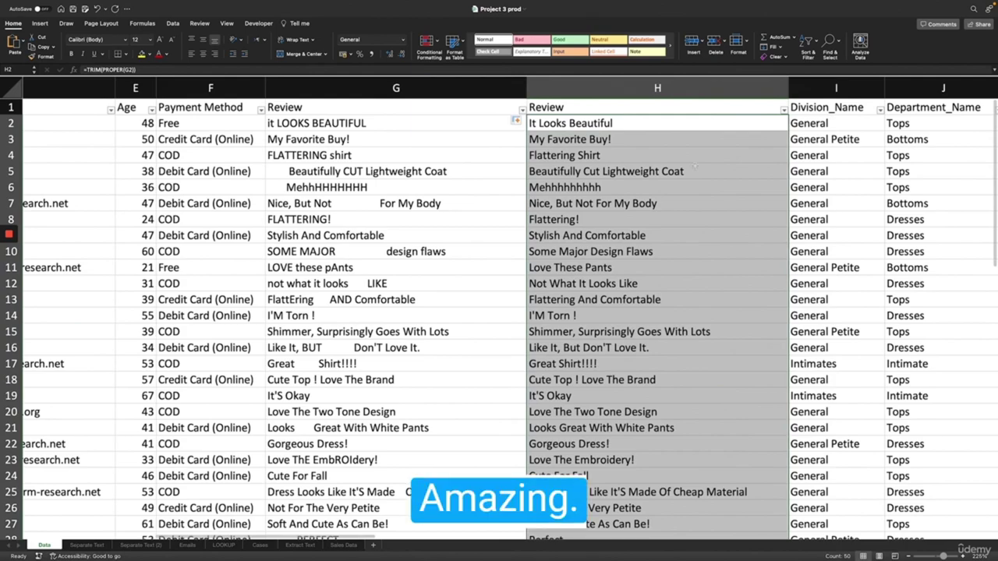
click(696, 166)
scroll(634, 221, down, 5)
click(634, 221)
drag(634, 187, 634, 221)
scroll(633, 220, down, 9)
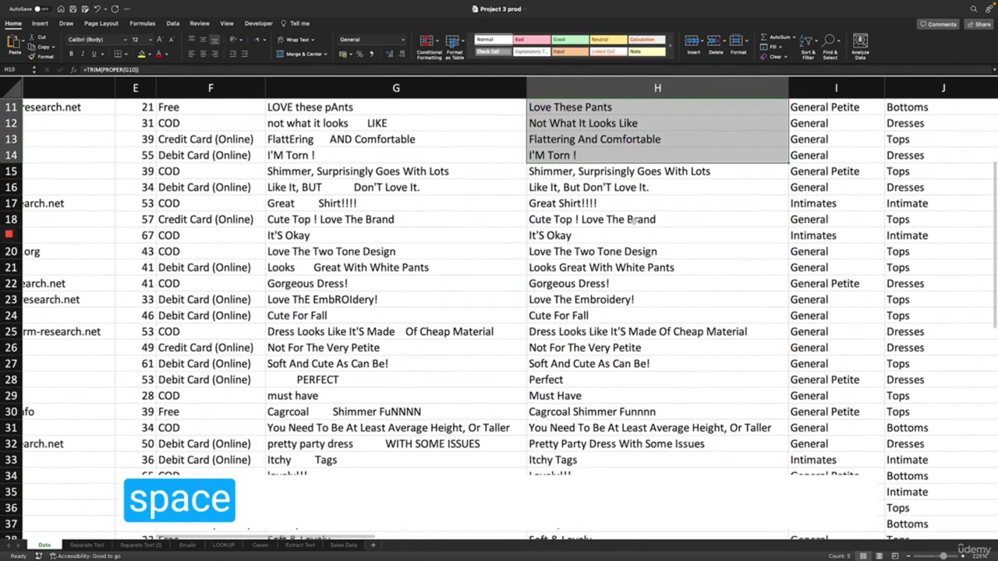
scroll(634, 220, up, 15)
click(352, 202)
click(352, 187)
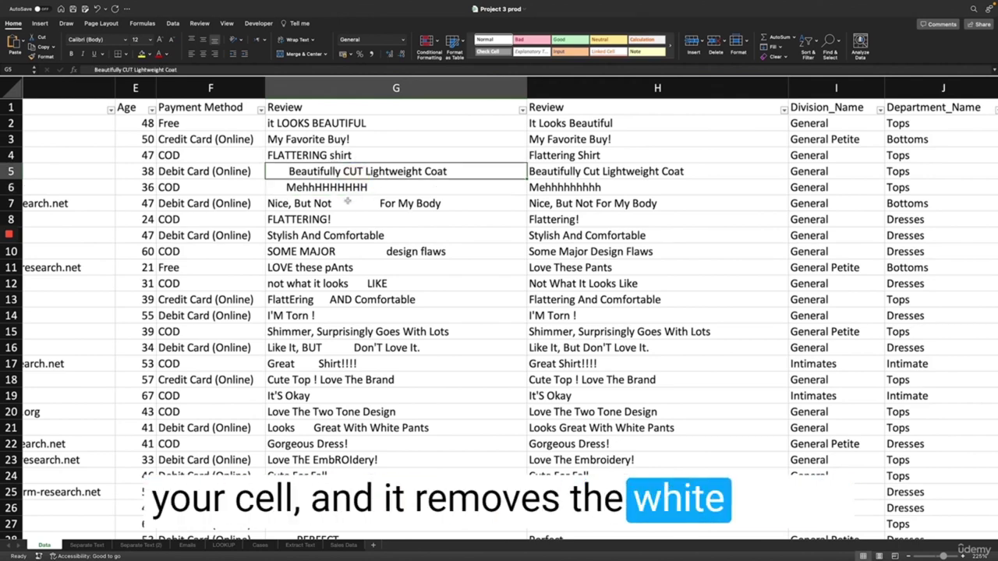
double_click(342, 203)
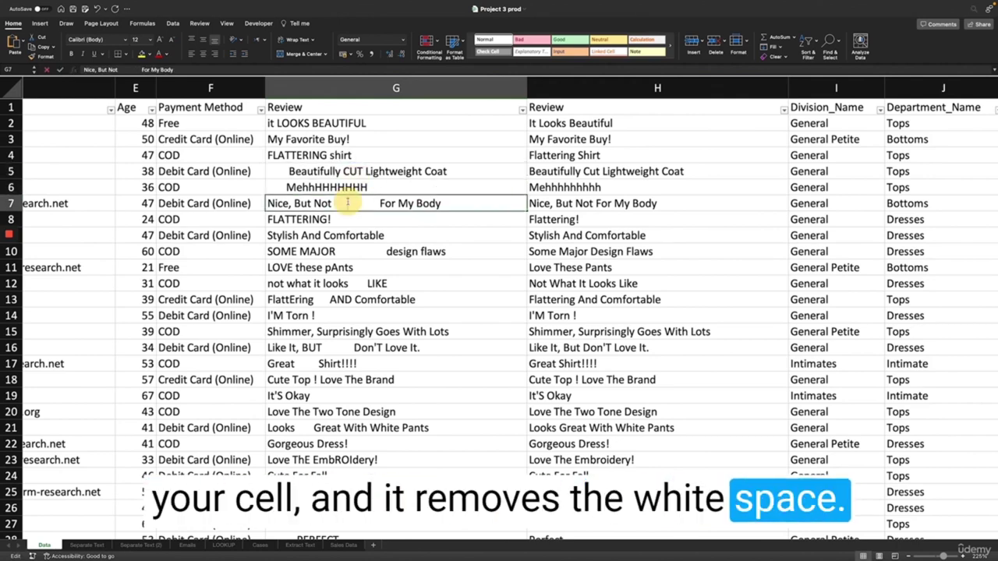
drag(333, 203, 350, 215)
click(318, 203)
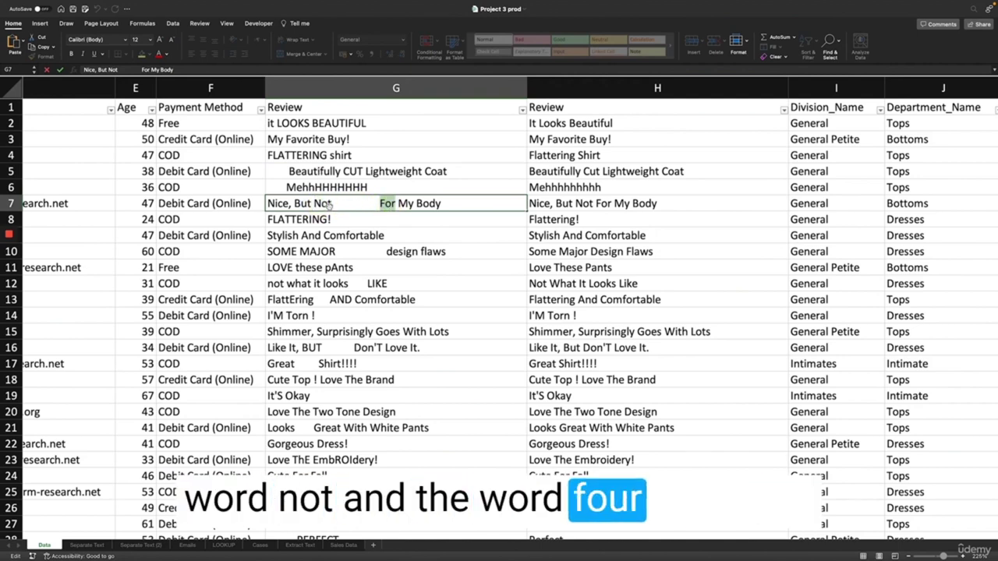
drag(332, 204, 399, 203)
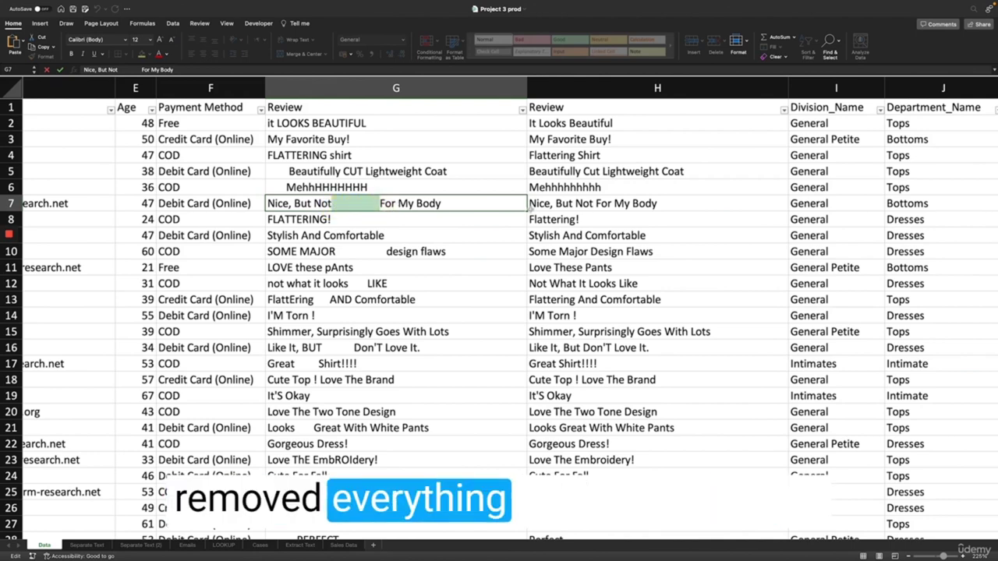
click(570, 201)
key(Return)
click(585, 204)
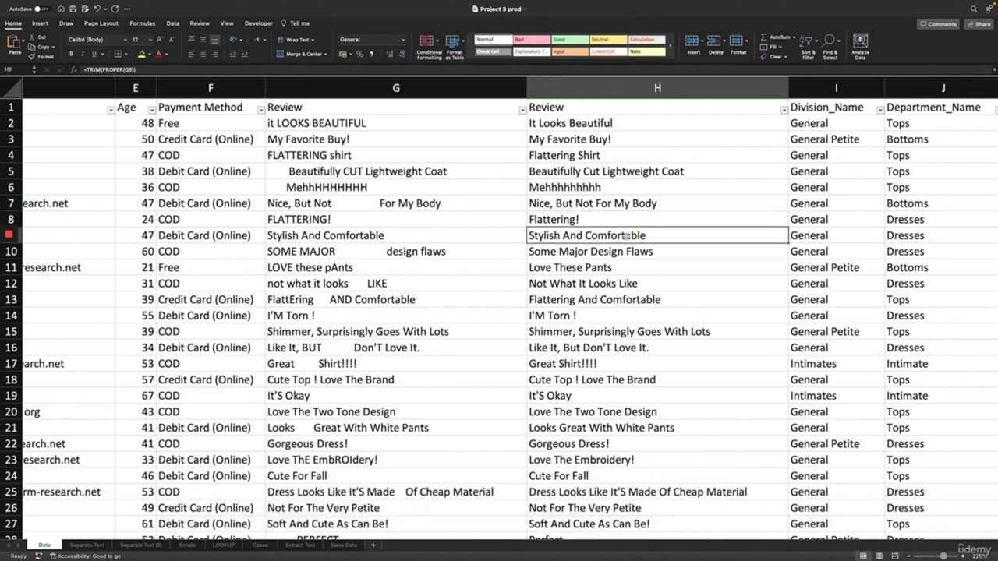
click(426, 139)
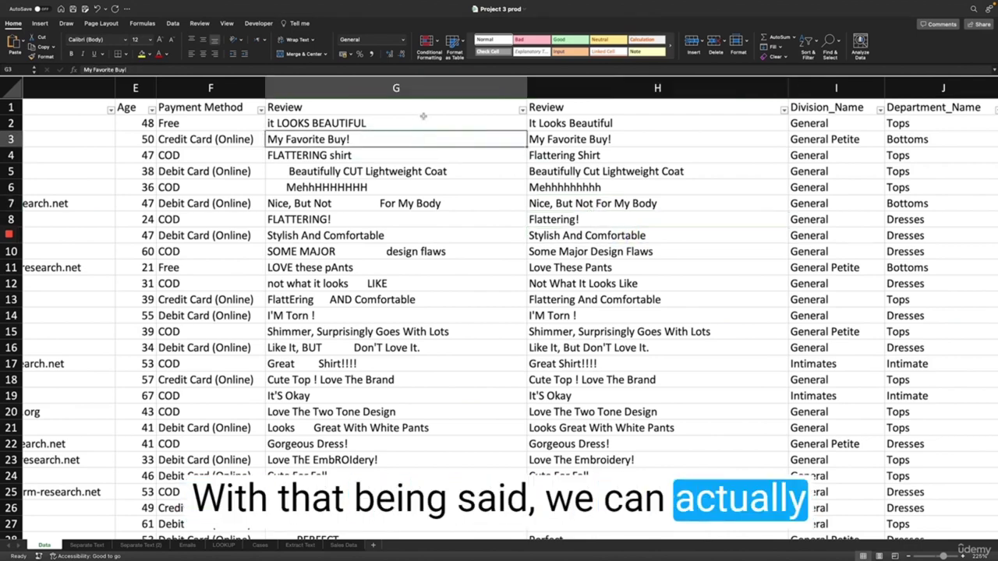
scroll(427, 311, down, 1)
click(623, 187)
scroll(624, 187, up, 1)
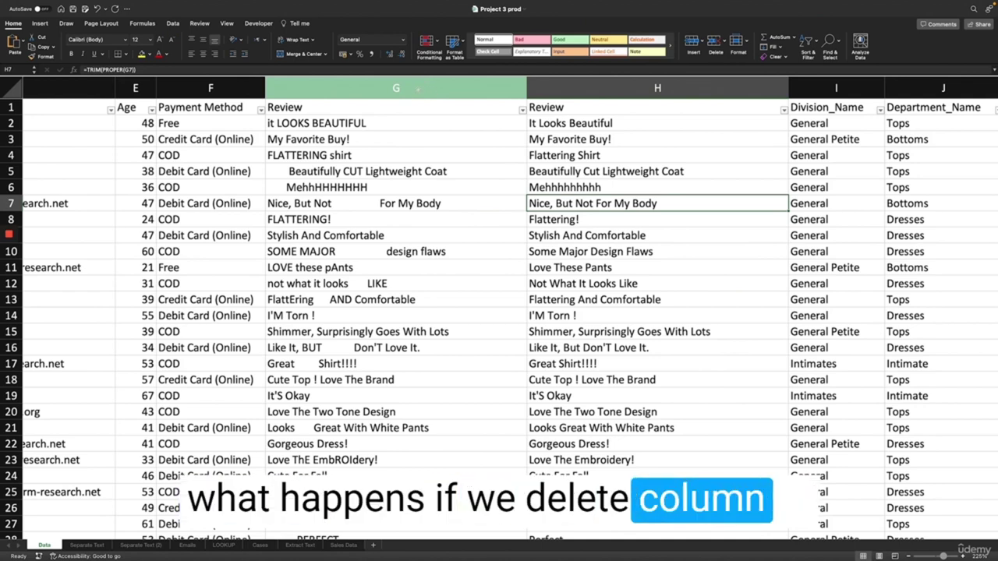
click(431, 90)
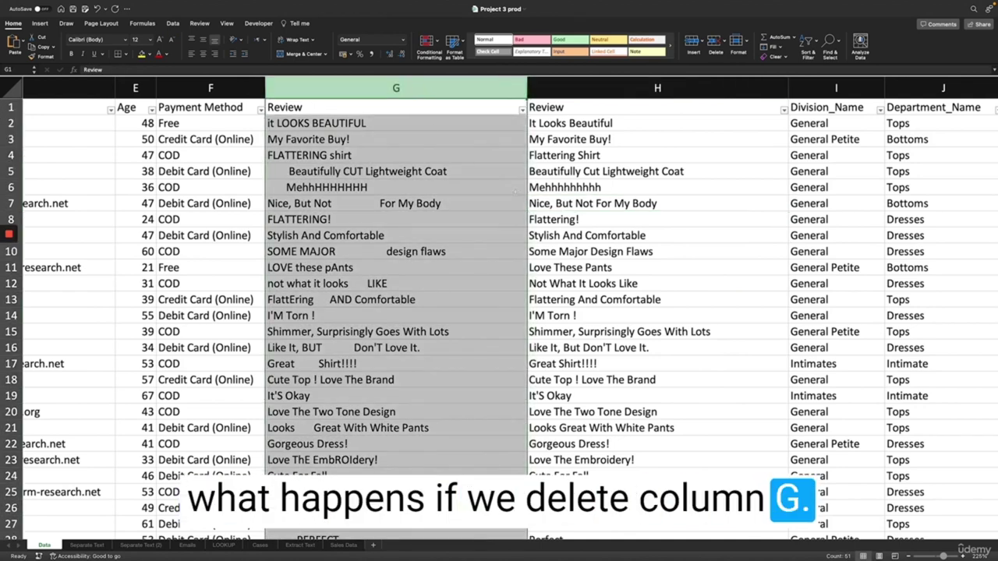
click(714, 41)
click(397, 172)
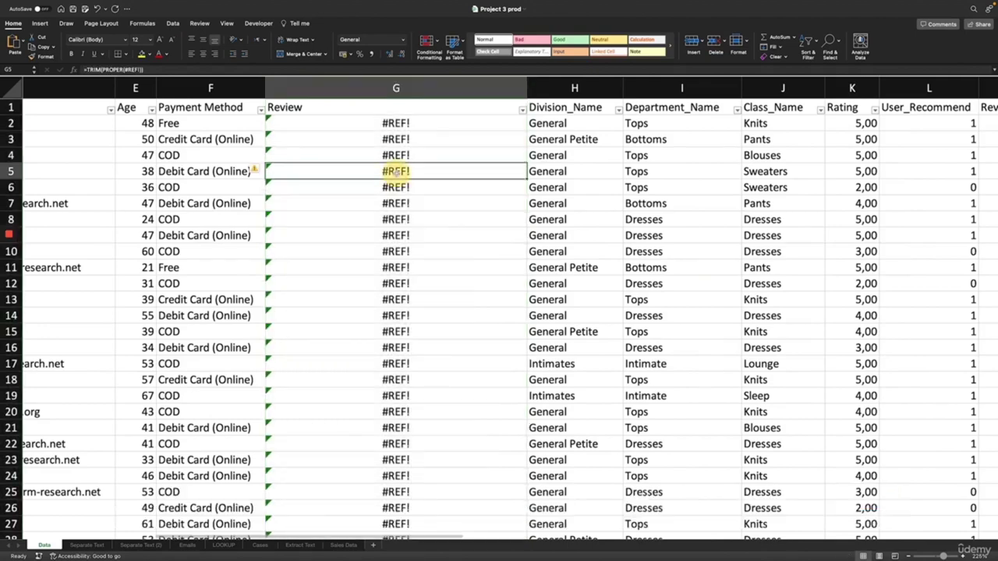
click(390, 142)
click(377, 250)
click(380, 172)
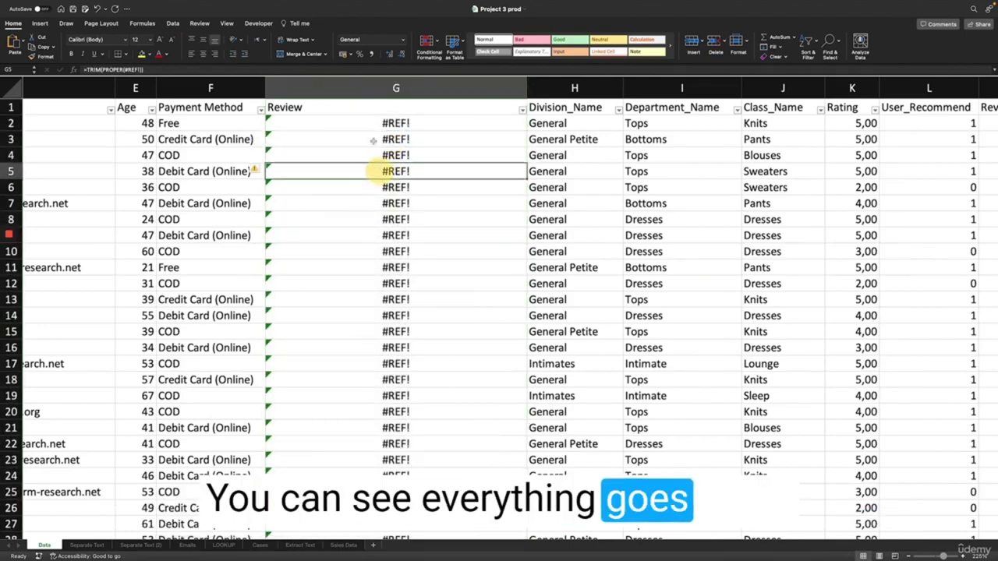
click(379, 140)
click(383, 171)
key(Up)
key(Up)
key(Up)
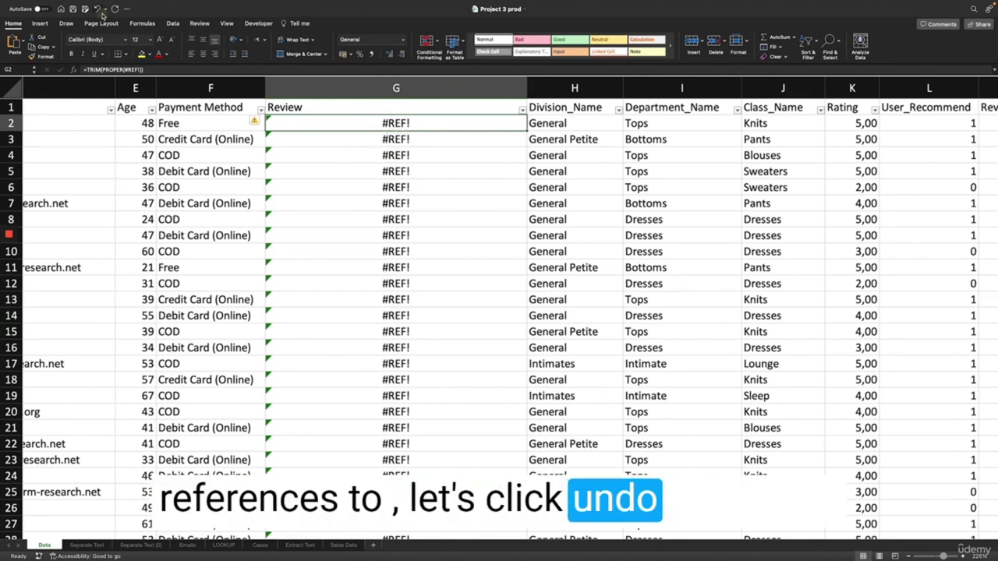
click(97, 8)
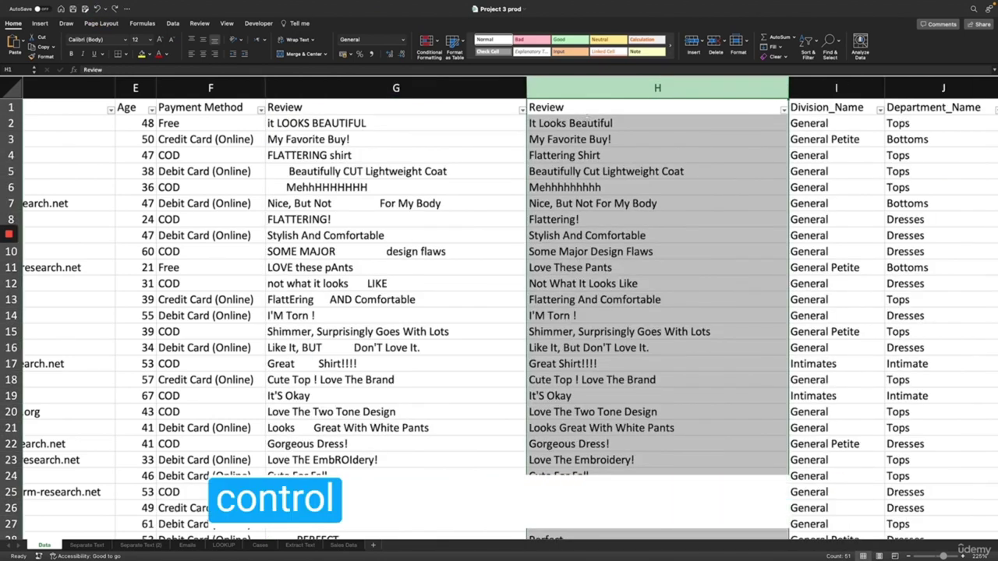
Paste column H's cleaned reviews into column G as values only
key(ctrl+c)
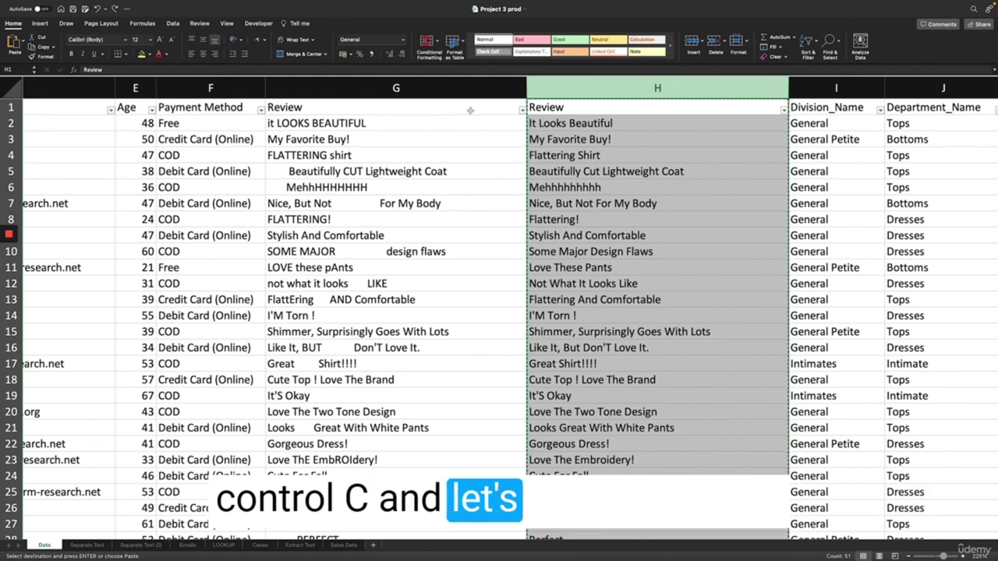
click(471, 111)
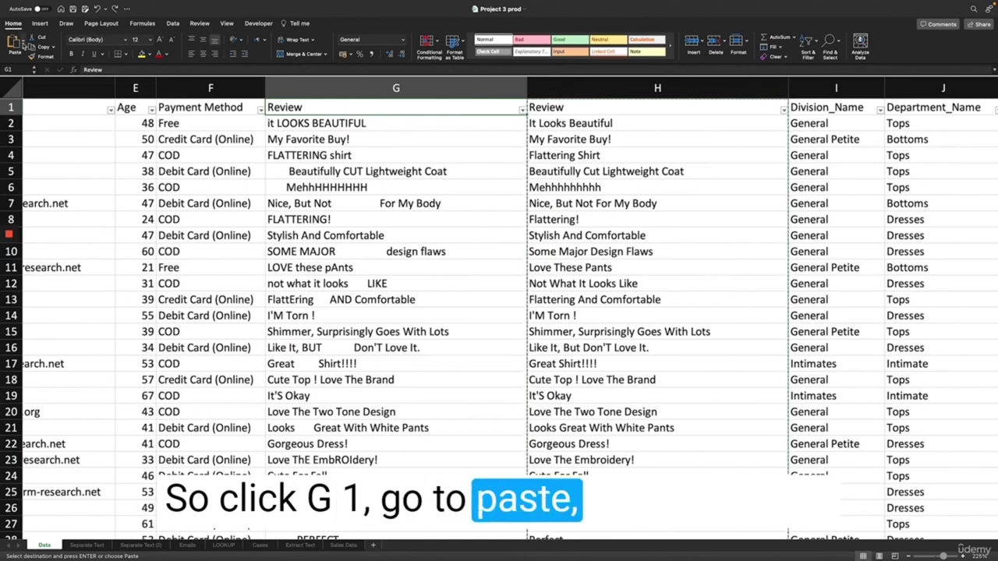
click(26, 45)
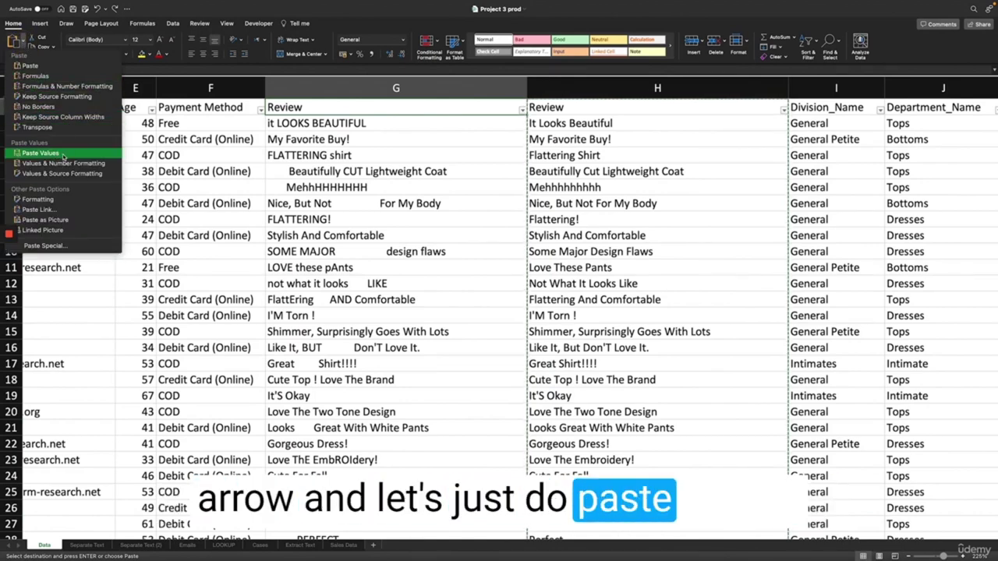
click(87, 156)
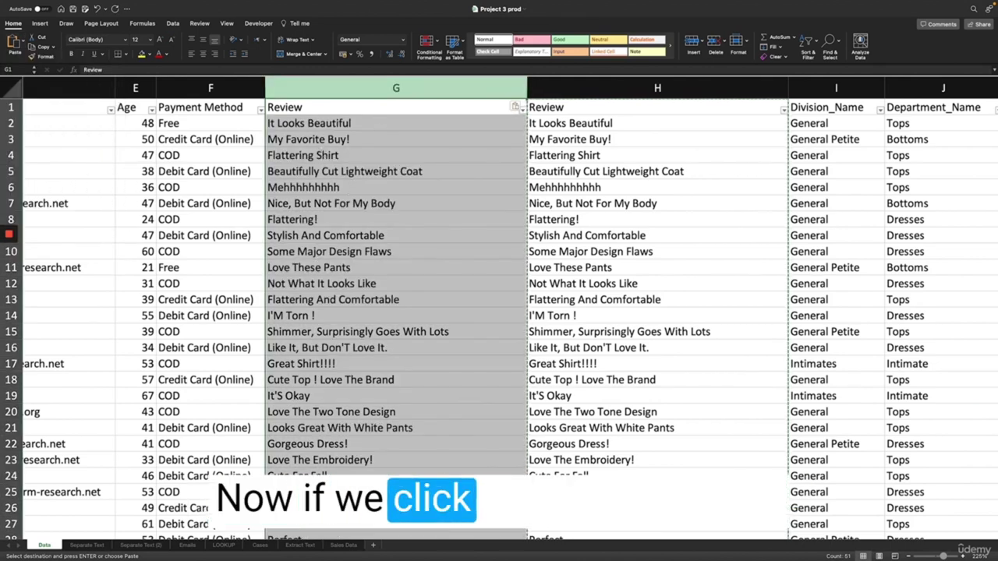
Confirm the pasted reviews in column G, such as G10, are plain text without formulas
click(325, 155)
click(320, 219)
click(325, 266)
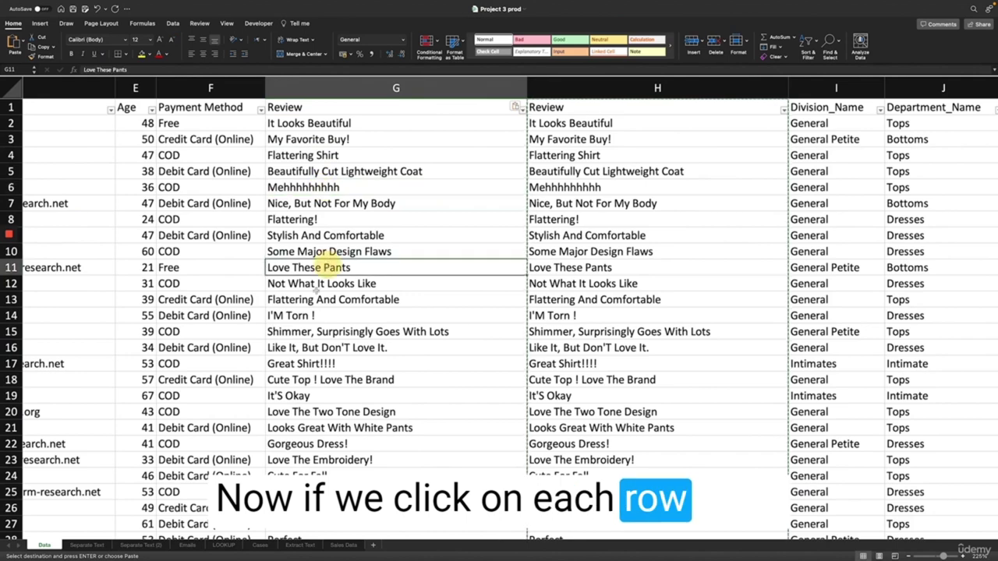
click(326, 299)
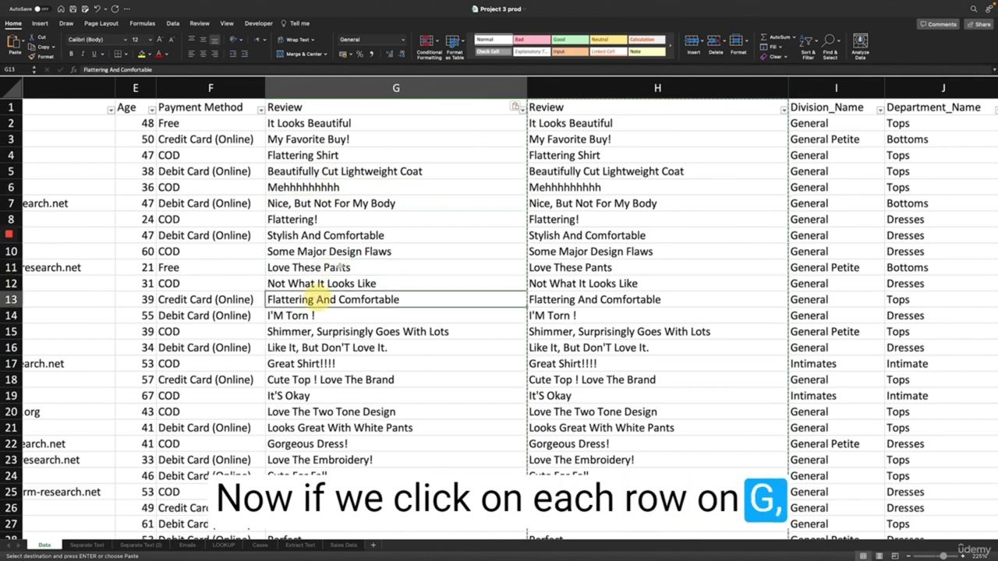
click(173, 70)
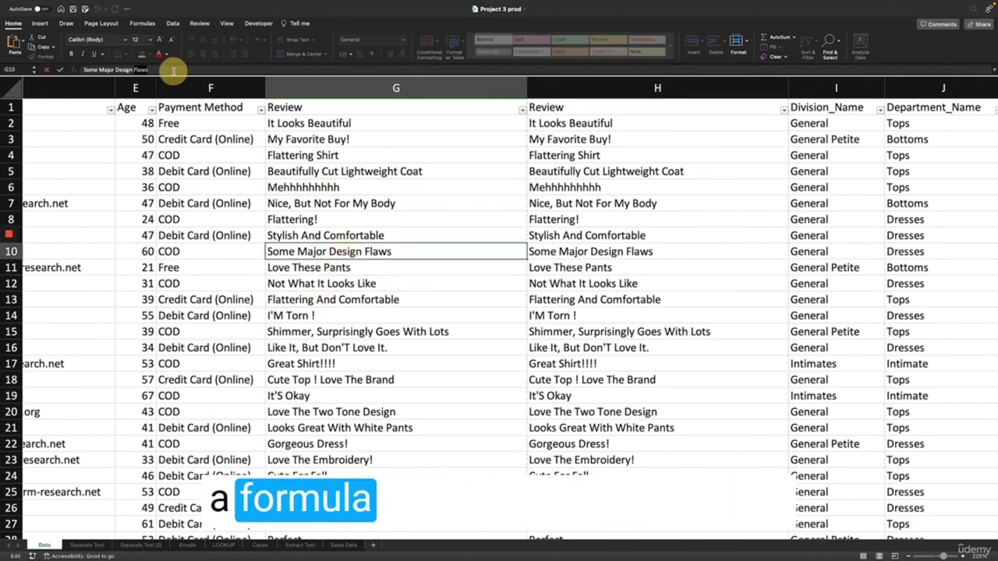
click(300, 187)
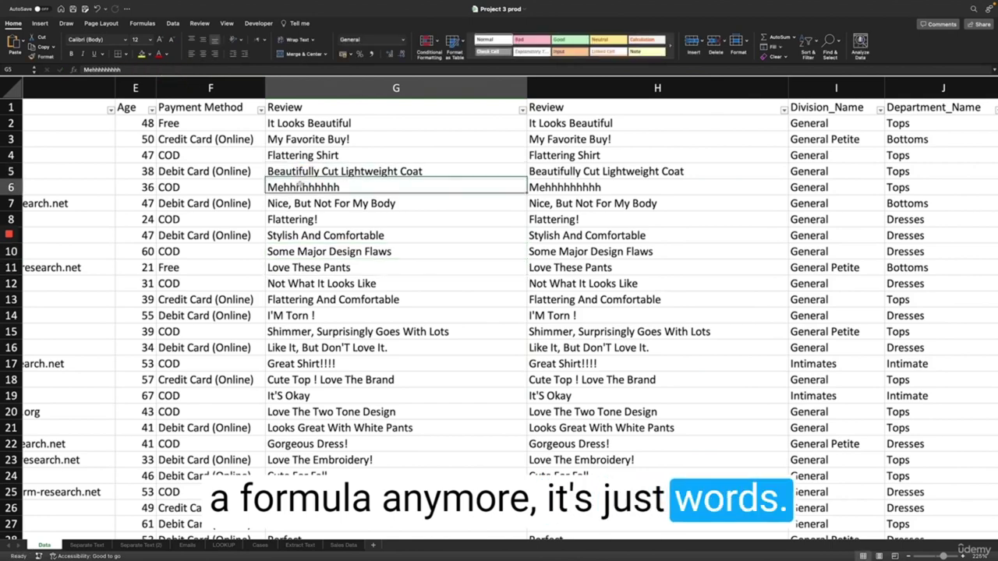
click(657, 89)
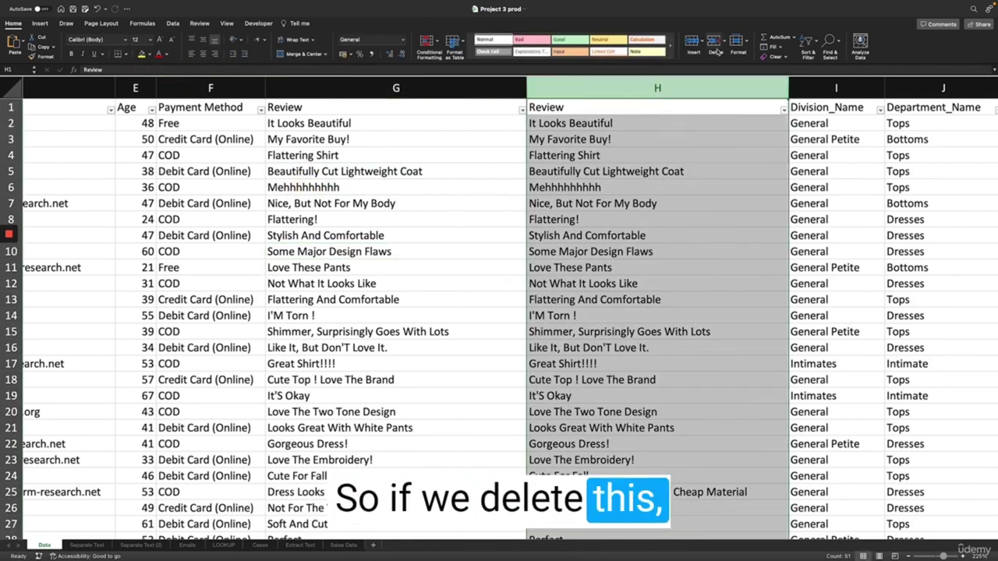
Delete the duplicate Review column H and save the workbook
click(715, 44)
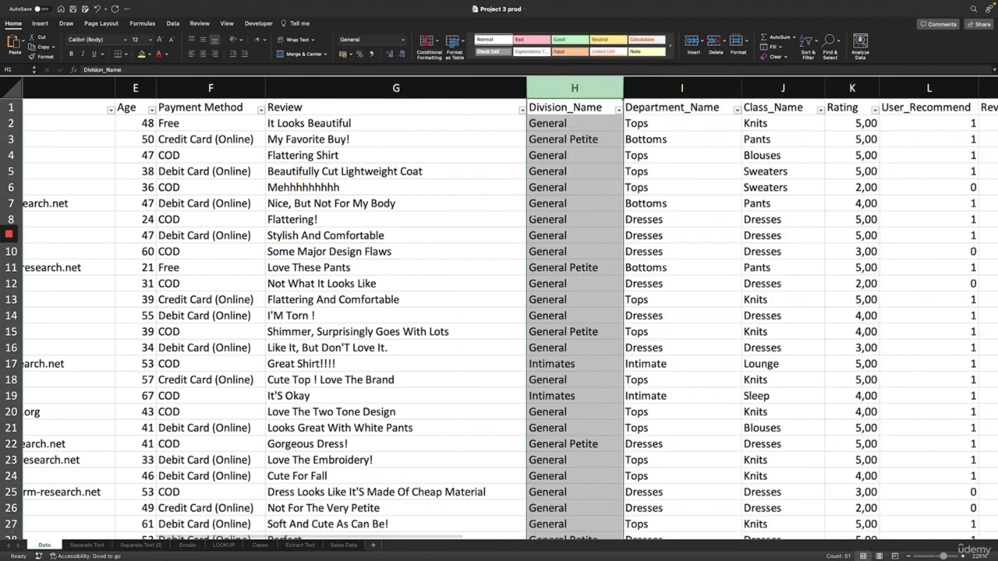
click(406, 188)
scroll(484, 233, right, 5)
scroll(484, 234, left, 5)
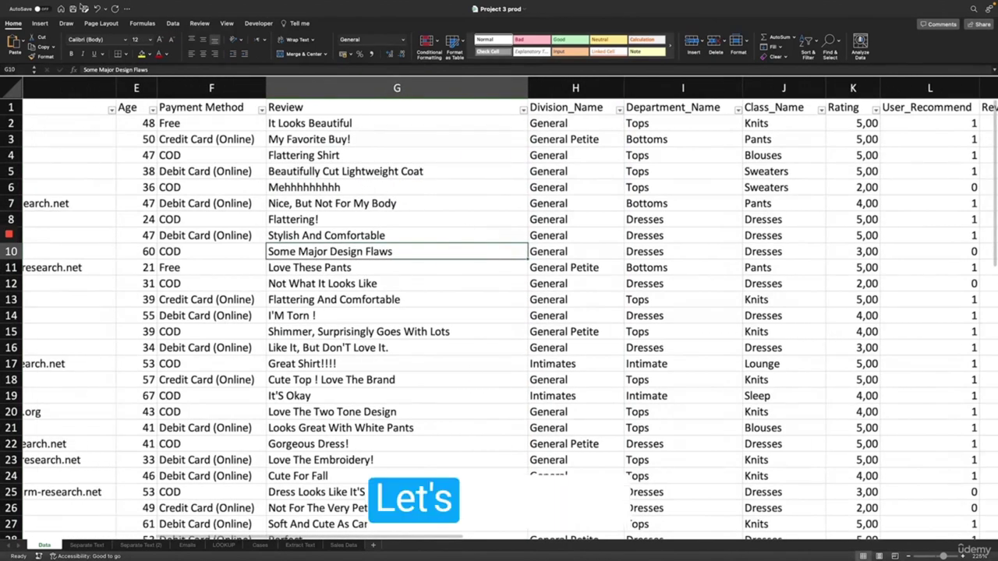
click(73, 9)
click(395, 158)
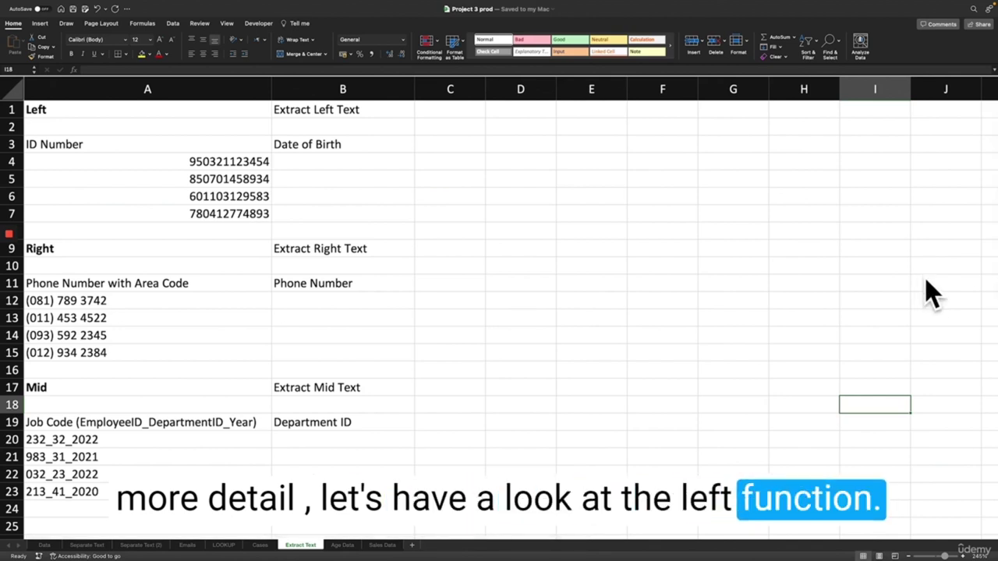
click(166, 127)
click(198, 163)
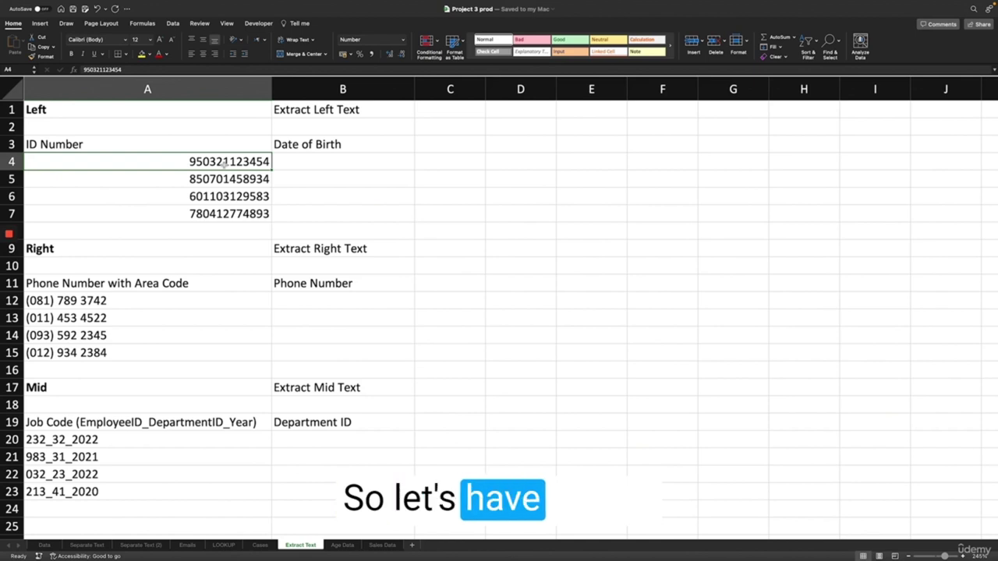
click(196, 149)
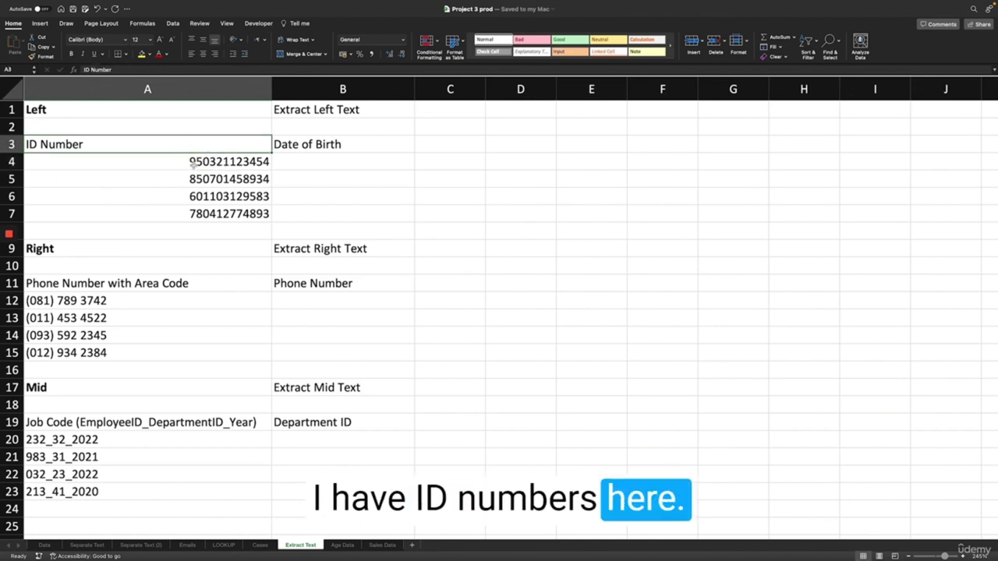
drag(199, 162, 226, 213)
click(288, 148)
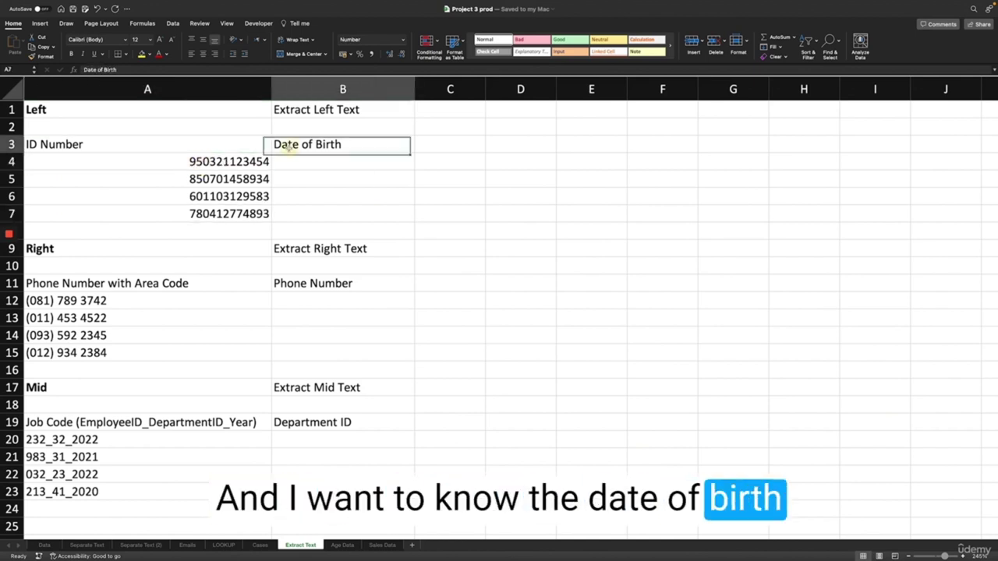
click(229, 165)
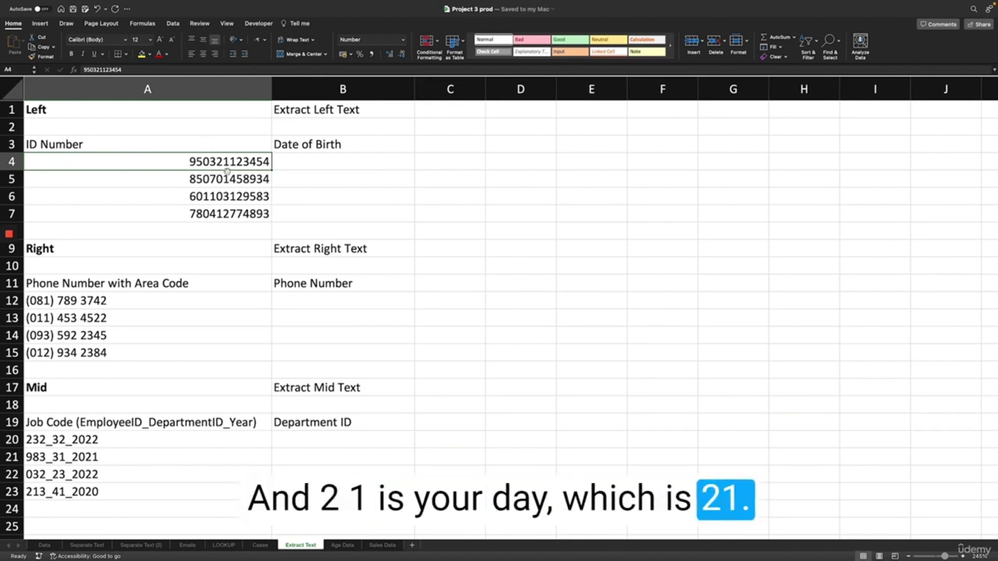
click(285, 162)
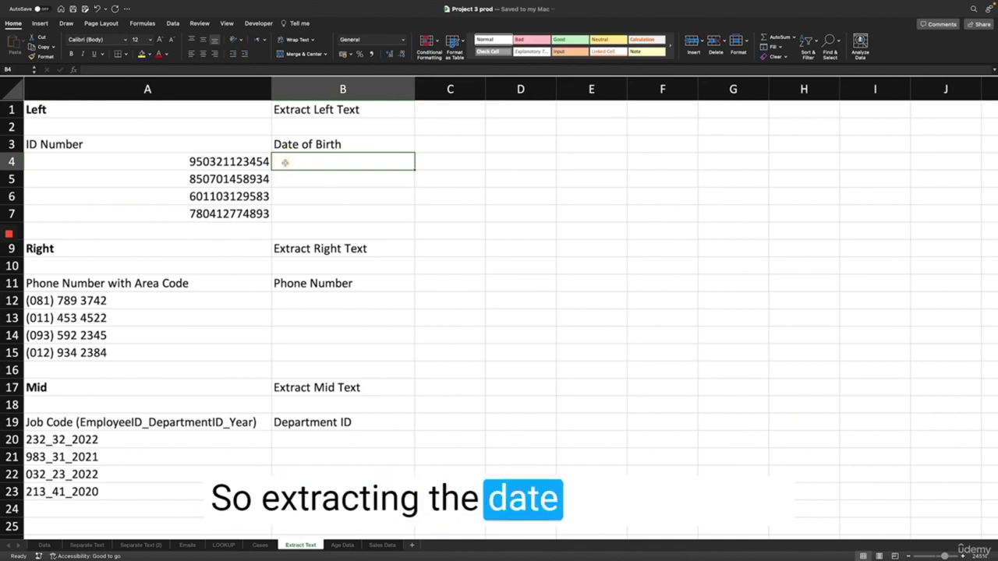
click(194, 162)
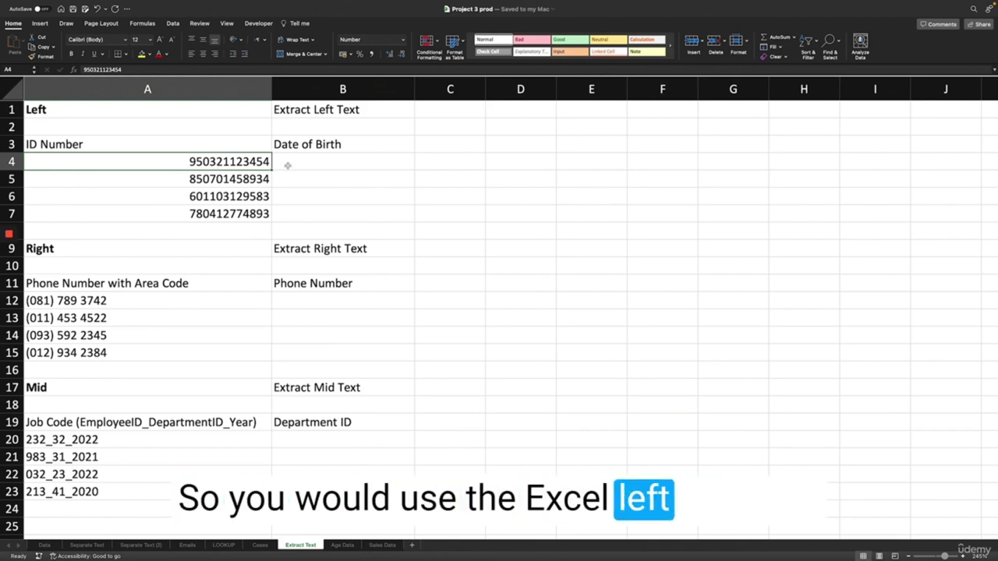
click(287, 166)
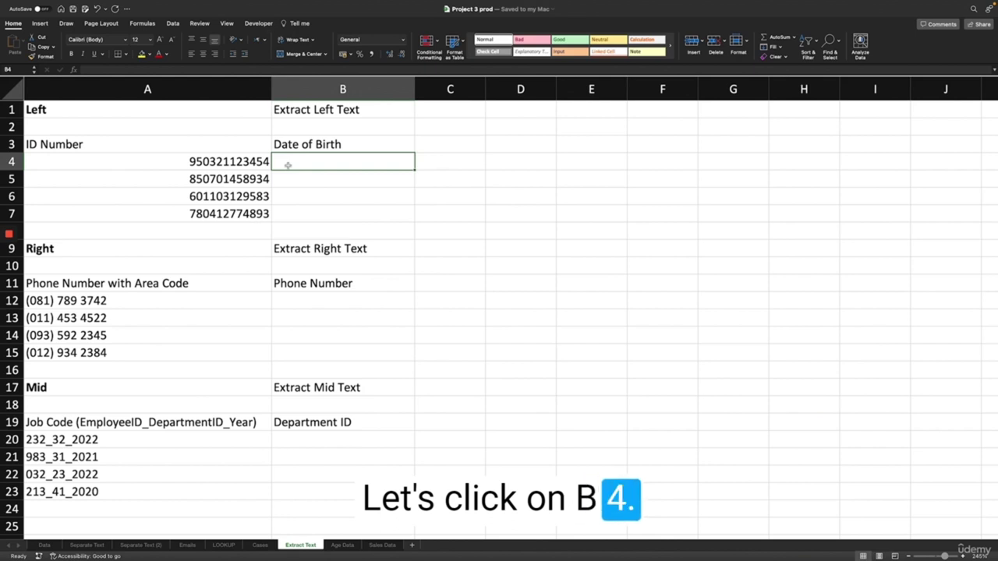
Enter =LEFT(A4;6) in B4 and fill it to B7, giving 950321, 850701, 601103, 780412
text(=)
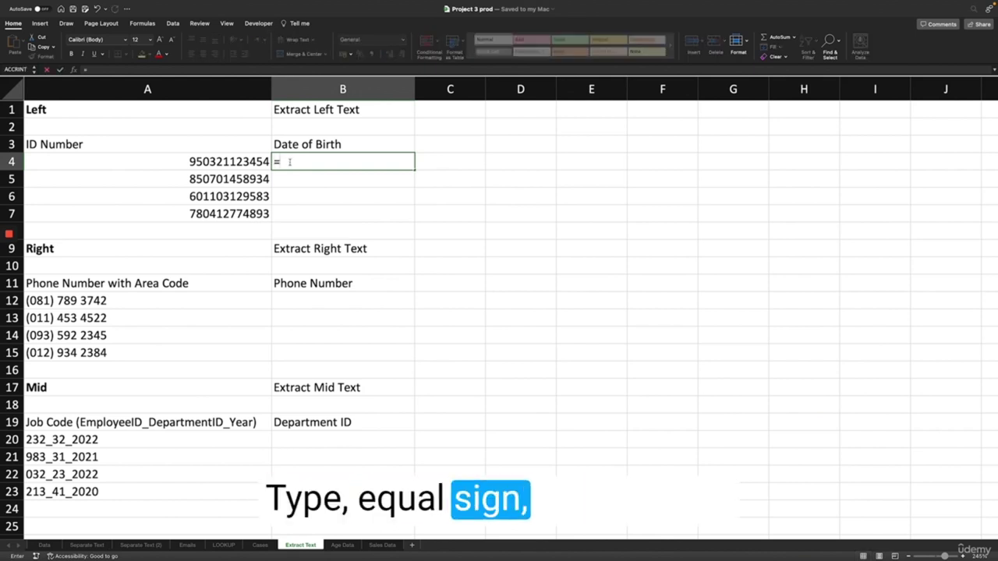
text(LEFT)
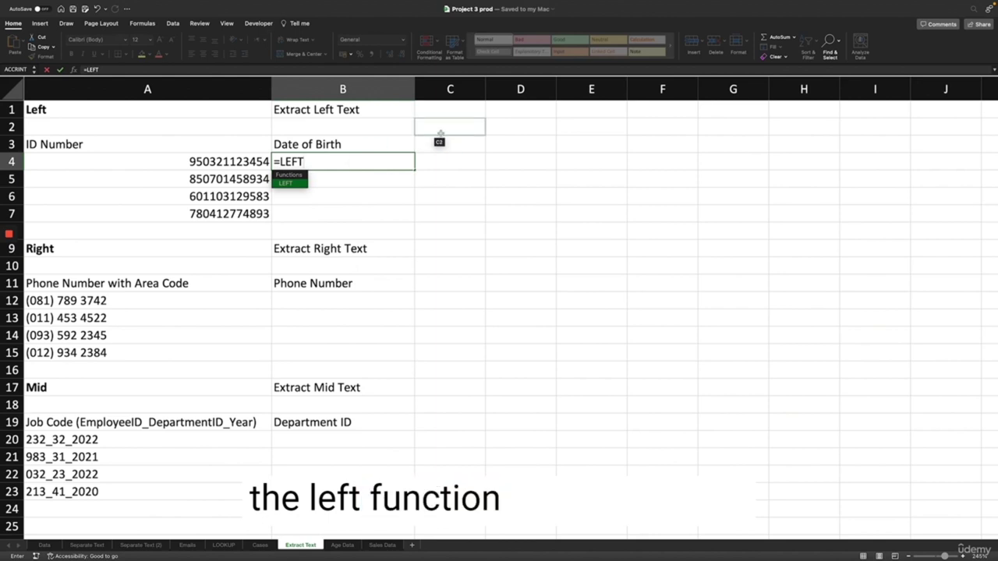
text(()
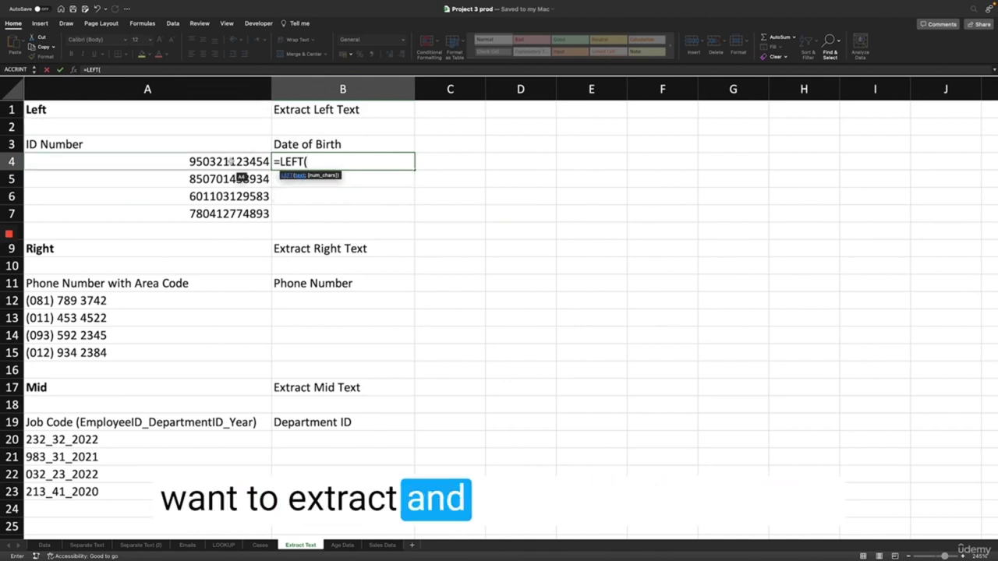
click(232, 161)
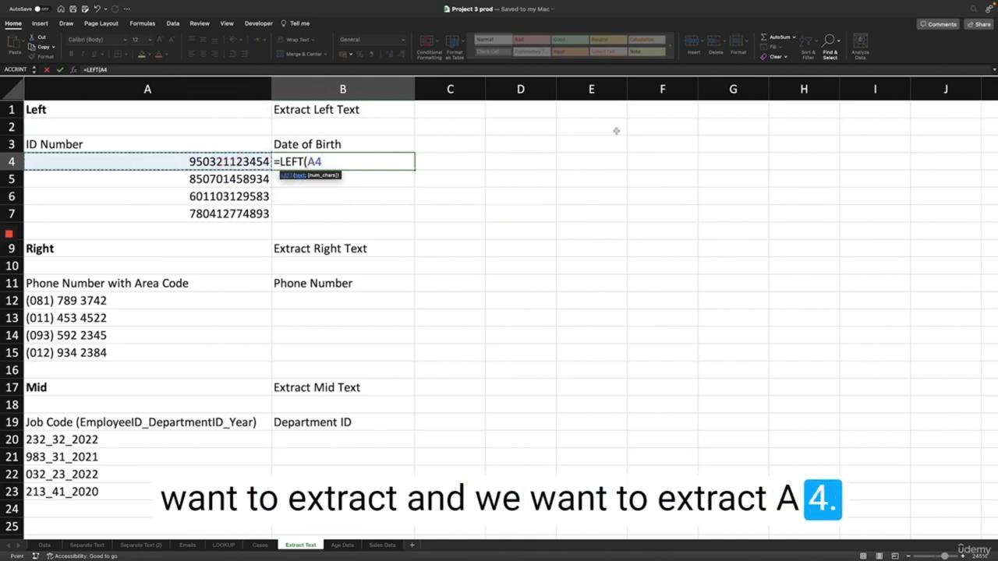
text(;)
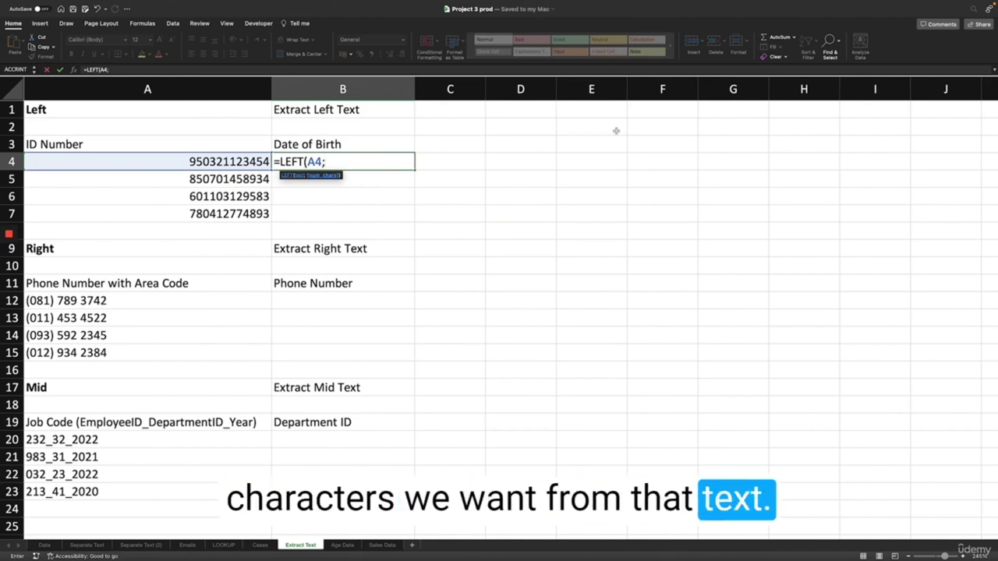
text(6)
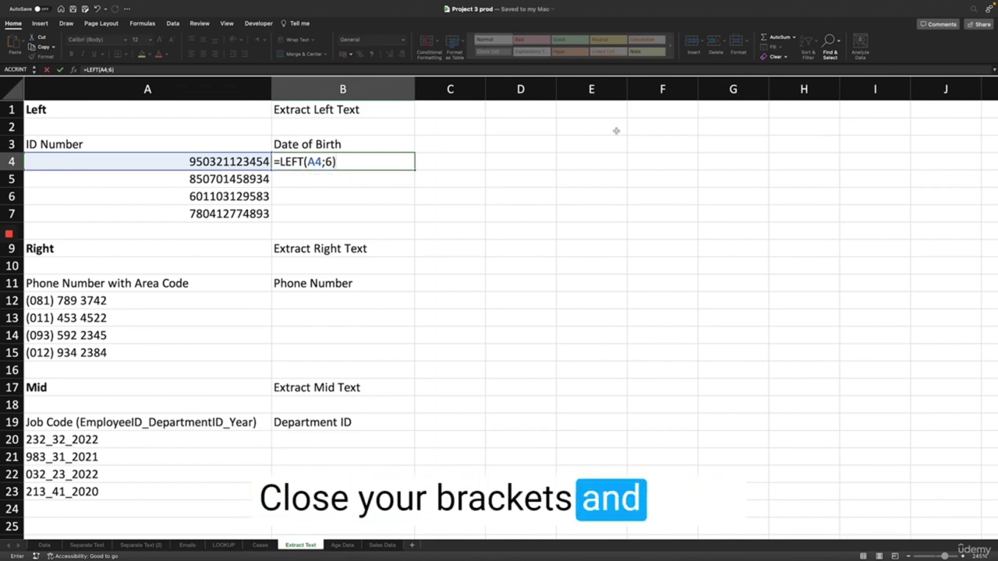
key(Return)
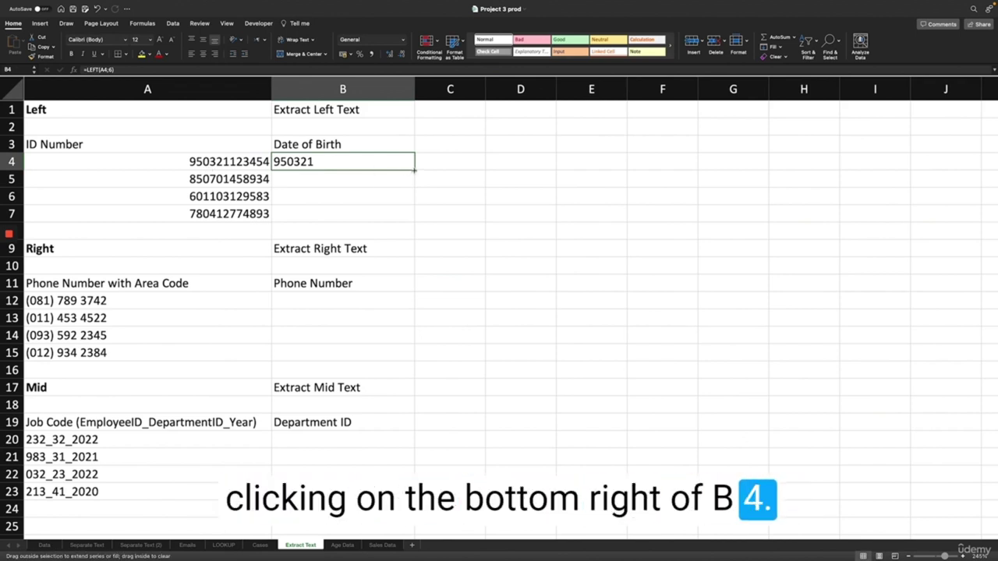
double_click(414, 169)
click(312, 178)
scroll(310, 200, down, 1)
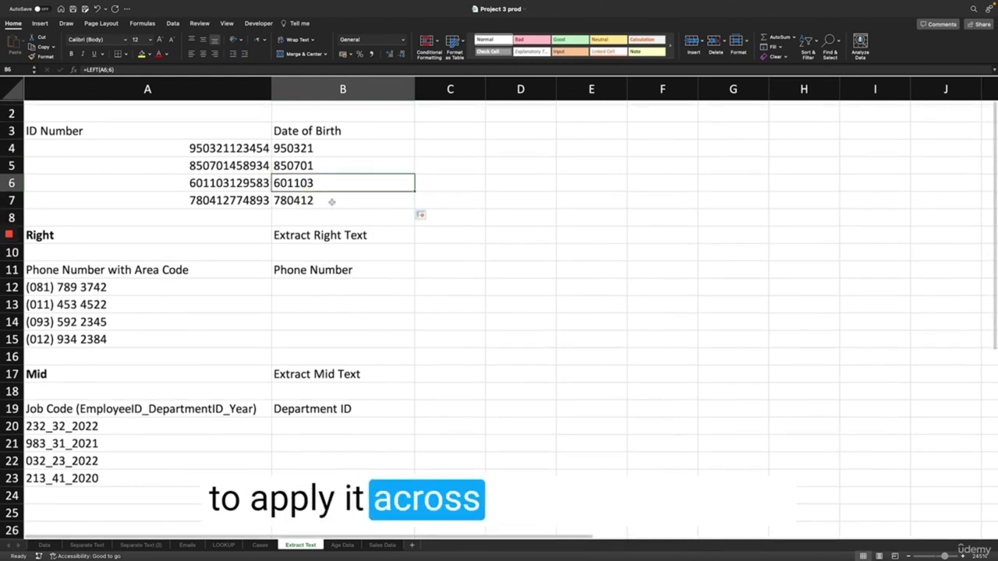
click(332, 201)
scroll(352, 132, up, 1)
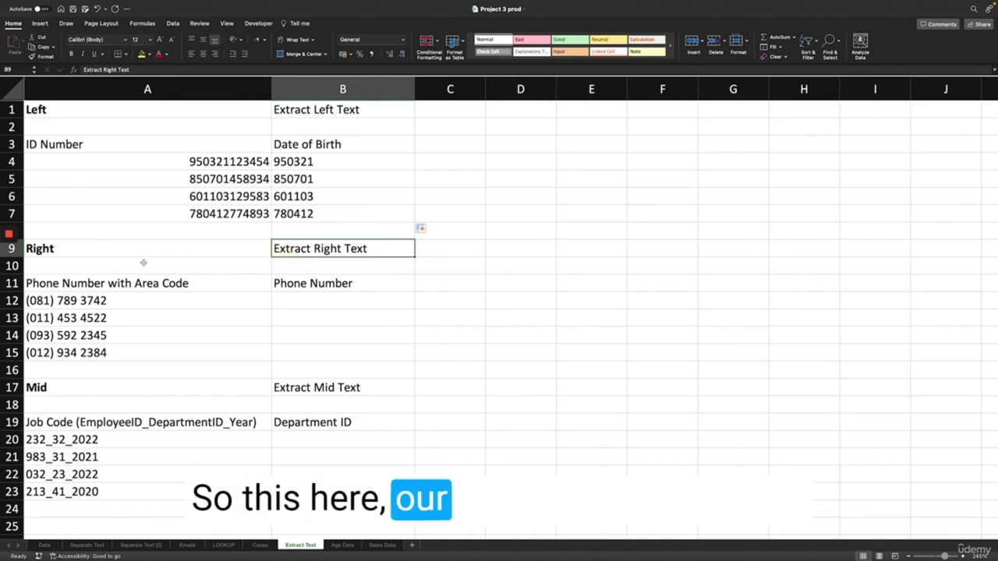
click(212, 301)
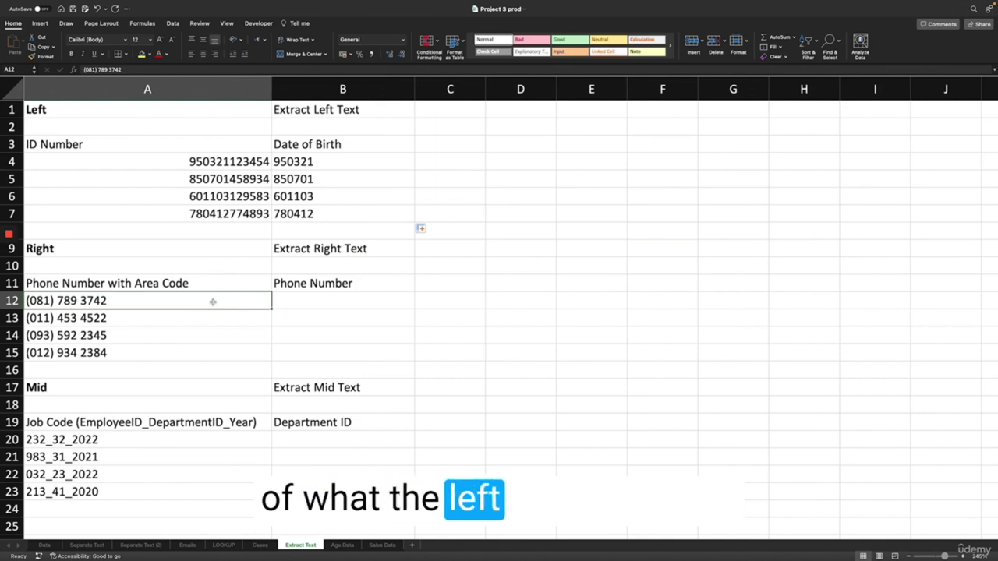
click(214, 286)
click(203, 301)
click(198, 319)
click(199, 336)
click(197, 352)
click(346, 266)
click(315, 284)
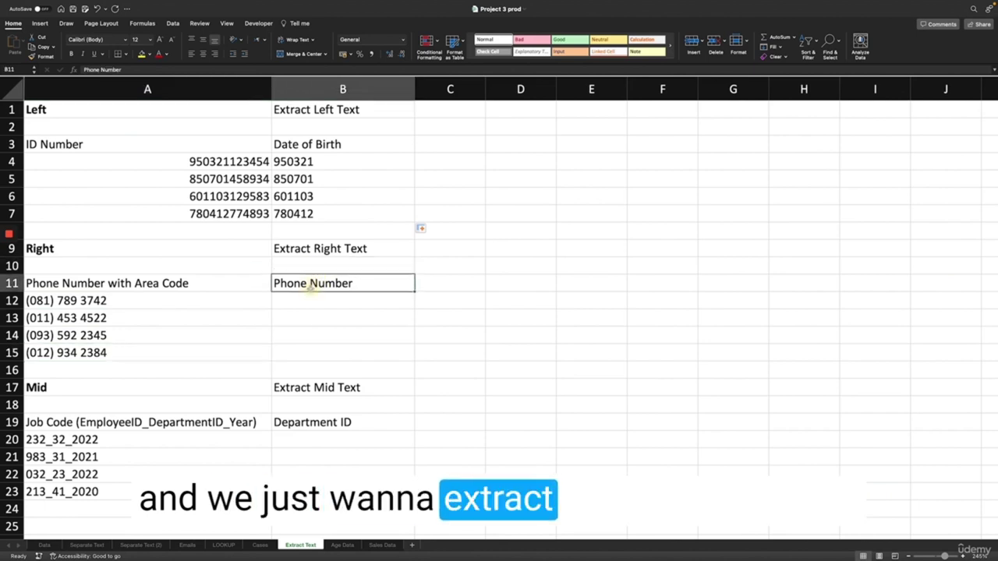
click(124, 300)
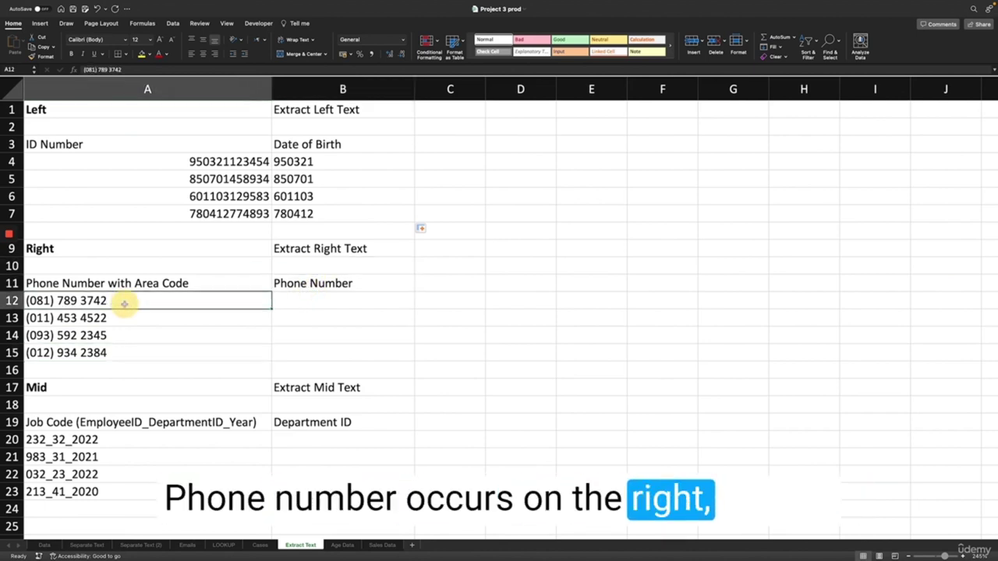
double_click(102, 301)
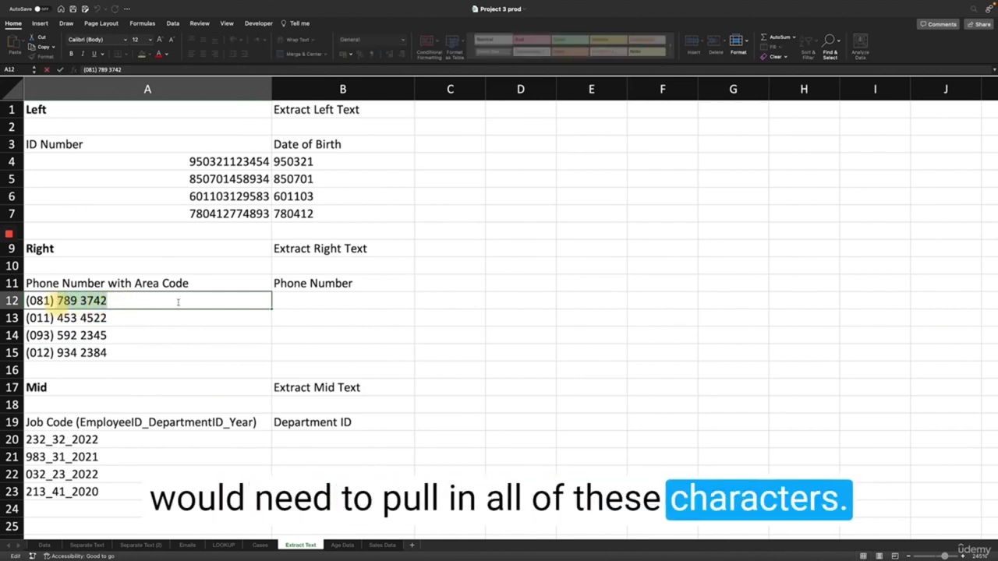
click(134, 302)
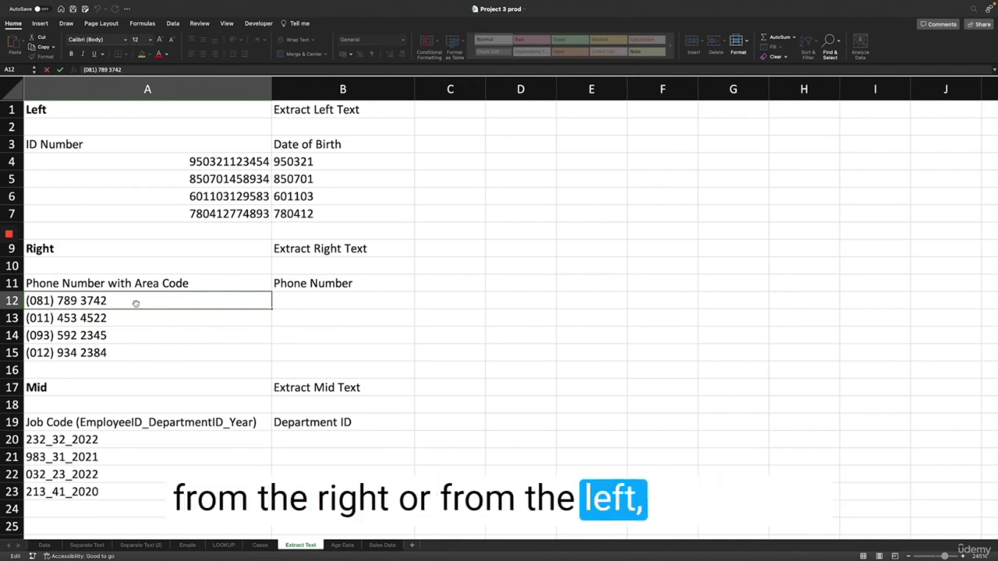
click(78, 305)
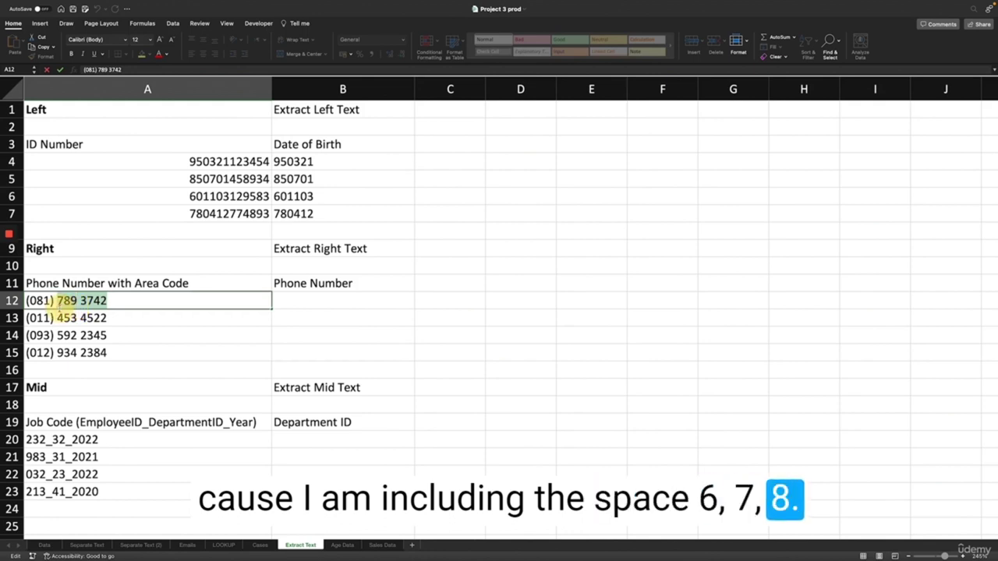
click(146, 303)
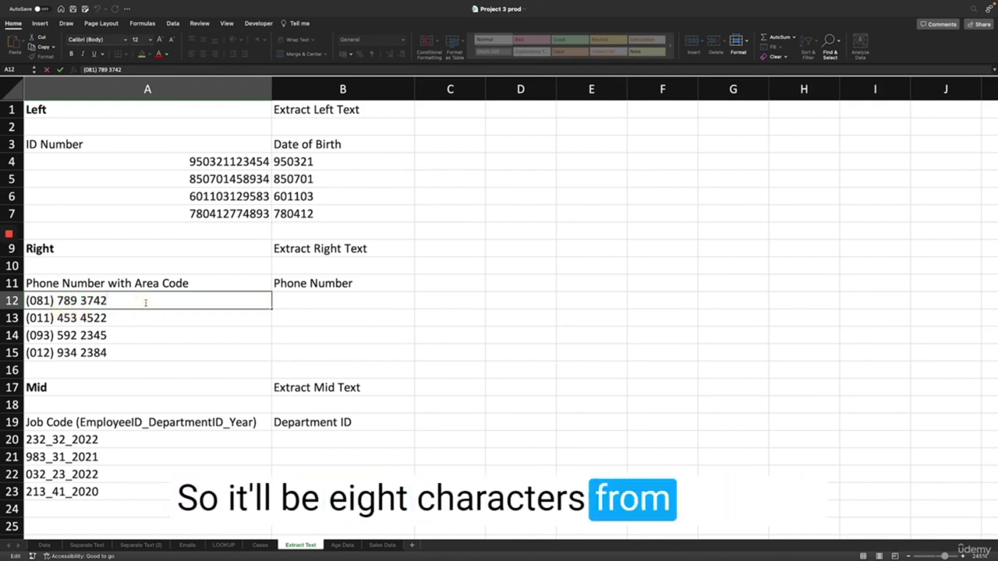
key(Return)
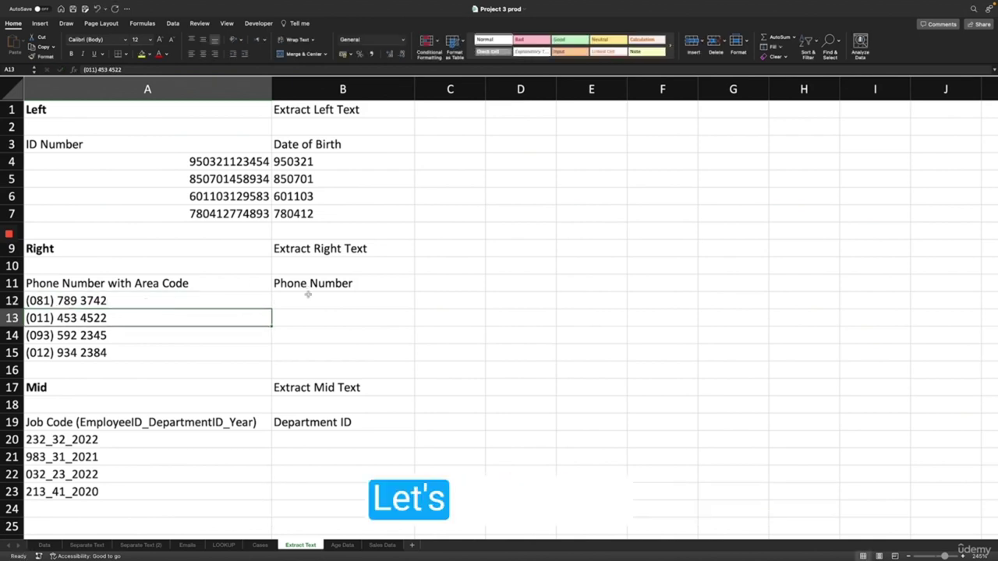
click(307, 295)
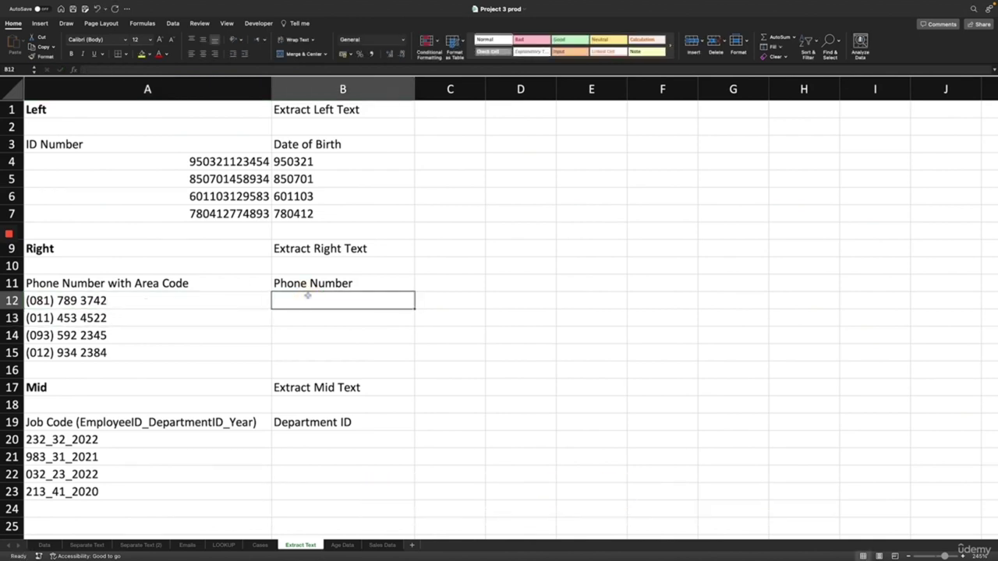
Enter =RIGHT(A12;8) in B12 and fill it to B15, giving 789 3742 through 934 2384
text(=RIGHT)
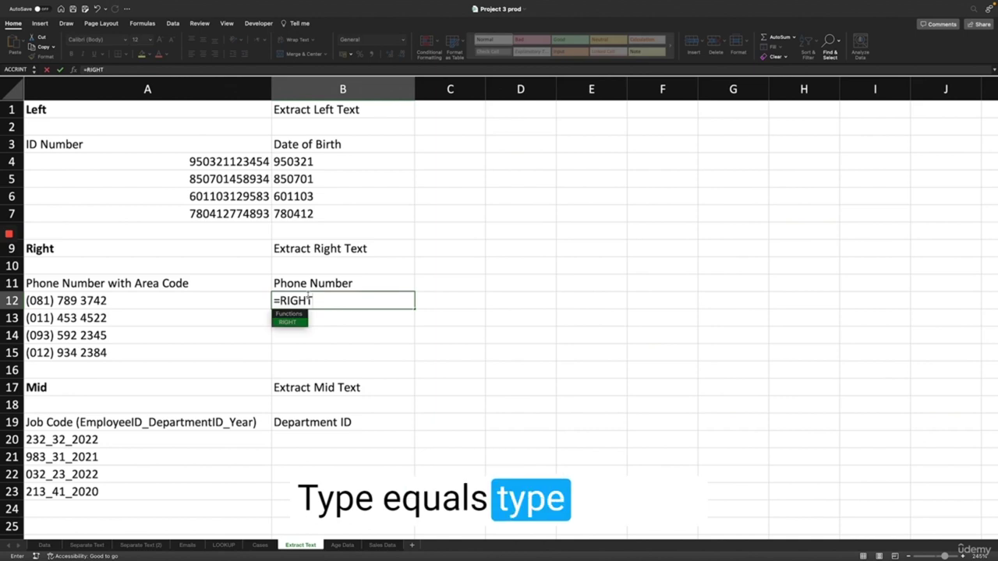
text(()
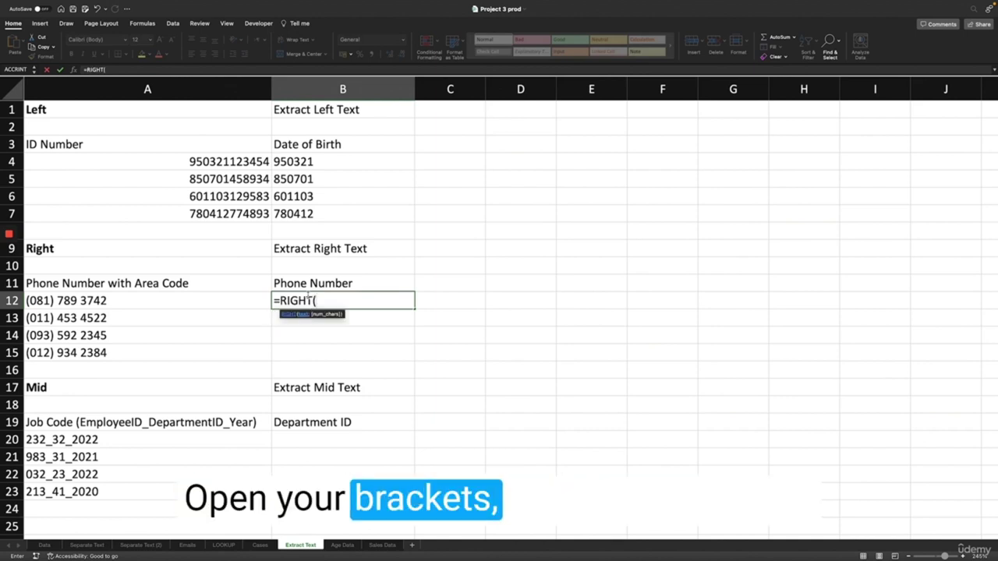
click(129, 301)
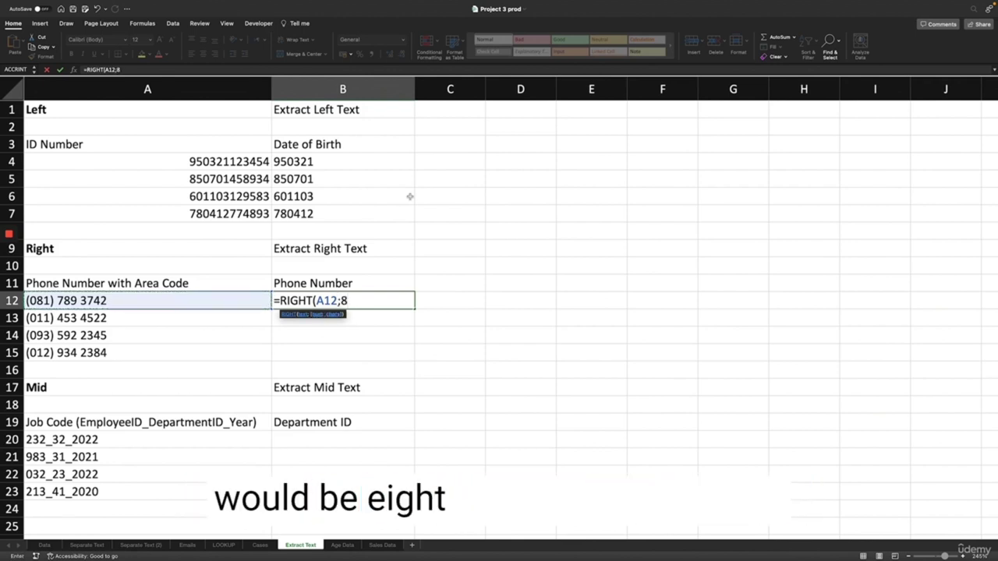
text())
key(Return)
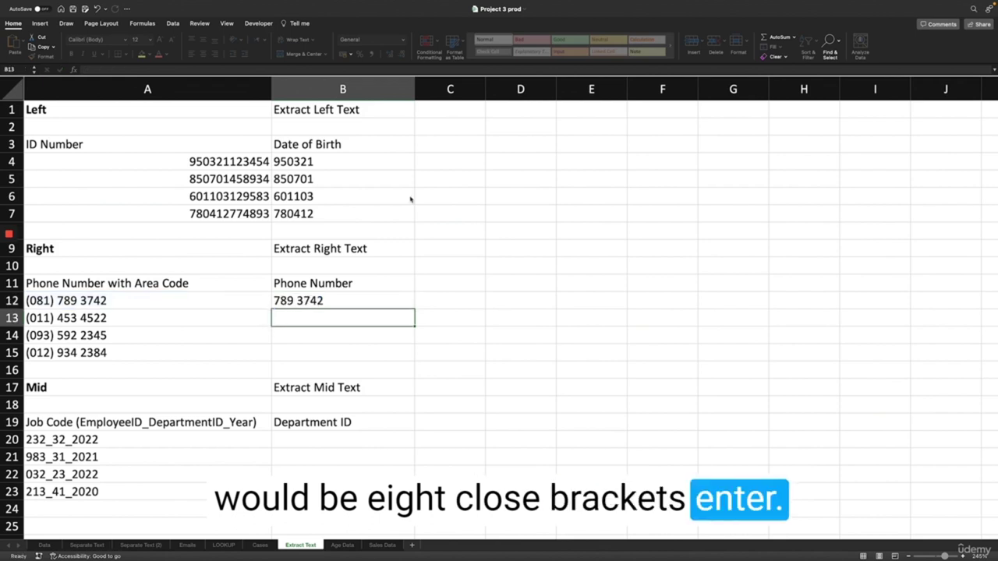
click(405, 301)
drag(415, 309, 412, 360)
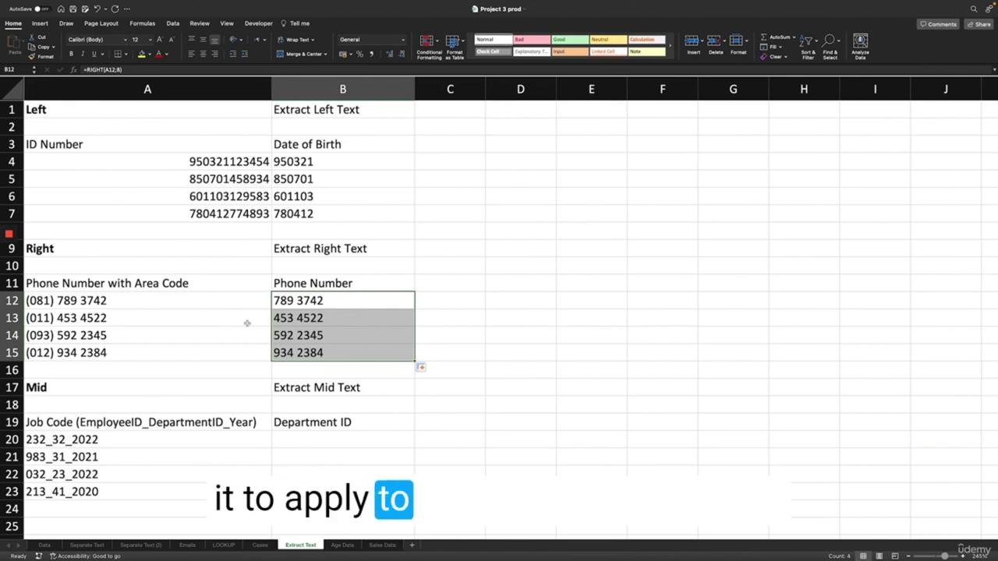
click(326, 328)
click(333, 352)
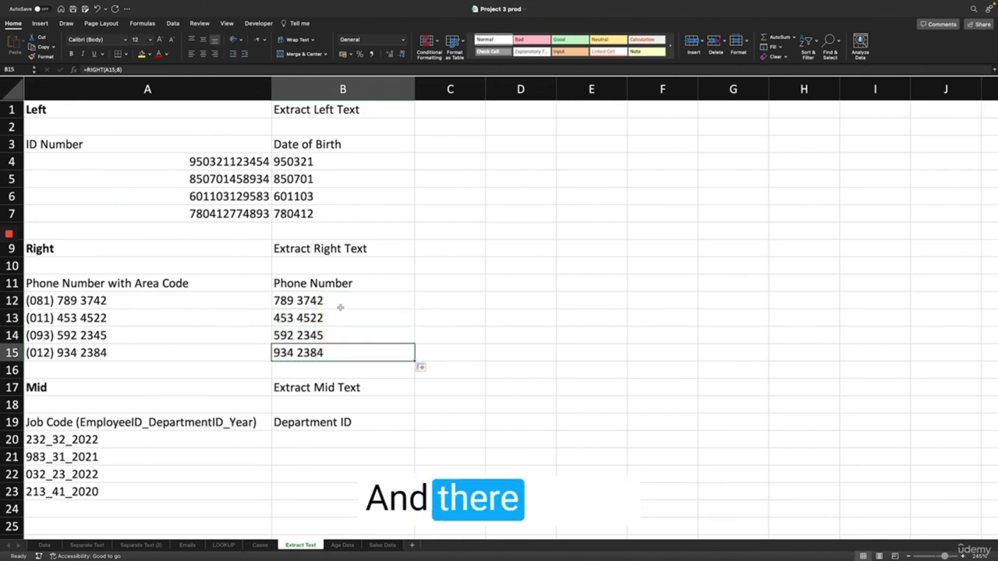
click(340, 307)
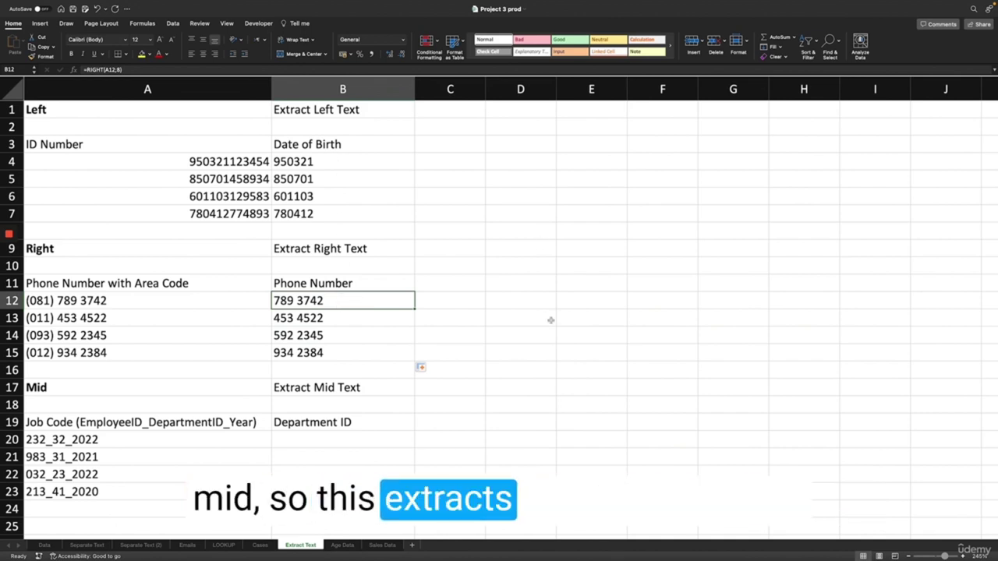
click(355, 387)
scroll(359, 347, down, 4)
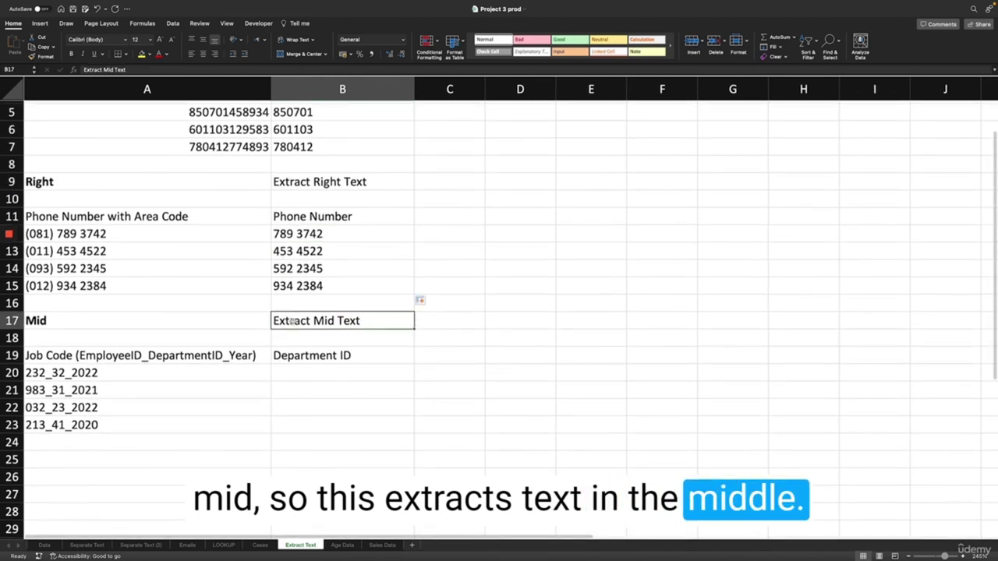
click(135, 356)
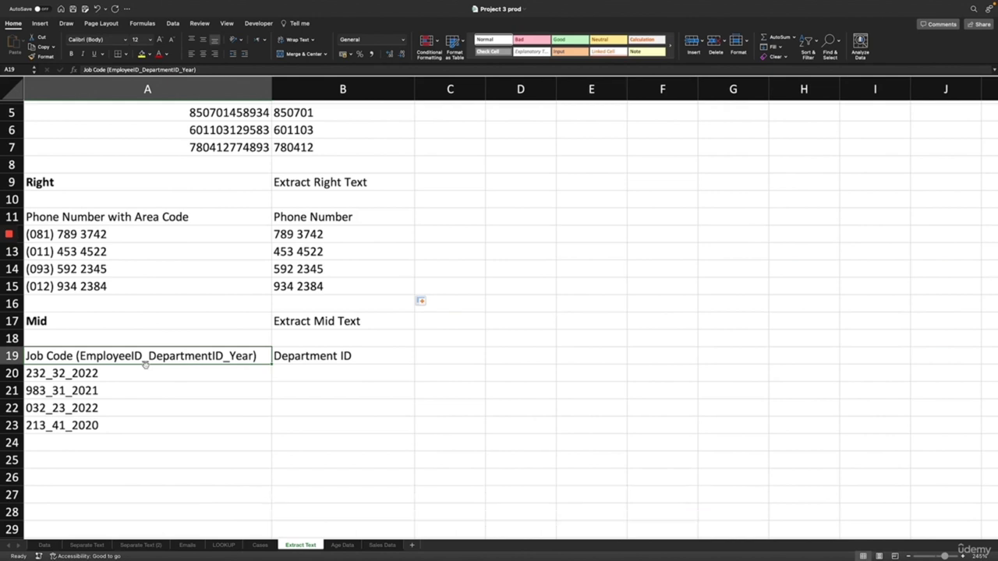
key(Right)
scroll(115, 392, up, 1)
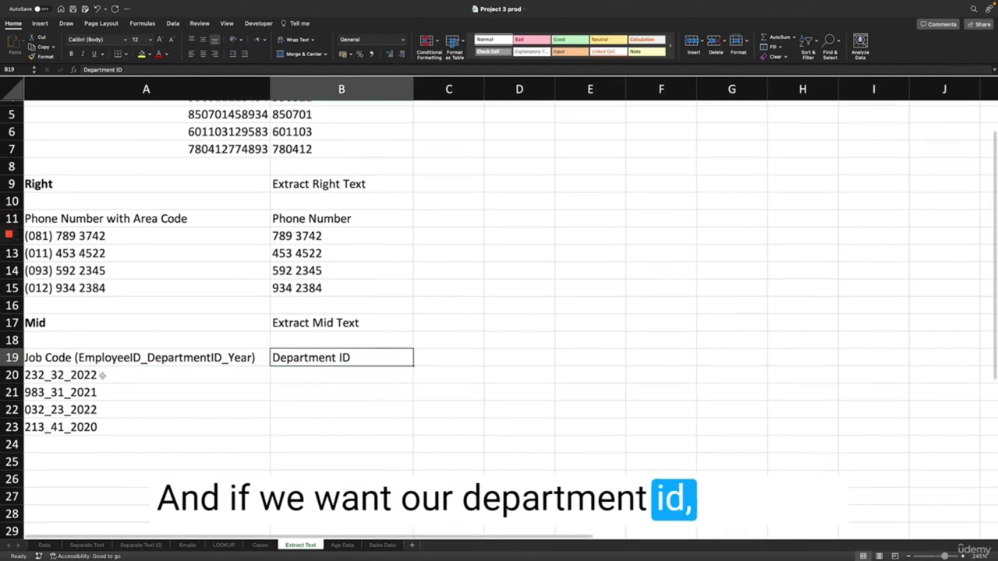
click(78, 375)
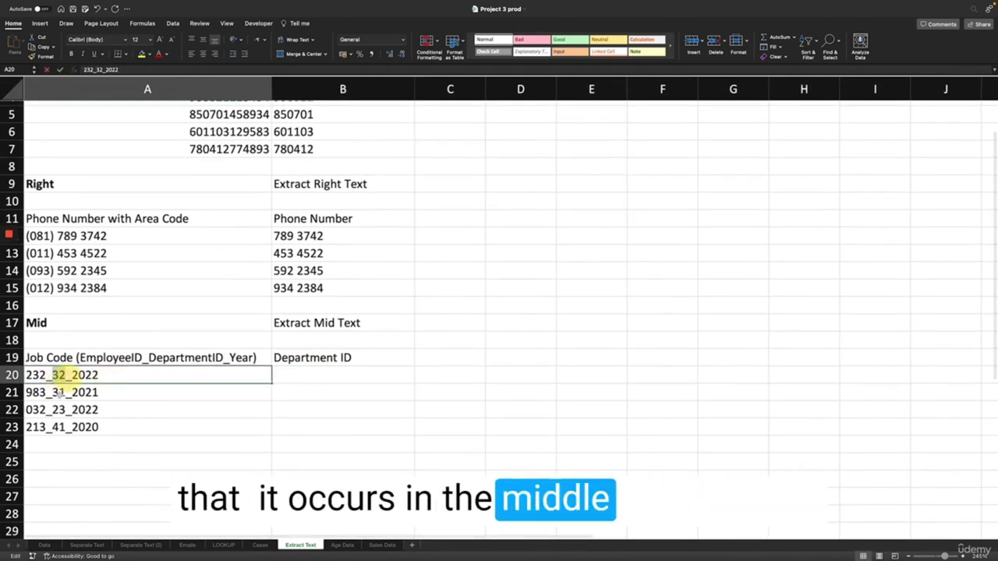
click(59, 393)
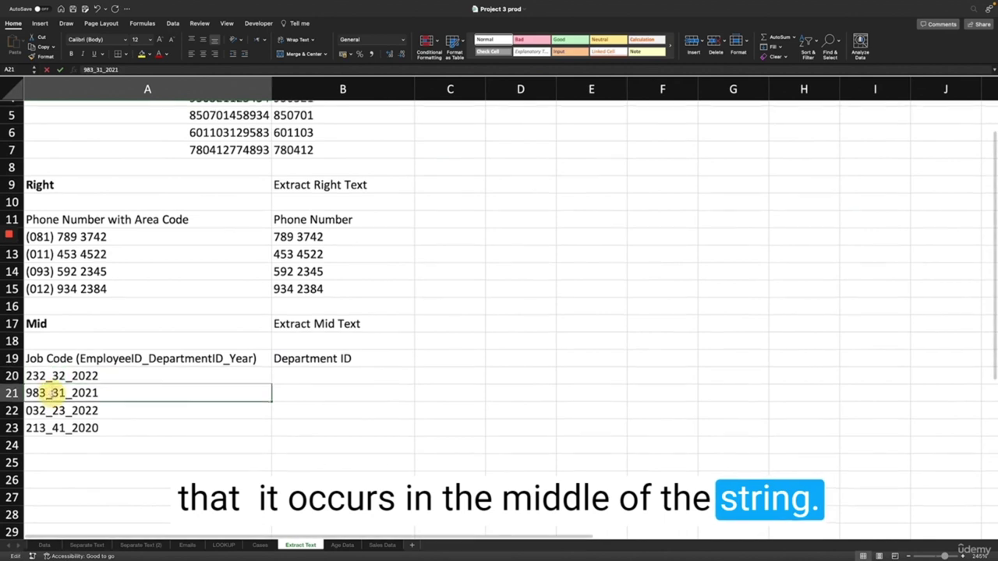
click(123, 377)
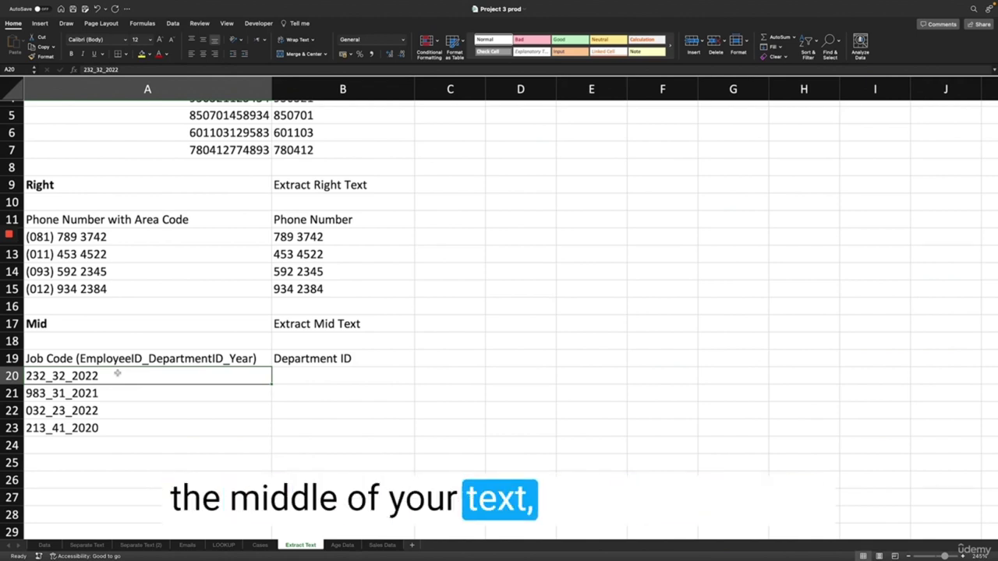
double_click(52, 377)
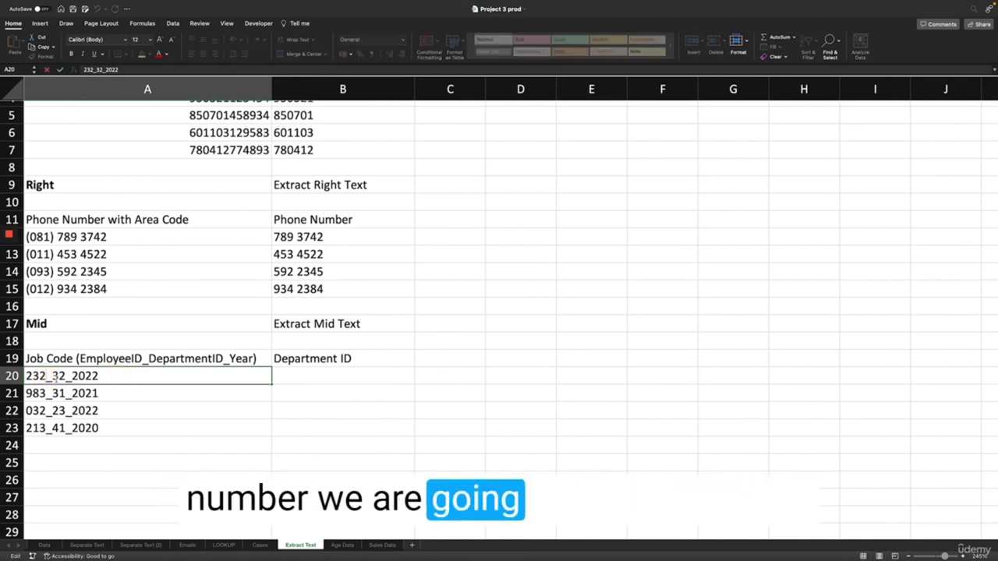
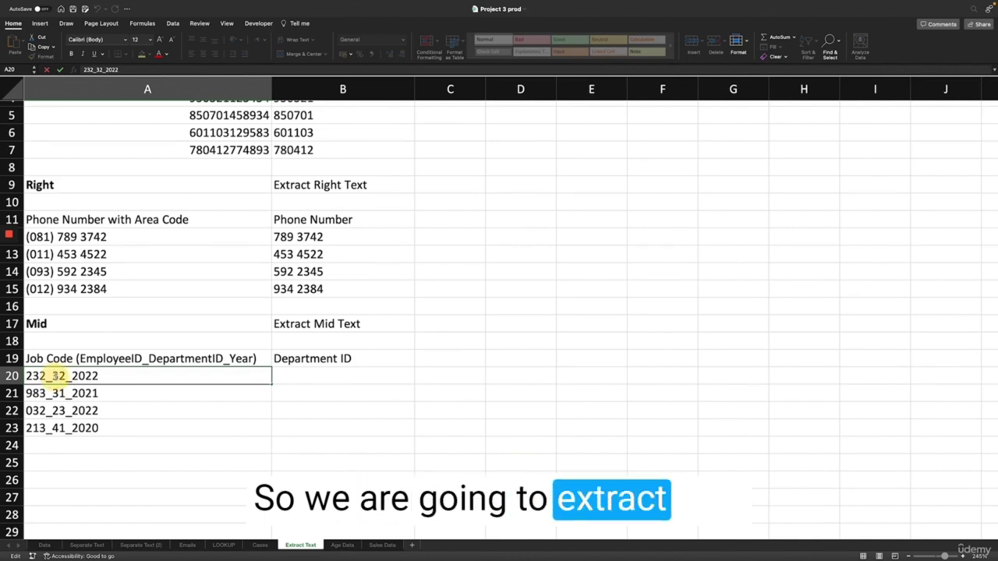
Enter =MID(A20;5;2) in B20 to pull the department code from the job code
key(Return)
click(277, 375)
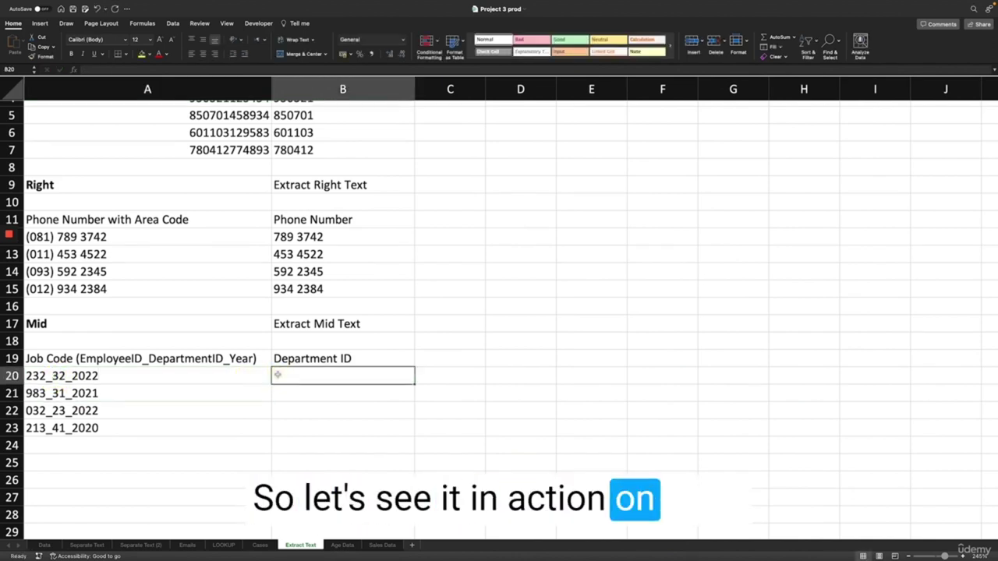
text(=)
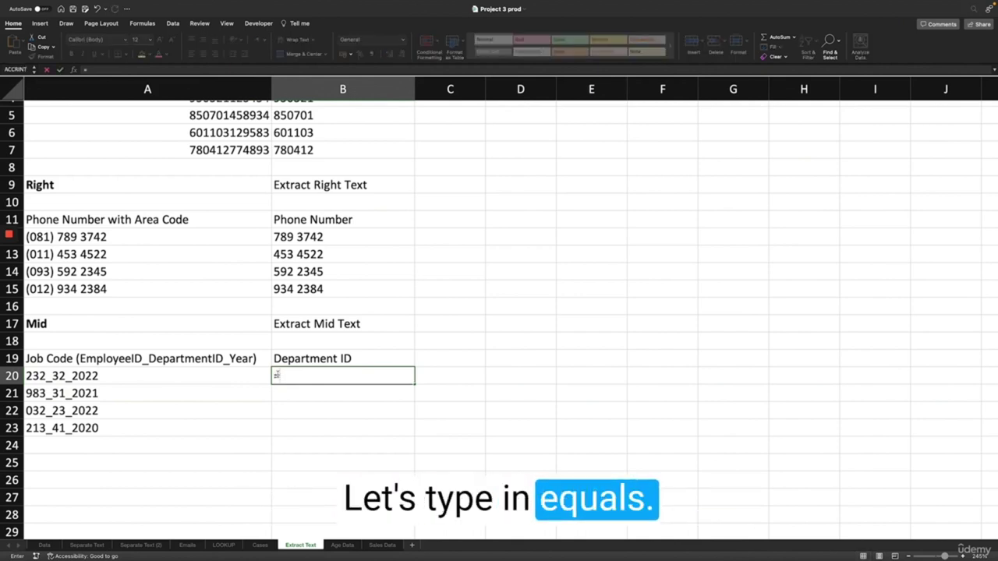
text(MID()
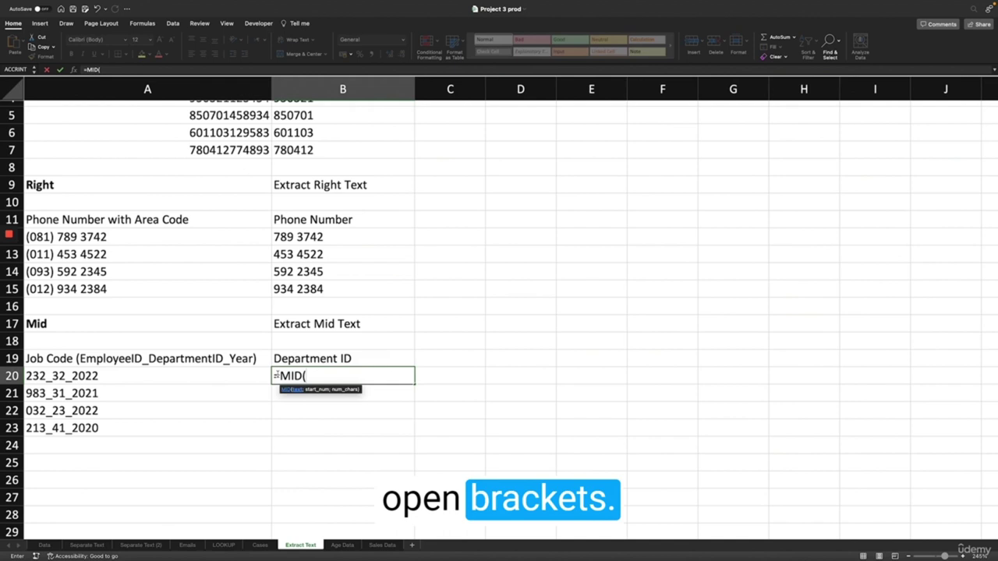
click(211, 376)
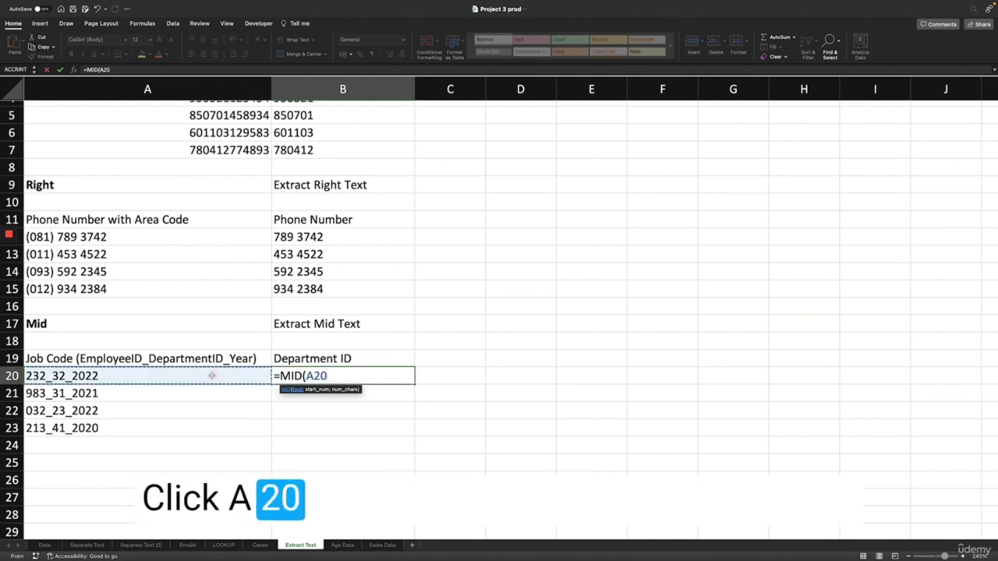
text(;)
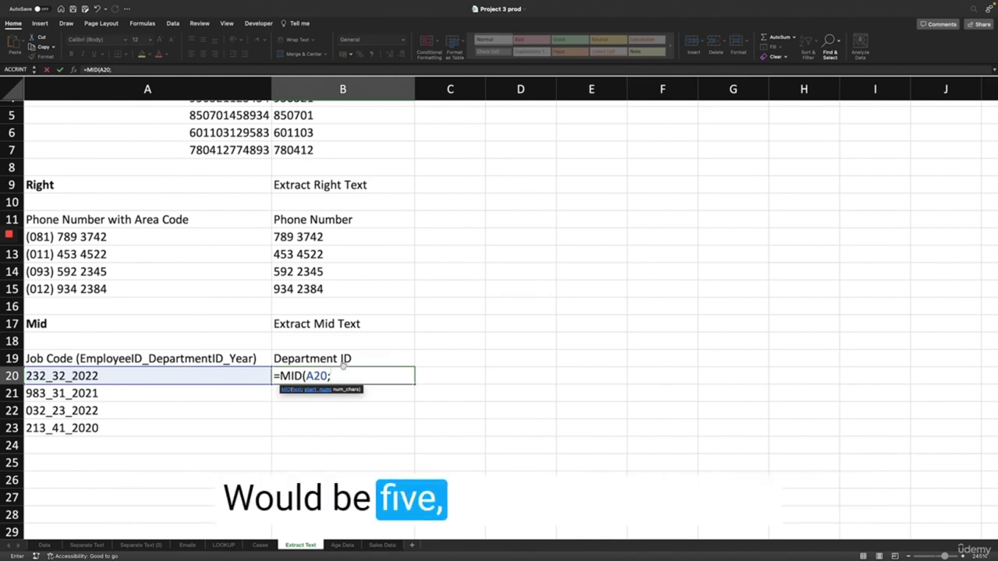
text(5)
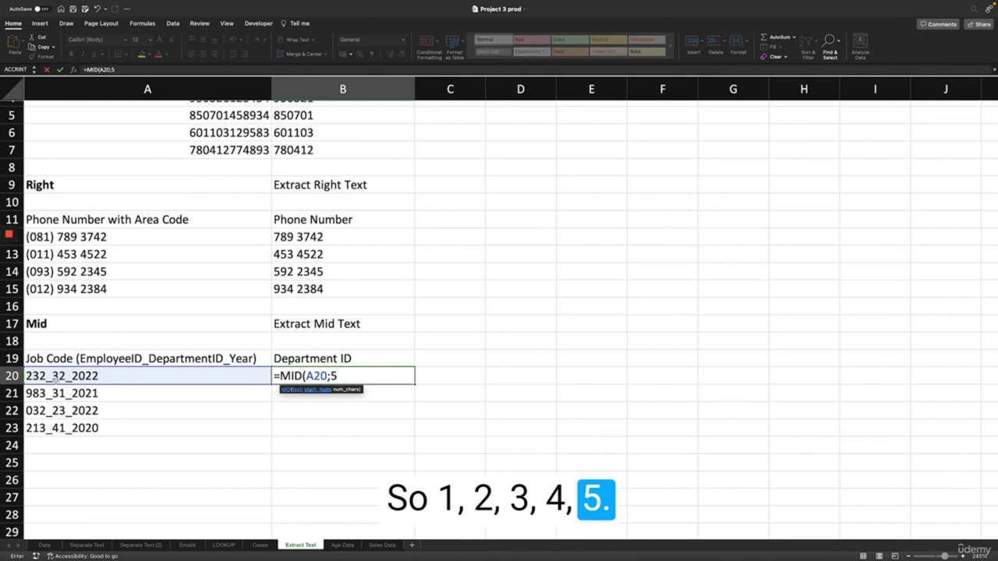
text(;)
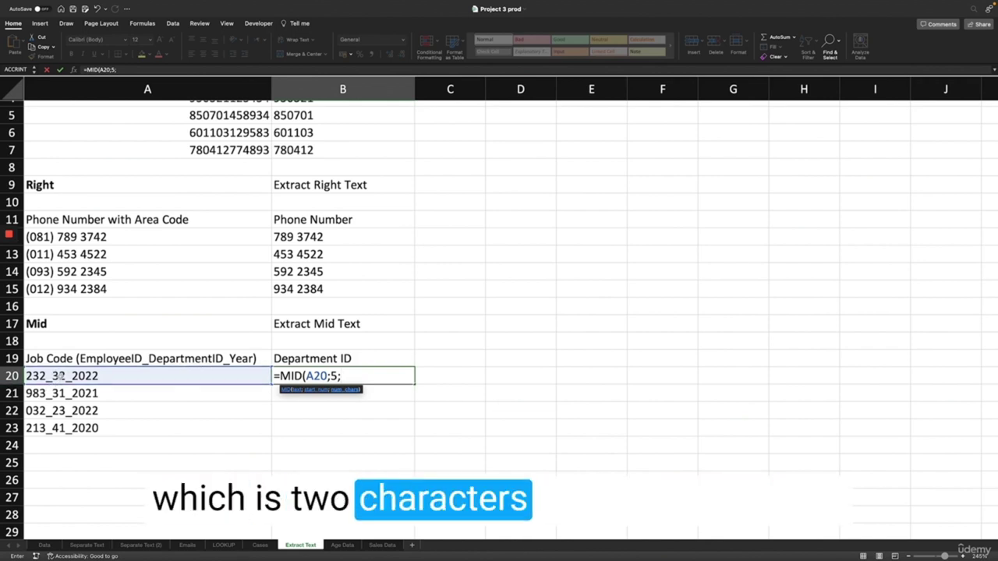
text(2))
key(Return)
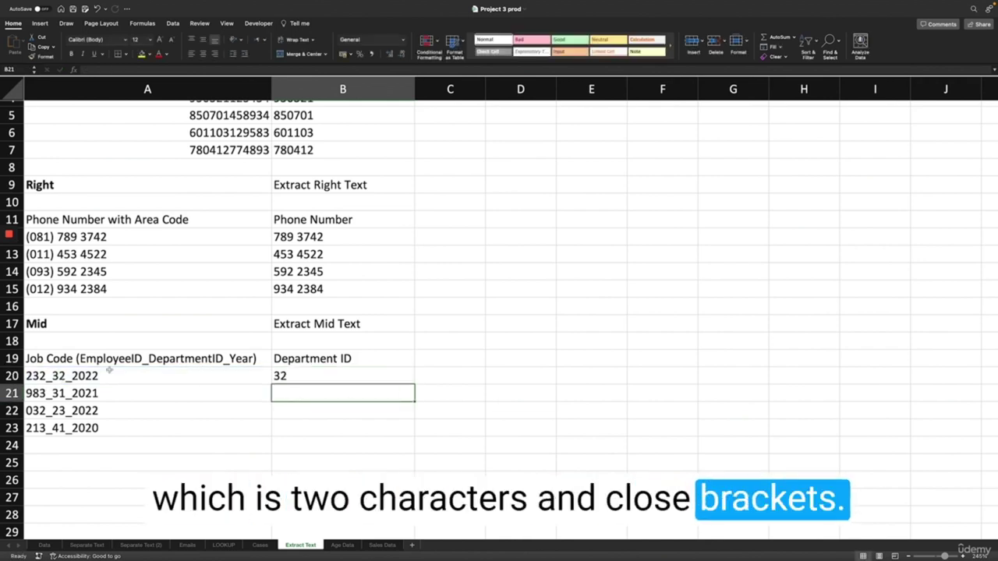
Copy B20's formula down through B23 and check the copied department IDs
click(300, 378)
scroll(394, 382, left, 1)
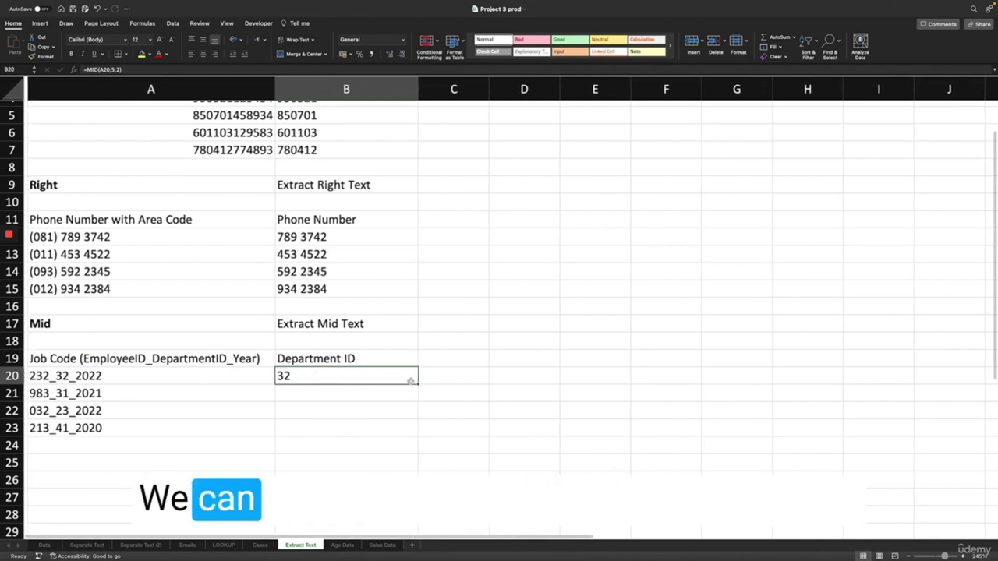
drag(414, 383, 415, 438)
click(314, 380)
click(312, 394)
click(329, 426)
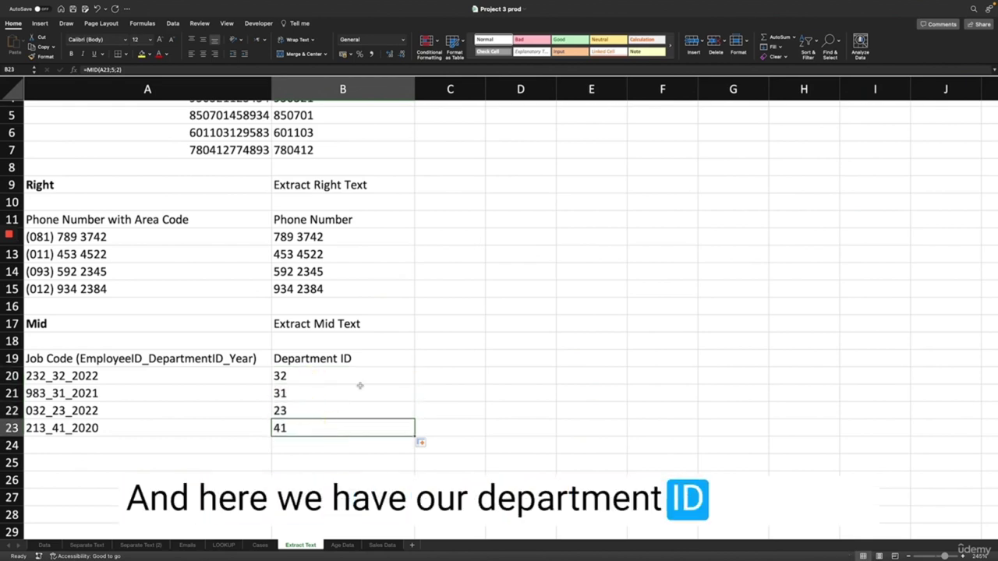
scroll(358, 385, right, 2)
scroll(359, 385, left, 2)
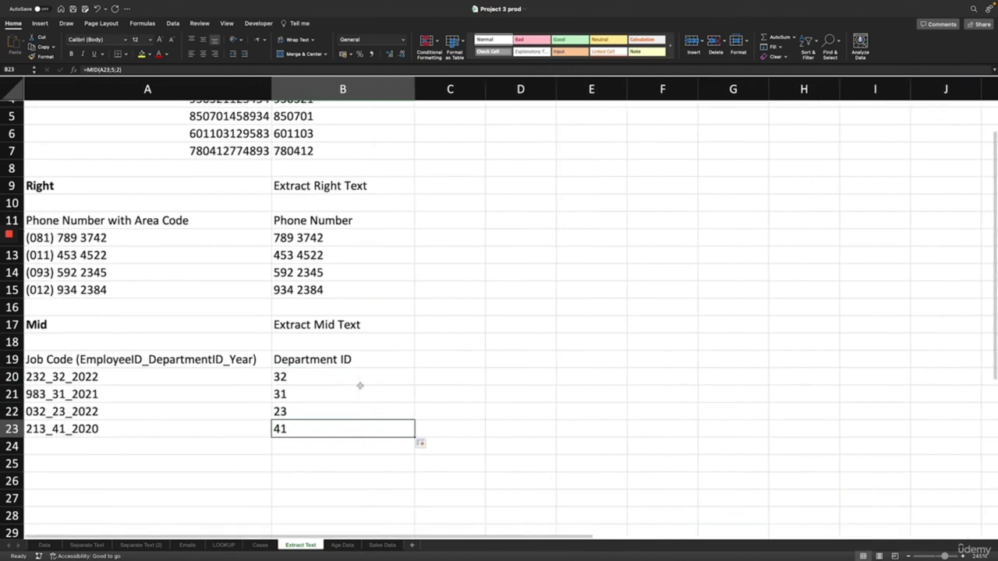
scroll(360, 386, up, 4)
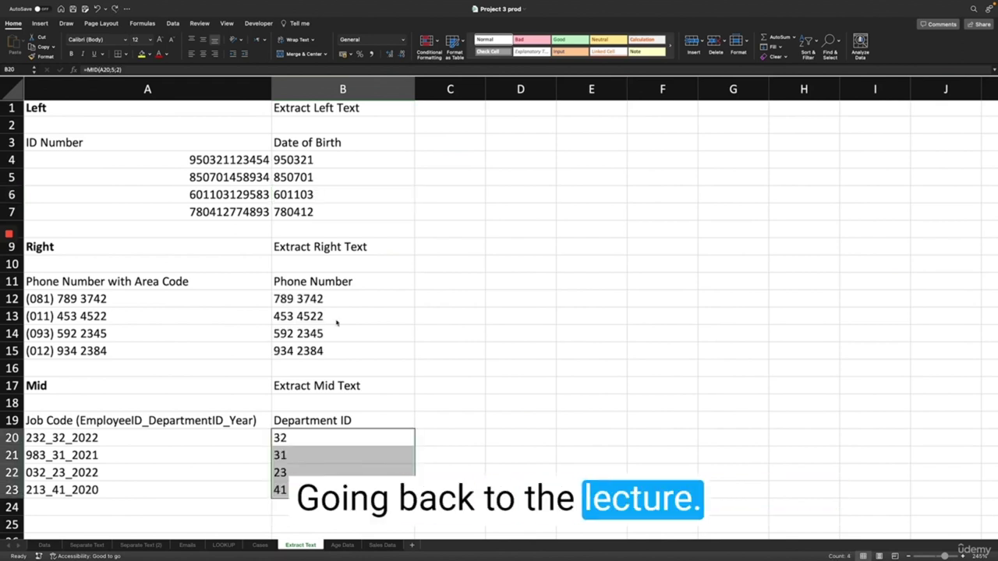
click(706, 395)
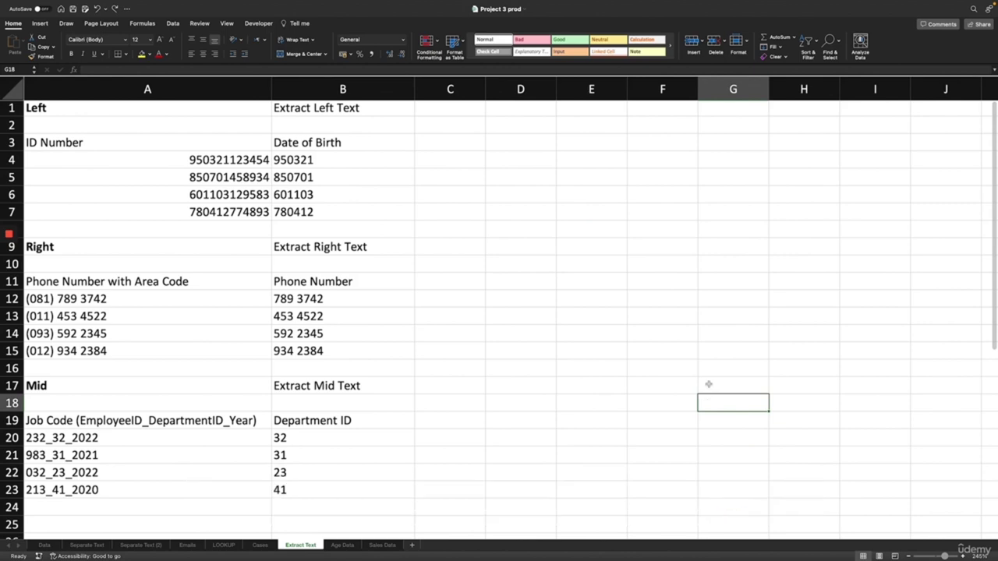
click(342, 545)
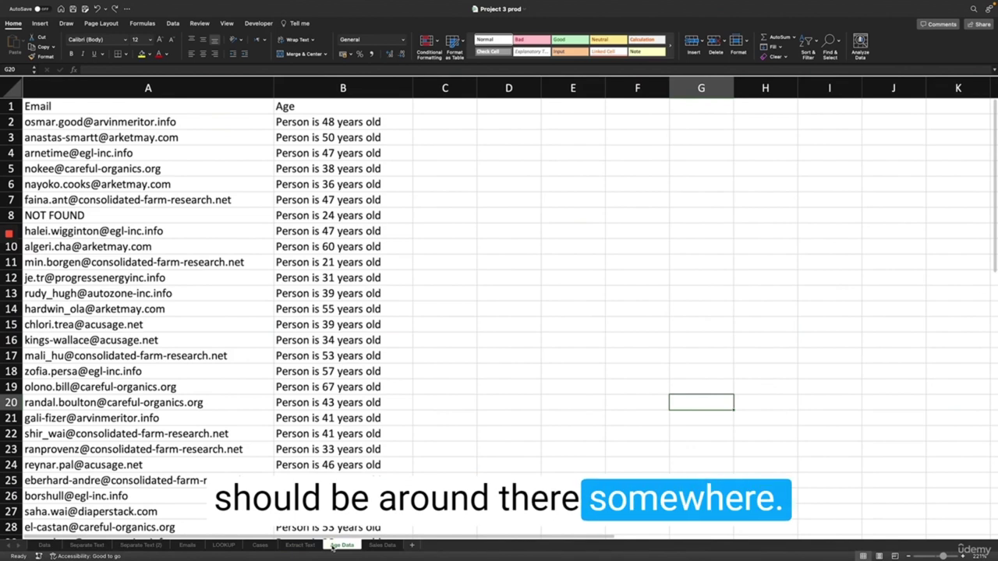
Inspect the emails and age sentences, checking where the age sits in B2's text
click(285, 230)
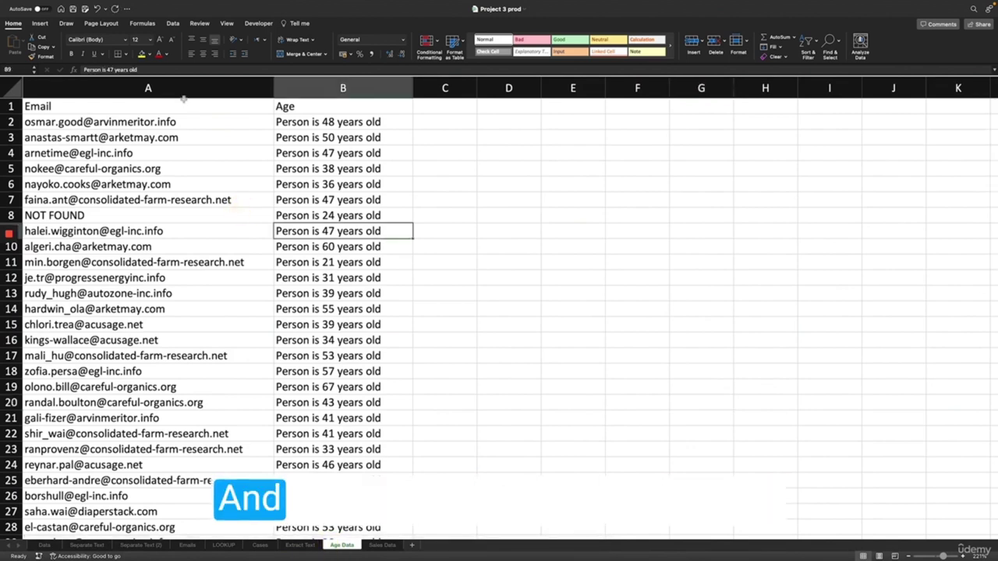
click(202, 125)
scroll(202, 128, down, 1)
click(298, 122)
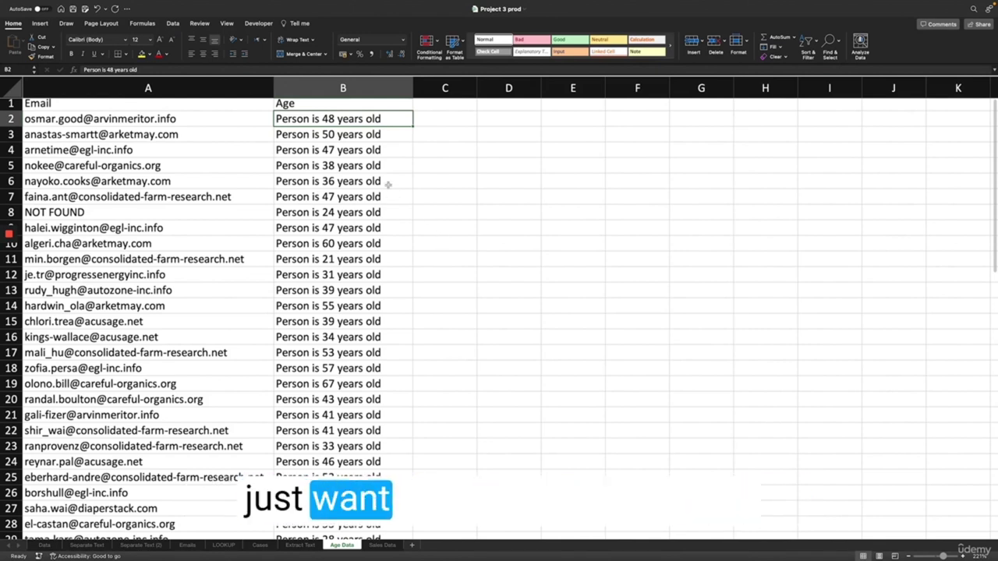
double_click(326, 119)
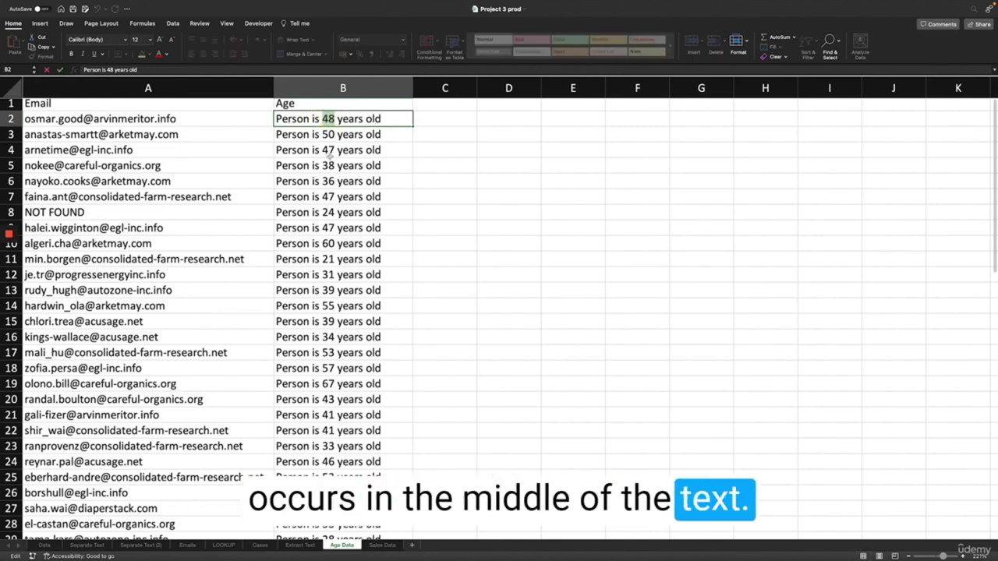
key(Return)
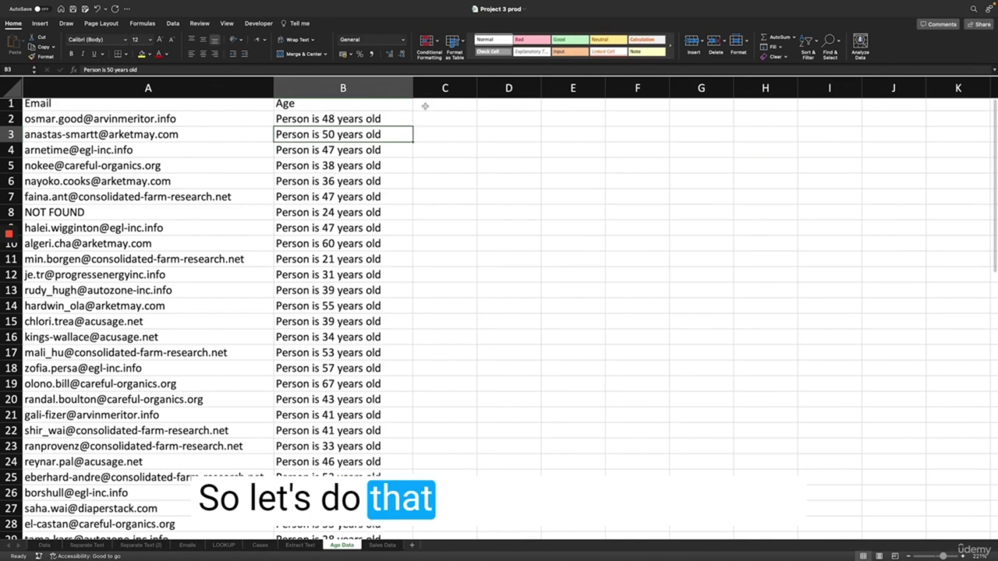
click(425, 105)
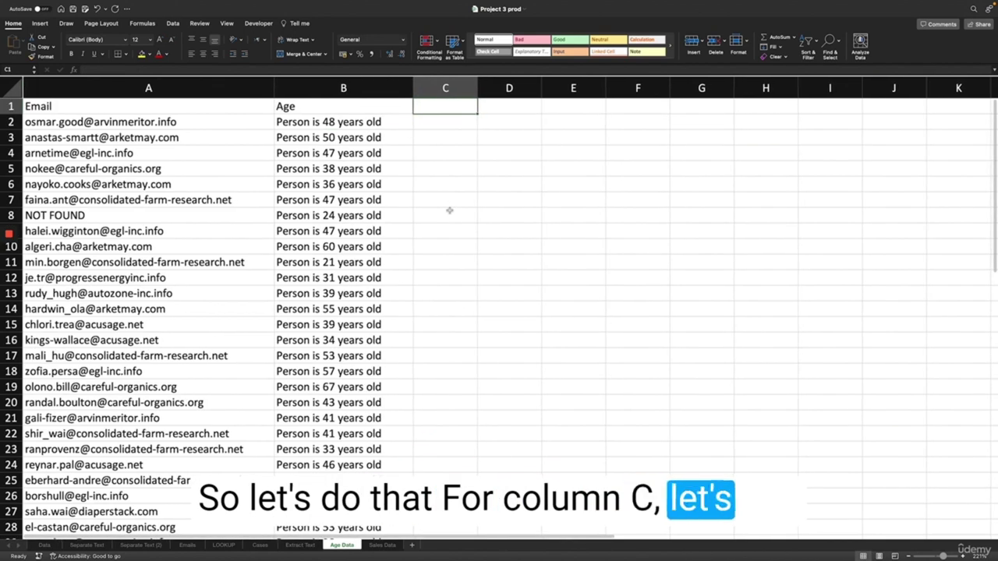
Head column C 'Agw Number', widen it, and enter a MID formula in C2 extracting the two-digit age from B2
text(Agw)
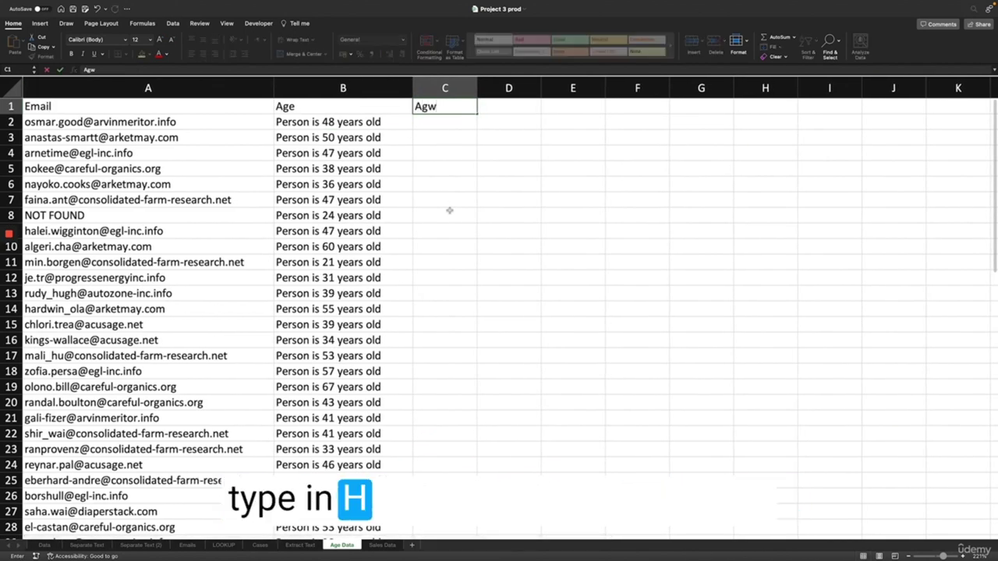
text( Number)
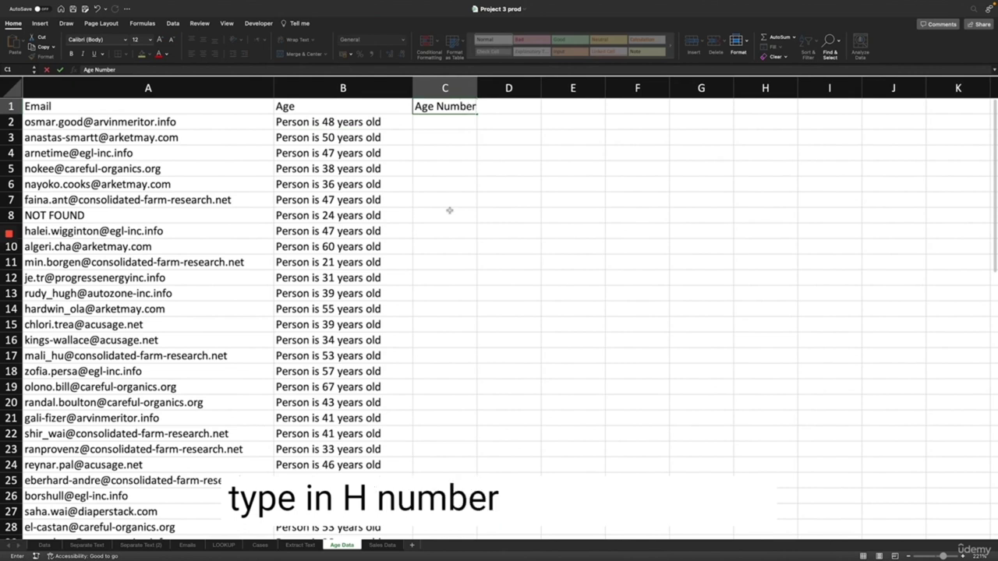
drag(478, 88, 484, 91)
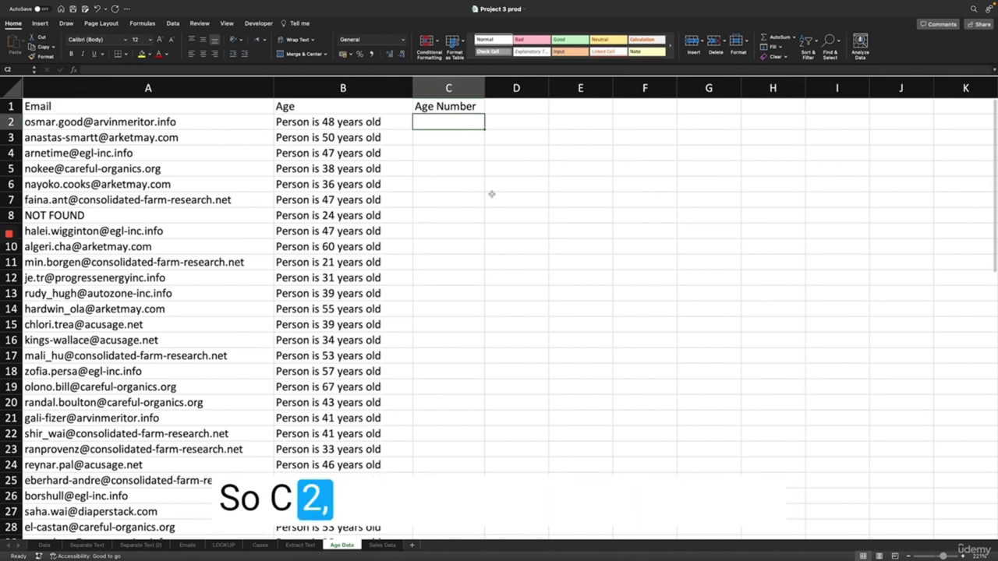
text(=MID)
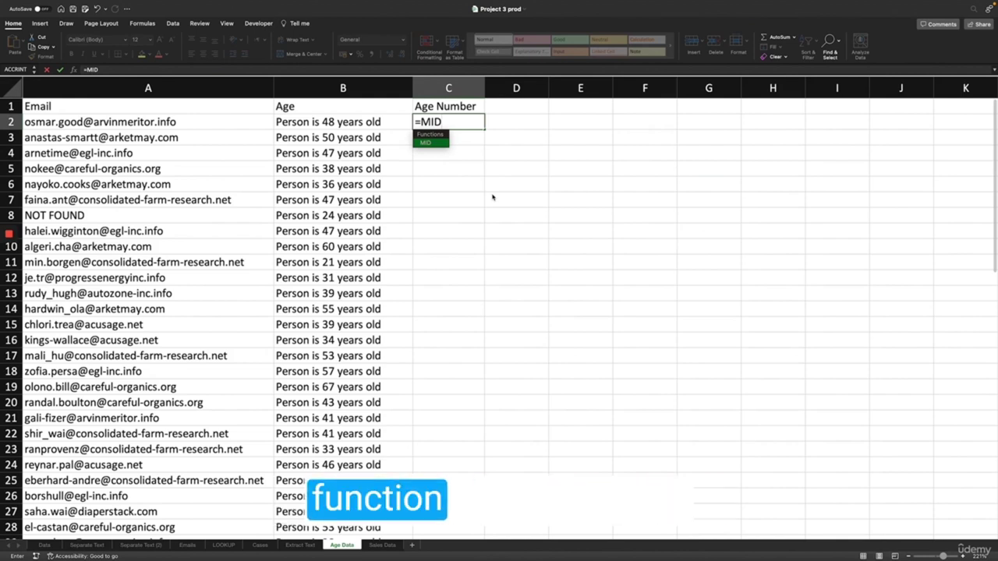
text(()
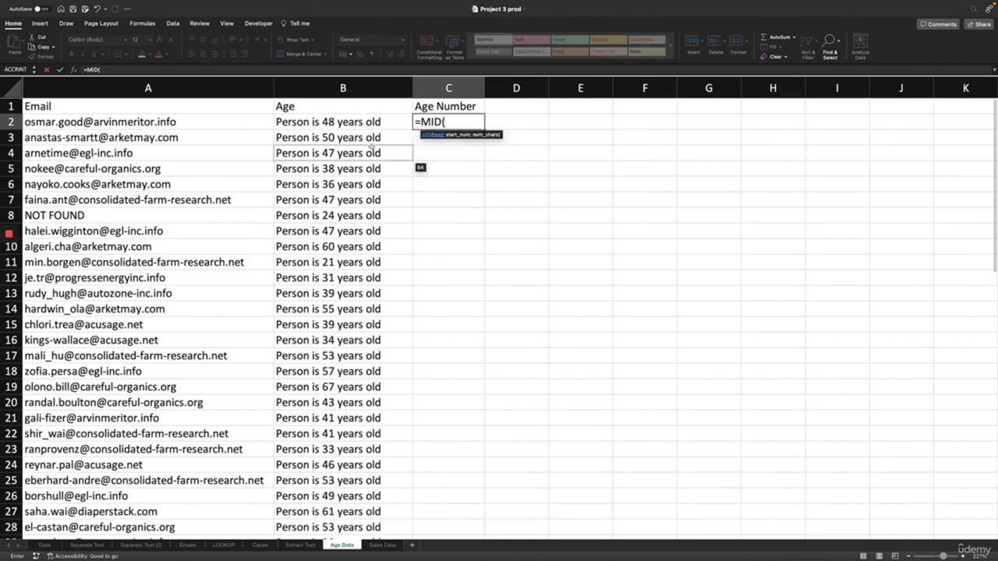
click(347, 120)
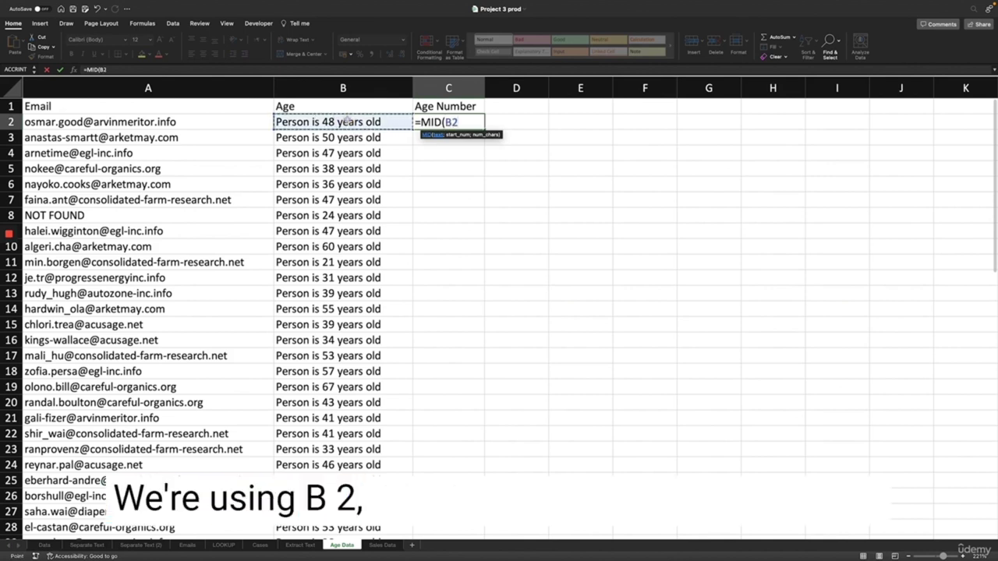
text(;)
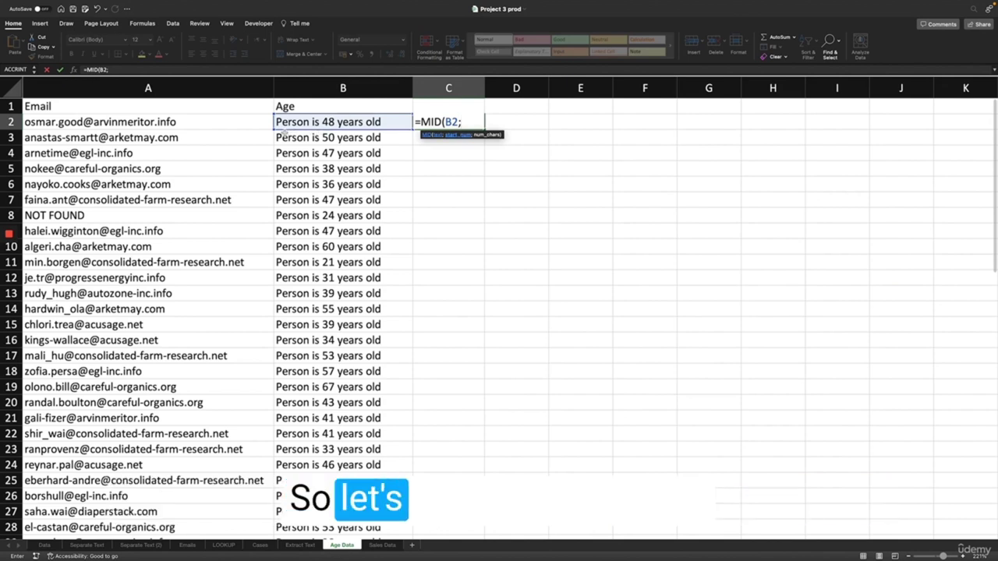
scroll(281, 127, right, 1)
scroll(278, 126, left, 1)
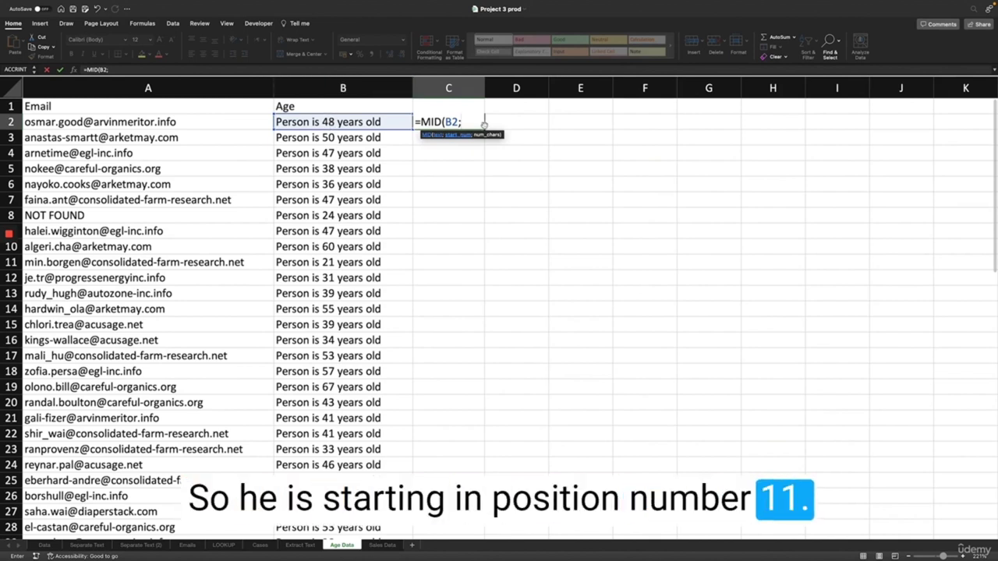
text(;)
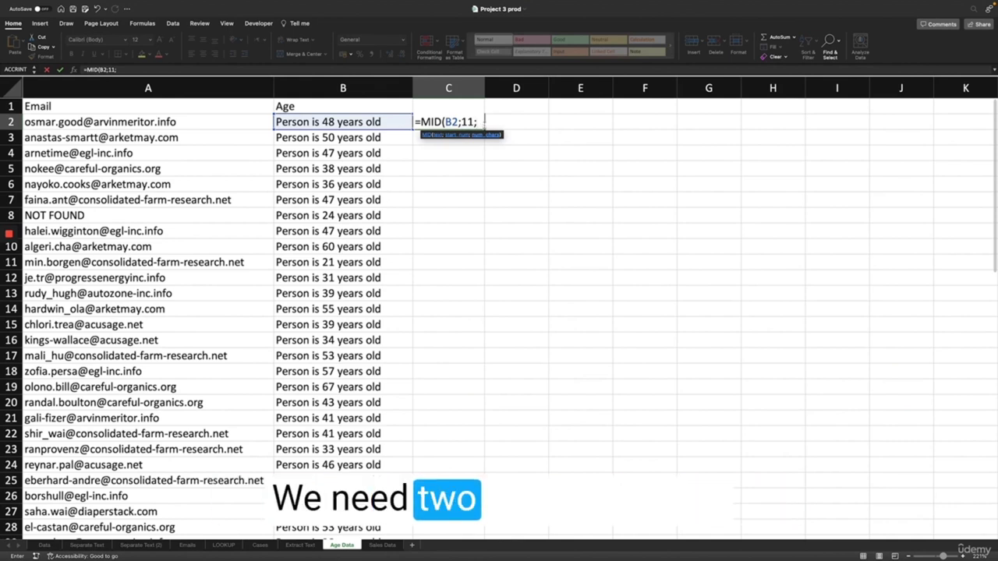
text(2)
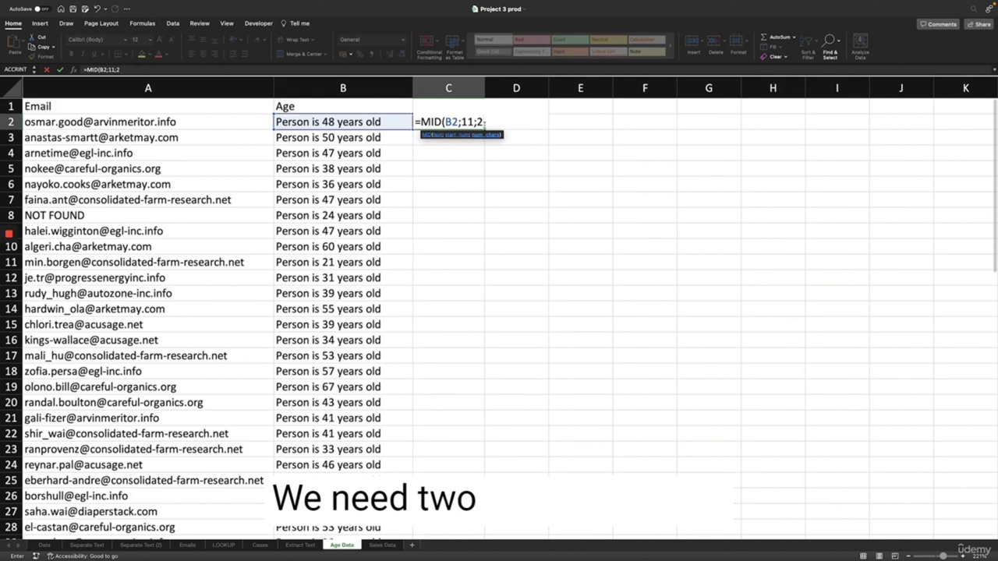
text())
key(Return)
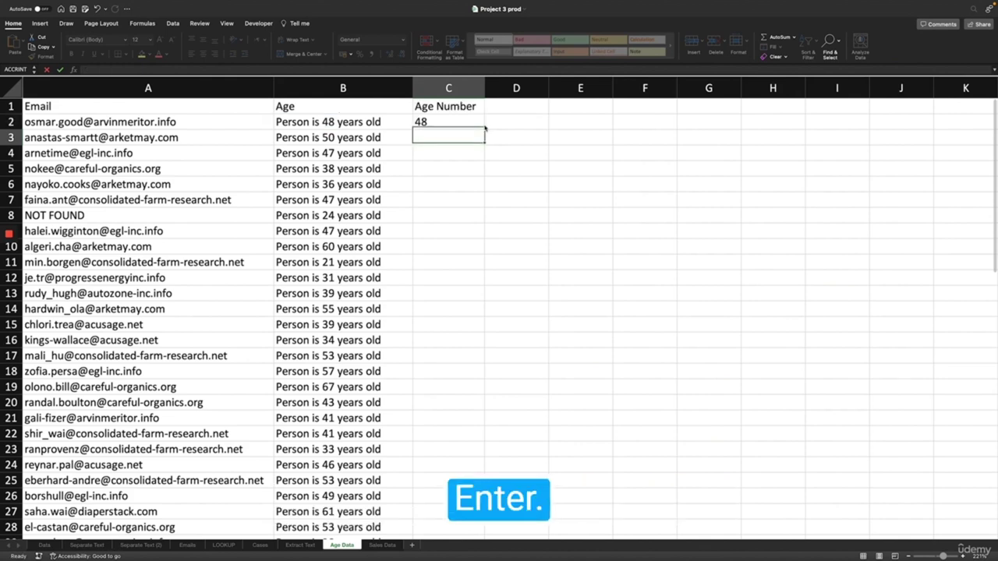
Fill C2's age formula down the whole column
click(467, 122)
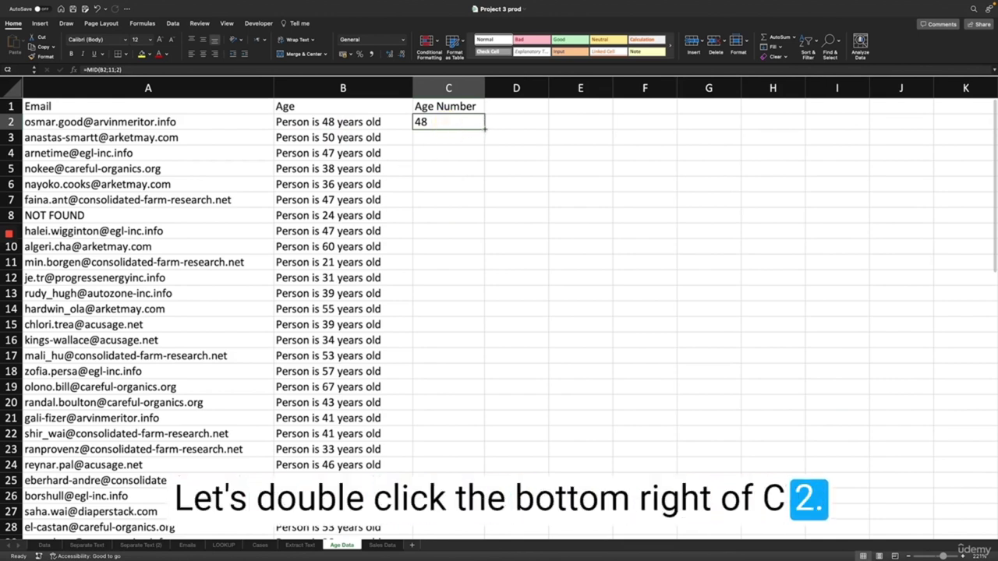
double_click(484, 129)
click(448, 237)
scroll(448, 236, down, 10)
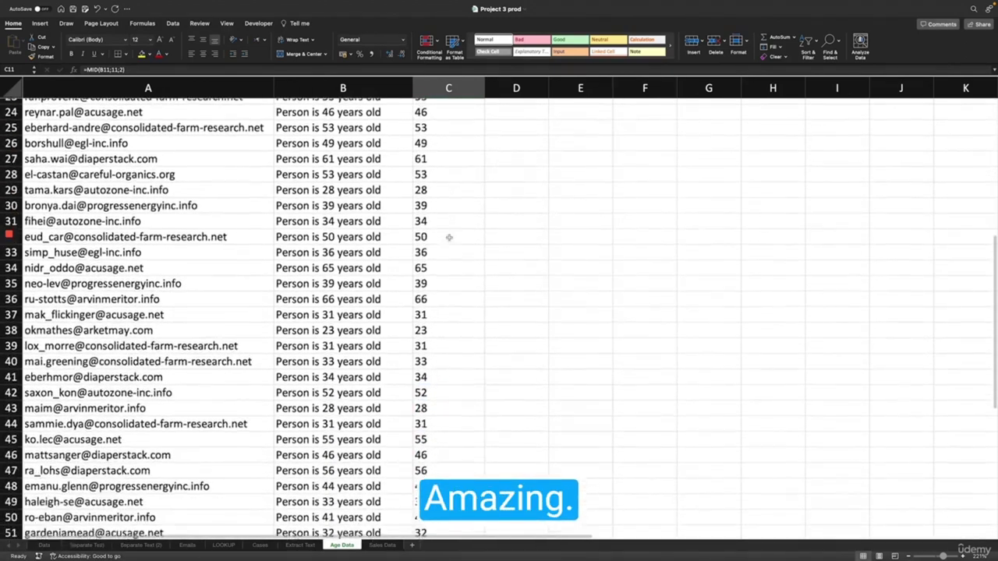
scroll(449, 237, up, 9)
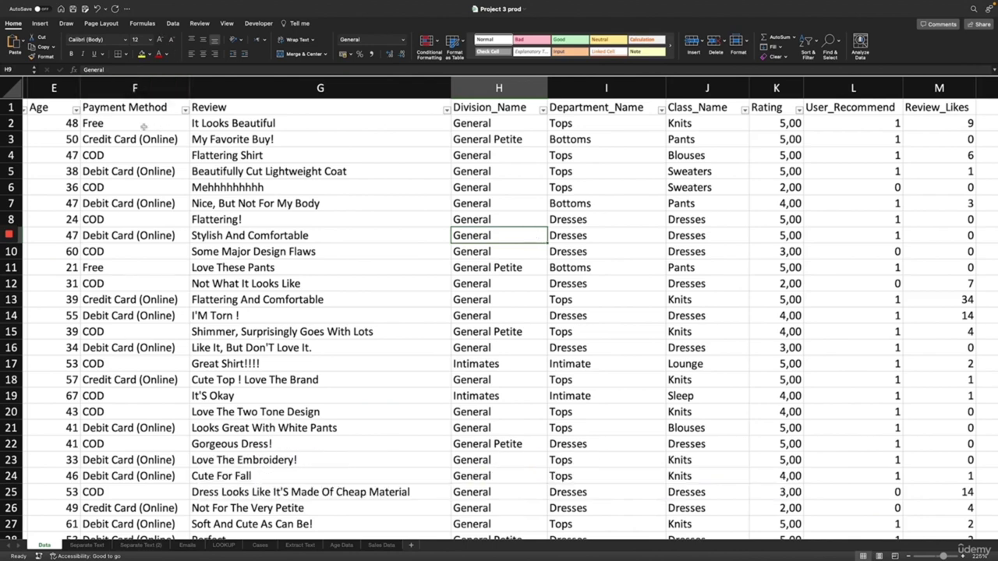
Open the Find dialog with COD as the search term
click(210, 191)
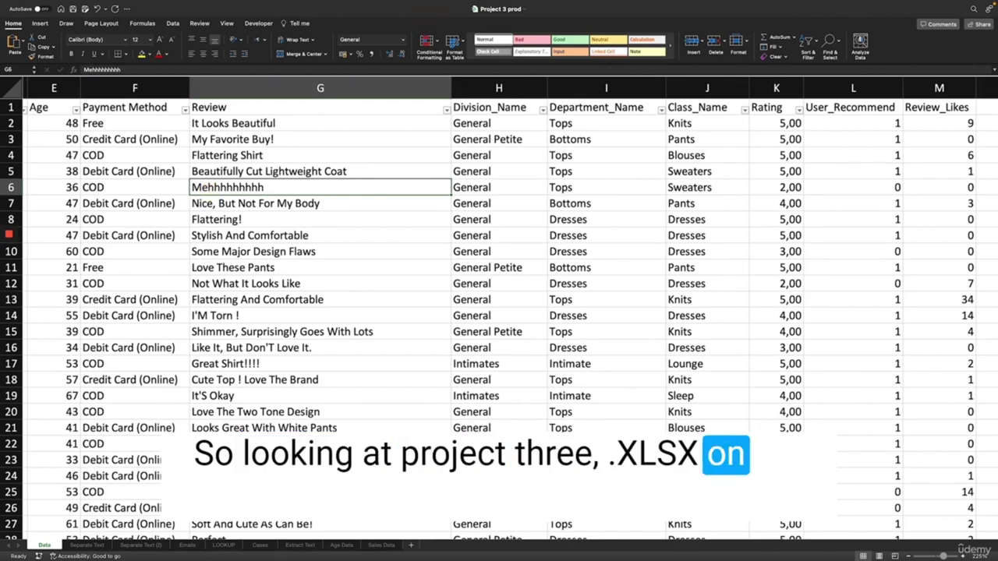
scroll(158, 215, left, 5)
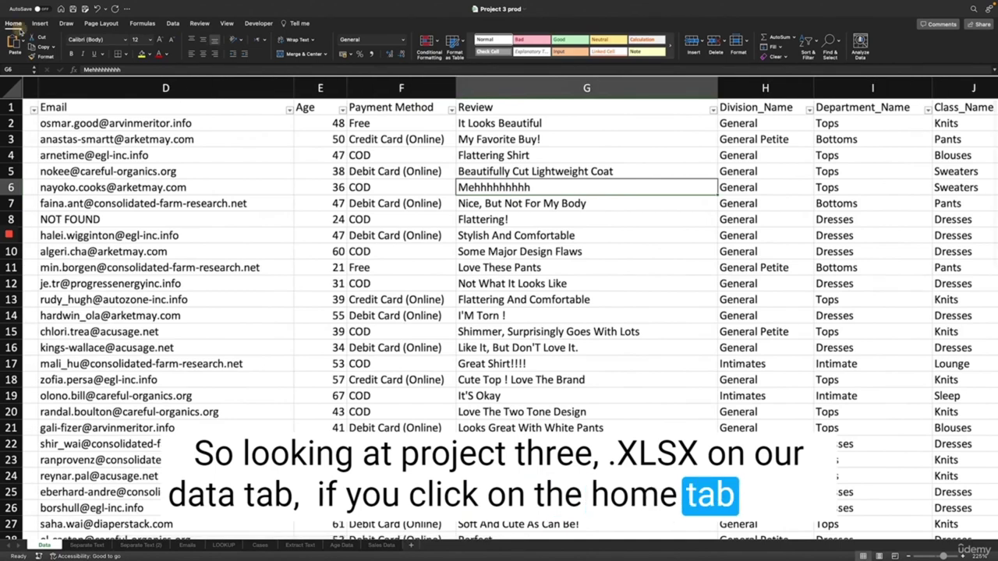
scroll(499, 234, right, 2)
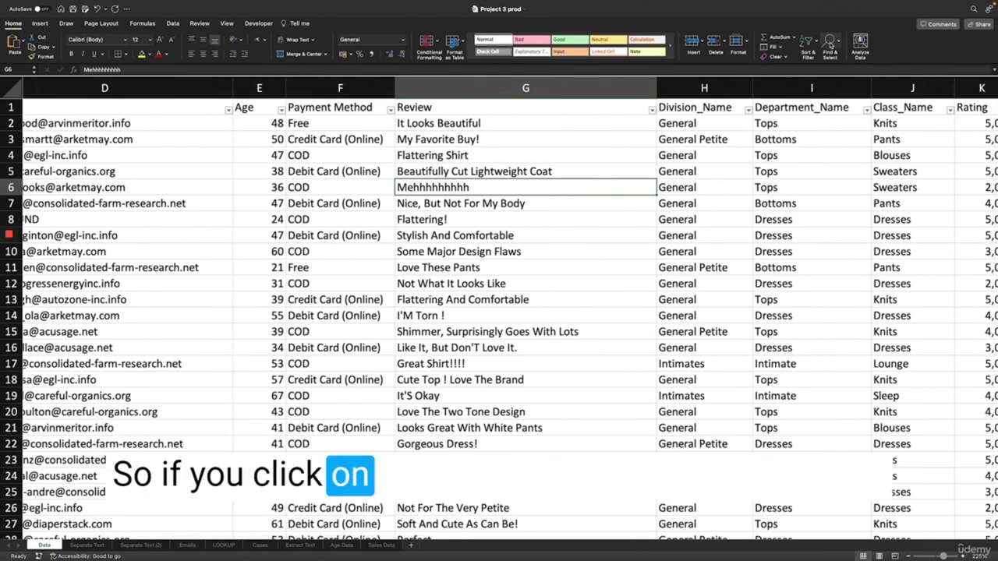
click(829, 42)
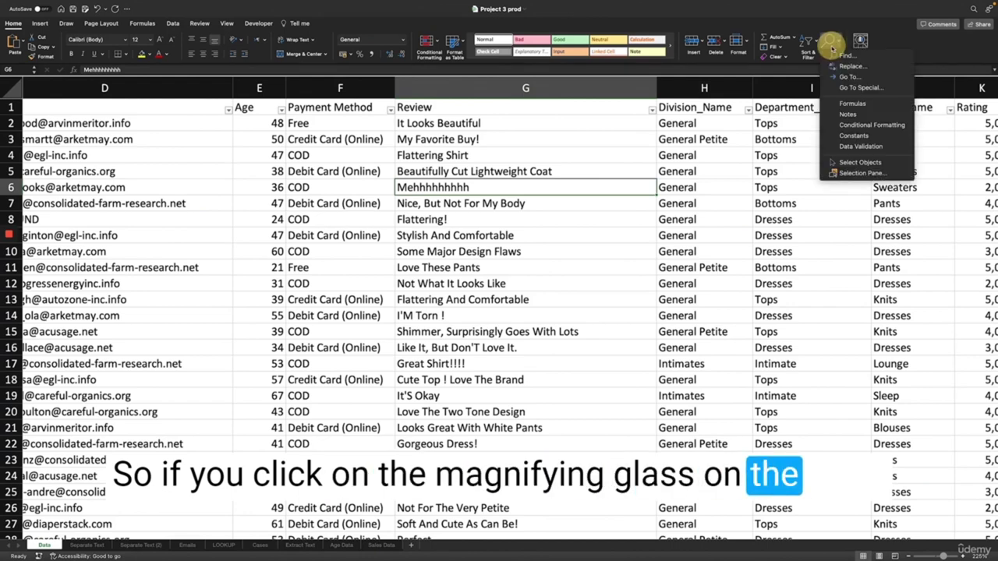
click(855, 56)
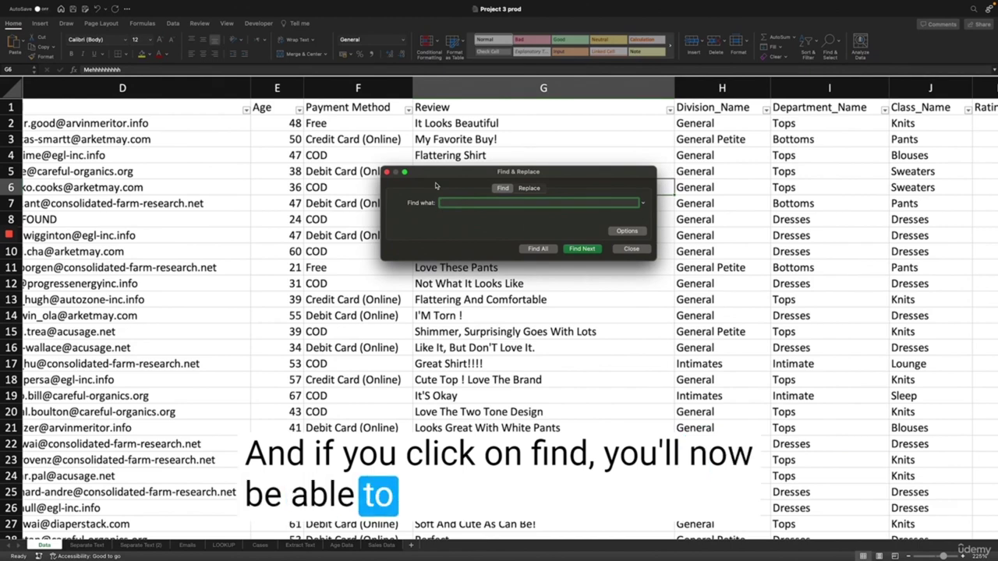
click(492, 205)
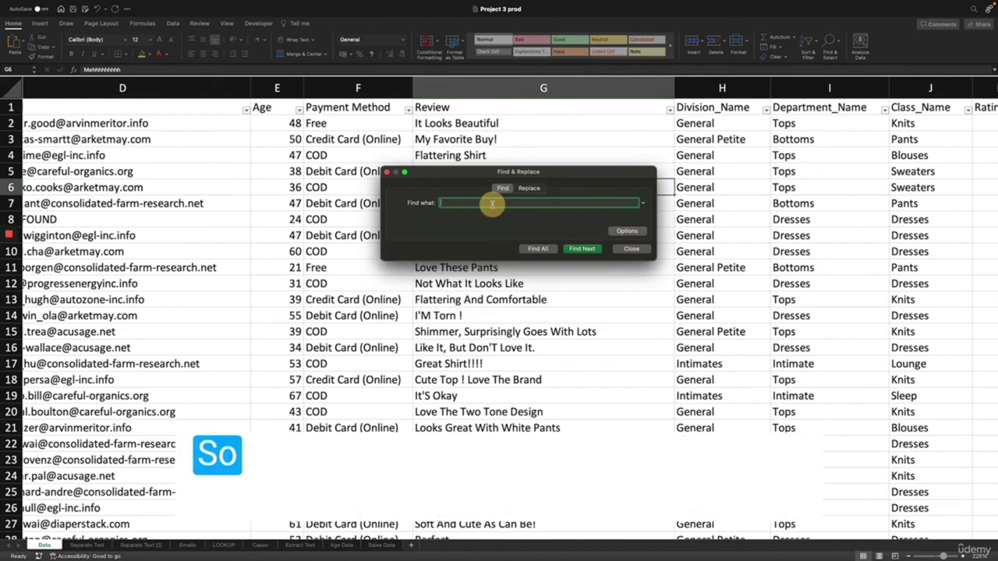
text(COD)
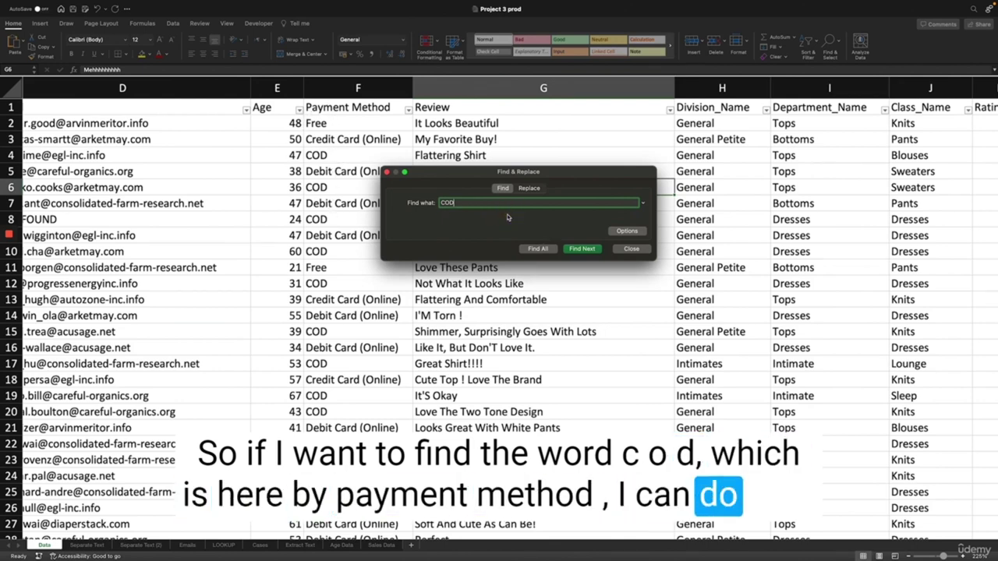
Jump to the next COD match, then list all 18 matches and resize the results columns
click(581, 248)
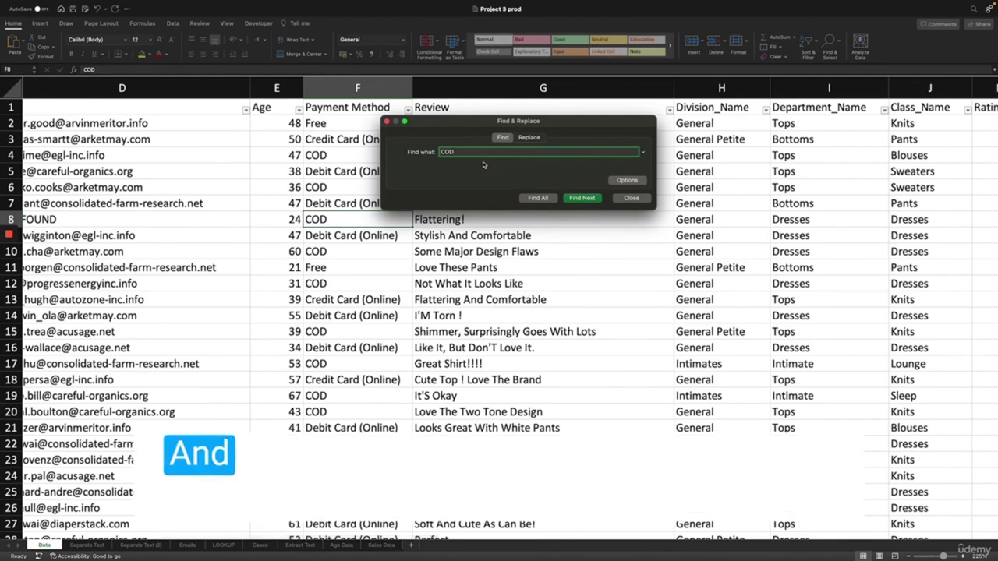
click(531, 199)
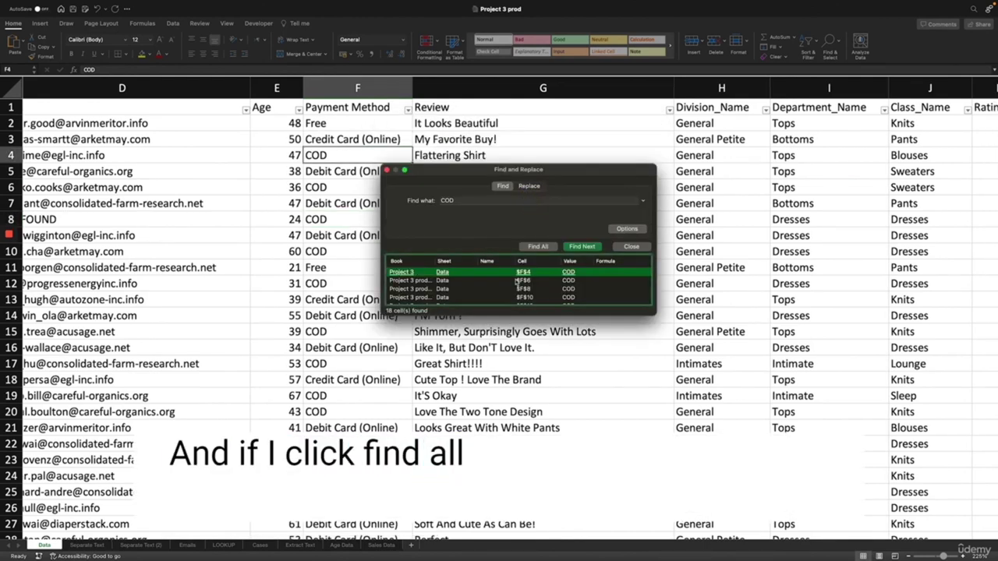
scroll(517, 285, down, 5)
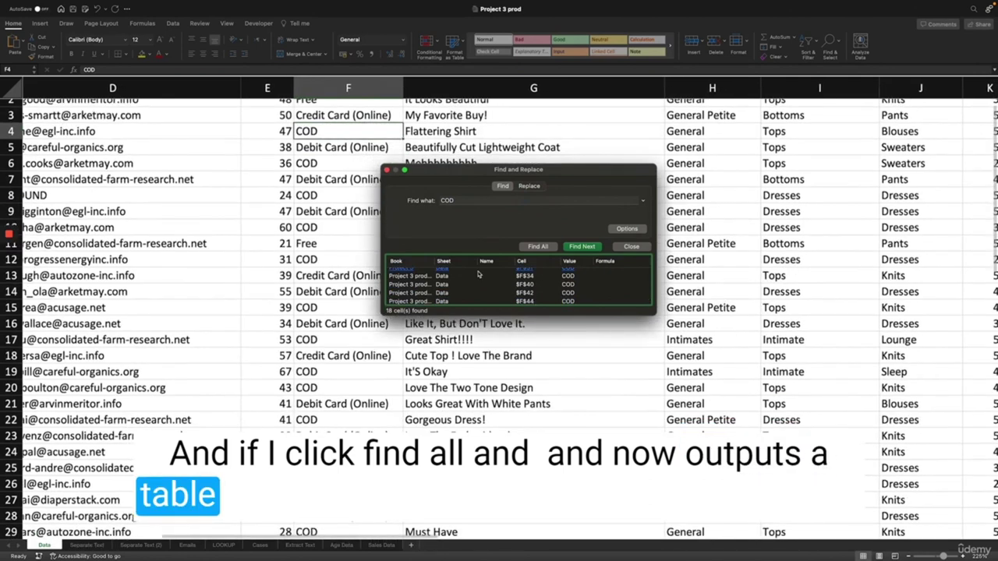
scroll(479, 273, up, 3)
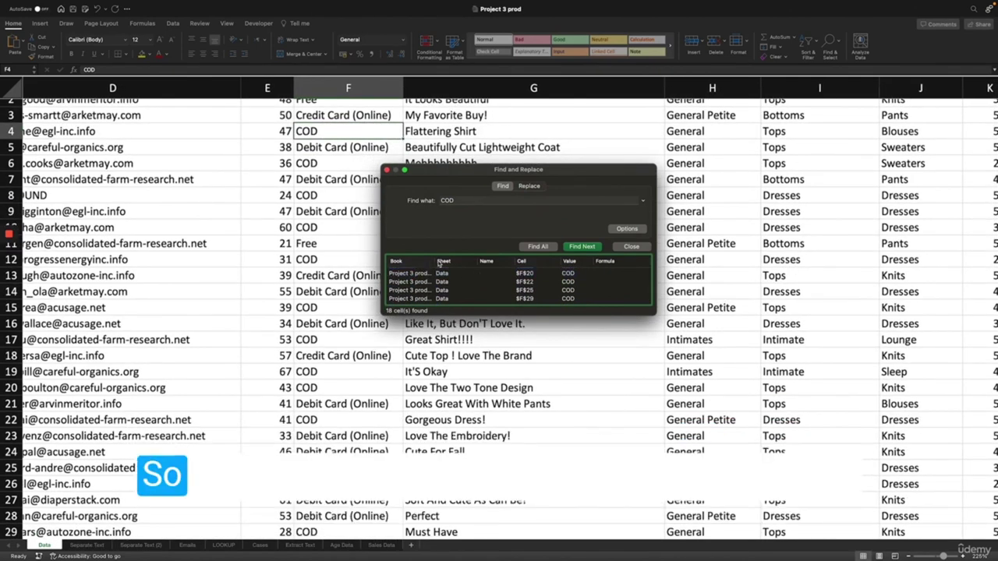
drag(485, 268, 449, 265)
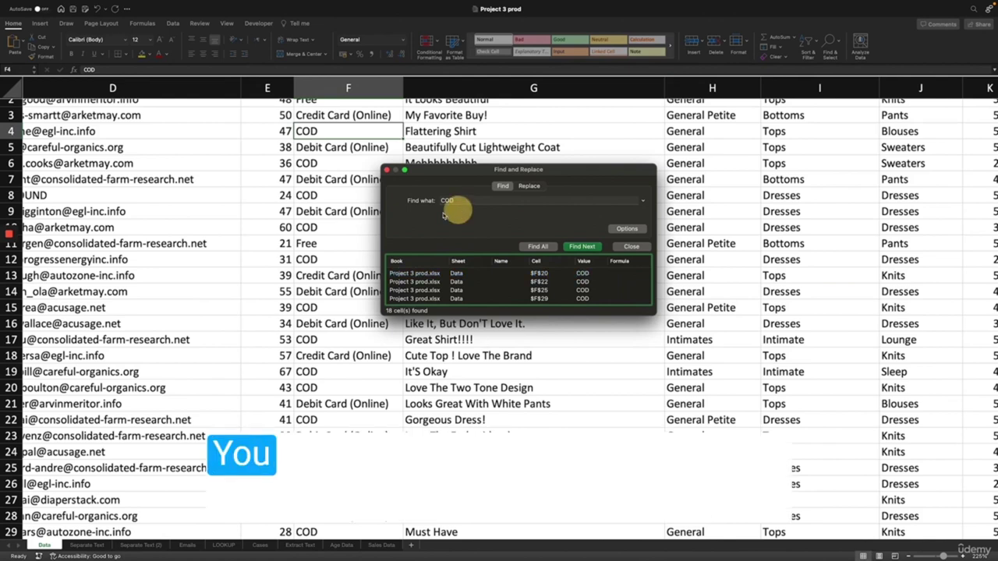
Set the search options to Within Sheet, By Rows, Look in Formulas, and match entire cell contents
click(618, 230)
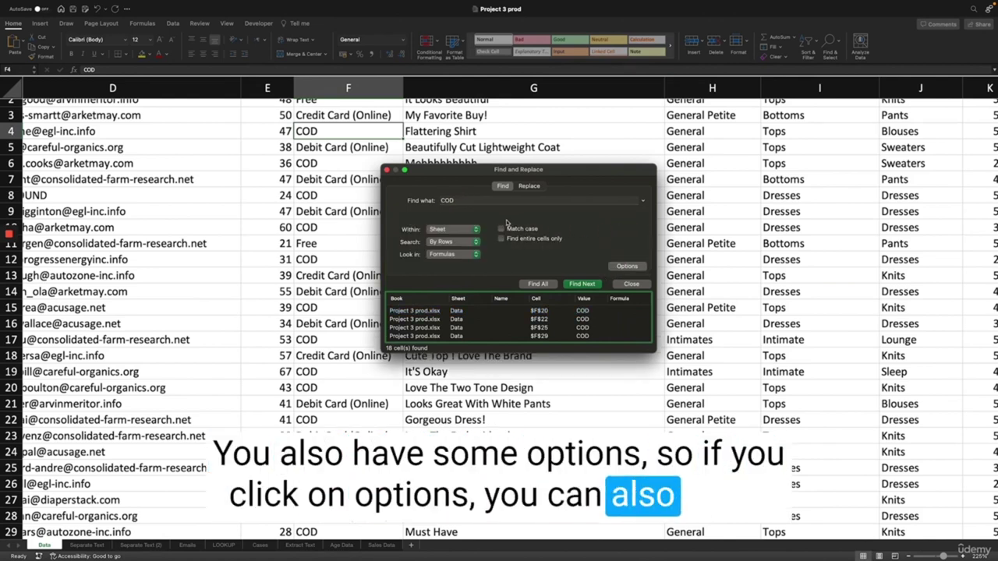
click(451, 229)
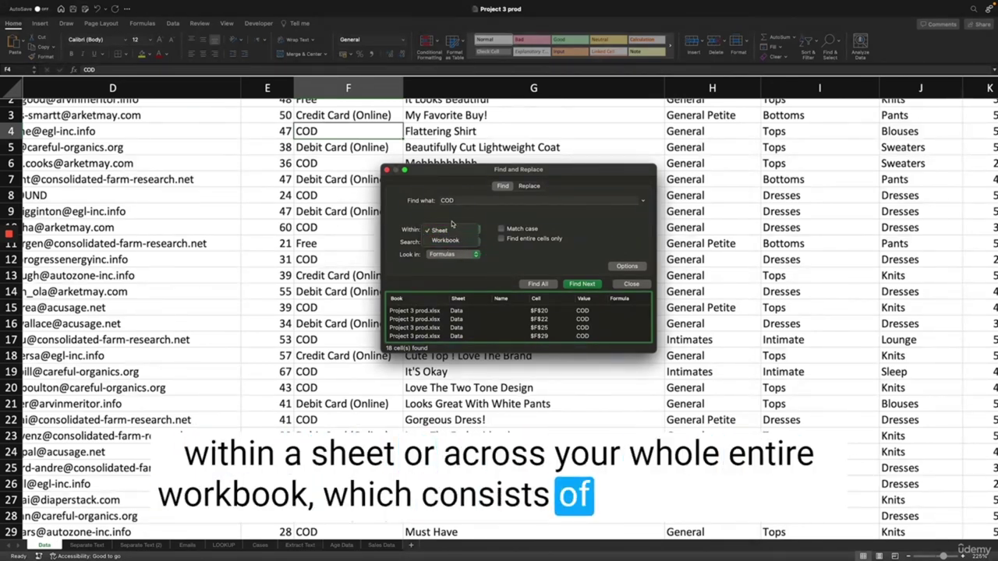
click(451, 224)
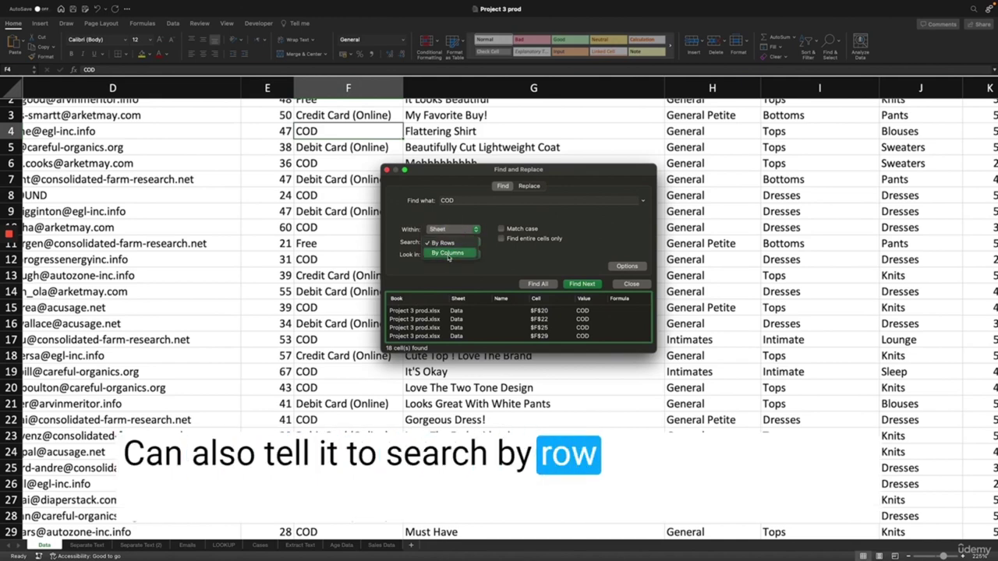
click(539, 265)
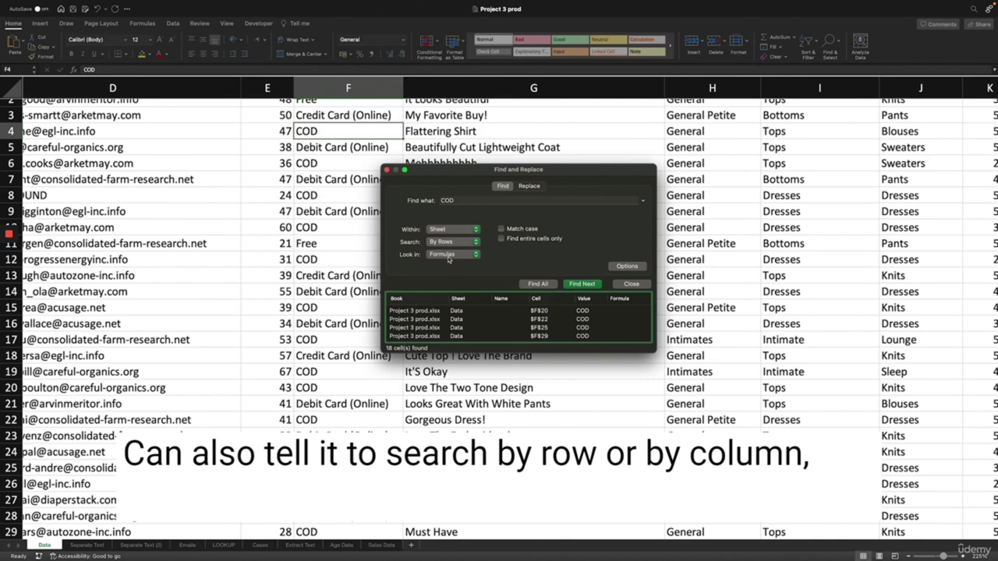
click(450, 257)
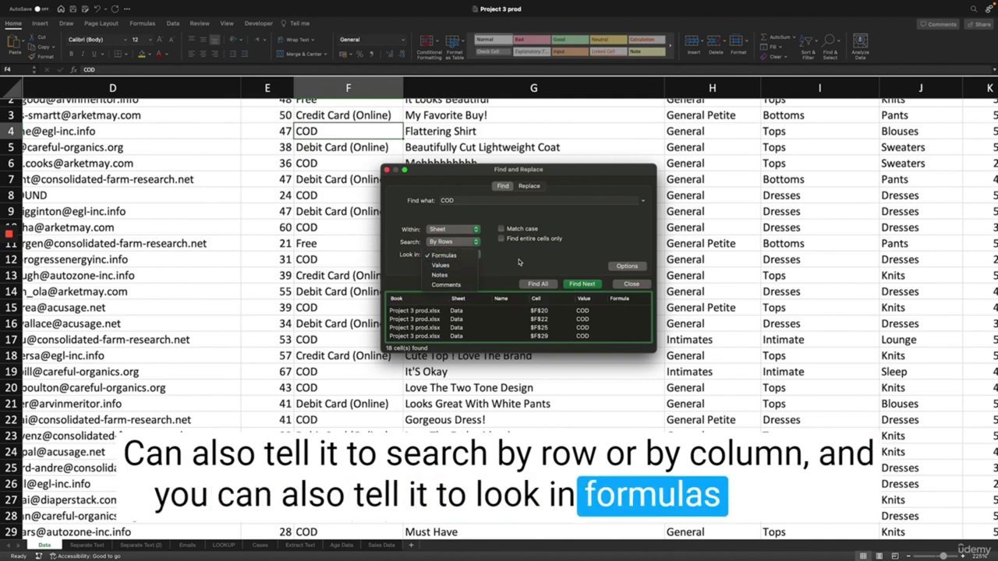
click(517, 262)
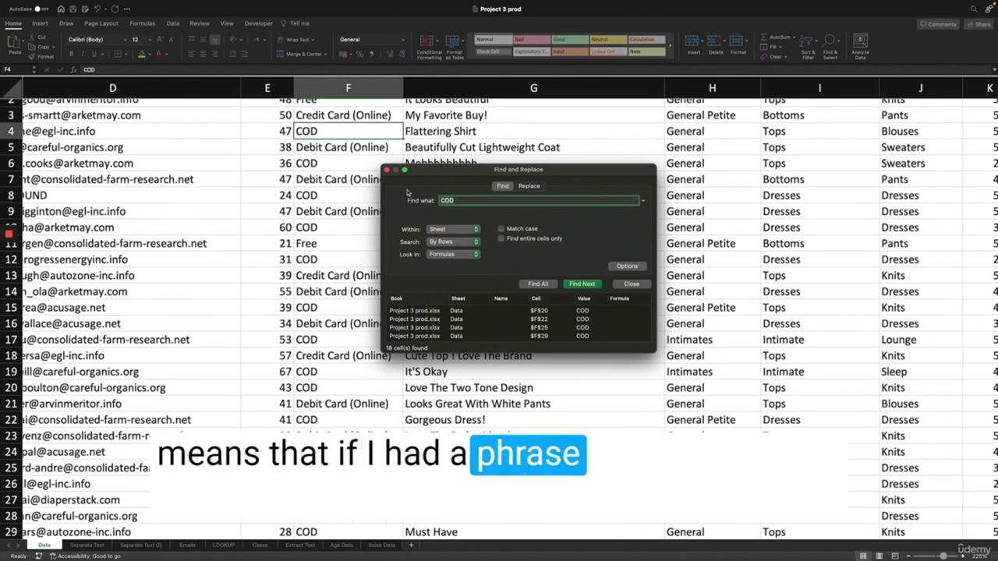
scroll(371, 144, up, 1)
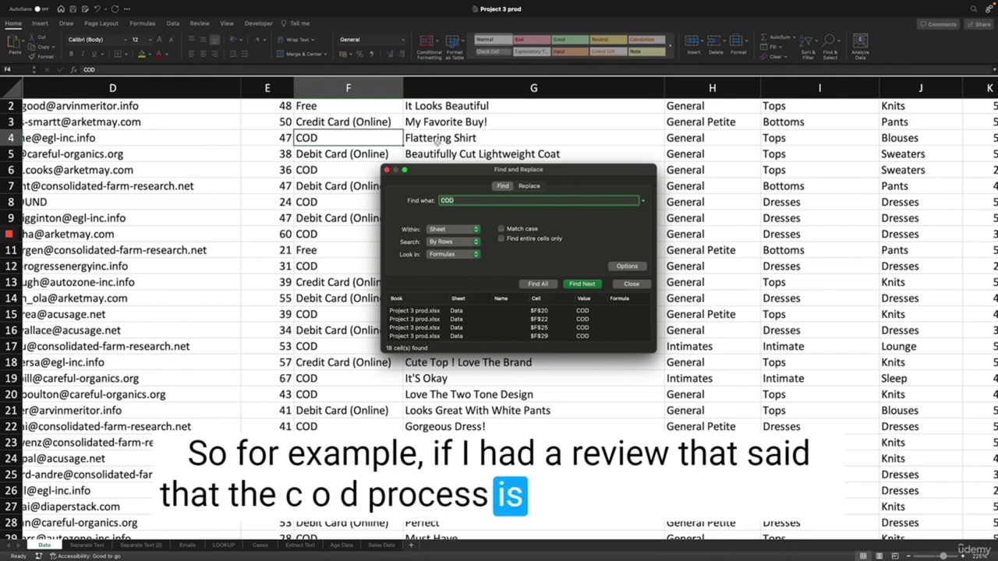
click(500, 239)
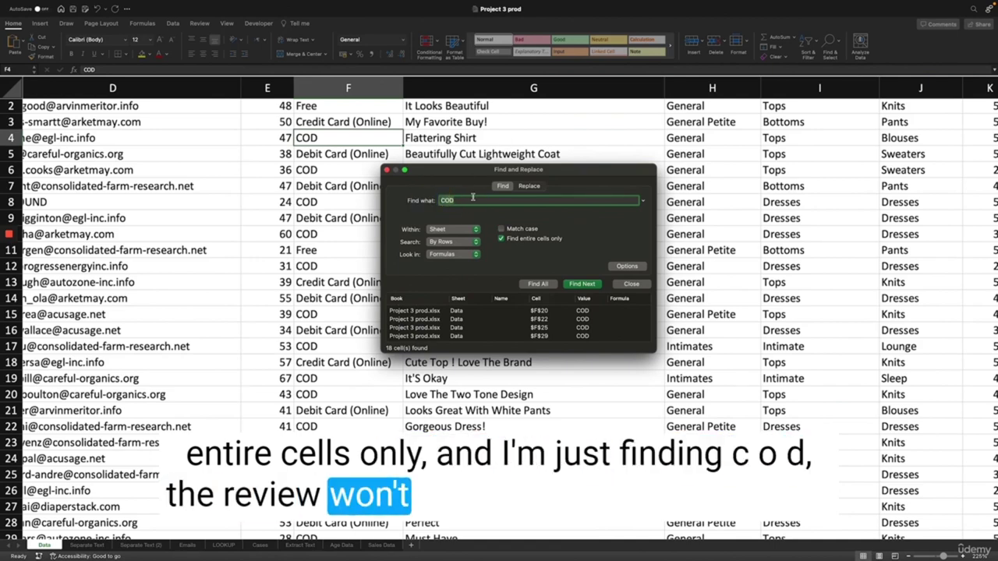
click(485, 208)
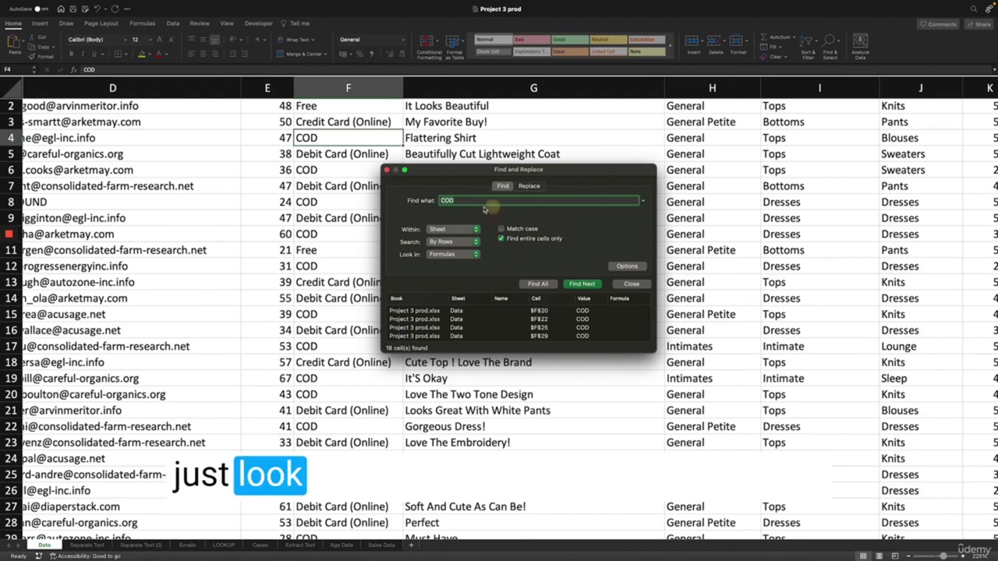
Confirm the search stays limited to the sheet and switch to replace mode
click(626, 266)
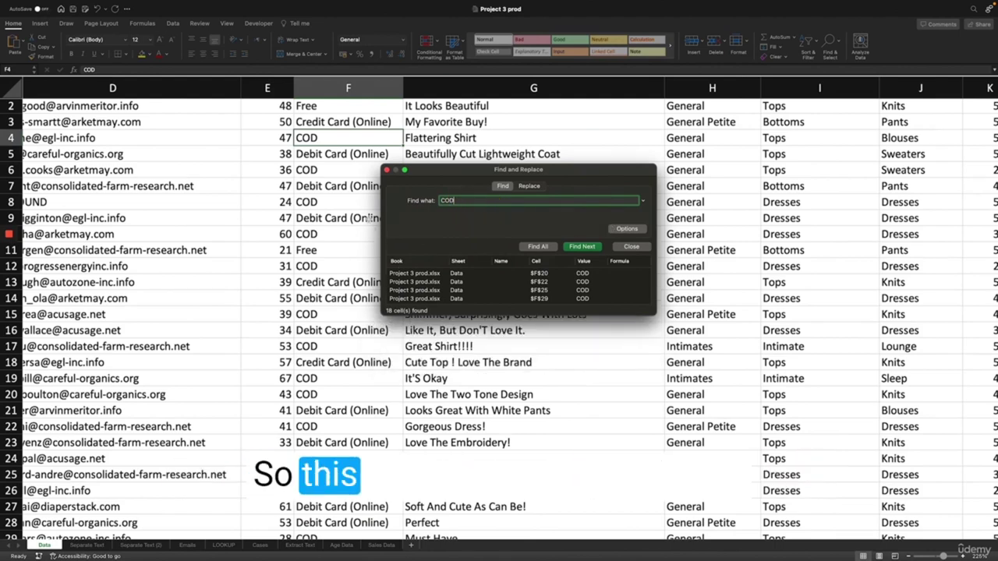
click(623, 229)
click(477, 231)
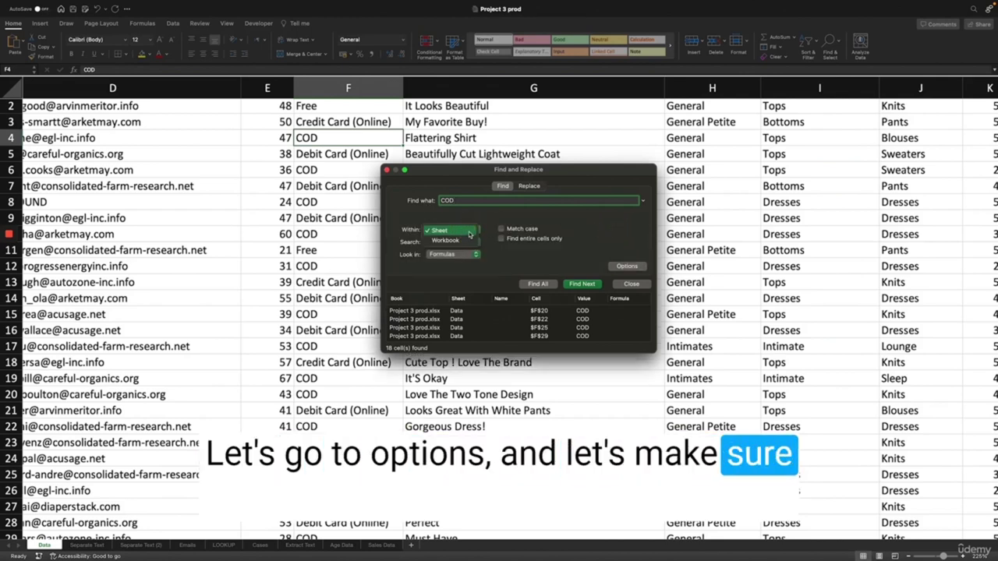
click(447, 232)
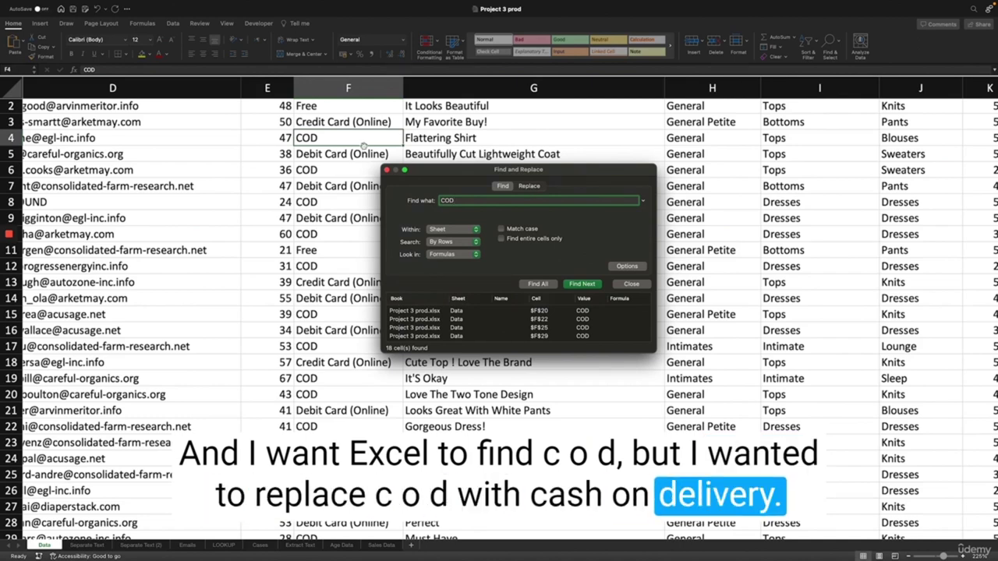
click(528, 186)
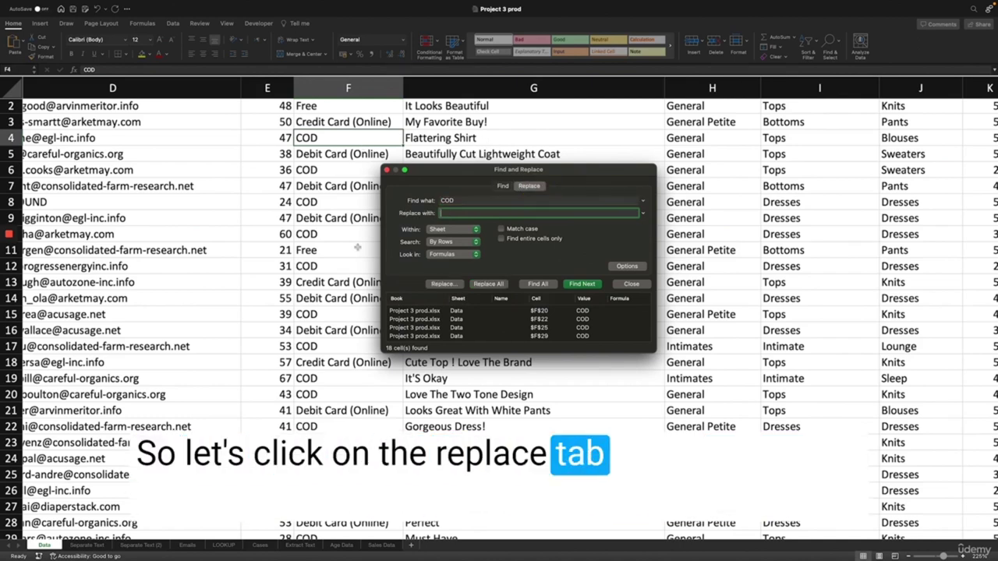
Set 'cash on Delivery' as the replacement and replace the current COD match
click(451, 200)
click(466, 214)
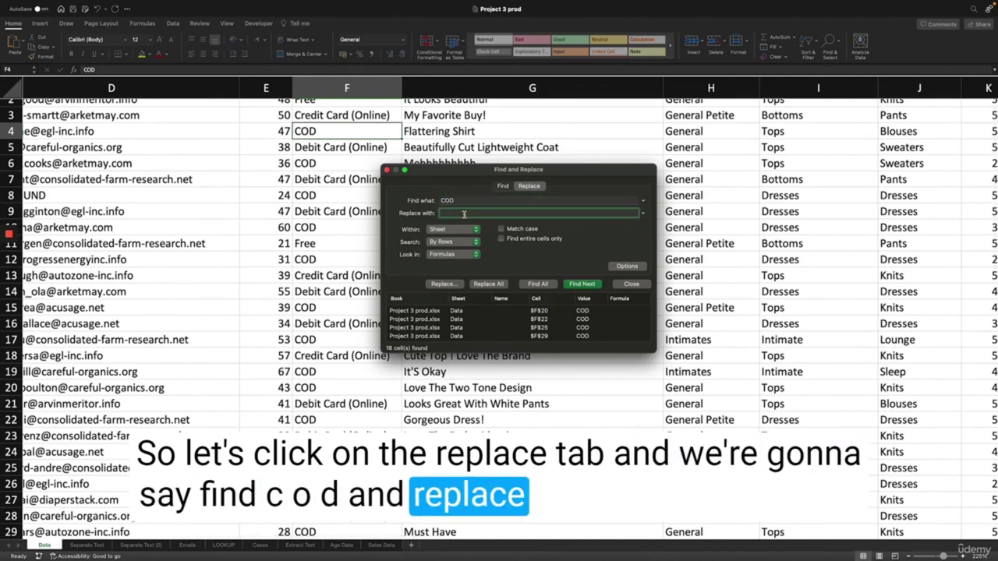
text(cash on Delivery)
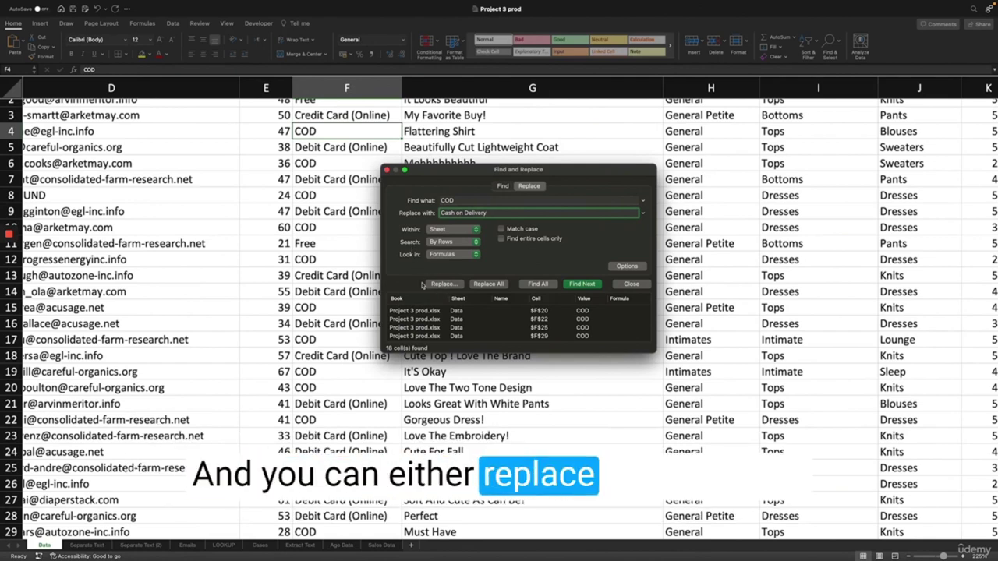
click(441, 284)
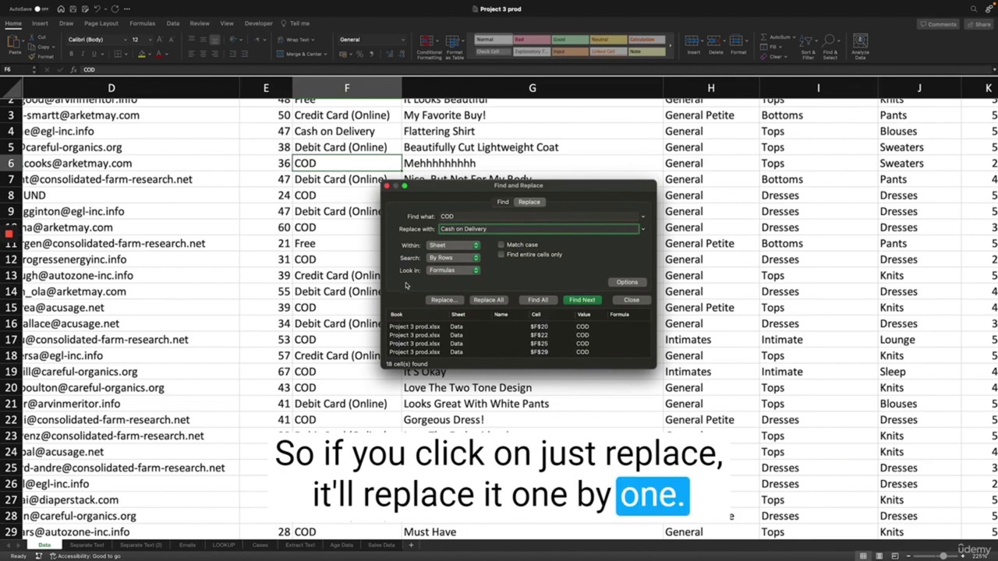
Replace all remaining COD entries, acknowledge the 17 replacements, and close the dialog
click(488, 301)
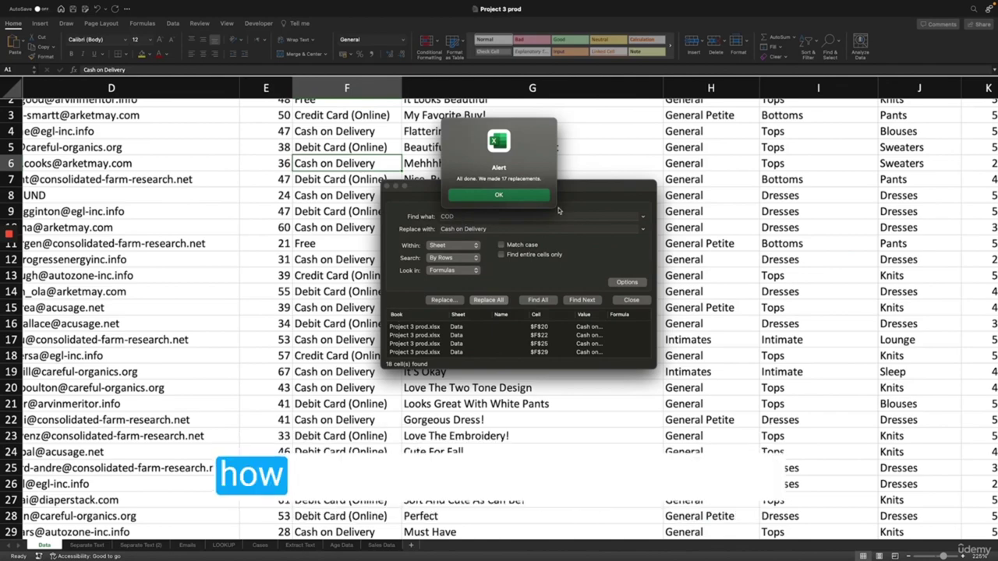
click(500, 194)
scroll(336, 211, down, 5)
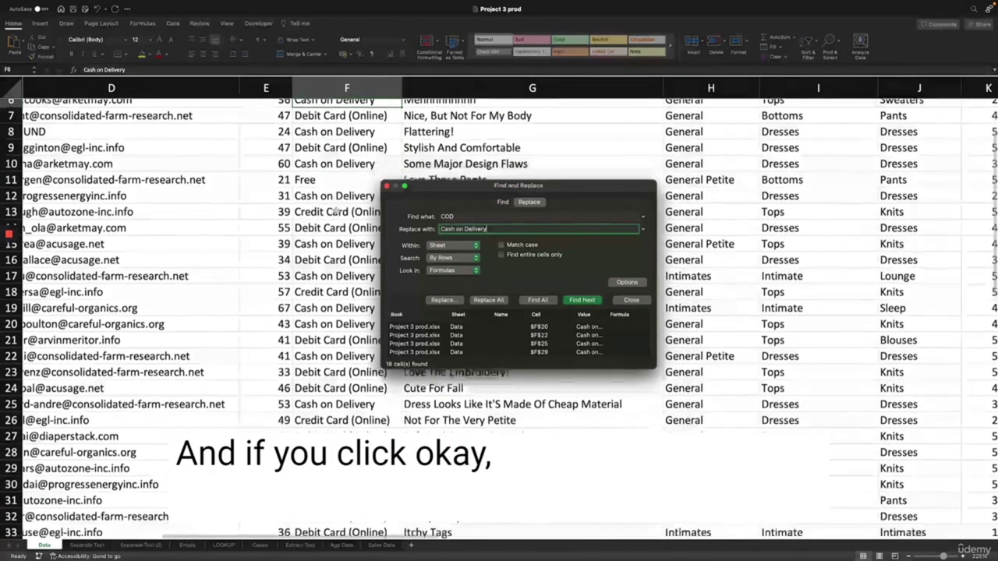
scroll(336, 211, down, 2)
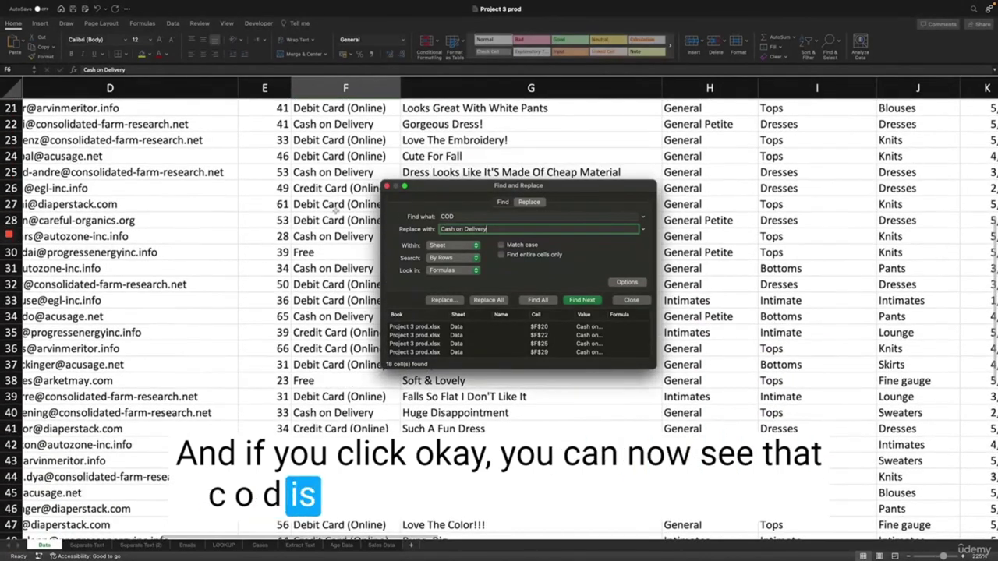
scroll(336, 212, up, 1)
scroll(336, 212, up, 1)
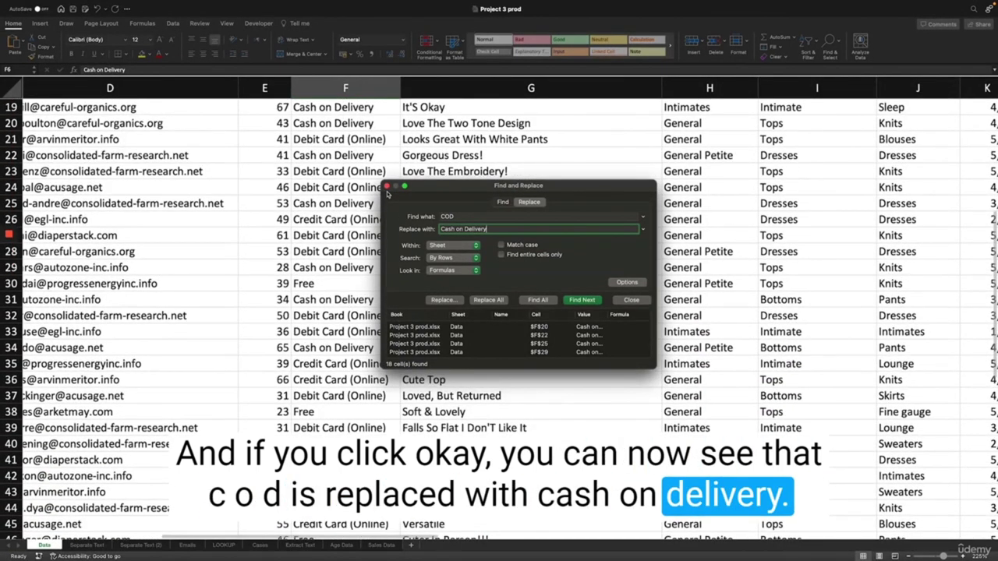
click(387, 186)
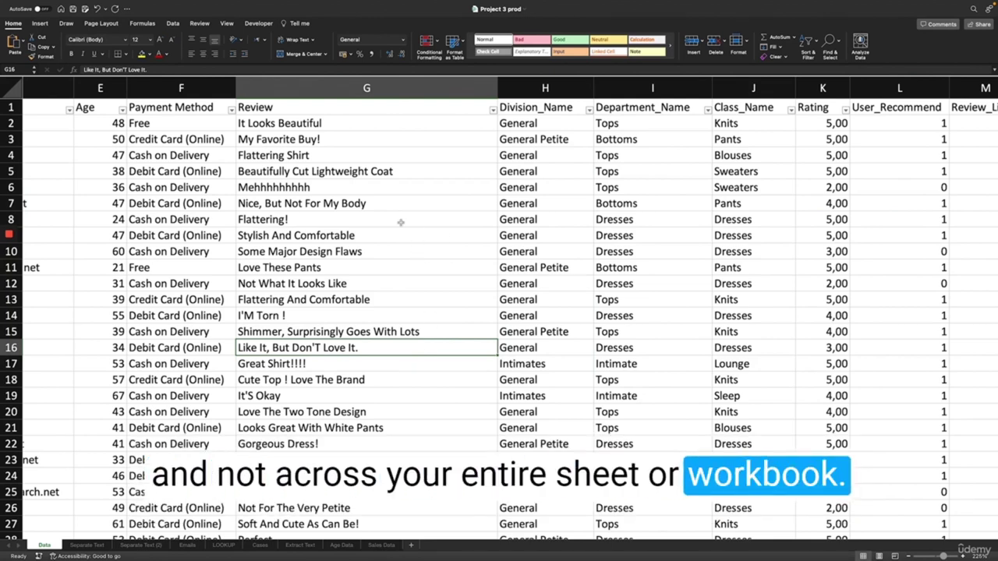
Select the Division_Name column and search for General, stepping through three matches
click(531, 93)
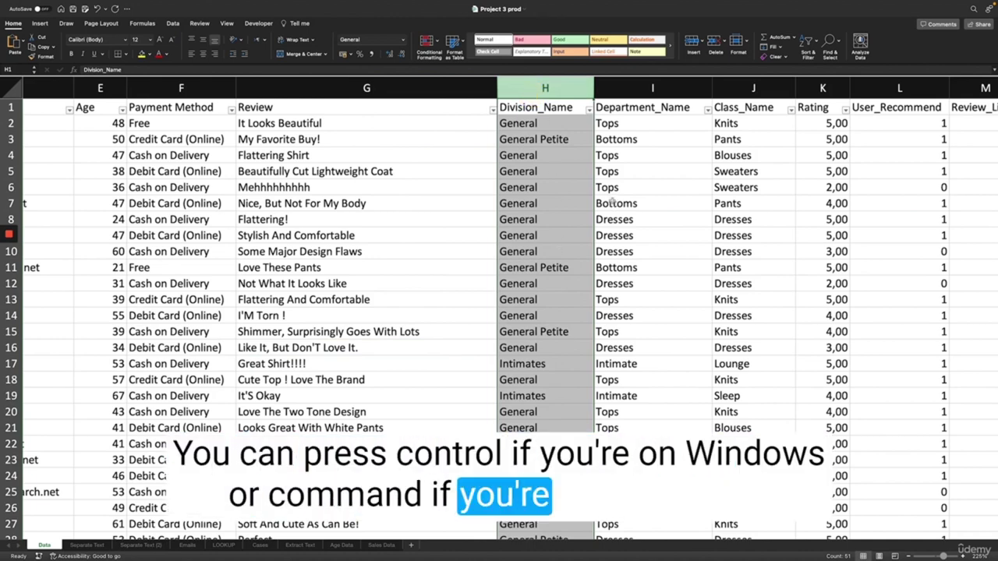
key(super+f)
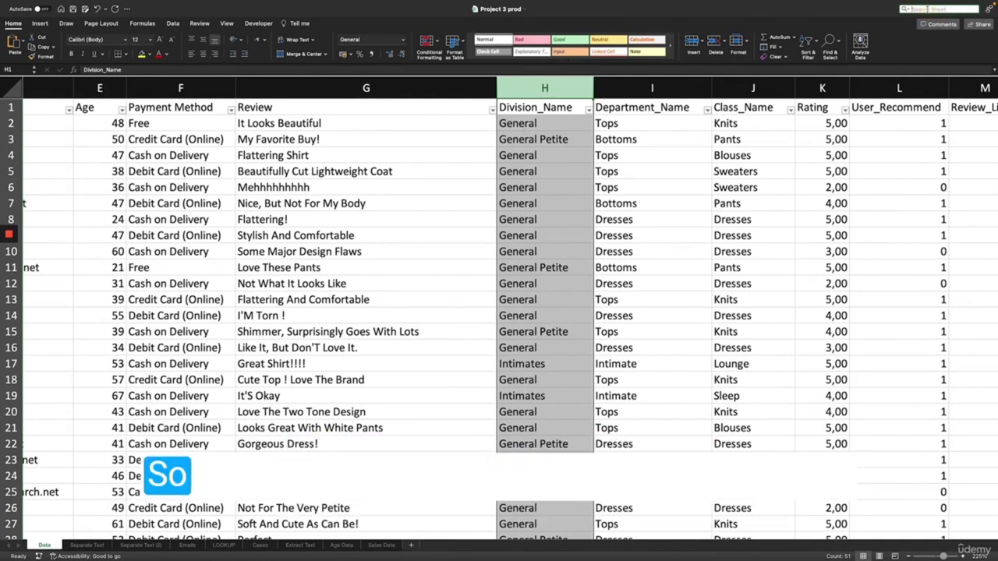
text(eneral)
key(Return)
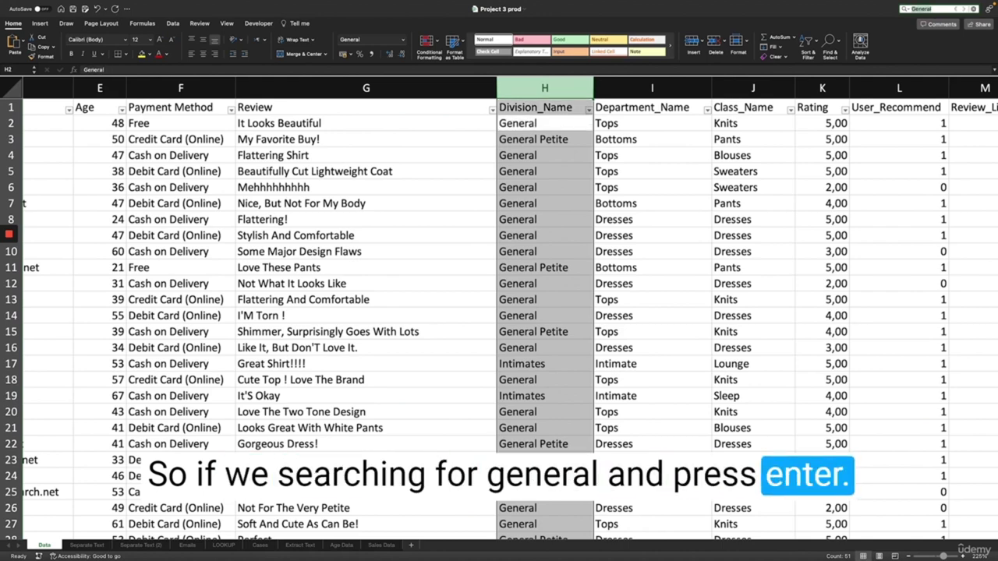
key(Return)
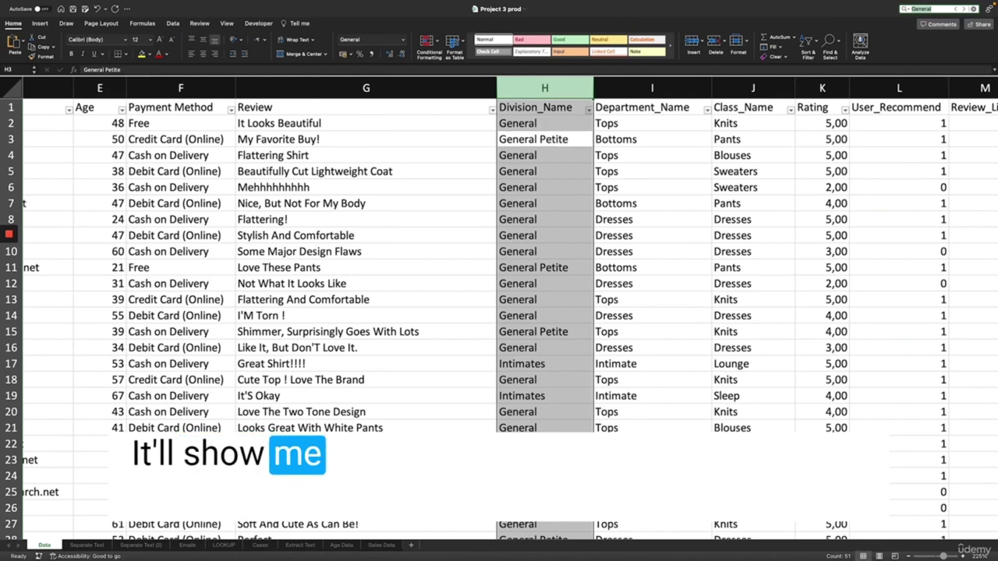
key(Return)
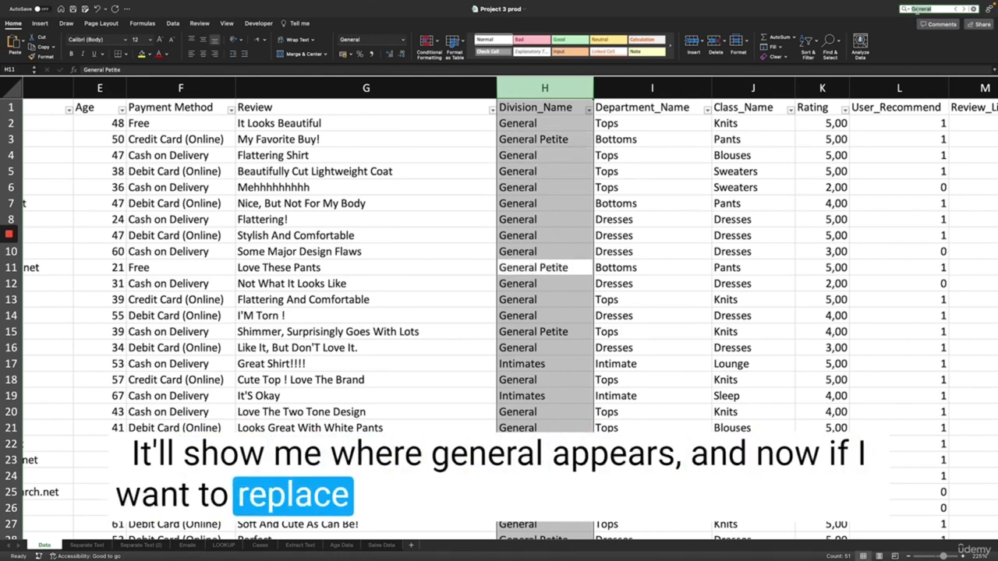
Reopen Find and Replace from Find & Select and move it clear of column H
click(905, 8)
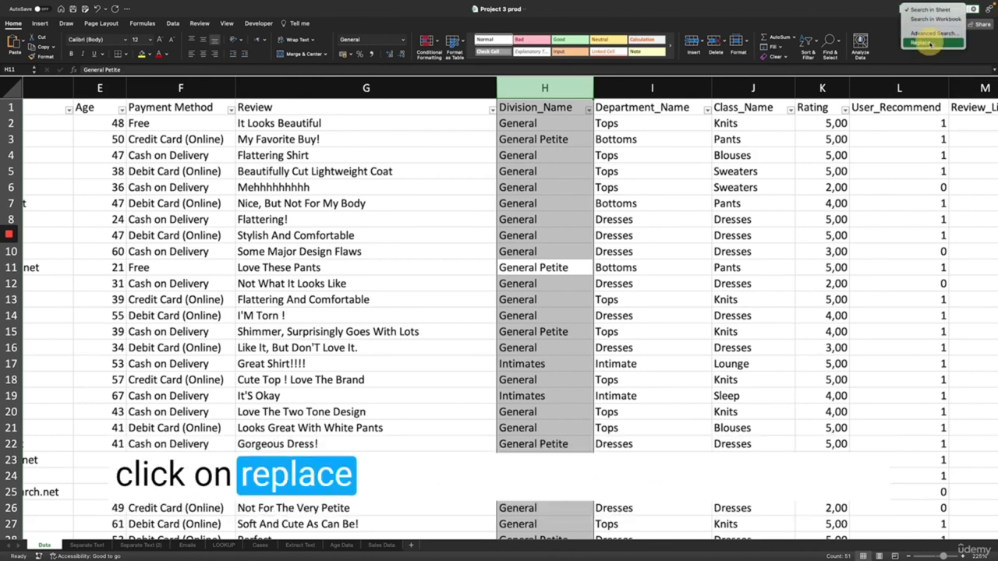
click(922, 42)
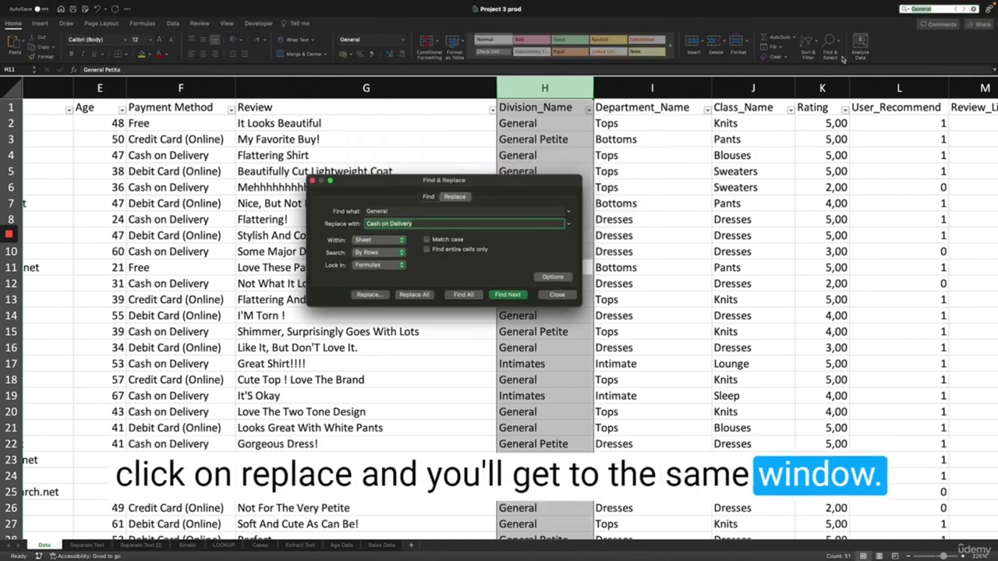
click(557, 294)
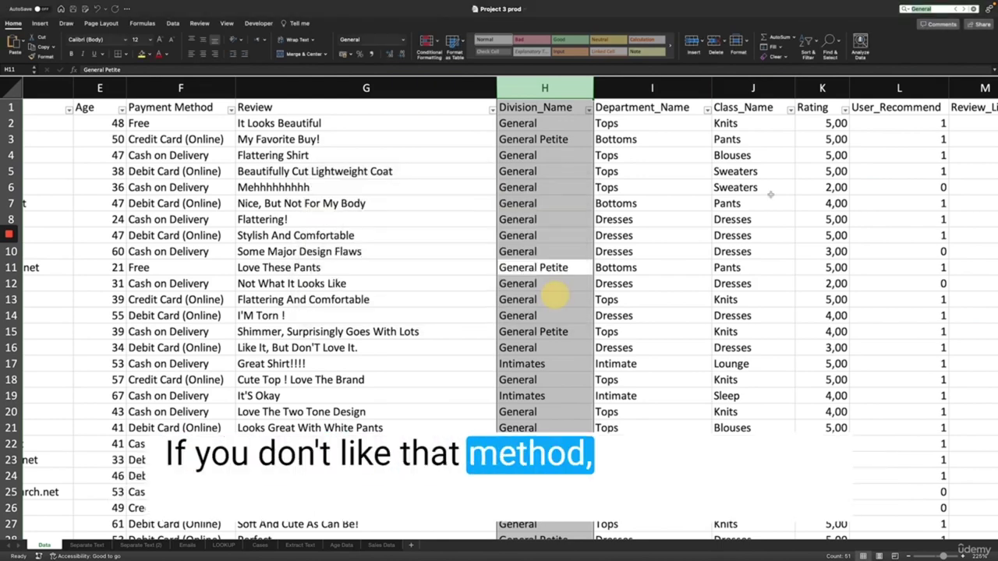
click(831, 43)
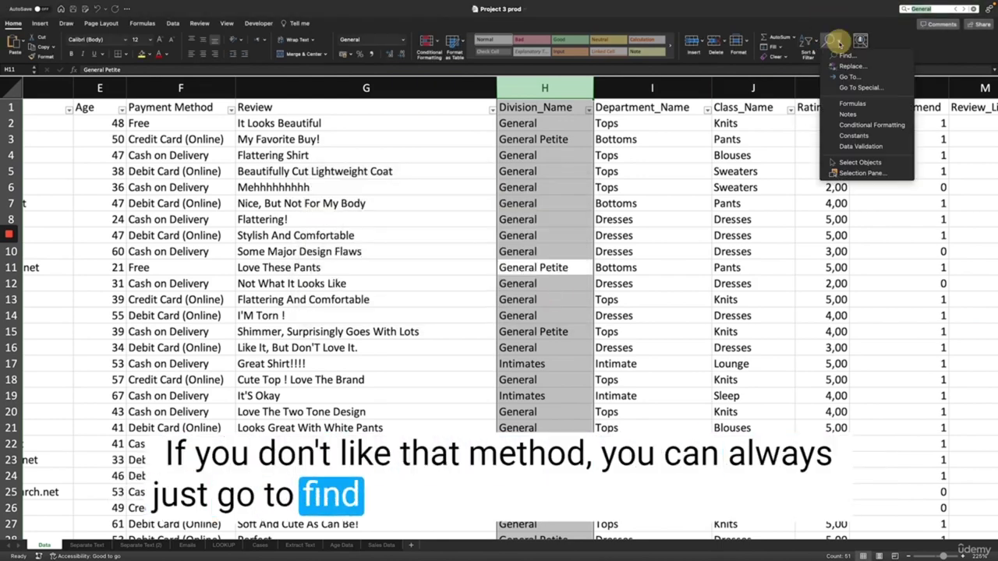
click(851, 67)
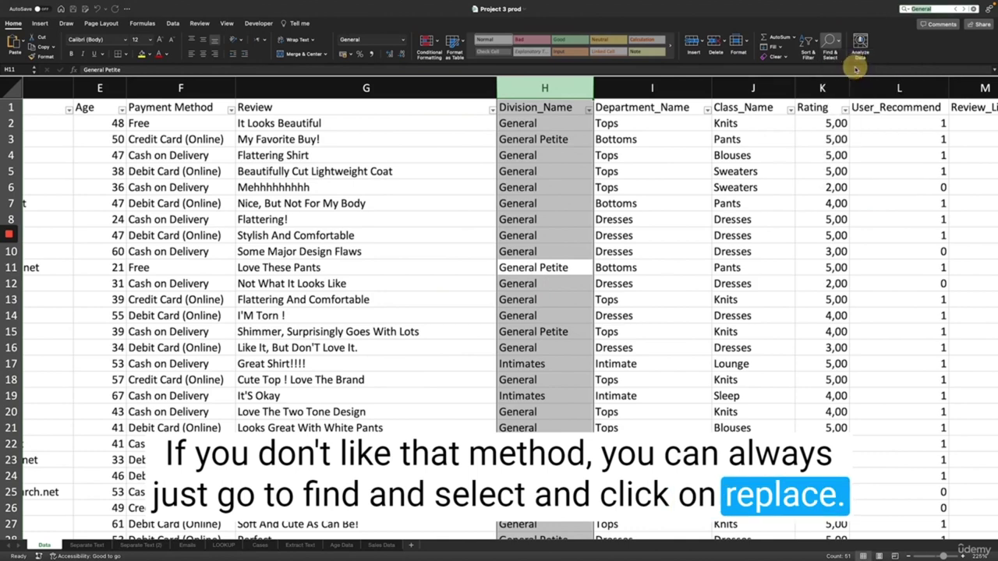
drag(457, 125, 268, 179)
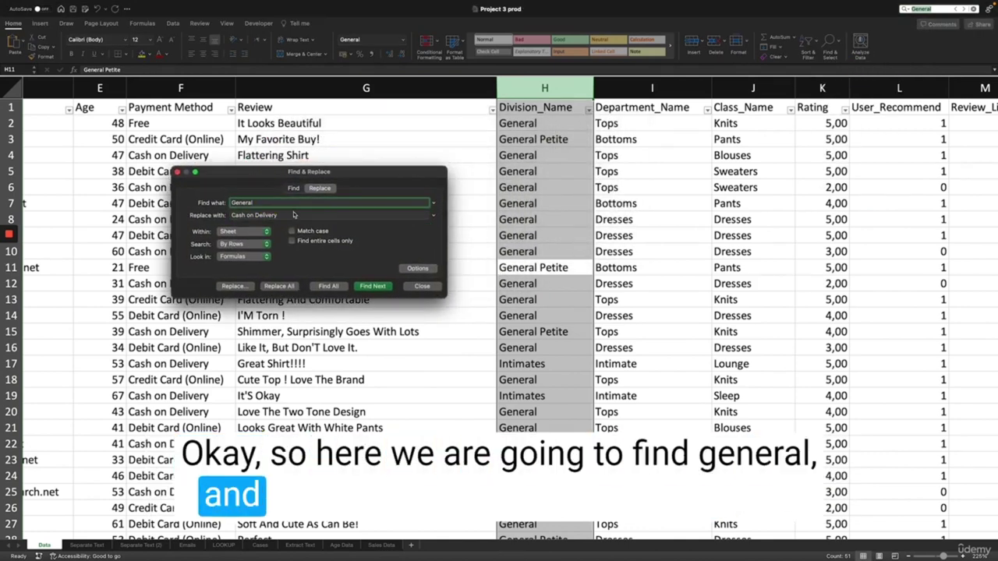
Set Main as the replacement and list every cell containing General
click(267, 212)
text(M)
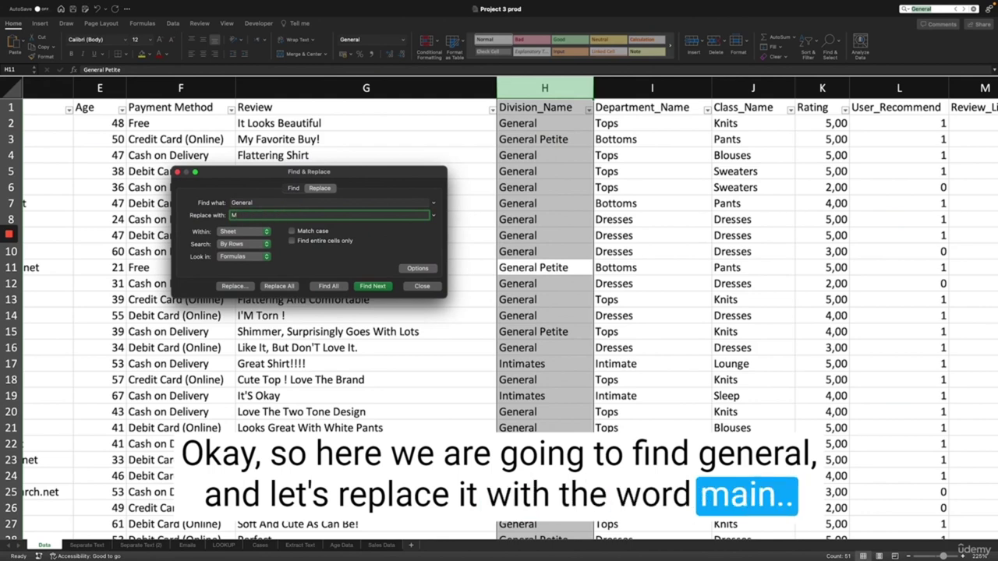
text(ain)
click(333, 287)
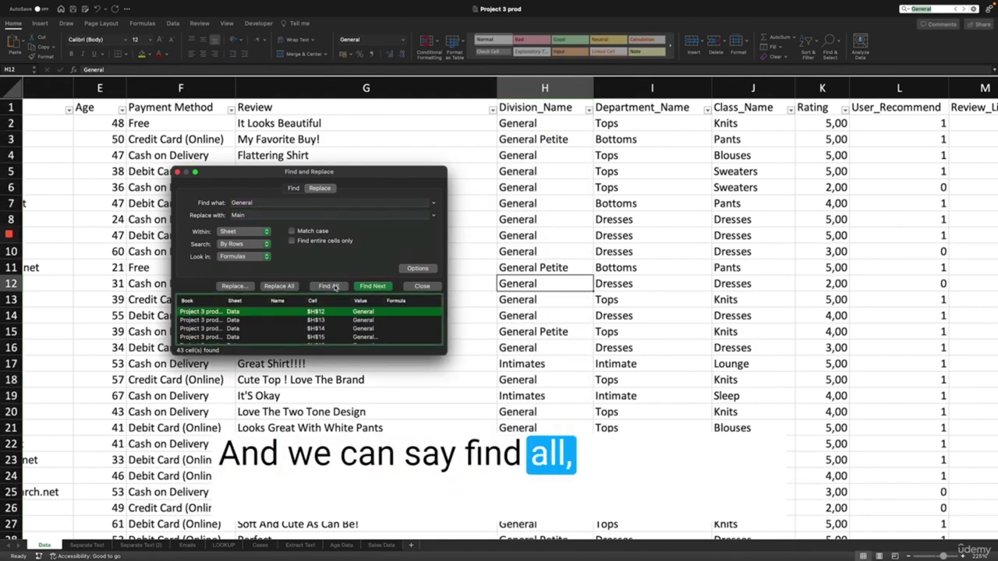
scroll(343, 324, down, 3)
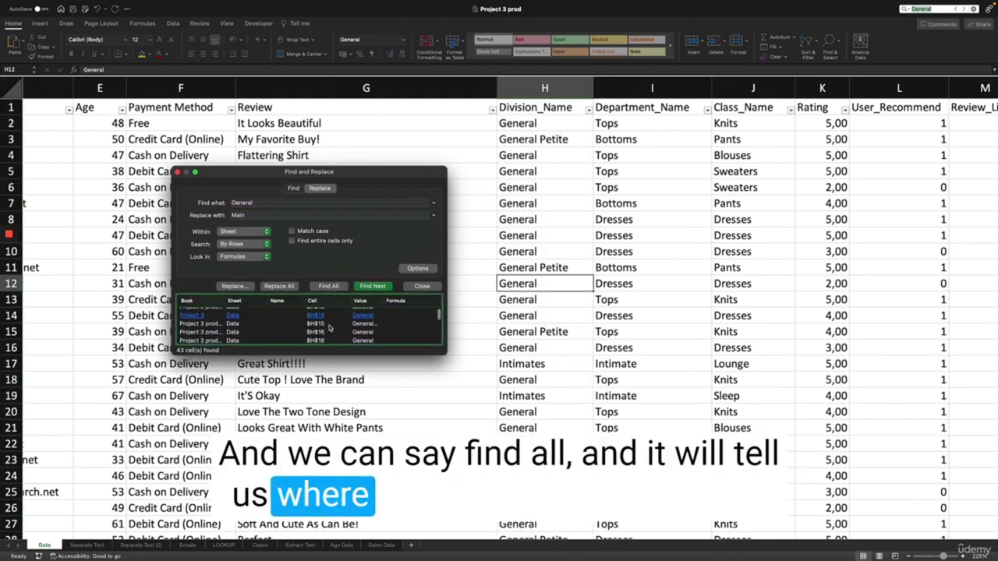
scroll(320, 322, down, 2)
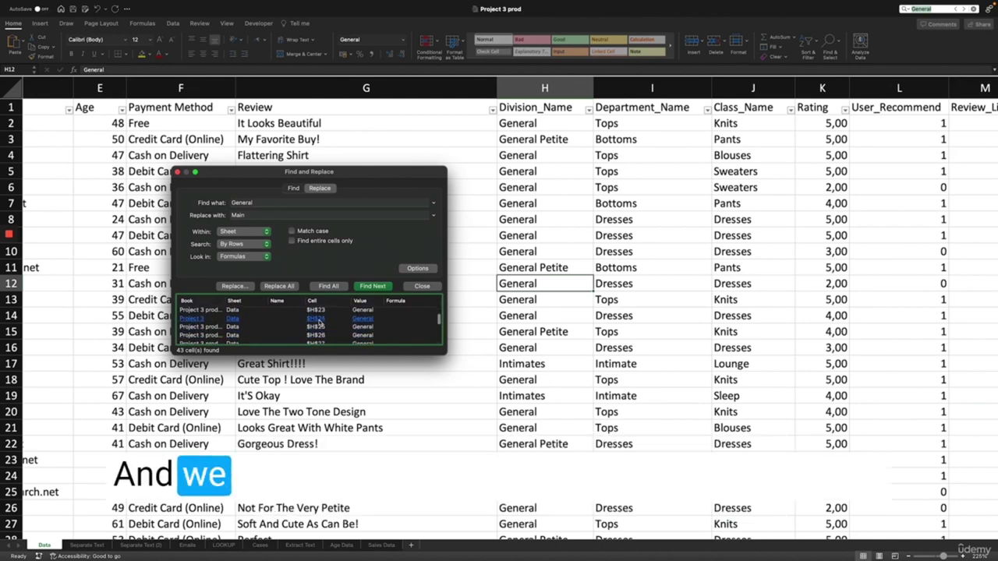
scroll(316, 327, down, 3)
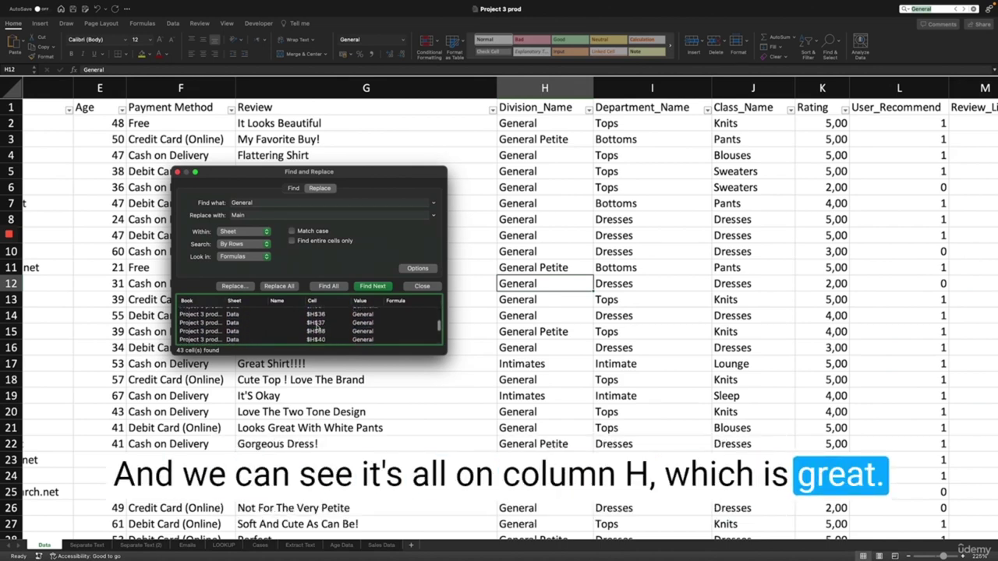
Replace all 43 General entries with Main, acknowledge the alert, and close the dialog
click(280, 286)
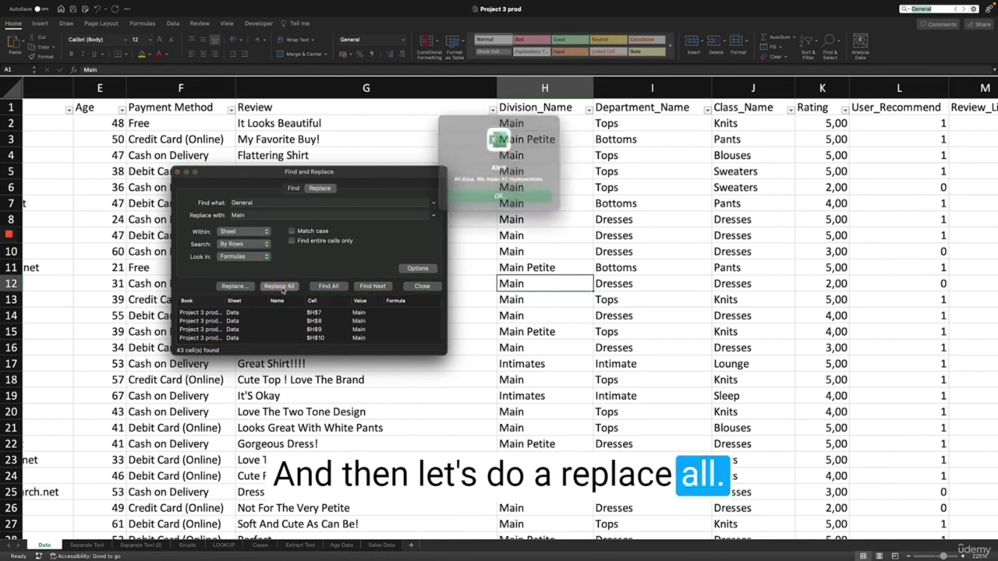
click(516, 196)
click(178, 172)
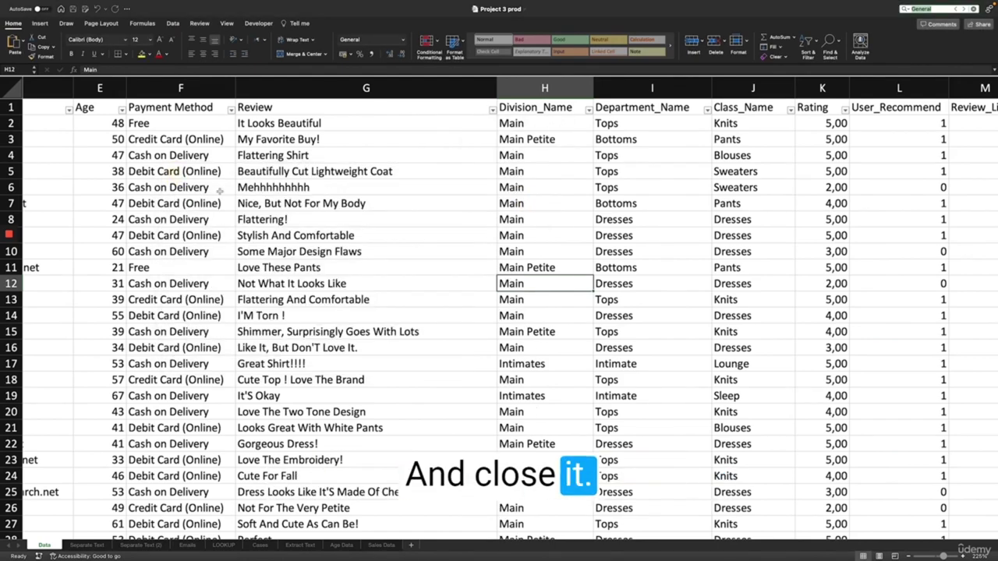
click(304, 236)
scroll(323, 205, right, 1)
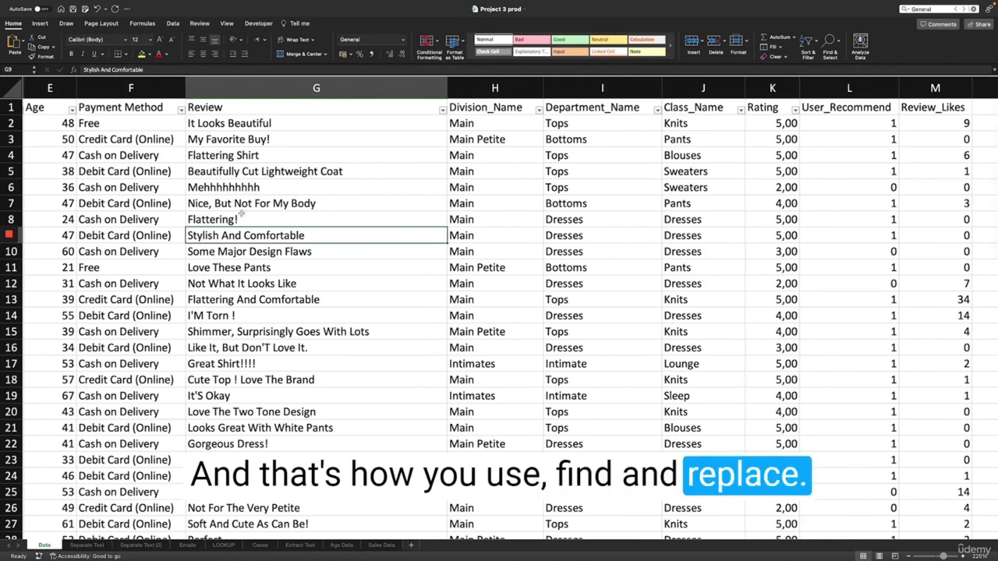
scroll(570, 256, right, 2)
click(569, 256)
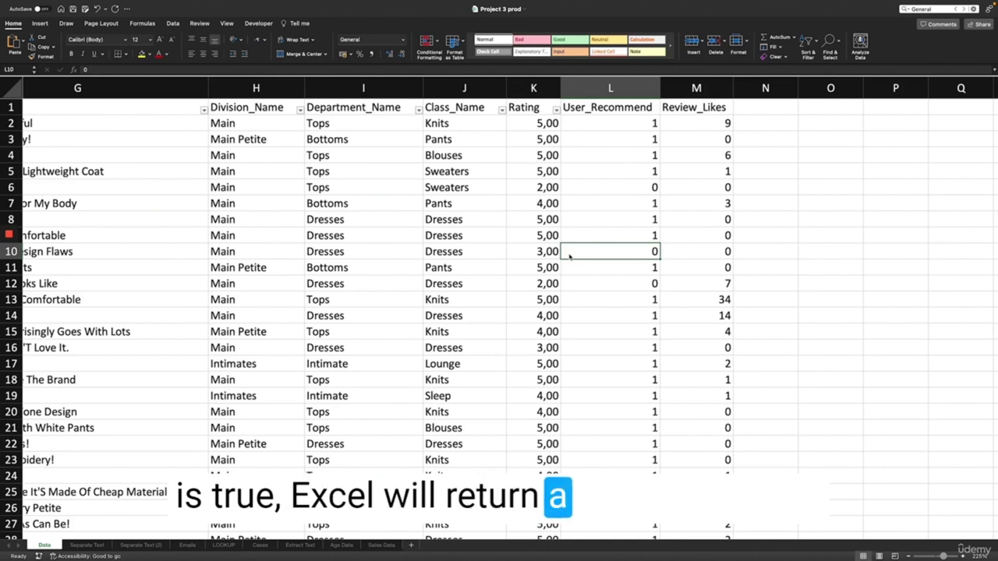
click(487, 157)
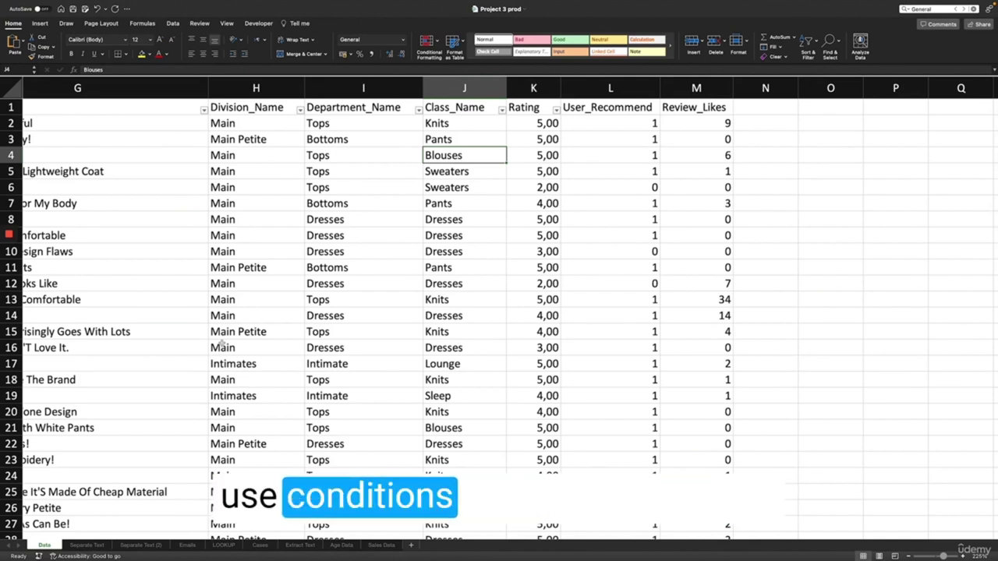
scroll(301, 350, right, 3)
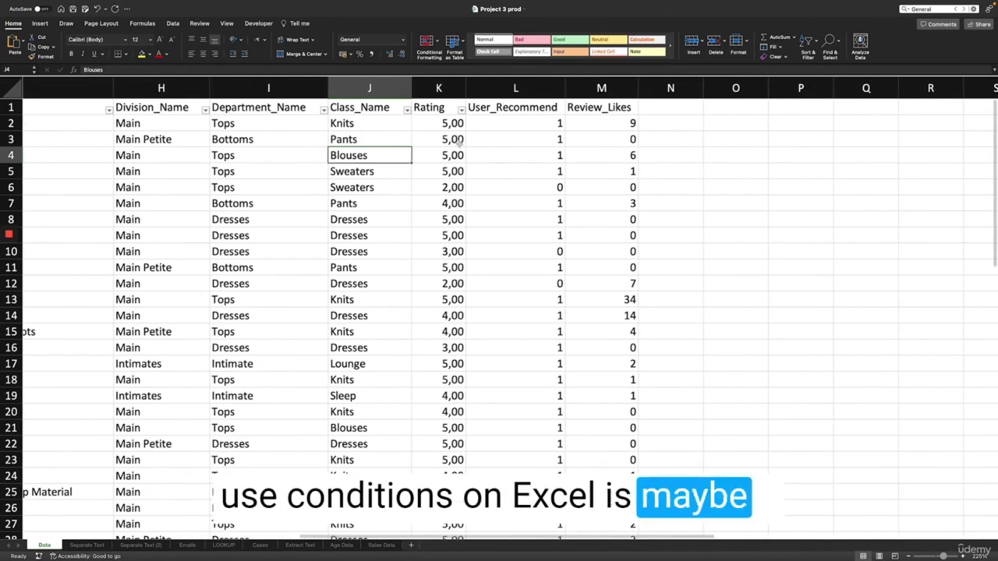
click(674, 108)
drag(703, 87, 748, 87)
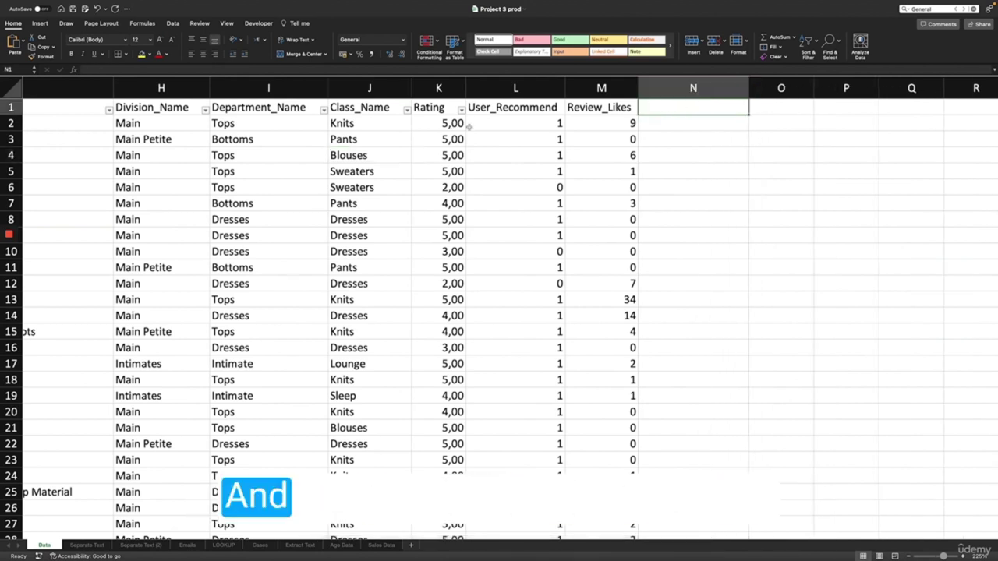
scroll(438, 109, down, 1)
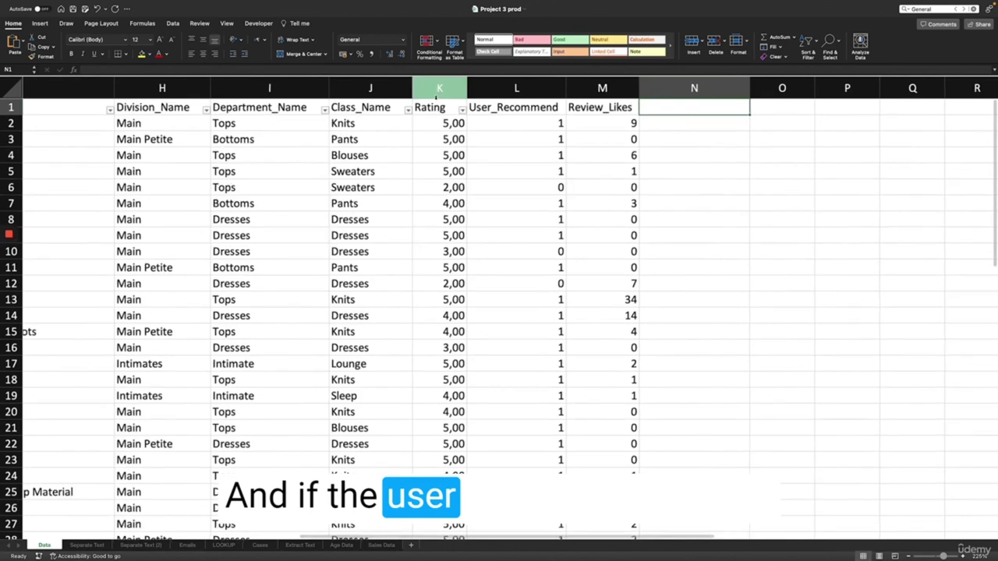
click(438, 121)
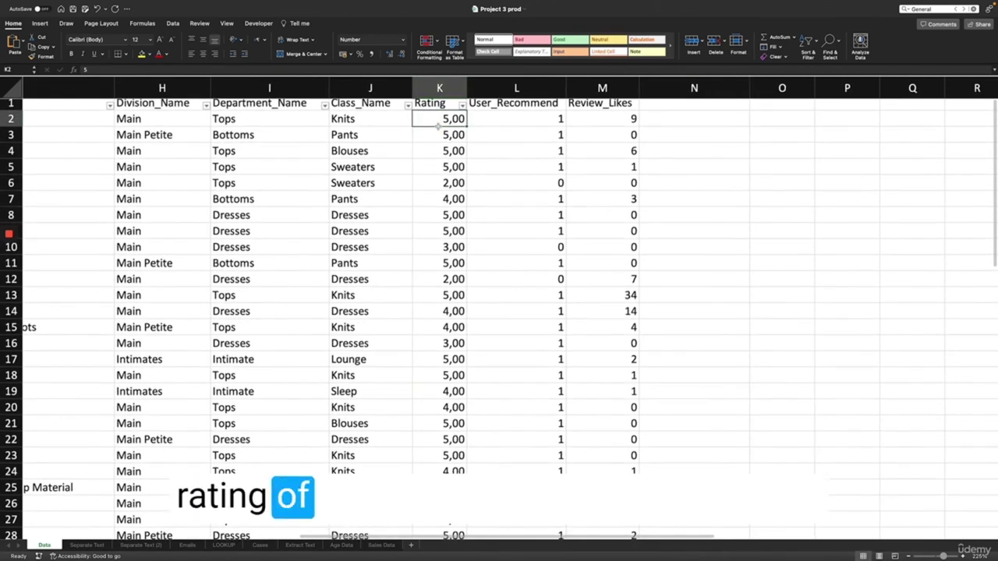
scroll(439, 126, up, 1)
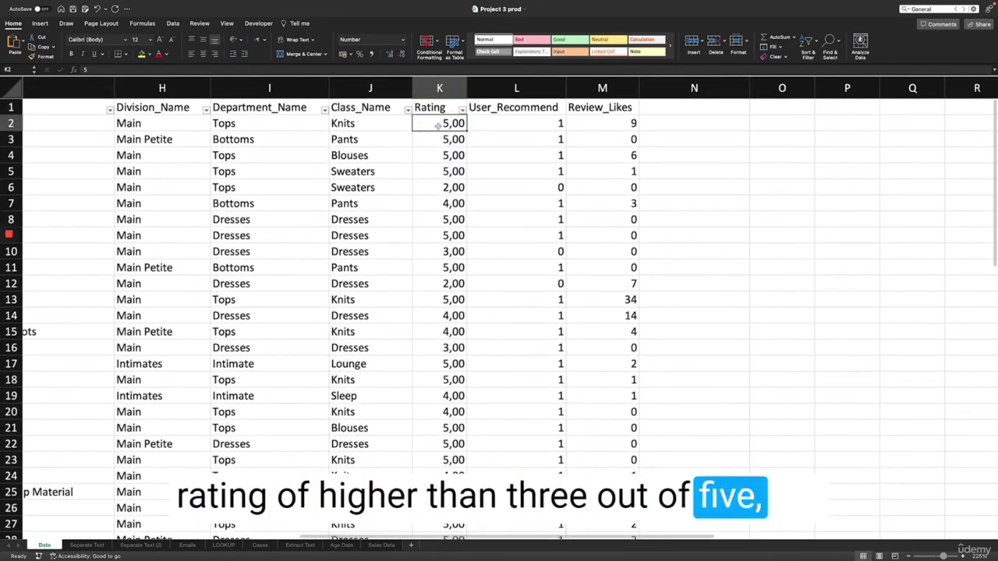
click(694, 124)
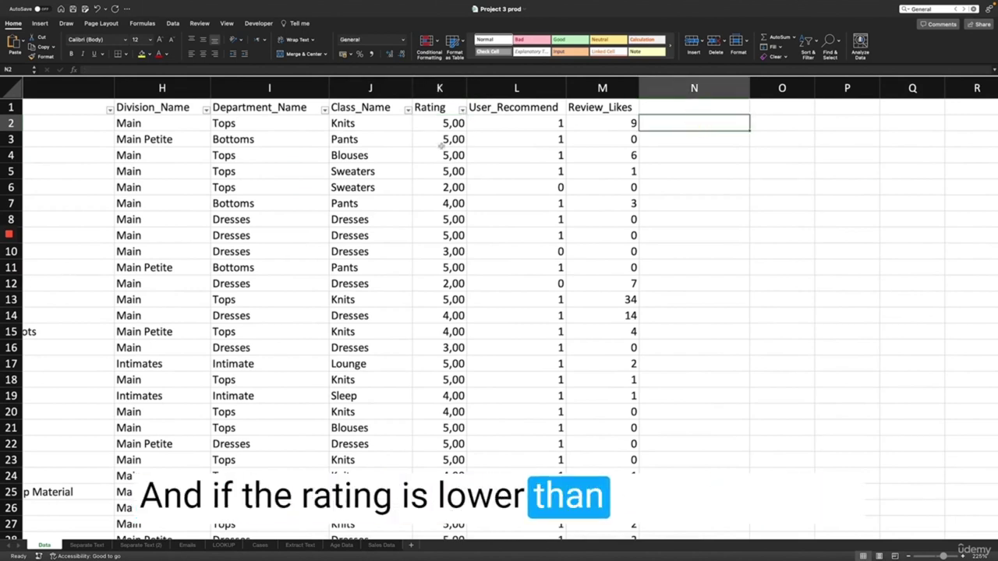
click(658, 139)
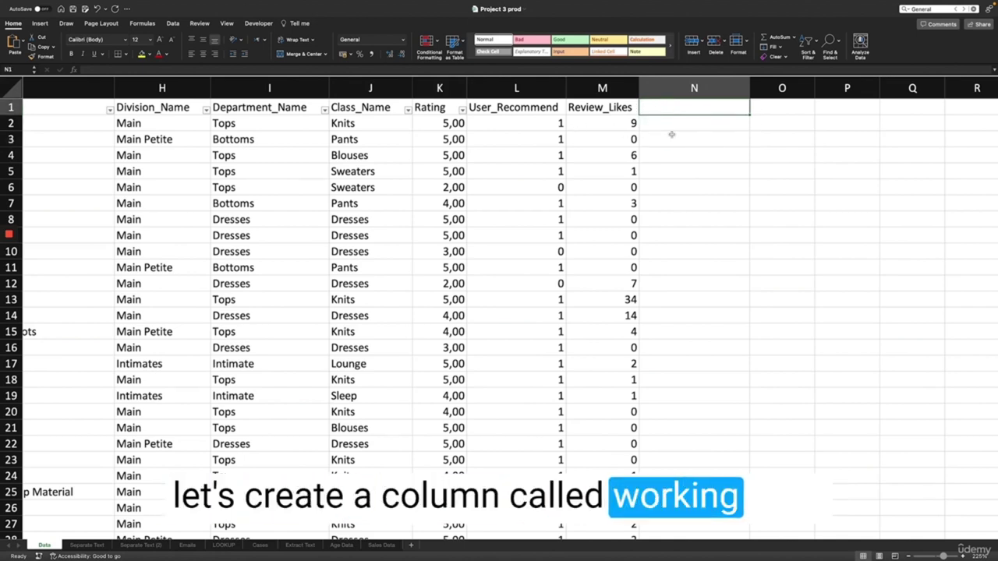
Head column N 'Rating Type' and enter =IF(K2>3;"High Rating";"Low Rating") in N2
text(ing)
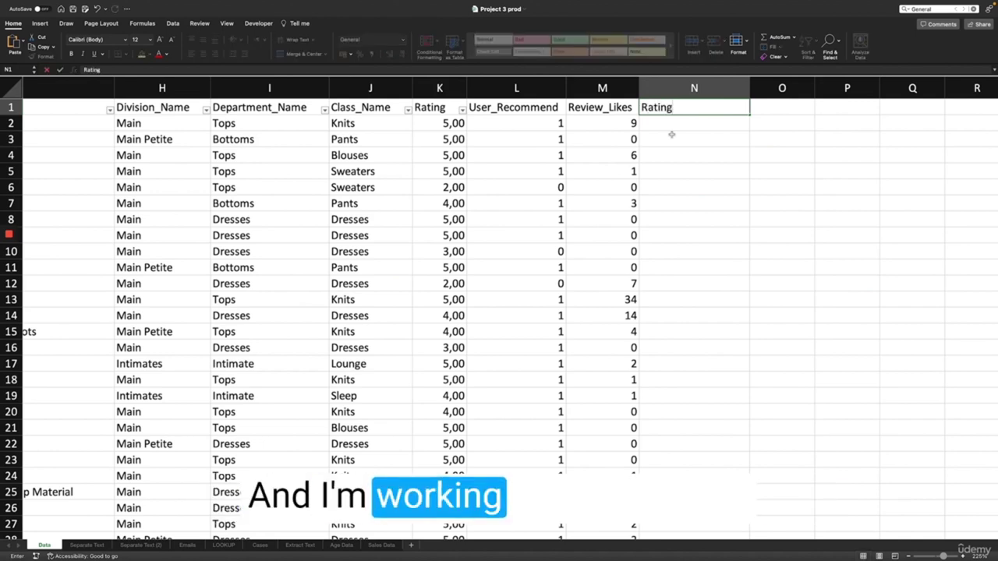
text( Type)
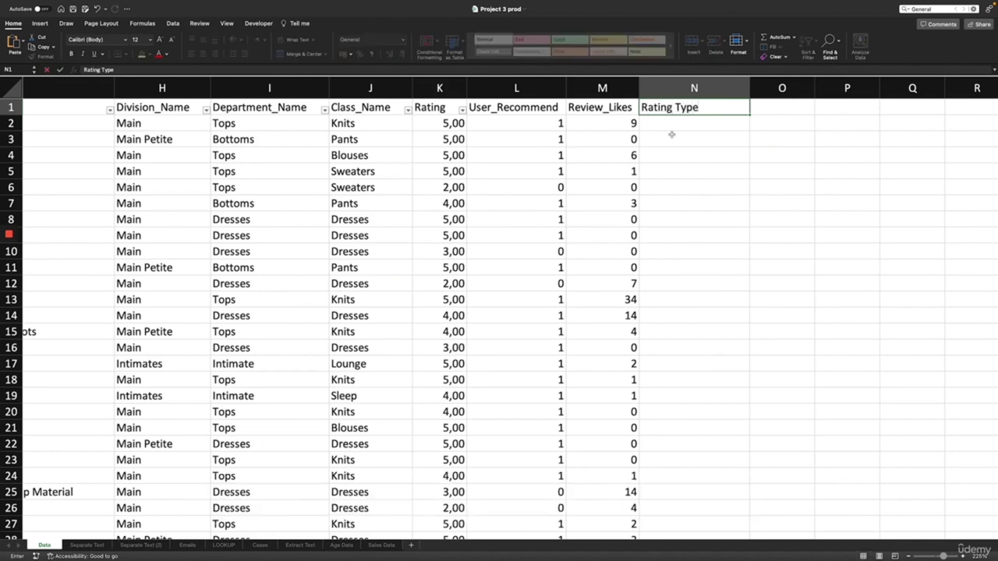
key(Return)
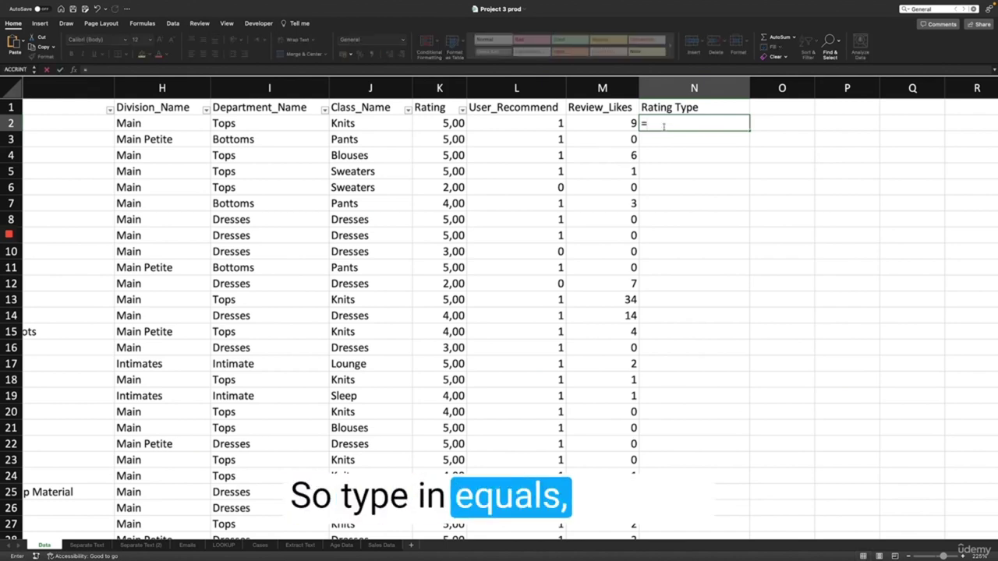
text(I)
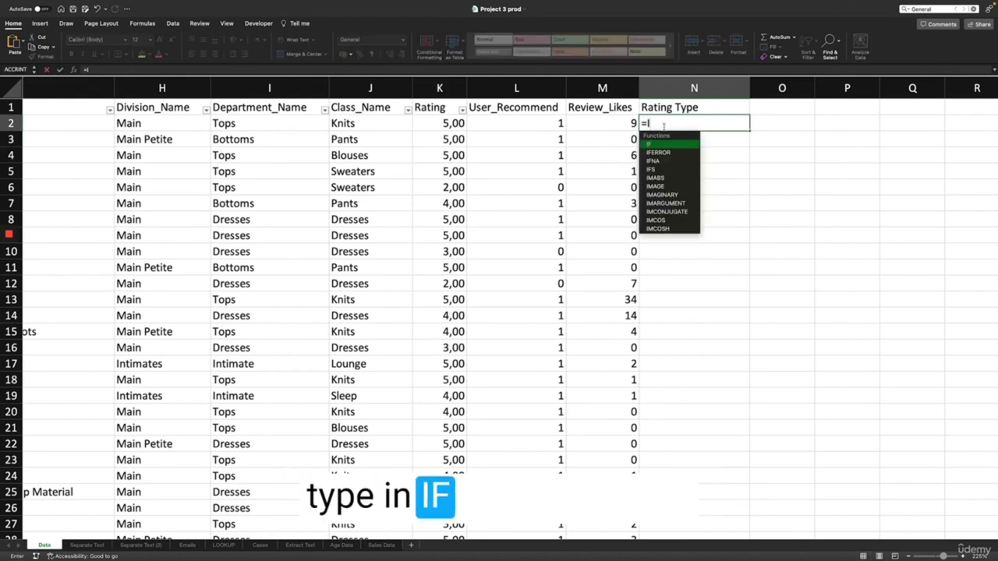
text(F()
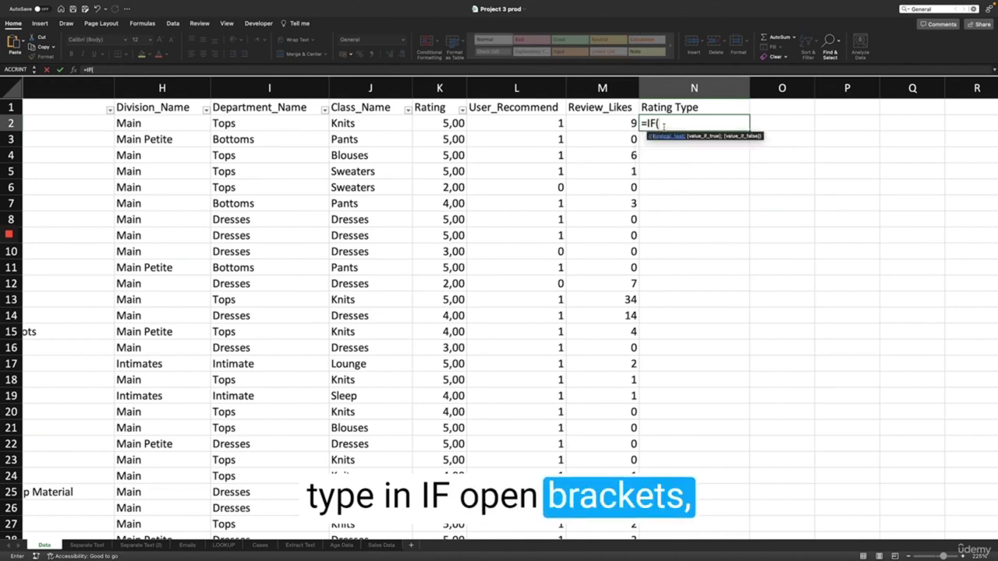
scroll(667, 133, left, 1)
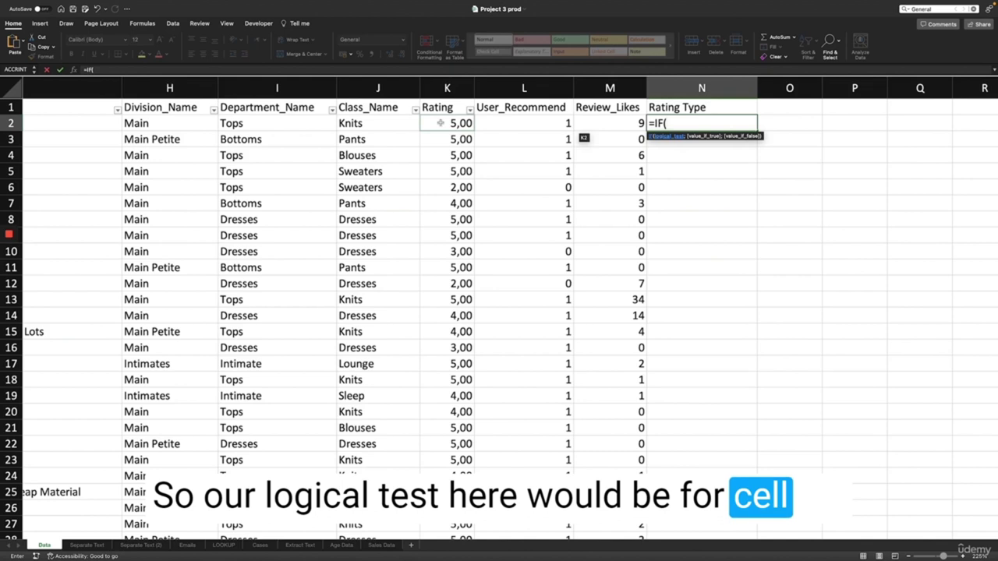
text(>3)
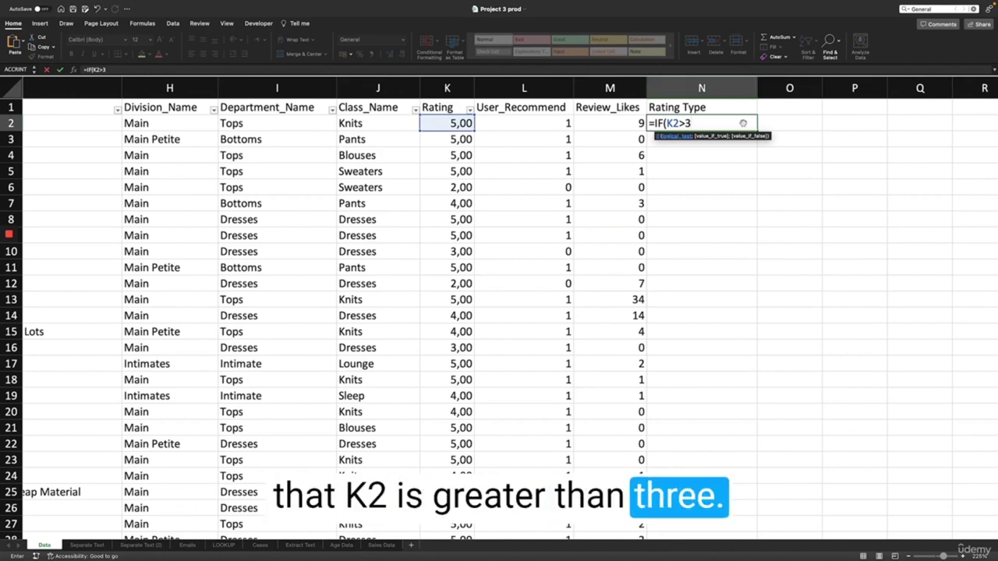
text(;)
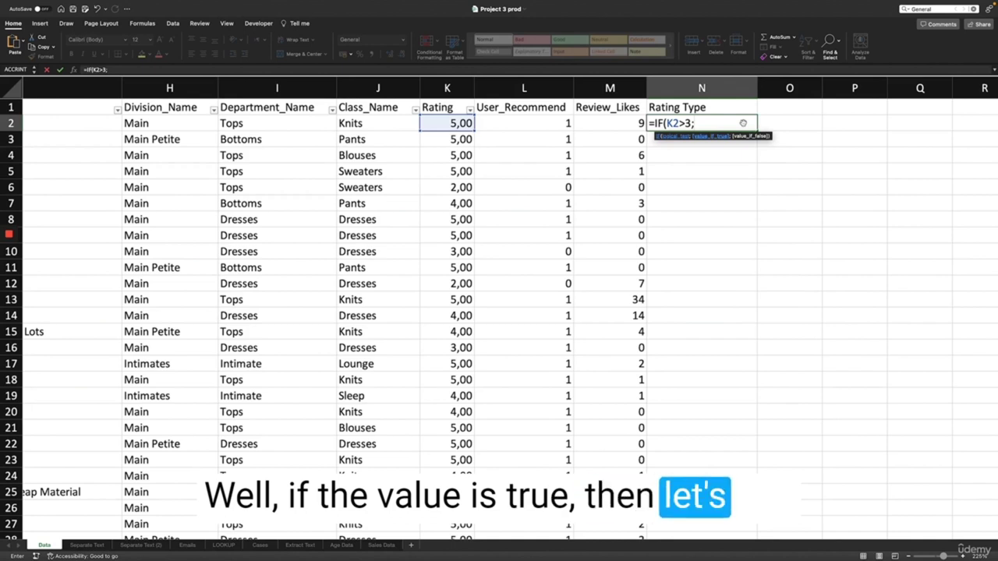
text(")
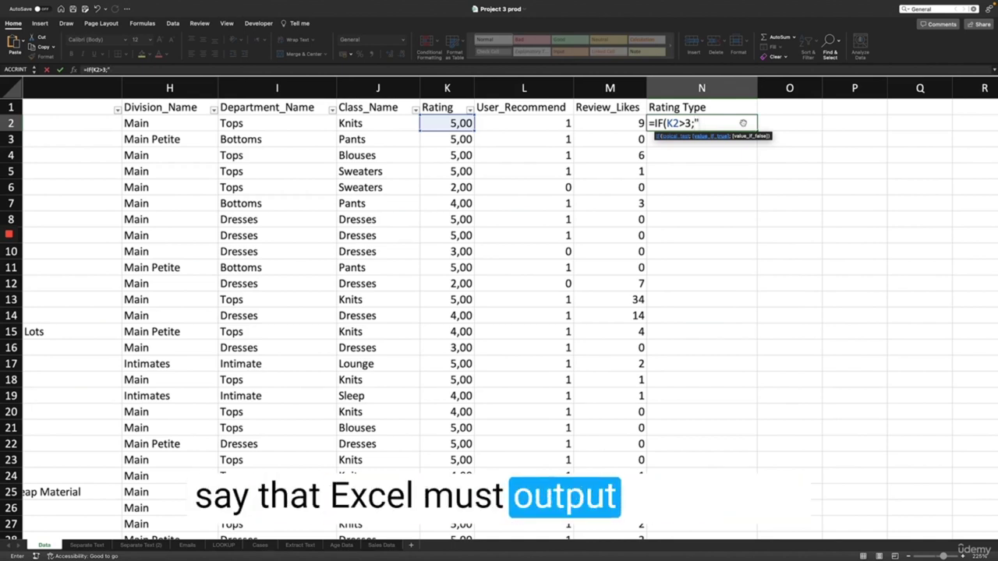
text(High R)
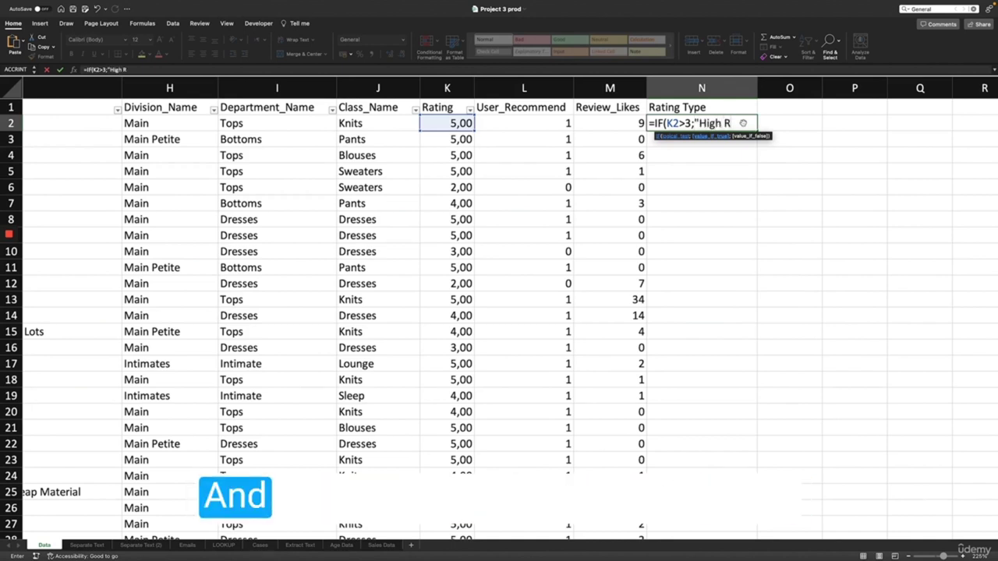
text(ating)
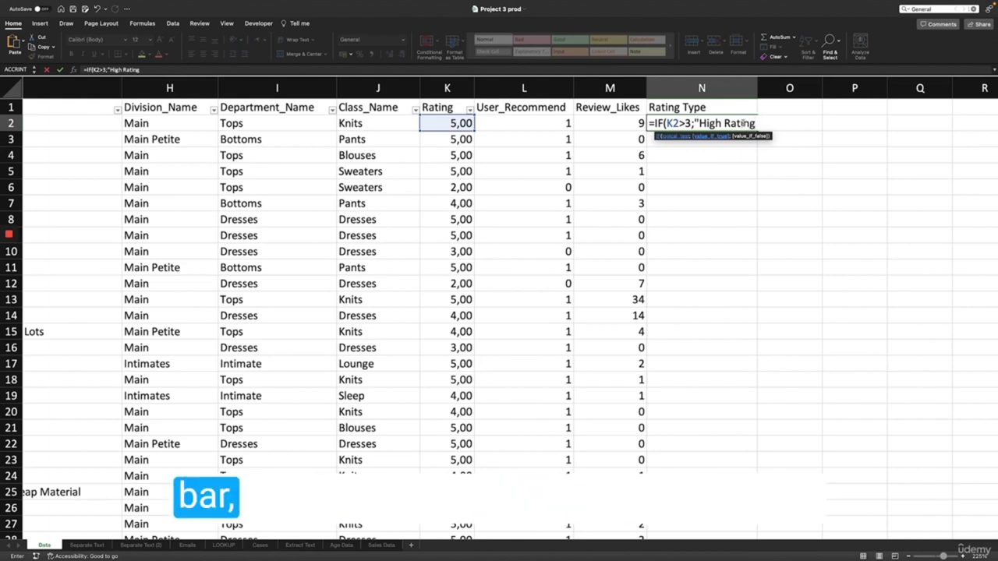
text(")
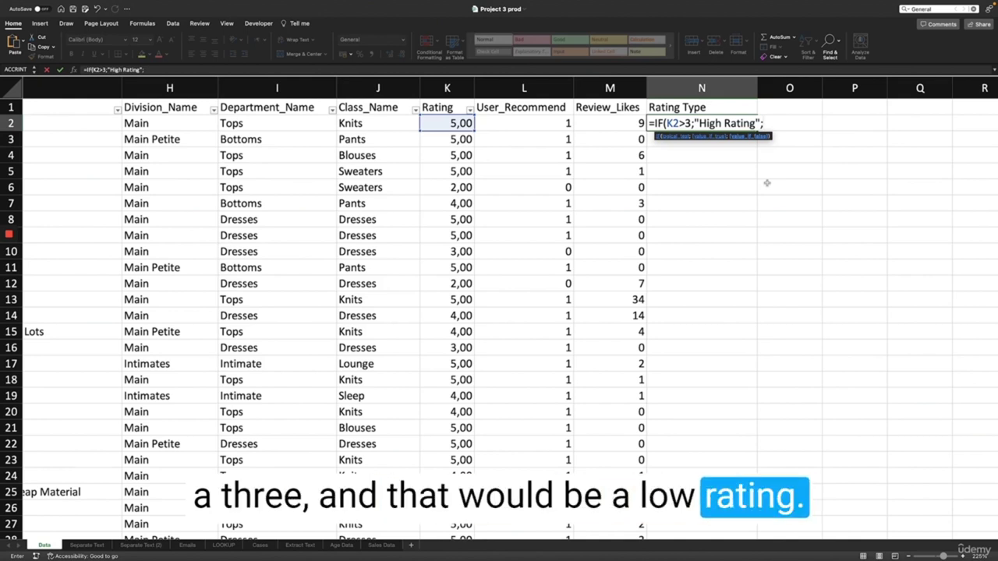
text(")
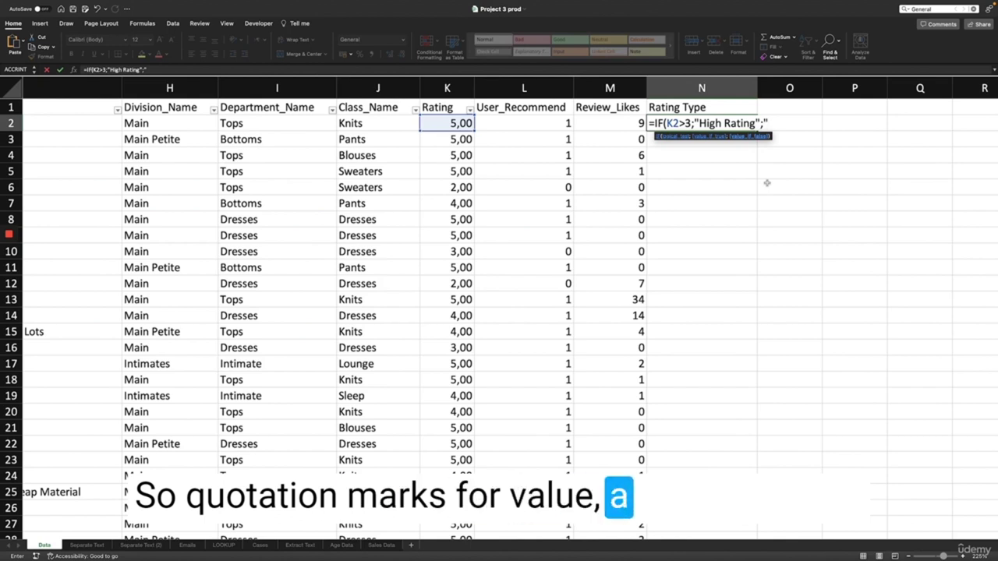
text(Low)
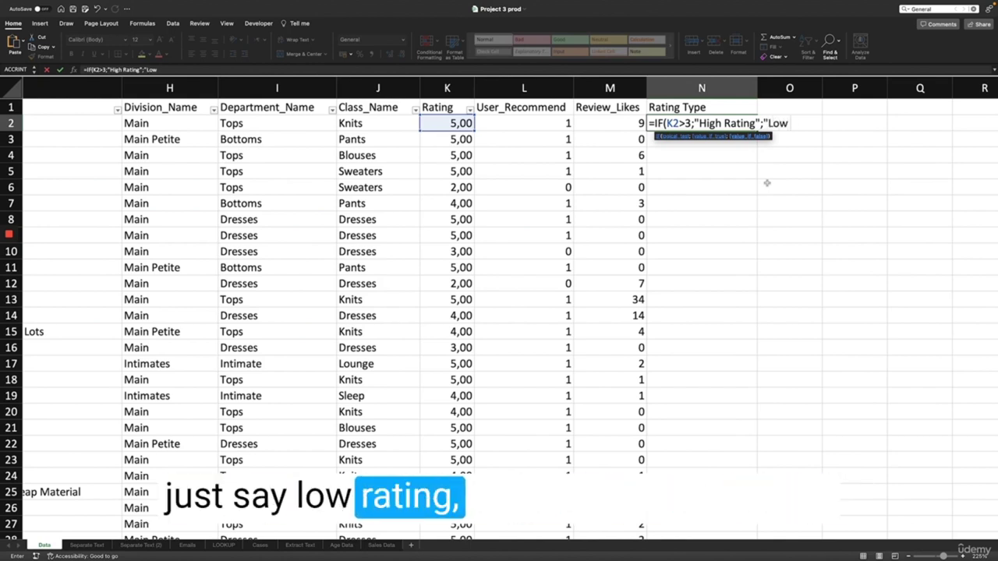
text( Rating)
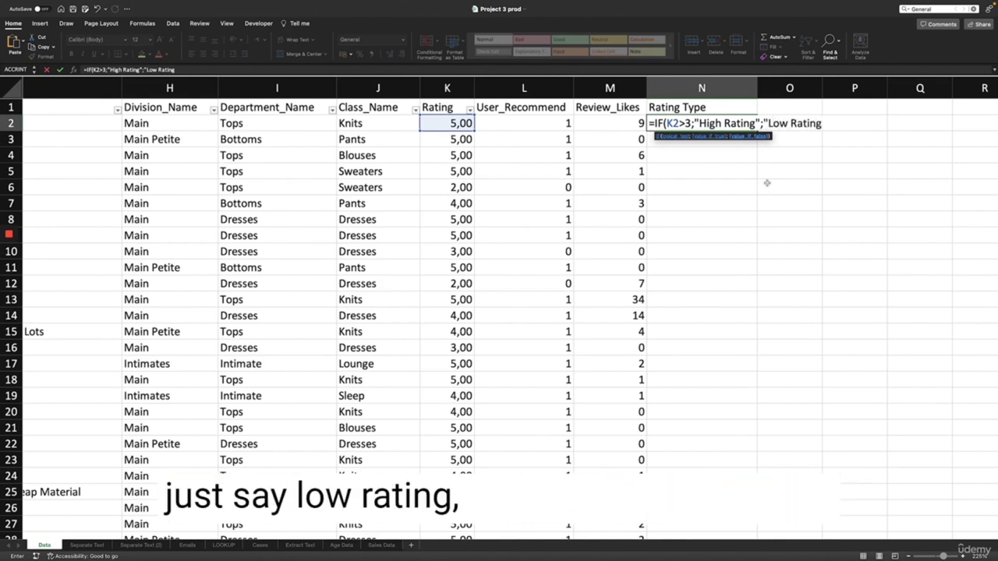
text(")
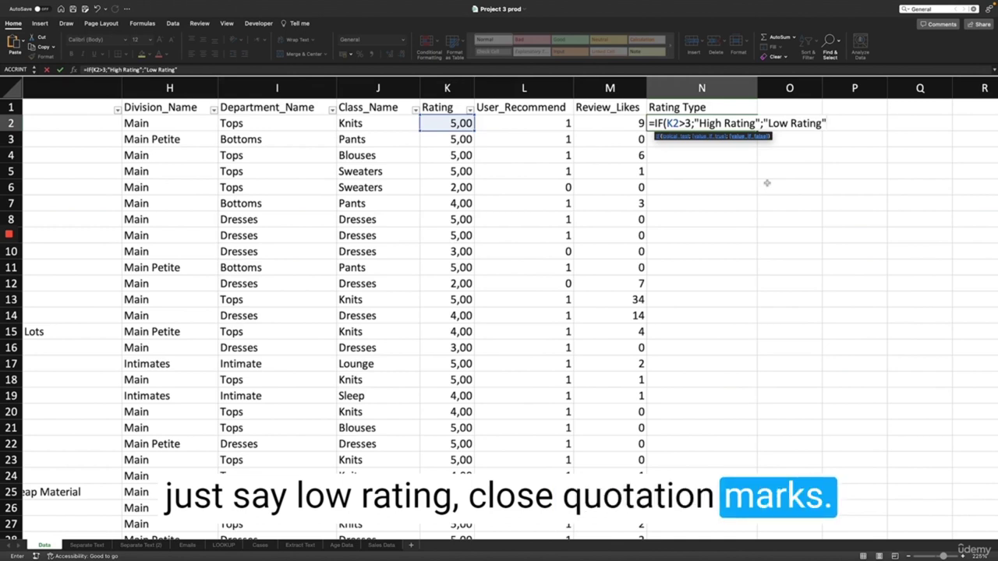
text())
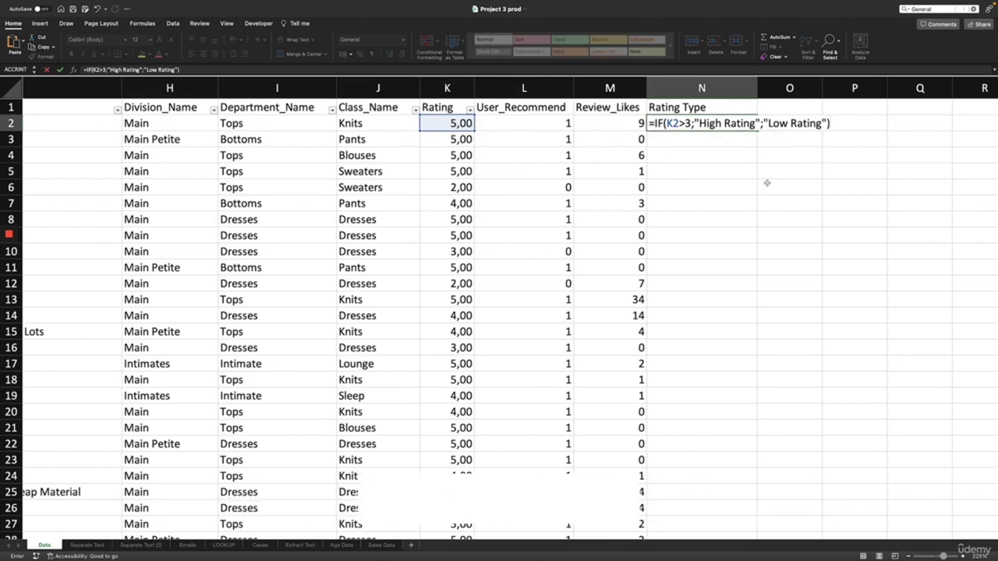
key(Return)
click(727, 122)
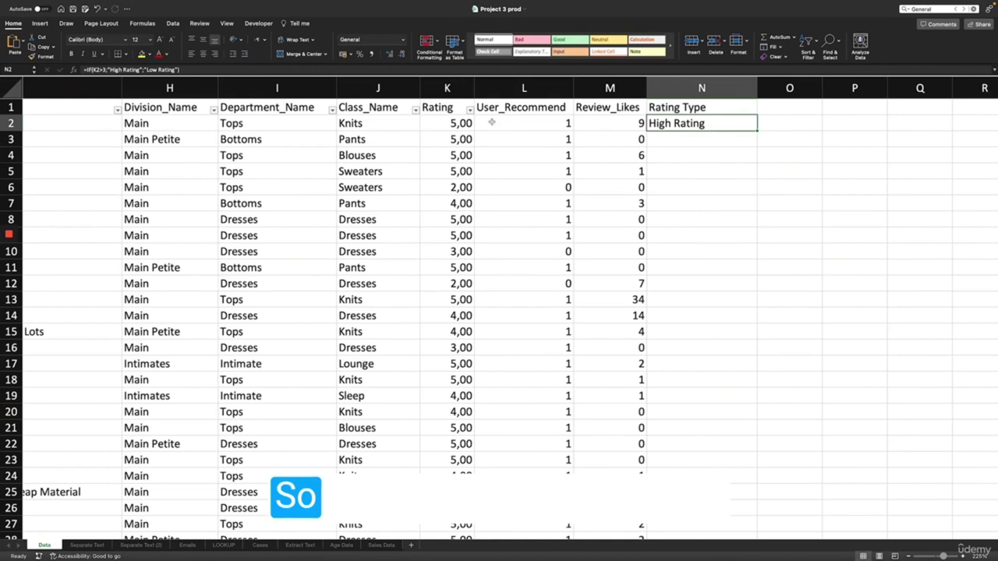
click(464, 123)
scroll(497, 102, down, 1)
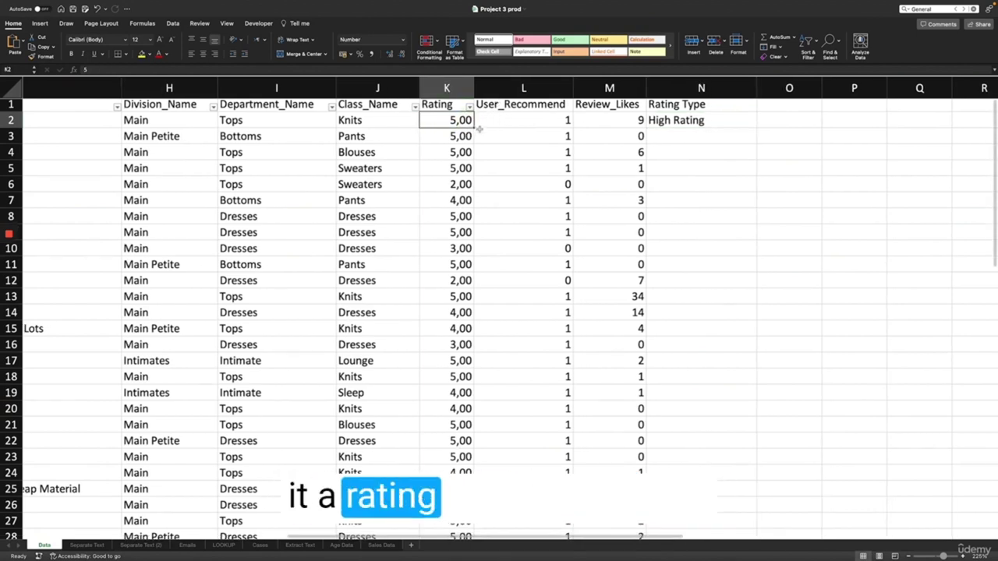
scroll(496, 103, up, 1)
click(690, 121)
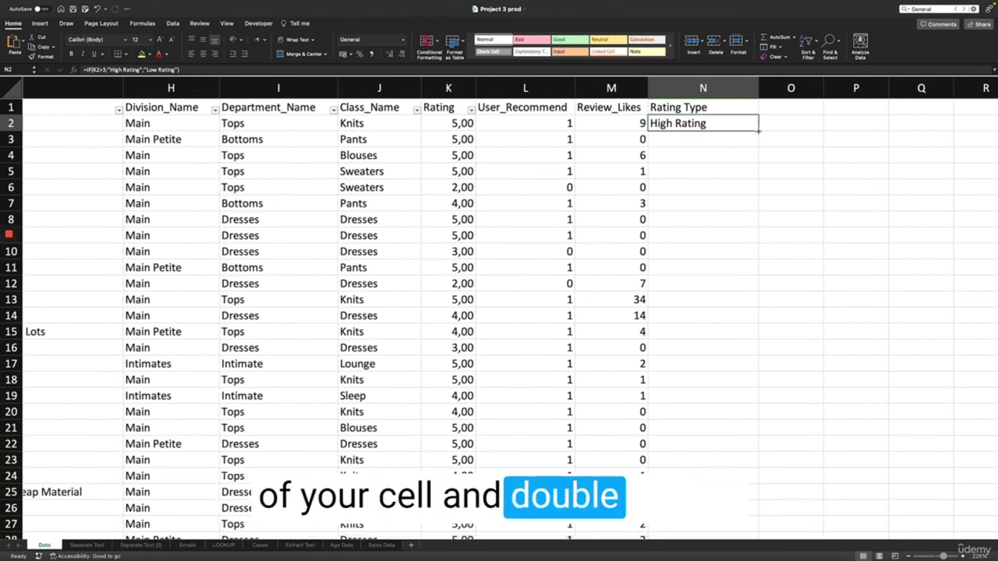
double_click(758, 132)
click(732, 171)
click(450, 188)
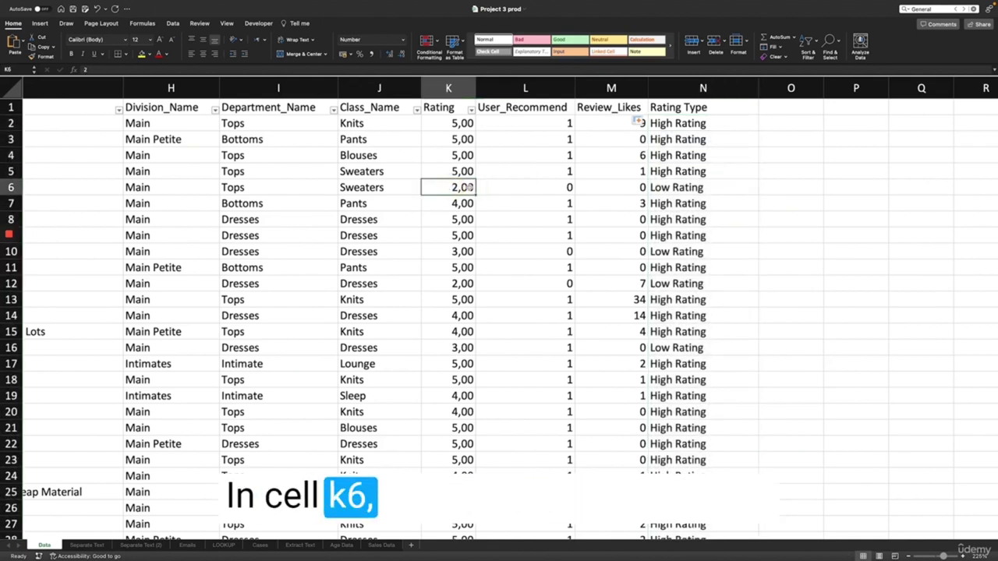
click(667, 187)
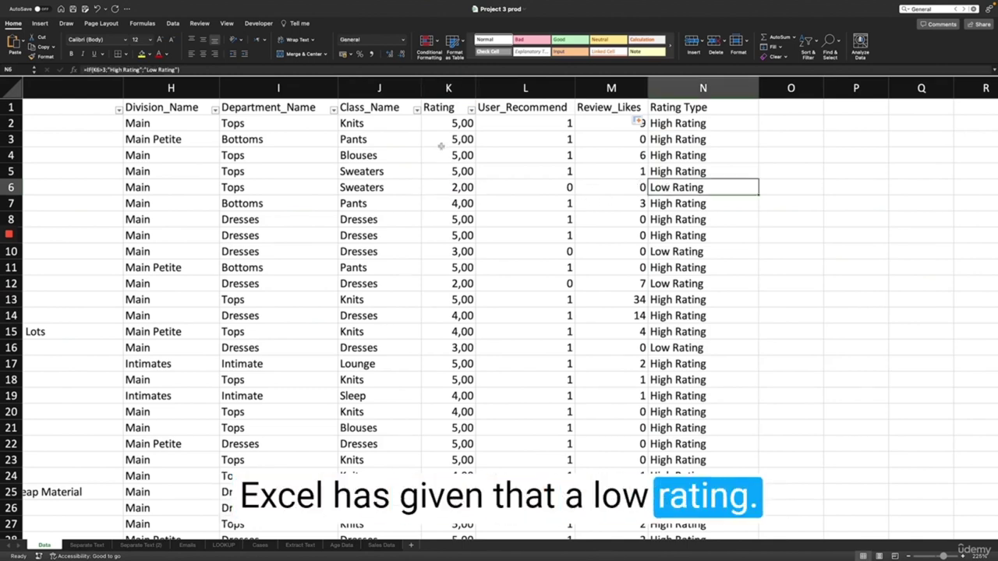
click(448, 251)
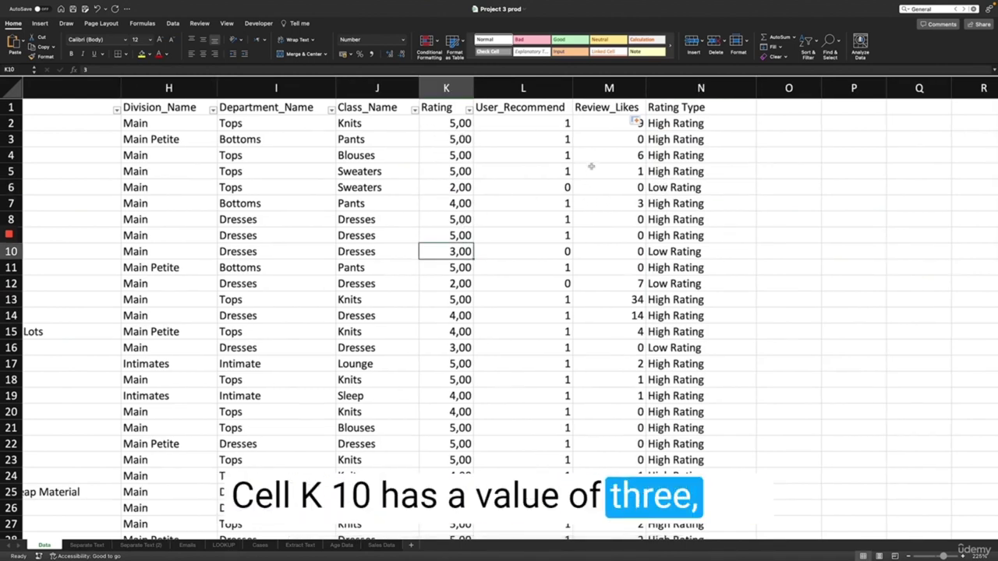
click(680, 251)
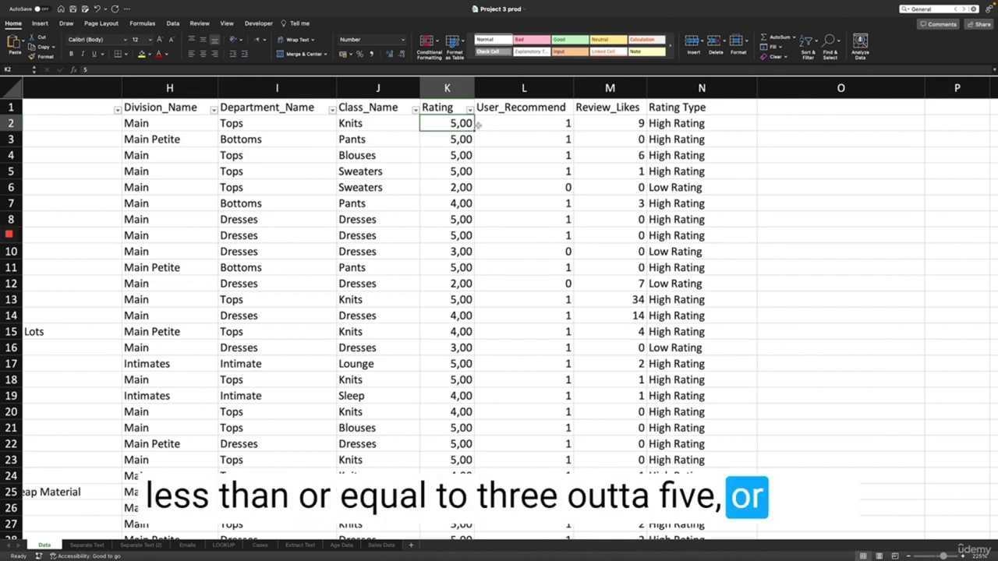
click(498, 125)
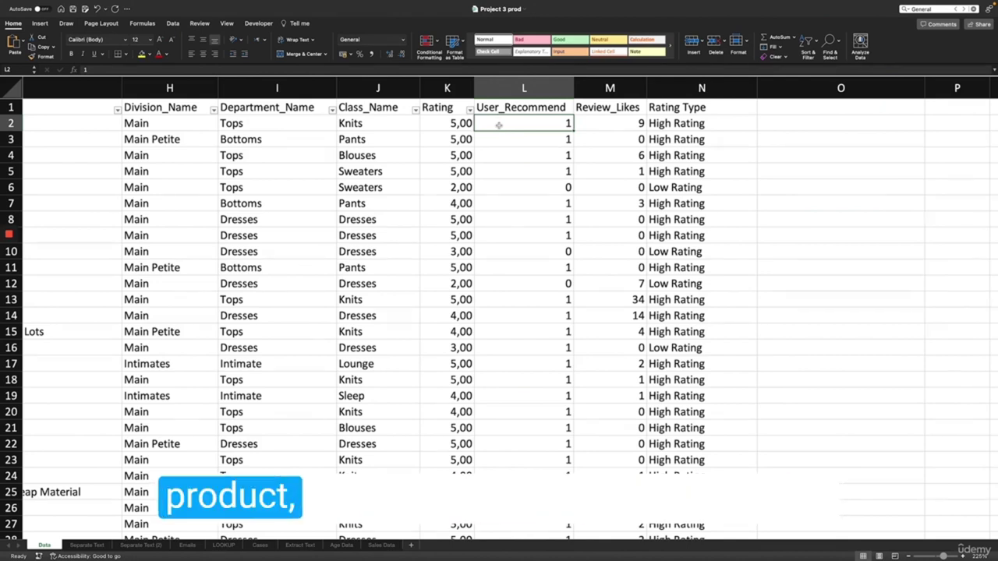
click(505, 112)
click(505, 124)
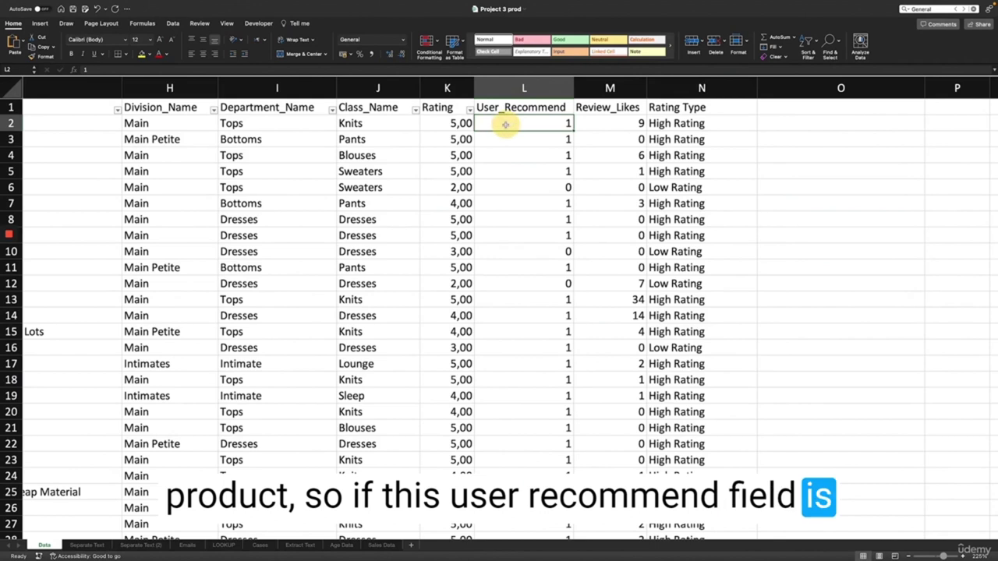
click(442, 124)
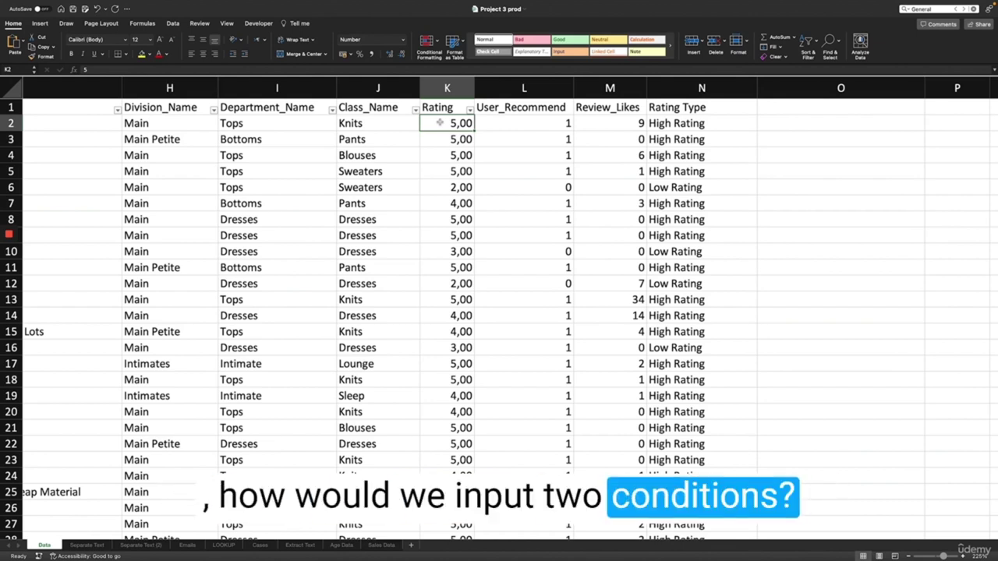
click(764, 108)
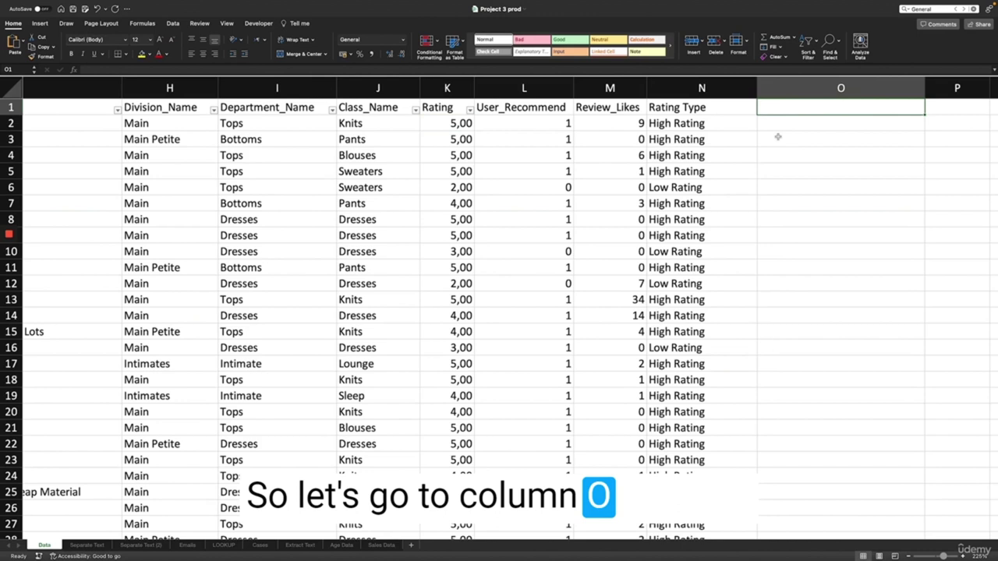
Head column O 'Contact Customer' and enter =OR(K2<=3;L2=0) in O2
text(Co)
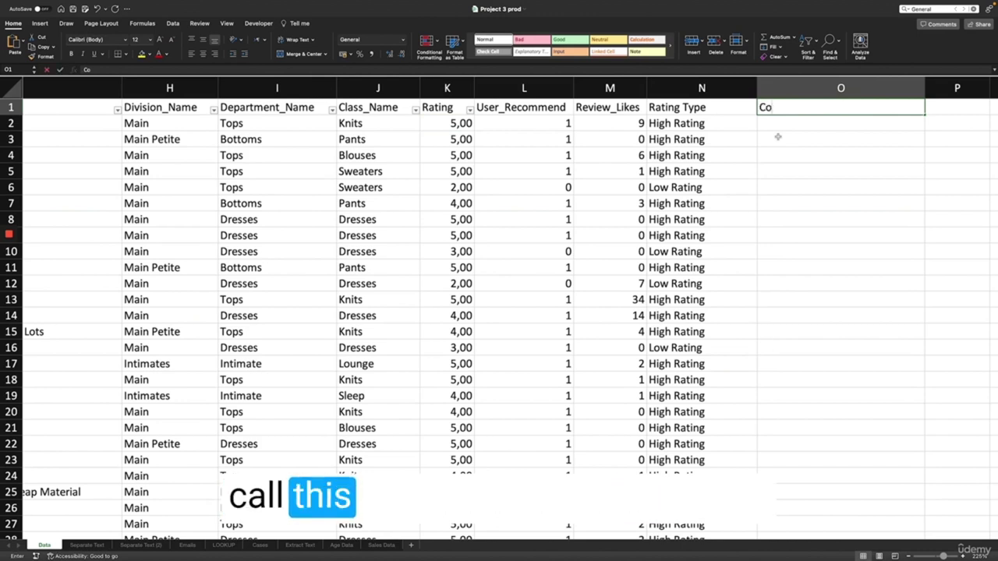
text(ntact Cu)
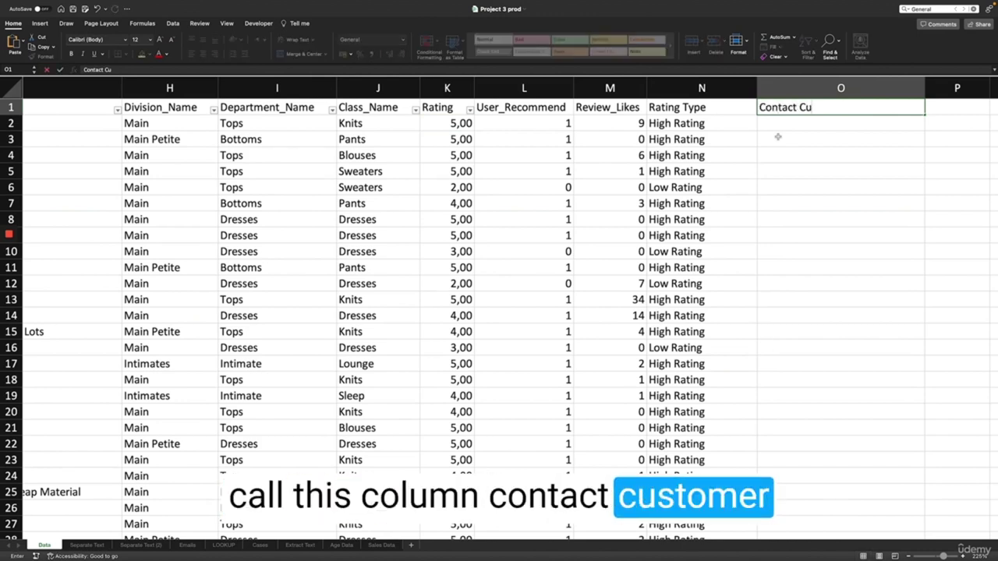
text(stomer)
key(Return)
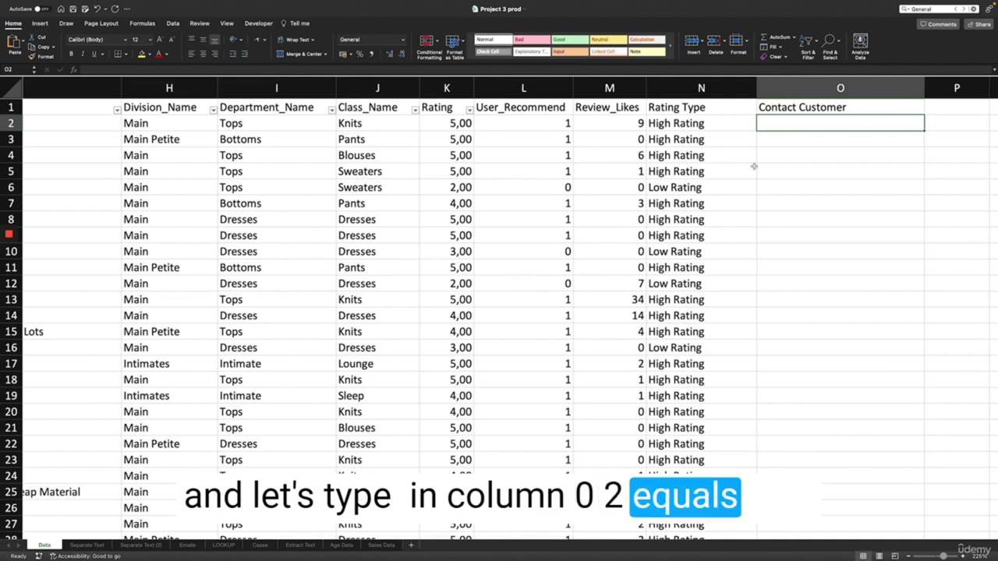
text(=)
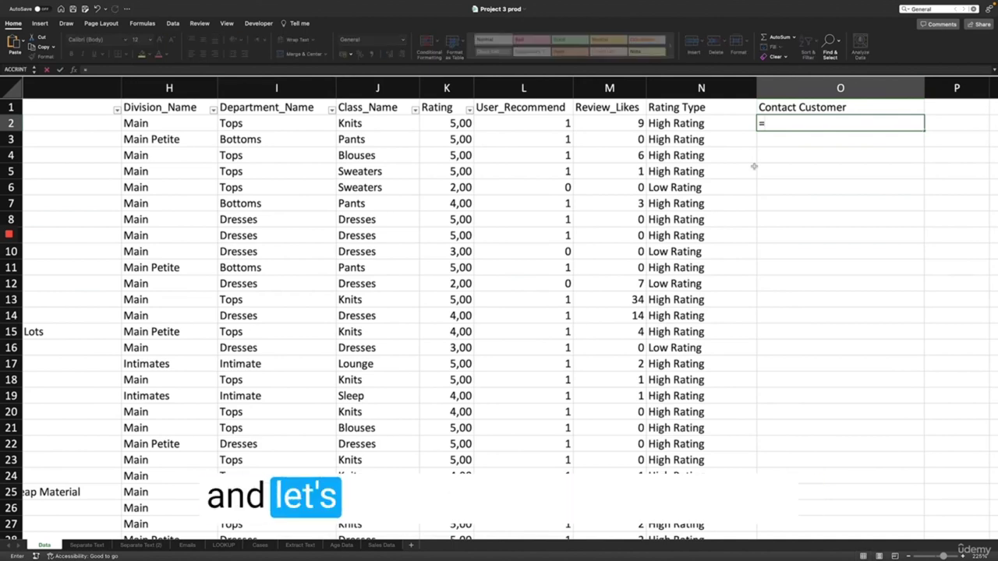
text(OR)
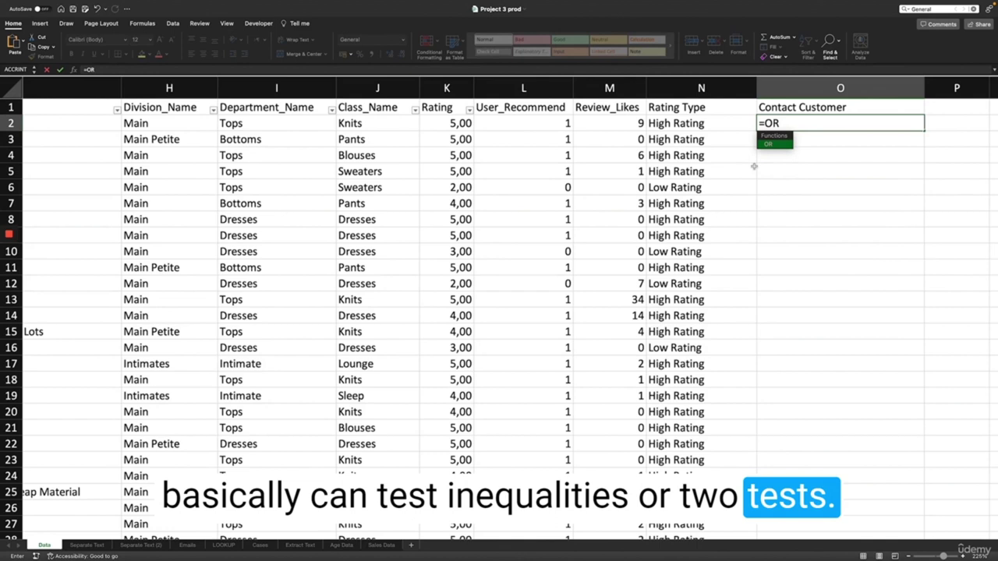
text(()
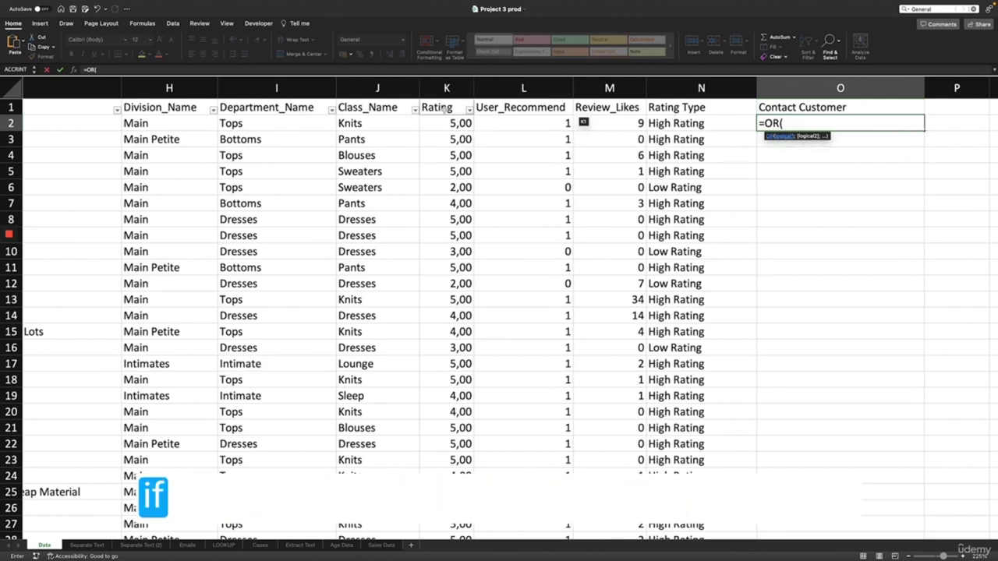
text(K2<=3)
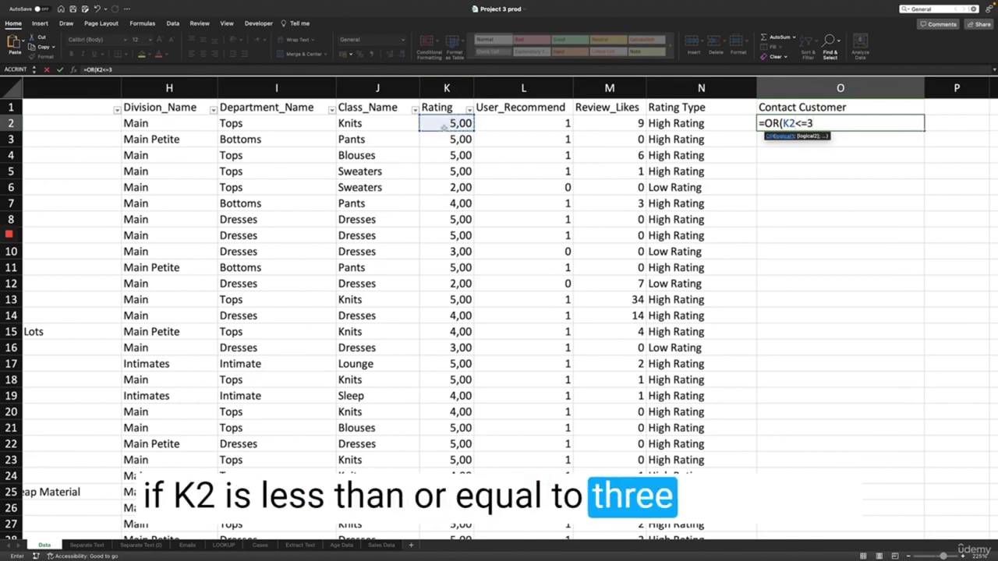
text(;)
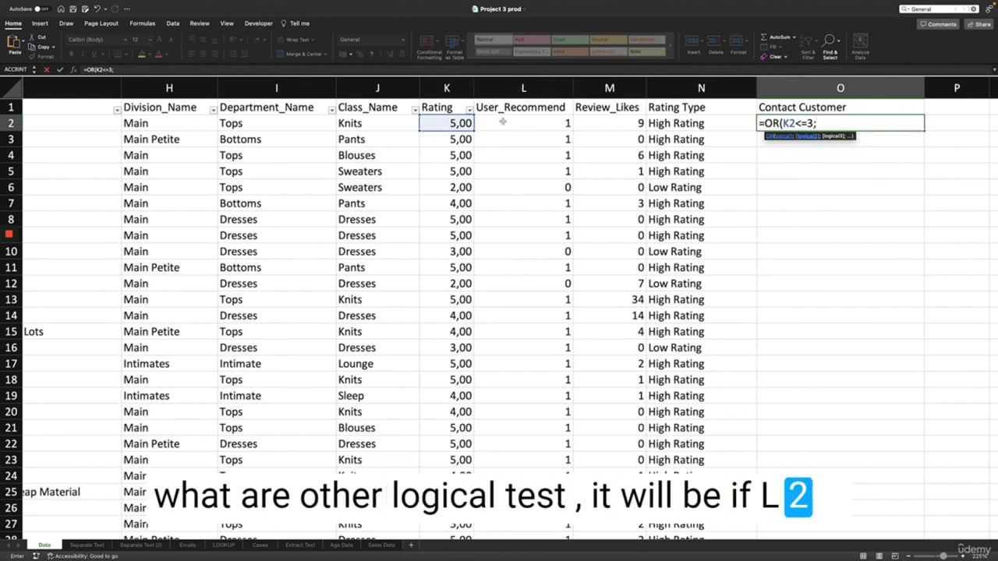
text(L2=0)
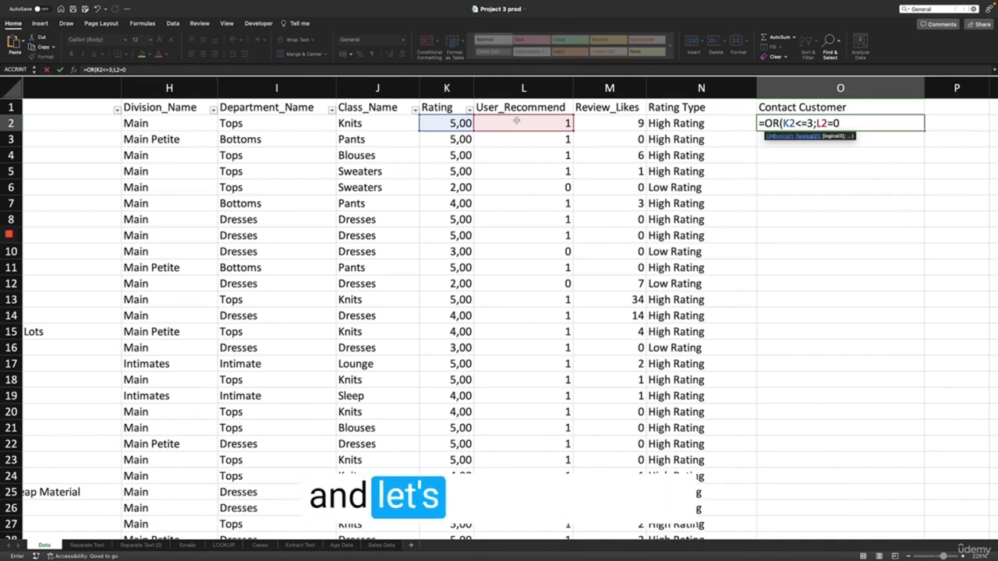
text())
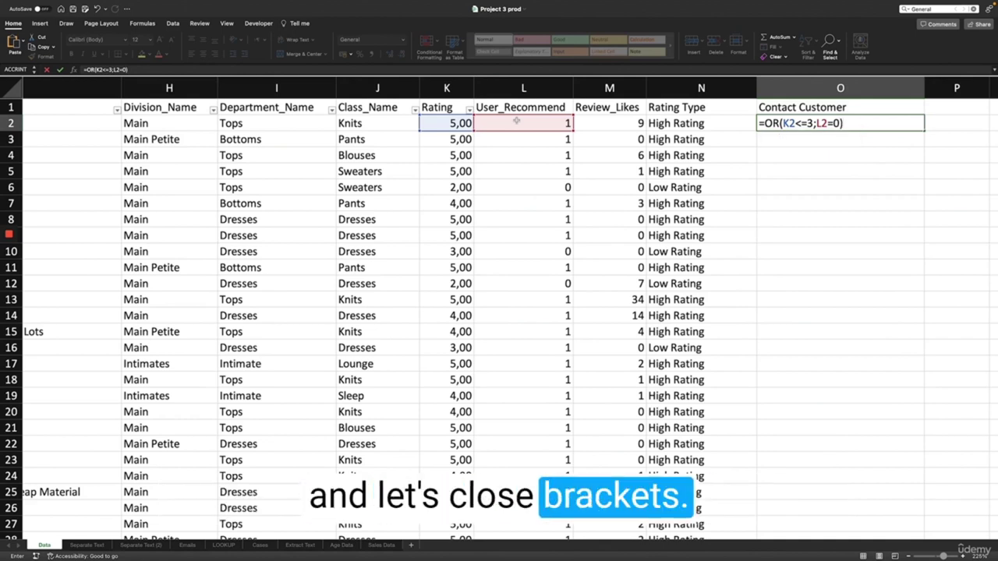
key(Return)
click(811, 121)
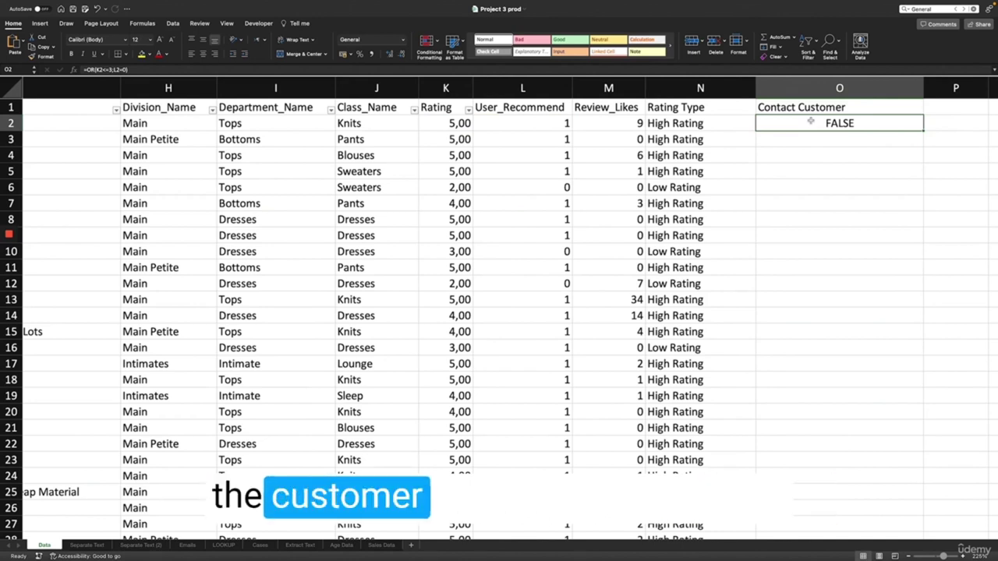
click(457, 121)
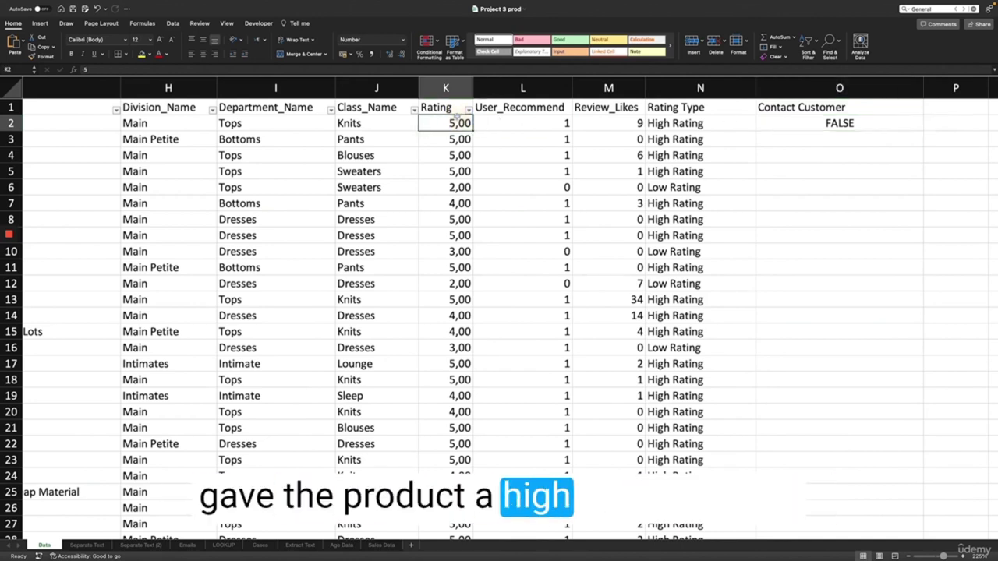
Copy O2's OR formula down column O, flagging rows such as 6, 10 and 12 TRUE
click(521, 122)
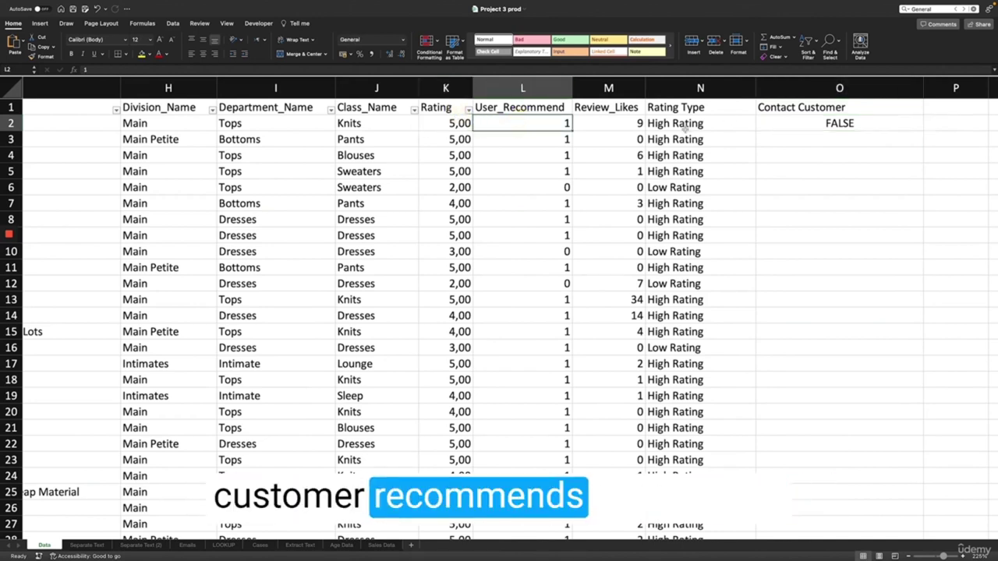
click(865, 121)
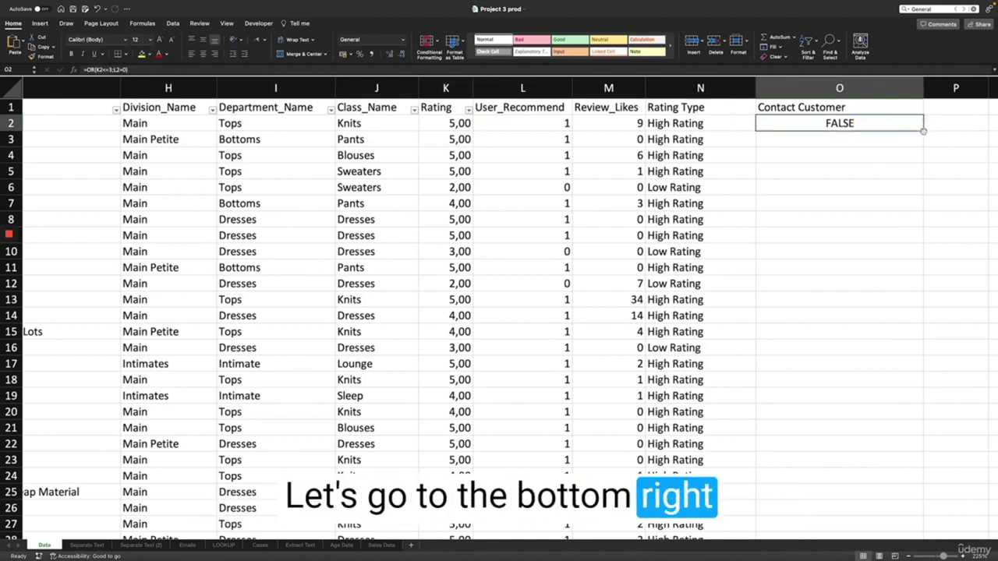
drag(916, 135, 923, 127)
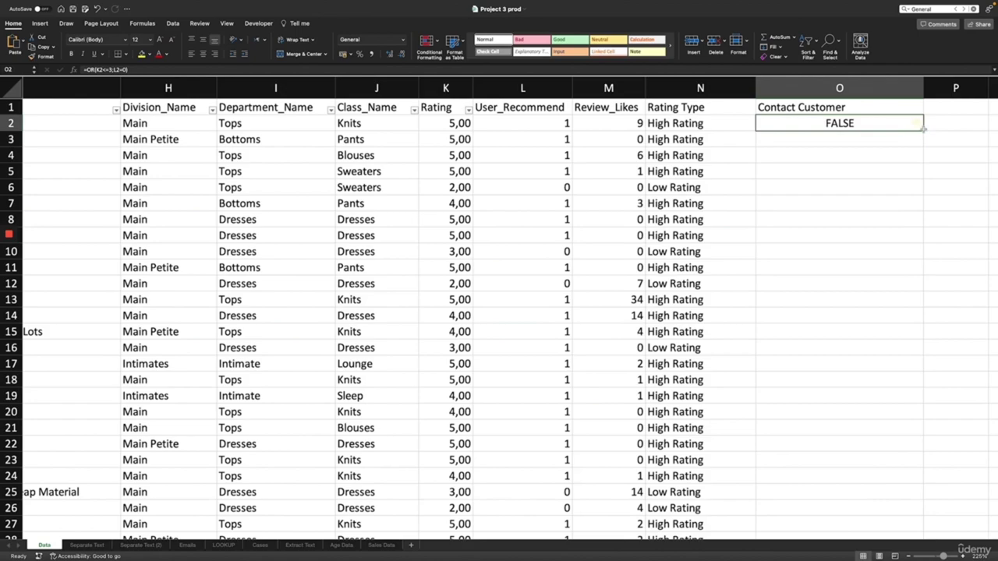
double_click(923, 131)
scroll(924, 131, left, 1)
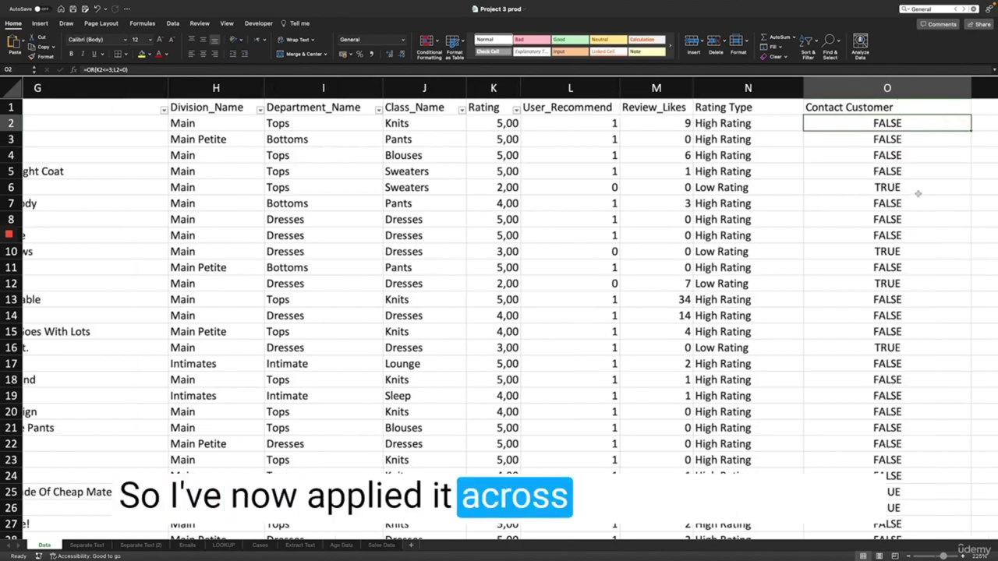
scroll(916, 196, down, 5)
scroll(916, 195, up, 5)
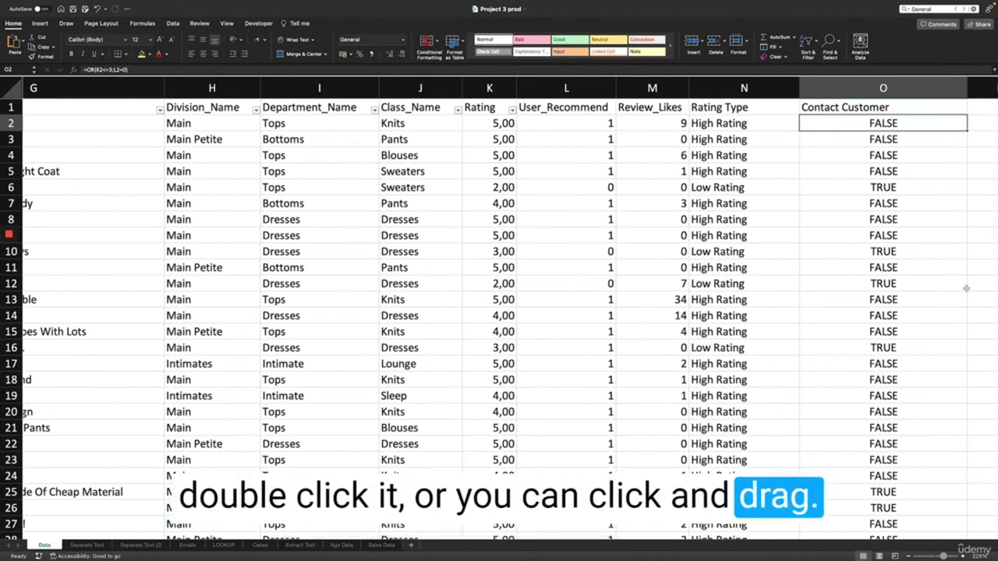
scroll(927, 168, right, 2)
key(Return)
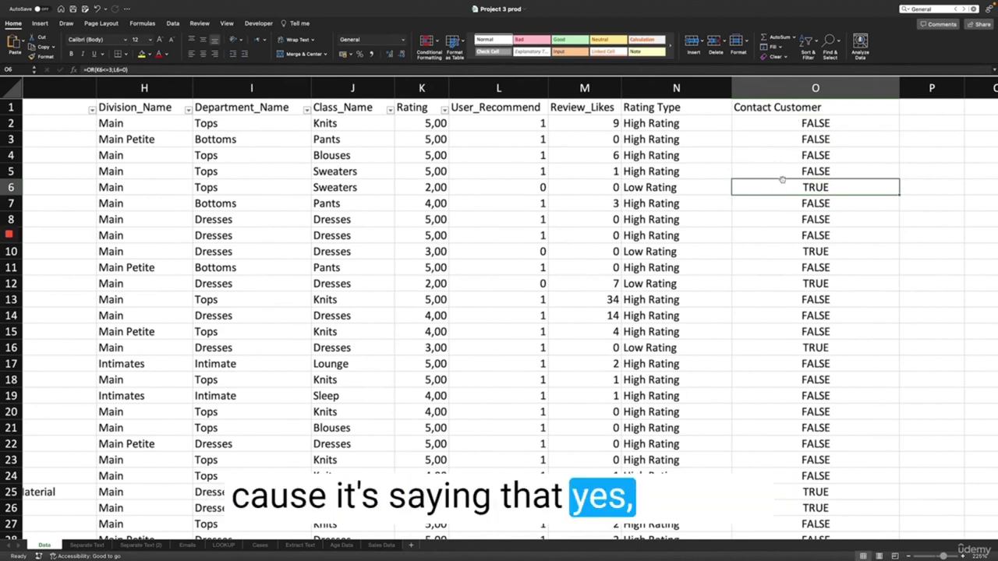
Inspect row 6's rating and recommendation, entering 1 in L6 to test the Contact Customer result
click(427, 187)
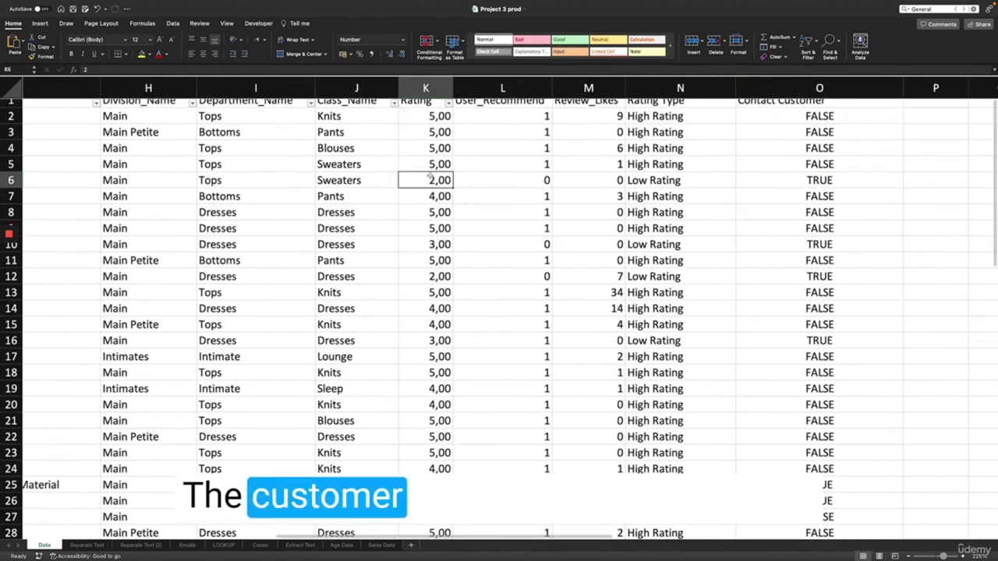
scroll(495, 139, up, 1)
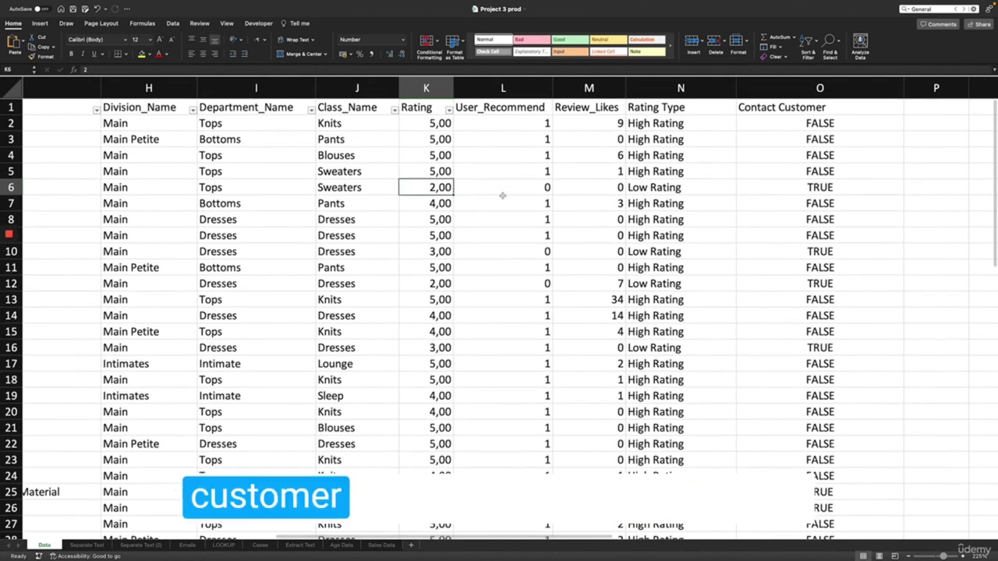
click(505, 187)
click(472, 200)
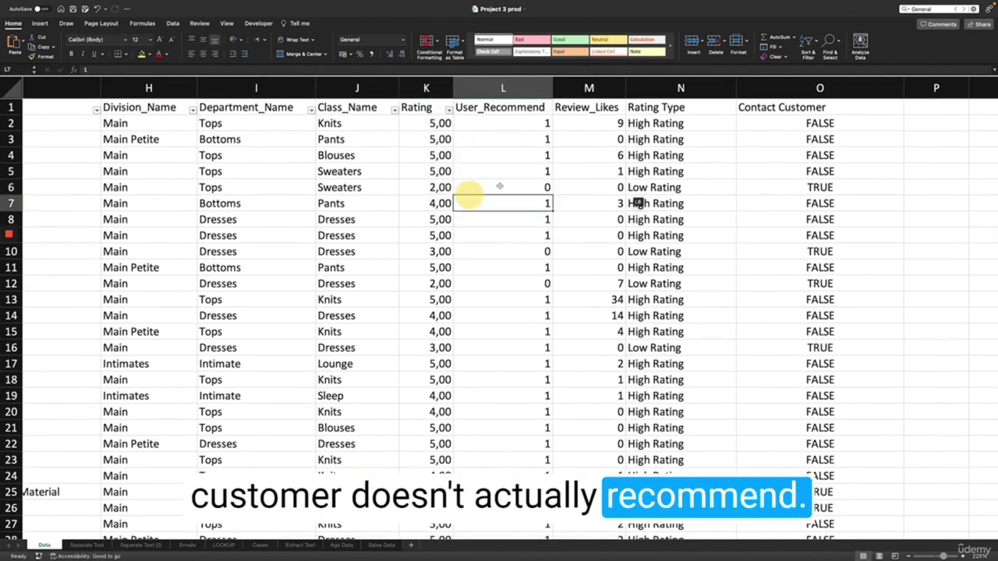
click(751, 192)
click(512, 194)
click(441, 187)
click(486, 187)
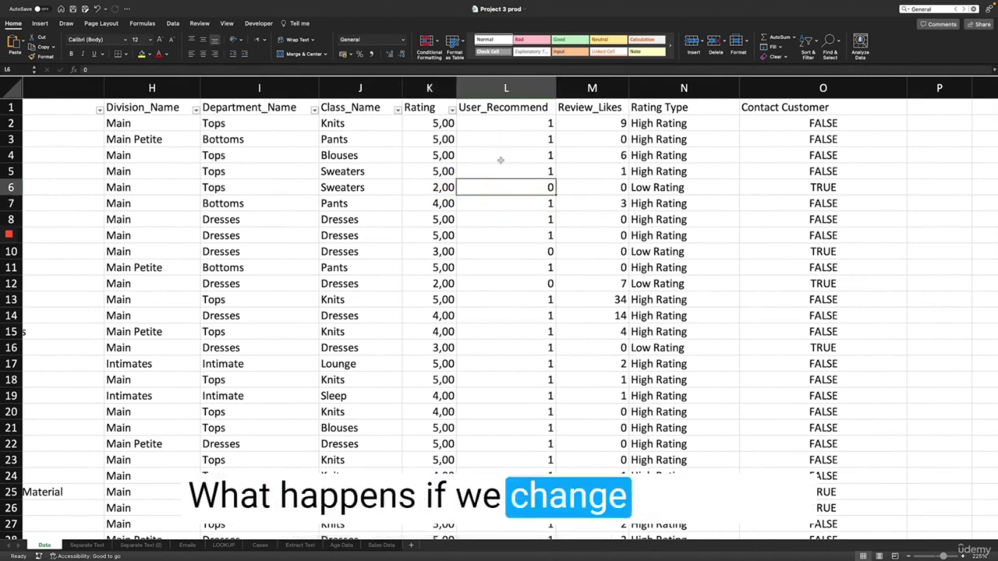
text(1)
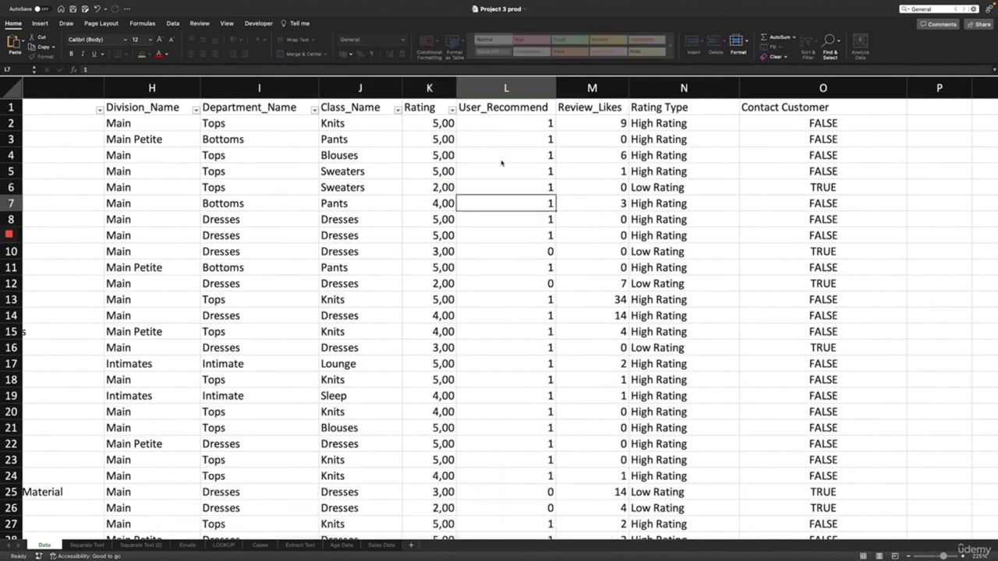
click(515, 187)
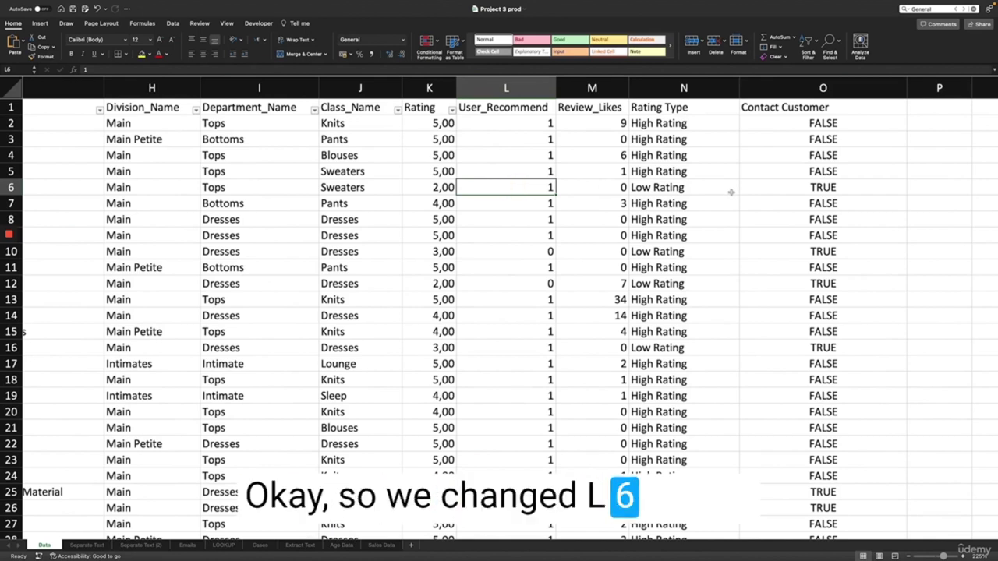
click(766, 191)
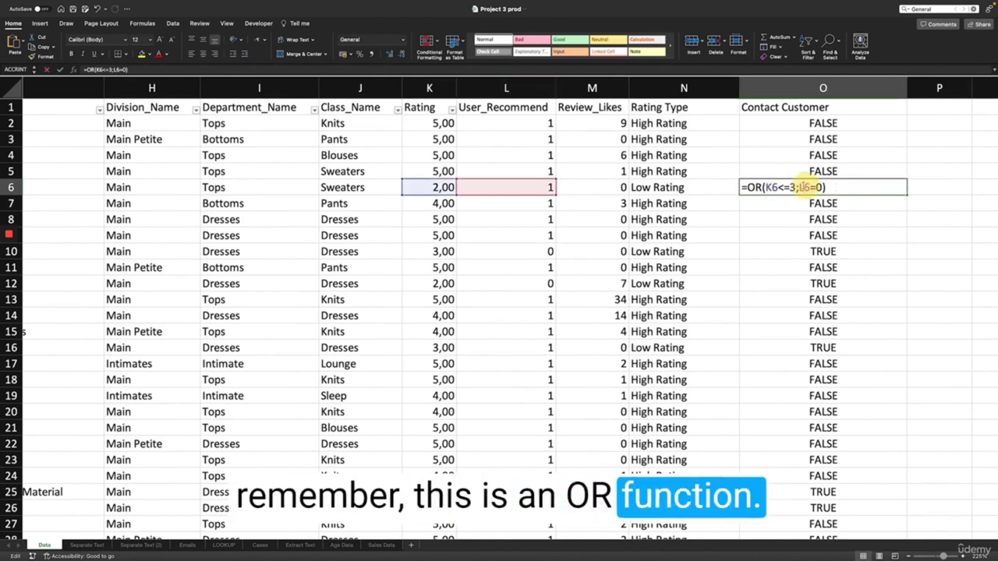
Highlight the rating and L6=0 conditions in row 6's formula, then edit O2's =OR(K2<=3;L2=0)
drag(765, 188, 795, 189)
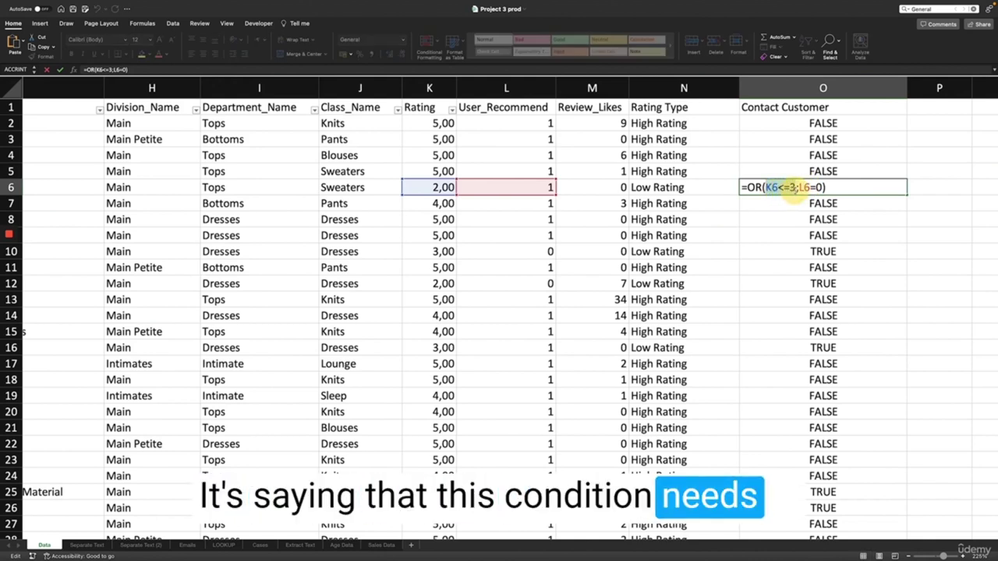
click(804, 188)
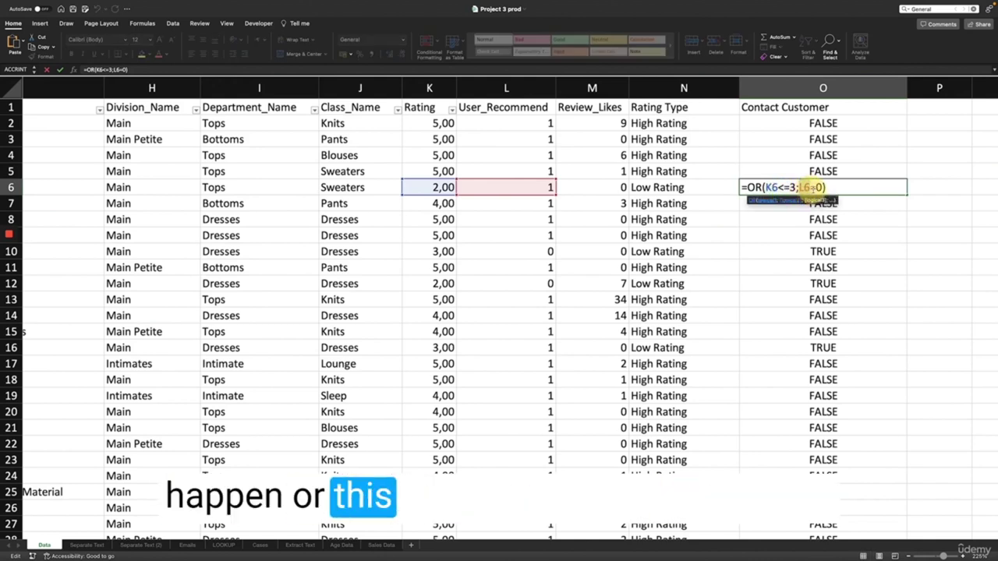
drag(811, 187, 825, 188)
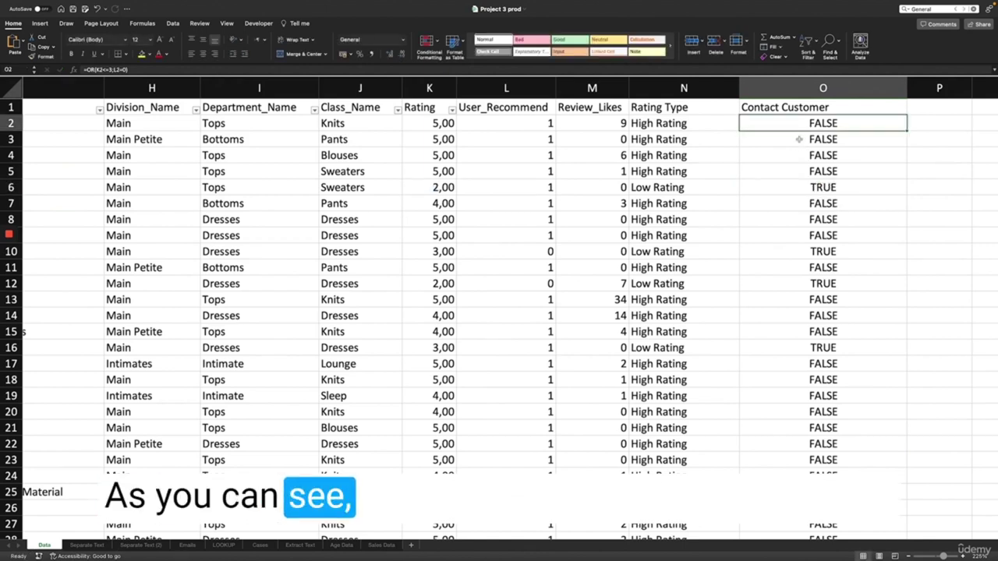
double_click(802, 124)
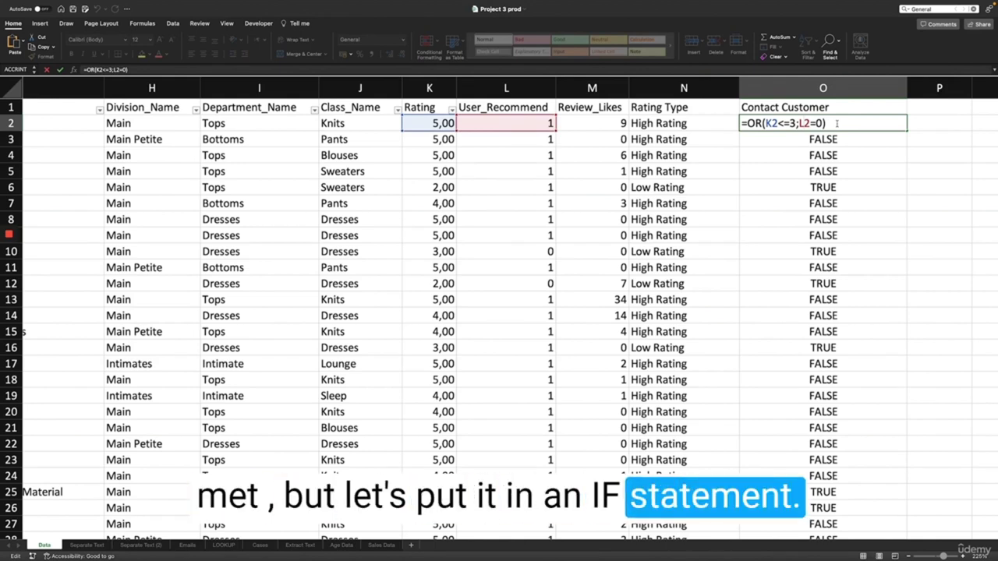
Replace O2's formula with =IF(OR(K2<=3;L2=0); "Contact Customer"; "Do not contact")
click(836, 122)
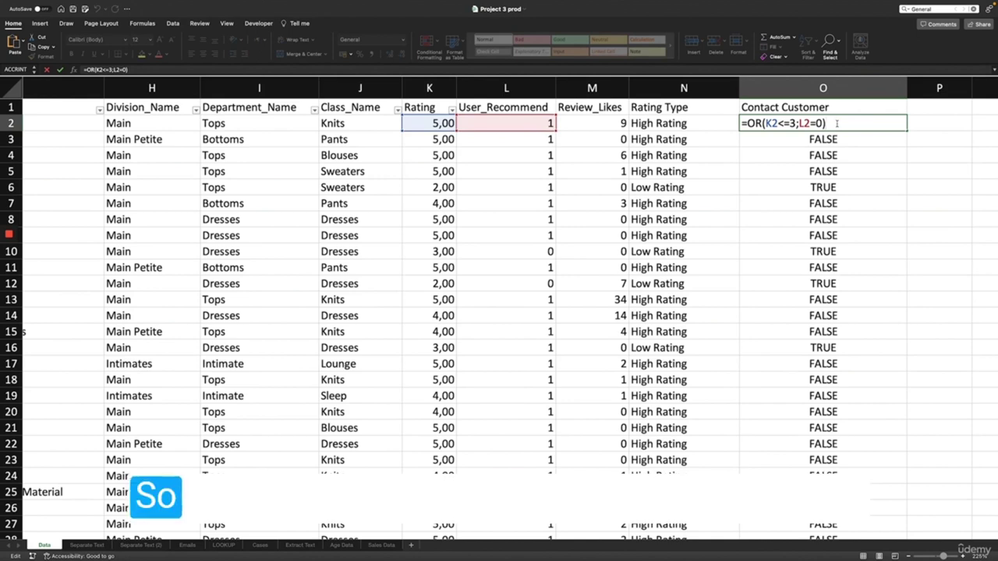
drag(837, 122, 741, 123)
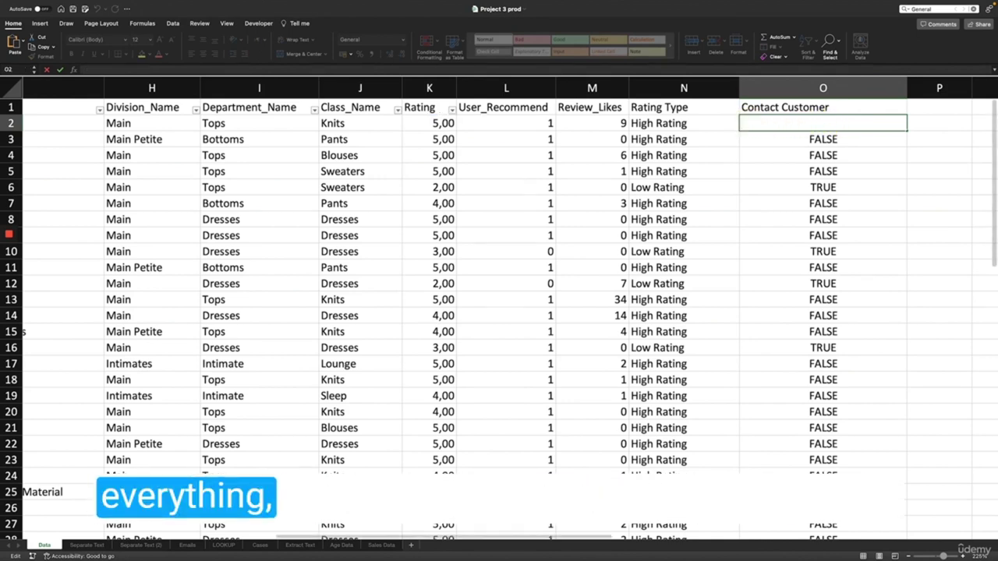
text(=)
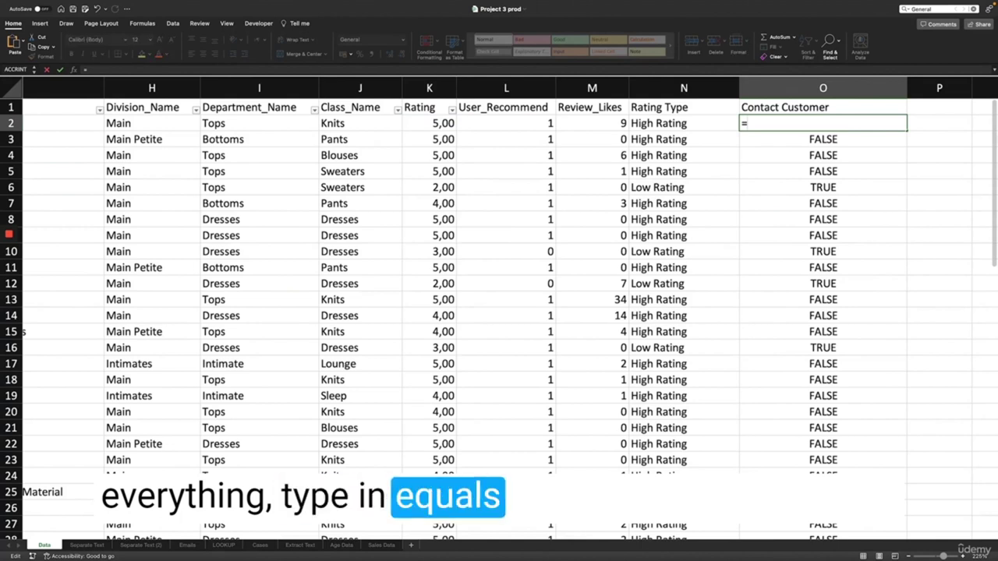
text(IF(OR)
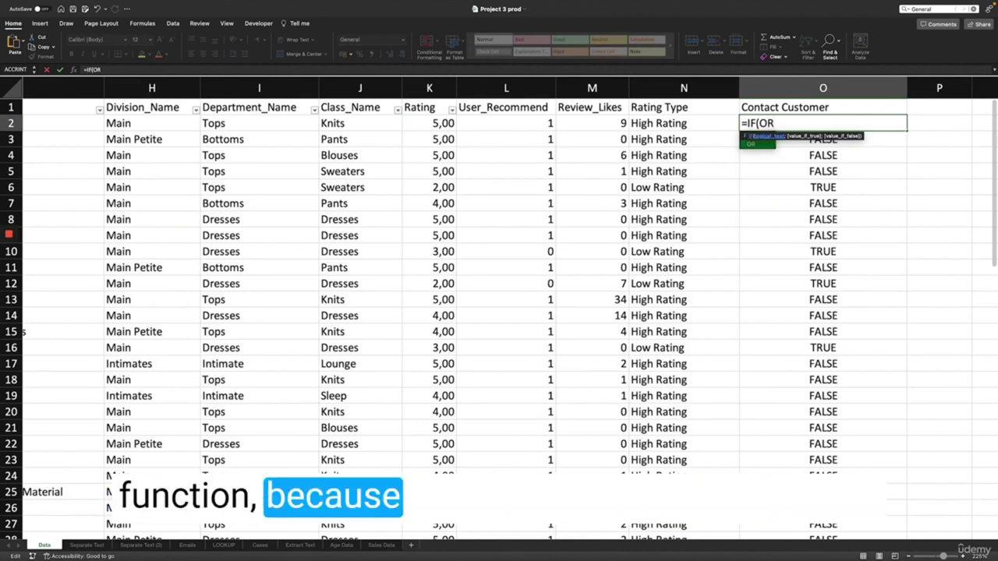
text(()
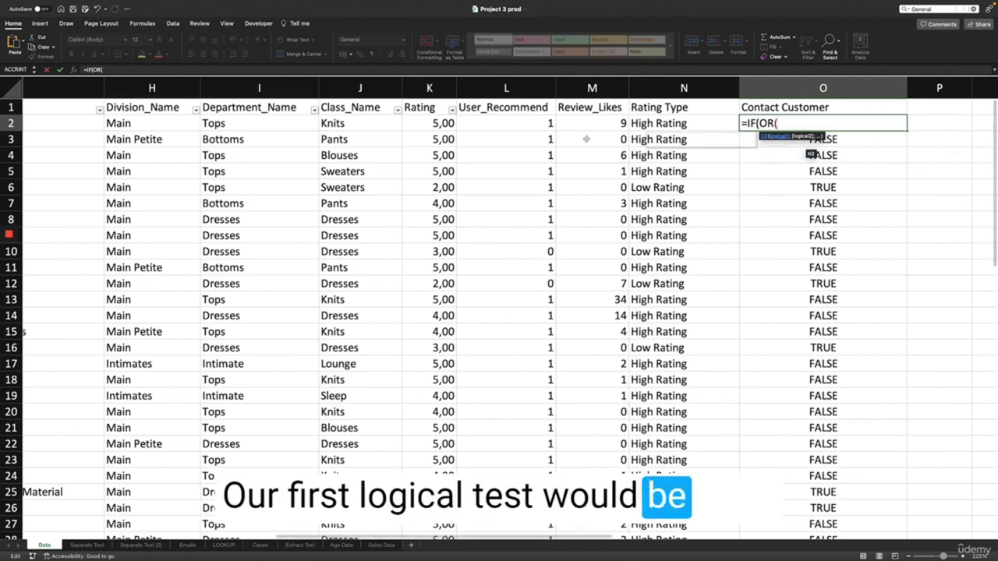
click(419, 125)
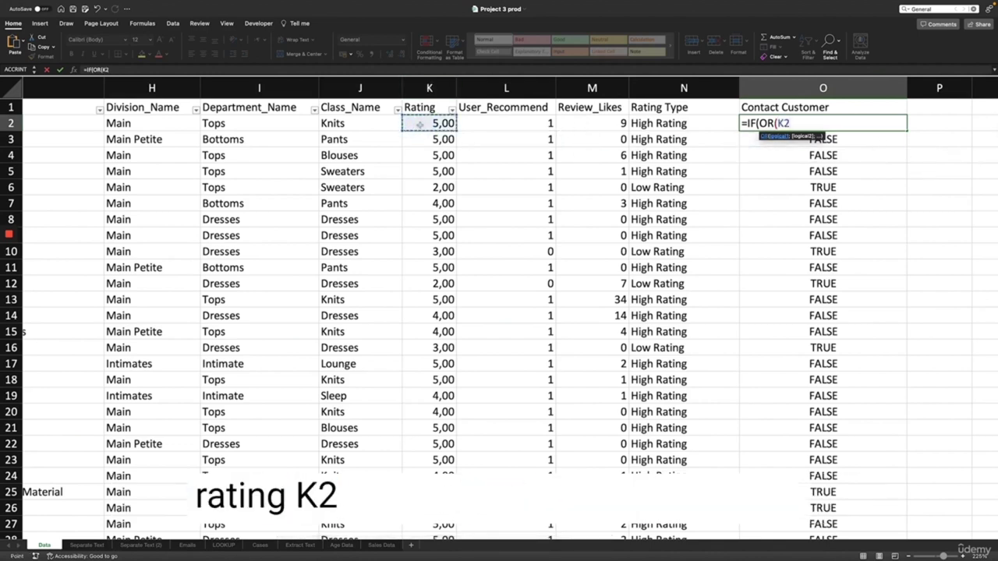
text(<=3)
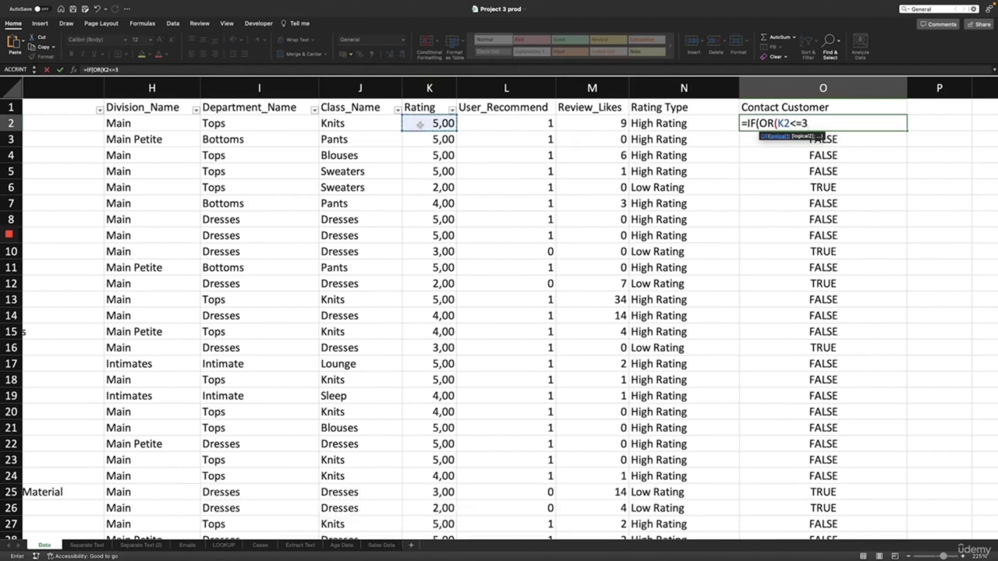
text(;)
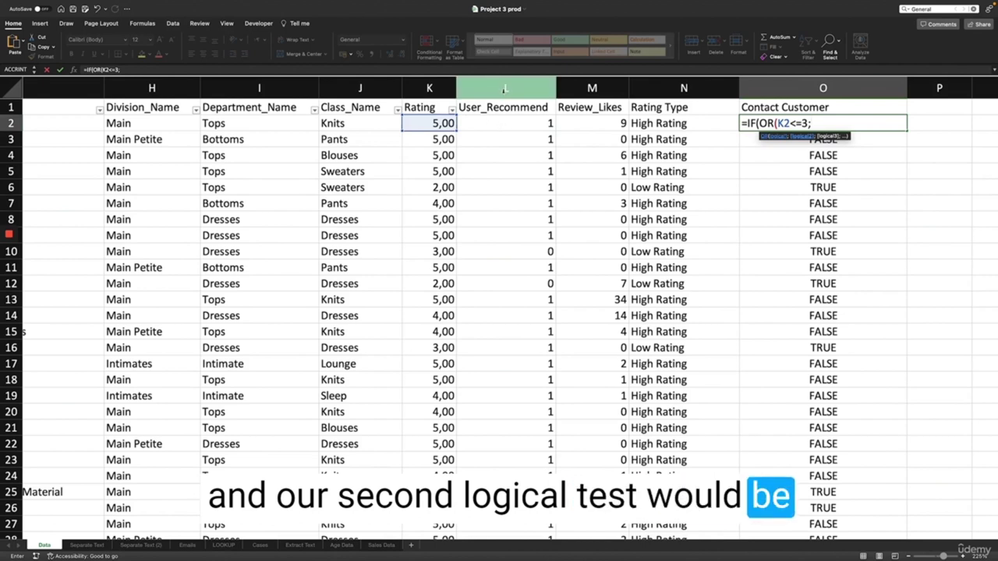
click(497, 126)
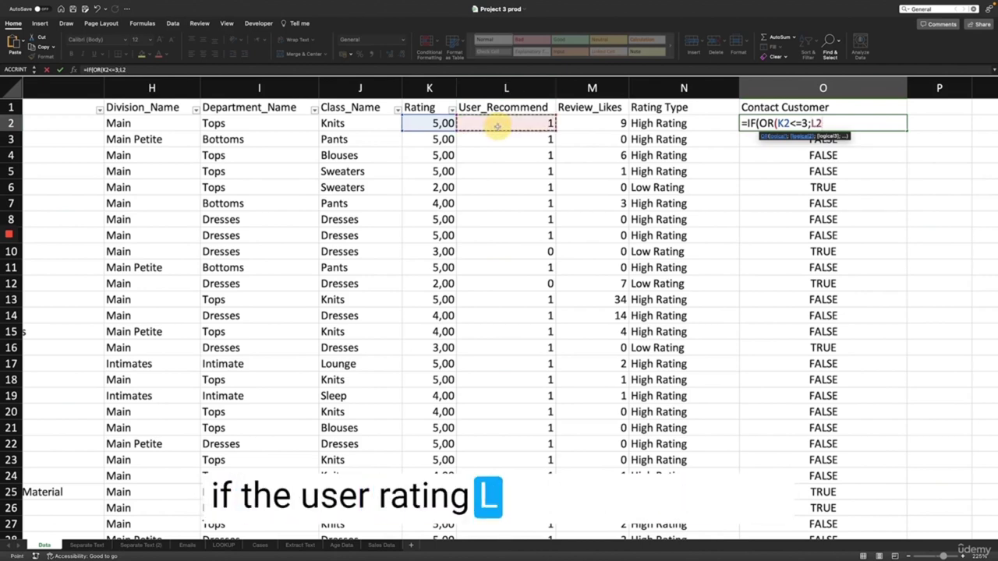
text(=0)
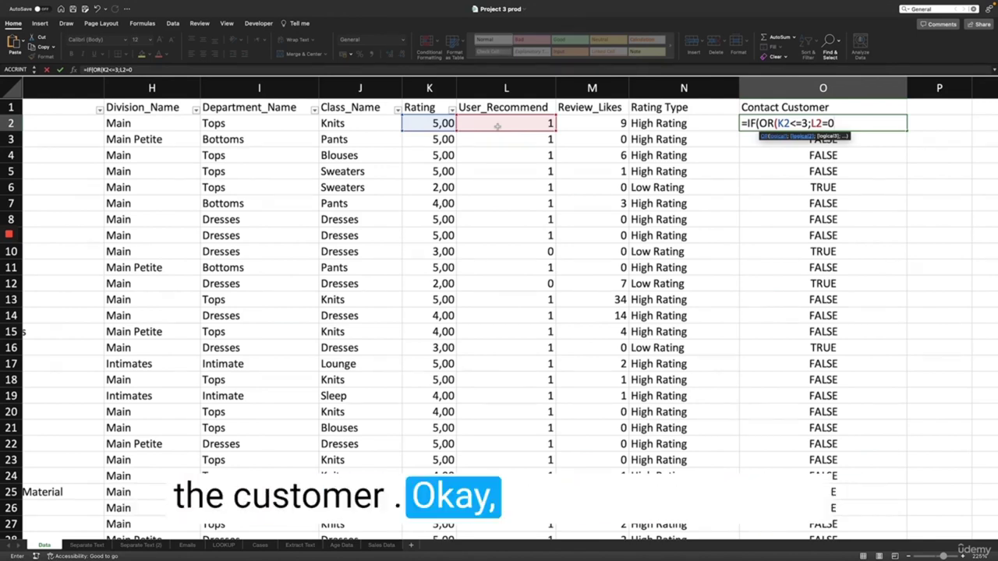
text())
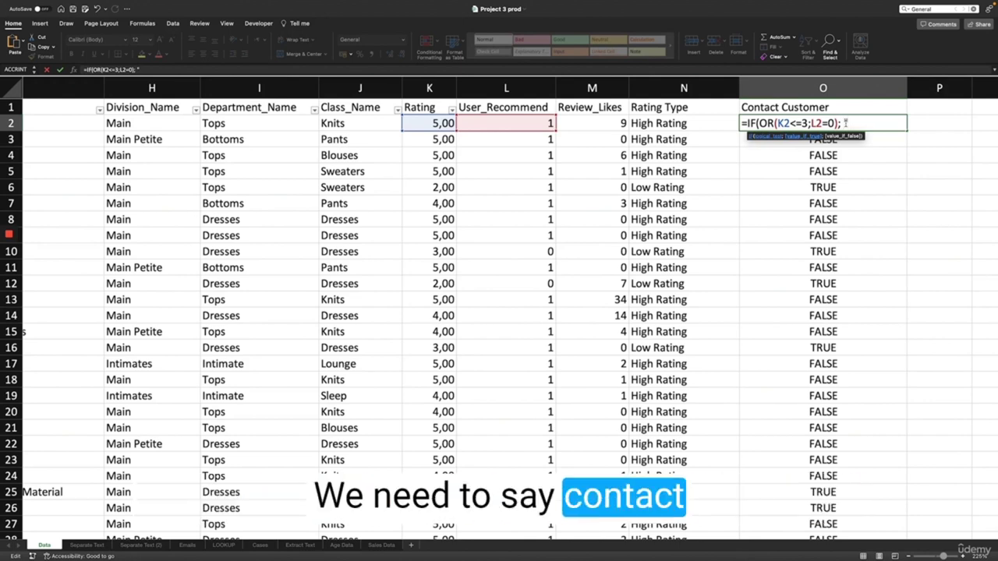
text(act C)
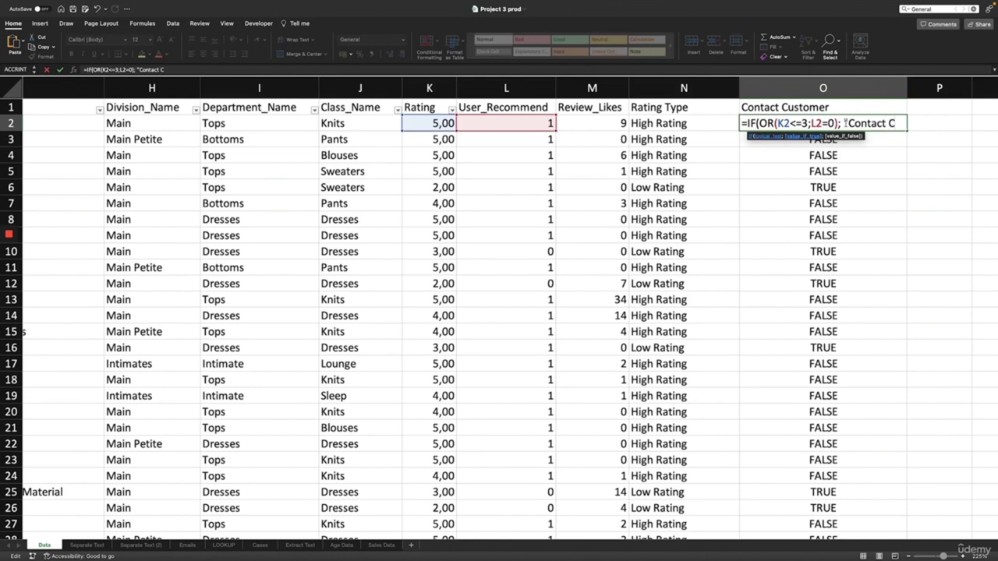
text(ustomer)
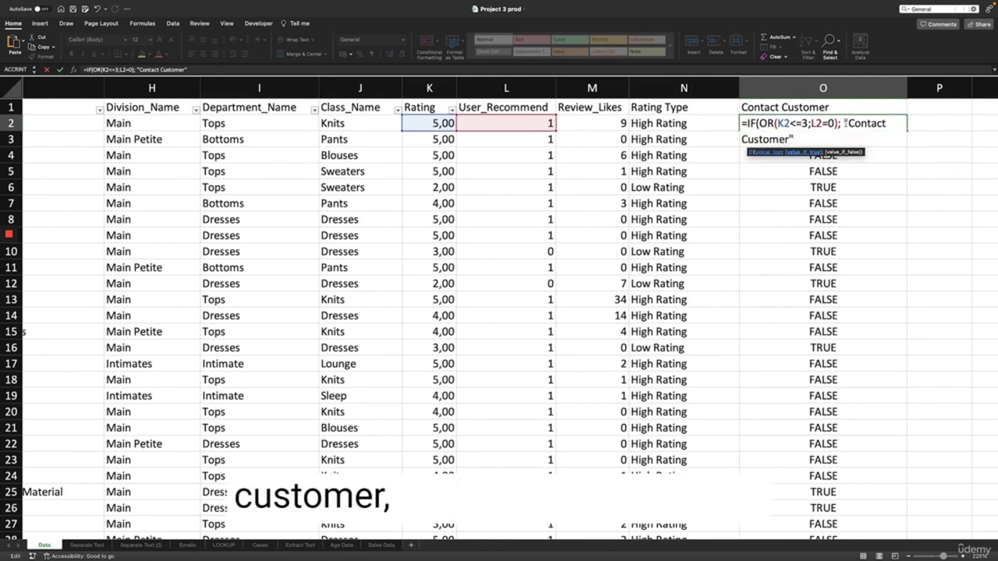
text(")
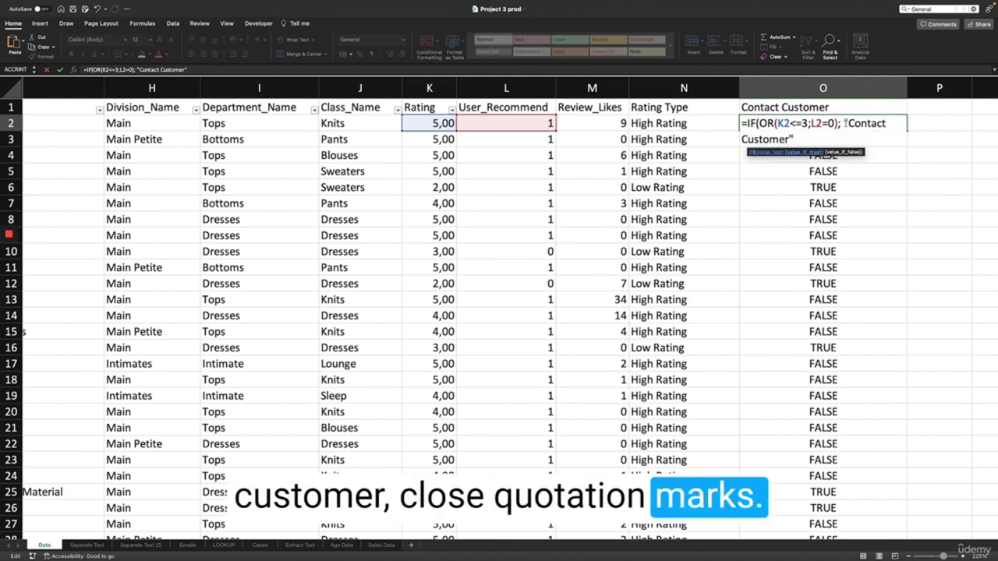
text(;)
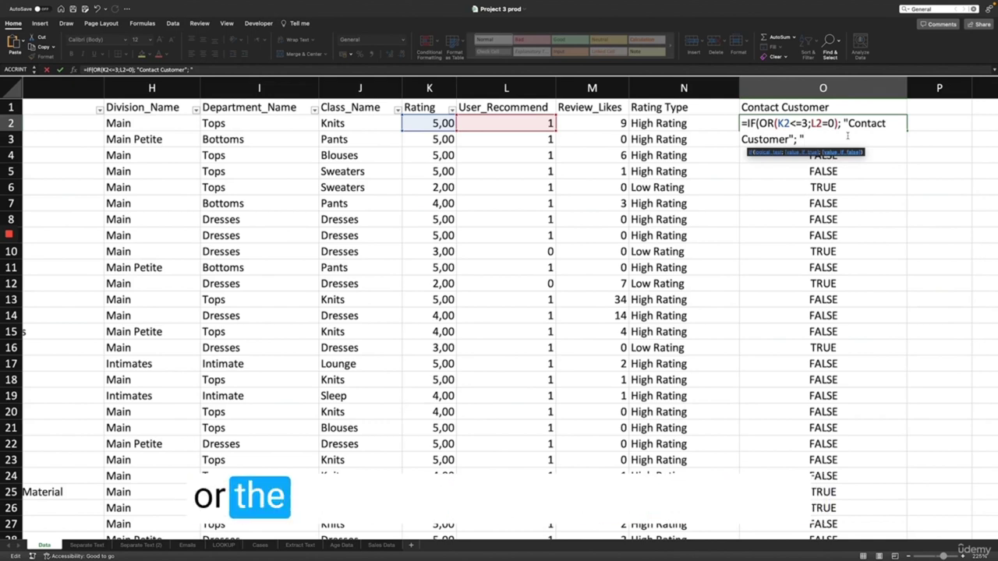
text(Do)
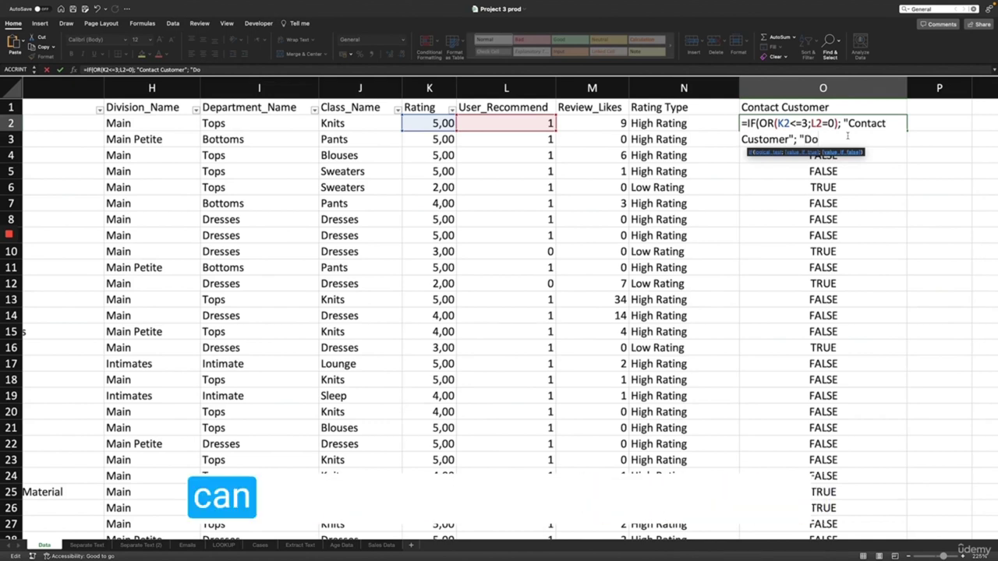
text( not contact)
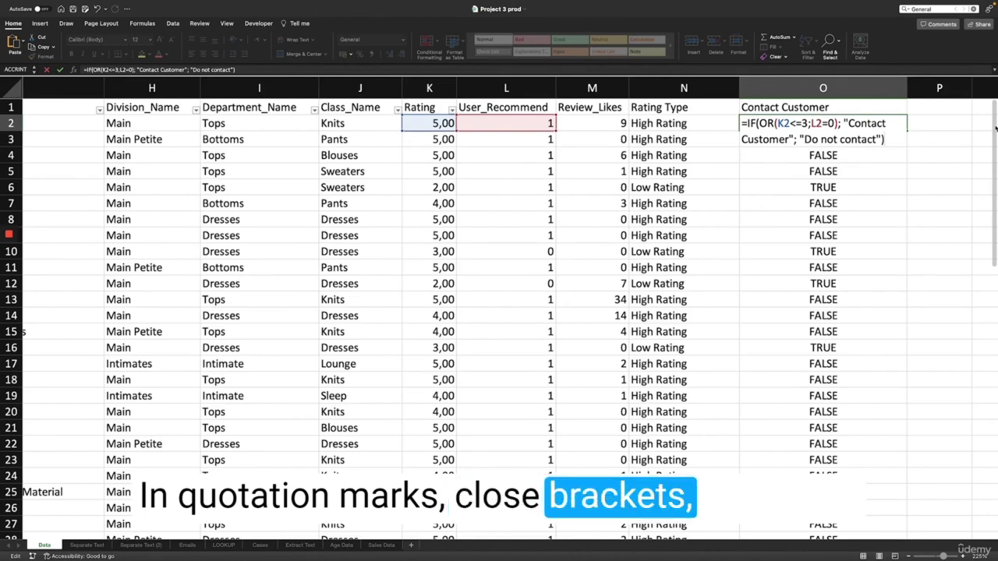
key(Return)
Fill the IF formula down column O, then review O2's formula against the rating in K2
scroll(684, 131, right, 5)
key(Up)
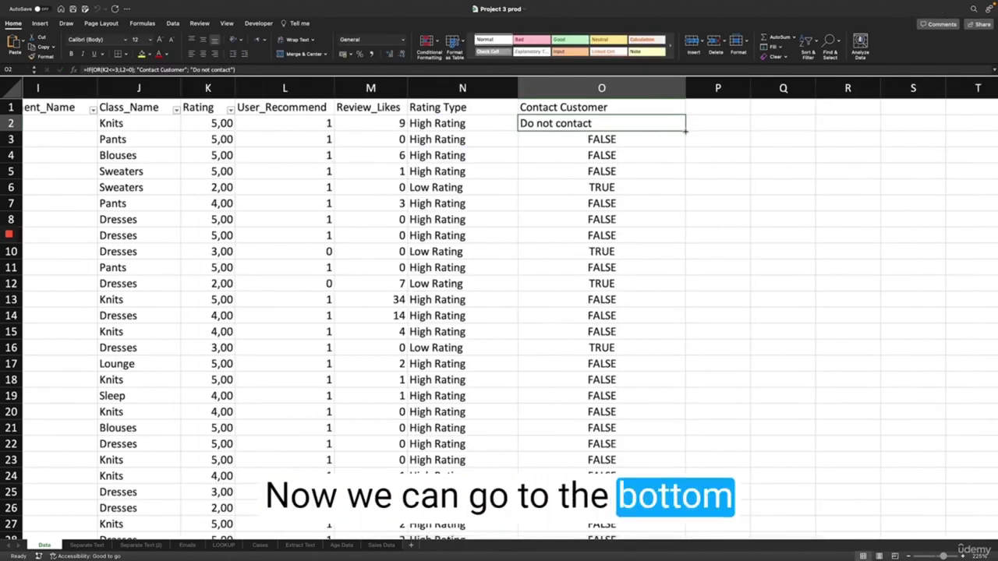
double_click(685, 132)
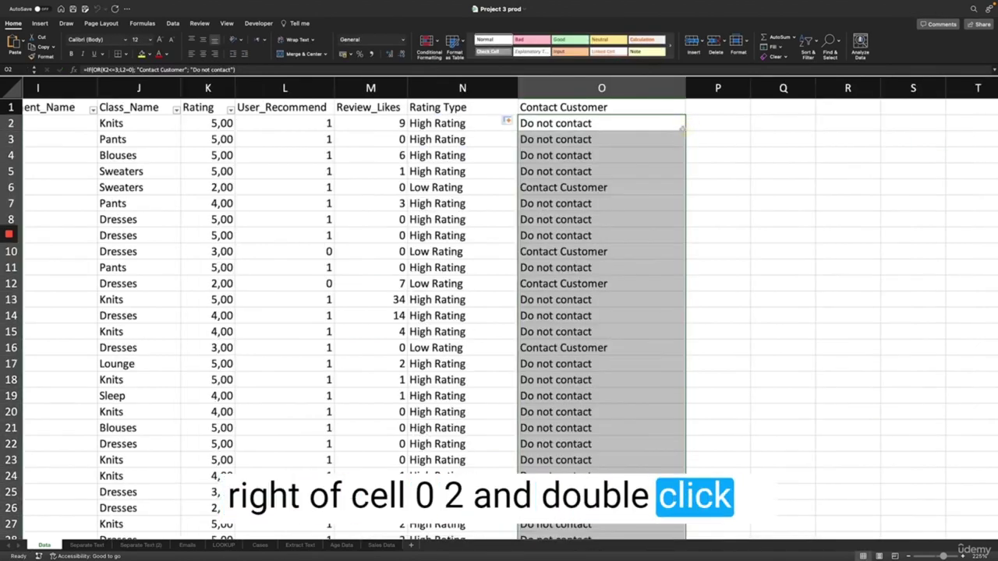
click(605, 220)
scroll(606, 222, down, 3)
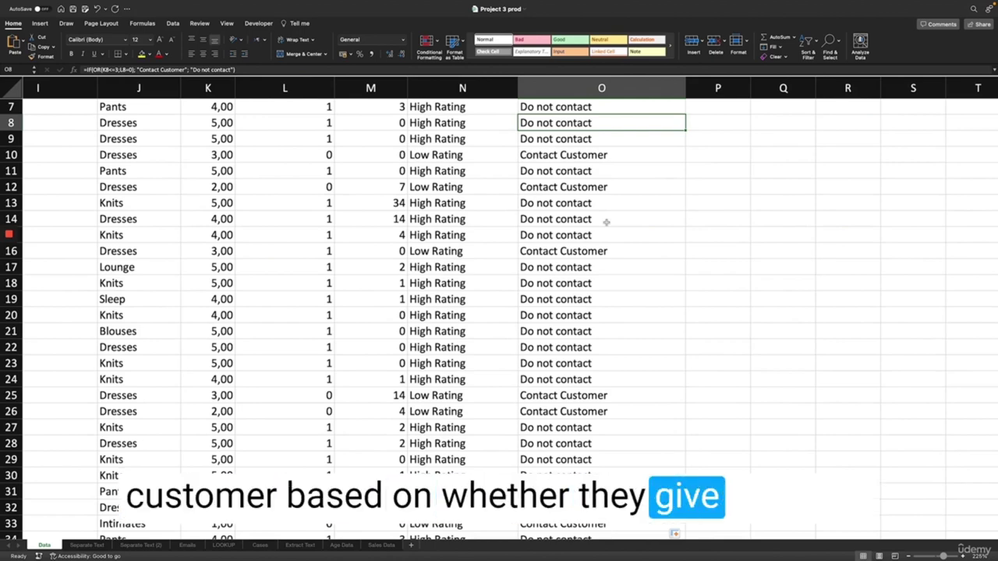
scroll(606, 222, up, 3)
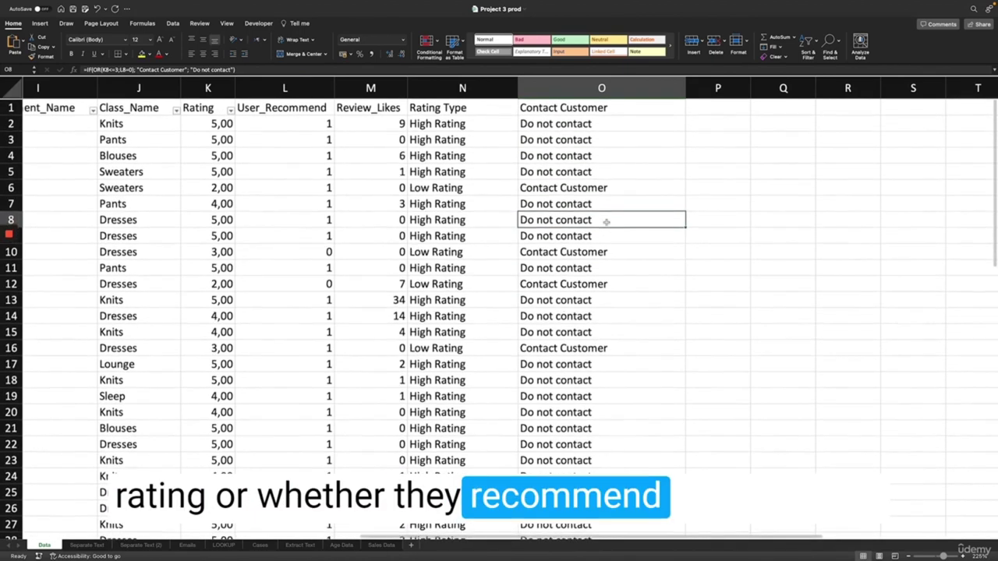
scroll(445, 124, left, 1)
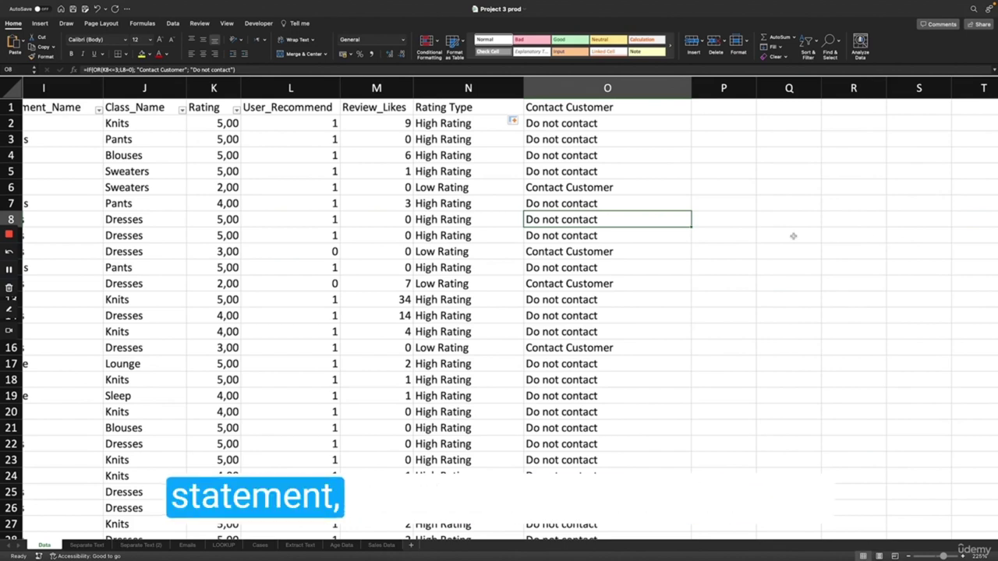
double_click(561, 123)
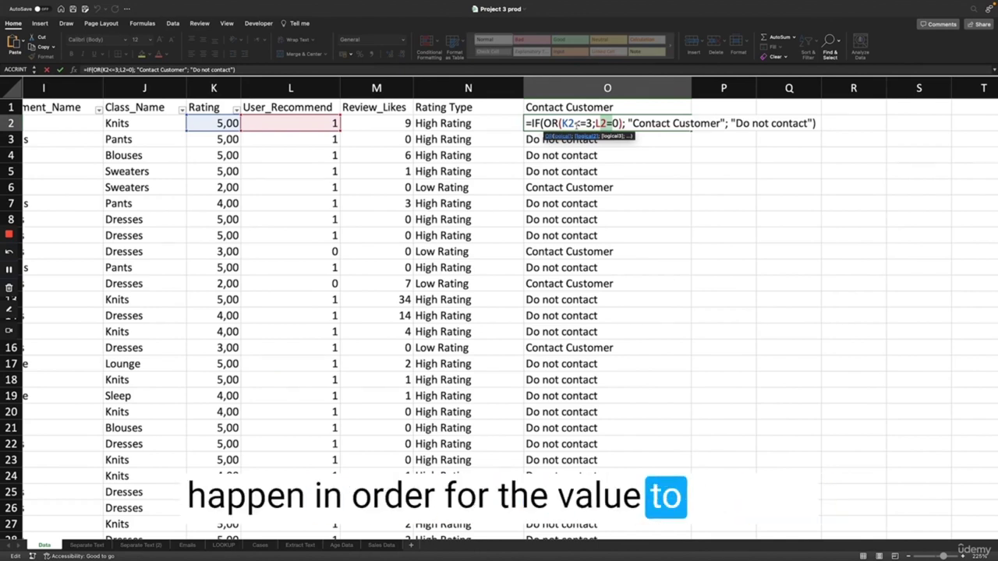
key(Return)
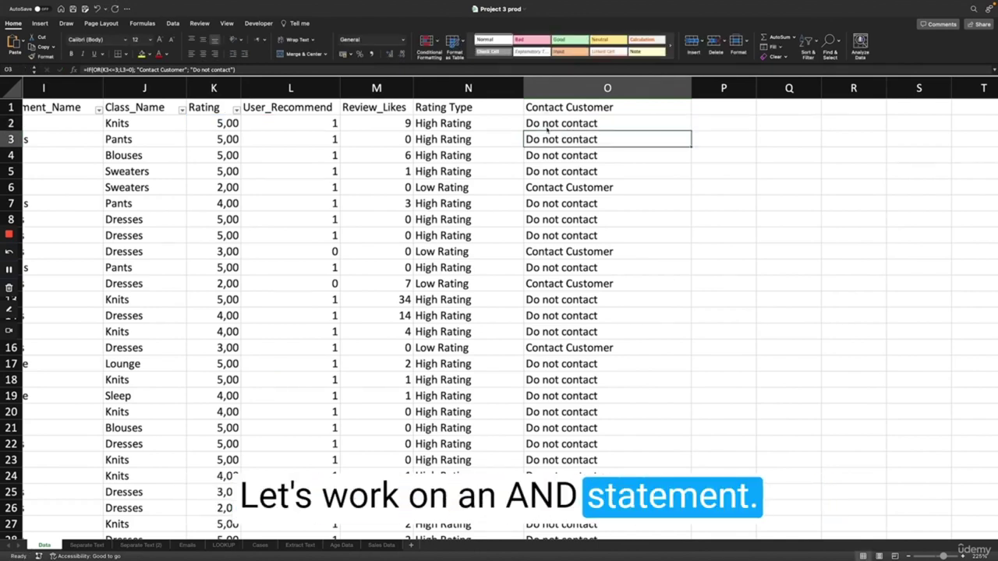
click(223, 123)
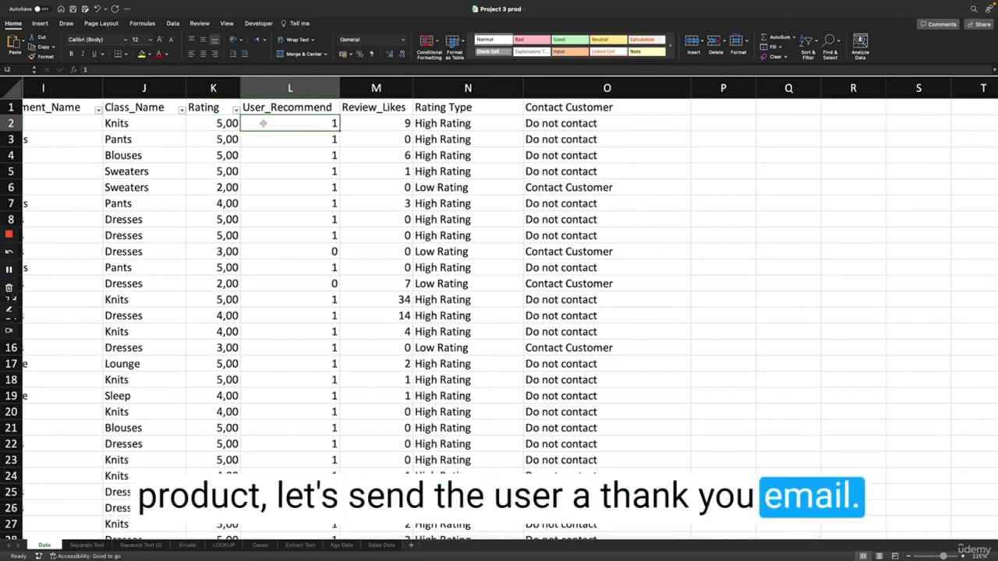
scroll(702, 90, right, 2)
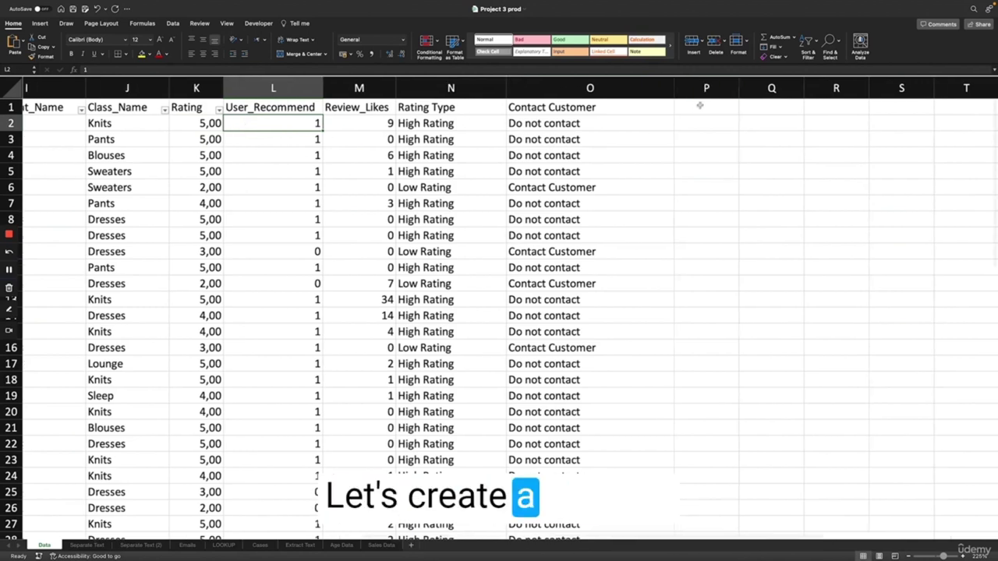
Widen column P, head it 'Send Customer Thank You Email', and enter =AND(K2=5;L2=1) in P2
click(686, 94)
drag(691, 89, 824, 98)
click(715, 111)
text(S)
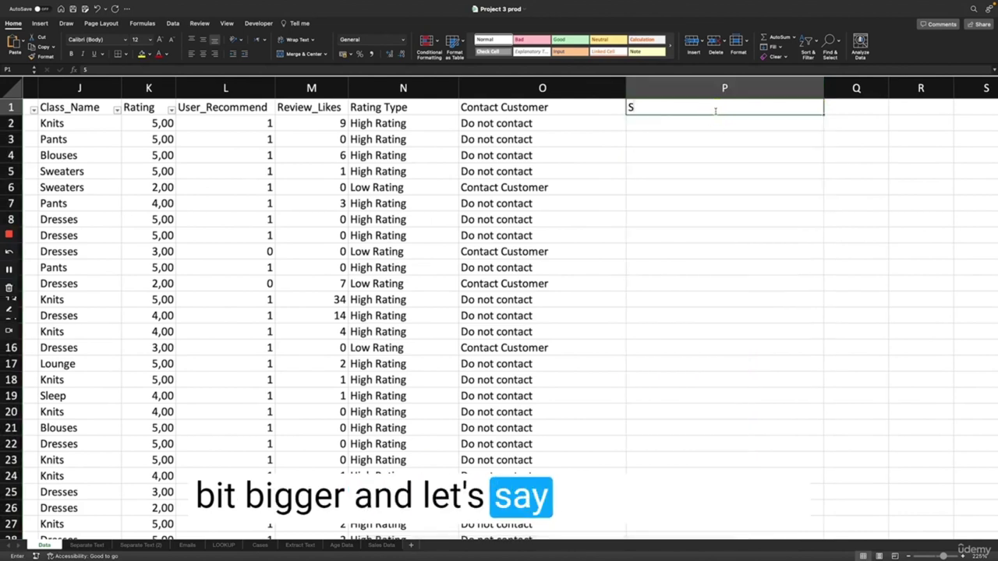
text(end Custo)
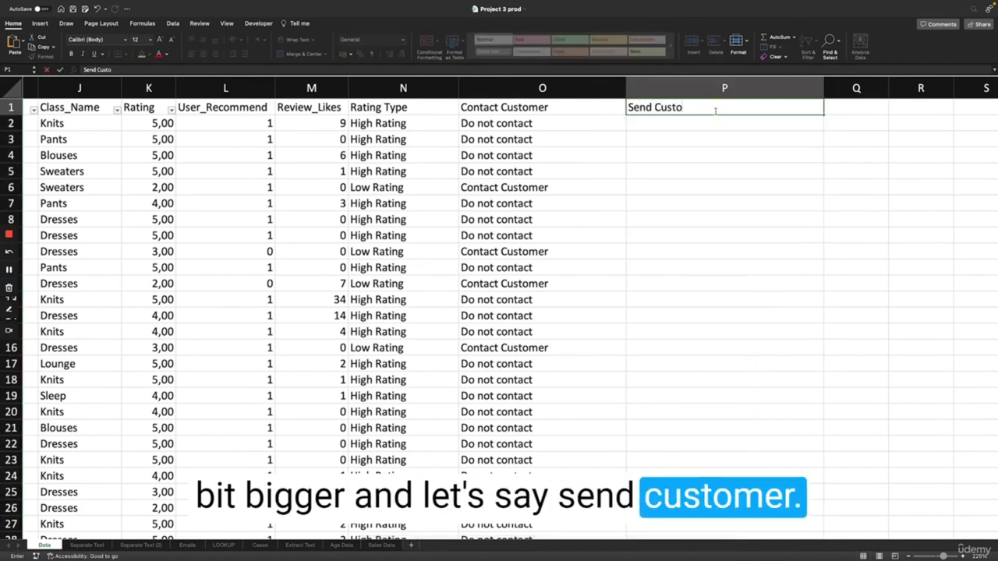
text(mer Thank Y)
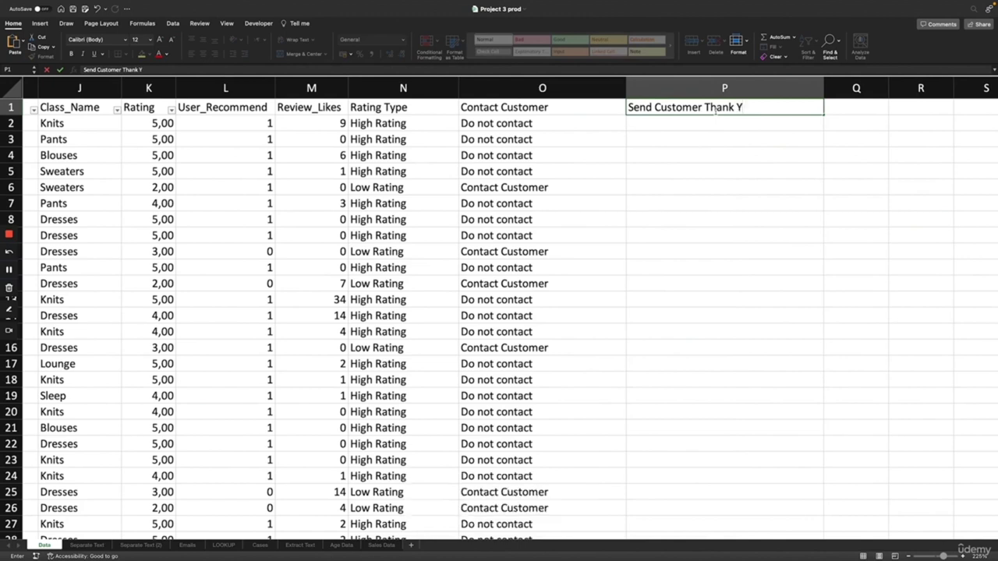
text(ou Email)
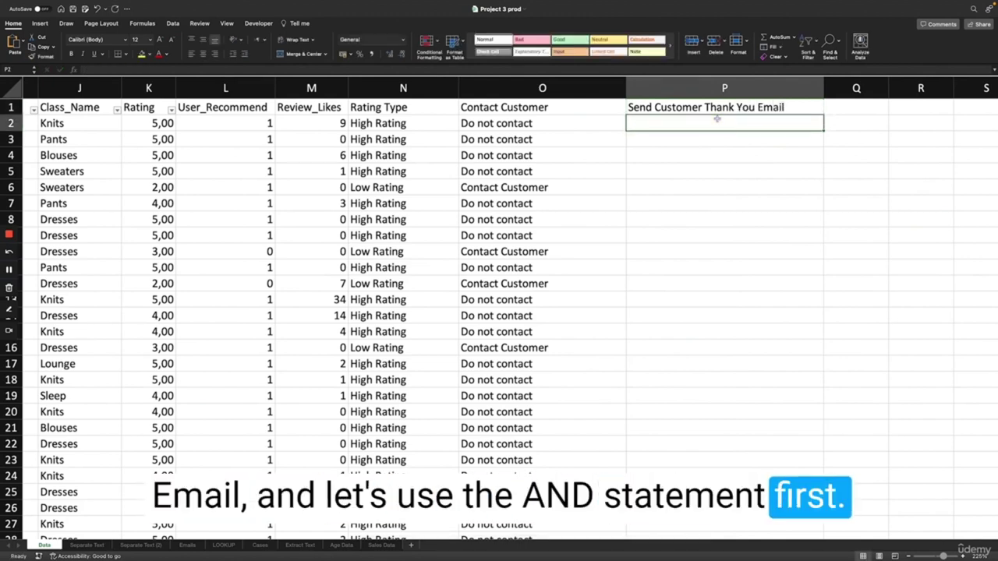
text(=)
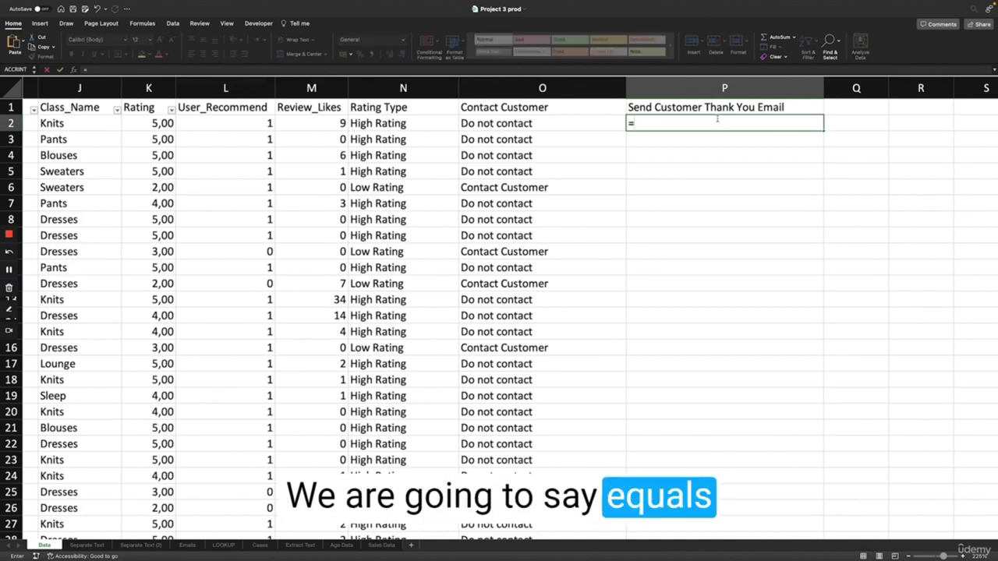
text(AND)
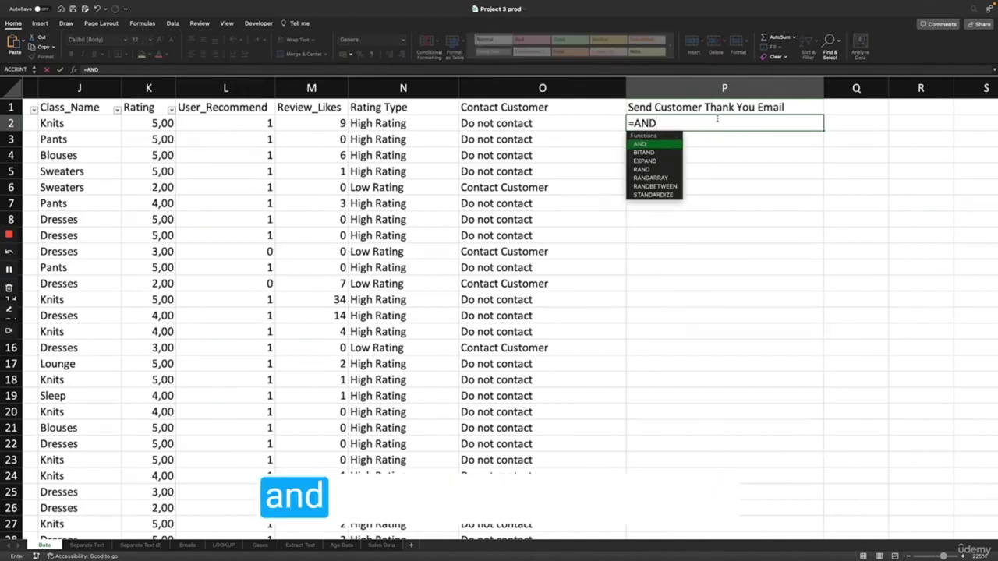
text(()
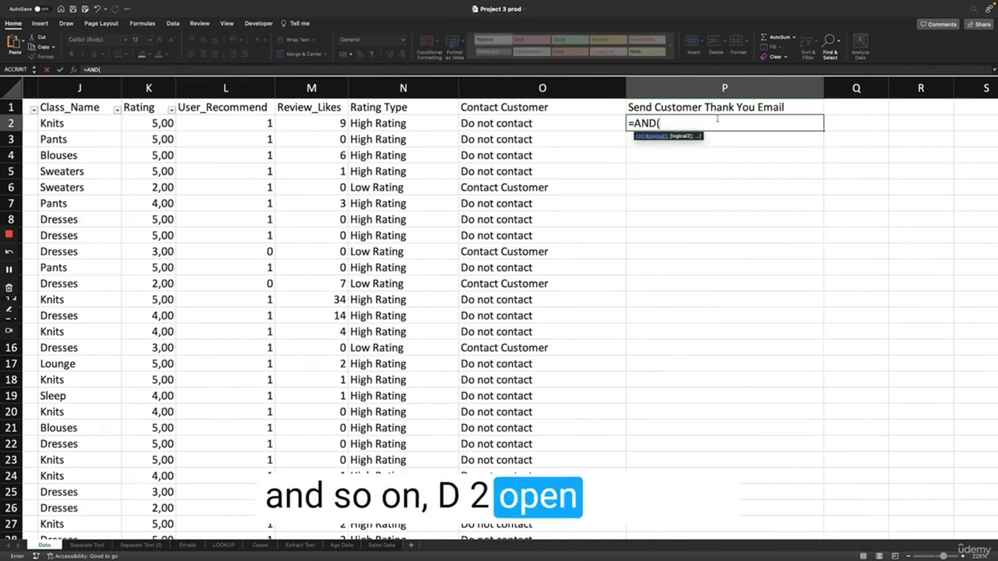
click(156, 123)
text(=5)
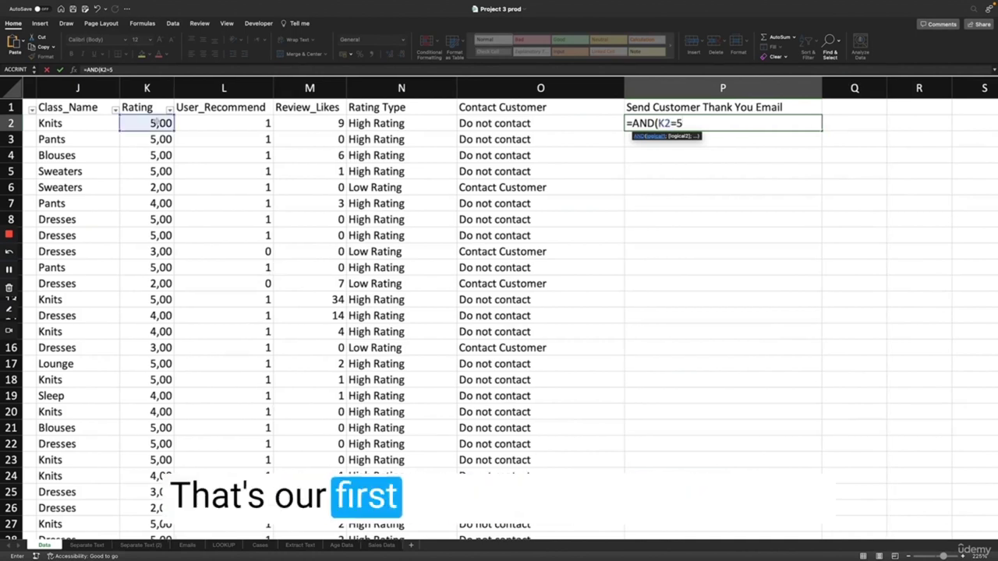
text(;)
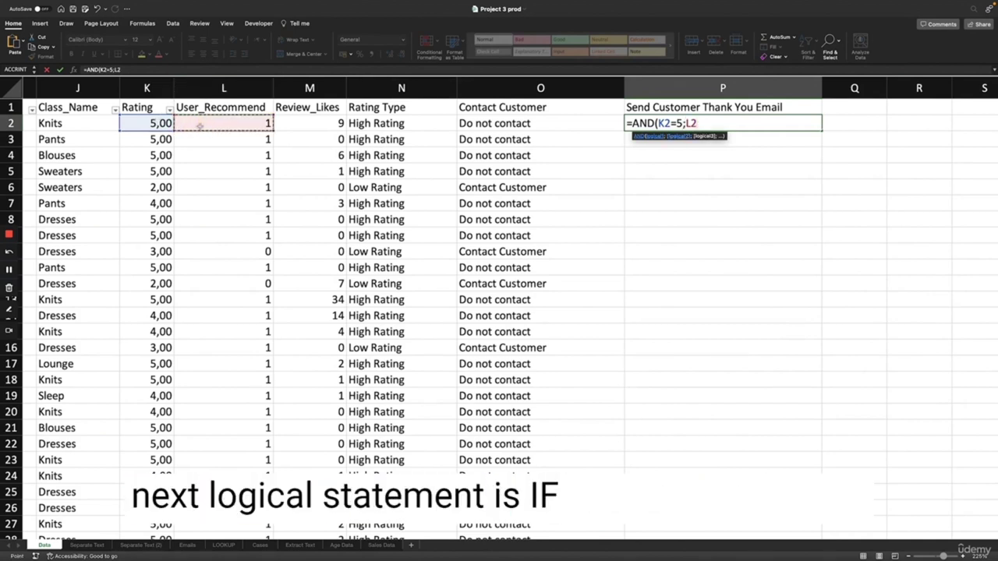
text(=1))
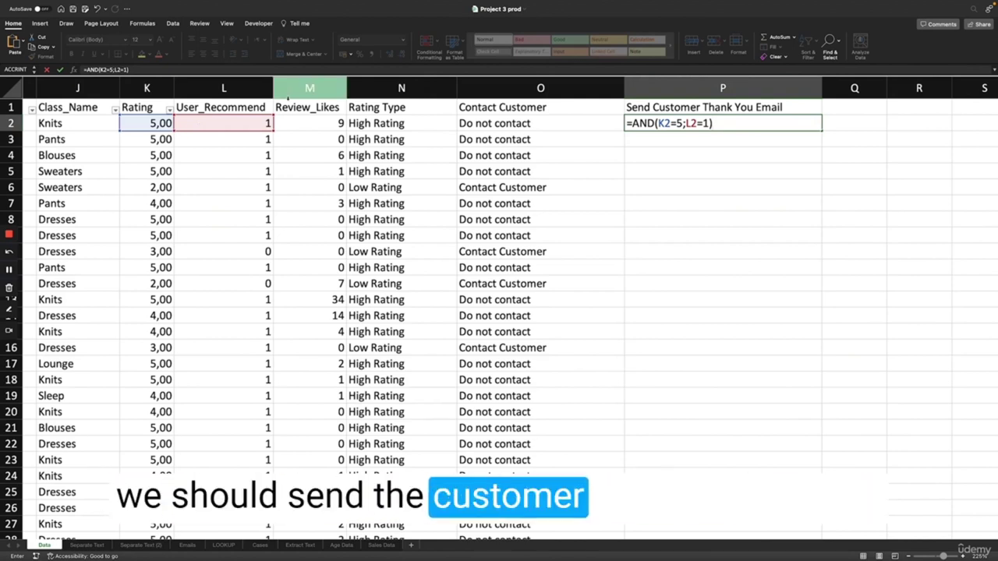
key(Return)
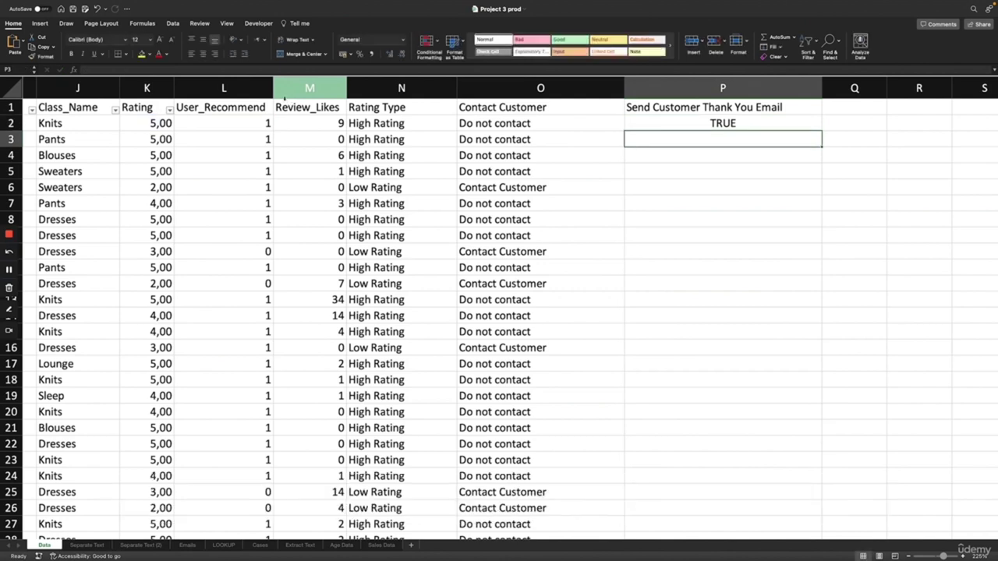
Keep P2's result rather than replacing it, and fill the AND formula down column P
drag(655, 146, 656, 126)
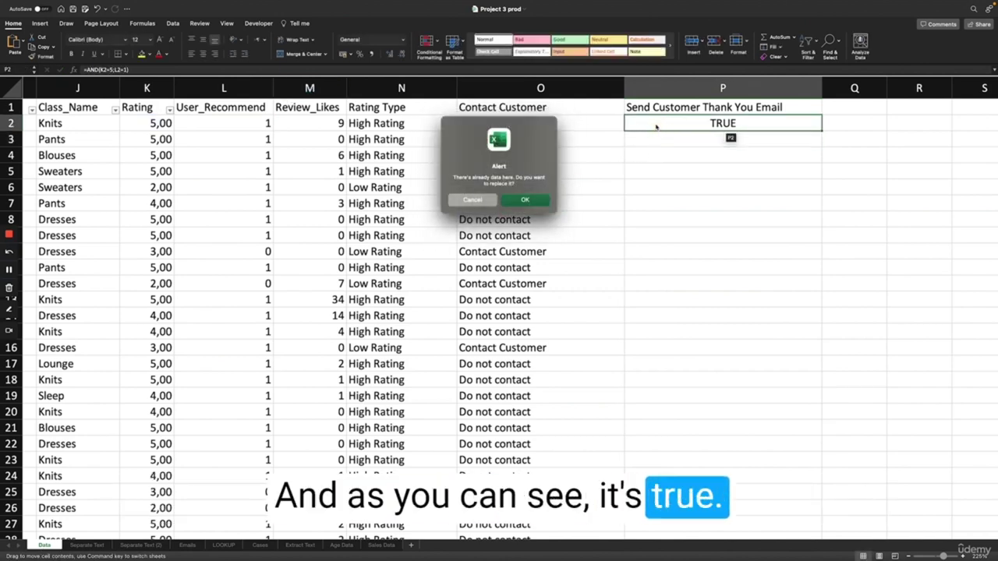
click(493, 201)
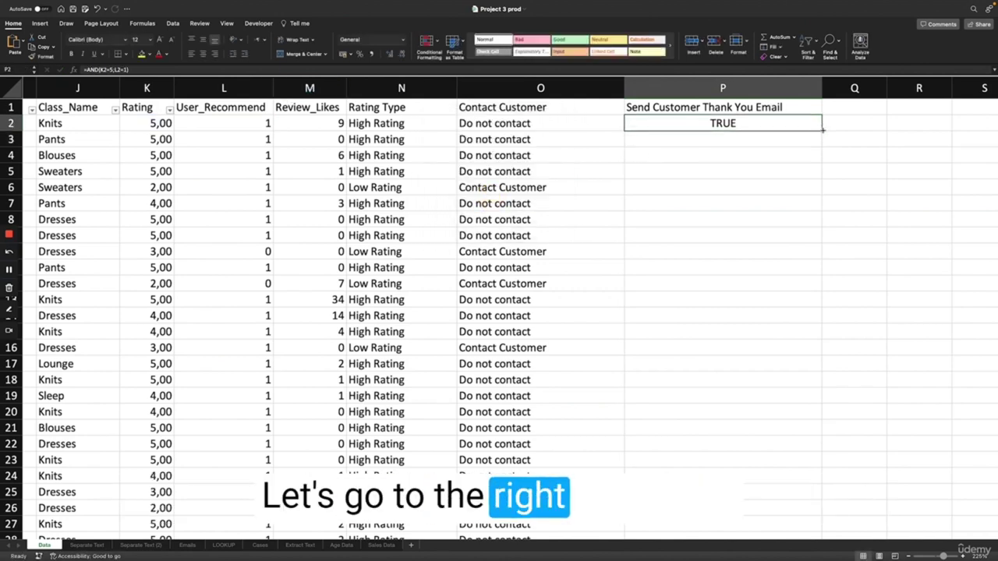
double_click(821, 130)
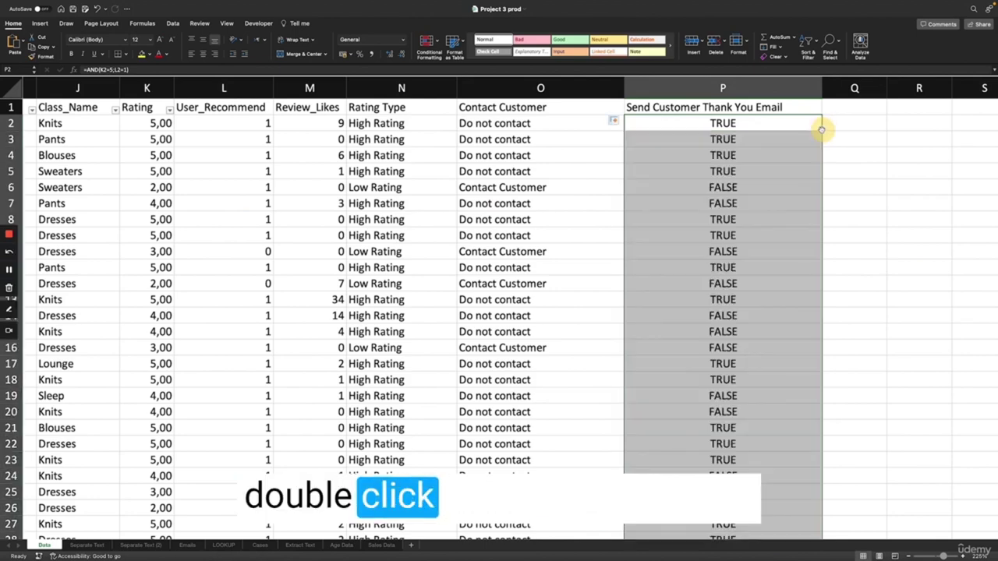
Compare row 6's rating and recommendation with its FALSE result, then edit P2's formula
click(736, 187)
scroll(737, 187, down, 3)
scroll(665, 189, up, 3)
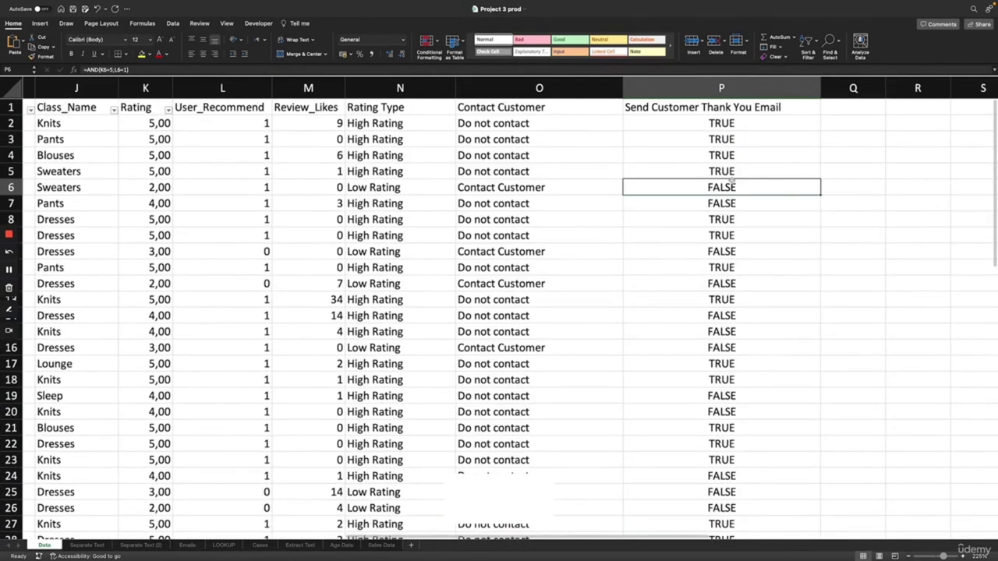
drag(665, 189, 243, 187)
click(234, 187)
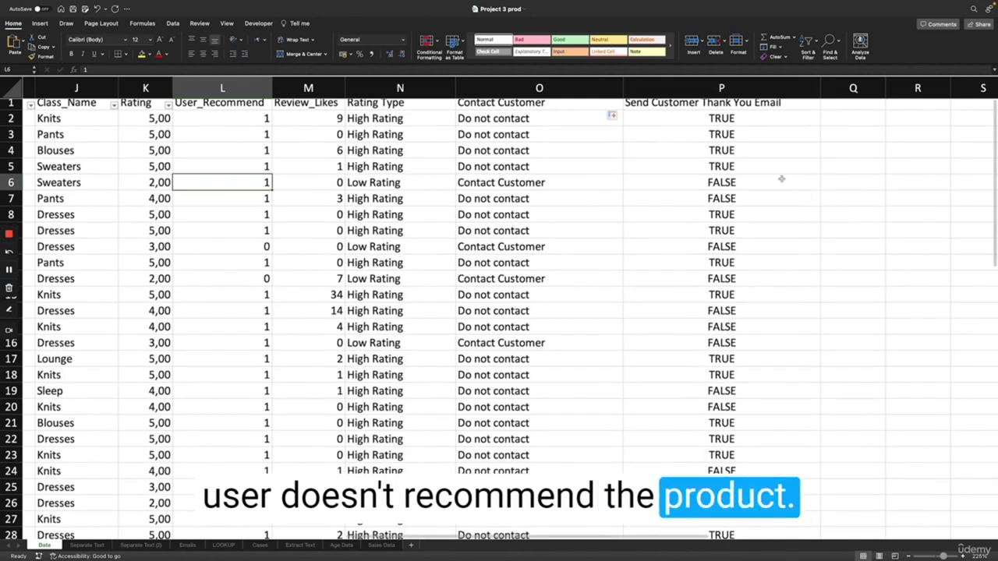
click(714, 188)
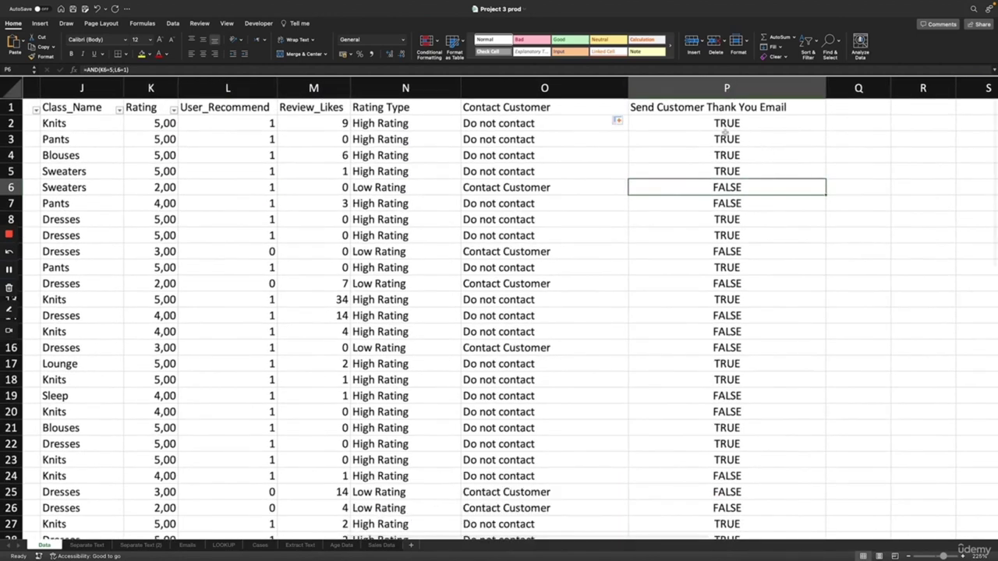
click(719, 125)
double_click(653, 127)
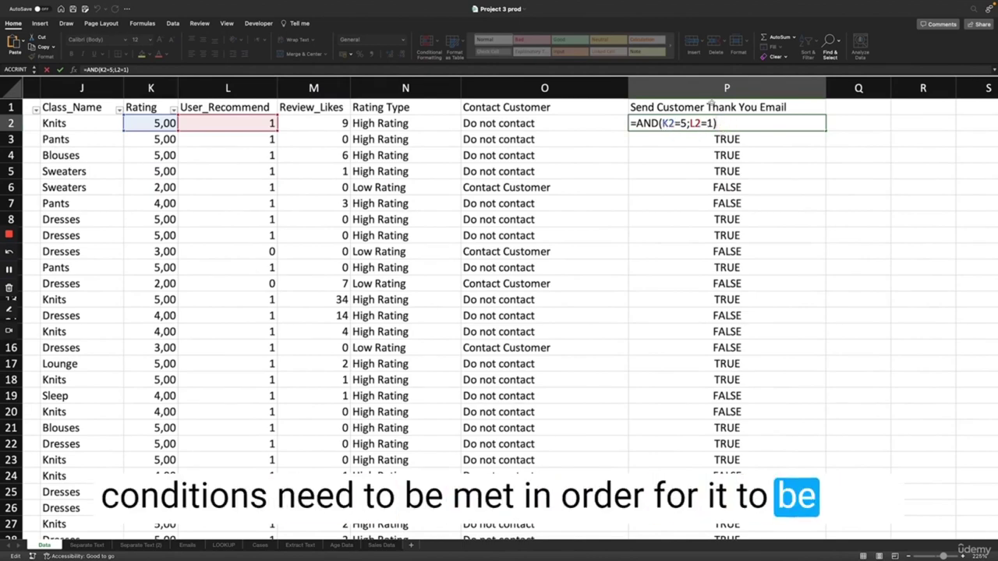
Start wrapping P2's AND(K2=5;L2=1) test inside an IF function
key(Return)
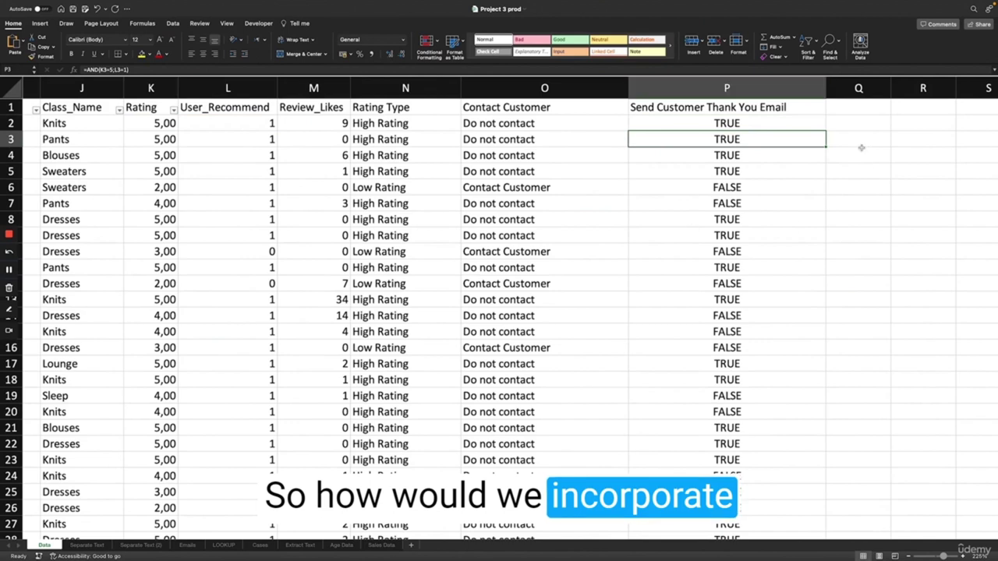
click(771, 123)
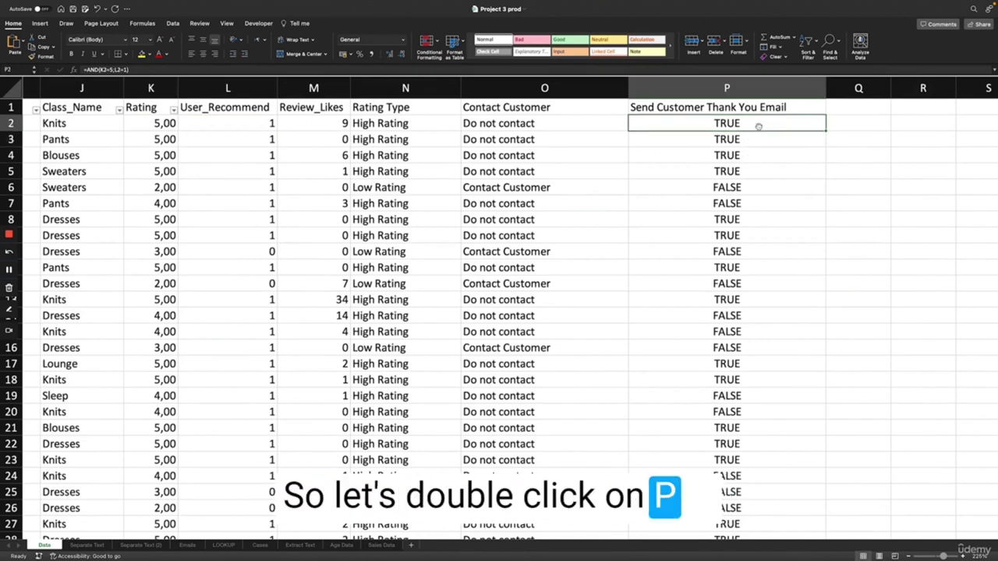
double_click(758, 127)
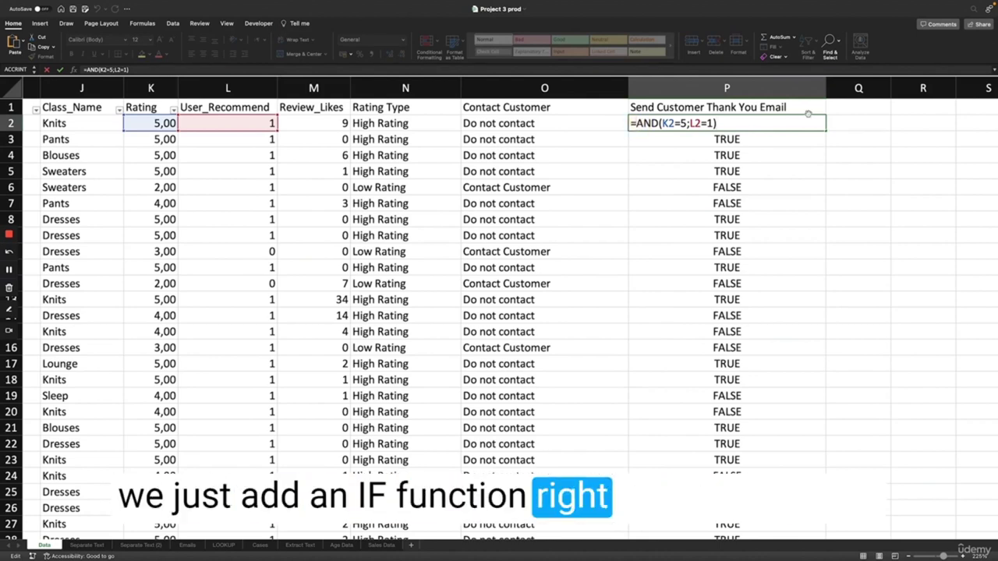
text(IF)
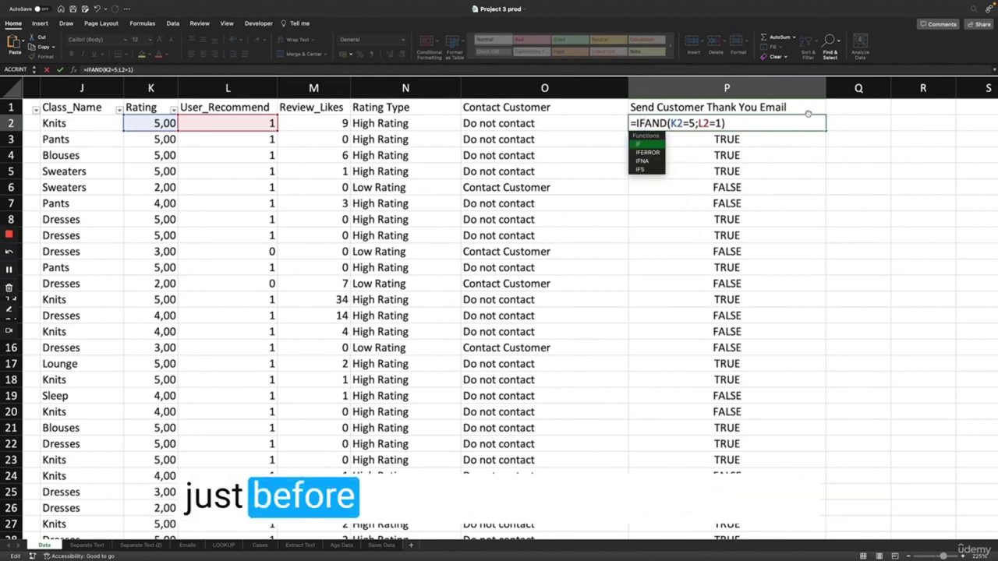
text(()
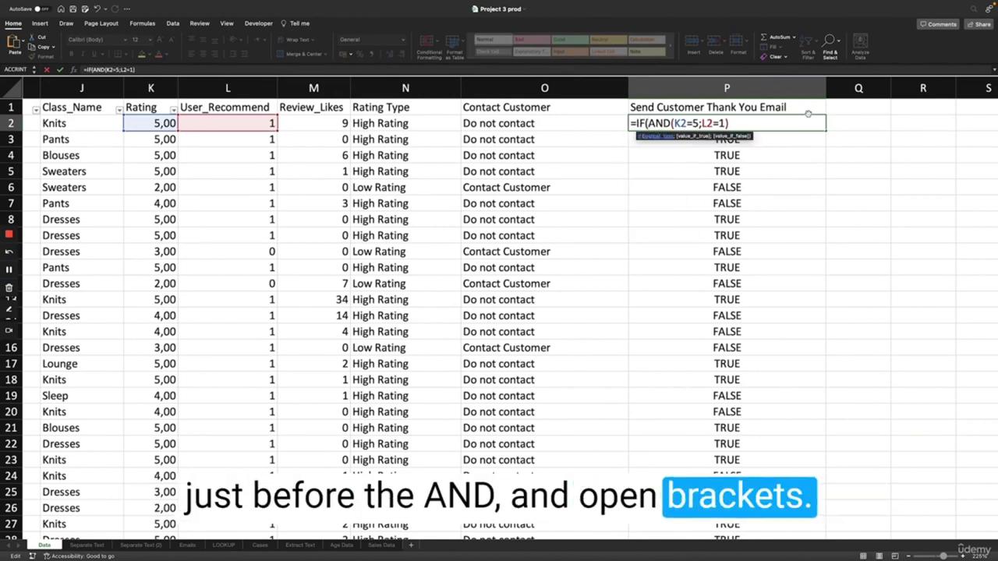
drag(747, 124, 649, 124)
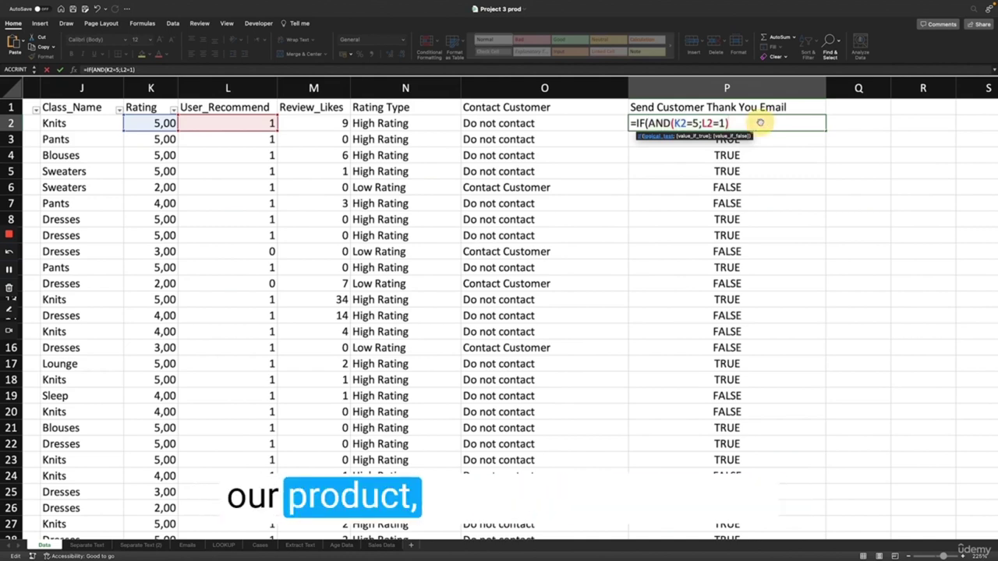
Complete P2's IF with results "Send Thank You Email" and "Do not contact"
text(;)
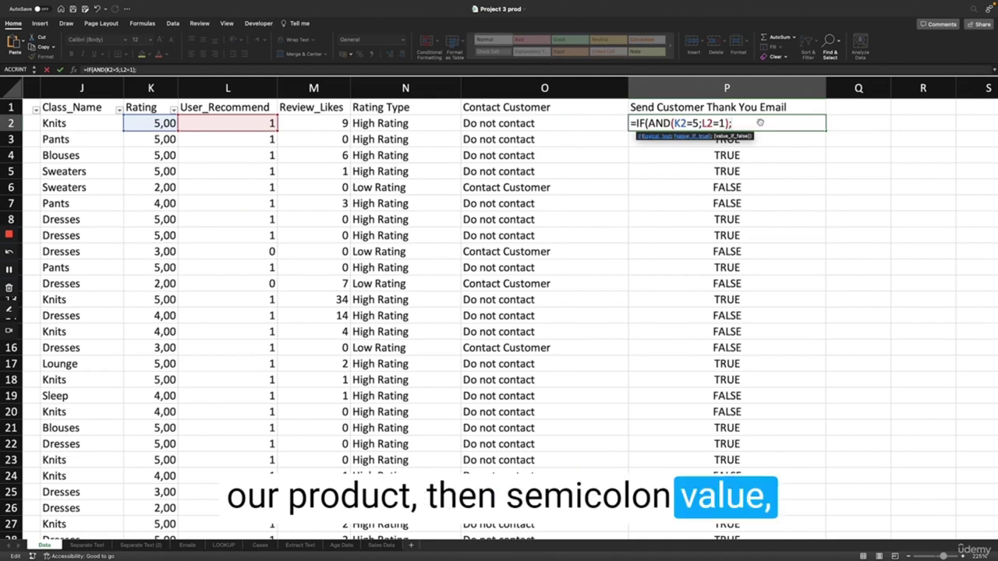
text("S)
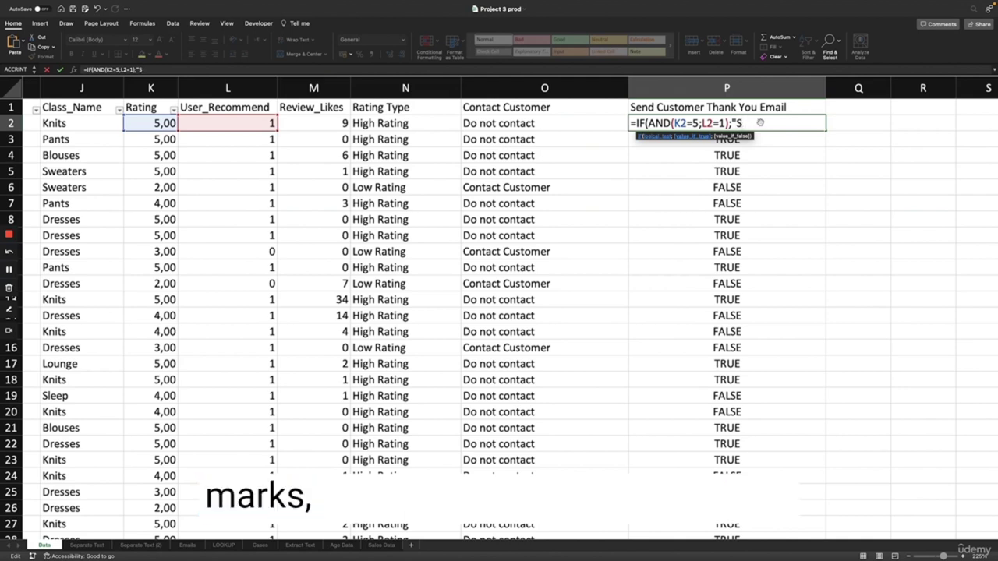
text(end Thank You Email")
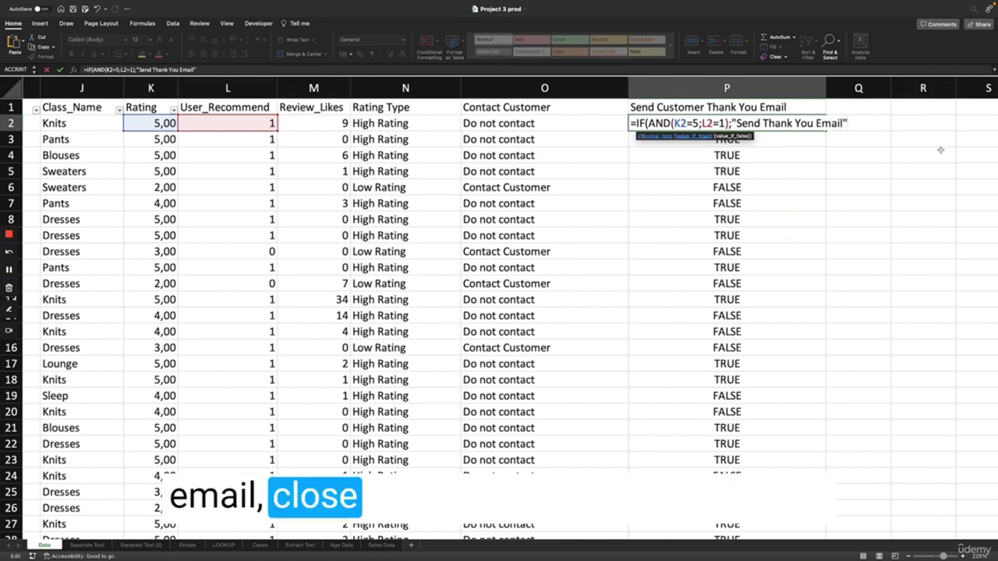
text(;)
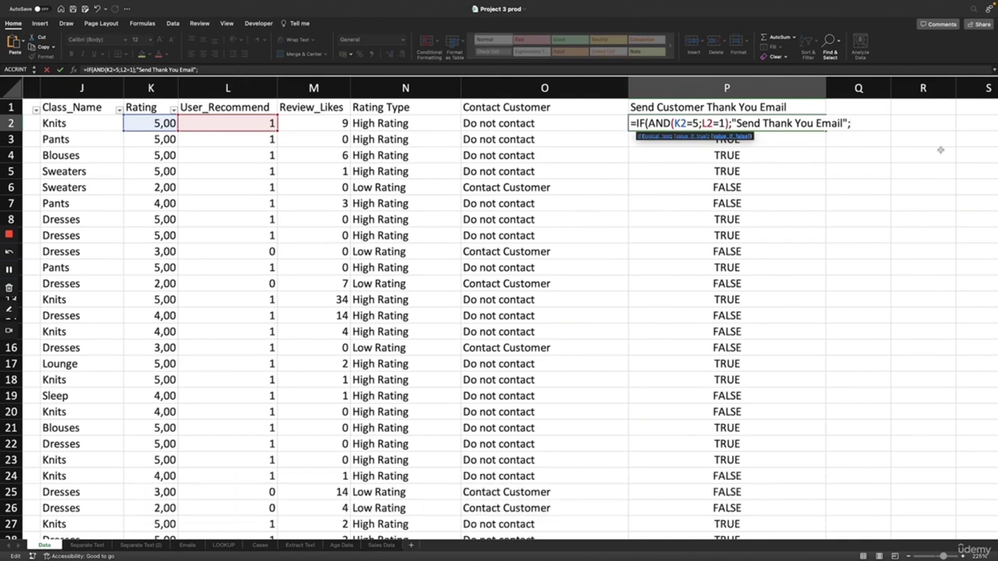
text("Do)
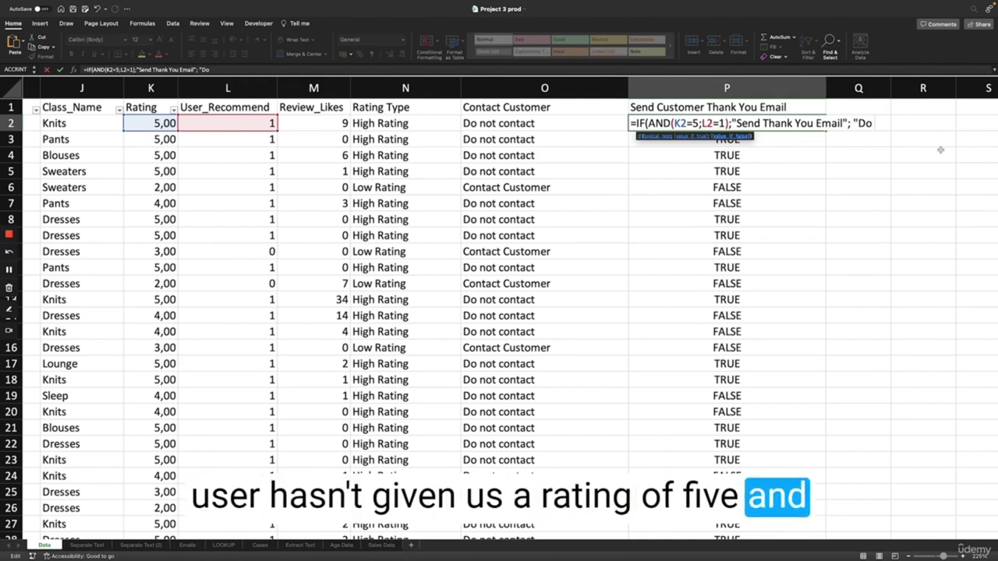
text(not)
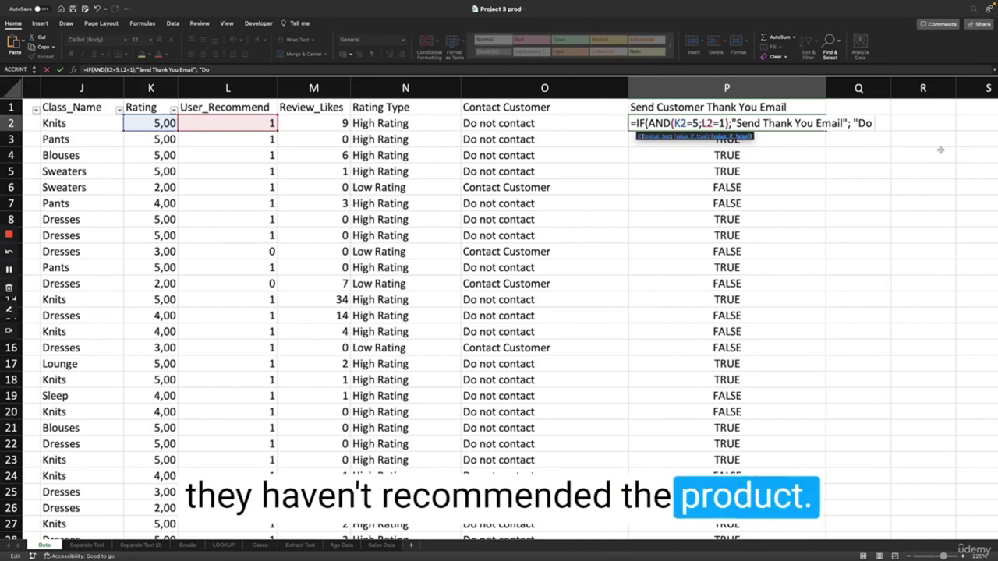
text( co)
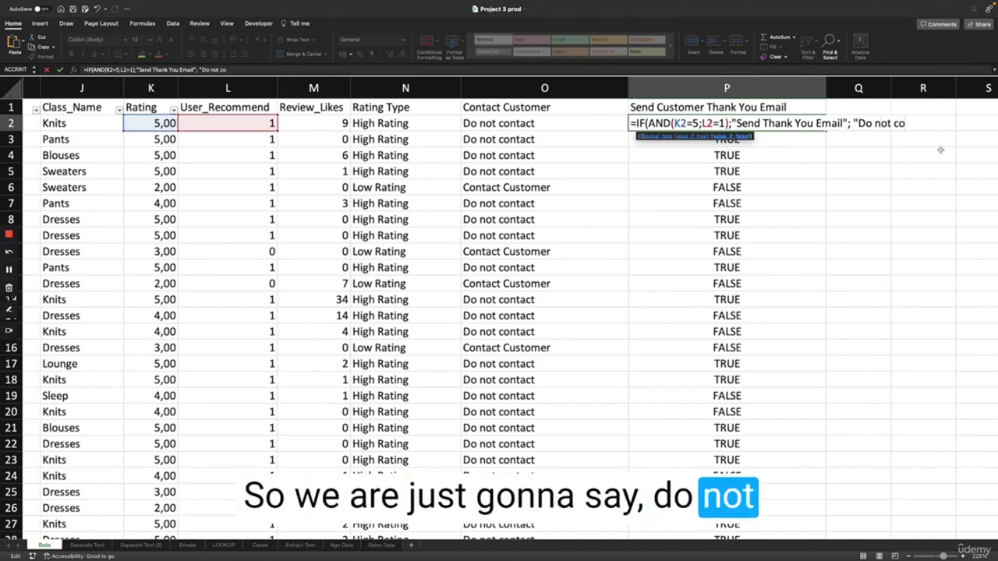
text(ntact)
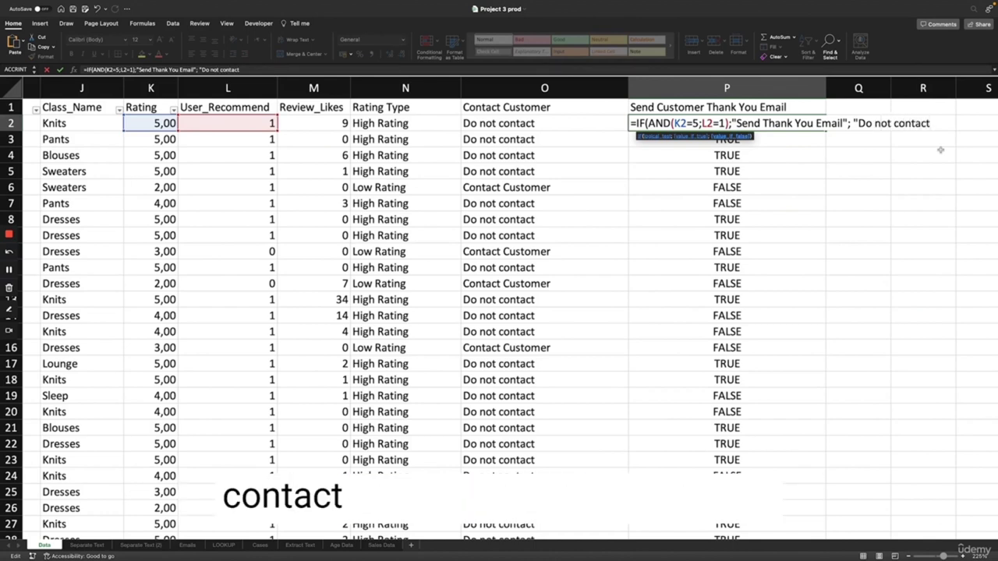
text(")
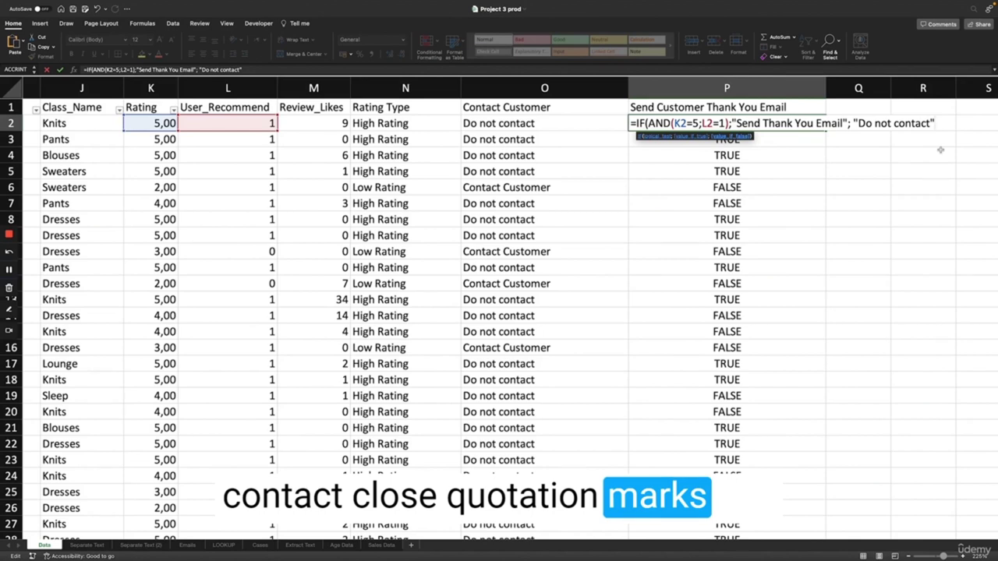
text())
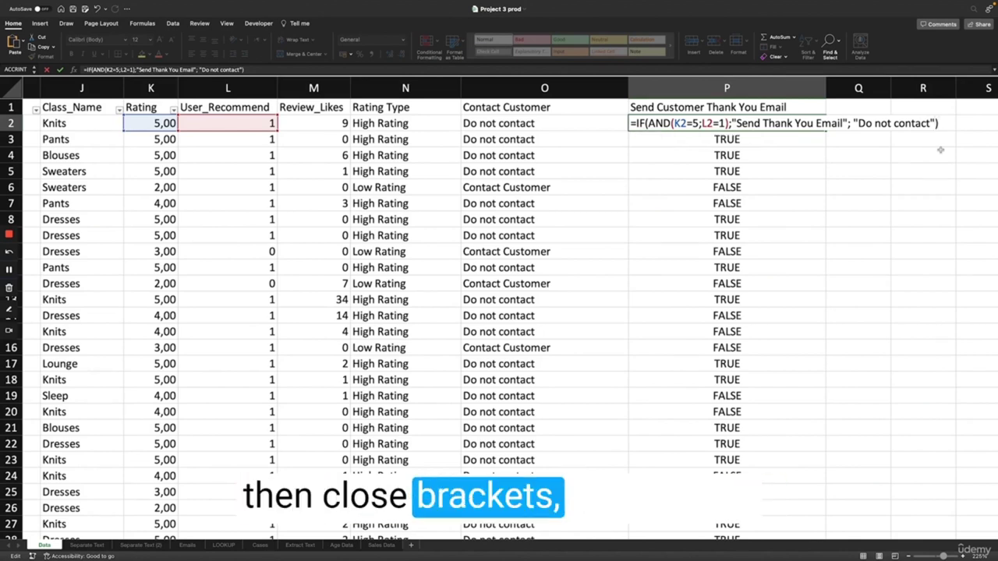
key(Return)
key(Up)
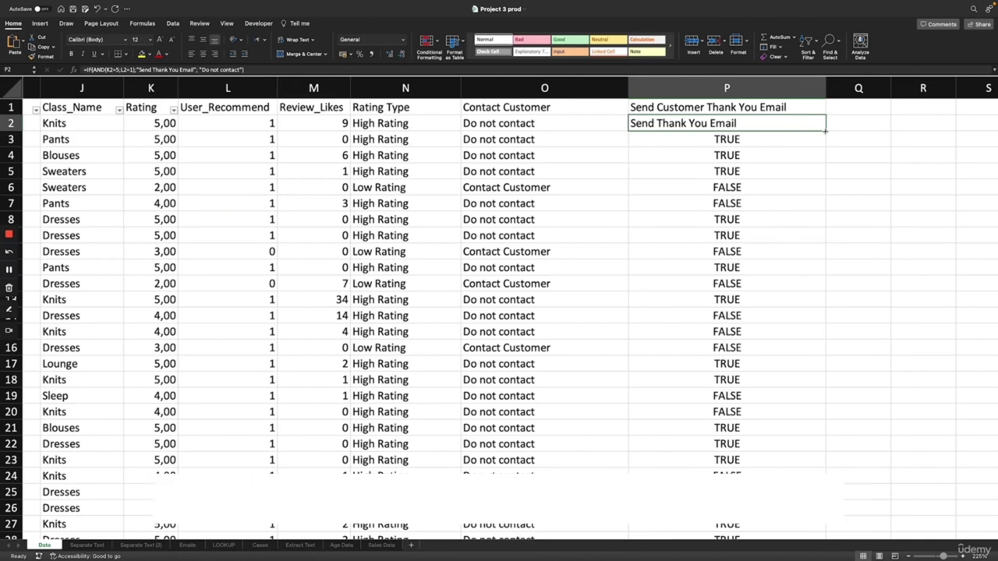
Copy P2's thank-you formula down column P and verify row 4's result against its rating and recommendation
double_click(825, 131)
click(770, 154)
scroll(768, 151, down, 2)
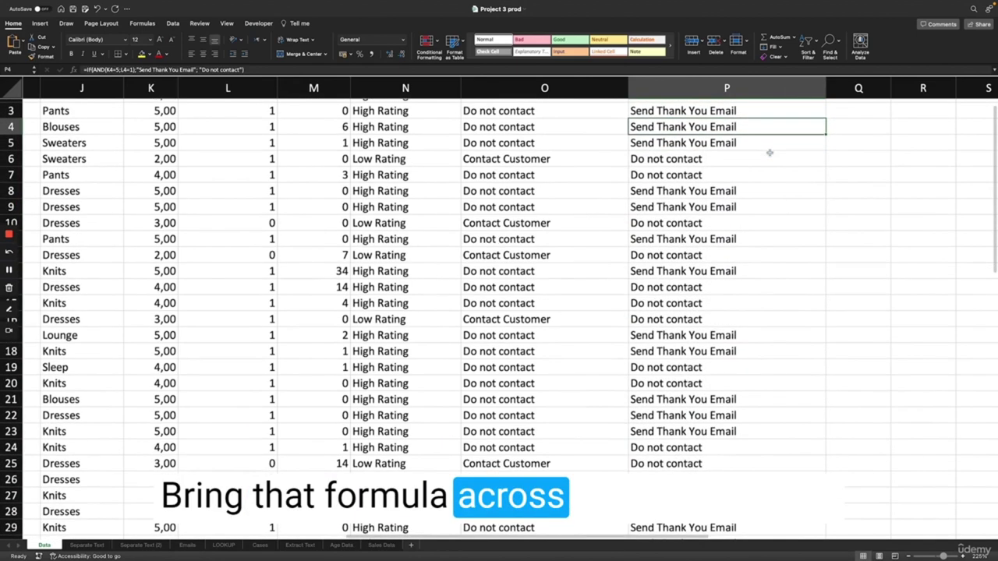
scroll(768, 152, up, 2)
key(Down)
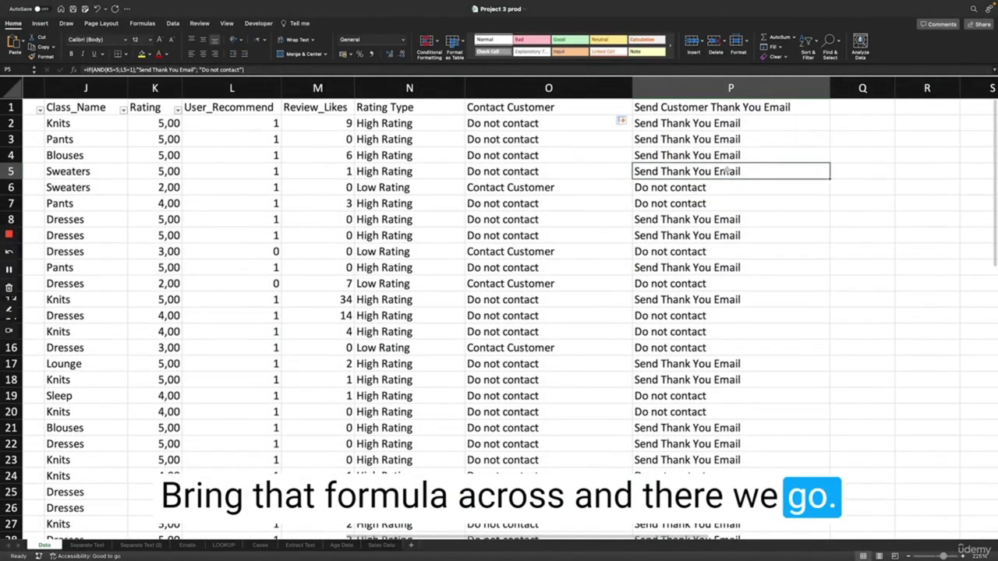
click(694, 159)
drag(172, 155, 235, 156)
scroll(257, 179, down, 1)
scroll(277, 164, up, 1)
scroll(429, 152, right, 1)
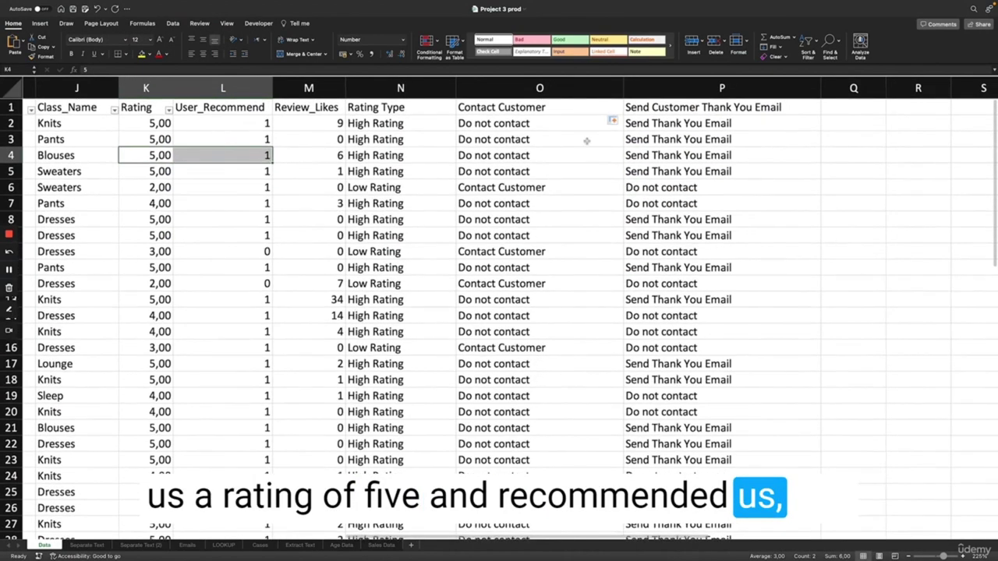
Check row 6's Do not contact result and a non-recommending customer against their rating values
click(632, 188)
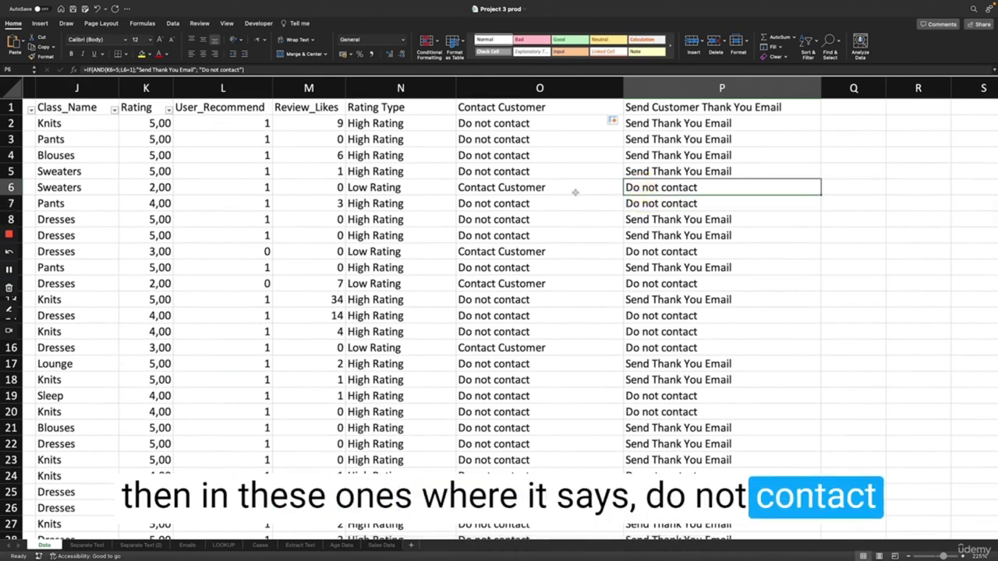
click(160, 189)
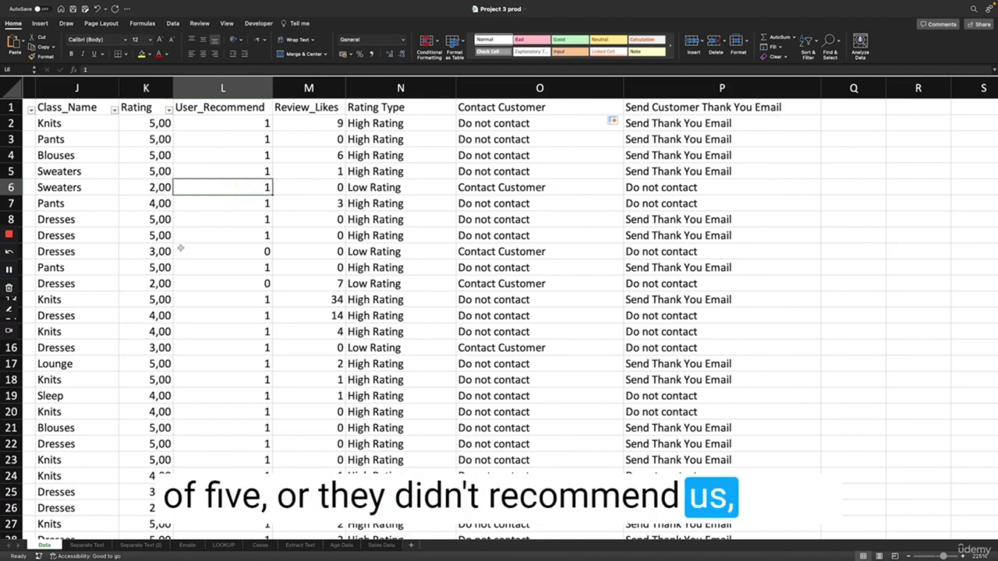
drag(175, 125, 234, 172)
click(207, 127)
scroll(269, 183, down, 2)
scroll(549, 185, up, 2)
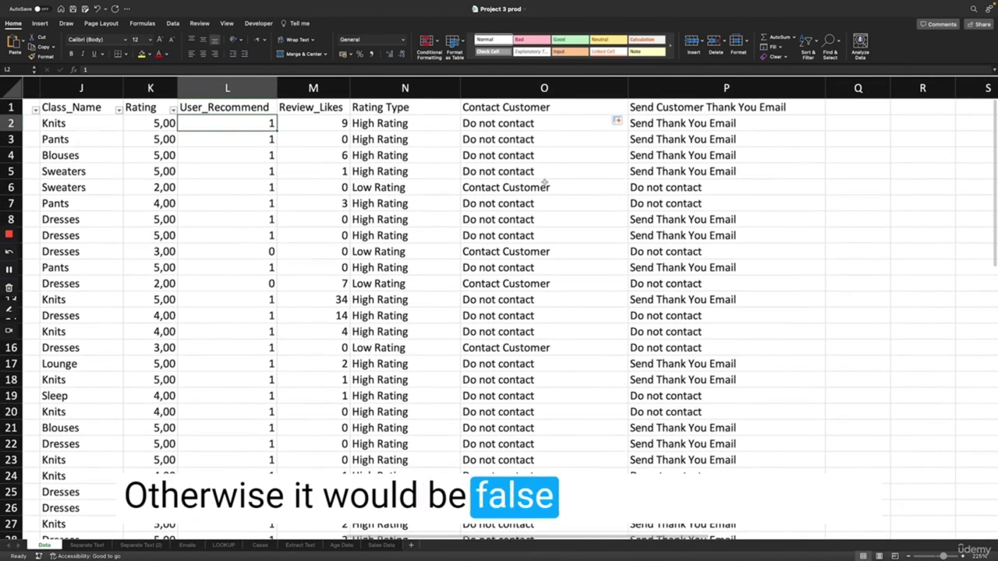
scroll(263, 208, left, 1)
click(234, 251)
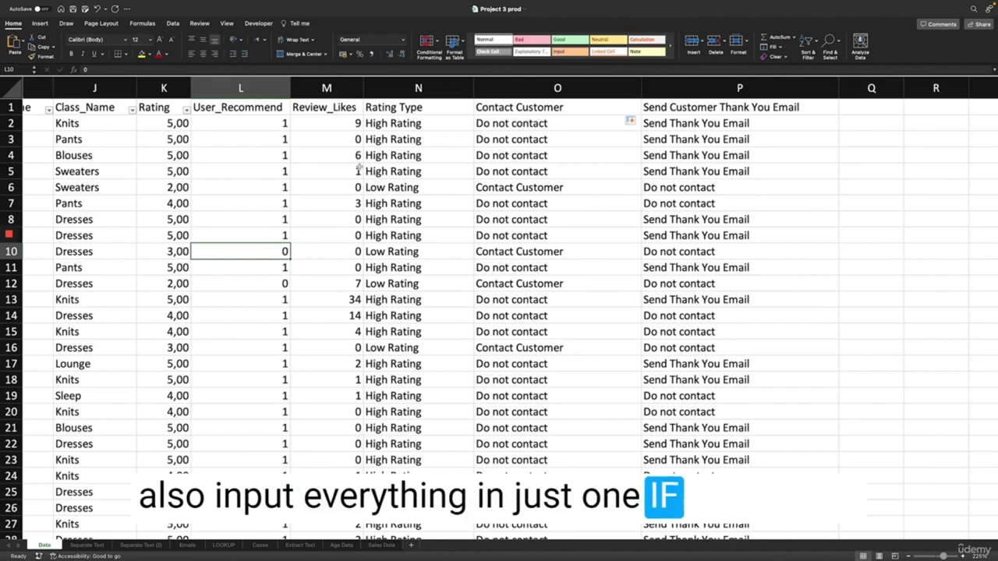
Widen column Q and give it the header 'Action'
scroll(483, 149, right, 3)
drag(756, 88, 836, 92)
scroll(501, 109, left, 2)
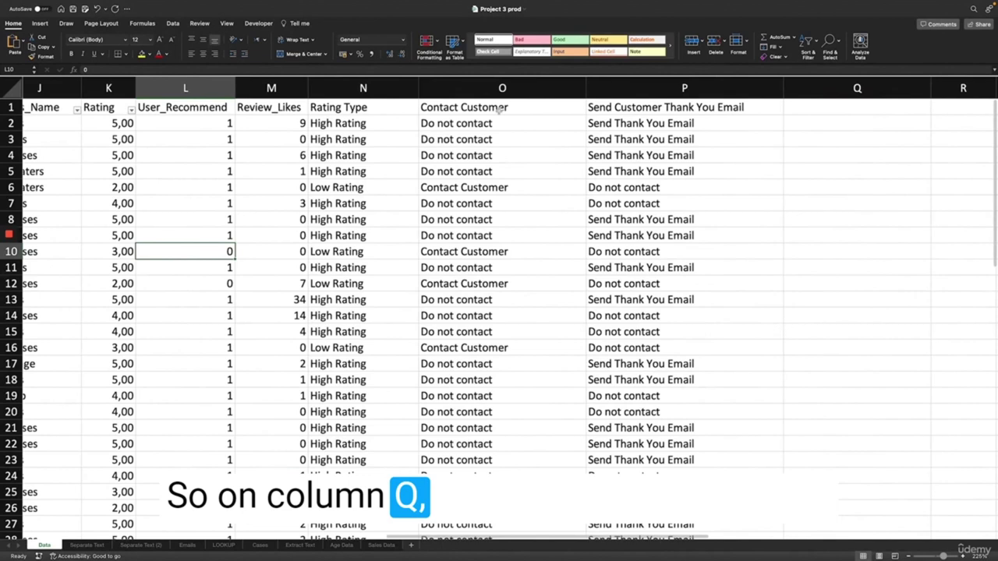
click(894, 104)
text(Act)
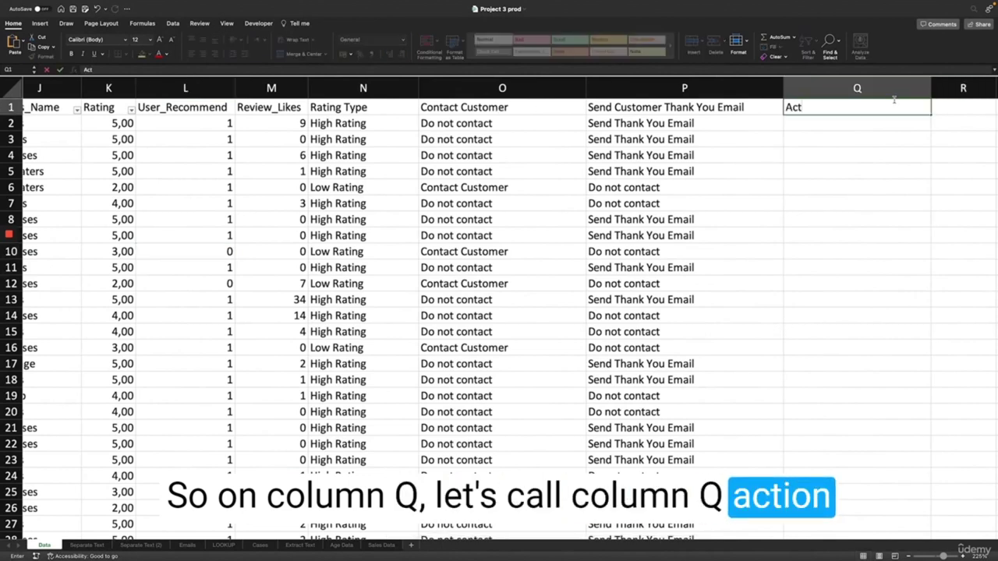
text(ion)
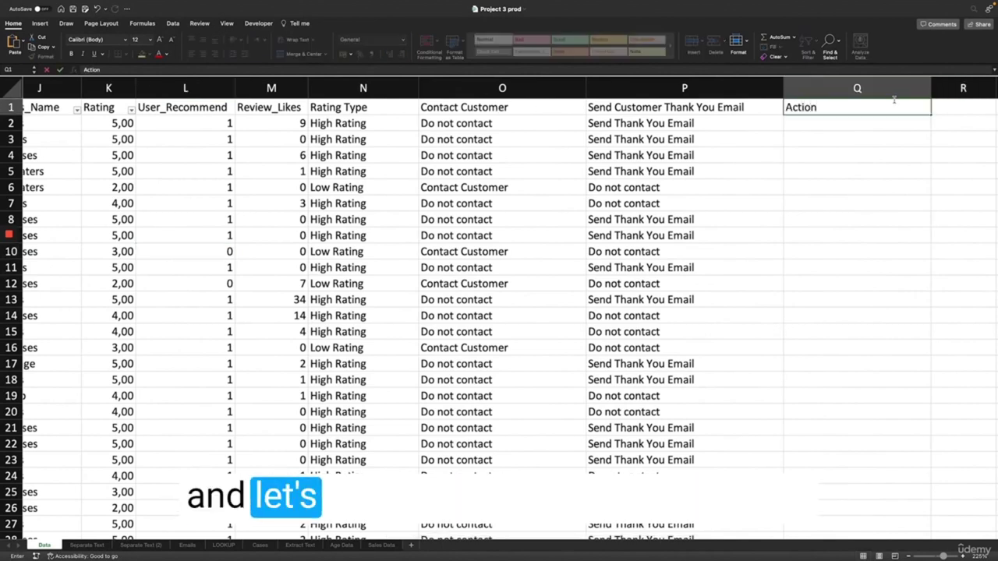
key(Return)
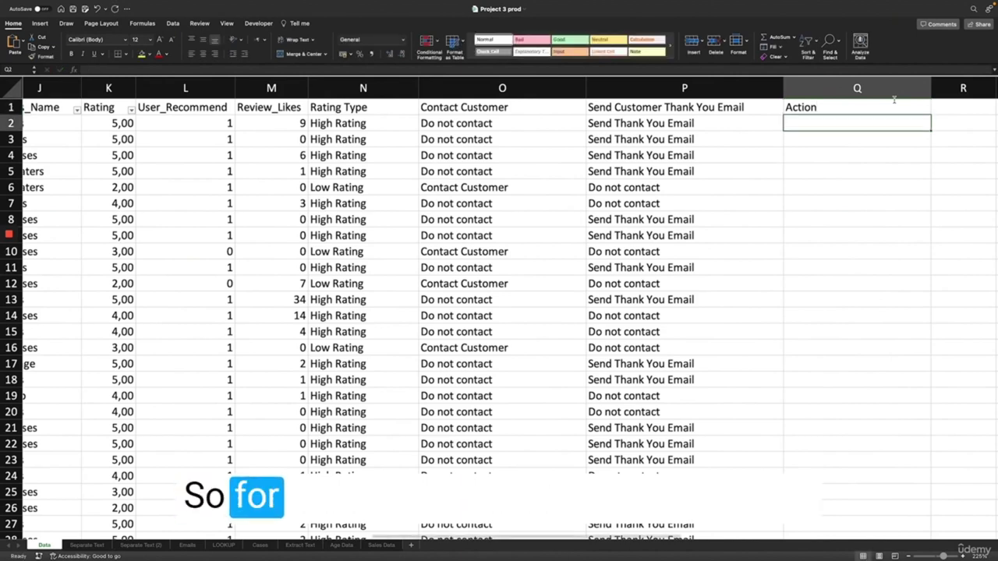
Start Q2 with =IF(AND(K2=5;L2=1); "Send Customer Thank you Email"; followed by a nested IF(
text(=)
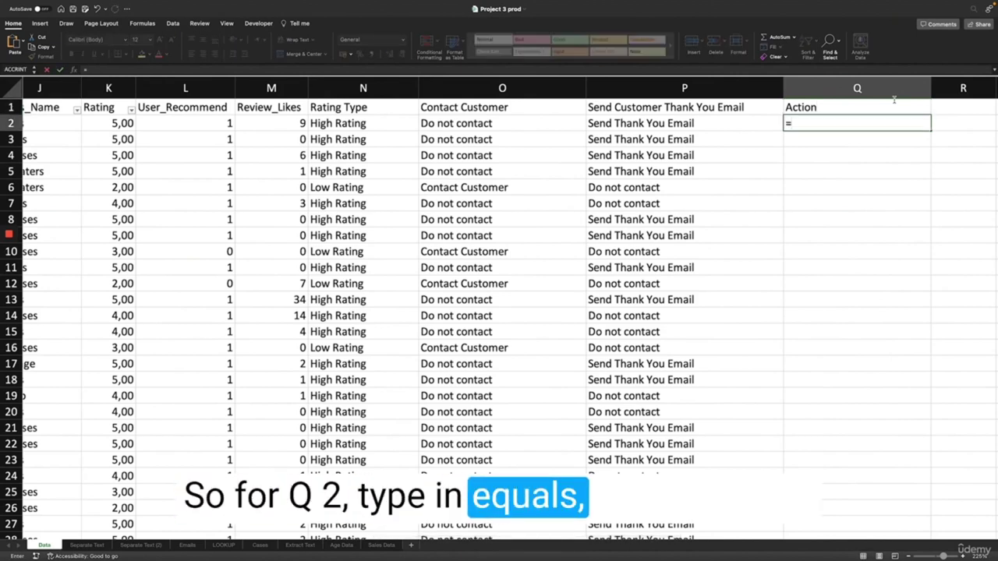
text(IF)
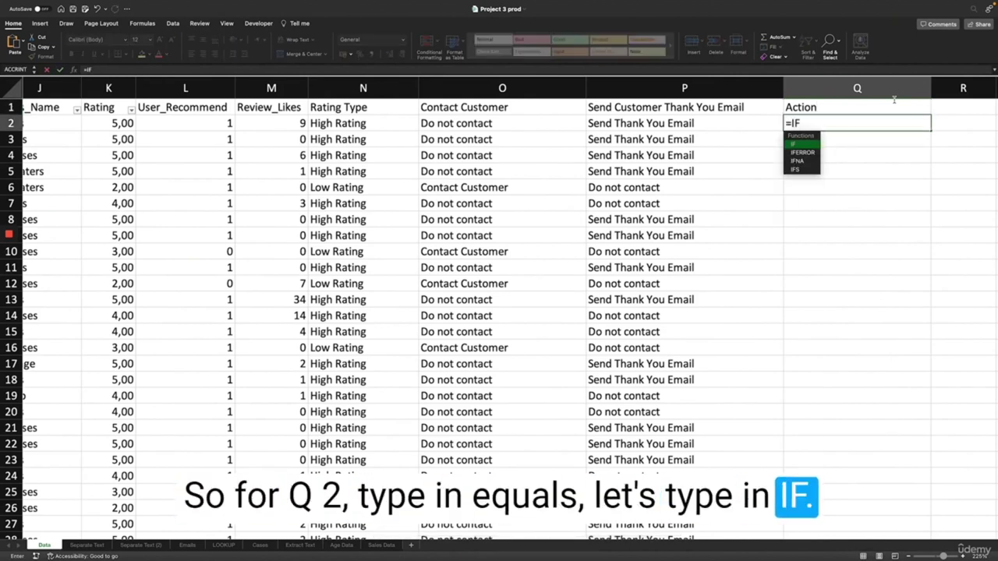
text(()
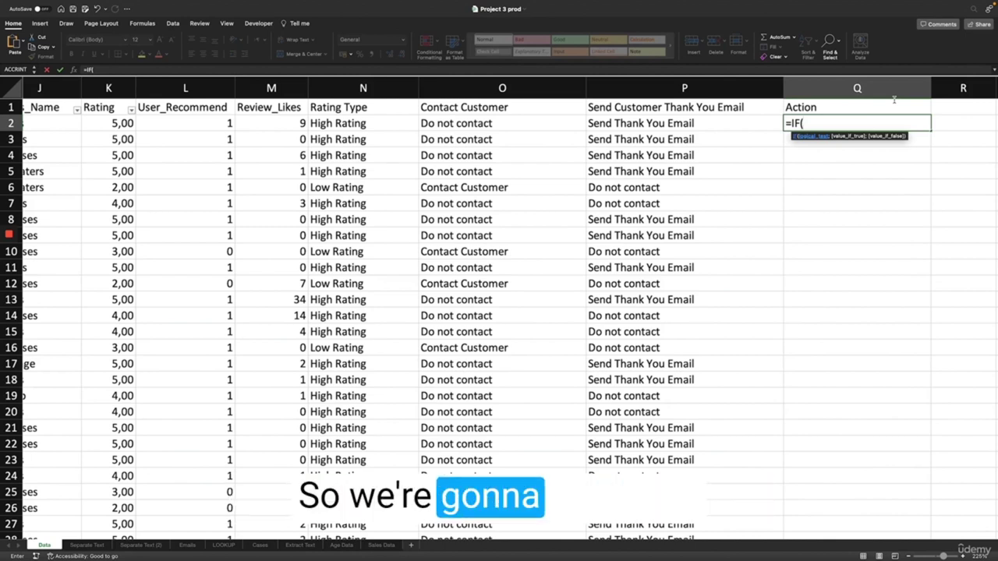
text(AND)
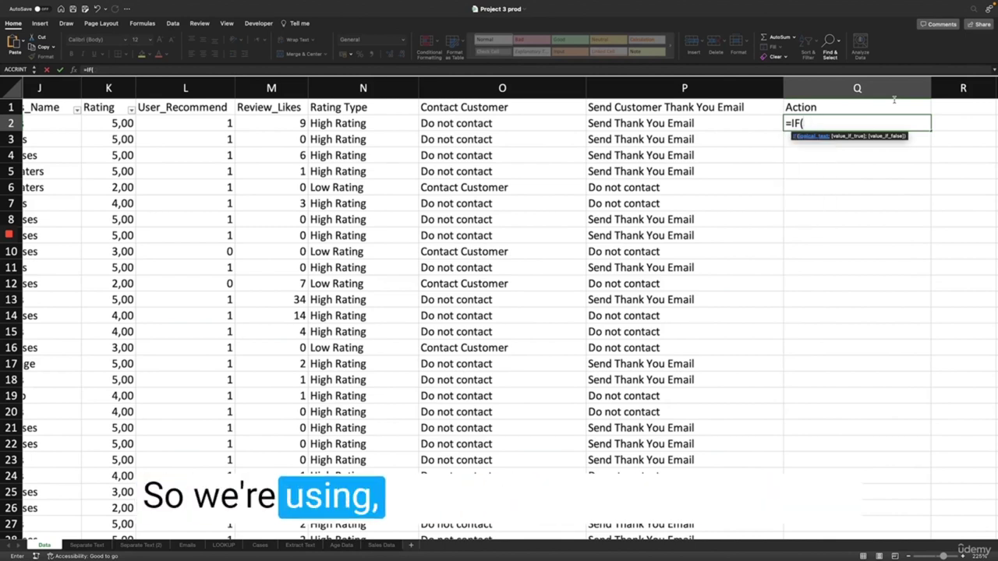
text((K2)
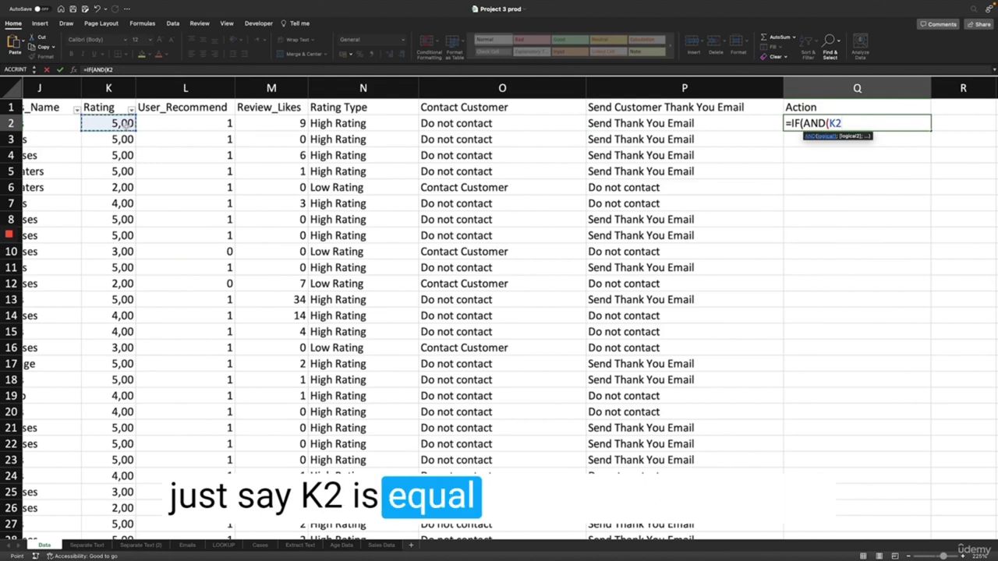
text(=5;L2)
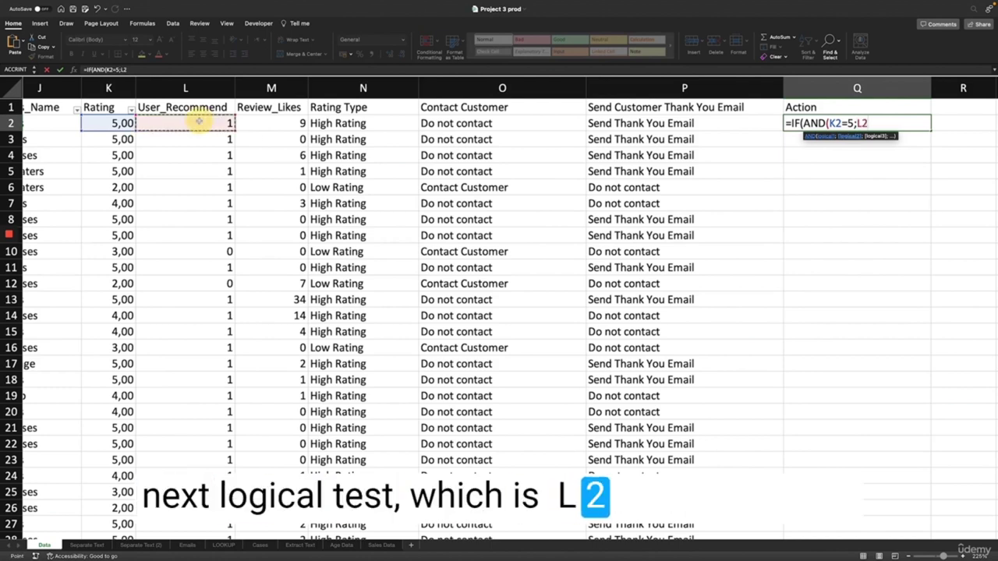
text(=1); ")
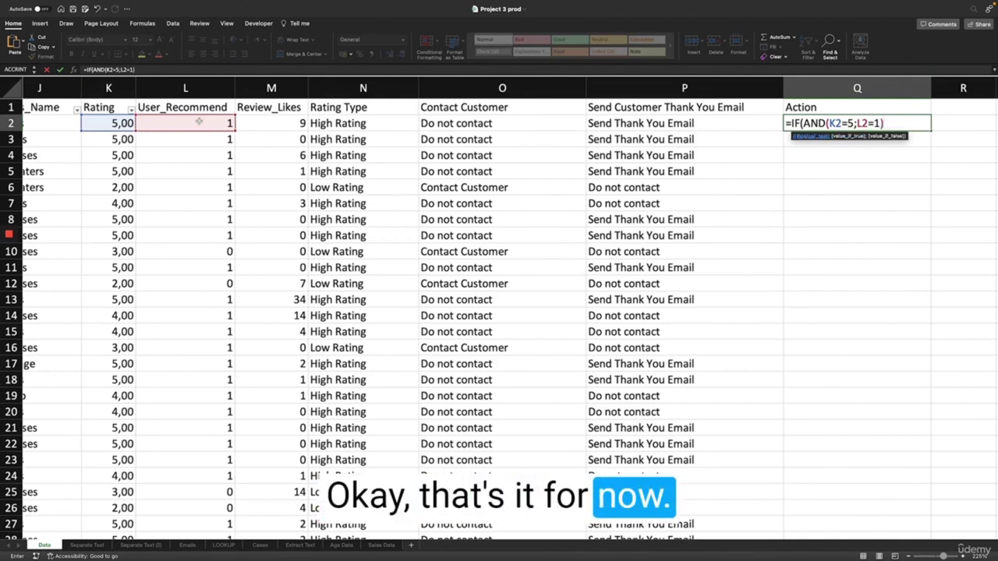
text(Send Customer Thank y)
key(BackSpace)
text(you Email")
scroll(201, 123, right, 1)
text(;)
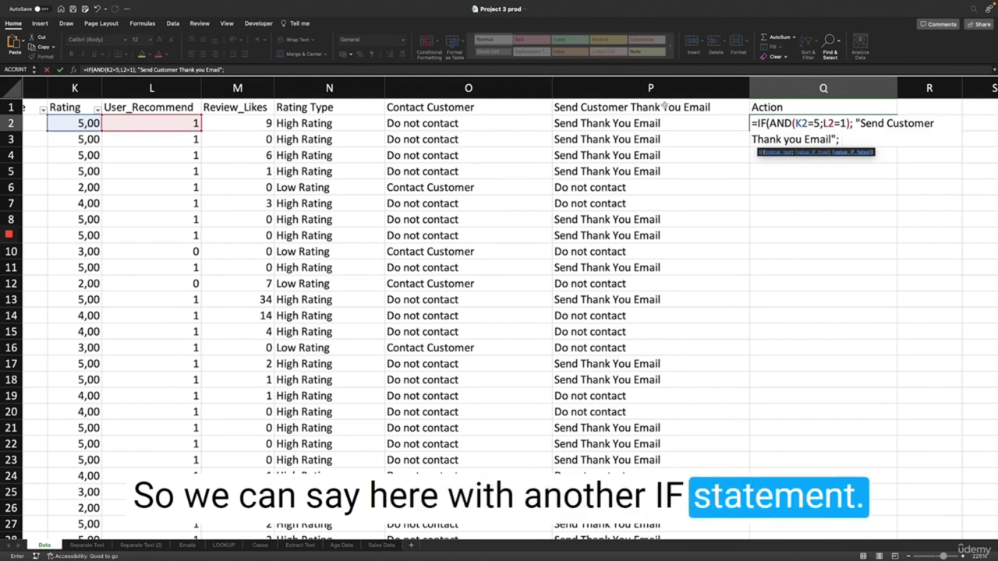
text(IF()
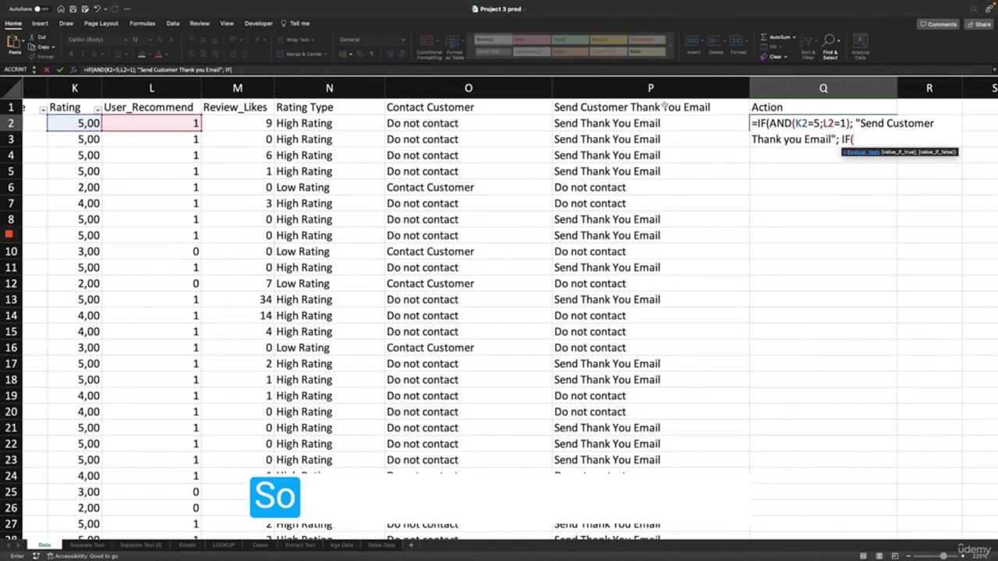
Continue Q2 with IF(OR(K2<=2;L2=0); "Contact Customer ASAP"; and begin another nested IF
key(BackSpace)
key(BackSpace)
key(BackSpace)
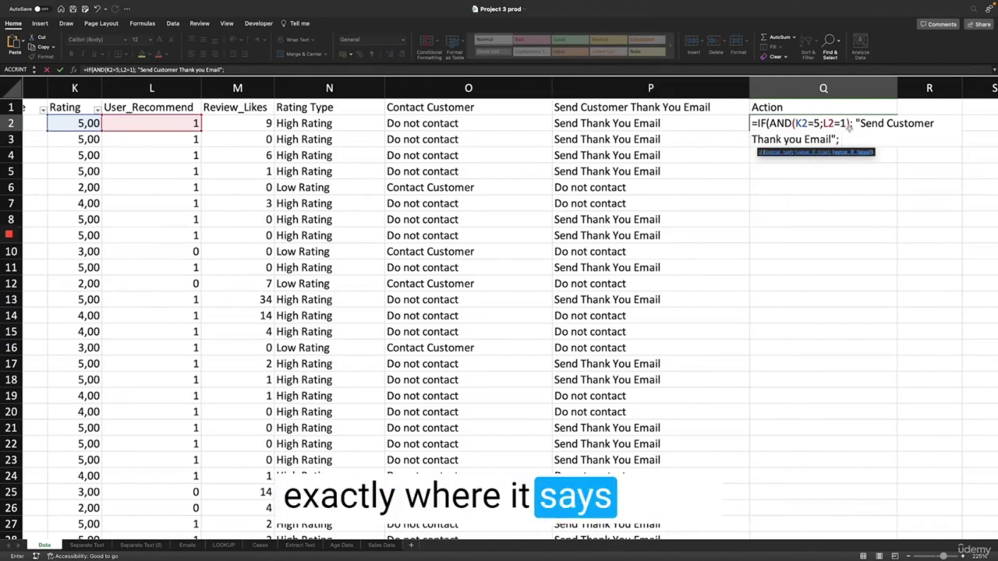
text(IF()
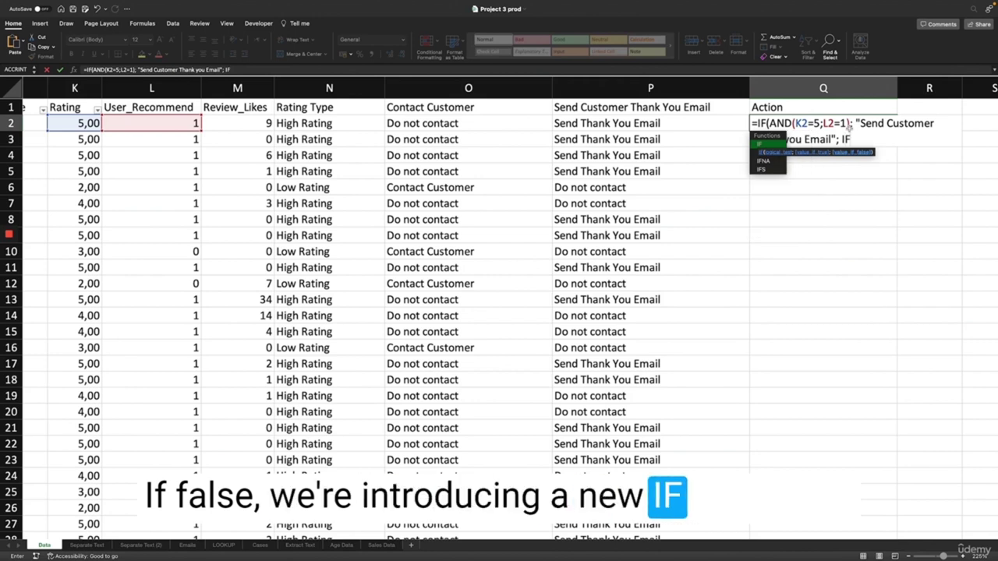
text(OR()
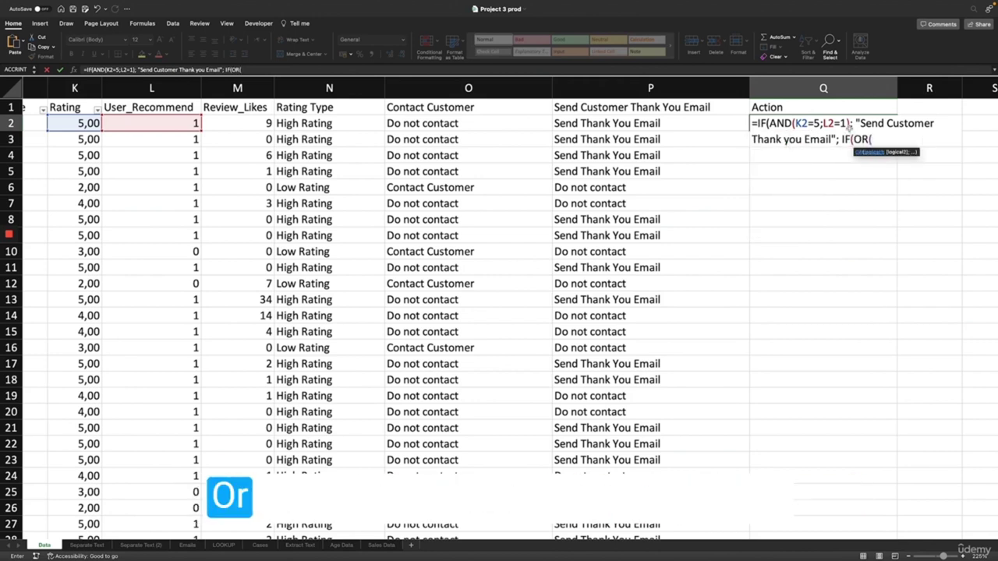
click(75, 123)
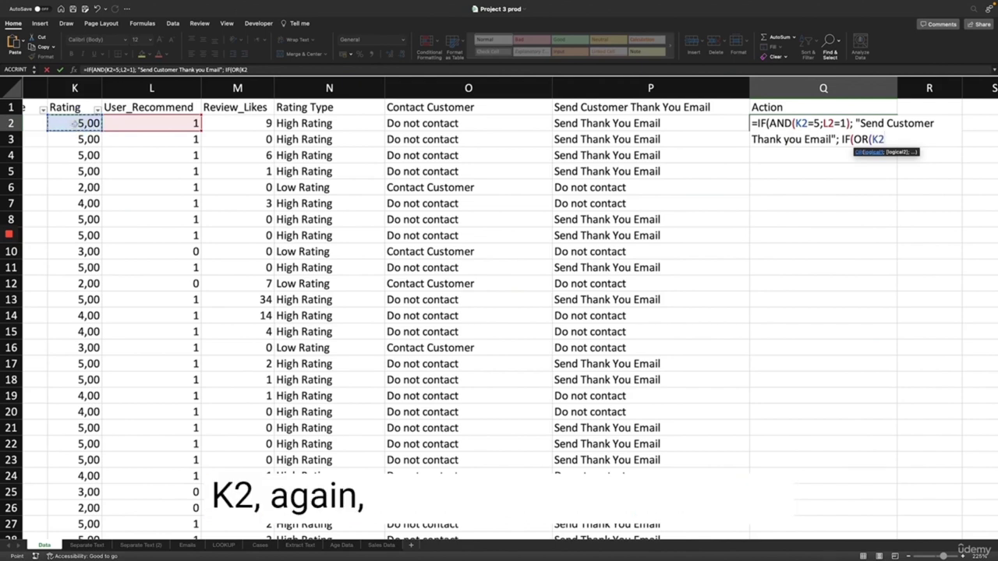
text(<)
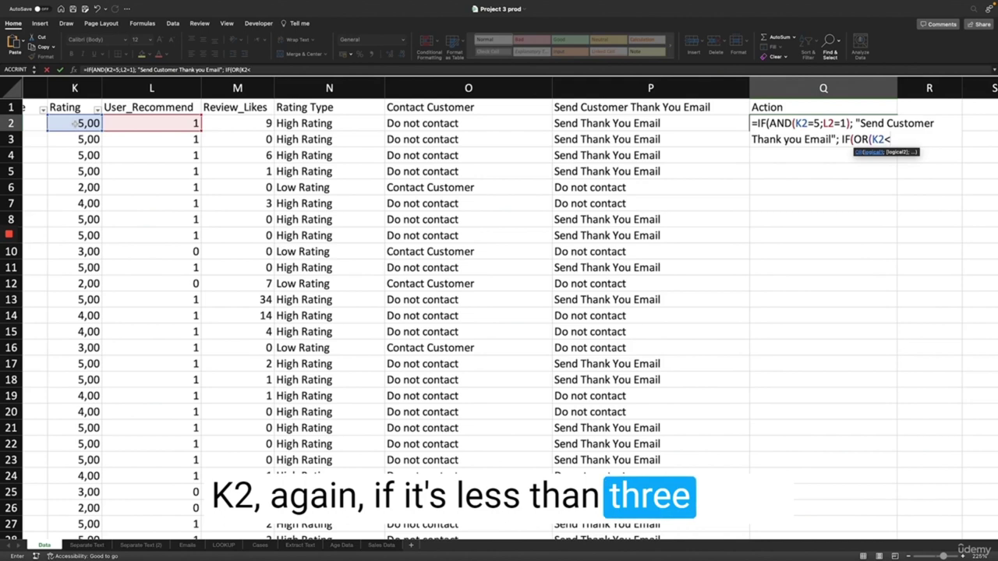
text(=)
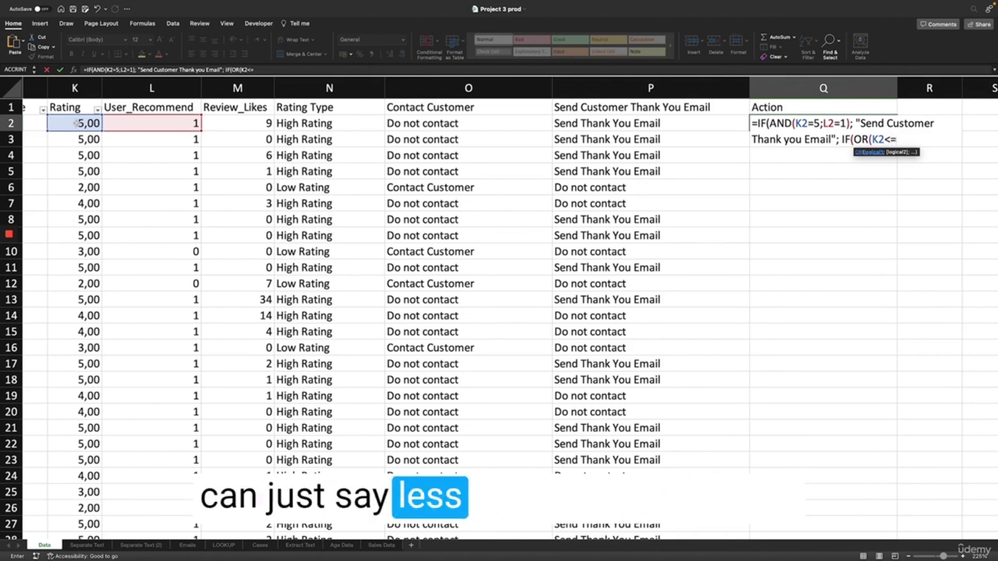
key(BackSpace)
key(BackSpace)
key(BackSpace)
key(BackSpace)
key(BackSpace)
click(66, 122)
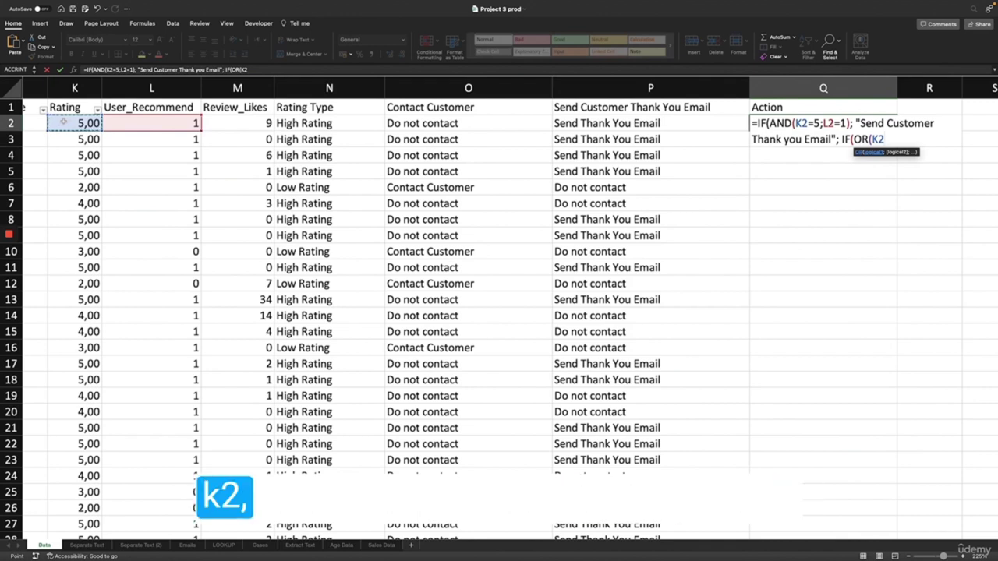
text(<=2)
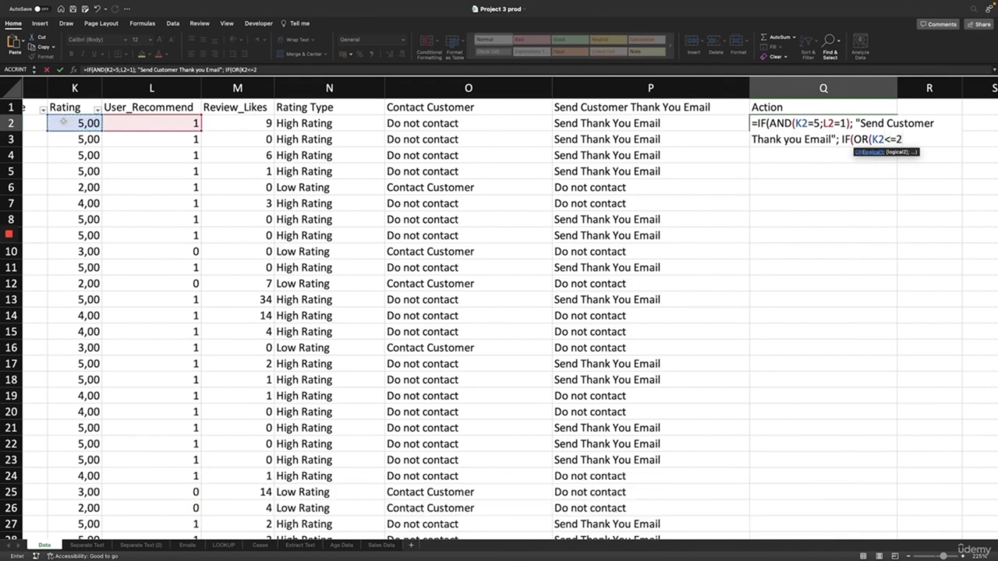
text(;L2)
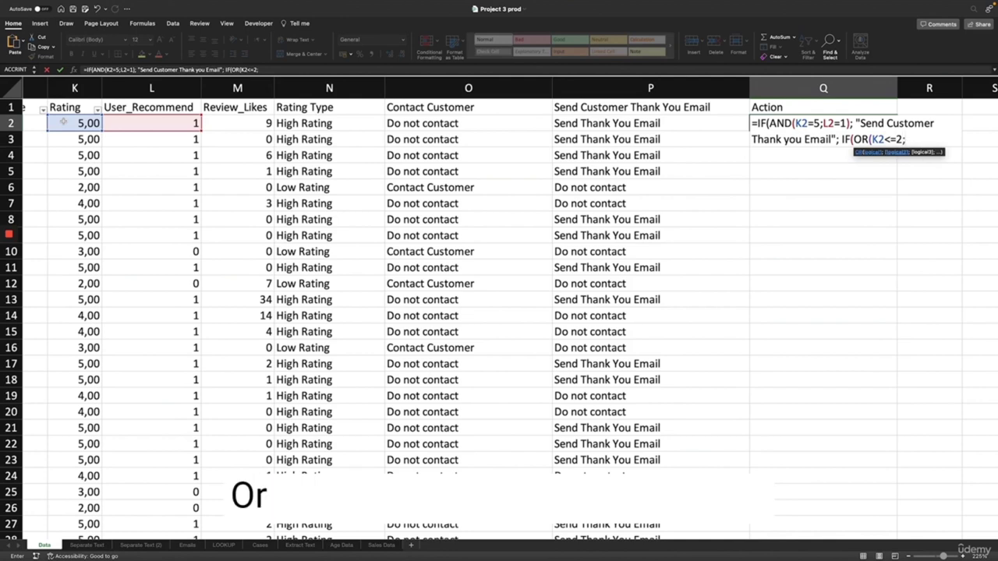
text(=0)
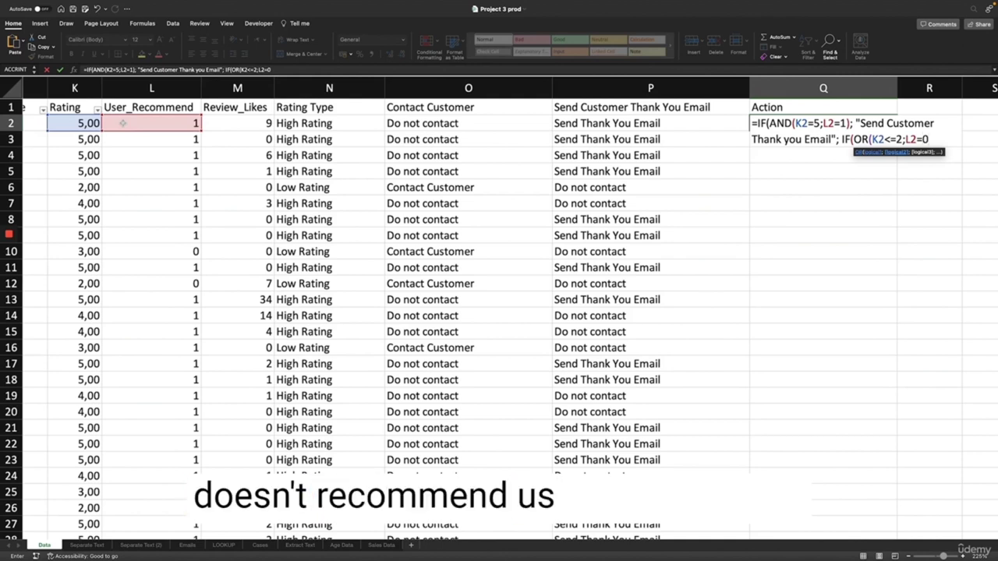
text(); ")
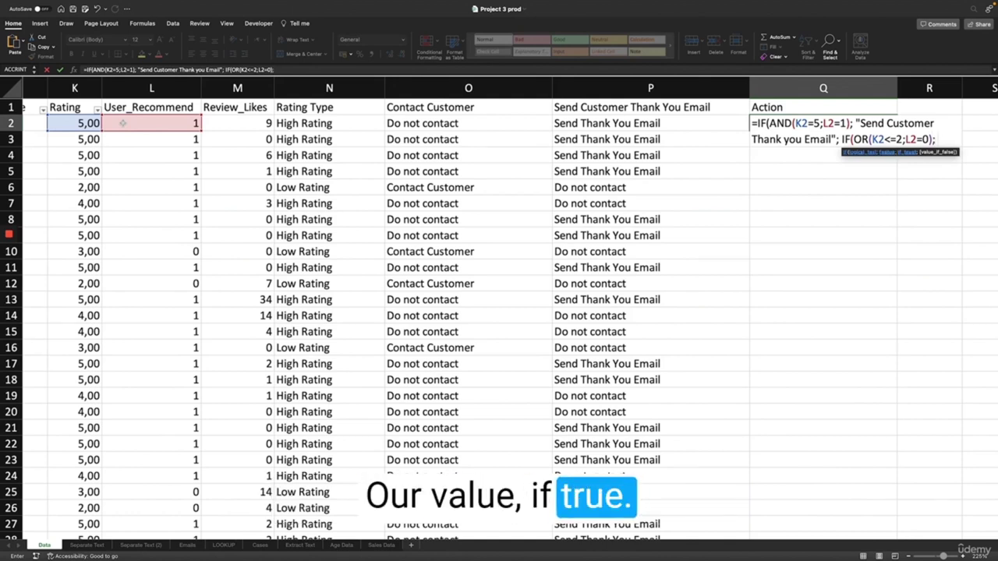
text(Co)
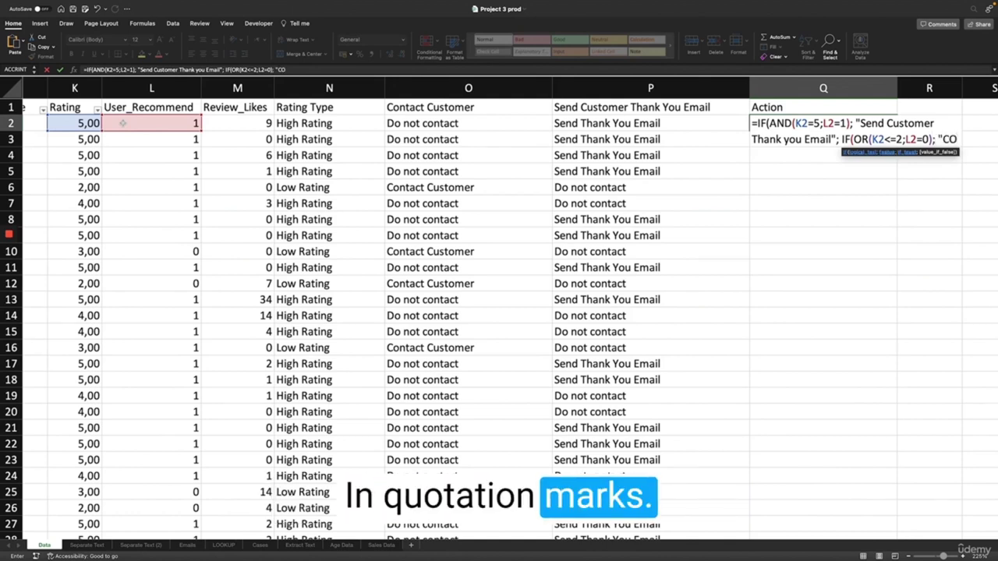
text(ntact Customer ASA)
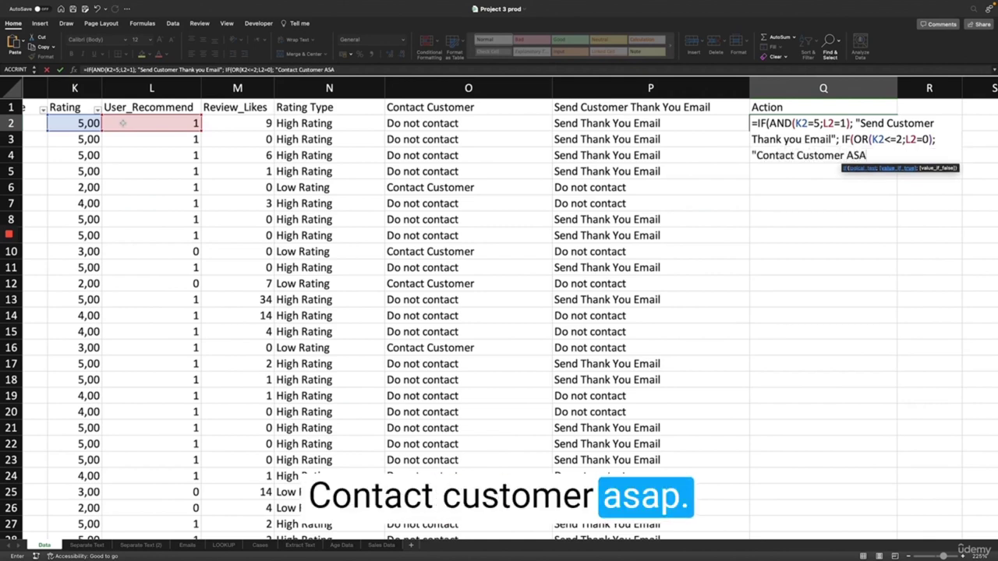
text(P")
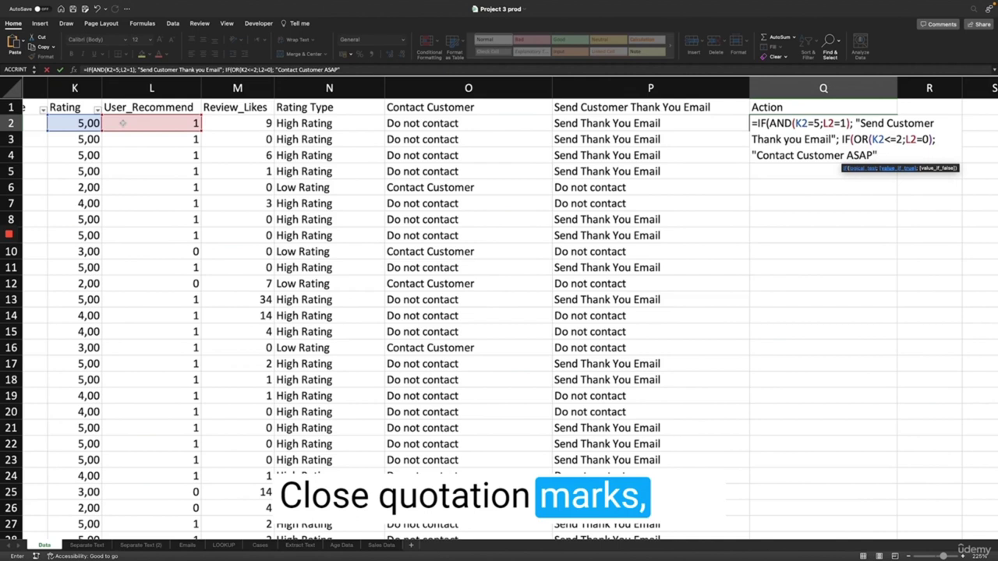
text(;)
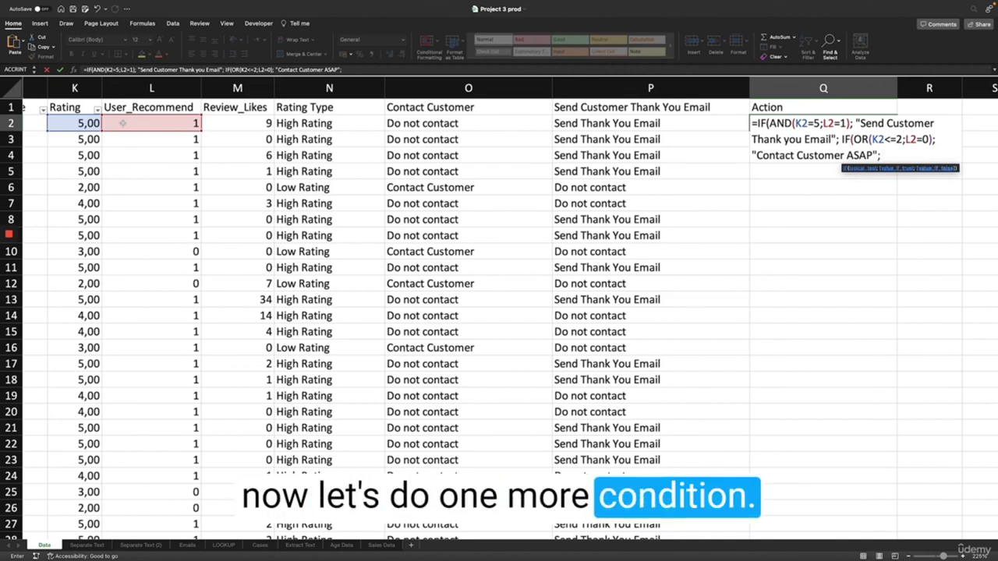
text( IF)
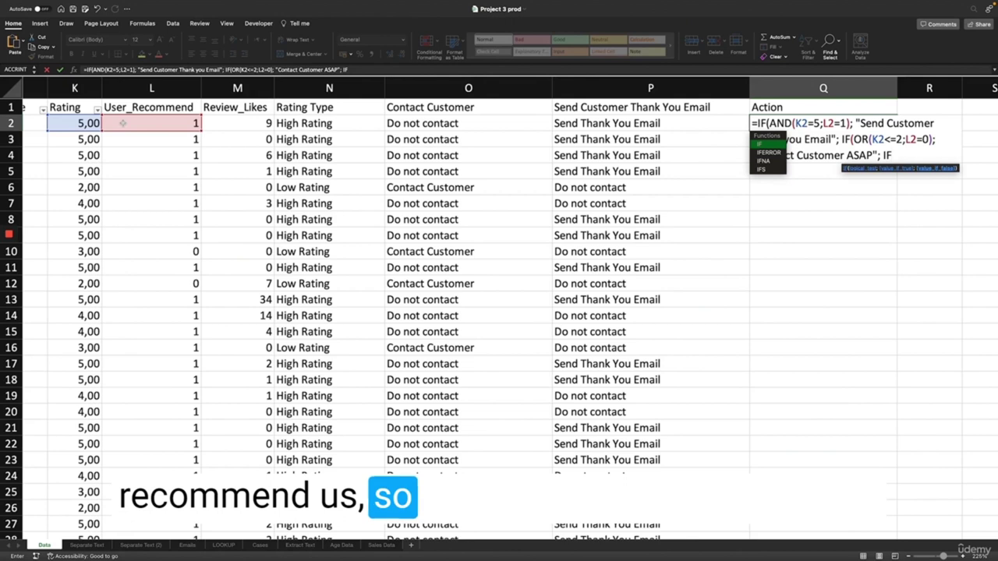
Add the third condition AND(K2=3;L2=0) to the Q2 formula
text(()
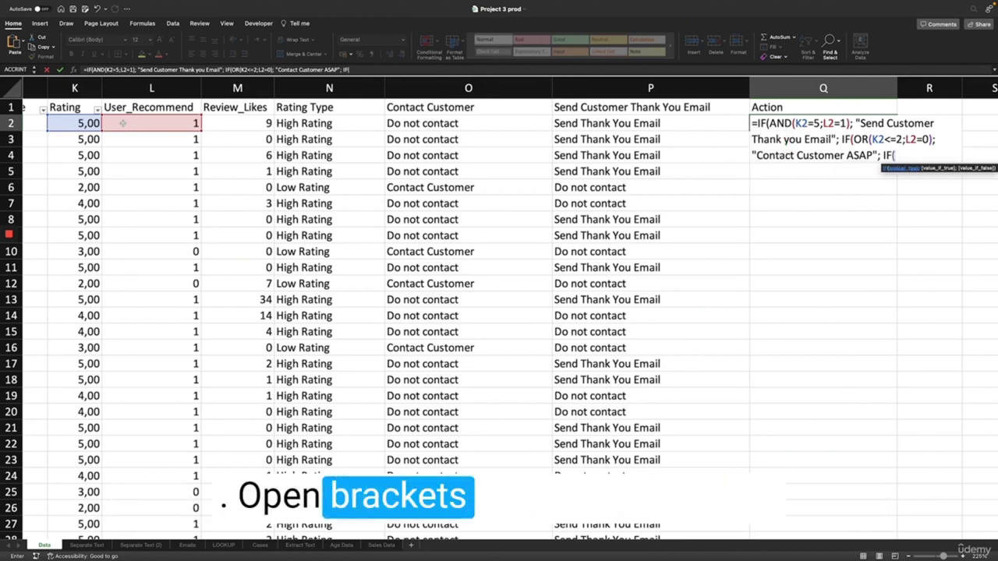
text(AND)
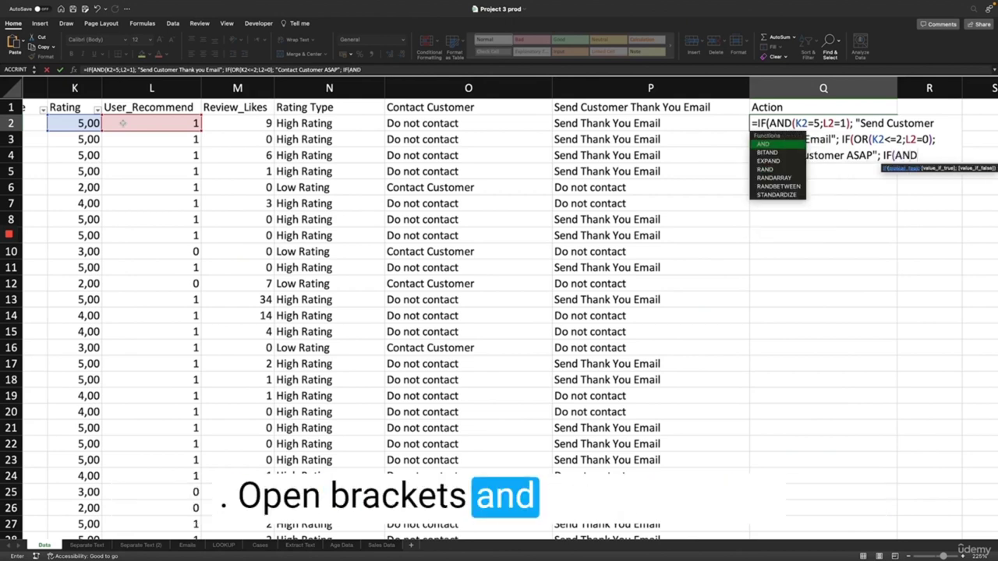
text(()
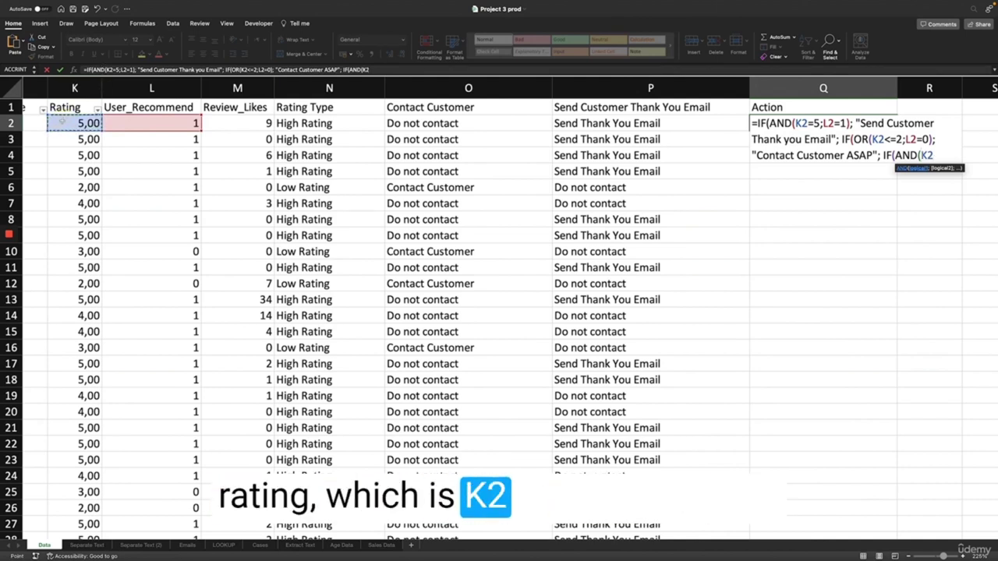
text(=3)
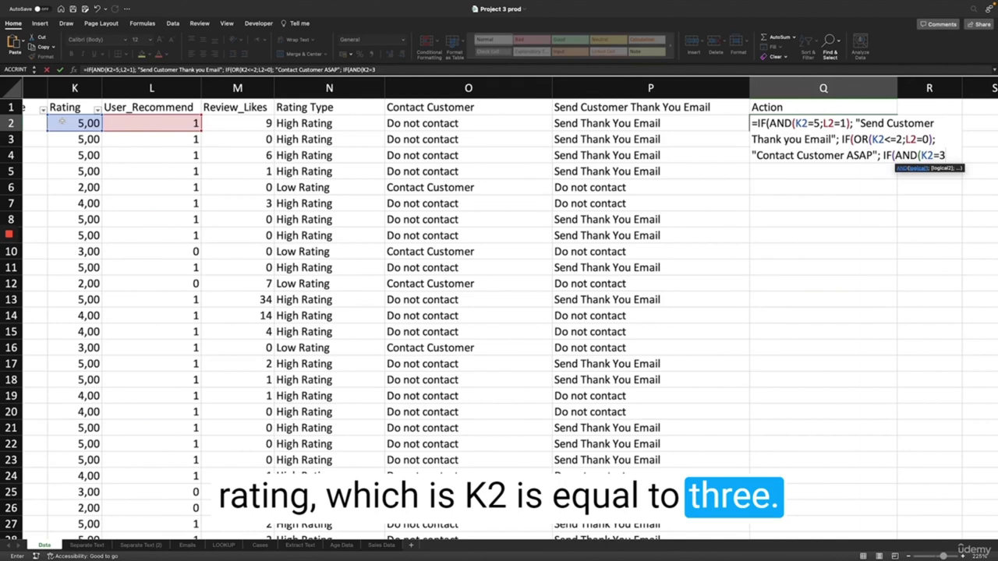
text(;)
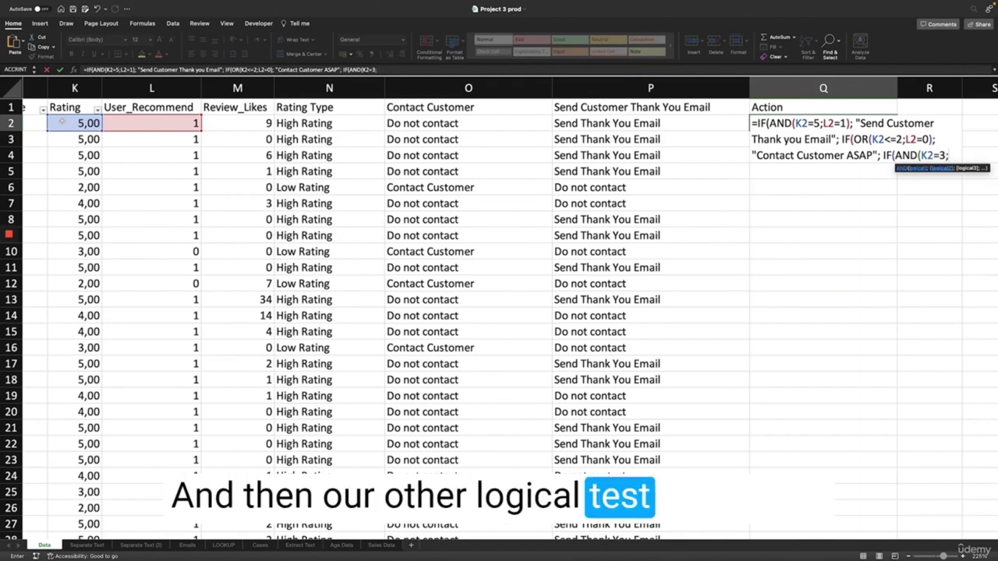
click(134, 123)
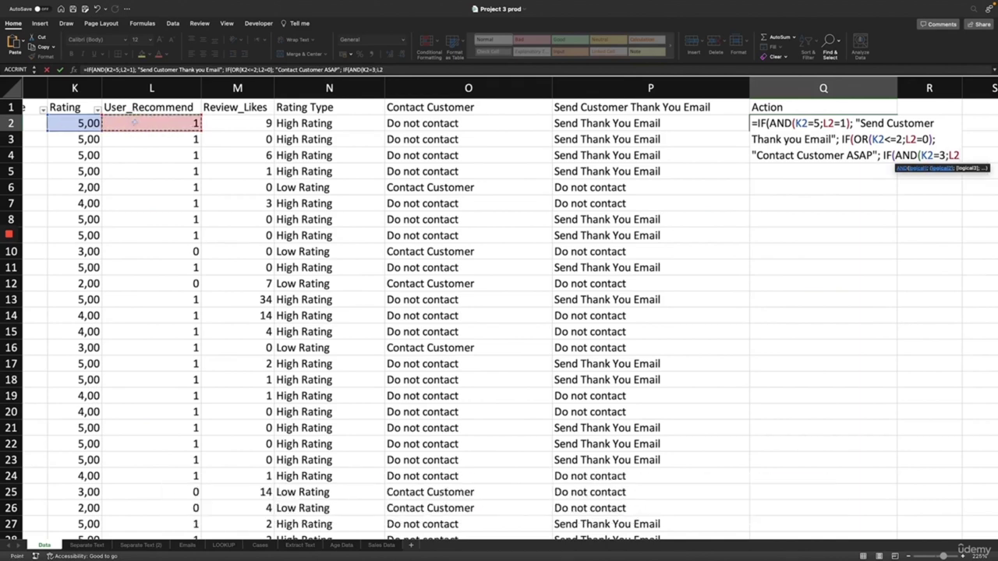
text(=0)
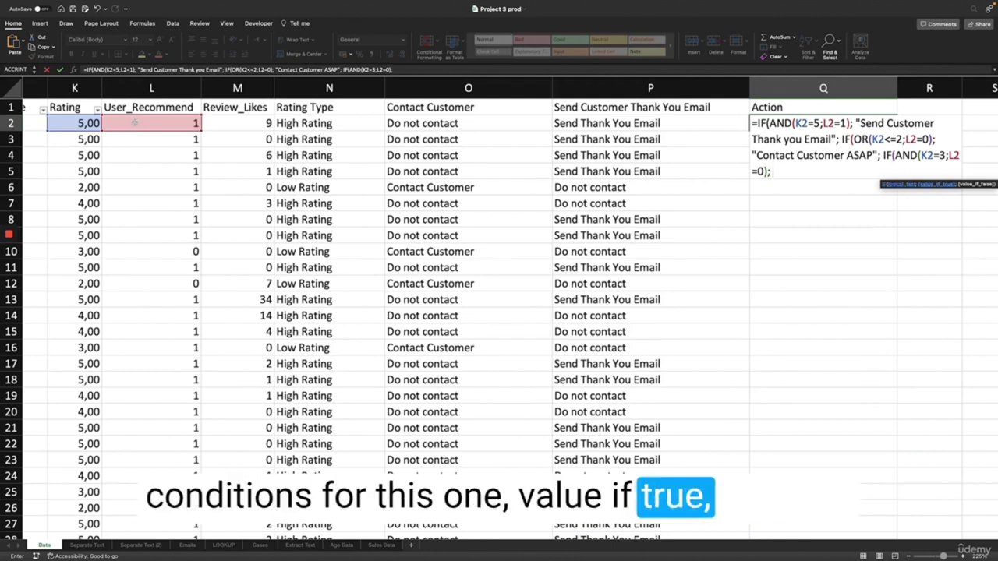
Give that condition the result "Send Customer Survey", with "Do Nothing" as the fallback
text(S)
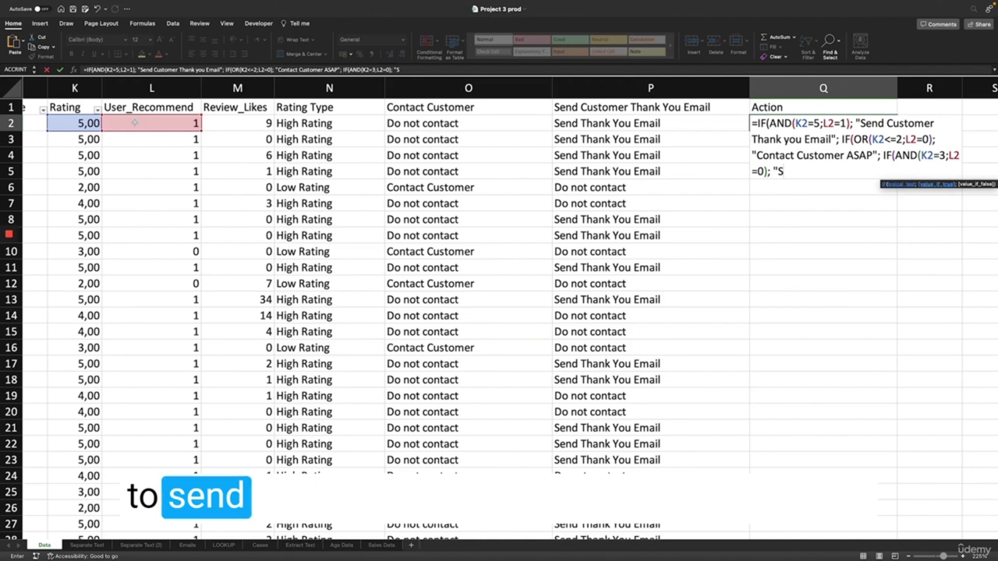
text(end CU)
key(BackSpace)
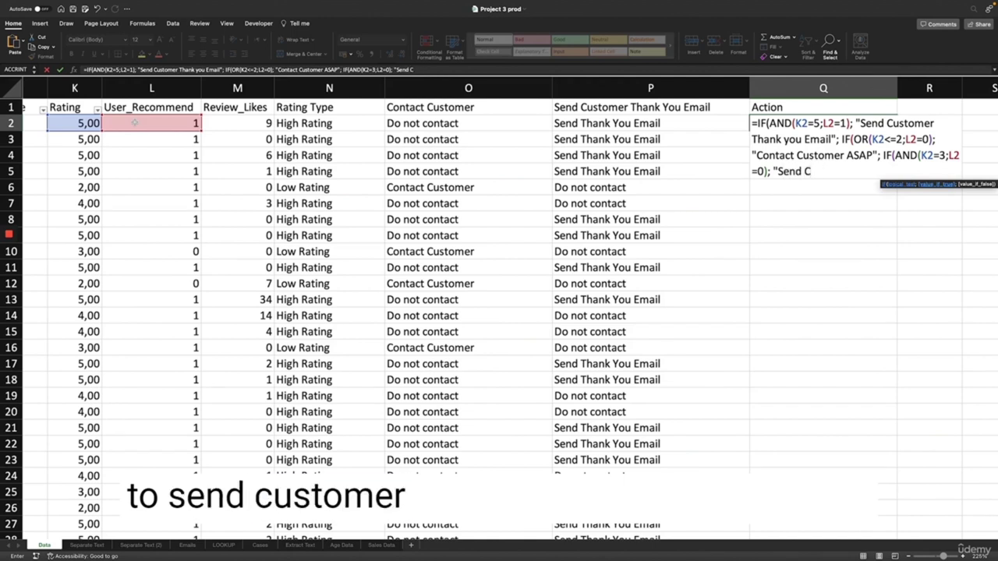
text(ustomer S)
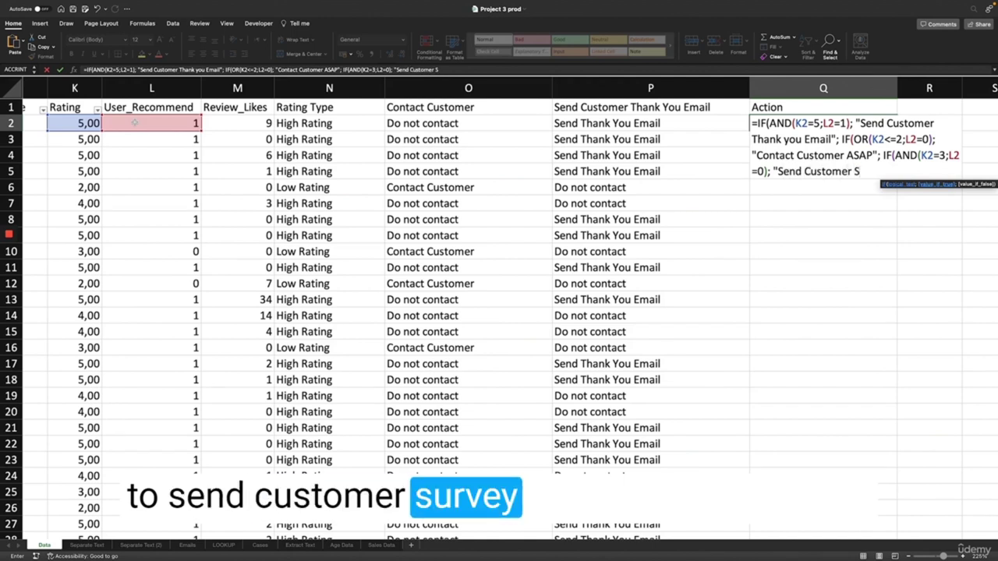
text(urvey")
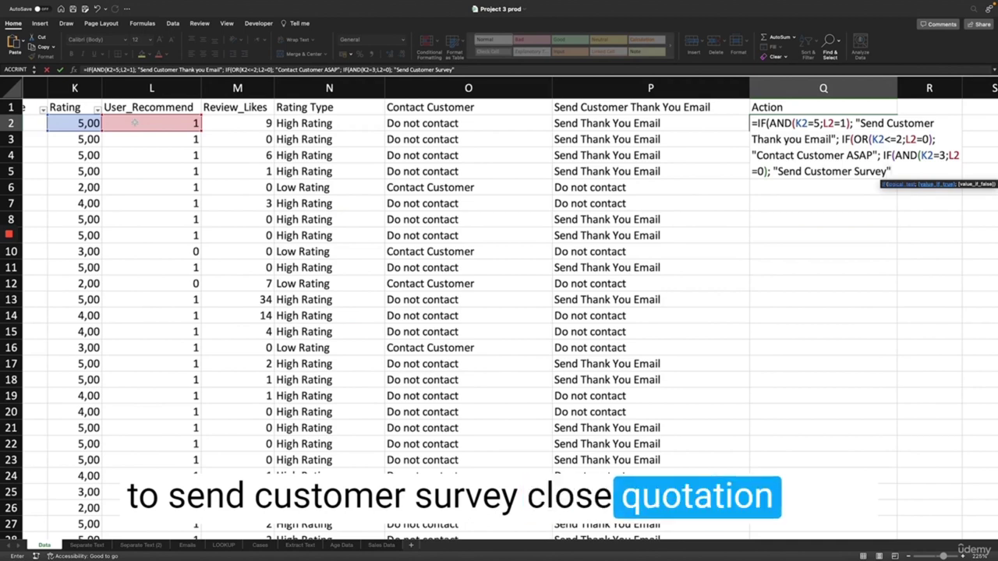
text(;)
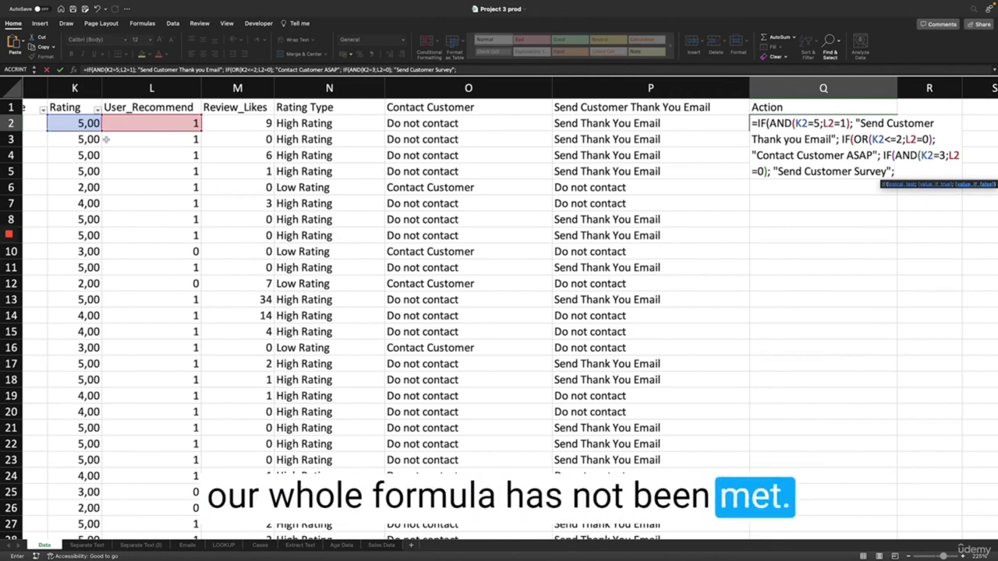
text(")
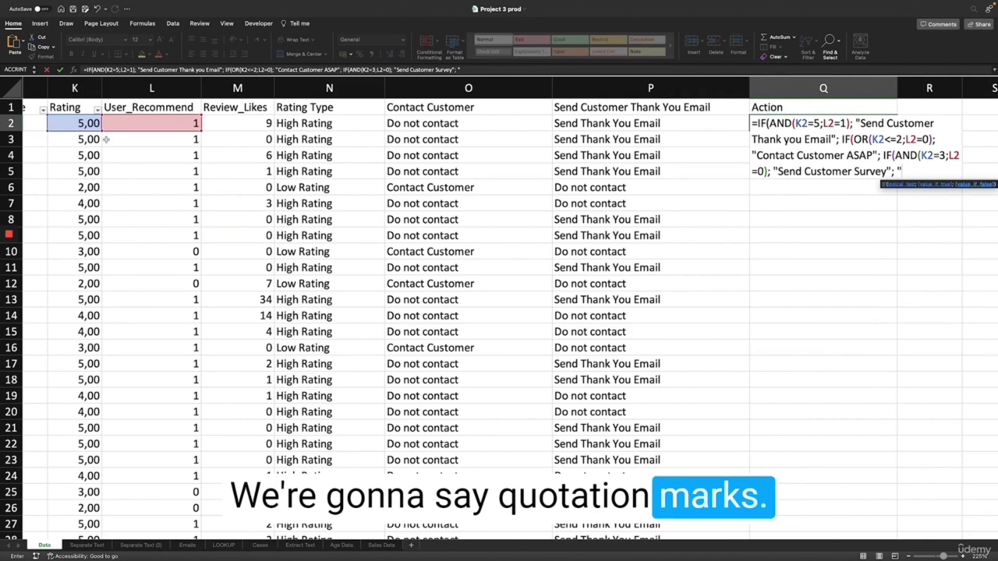
text(Do)
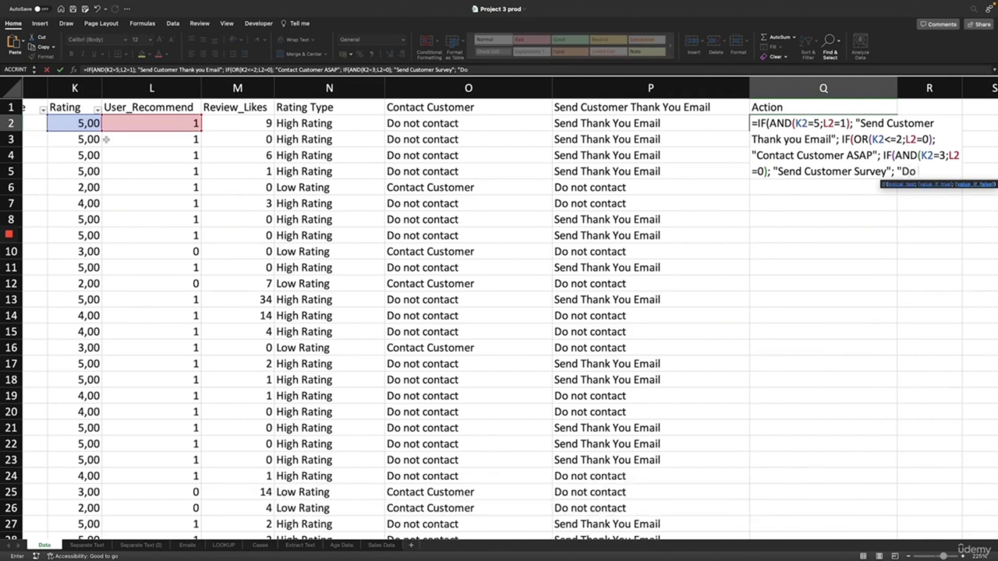
text( Nothing)
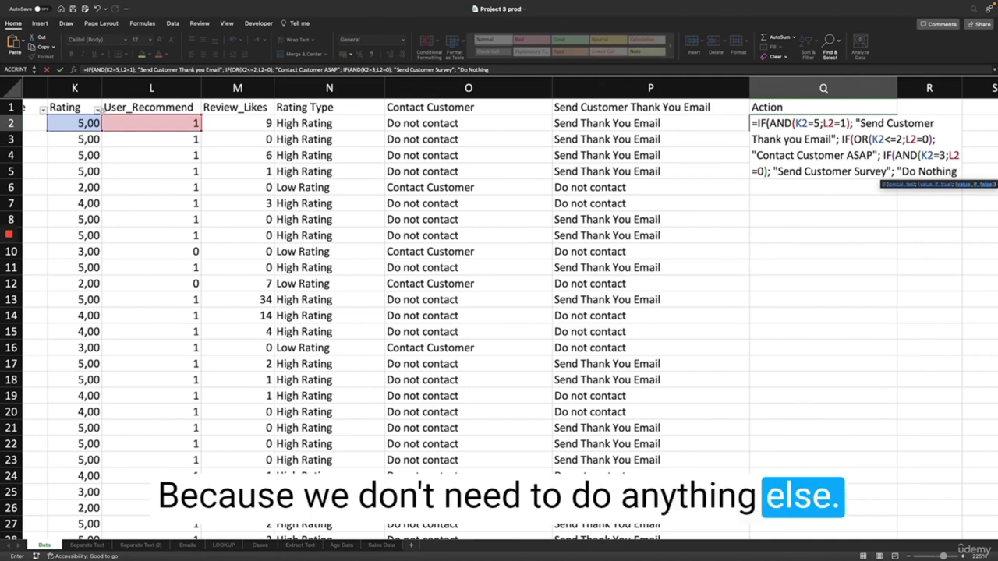
text("))
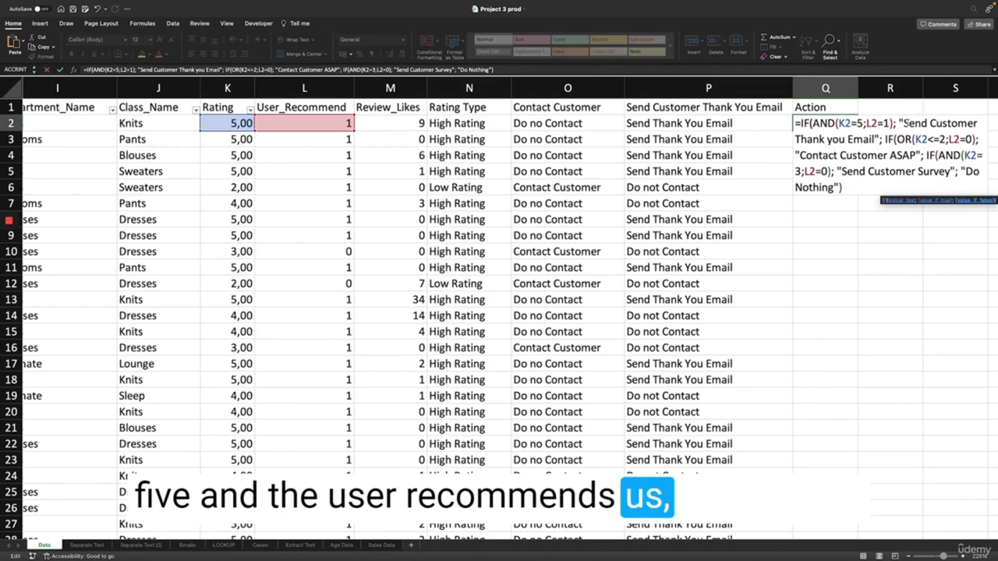
Highlight the "Send Customer Thank you Email" result in the Q2 formula, then deselect it
drag(904, 123, 874, 138)
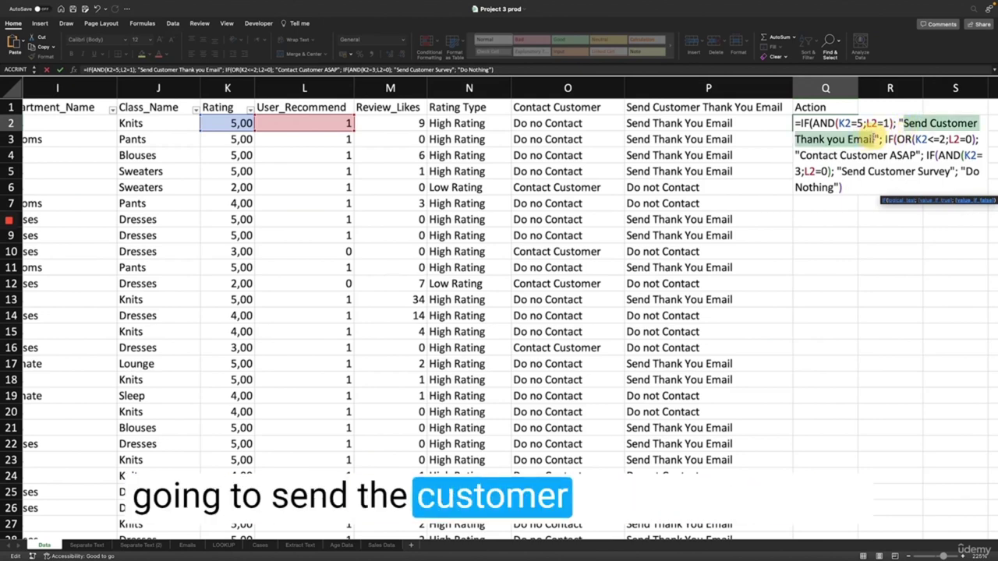
click(868, 170)
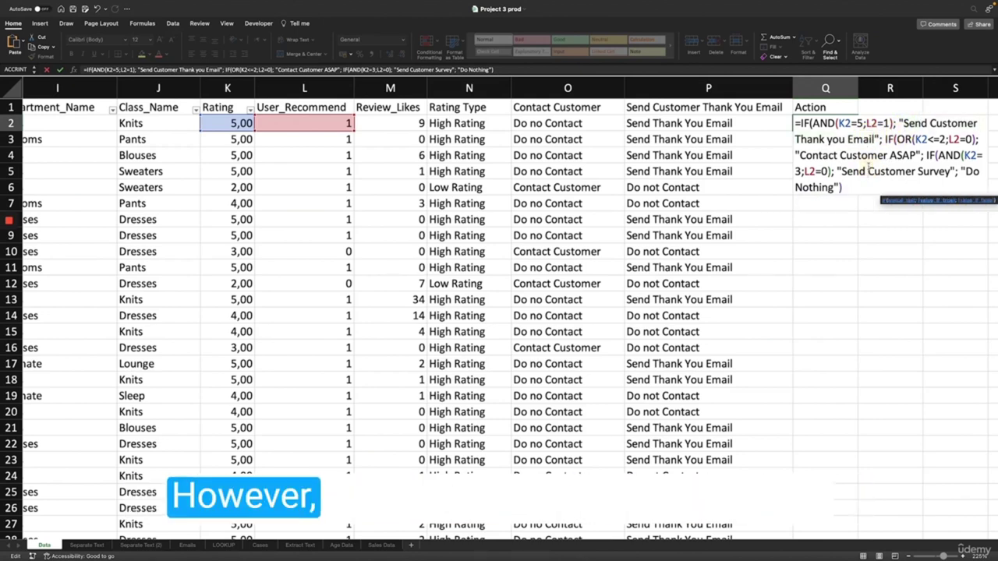
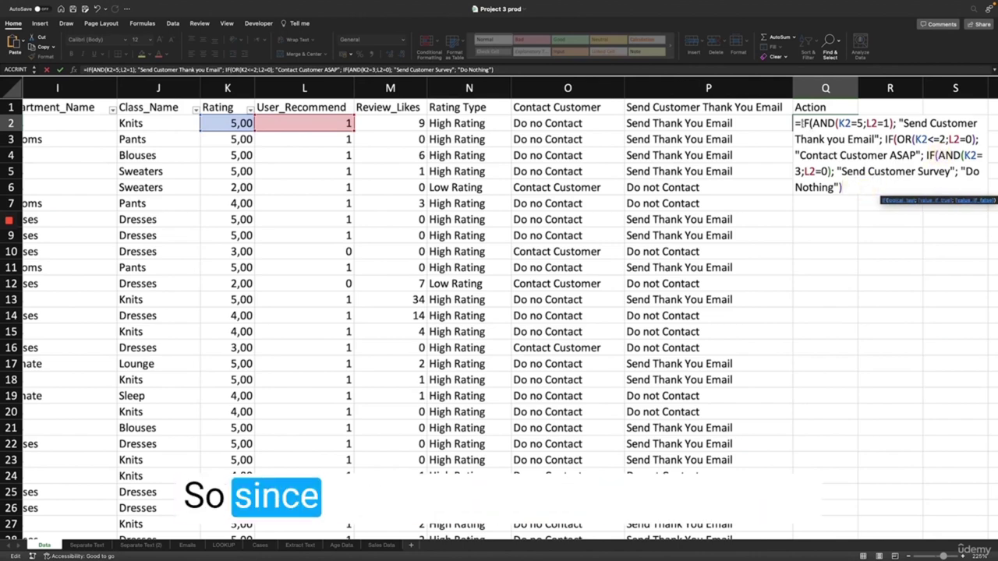
Close the nested IF formula in Q2 with a bracket and widen column Q
click(891, 139)
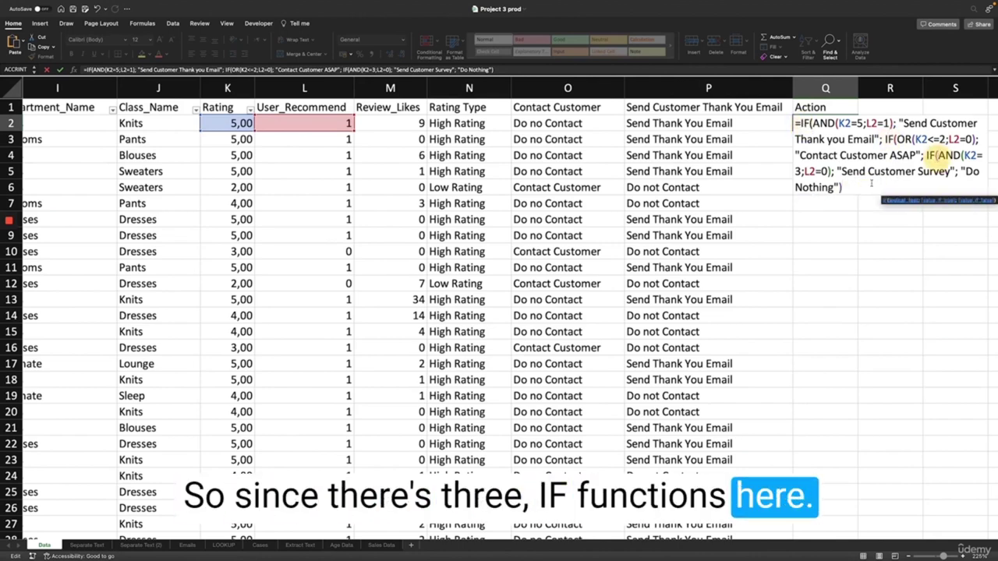
text())
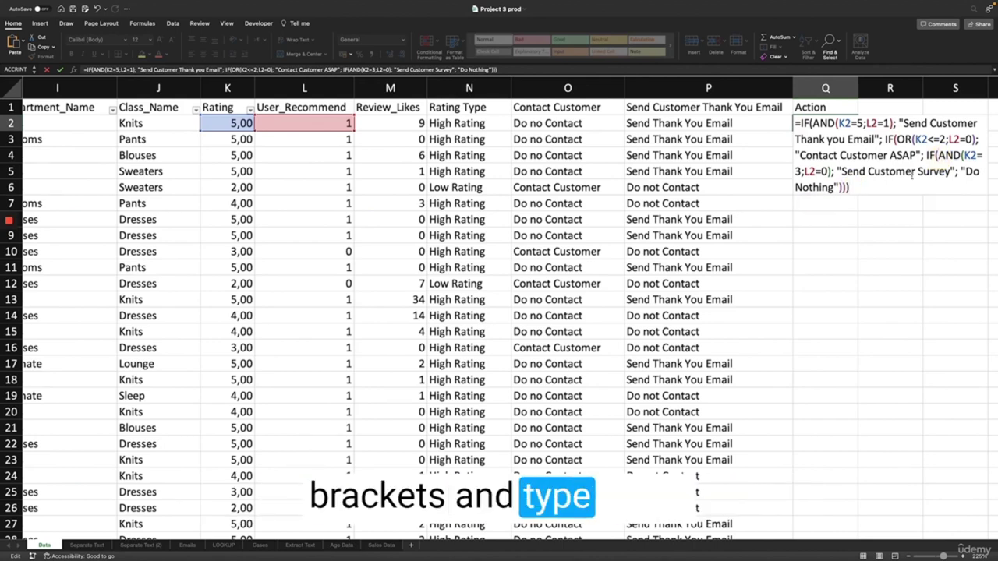
key(Return)
drag(856, 91, 959, 89)
Fill the Q2 formula down the Action column and check results in Q4, Q6 and Q12
click(897, 123)
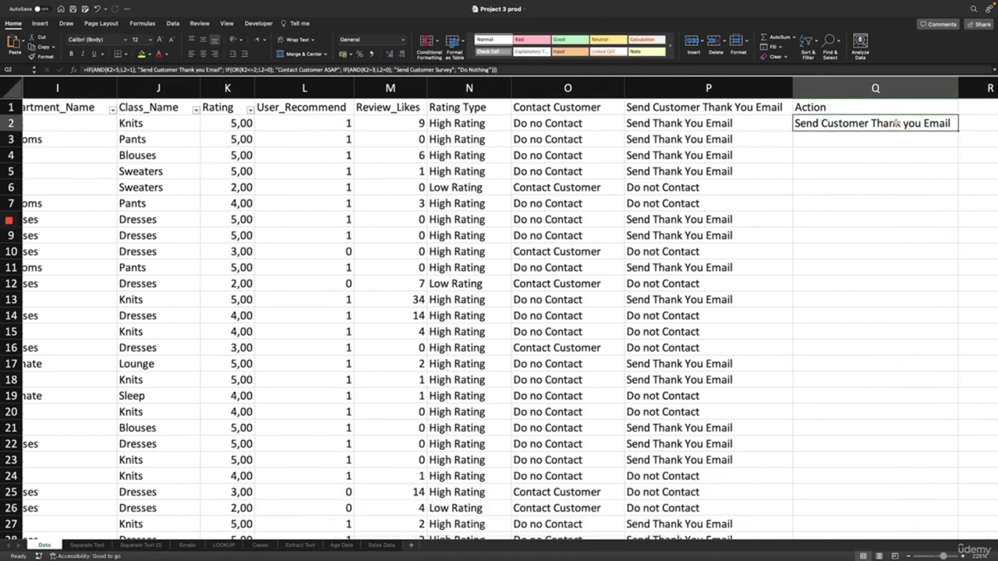
scroll(896, 123, right, 1)
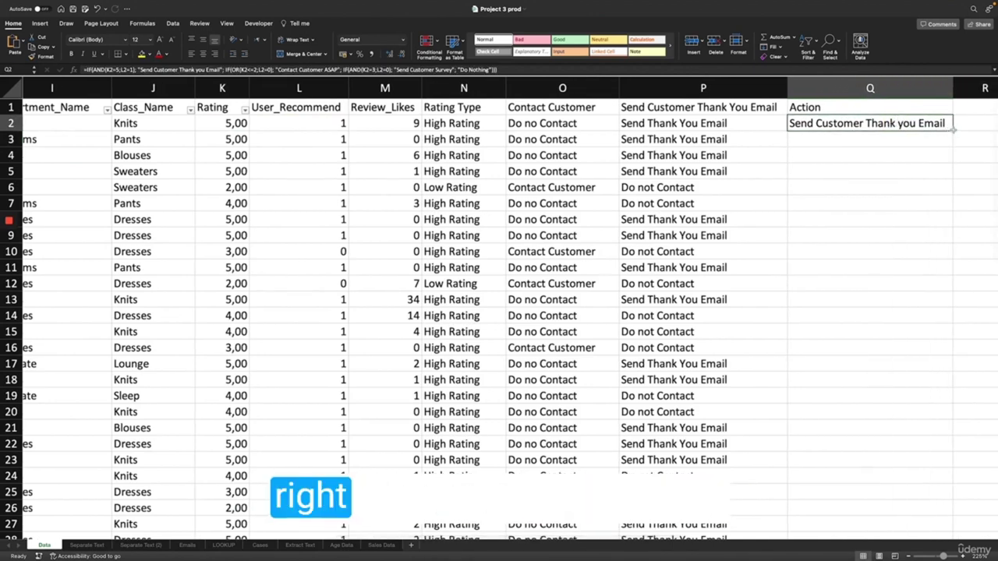
double_click(953, 131)
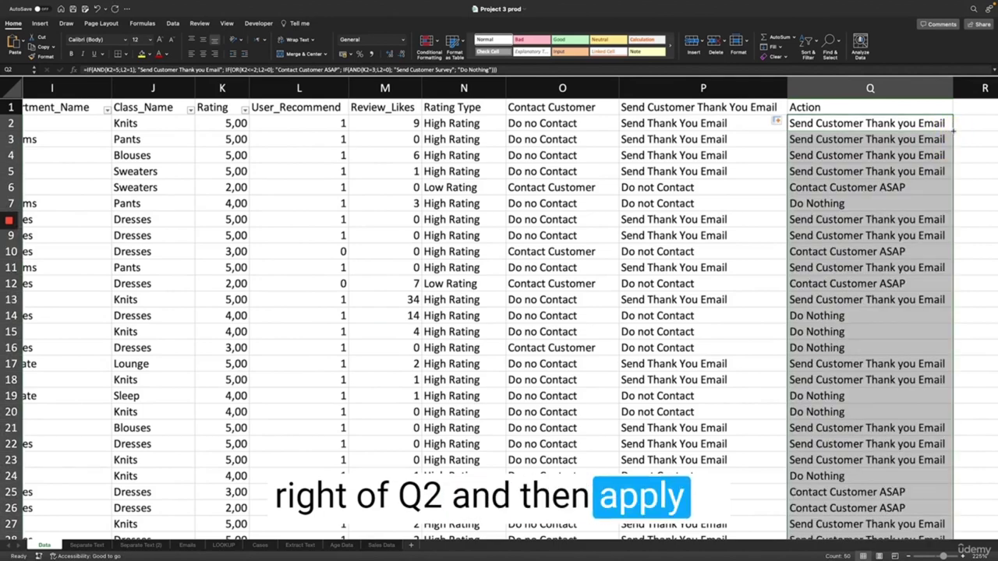
click(889, 156)
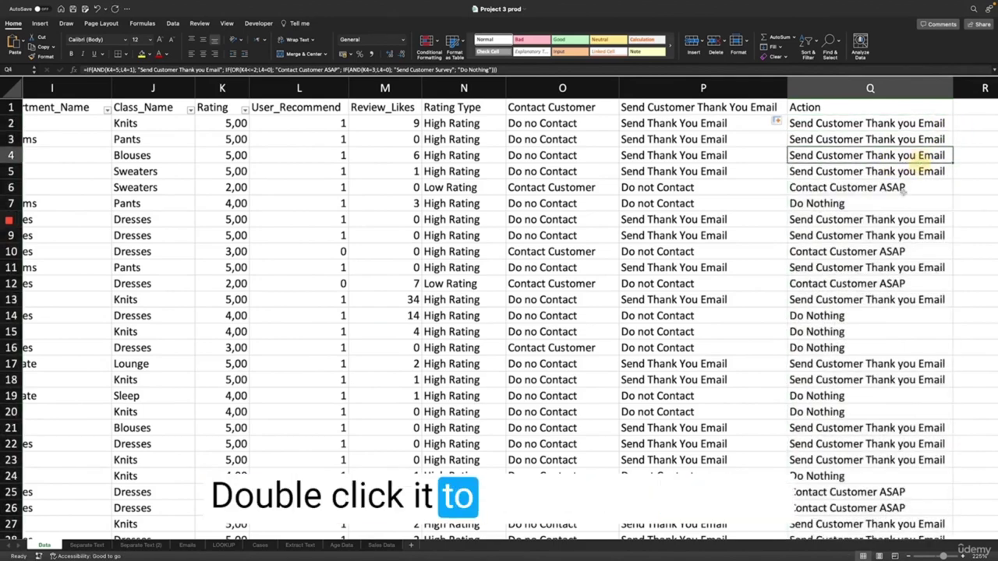
click(903, 187)
scroll(902, 185, down, 1)
scroll(903, 185, up, 2)
click(866, 283)
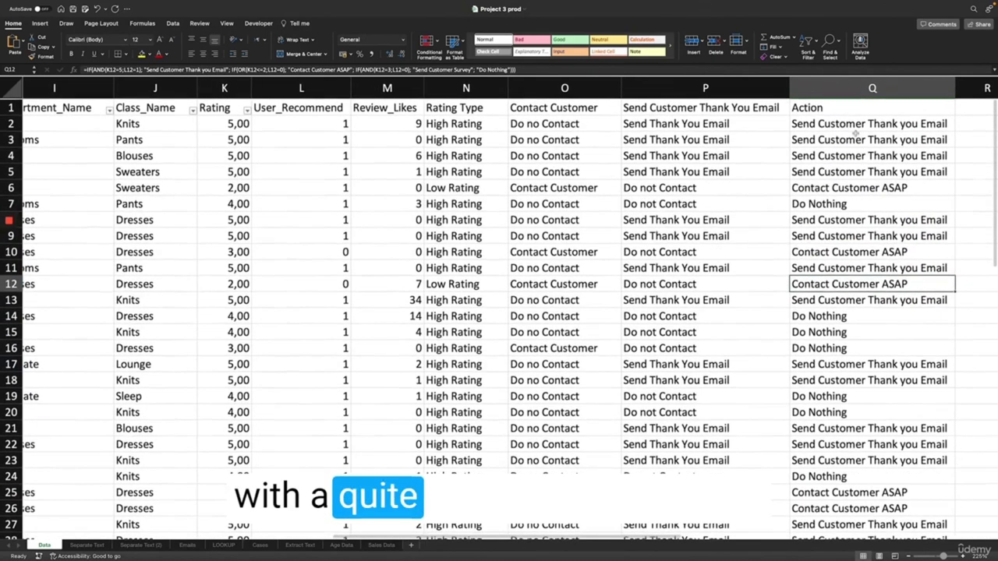
click(857, 155)
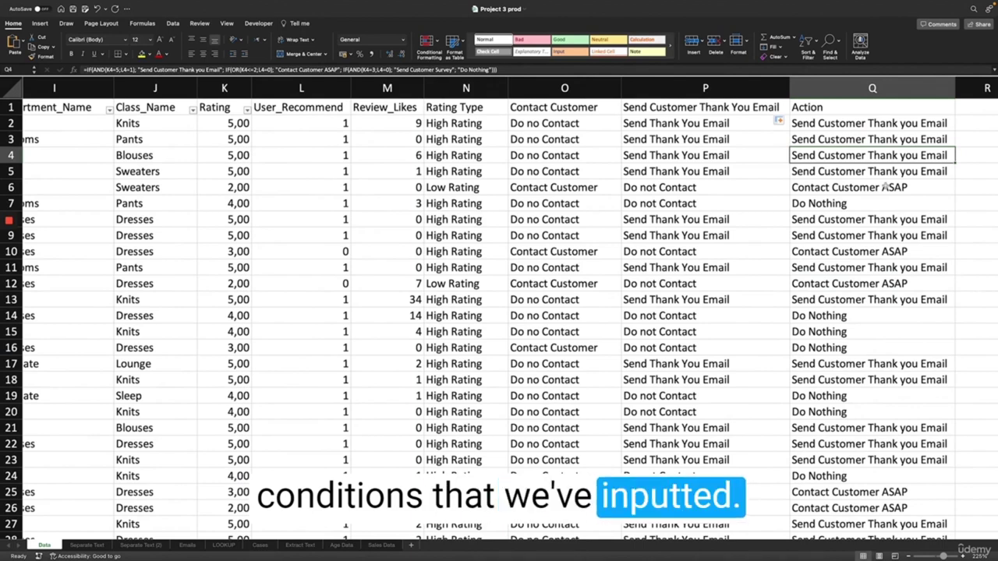
Insert a blank column G before the Review column
scroll(886, 185, right, 1)
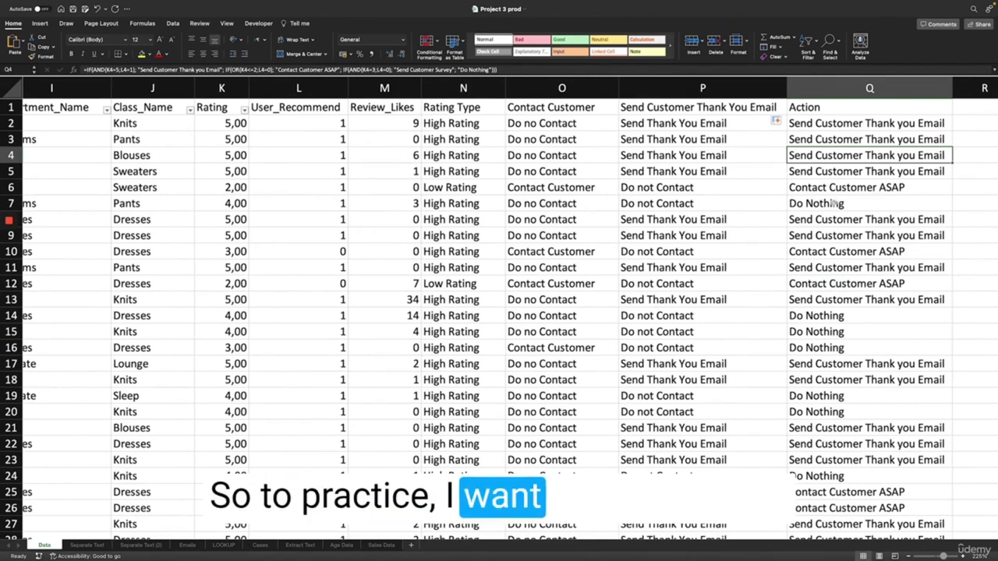
scroll(835, 203, left, 2)
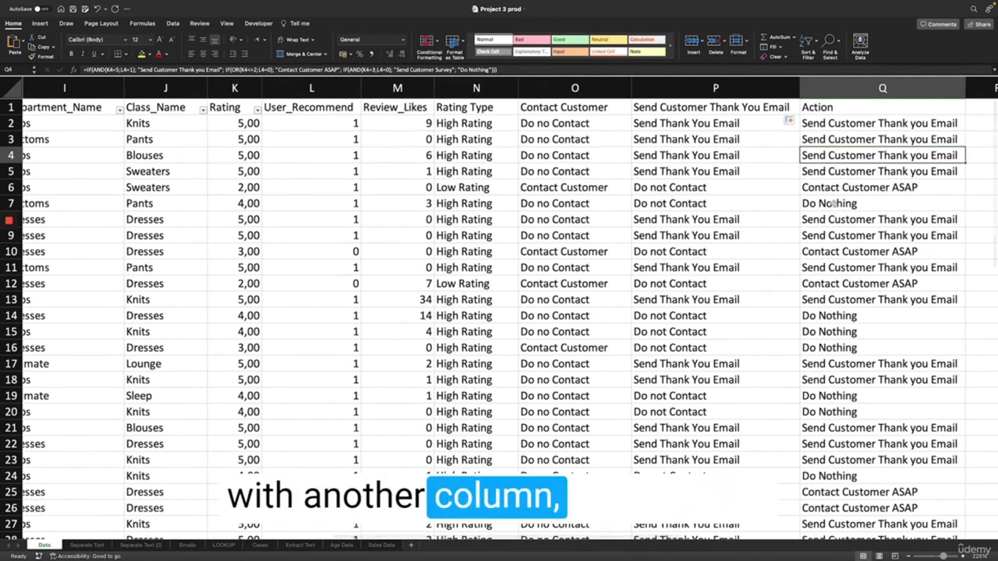
scroll(834, 203, left, 10)
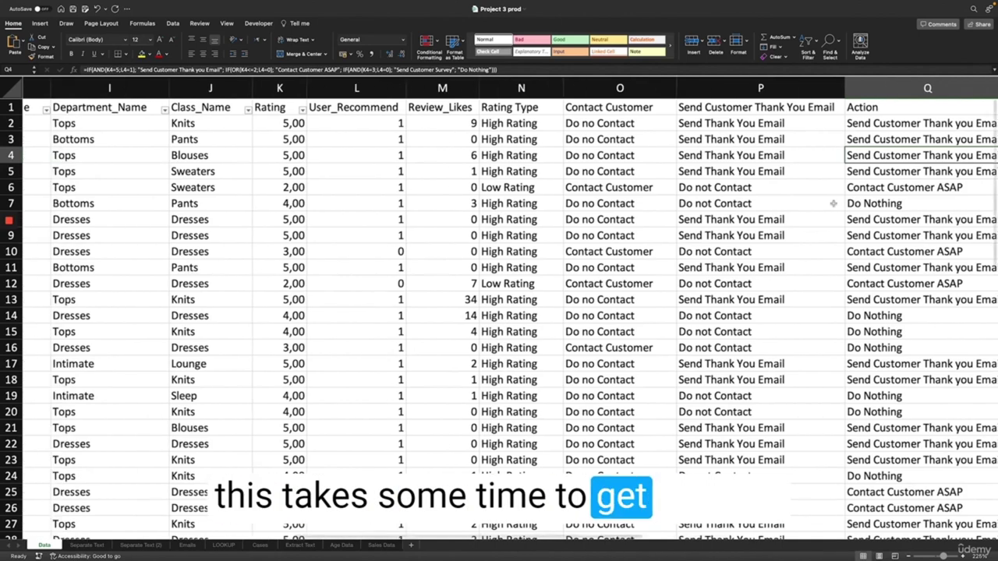
scroll(834, 203, left, 15)
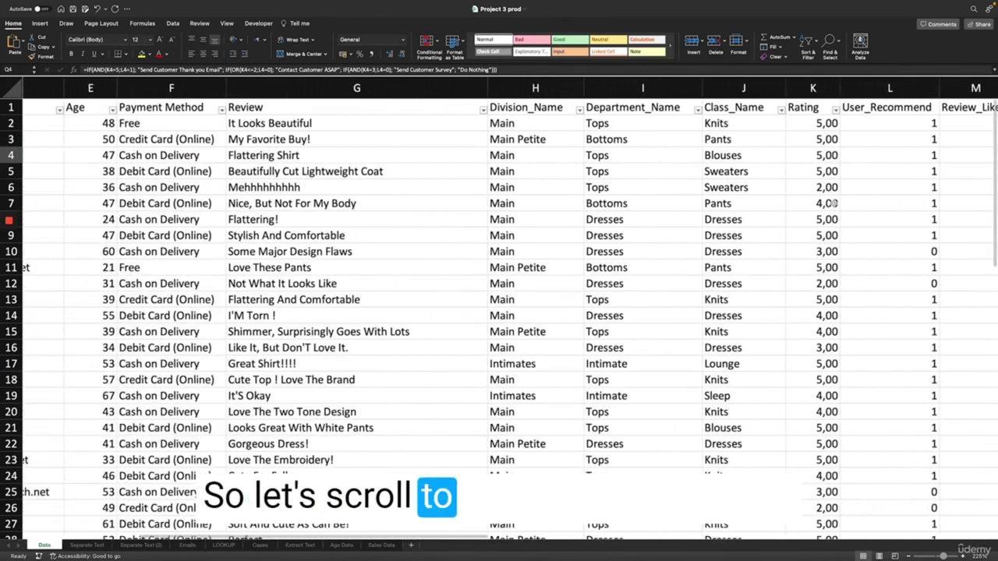
click(408, 203)
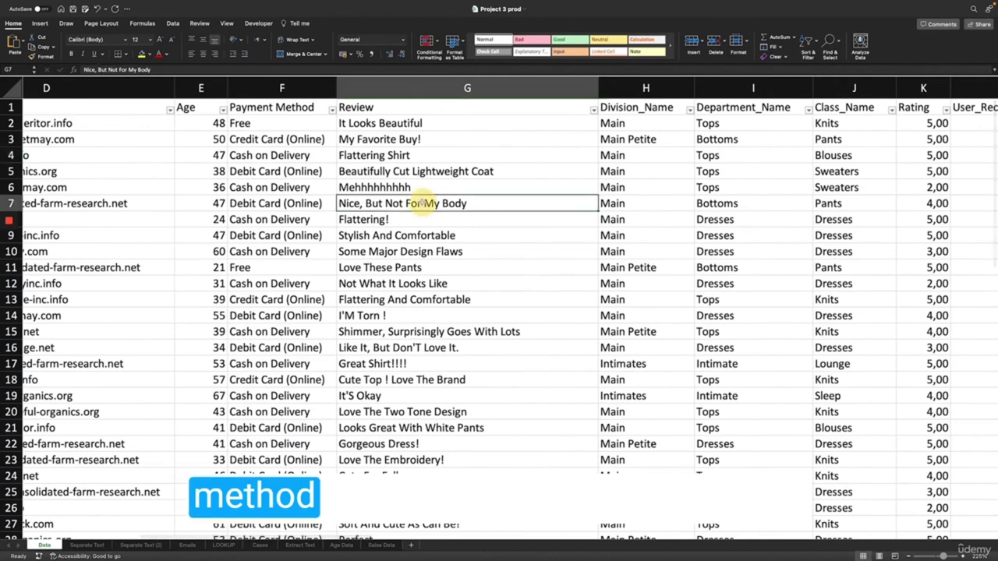
click(327, 172)
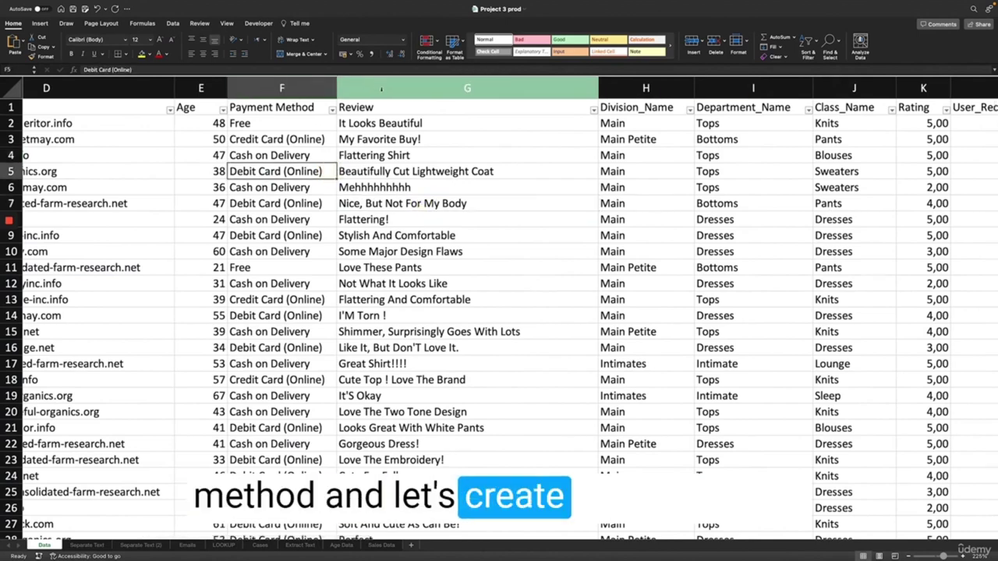
click(383, 89)
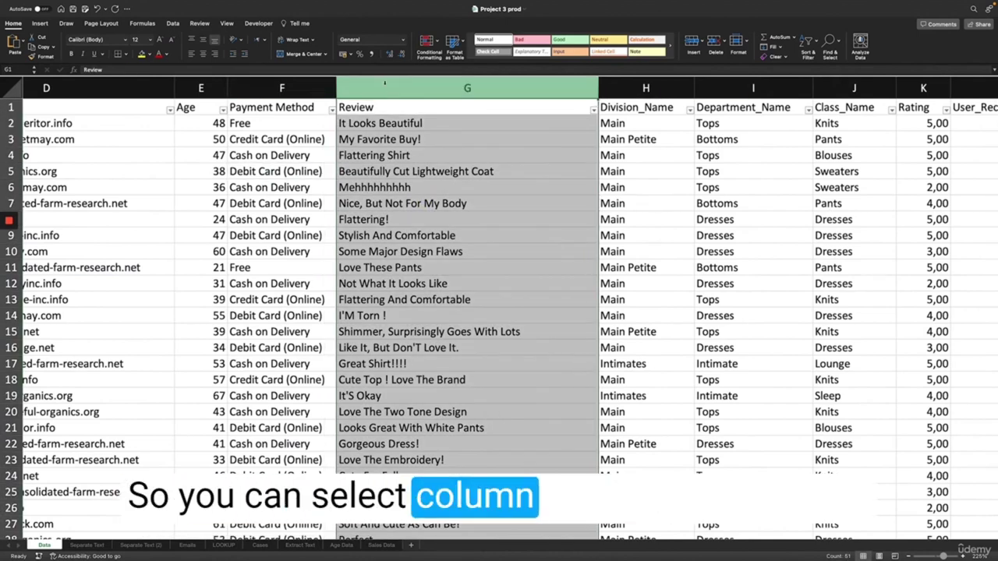
right_click(385, 89)
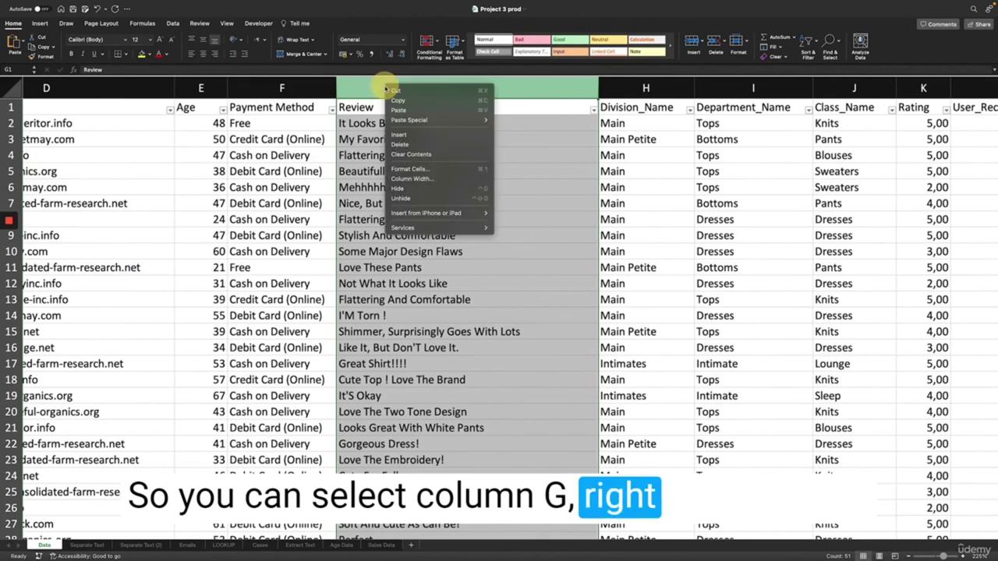
click(421, 134)
click(428, 143)
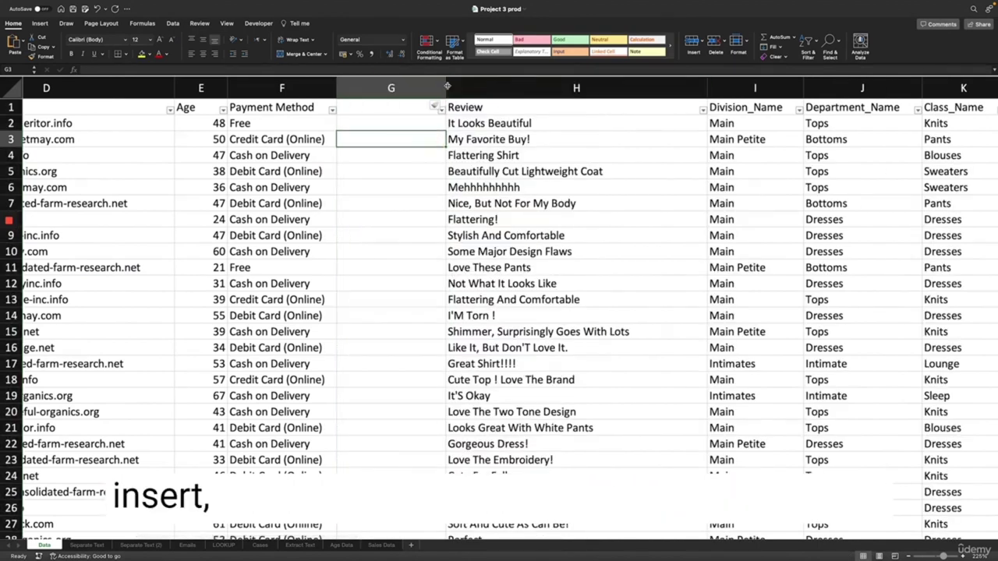
Widen column G and enter the header 'Payment Details' in G1
drag(503, 91, 535, 90)
click(424, 104)
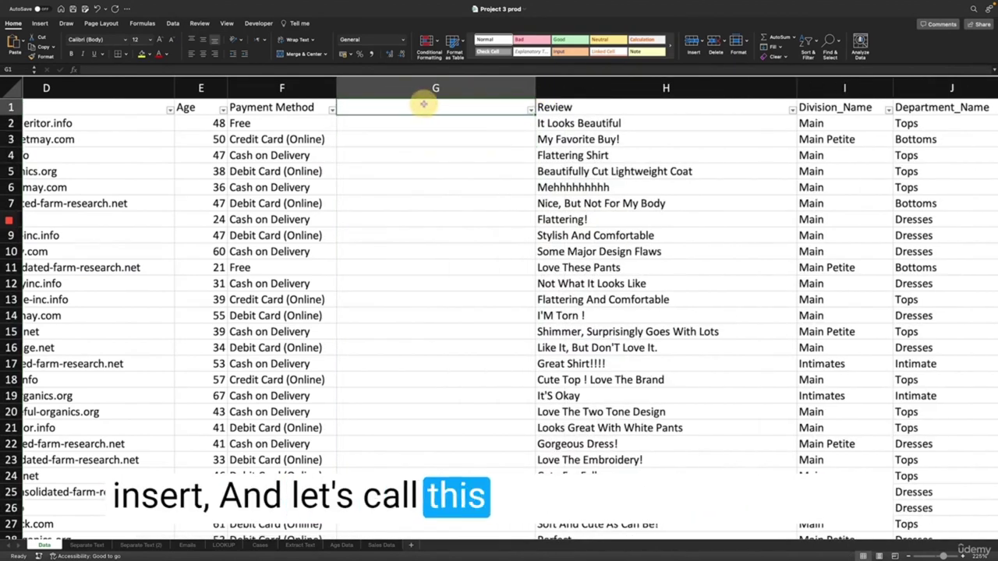
text(Payment)
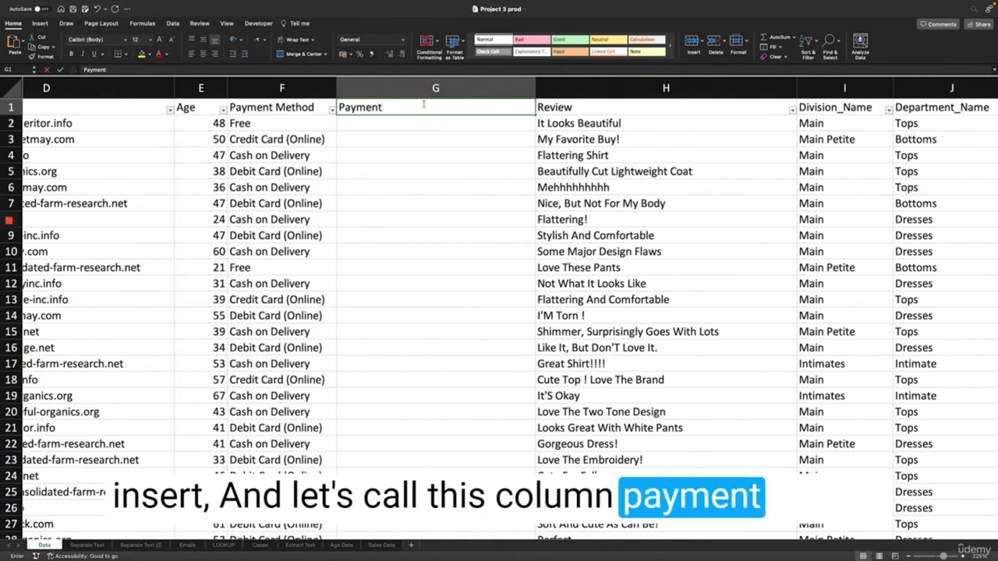
text( Details)
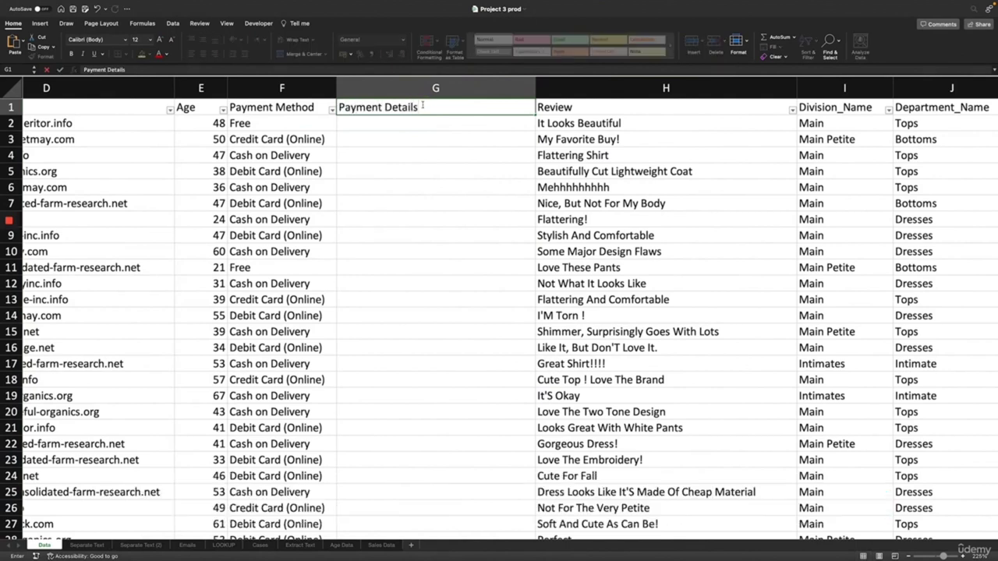
key(Return)
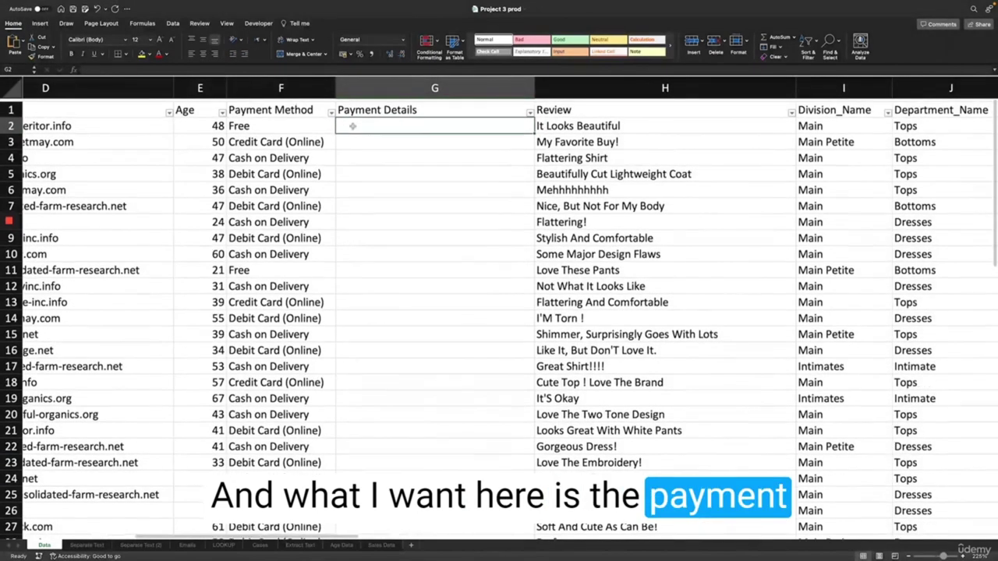
click(245, 123)
click(269, 156)
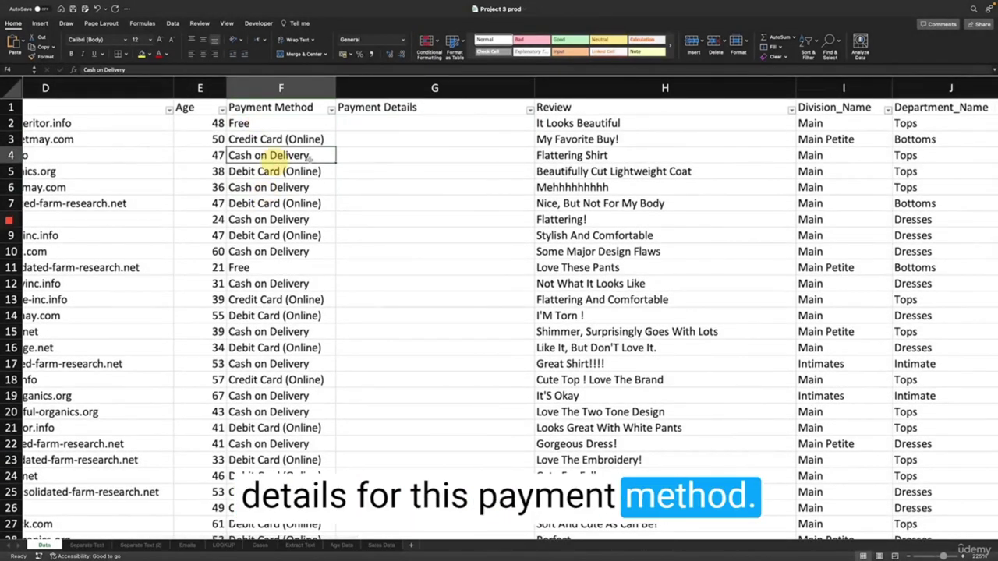
scroll(283, 118, down, 1)
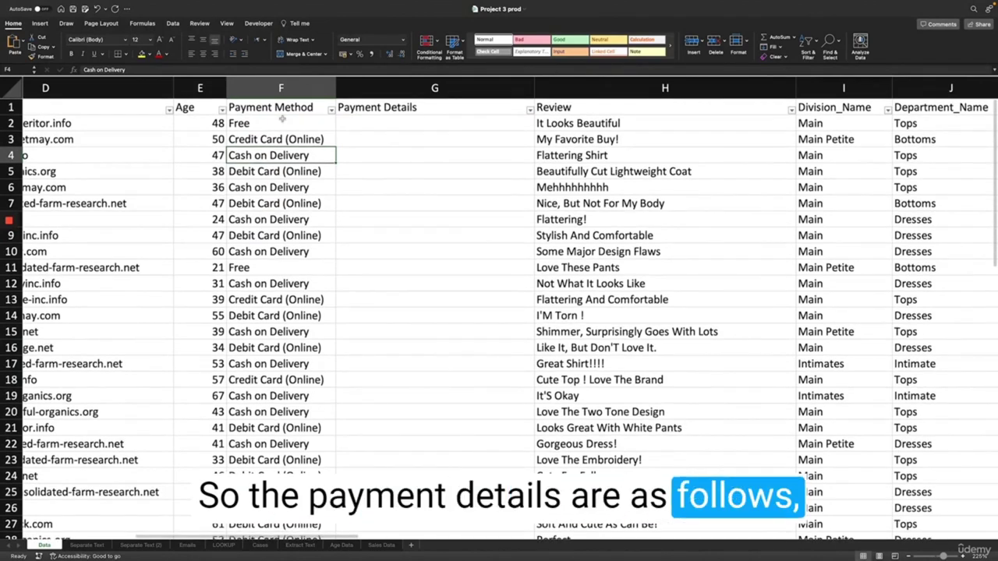
click(277, 123)
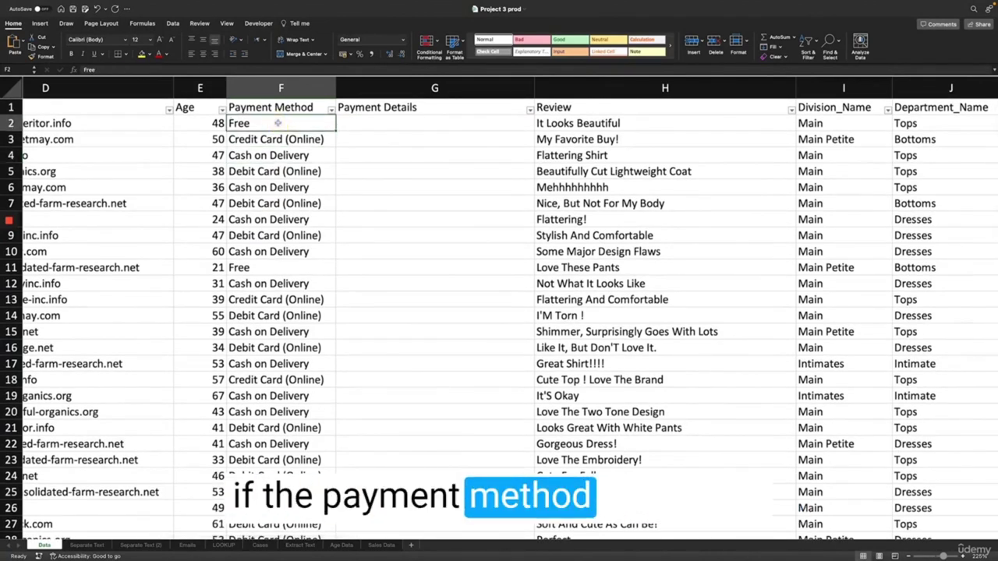
click(397, 123)
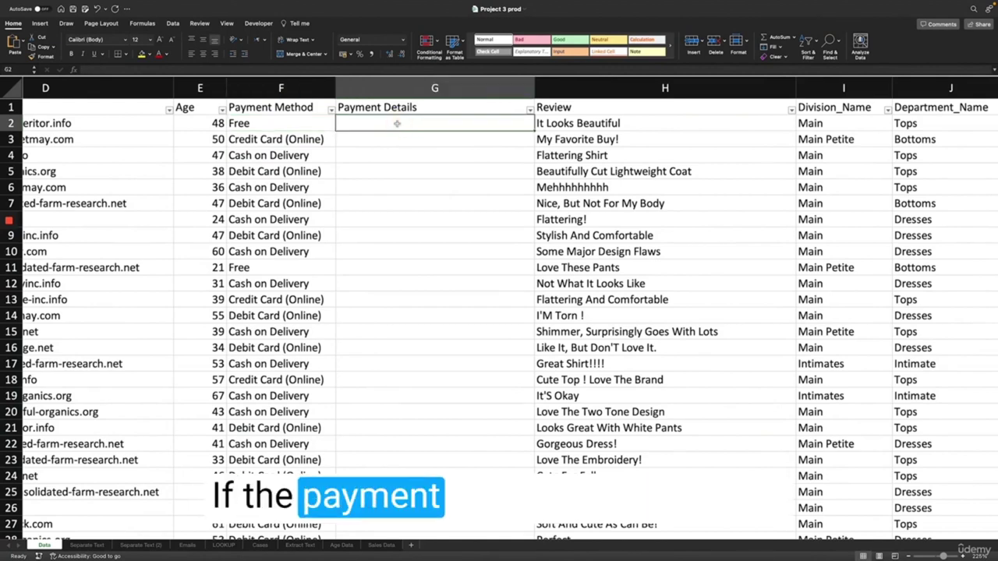
click(298, 138)
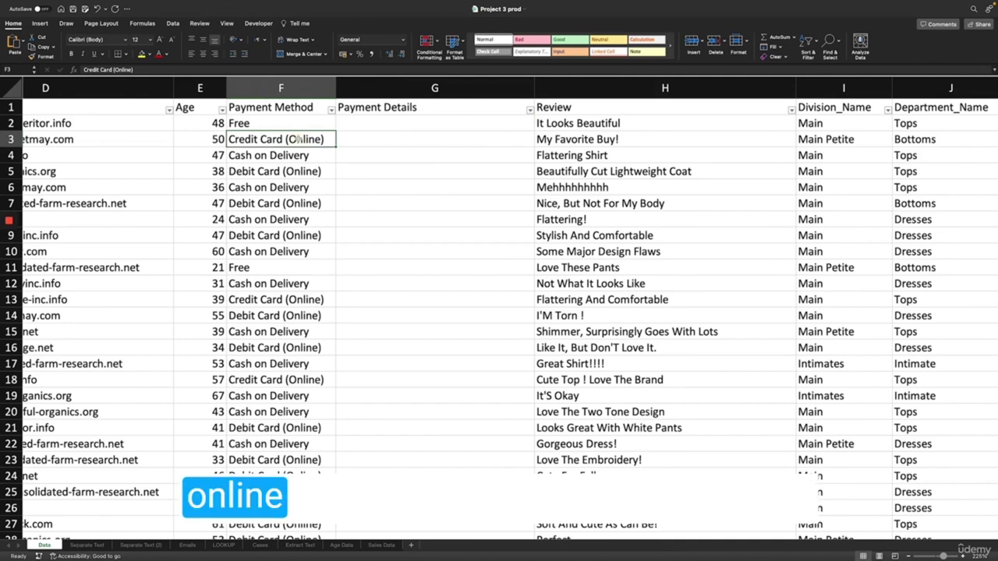
click(299, 173)
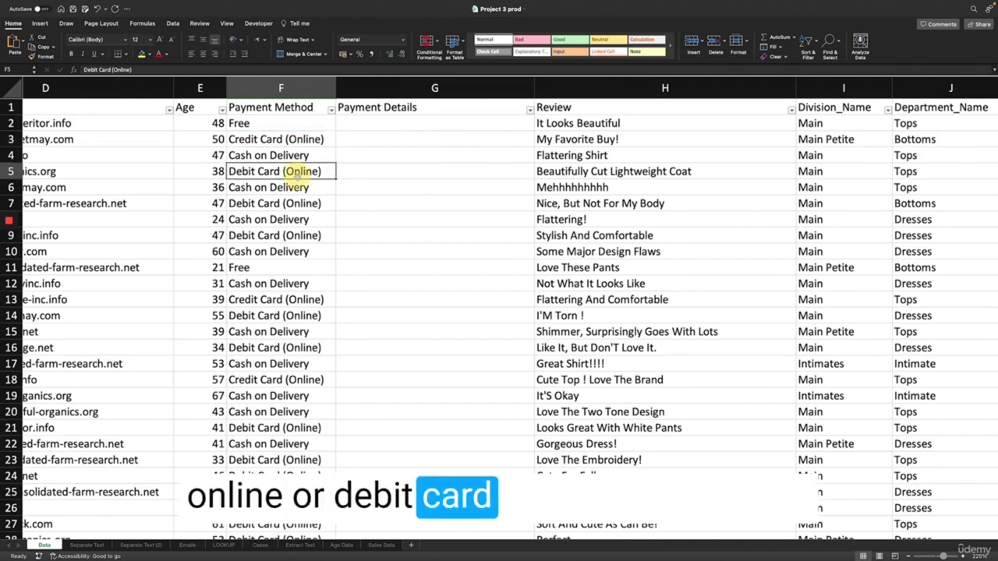
click(387, 138)
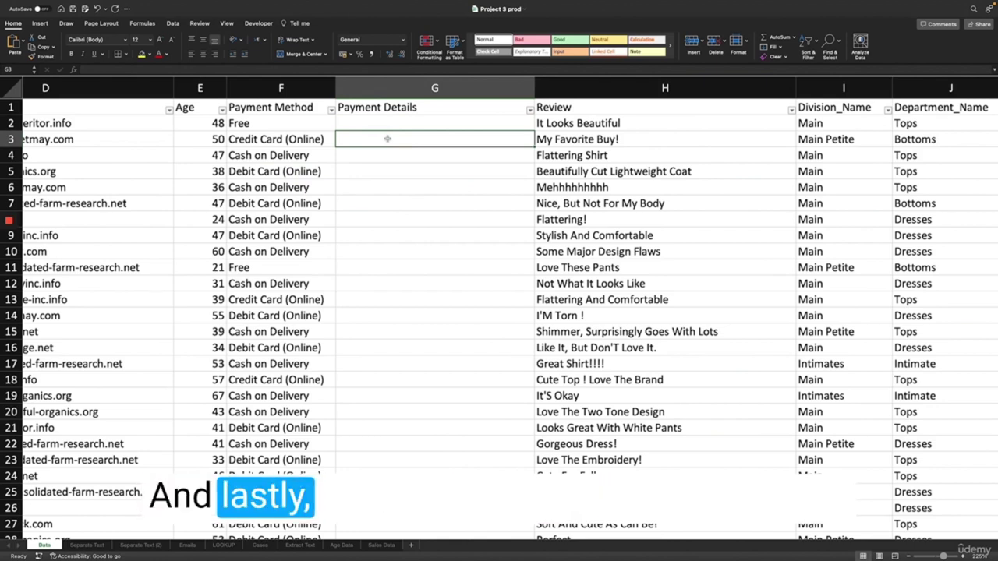
click(284, 187)
click(352, 143)
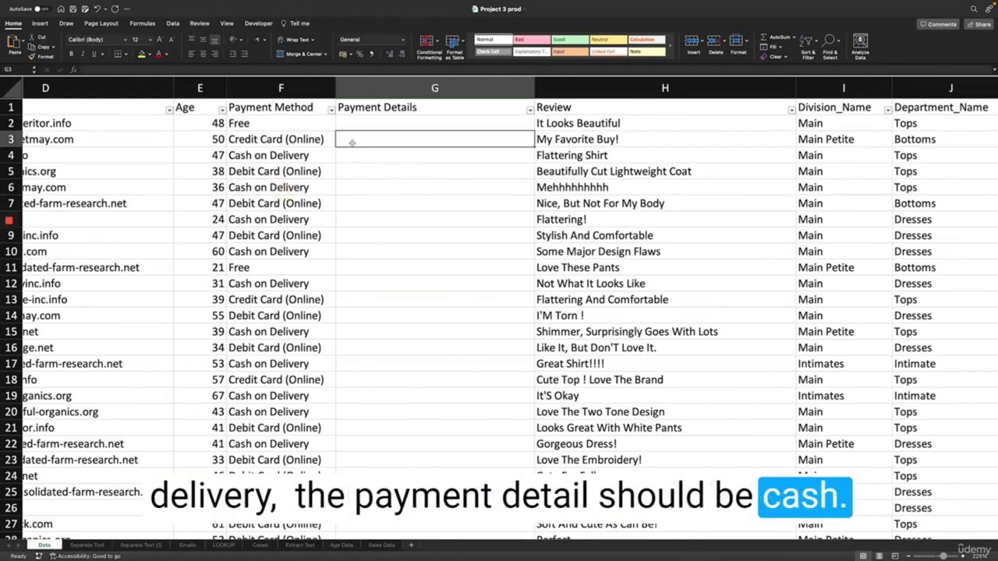
click(363, 125)
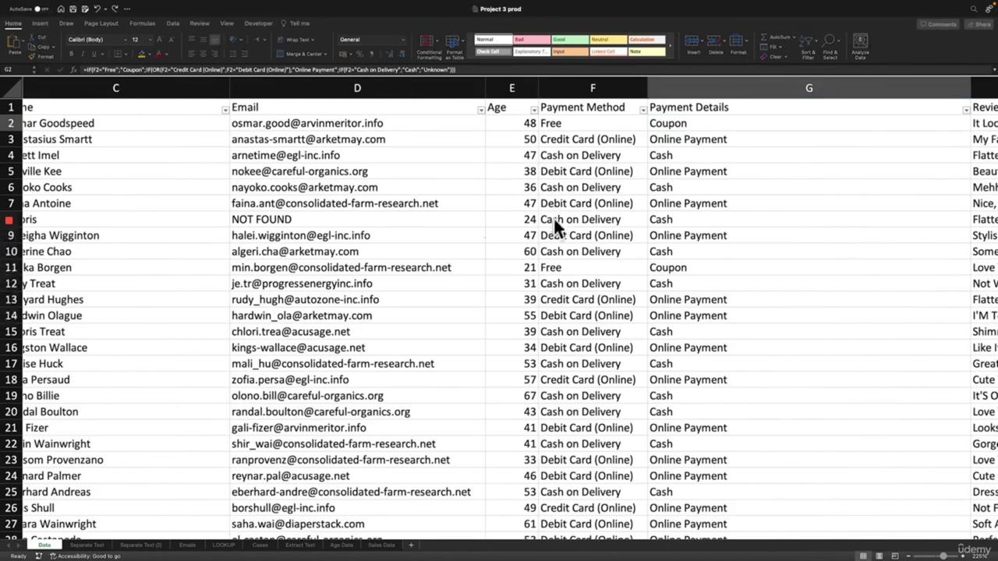
click(688, 223)
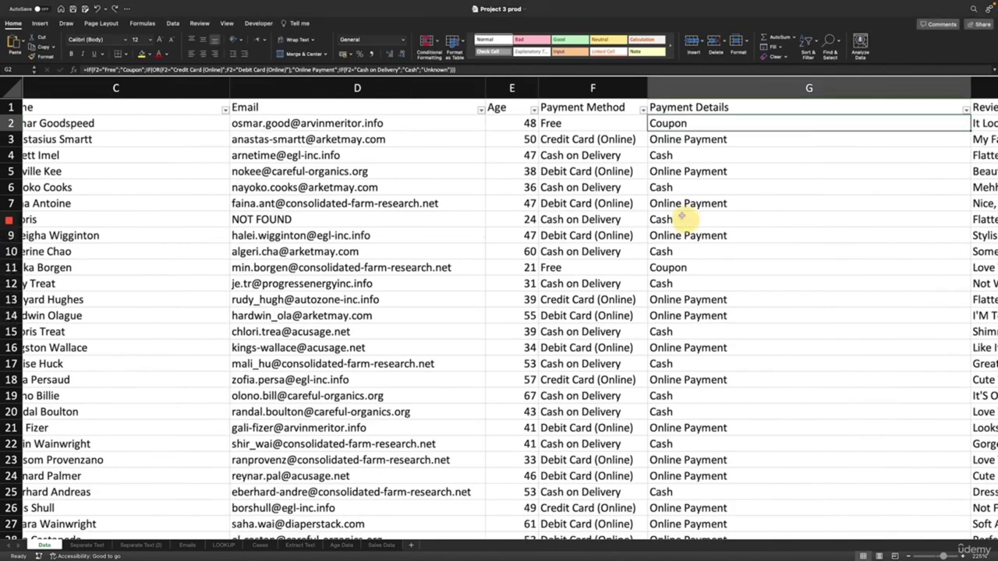
scroll(662, 165, right, 1)
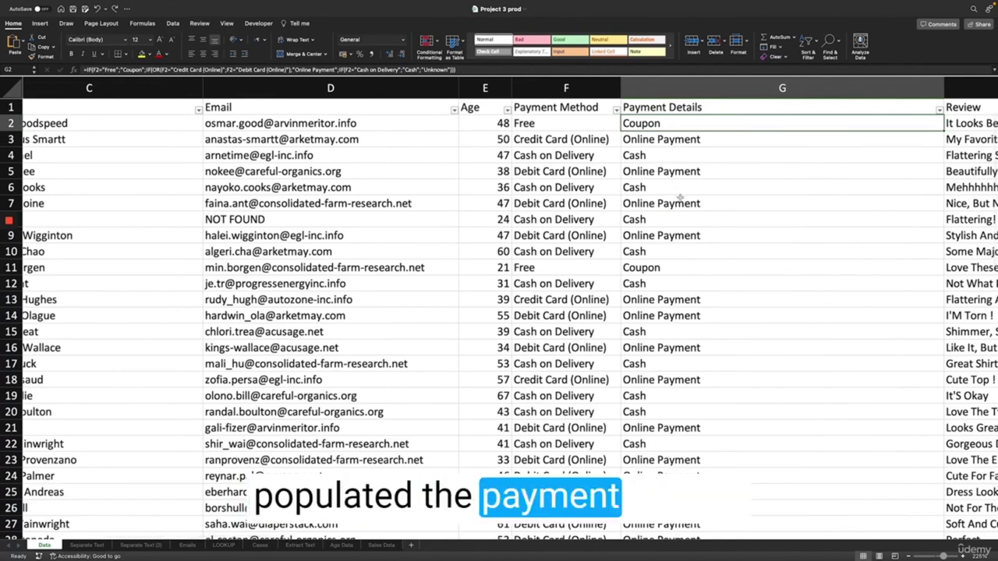
scroll(652, 126, right, 1)
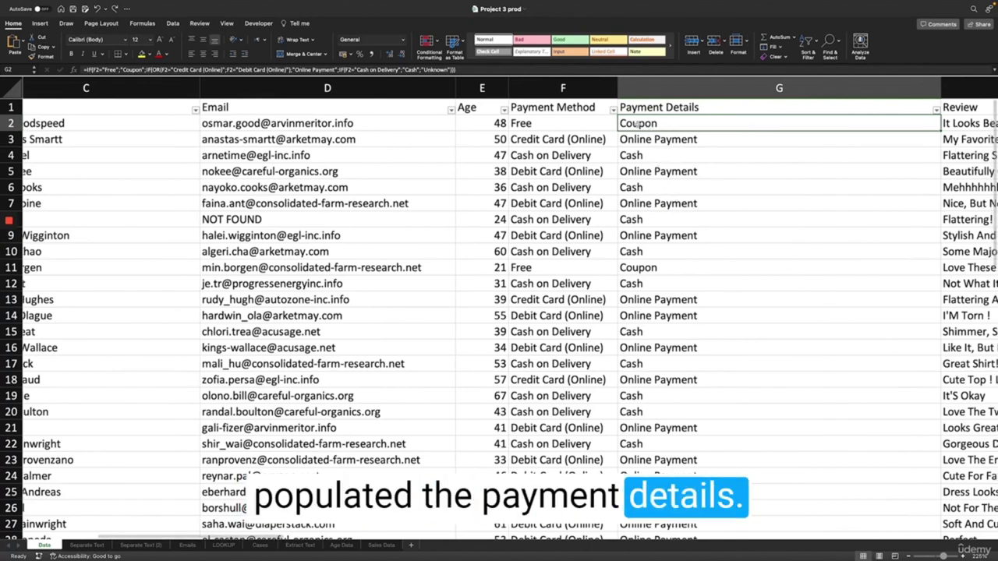
double_click(686, 127)
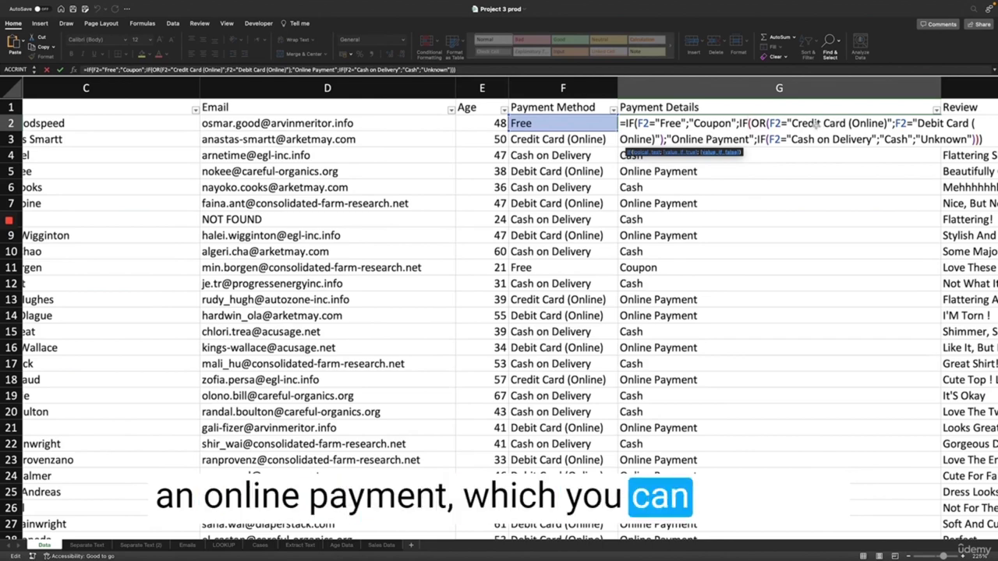
click(795, 124)
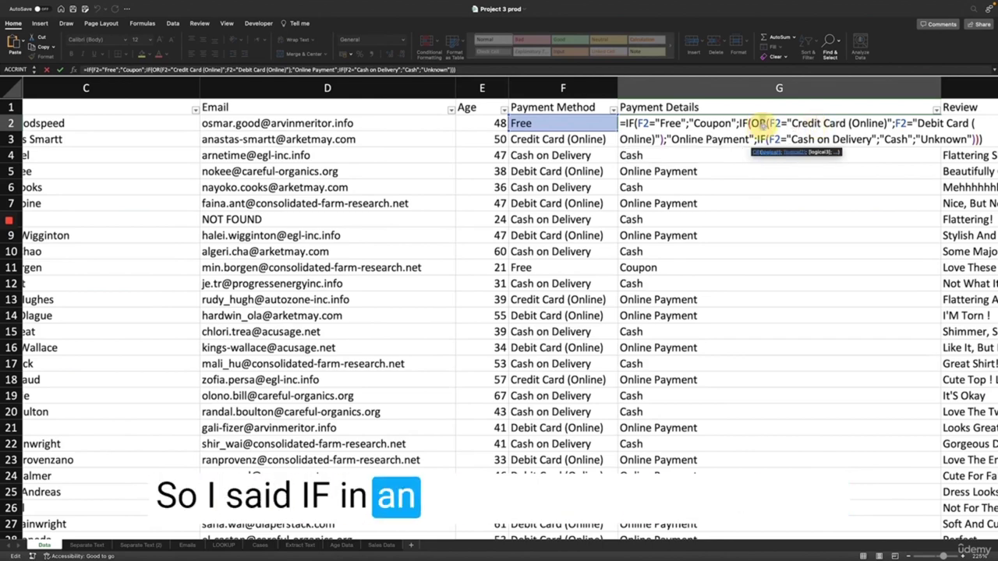
click(761, 124)
drag(769, 124, 894, 126)
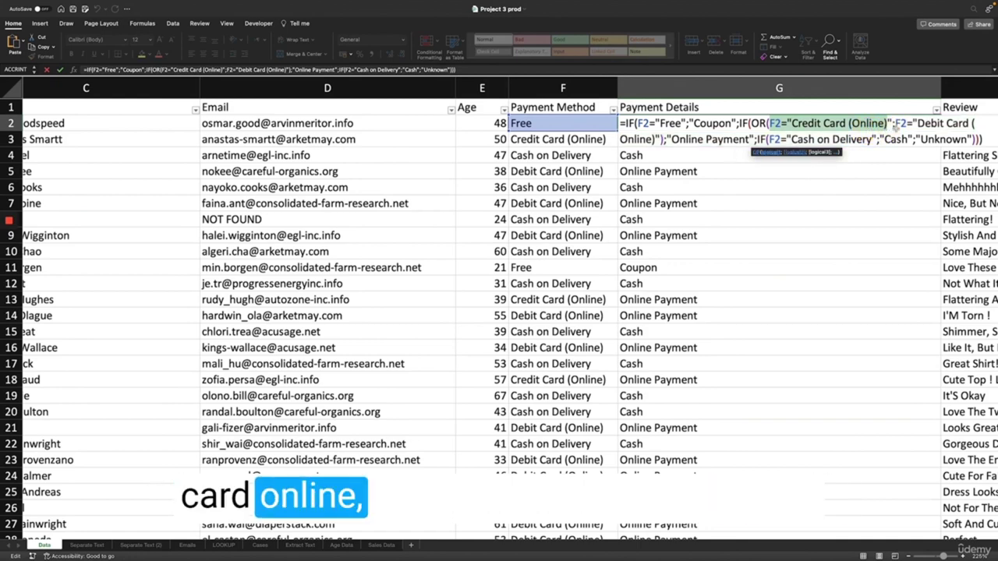
click(898, 125)
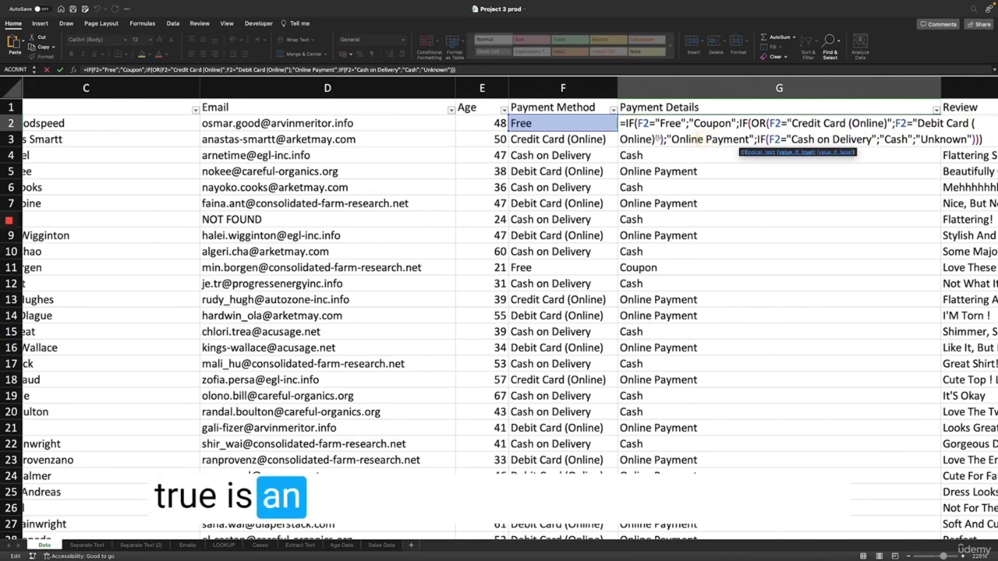
drag(667, 138, 746, 139)
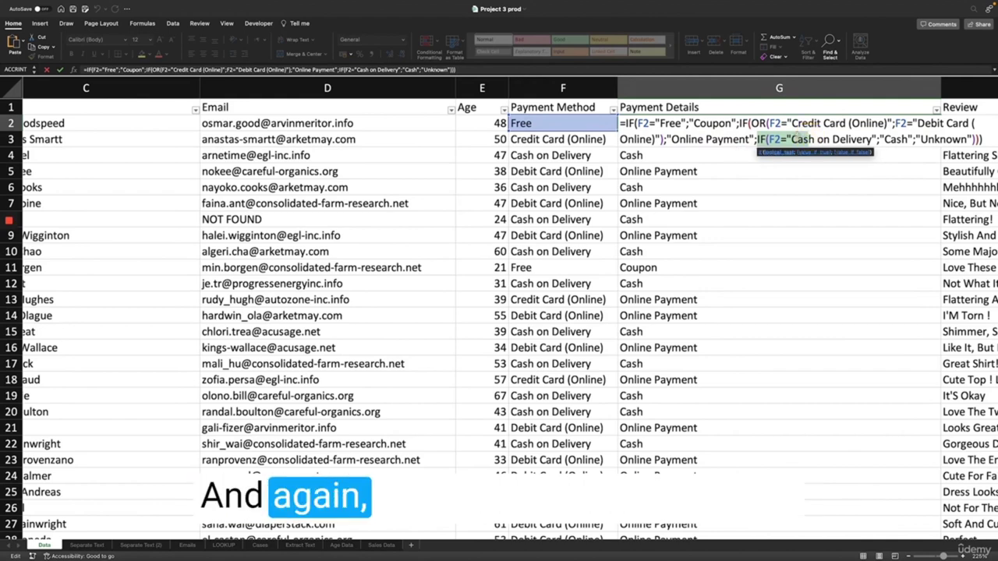
click(804, 139)
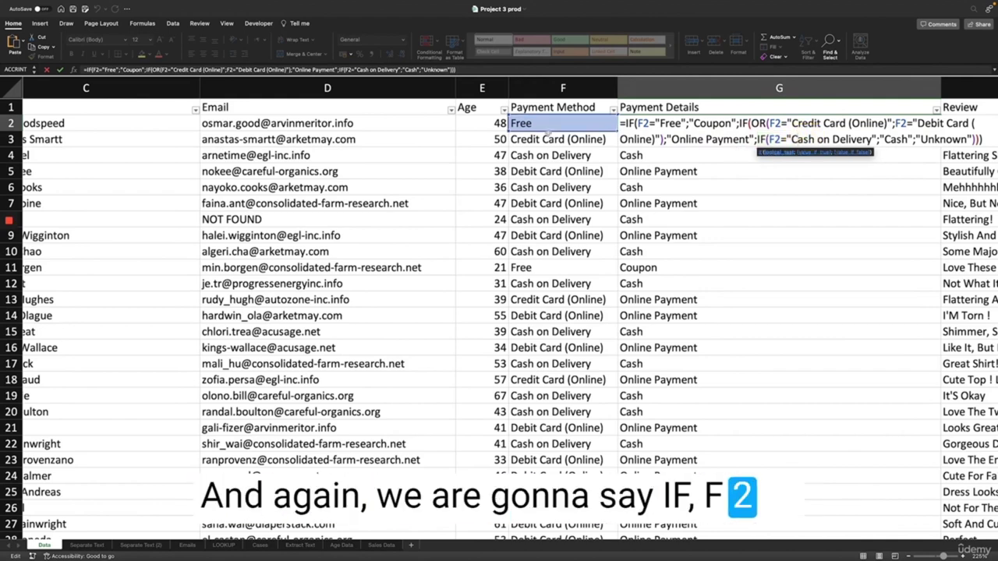
click(896, 141)
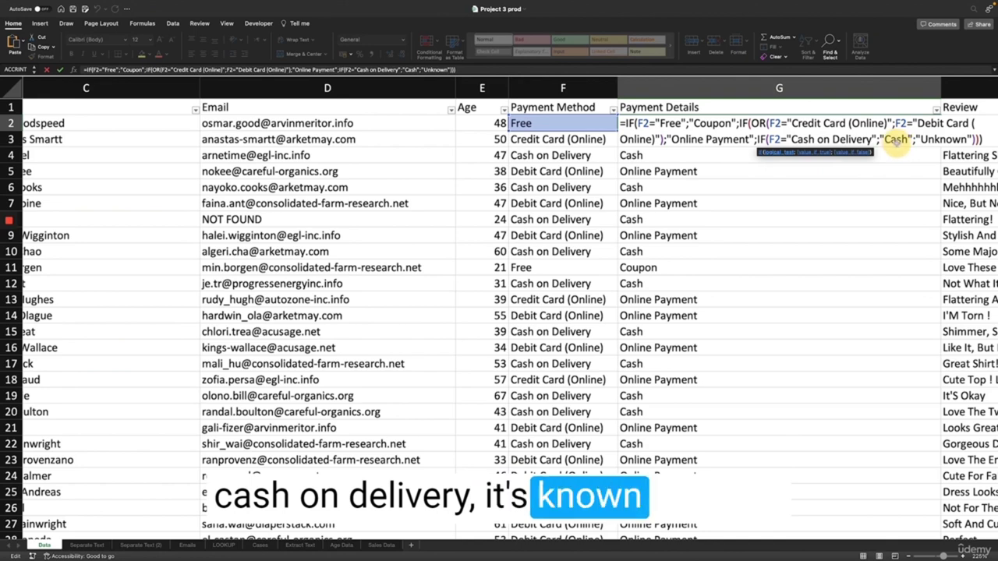
click(937, 141)
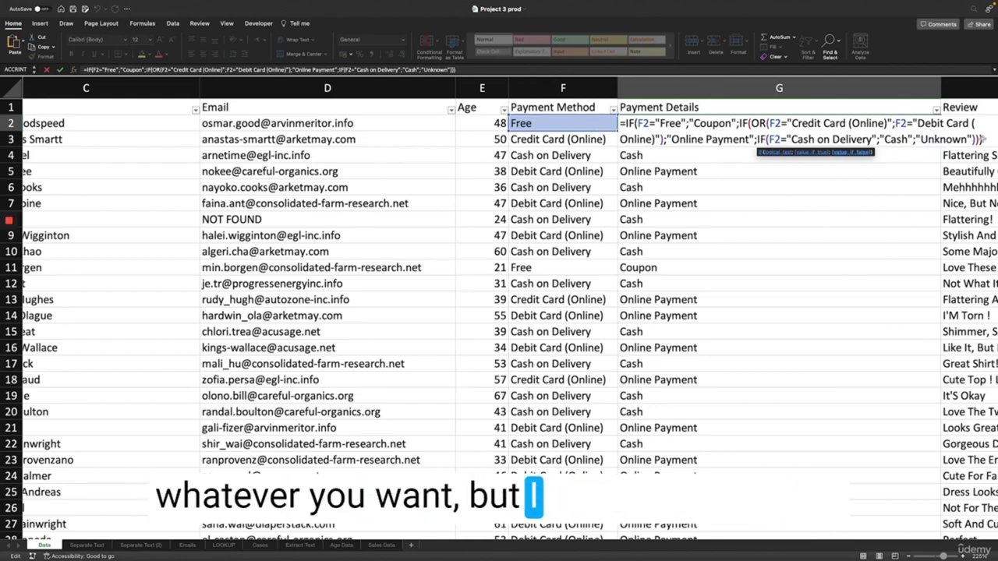
click(981, 138)
key(Return)
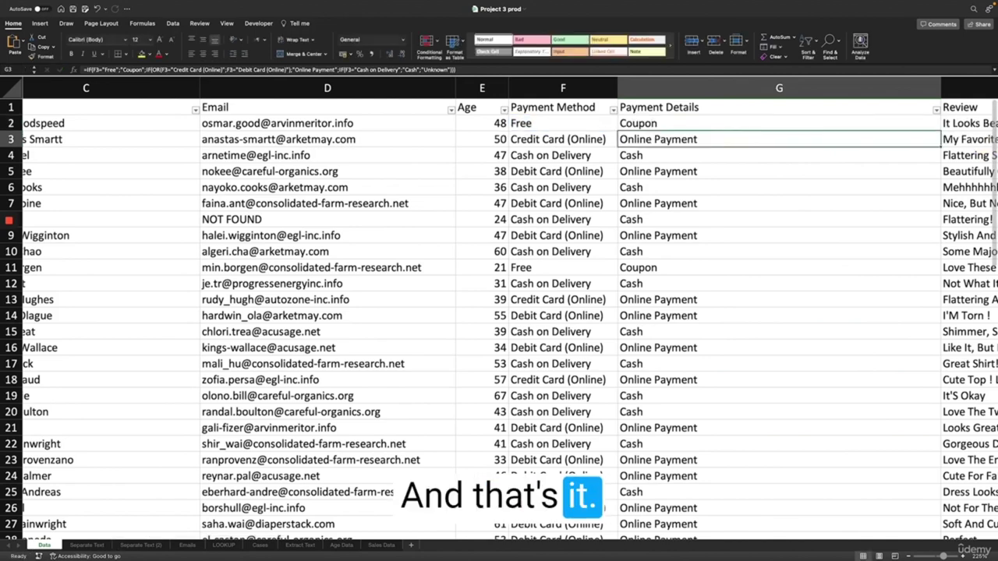
click(704, 167)
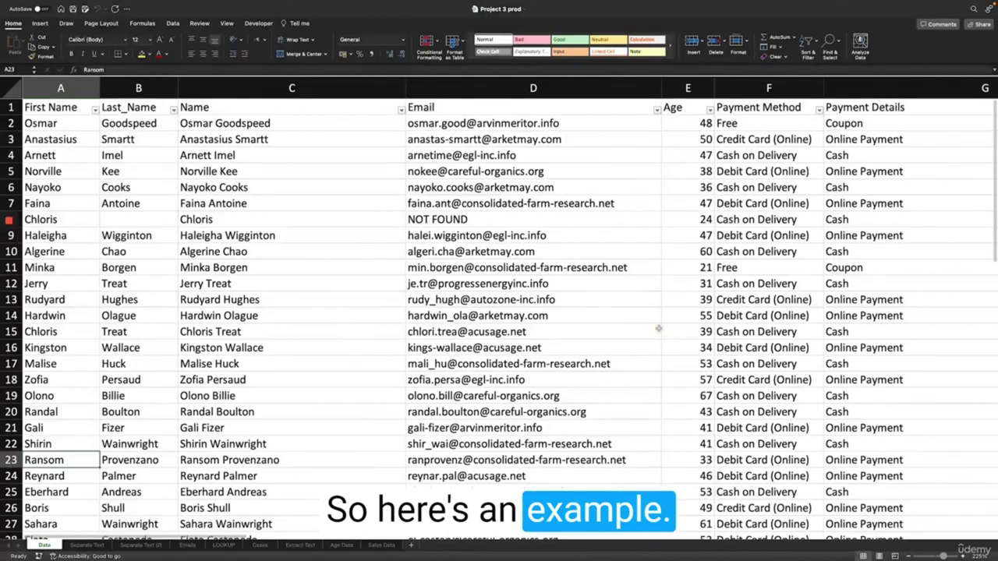
Look over the rating values in column L
scroll(658, 328, right, 10)
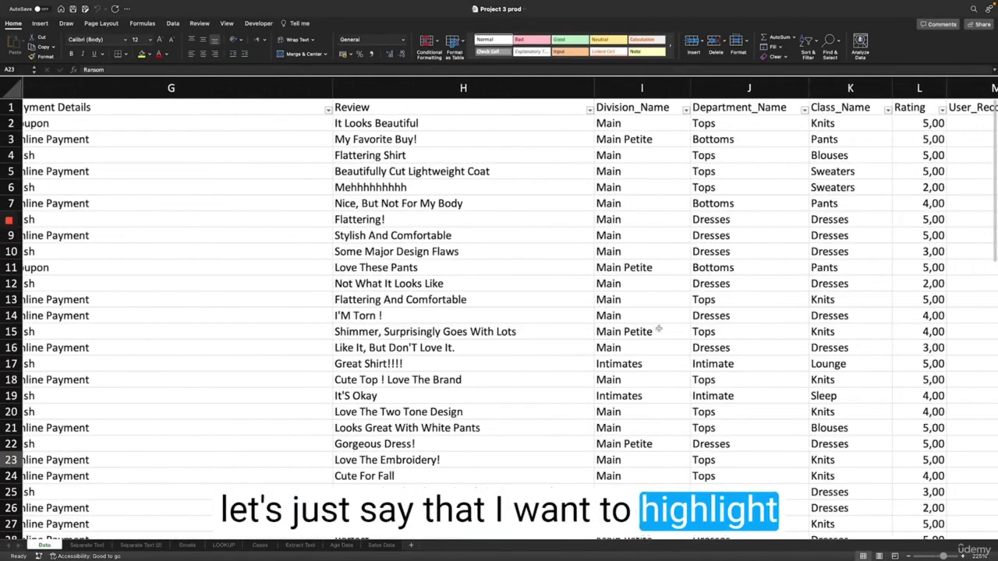
scroll(659, 328, right, 5)
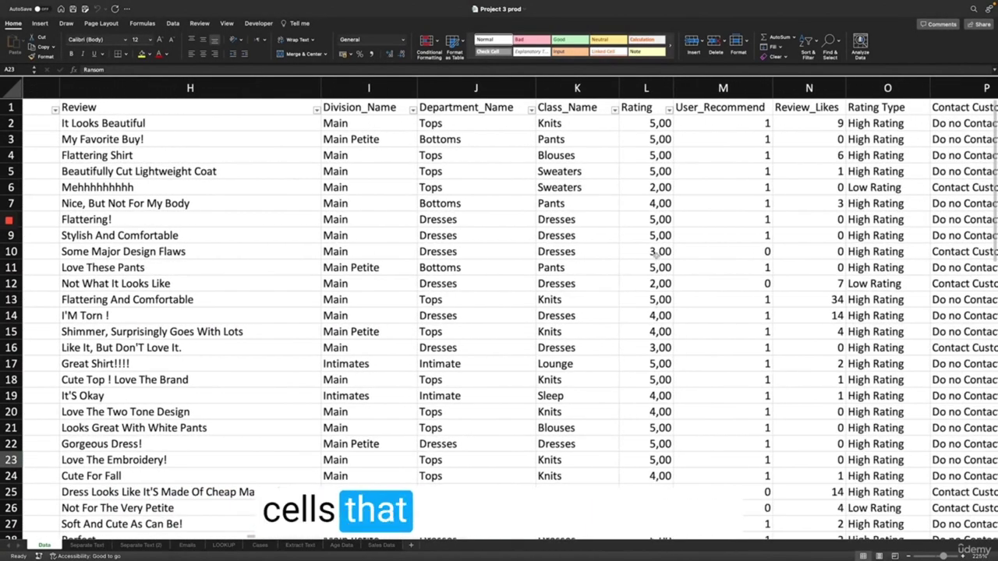
click(657, 251)
click(659, 315)
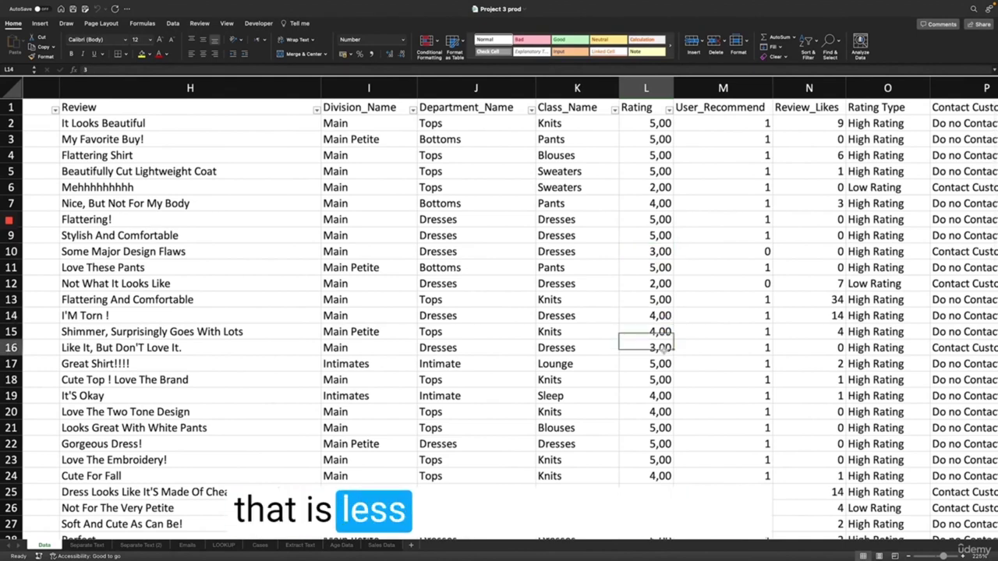
click(661, 350)
scroll(668, 367, left, 1)
click(667, 390)
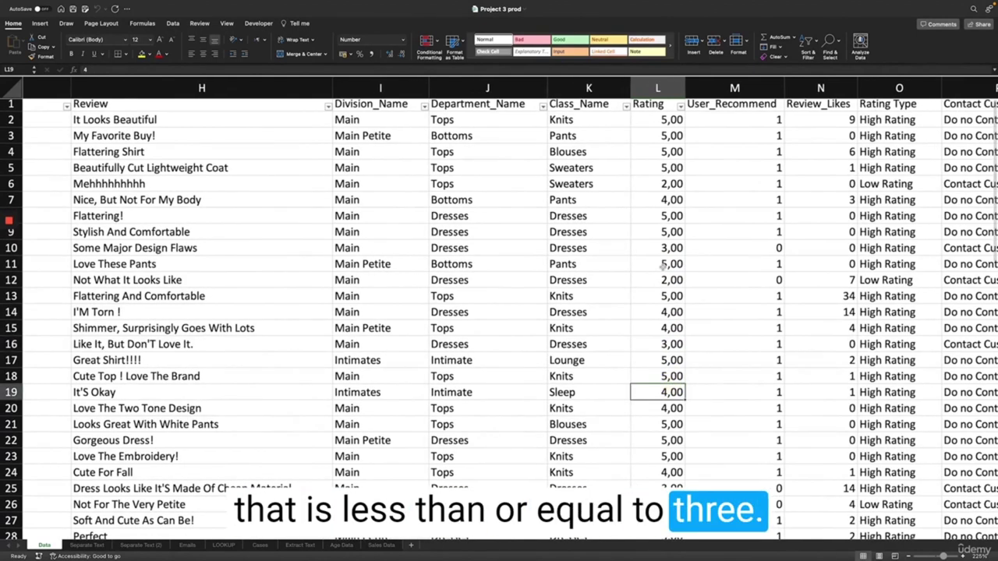
click(662, 265)
scroll(608, 242, right, 2)
click(545, 216)
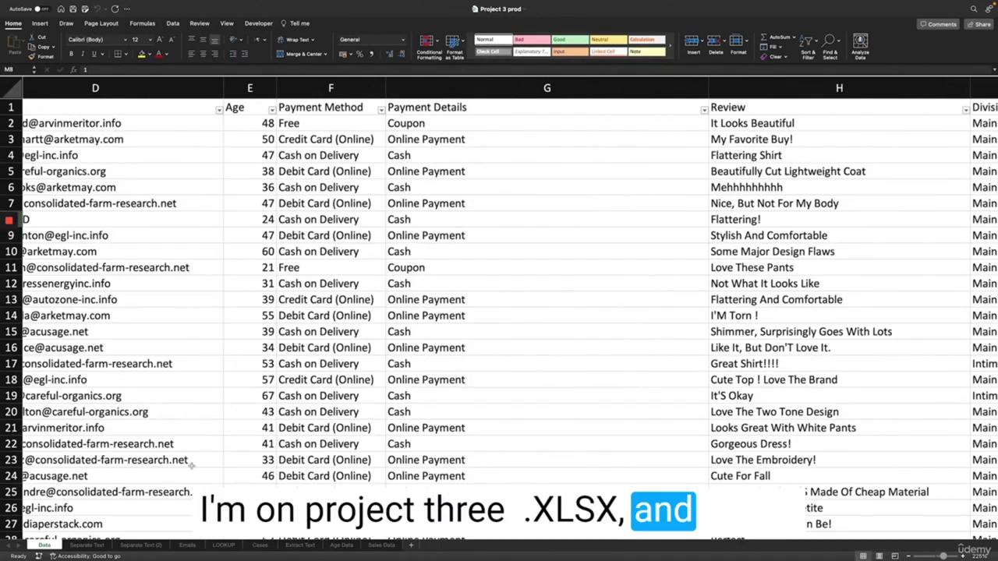
Select the entire Rating column L
scroll(291, 346, right, 5)
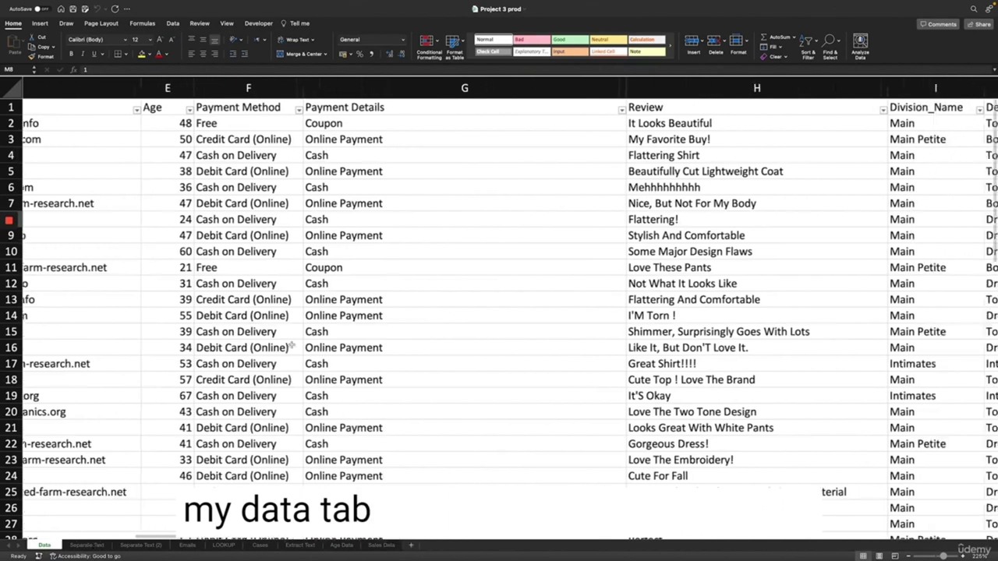
scroll(291, 345, right, 5)
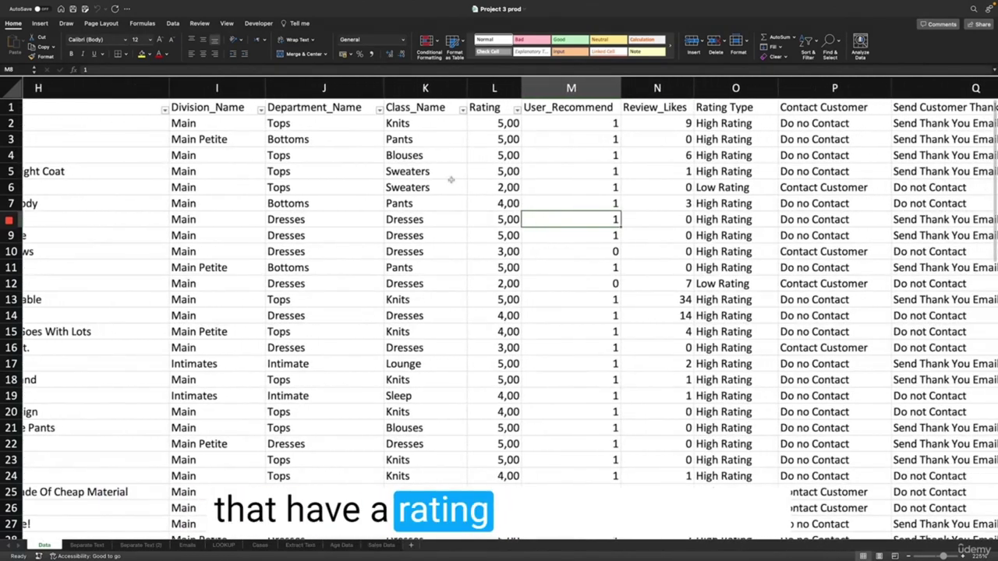
click(501, 90)
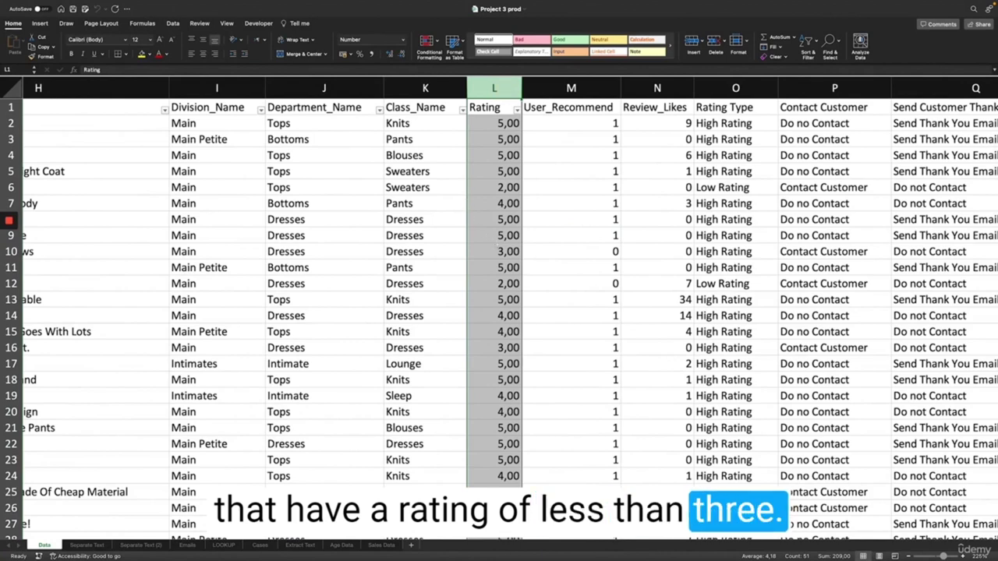
click(497, 248)
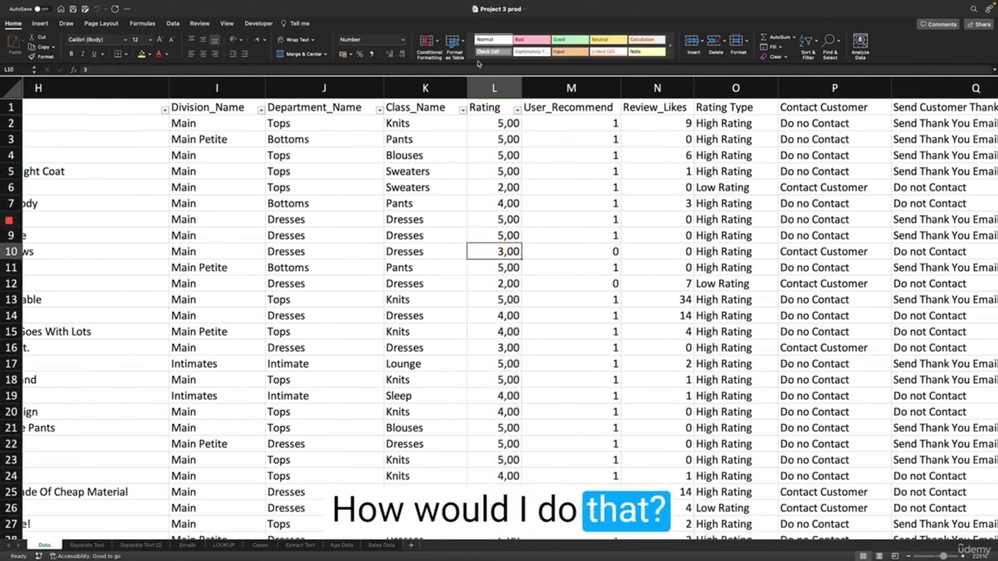
click(485, 88)
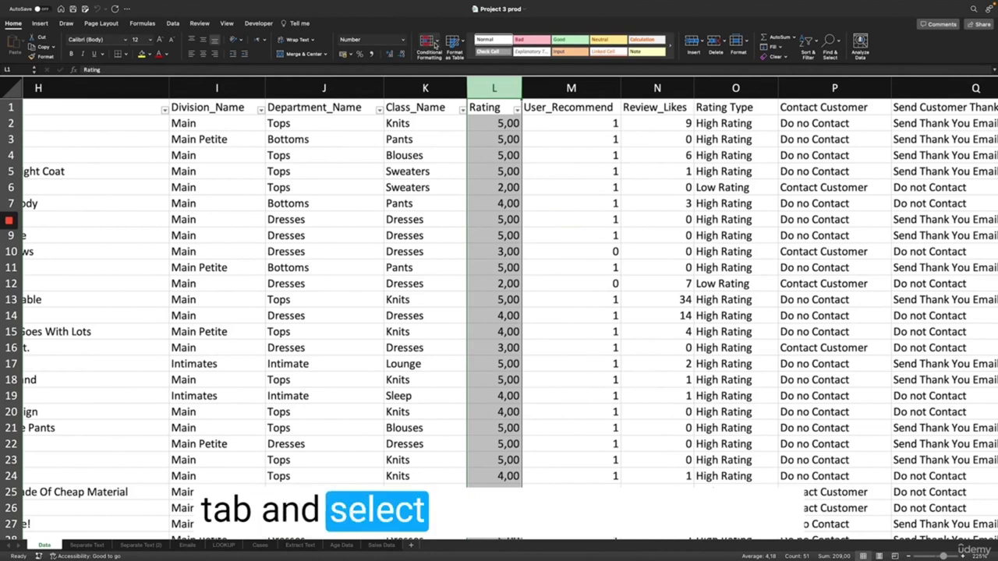
Start a Classic new formatting rule based on the cell value
click(429, 43)
mouse_move(459, 56)
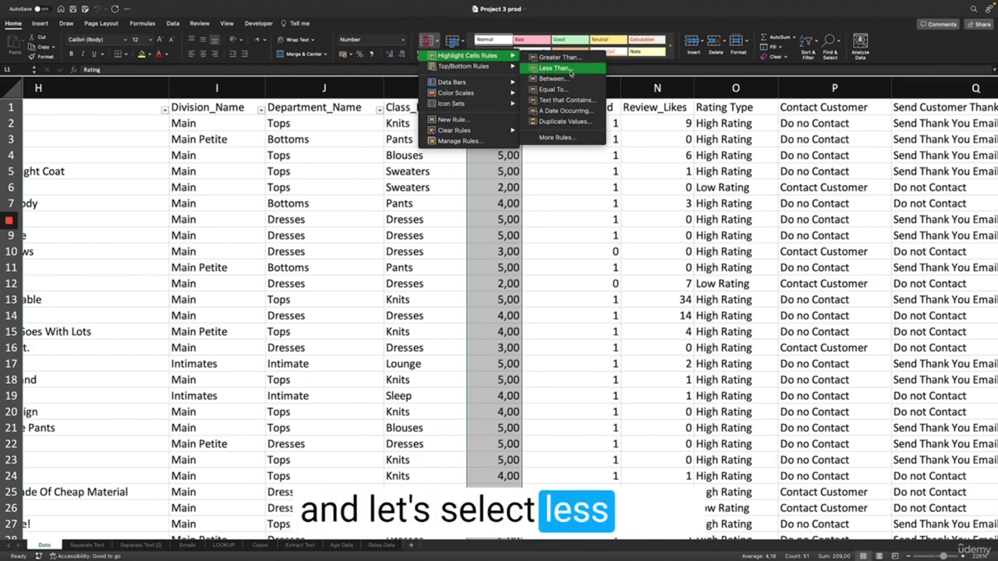
click(568, 70)
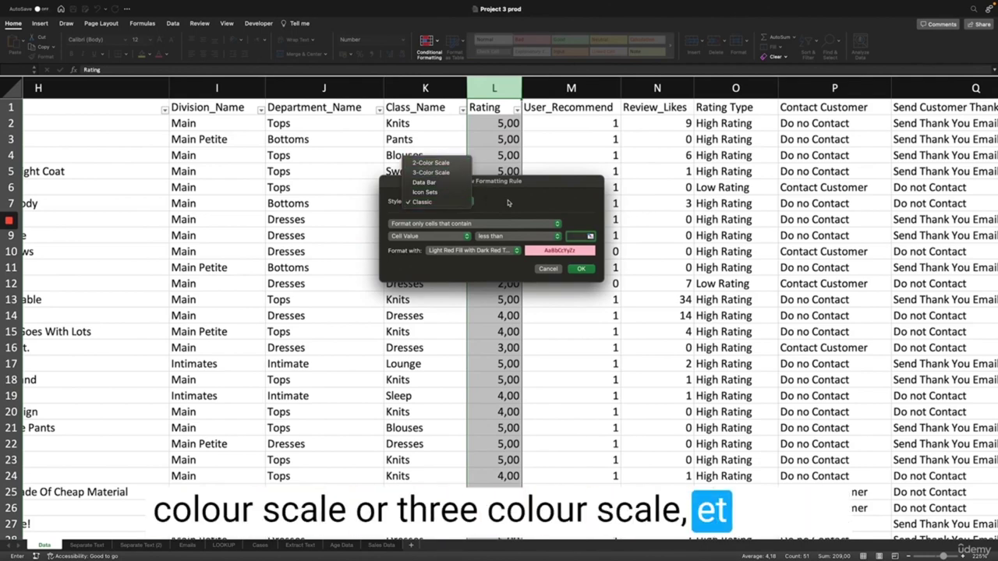
click(421, 202)
click(411, 224)
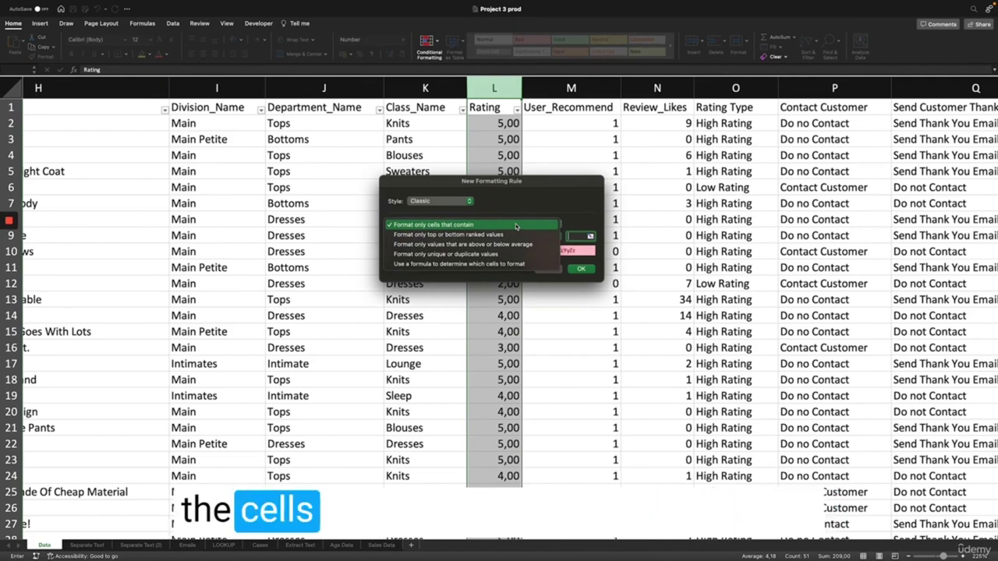
click(544, 215)
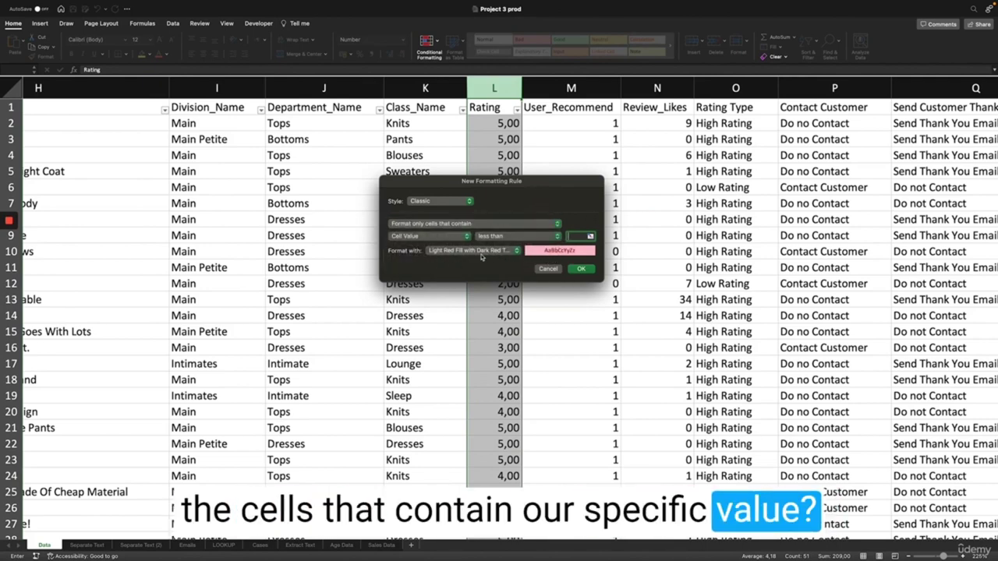
click(434, 237)
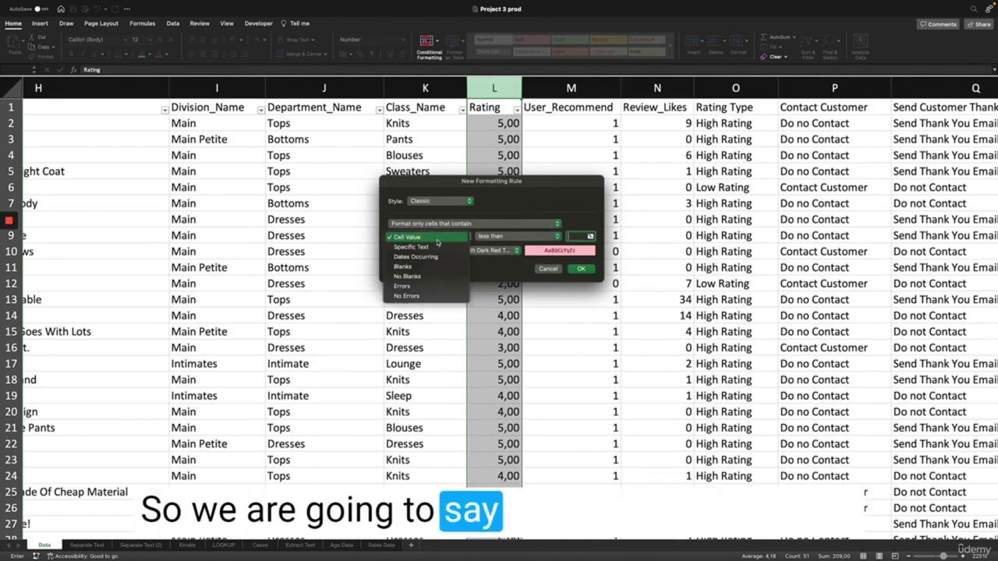
click(425, 237)
Make the rule less than or equal to 3 with Light Red Fill and Dark Red Text, and apply it
click(521, 236)
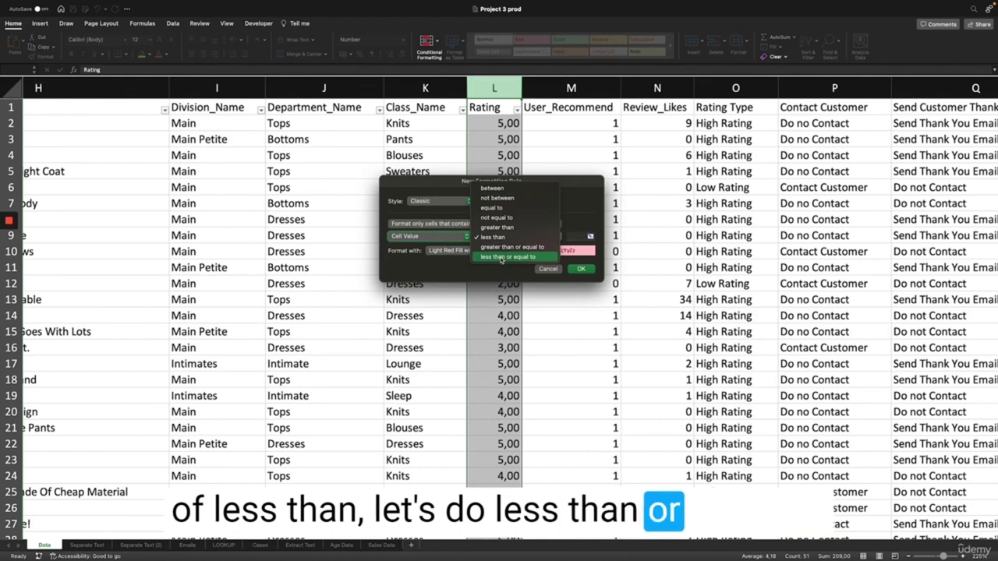
click(509, 256)
click(577, 235)
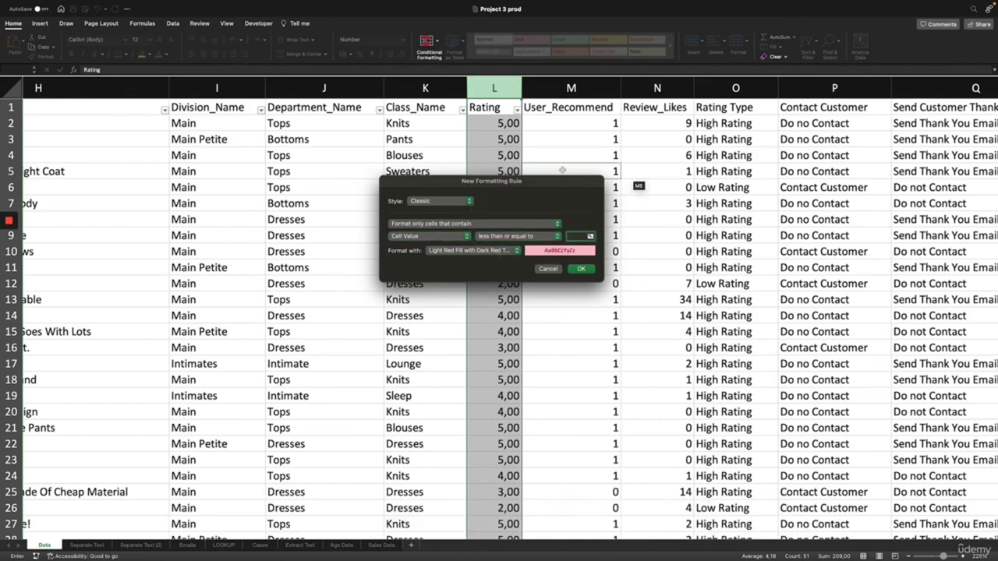
text(3)
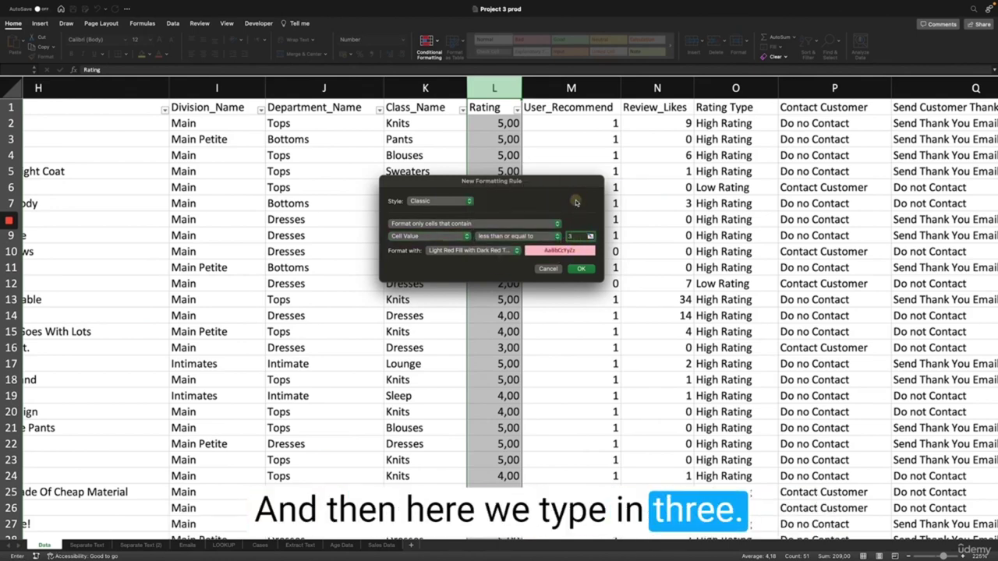
click(482, 252)
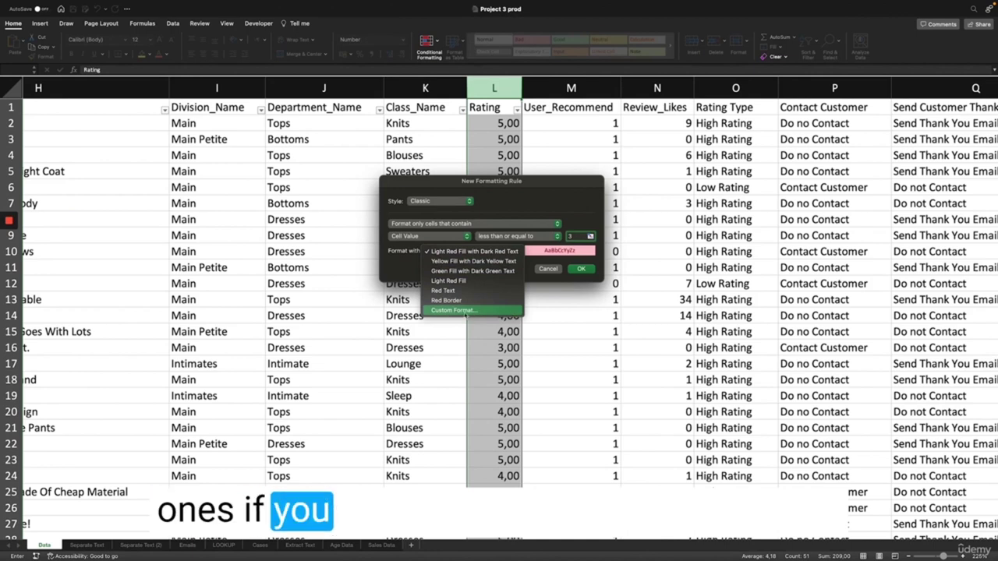
click(405, 253)
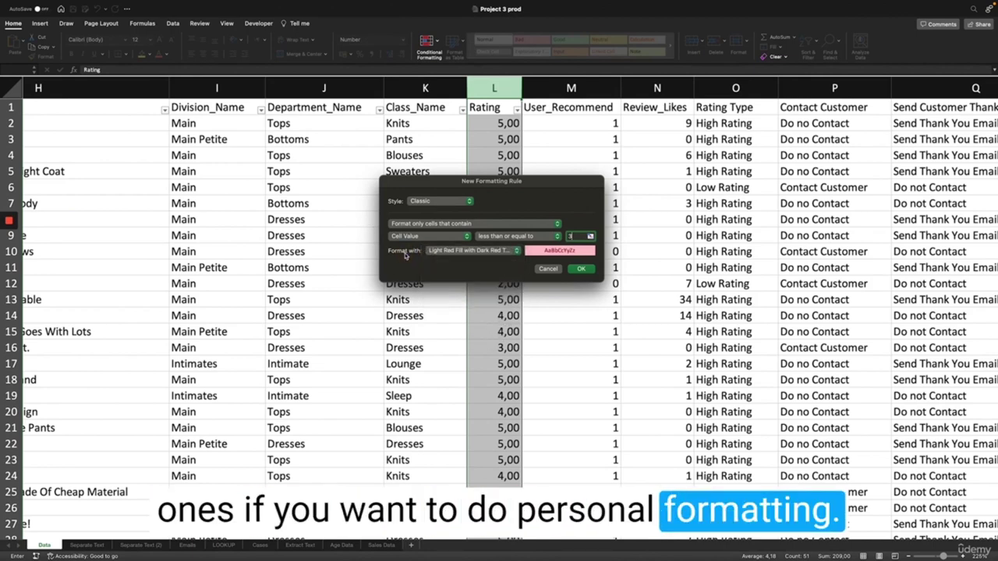
scroll(583, 392, down, 1)
scroll(615, 351, up, 1)
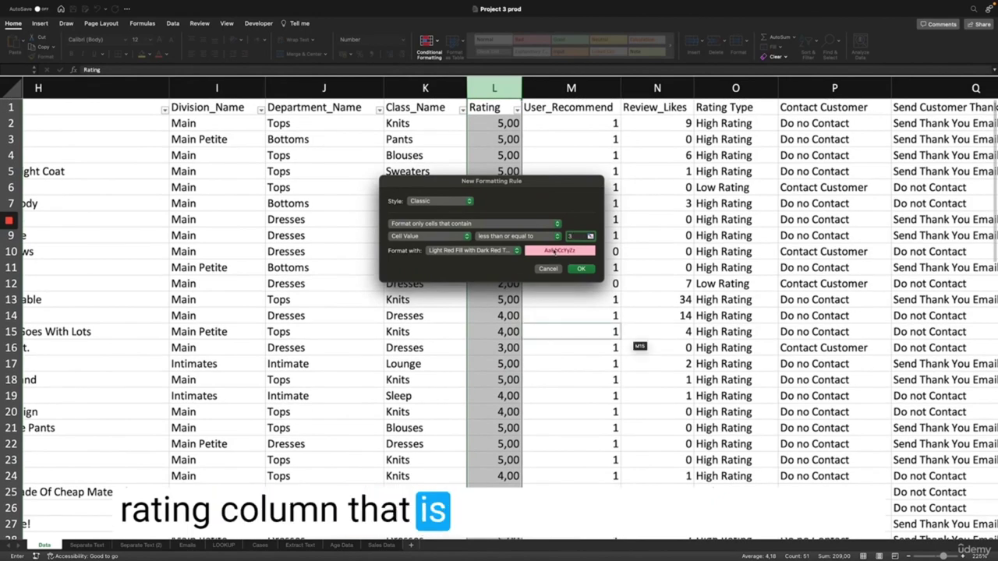
click(588, 270)
click(588, 270)
Use Clear Rules from Entire Sheet to drop the red rating highlight, then reselect column L
scroll(508, 272, down, 5)
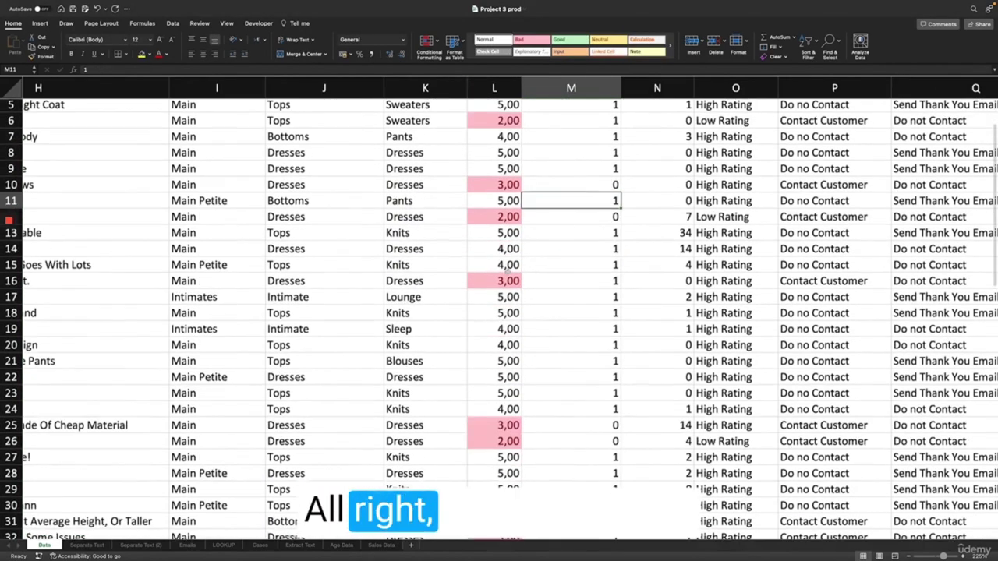
scroll(508, 273, down, 15)
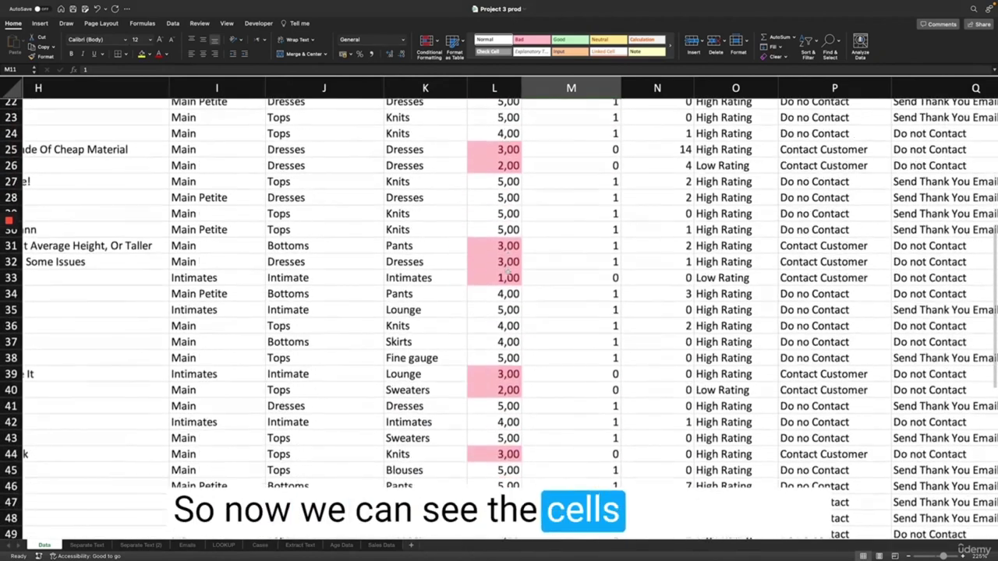
scroll(508, 269, down, 2)
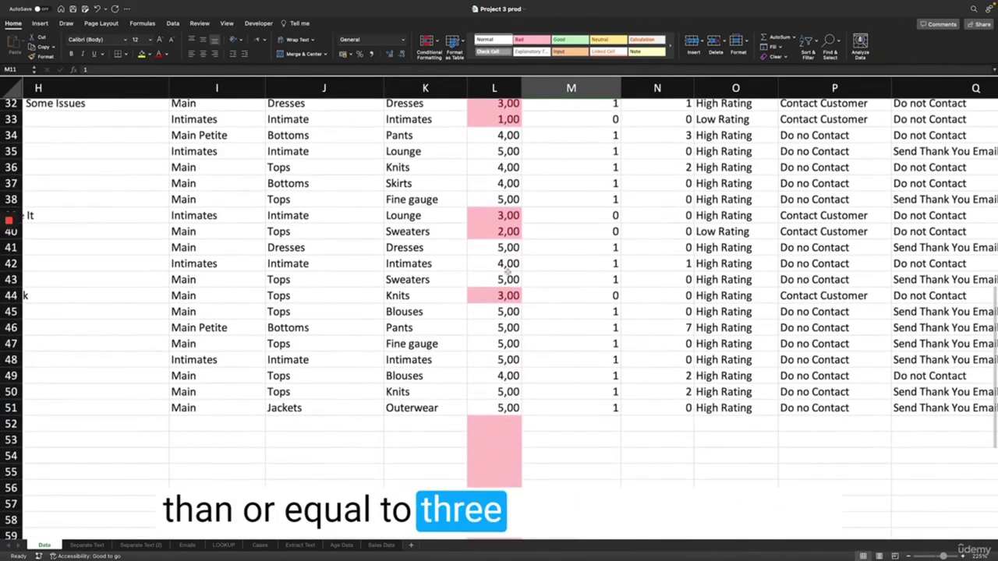
scroll(508, 269, up, 10)
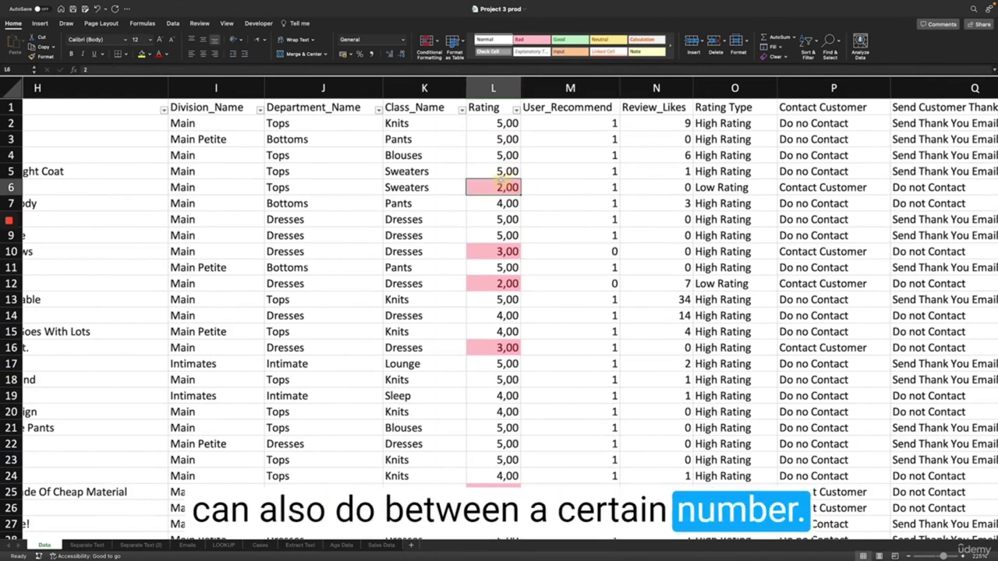
click(493, 139)
click(493, 219)
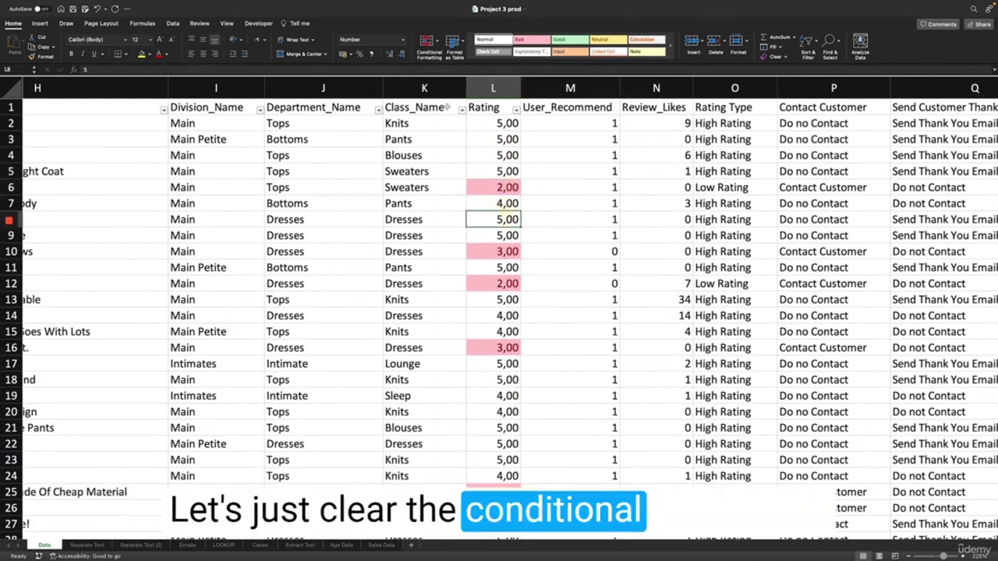
click(428, 46)
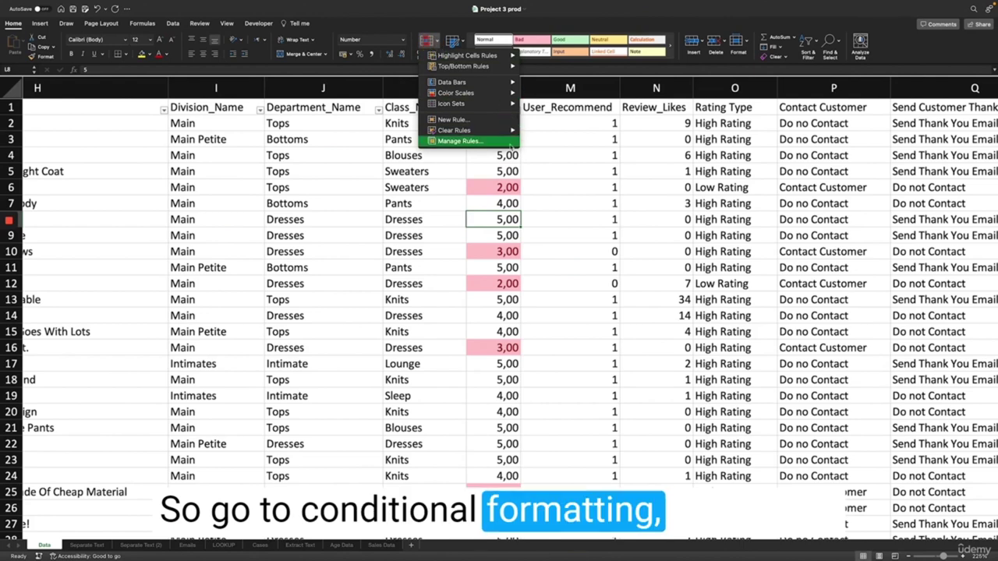
mouse_move(492, 134)
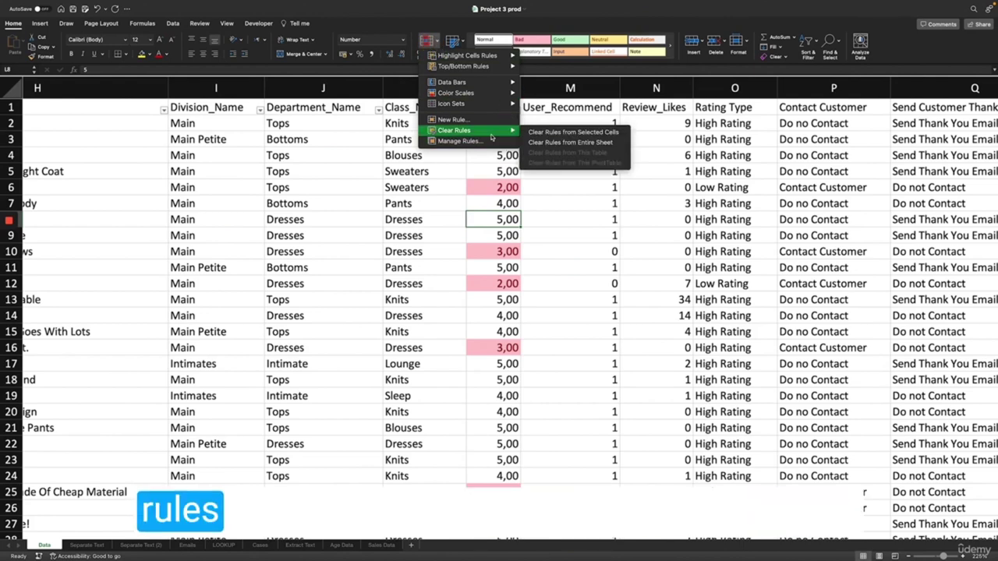
click(574, 144)
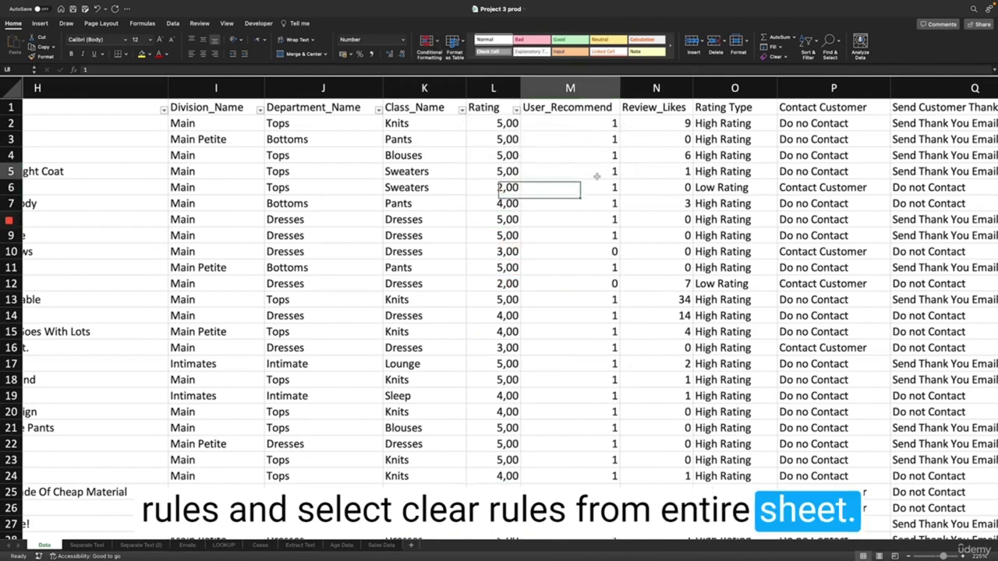
click(494, 89)
Add a Between 1 and 2 rule on column L with Green Fill and Dark Green Text
click(428, 45)
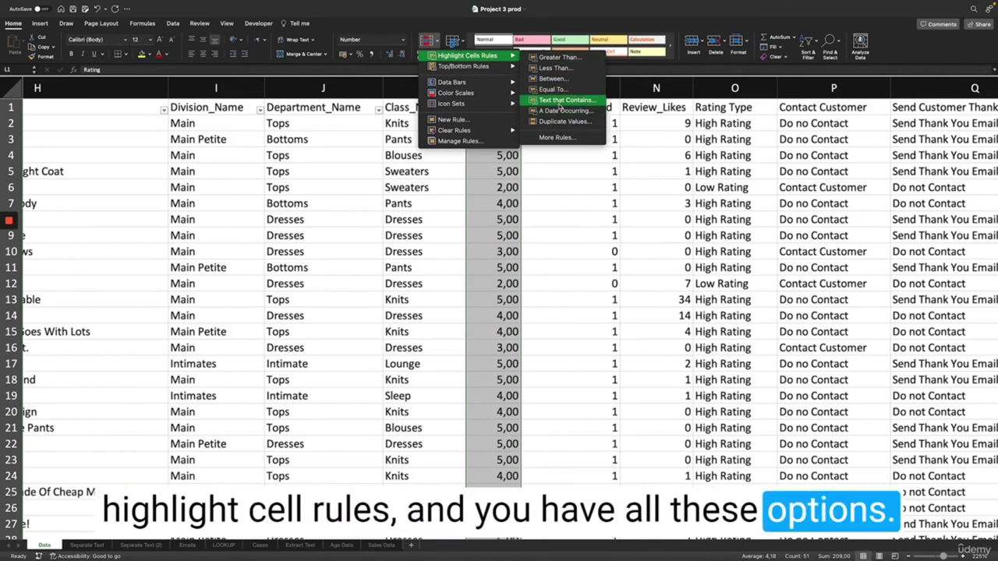
click(551, 79)
drag(468, 117, 504, 203)
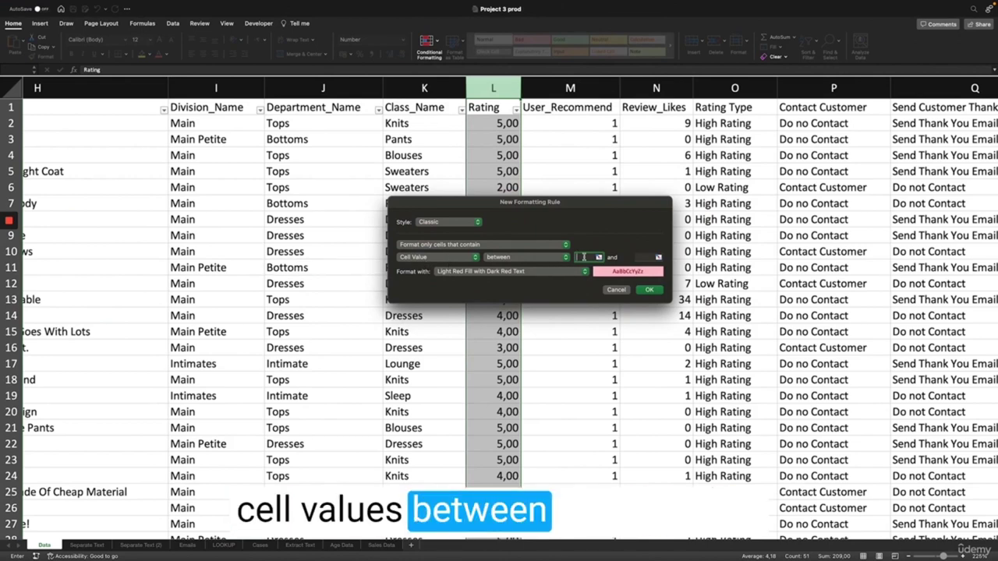
text(1)
click(646, 258)
text(2)
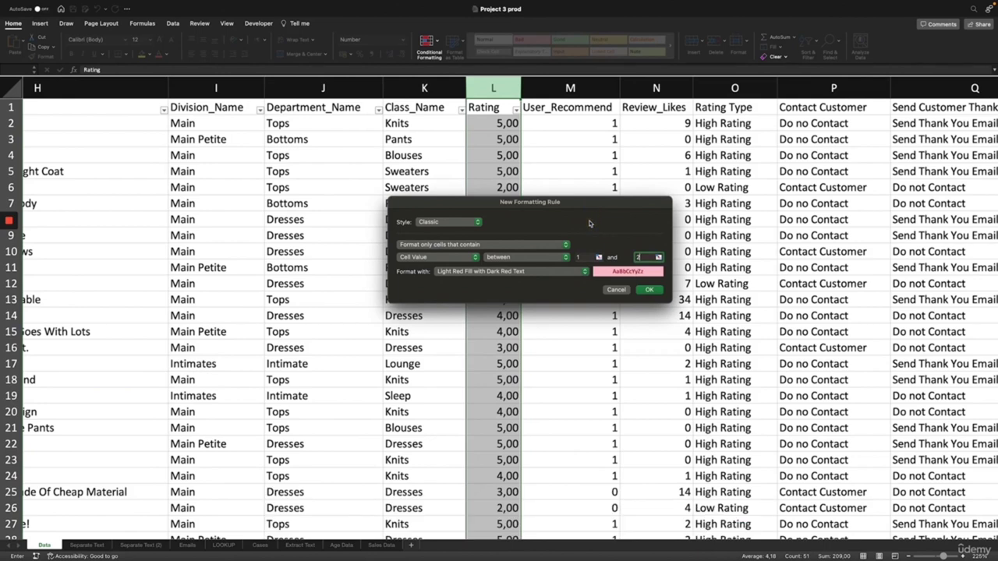
click(457, 278)
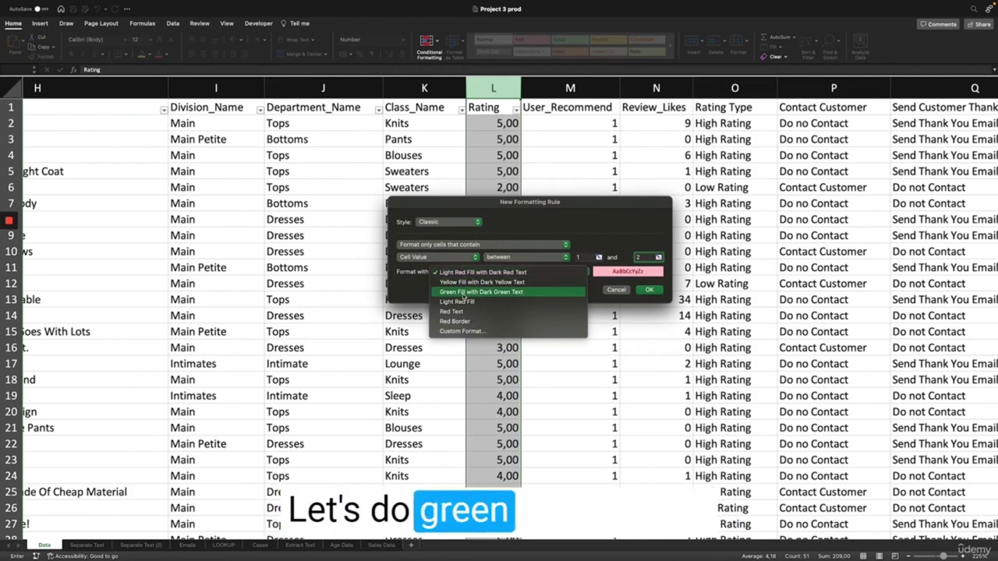
click(473, 292)
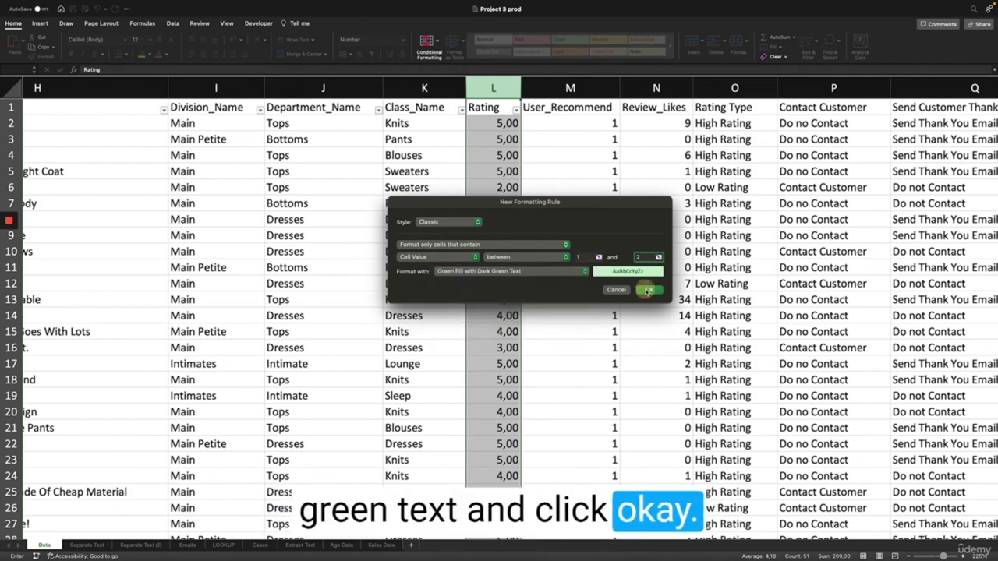
click(649, 290)
click(570, 251)
scroll(546, 249, down, 5)
Use Clear Rules from Entire Sheet to drop the green rating shading
scroll(519, 237, down, 5)
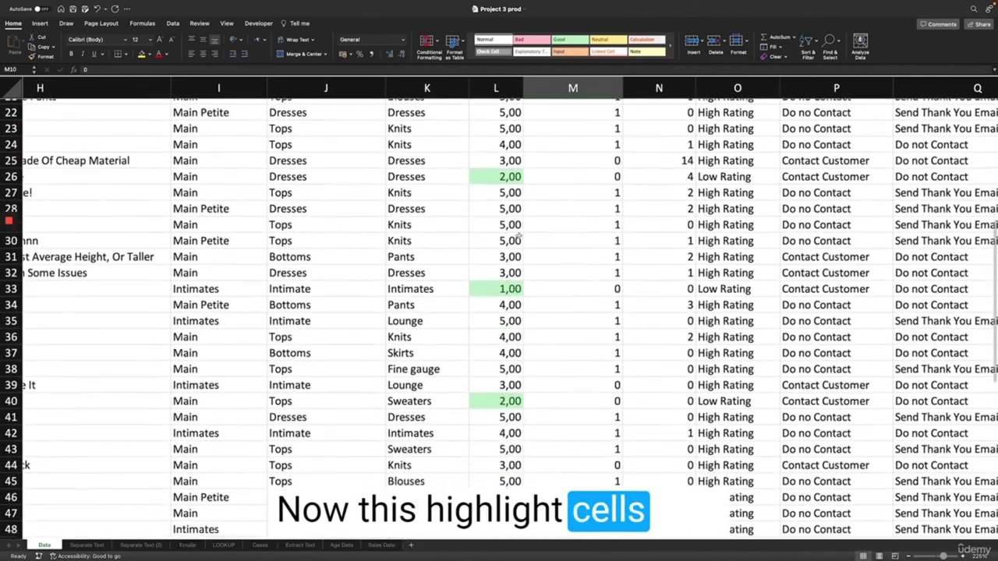
scroll(518, 234, up, 9)
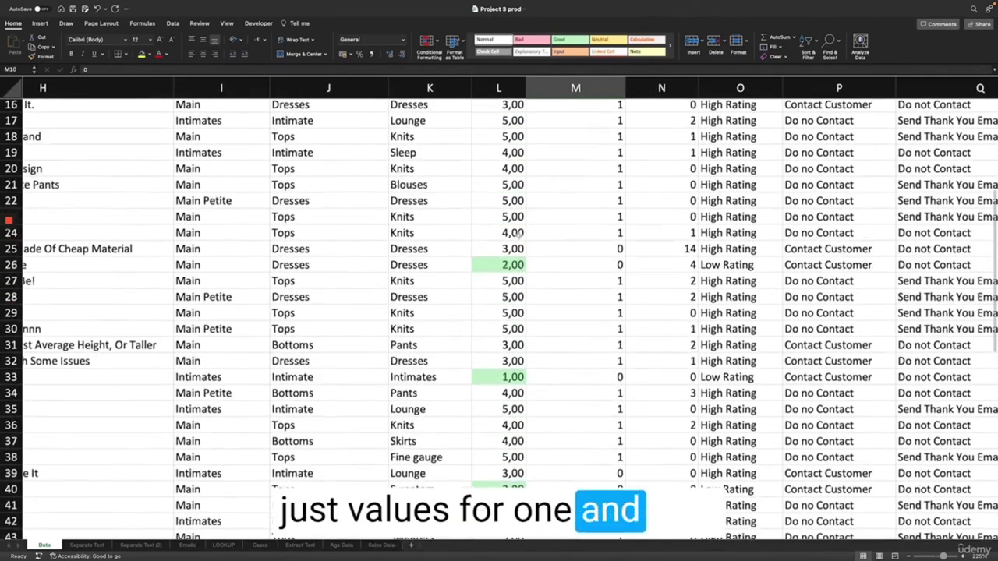
click(515, 234)
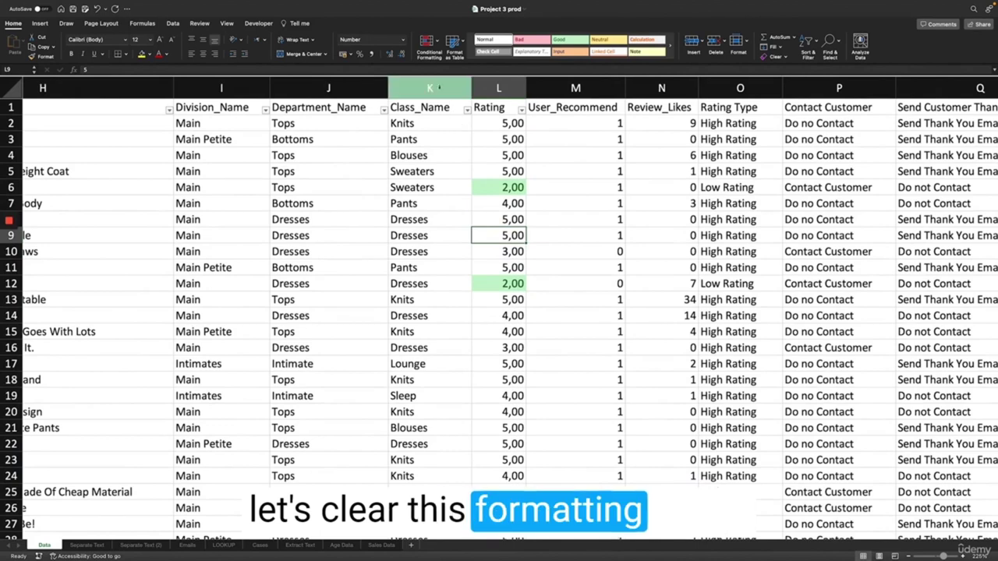
click(430, 48)
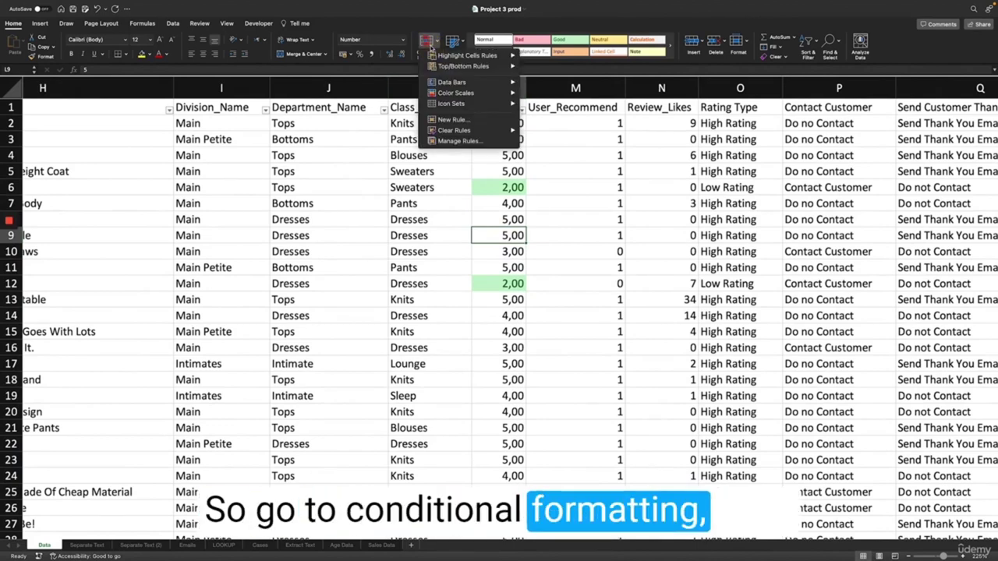
mouse_move(453, 131)
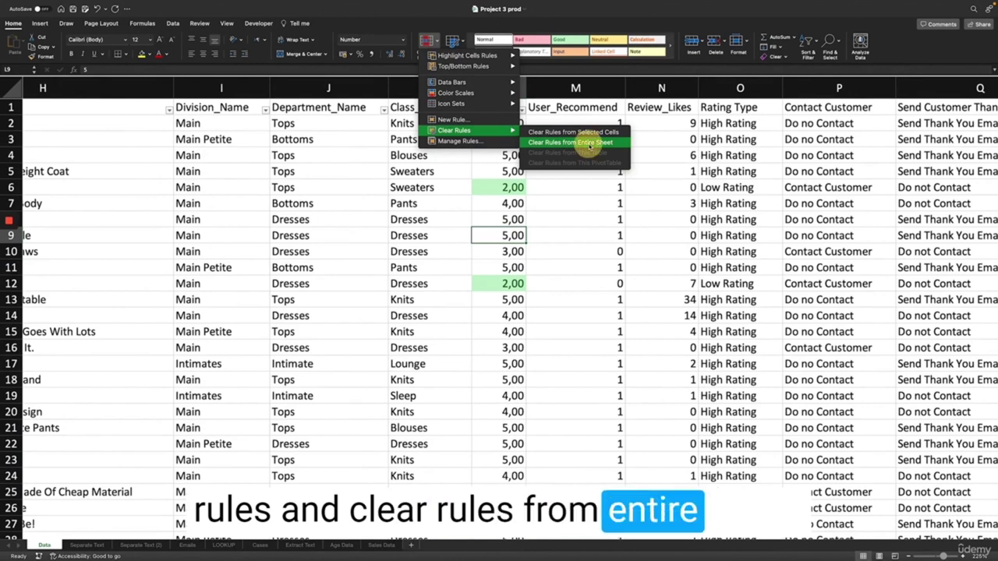
click(590, 144)
click(596, 154)
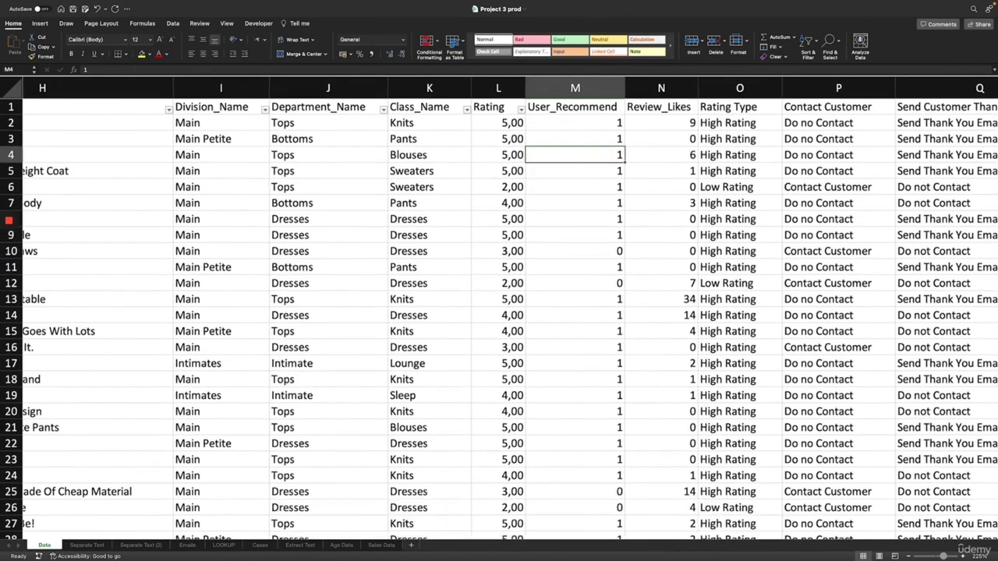
click(911, 246)
click(548, 248)
drag(527, 251, 472, 237)
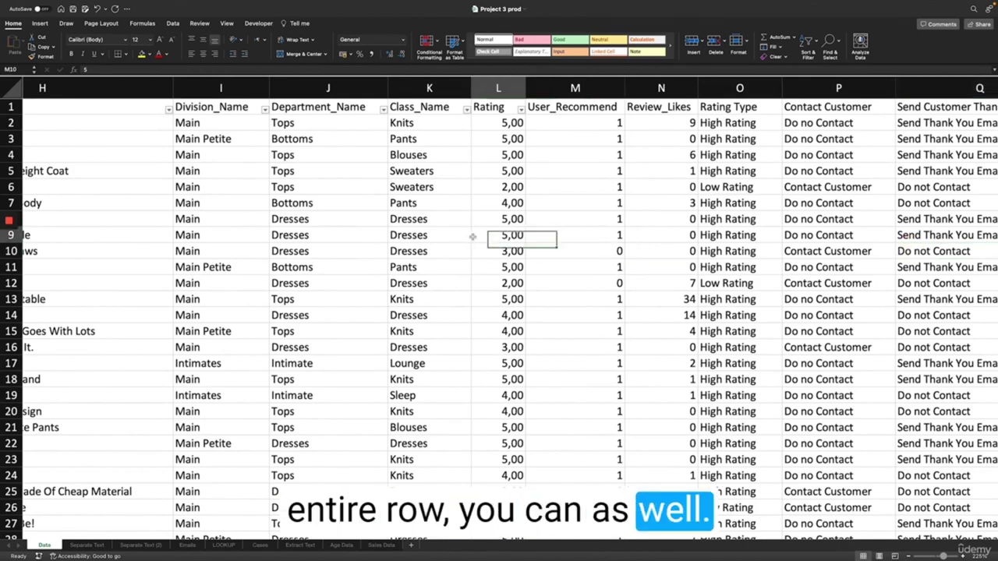
Select the entire worksheet and start a new highlight rule
scroll(473, 237, left, 10)
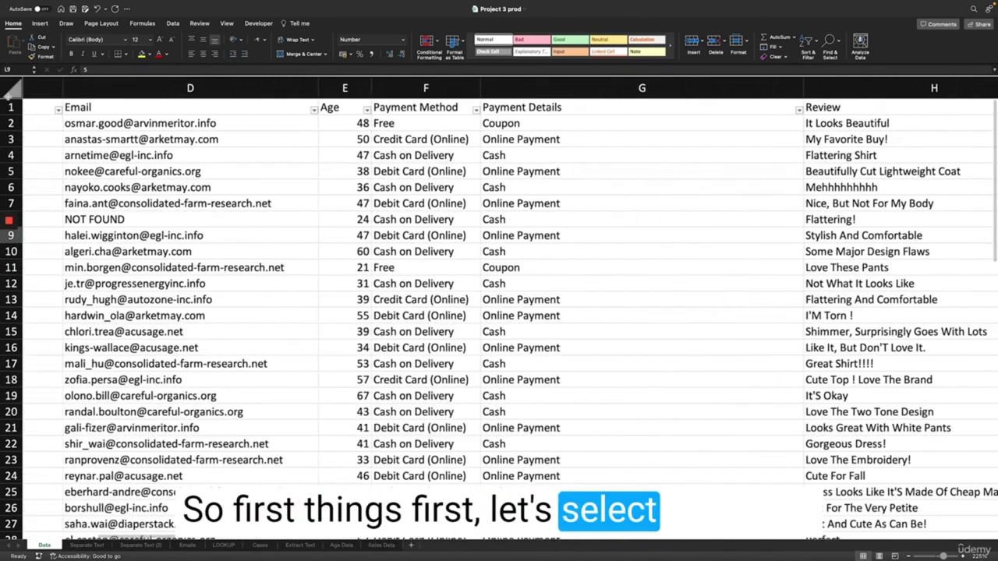
scroll(82, 138, left, 3)
click(9, 91)
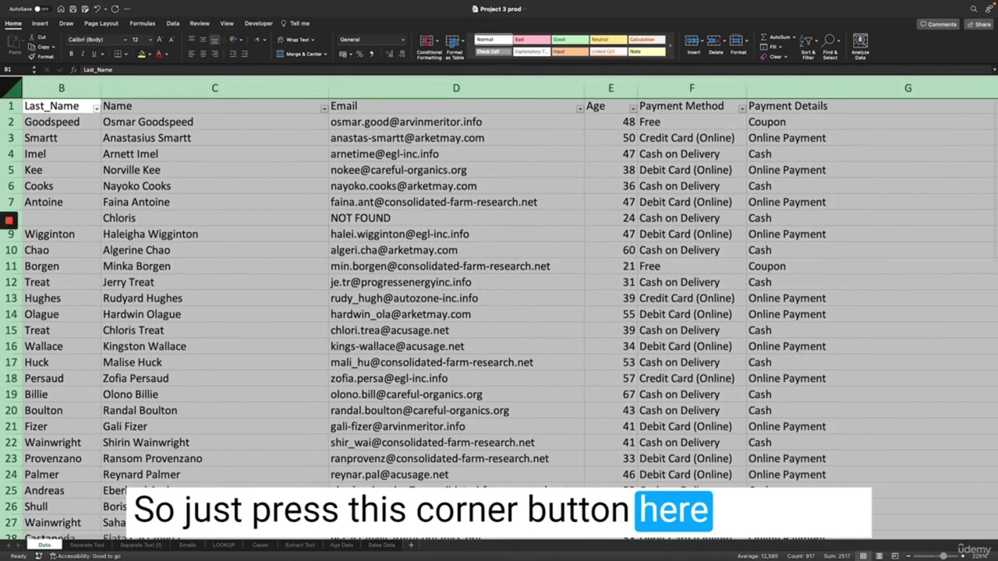
scroll(499, 312, right, 15)
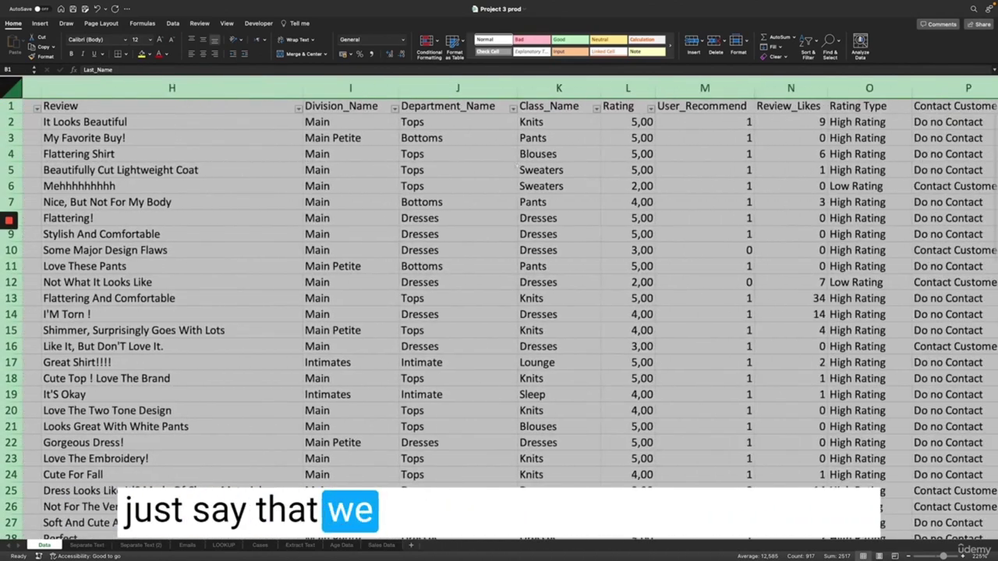
scroll(499, 312, left, 5)
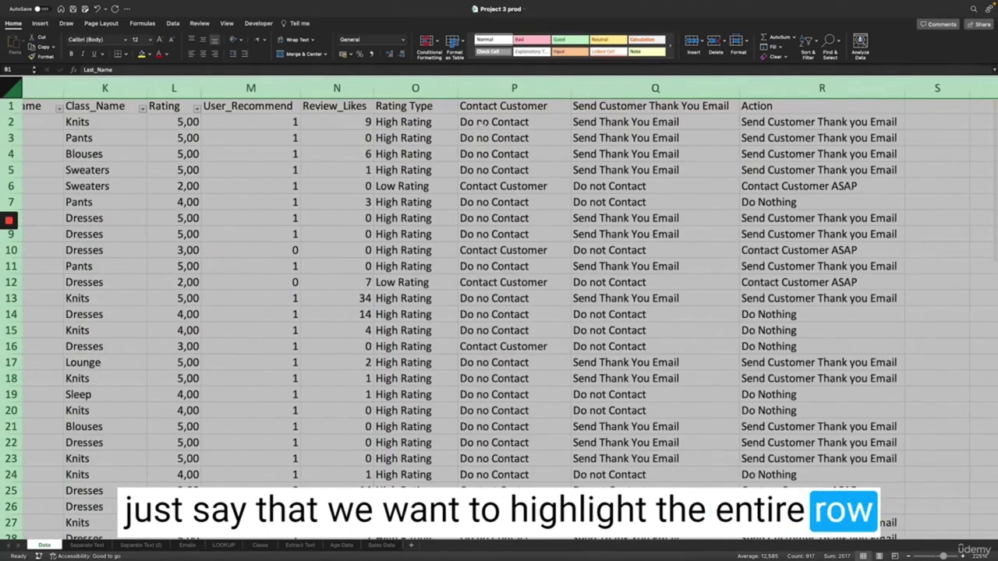
scroll(510, 308, left, 2)
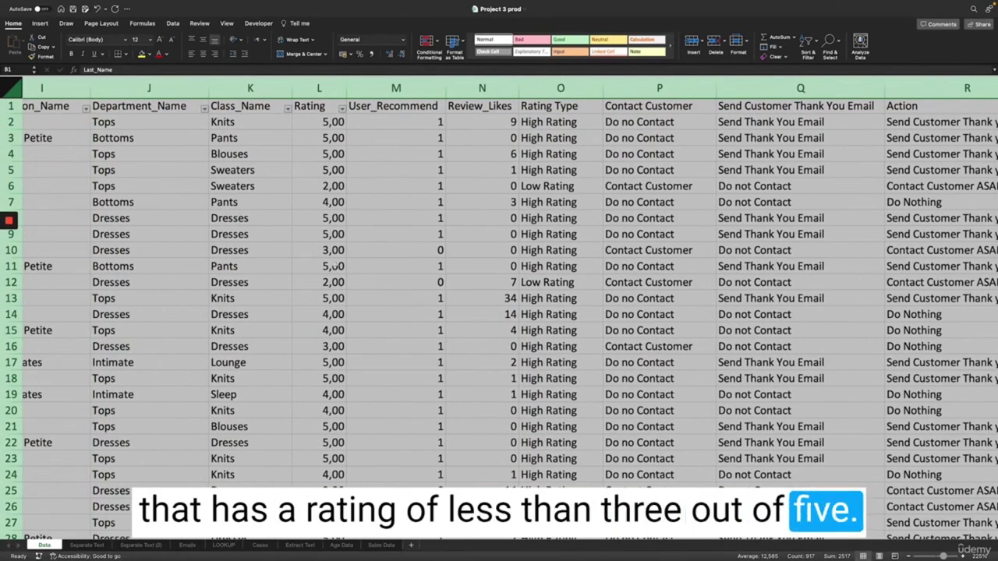
click(428, 44)
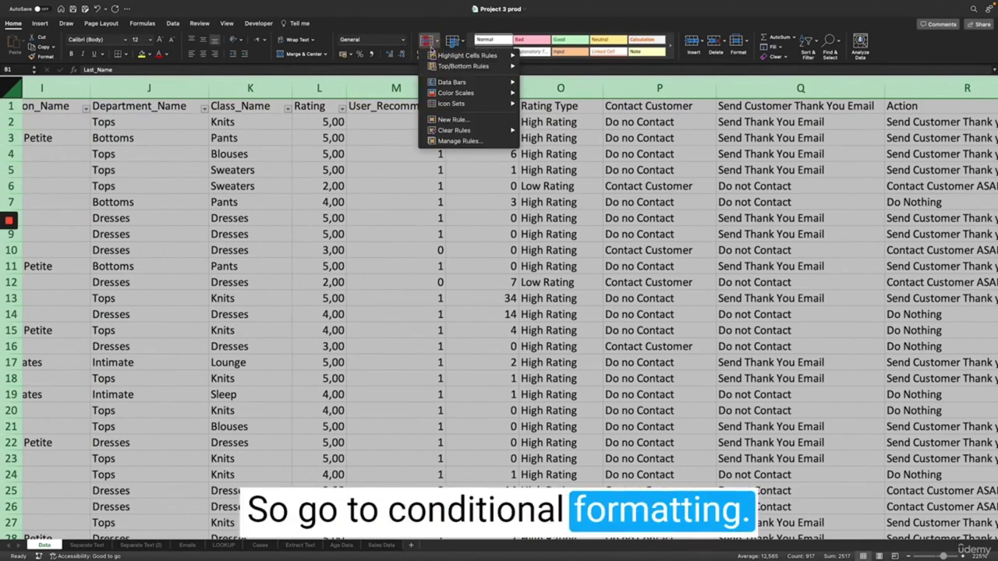
mouse_move(458, 59)
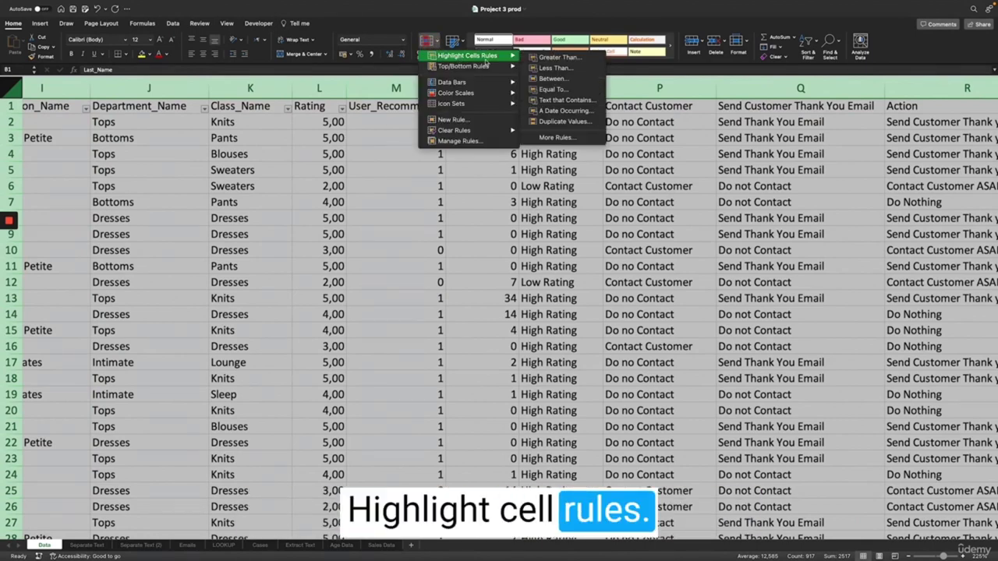
click(546, 69)
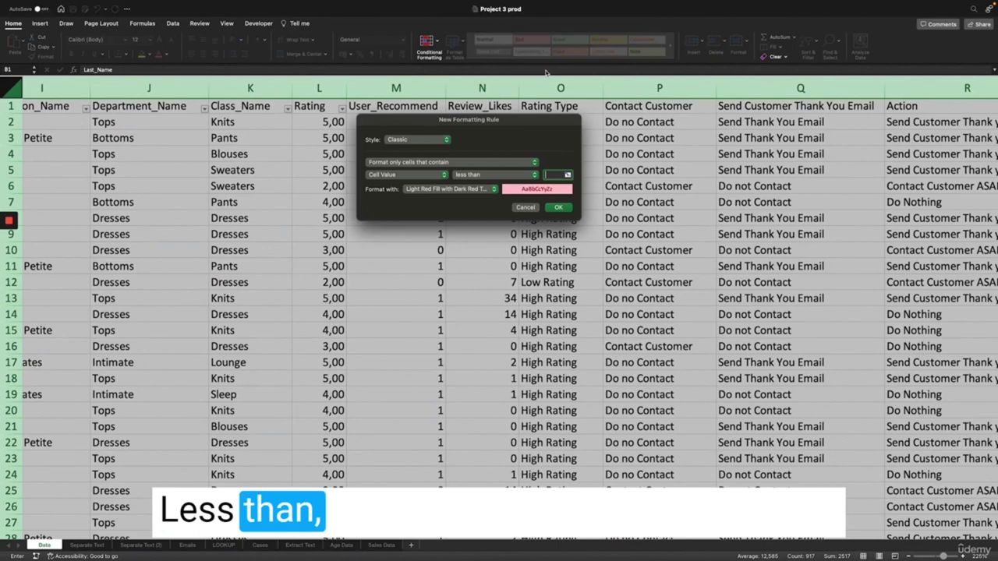
Switch to formula rule =$L1<=3 with Light Red Fill and Dark Red Text and confirm
click(419, 162)
click(447, 160)
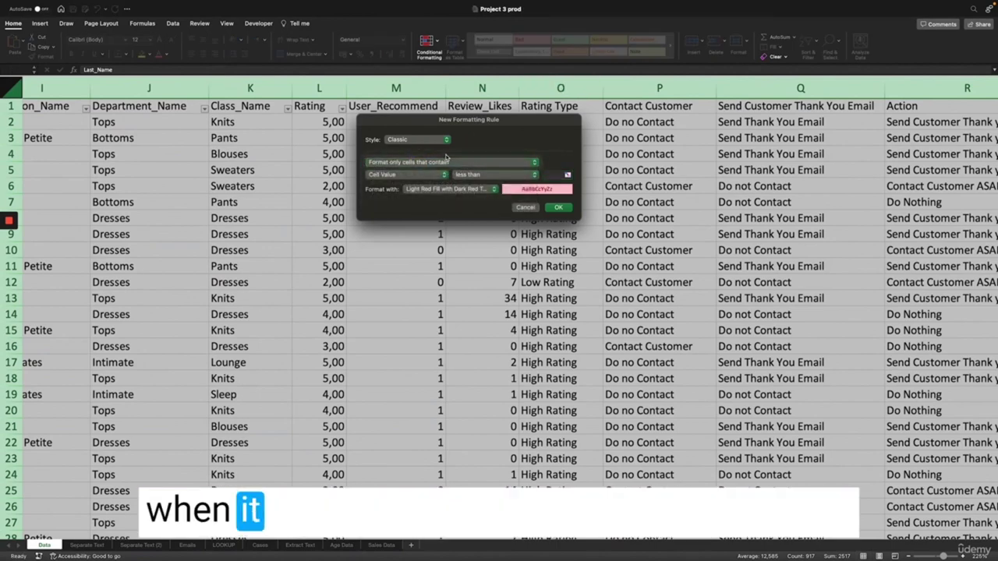
click(435, 164)
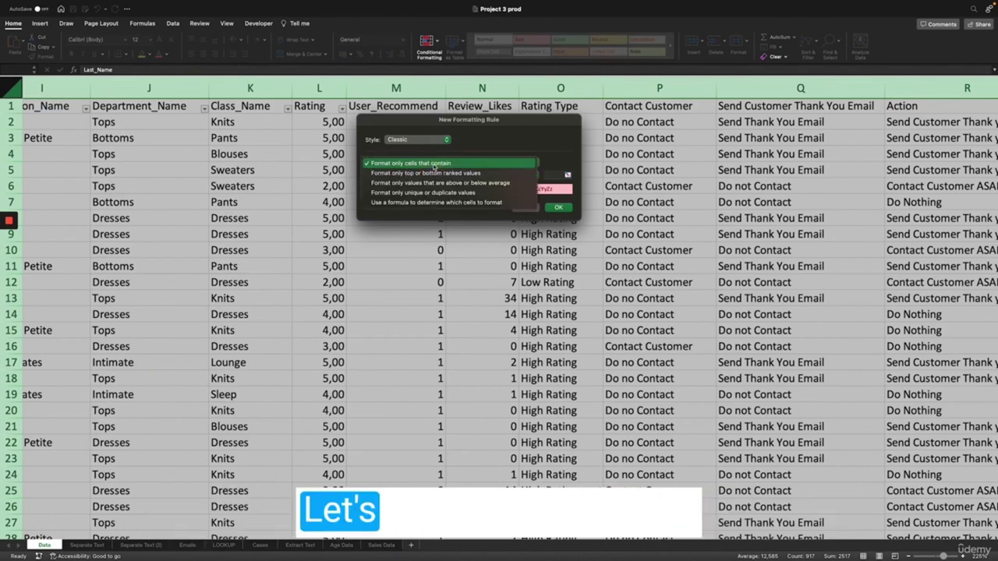
click(455, 202)
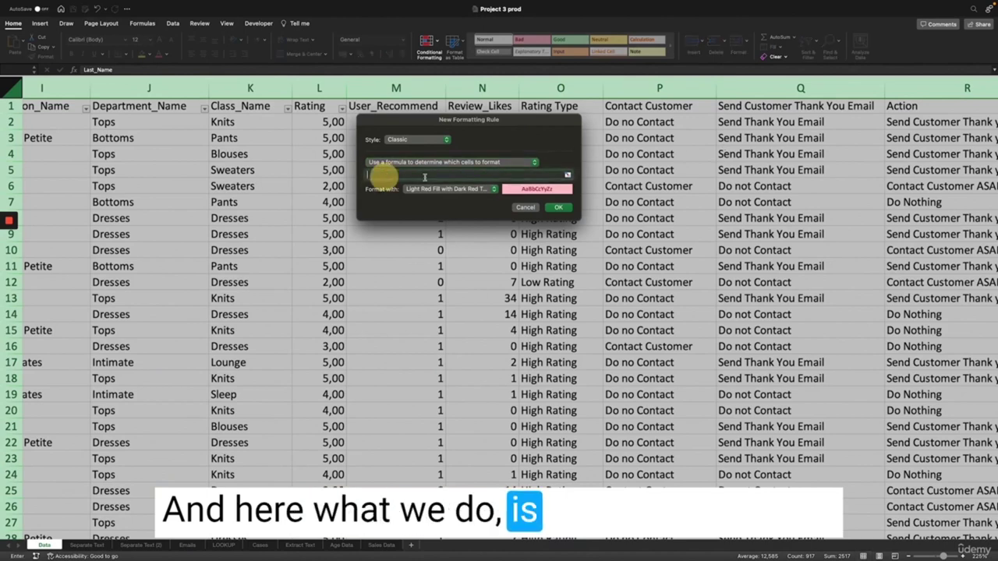
text(=)
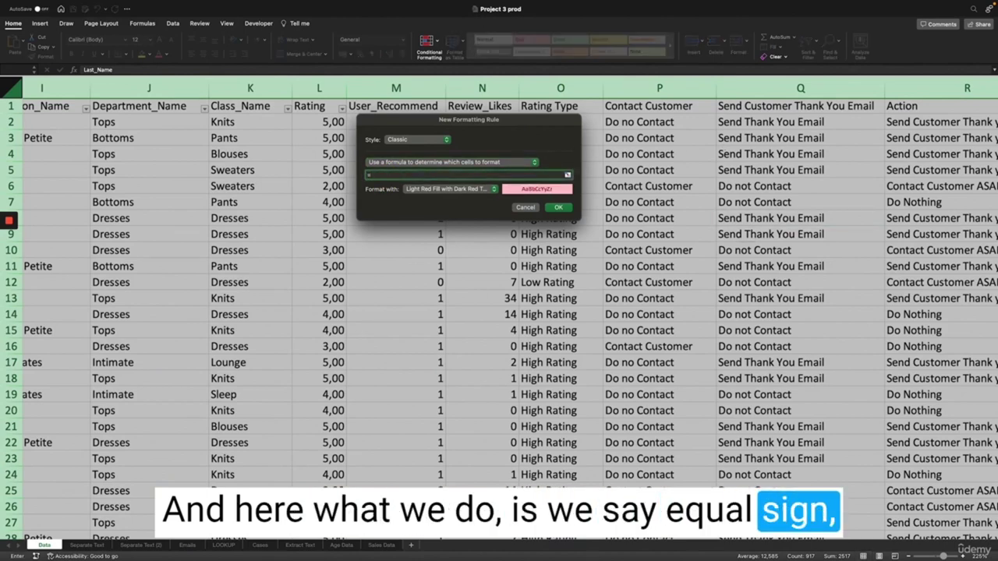
text($L1)
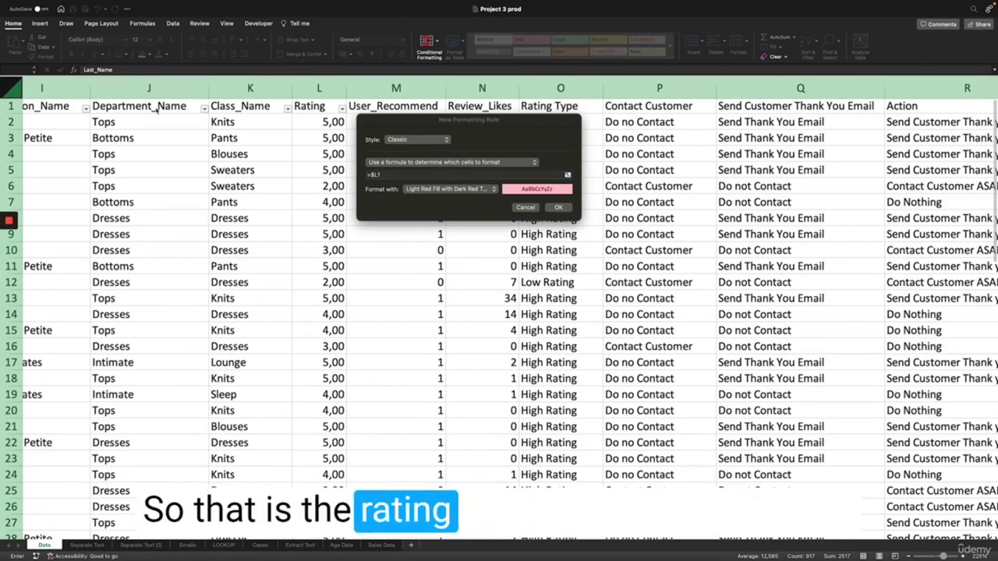
click(408, 150)
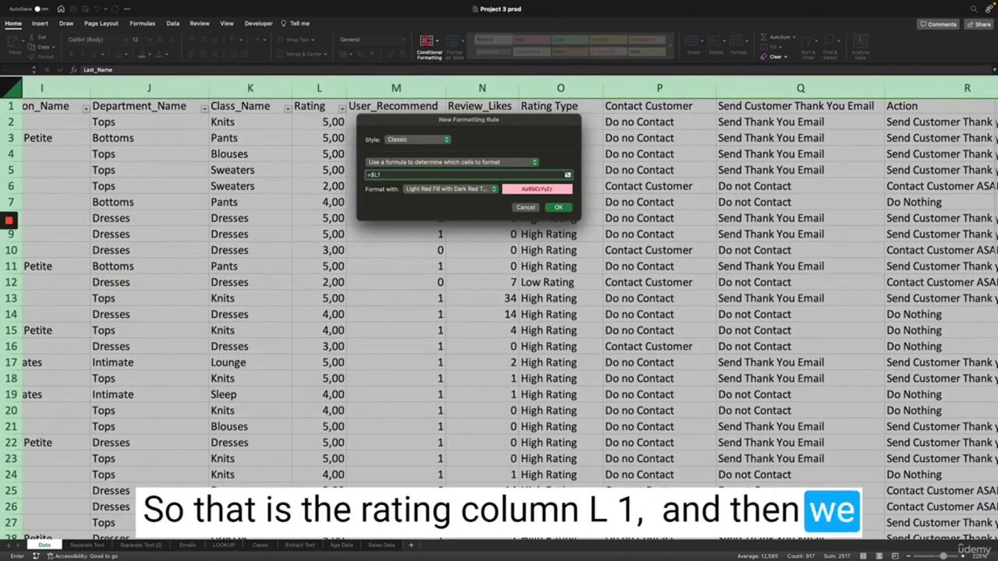
text(<=3)
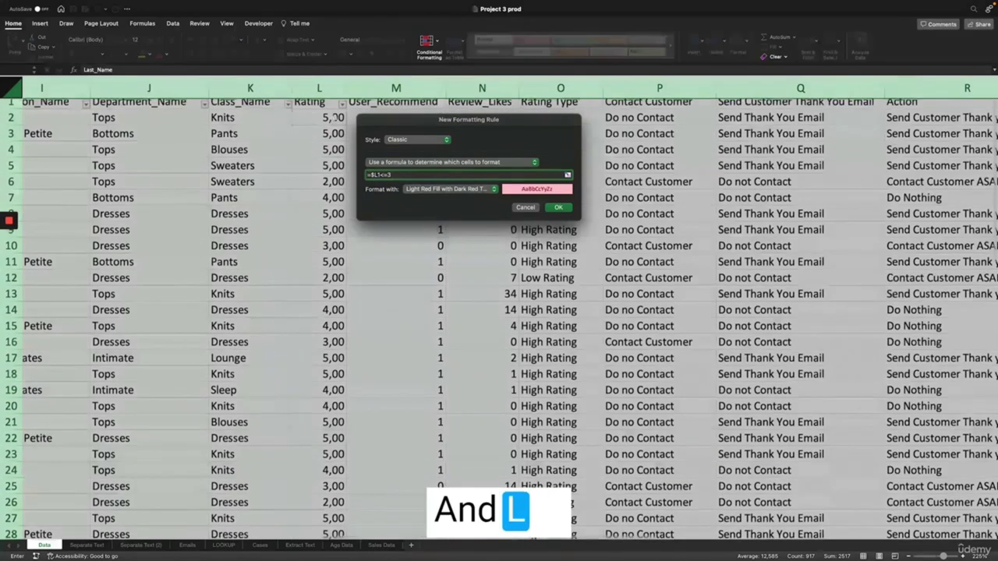
scroll(319, 118, left, 1)
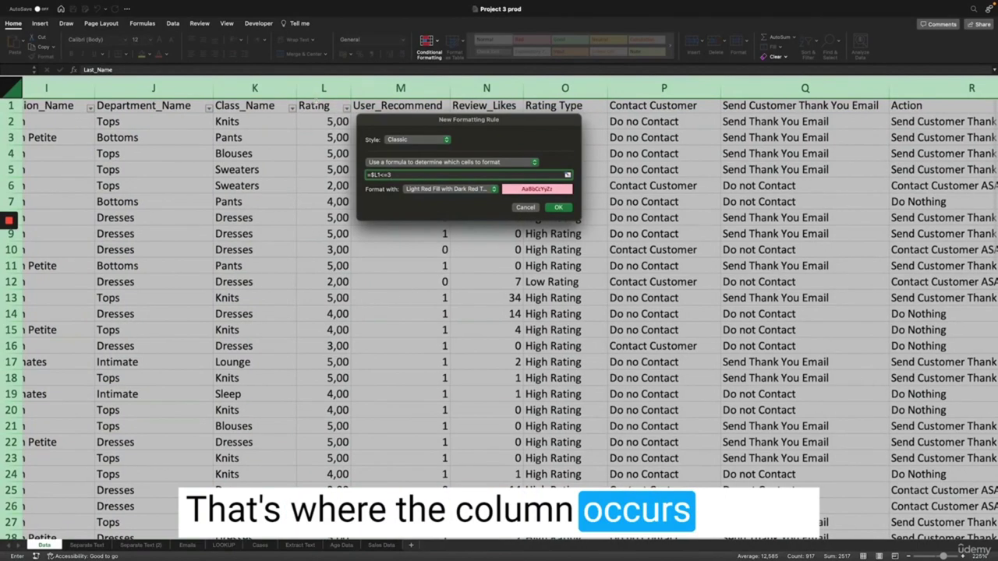
click(557, 207)
scroll(554, 207, left, 10)
scroll(555, 209, right, 15)
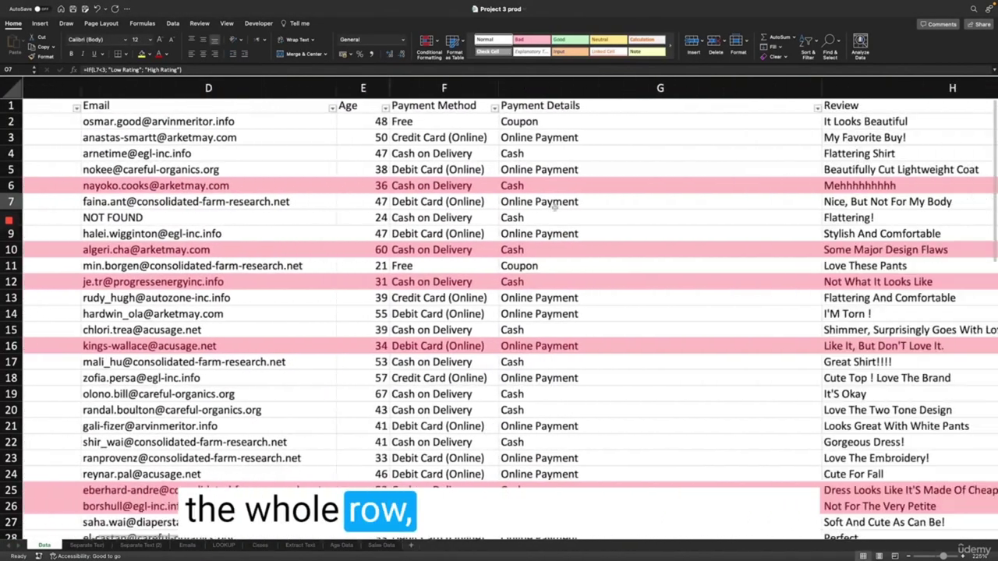
scroll(554, 208, down, 5)
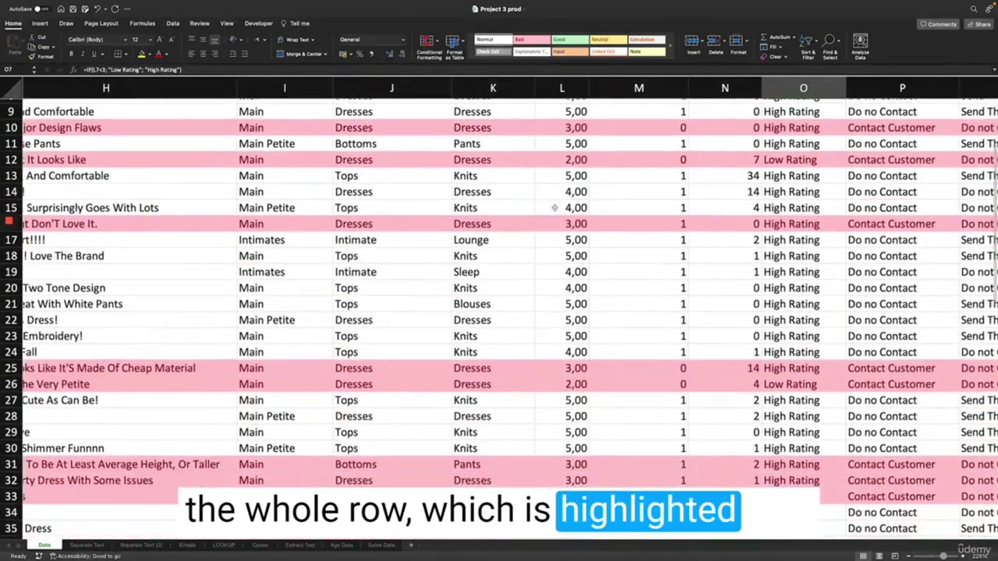
scroll(554, 207, down, 4)
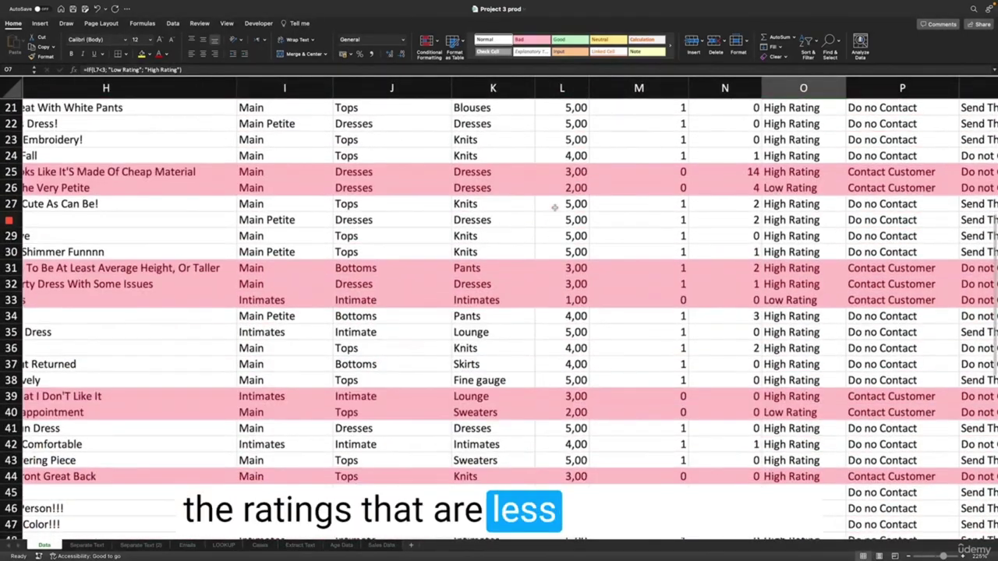
scroll(492, 399, up, 9)
scroll(492, 399, left, 10)
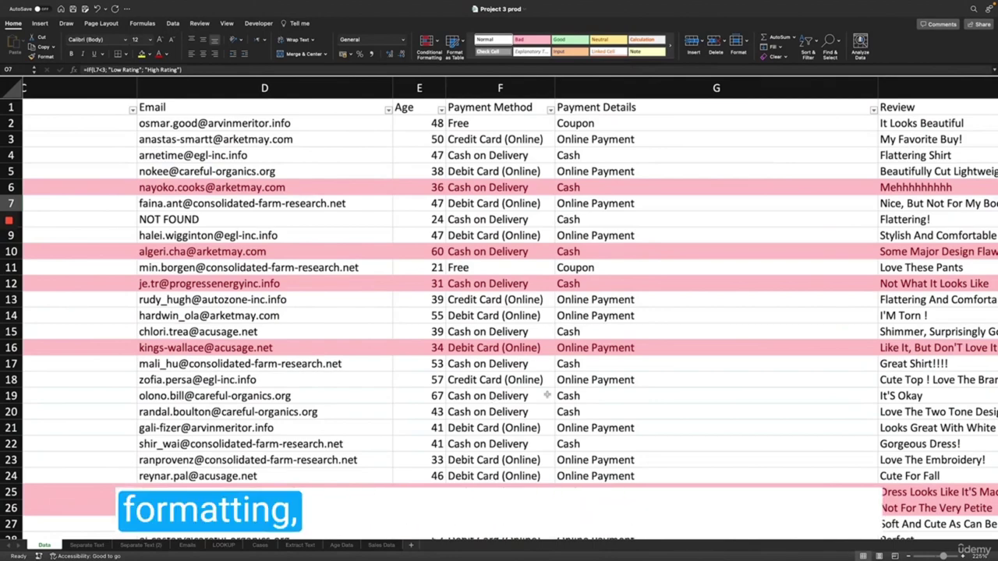
scroll(547, 395, right, 4)
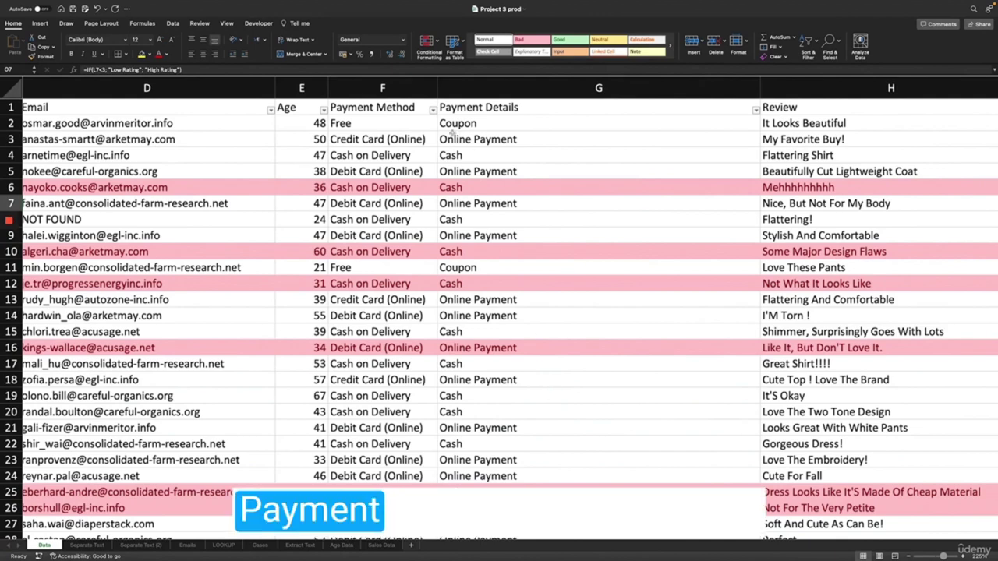
click(454, 155)
scroll(468, 179, right, 1)
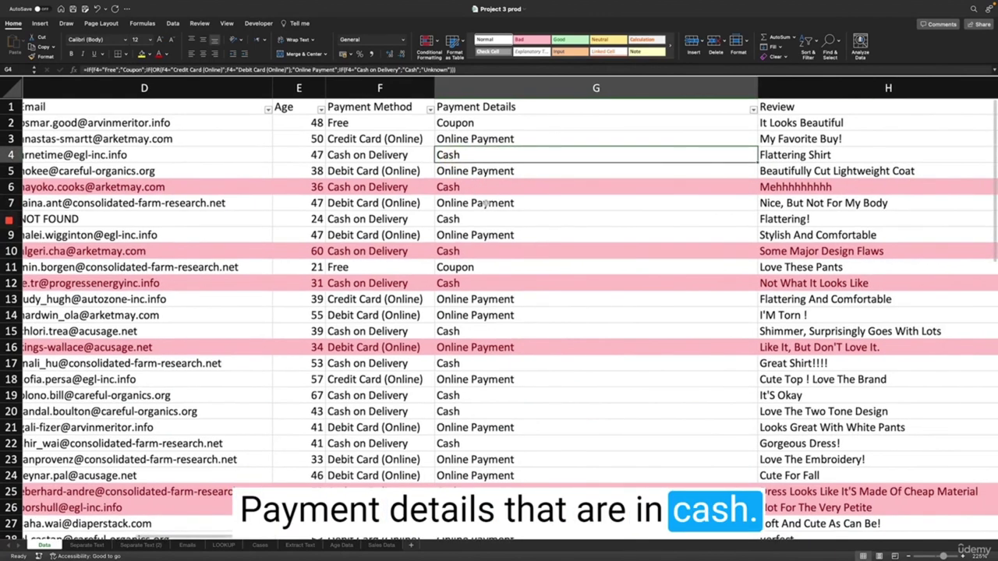
click(466, 128)
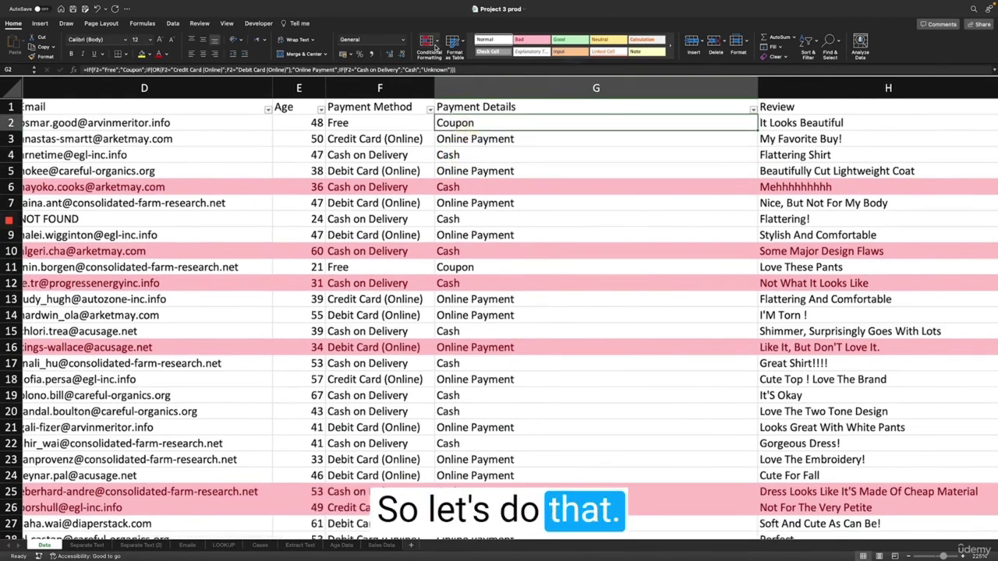
Select the whole sheet and start a formula-based Classic formatting rule
click(11, 86)
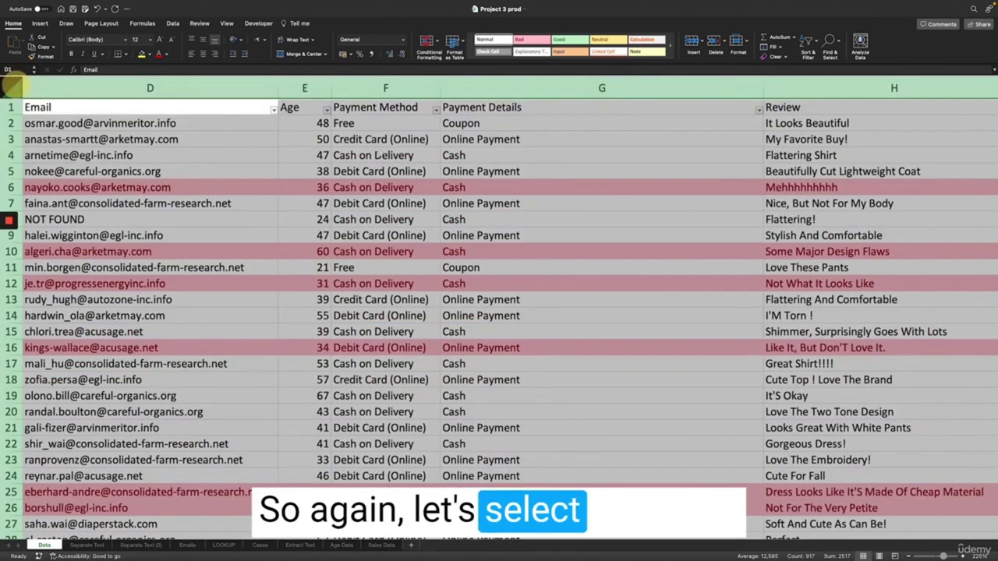
click(426, 43)
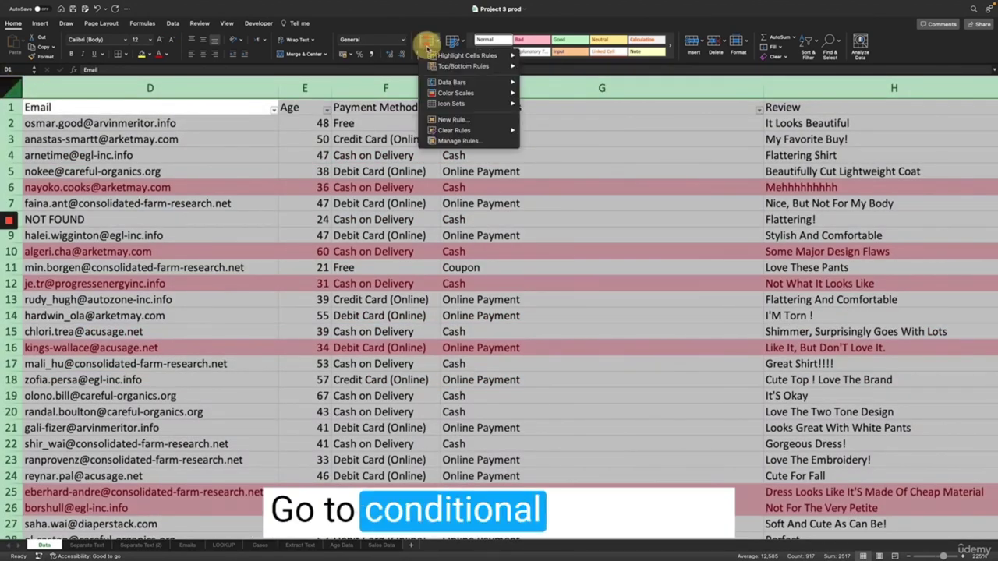
mouse_move(474, 59)
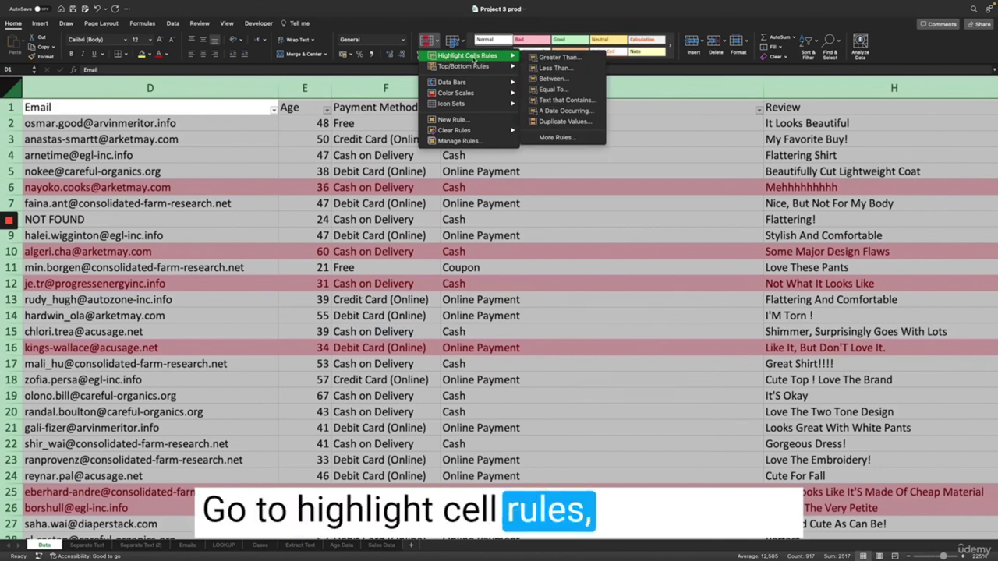
click(550, 101)
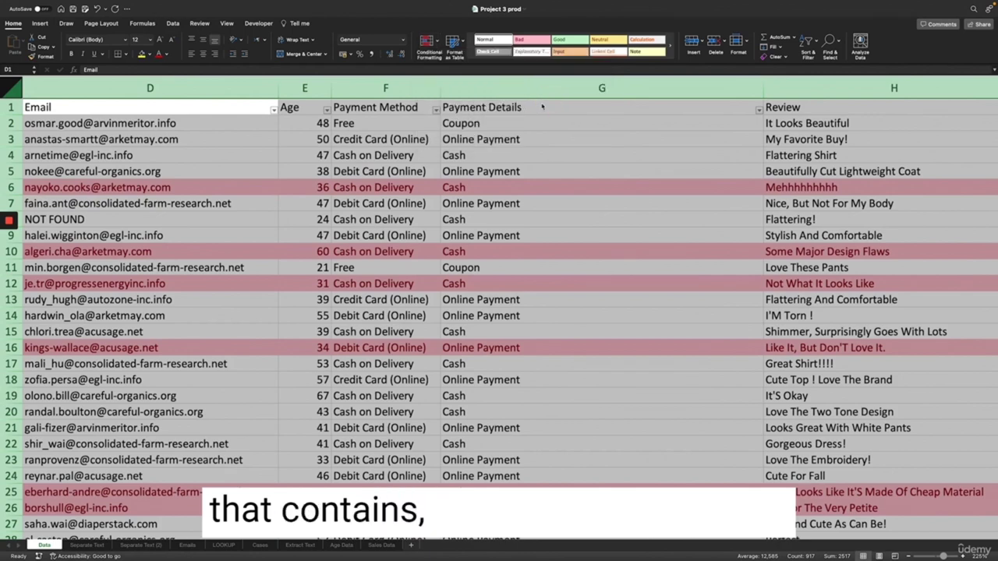
drag(514, 117, 602, 250)
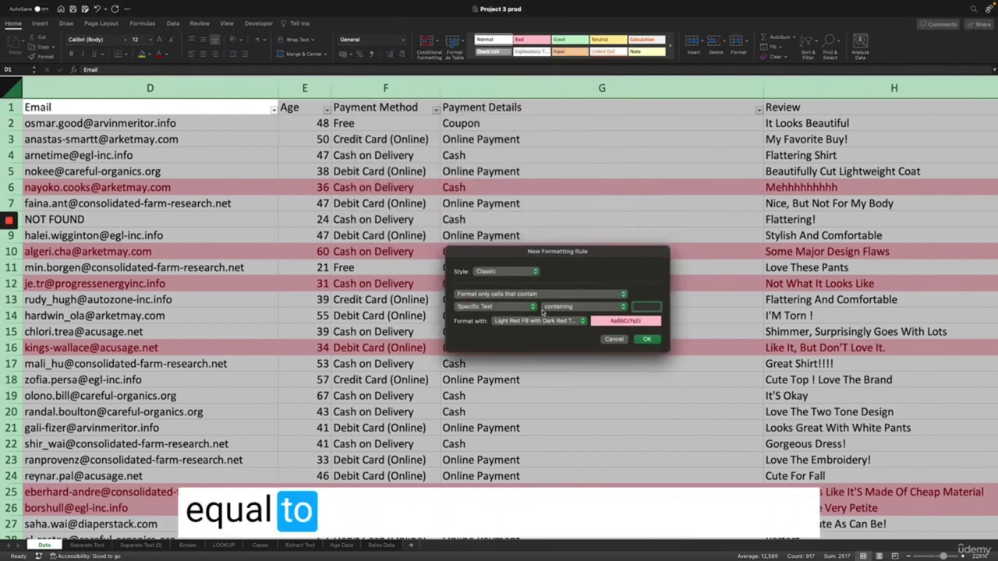
click(501, 272)
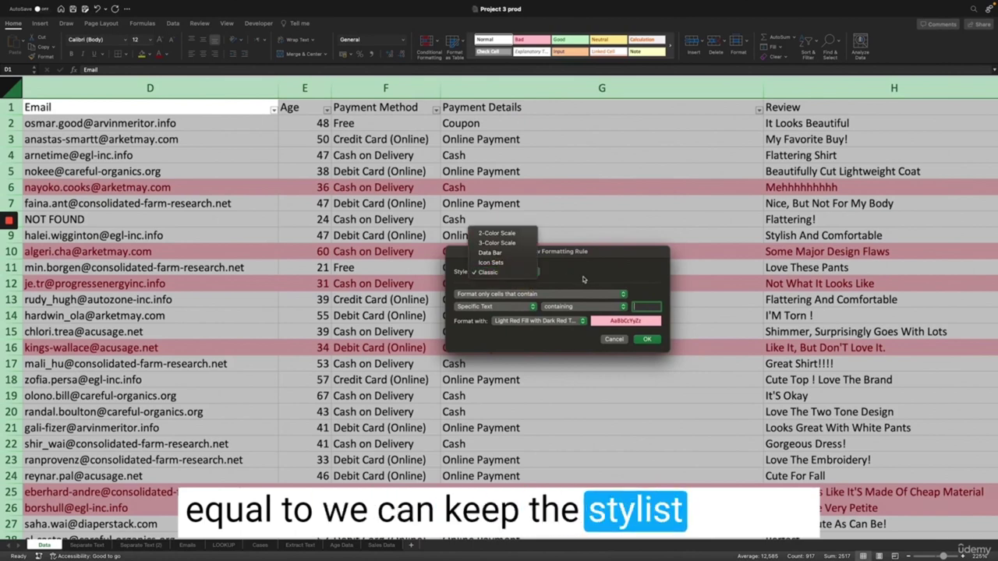
click(503, 272)
click(535, 294)
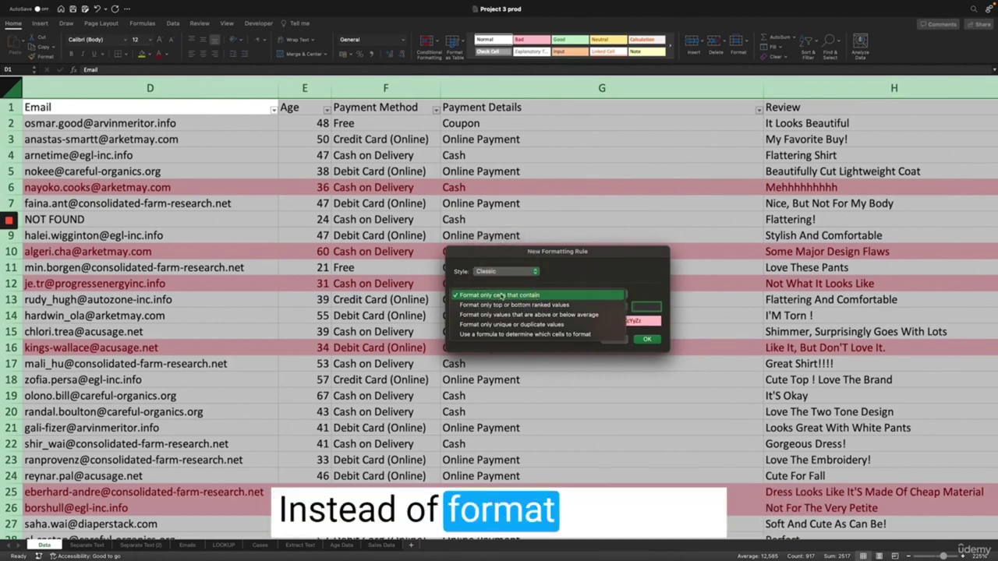
click(526, 334)
Enter the formula =$G1="Cash" with Green Fill and Dark Green Text and apply it
click(497, 307)
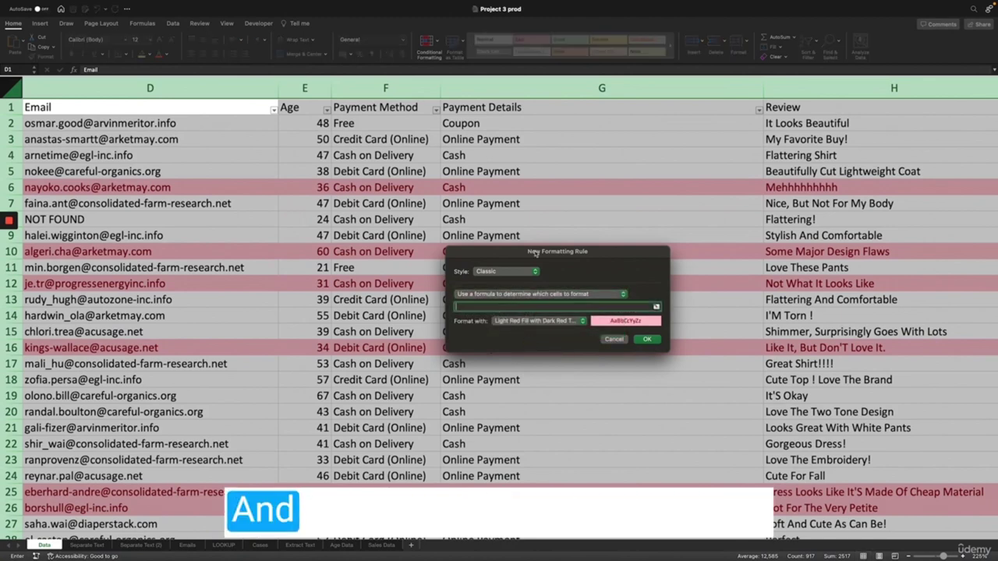
click(475, 92)
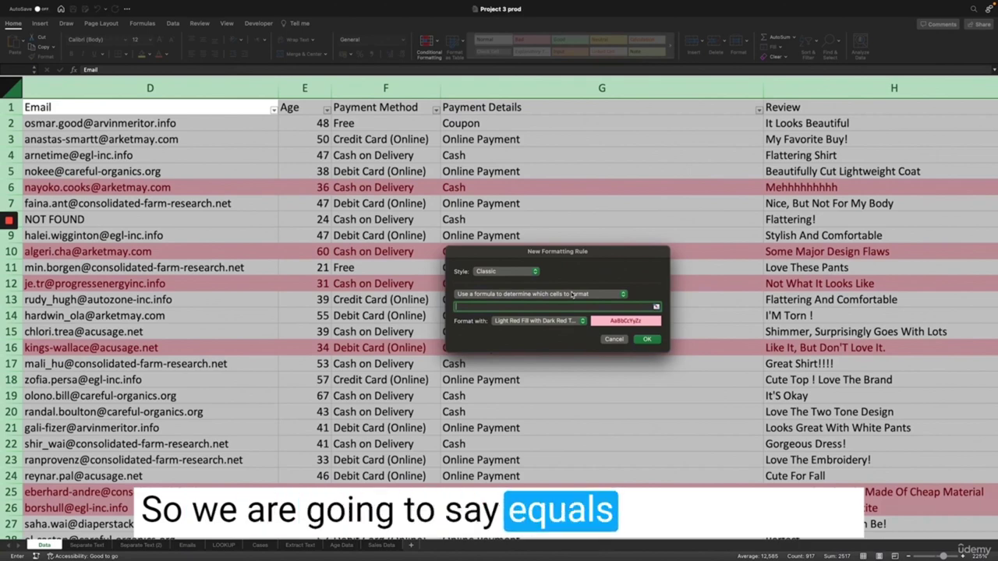
text($)
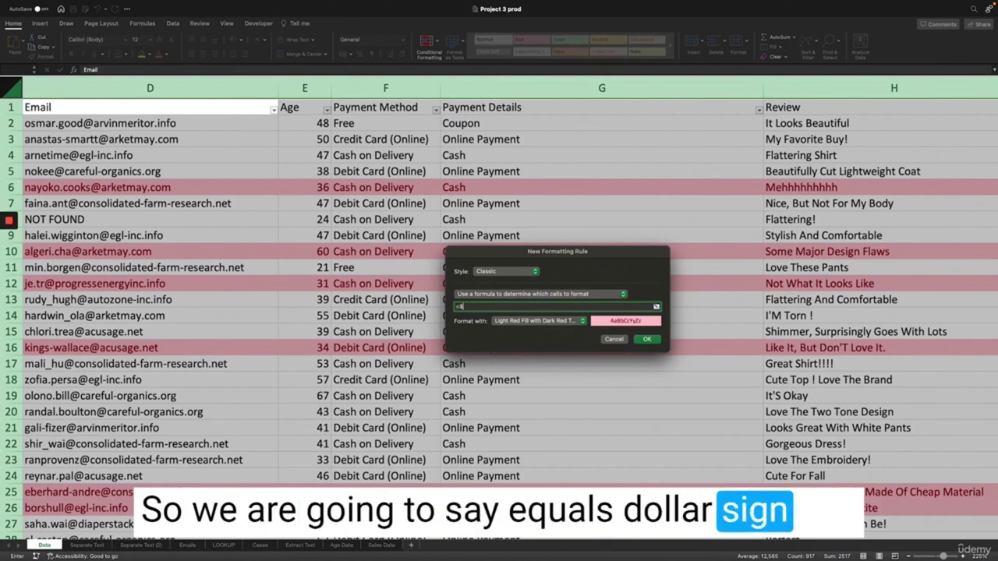
text(G)
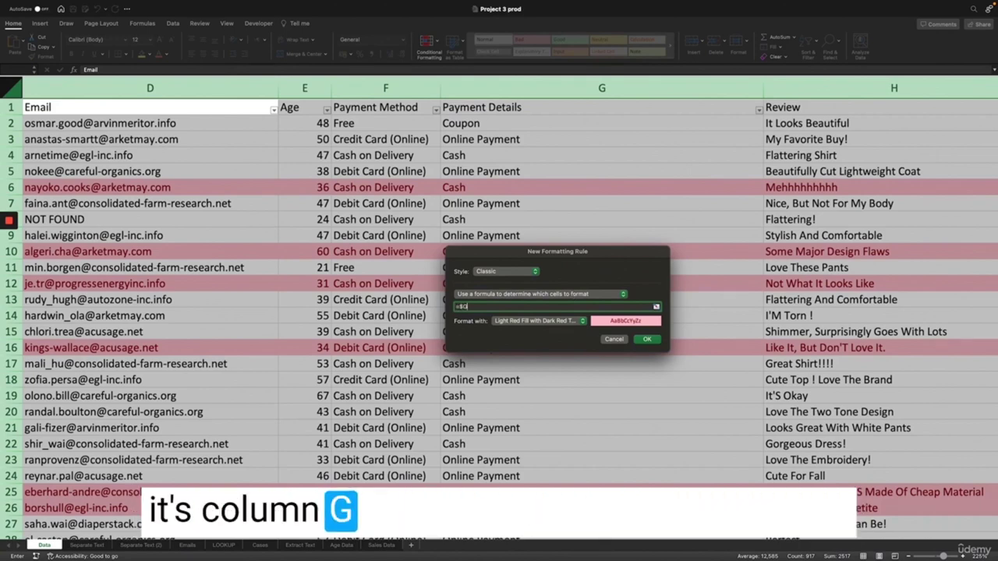
text(1=)
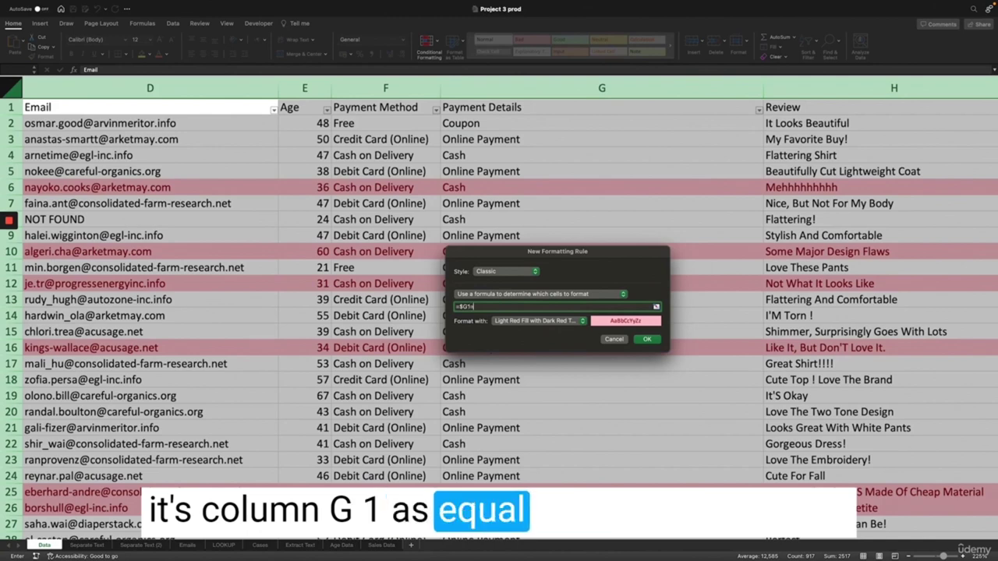
text(")
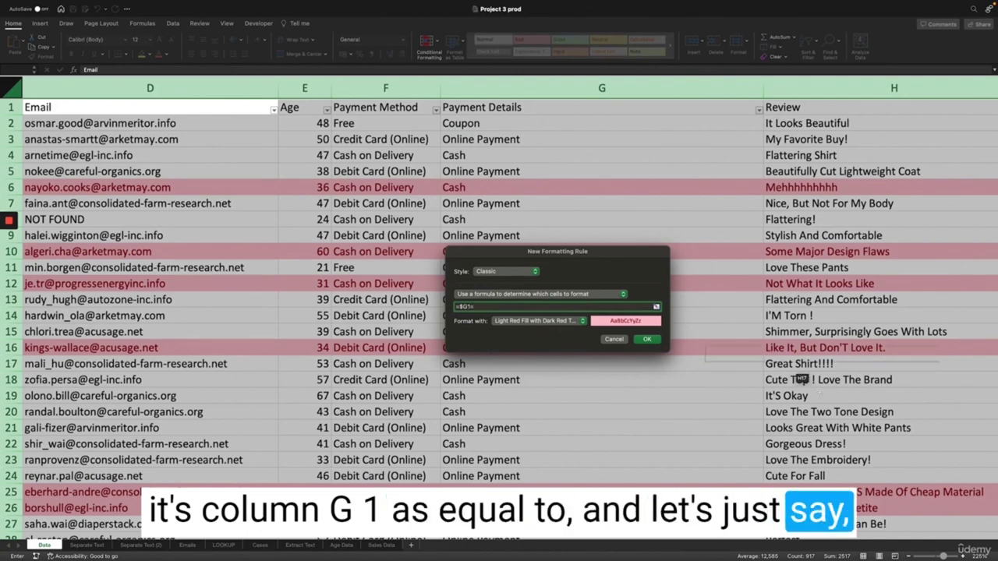
text("C)
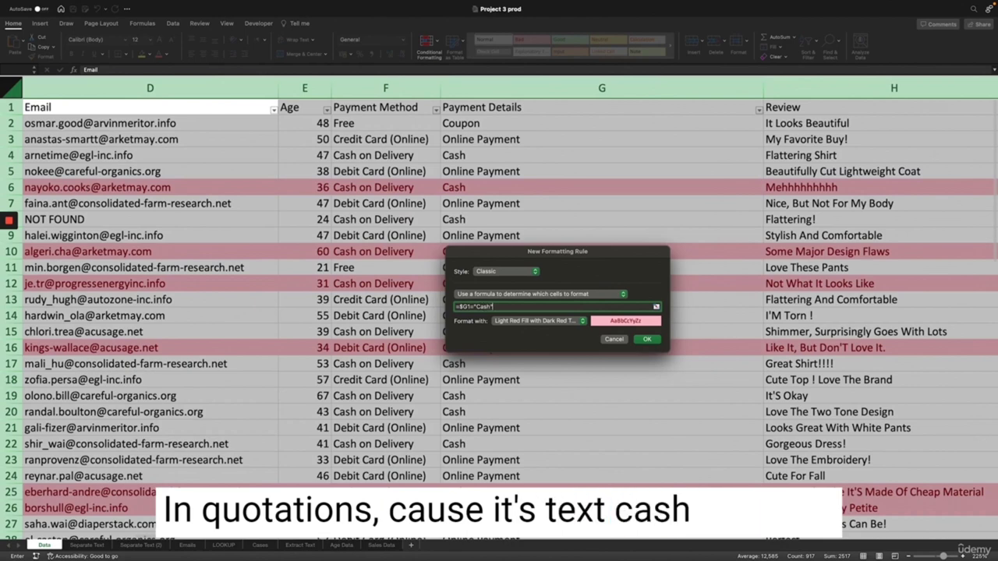
text(ash")
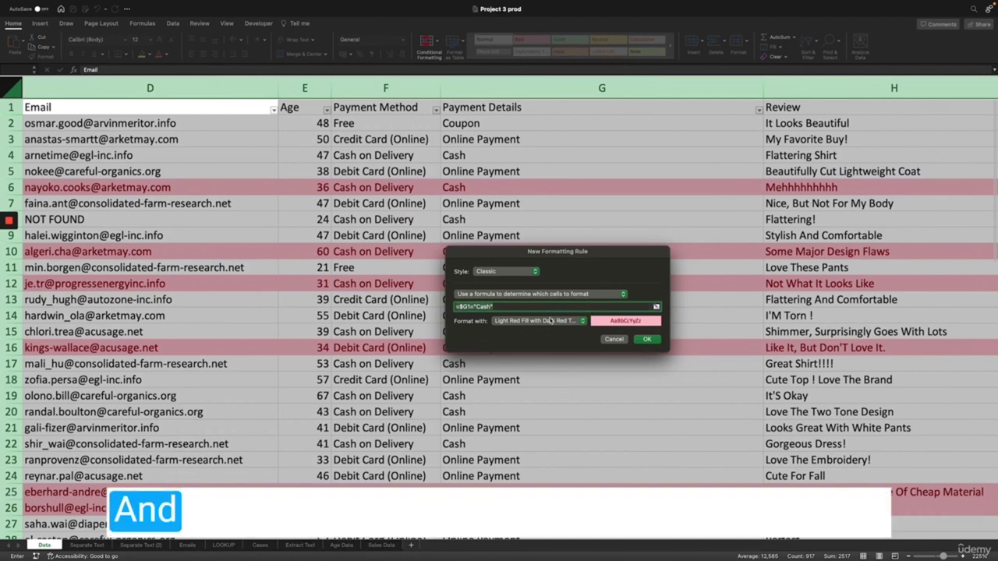
click(551, 321)
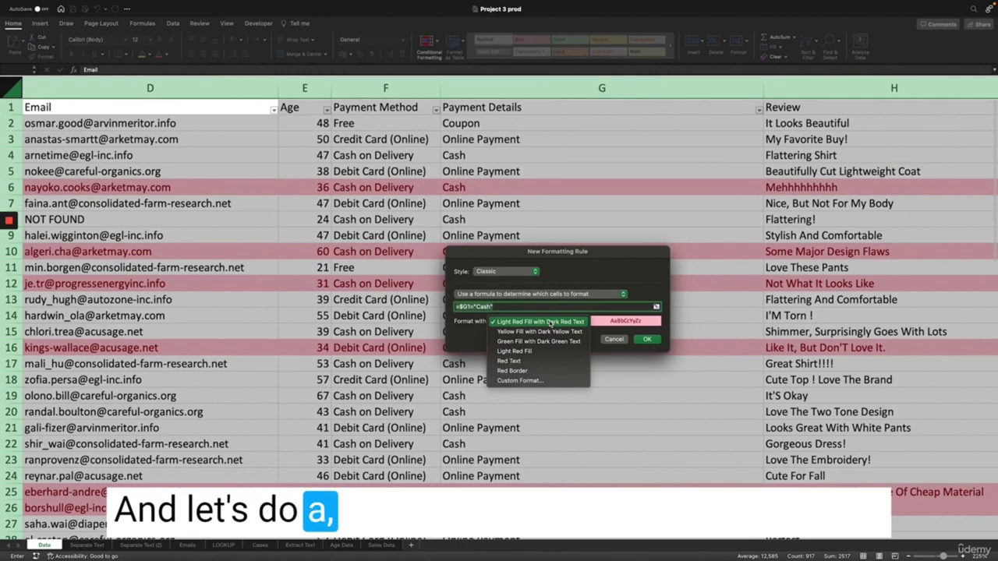
click(538, 341)
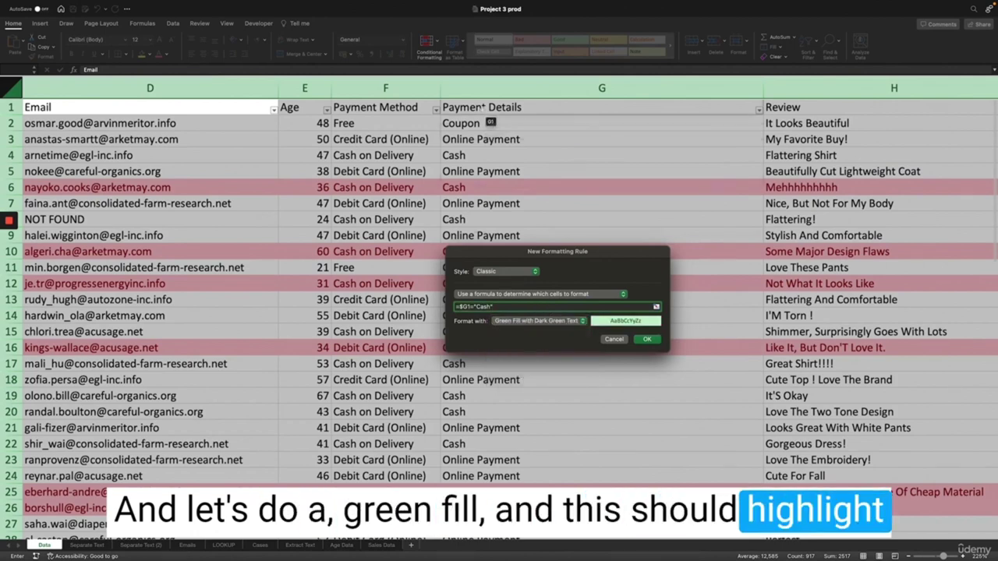
click(647, 340)
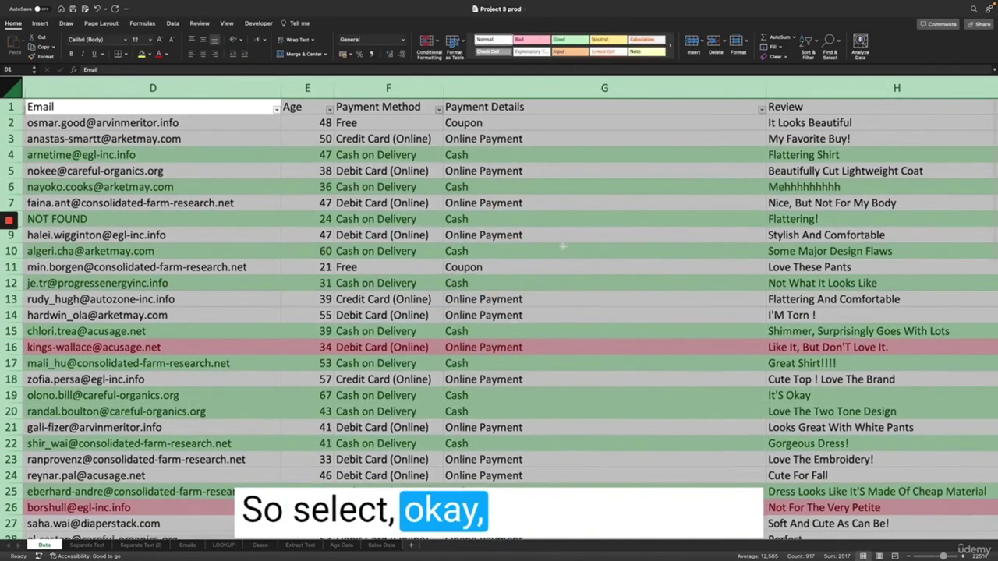
click(563, 248)
scroll(560, 246, down, 2)
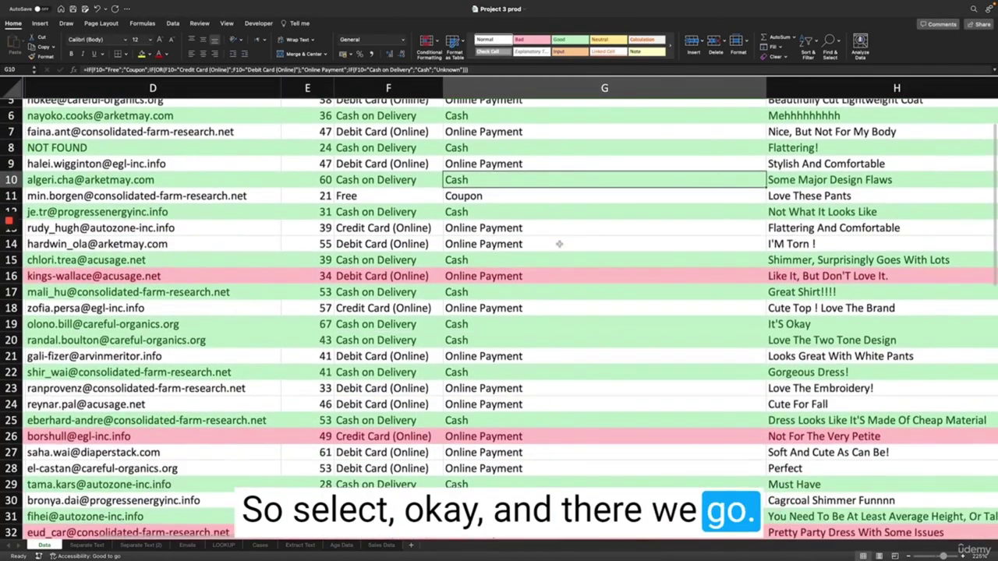
scroll(559, 244, up, 2)
scroll(559, 244, left, 1)
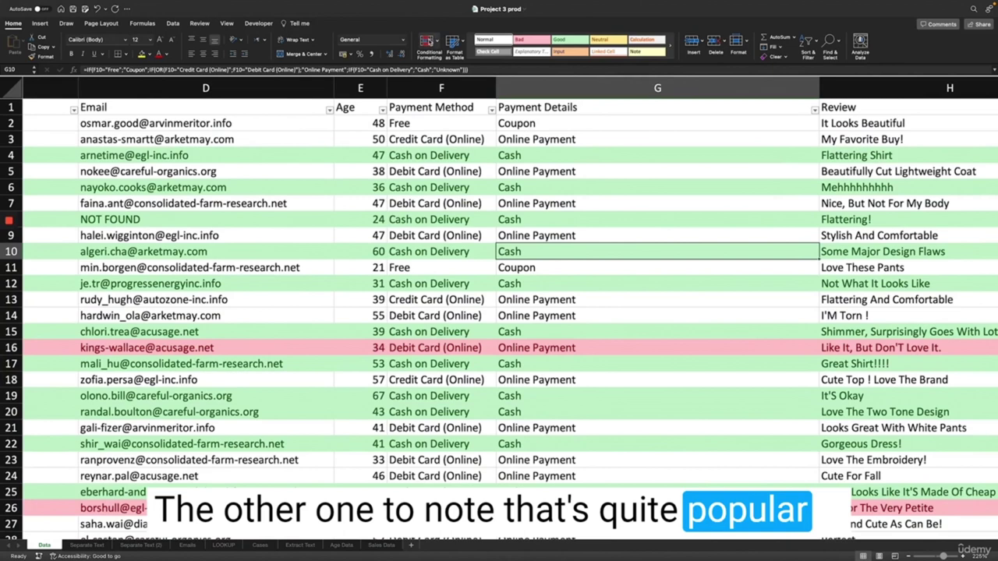
scroll(457, 269, left, 1)
scroll(458, 270, left, 5)
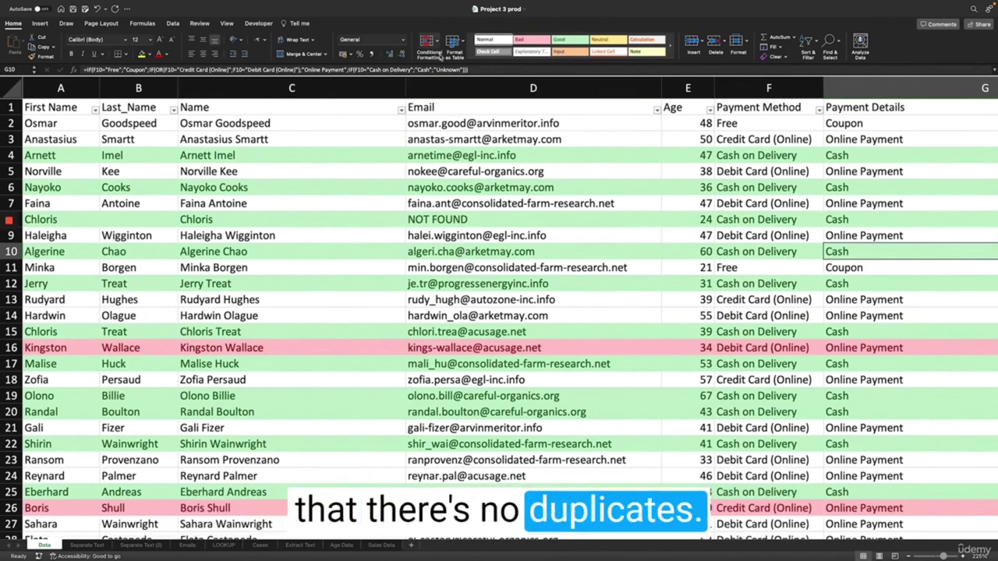
Use Clear Rules from Entire Sheet to drop the green Cash and red low-rating row fills
click(429, 43)
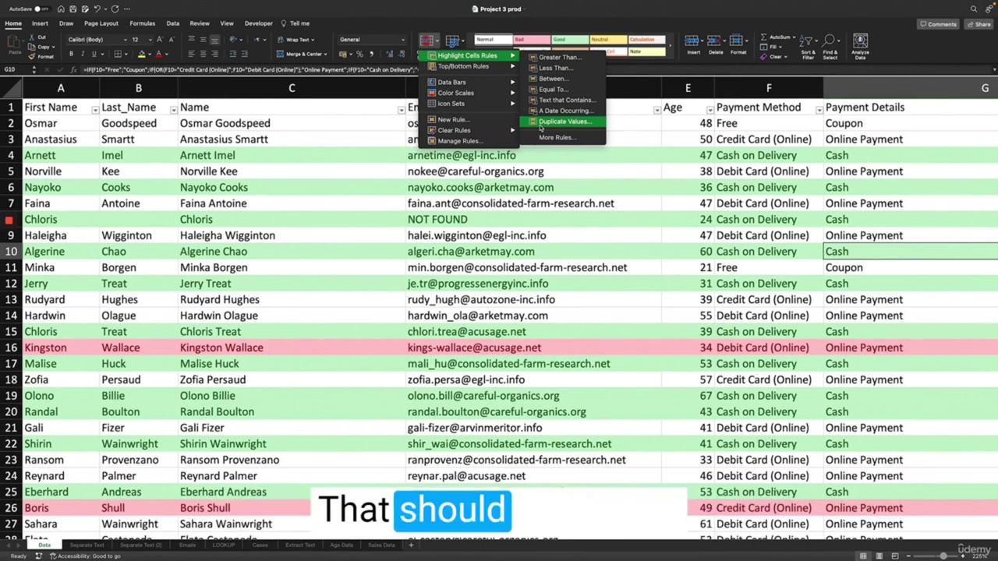
click(433, 48)
click(433, 49)
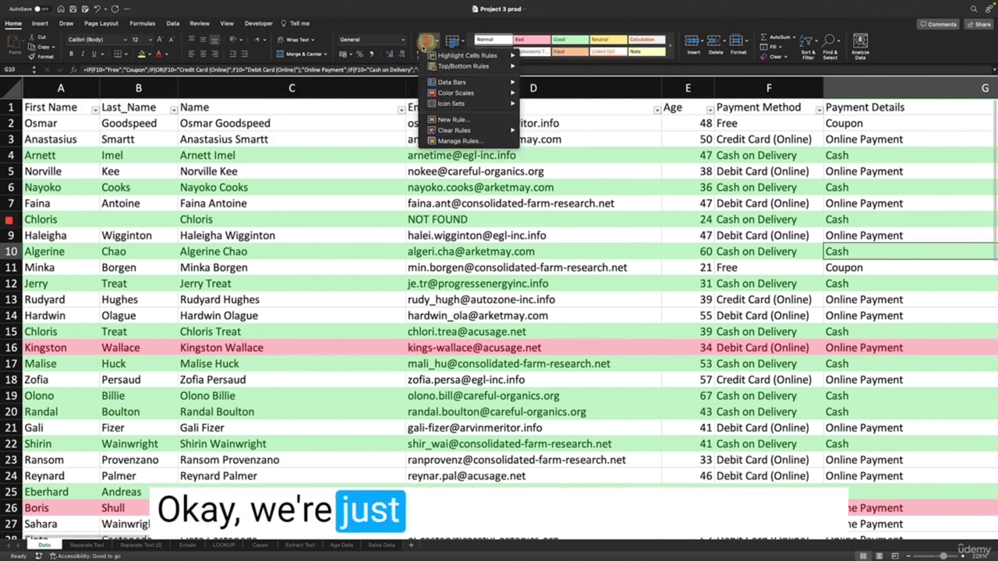
mouse_move(466, 132)
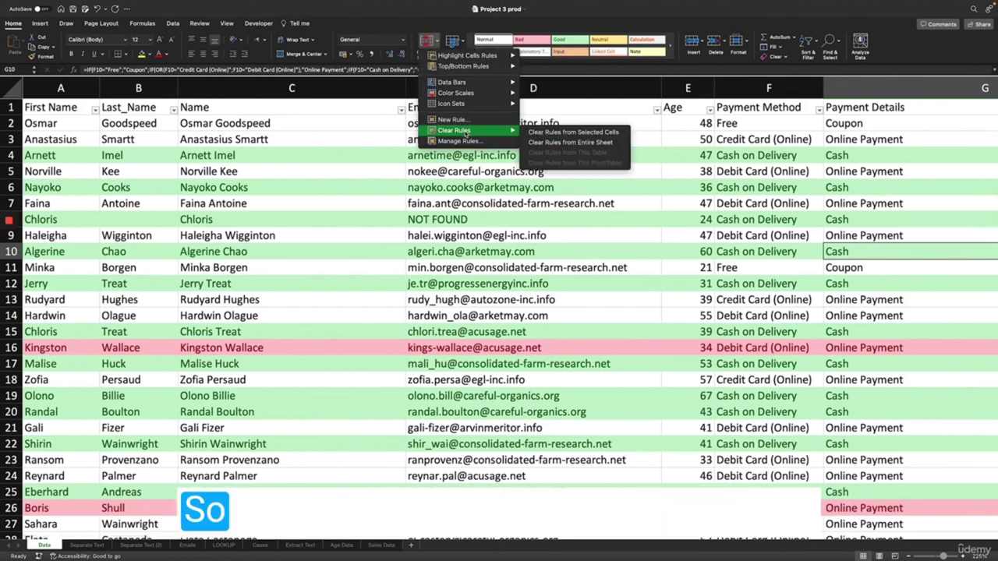
click(434, 24)
click(437, 44)
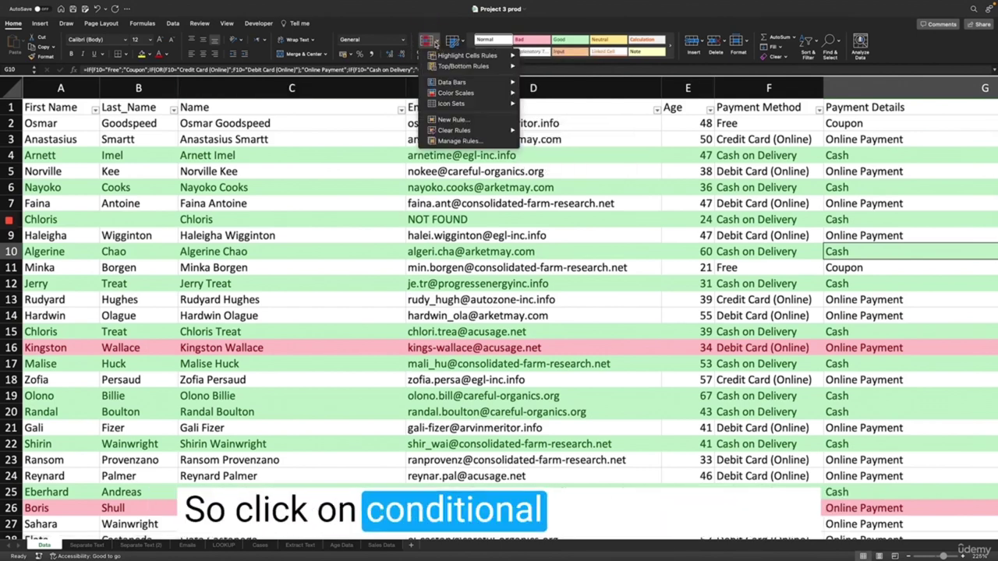
mouse_move(487, 131)
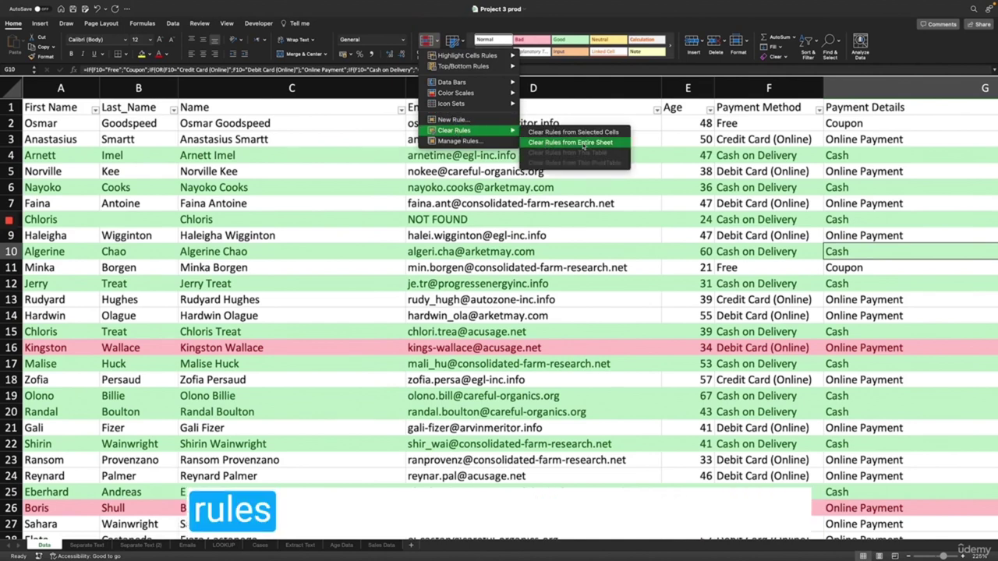
click(580, 143)
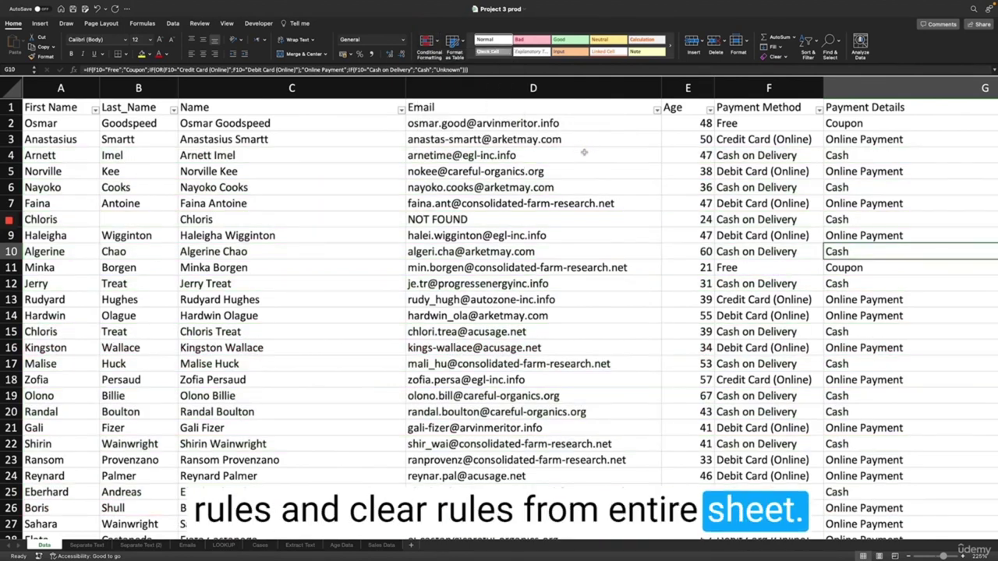
click(584, 153)
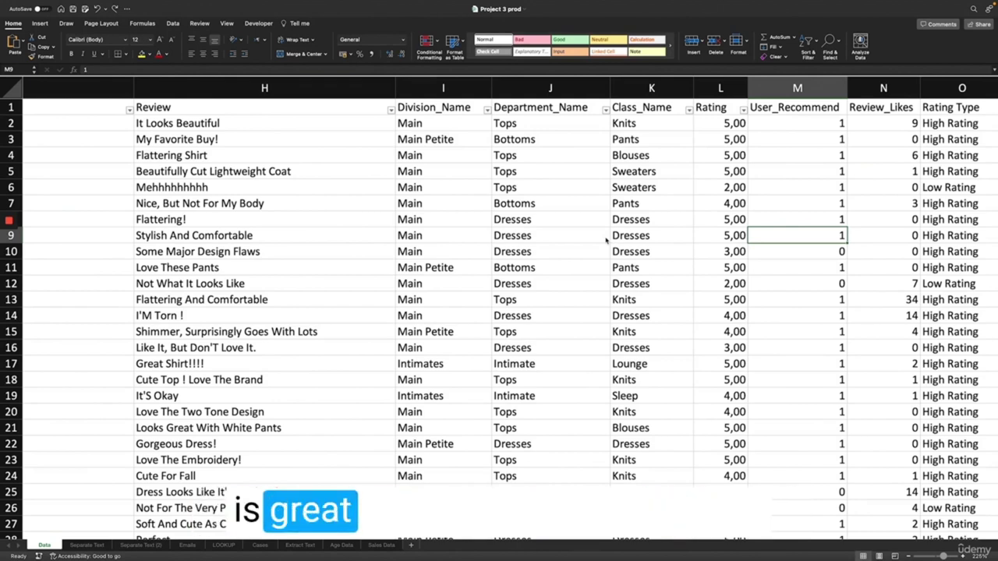
Highlight the top 10 Review_Likes values in column N with light red fill
click(604, 223)
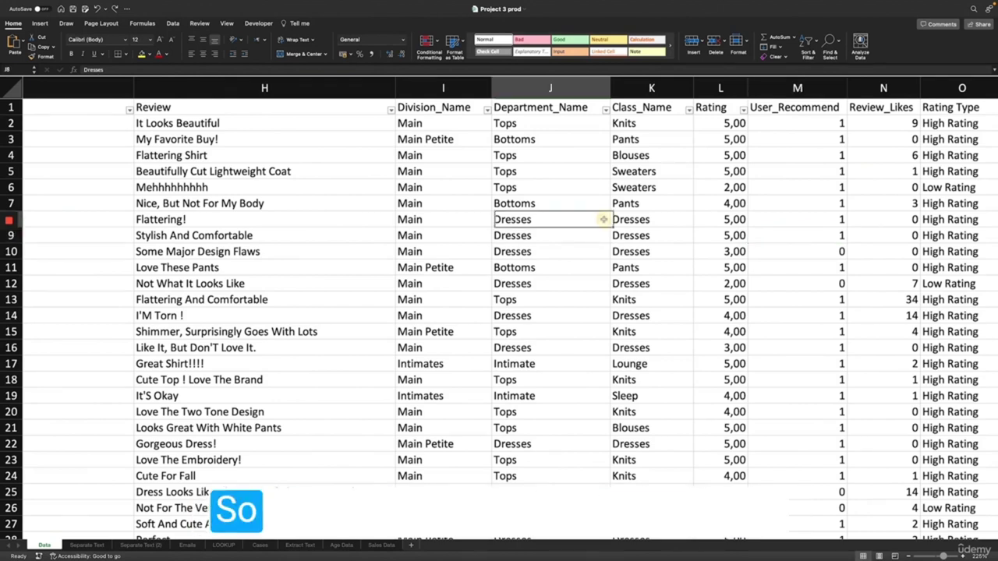
scroll(604, 219, right, 3)
scroll(603, 219, right, 5)
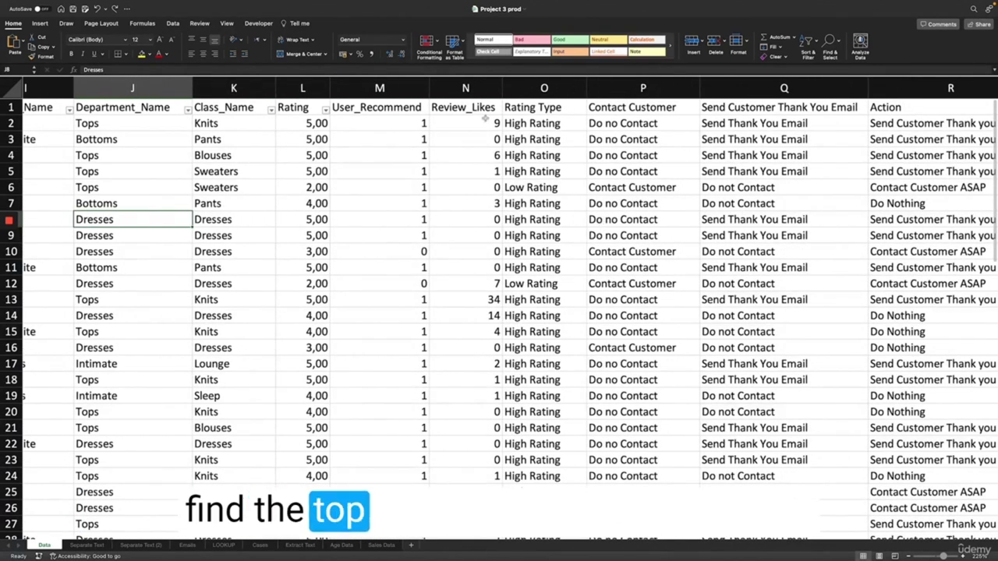
click(466, 88)
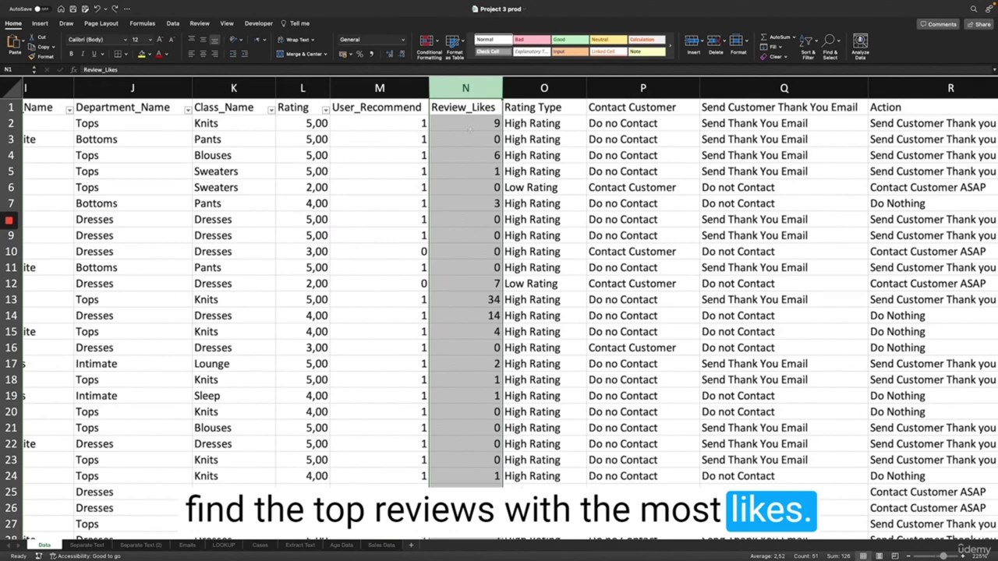
scroll(470, 129, left, 1)
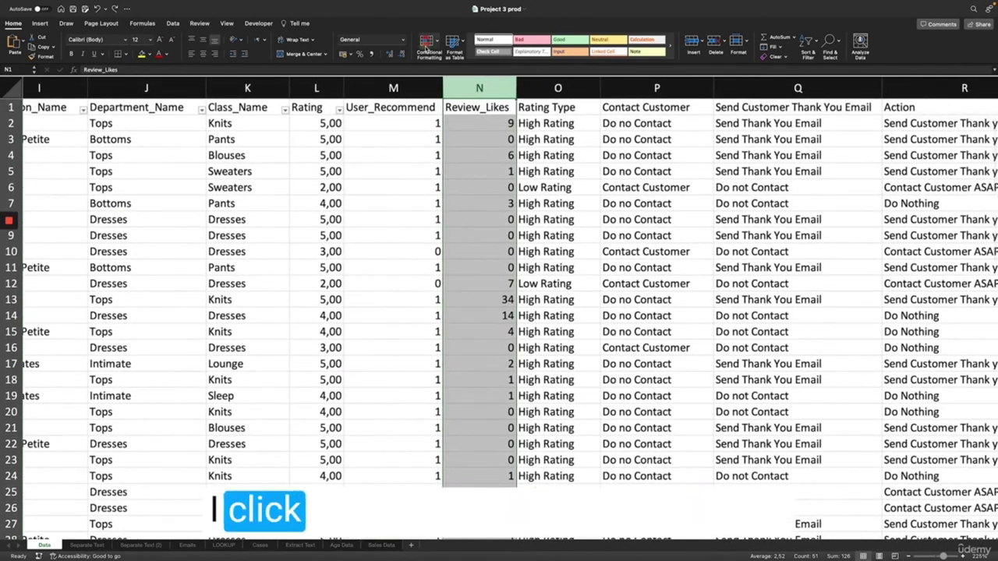
click(427, 47)
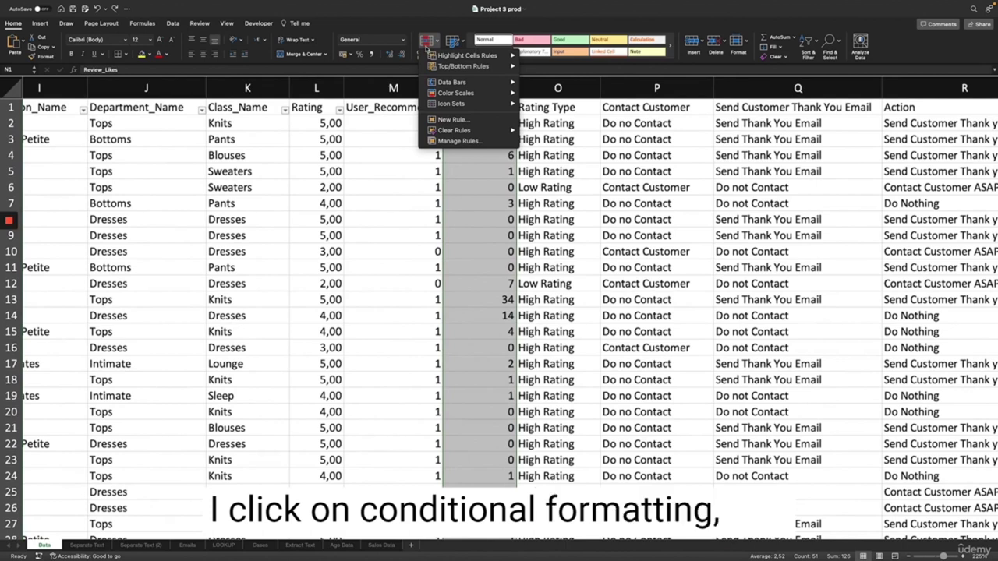
mouse_move(463, 67)
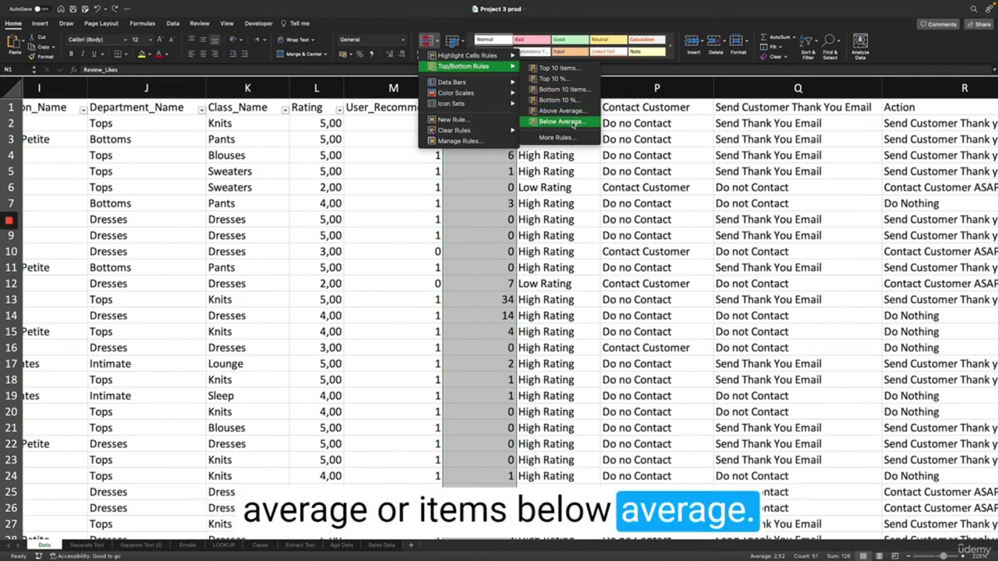
click(559, 79)
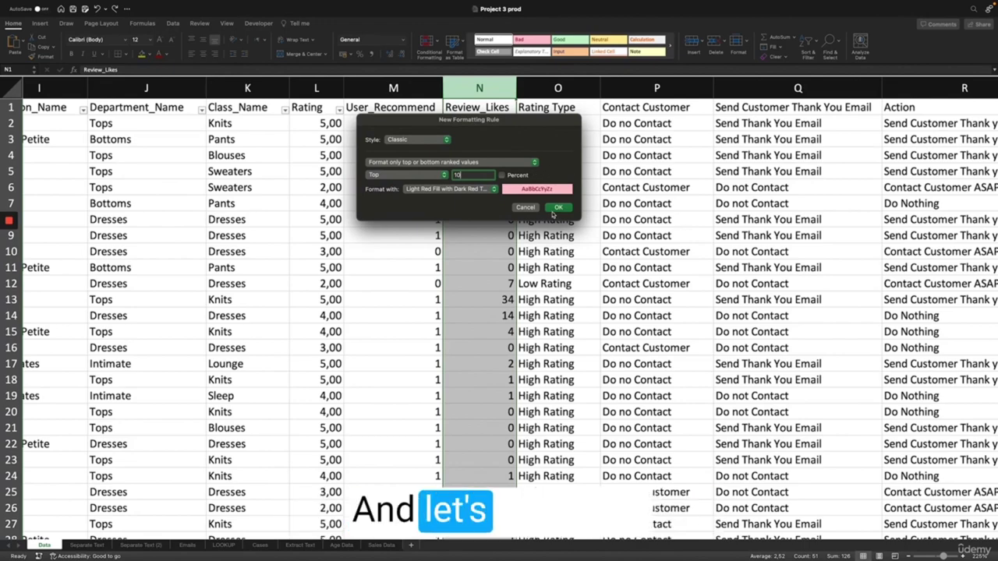
click(557, 208)
Scroll through the highlighted values such as 34 and 14, then reselect column N
scroll(446, 206, down, 5)
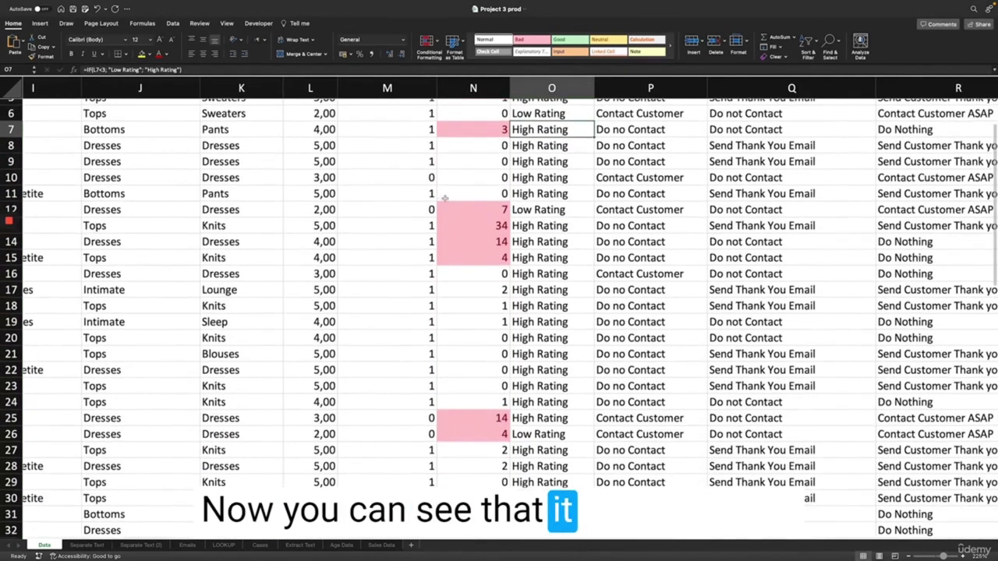
scroll(447, 206, down, 7)
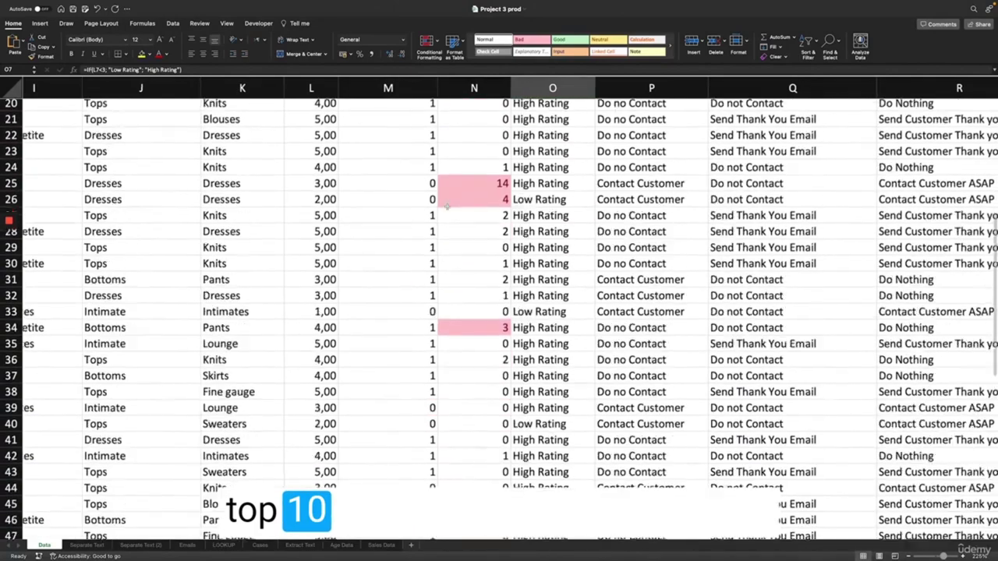
scroll(447, 207, up, 11)
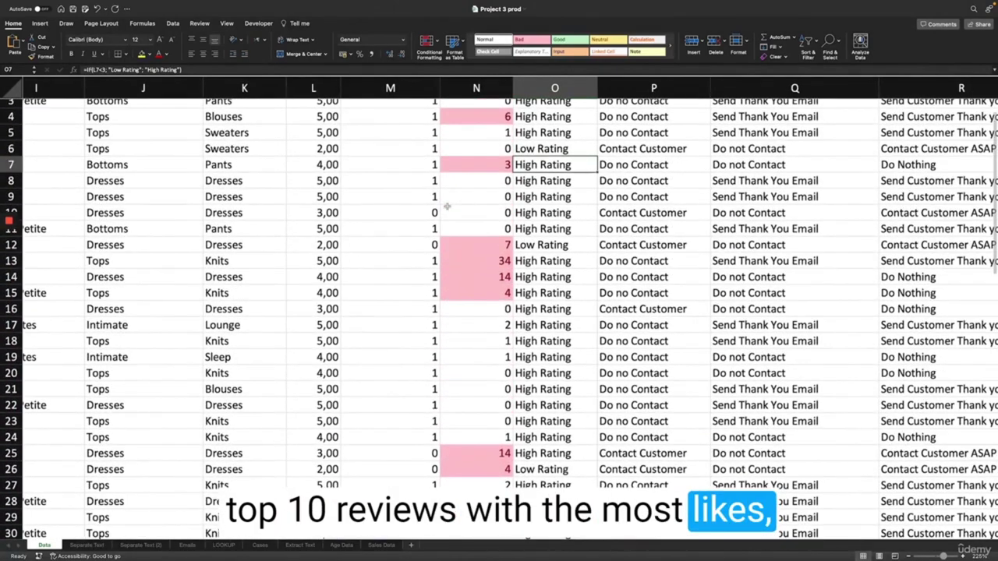
scroll(447, 207, up, 2)
click(476, 88)
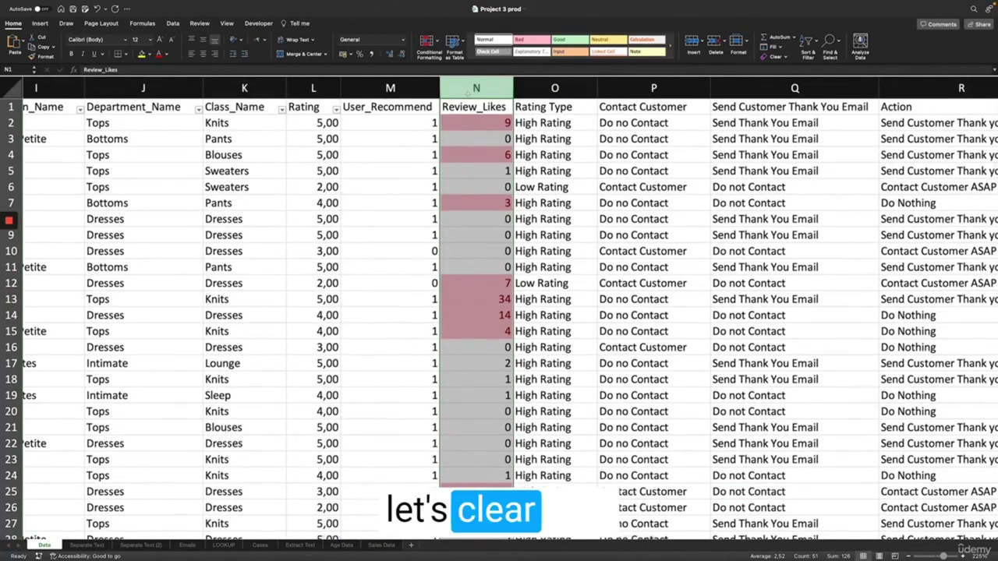
Clear all conditional formatting rules from the entire Data sheet
click(428, 45)
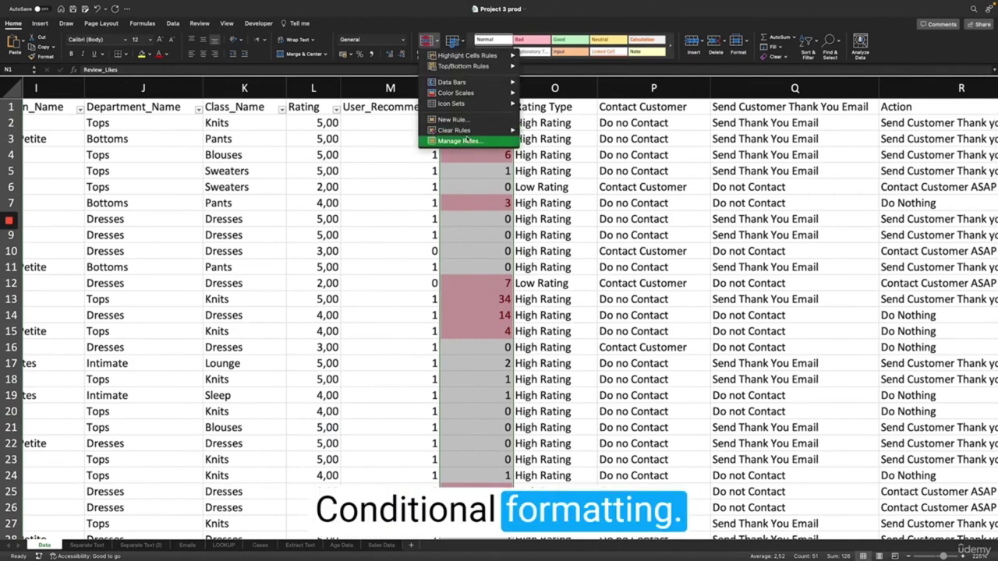
mouse_move(468, 131)
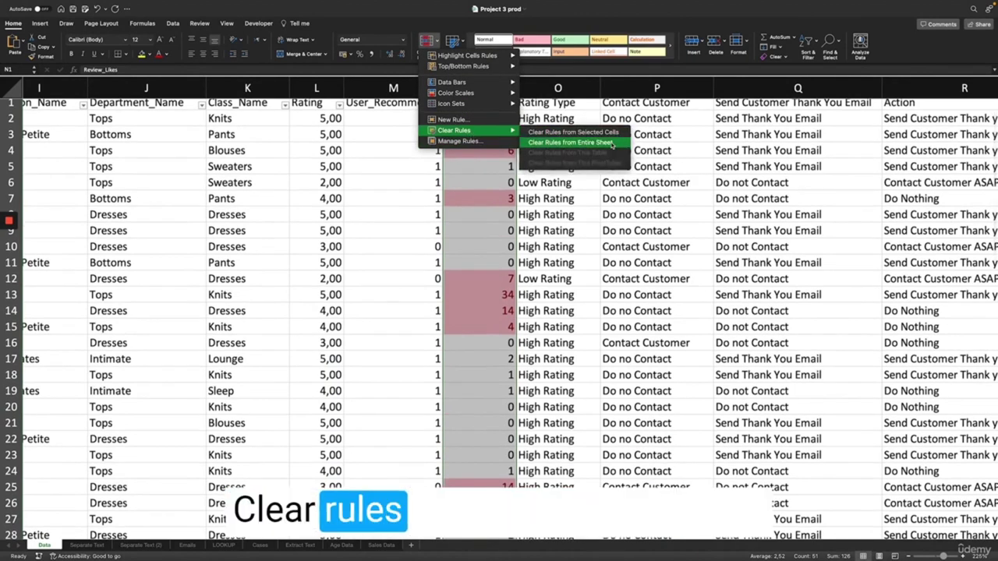
click(611, 145)
Highlight the top 10 percent of Review_Likes values with light red fill
click(461, 153)
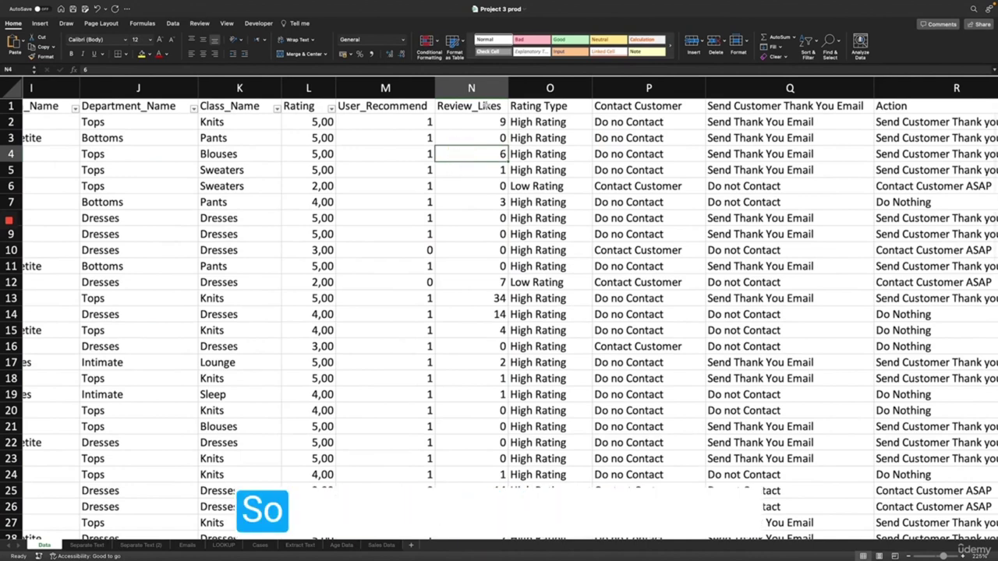
click(471, 88)
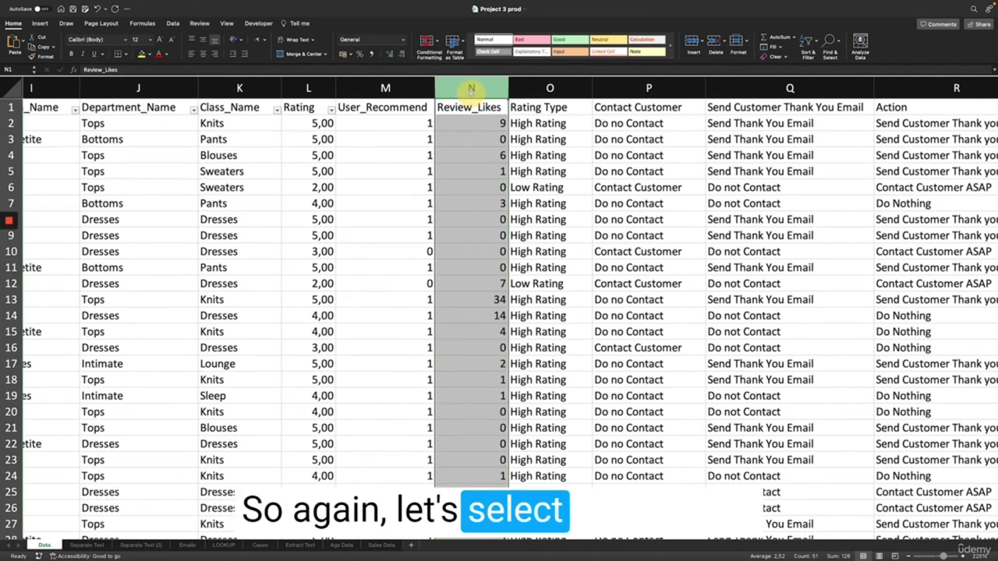
click(438, 55)
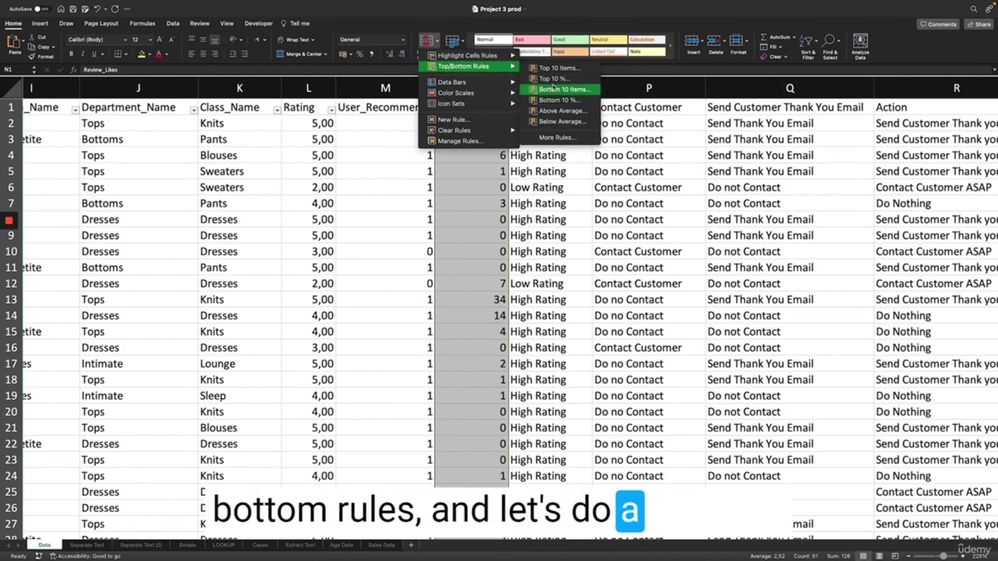
click(553, 79)
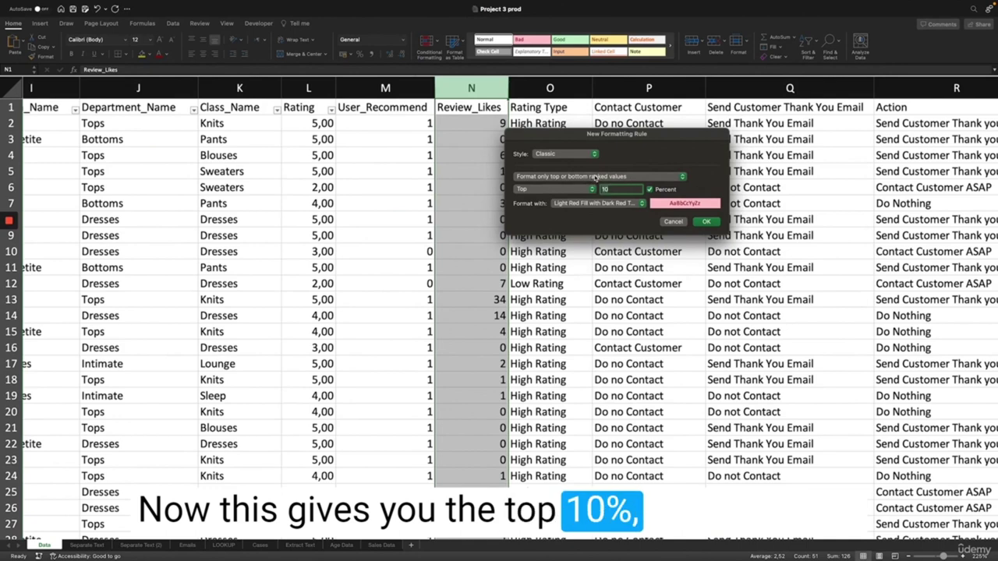
click(705, 222)
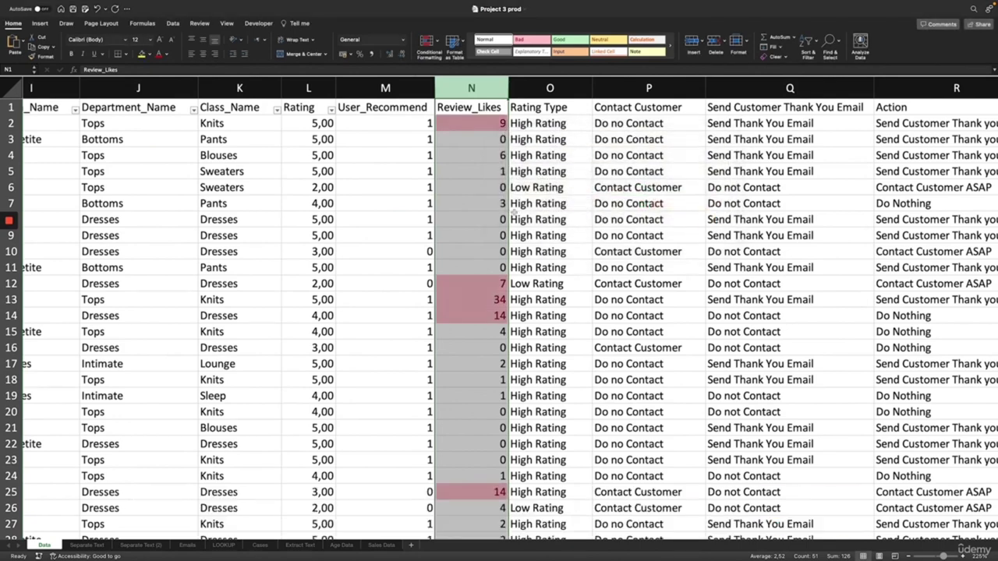
Review the top 10 percent highlights, then clear rules from the entire sheet again
click(505, 213)
scroll(505, 212, down, 5)
scroll(504, 209, down, 1)
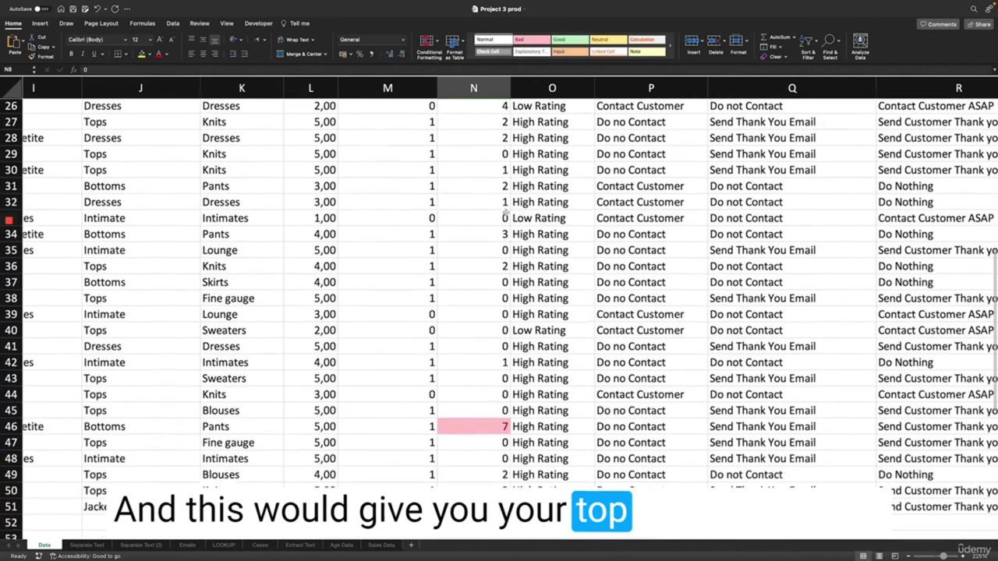
scroll(505, 210, up, 4)
scroll(506, 206, up, 6)
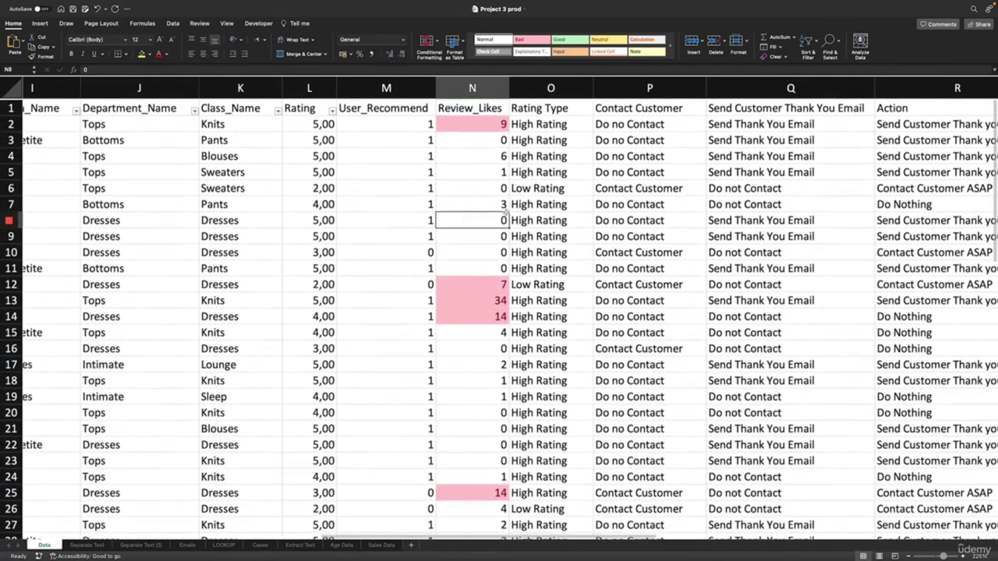
click(454, 86)
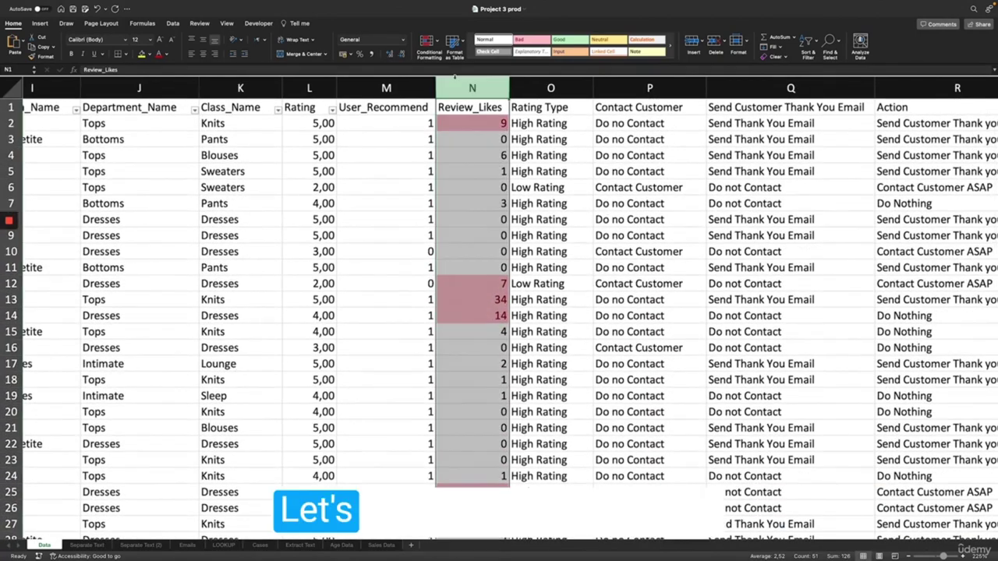
click(427, 47)
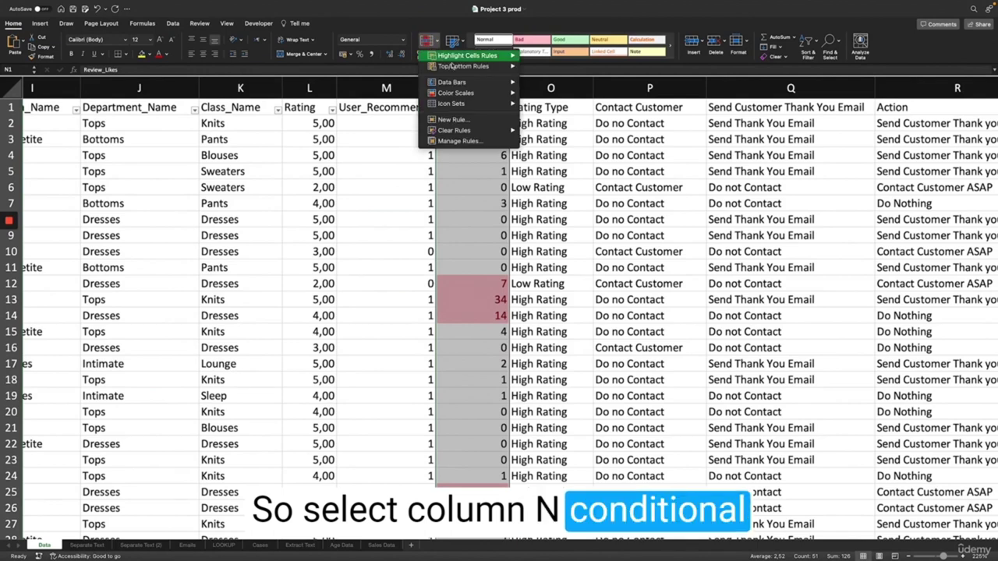
mouse_move(451, 133)
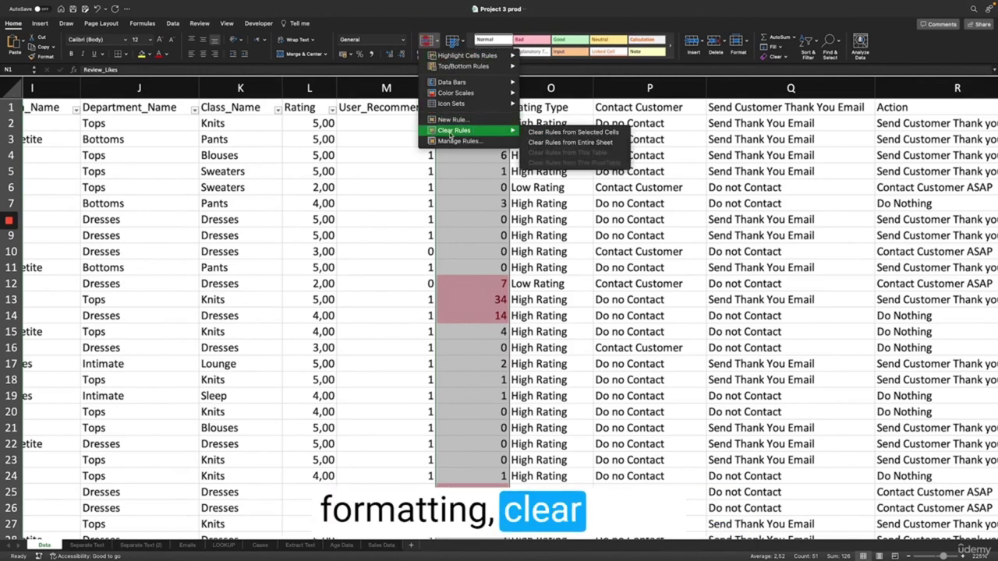
click(575, 144)
click(473, 149)
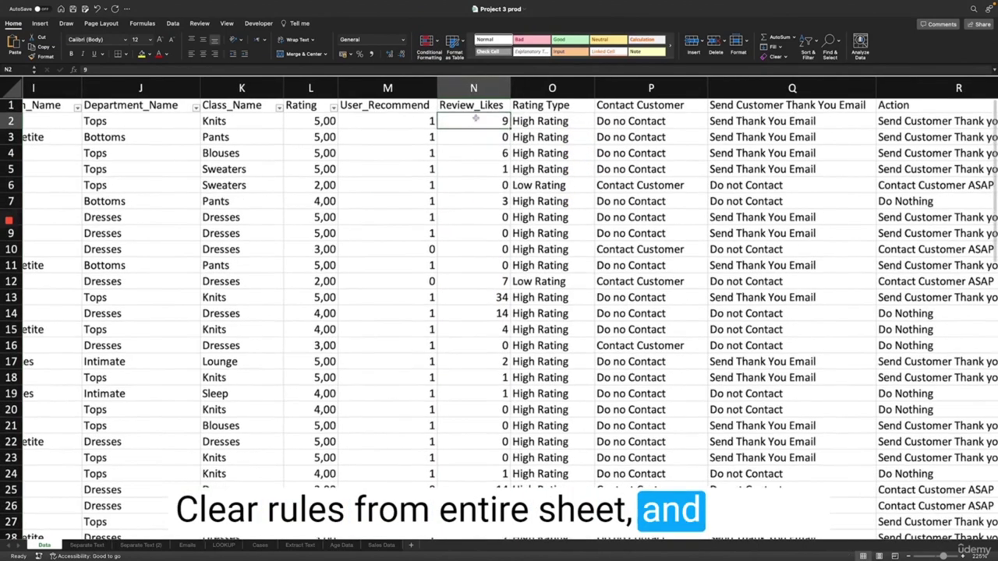
scroll(475, 127, left, 2)
Highlight below-average Review_Likes values in column N with Light Red Fill
click(478, 90)
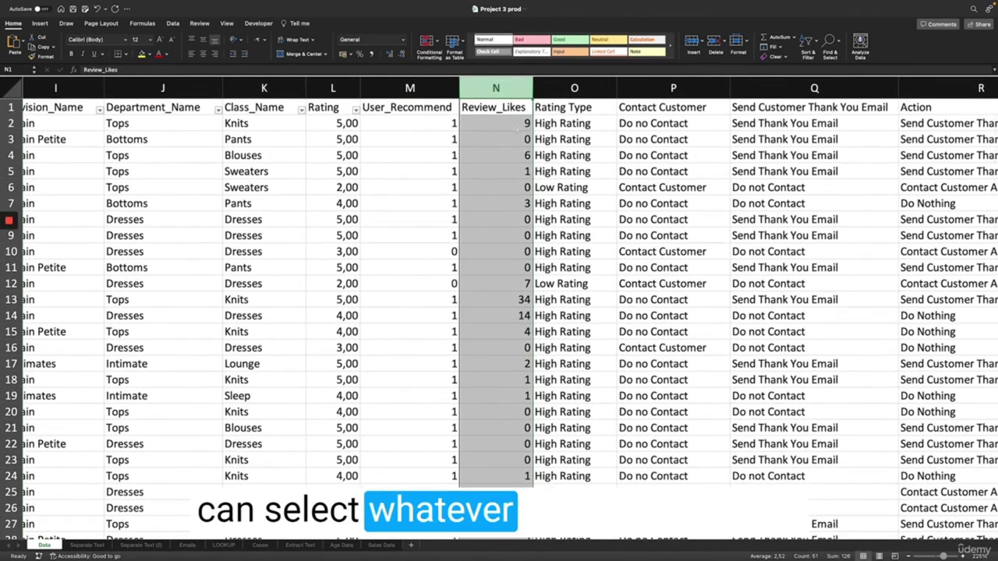
click(433, 50)
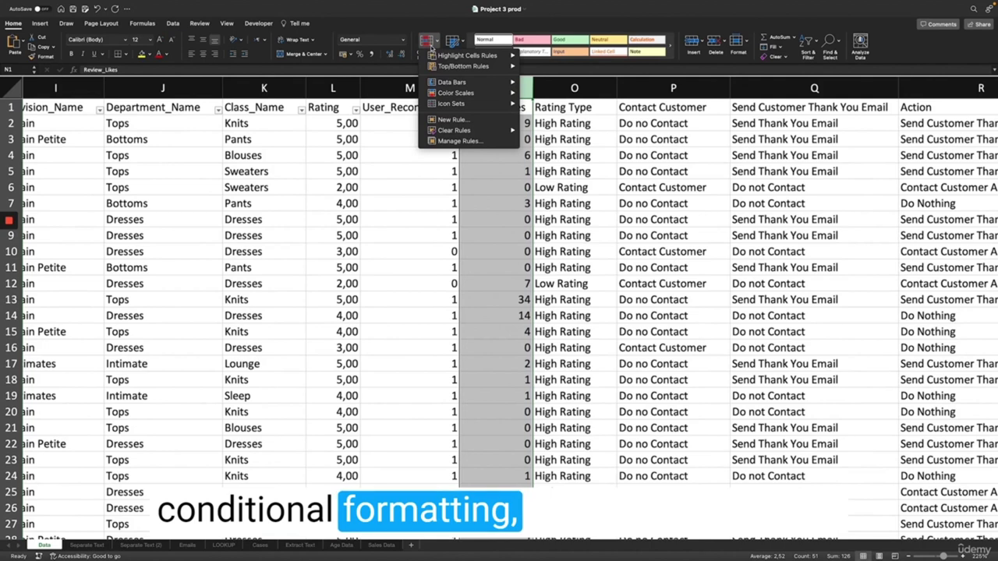
mouse_move(502, 67)
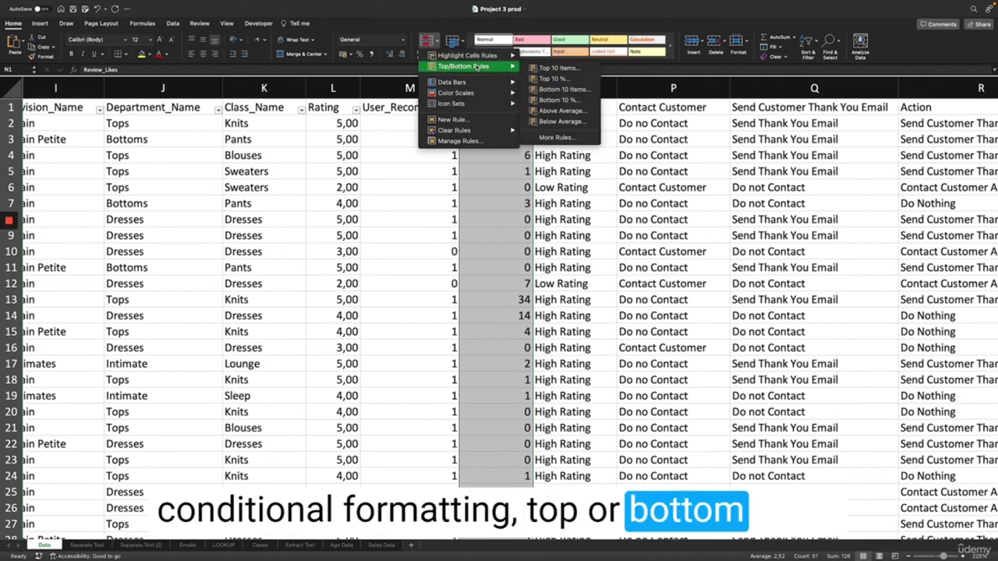
click(563, 123)
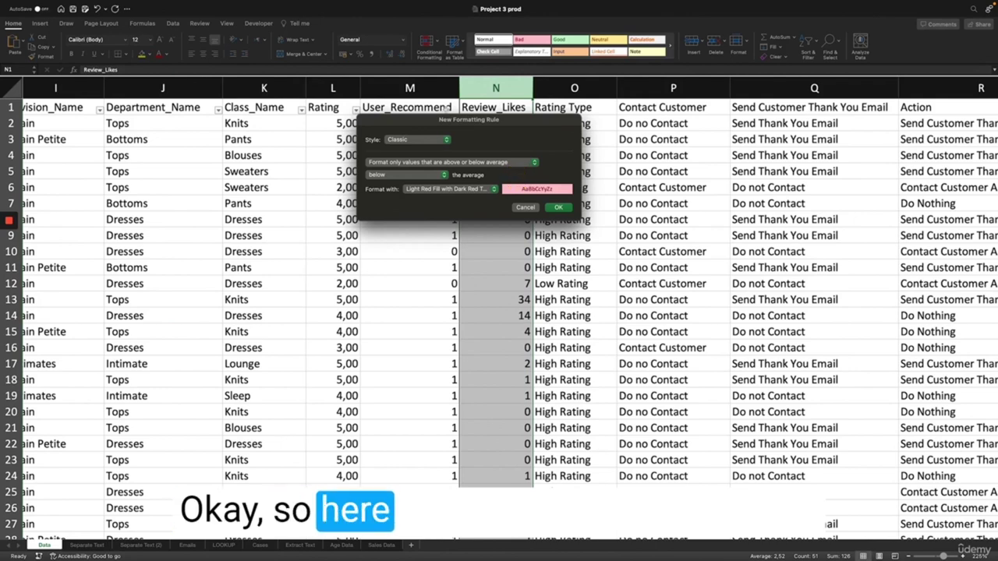
drag(449, 117, 690, 116)
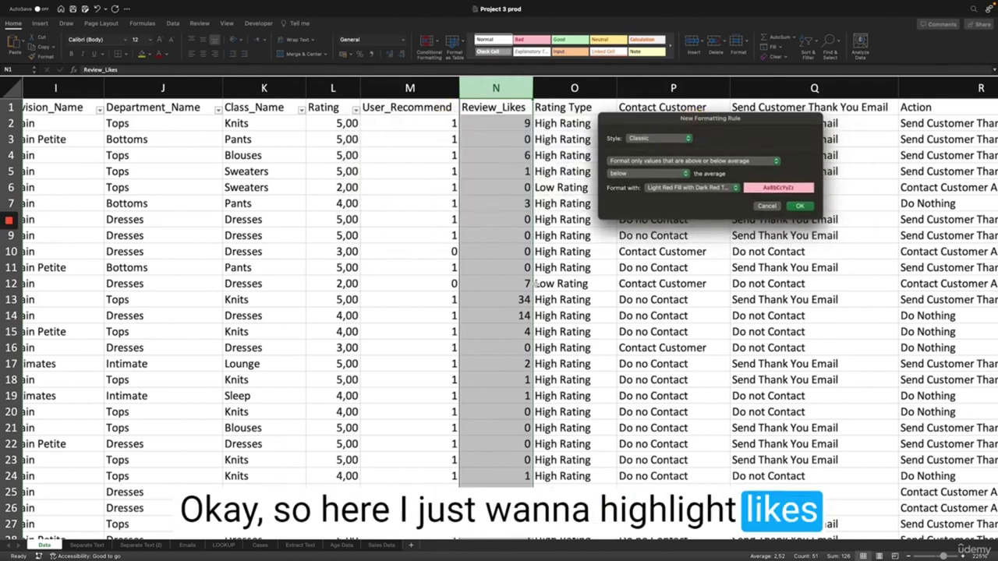
click(799, 207)
Switch to the Sales Data sheet and scroll down through its orders
click(563, 235)
scroll(564, 250, down, 8)
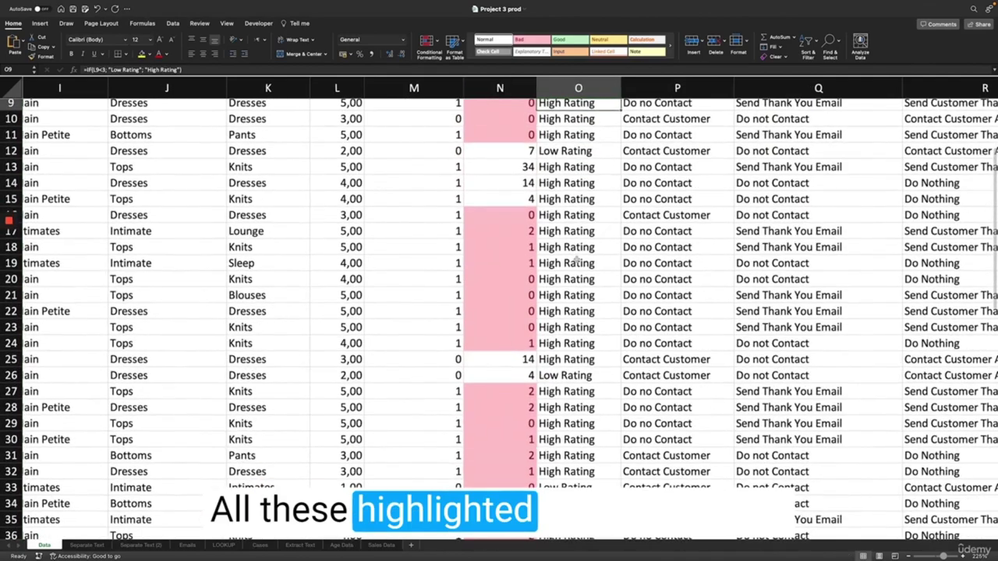
scroll(577, 258, down, 5)
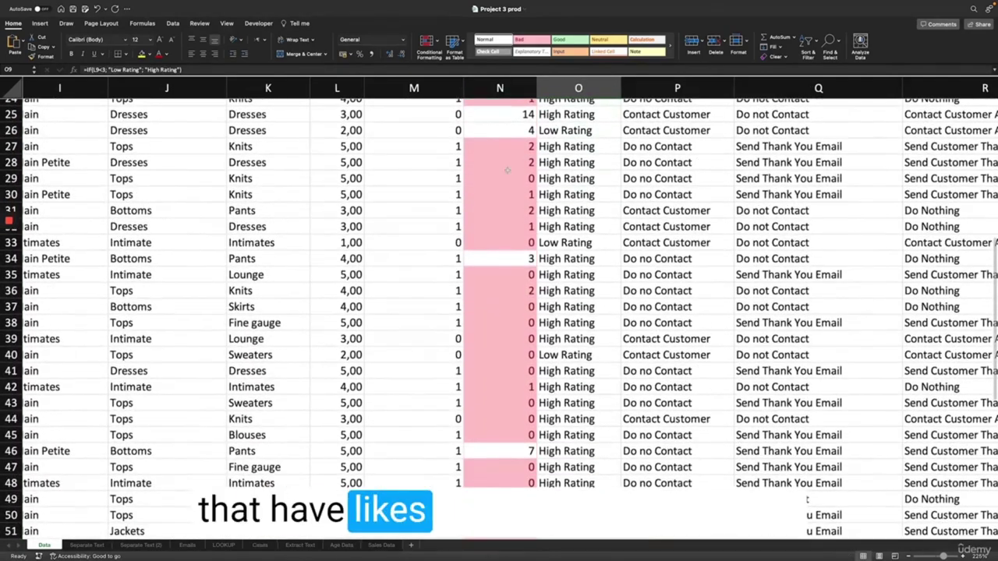
scroll(547, 242, down, 3)
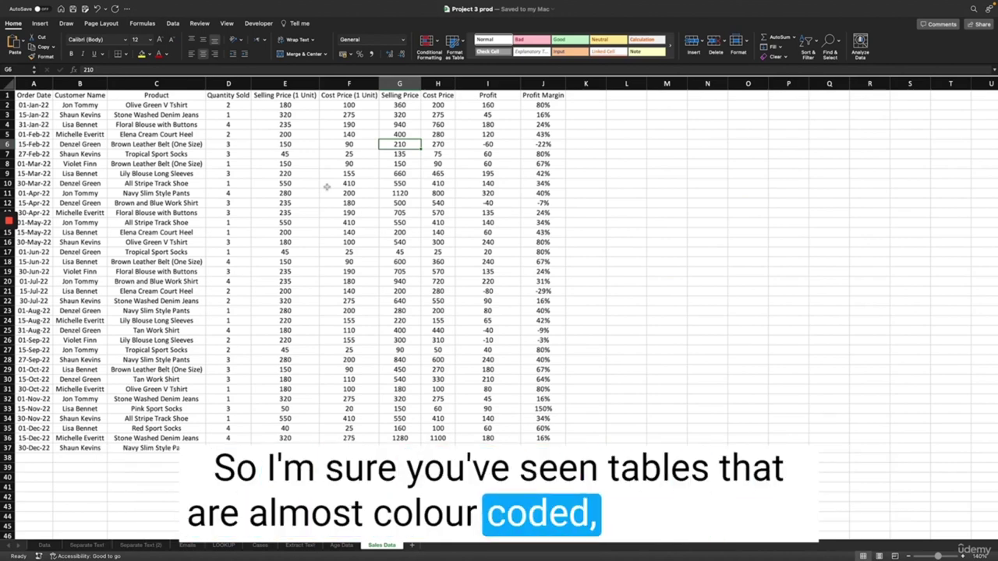
click(507, 83)
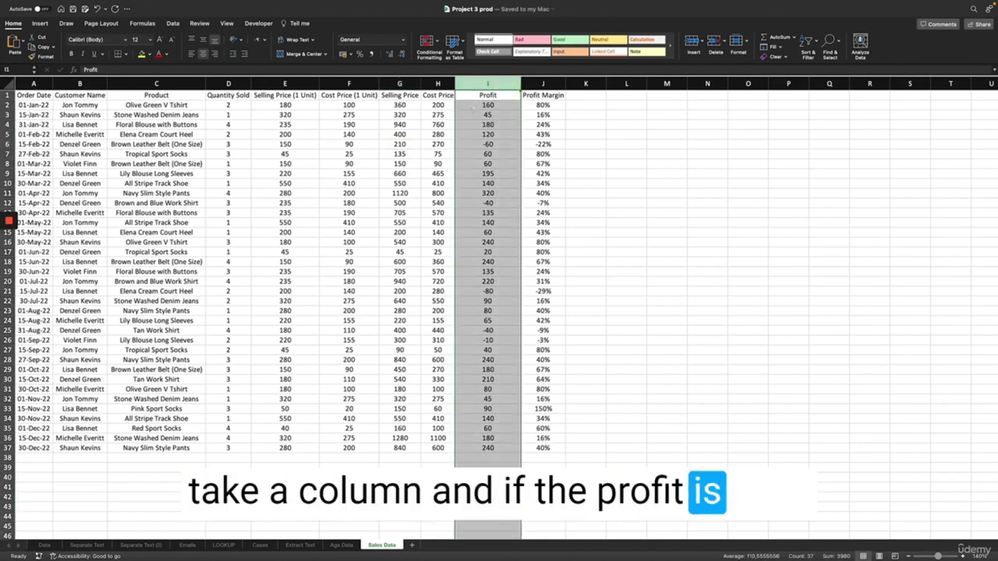
click(473, 107)
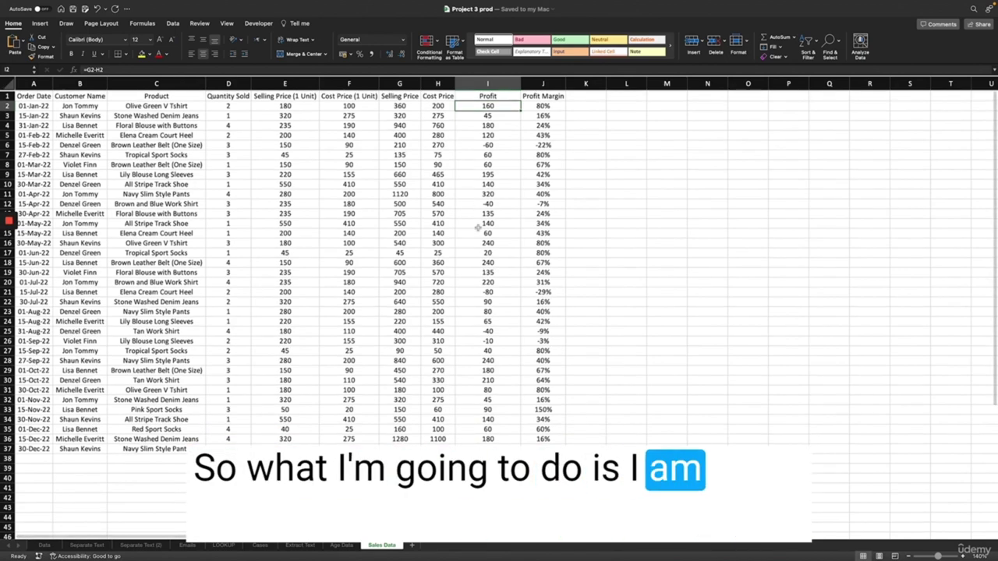
click(542, 104)
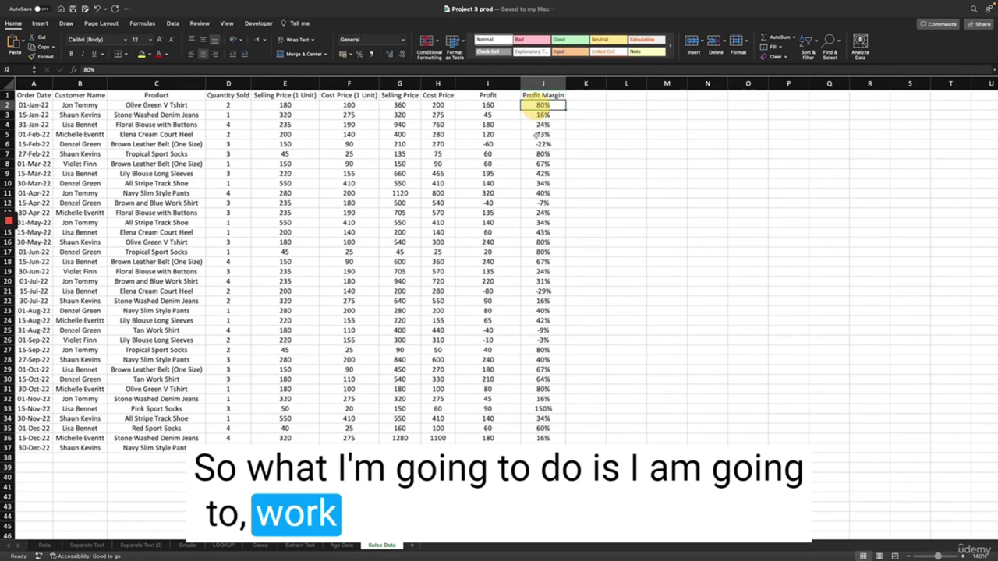
click(544, 134)
click(543, 173)
click(544, 212)
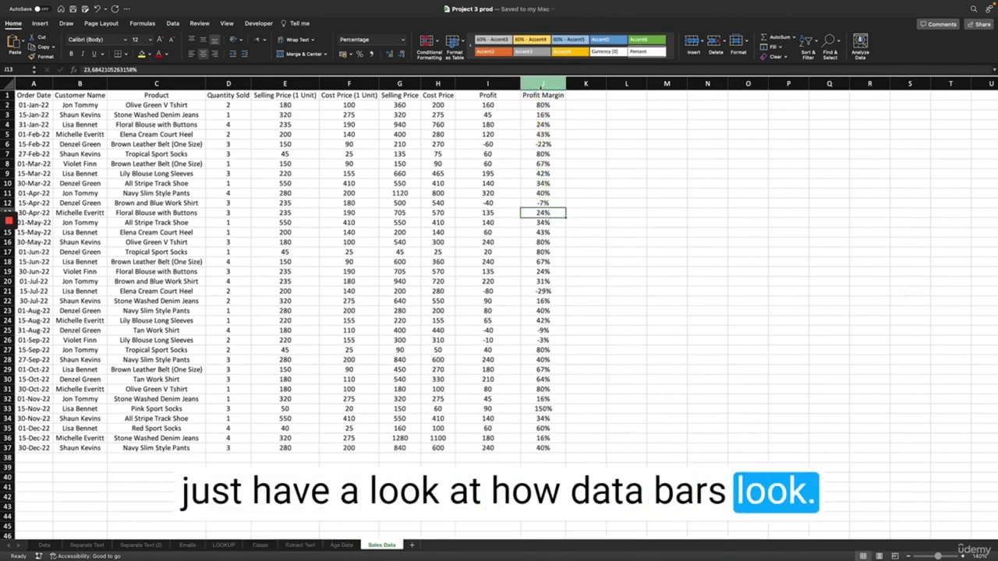
click(542, 83)
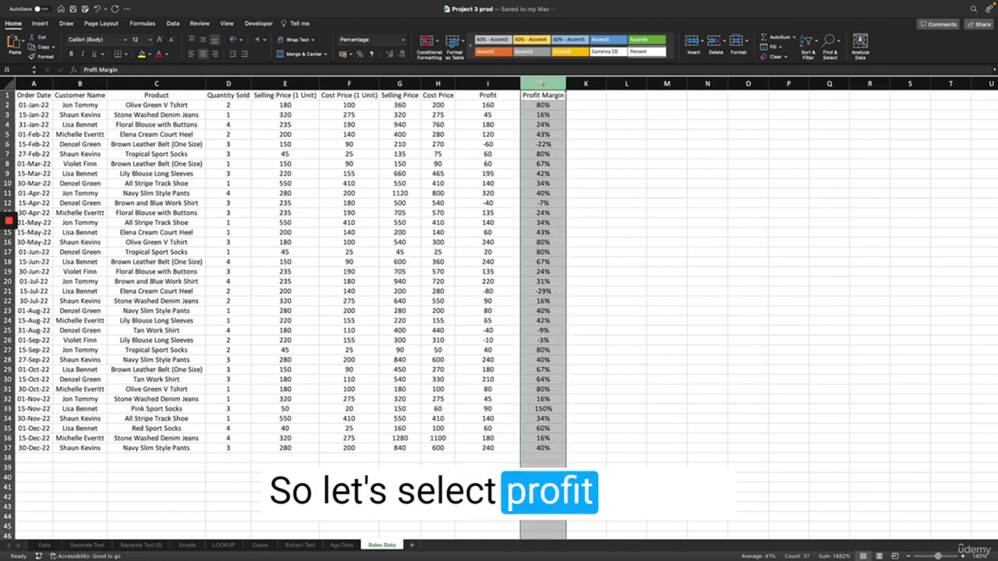
Add blue gradient data bars to Profit Margin and widen column J
click(425, 42)
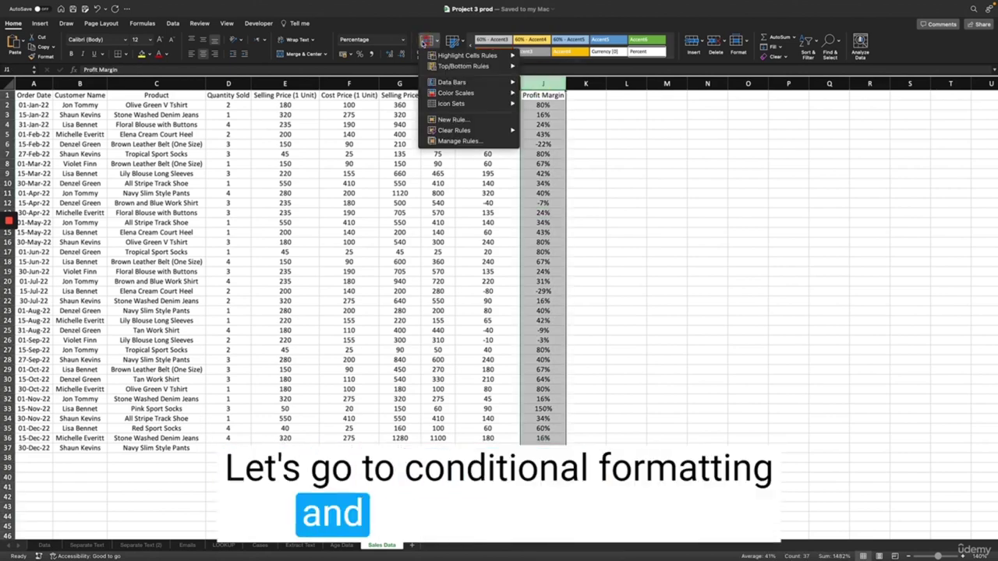
mouse_move(464, 88)
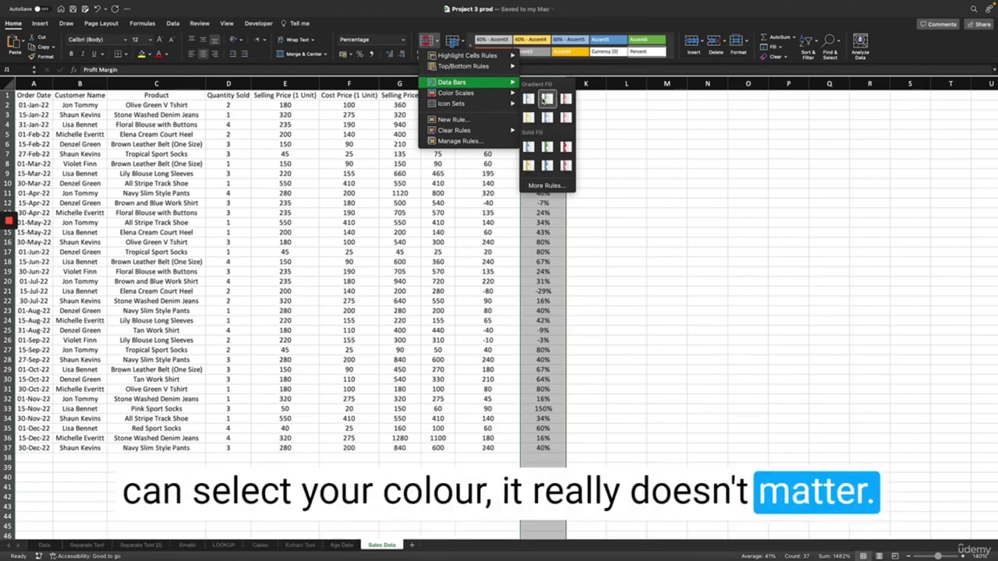
click(530, 100)
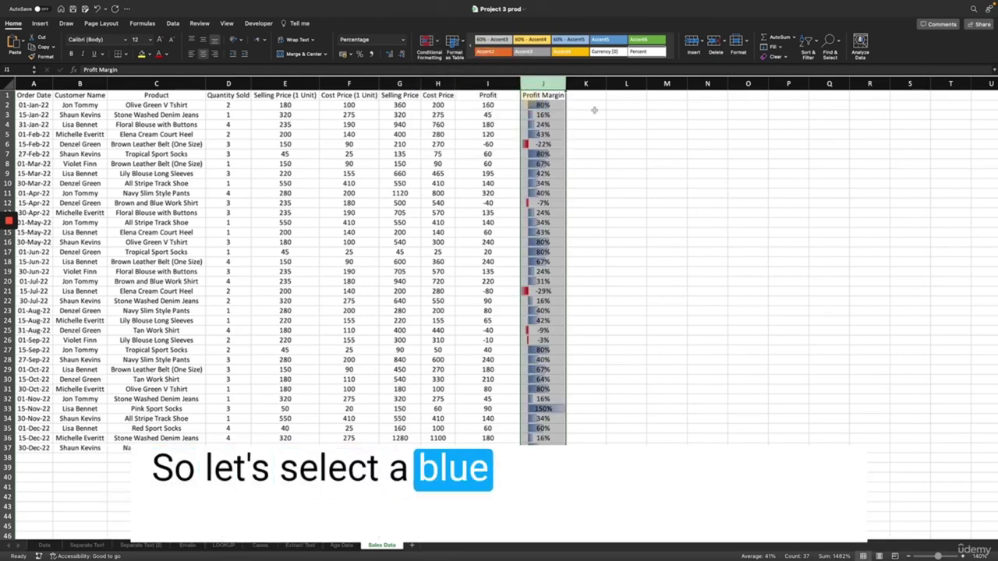
click(638, 124)
drag(566, 84, 622, 84)
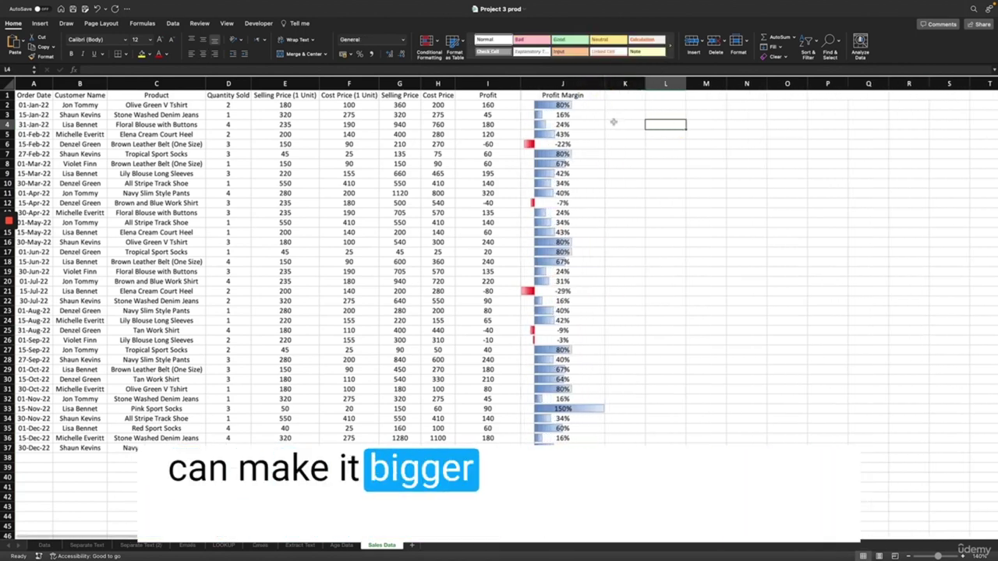
Inspect margins in J6, J21, J30 and J7, where negatives like -22% show red bars
click(580, 145)
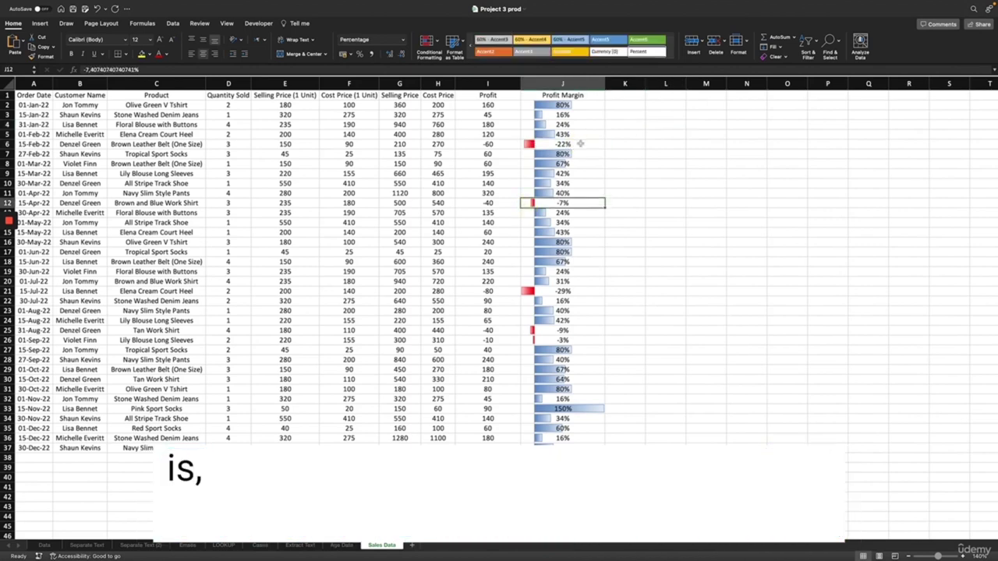
click(557, 294)
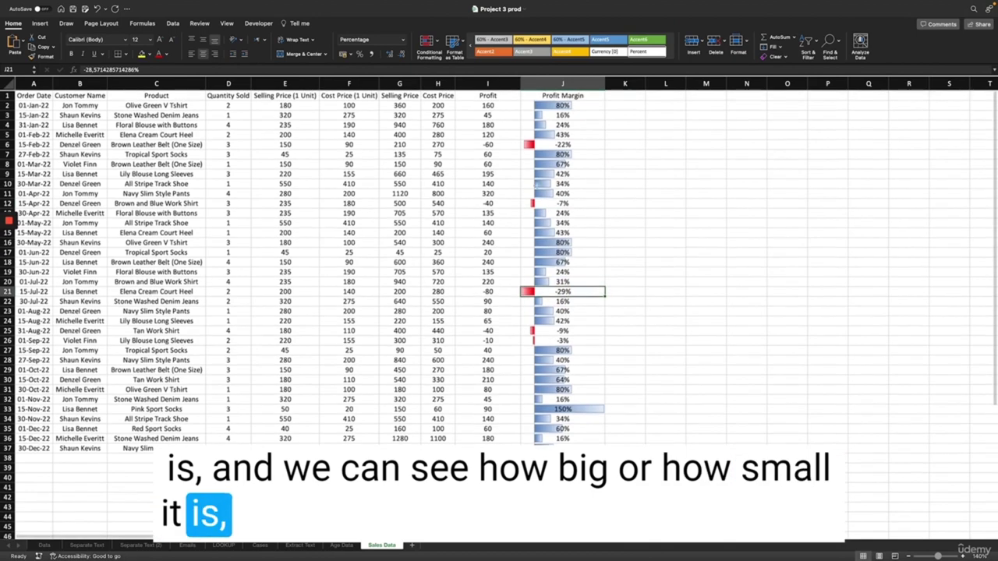
click(598, 379)
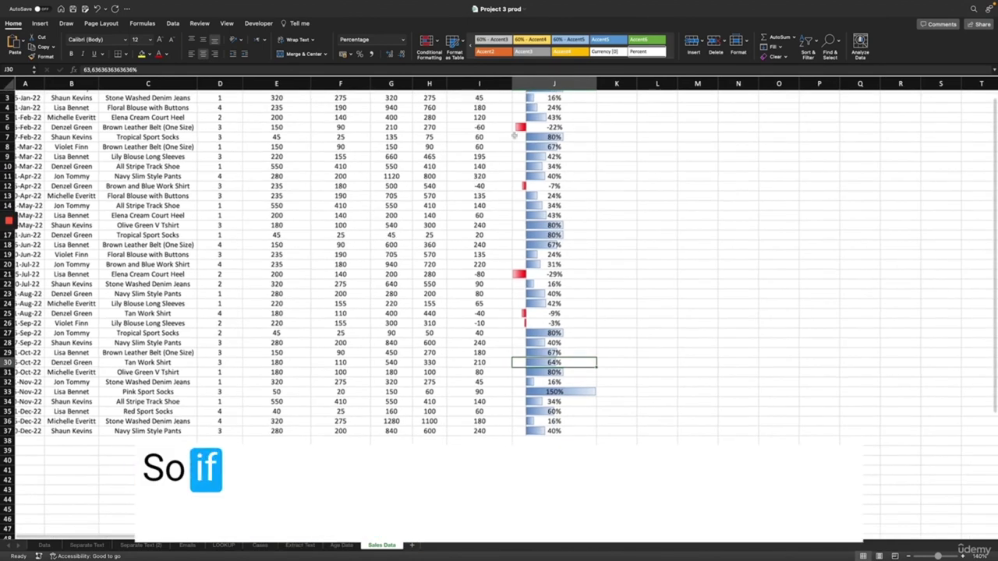
click(562, 154)
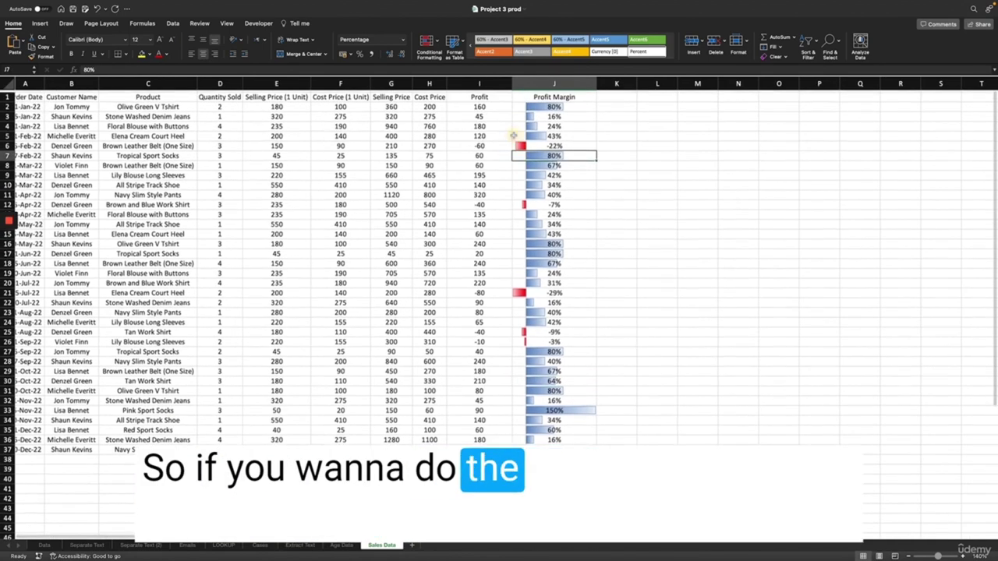
Add green gradient data bars to the Profit column, with red bars for negatives
click(477, 85)
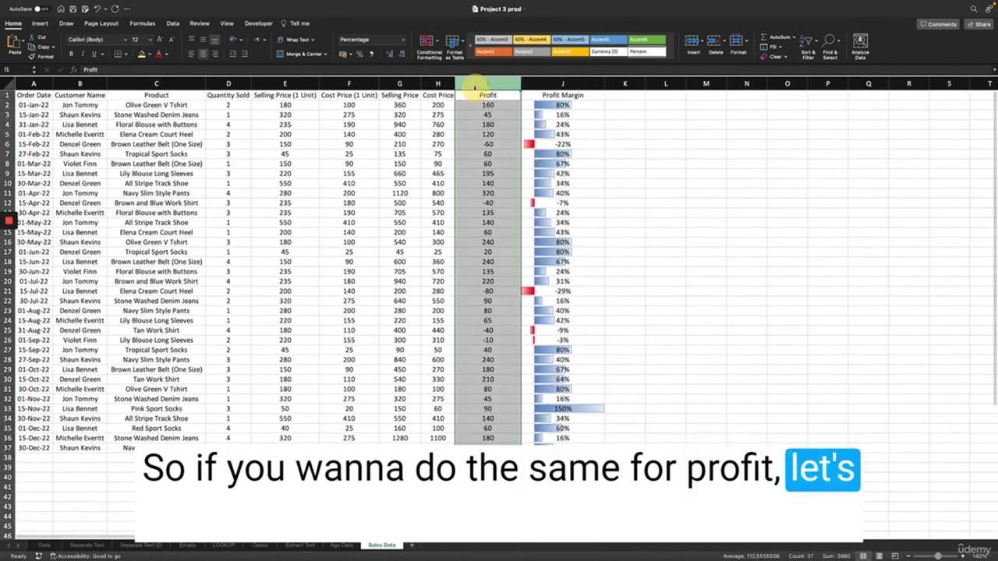
click(426, 44)
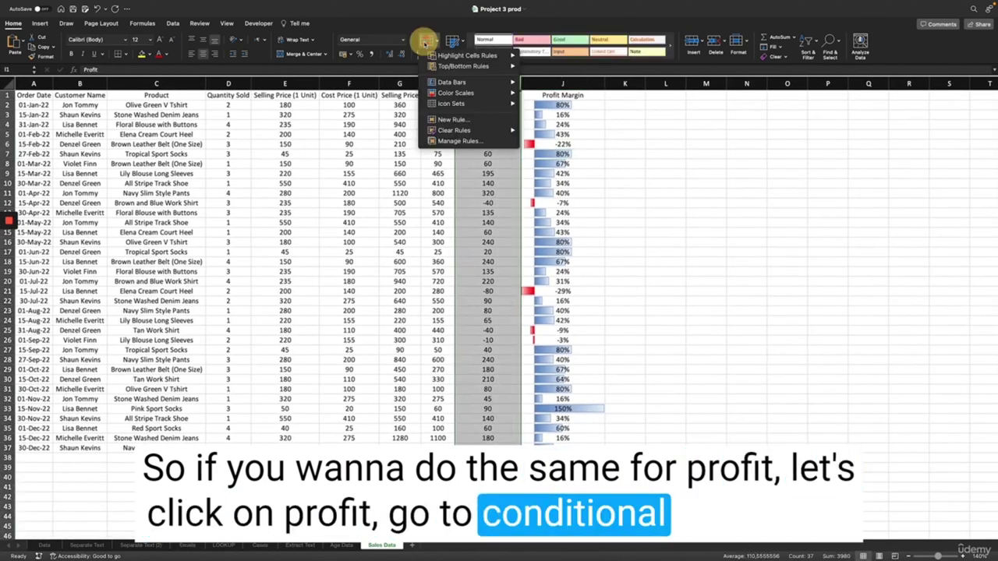
mouse_move(499, 83)
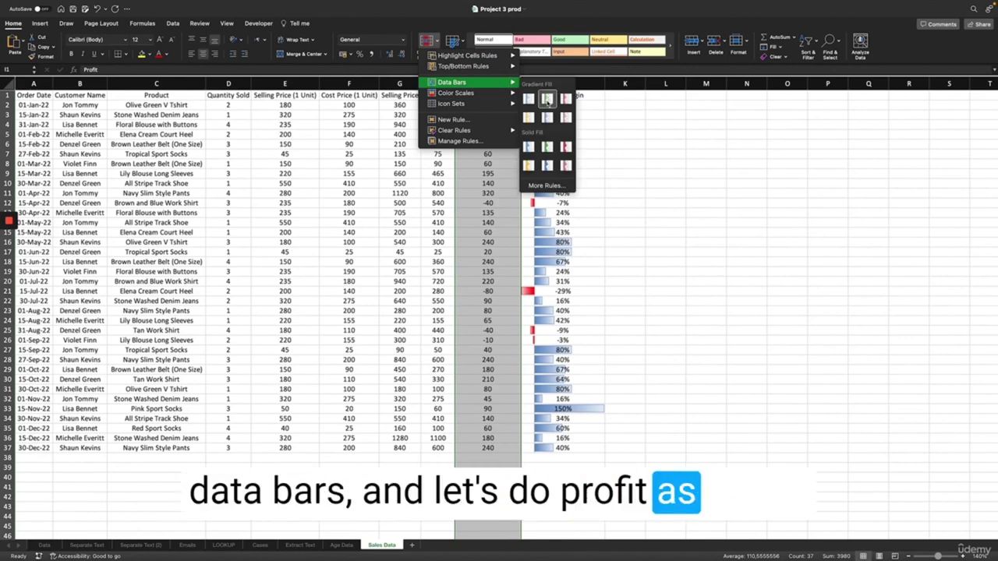
click(547, 99)
click(485, 202)
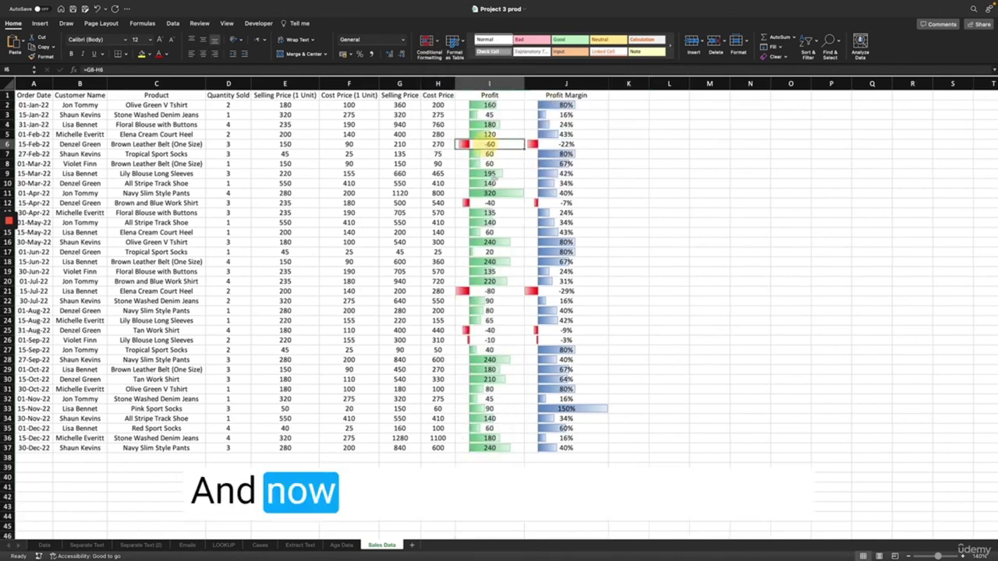
click(566, 153)
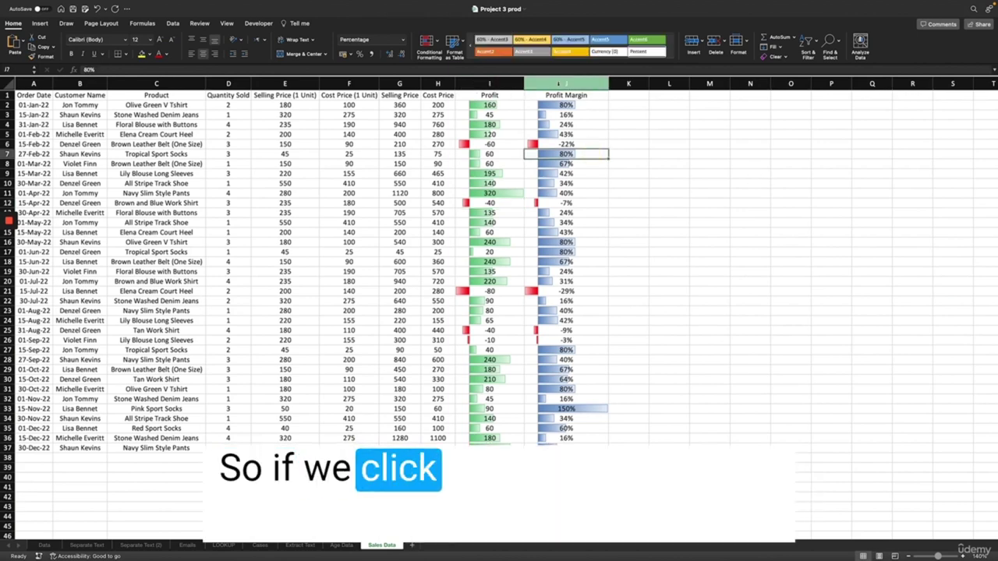
Select the Profit Margin column and bring up the Data Bars choices
click(560, 84)
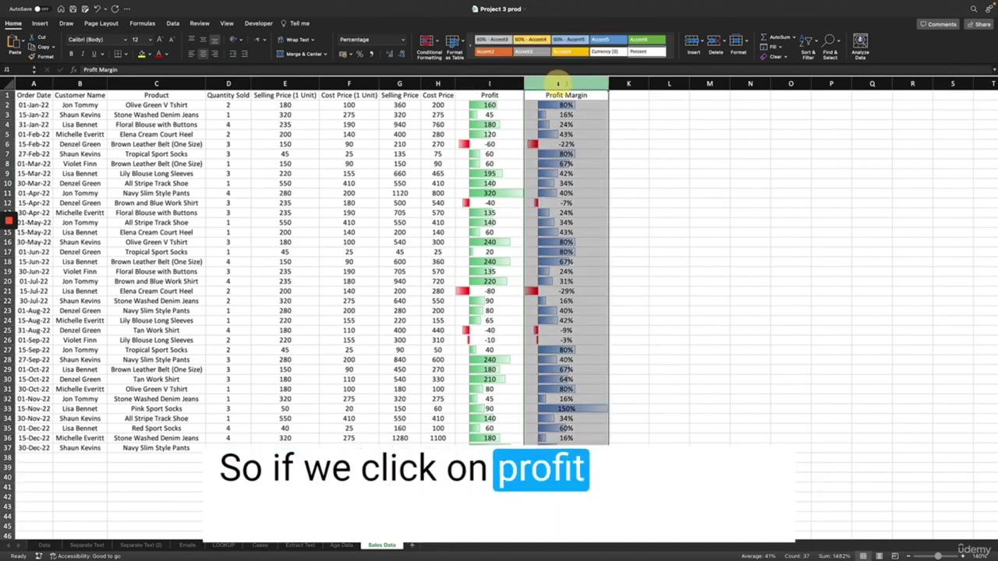
click(434, 51)
mouse_move(451, 83)
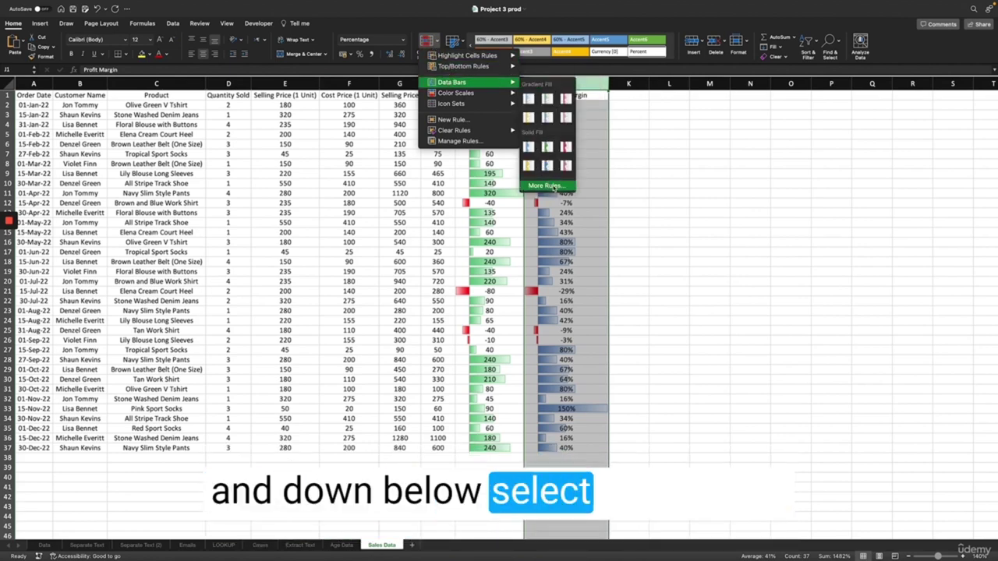
Apply a solid blue data bar rule to Profit Margin via More Rules, keeping default minimum, maximum and direction
click(546, 185)
drag(512, 87, 377, 87)
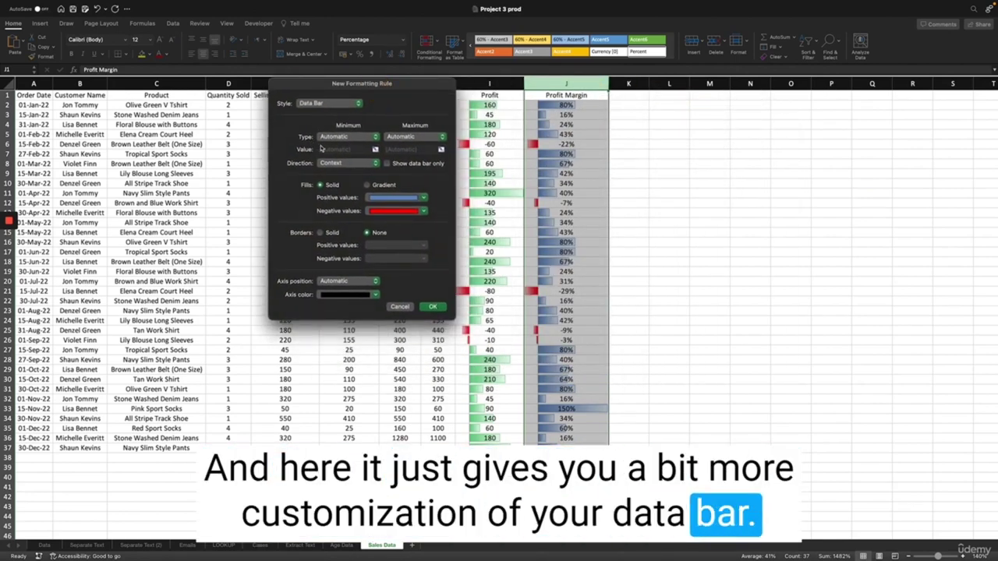
click(348, 138)
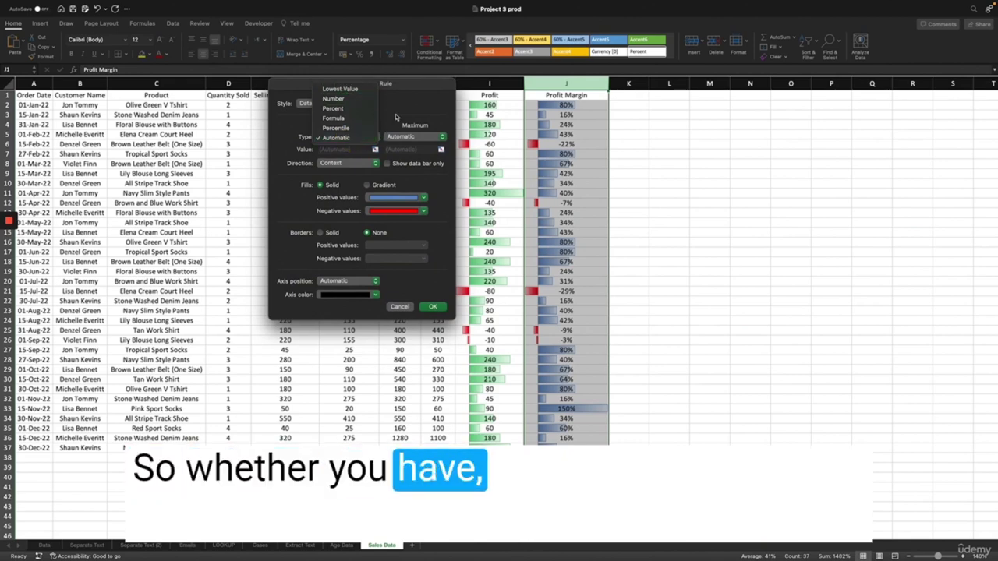
click(421, 139)
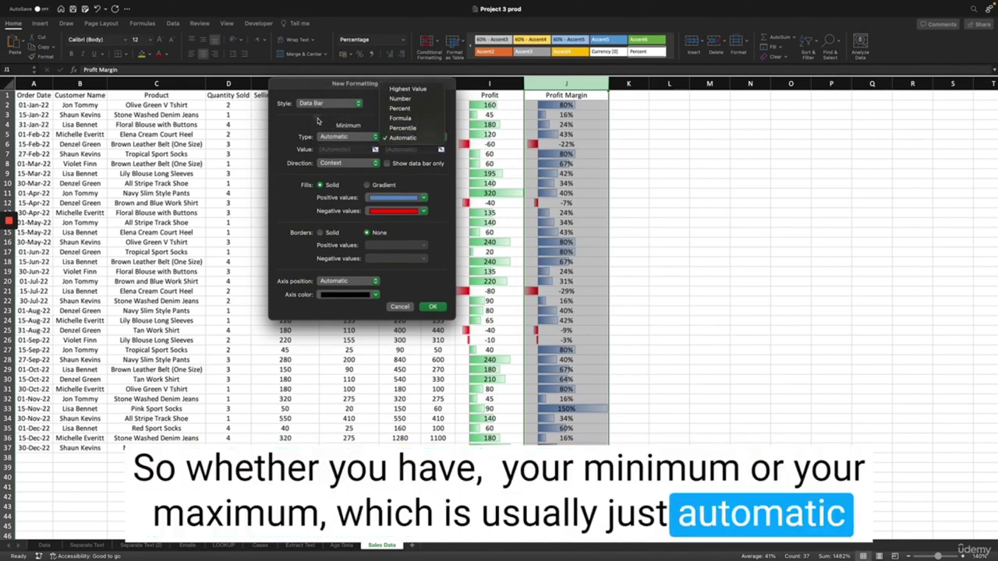
click(347, 163)
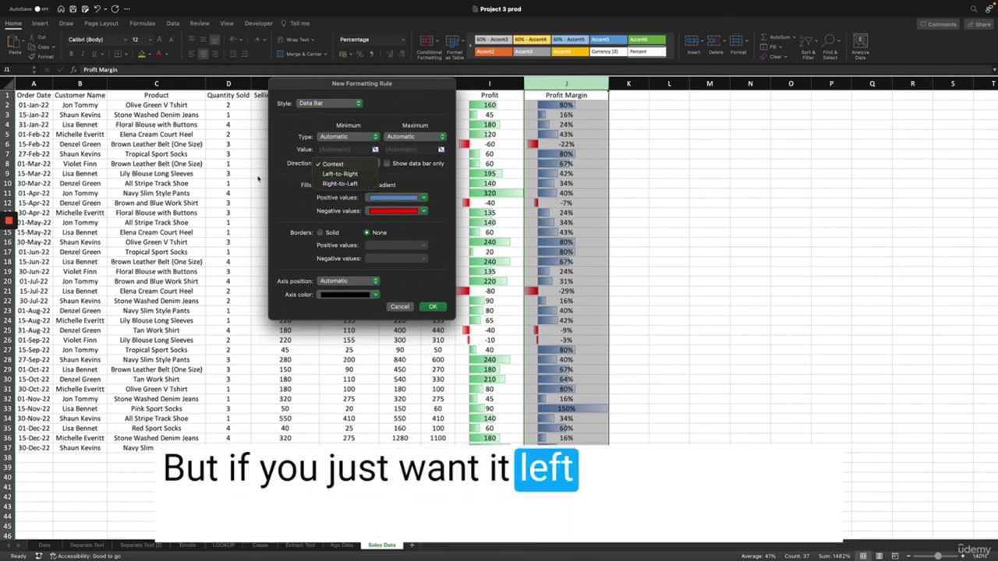
click(275, 180)
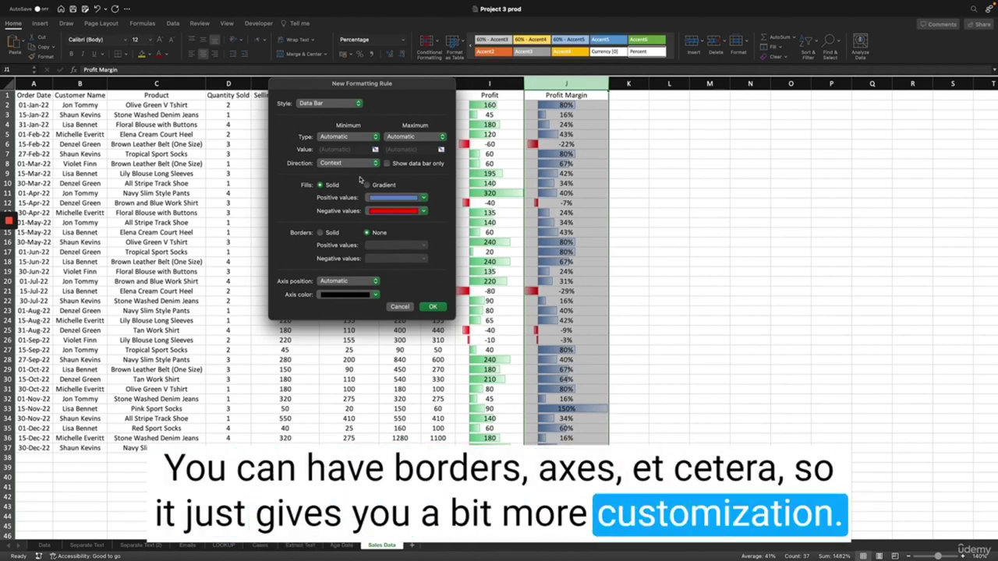
click(433, 308)
drag(489, 84, 550, 79)
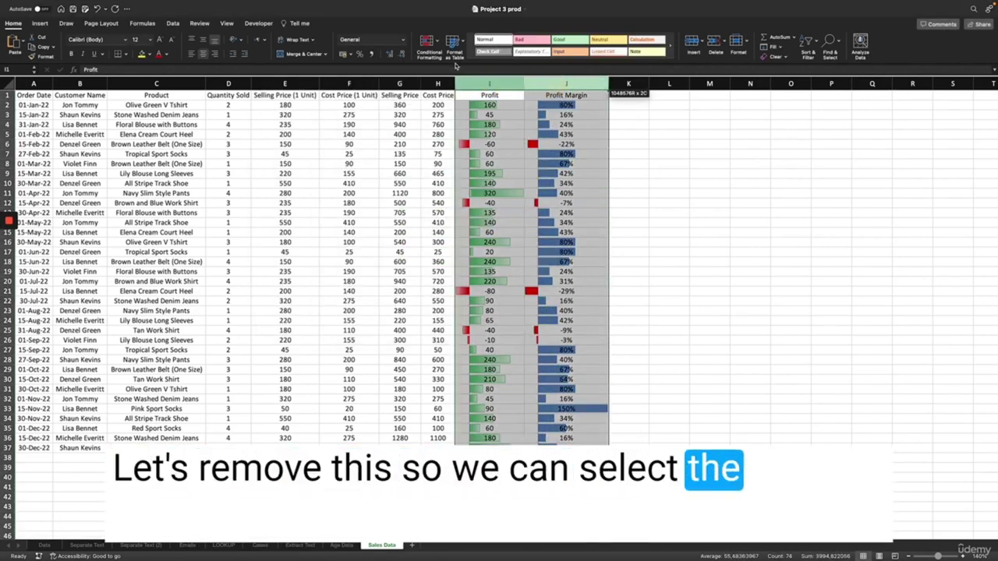
Clear the data bar rules from the selected Profit and Profit Margin columns
click(435, 42)
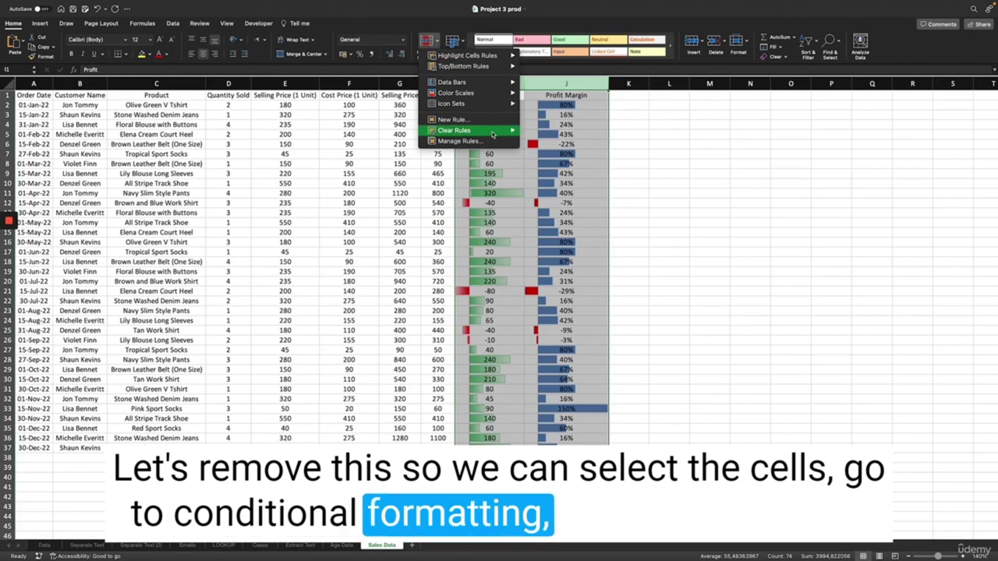
mouse_move(452, 130)
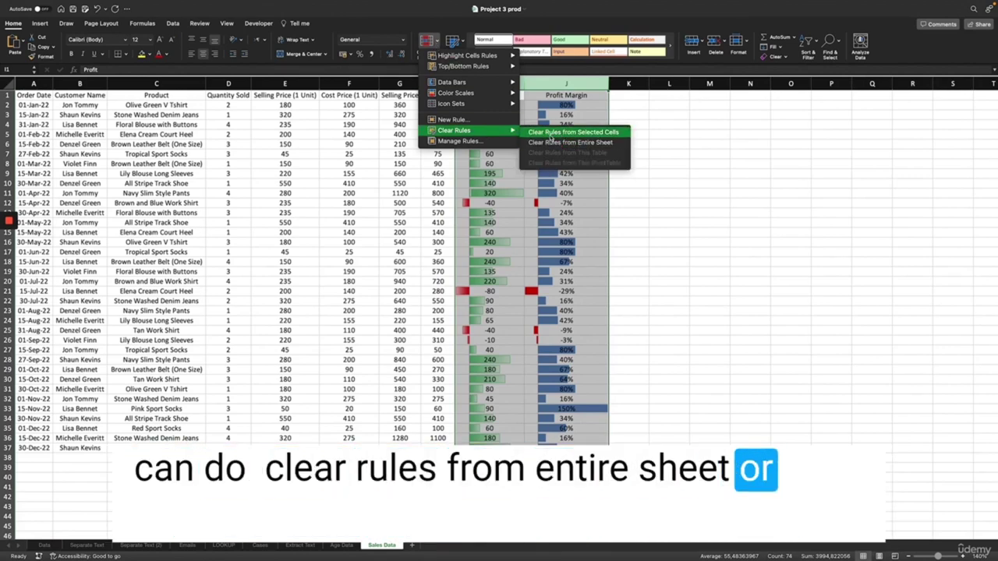
click(566, 132)
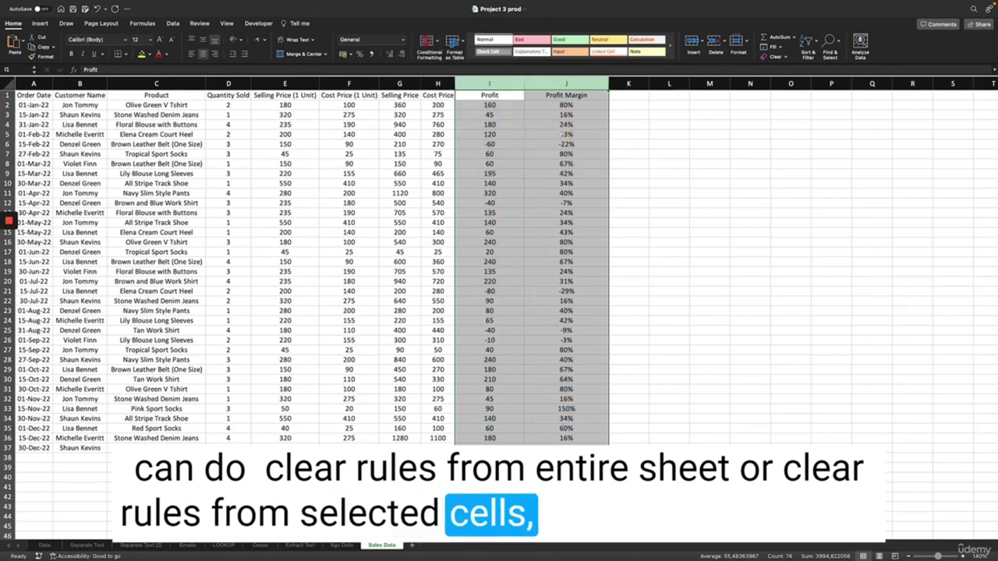
click(568, 144)
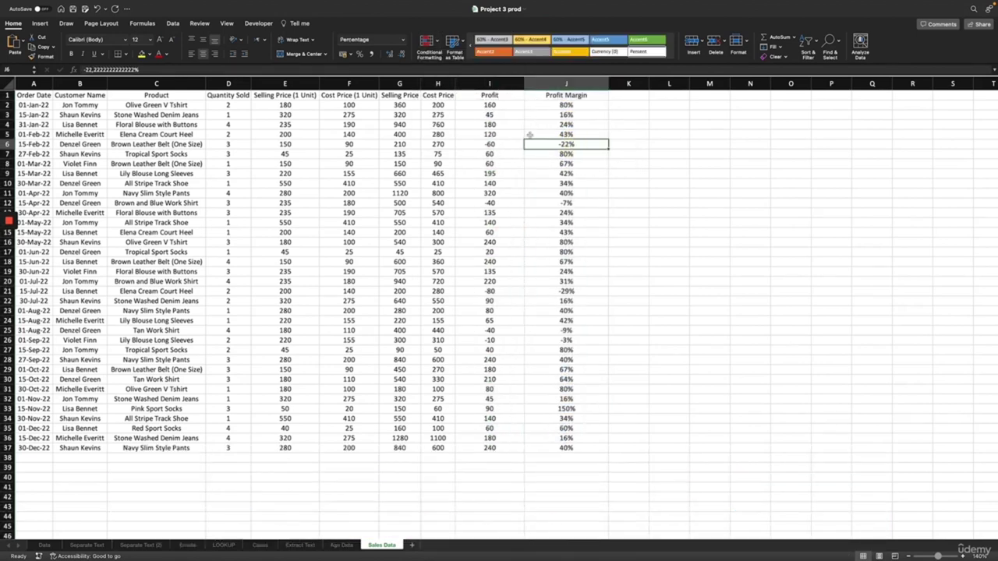
click(544, 84)
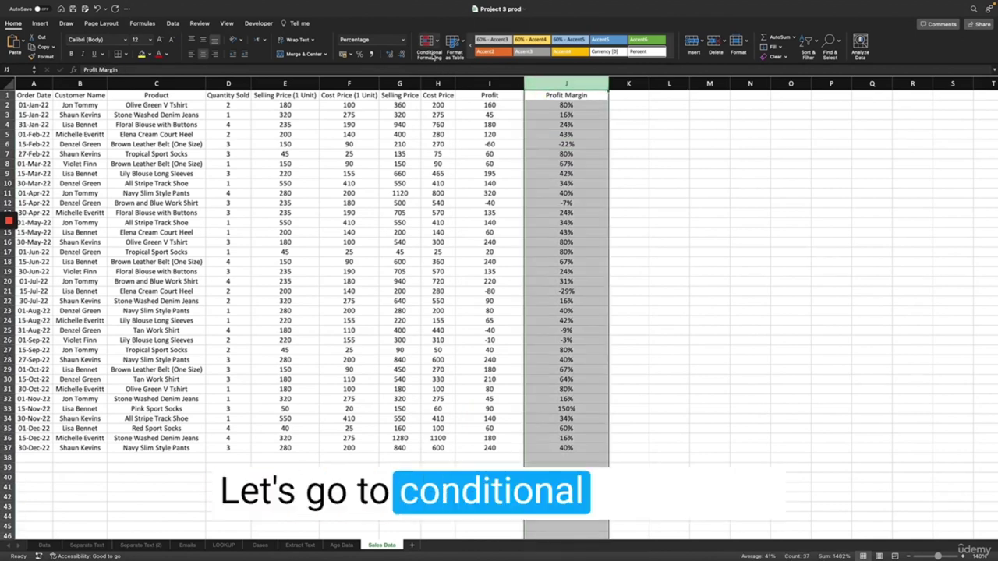
Apply the Green - Yellow - Red colour scale to the Profit Margin column
click(427, 46)
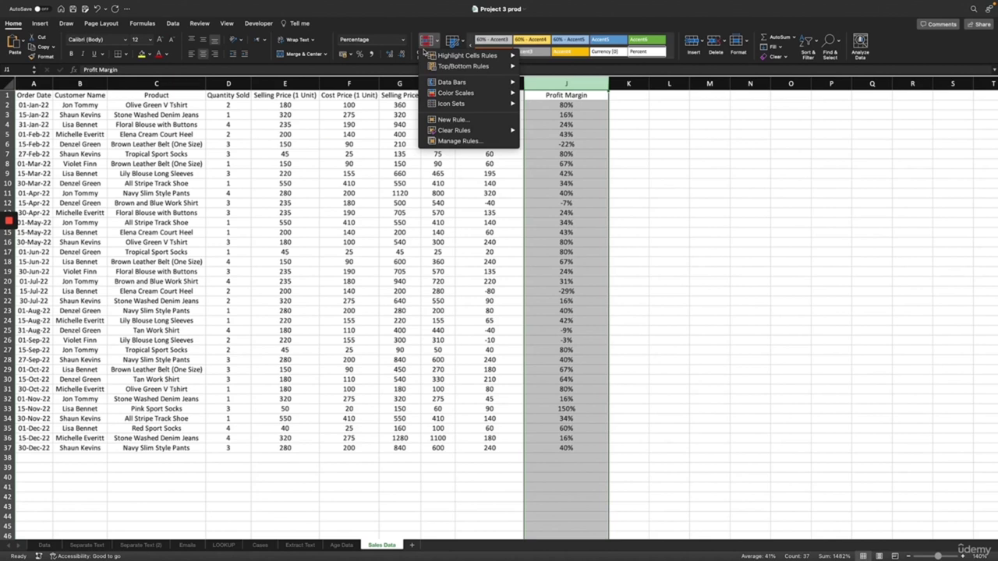
mouse_move(468, 99)
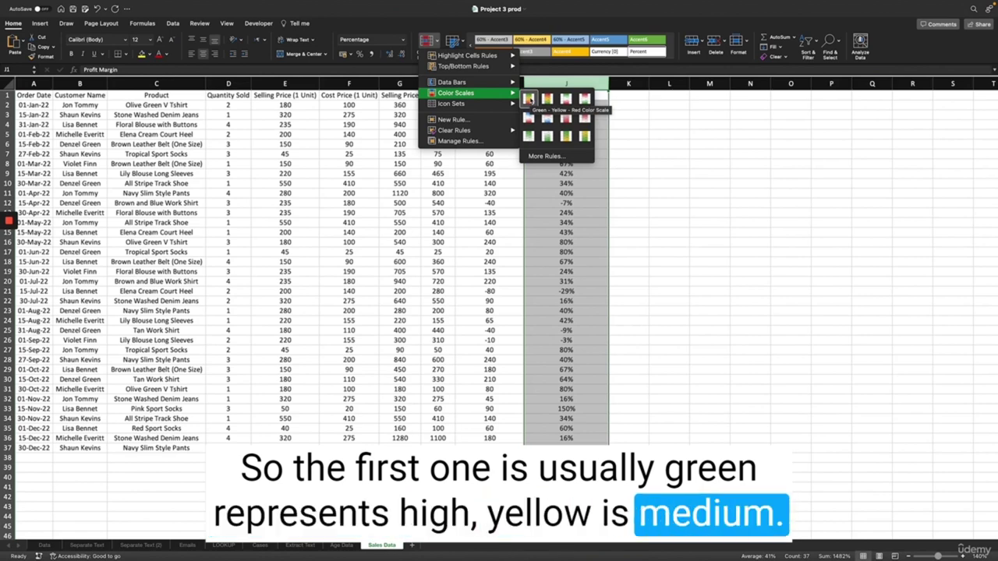
click(530, 99)
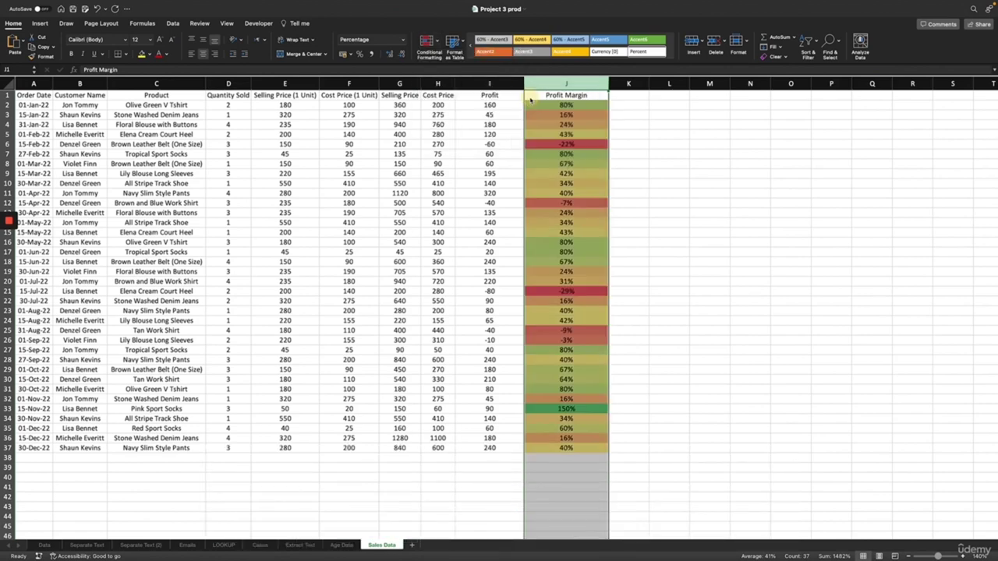
click(629, 154)
Point out row 6's red loss and row 33's green 150% margin, then reselect column J
drag(566, 144, 348, 144)
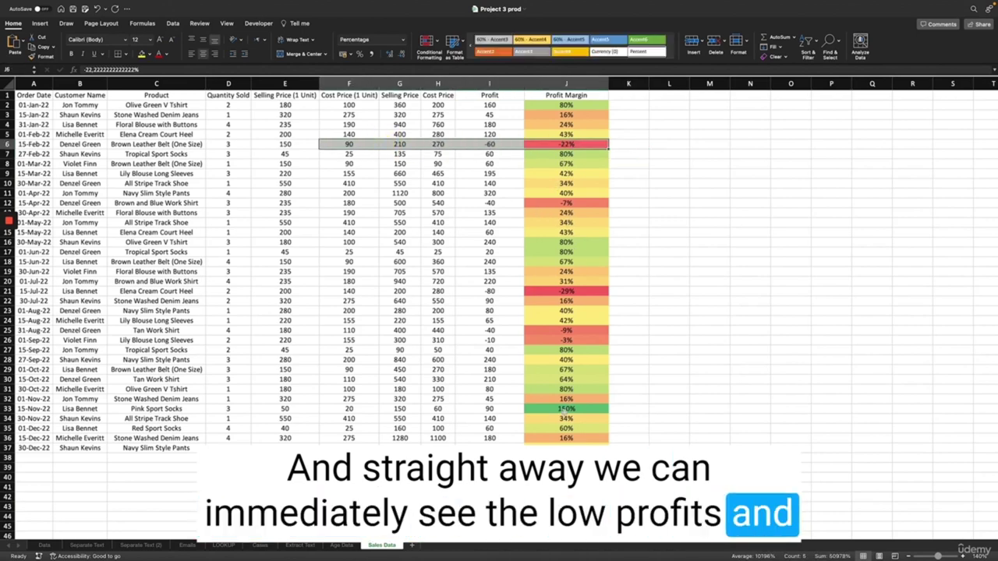
drag(566, 408, 438, 408)
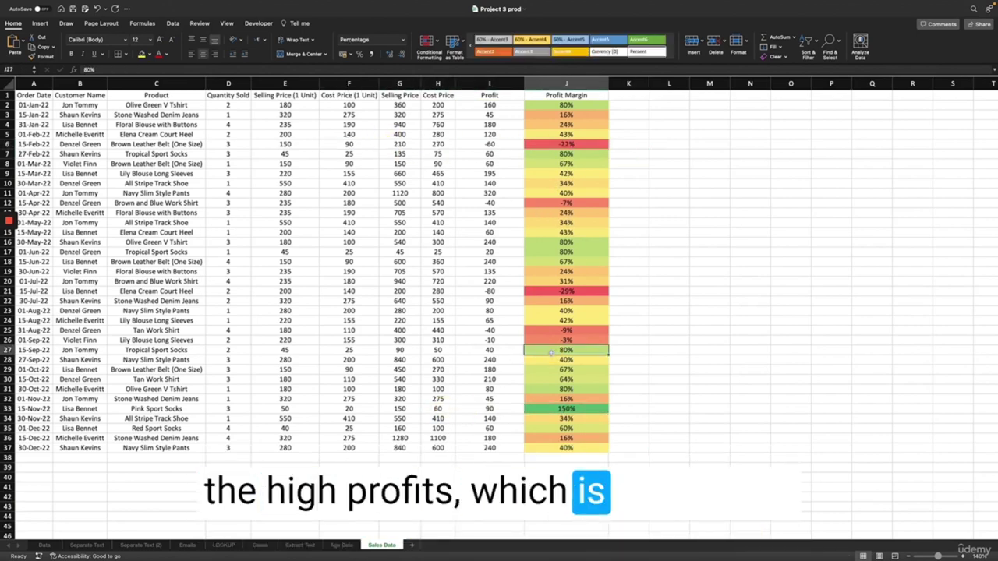
click(552, 83)
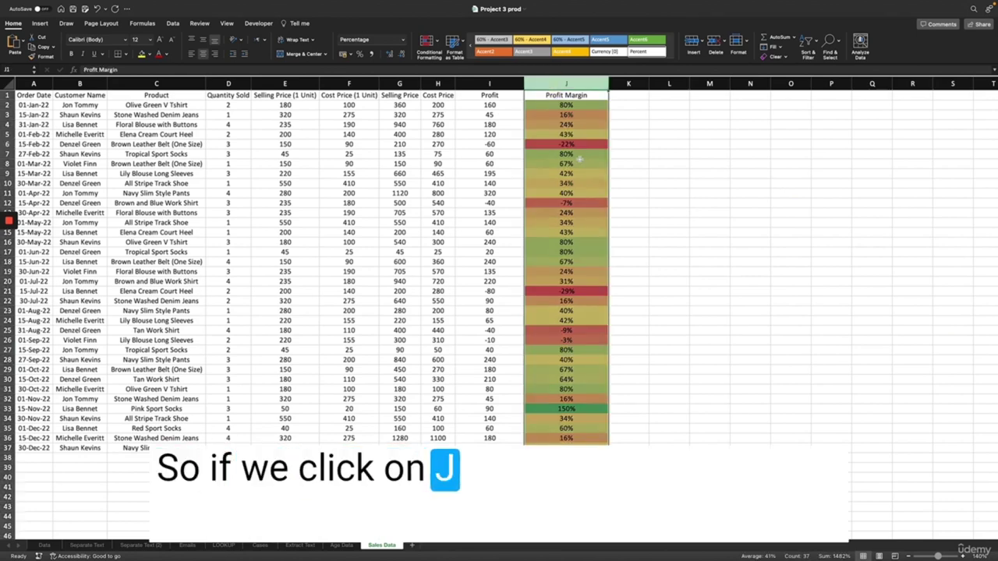
click(432, 43)
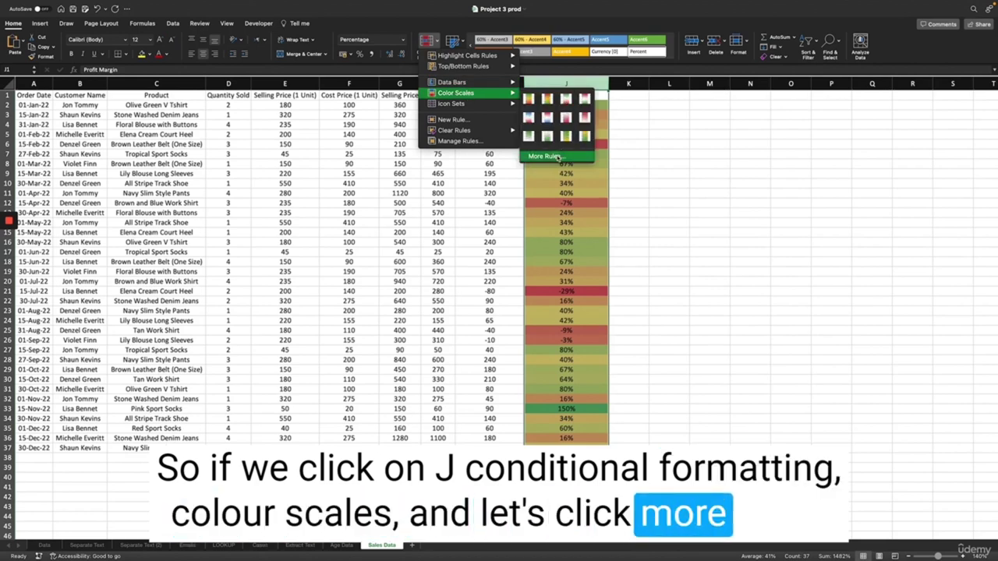
Create a 2-color scale with Number minimum 0 in red and Number maximum 1 in green
click(550, 156)
drag(519, 127, 419, 143)
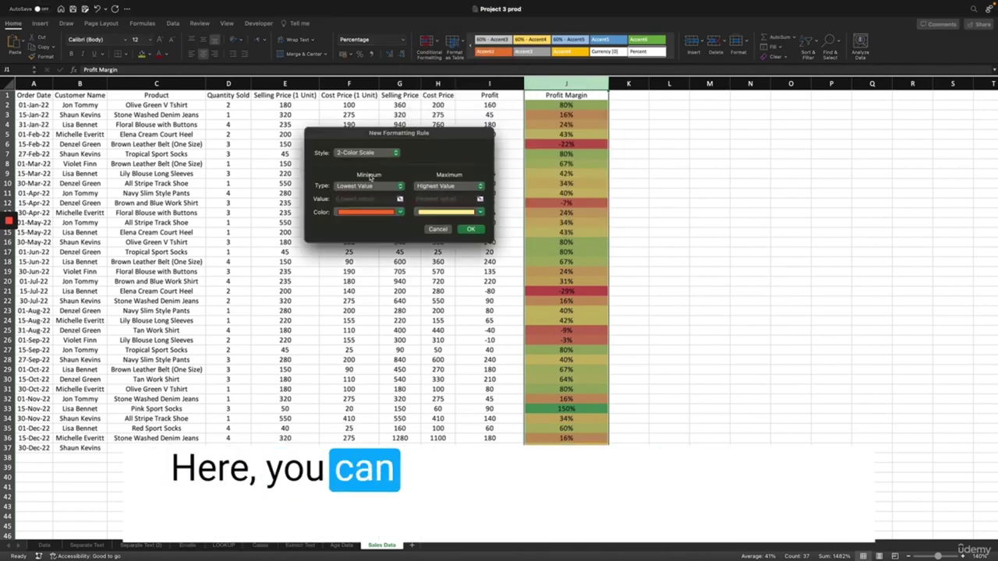
click(378, 187)
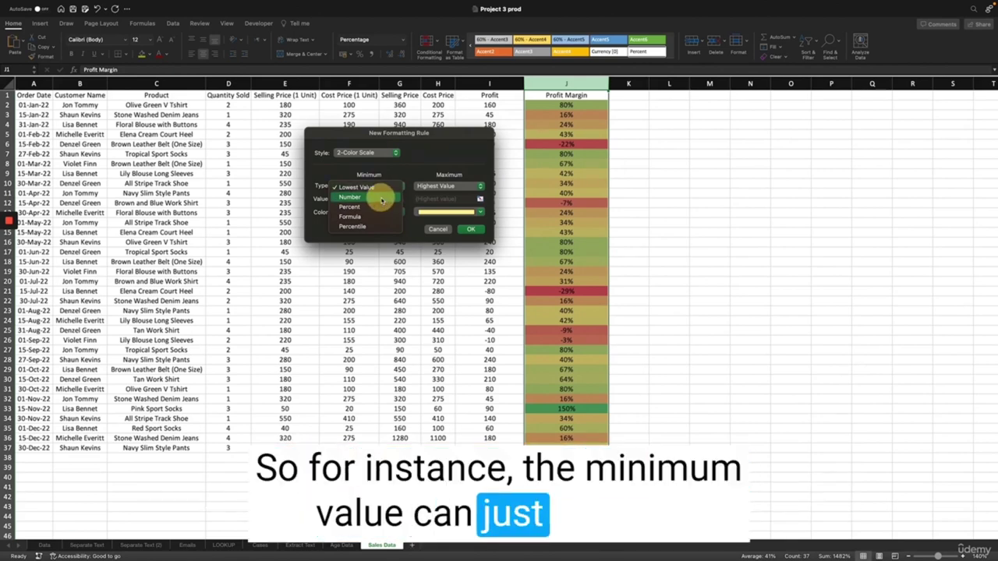
click(381, 201)
click(433, 187)
click(440, 202)
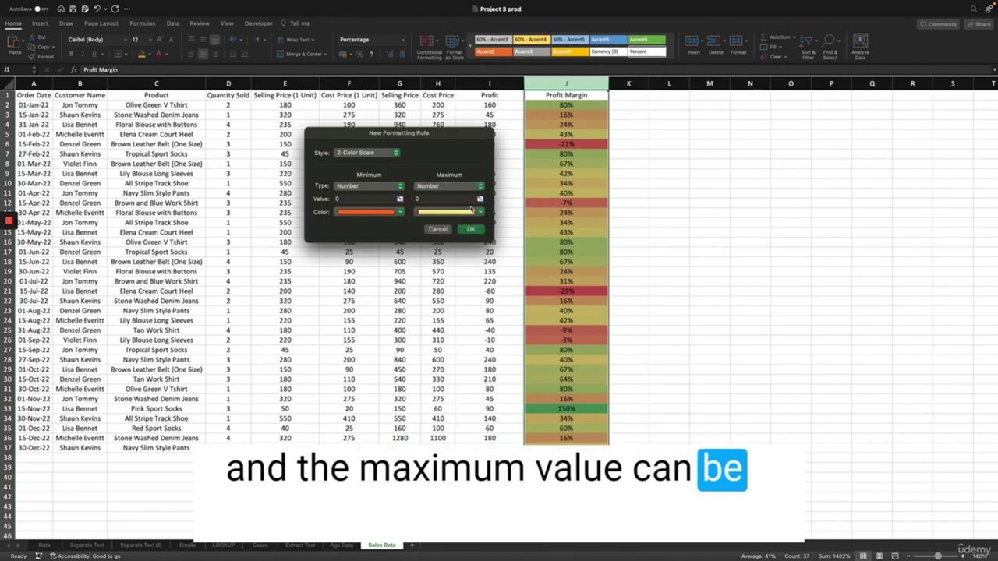
click(441, 201)
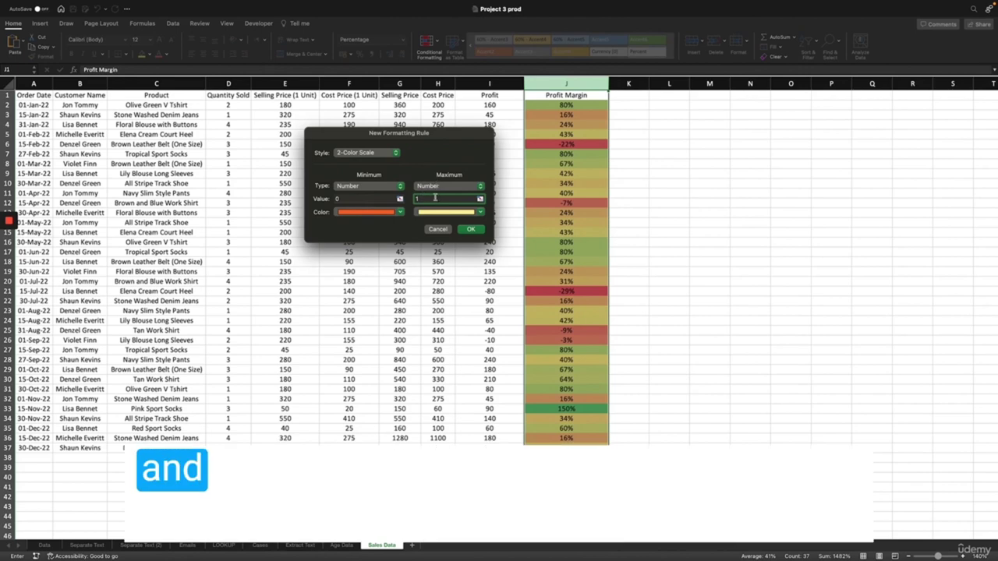
click(441, 213)
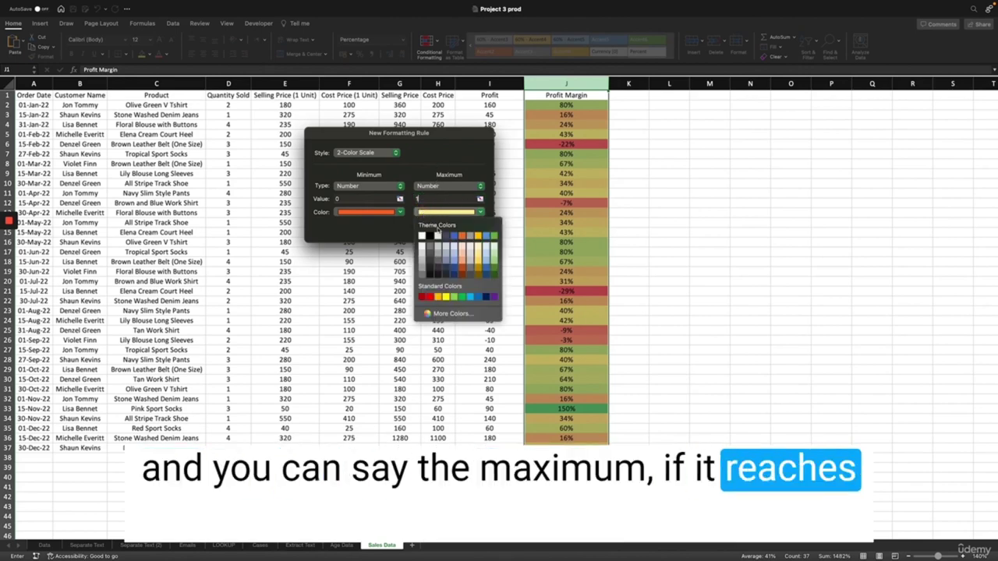
click(468, 296)
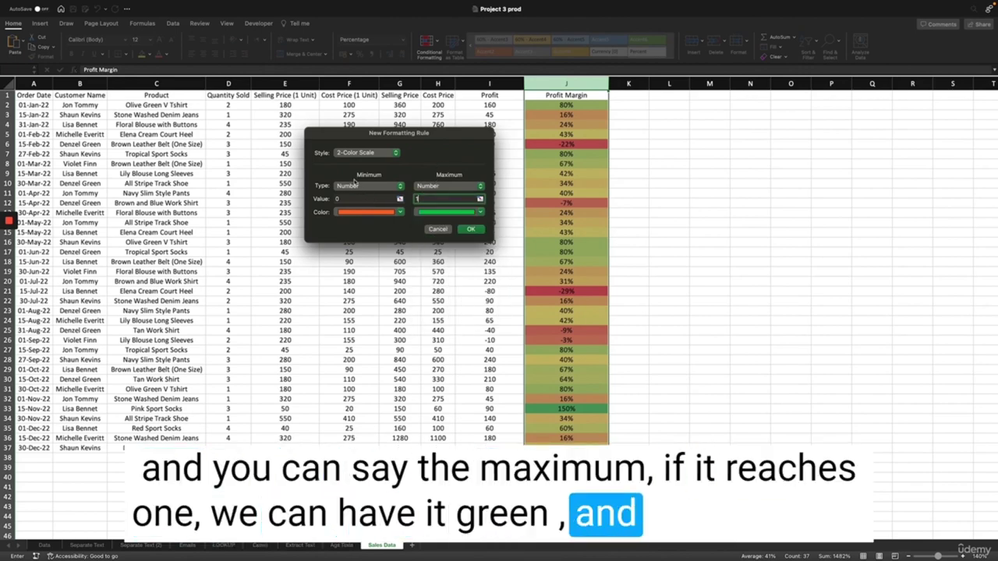
click(362, 212)
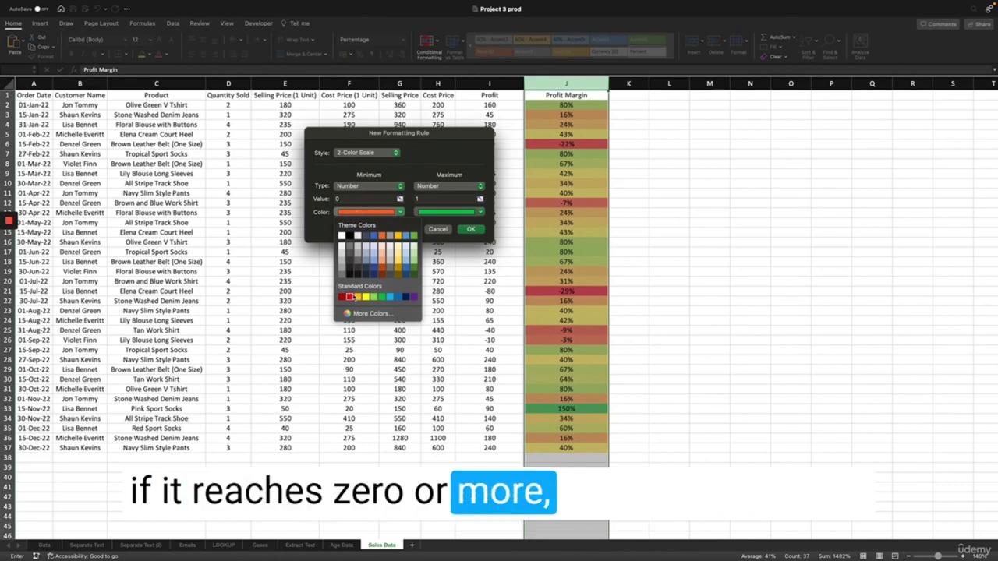
click(349, 297)
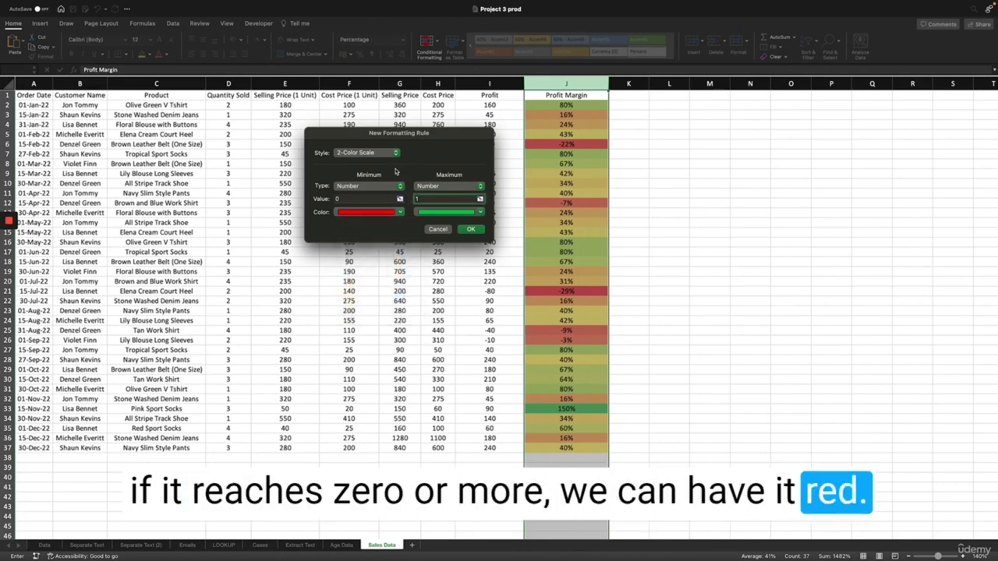
click(470, 228)
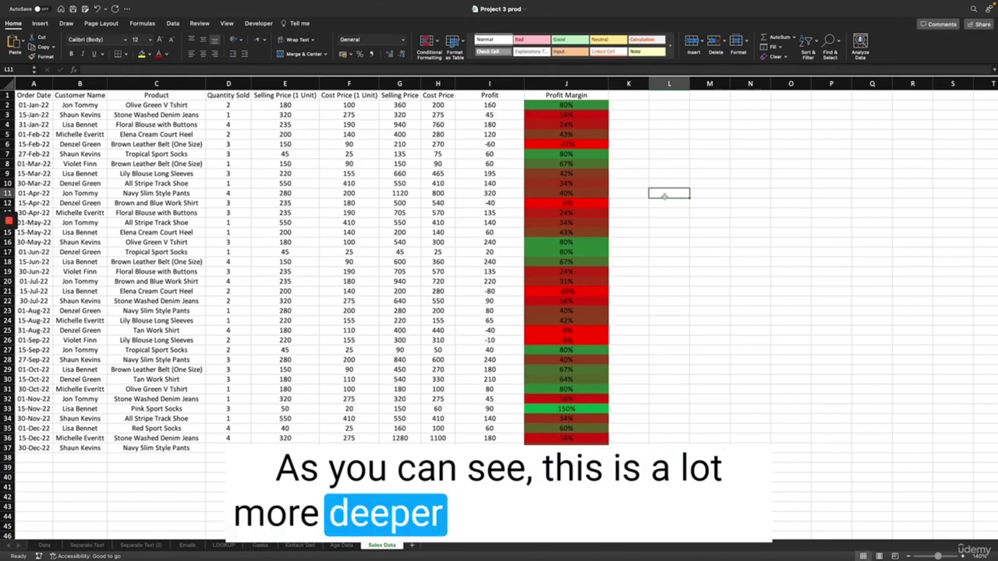
click(567, 192)
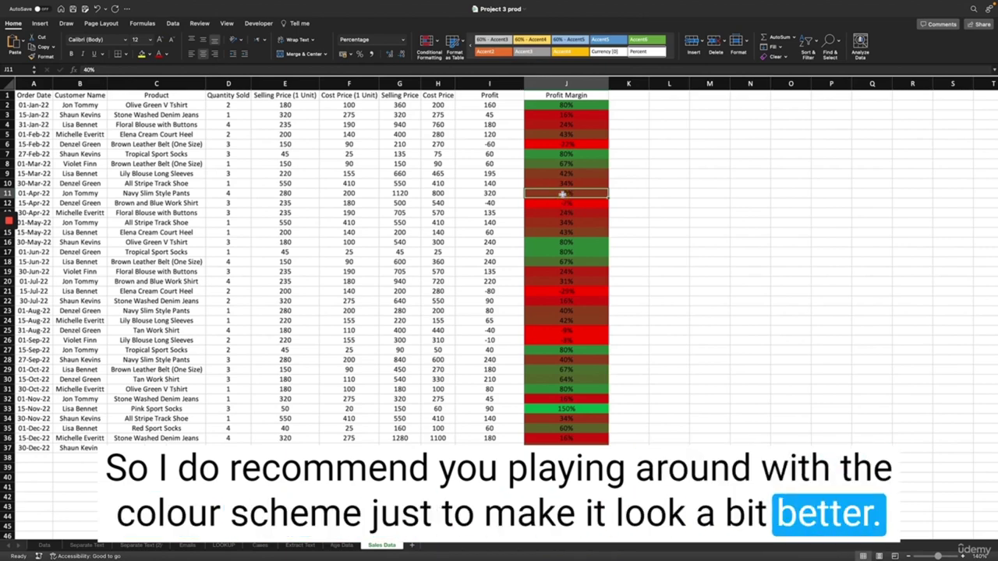
Clear all rules from the entire Sales Data sheet and check Profit Margin is unshaded
click(563, 83)
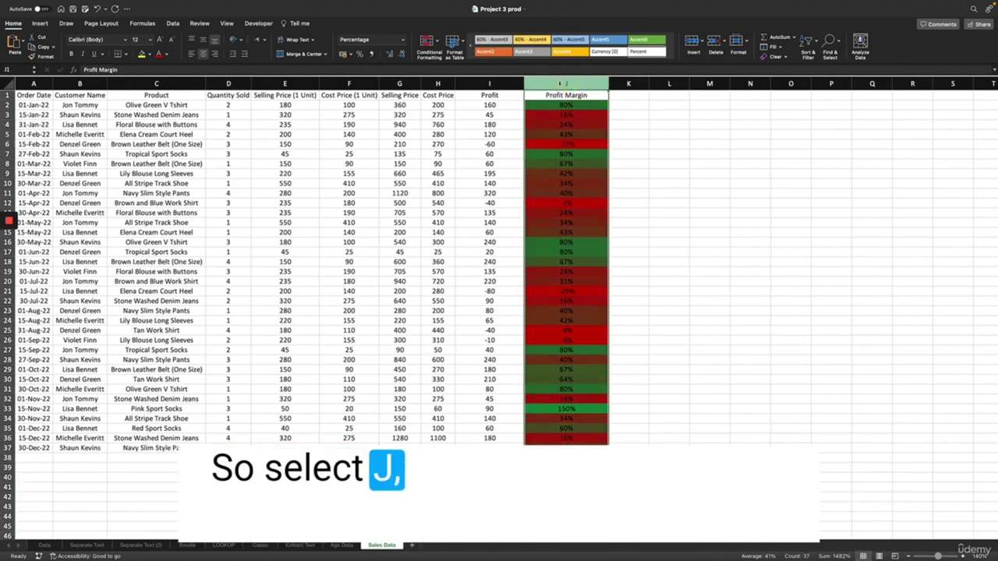
click(427, 43)
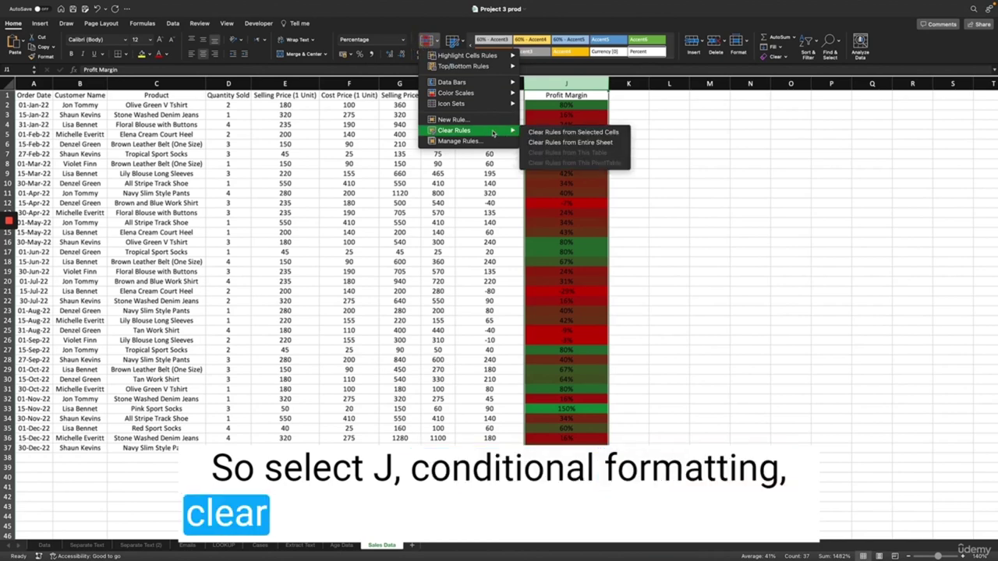
click(563, 141)
click(668, 154)
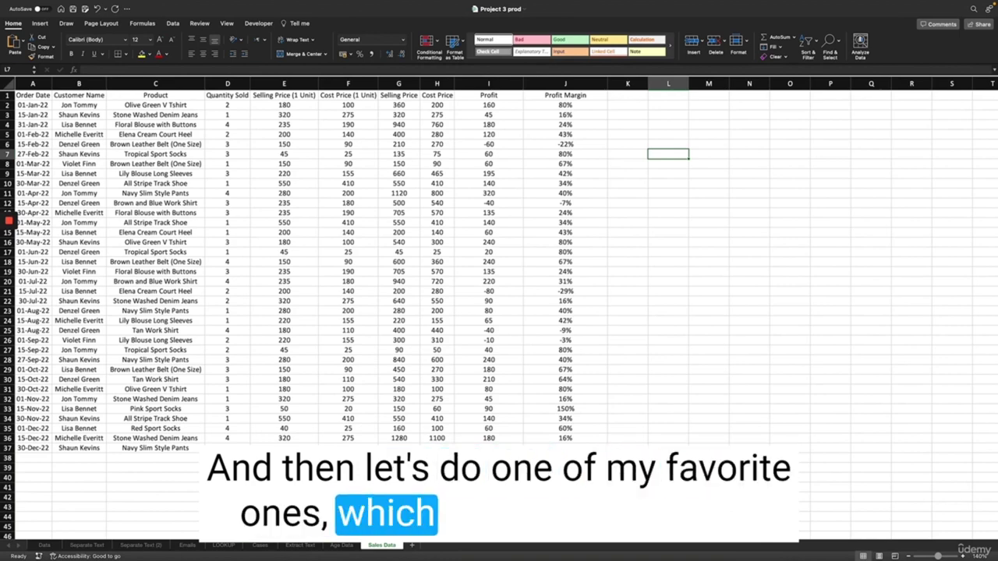
scroll(740, 226, down, 3)
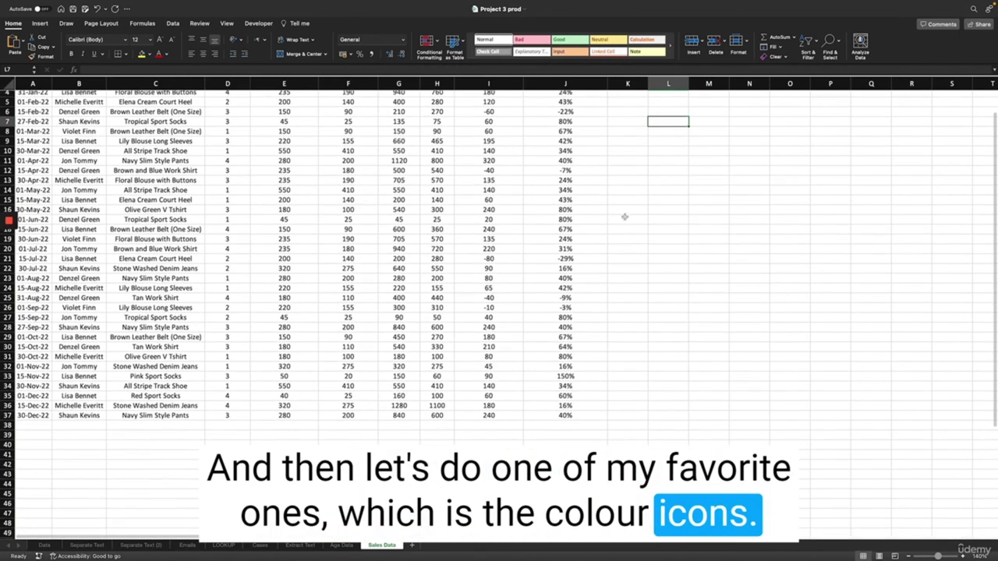
click(493, 184)
scroll(496, 190, up, 3)
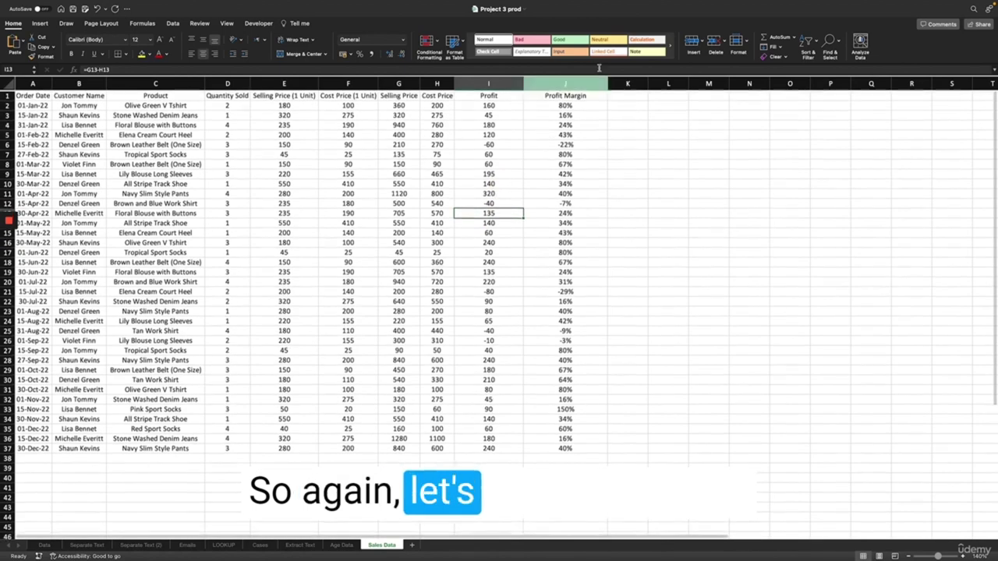
Apply the three-colour traffic-light circles icon set to the Profit Margin column
click(566, 85)
click(426, 43)
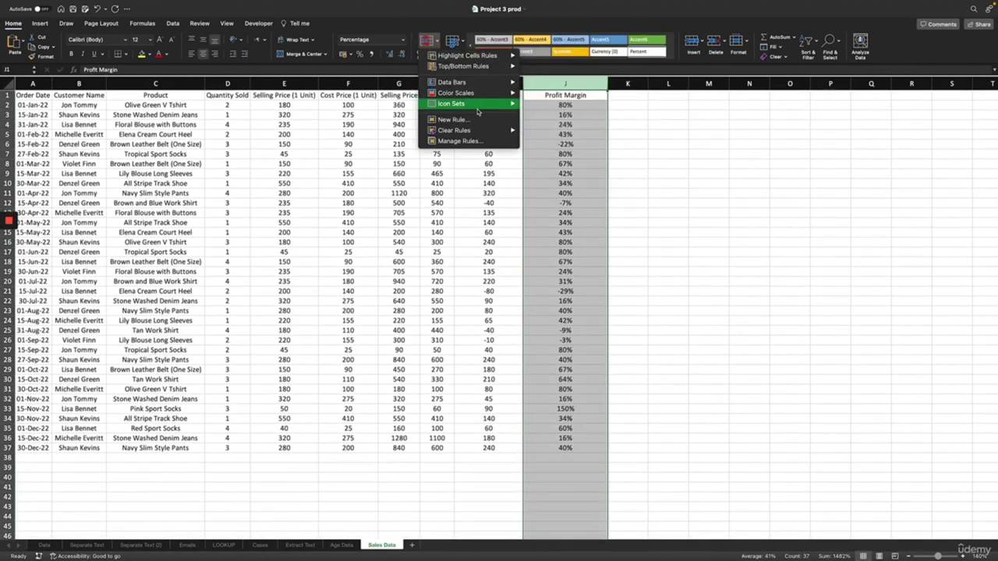
mouse_move(466, 106)
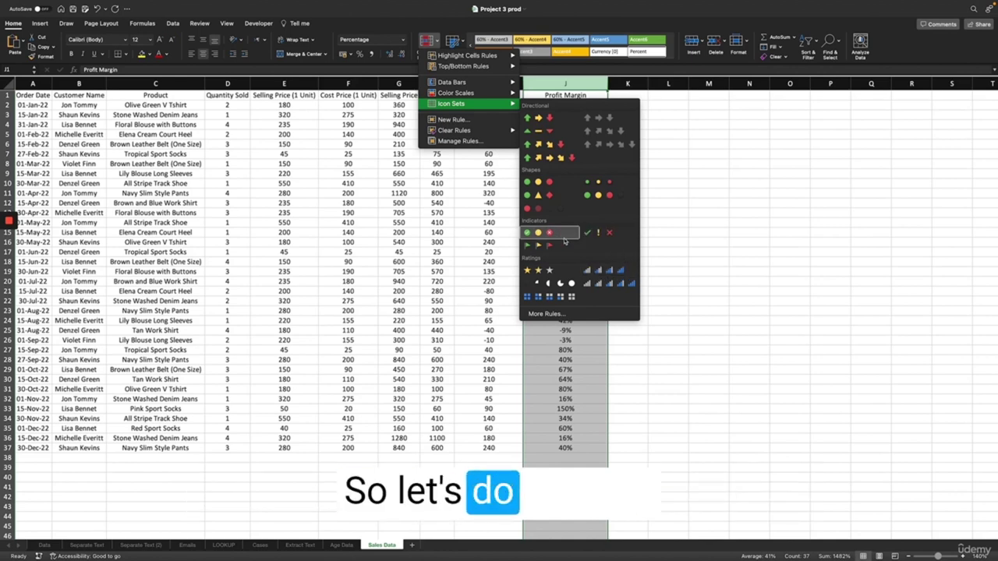
click(550, 182)
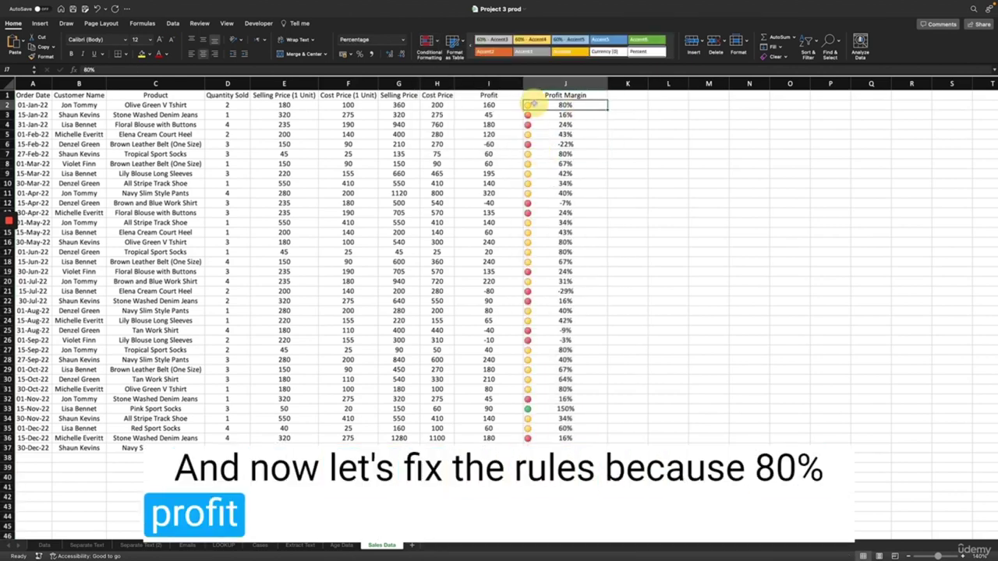
Check margin values against their icons, such as the 80% margin showing yellow
click(563, 132)
scroll(563, 131, down, 1)
click(563, 150)
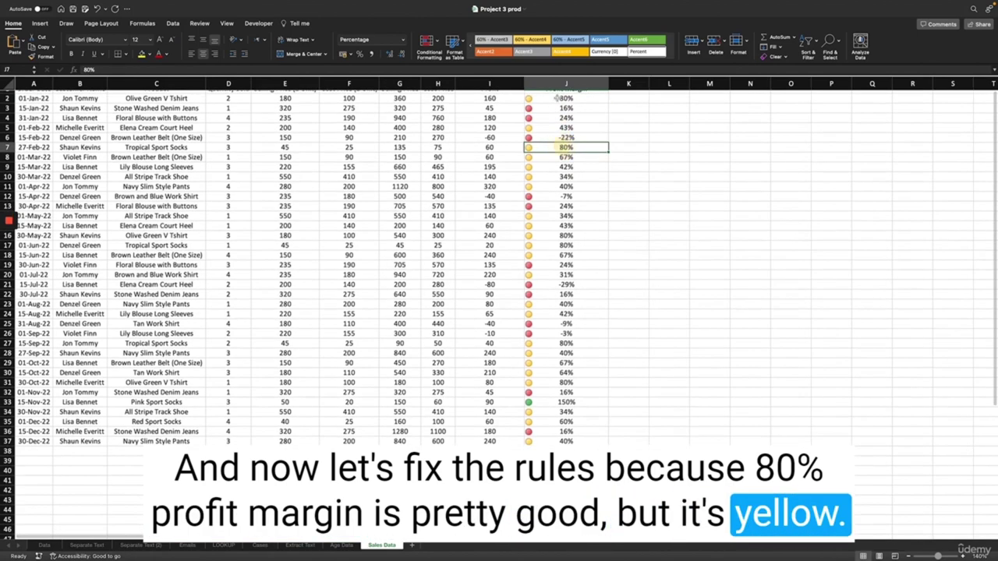
click(536, 81)
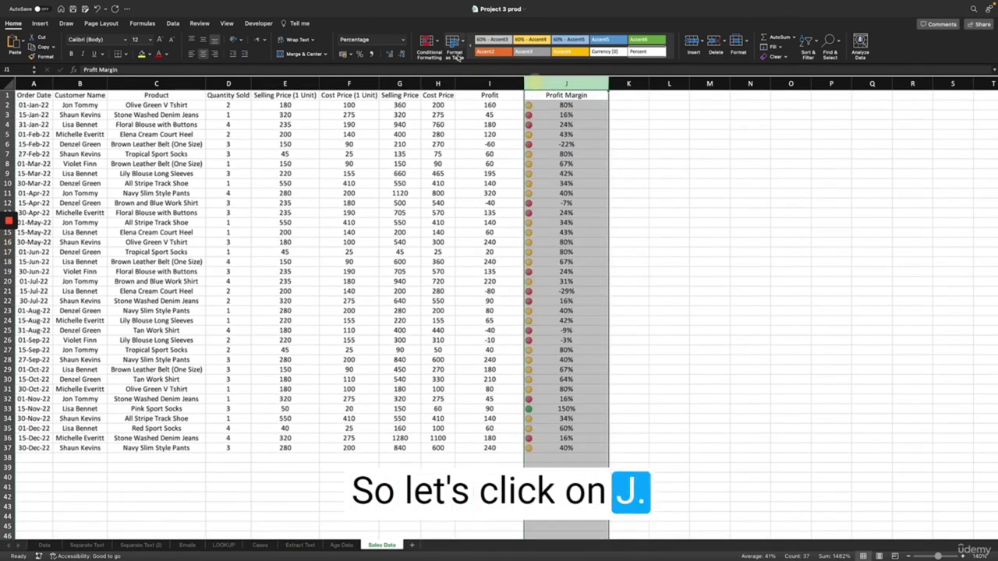
Edit the icon-set rule so green starts at 50 percent and yellow at 20 percent
click(427, 43)
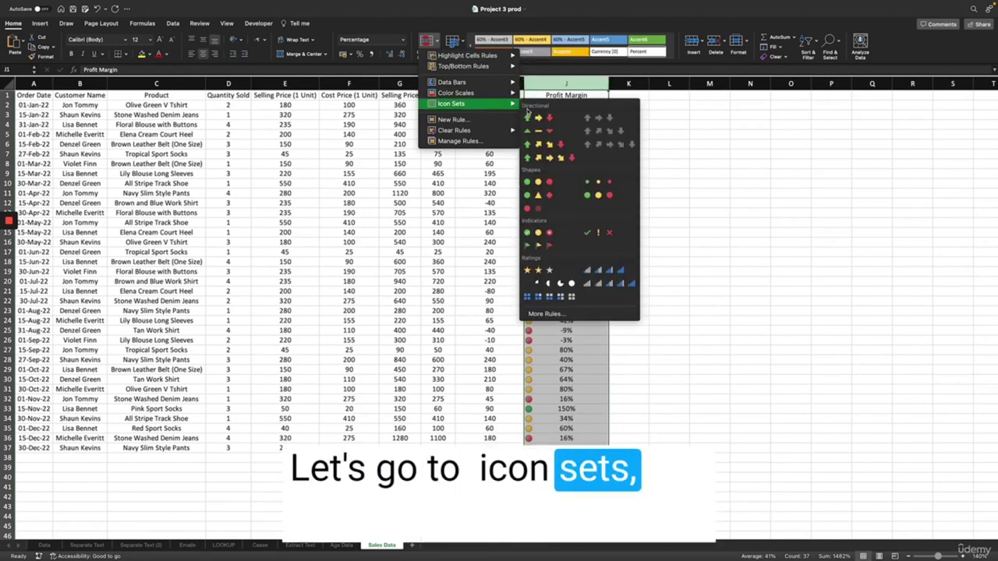
click(540, 315)
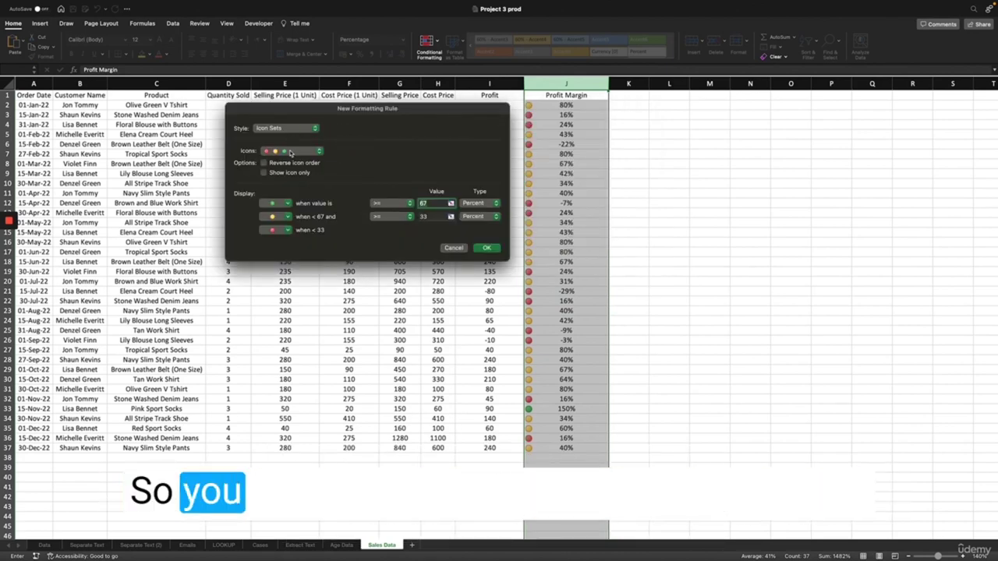
click(290, 152)
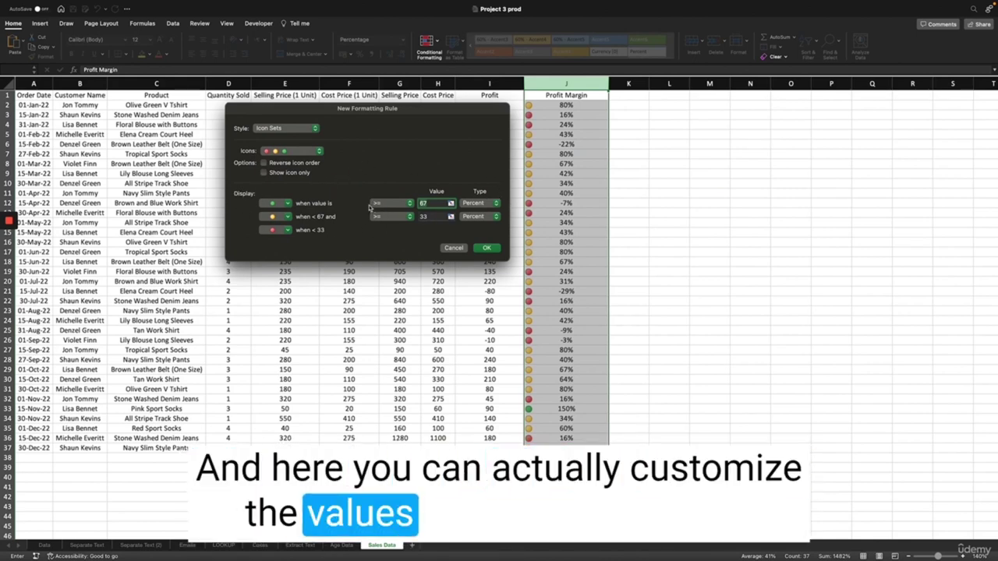
click(435, 203)
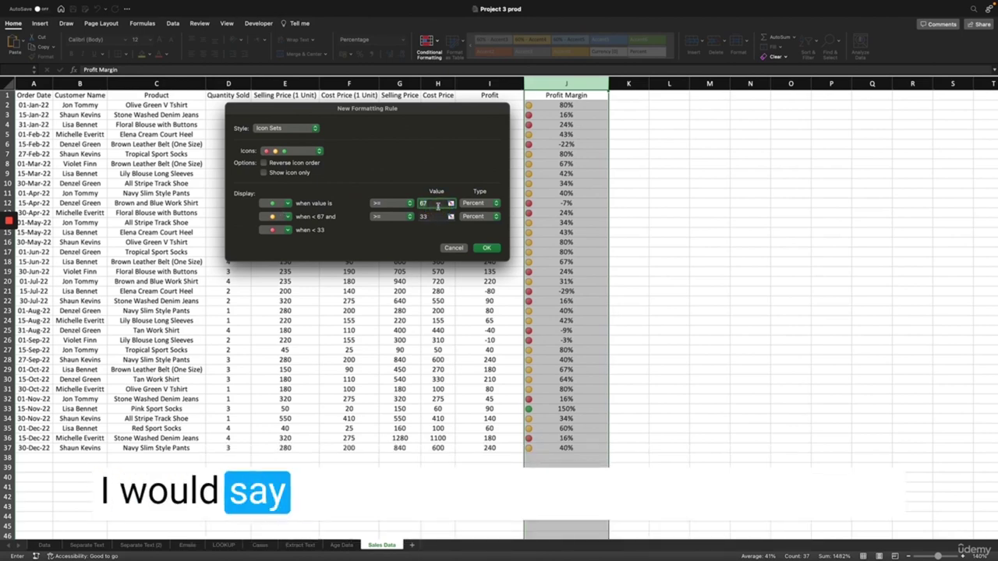
text(50)
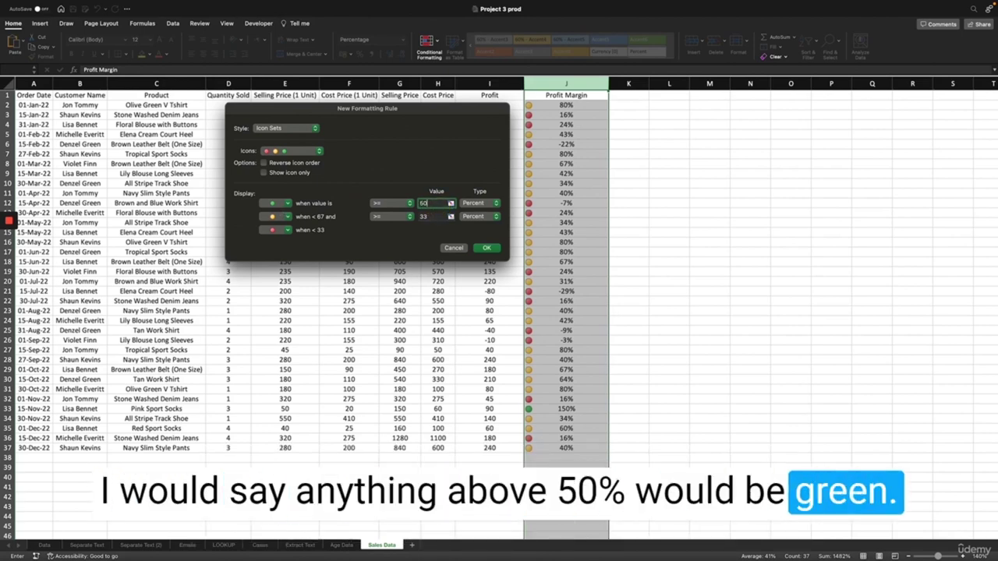
click(480, 203)
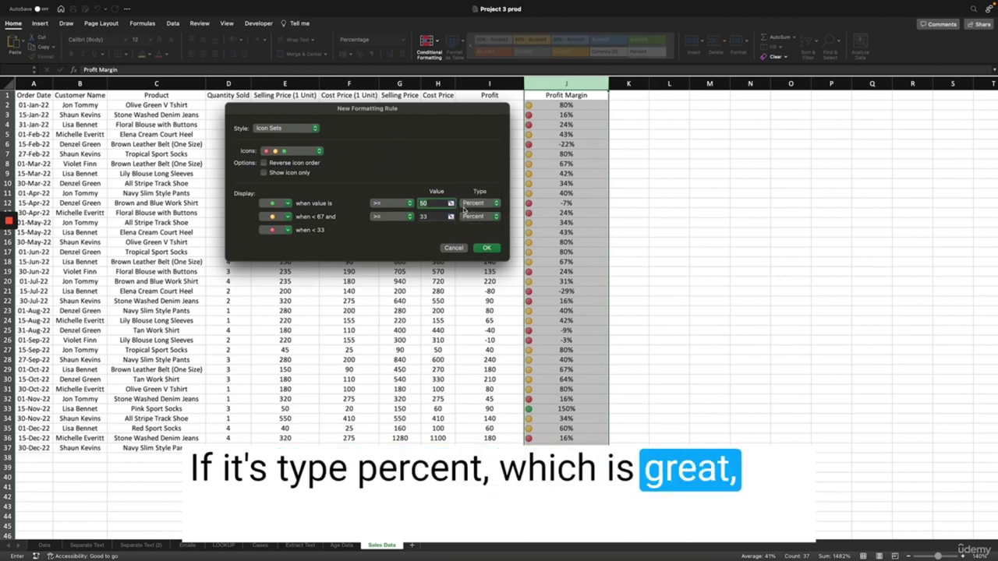
drag(463, 108, 400, 105)
double_click(360, 215)
text(20)
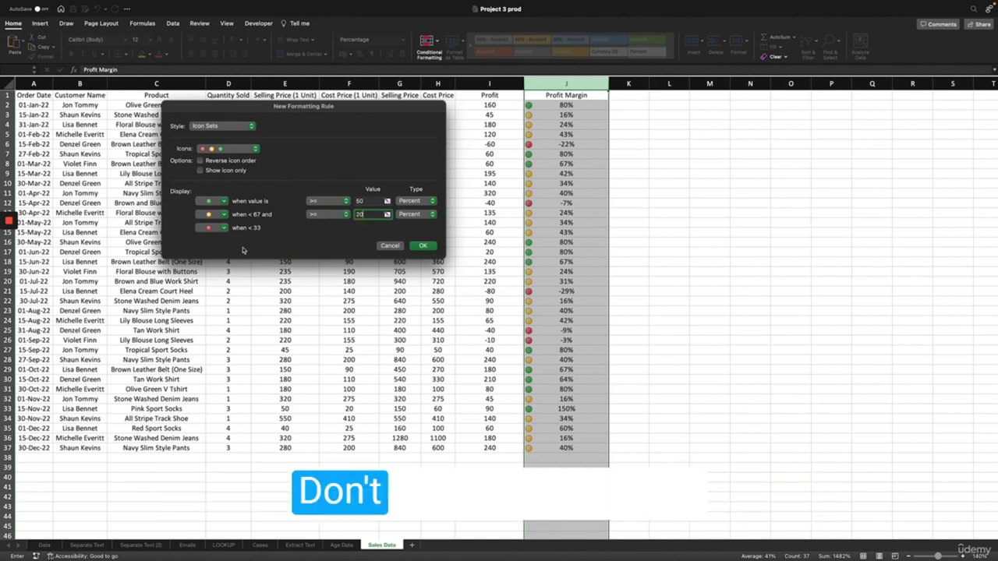
click(422, 246)
Check that margins like 80% and 67% now show green icons
click(554, 195)
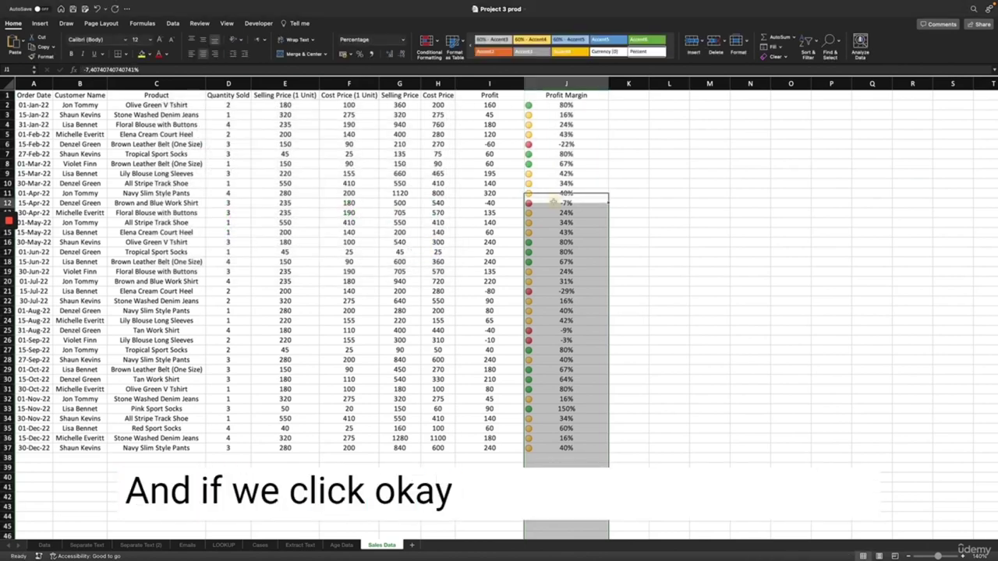
click(555, 106)
click(550, 154)
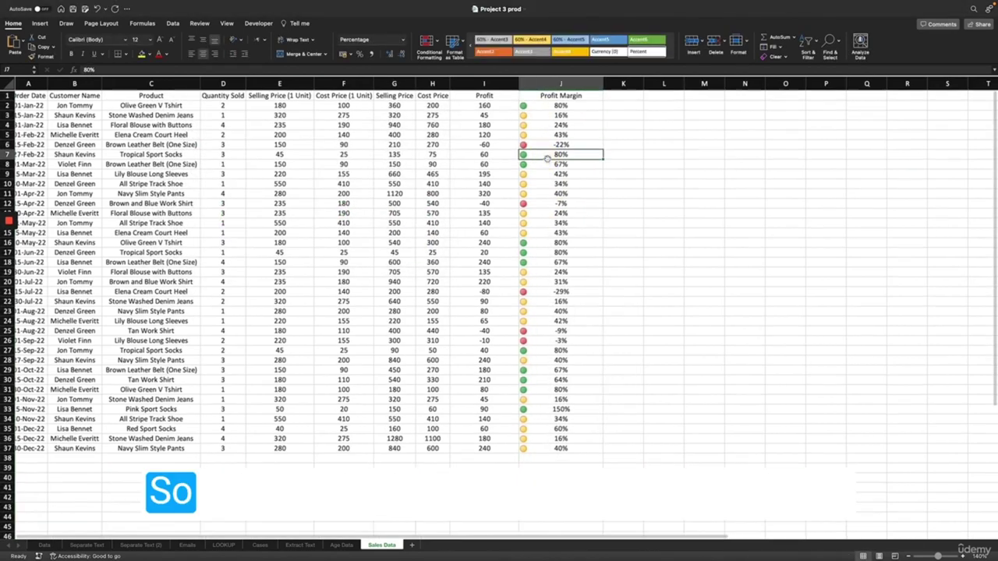
click(562, 173)
click(563, 184)
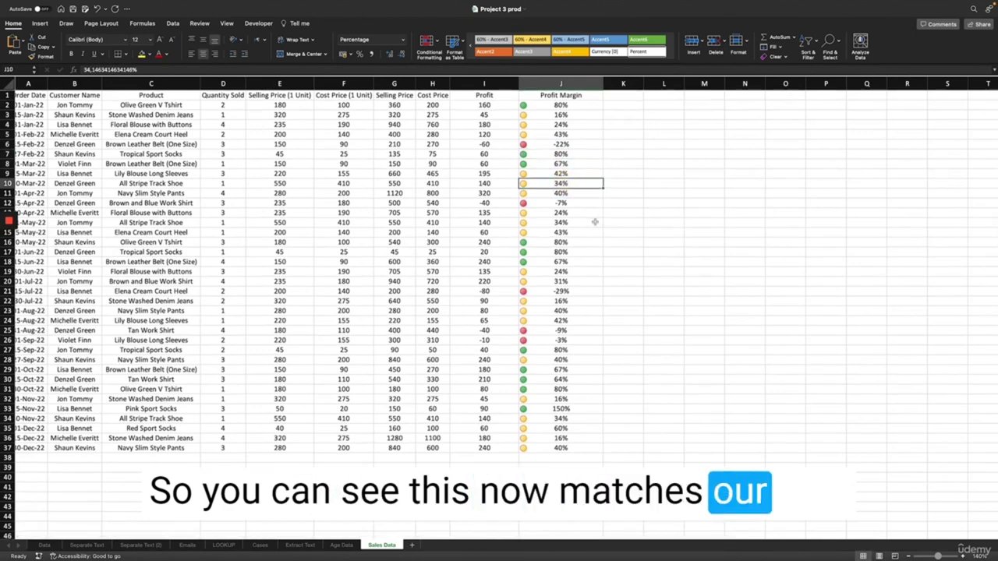
click(566, 203)
click(426, 43)
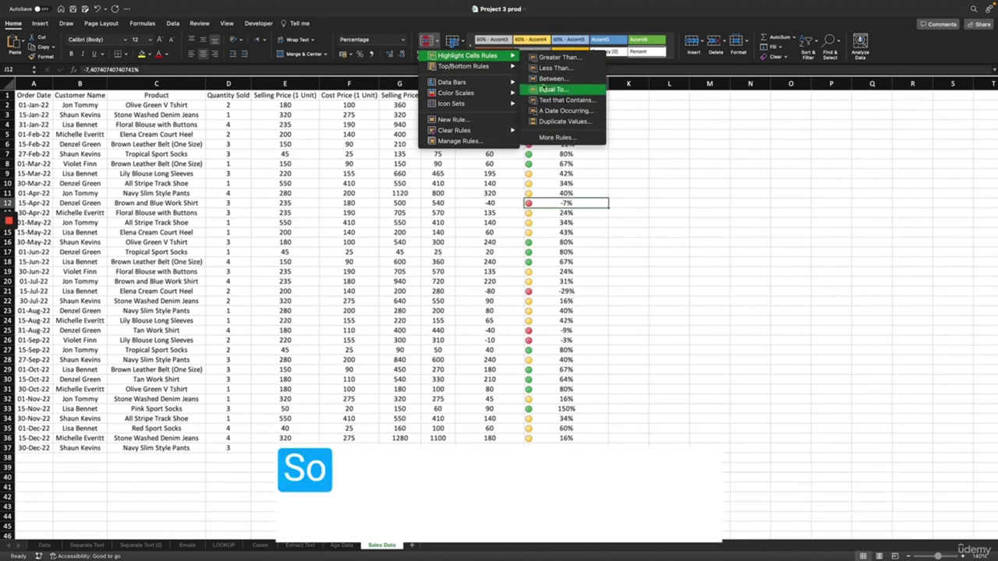
click(425, 43)
click(426, 43)
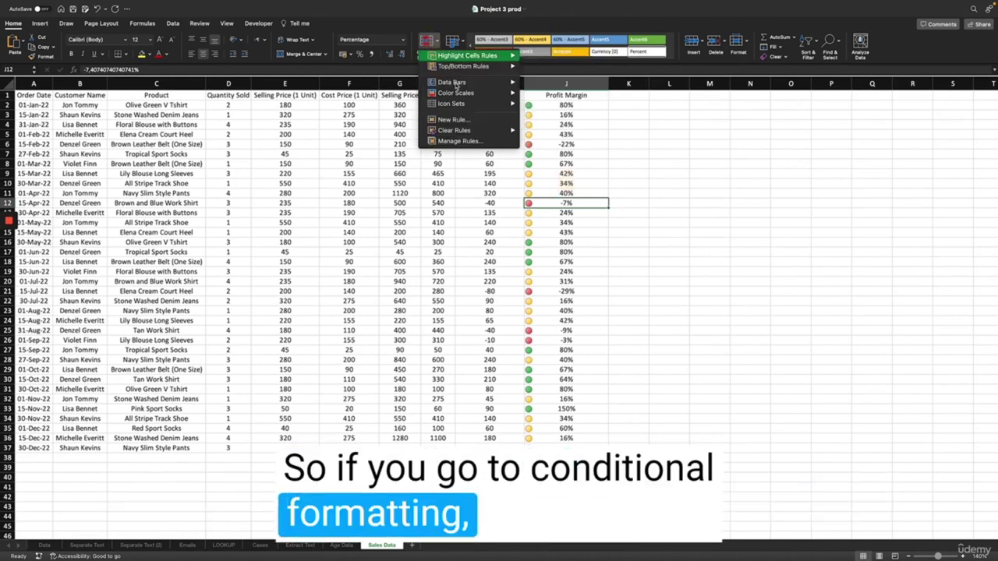
click(462, 141)
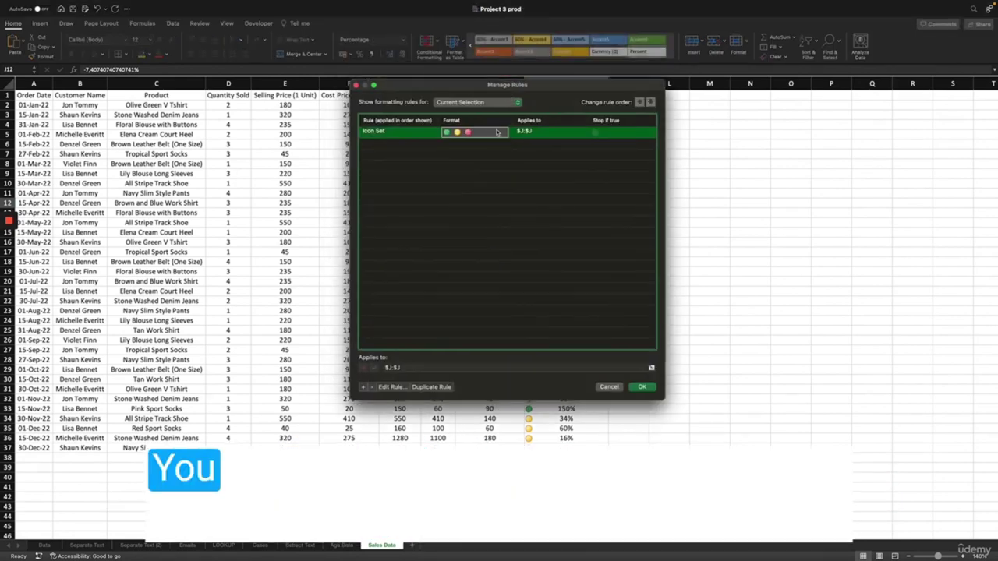
click(388, 387)
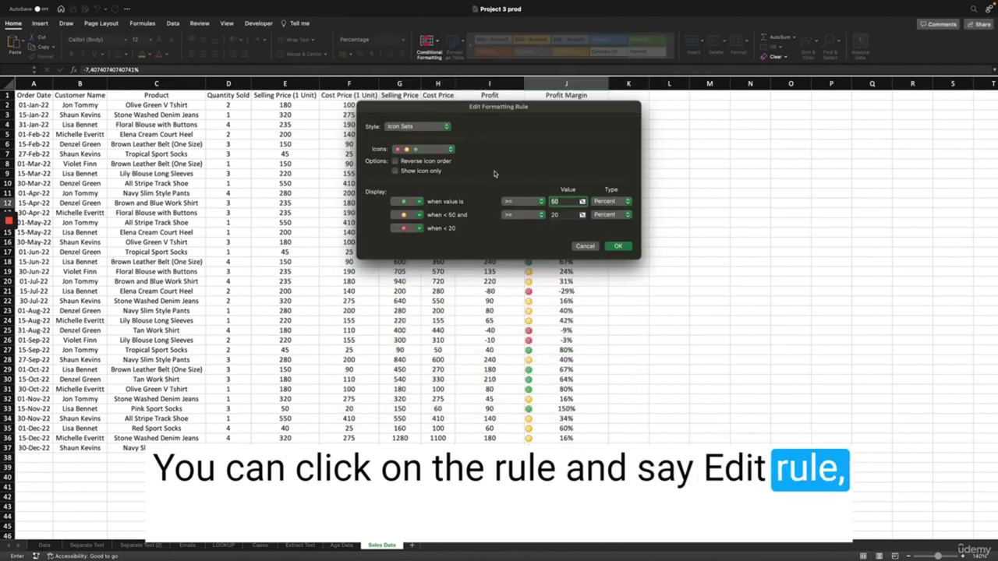
drag(494, 115, 757, 139)
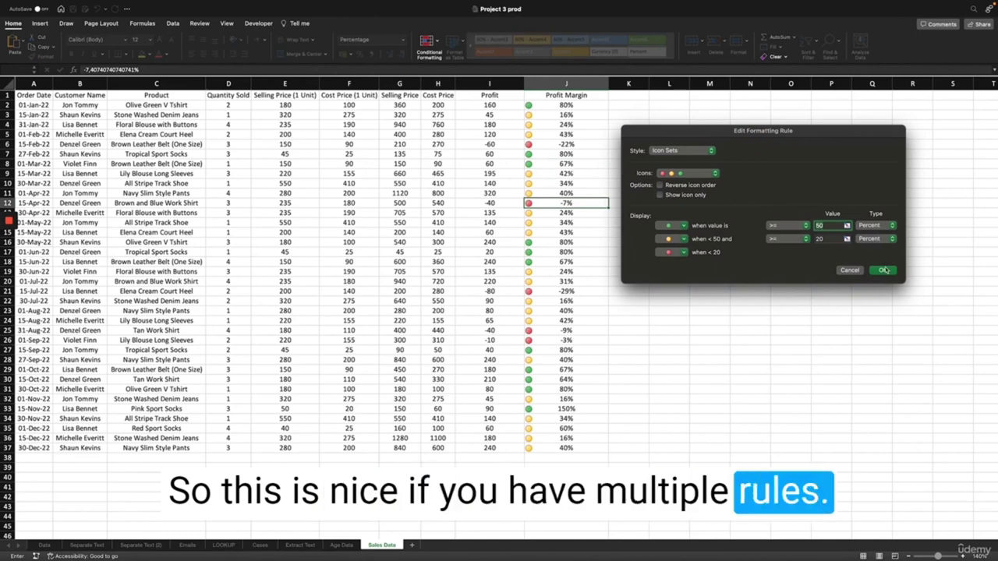
click(884, 270)
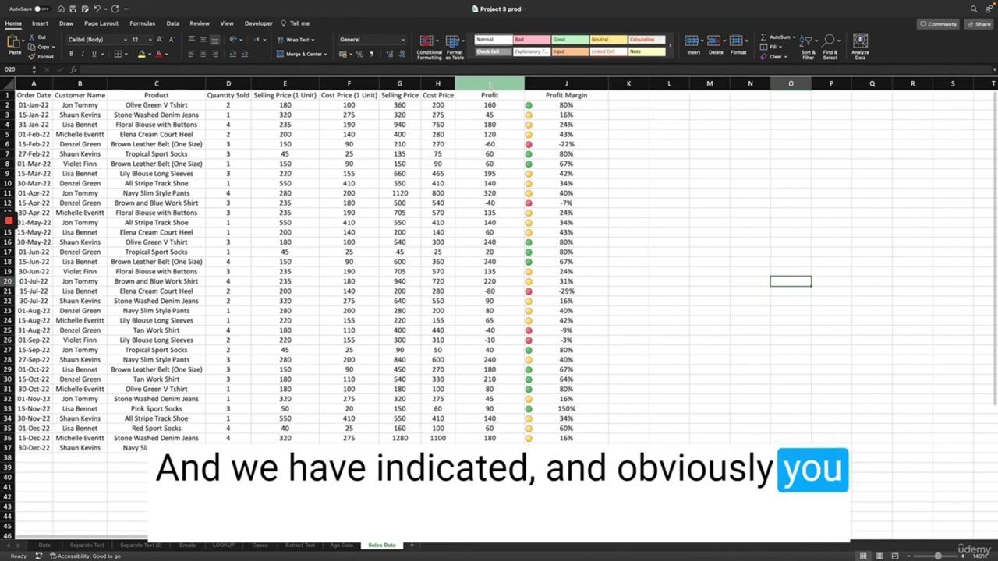
click(491, 83)
click(437, 83)
click(399, 84)
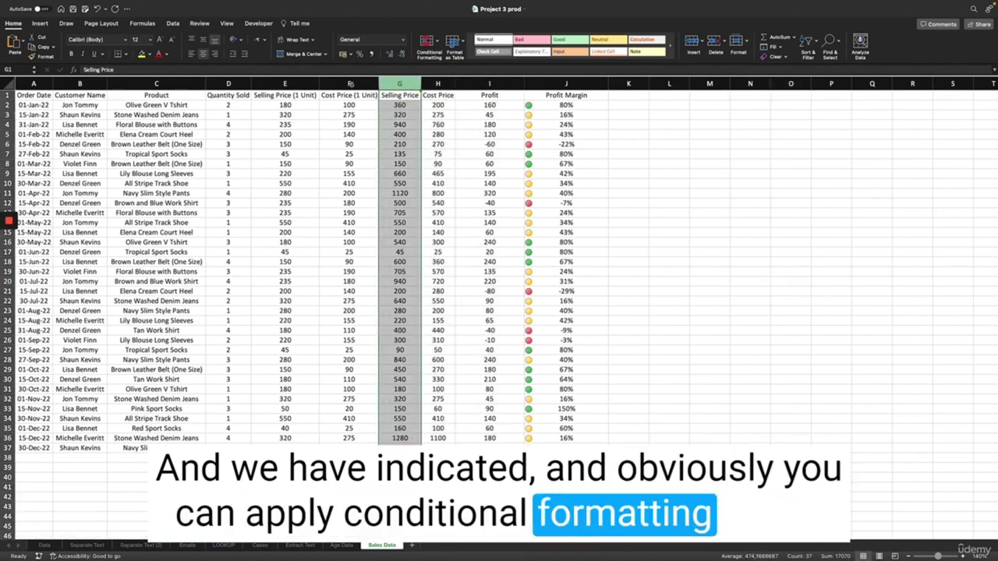
click(285, 84)
click(437, 83)
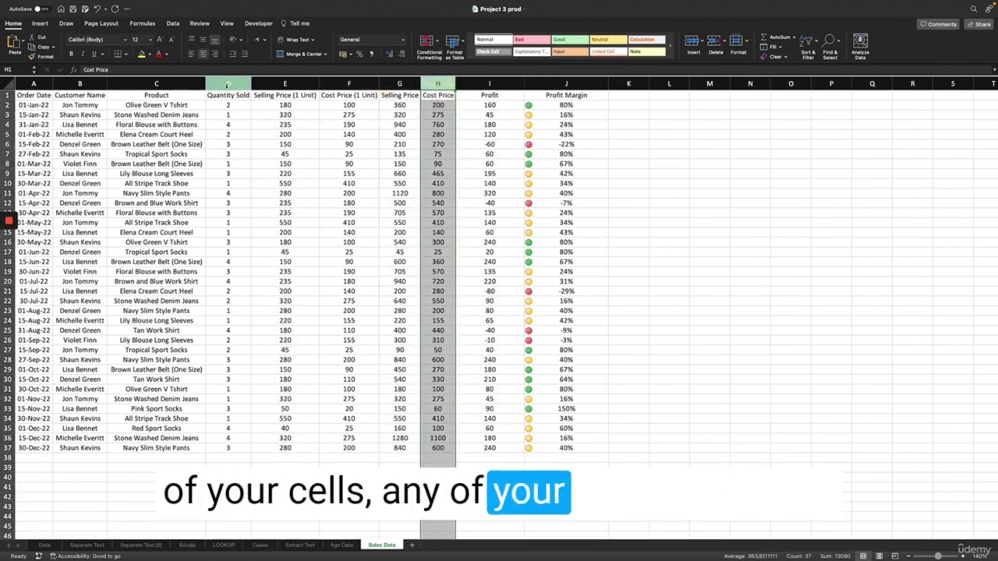
click(228, 83)
click(129, 83)
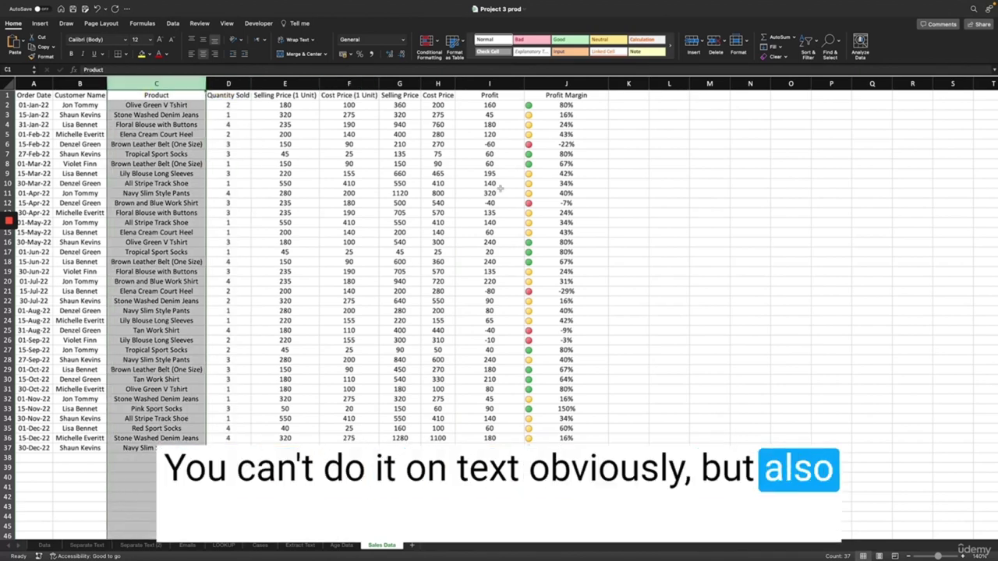
scroll(441, 197, right, 1)
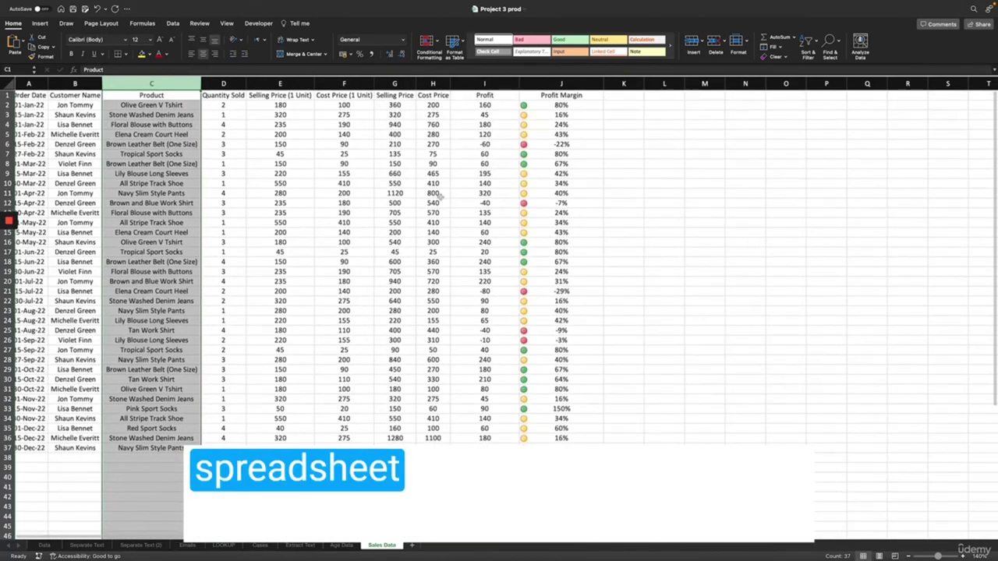
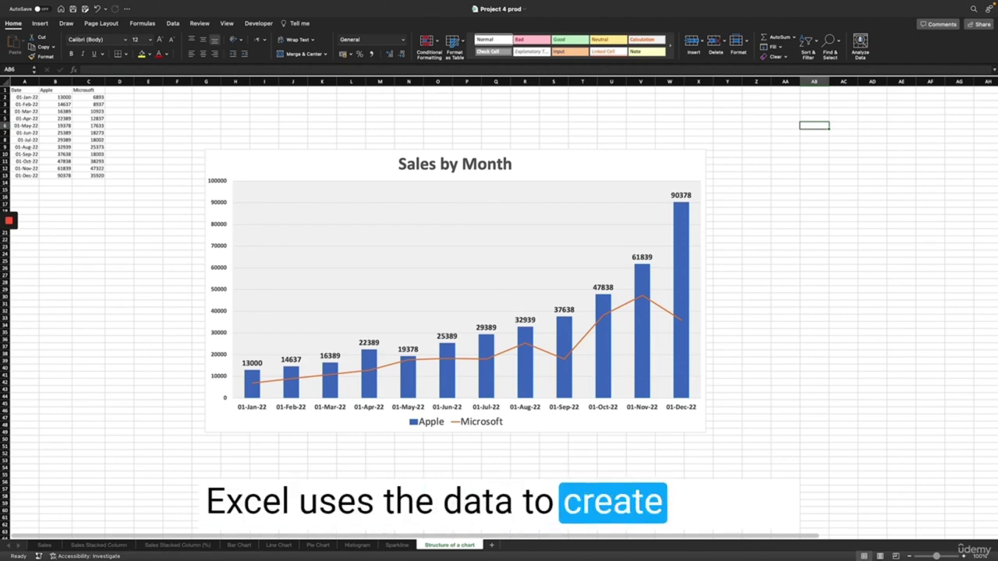
Select the Sales by Month chart's title, chart area, plot area, and Apple and Microsoft series
click(90, 211)
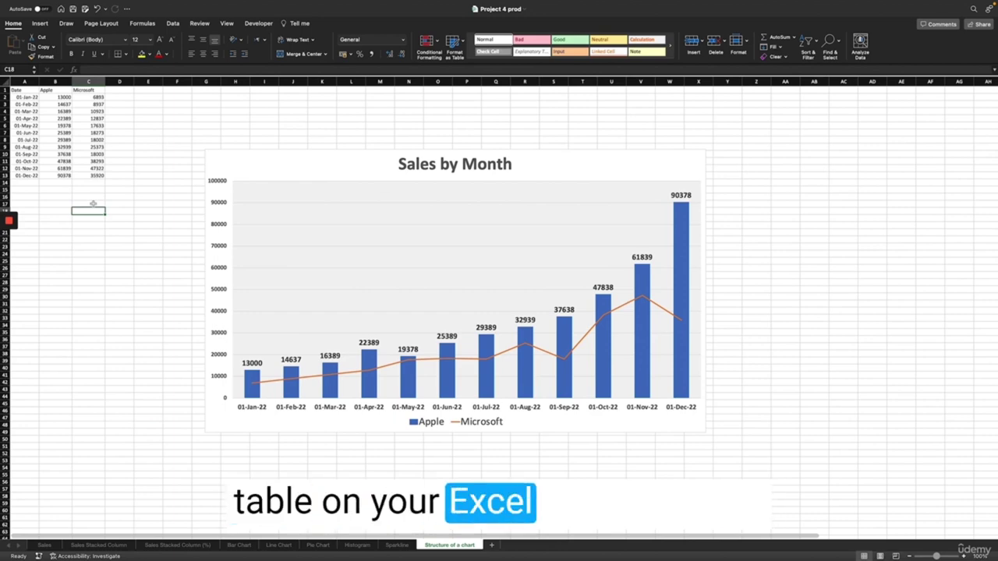
click(148, 125)
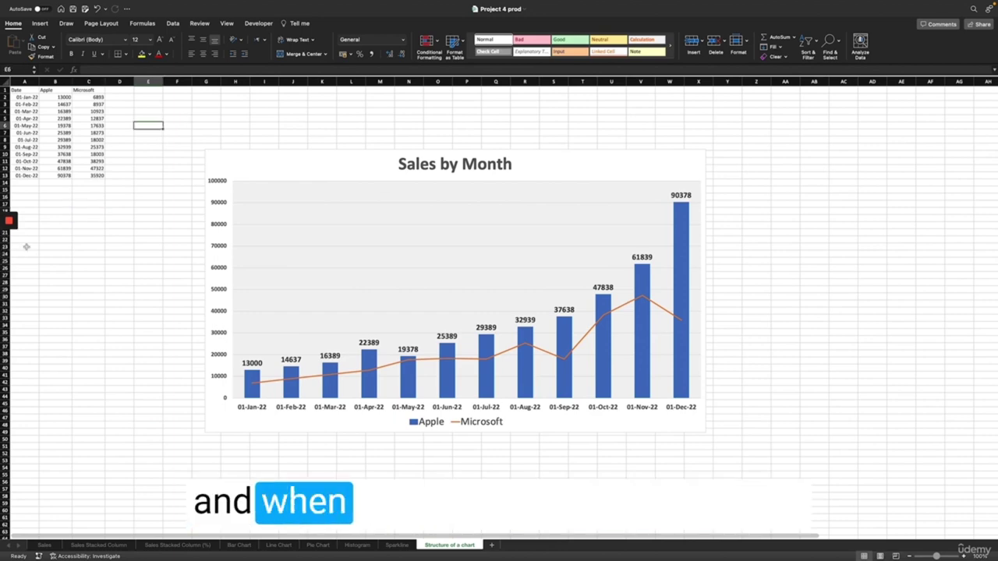
click(361, 156)
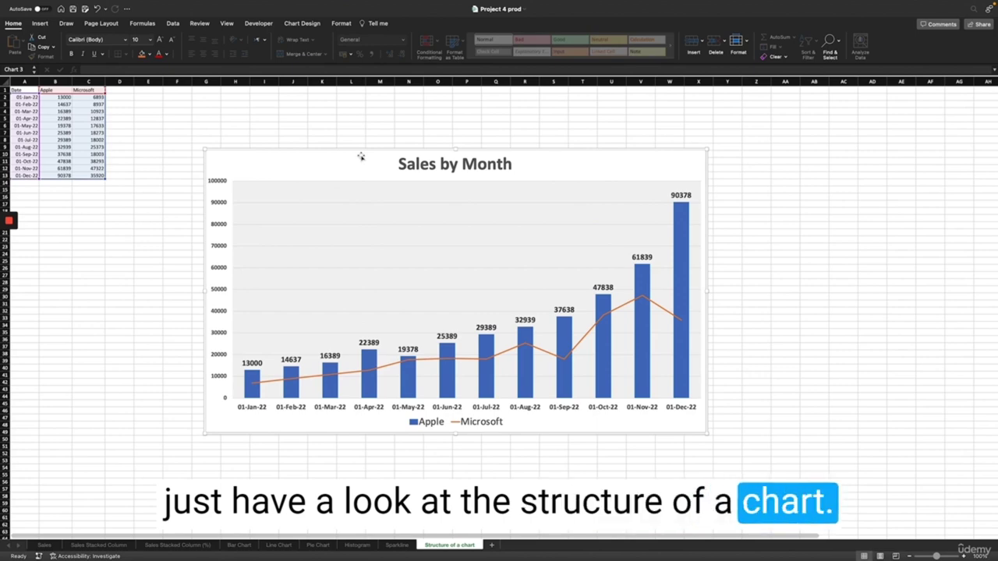
click(410, 168)
click(312, 156)
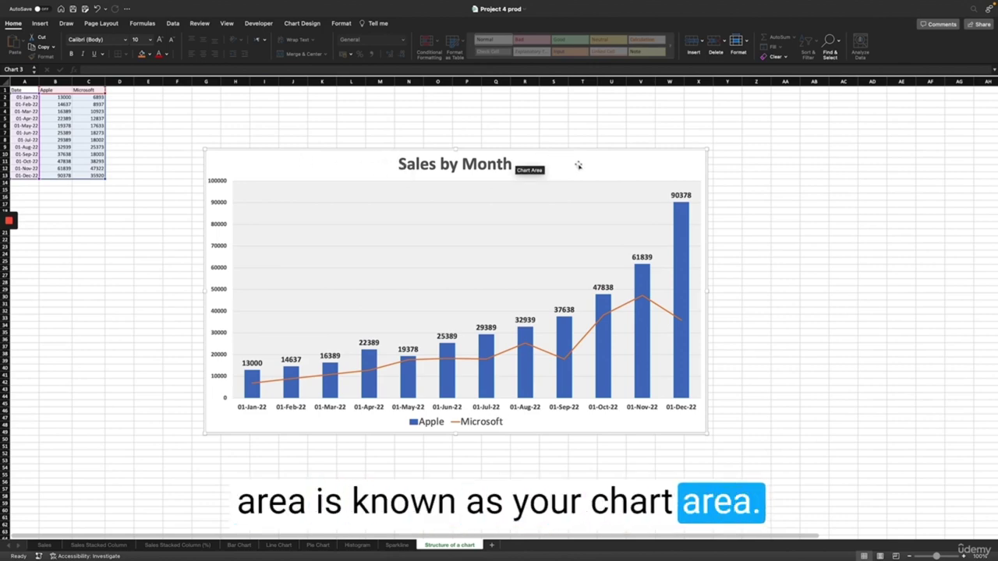
click(480, 197)
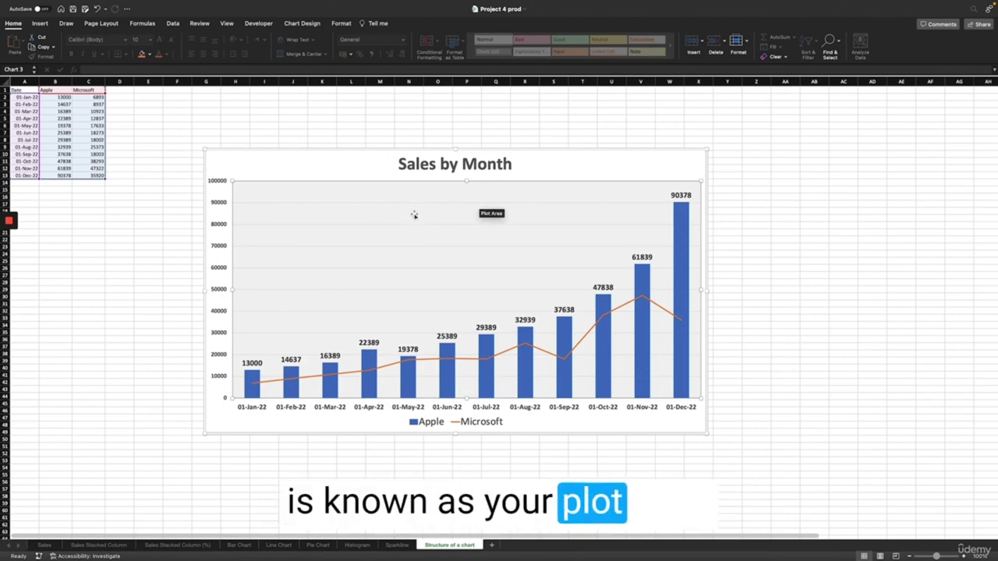
click(448, 358)
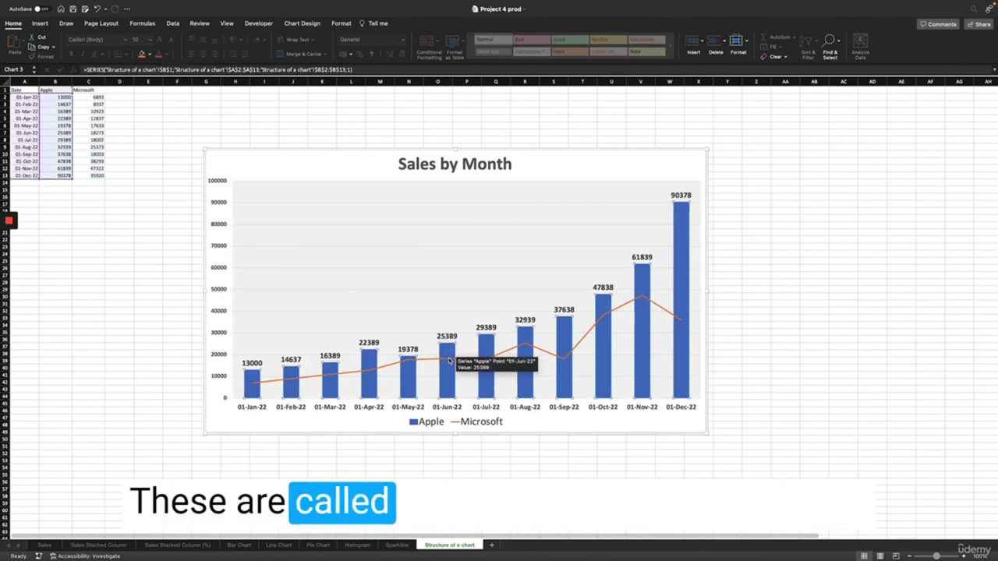
click(511, 357)
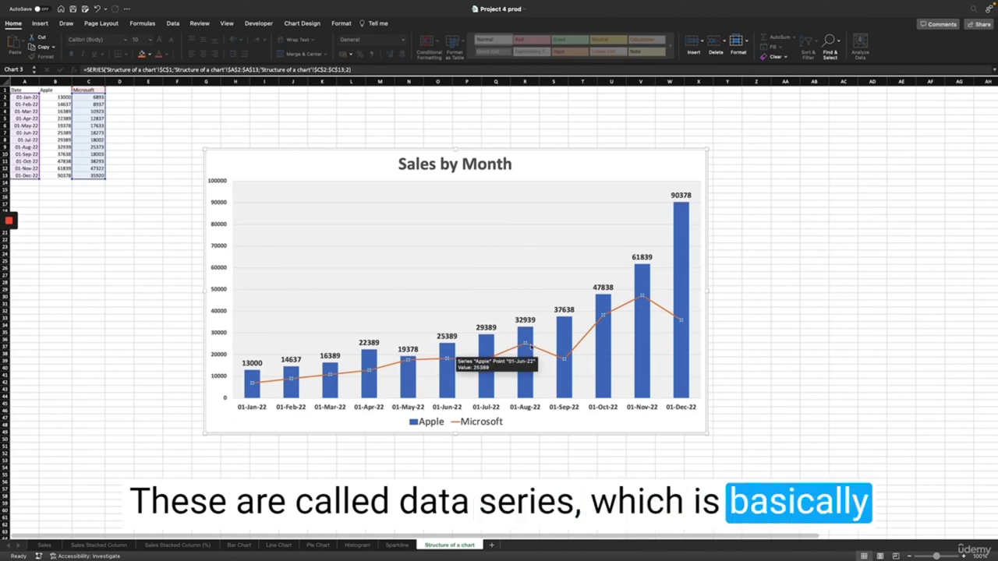
Select the Apple columns, the value axis, the date axis and the legend of the Sales by Month chart
click(608, 331)
click(606, 322)
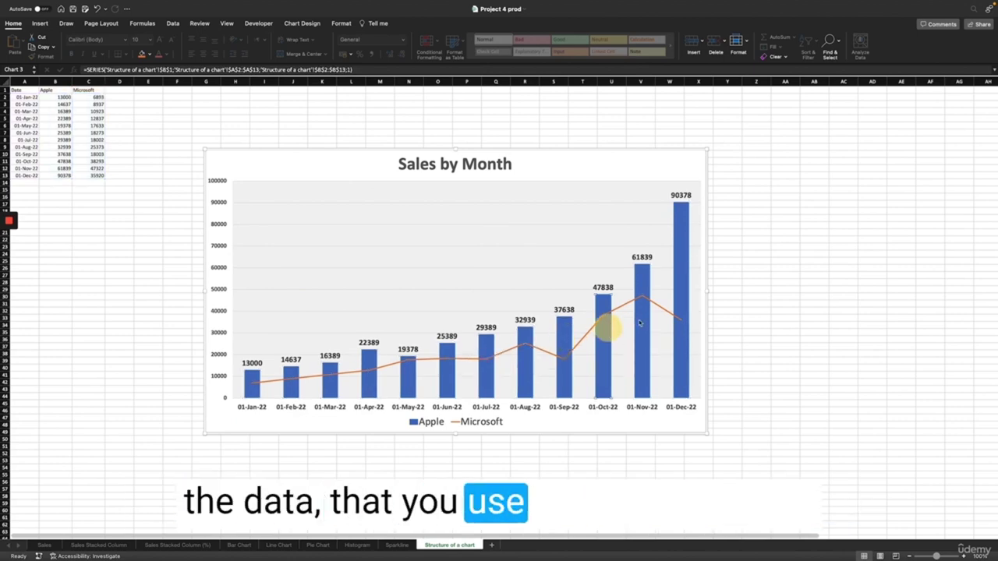
click(647, 318)
click(217, 272)
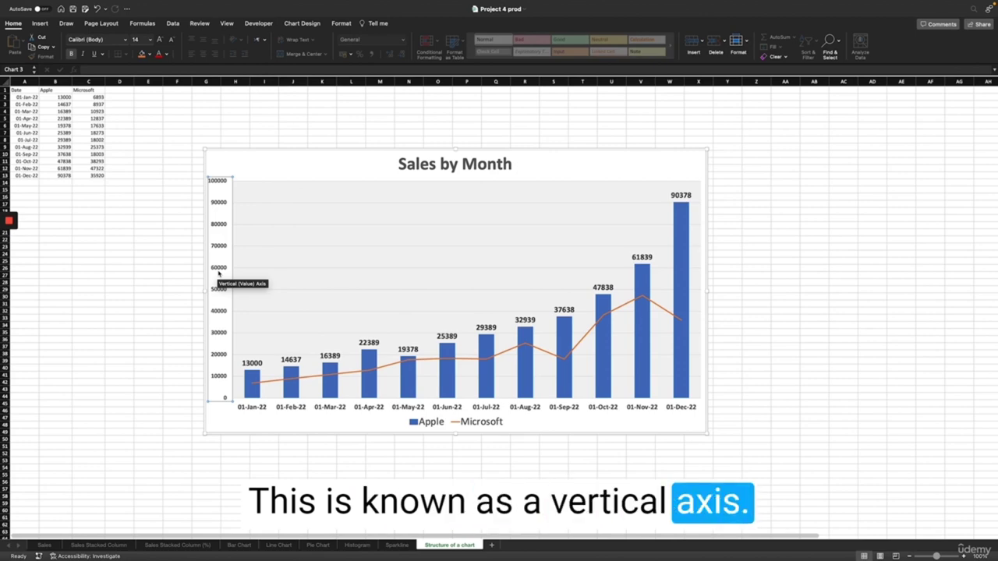
click(371, 409)
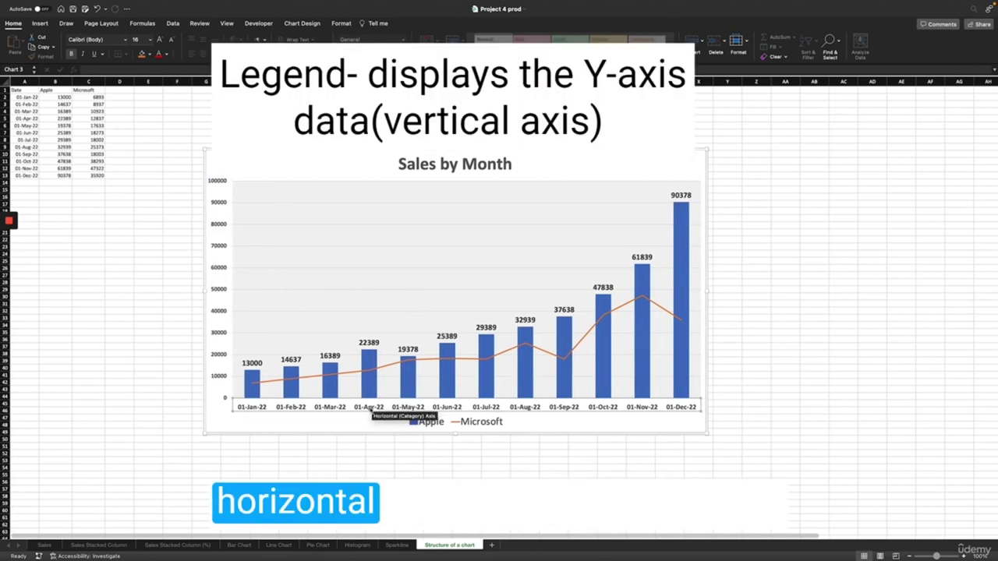
click(498, 424)
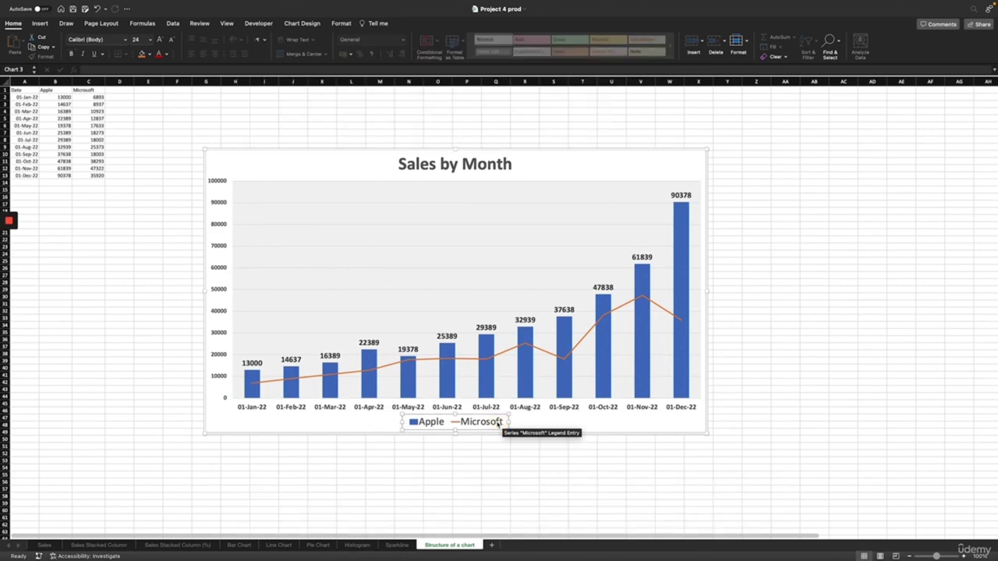
scroll(498, 422, right, 1)
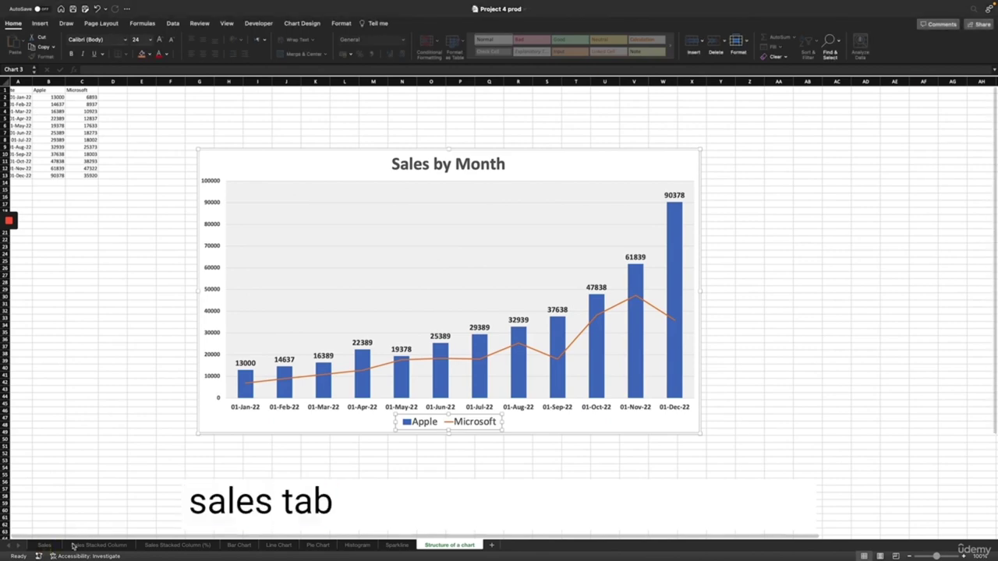
On the Sales sheet, zoomed to about 178%, select the table A1:C13 and show the Insert commands
click(44, 545)
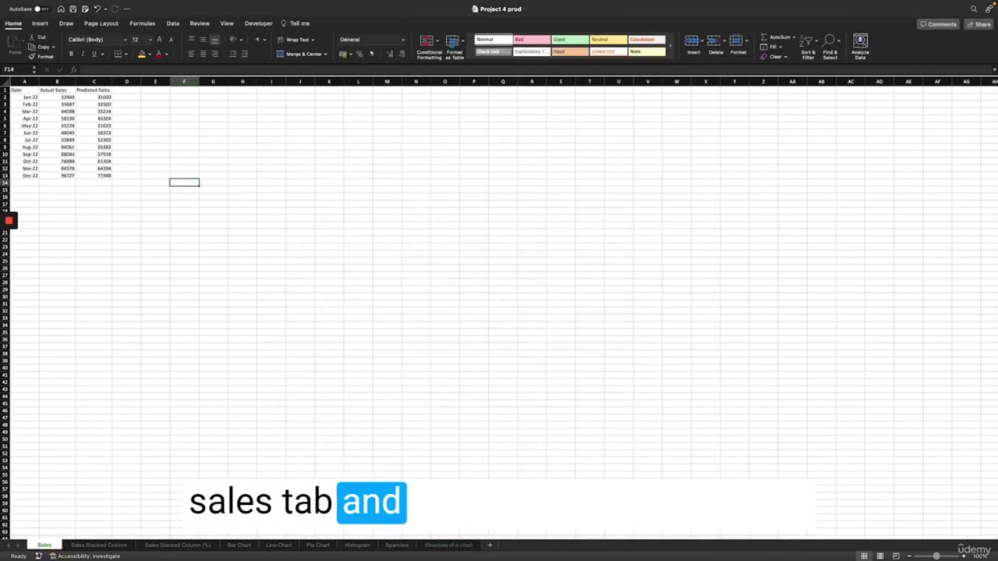
drag(937, 556, 943, 556)
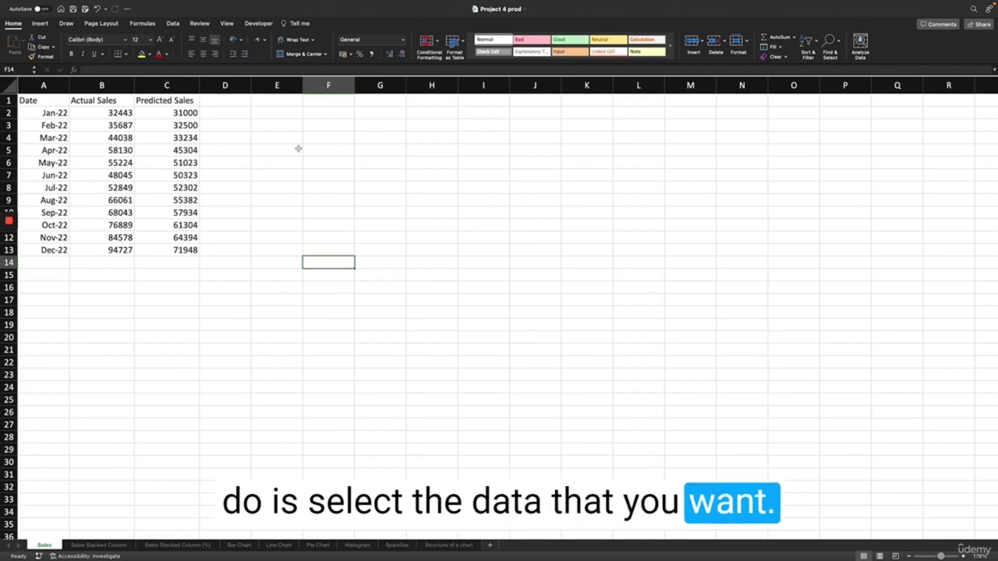
drag(28, 101, 45, 248)
drag(101, 102, 99, 250)
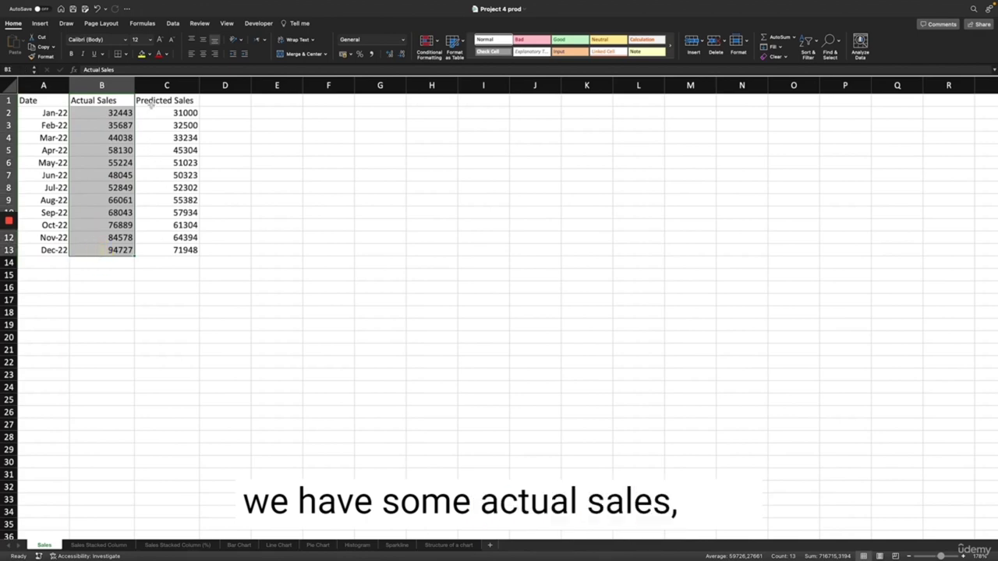
drag(151, 104, 168, 250)
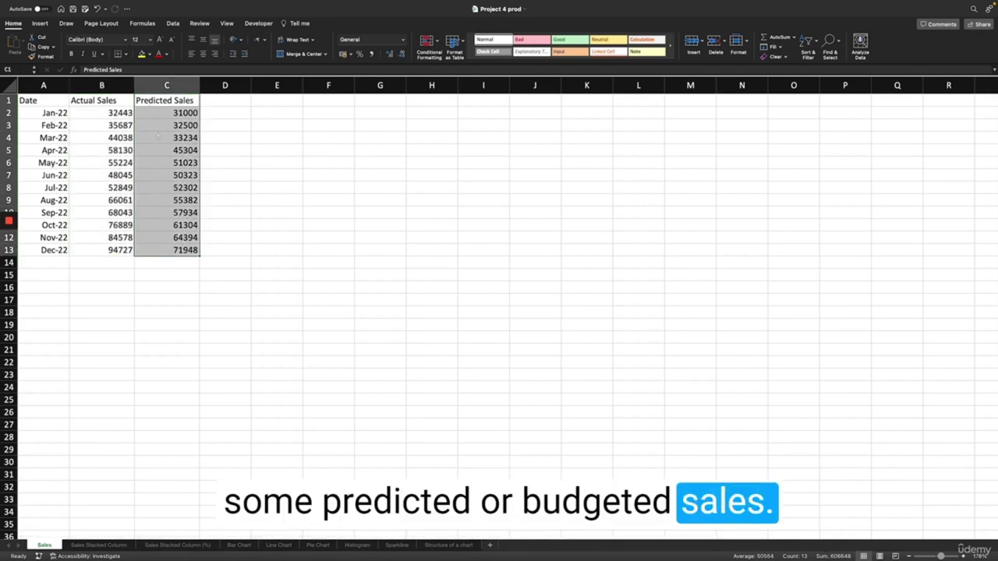
click(158, 137)
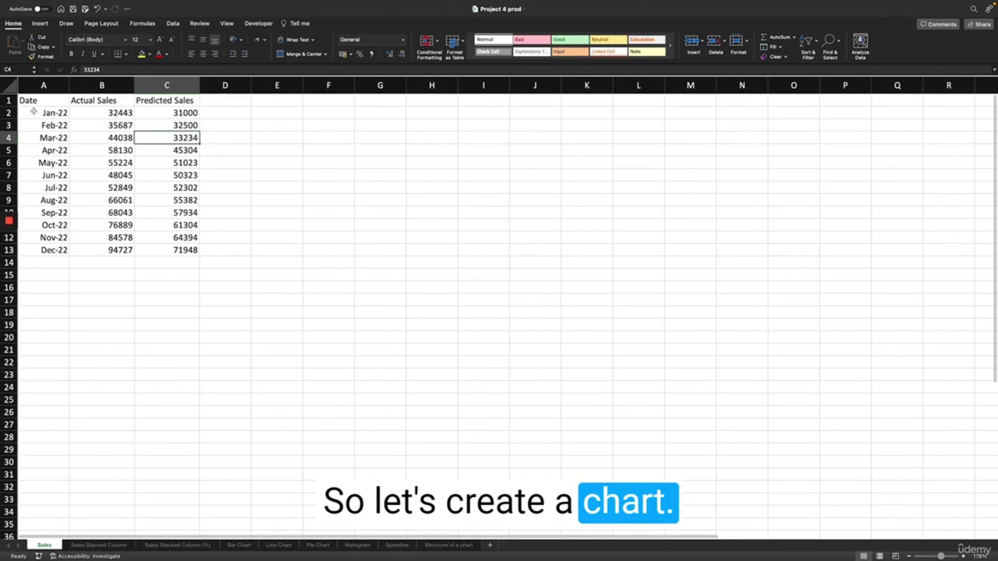
drag(36, 101, 180, 250)
click(40, 23)
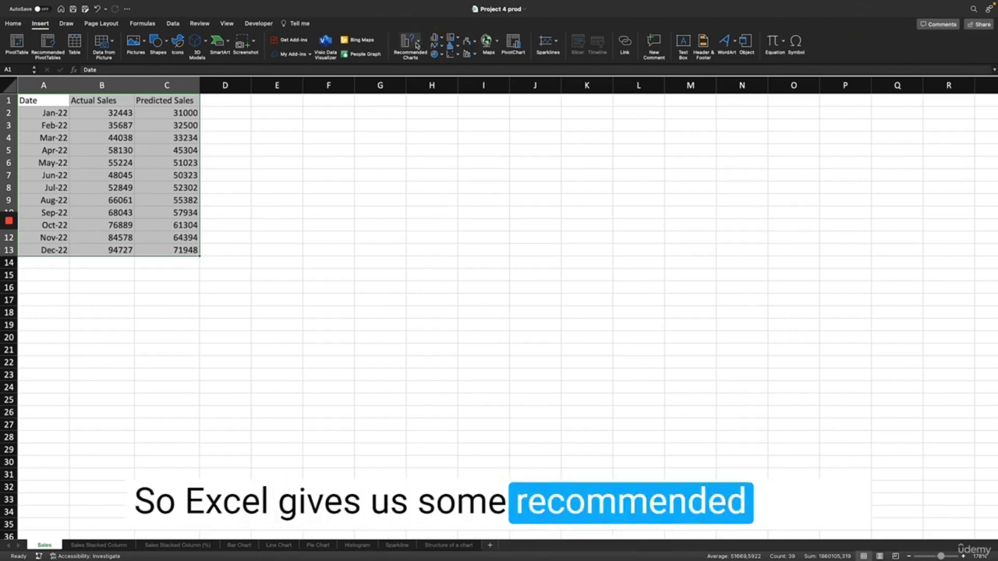
Preview the recommended chart types for the sales table without choosing one
click(415, 44)
scroll(469, 122, down, 8)
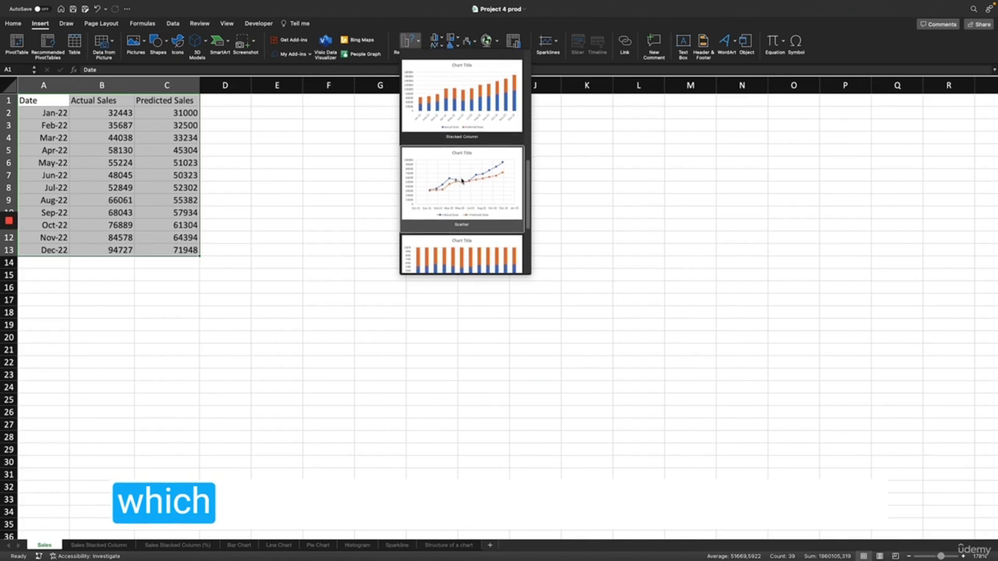
scroll(462, 181, down, 3)
scroll(461, 181, up, 2)
click(423, 26)
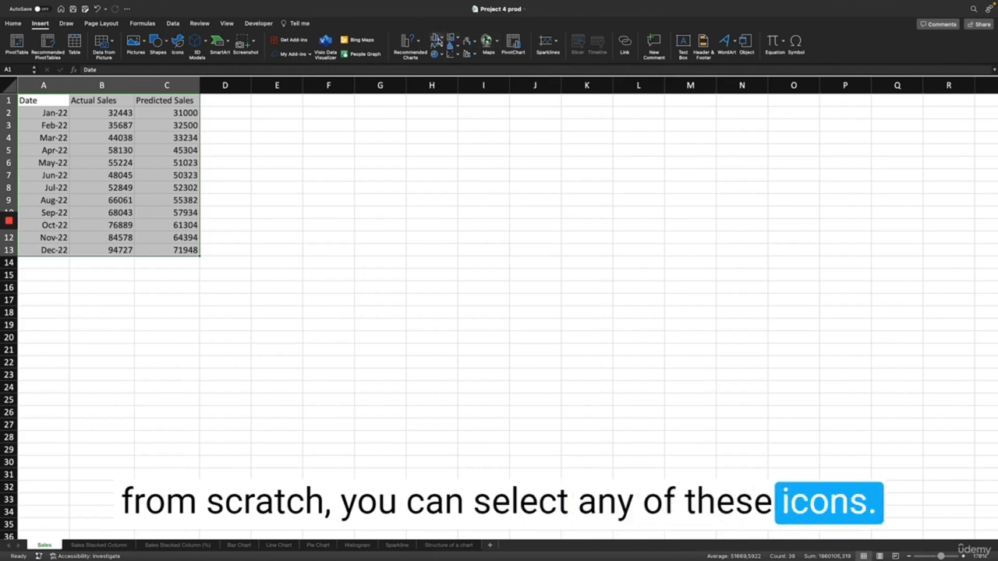
Insert a Clustered Column chart, move it beside the table, and make it wider and taller
click(437, 37)
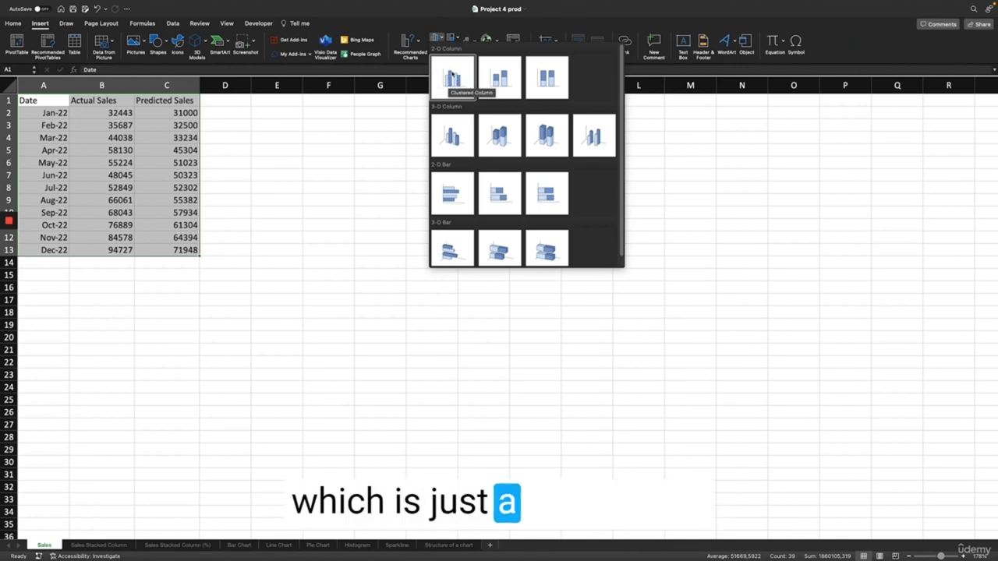
click(451, 75)
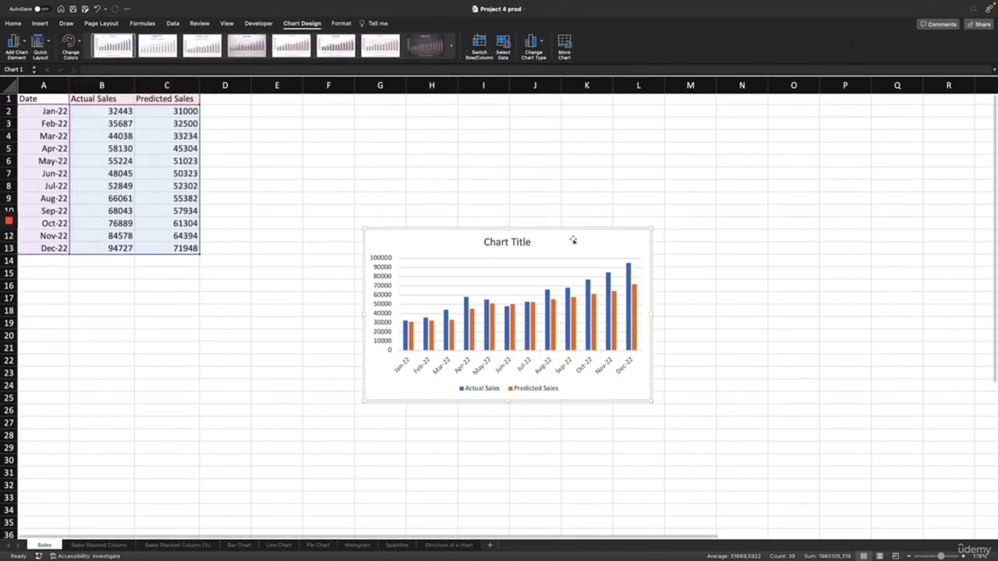
drag(573, 238, 476, 163)
drag(560, 243, 719, 260)
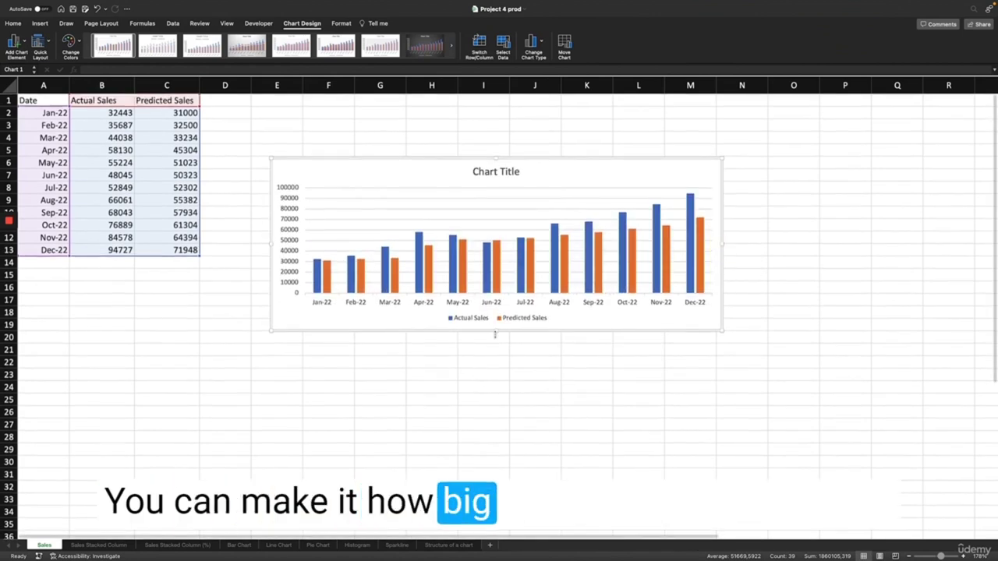
drag(496, 330, 488, 419)
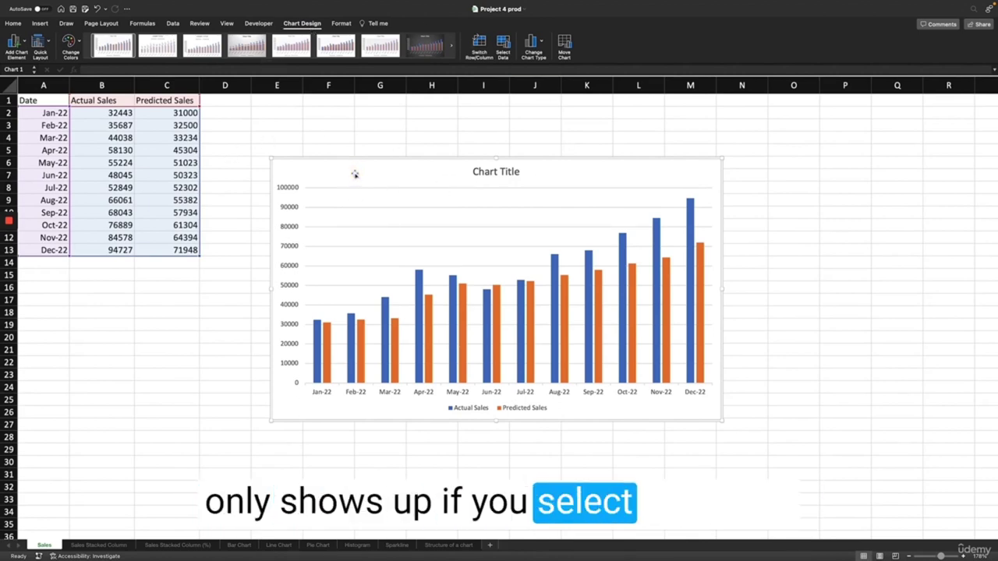
click(258, 127)
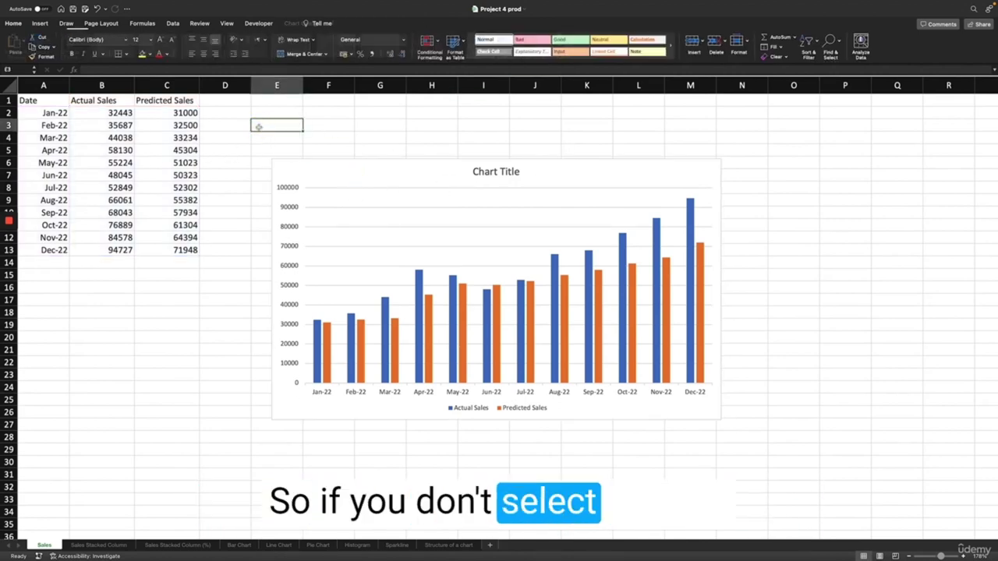
click(444, 128)
click(236, 117)
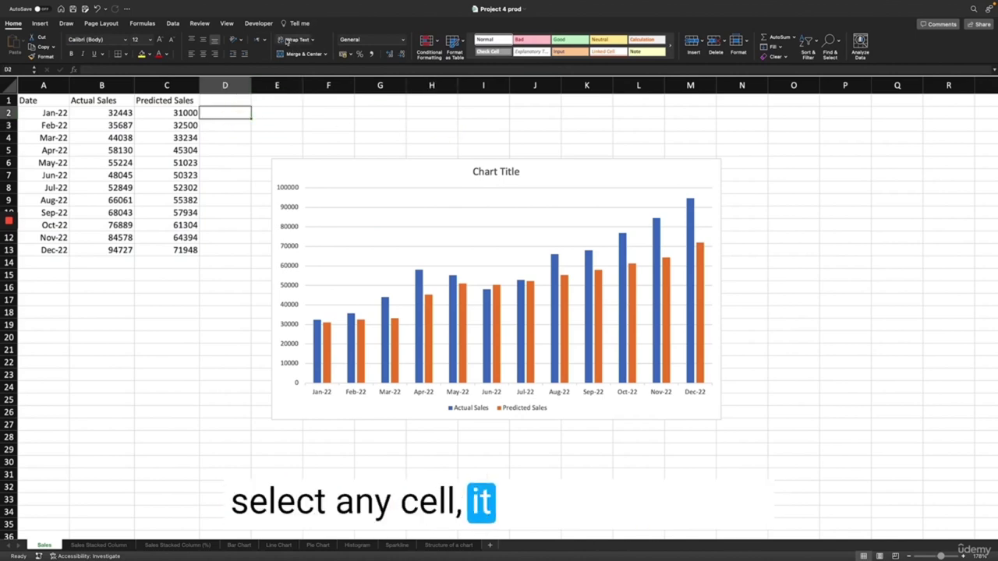
click(341, 171)
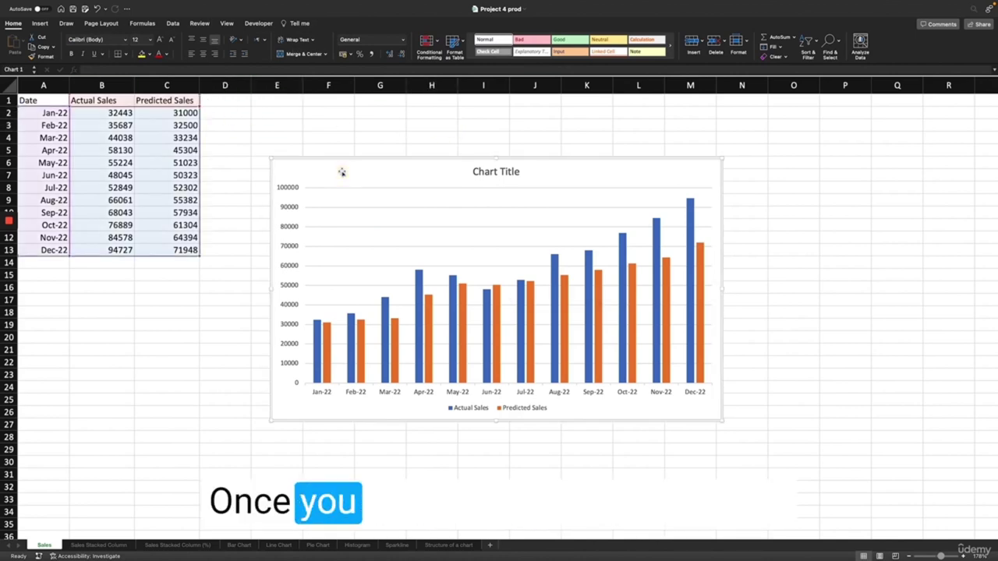
click(308, 23)
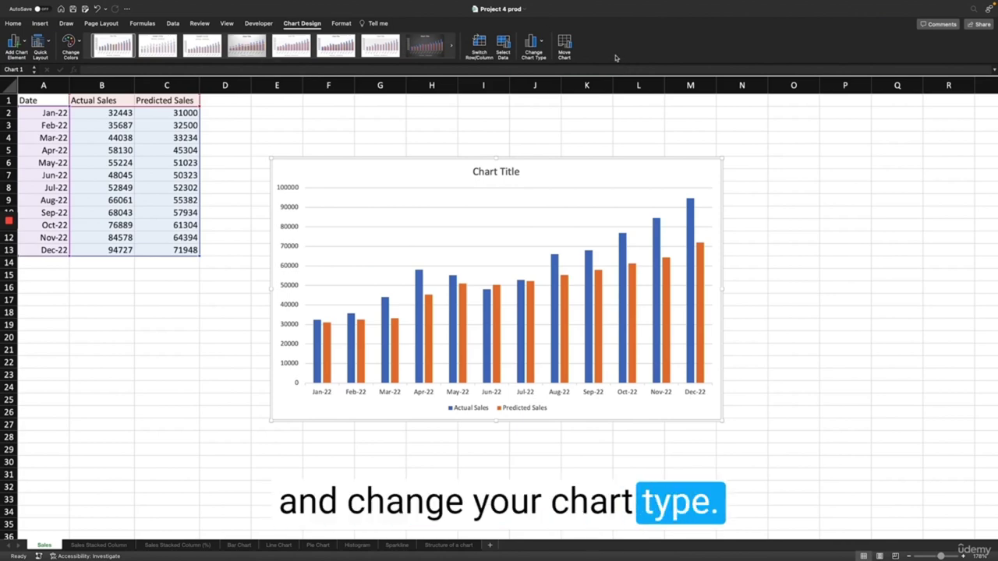
click(479, 47)
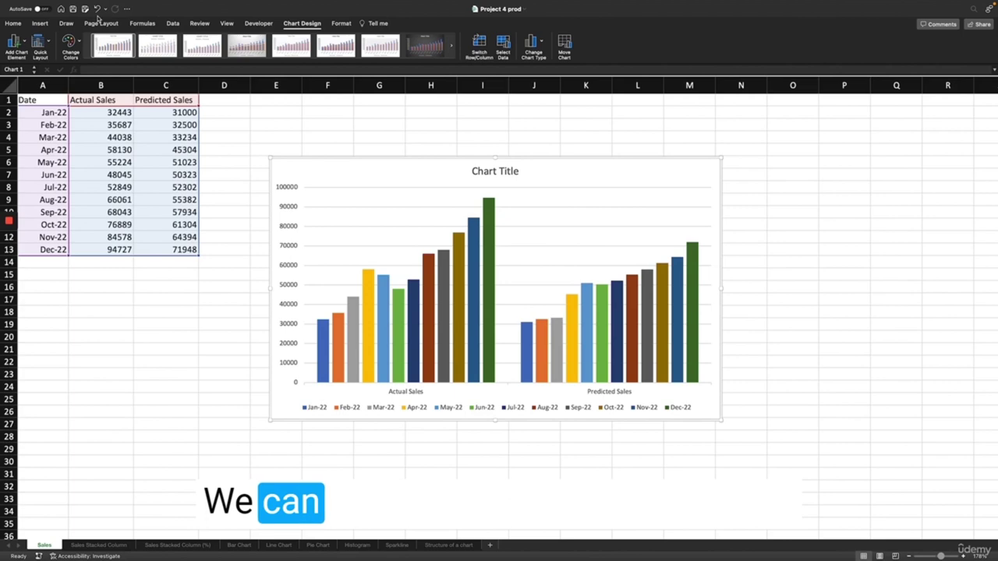
click(97, 9)
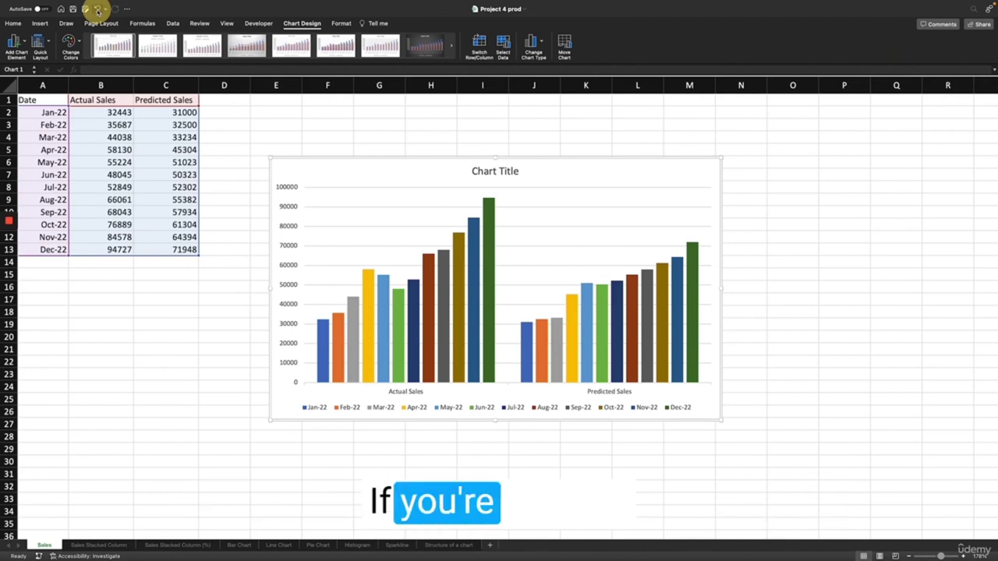
click(98, 9)
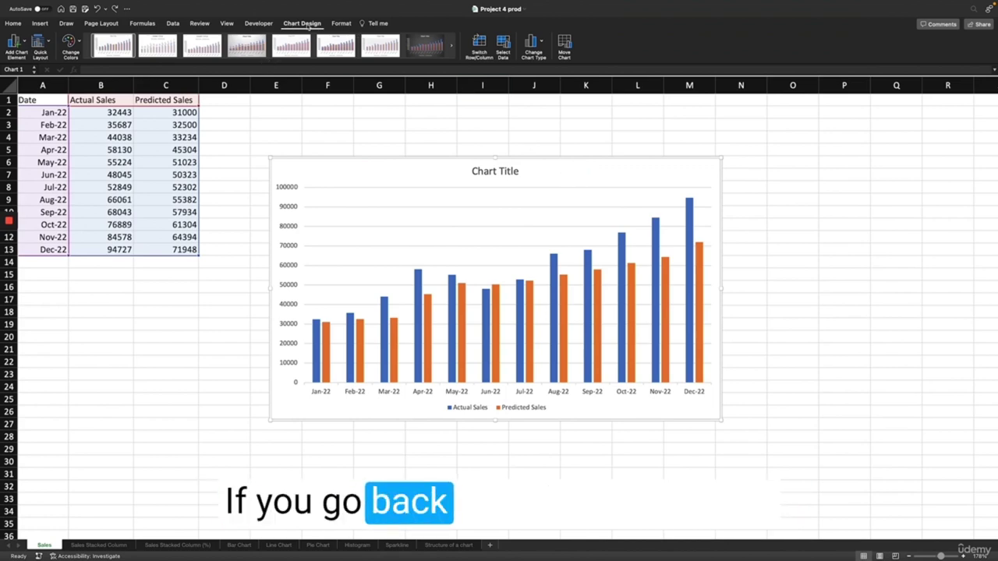
click(533, 43)
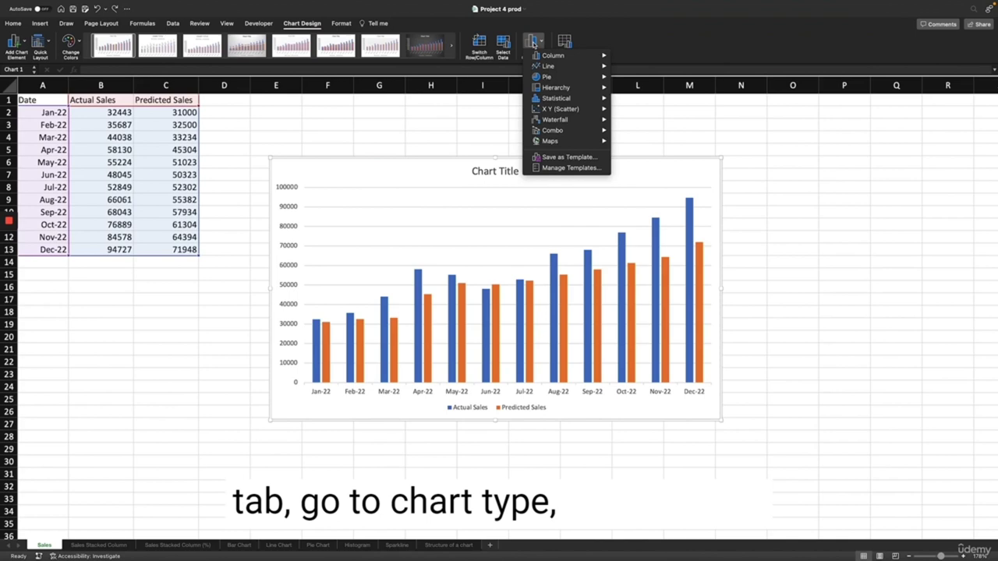
mouse_move(575, 70)
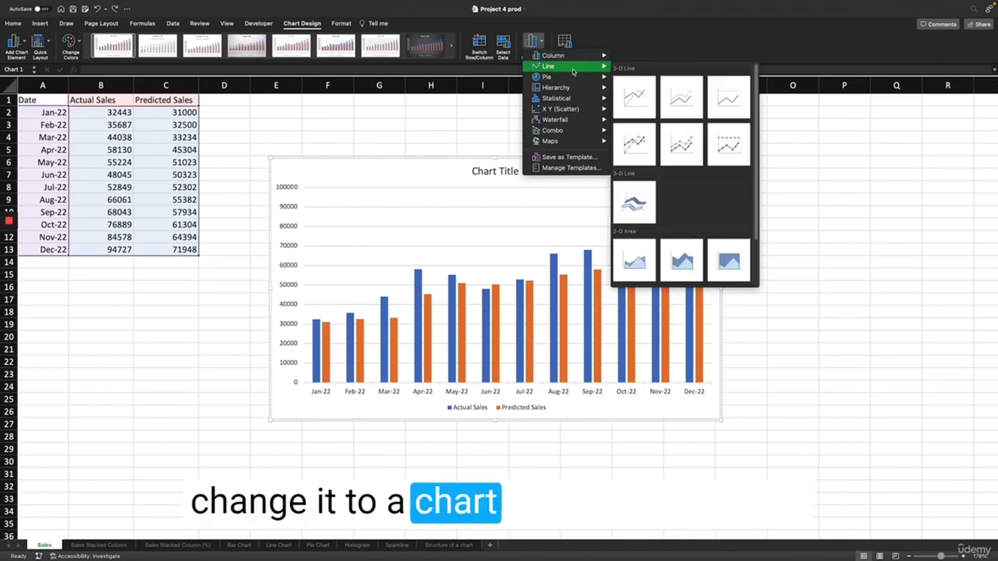
click(636, 95)
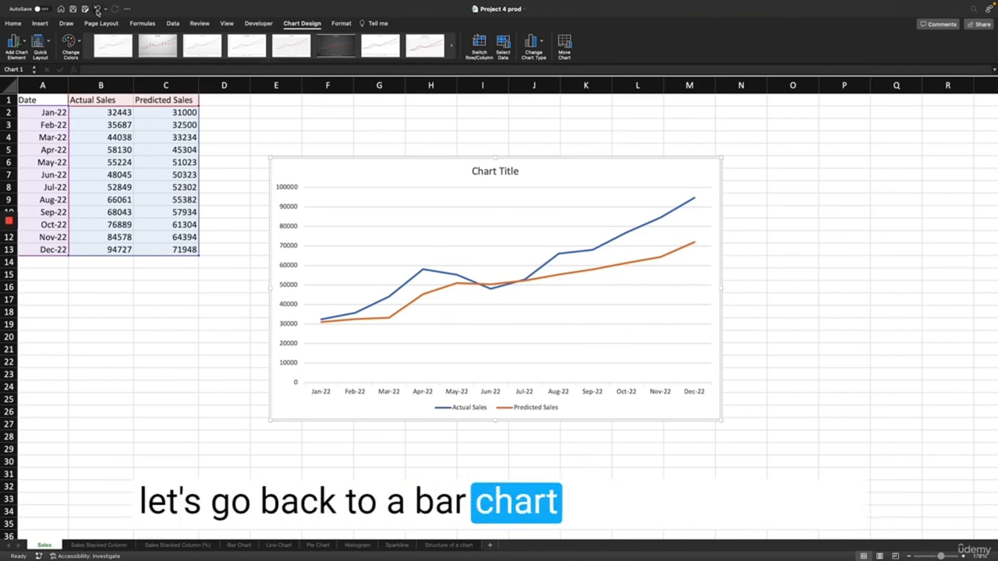
click(97, 9)
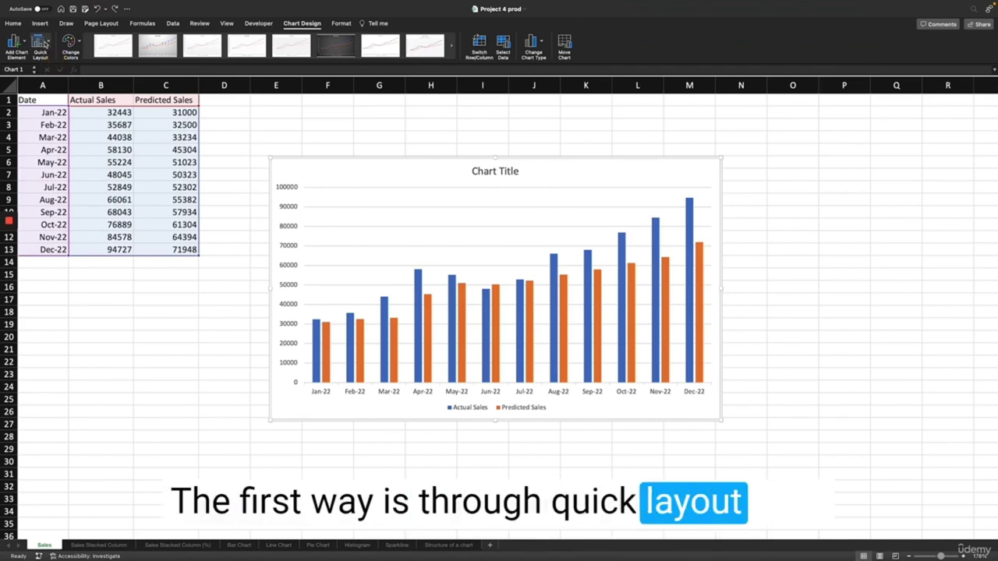
Try several quick layouts and settle on Layout 5 with axis title and data table
click(45, 43)
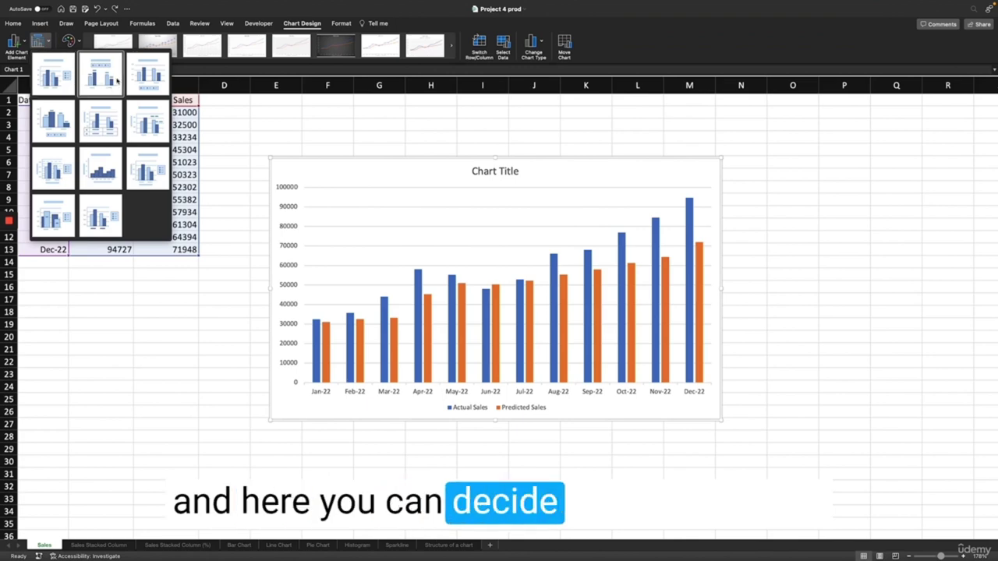
click(51, 78)
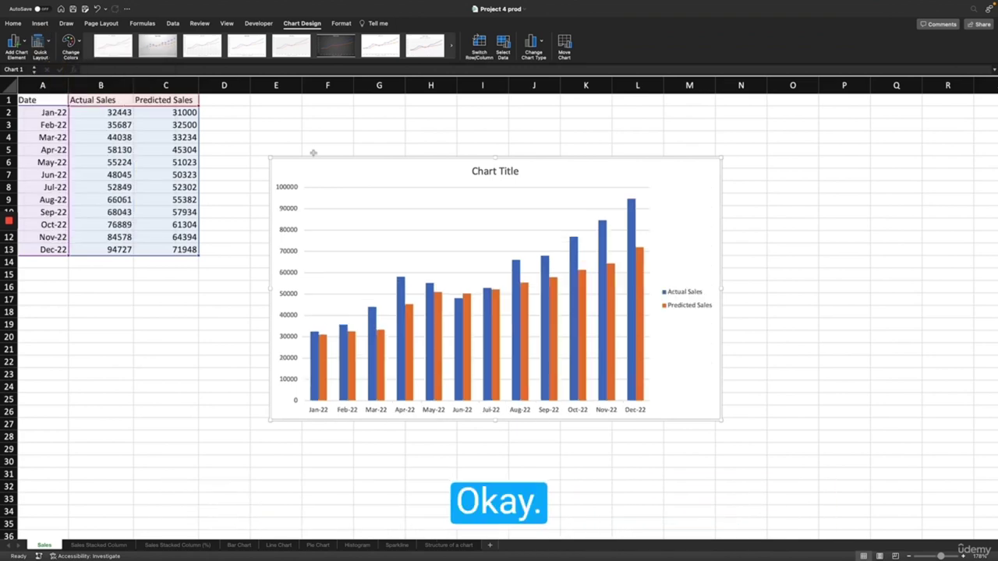
scroll(695, 285, down, 1)
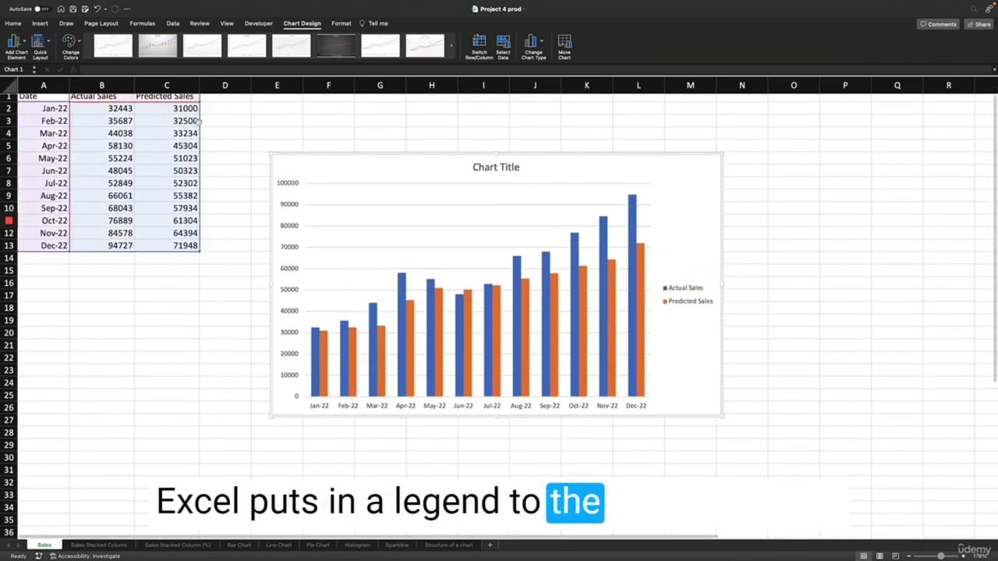
scroll(199, 122, up, 1)
click(39, 48)
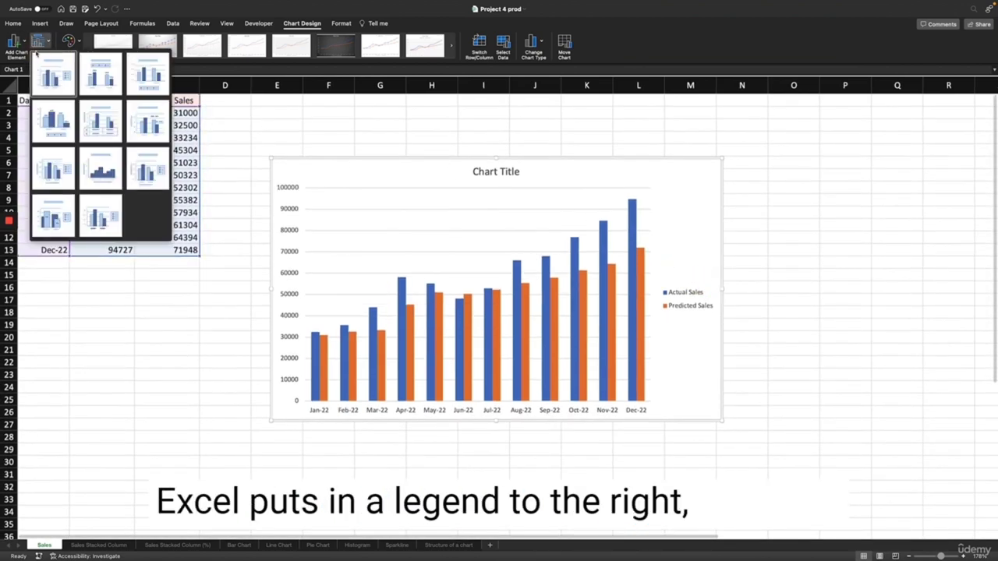
click(103, 76)
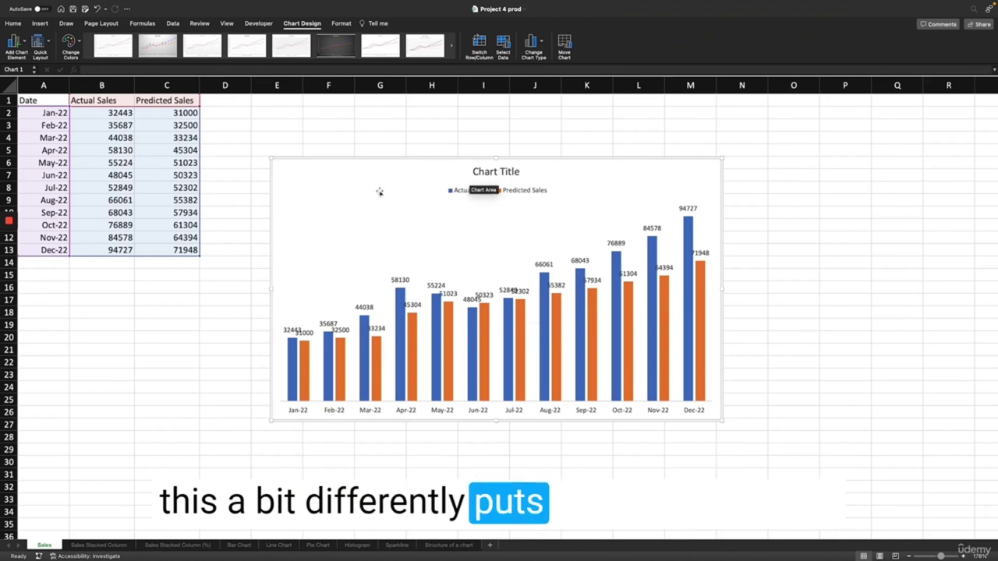
click(47, 58)
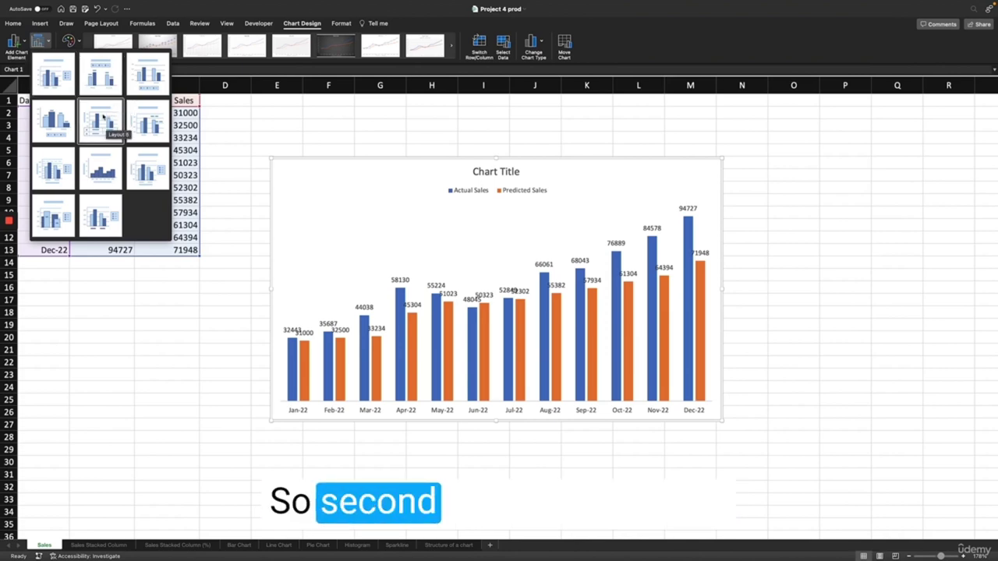
click(109, 123)
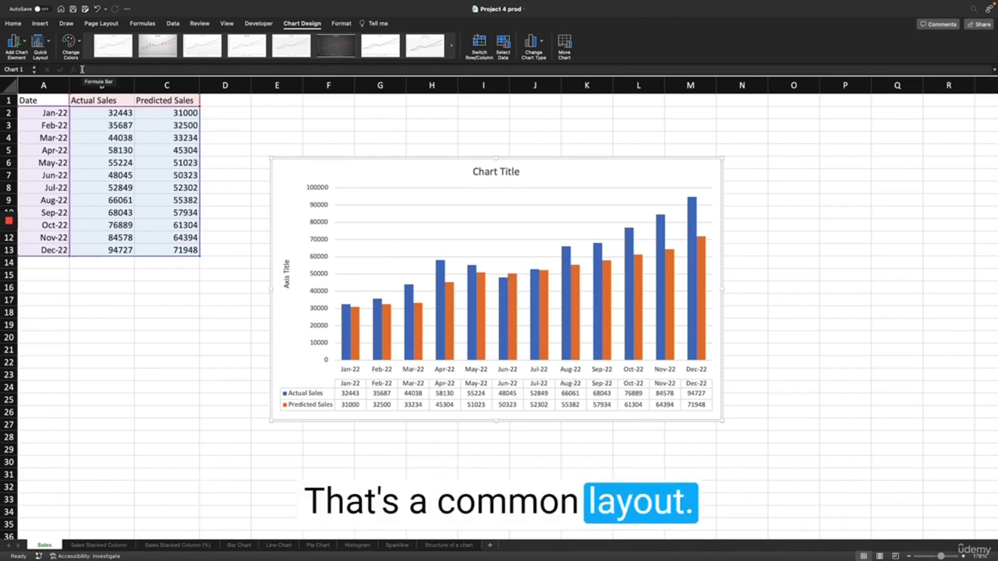
Try several predefined chart styles, then return the chart to the default style
click(40, 47)
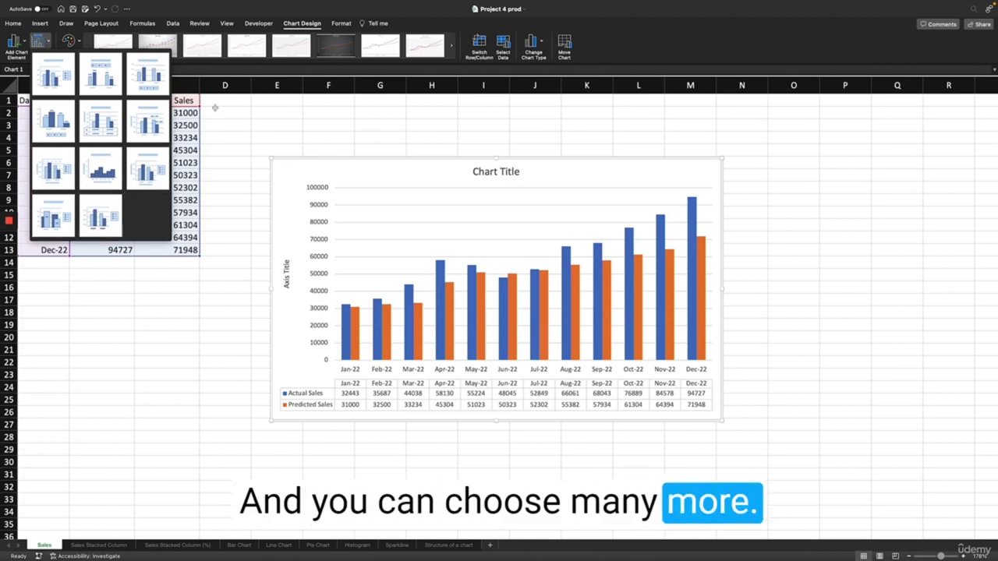
click(255, 72)
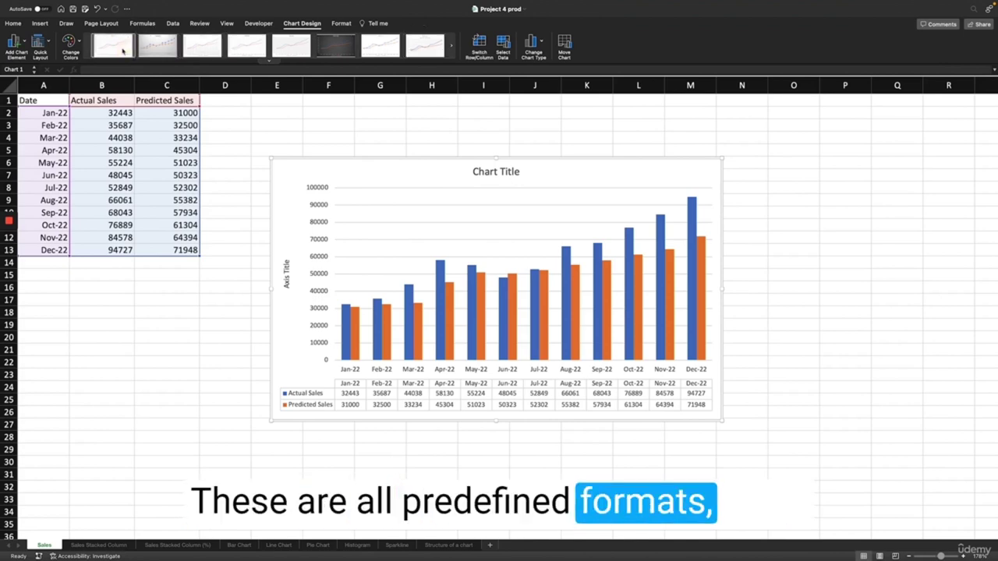
click(157, 46)
click(201, 45)
click(241, 41)
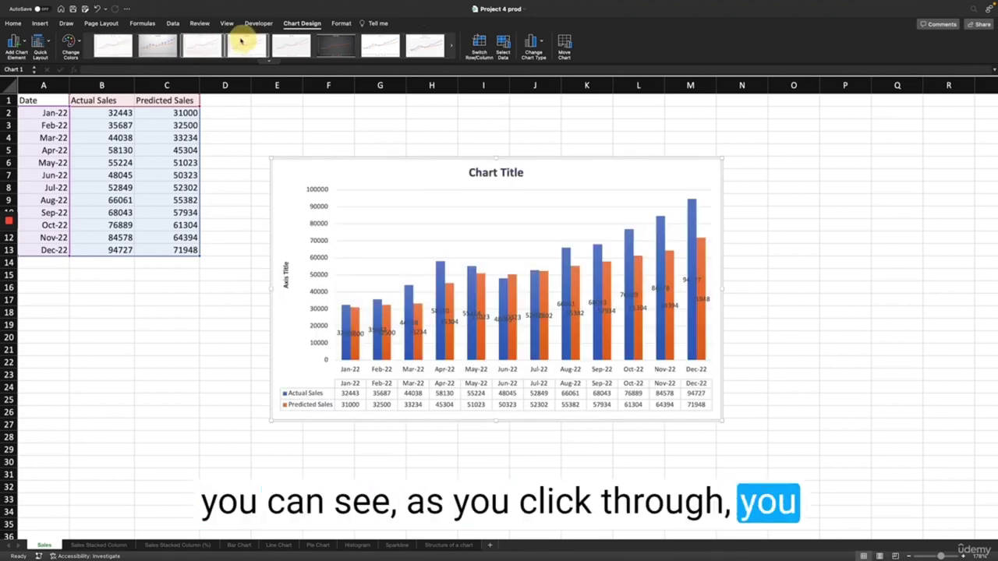
click(305, 44)
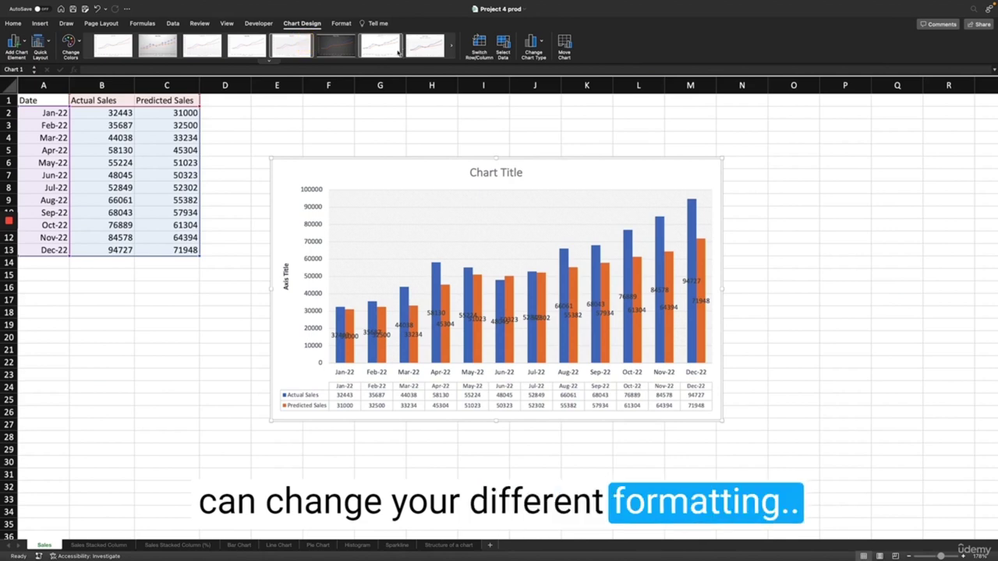
click(392, 50)
click(451, 44)
click(425, 50)
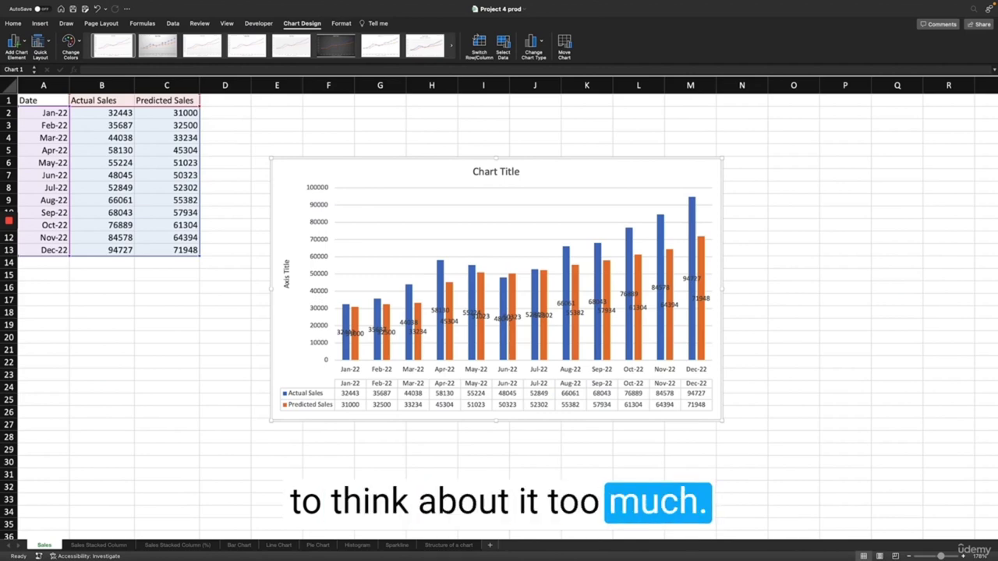
click(194, 48)
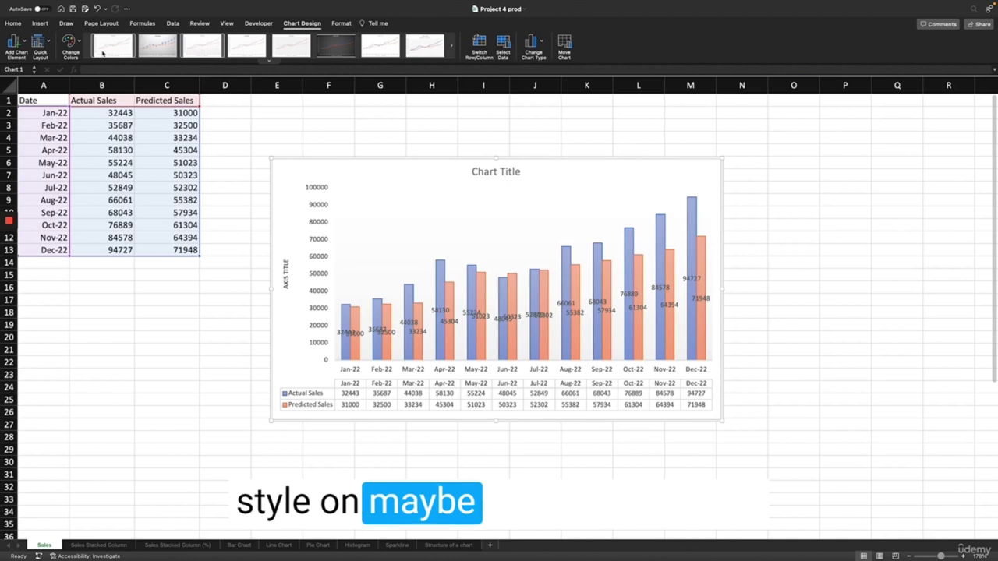
click(113, 48)
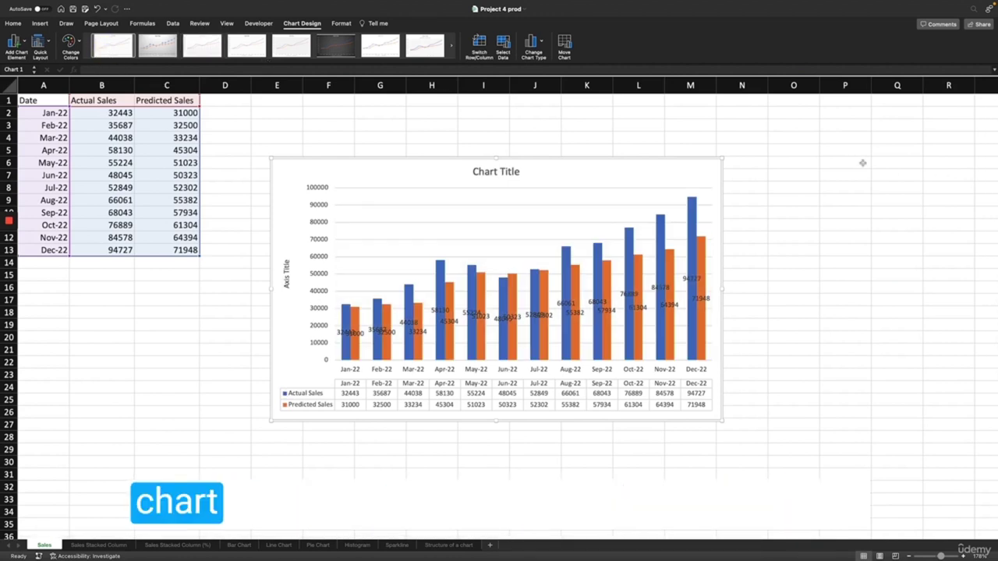
Nudge the chart's position and reselect the whole chart, leaving its layout unchanged
mouse_move(634, 171)
mouse_down()
mouse_move(669, 167)
mouse_move(638, 170)
mouse_up()
click(51, 54)
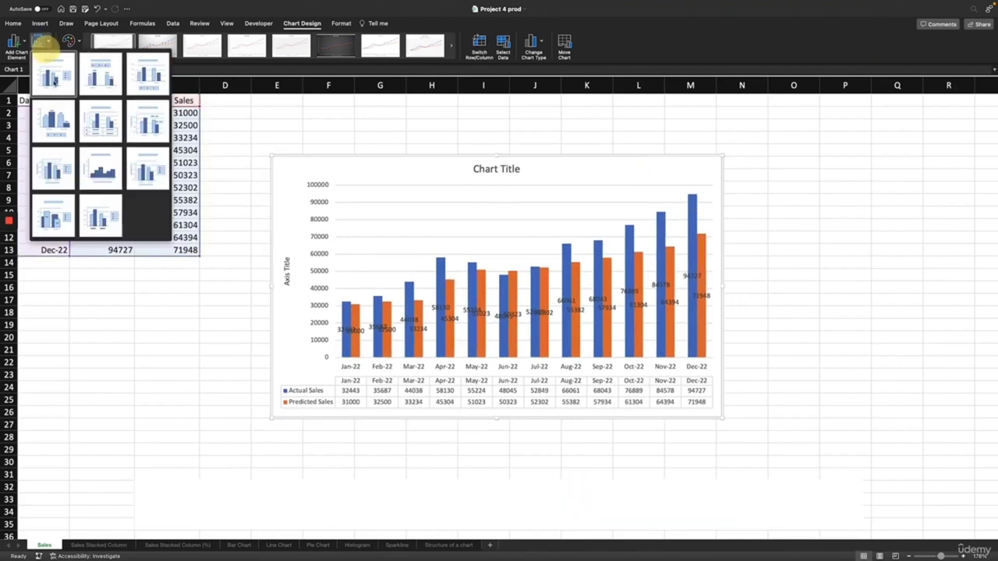
click(575, 166)
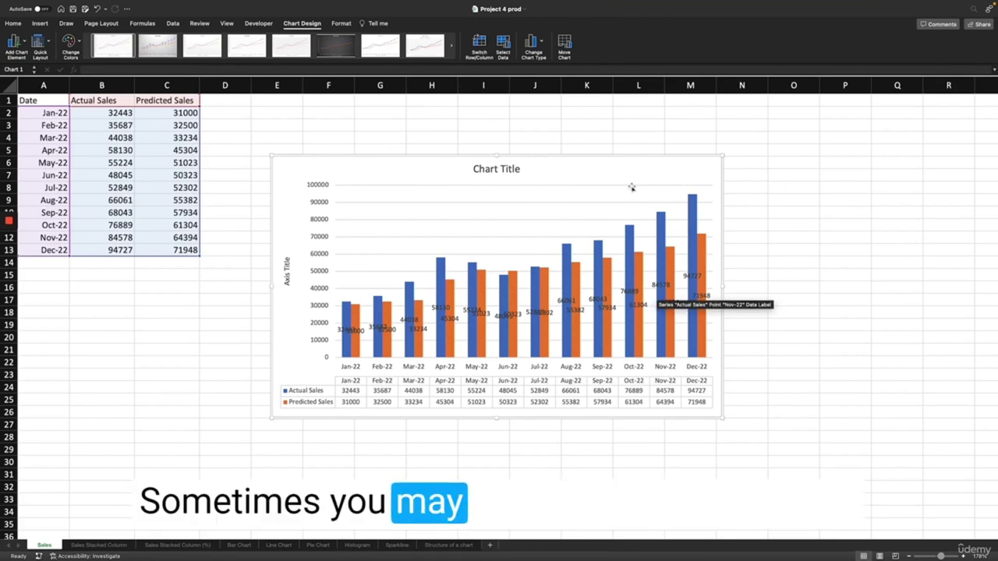
click(496, 170)
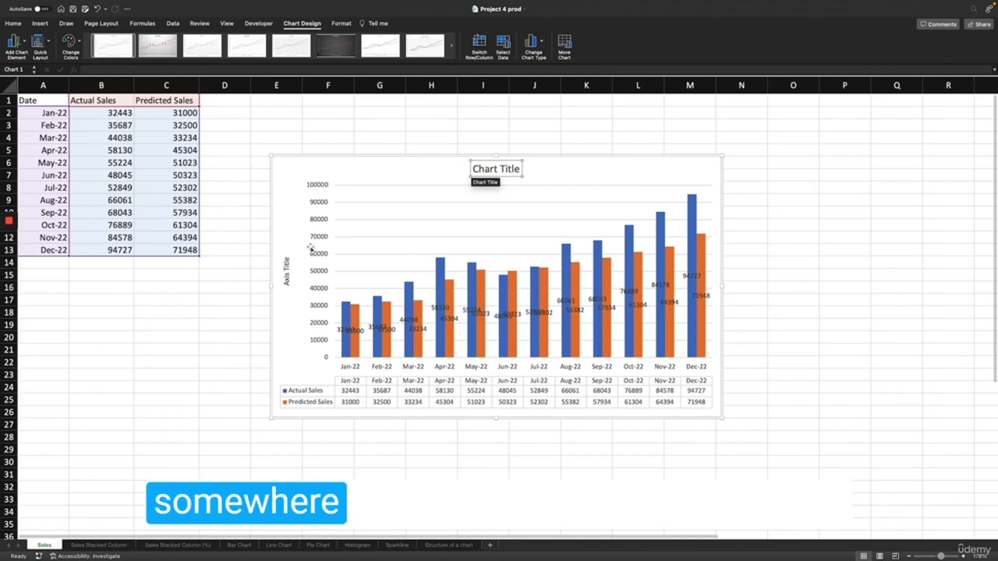
click(305, 385)
click(350, 401)
scroll(369, 174, down, 1)
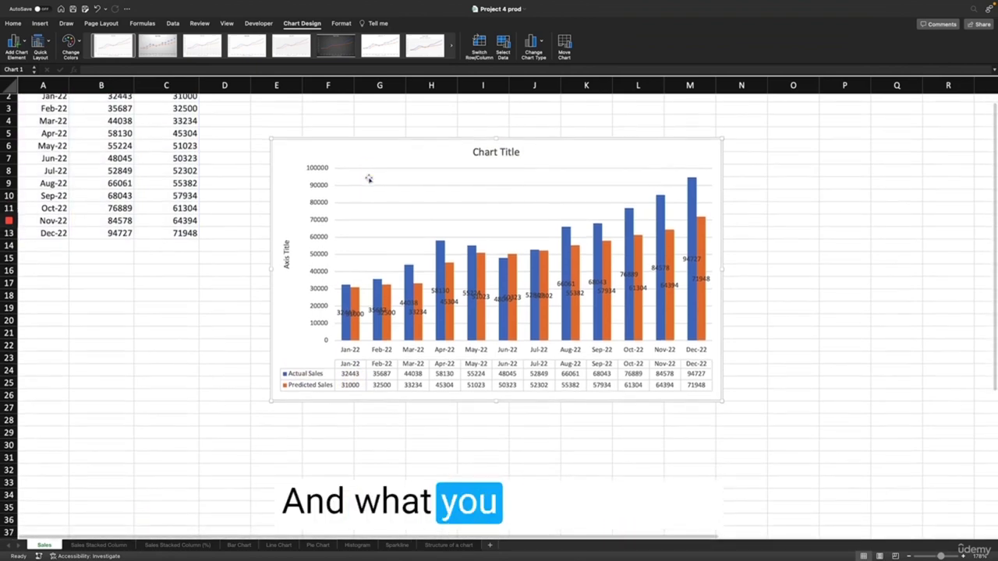
click(367, 173)
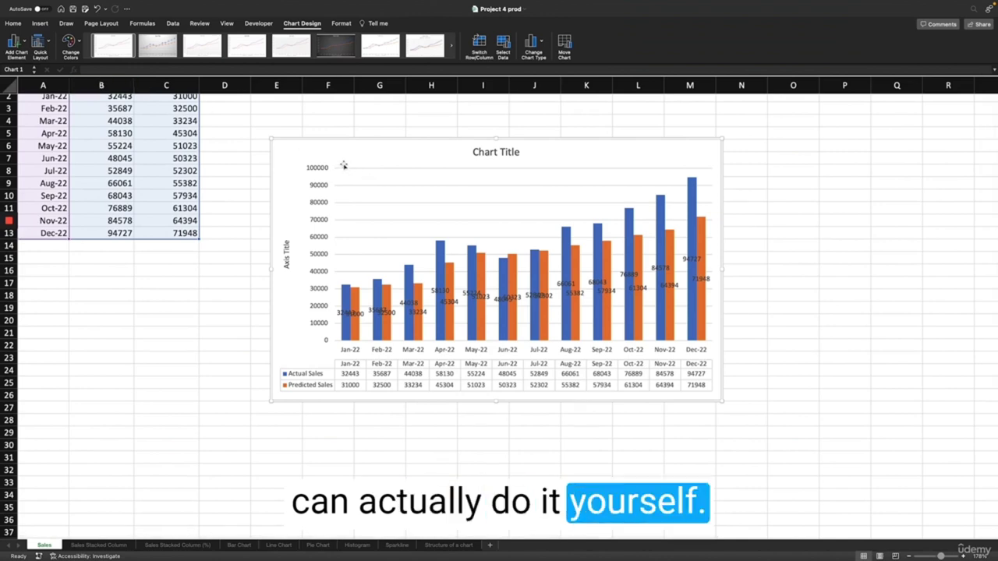
scroll(366, 173, up, 1)
Hide the chart's horizontal axis, then restore the month labels
click(17, 45)
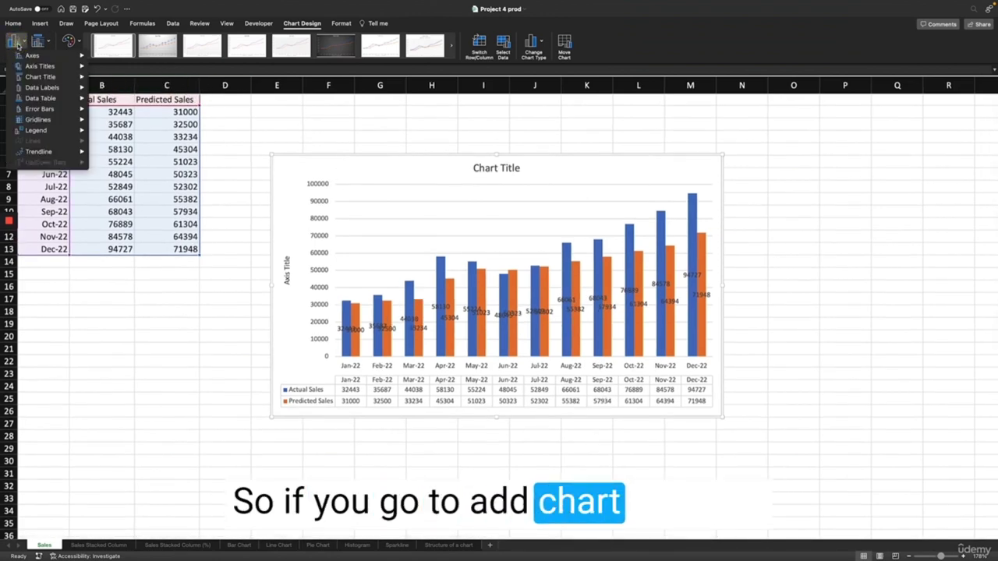
mouse_move(31, 55)
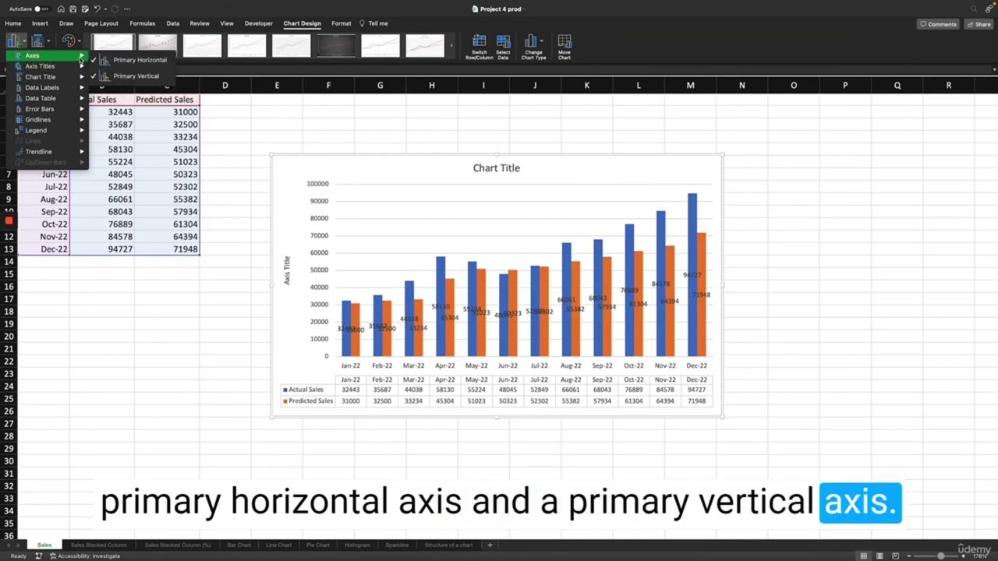
click(142, 65)
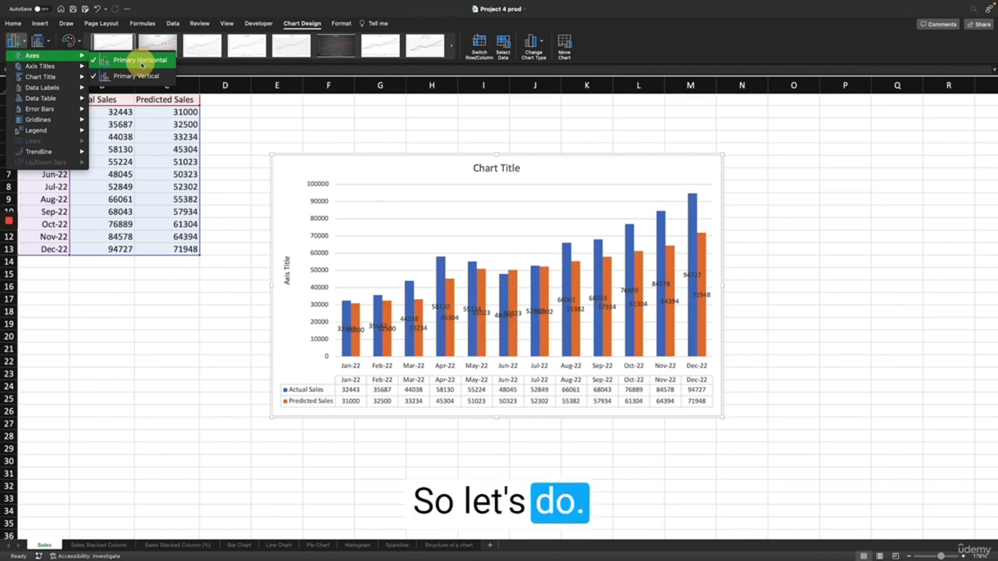
key(Escape)
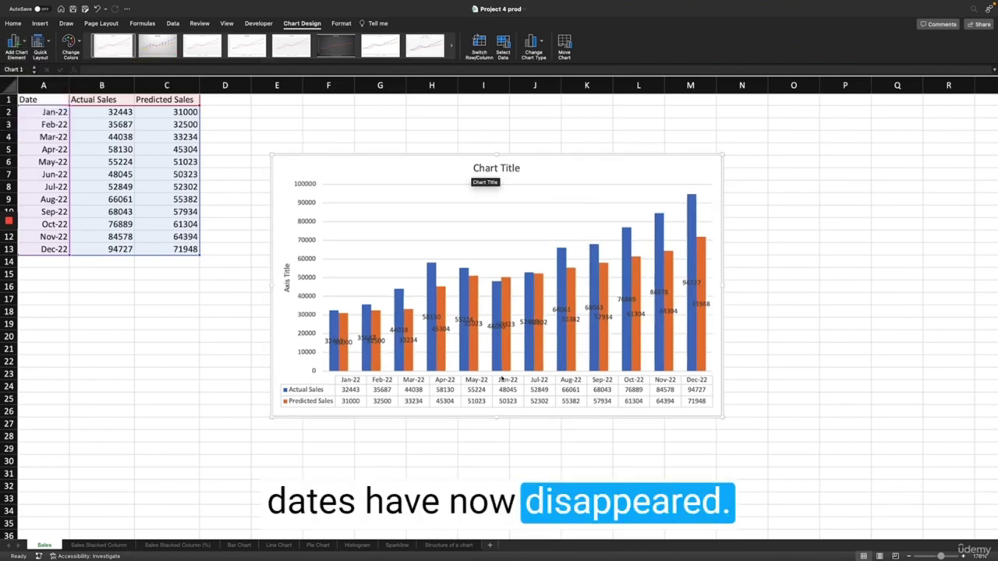
click(16, 47)
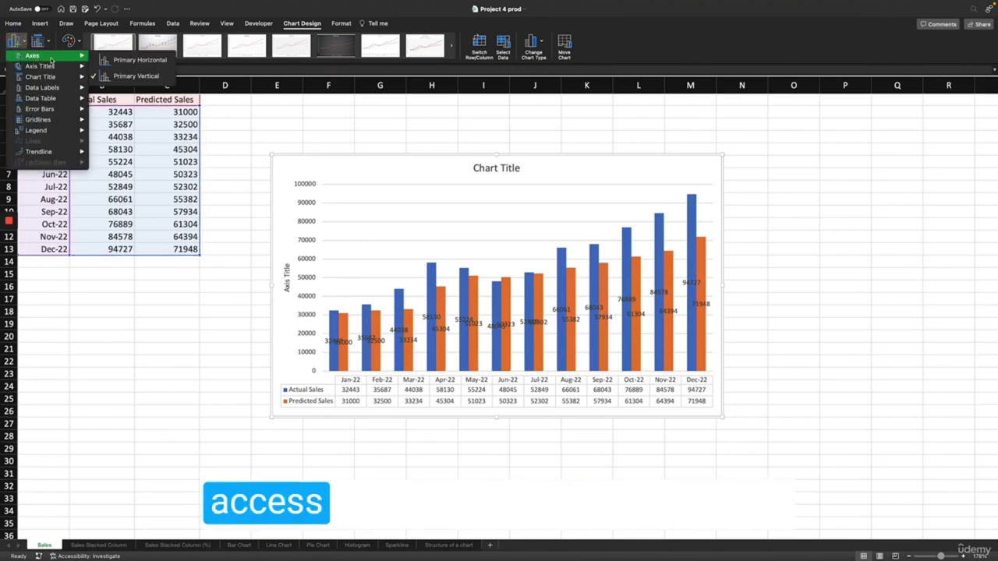
click(130, 60)
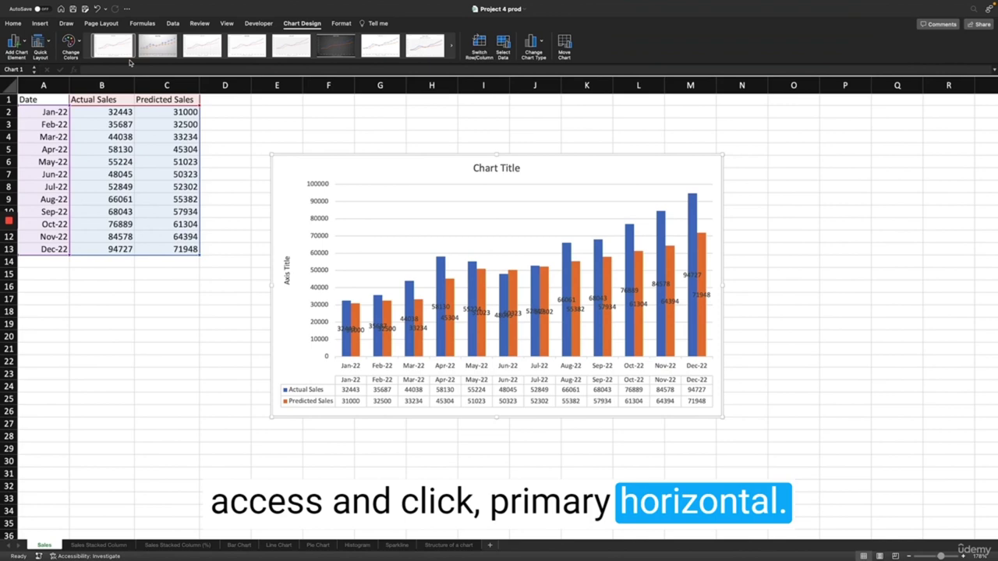
Remove the data table from beneath the chart
click(356, 396)
click(16, 45)
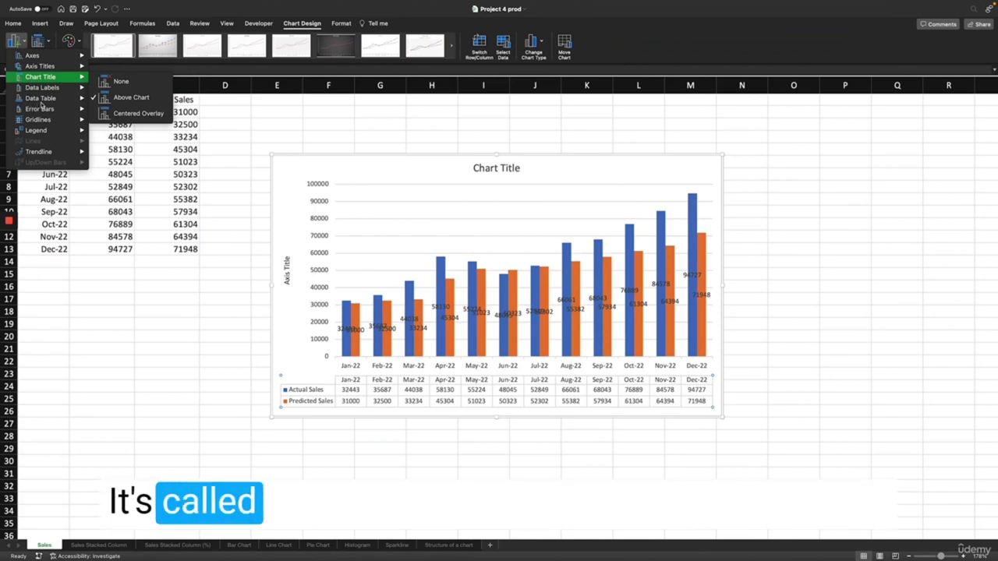
mouse_move(53, 100)
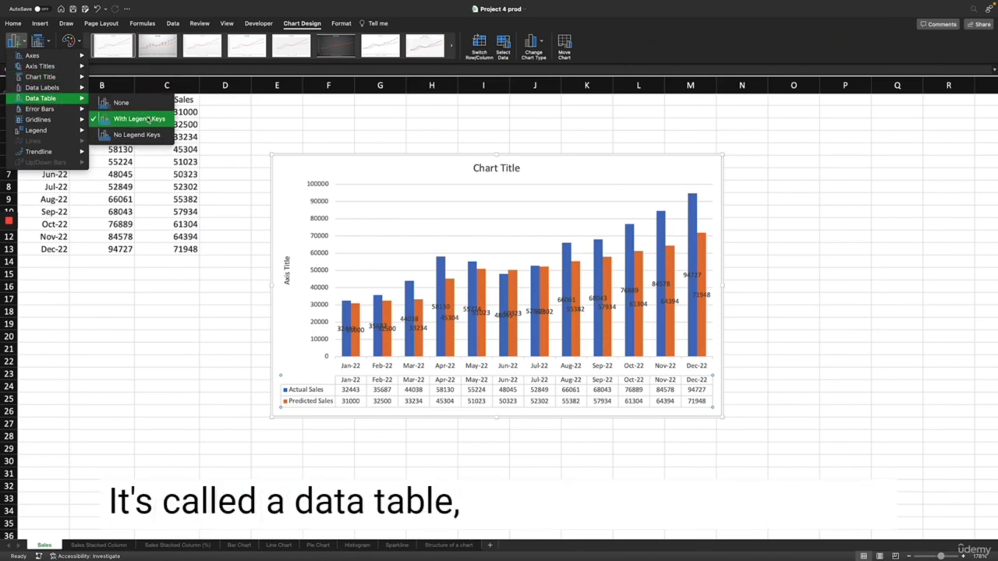
click(121, 102)
Add a primary horizontal axis title and place the data labels at Outside End
click(16, 41)
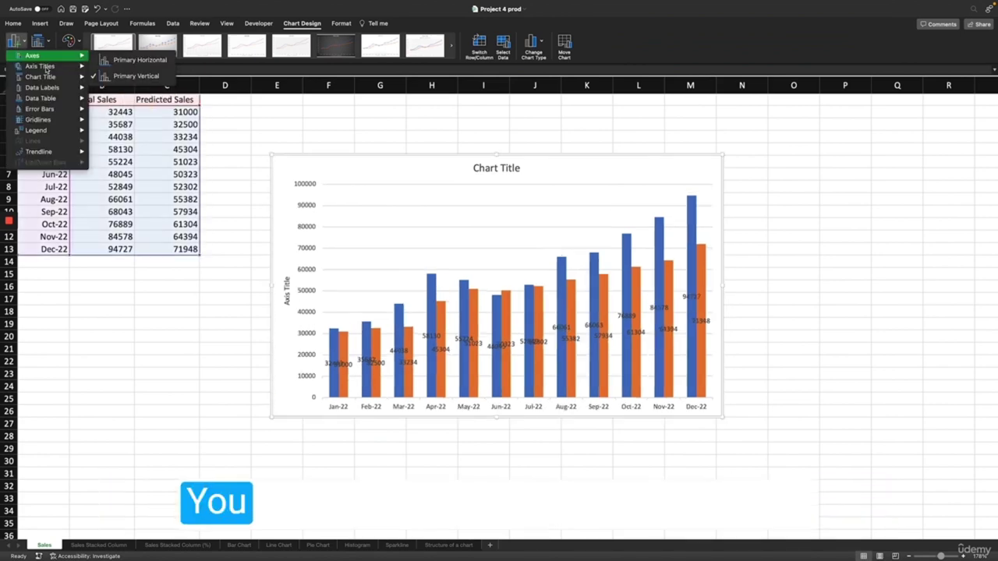
mouse_move(47, 67)
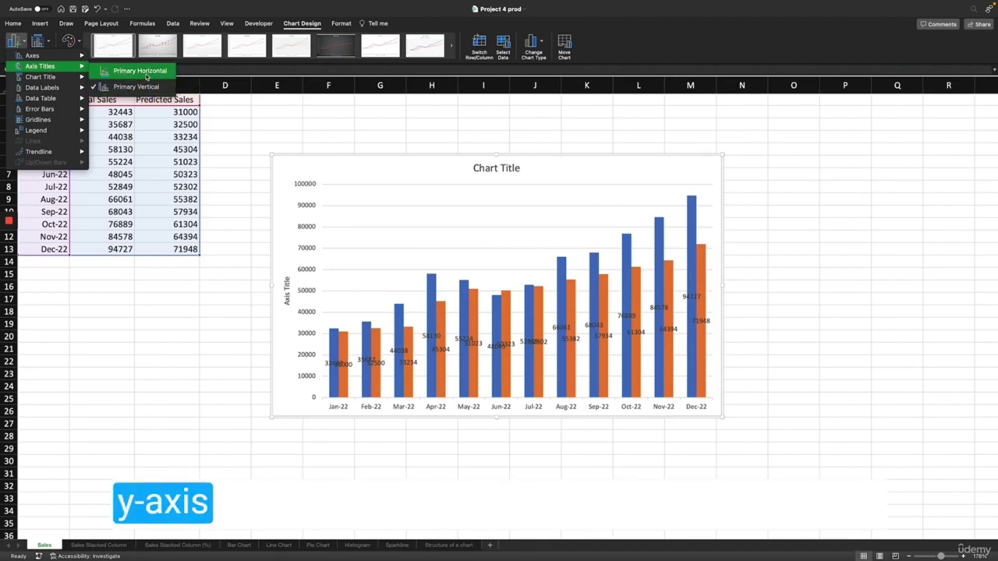
click(145, 76)
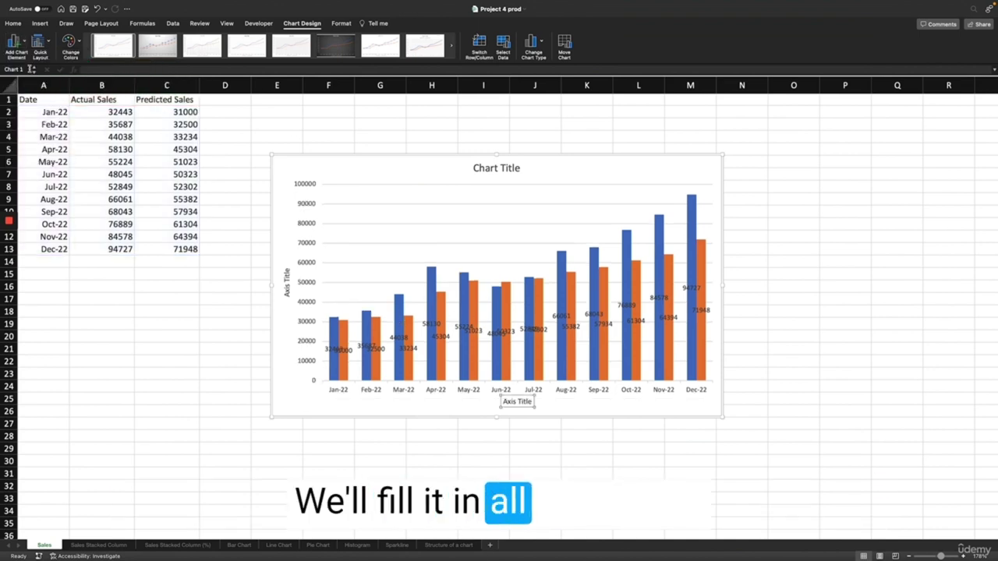
click(17, 46)
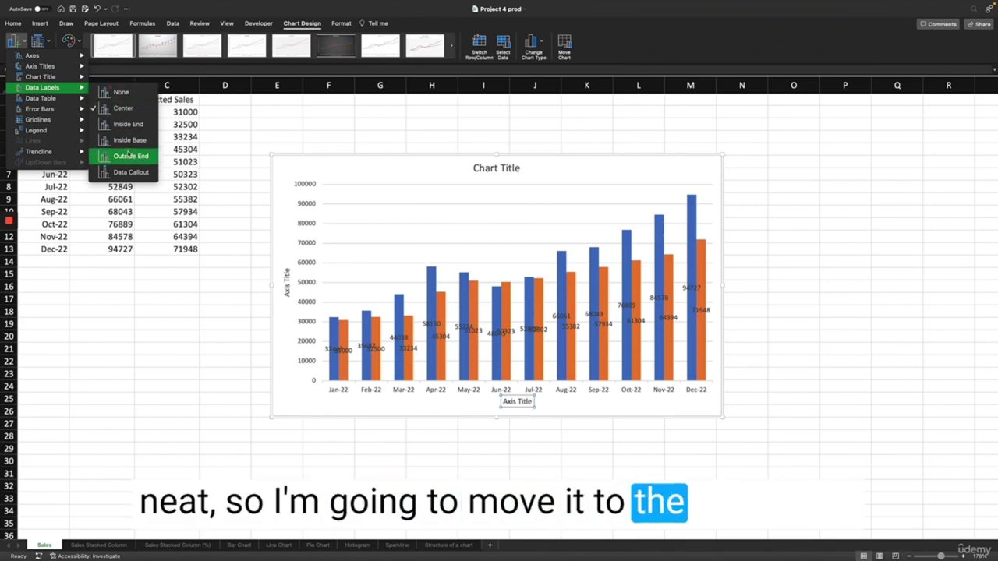
click(125, 159)
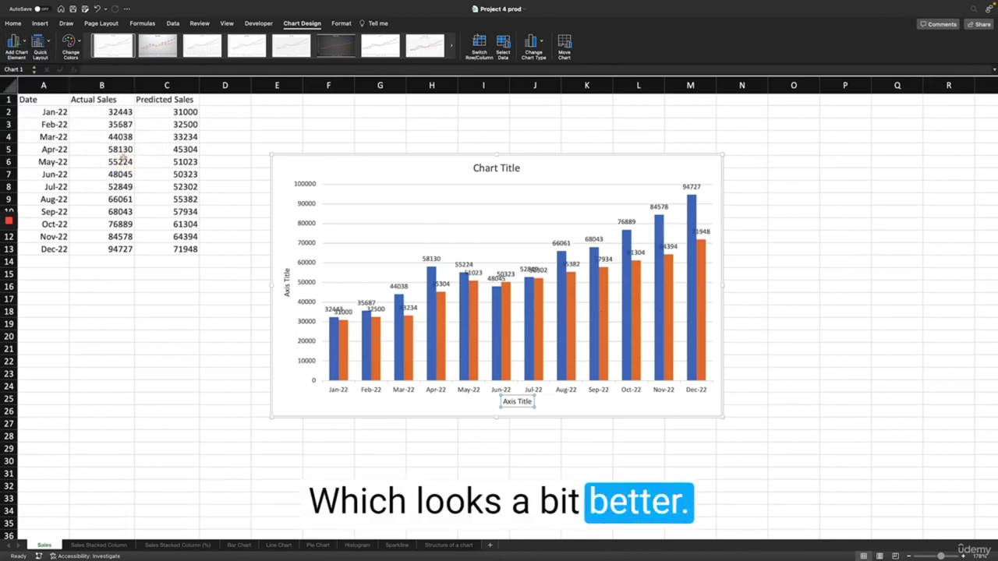
click(13, 45)
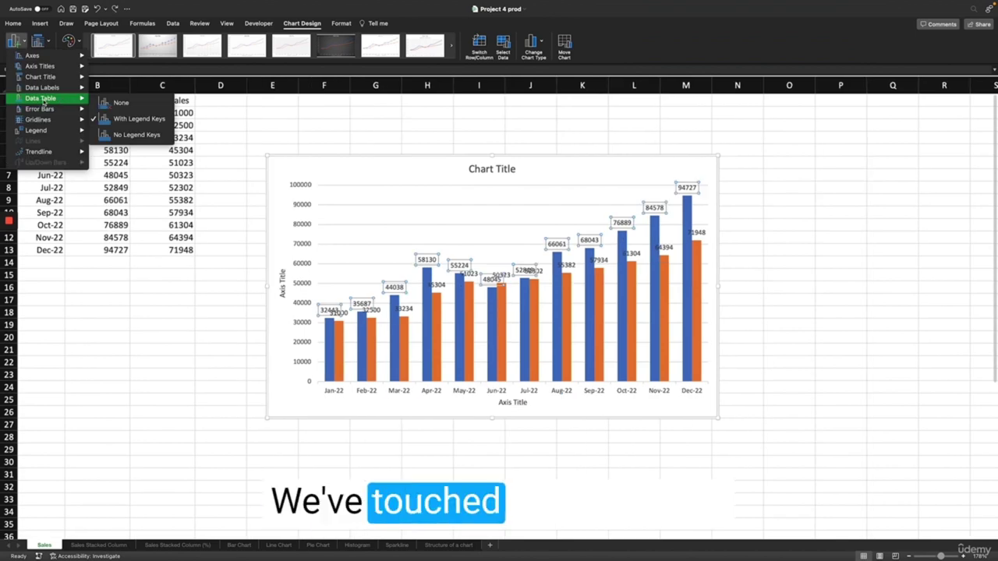
Add primary major vertical gridlines and move the legend to the top
mouse_move(49, 109)
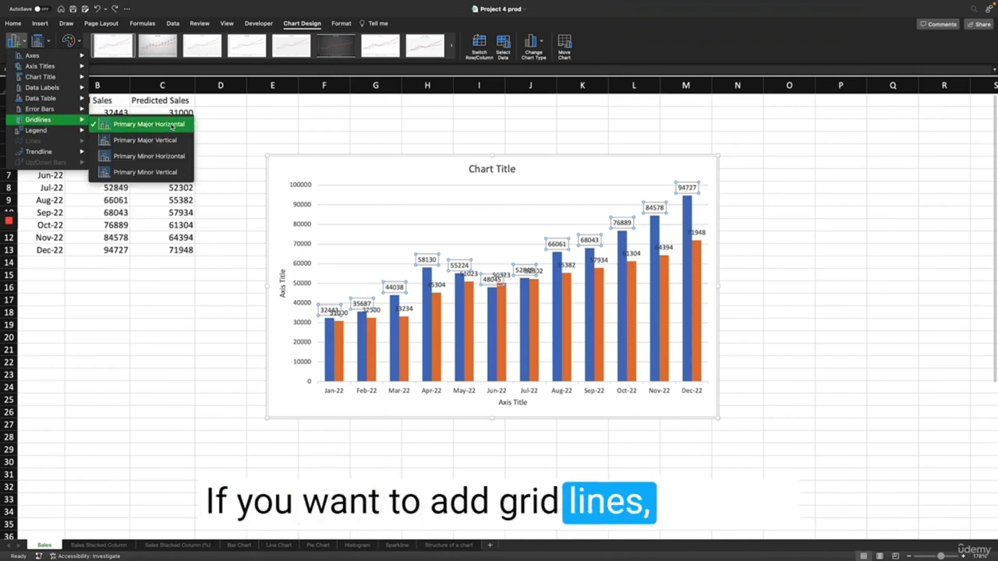
click(157, 142)
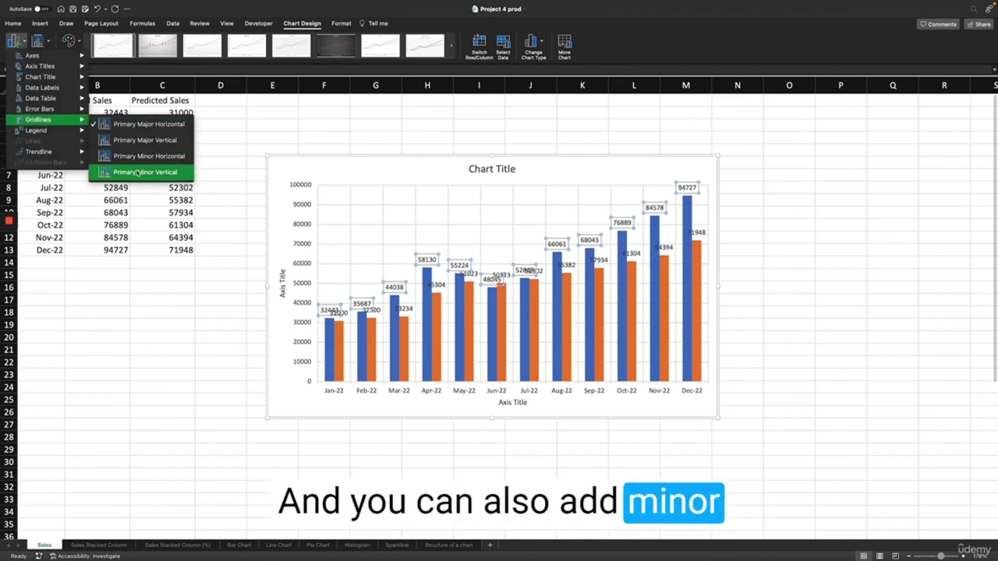
mouse_move(47, 130)
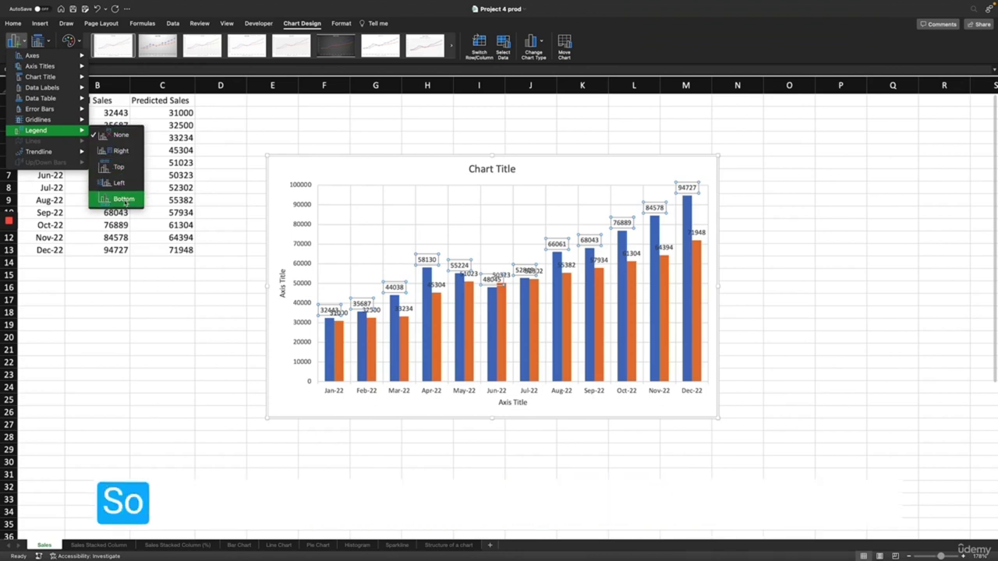
click(117, 167)
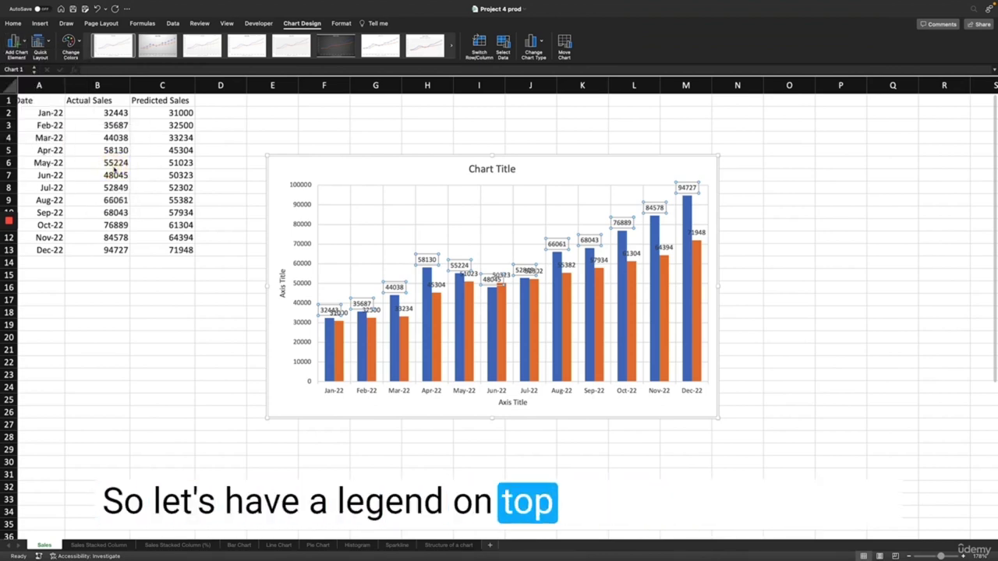
Add a linear trendline based on the Actual Sales series
click(14, 40)
mouse_move(47, 152)
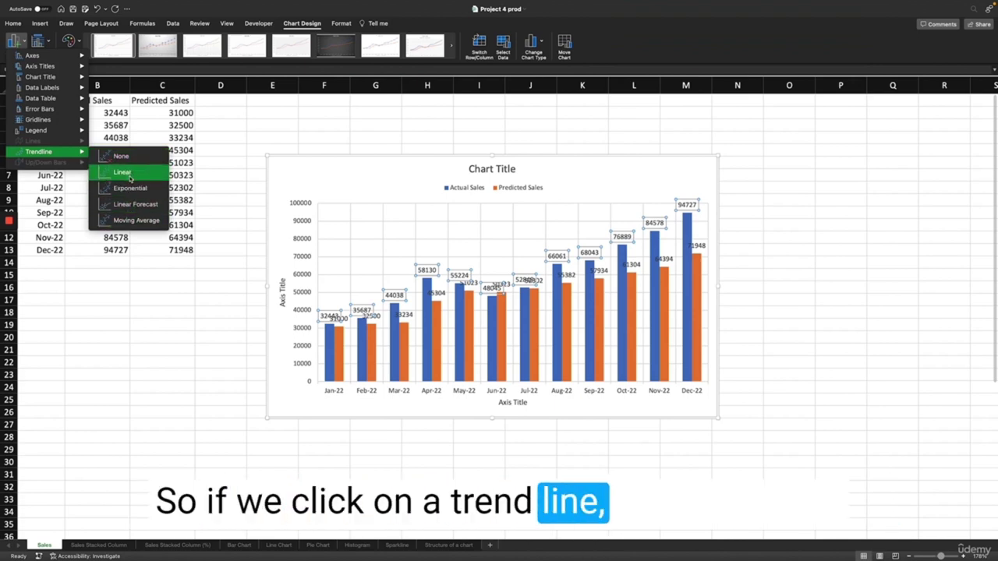
click(130, 179)
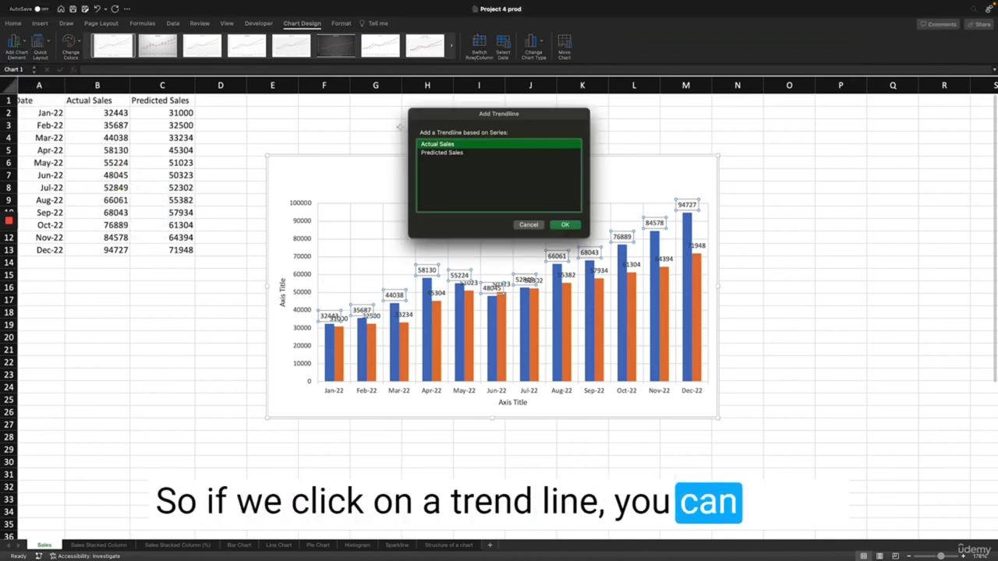
click(479, 154)
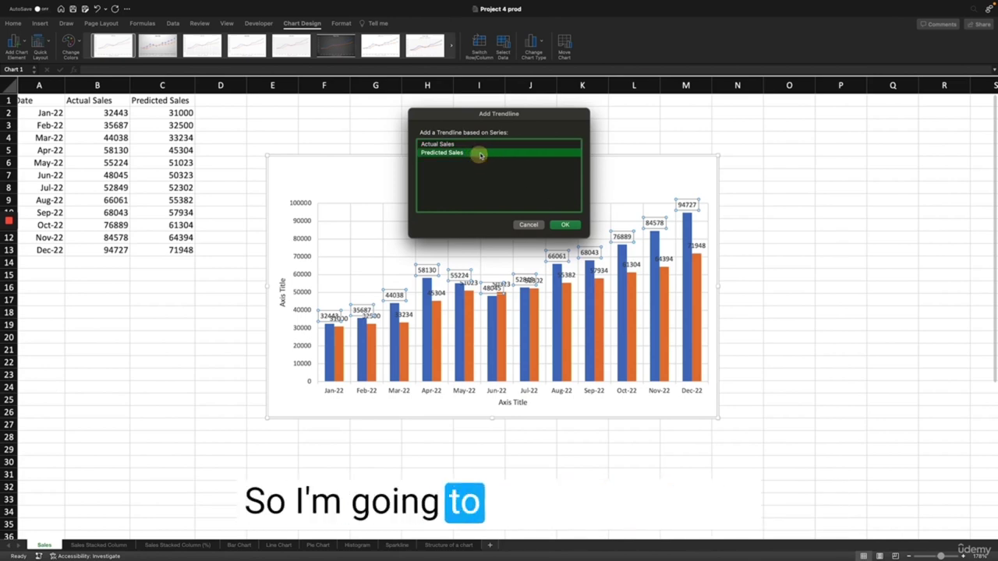
click(477, 144)
click(565, 225)
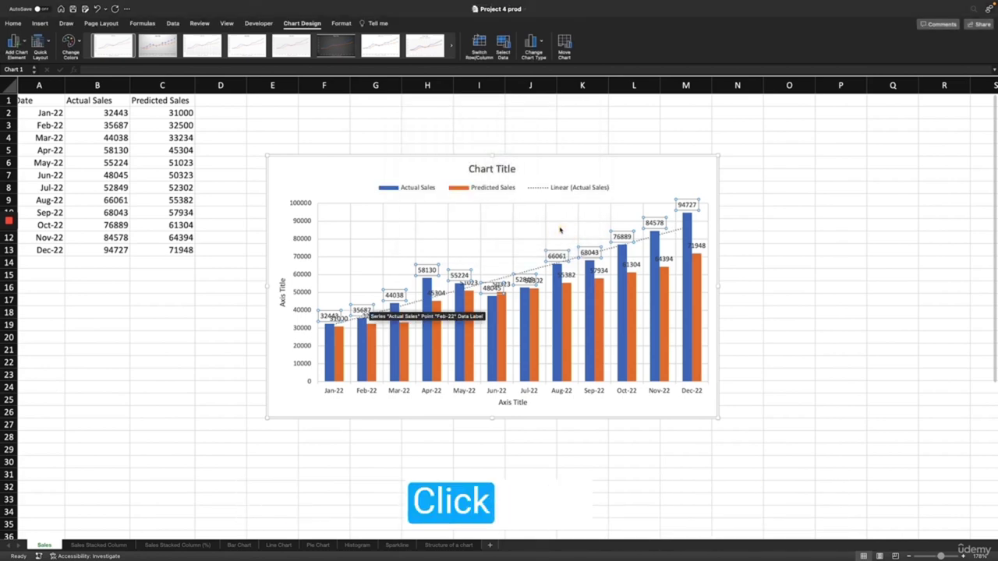
click(838, 211)
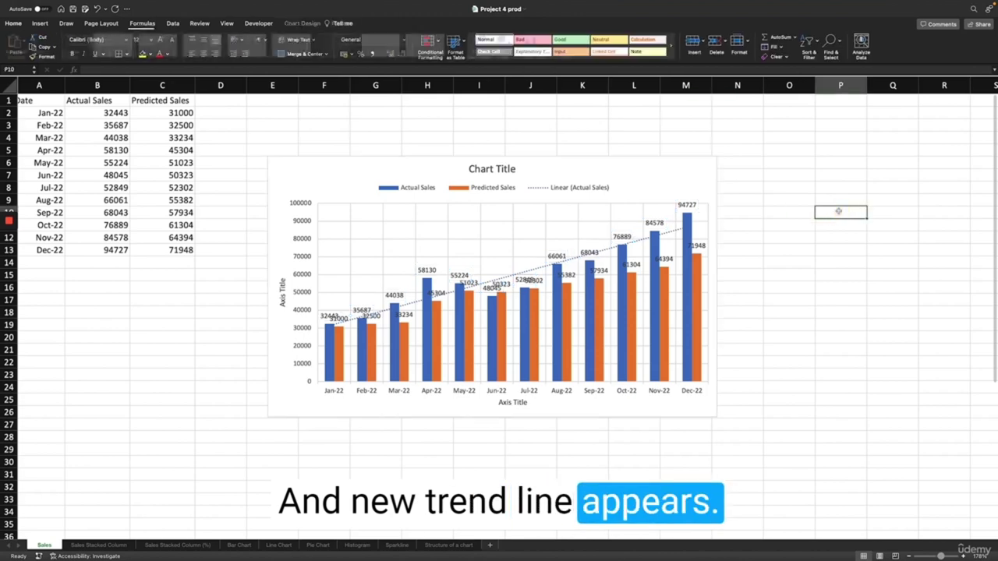
click(648, 182)
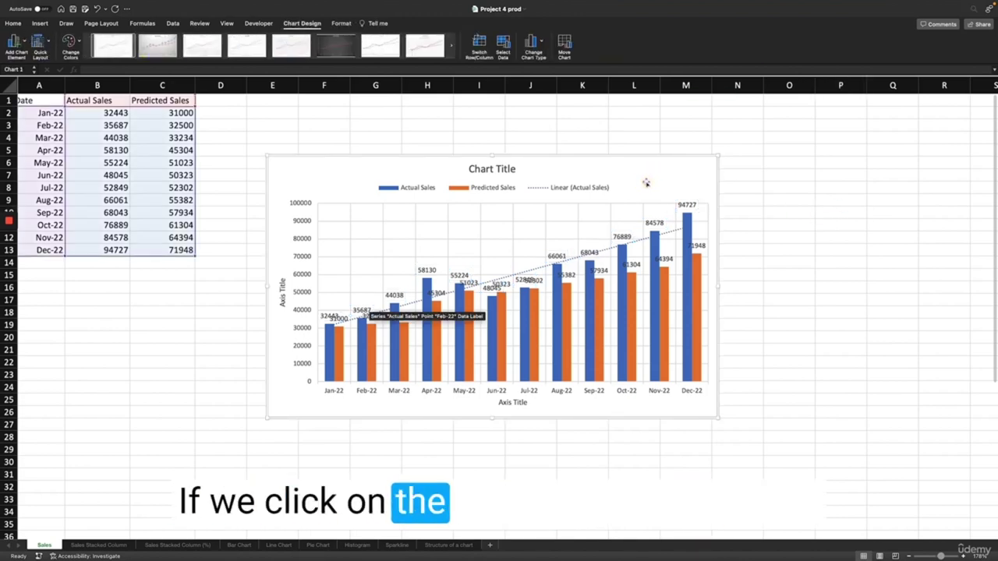
Try a blue fill on the chart area, then return it to white
click(343, 25)
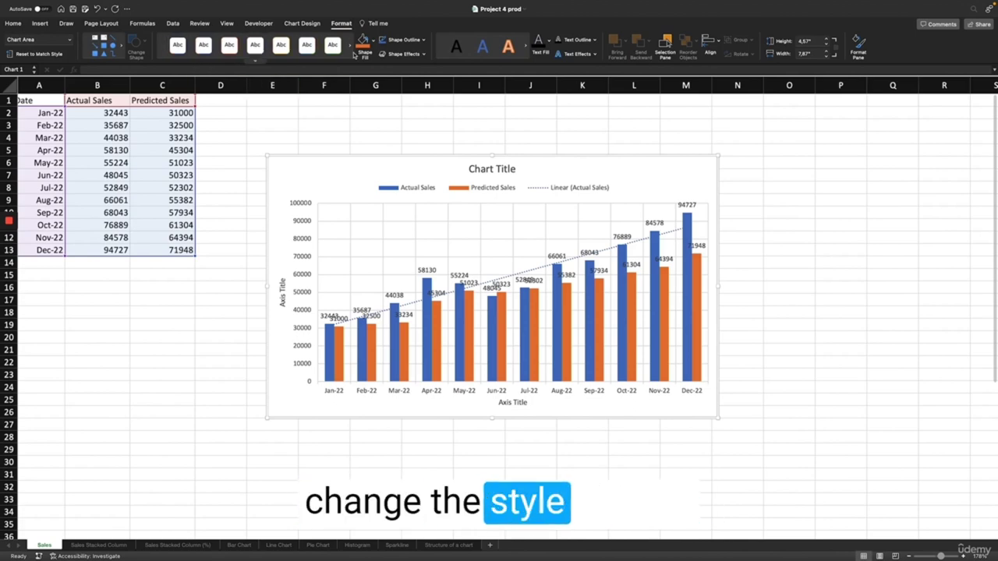
scroll(412, 131, left, 1)
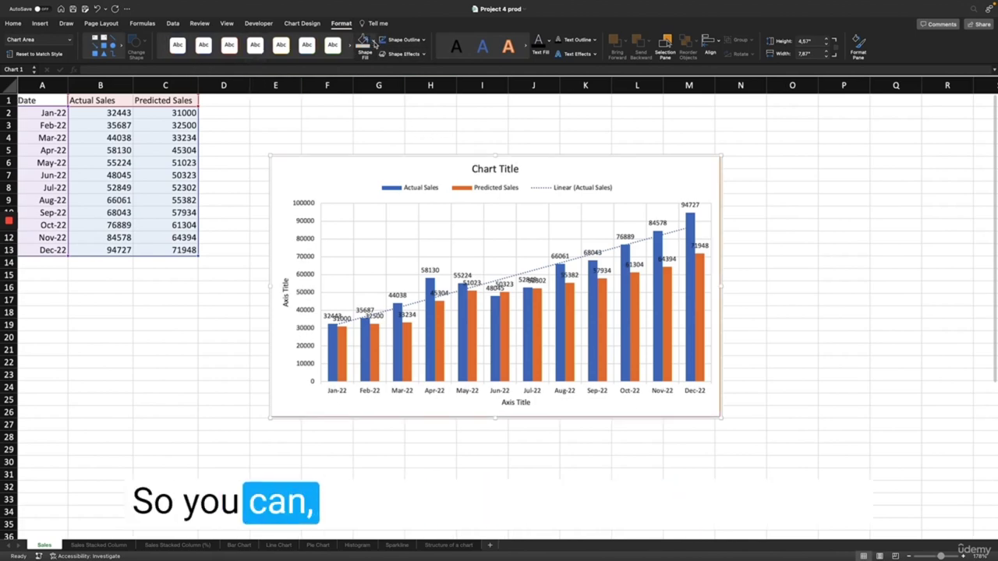
click(375, 44)
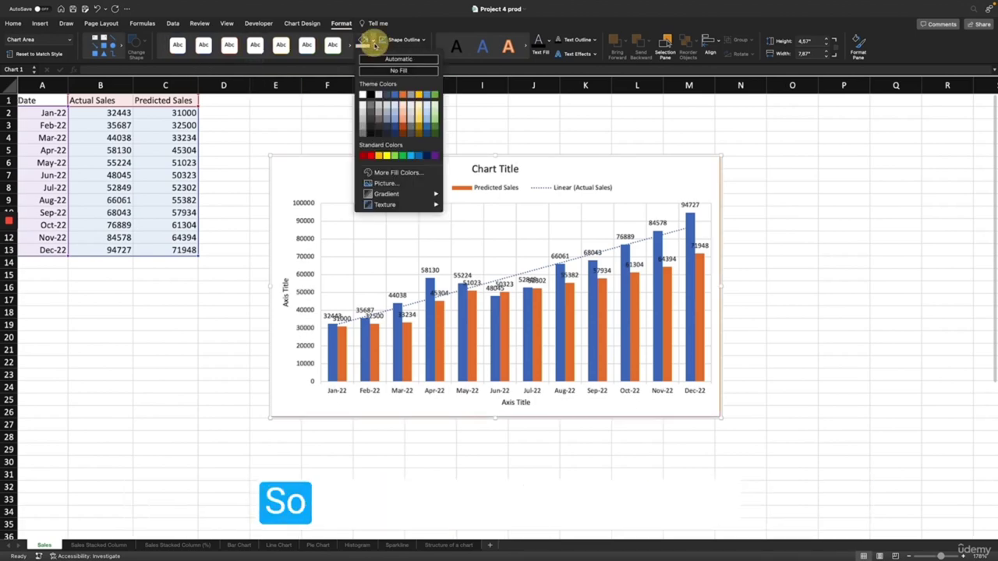
scroll(393, 99, down, 1)
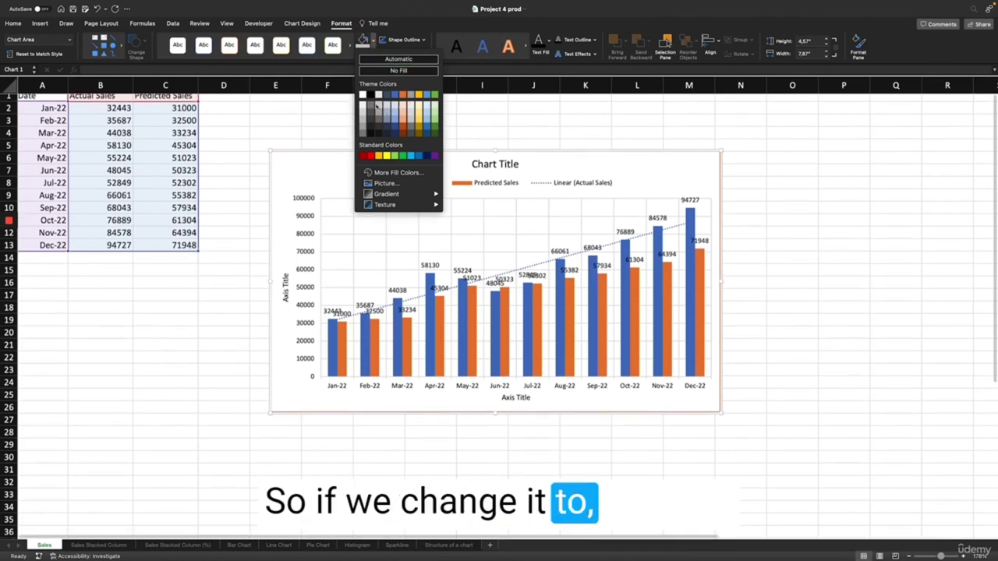
click(394, 95)
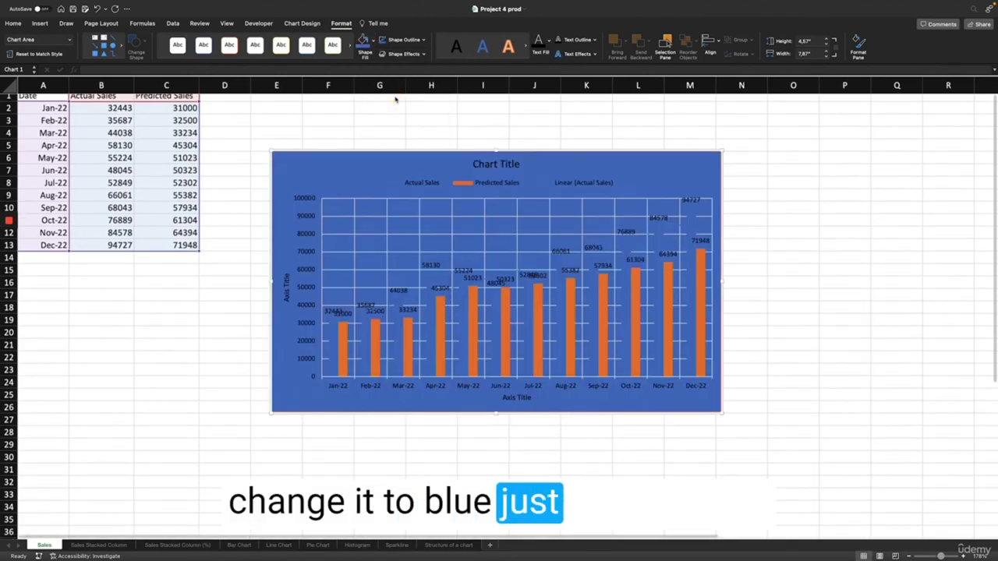
click(374, 44)
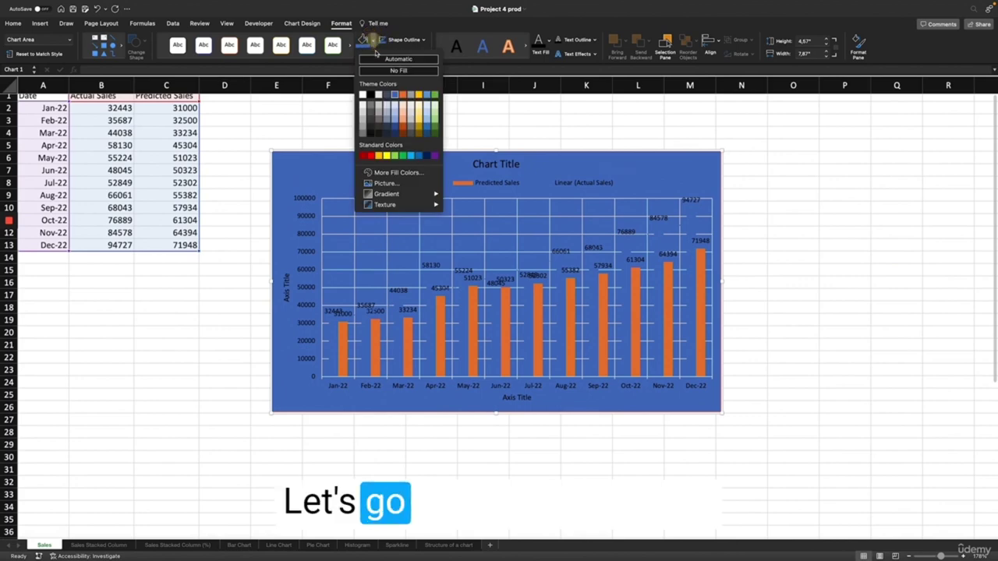
click(365, 95)
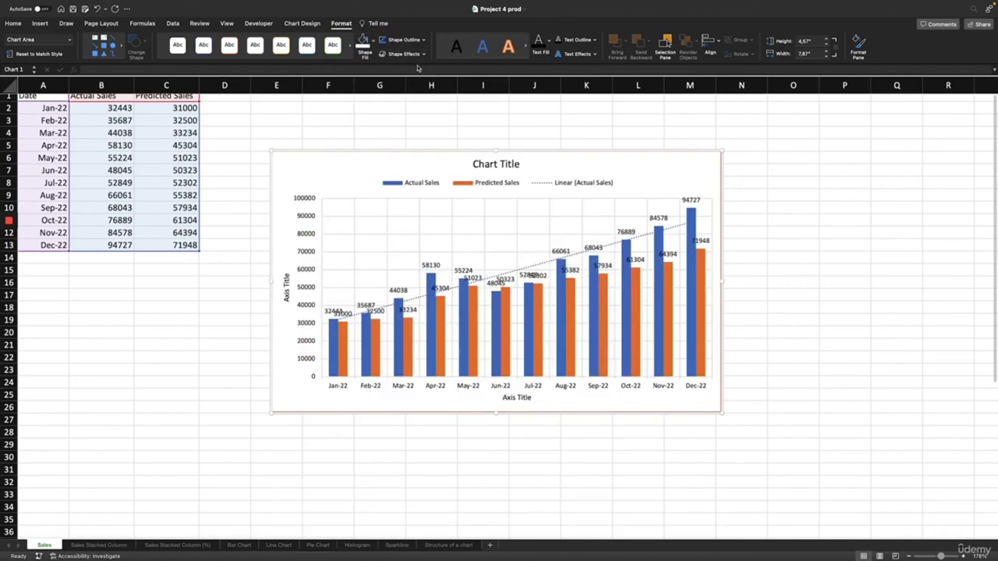
Give the chart a grey outline and set the border weight
click(421, 40)
click(413, 40)
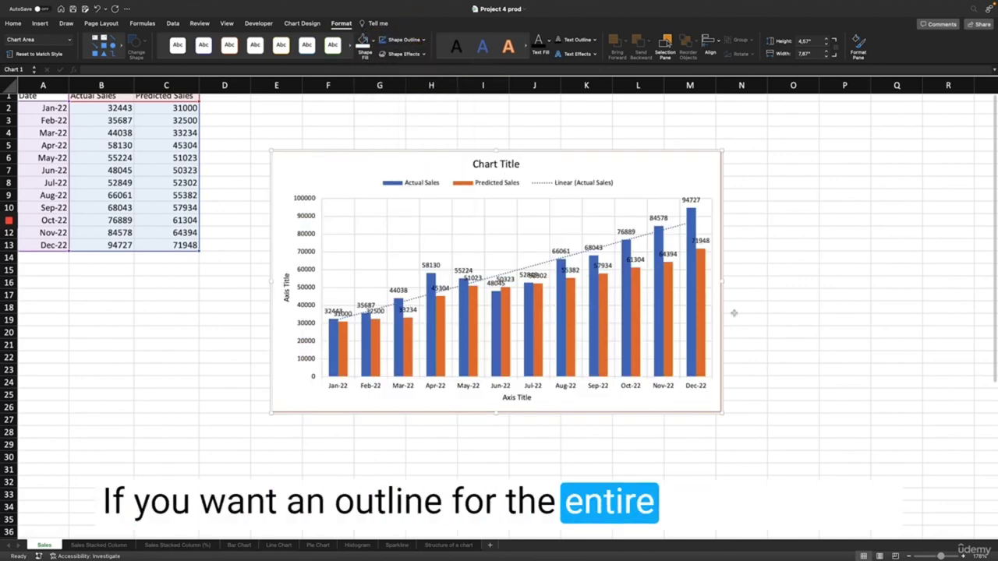
click(422, 40)
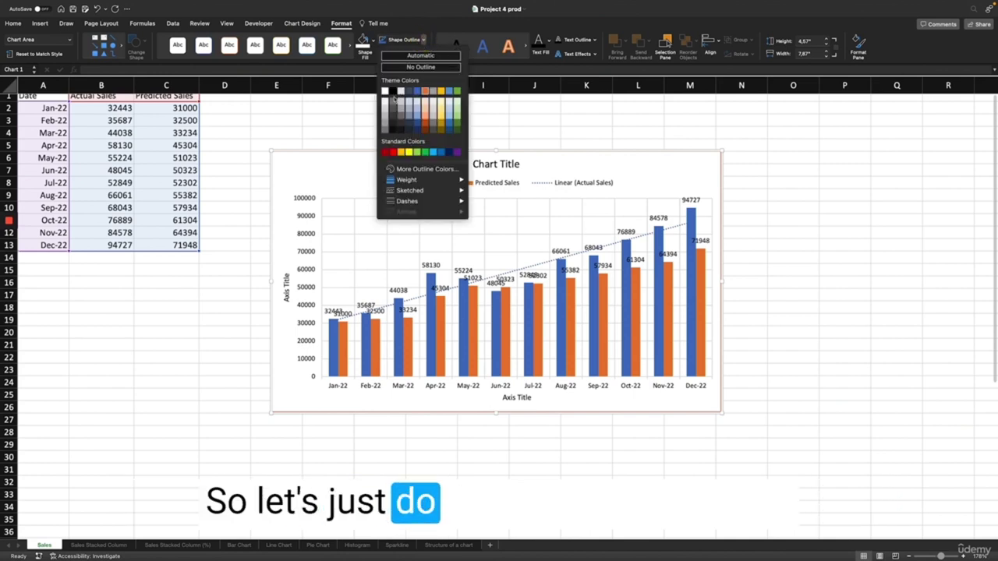
click(393, 104)
click(423, 39)
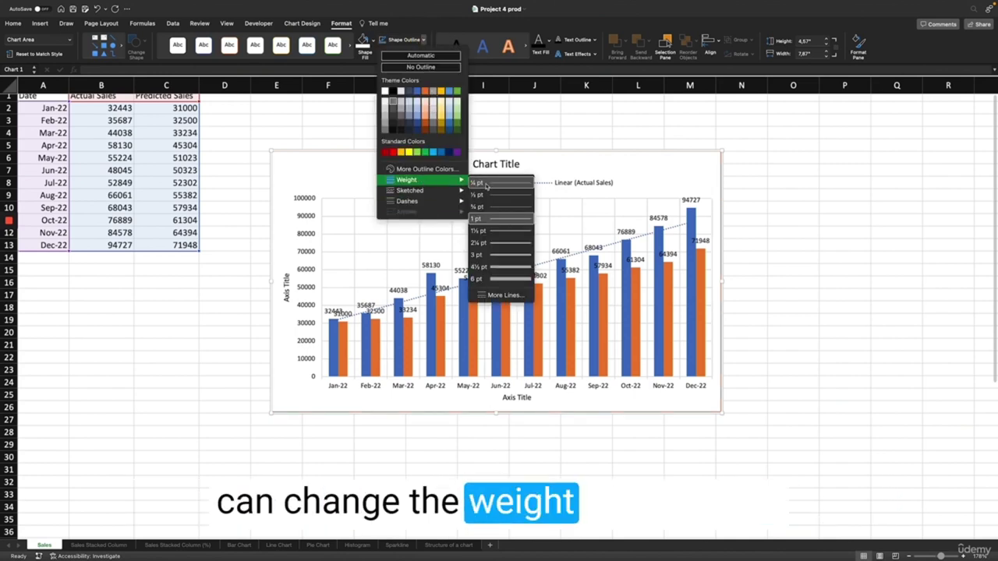
mouse_move(456, 180)
click(513, 255)
click(763, 206)
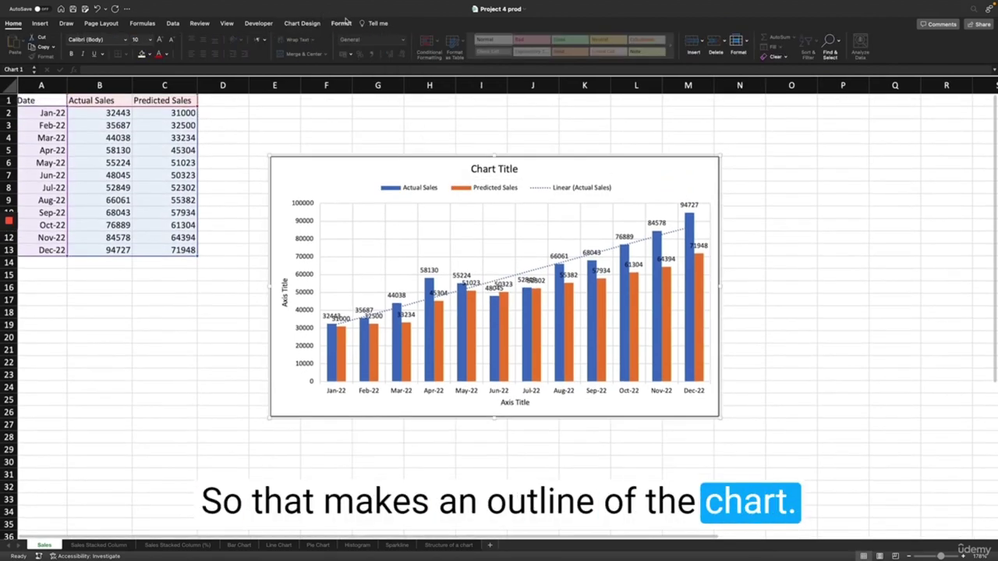
click(341, 23)
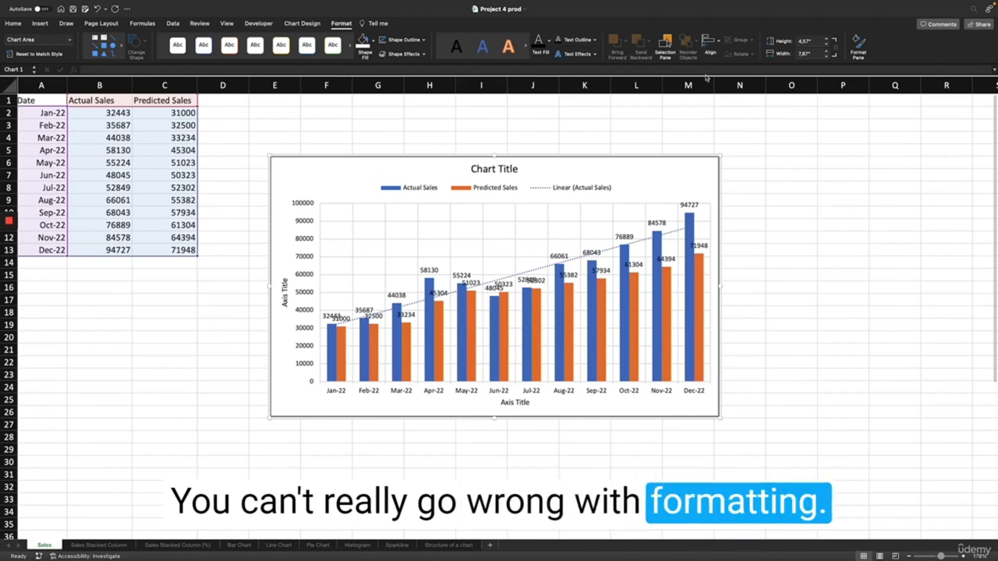
Open Format Data Series for Actual Sales, widen the gap, and keep it on the primary axis
scroll(225, 292, right, 1)
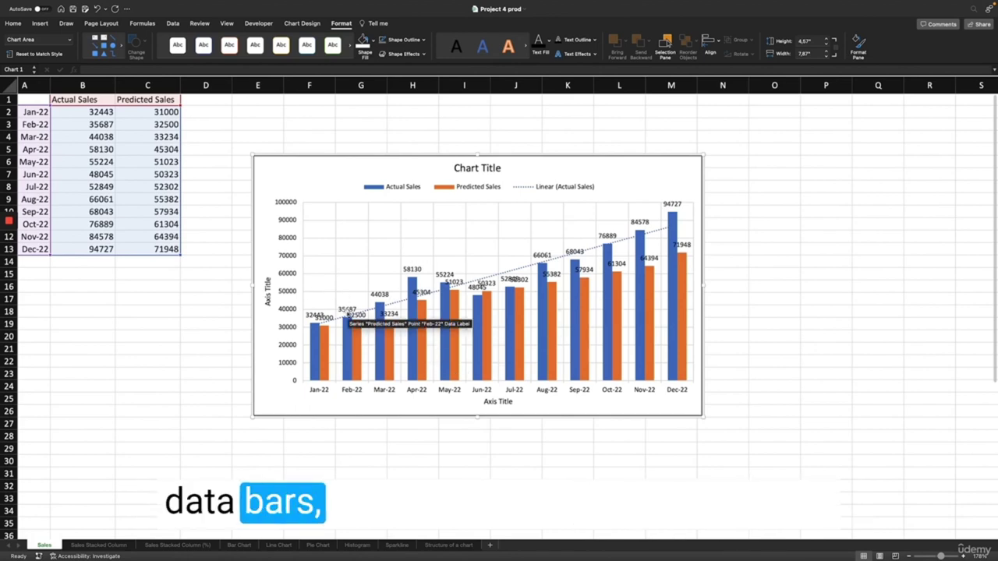
click(315, 353)
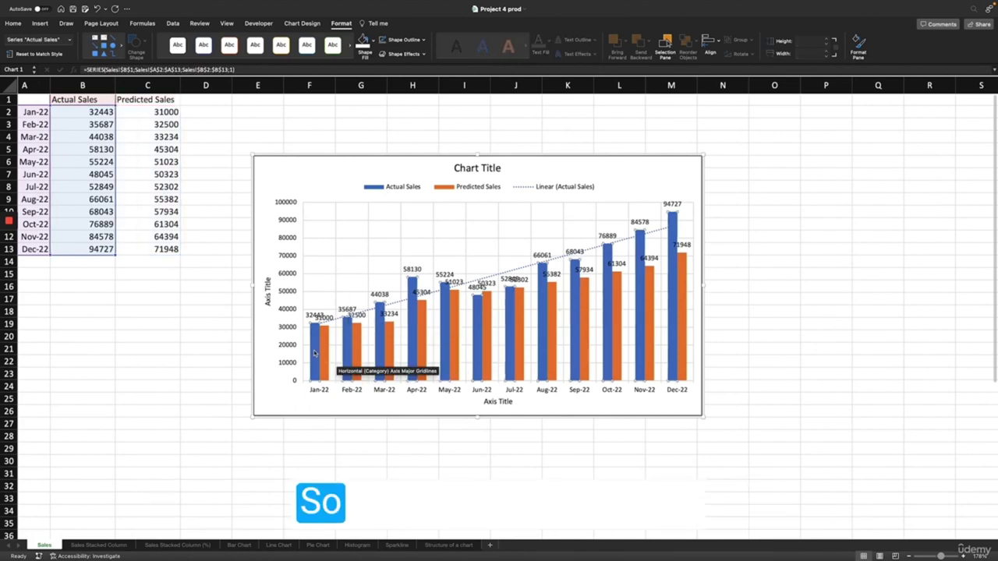
right_click(346, 345)
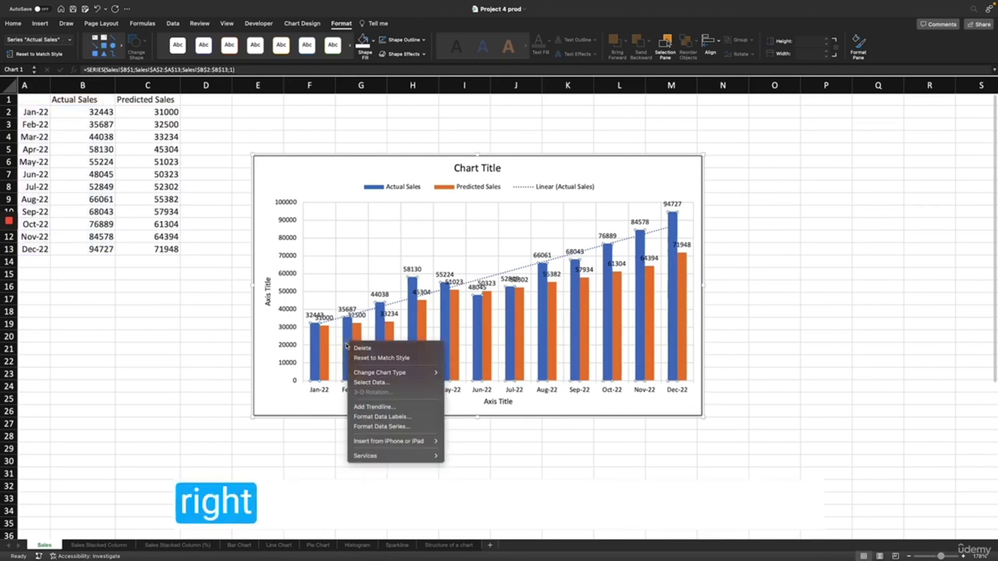
click(390, 428)
mouse_move(929, 183)
mouse_down()
mouse_move(920, 183)
mouse_move(929, 168)
mouse_up()
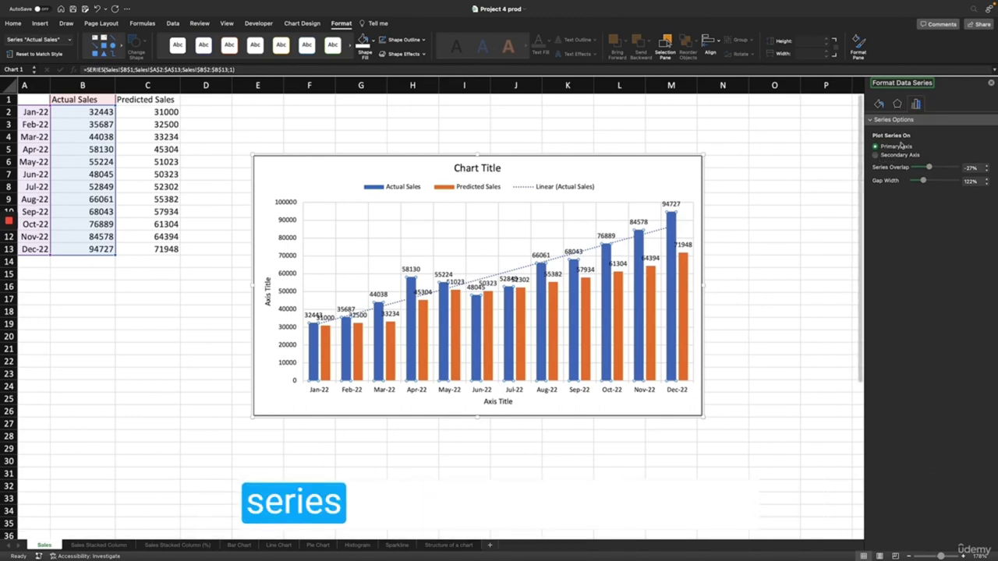
click(875, 157)
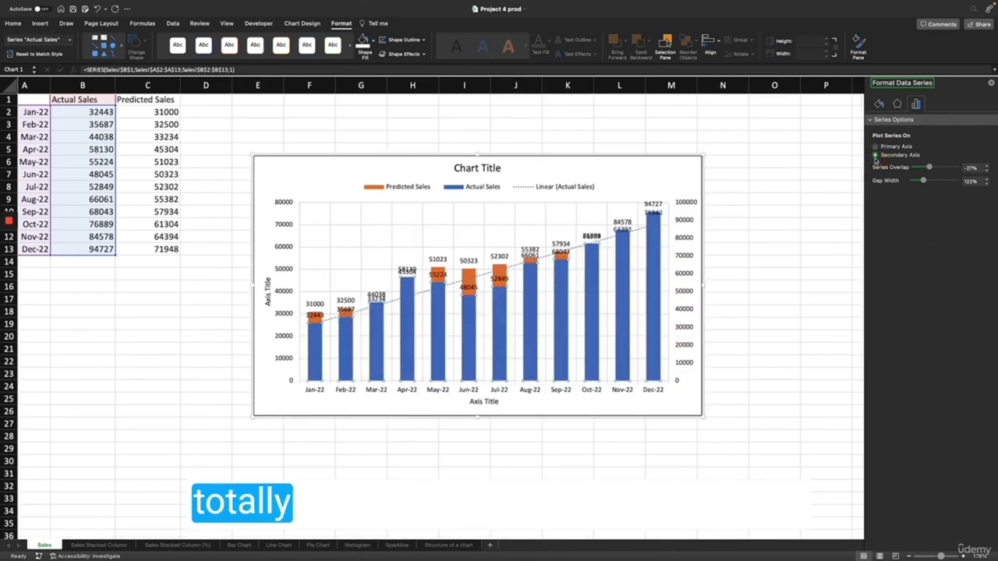
click(875, 147)
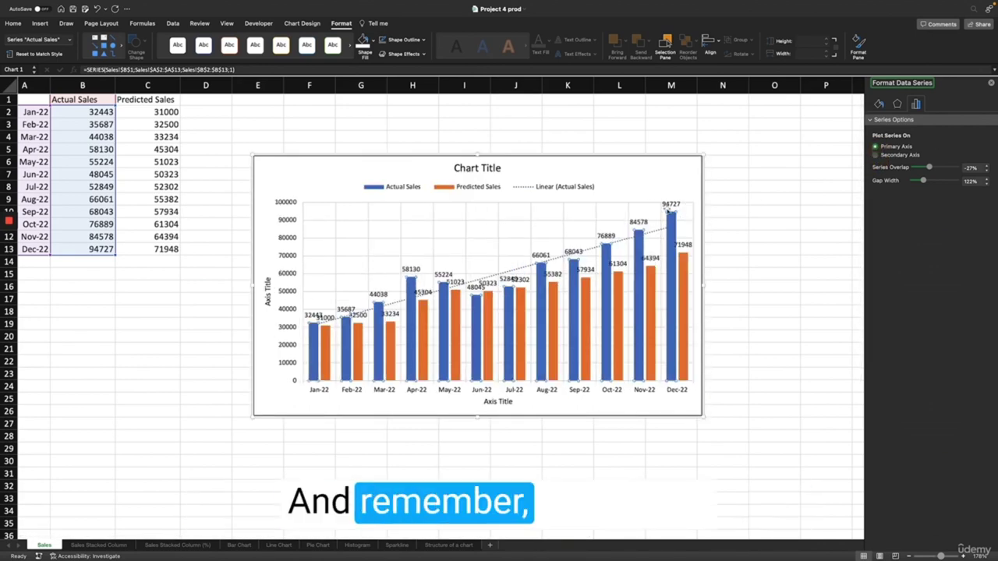
Look over the series' Shadow and Glow effects, then return to Fill & Line
click(897, 106)
click(884, 119)
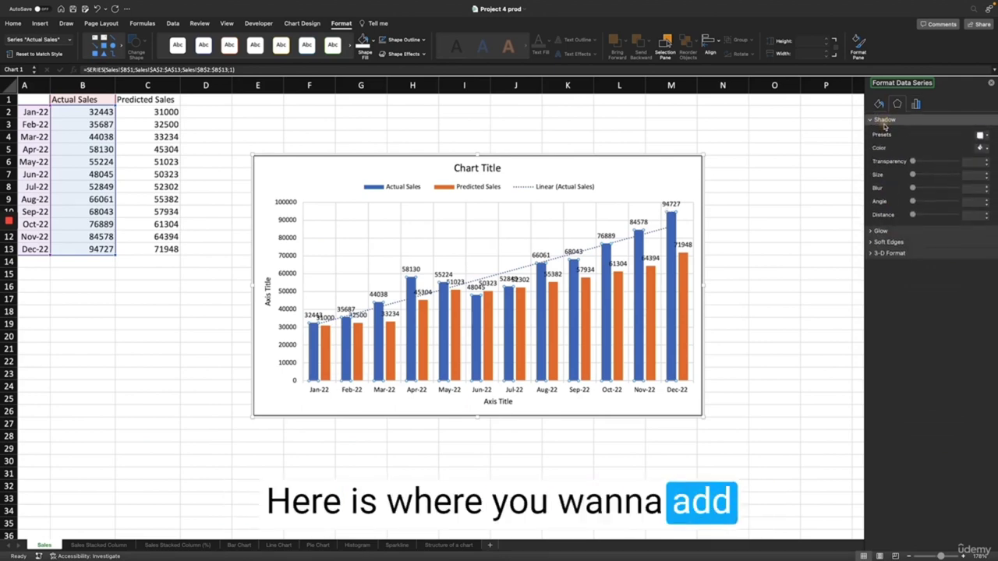
click(871, 232)
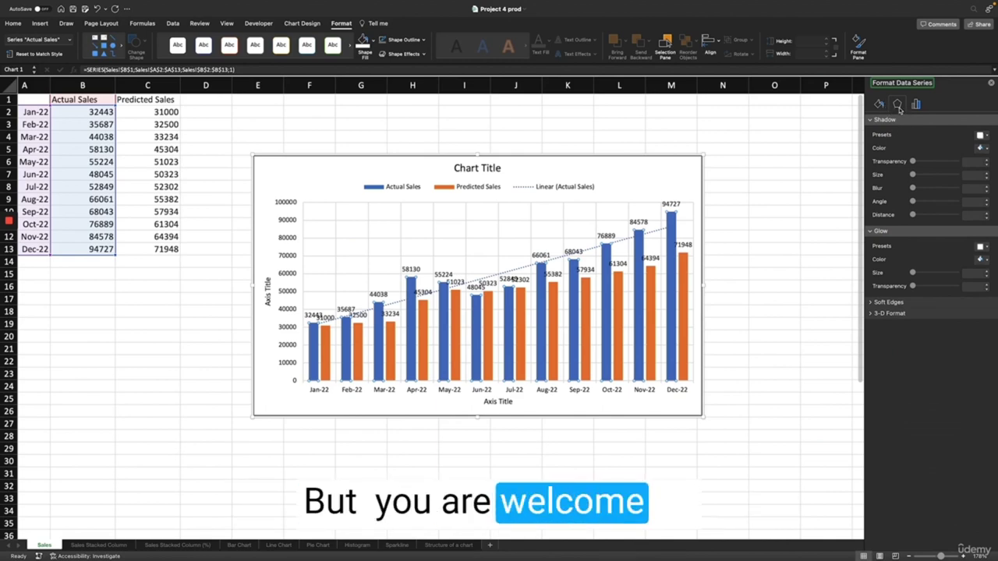
click(879, 104)
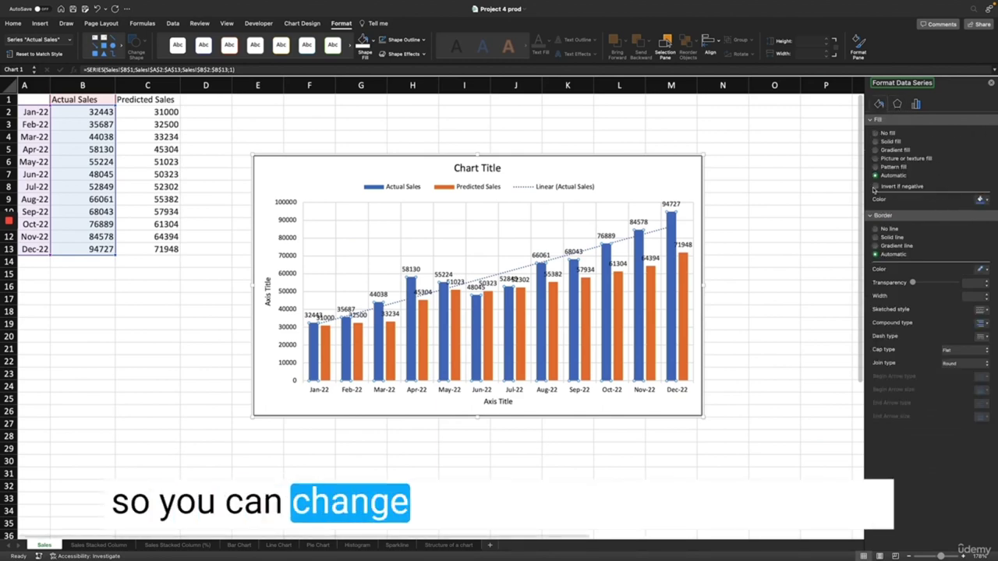
Try each fill type on the Actual Sales bars, then give them a solid green fill
click(875, 133)
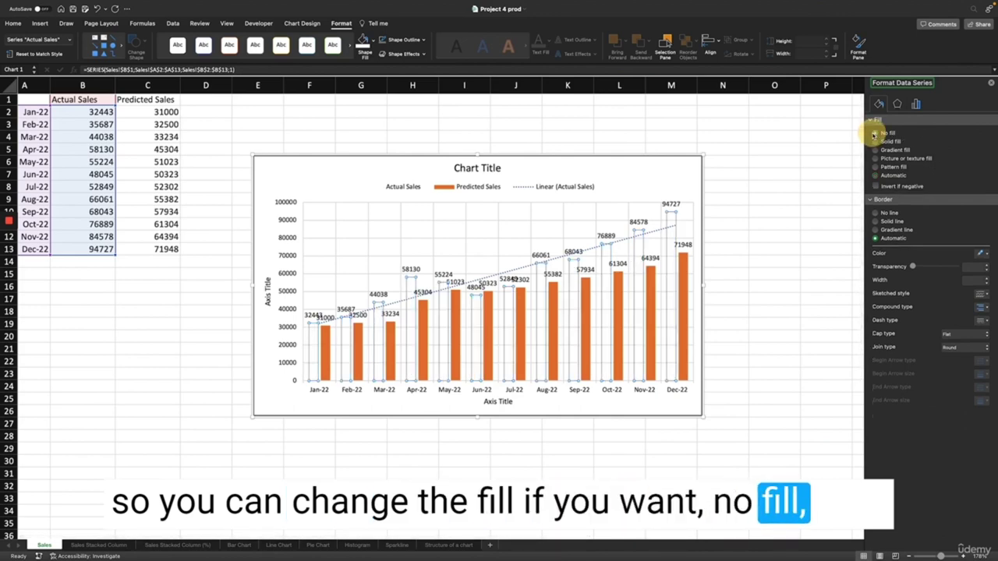
click(875, 142)
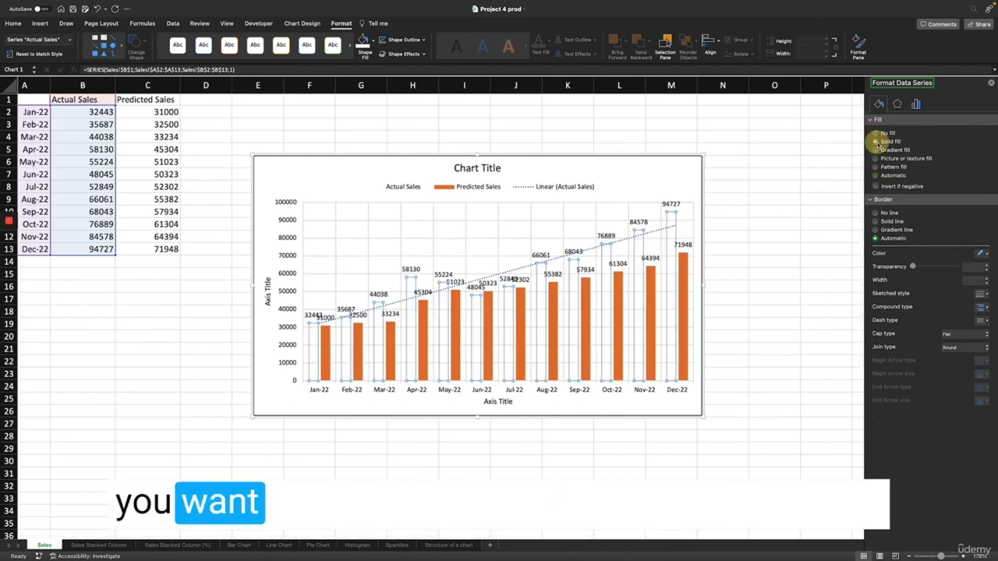
click(880, 153)
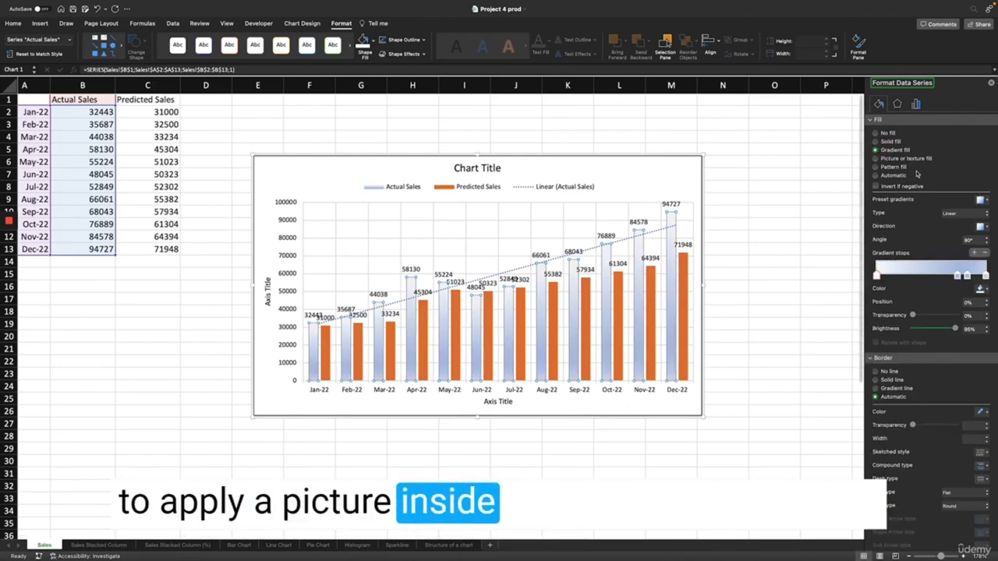
click(875, 158)
click(875, 167)
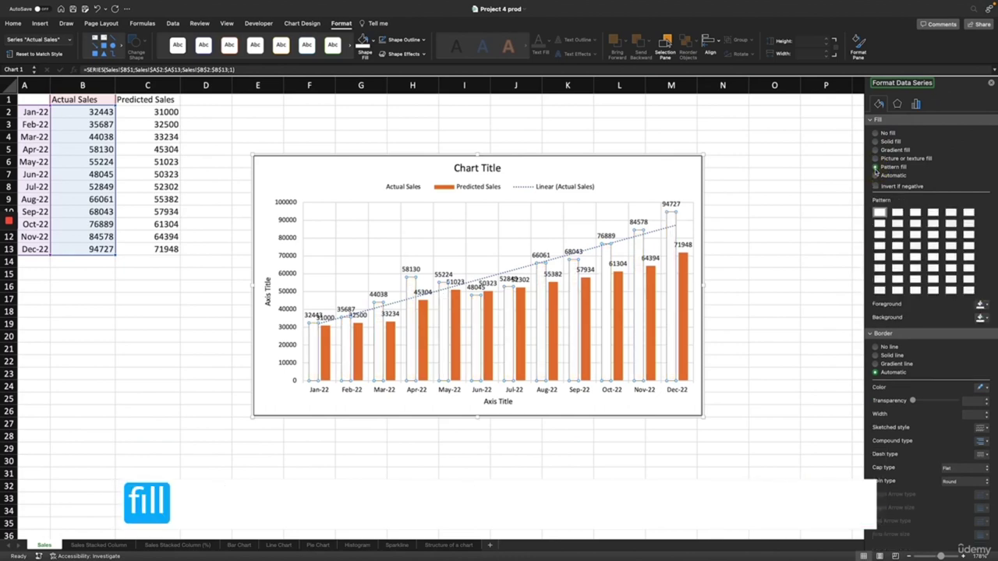
click(874, 175)
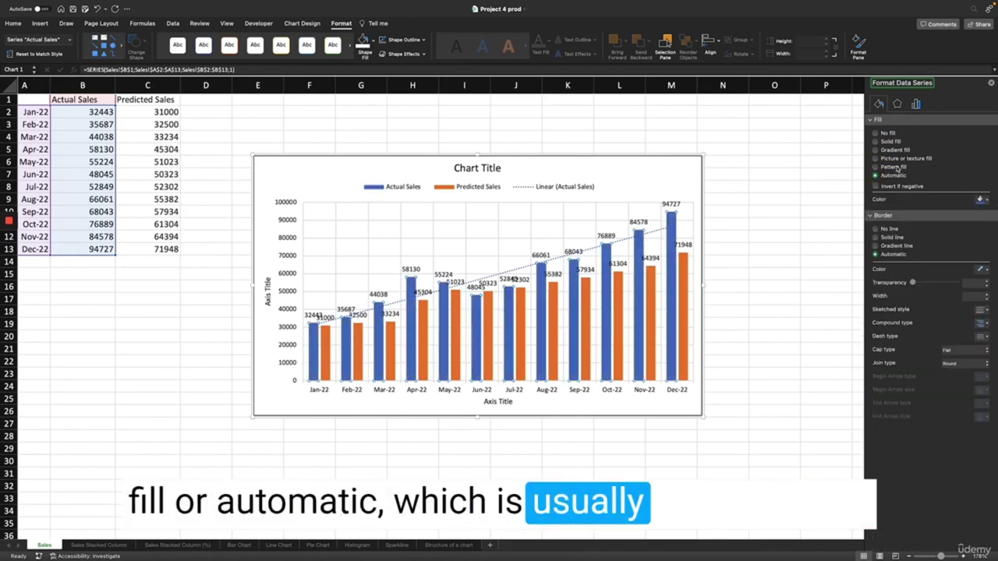
click(894, 141)
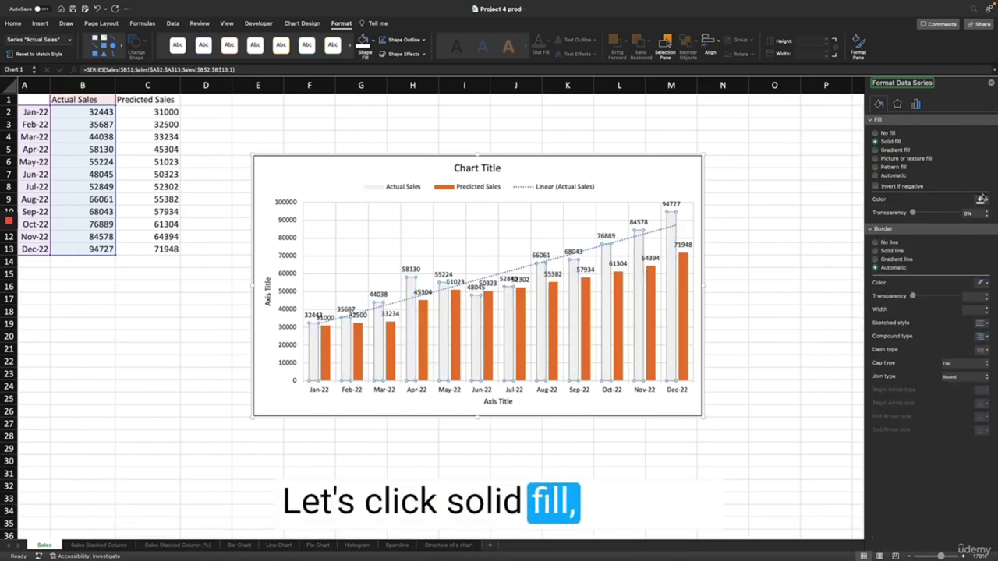
click(984, 200)
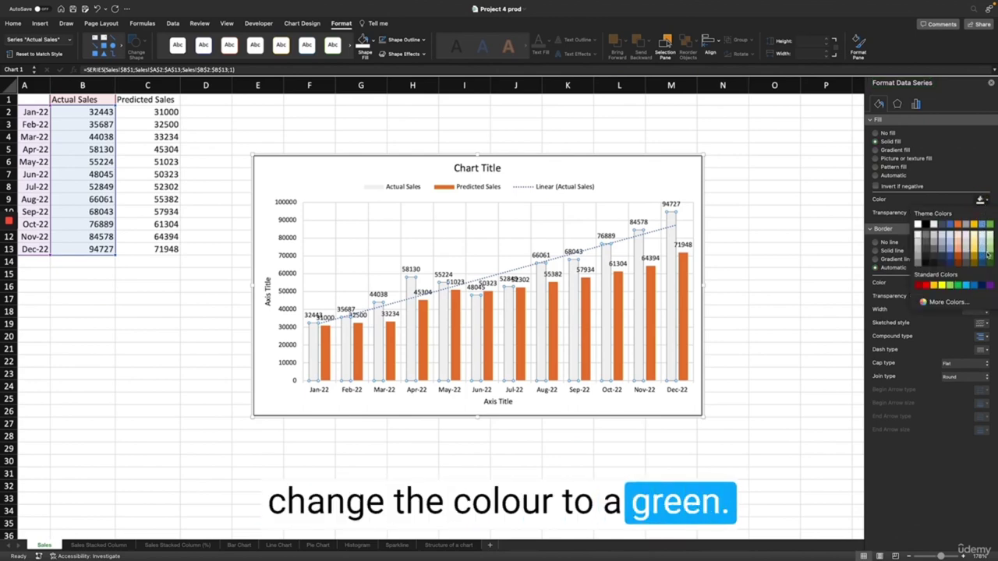
click(990, 249)
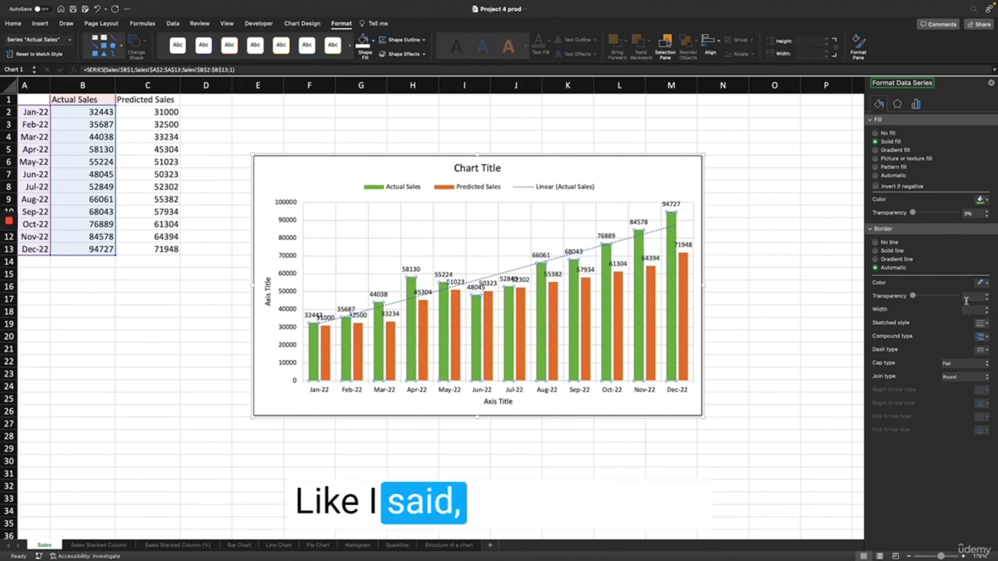
drag(913, 296, 868, 299)
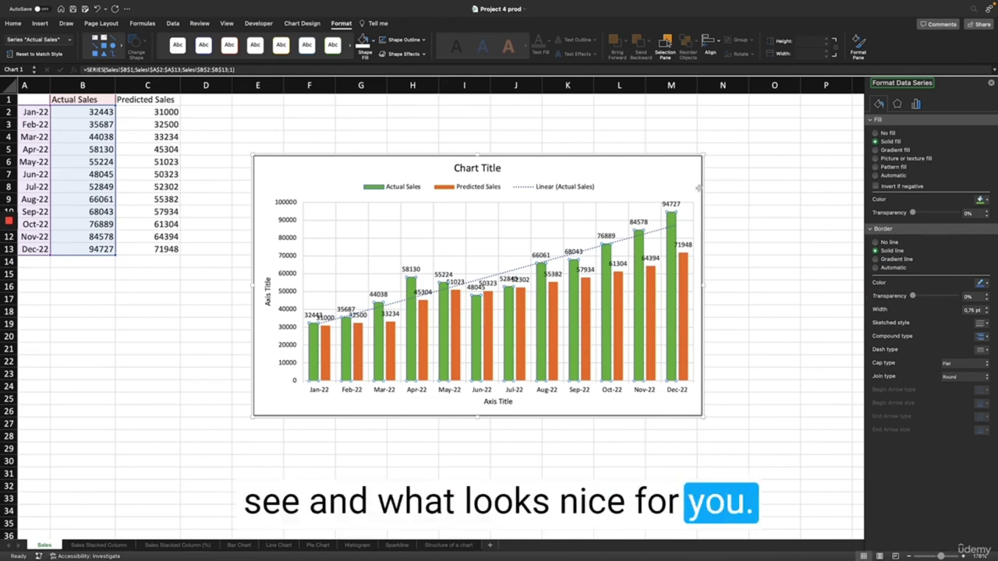
Give the Predicted Sales bars a solid grey fill
click(690, 273)
click(684, 275)
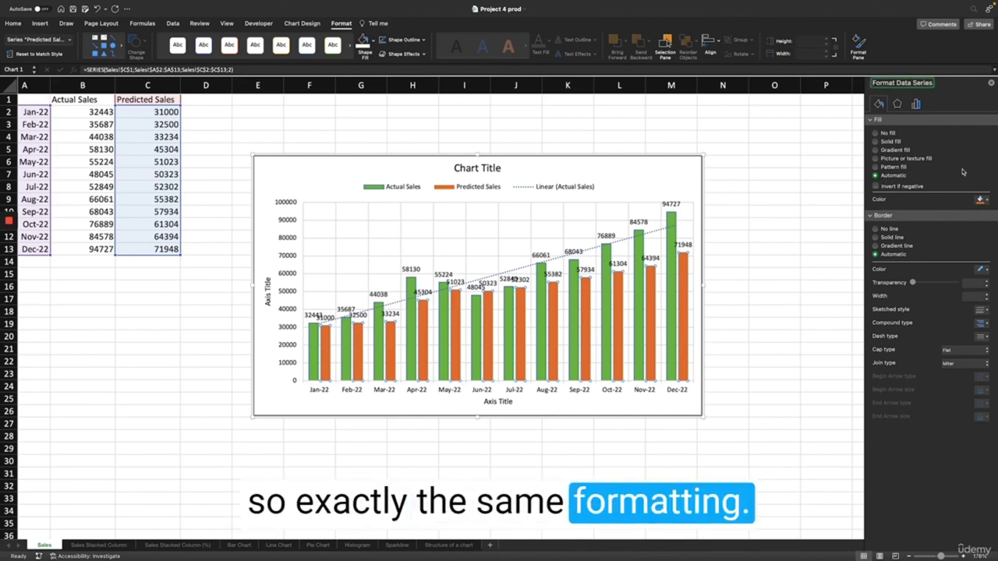
click(888, 141)
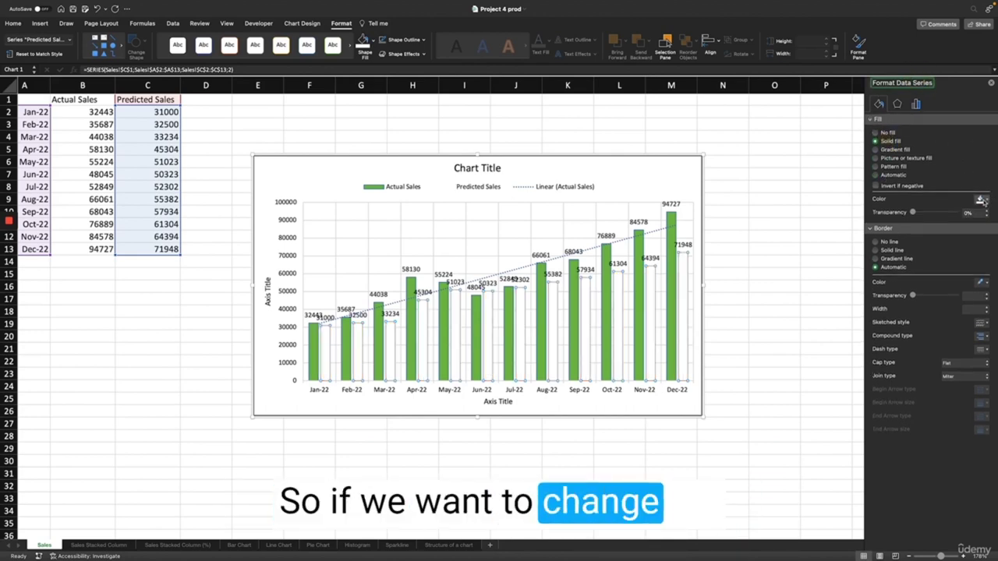
click(984, 200)
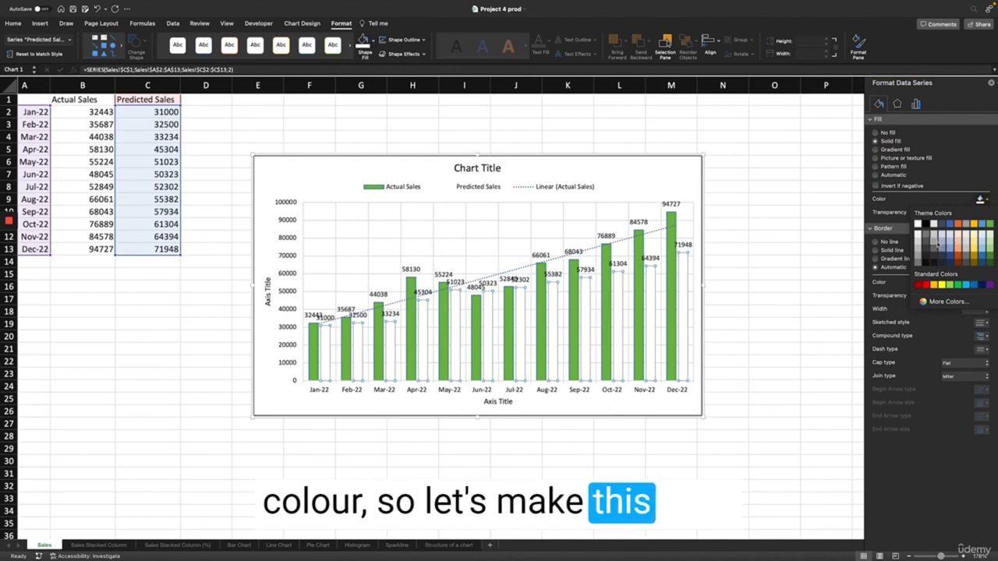
click(938, 245)
click(722, 187)
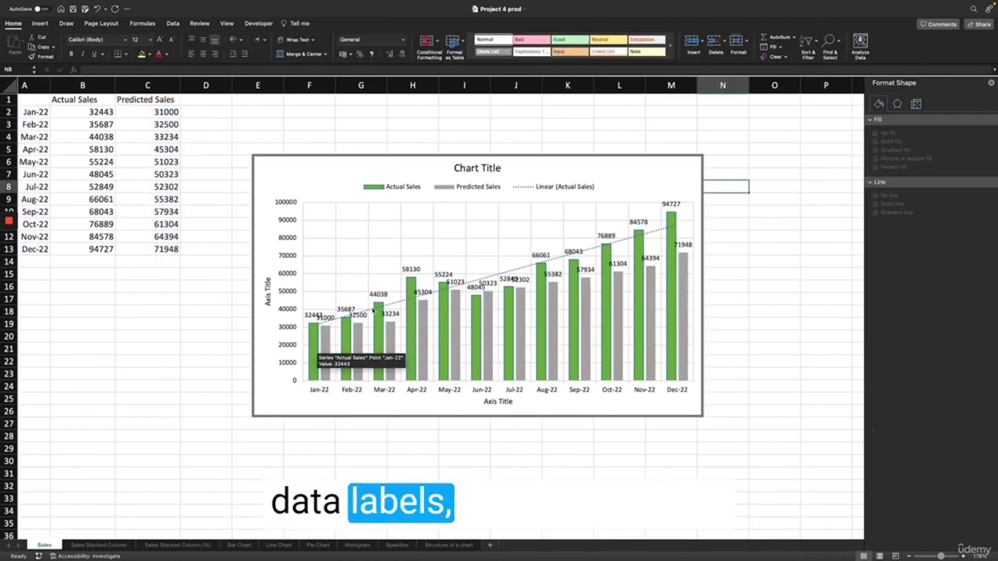
Select the Actual Sales data labels, trying Series Name and Value From Cells but keeping values only
click(411, 271)
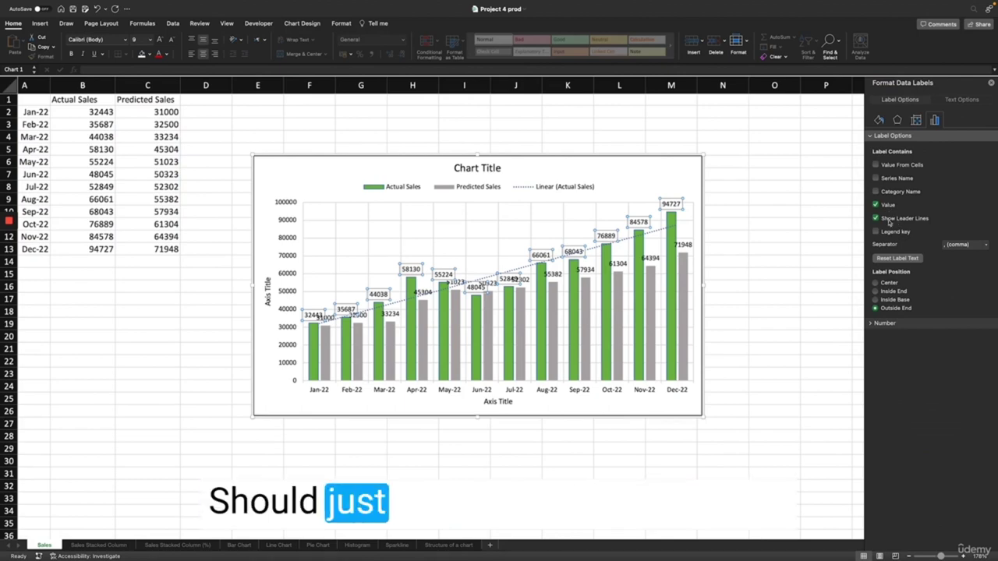
click(877, 180)
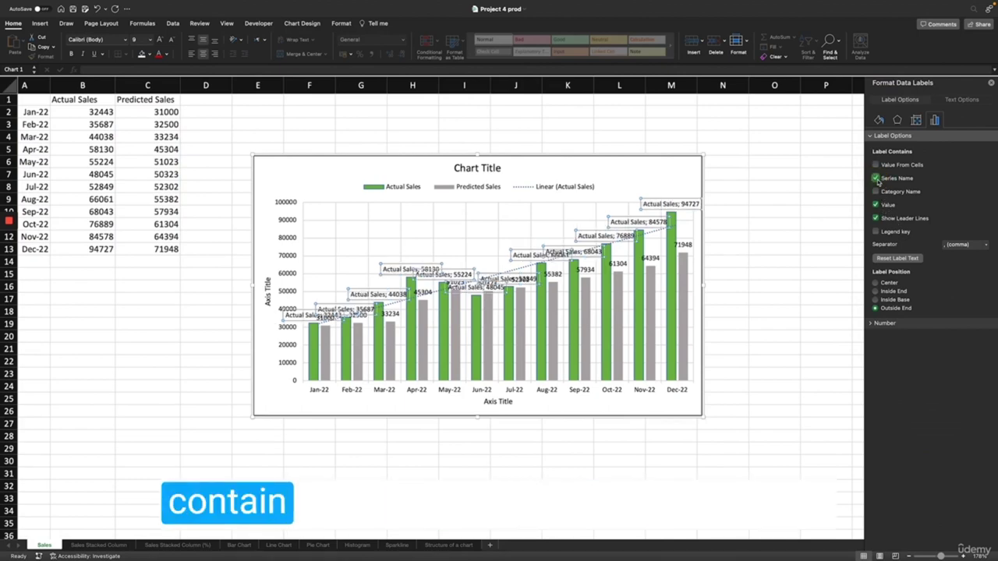
click(877, 178)
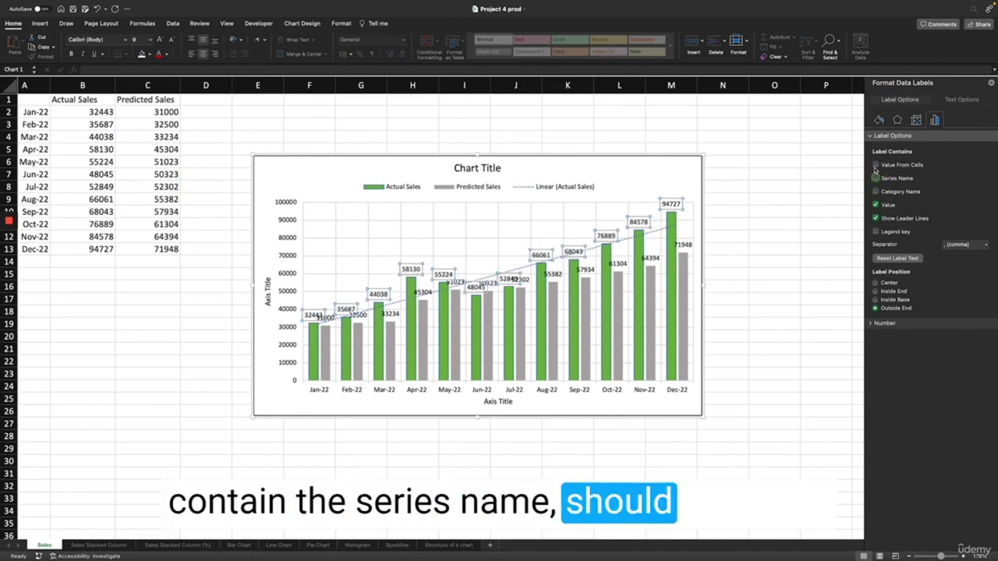
click(876, 165)
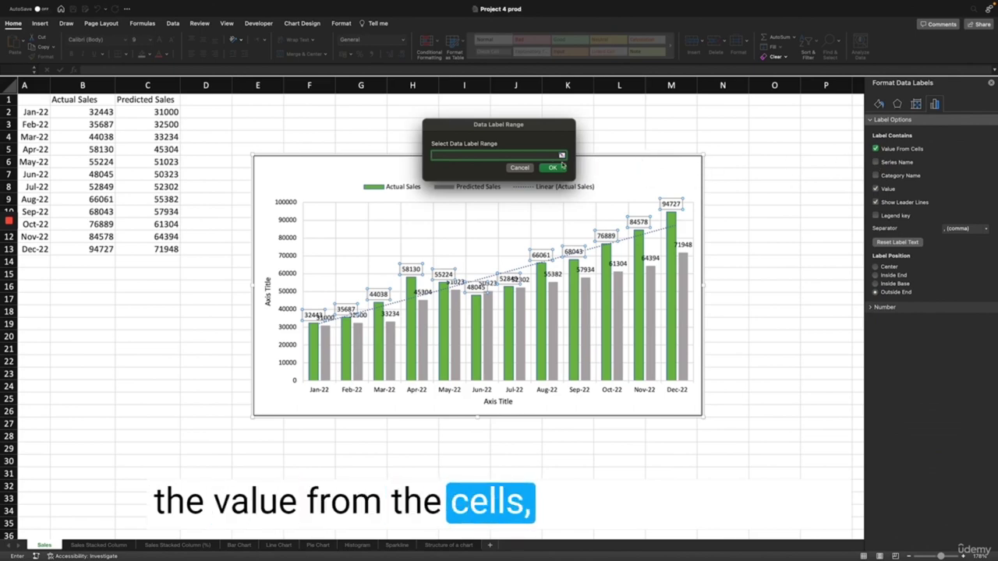
click(524, 168)
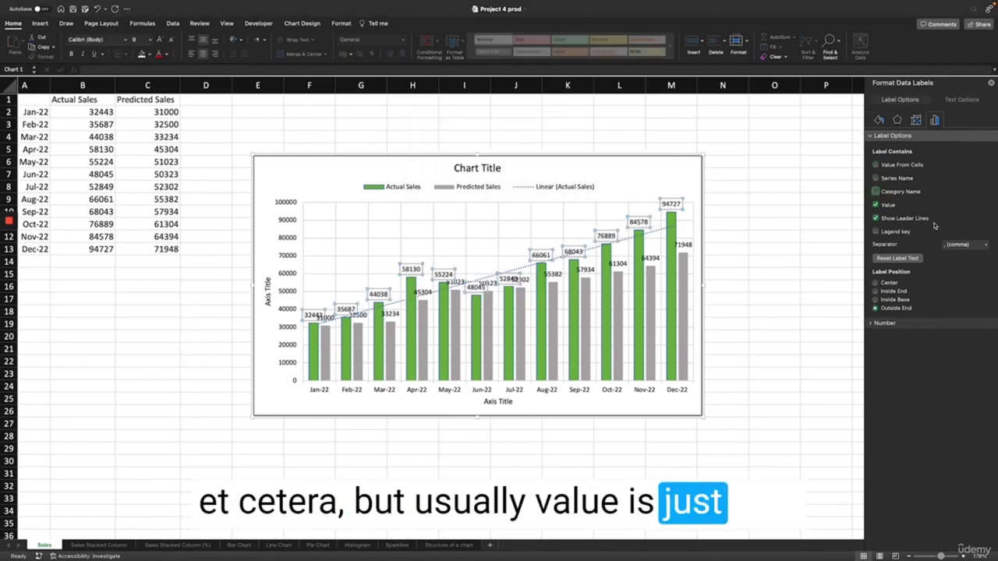
Browse the labels' Size & Properties, Effects and Fill & Line settings without changing them
click(916, 121)
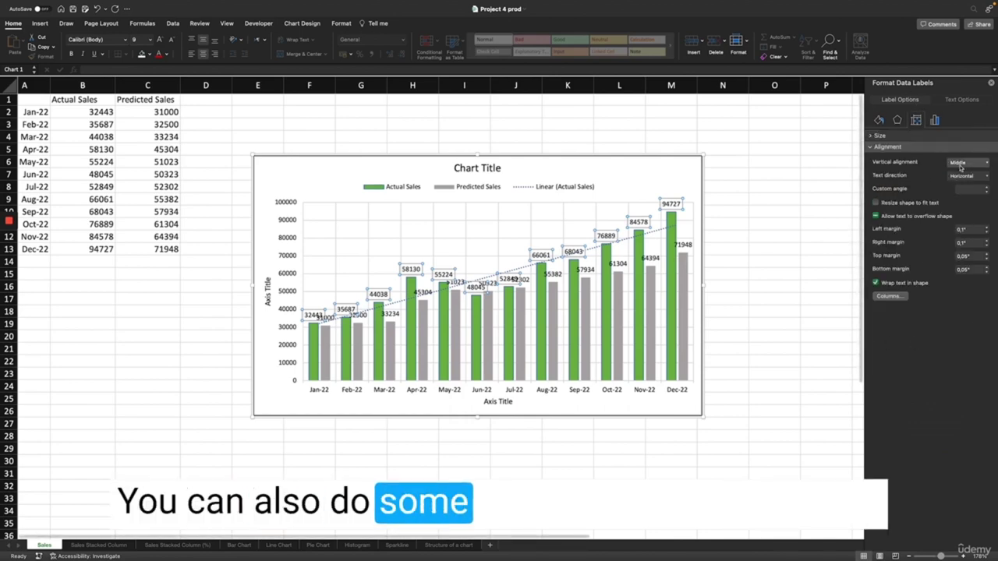
click(961, 163)
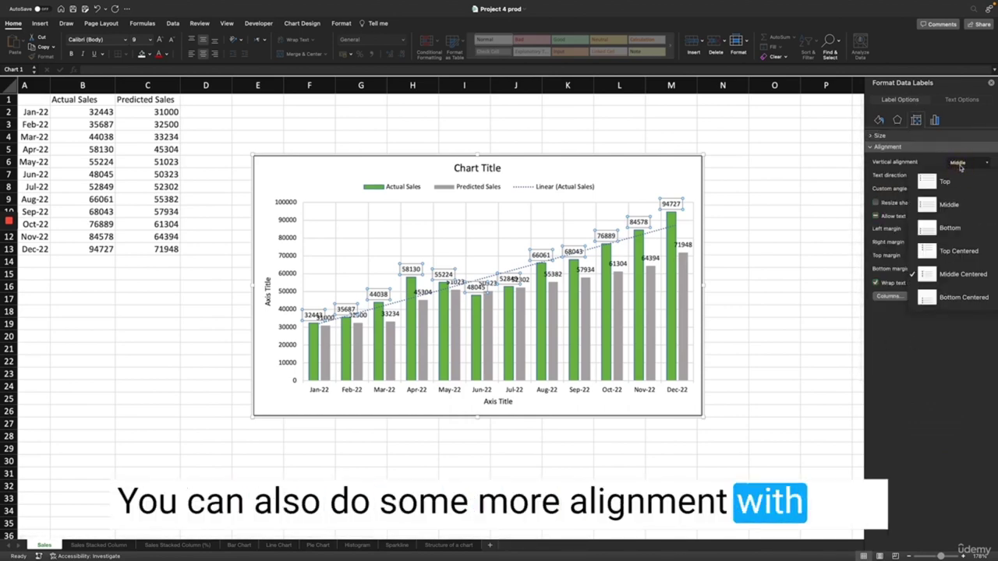
click(960, 165)
click(898, 121)
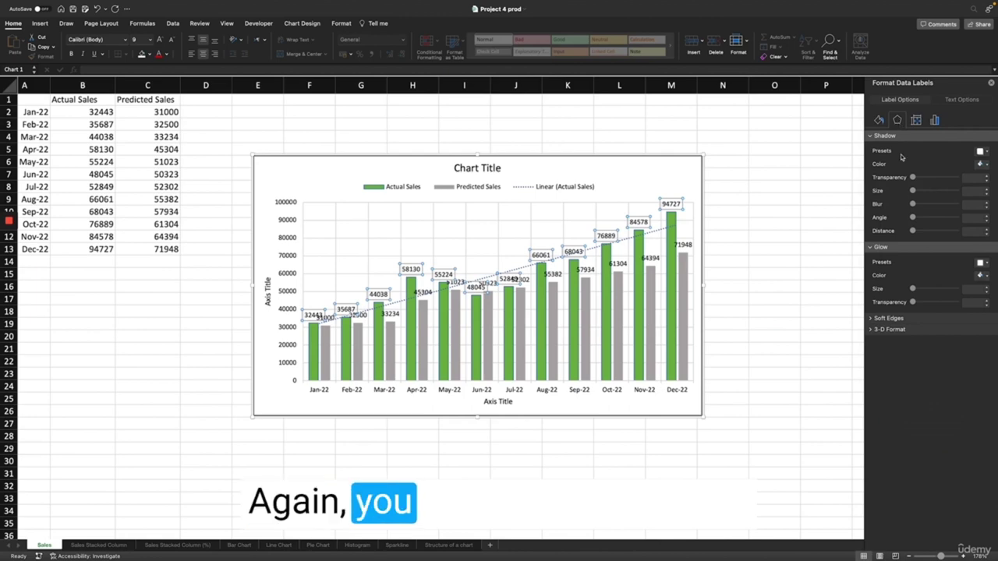
click(879, 121)
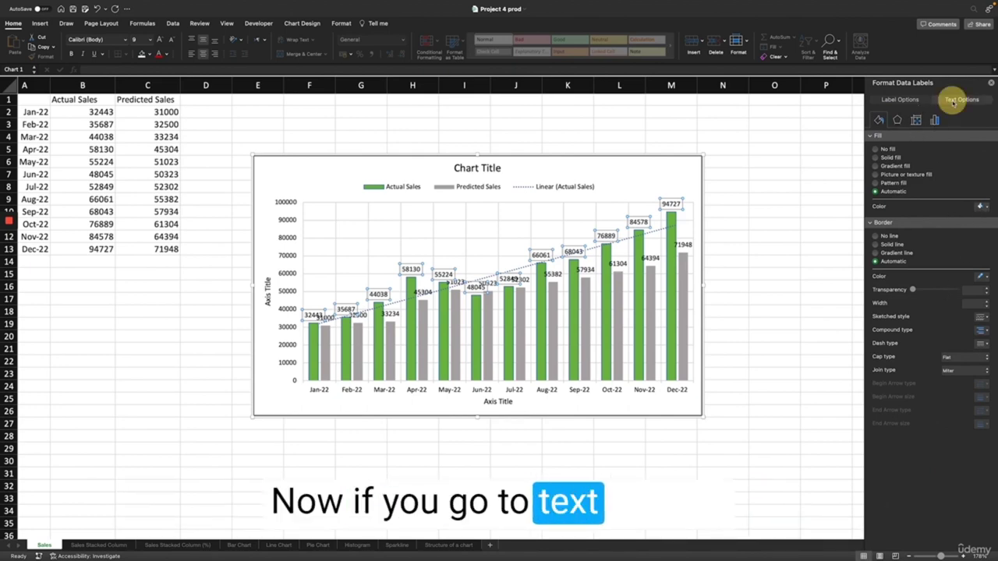
Set the Actual Sales labels' text direction to Rotate all text 270°, keeping Middle alignment
click(954, 101)
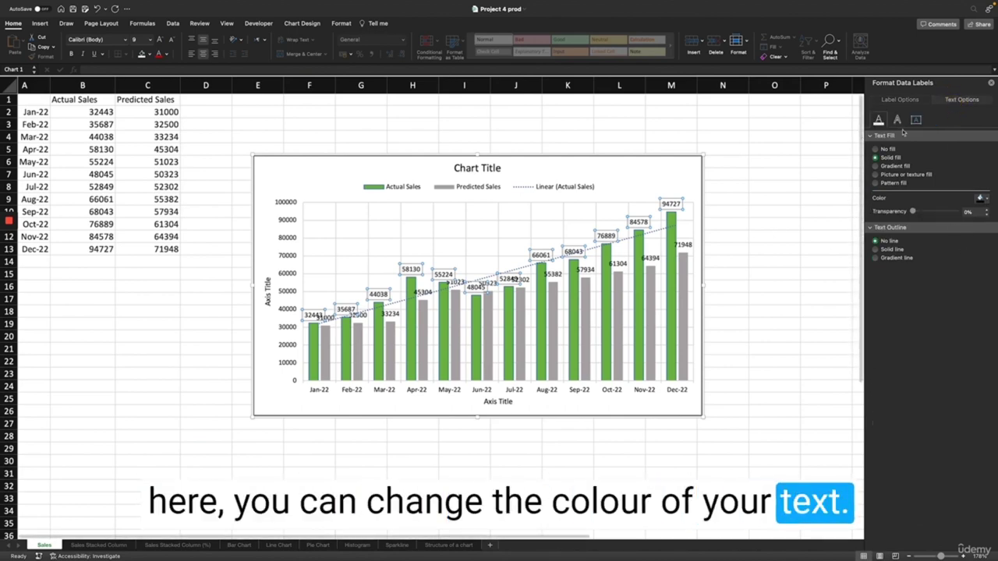
click(898, 121)
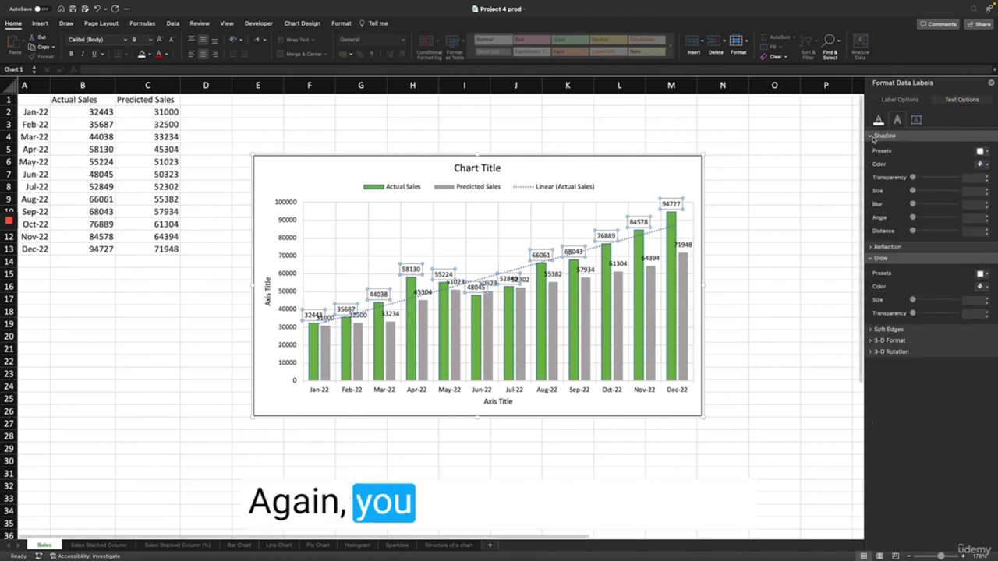
click(915, 119)
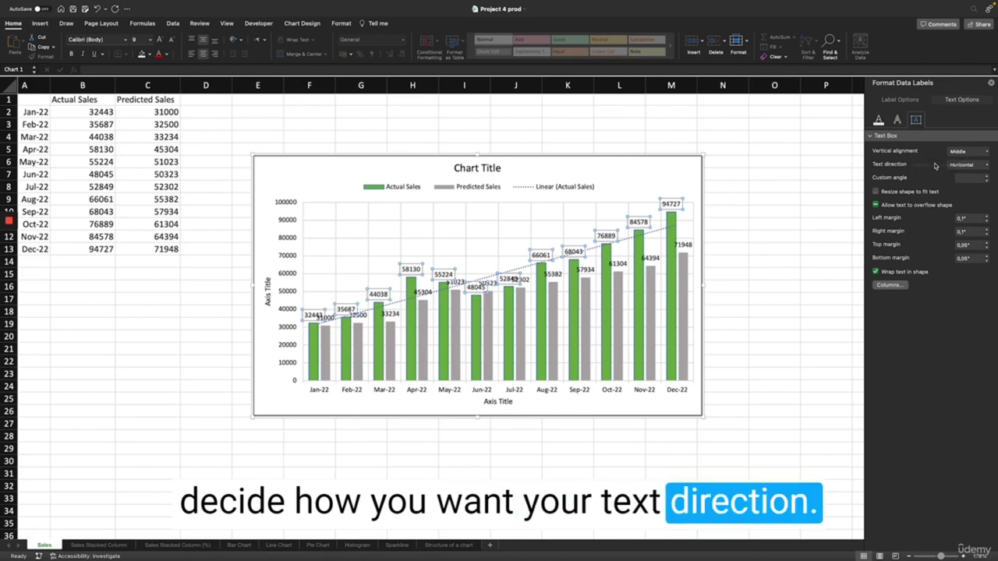
click(961, 151)
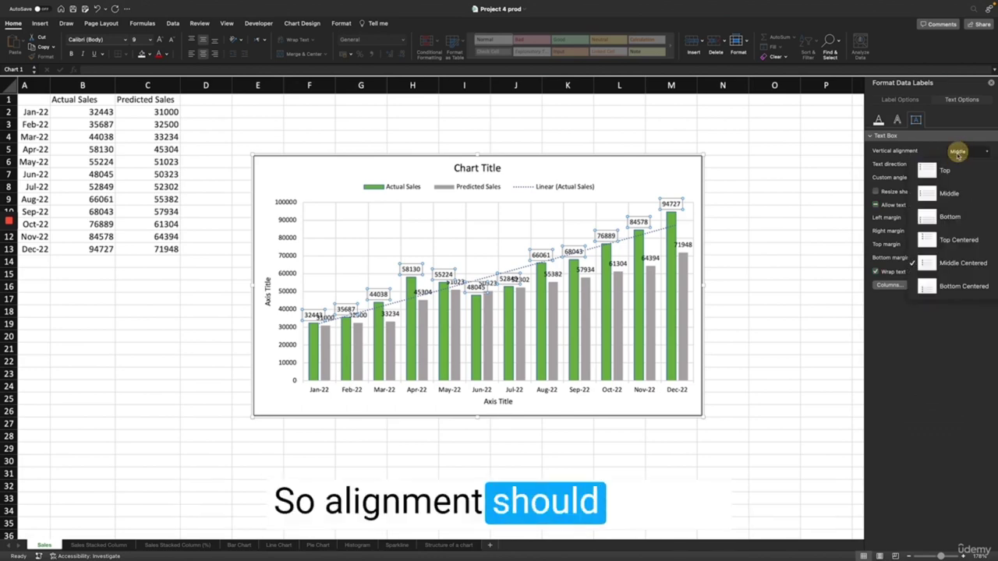
click(951, 170)
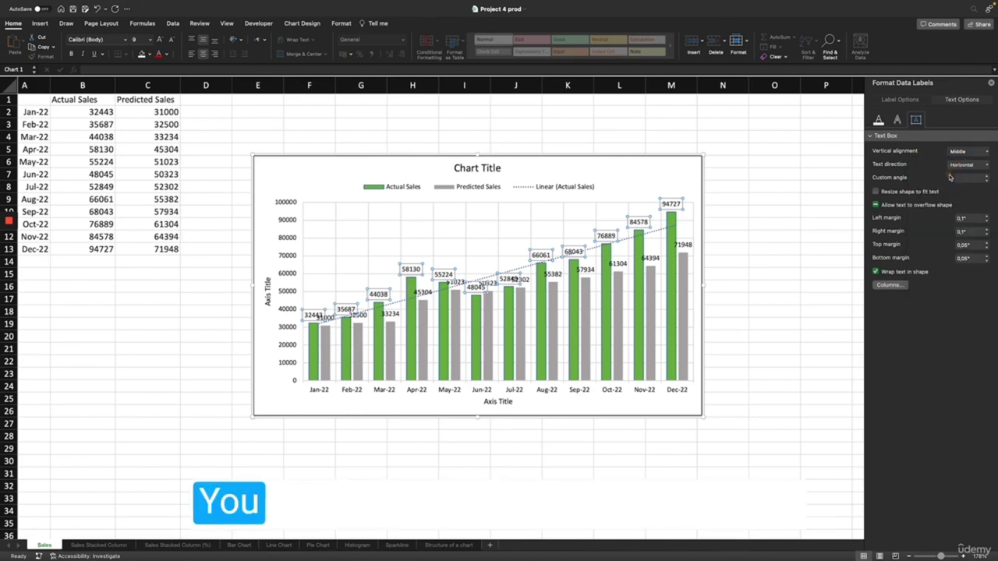
click(952, 156)
click(932, 190)
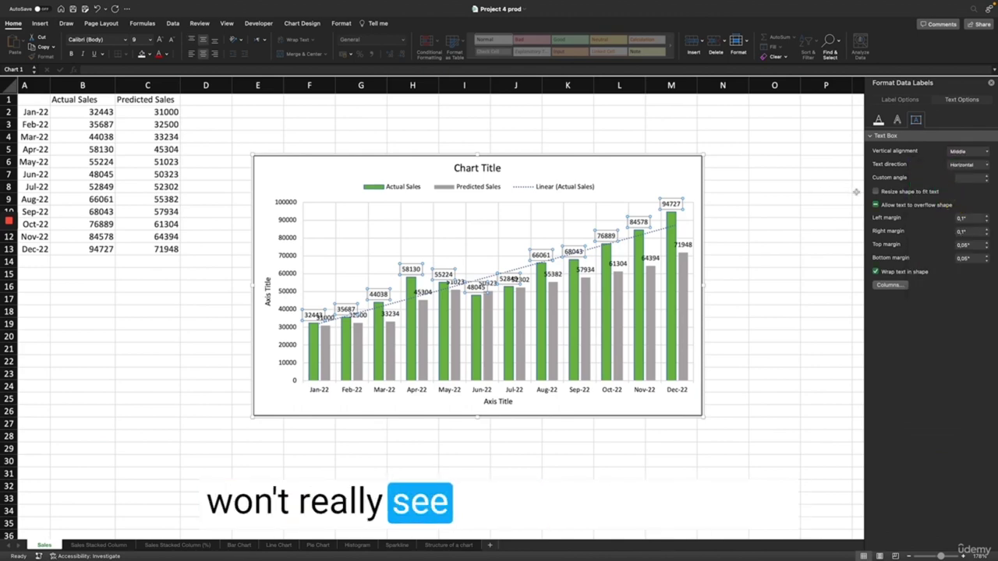
click(900, 168)
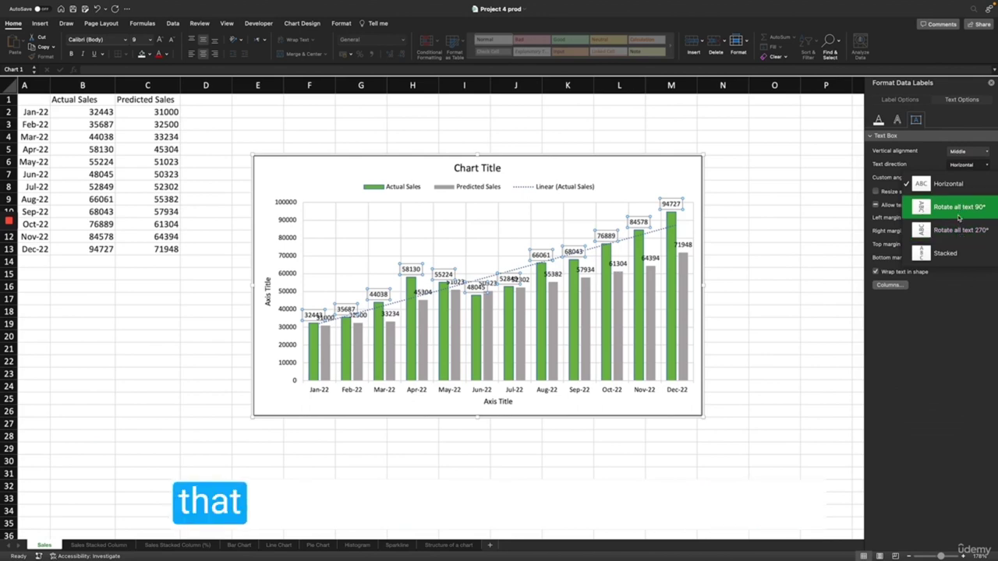
click(959, 230)
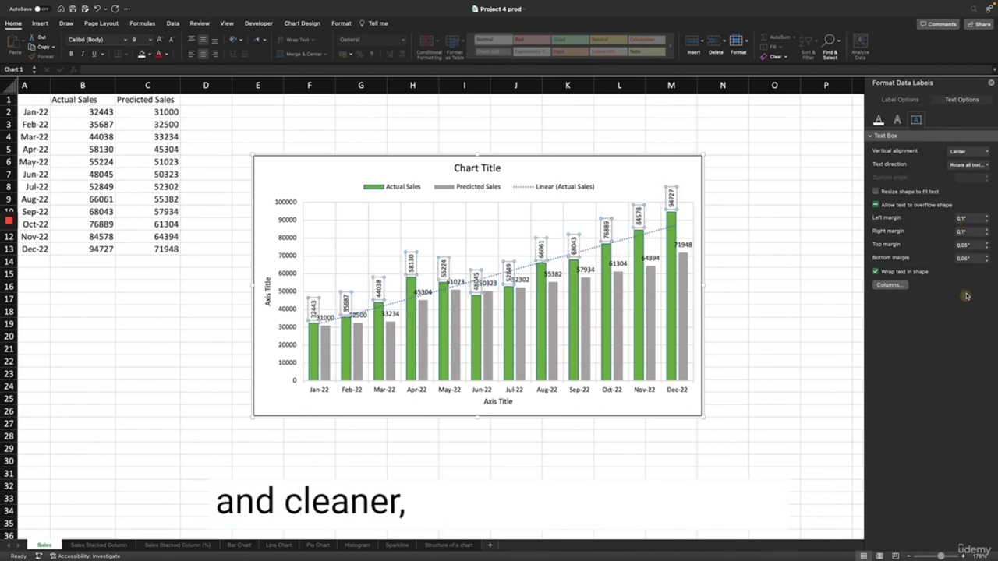
click(686, 246)
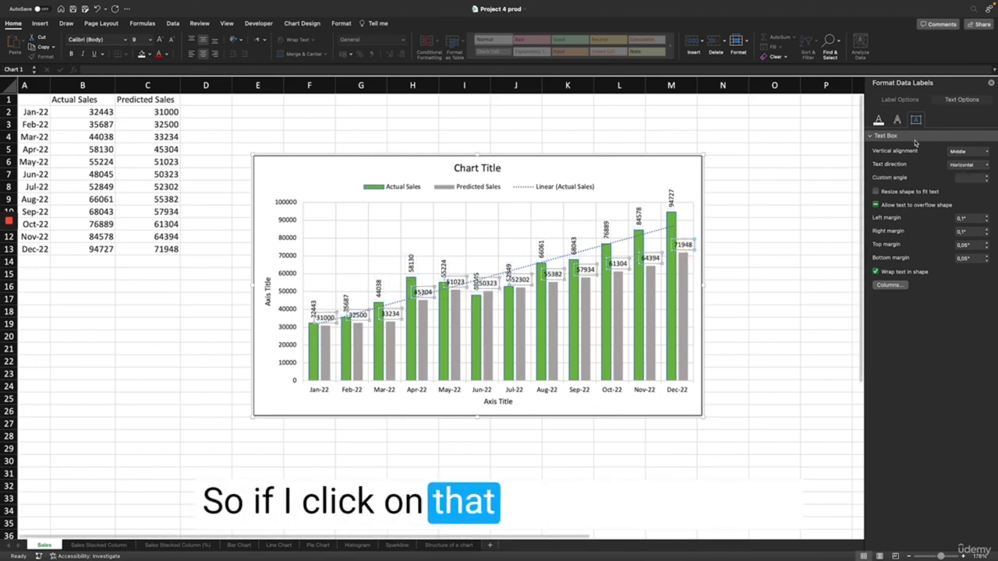
Give the Predicted Sales data labels the Rotate all text 270° text direction too
right_click(684, 248)
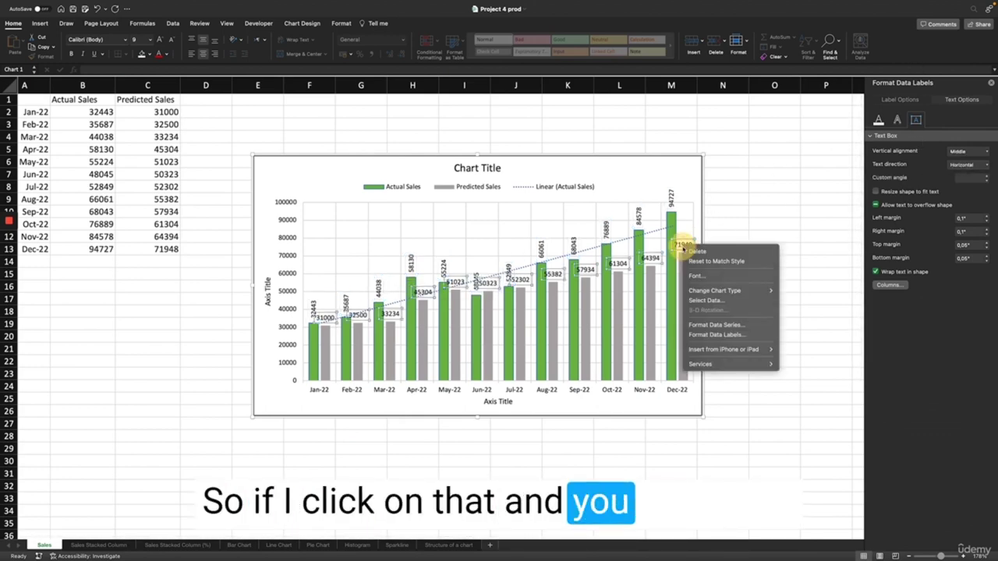
click(725, 337)
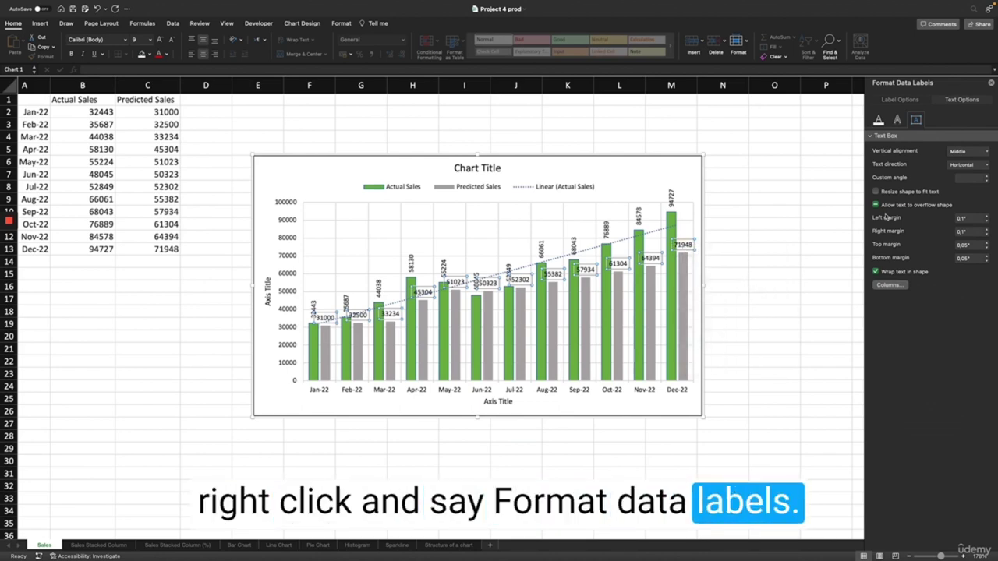
click(961, 100)
click(917, 121)
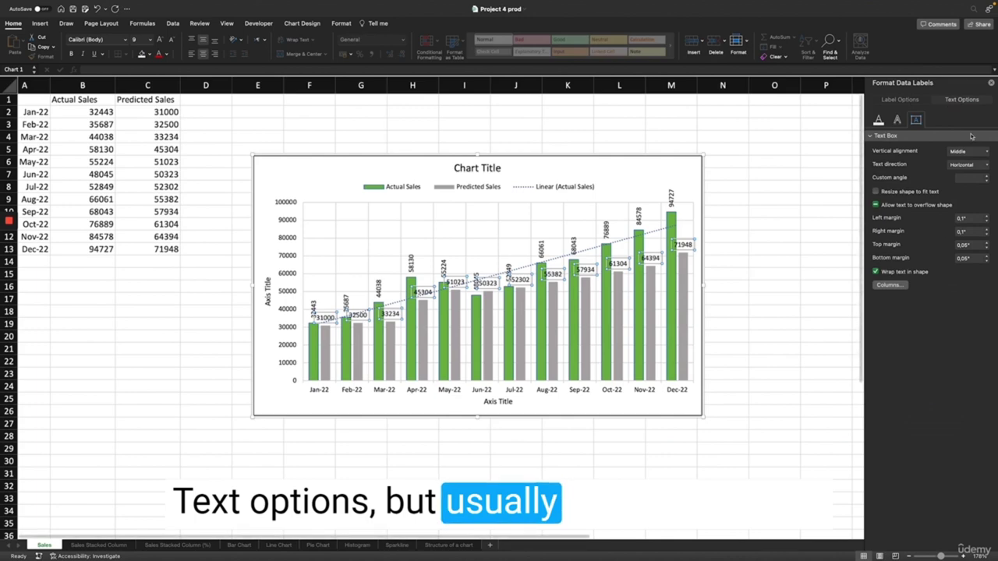
click(636, 217)
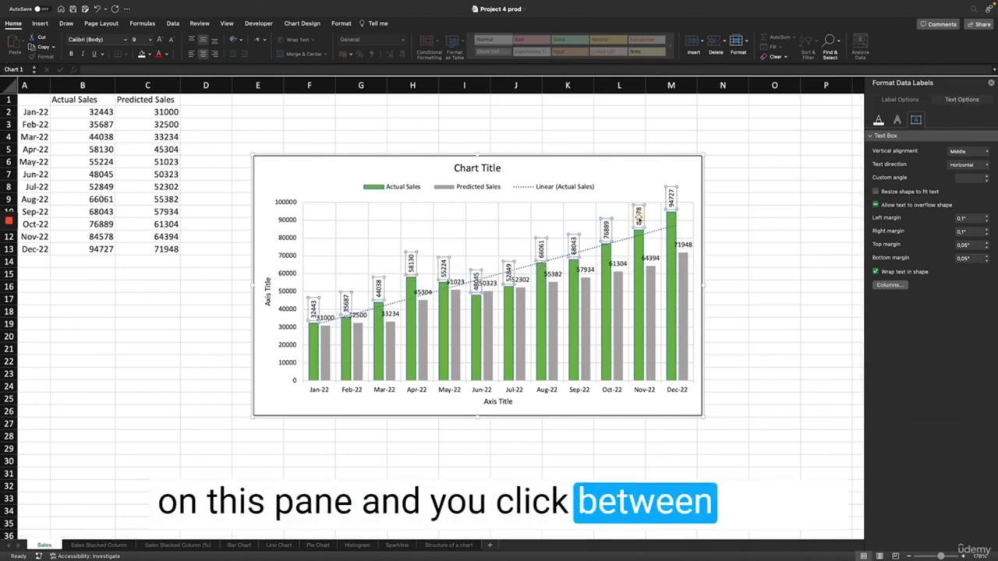
click(675, 244)
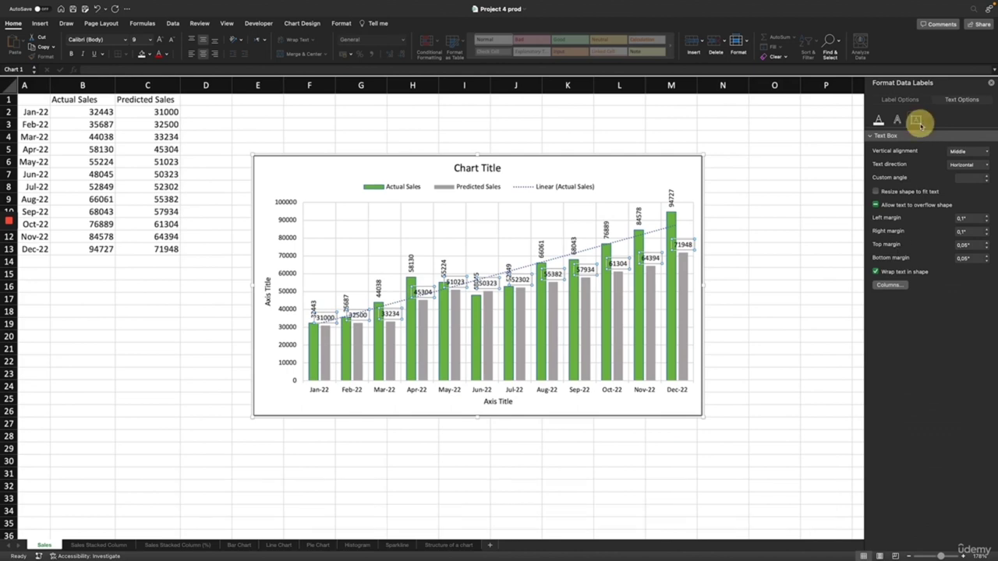
click(966, 165)
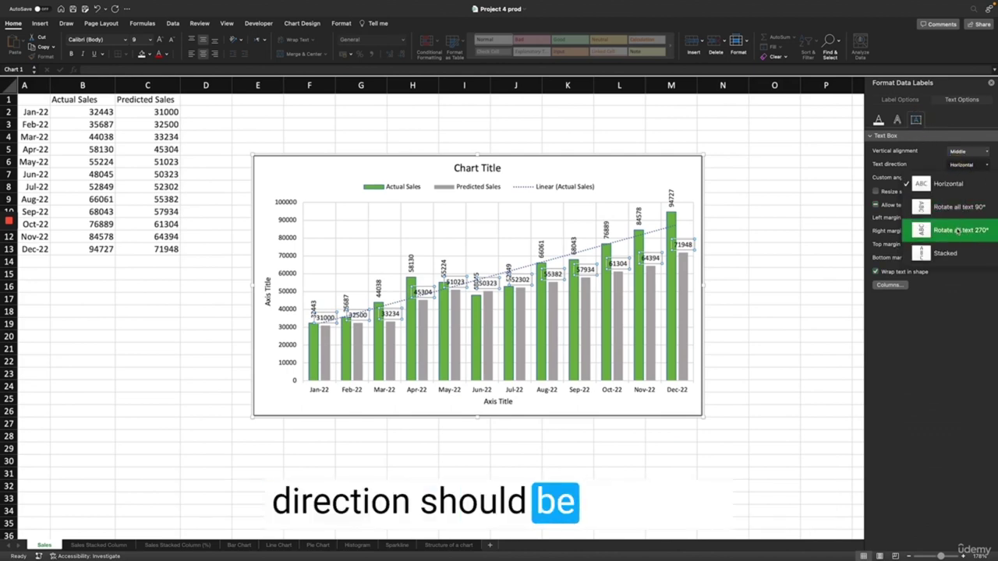
click(480, 167)
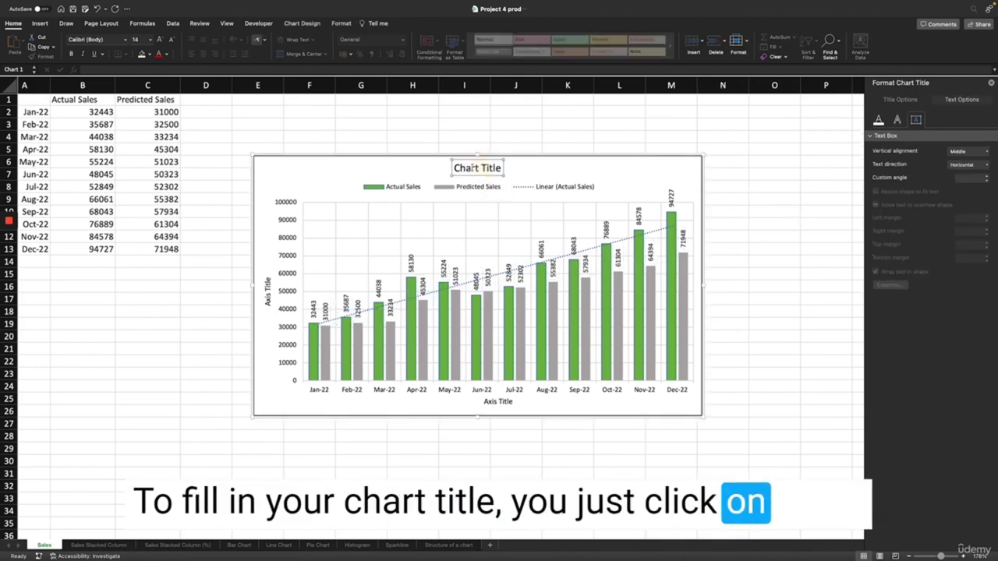
Replace the 'Chart Title' placeholder with 'Sales by Month'
double_click(470, 168)
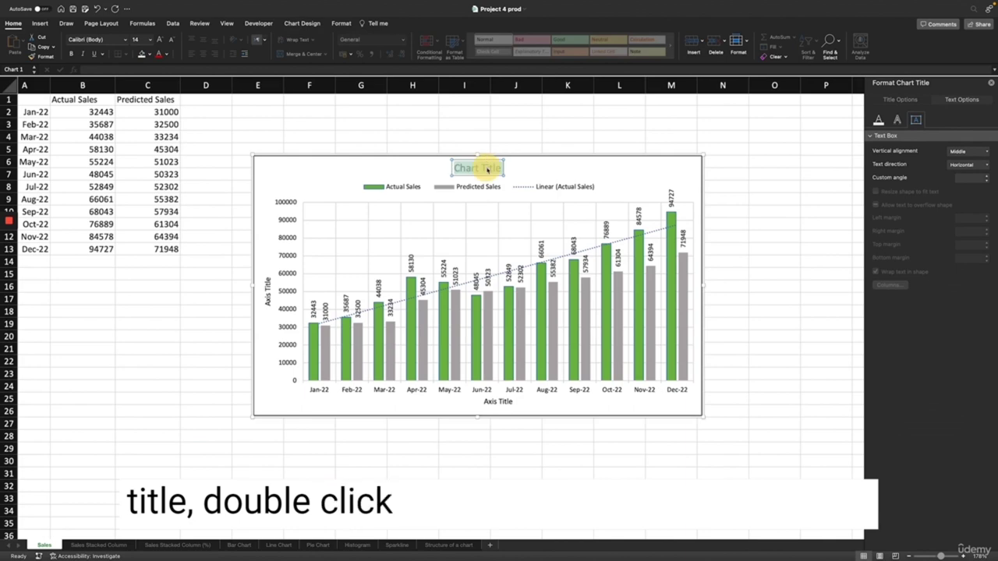
text(Sal)
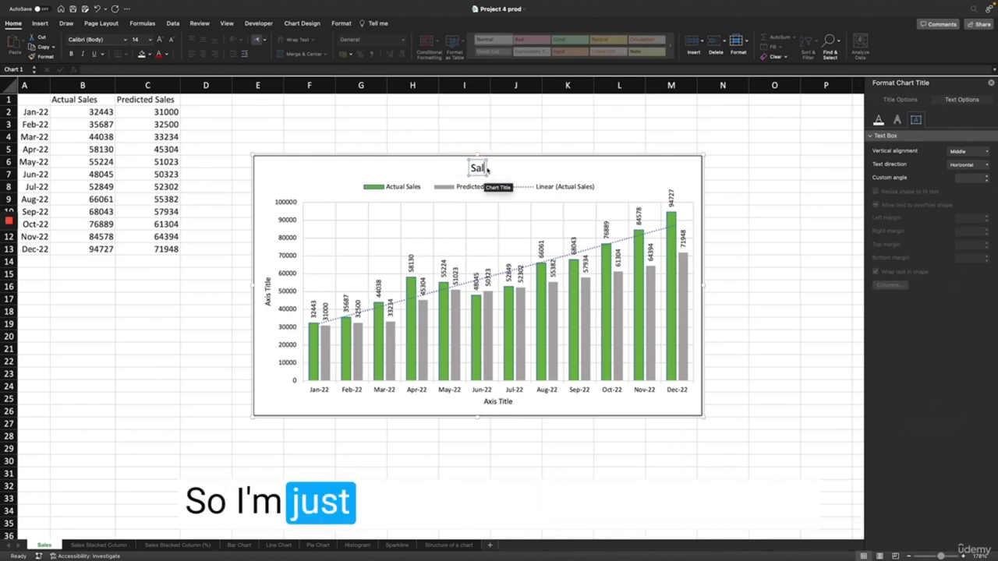
text(es by Month)
click(267, 291)
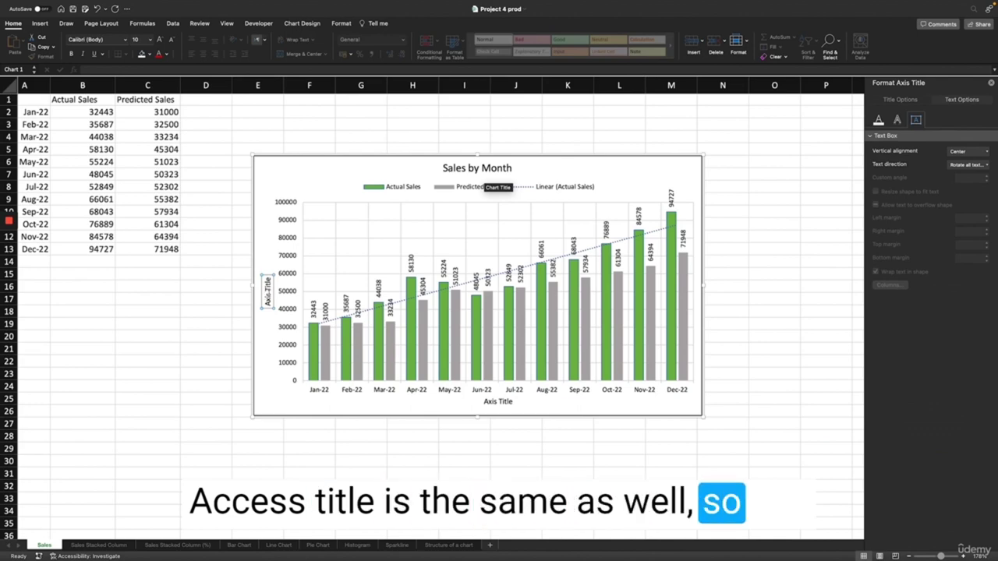
Replace the axis title placeholders with 'Sales' on the vertical axis and 'Date' on the horizontal axis
double_click(267, 291)
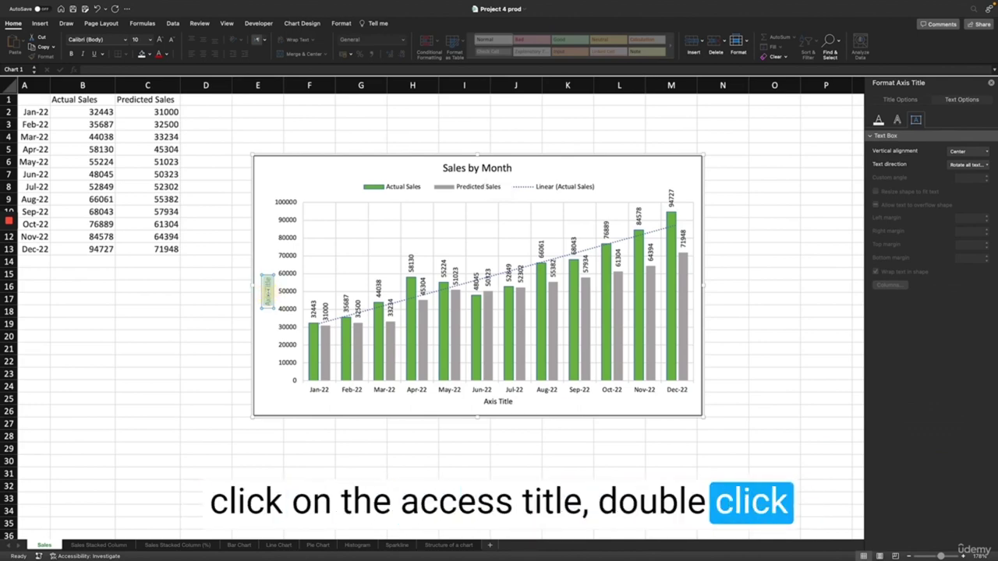
key(BackSpace)
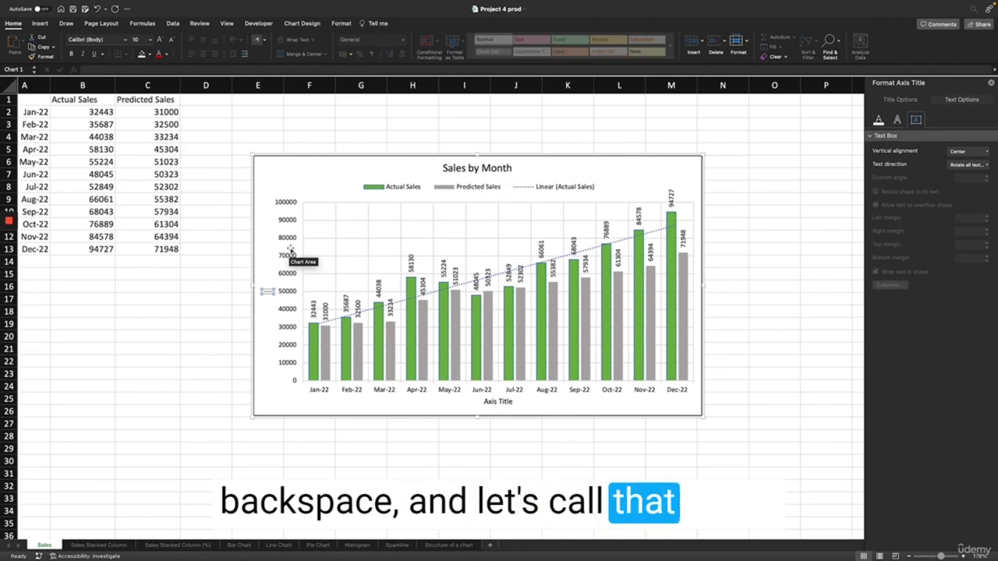
text(Sales)
click(509, 402)
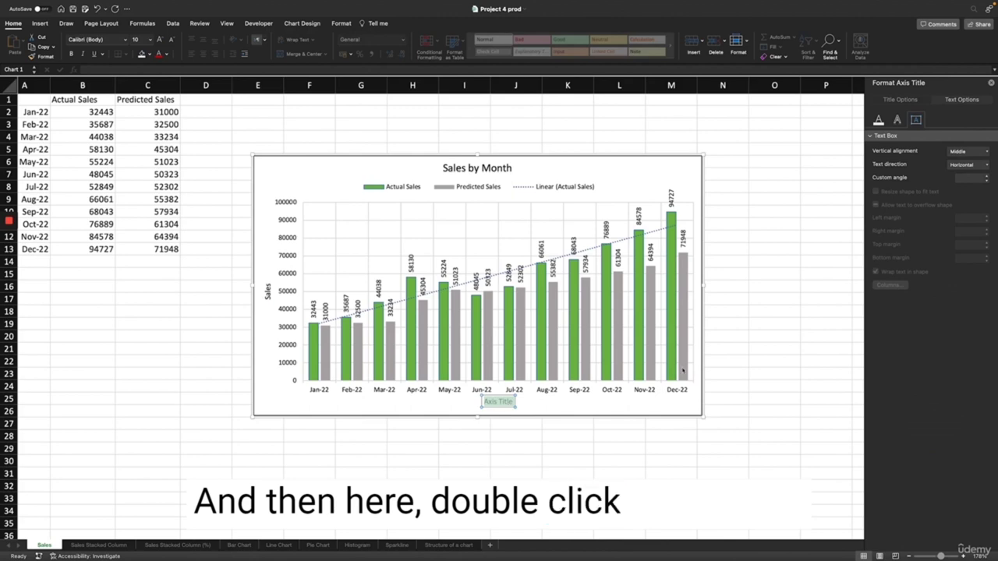
key(BackSpace)
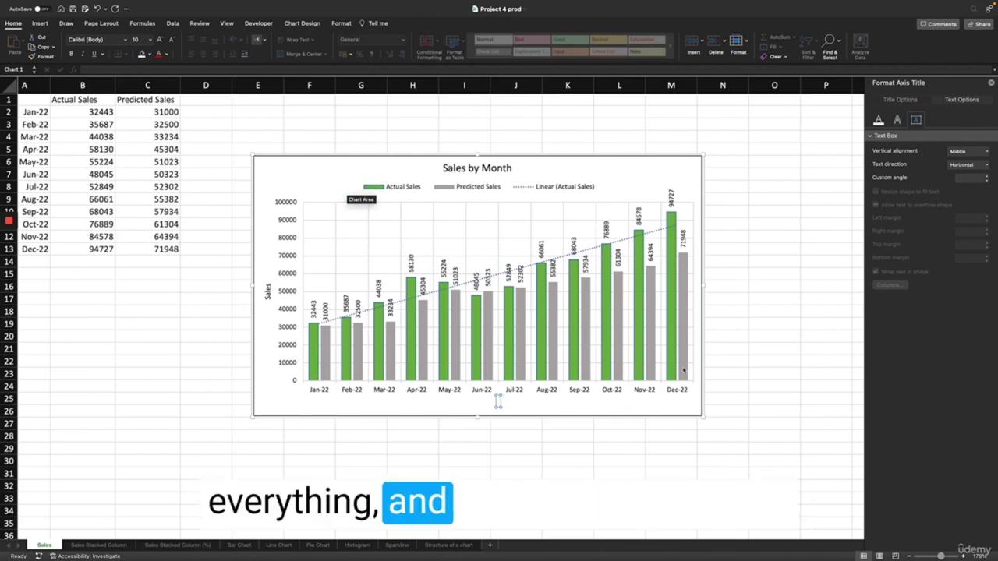
text(d)
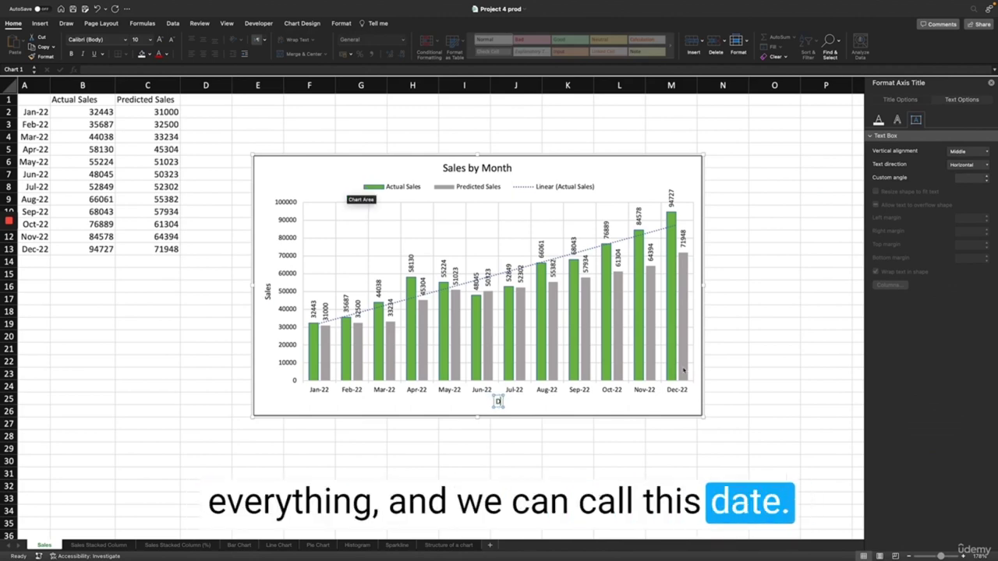
text(ate)
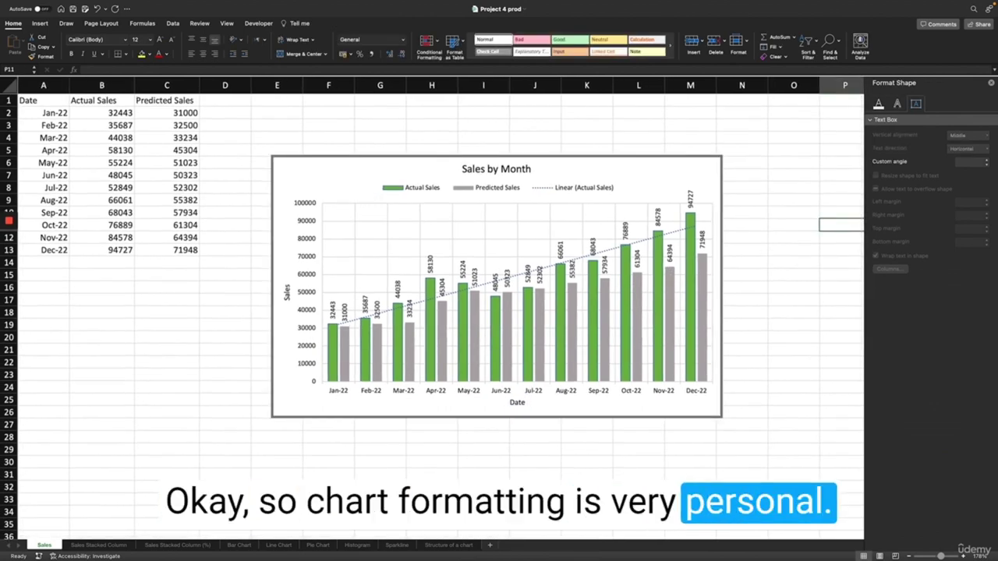
Preview the shadow effects for the Actual Sales bars without keeping any
click(651, 178)
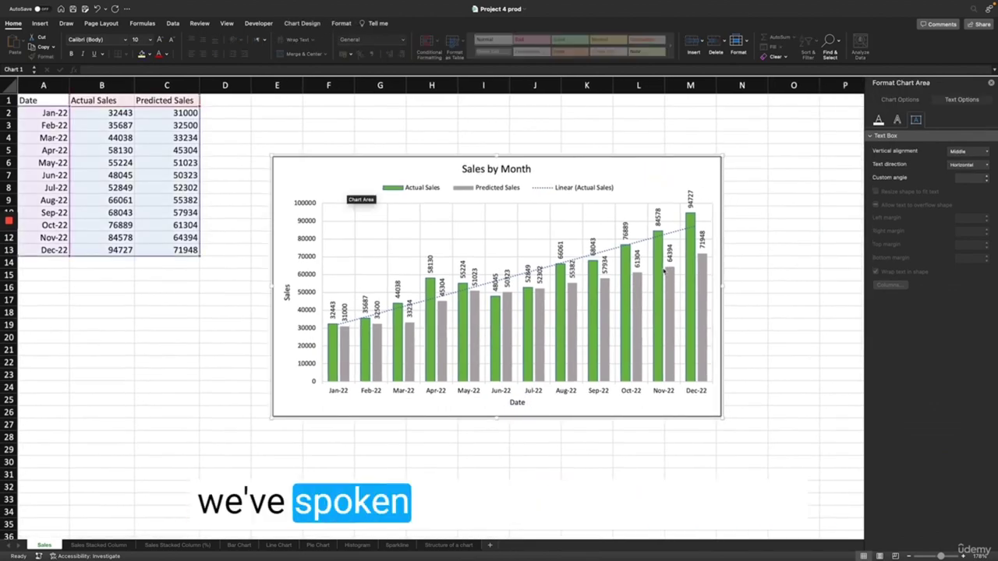
click(659, 269)
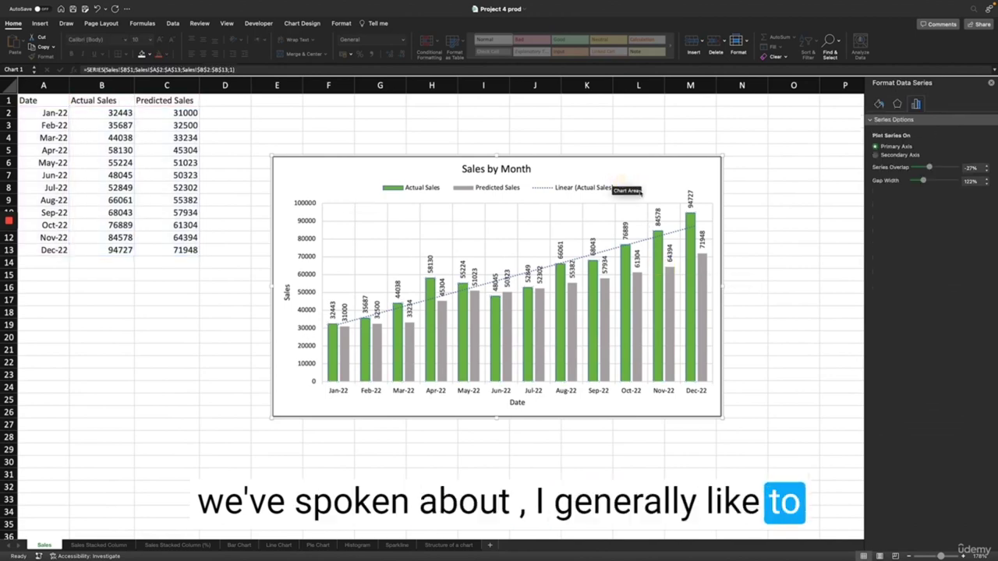
click(662, 263)
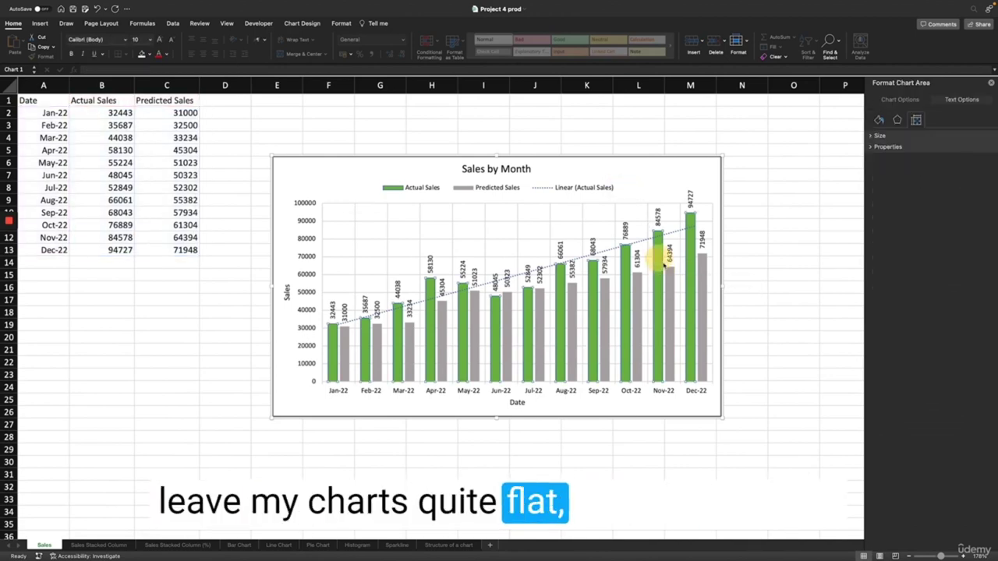
click(663, 265)
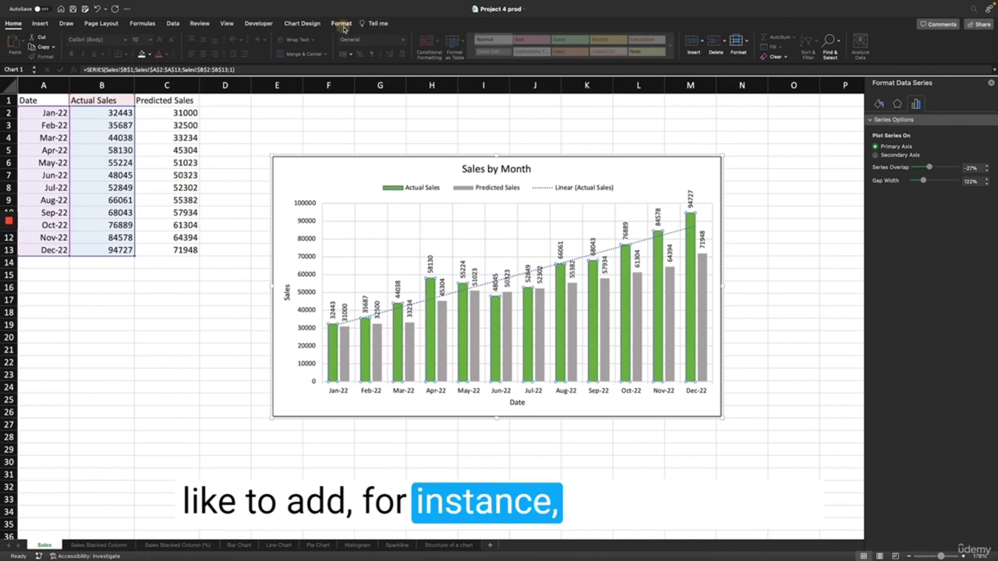
click(340, 22)
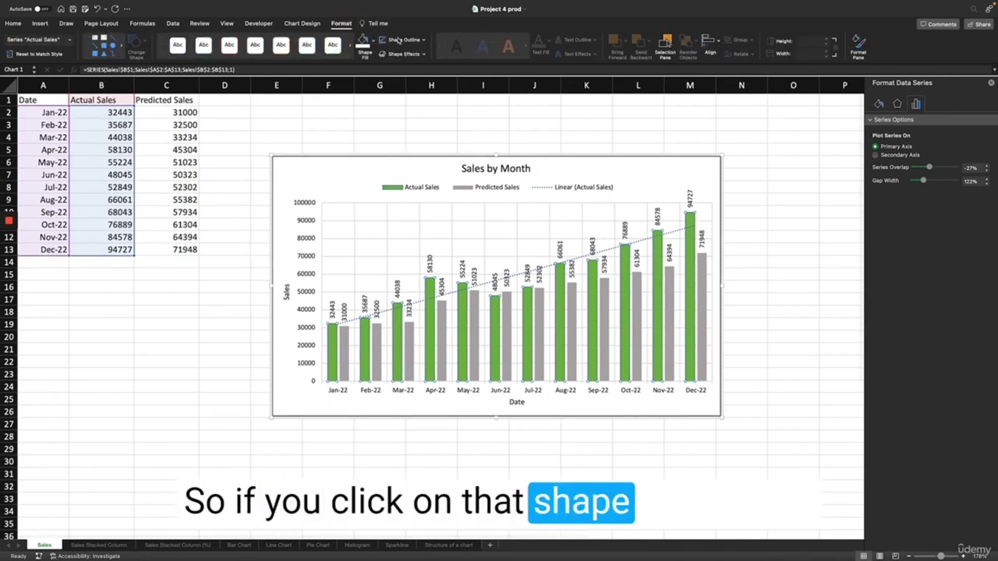
click(418, 54)
mouse_move(414, 82)
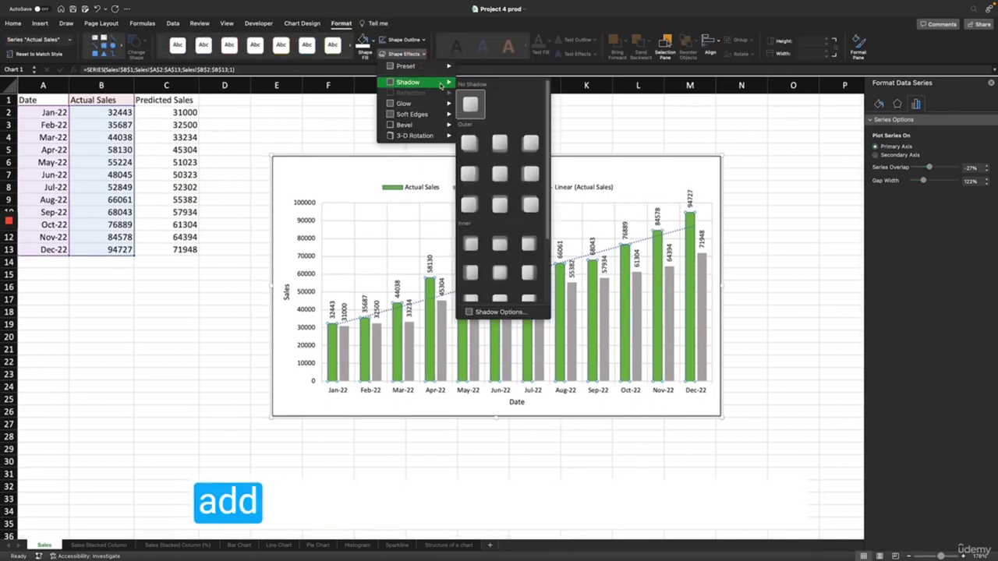
click(501, 142)
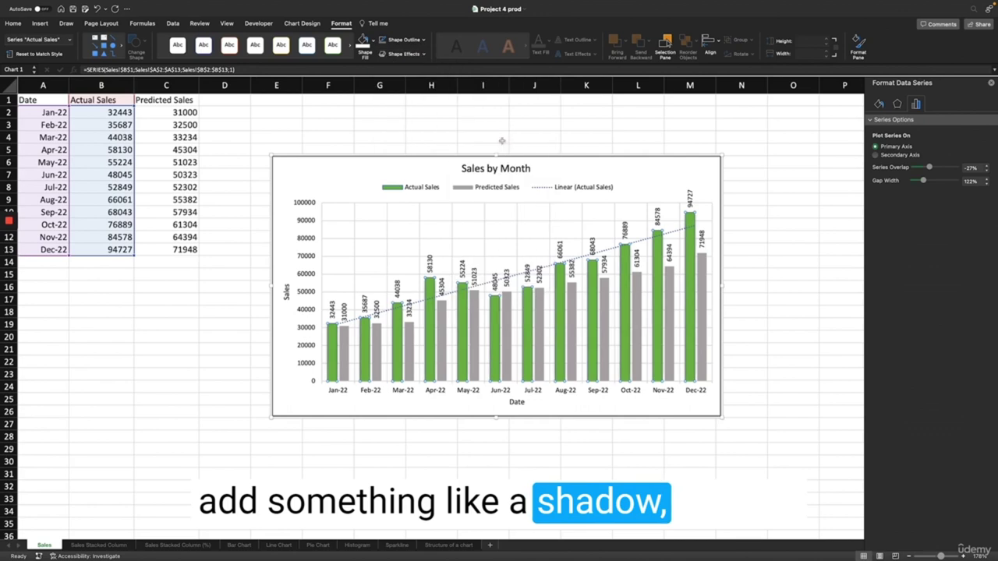
click(416, 54)
click(742, 200)
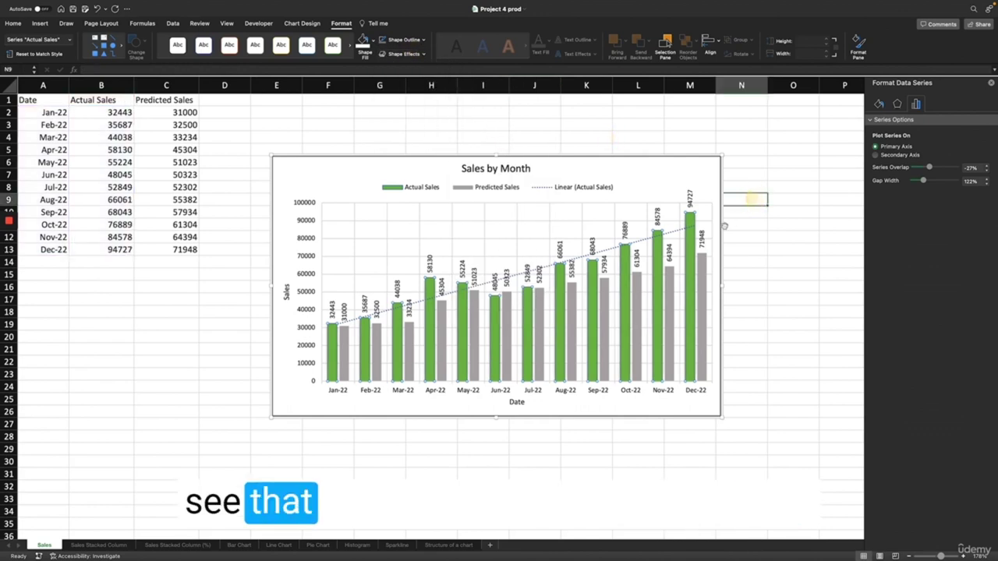
Try a 3 pt outline on the Dec-22 bar, then undo it
click(695, 286)
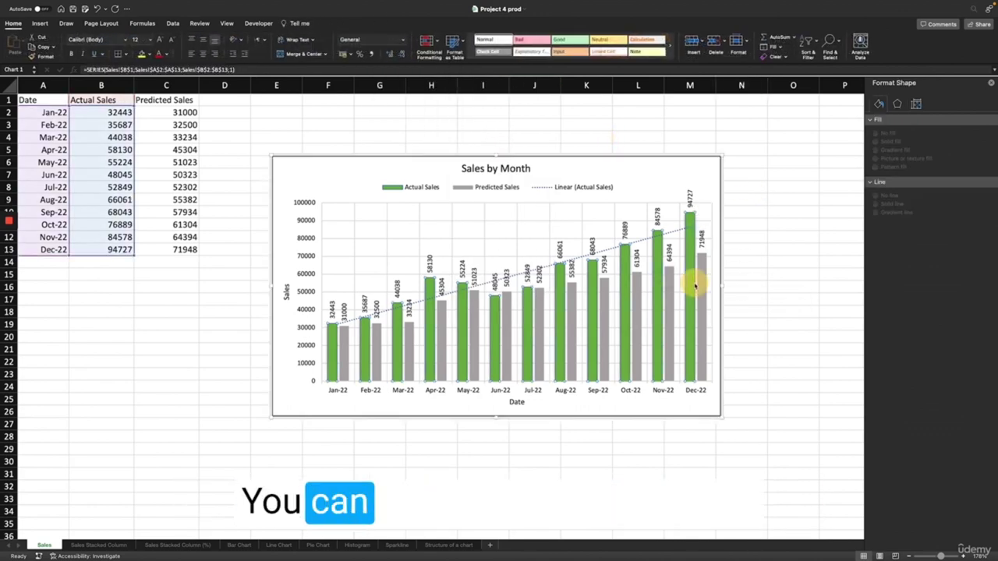
click(692, 286)
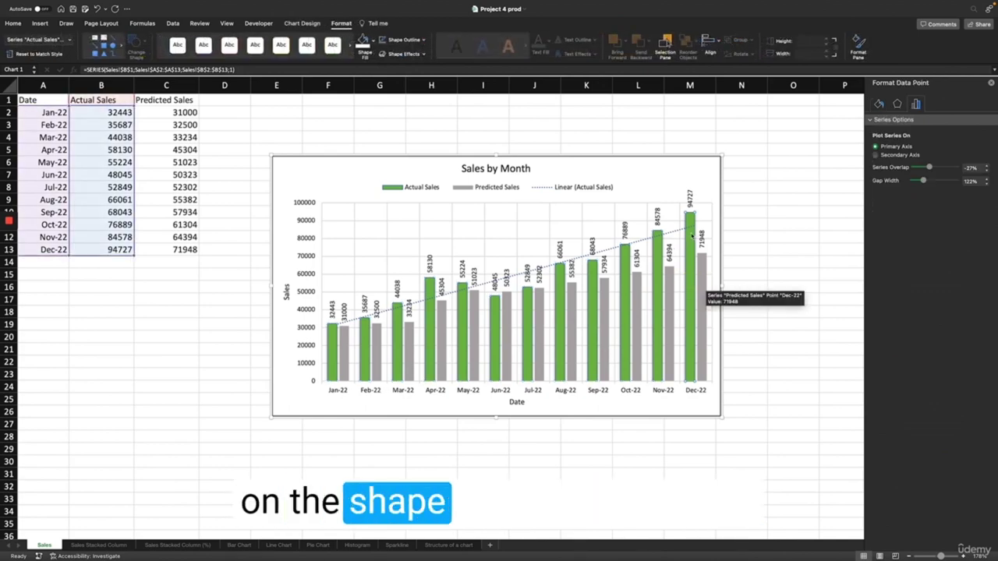
click(423, 40)
mouse_move(421, 180)
scroll(421, 180, down, 2)
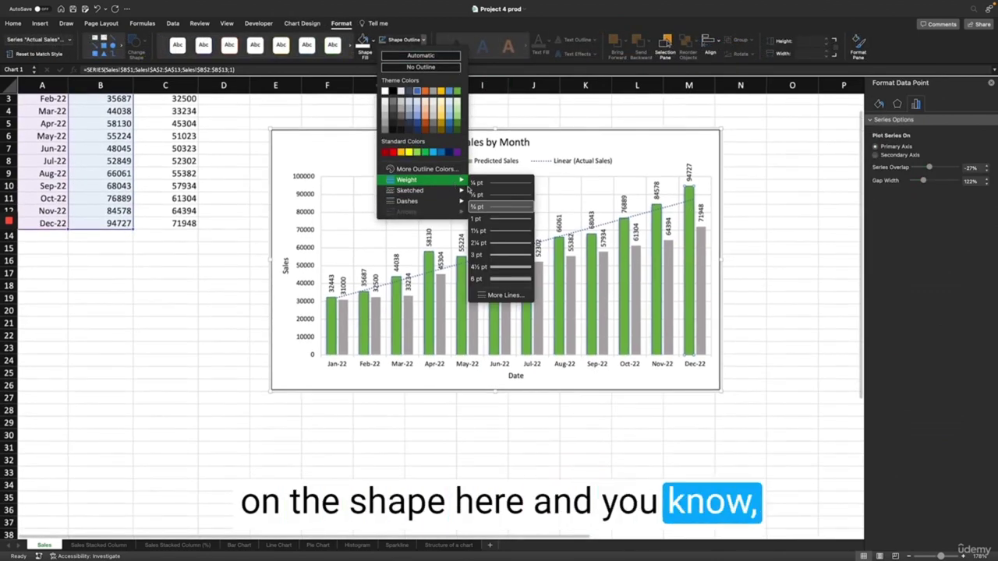
click(513, 260)
click(736, 196)
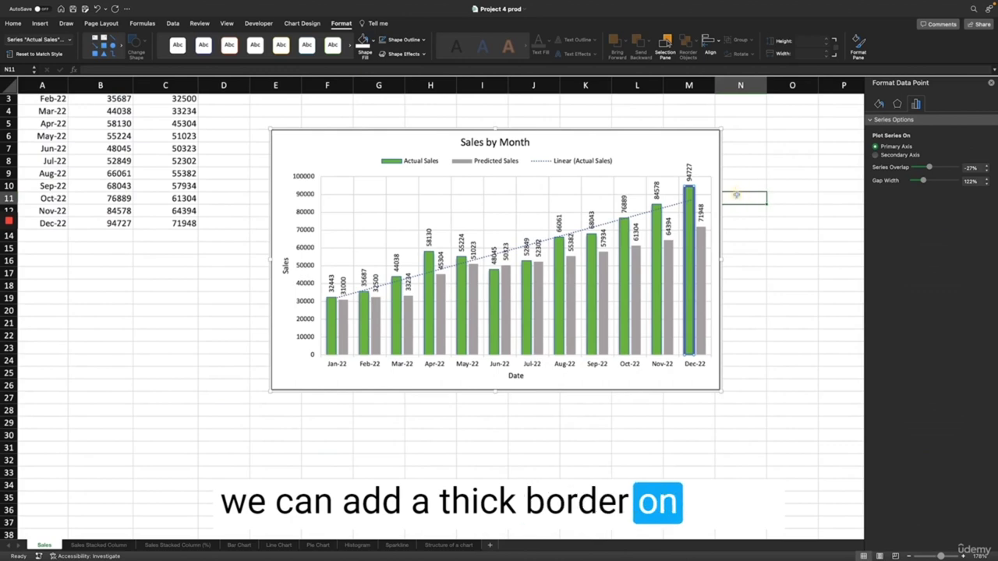
click(702, 165)
click(768, 174)
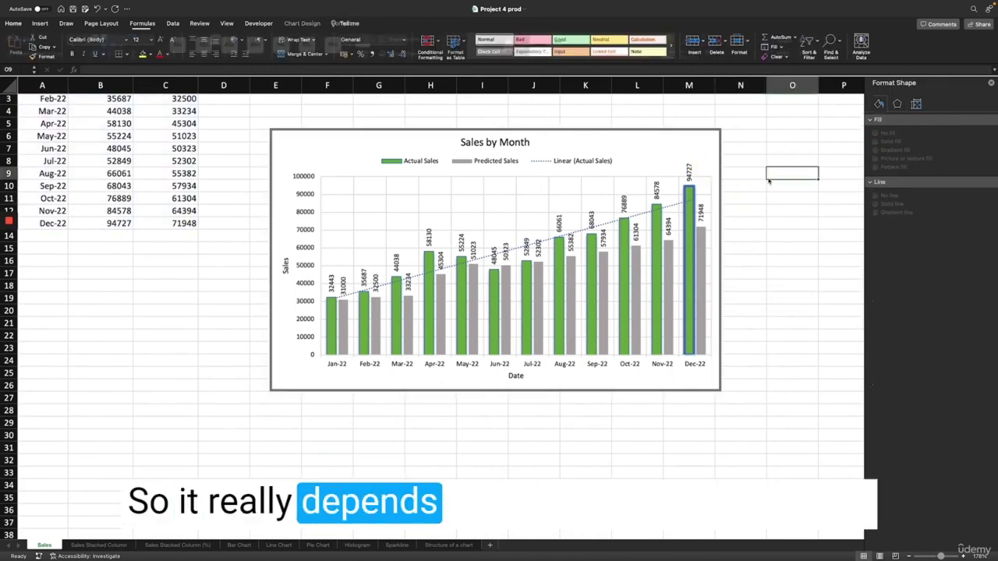
scroll(768, 180, up, 2)
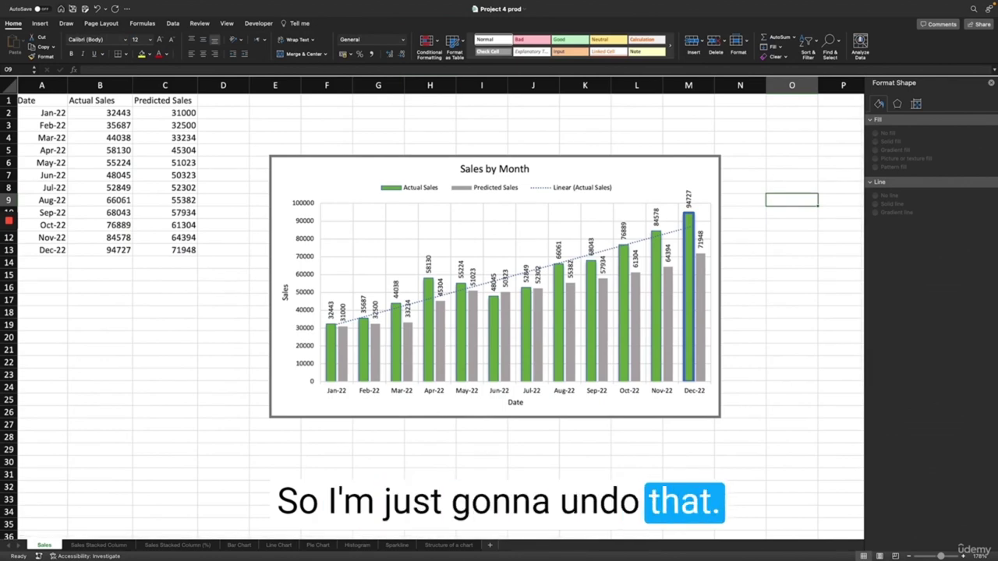
click(98, 8)
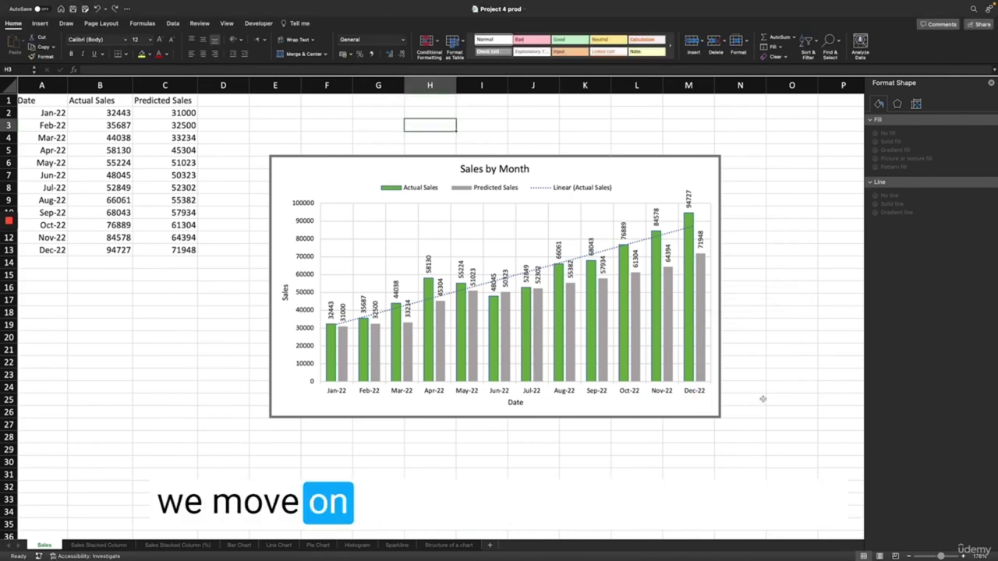
Drag the Sales by Month chart further left and up on the sheet
drag(346, 179, 402, 223)
drag(368, 163, 292, 153)
click(725, 197)
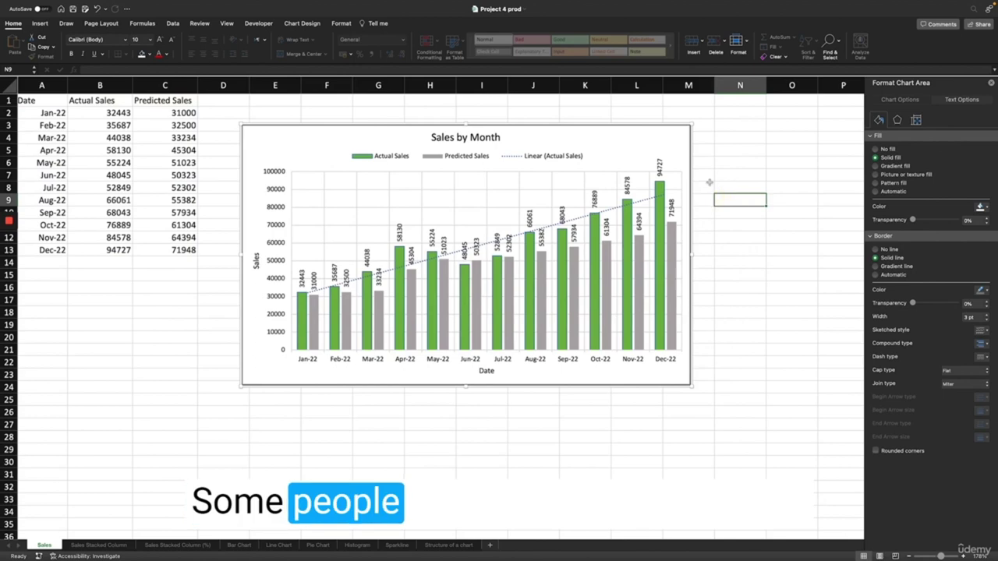
click(643, 140)
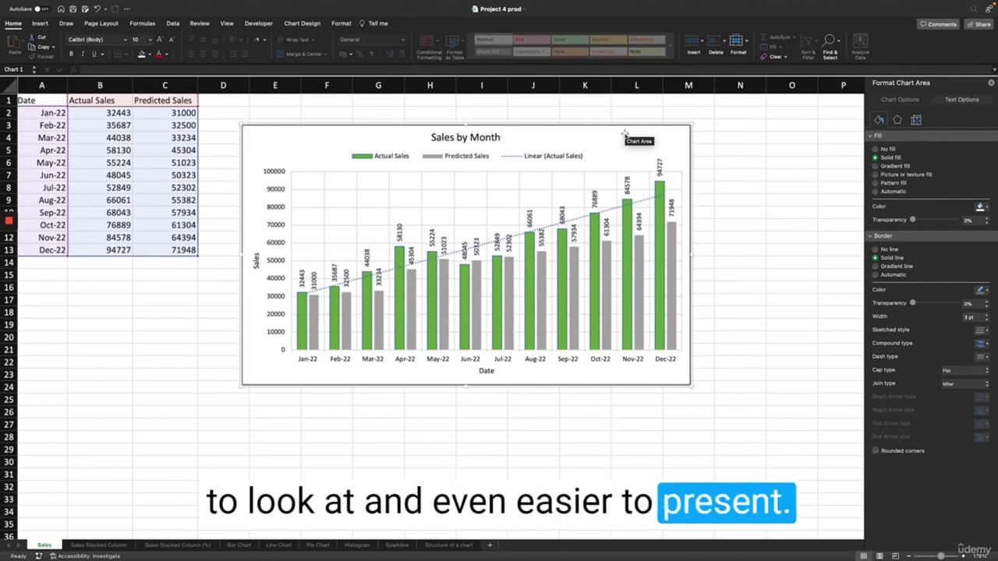
click(705, 162)
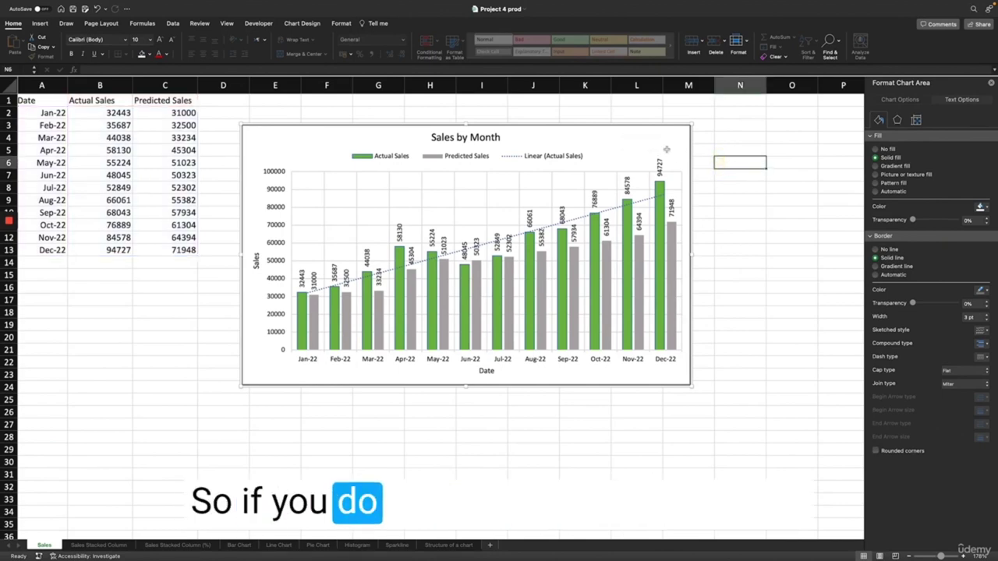
click(620, 141)
Move the chart to a new chart sheet named 'Sales by Month'
right_click(620, 141)
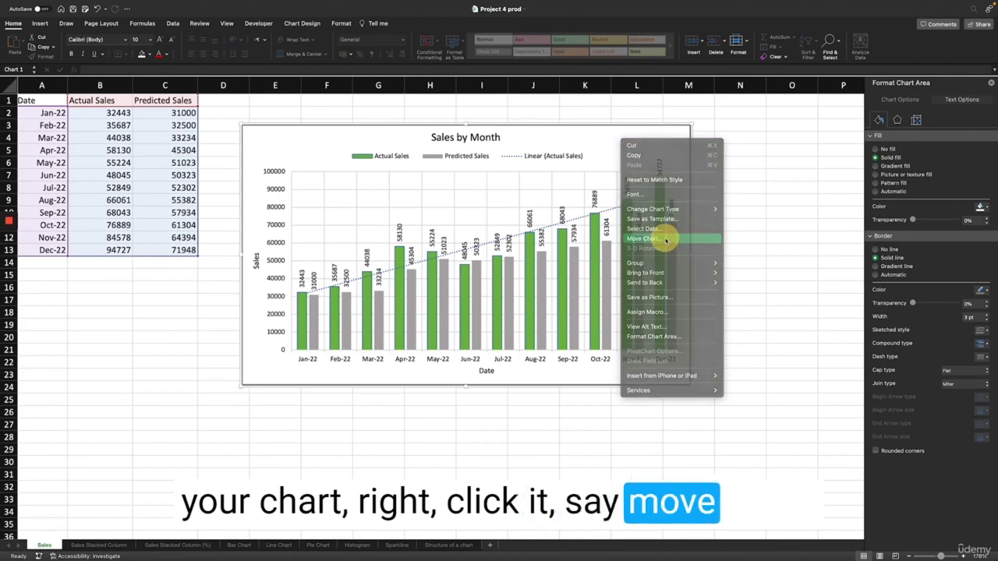
click(665, 240)
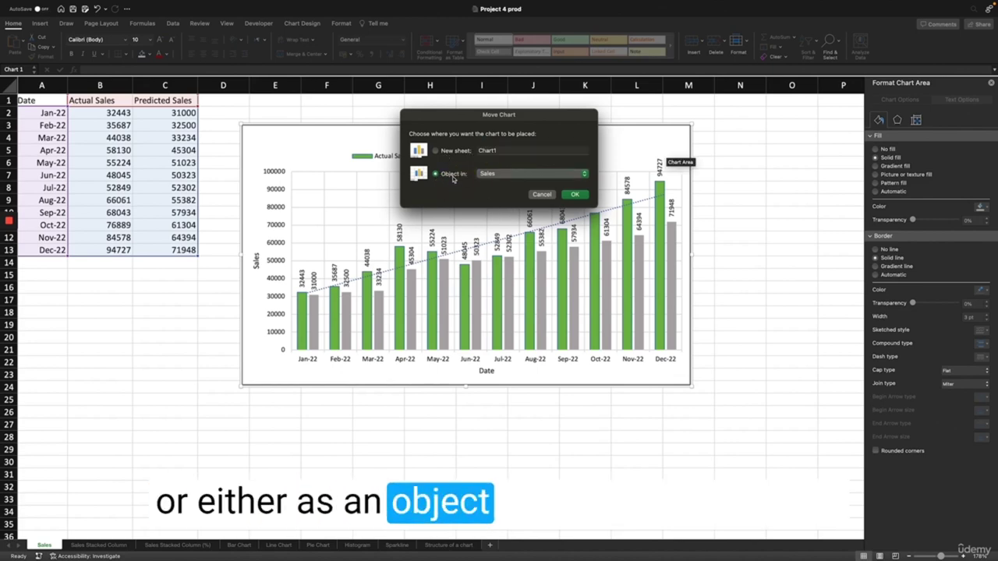
click(485, 173)
click(451, 190)
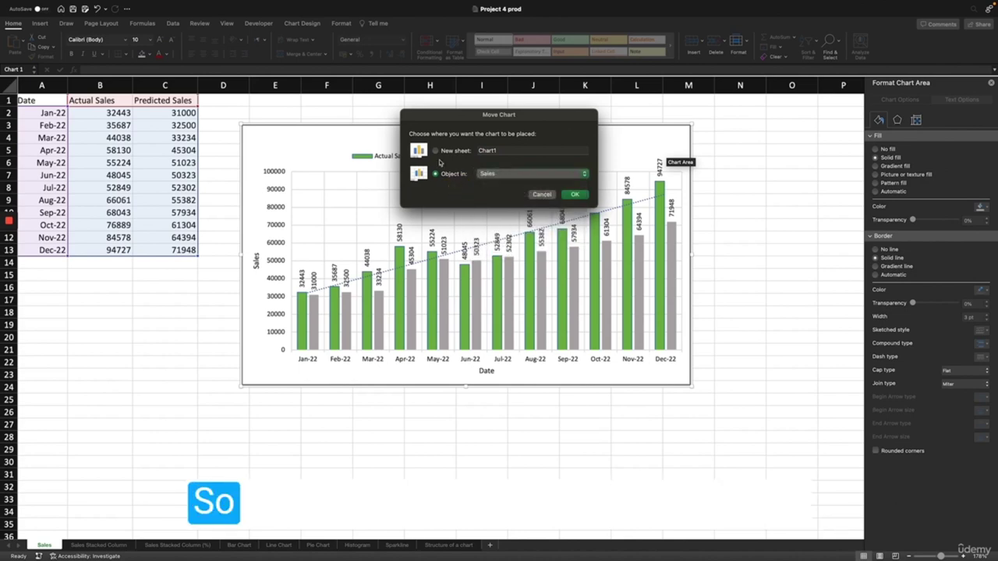
click(437, 152)
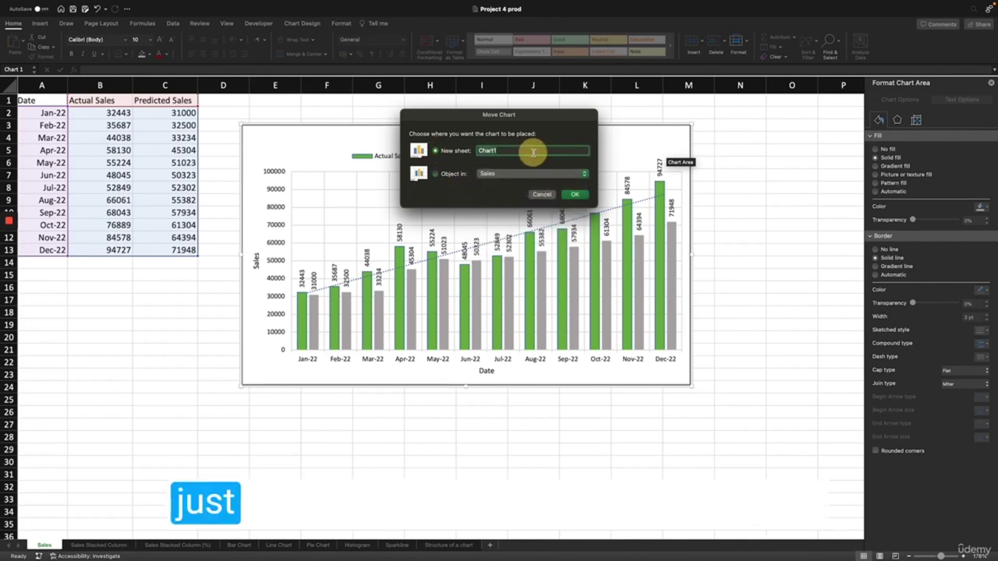
text(Sales by M)
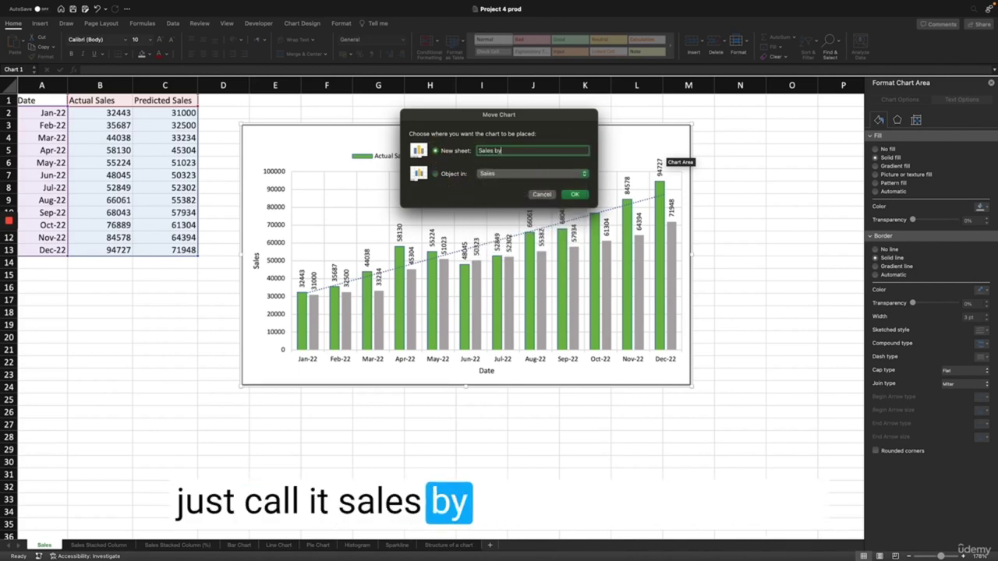
click(565, 193)
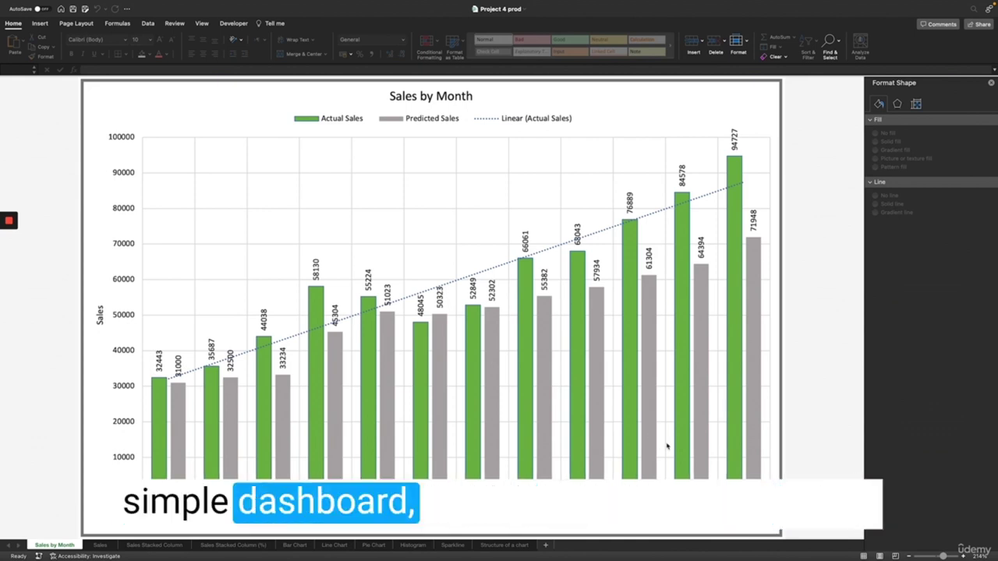
scroll(669, 444, up, 1)
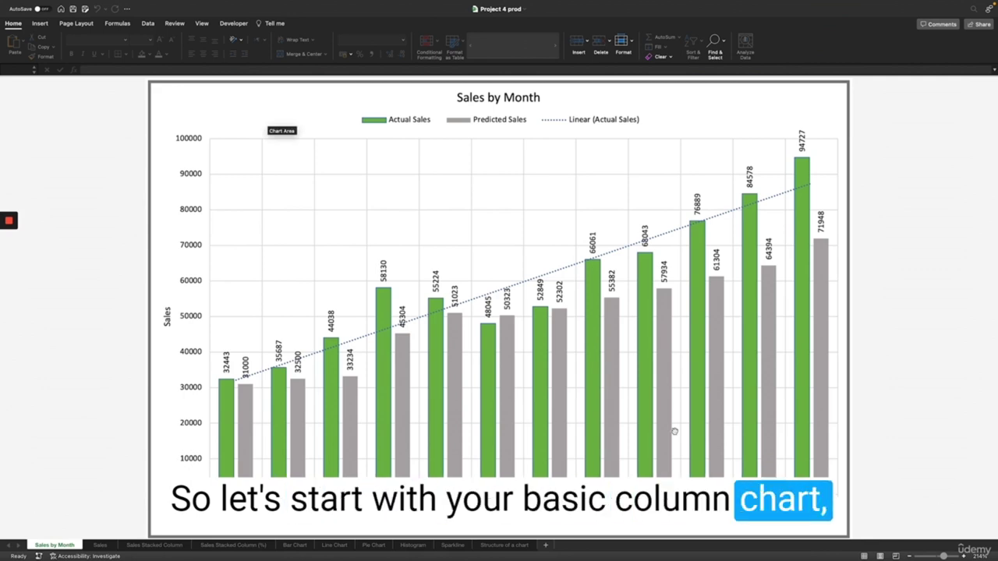
scroll(599, 200, down, 1)
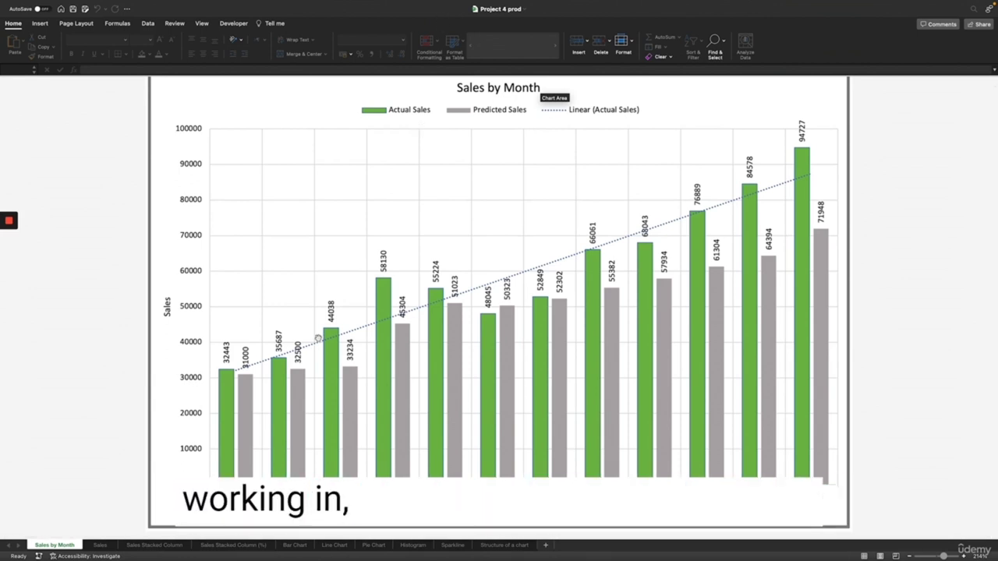
On the Sales sheet, select the whole table A1:C13
click(103, 546)
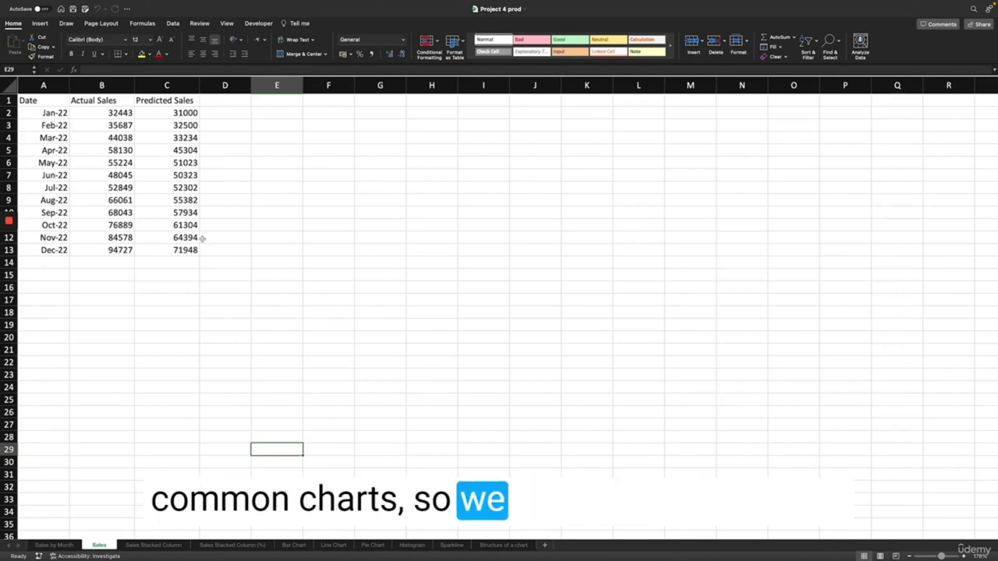
click(166, 224)
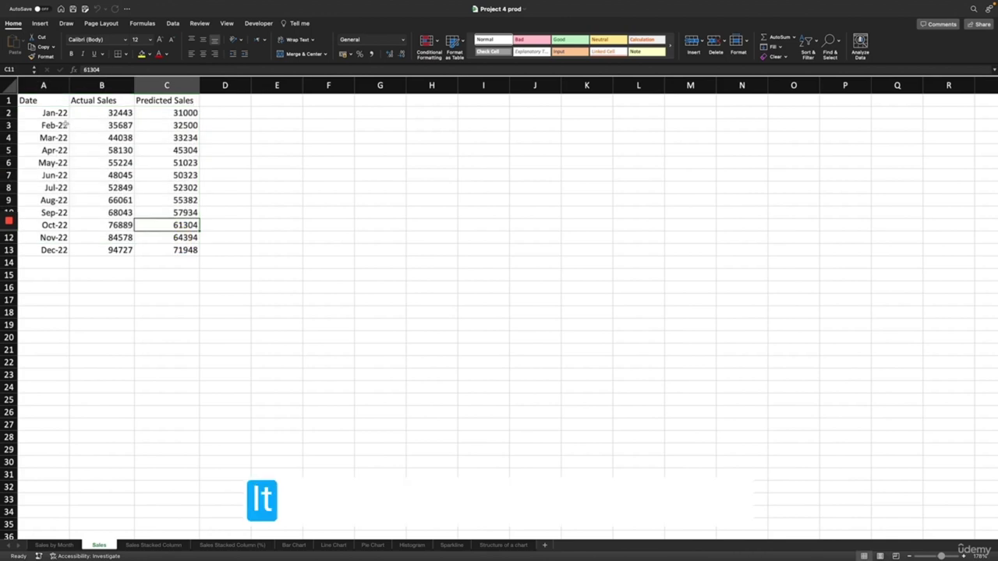
drag(48, 101, 63, 223)
drag(92, 99, 92, 249)
drag(164, 109, 163, 258)
click(102, 273)
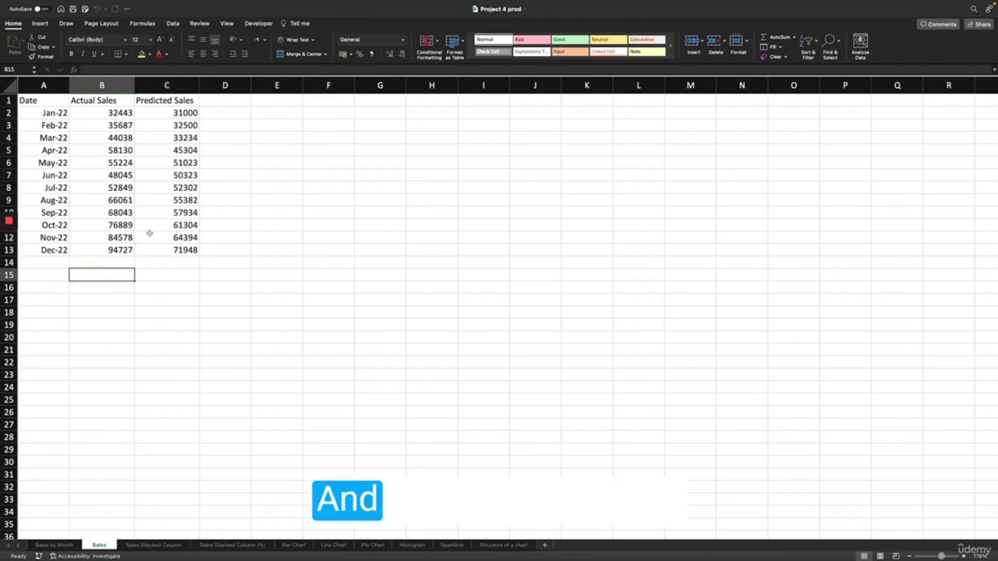
drag(163, 249, 42, 88)
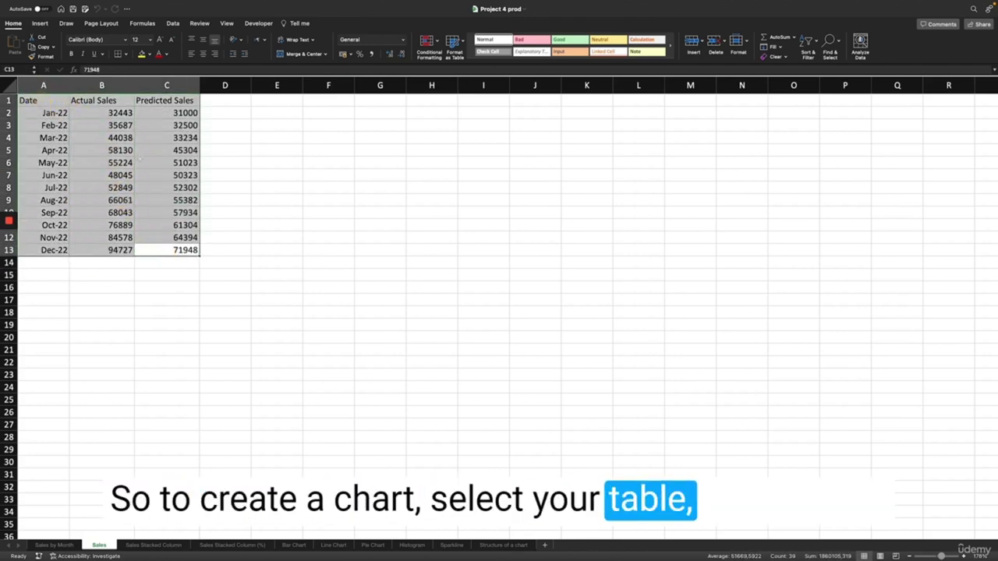
Insert a 2-D Clustered Column chart from the selected data
click(41, 23)
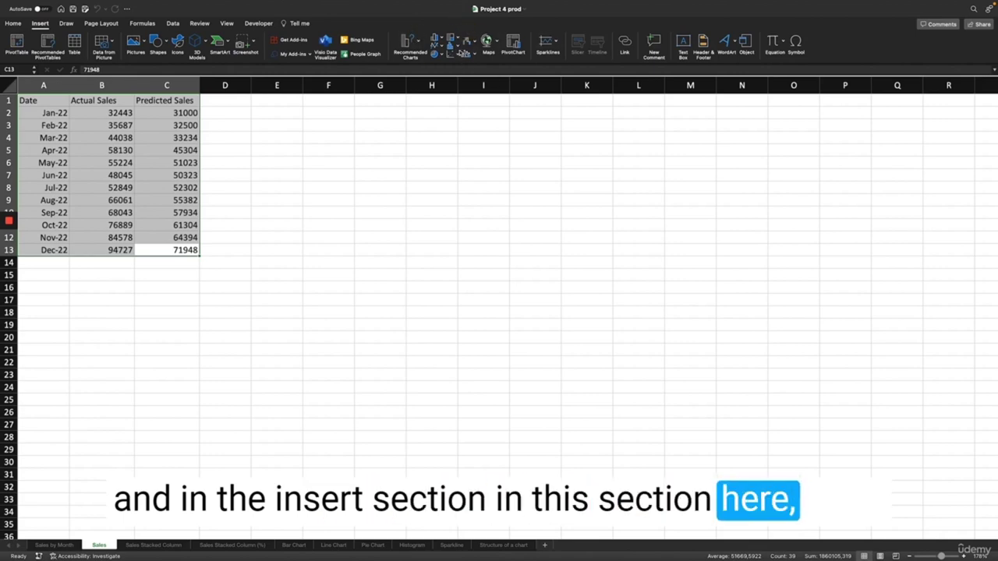
click(435, 39)
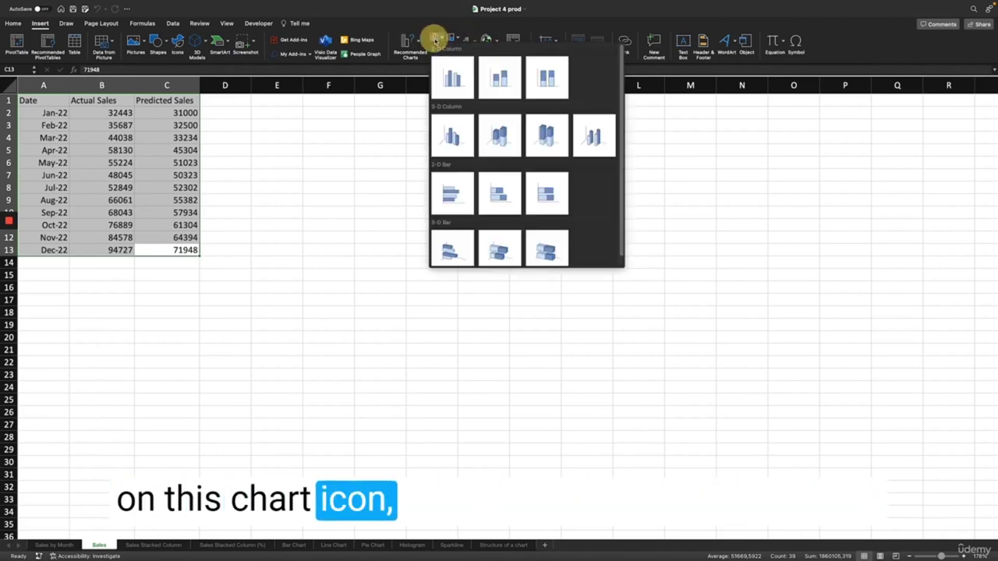
click(457, 78)
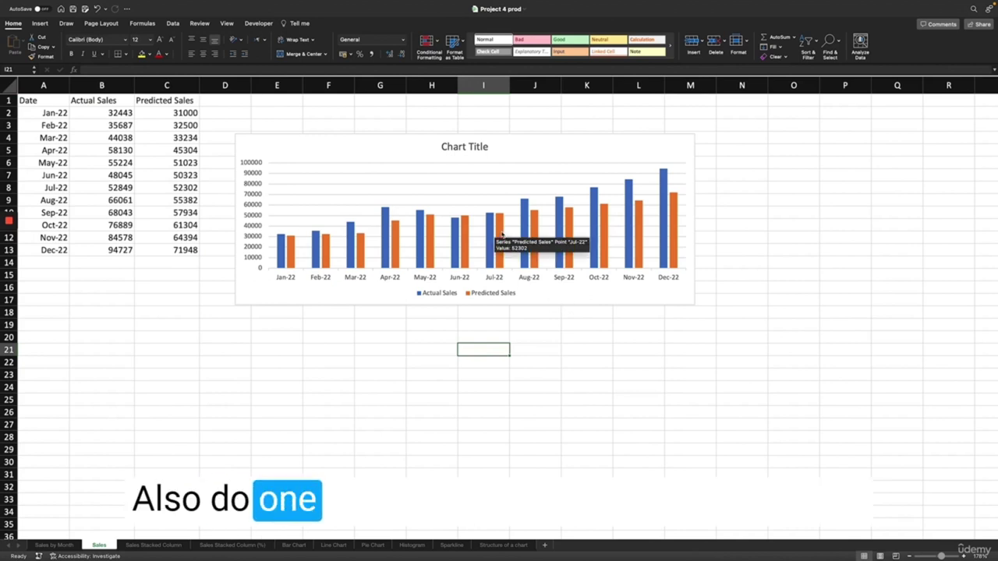
click(499, 234)
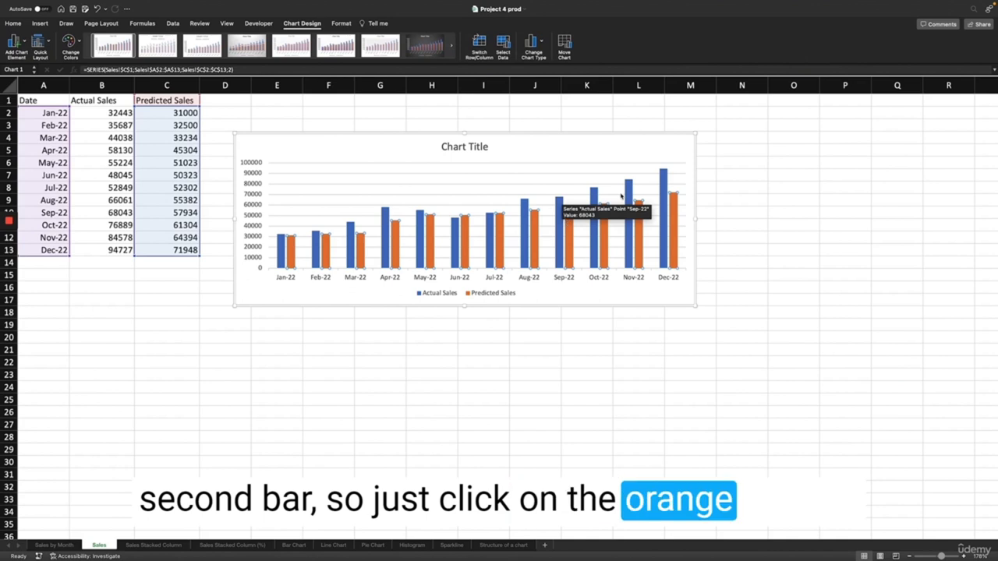
Make the new chart taller, restoring the accidentally deleted Predicted Sales series
key(BackSpace)
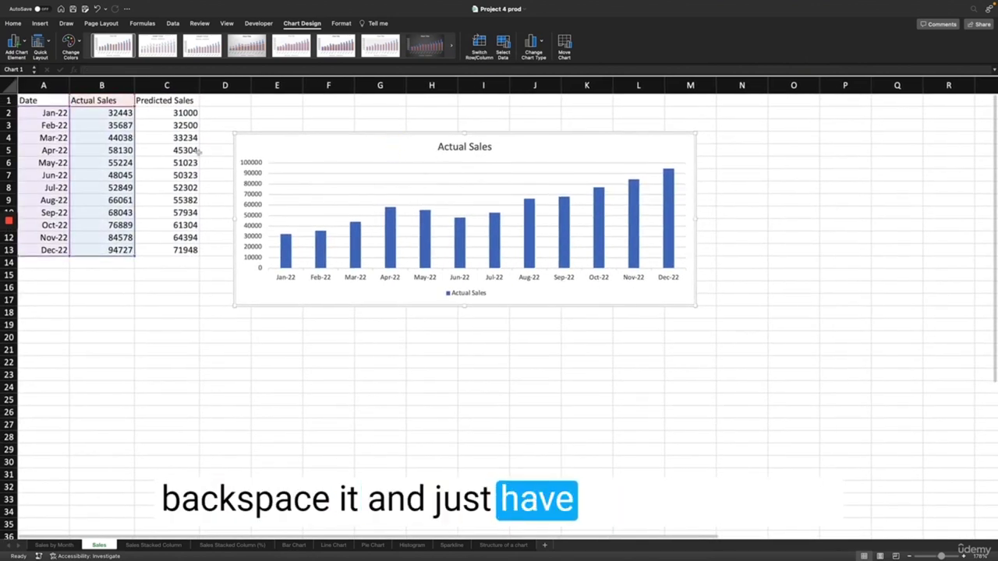
drag(465, 307, 465, 348)
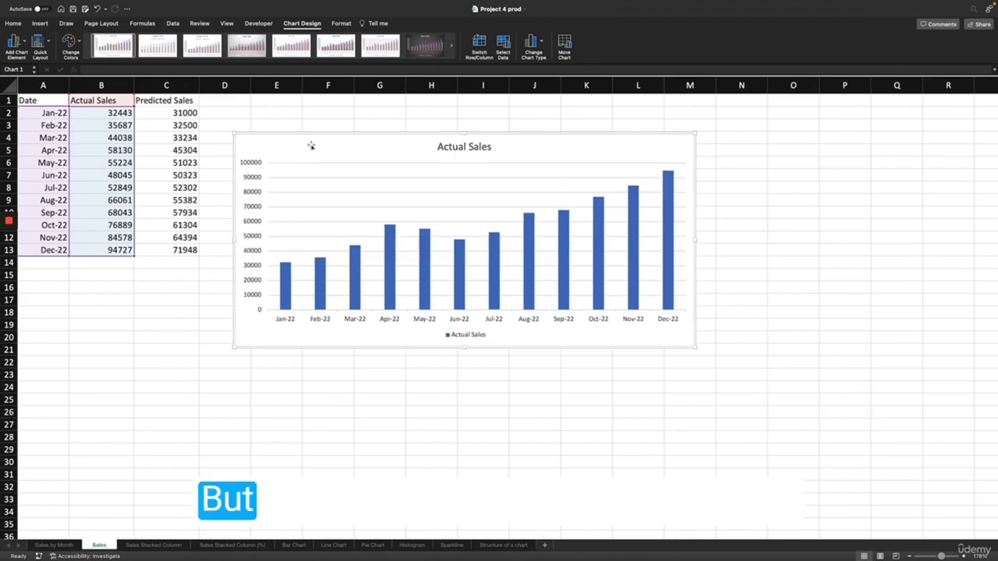
click(98, 10)
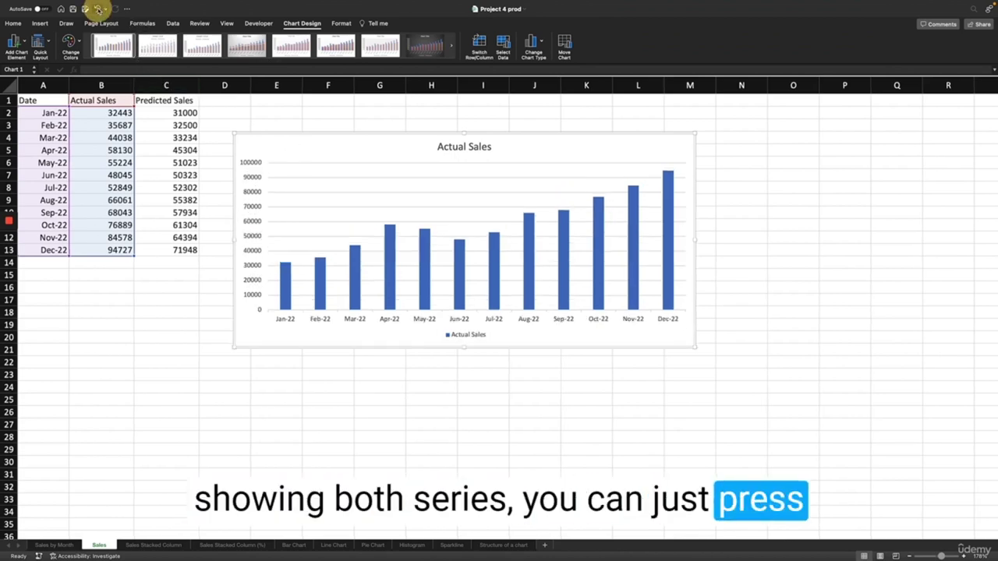
click(97, 8)
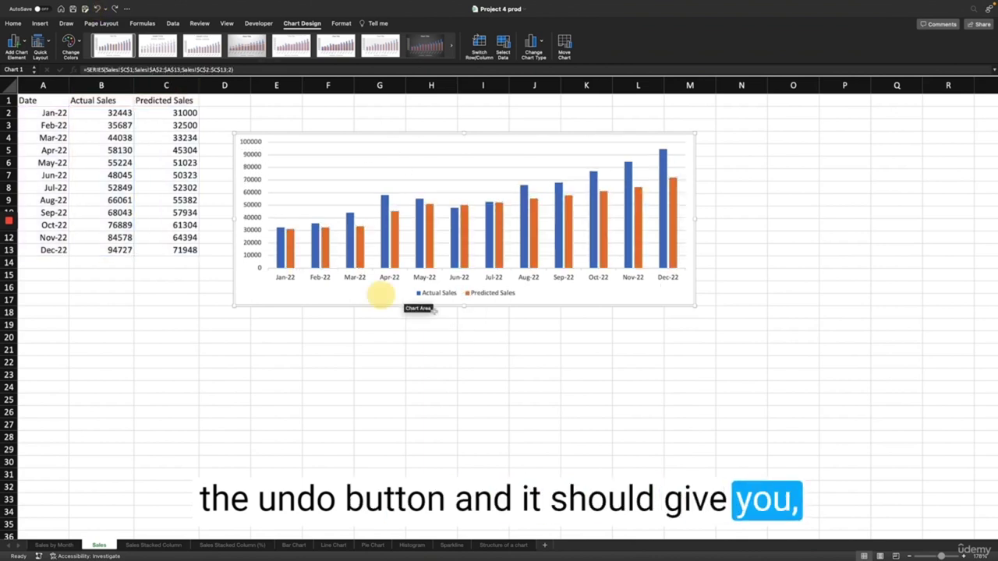
key(super+y)
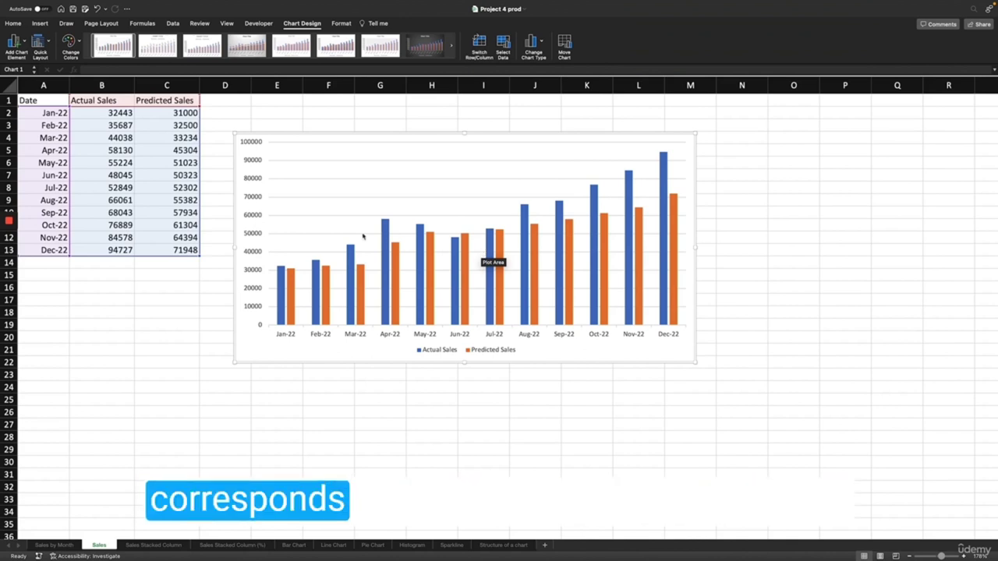
Select the empty column D cells beside the sales table
scroll(359, 235, right, 1)
mouse_move(385, 231)
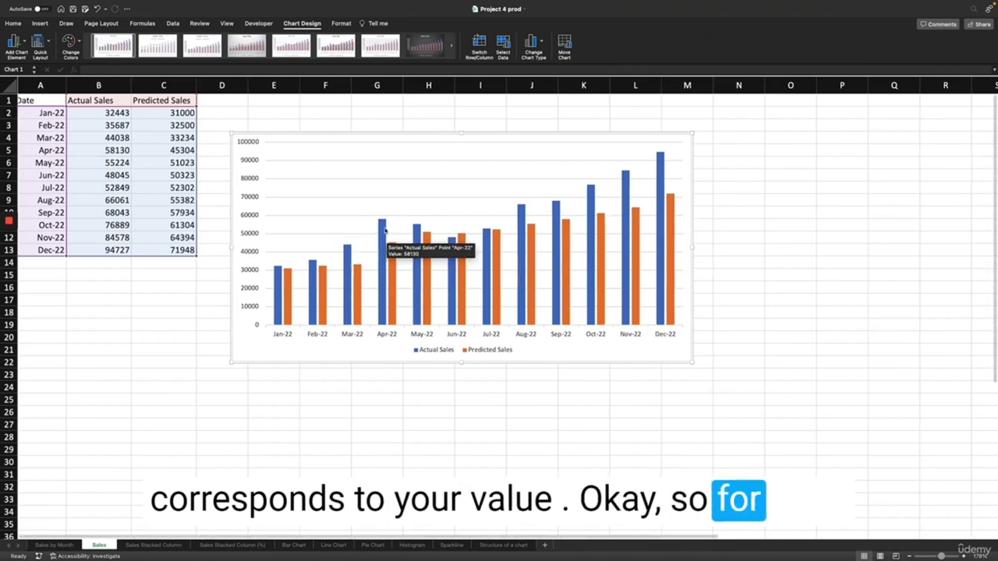
scroll(385, 231, left, 1)
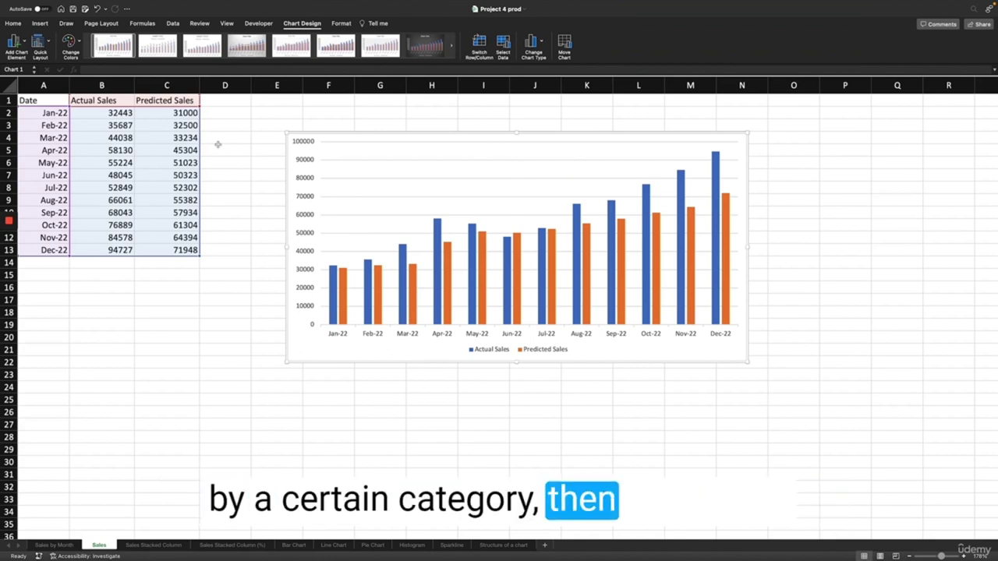
mouse_move(223, 102)
mouse_down()
mouse_move(221, 256)
mouse_move(248, 250)
mouse_move(44, 137)
mouse_move(4, 96)
mouse_up()
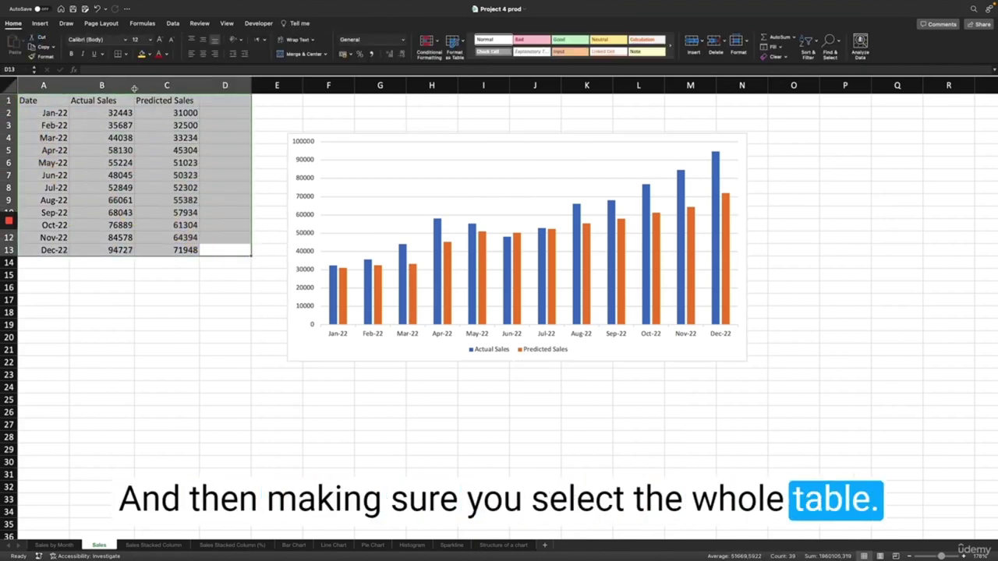
click(40, 23)
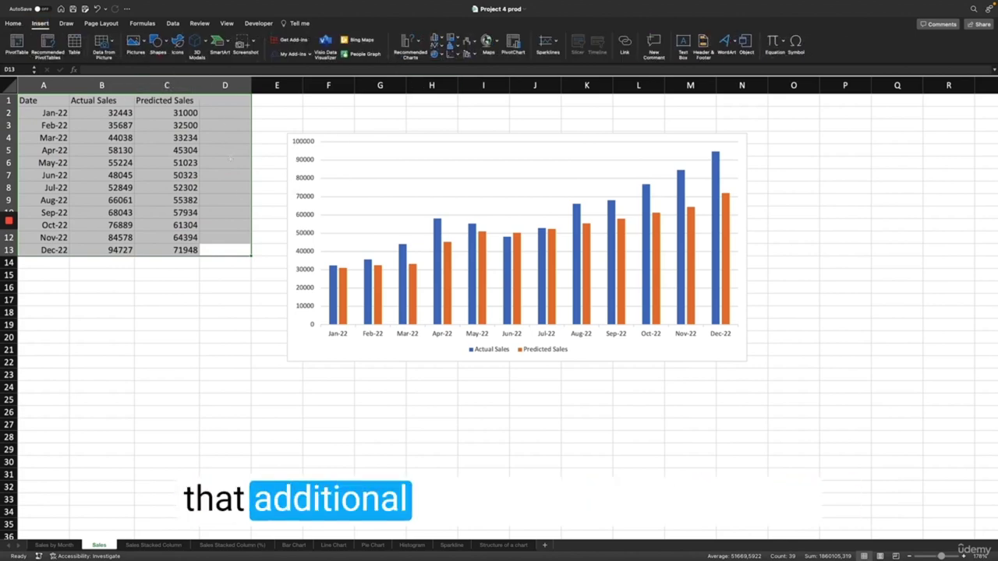
click(376, 154)
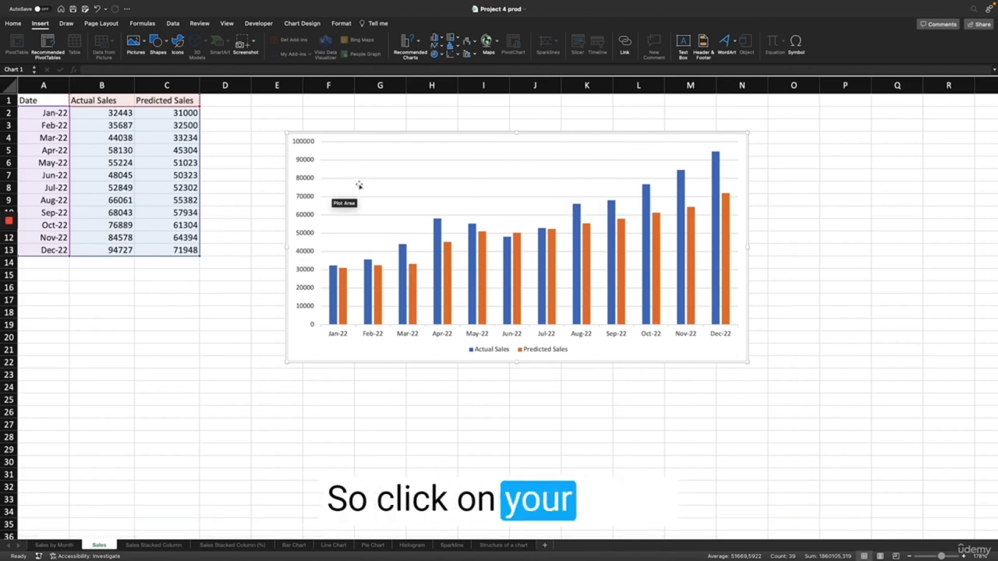
Apply the Chart Design style with data labels, a top legend and lighter bars
click(302, 23)
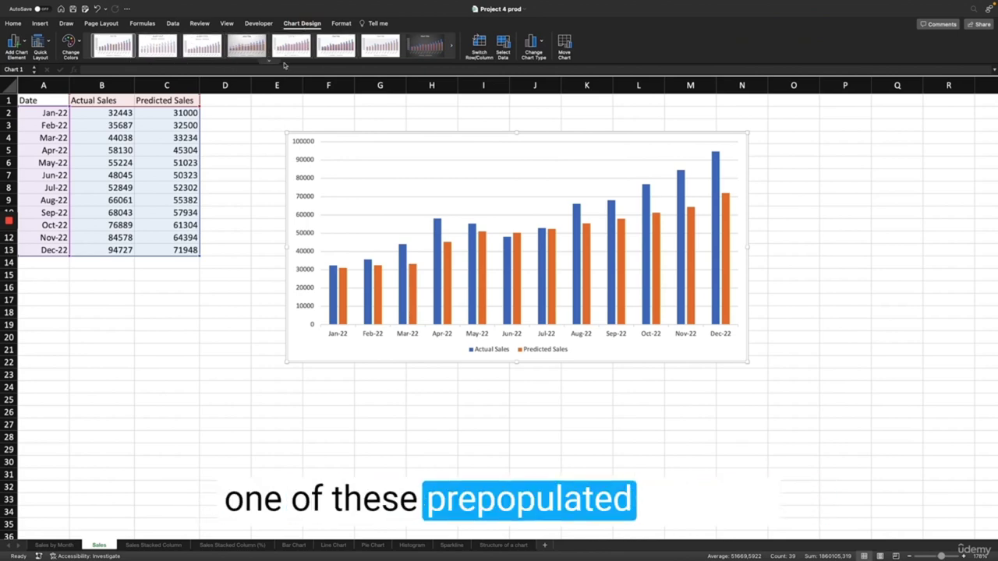
click(151, 50)
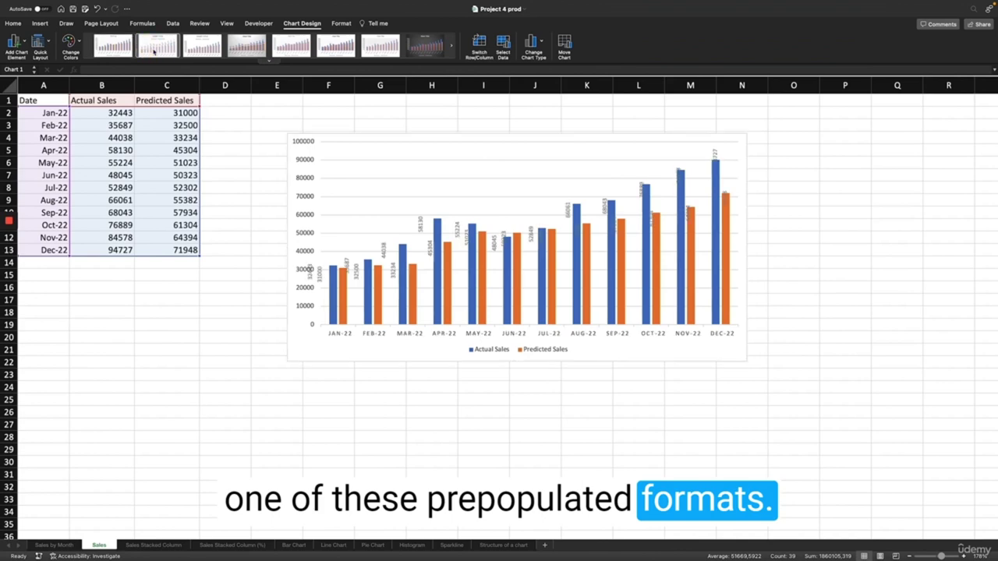
click(201, 50)
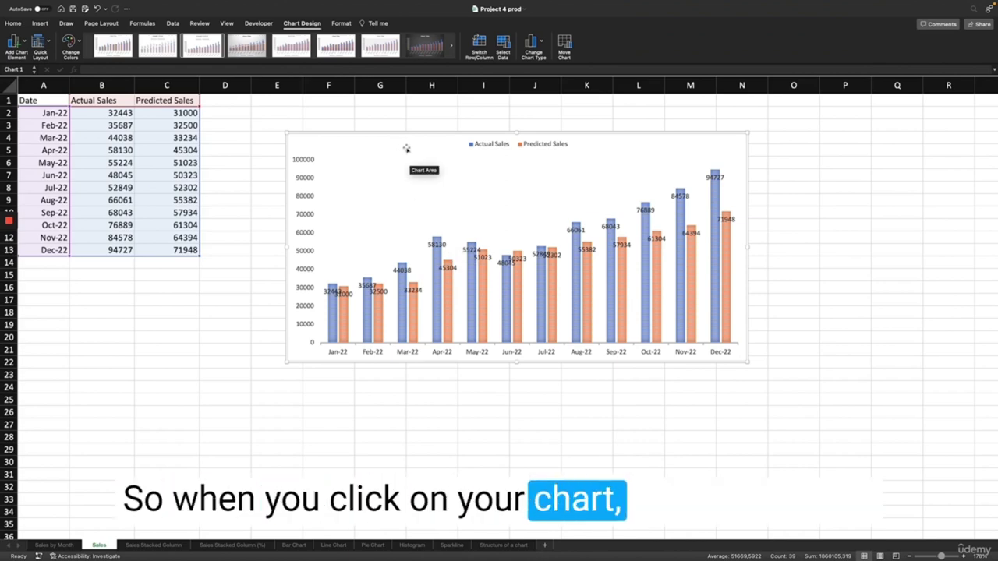
Add an above-chart title reading 'Actual Sales vs Predicted For 2022'
click(14, 42)
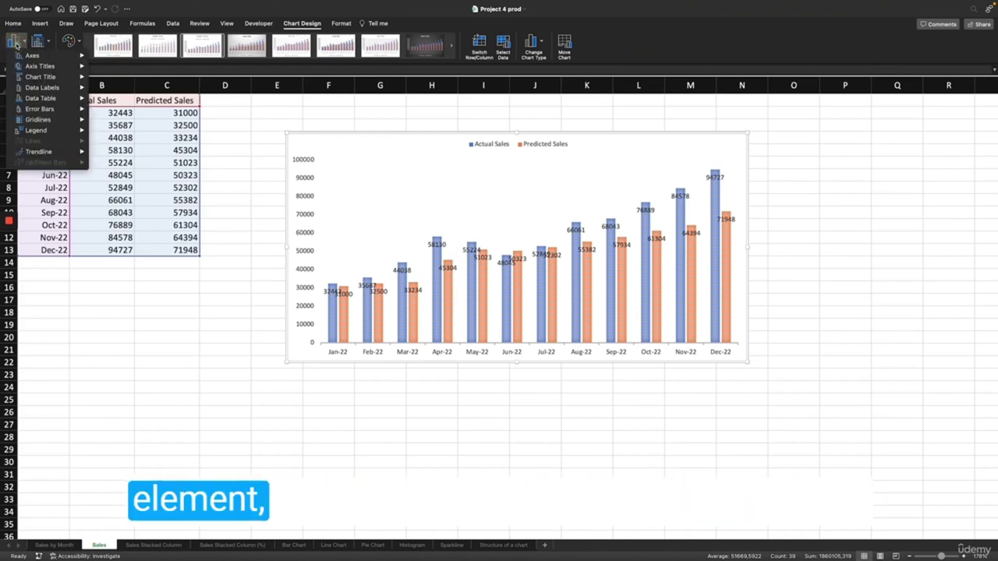
mouse_move(41, 78)
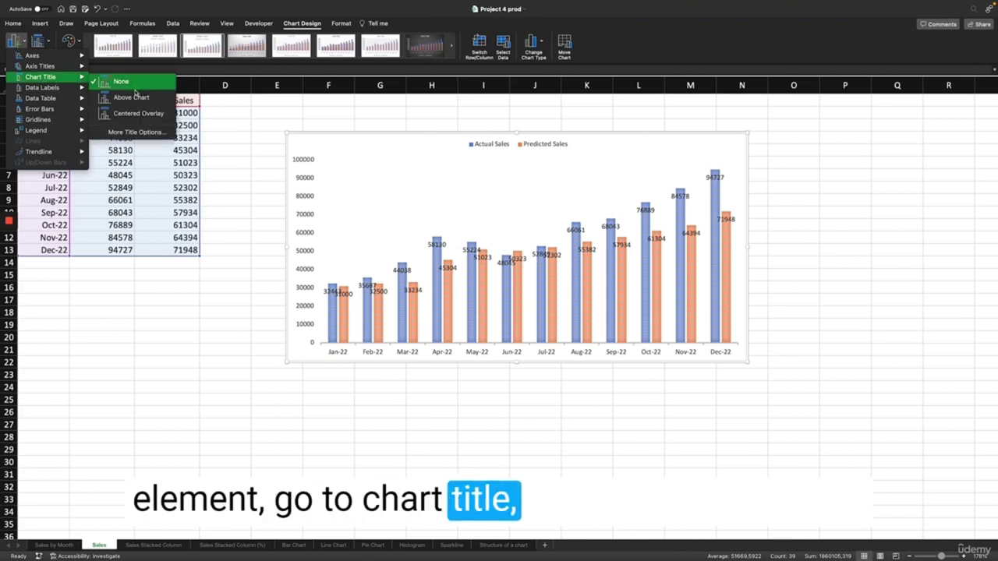
click(127, 102)
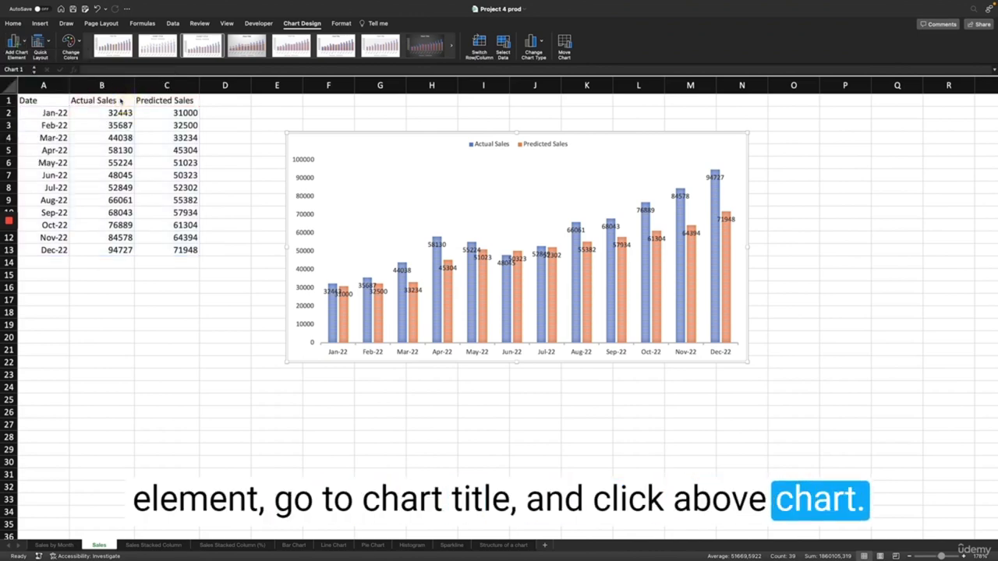
triple_click(490, 149)
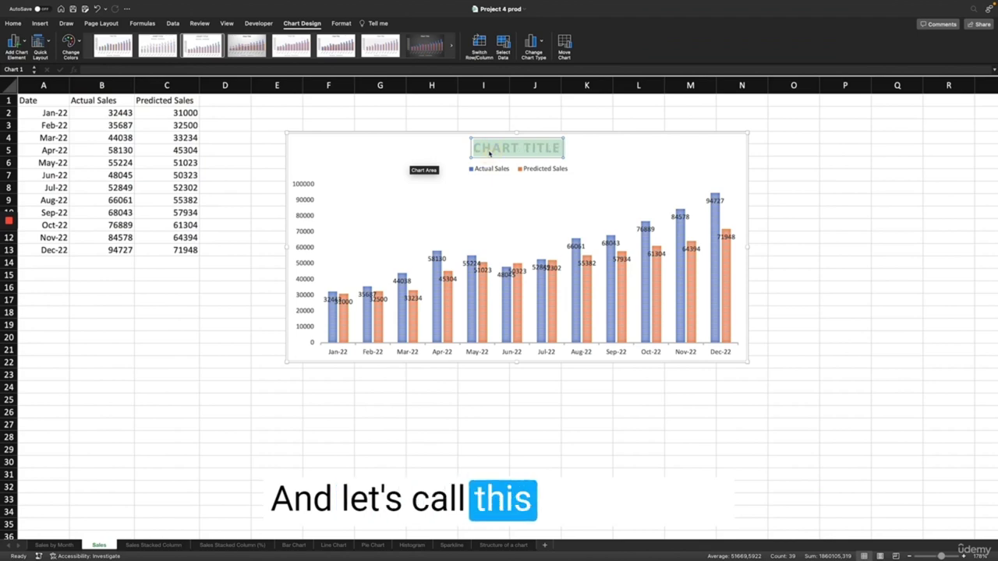
text(Actual Sales vs P)
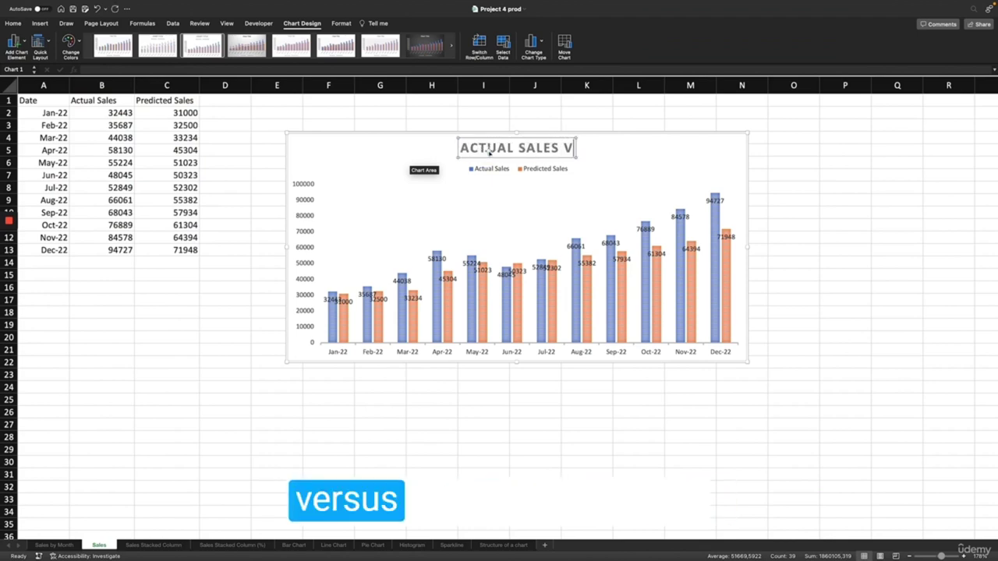
text(redict)
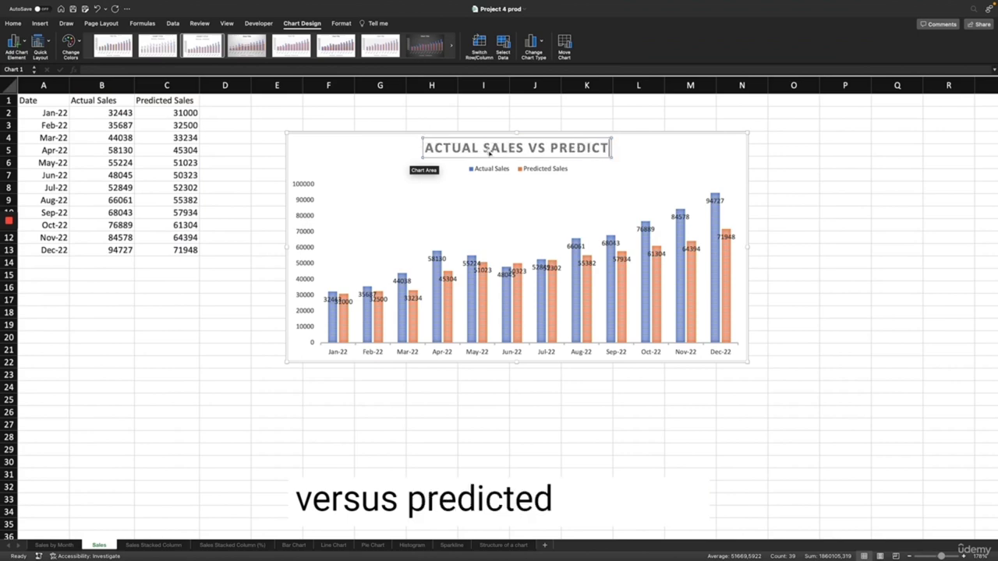
text(ed For 2022)
click(328, 167)
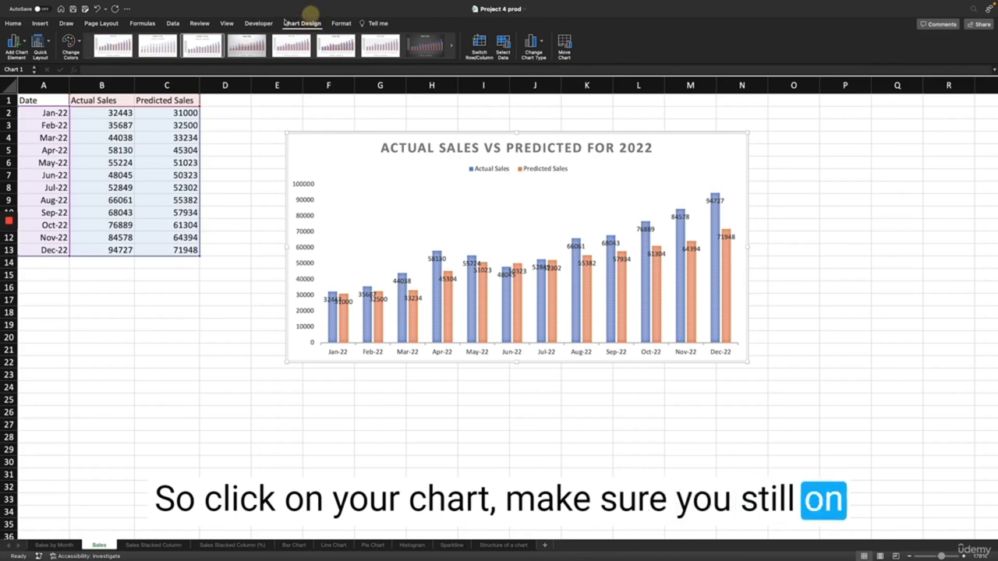
Add a primary horizontal axis title reading 'Date'
click(19, 42)
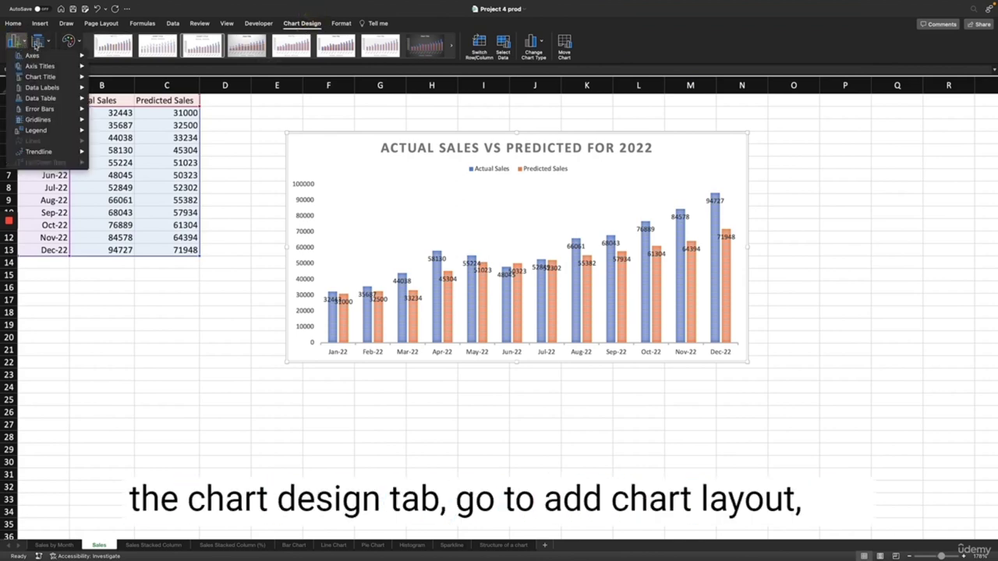
mouse_move(51, 68)
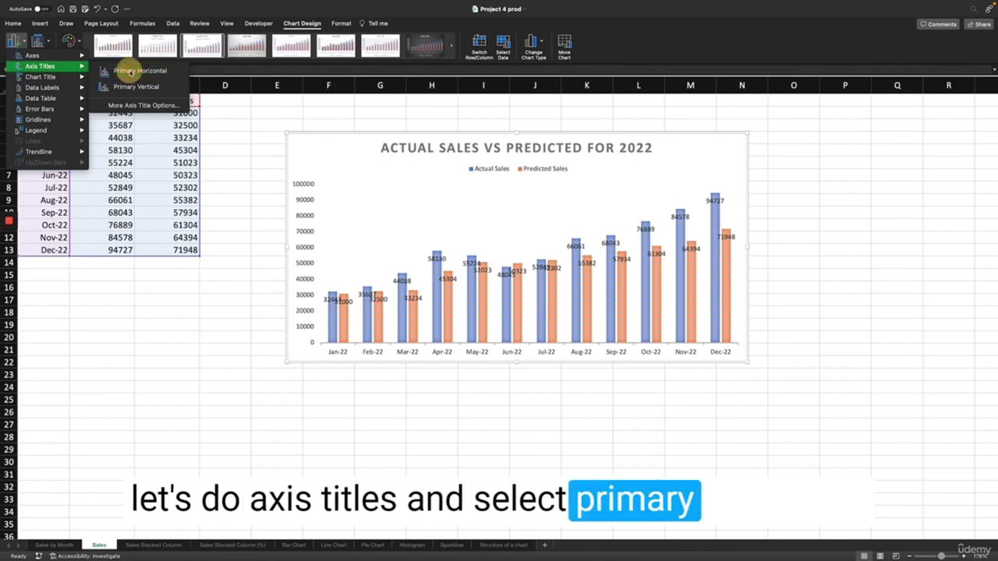
click(131, 70)
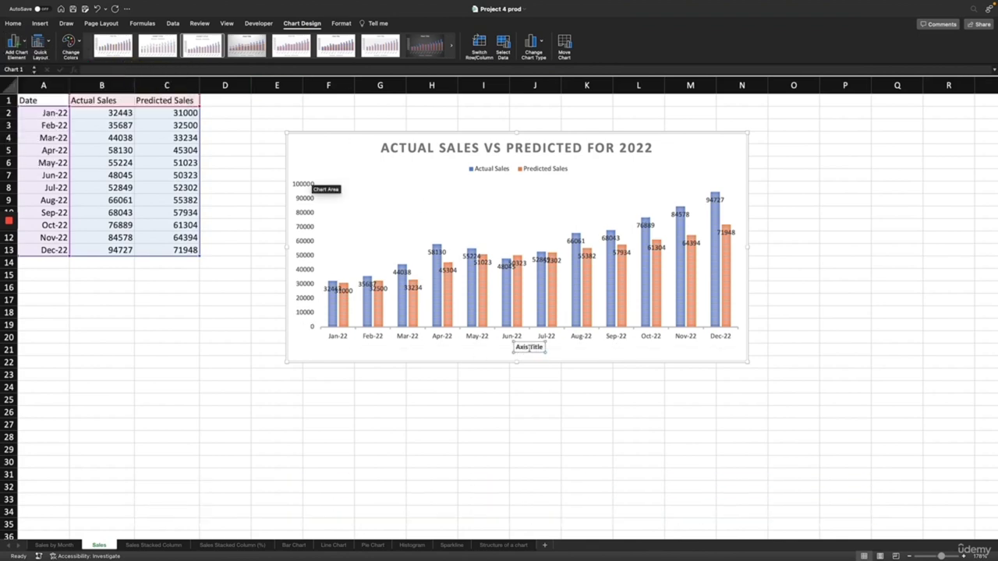
click(530, 348)
double_click(536, 348)
click(534, 351)
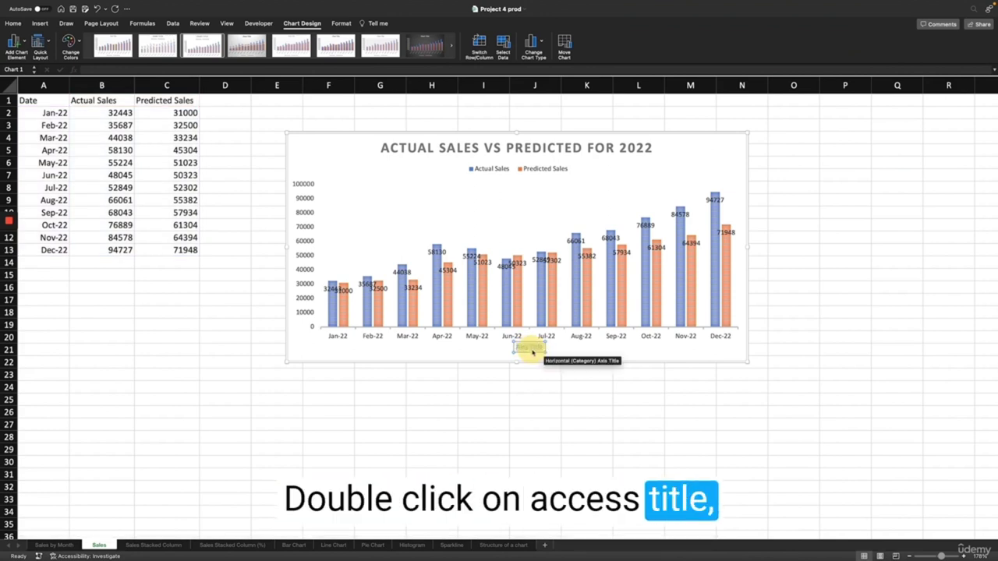
text(Date)
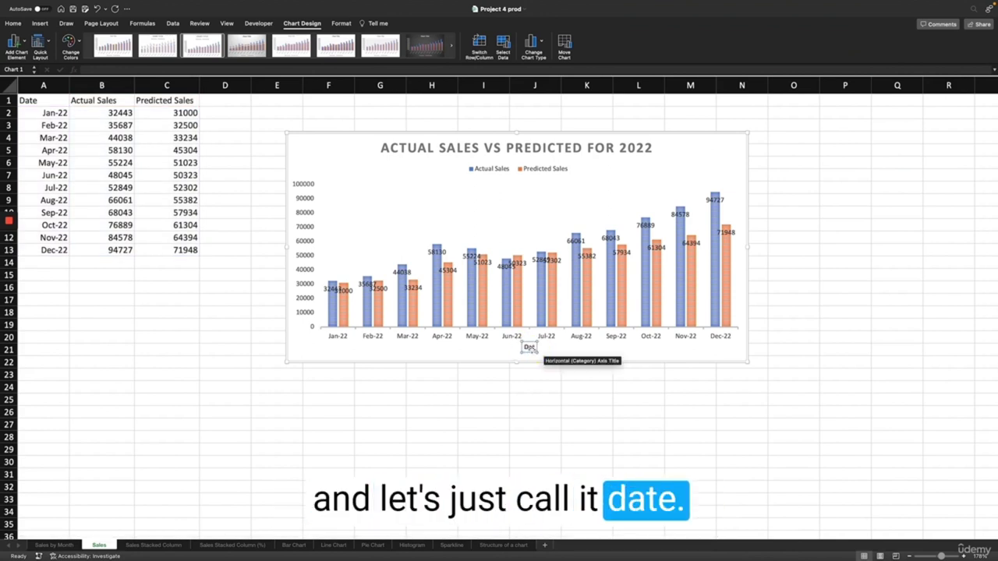
click(479, 351)
Add a primary vertical axis title reading 'Sales'
click(15, 40)
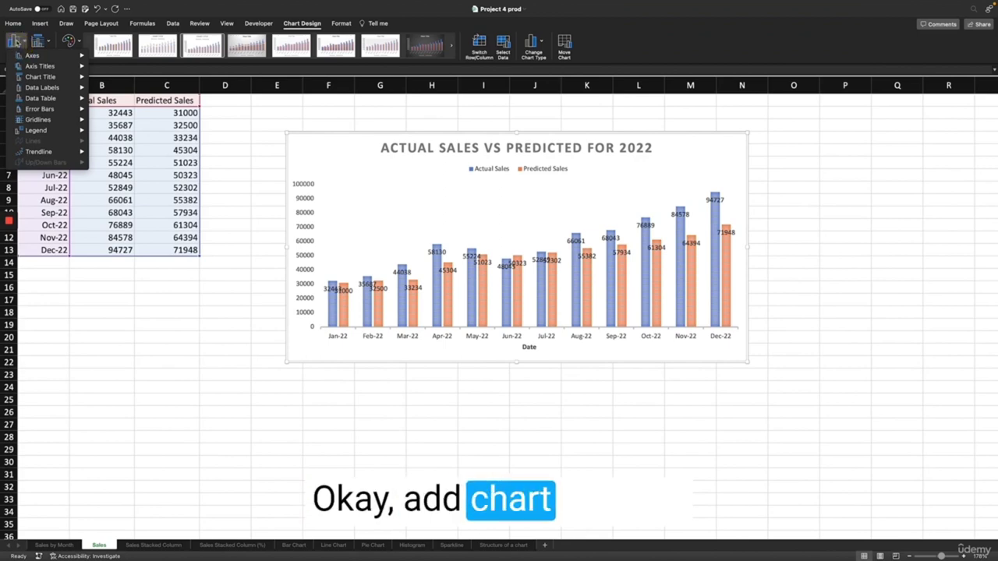
mouse_move(41, 68)
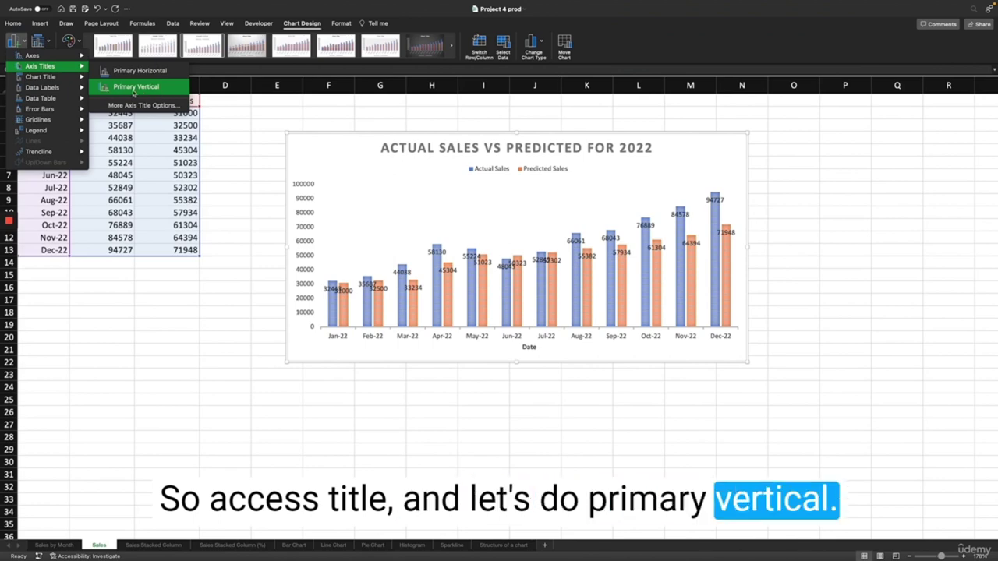
click(134, 92)
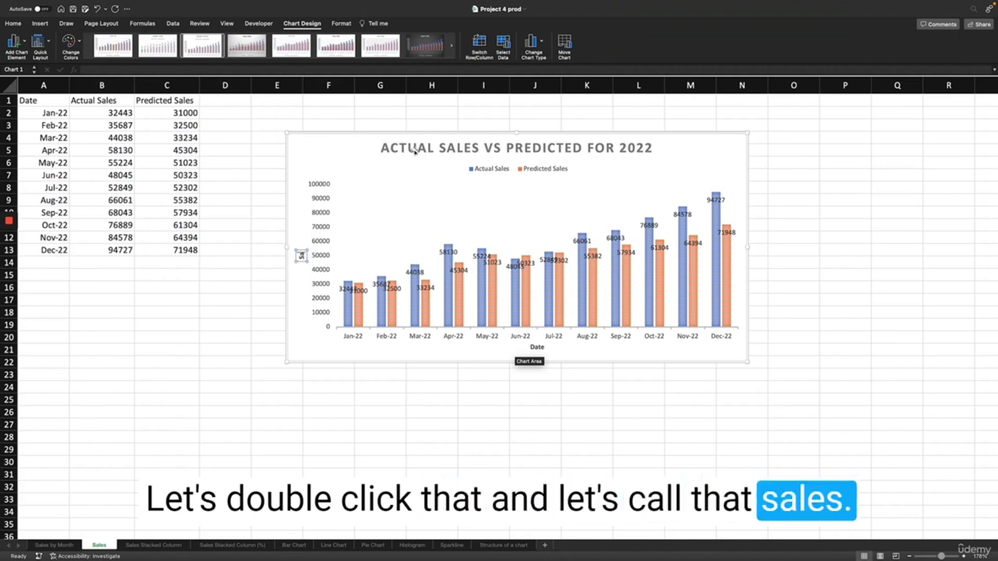
click(512, 267)
scroll(512, 267, down, 1)
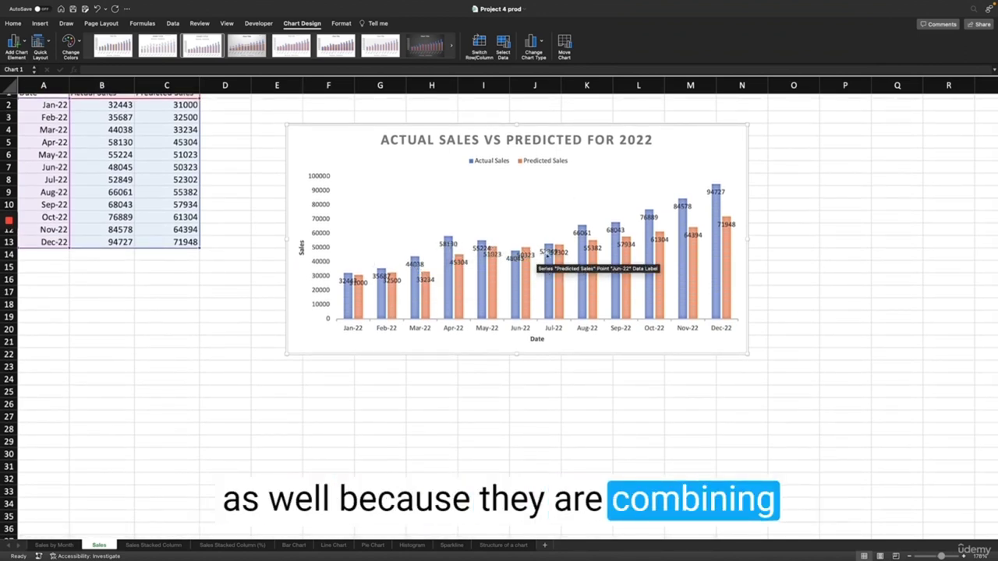
Rotate the Actual Sales data label text 270° in Format Data Labels
click(440, 244)
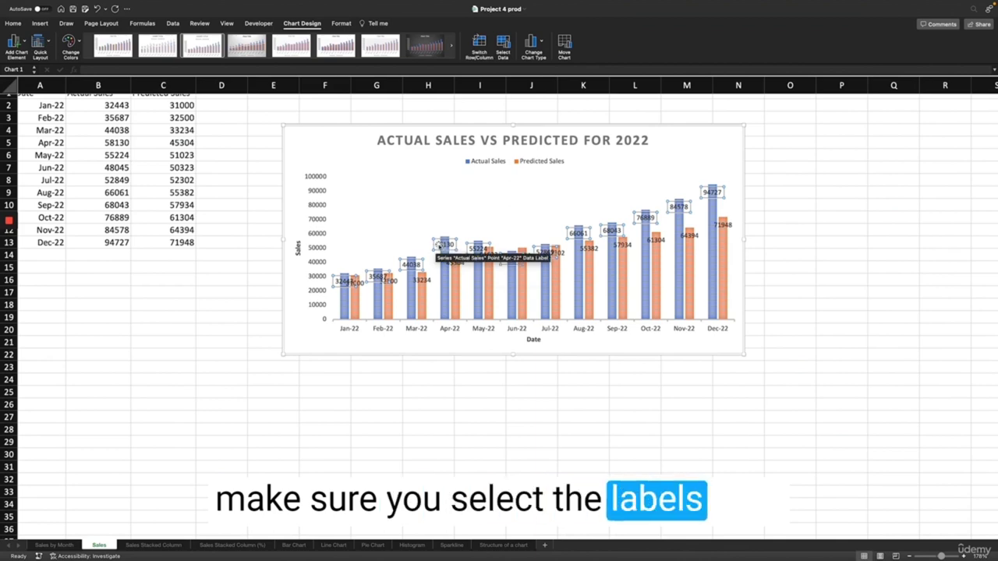
right_click(438, 244)
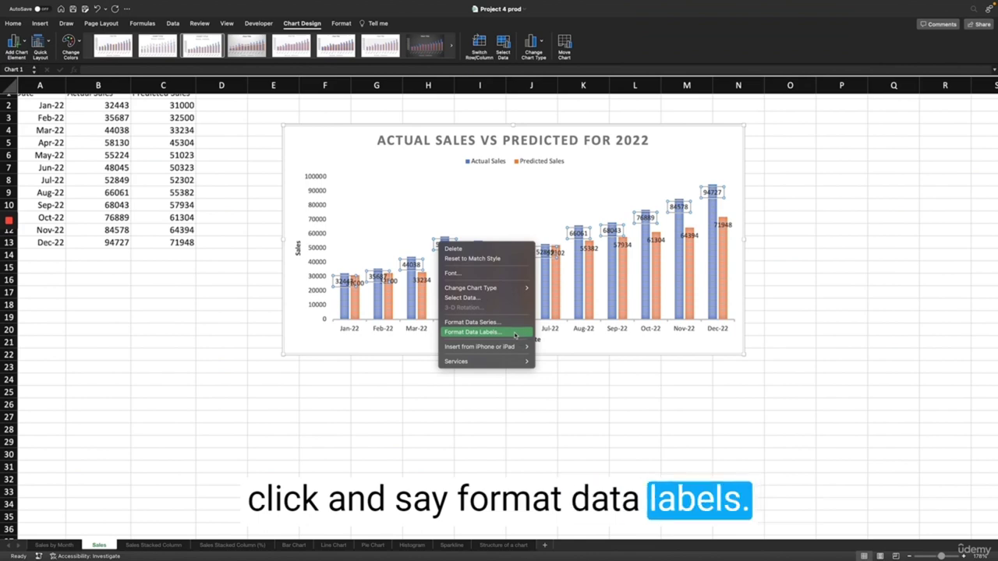
click(514, 332)
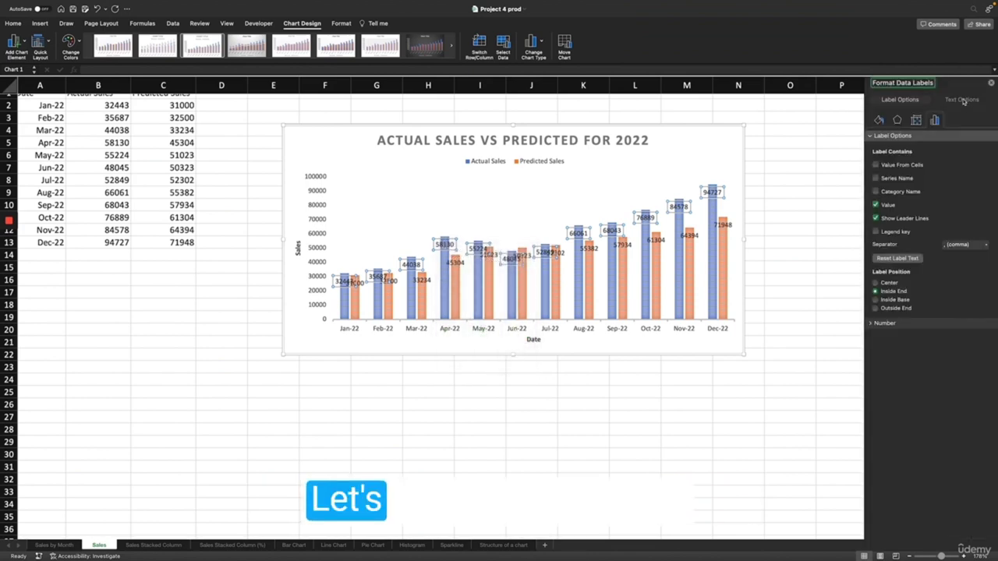
click(962, 100)
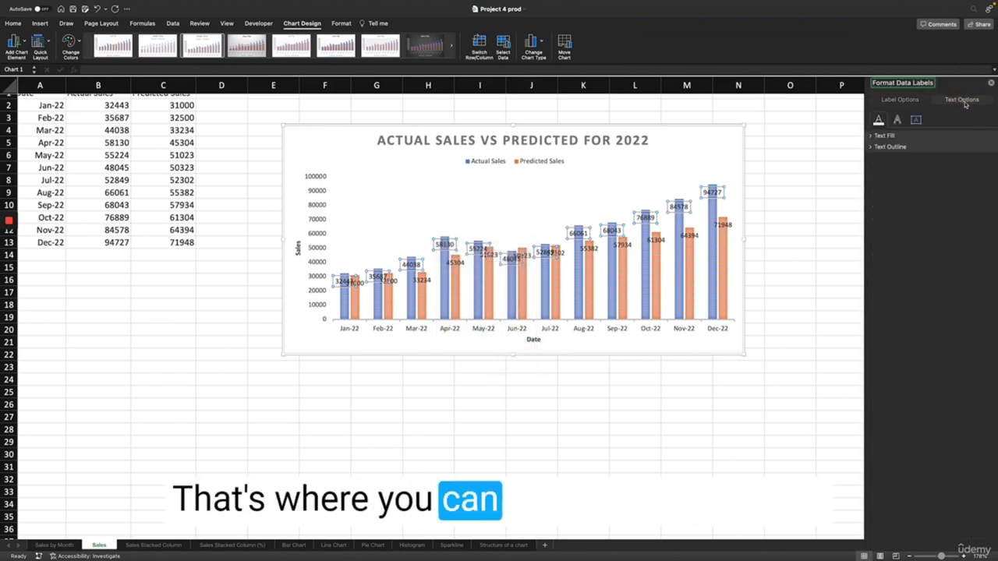
click(917, 121)
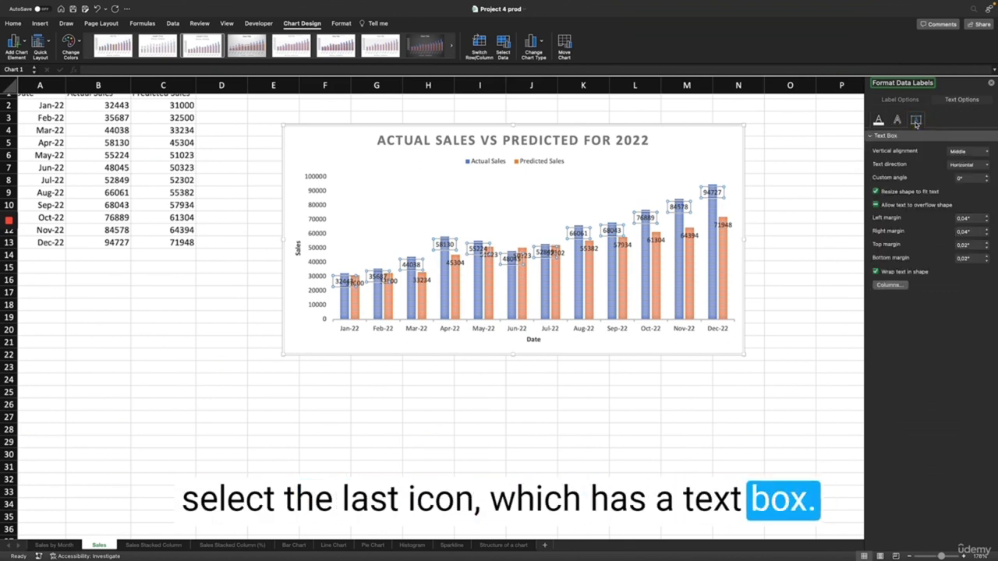
click(924, 160)
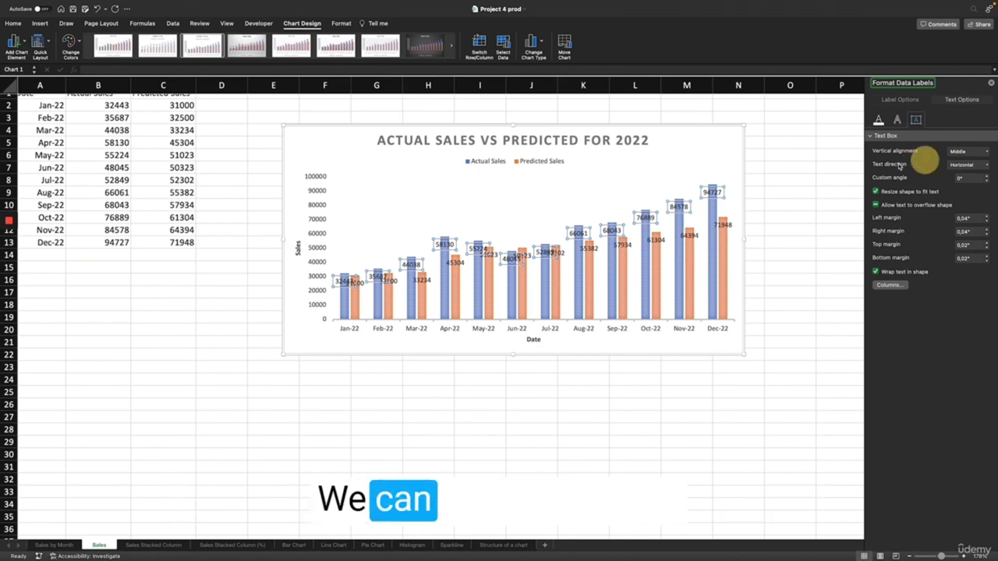
click(979, 165)
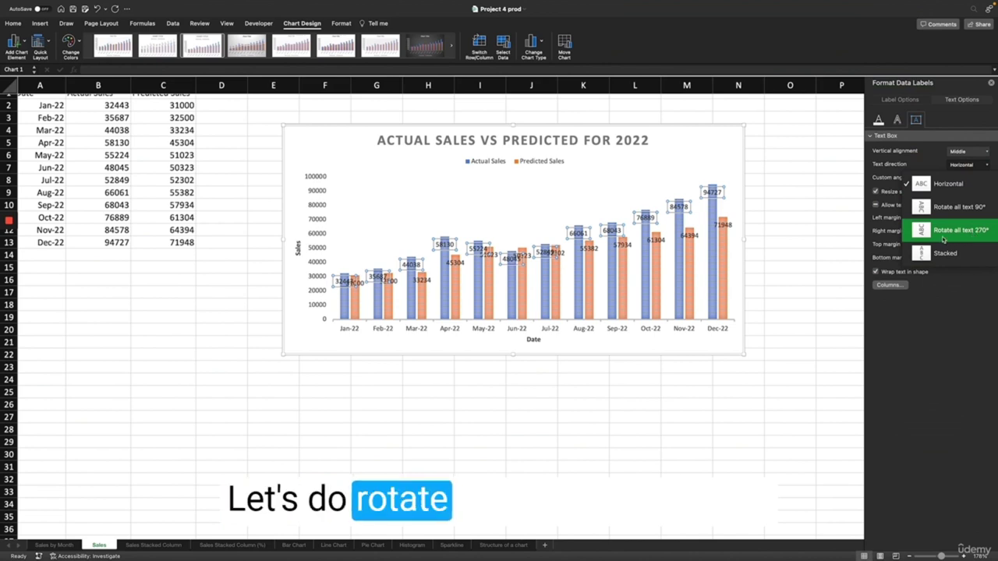
click(972, 232)
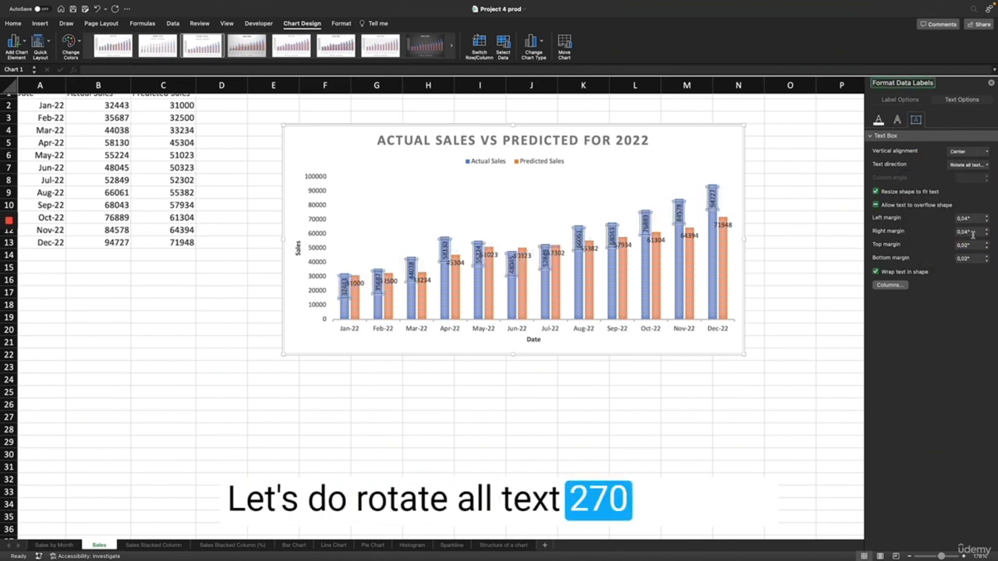
Set the Actual Sales label position to Outside End above the bars
click(967, 155)
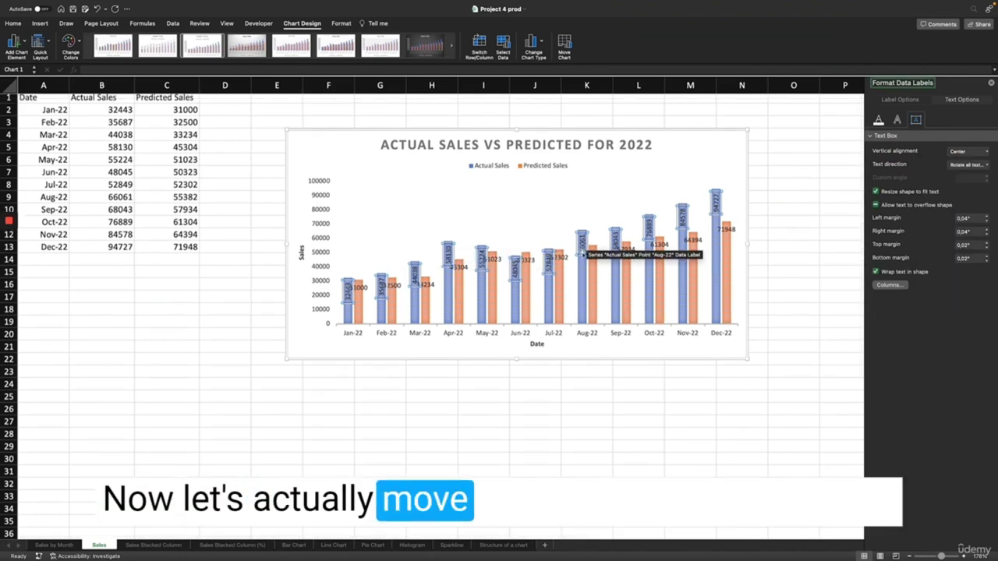
click(898, 101)
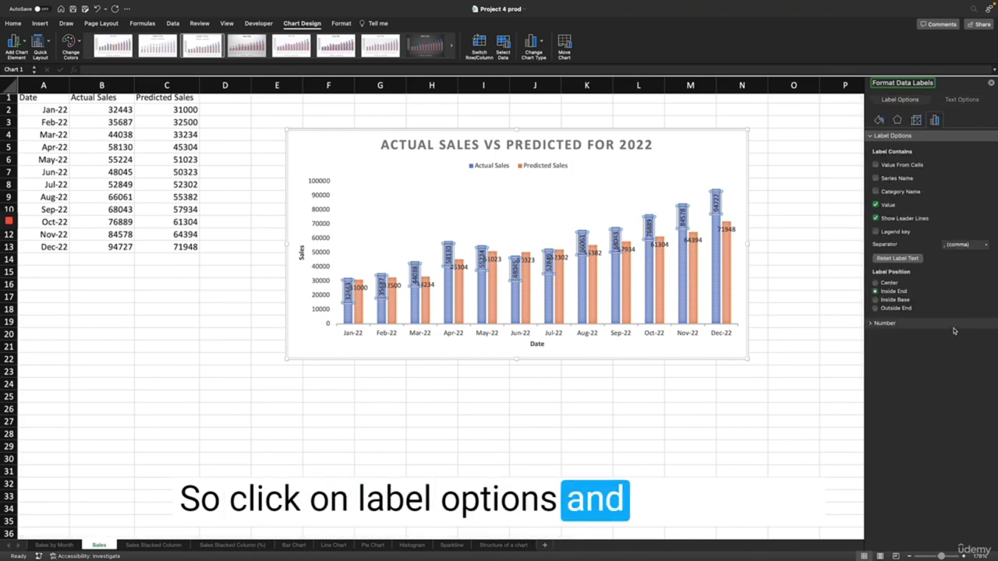
click(879, 272)
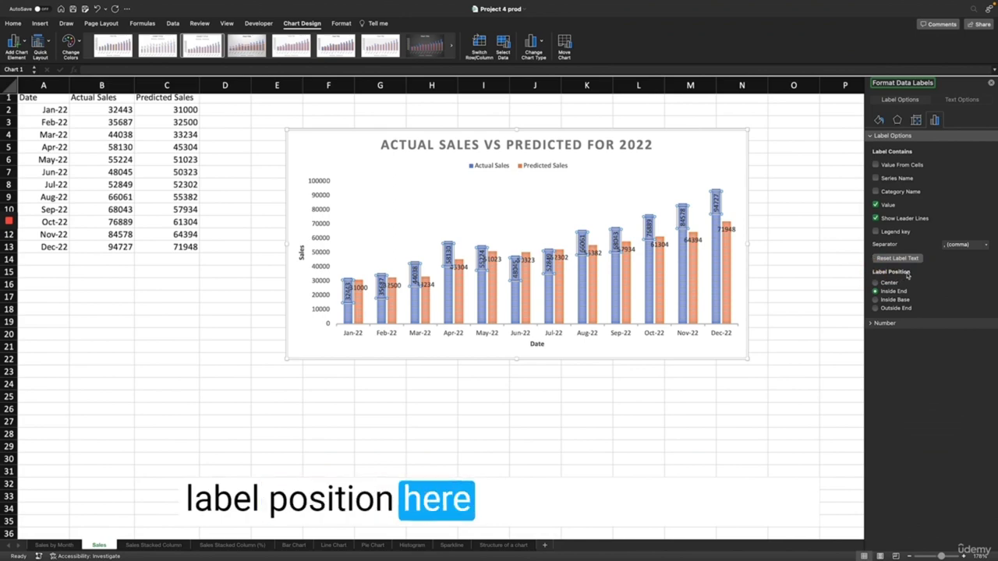
click(882, 308)
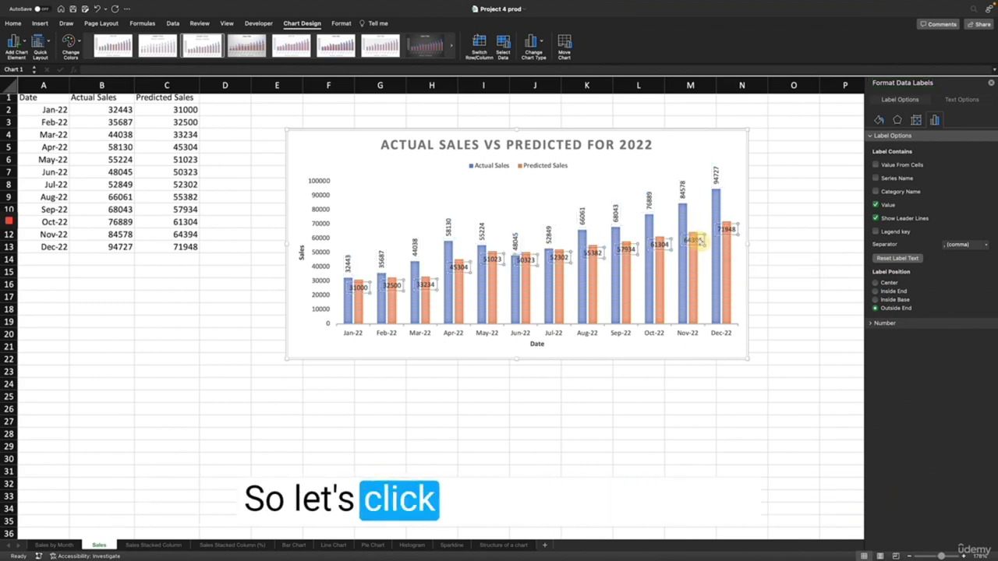
Rotate the Predicted Sales data label text 270° in Format Data Labels
click(692, 240)
right_click(692, 241)
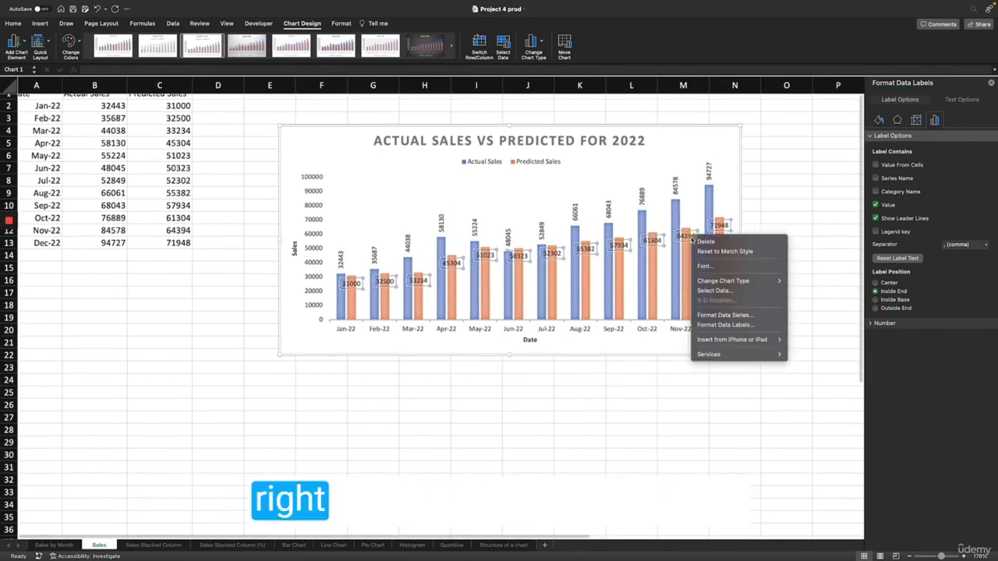
click(729, 324)
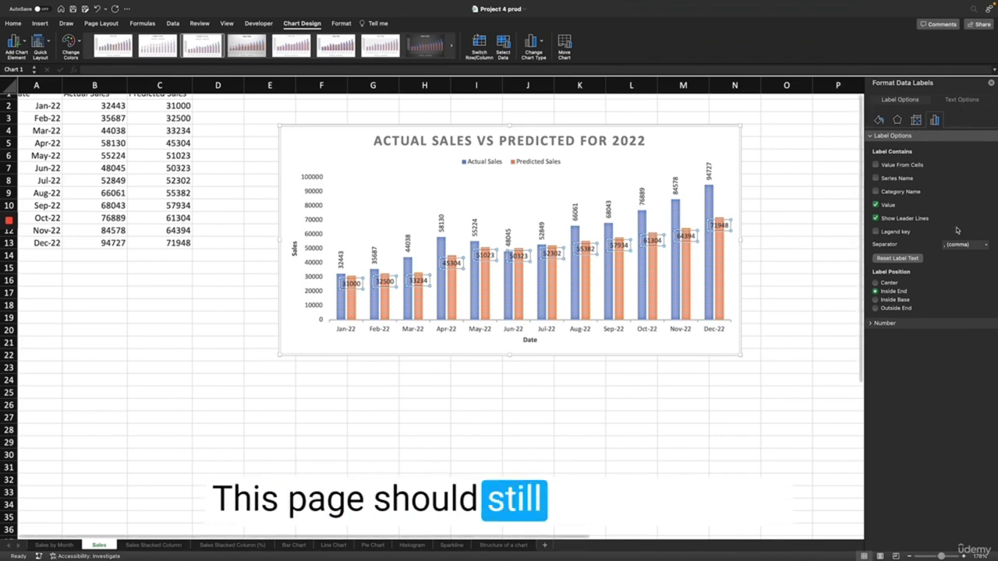
right_click(720, 225)
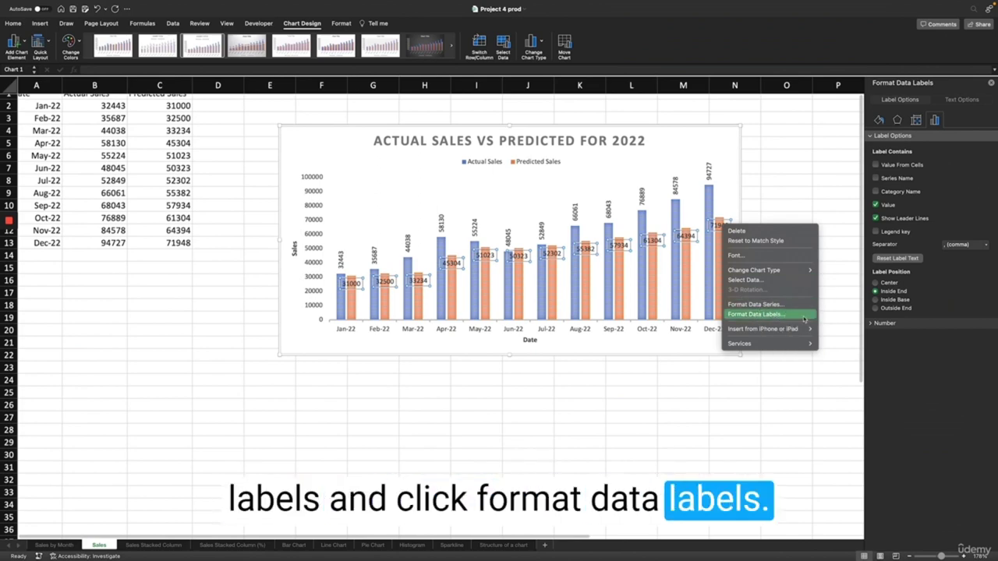
click(961, 179)
click(959, 100)
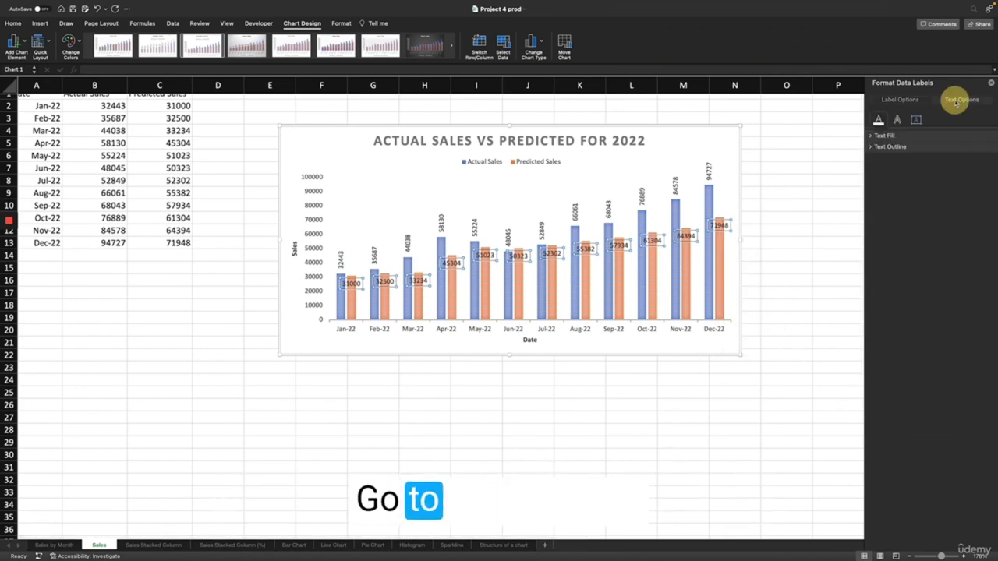
click(917, 119)
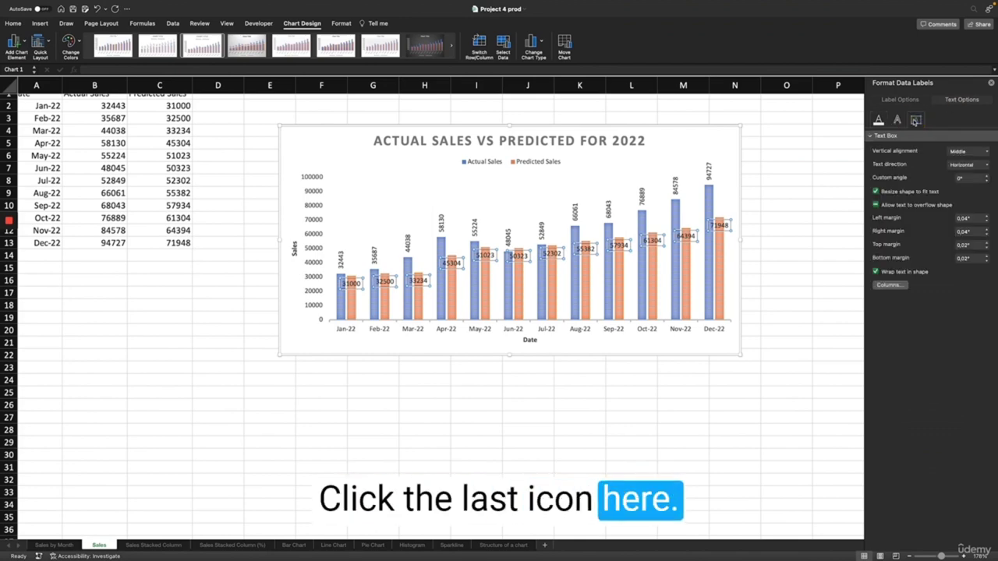
click(966, 165)
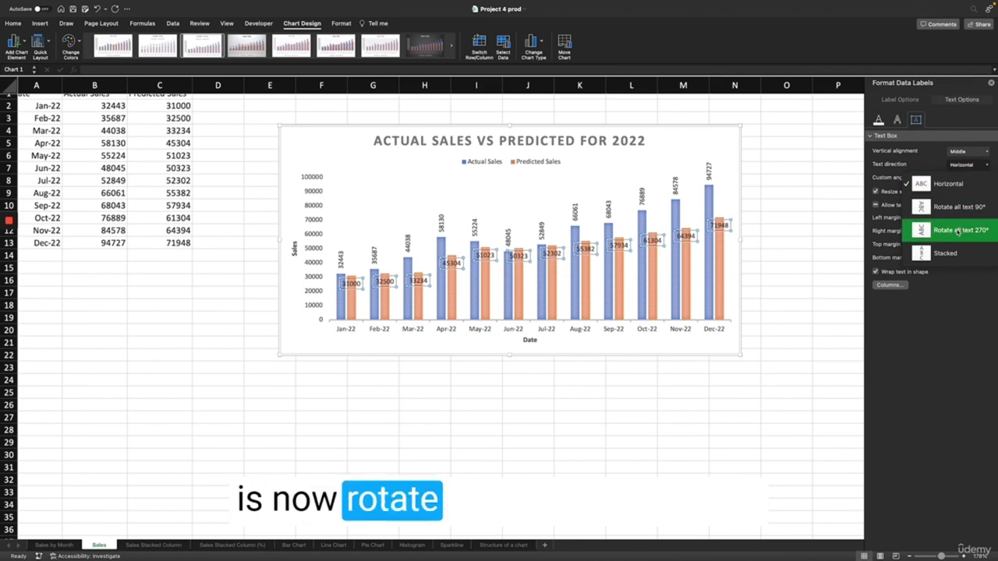
click(955, 230)
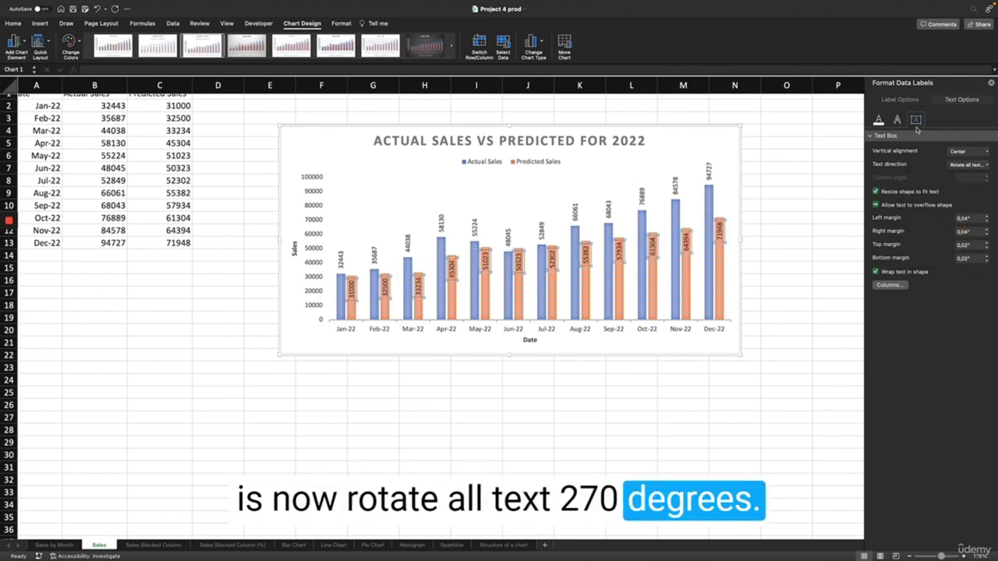
Set the Predicted Sales label position to Outside End above the orange bars
scroll(741, 178, down, 1)
scroll(742, 178, right, 1)
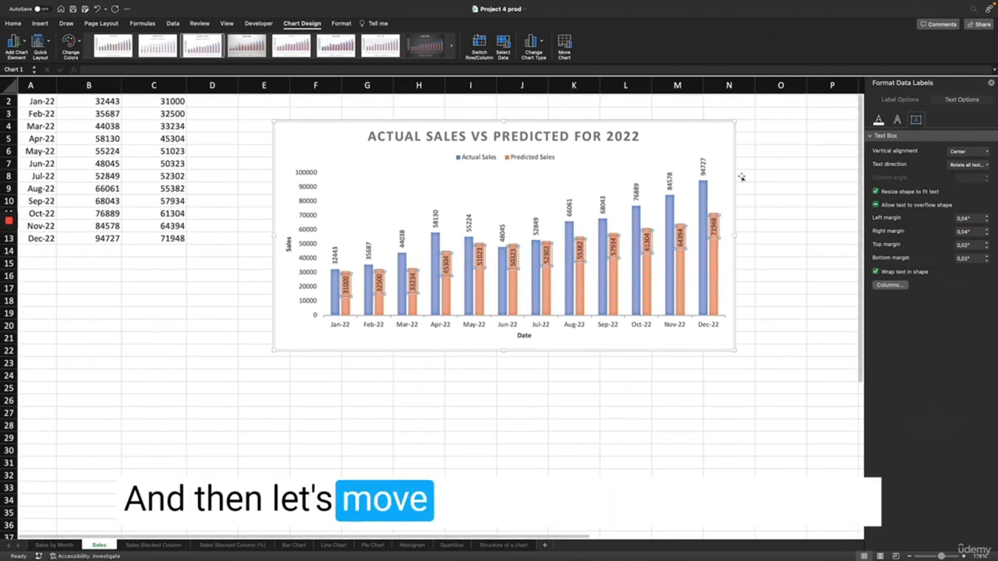
scroll(742, 177, up, 1)
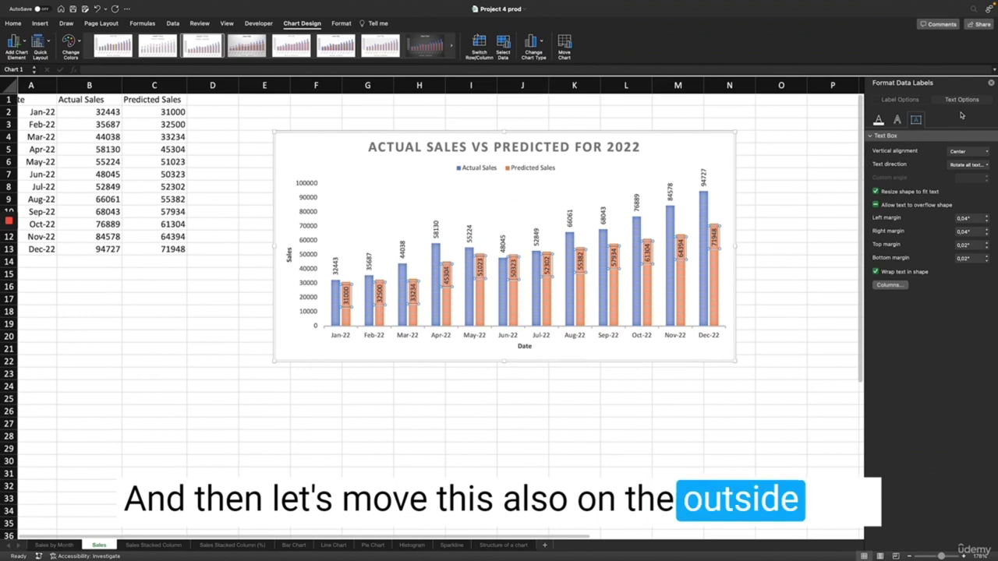
click(899, 101)
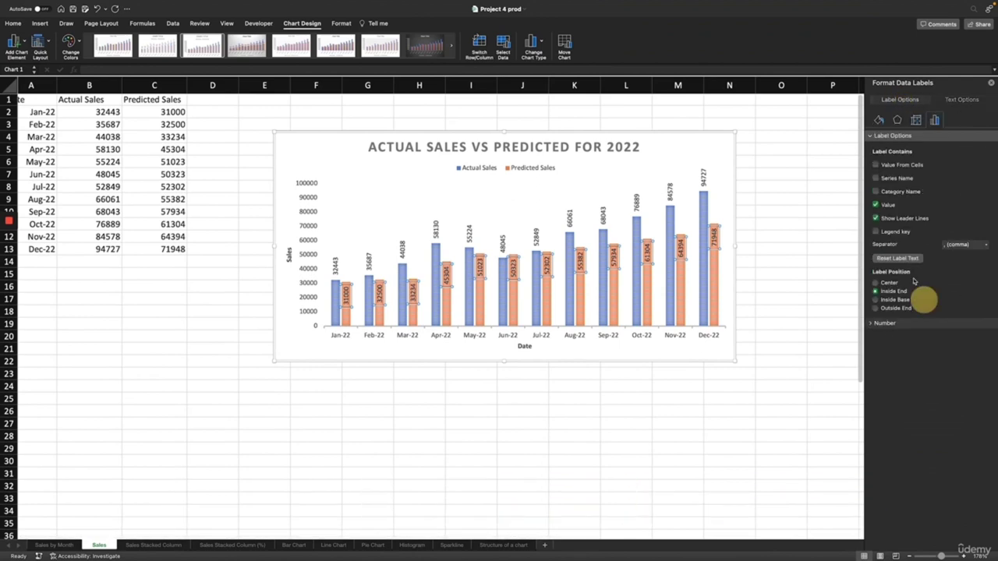
click(876, 308)
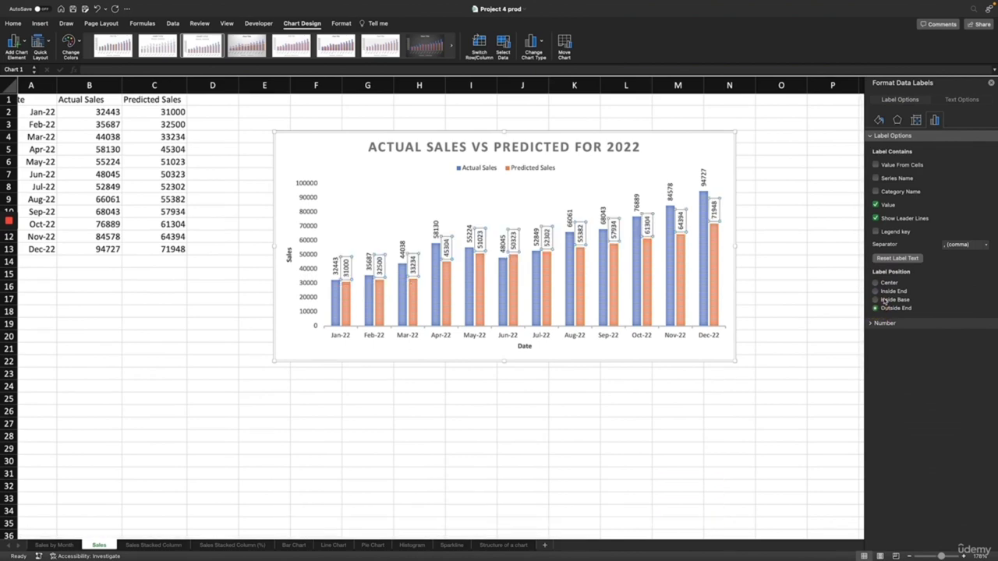
click(598, 373)
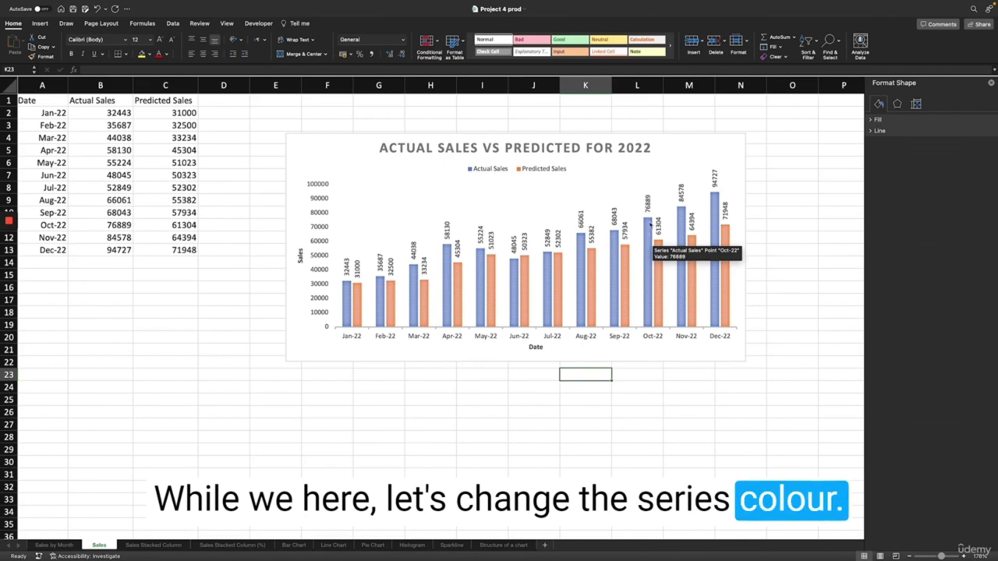
click(649, 234)
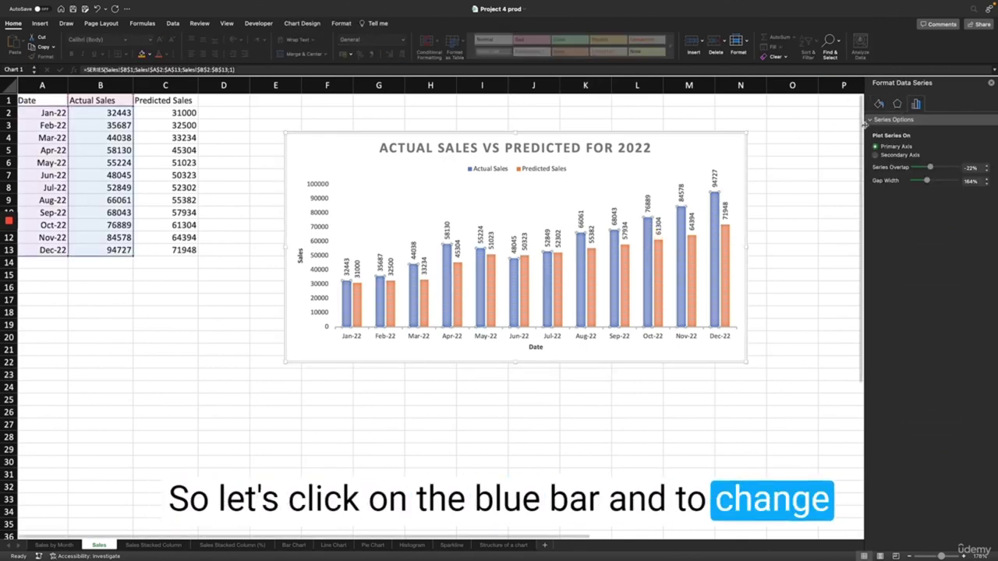
Give the Actual Sales bars a green horizontal-stripe pattern fill
click(879, 104)
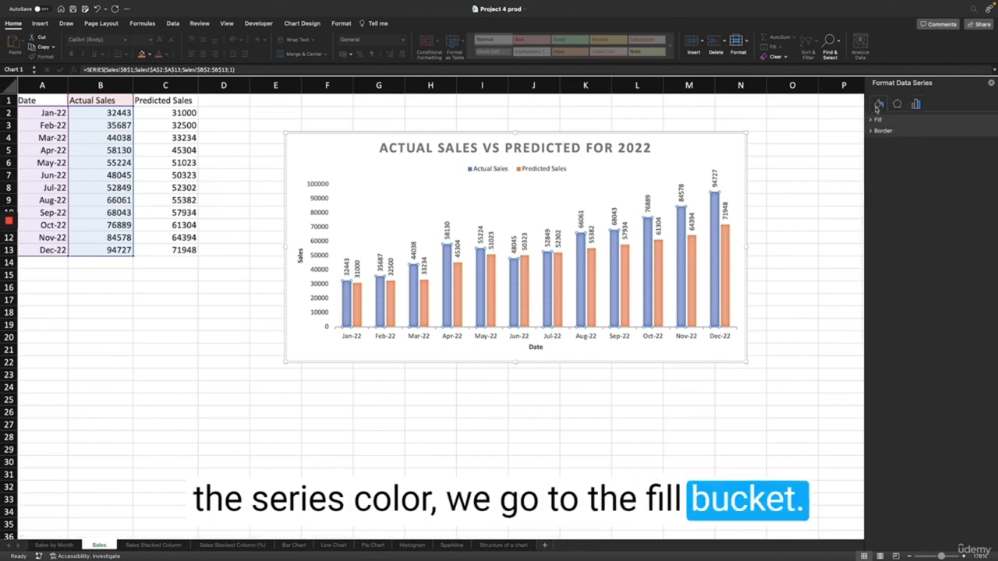
click(874, 120)
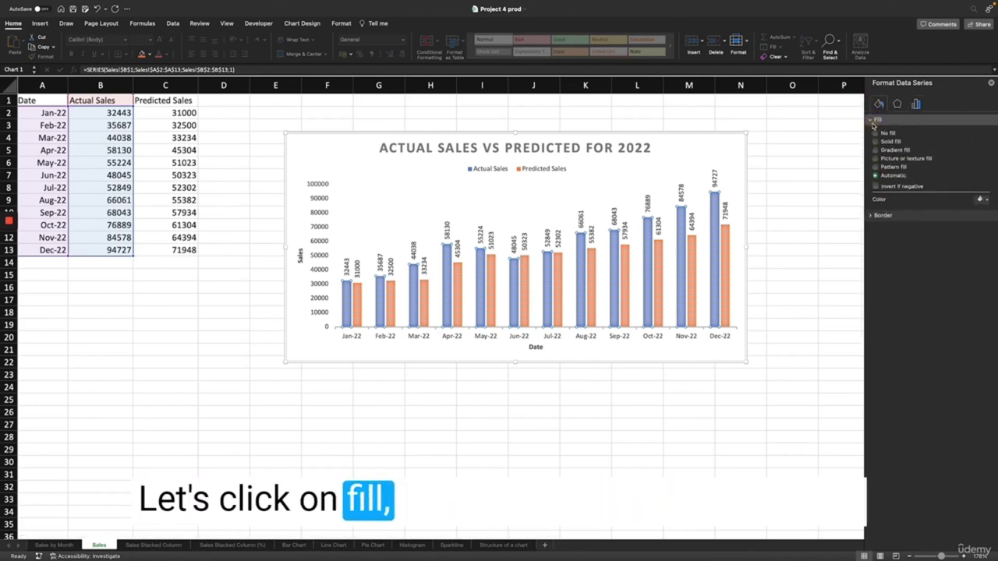
click(981, 199)
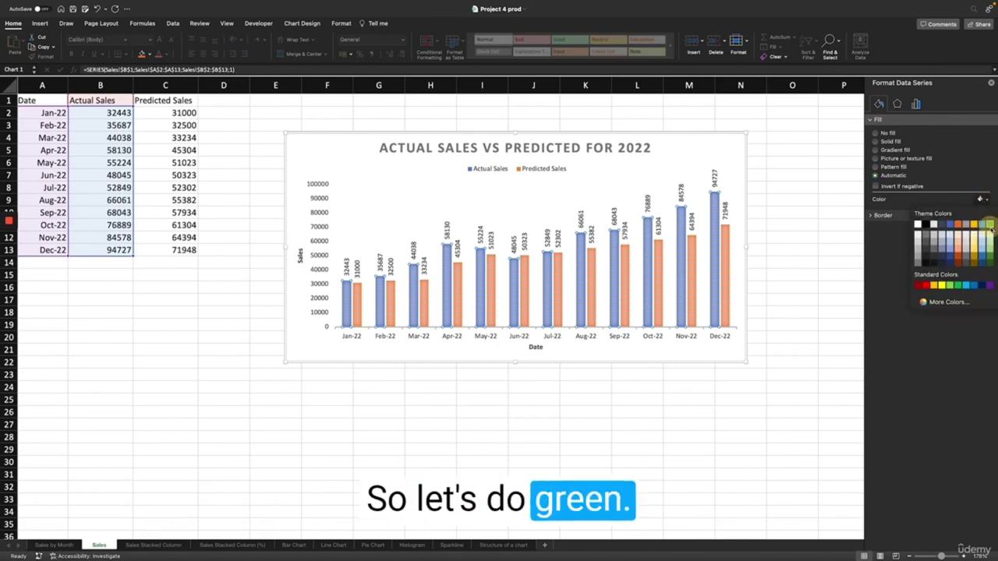
click(989, 224)
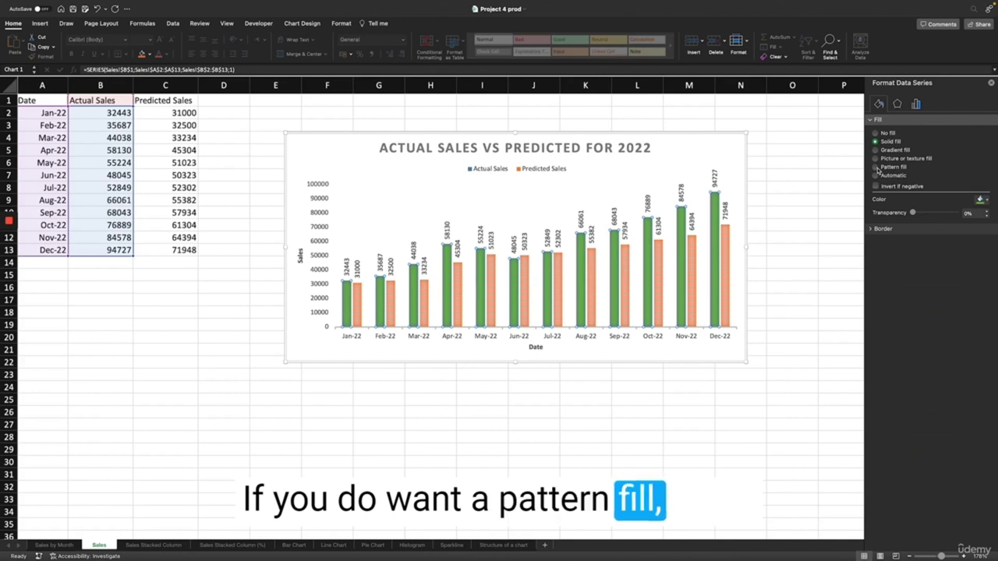
click(882, 168)
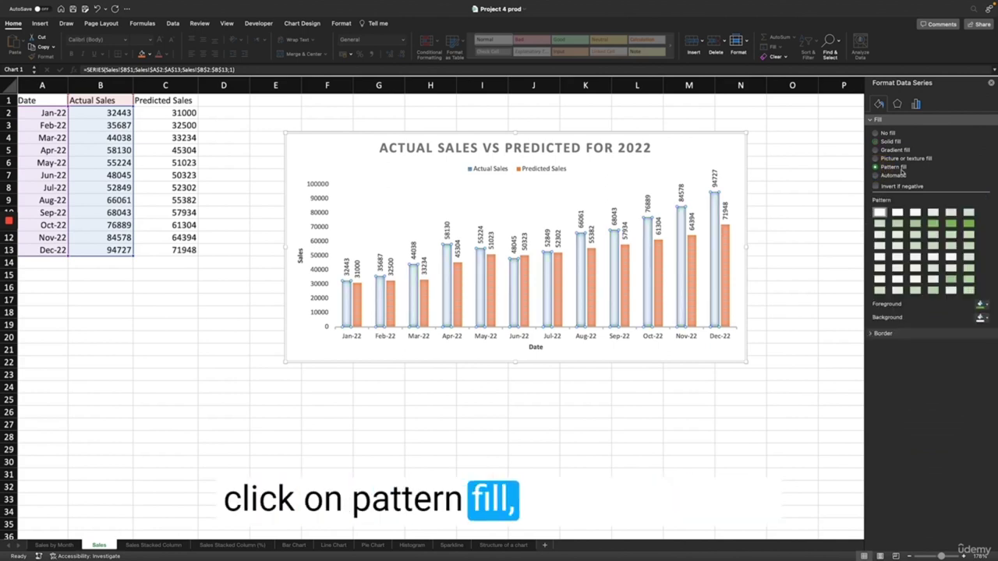
click(951, 225)
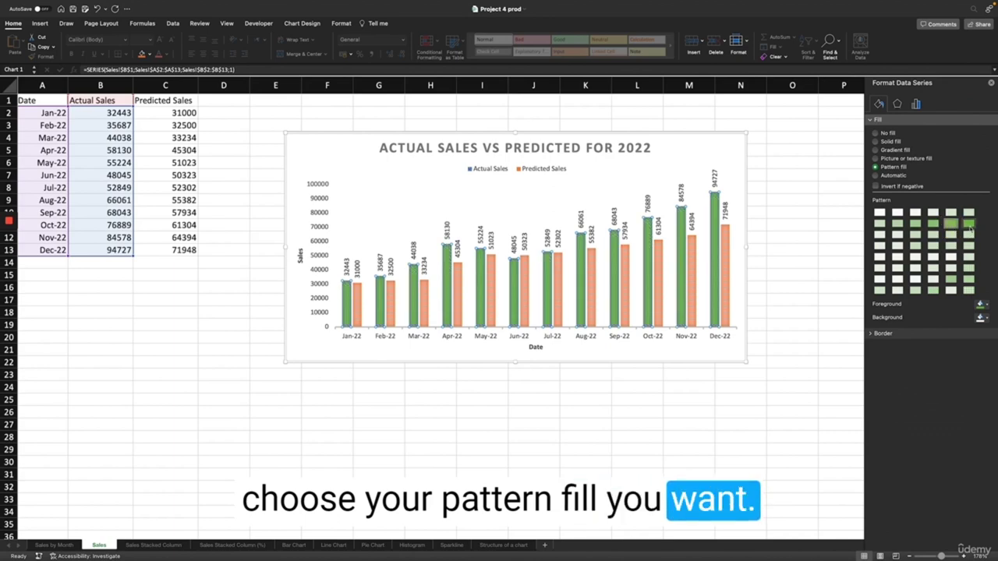
click(970, 226)
click(971, 268)
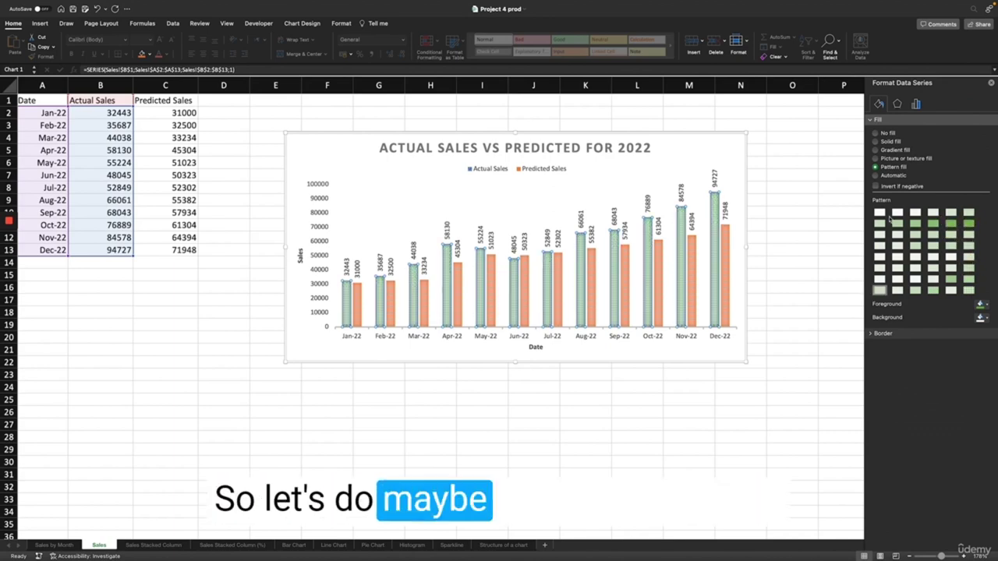
click(898, 213)
click(898, 224)
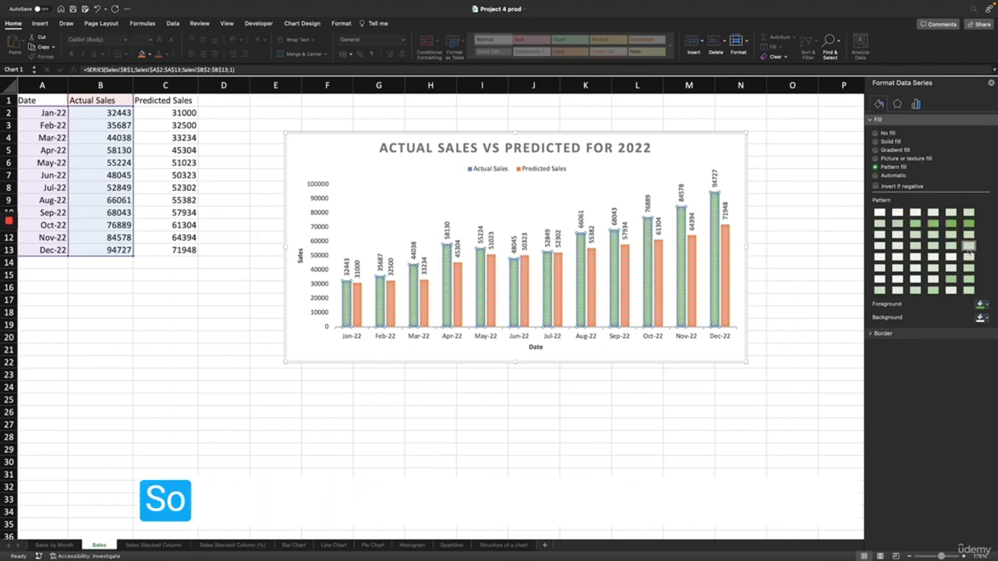
click(969, 246)
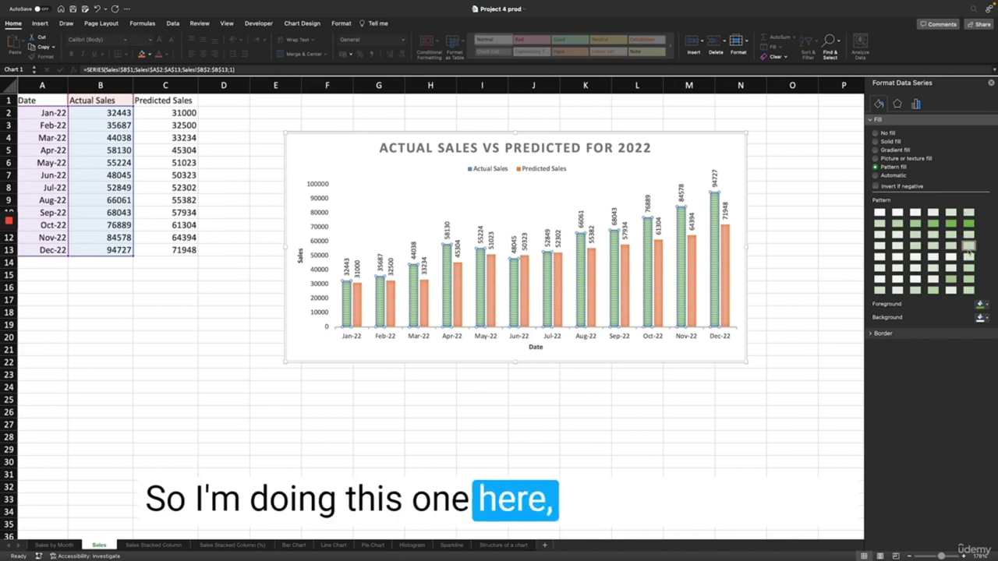
click(986, 304)
click(934, 365)
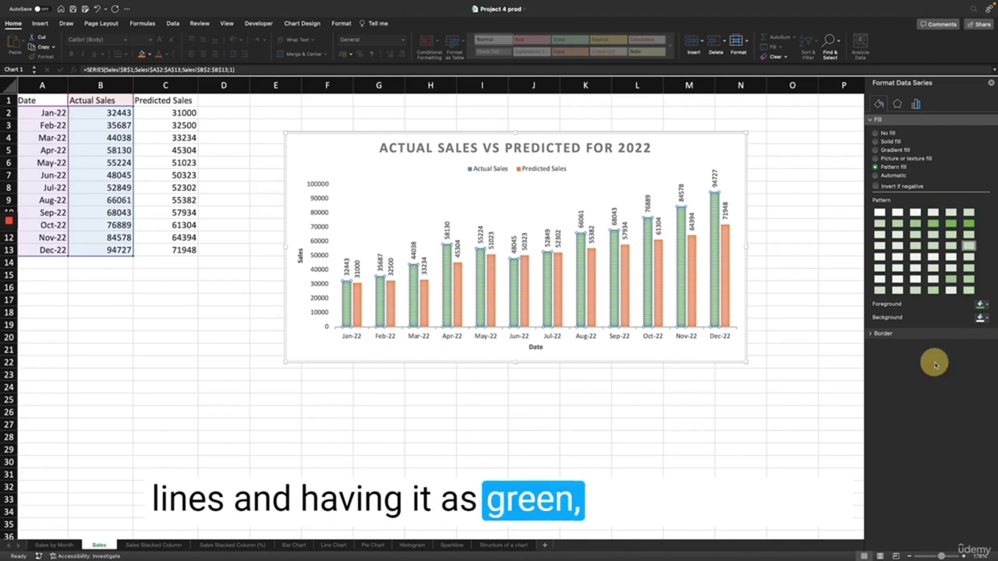
Give the Predicted Sales bars a solid orange fill
click(723, 248)
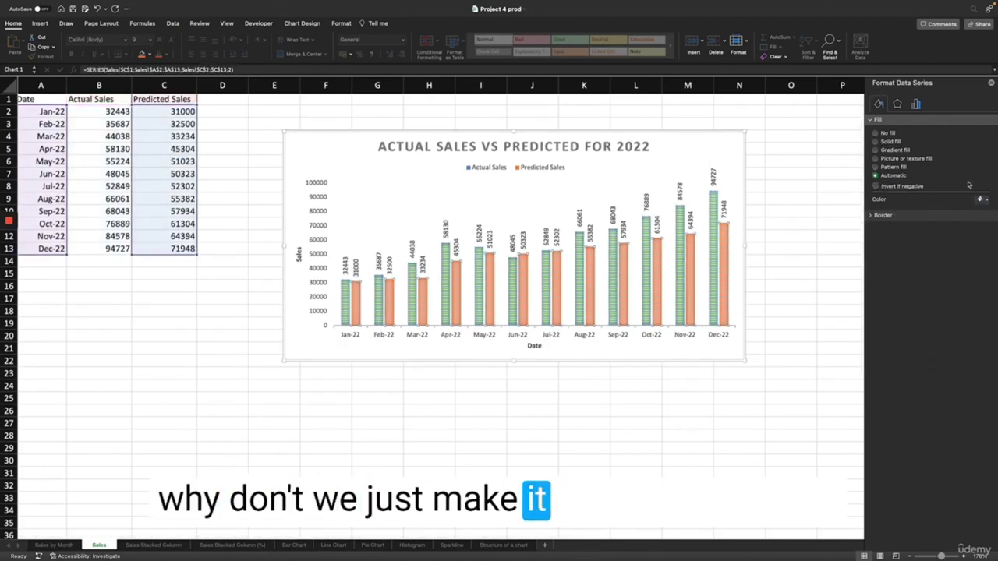
click(877, 141)
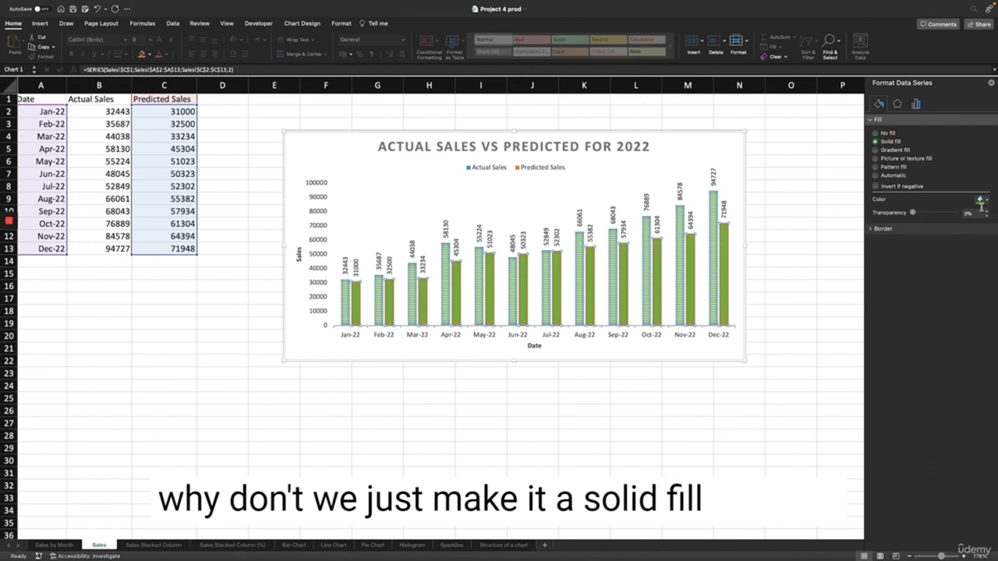
click(981, 201)
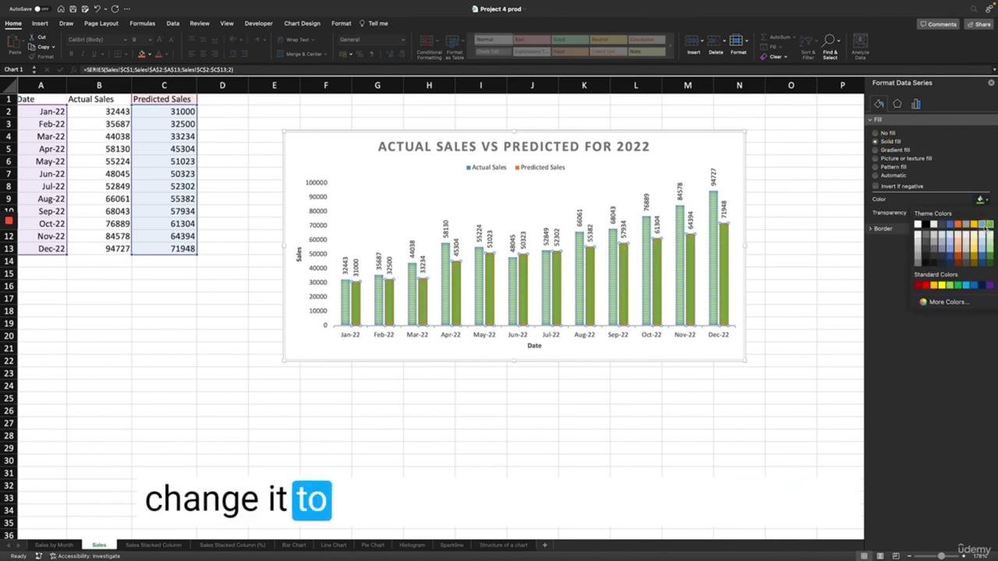
click(982, 225)
click(983, 201)
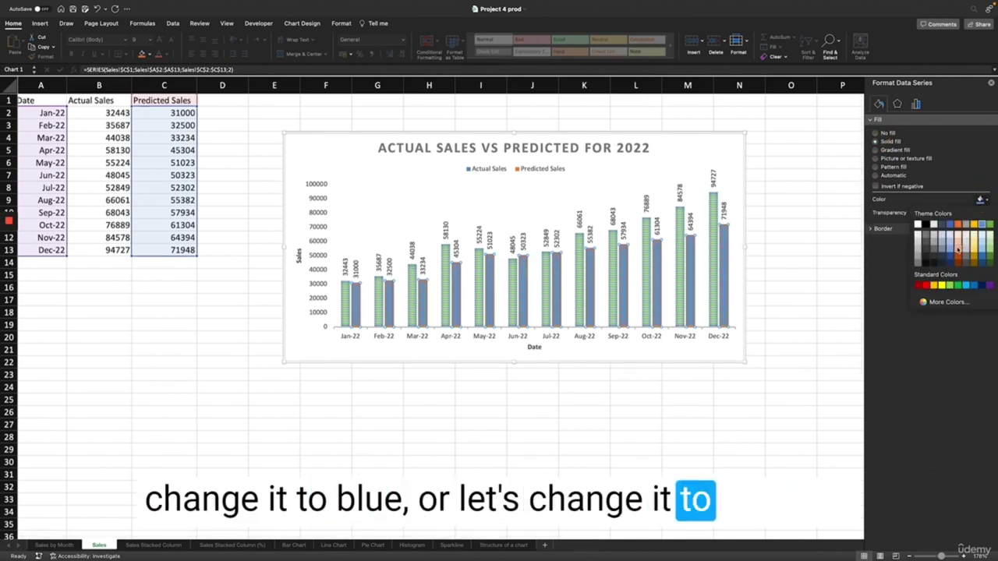
click(974, 225)
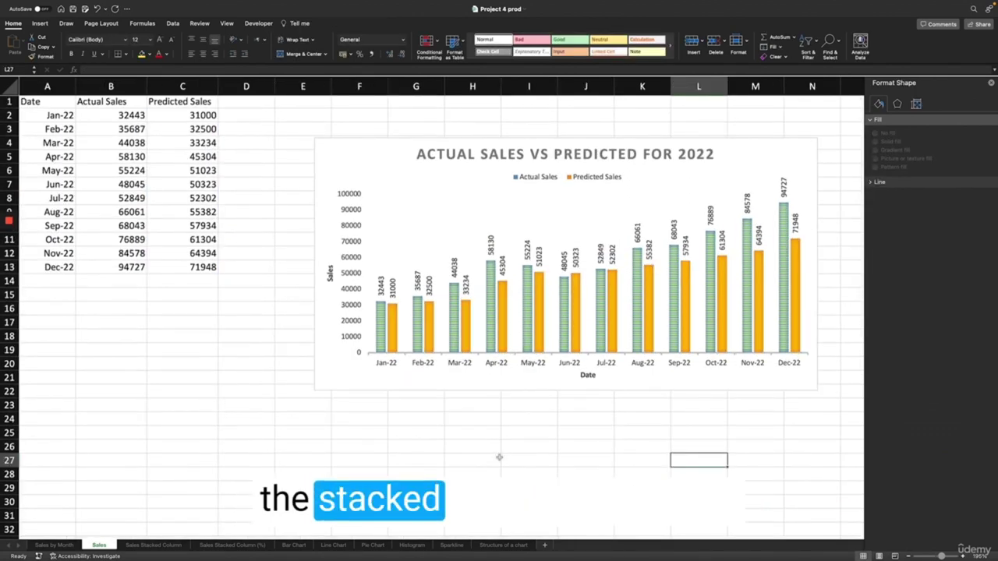
Switch to the Sales Stacked Column sheet and drag across the sales table
click(149, 546)
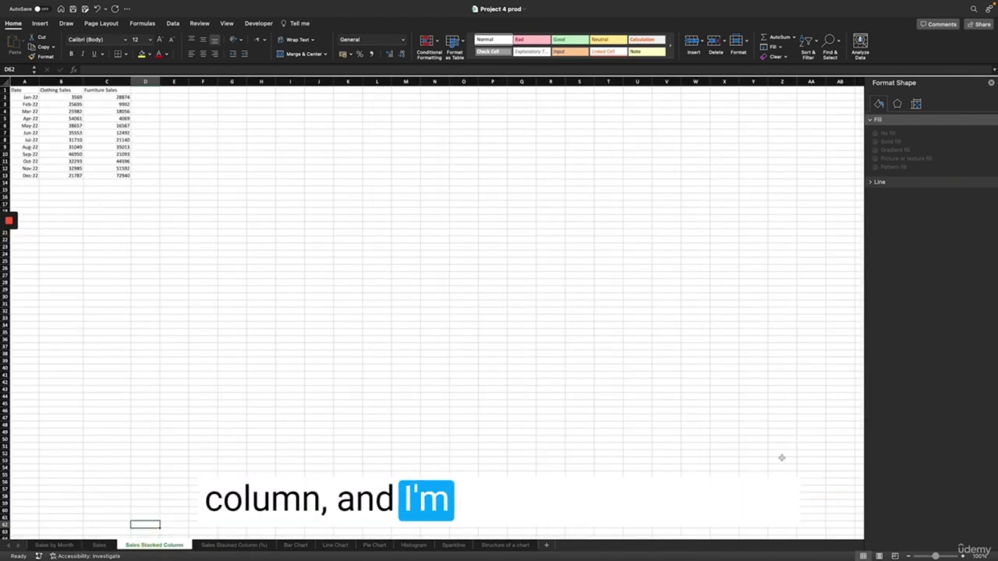
drag(936, 556, 942, 556)
scroll(312, 234, up, 10)
click(57, 110)
drag(56, 110, 234, 266)
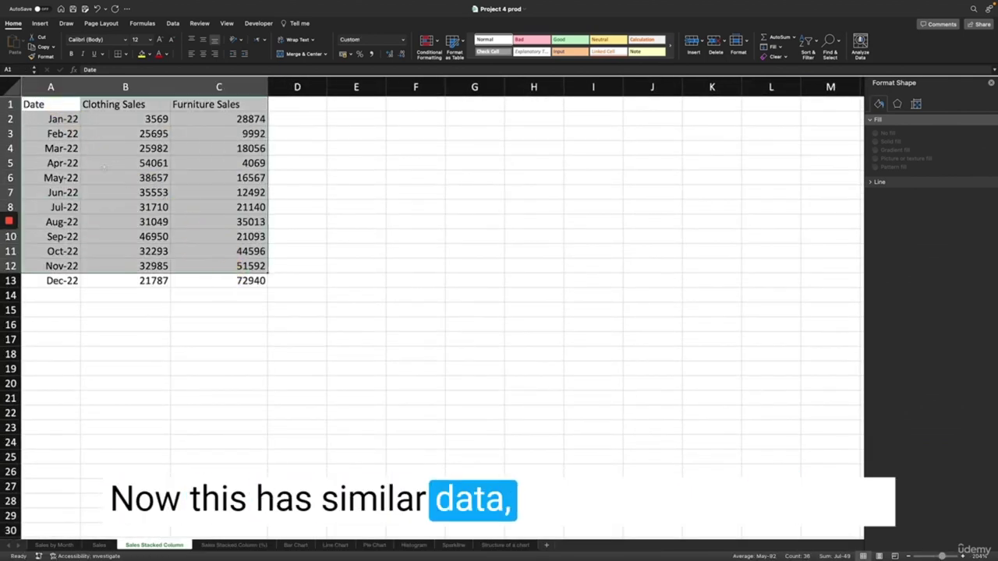
Check the January Clothing and Furniture figures, then select A1:C13 as chart data
click(104, 166)
drag(59, 118, 57, 274)
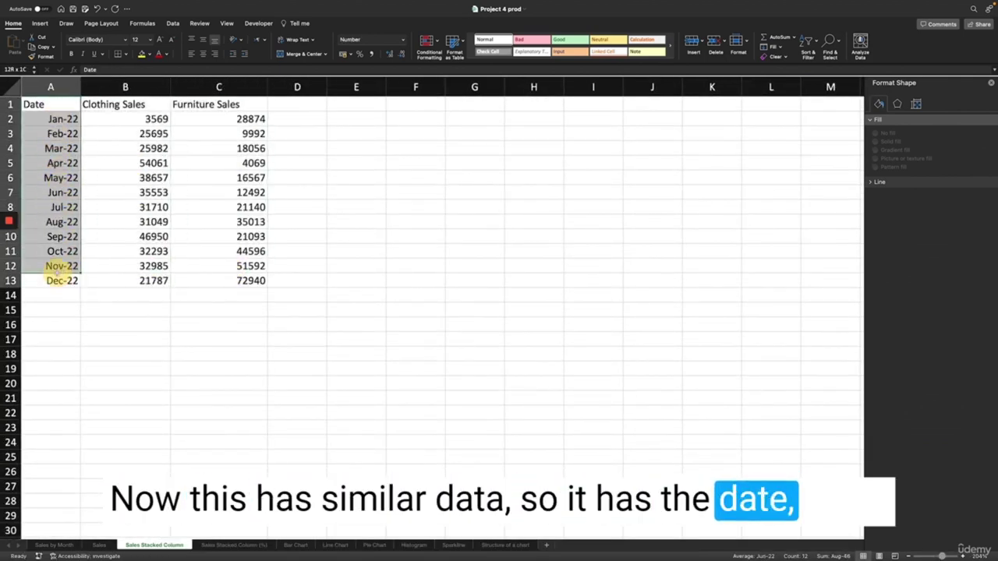
drag(106, 104, 120, 276)
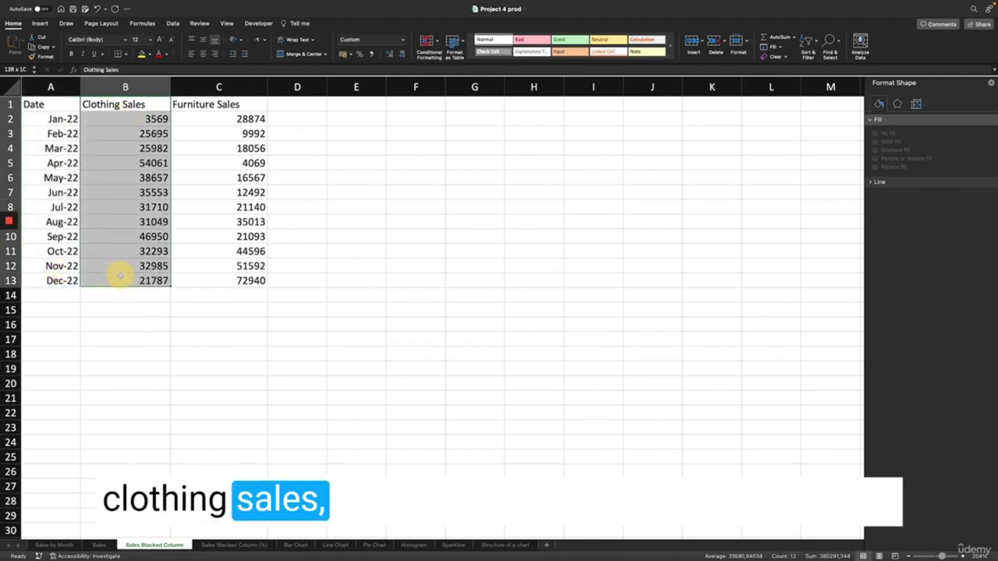
drag(191, 113, 257, 278)
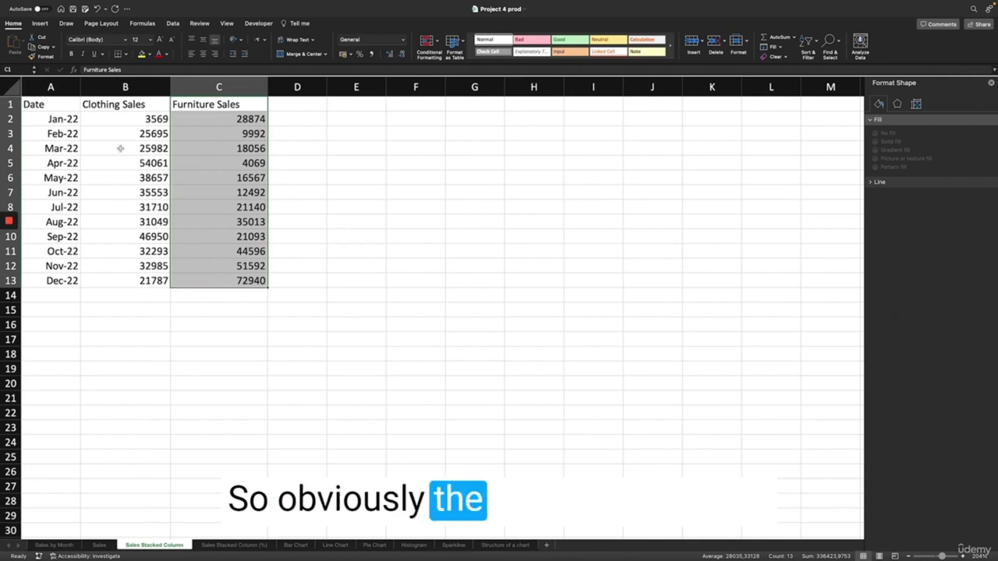
click(156, 118)
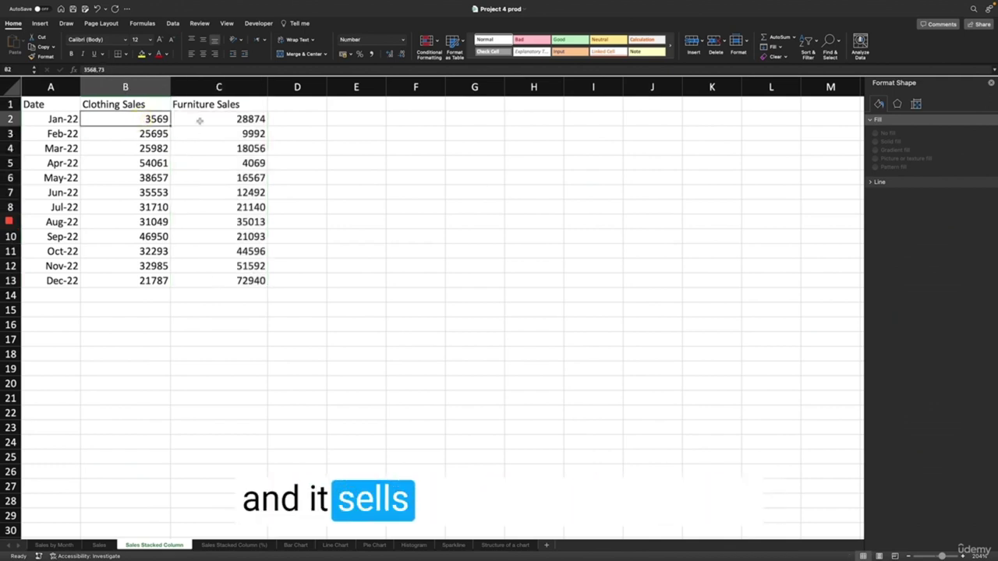
click(200, 120)
click(107, 118)
click(201, 117)
click(117, 118)
click(237, 119)
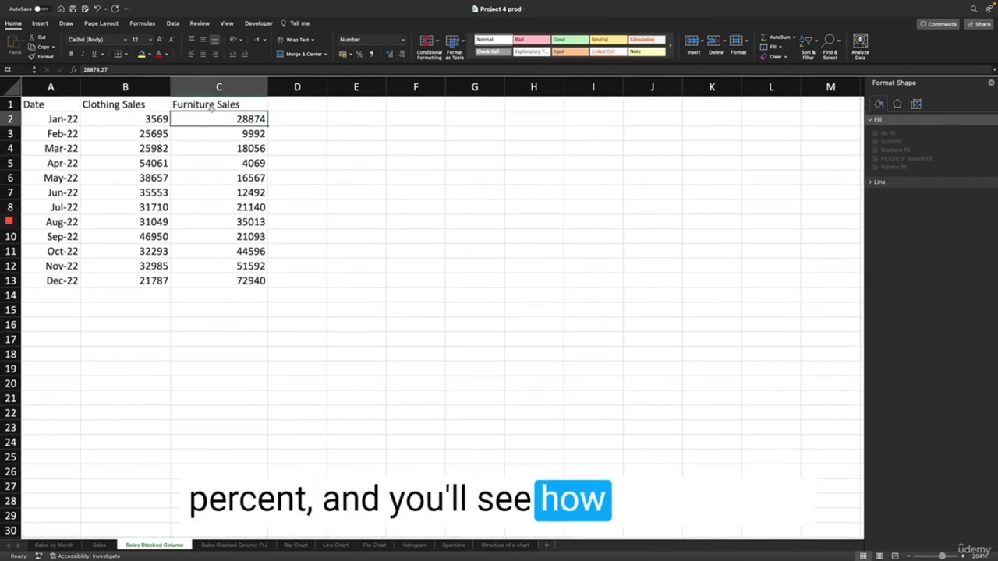
drag(211, 109, 67, 279)
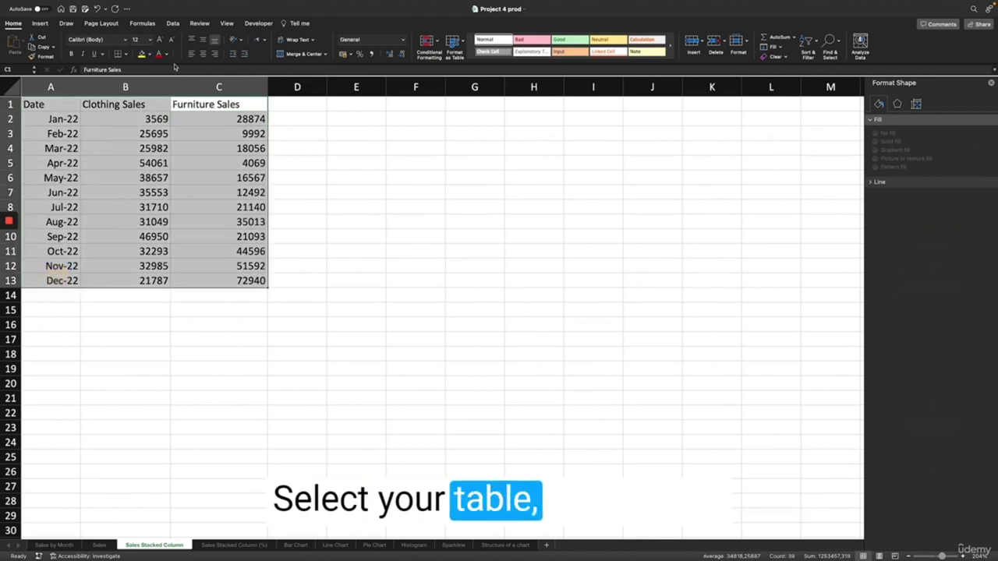
Insert a 2-D Stacked Column chart from the Insert tab
click(39, 24)
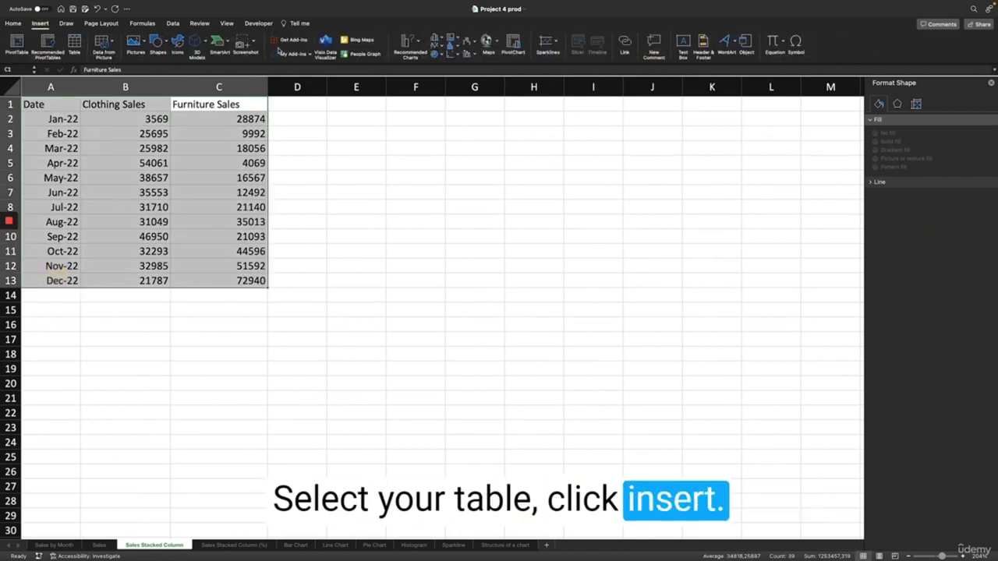
click(437, 40)
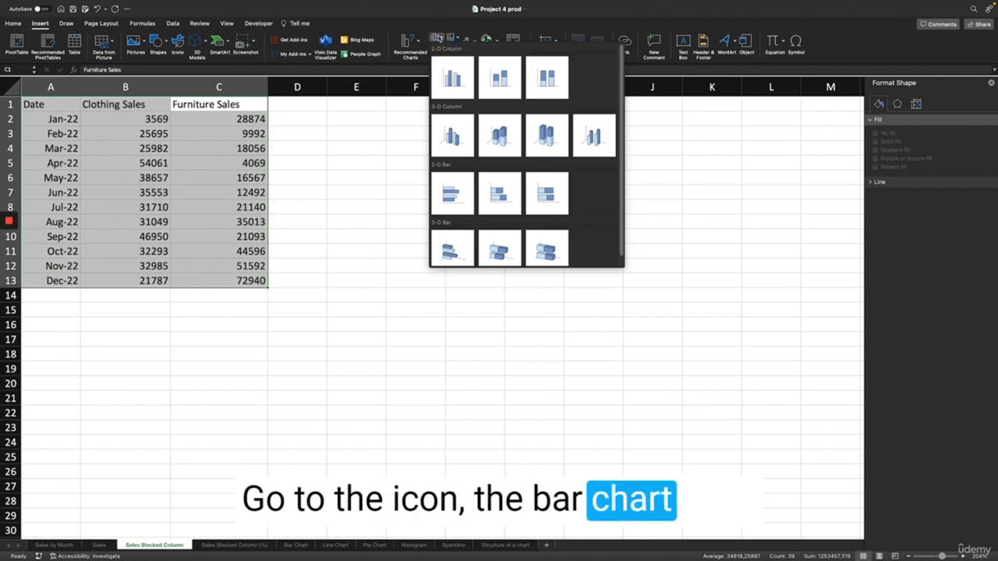
click(498, 78)
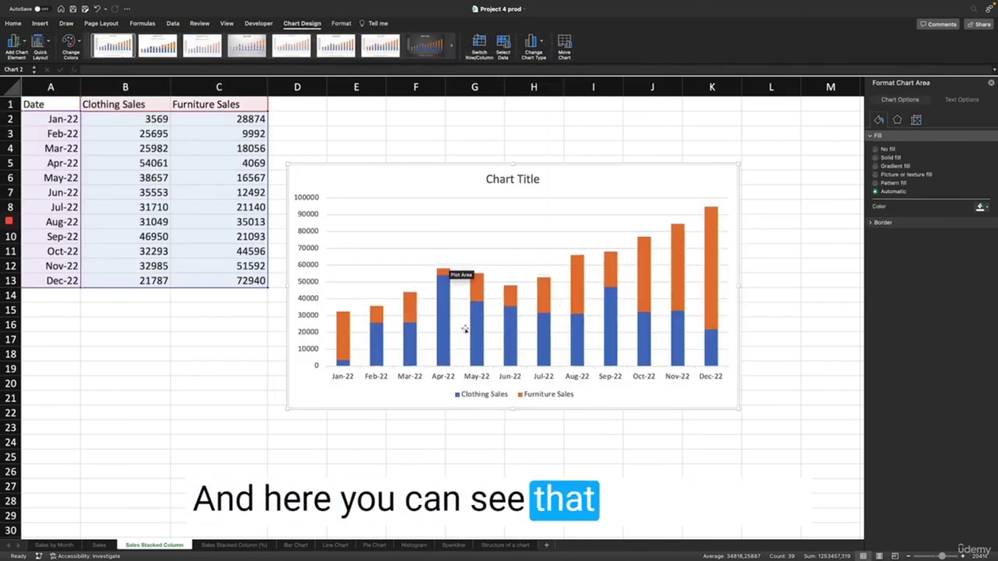
Inspect the chart by selecting the Clothing Sales and Furniture Sales series in turn
click(409, 342)
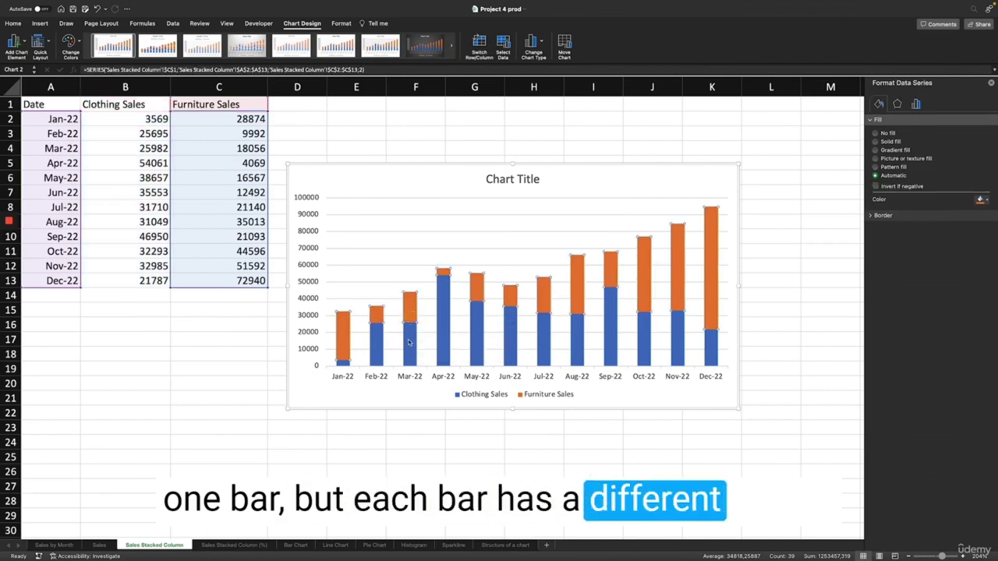
click(410, 318)
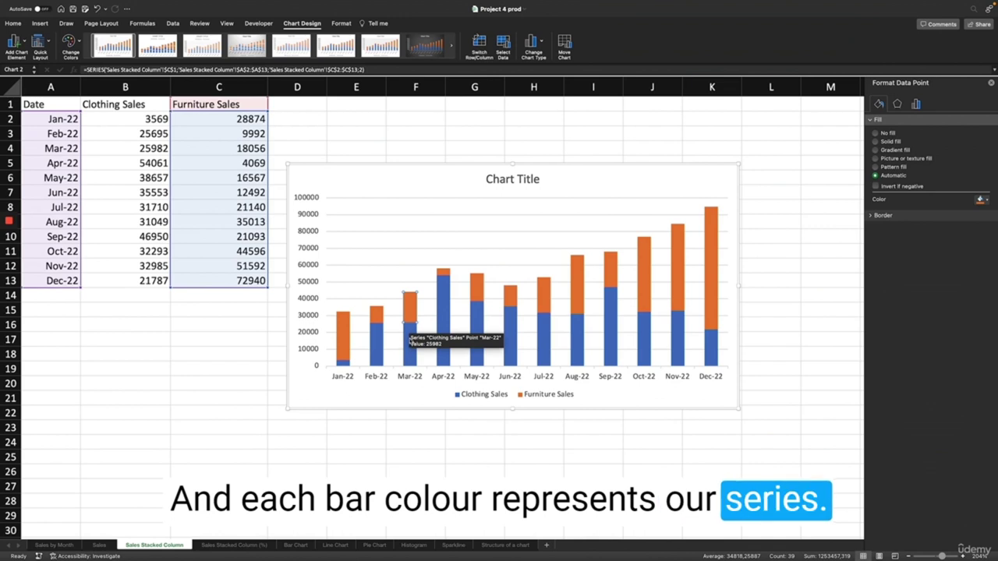
click(405, 313)
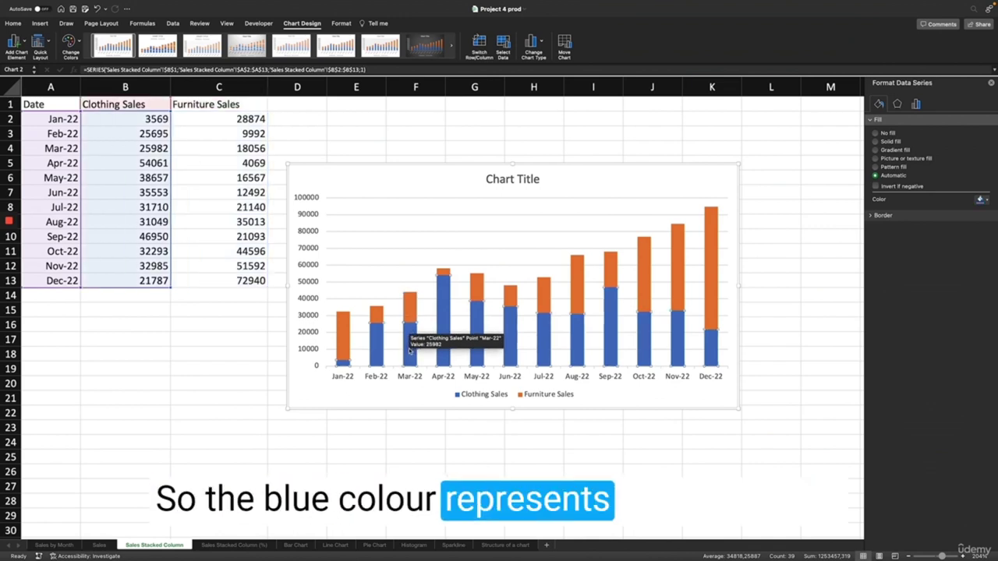
click(413, 315)
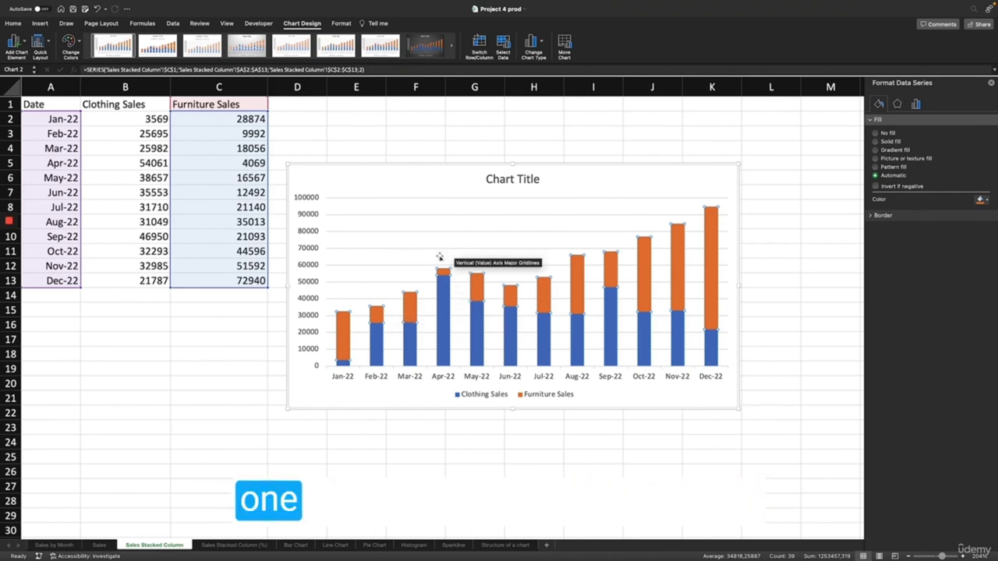
click(412, 350)
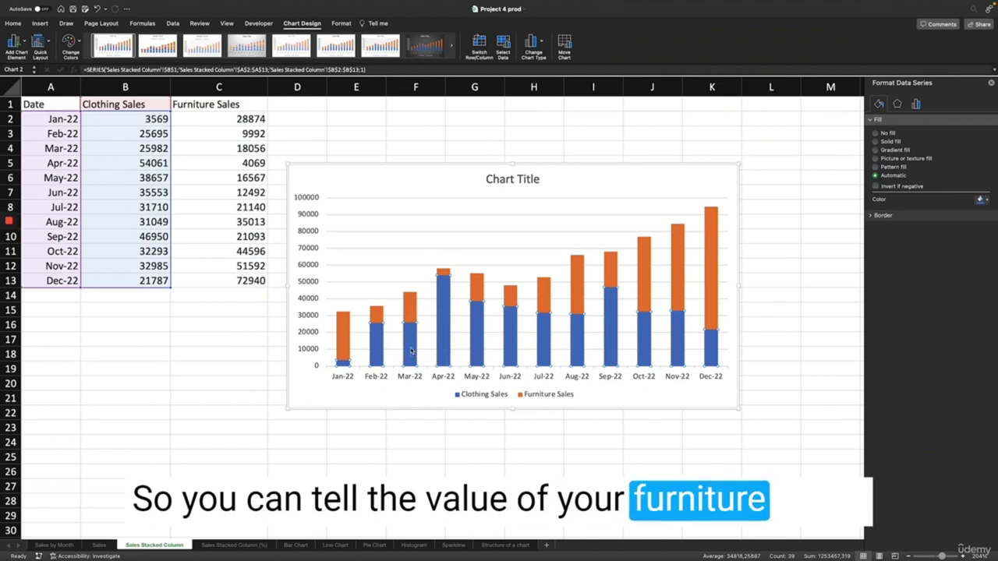
key(Down)
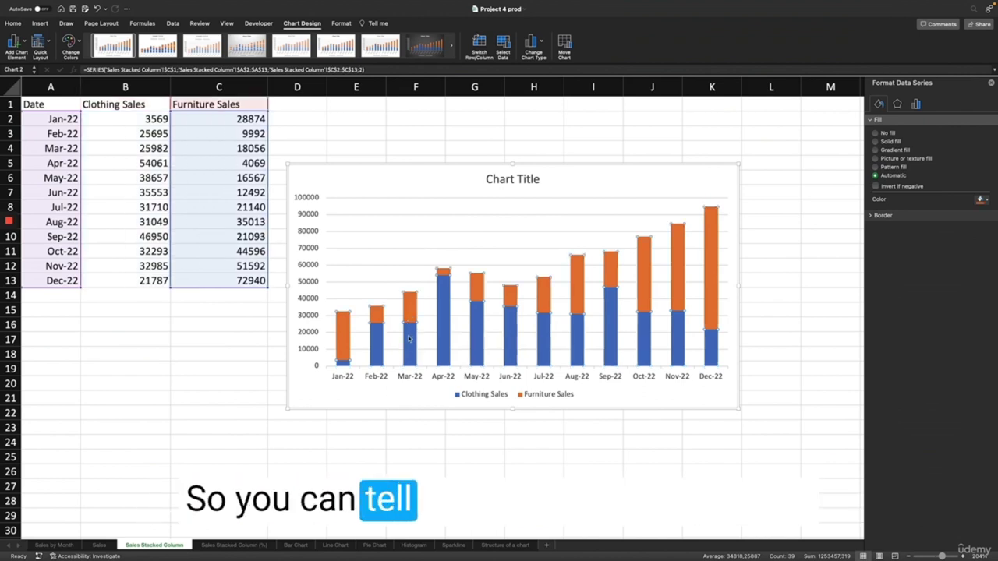
click(408, 338)
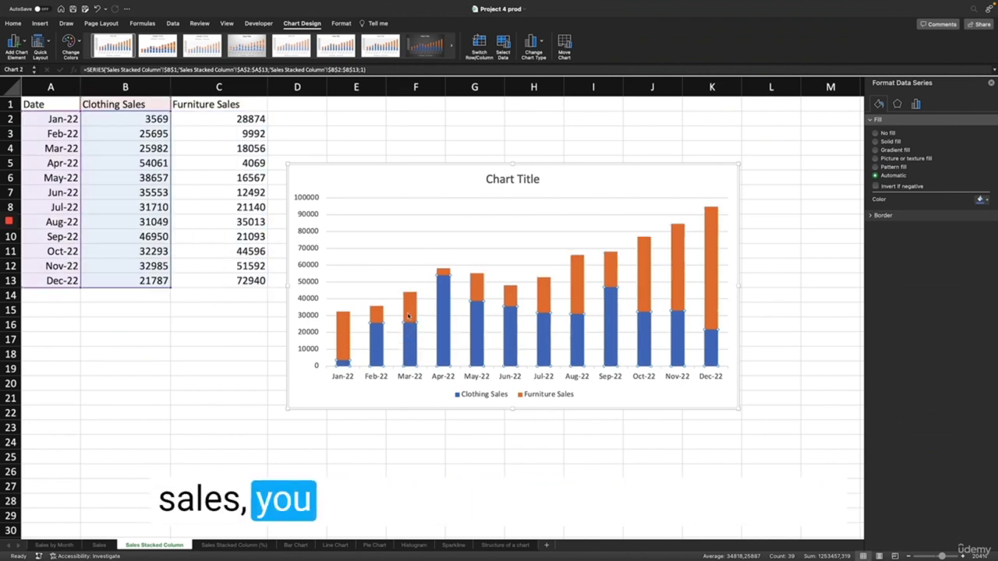
click(408, 315)
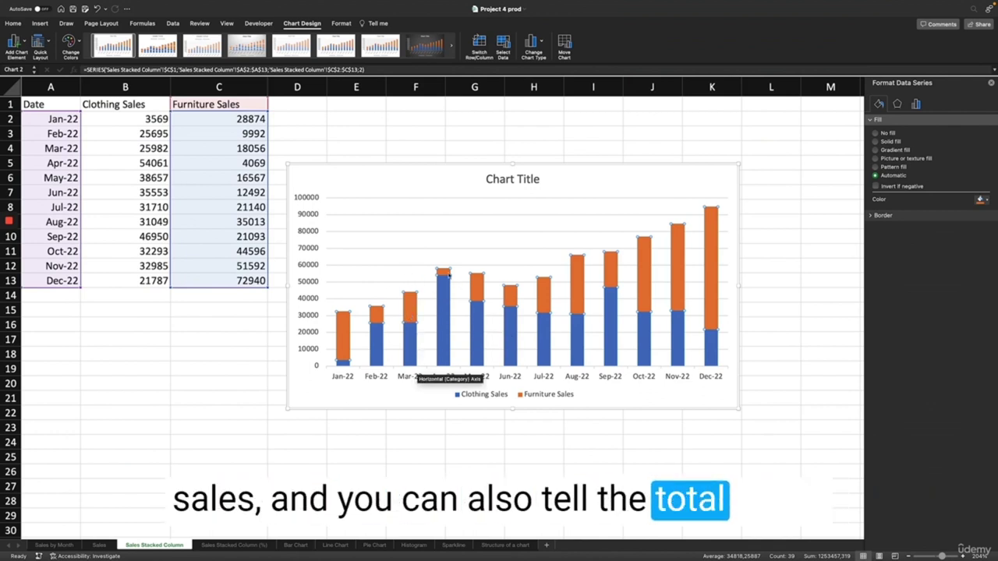
scroll(608, 358, right, 2)
scroll(757, 365, left, 2)
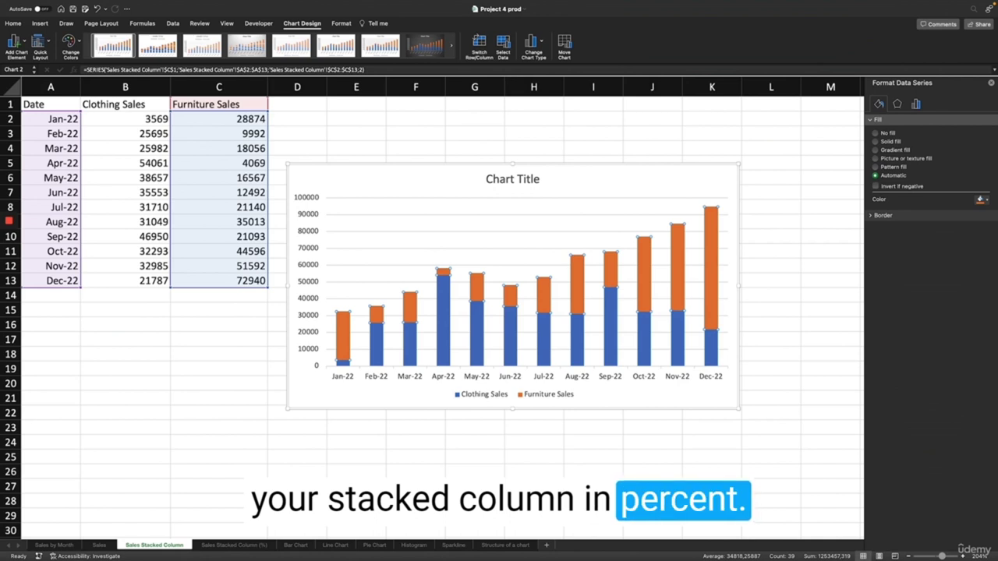
Change the chart type to 100% Stacked Column
click(414, 184)
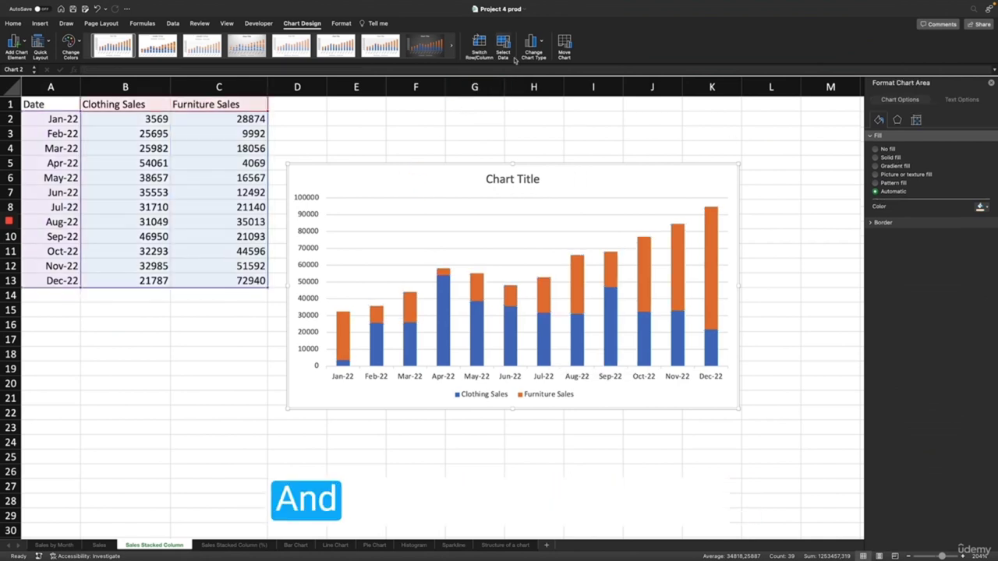
click(530, 47)
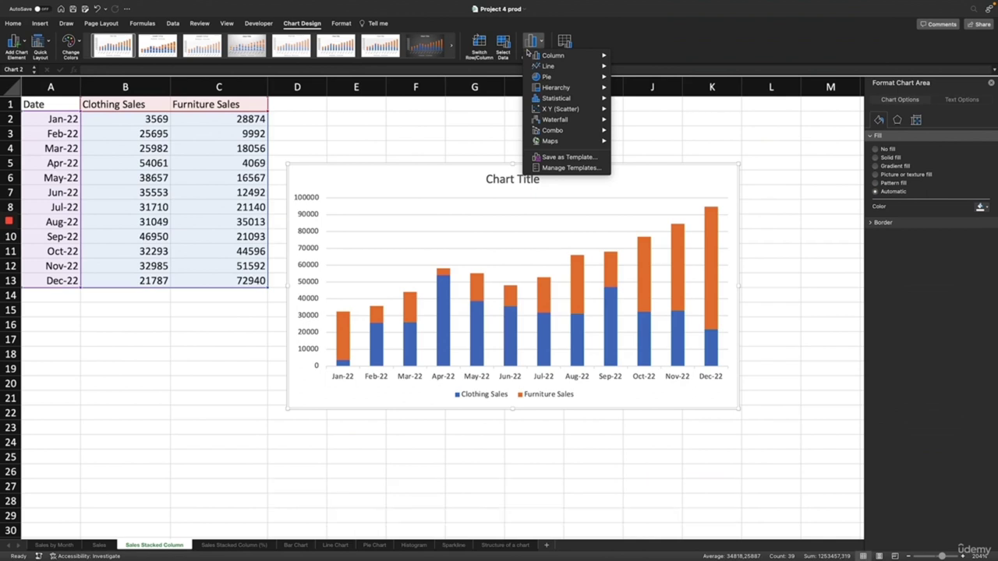
mouse_move(551, 57)
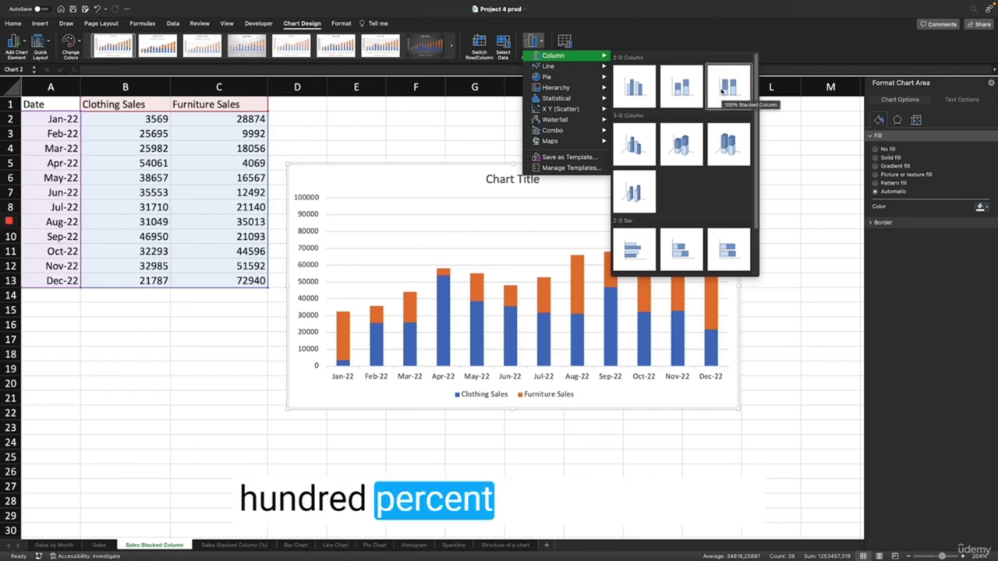
click(734, 91)
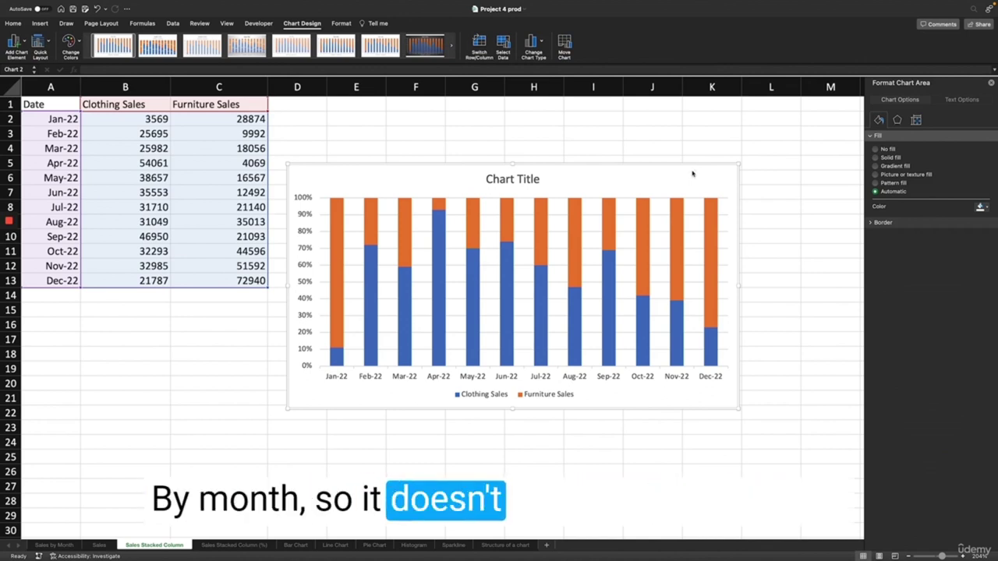
Inspect the Furniture Sales and Clothing Sales series, then reselect the whole chart
click(322, 176)
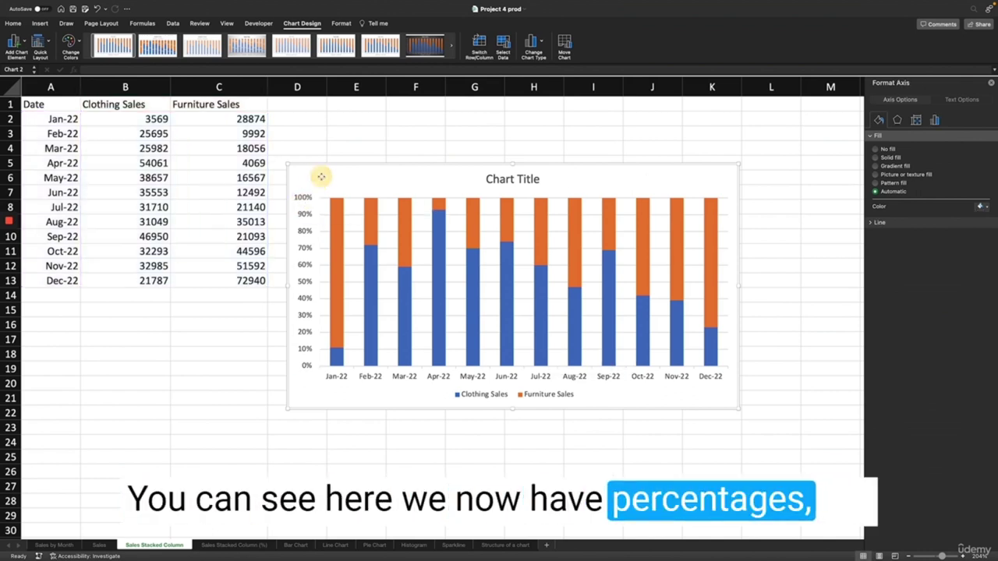
click(336, 381)
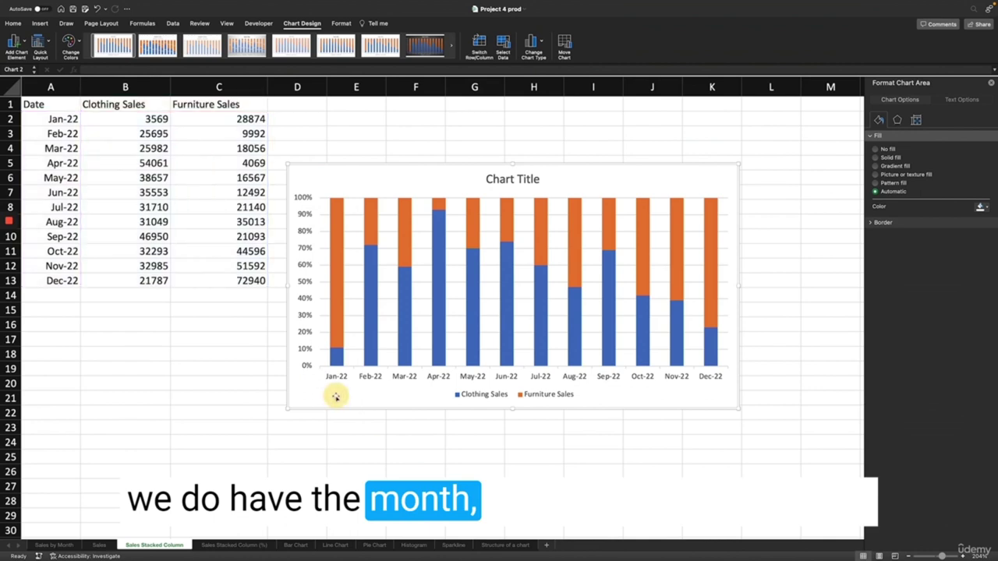
click(334, 394)
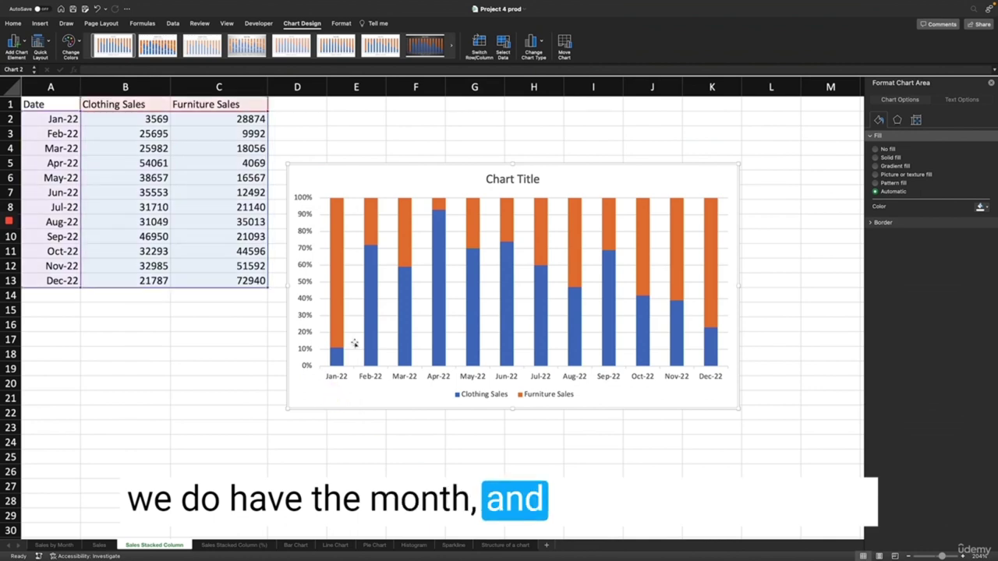
click(334, 232)
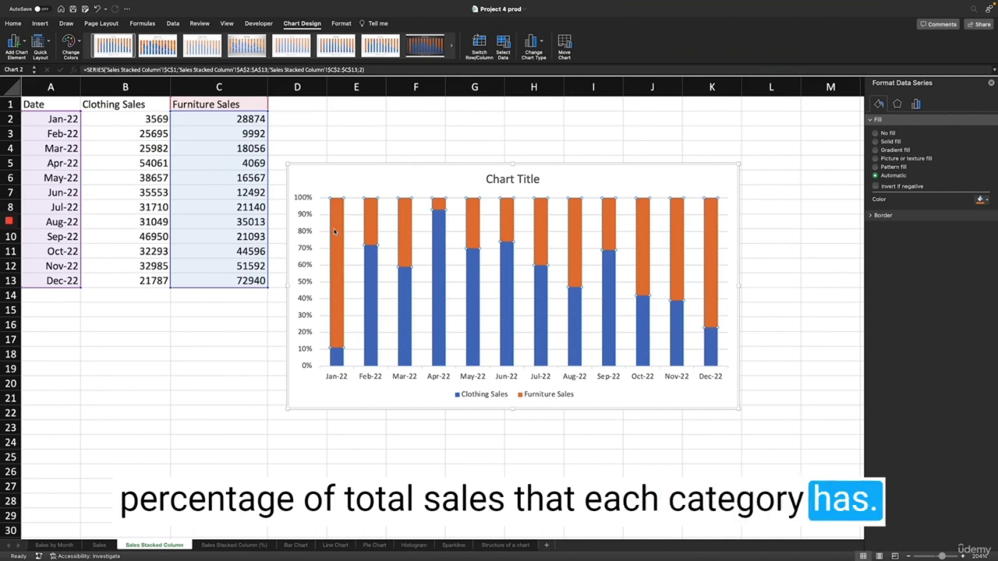
mouse_move(339, 232)
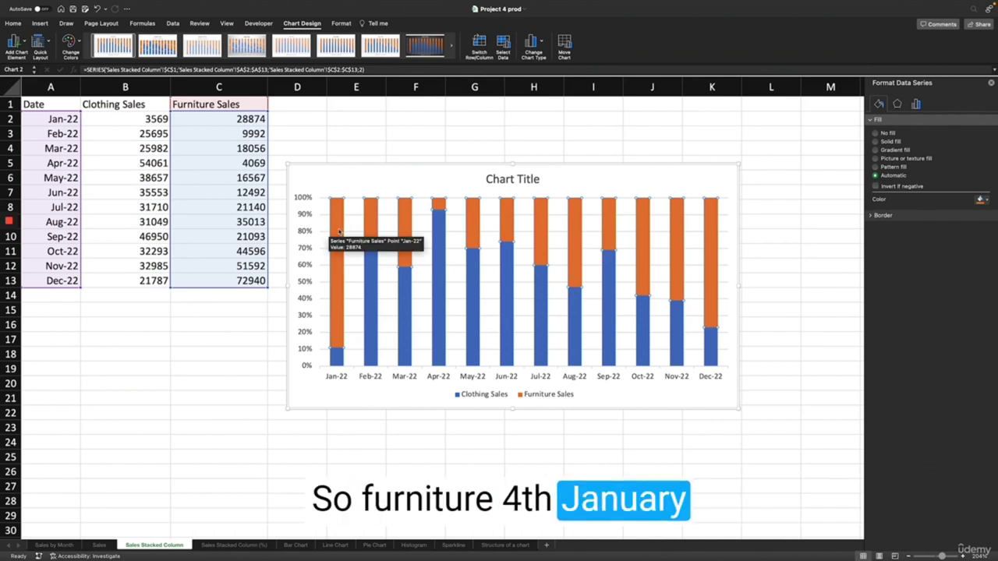
scroll(338, 232, down, 1)
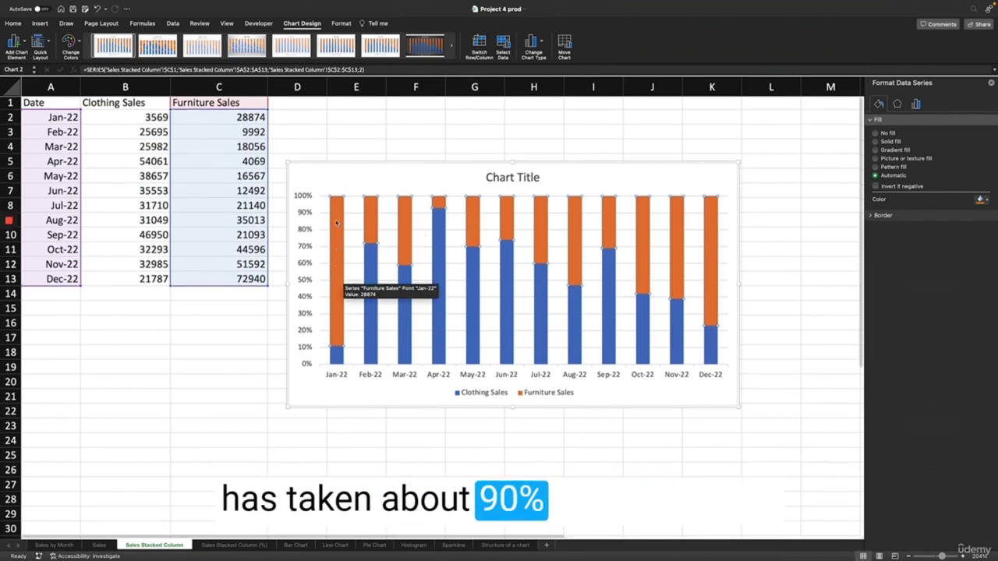
scroll(338, 375, down, 2)
scroll(337, 359, up, 2)
click(335, 357)
scroll(336, 360, down, 1)
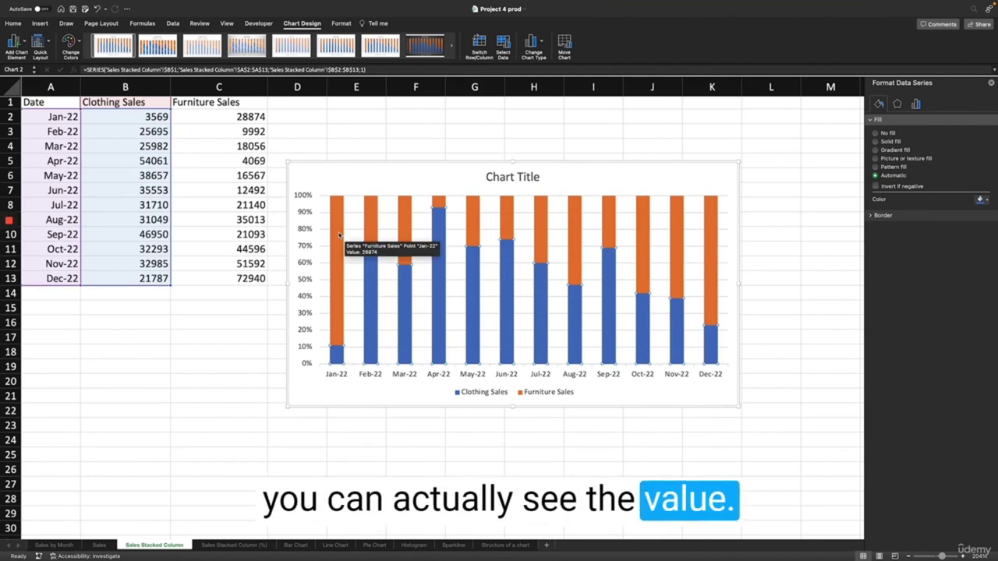
scroll(343, 226, up, 1)
click(379, 197)
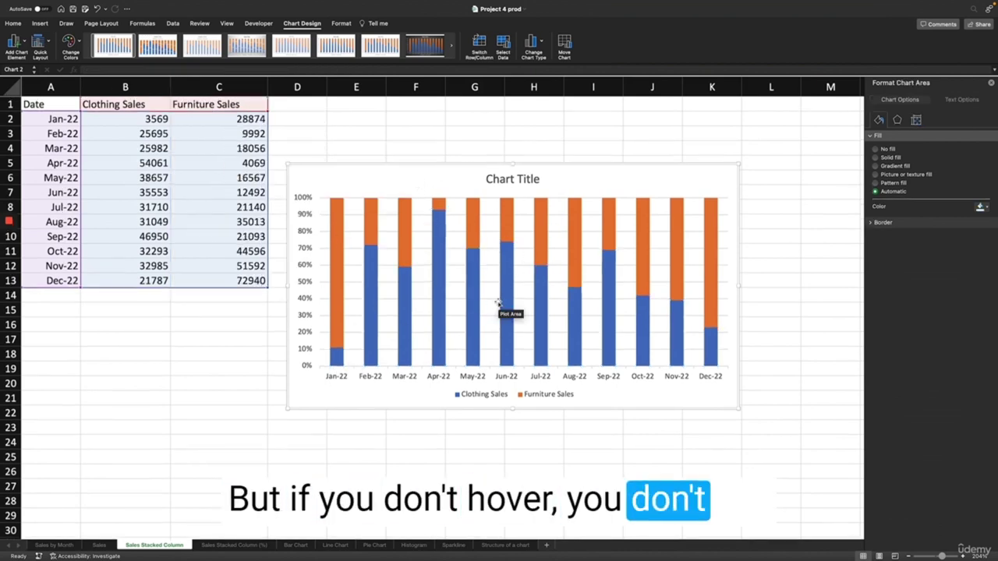
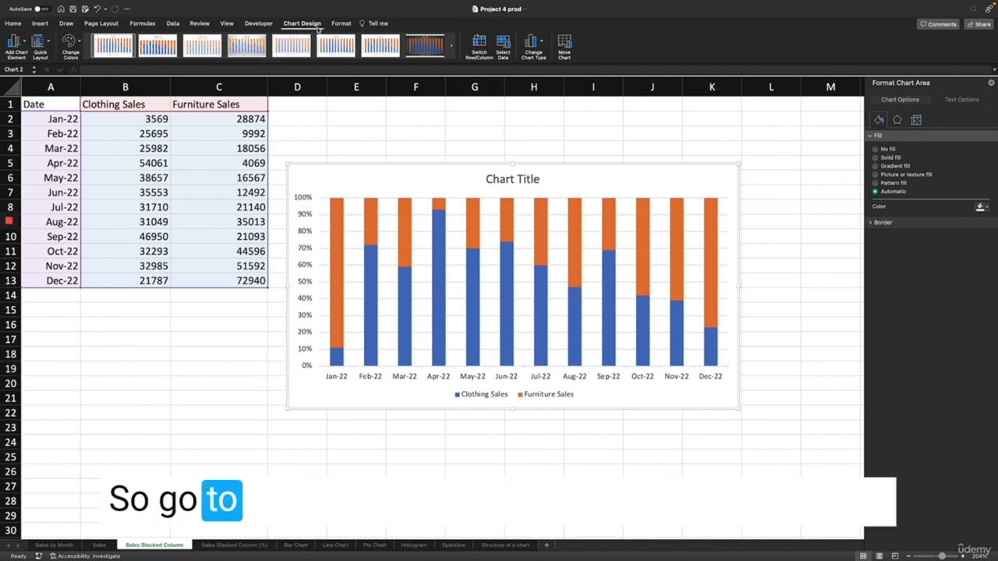
Apply the second Chart Design style so every bar segment shows its value label
click(156, 48)
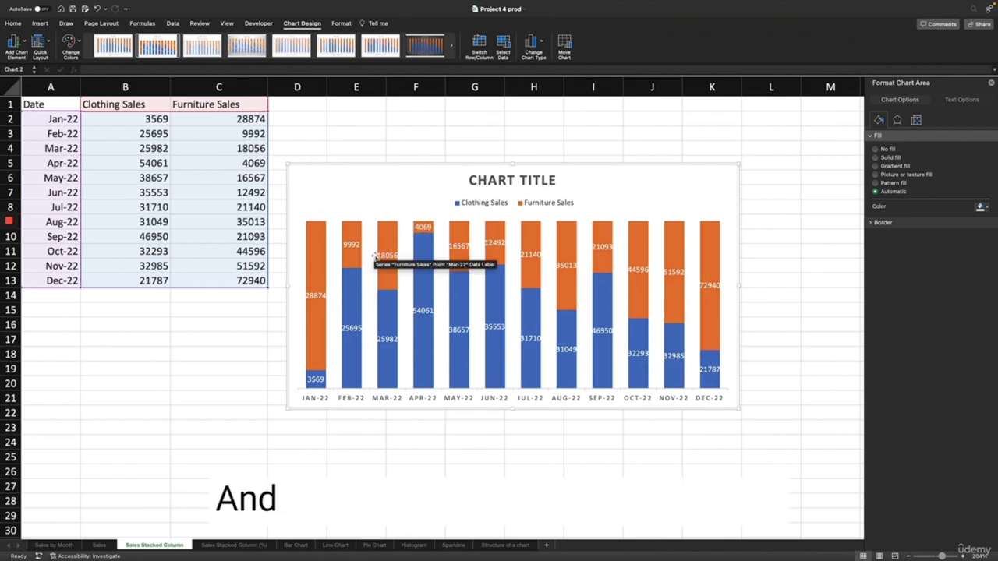
click(314, 295)
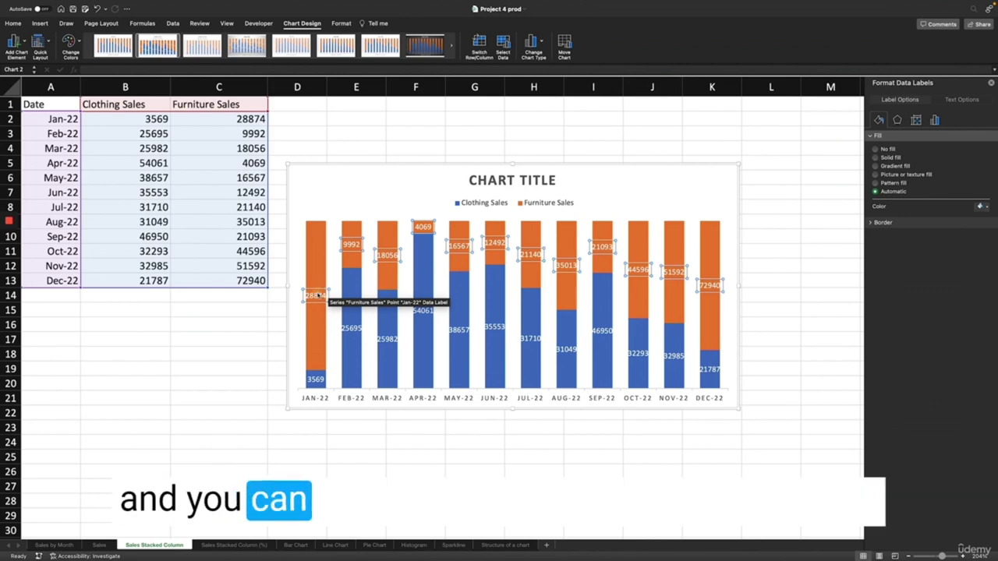
Rotate all Furniture Sales data label text 270° so it reads vertically
right_click(317, 295)
click(353, 381)
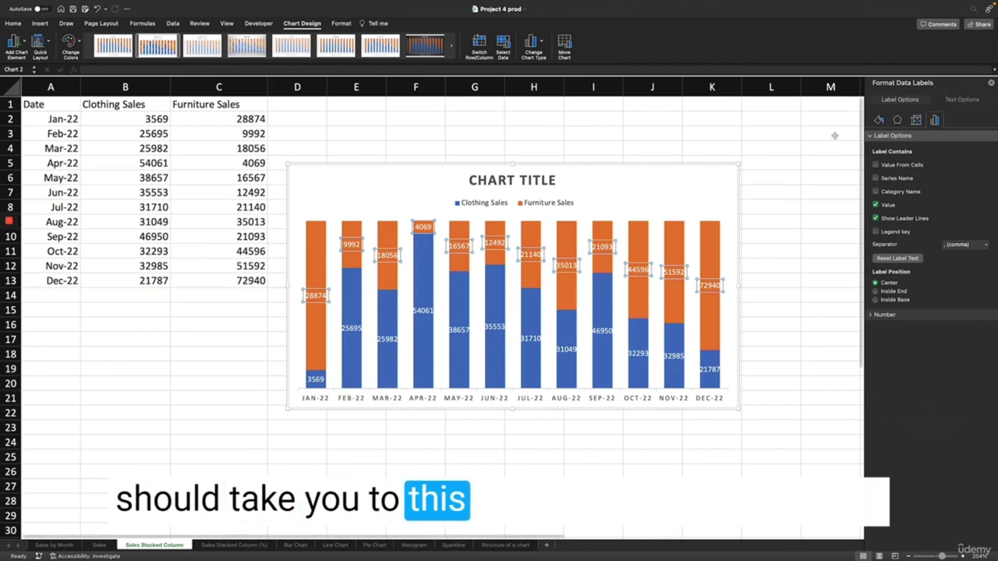
click(954, 101)
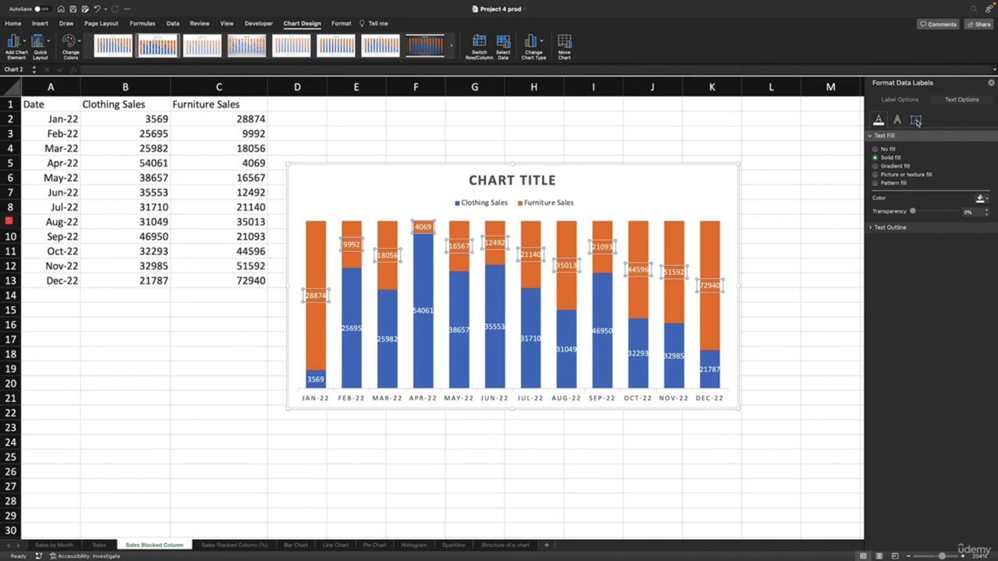
click(917, 122)
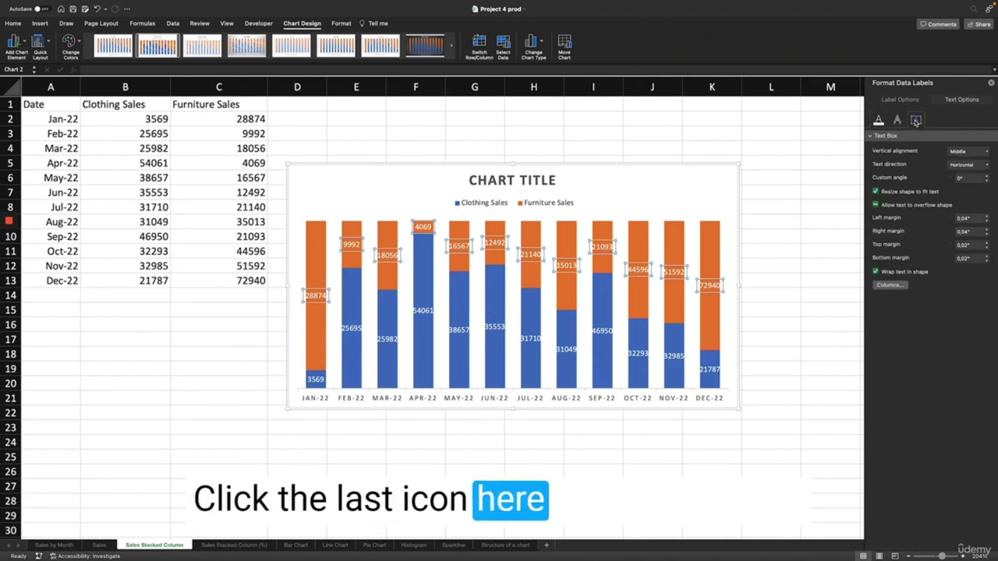
click(965, 166)
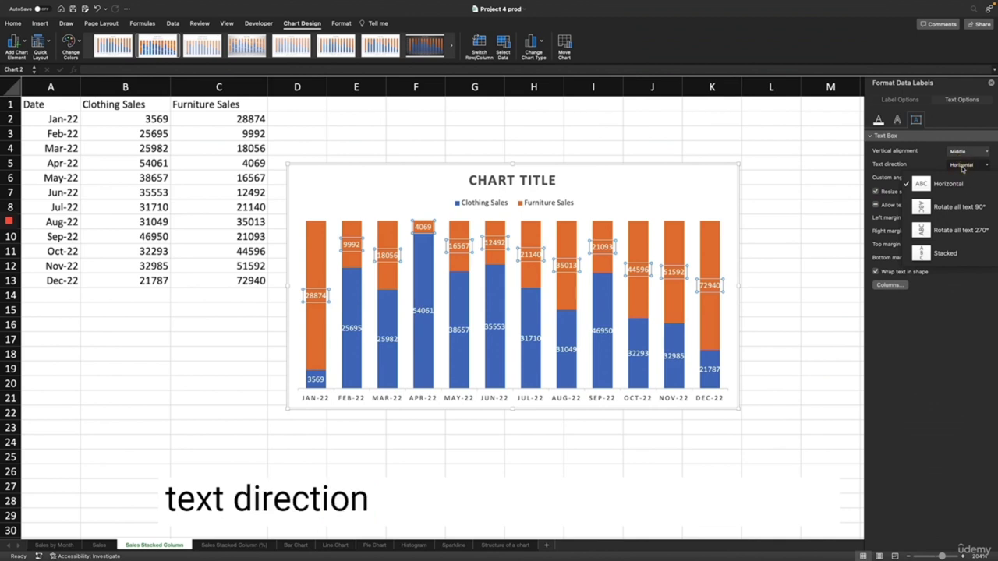
click(967, 237)
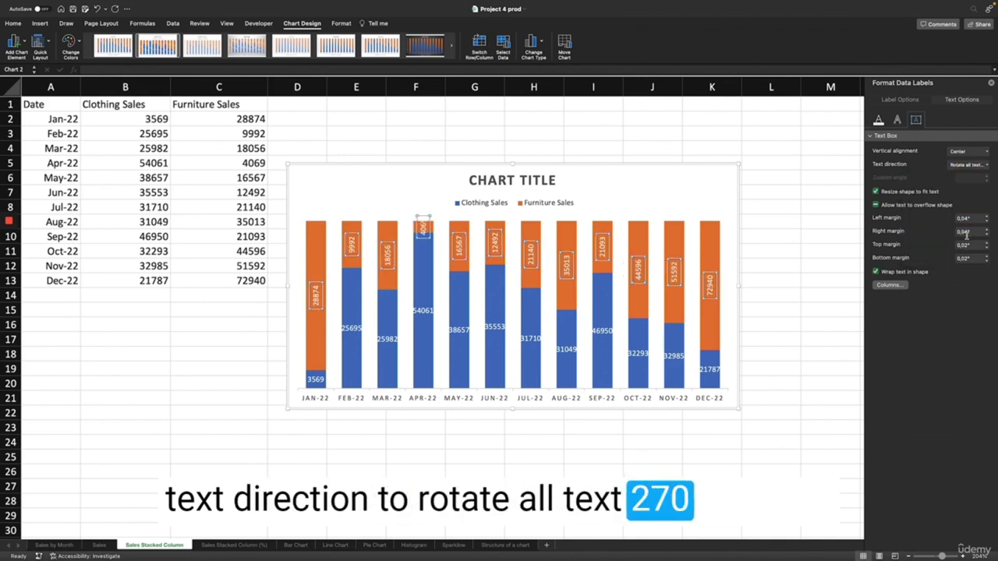
Make the Furniture Sales label text black and set the label position to Inside Base
click(880, 121)
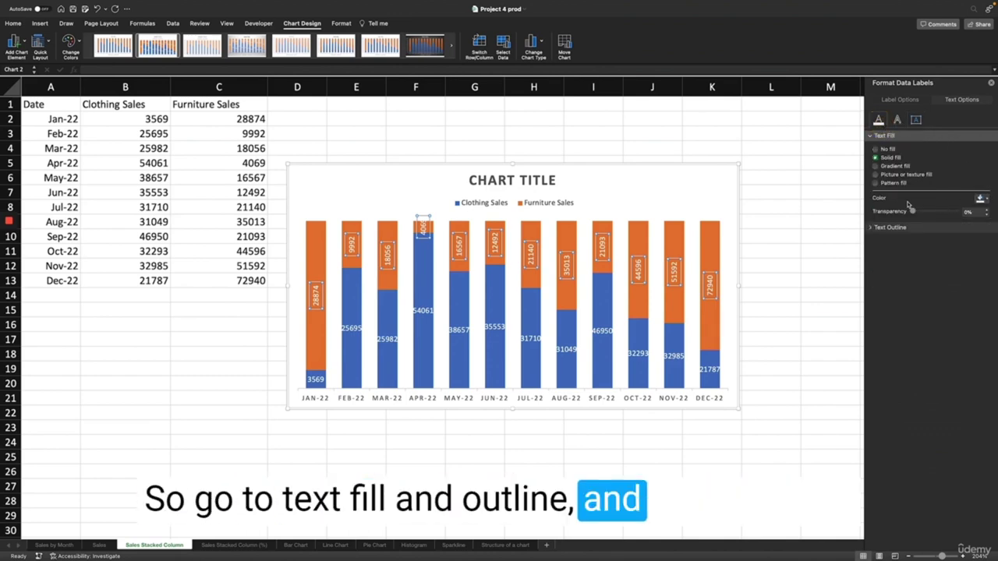
click(983, 200)
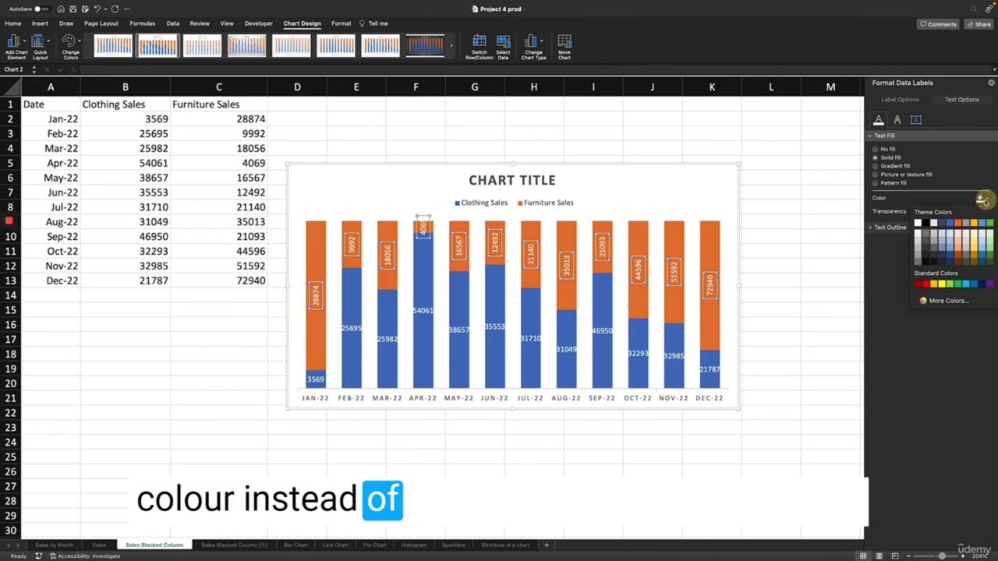
click(926, 224)
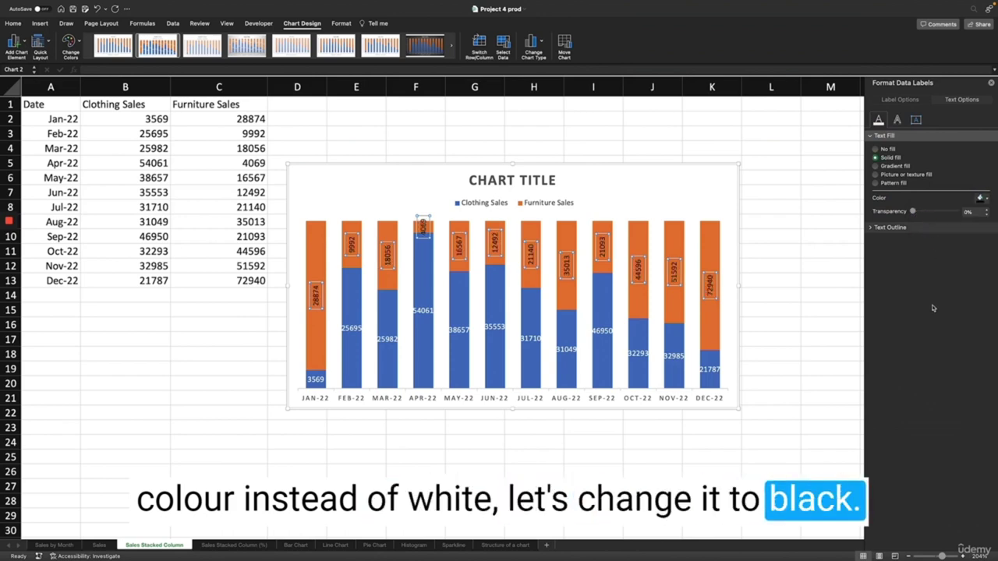
click(903, 99)
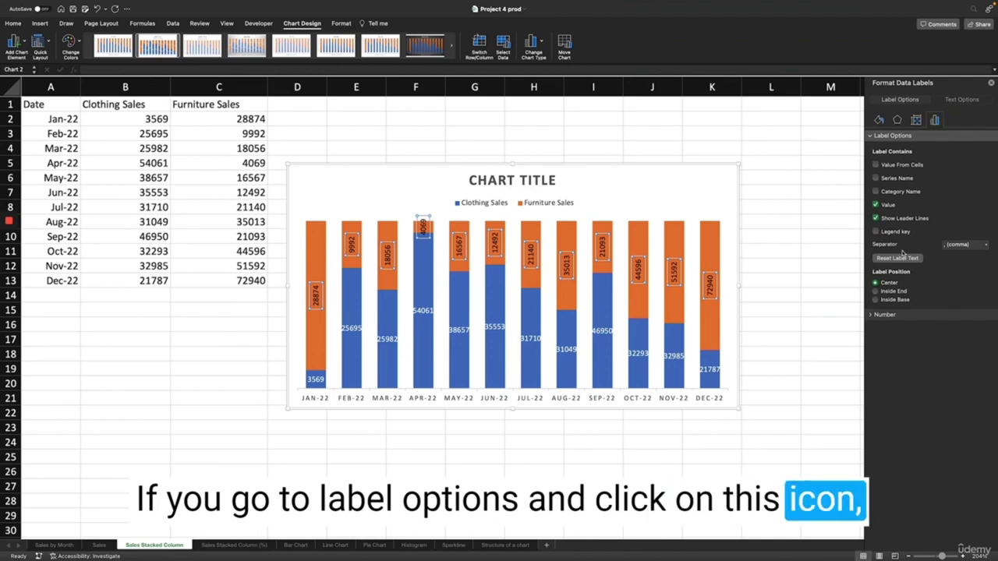
click(875, 300)
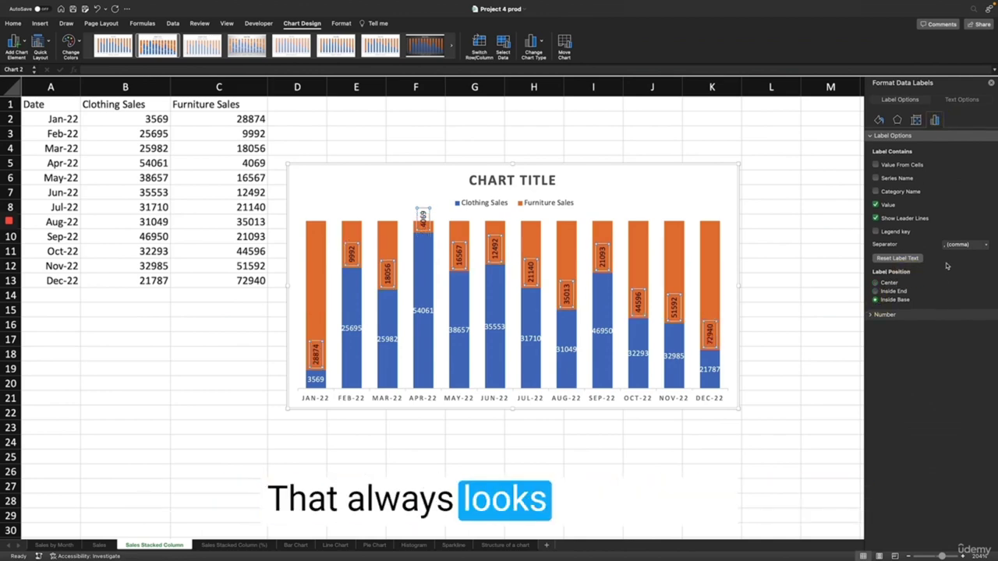
click(601, 333)
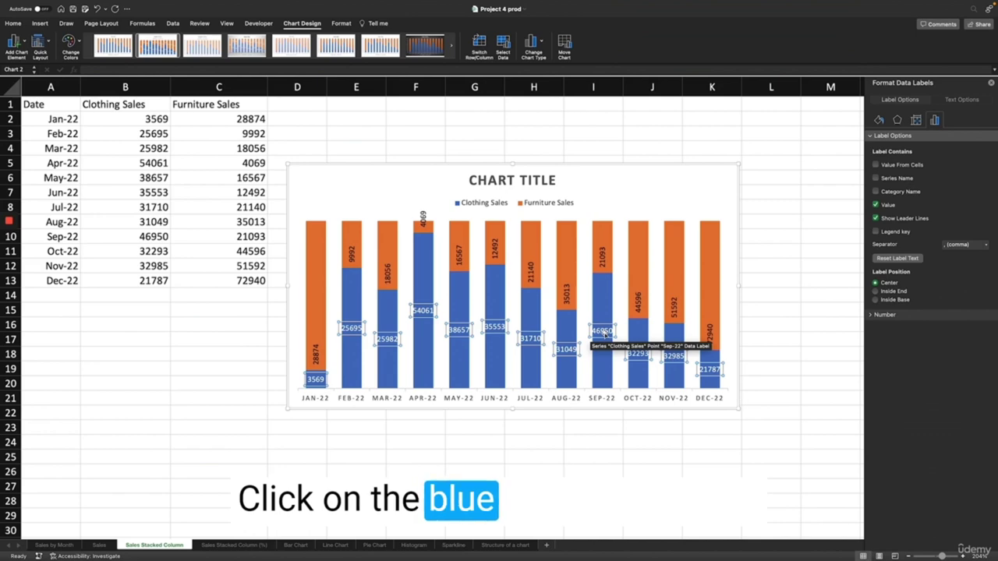
scroll(605, 334, down, 1)
Move the Clothing Sales data labels to Inside Base and give them a black fill
right_click(605, 334)
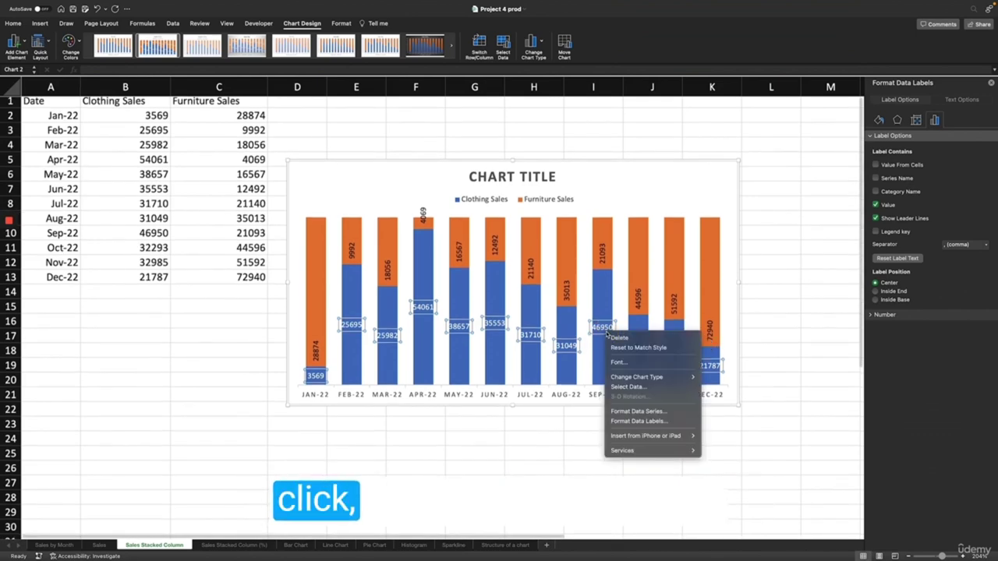
click(644, 422)
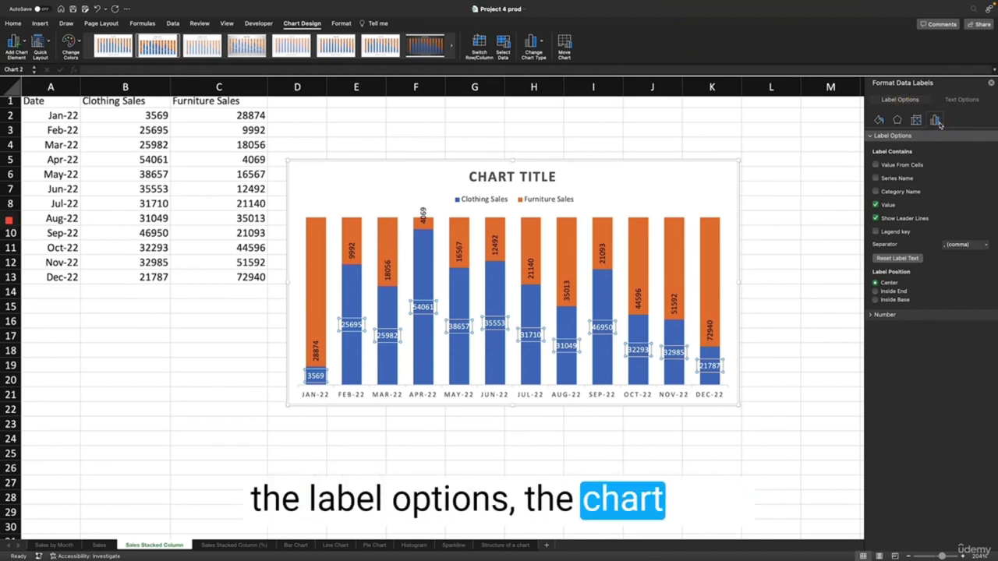
click(894, 300)
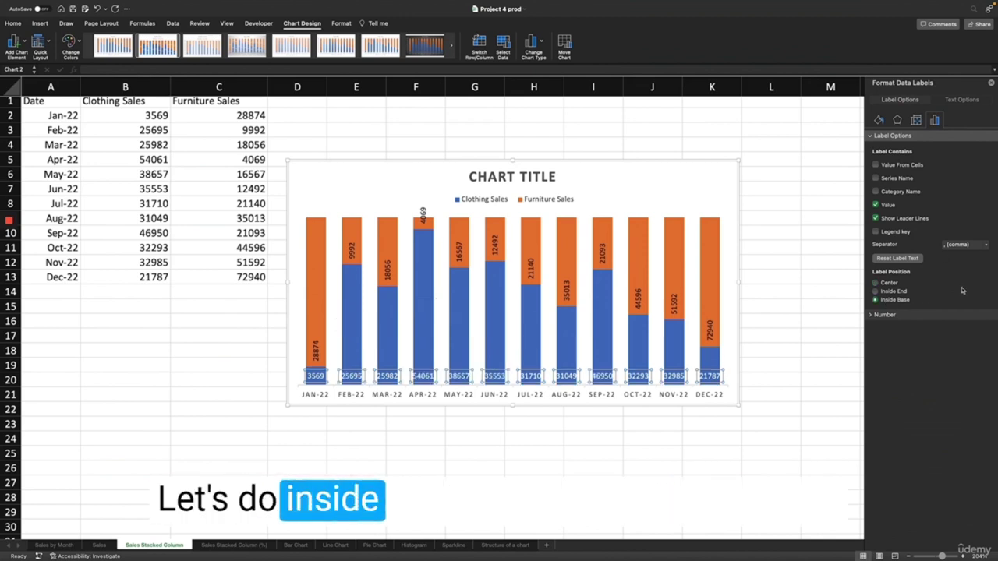
click(880, 121)
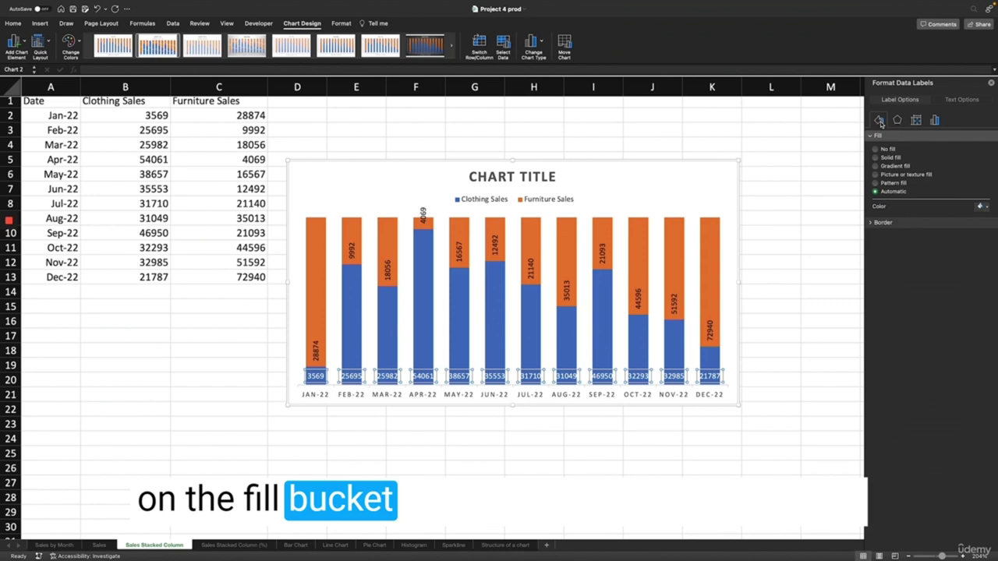
click(983, 207)
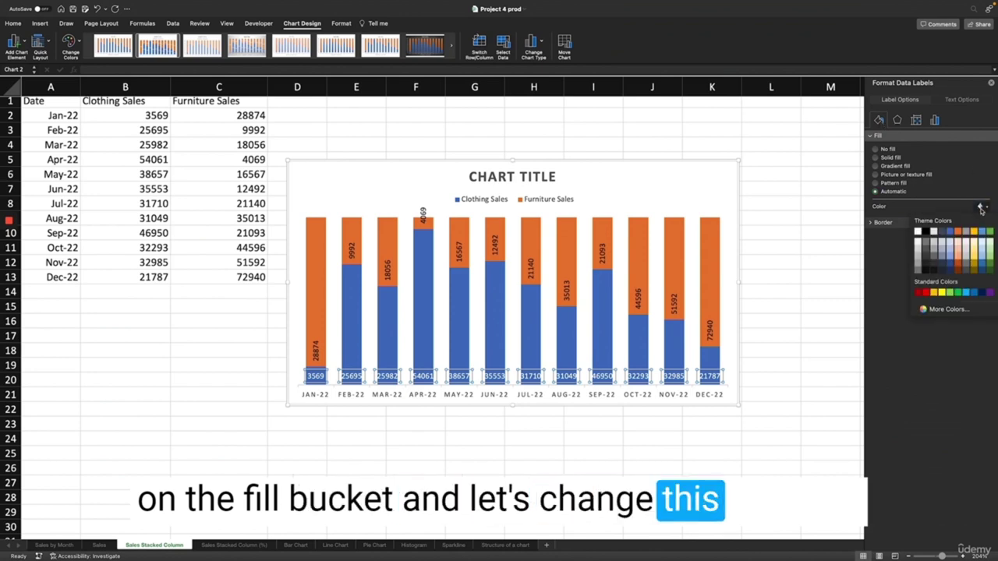
click(927, 236)
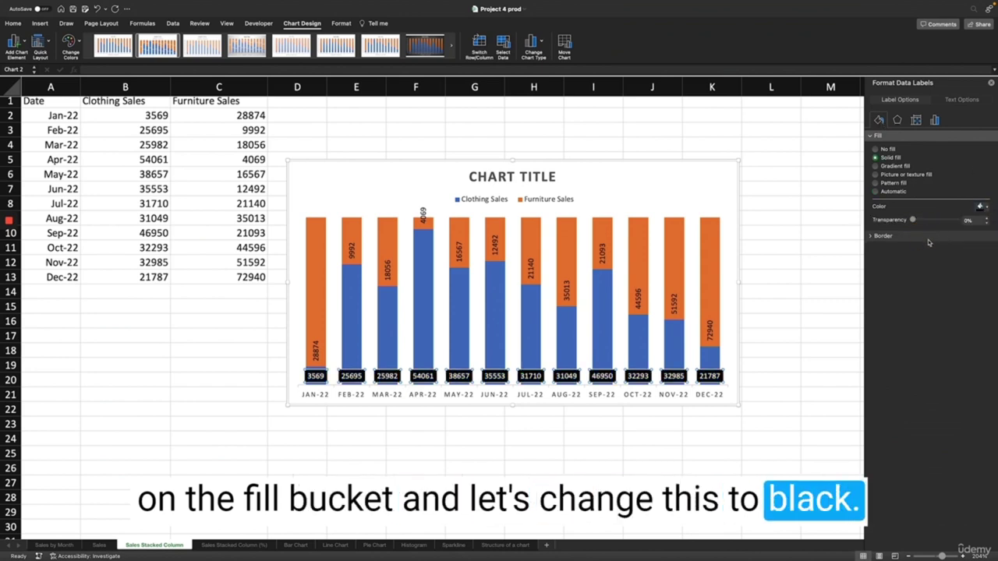
Make the Clothing Sales label text black and rotate it 270° to read vertically
click(959, 99)
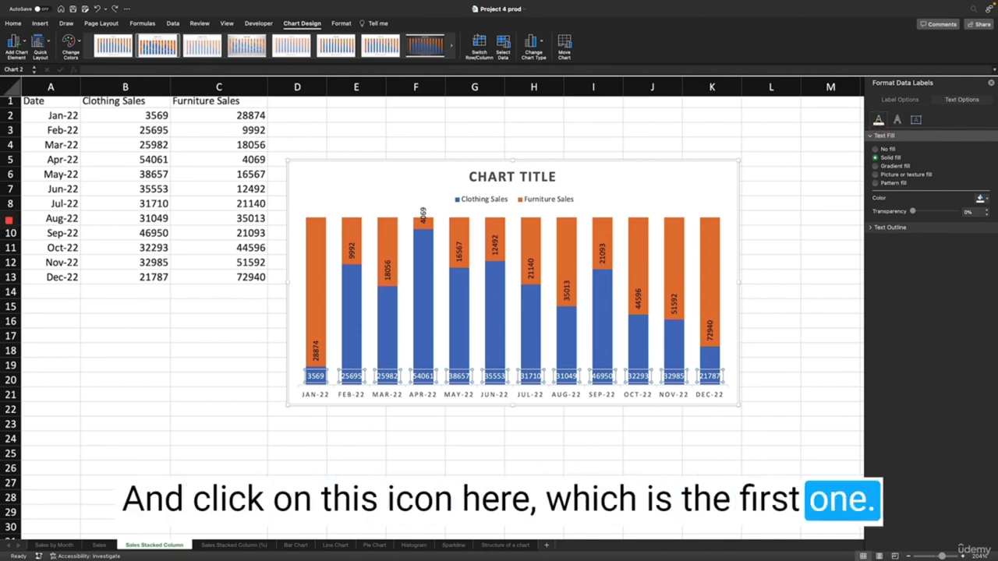
click(987, 200)
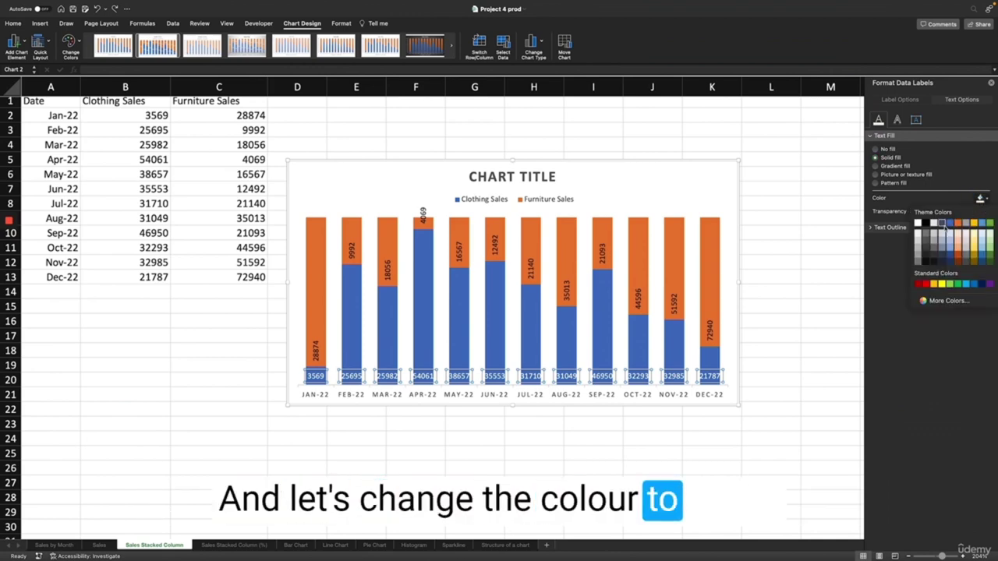
click(926, 224)
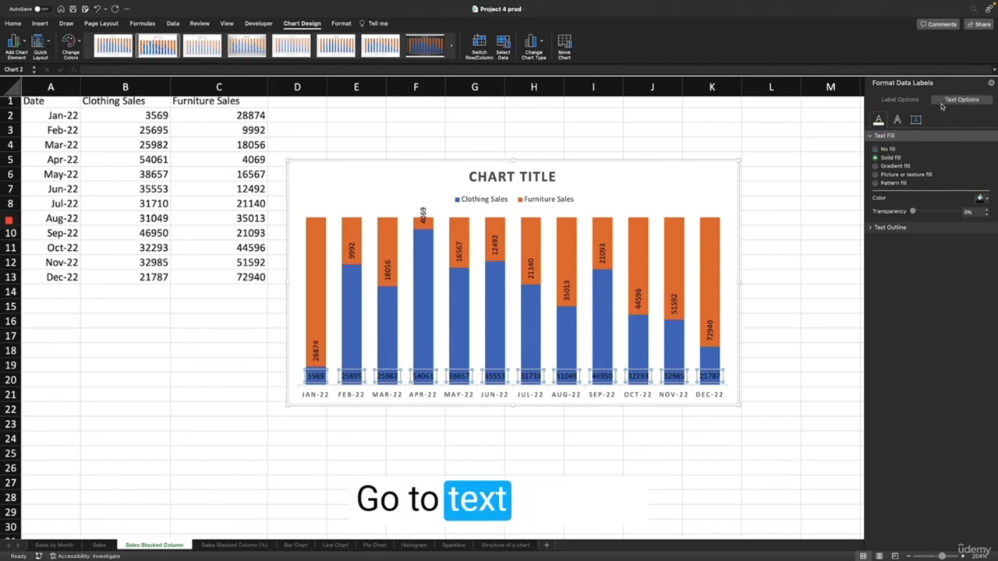
click(917, 120)
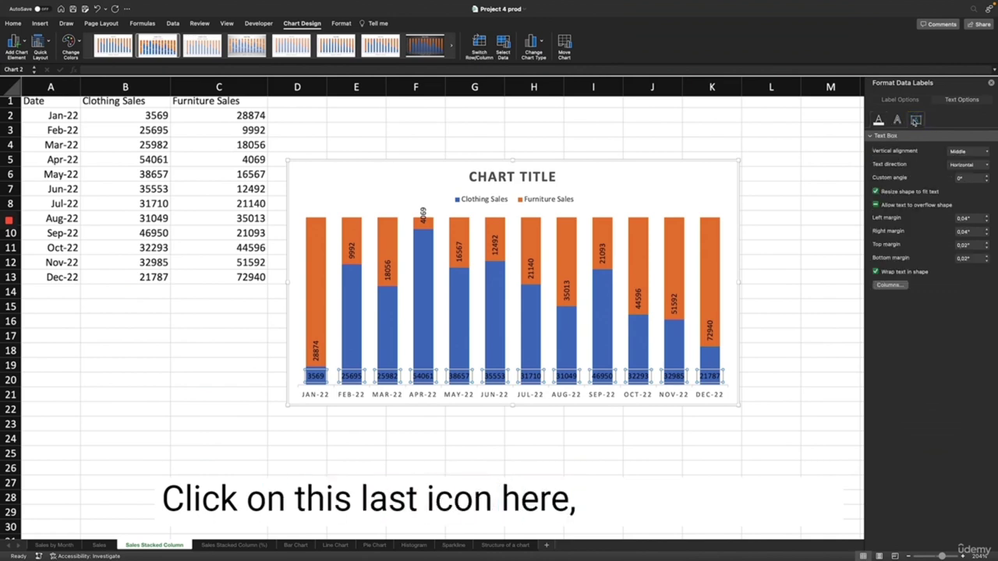
click(967, 165)
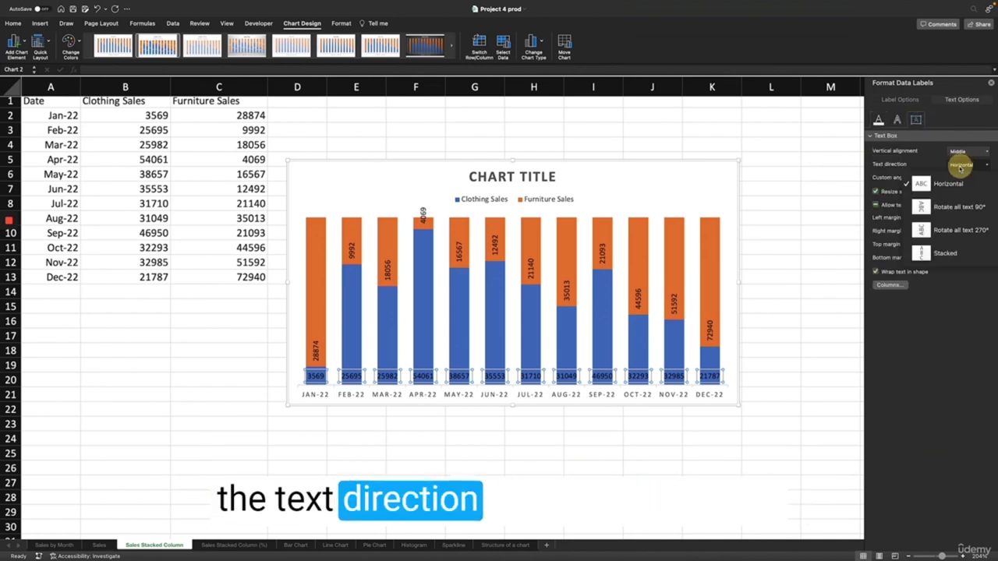
click(963, 231)
click(515, 177)
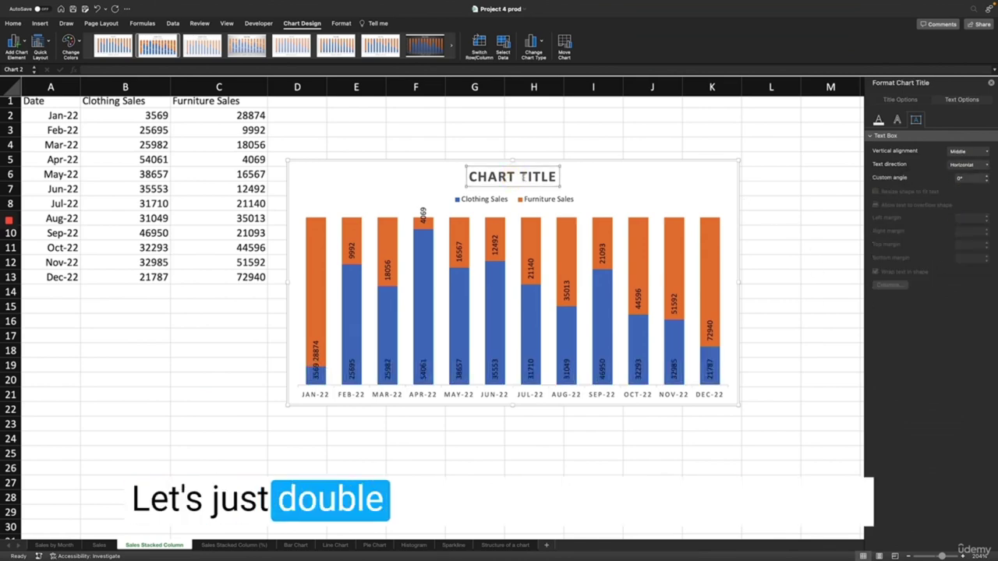
Replace the placeholder chart title with 'CLOTHING AND FURNITURE SALES FOR 2022 BY MONTH'
double_click(524, 178)
key(BackSpace)
key(BackSpace)
key(BackSpace)
key(BackSpace)
key(BackSpace)
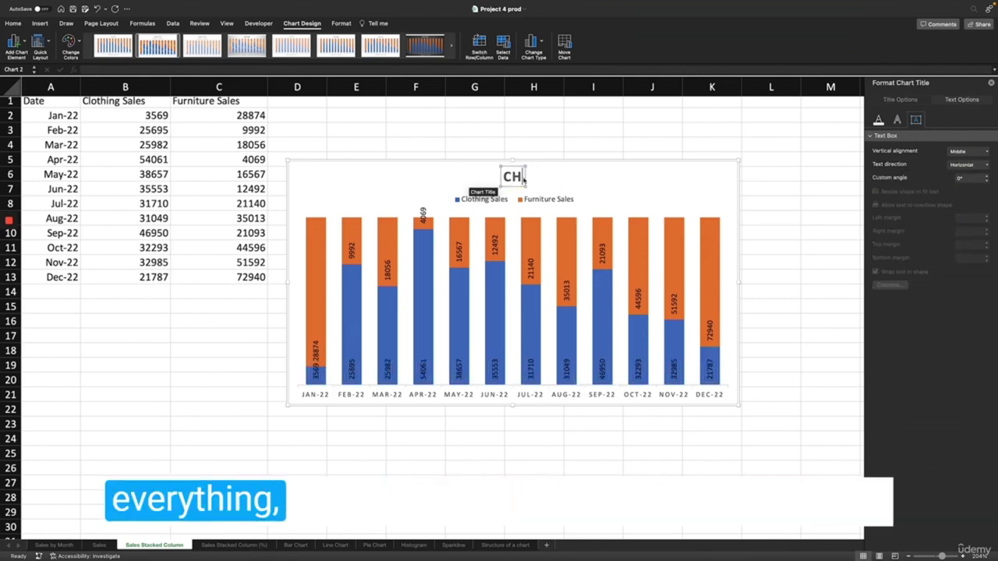
text(C)
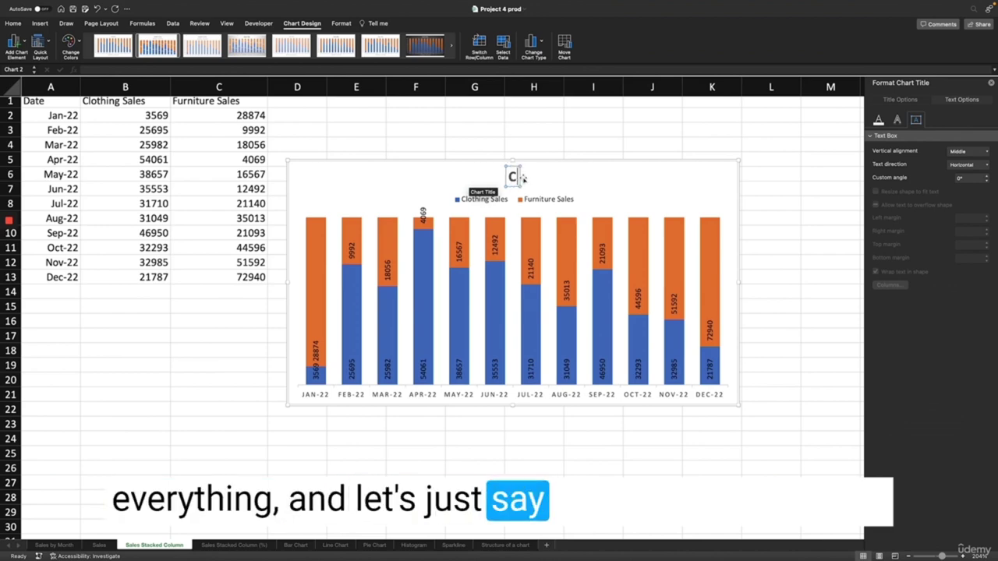
text(LOTHING AND)
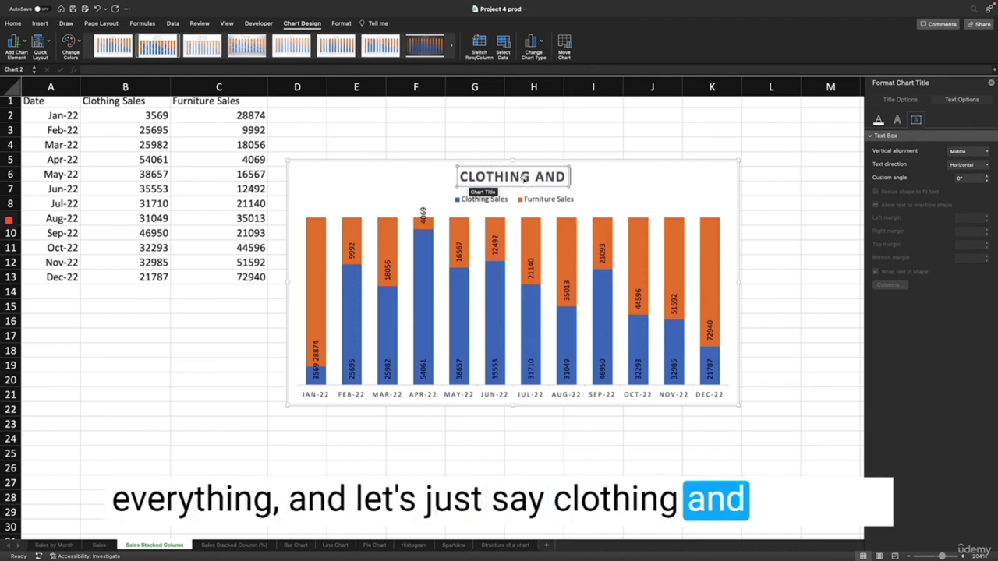
text( FURNITURE)
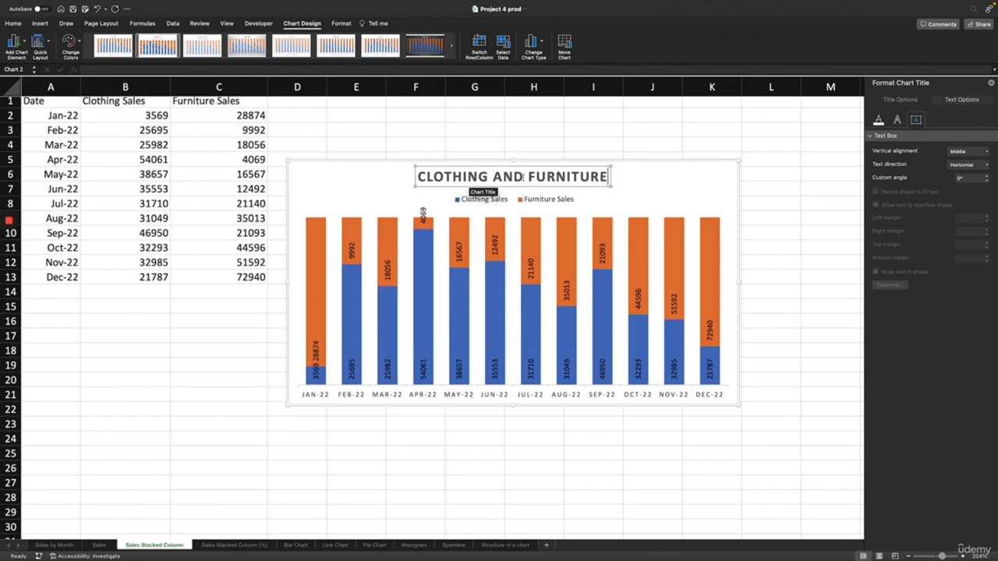
text( SALES FOR T)
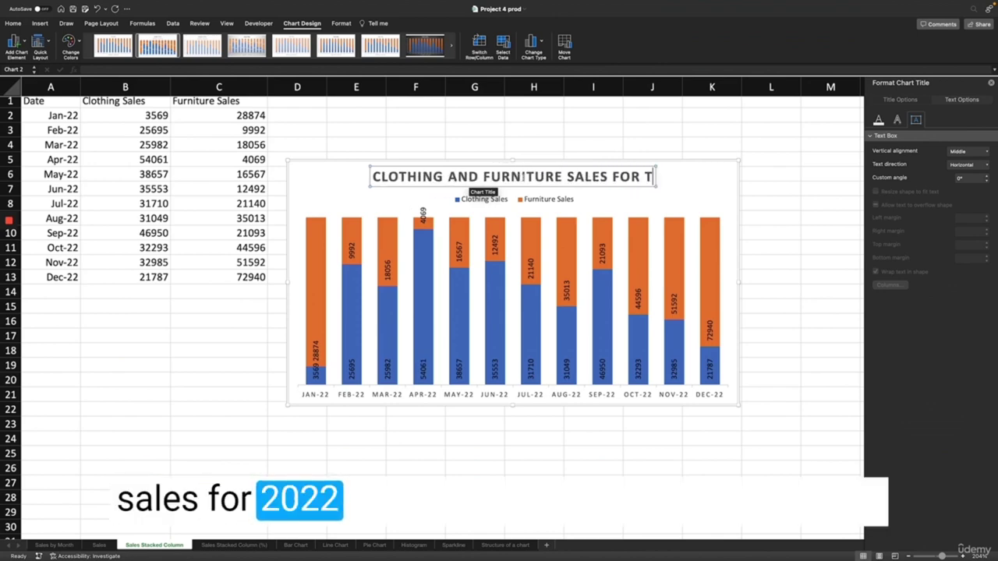
key(BackSpace)
text(2022 BY MONTH)
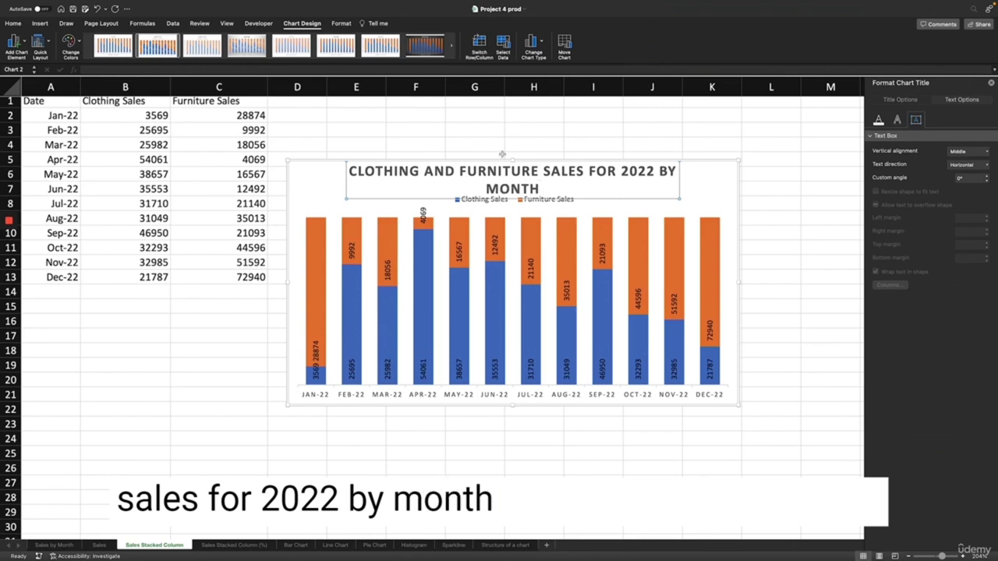
key(Escape)
key(Escape)
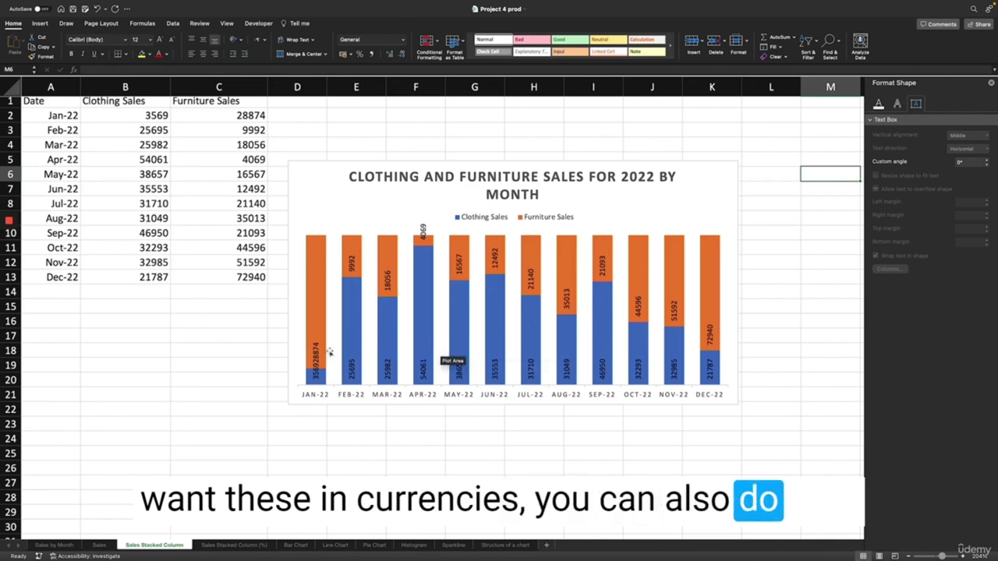
Drag only the Jan-22 Furniture Sales label upward, clear of the Clothing Sales value
click(317, 352)
click(267, 356)
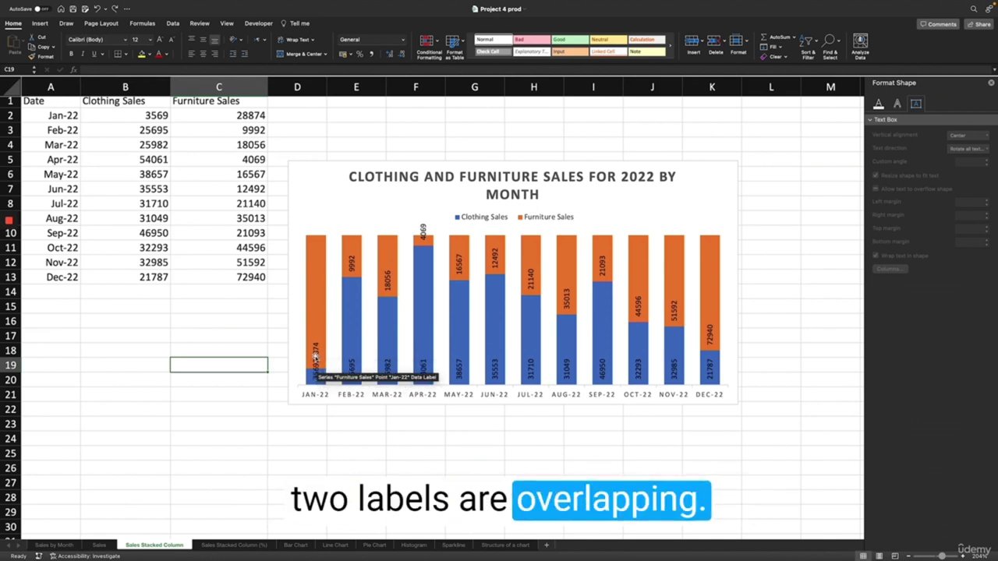
click(316, 354)
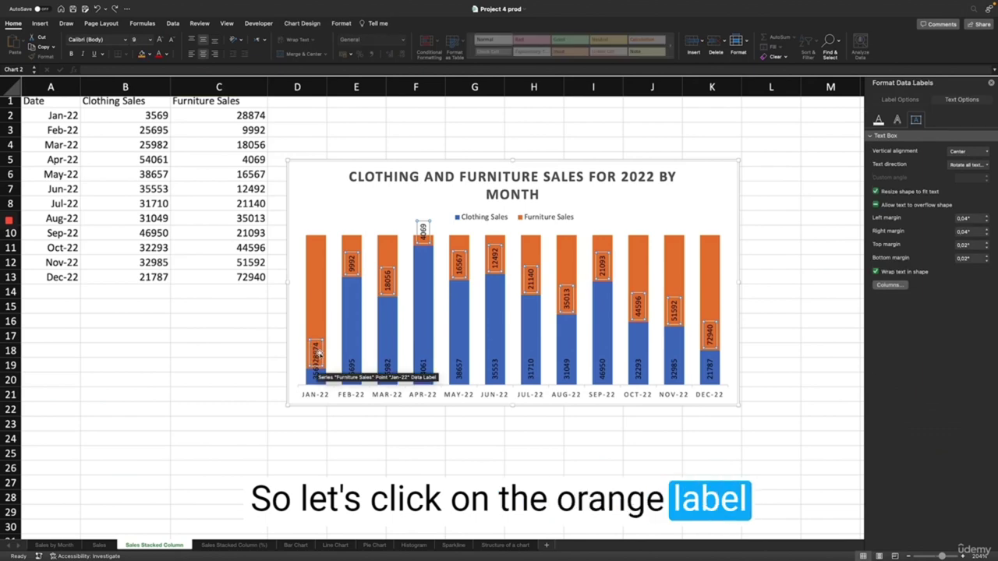
click(319, 355)
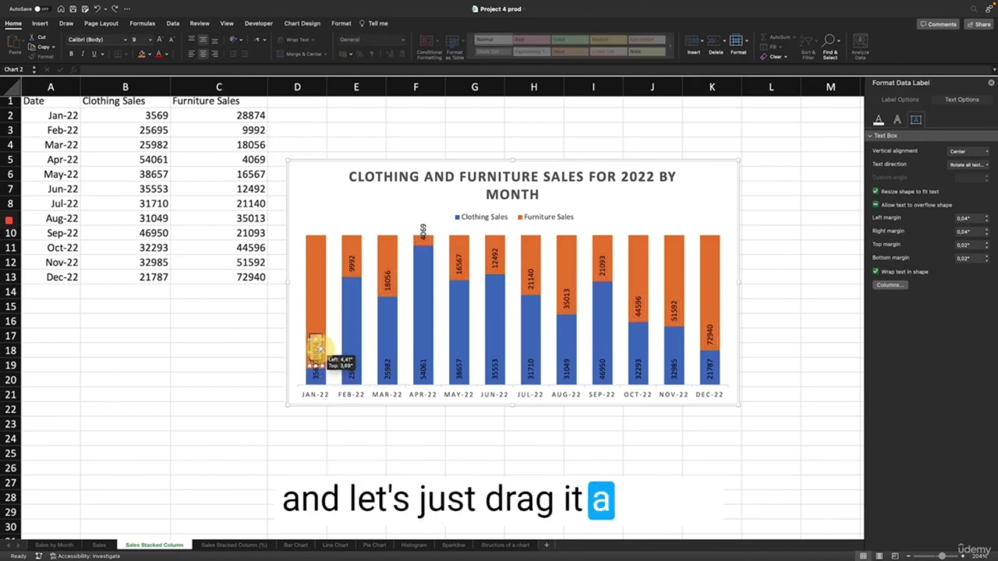
drag(319, 347, 320, 345)
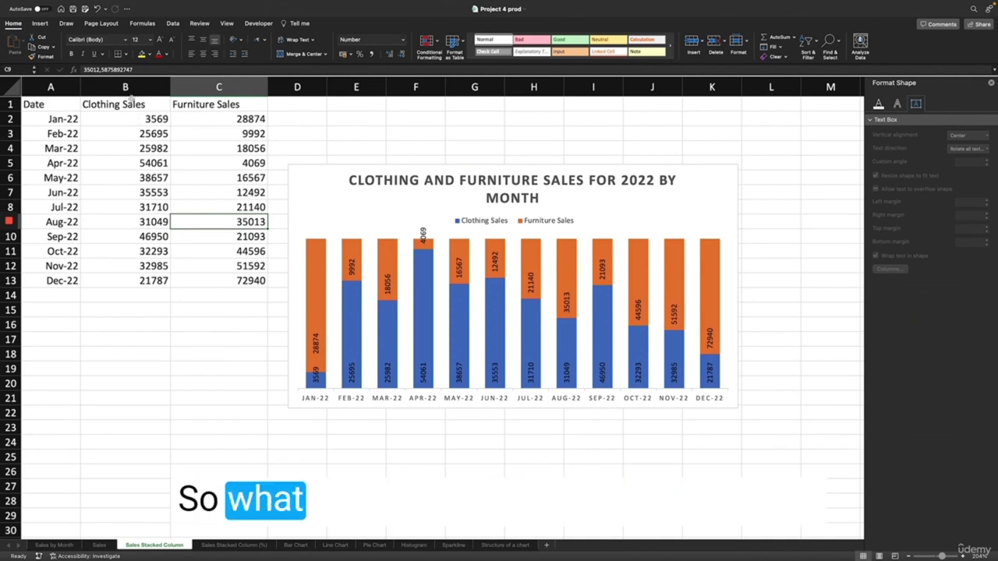
drag(125, 86, 196, 90)
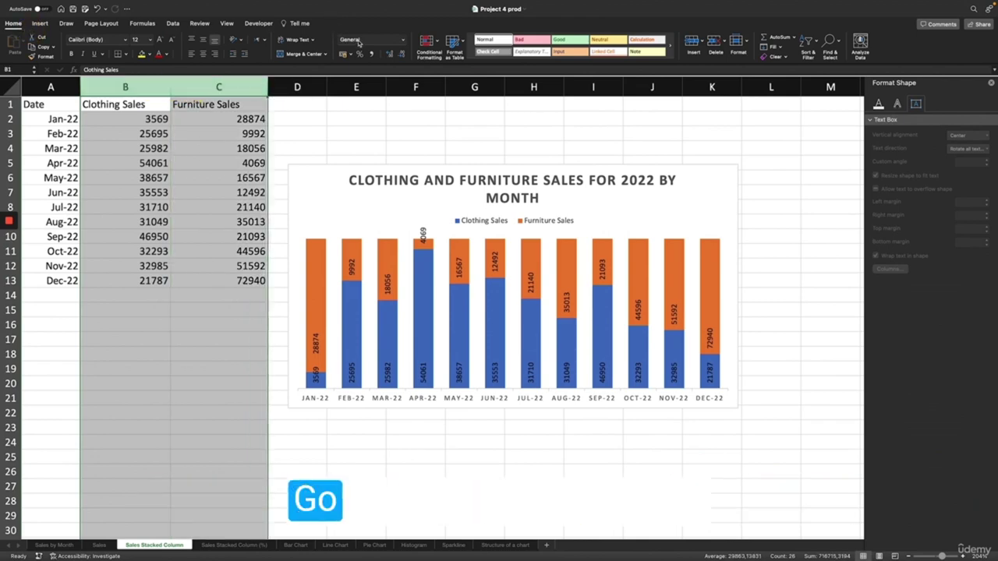
Format the sales figures in columns B:C as currency with no decimal places
click(402, 42)
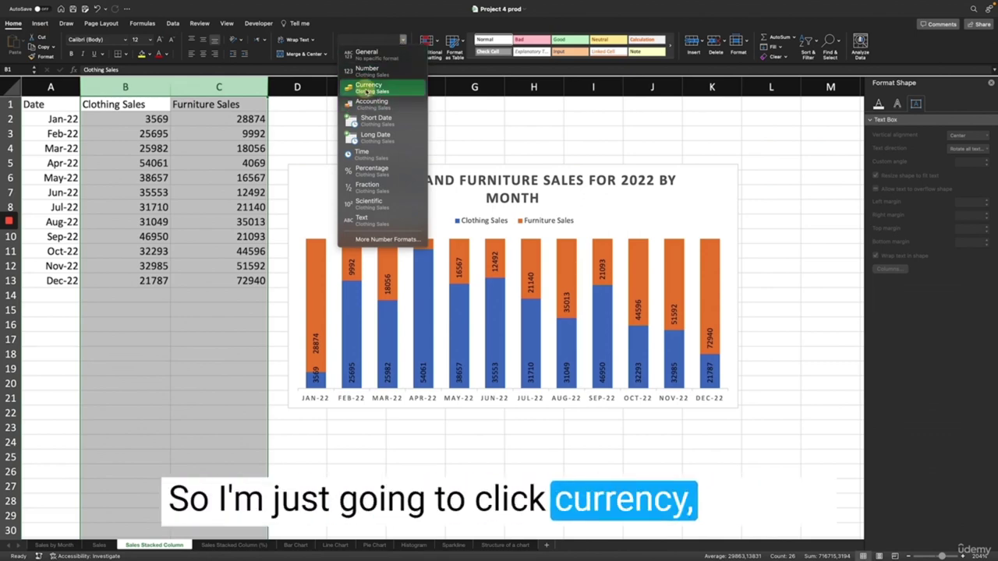
click(369, 88)
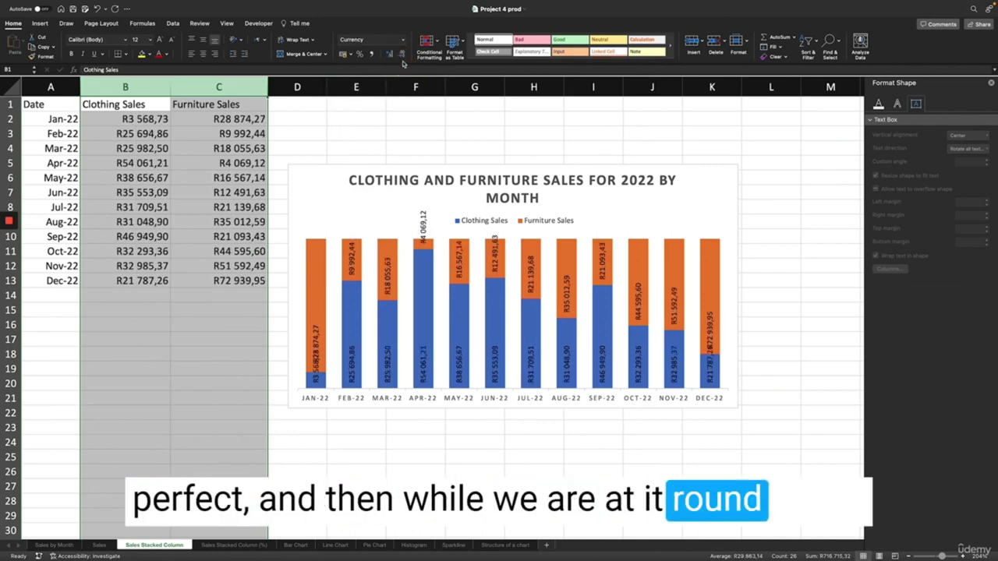
click(401, 57)
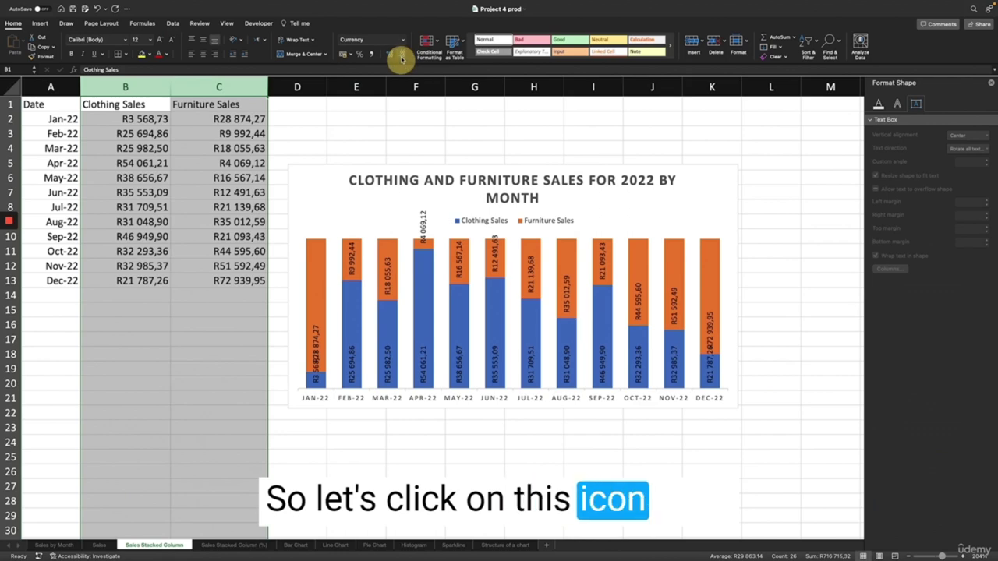
click(402, 57)
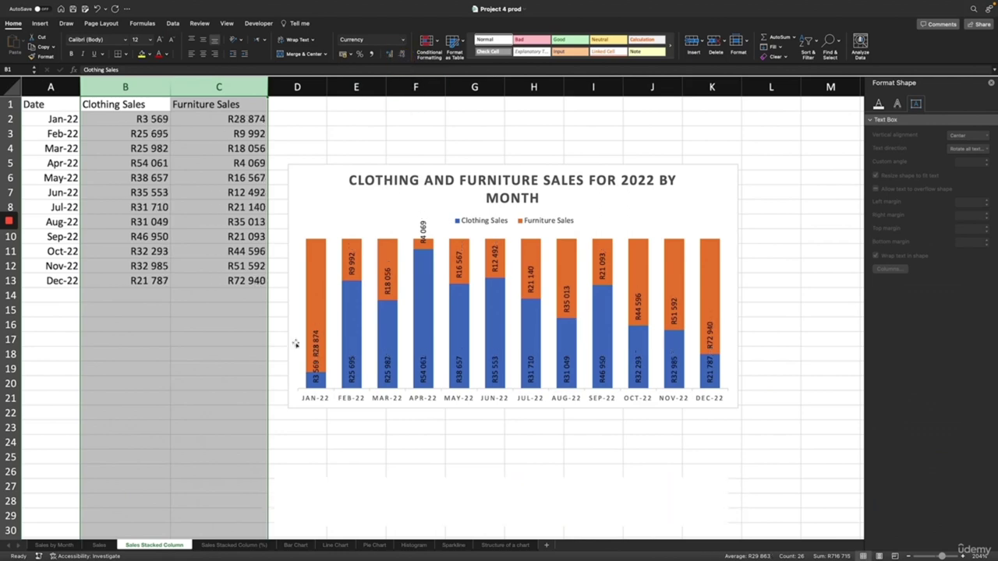
Drag the Jan-22 Furniture Sales label higher so it sits above the Clothing value
click(310, 345)
click(312, 346)
drag(313, 347, 315, 334)
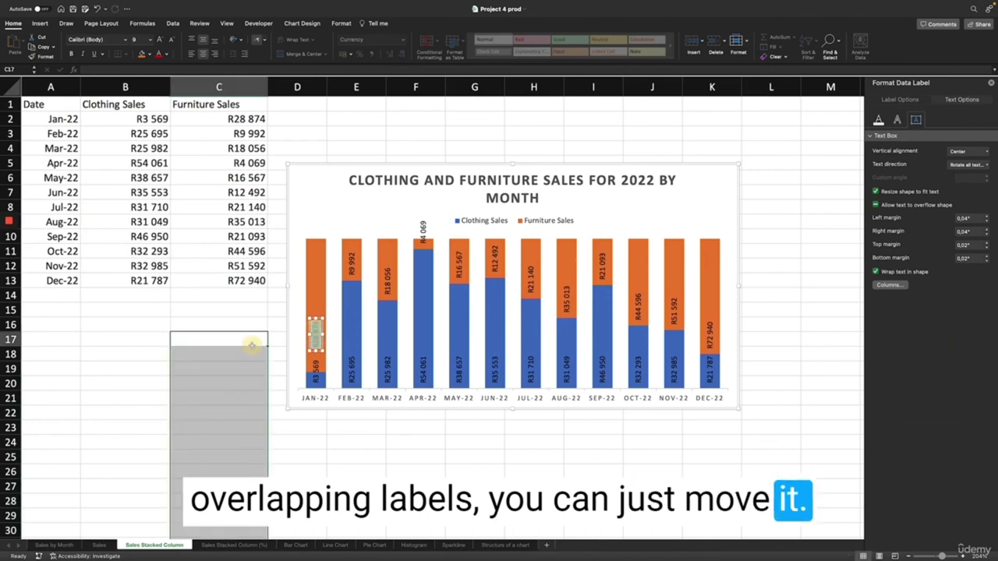
click(252, 344)
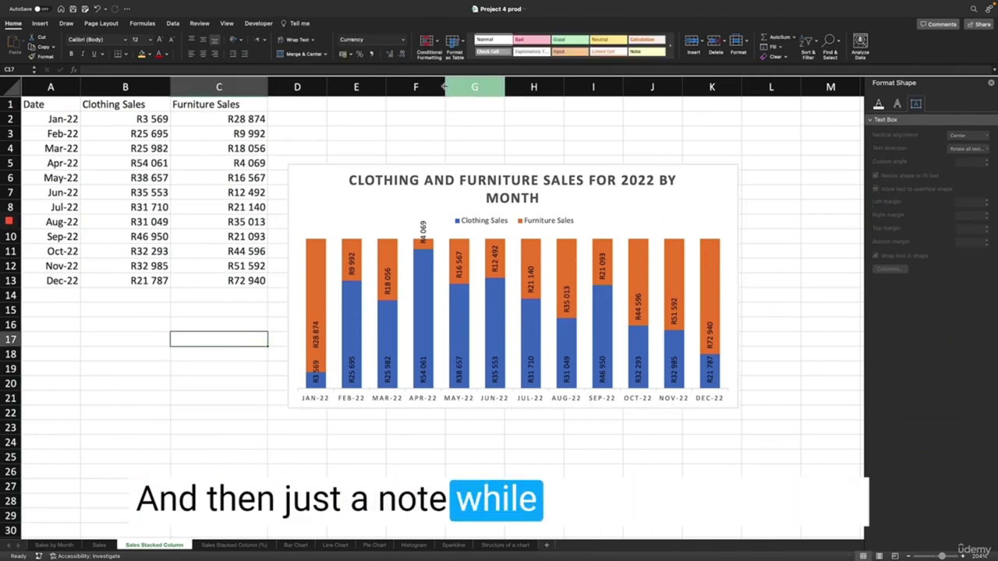
click(317, 164)
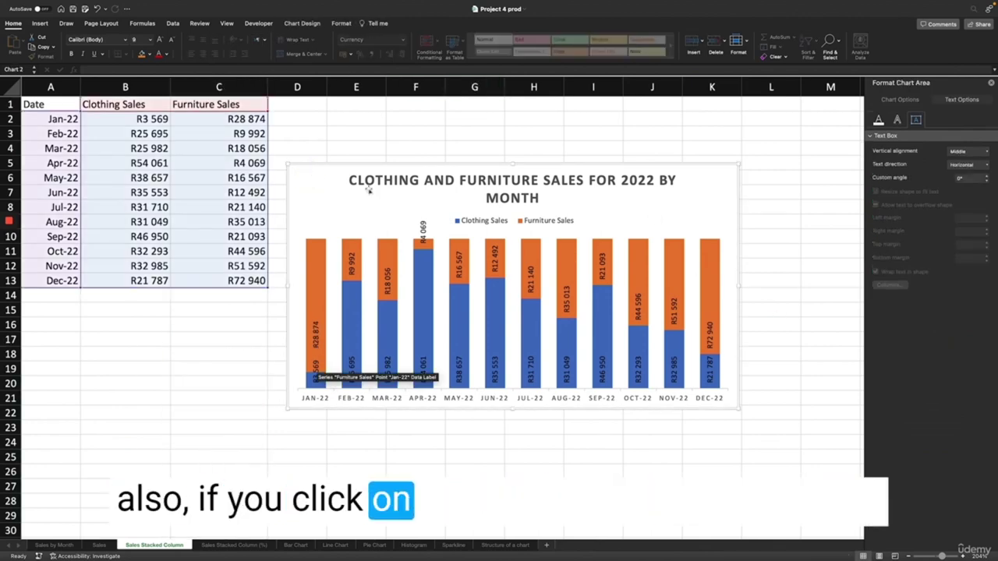
Change the sales chart type to a 2-D clustered bar chart
click(301, 24)
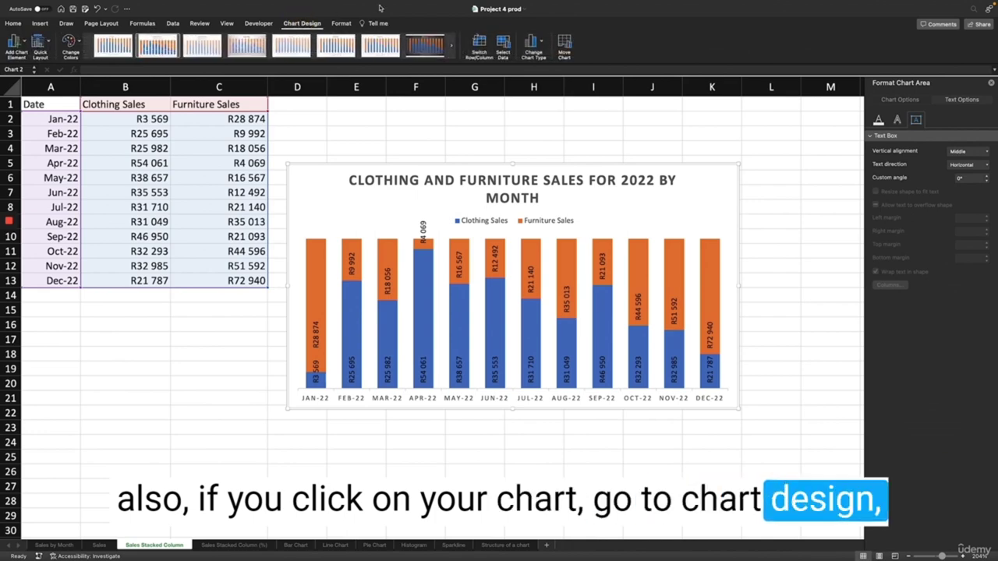
click(533, 44)
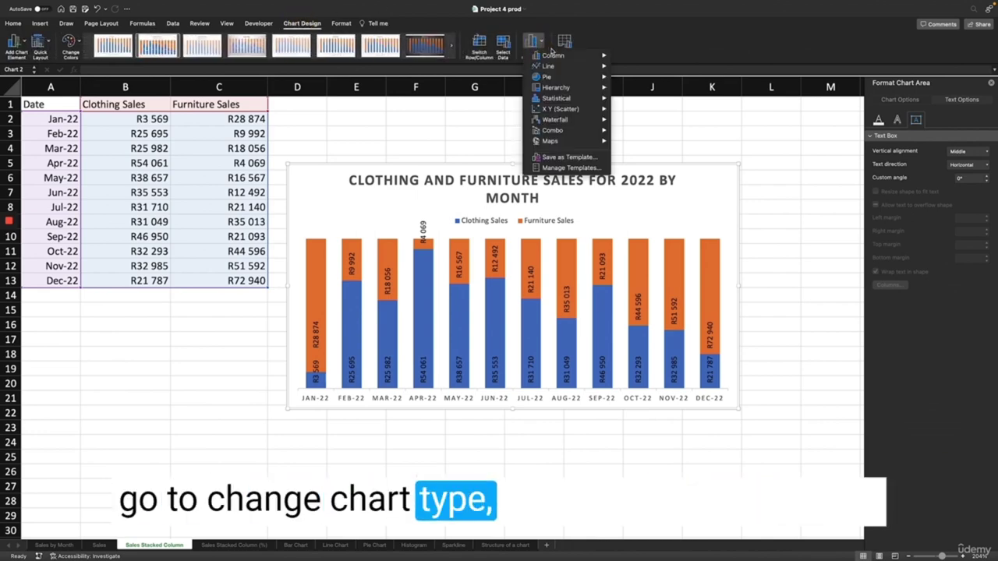
mouse_move(554, 58)
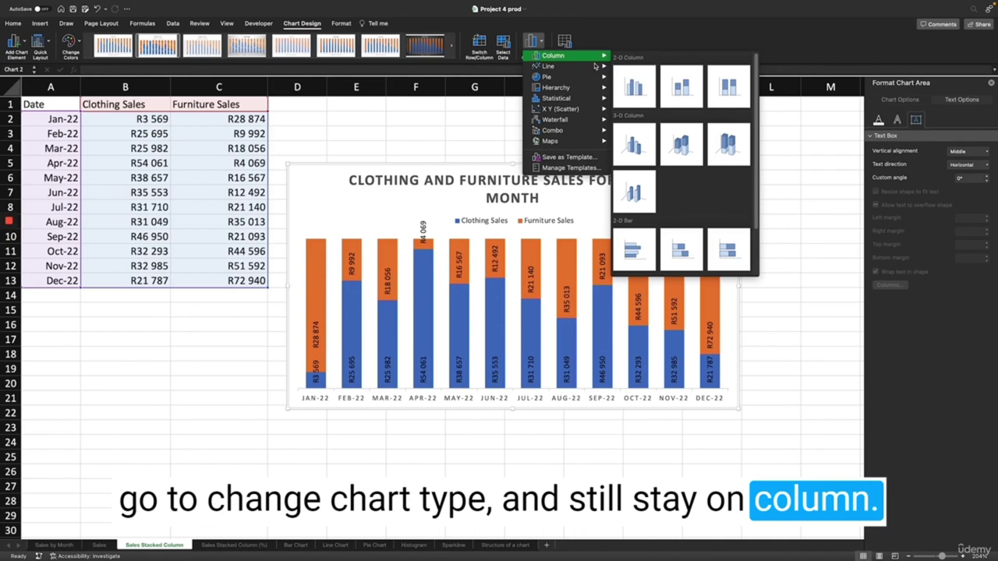
scroll(680, 146, down, 2)
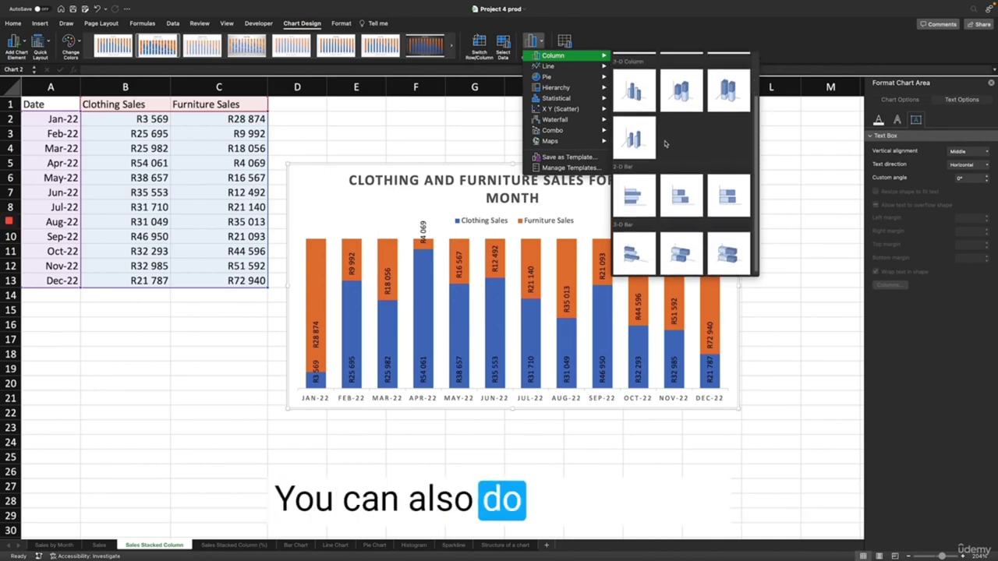
scroll(670, 148, up, 1)
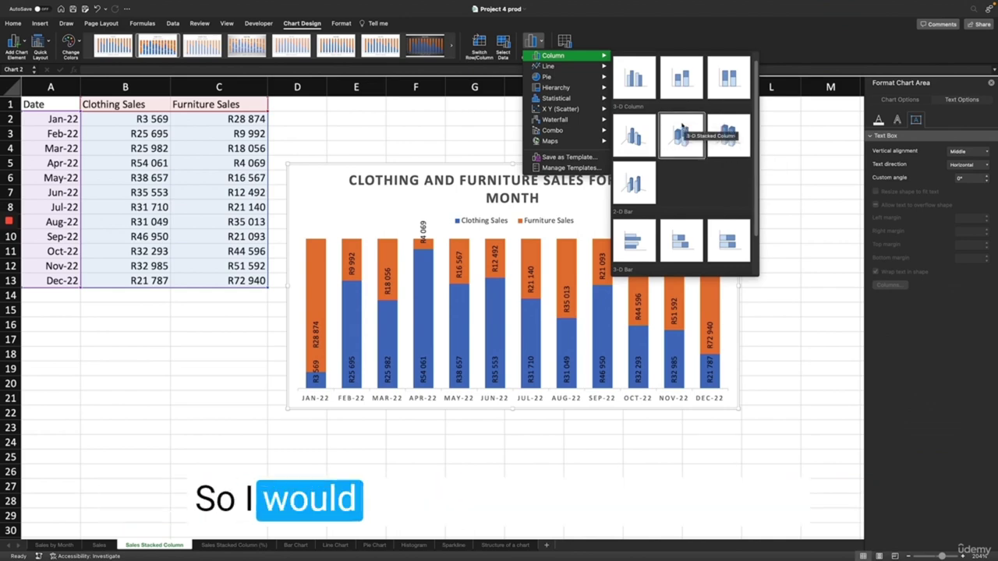
scroll(656, 153, down, 2)
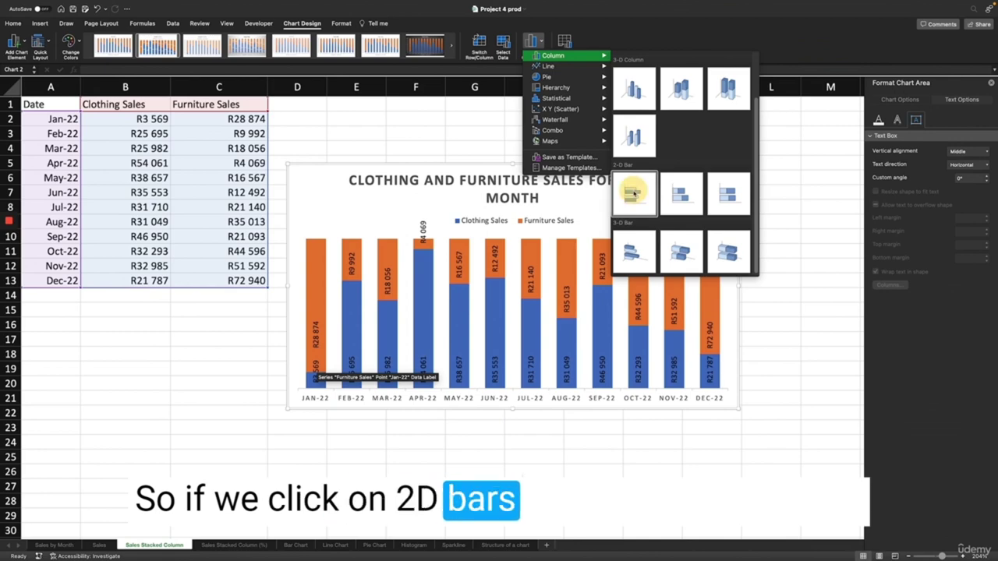
click(633, 193)
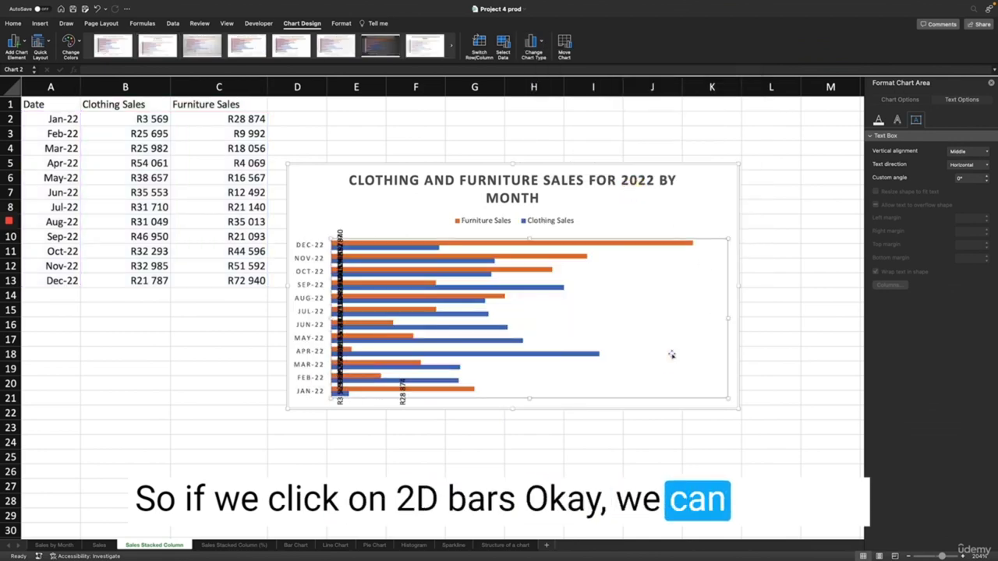
Undo the changes to restore the chart to stacked columns
click(706, 275)
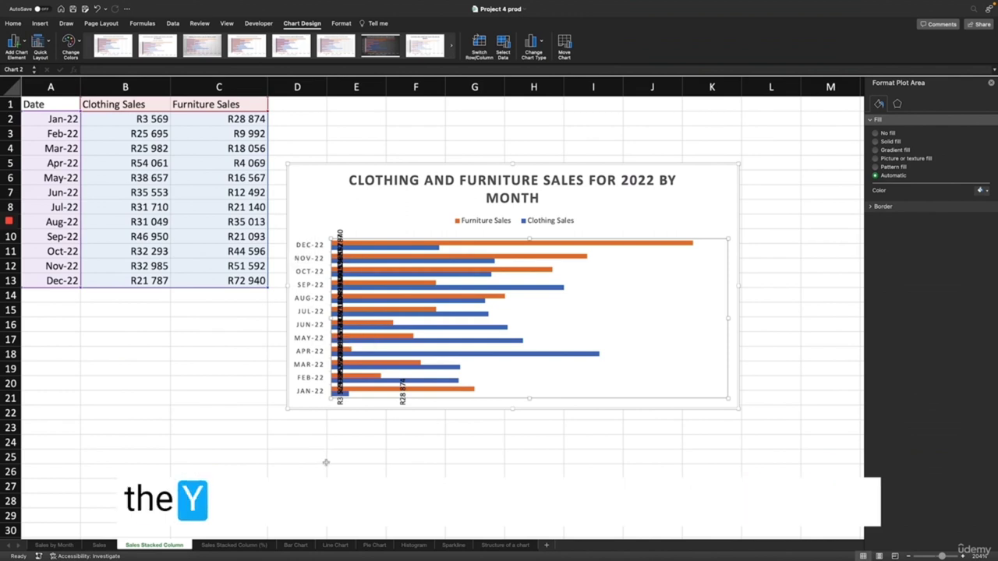
scroll(325, 463, down, 1)
scroll(325, 463, right, 1)
scroll(460, 349, up, 1)
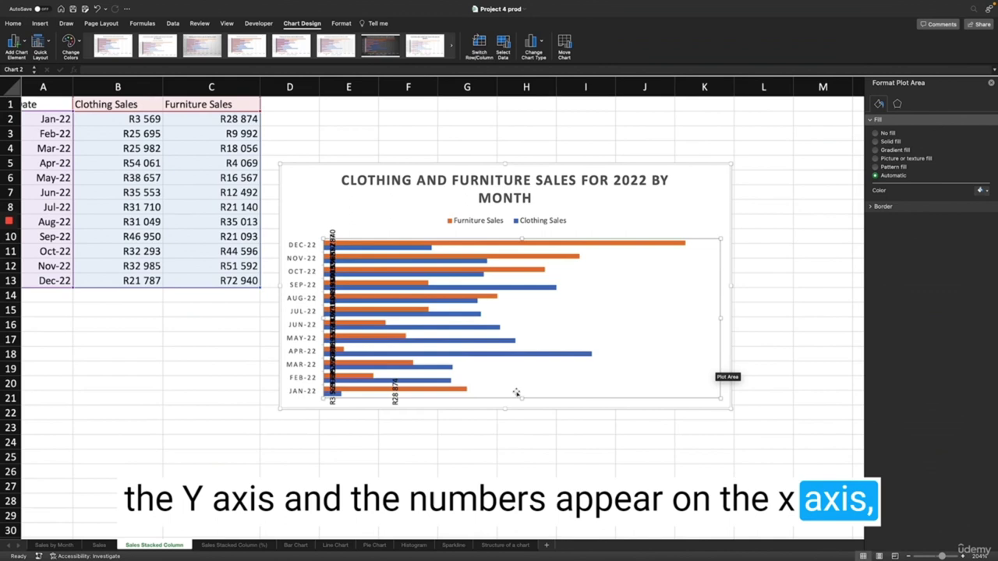
drag(633, 220, 644, 204)
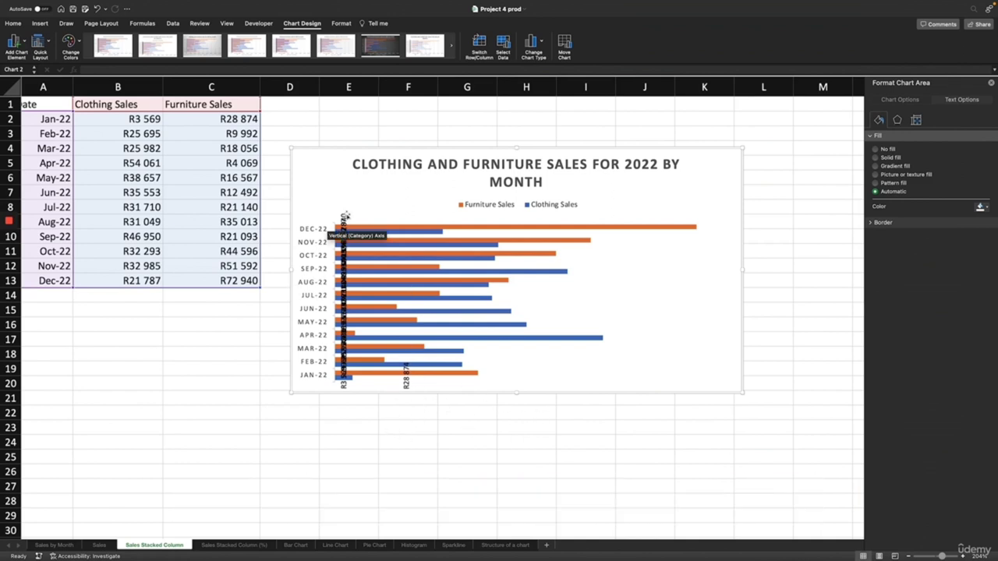
click(97, 9)
click(97, 9)
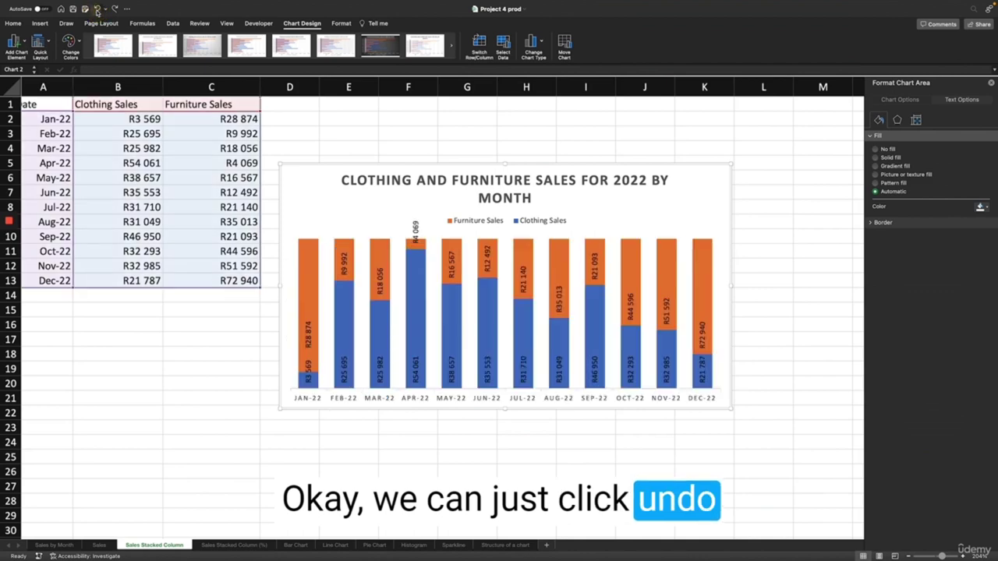
click(289, 133)
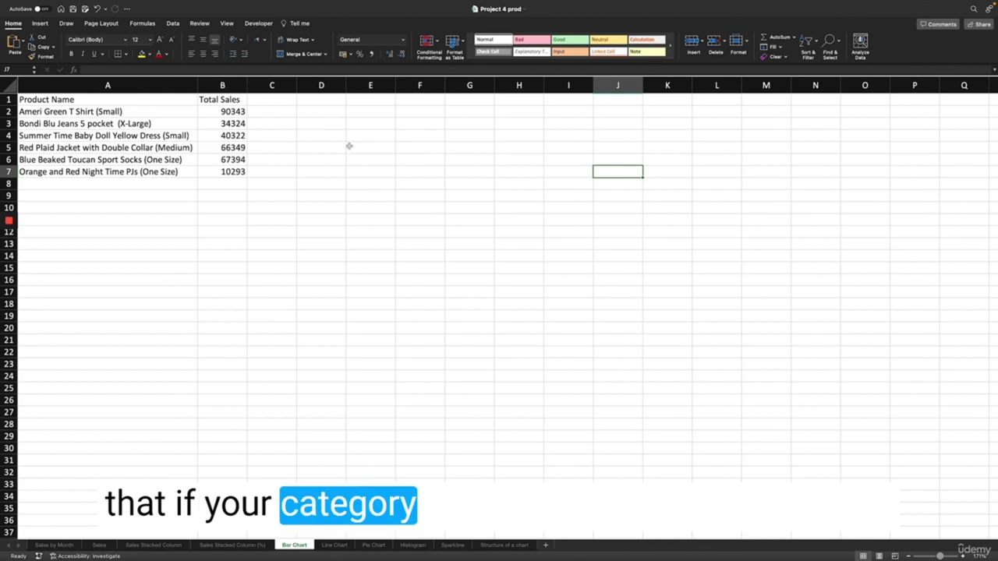
Select A1:B7, covering the six product names and their Total Sales figures
click(171, 115)
click(178, 147)
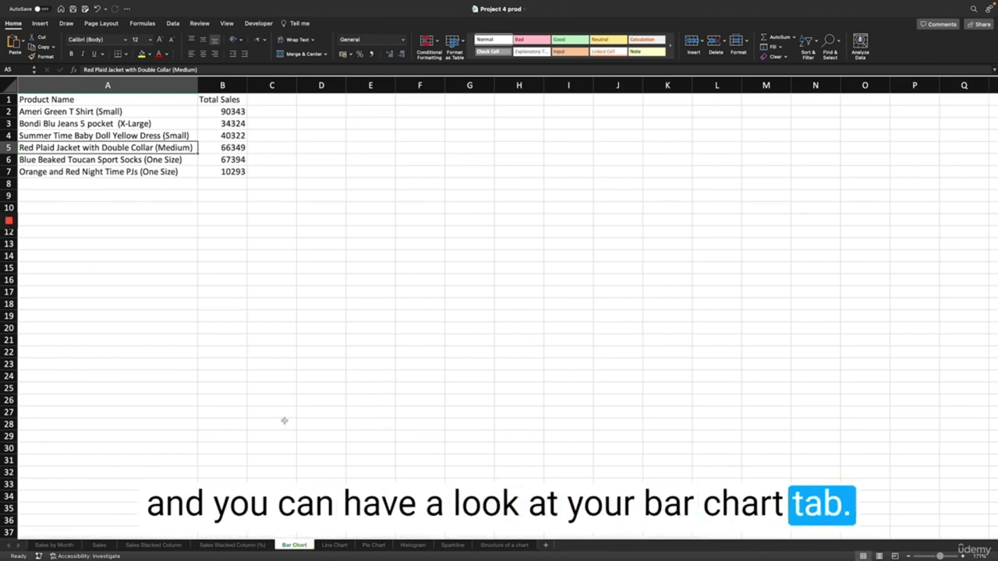
click(218, 183)
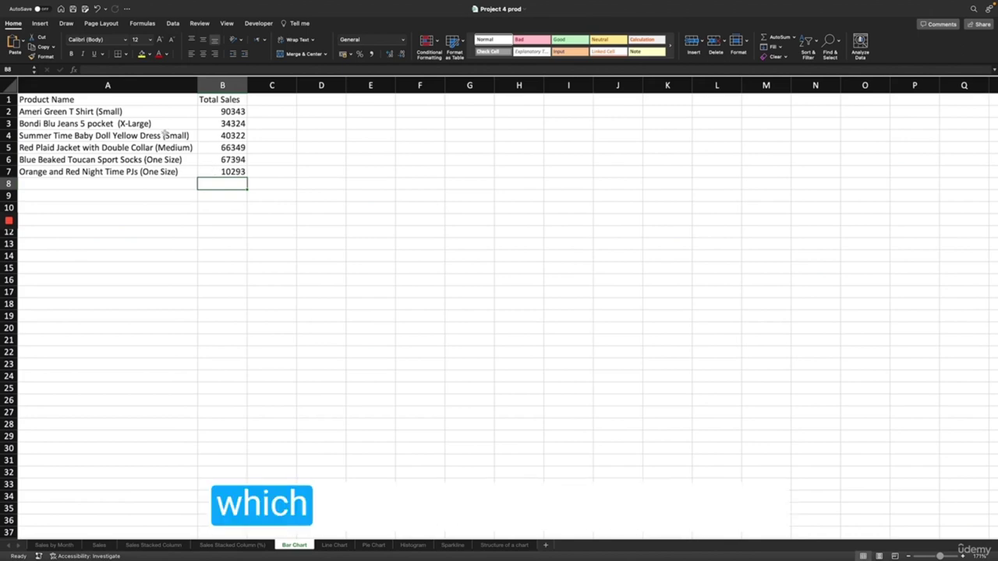
click(153, 112)
click(156, 159)
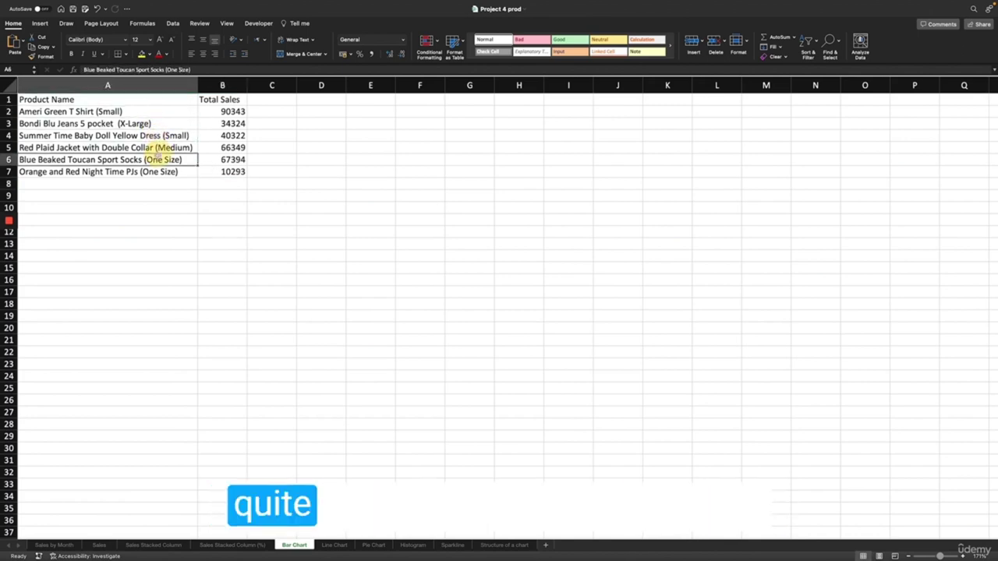
click(223, 85)
click(214, 196)
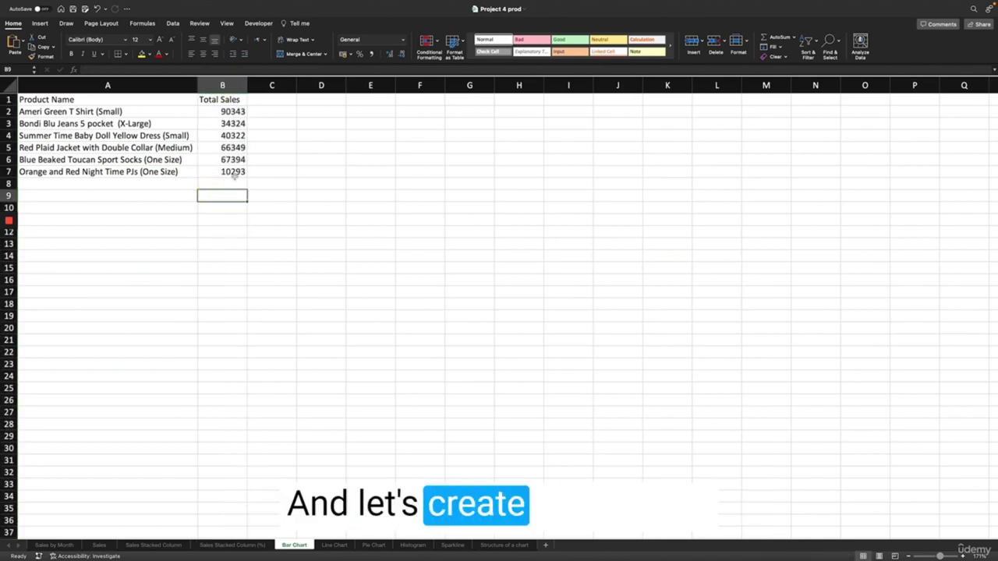
drag(233, 173, 50, 100)
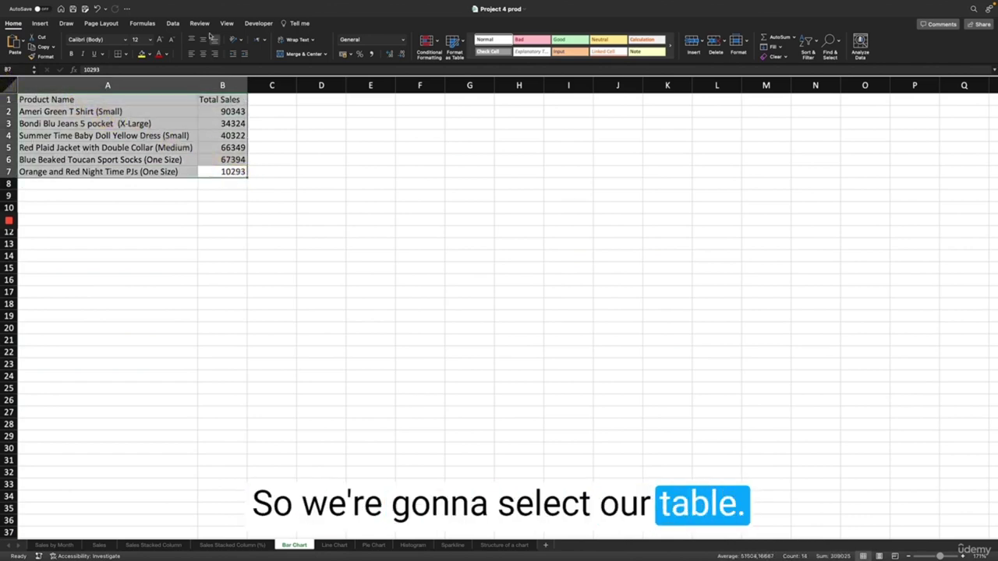
Insert a 2-D Clustered Bar chart of Total Sales for the six products
click(40, 23)
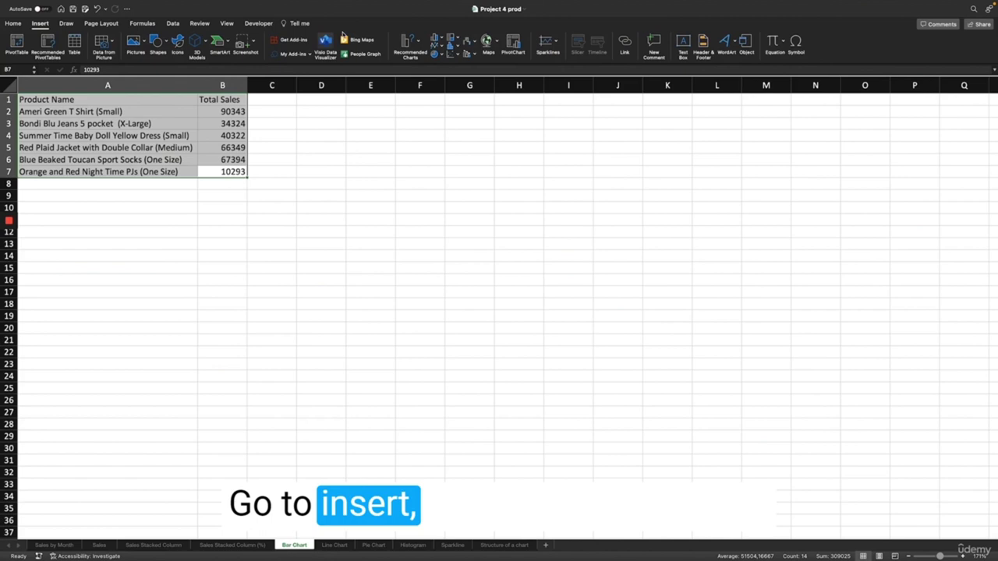
click(437, 38)
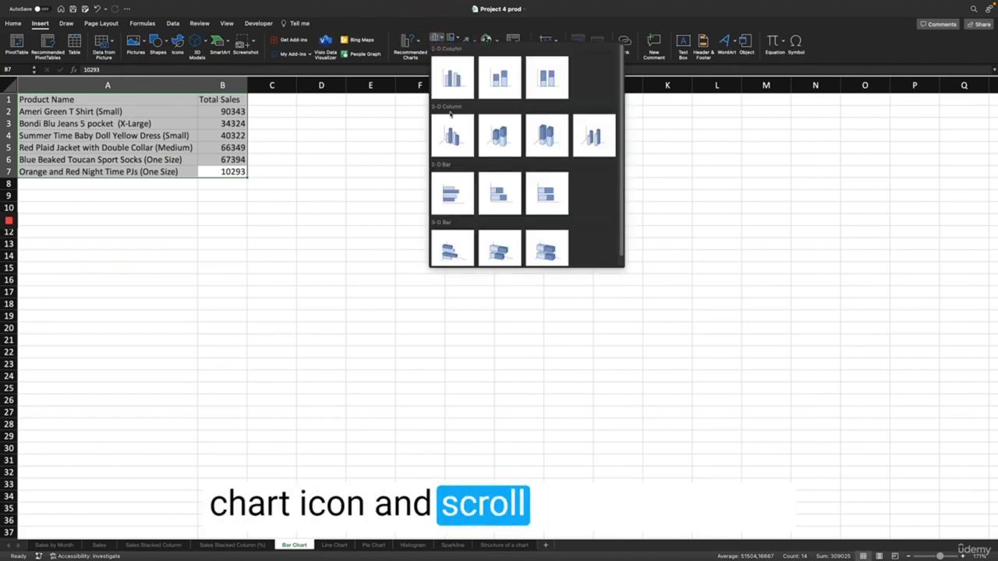
scroll(454, 111, down, 1)
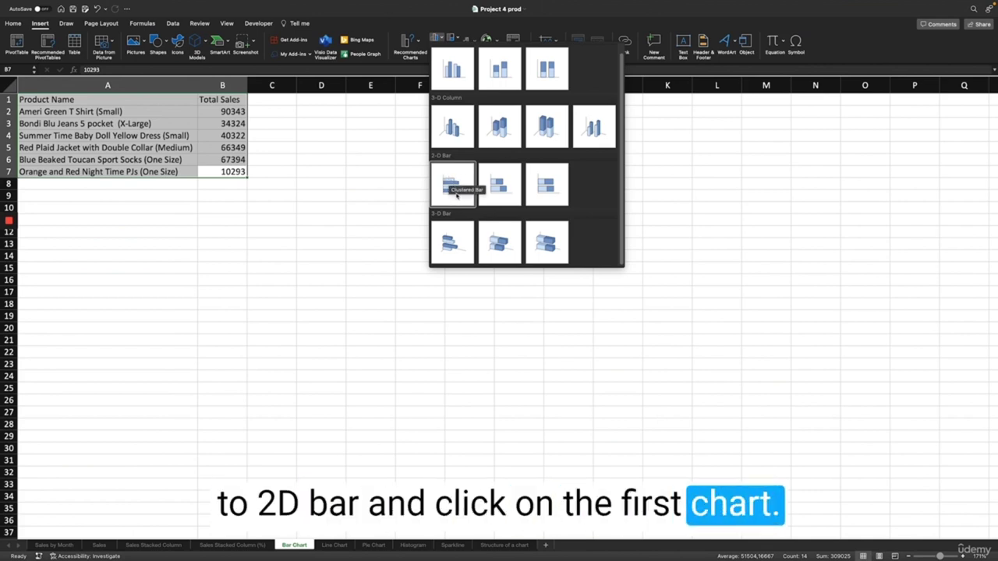
click(456, 191)
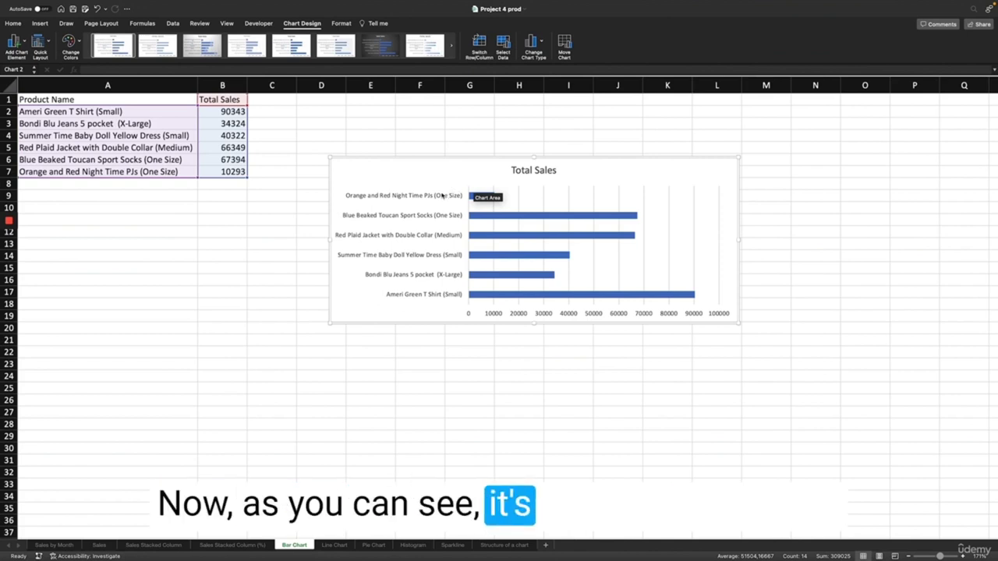
click(435, 205)
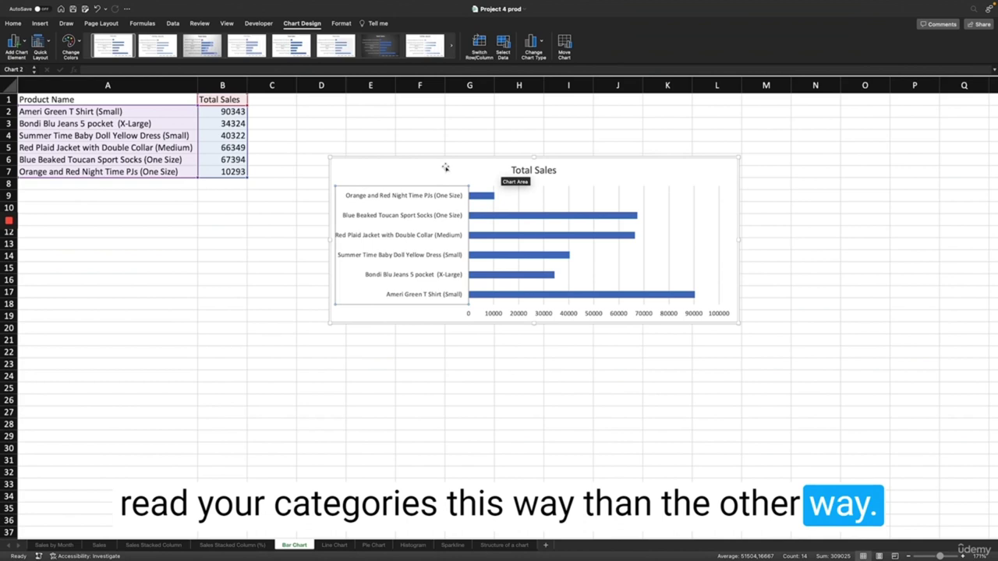
click(446, 167)
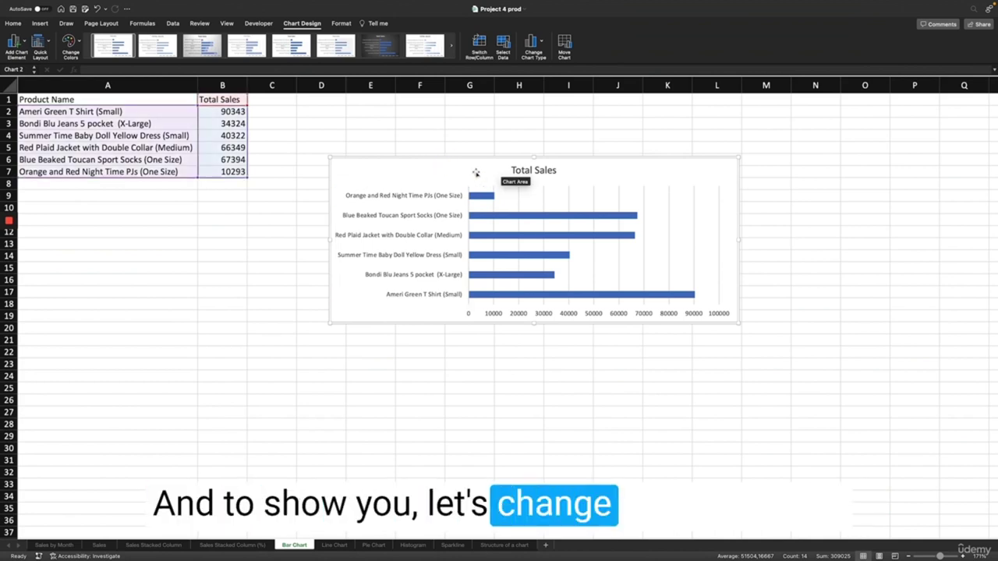
click(414, 167)
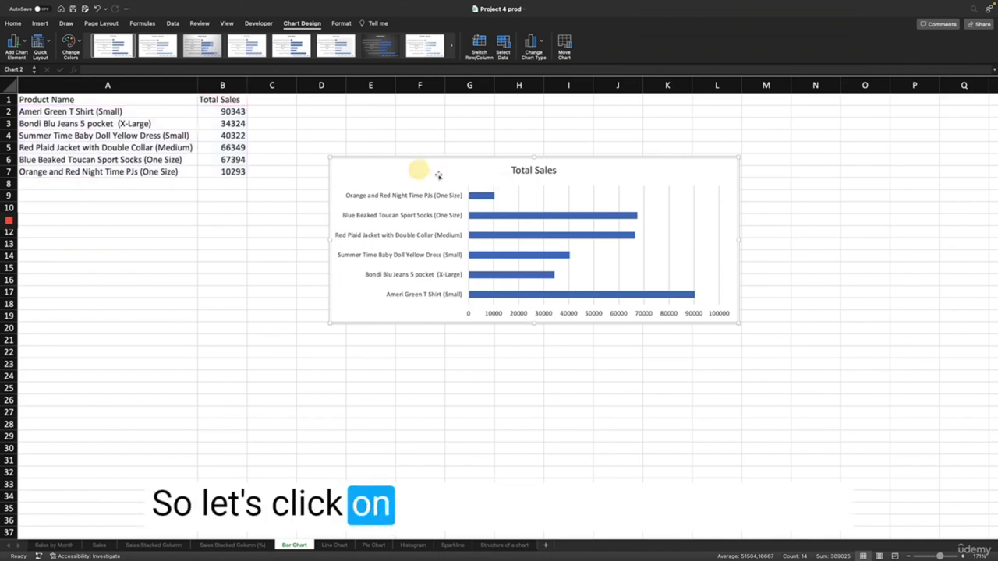
Preview a clustered column version of the Total Sales chart, then drag its bottom edge down to enlarge it
click(533, 41)
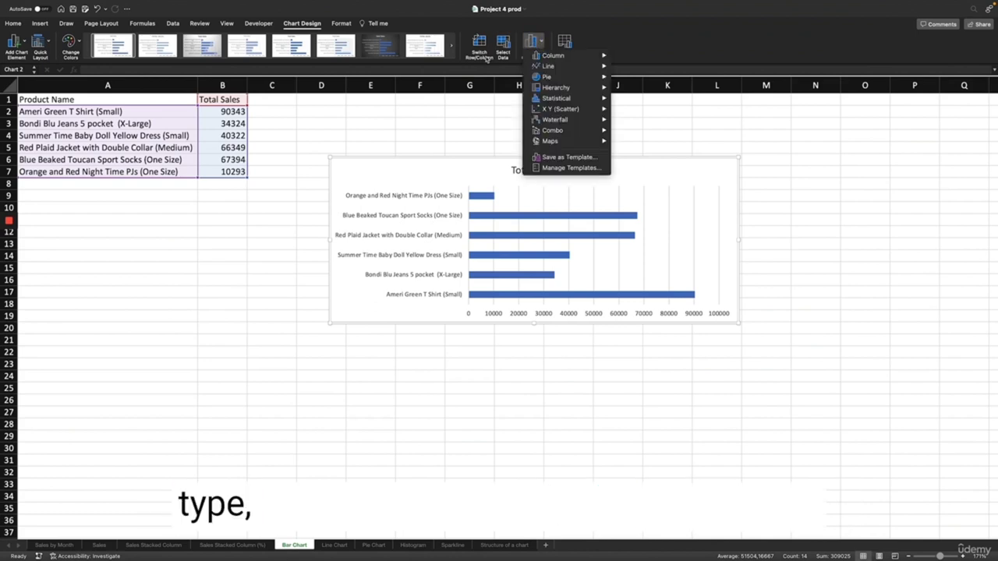
mouse_move(553, 56)
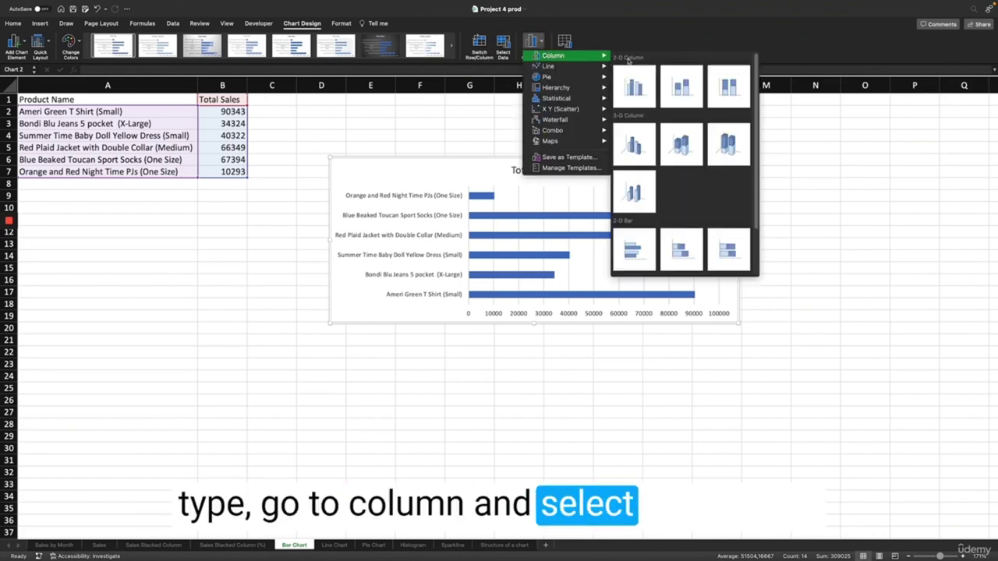
click(638, 84)
scroll(765, 265, right, 2)
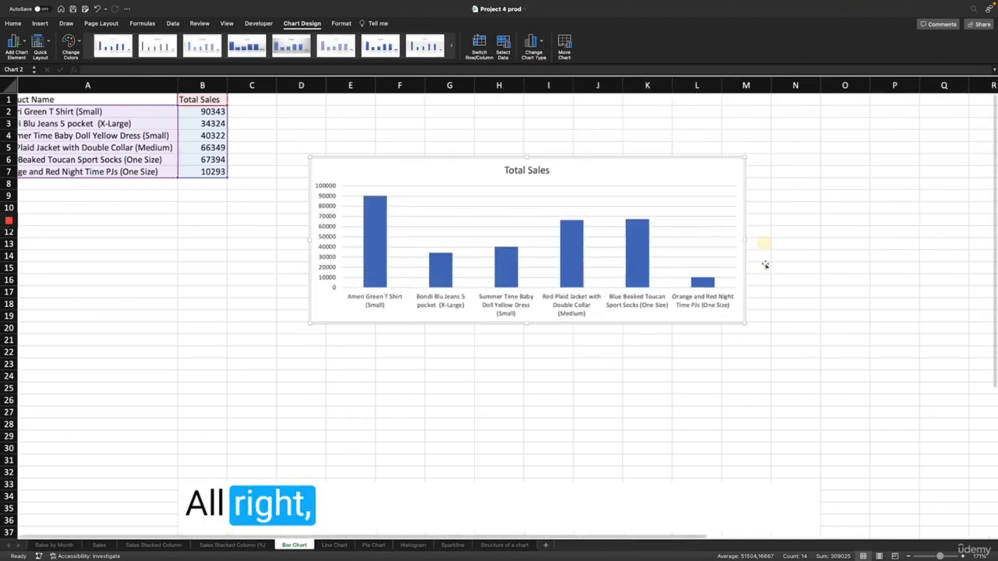
scroll(765, 265, left, 2)
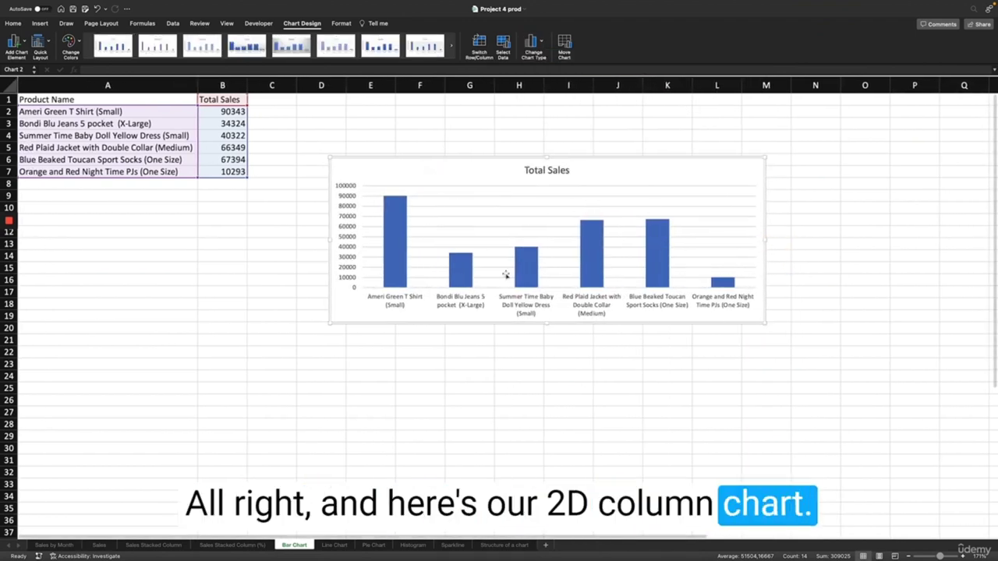
drag(547, 322, 552, 358)
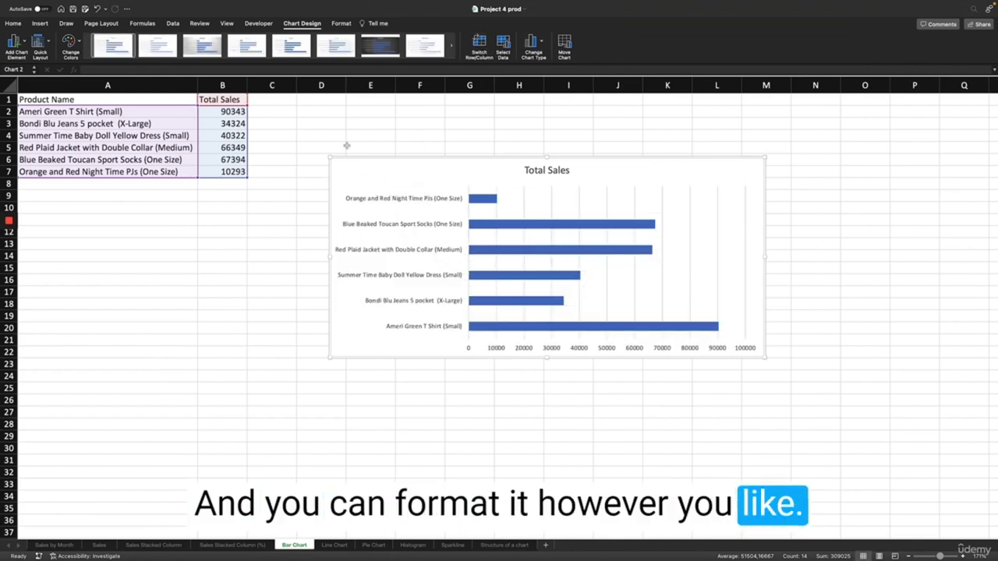
Apply the chart style with an upper-case TOTAL SALES title and value labels
scroll(266, 115, down, 2)
scroll(266, 116, up, 2)
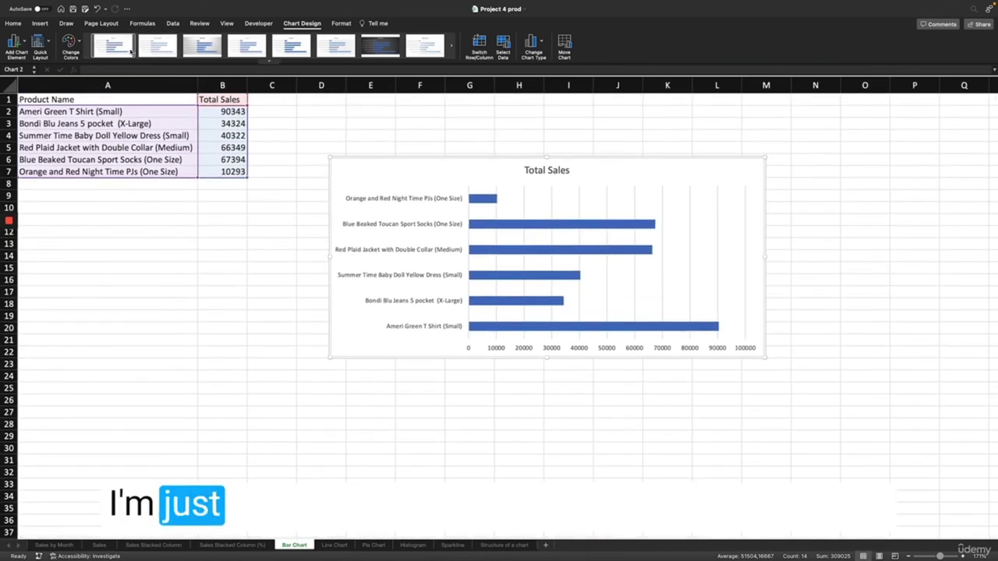
click(292, 29)
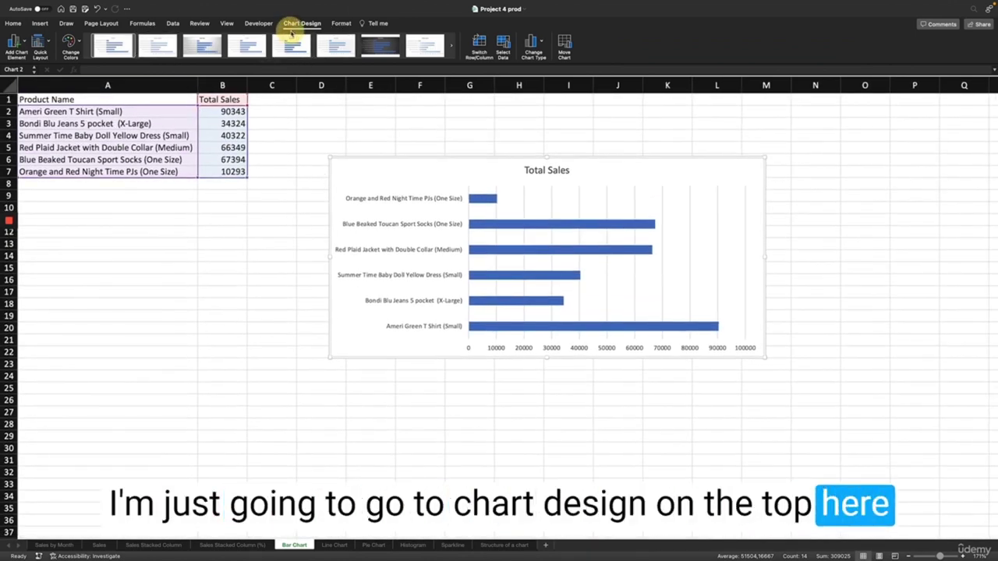
click(151, 44)
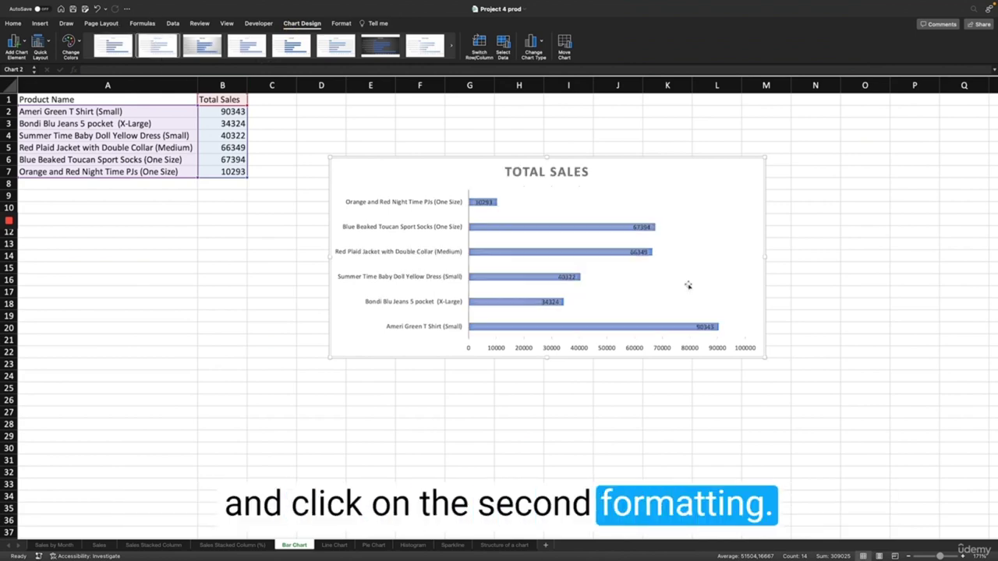
Deselect the chart and save the workbook
click(545, 138)
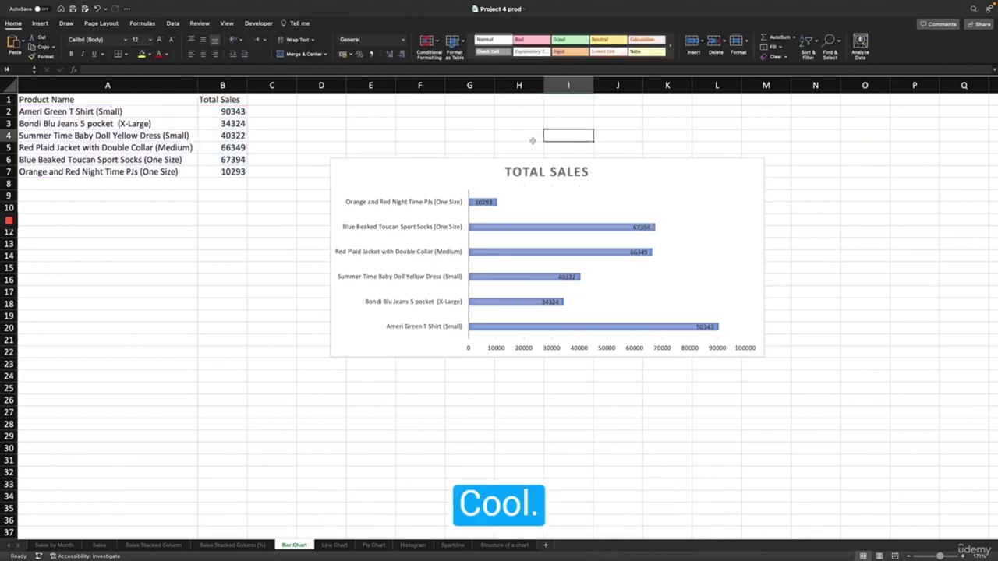
click(73, 9)
click(123, 149)
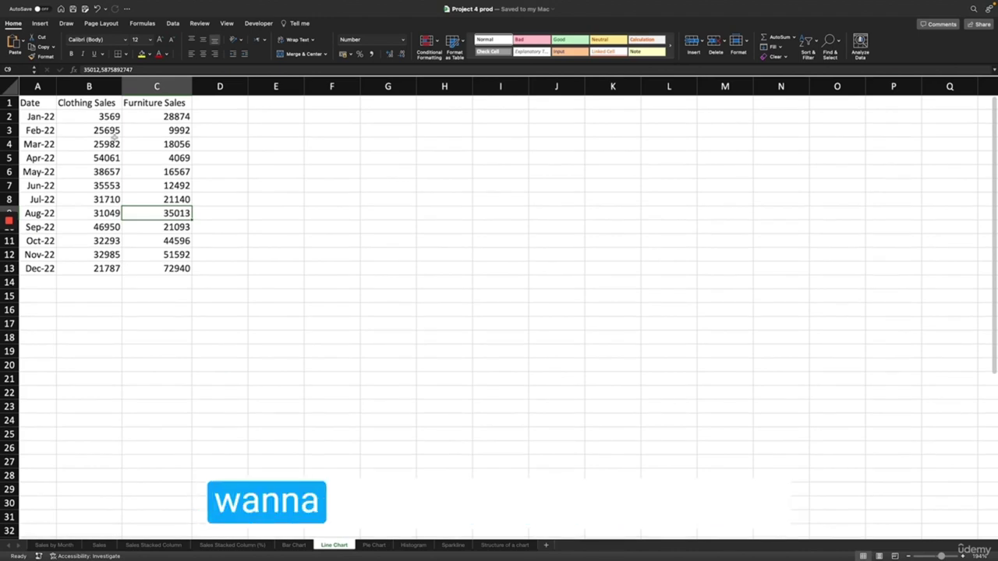
Select column A (Date) and column C (Furniture Sales) and insert the first 2-D Line chart
click(39, 116)
click(156, 102)
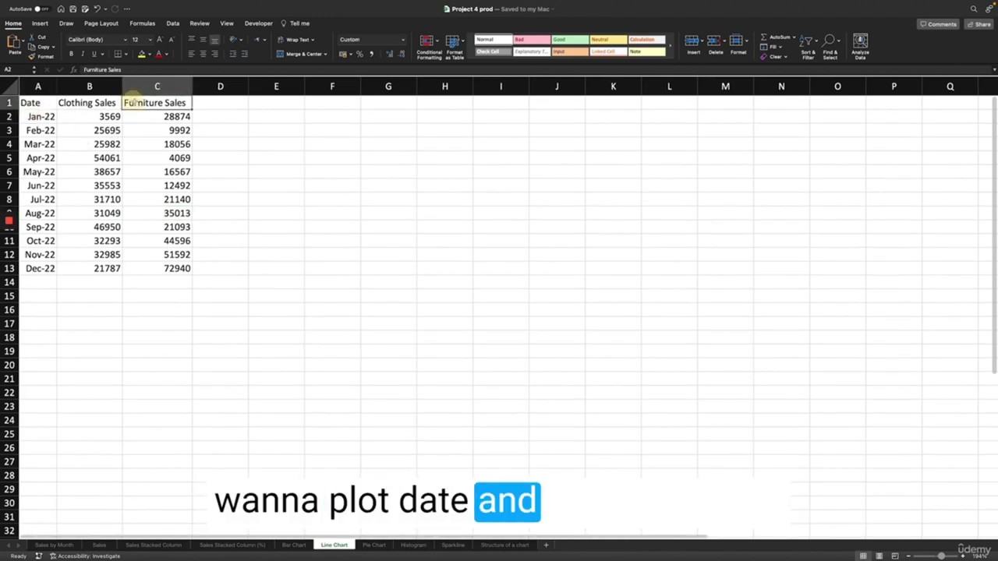
click(89, 102)
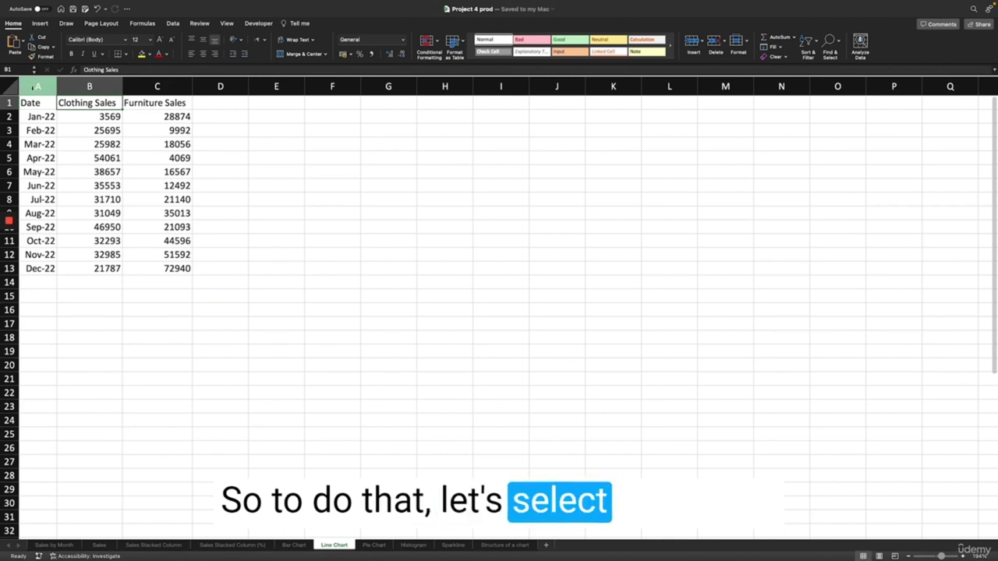
click(35, 86)
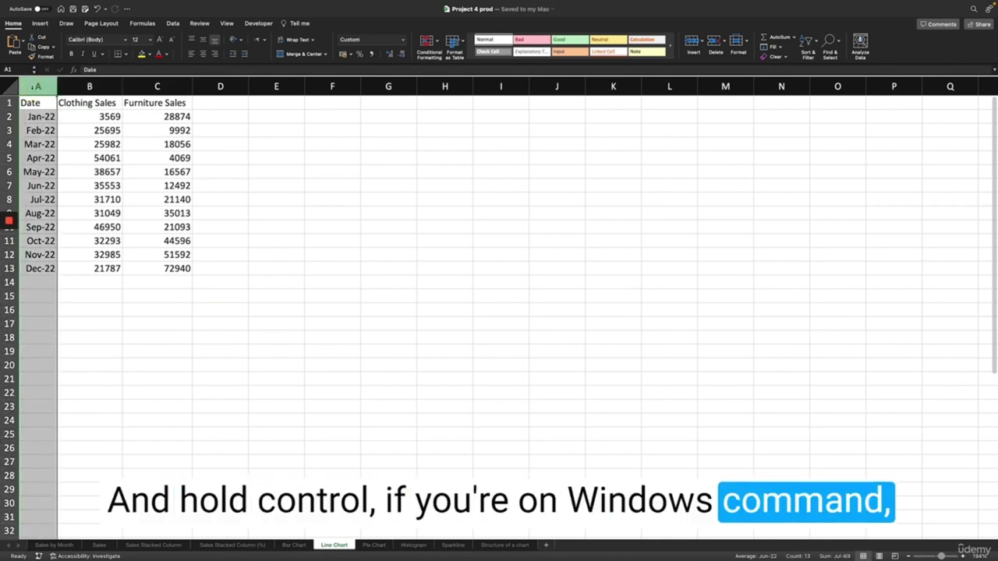
super+click(153, 86)
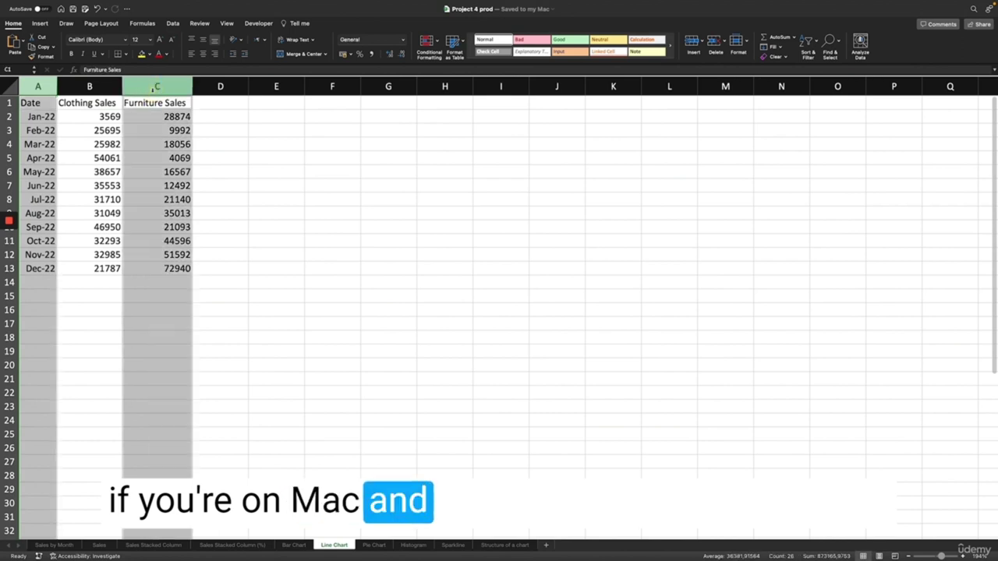
click(39, 24)
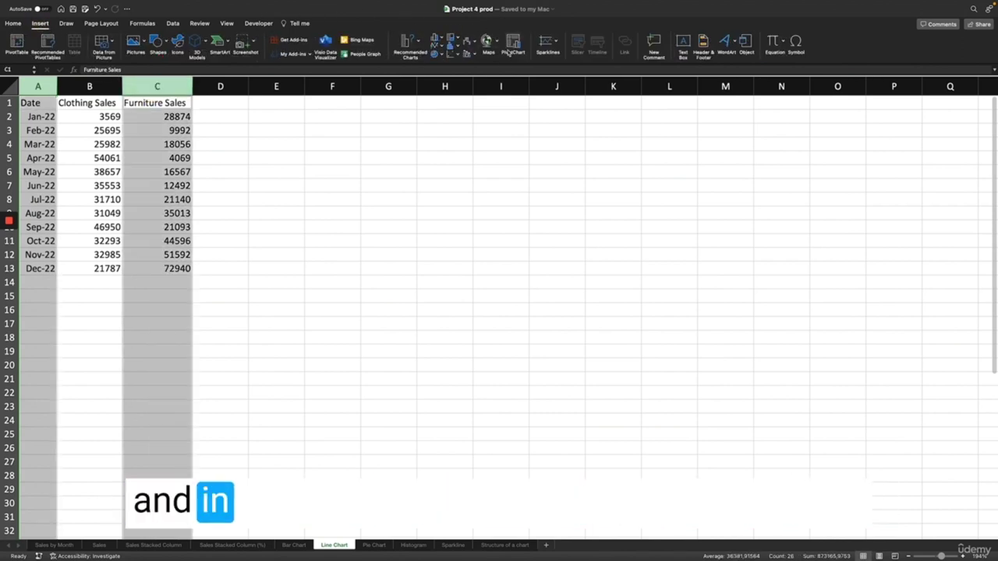
click(435, 45)
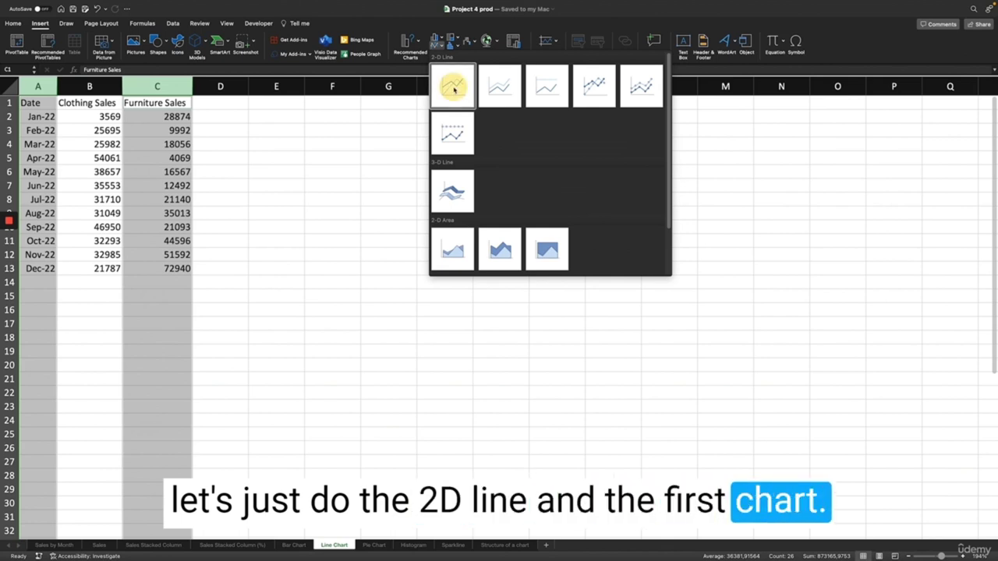
click(453, 84)
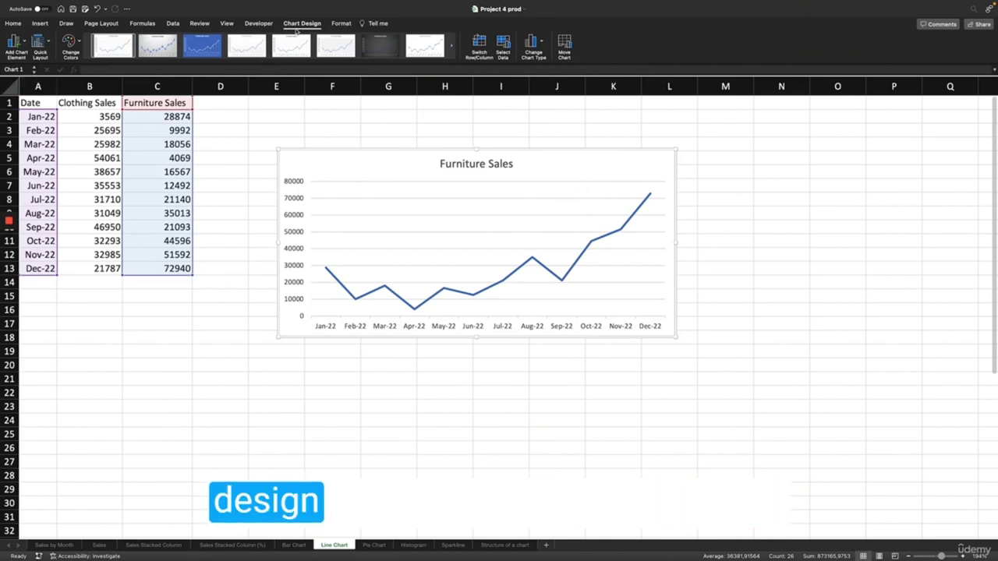
Browse the Add Chart Element menu, then right-click the Furniture Sales line for its options
click(15, 46)
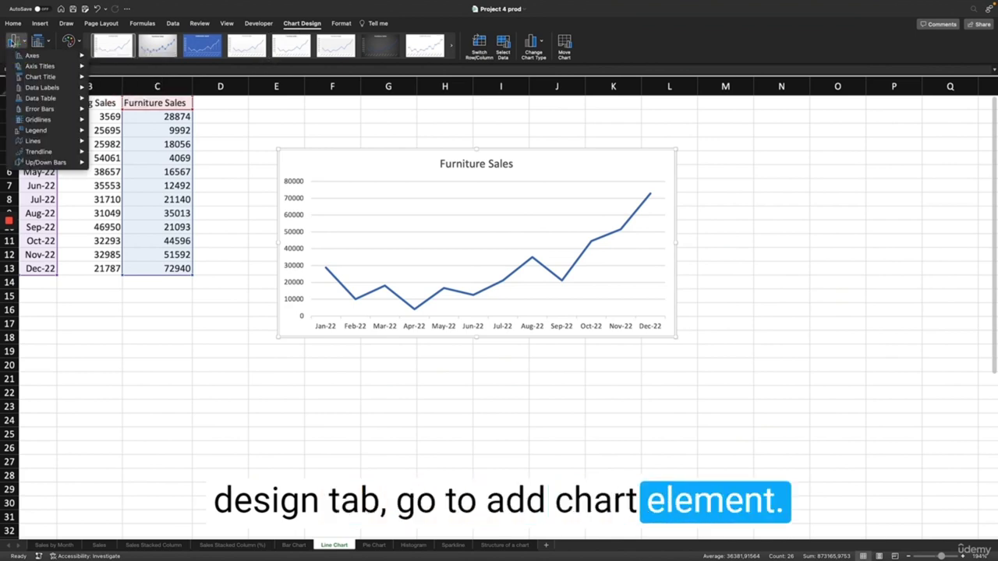
mouse_move(45, 67)
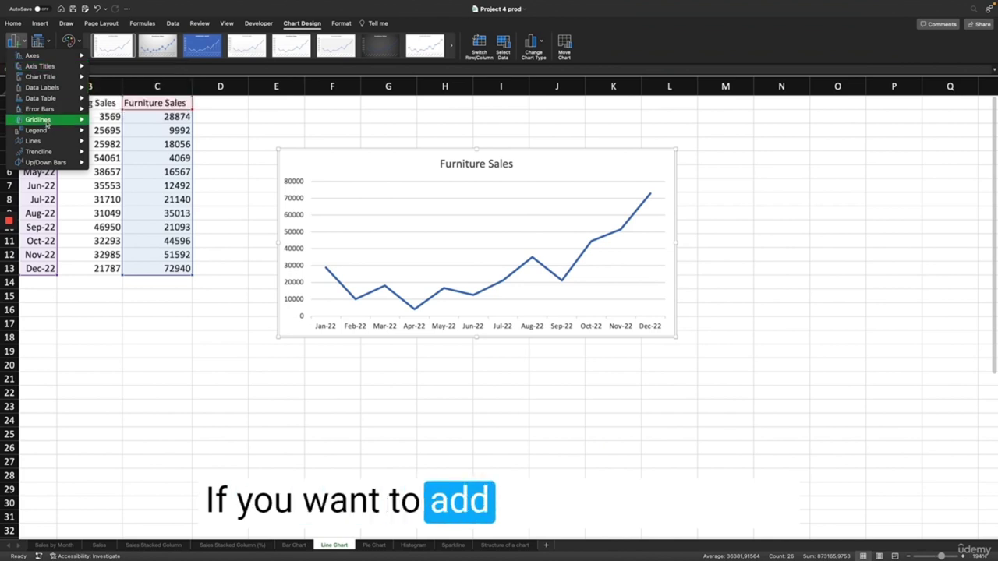
mouse_move(47, 127)
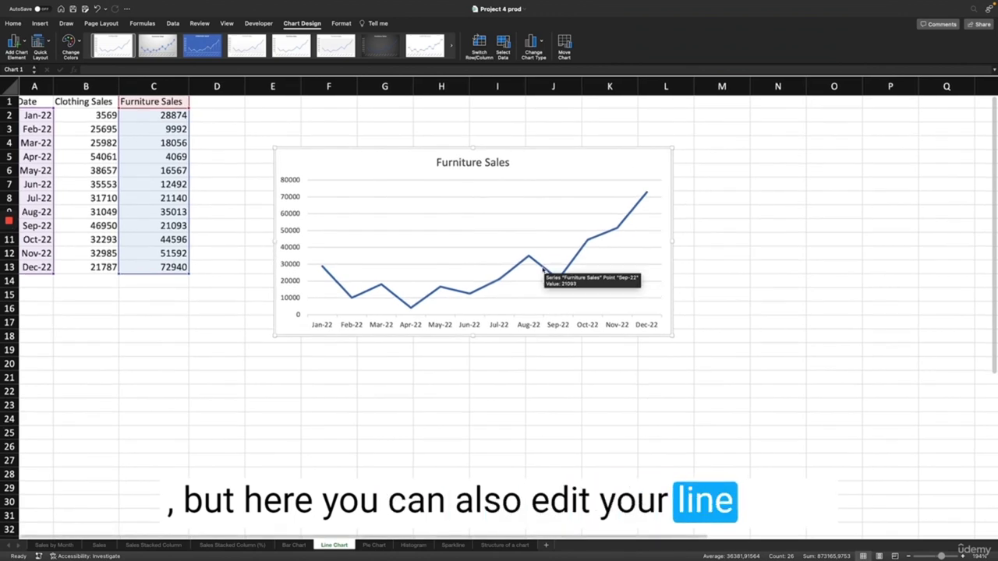
click(544, 268)
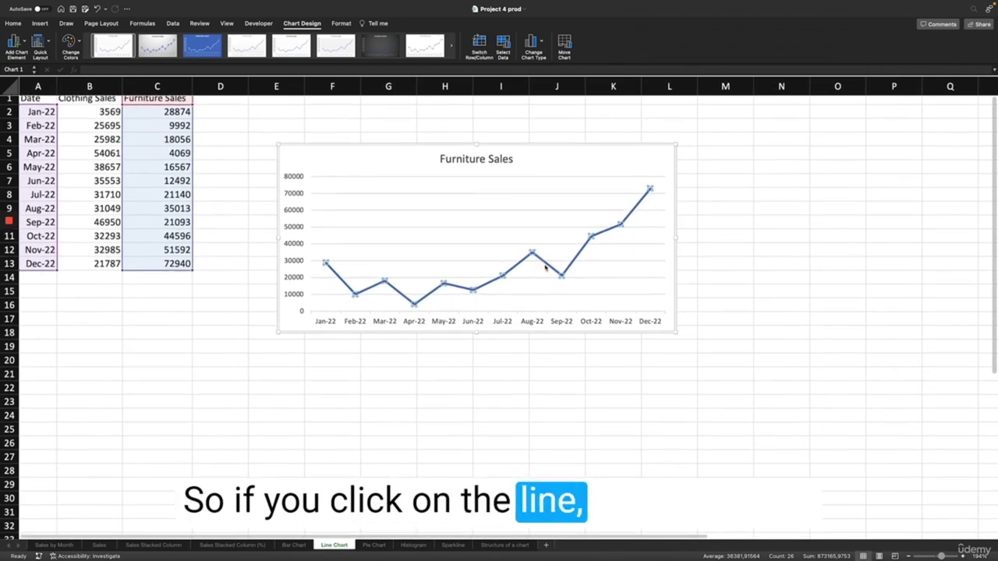
right_click(545, 267)
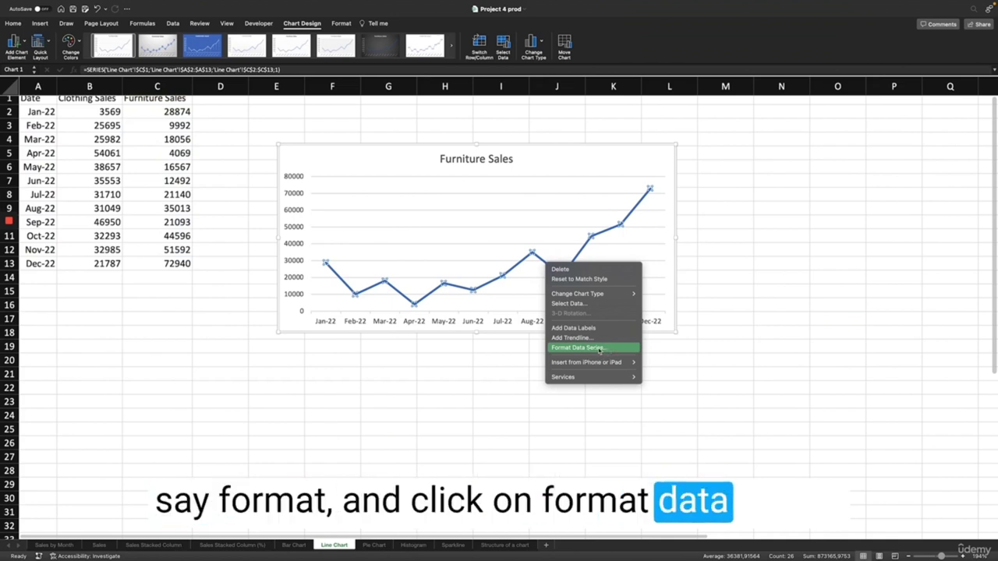
Open Format Data Series and try the no-line and gradient line options before resetting
click(599, 348)
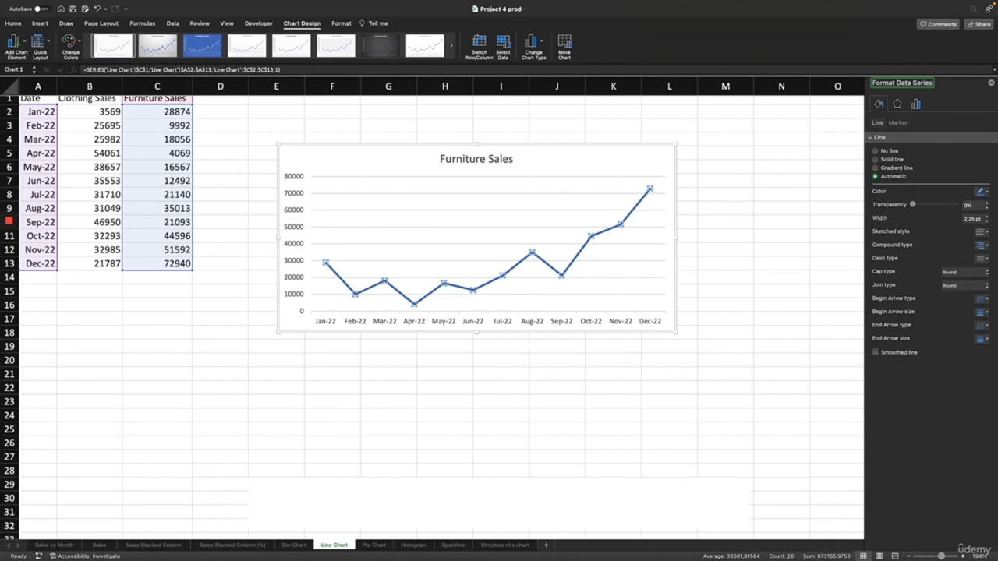
click(980, 192)
click(975, 172)
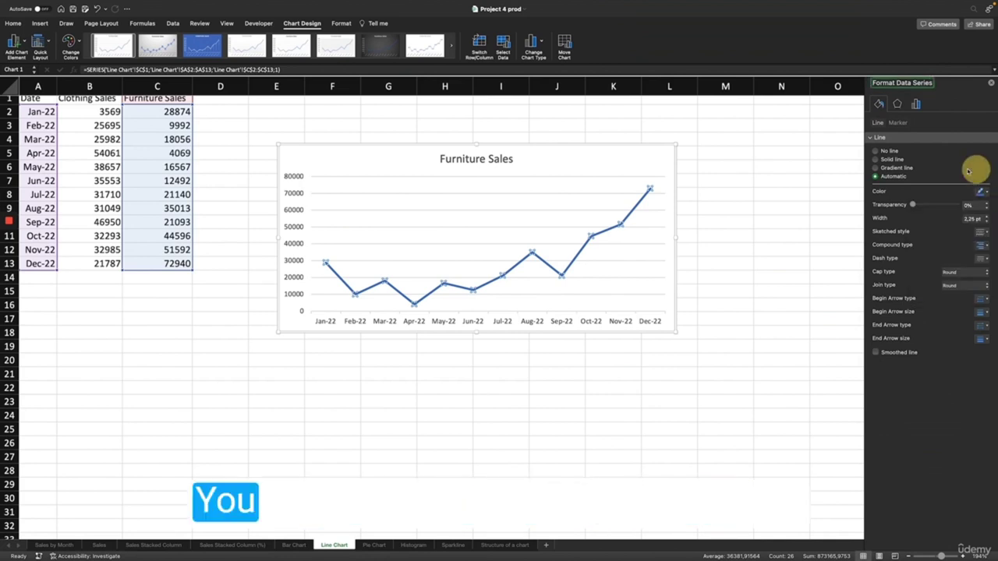
click(886, 152)
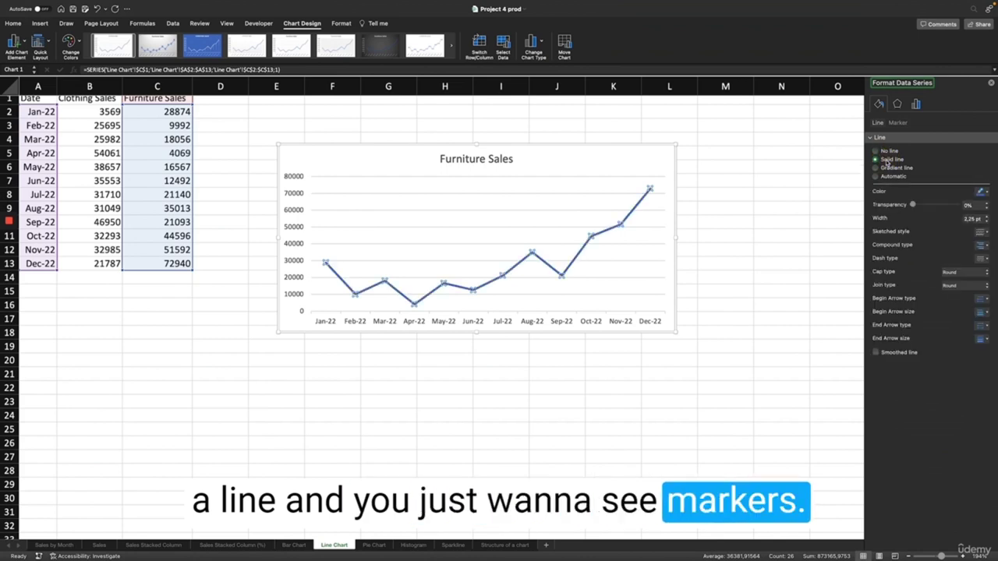
click(901, 168)
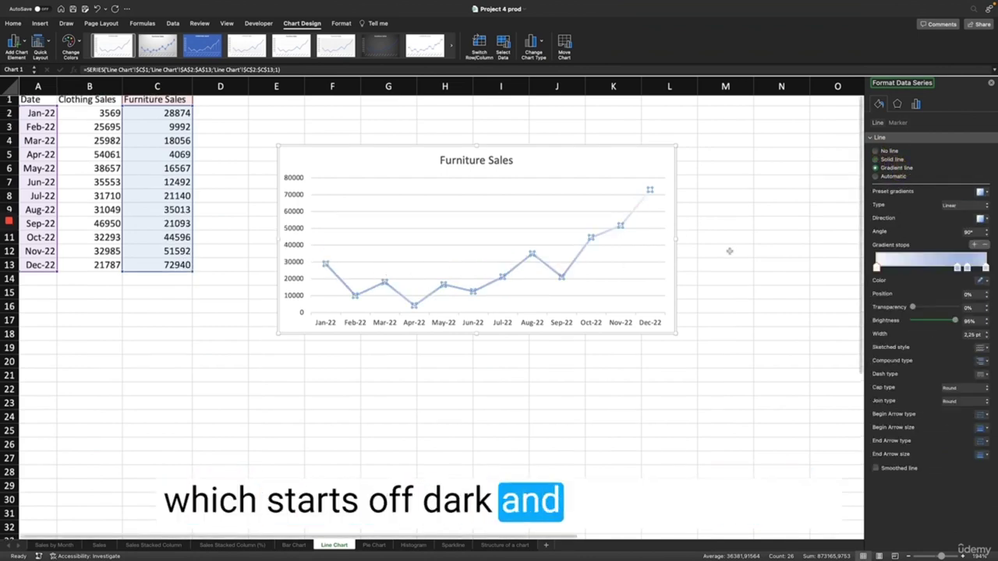
click(894, 176)
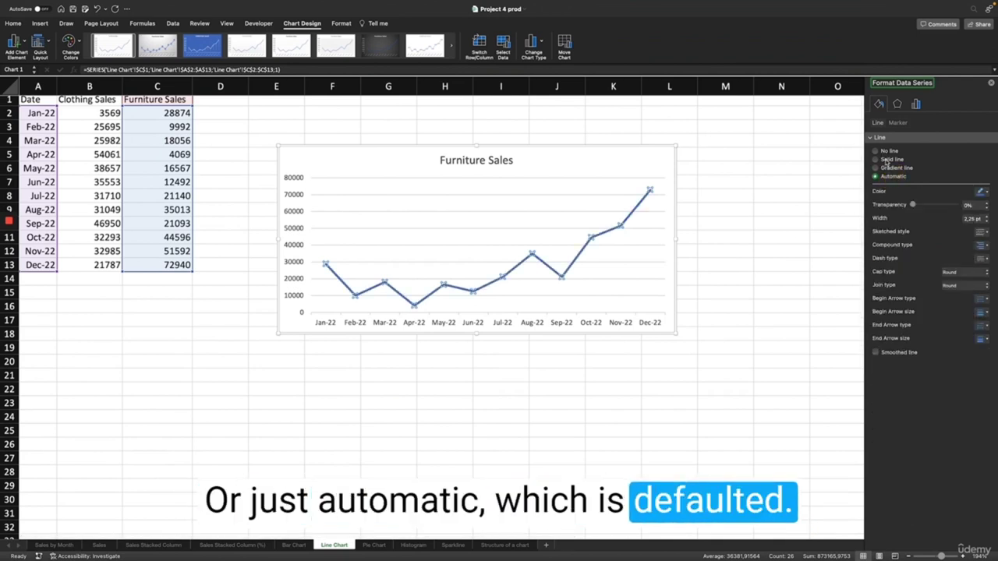
Make the Furniture Sales line solid orange with slight transparency and 2 pt width
click(885, 159)
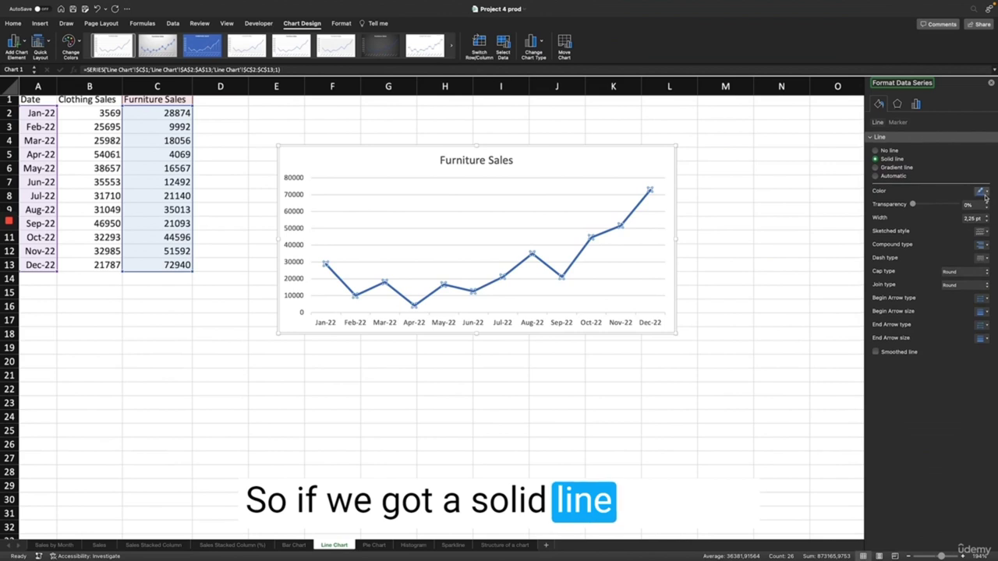
click(982, 192)
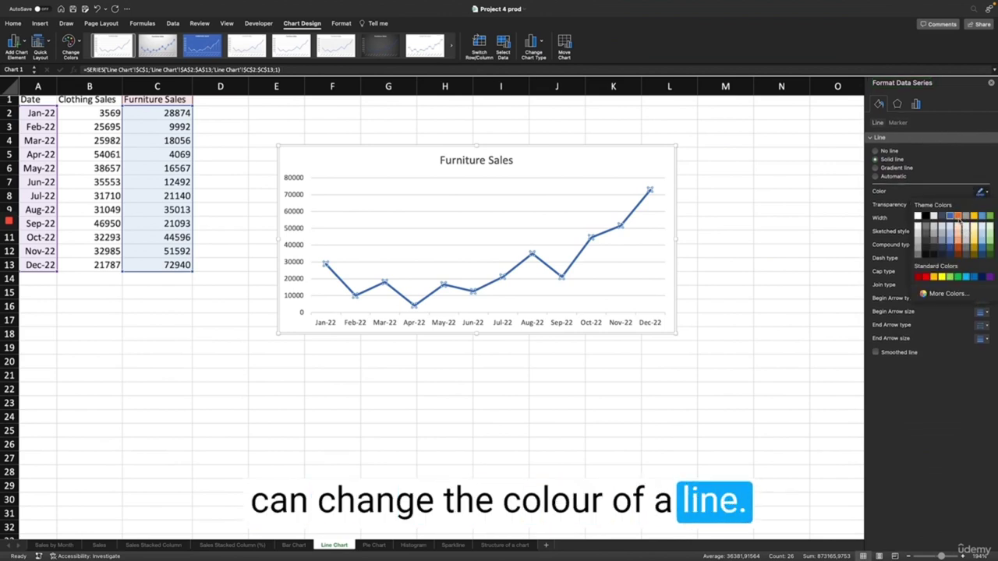
click(959, 217)
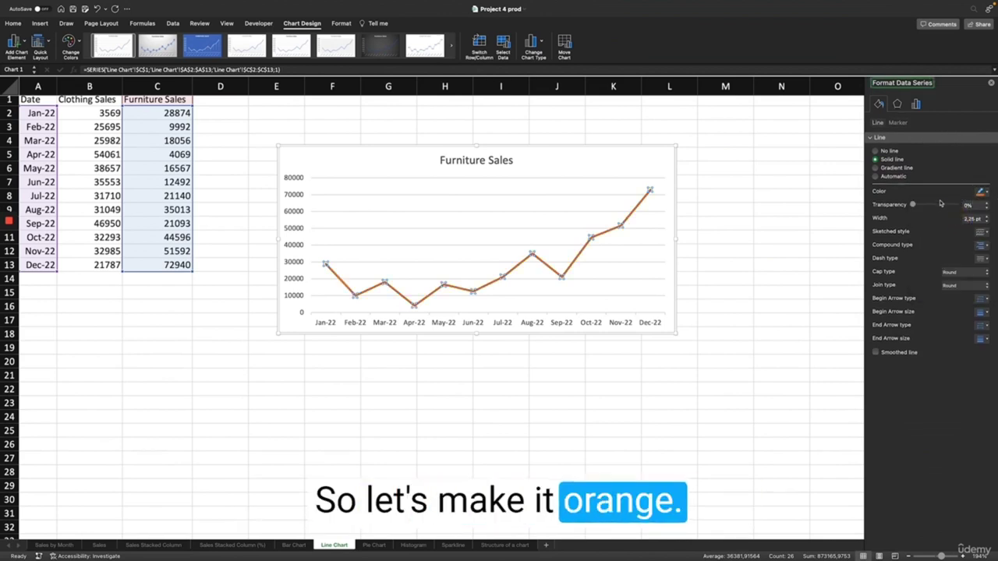
mouse_move(912, 204)
mouse_down()
mouse_move(942, 205)
mouse_move(910, 208)
mouse_up()
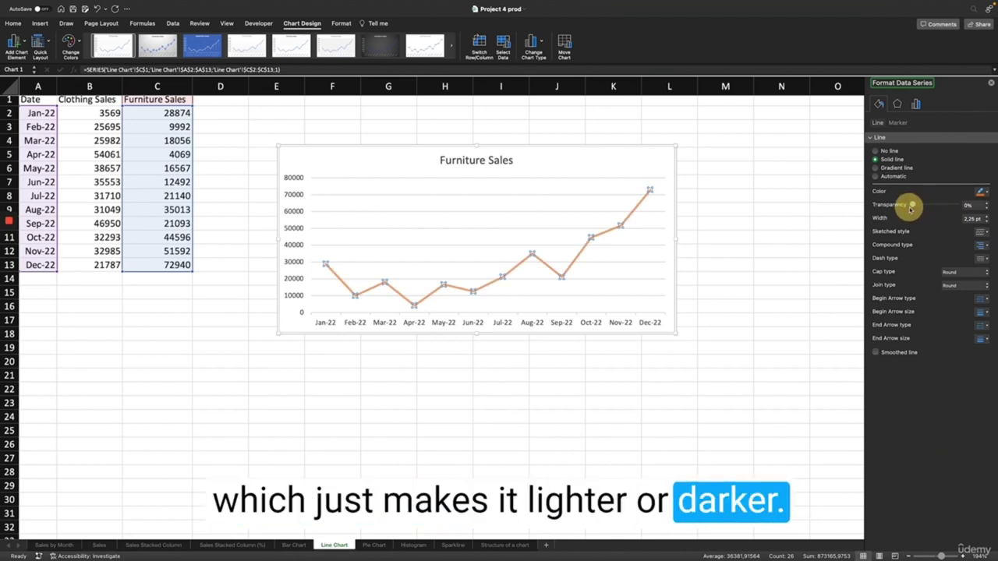
click(986, 218)
click(986, 218)
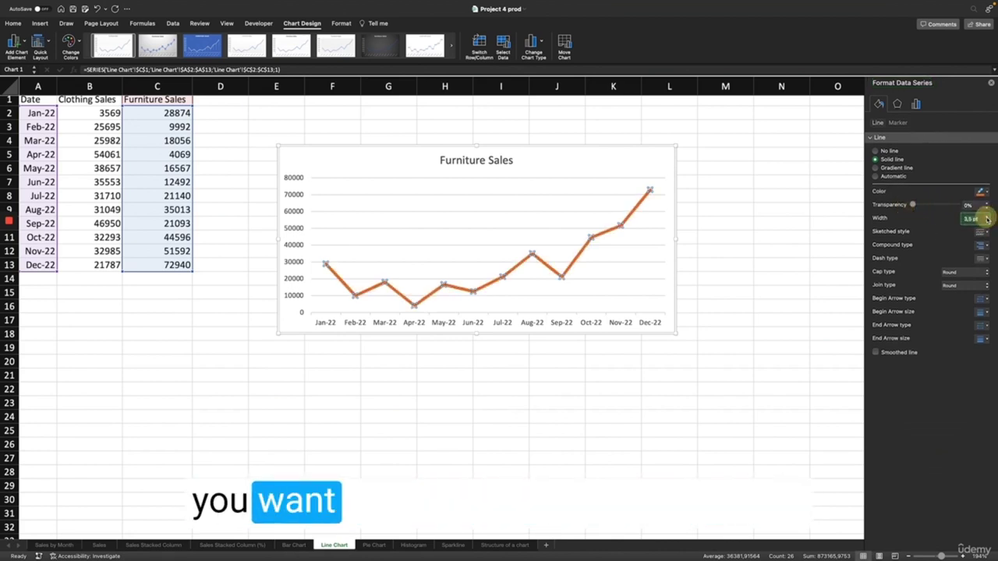
click(987, 223)
click(987, 222)
click(987, 222)
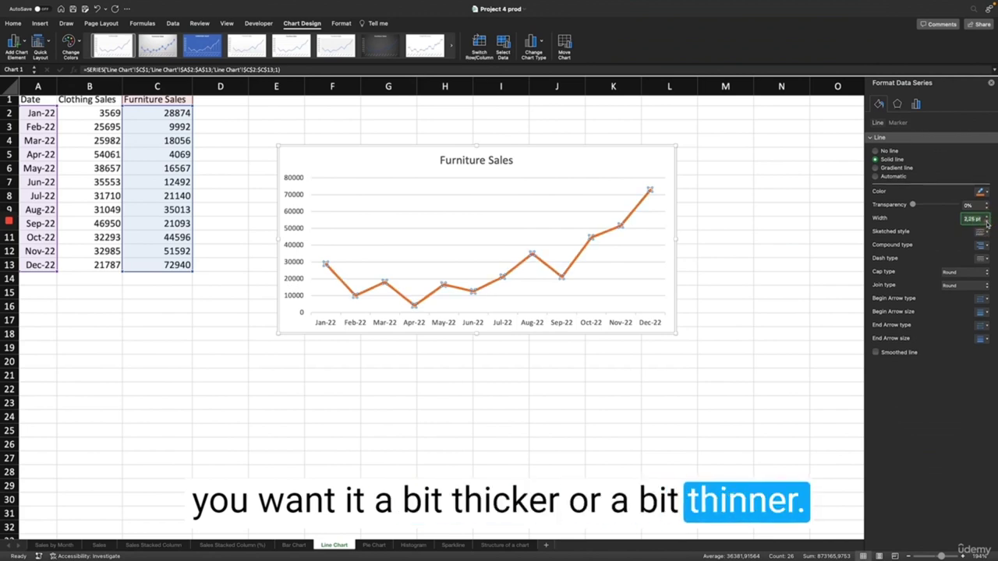
click(986, 222)
click(987, 222)
click(986, 222)
Try a sketched line style, then keep the line straight and single
click(982, 233)
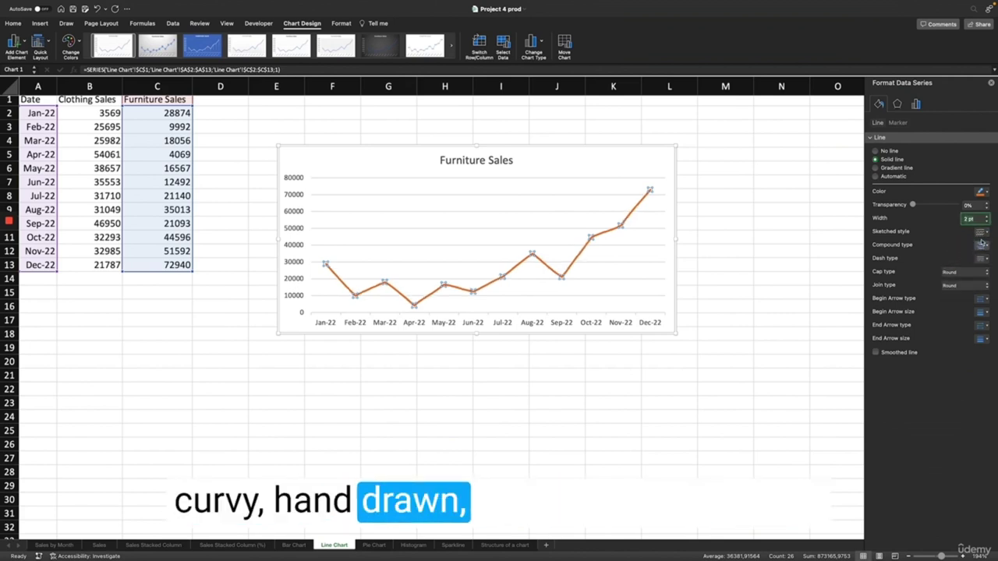
click(976, 270)
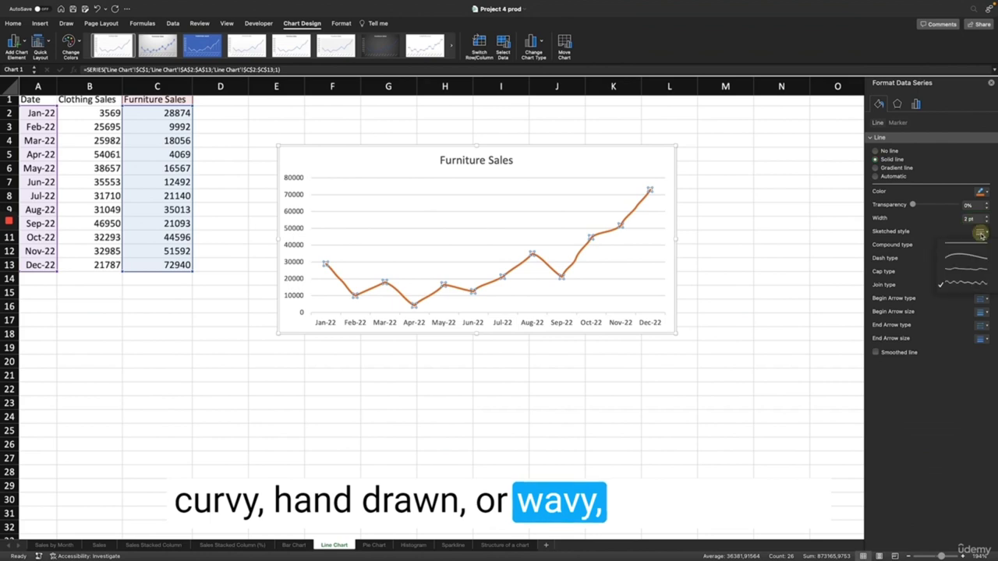
click(970, 247)
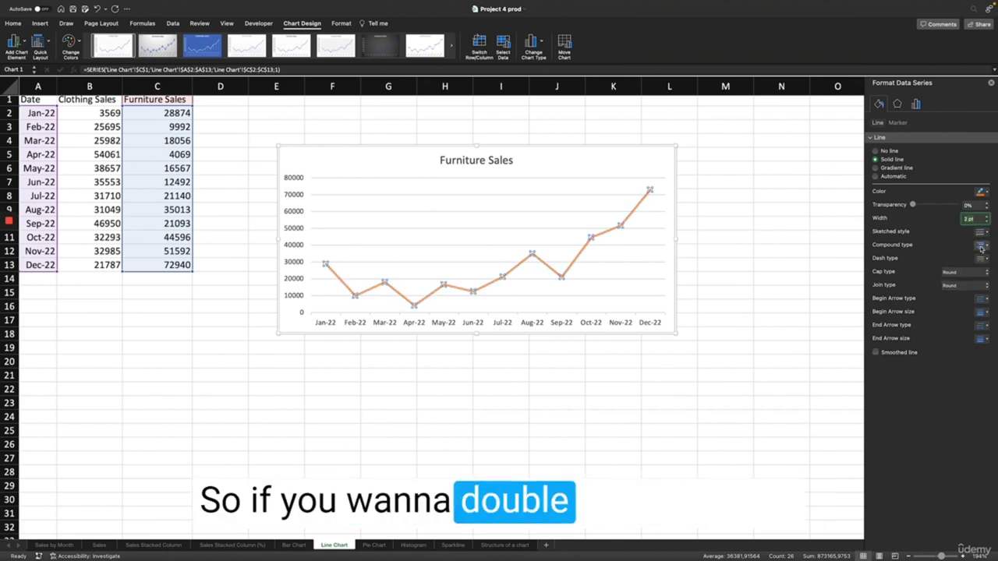
click(980, 233)
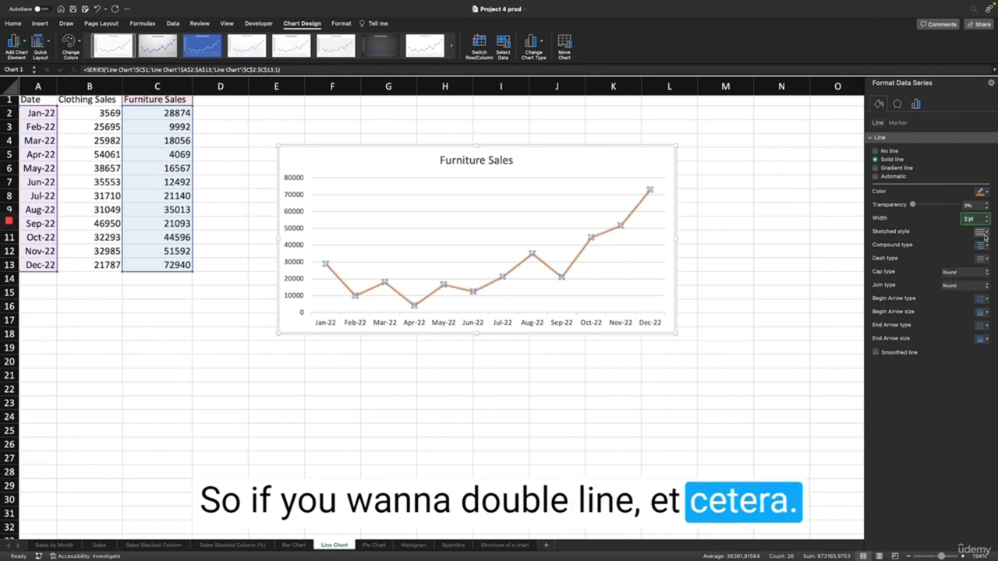
click(981, 245)
click(982, 261)
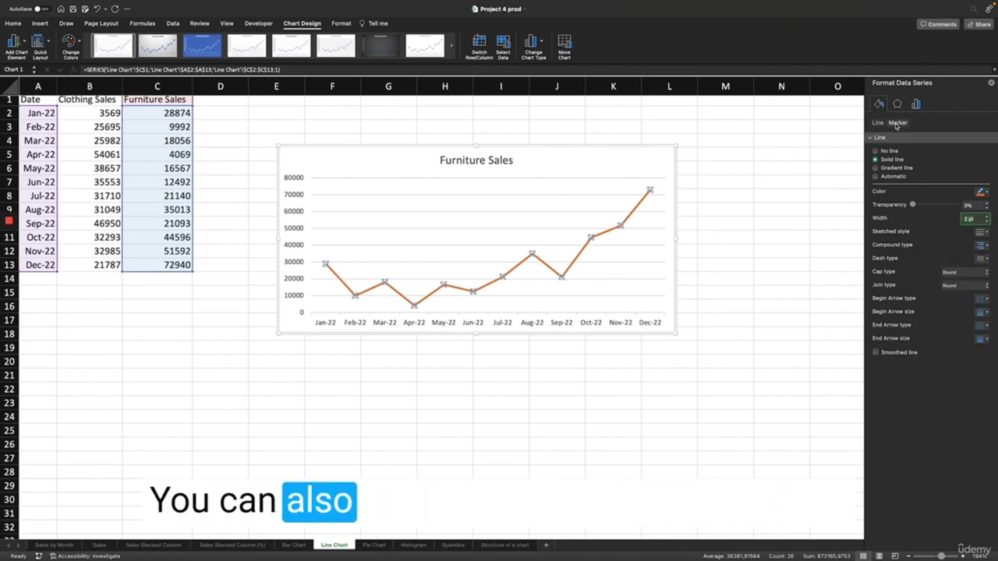
Choose built-in circle markers at size 7 after trying squares and crosses
click(897, 123)
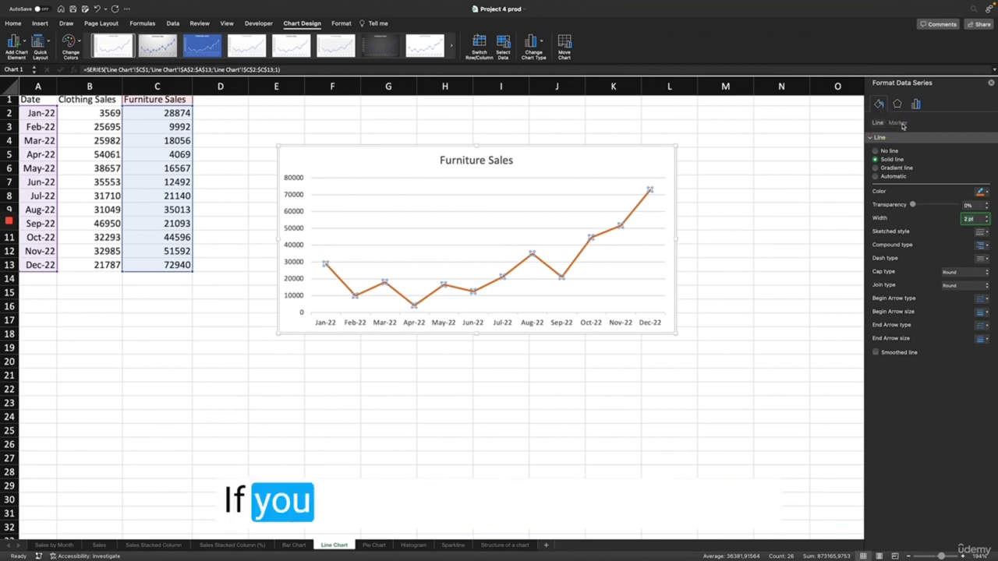
click(898, 123)
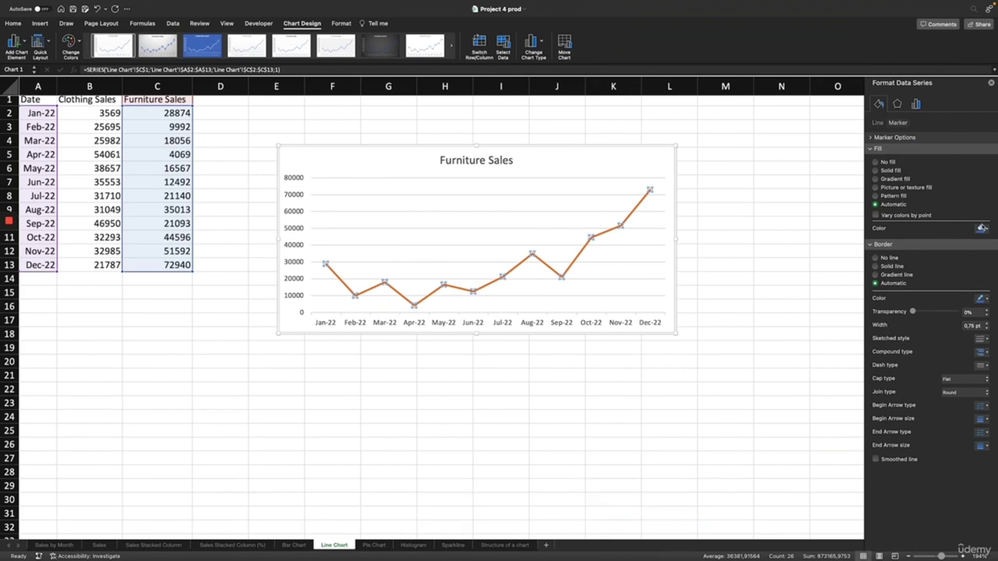
click(872, 138)
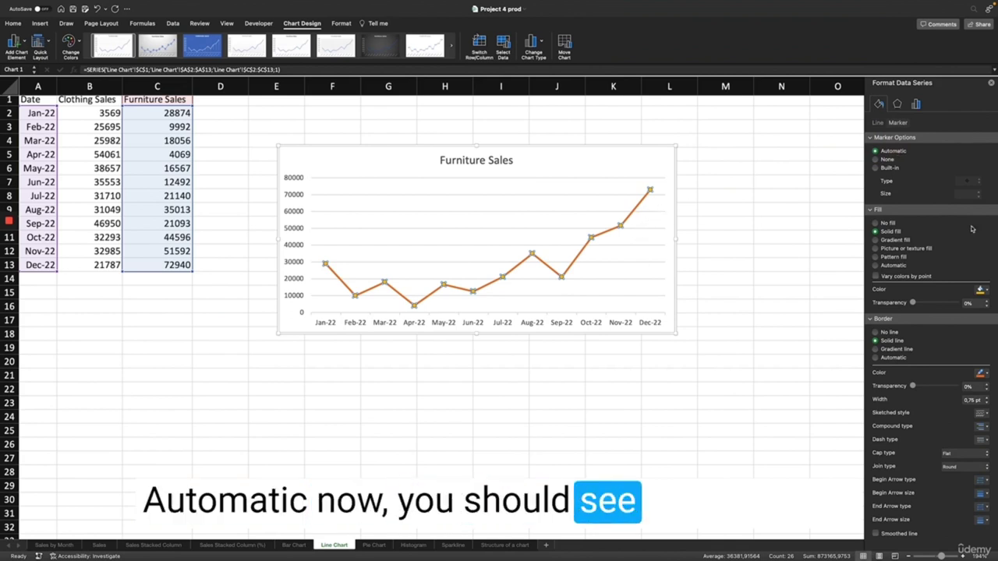
click(876, 168)
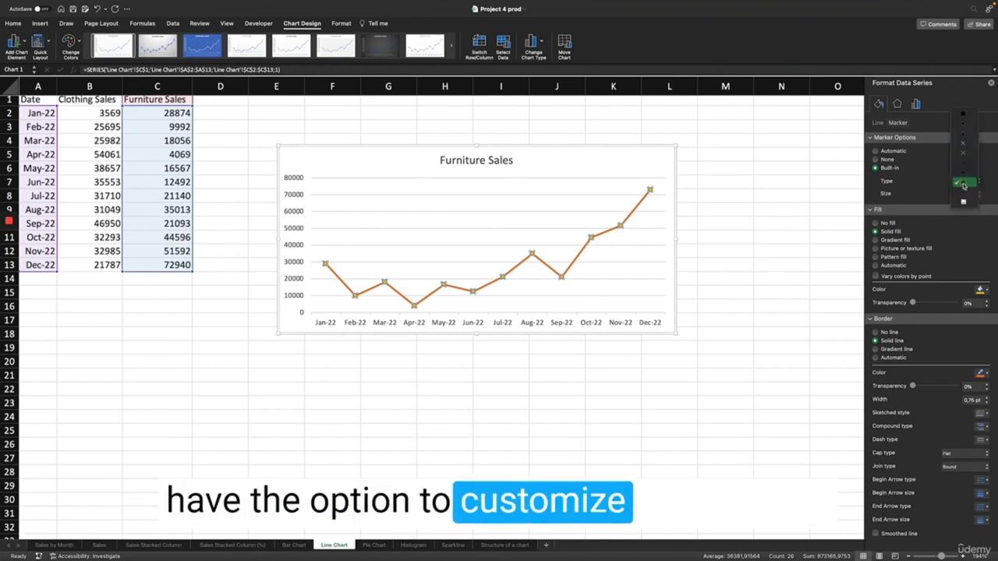
click(959, 182)
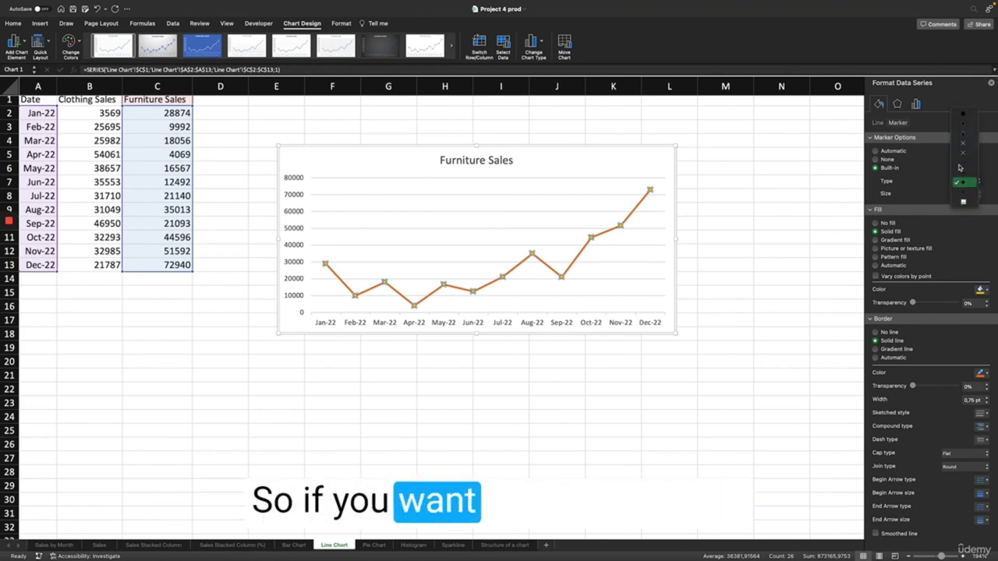
click(965, 118)
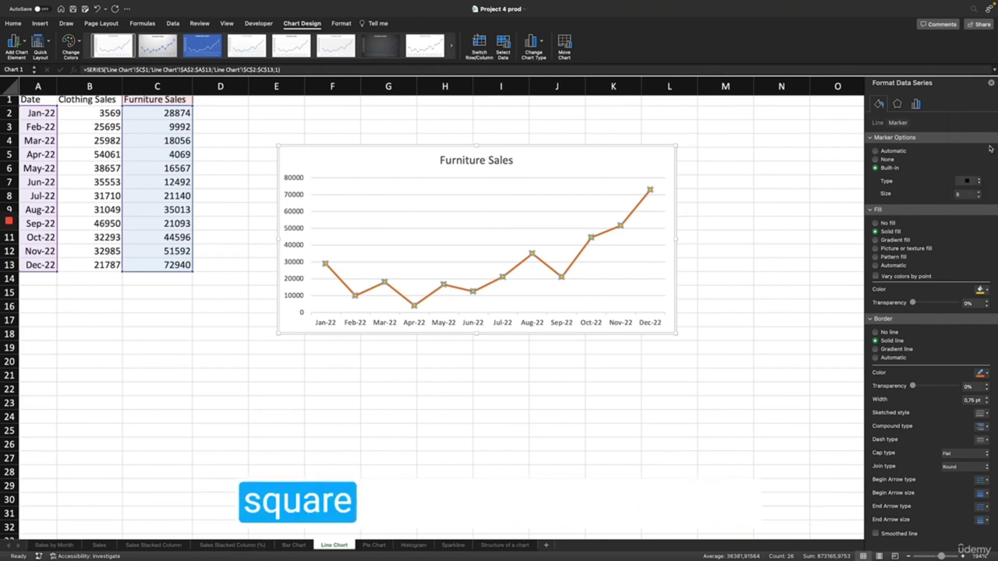
click(979, 181)
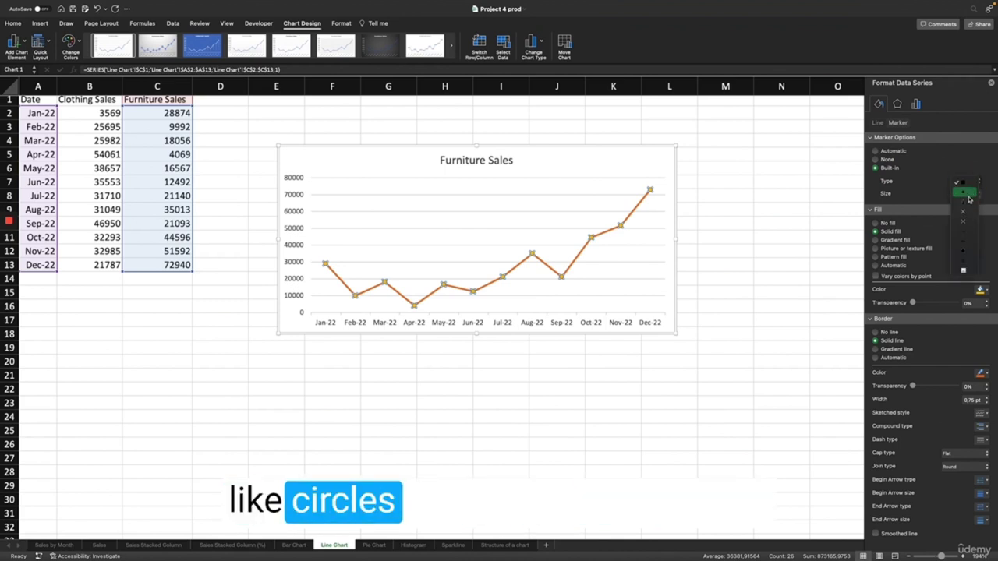
click(971, 204)
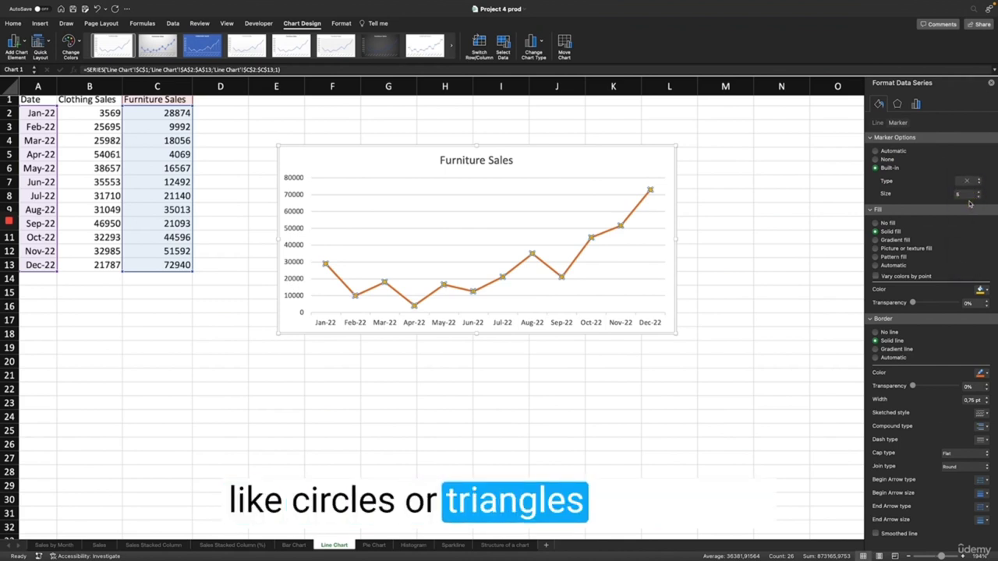
click(965, 184)
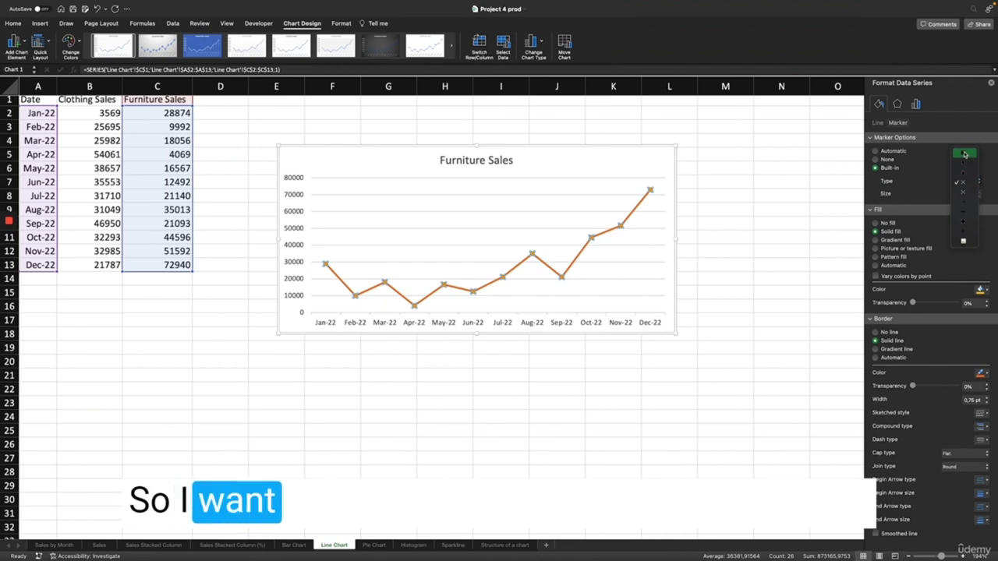
click(969, 166)
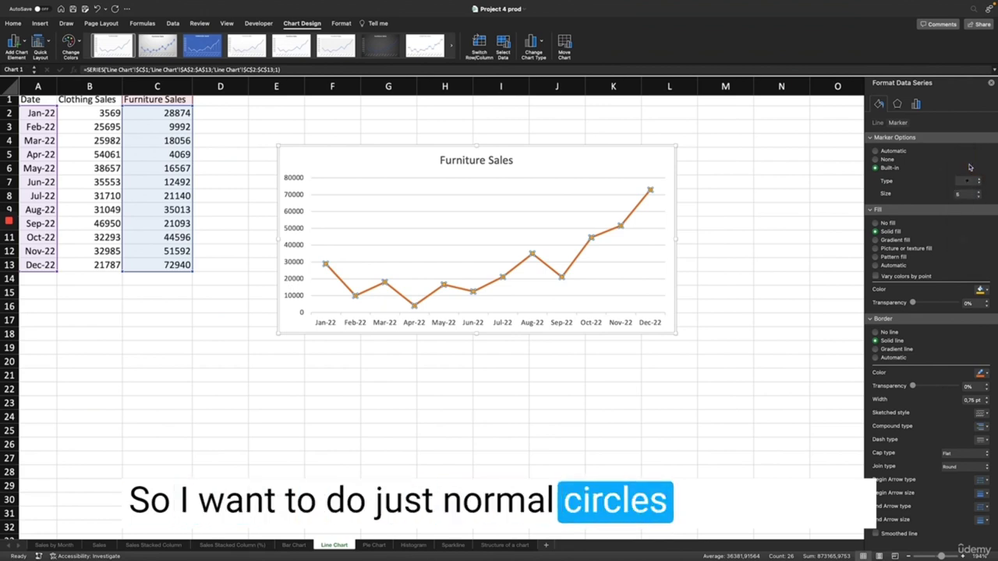
click(979, 192)
click(980, 192)
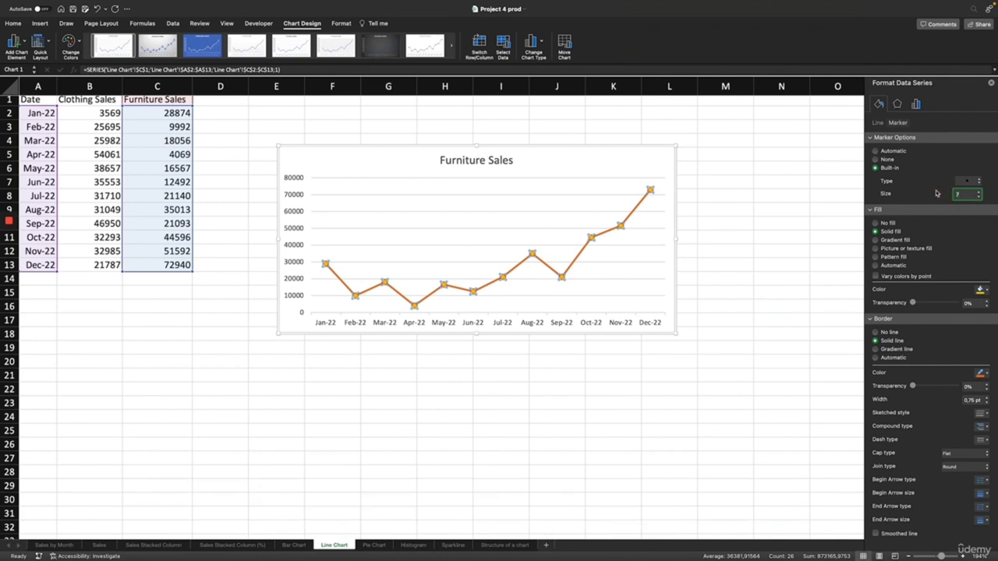
scroll(947, 345, down, 1)
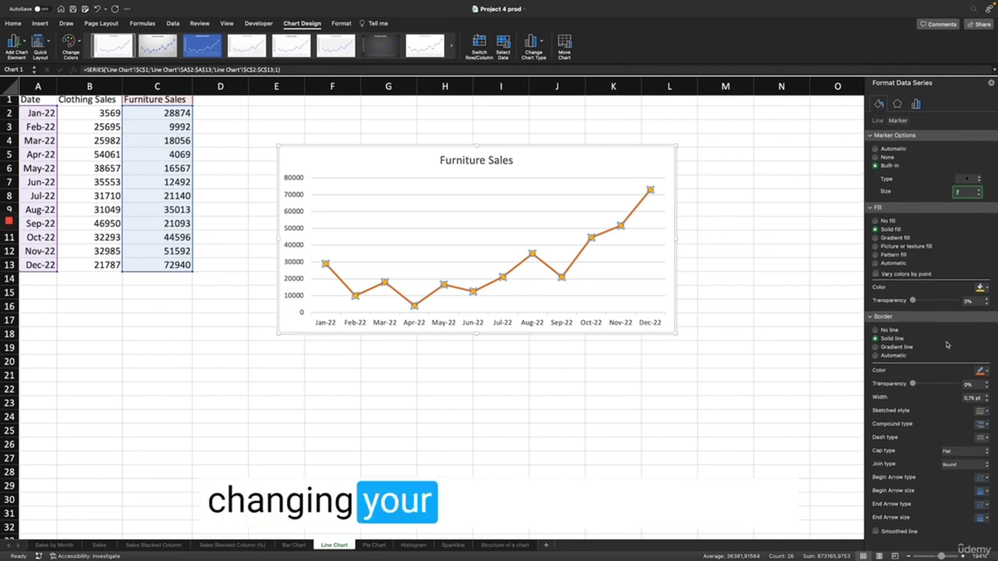
Give the markers a solid orange fill and deselect the series
click(978, 288)
click(928, 314)
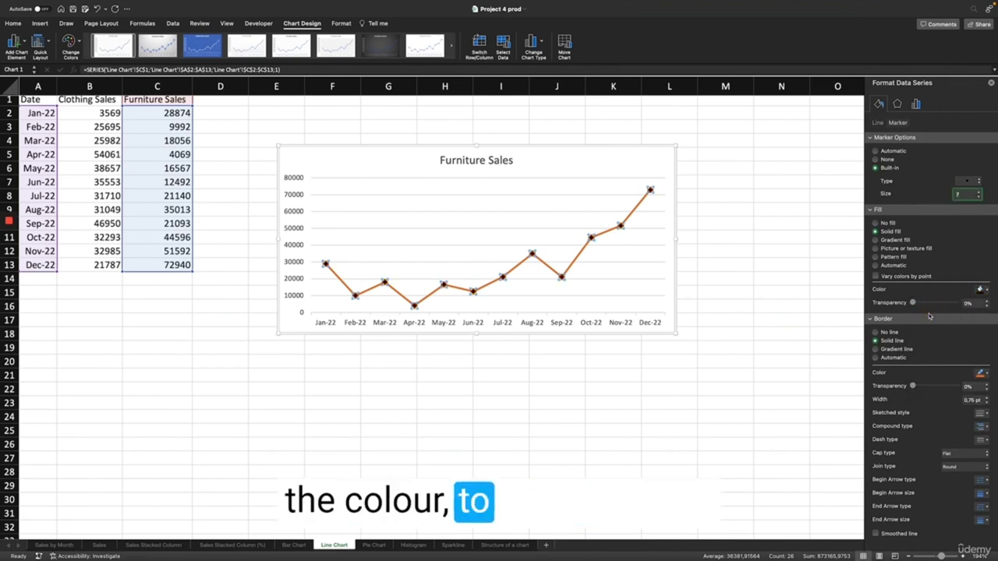
click(984, 289)
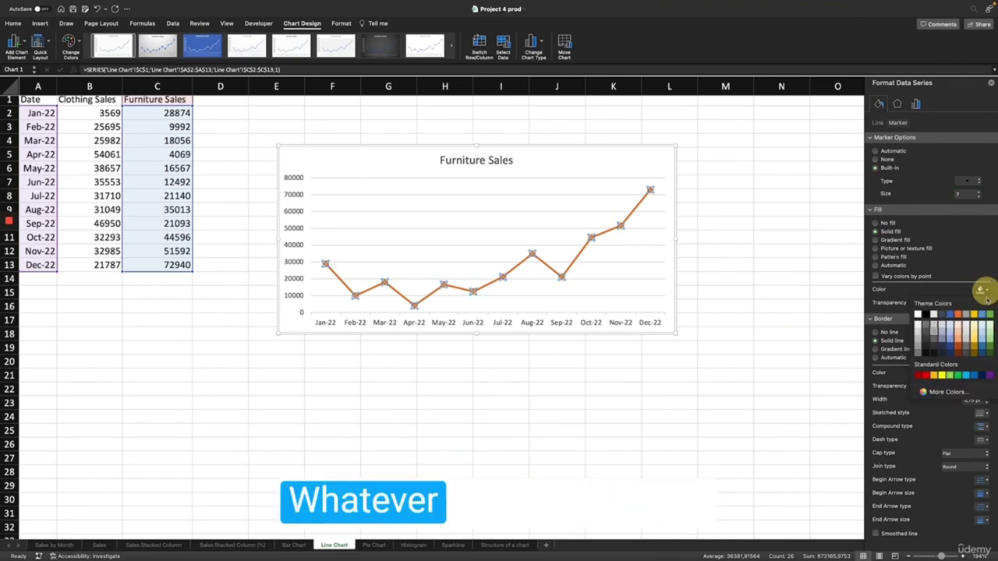
click(959, 314)
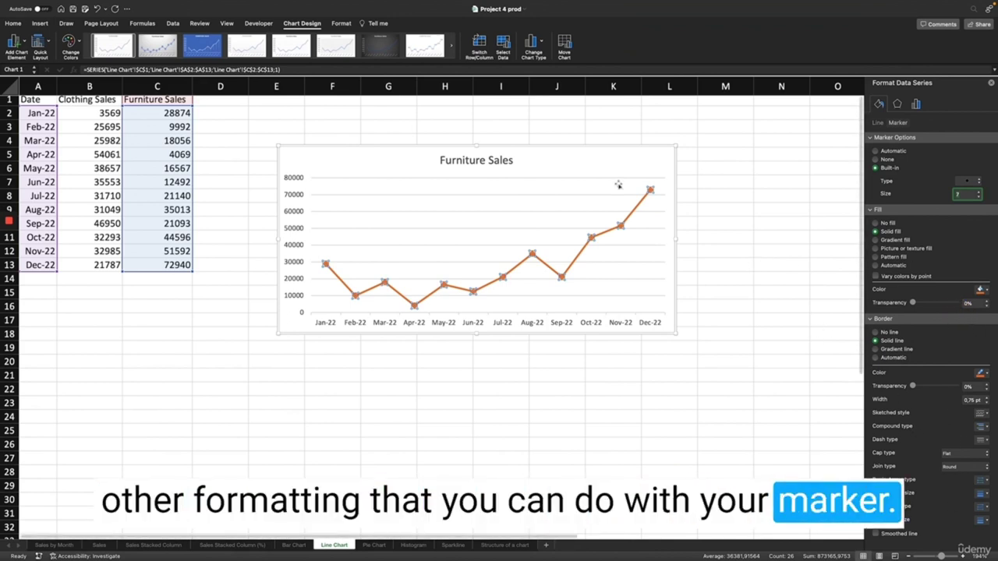
click(563, 209)
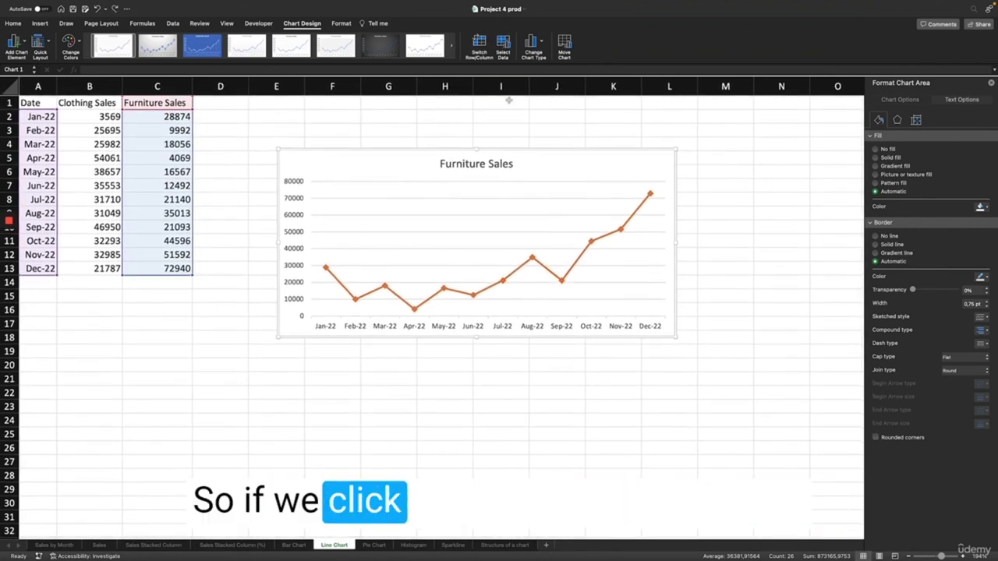
Use Select Data to add a series named from cell B1 with column B as Y values
click(503, 41)
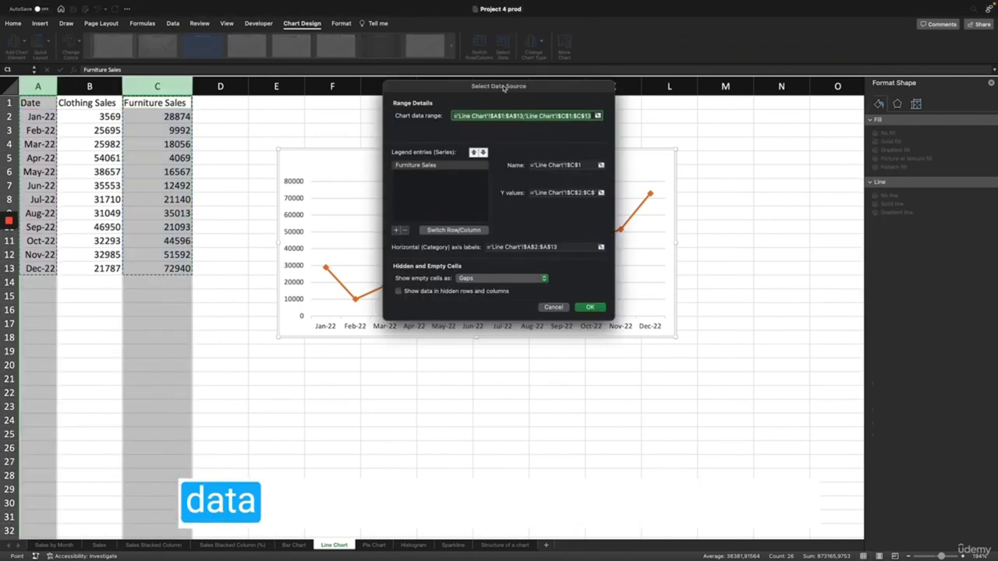
drag(503, 88, 416, 96)
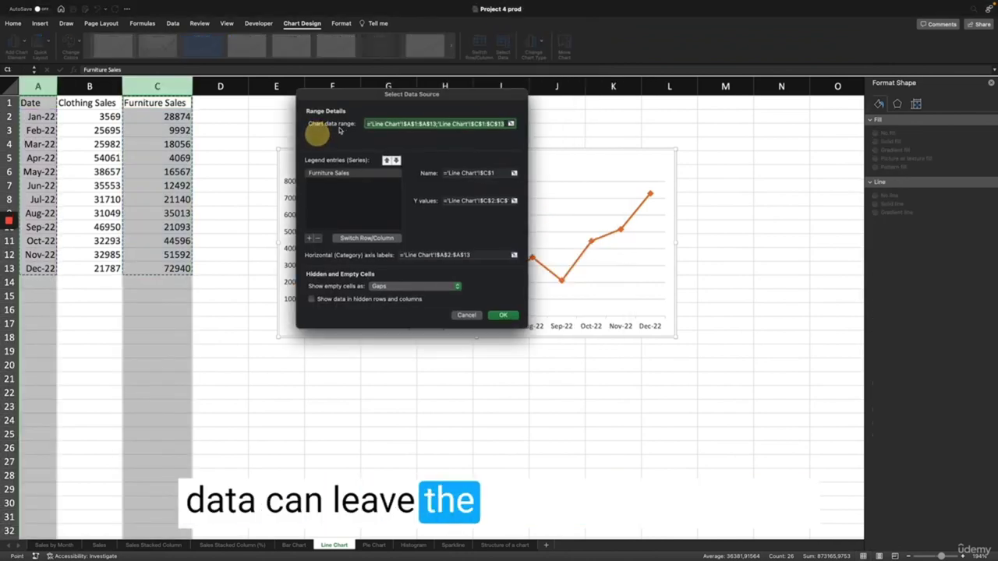
click(334, 207)
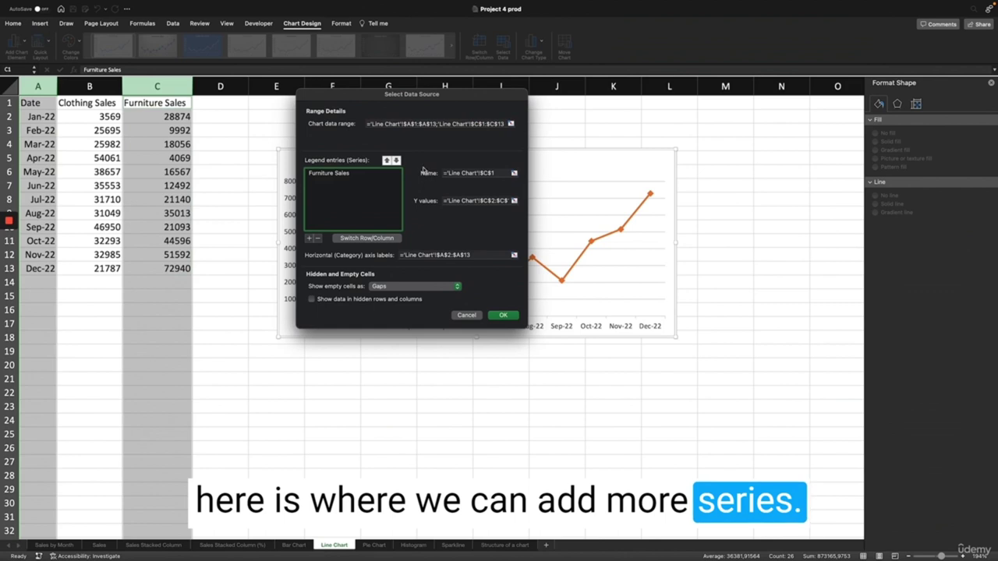
click(309, 238)
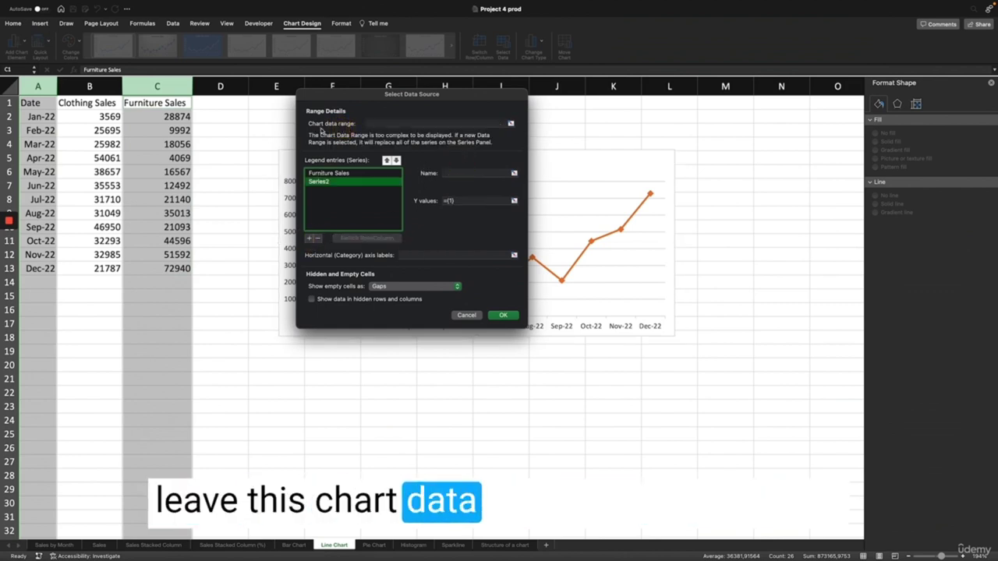
click(461, 172)
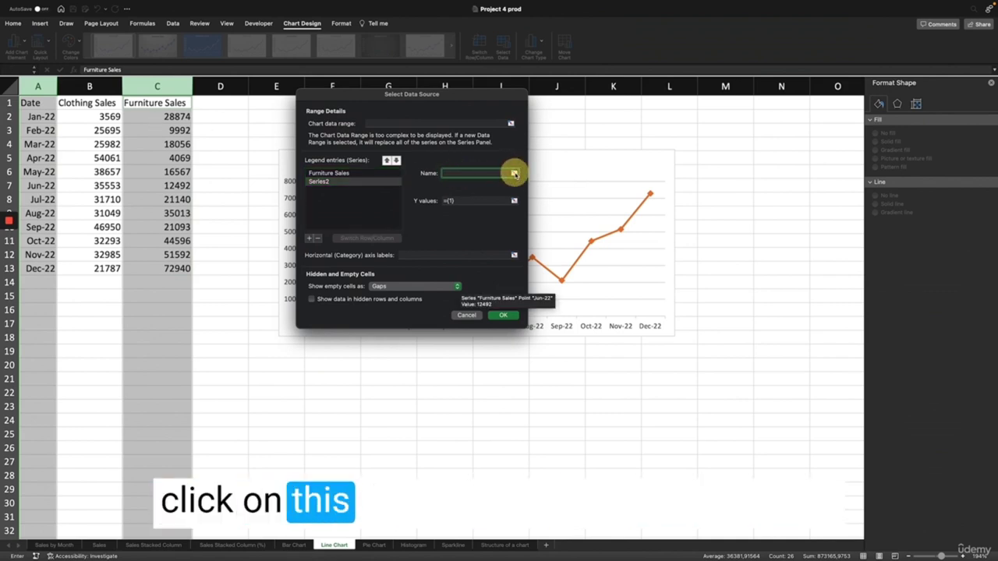
click(514, 174)
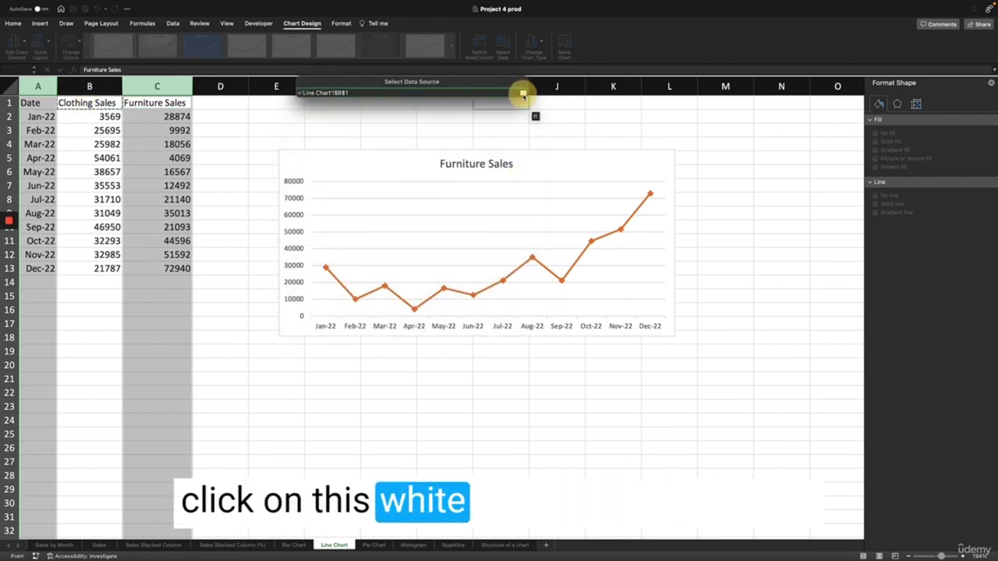
click(523, 94)
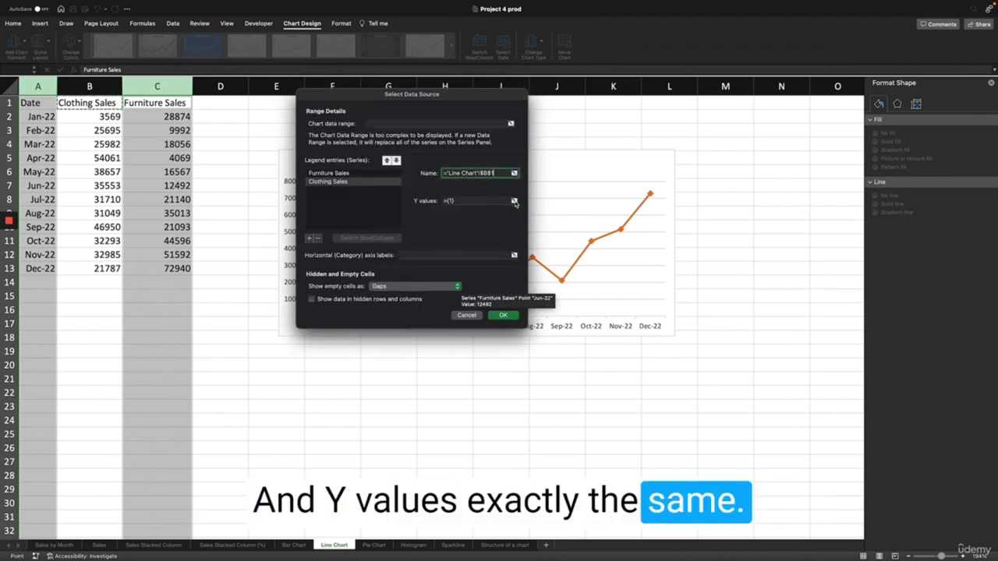
click(514, 200)
click(105, 87)
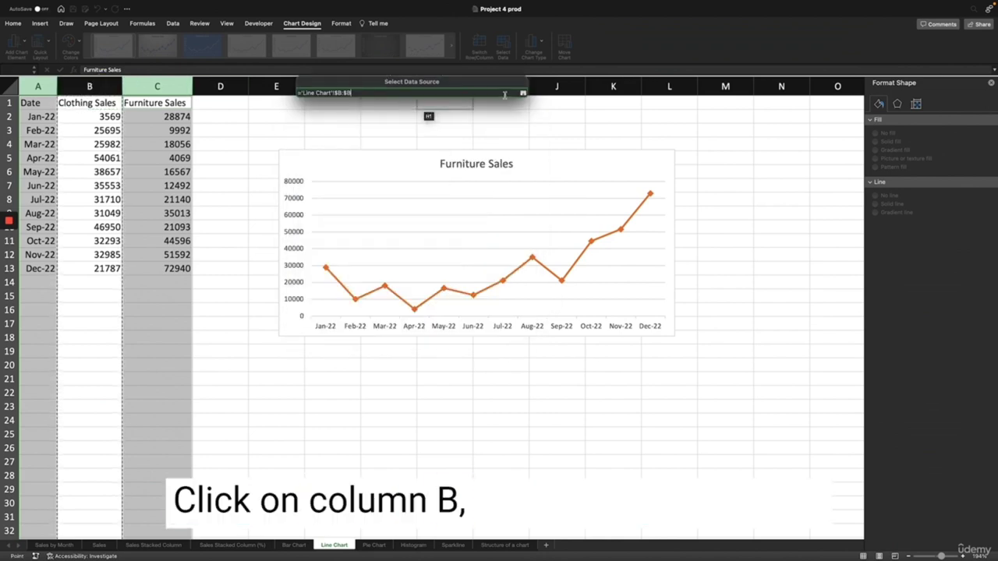
click(522, 95)
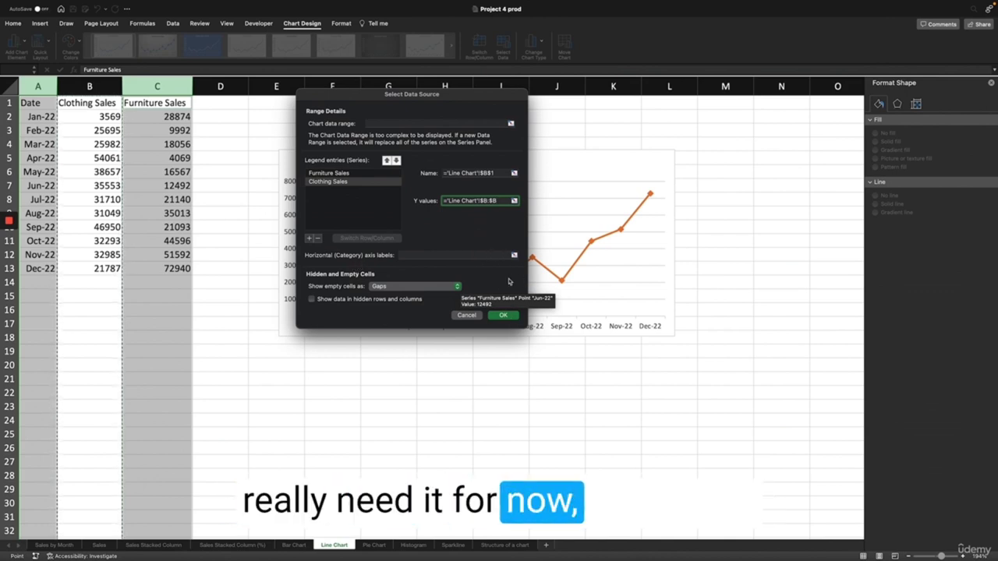
click(507, 315)
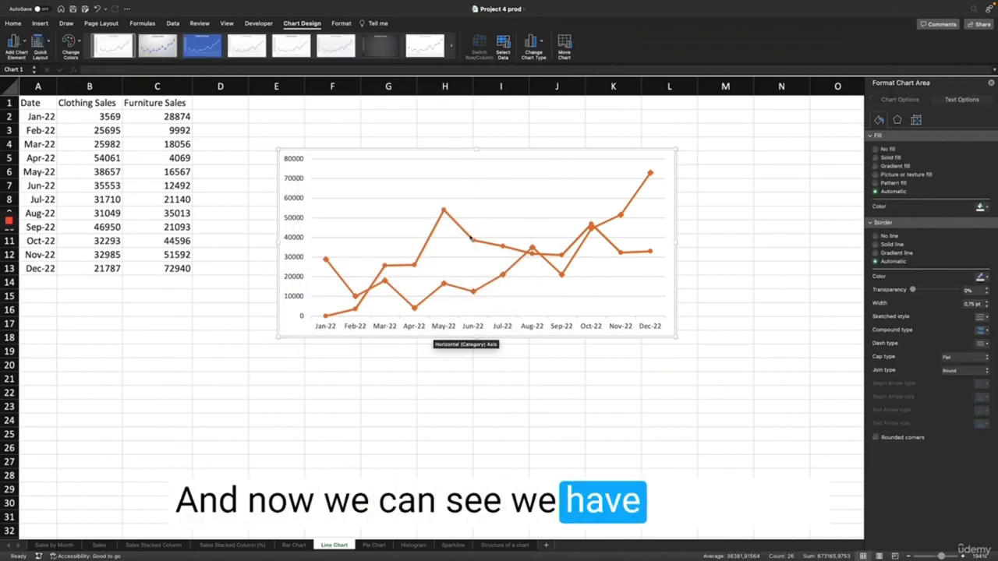
Select the Clothing Sales line, compare it with Furniture Sales, then reselect Clothing Sales
click(470, 238)
mouse_move(470, 238)
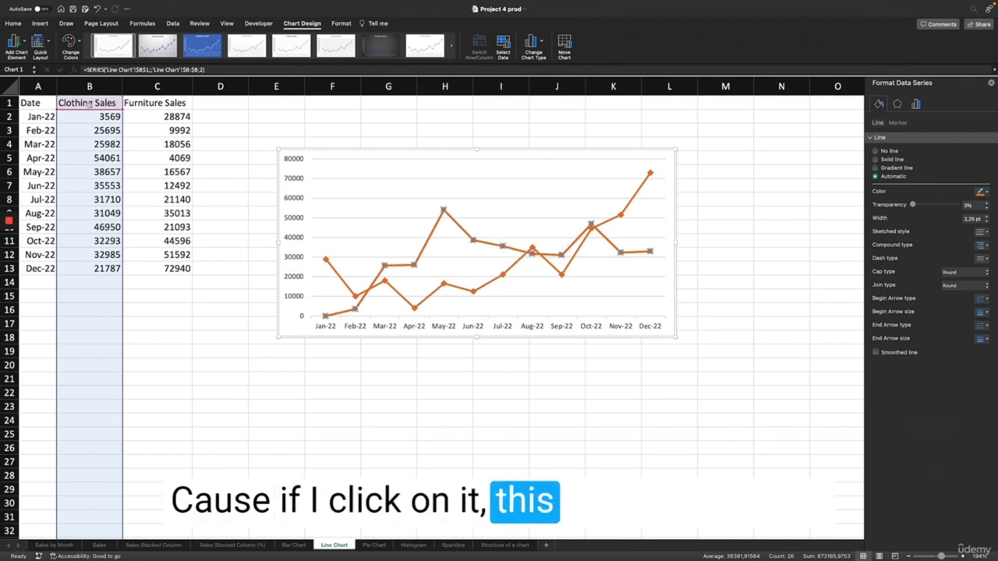
click(471, 290)
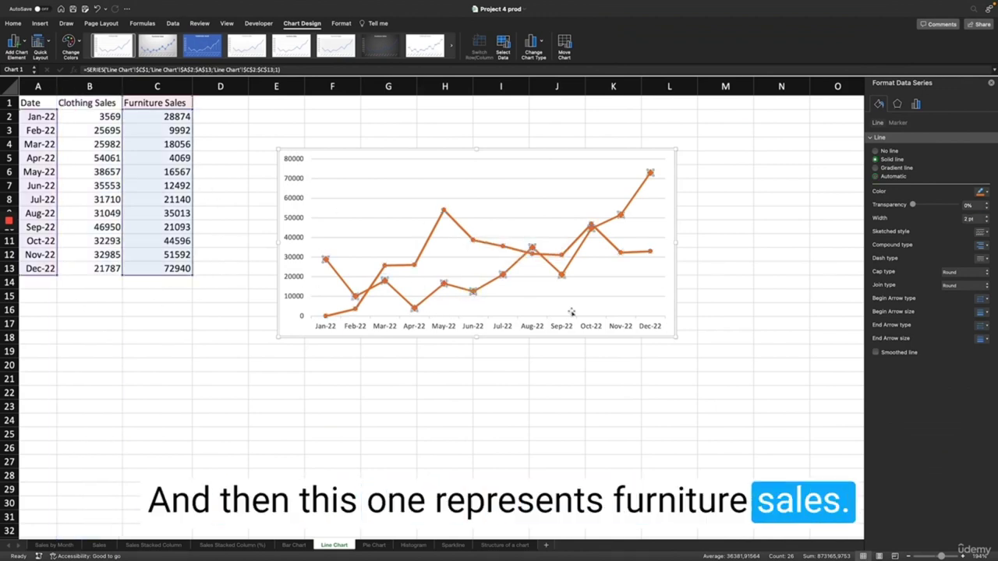
click(491, 246)
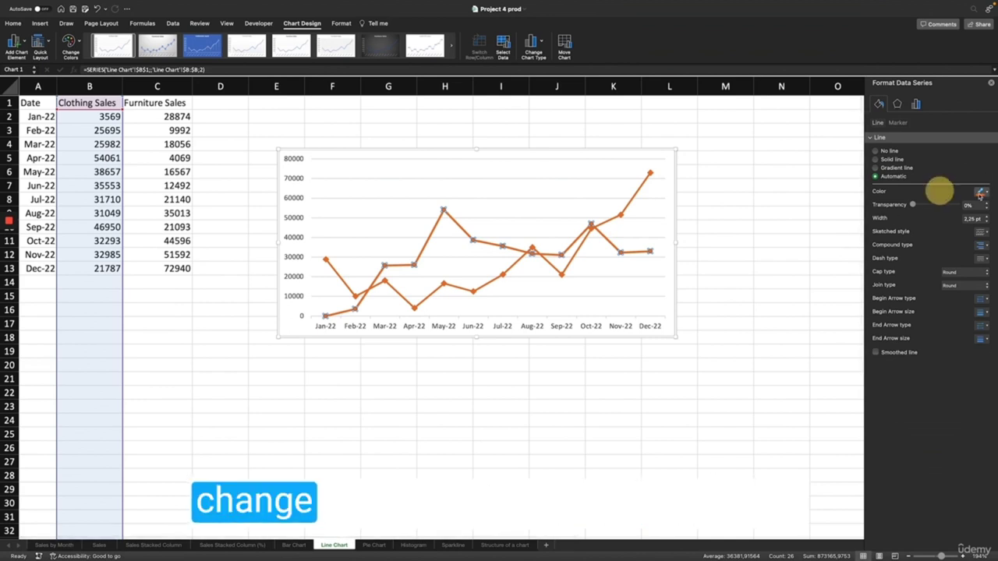
Turn the line blue, then reselect the Clothing Sales series and reopen its formatting
click(981, 192)
click(951, 217)
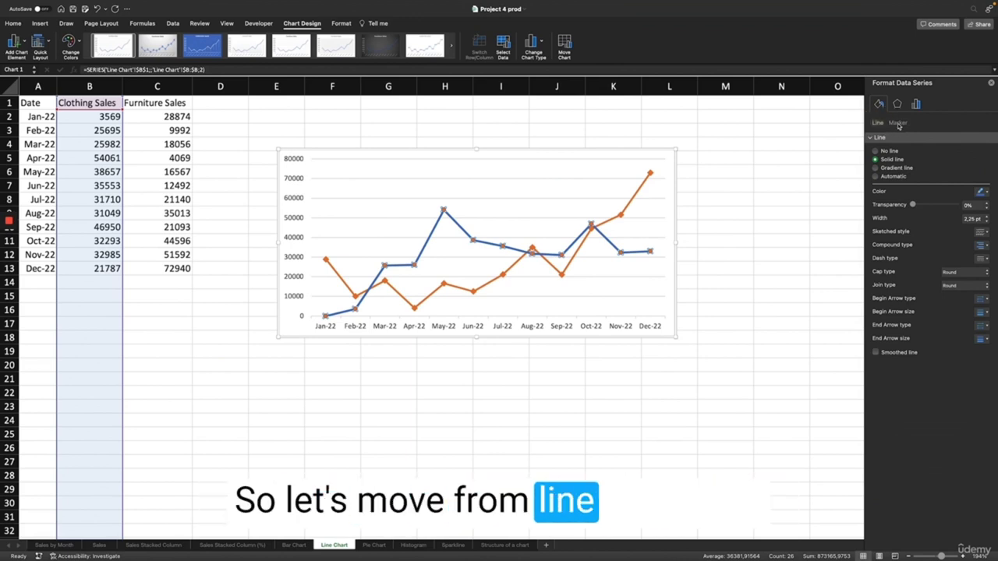
click(898, 123)
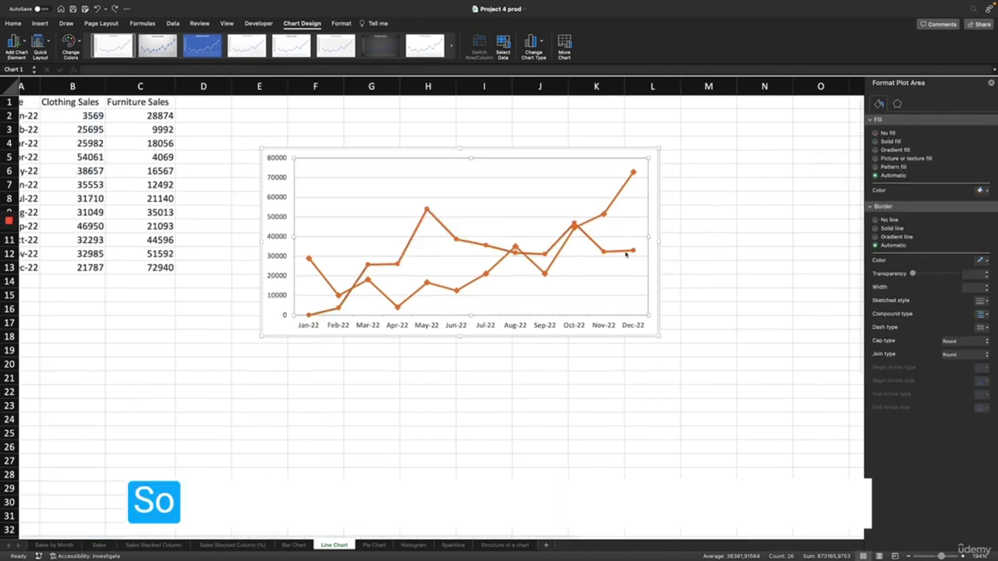
click(623, 252)
scroll(405, 231, left, 2)
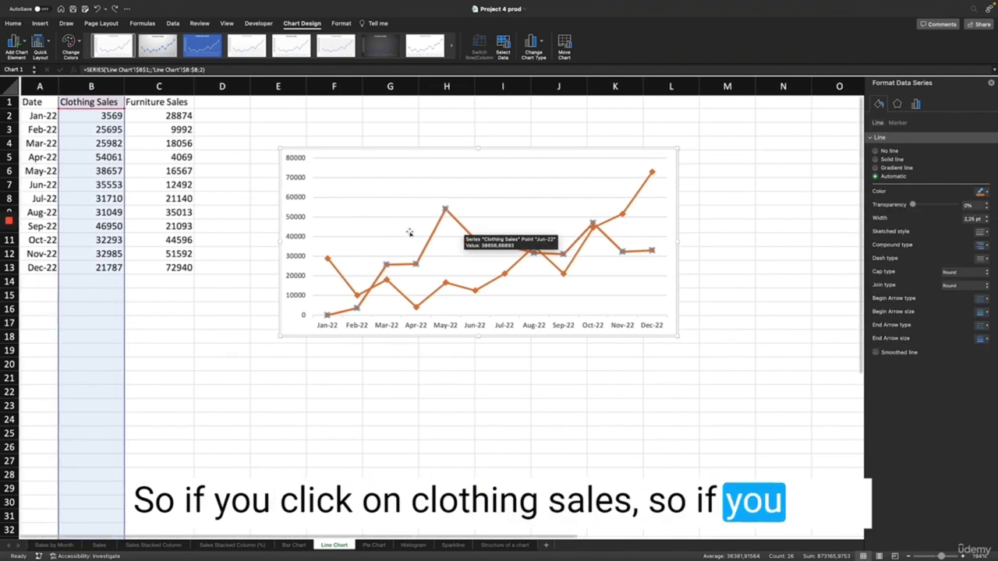
right_click(464, 232)
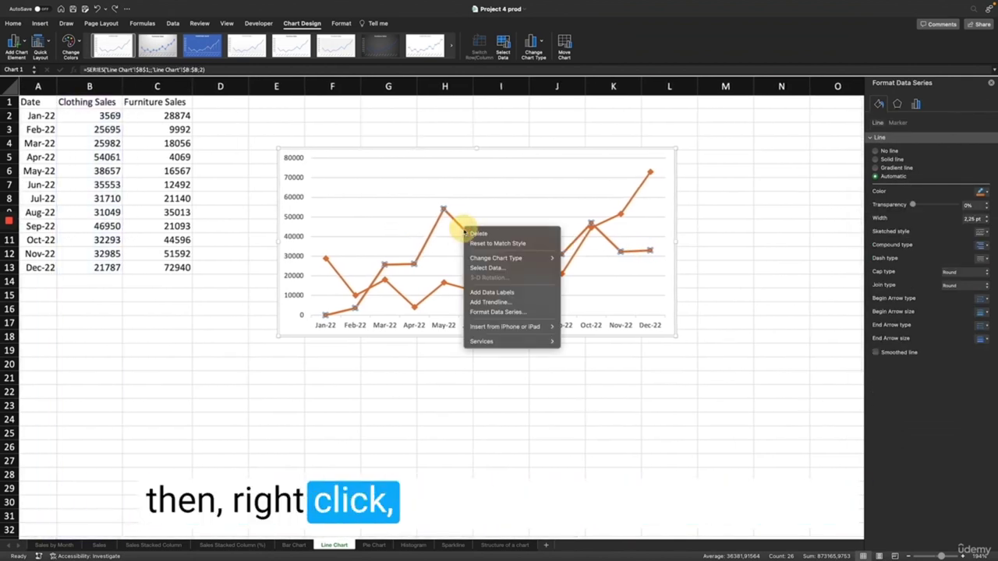
click(491, 312)
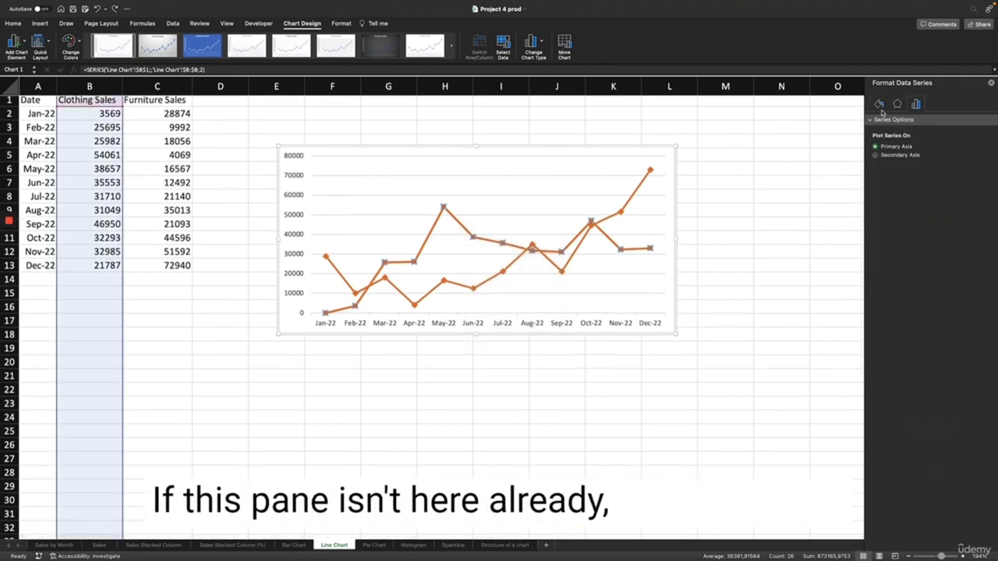
Set the Clothing Sales line colour and marker fill to blue, then close the pane
click(879, 106)
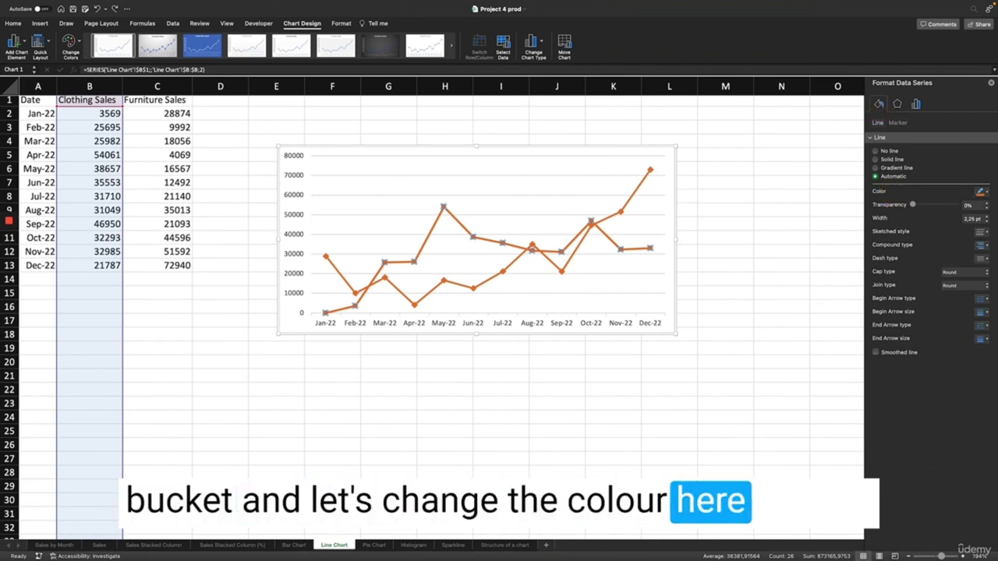
click(985, 192)
click(950, 217)
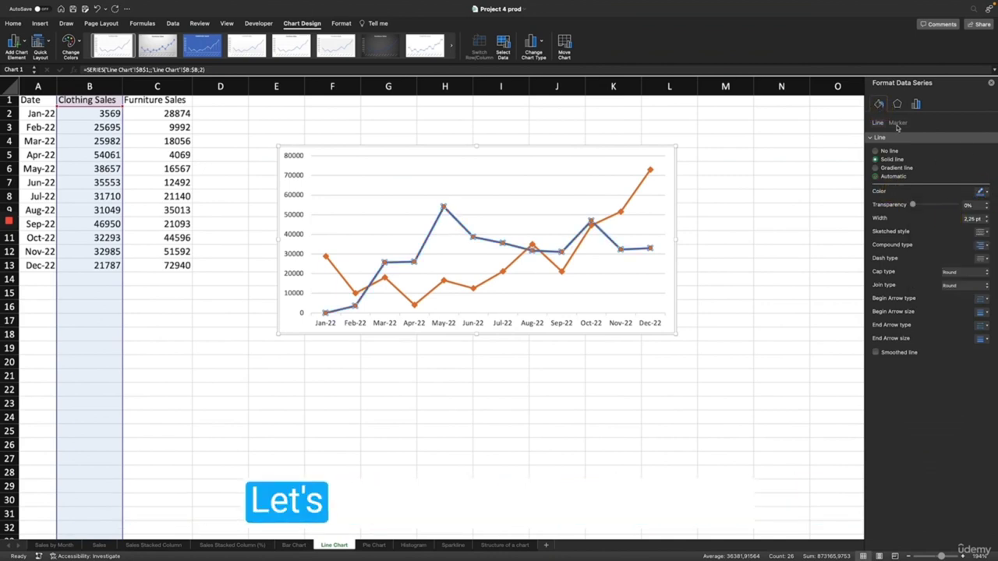
click(897, 123)
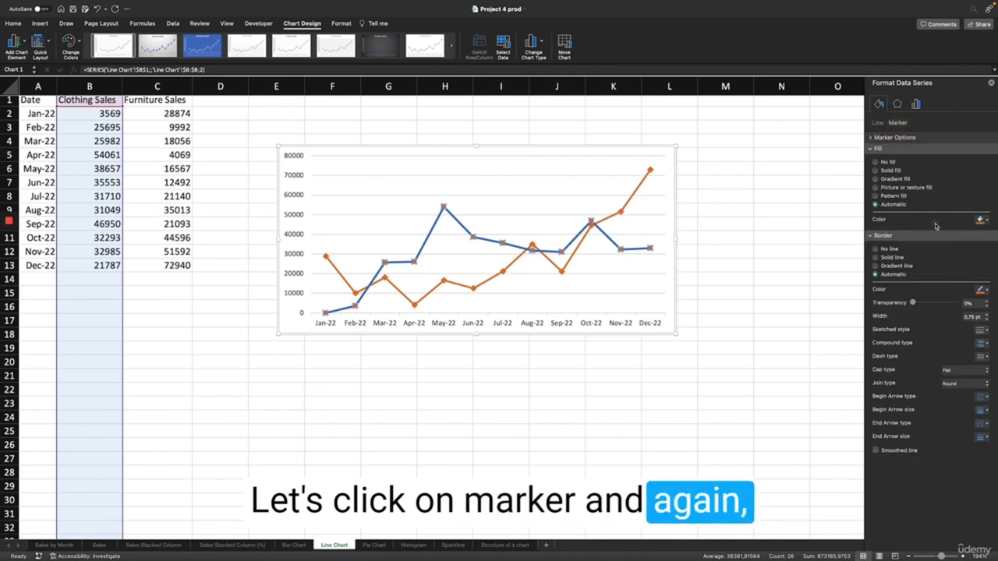
click(981, 220)
click(949, 245)
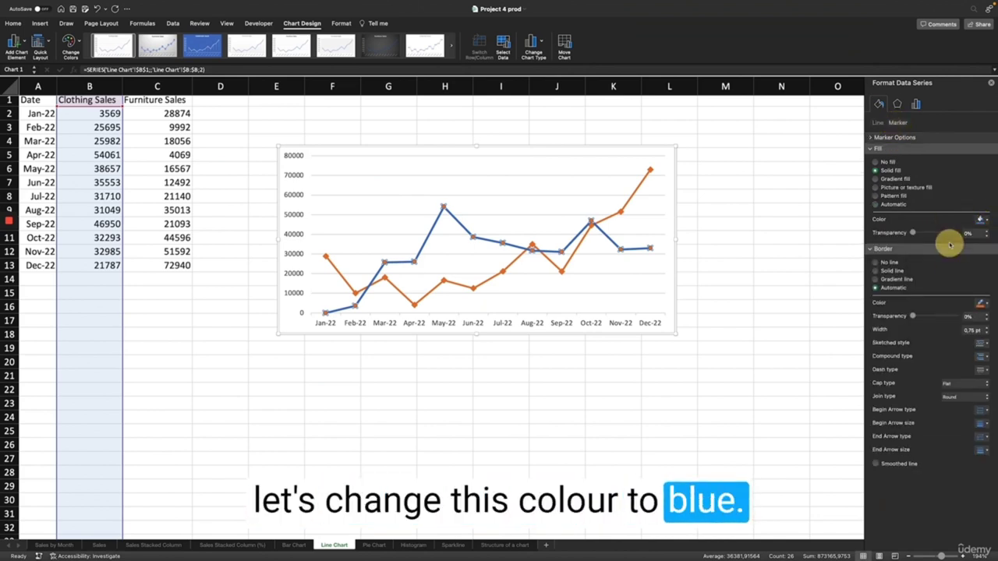
click(991, 83)
click(797, 141)
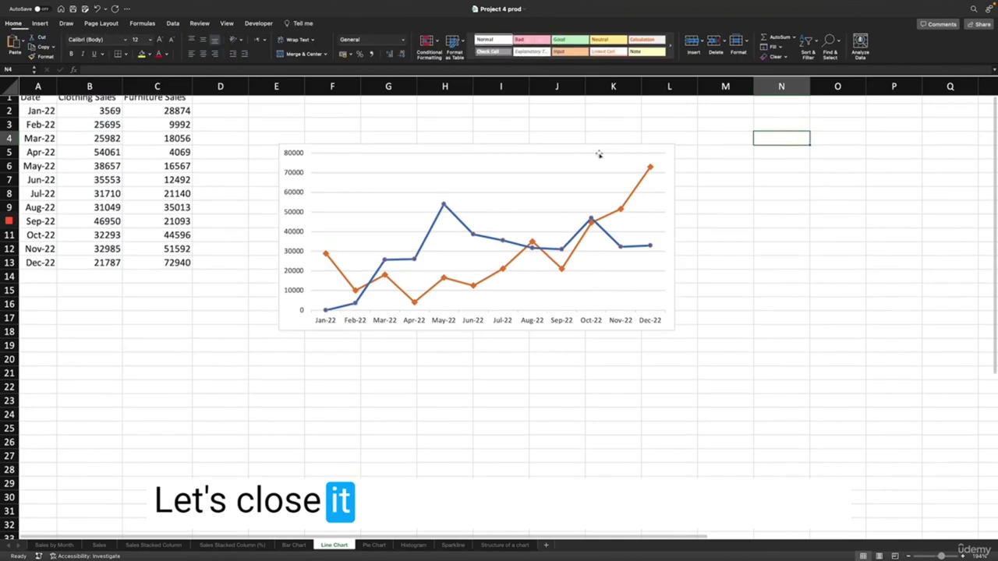
Place the line chart's legend at the top of the chart
click(598, 151)
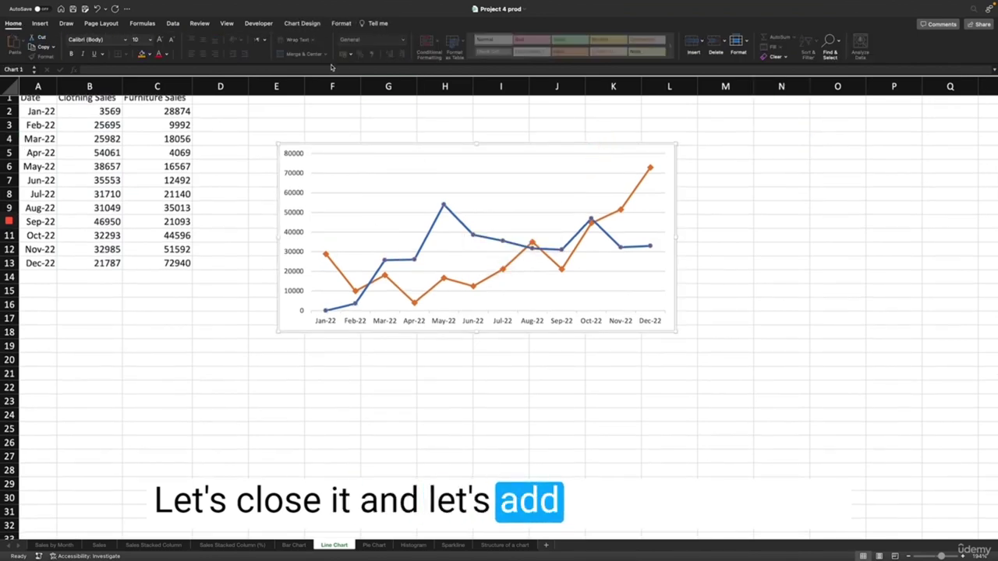
click(303, 23)
click(12, 47)
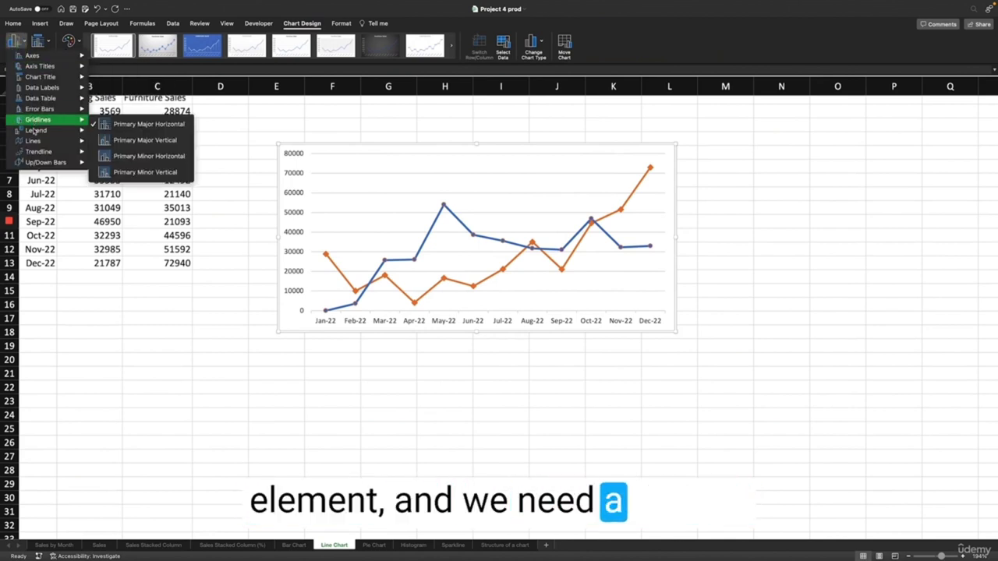
mouse_move(46, 131)
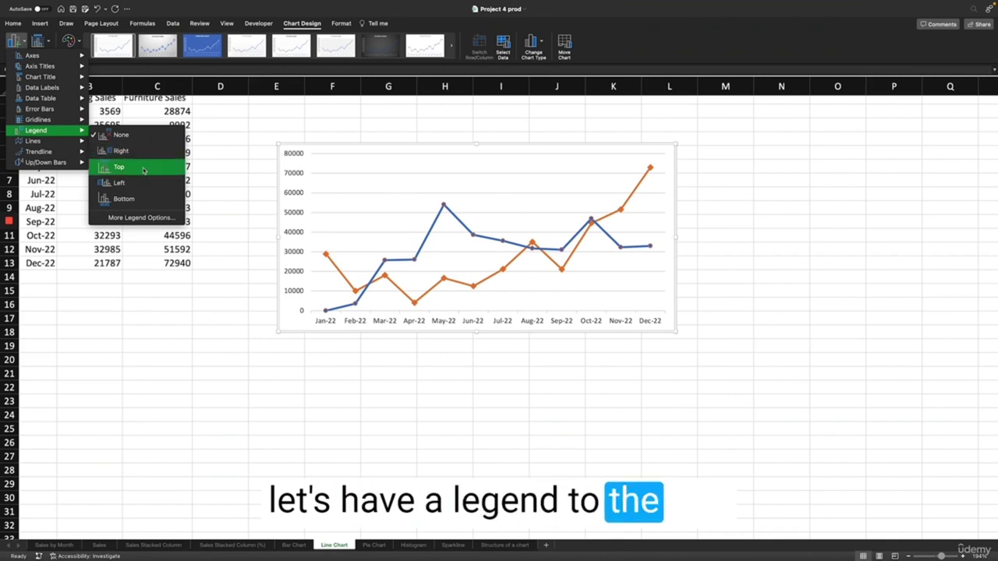
click(138, 168)
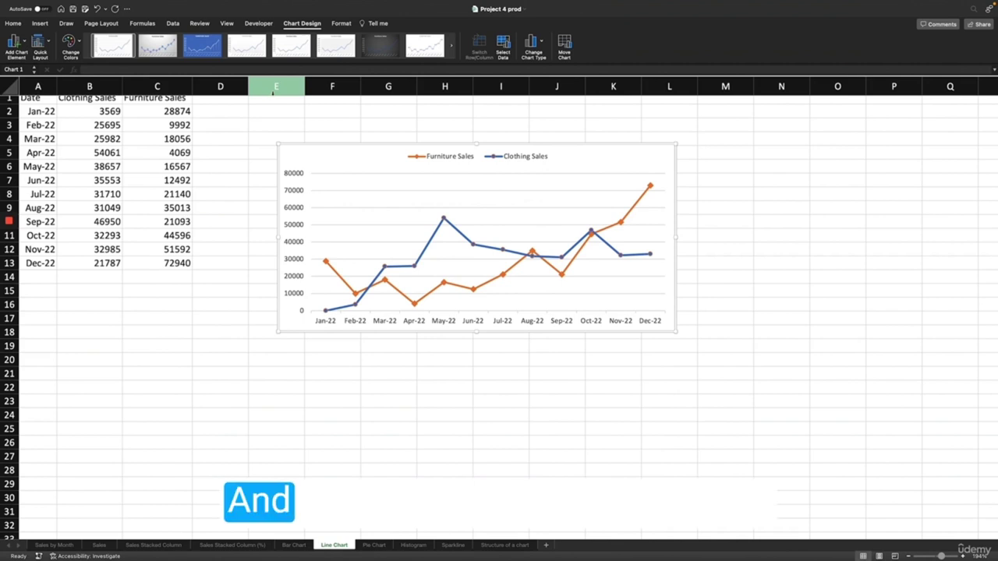
Add a title above the chart reading 'Furniture and Clothing Sales by Month for 2022'
click(15, 42)
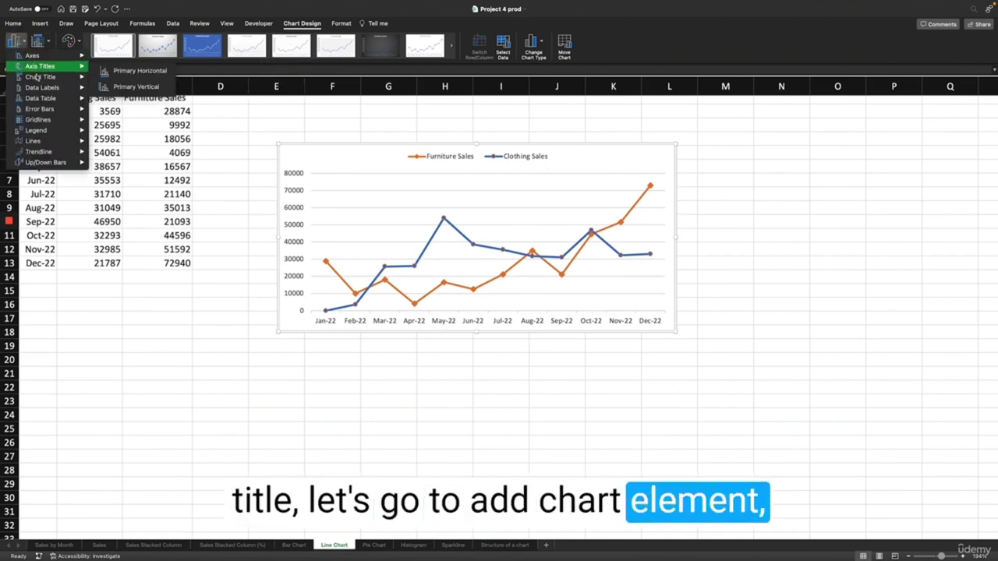
mouse_move(36, 76)
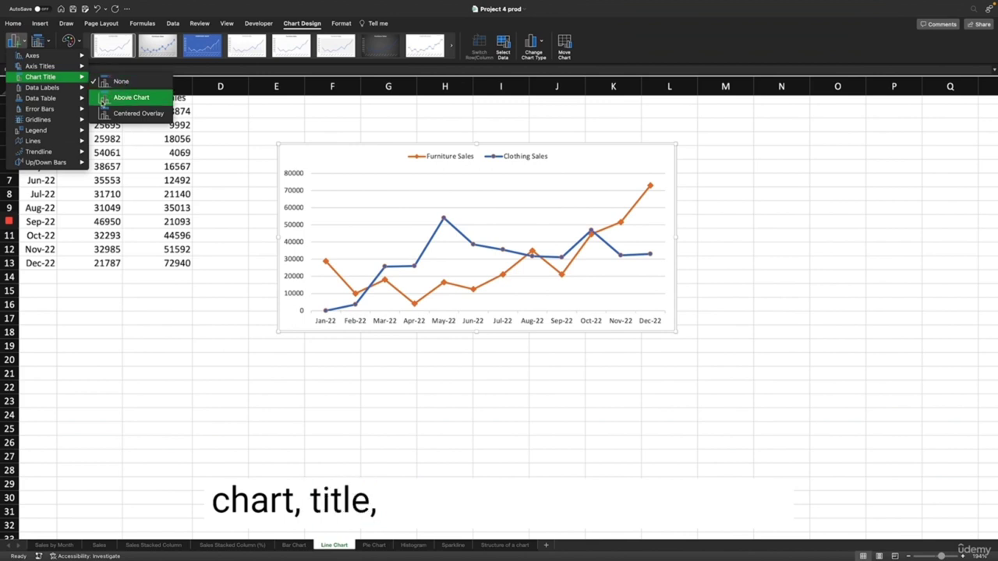
click(131, 99)
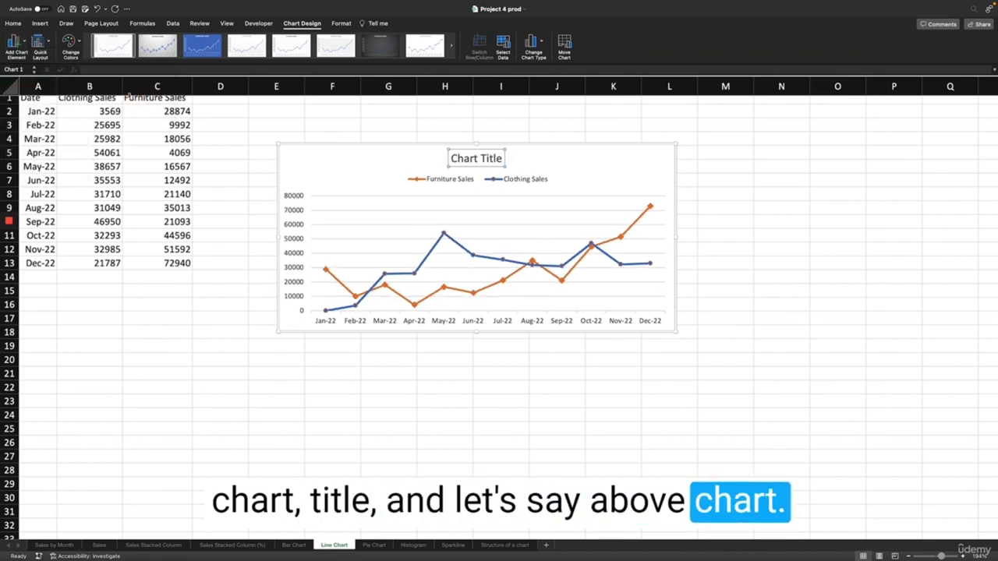
double_click(501, 160)
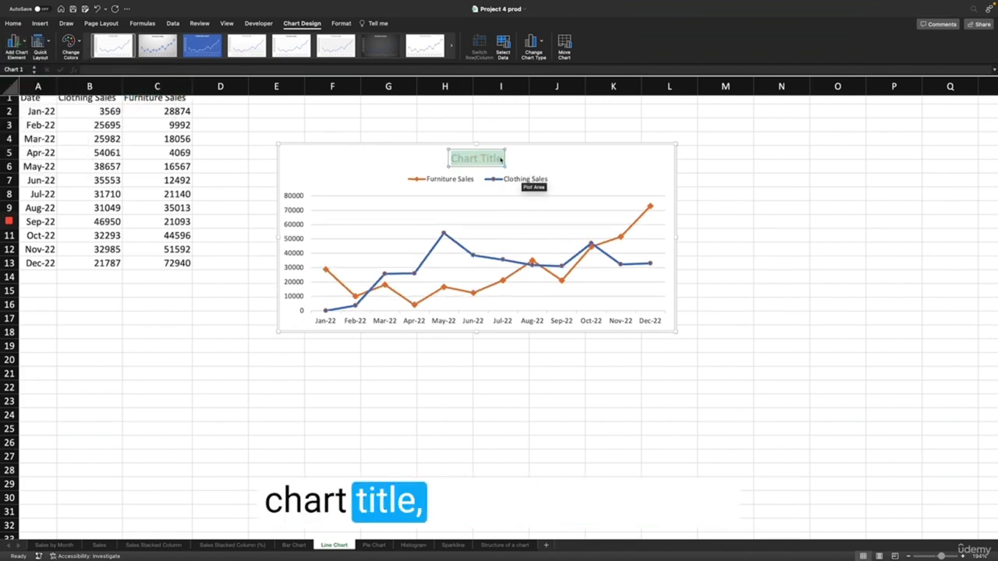
key(BackSpace)
scroll(502, 158, up, 1)
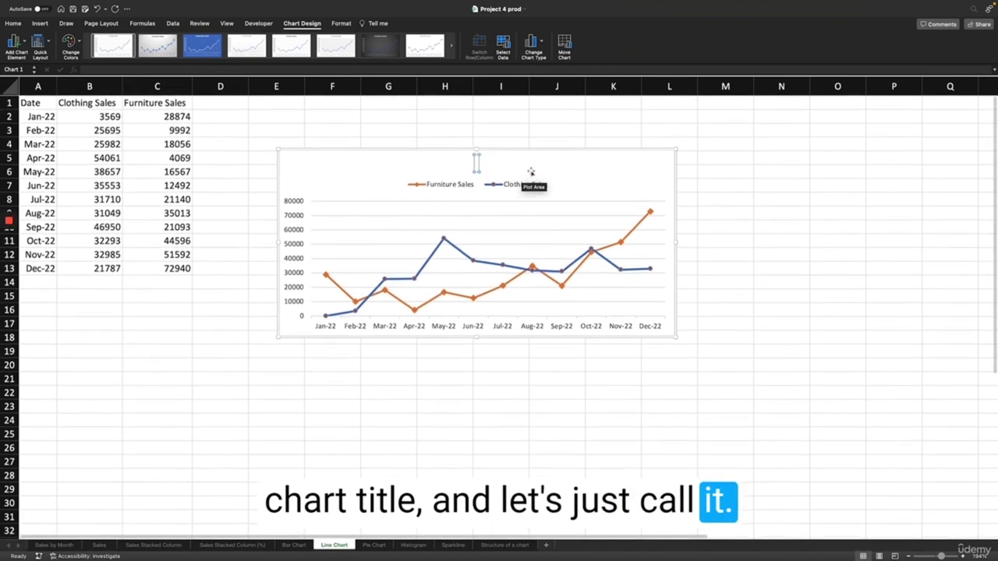
text(Furniture and C)
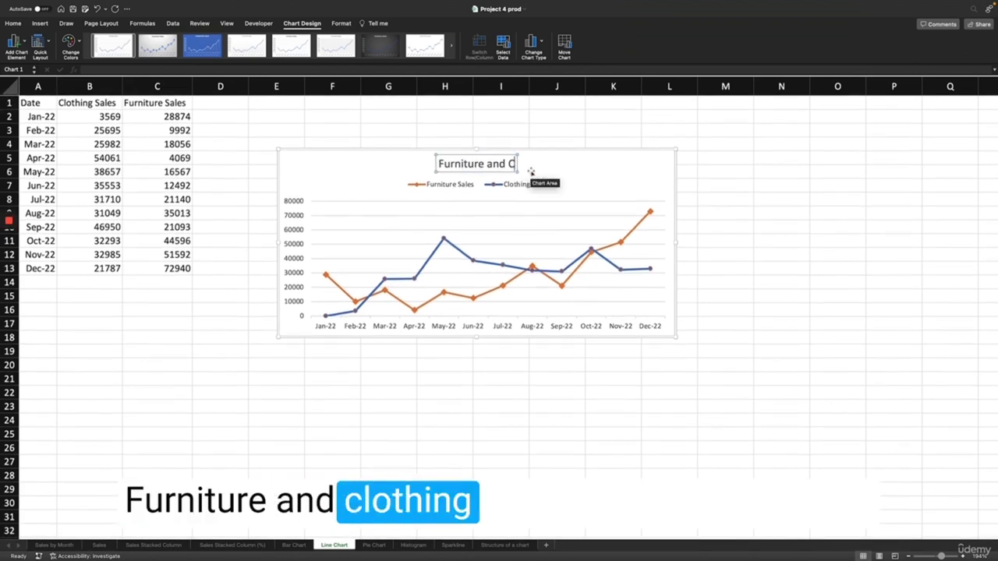
text(lothing Sales by Mont)
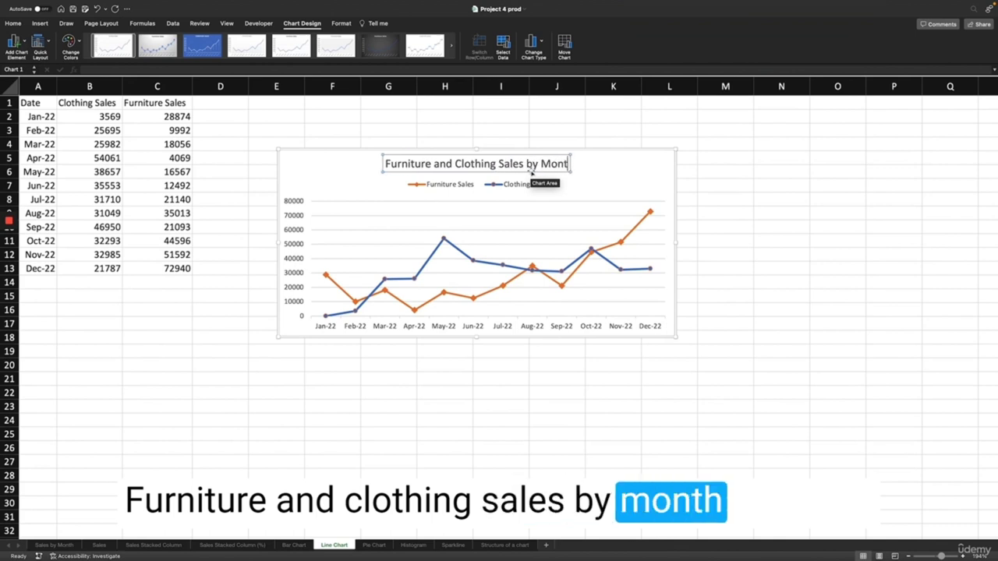
text(h for 2022)
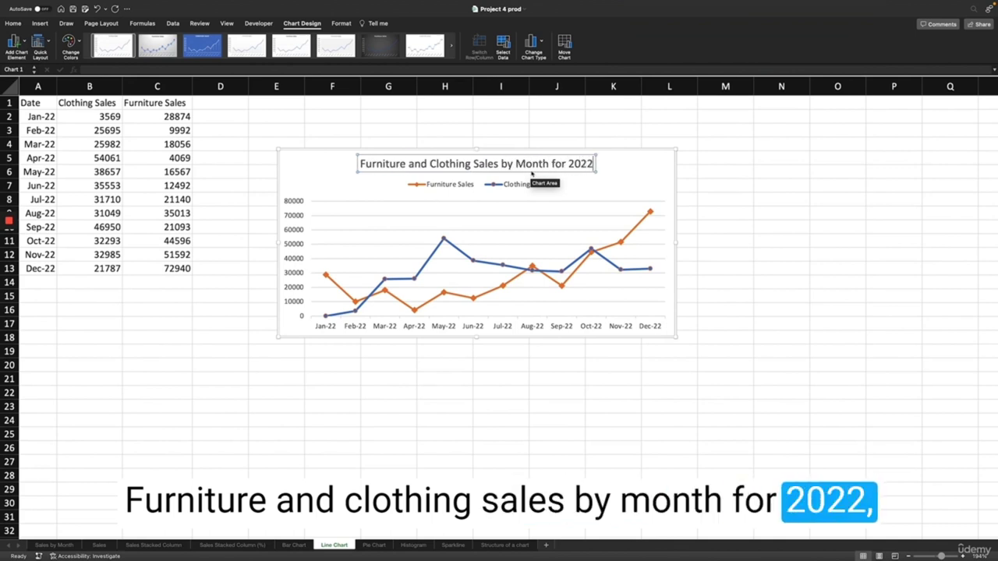
click(537, 132)
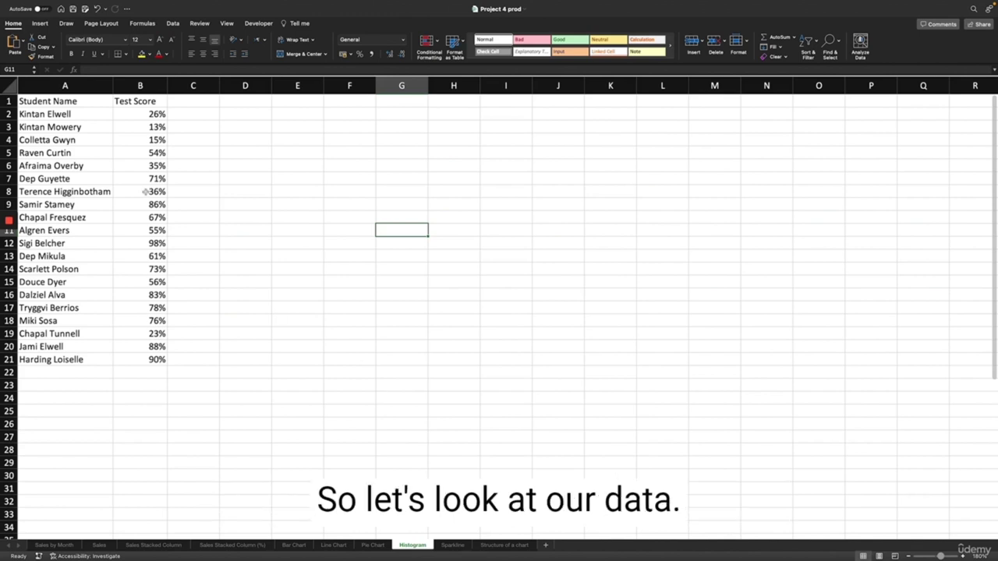
Highlight column B test scores, point out values like 76%, then select the A1:B21 table
key(ctrl+Home)
drag(115, 105, 123, 328)
click(142, 230)
click(145, 281)
click(137, 139)
click(134, 117)
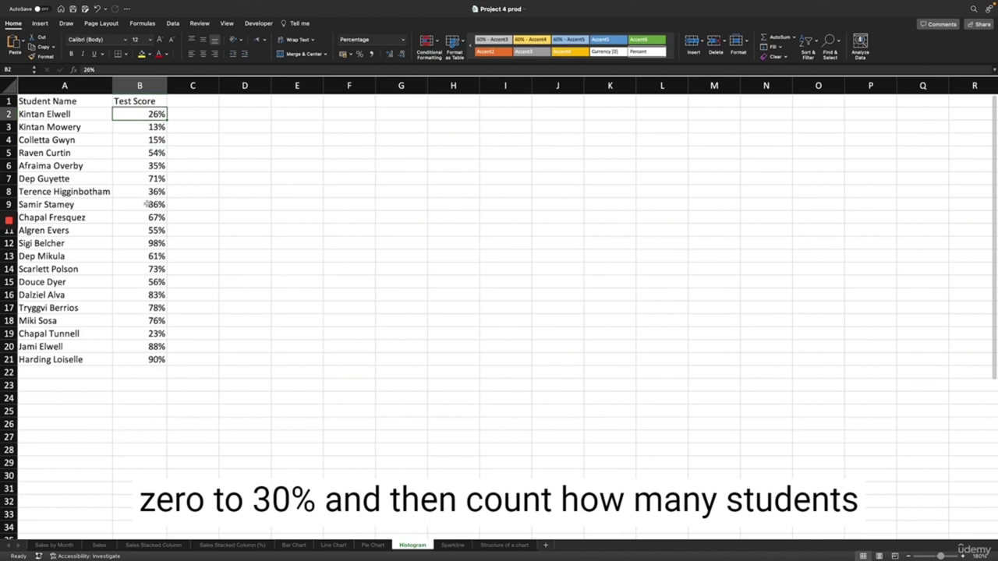
click(148, 142)
click(152, 190)
click(159, 230)
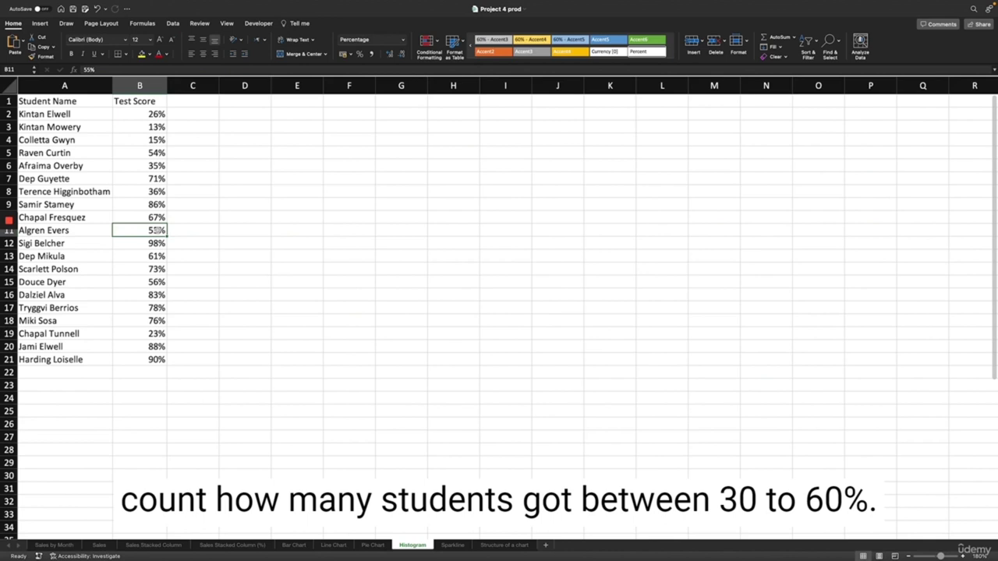
click(156, 320)
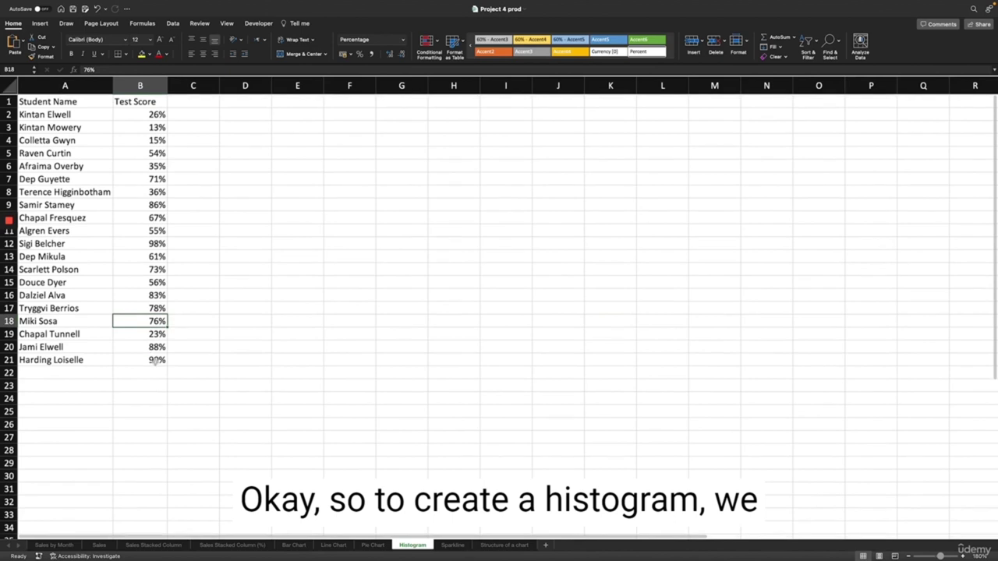
drag(152, 360, 32, 100)
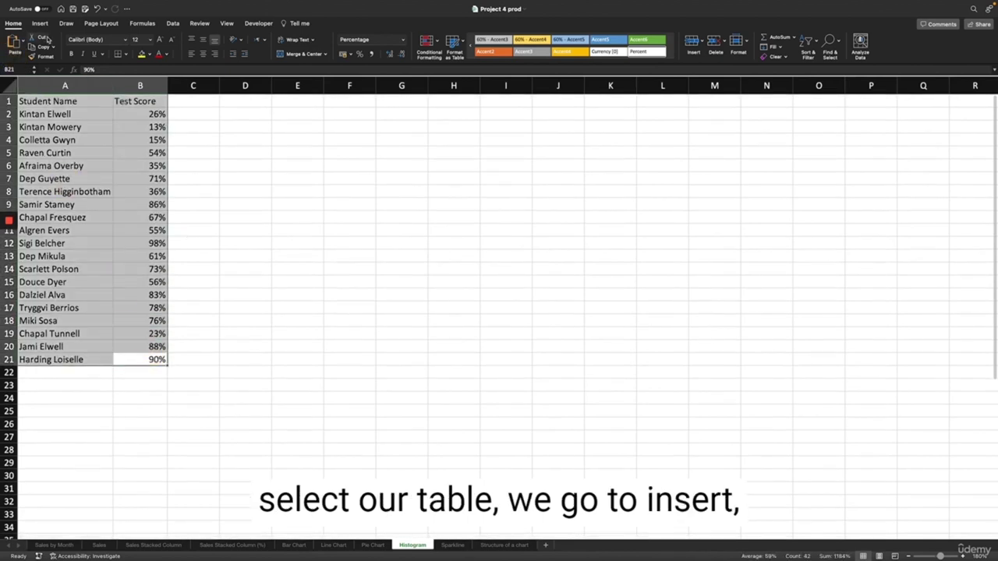
Insert a histogram chart of the student test scores
click(40, 24)
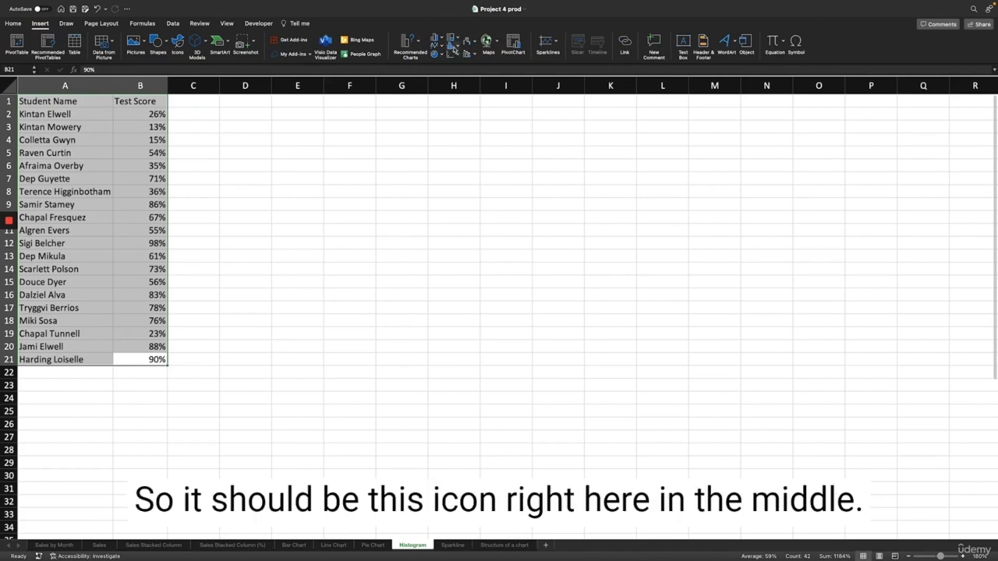
click(455, 47)
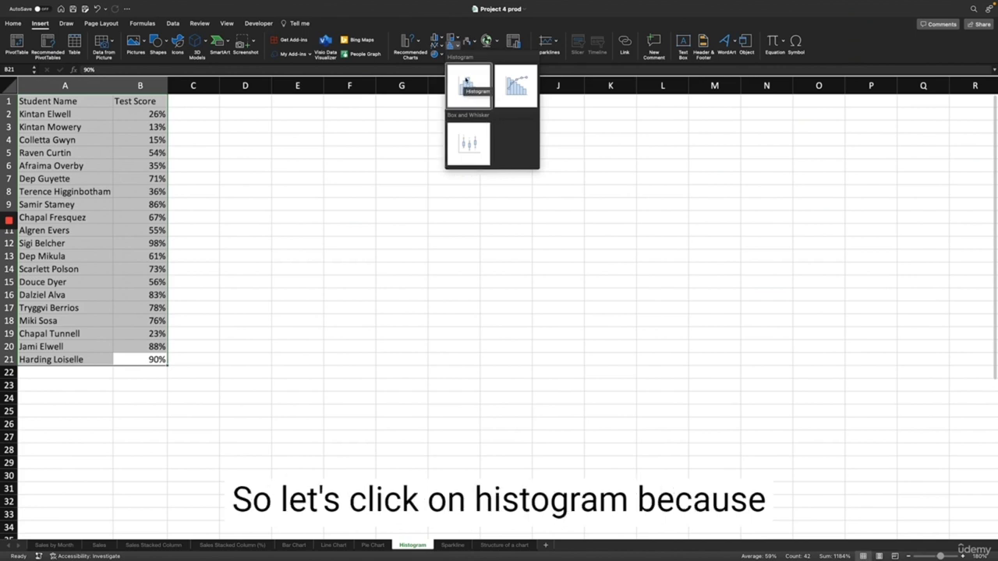
click(466, 81)
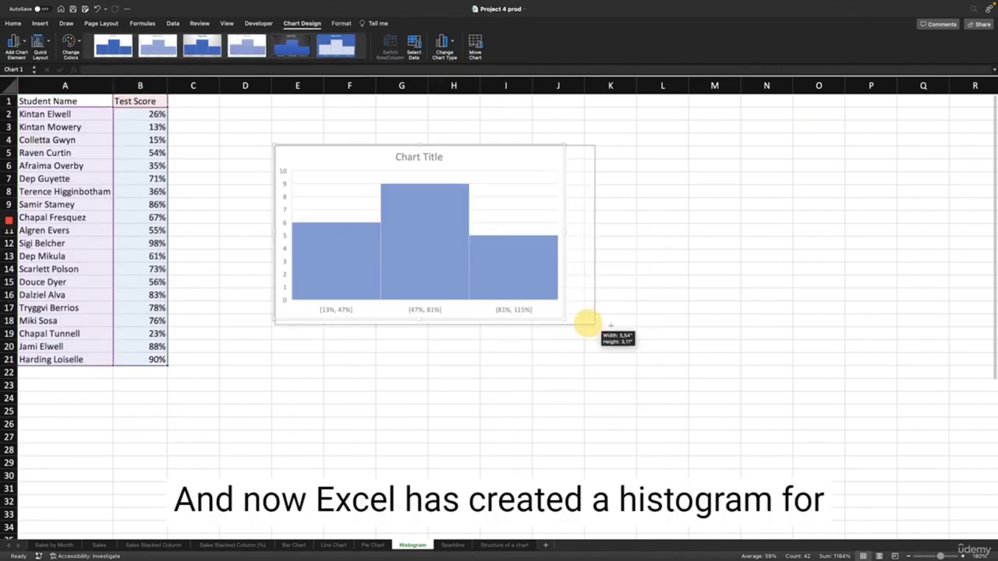
Move the histogram up beside the score table and enlarge it
drag(584, 329, 686, 331)
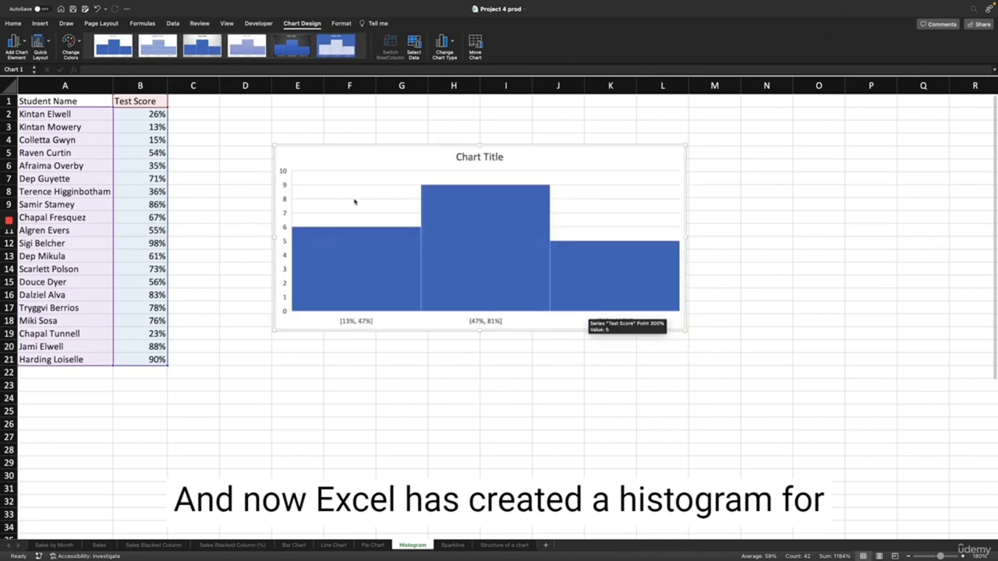
click(346, 163)
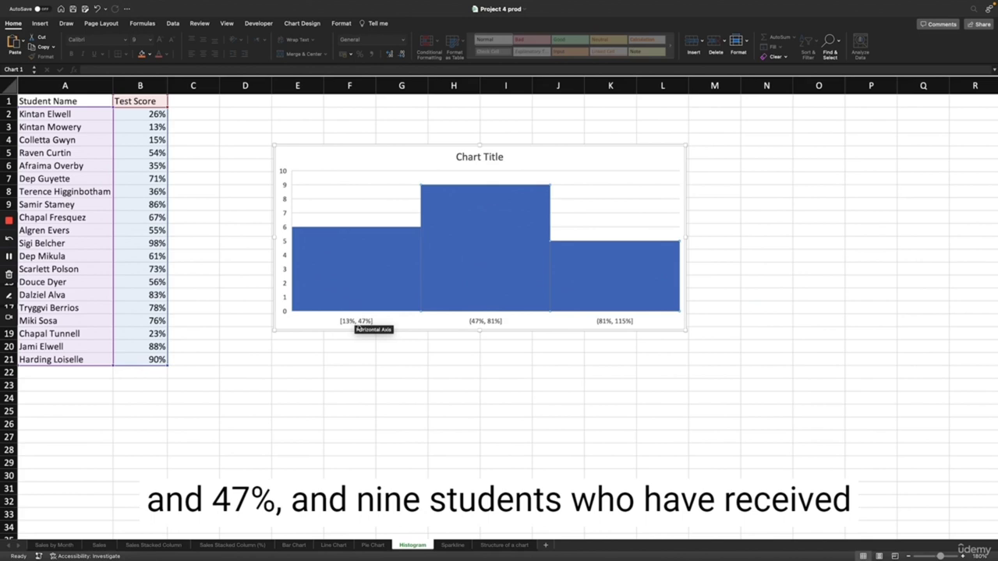
mouse_move(497, 236)
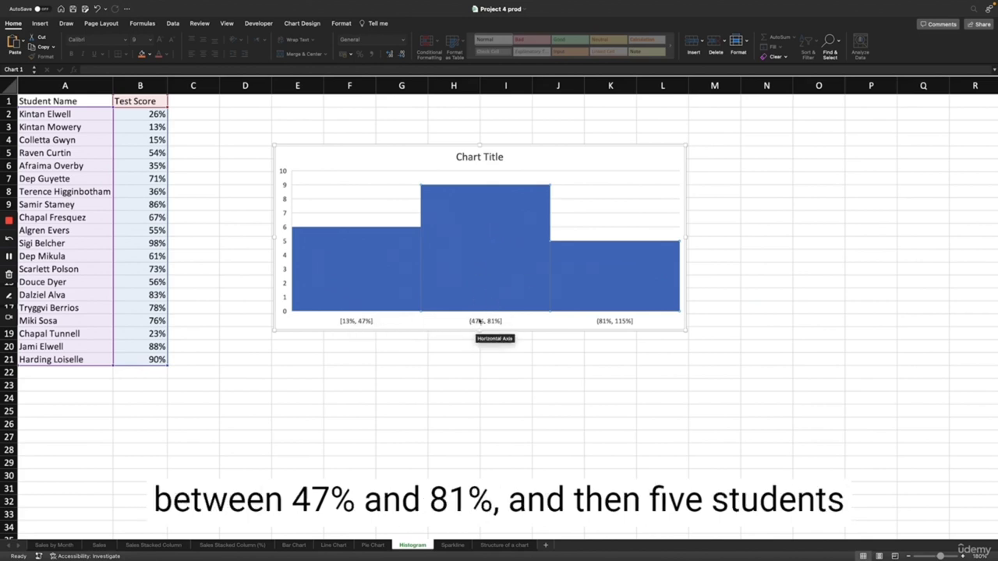
mouse_move(628, 310)
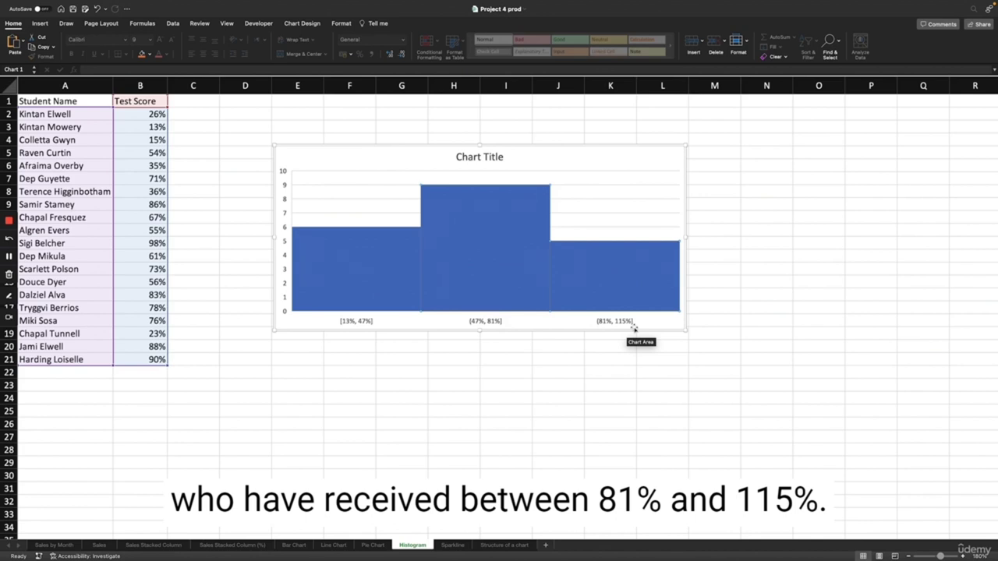
mouse_move(351, 297)
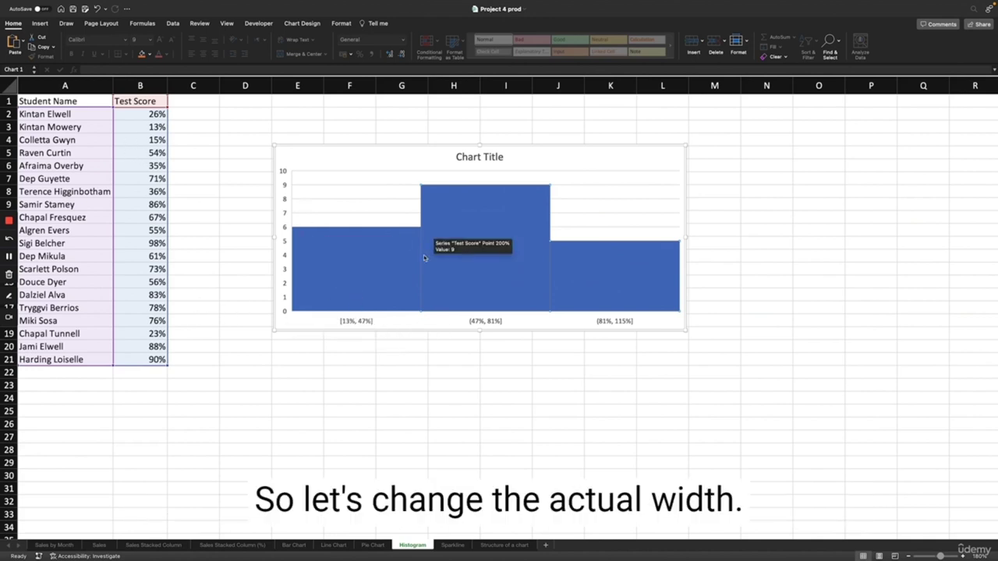
Change the histogram's bins to a fixed bin width of 0,2
click(457, 197)
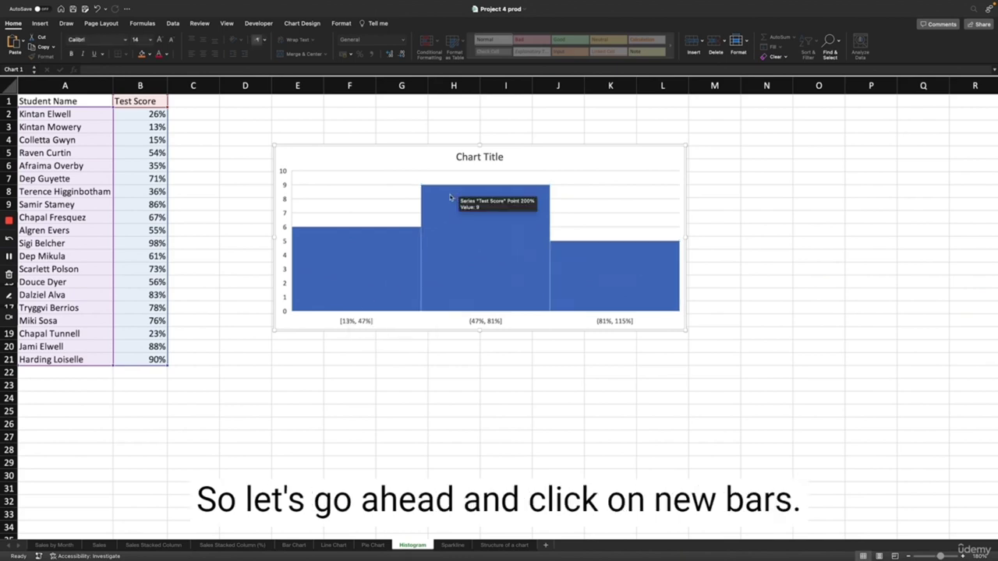
click(450, 198)
right_click(450, 197)
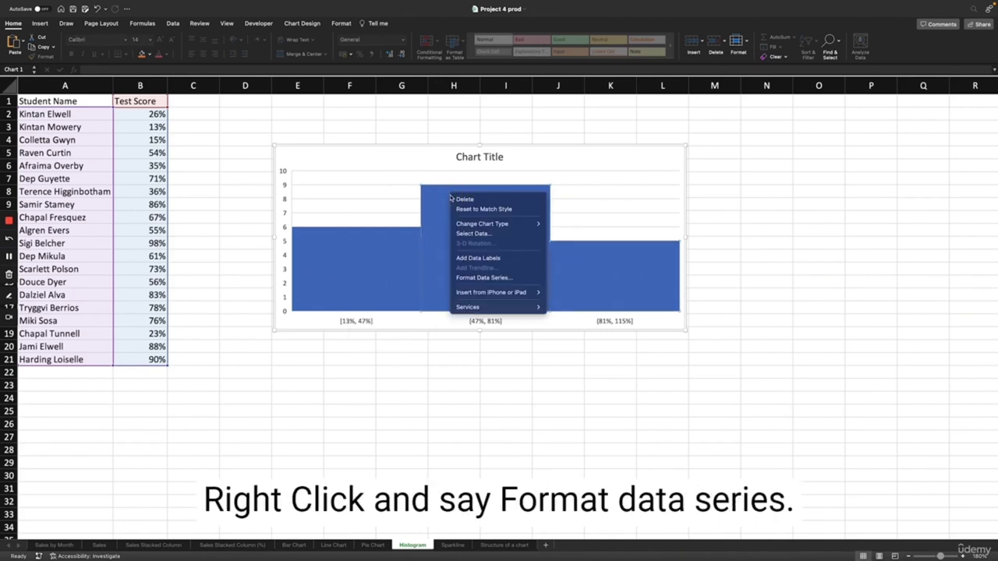
click(493, 279)
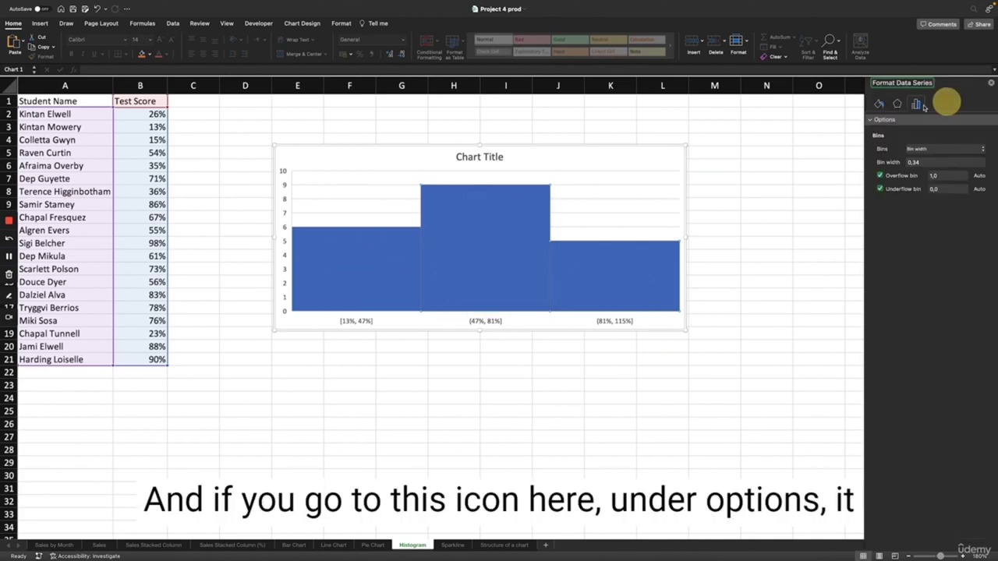
click(915, 109)
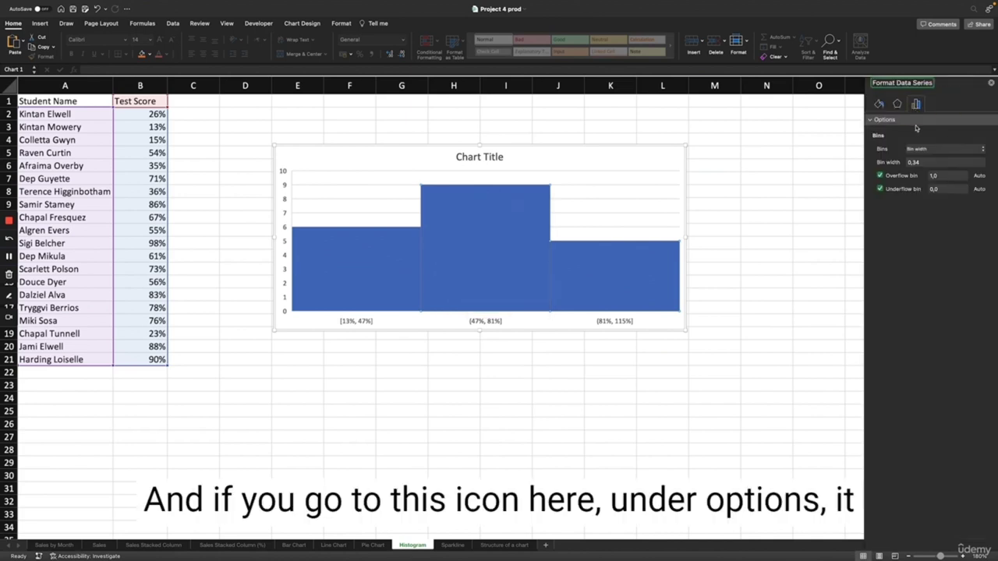
click(950, 149)
click(936, 152)
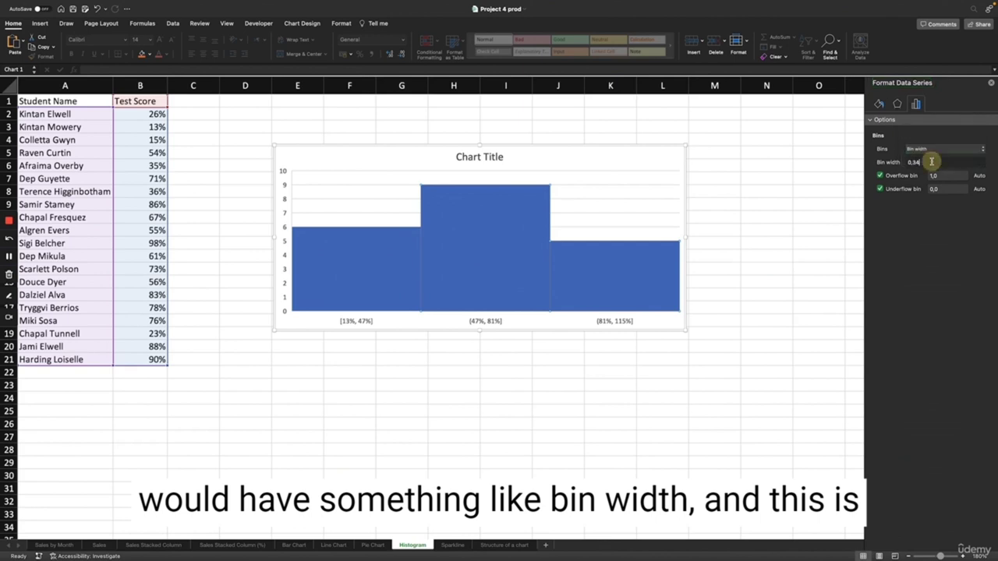
double_click(936, 162)
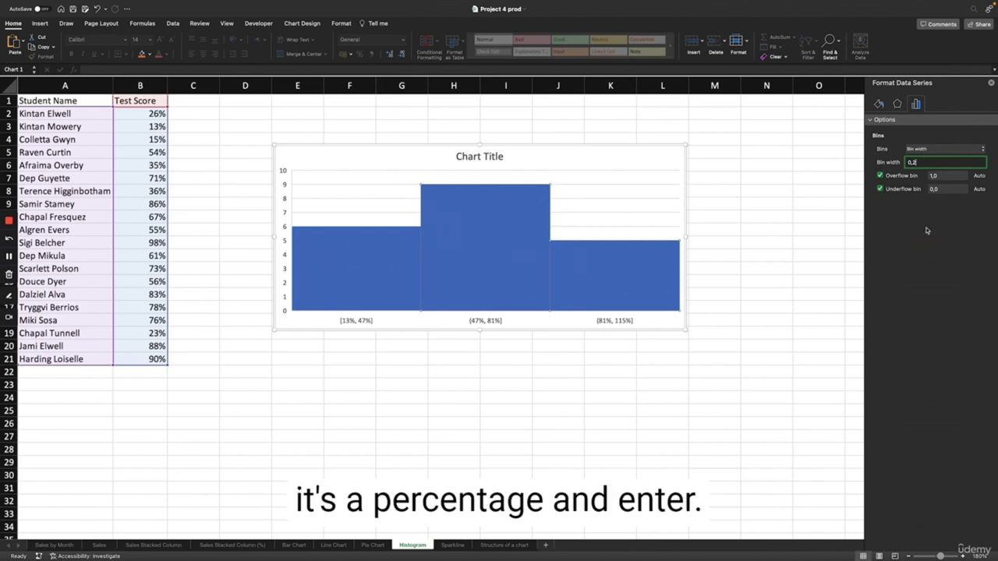
key(Return)
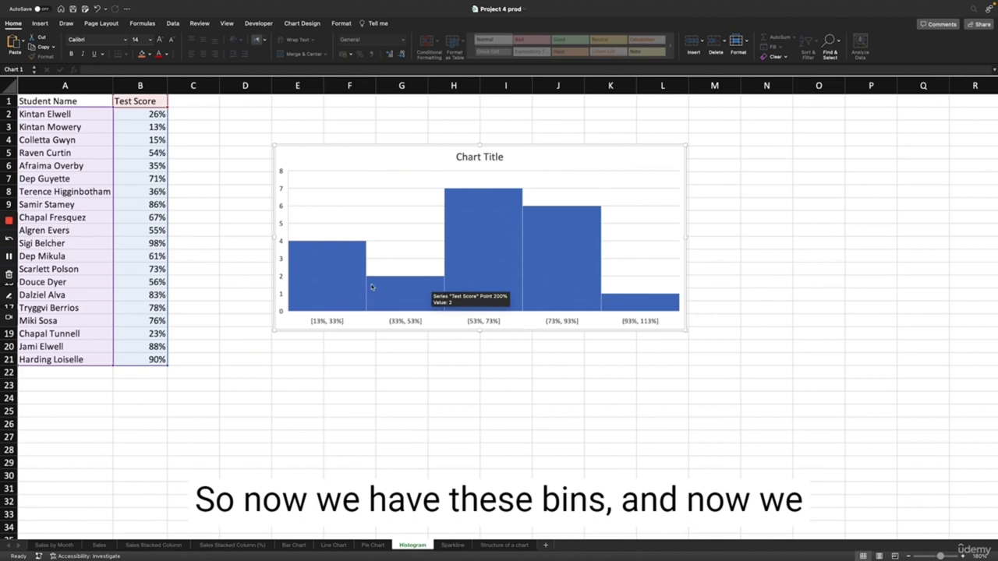
Scroll right and deselect the histogram chart
mouse_move(333, 295)
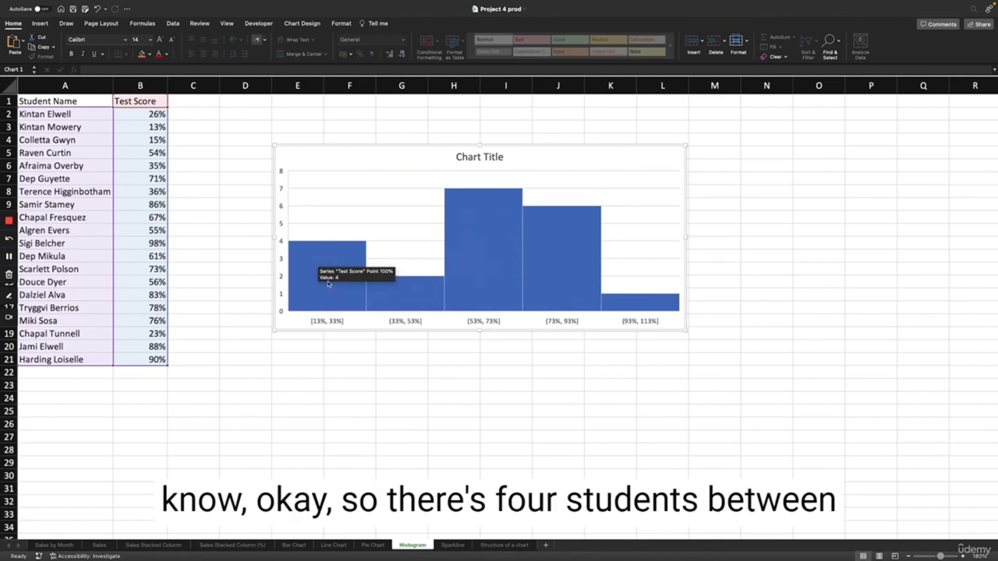
mouse_move(393, 295)
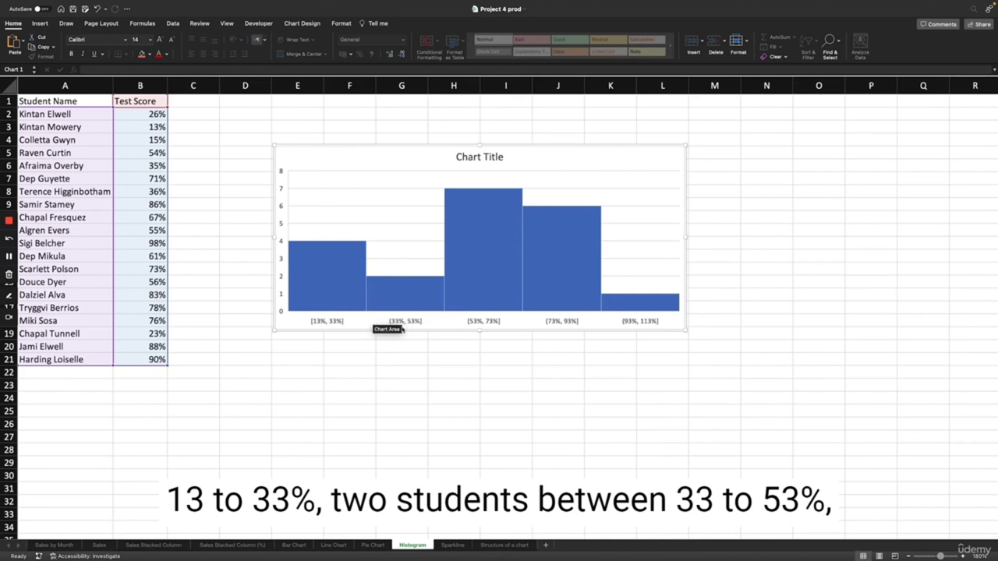
mouse_move(502, 264)
scroll(501, 264, right, 1)
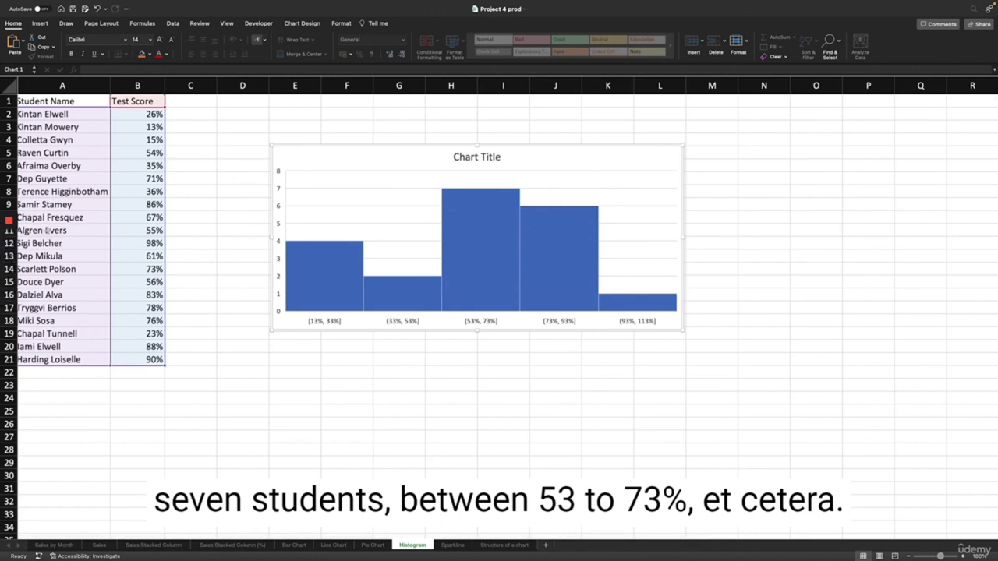
click(245, 231)
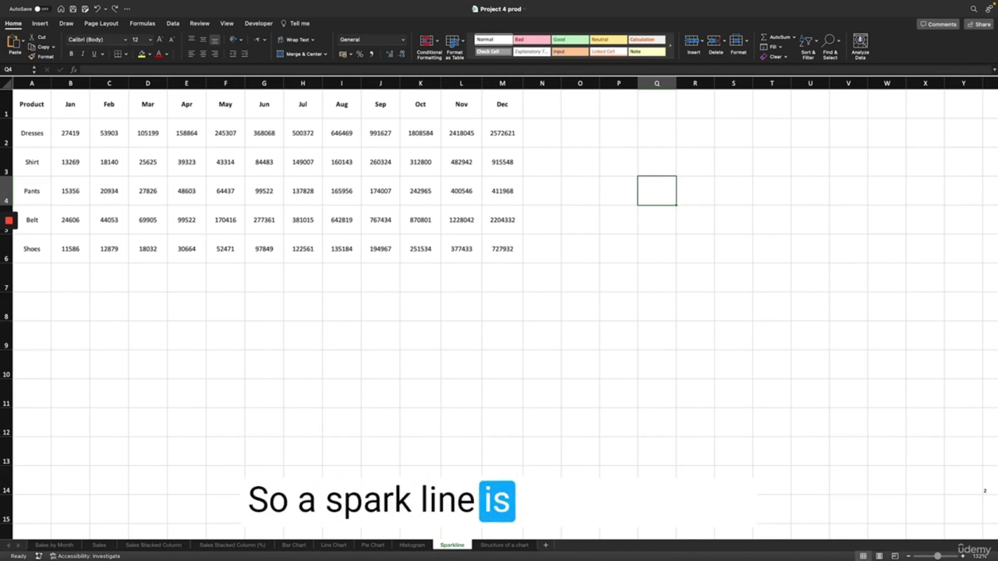
click(554, 143)
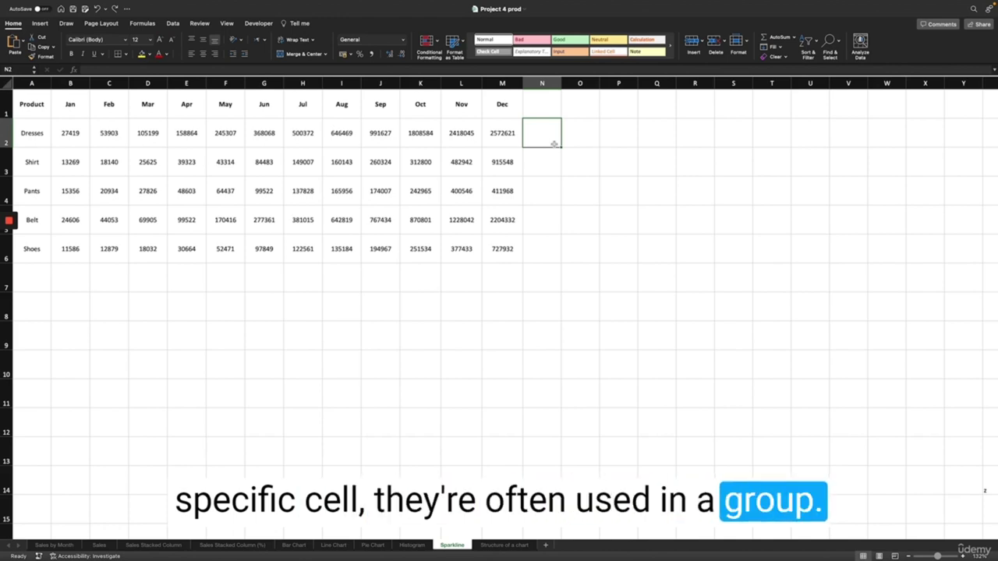
drag(32, 103, 489, 252)
click(263, 278)
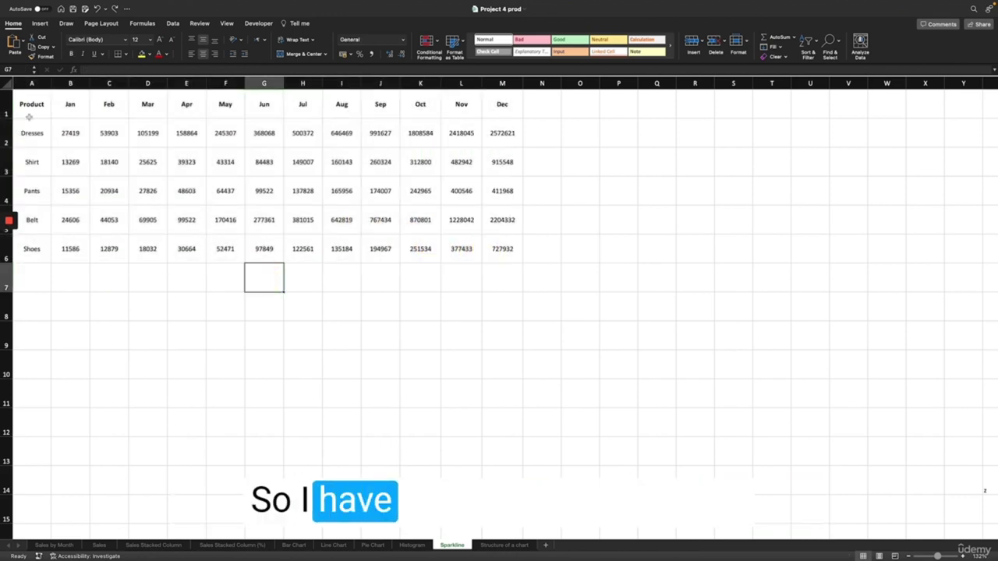
click(32, 162)
click(31, 191)
click(31, 220)
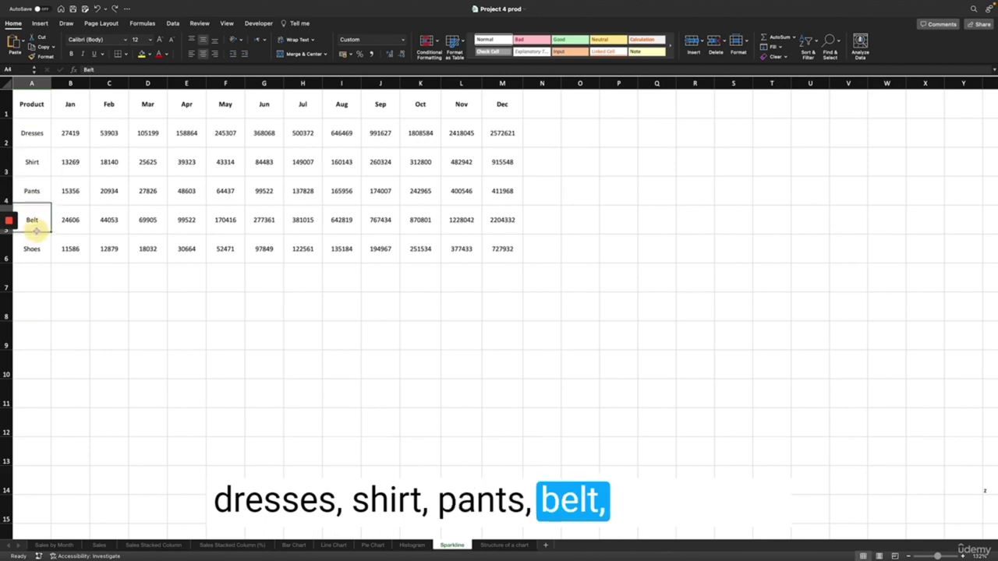
click(31, 249)
drag(69, 102, 517, 98)
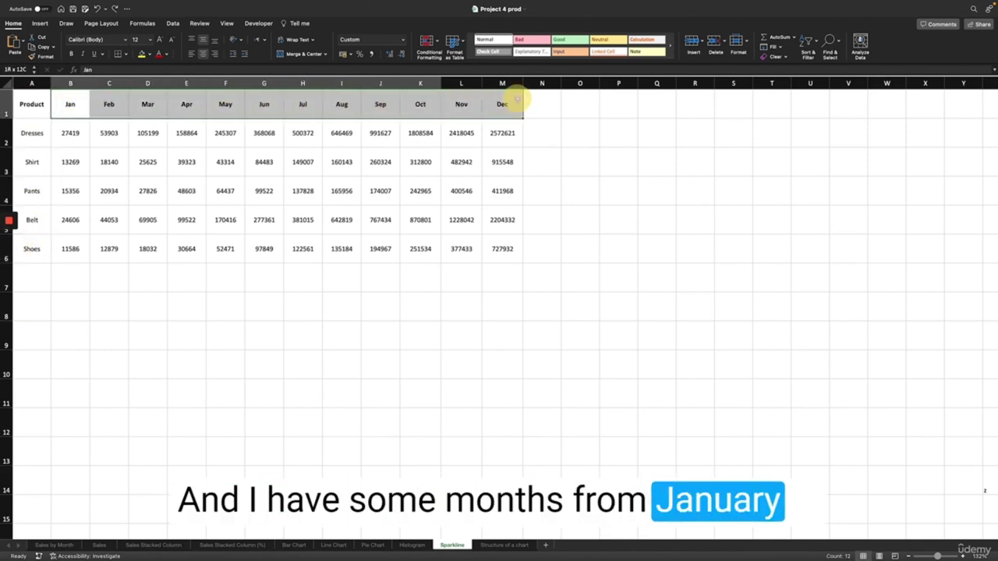
click(267, 166)
click(148, 134)
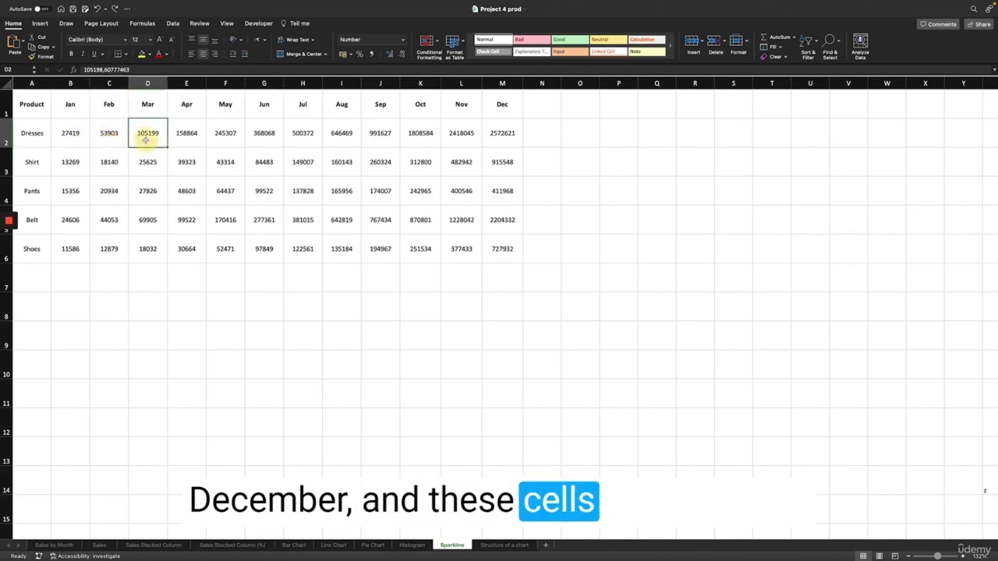
click(32, 135)
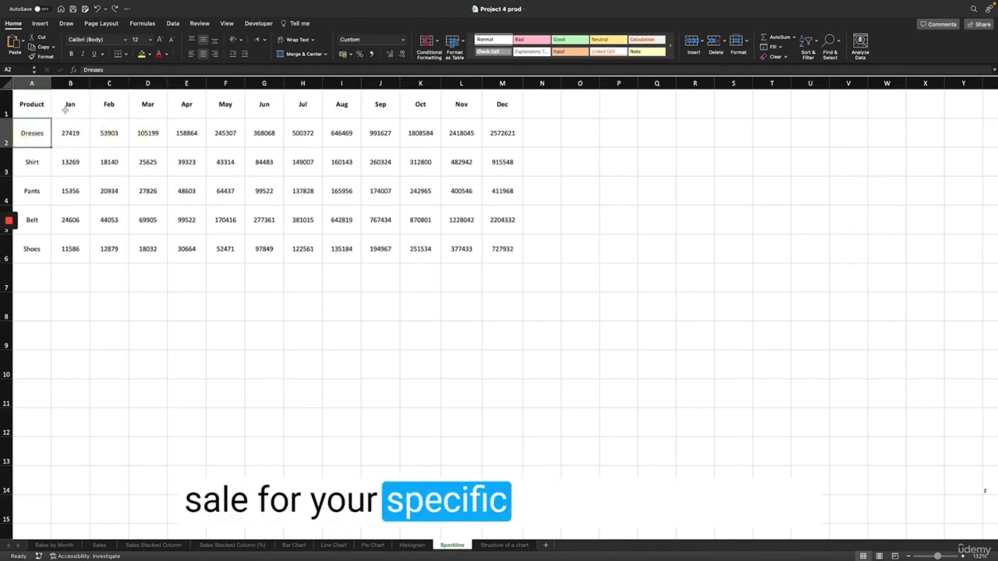
click(81, 141)
click(110, 134)
click(147, 134)
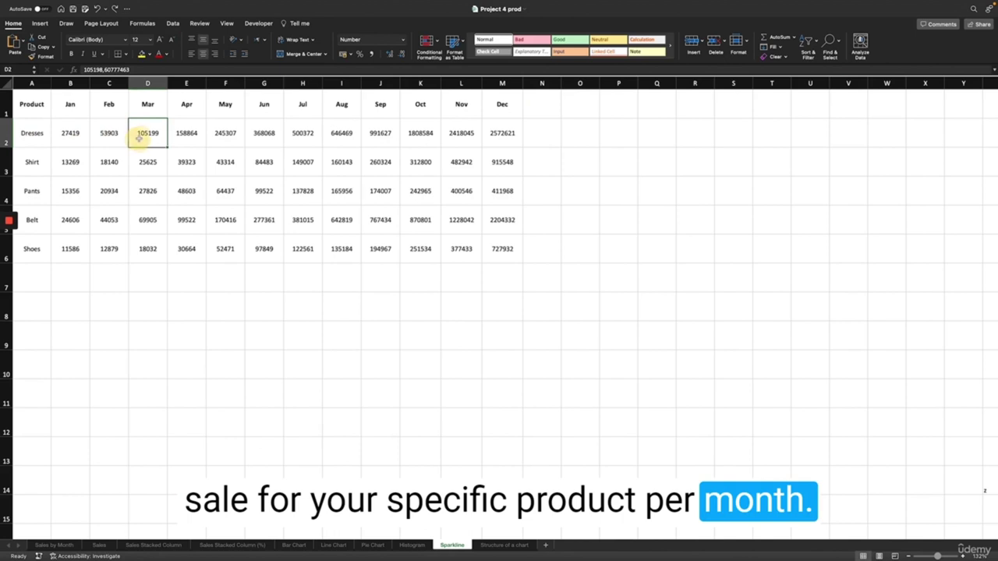
click(538, 134)
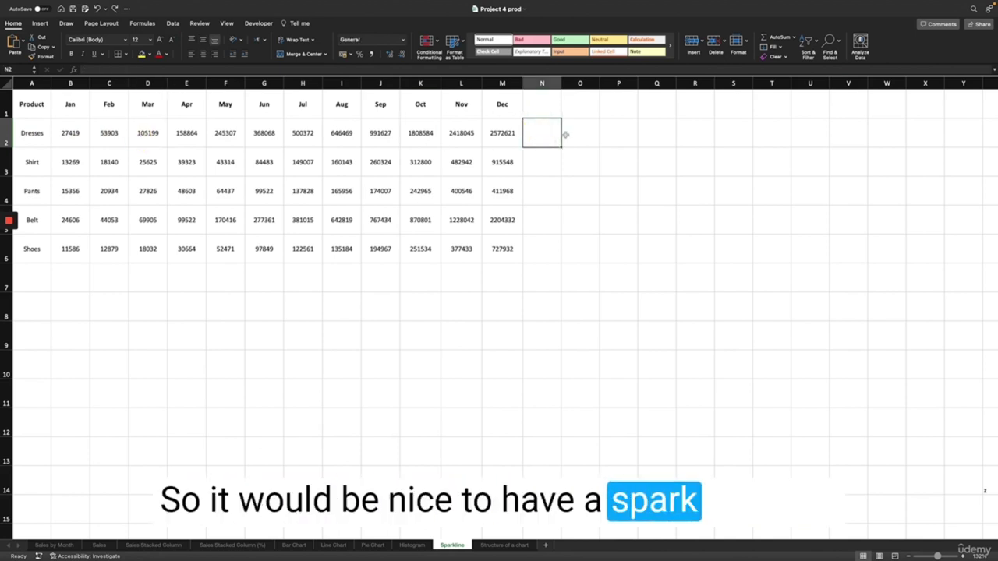
drag(561, 83, 561, 82)
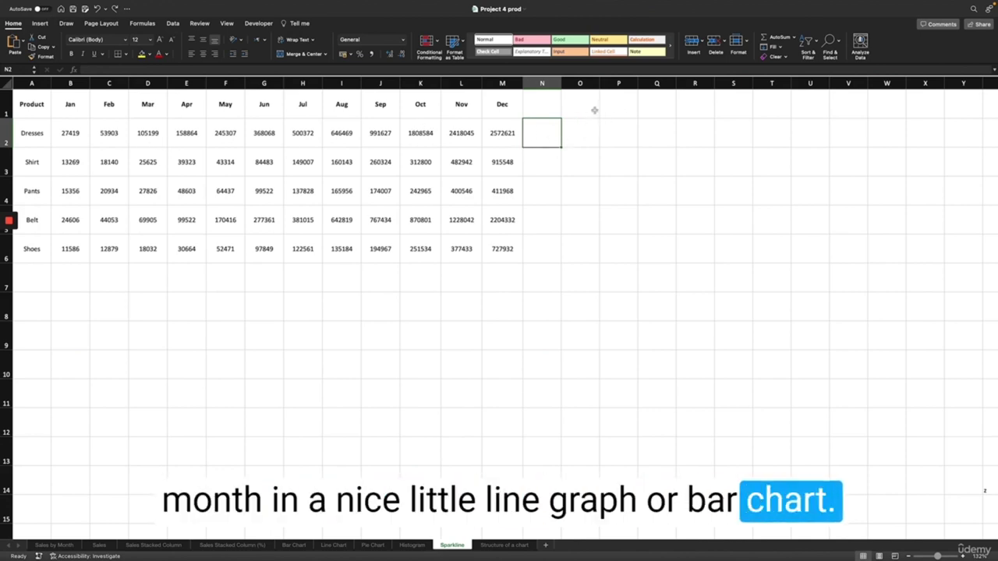
click(554, 160)
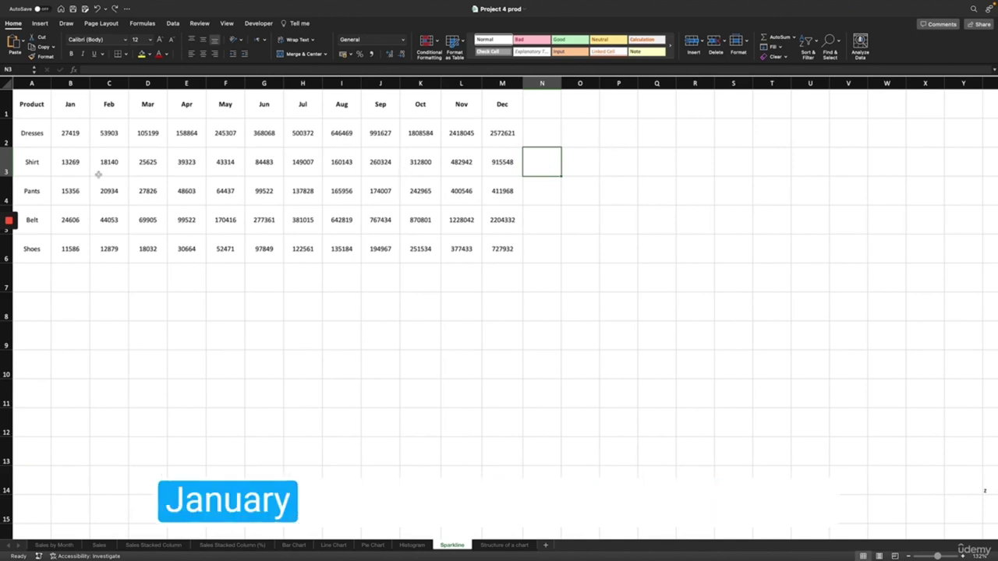
click(490, 170)
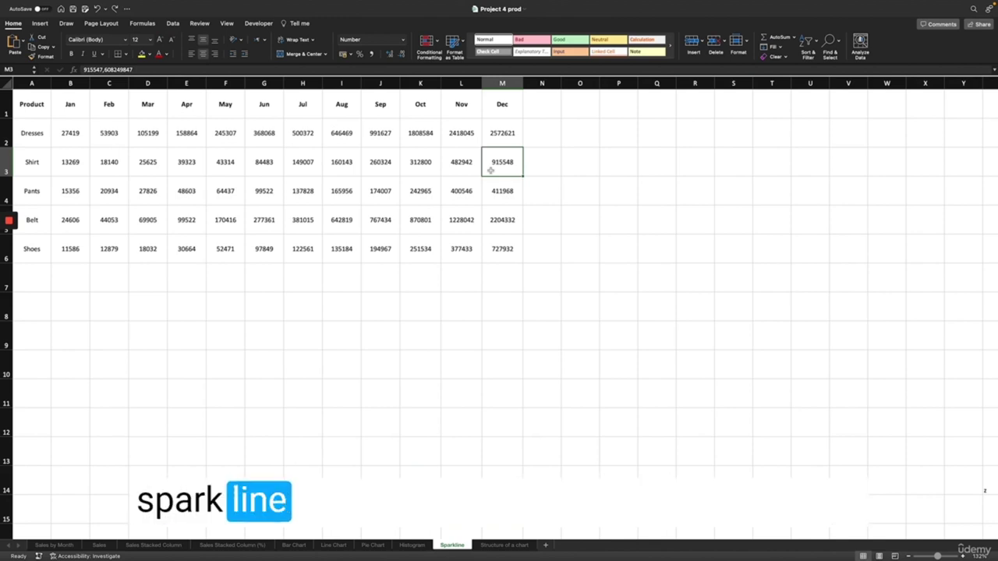
click(418, 165)
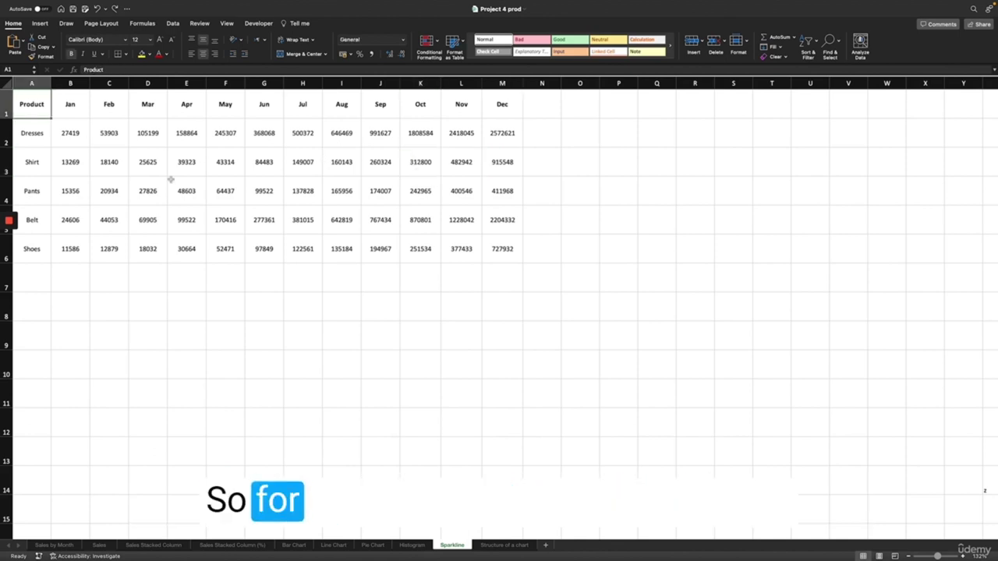
Select the monthly sales figures in B2:M6
drag(31, 107, 514, 257)
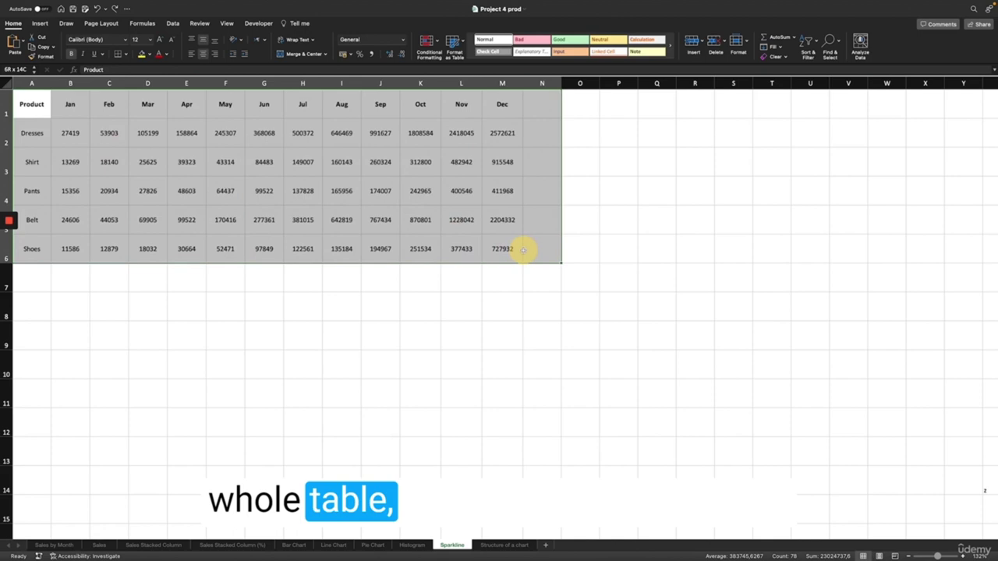
click(313, 283)
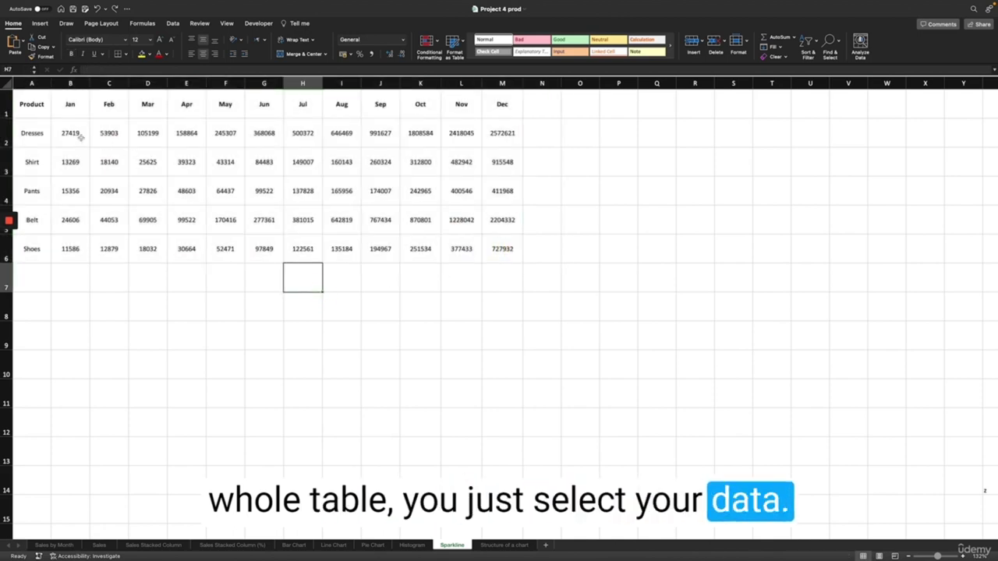
drag(71, 134, 481, 238)
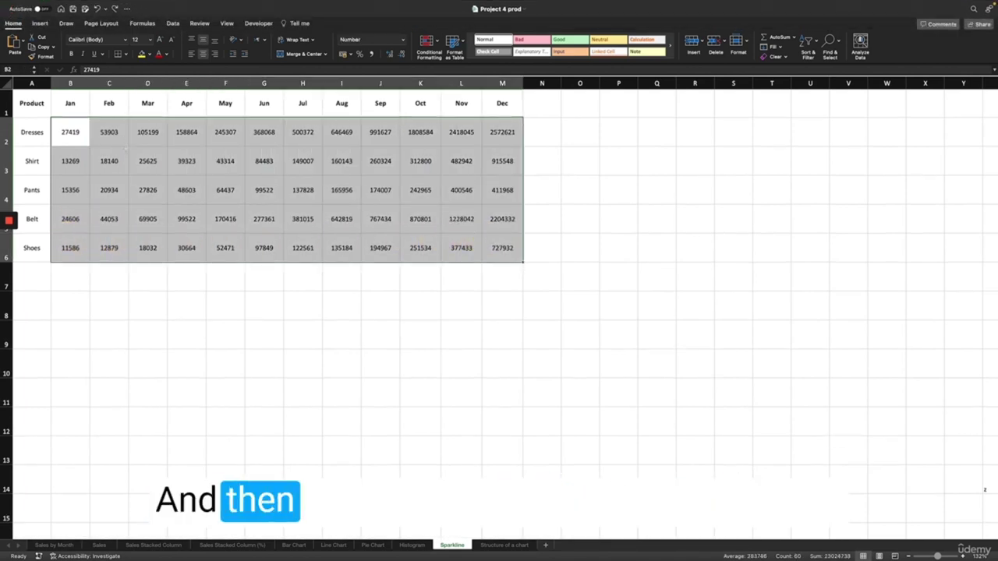
Insert line sparklines for B2:M6 with location range N2:N6
click(45, 24)
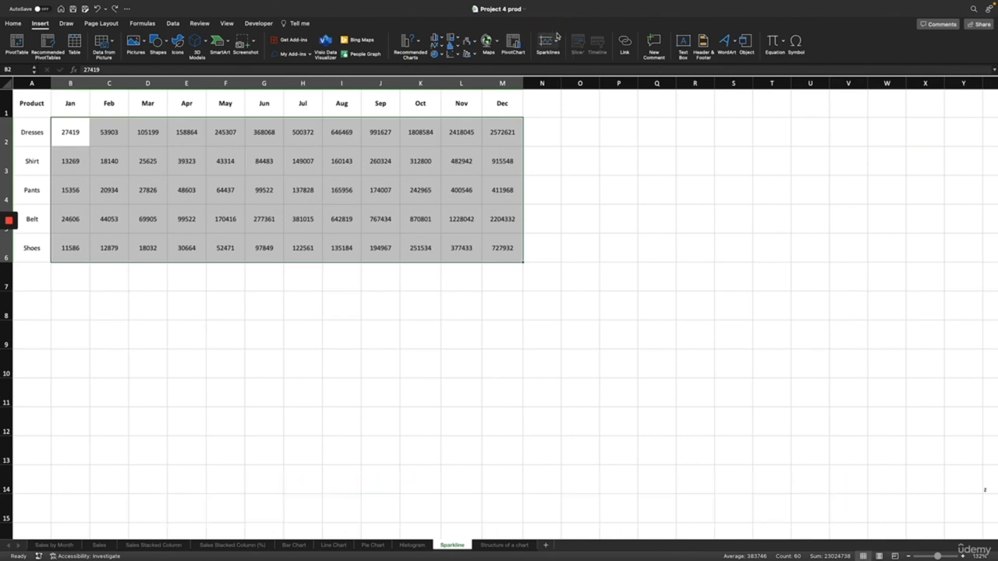
click(549, 44)
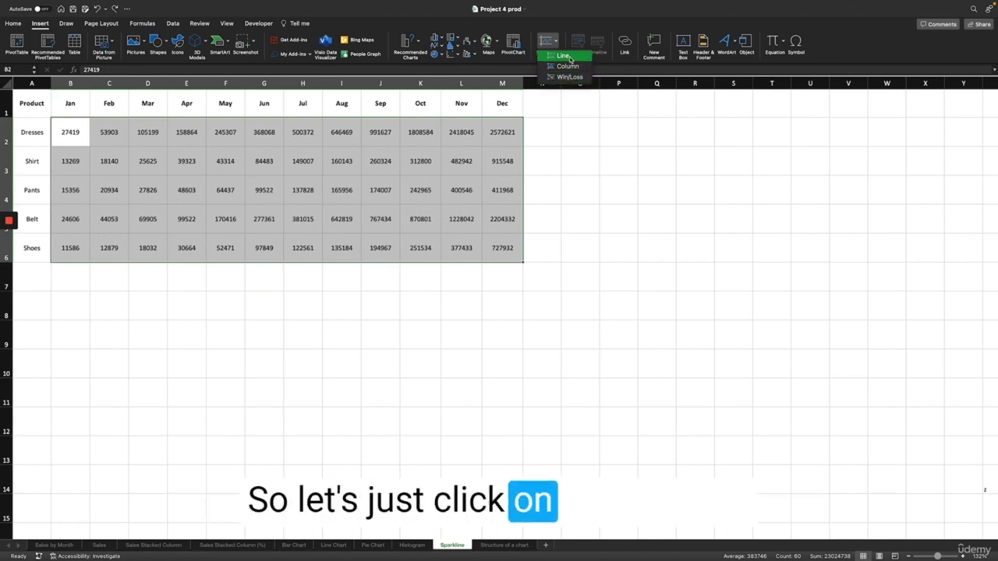
click(569, 57)
drag(496, 125, 634, 127)
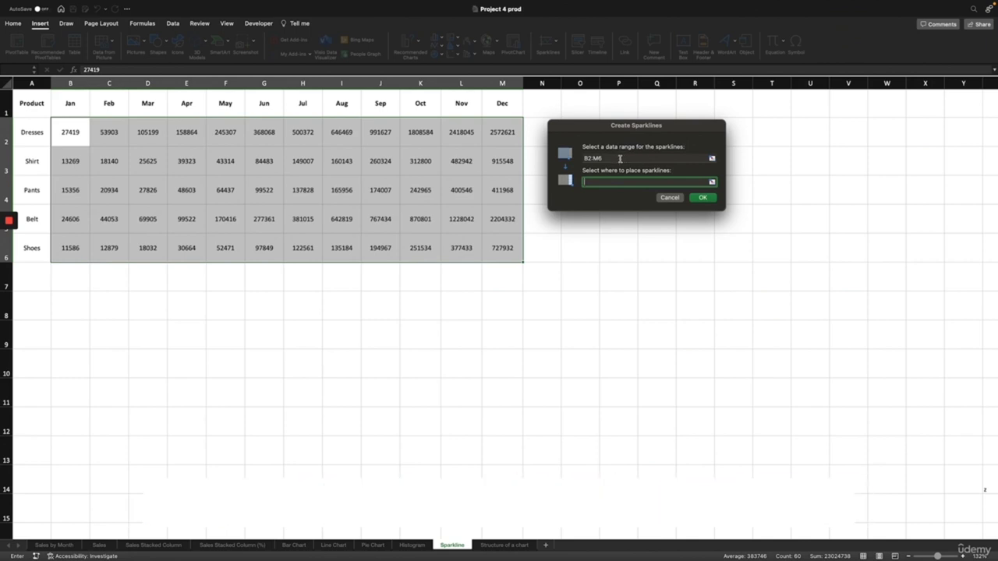
click(620, 158)
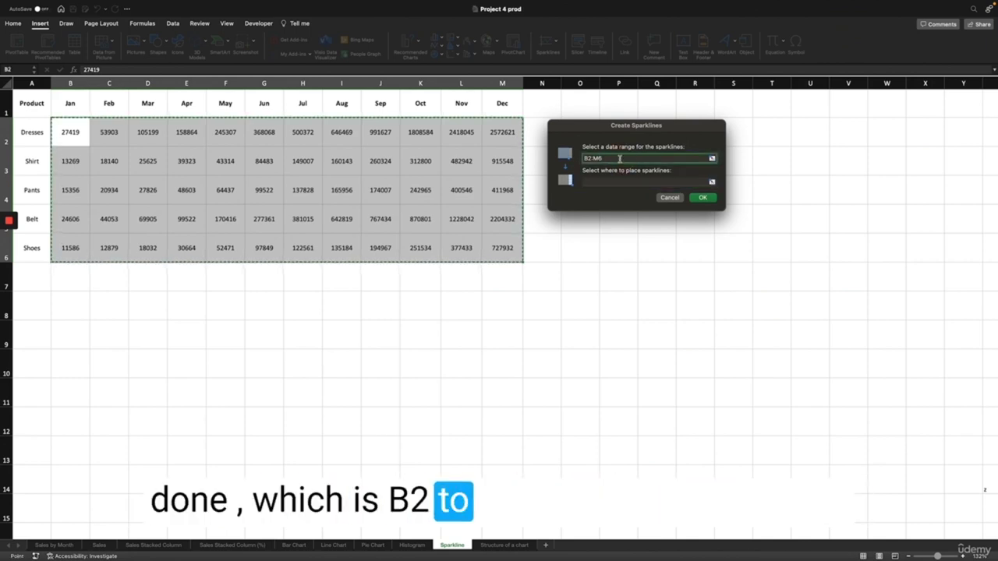
click(610, 181)
drag(618, 126, 747, 117)
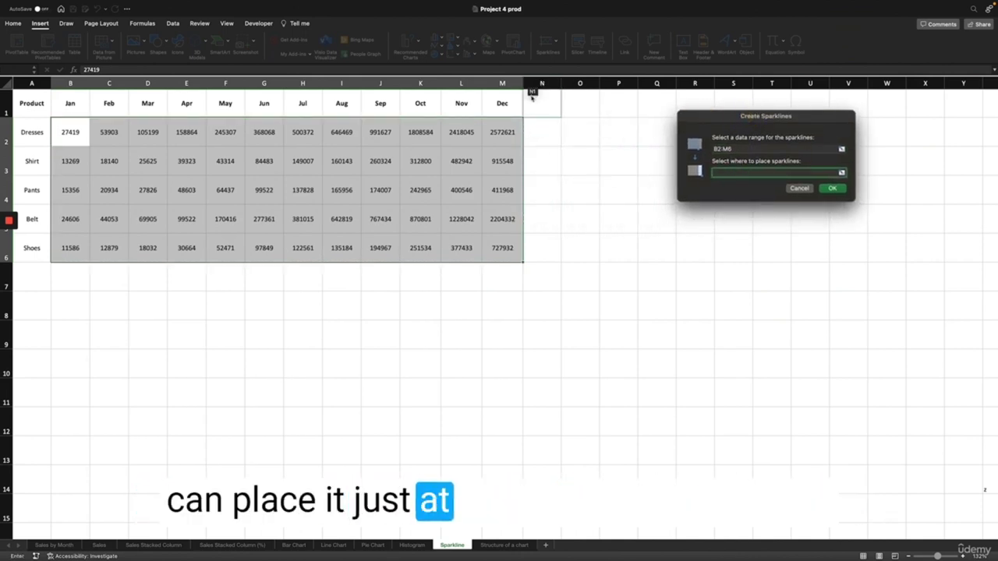
drag(538, 133, 541, 247)
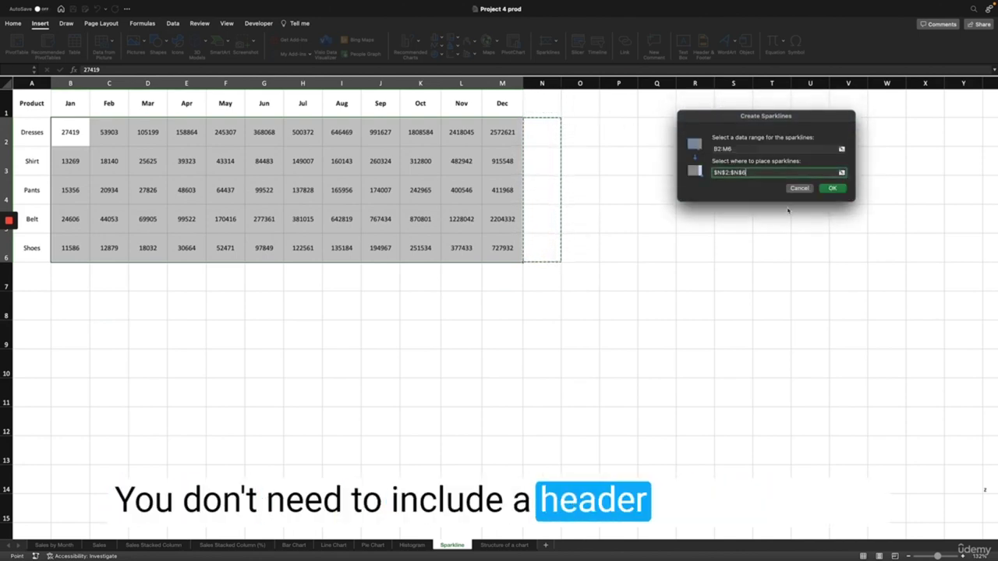
click(742, 192)
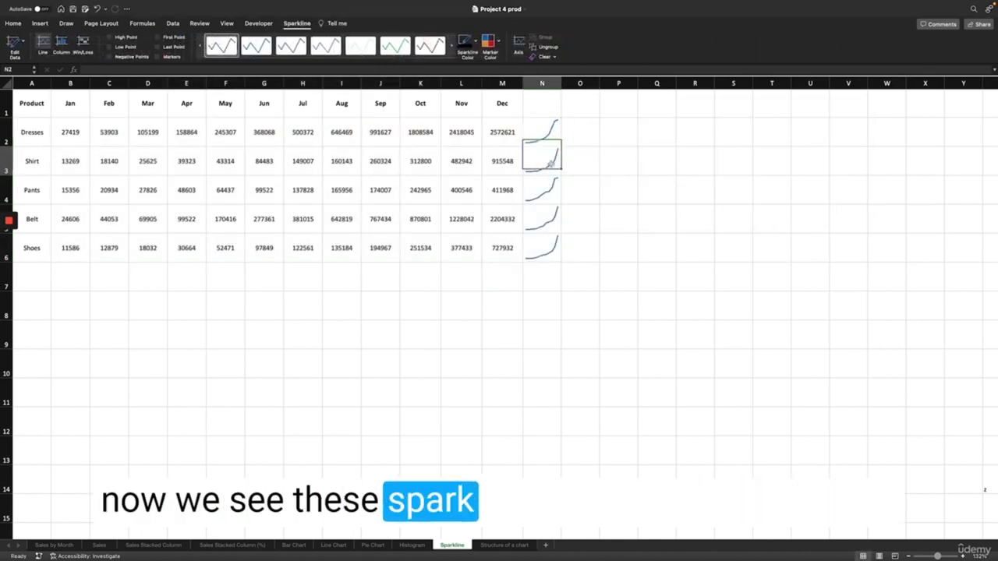
Check each product's sparkline, then widen column N to stretch them
click(550, 162)
click(542, 191)
click(542, 220)
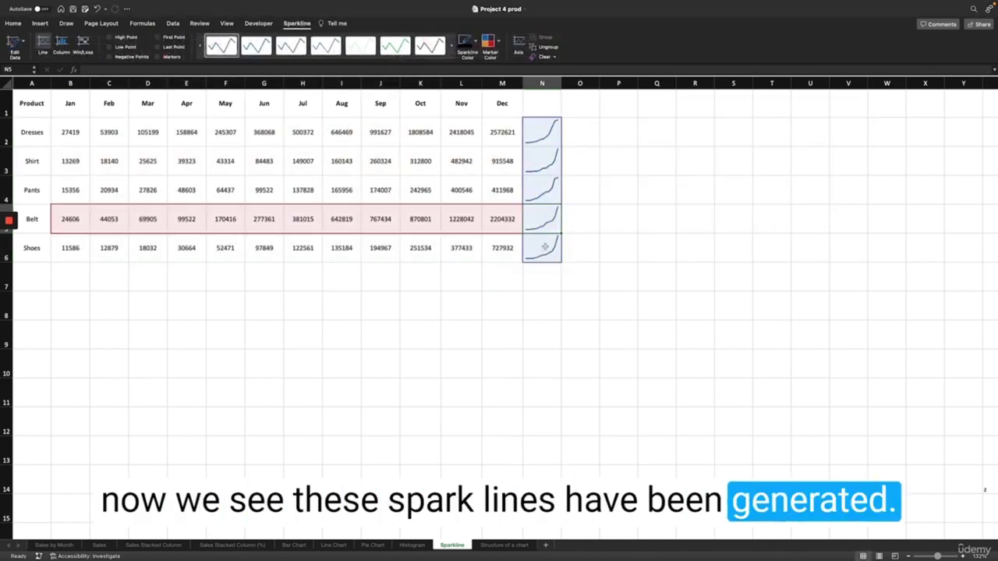
click(545, 248)
click(542, 82)
click(580, 104)
drag(558, 83, 660, 91)
Select all five sparklines in N2:N6 with the Sparkline tab showing
click(550, 133)
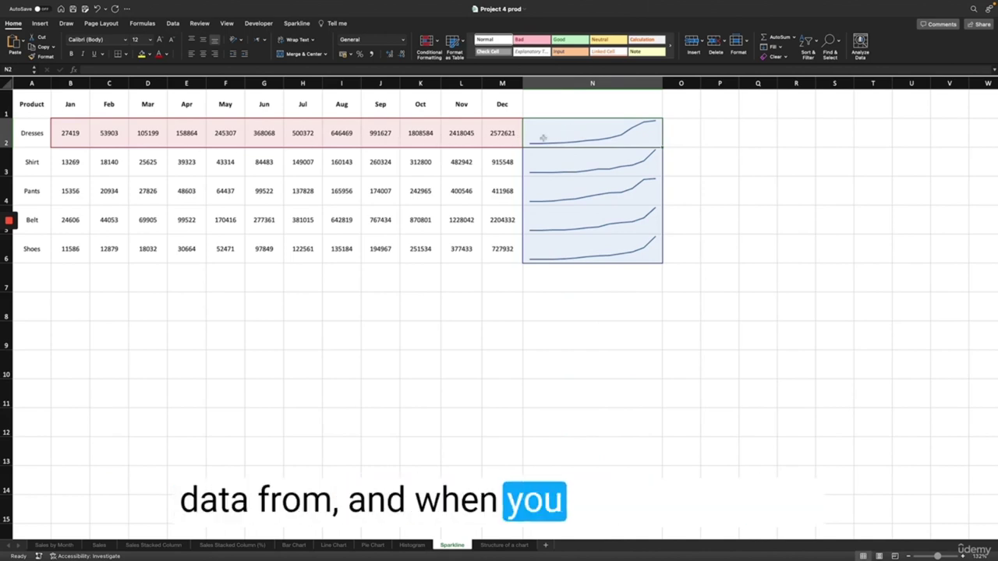
click(297, 24)
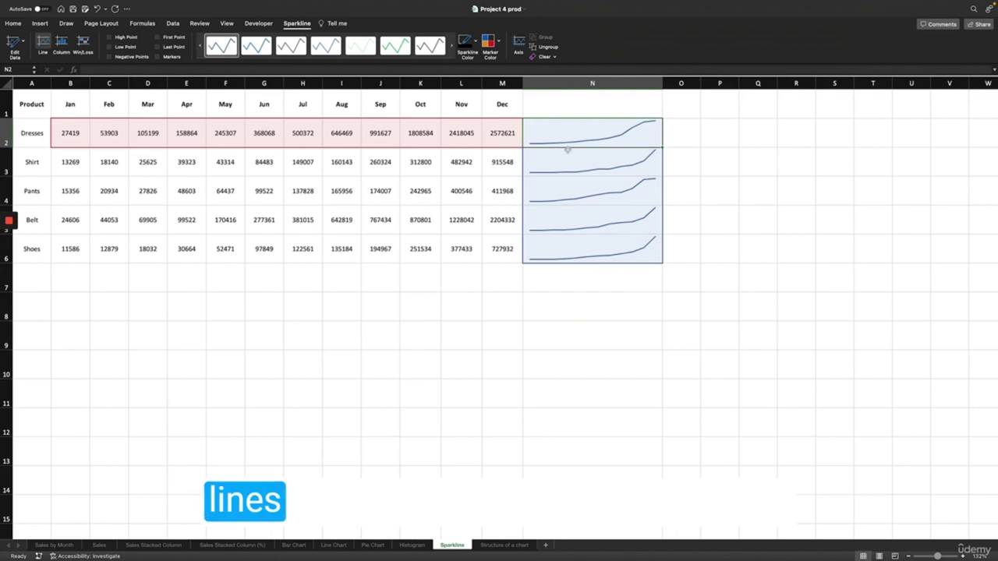
click(550, 134)
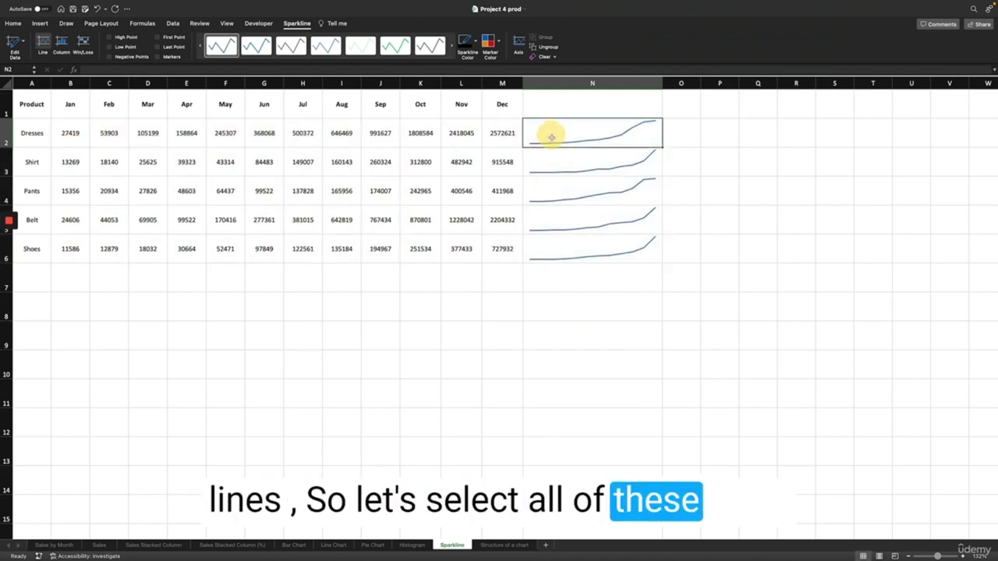
mouse_move(551, 139)
mouse_down()
mouse_move(570, 194)
mouse_move(567, 248)
mouse_up()
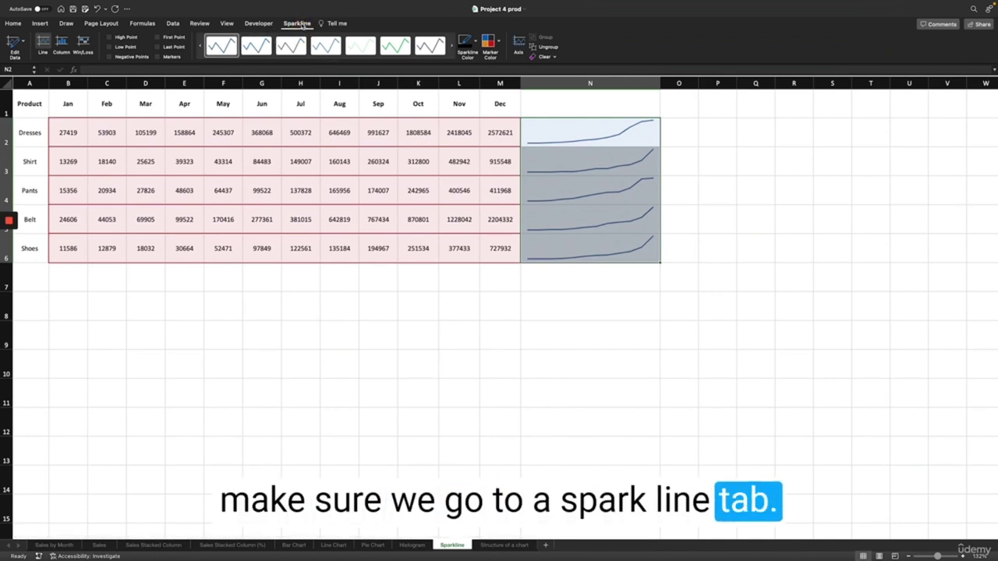
Switch the sparklines to Column type and tick High Point to mark each peak
click(63, 47)
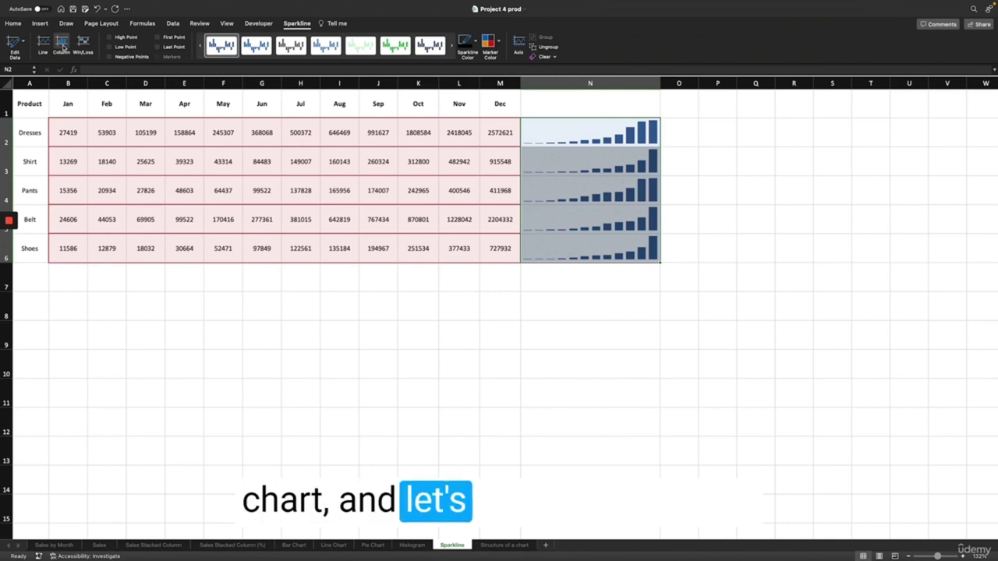
click(82, 45)
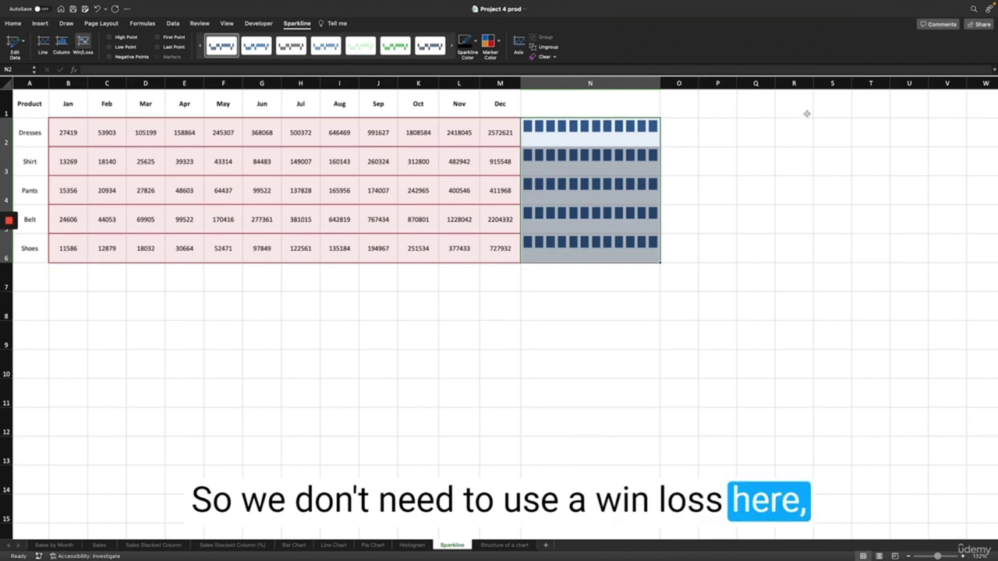
click(61, 44)
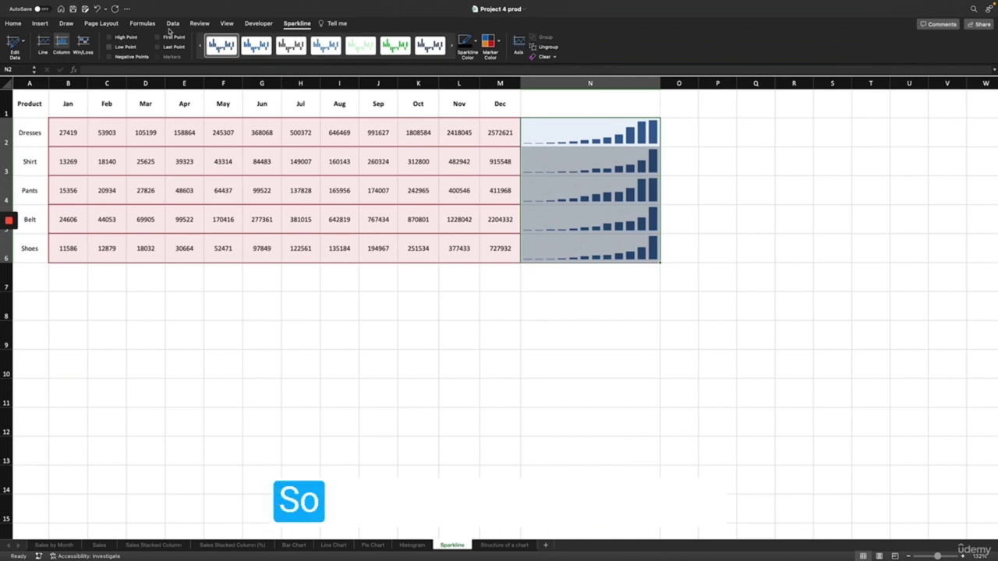
click(16, 46)
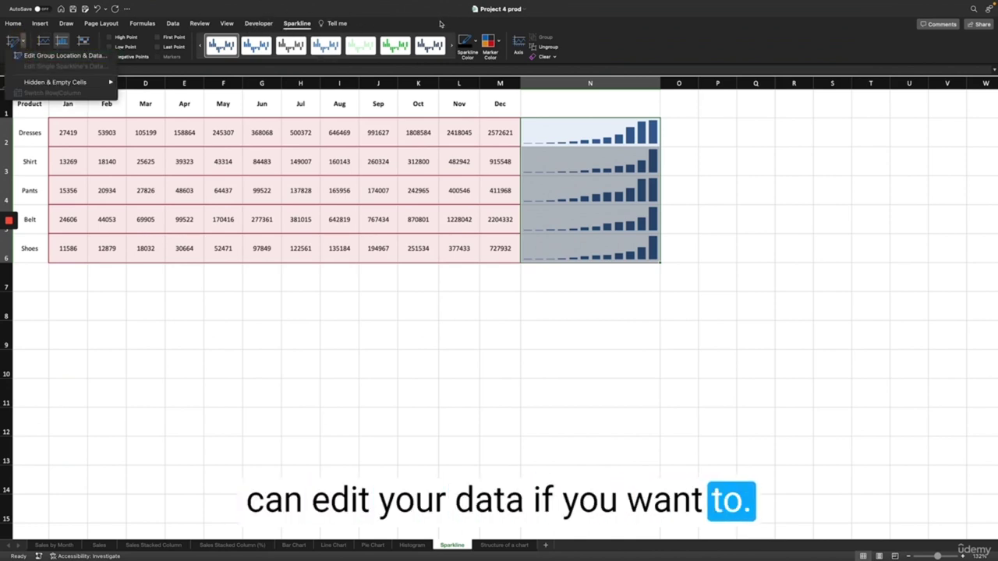
click(145, 70)
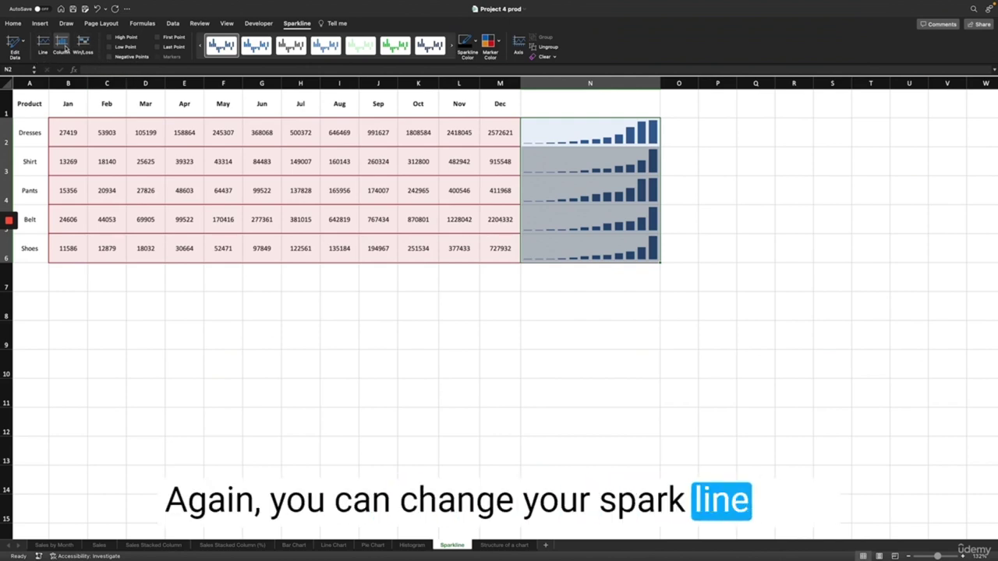
click(110, 37)
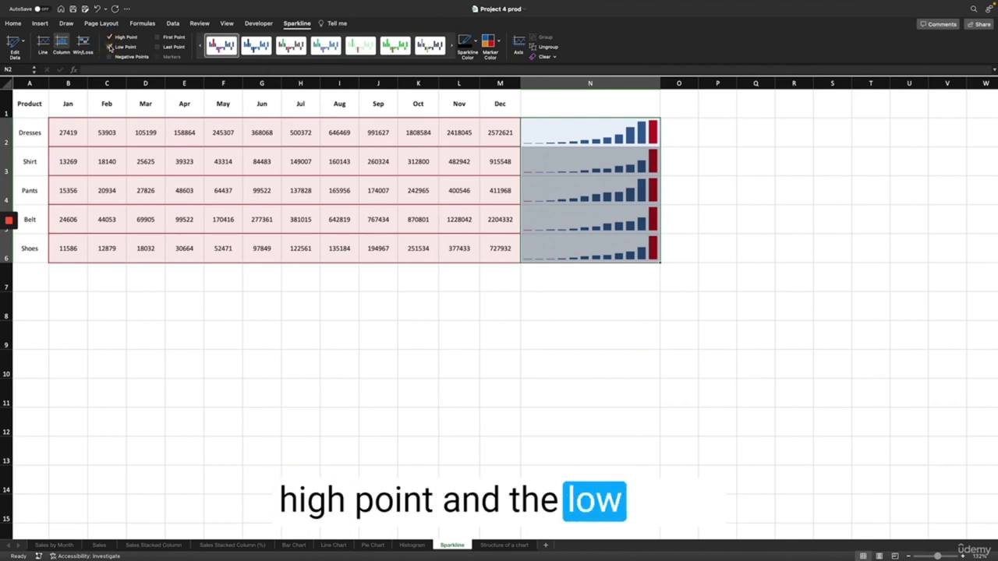
Tick Low Point and apply a dark grey style with green high points
click(110, 47)
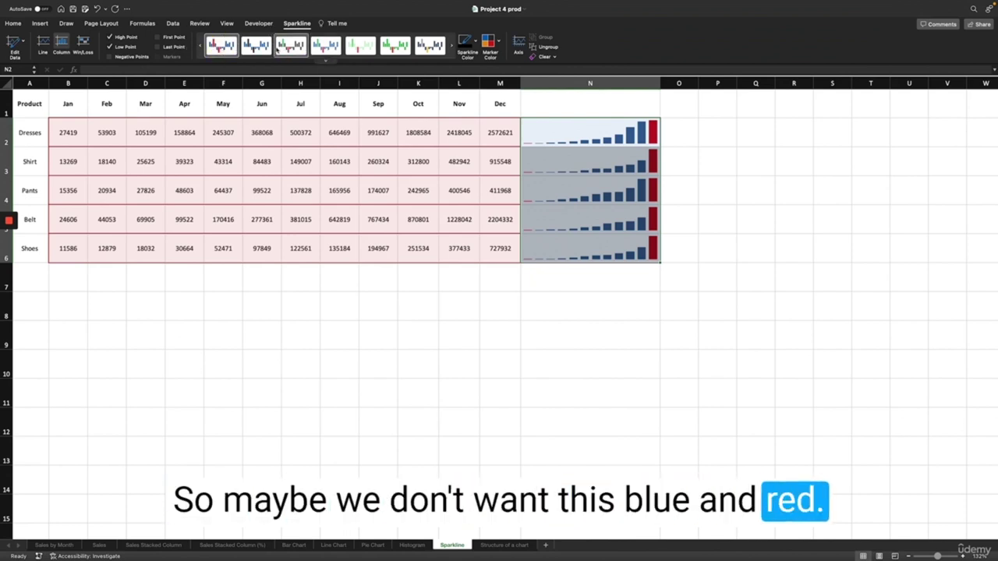
click(262, 47)
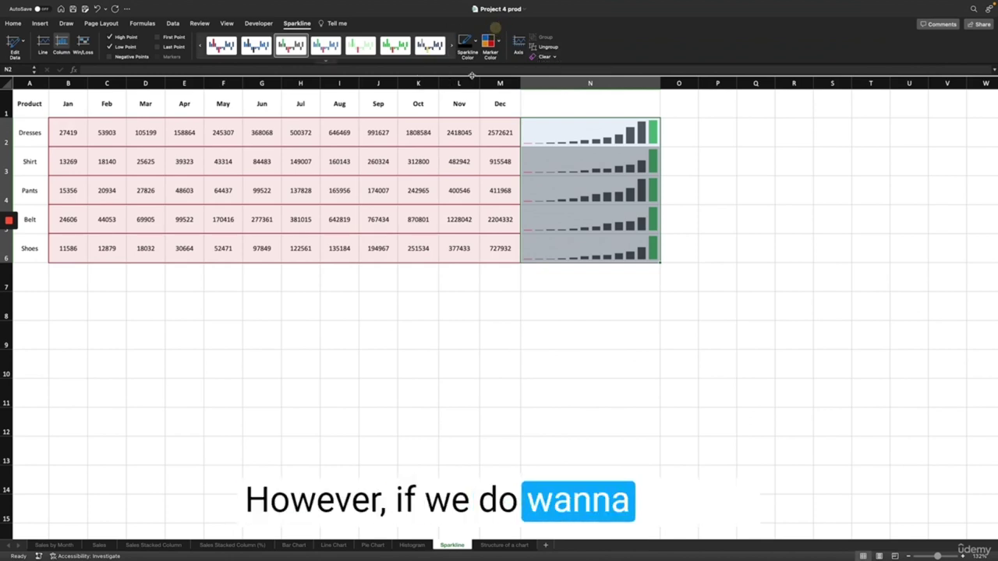
click(493, 40)
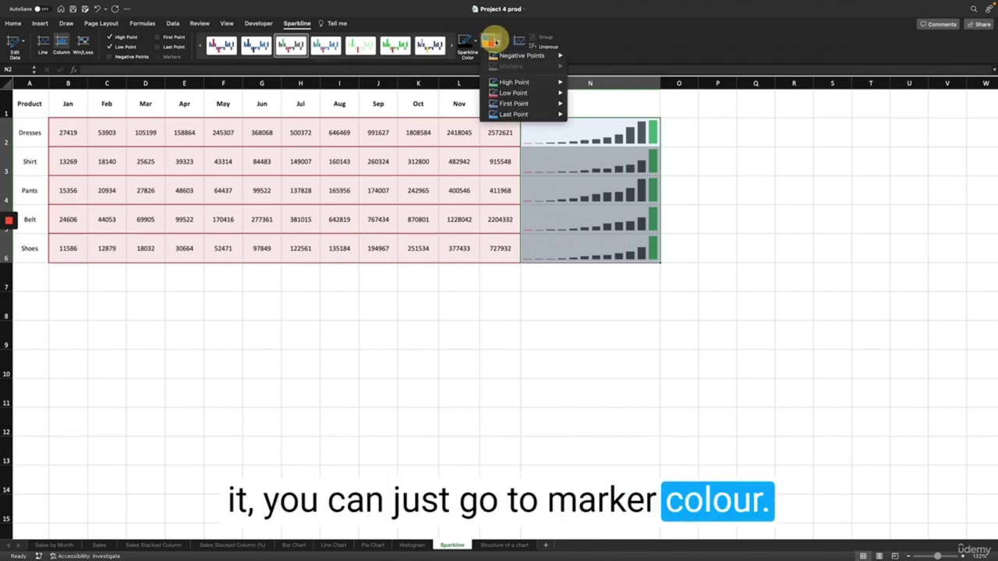
mouse_move(510, 57)
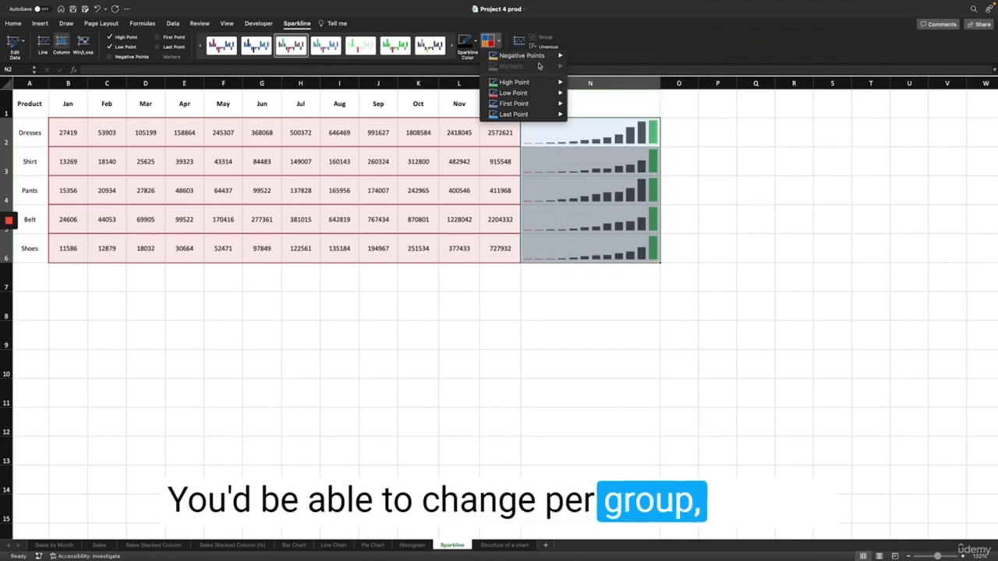
mouse_move(520, 58)
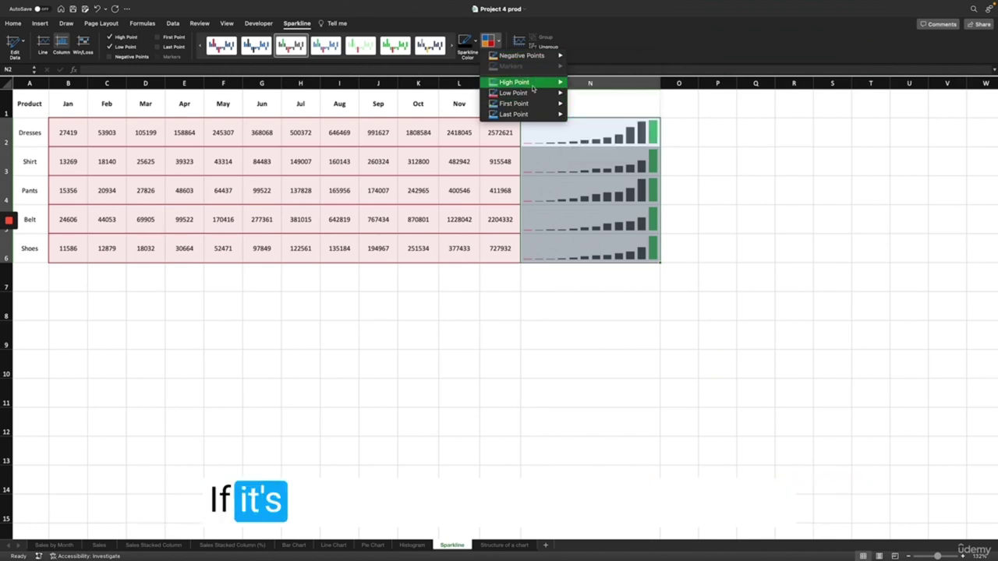
mouse_move(535, 86)
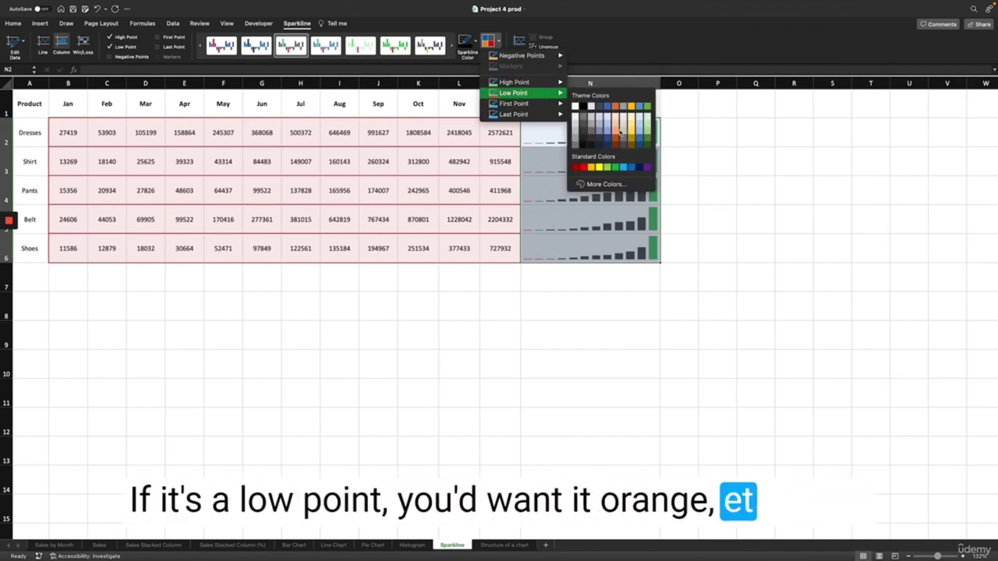
key(Escape)
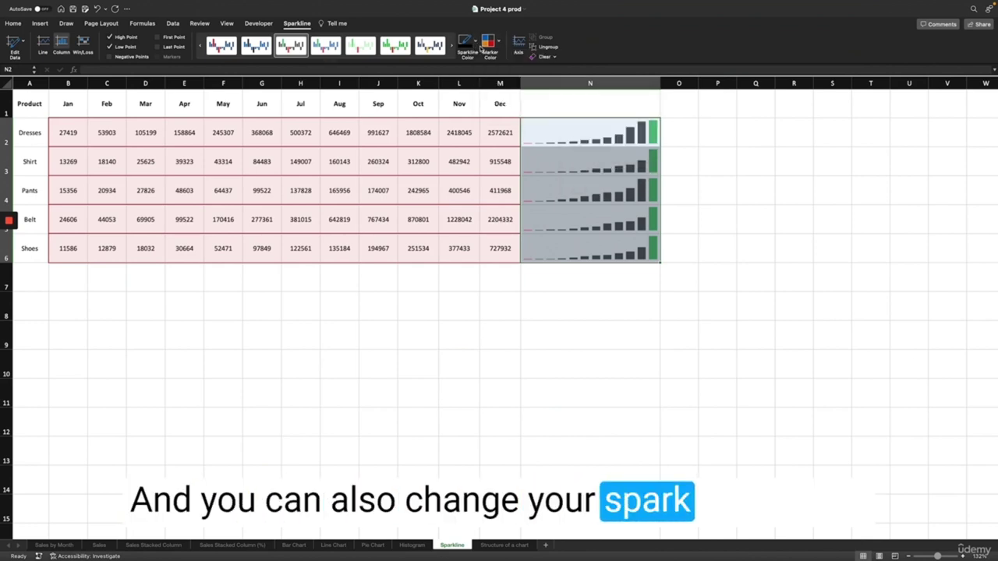
click(475, 42)
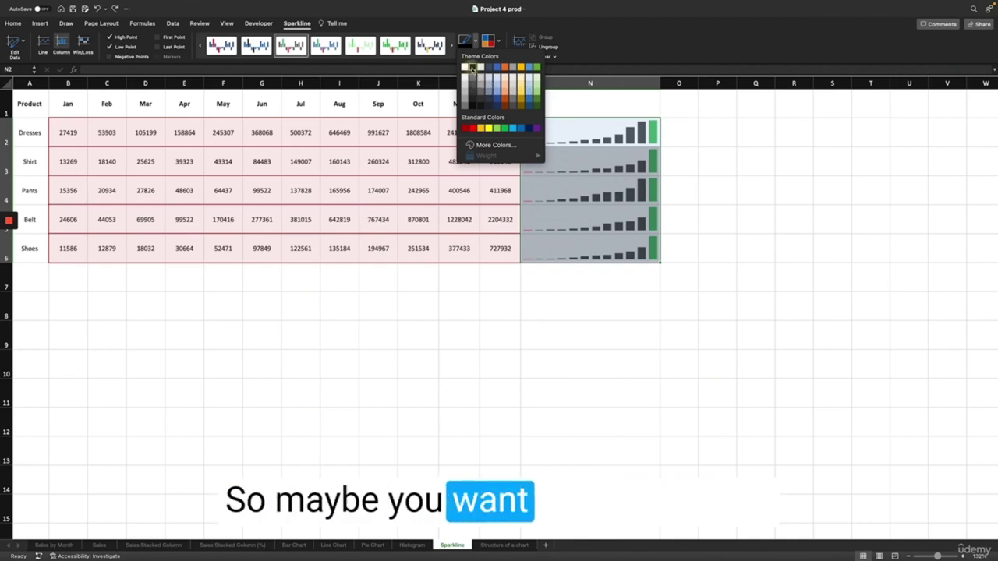
click(472, 68)
click(476, 39)
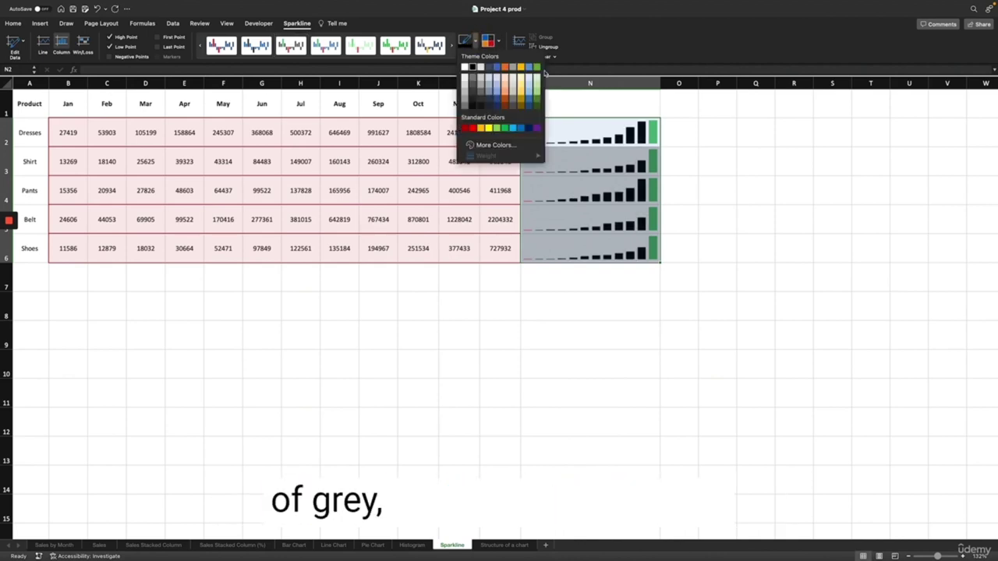
click(633, 58)
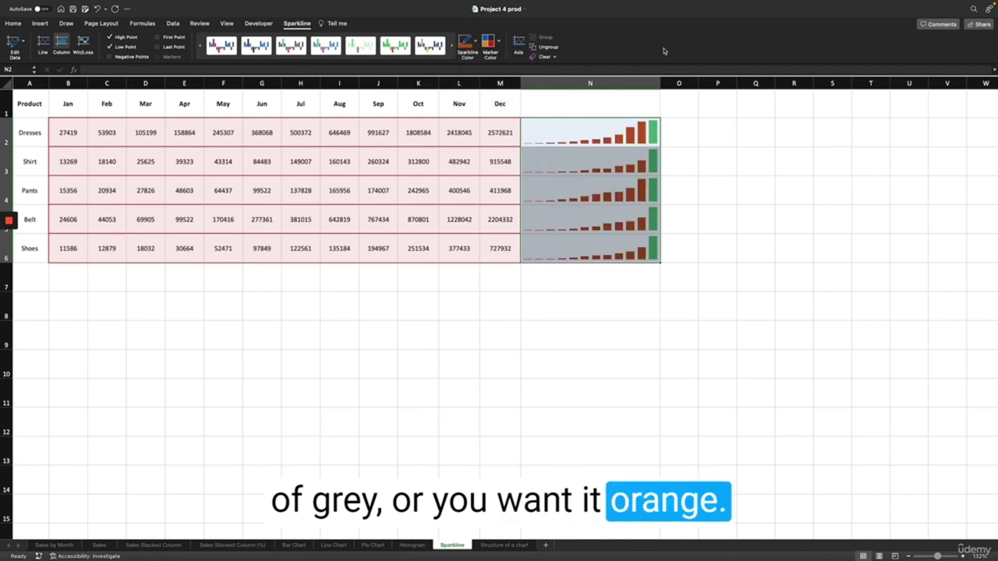
key(super+z)
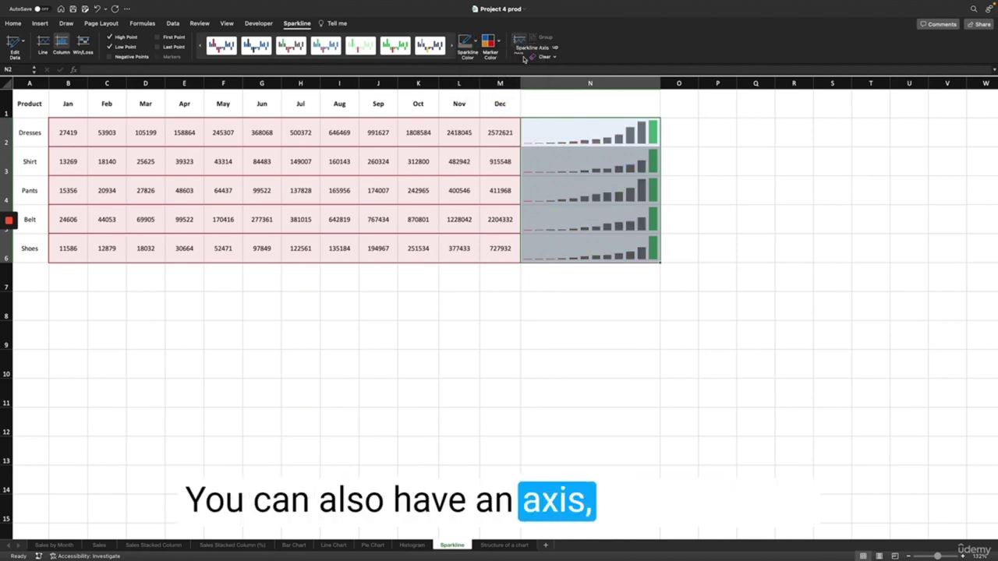
click(520, 41)
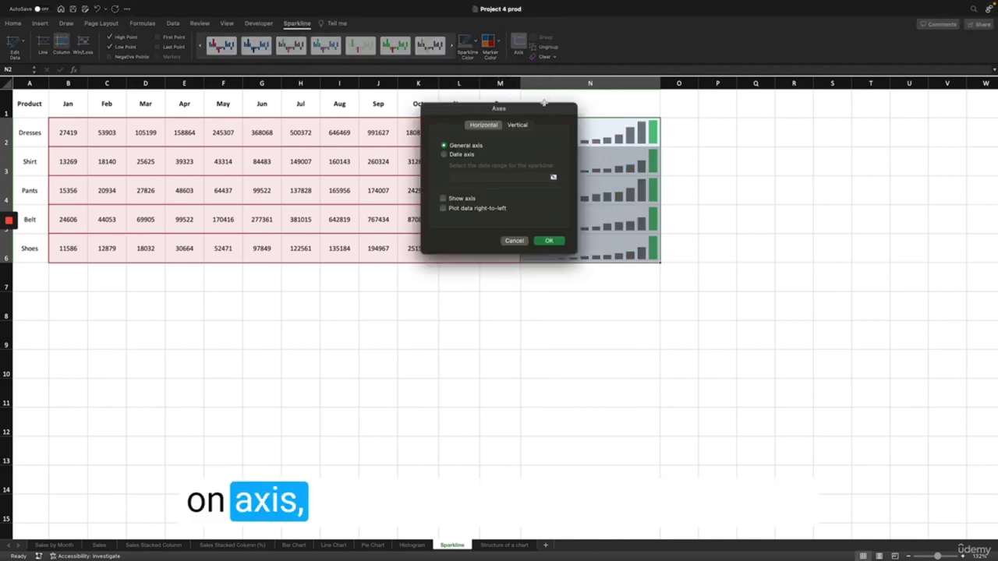
drag(543, 105, 450, 135)
click(352, 185)
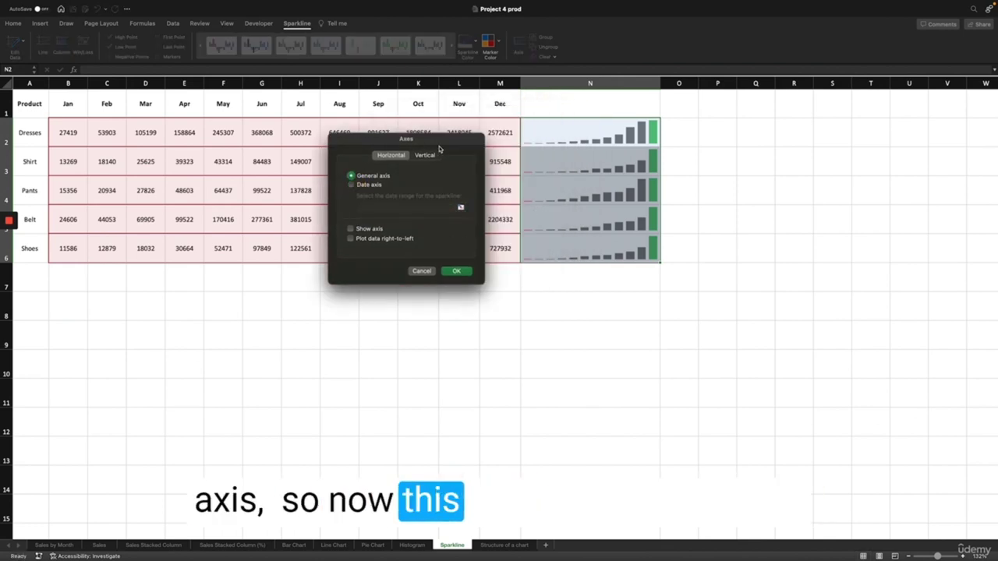
click(388, 156)
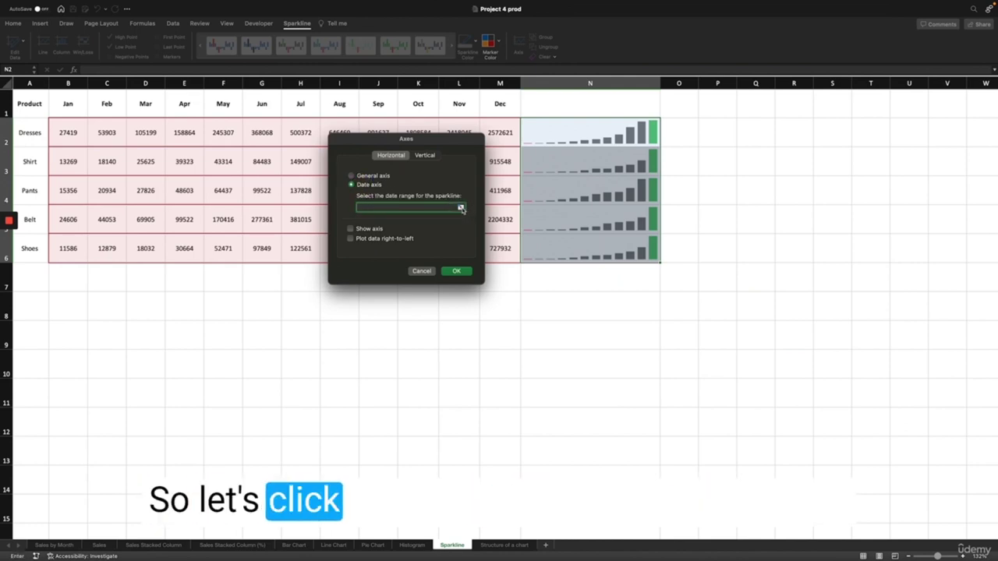
click(461, 208)
drag(62, 113, 320, 113)
drag(419, 105, 500, 105)
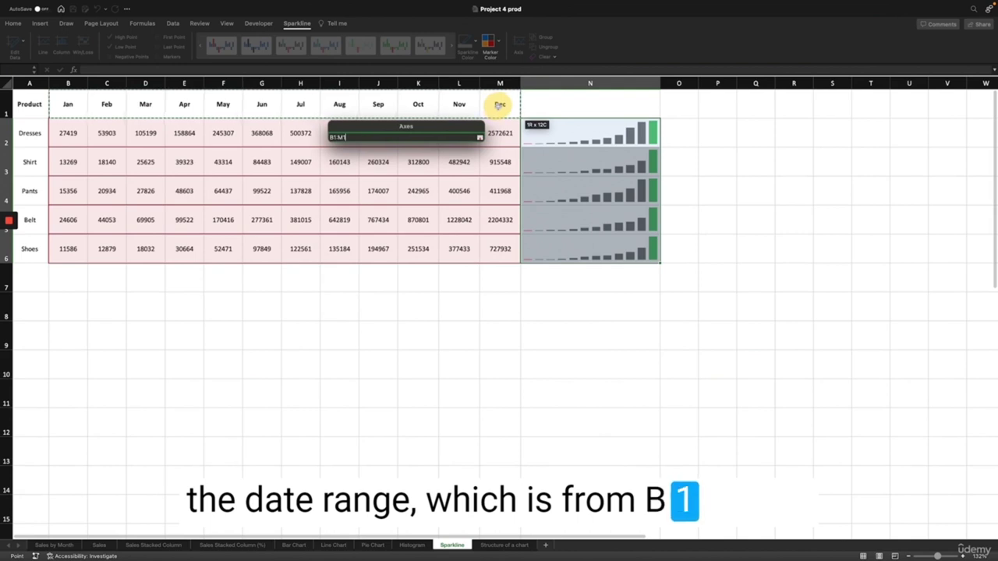
click(480, 137)
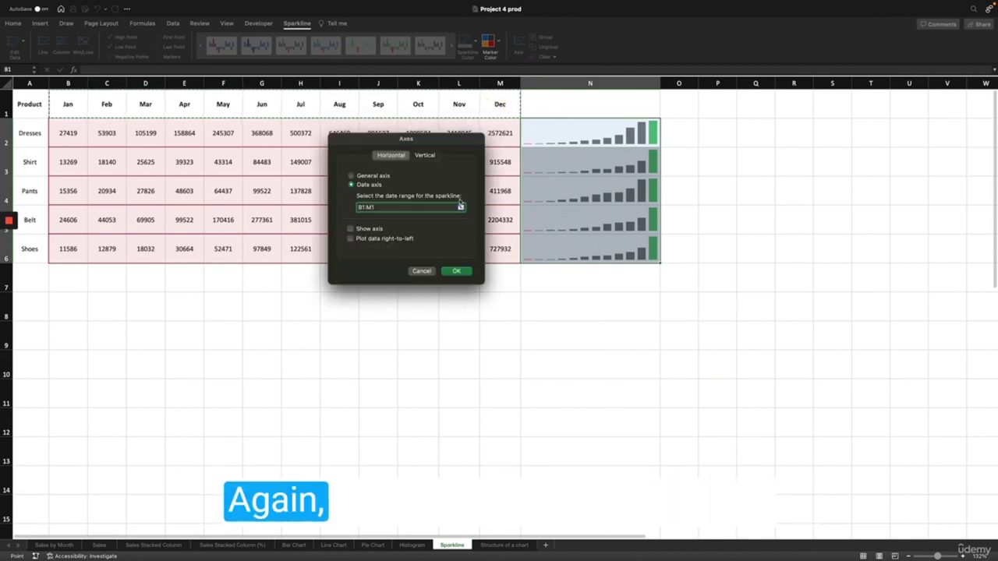
click(350, 230)
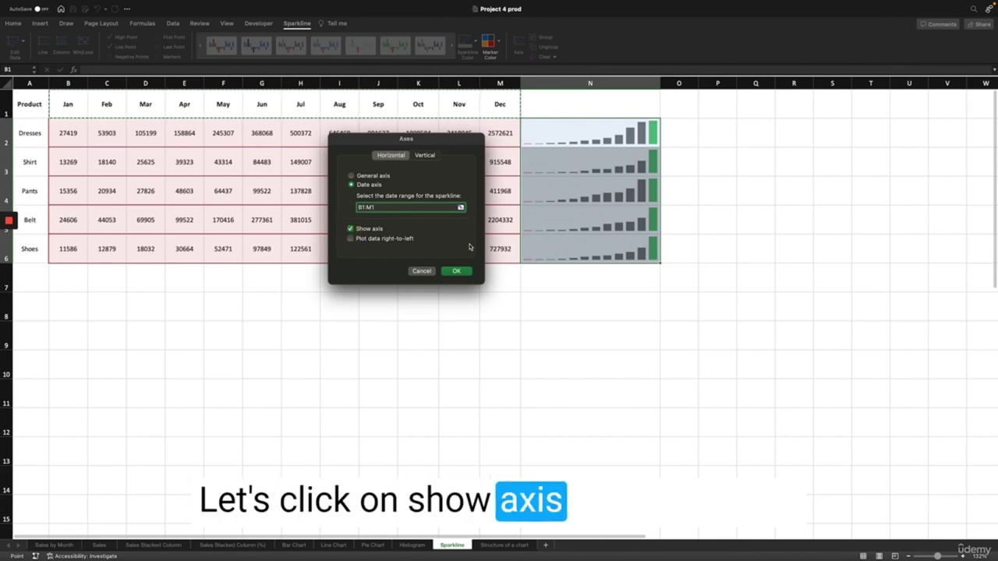
click(450, 272)
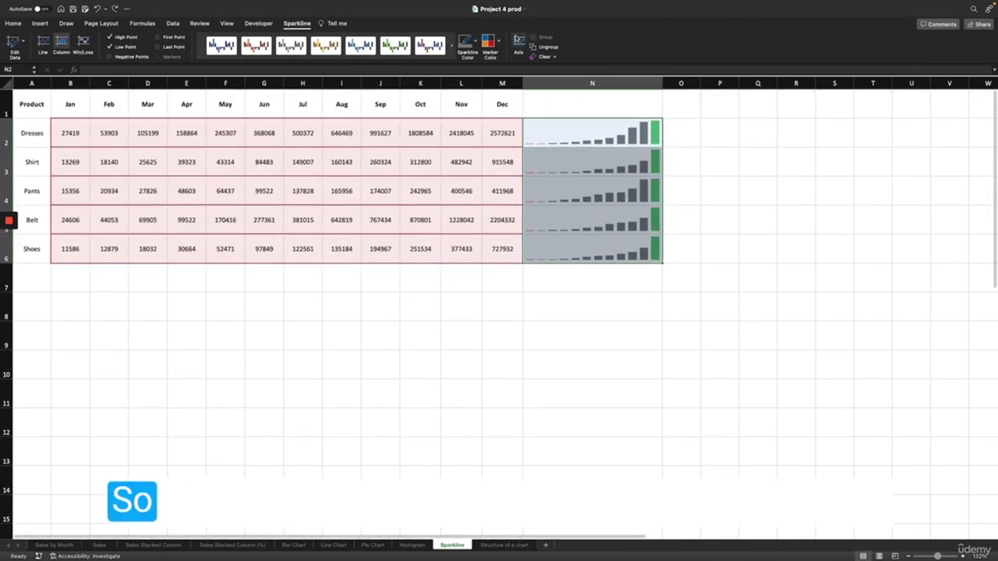
click(522, 43)
drag(532, 114, 519, 117)
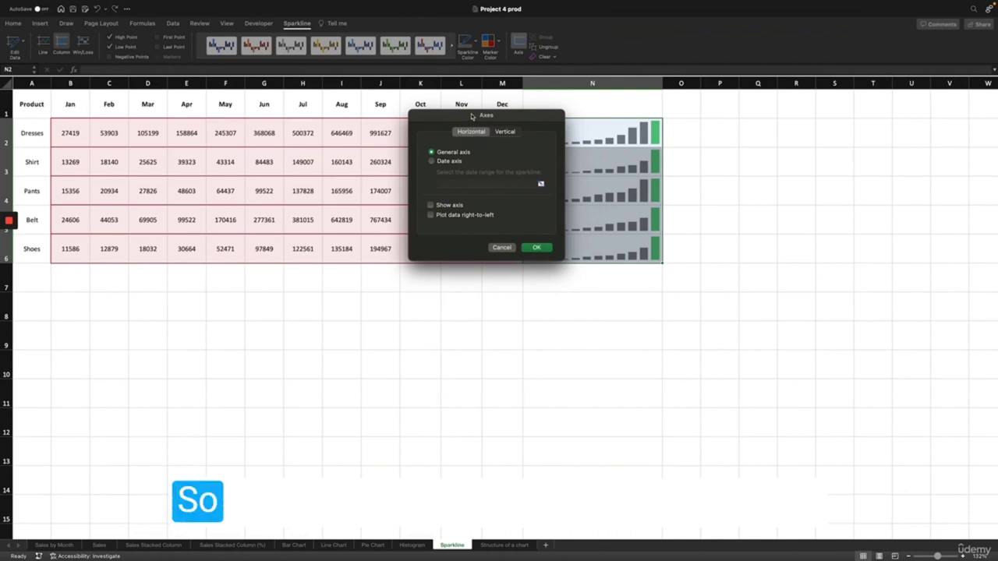
drag(472, 115, 419, 255)
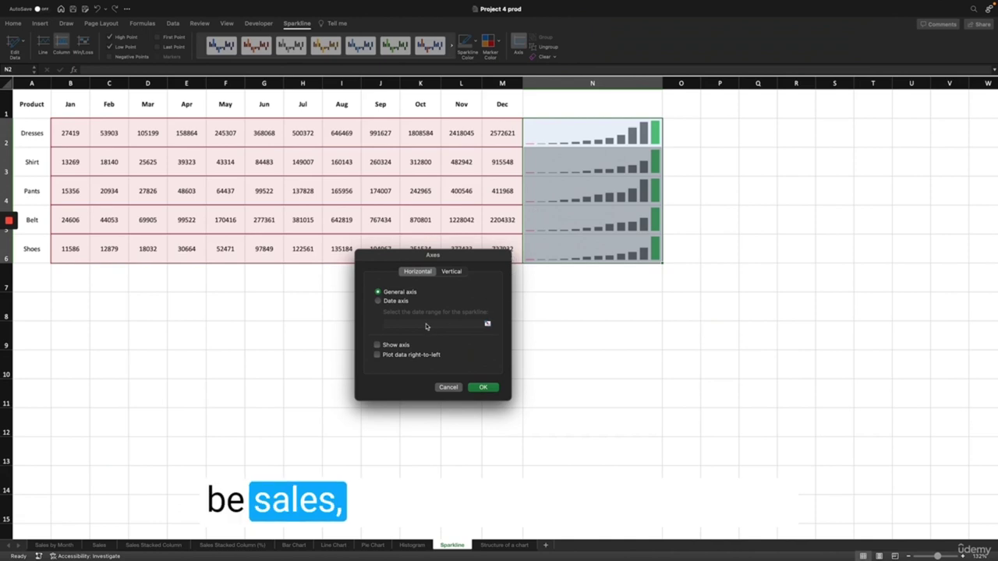
click(397, 303)
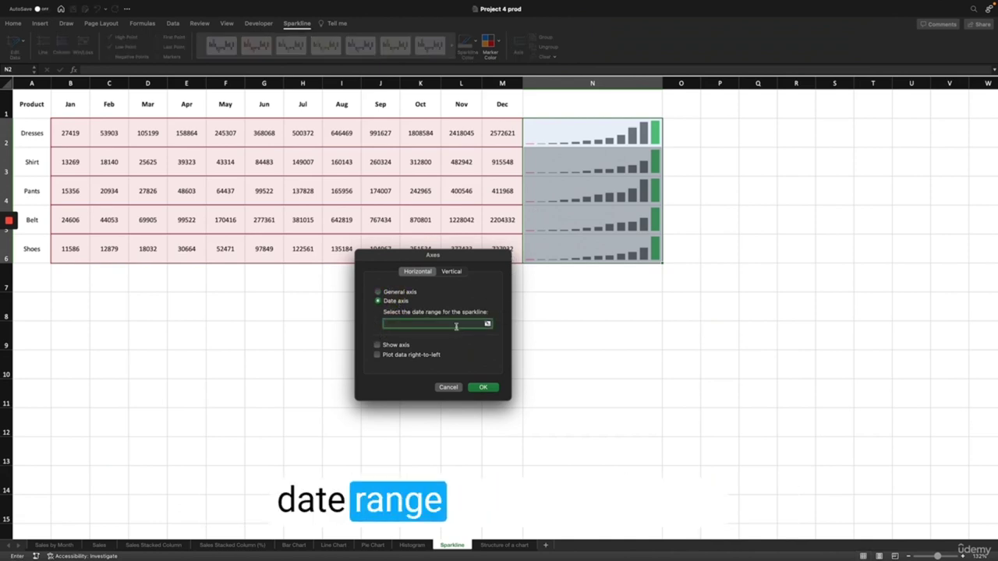
click(449, 388)
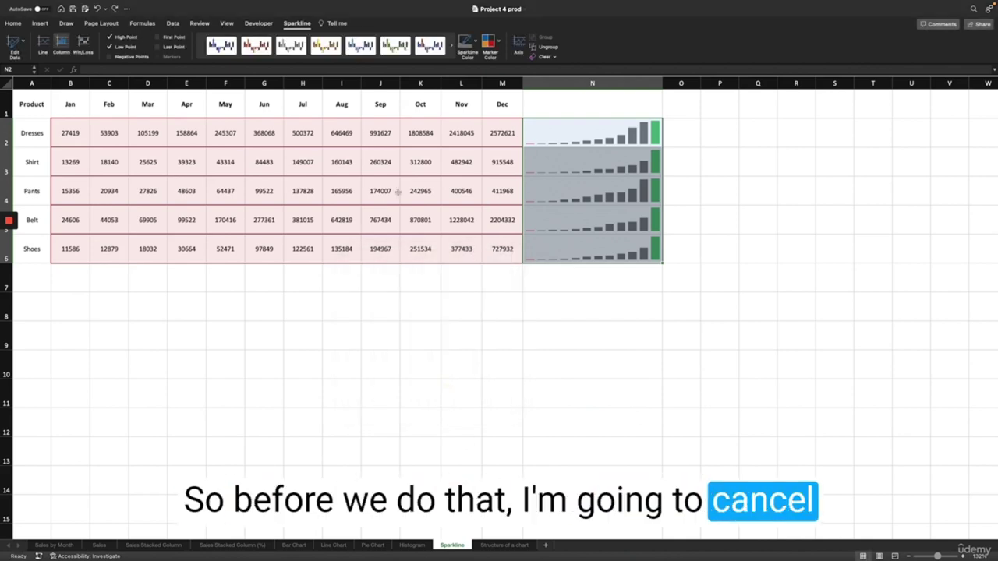
Enter 'Jan 20' in B1 and fill the month dates across the header row
click(147, 107)
click(197, 107)
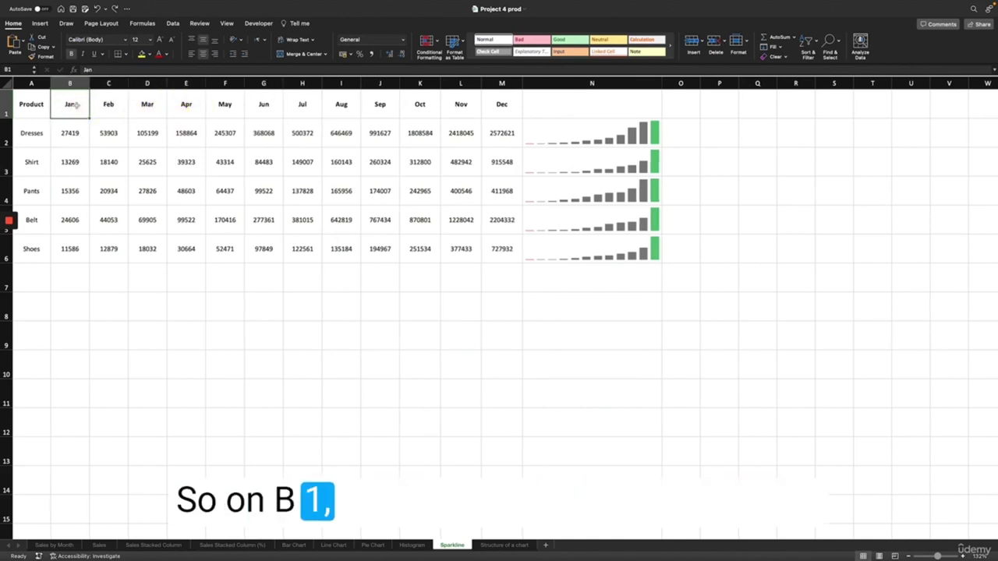
text(Jan 2022)
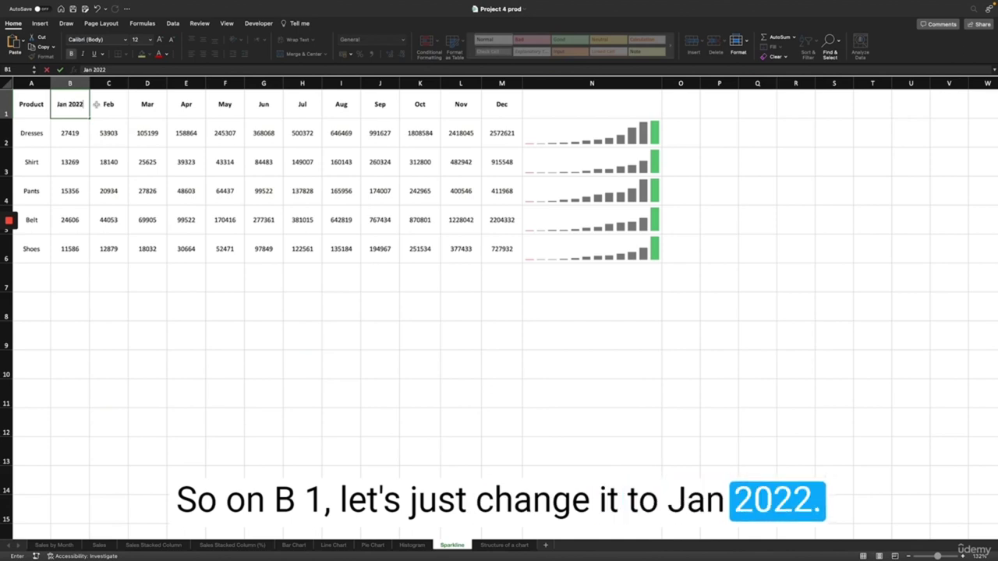
key(Return)
click(81, 109)
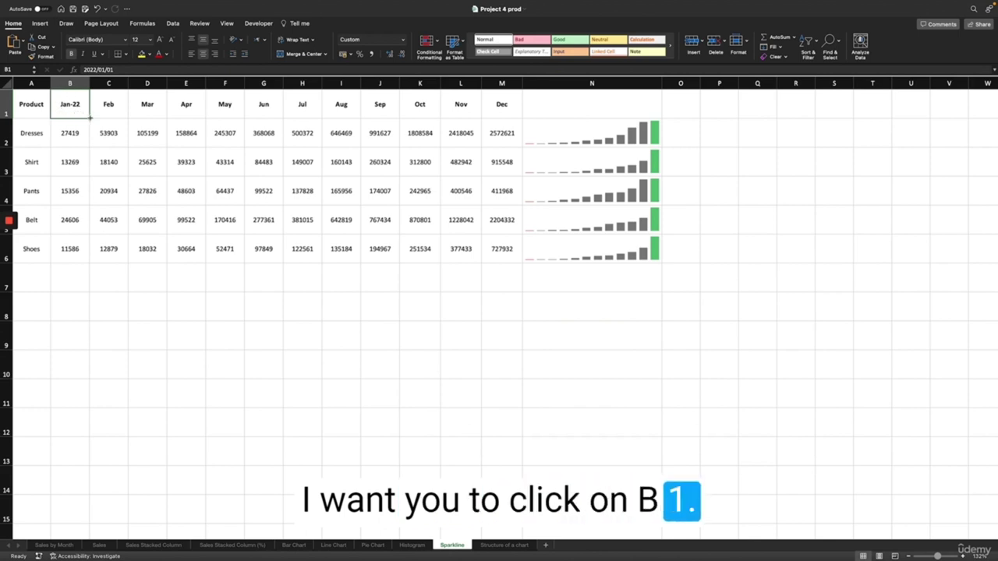
drag(89, 117, 505, 128)
Save the workbook
click(224, 220)
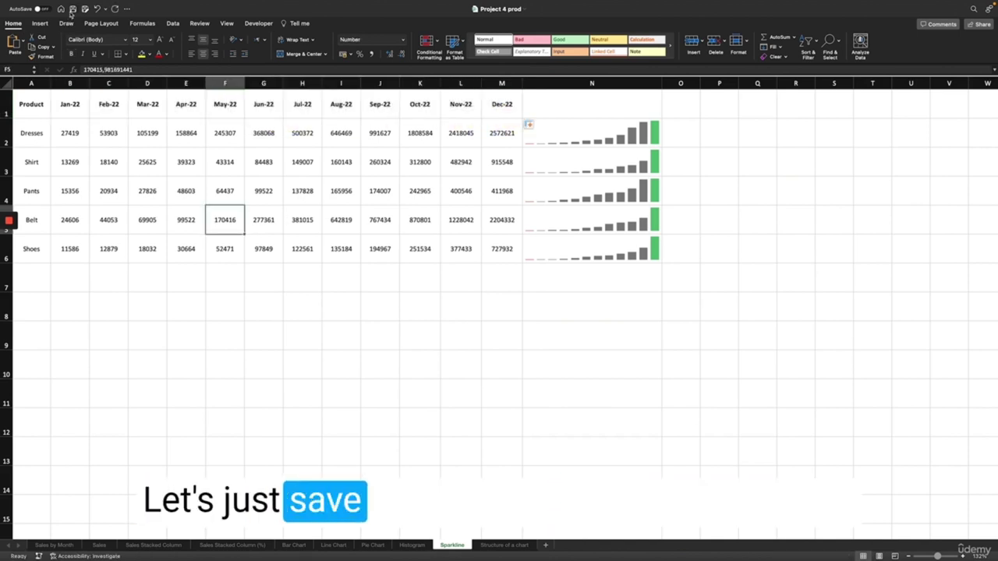
click(72, 8)
click(357, 220)
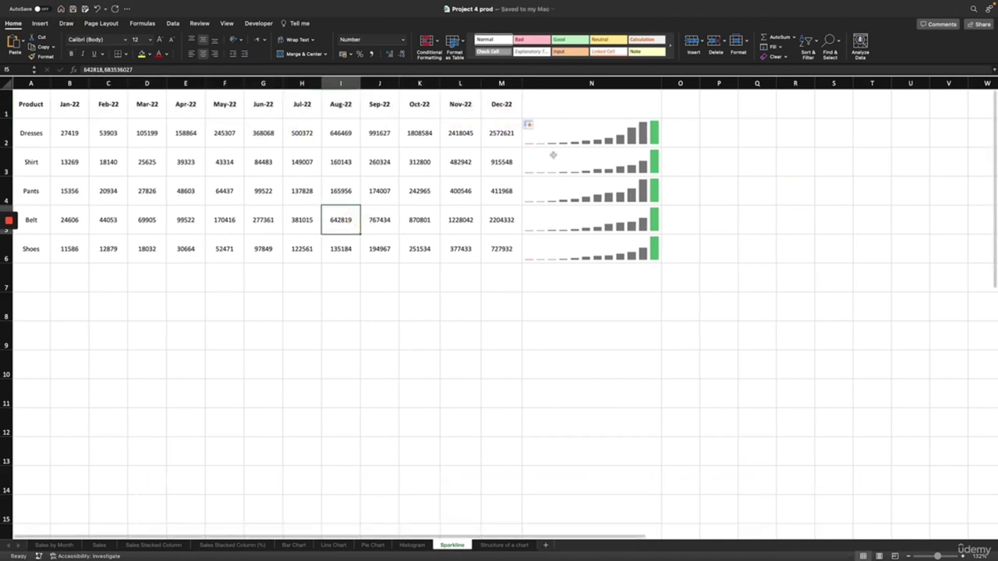
Select the sparklines in N2:N6 and show the Sparkline formatting tab
click(548, 124)
drag(548, 125, 569, 259)
drag(549, 136, 564, 234)
click(296, 22)
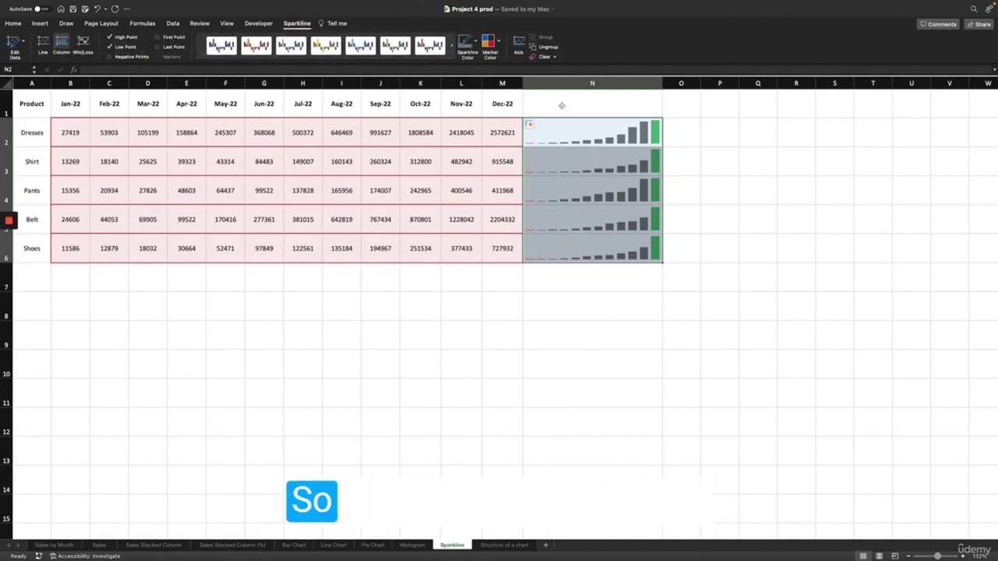
Set the sparklines to a date axis using range B1:M1, with Show axis ticked
click(519, 48)
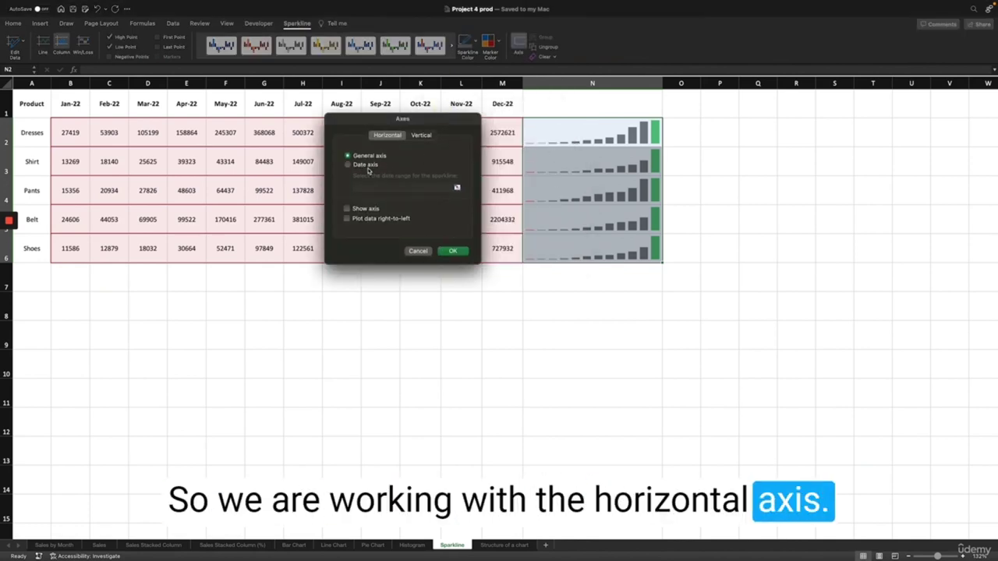
click(367, 164)
drag(383, 121, 397, 190)
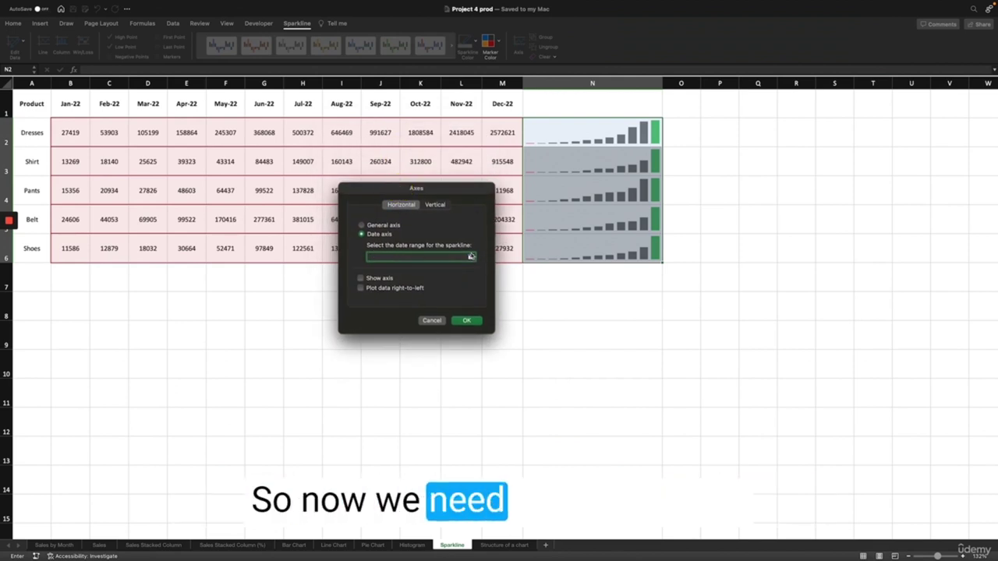
click(471, 258)
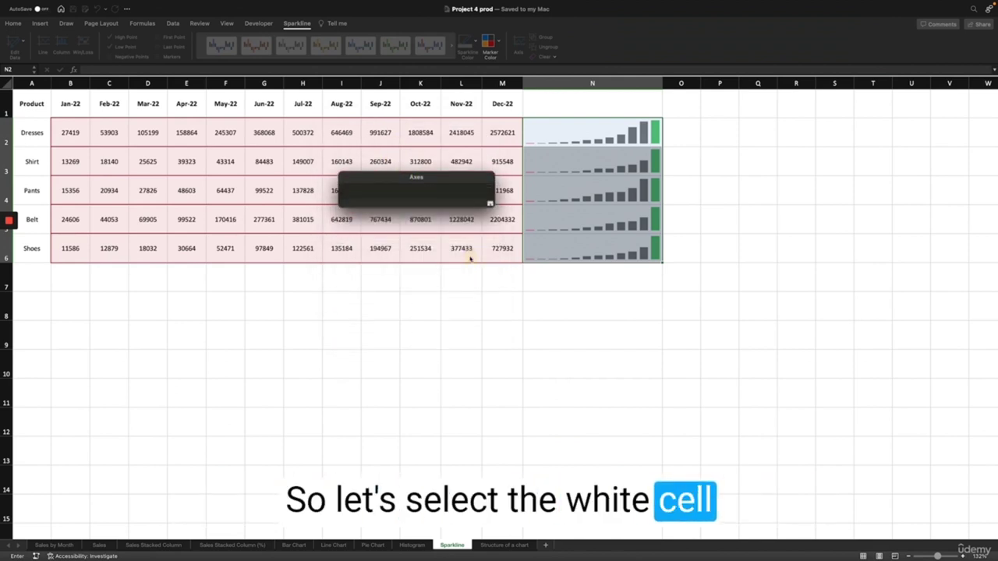
drag(70, 112, 296, 103)
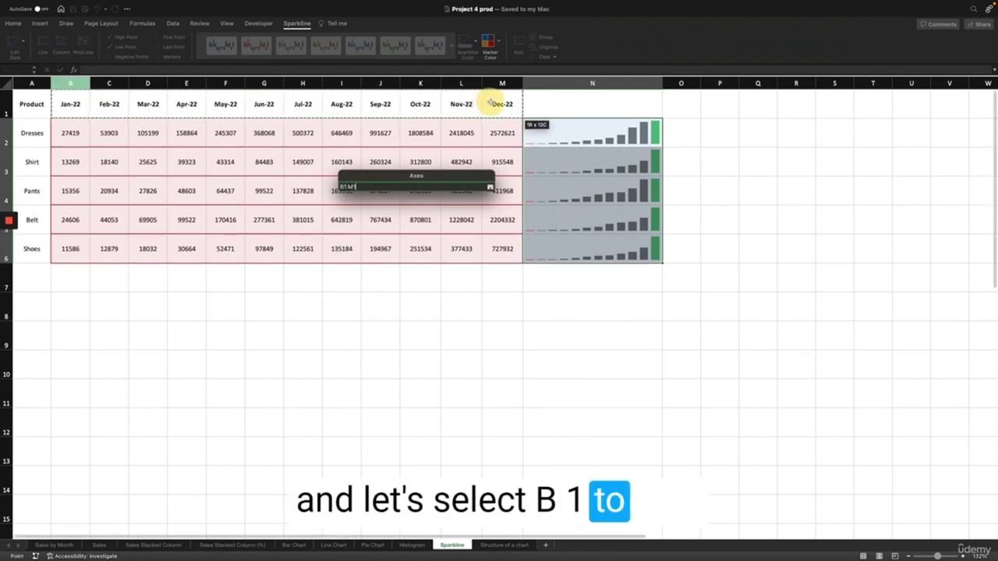
click(490, 187)
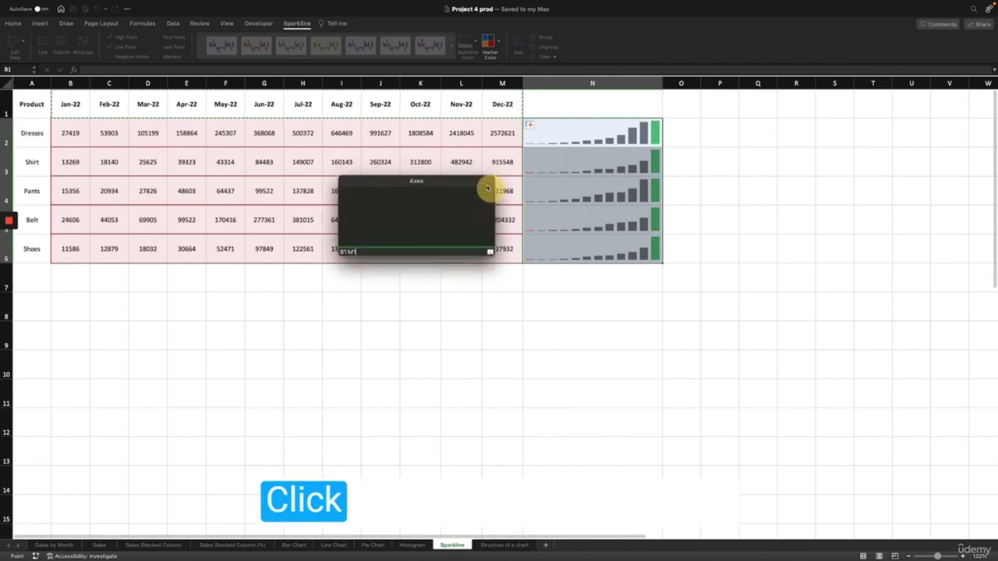
click(360, 277)
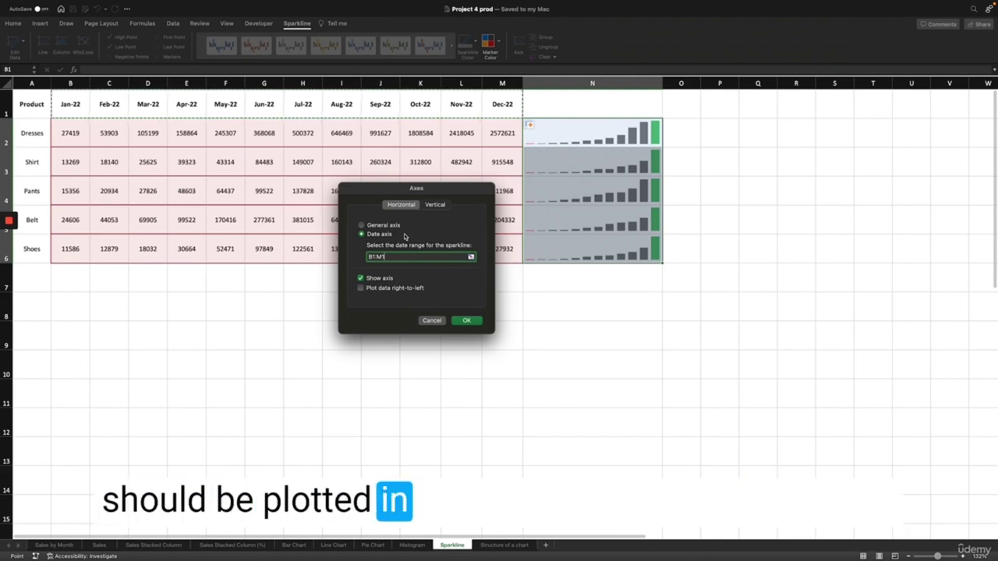
click(466, 321)
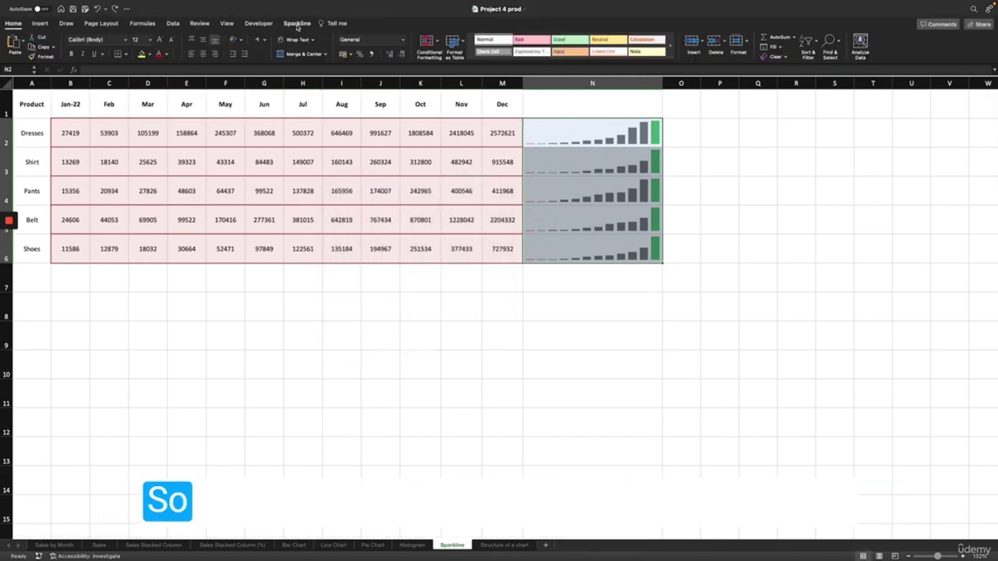
click(296, 23)
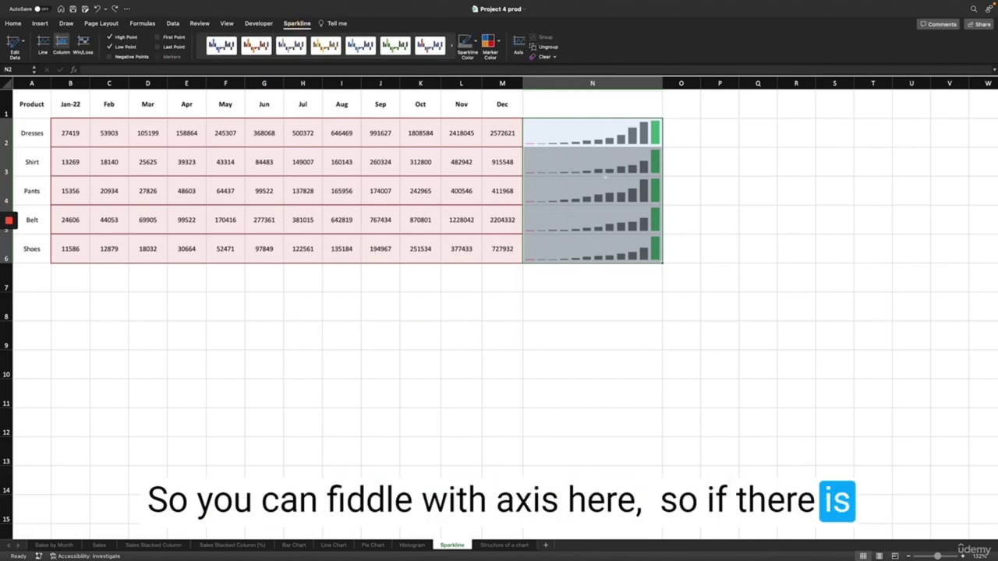
click(519, 49)
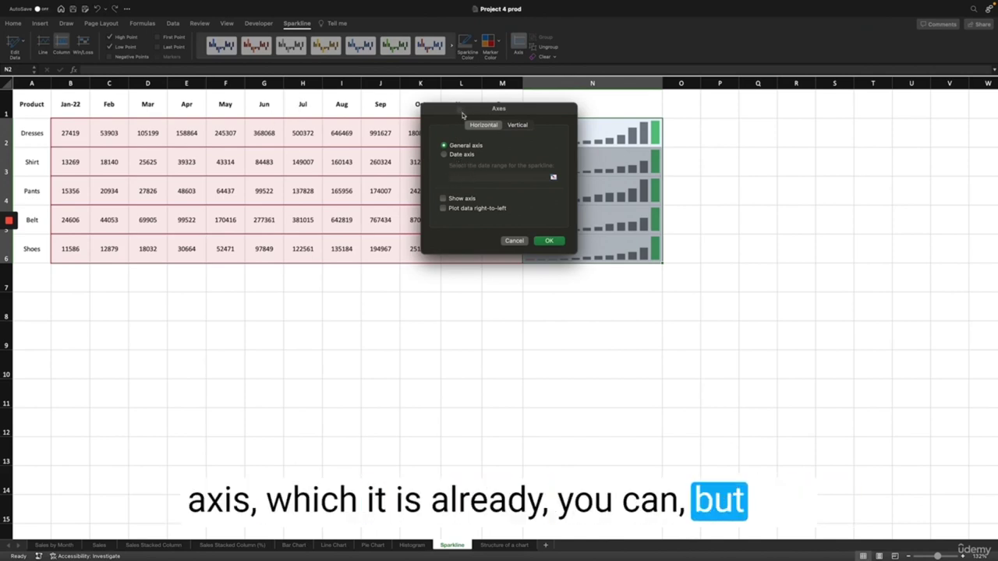
drag(462, 113, 510, 195)
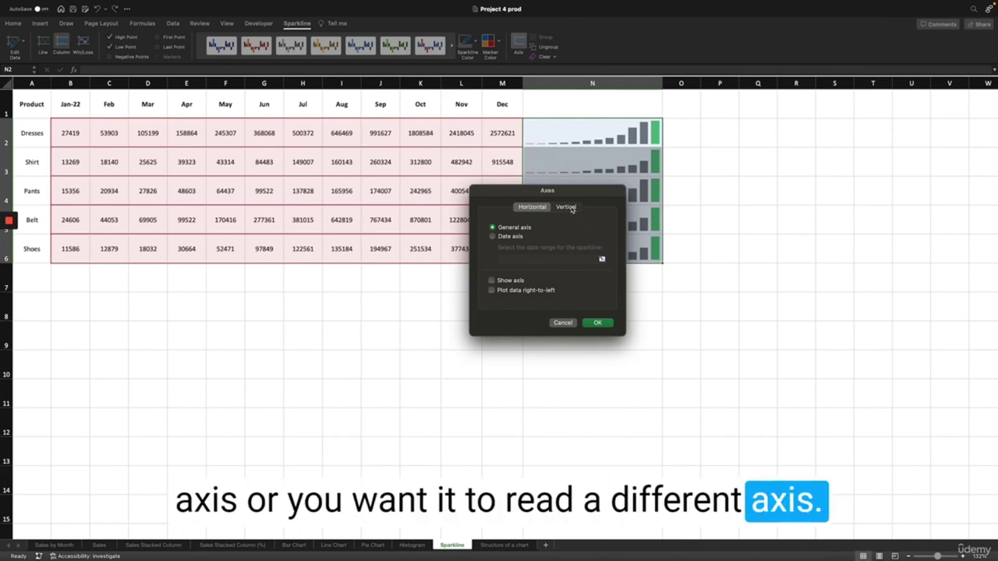
click(491, 280)
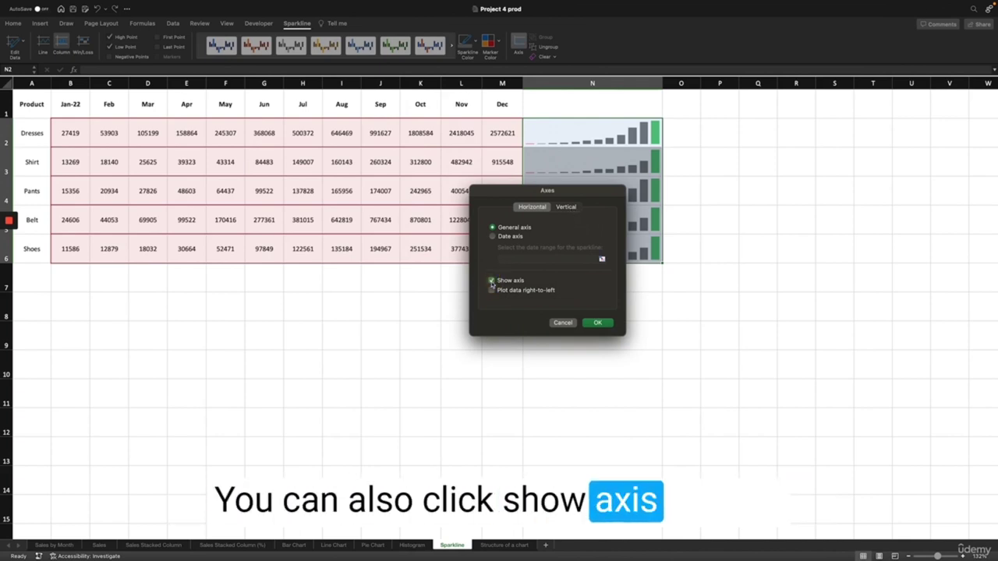
click(574, 209)
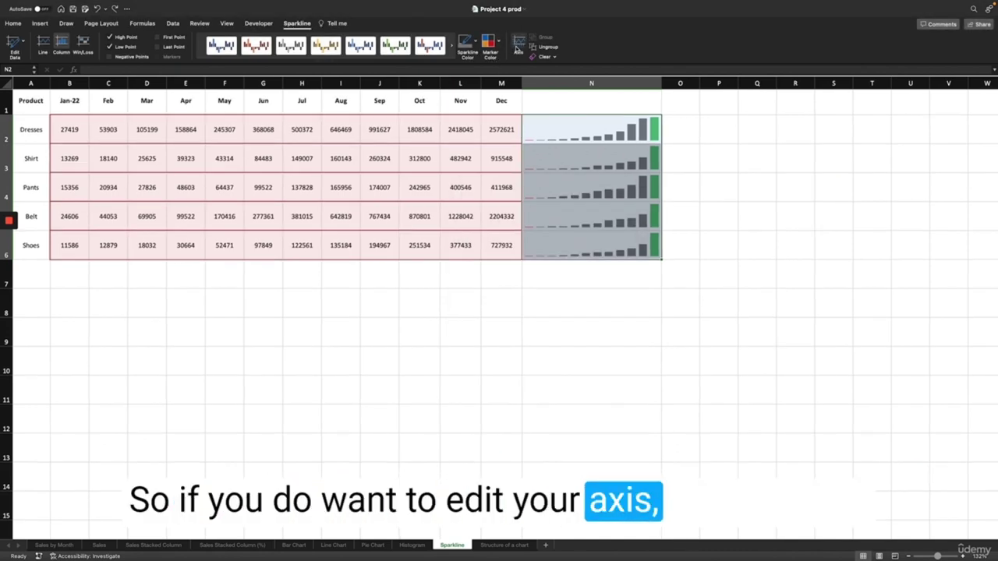
click(520, 50)
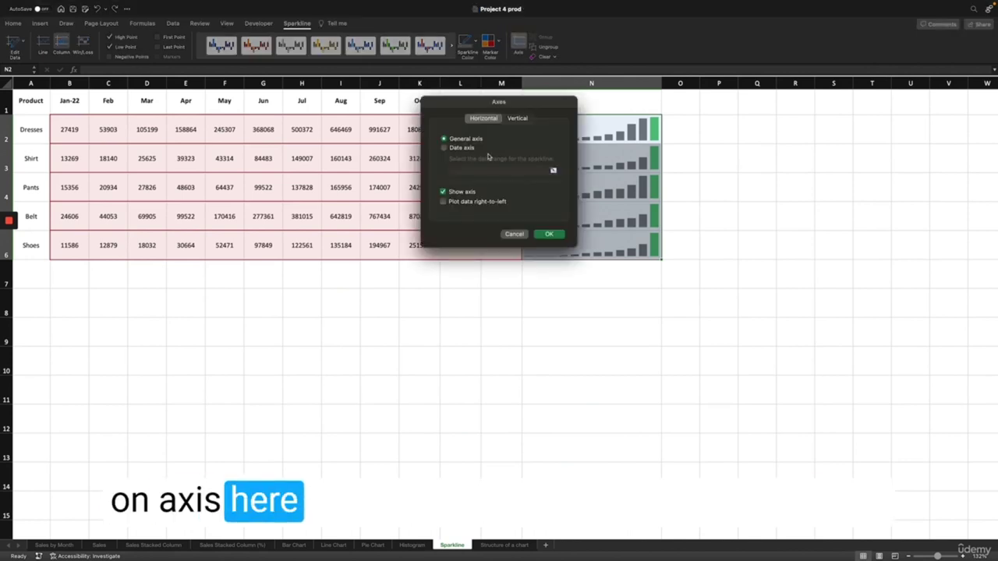
click(443, 192)
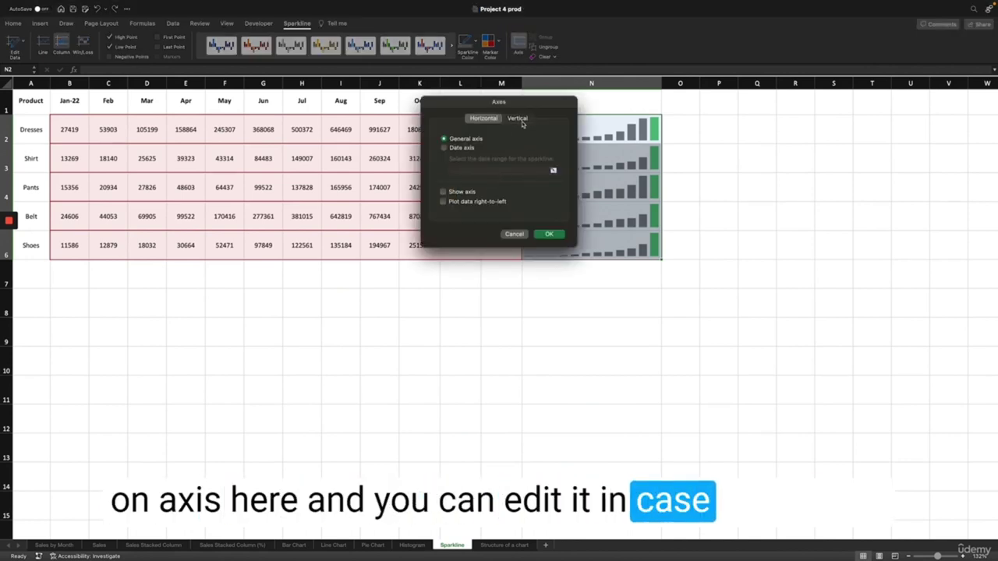
click(519, 119)
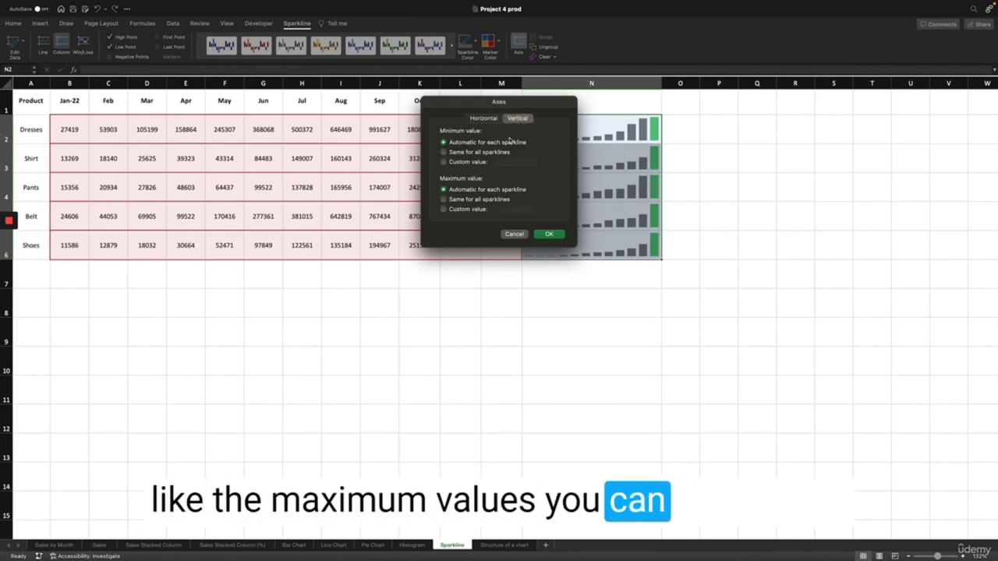
click(547, 234)
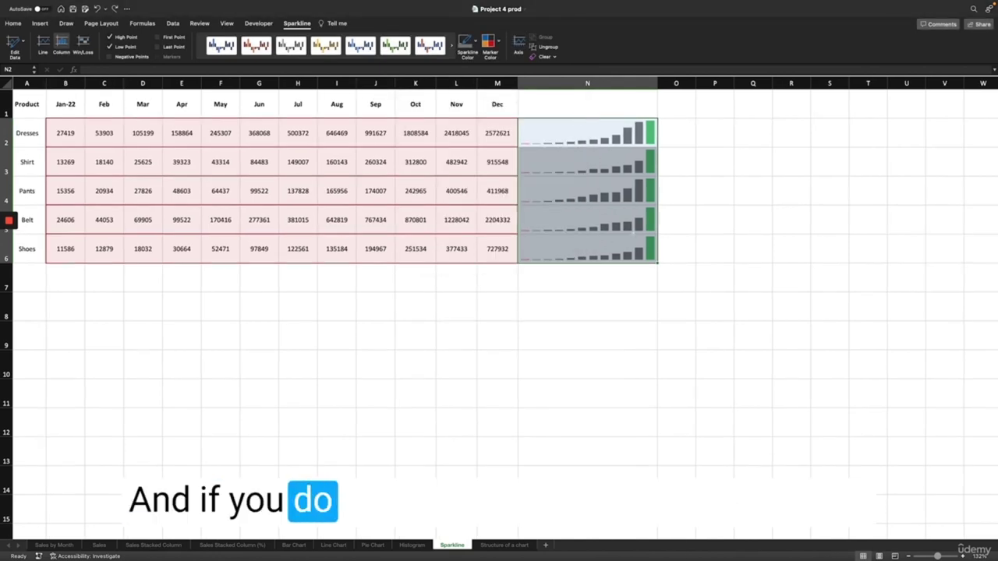
Change the N2:N6 sparklines back to Line type with Markers on every point
click(43, 41)
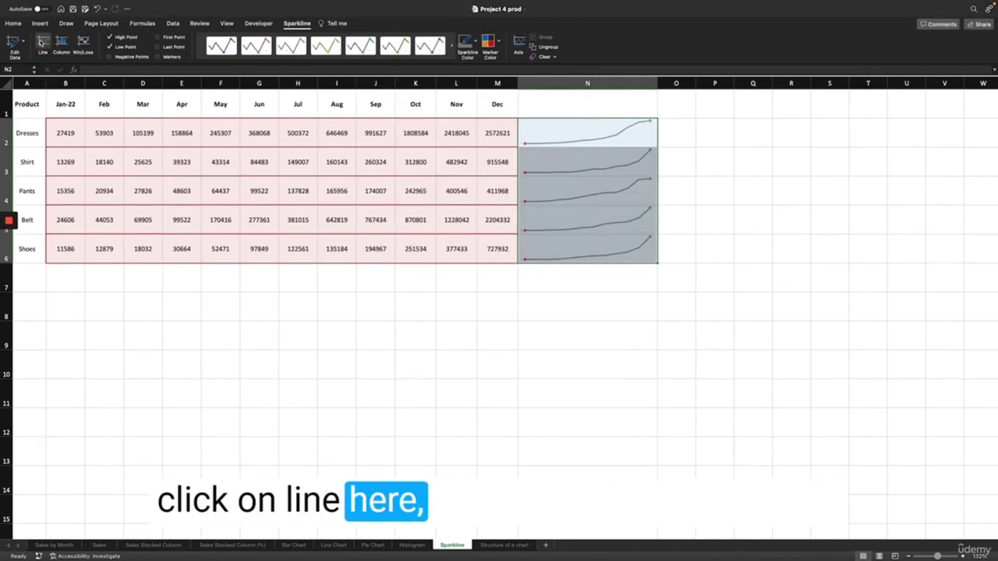
click(143, 69)
click(166, 58)
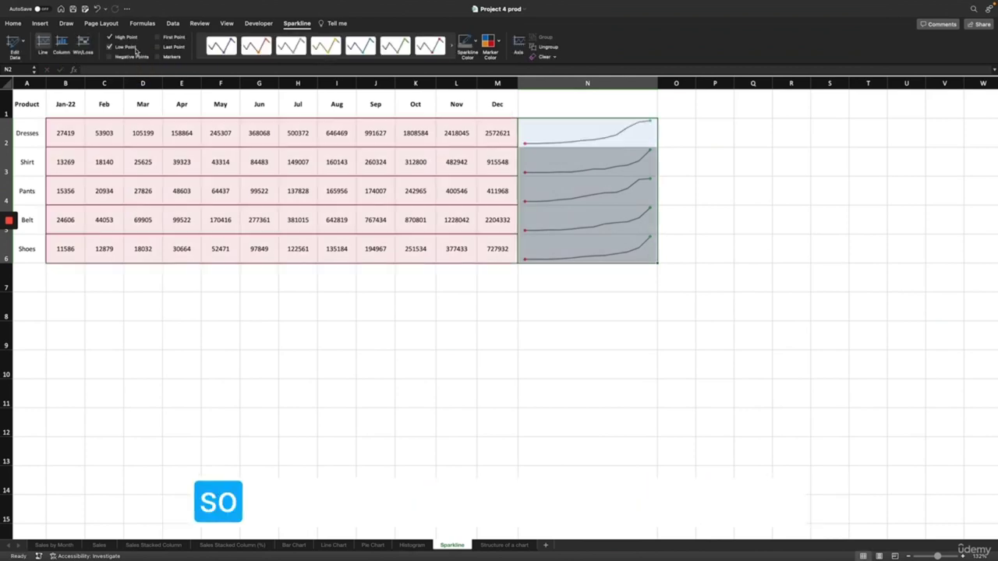
click(166, 57)
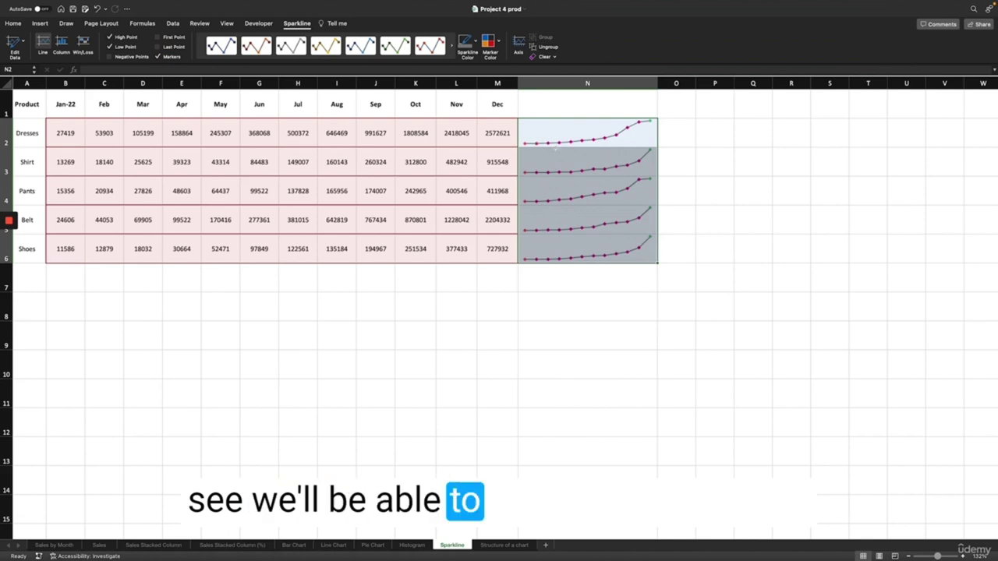
click(712, 154)
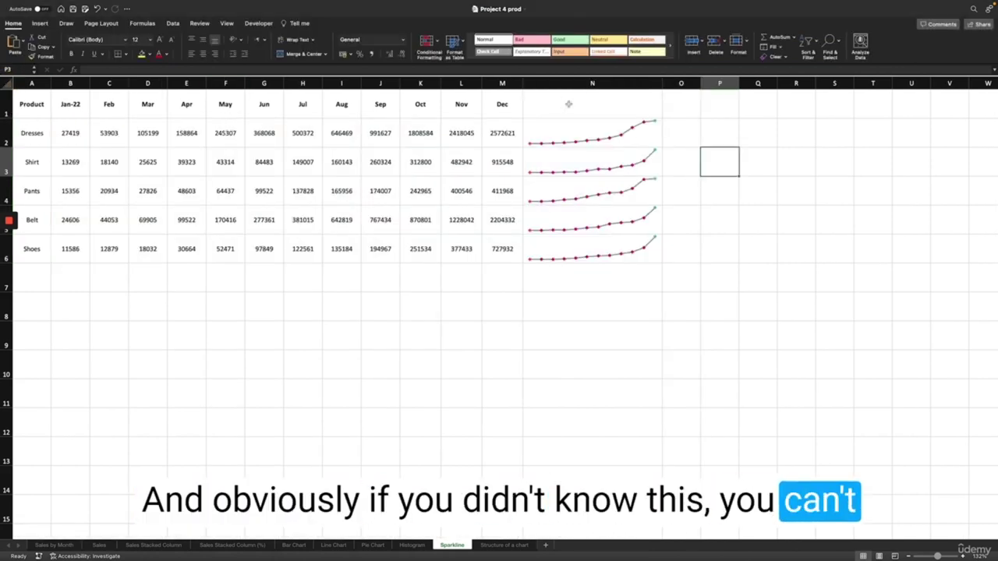
click(592, 83)
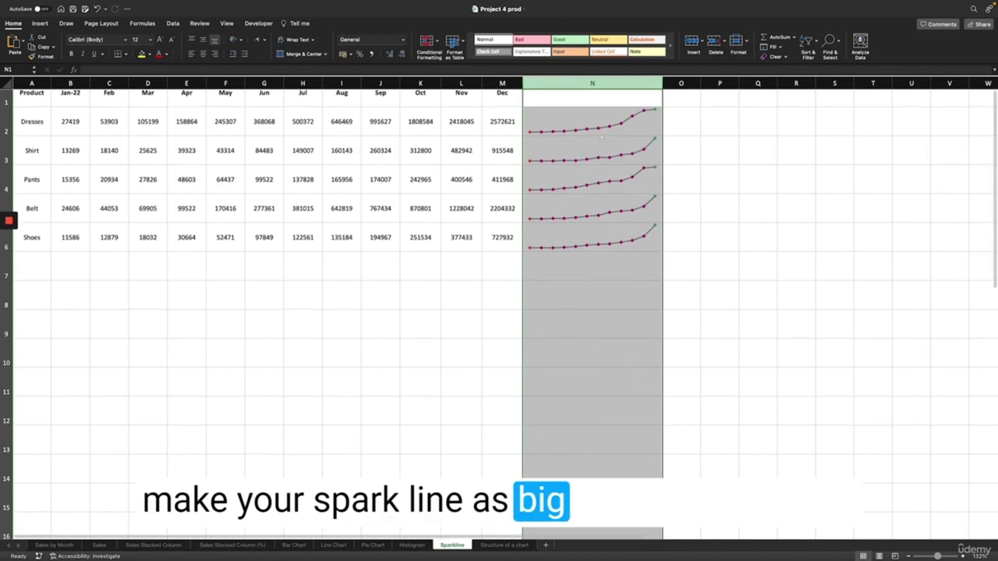
Try a taller Dresses row and a wider column N for the sparklines
click(600, 133)
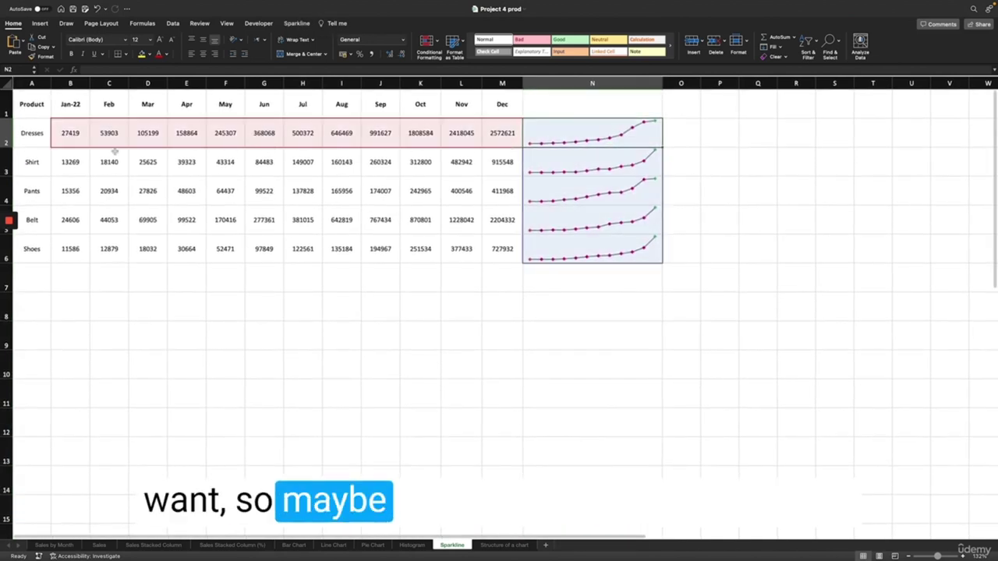
drag(6, 152, 5, 194)
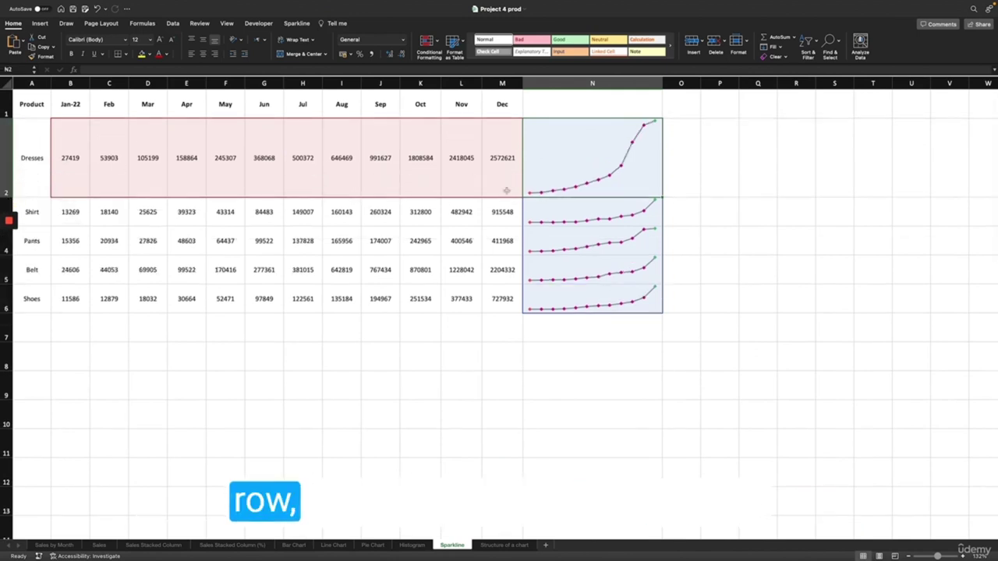
drag(663, 82, 764, 84)
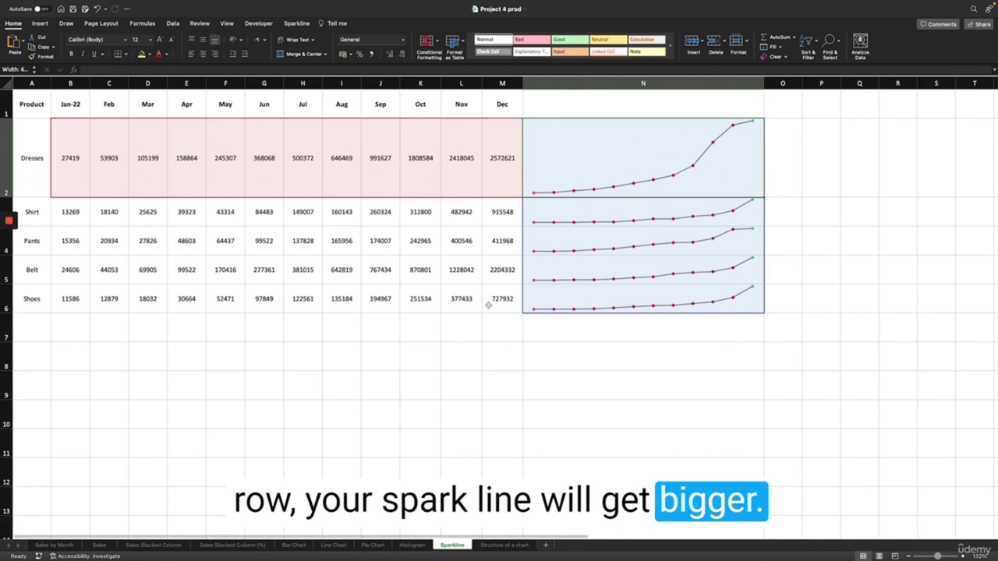
click(105, 148)
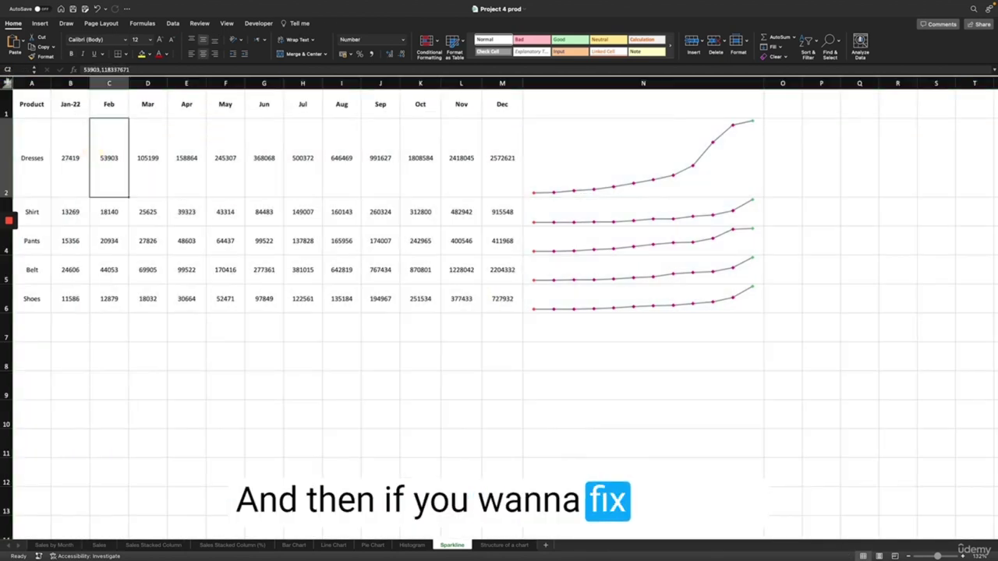
Set every row's height to 44 and narrow column N to 48.33
click(6, 84)
drag(6, 119, 9, 111)
click(341, 242)
drag(762, 83, 696, 86)
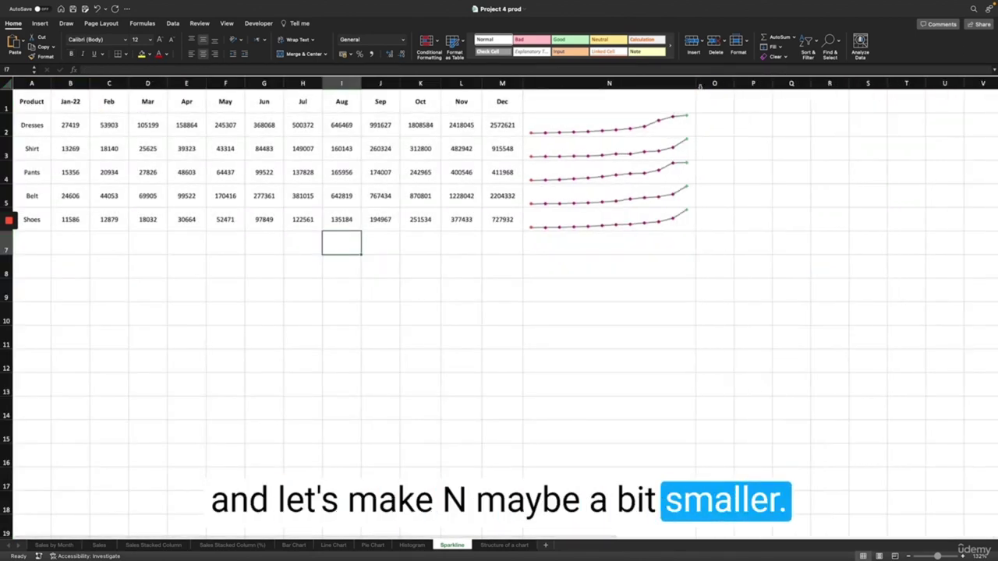
click(730, 190)
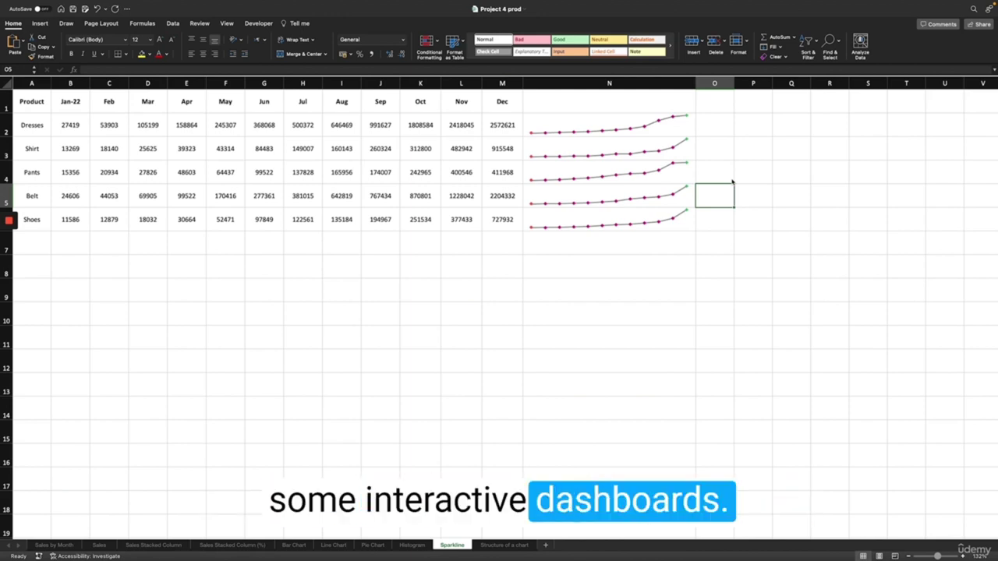
click(429, 178)
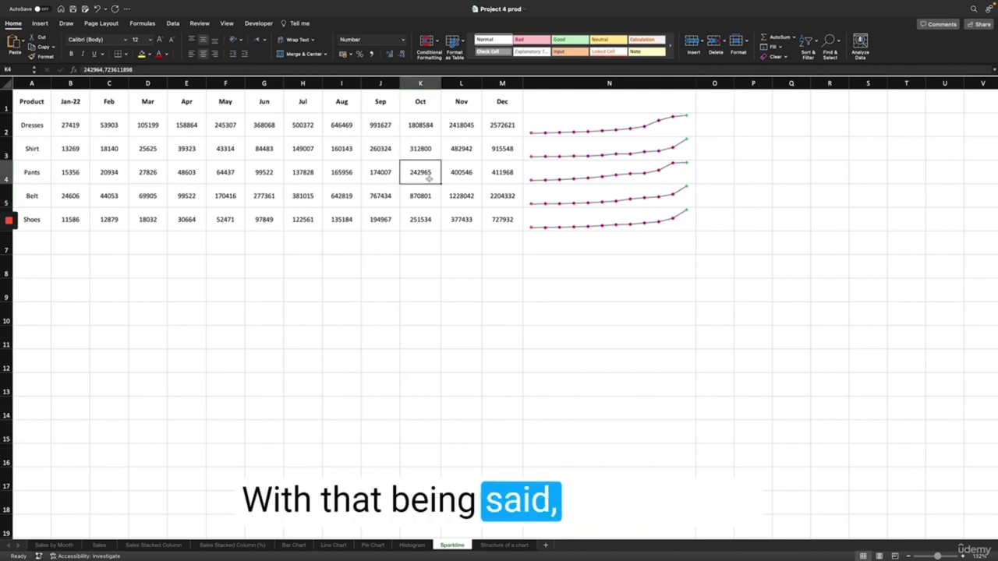
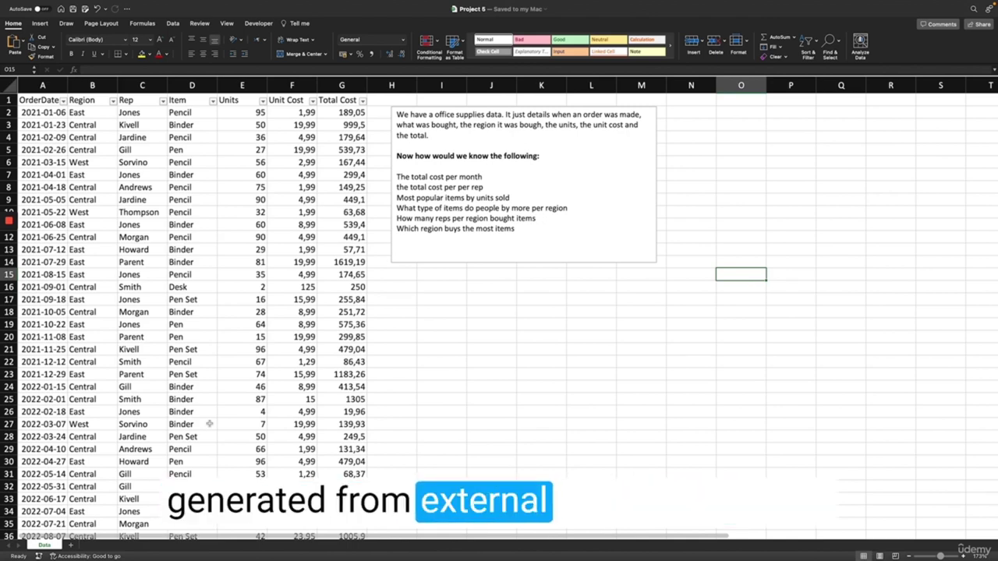
Review row 6 of the order data (date, region, rep, item, units, costs) and the notes box
click(138, 412)
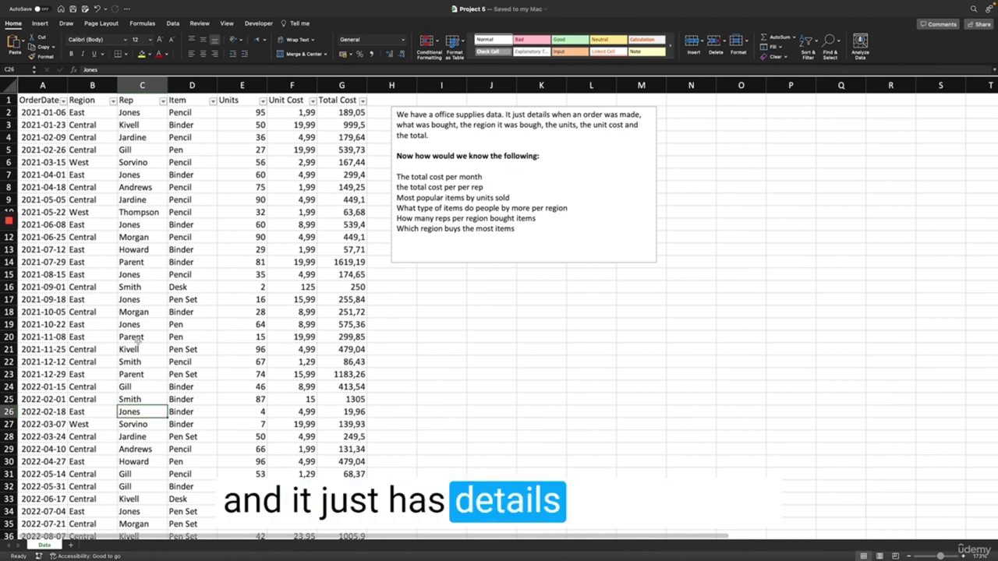
click(45, 177)
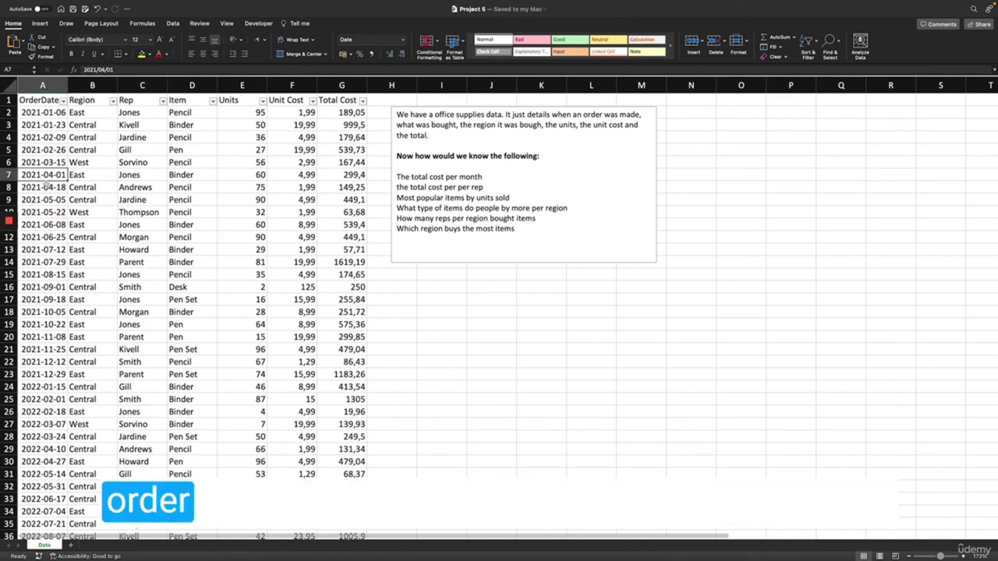
click(180, 162)
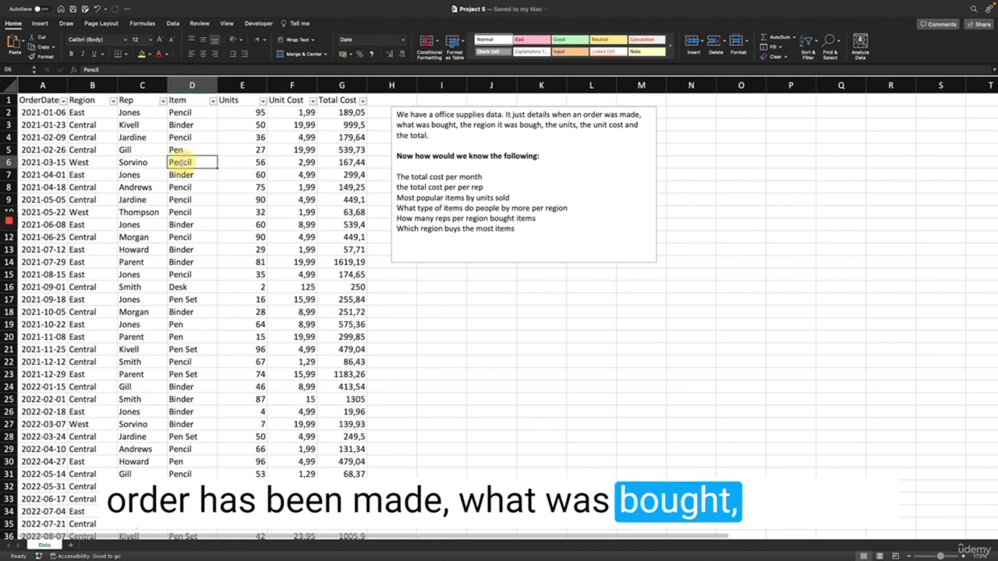
click(245, 161)
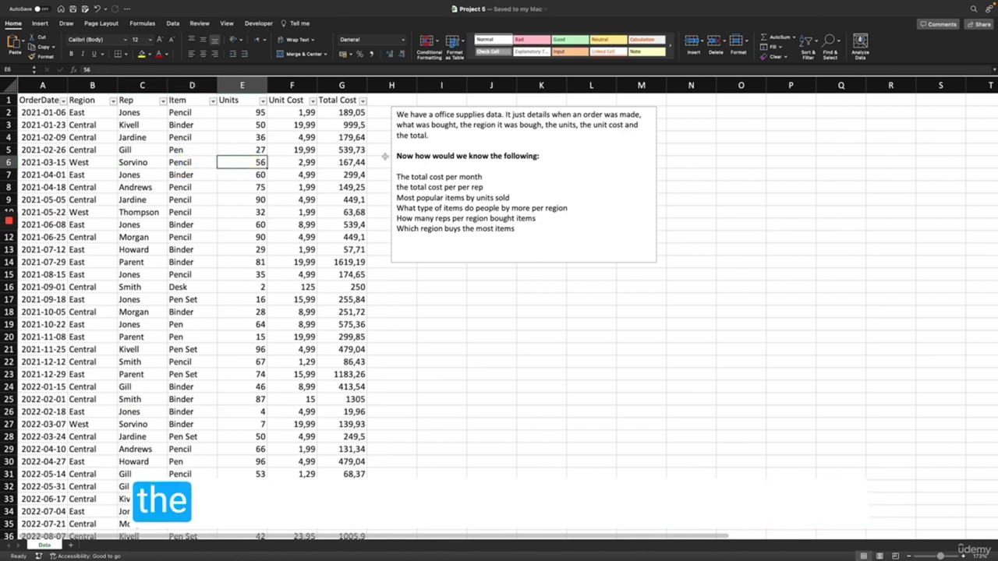
click(296, 161)
click(344, 162)
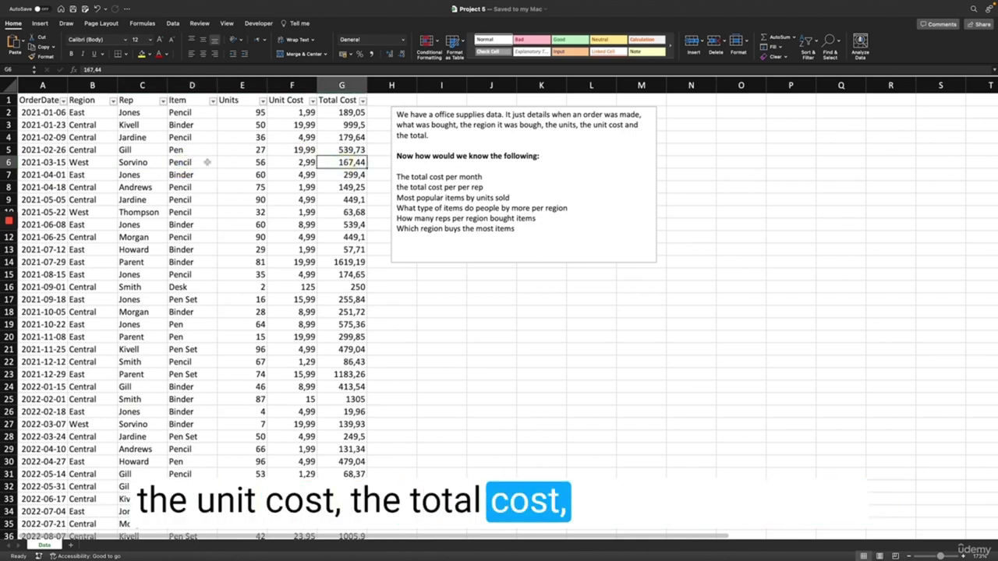
click(146, 161)
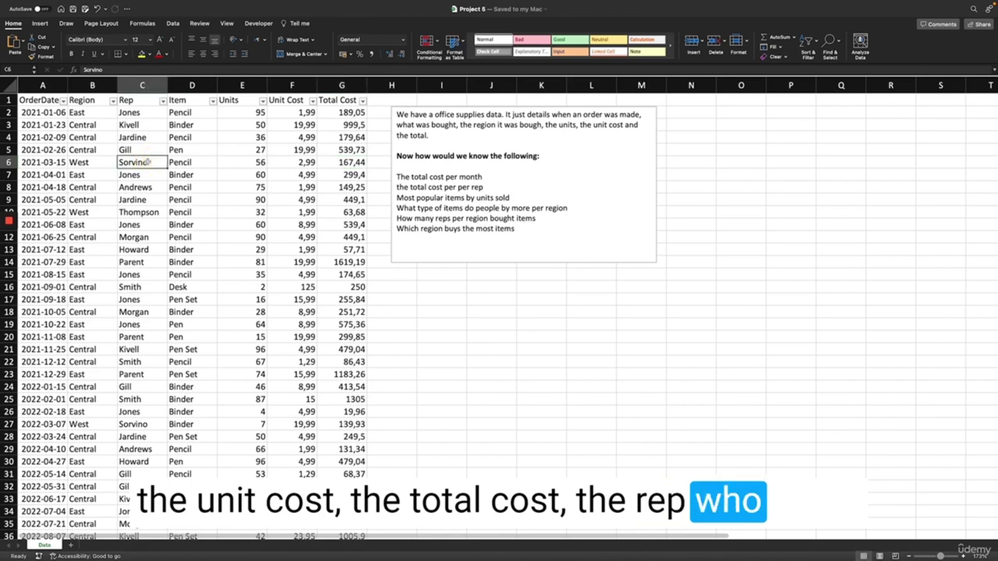
click(89, 163)
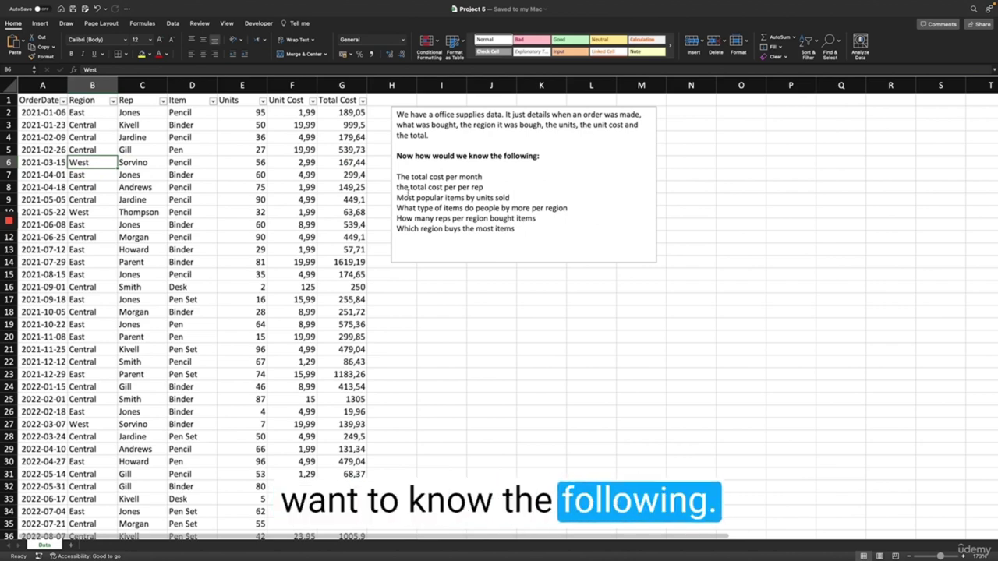
click(422, 166)
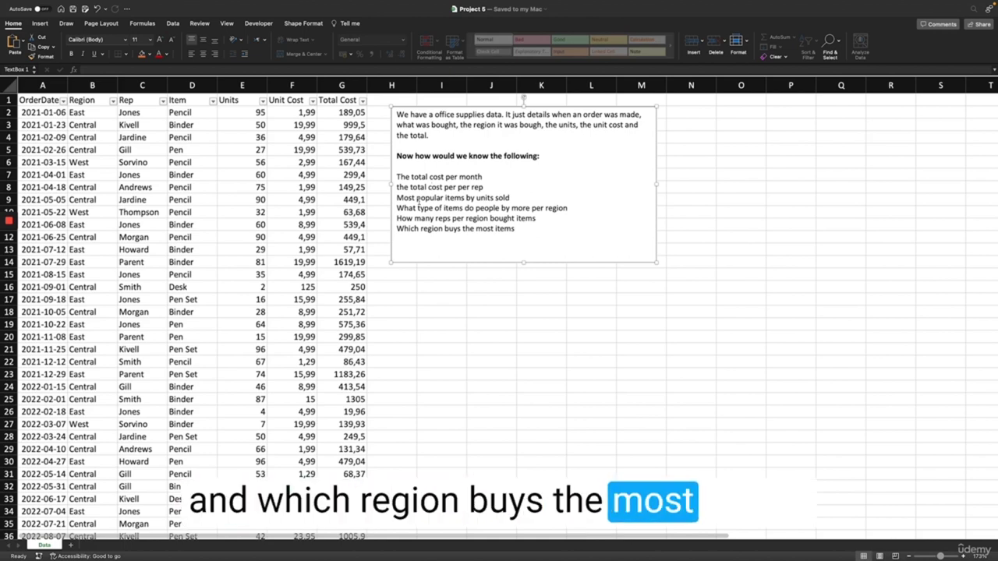
click(541, 326)
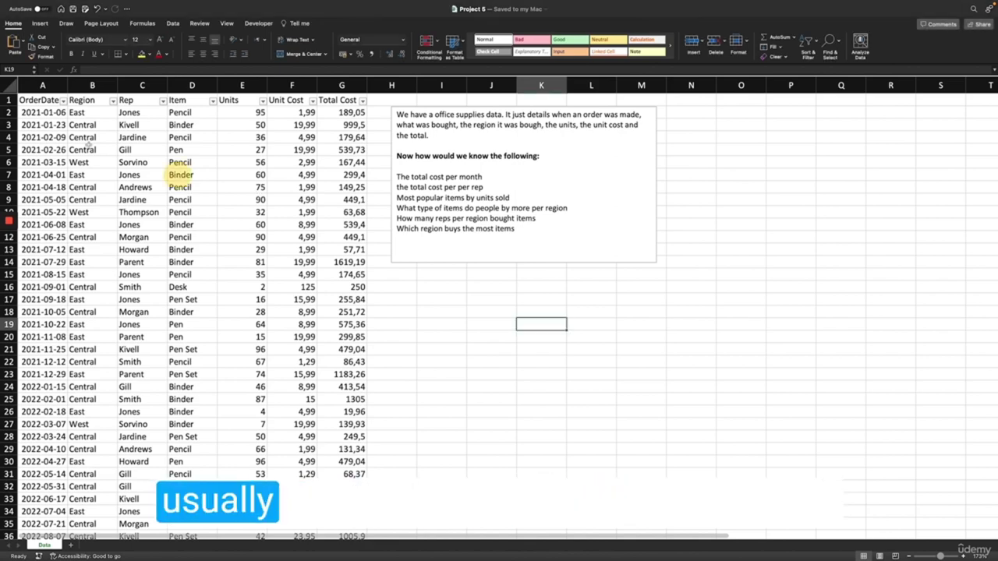
From a cell inside the data table, launch Insert > PivotTable
click(194, 139)
click(193, 160)
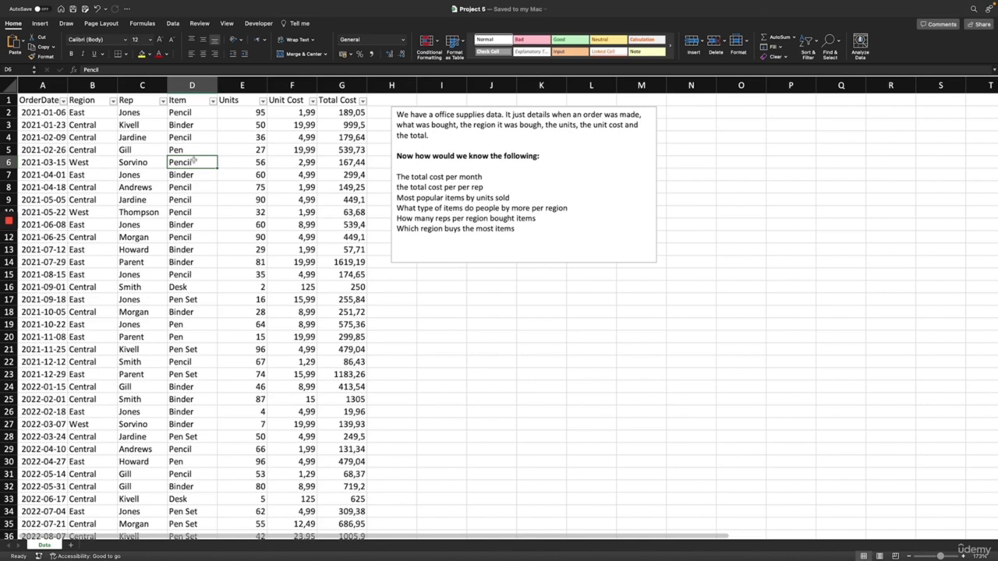
scroll(193, 158, down, 5)
click(39, 22)
scroll(219, 222, up, 5)
click(18, 45)
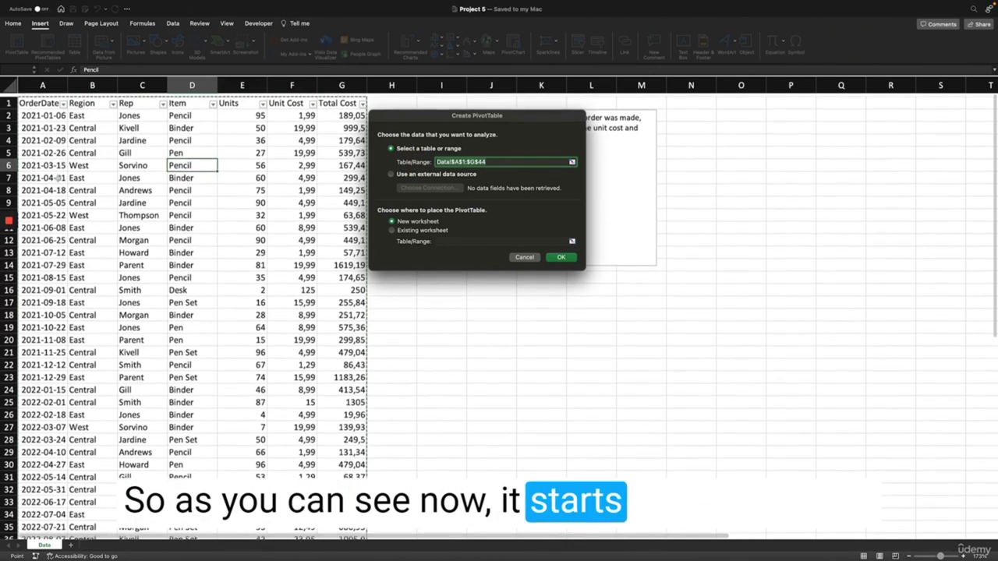
Accept source range Data!$A$1:$G$44 with a New worksheet destination and confirm
scroll(297, 198, down, 9)
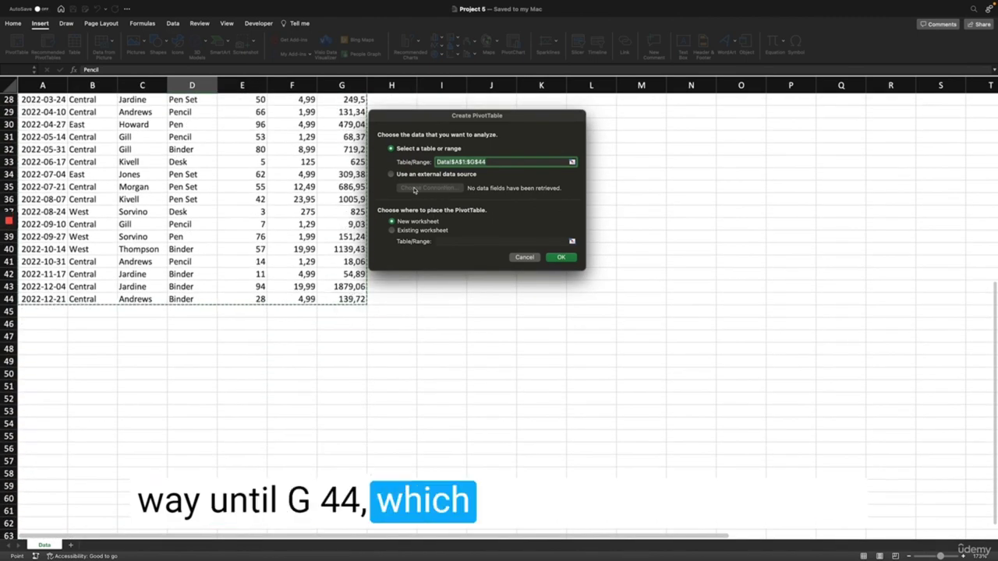
scroll(441, 176, up, 9)
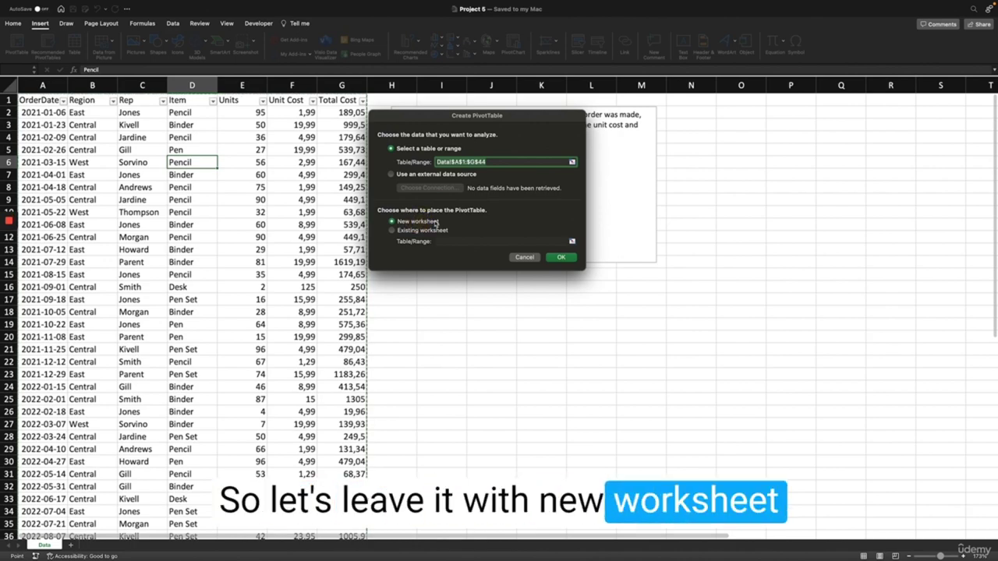
click(560, 259)
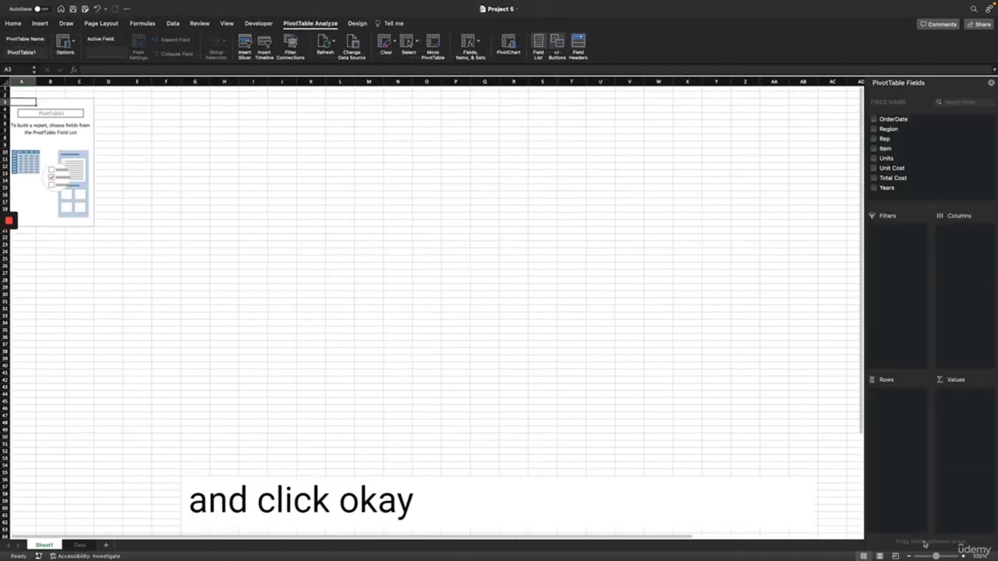
Rename the Sheet1 tab to 'PivotTable'
scroll(48, 516, up, 3)
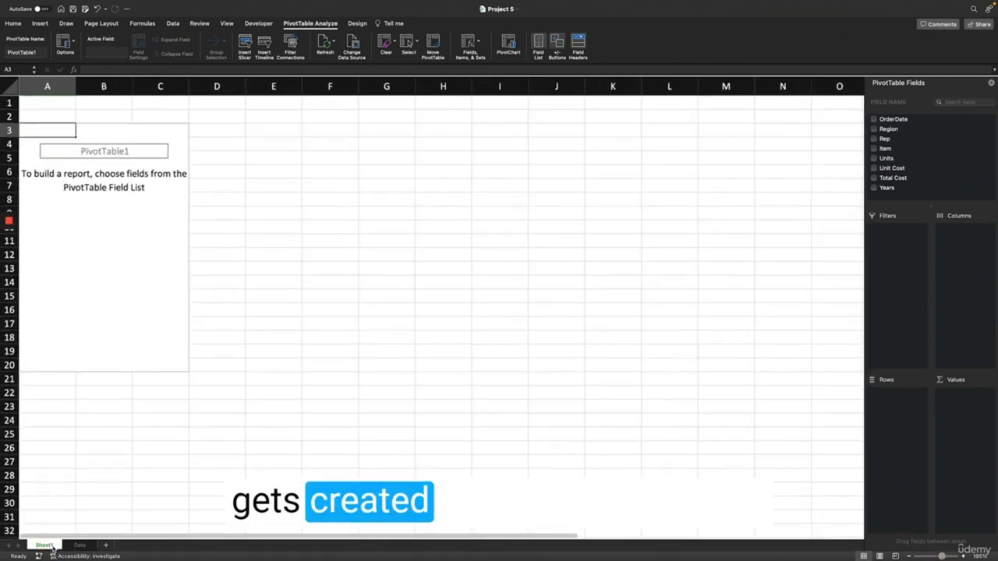
double_click(52, 548)
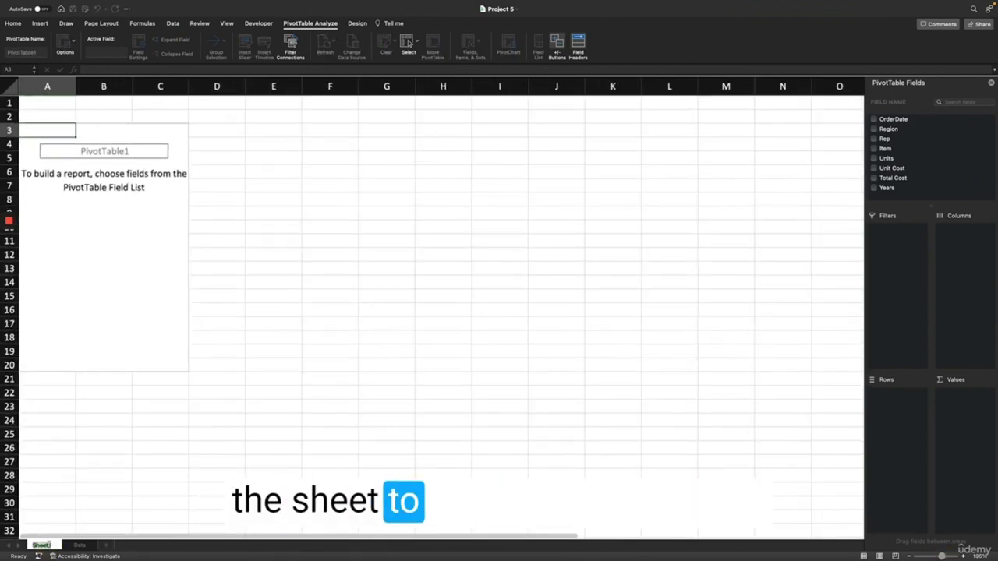
text(PivotTabl)
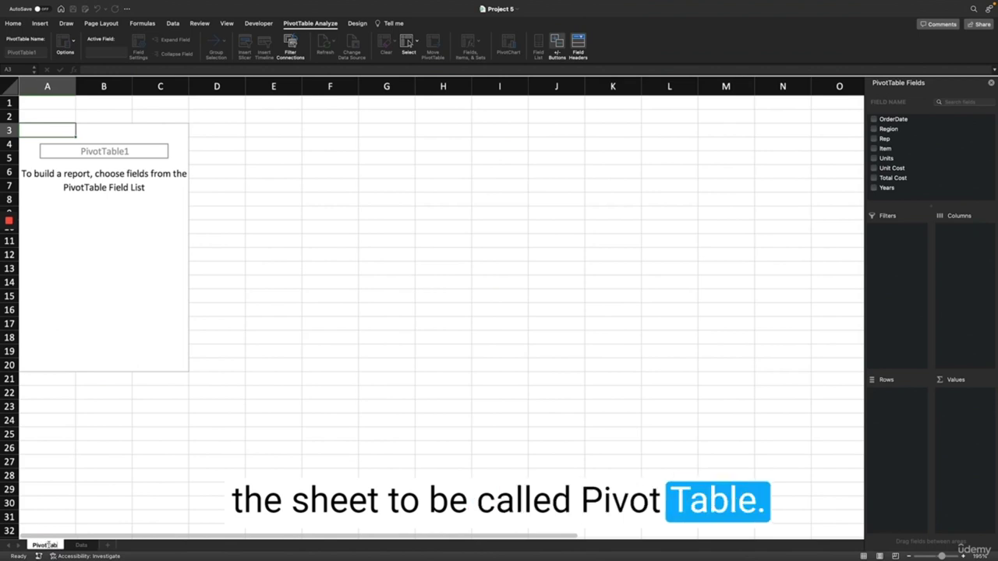
text(e)
click(160, 473)
Select the empty pivot area, review the field areas, and try adding Total Cost to Values
click(35, 268)
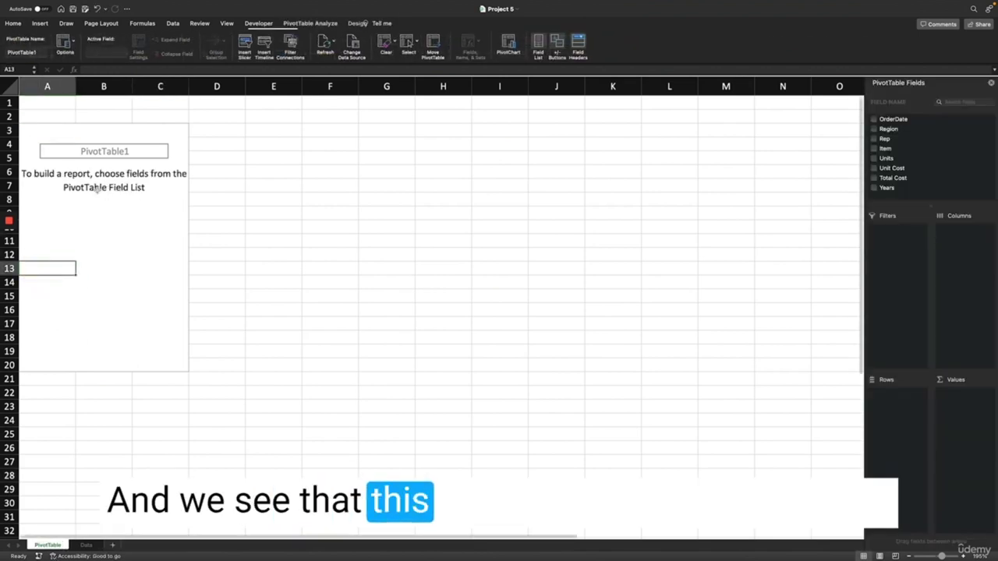
click(159, 214)
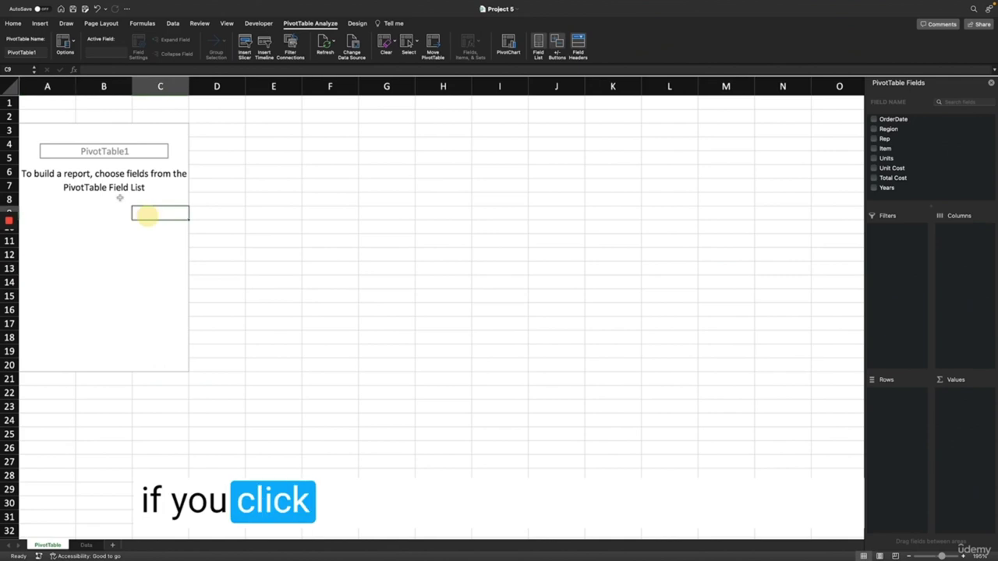
click(113, 191)
click(917, 87)
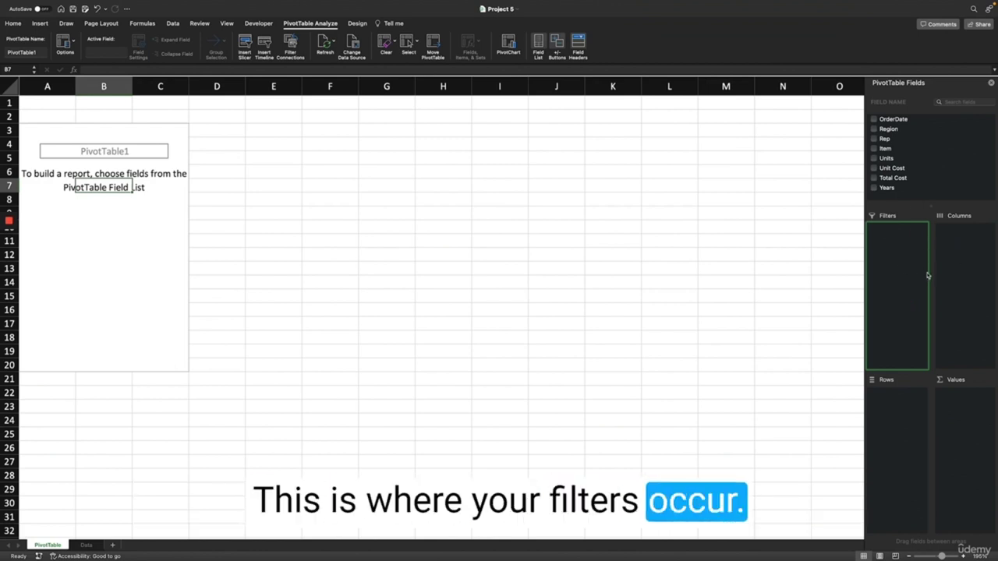
click(956, 255)
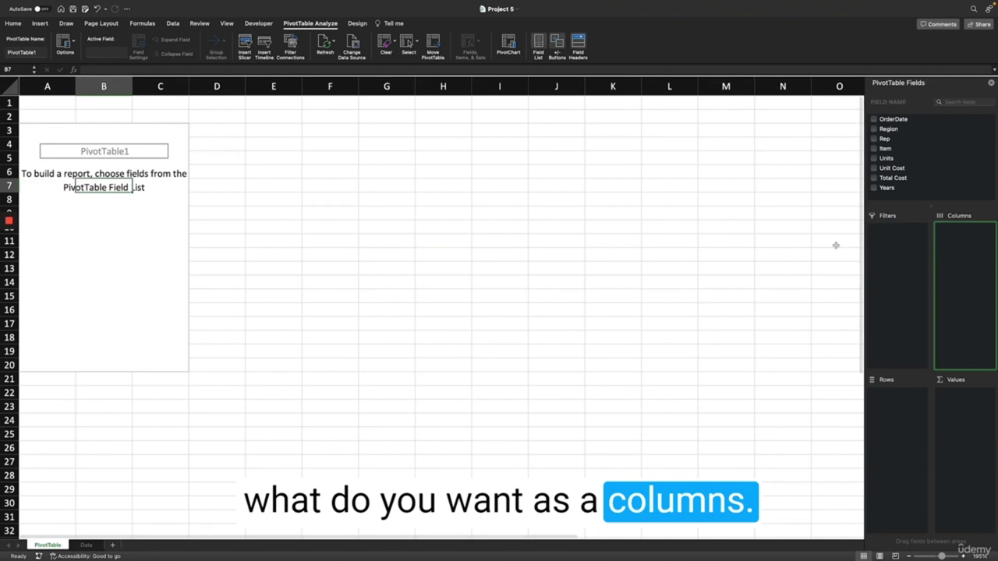
click(891, 449)
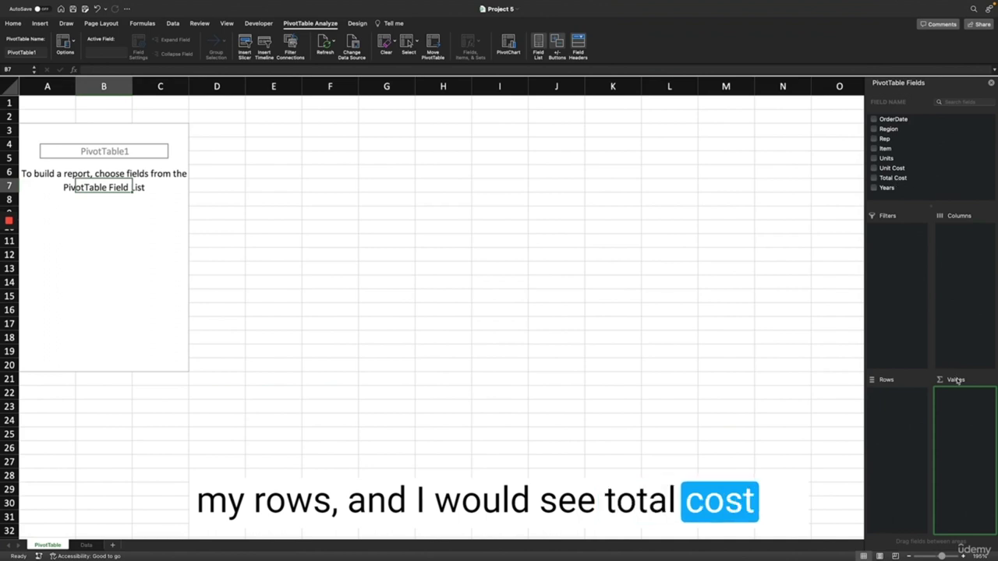
click(911, 182)
drag(911, 182, 975, 373)
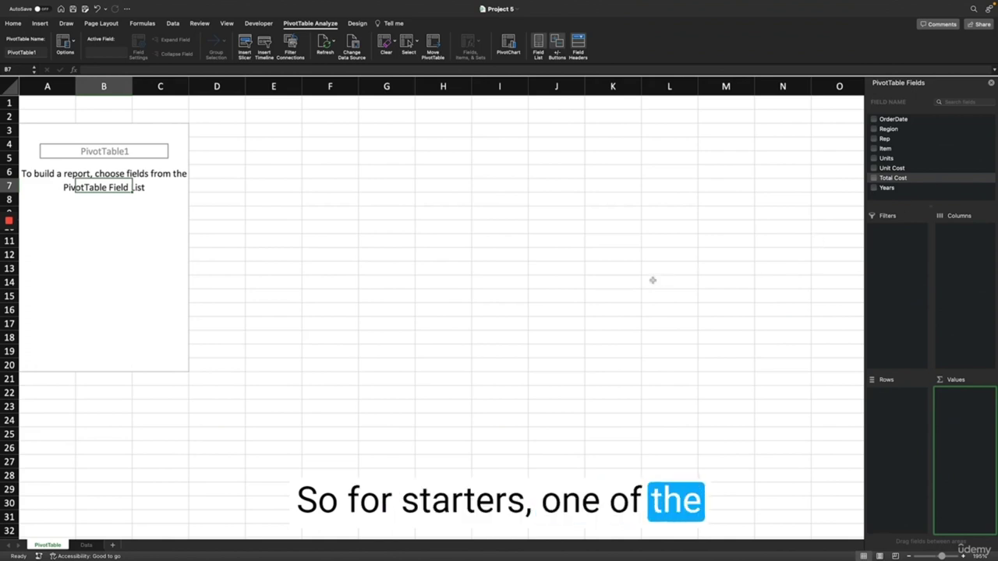
click(85, 545)
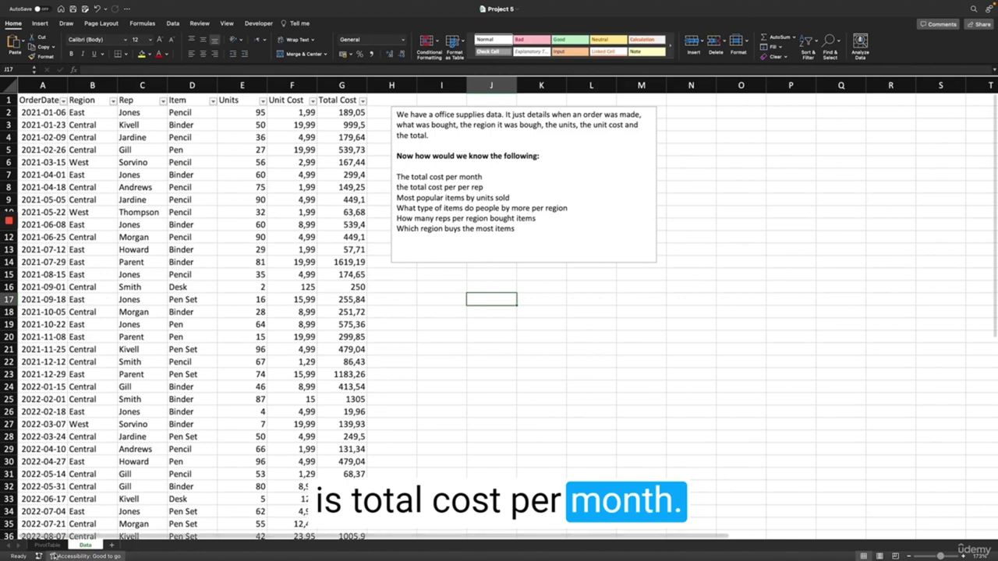
Put OrderDate in Rows so the pivot lists 2021 and 2022 with their months
click(49, 545)
drag(893, 119, 897, 439)
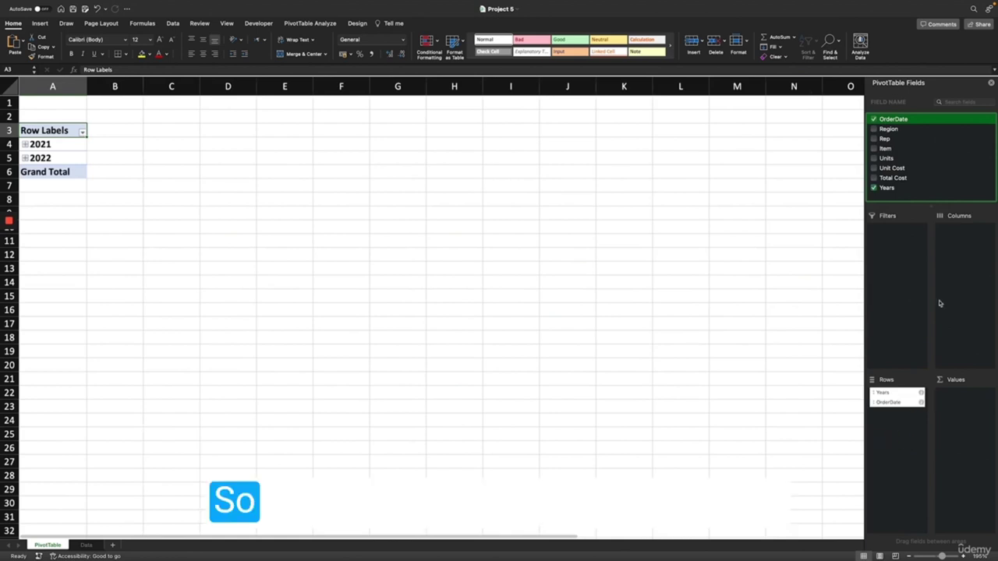
click(49, 145)
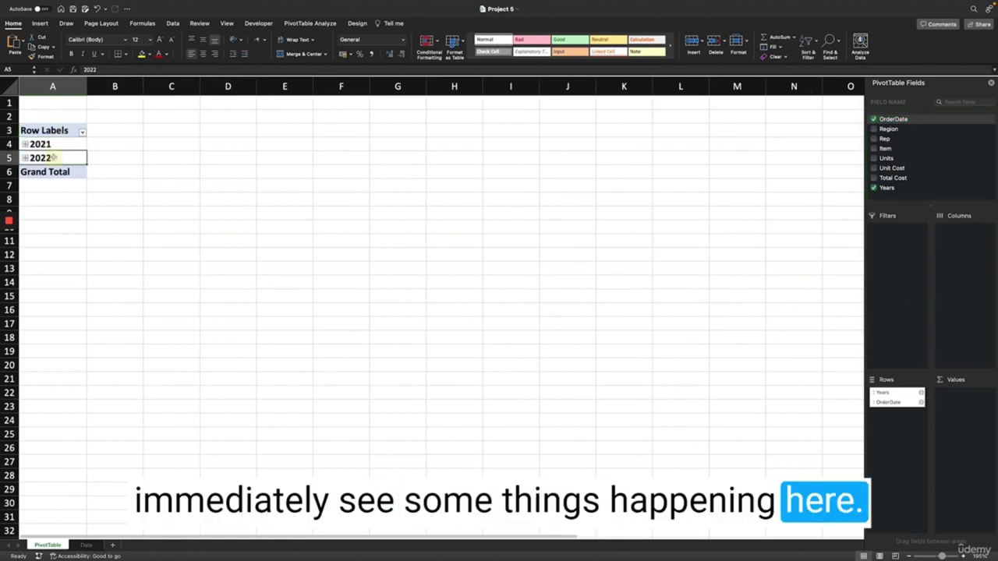
click(52, 156)
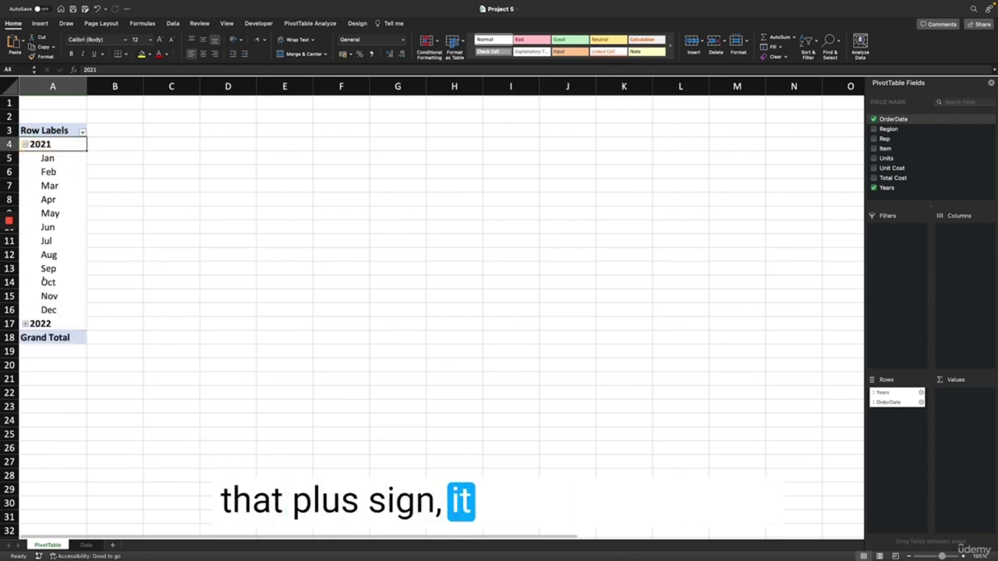
click(26, 323)
scroll(82, 323, down, 1)
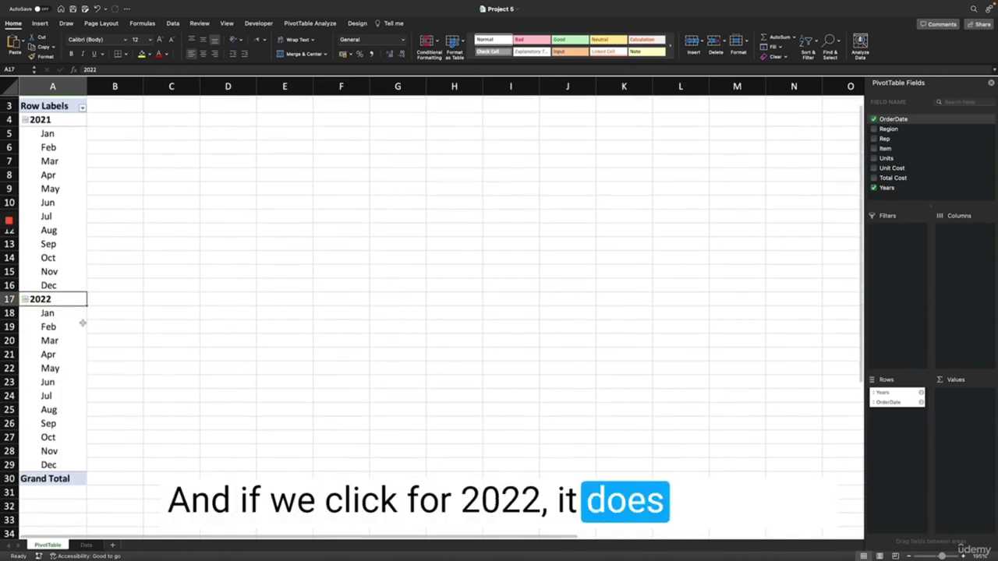
scroll(82, 323, up, 1)
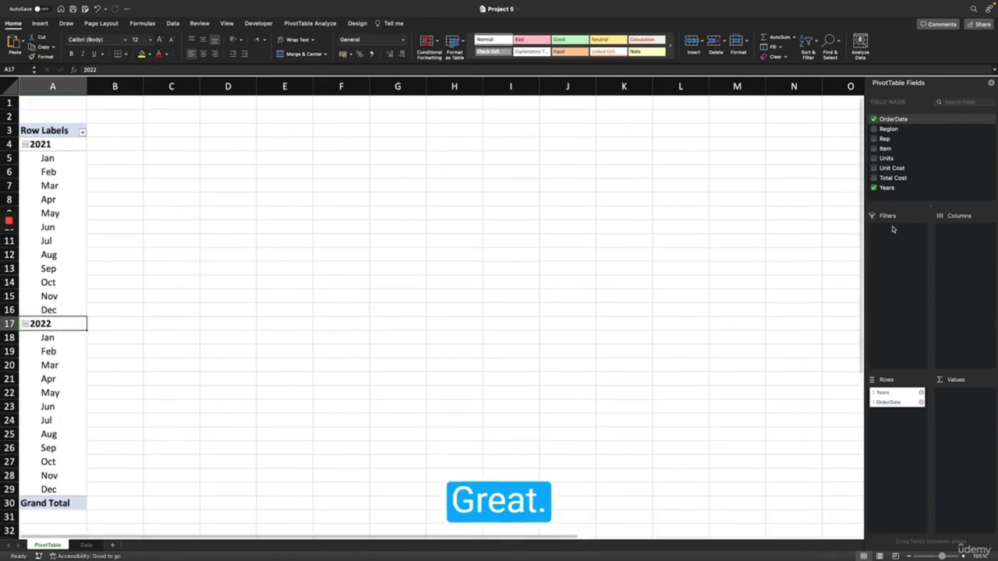
Add Sum of Total Cost to Values, check the monthly totals, and select that value field
drag(900, 179, 927, 248)
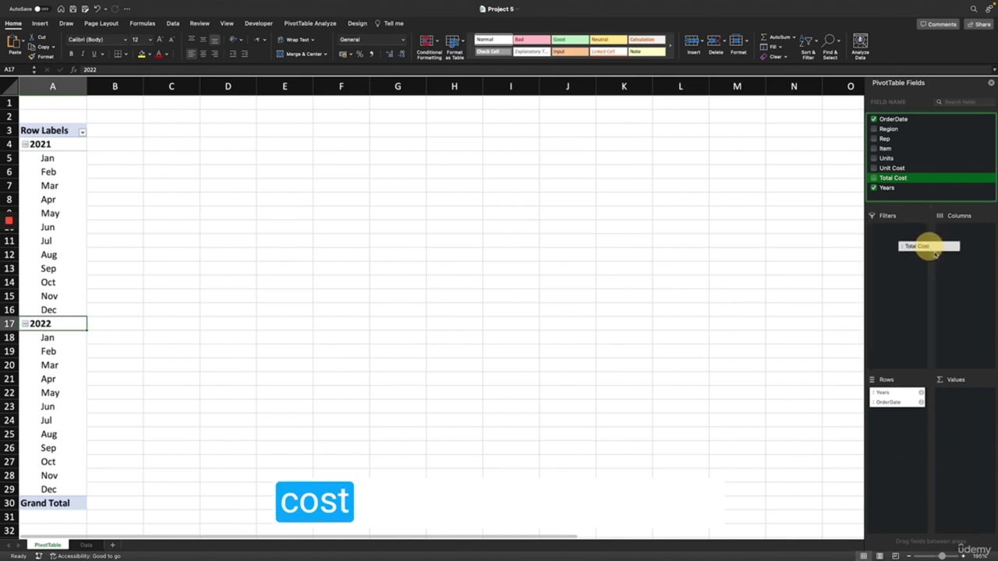
drag(951, 372, 979, 449)
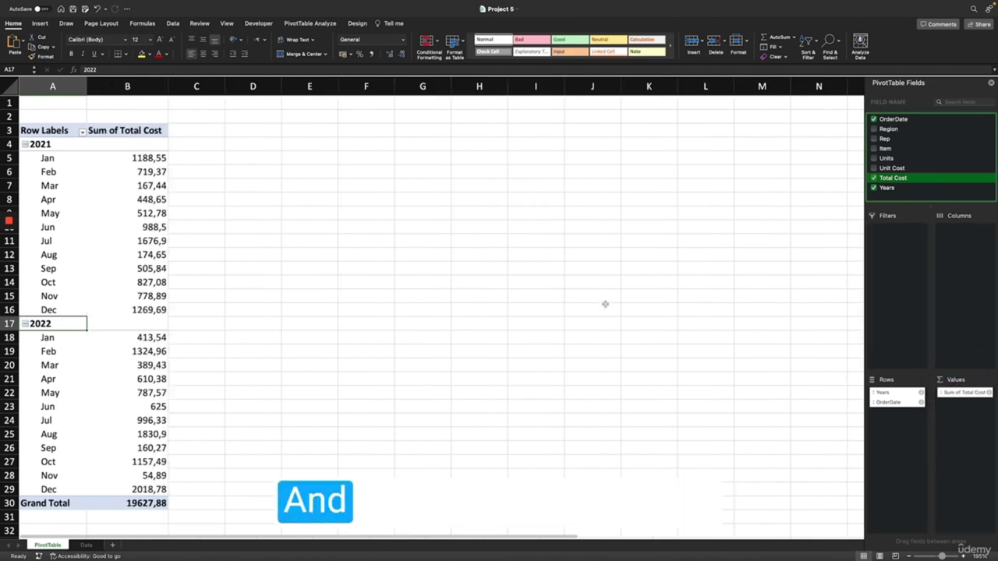
click(118, 133)
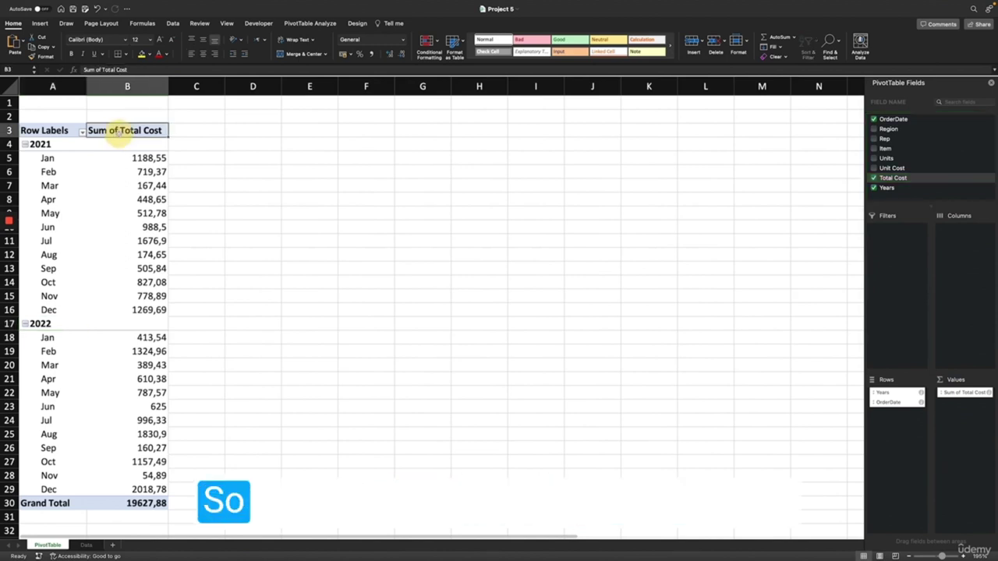
click(47, 158)
click(49, 172)
click(48, 171)
click(46, 158)
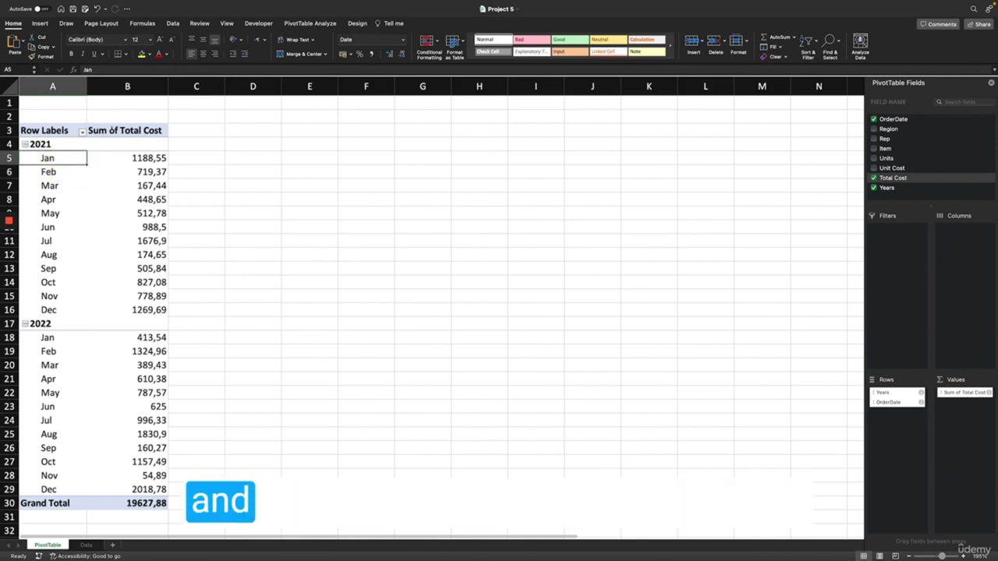
click(140, 158)
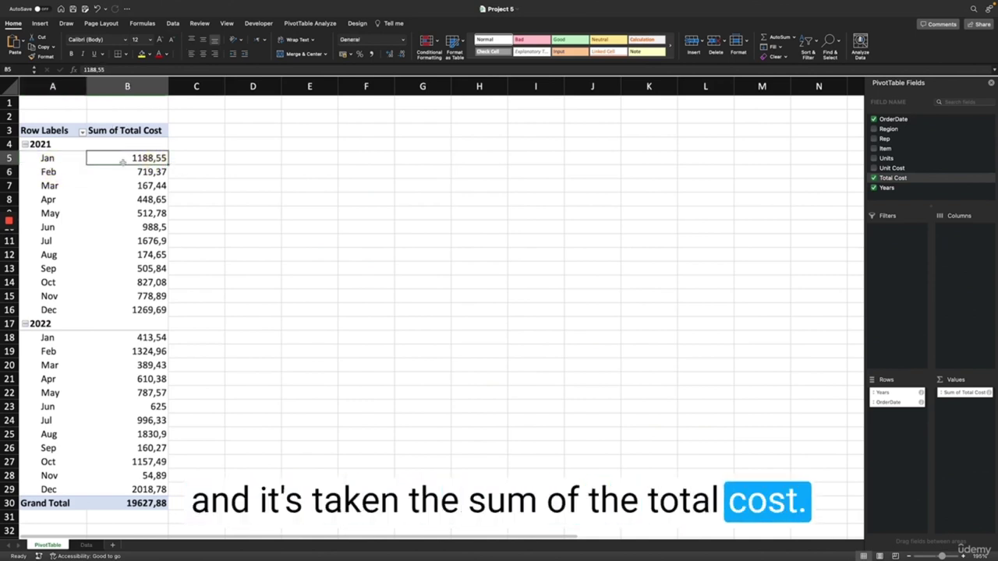
click(959, 394)
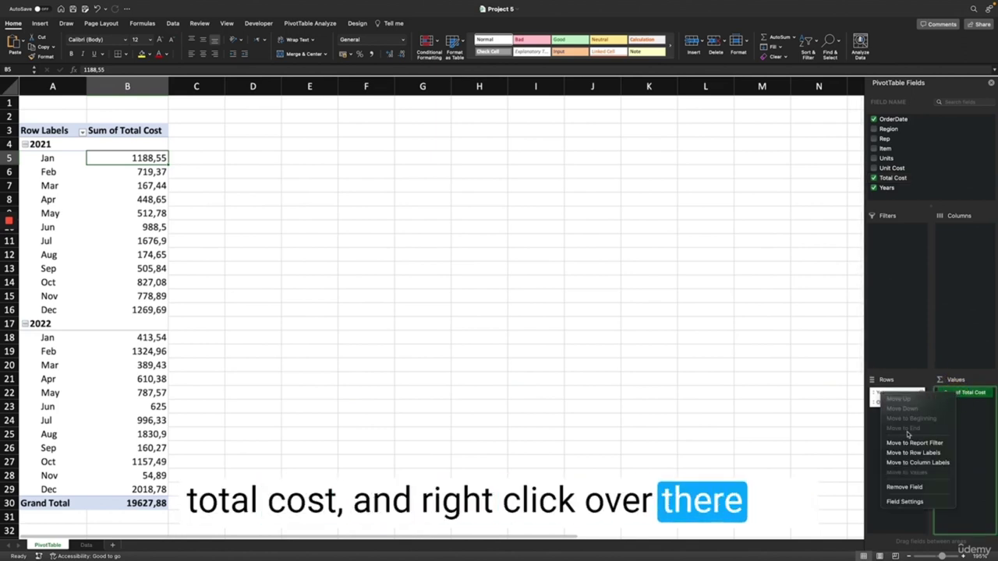
click(912, 502)
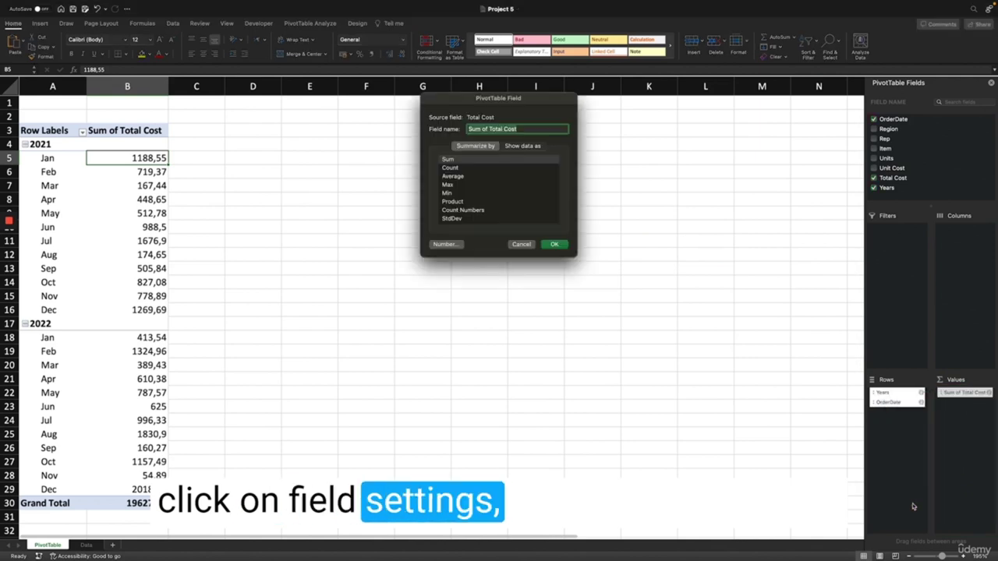
click(469, 160)
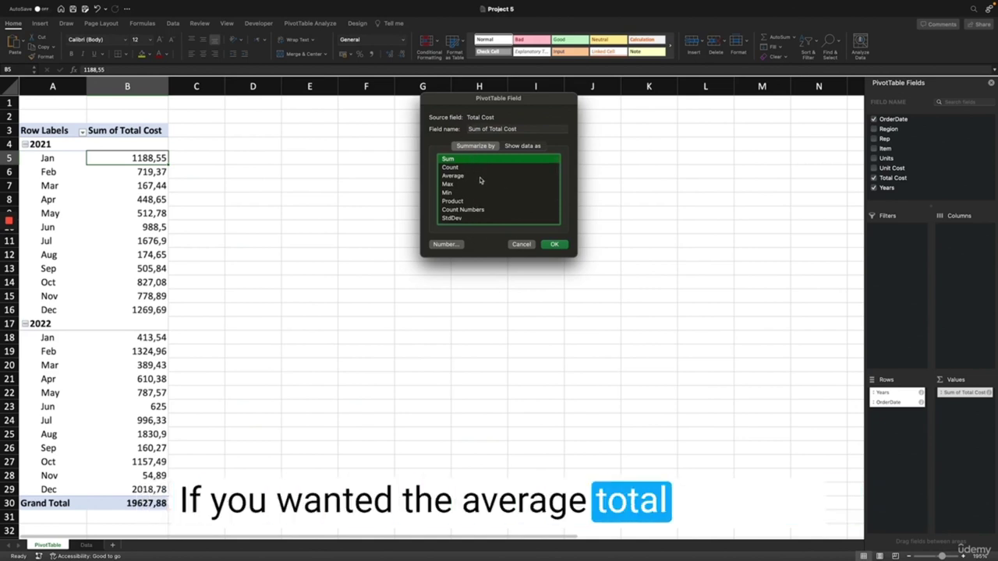
click(474, 176)
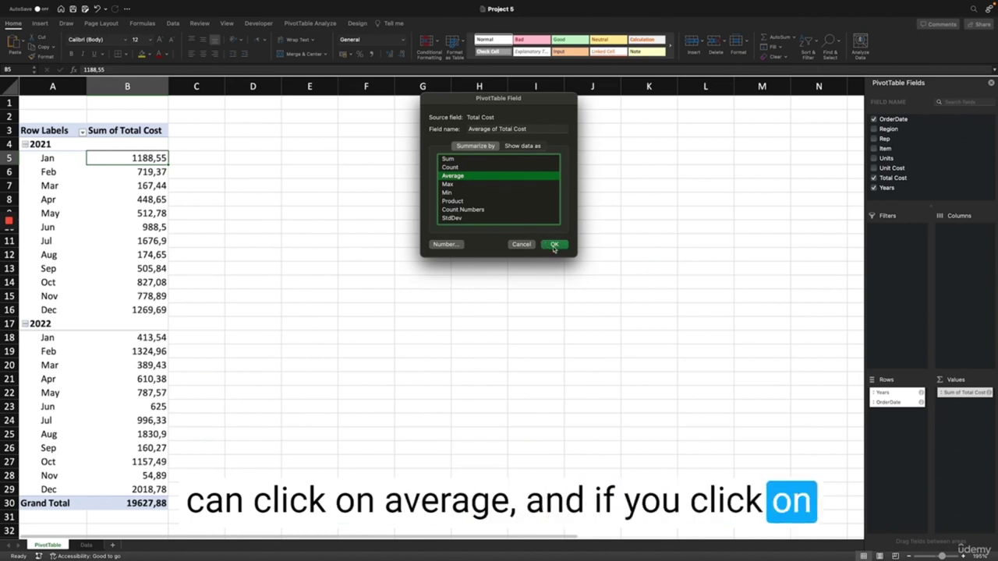
click(553, 244)
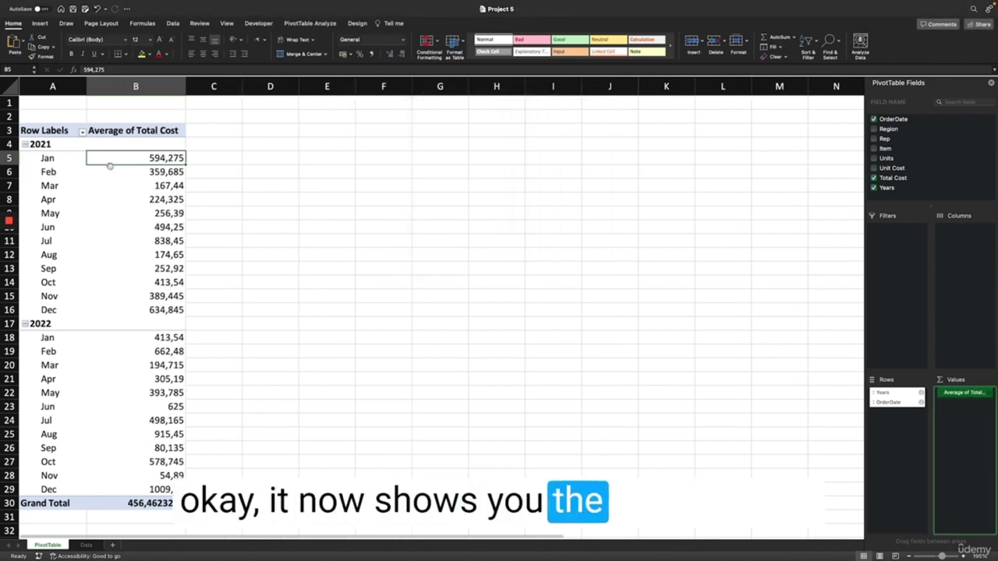
click(161, 171)
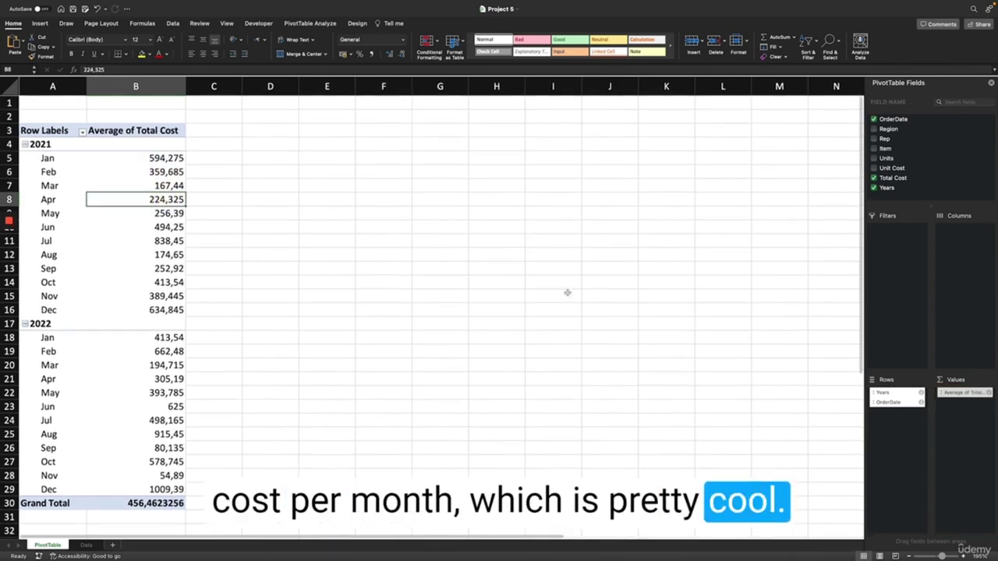
click(950, 394)
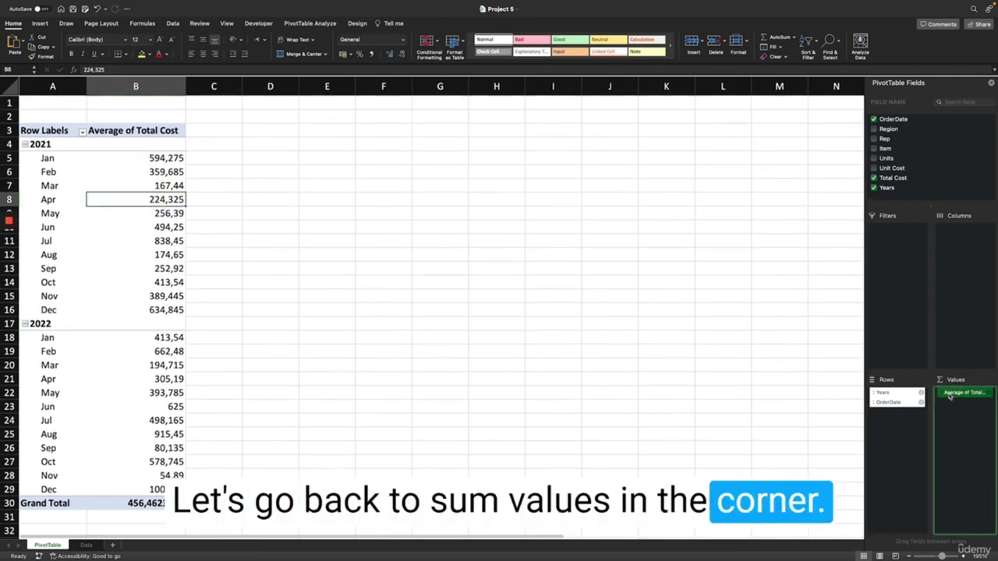
right_click(949, 394)
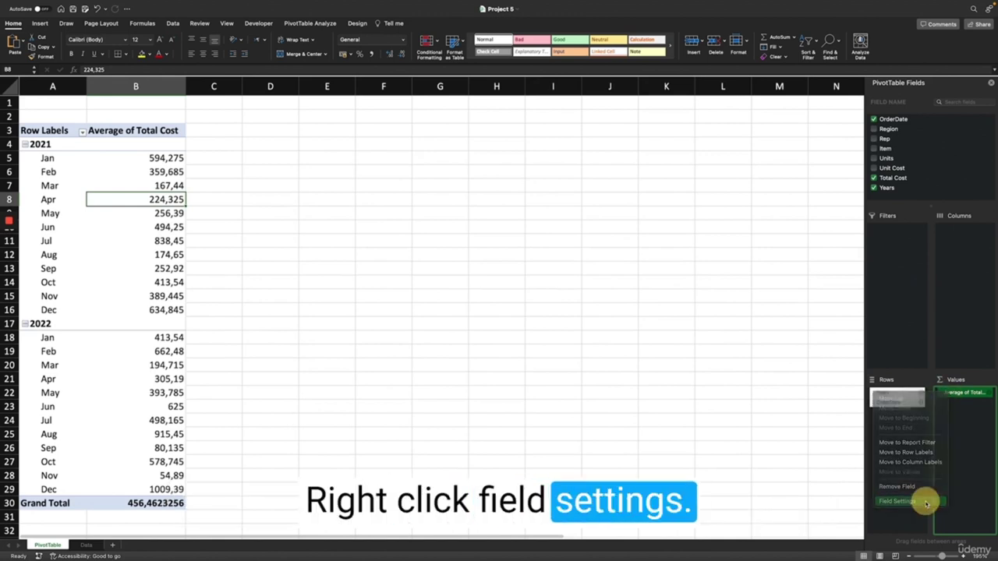
click(914, 501)
click(489, 185)
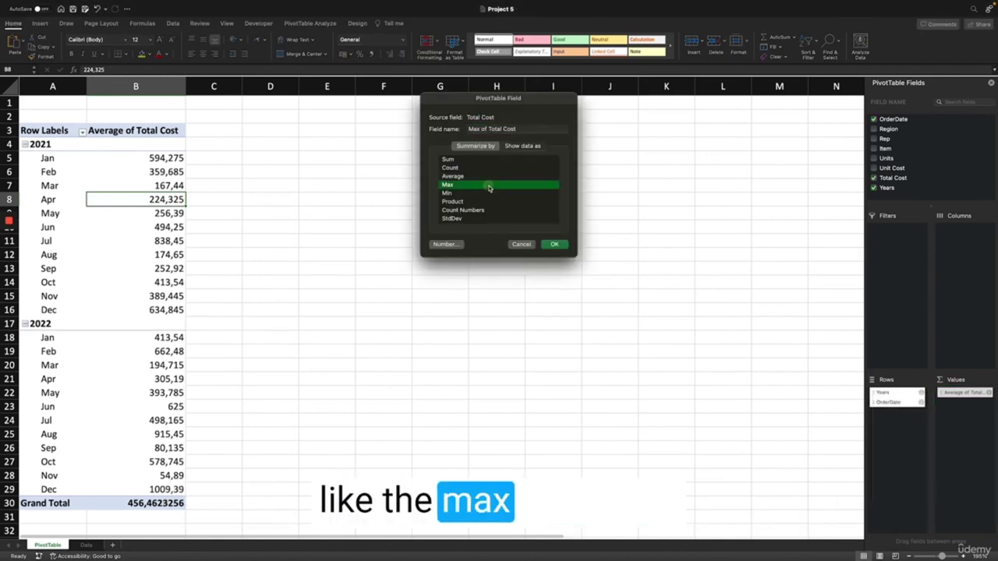
click(489, 194)
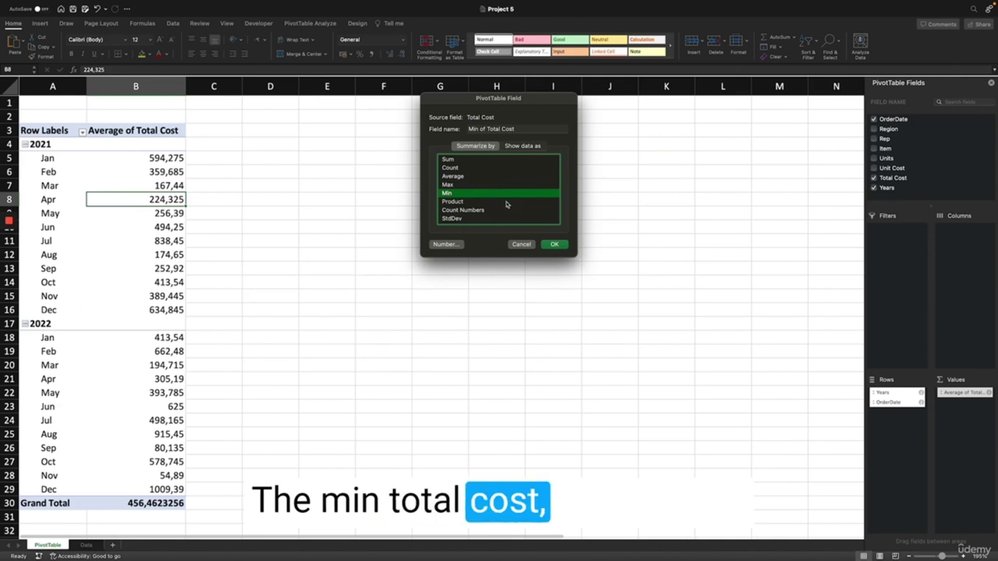
click(504, 202)
click(503, 168)
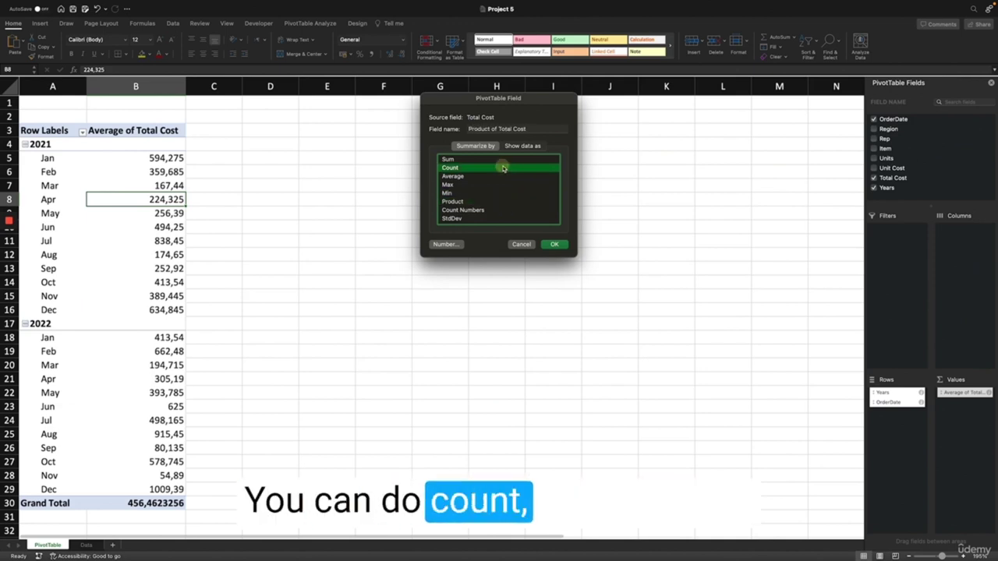
click(483, 201)
click(476, 168)
scroll(487, 179, down, 1)
click(486, 198)
click(490, 202)
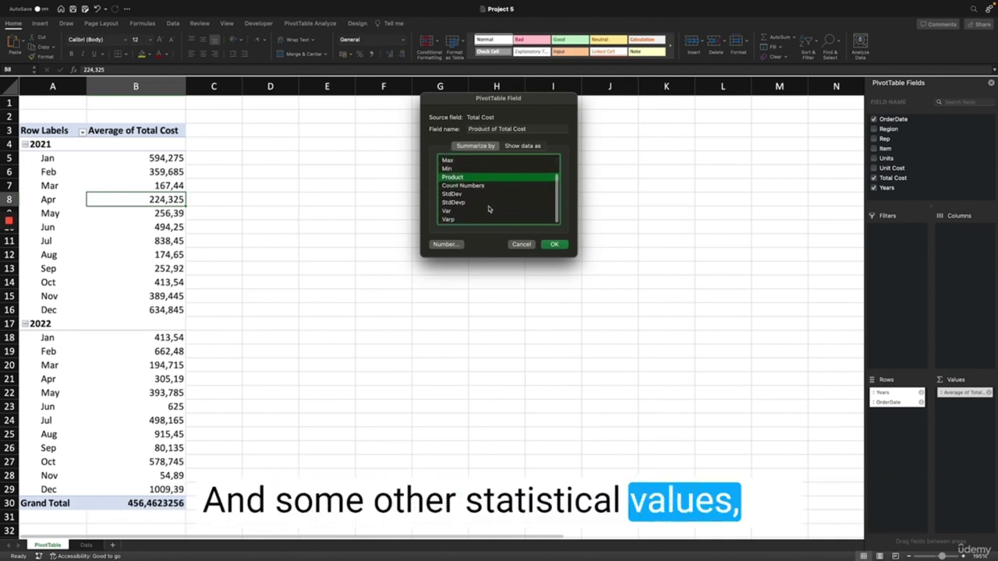
click(479, 160)
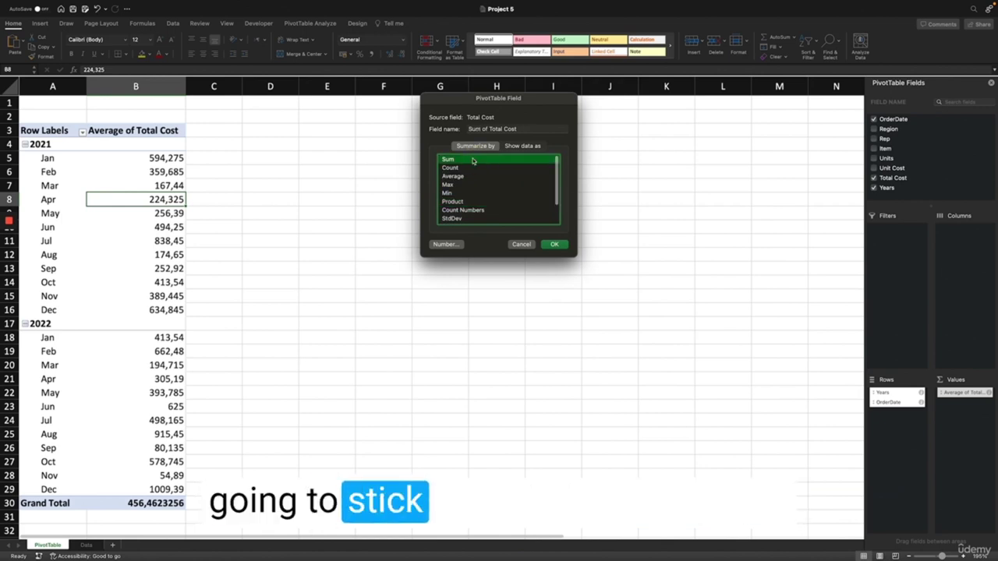
click(553, 244)
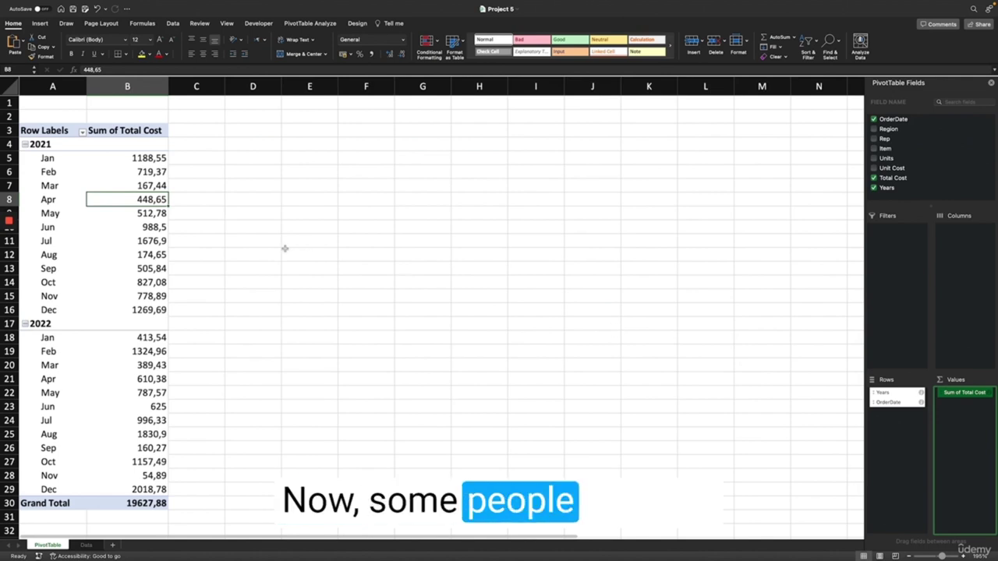
click(31, 154)
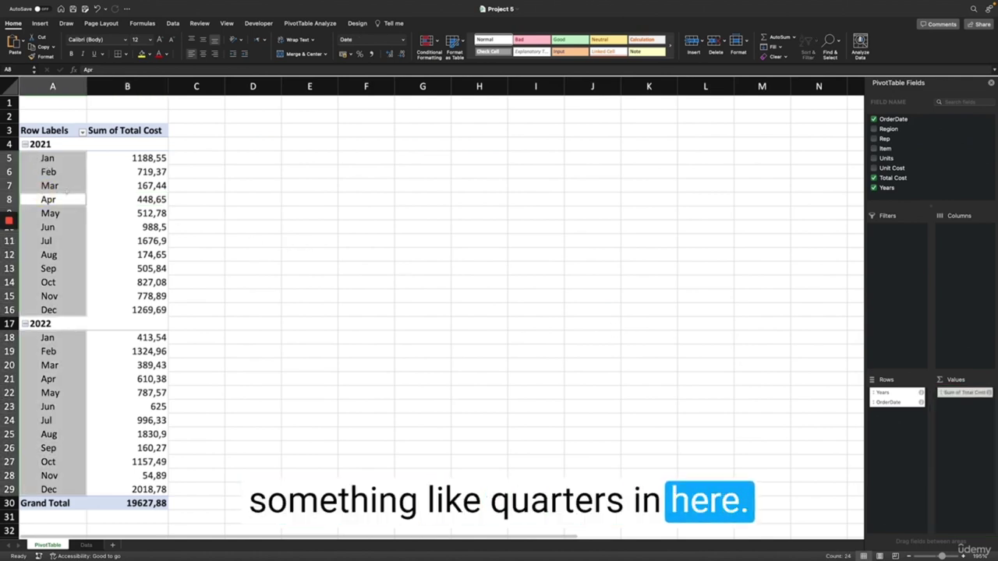
Select the month row labels in the pivot table
scroll(50, 208, down, 1)
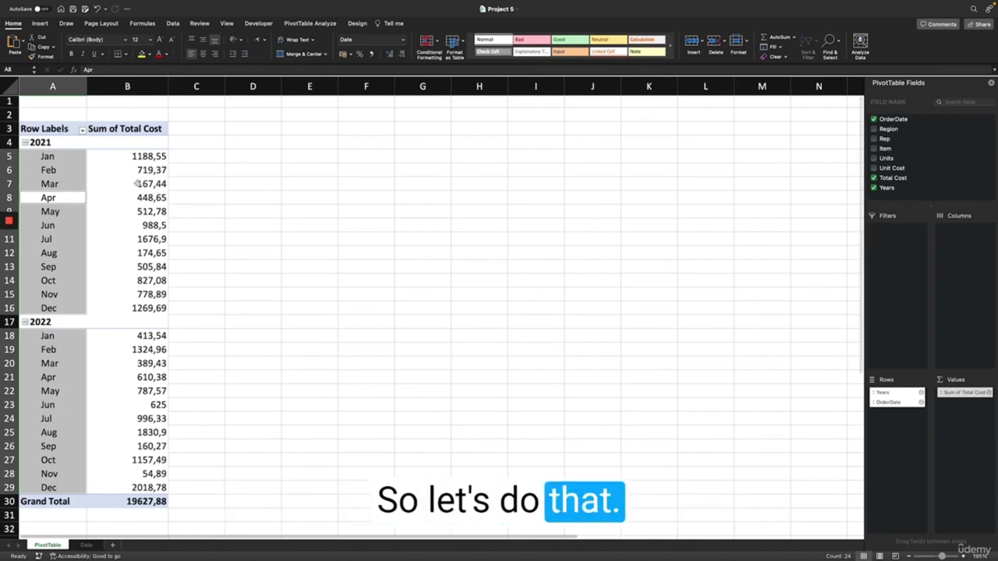
click(54, 181)
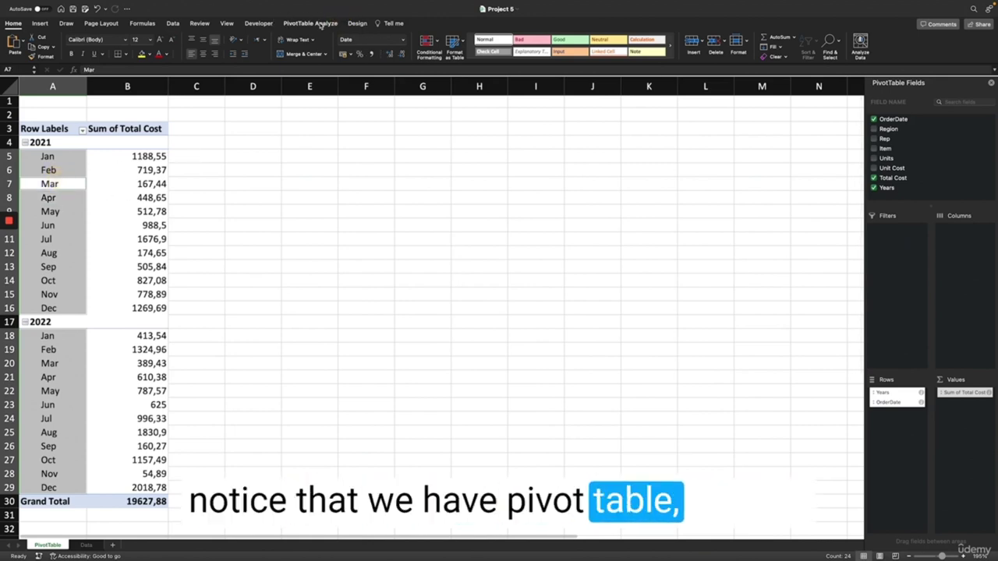
click(320, 25)
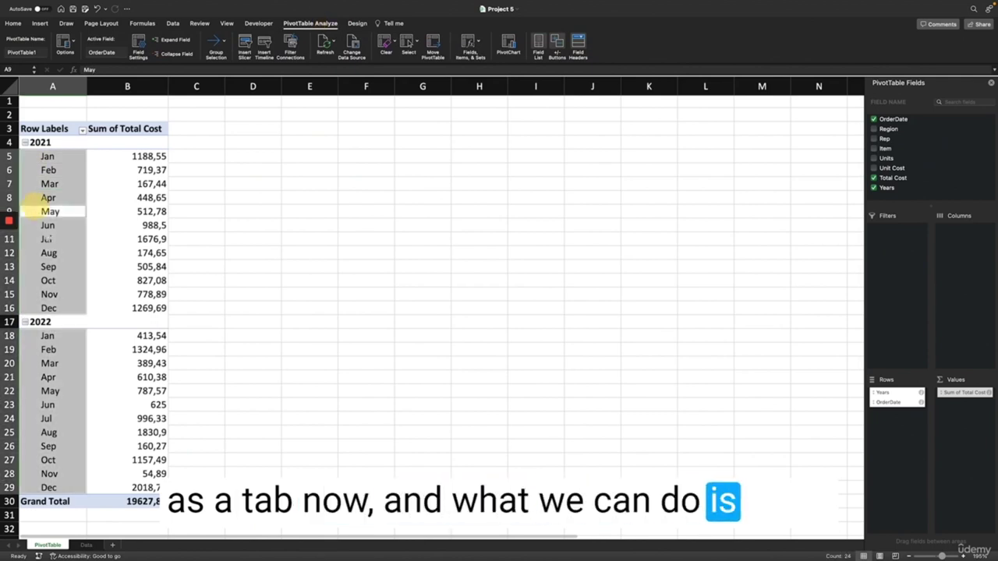
click(47, 238)
click(60, 197)
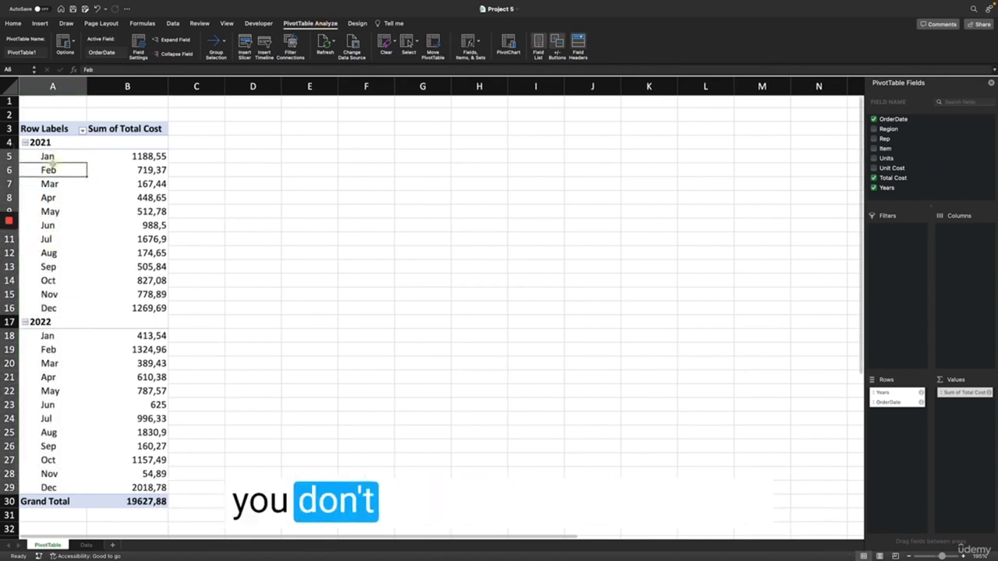
click(56, 237)
click(53, 184)
click(59, 228)
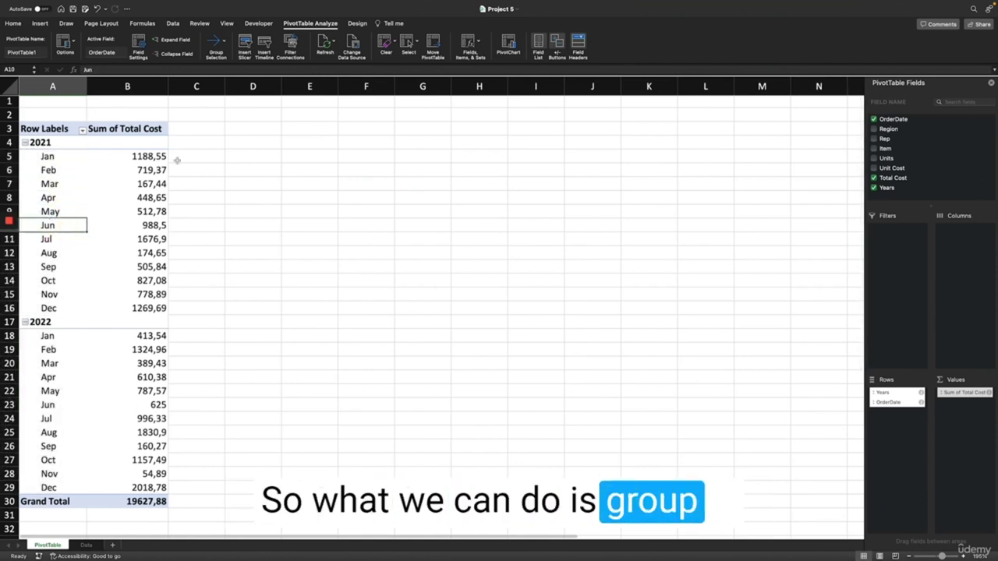
Group the dates by Years, Quarters and Months, giving 2021 9258,34 and 2022 10369,54
click(221, 44)
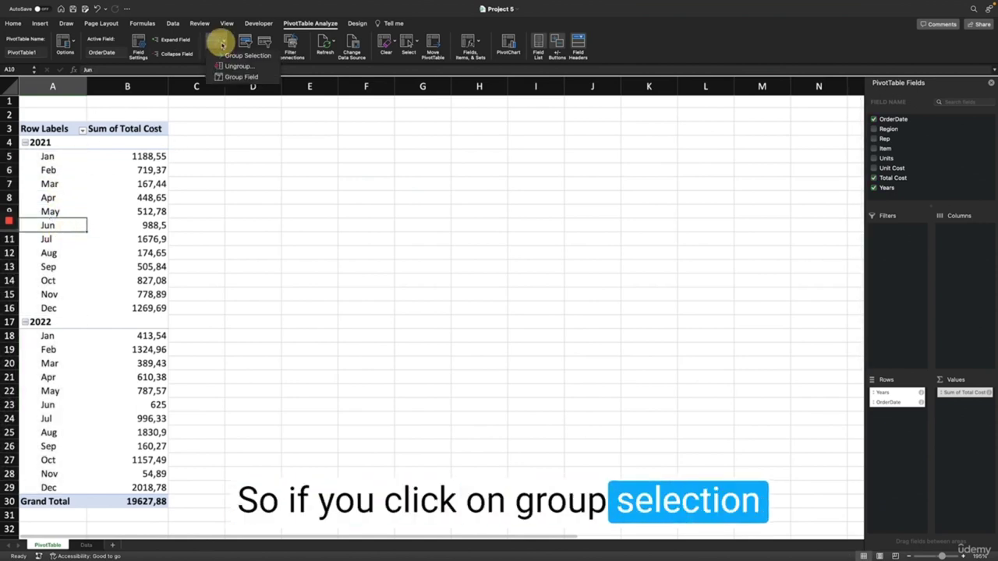
click(243, 55)
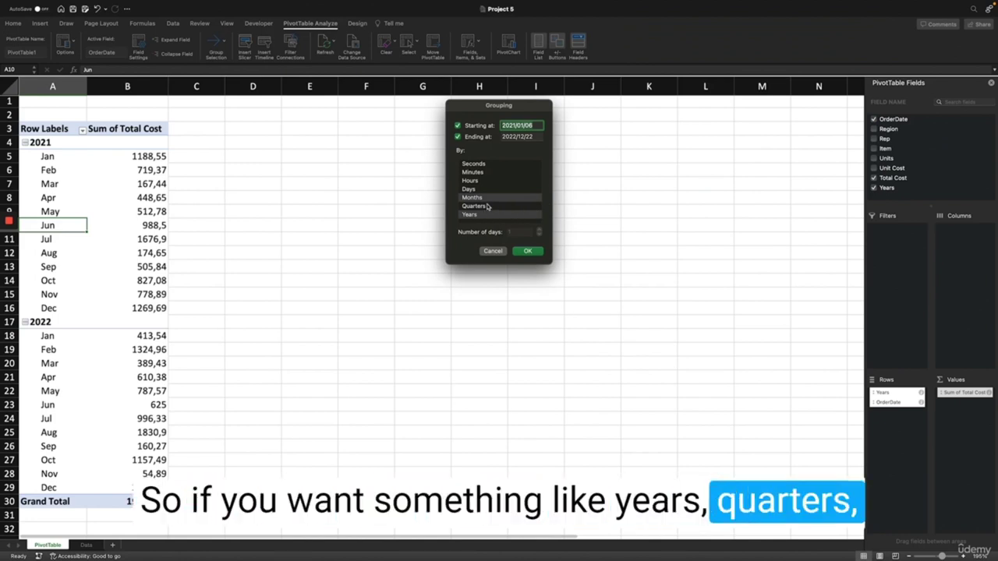
click(495, 215)
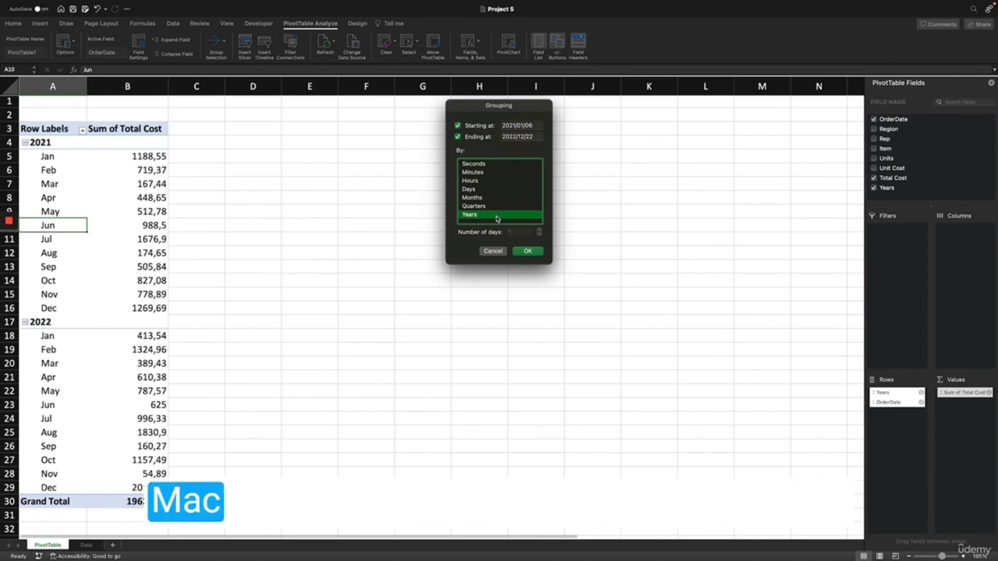
super+click(508, 206)
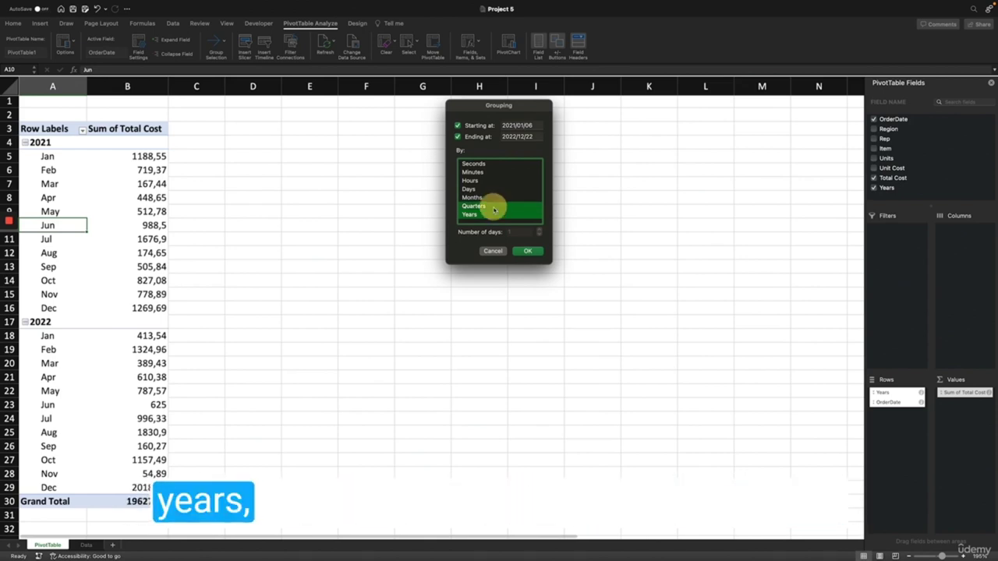
super+click(512, 199)
click(527, 250)
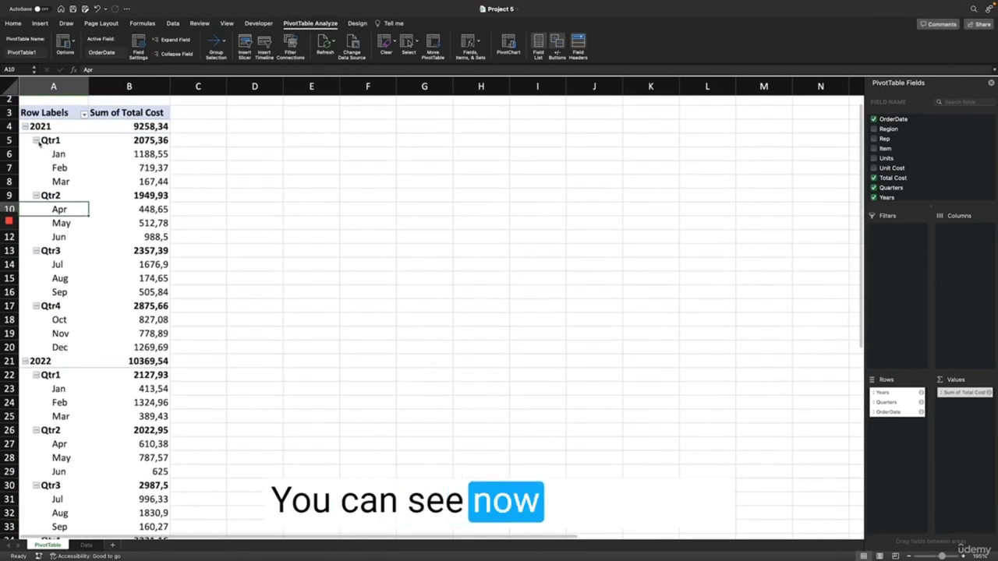
click(36, 140)
click(35, 154)
click(36, 167)
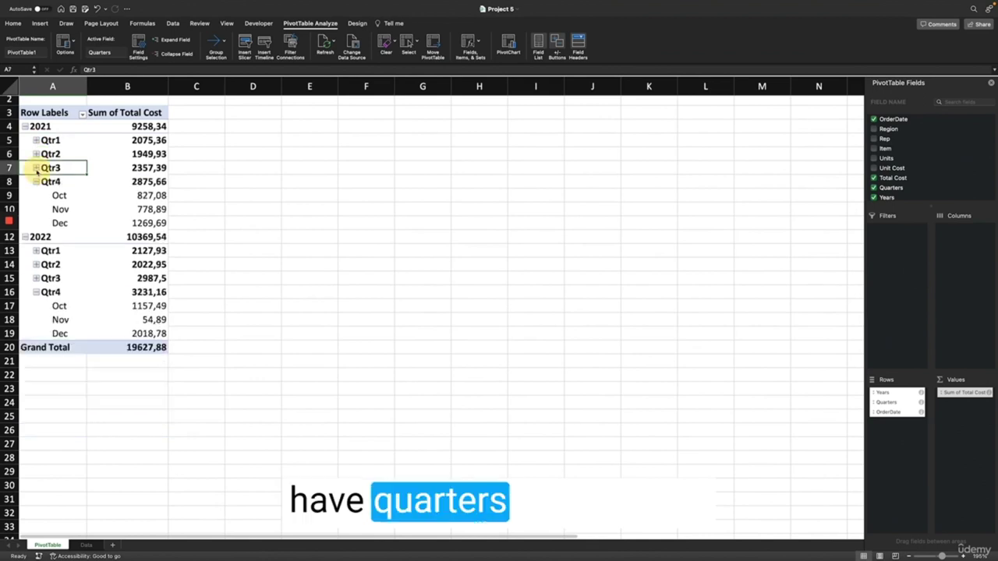
click(36, 181)
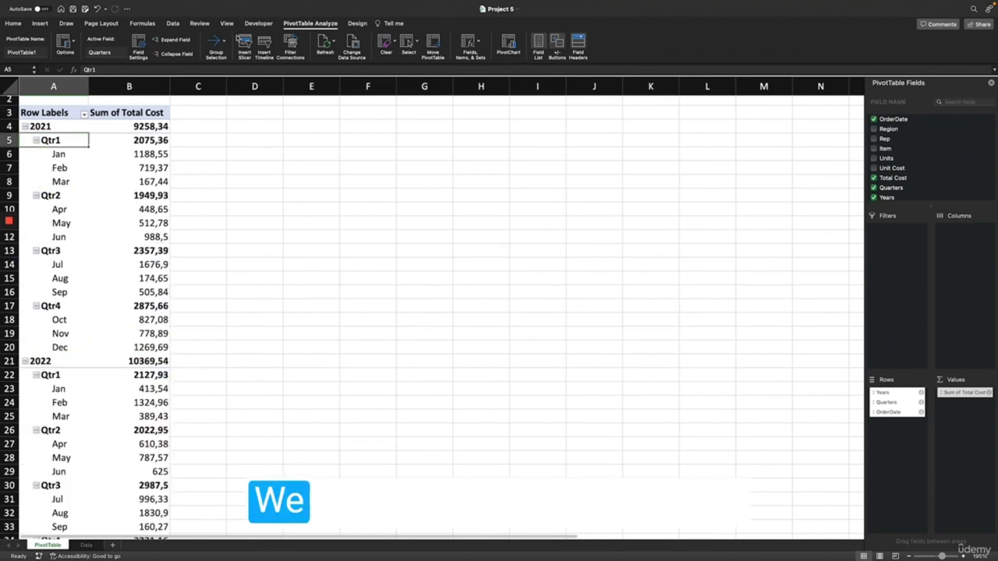
click(225, 42)
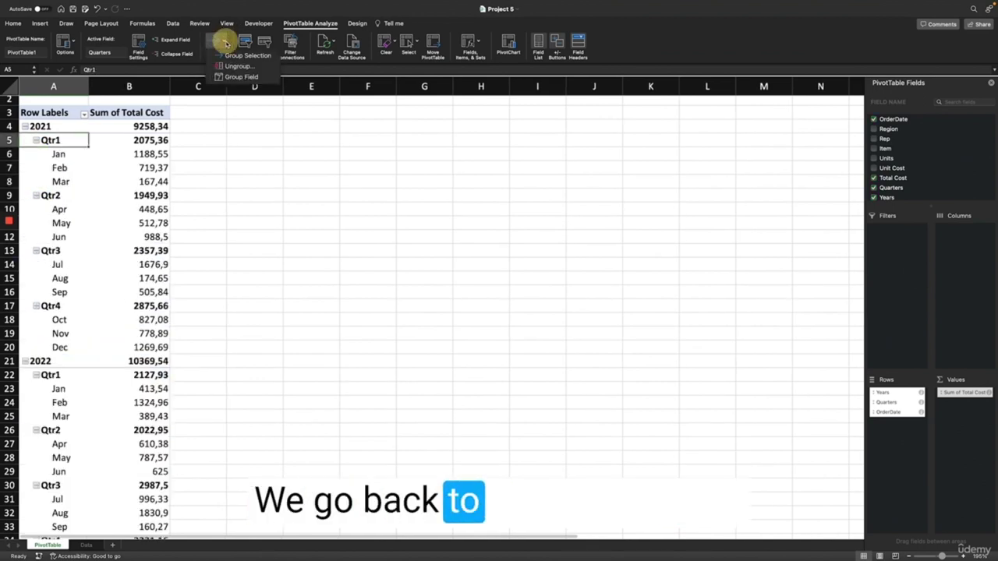
click(217, 56)
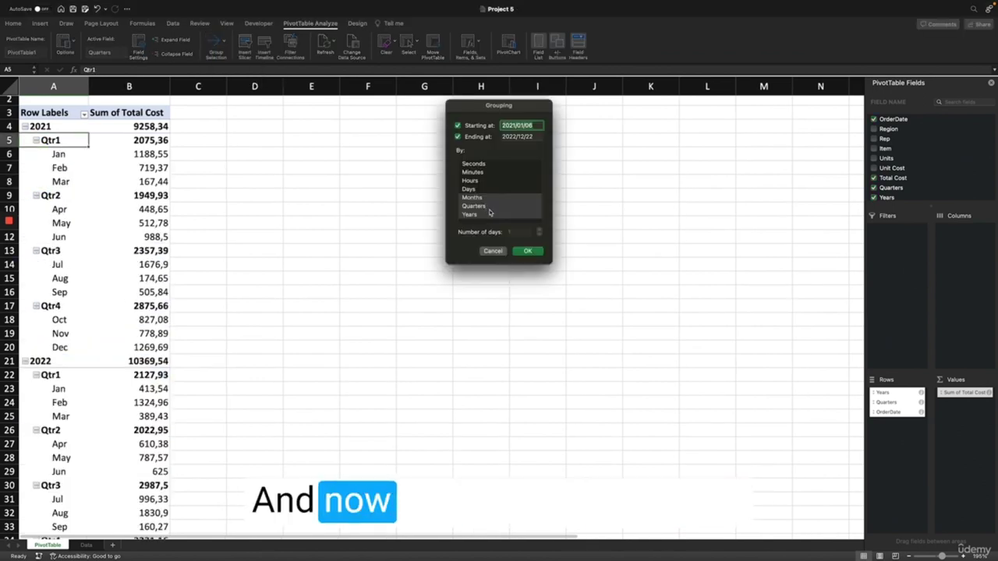
click(474, 206)
click(503, 198)
click(504, 198)
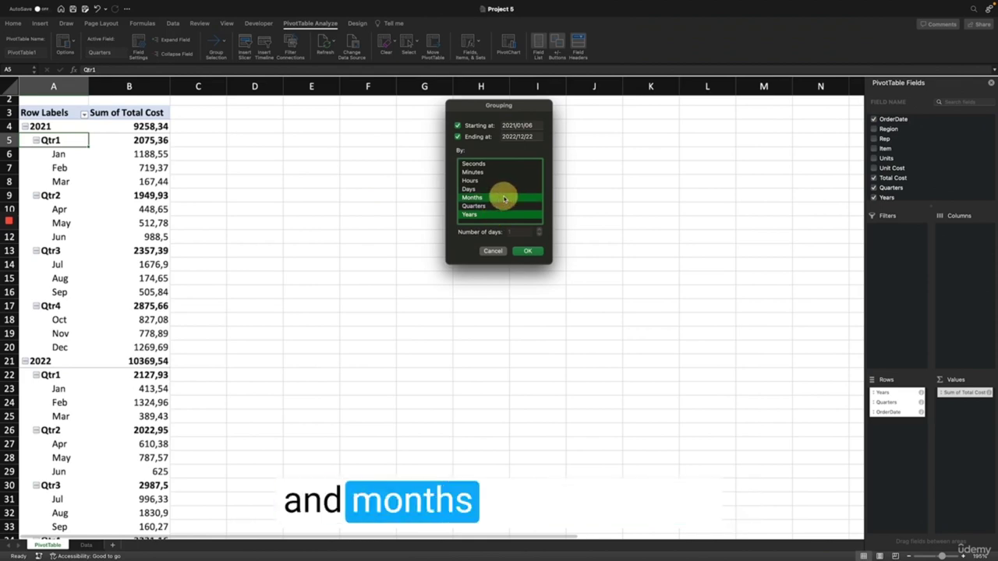
click(528, 251)
click(117, 225)
click(84, 545)
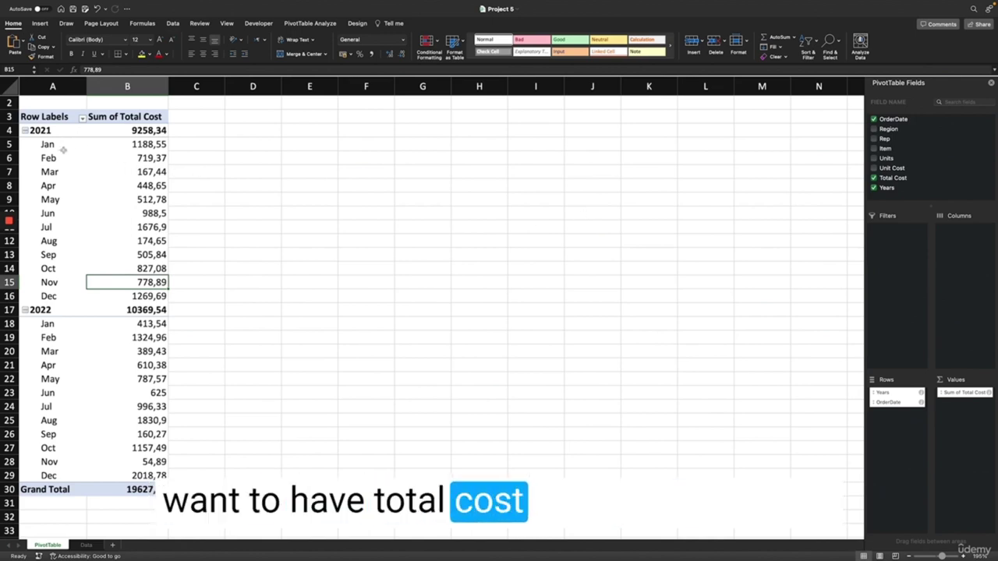
List Rep under the month rows and sum Total Cost for each rep and month
scroll(678, 183, up, 1)
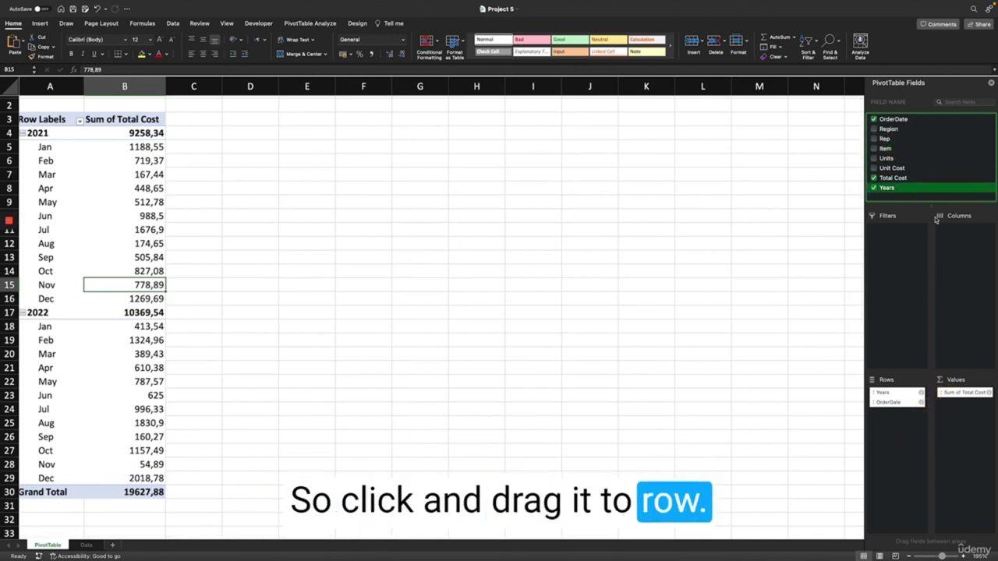
drag(888, 140, 878, 426)
drag(875, 190, 959, 398)
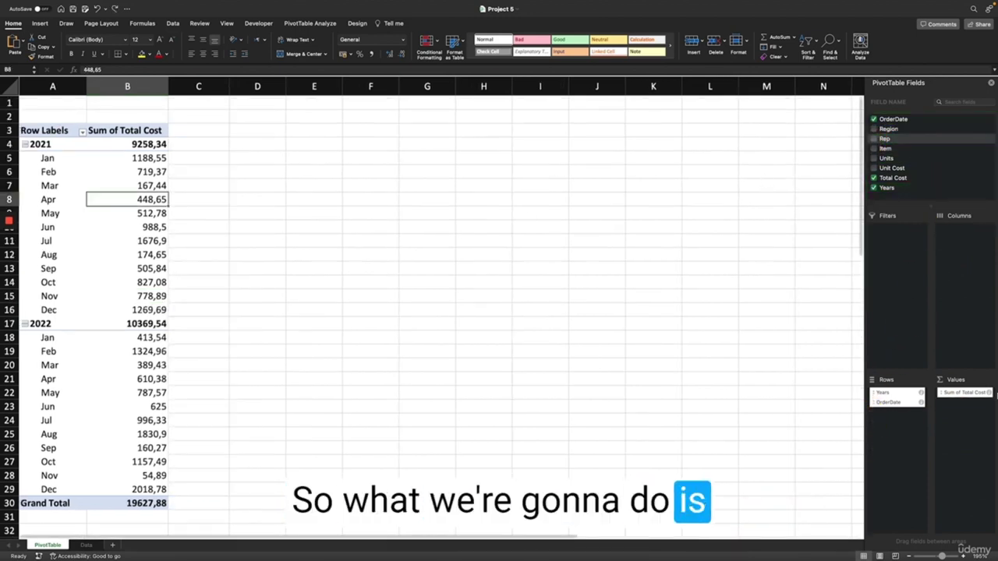
drag(967, 396, 802, 320)
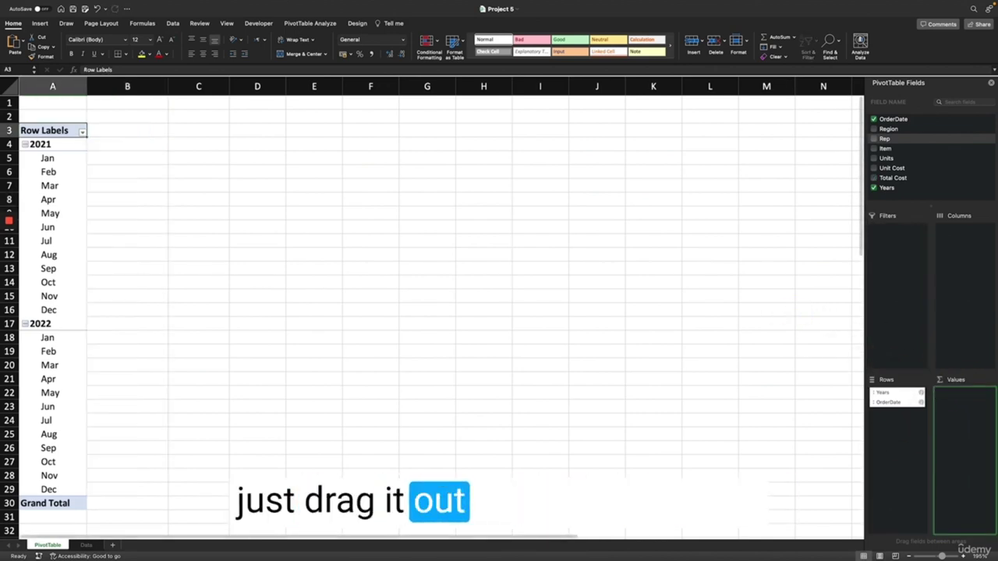
drag(884, 141, 899, 430)
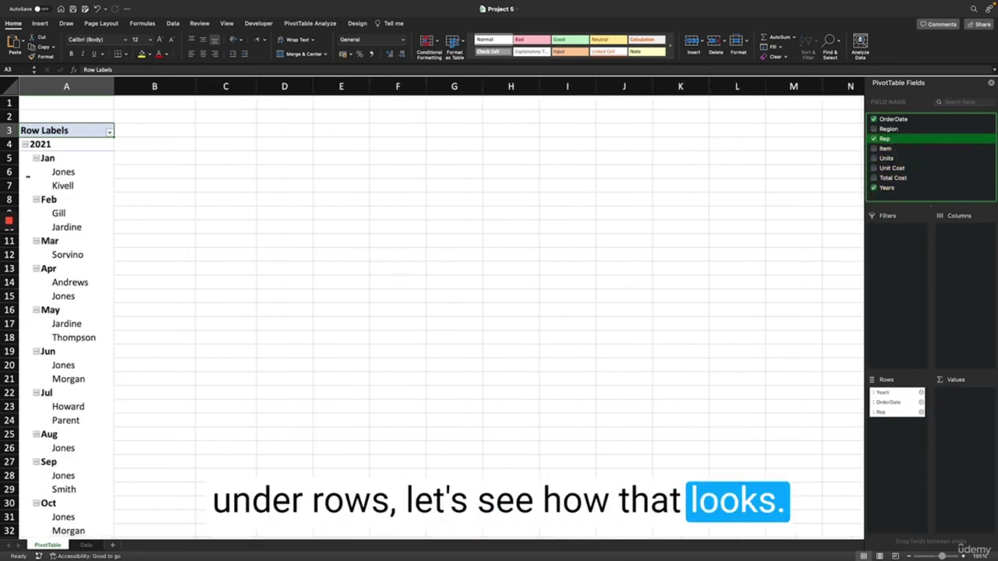
click(889, 179)
drag(888, 181, 962, 405)
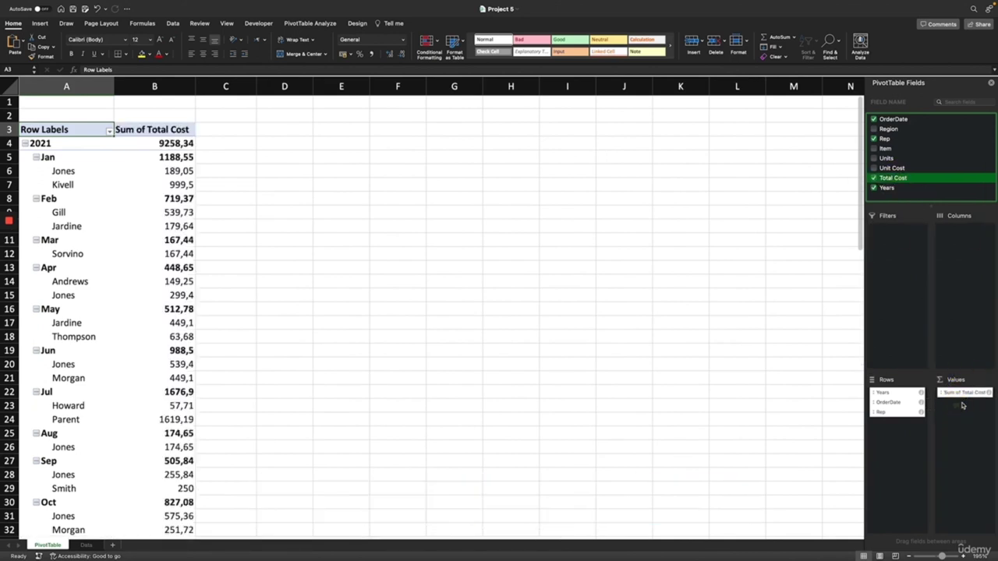
Check Jones's and Kivell's January costs (189,05 and 999,5), then move Rep to Columns
click(74, 337)
click(88, 365)
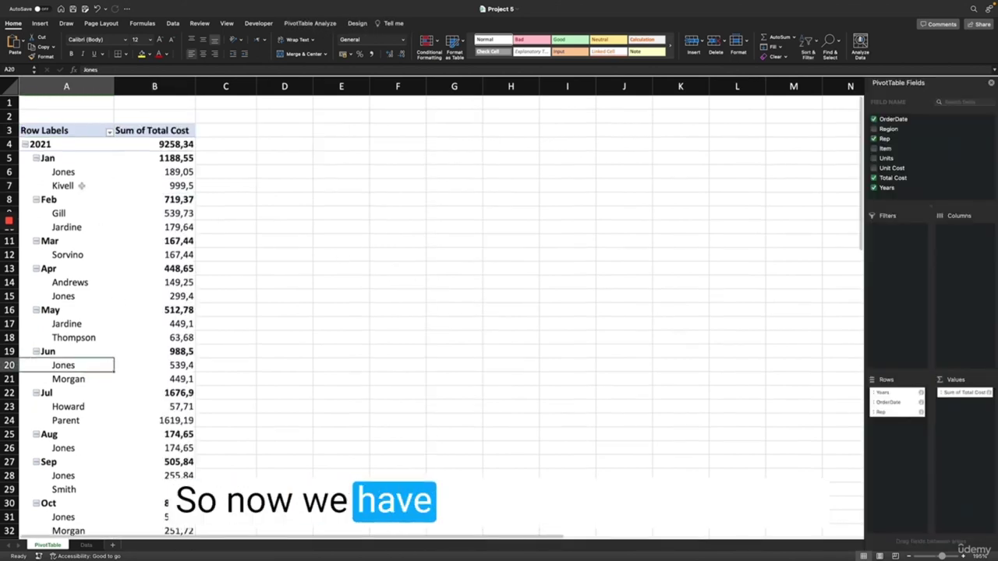
click(148, 175)
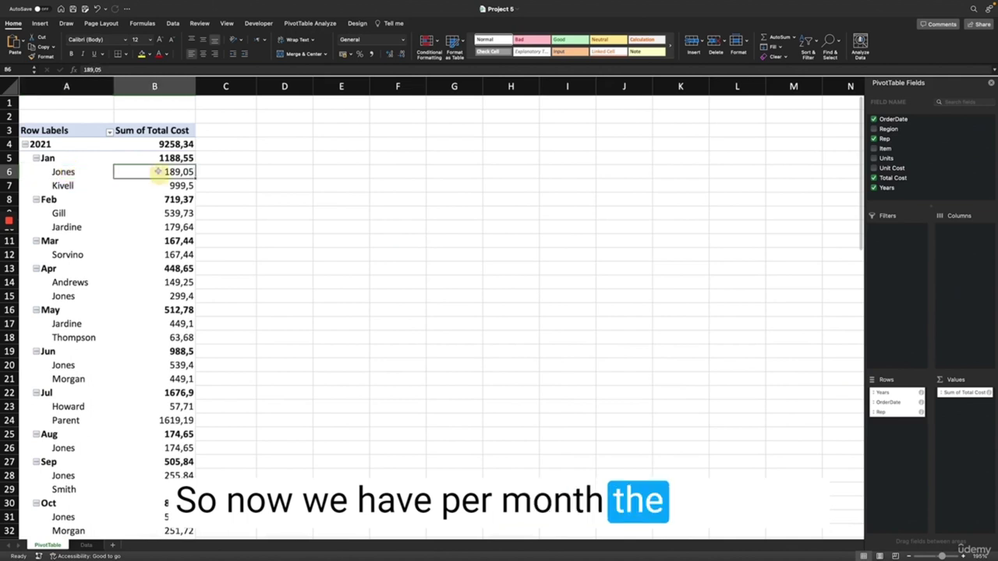
click(64, 173)
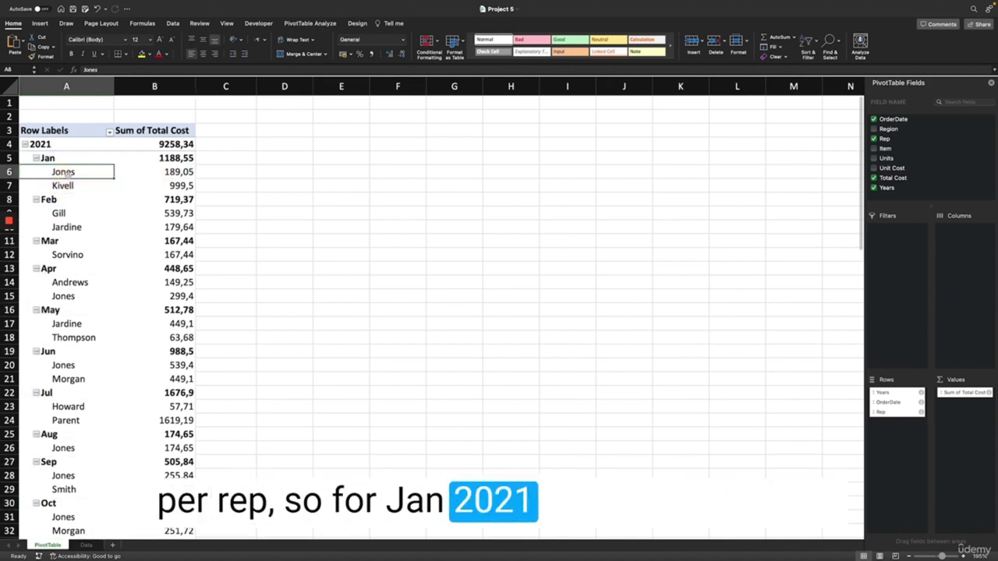
click(143, 177)
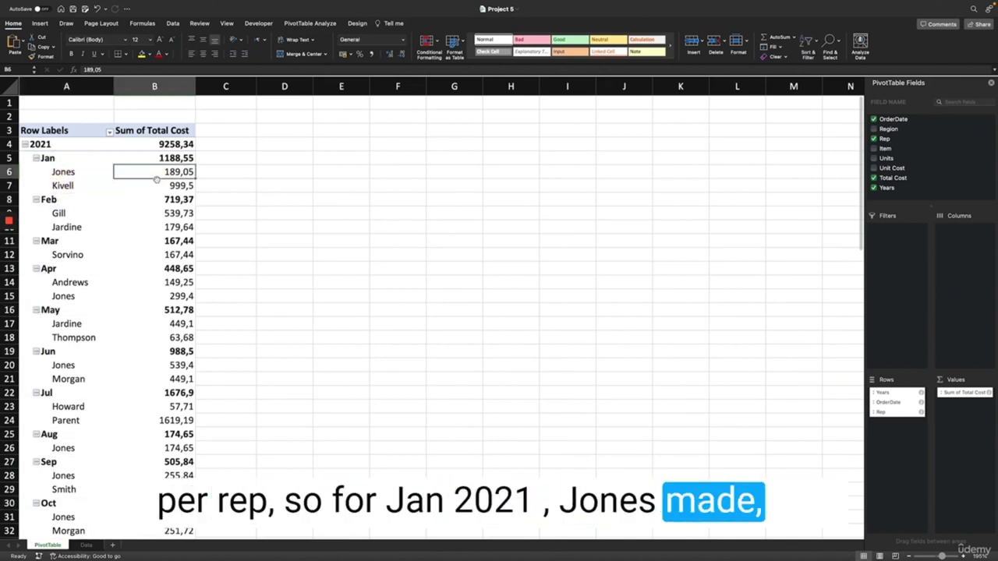
click(104, 188)
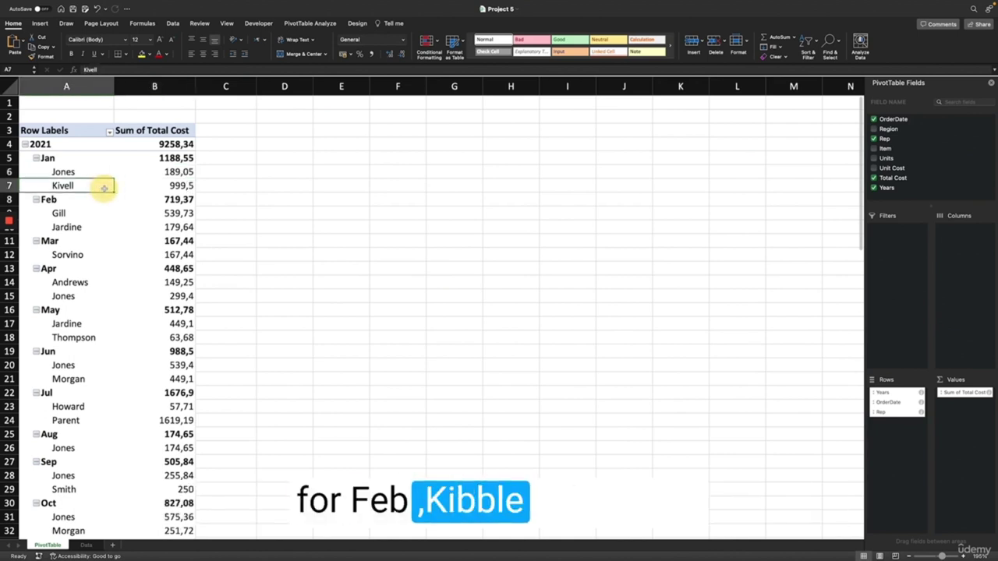
click(171, 186)
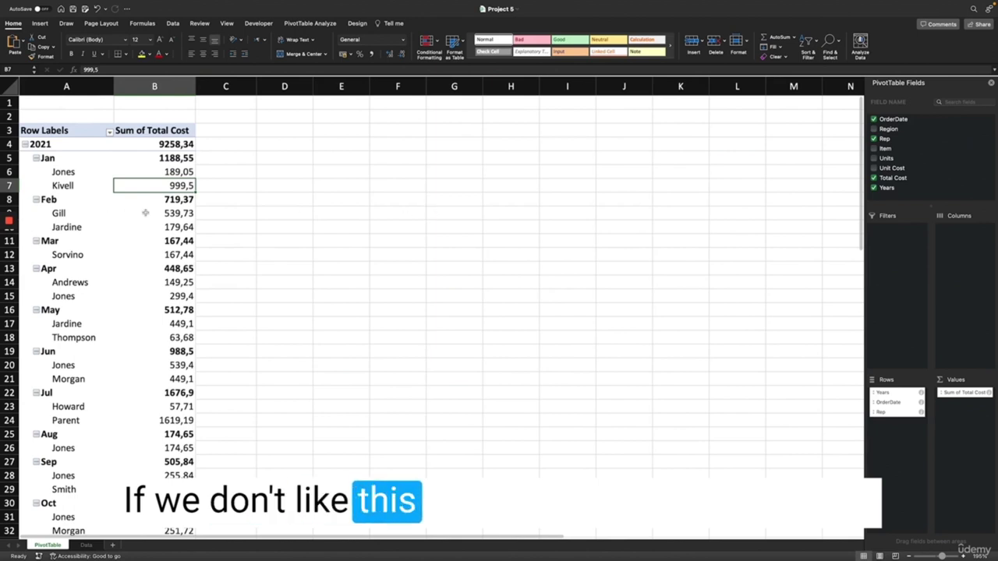
drag(885, 413, 971, 259)
Review the rep column headings and each rep's 2021 and 2022 totals, e.g. Jardine's 628,74
click(235, 214)
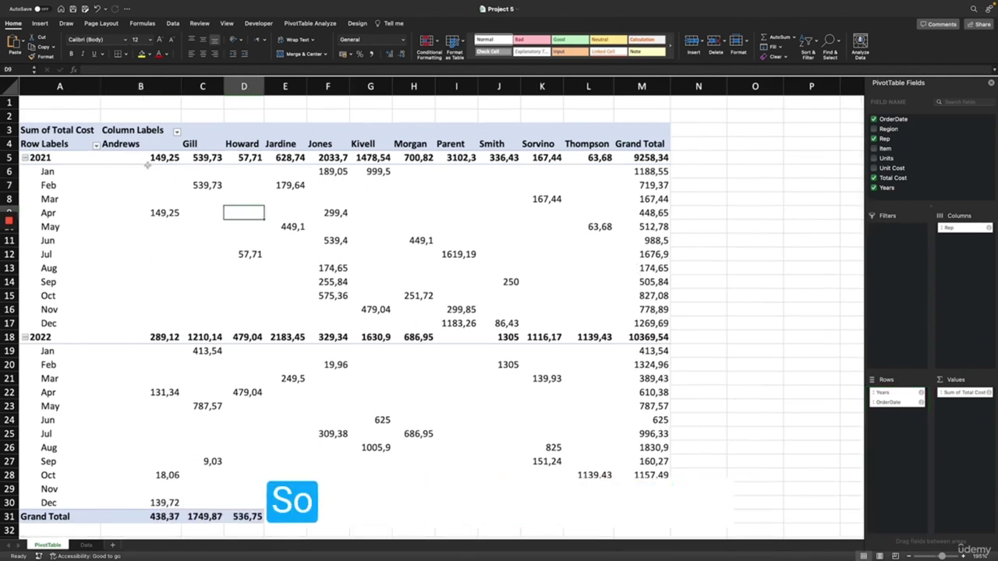
click(190, 144)
click(243, 141)
click(281, 143)
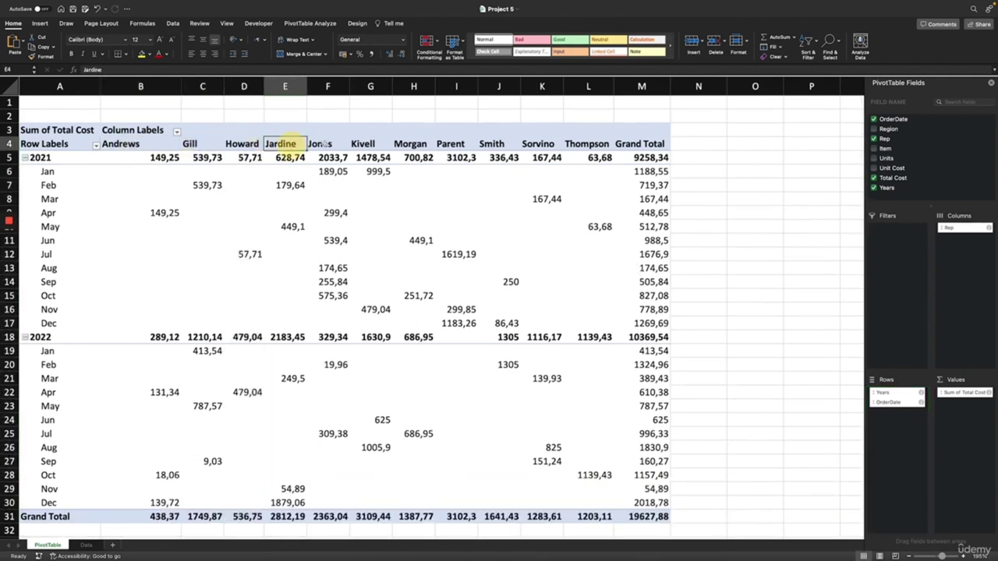
drag(332, 157, 287, 158)
drag(156, 157, 602, 157)
click(159, 157)
click(207, 157)
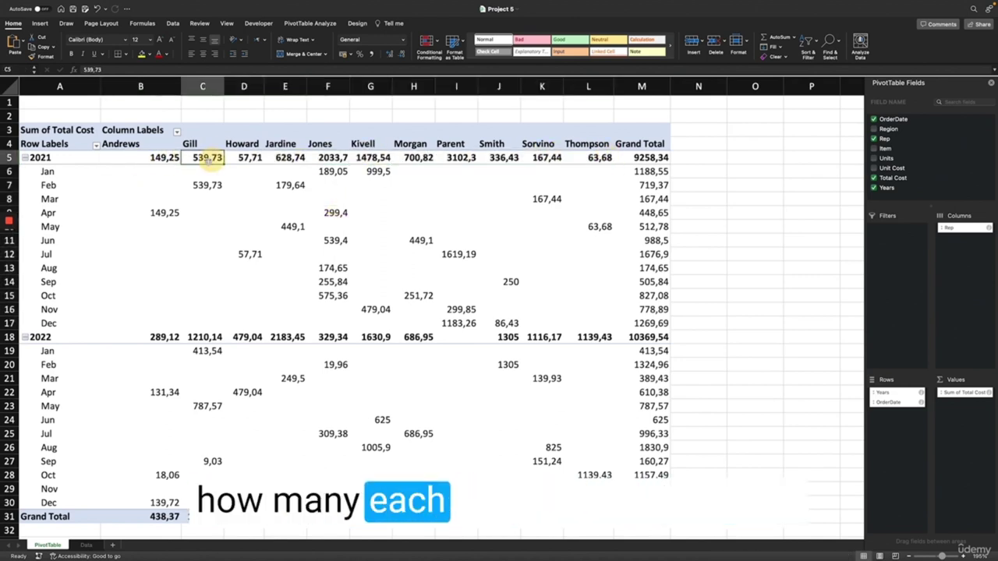
click(249, 158)
click(293, 158)
drag(156, 157, 618, 157)
drag(156, 337, 585, 343)
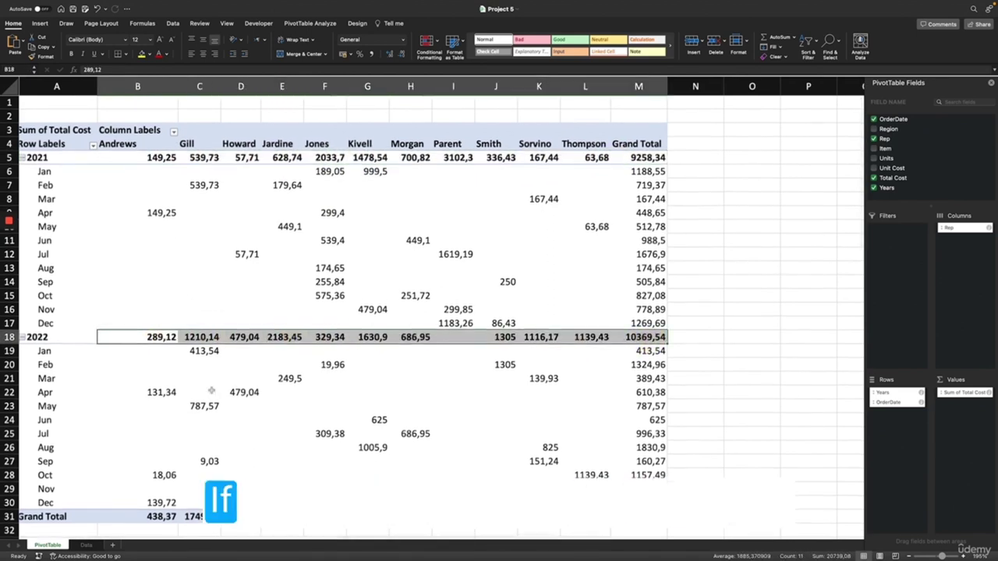
scroll(649, 341, down, 2)
drag(49, 468, 641, 468)
scroll(367, 355, up, 2)
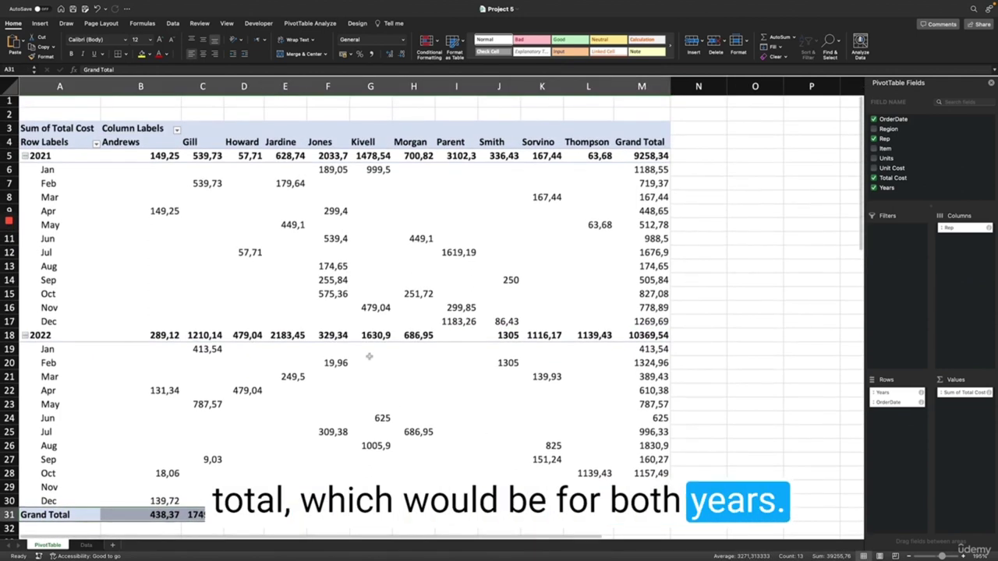
scroll(367, 355, down, 1)
Check individual monthly costs and the Grand Total column, e.g. February 2021's 719,37
click(164, 190)
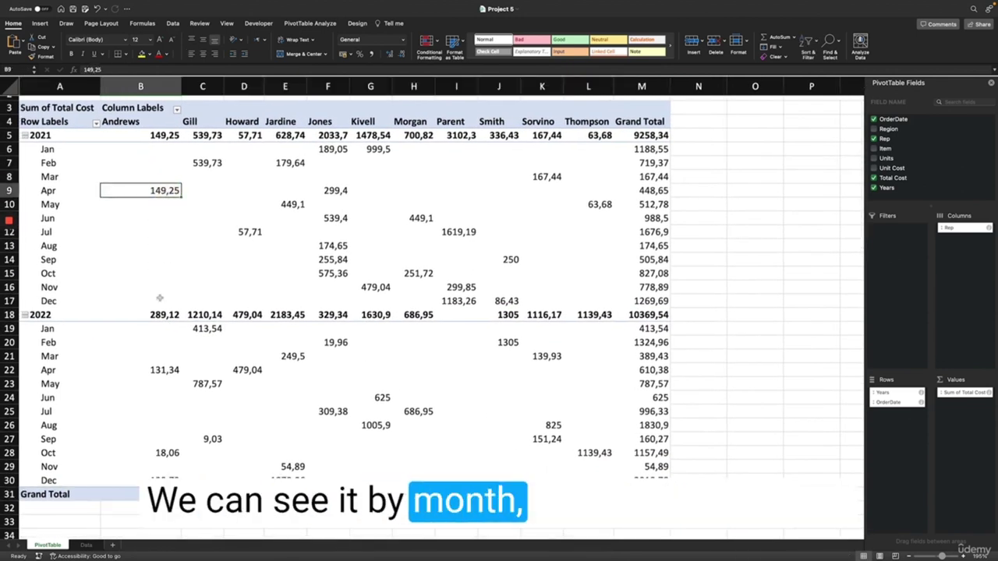
click(208, 163)
click(251, 228)
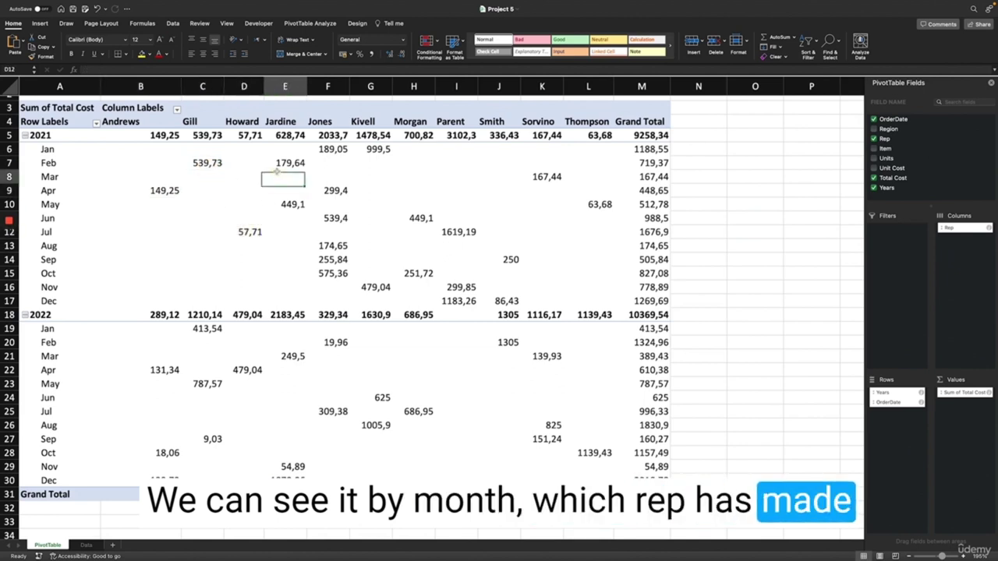
click(304, 218)
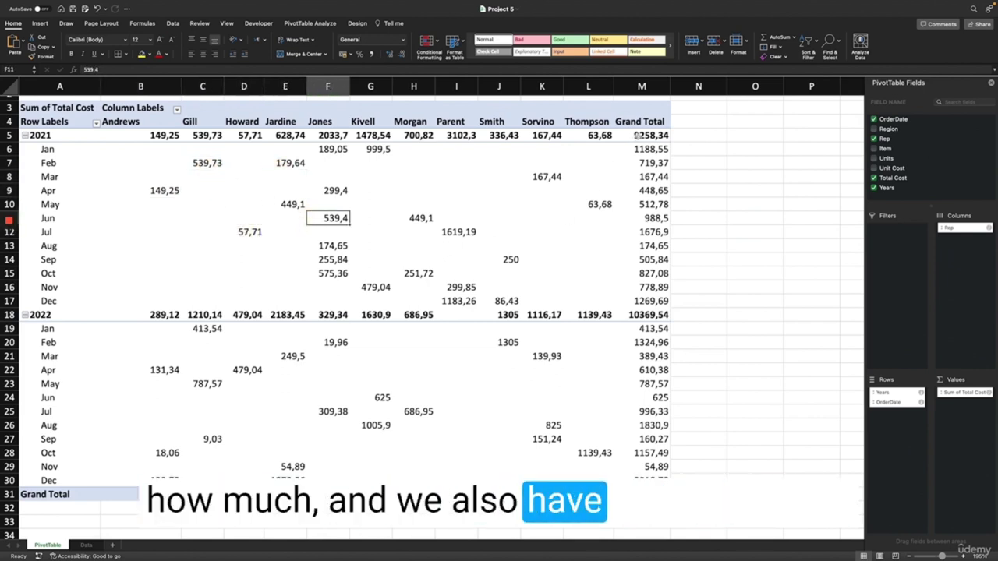
drag(641, 135, 642, 495)
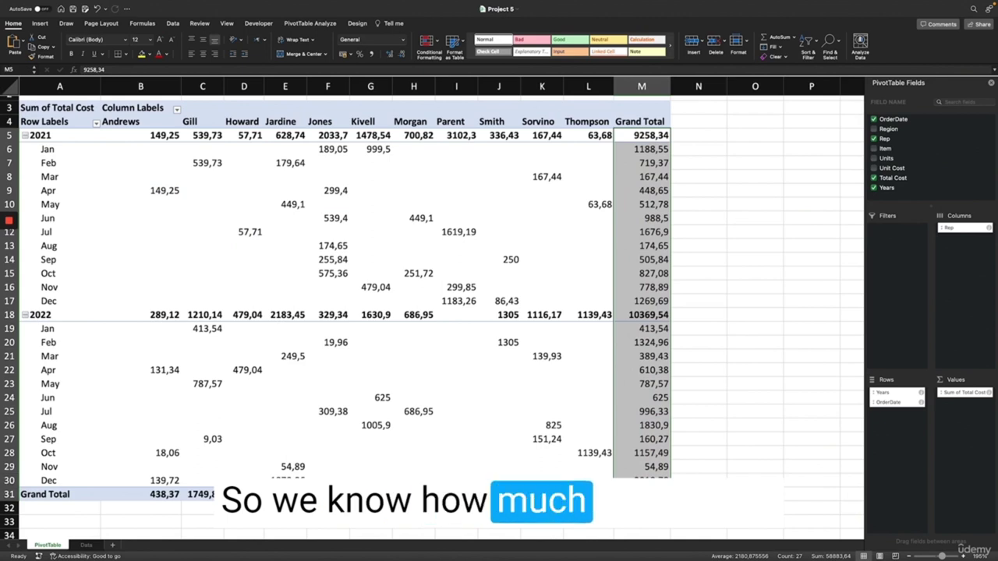
drag(642, 149, 641, 163)
click(642, 163)
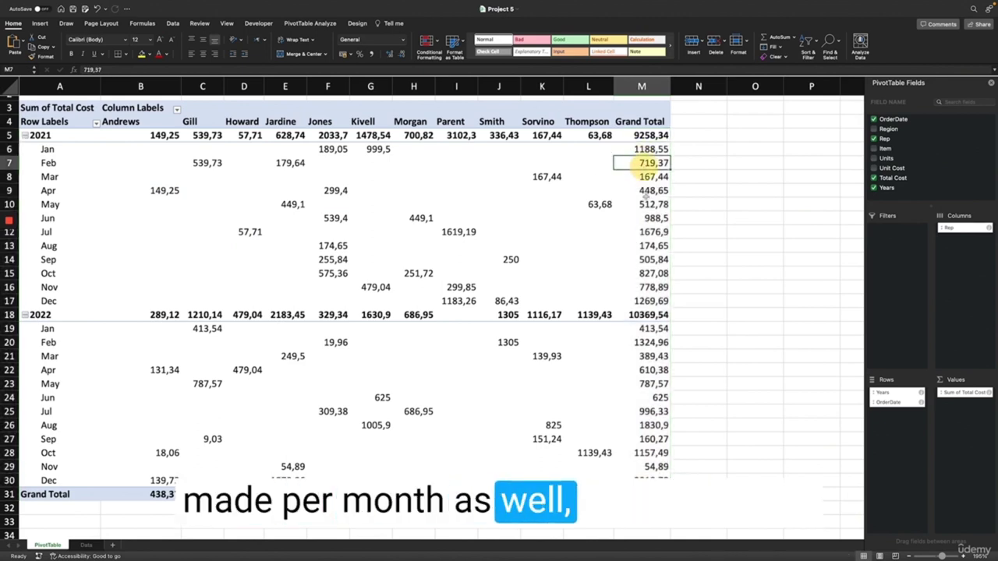
click(81, 545)
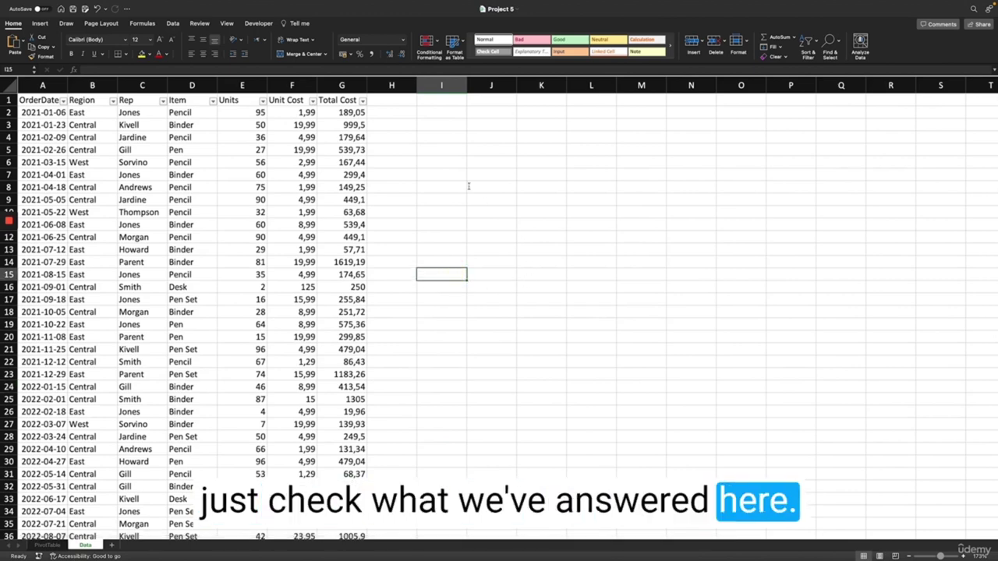
Insert 'month' into the second question so it reads 'the total cost per month per rep'
key(ctrl+v)
click(507, 323)
click(510, 231)
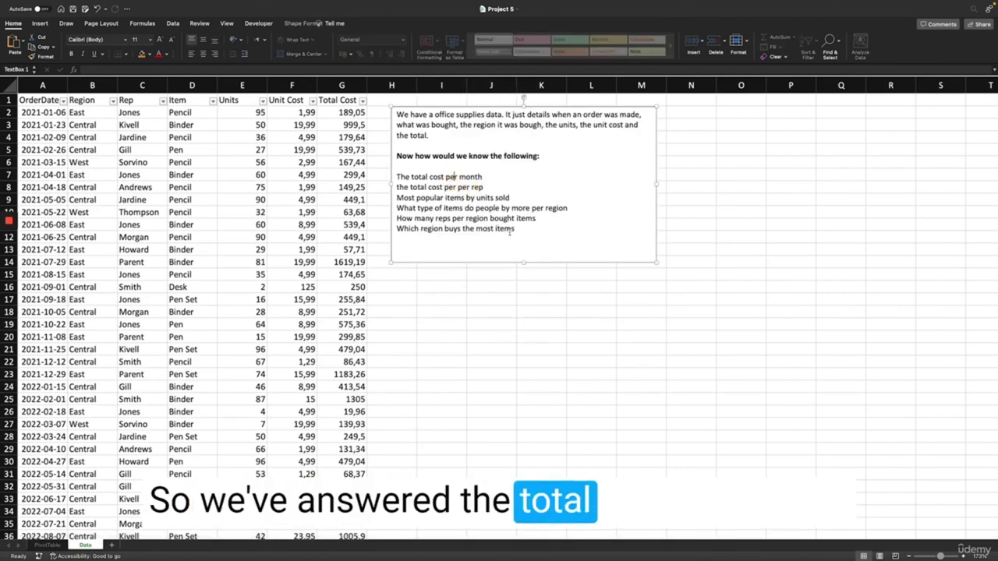
click(459, 187)
text(month)
drag(397, 187, 509, 188)
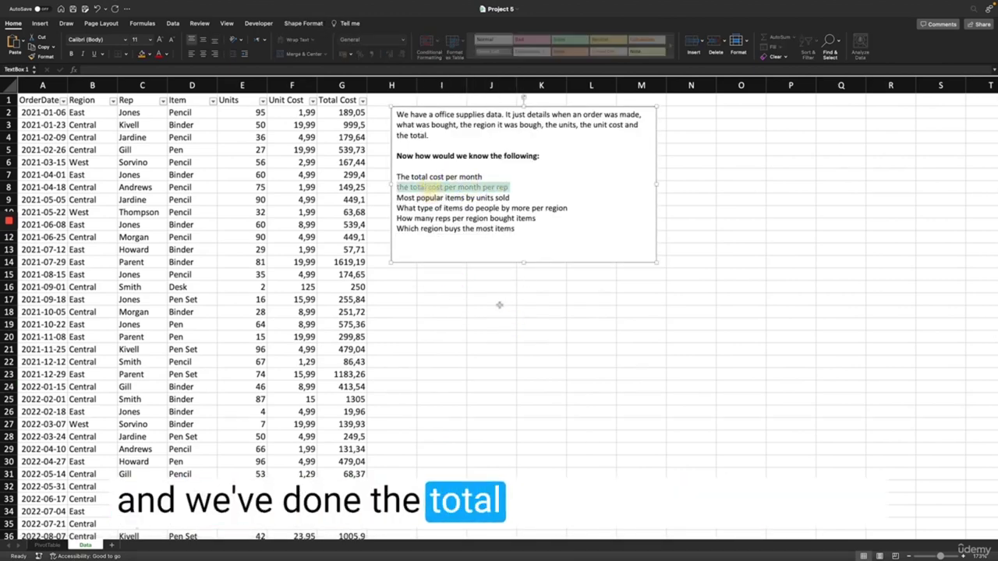
click(464, 263)
click(456, 199)
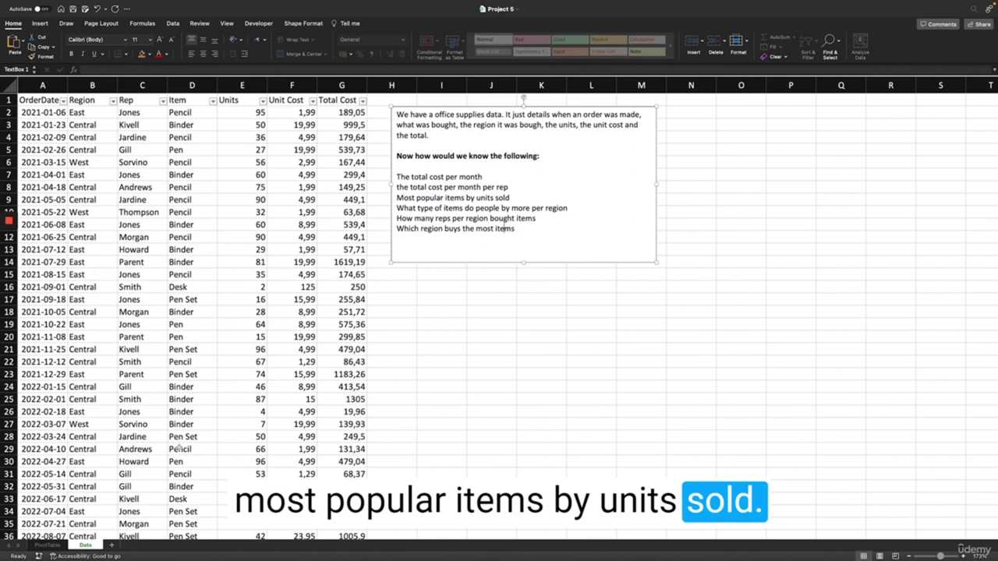
Move the PivotTable sheet tab to sit after the Data sheet
click(45, 546)
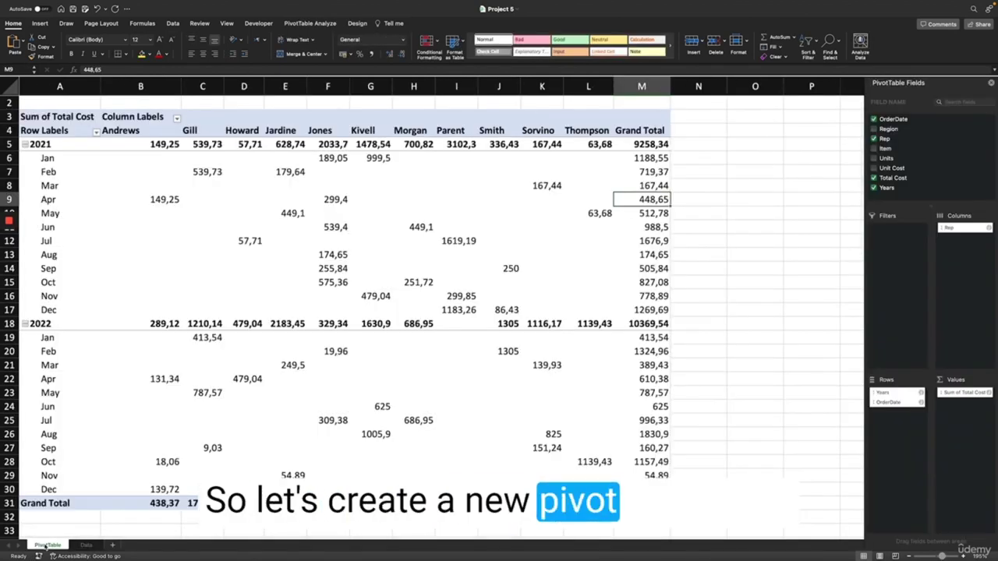
mouse_move(43, 546)
mouse_down()
mouse_move(81, 541)
mouse_move(49, 546)
mouse_up()
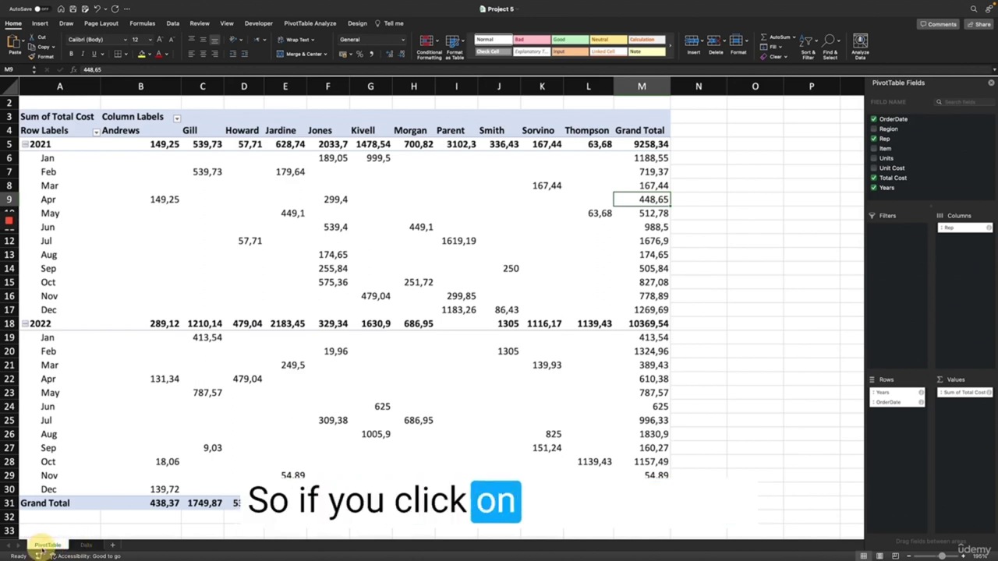
drag(129, 549, 136, 546)
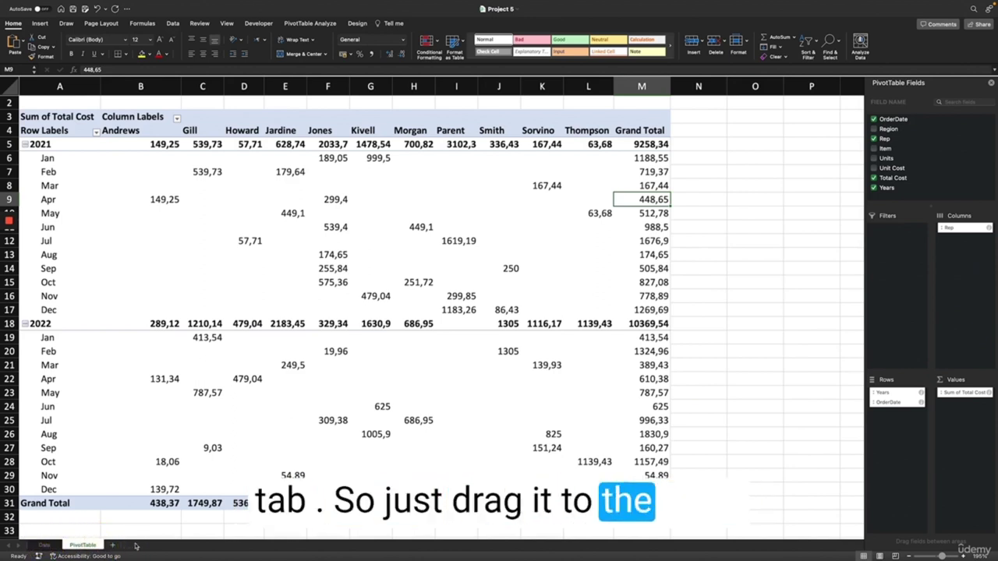
click(45, 545)
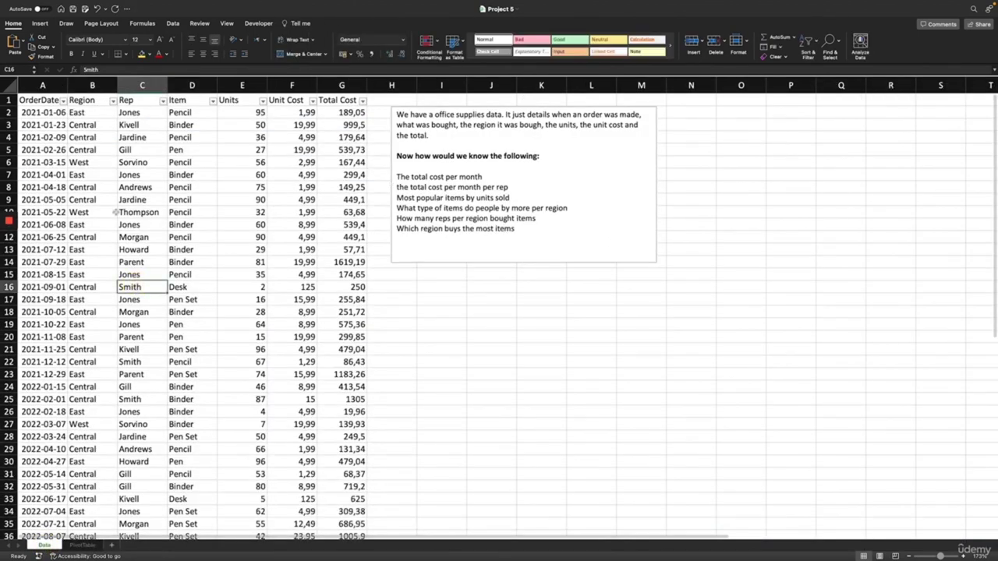
click(113, 212)
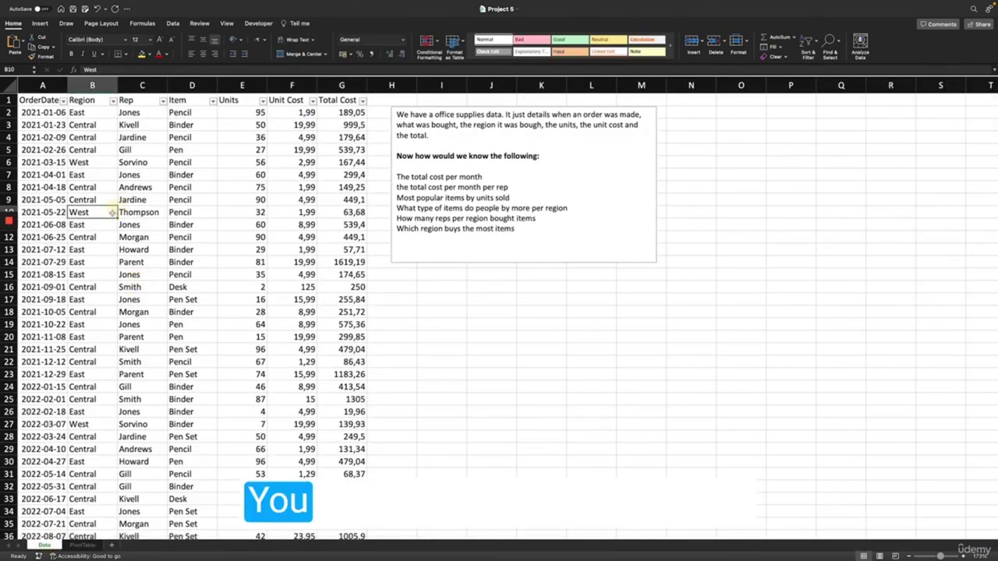
Insert a second PivotTable from the order data onto a new sheet
click(43, 25)
click(15, 45)
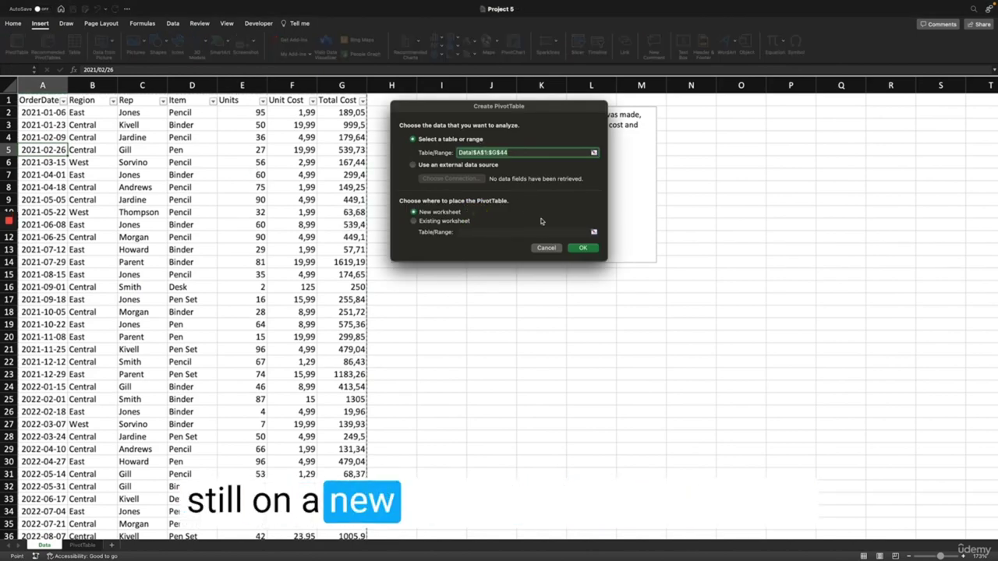
click(582, 248)
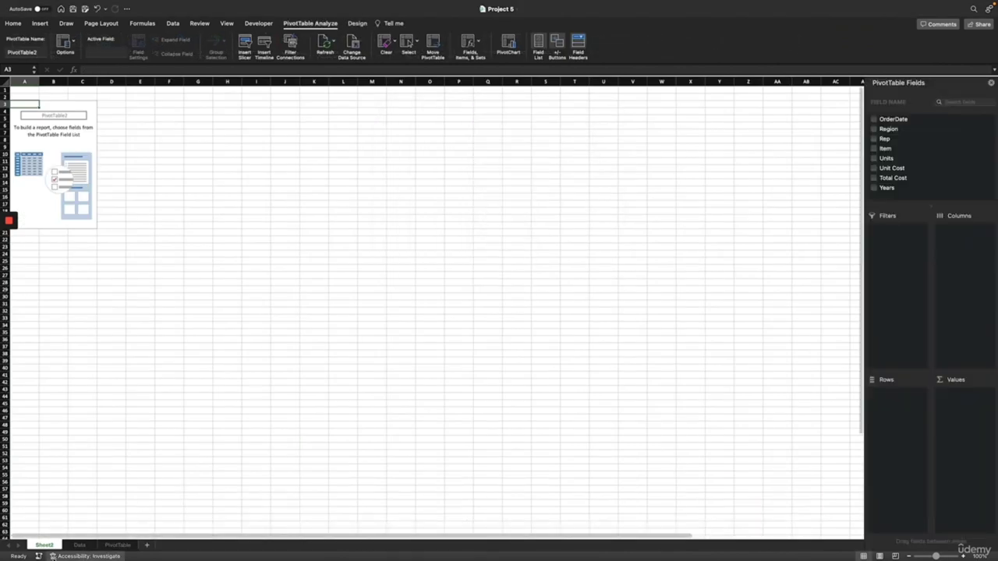
Move Sheet2 to the end, after the Data and PivotTable sheets
click(117, 545)
right_click(106, 547)
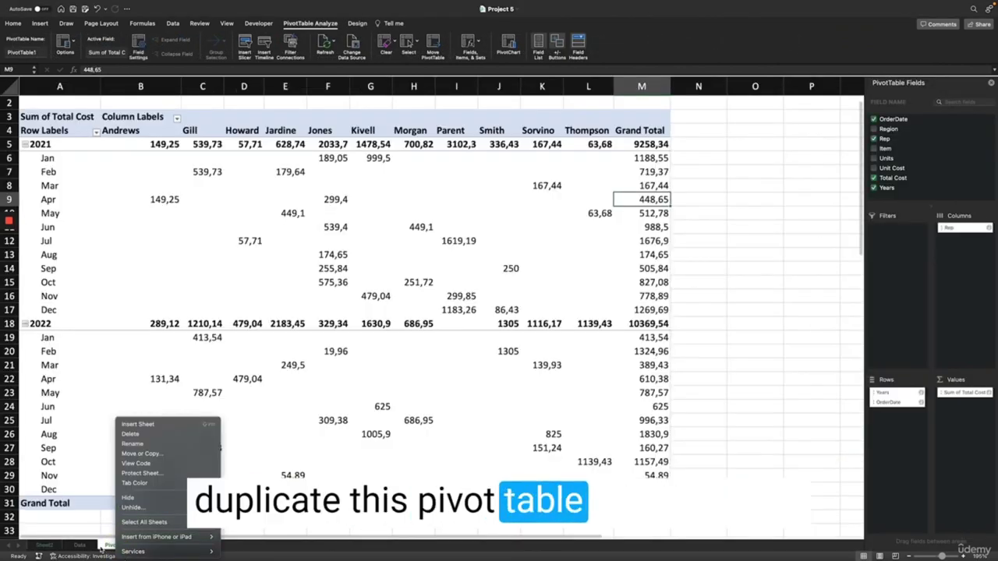
key(Escape)
click(44, 545)
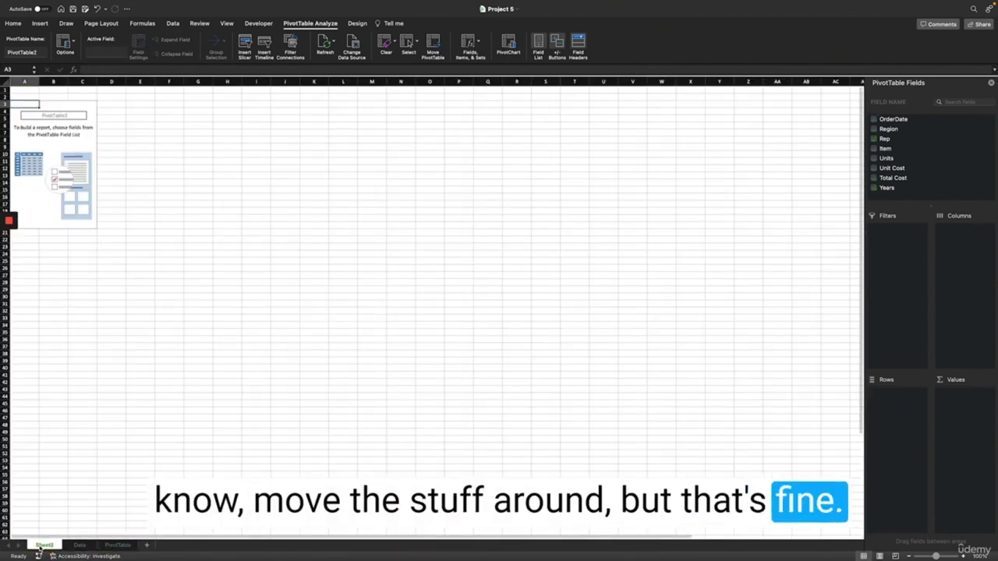
drag(146, 543, 146, 543)
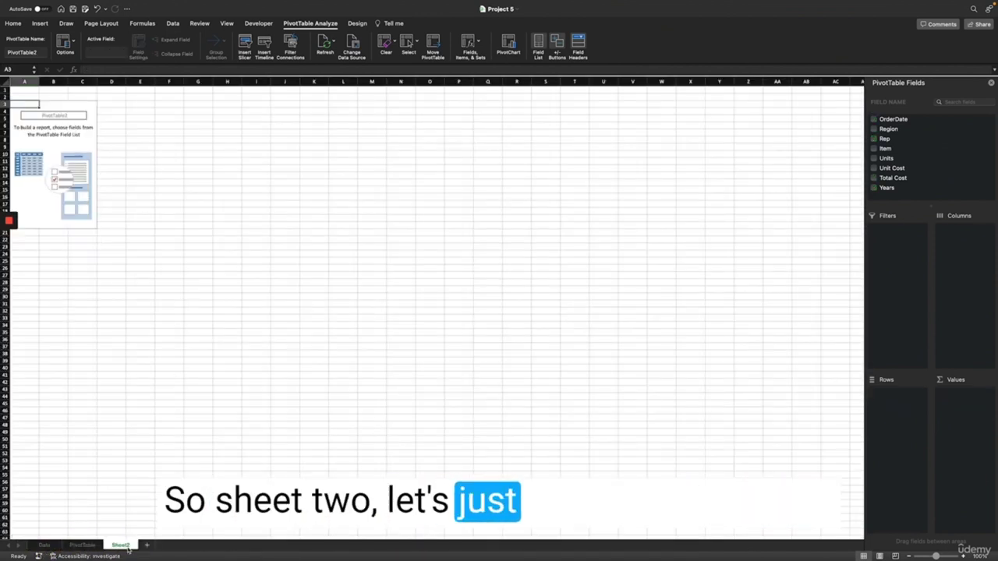
click(51, 546)
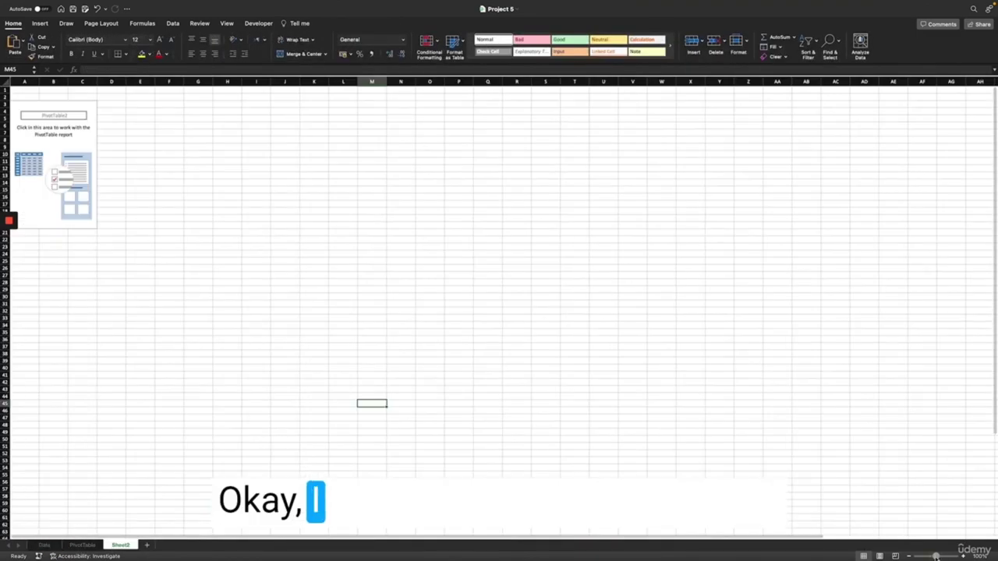
drag(936, 555, 942, 555)
scroll(468, 396, up, 7)
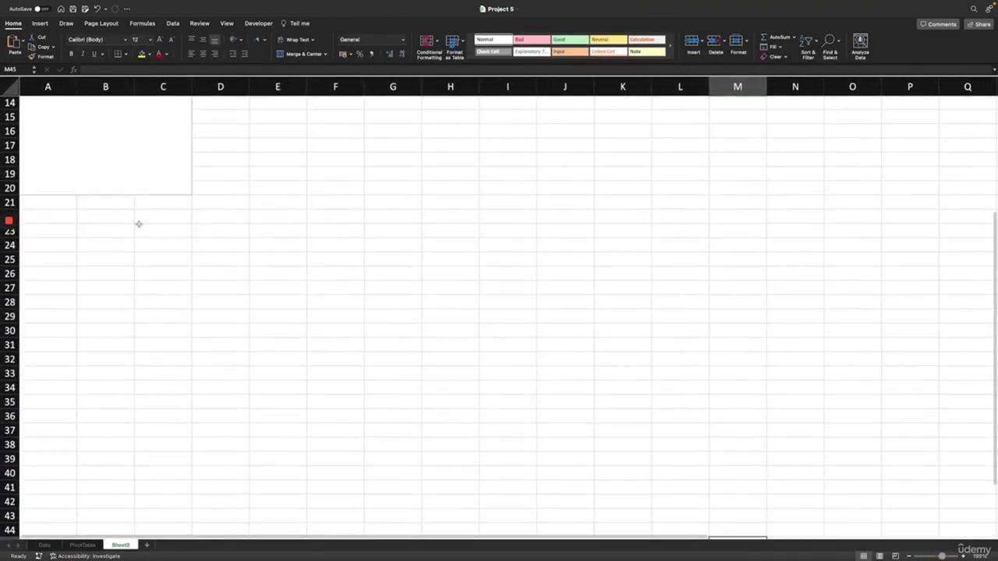
Select the empty PivotTable2, hide its field list, and restore it via PivotTable Analyze > Field List
click(156, 232)
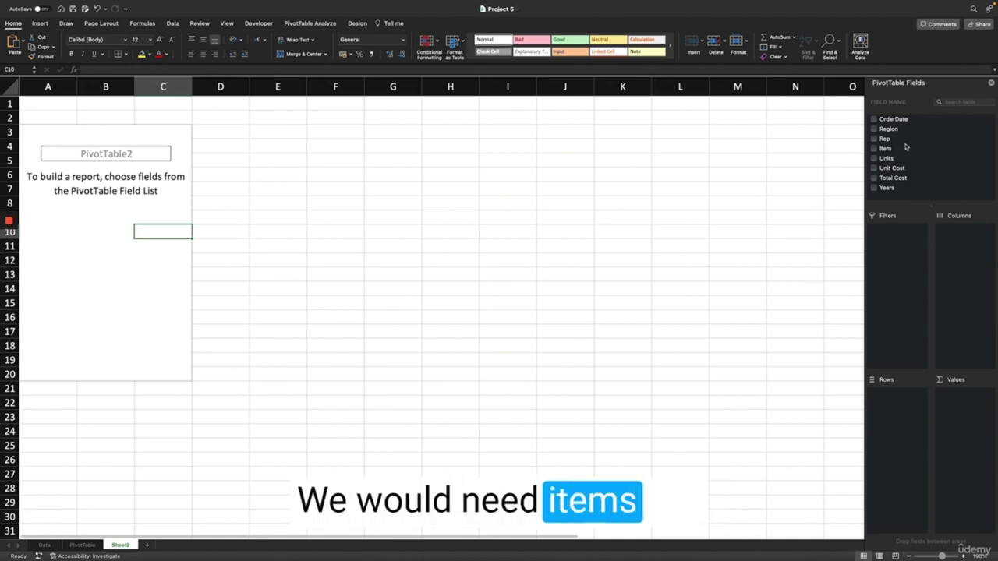
click(110, 244)
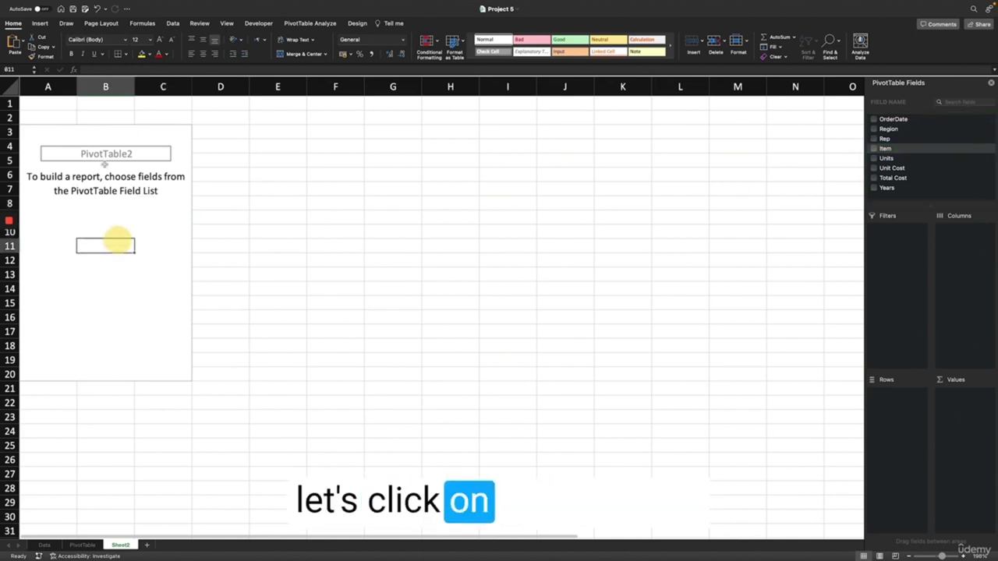
click(878, 84)
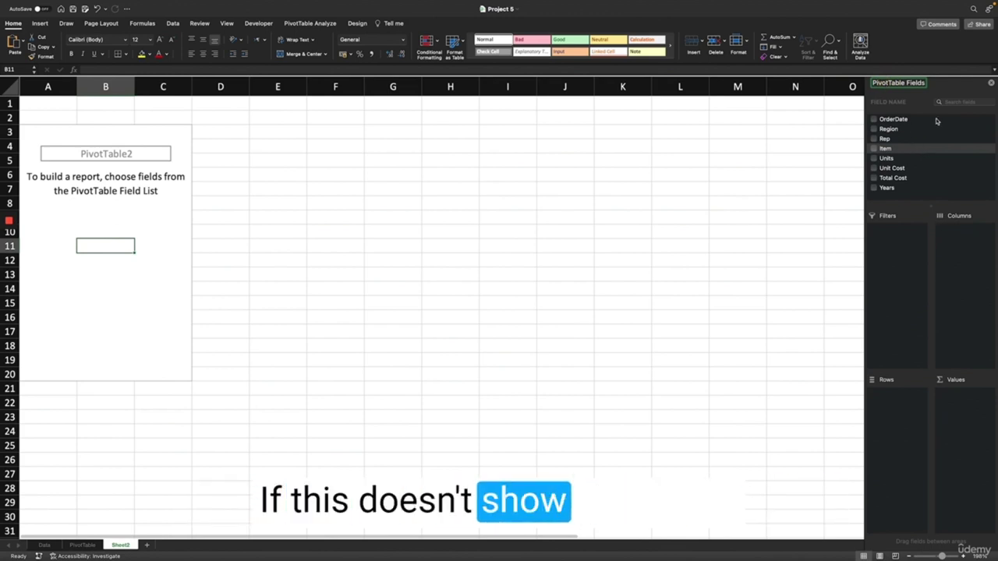
click(991, 83)
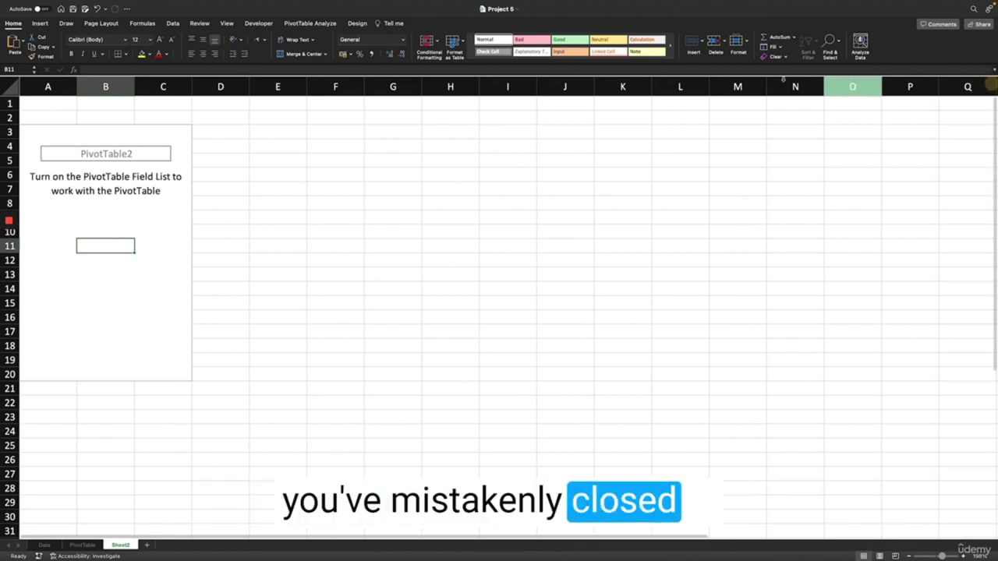
click(333, 25)
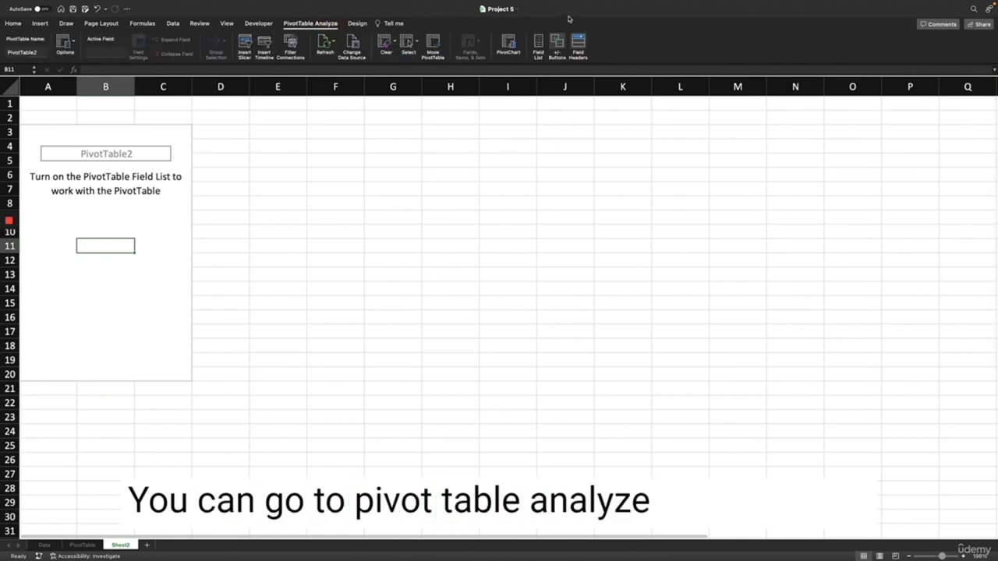
click(537, 43)
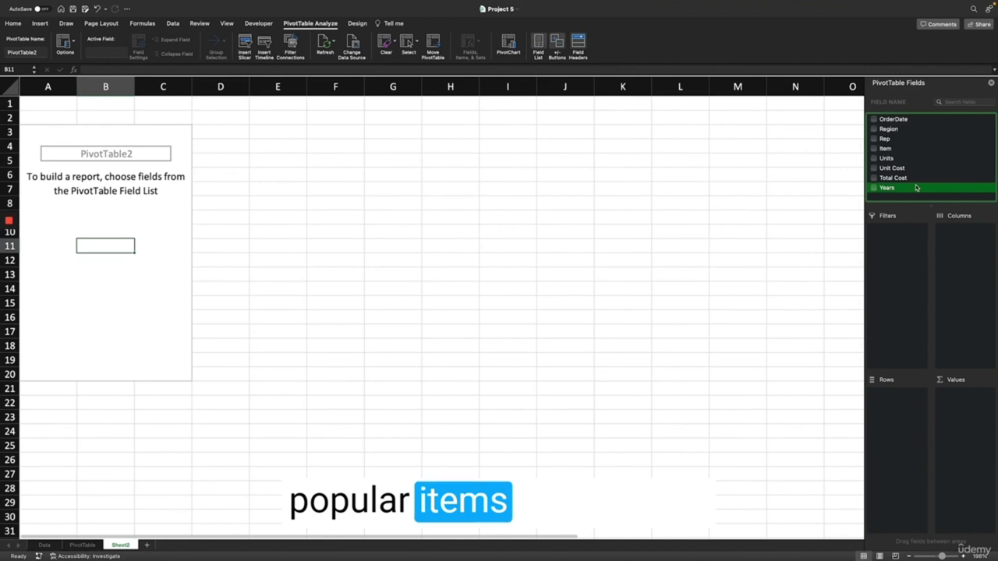
Add Item as PivotTable2's rows and Units as its summed values
click(873, 148)
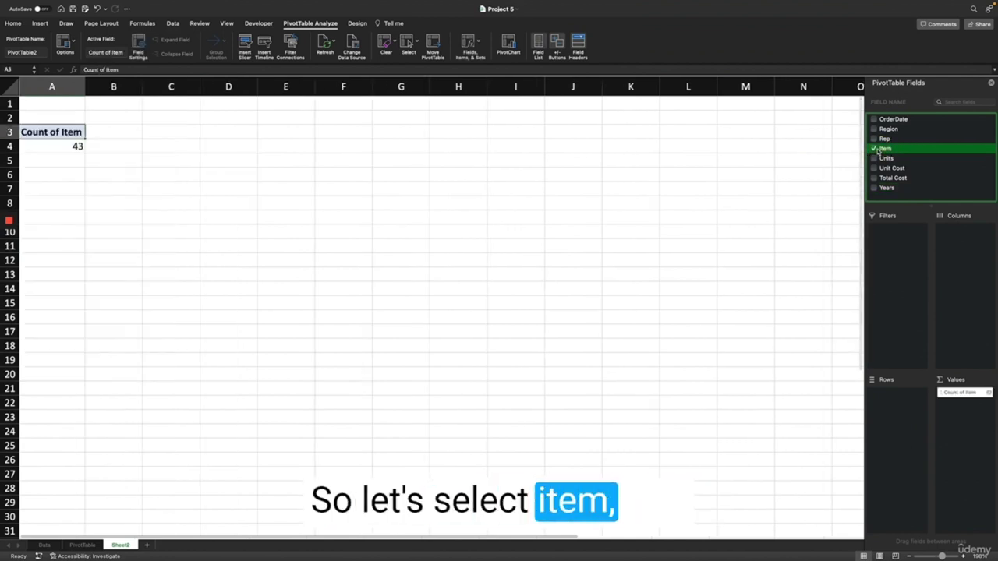
drag(930, 172, 907, 414)
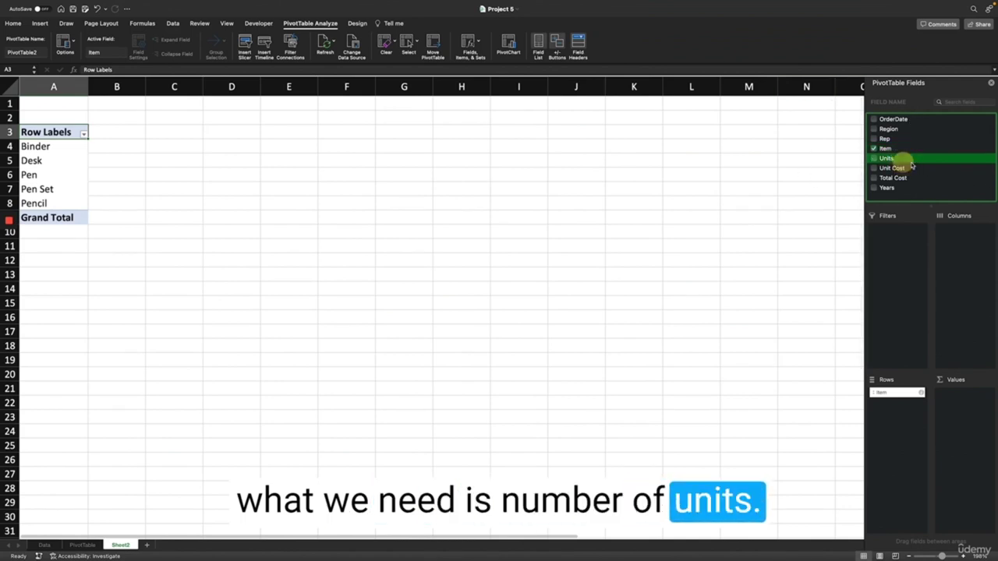
drag(889, 160, 964, 429)
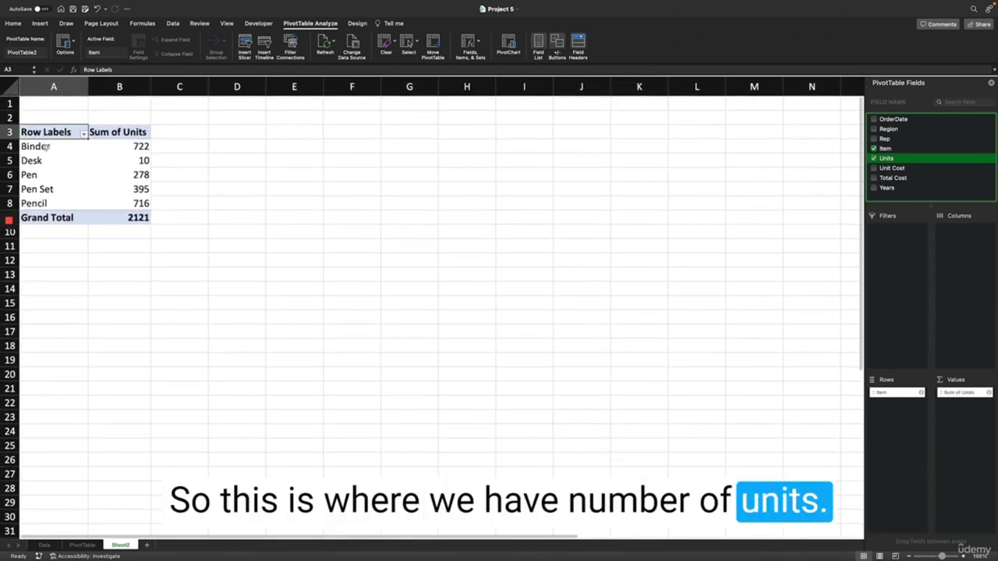
Sort the item unit totals largest to smallest, from Binder 722 down to Desk 10
drag(45, 160, 35, 203)
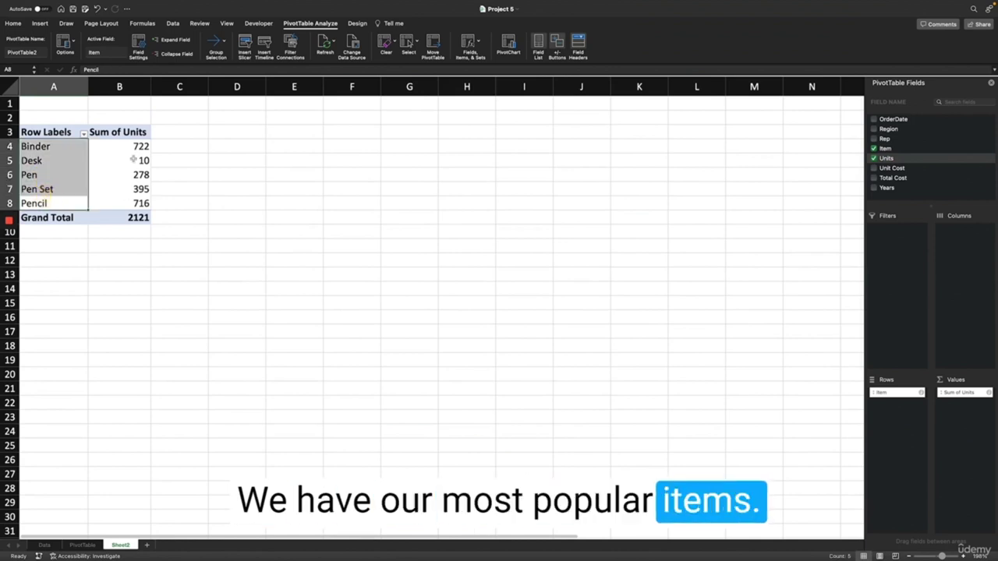
click(133, 151)
drag(133, 152, 134, 171)
click(128, 159)
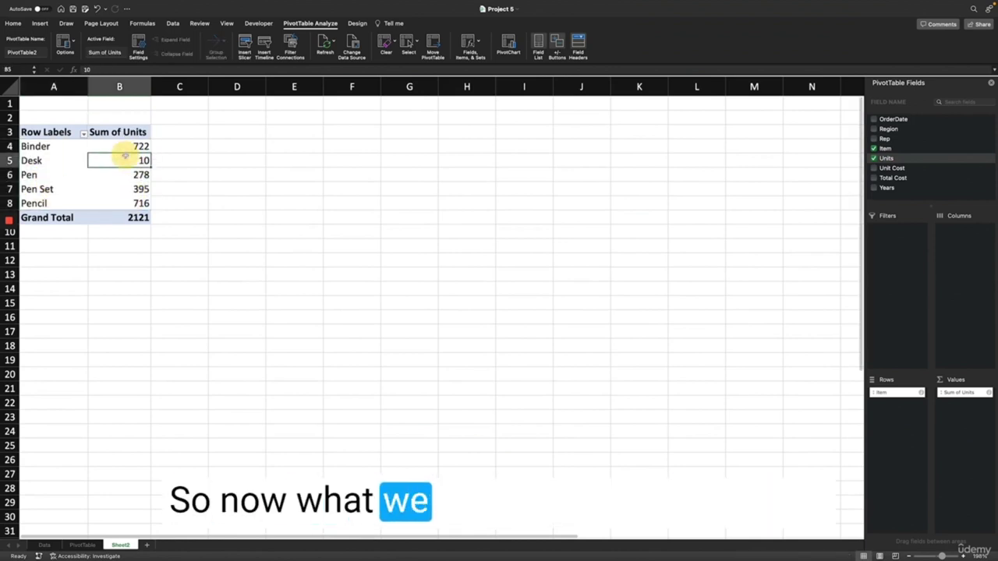
click(44, 147)
click(133, 160)
click(134, 175)
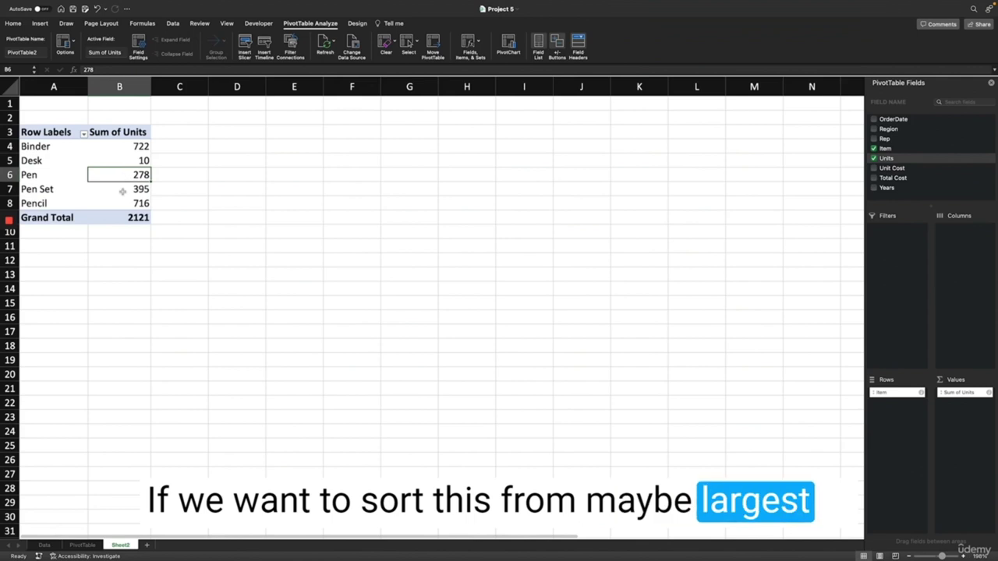
click(122, 160)
click(122, 145)
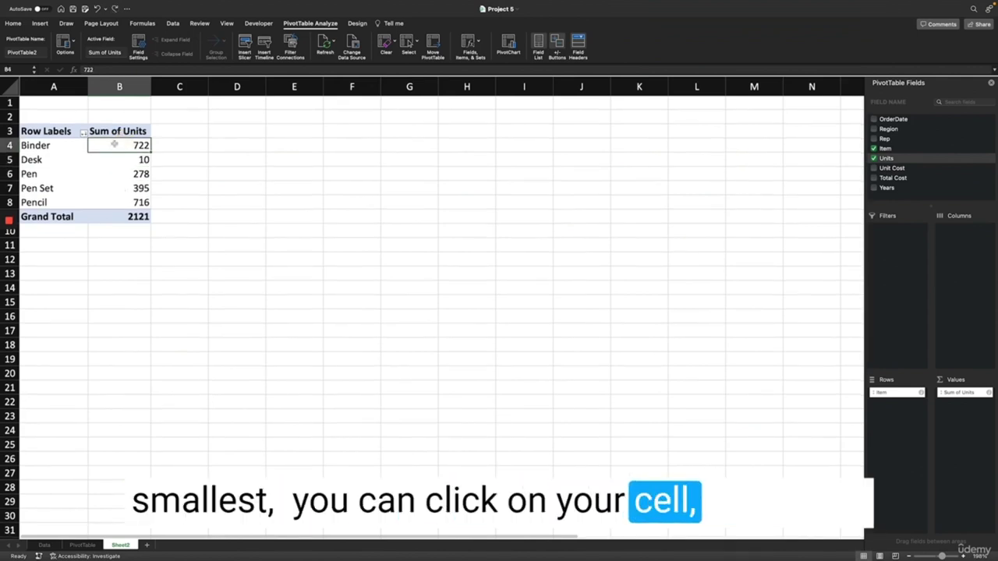
right_click(115, 146)
mouse_move(158, 197)
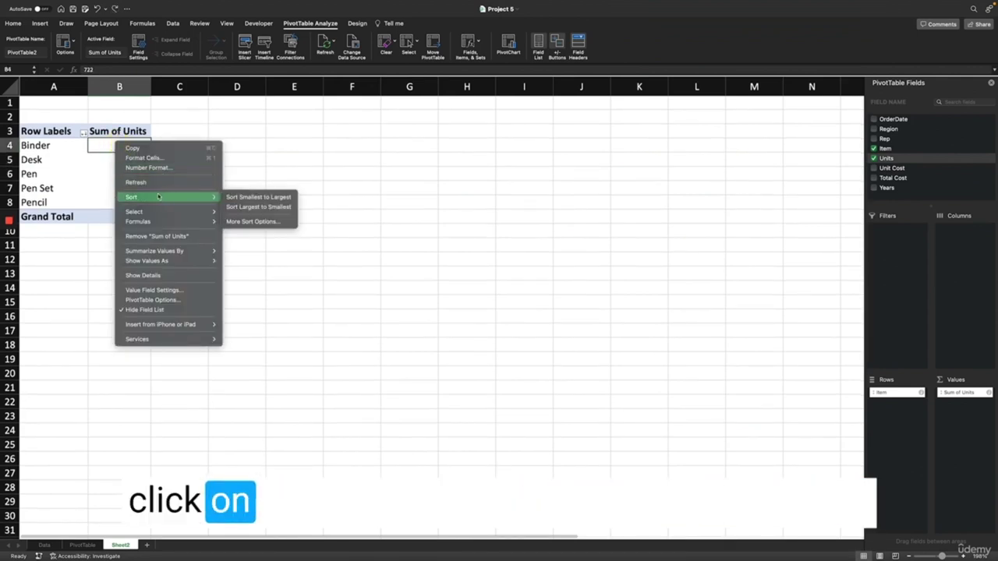
click(248, 208)
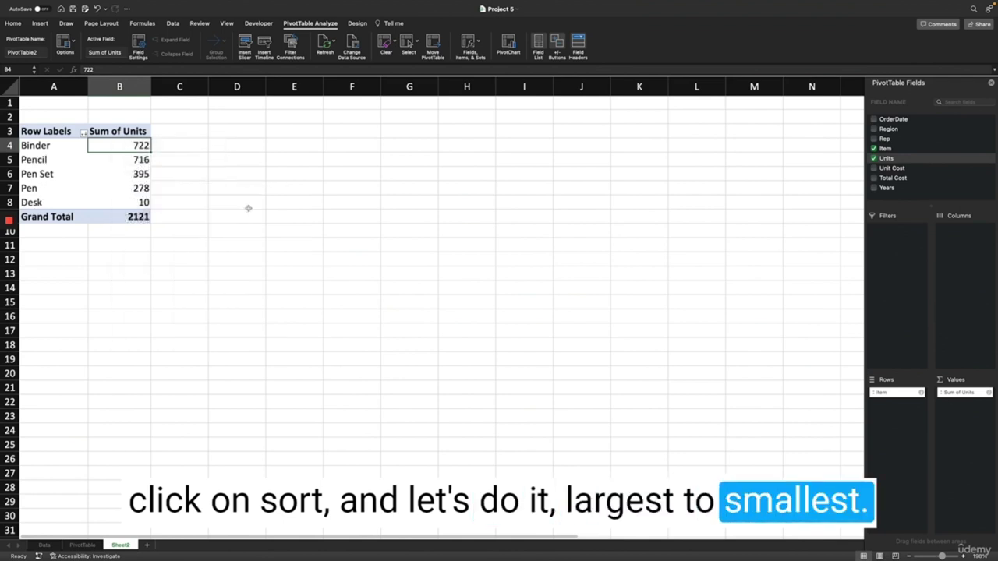
click(135, 185)
drag(129, 160, 125, 200)
click(130, 175)
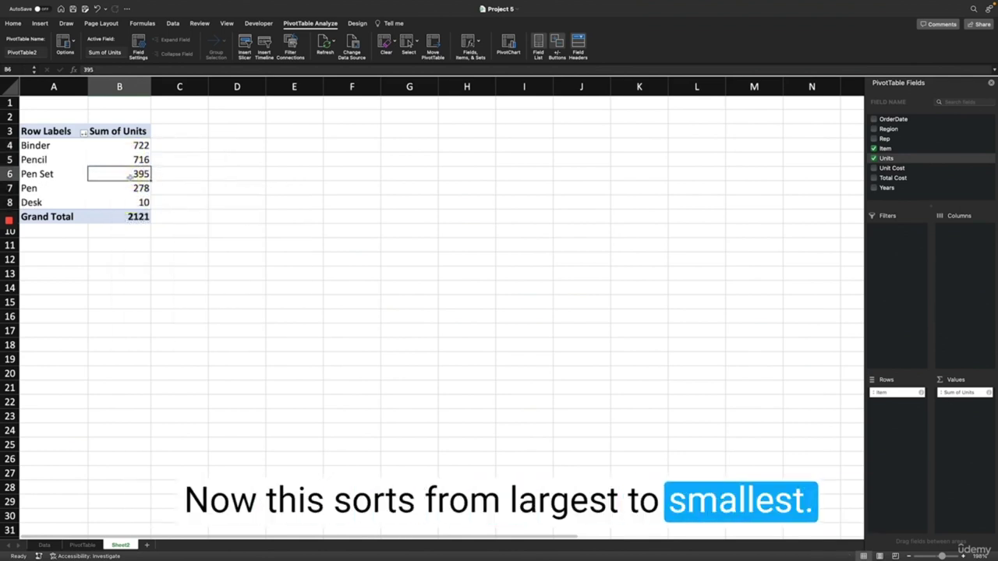
Rename Sheet2 to 'Pivot Table Items sold'
double_click(118, 545)
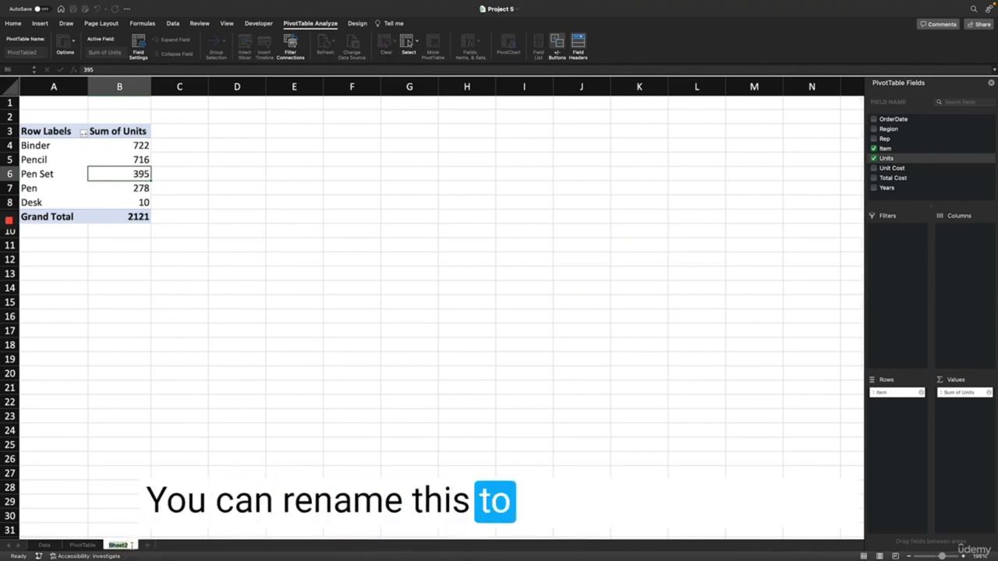
text(Pivot Tab)
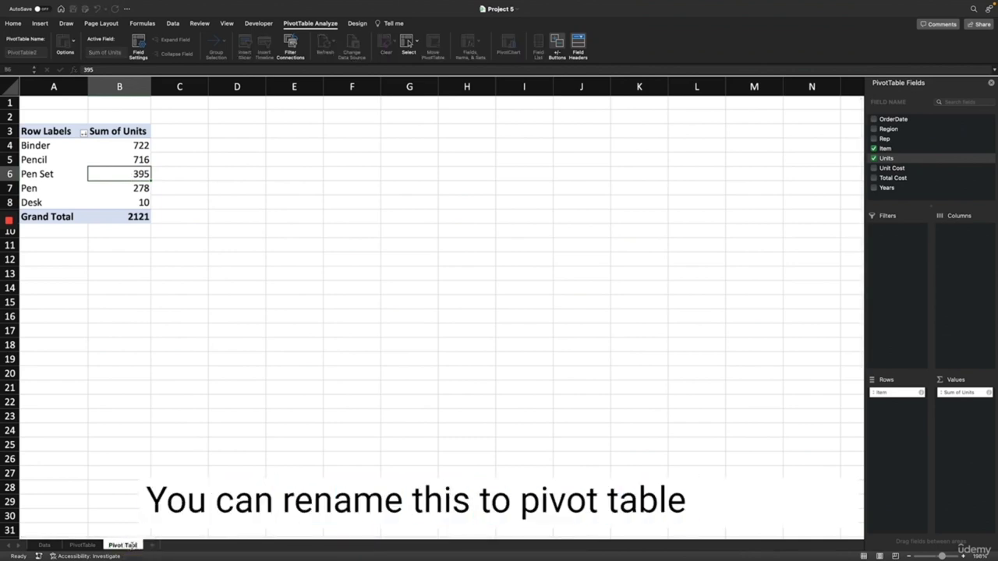
text(le Items sold)
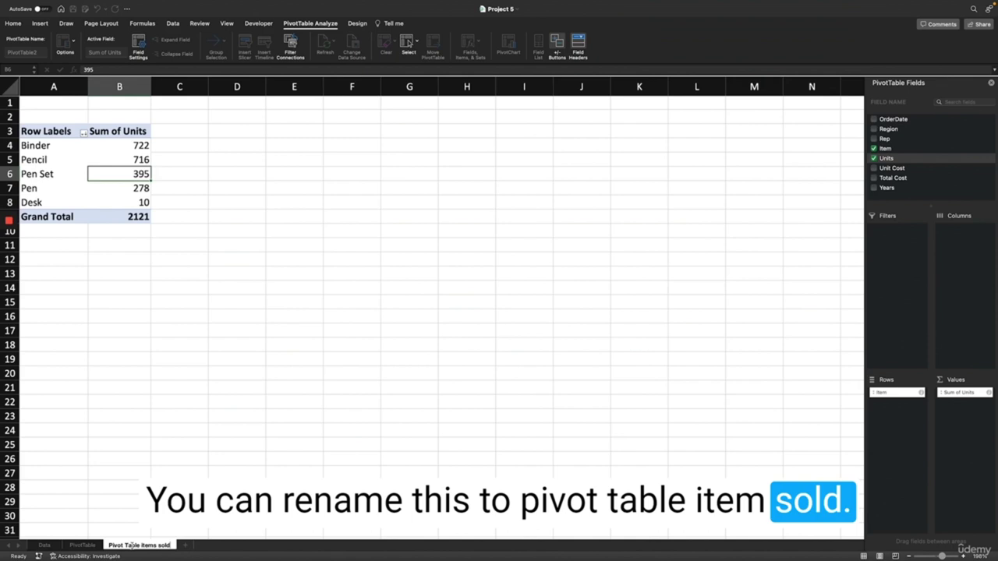
click(84, 546)
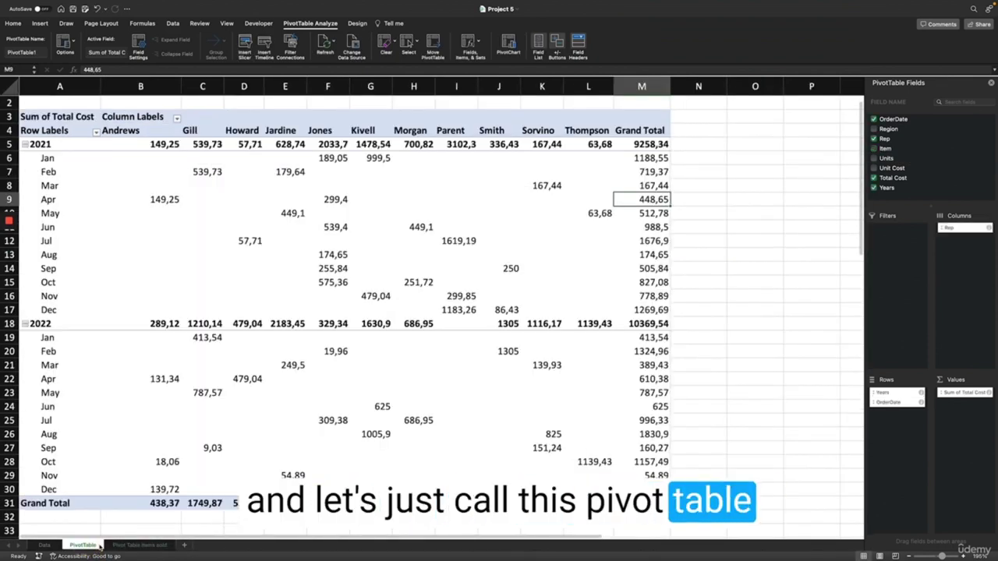
Rename the PivotTable sheet to 'PivotTable Sales by Month by Rep', then return to the items-sold pivot
double_click(85, 546)
text(Sales by M)
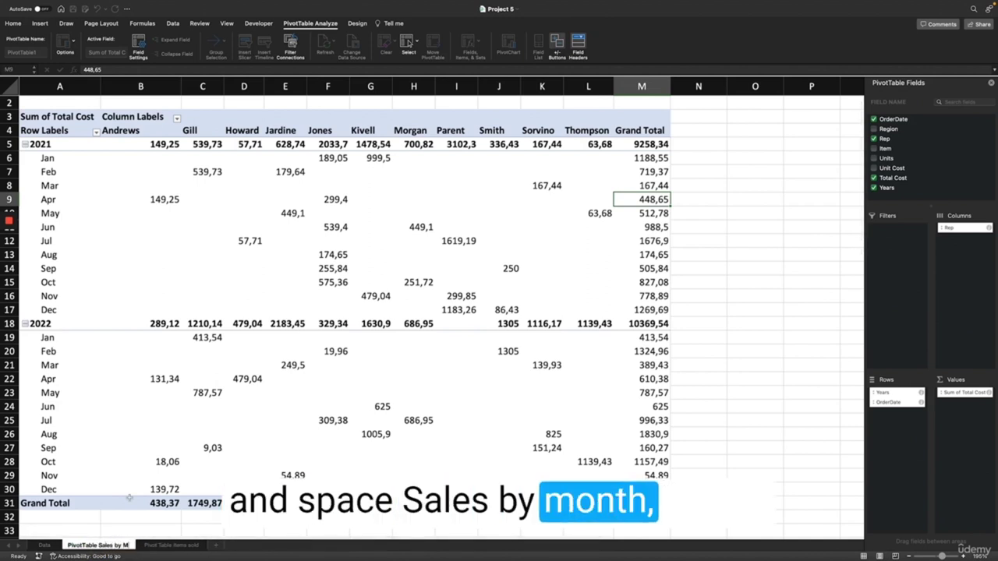
text(onth by R)
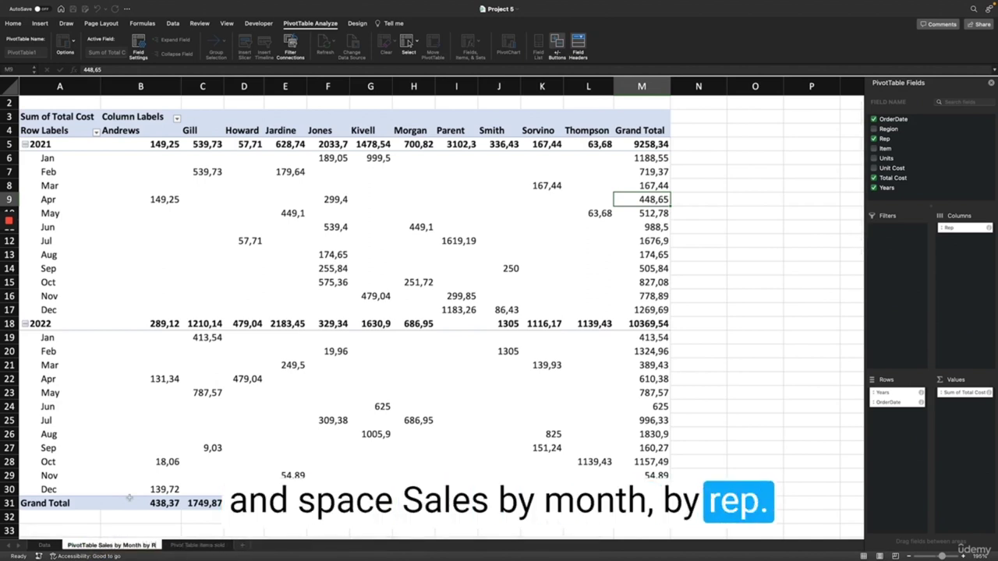
text(e)
click(132, 531)
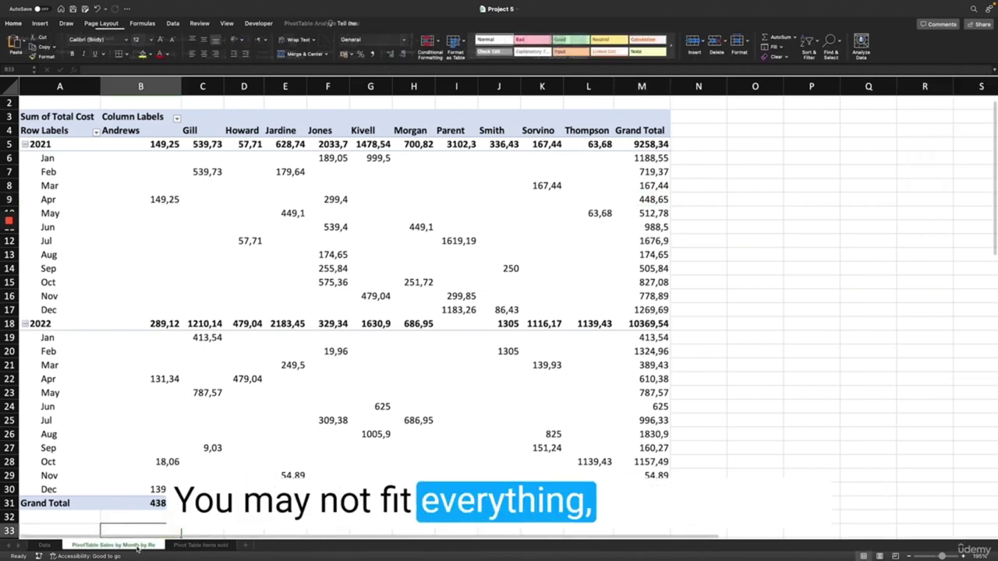
click(184, 546)
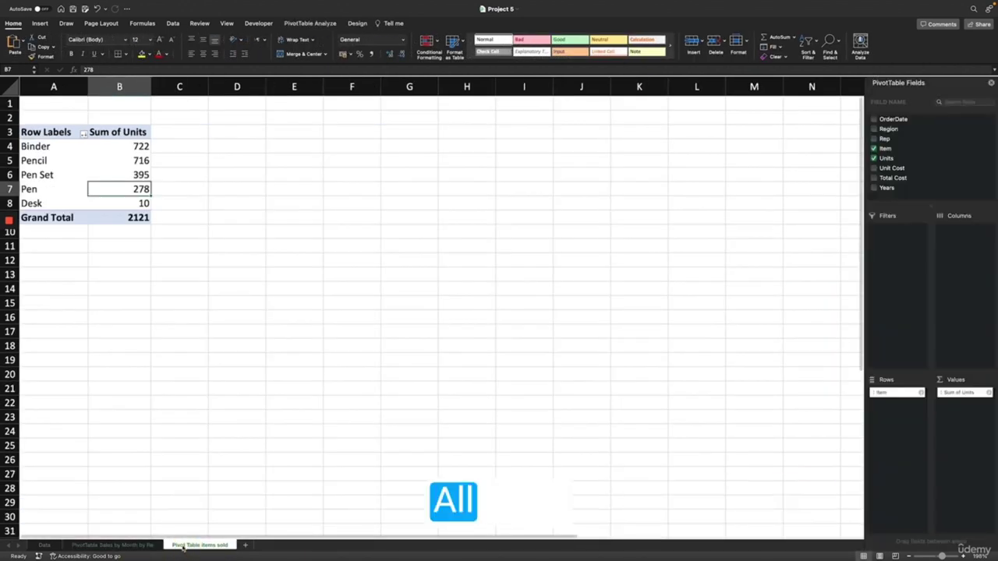
click(98, 149)
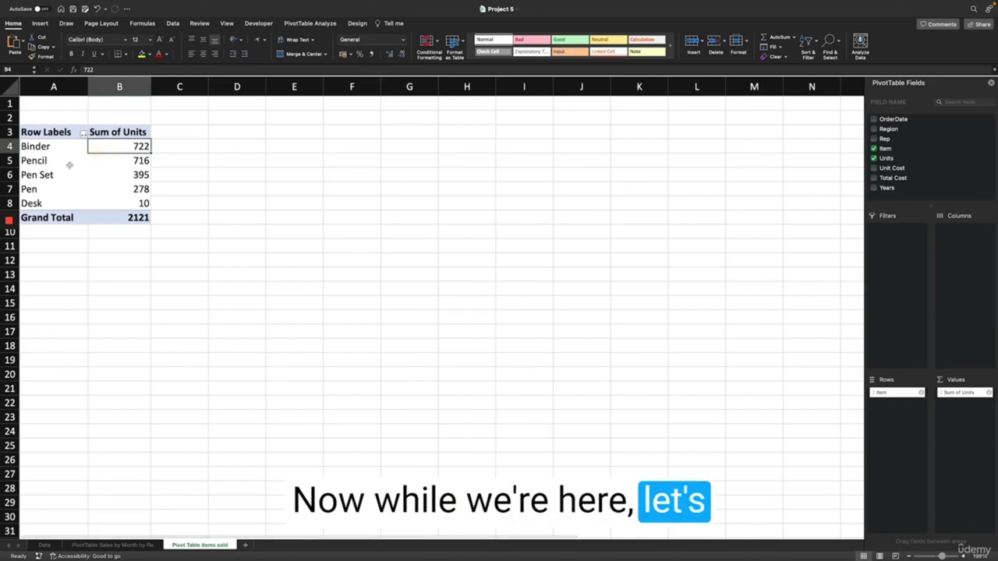
click(71, 163)
scroll(117, 179, right, 1)
click(310, 22)
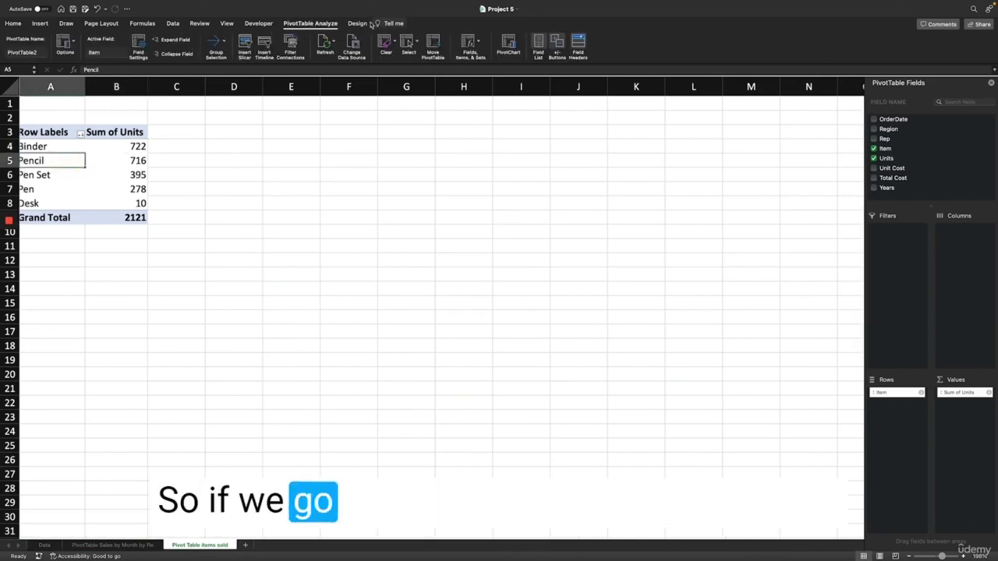
Set the items-sold pivot's subtotals to show at the bottom of each group
click(366, 23)
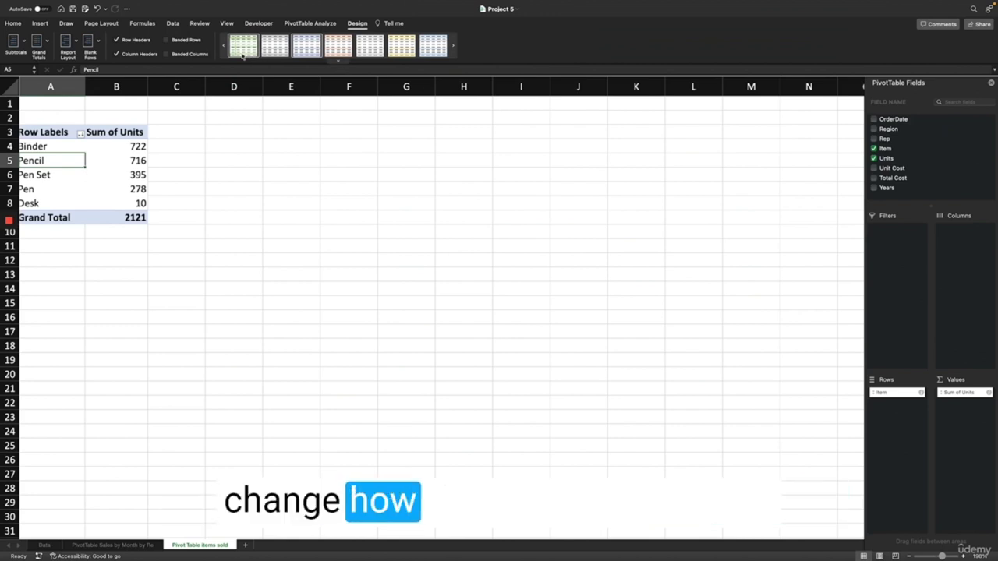
click(24, 42)
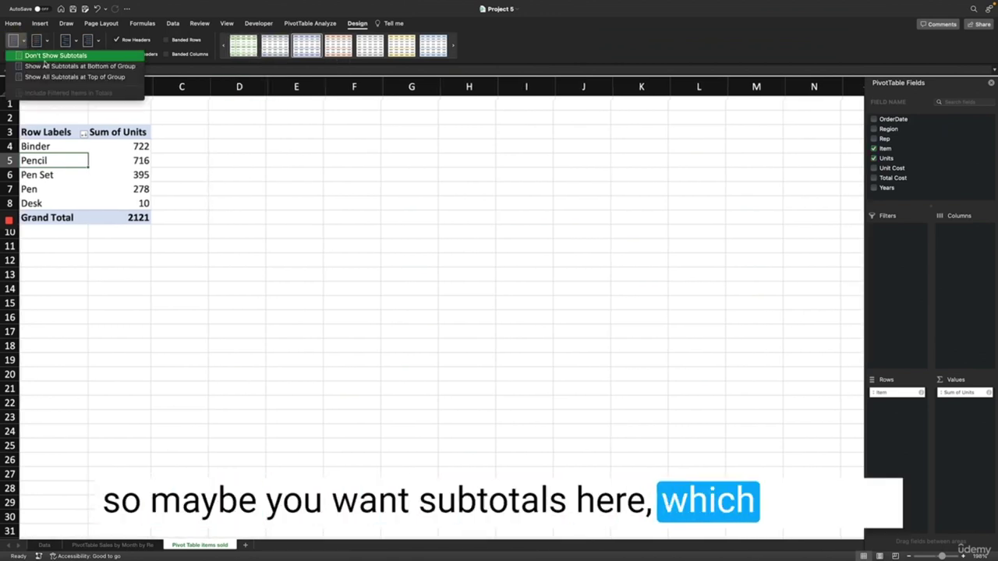
click(45, 74)
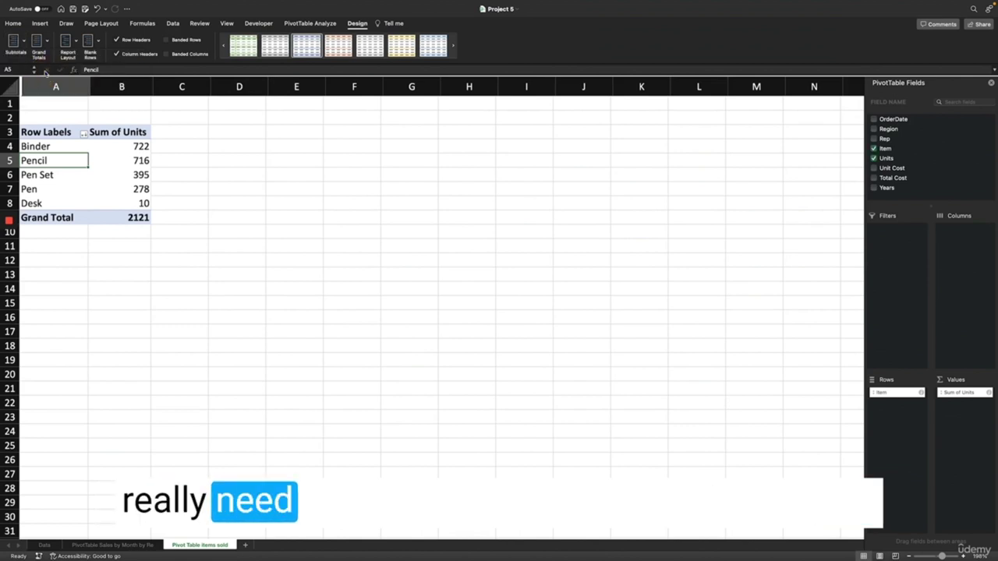
click(61, 173)
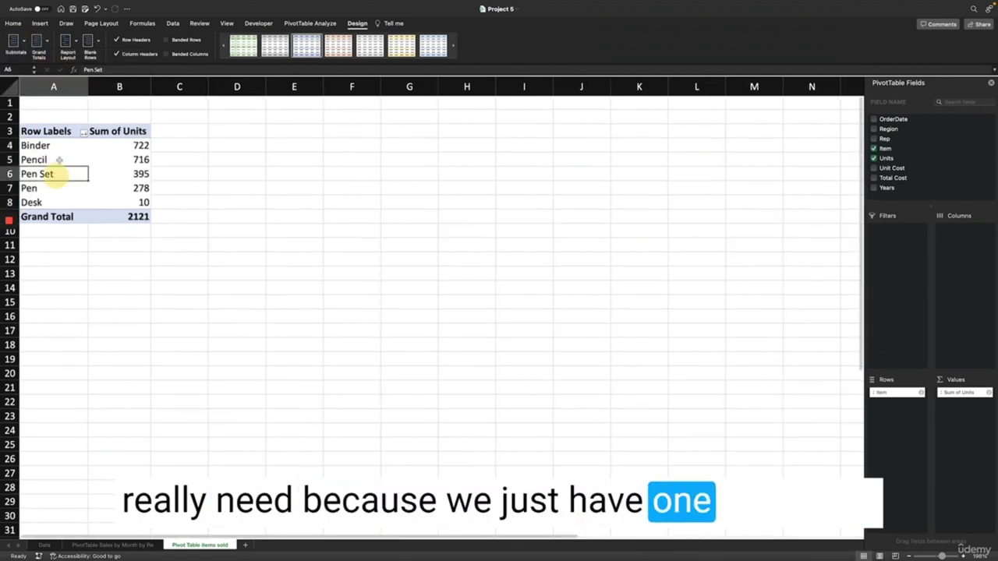
click(56, 145)
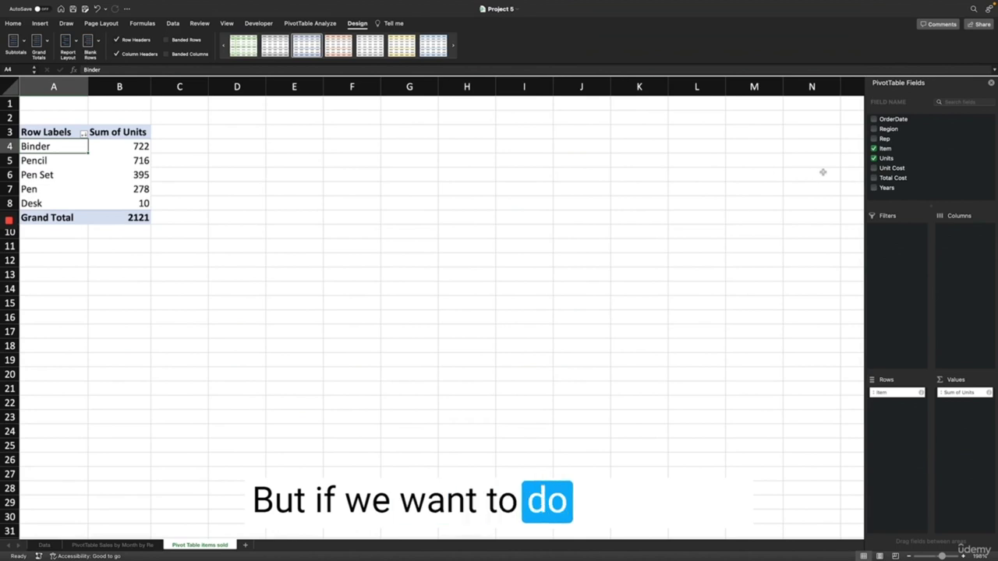
Add Region to the pivot rows above Item, grouping items under each region
click(889, 149)
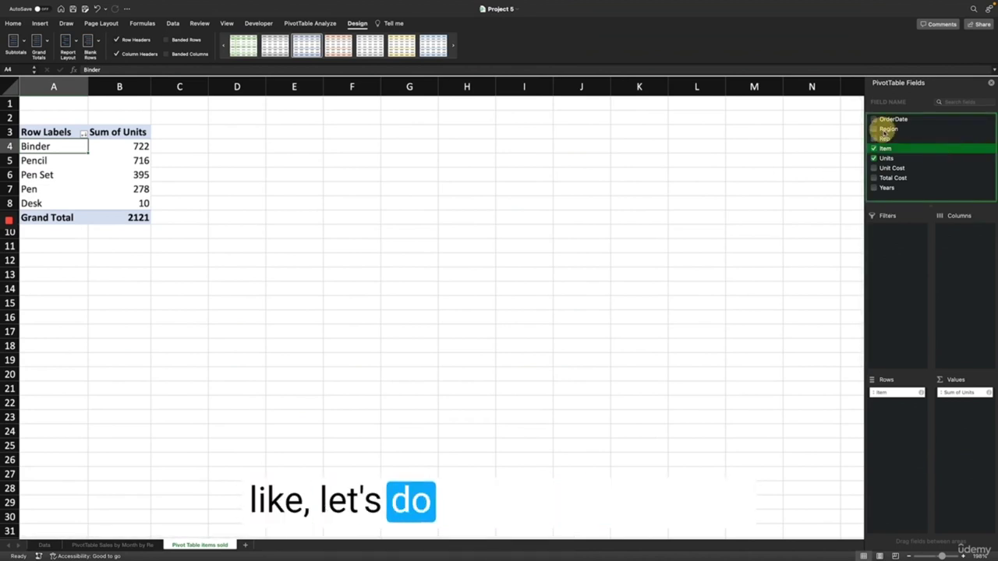
drag(885, 131, 893, 392)
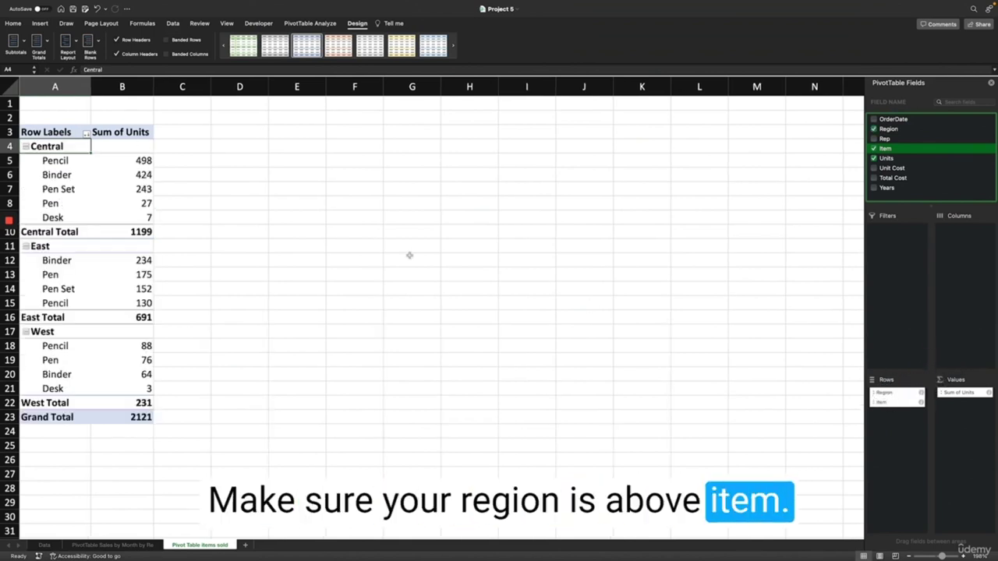
click(54, 161)
click(47, 203)
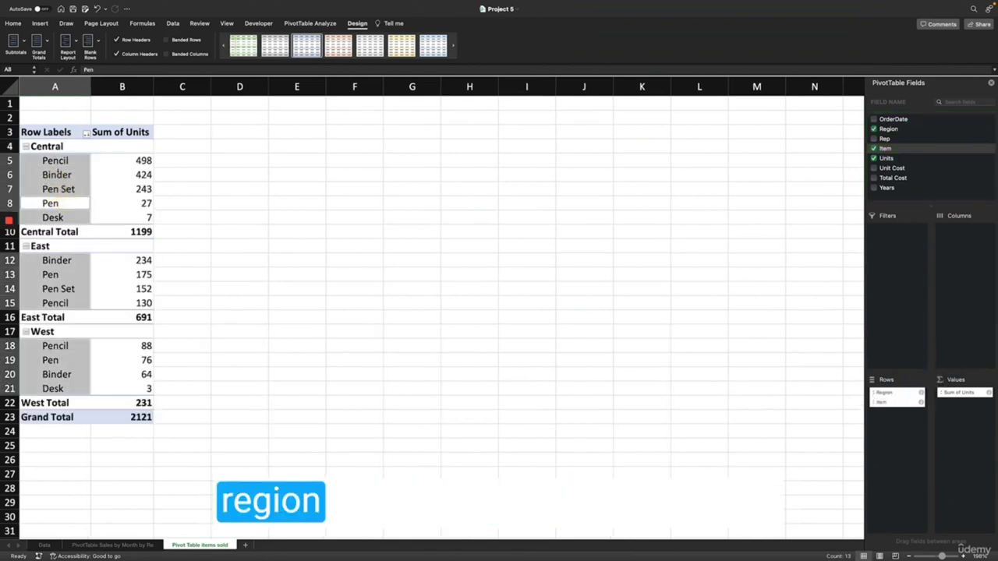
click(59, 189)
Try hiding and bottom subtotals, settling on region totals at the top of each group
click(361, 19)
click(23, 42)
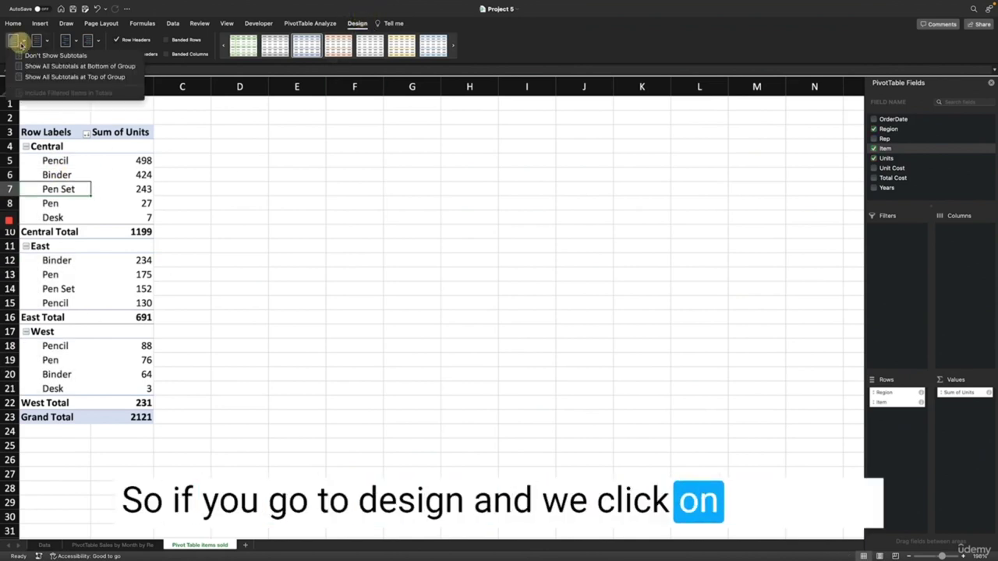
click(56, 56)
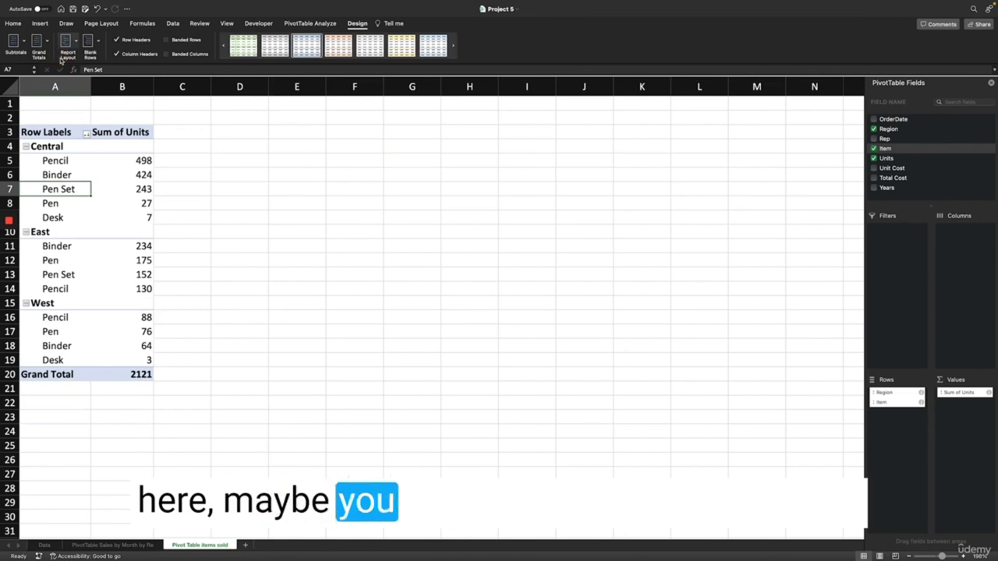
click(15, 41)
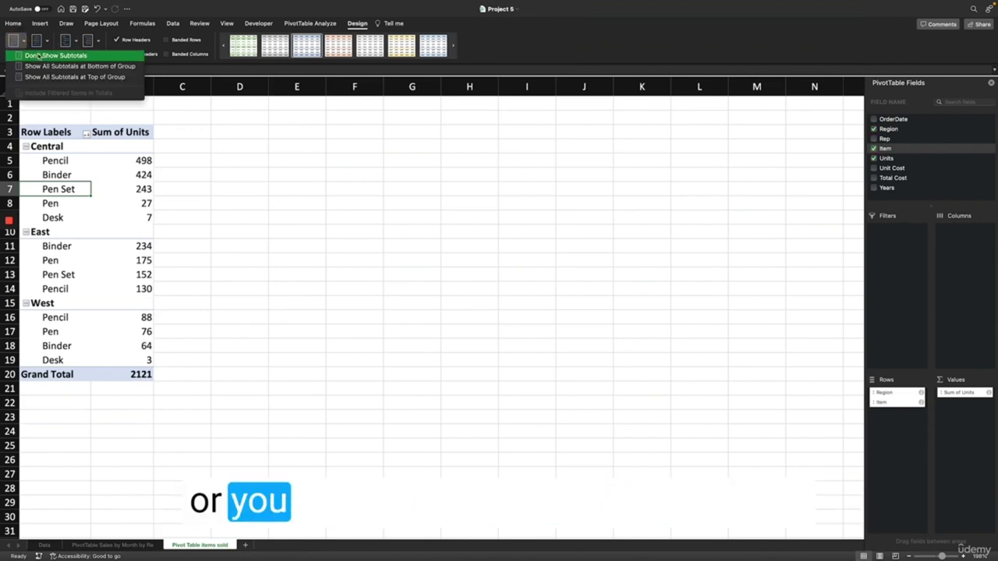
click(88, 68)
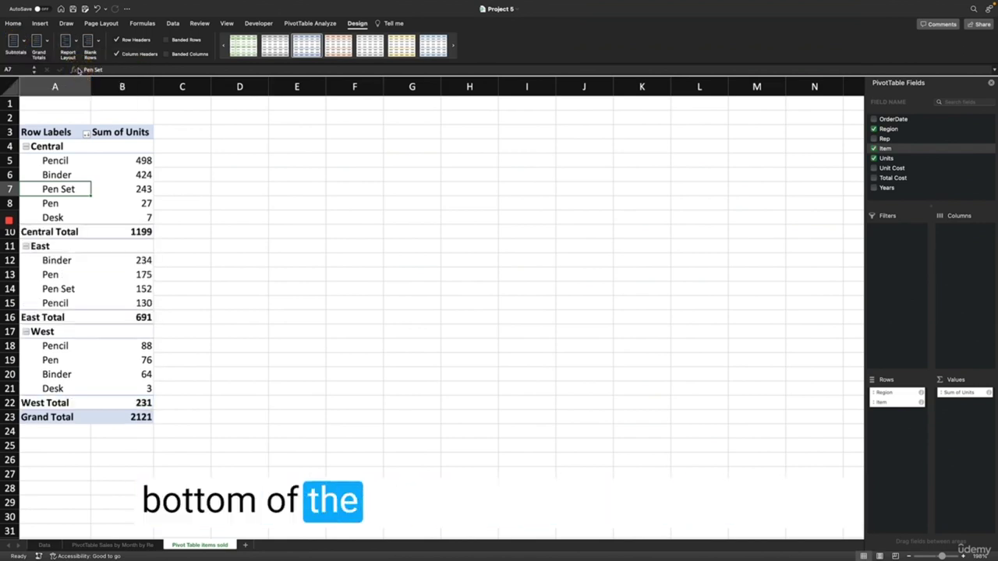
drag(47, 231, 119, 229)
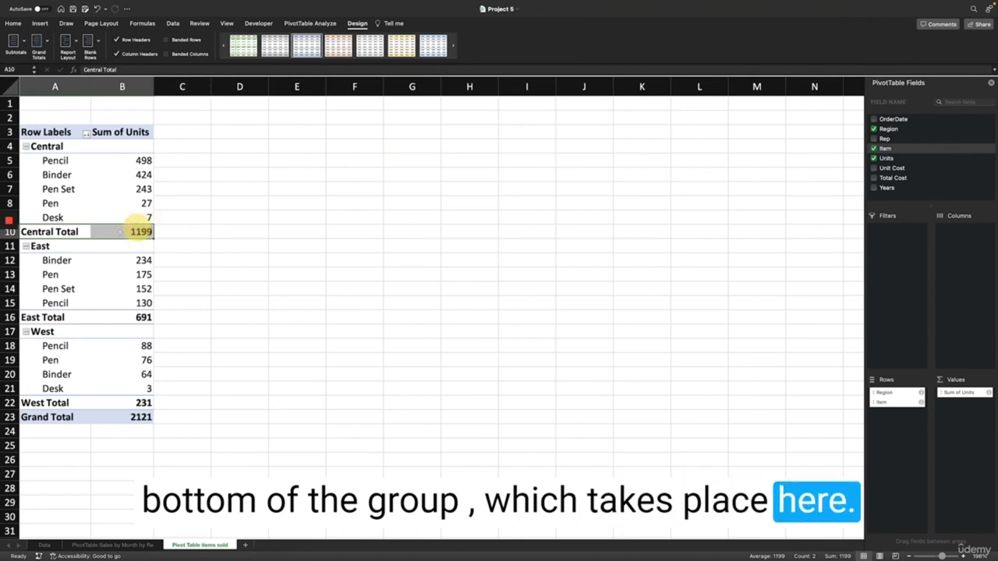
click(78, 232)
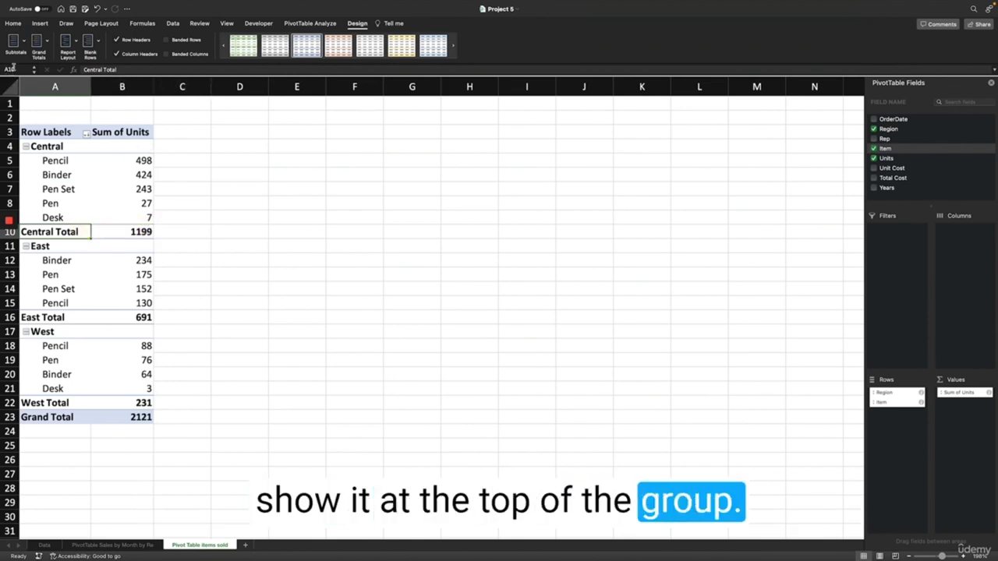
click(14, 41)
click(35, 78)
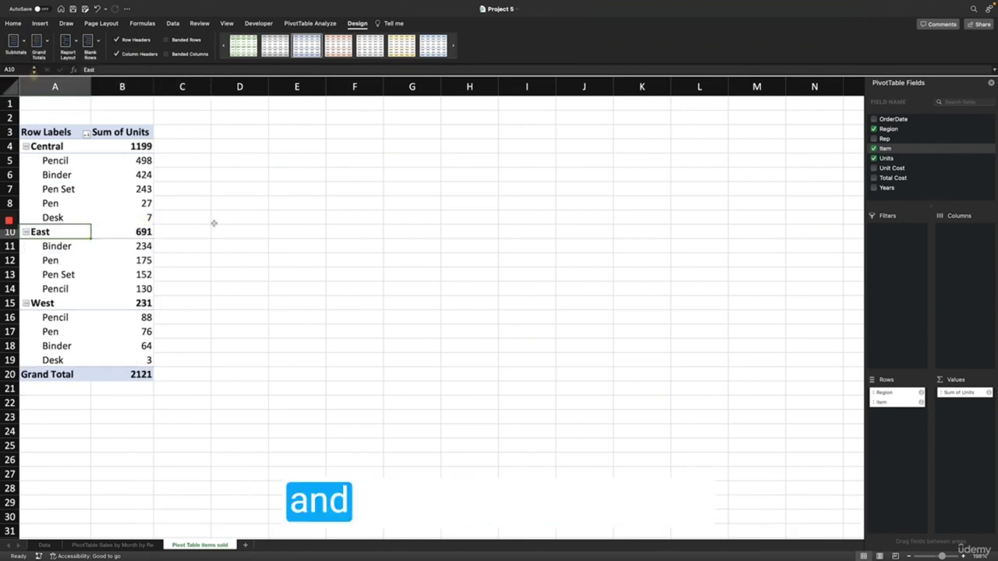
Turn grand totals on for rows and columns
click(38, 45)
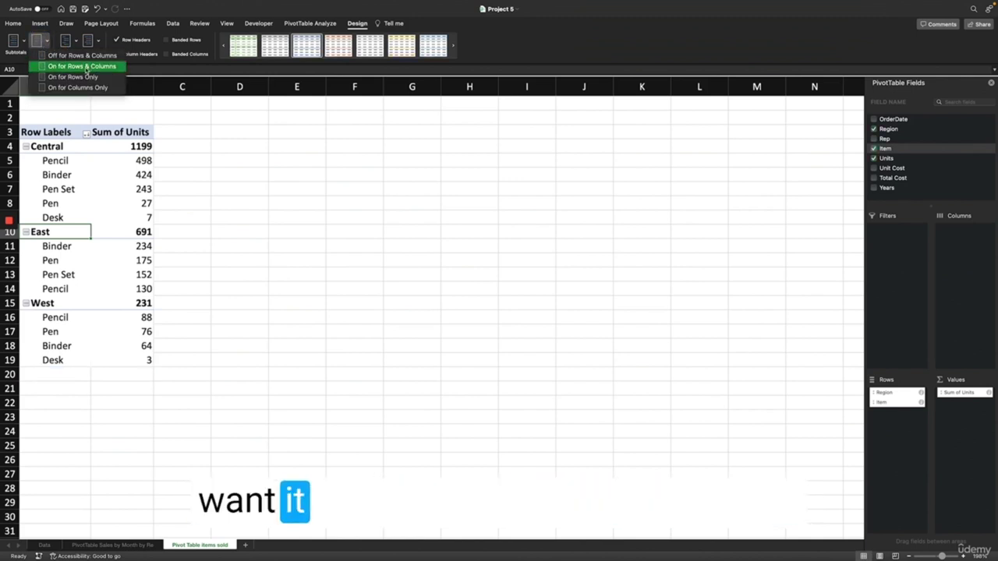
click(82, 67)
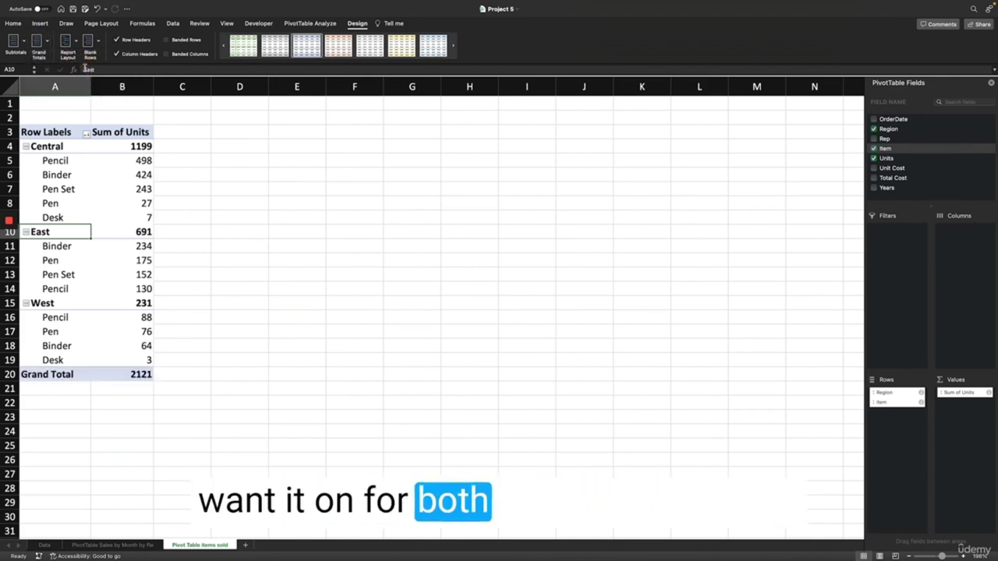
click(179, 159)
drag(178, 158, 187, 224)
click(114, 188)
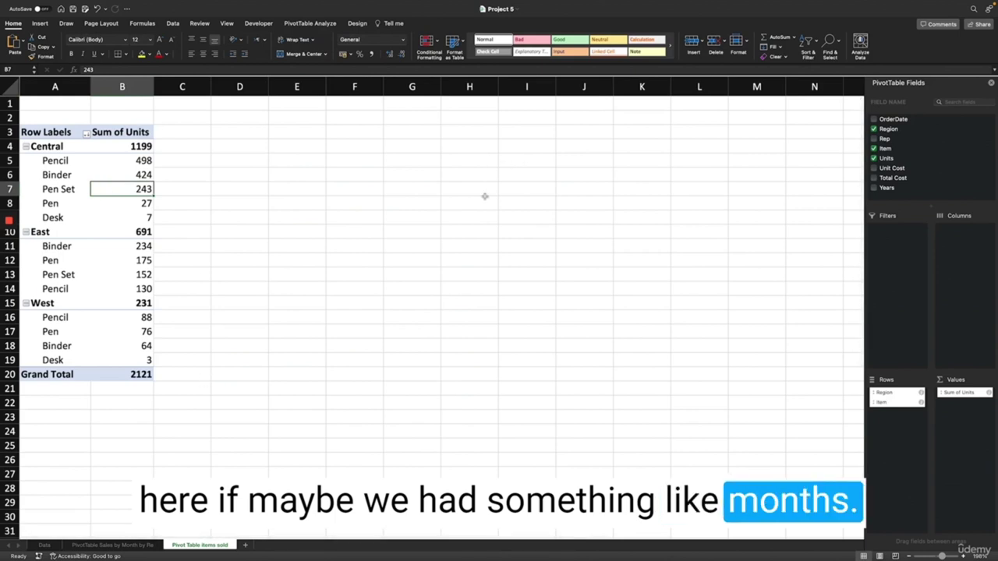
Compare the Sales by Month pivot's grand total row and column, then revisit the items-sold grand total options
click(117, 545)
drag(641, 145, 641, 503)
drag(140, 504, 641, 505)
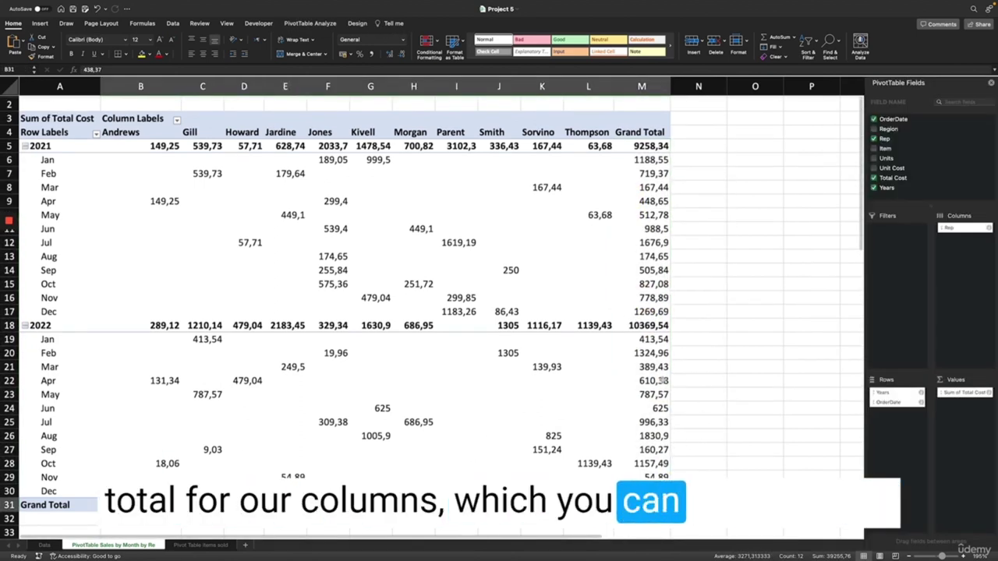
click(666, 381)
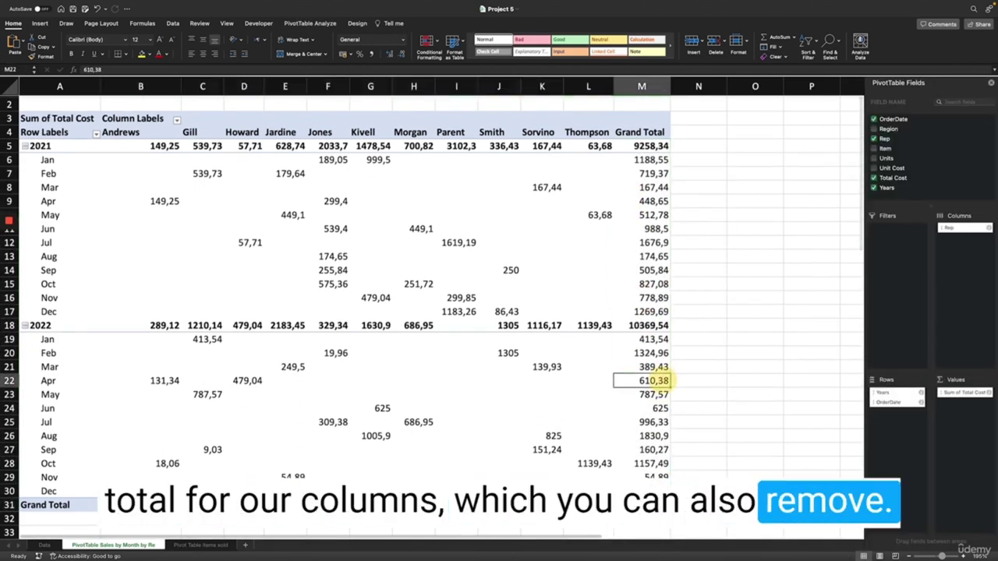
click(195, 546)
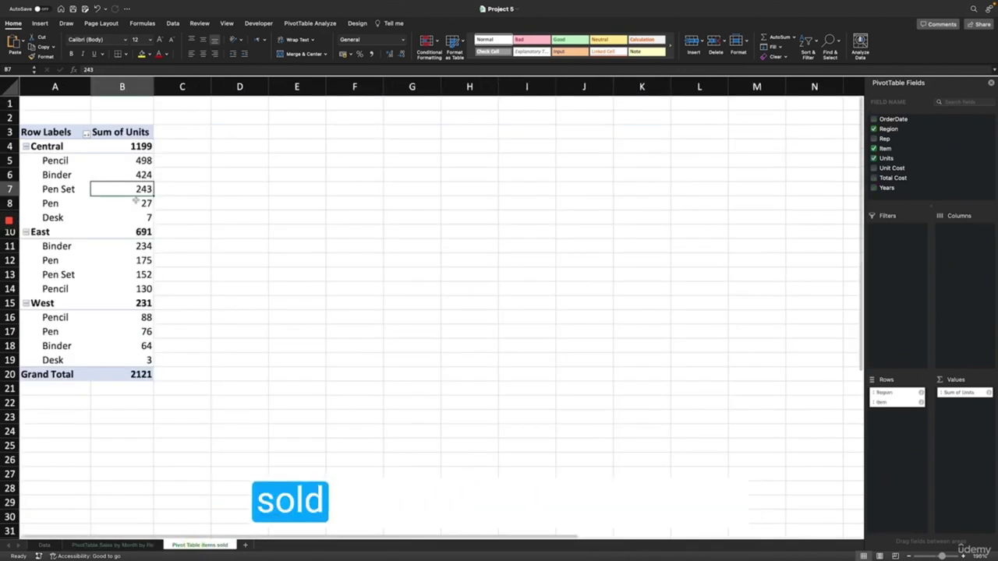
click(357, 24)
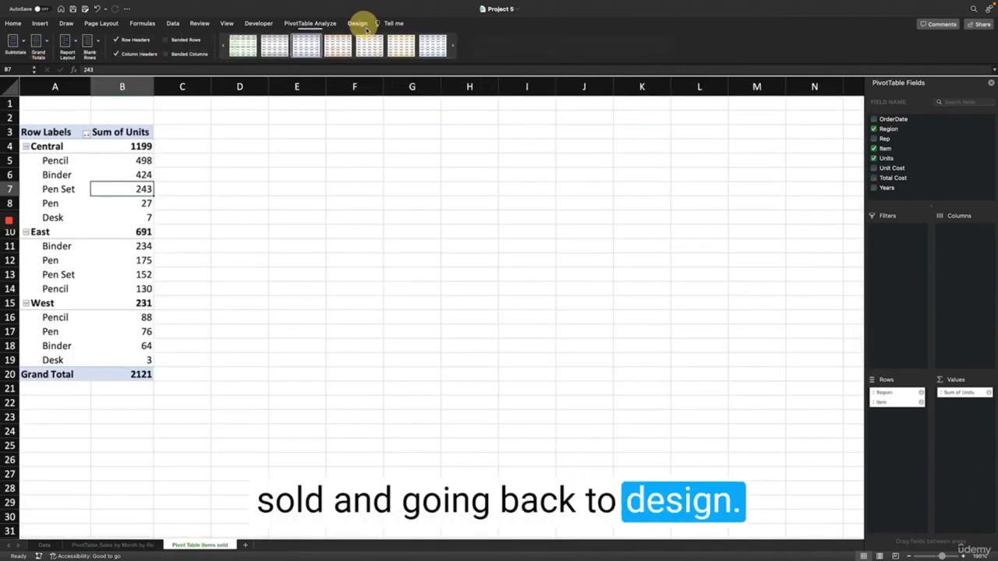
click(36, 40)
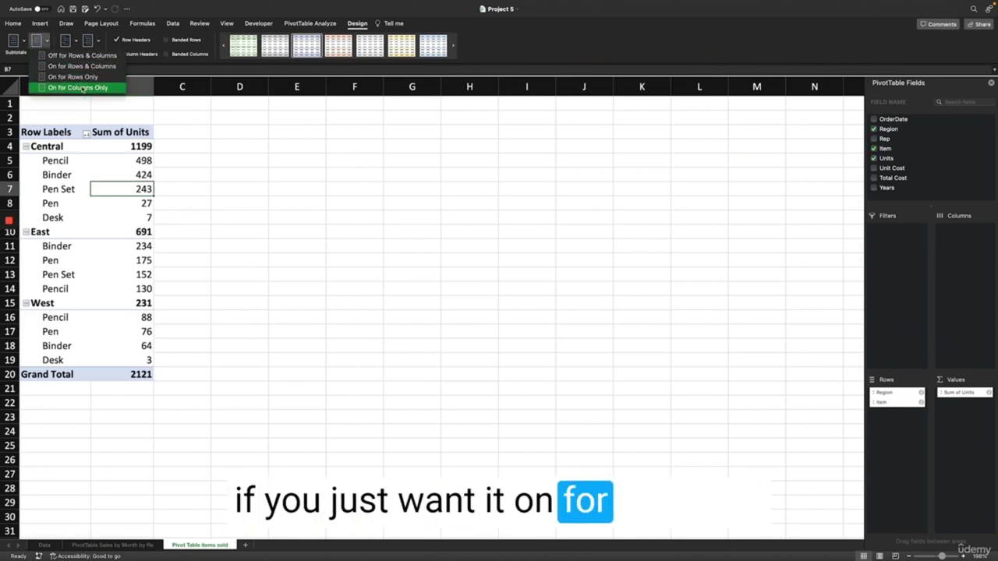
click(78, 88)
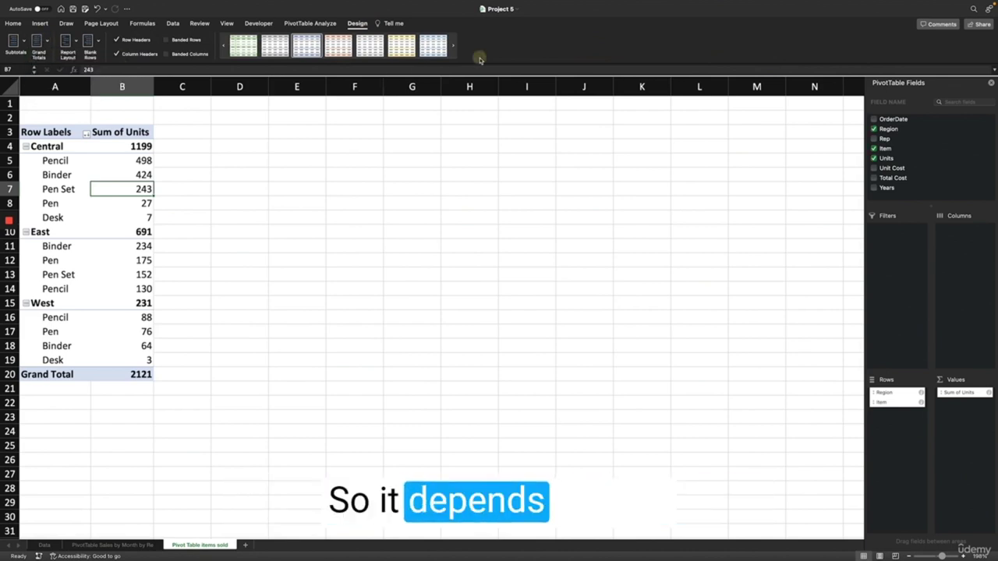
Cycle report layouts from compact and outline to tabular form, without repeated region labels
click(66, 43)
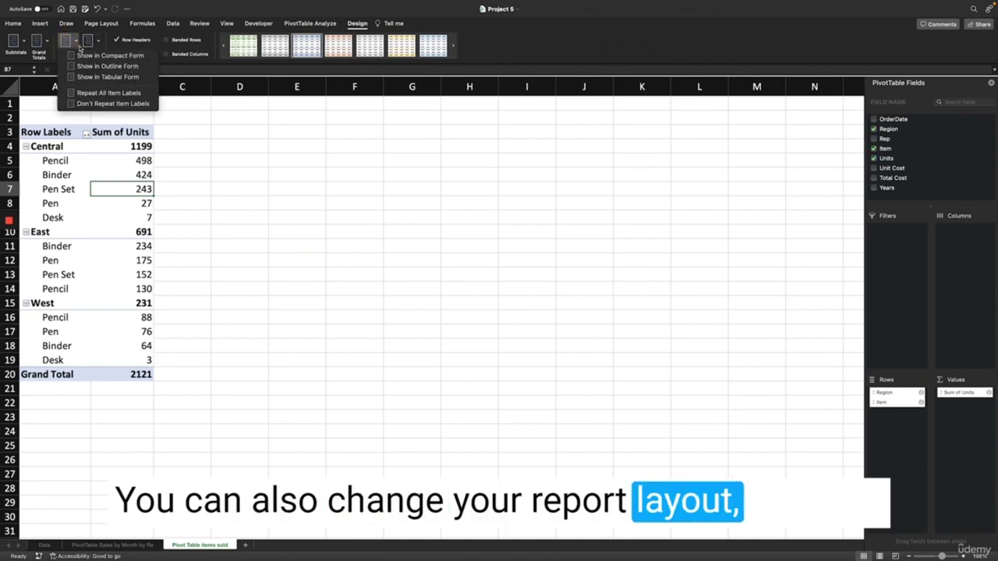
click(85, 56)
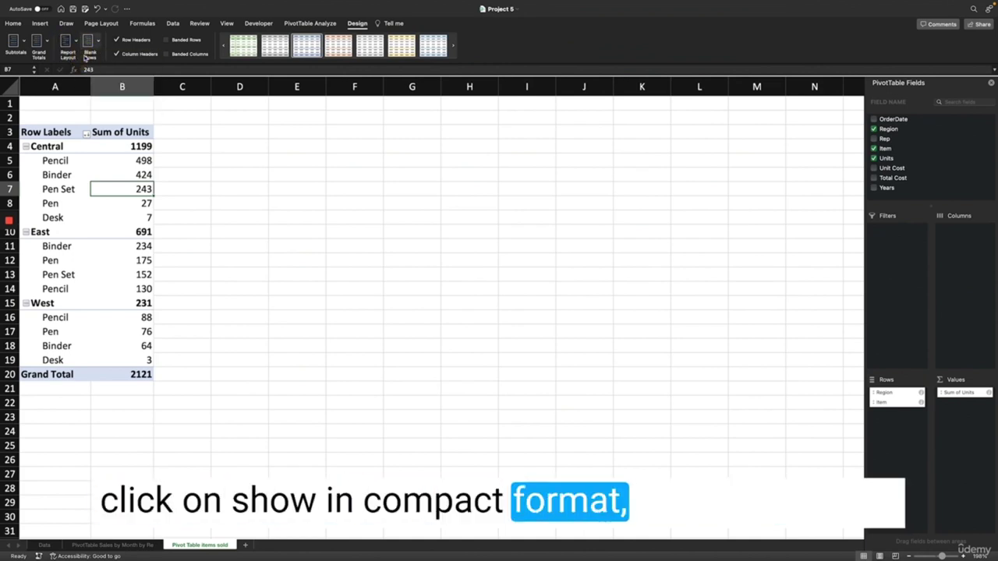
click(104, 200)
click(66, 43)
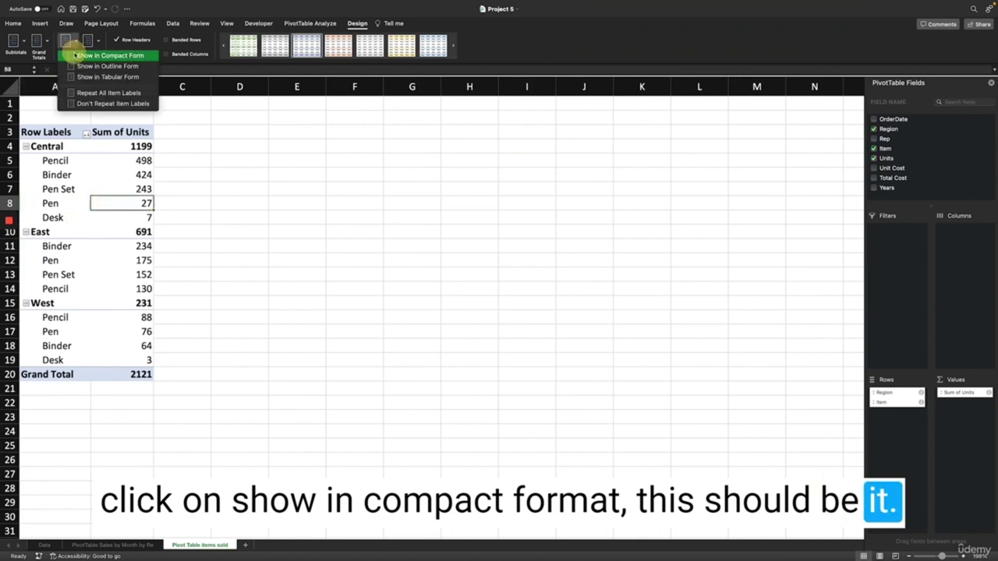
click(93, 67)
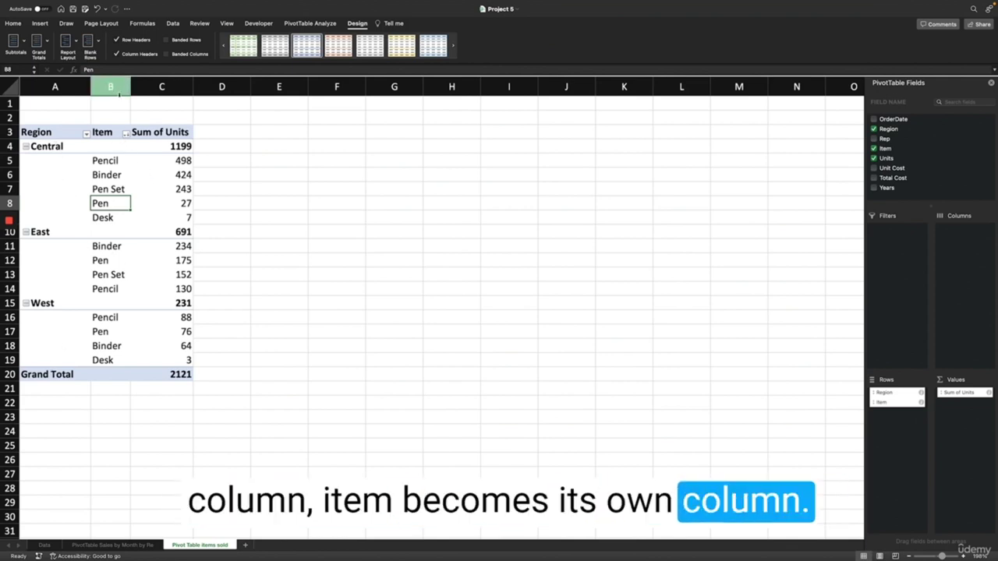
click(74, 41)
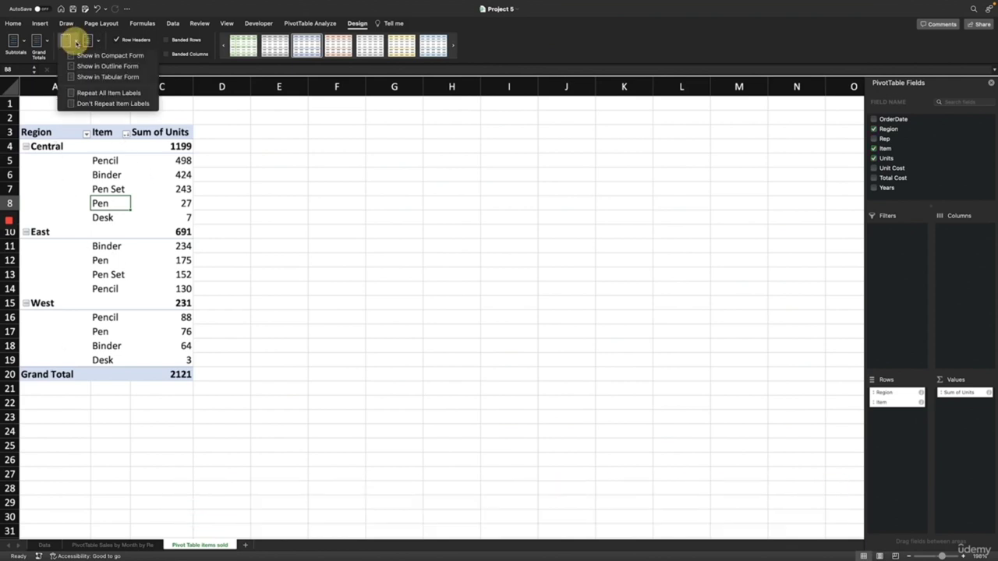
click(108, 77)
click(67, 41)
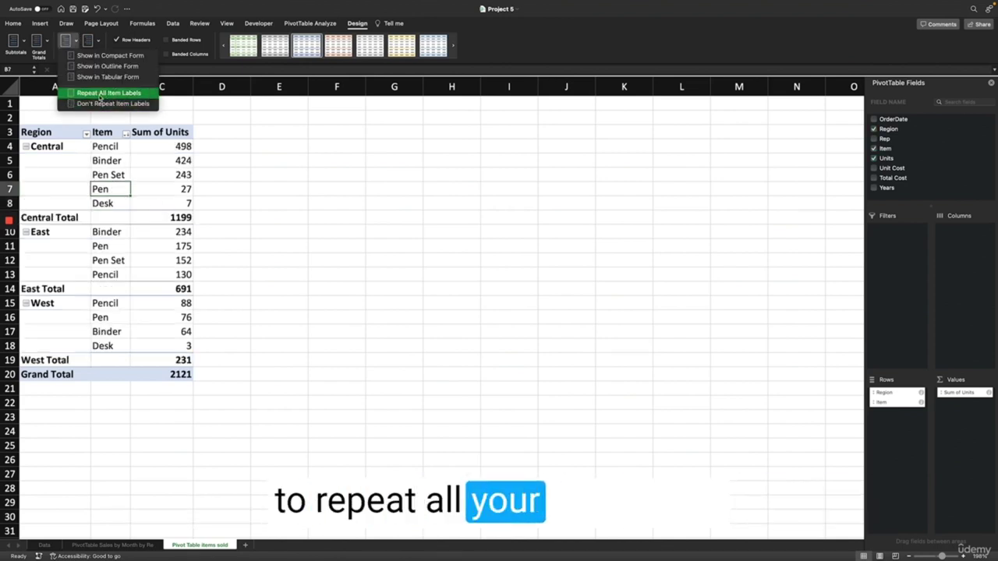
click(99, 94)
click(67, 40)
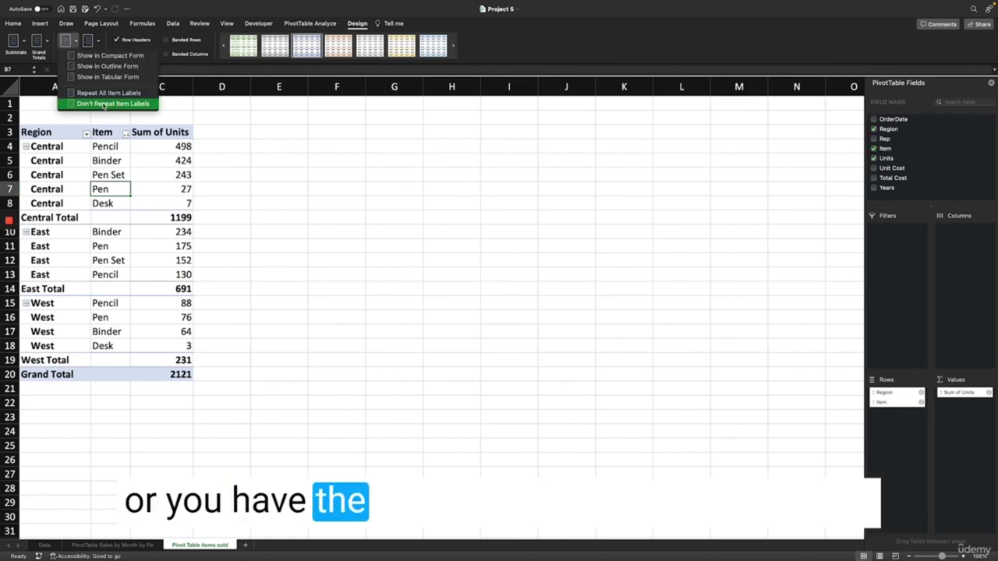
click(111, 105)
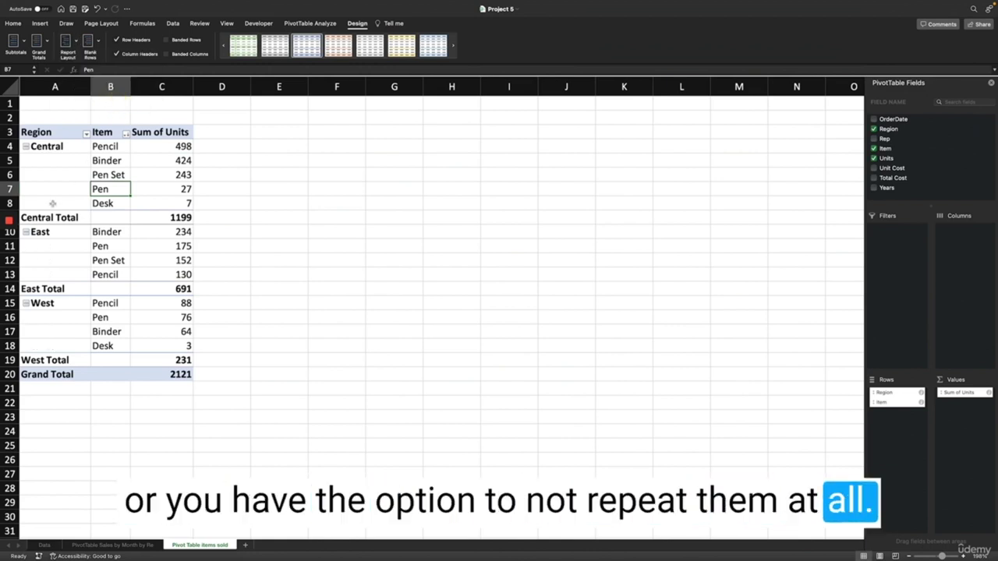
Toggle row and column header styling off and back on, keeping them bold
click(117, 40)
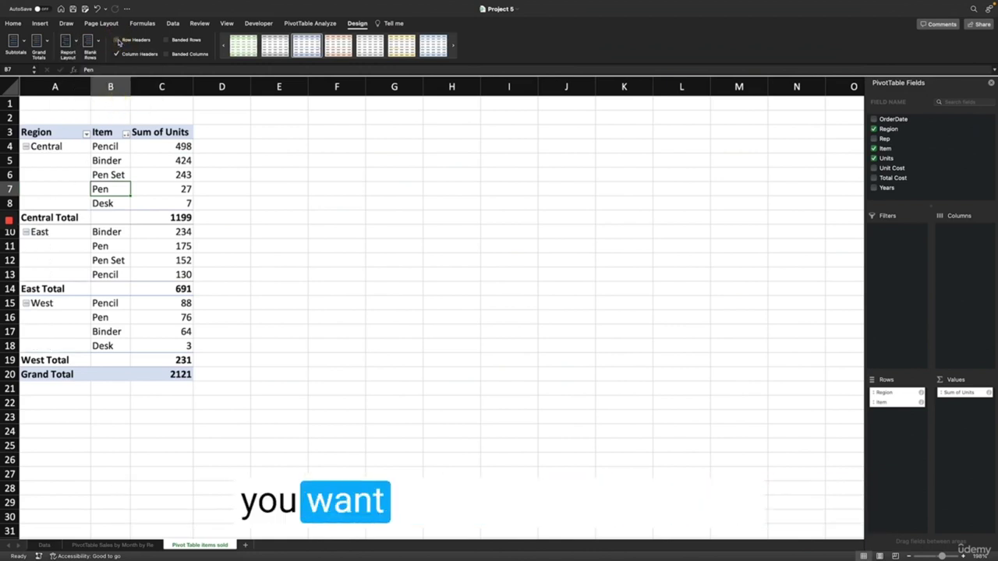
click(117, 39)
click(116, 54)
click(116, 53)
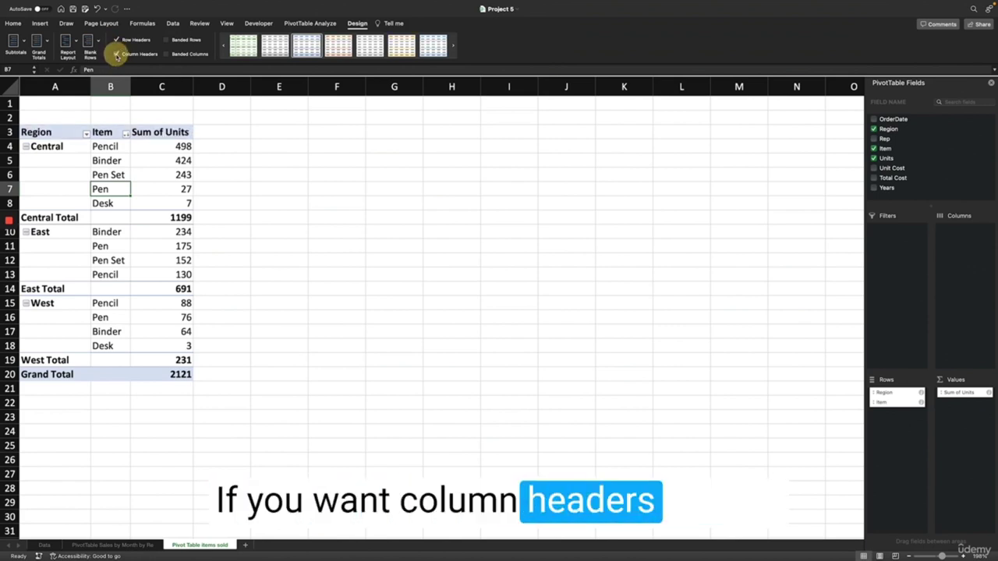
Try banded rows and columns, remove both, and apply a light grey PivotTable style
click(166, 40)
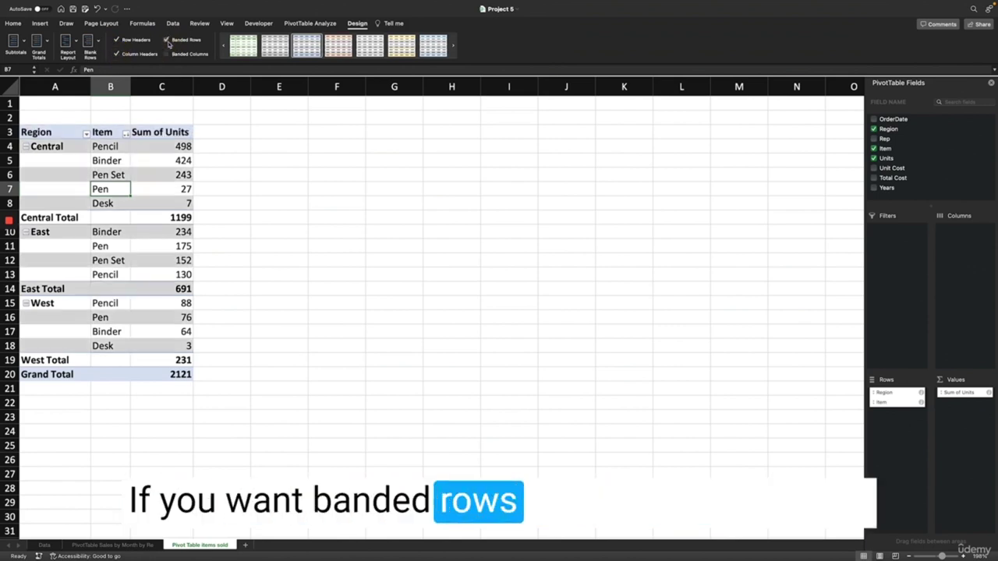
click(167, 55)
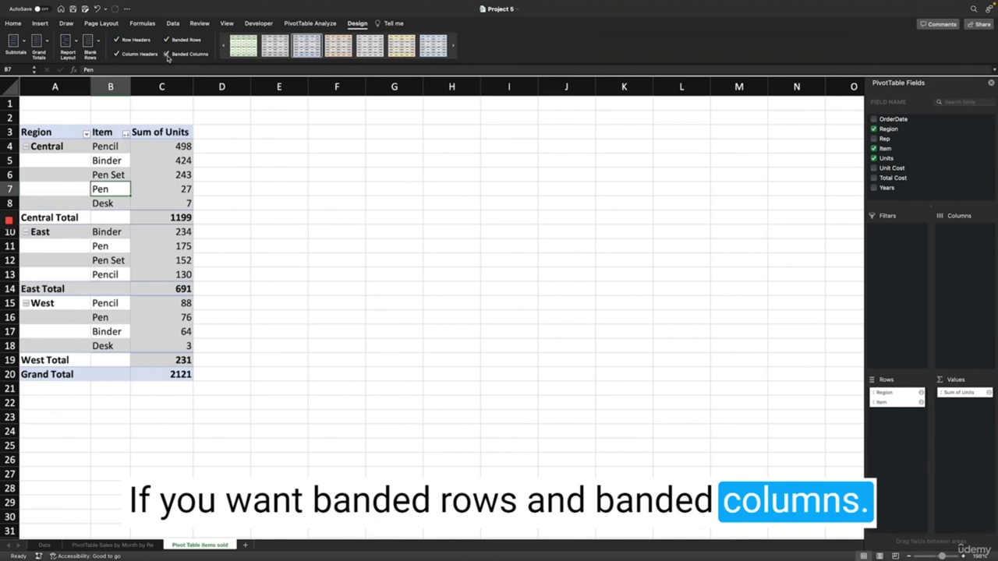
click(167, 55)
click(166, 41)
click(401, 47)
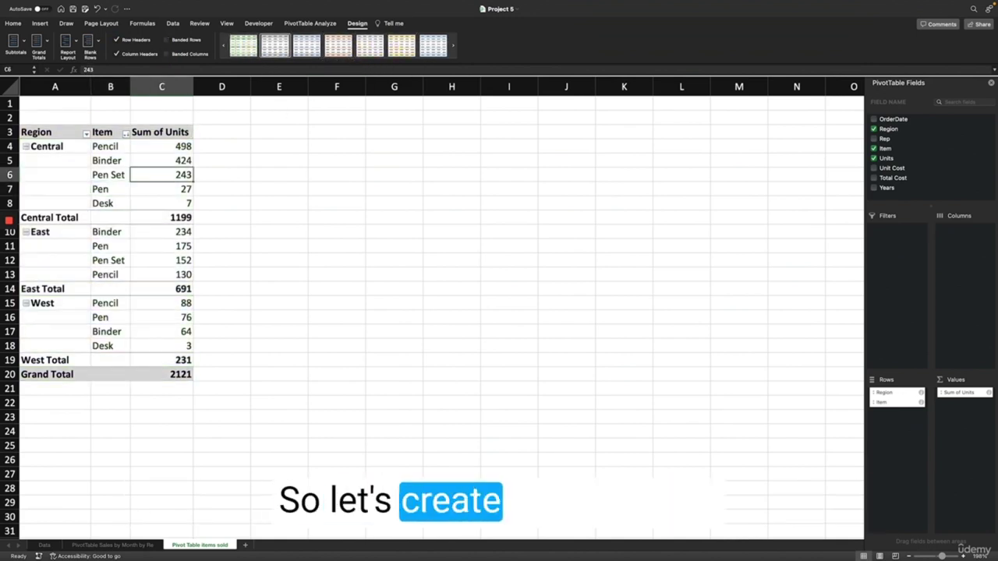
Make a copy of the items-sold sheet and place it after the original
right_click(196, 545)
key(Escape)
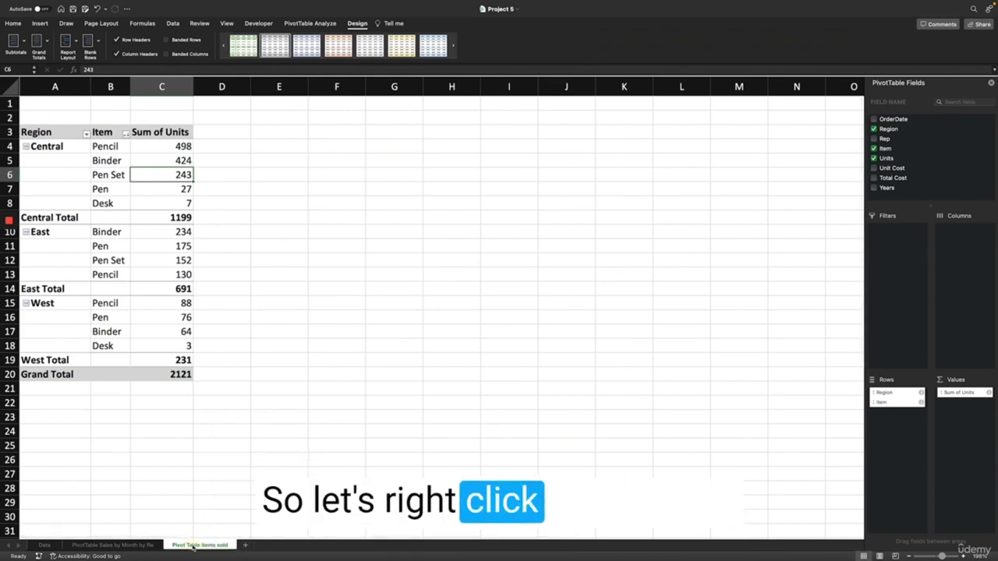
right_click(185, 548)
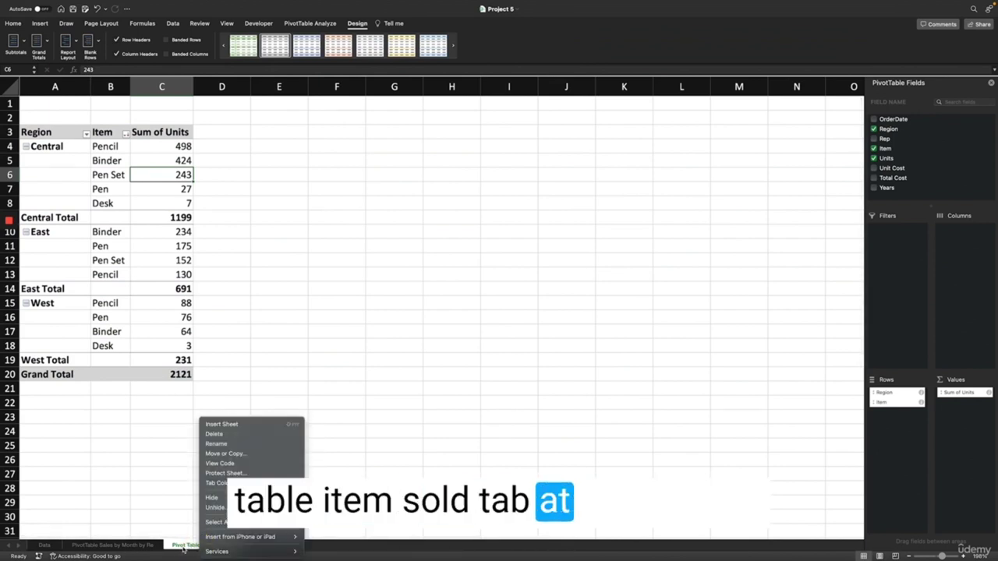
click(225, 453)
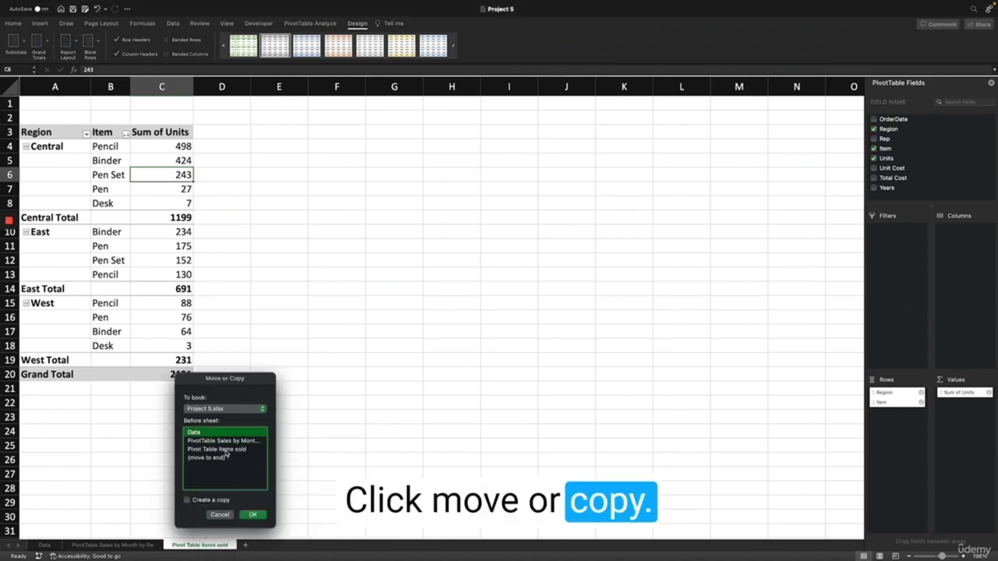
click(239, 452)
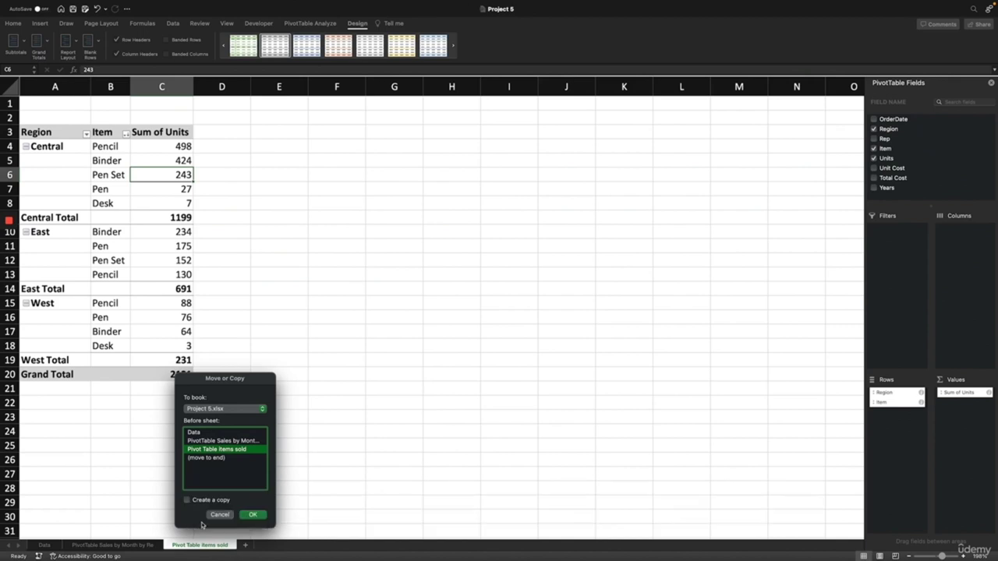
click(187, 499)
click(253, 515)
drag(310, 544, 315, 543)
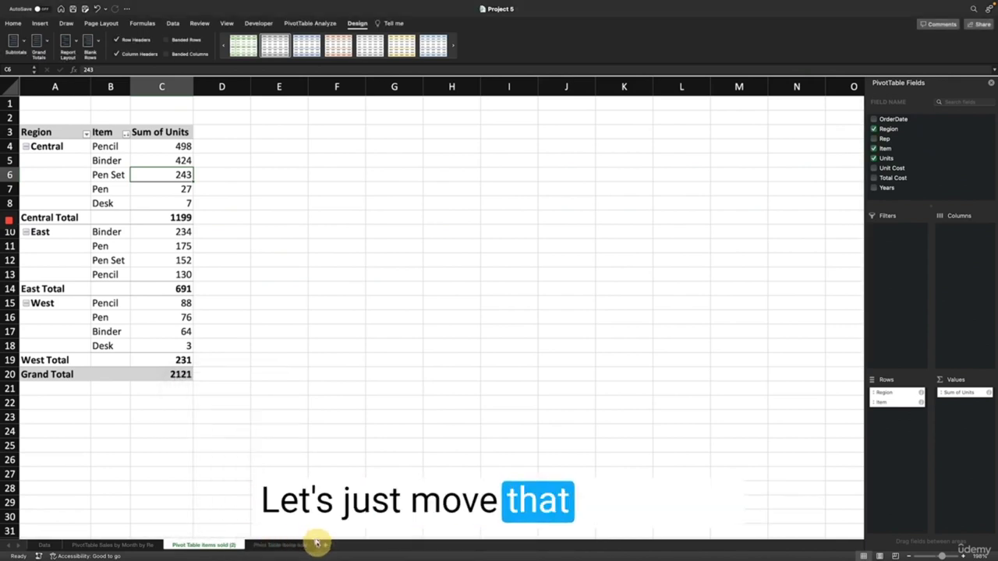
Rename the copied sheet to 'Pivot Table Items per region'
double_click(311, 545)
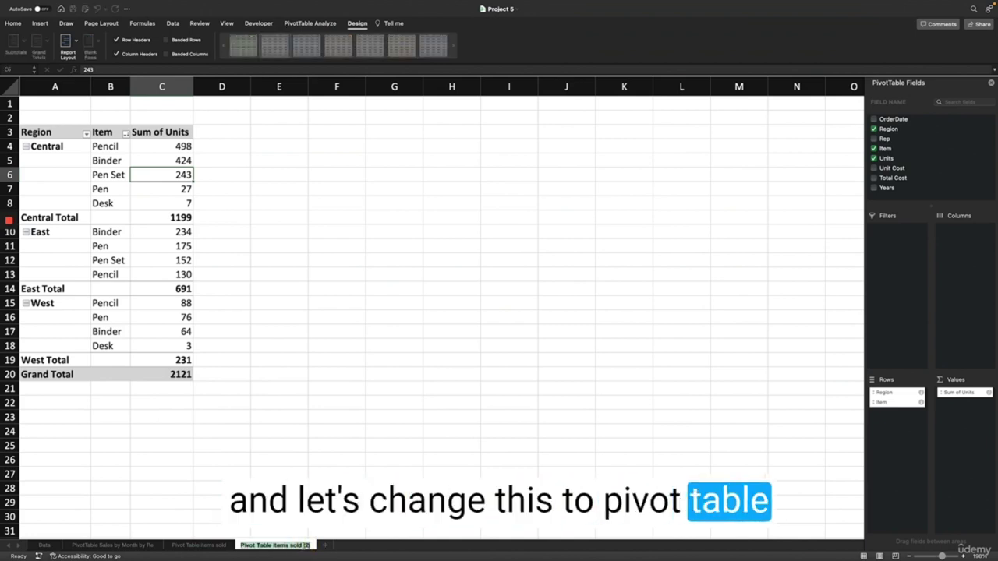
key(BackSpace)
key(BackSpace)
key(BackSpace)
key(BackSpace)
key(BackSpace)
key(BackSpace)
key(BackSpace)
key(BackSpace)
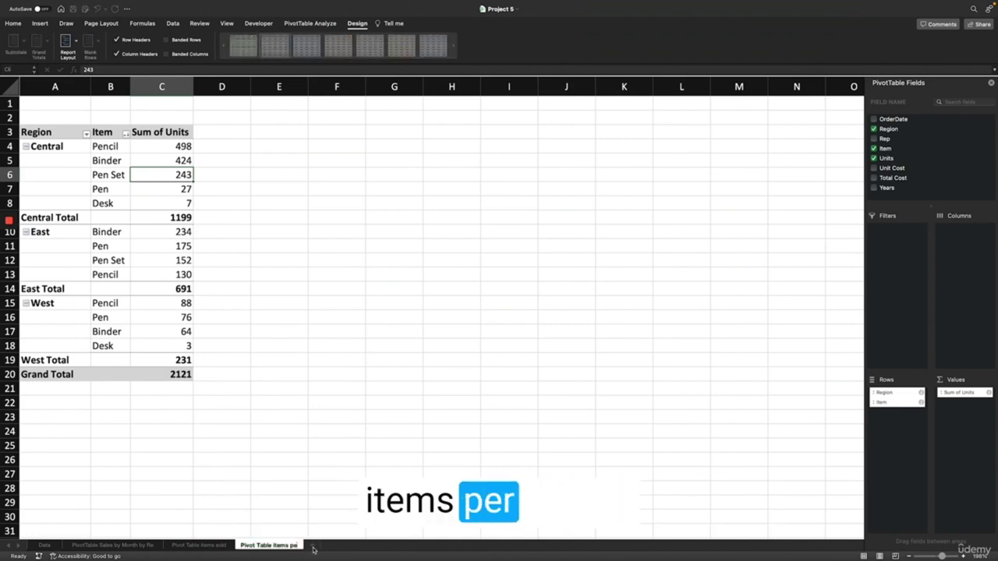
text(per region)
click(200, 545)
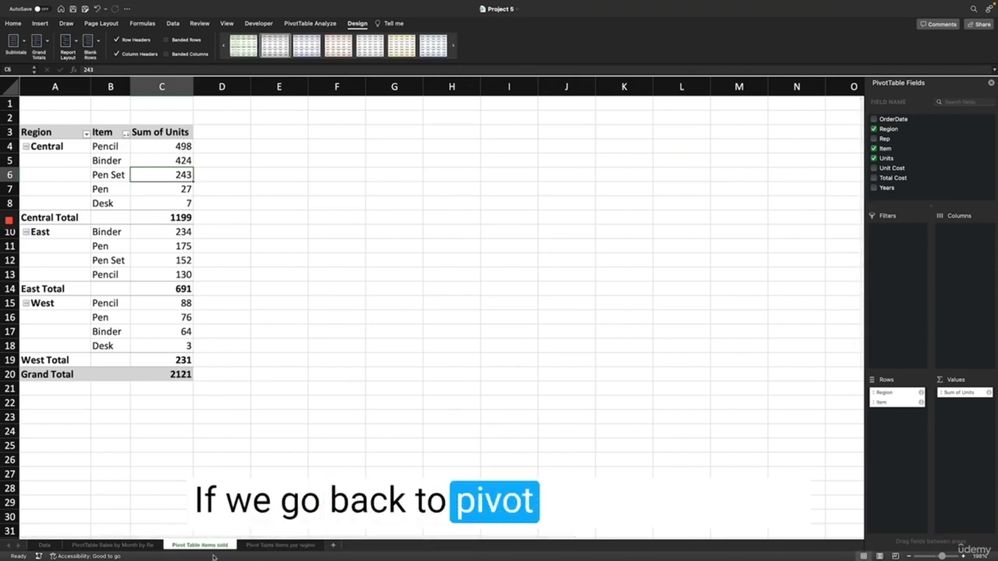
Remove Region from the items-sold pivot rows so only item totals remain
click(160, 245)
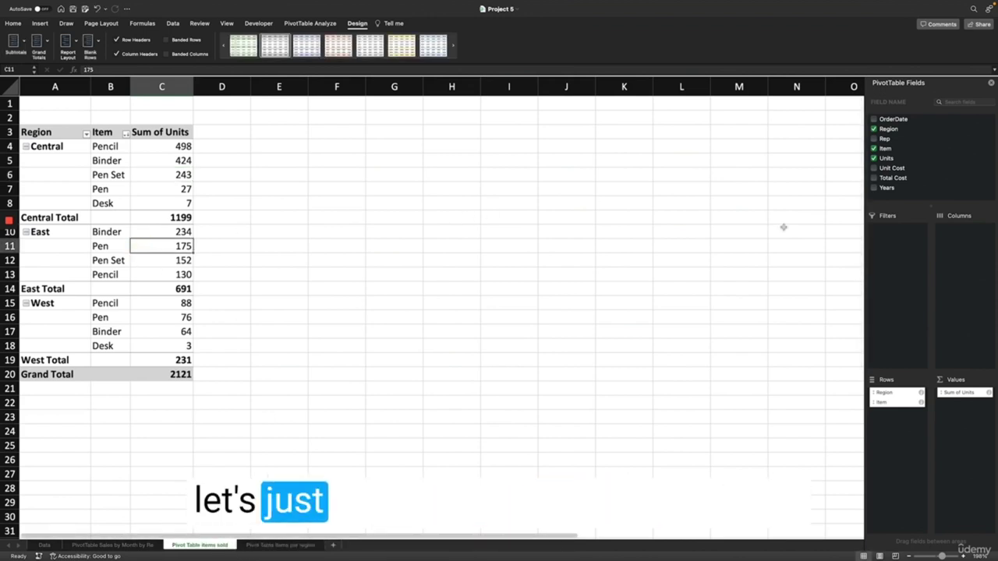
drag(885, 392, 883, 322)
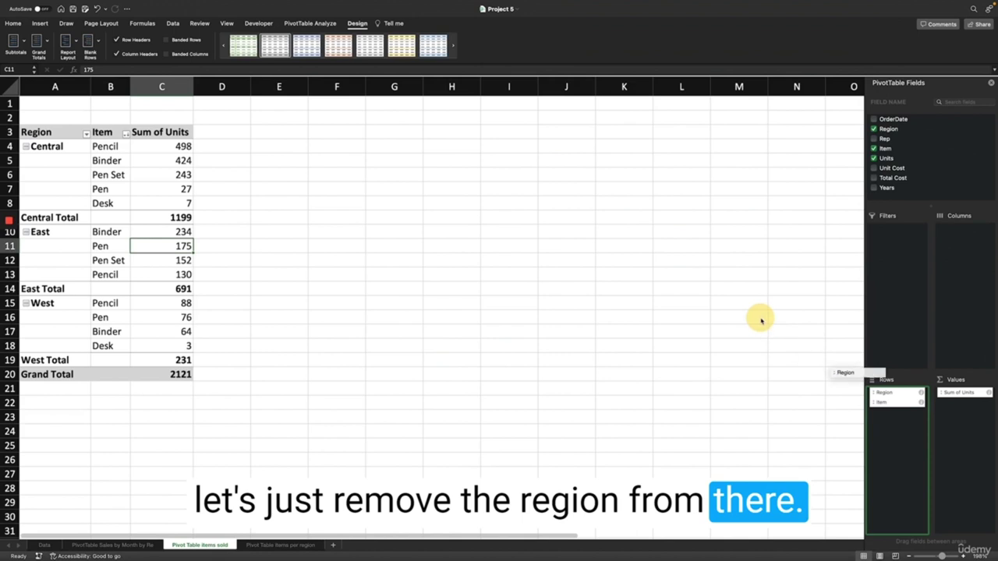
drag(761, 320, 761, 319)
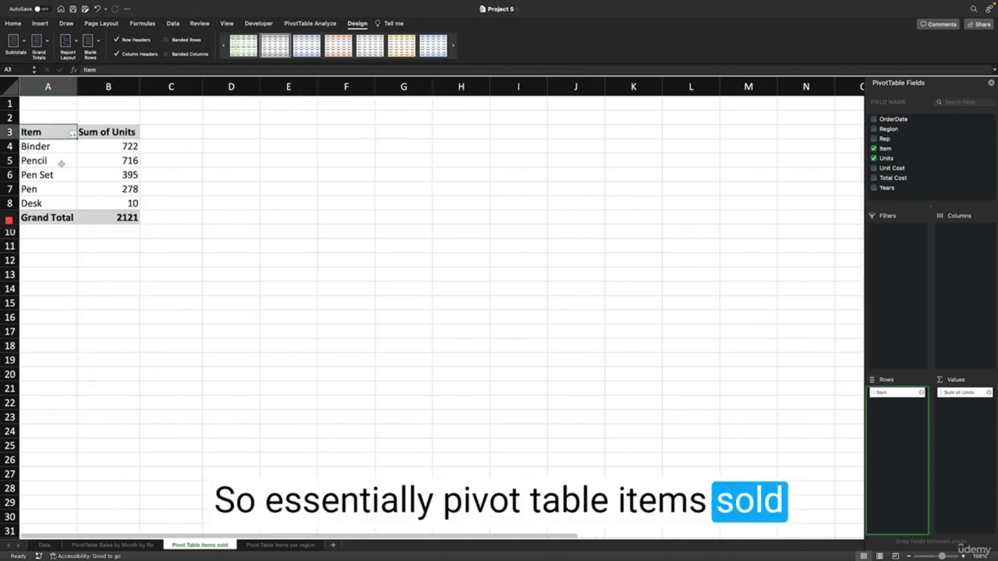
drag(43, 132, 109, 230)
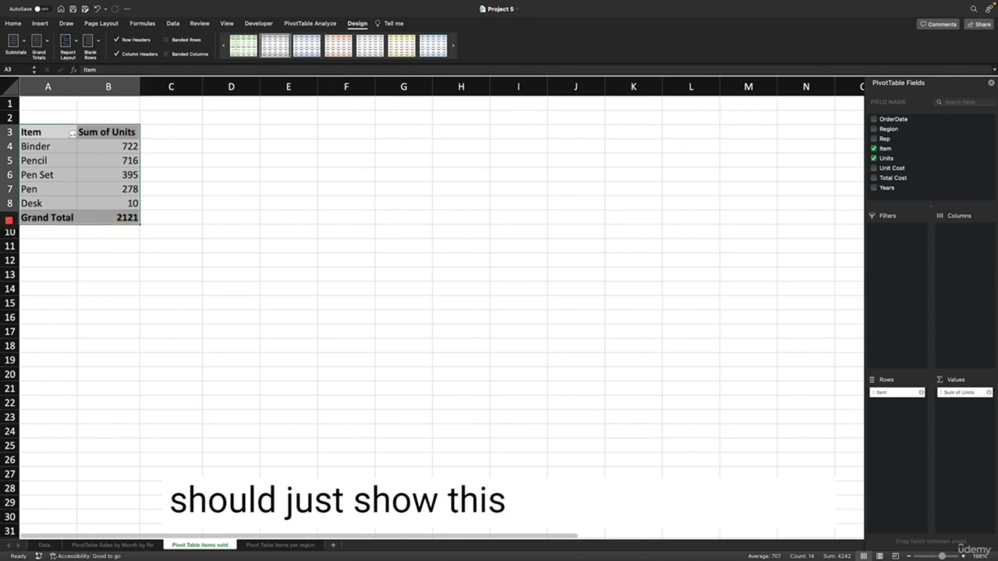
On the items-per-region sheet, sort each region's items by units largest to smallest, e.g. Central Pencil 498
click(295, 549)
click(109, 275)
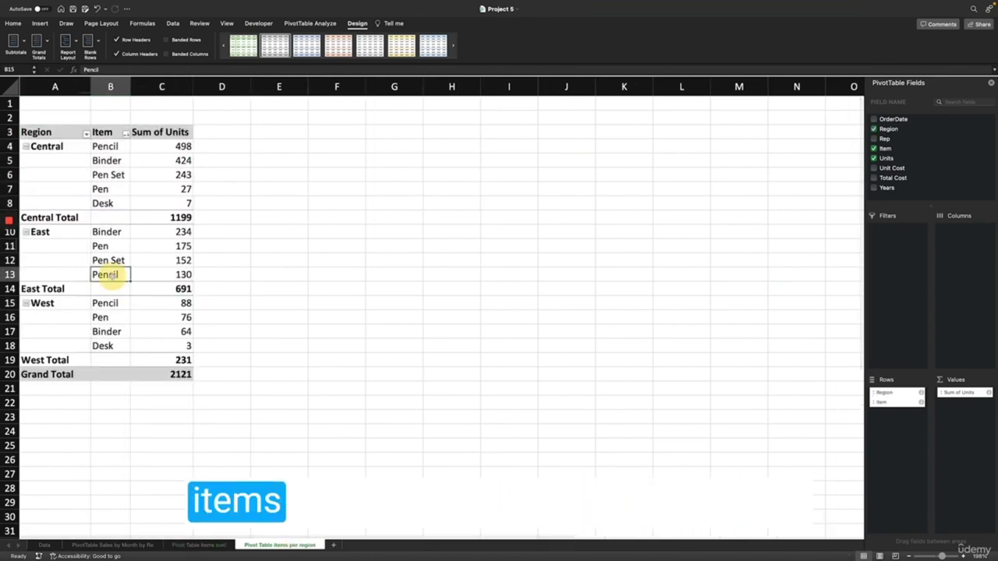
drag(47, 146, 181, 367)
drag(165, 190, 156, 146)
key(Down)
key(Down)
key(Down)
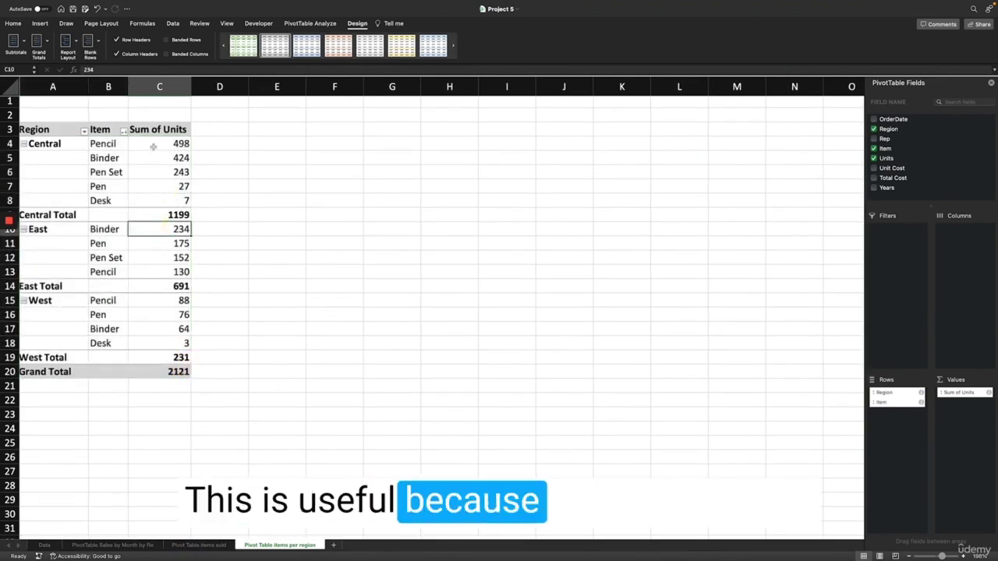
click(152, 146)
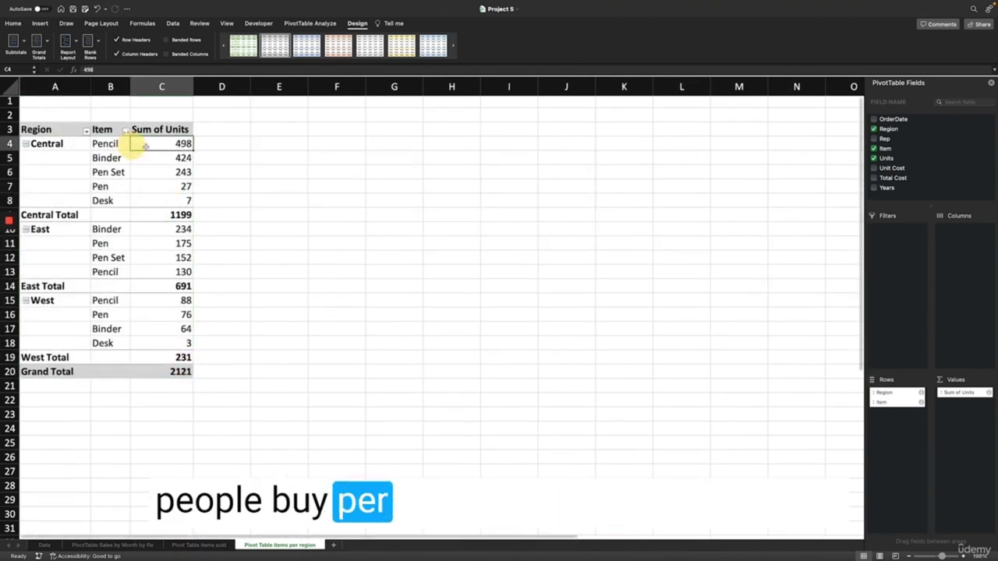
click(158, 185)
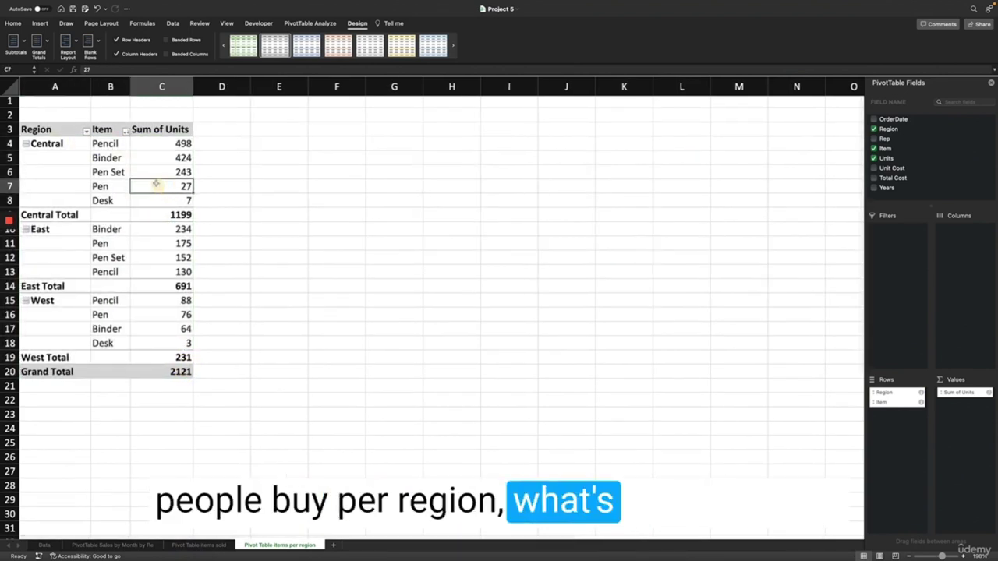
click(155, 145)
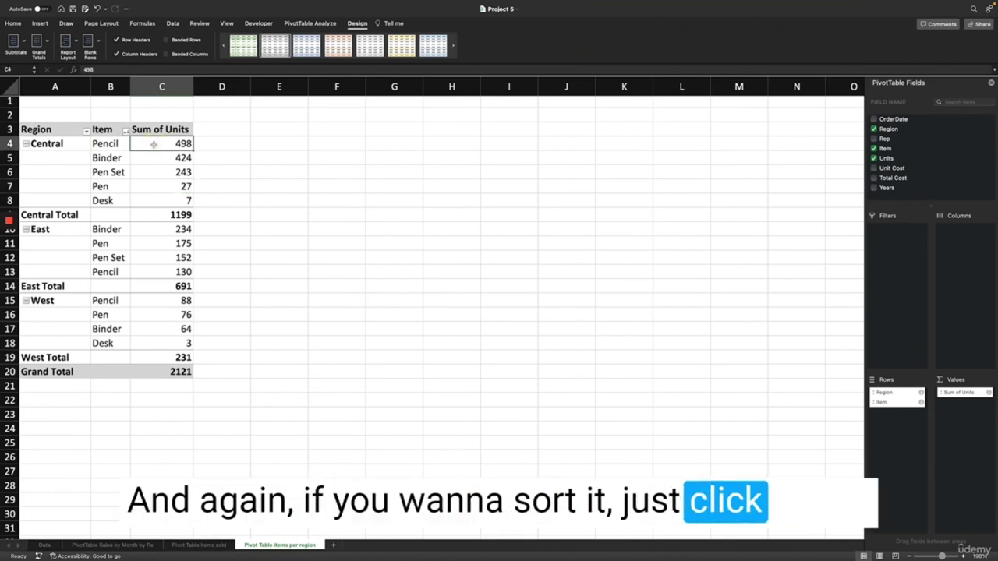
right_click(154, 145)
mouse_move(226, 199)
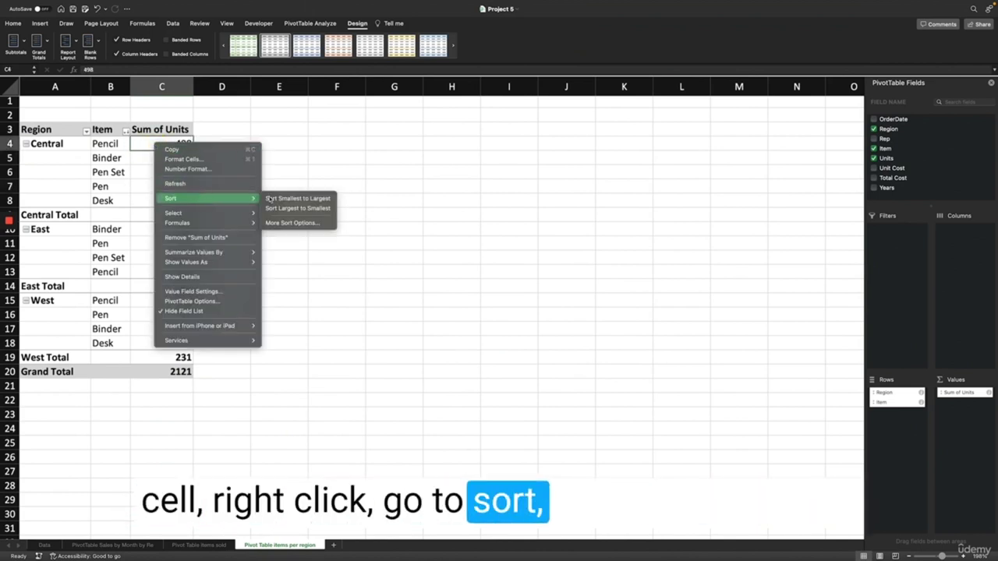
click(308, 209)
click(148, 171)
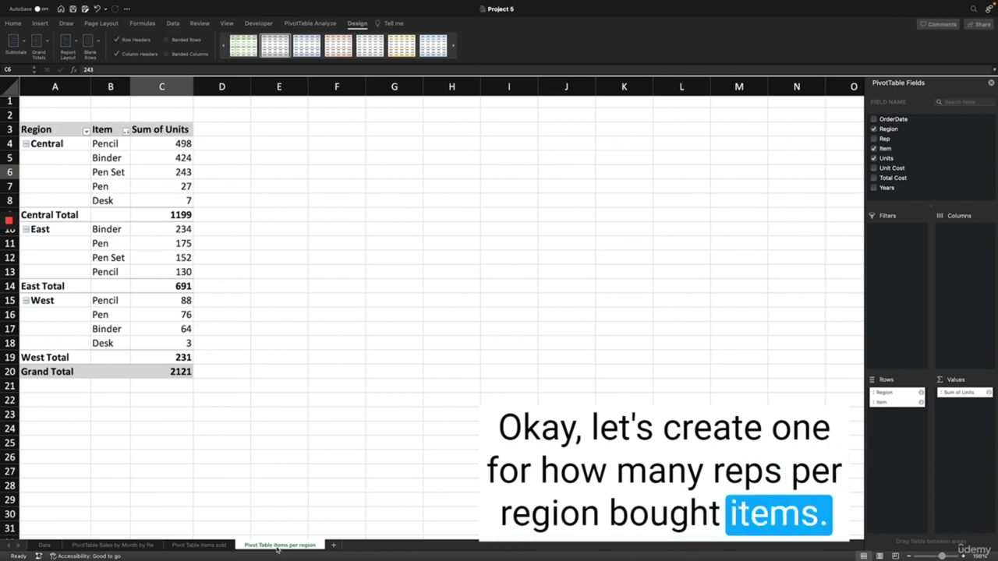
Copy the items-per-region sheet to the end of the workbook
right_click(276, 547)
click(283, 547)
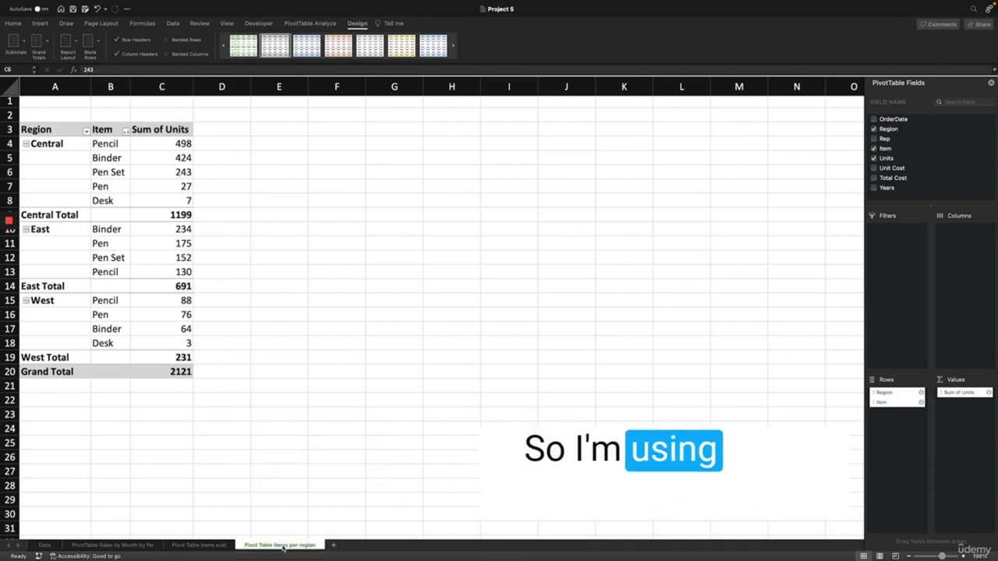
right_click(282, 548)
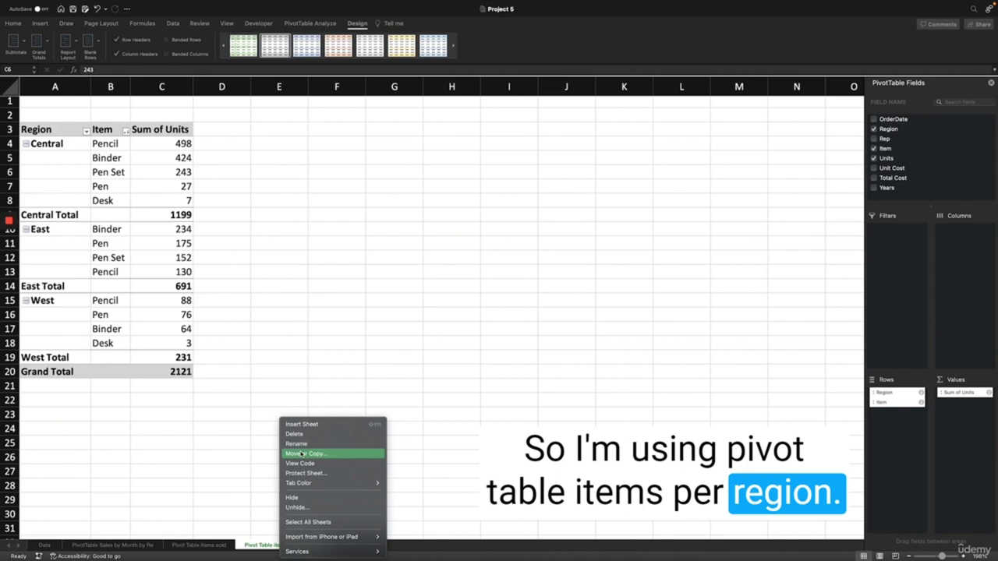
click(302, 454)
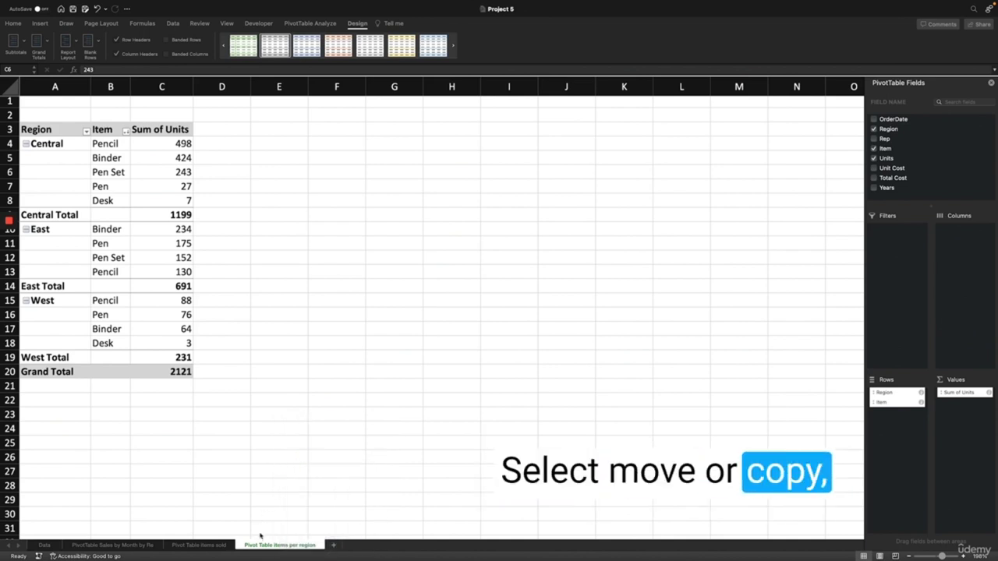
click(263, 507)
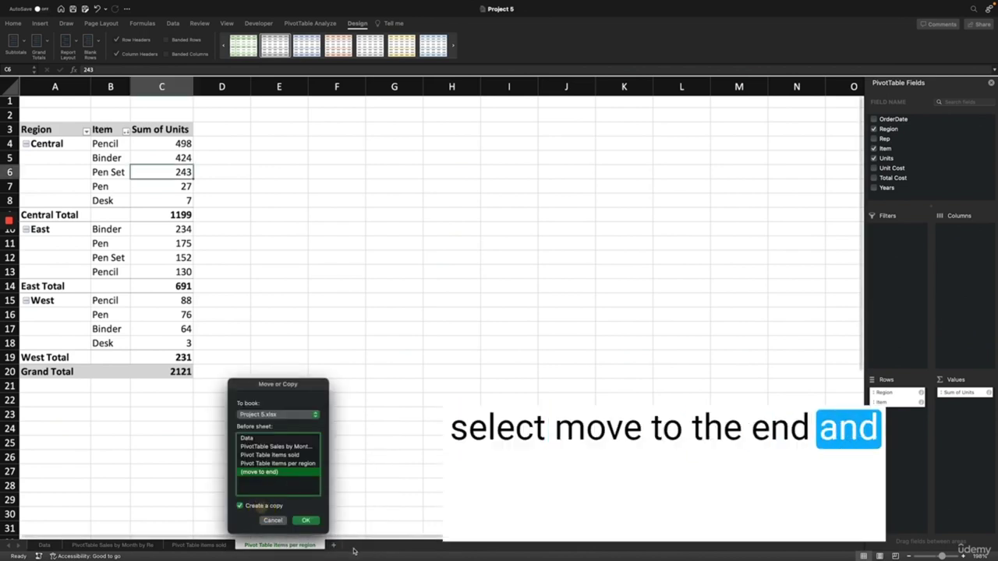
click(307, 520)
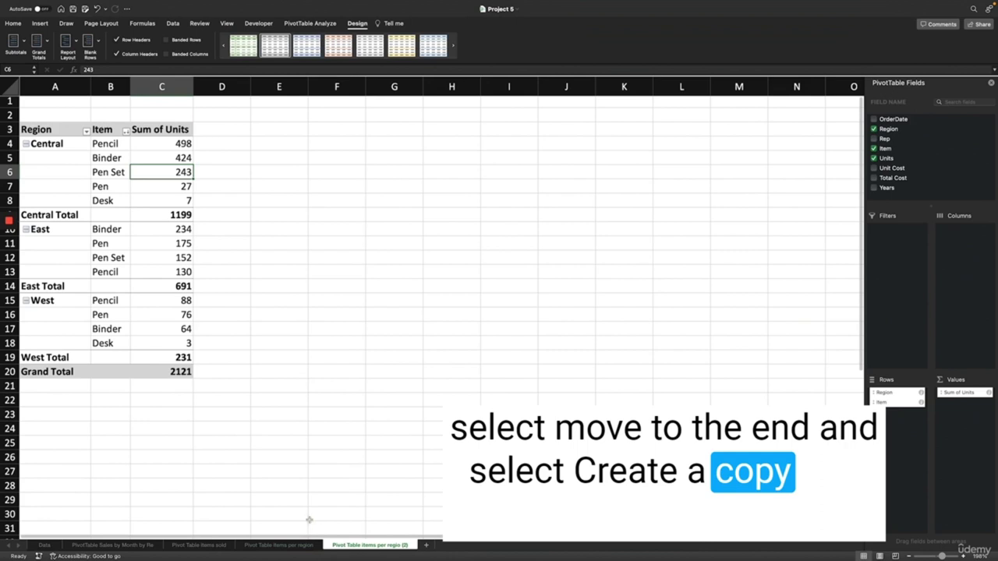
Rename the new copy to 'Reps per Region Items Sold'
double_click(396, 546)
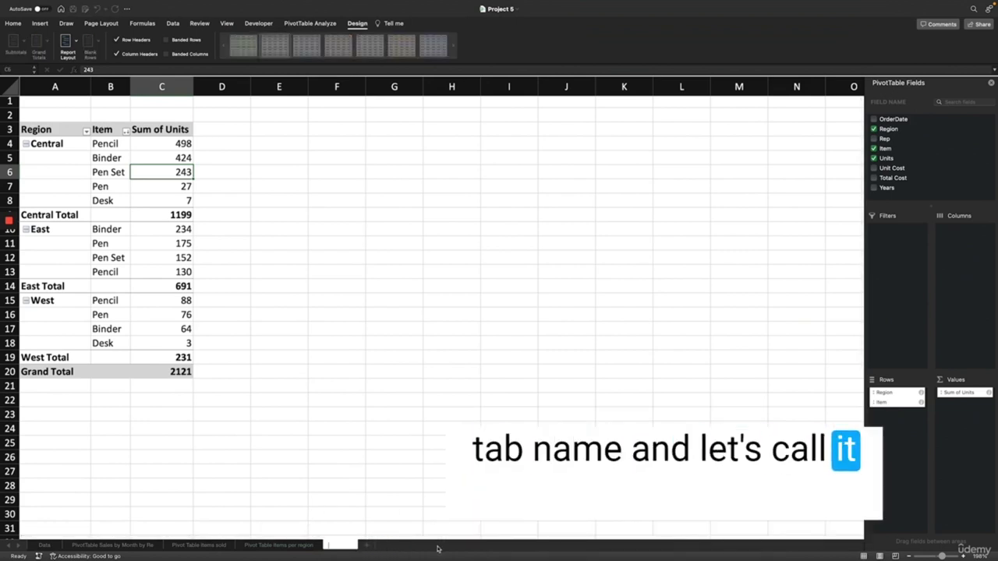
text(Reps per Regio)
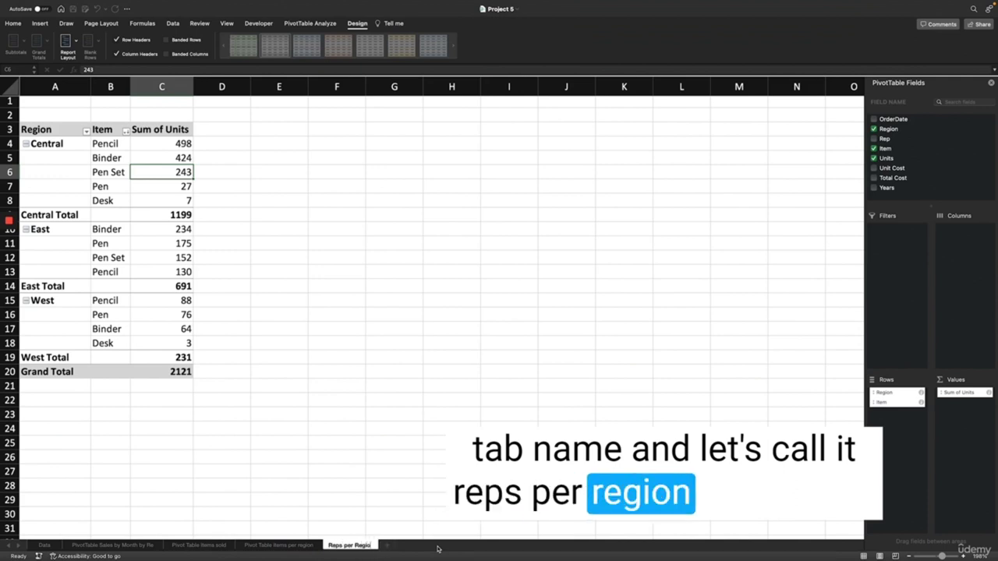
text(n Items Sol)
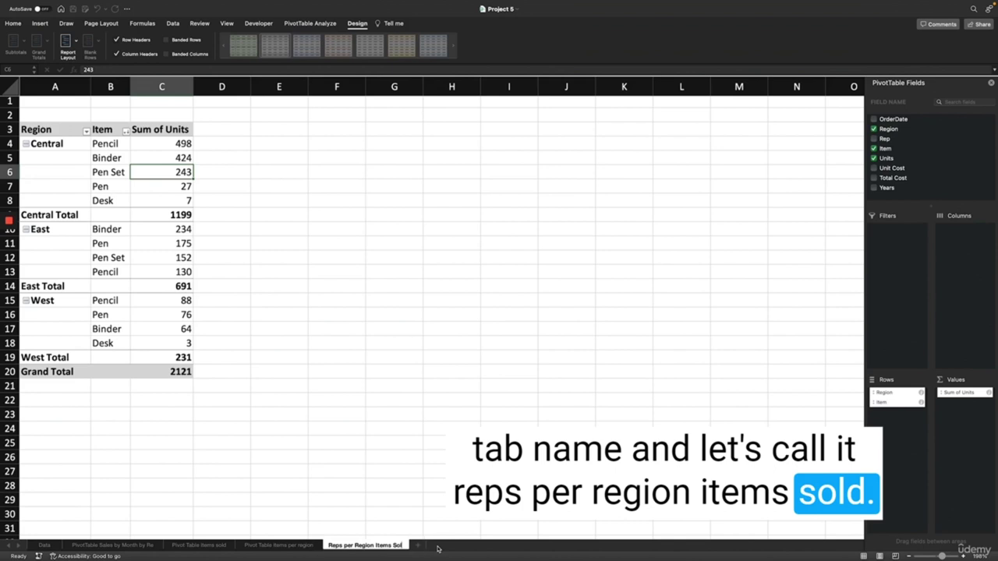
click(83, 185)
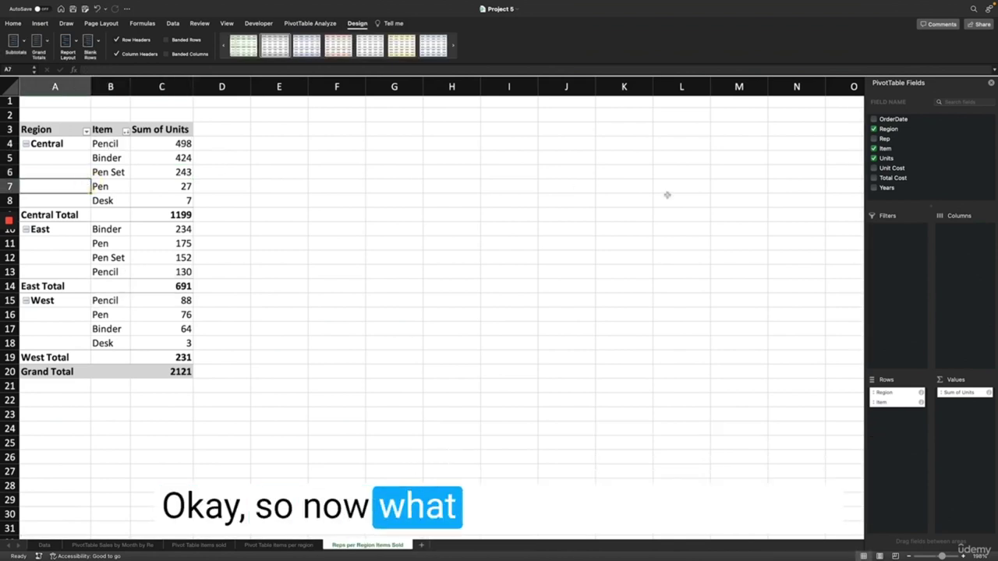
Clear Item, Units, Region and OrderDate so the PivotTable is empty
click(874, 148)
click(874, 158)
click(874, 128)
click(874, 119)
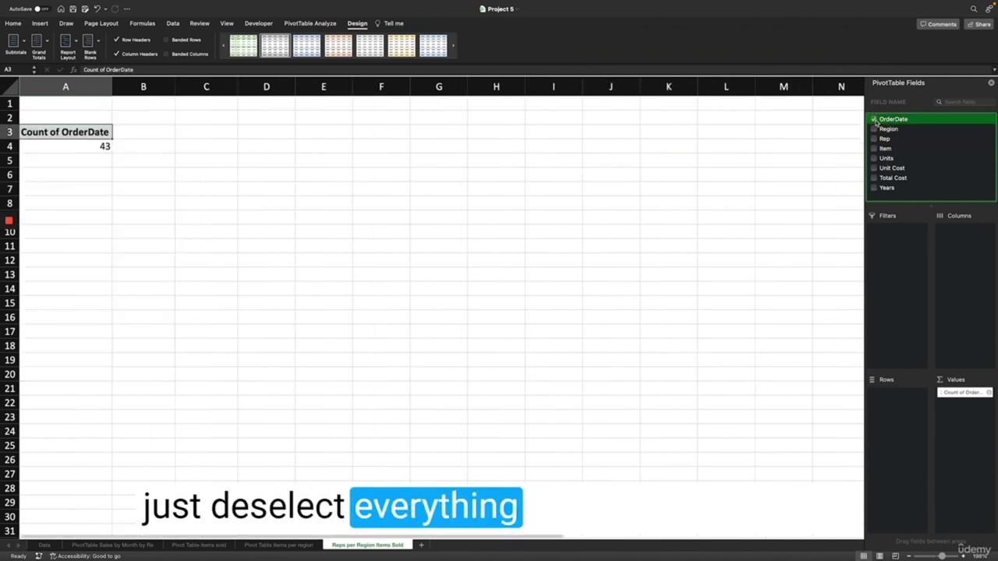
click(874, 119)
click(166, 193)
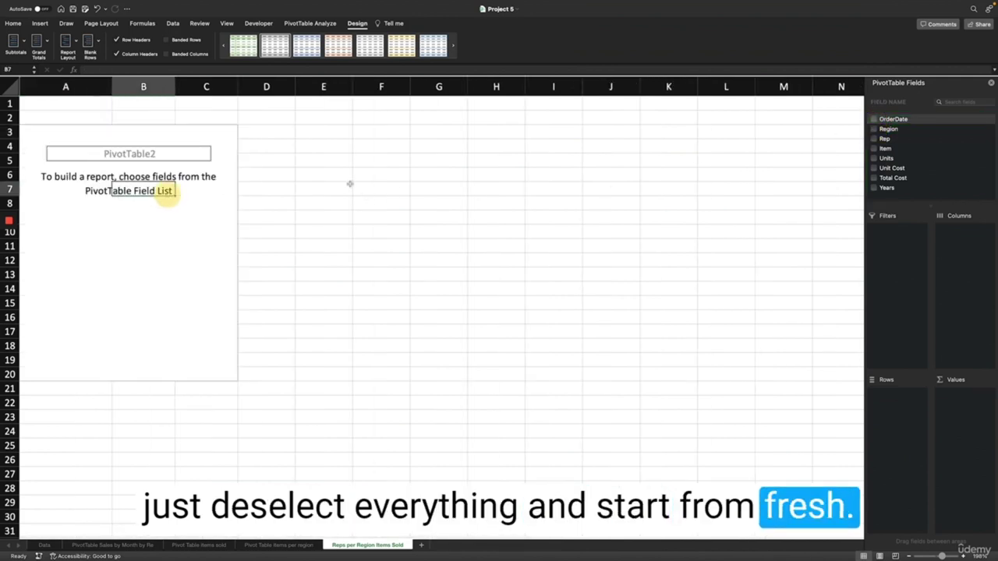
Add Region and Rep as rows with Sum of Units as values, e.g. Andrews 183, Gill 213
click(888, 129)
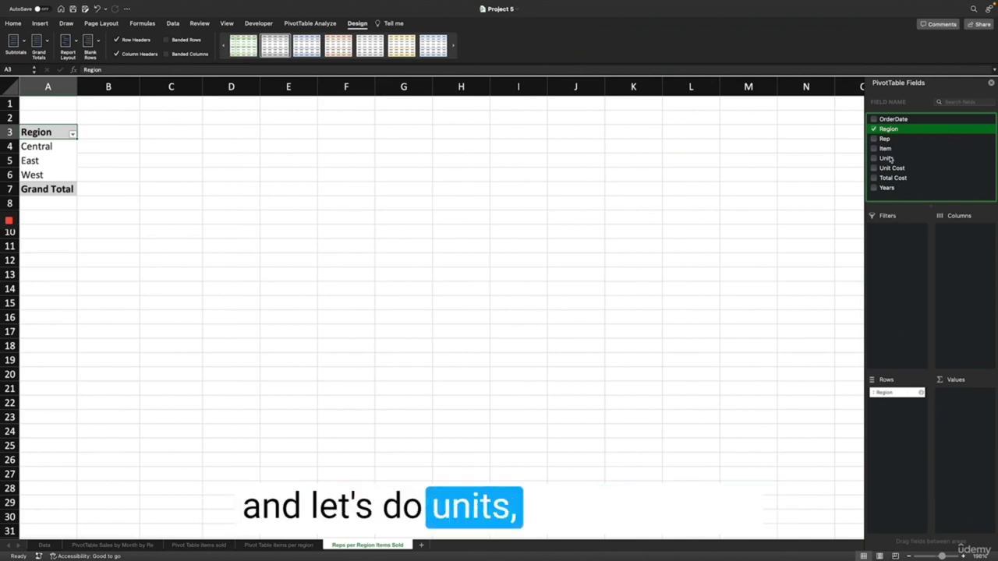
drag(946, 245, 970, 421)
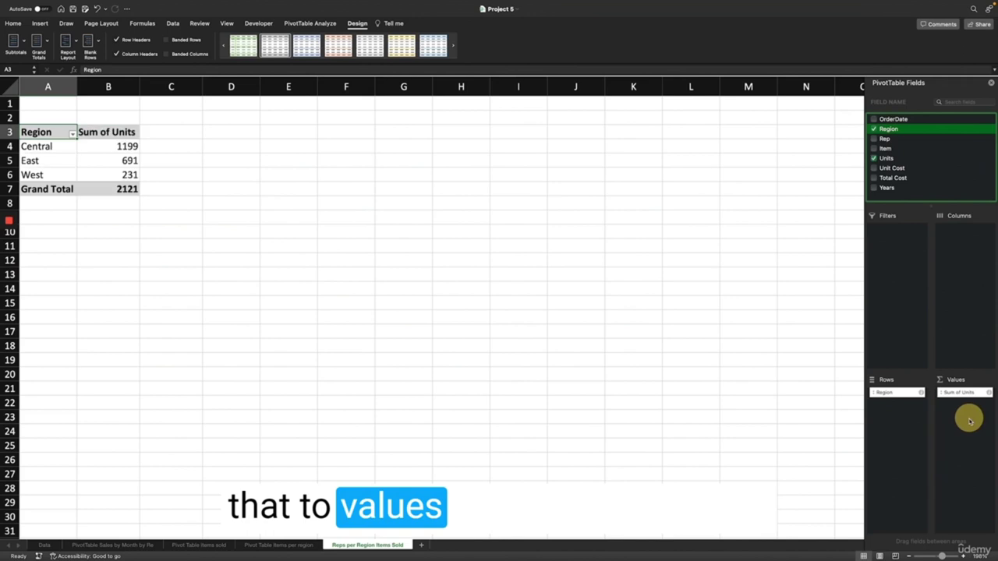
drag(884, 139, 927, 390)
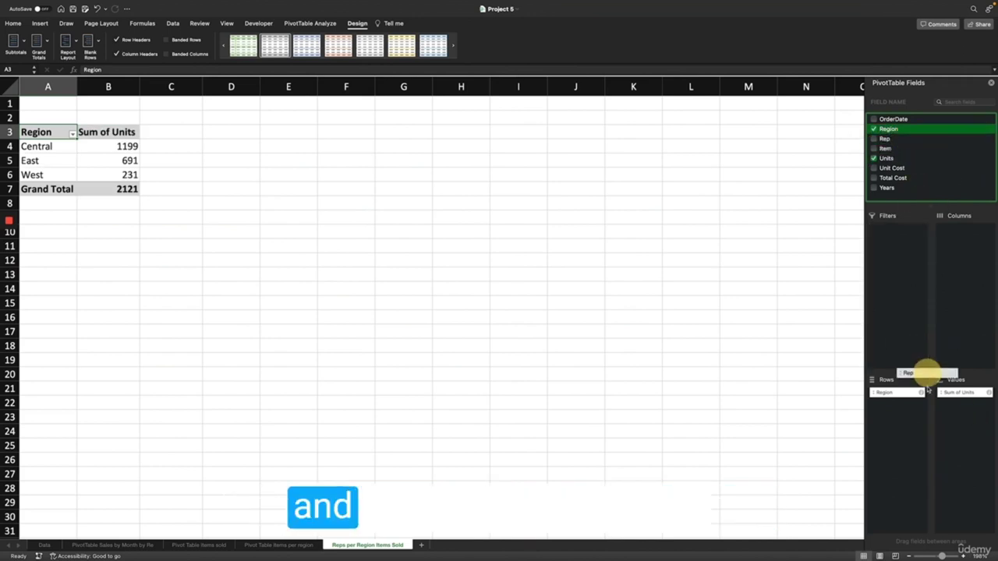
drag(912, 430, 897, 425)
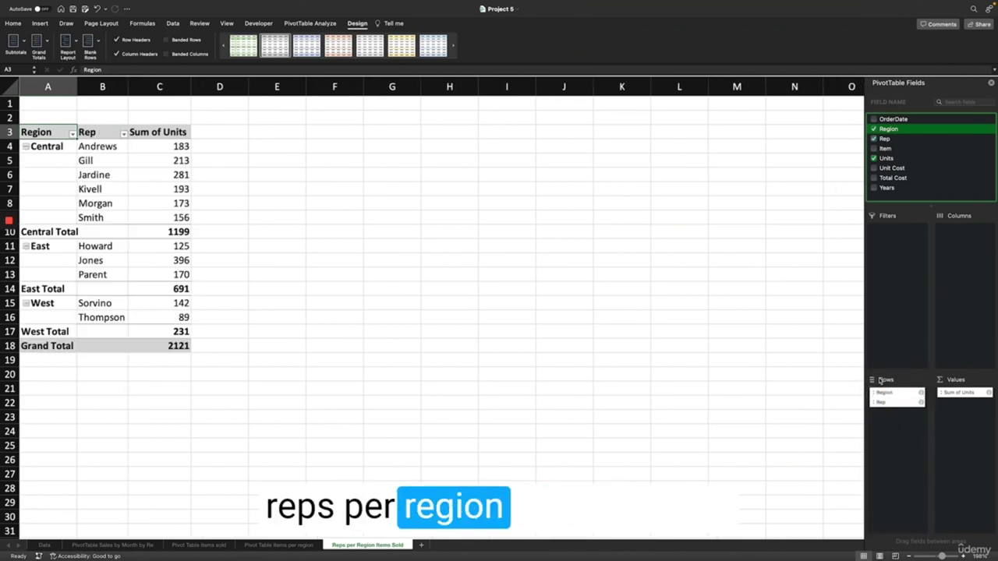
click(99, 147)
click(148, 148)
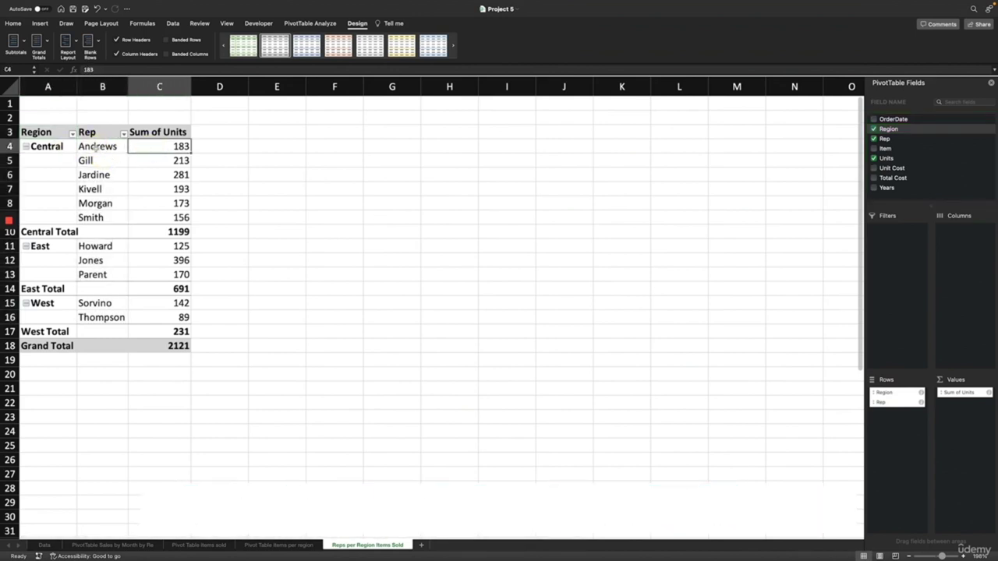
drag(97, 161, 169, 161)
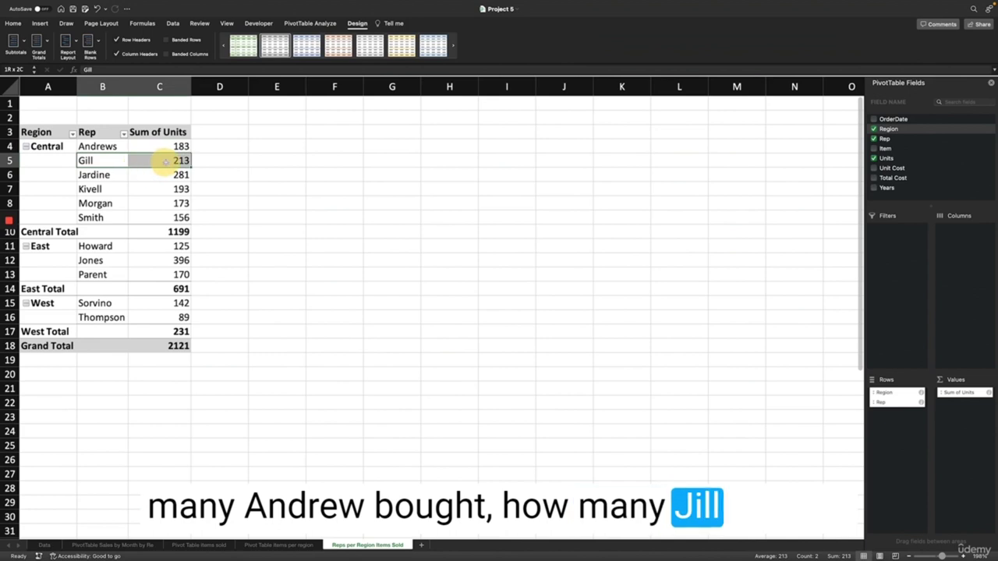
click(90, 247)
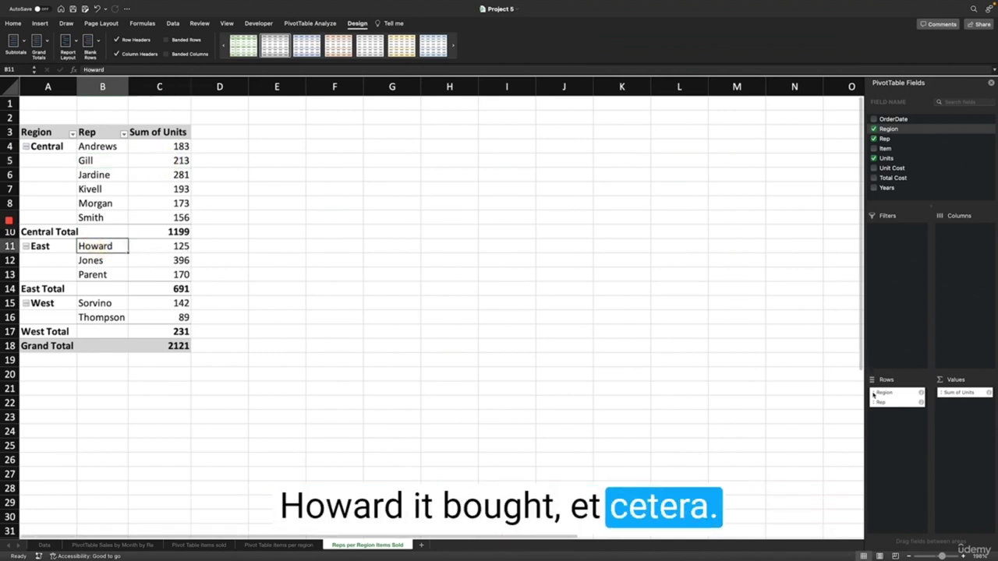
Move Rep to the columns and check the per-region grand totals, such as West 231
drag(877, 402, 980, 298)
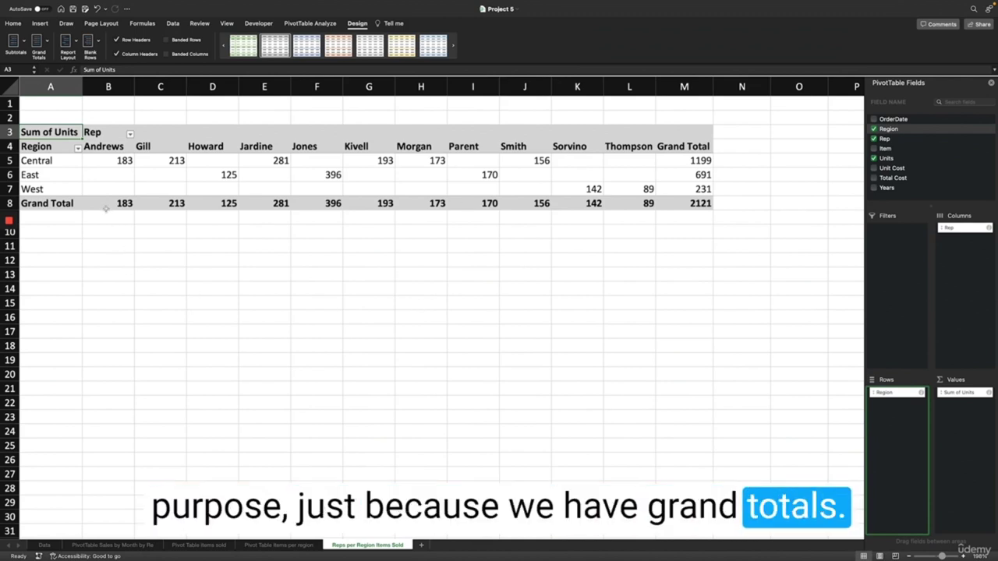
click(642, 188)
drag(642, 201, 687, 189)
click(577, 132)
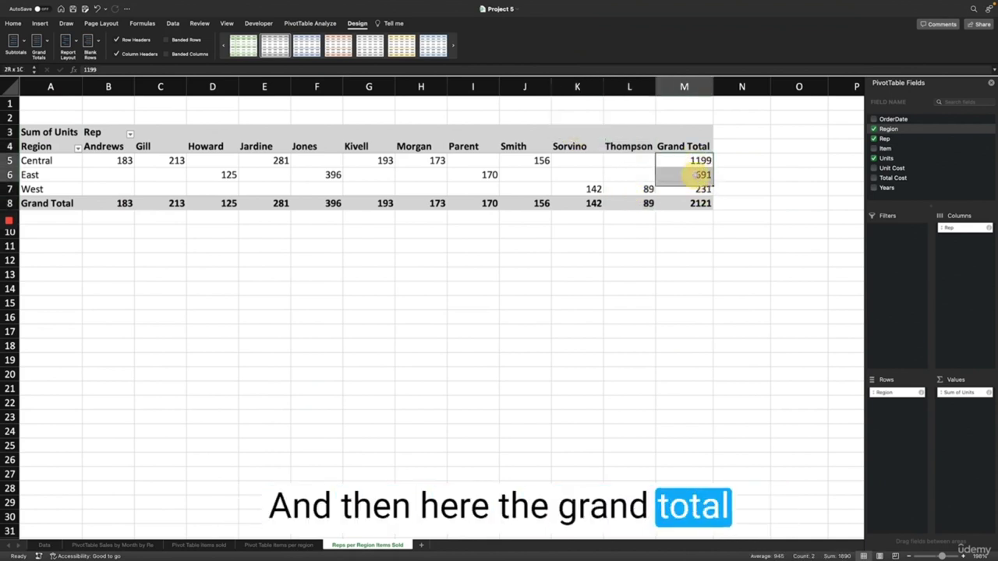
click(693, 160)
click(693, 189)
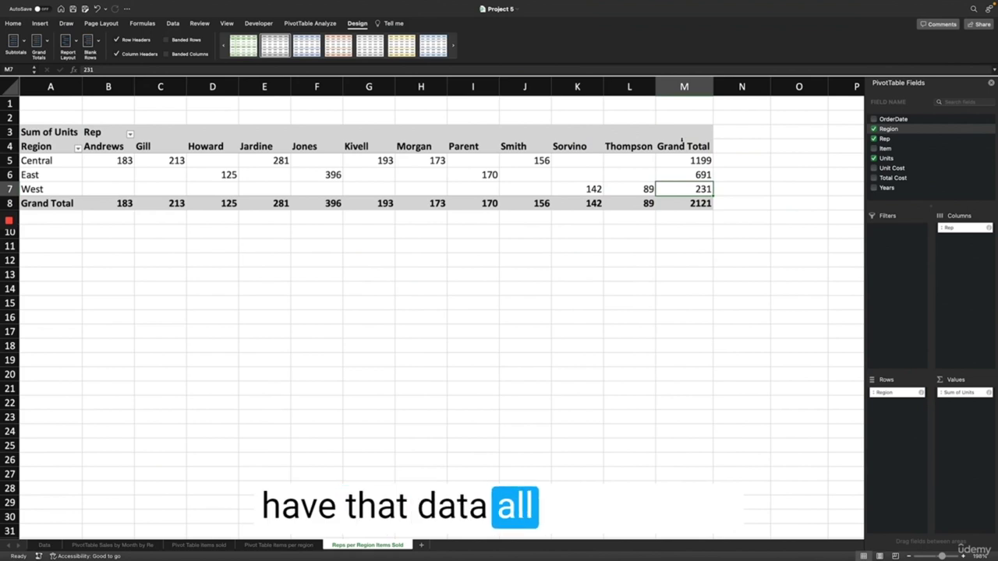
scroll(530, 238, down, 3)
scroll(531, 239, up, 3)
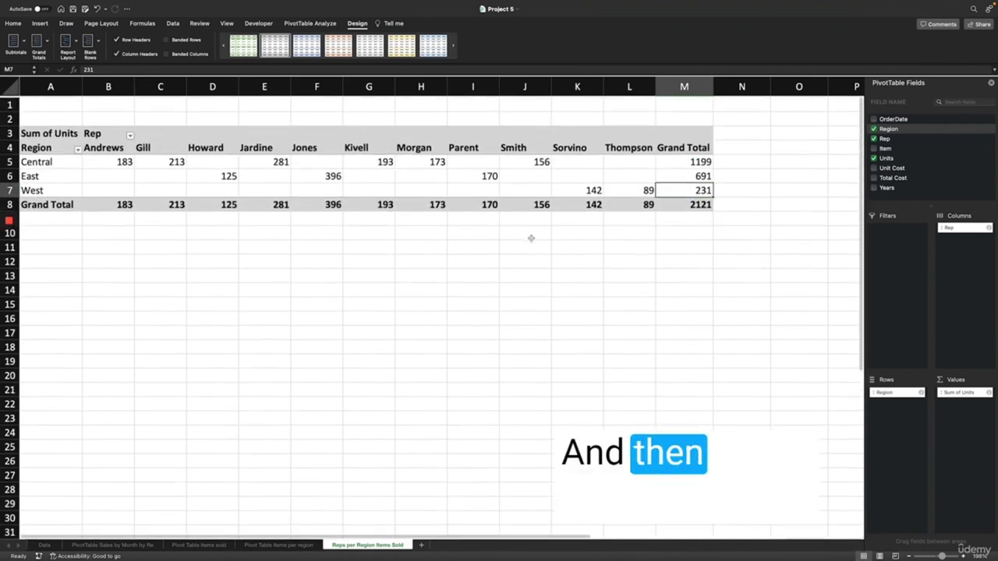
click(433, 345)
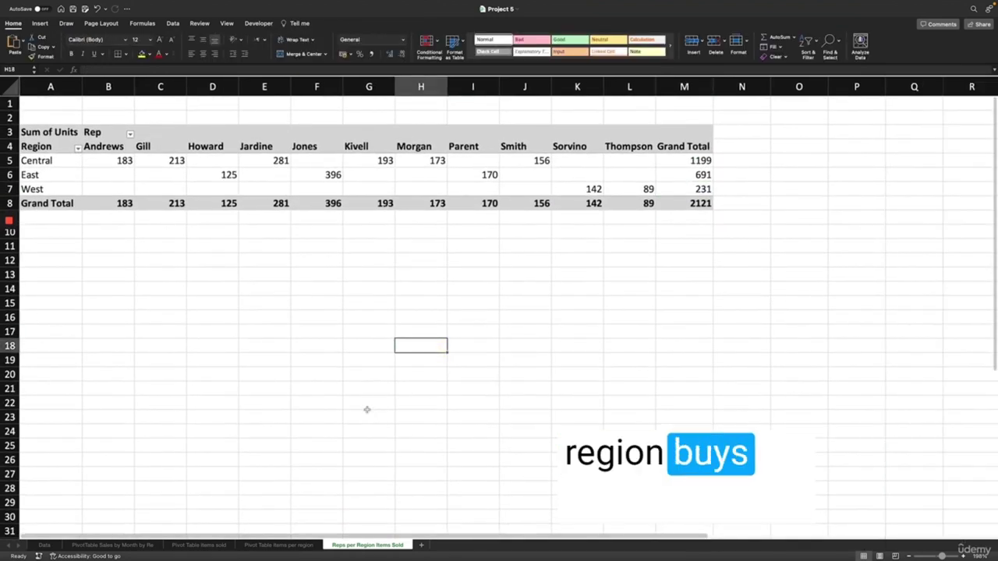
Duplicate the Reps per Region Items Sold sheet with Move or Copy, Create a copy
right_click(357, 547)
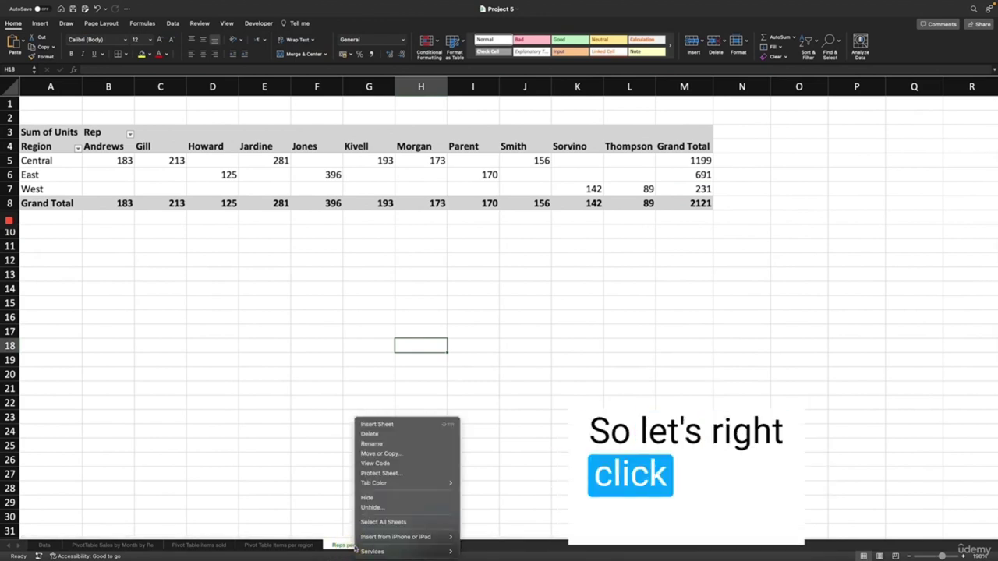
click(394, 453)
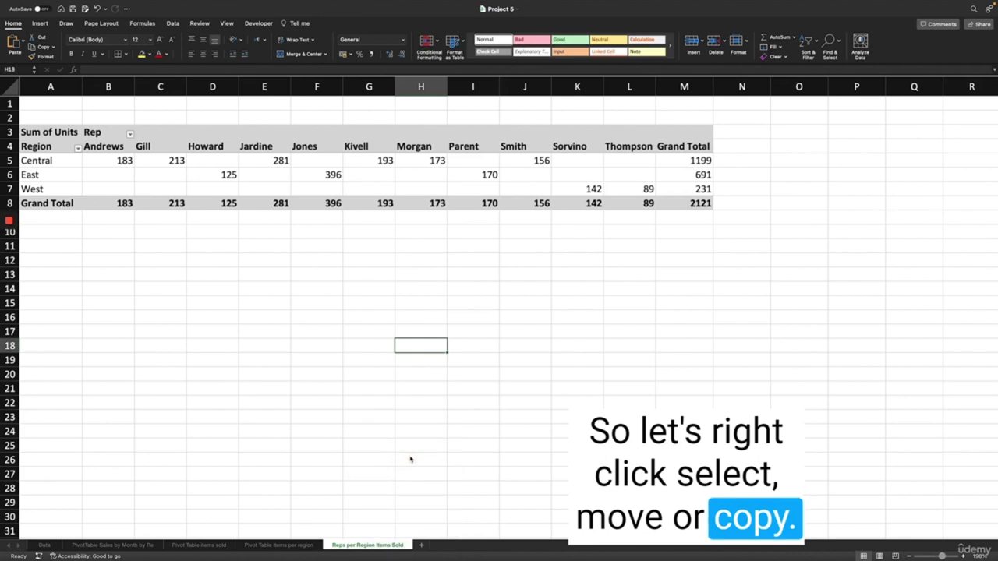
click(406, 506)
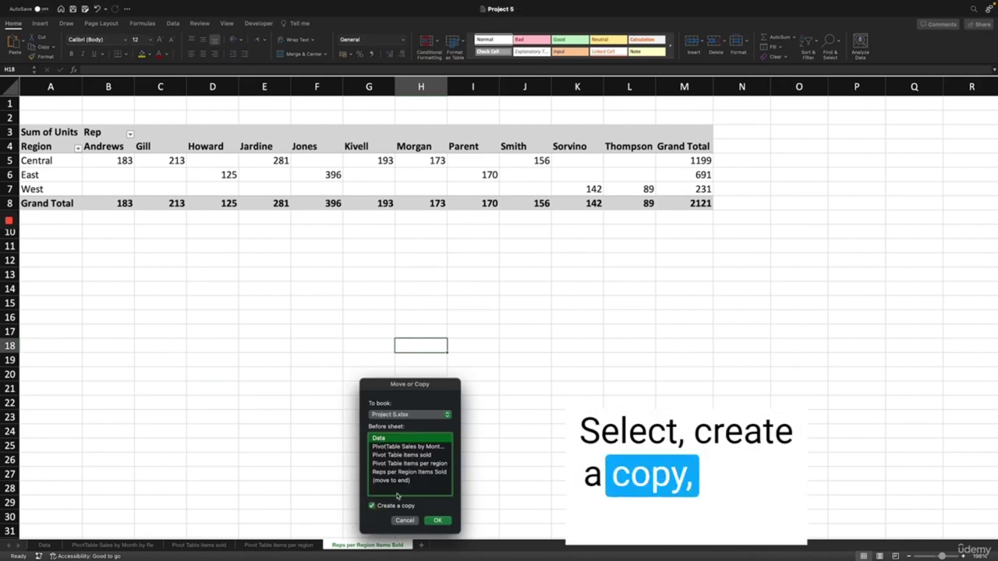
click(436, 521)
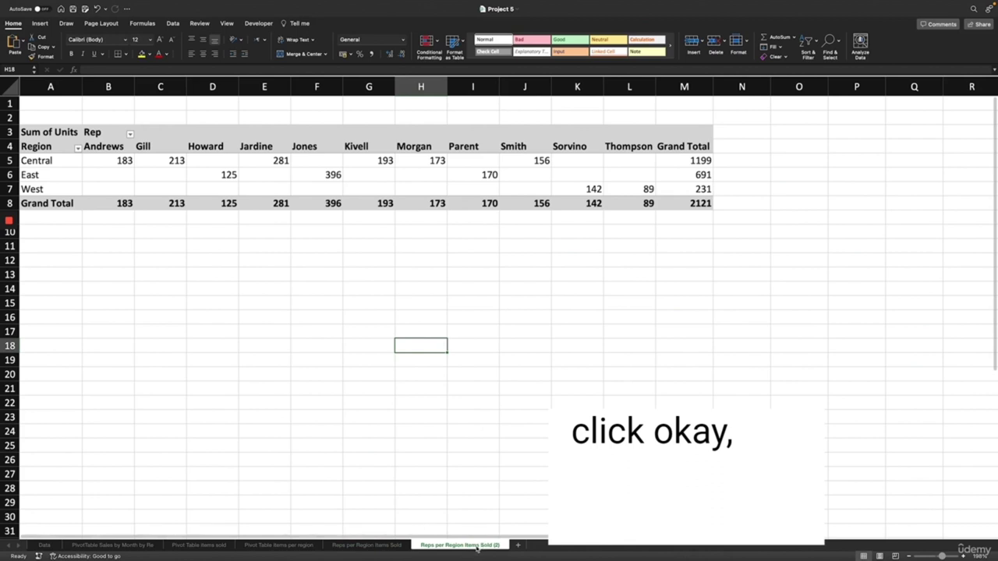
Rename the copied sheet 'Region Most Items Sold' and drag Rep out of its columns
double_click(477, 546)
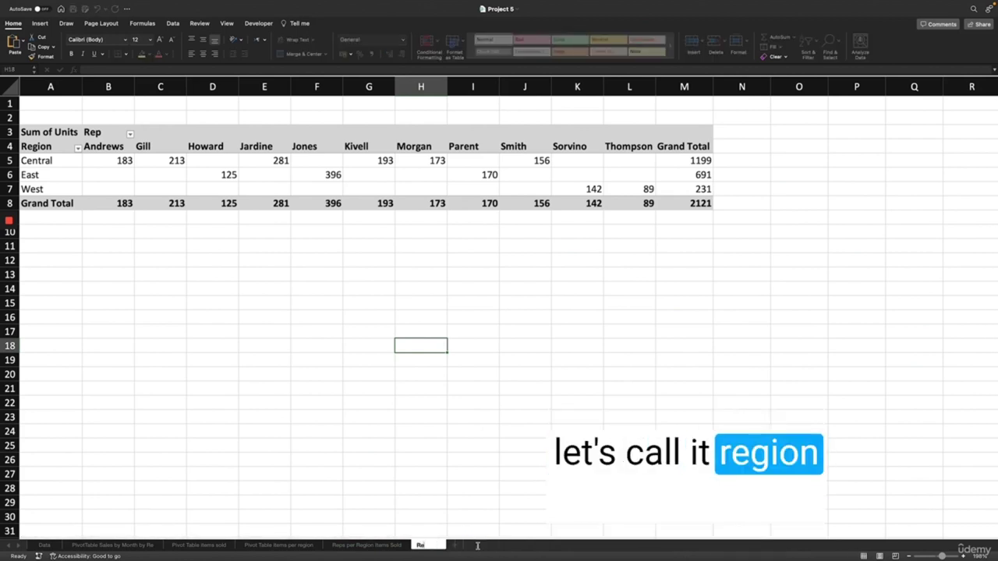
text(Region Most Items Sold)
click(421, 203)
drag(946, 228, 769, 262)
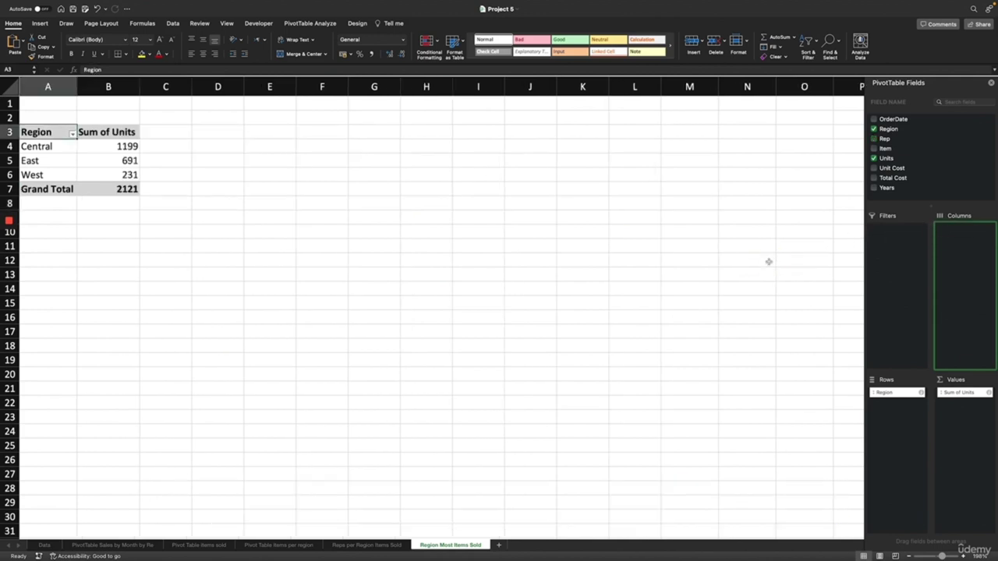
Remove Rep so the pivot shows units by region alone
scroll(281, 198, up, 1)
drag(86, 163, 75, 173)
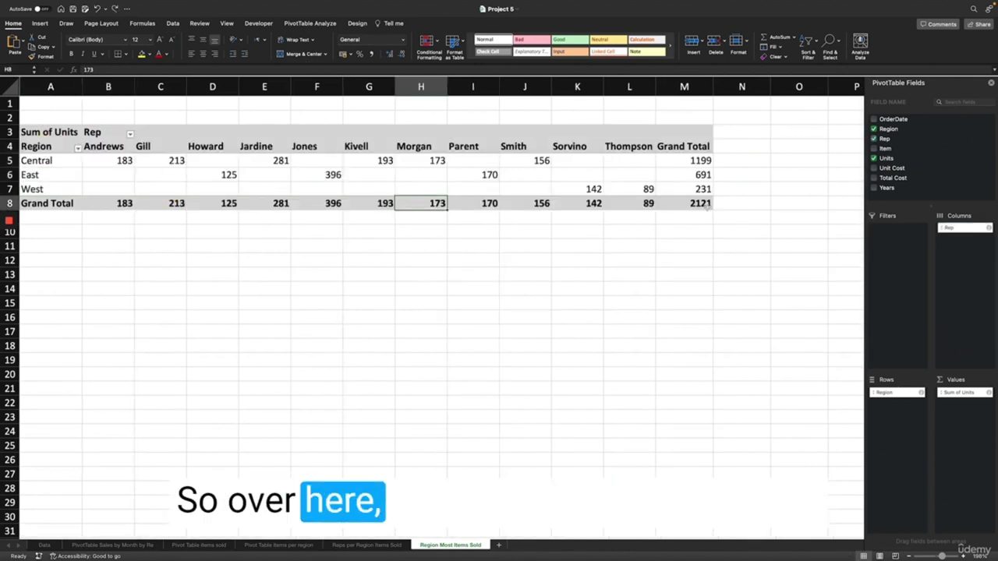
drag(961, 227, 762, 226)
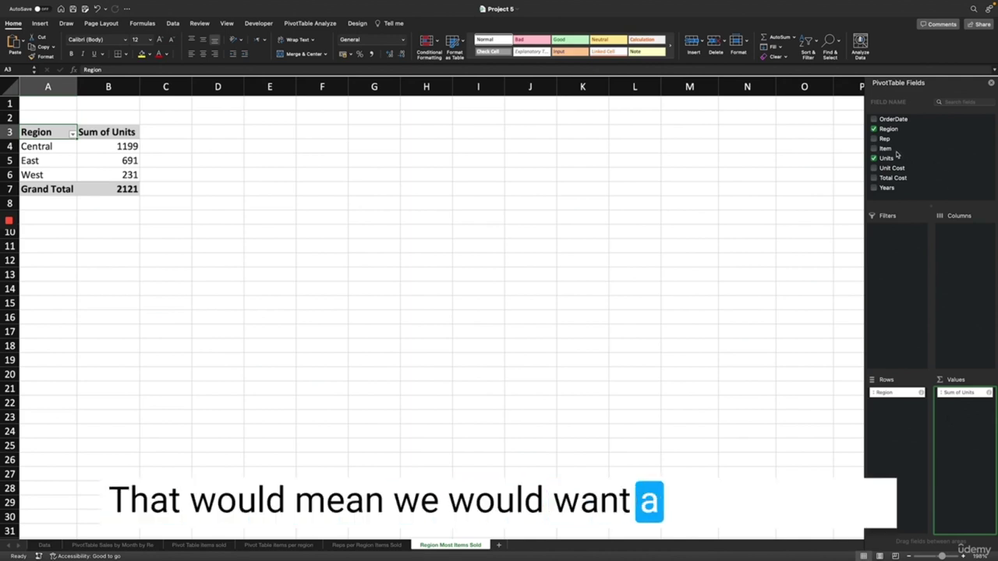
Add Count of Item to Values: Central 24, East 13, West 6
click(895, 152)
drag(889, 154, 965, 434)
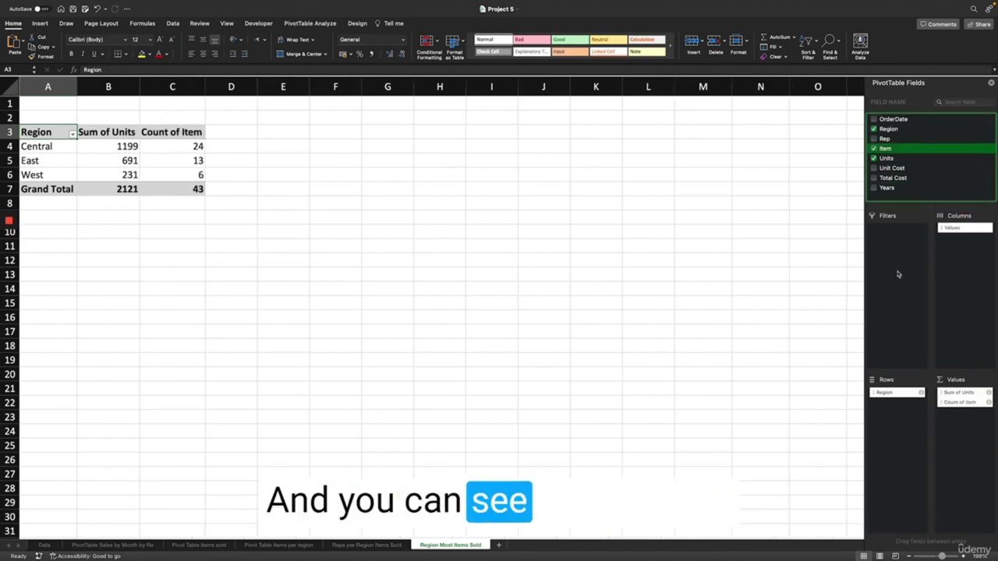
drag(961, 402, 952, 407)
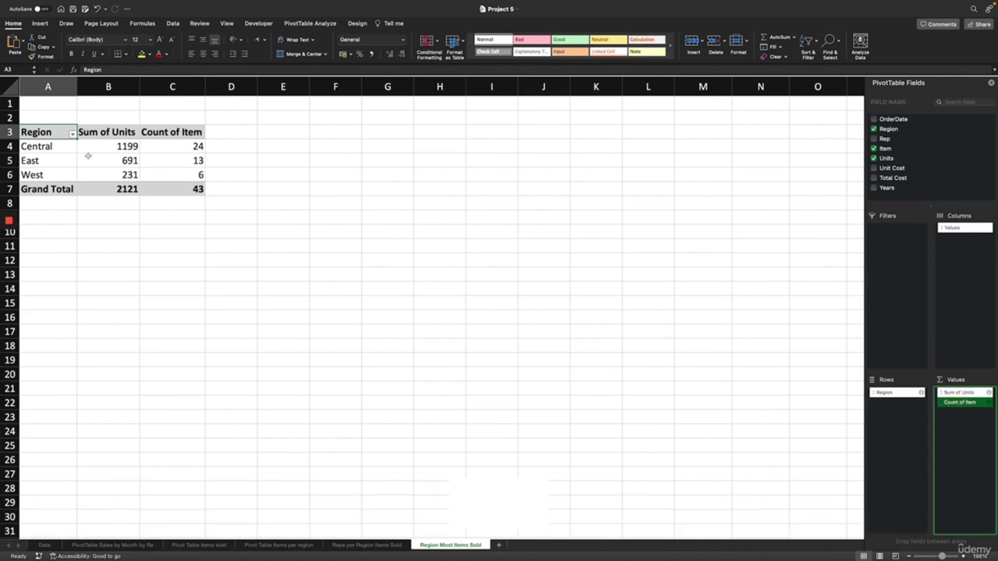
click(37, 146)
click(158, 144)
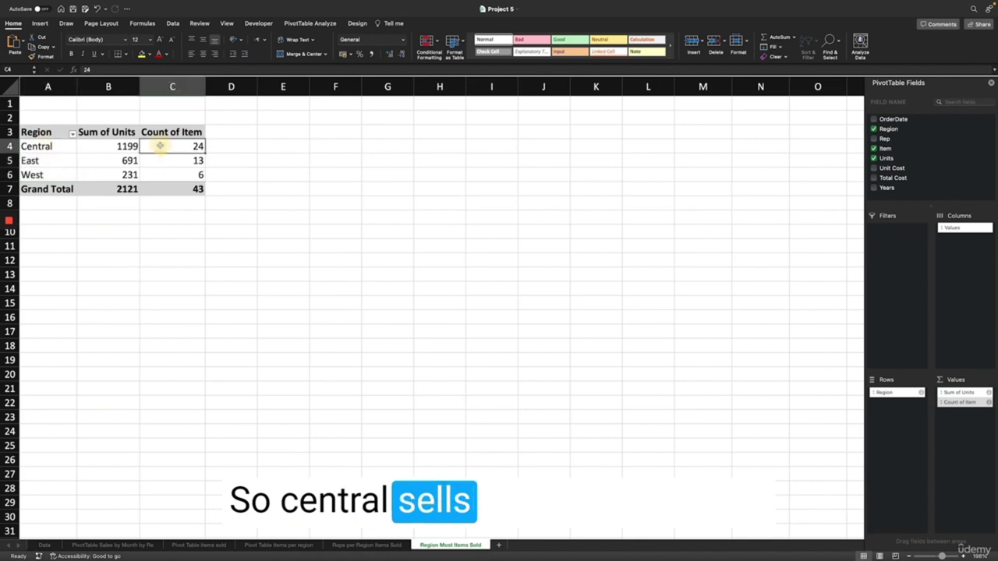
click(47, 161)
click(164, 159)
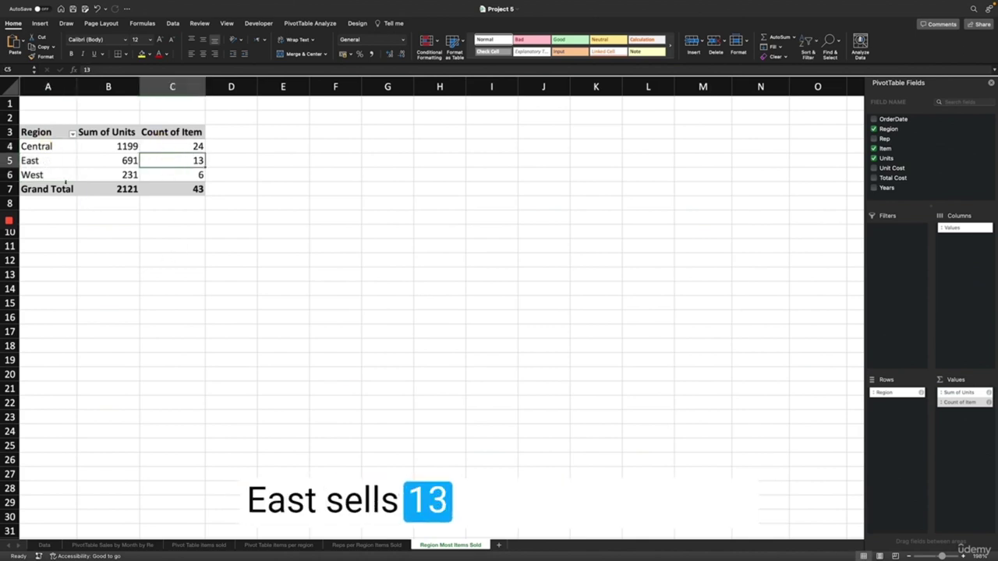
click(56, 176)
click(172, 174)
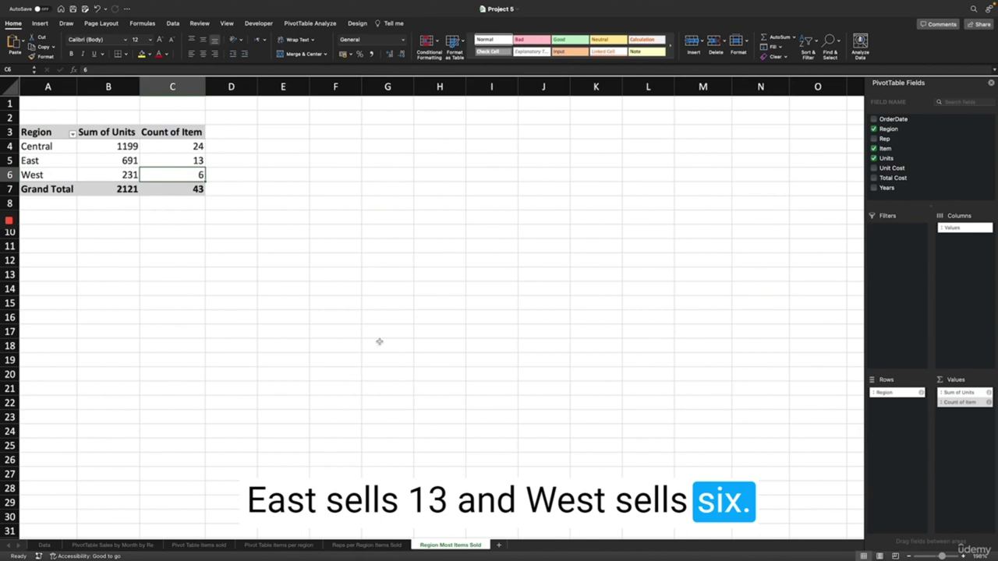
On the Data sheet, select the first order's region cell B2, currently East
click(45, 545)
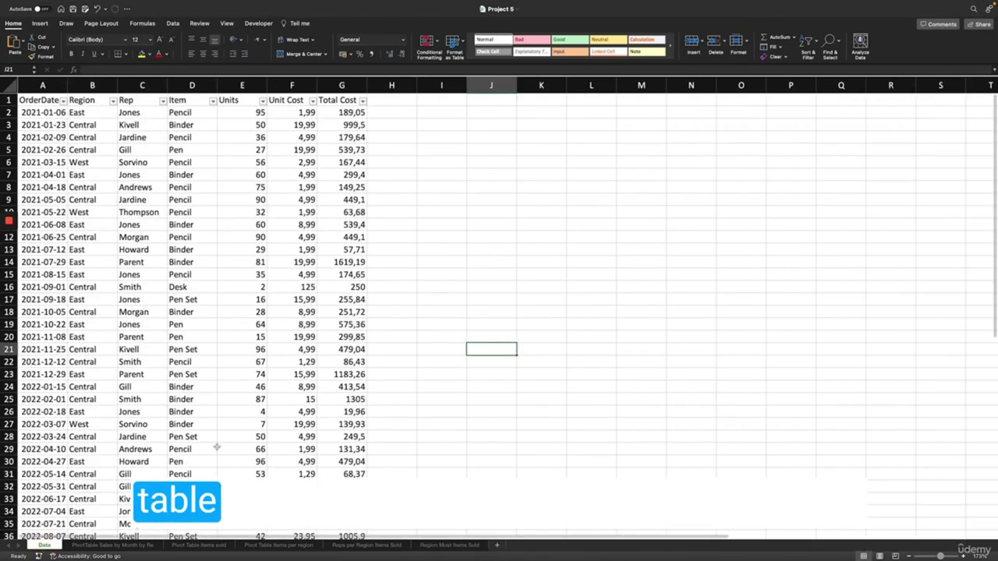
scroll(162, 409, down, 5)
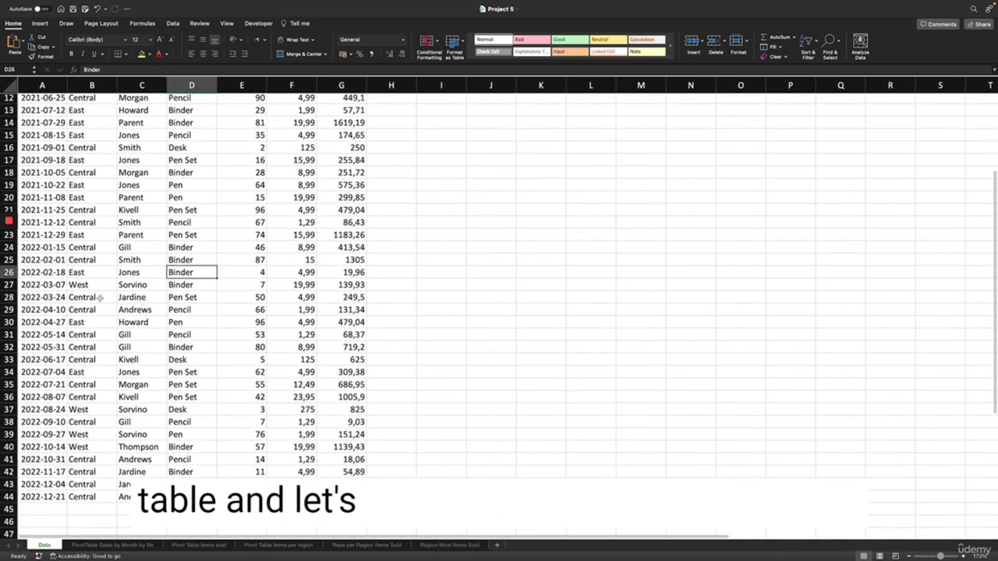
scroll(103, 299, up, 5)
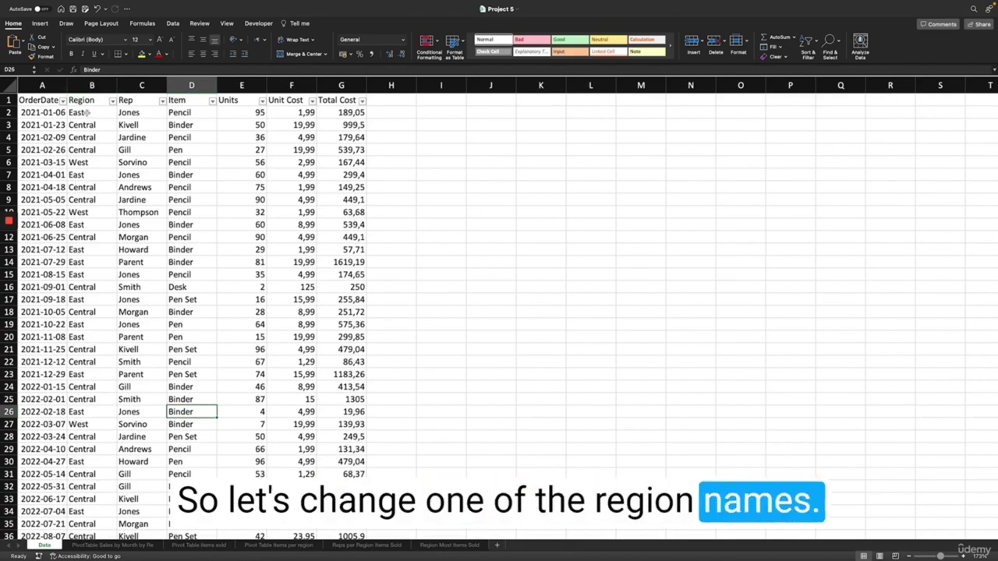
click(86, 113)
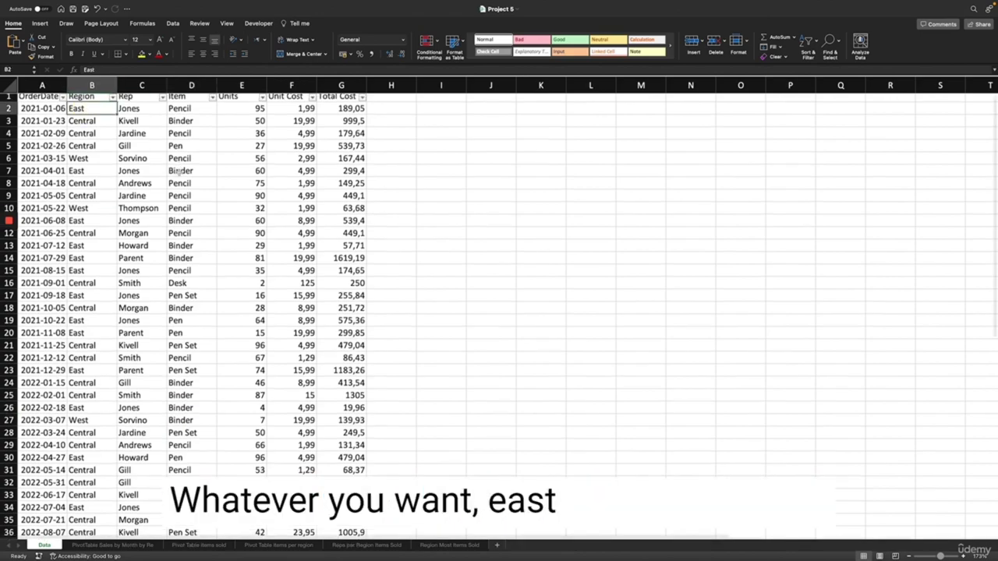
scroll(168, 171, down, 2)
scroll(172, 168, up, 2)
Change B2 to North, then return to the Region Most Items Sold sheet
text(North)
scroll(166, 147, down, 1)
scroll(166, 147, up, 1)
click(132, 150)
click(92, 113)
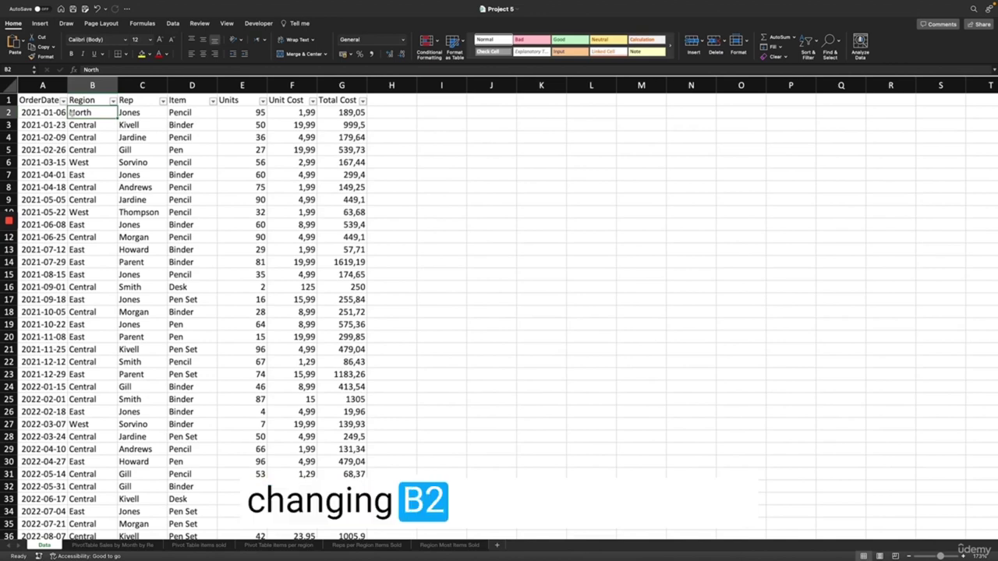
scroll(152, 152, down, 1)
click(140, 140)
scroll(152, 159, up, 1)
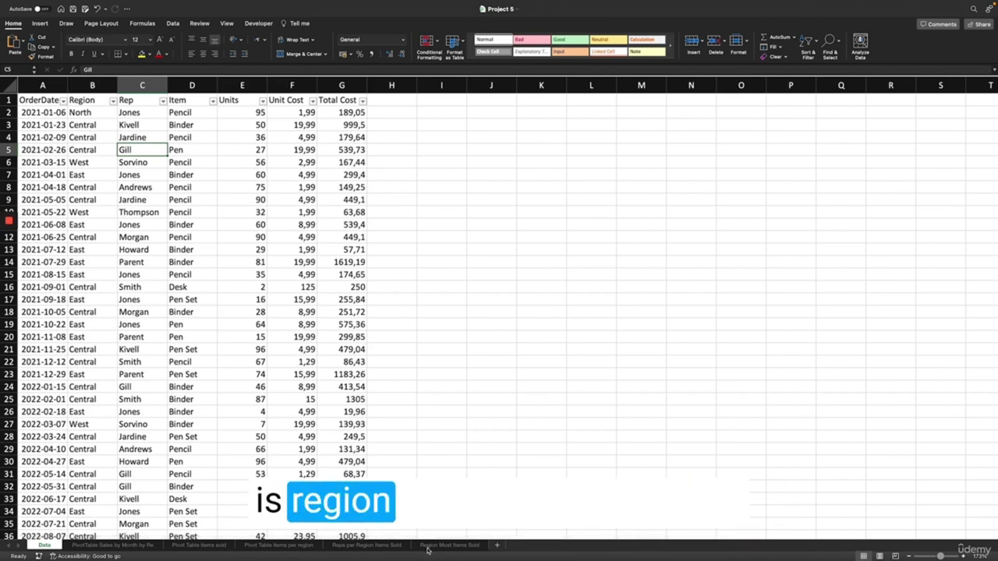
click(428, 547)
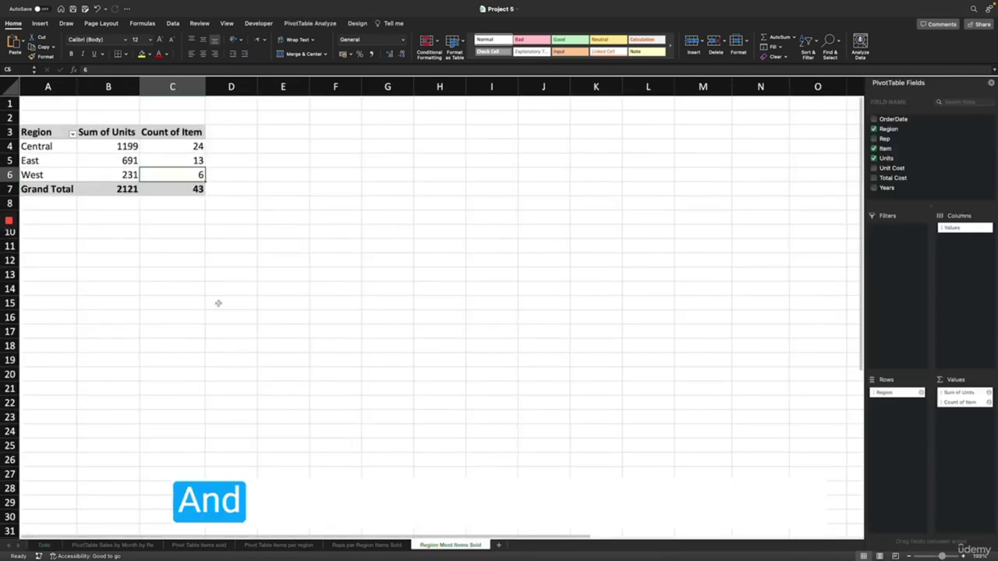
Refresh the region pivot so North appears with 95 units and East drops to 596 units, 12 items
drag(55, 146, 146, 175)
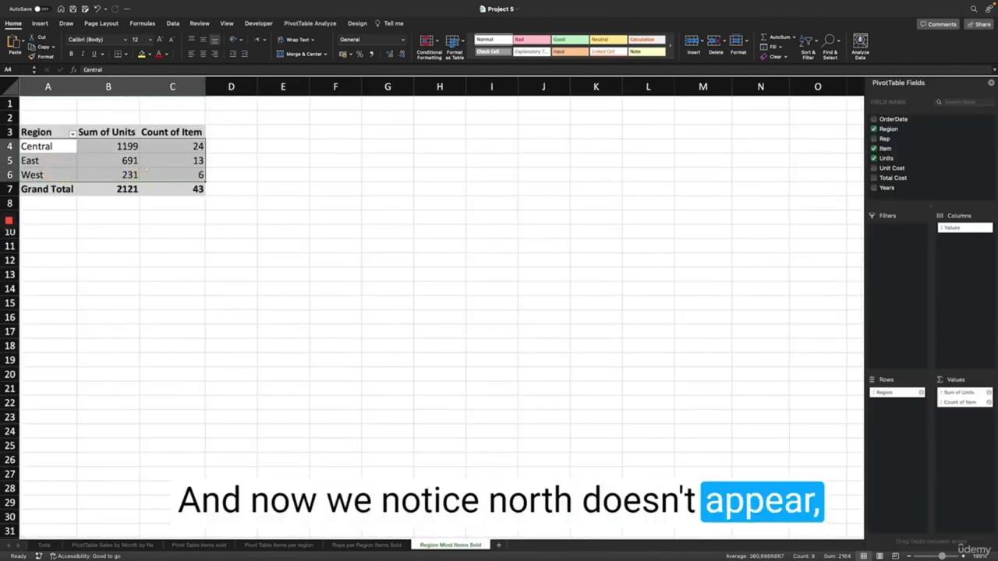
click(70, 160)
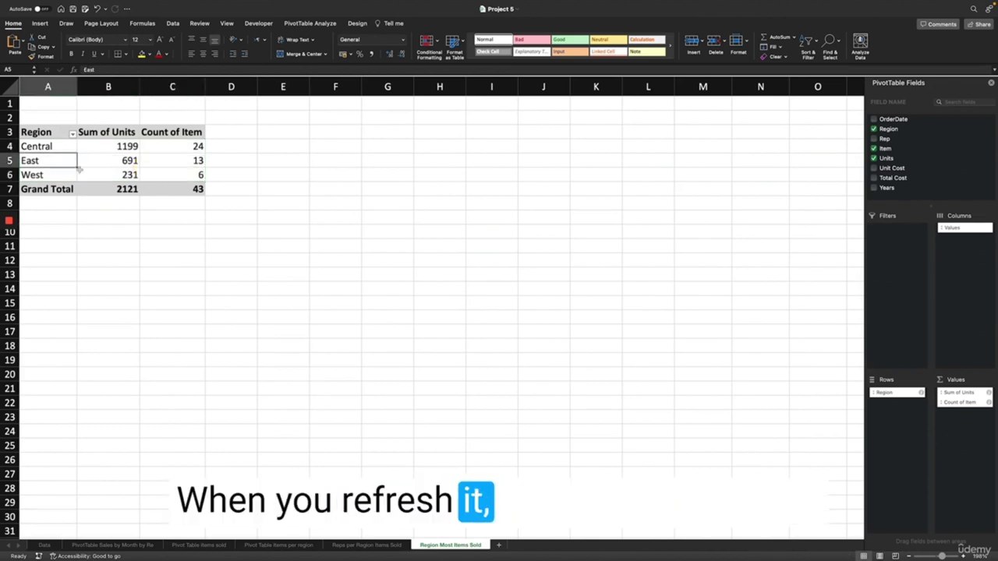
click(79, 160)
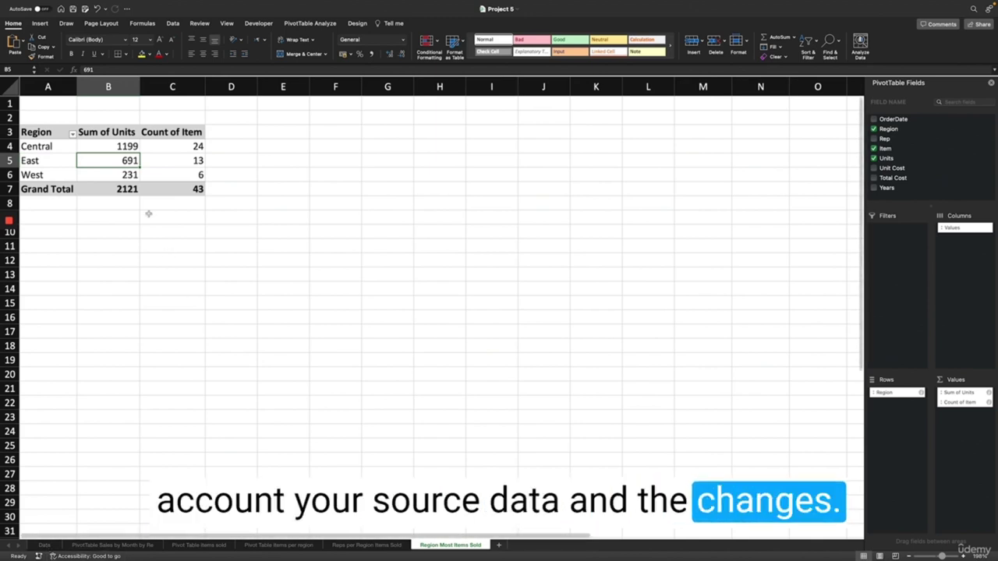
right_click(98, 166)
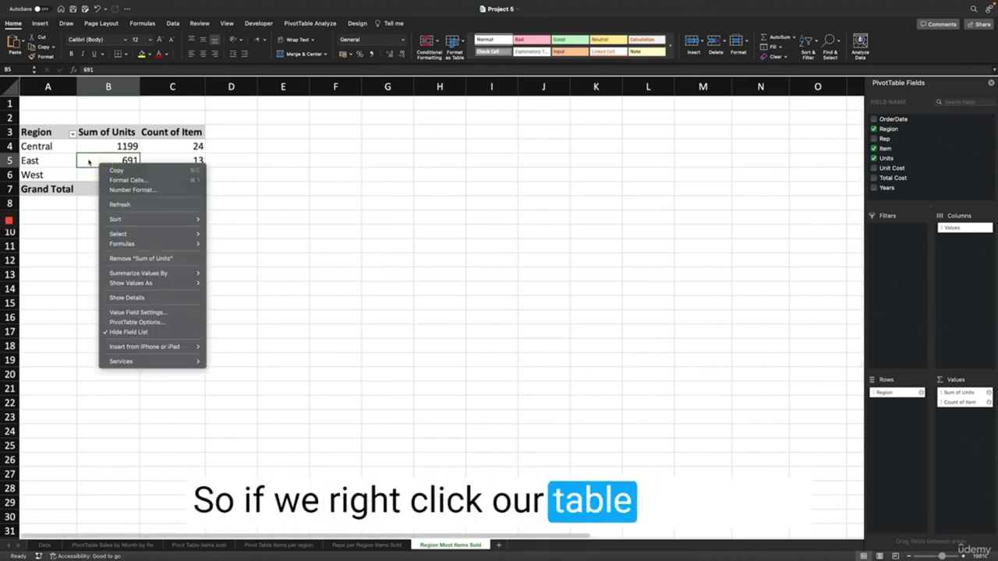
click(119, 206)
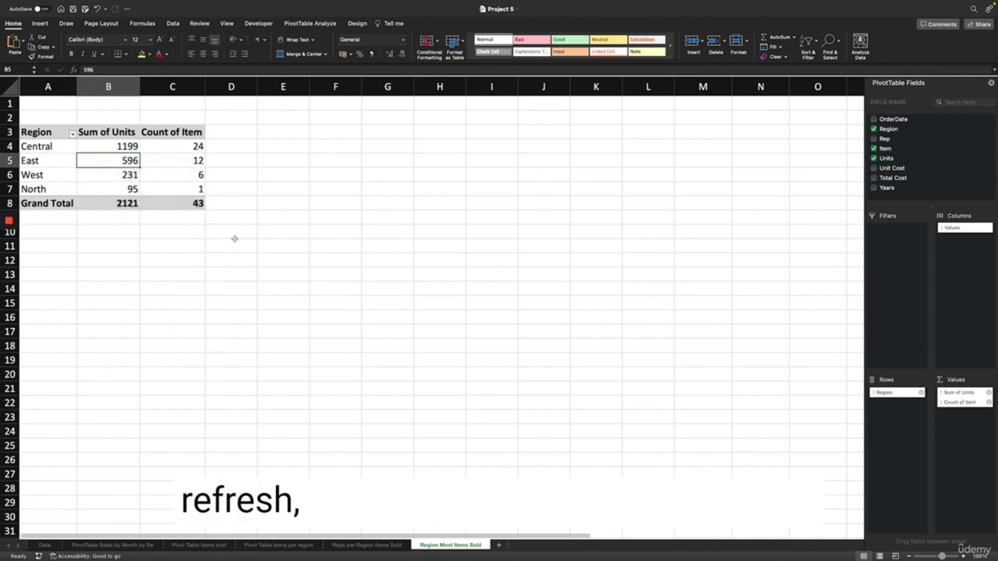
drag(30, 189, 196, 191)
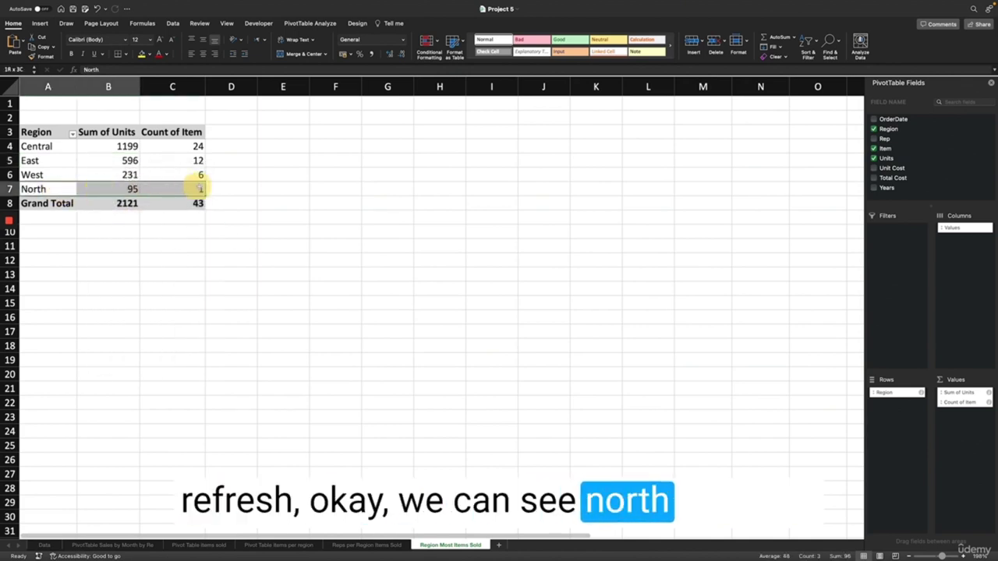
click(144, 160)
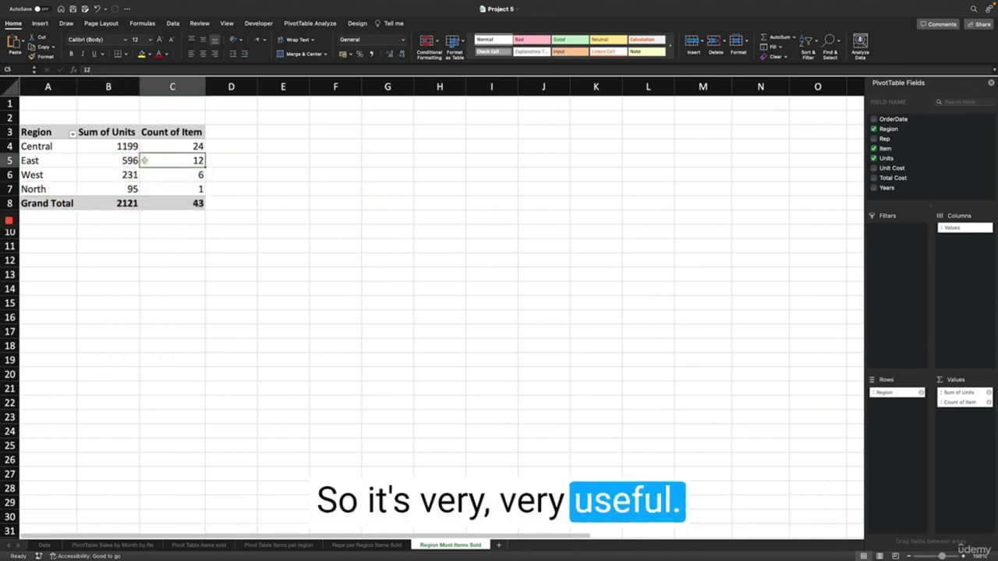
click(97, 185)
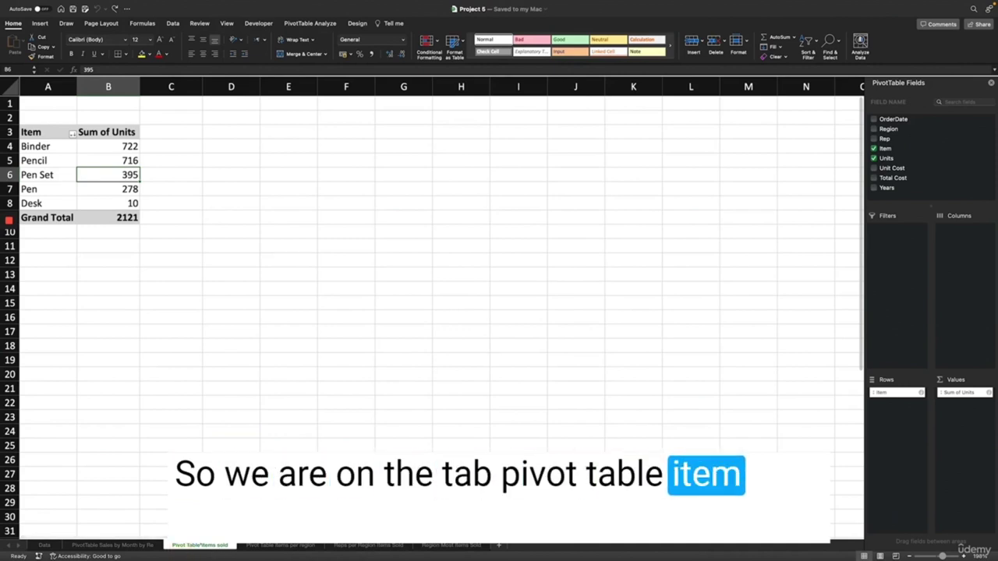
Review the items-sold pivot's unit totals, such as Binder 722 and Pen Set 395
drag(46, 147, 102, 190)
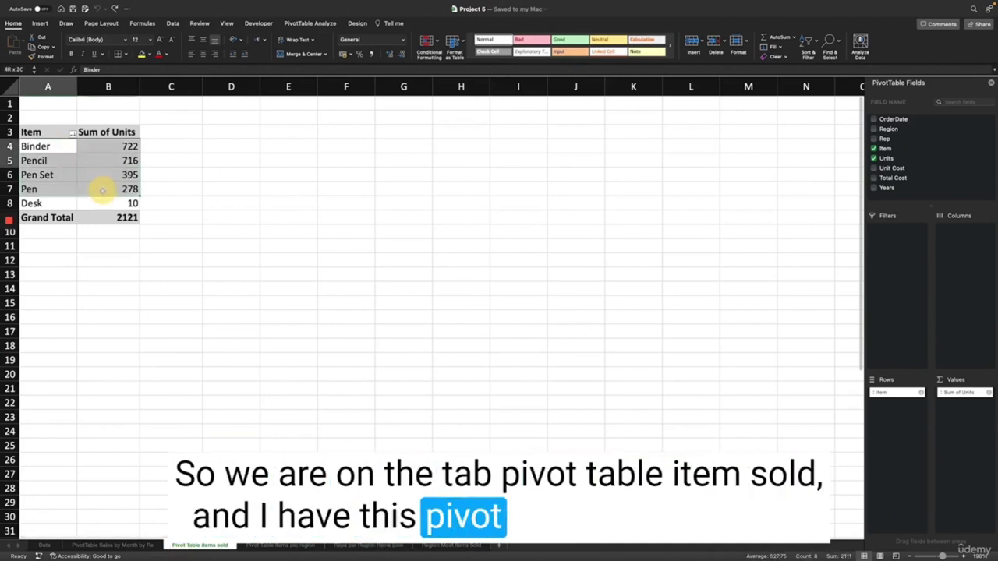
scroll(67, 158, down, 1)
click(48, 143)
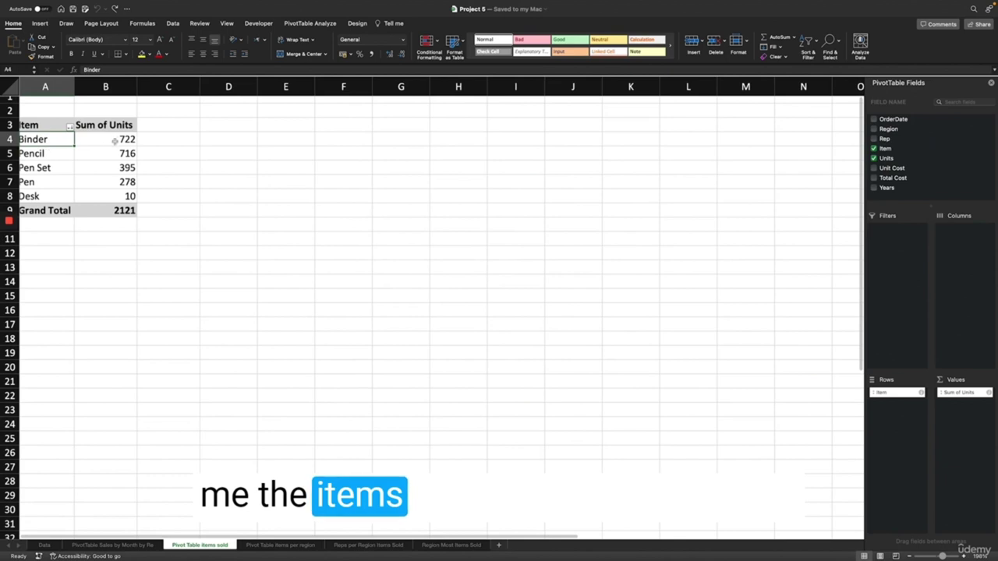
click(114, 141)
scroll(114, 141, up, 1)
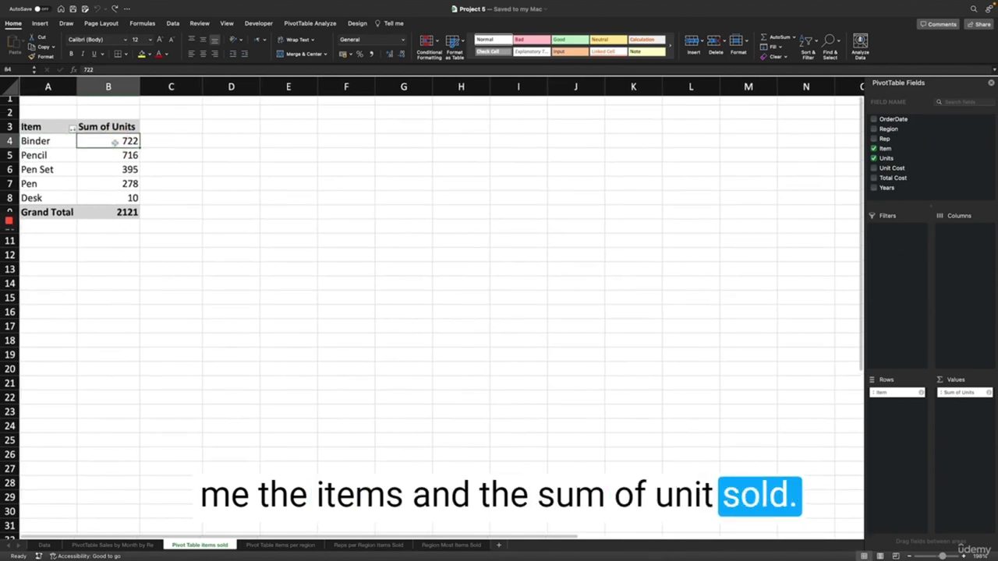
scroll(105, 141, right, 1)
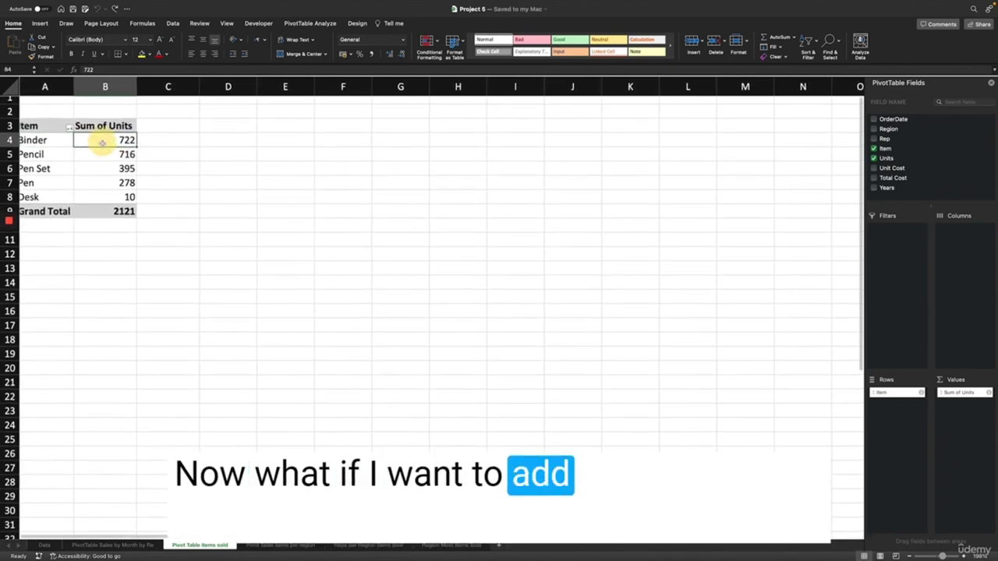
click(99, 168)
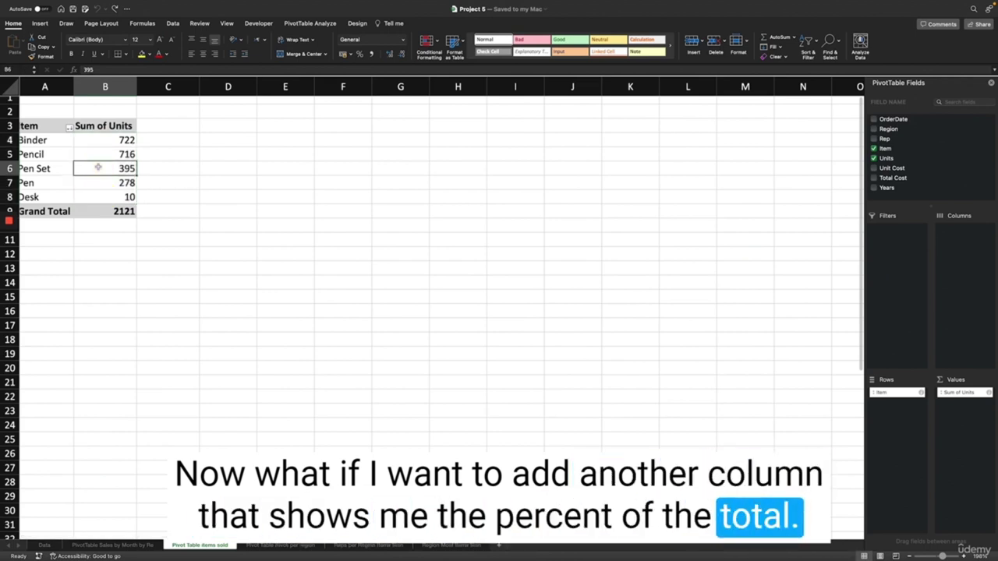
scroll(99, 168, left, 1)
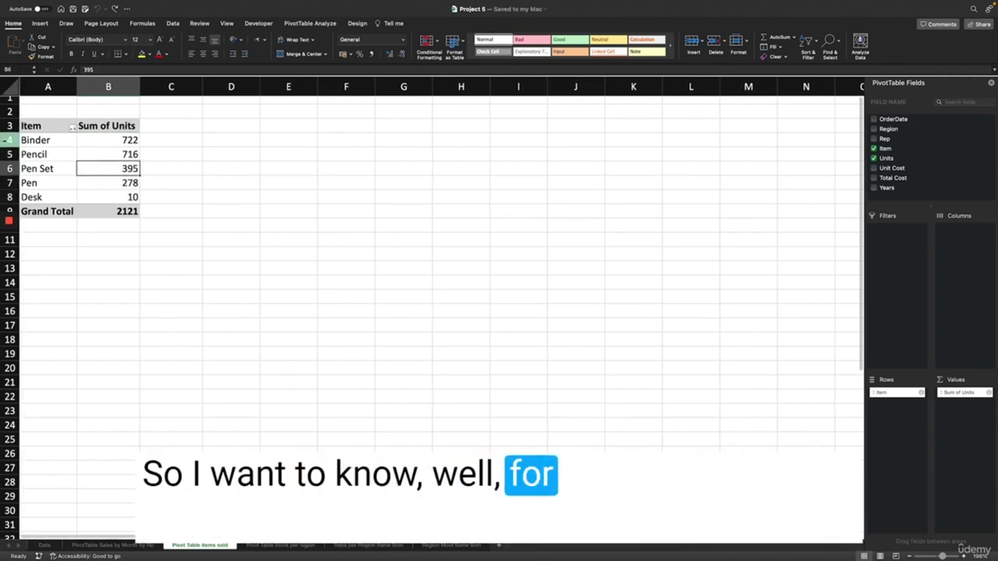
click(119, 144)
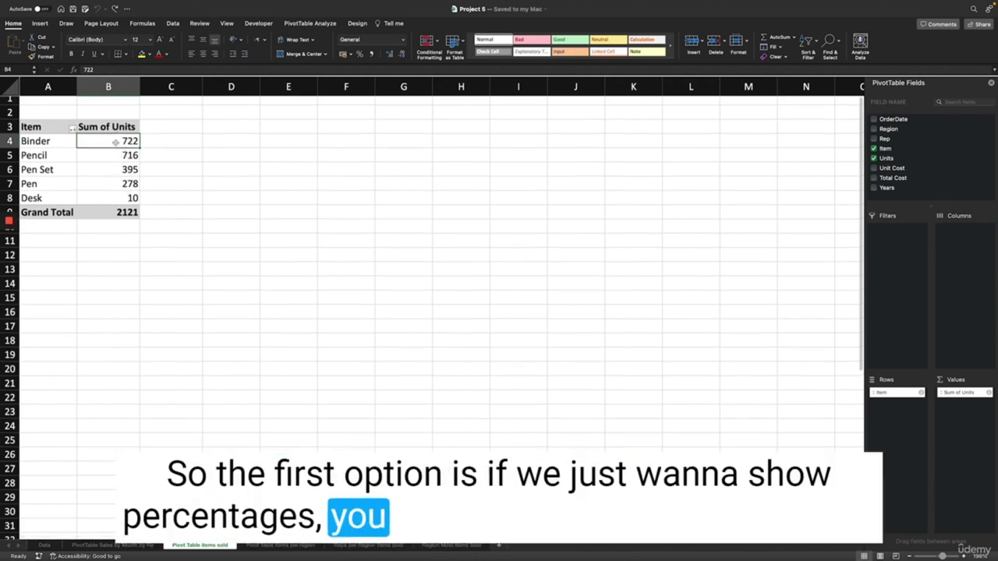
click(124, 169)
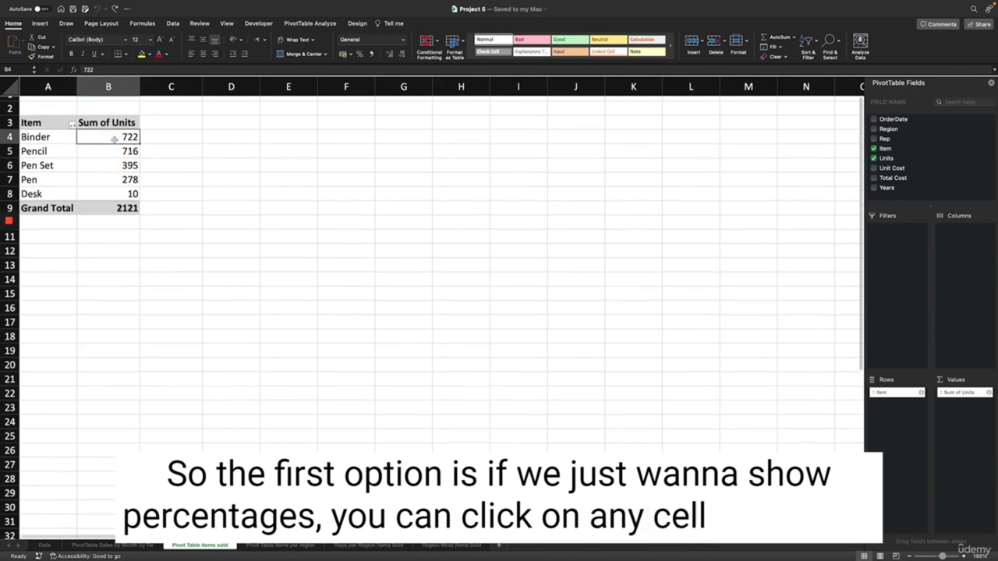
Show Sum of Units as % of Column Total (Binder 34,04%, Desk 0,47%), then undo it
right_click(113, 141)
mouse_move(166, 259)
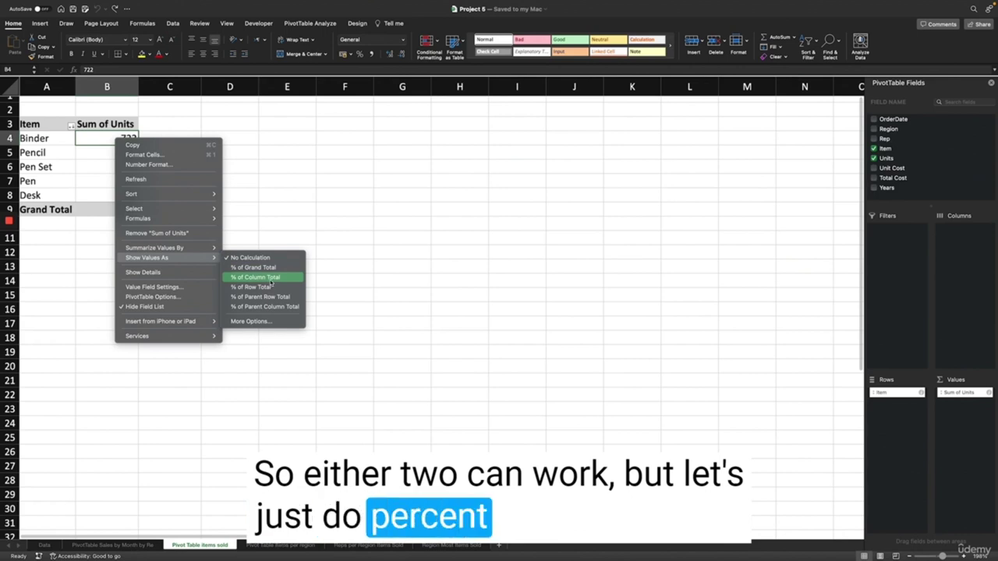
click(271, 278)
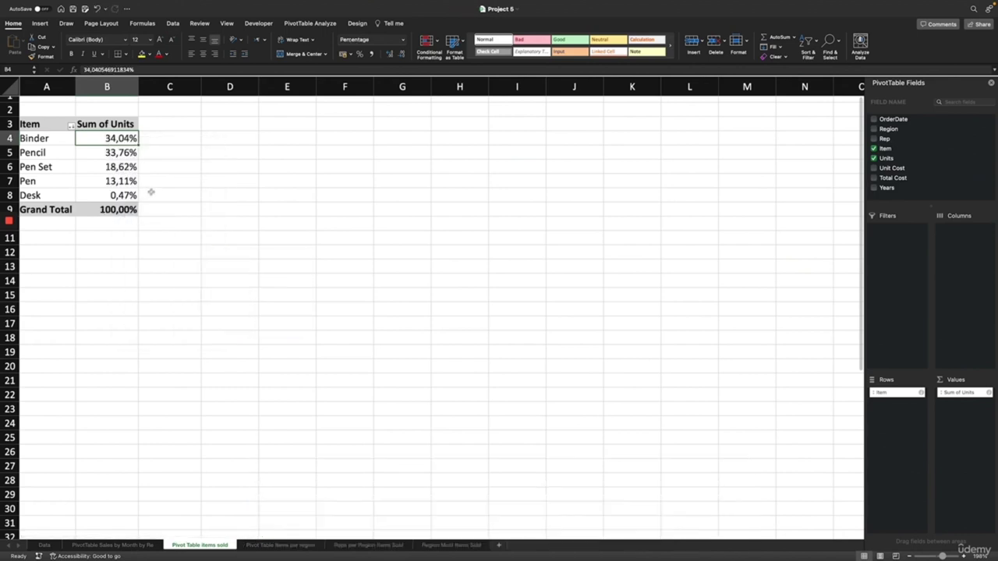
click(149, 193)
drag(117, 139, 117, 166)
click(122, 195)
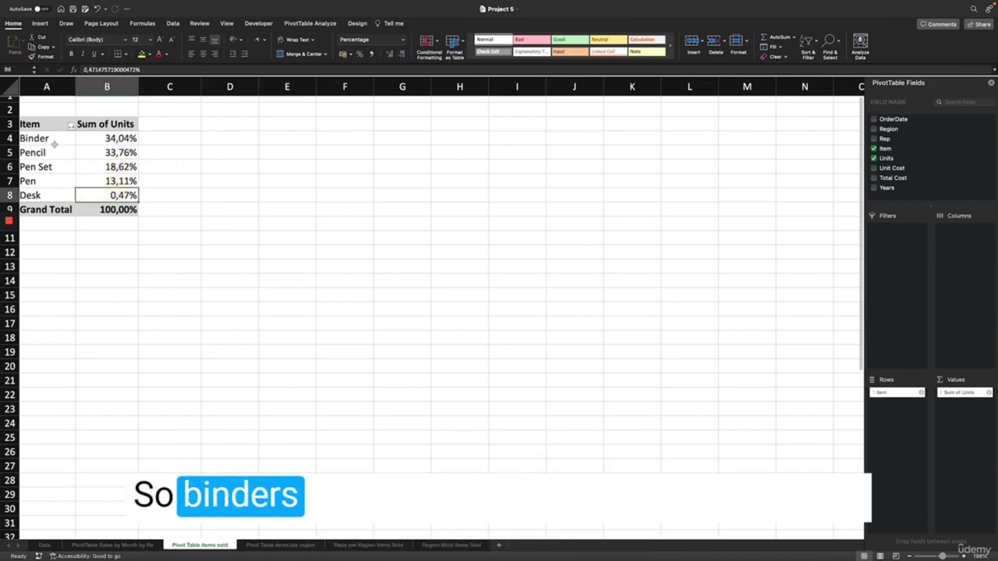
click(117, 139)
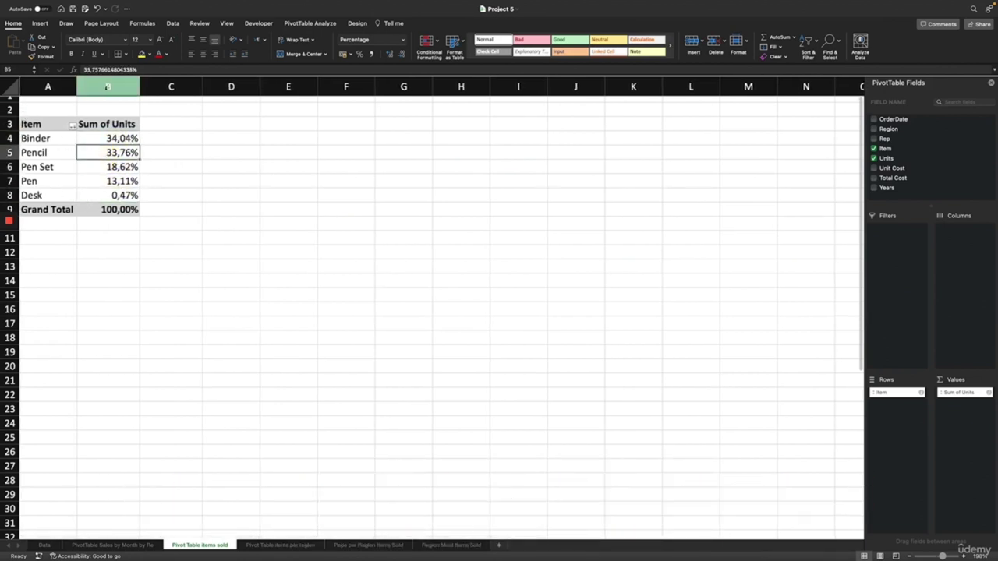
click(97, 10)
Add Units to Values a second time, creating a Sum of Units2 column
click(108, 126)
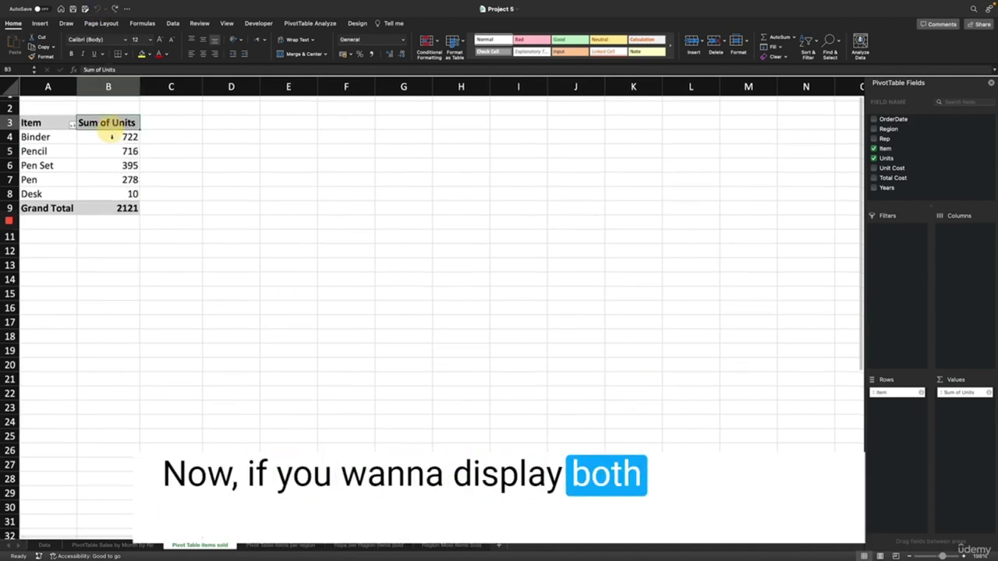
click(109, 179)
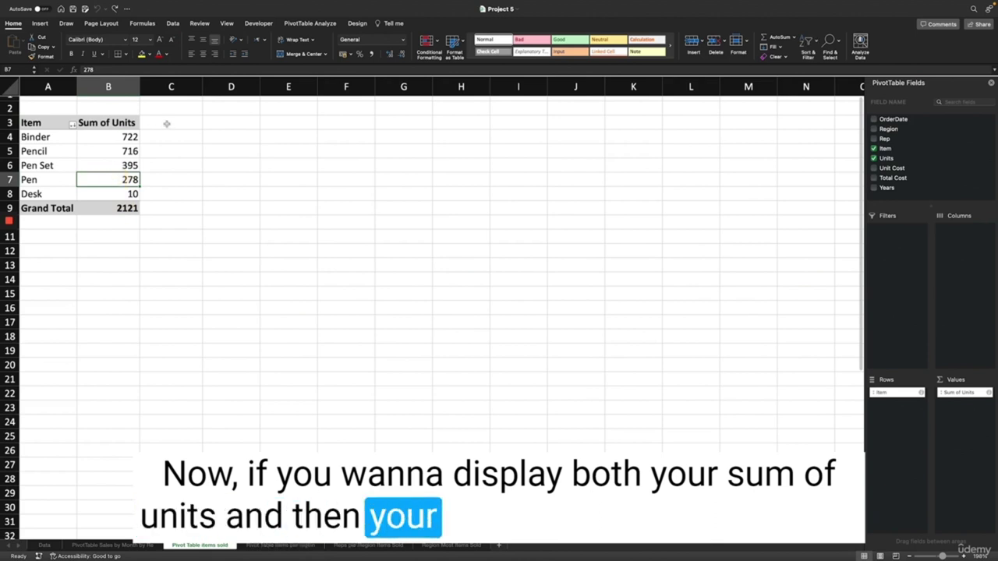
drag(168, 124, 170, 212)
click(102, 153)
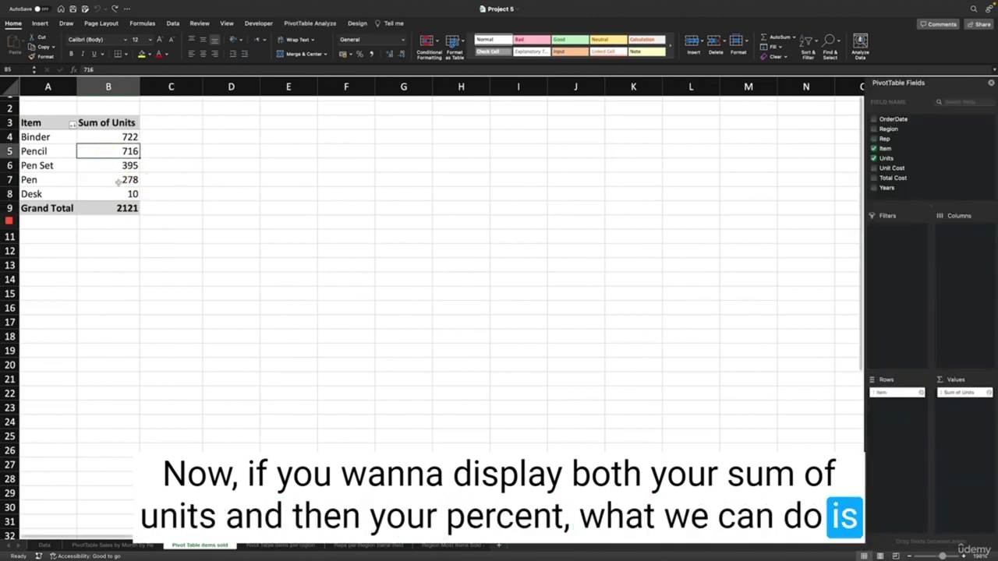
scroll(117, 182, up, 1)
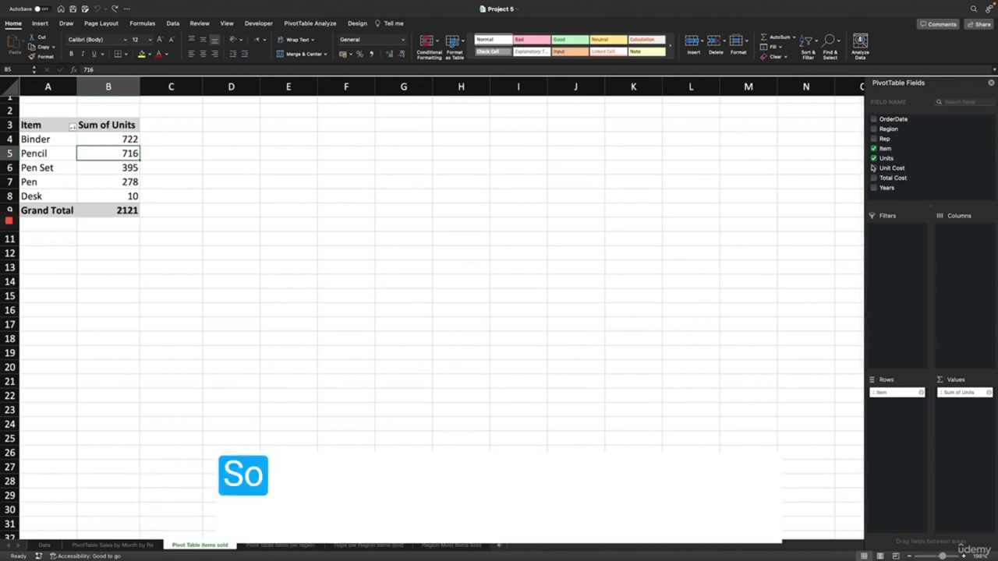
mouse_move(887, 159)
mouse_down()
mouse_move(908, 163)
mouse_move(890, 171)
mouse_up()
drag(936, 270, 964, 431)
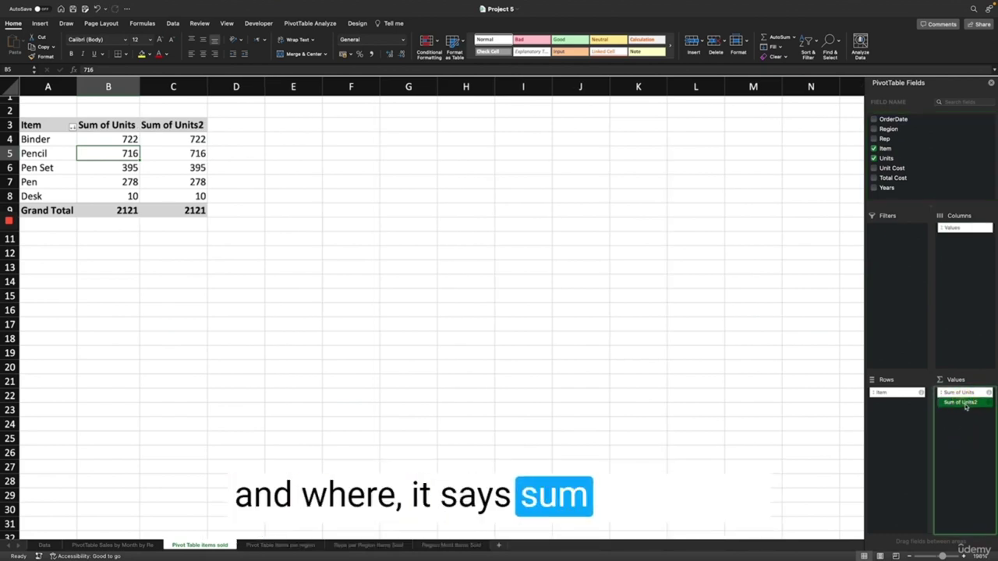
Rename Sum of Units2 to a percentage label and show it as % of Column Total
right_click(952, 403)
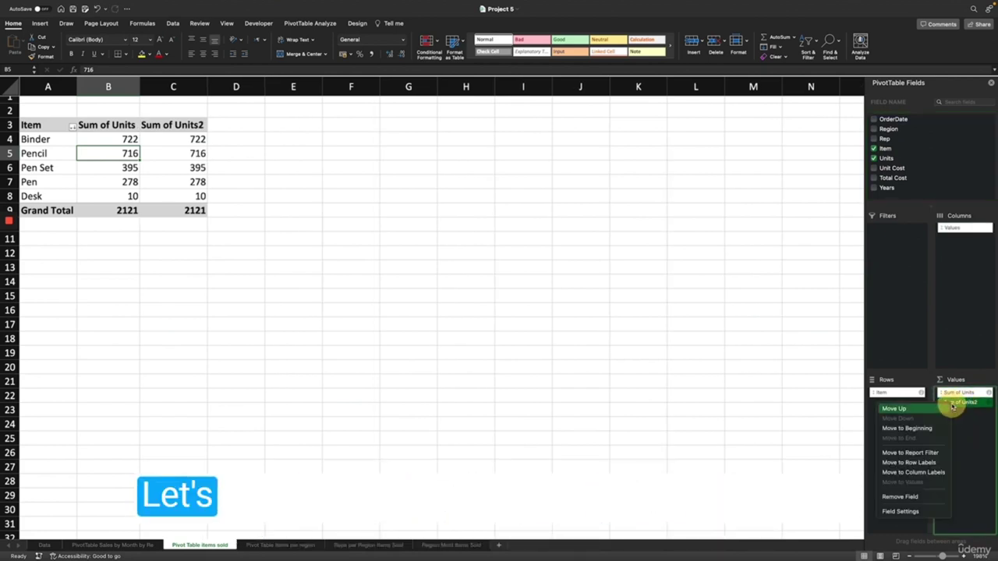
click(922, 513)
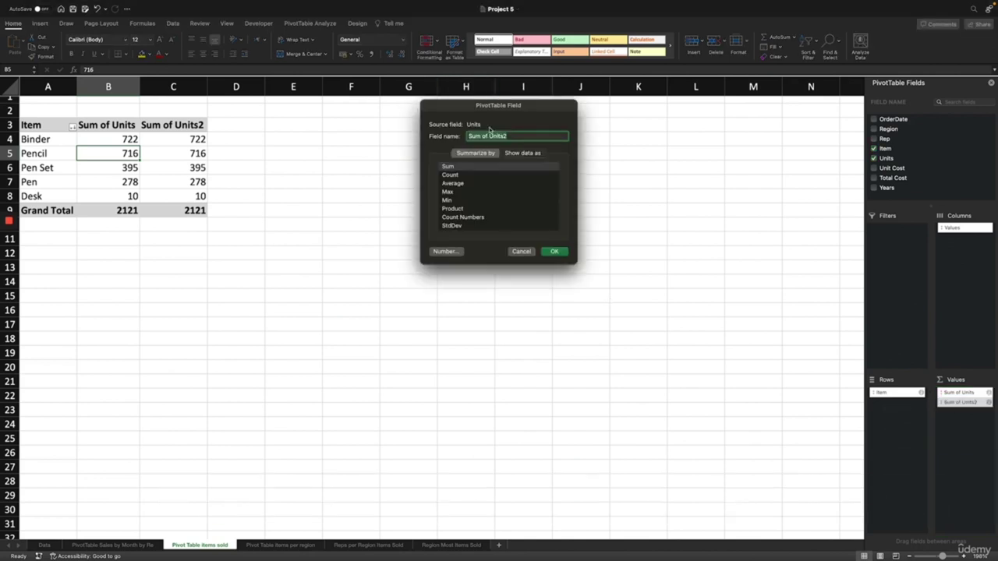
click(476, 137)
double_click(474, 136)
text(Perc)
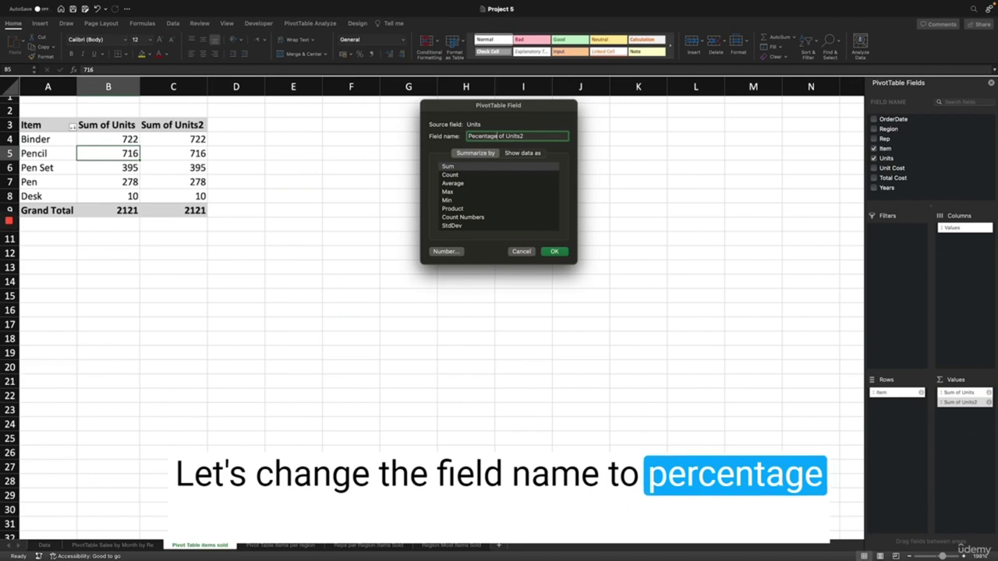
click(520, 136)
key(BackSpace)
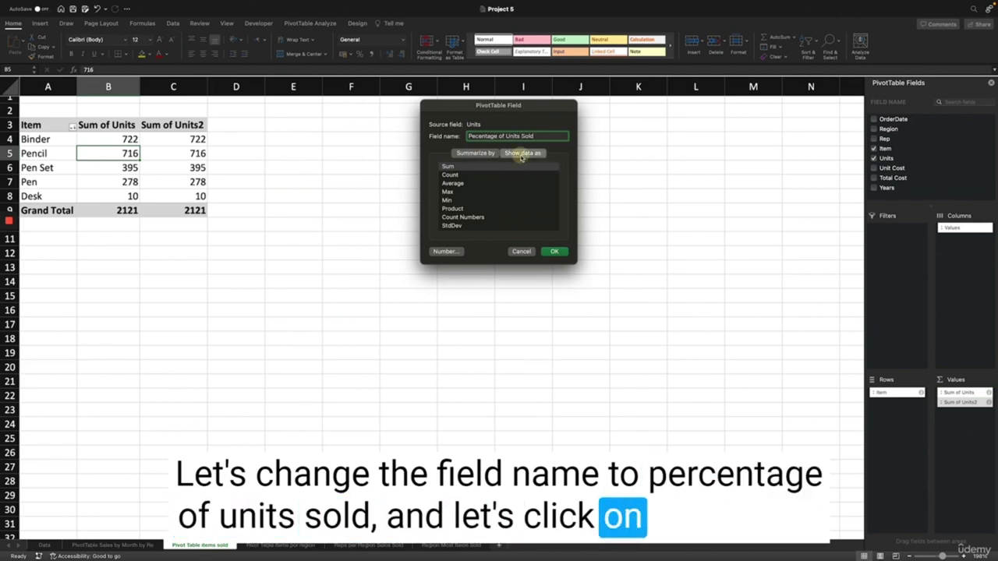
click(521, 153)
click(479, 166)
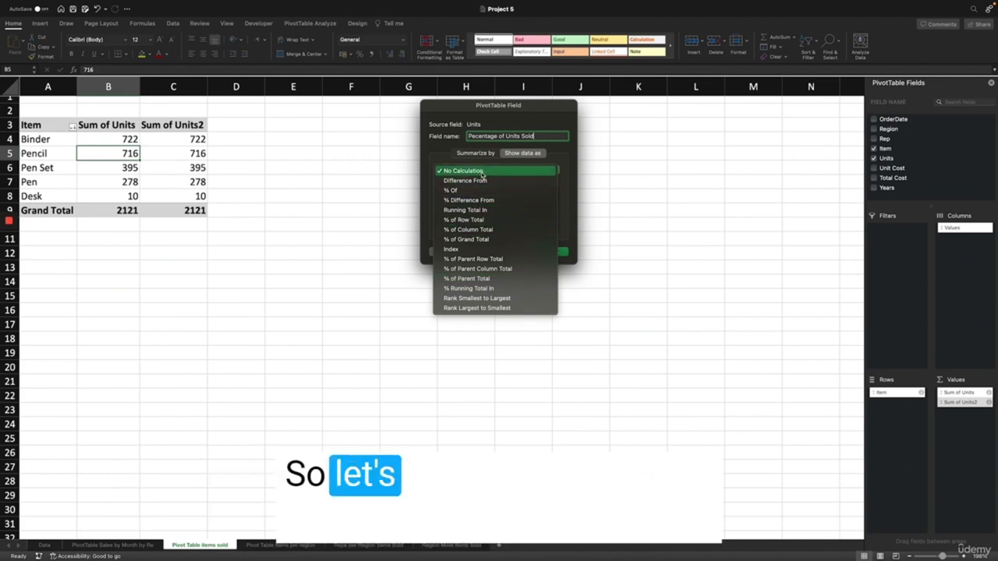
click(503, 234)
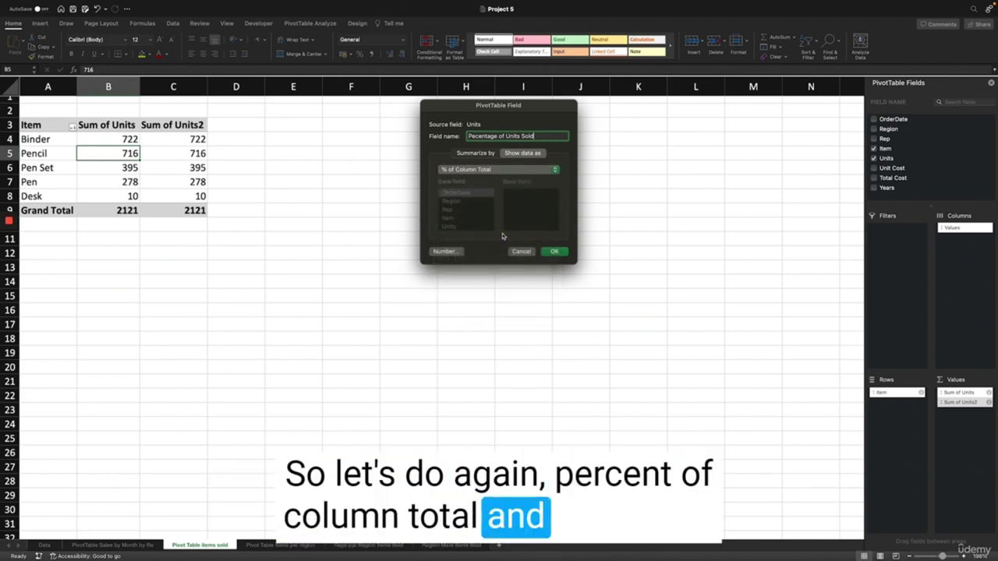
click(552, 252)
click(299, 195)
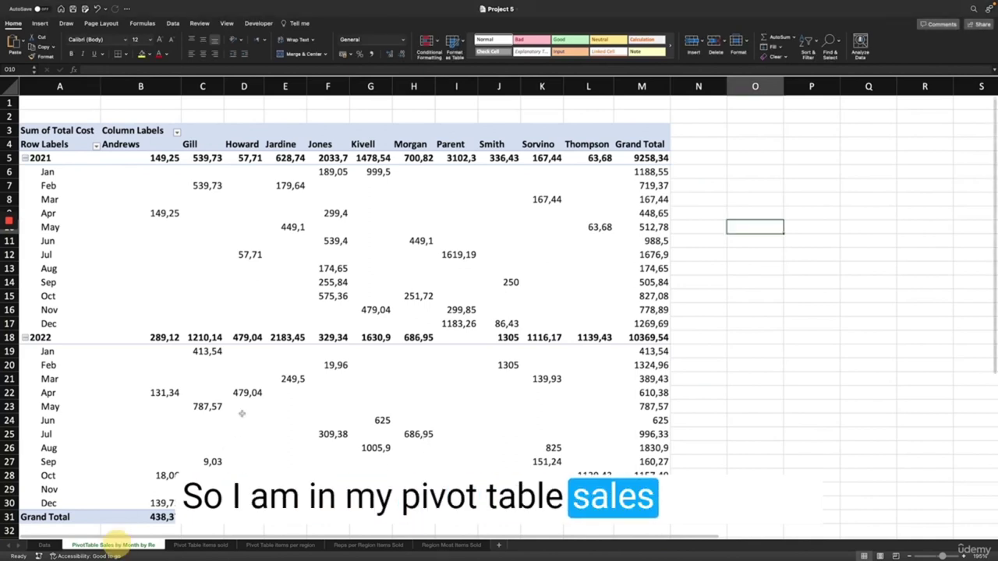
Add Region as a report filter and limit it to East
click(263, 199)
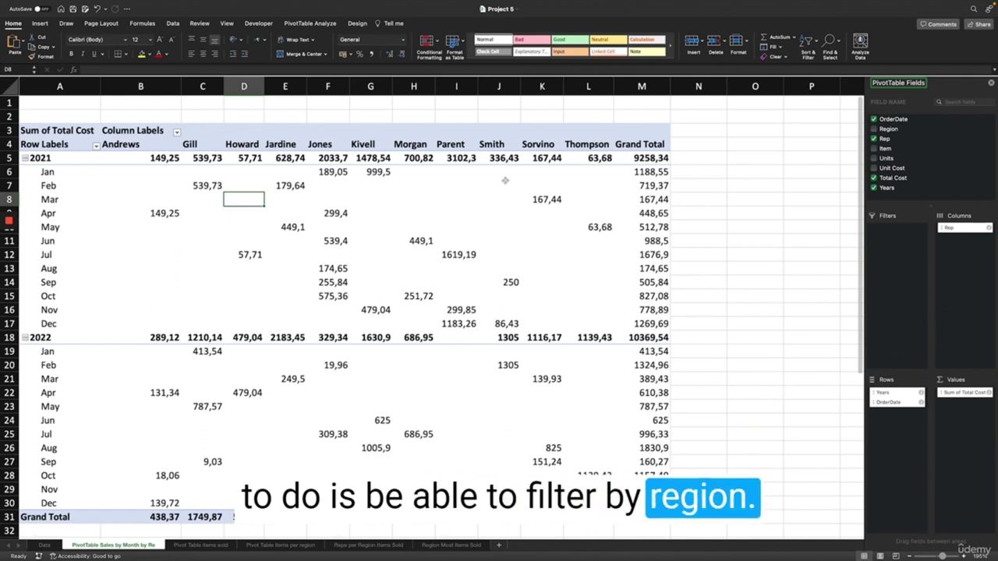
drag(886, 129, 902, 246)
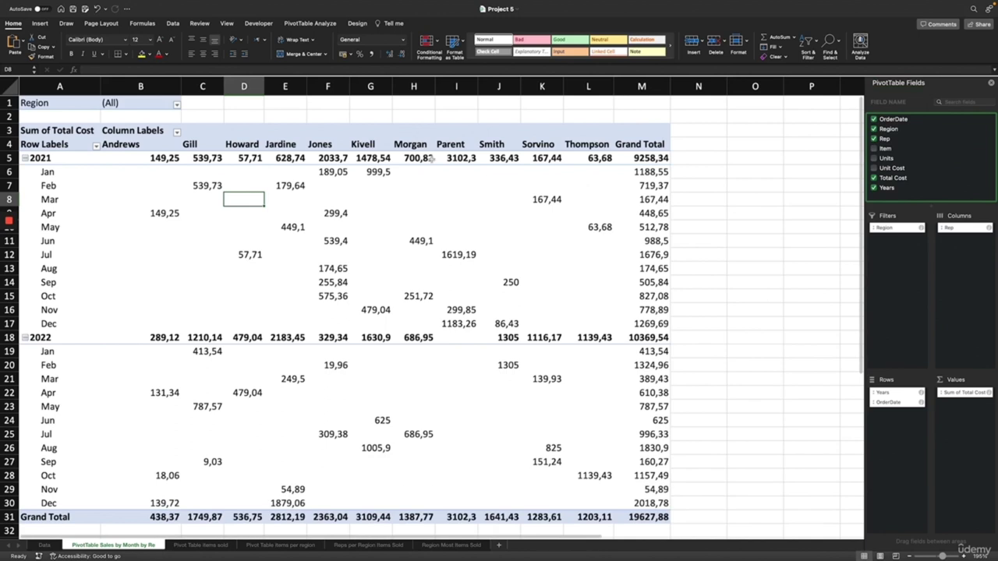
drag(47, 103, 152, 103)
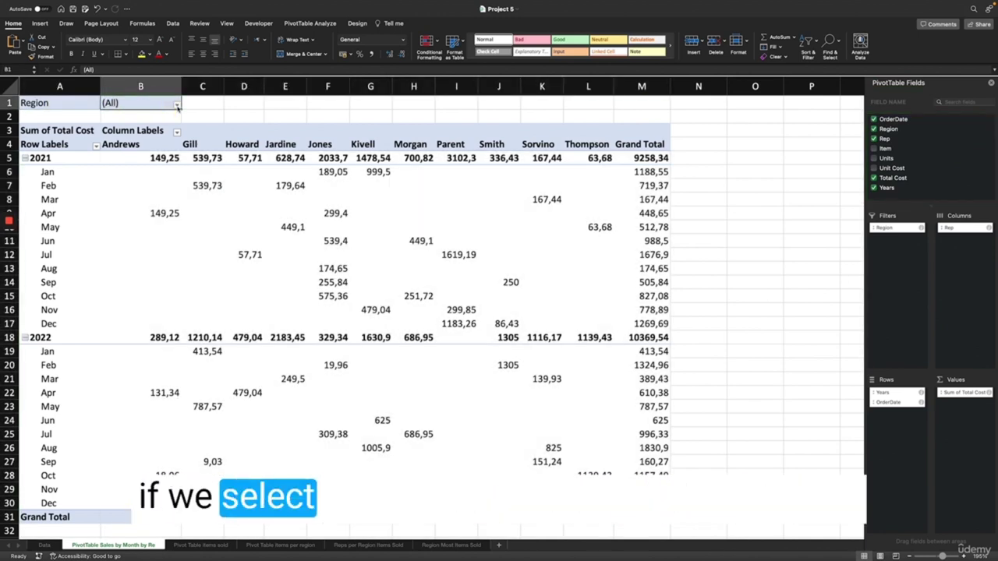
click(178, 104)
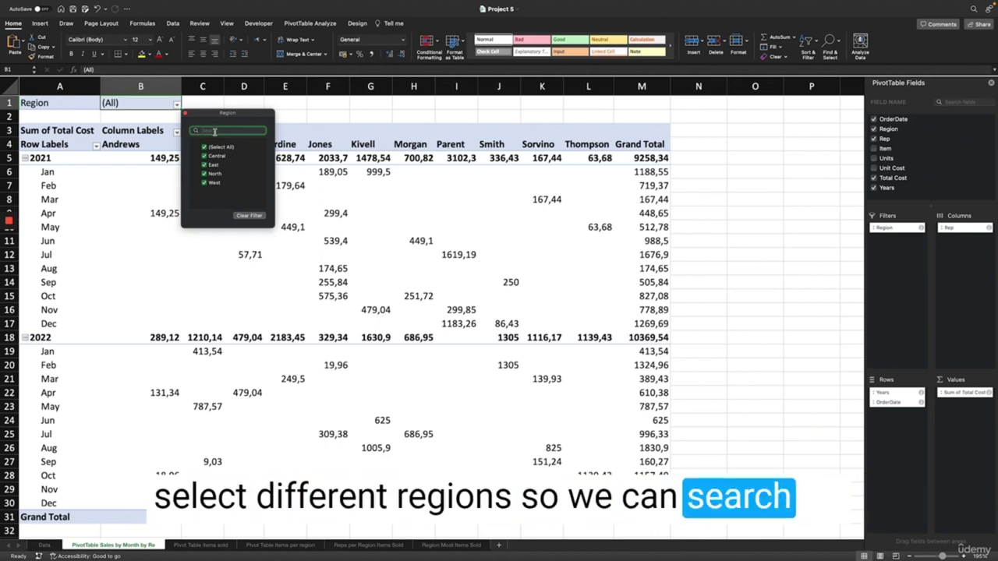
text(Eas)
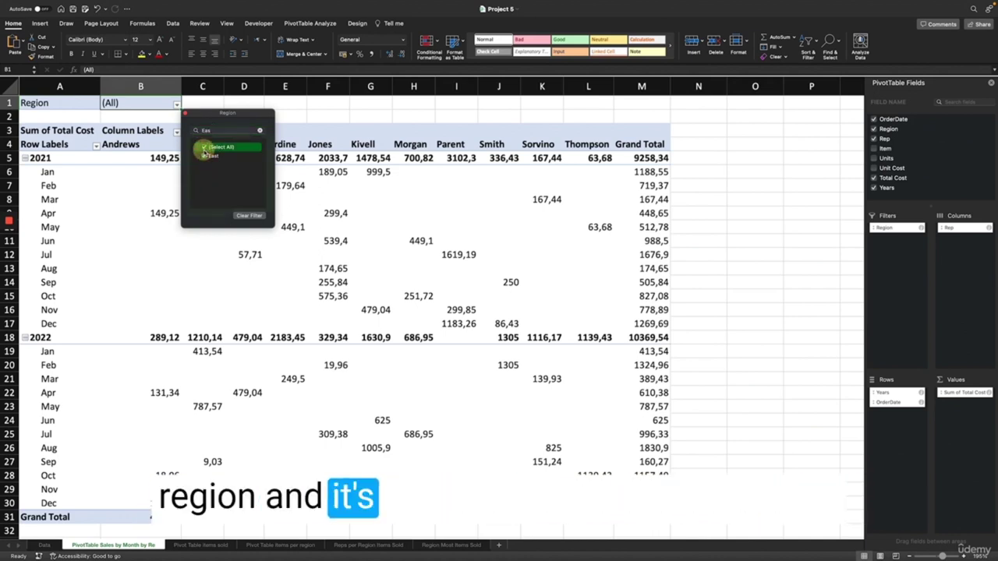
click(204, 148)
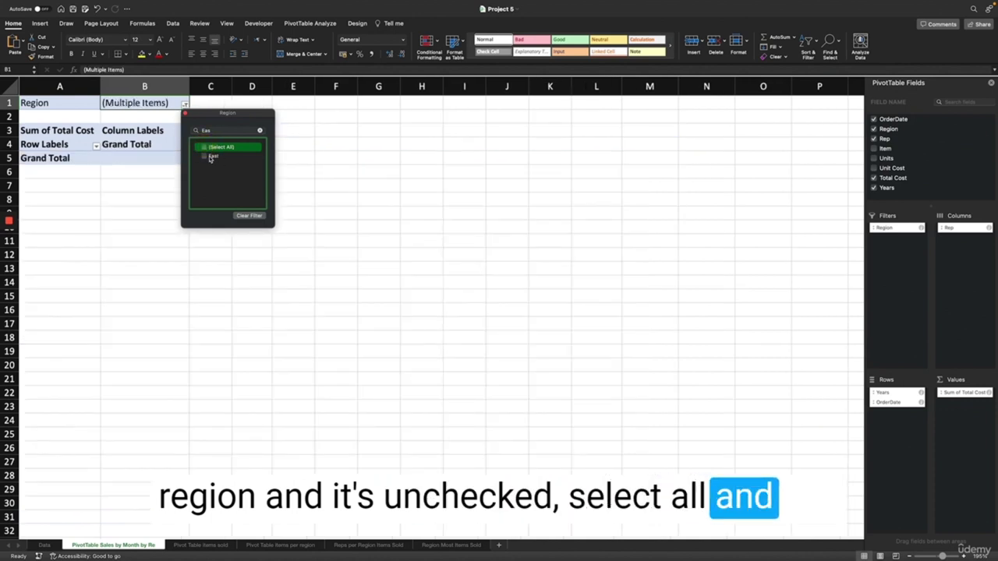
click(203, 156)
click(455, 182)
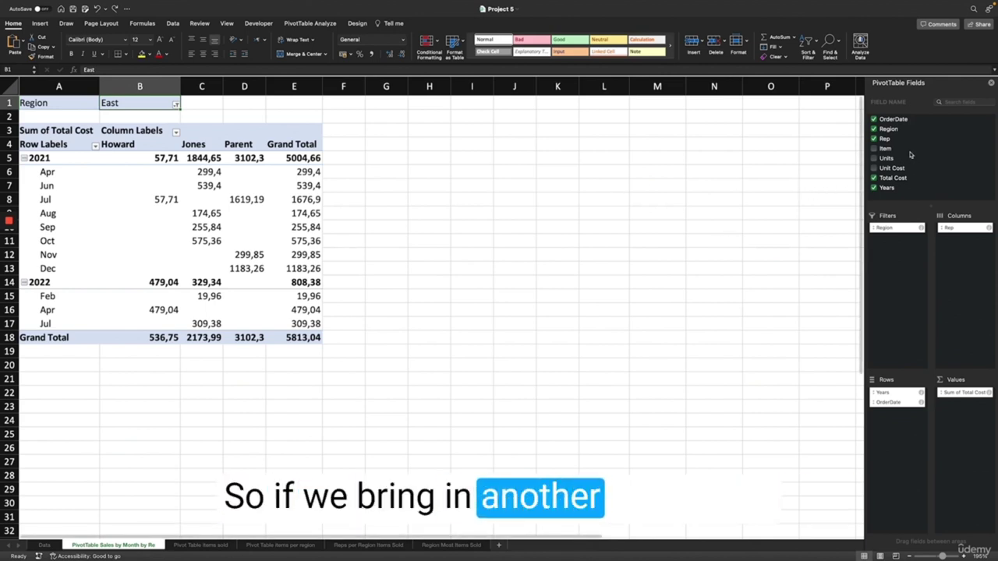
Add Item as a second report filter and limit it to Pen
drag(886, 148, 902, 259)
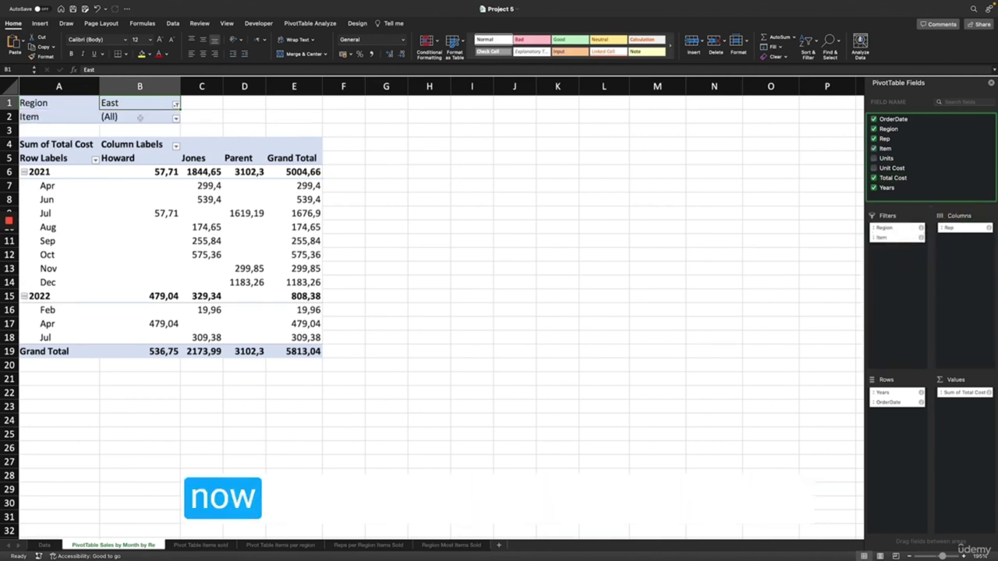
click(176, 117)
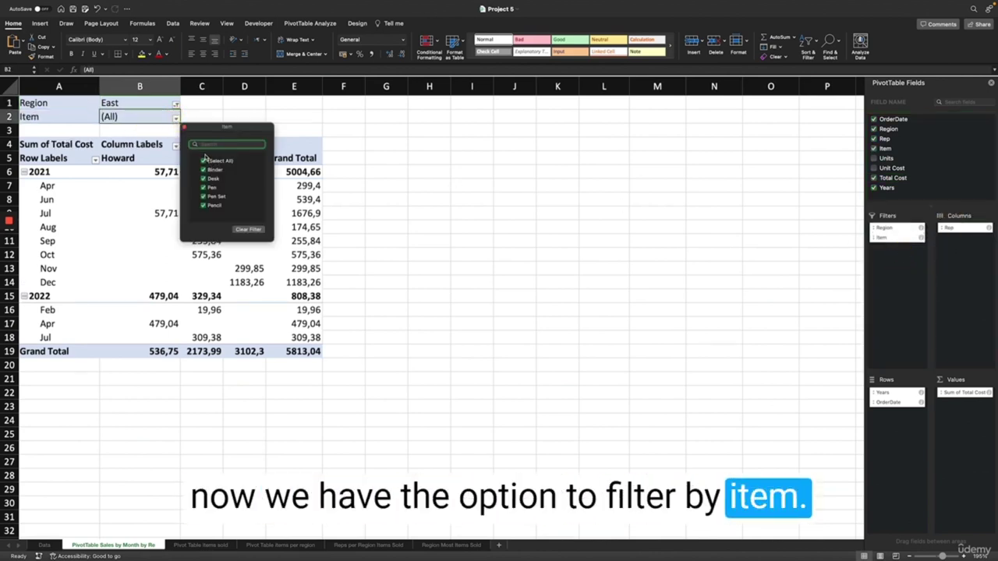
click(205, 160)
click(204, 187)
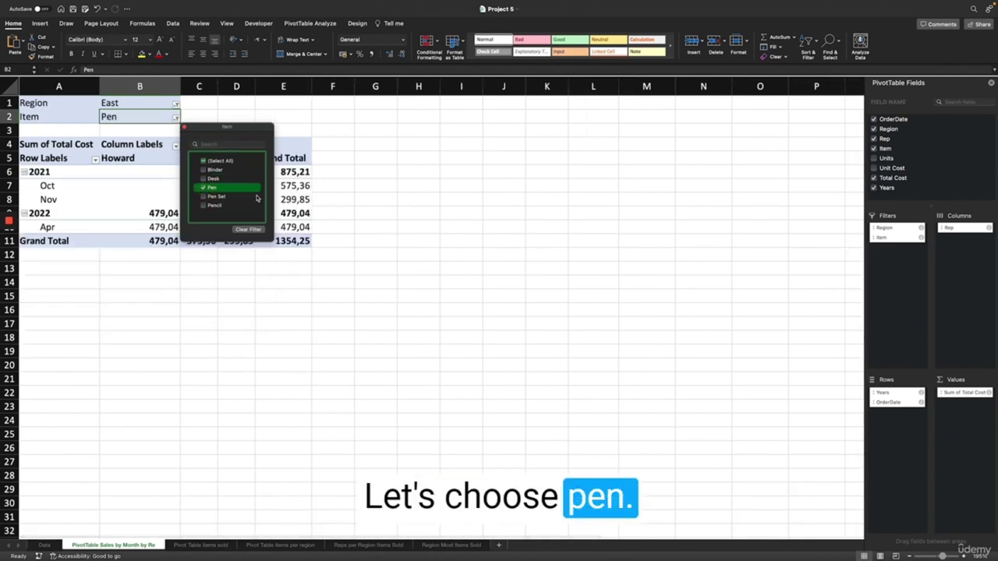
click(430, 196)
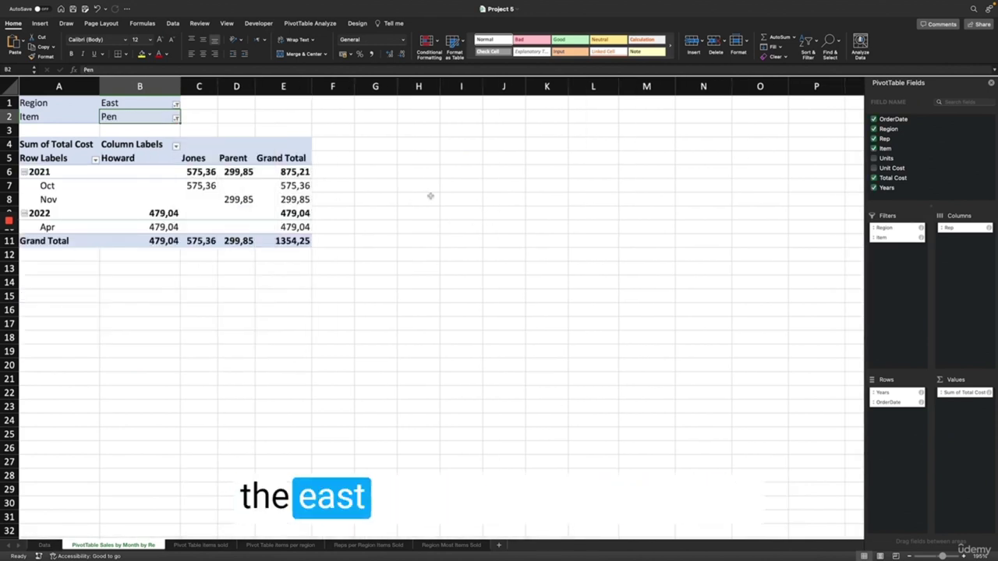
click(283, 213)
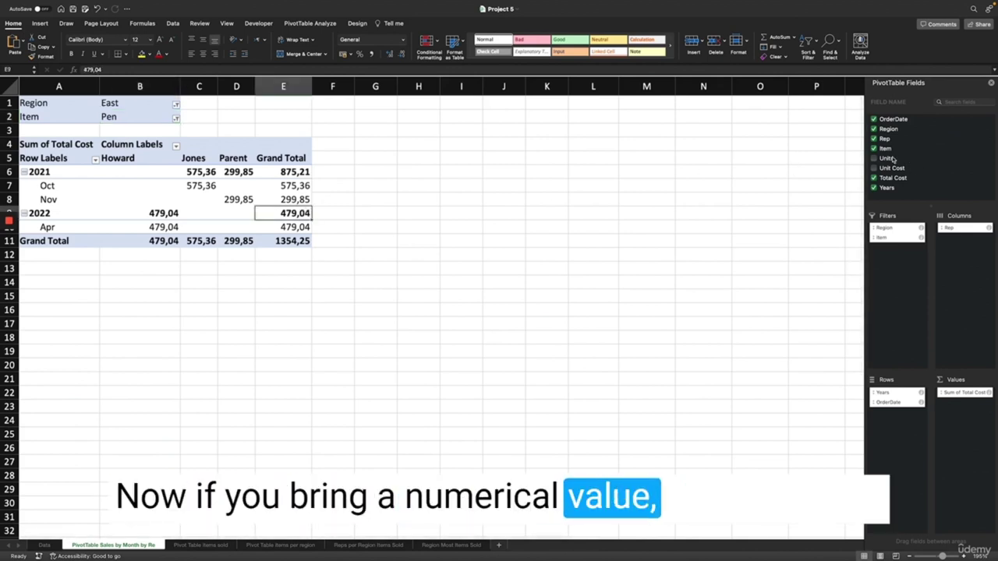
Add a Units report filter, try restricting it to 2, then remove it
drag(887, 164, 945, 212)
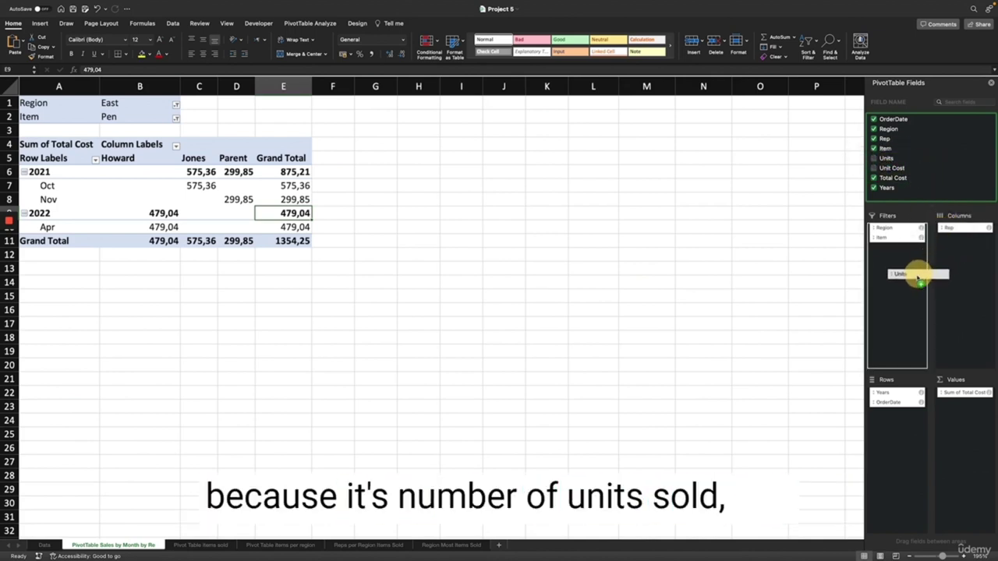
drag(906, 282, 897, 276)
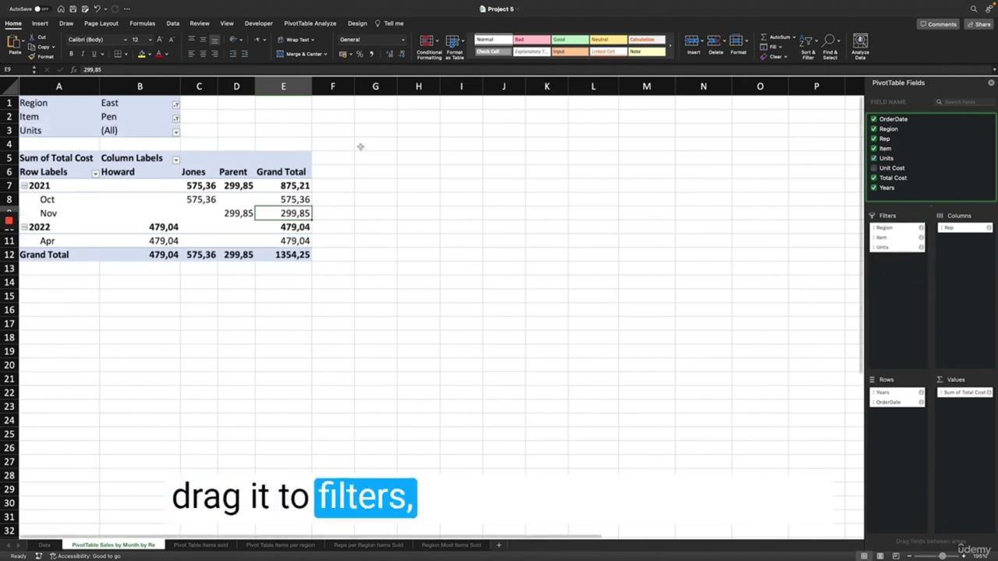
click(177, 132)
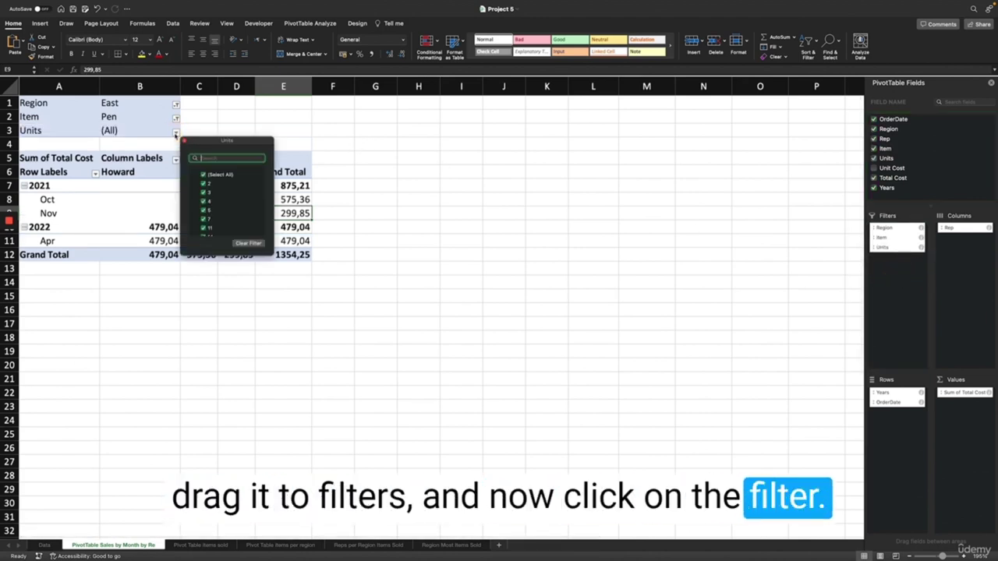
scroll(211, 201, down, 5)
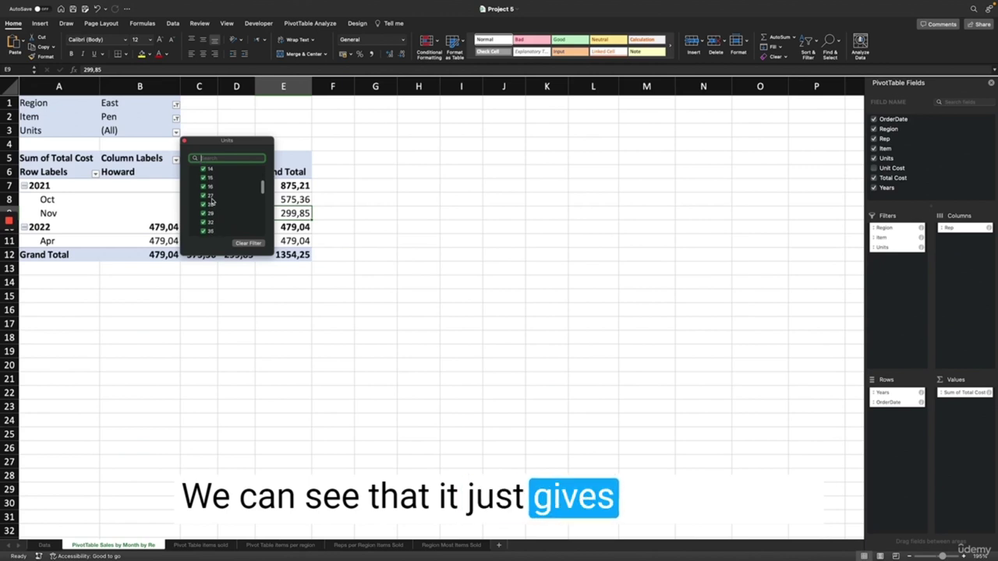
scroll(210, 201, down, 5)
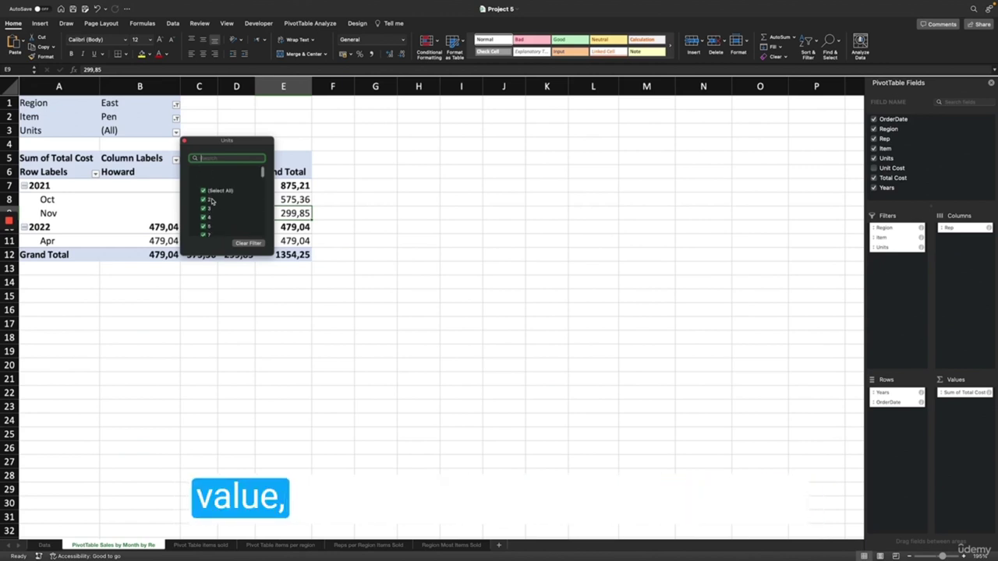
click(204, 189)
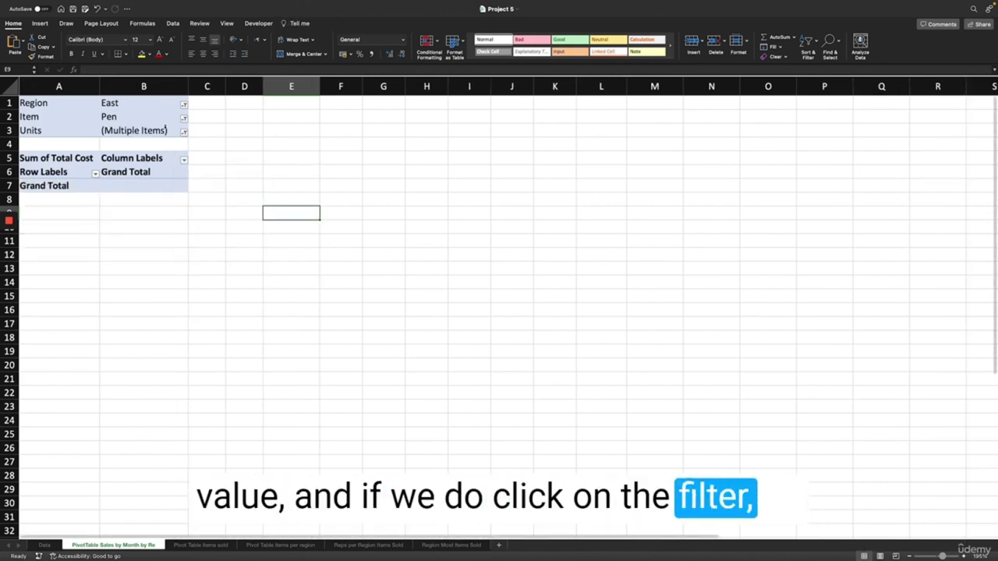
click(183, 131)
click(212, 183)
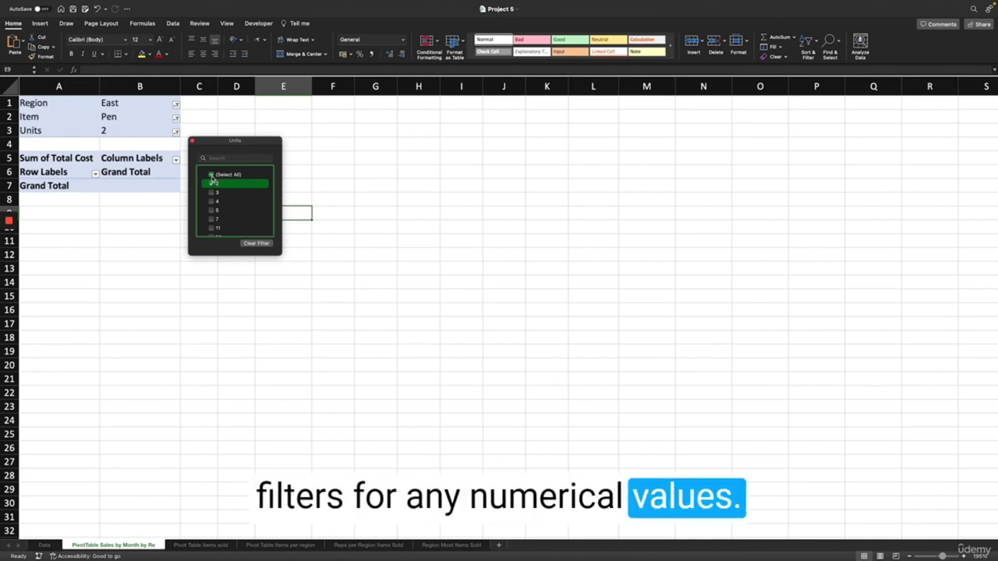
click(212, 176)
click(235, 213)
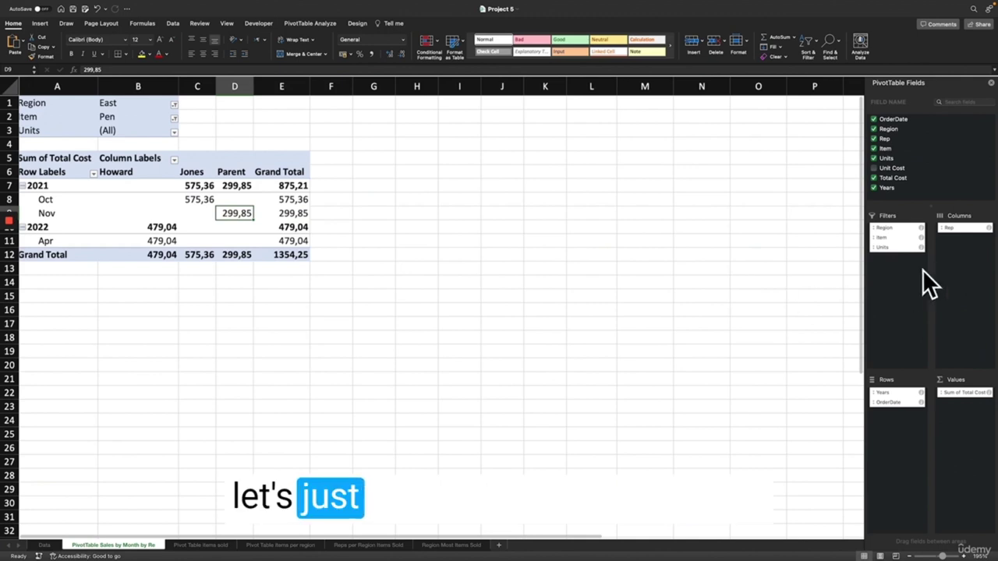
drag(884, 248, 656, 241)
Reset the Region and Item filters to include all values
click(177, 117)
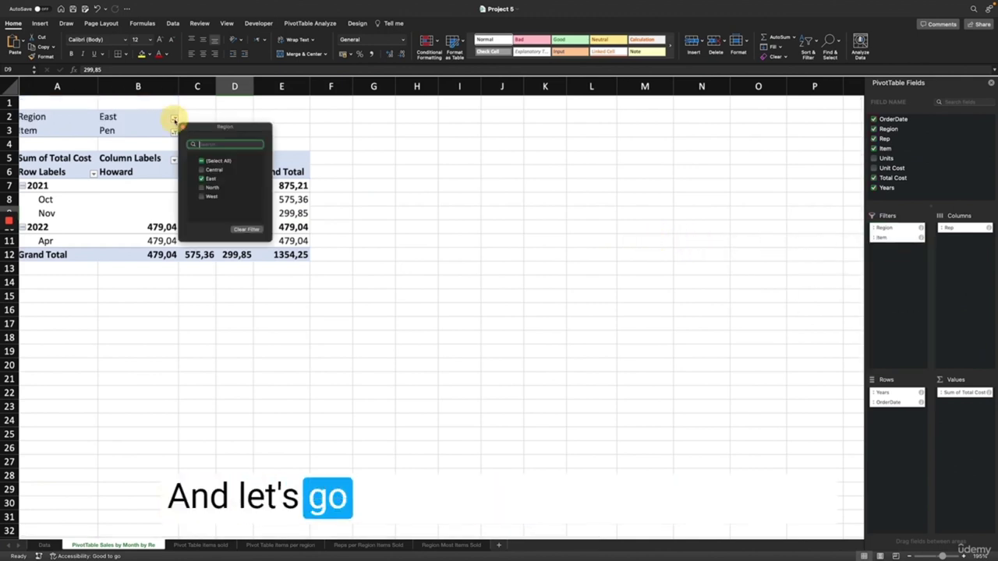
click(197, 160)
click(180, 133)
click(181, 133)
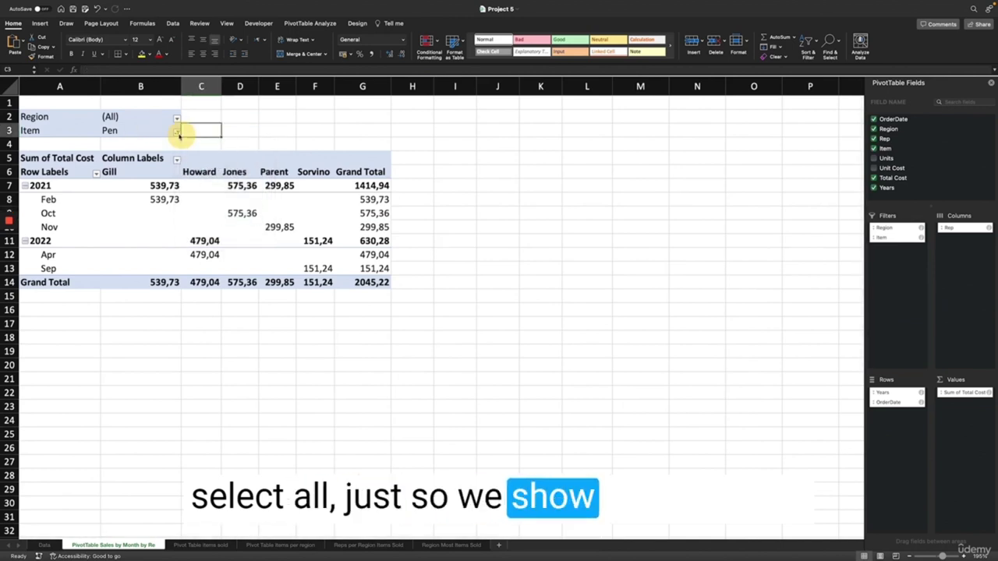
click(177, 131)
click(205, 176)
click(100, 131)
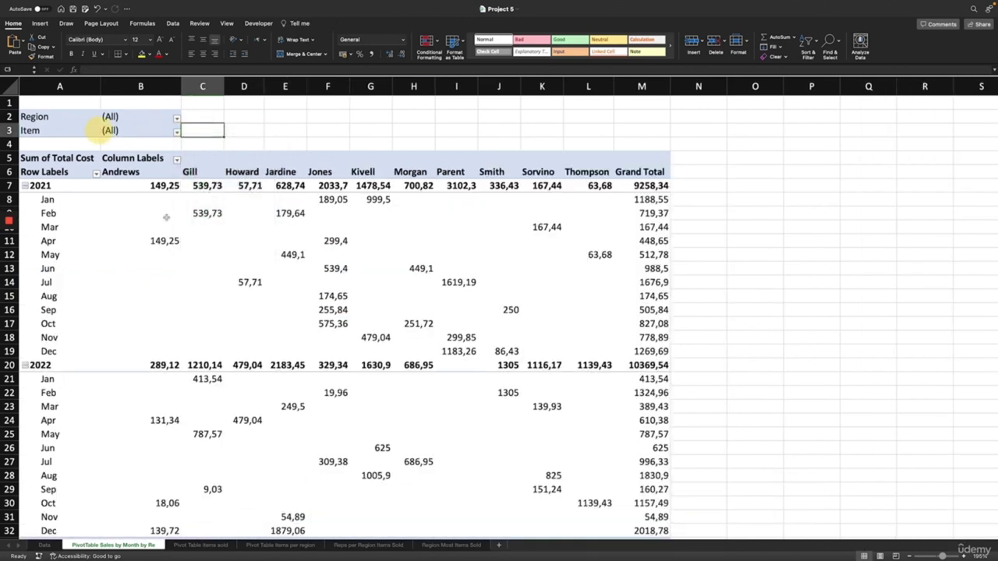
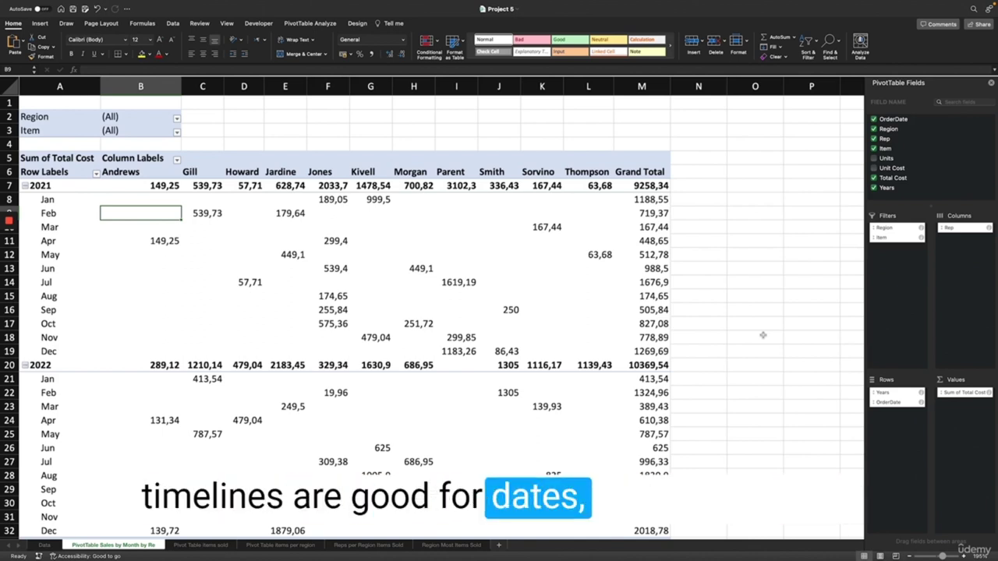
From a pivot table cell, open Insert Slicer and tick Region, Rep and Item
click(499, 251)
click(411, 238)
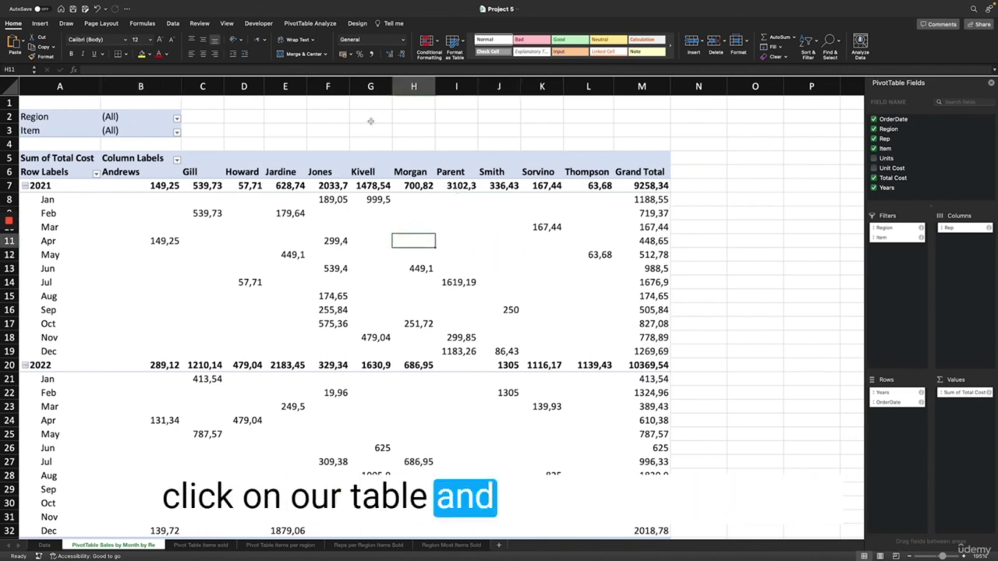
click(309, 23)
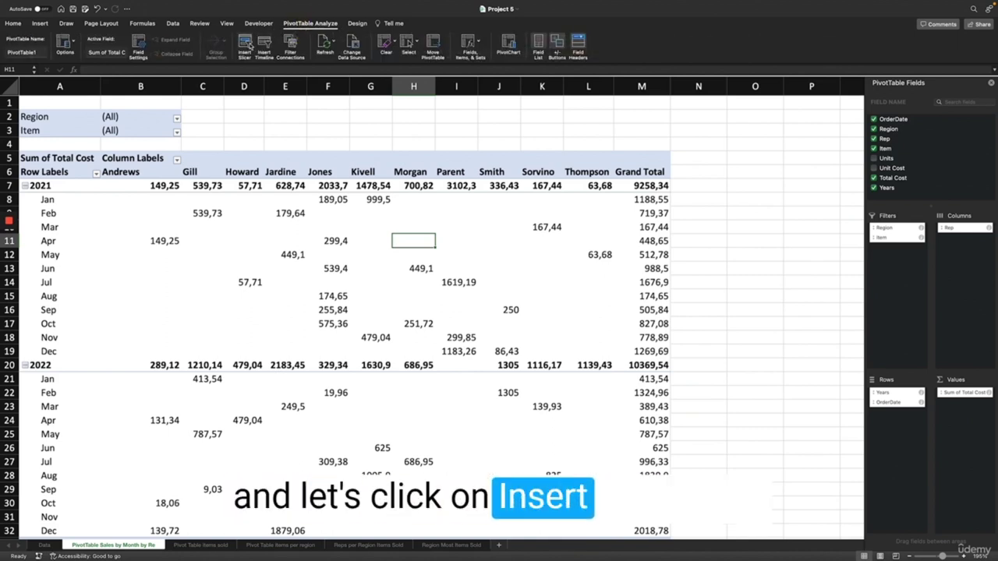
click(244, 44)
scroll(512, 147, down, 2)
scroll(506, 146, up, 3)
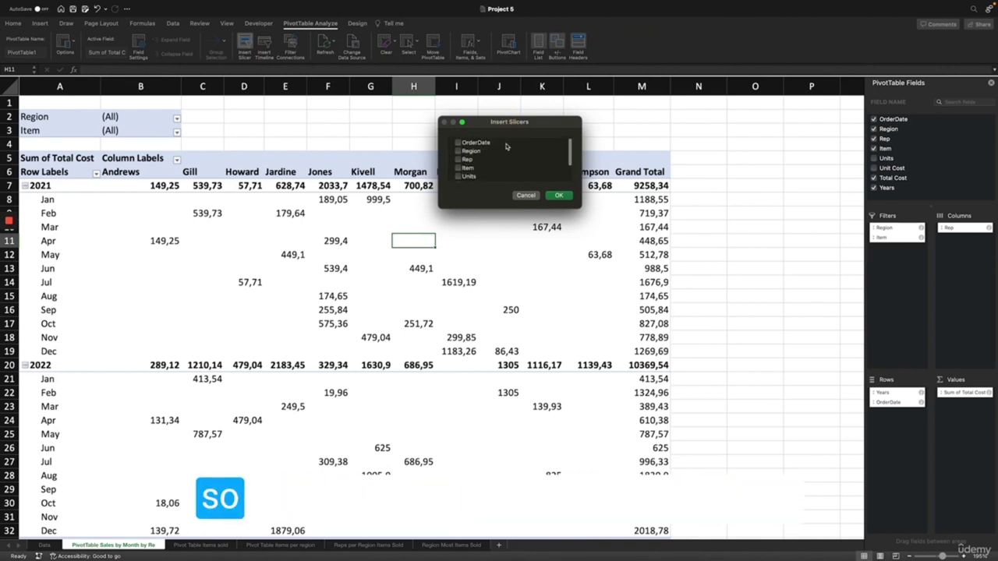
click(469, 151)
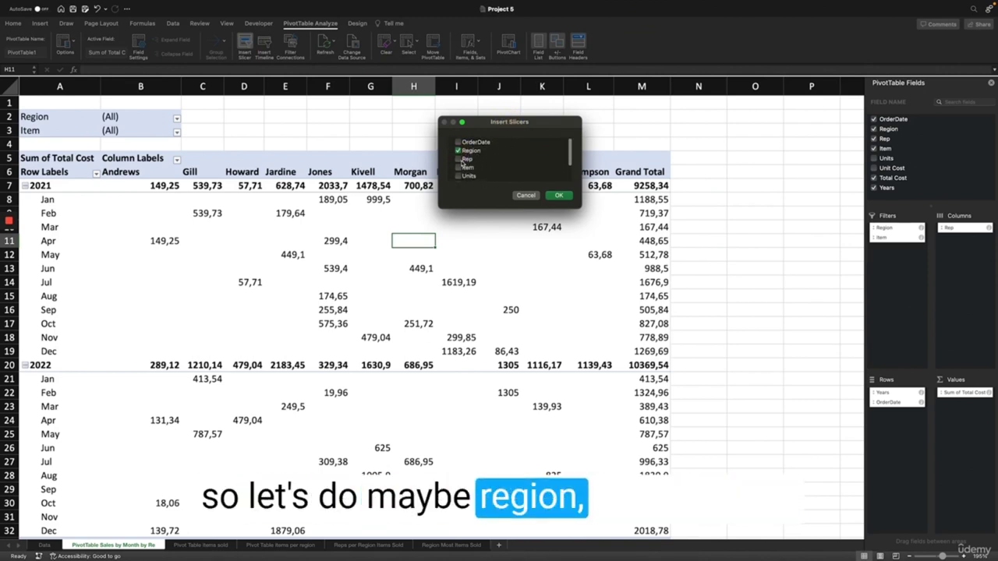
click(465, 160)
click(461, 168)
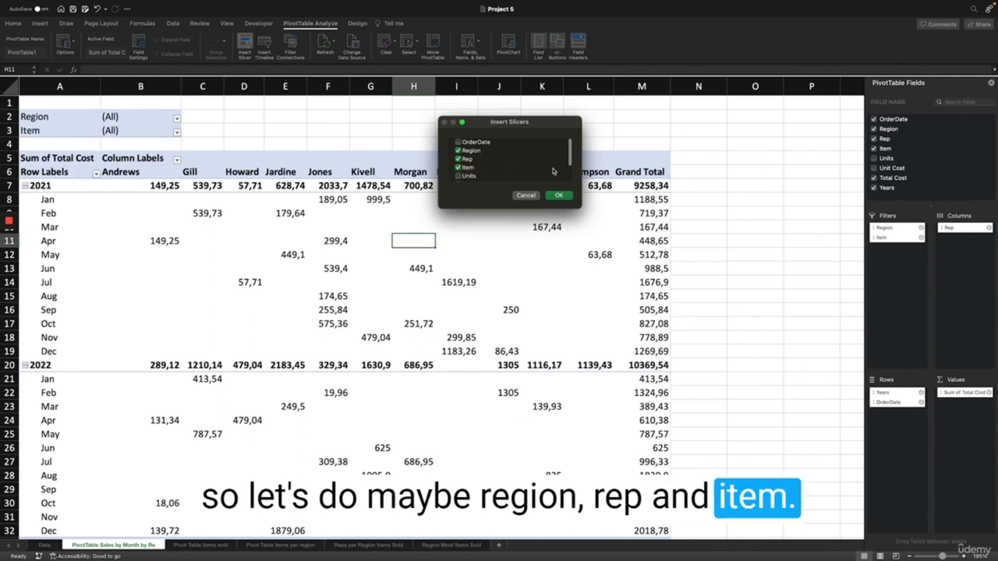
scroll(553, 171, down, 1)
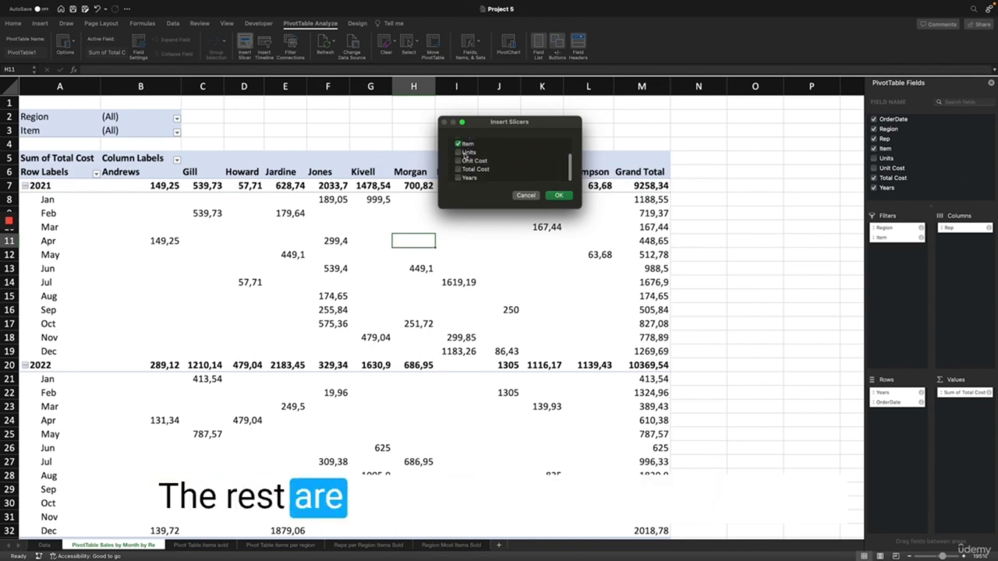
scroll(488, 148, up, 2)
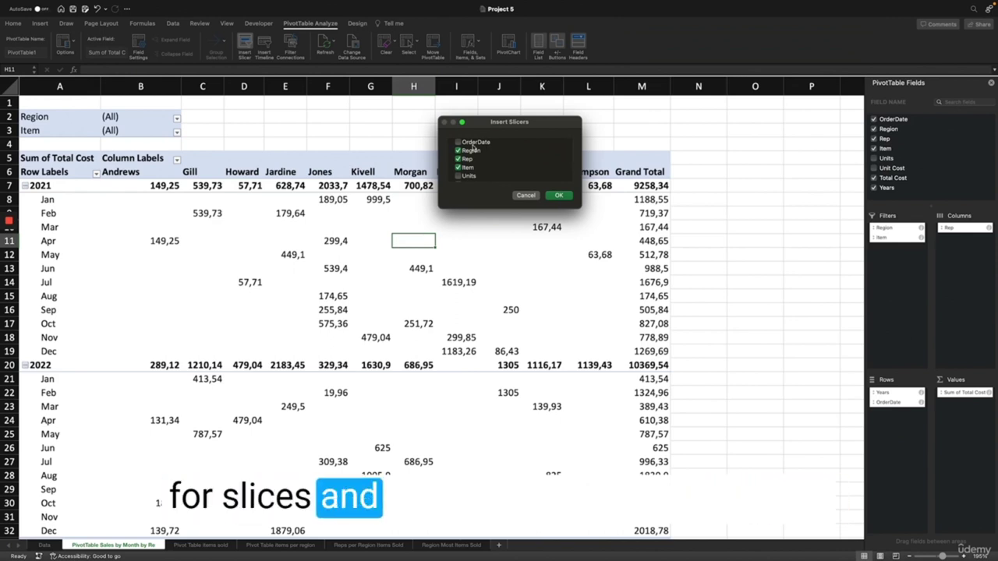
Insert the three slicers and stack Region, Rep and Item in columns N–O, shortening Region
click(558, 196)
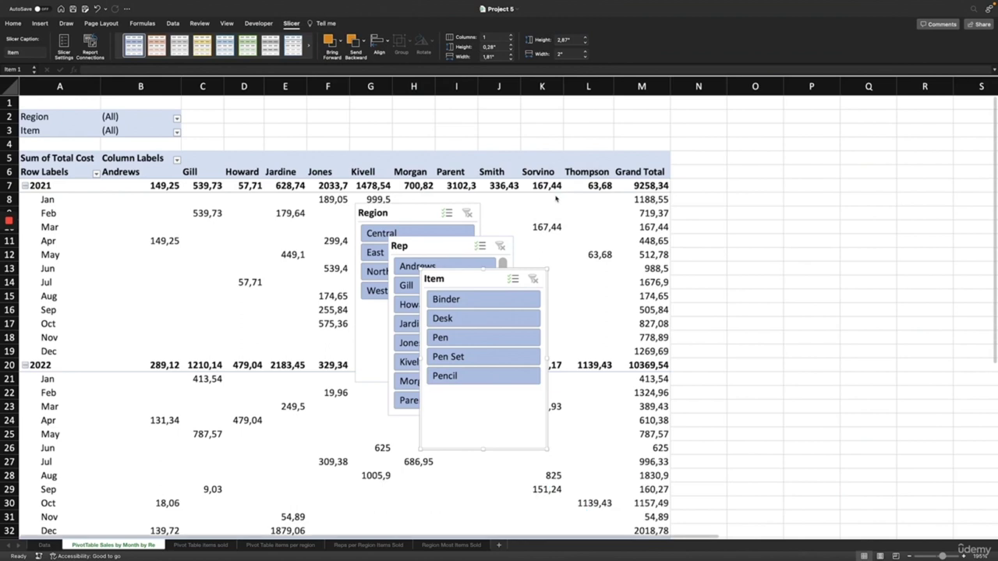
drag(423, 214, 745, 140)
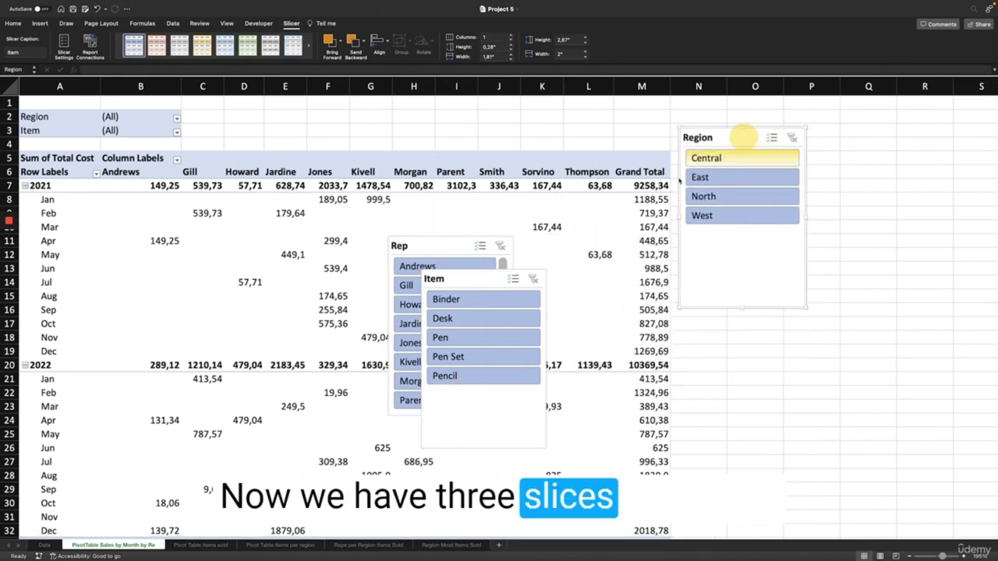
drag(437, 246, 729, 326)
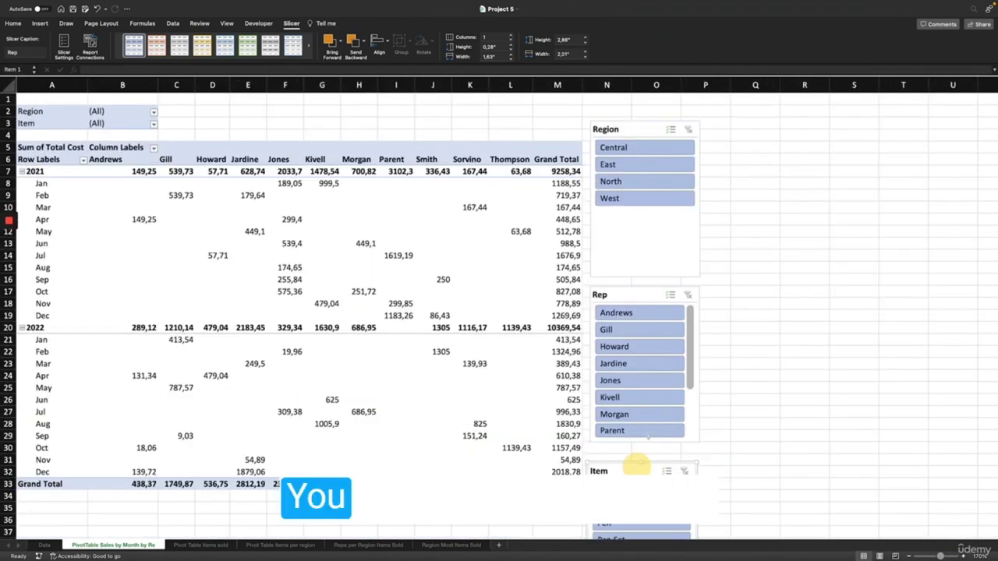
scroll(688, 274, down, 2)
drag(644, 278, 644, 218)
drag(650, 293, 646, 226)
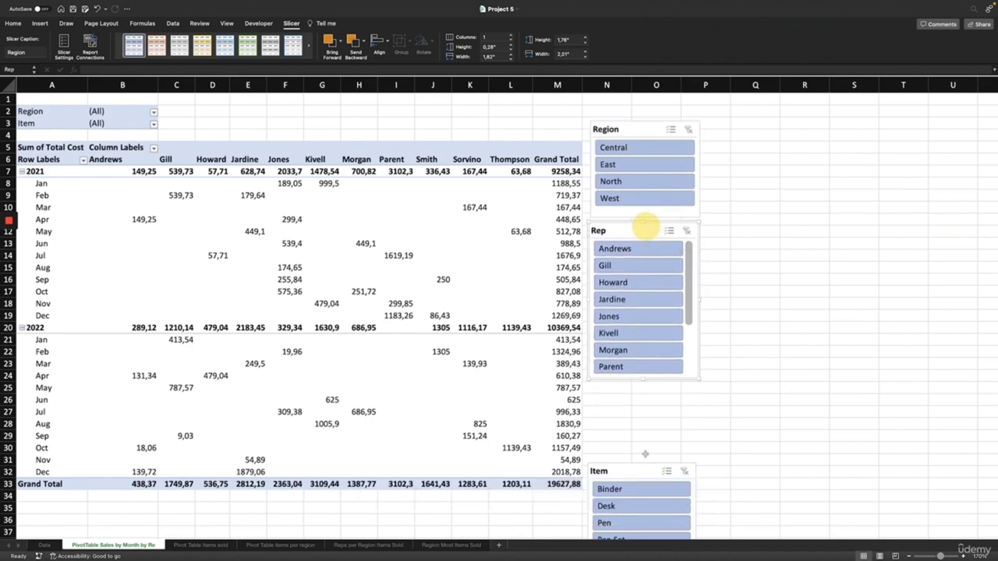
drag(642, 457, 641, 382)
Test the Region slicer with East, then a multi-select leaving only West, clearing each time
click(651, 166)
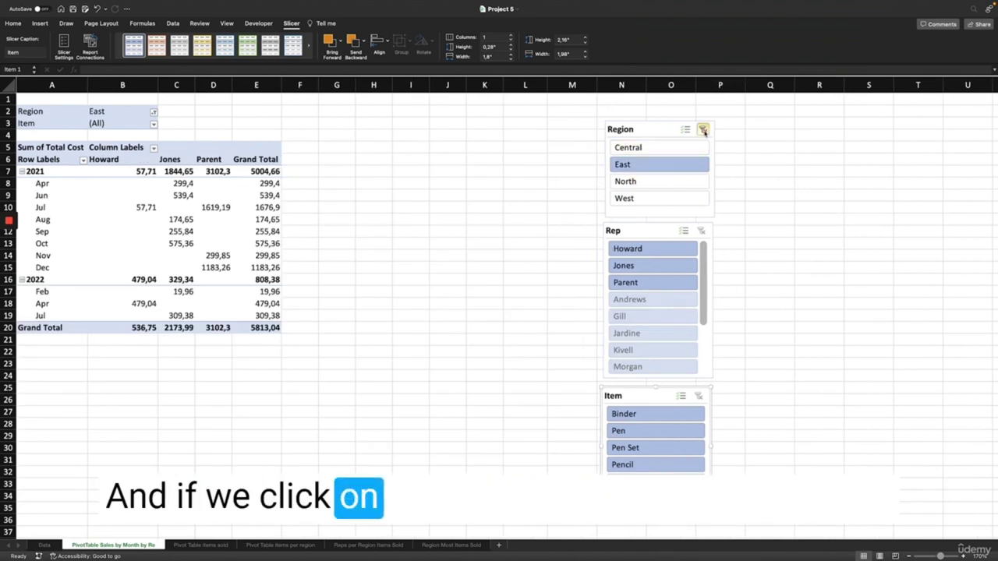
click(703, 129)
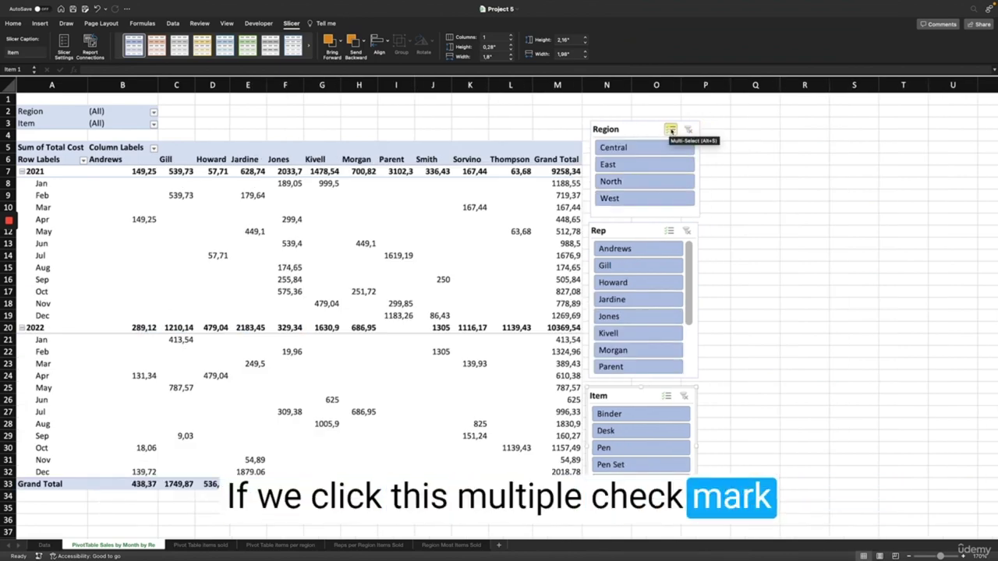
click(670, 131)
click(634, 152)
click(650, 166)
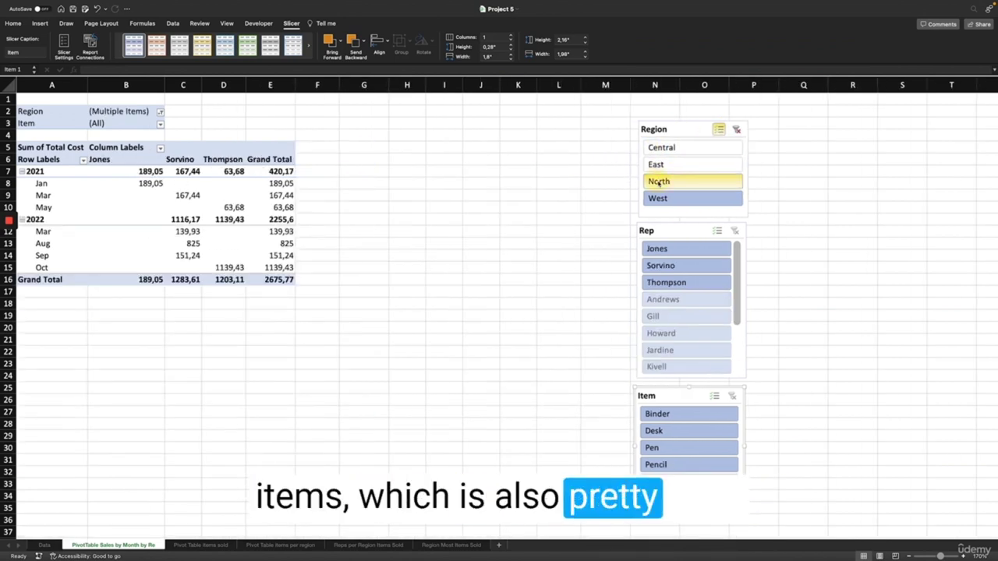
click(658, 182)
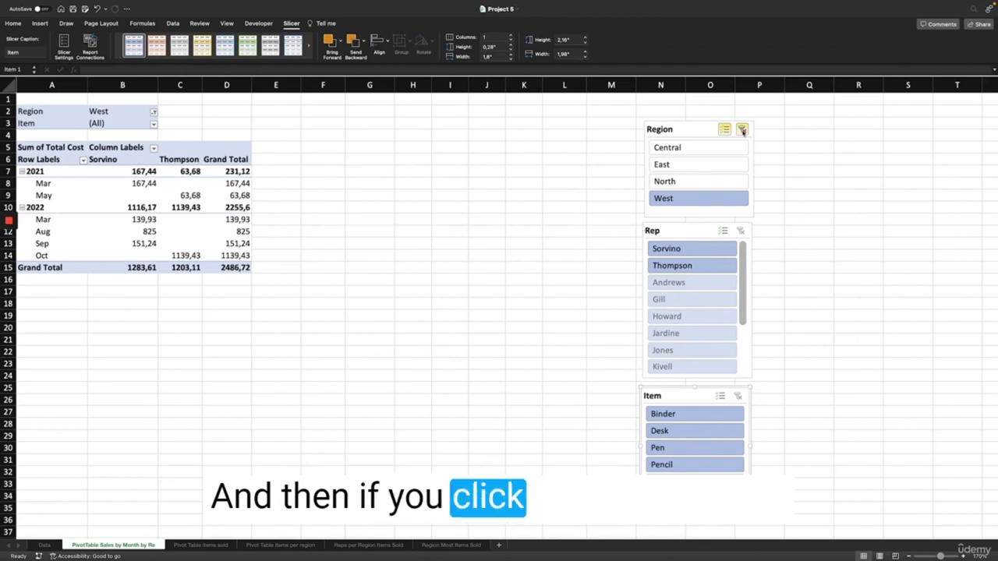
click(742, 130)
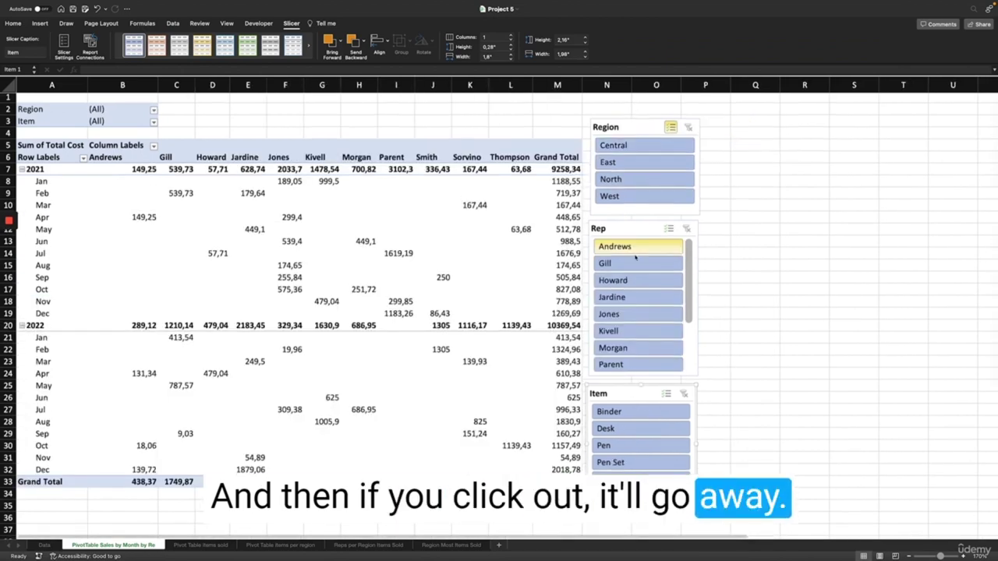
Filter the pivot table to rep Howard, narrow the region, and limit items to Binder
scroll(633, 254, down, 1)
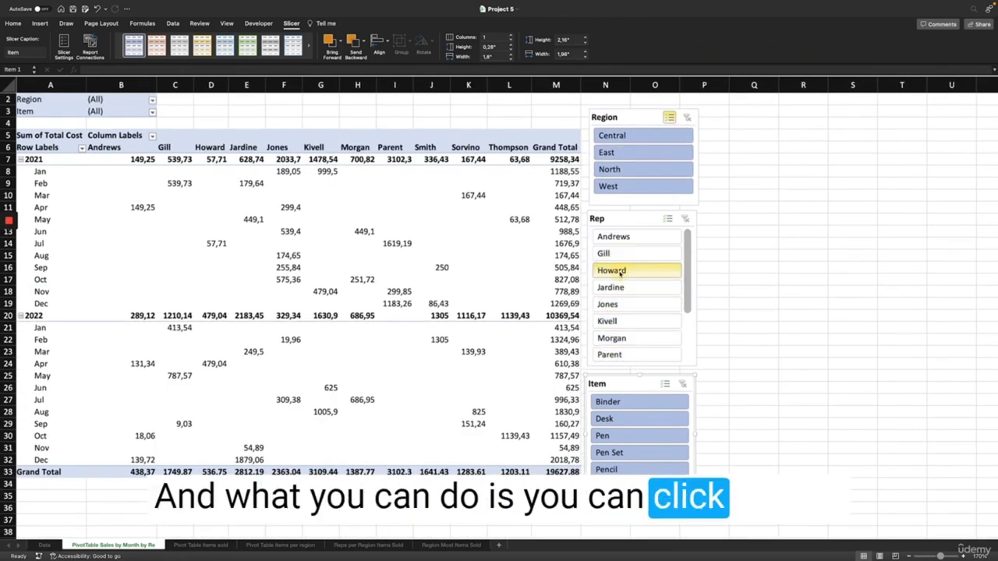
click(621, 272)
click(633, 155)
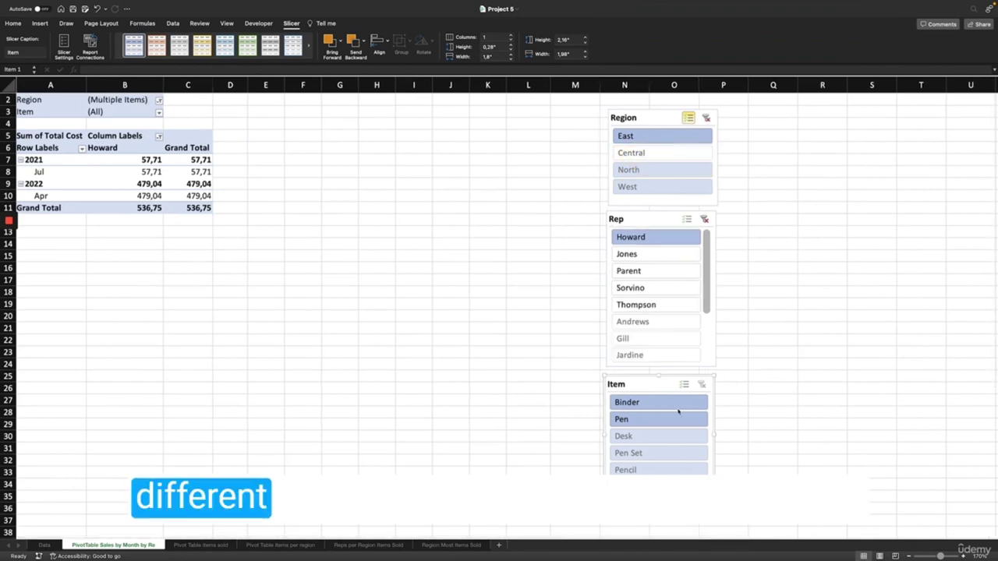
click(635, 404)
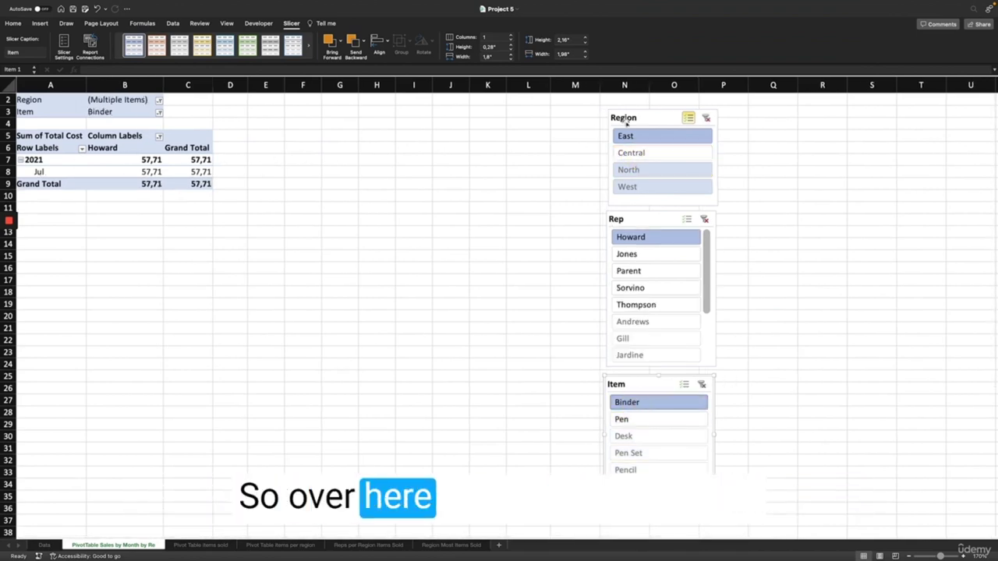
scroll(622, 241, down, 1)
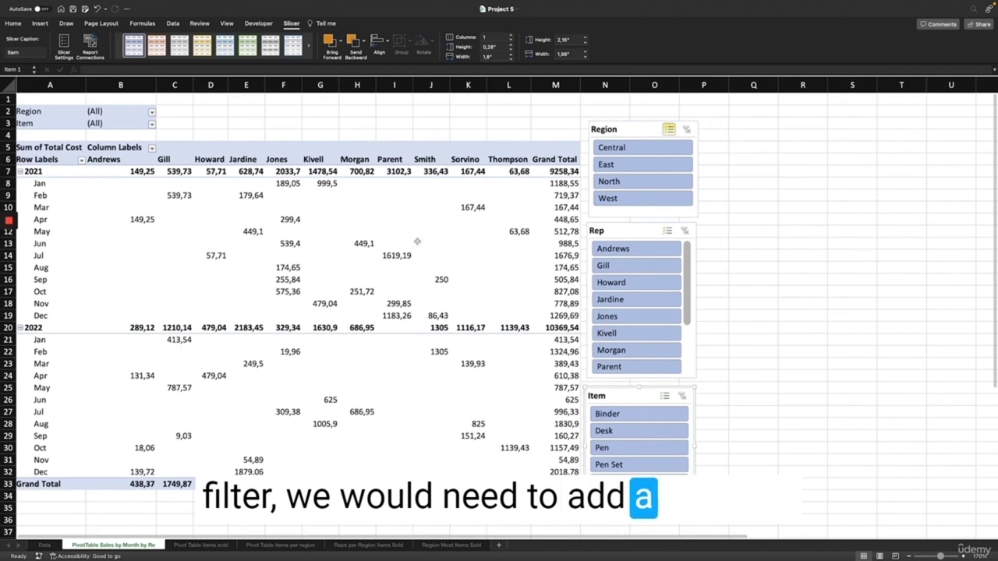
Insert an OrderDate timeline for the pivot table and drag it beside the slicers
click(446, 237)
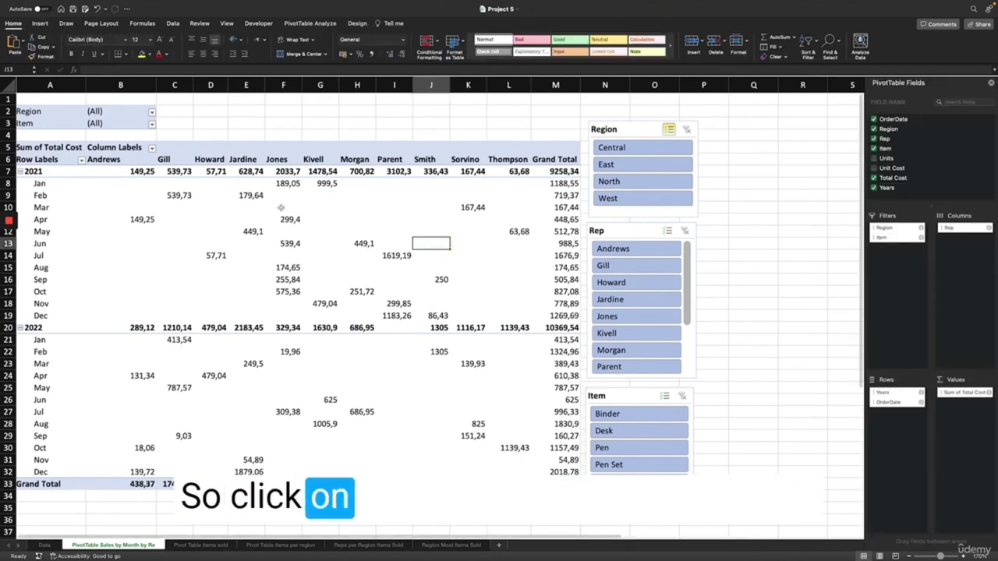
click(283, 207)
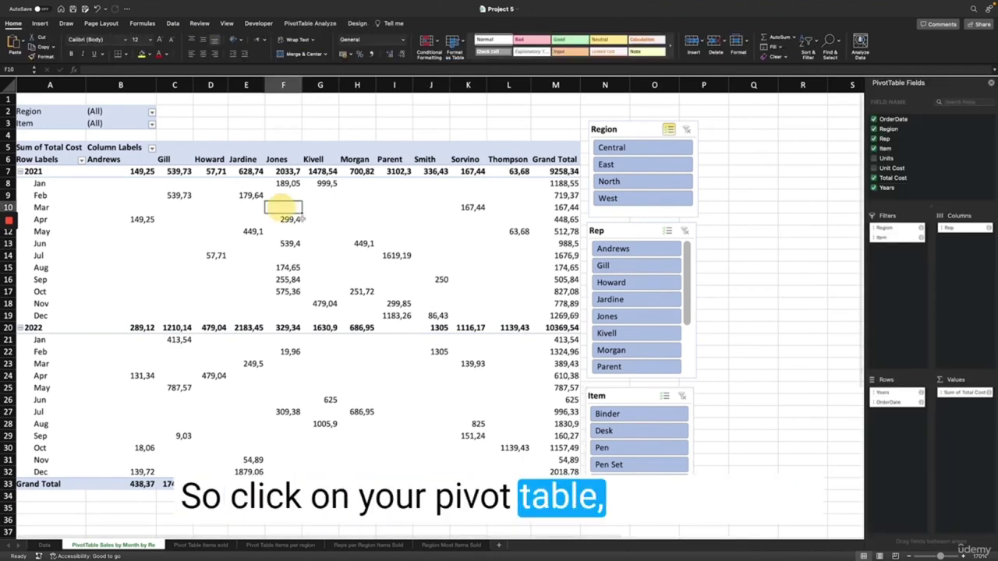
click(297, 24)
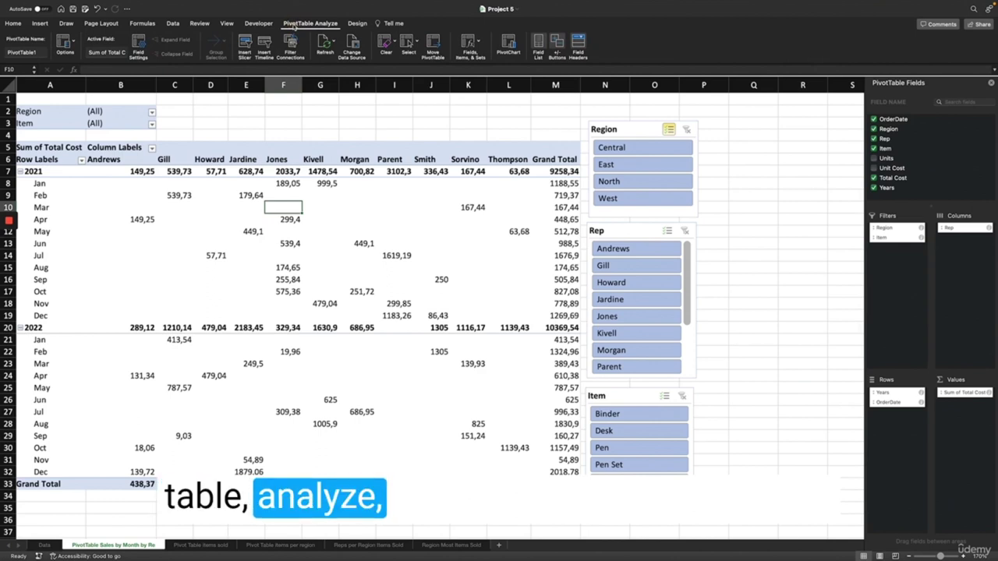
click(263, 47)
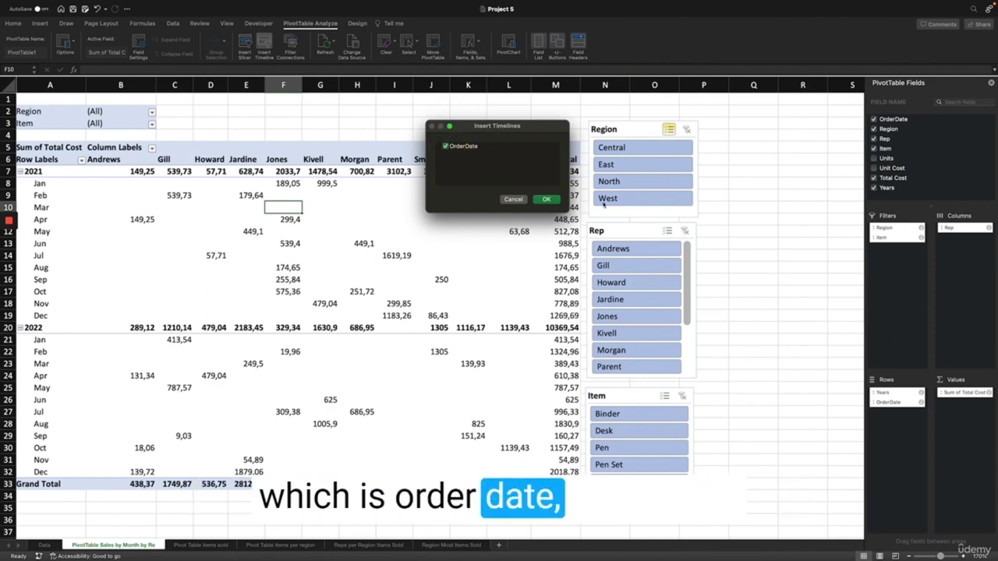
click(548, 199)
drag(463, 130, 824, 129)
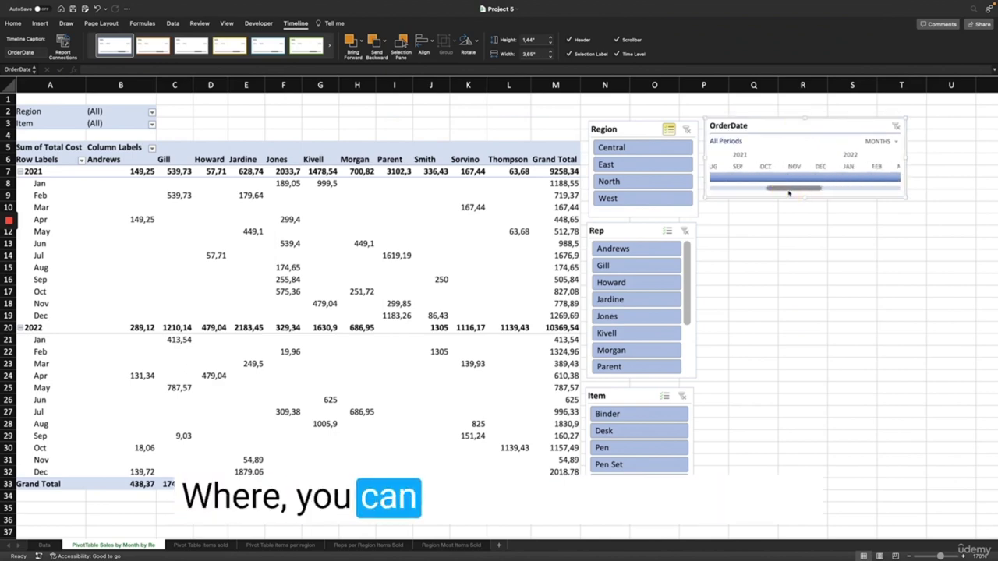
drag(785, 193, 727, 196)
click(723, 178)
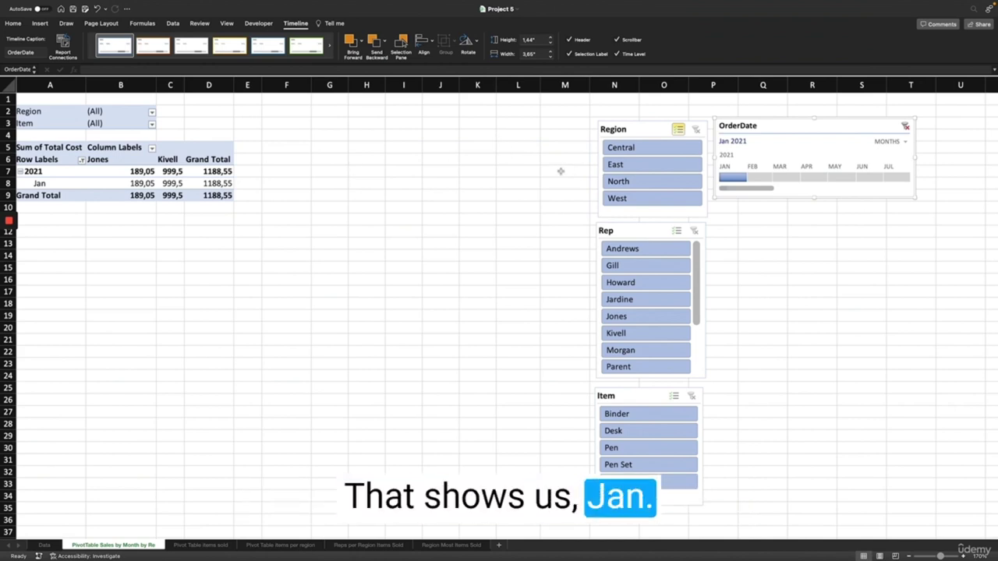
shift+click(819, 178)
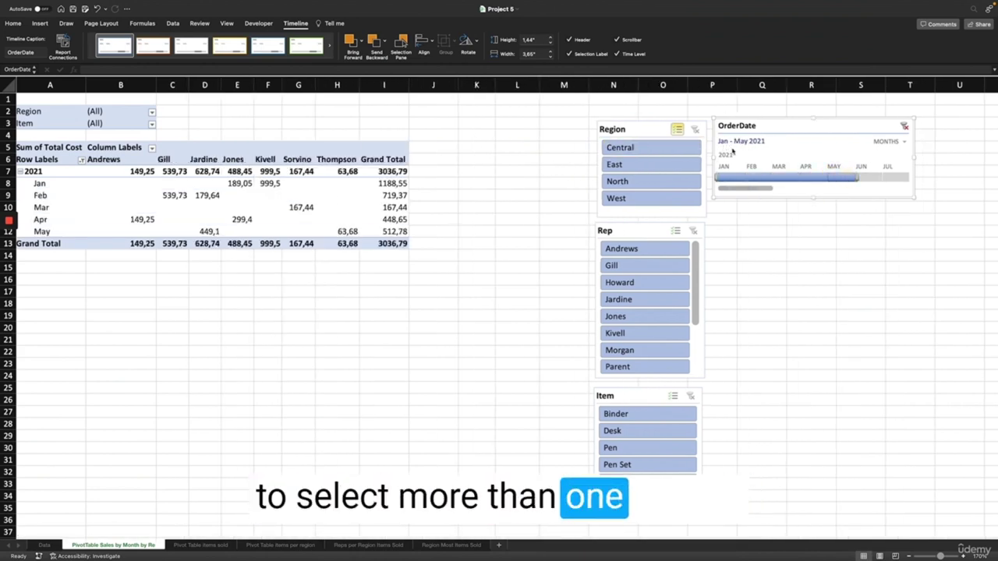
drag(759, 188, 877, 188)
click(797, 178)
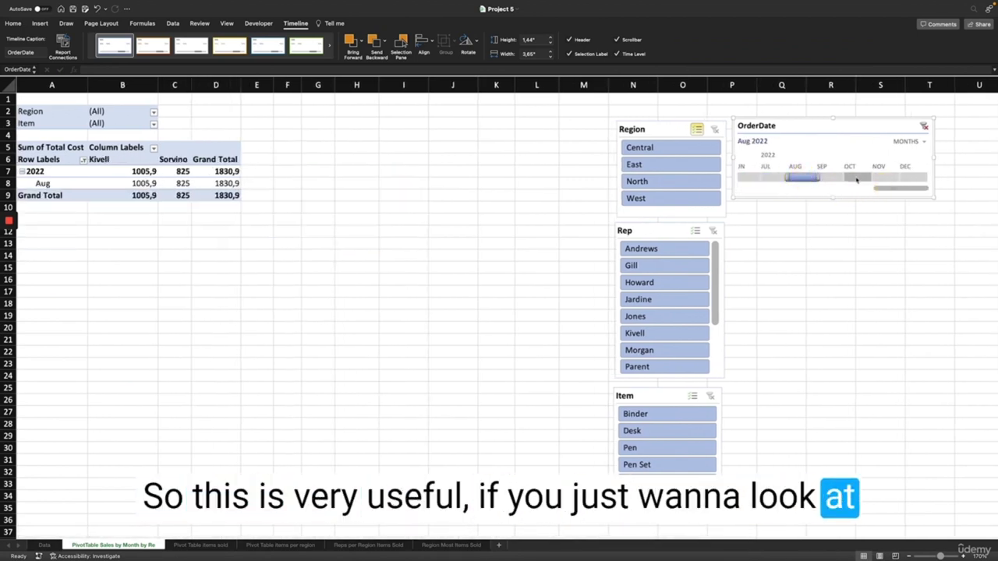
click(848, 179)
click(805, 179)
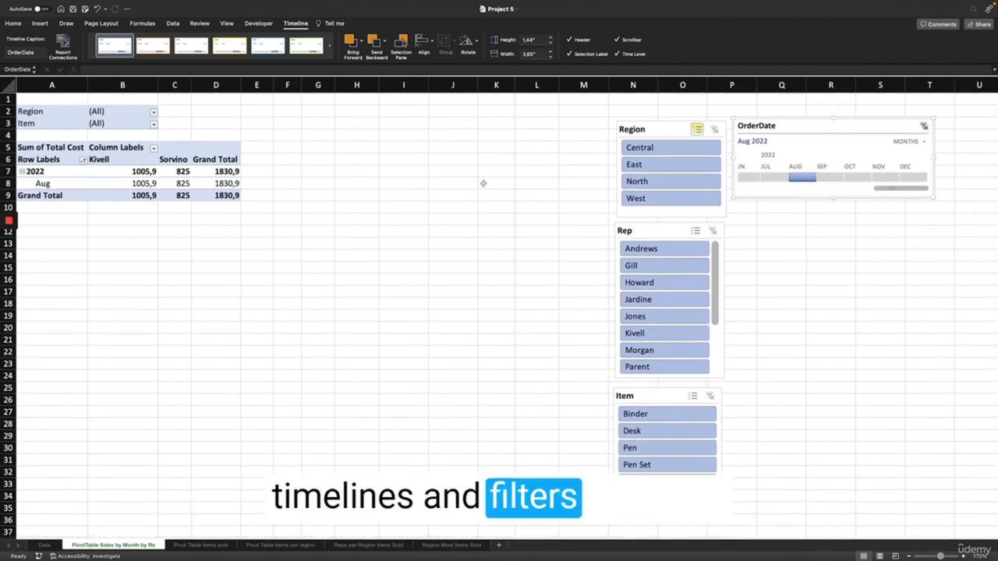
click(925, 127)
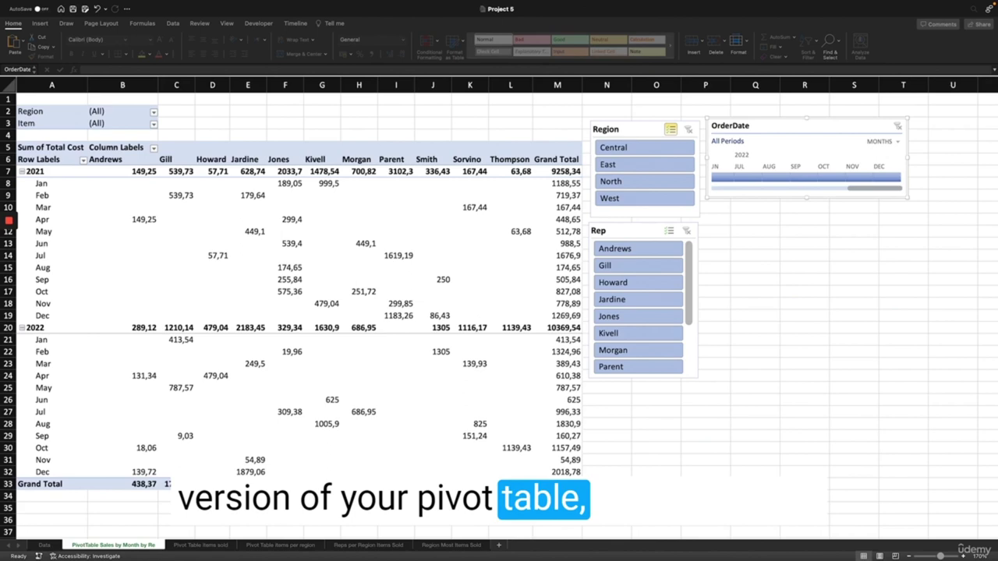
Insert a column PivotChart on the Pivot Table items per region sheet, moved up and widened
click(397, 303)
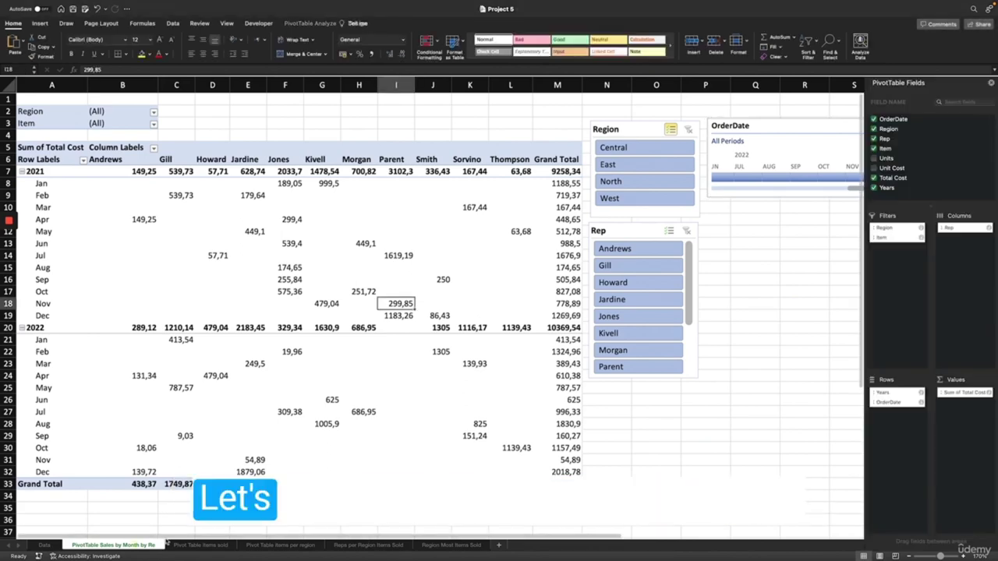
click(258, 547)
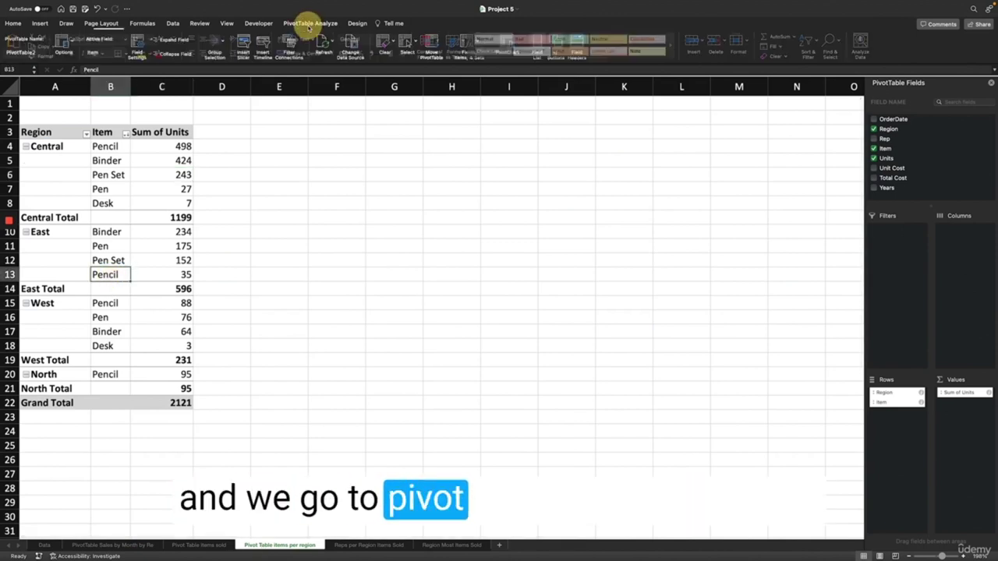
click(309, 23)
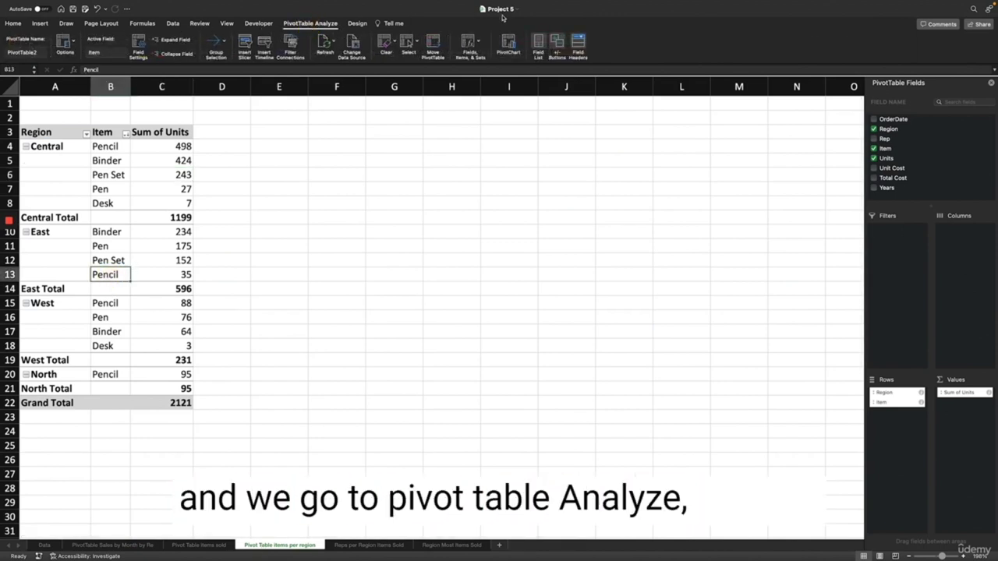
click(507, 42)
drag(530, 239, 474, 167)
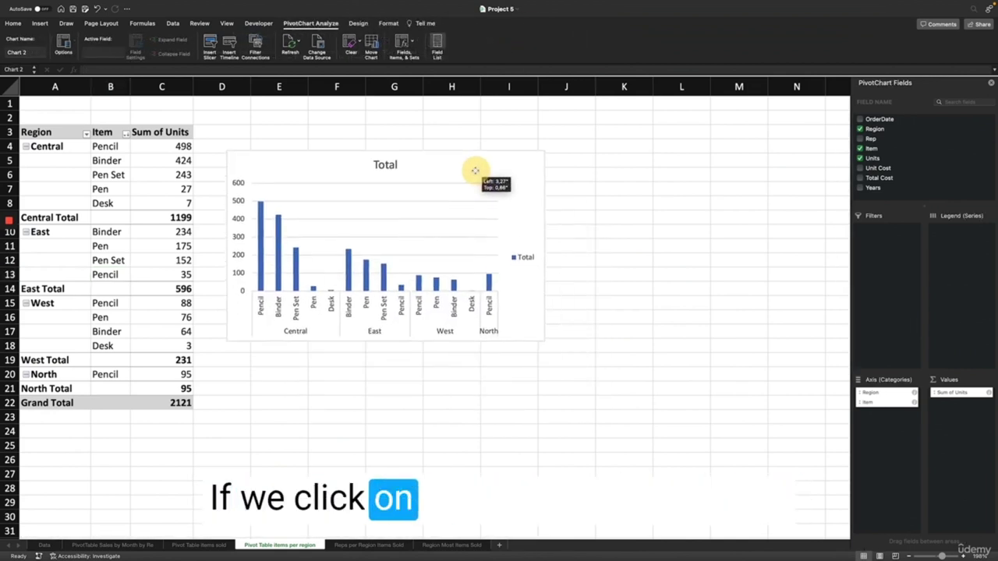
drag(546, 246, 657, 237)
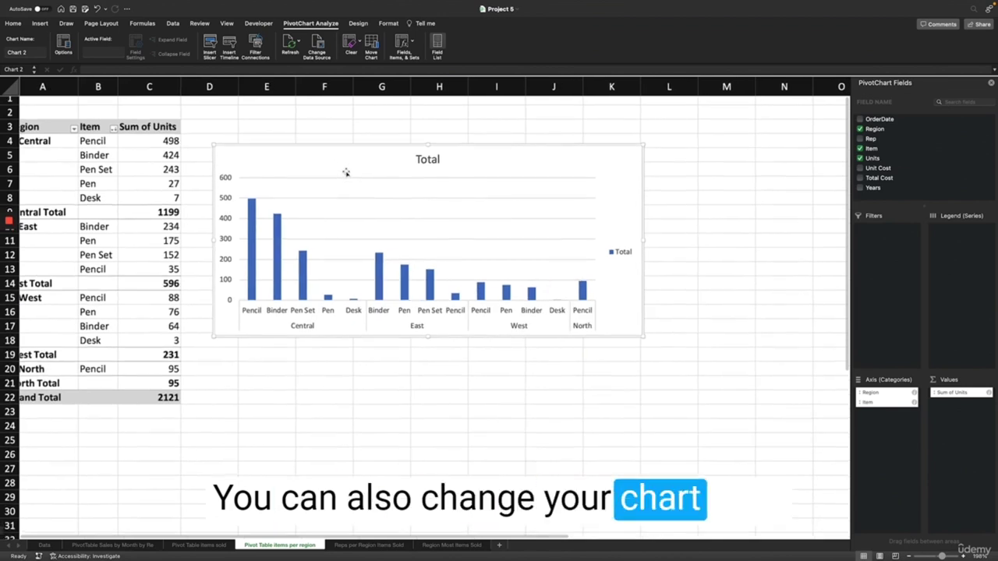
Look at the Change Chart Type option, try moving Item into Filters, then undo it
right_click(347, 172)
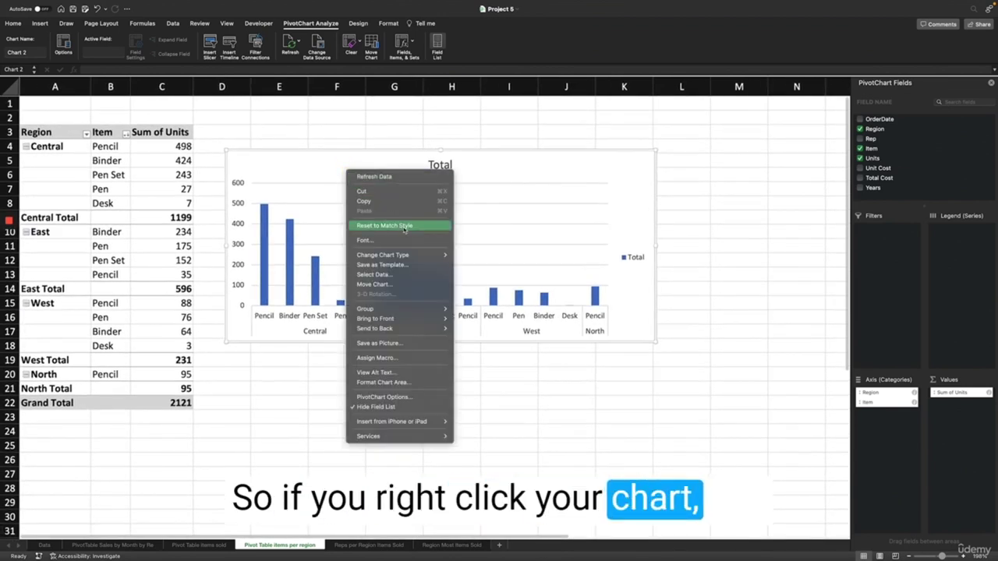
mouse_move(404, 255)
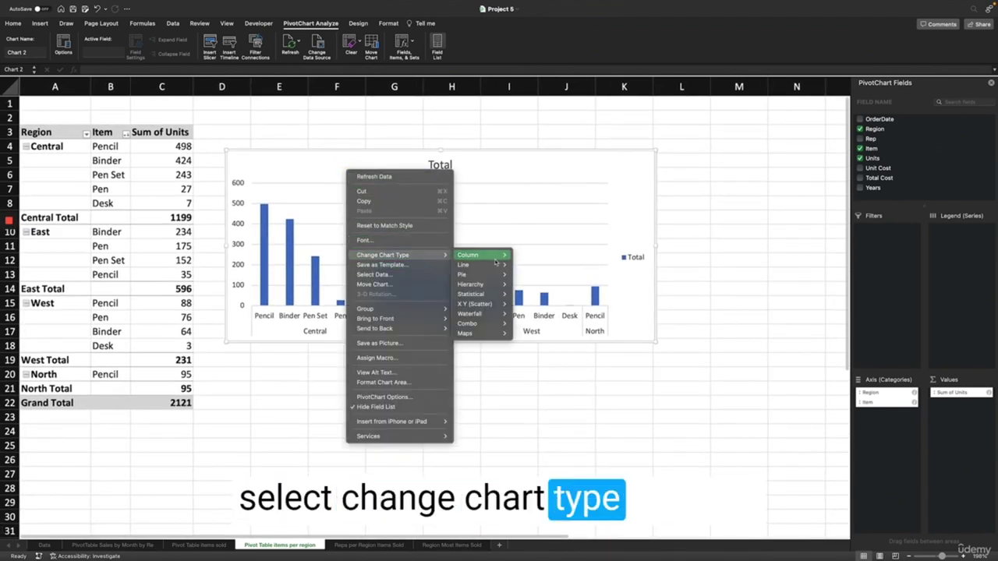
mouse_move(491, 258)
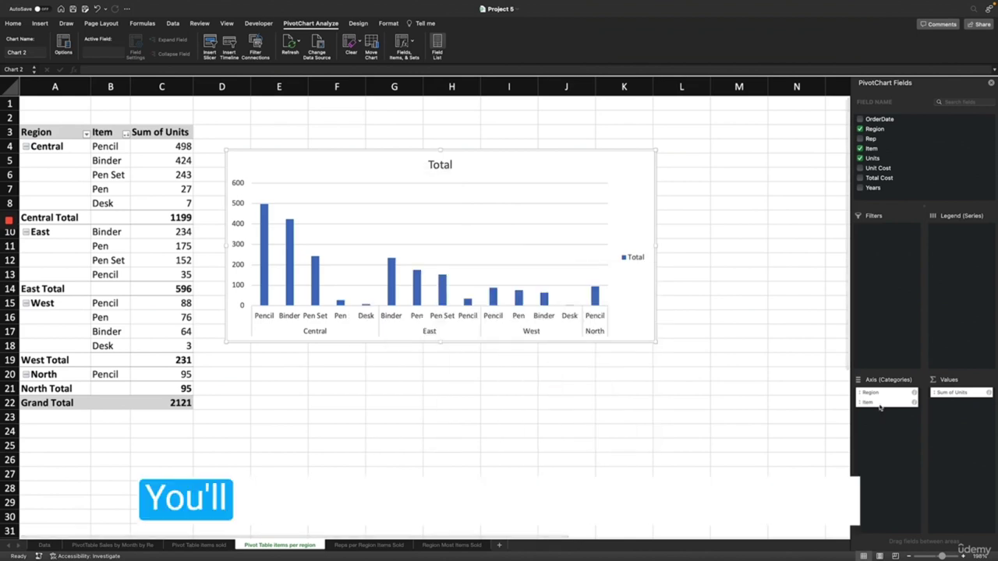
drag(883, 406, 704, 426)
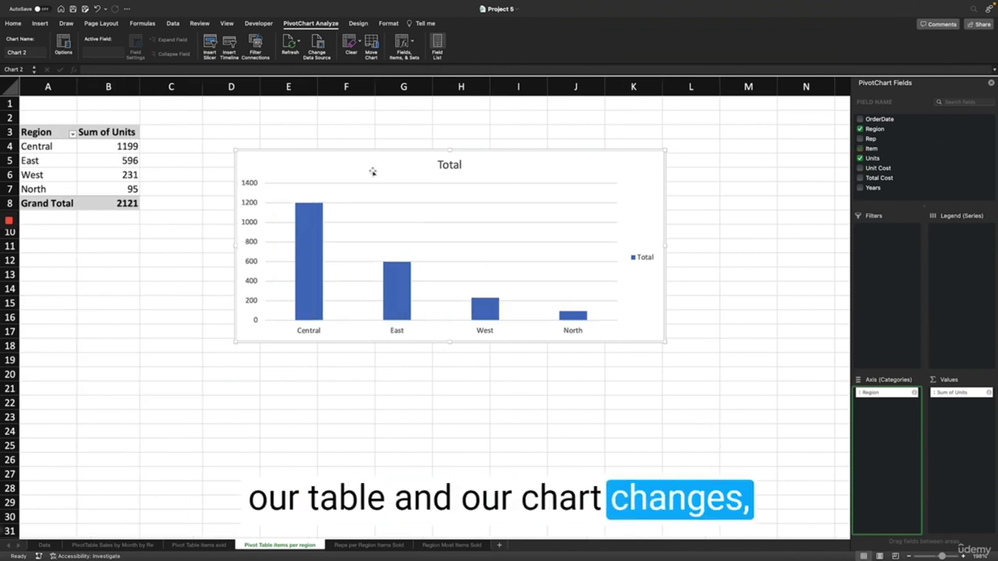
key(ctrl+z)
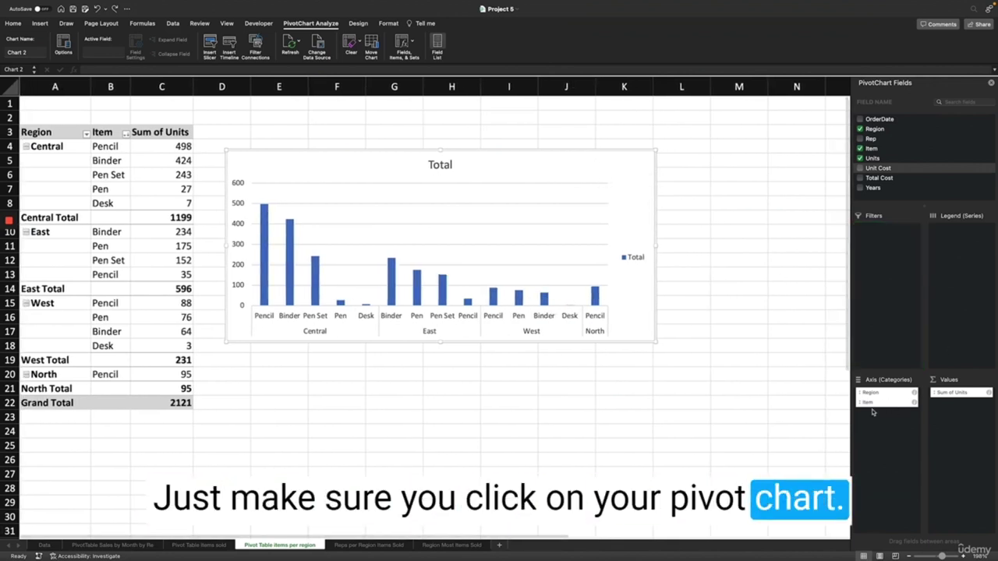
Remove Item from the chart, restore it with Undo, and make the chart taller
drag(874, 406, 888, 407)
drag(632, 408, 630, 408)
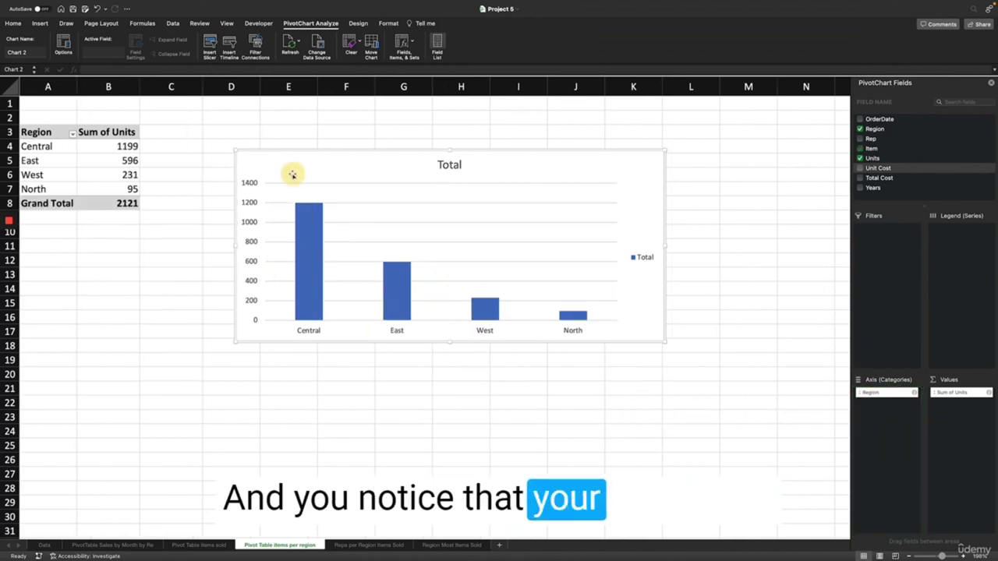
click(47, 161)
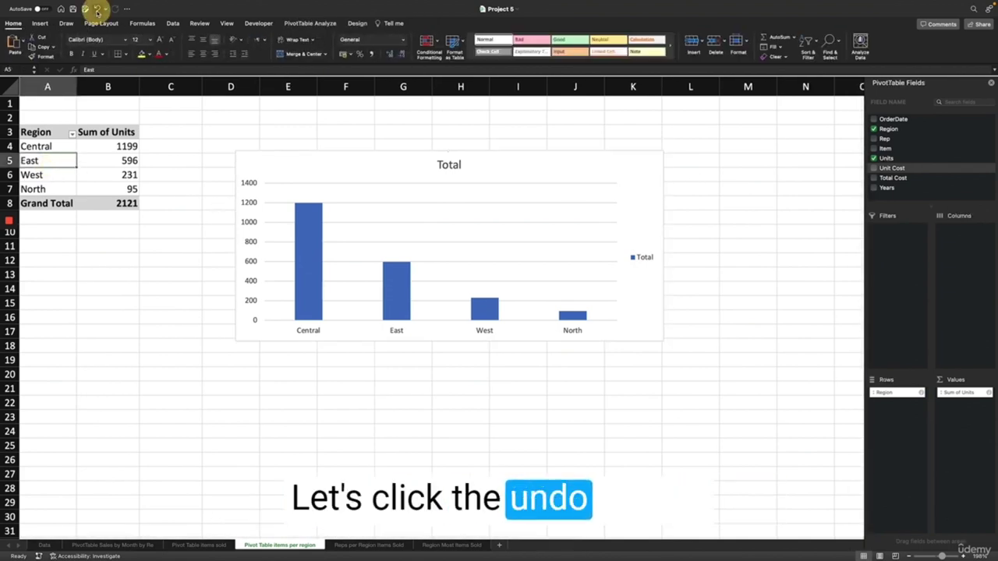
click(96, 10)
drag(443, 346, 441, 367)
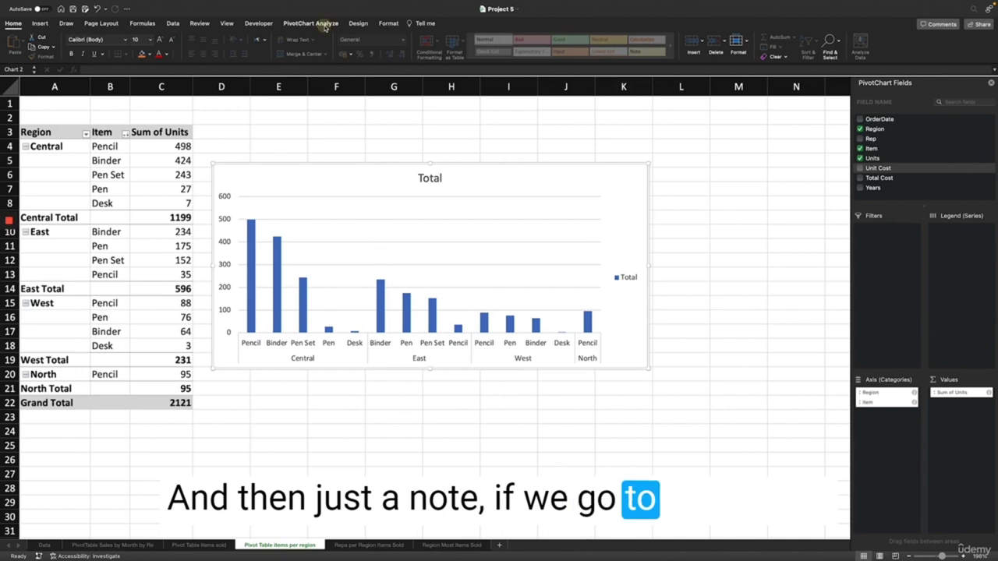
Insert a Region slicer for the PivotChart from PivotChart Analyze
click(320, 24)
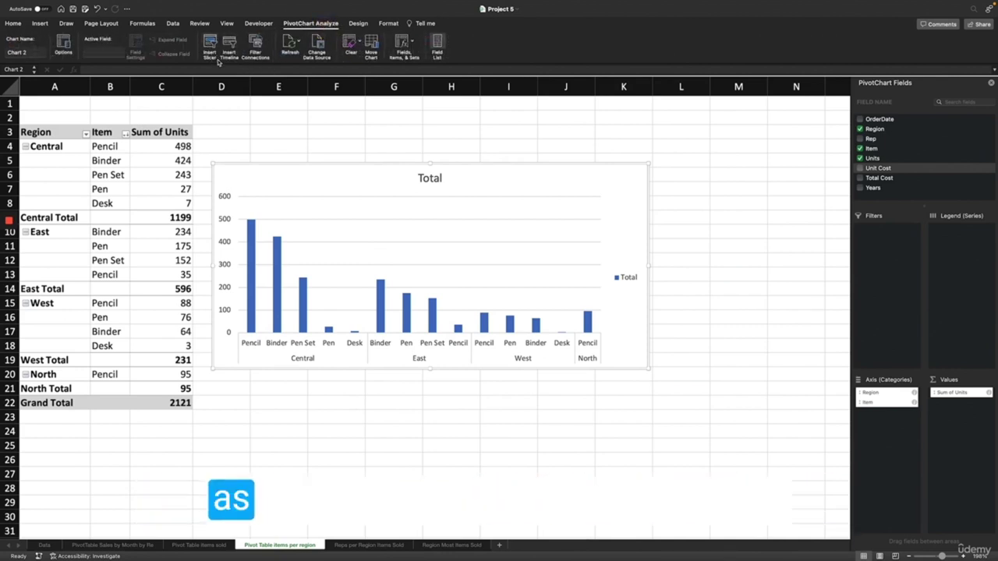
click(211, 48)
click(447, 142)
click(548, 189)
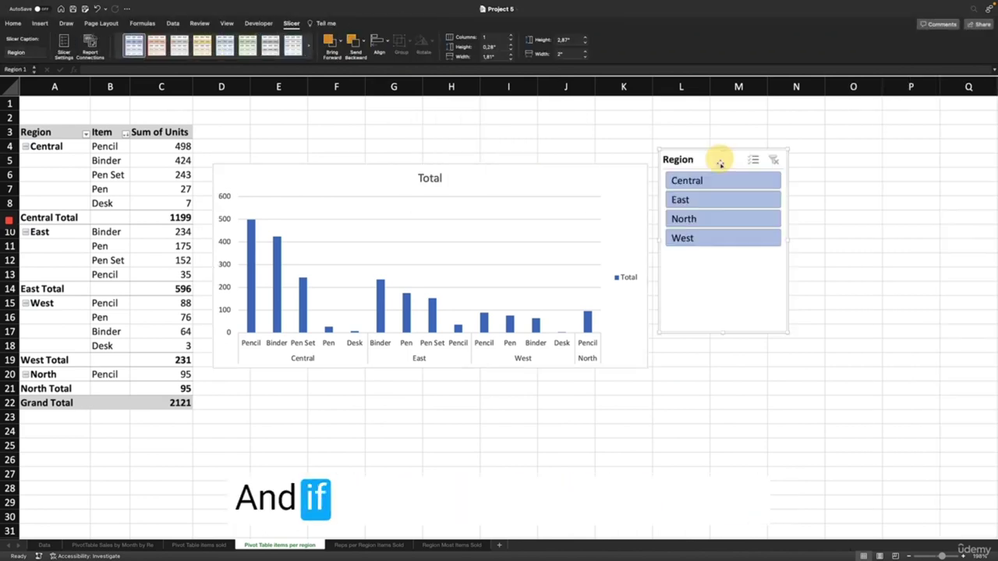
Filter the chart to East, clear the filter, then delete the Region slicer
click(702, 205)
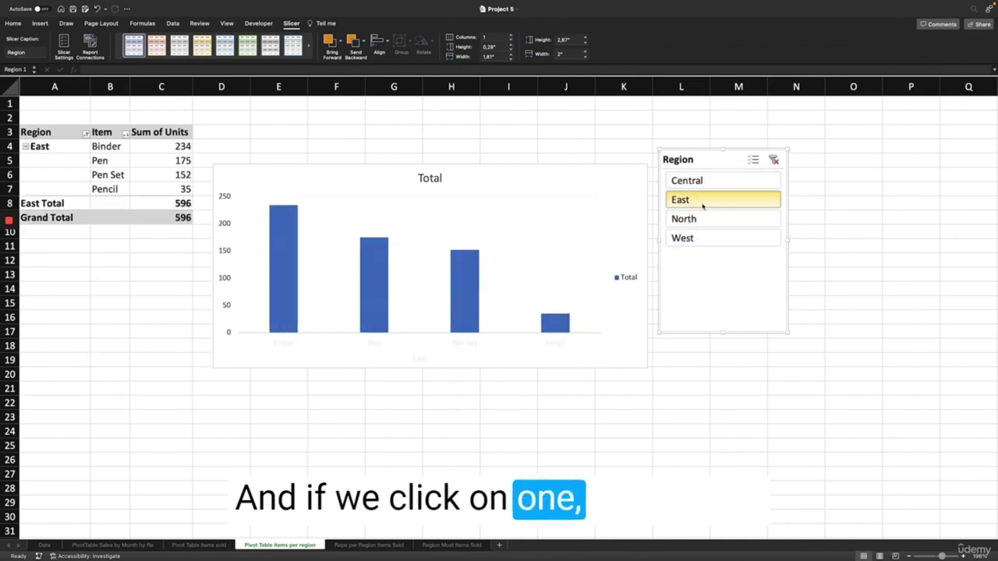
click(773, 160)
click(738, 310)
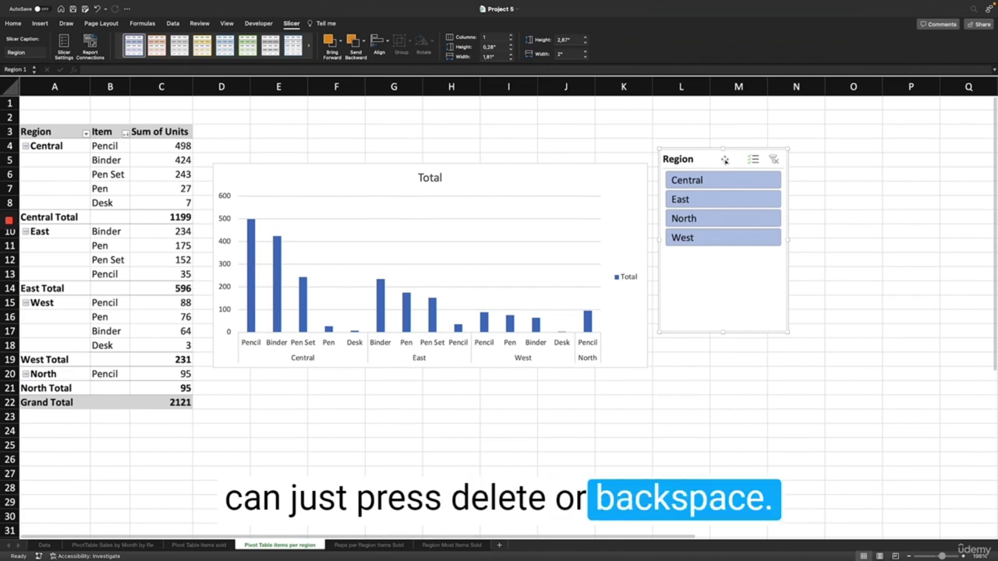
key(Delete)
Replace the chart title 'Total' with 'Items Sold by Region', then go to the Pivot Table items sold sheet
click(429, 178)
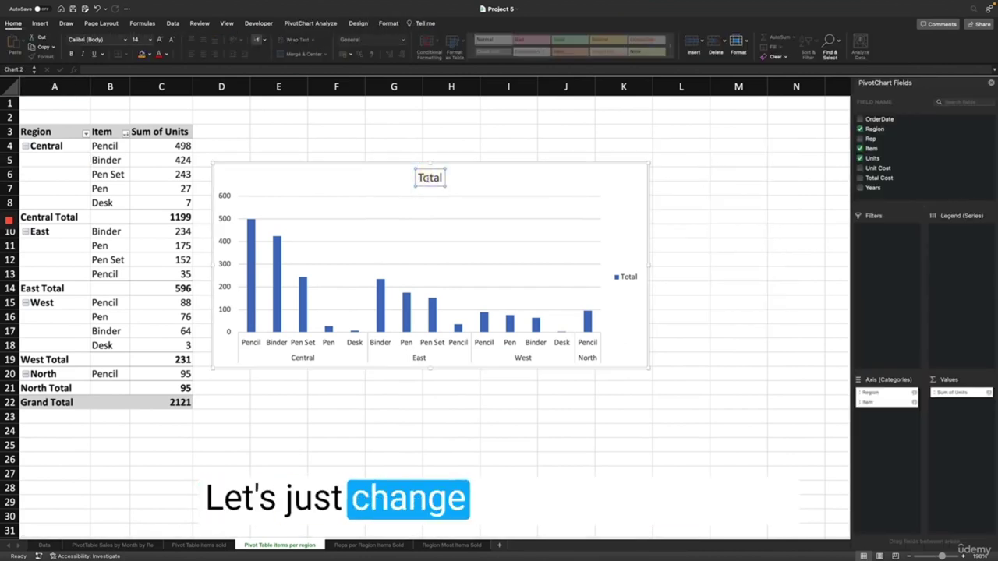
double_click(430, 177)
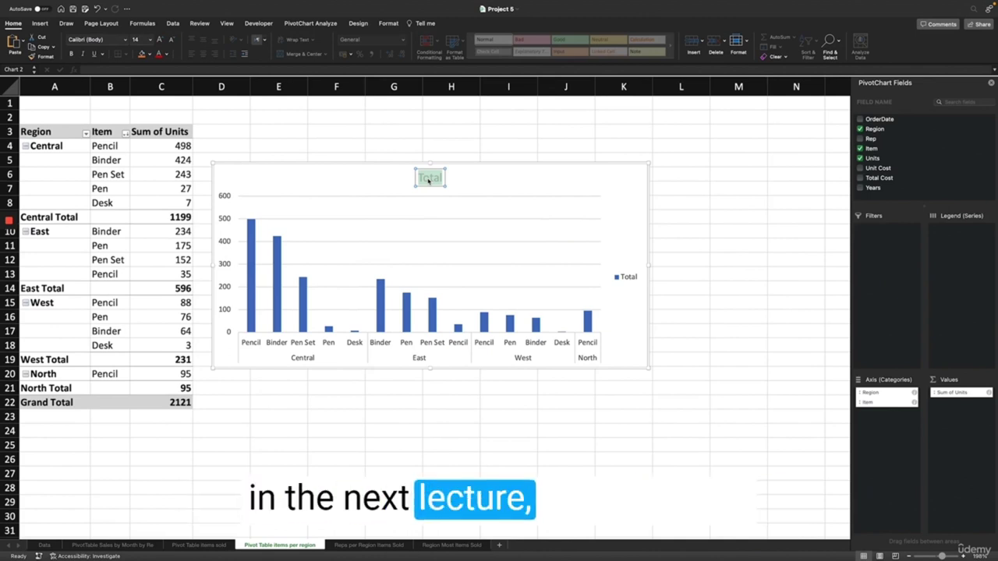
key(BackSpace)
text(Items)
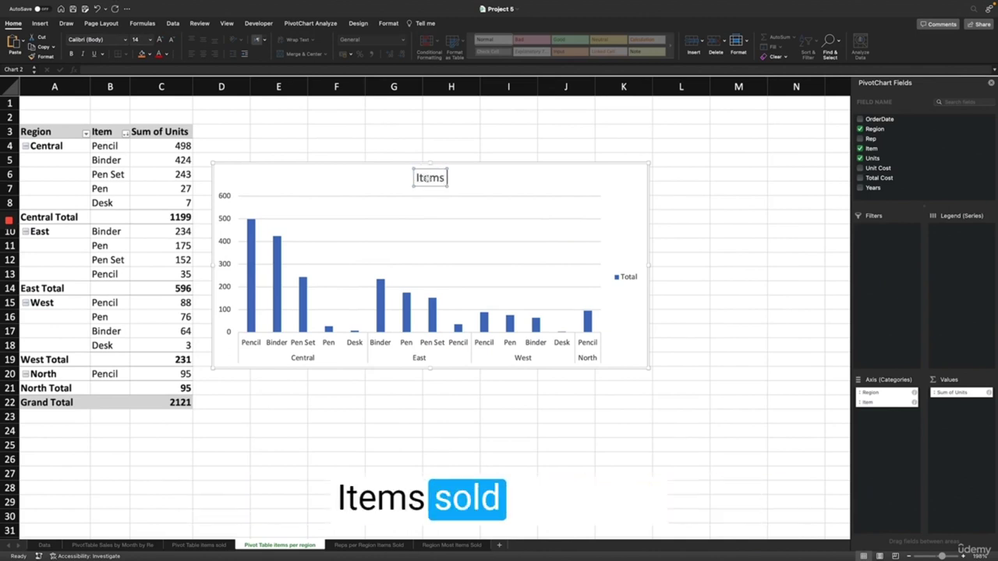
text( Sold by Region)
click(451, 345)
scroll(345, 473, right, 2)
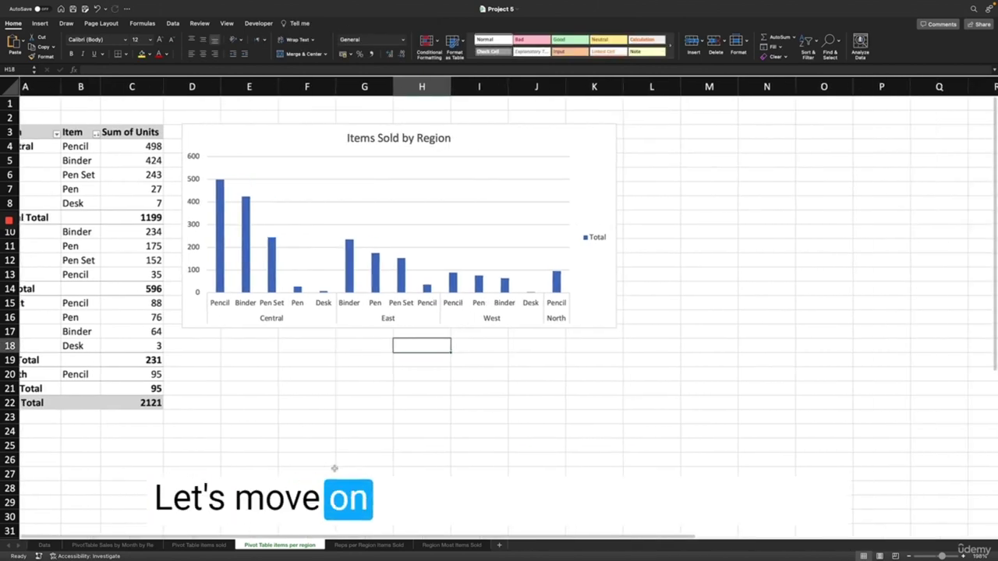
scroll(234, 528, left, 2)
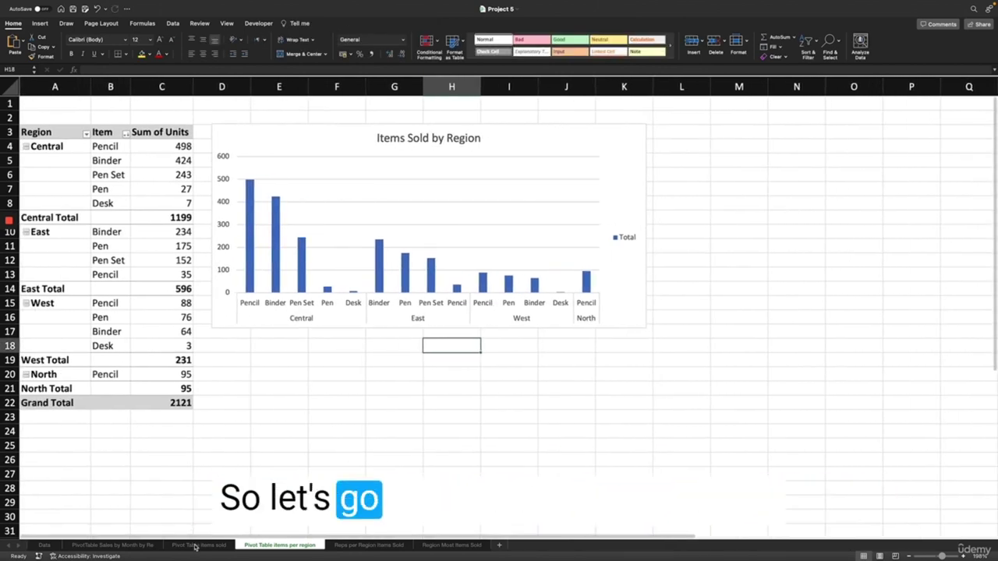
click(197, 545)
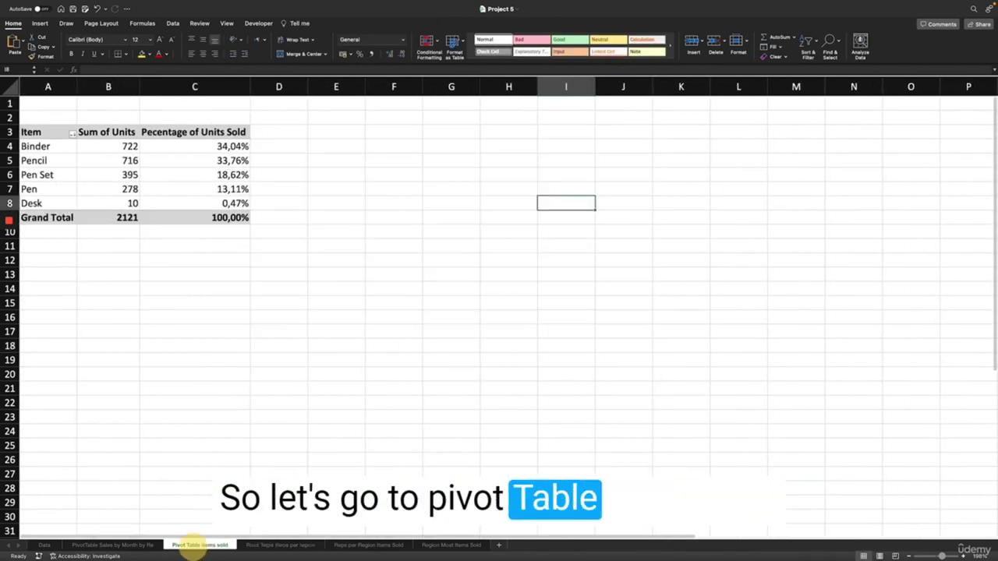
Insert a PivotChart of units by item from the pivot table and move it up
click(203, 206)
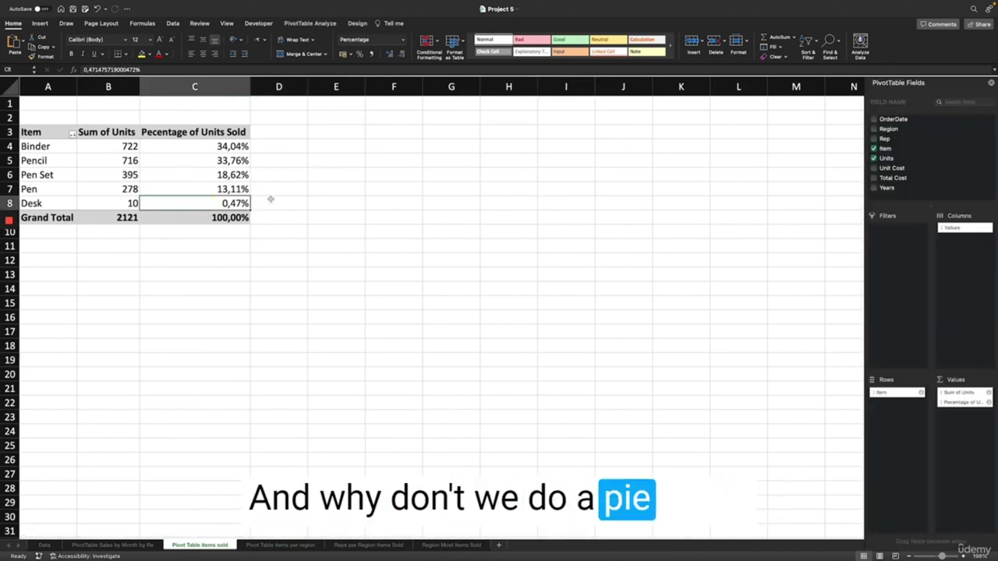
click(178, 162)
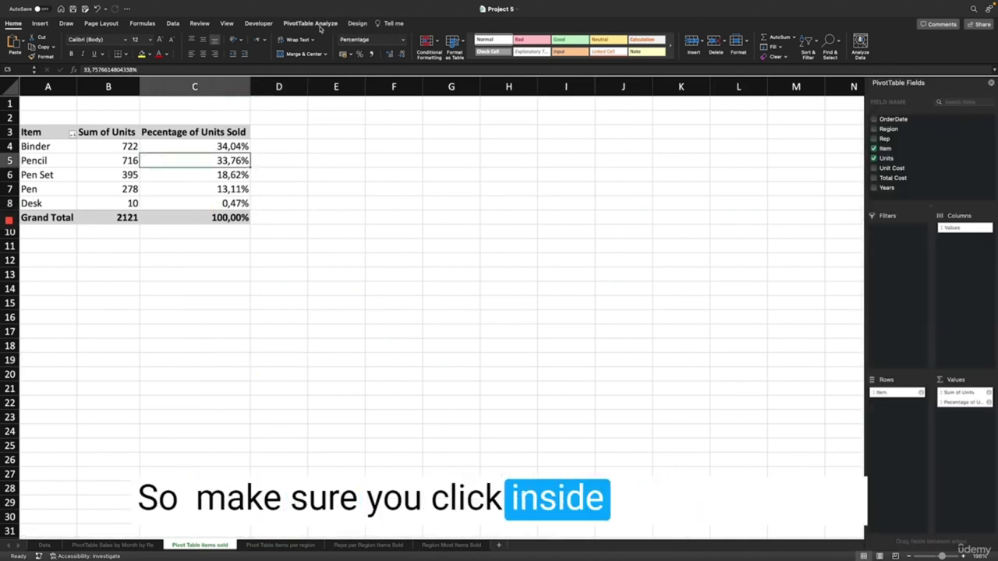
click(319, 25)
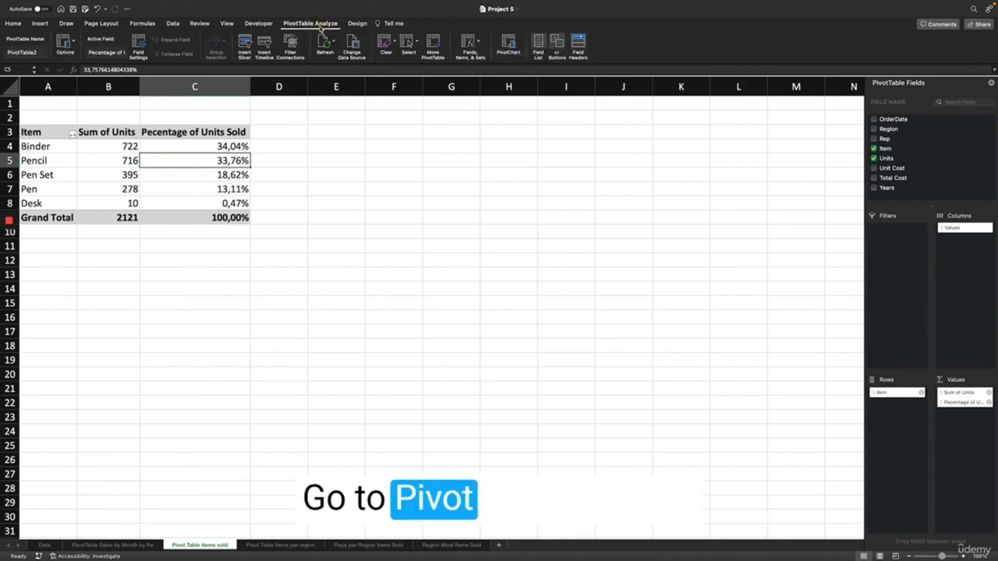
click(508, 44)
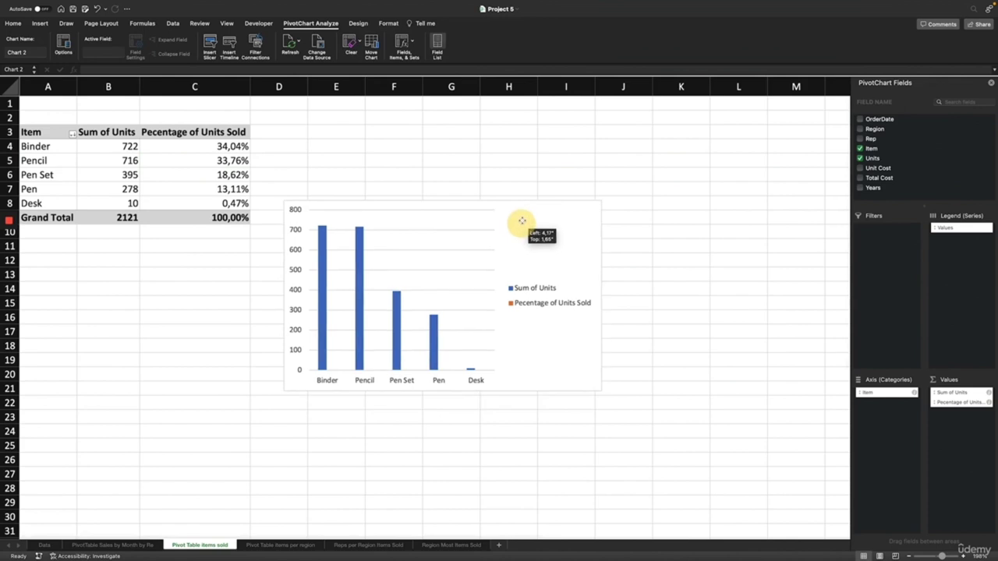
drag(517, 227, 519, 166)
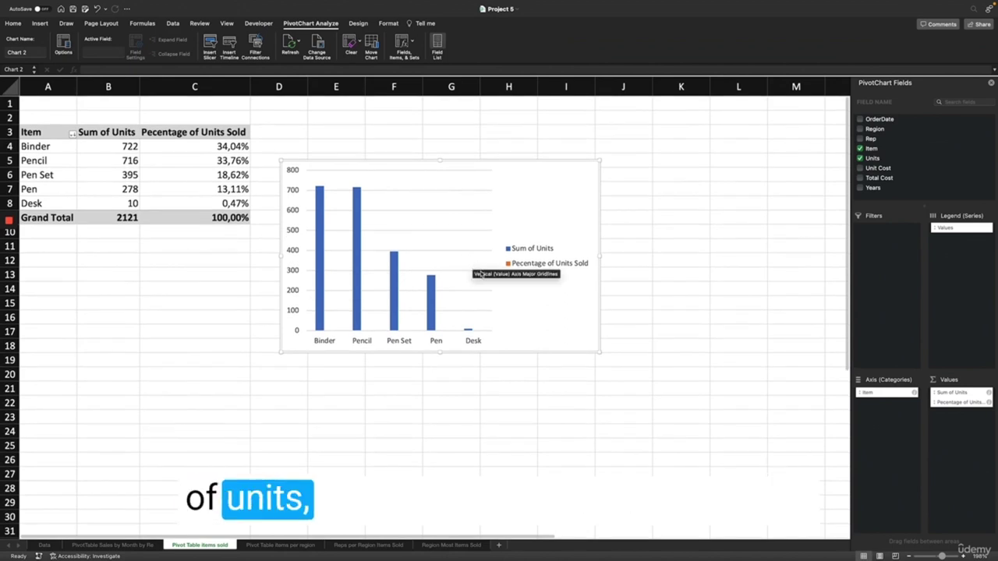
Change the column chart to a Doughnut chart and nudge it slightly right and down
right_click(514, 203)
mouse_move(594, 285)
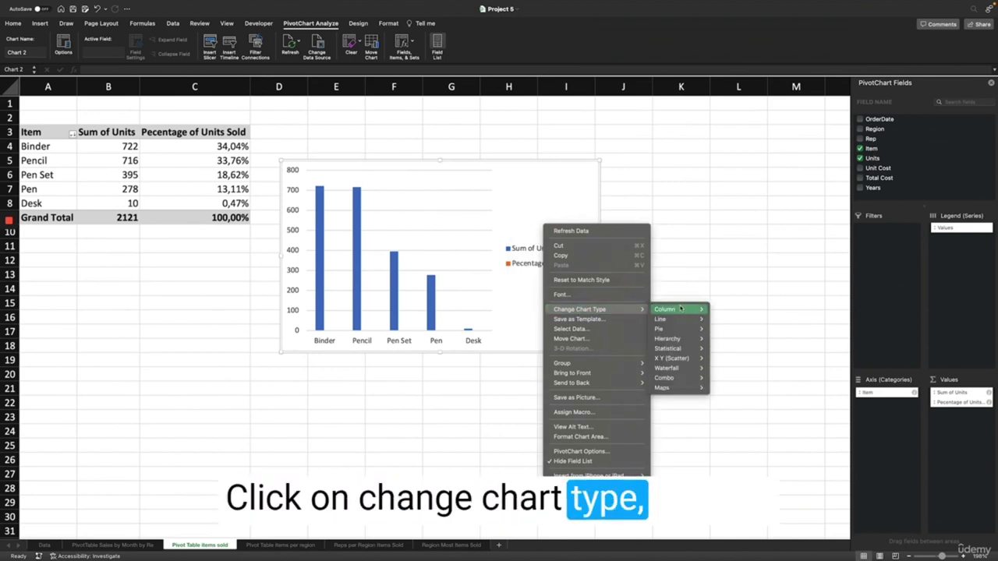
mouse_move(663, 329)
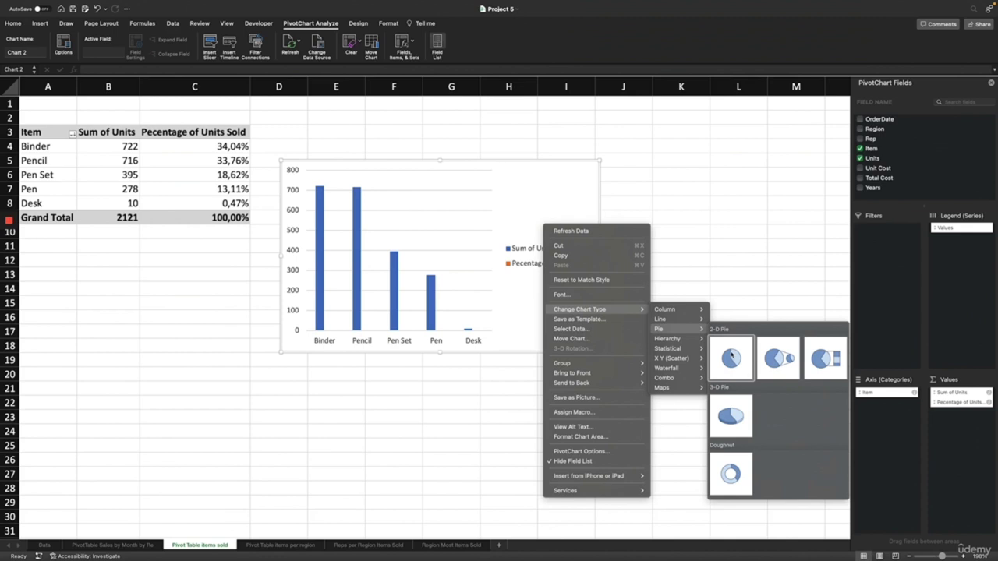
click(731, 467)
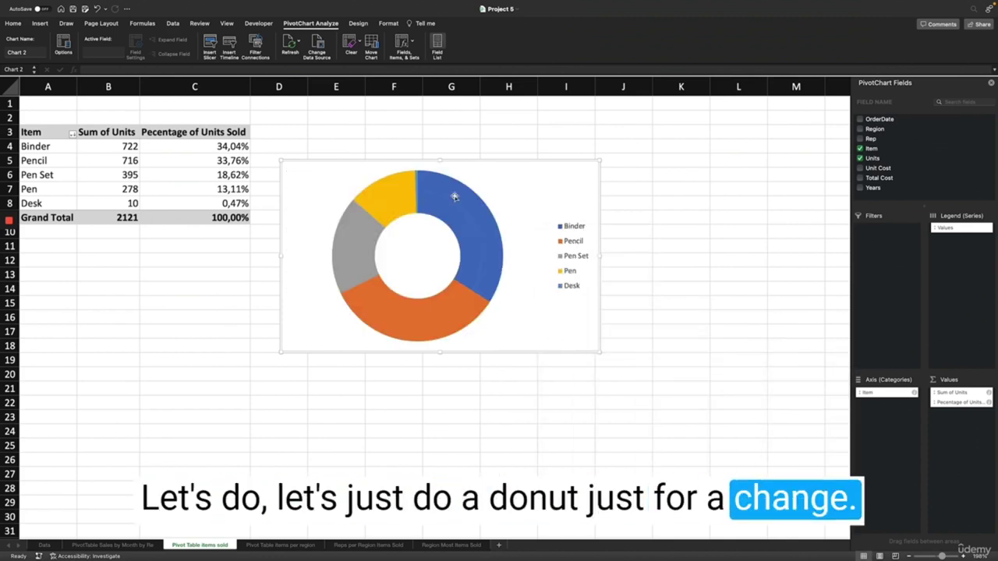
drag(540, 199, 553, 208)
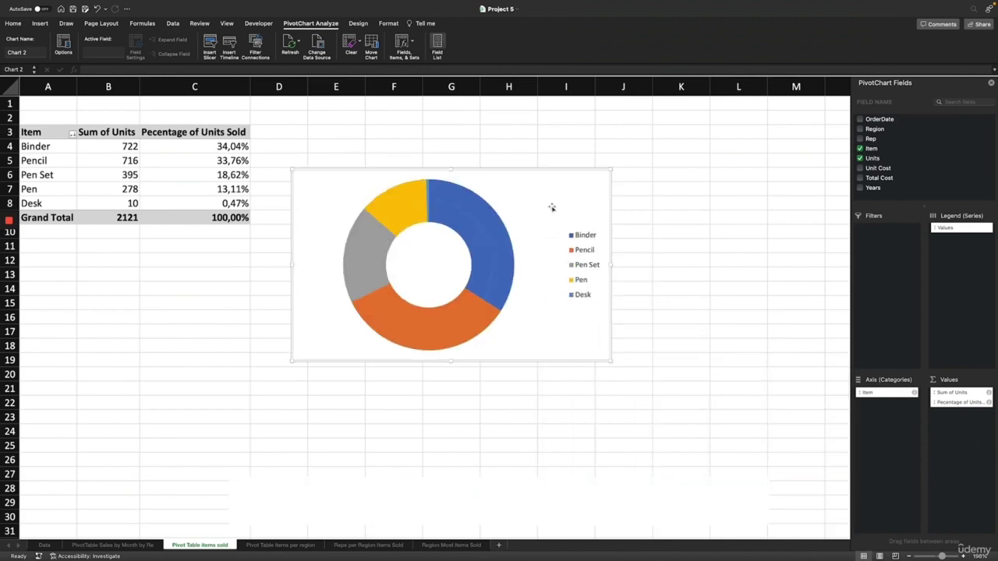
Add a chart title above the doughnut via Design > Add Chart Element > Chart Title
click(358, 23)
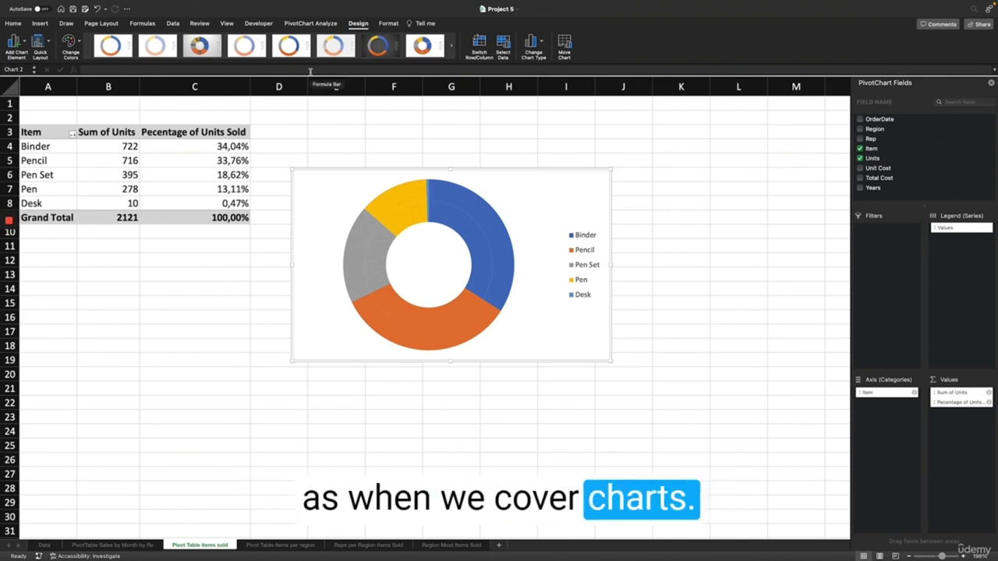
click(19, 44)
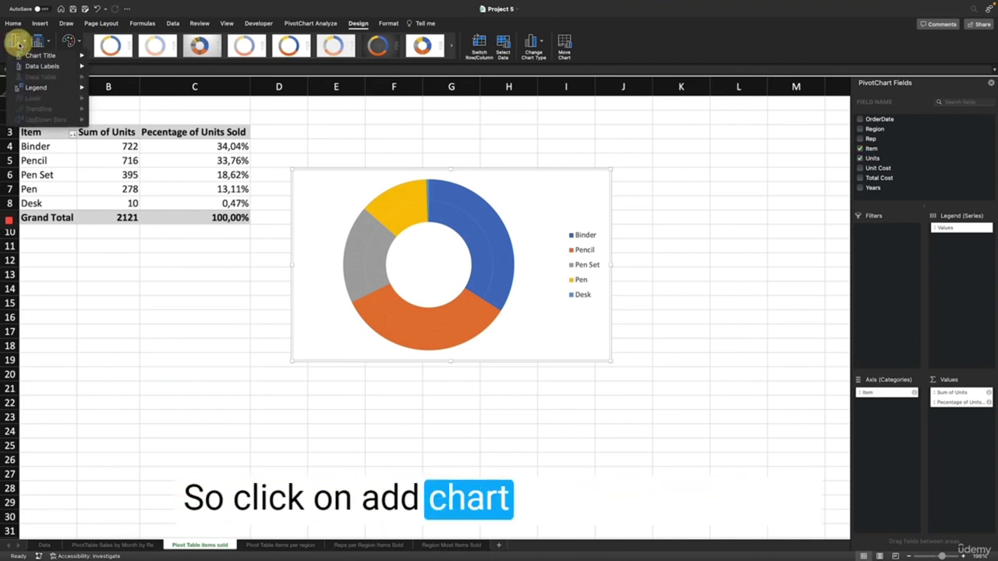
mouse_move(43, 55)
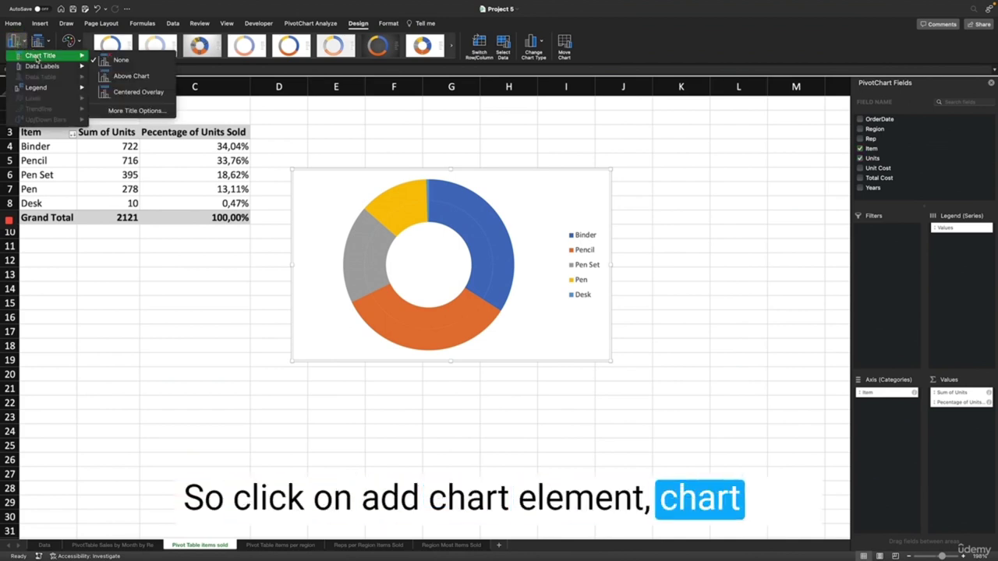
click(138, 76)
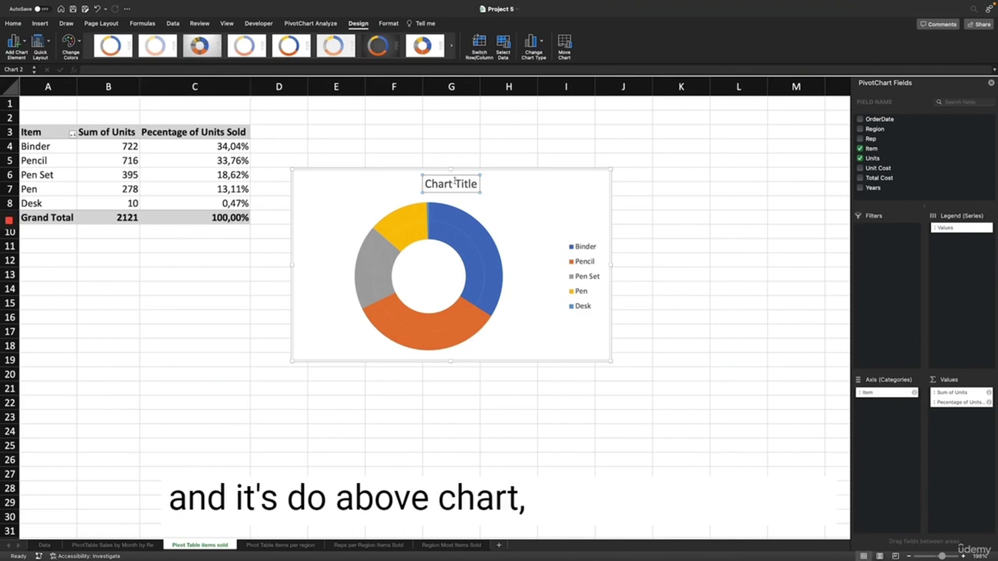
Replace the placeholder title with '% of Units Sold per Itmem' and reselect the chart
triple_click(451, 181)
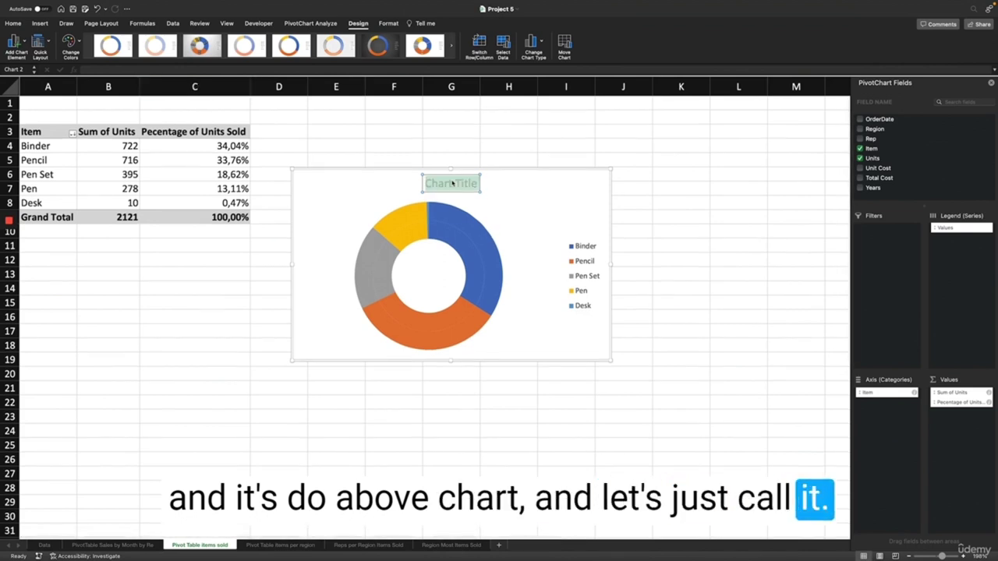
key(BackSpace)
text(% of Units Sold)
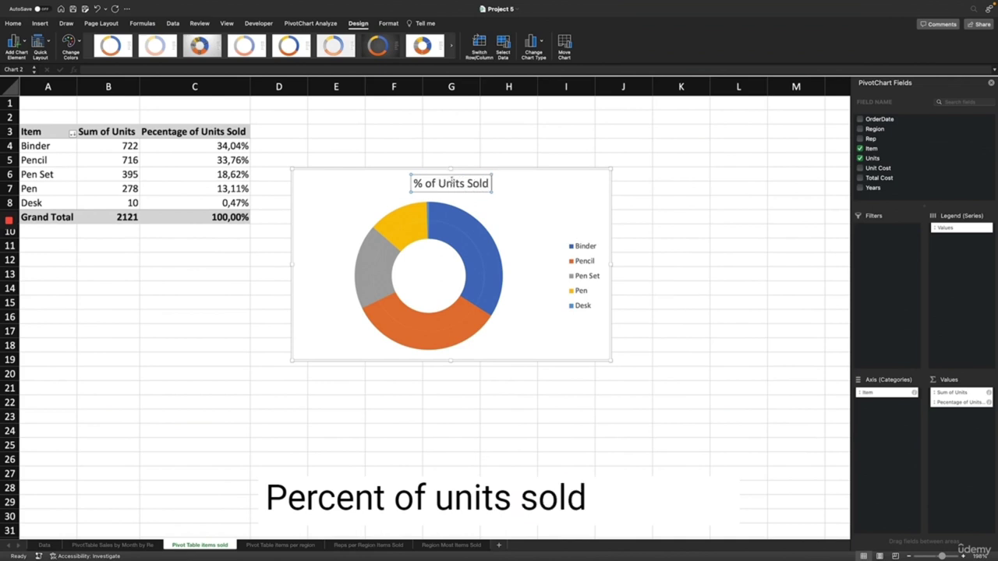
text( per It)
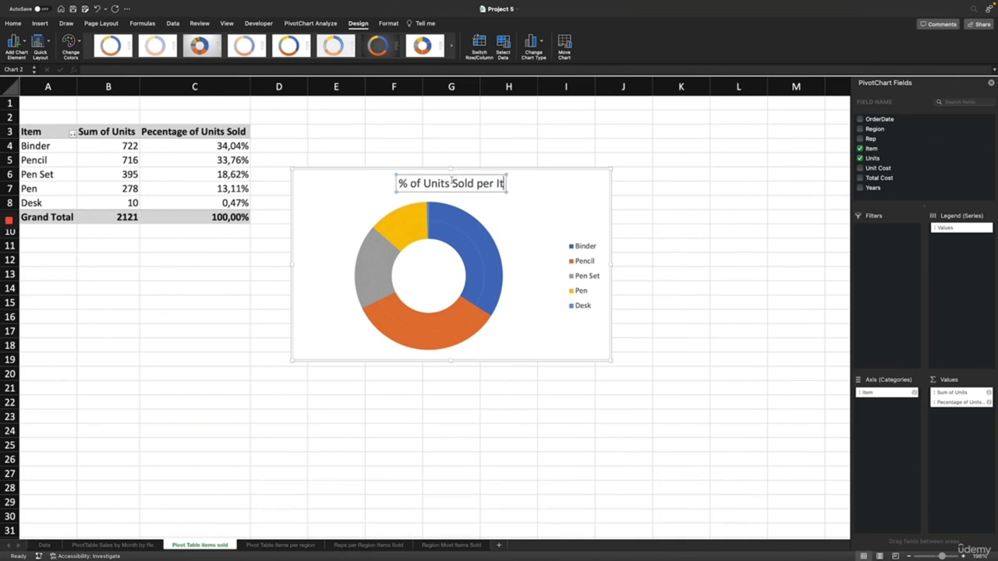
text(mem)
click(566, 156)
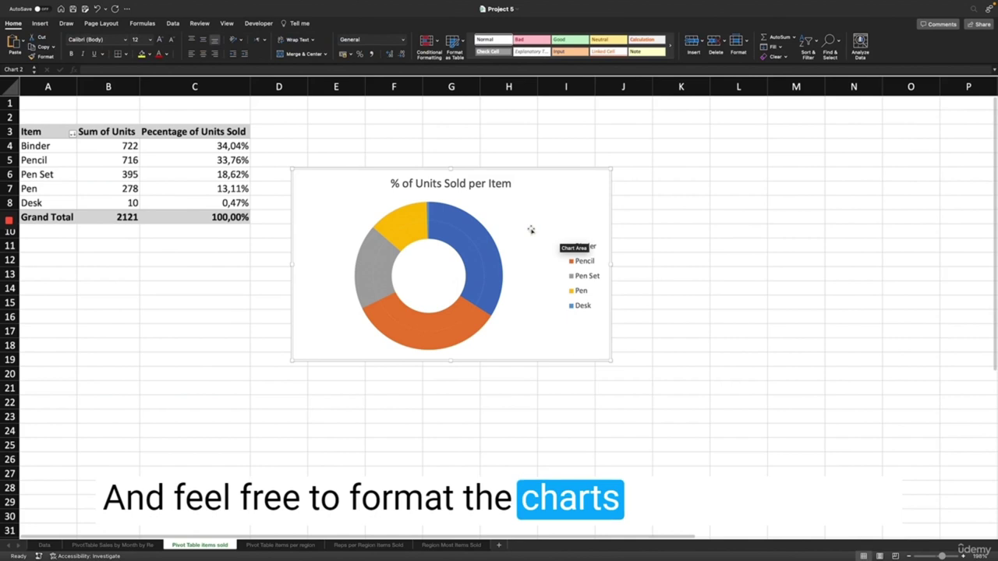
click(531, 230)
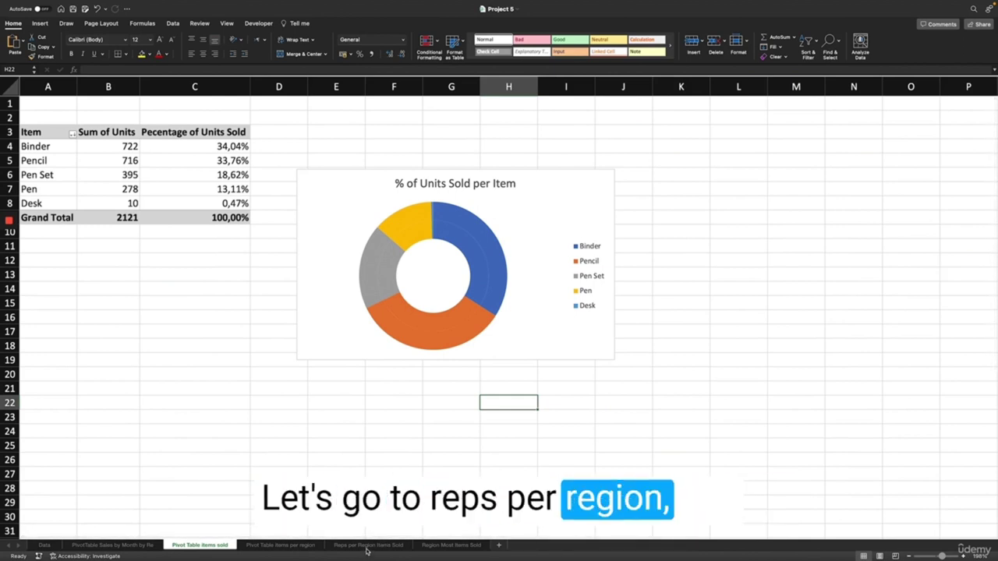
Insert a PivotChart from the pivot table on the Reps per Region Items Sold sheet
click(367, 546)
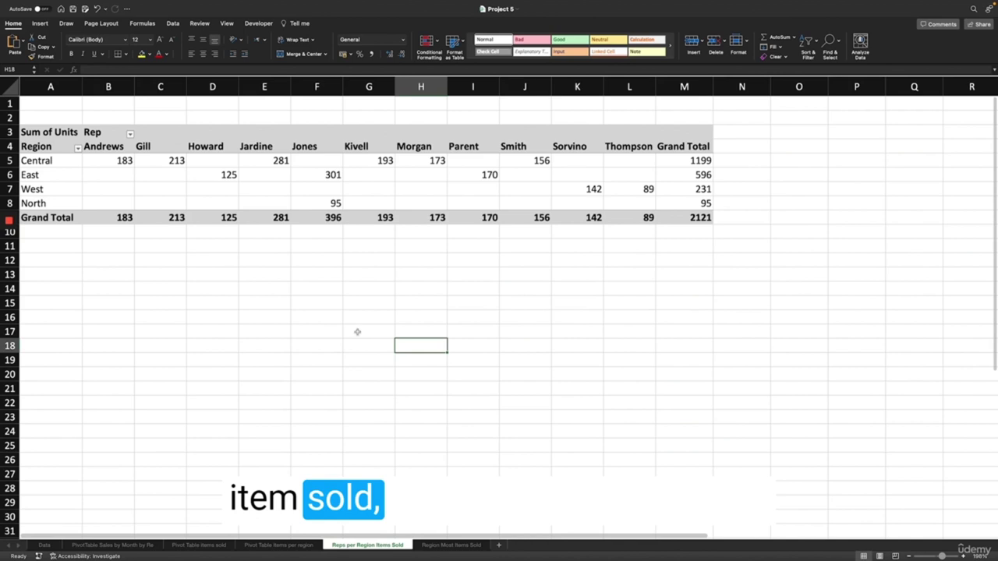
click(248, 202)
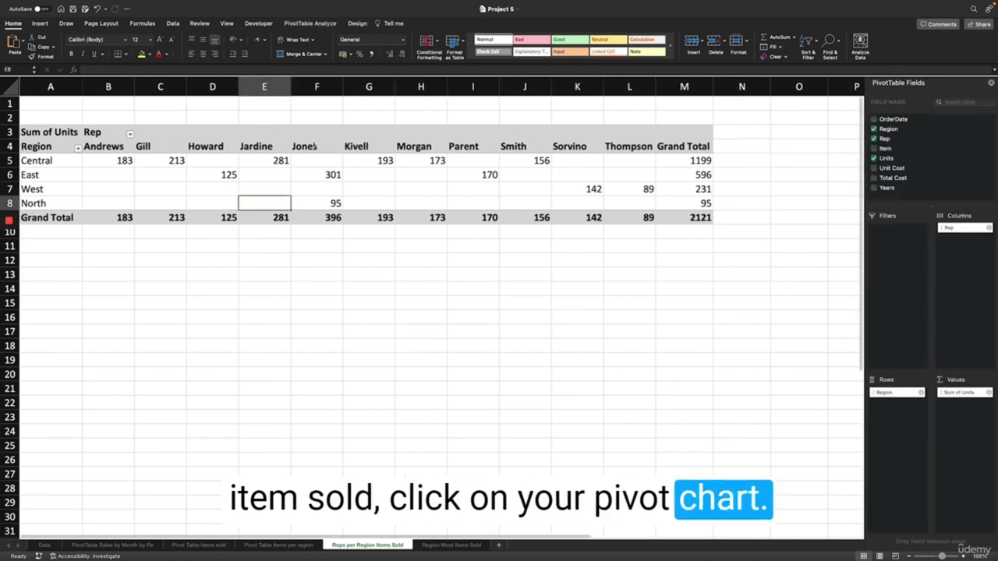
click(315, 22)
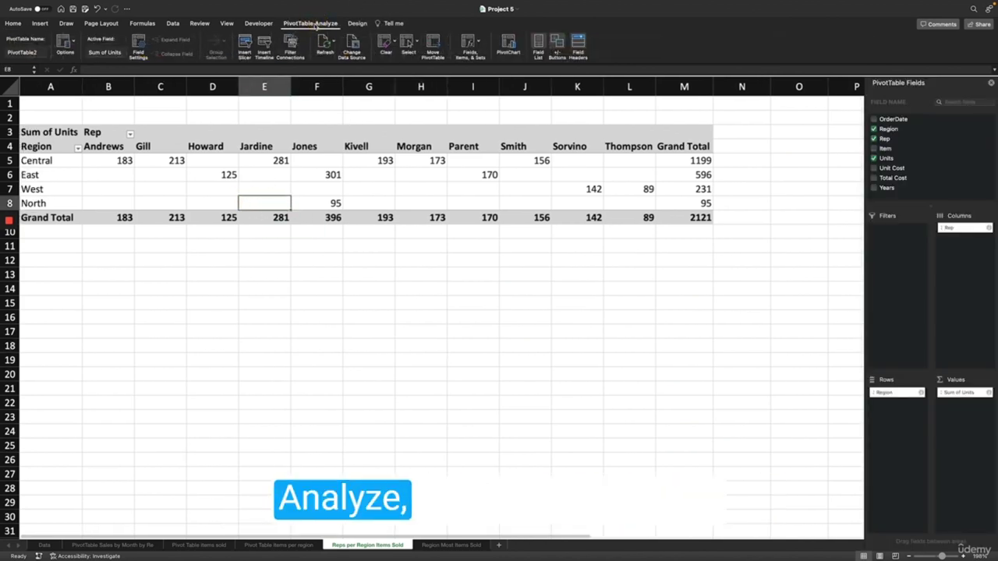
click(508, 45)
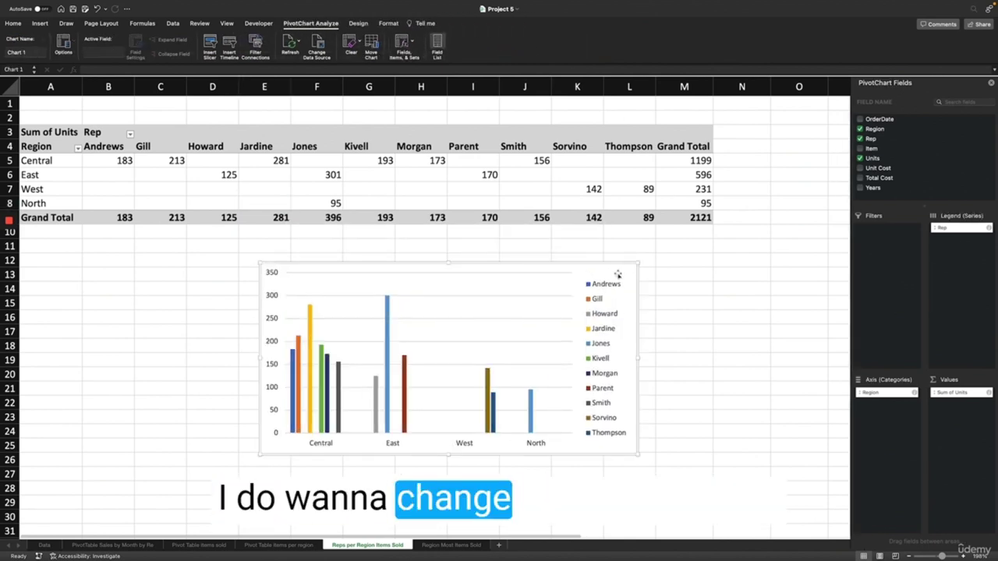
Put Rep on the axis and Region in the legend, then move the chart beside the table, taller and wider
click(954, 228)
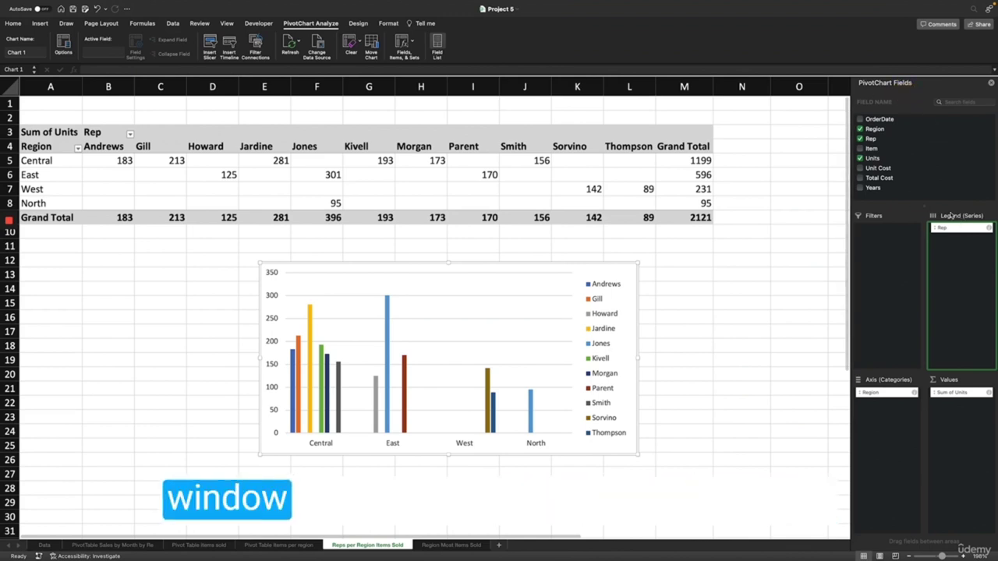
drag(959, 229, 958, 254)
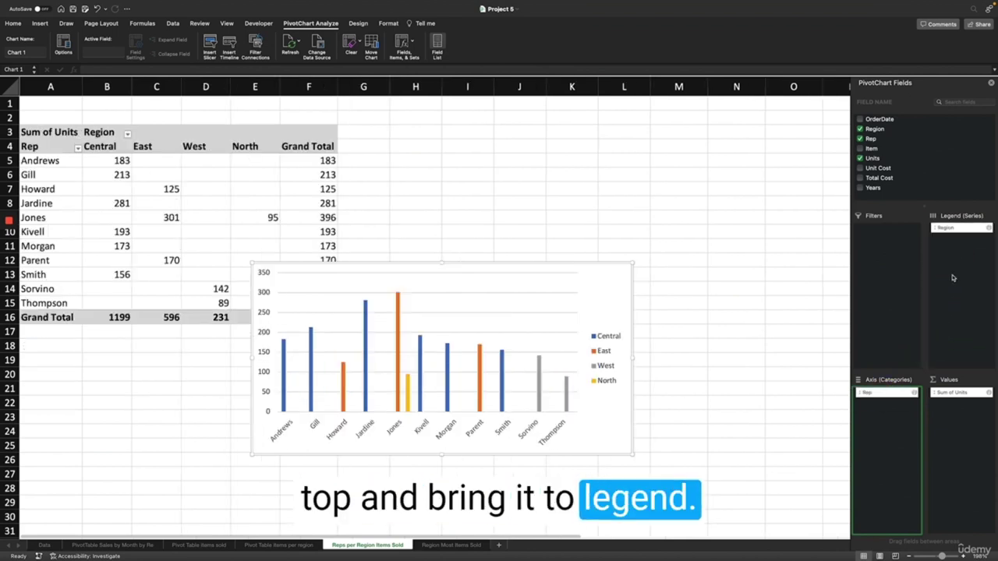
drag(593, 290, 699, 225)
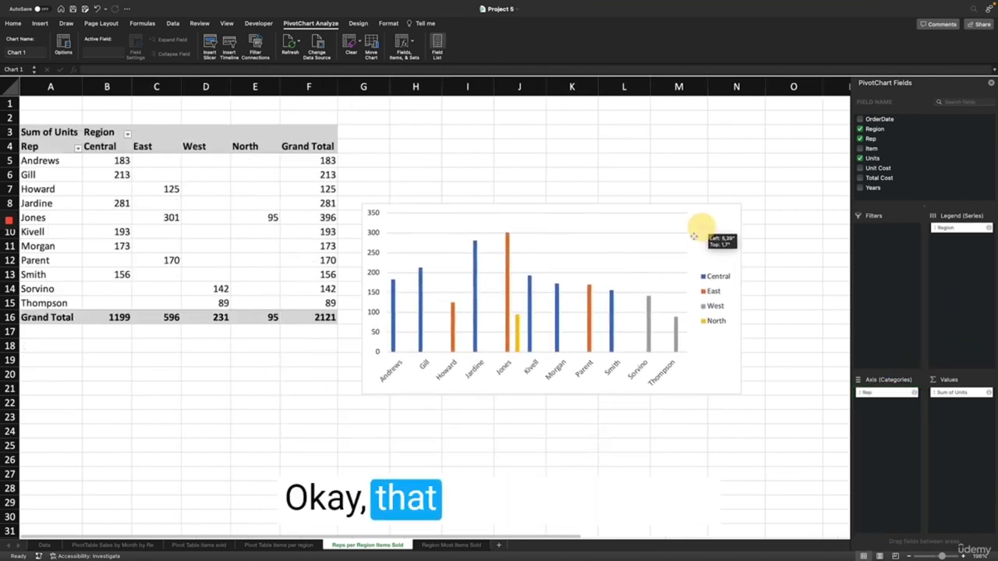
drag(552, 412, 551, 411)
drag(741, 307, 784, 307)
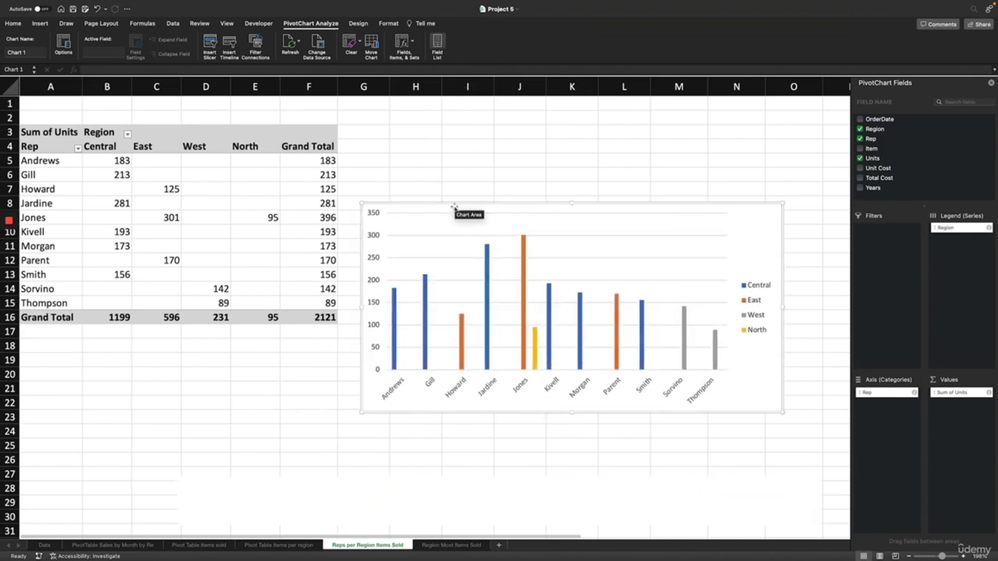
Add a chart title placeholder above the rep column chart
click(359, 23)
click(16, 43)
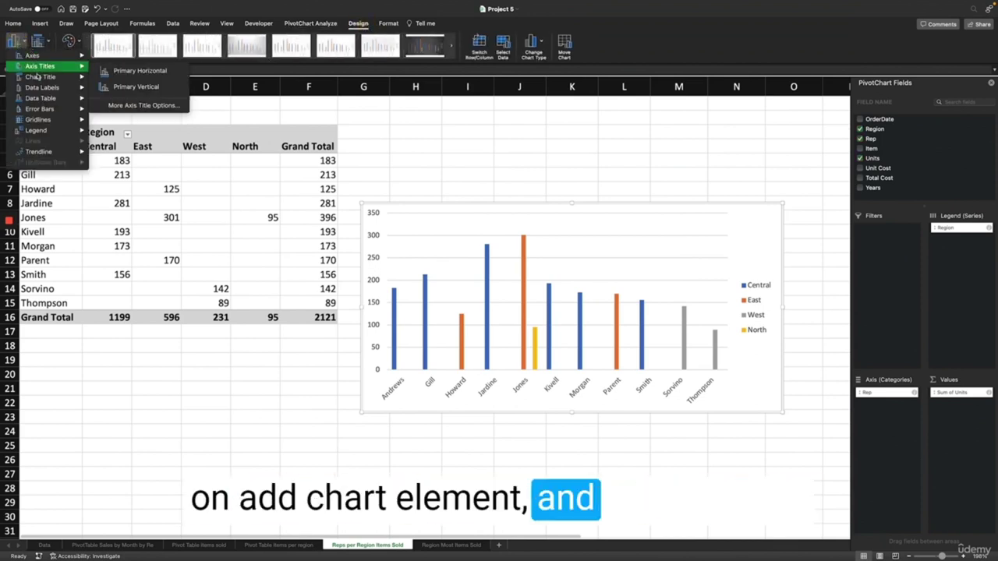
mouse_move(35, 78)
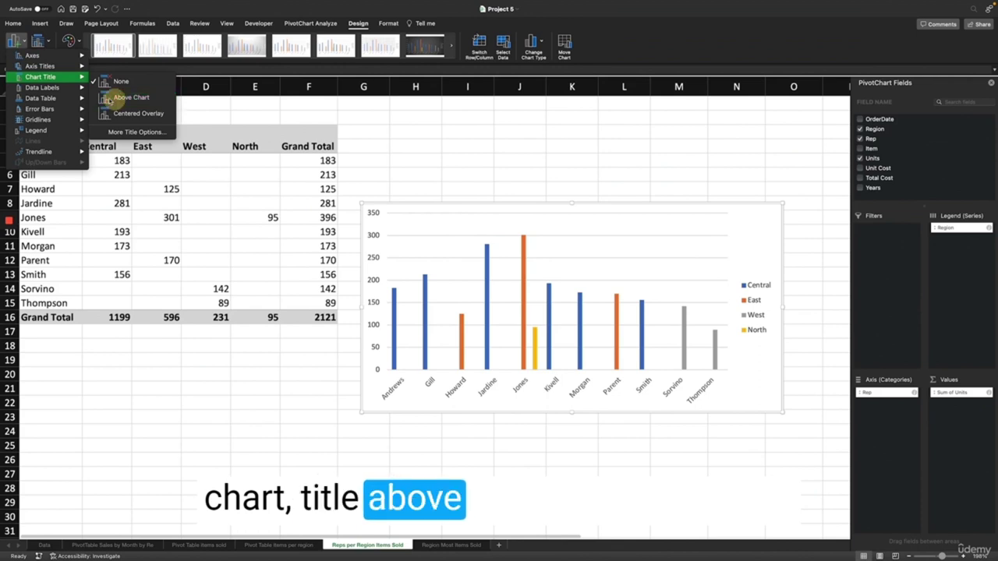
click(118, 99)
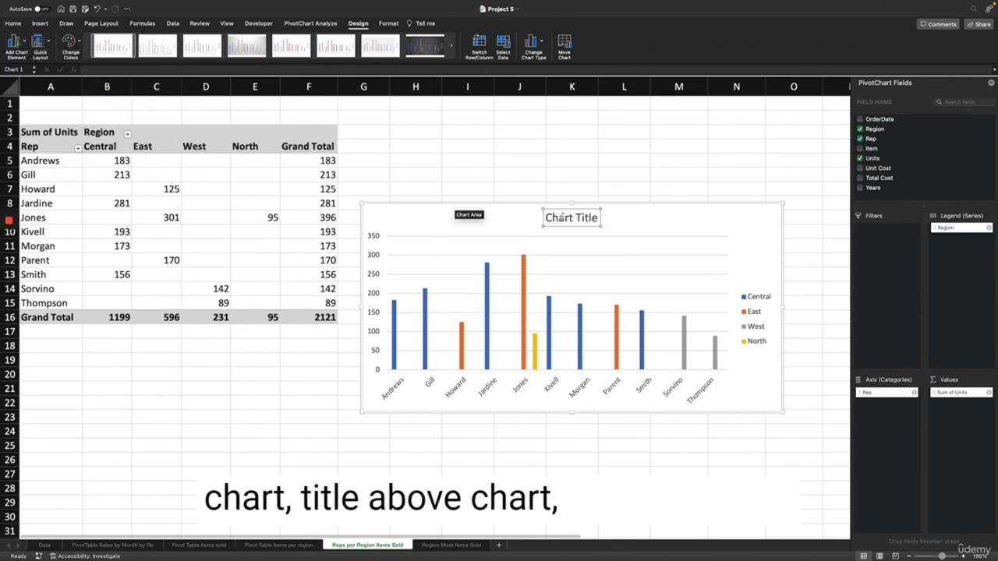
Replace the placeholder title with 'Units Sold by Rep' and return to the Pivot Table items sold sheet
triple_click(561, 219)
text(Units Sold by Rep)
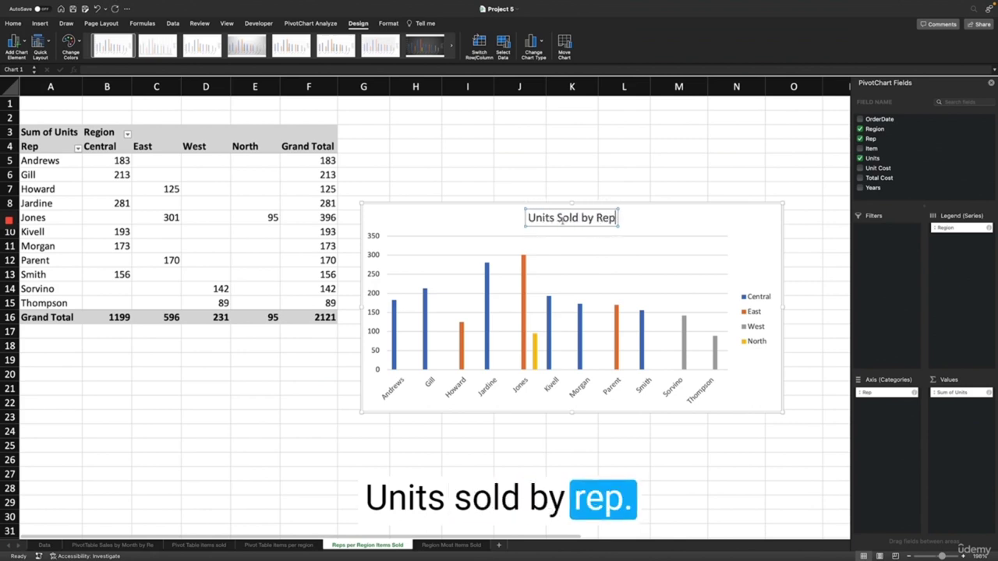
key(Escape)
key(Escape)
click(278, 545)
click(199, 545)
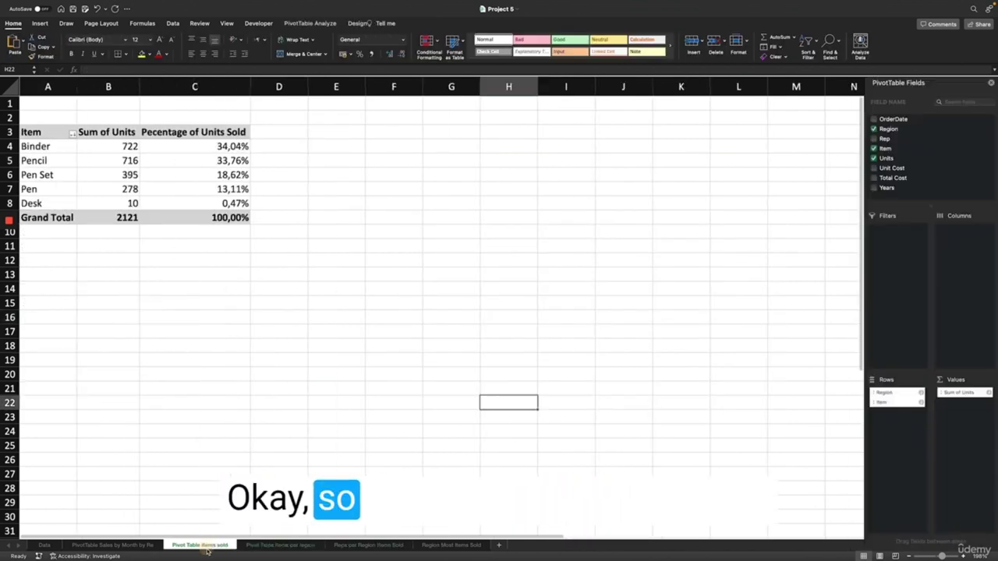
click(273, 545)
click(337, 546)
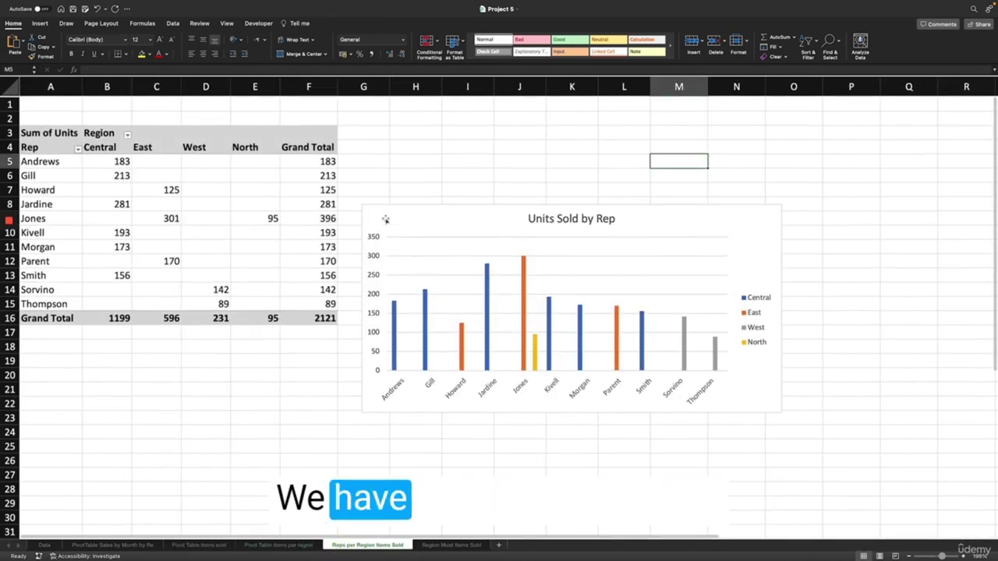
scroll(383, 216, down, 1)
click(385, 218)
click(287, 546)
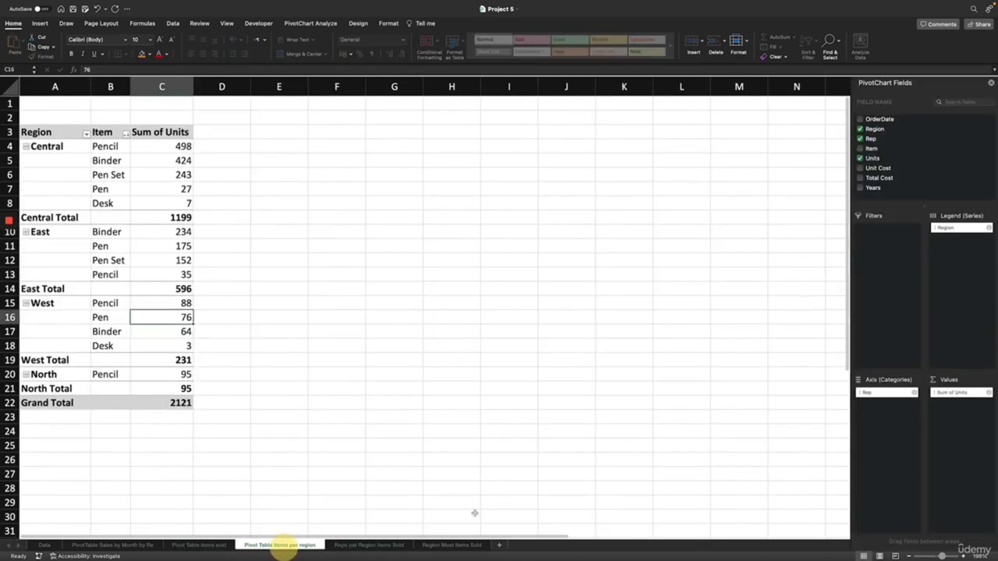
click(367, 154)
click(382, 413)
click(199, 545)
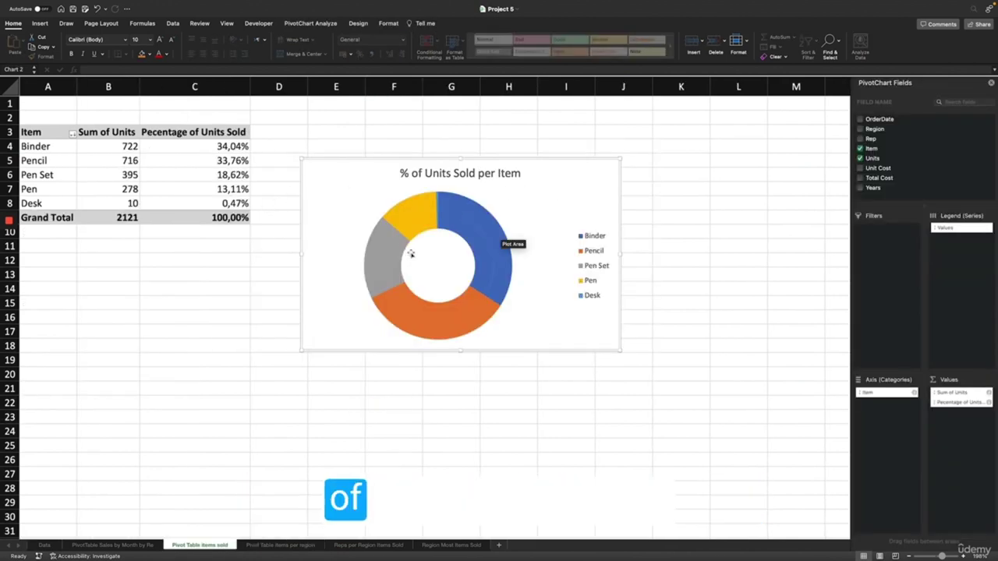
click(676, 215)
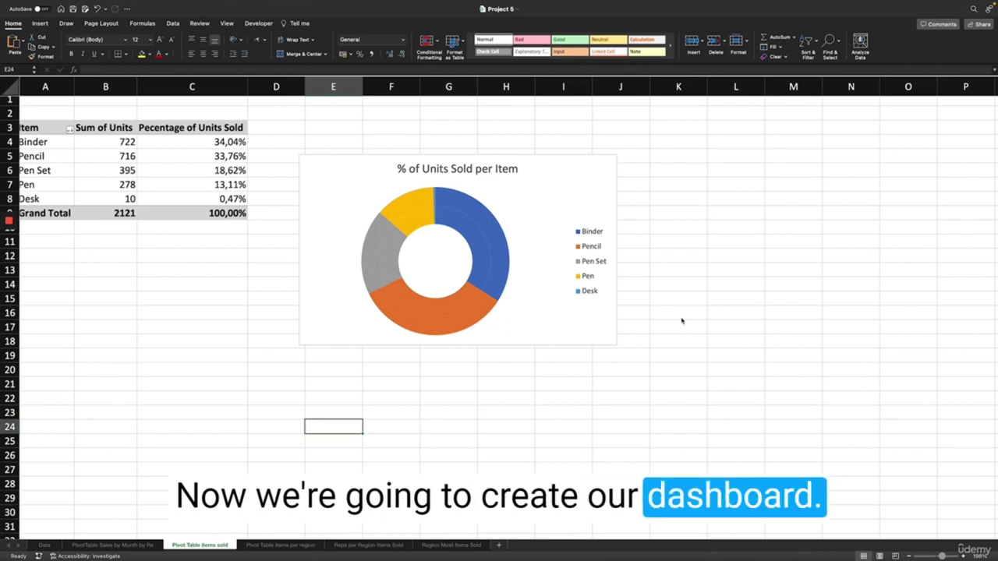
click(735, 312)
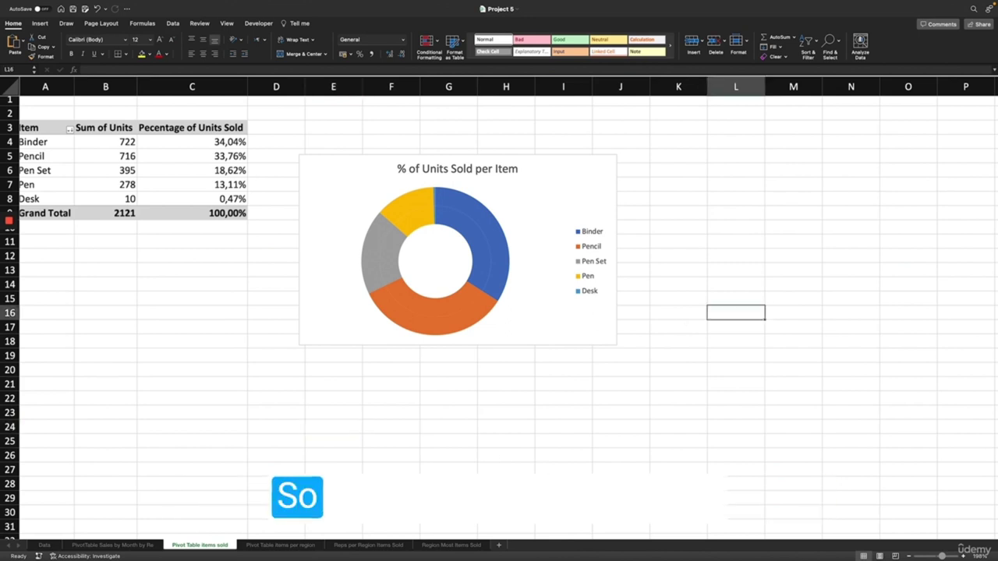
Insert a new worksheet, zoom it to about 183%, and rename it Dashboard
click(500, 545)
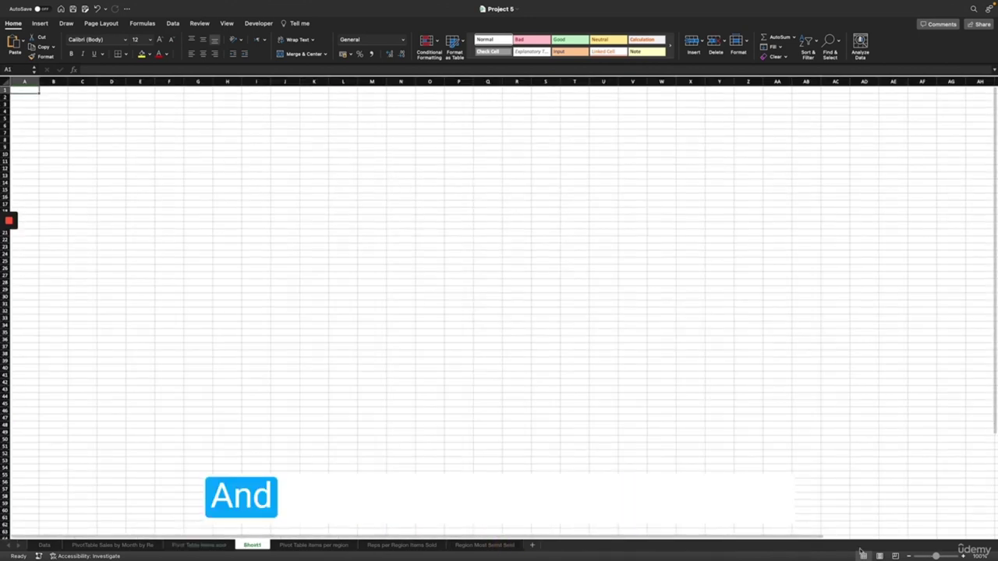
drag(934, 556, 941, 557)
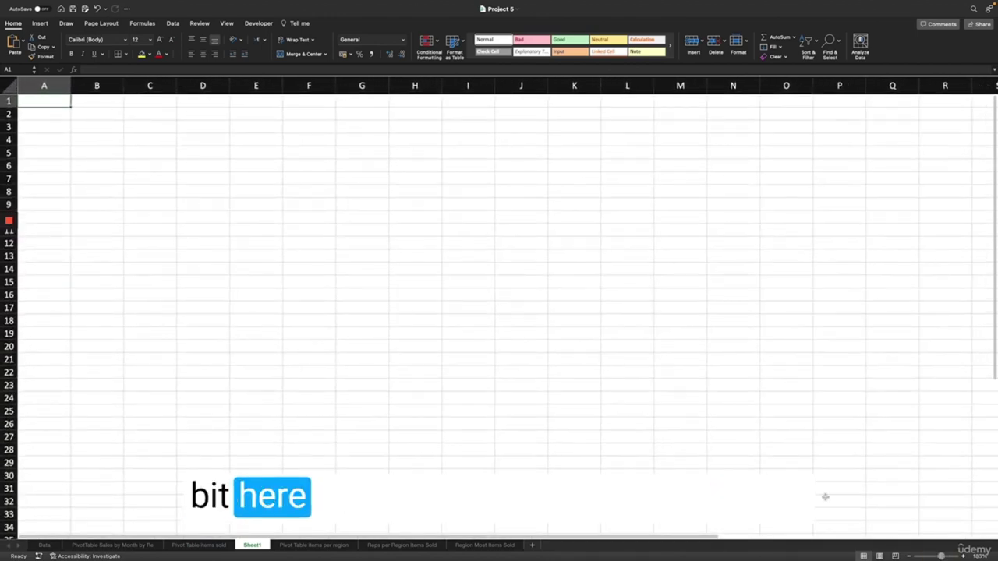
click(73, 122)
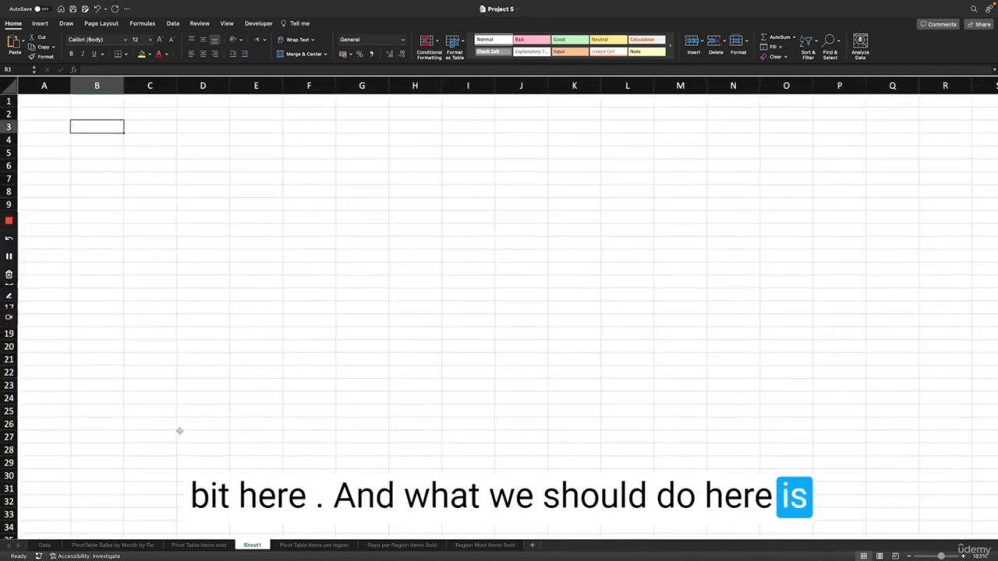
click(249, 545)
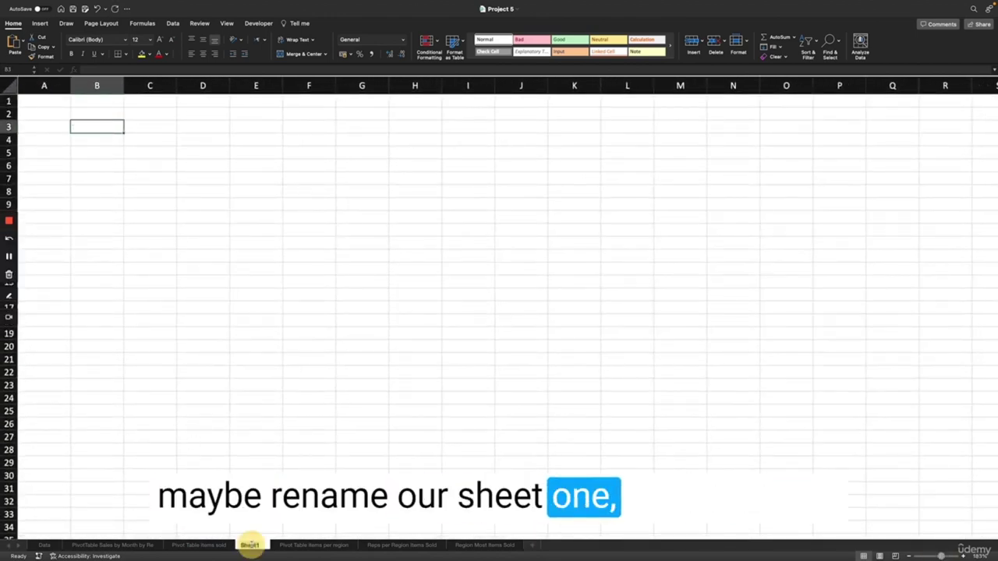
double_click(249, 545)
text(Dashboard)
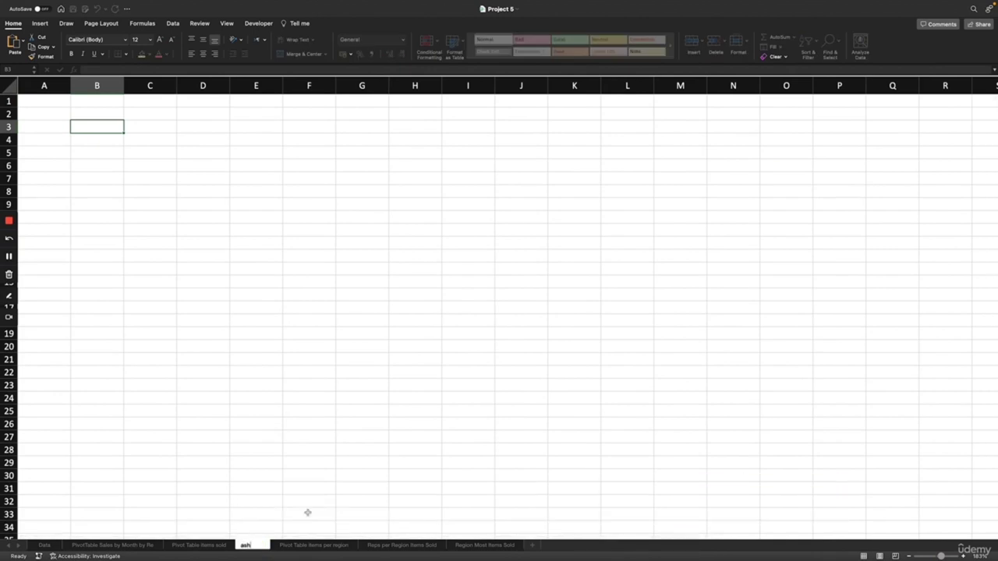
click(310, 385)
Fill every cell on the Dashboard sheet white to hide the gridlines
click(8, 85)
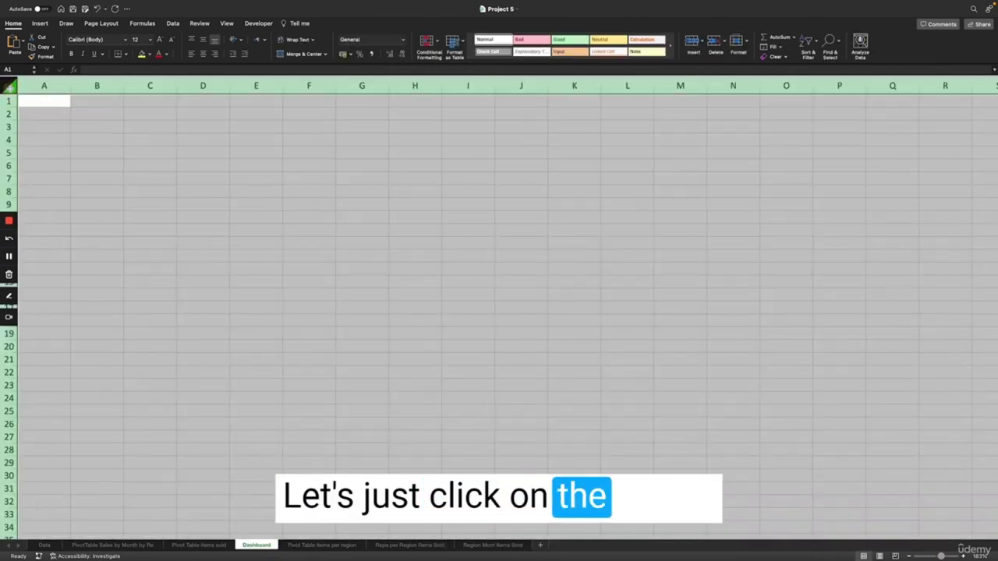
click(151, 54)
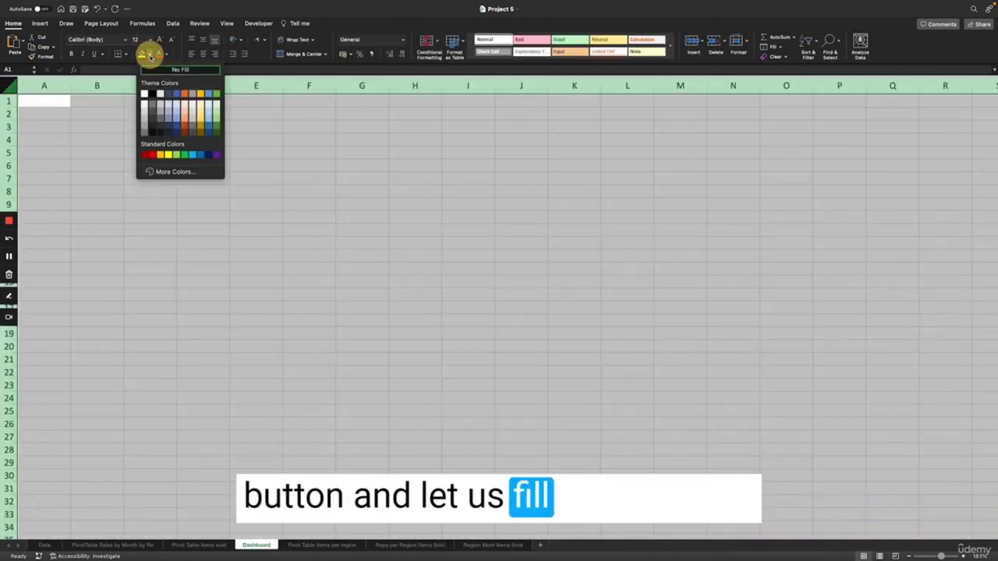
click(145, 94)
click(162, 166)
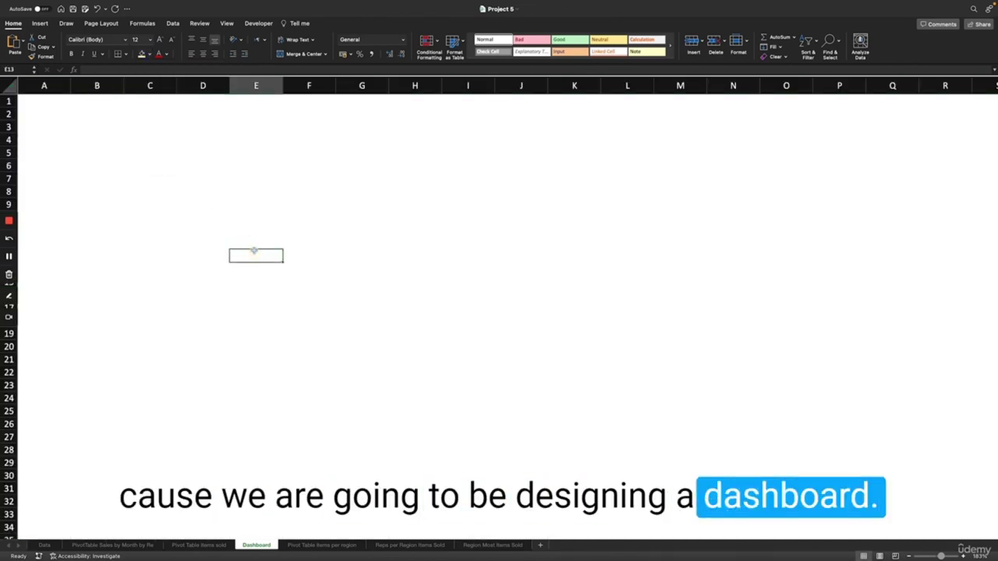
click(255, 244)
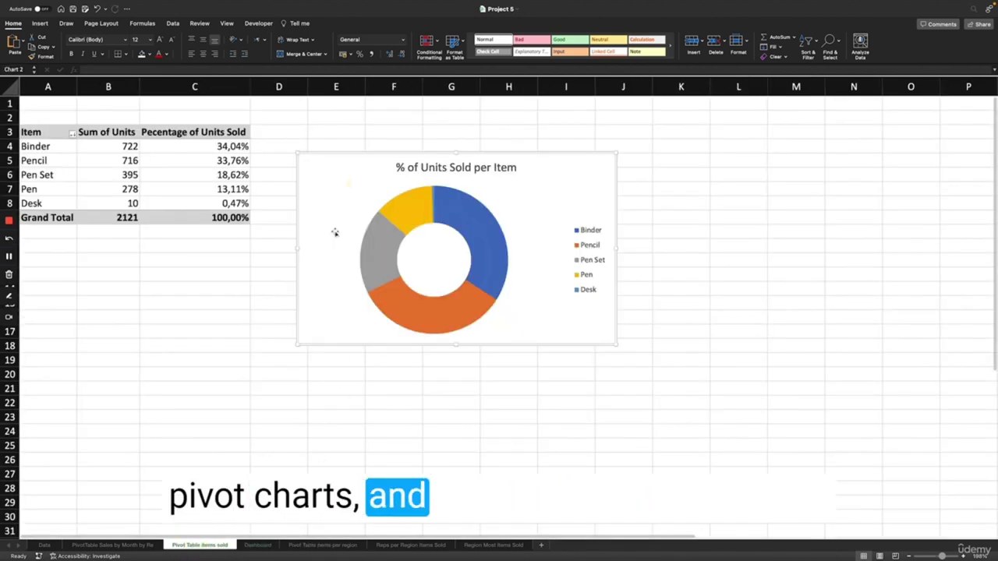
Move the % of Units Sold per Item donut chart onto the Dashboard sheet
click(334, 232)
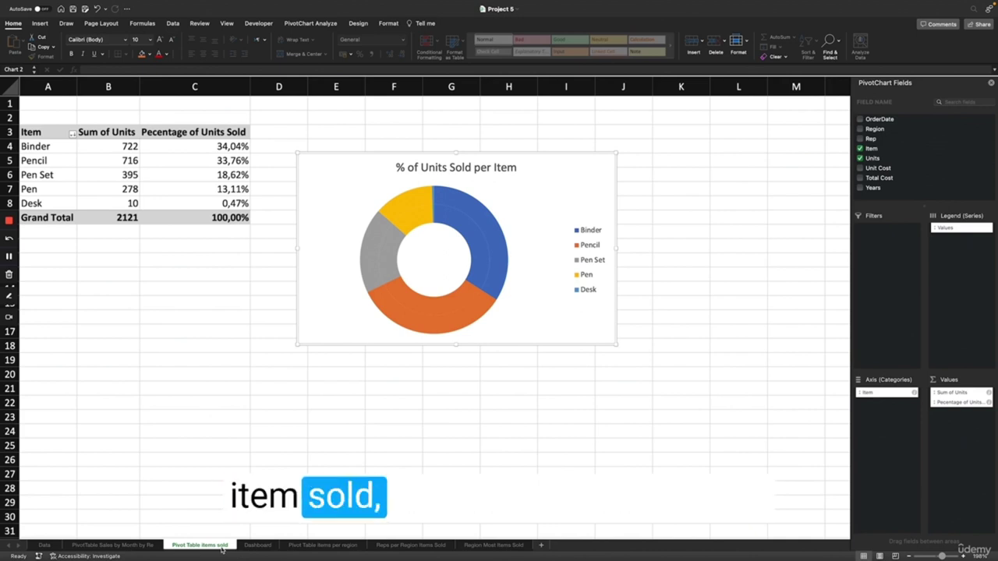
right_click(355, 173)
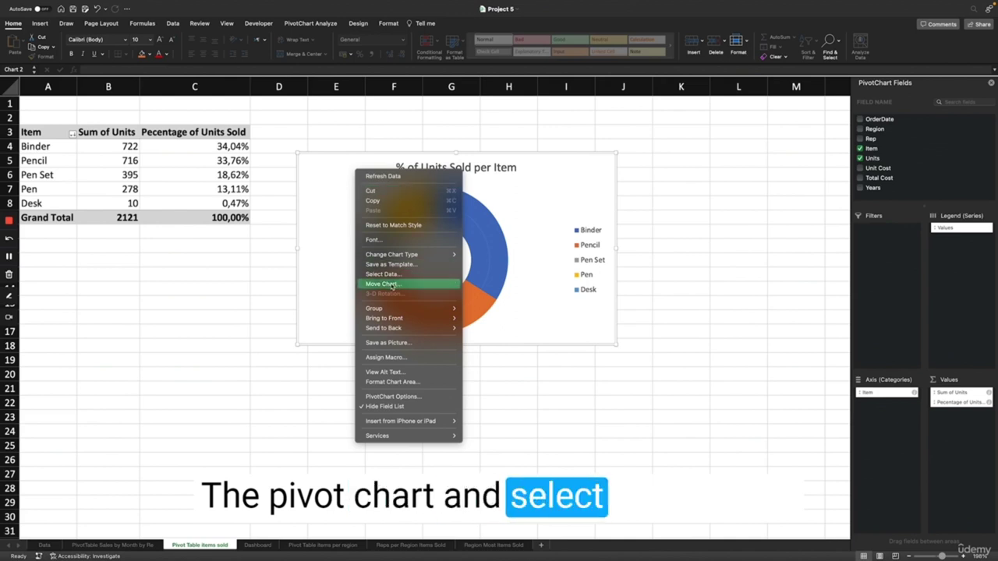
click(389, 284)
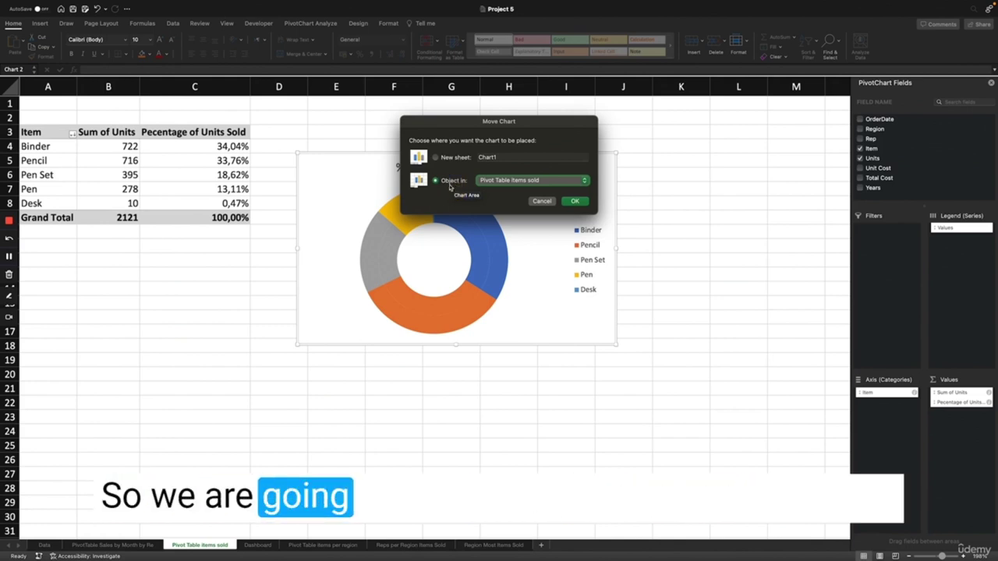
click(512, 183)
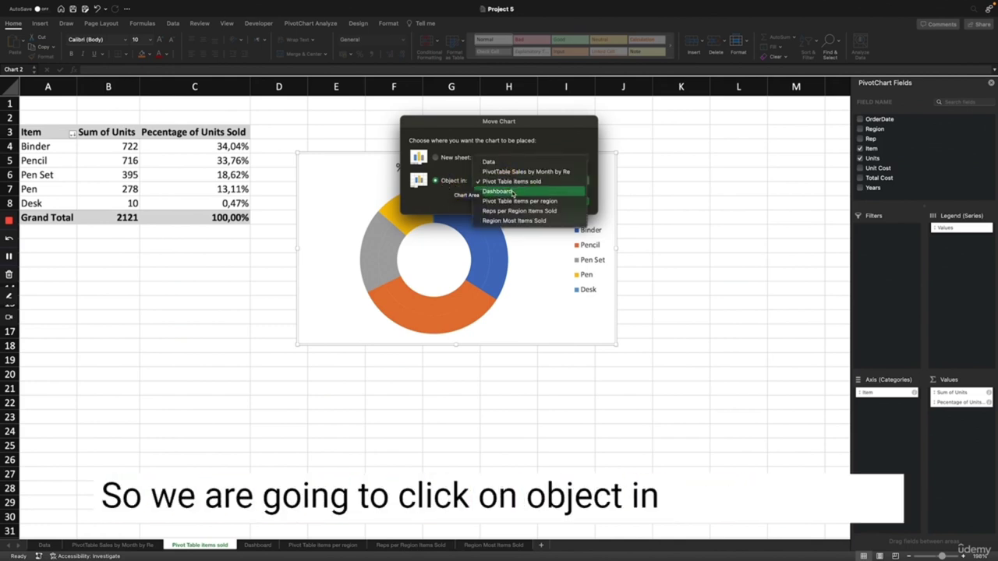
click(509, 192)
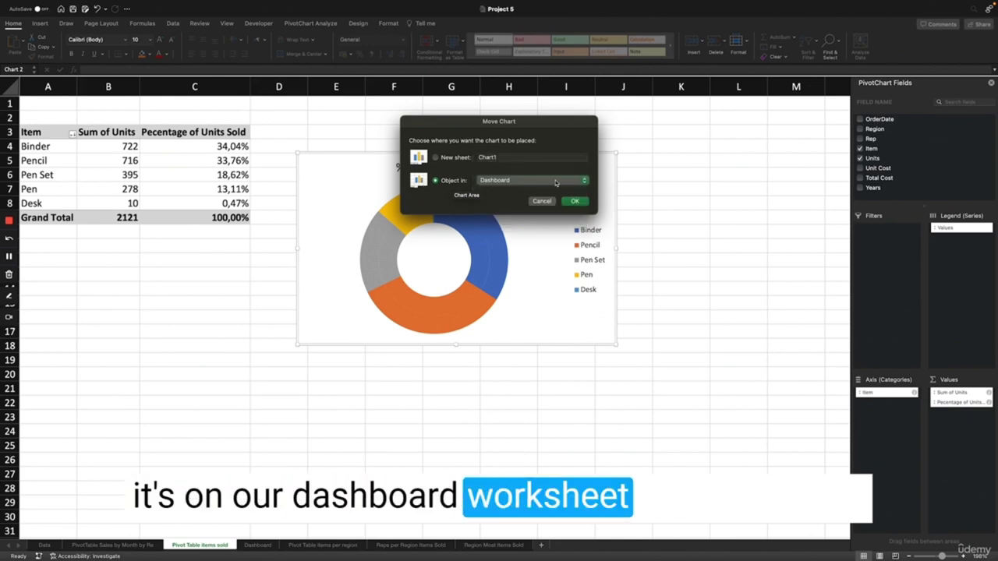
click(571, 202)
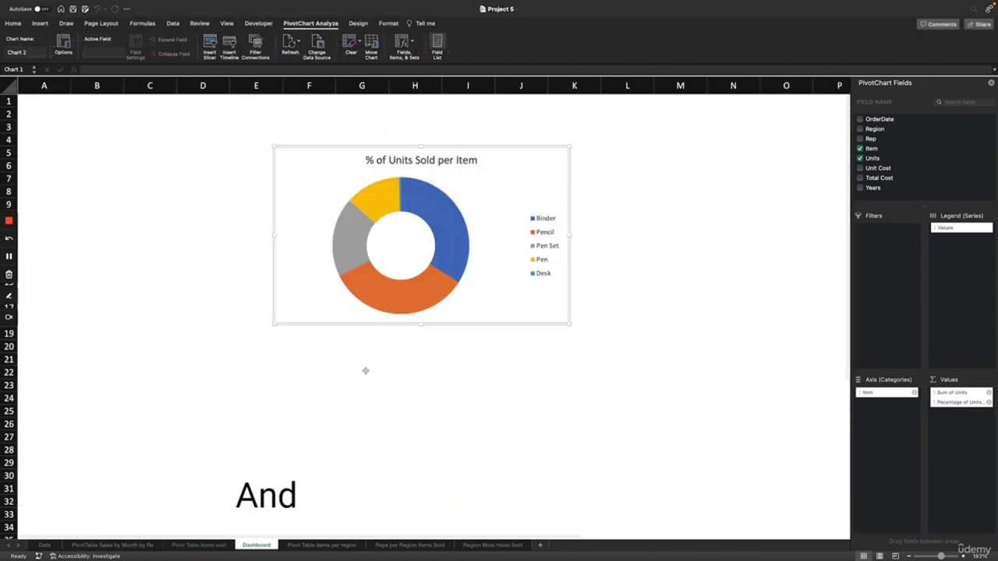
Position the donut chart near the Dashboard's upper-left corner
drag(313, 154, 76, 156)
click(467, 190)
click(278, 409)
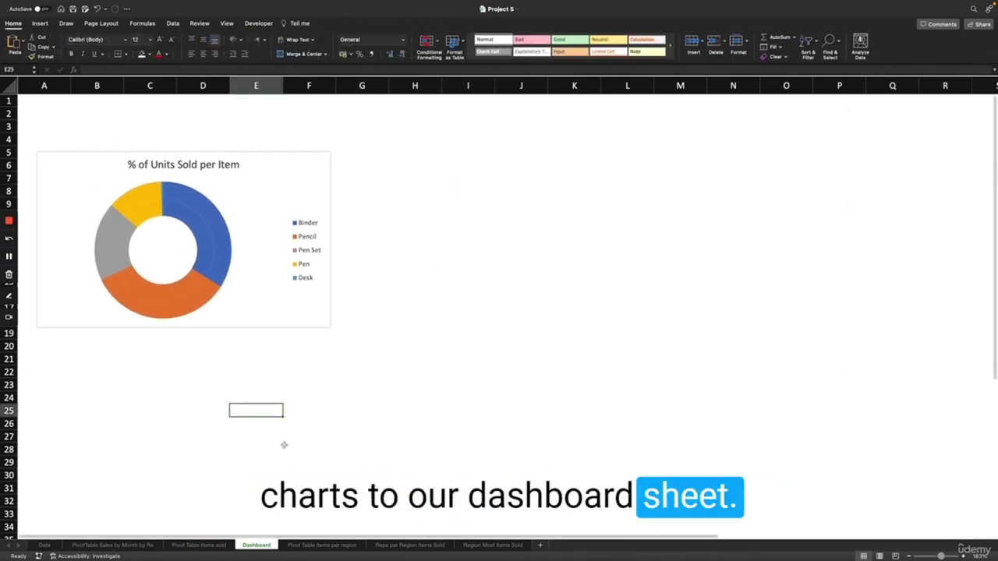
Move the Items Sold by Region chart from Pivot Table items per region onto the Dashboard
click(325, 545)
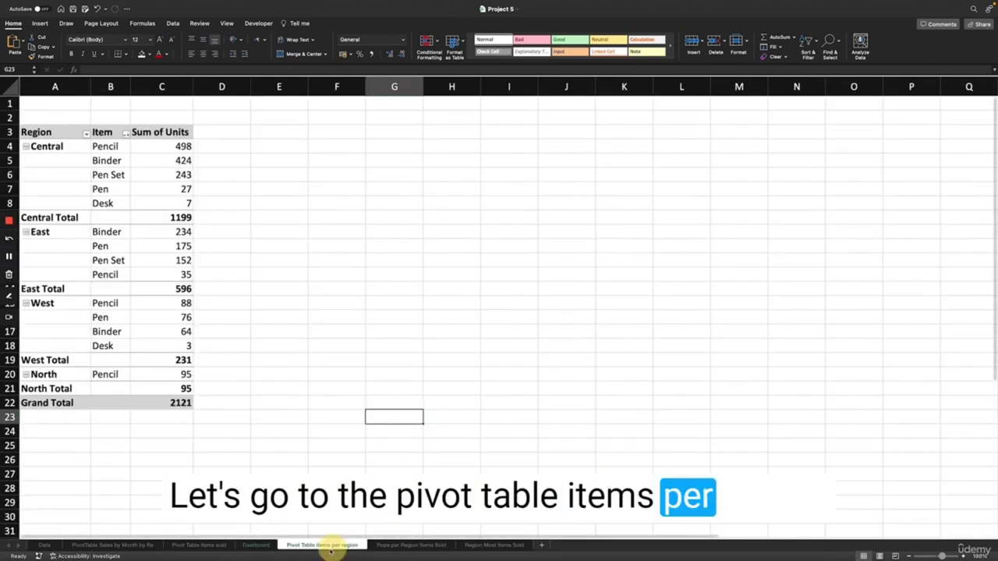
scroll(335, 203, down, 1)
click(322, 133)
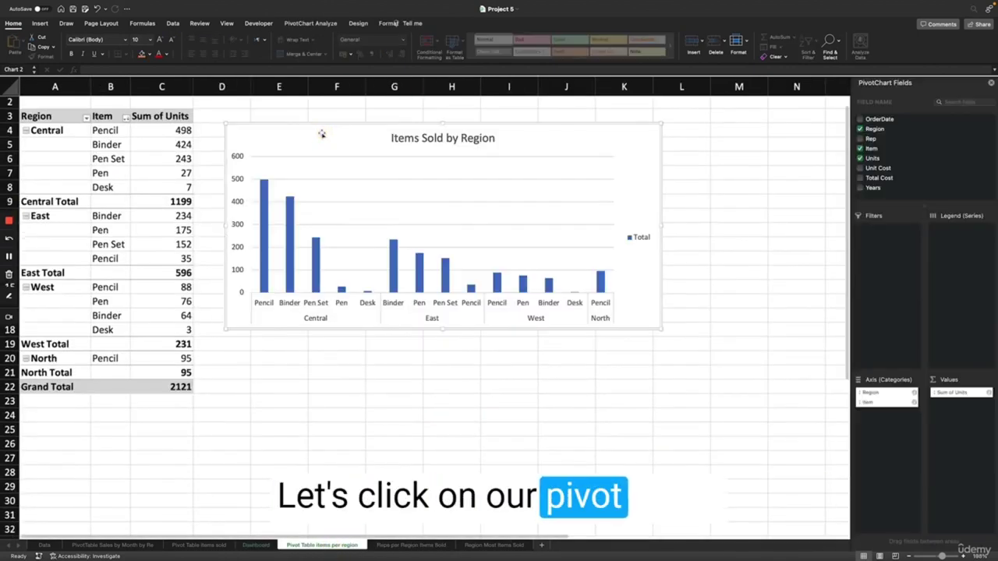
right_click(318, 144)
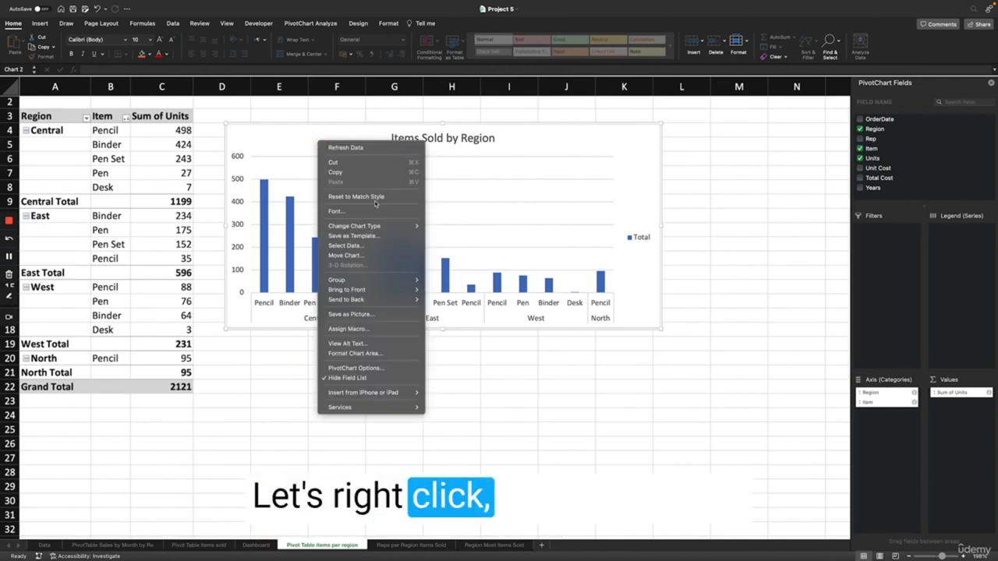
click(366, 257)
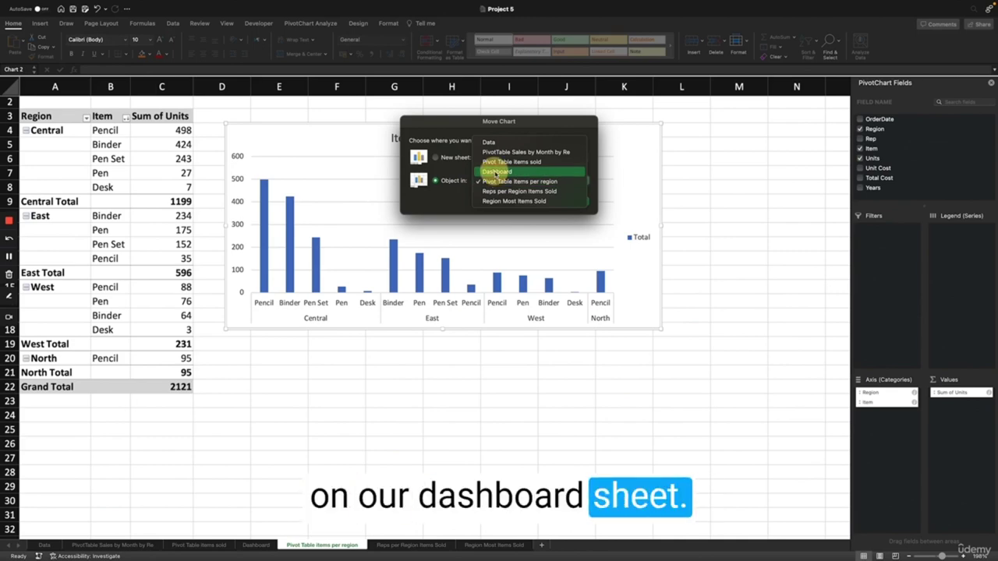
click(496, 171)
click(583, 202)
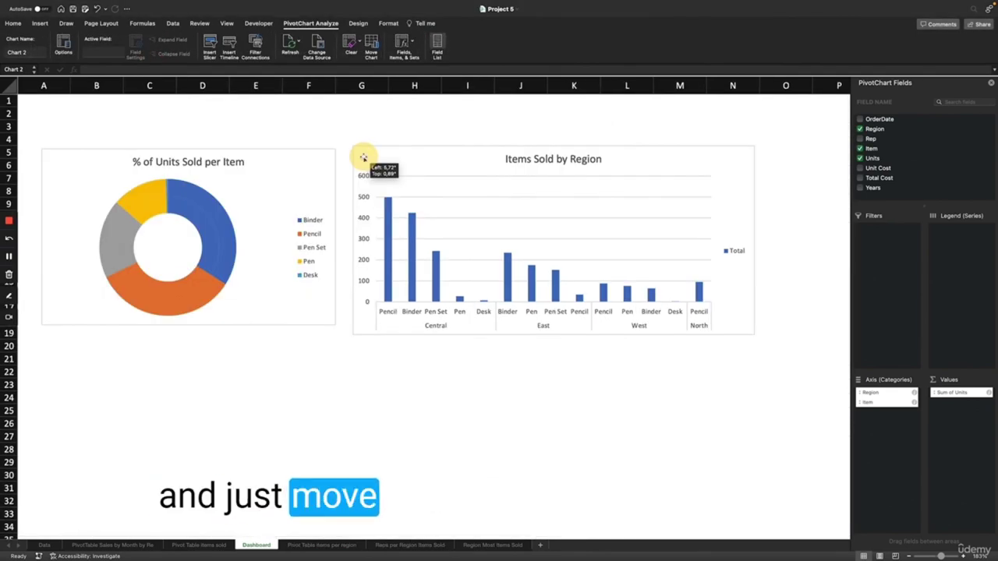
click(223, 373)
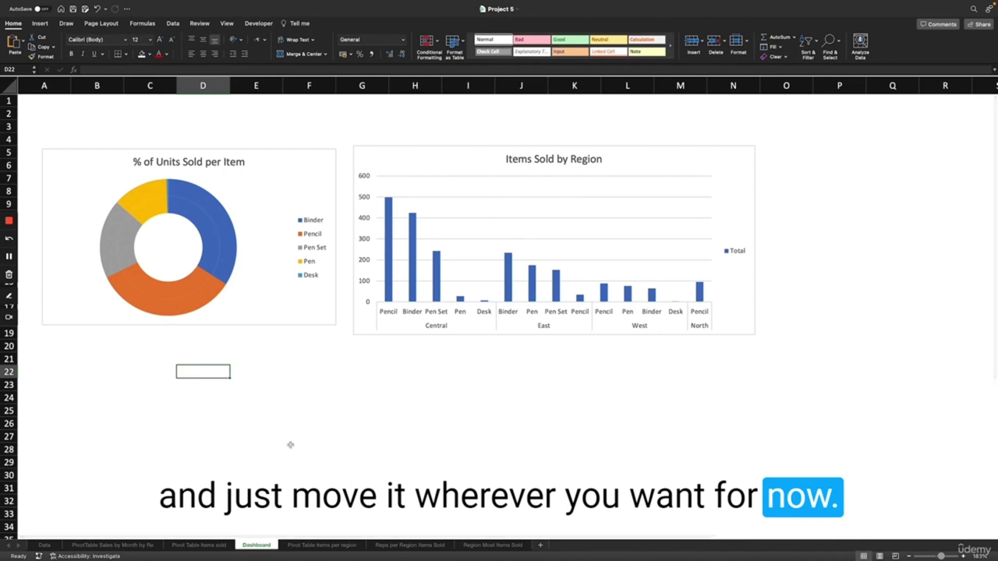
click(322, 546)
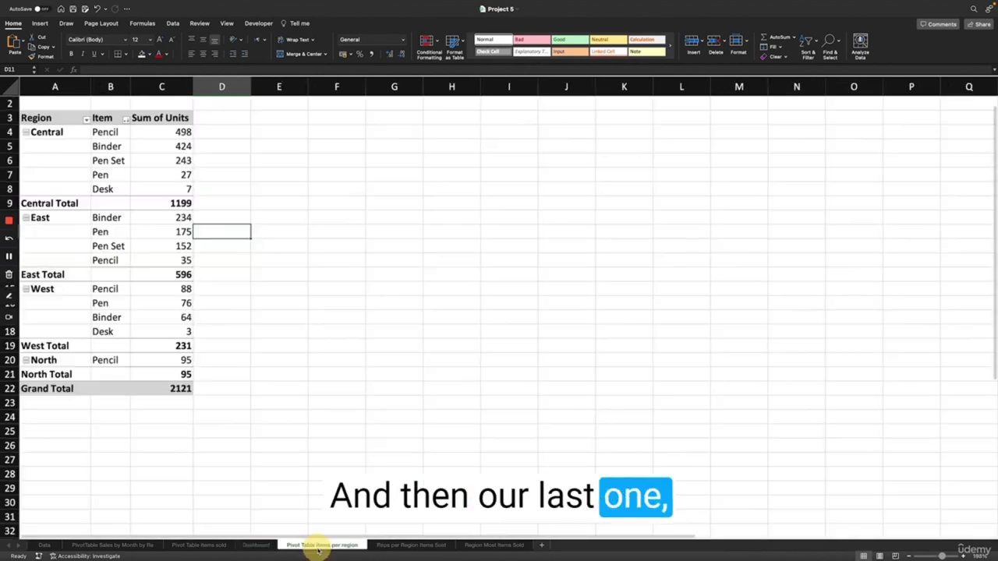
Move the Units Sold by Rep chart from Reps per Region Items Sold onto the Dashboard
click(413, 546)
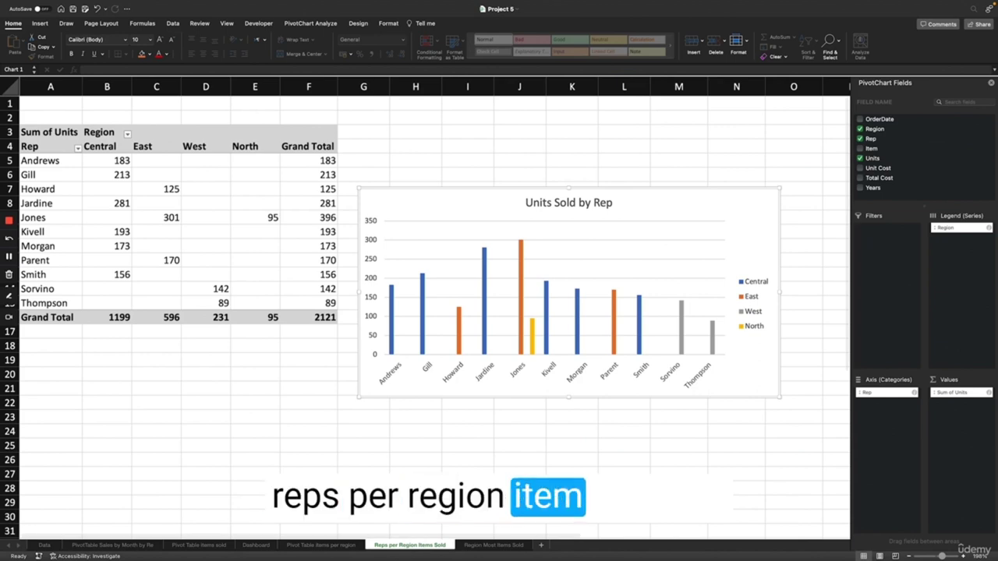
right_click(450, 204)
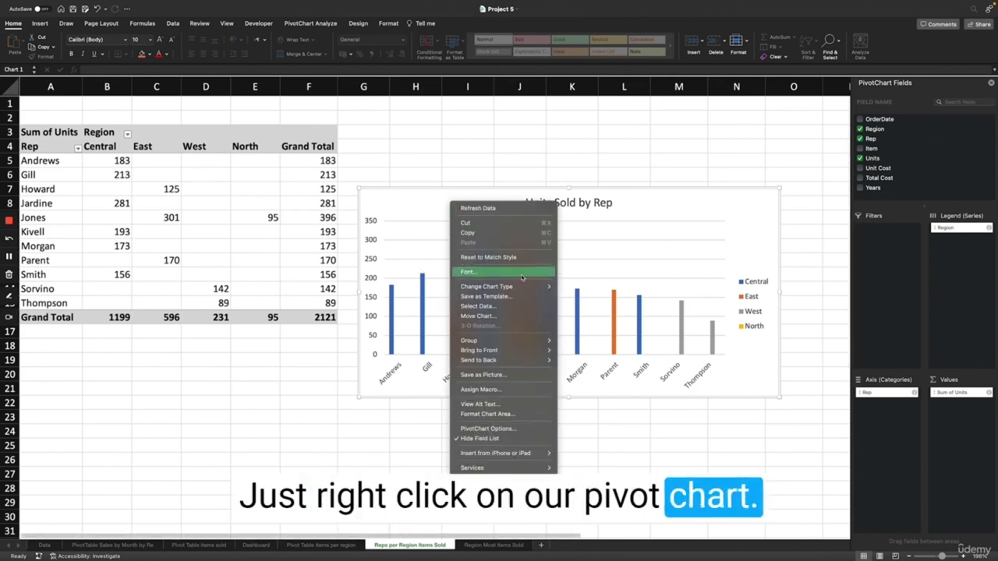
click(500, 317)
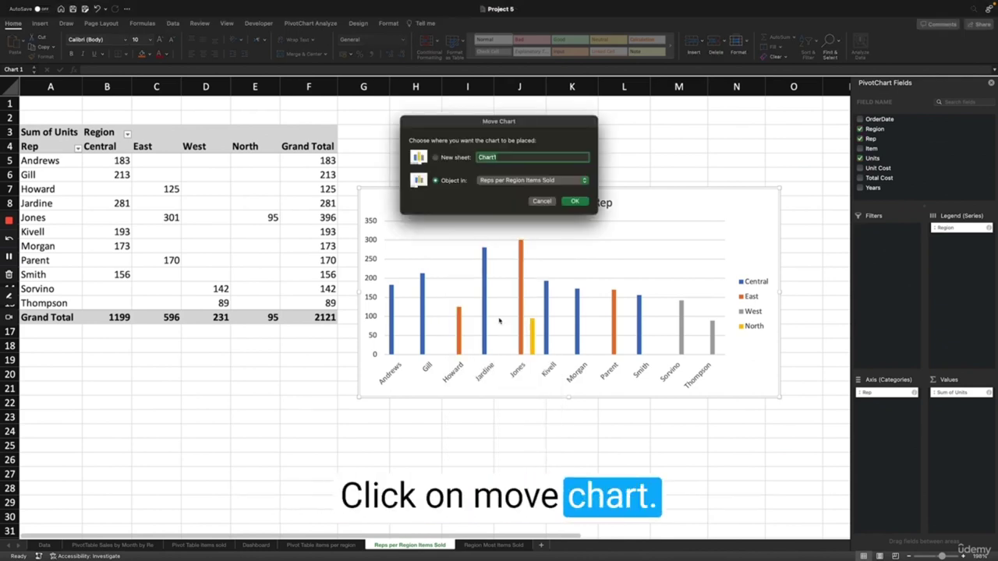
click(529, 181)
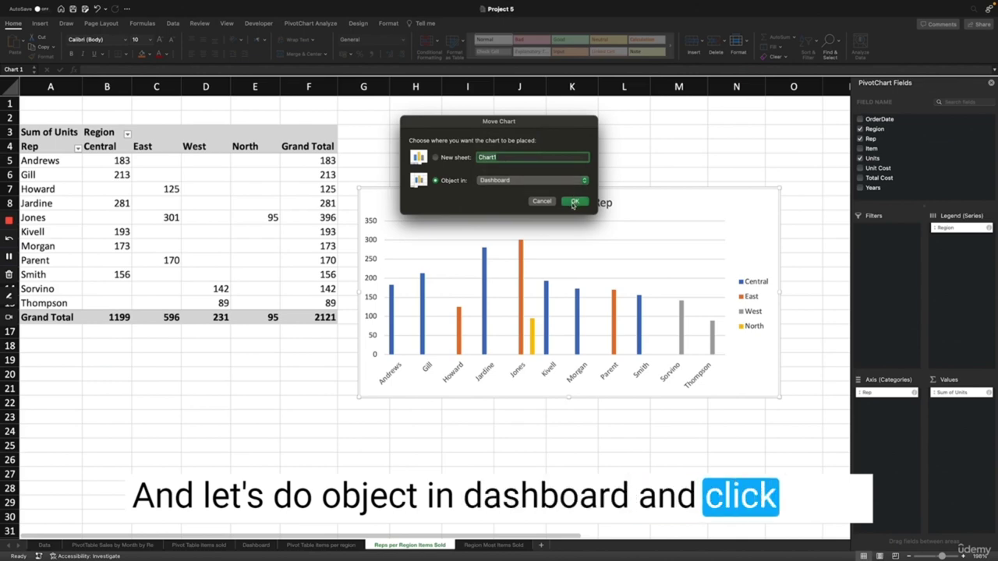
click(574, 200)
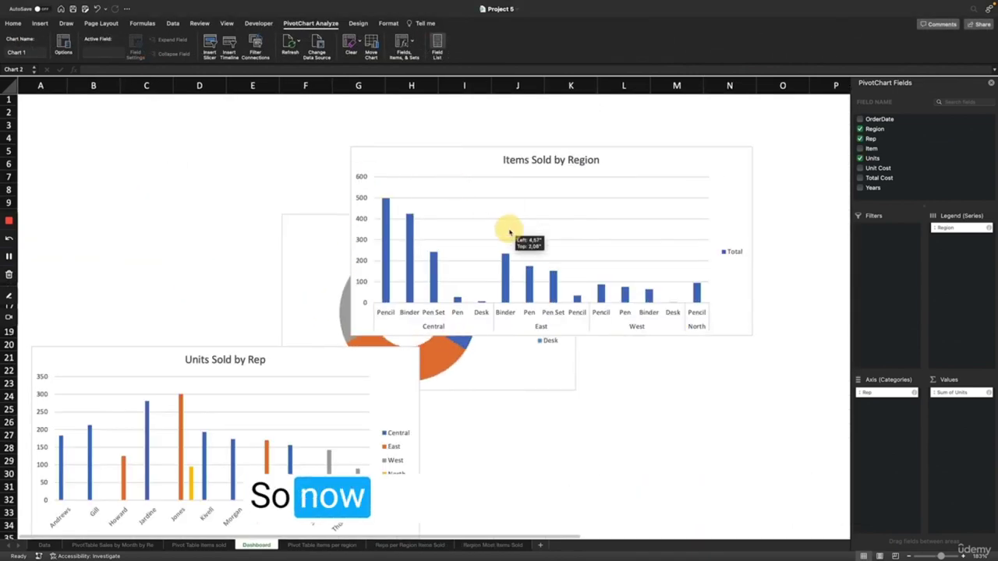
Arrange and resize the three charts into two rows, with Units Sold by Rep at top left
drag(510, 232, 663, 368)
drag(394, 359, 394, 158)
drag(494, 159, 174, 350)
click(380, 157)
drag(423, 233, 726, 239)
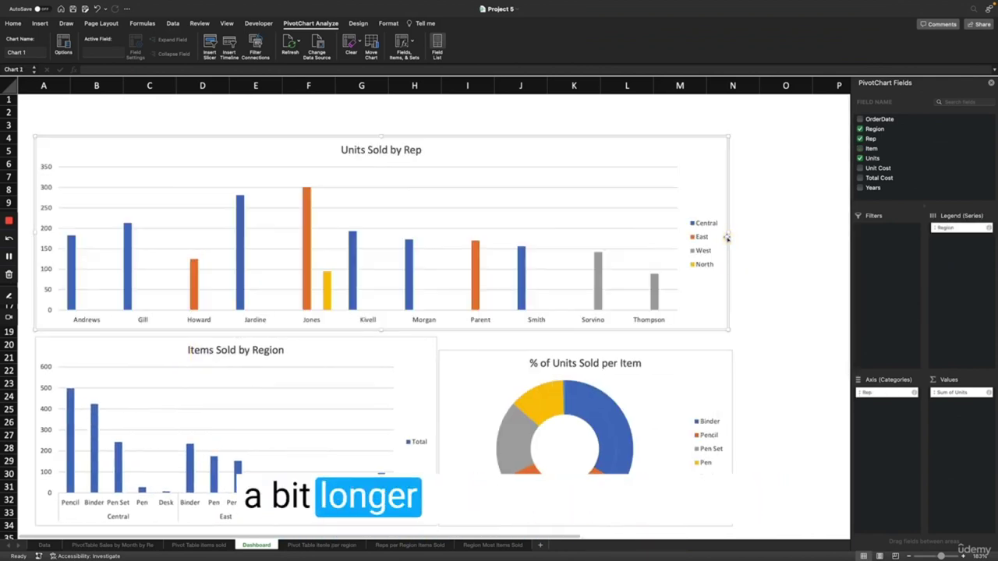
drag(436, 434, 413, 439)
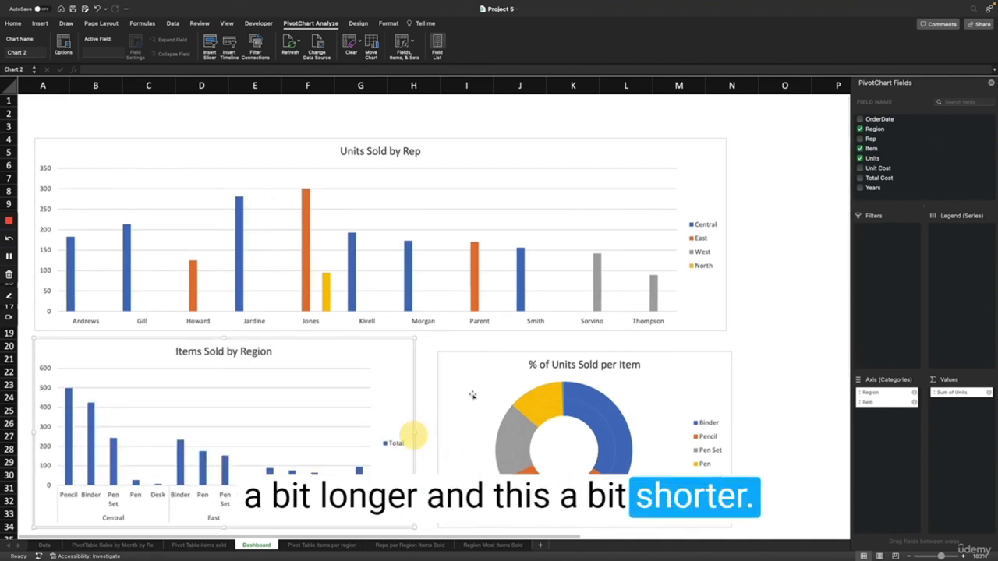
click(467, 366)
drag(438, 352, 419, 340)
click(717, 182)
drag(727, 237, 417, 238)
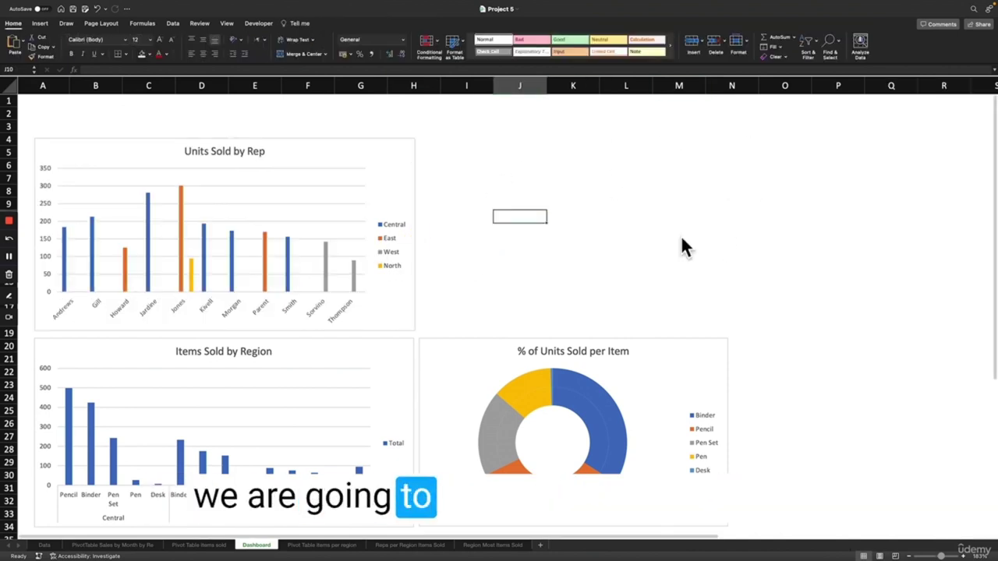
drag(31, 103, 532, 129)
Insert Region, Rep and Item slicers from the Units Sold by Rep pivot chart
click(568, 179)
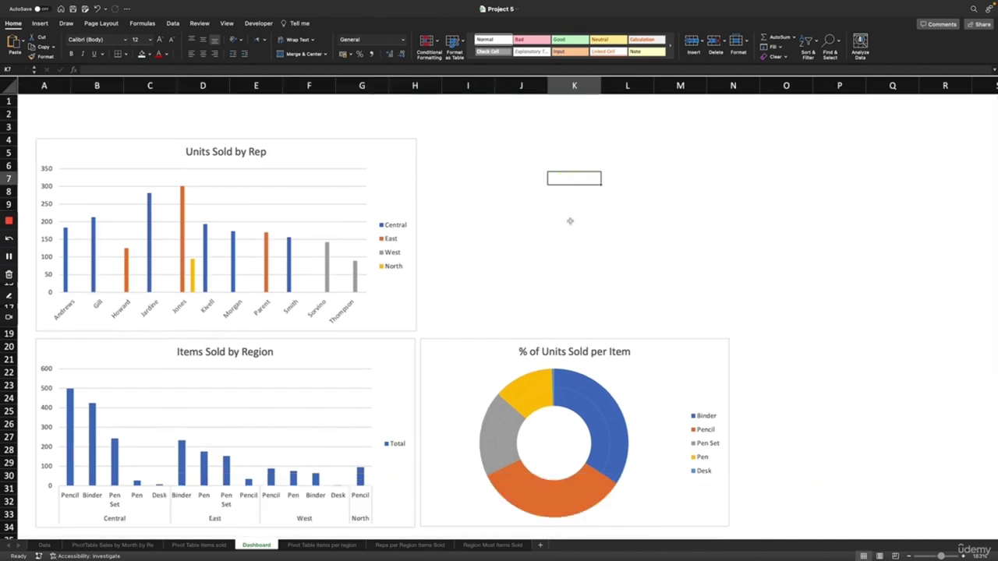
click(503, 202)
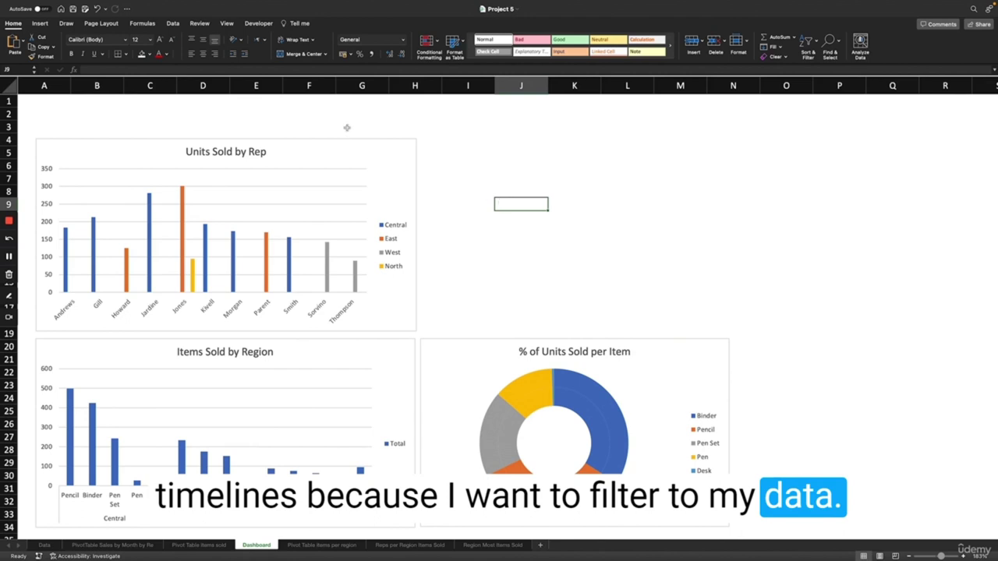
click(370, 147)
click(324, 22)
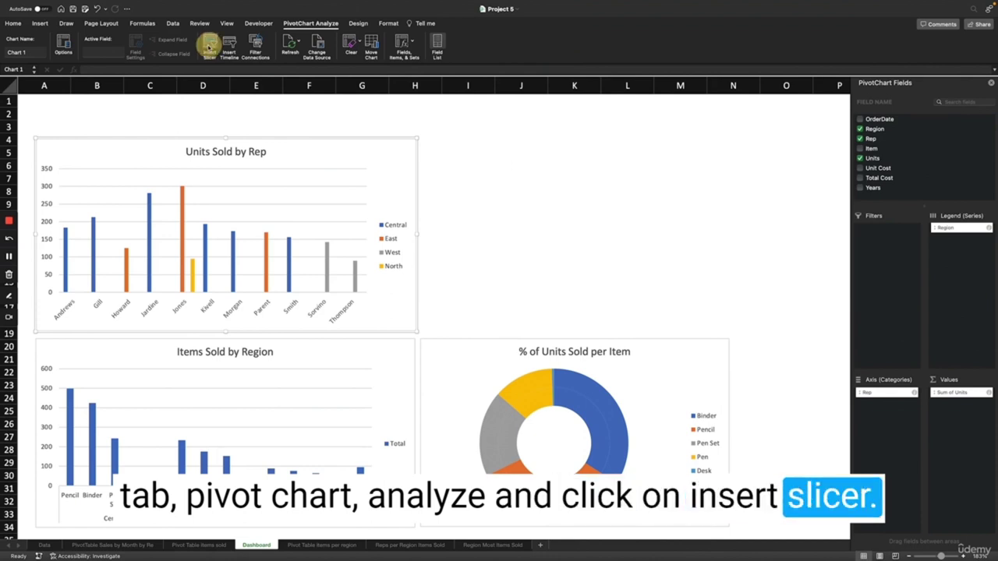
click(209, 46)
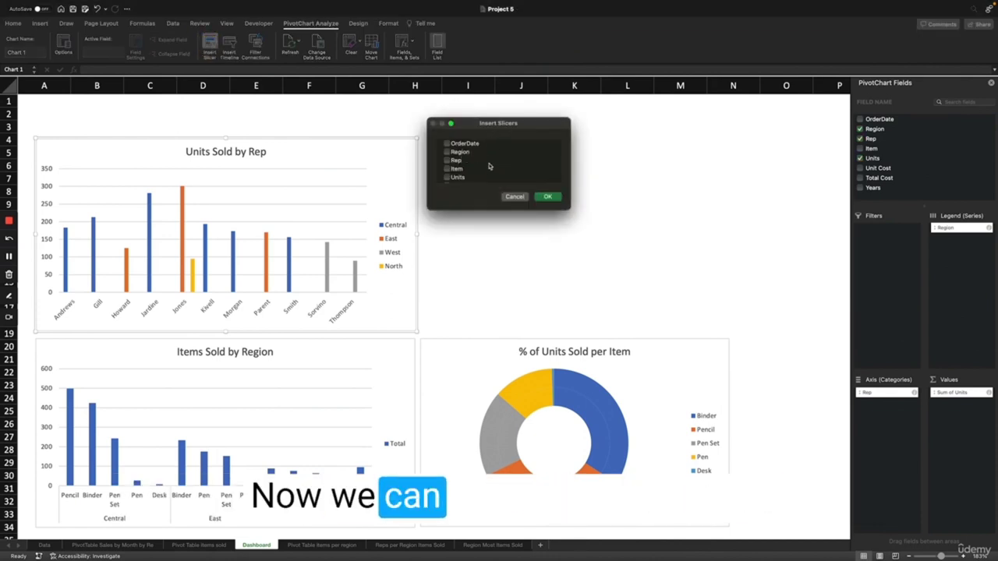
click(447, 152)
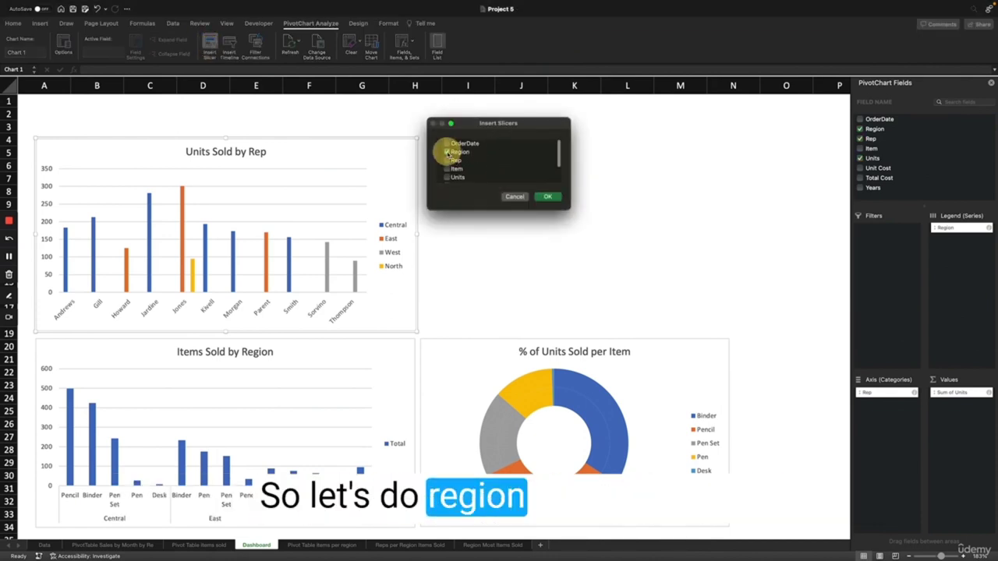
click(447, 160)
click(447, 169)
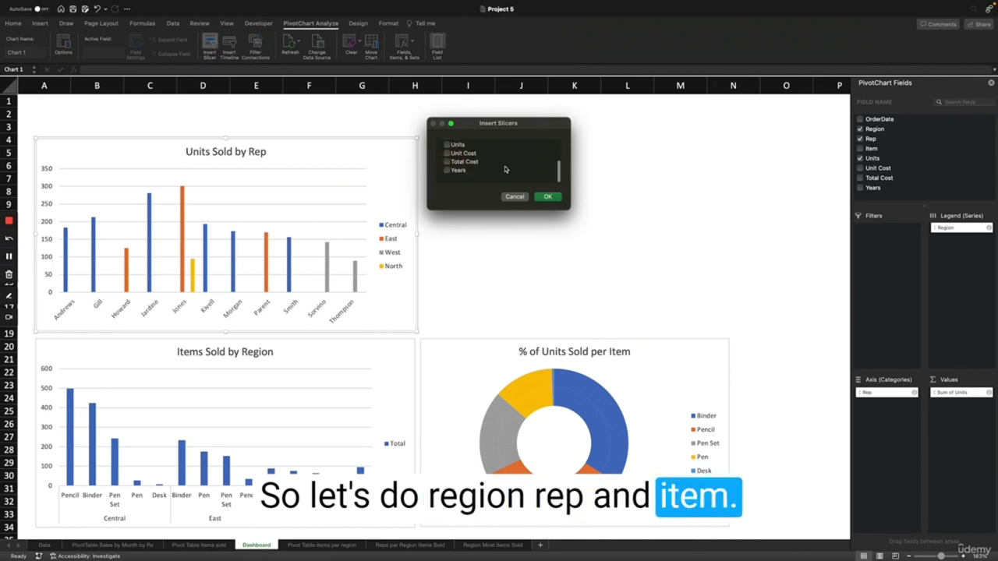
scroll(505, 169, up, 1)
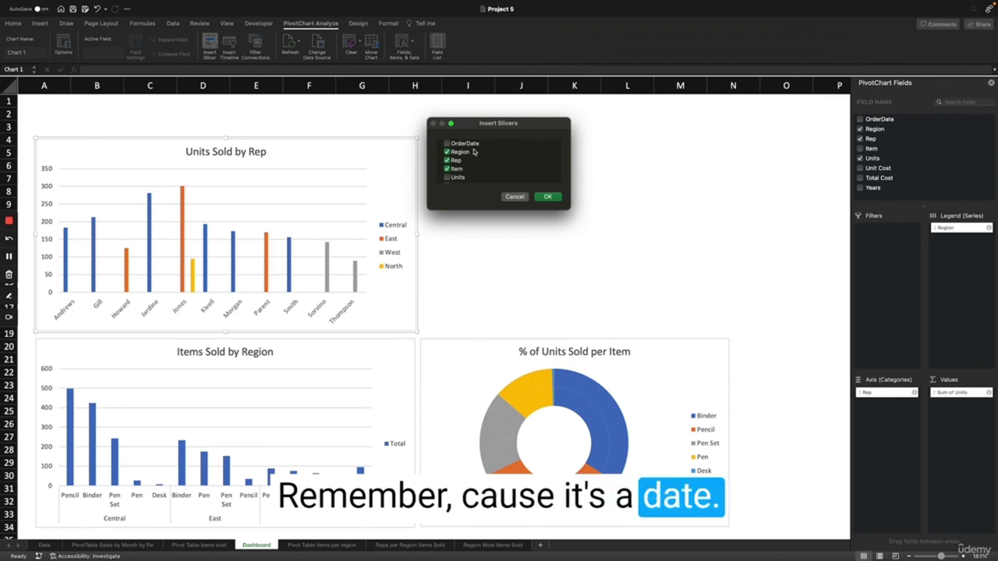
scroll(475, 160, down, 2)
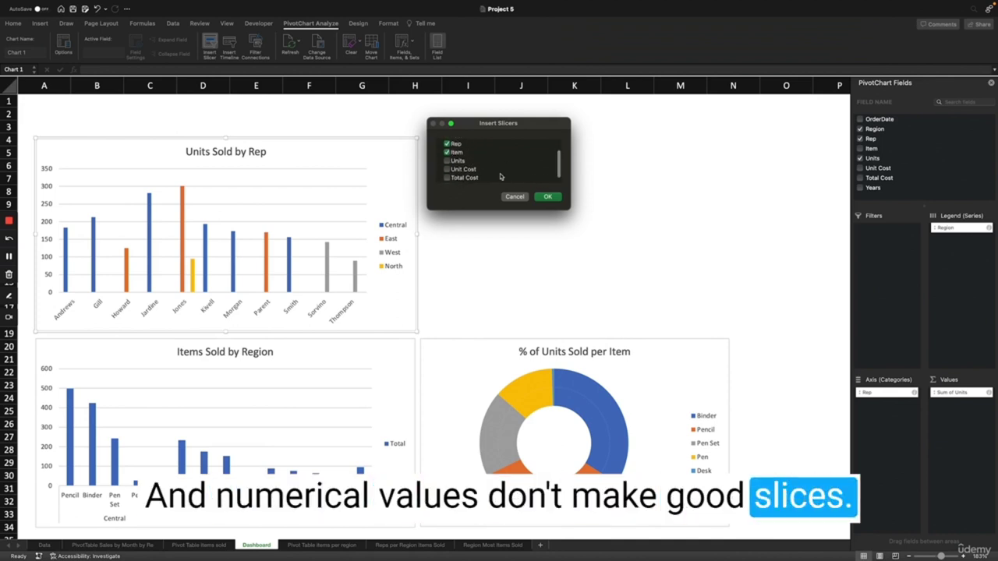
scroll(500, 177, up, 2)
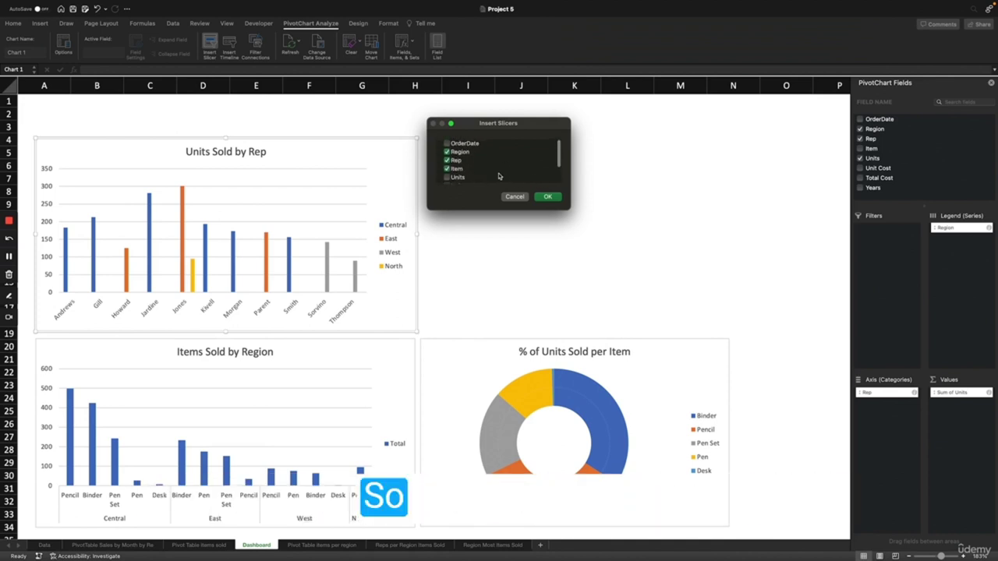
click(548, 196)
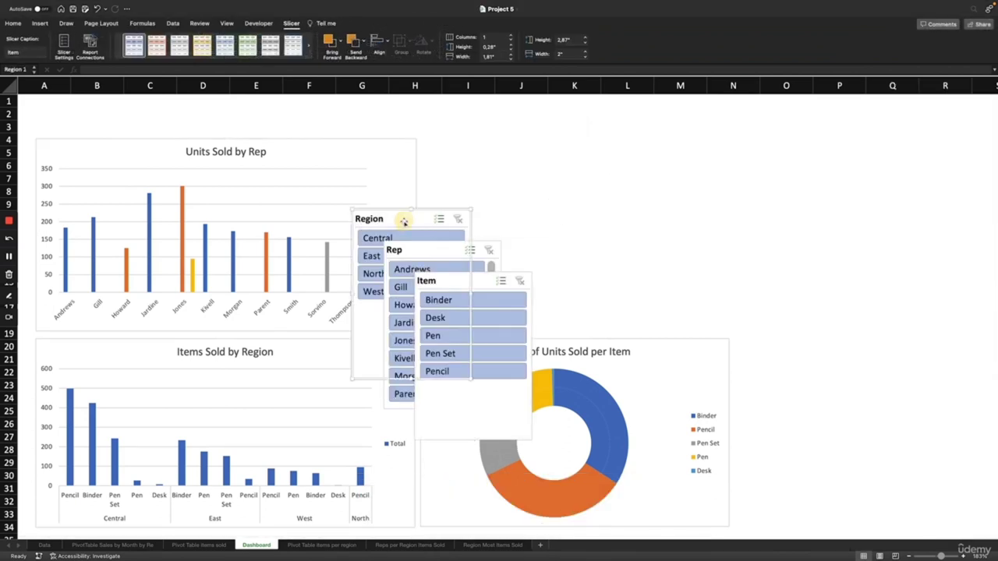
Line up the Region, Rep and Item slicers in a row right of the top chart, shortening Region
drag(403, 221, 487, 147)
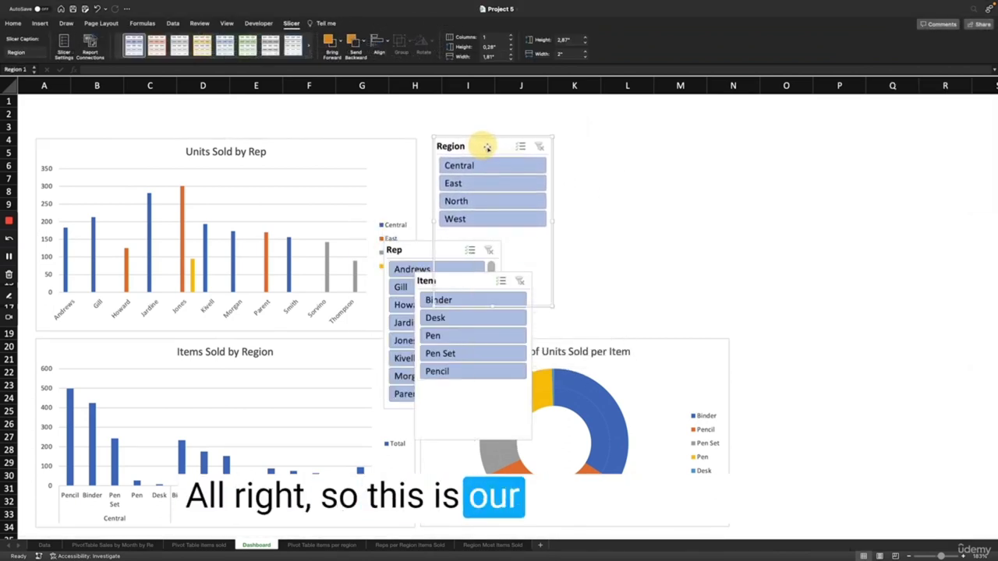
drag(413, 248, 589, 141)
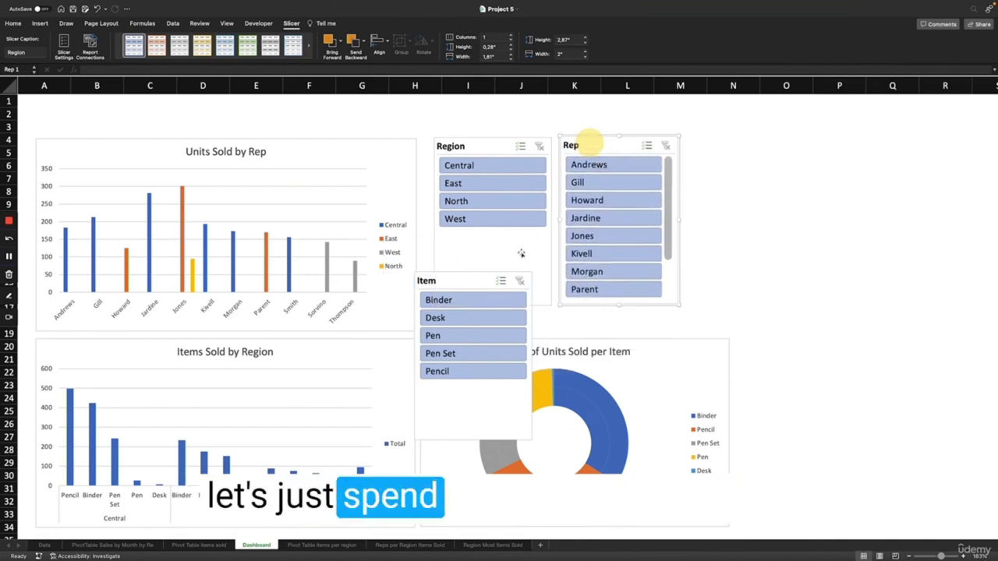
drag(463, 280, 737, 148)
click(473, 301)
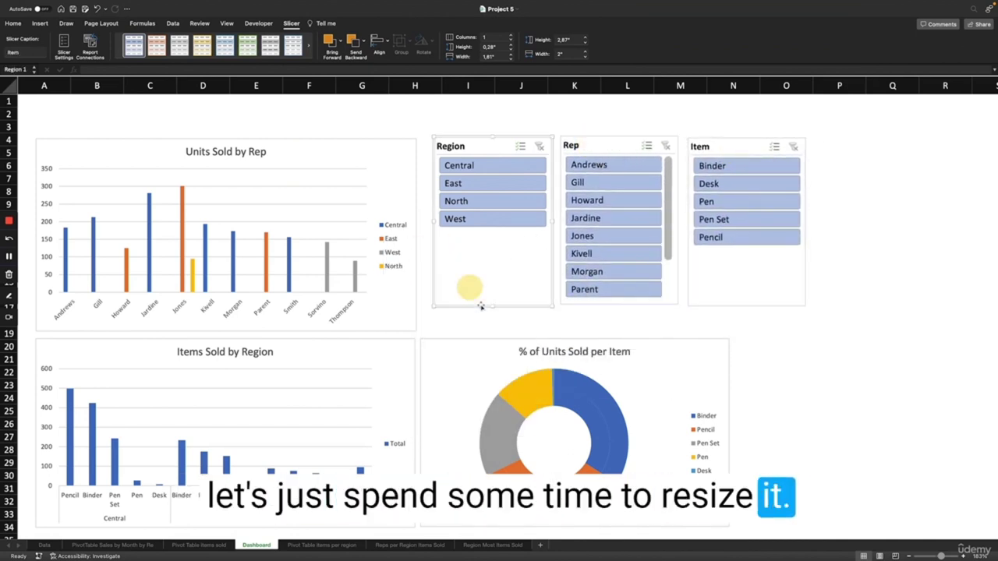
drag(490, 306, 531, 231)
drag(488, 148, 473, 149)
click(747, 258)
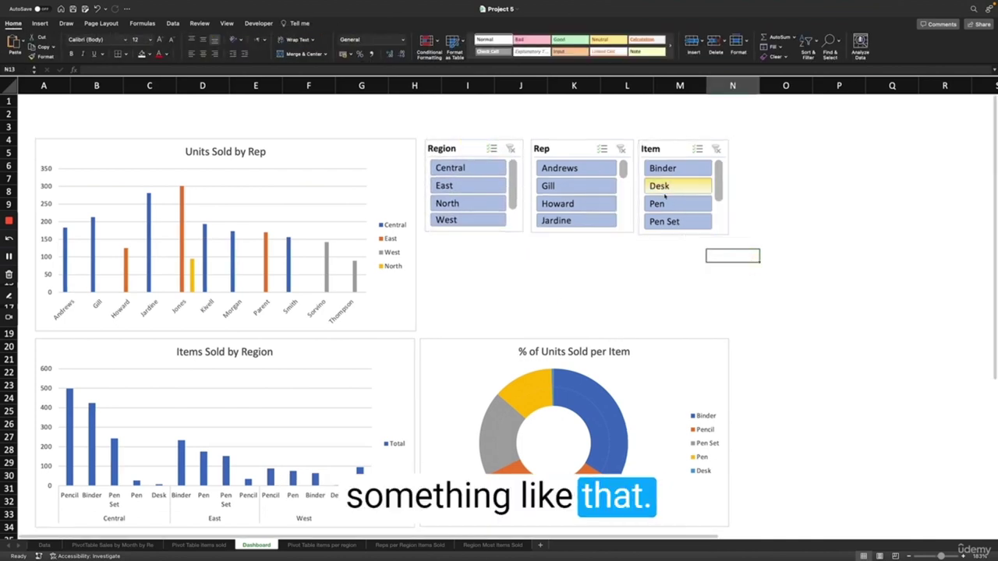
click(459, 171)
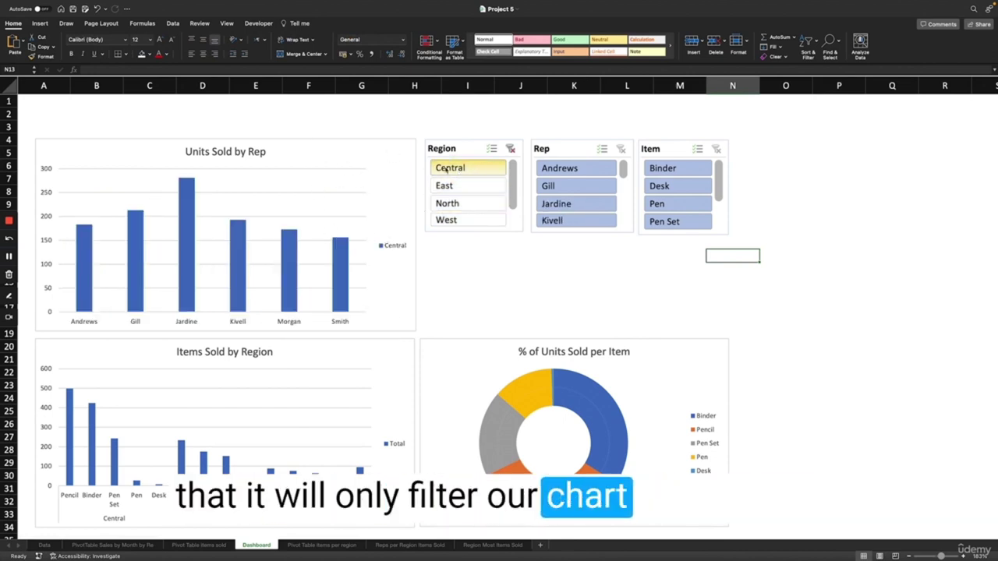
click(510, 149)
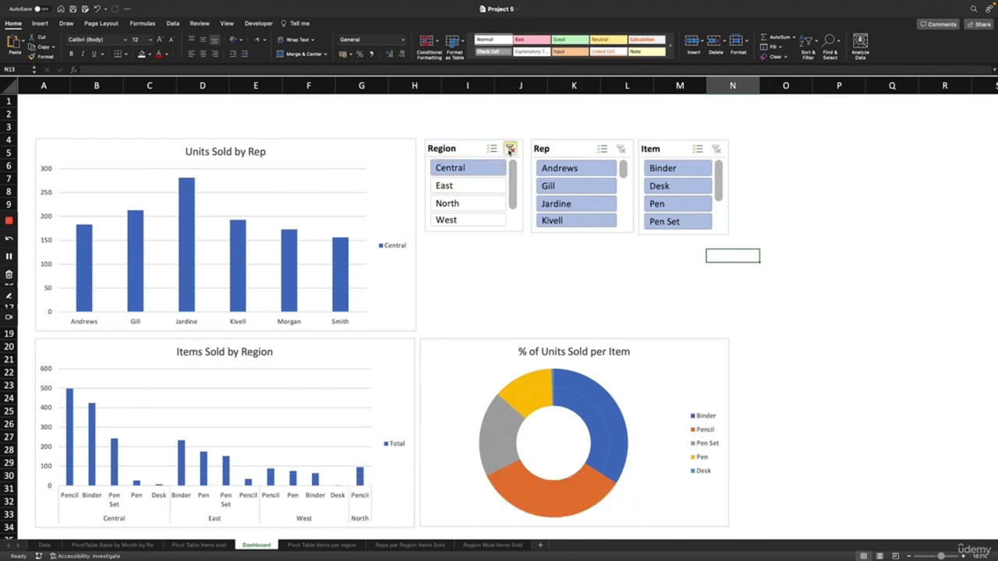
click(467, 170)
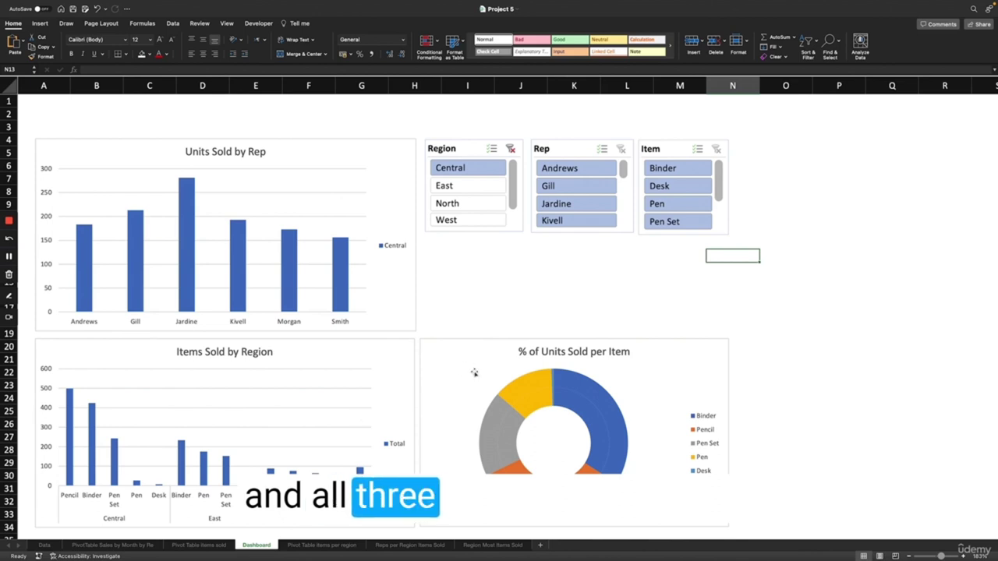
click(510, 149)
click(469, 152)
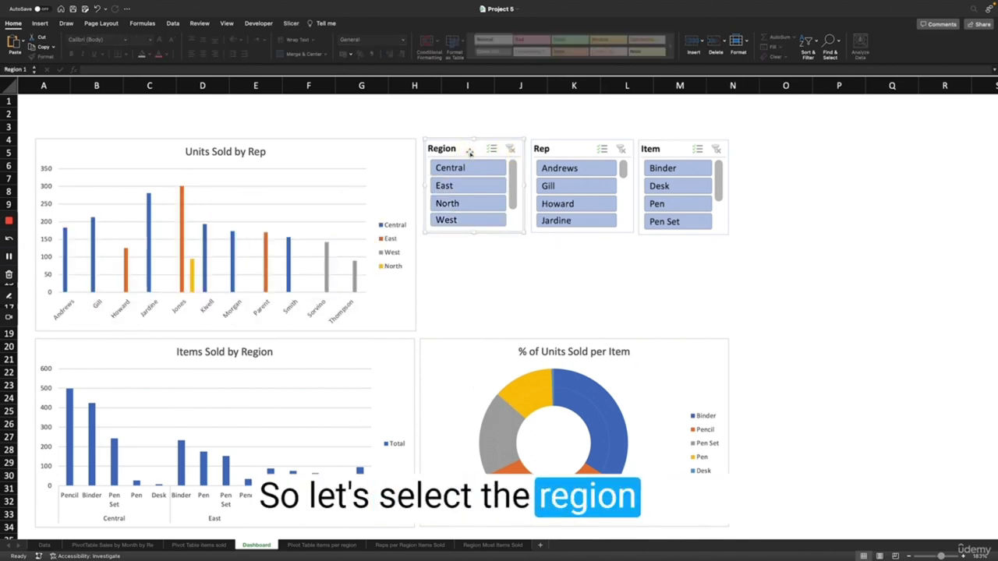
Connect the Region slicer to all PivotTables through Report Connections
right_click(471, 151)
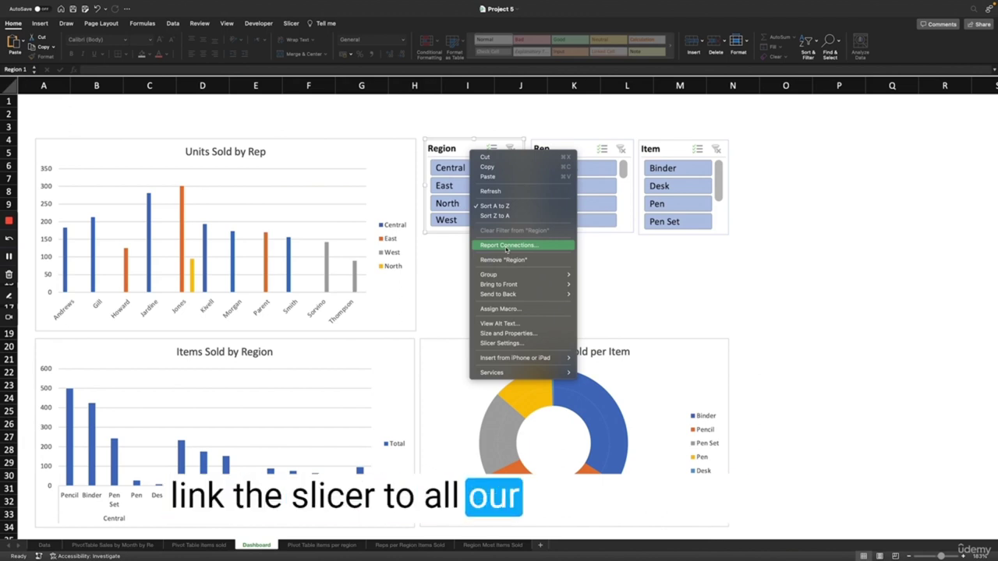
click(505, 248)
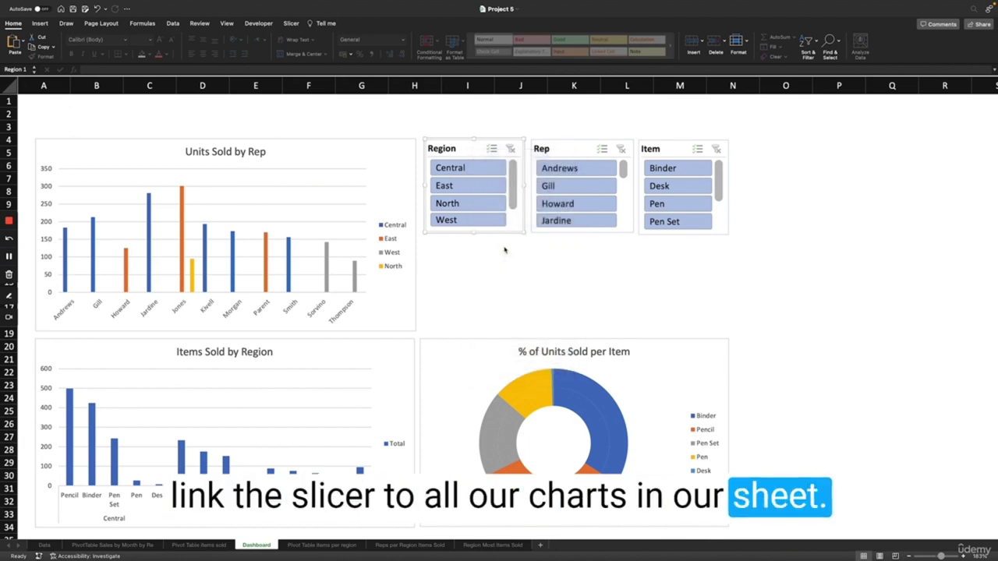
scroll(488, 214, down, 2)
click(460, 218)
scroll(488, 221, up, 1)
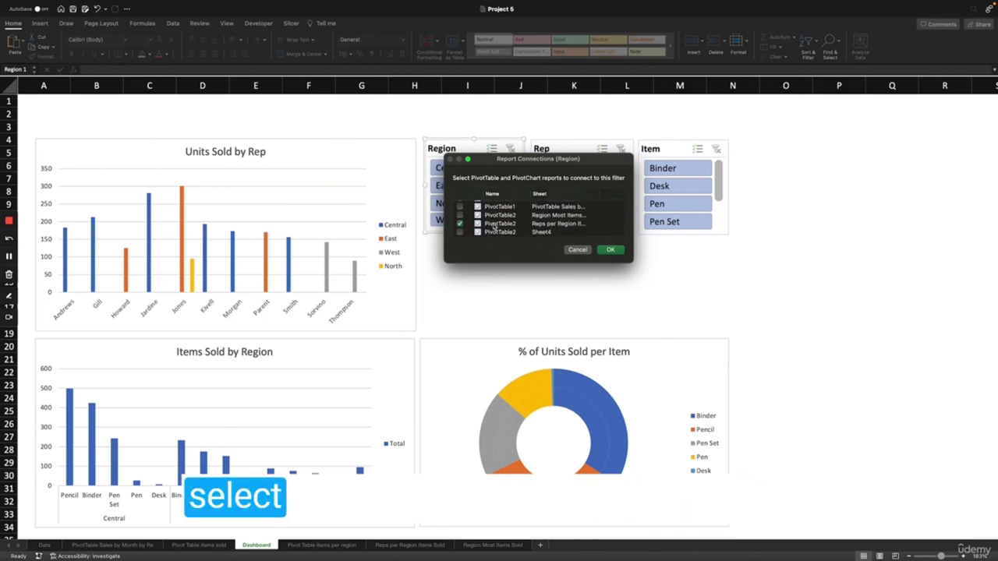
scroll(485, 222, up, 2)
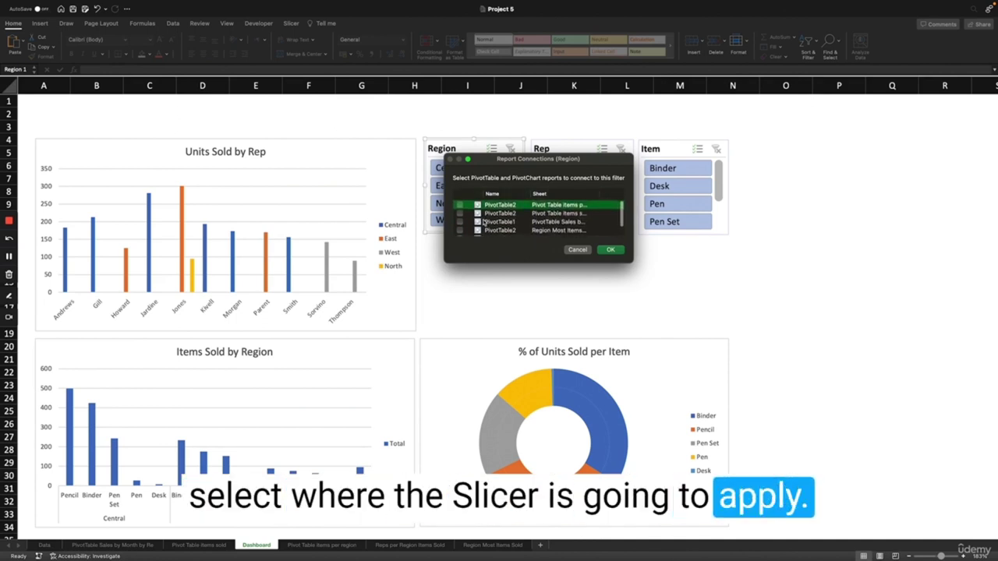
scroll(476, 221, up, 2)
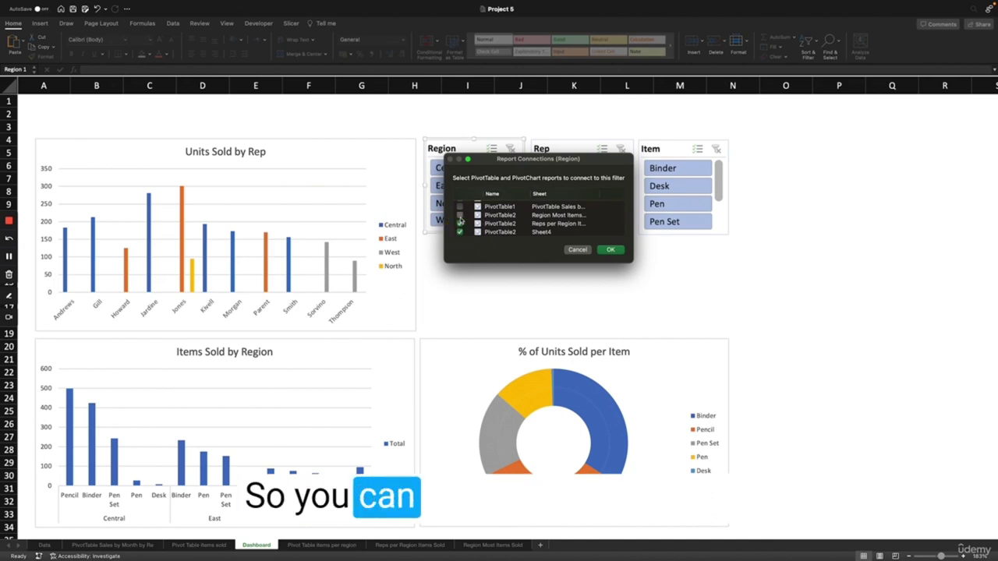
scroll(460, 221, up, 1)
scroll(608, 226, down, 3)
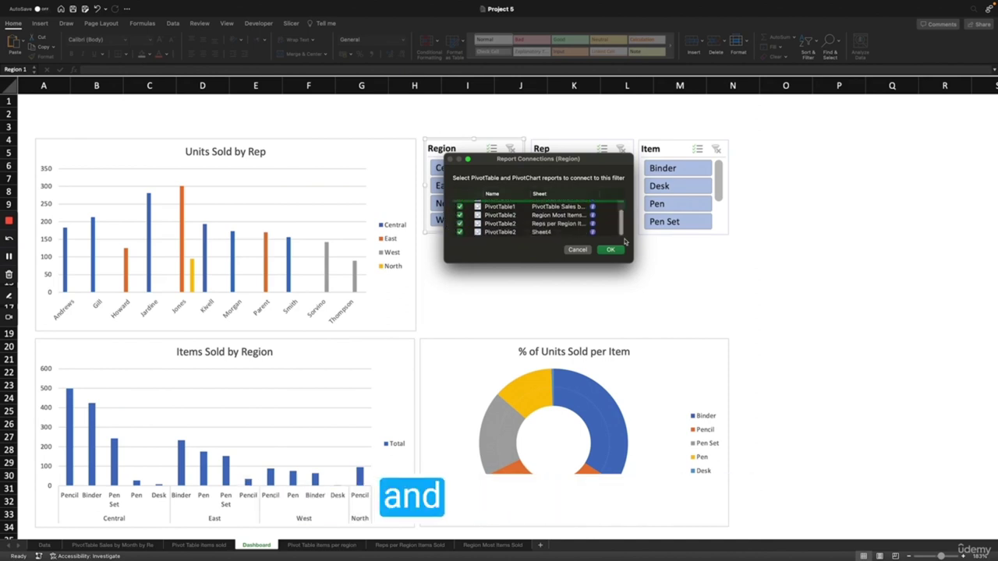
click(609, 250)
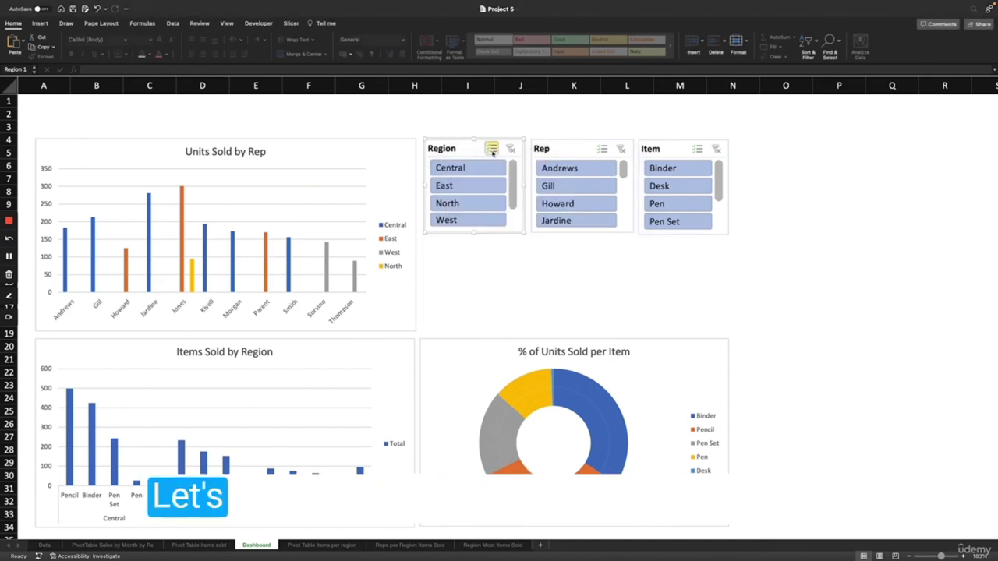
Enable multi-select on Region, test filtering to East and West, then clear the filter
click(492, 148)
scroll(602, 154, right, 1)
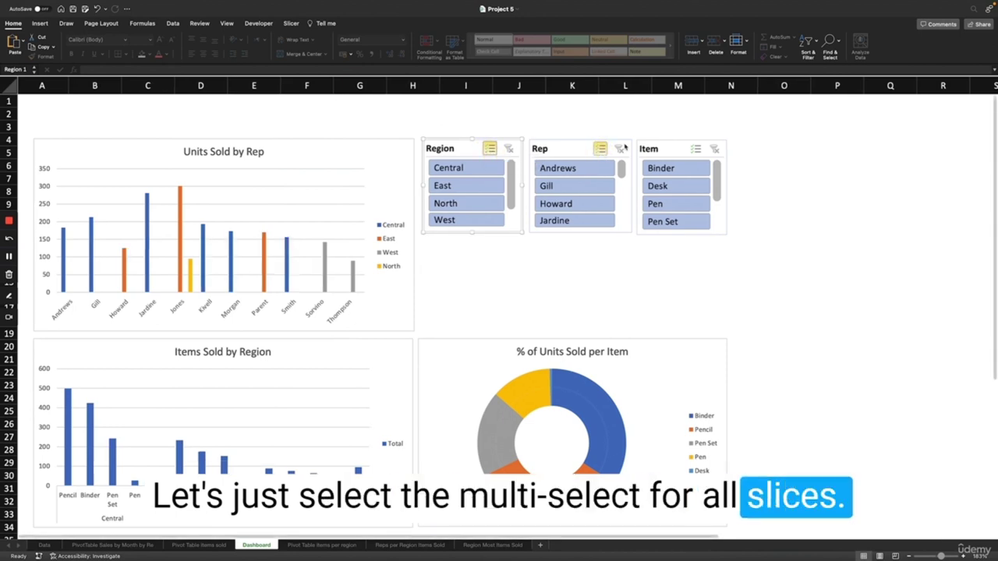
click(466, 171)
click(465, 204)
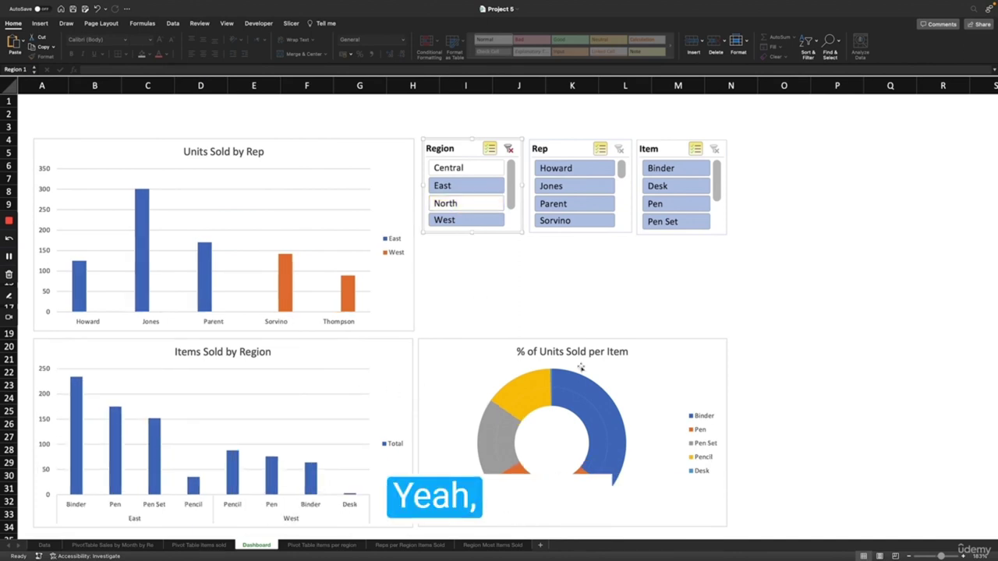
click(509, 148)
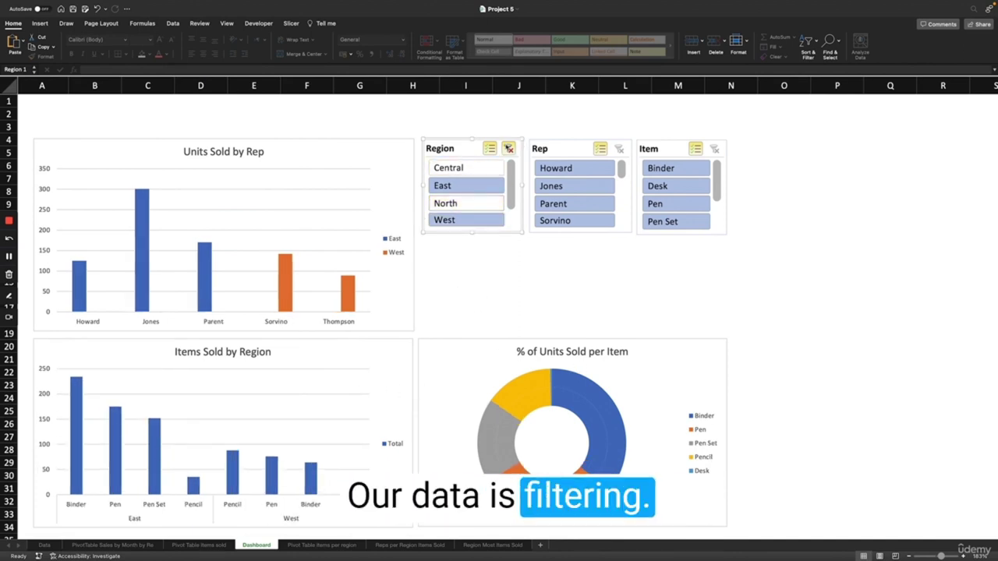
click(568, 148)
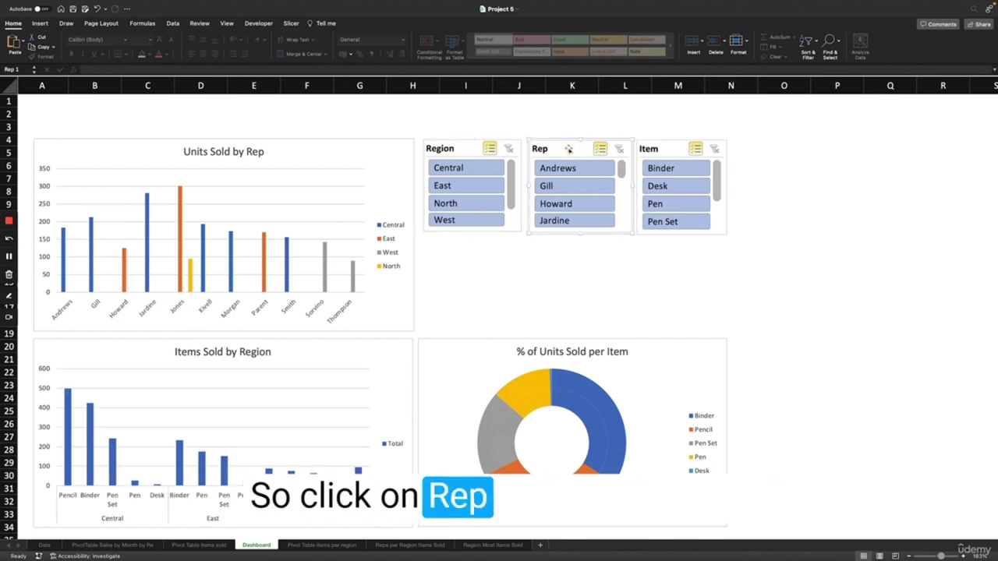
Connect the Rep slicer to PivotTable1 and both PivotTable2 reports
right_click(569, 148)
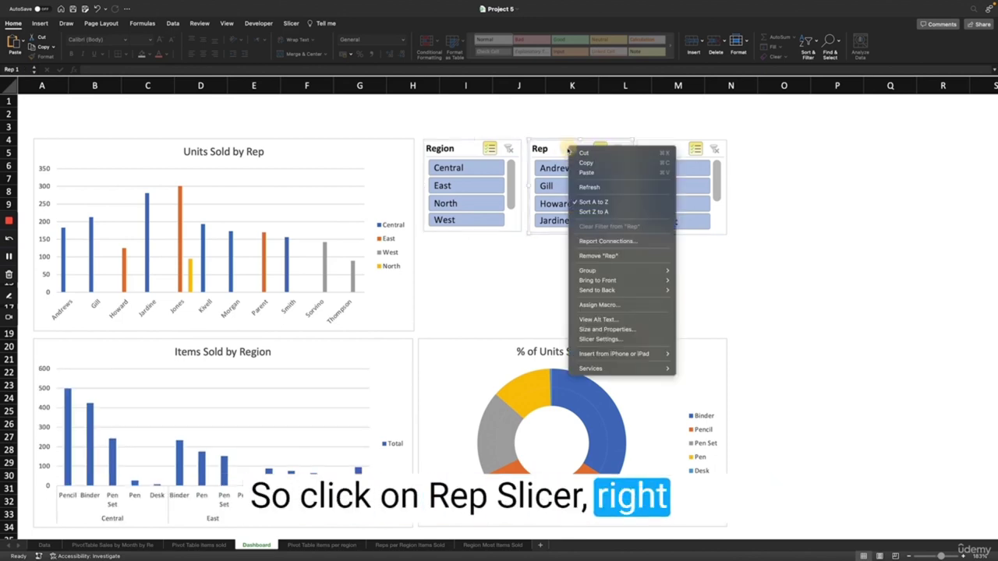
click(607, 242)
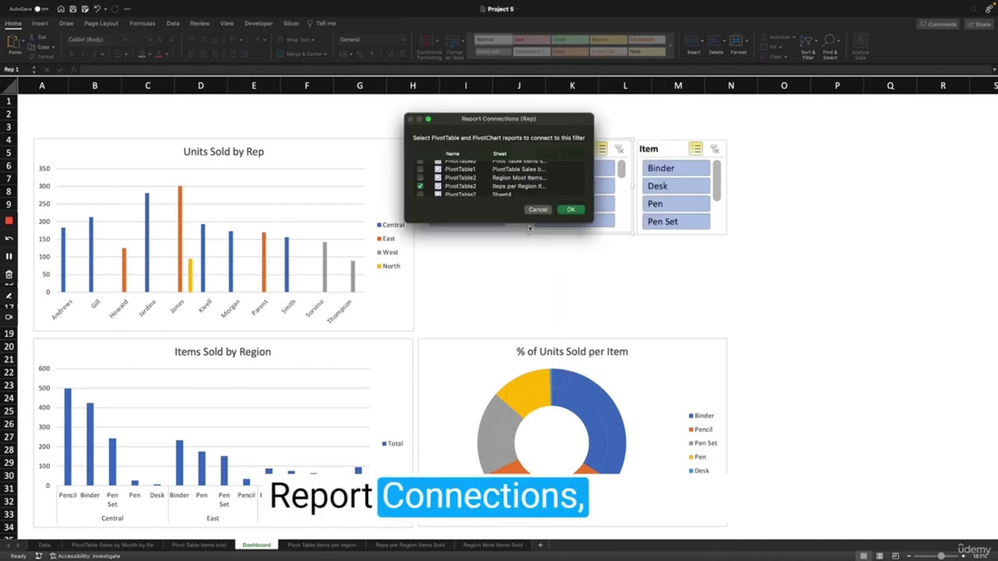
click(420, 169)
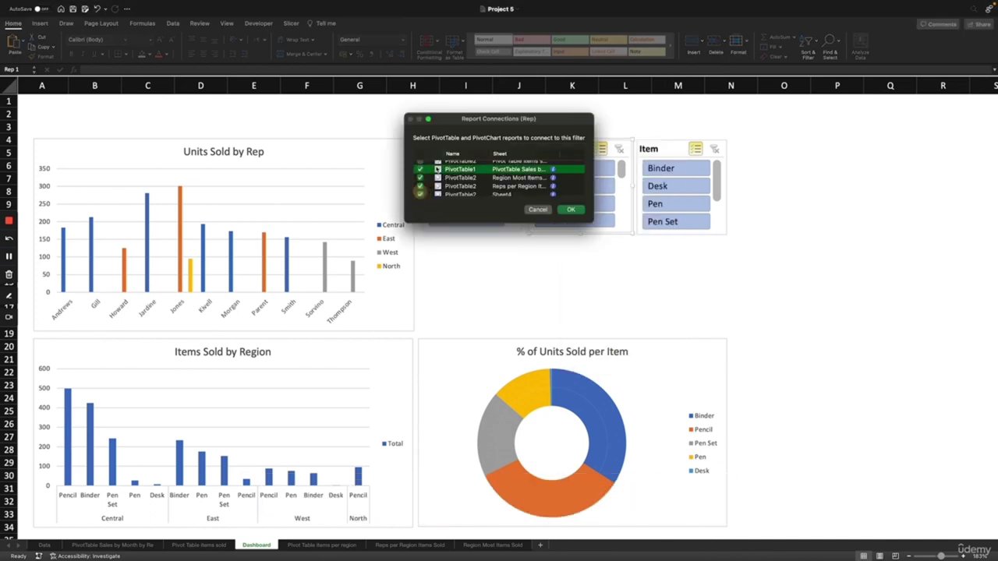
scroll(434, 173, up, 2)
click(420, 165)
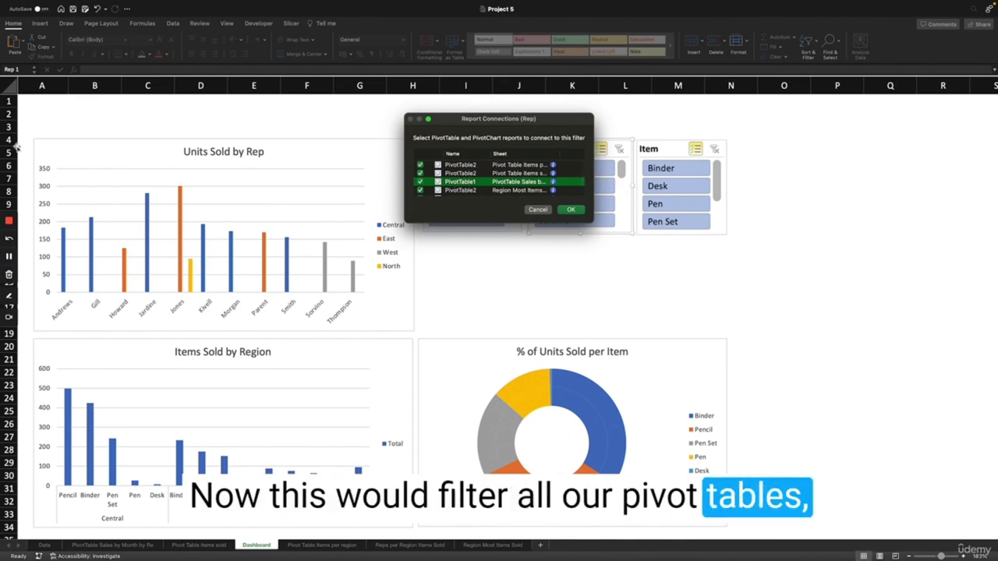
scroll(467, 186, down, 2)
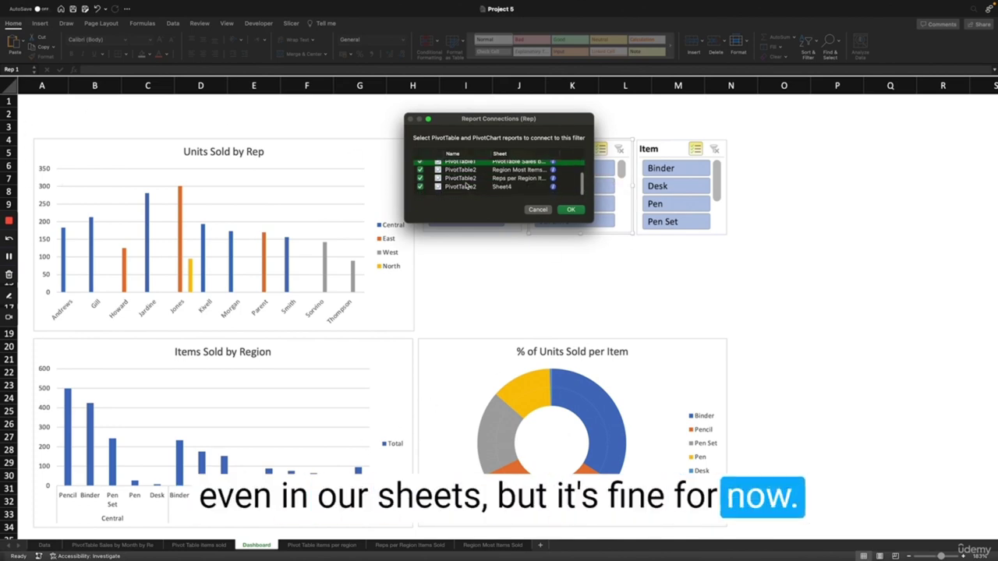
click(566, 212)
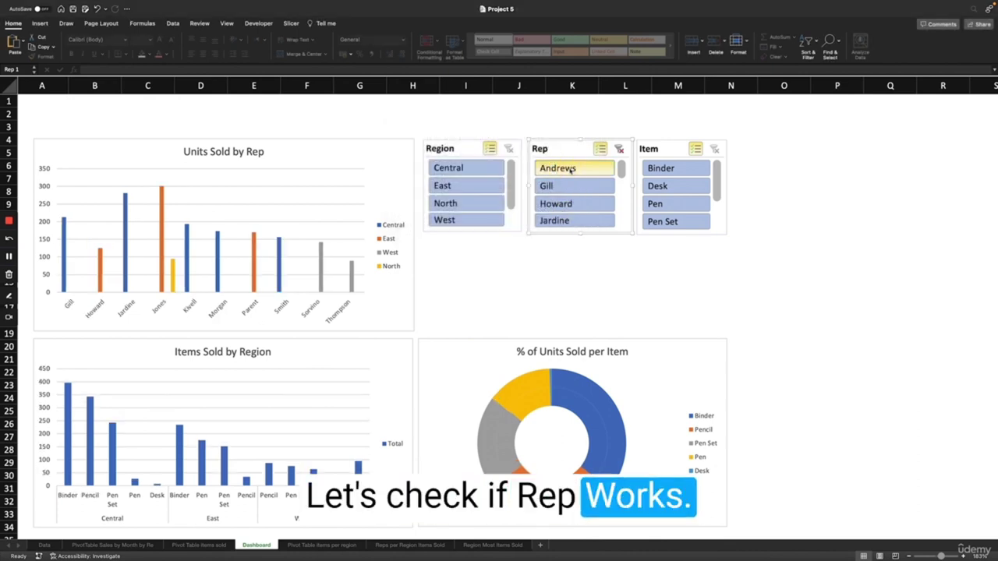
Test the Rep slicer by excluding two reps, then clear the rep filter
click(569, 168)
click(574, 205)
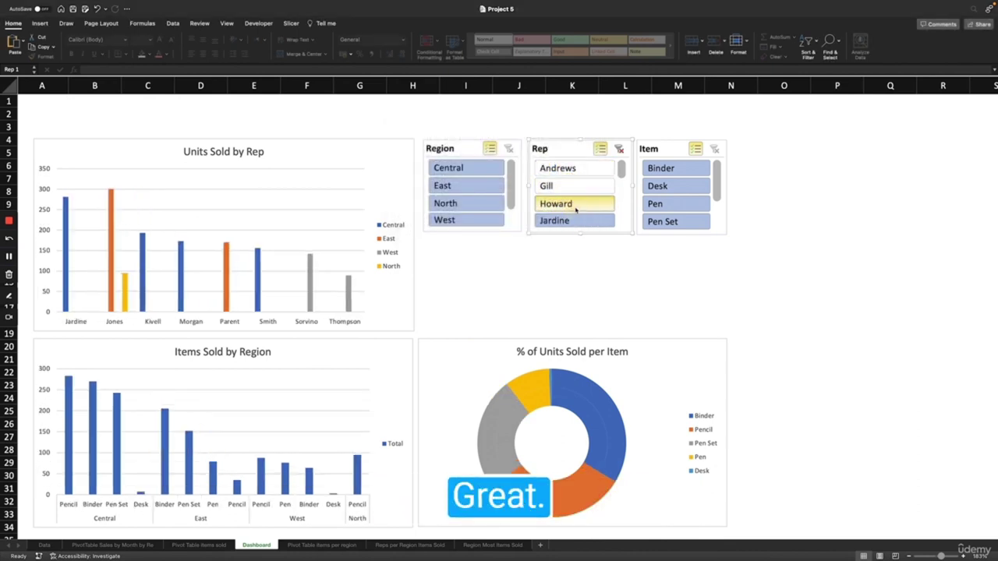
click(620, 149)
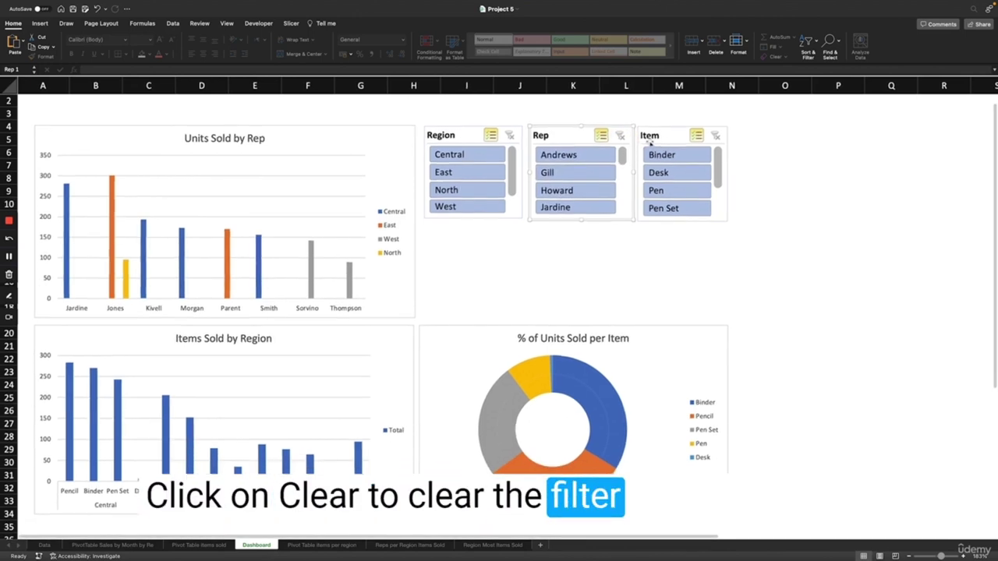
click(651, 148)
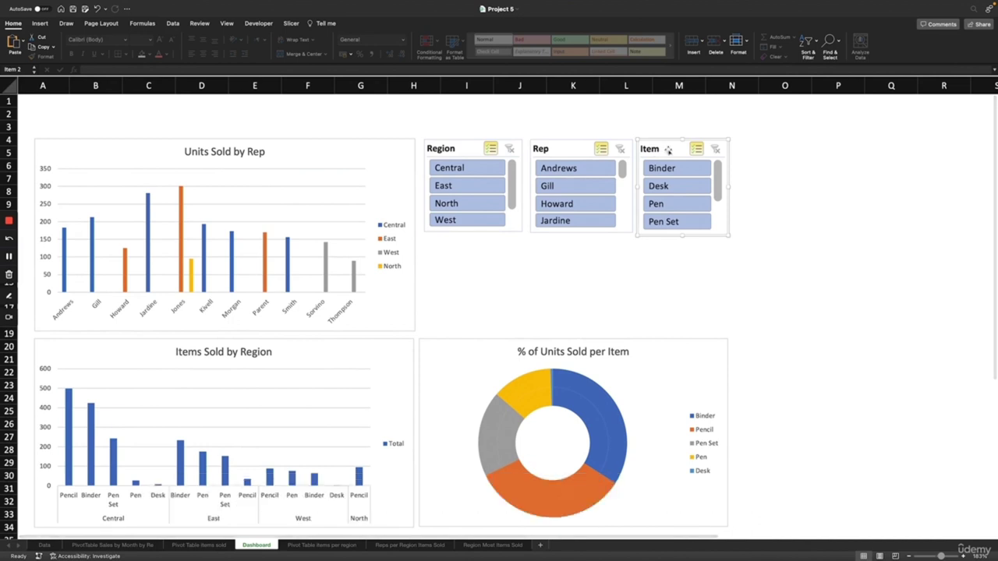
Connect the Item slicer to all PivotTables through Report Connections
right_click(669, 150)
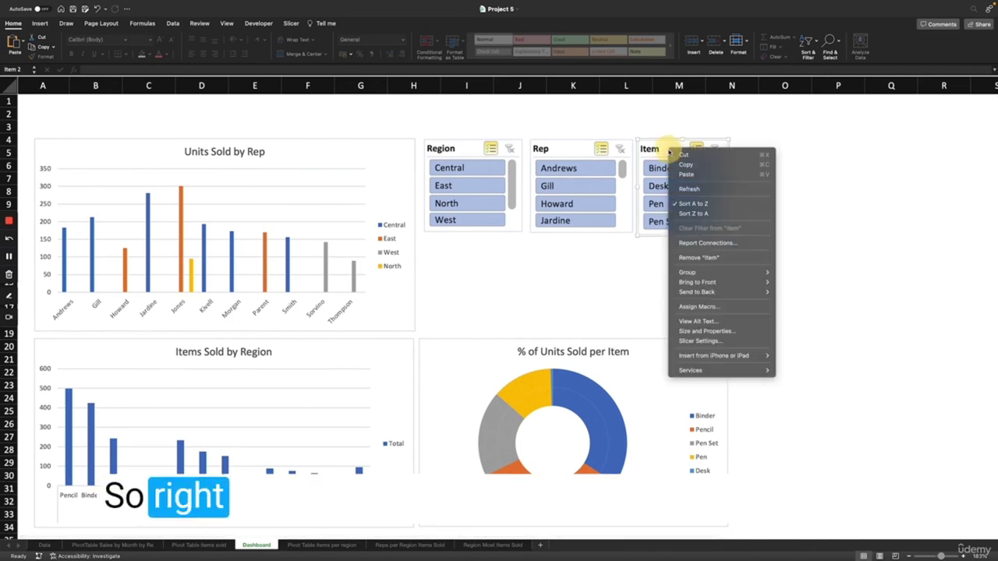
click(710, 243)
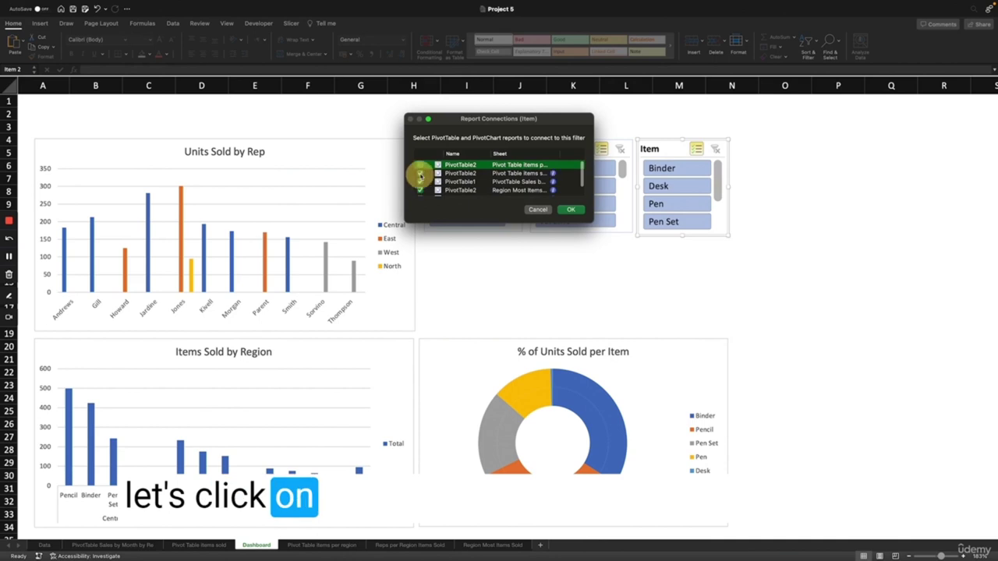
click(420, 174)
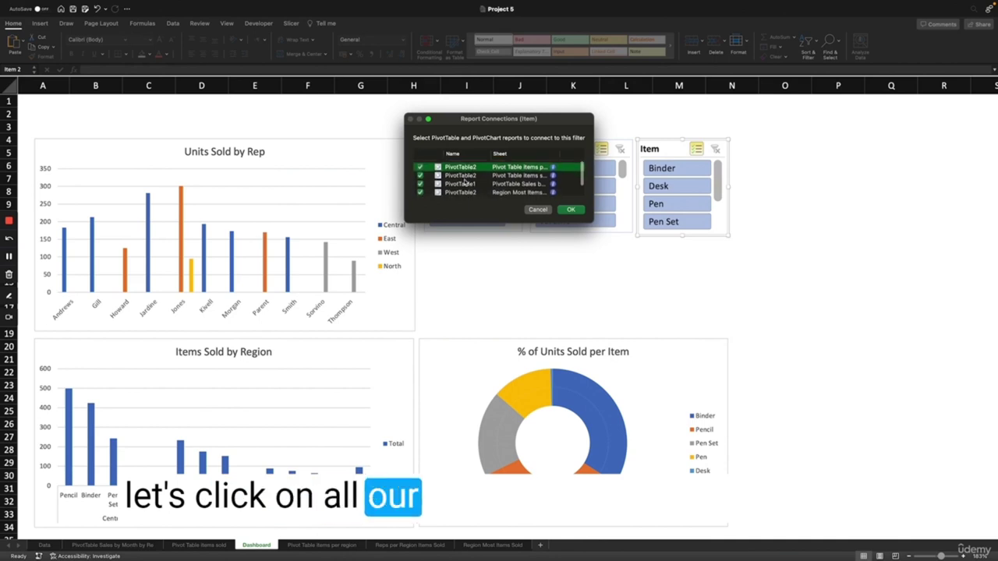
click(570, 212)
Test the Item slicer by removing Binder, Desk and Pen, then clear the filter
click(661, 169)
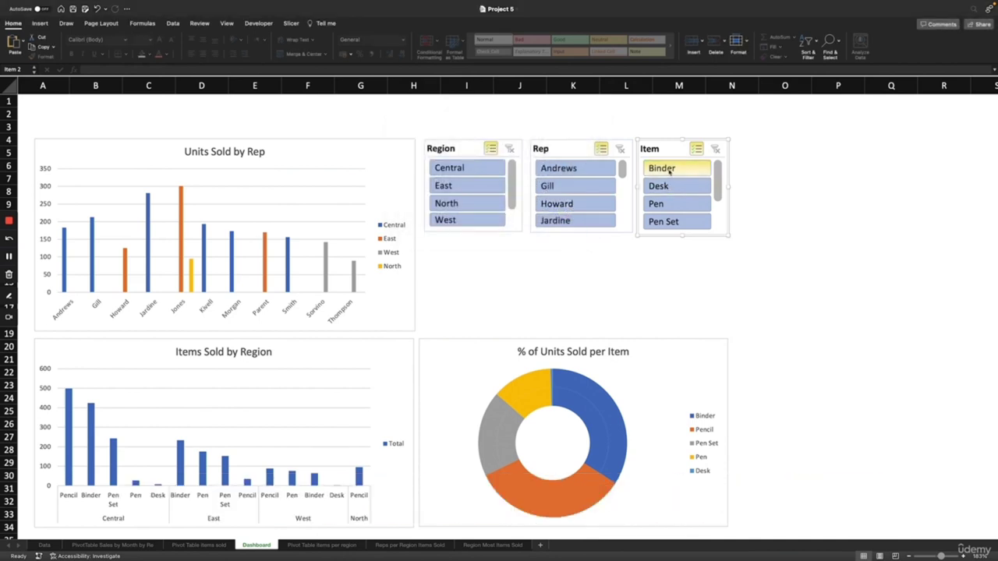
click(670, 187)
click(673, 202)
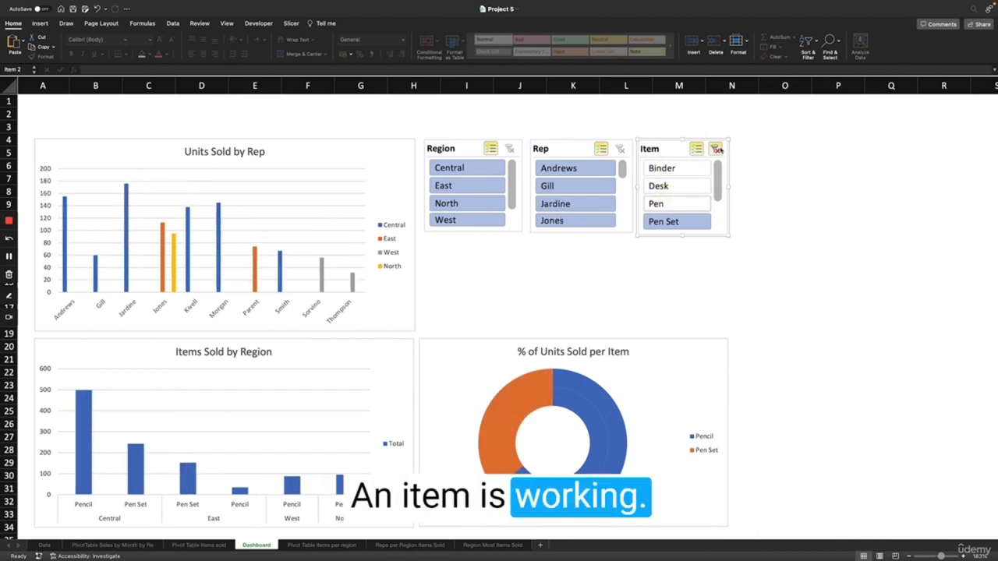
click(716, 149)
click(544, 282)
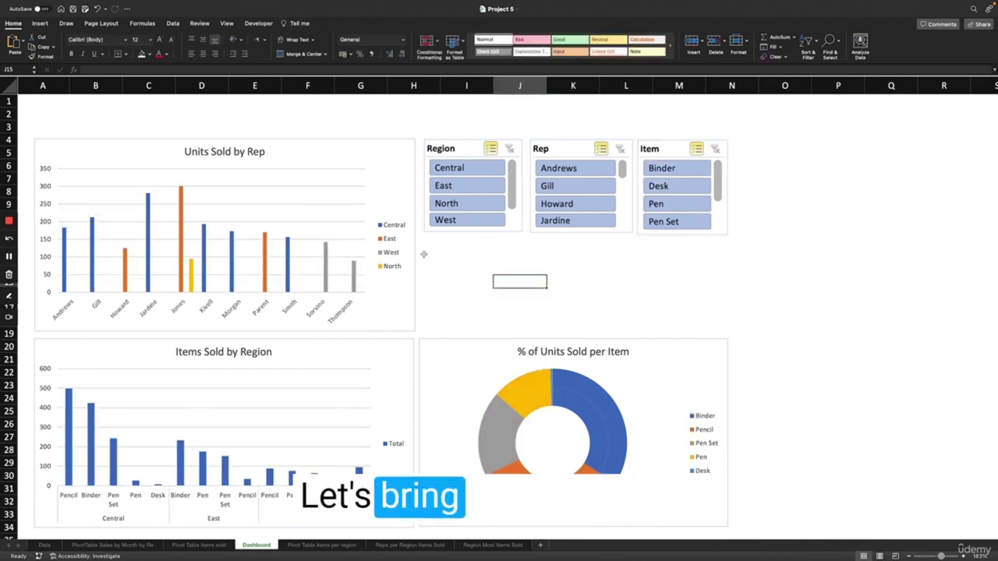
Insert an OrderDate timeline for the Units Sold by Rep chart and widen it beneath the slicers
click(304, 150)
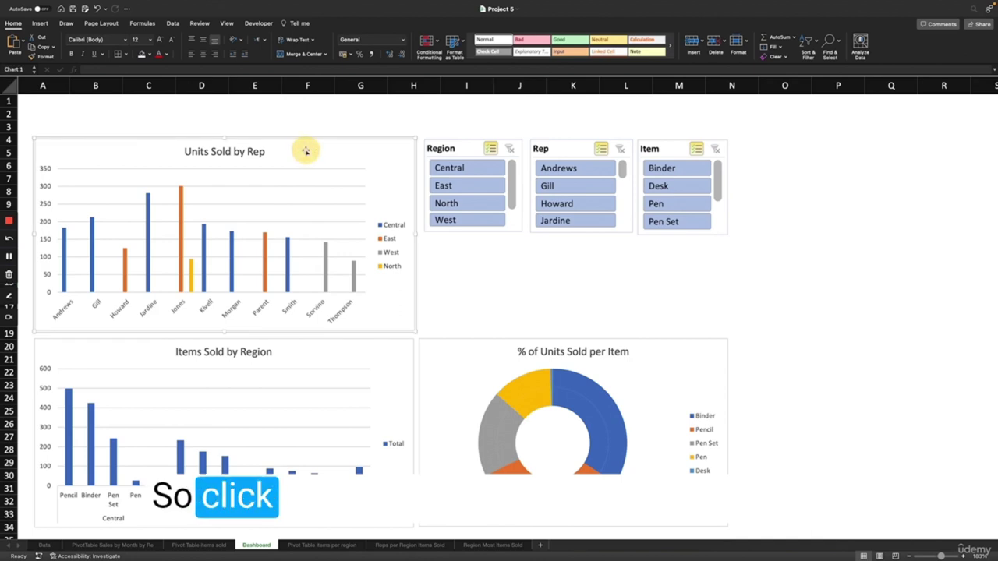
click(319, 24)
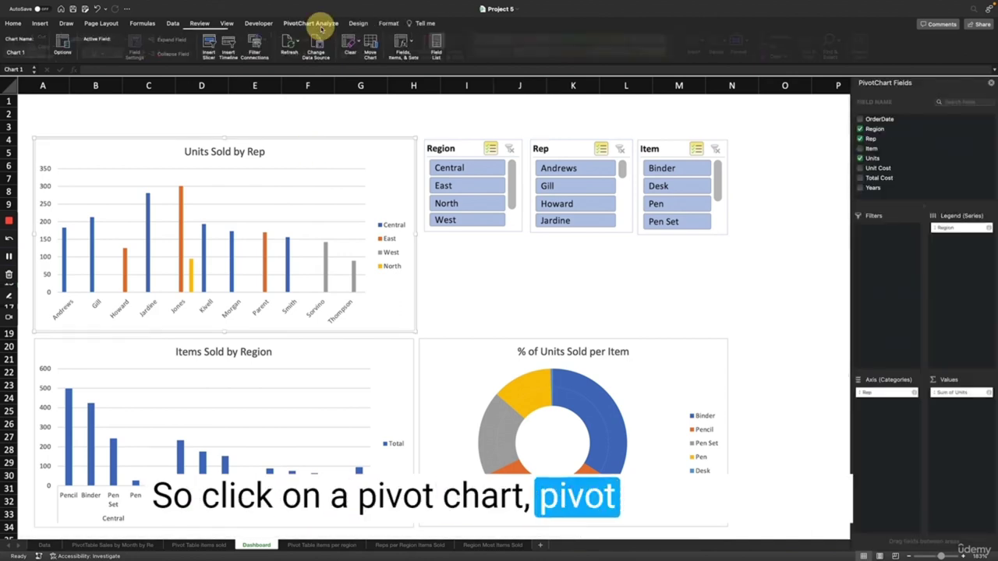
click(228, 48)
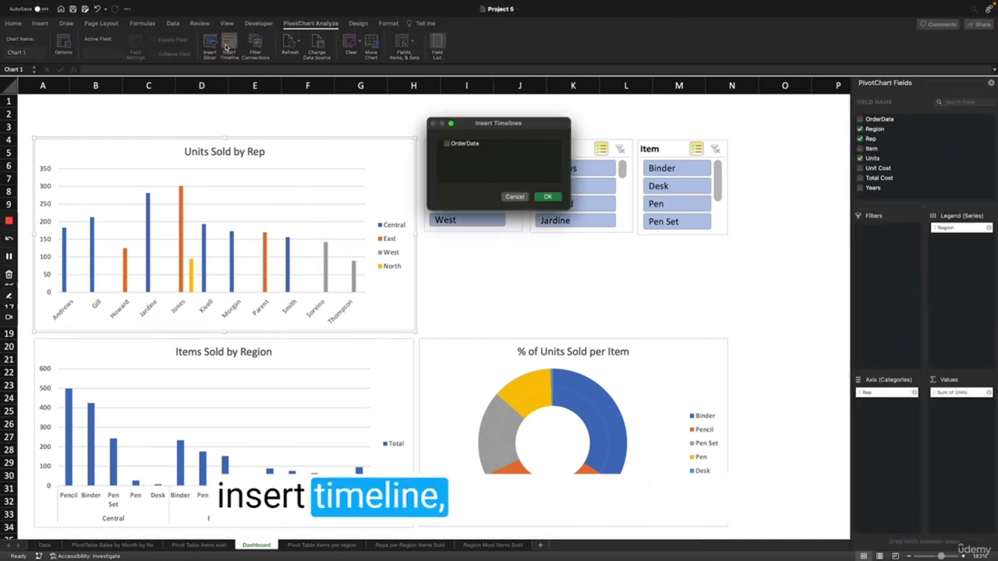
click(491, 144)
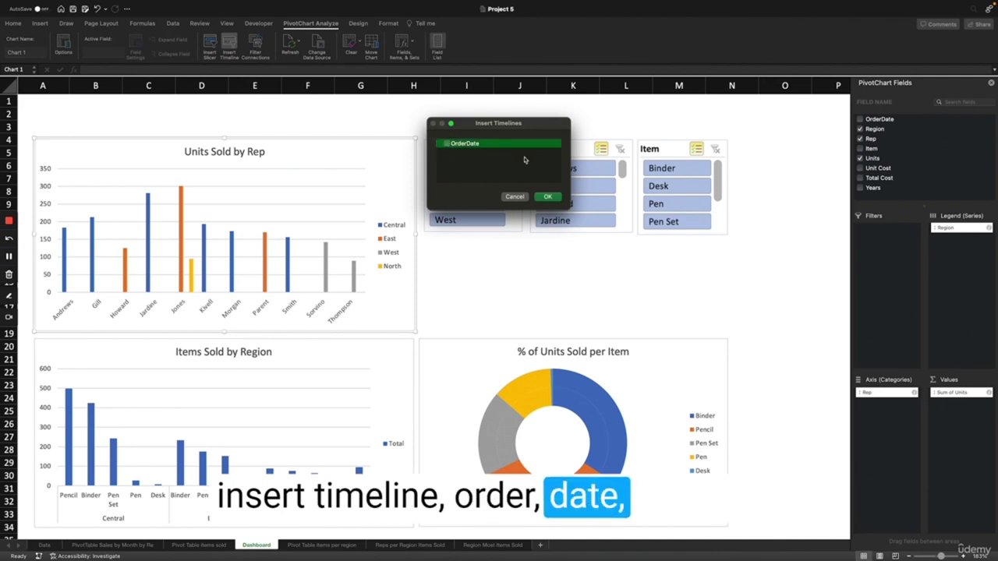
click(448, 145)
click(549, 198)
drag(635, 281, 725, 283)
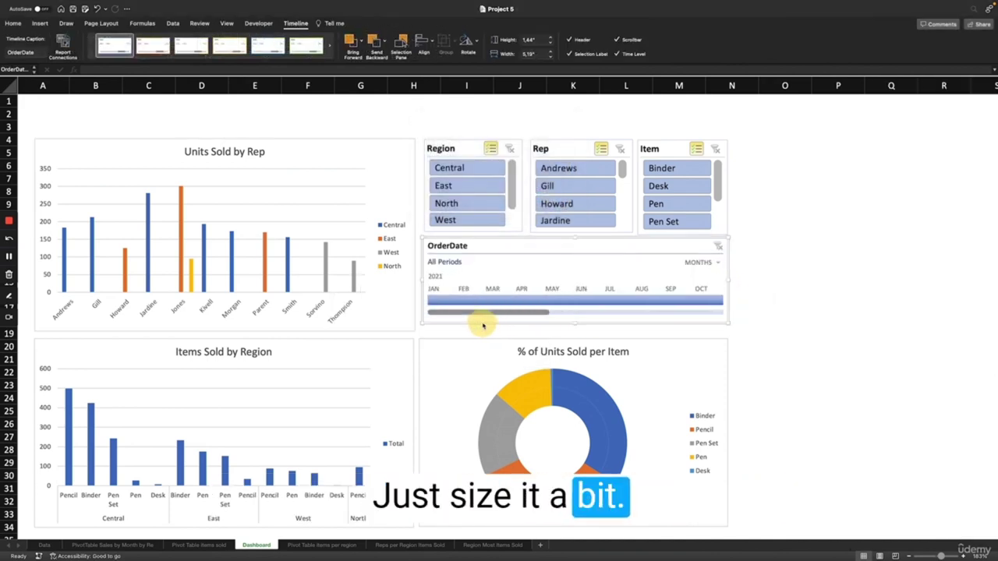
Test the timeline by filtering to January 2021, then clear it back to All Periods
click(443, 300)
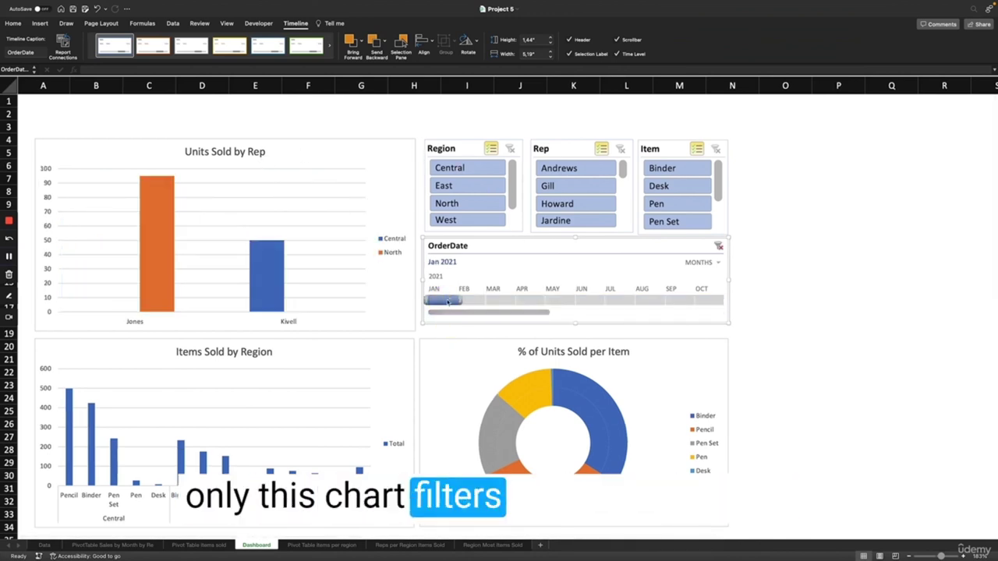
scroll(495, 282, down, 1)
scroll(604, 261, up, 1)
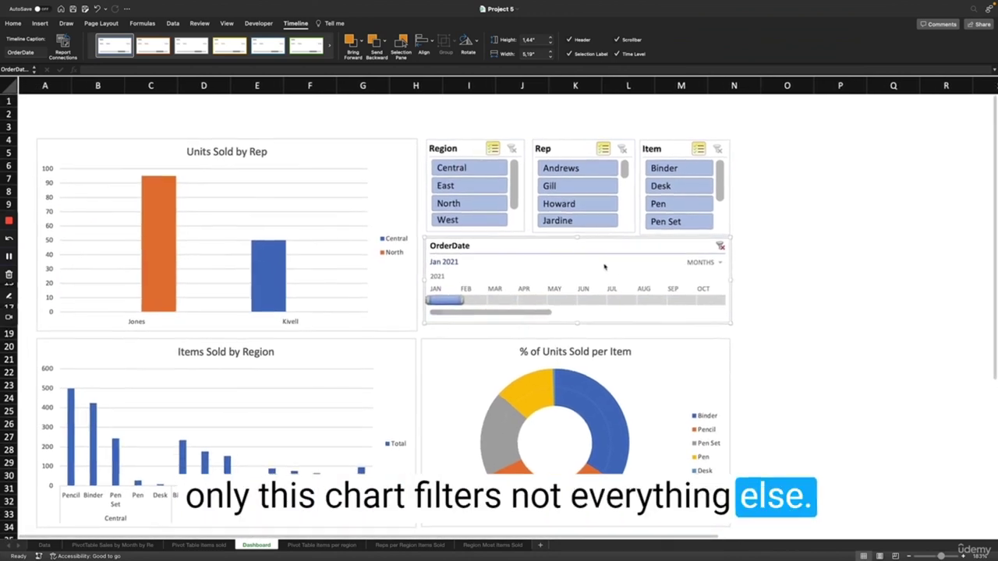
click(719, 248)
scroll(593, 257, right, 1)
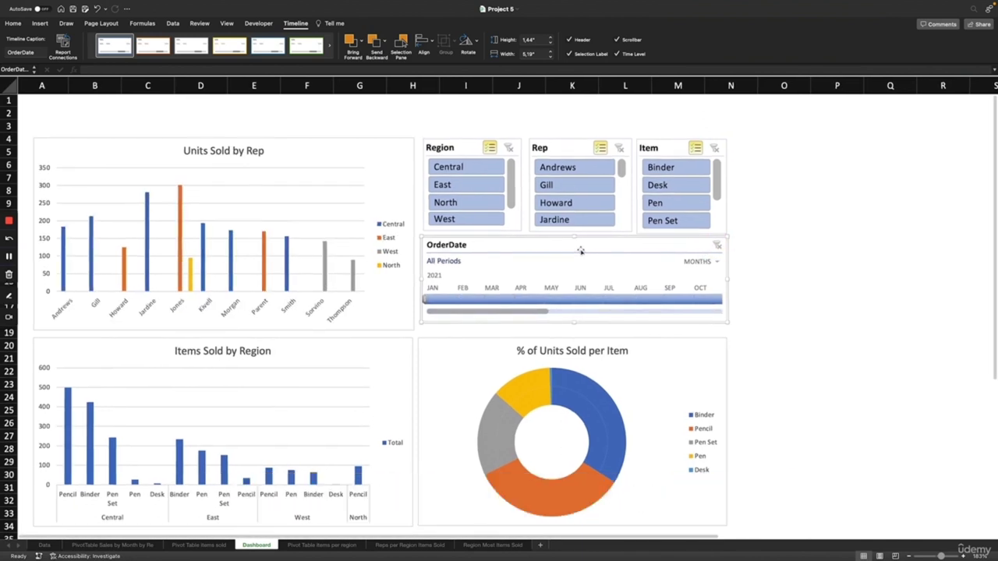
Connect the OrderDate timeline to every pivot table through Report Connections
scroll(588, 250, left, 1)
right_click(585, 250)
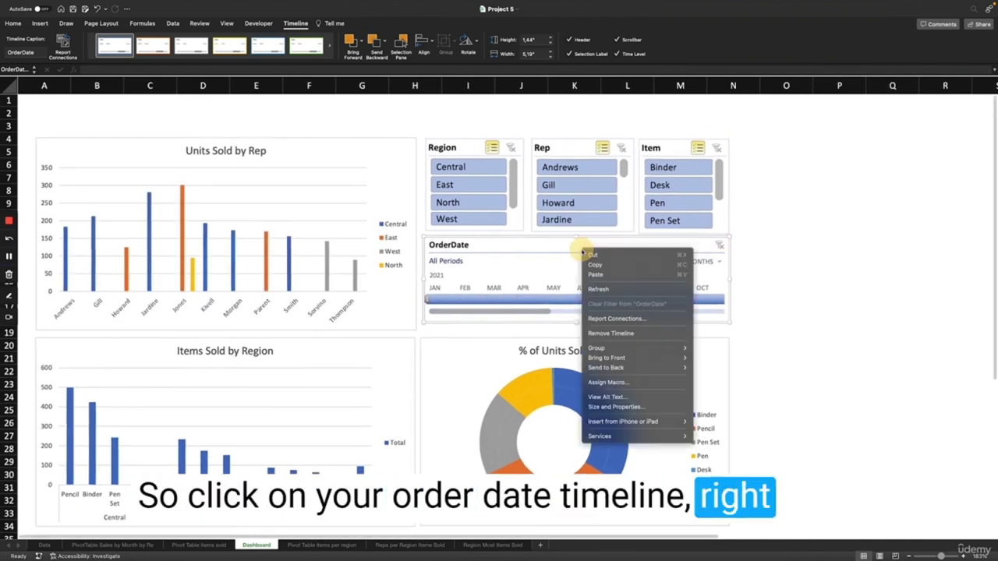
click(625, 320)
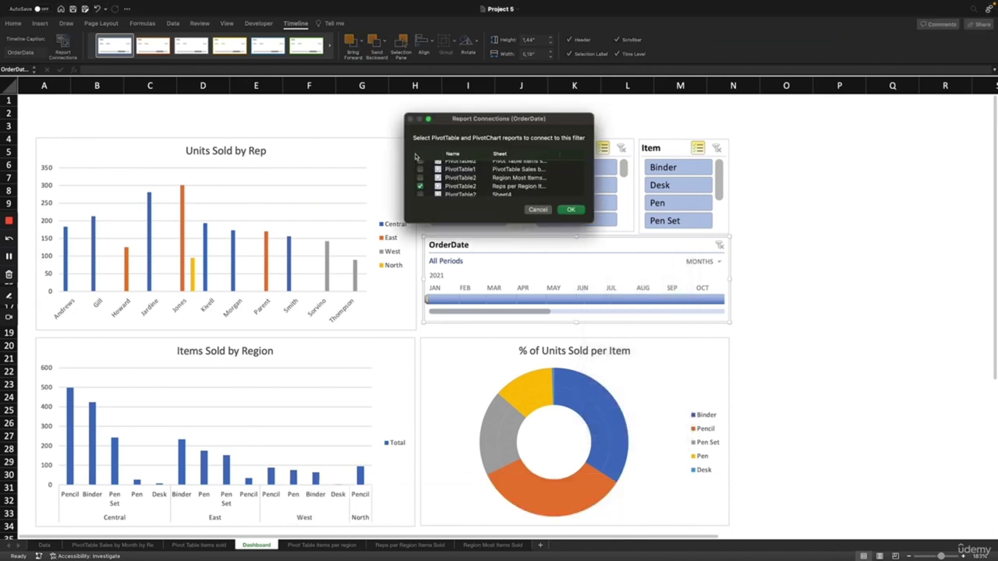
scroll(467, 177, up, 2)
click(419, 166)
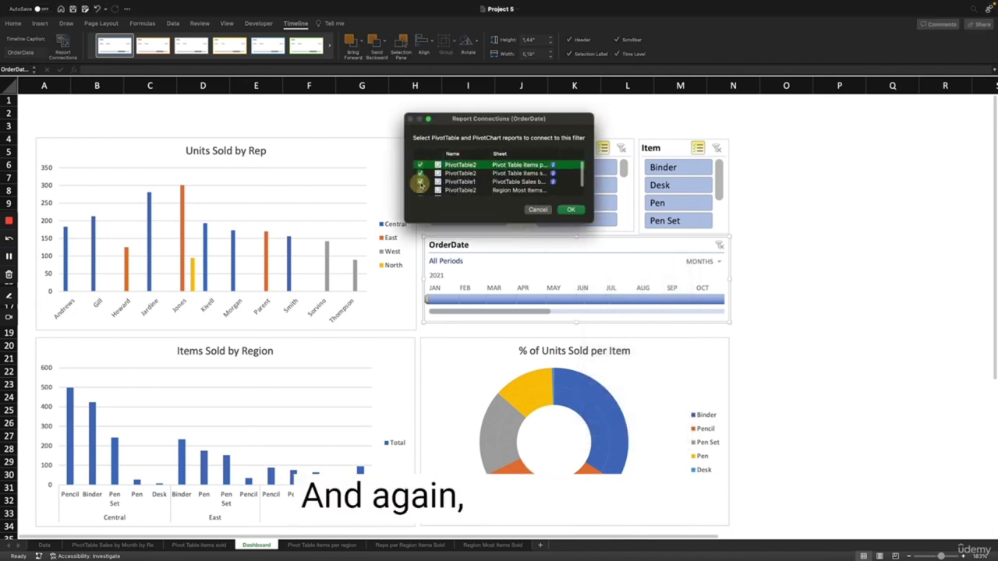
click(420, 182)
scroll(420, 187, down, 1)
click(420, 175)
click(420, 183)
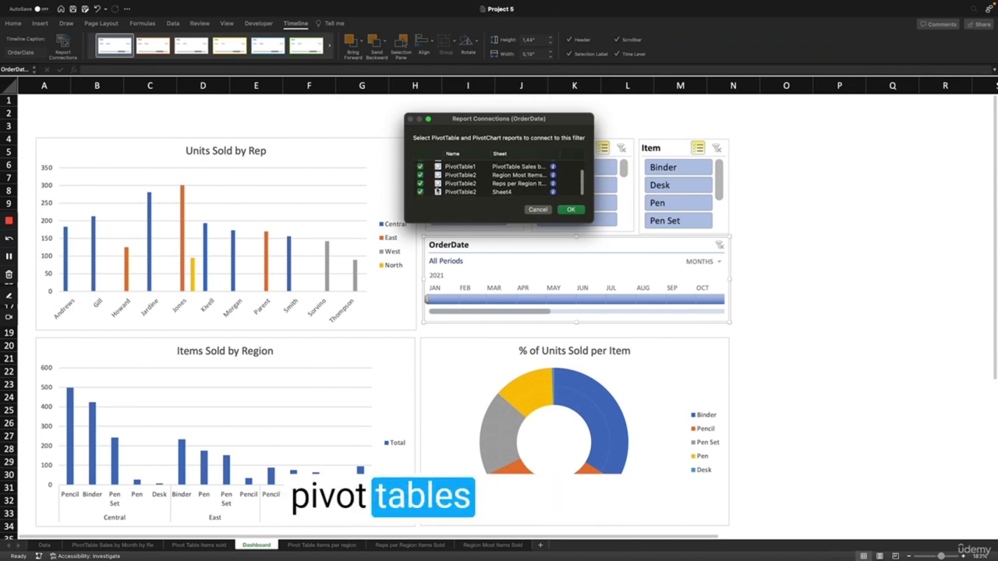
click(571, 209)
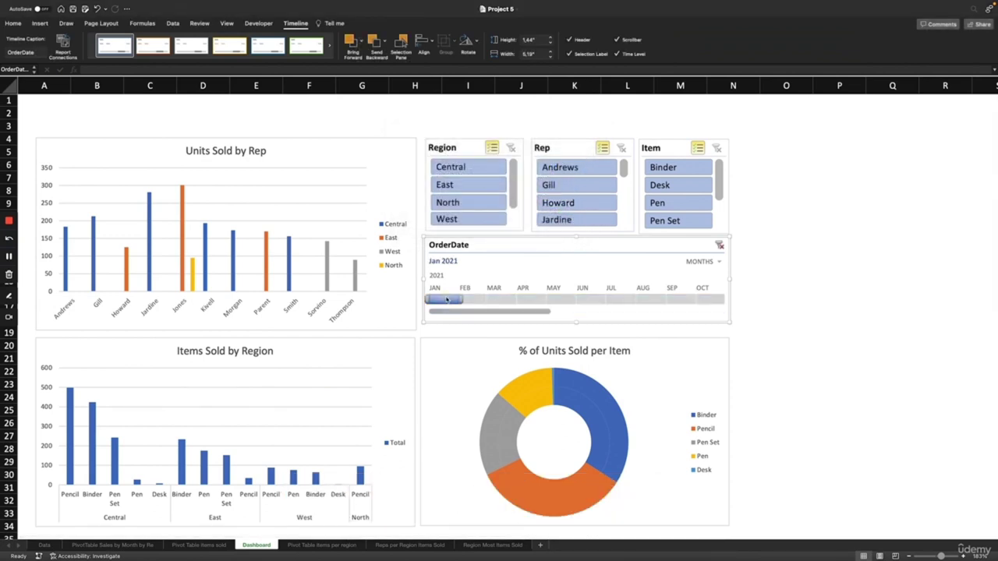
Test the timeline with January, then January–May 2021, and clear the date filter
click(447, 301)
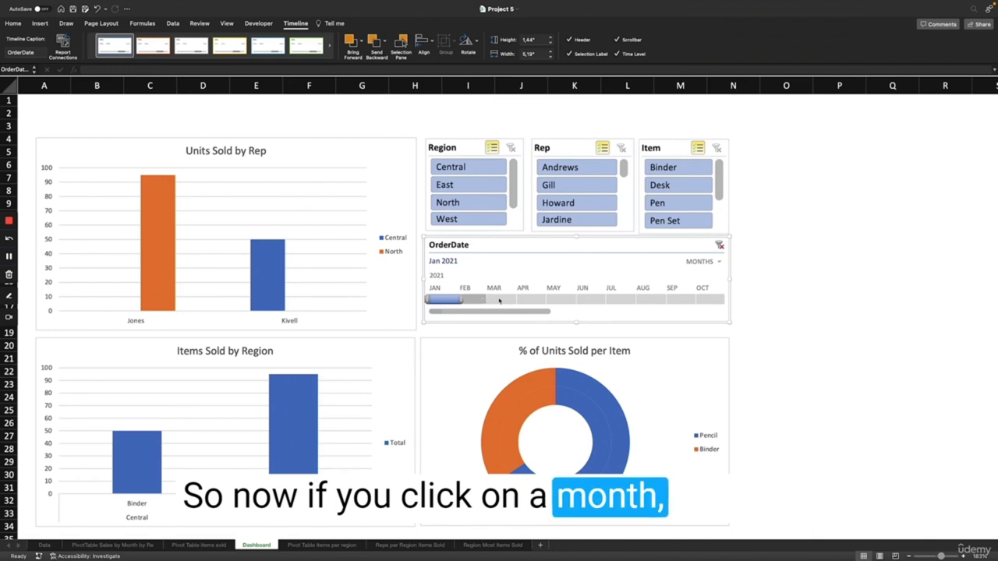
shift+click(564, 301)
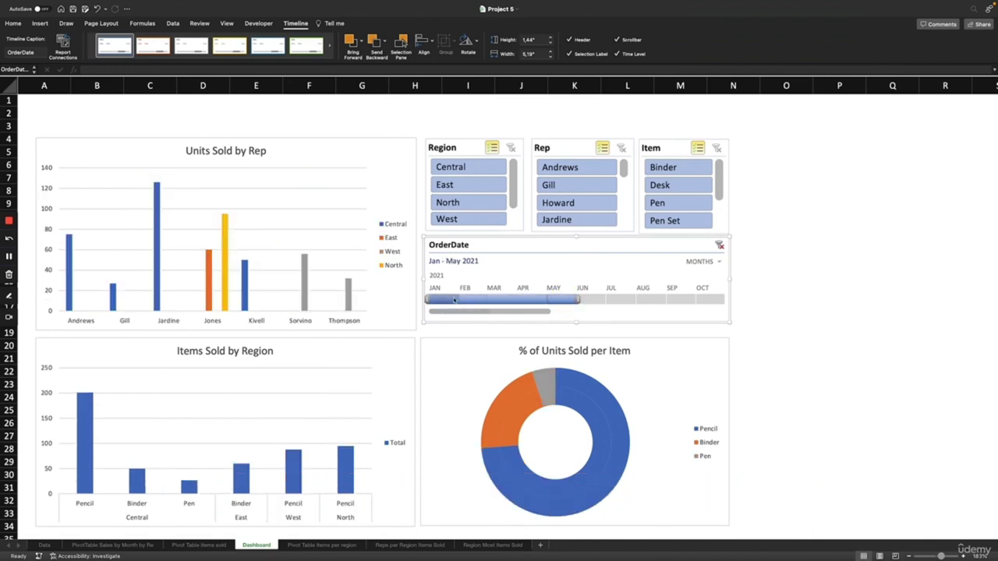
click(719, 245)
Merge the top rows into a title cell reading 'Sales Dashboard (Office Supplies)'
click(52, 104)
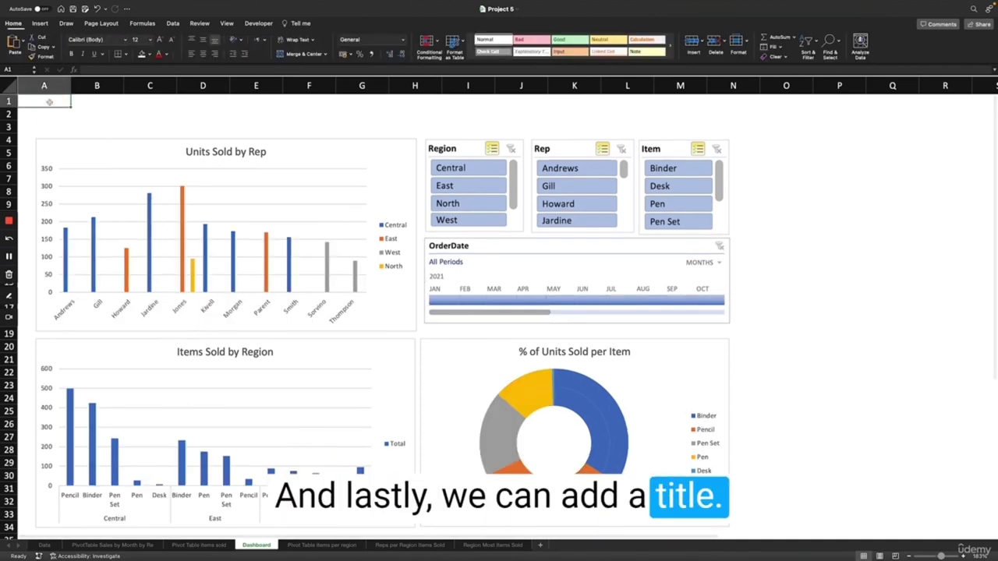
drag(96, 102, 677, 117)
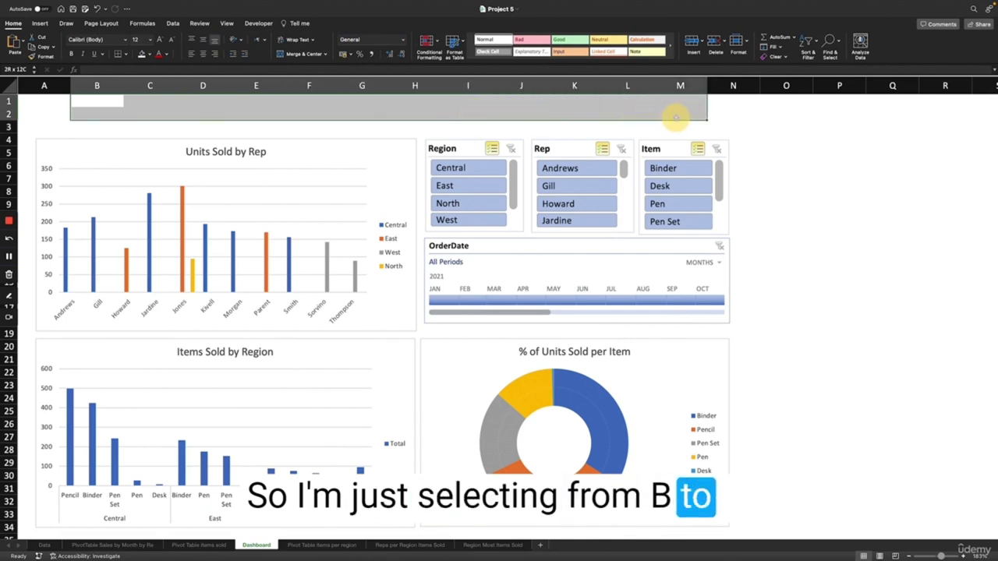
click(300, 54)
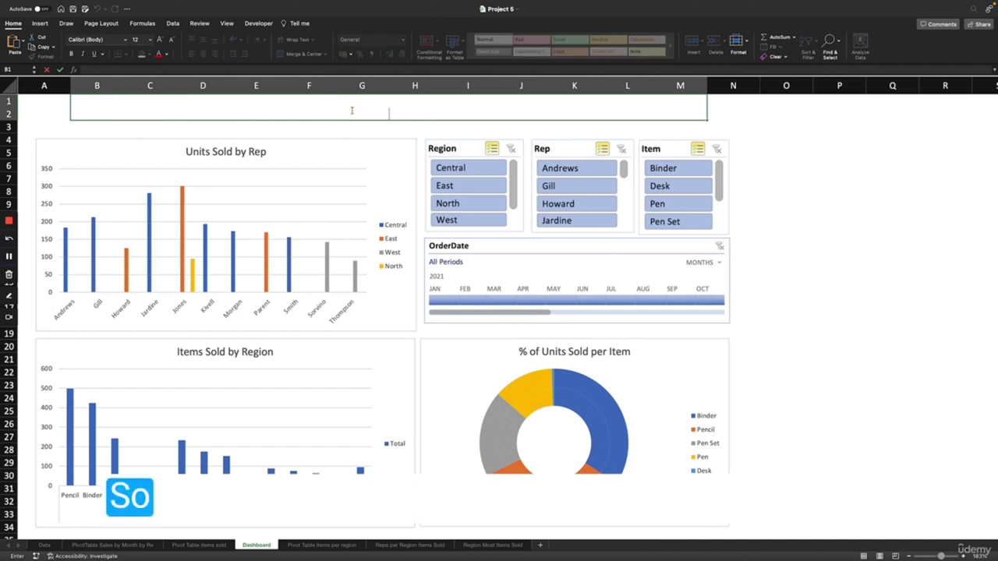
text(Sales Da)
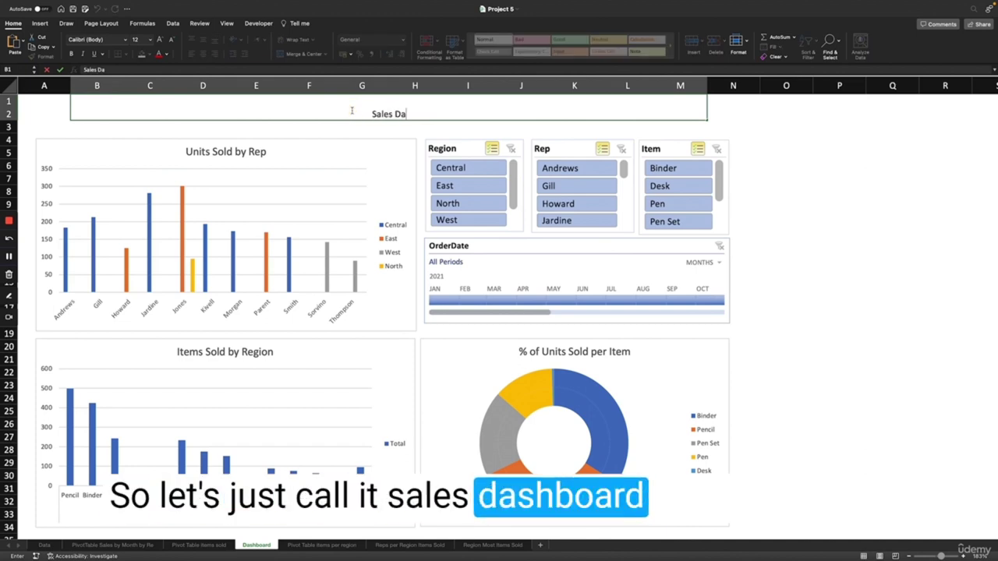
text(shboard (Offi)
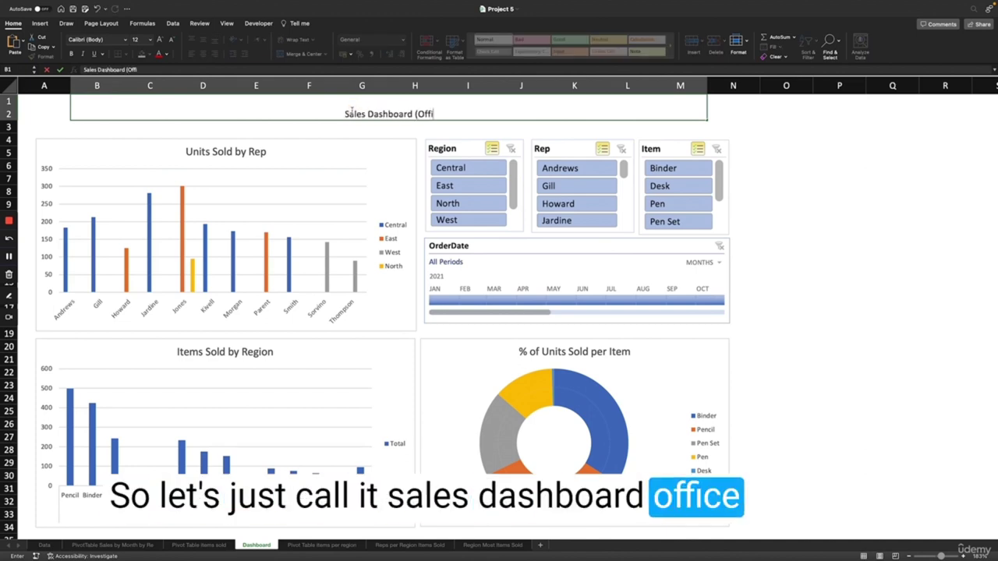
text(ce Supplies))
click(733, 126)
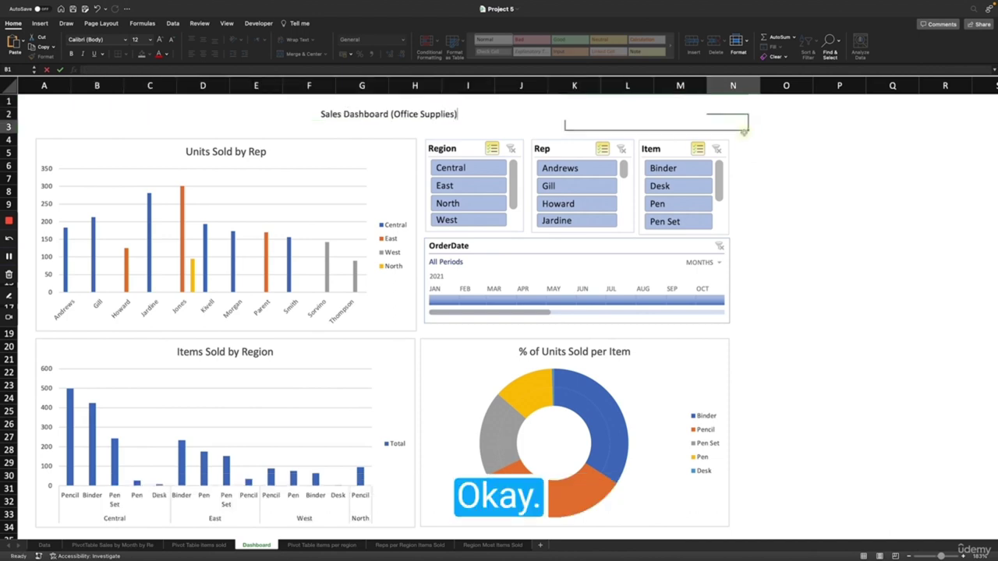
Vertically centre and enlarge the title, then exclude East from the Region slicer
click(471, 110)
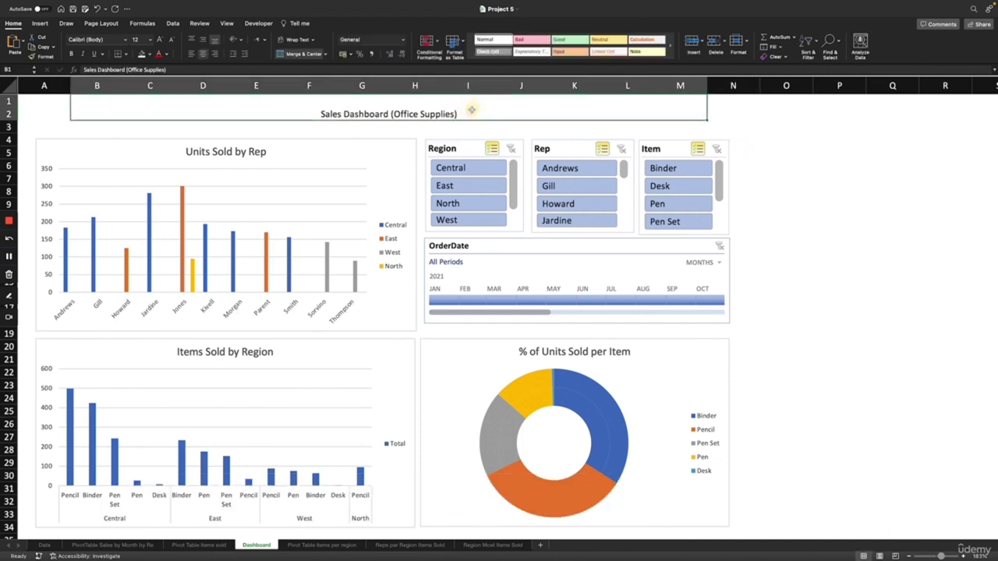
click(203, 40)
click(159, 40)
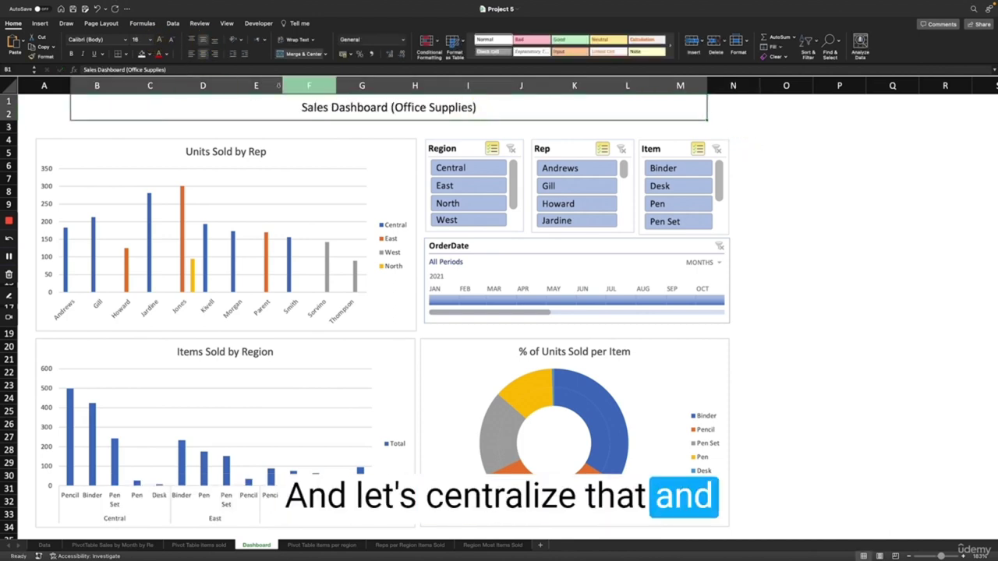
click(160, 40)
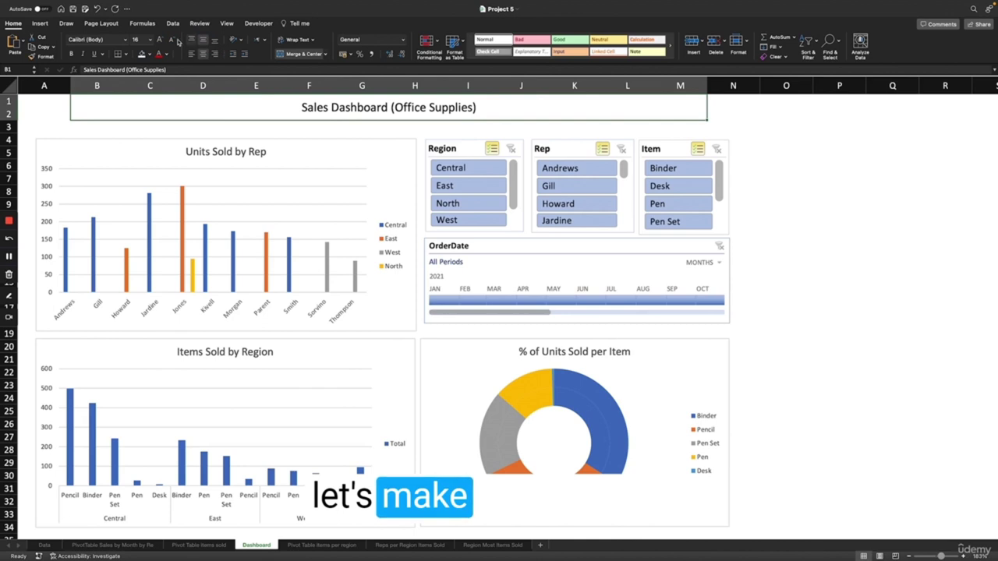
click(366, 157)
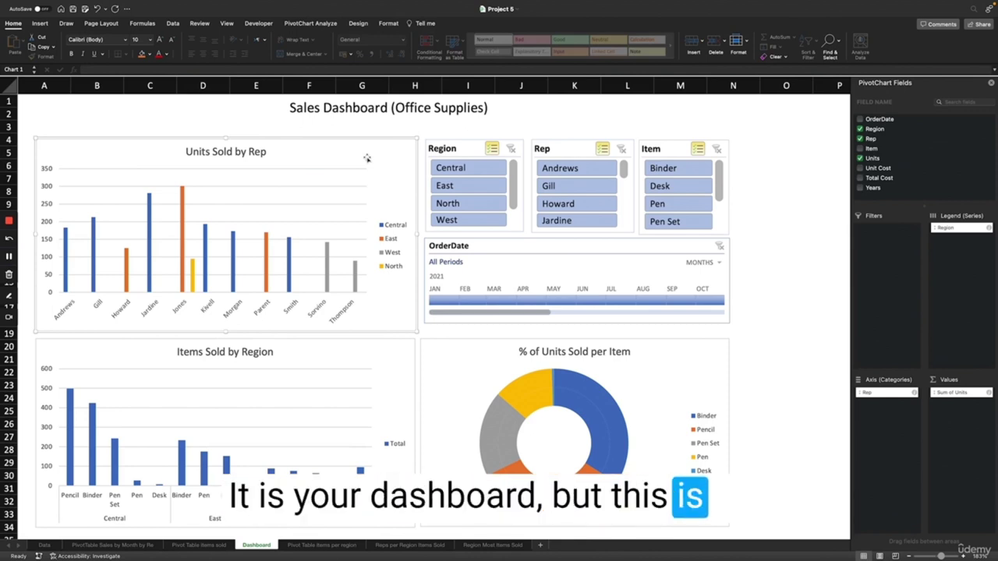
click(441, 186)
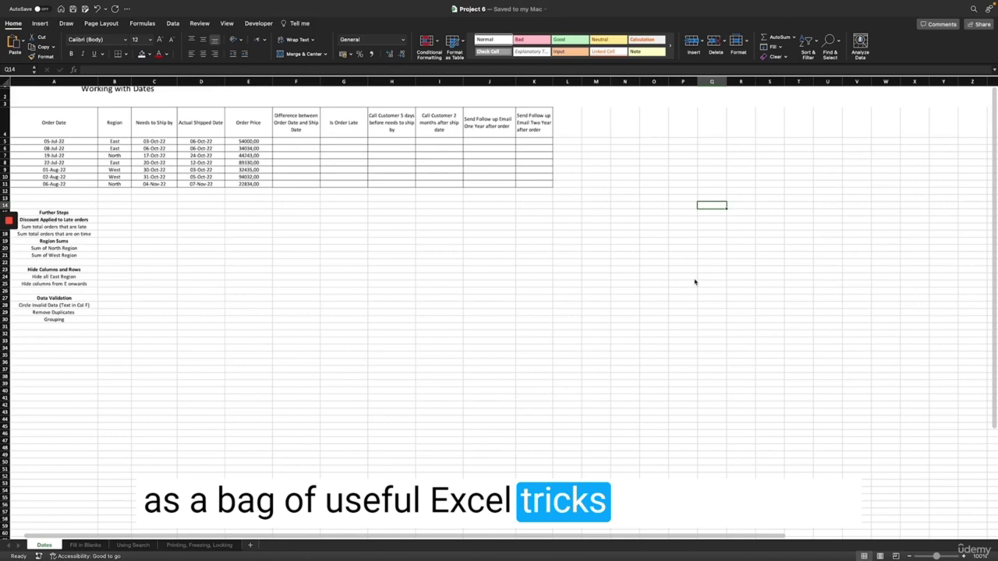
Focus the Project 6 Dates sheet and its Order Date column in the order table
scroll(695, 283, up, 1)
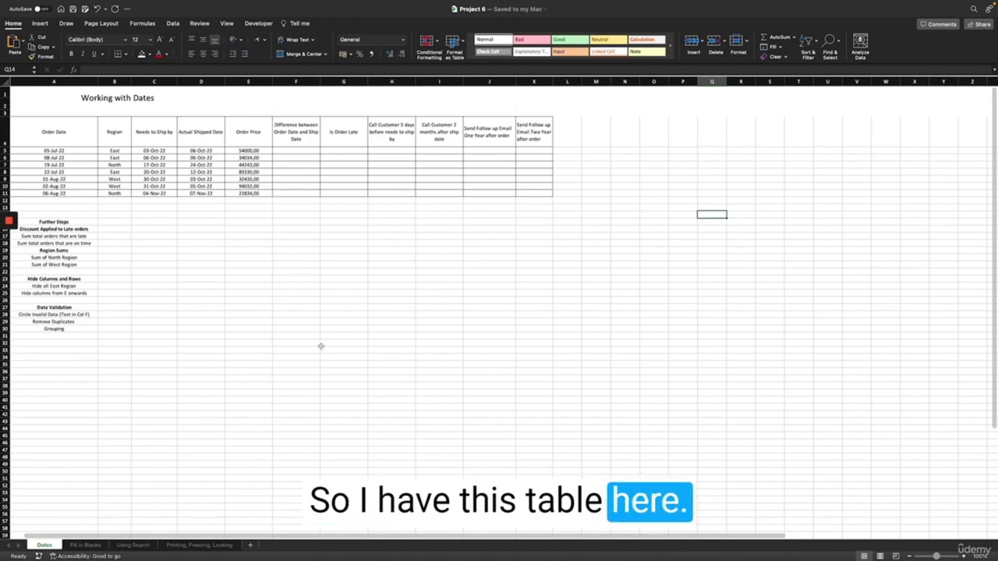
click(316, 379)
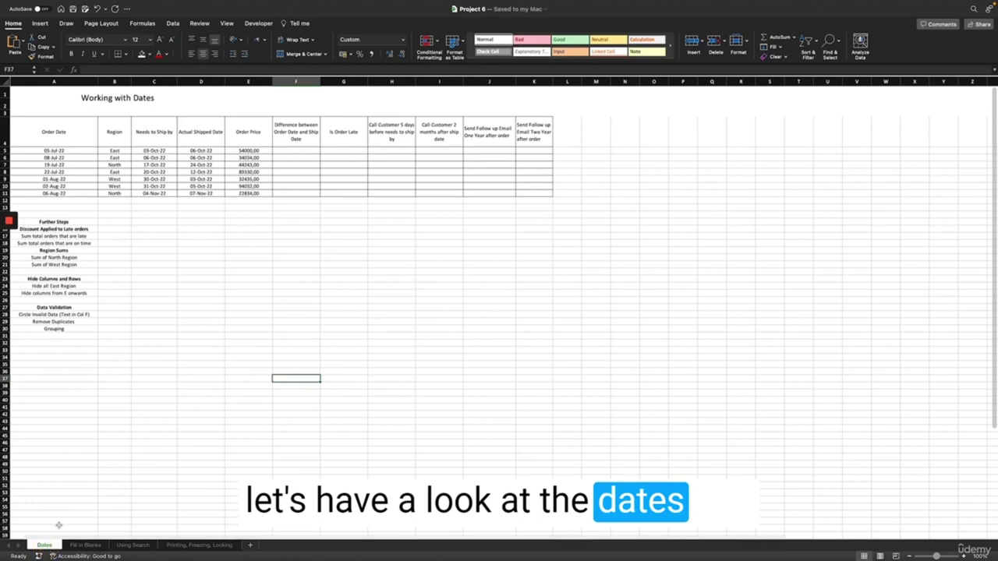
scroll(170, 200, up, 5)
click(171, 200)
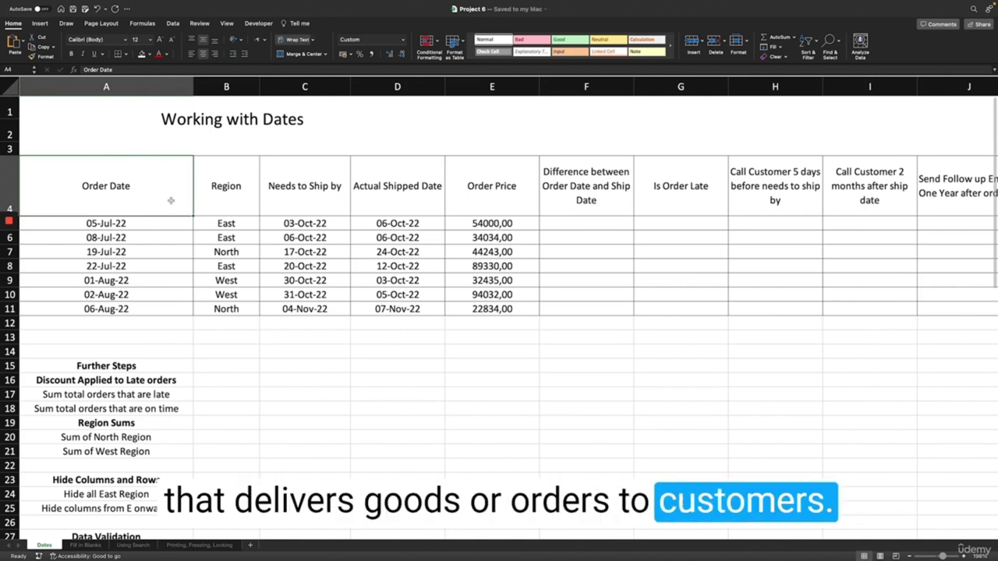
scroll(187, 201, down, 1)
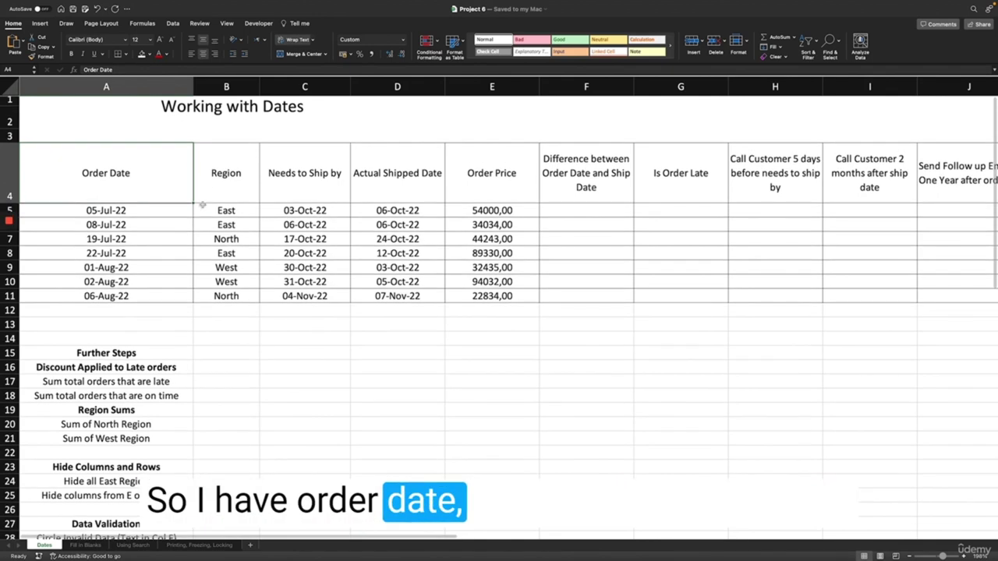
drag(221, 188, 226, 296)
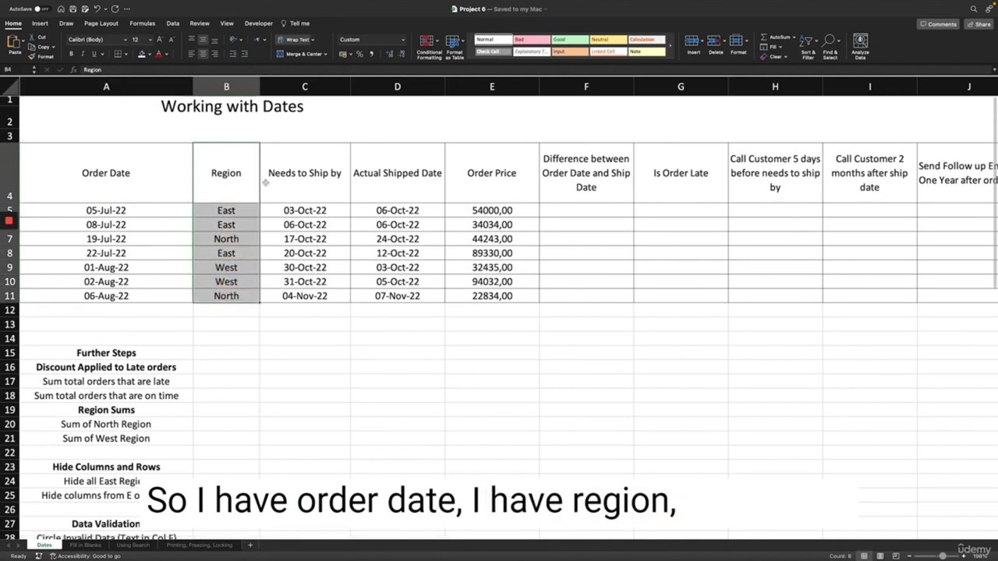
click(293, 224)
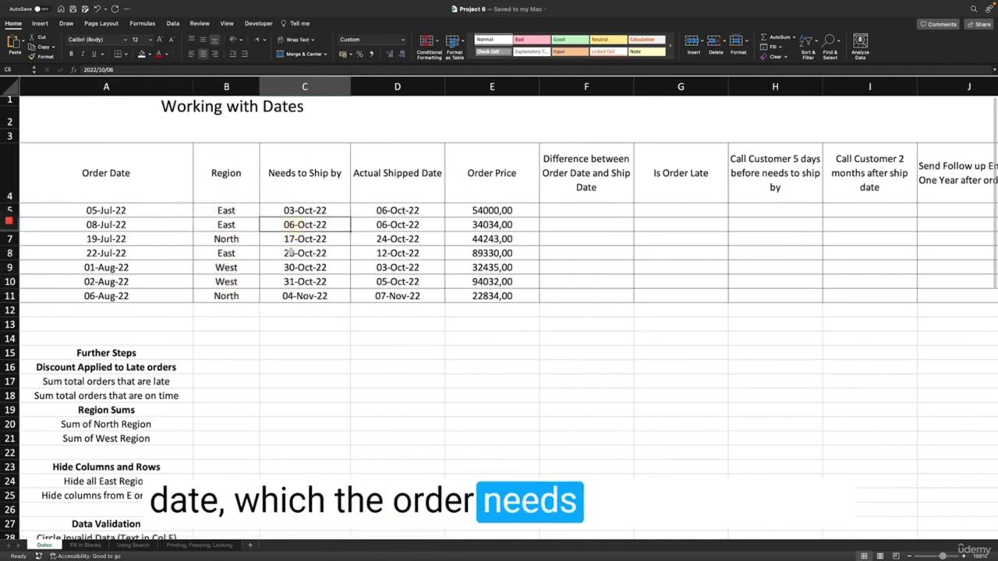
click(289, 252)
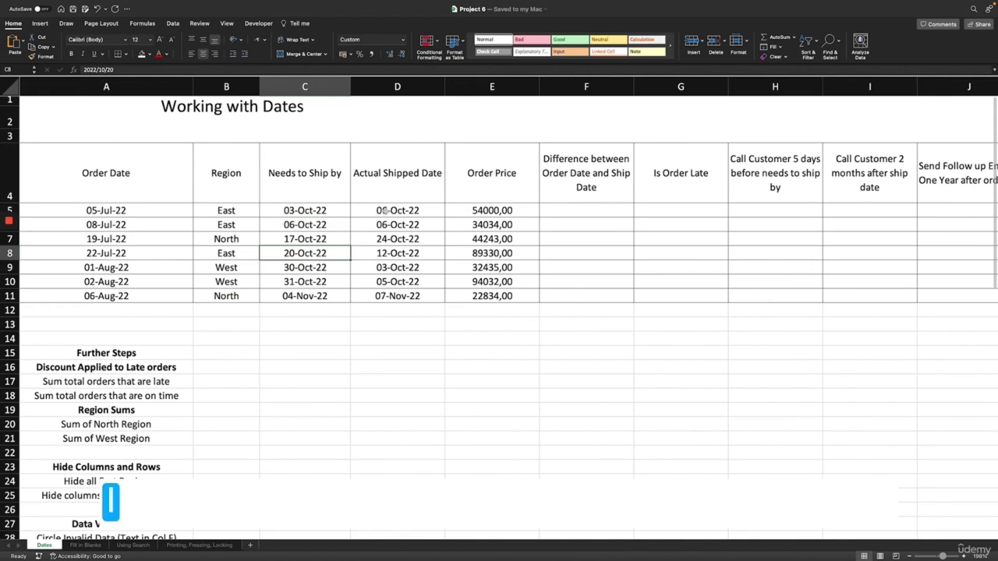
click(384, 210)
click(388, 238)
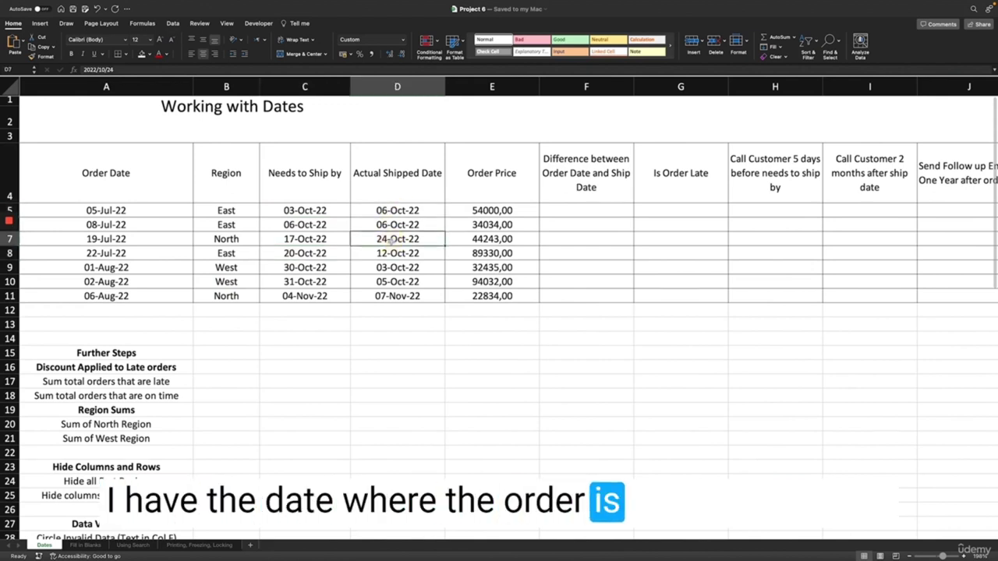
click(454, 228)
scroll(476, 226, right, 2)
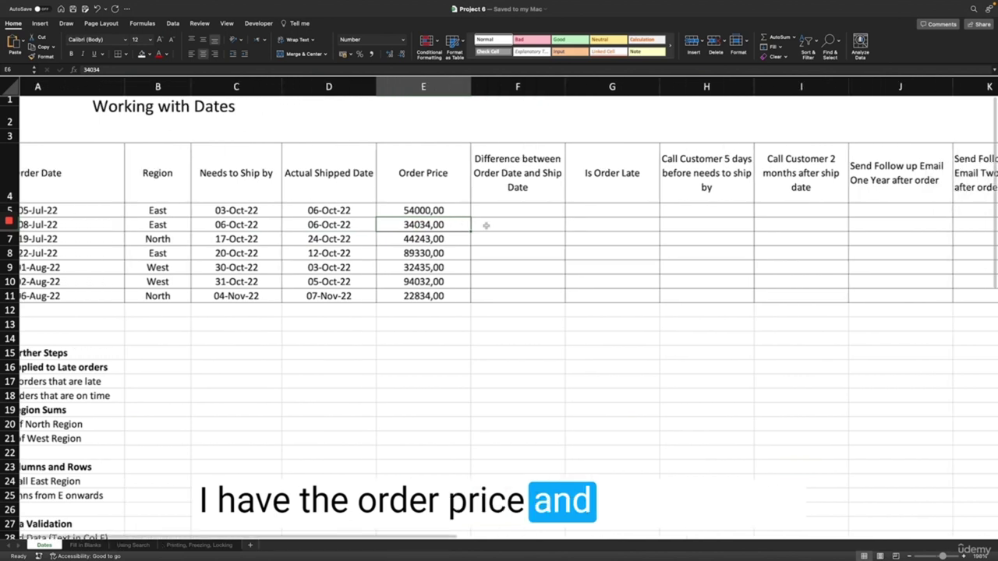
scroll(486, 225, right, 3)
drag(384, 162, 840, 297)
scroll(480, 259, left, 3)
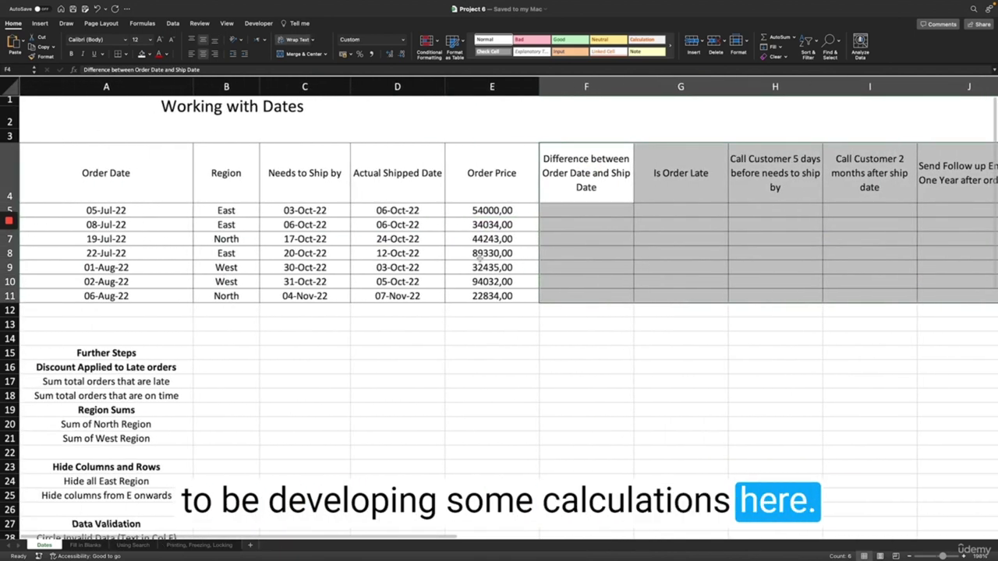
click(478, 254)
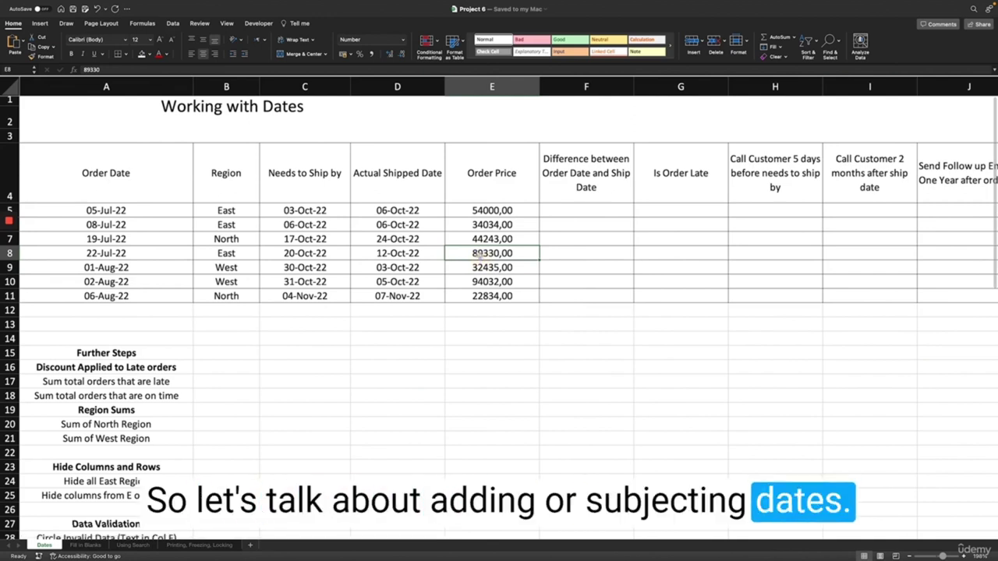
click(327, 211)
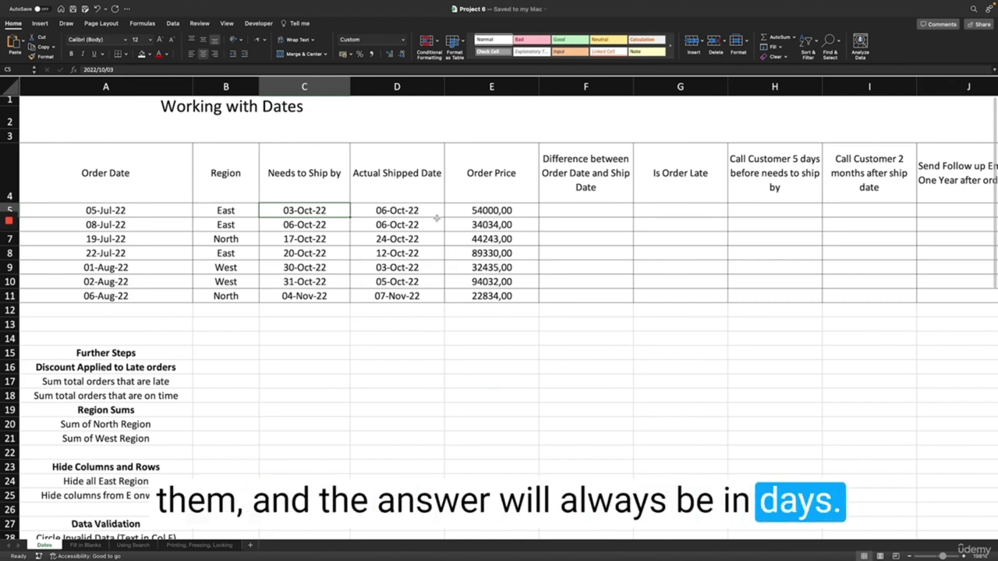
click(541, 193)
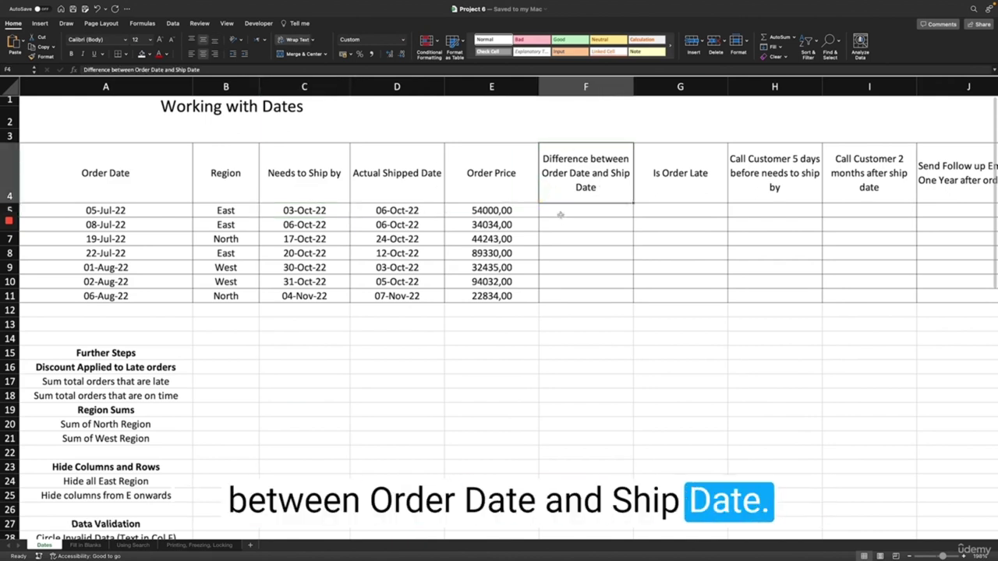
click(560, 215)
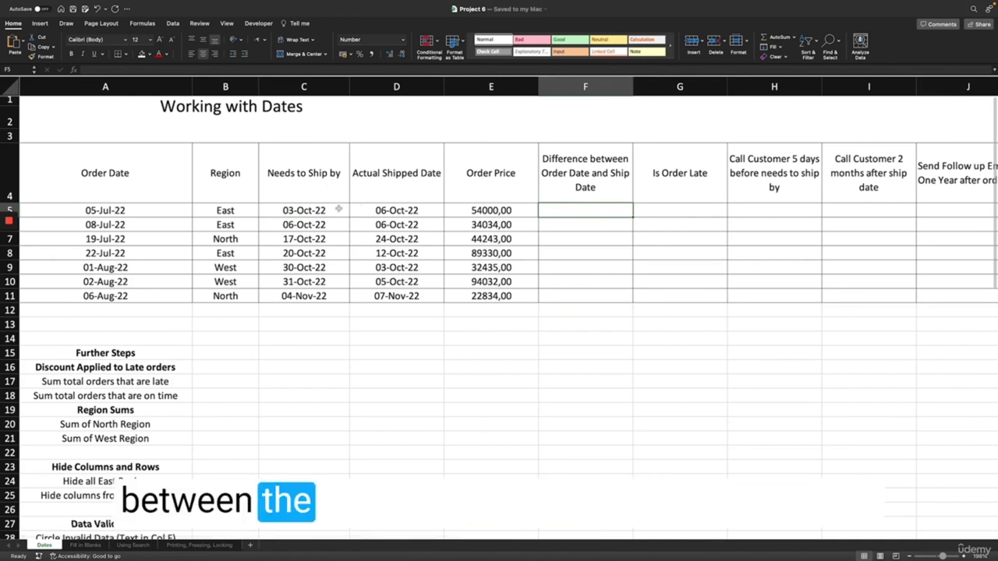
click(394, 216)
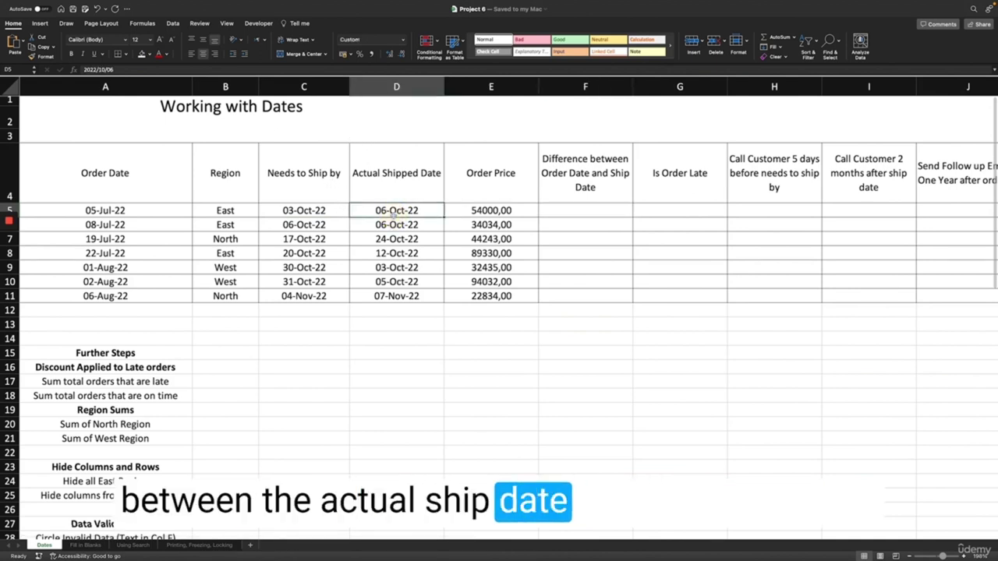
click(137, 211)
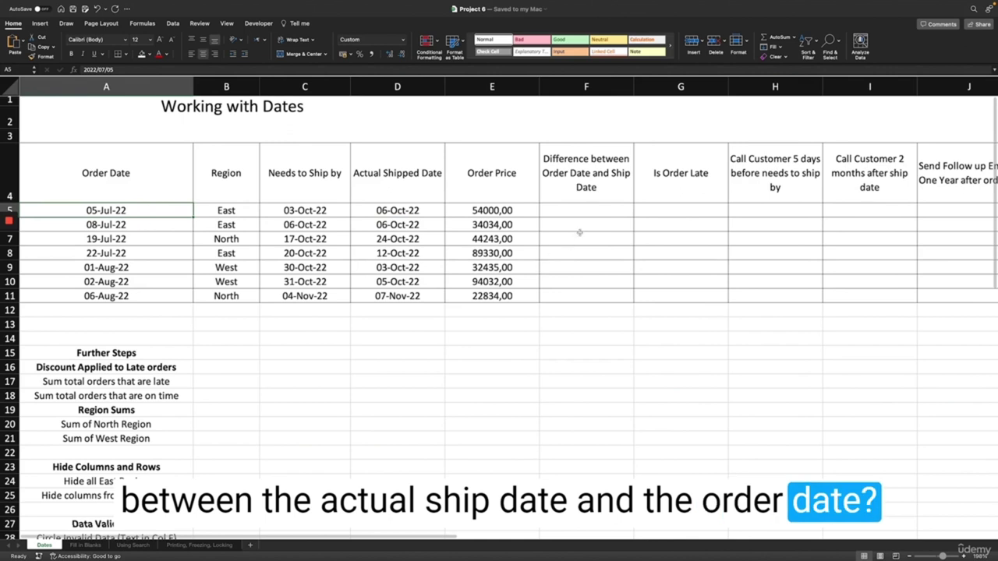
Enter =D5-A5 in F5 to get the 93-day gap between shipped and order dates
scroll(569, 243, down, 1)
click(594, 198)
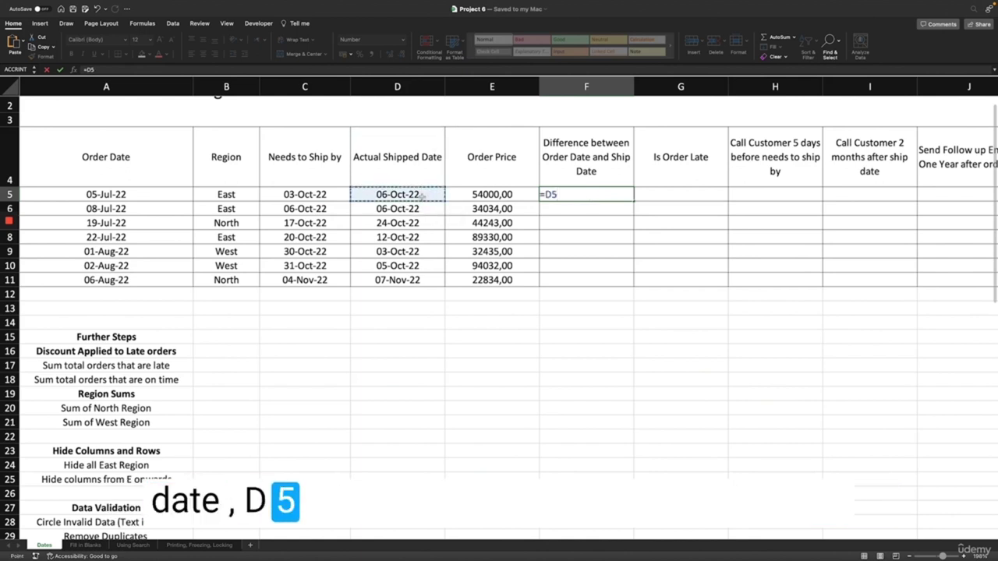
text(-)
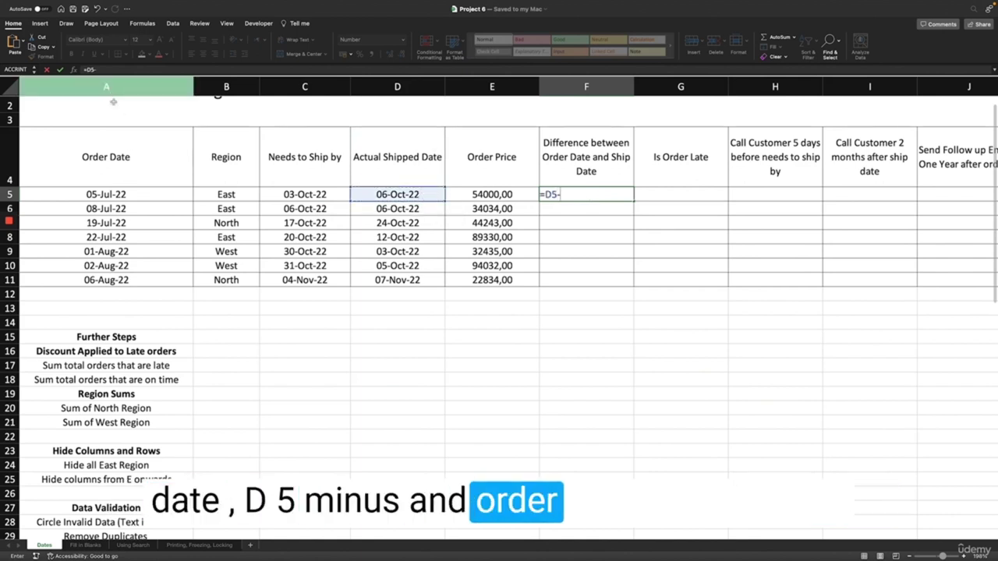
click(110, 195)
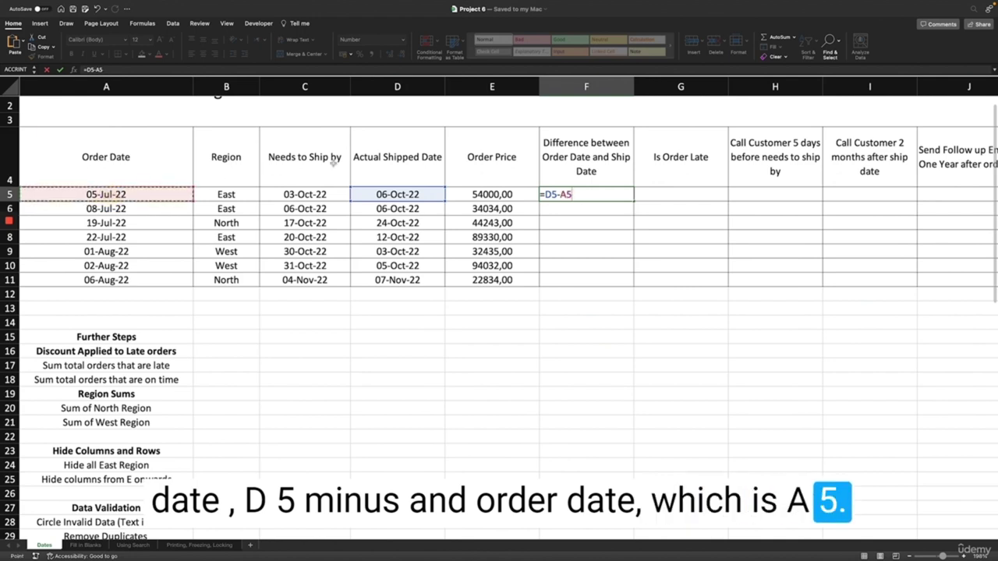
key(Return)
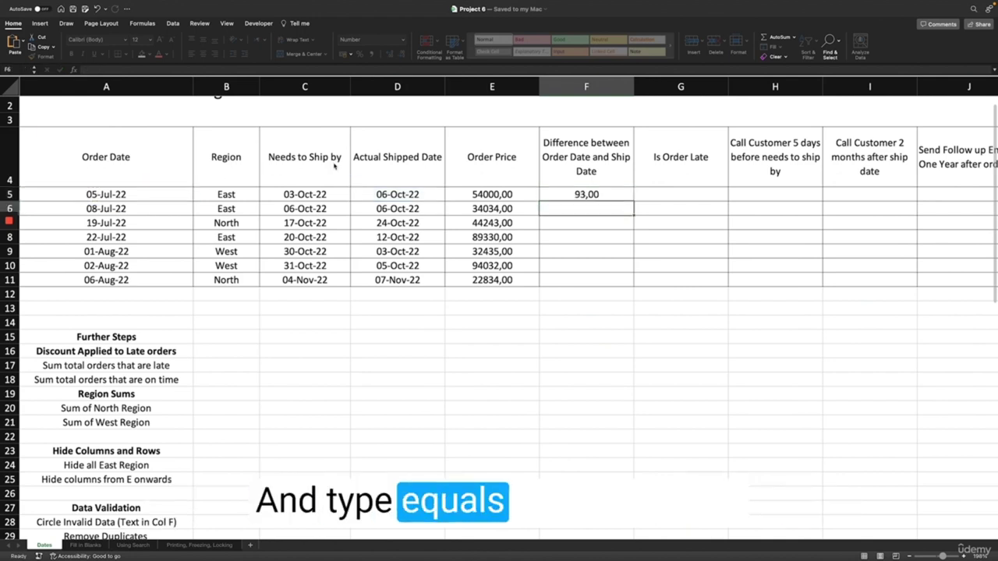
double_click(619, 193)
key(Return)
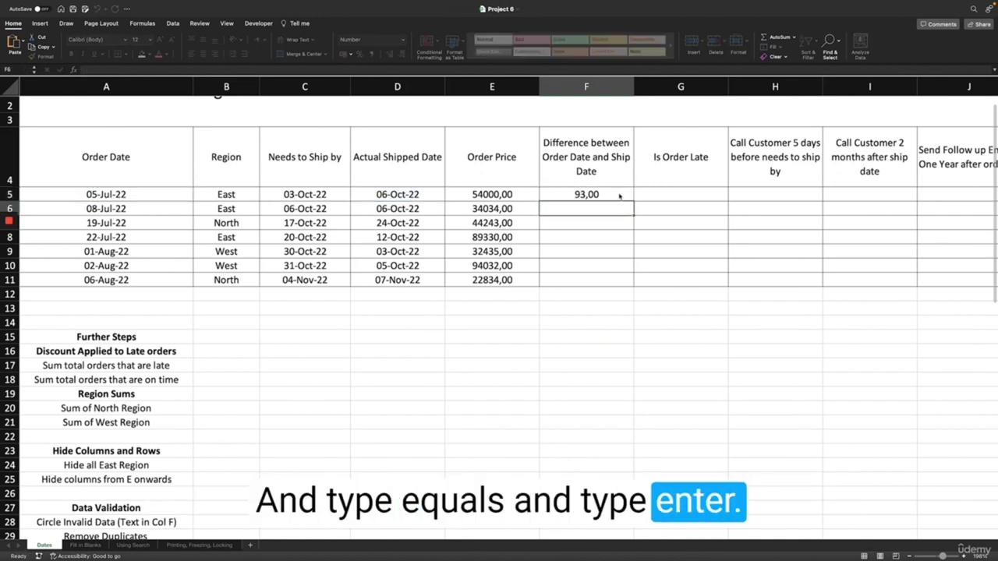
Check F5's formula against the order date in A5 and shipped date in D5
click(599, 195)
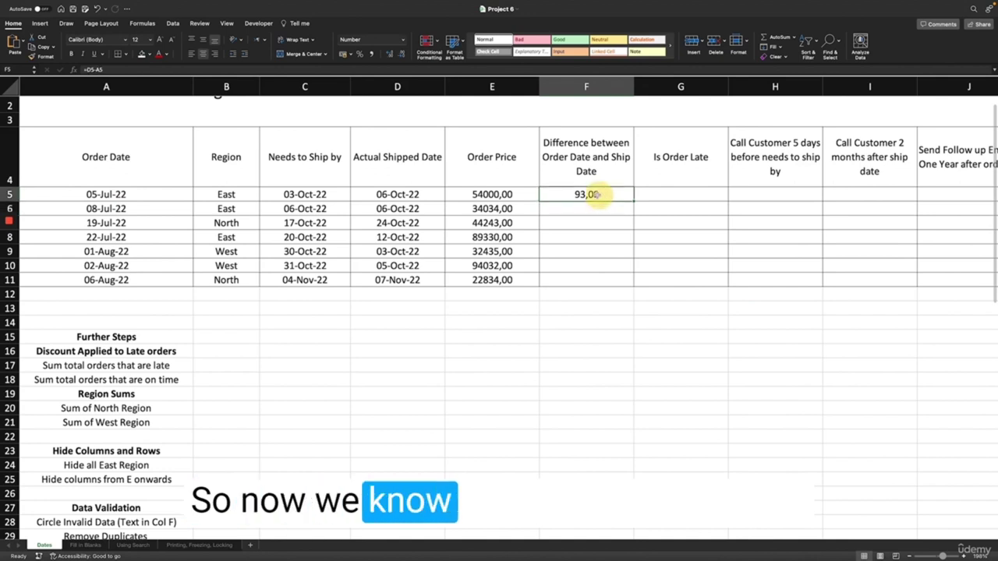
click(156, 195)
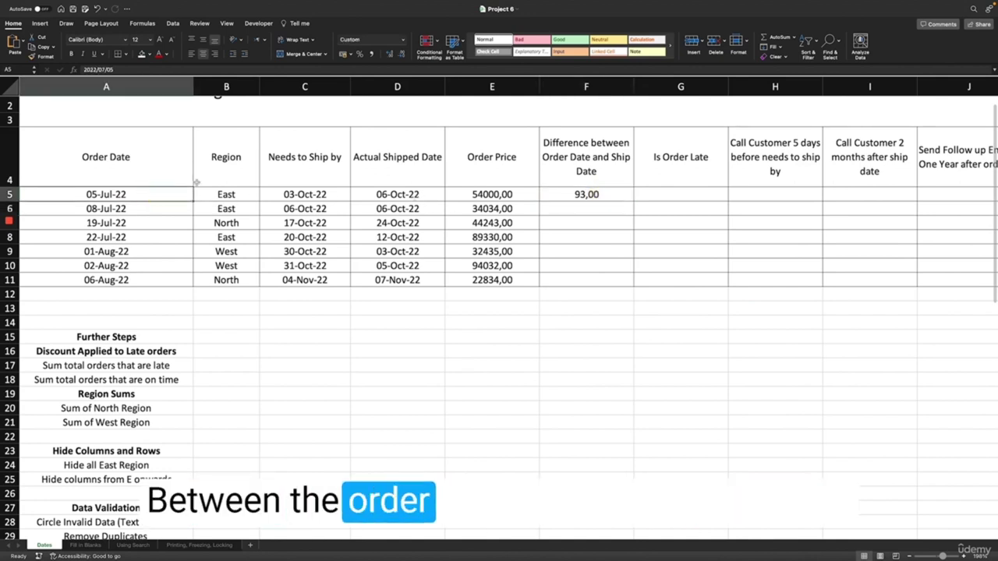
click(420, 195)
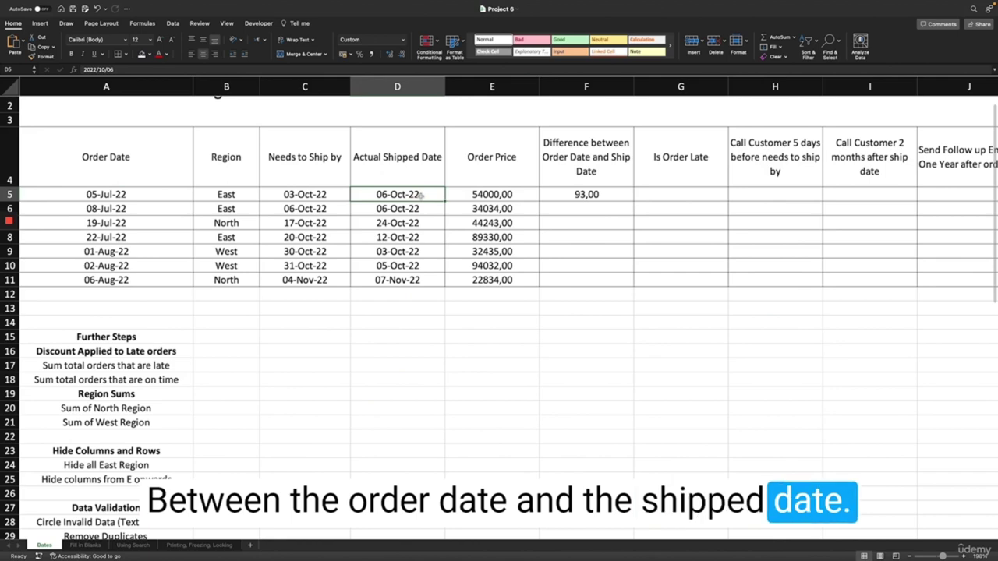
click(614, 196)
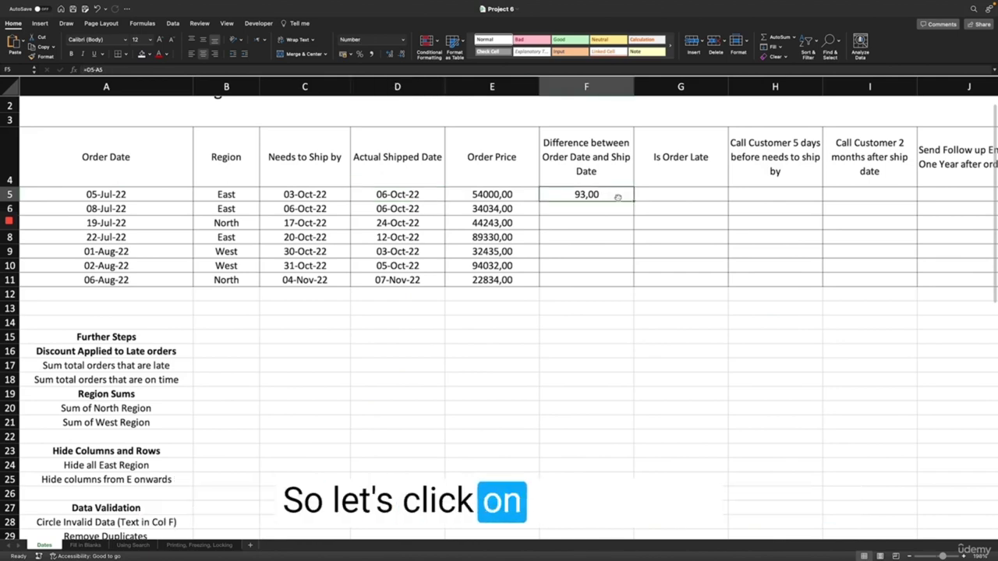
drag(635, 203, 636, 279)
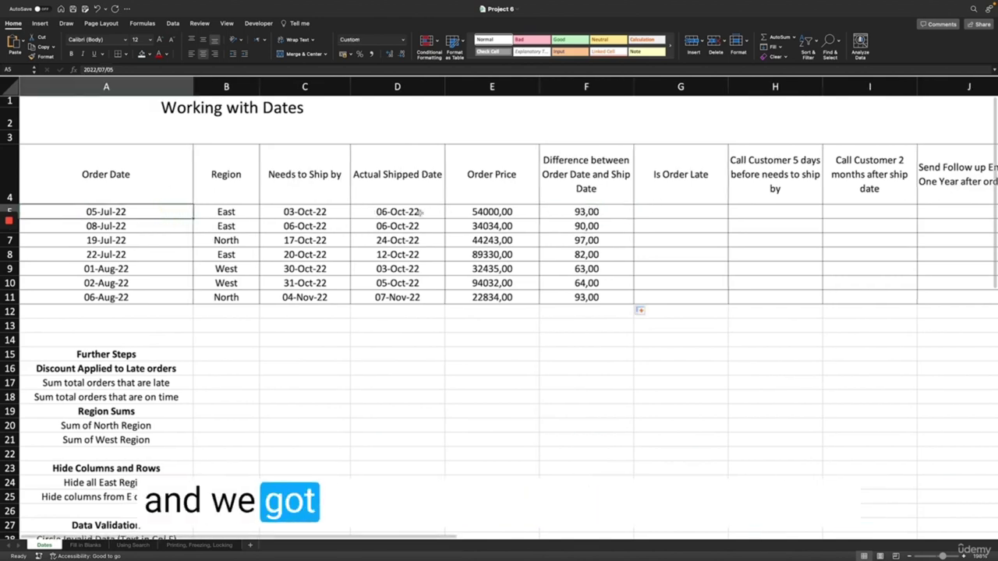
click(550, 212)
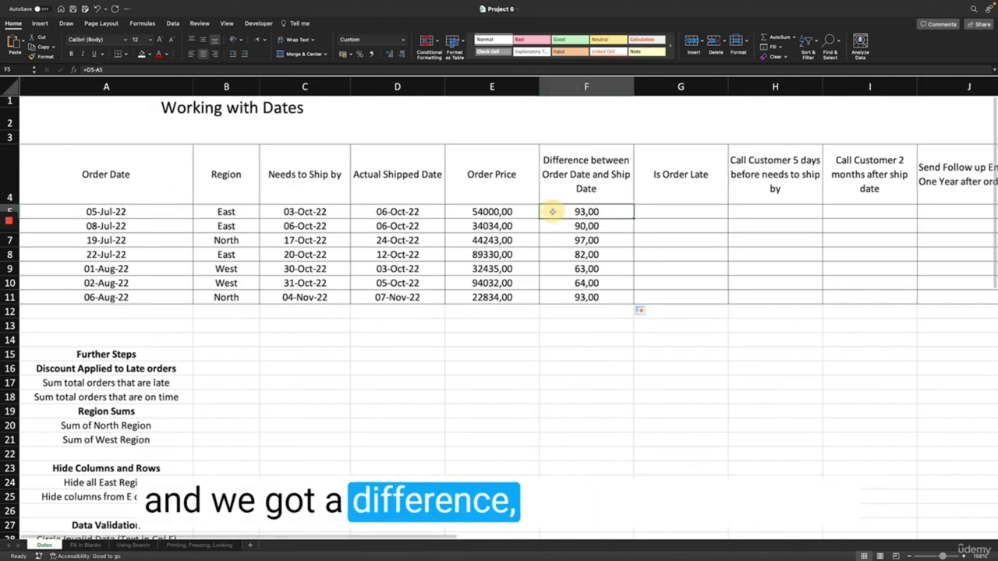
click(566, 226)
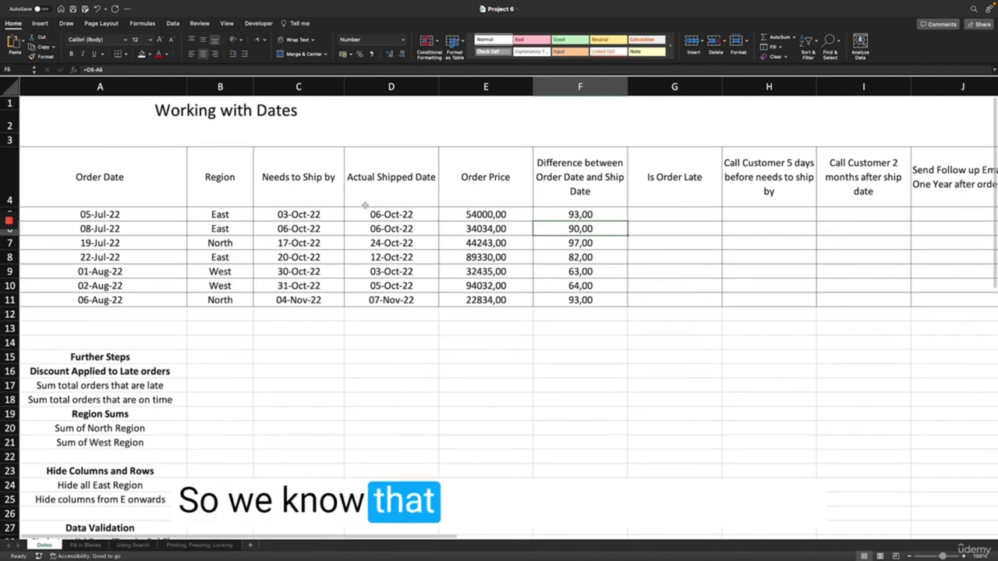
click(133, 229)
click(292, 228)
scroll(298, 234, right, 2)
scroll(299, 234, left, 2)
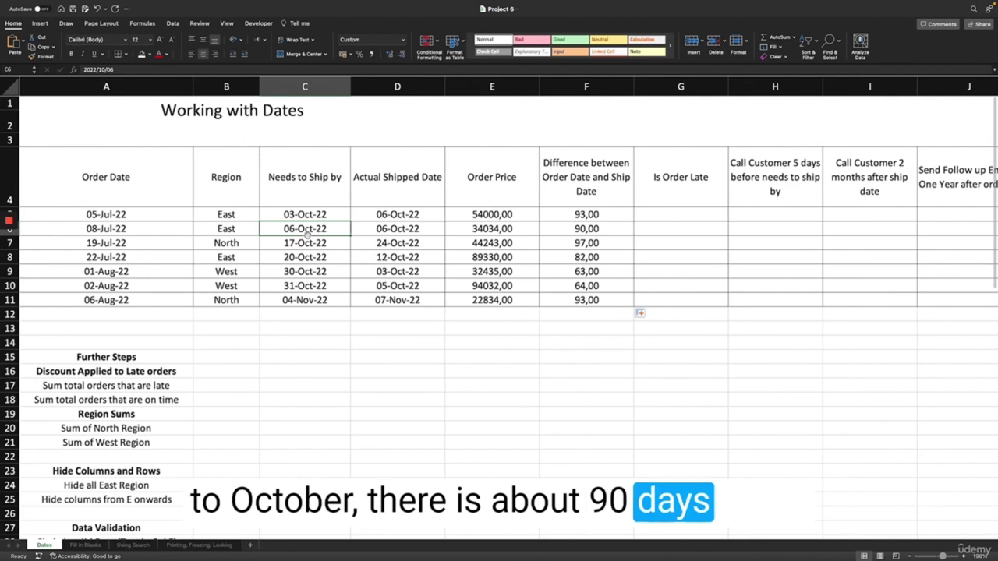
click(591, 215)
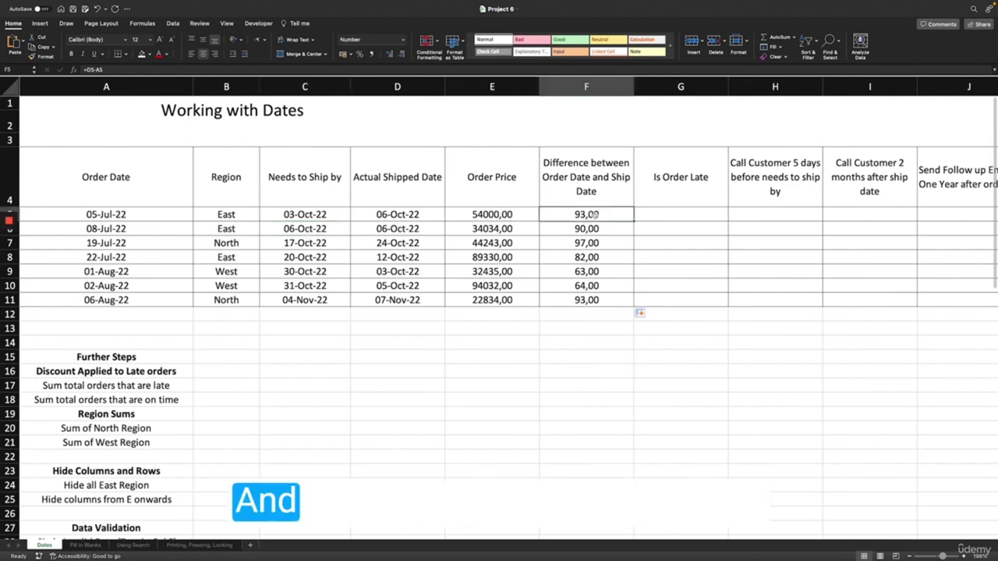
double_click(603, 214)
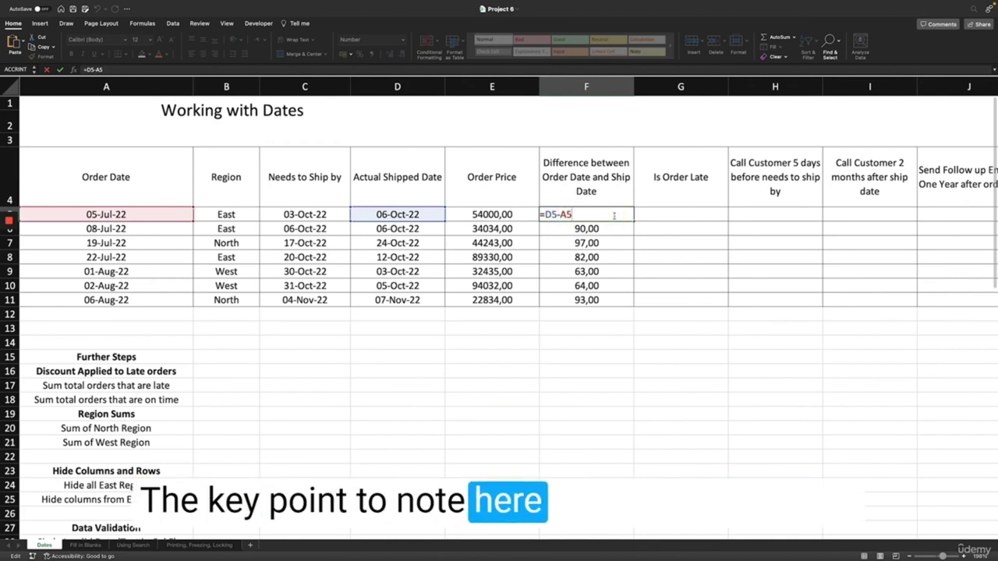
key(Return)
click(323, 219)
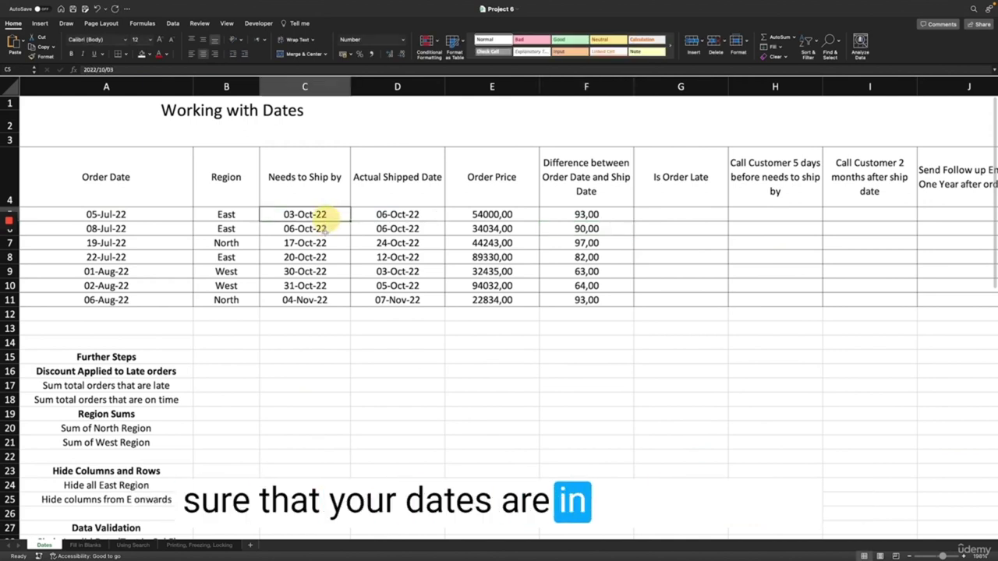
click(403, 218)
click(681, 273)
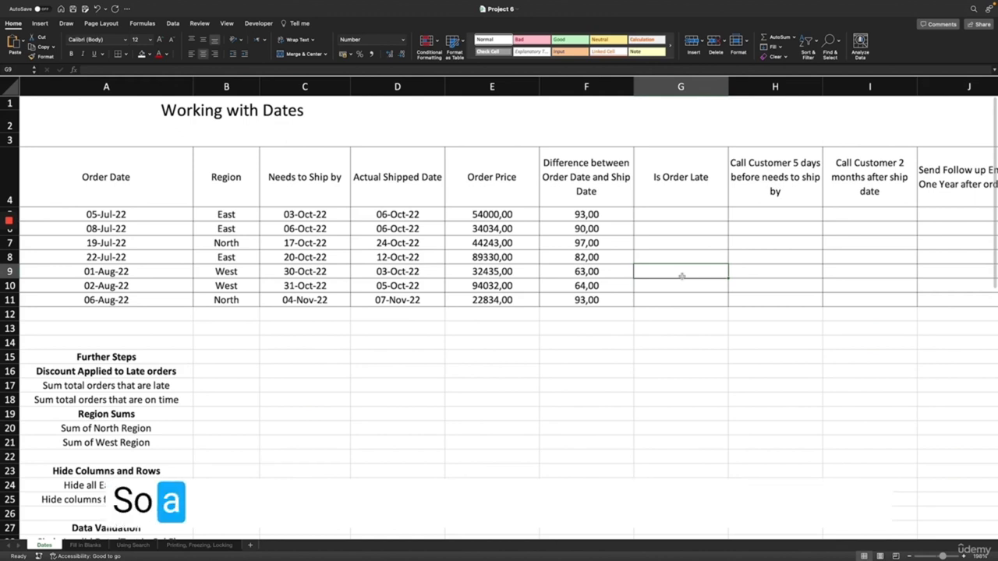
drag(801, 195, 779, 304)
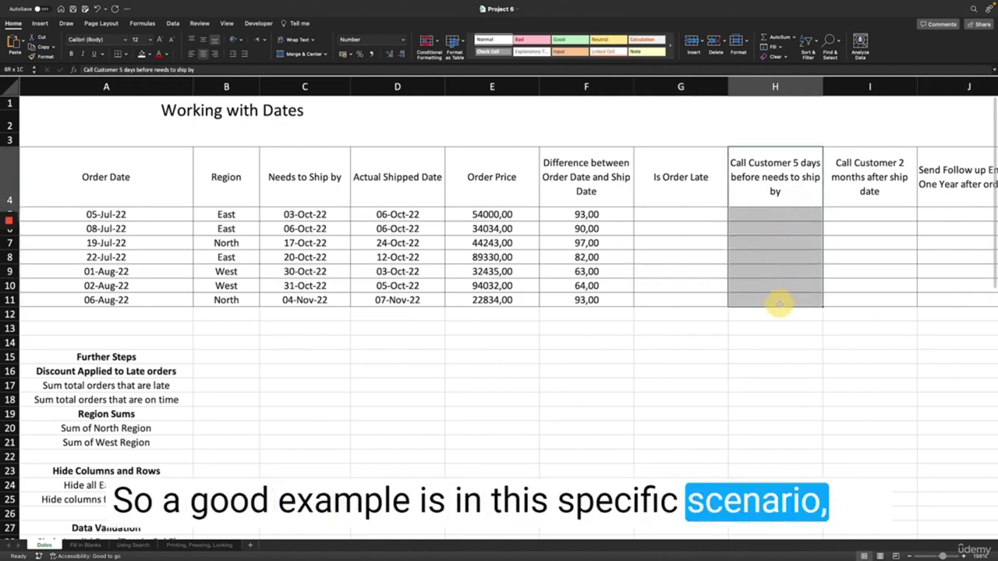
scroll(776, 257, up, 1)
click(765, 212)
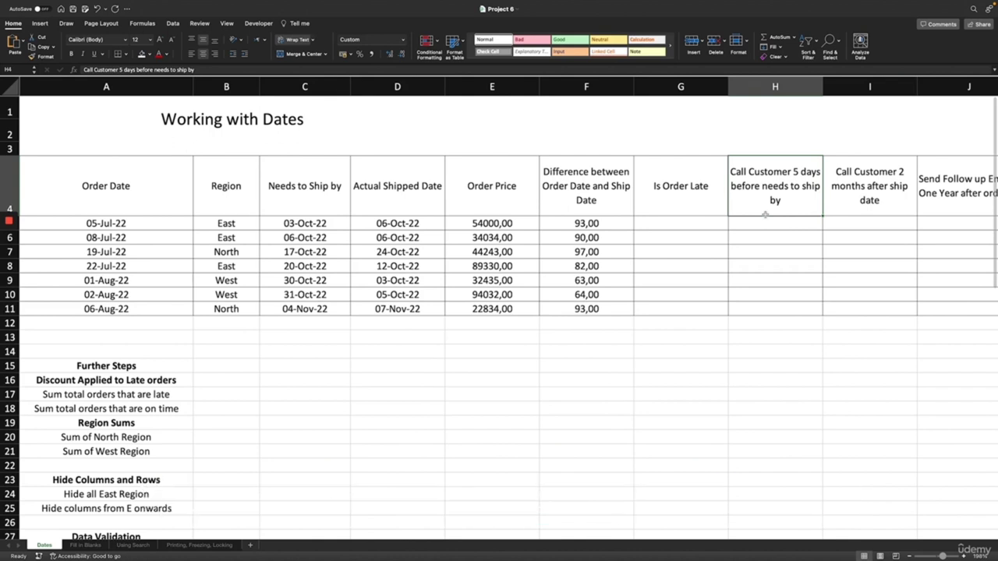
drag(759, 204, 754, 309)
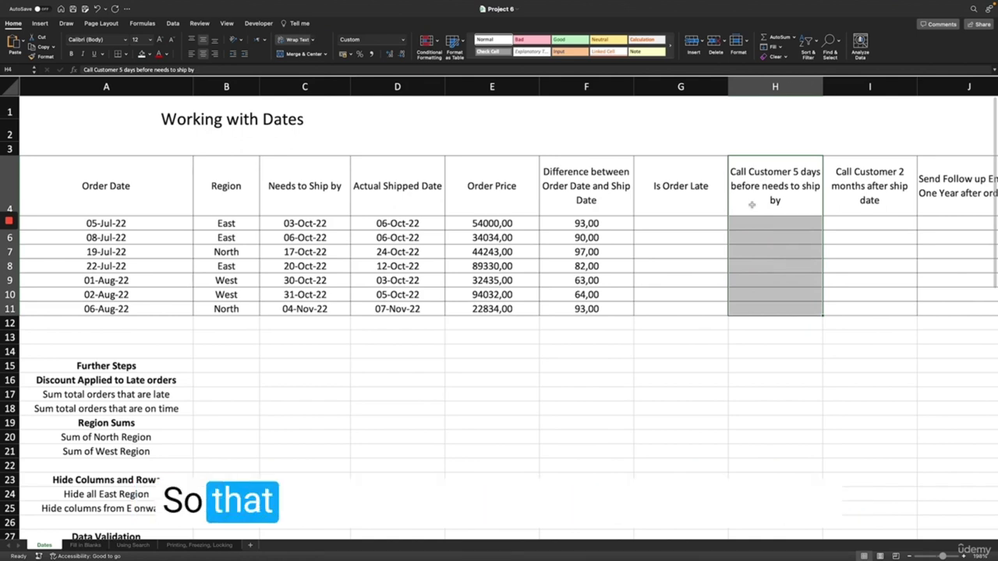
scroll(663, 219, right, 1)
scroll(252, 192, left, 1)
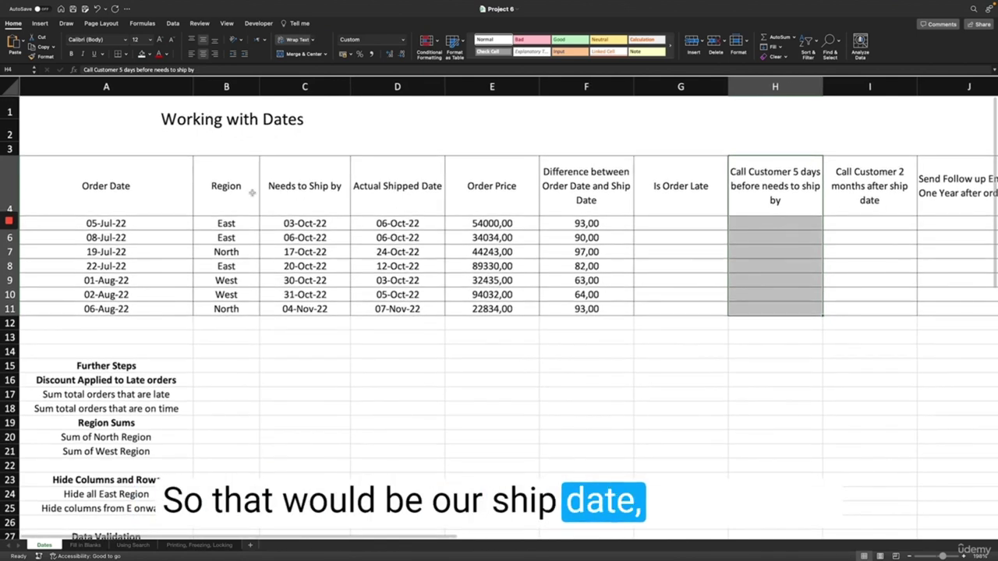
click(320, 221)
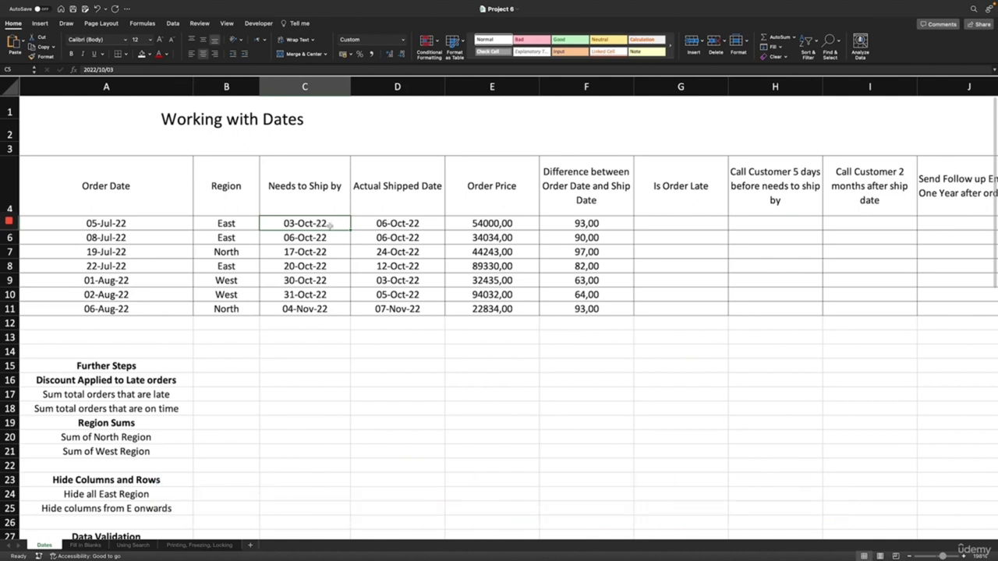
click(746, 223)
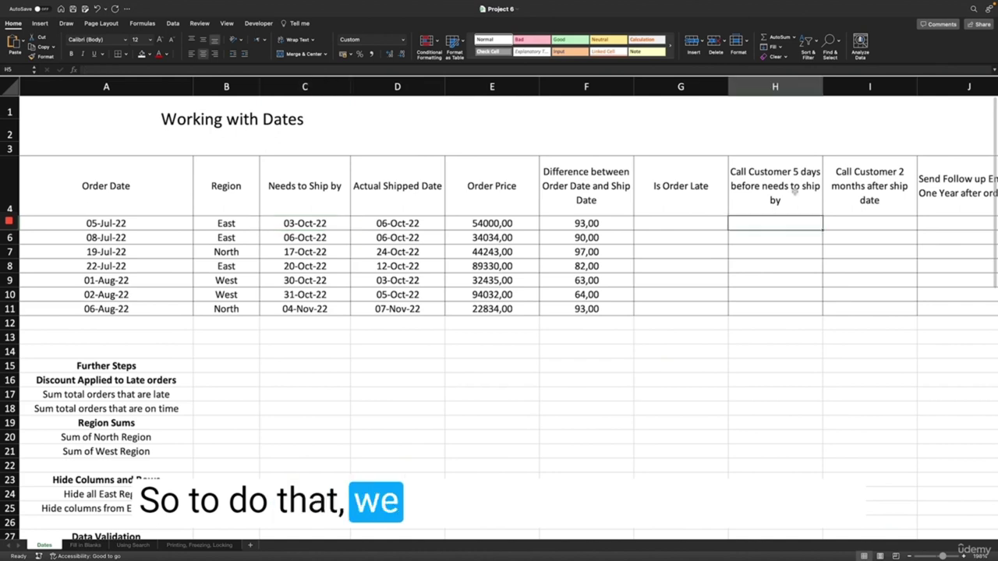
scroll(796, 189, down, 1)
scroll(796, 189, up, 1)
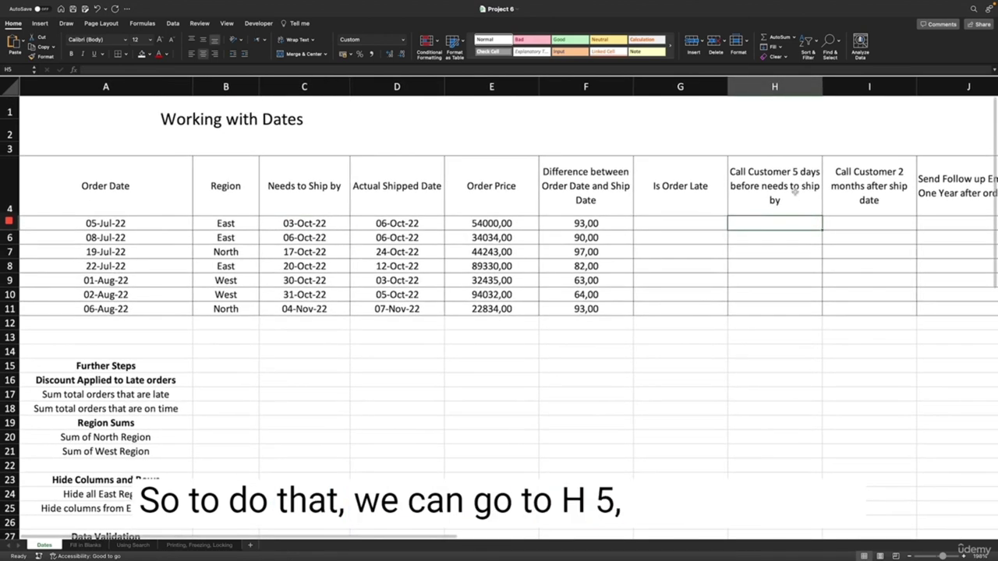
Enter =C5-5 in H5 so it shows the 28-Sep-22 call date
text(=)
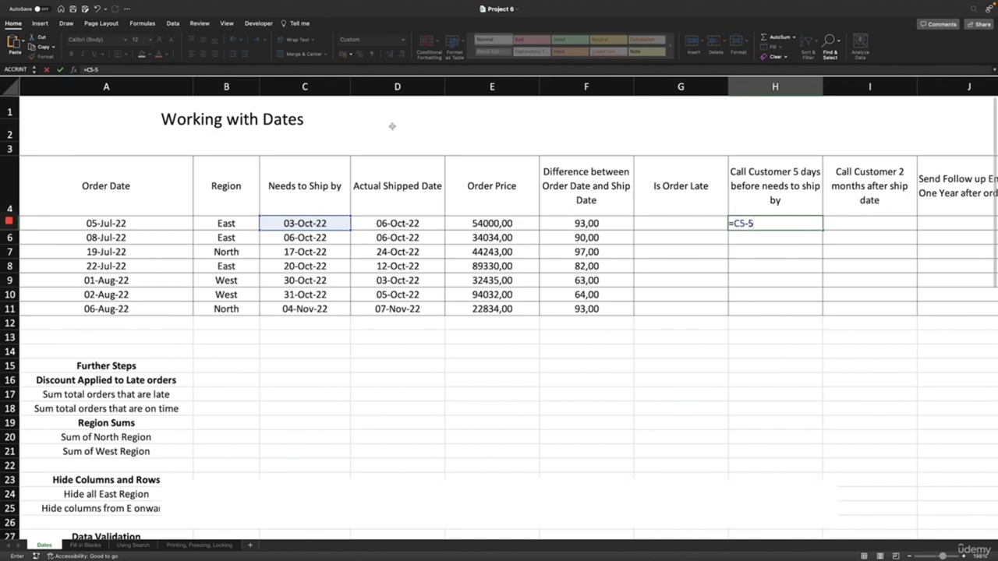
scroll(756, 219, down, 1)
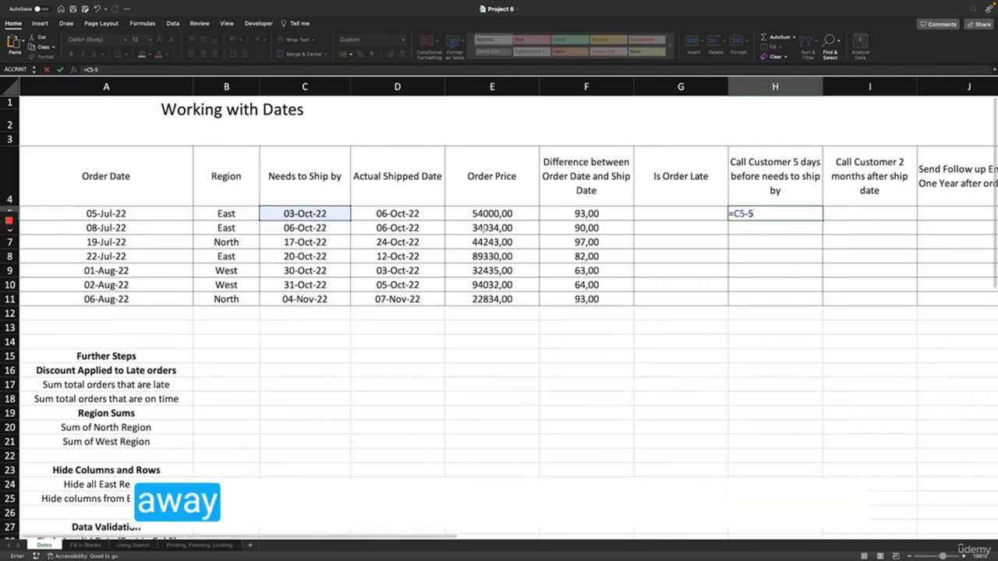
key(Return)
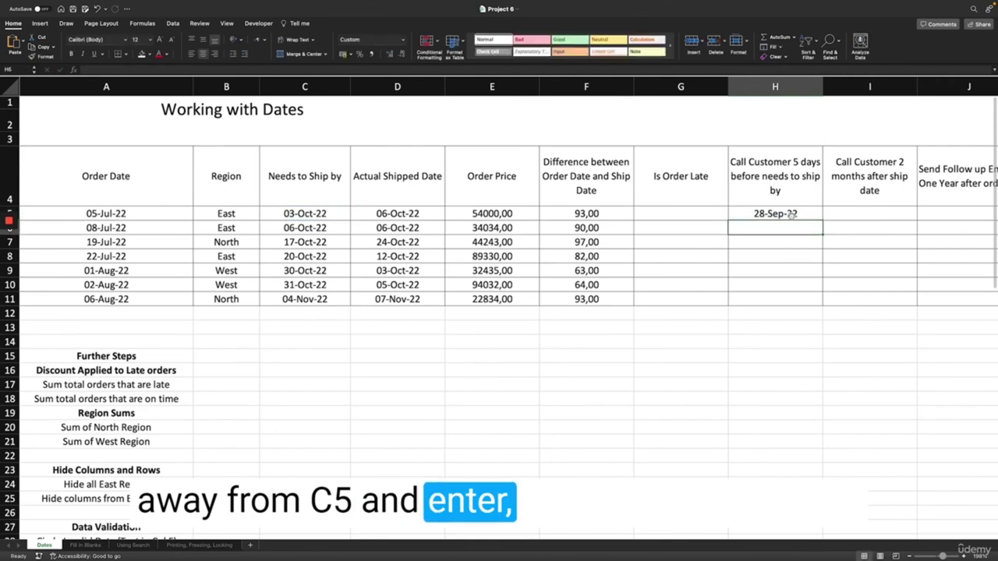
scroll(810, 289, up, 1)
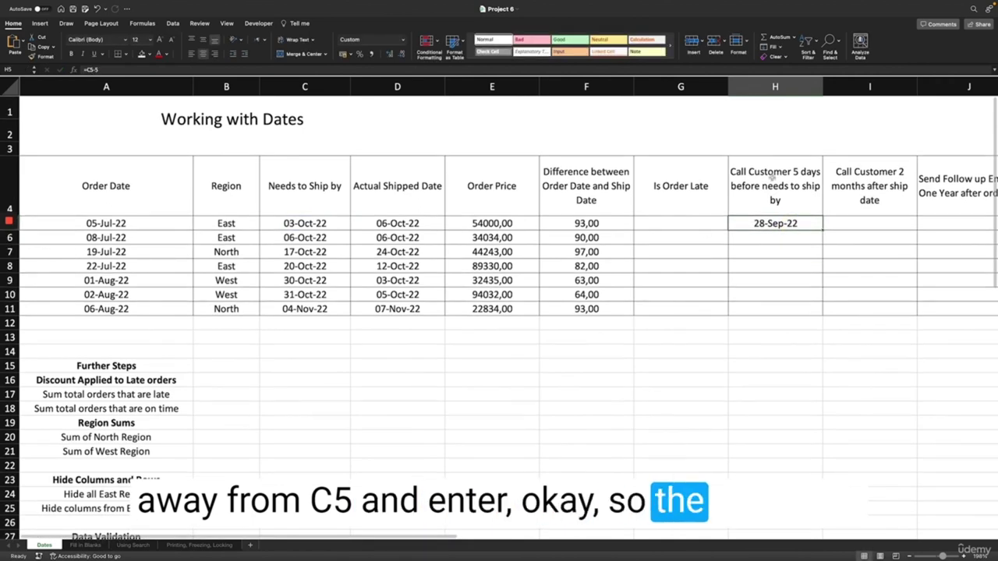
scroll(780, 173, down, 1)
scroll(788, 170, up, 1)
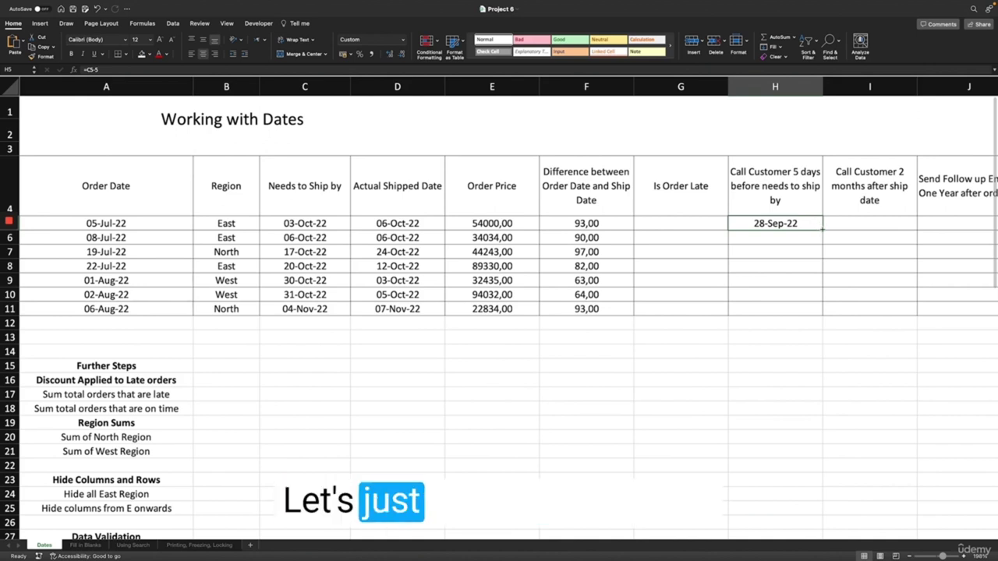
Fill the =C5-5 formula down to H11, then inspect D5's date value and H5's formula
drag(821, 229, 820, 310)
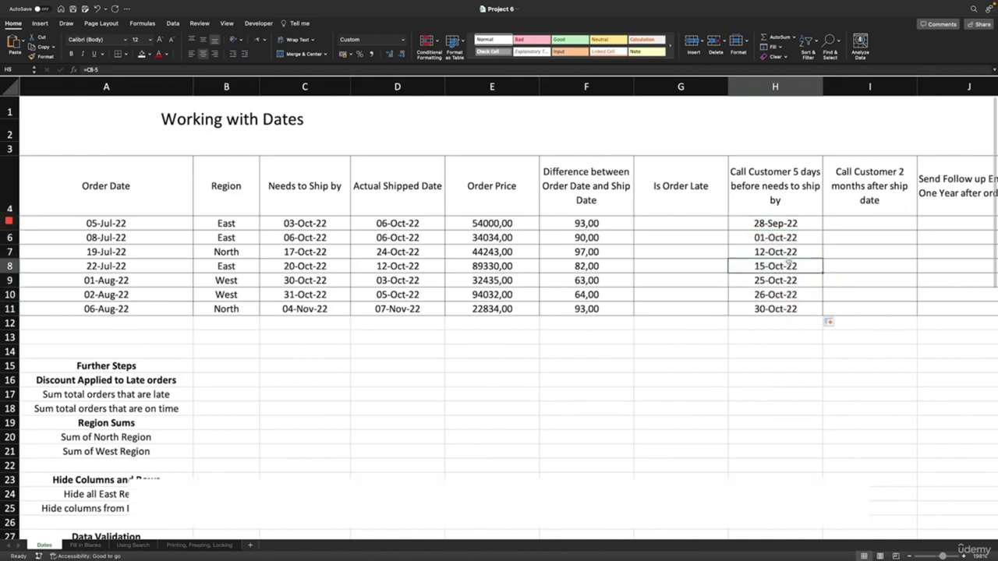
click(788, 266)
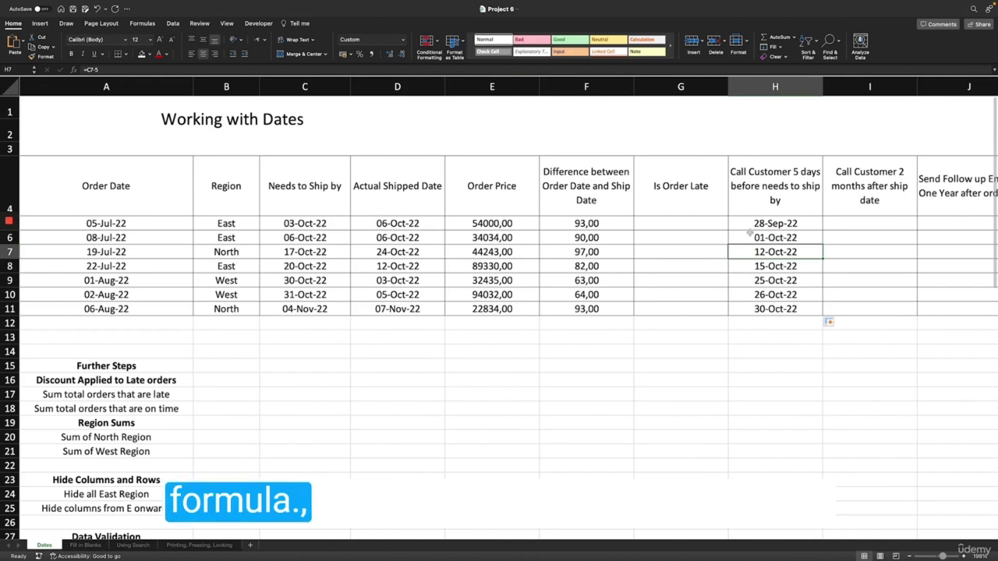
double_click(429, 223)
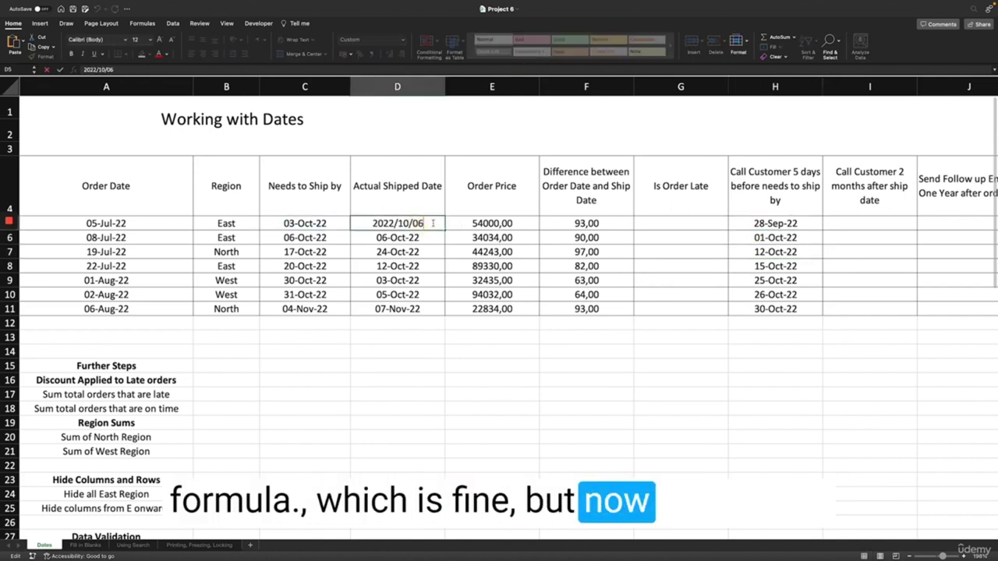
key(Escape)
click(775, 237)
click(775, 294)
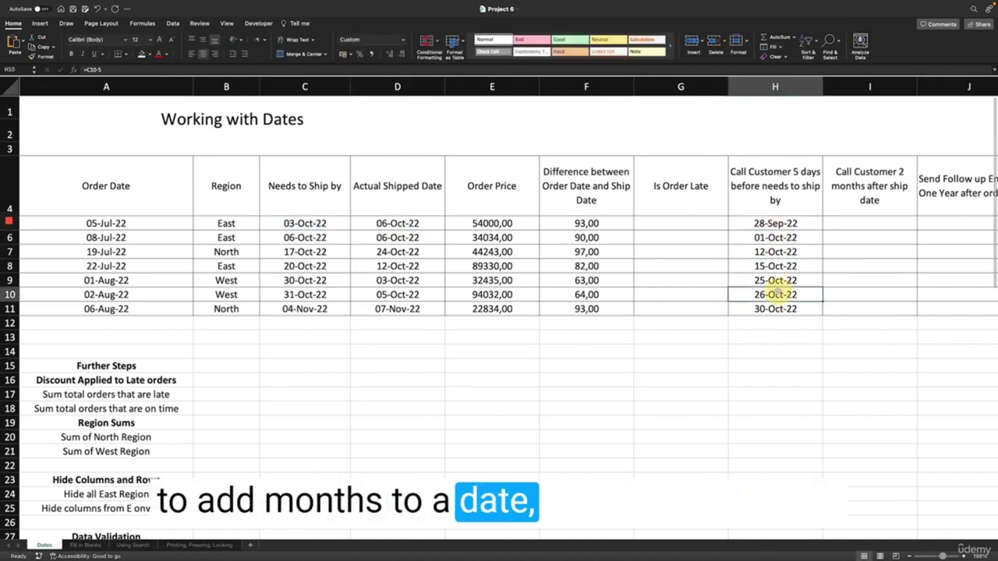
double_click(775, 223)
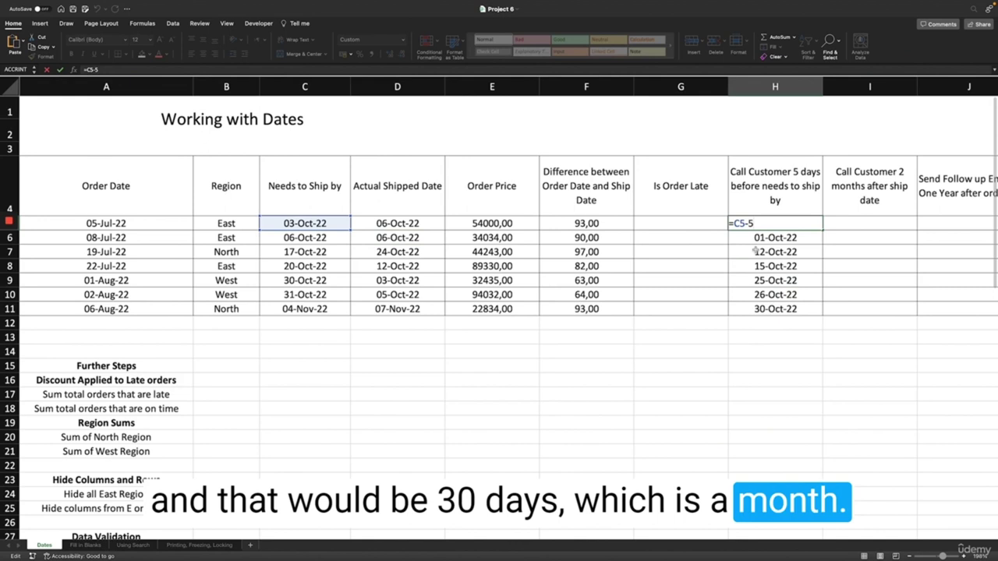
key(Return)
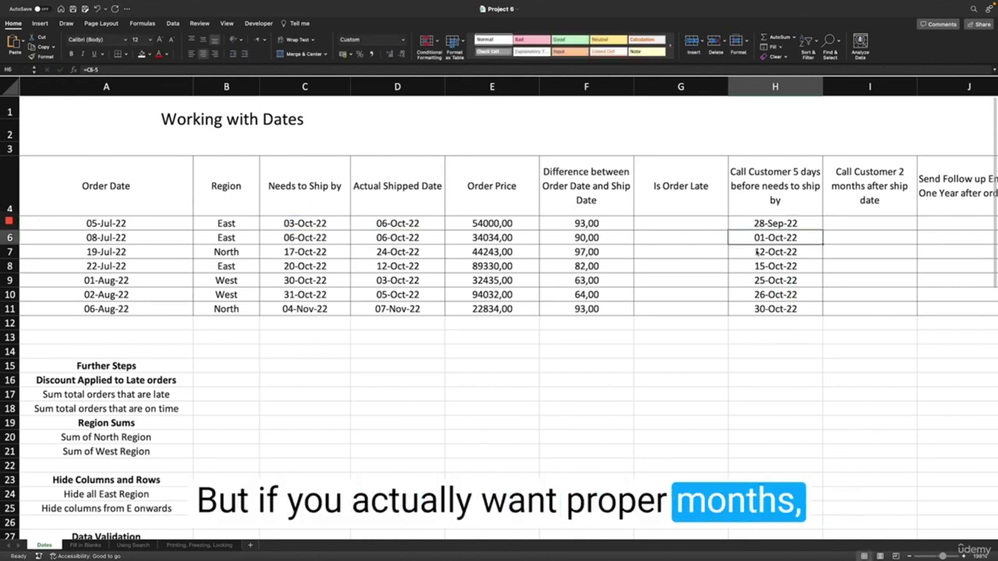
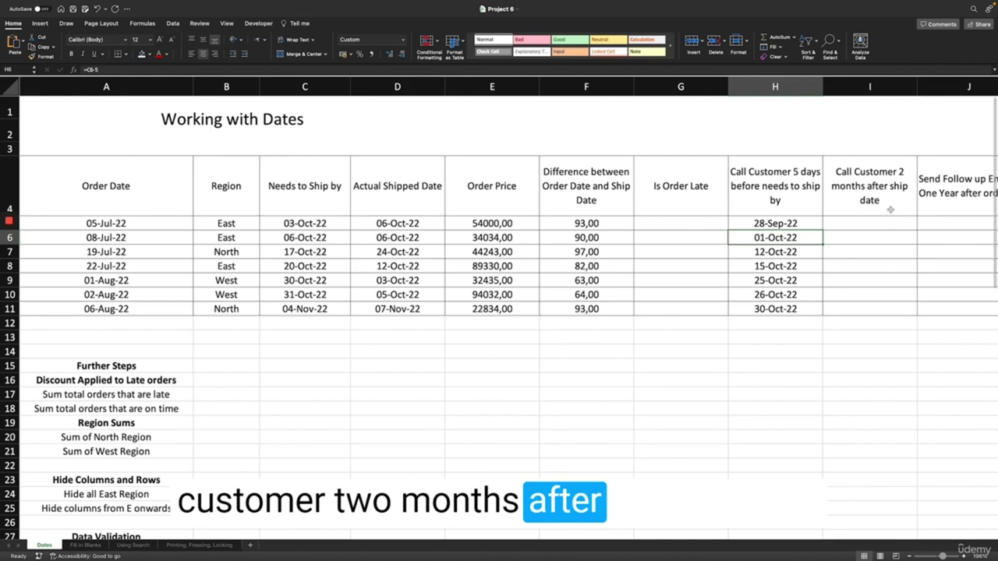
Enter =EDATE(D5;2) in I5 so it shows 06-Dec-22, two months after shipping
click(890, 224)
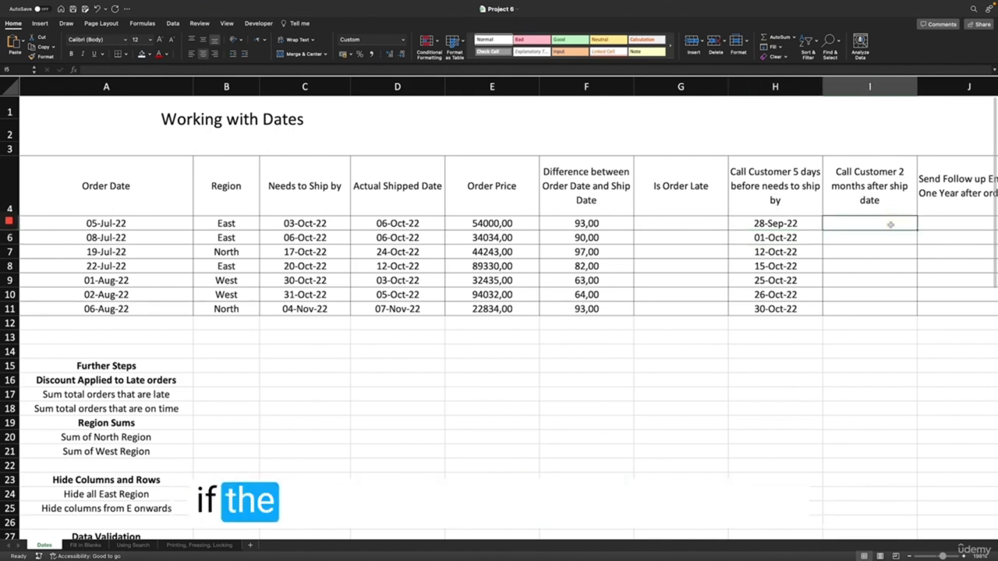
drag(889, 209, 878, 309)
click(847, 222)
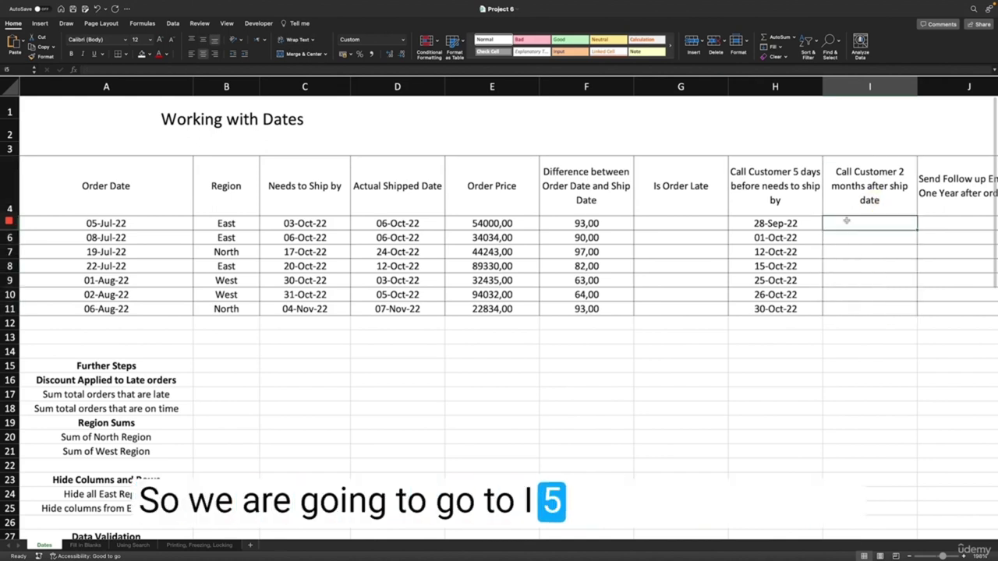
text(=)
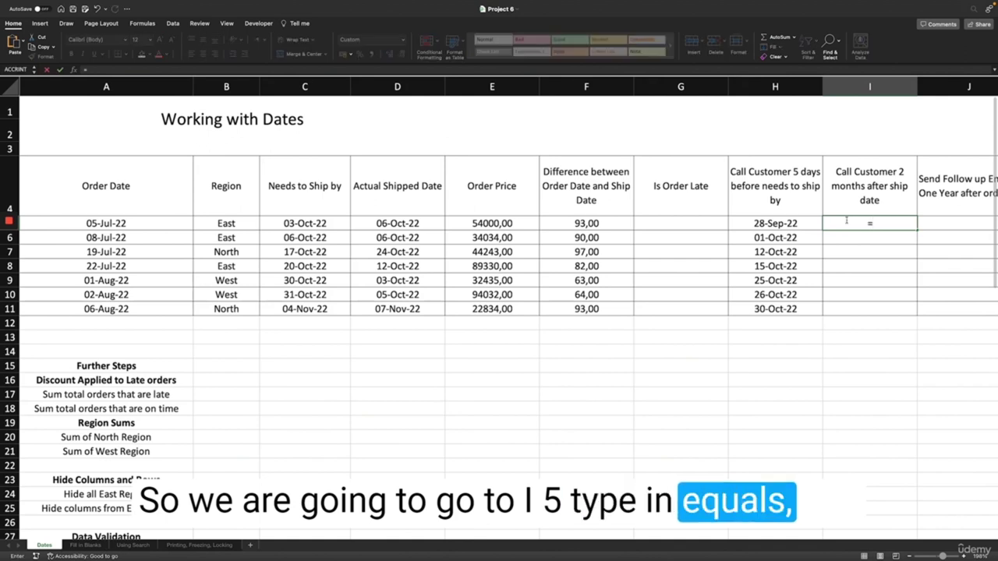
scroll(866, 265, right, 3)
scroll(824, 258, left, 1)
text(ED)
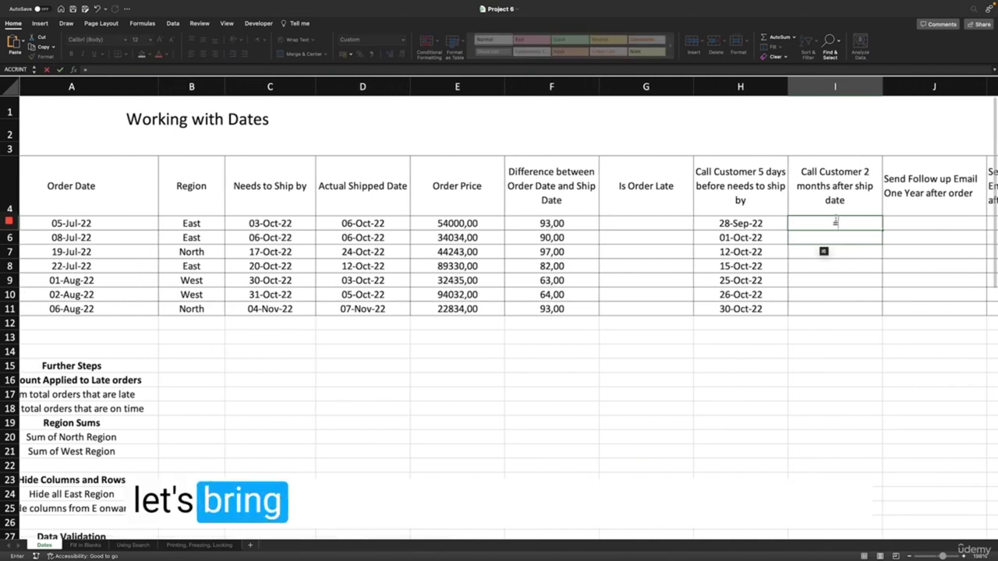
text(ATE(D5)
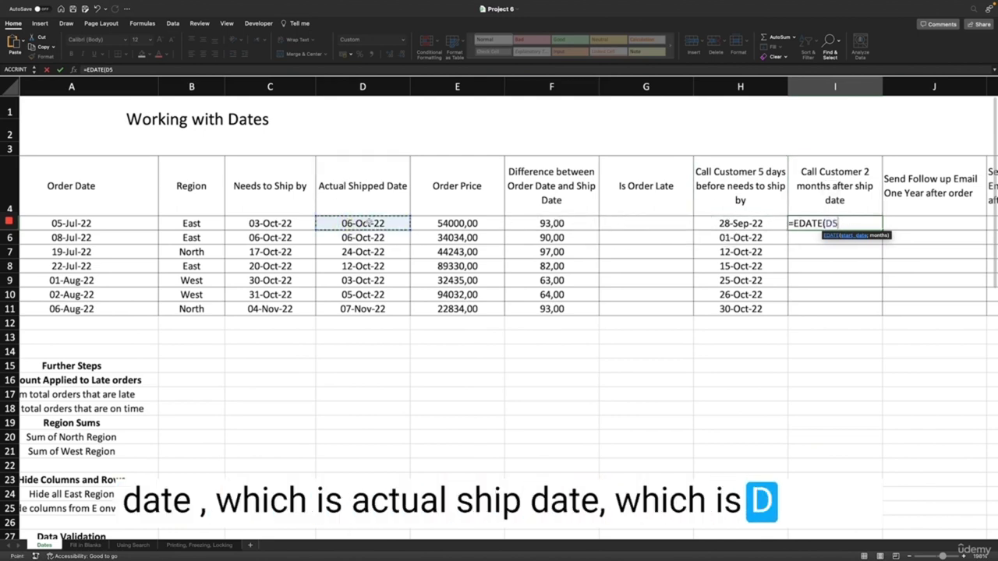
text(;)
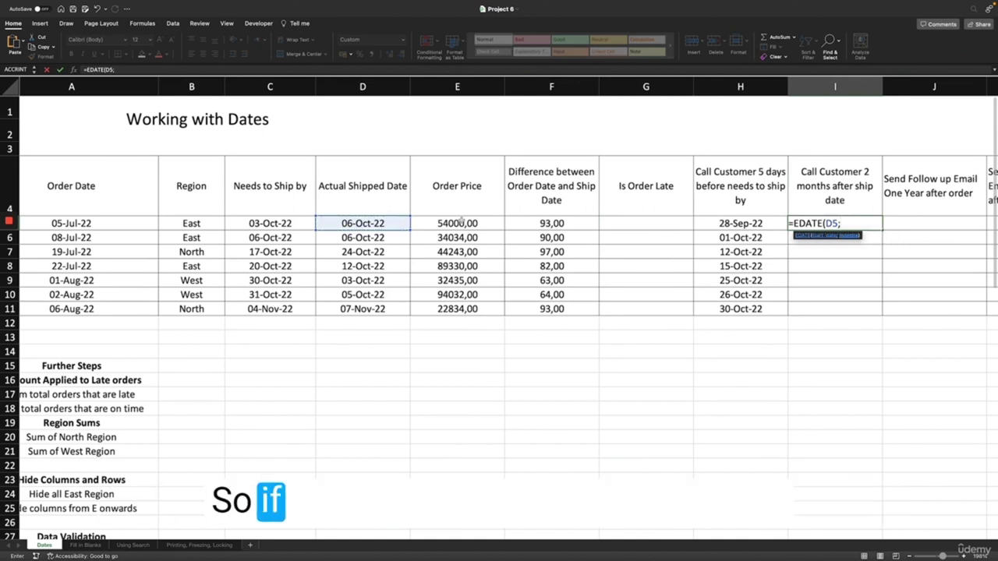
text(-2)
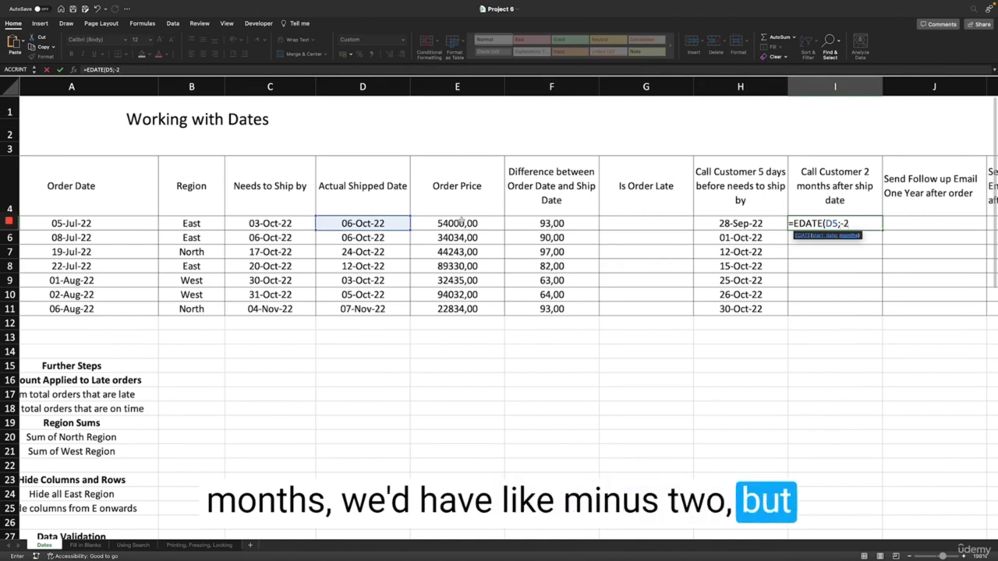
key(BackSpace)
key(BackSpace)
text(2)
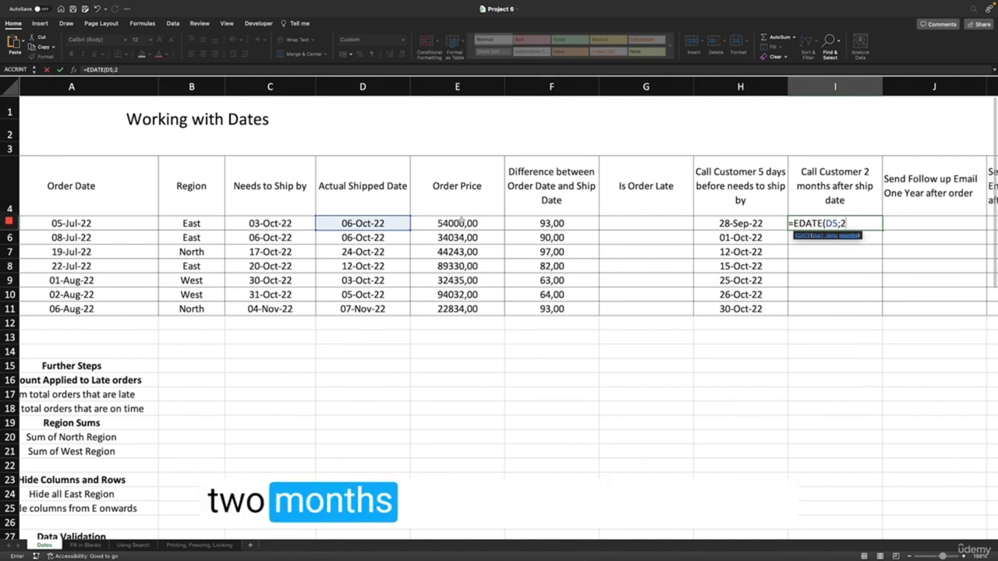
text())
key(Return)
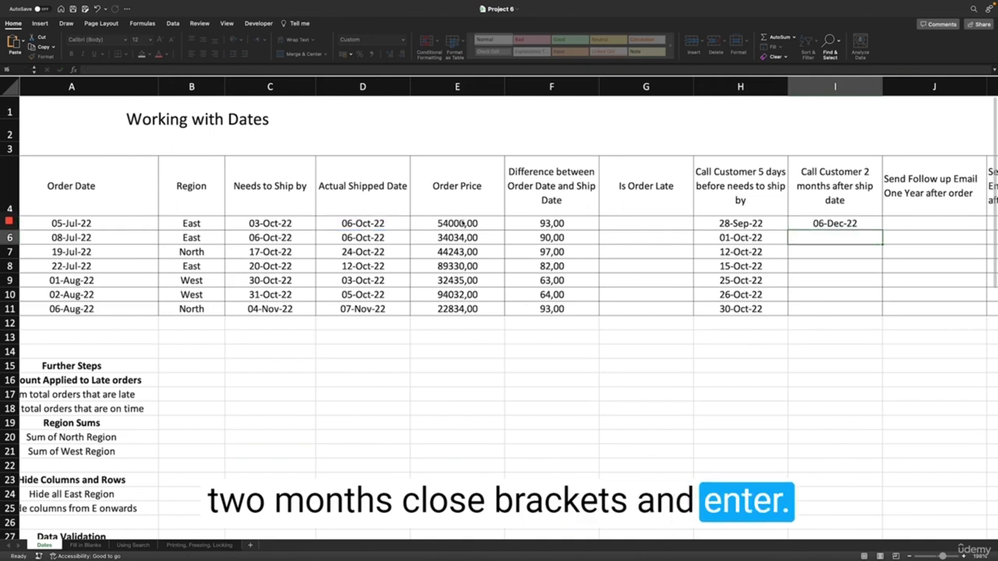
Check the D5 ship date, then fill I5's EDATE formula down to I11
click(841, 229)
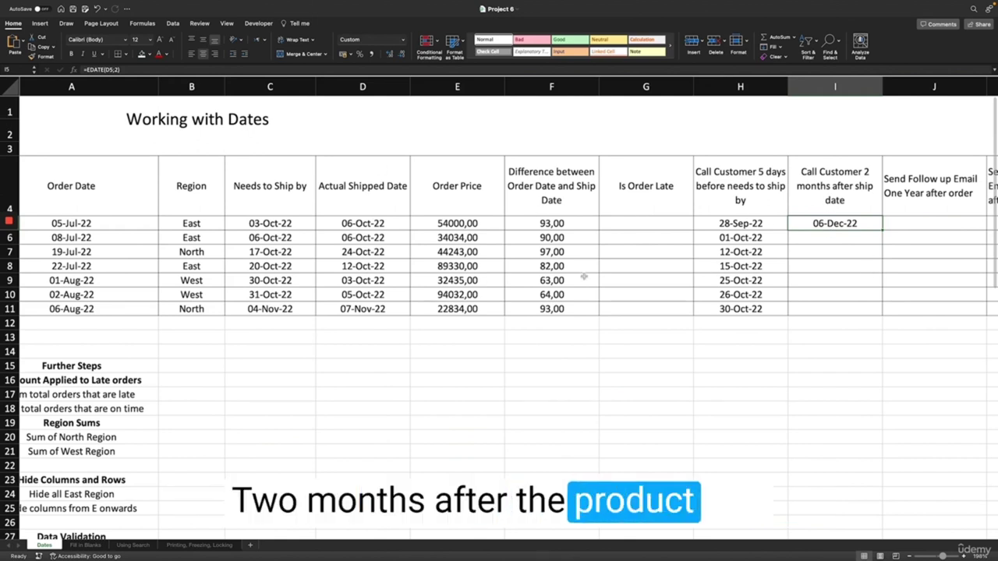
click(366, 223)
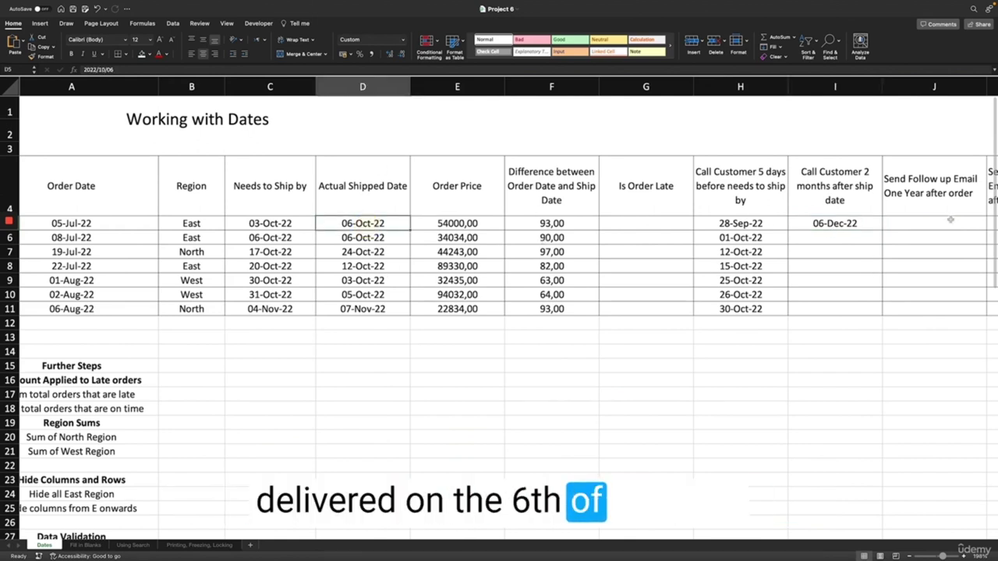
click(858, 224)
drag(869, 242, 884, 319)
Briefly change I5's months argument to -2, then restore it to =EDATE(D5;2)
click(831, 219)
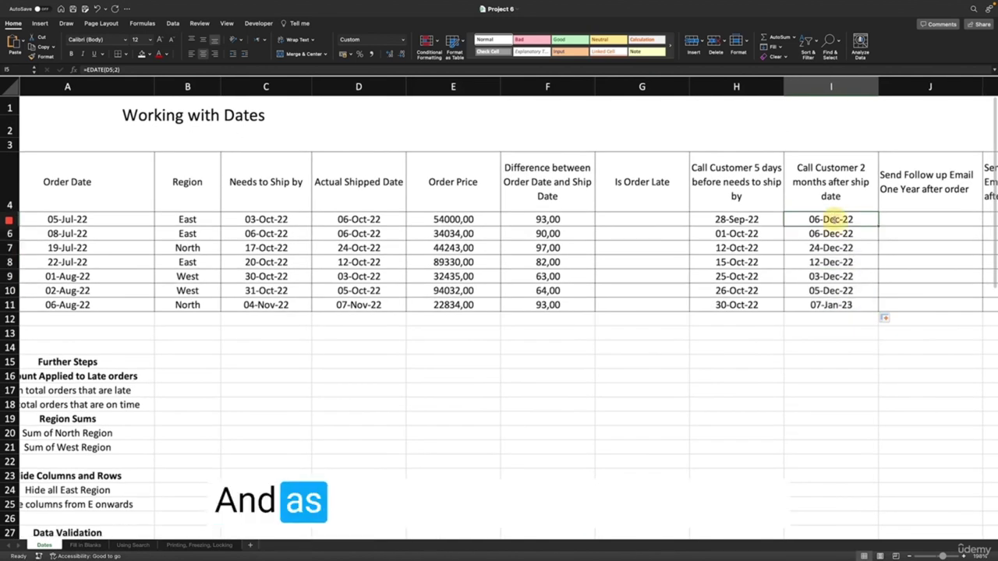
double_click(831, 219)
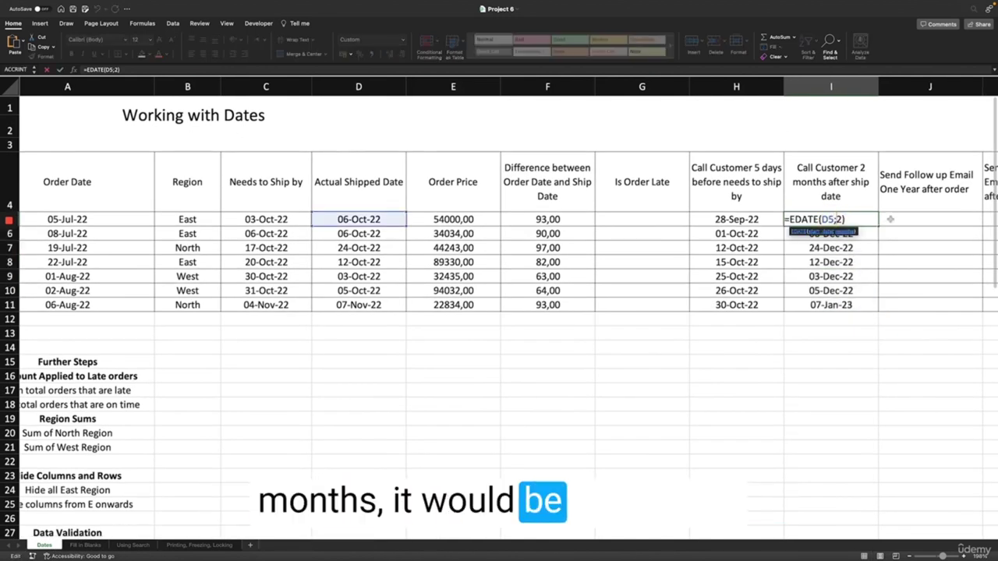
text(-)
key(Return)
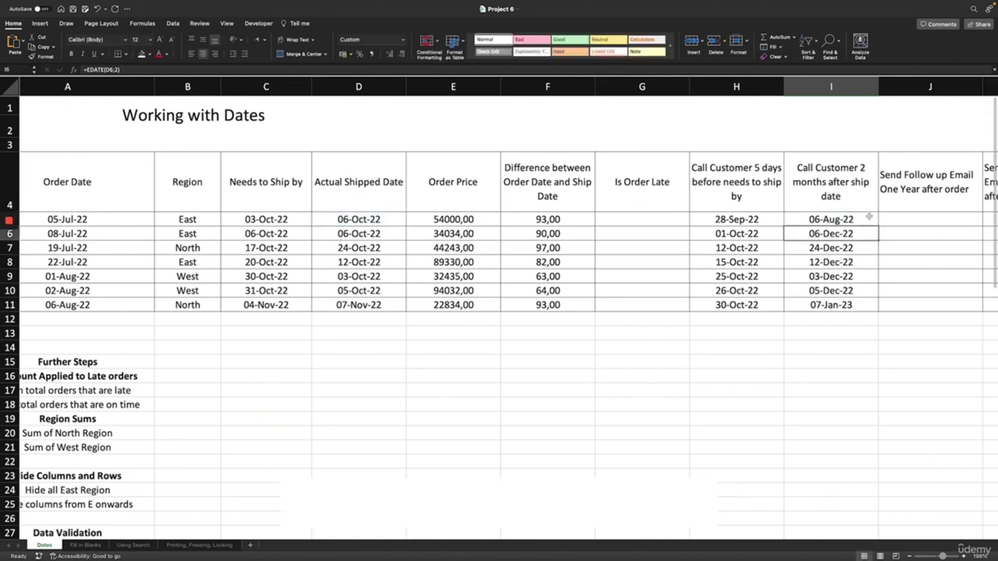
click(867, 219)
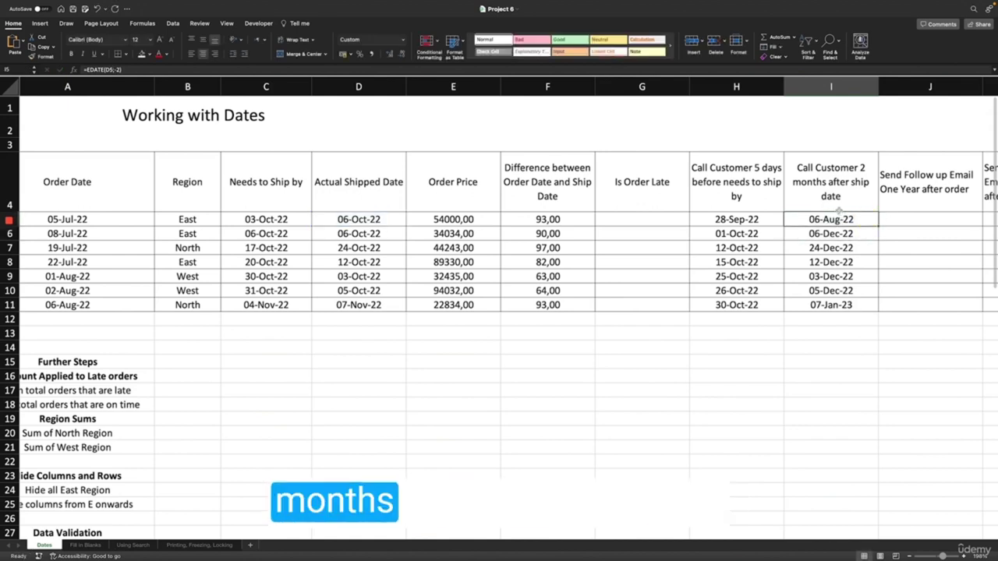
double_click(855, 220)
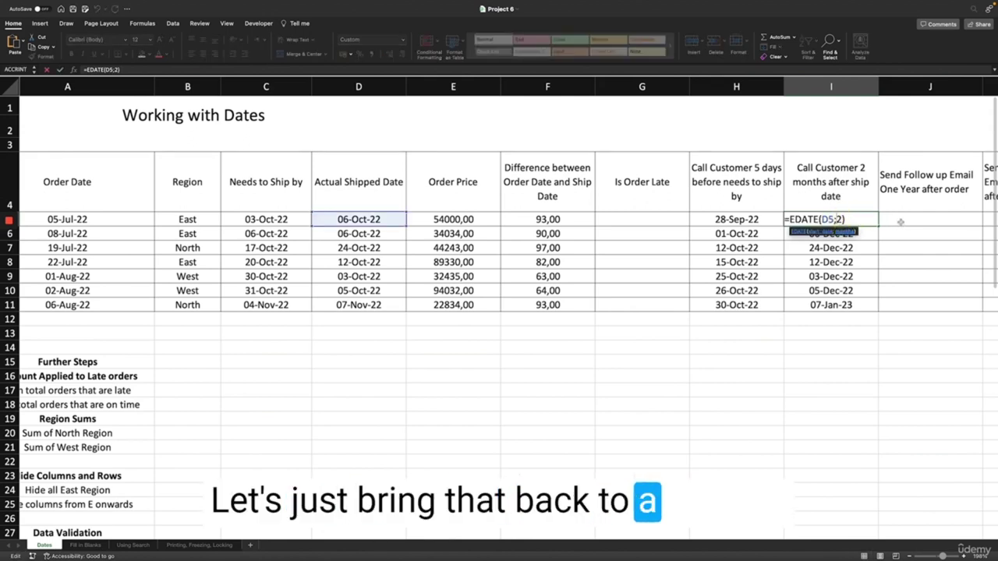
key(Return)
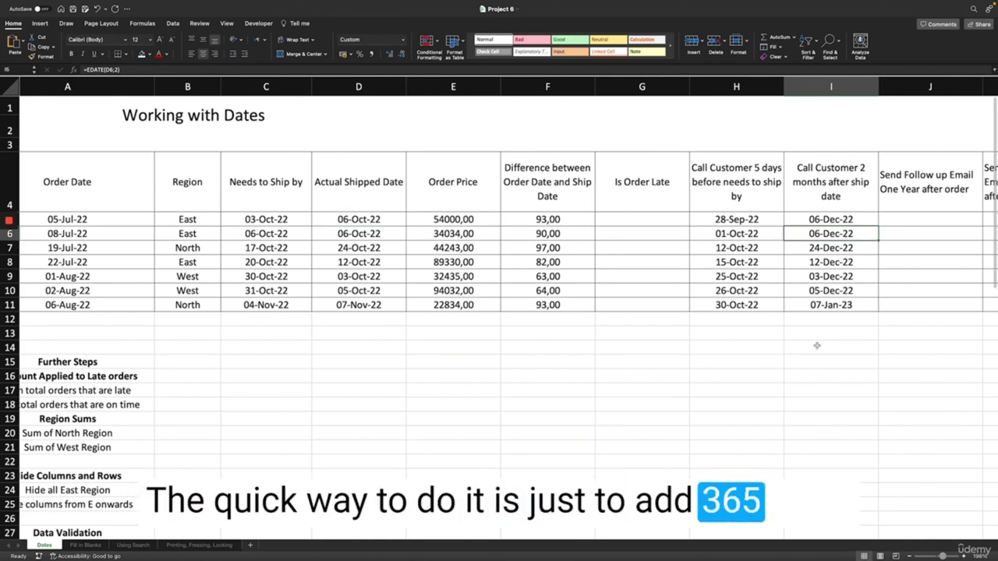
Enter =A5+365 in J5 for the one-year follow-up date
scroll(861, 217, right, 1)
click(862, 207)
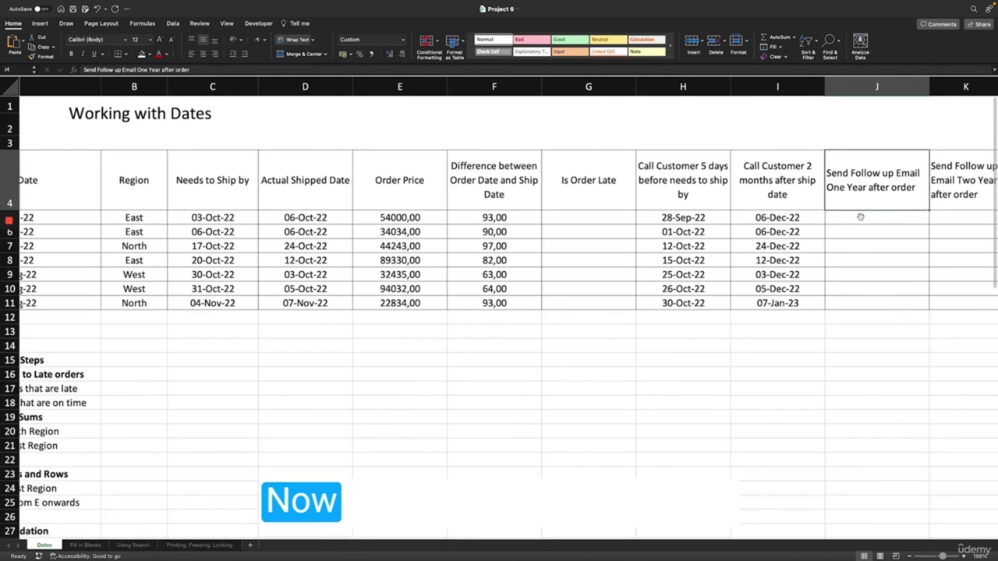
click(862, 187)
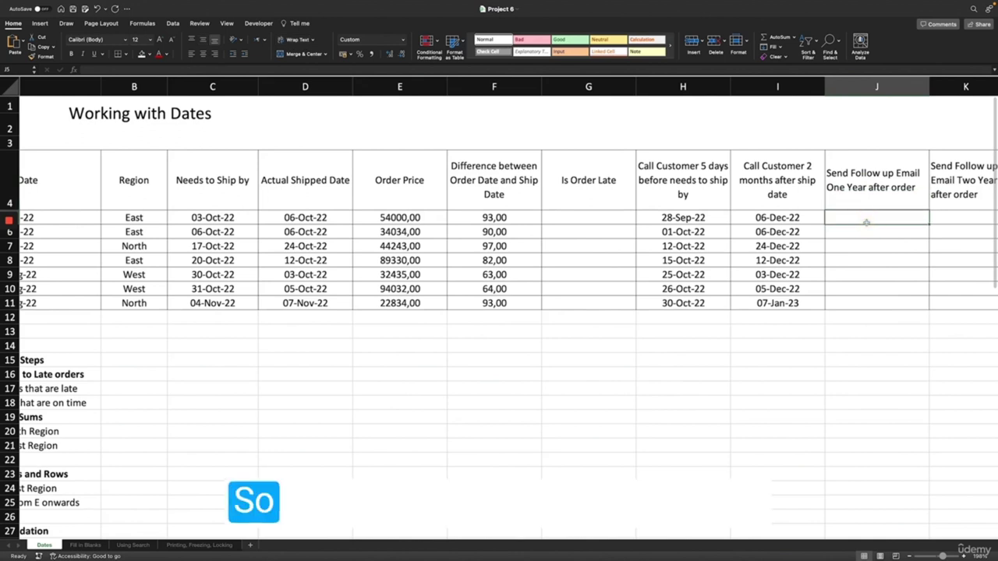
text(=)
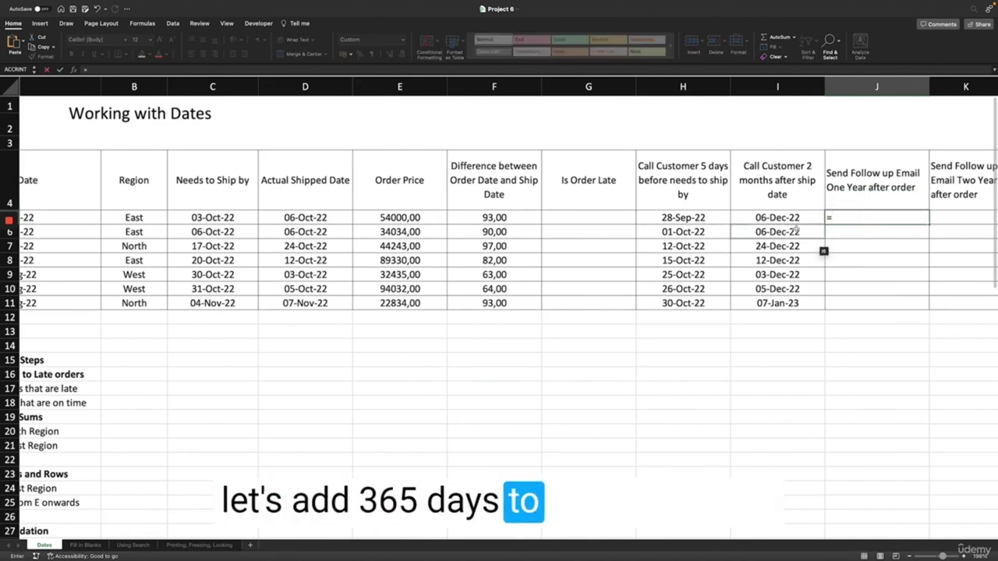
scroll(232, 223, left, 1)
scroll(231, 224, left, 3)
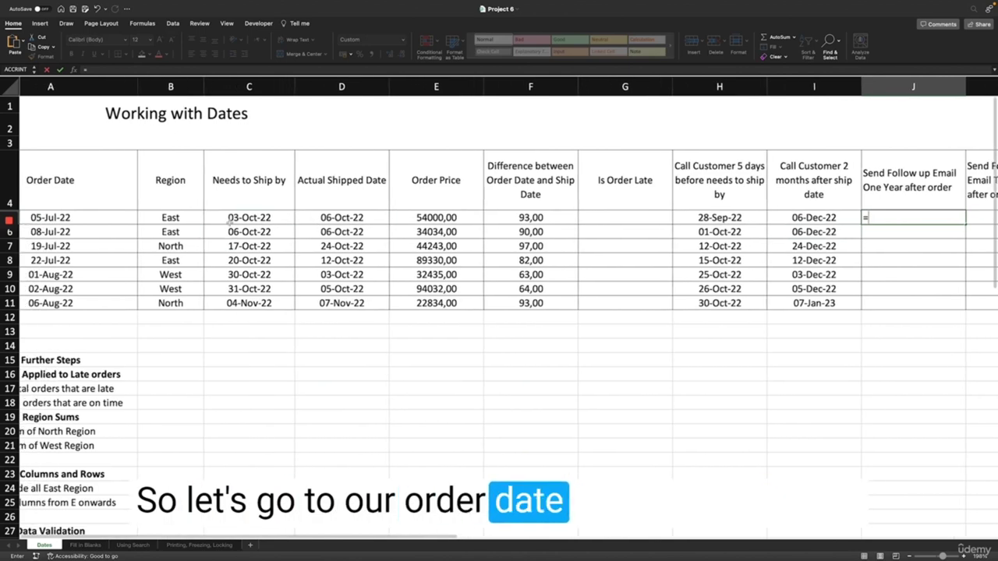
click(78, 221)
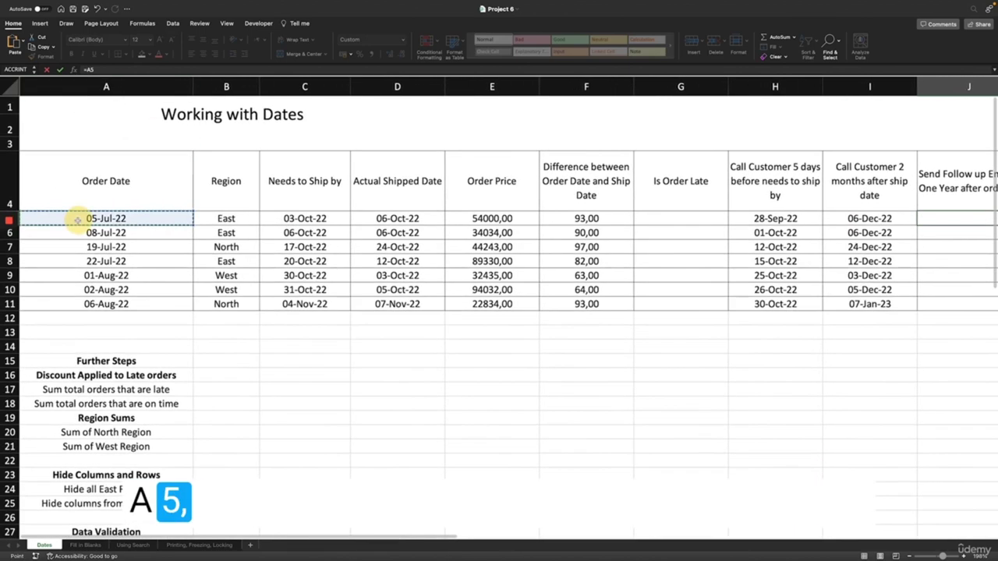
scroll(468, 239, right, 4)
text(+)
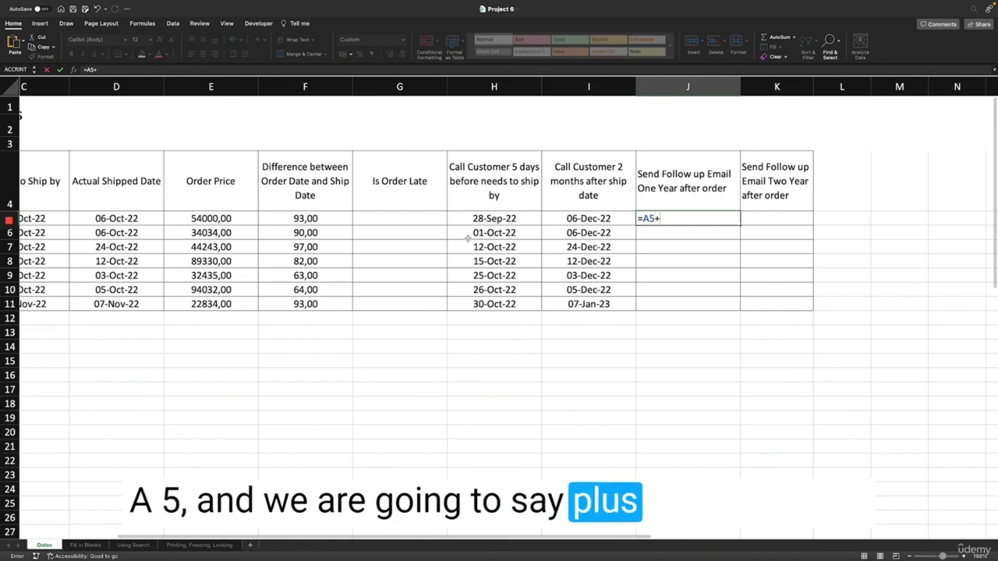
text(365)
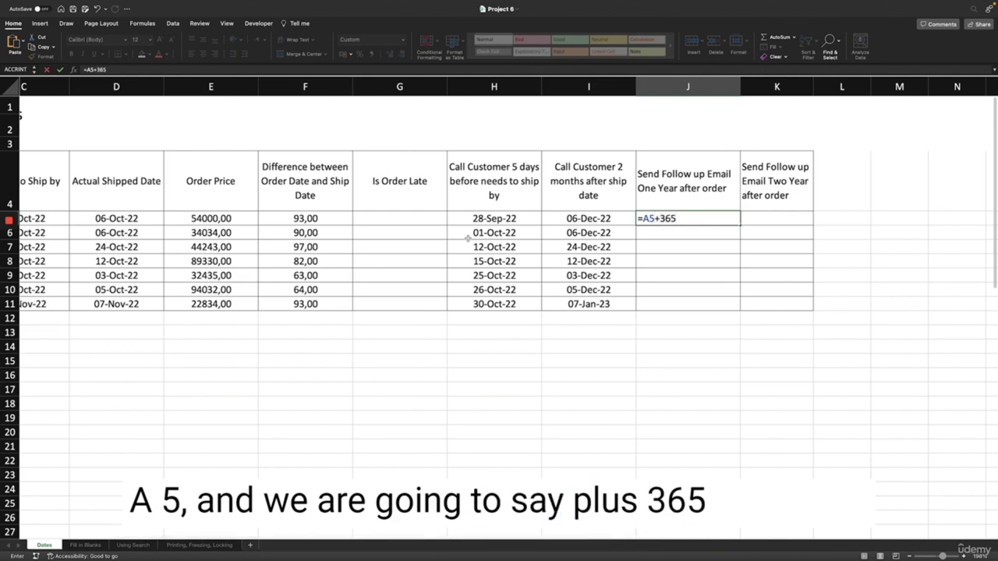
key(Return)
Fill J5's formula down to J11, giving 05-Jul-23 through 06-Aug-23
key(Up)
drag(737, 263, 731, 304)
drag(694, 218, 698, 289)
click(707, 234)
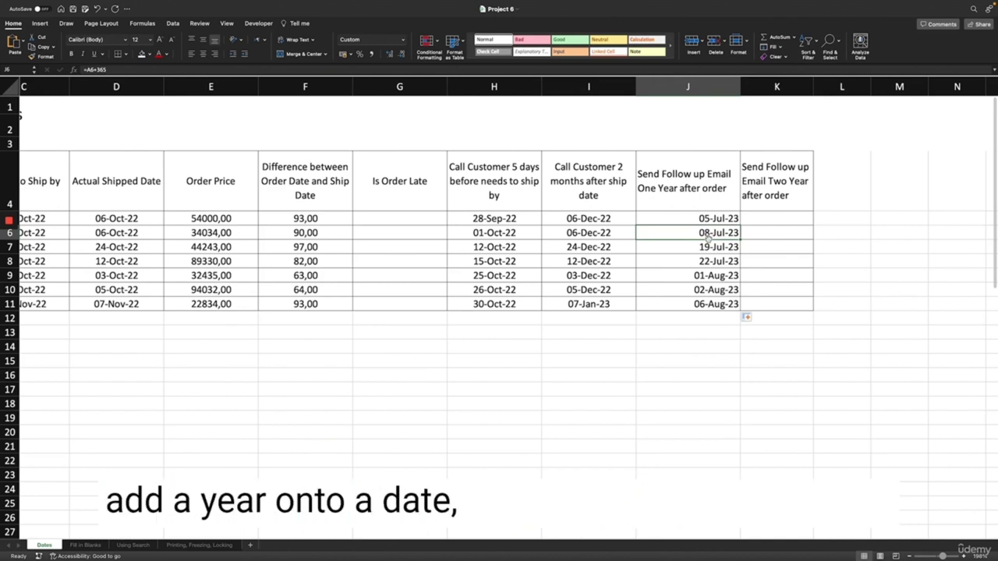
click(764, 180)
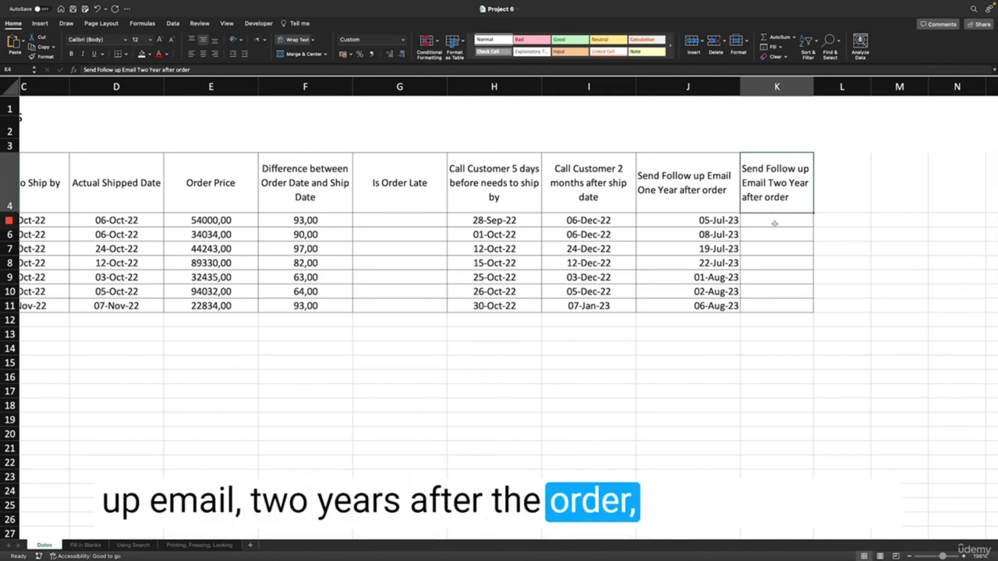
Enter =A5+2*365 in K5 for the two-year follow-up date
text(=)
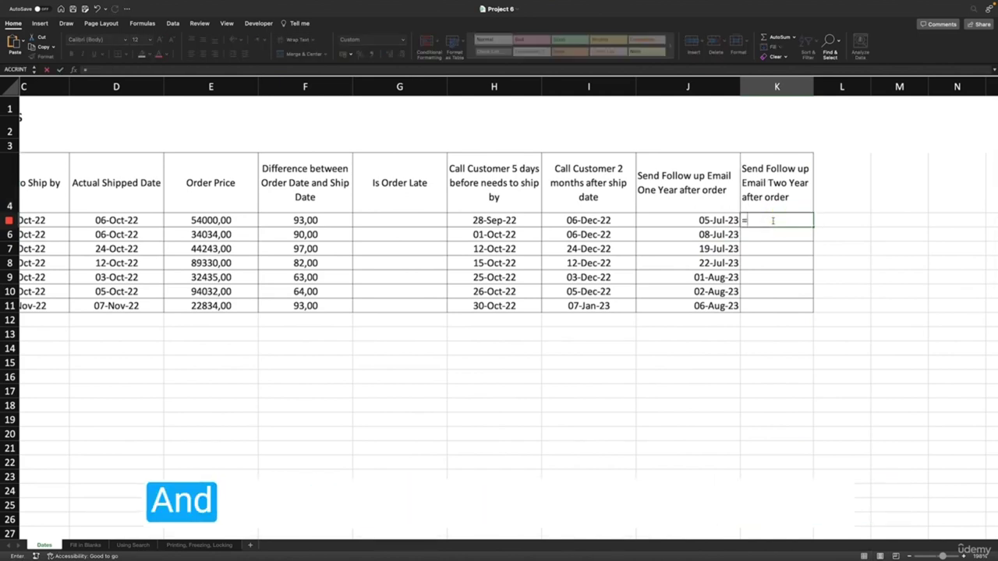
scroll(469, 227, left, 3)
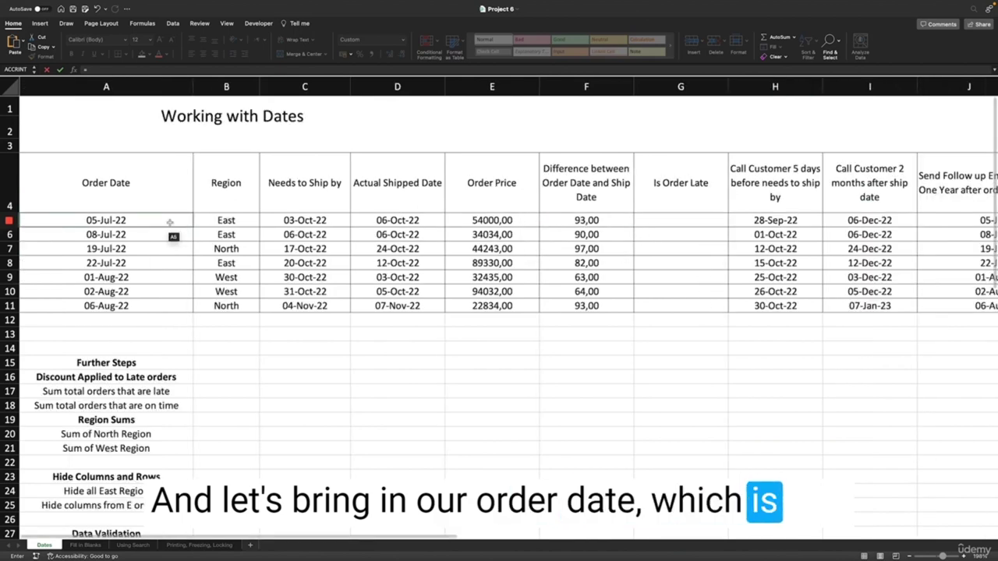
click(167, 224)
scroll(546, 226, right, 5)
text(+2)
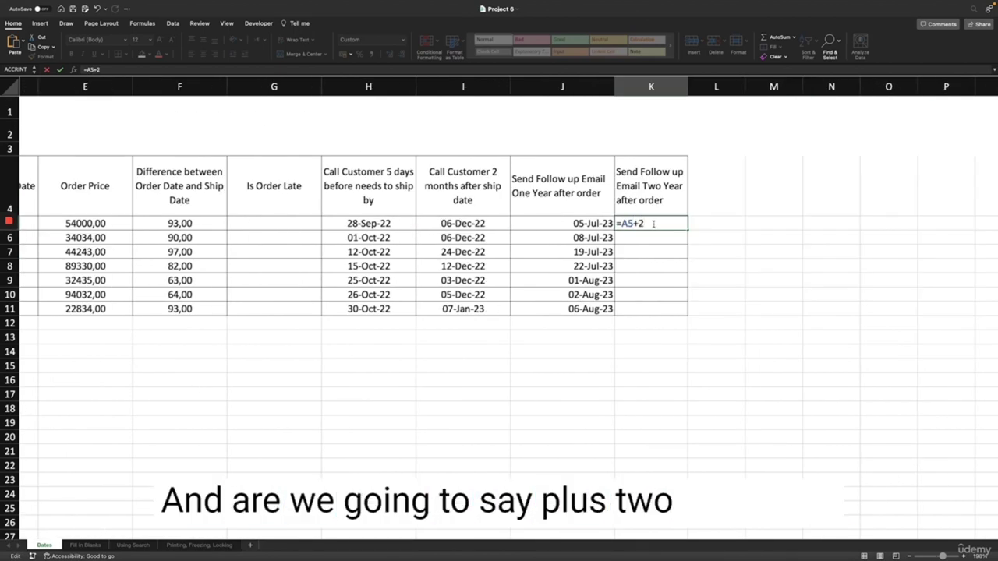
text(*365)
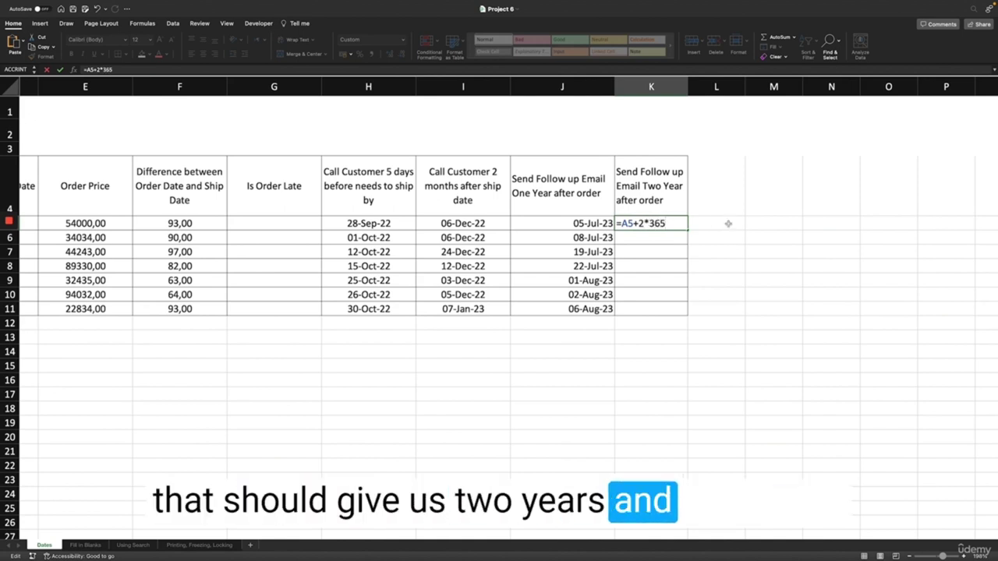
key(Return)
Fill K5's formula down to K11, giving 04-Jul-24 through 05-Aug-24
click(678, 223)
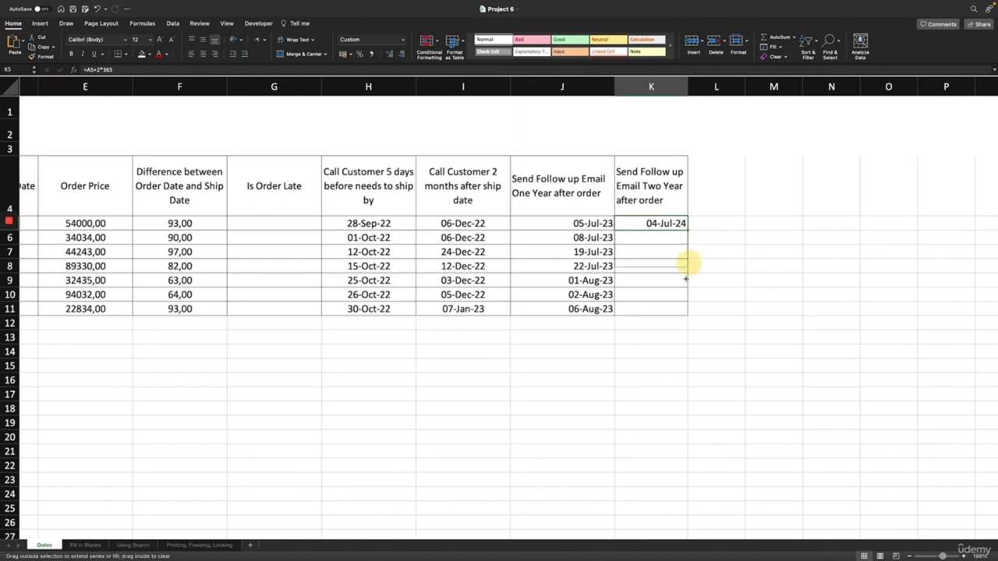
drag(690, 265, 686, 310)
drag(662, 223, 593, 294)
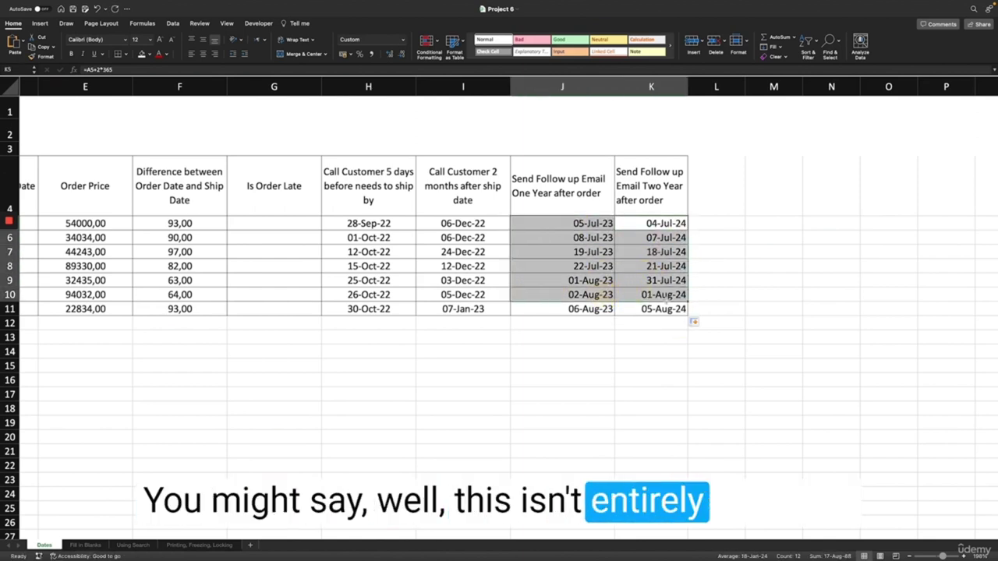
click(651, 308)
scroll(650, 306, down, 1)
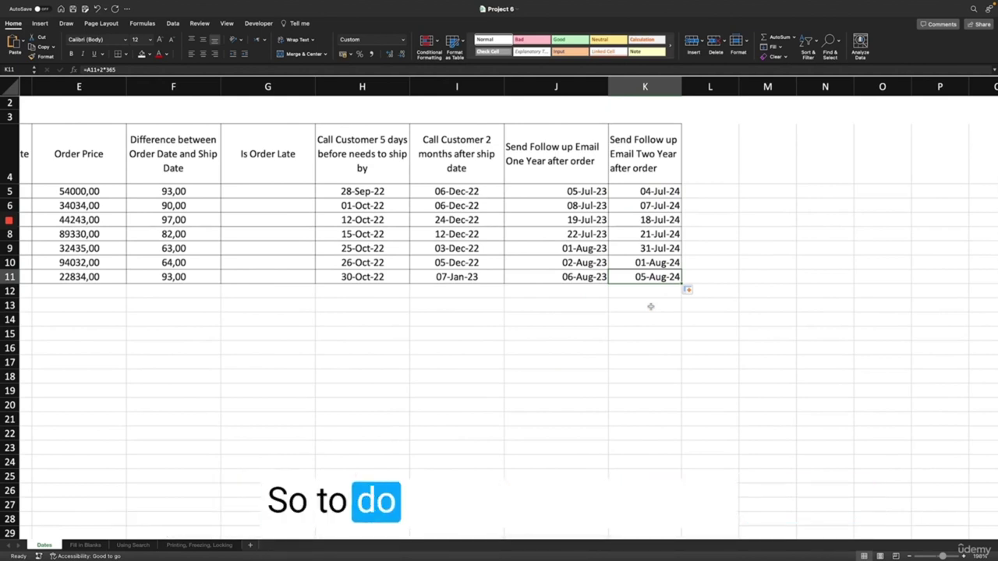
scroll(651, 307, up, 2)
drag(666, 224, 647, 304)
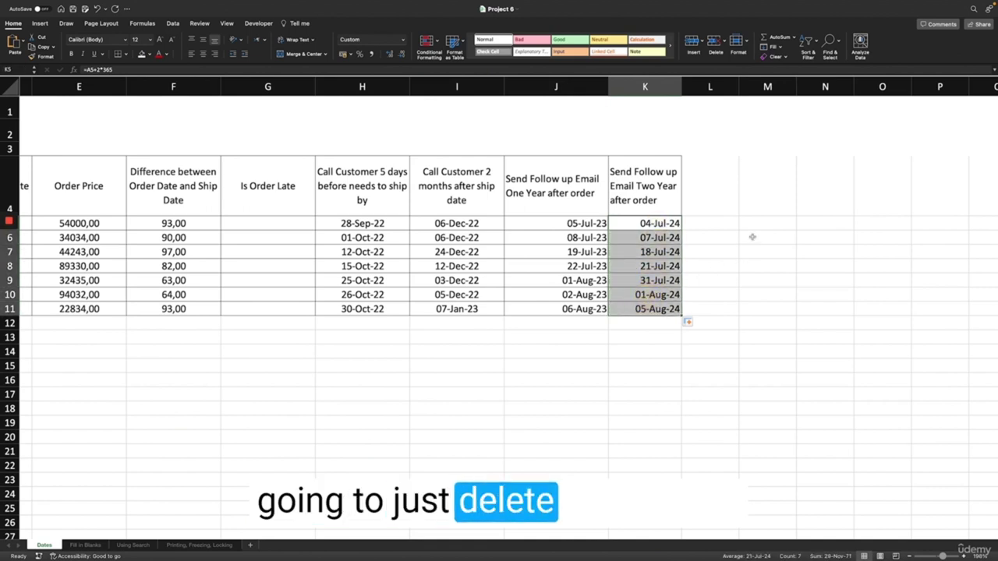
Clear K5:K11 and enter =DATE(2022;7;5) in K5
key(Delete)
click(645, 223)
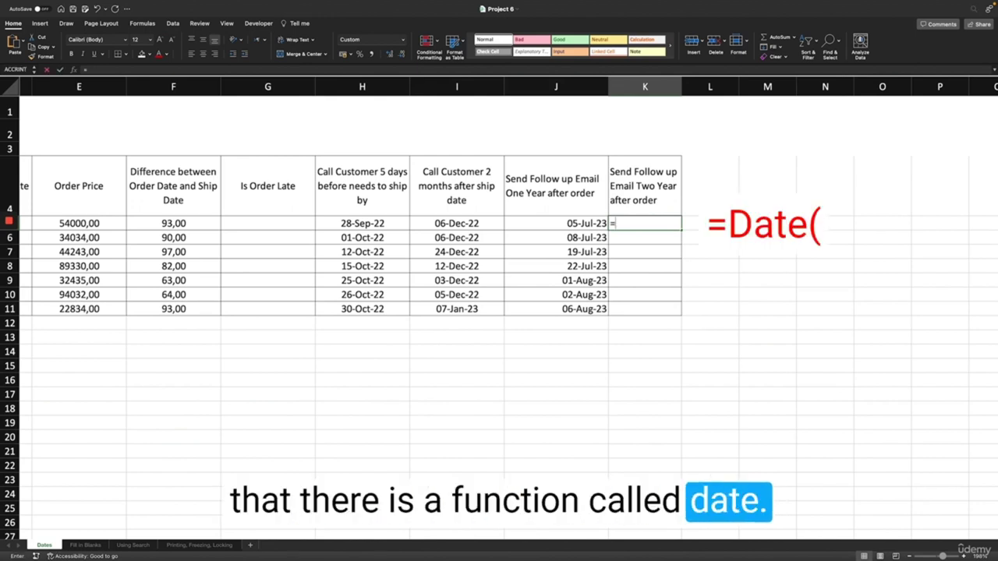
text(DATE()
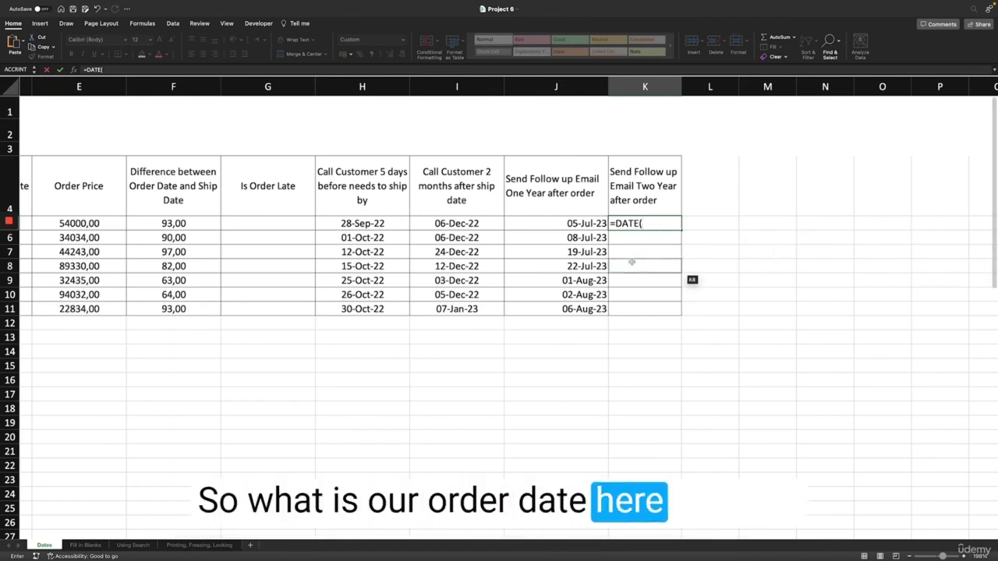
scroll(629, 262, left, 10)
scroll(629, 262, right, 10)
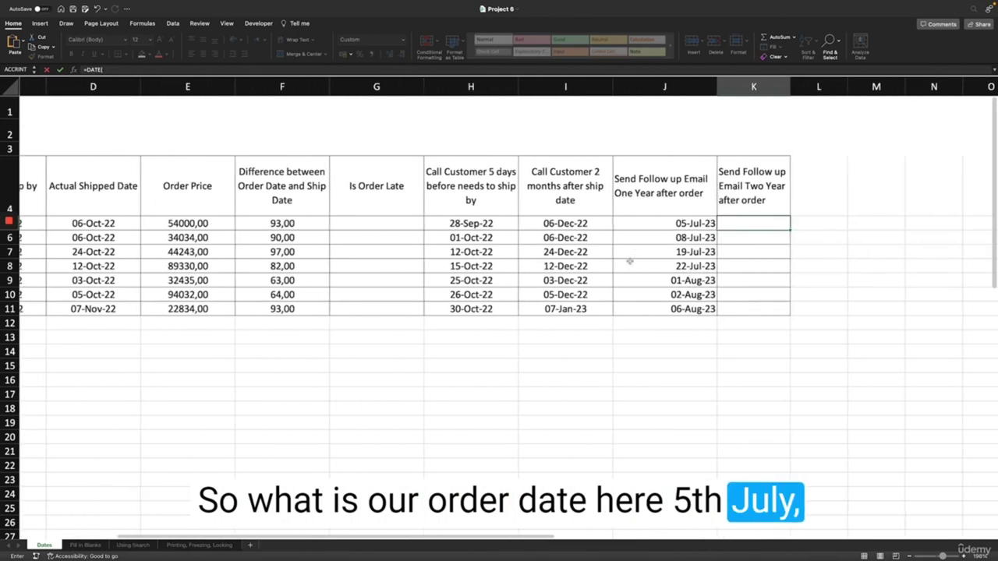
text(2022;)
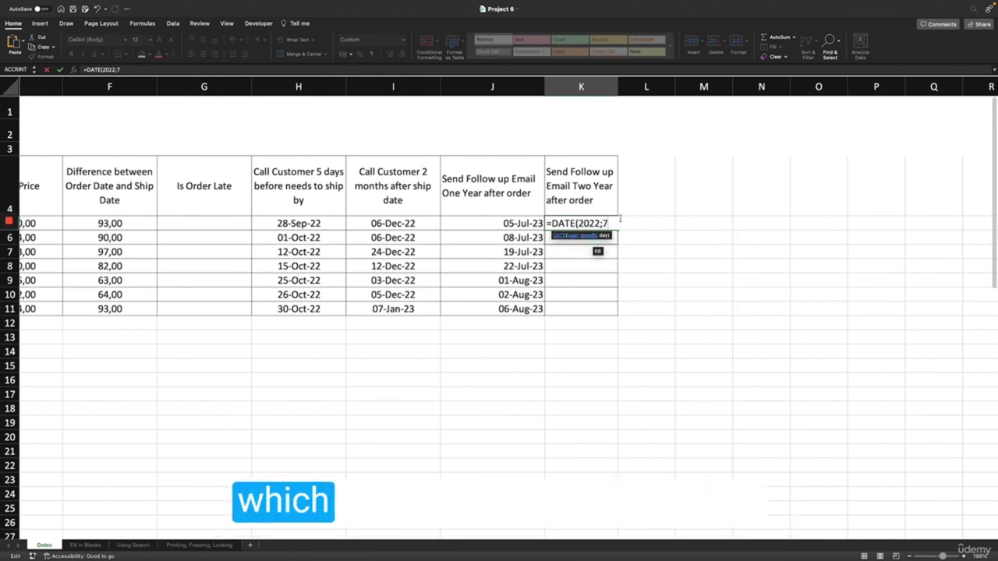
text(7;5)
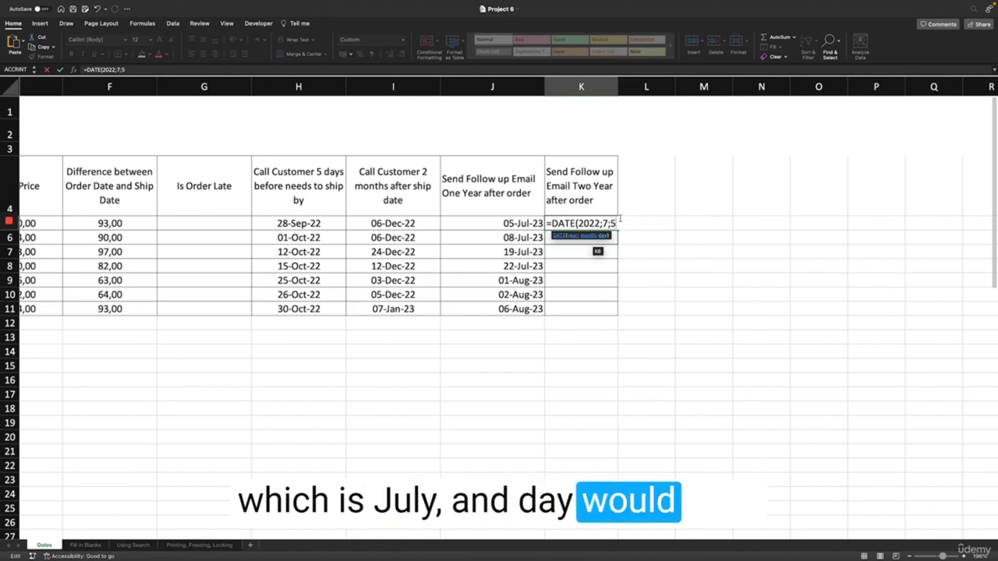
text())
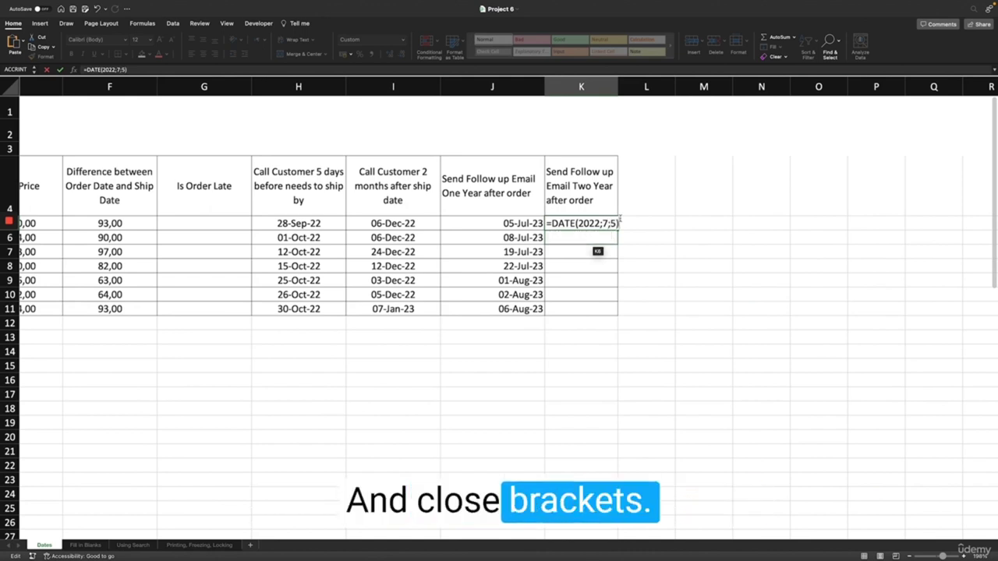
key(Return)
Change K5's year argument to 2022+2 so it shows 05-Jul-24
click(598, 224)
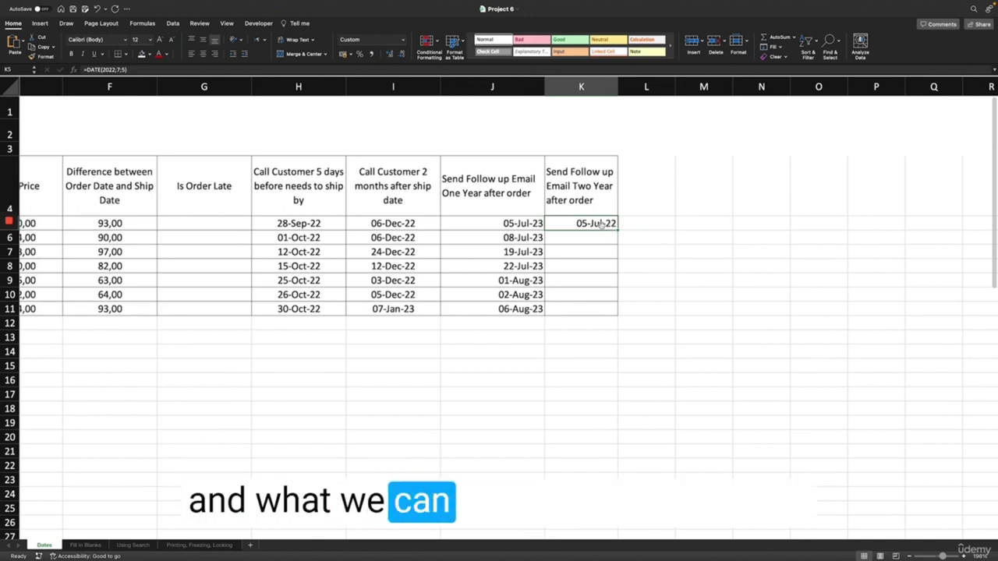
double_click(600, 224)
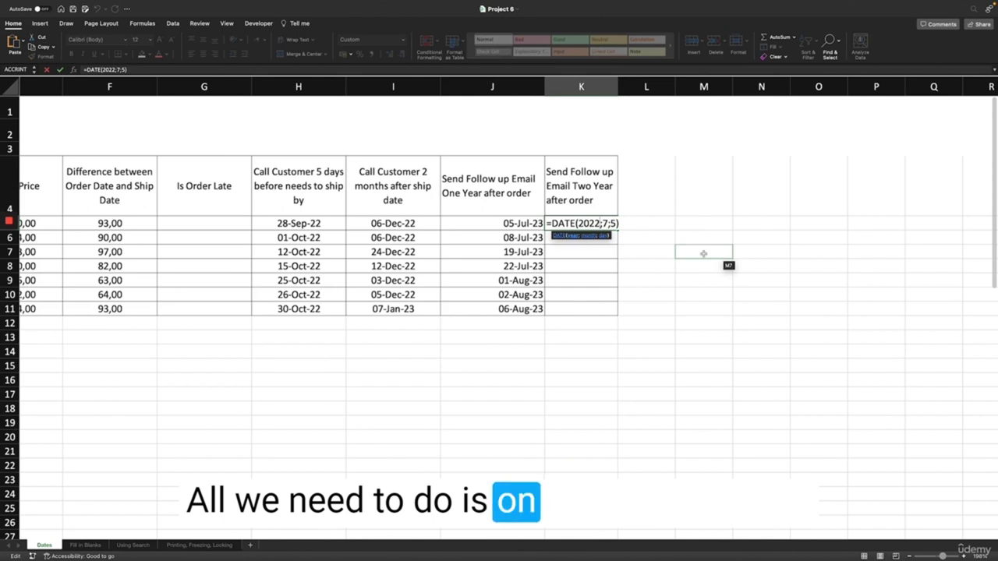
text(+2)
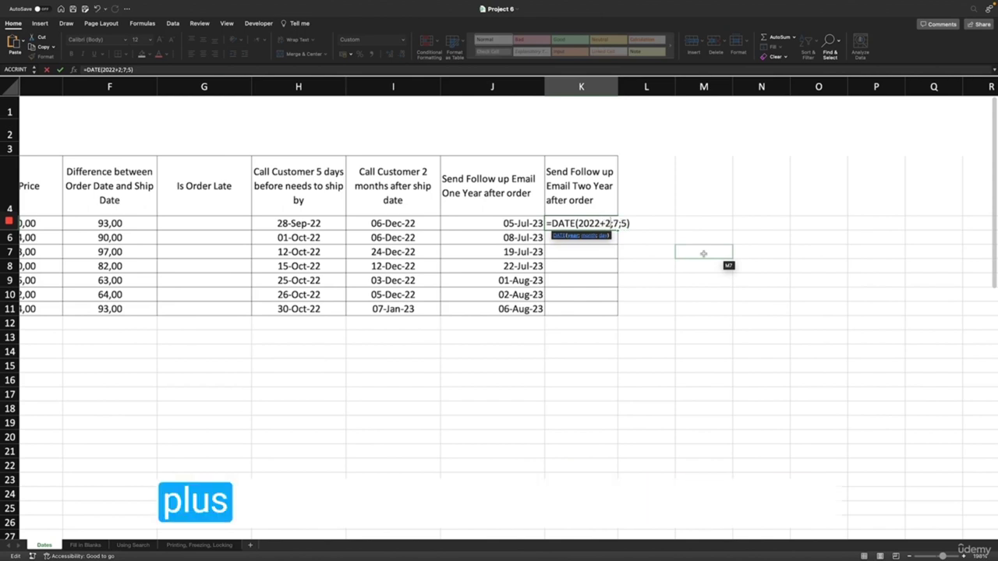
key(Return)
scroll(628, 277, down, 1)
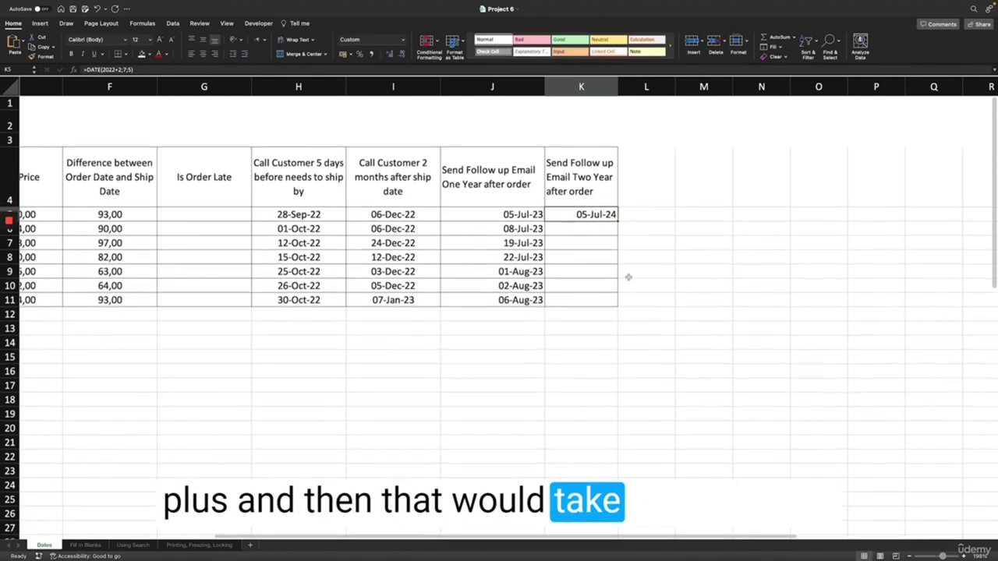
scroll(629, 276, up, 1)
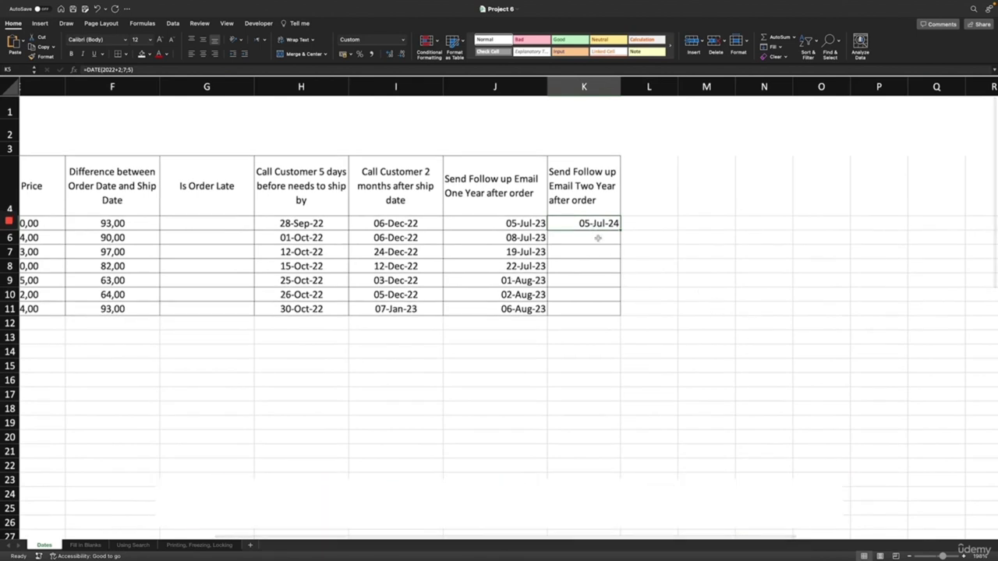
click(594, 274)
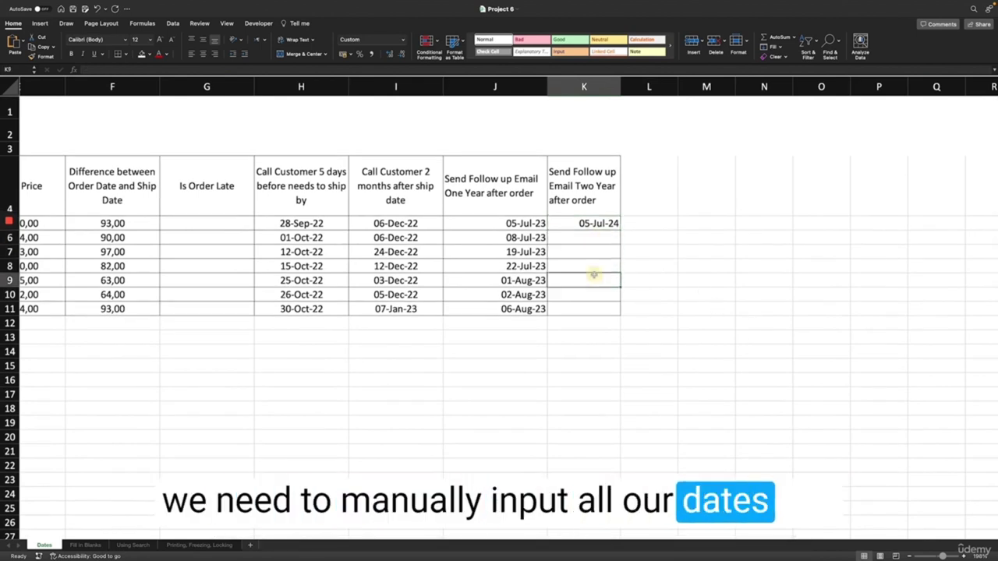
double_click(598, 223)
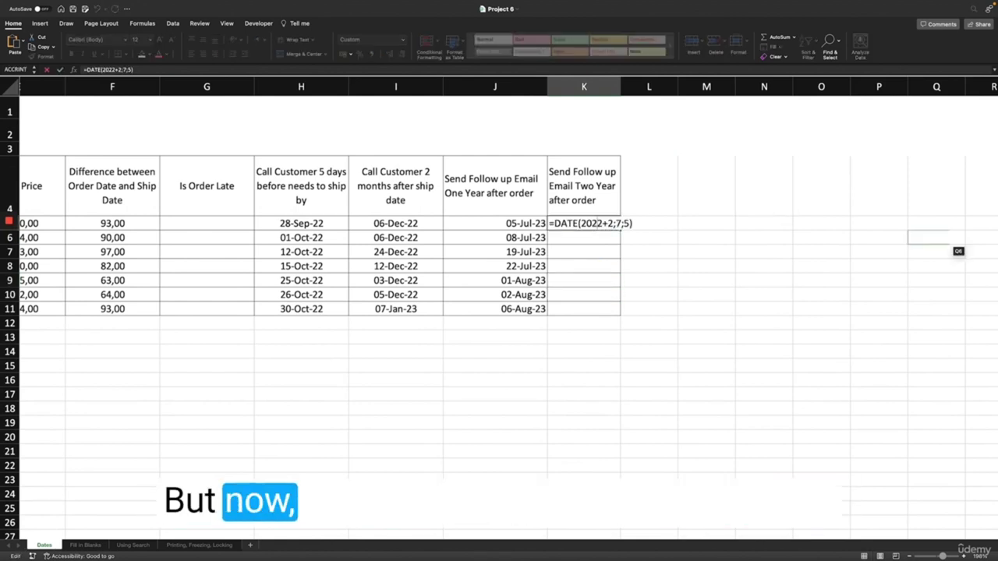
drag(581, 223, 612, 223)
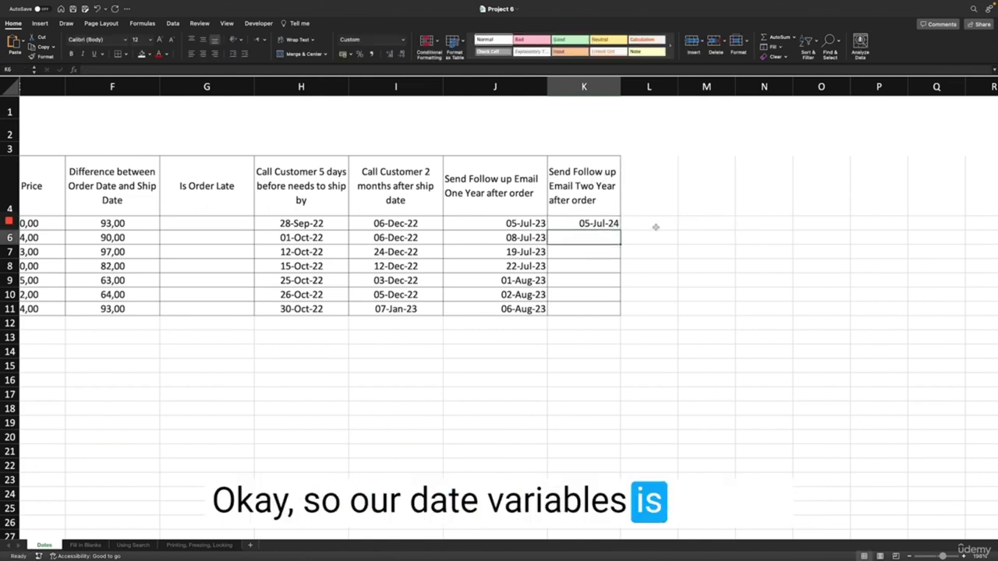
Enter =YEAR(A5) in test cell A13, returning 2022
click(655, 225)
scroll(655, 224, left, 5)
scroll(655, 225, left, 3)
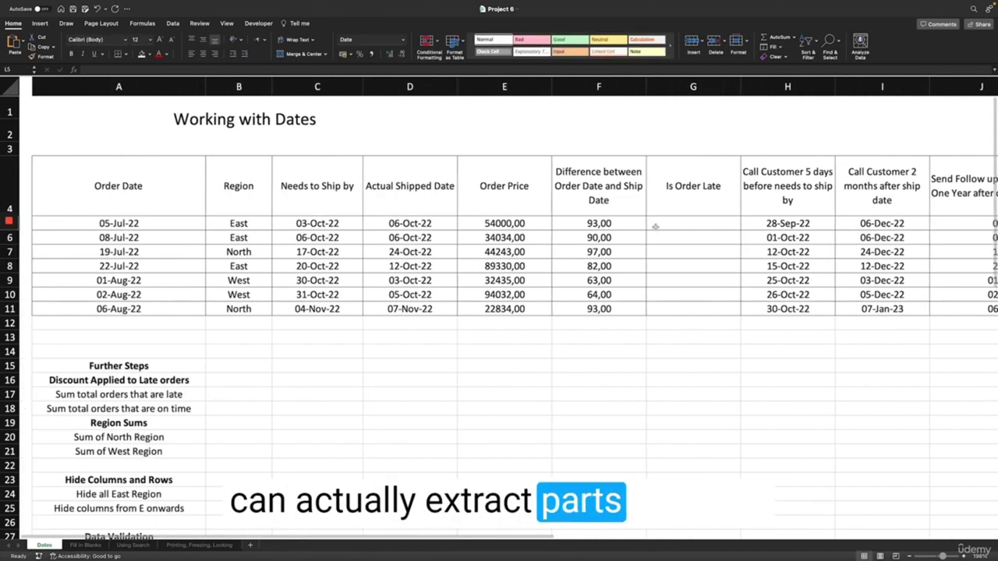
key(Home)
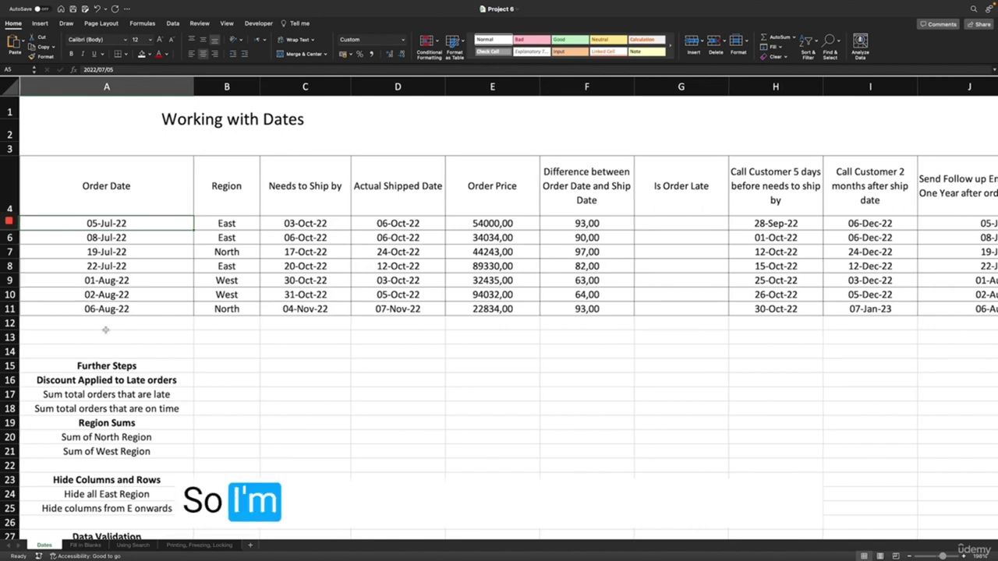
scroll(105, 331, up, 3)
click(131, 337)
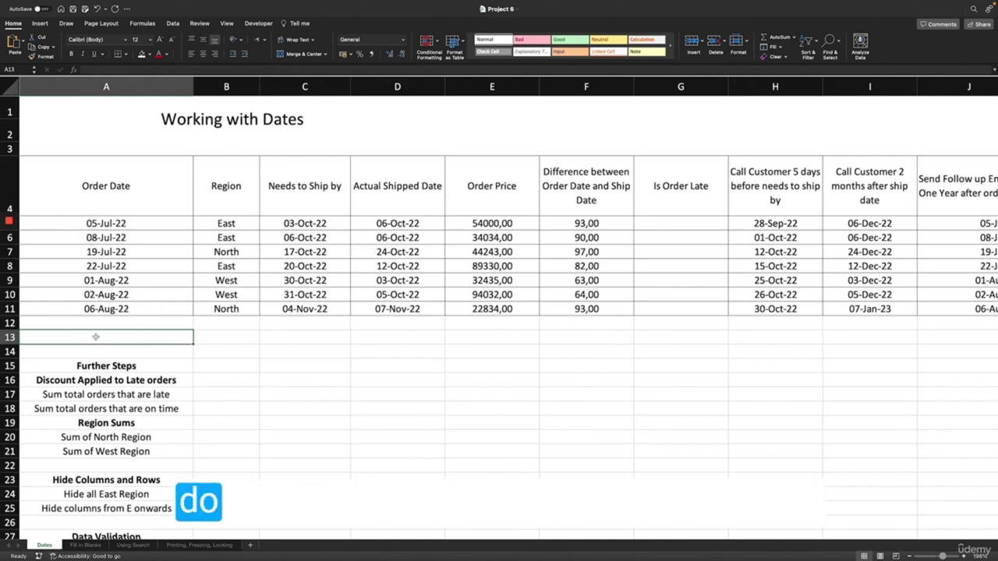
text(=)
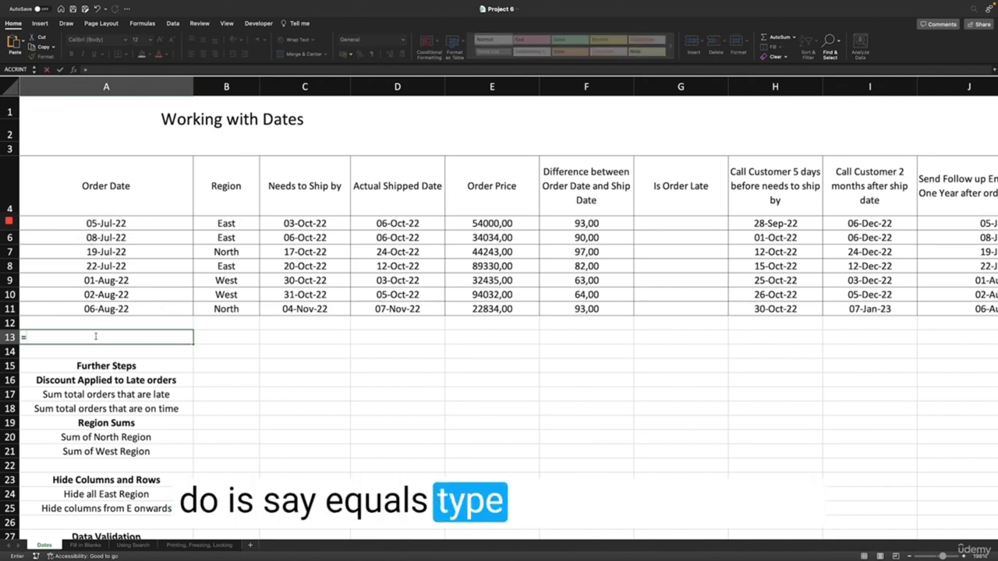
text(YEAR()
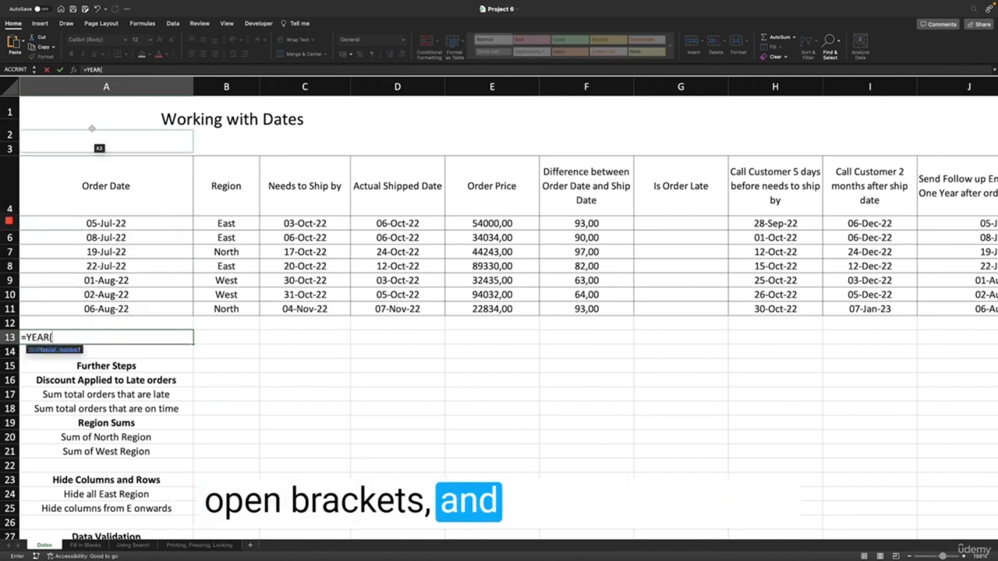
click(81, 223)
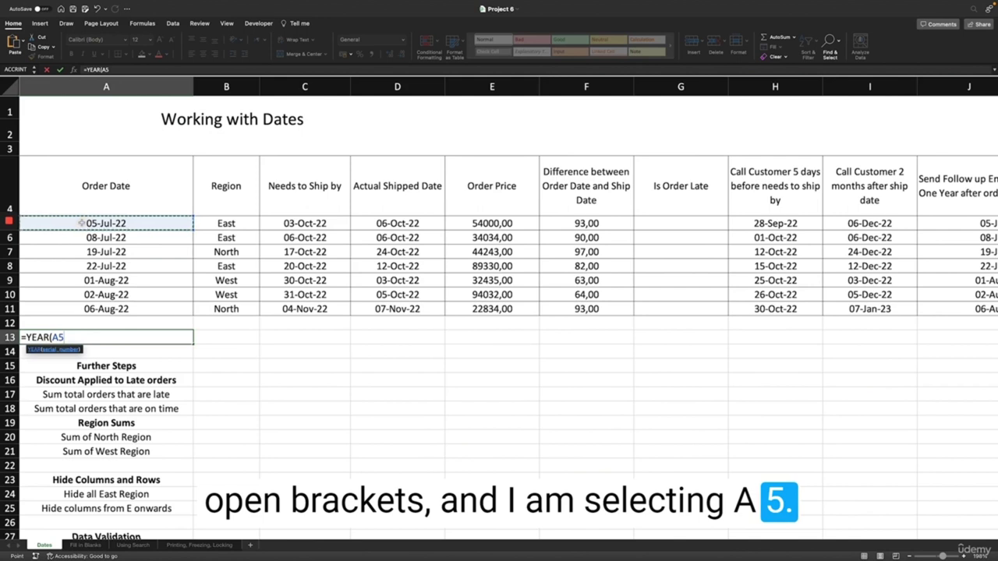
text())
key(Return)
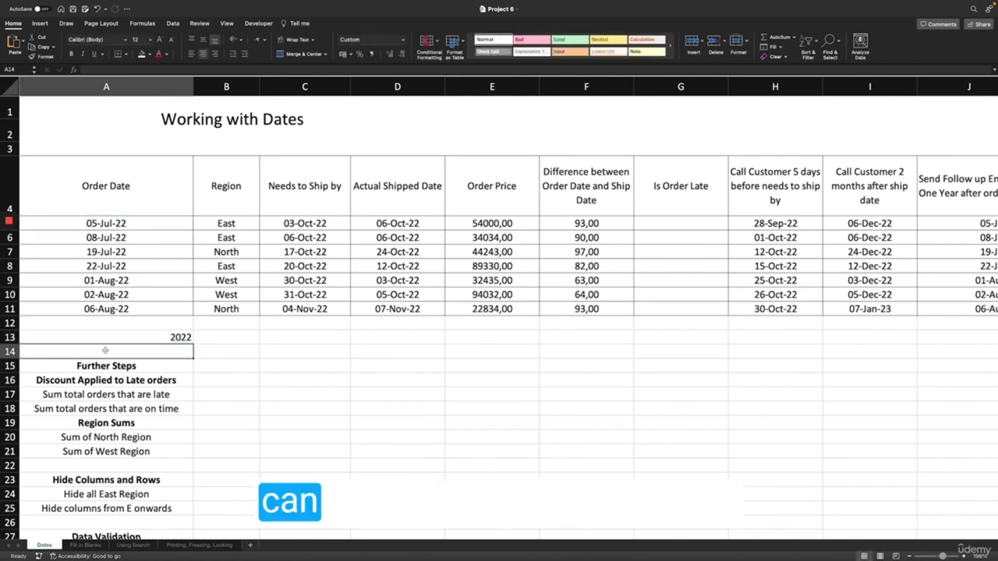
Change A13's function from YEAR to MONTH, returning 7
click(101, 337)
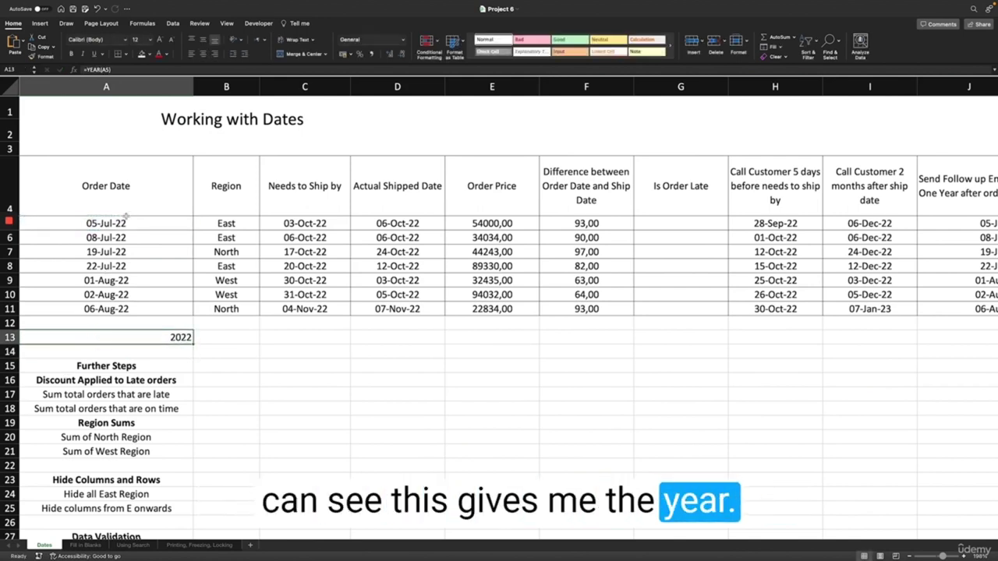
double_click(132, 337)
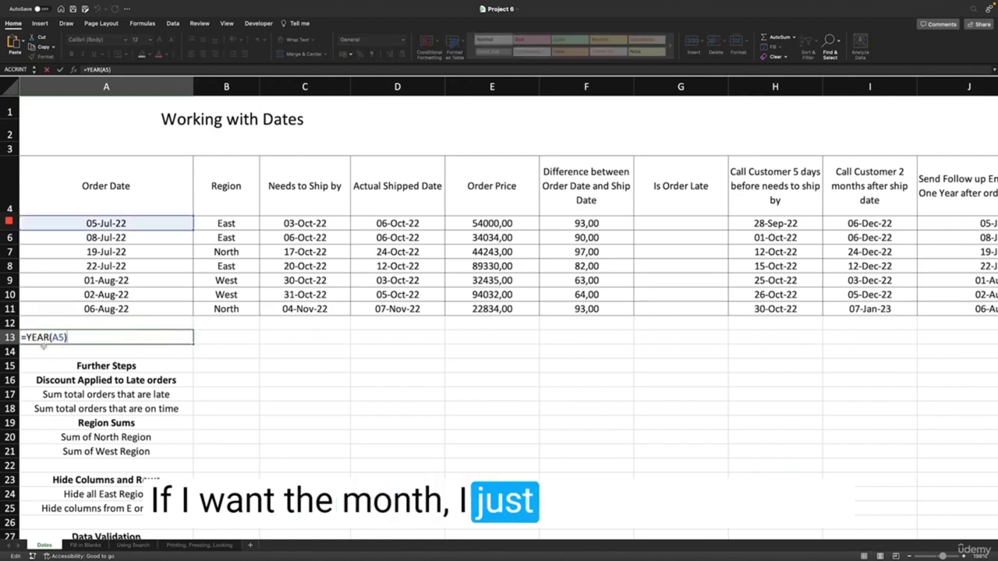
double_click(36, 337)
text(MONT)
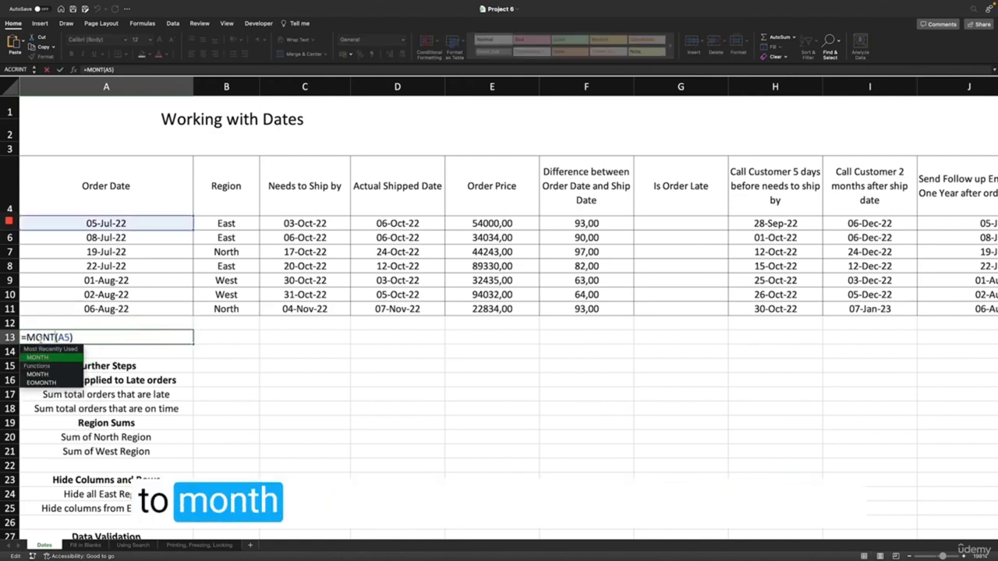
text(H)
key(Return)
Change A13's function from MONTH to DAY, returning 5
click(99, 336)
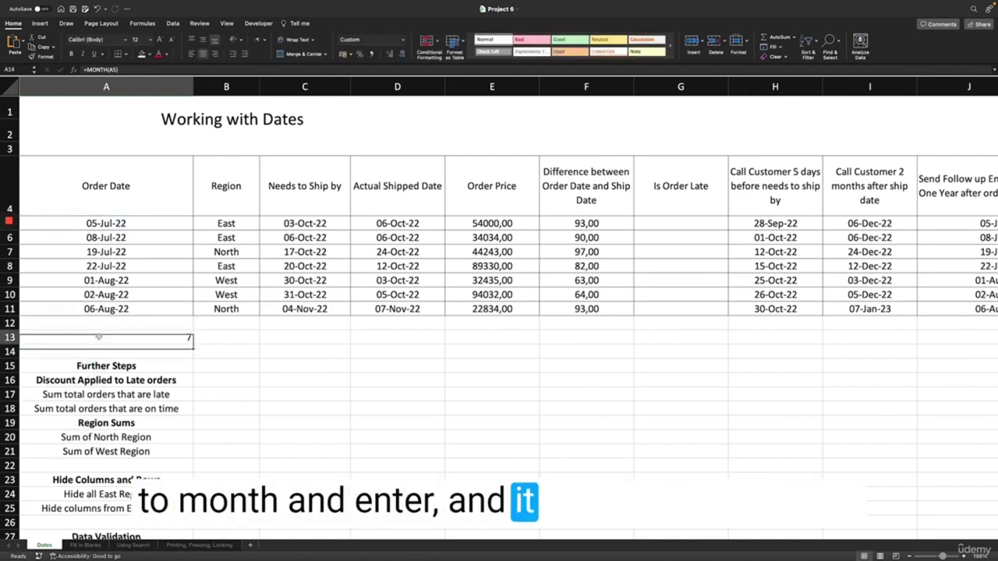
double_click(36, 336)
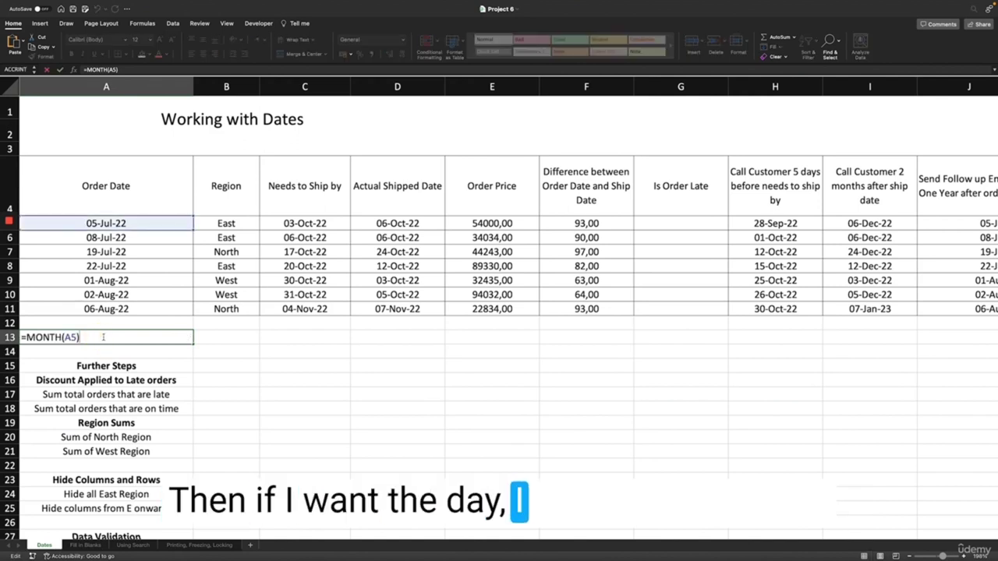
double_click(39, 337)
text(DAY)
key(Return)
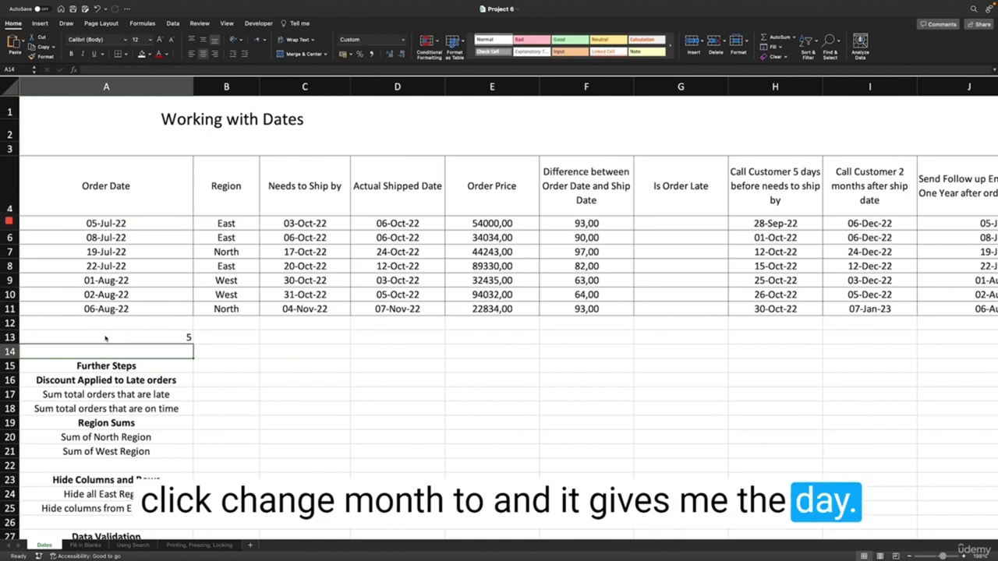
click(104, 336)
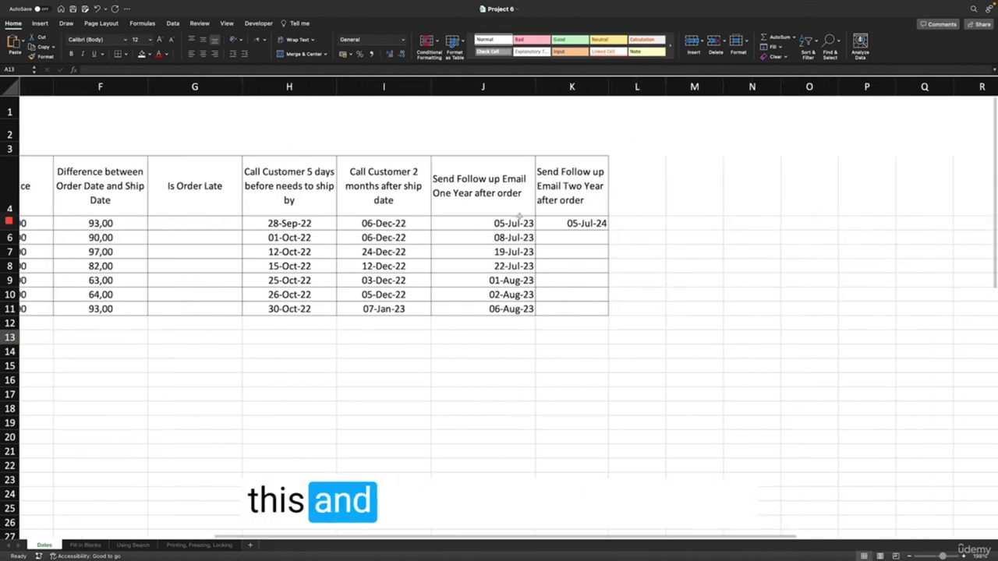
click(567, 226)
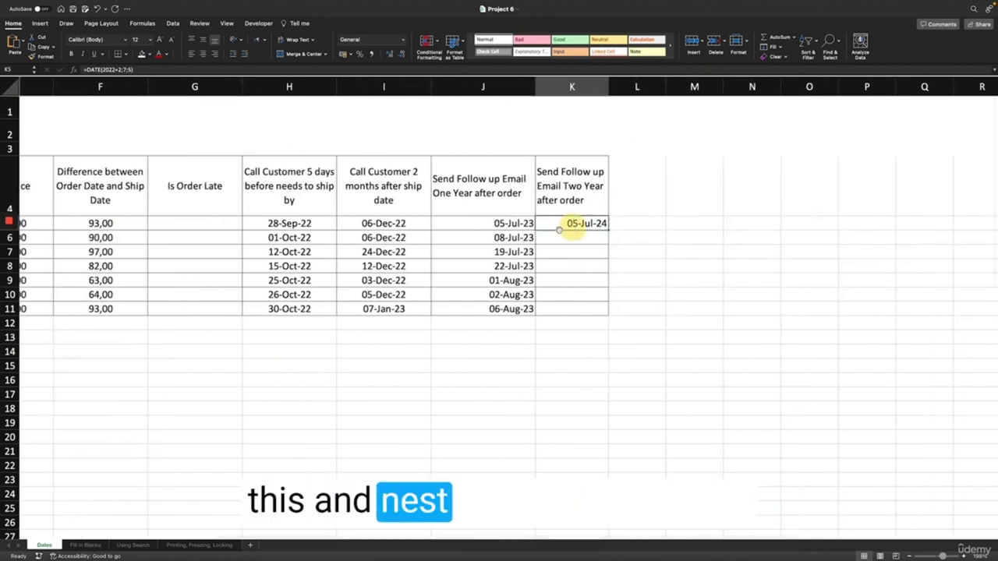
Replace K5's fixed year, month and day with YEAR(A5), MONTH(A5) and DAY(A5), keeping +2
scroll(567, 226, right, 1)
double_click(569, 225)
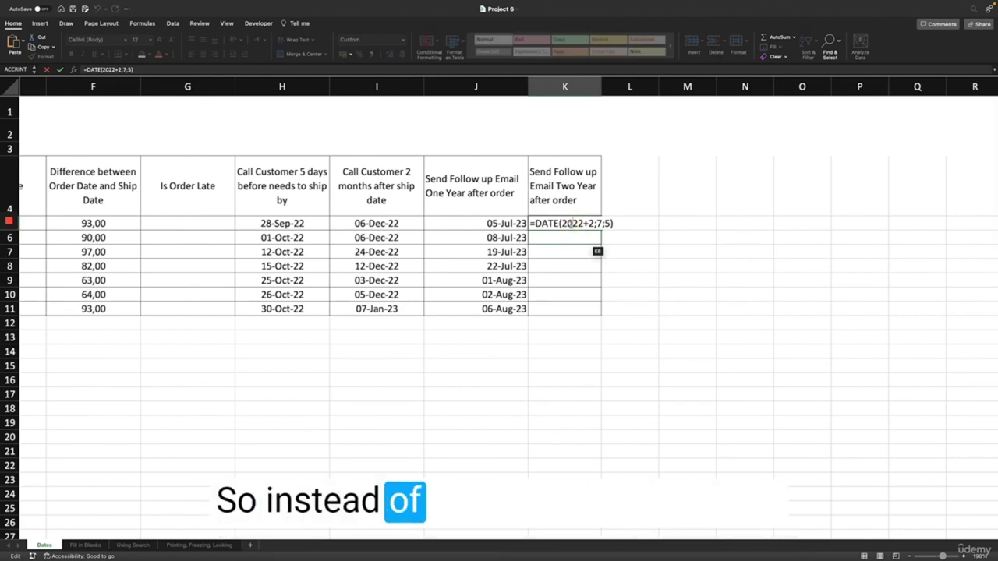
double_click(570, 224)
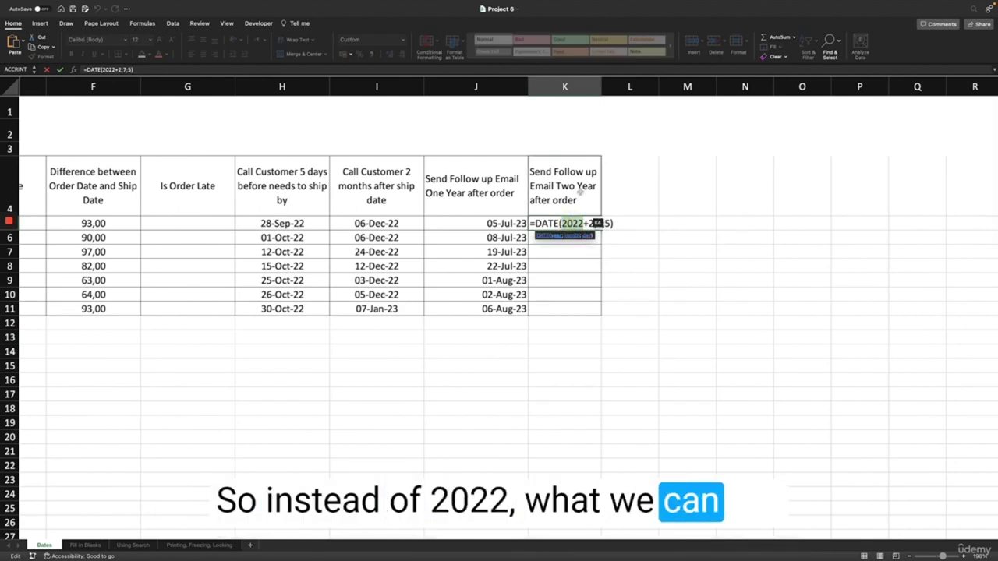
key(BackSpace)
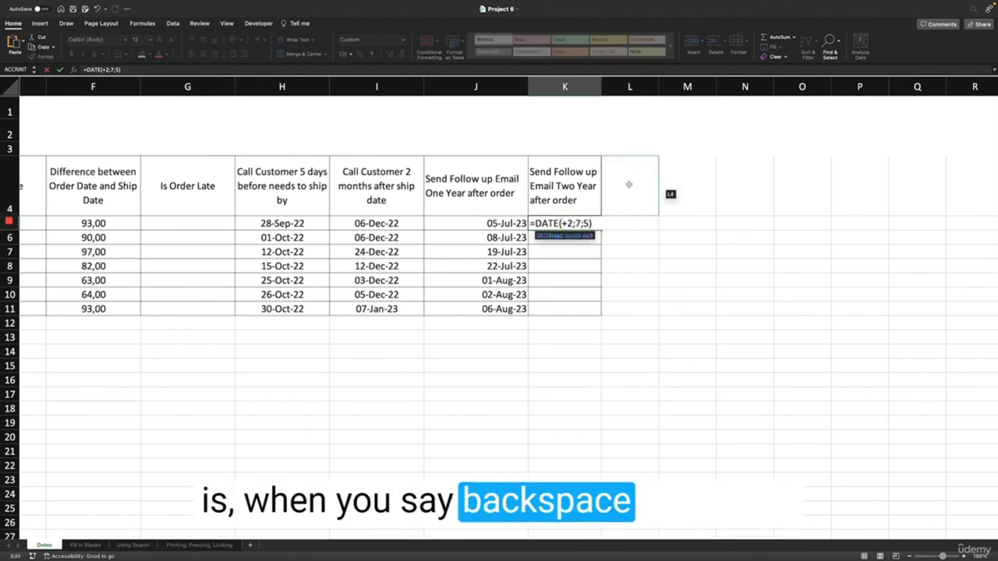
text(YEAR(A5)
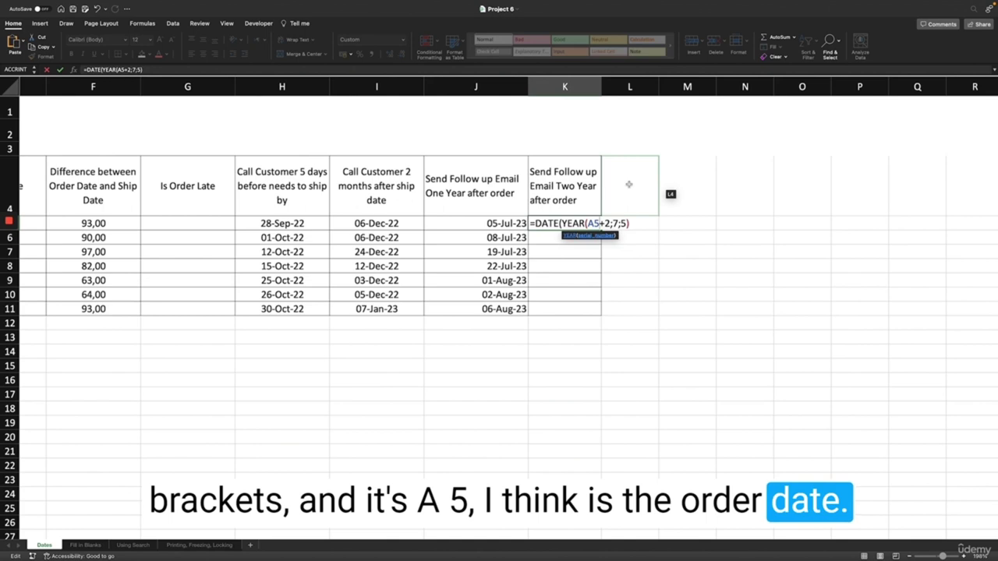
text())
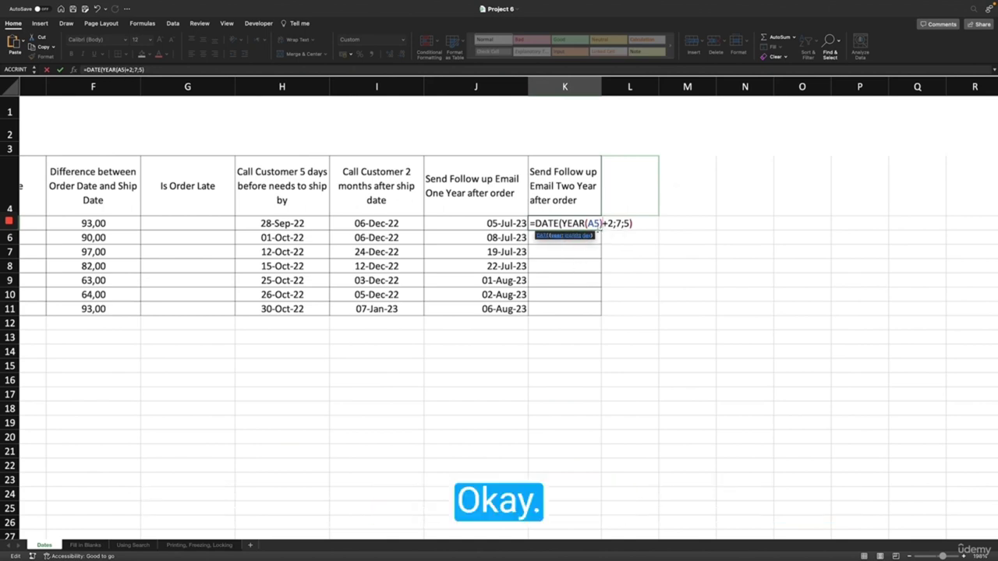
drag(561, 224, 601, 223)
click(616, 224)
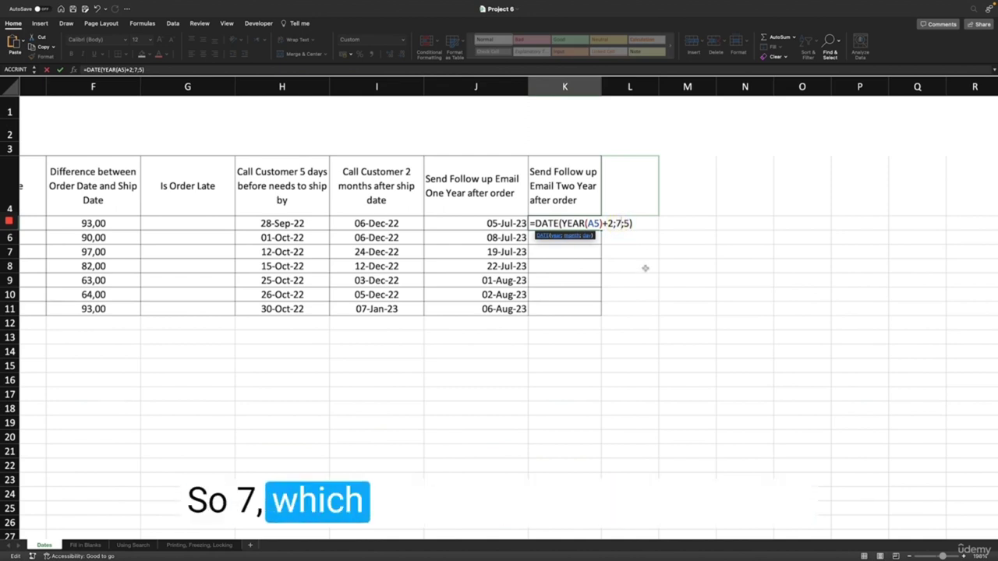
key(BackSpace)
text(MO)
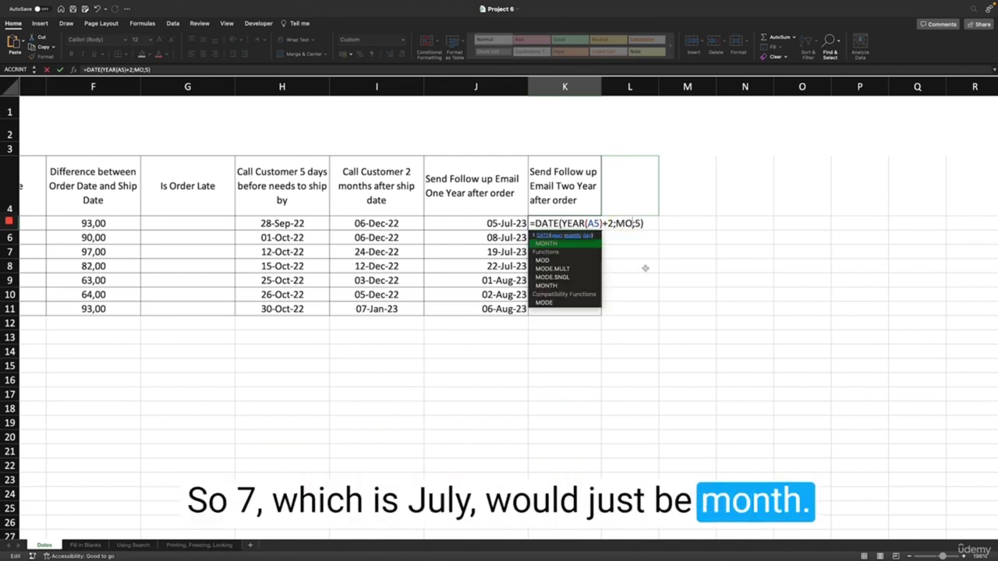
text(NTH(A5)
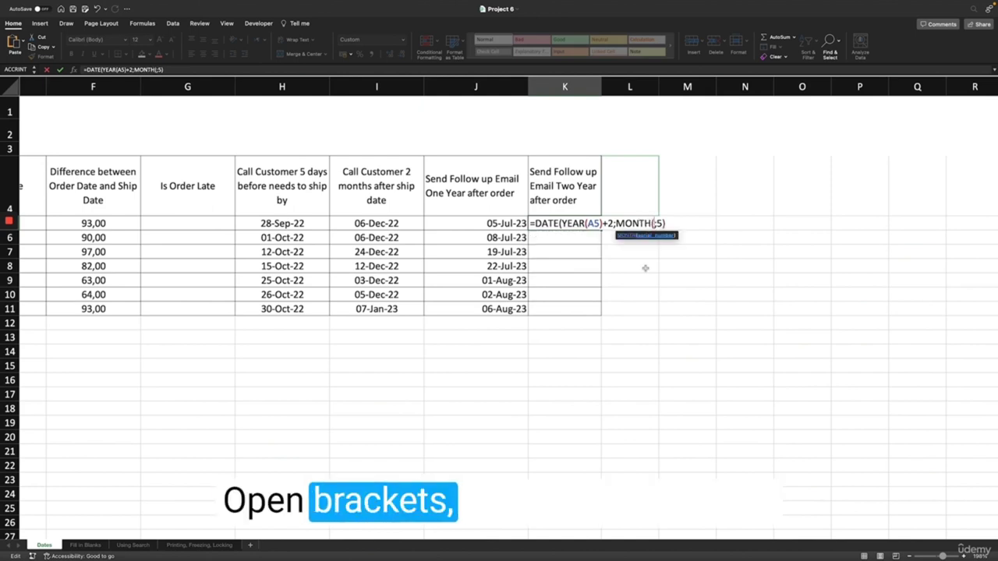
text())
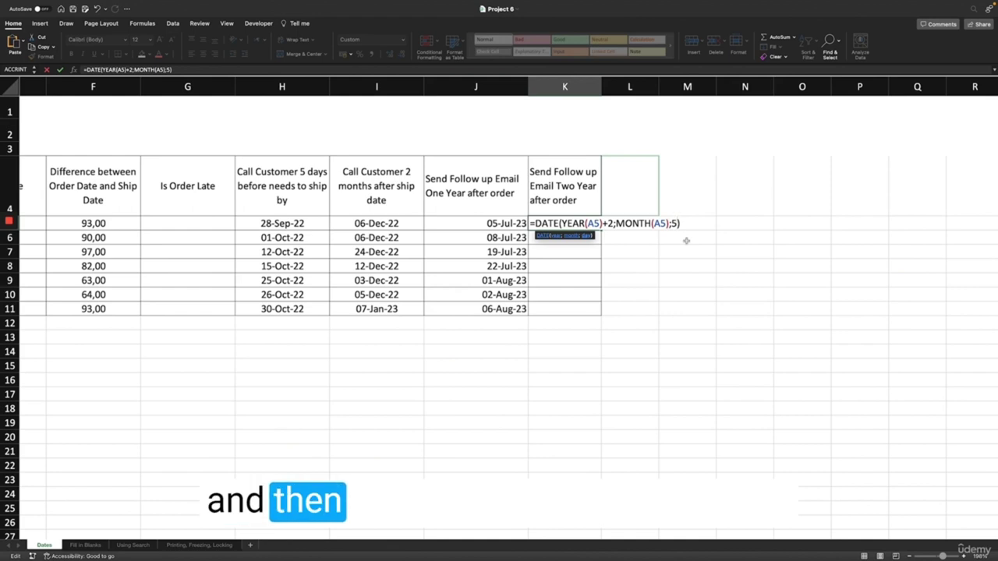
key(Right)
key(Right)
key(BackSpace)
text(DAY)
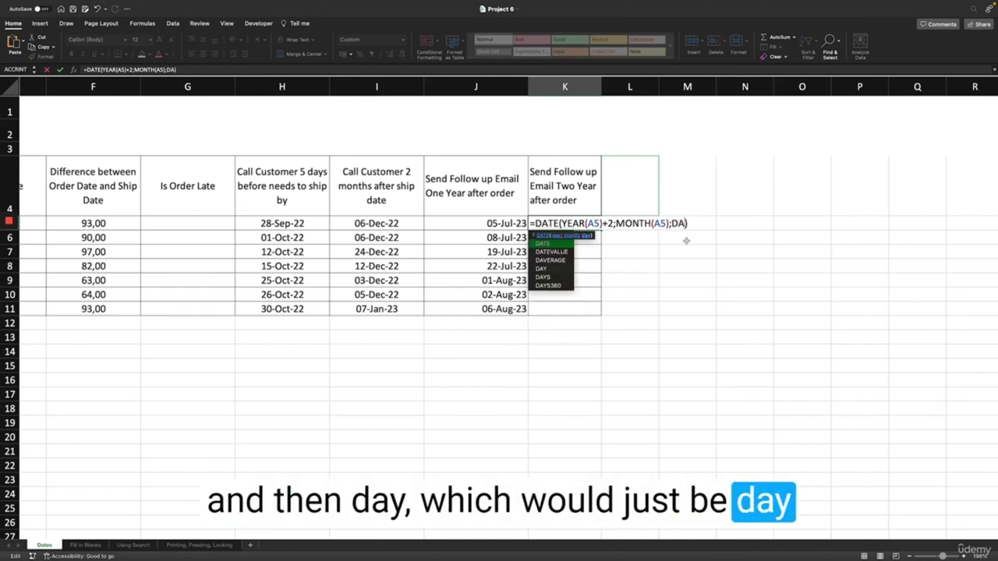
text((A)
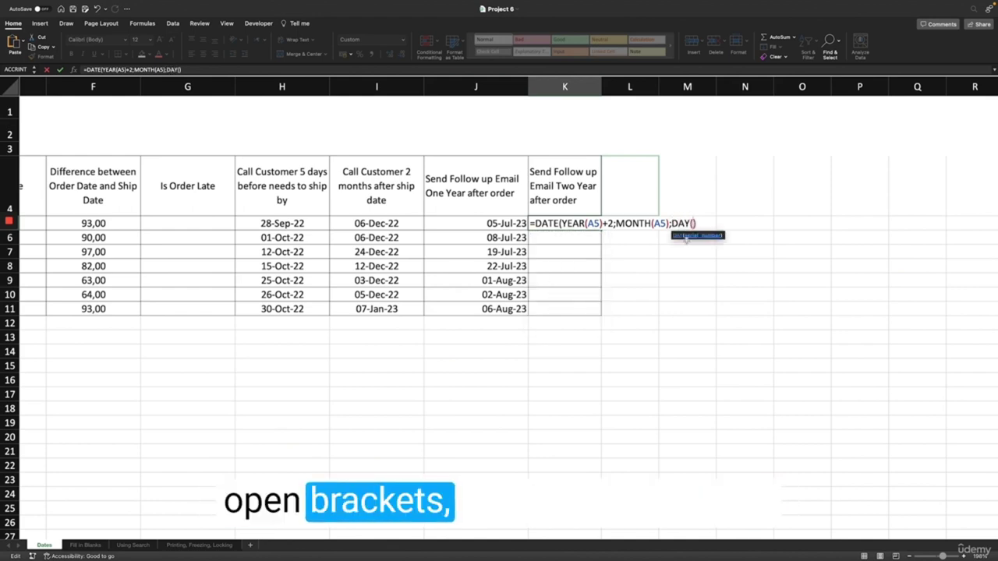
text(5))
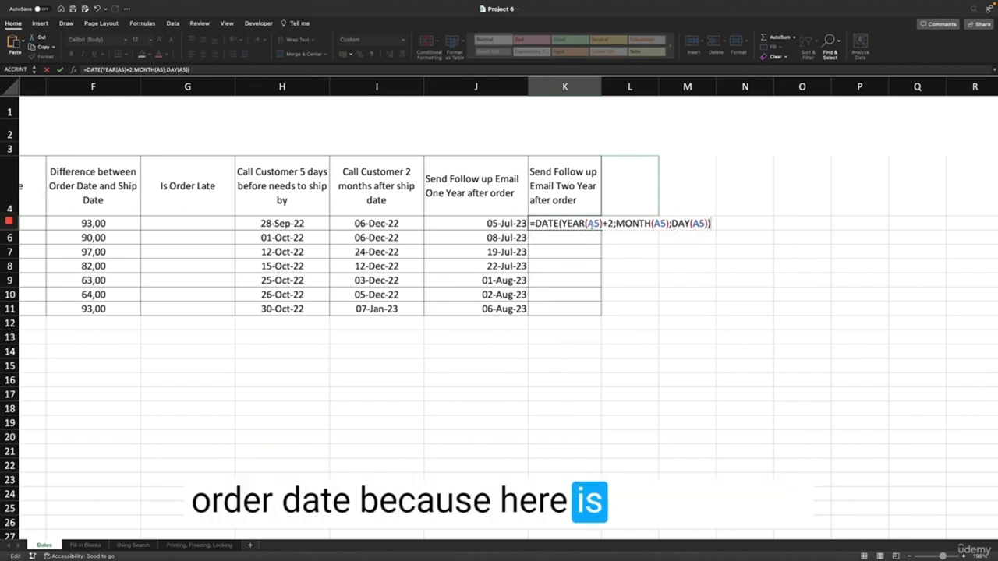
Commit the nested DATE formula in K5 and fill it down to K11
click(618, 223)
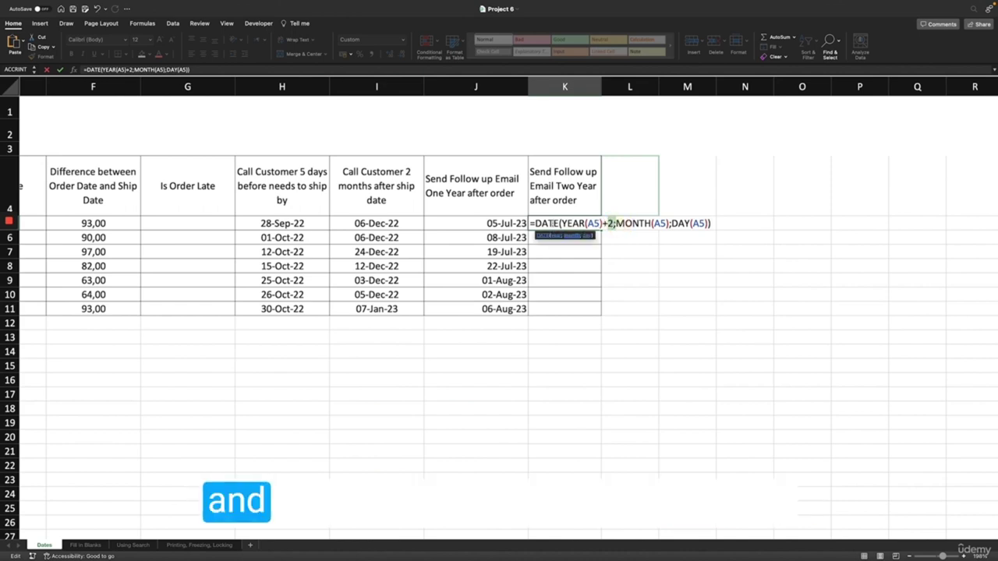
drag(562, 223, 602, 224)
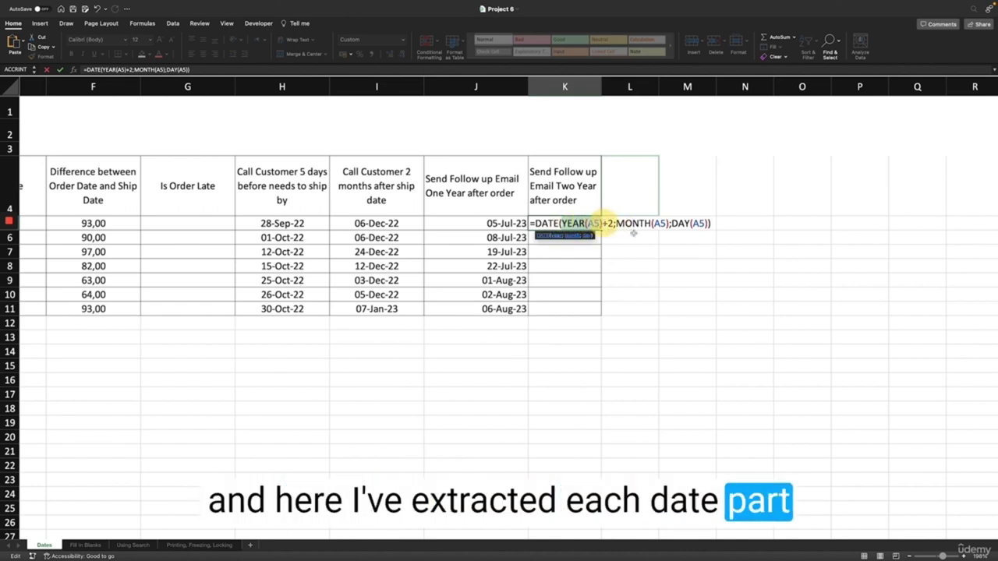
drag(616, 223, 672, 224)
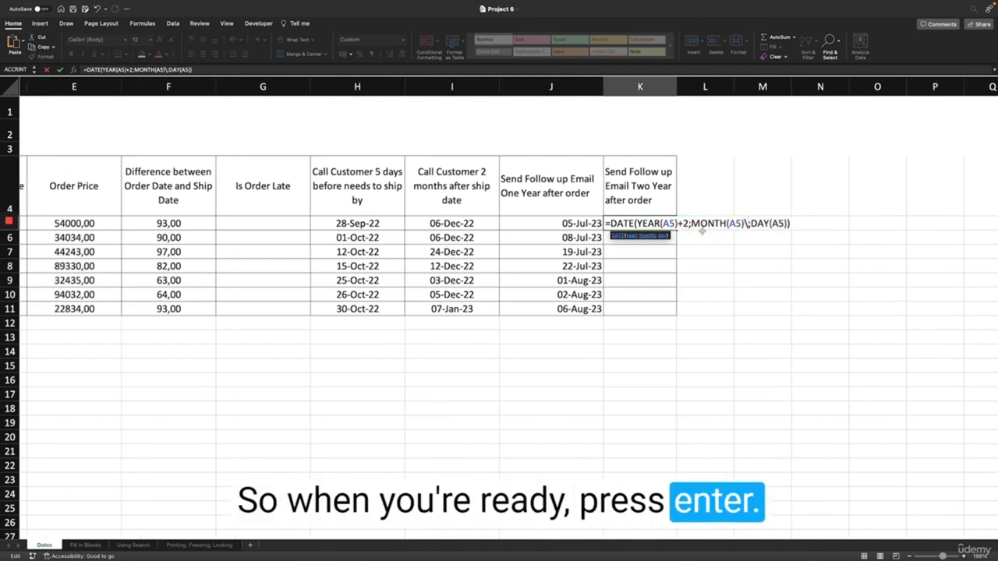
key(Return)
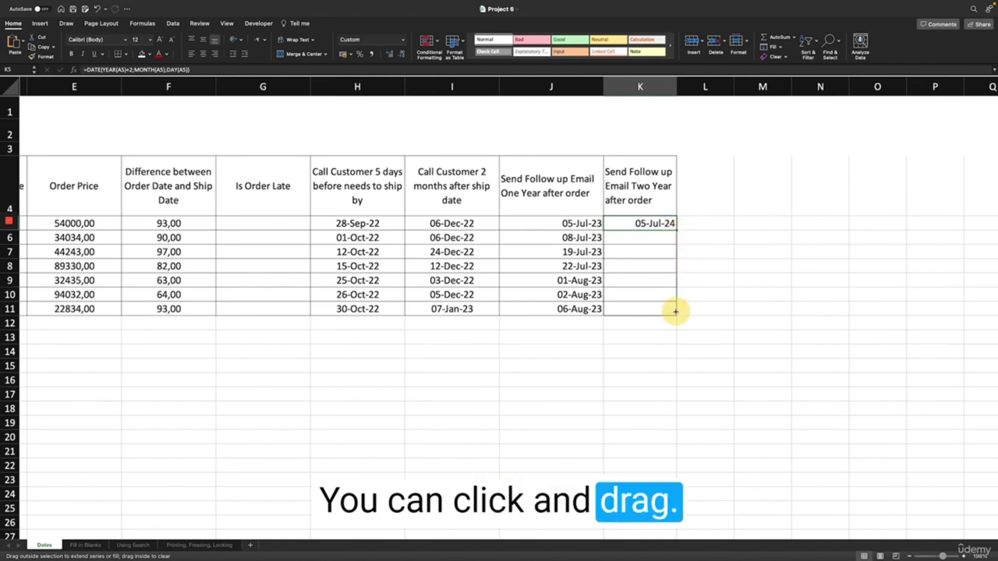
drag(675, 312, 672, 312)
click(659, 247)
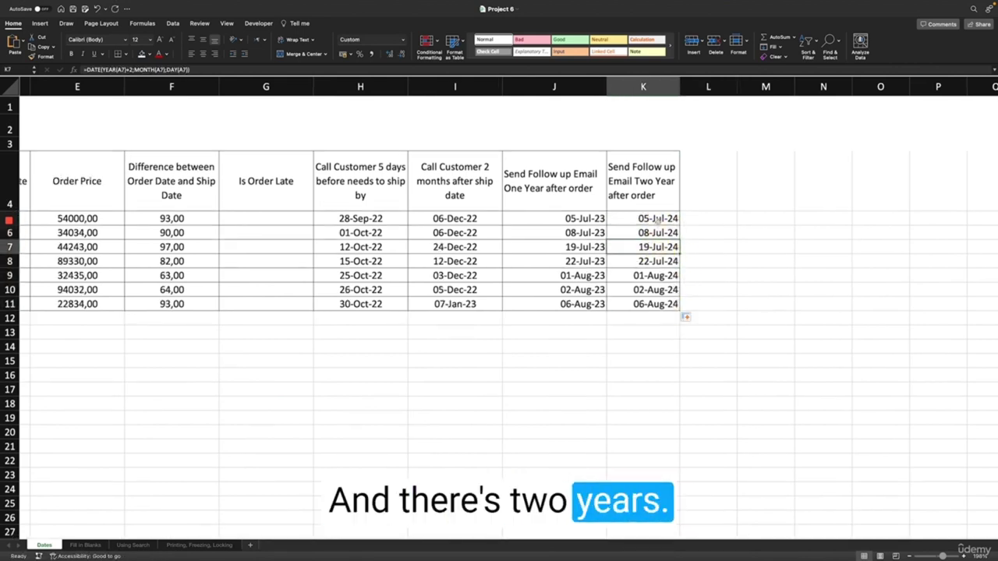
click(657, 218)
Briefly change K5's year offset to 7, then undo back to 2
double_click(659, 218)
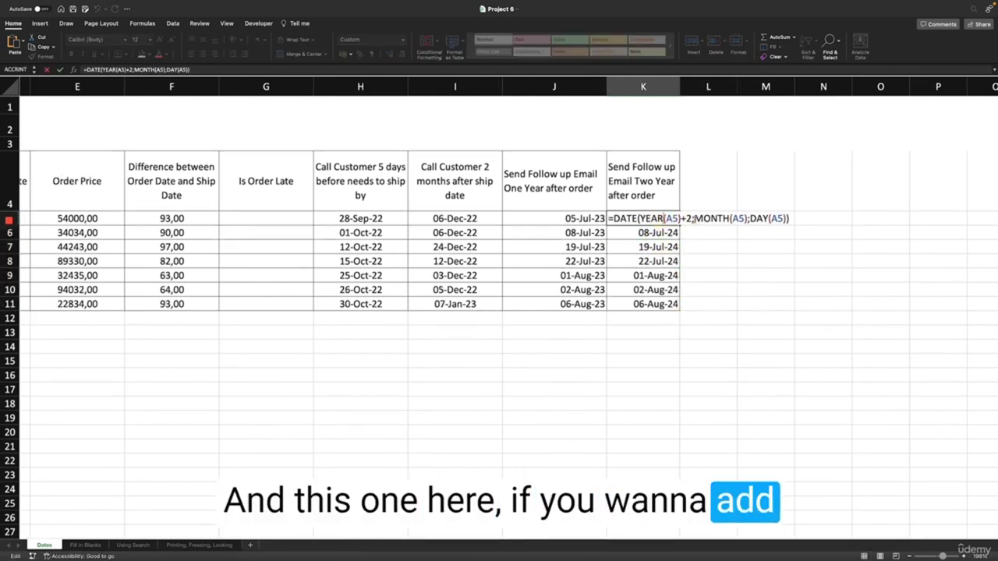
key(BackSpace)
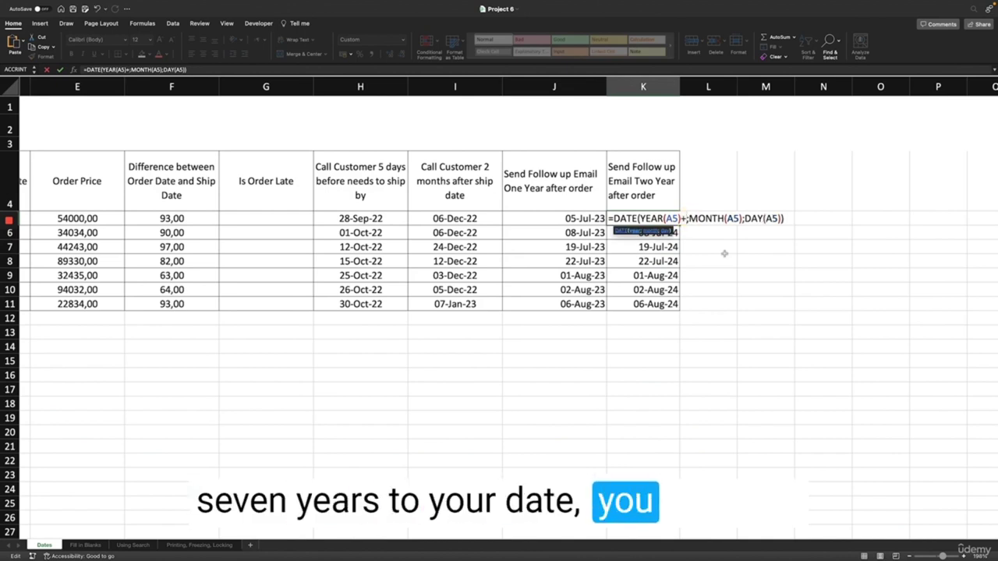
text(7)
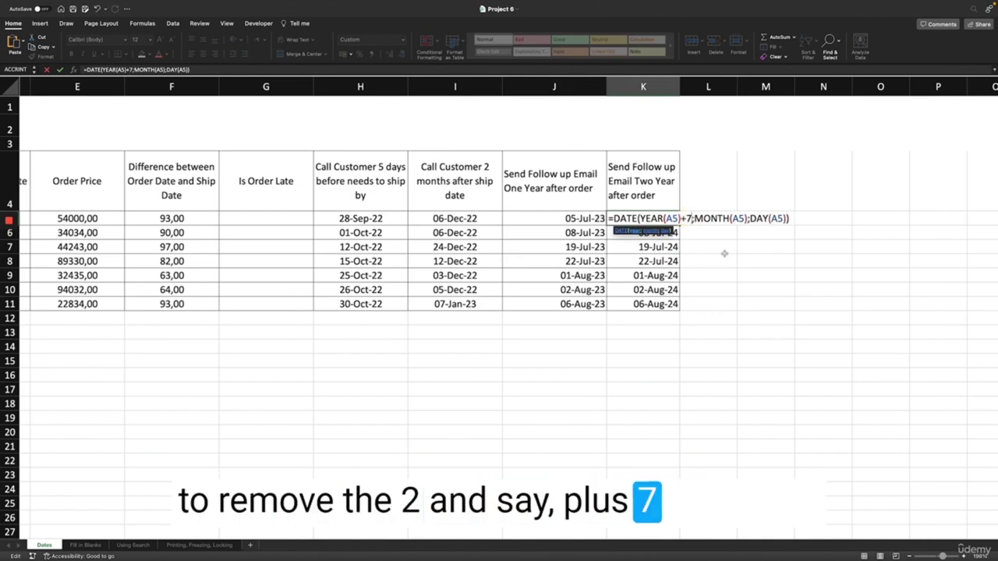
key(Return)
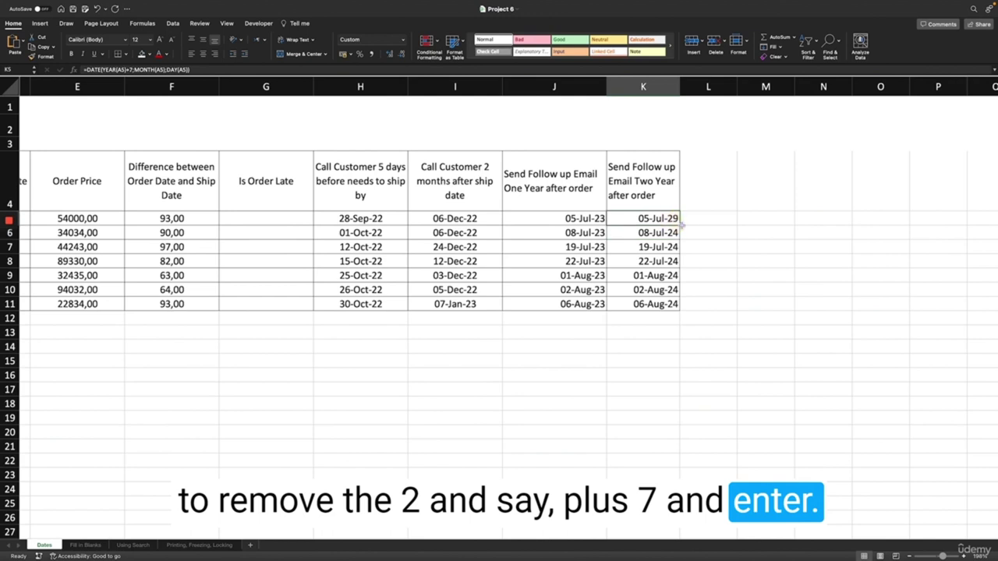
click(683, 223)
drag(643, 218, 644, 277)
click(643, 218)
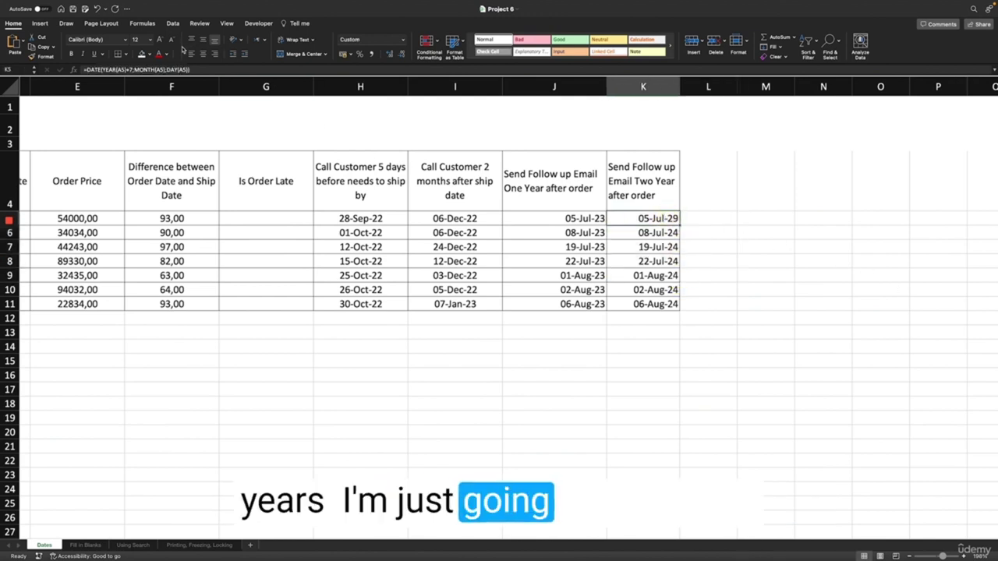
click(96, 9)
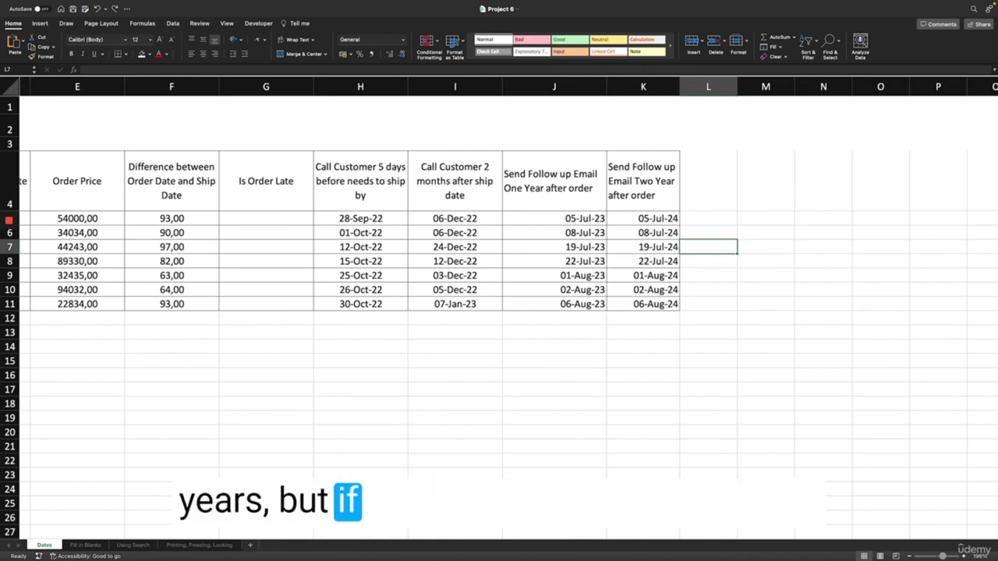
Review the K5 and J5 follow-up formulas without changing them
double_click(633, 219)
key(Escape)
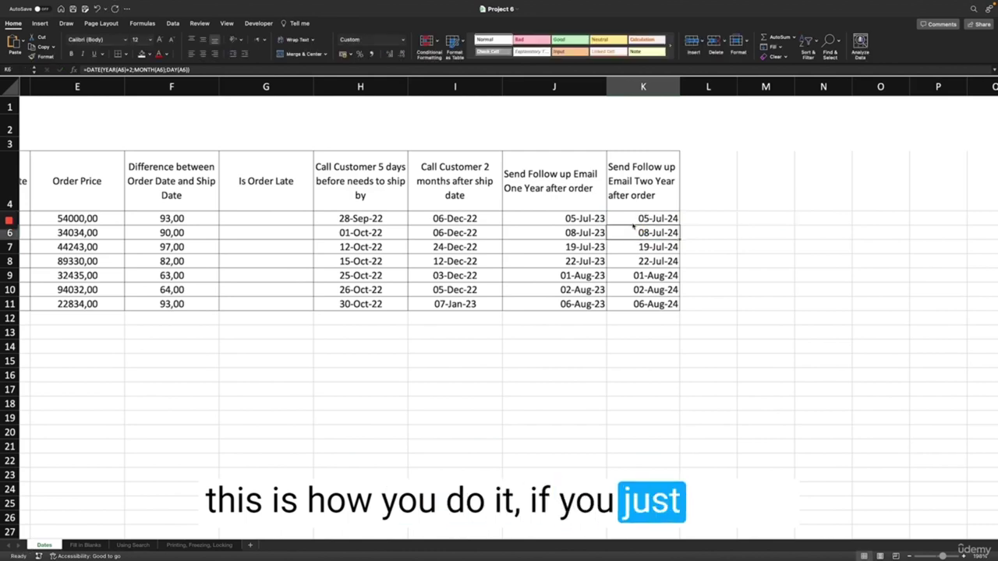
double_click(564, 219)
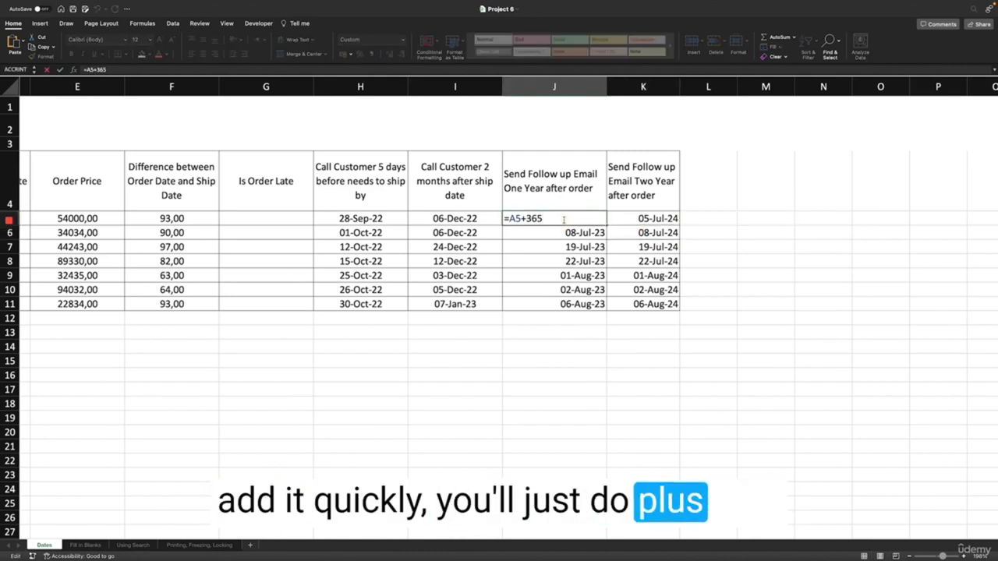
key(Escape)
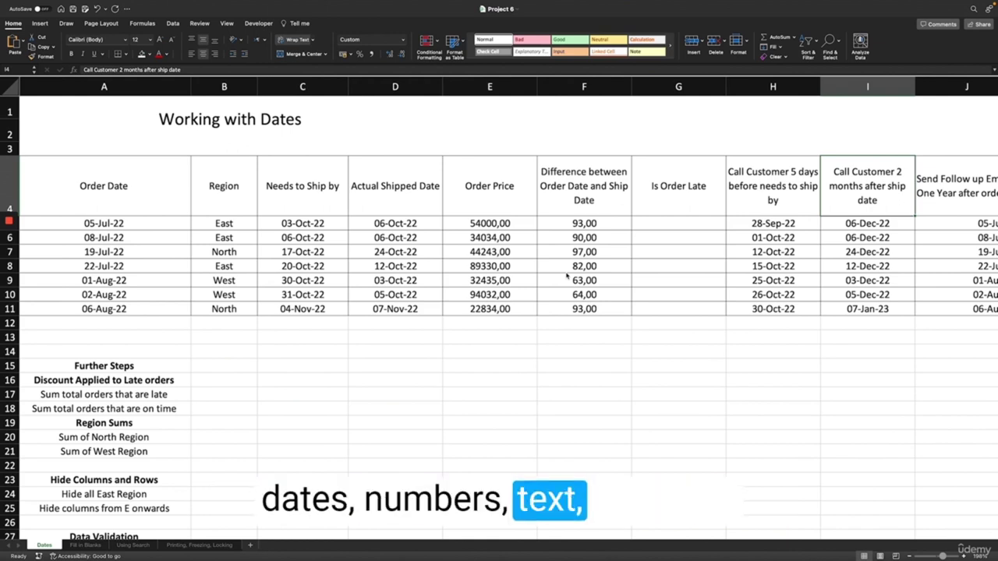
click(296, 337)
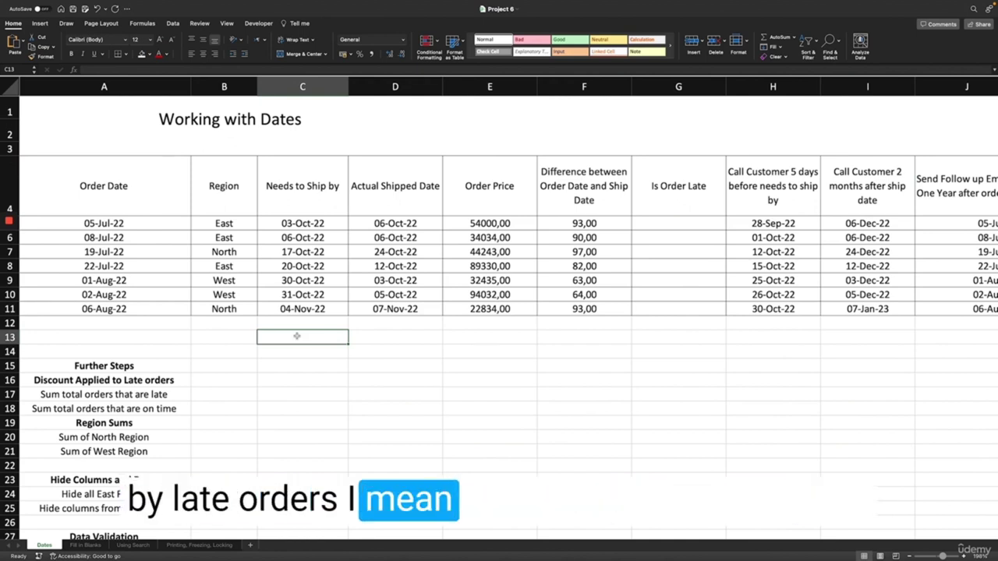
click(293, 224)
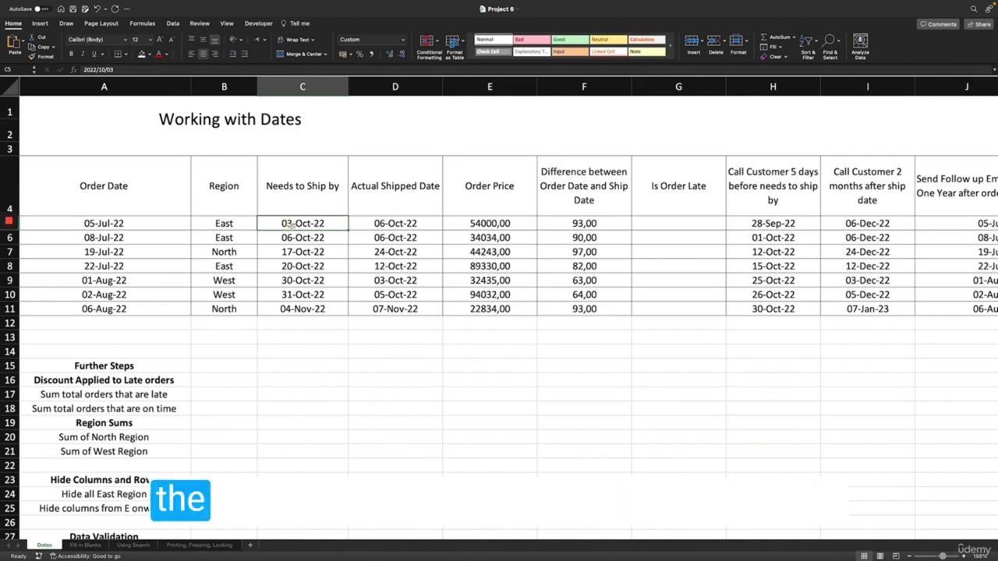
click(382, 224)
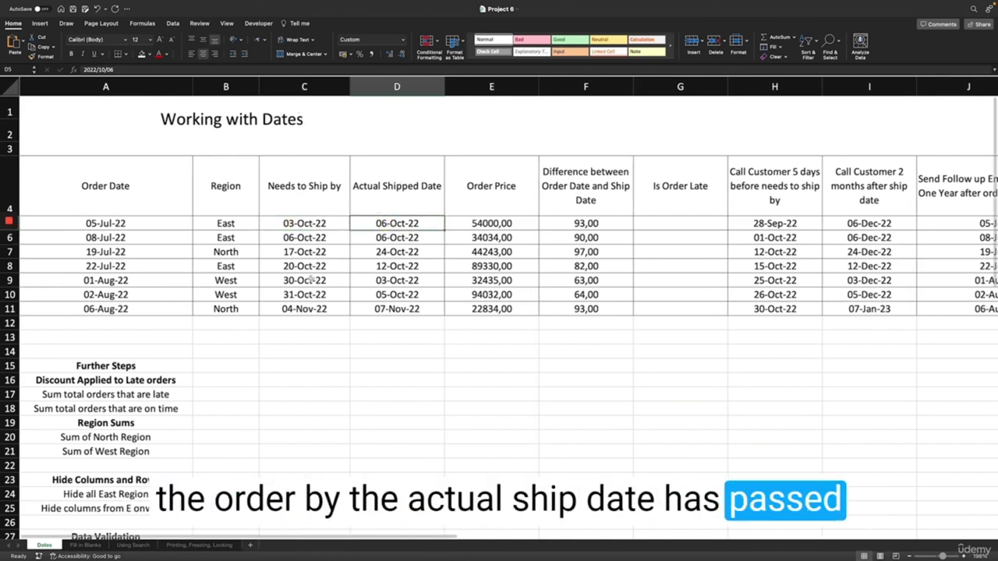
click(306, 224)
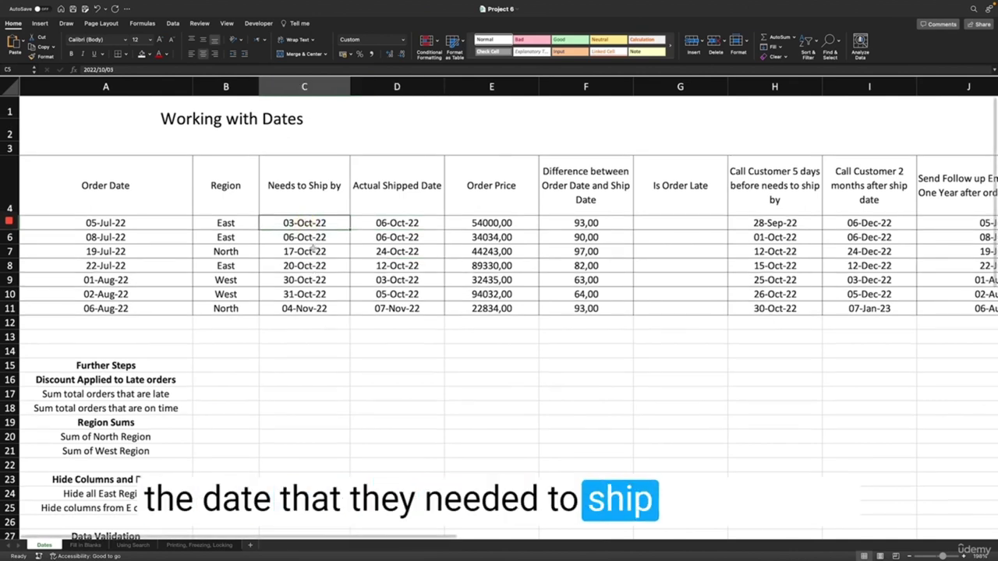
click(313, 249)
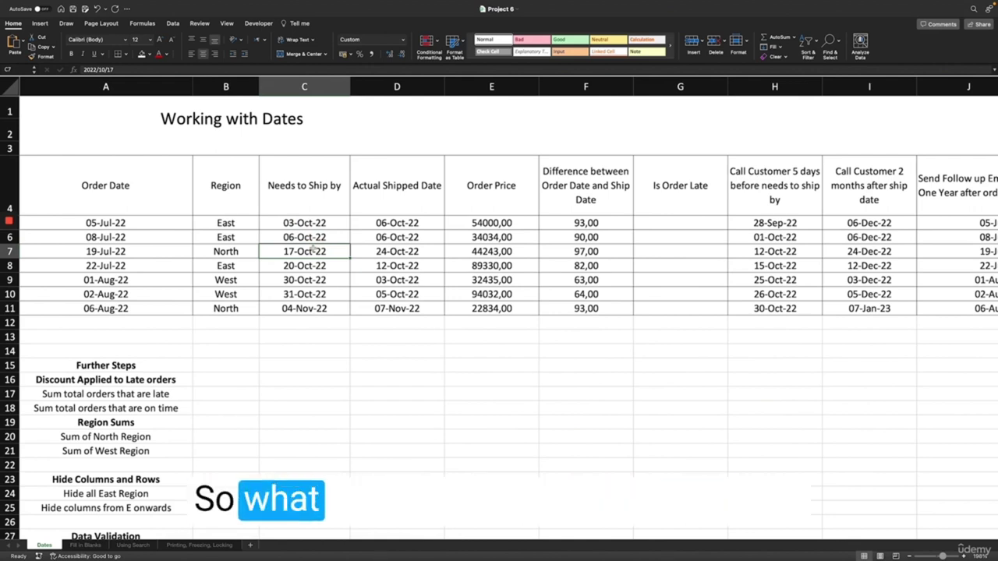
click(208, 396)
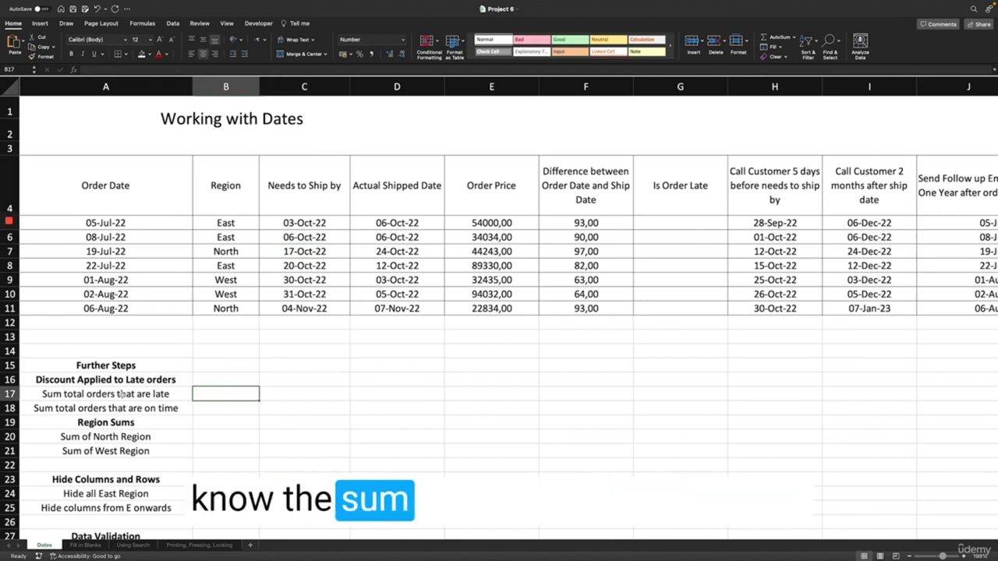
drag(476, 191, 483, 310)
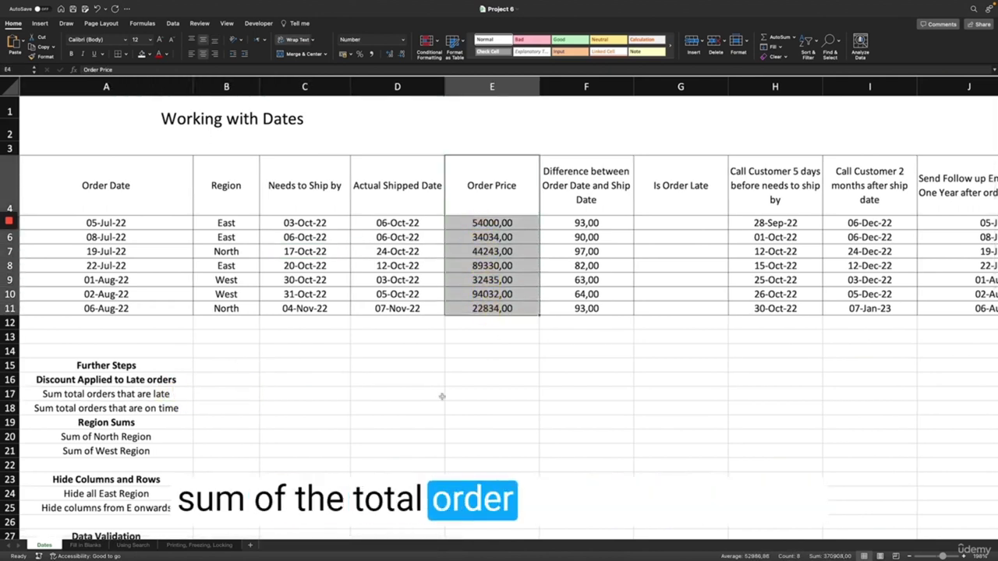
click(206, 395)
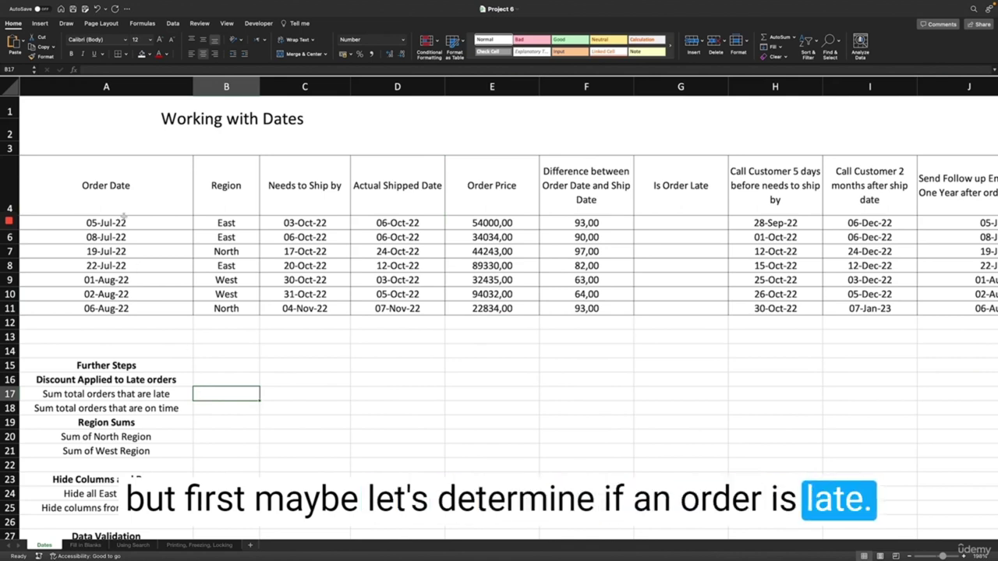
drag(680, 185, 677, 305)
click(669, 176)
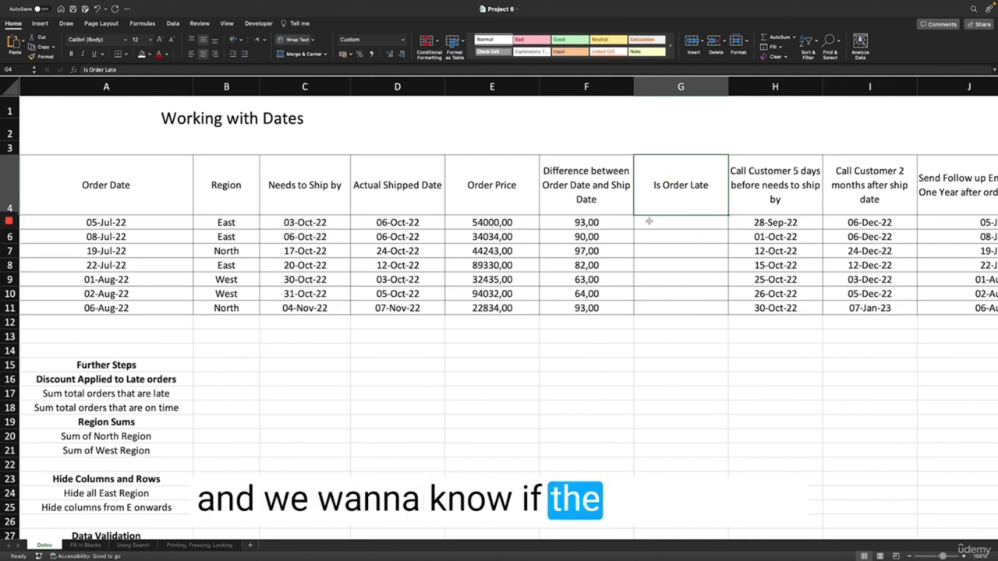
click(650, 222)
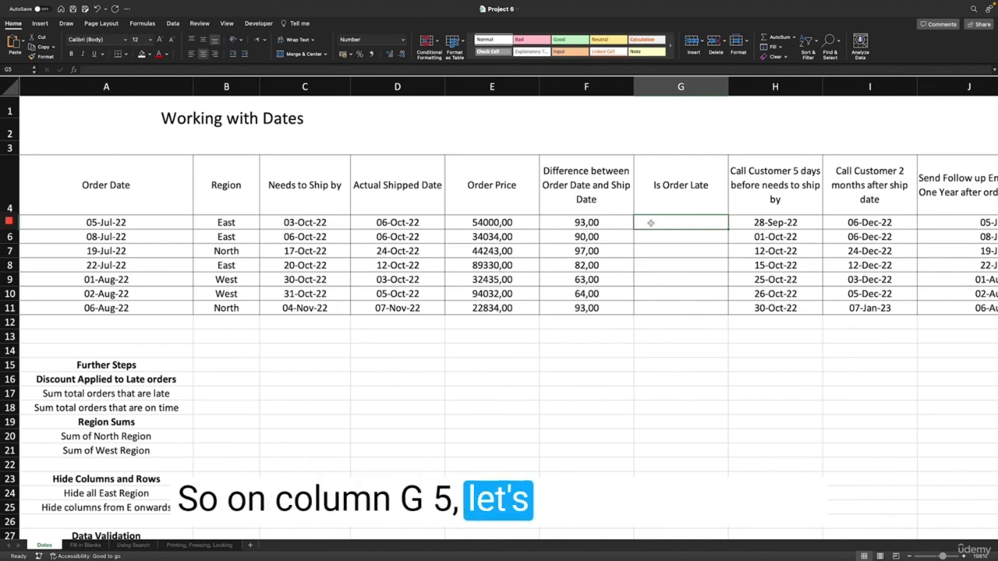
Enter =IF(D5>C5;1;0) in G5 to flag orders shipped late
text(=)
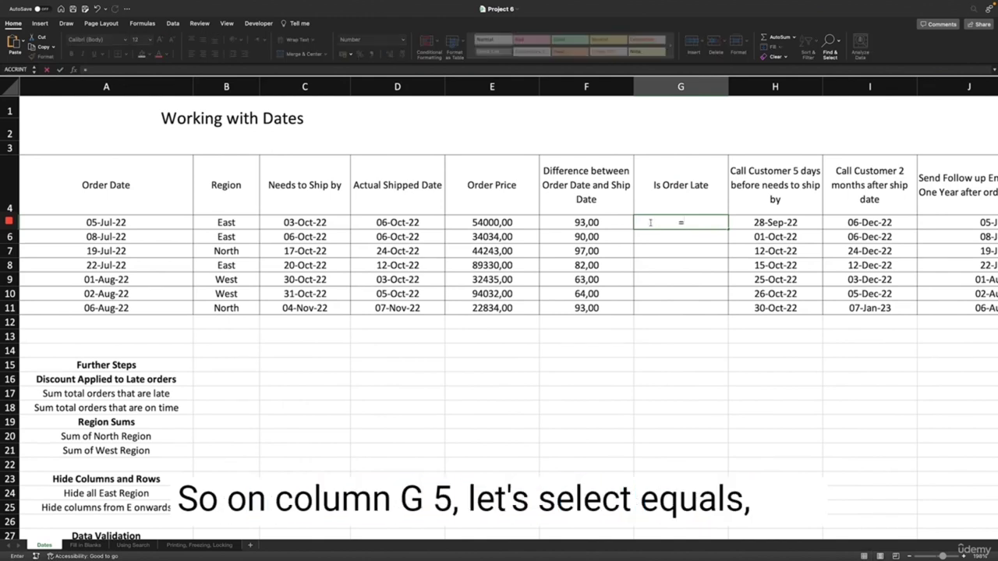
text(if()
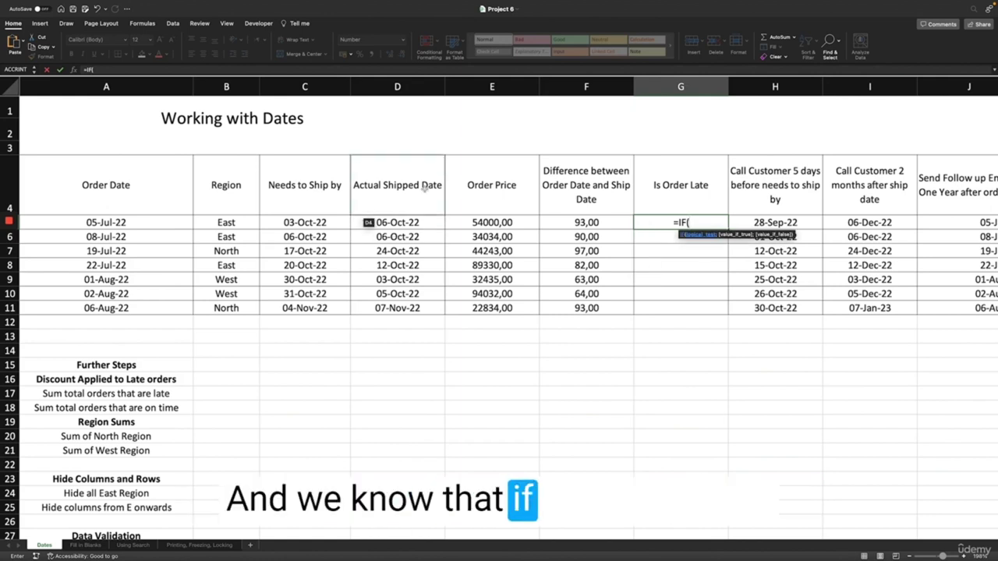
click(406, 222)
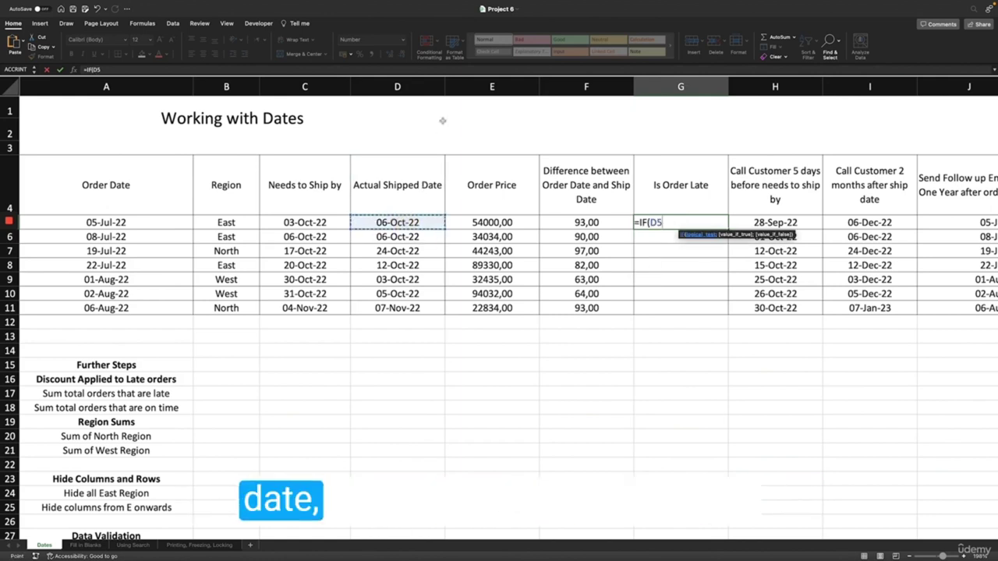
text(>)
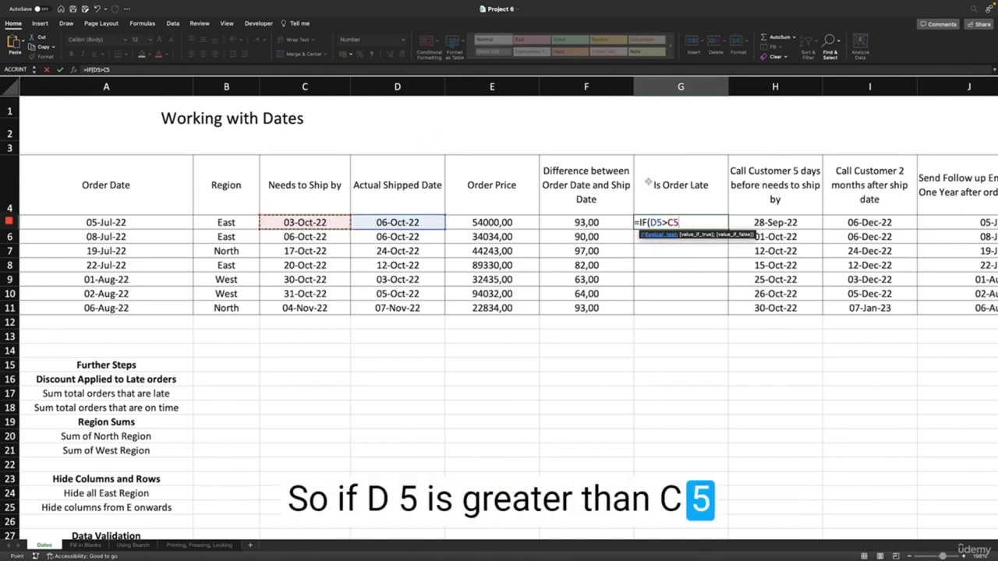
text(;)
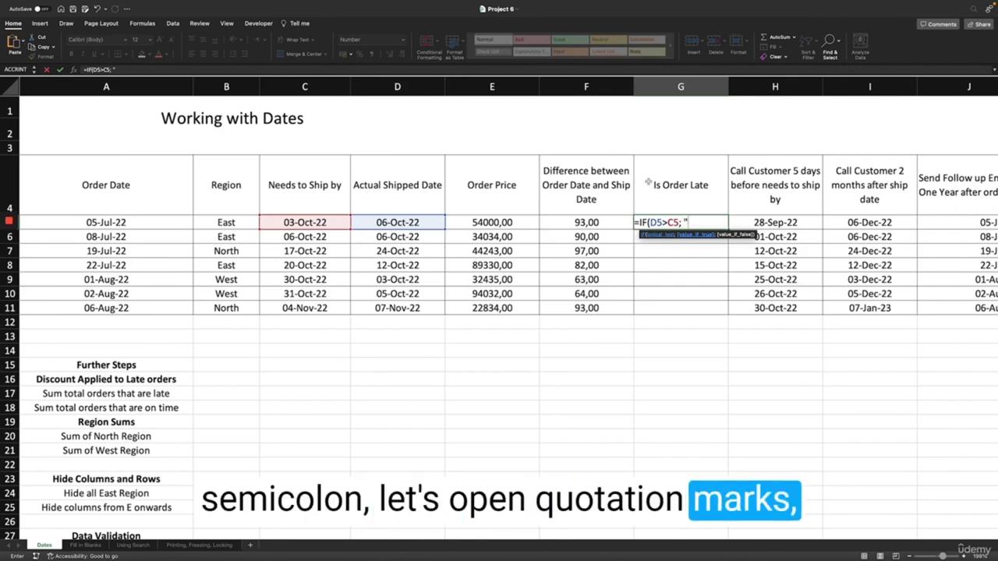
text( ")
key(BackSpace)
key(BackSpace)
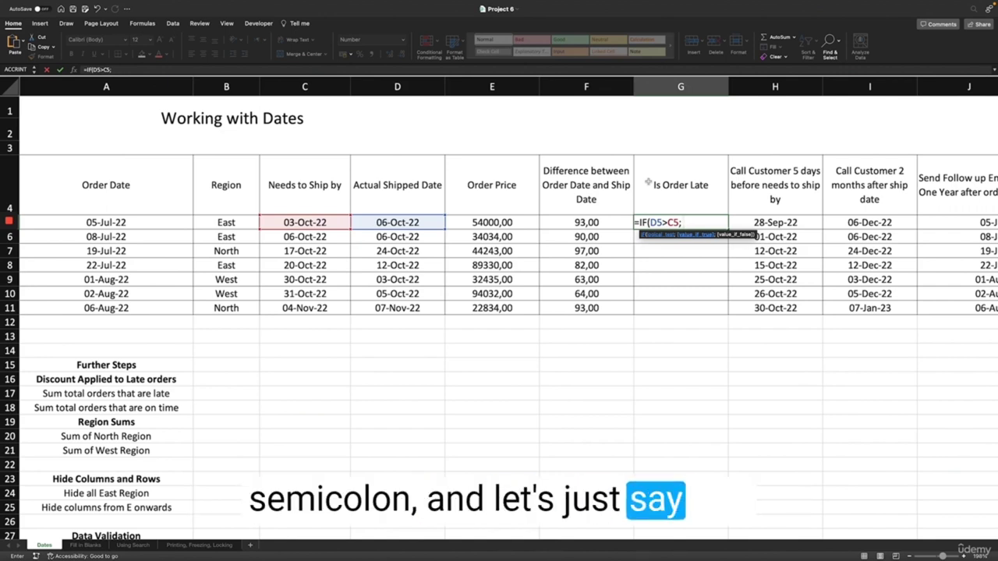
text(1)
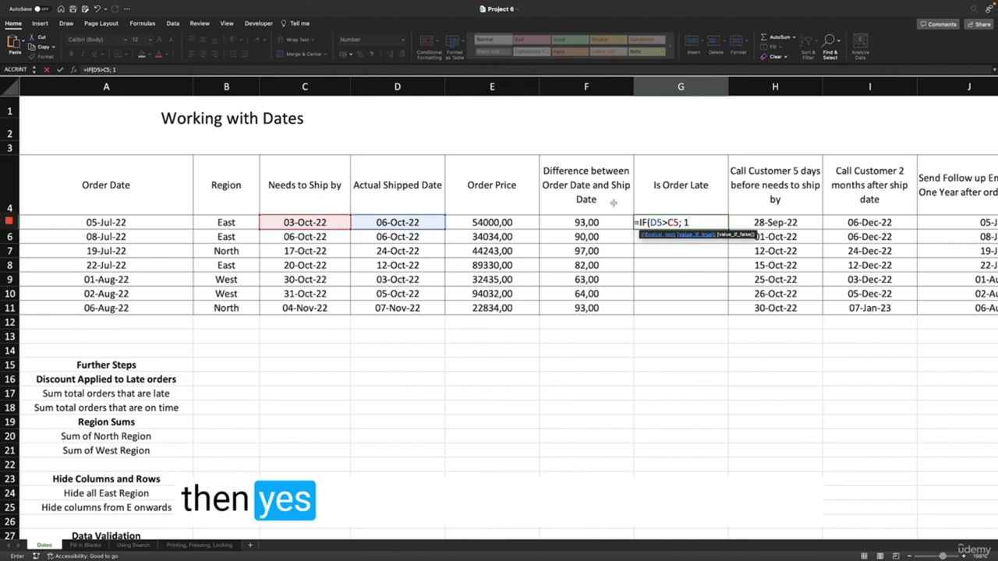
text(;)
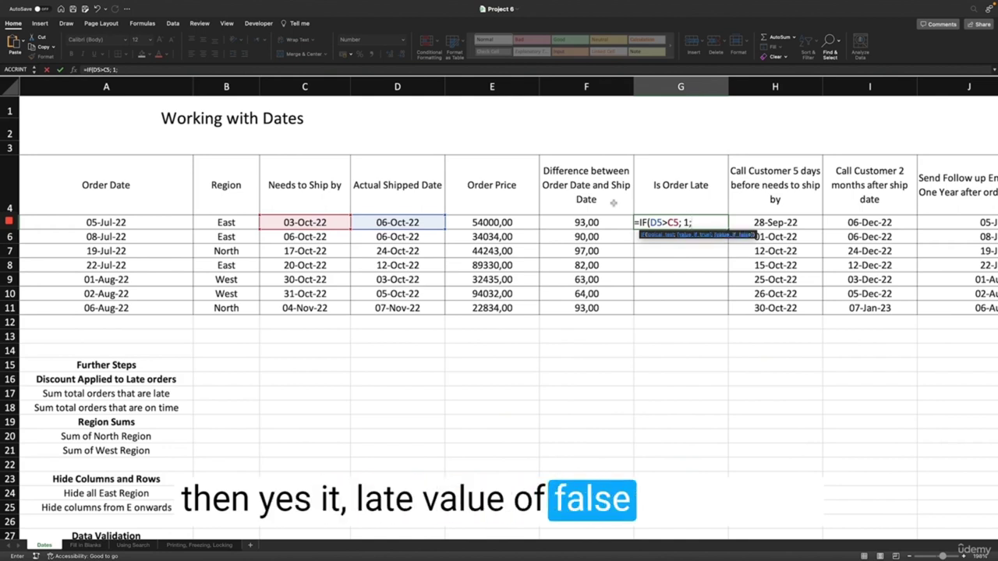
text(0))
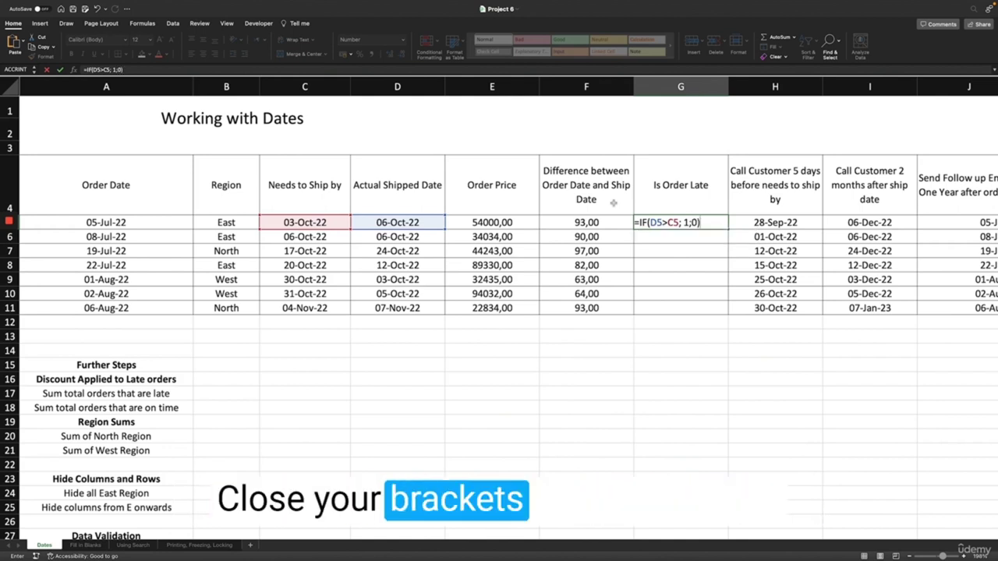
key(Return)
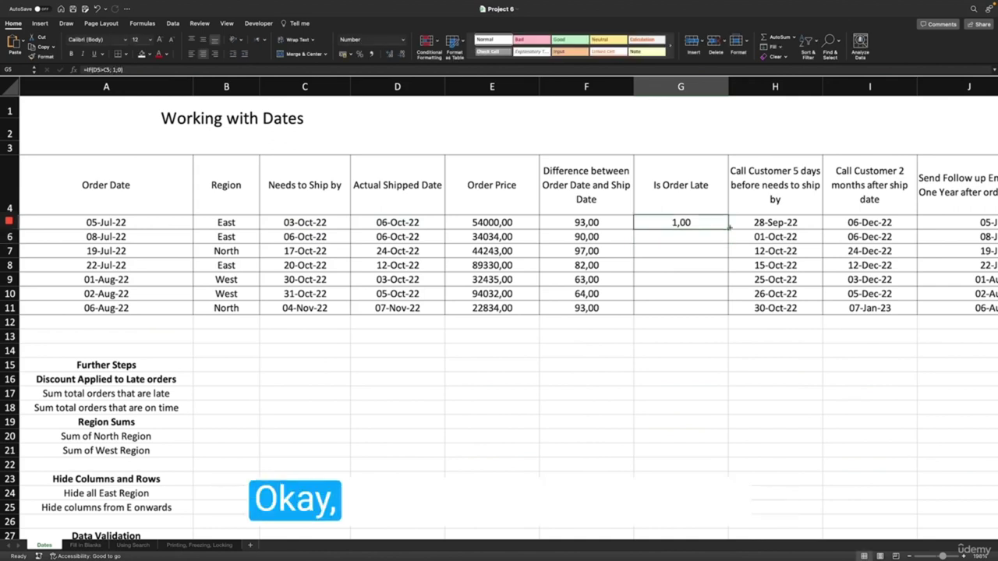
Fill the late-order formula down to G11 and check the results in G5 and G7
drag(729, 229, 726, 321)
click(715, 350)
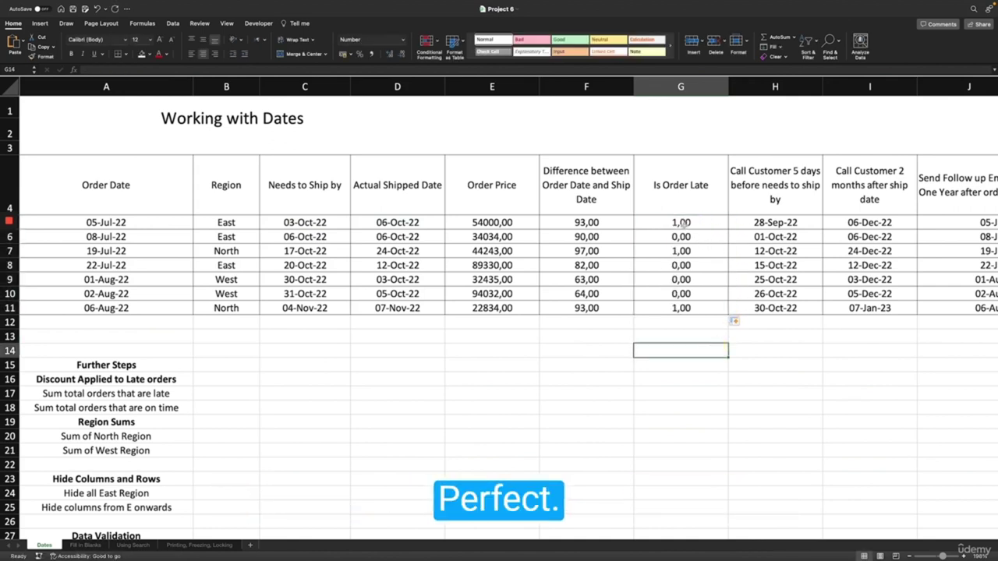
click(682, 223)
click(681, 251)
click(691, 307)
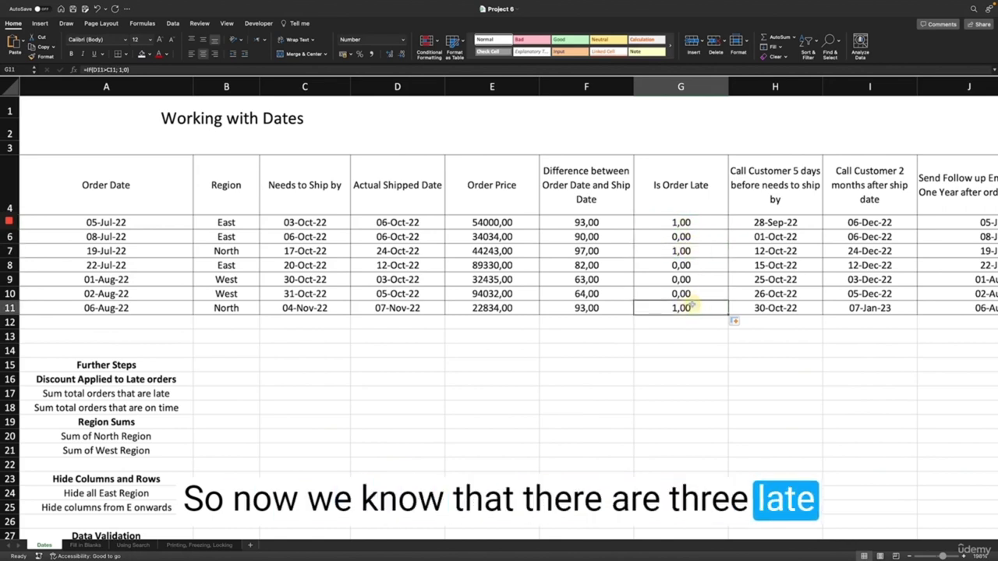
click(665, 223)
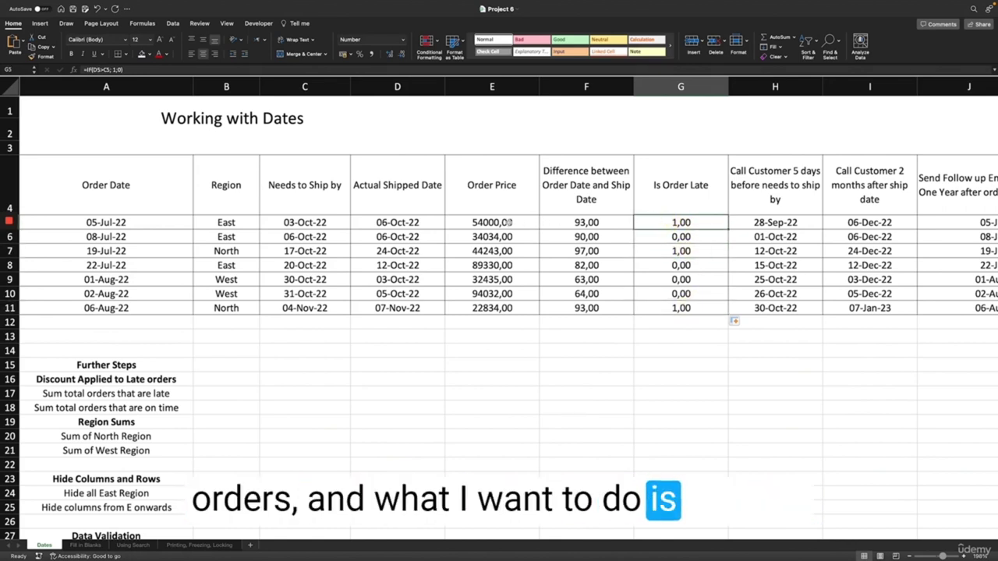
click(508, 222)
click(507, 250)
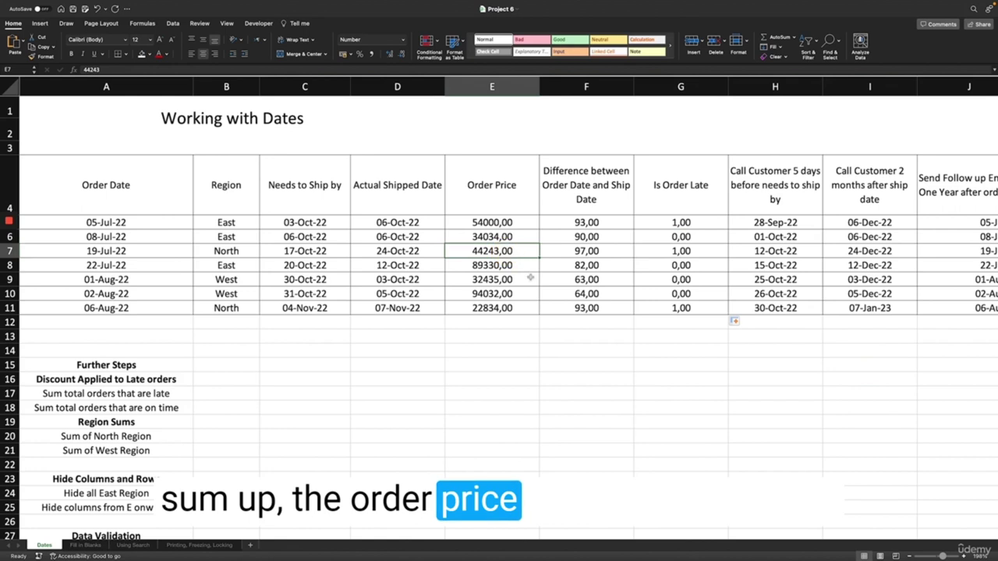
ctrl+click(493, 307)
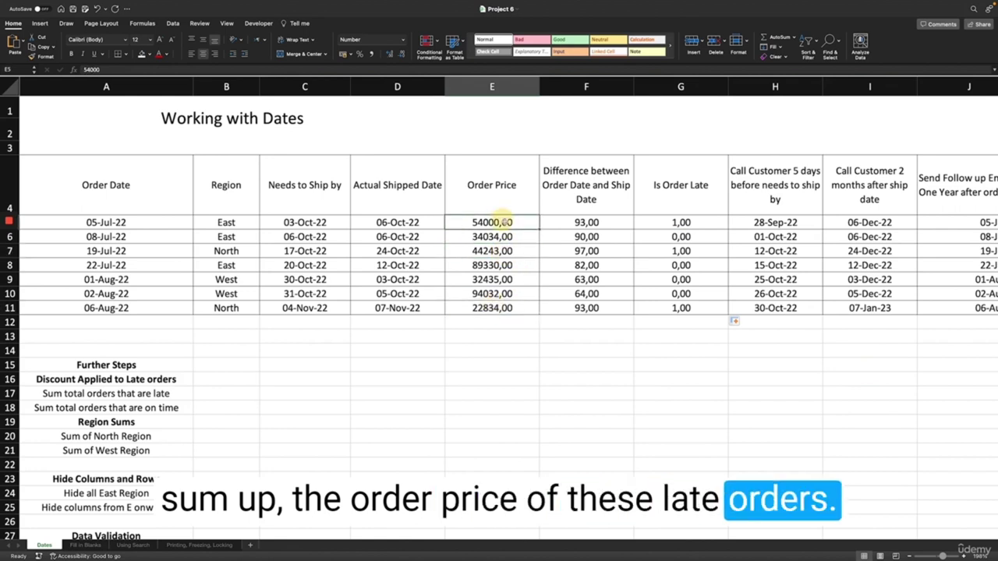
scroll(599, 357, down, 1)
scroll(600, 357, right, 1)
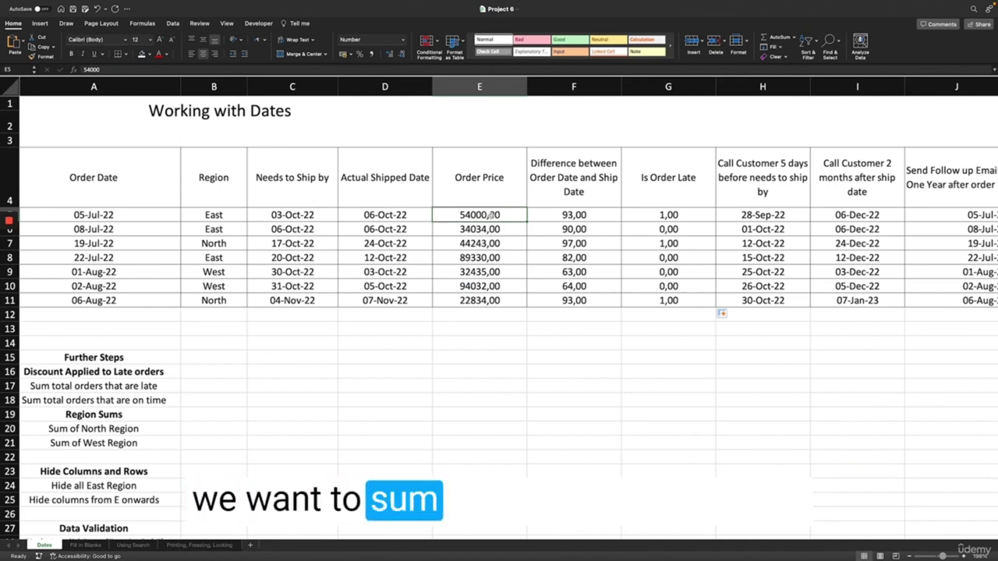
click(485, 243)
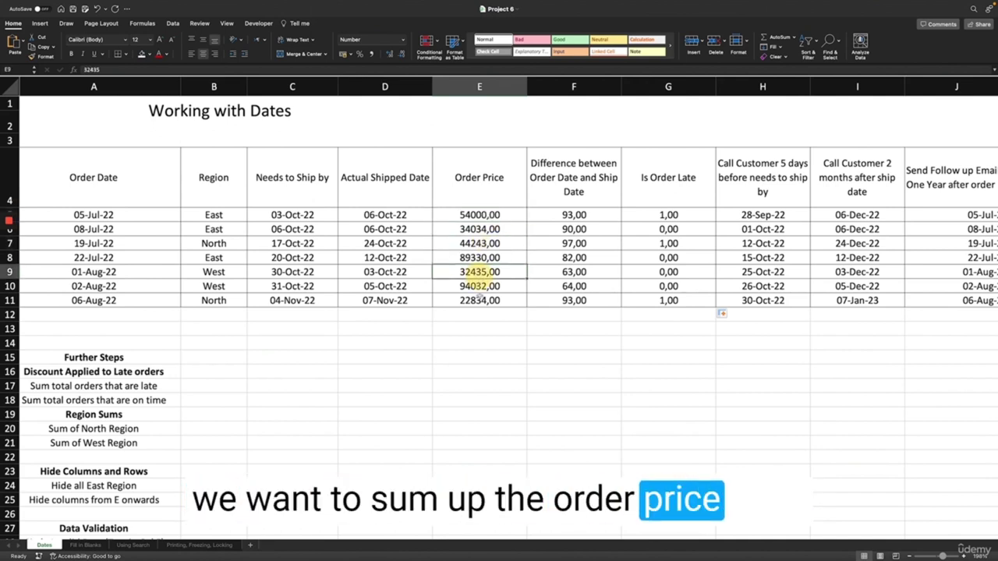
click(499, 245)
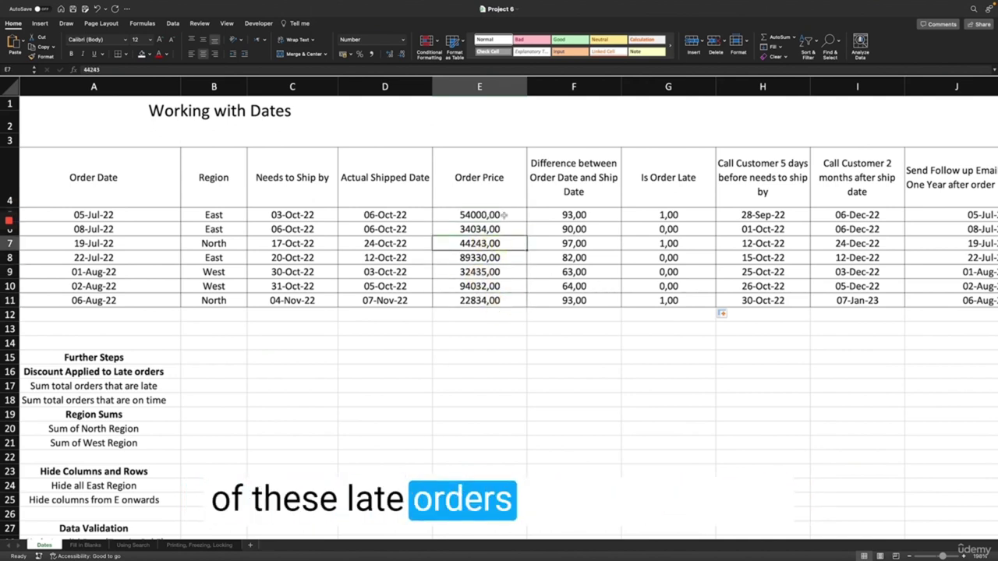
click(209, 385)
scroll(217, 379, down, 1)
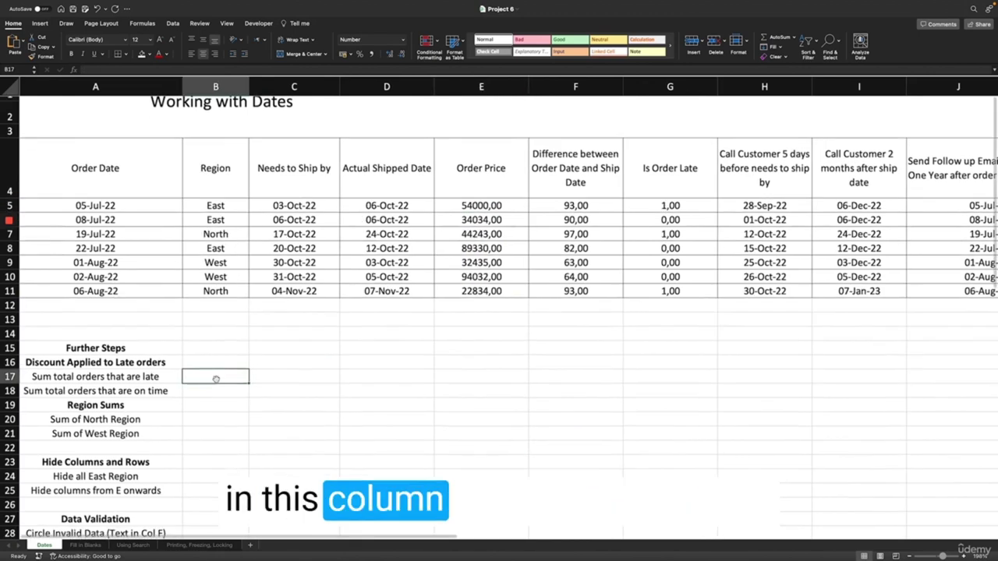
scroll(218, 382, up, 1)
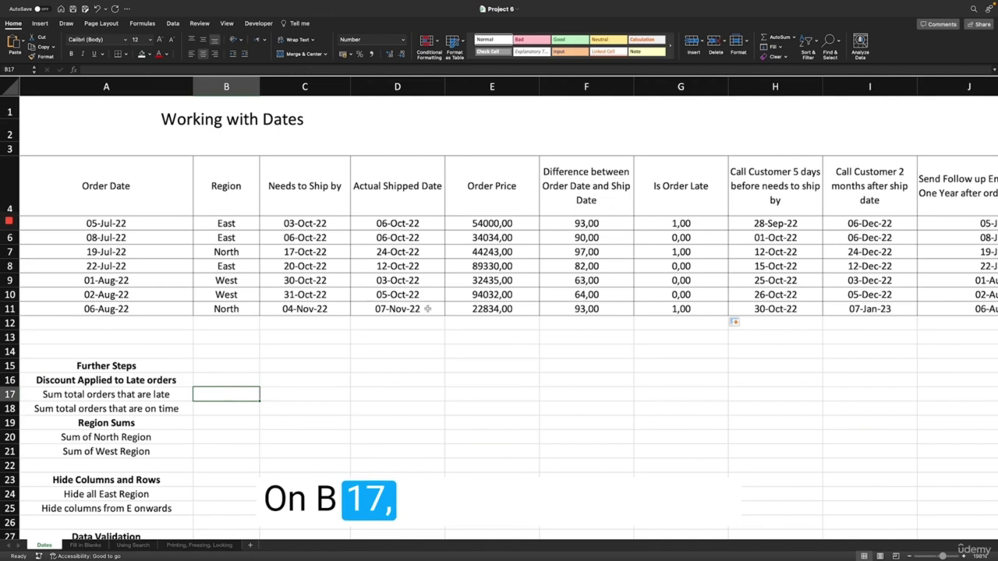
Enter =SUMIF(G5:G11;"=1";E5:E11) in B17, giving the late-orders total 121077,00
text(=)
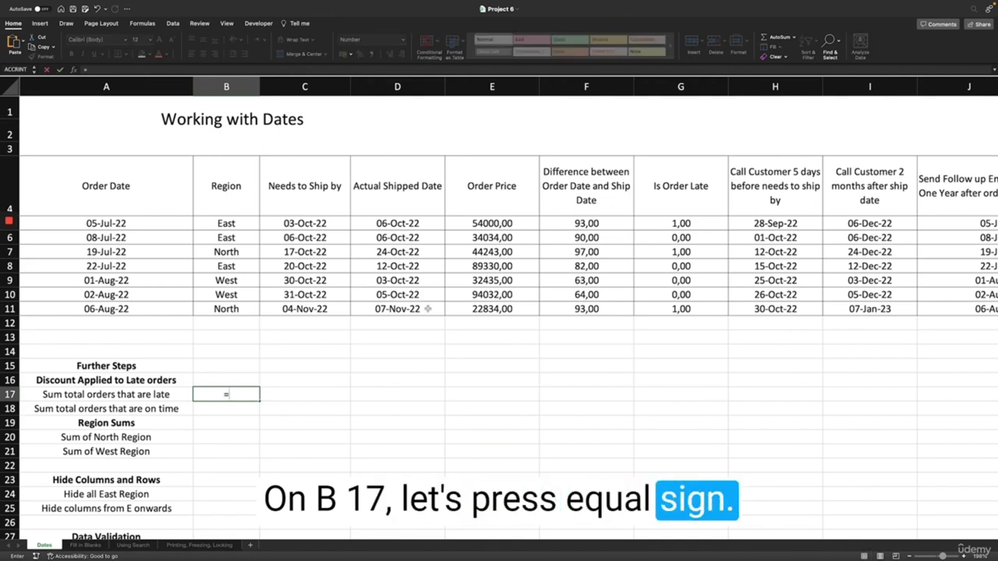
scroll(229, 395, down, 1)
text(SUMIF()
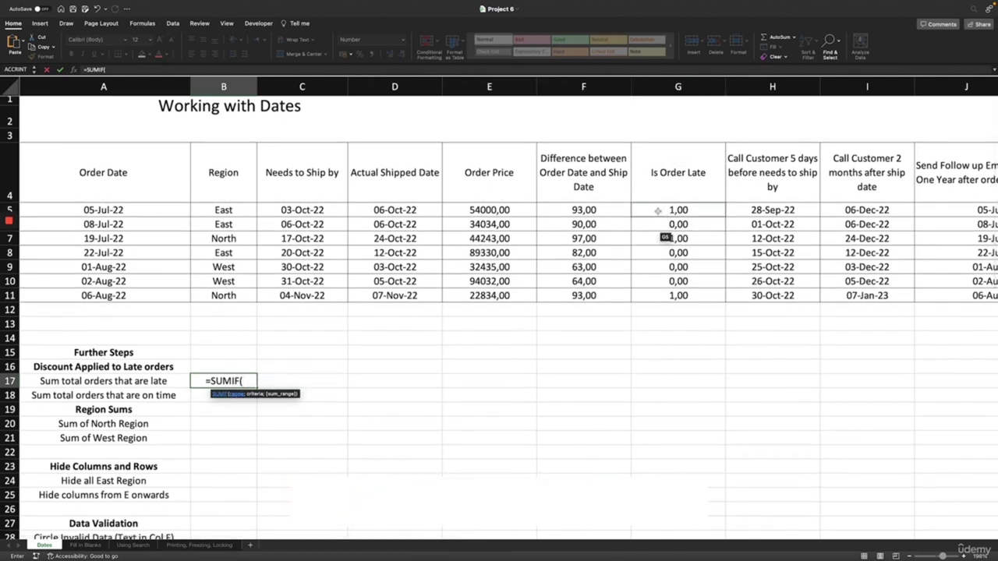
click(657, 210)
drag(657, 210, 661, 297)
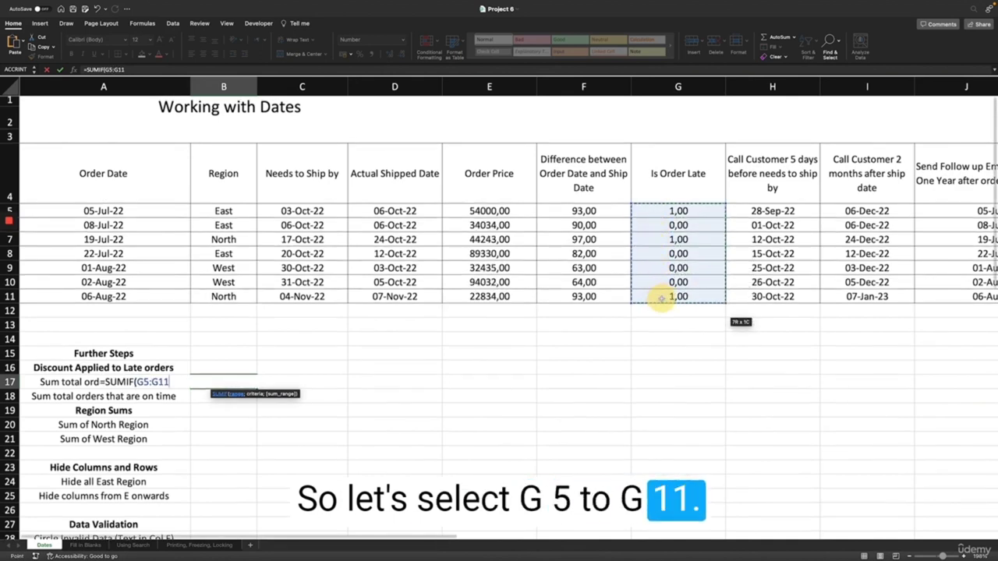
scroll(275, 370, up, 1)
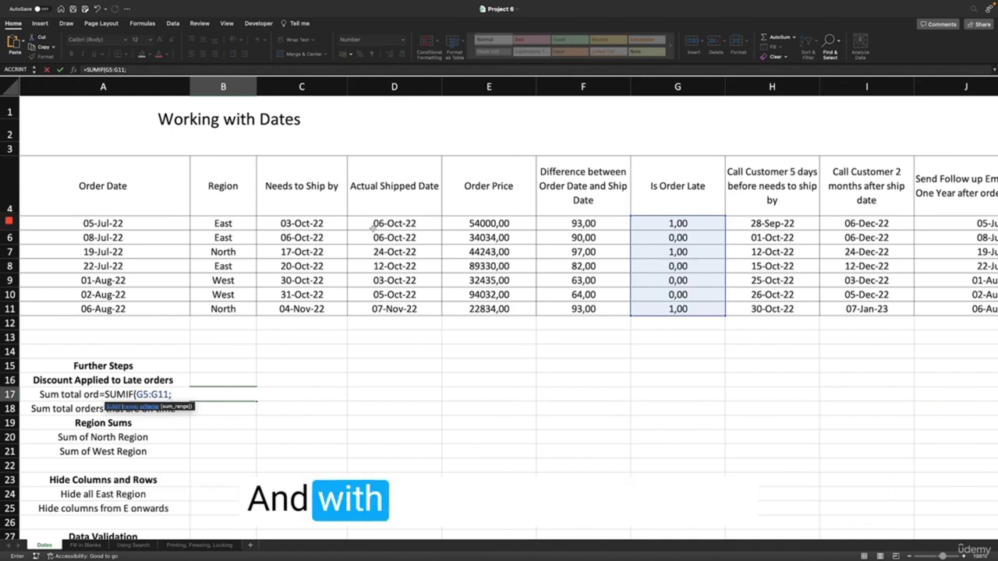
text(")
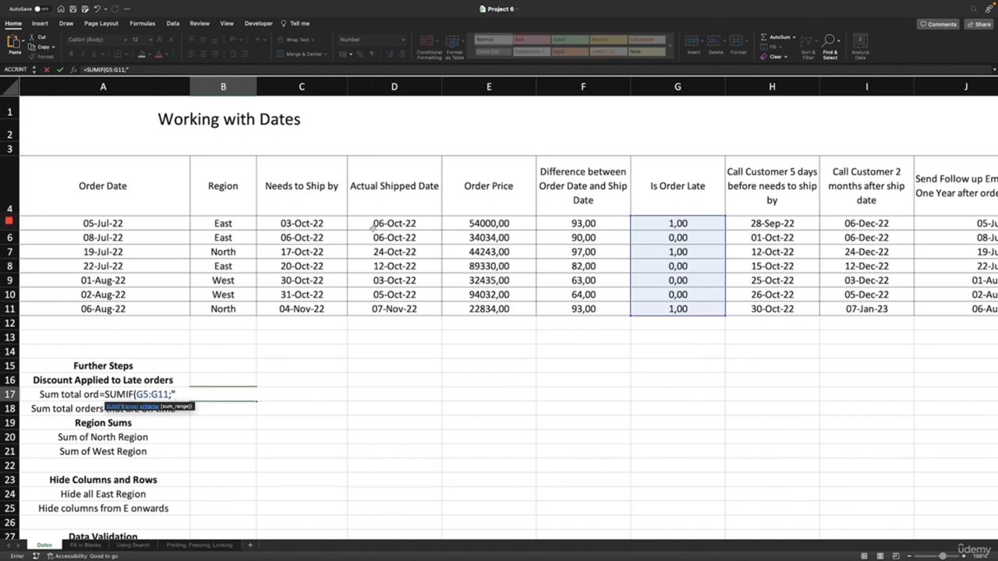
text(=)
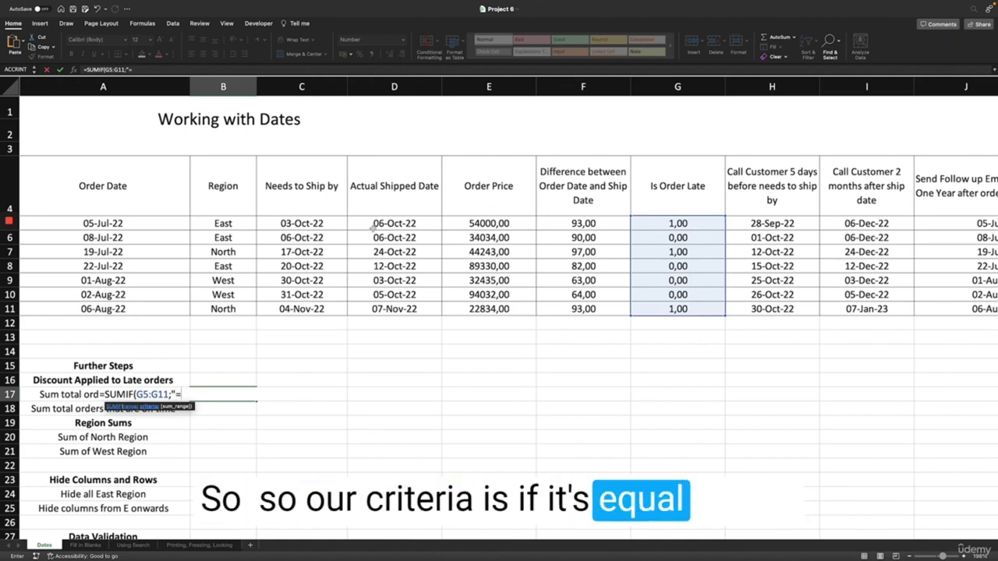
text(1)
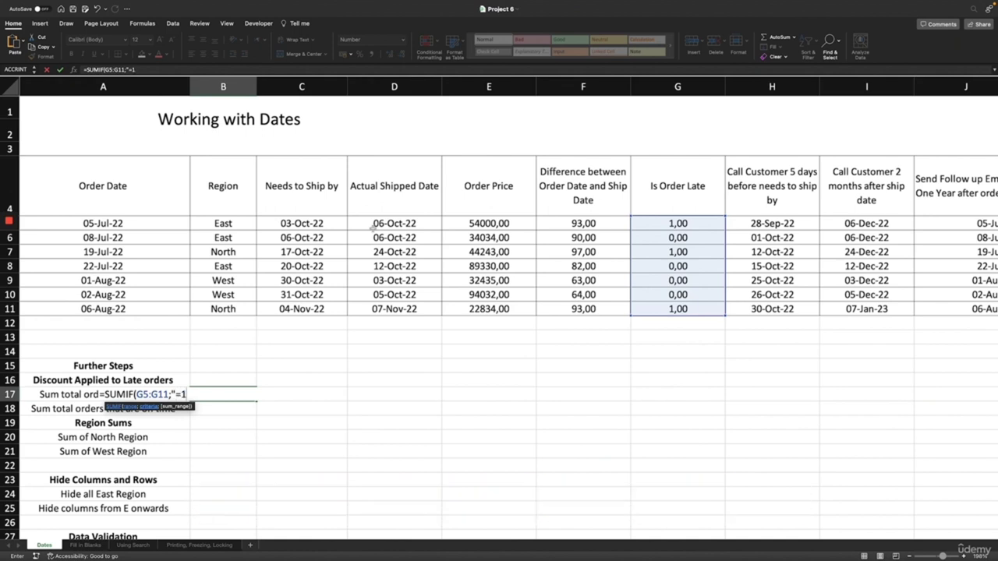
text(")
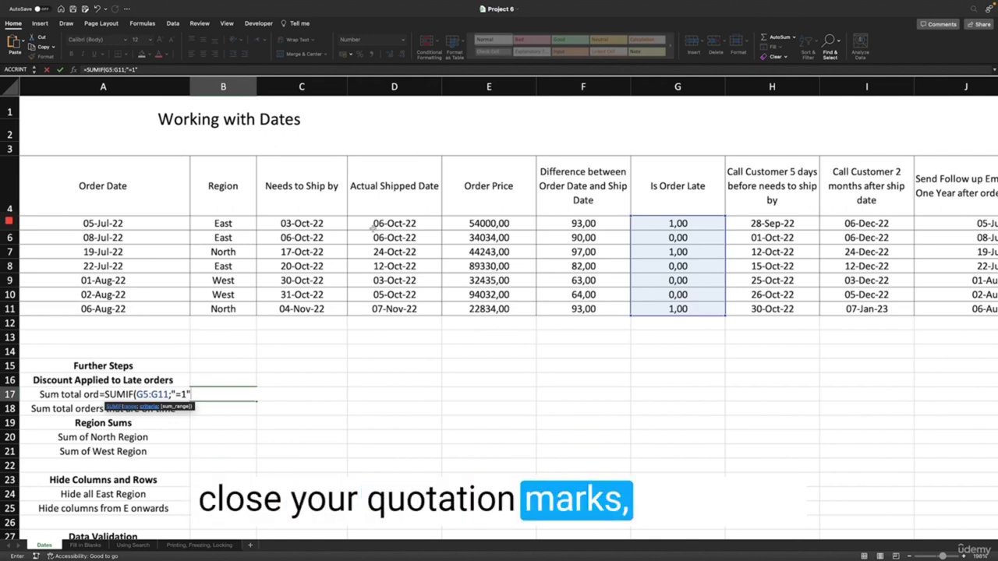
text(;)
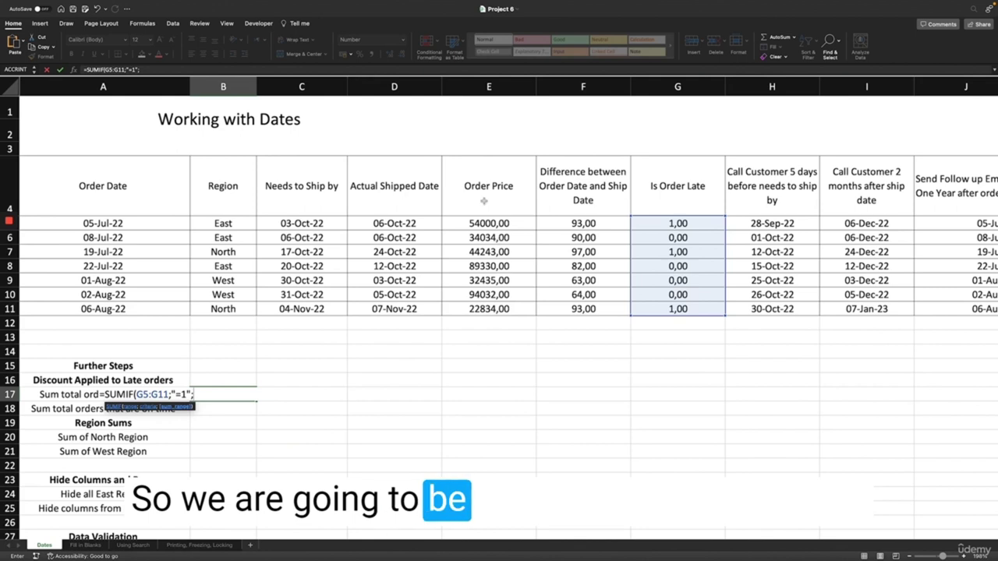
drag(471, 223, 472, 294)
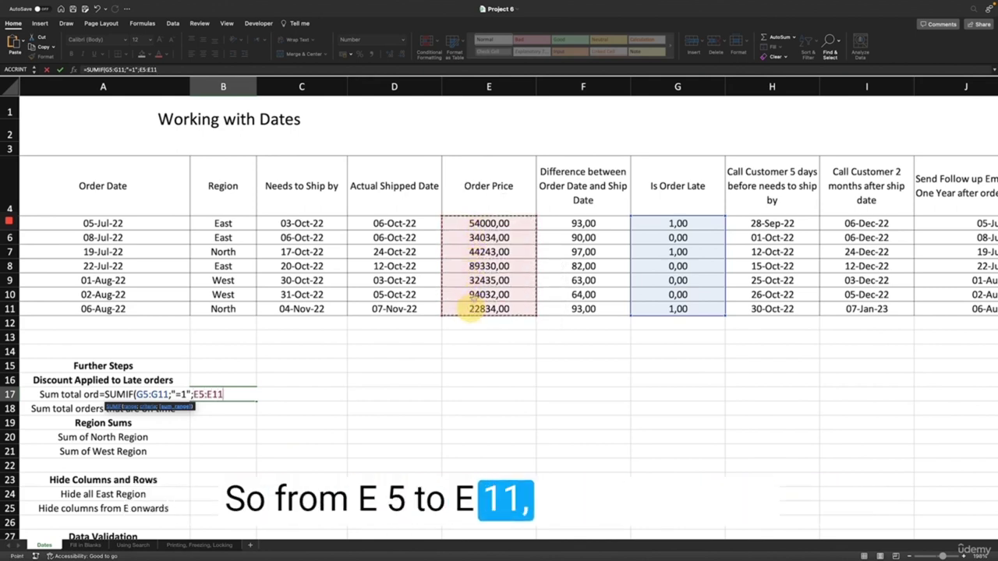
text())
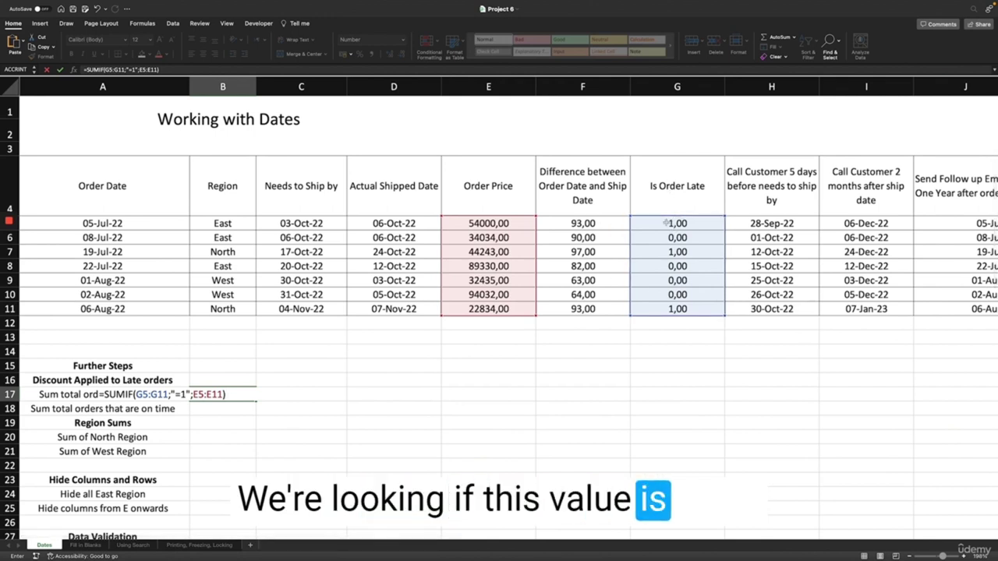
scroll(677, 234, down, 1)
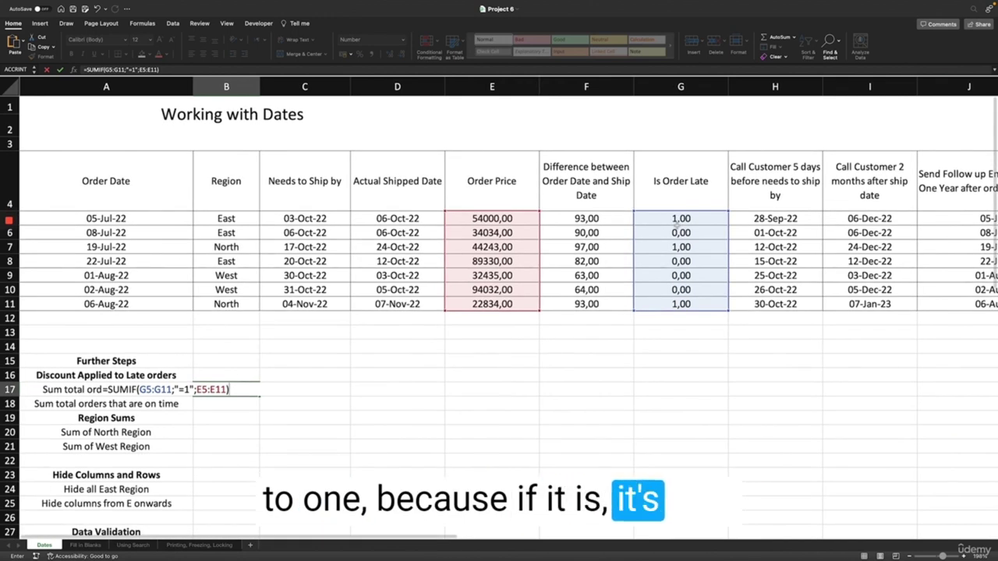
scroll(677, 223, up, 1)
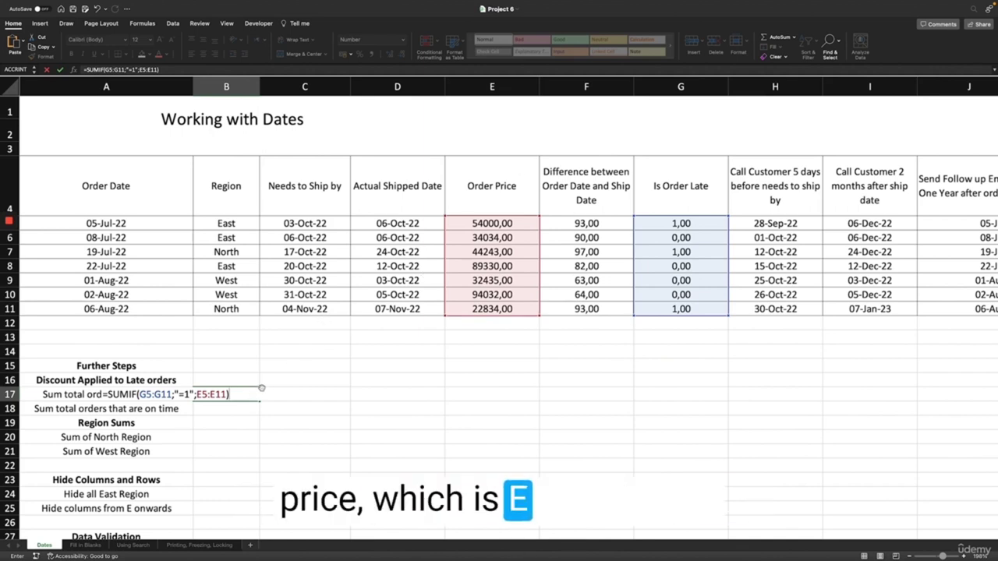
key(Return)
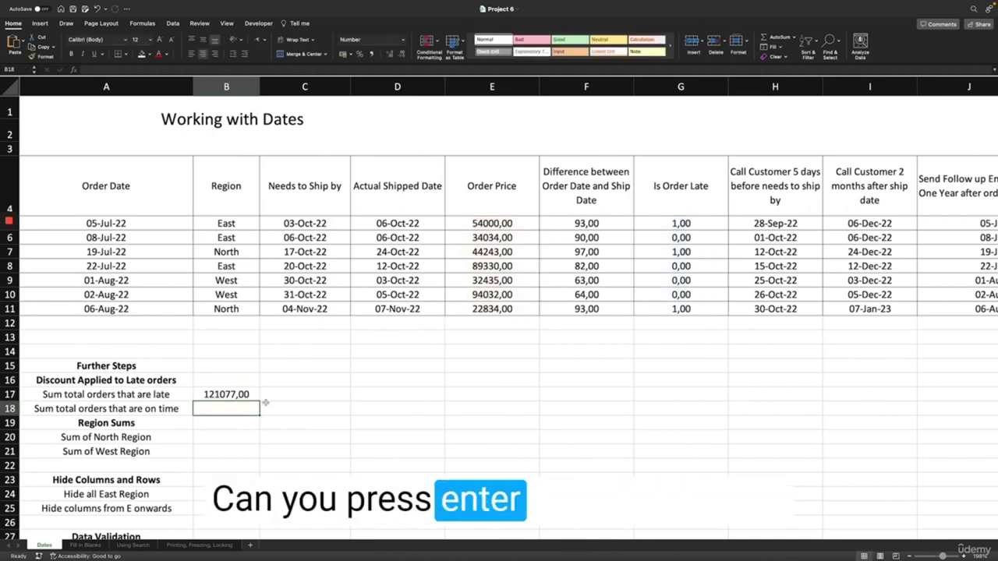
click(226, 395)
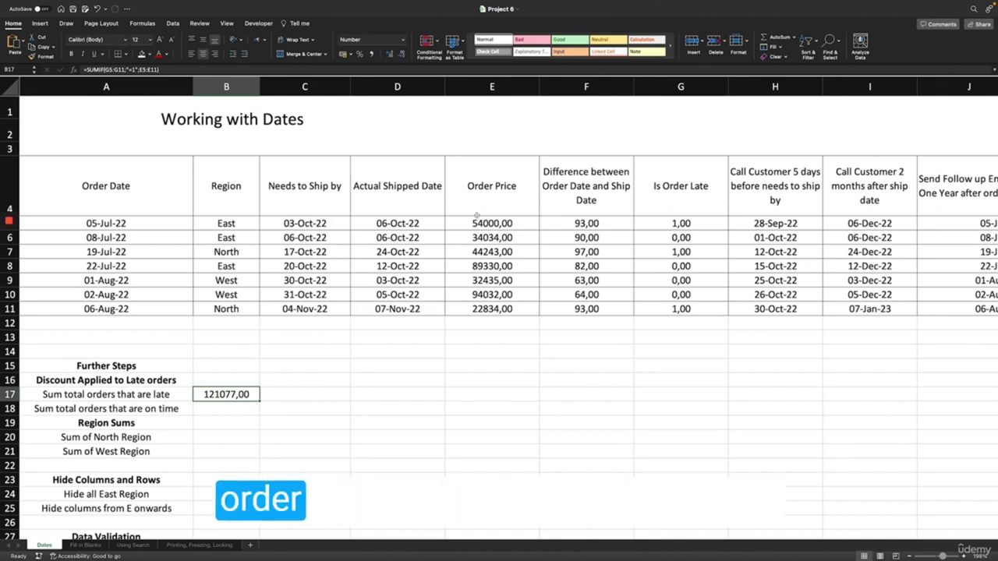
scroll(226, 392, right, 1)
scroll(226, 392, left, 1)
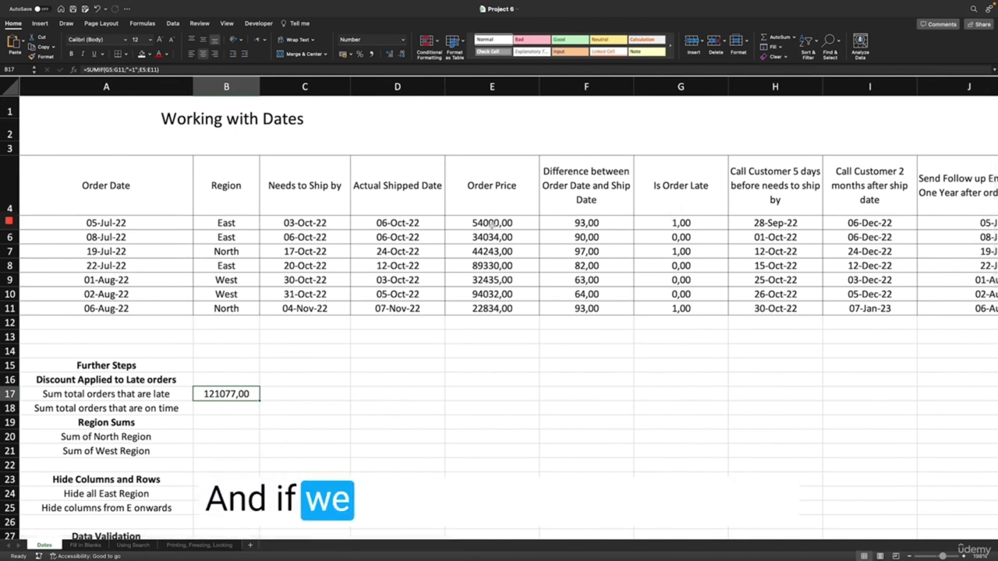
drag(708, 228, 492, 225)
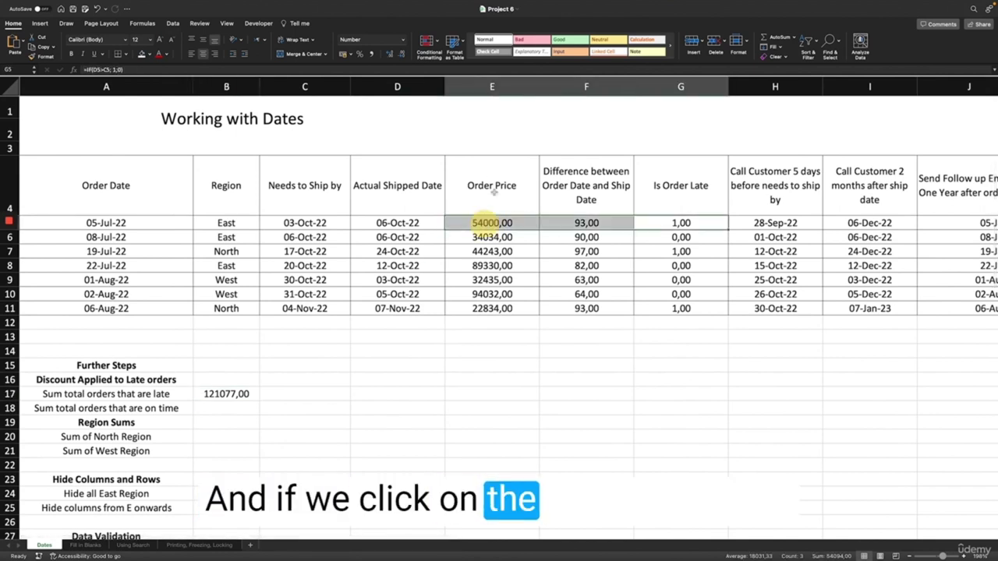
click(492, 224)
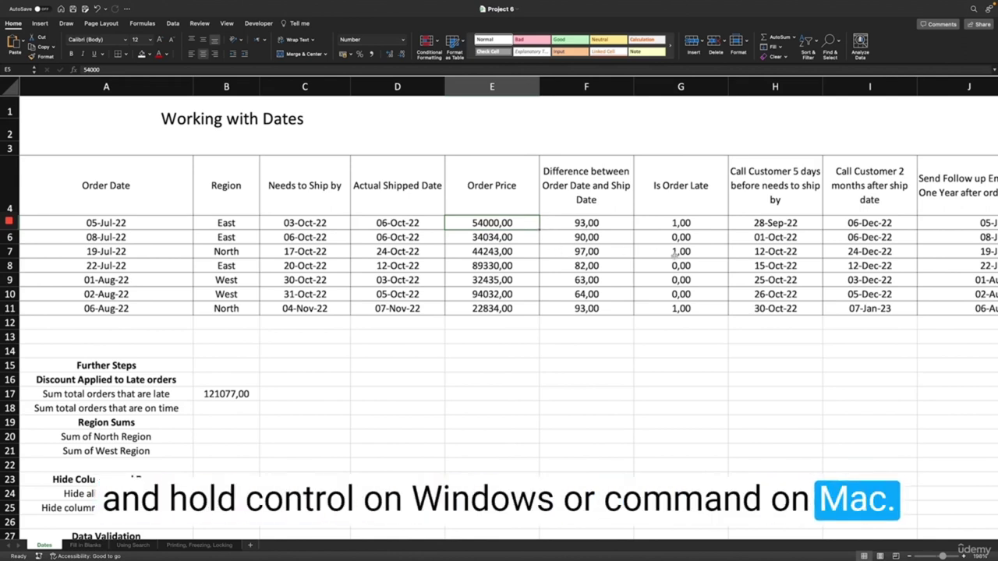
super+click(511, 252)
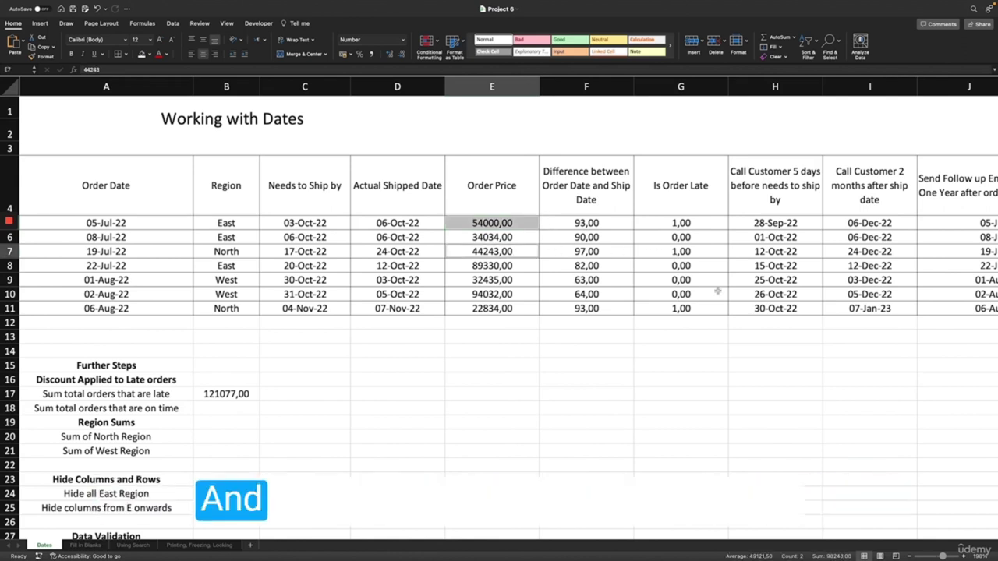
super+click(505, 309)
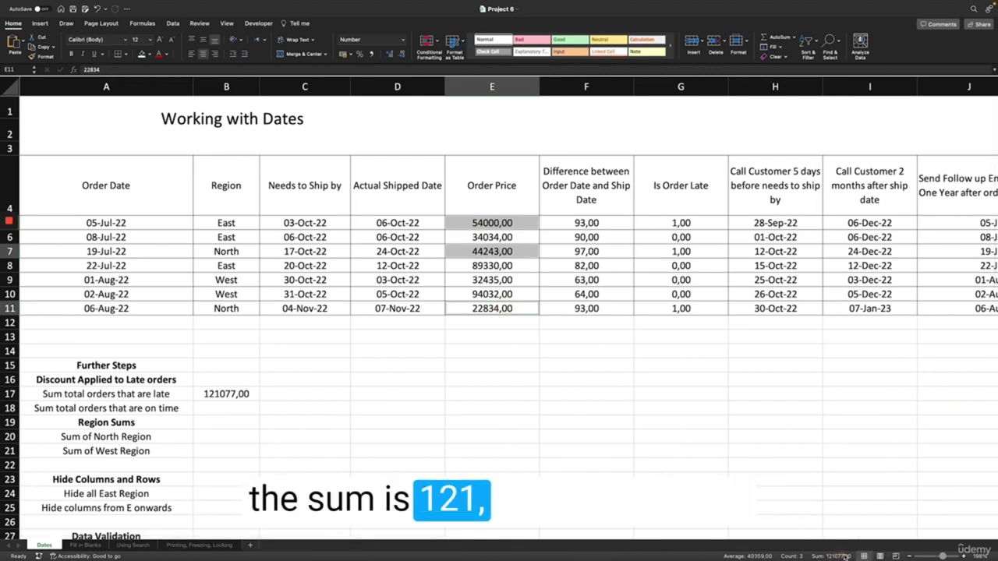
click(363, 377)
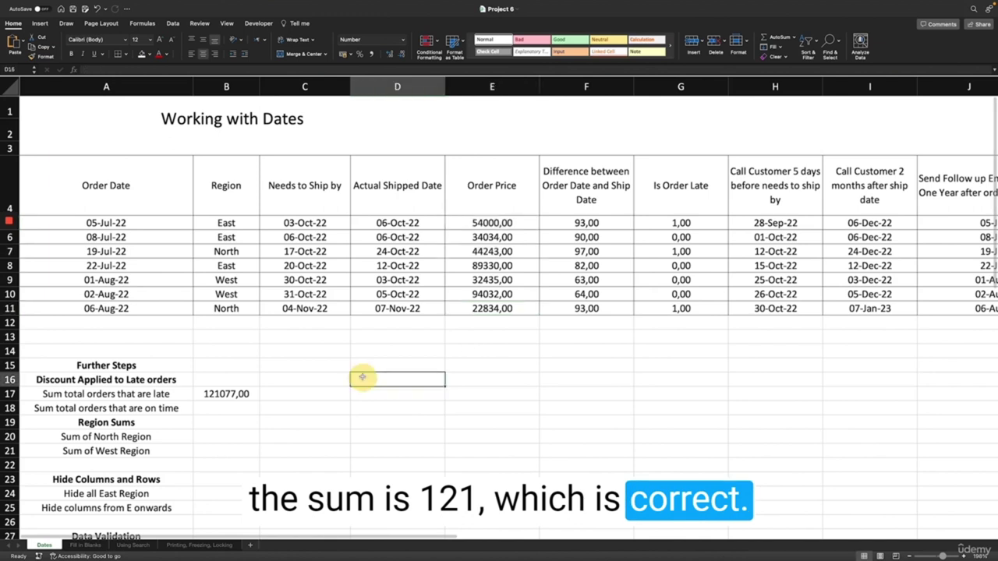
click(226, 408)
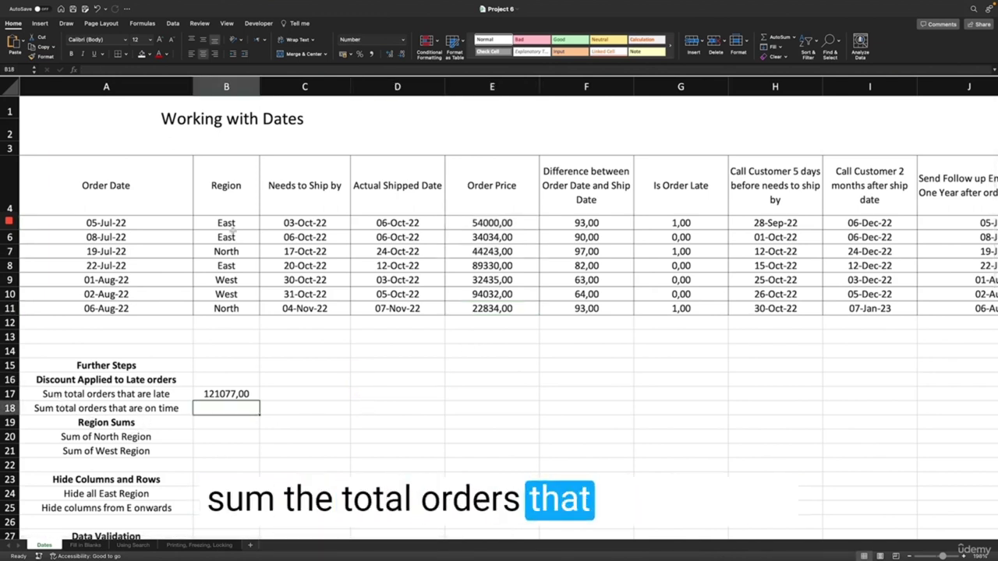
Enter =SUMIF(G5:G11;"=0";E5:E11) in B18 for the on-time total of 249831,00
scroll(257, 304, down, 1)
scroll(257, 303, up, 1)
text(=)
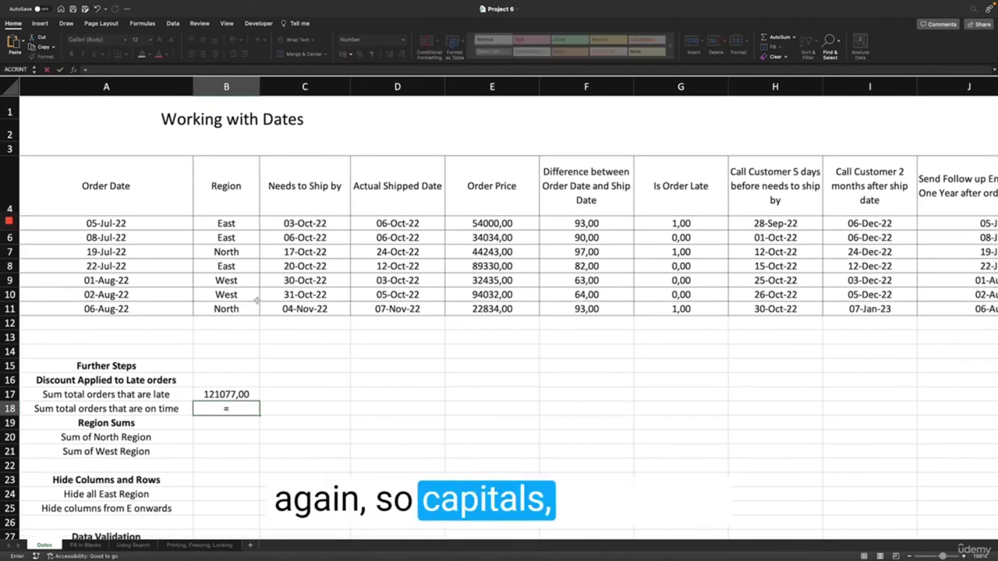
text(SUMIF)
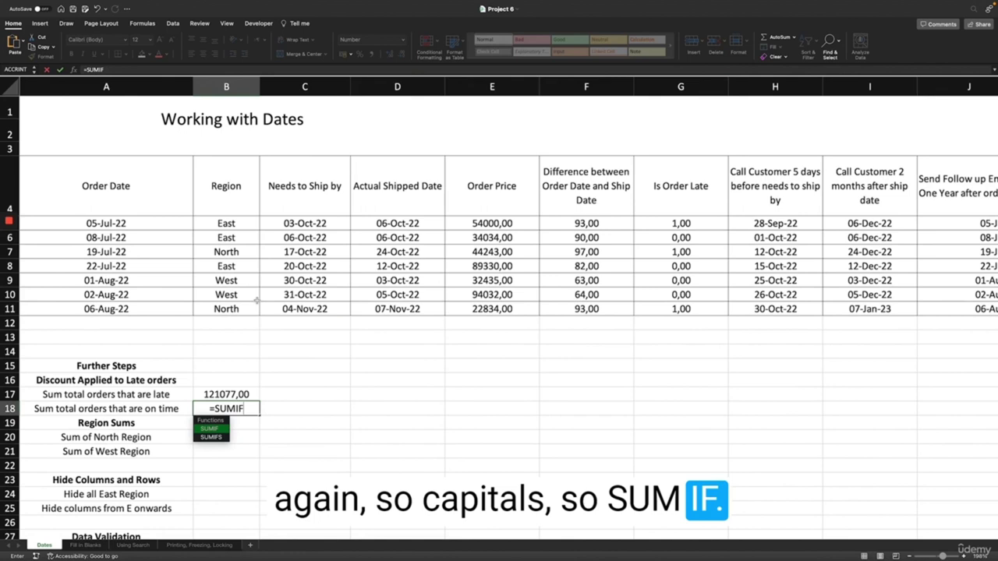
text(()
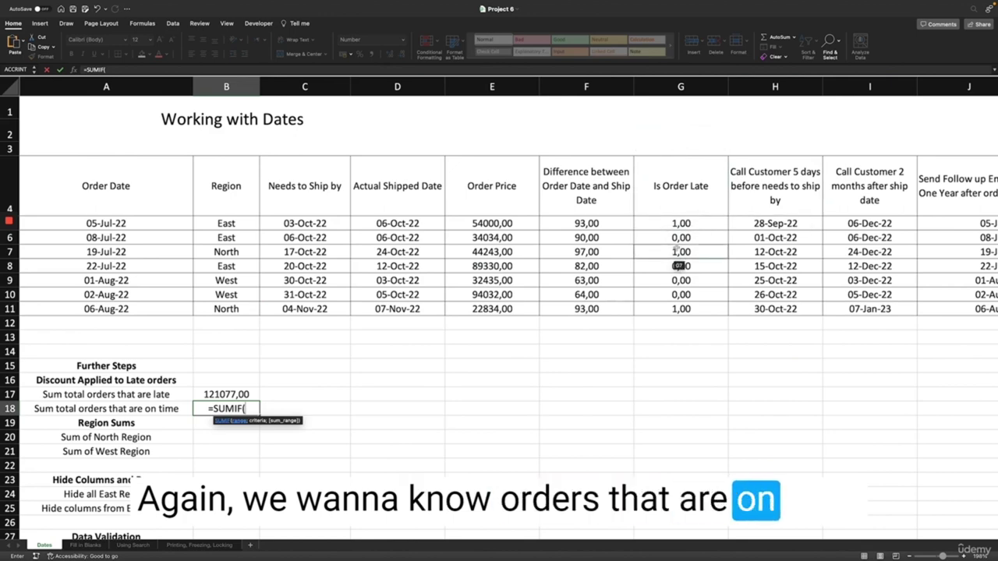
drag(670, 224, 668, 310)
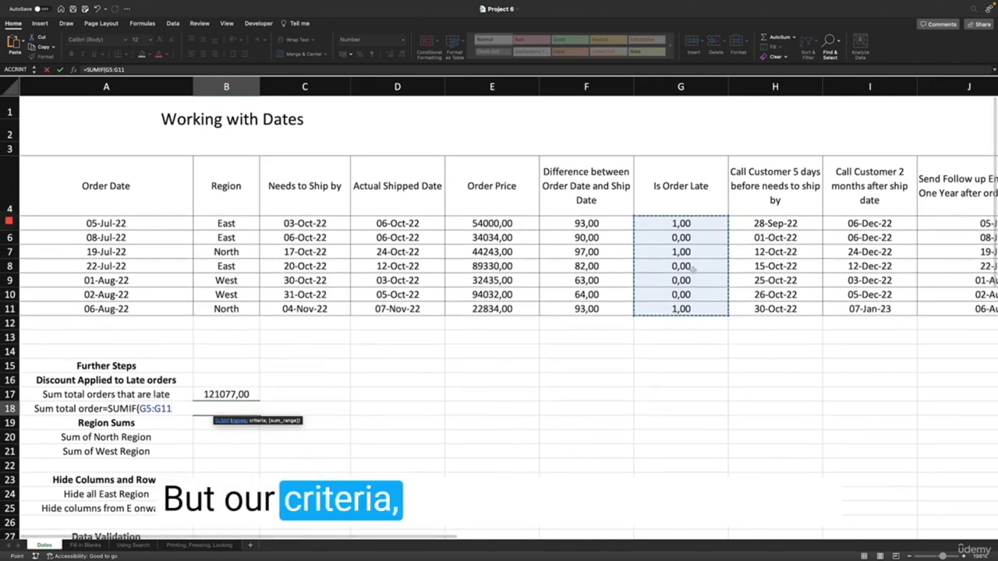
text(;)
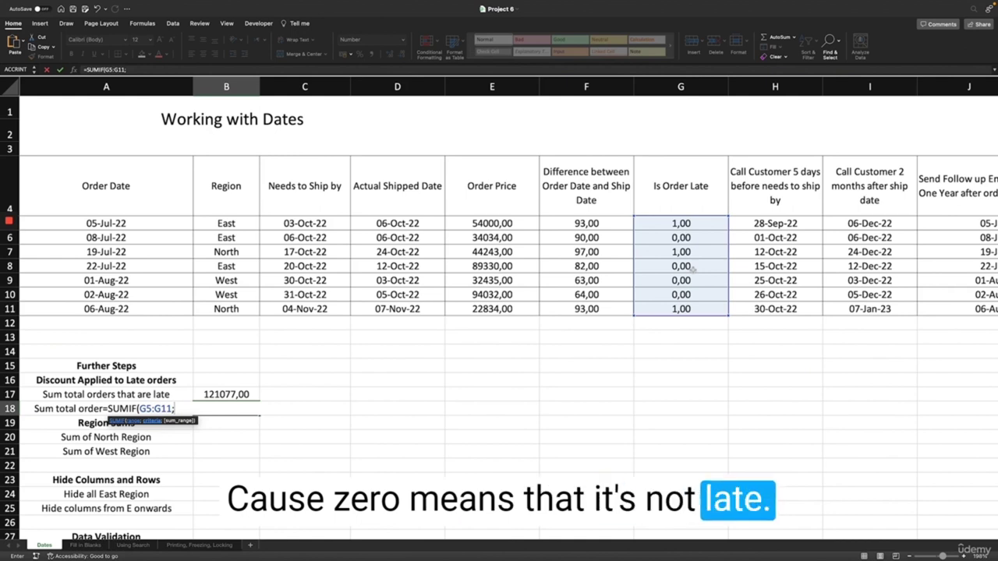
text("=)
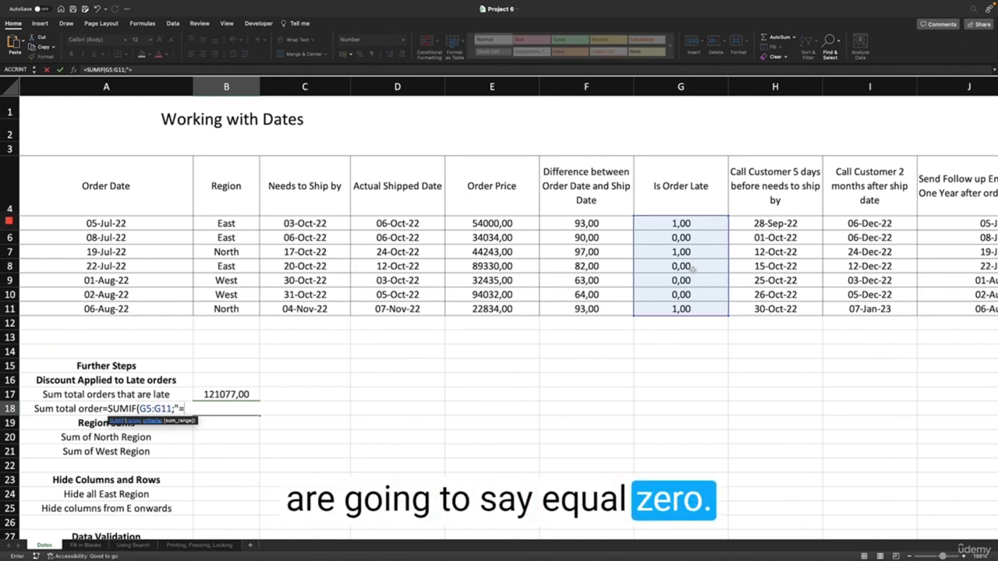
text(0")
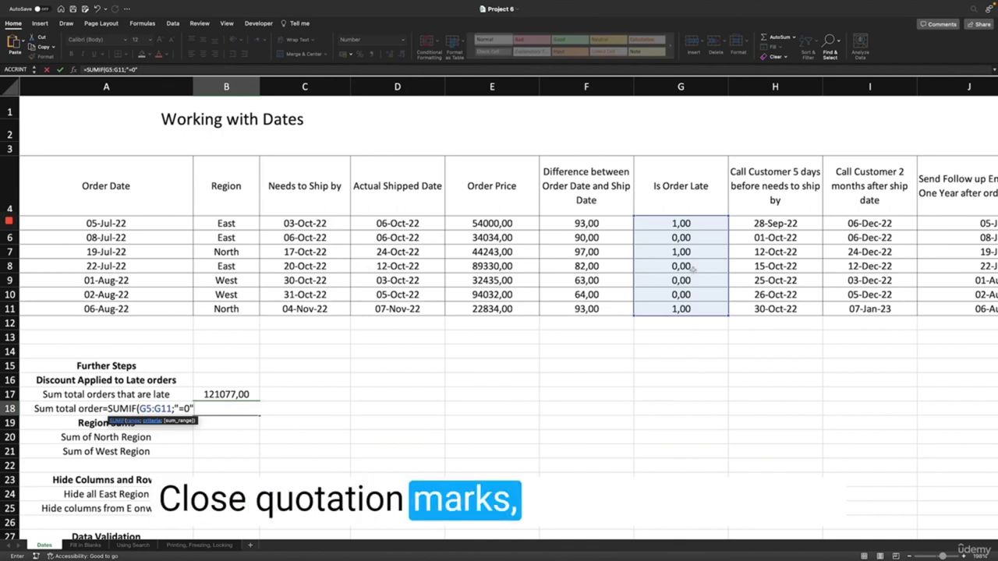
text(;)
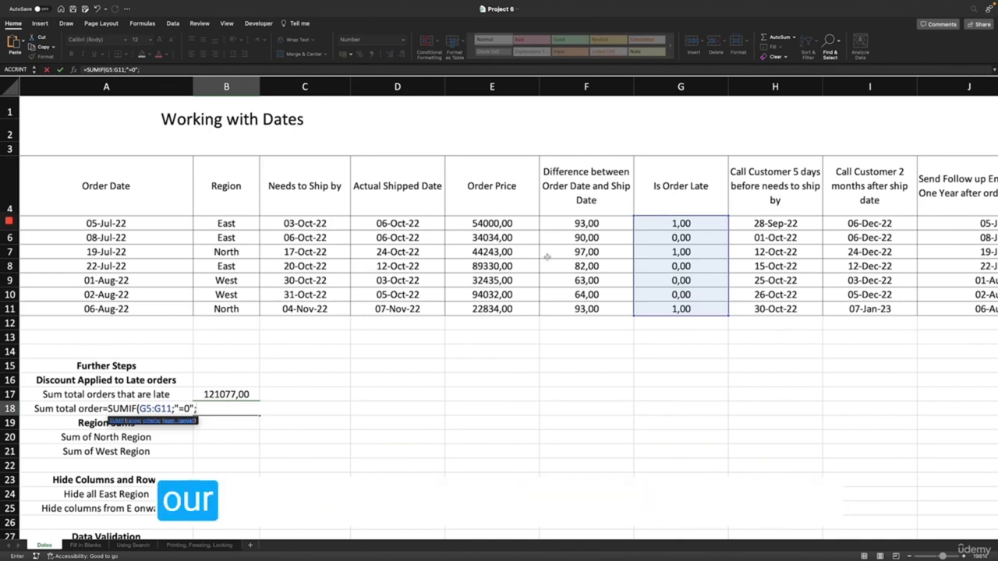
drag(477, 223, 477, 277)
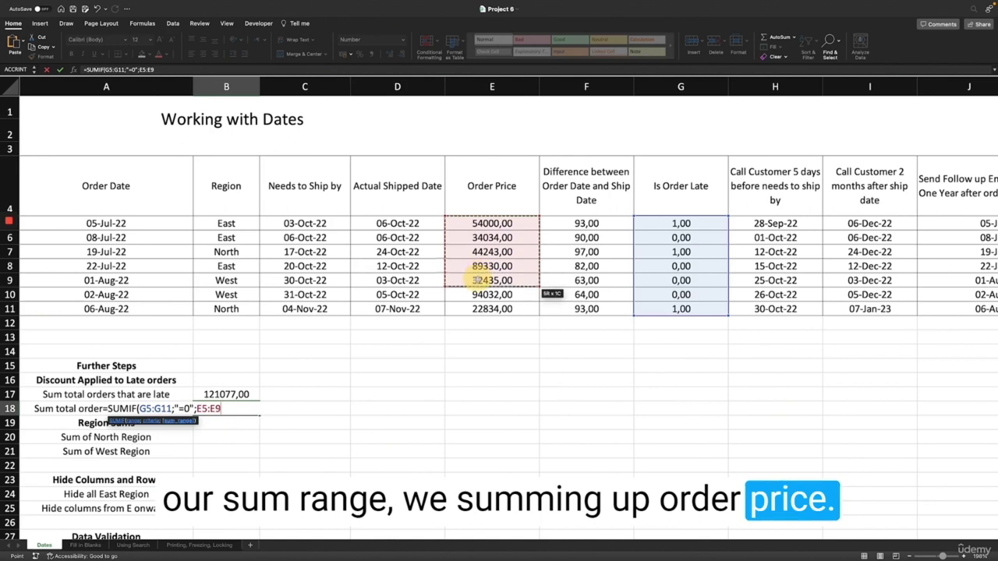
text())
key(Return)
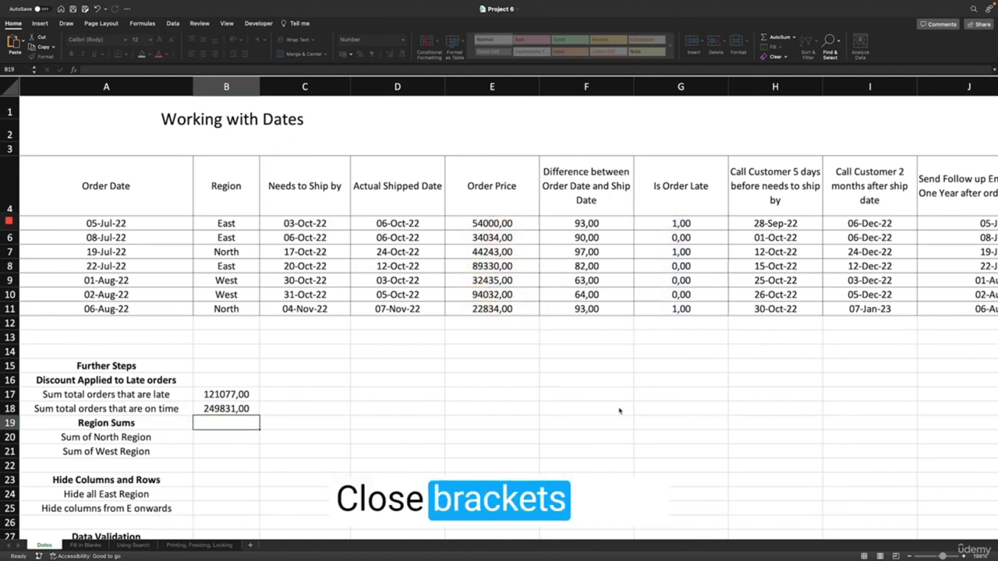
Review the B18 formula without changes and move to the Sum of North Region row
click(405, 396)
click(212, 413)
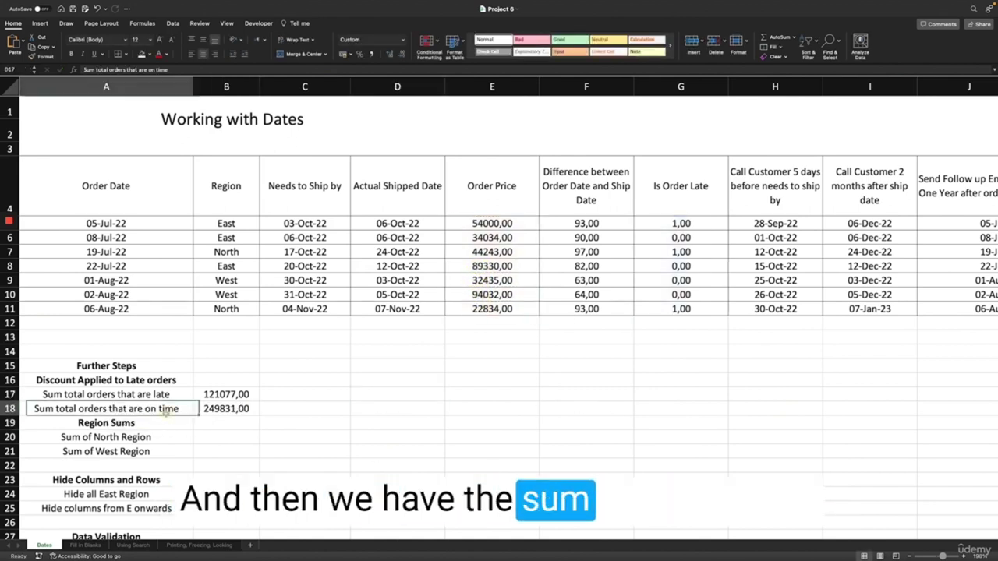
double_click(212, 413)
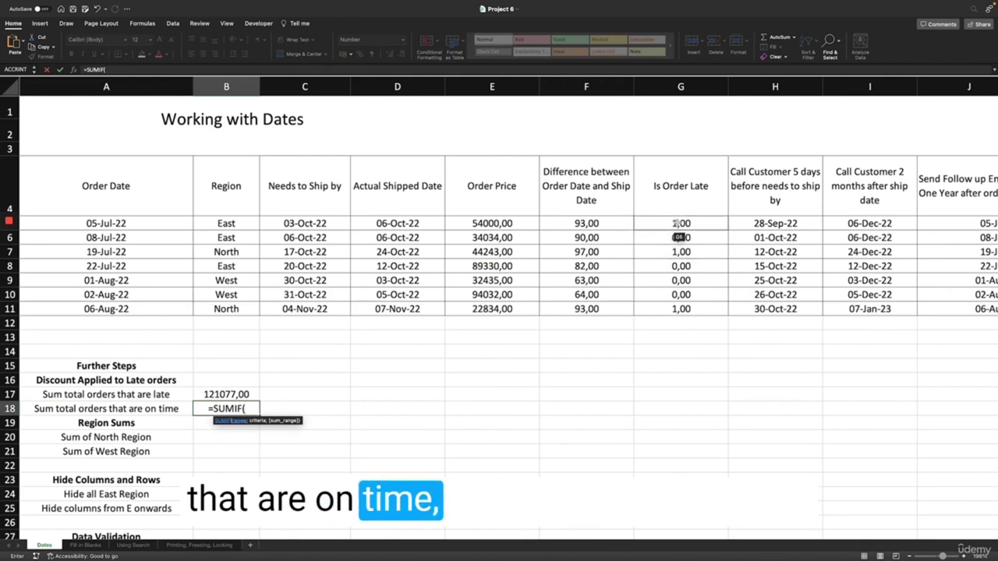
key(Escape)
click(113, 438)
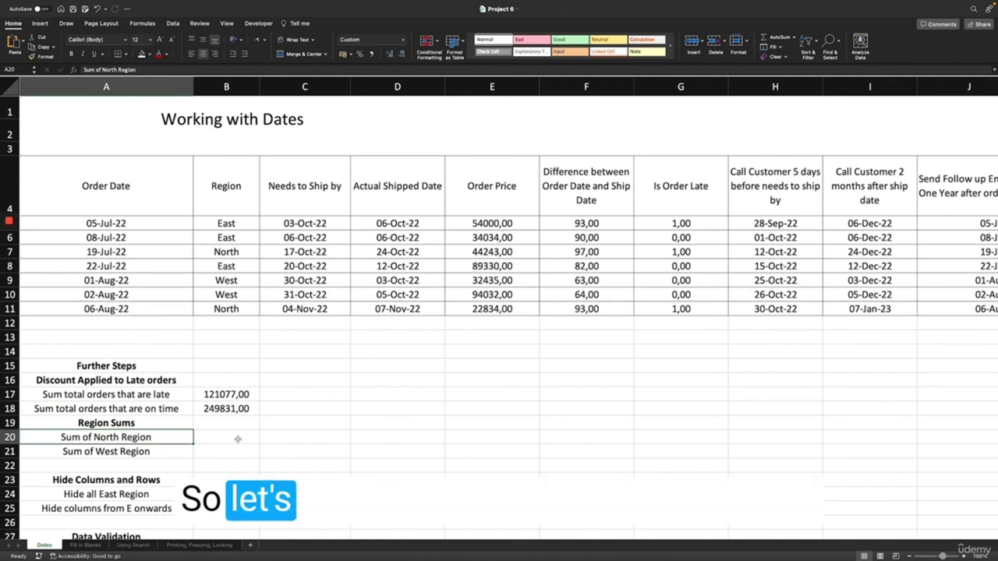
Enter =SUMIF(B5:B11;"=North";E5:E11) in B20 to total North order prices
click(238, 439)
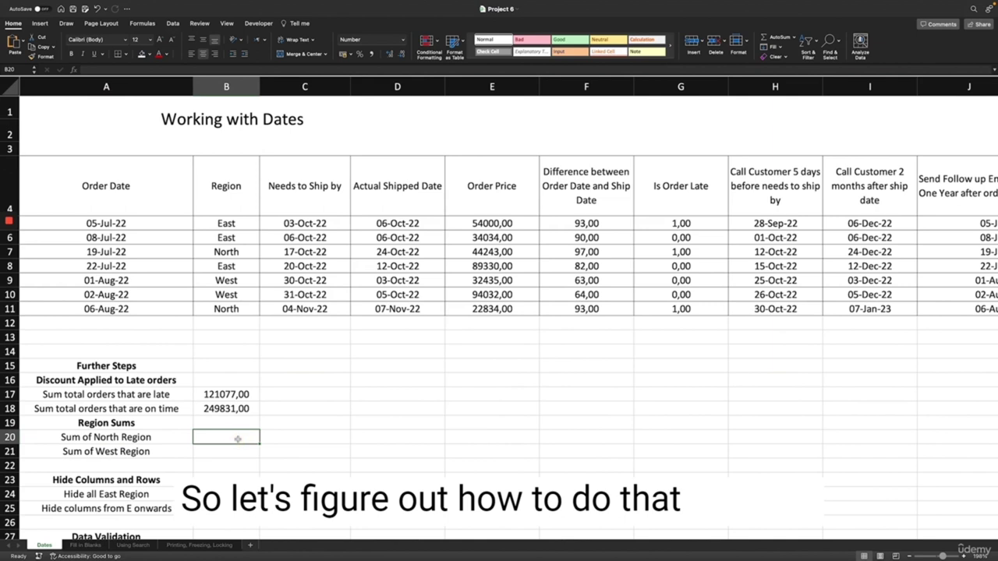
text(=)
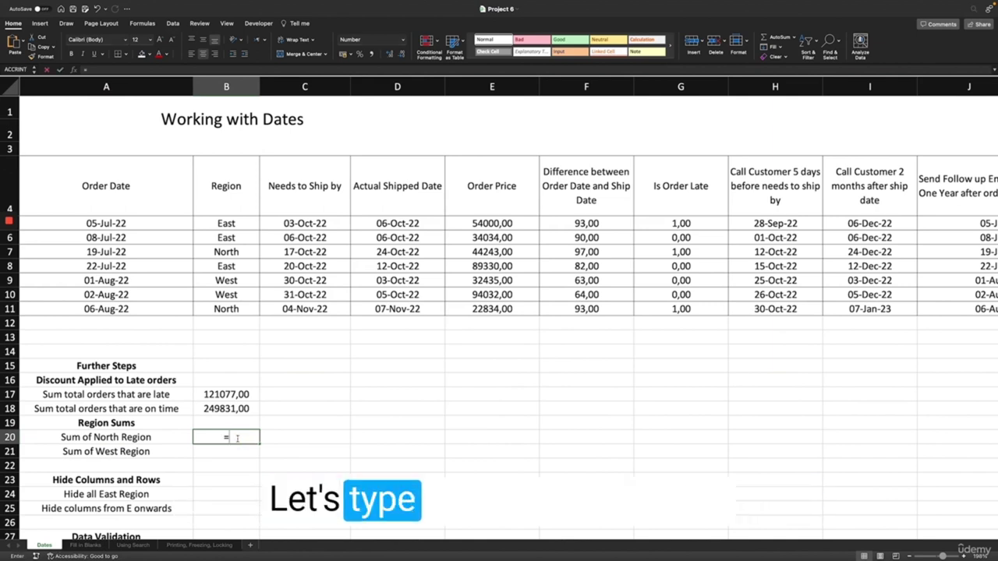
text(SUMIF()
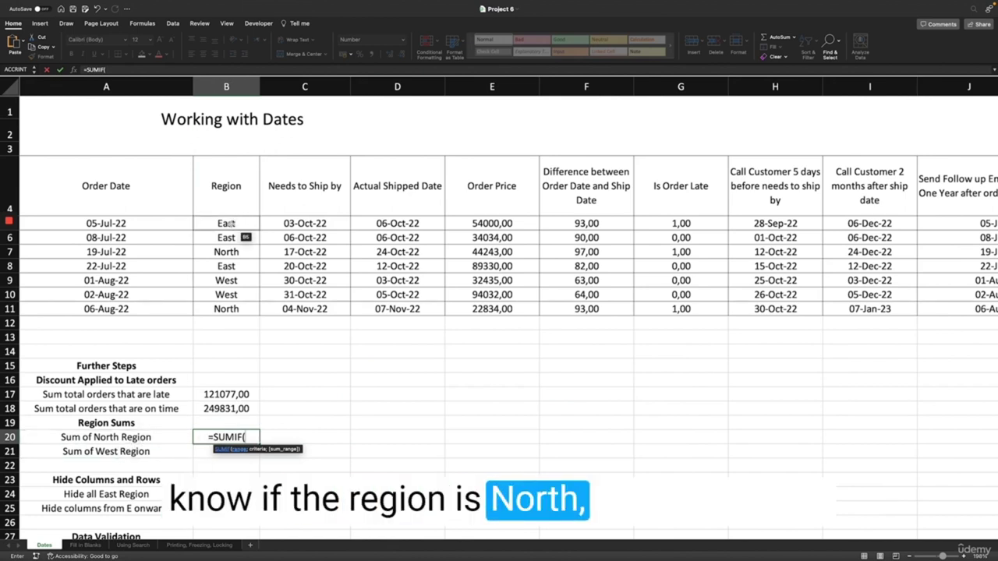
drag(231, 222, 225, 310)
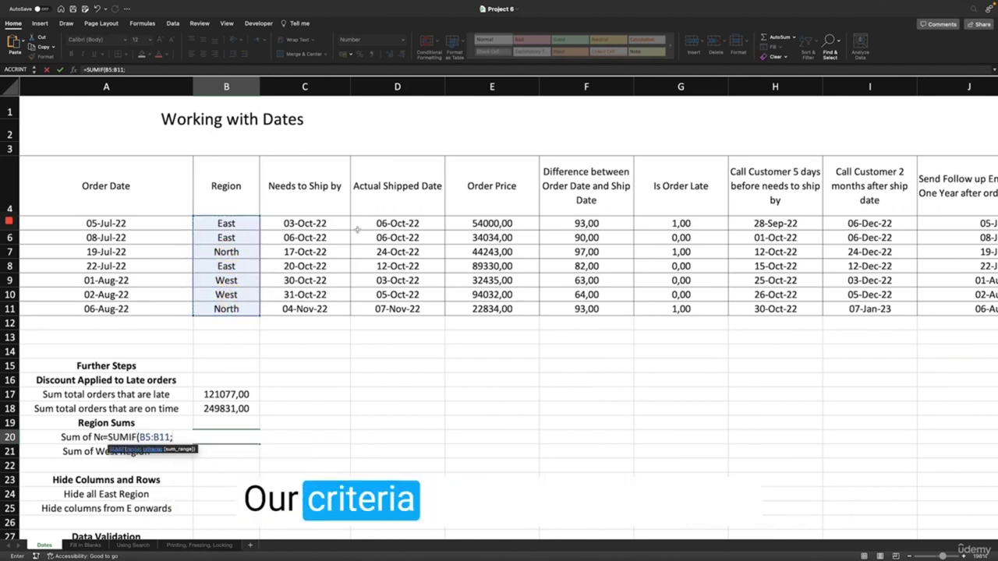
text("=)
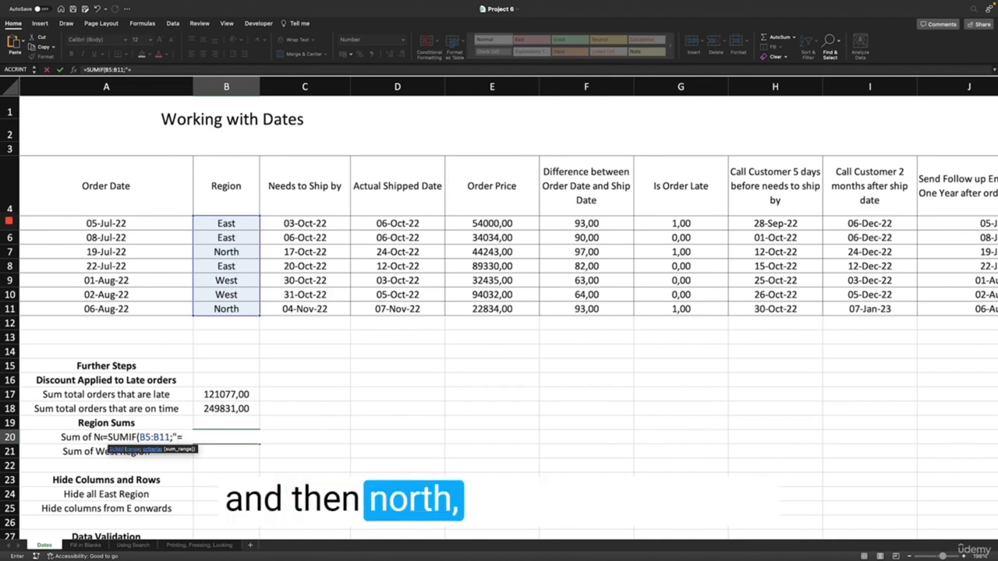
text(North)
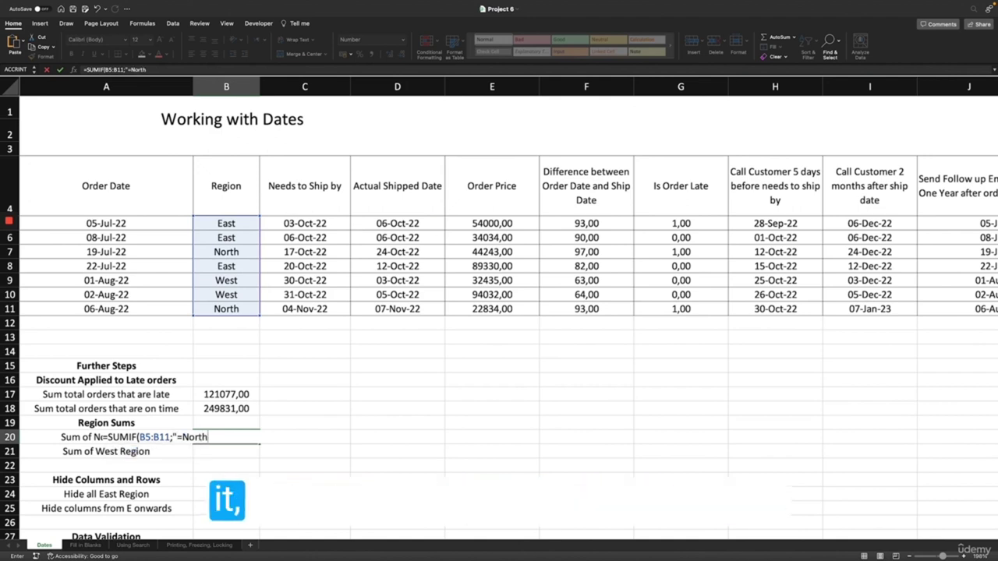
text(")
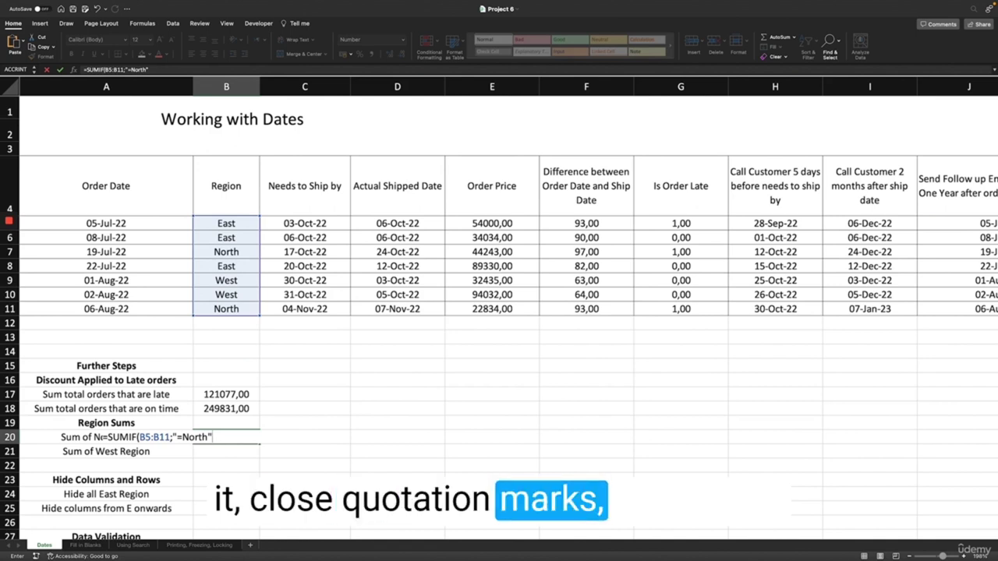
text(;)
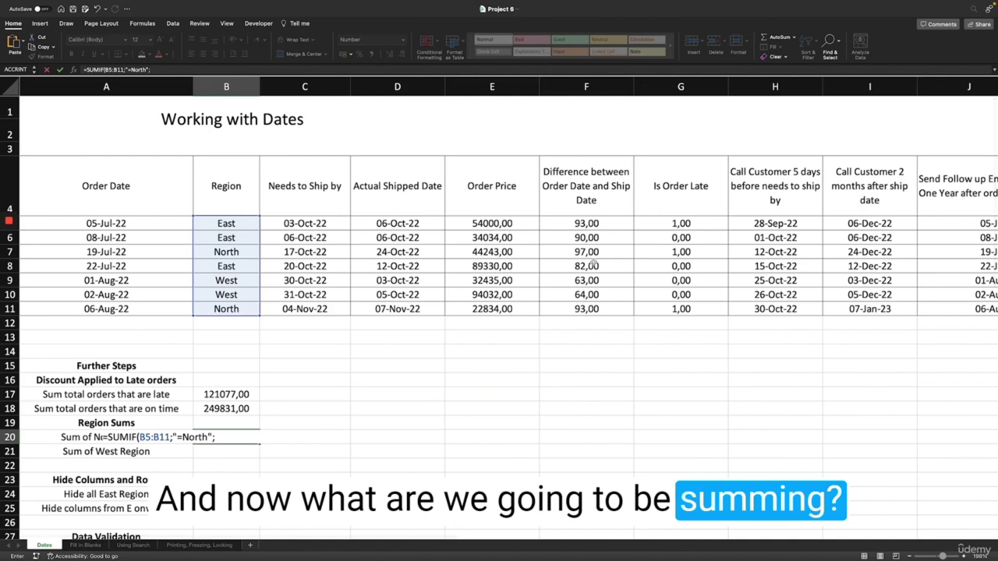
drag(508, 224, 499, 309)
text())
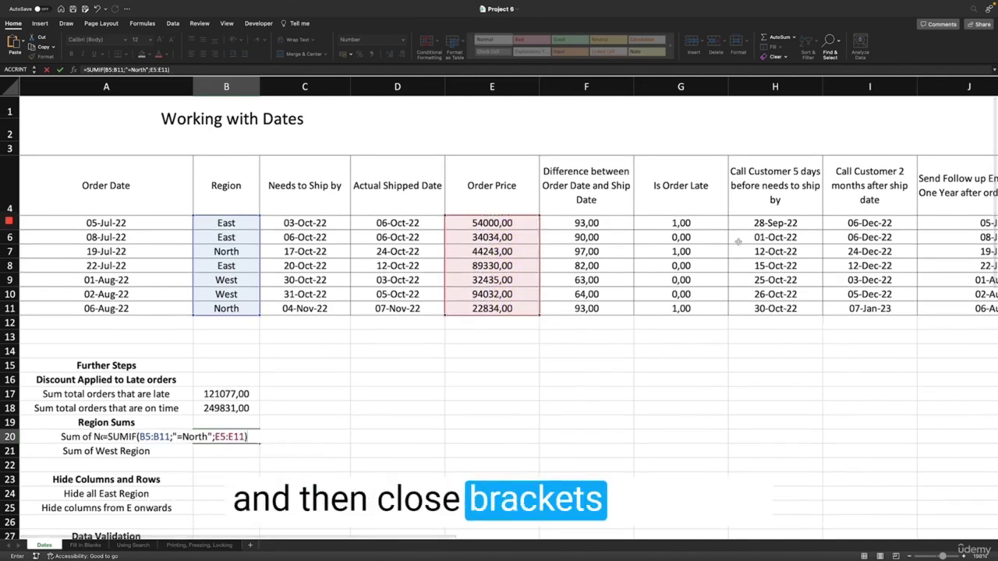
key(Return)
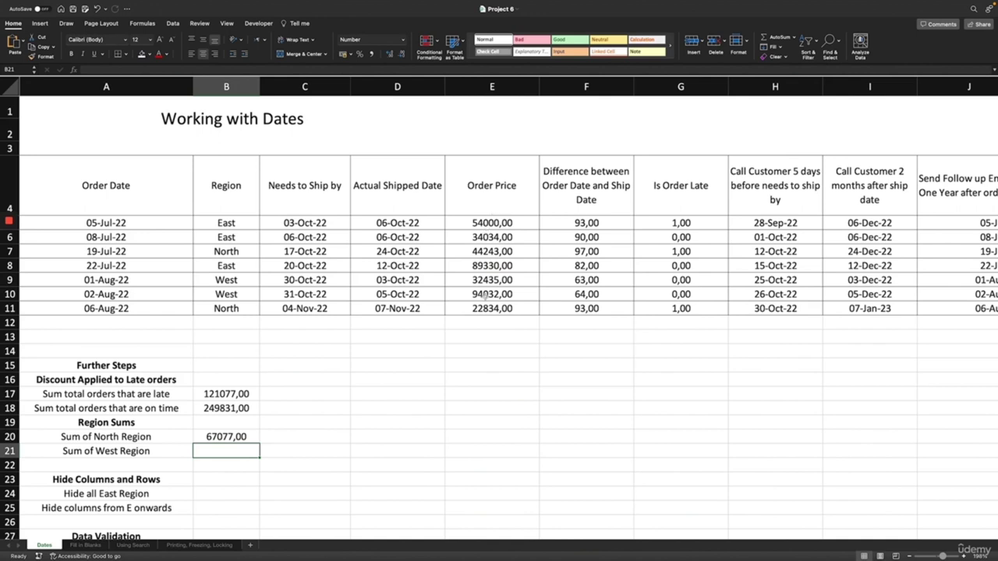
click(187, 438)
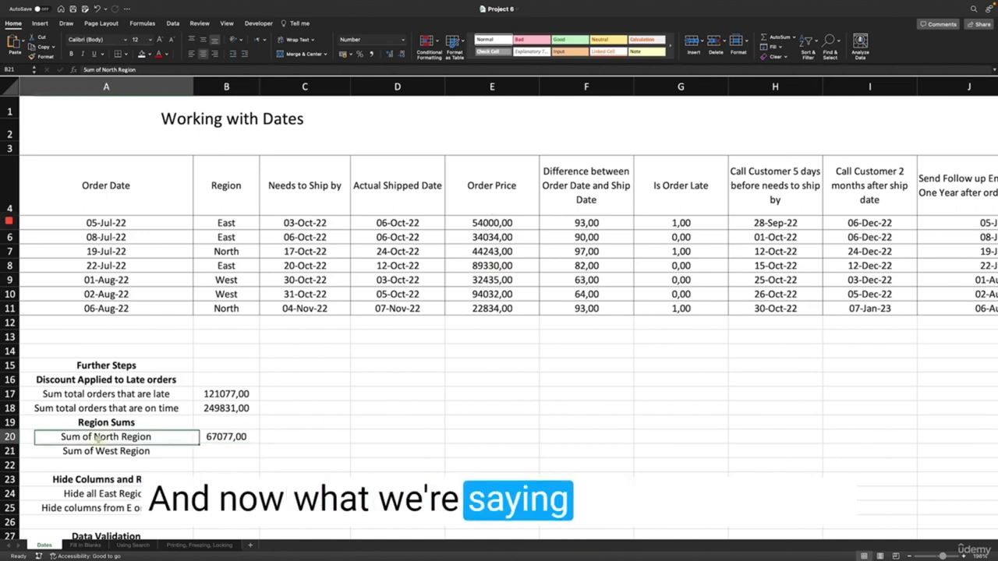
click(204, 438)
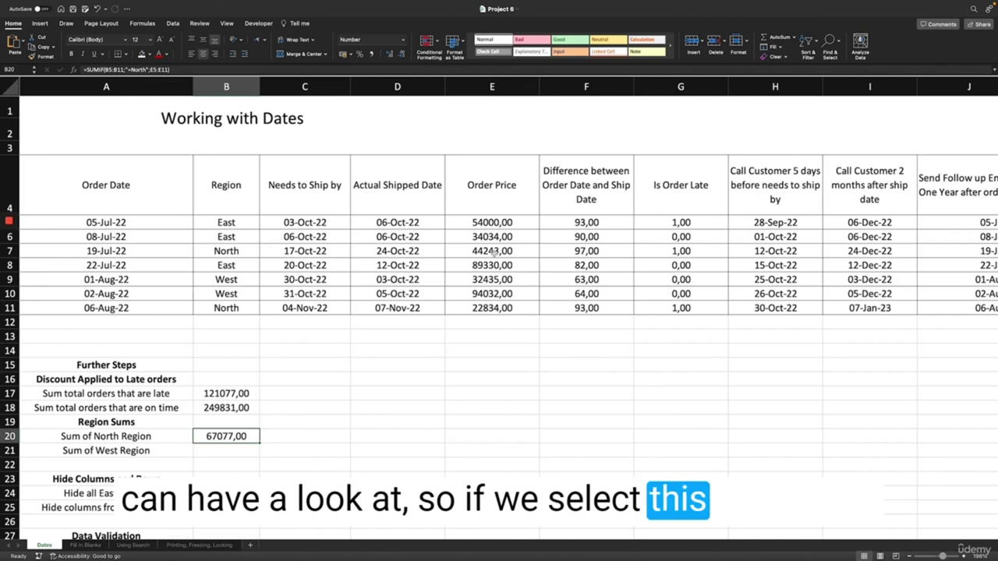
click(495, 251)
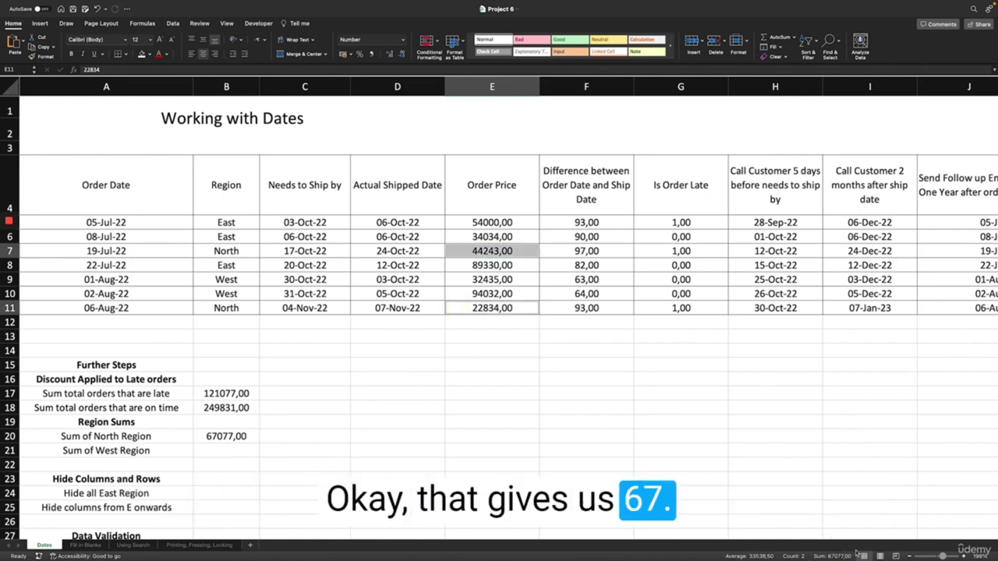
click(227, 466)
Commit =SUMIF(B5:B11;"=West";E5:E11) in B21 and verify 126467,00 against West prices E9:E10
click(214, 450)
scroll(214, 450, down, 1)
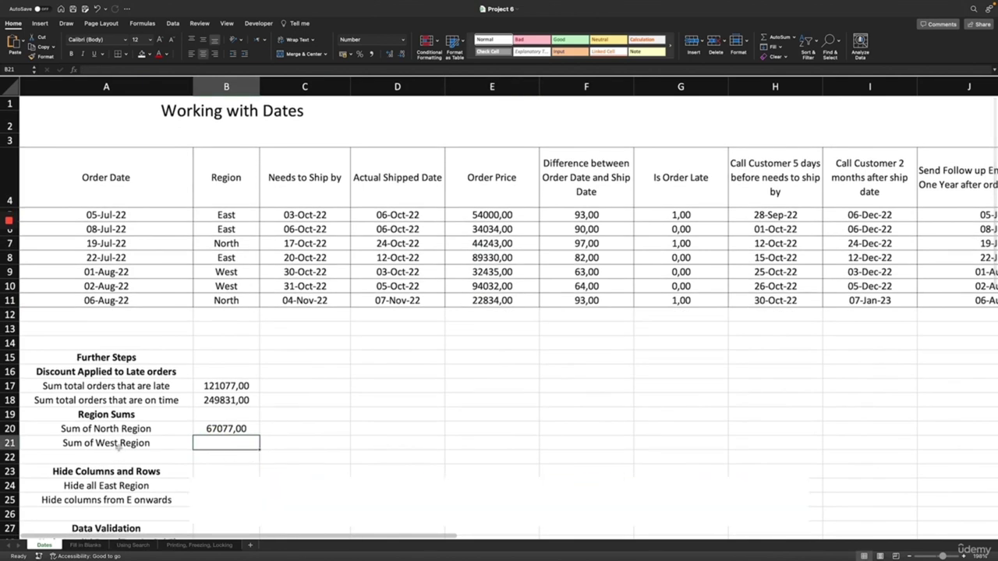
scroll(197, 444, down, 1)
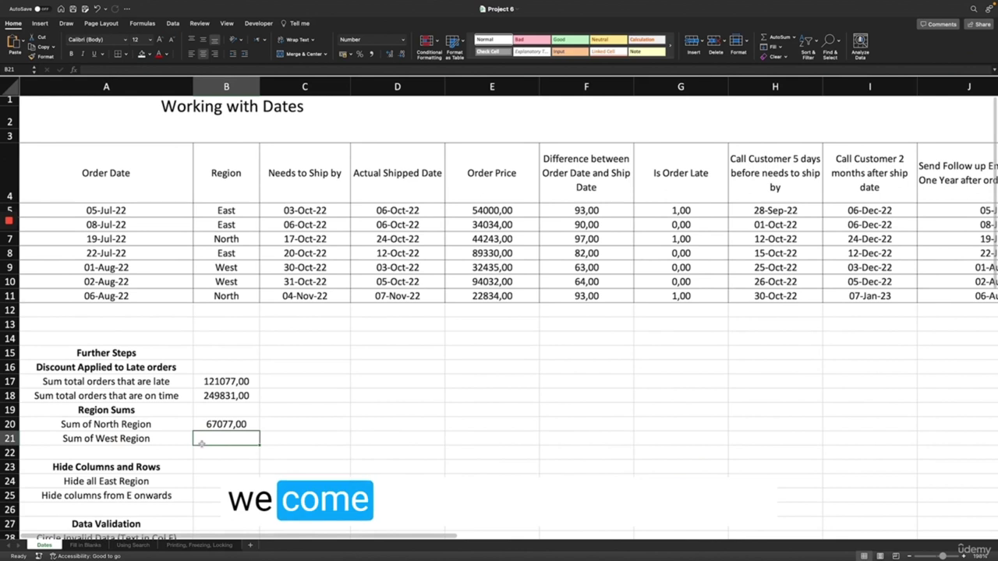
scroll(201, 444, up, 1)
text(=sum)
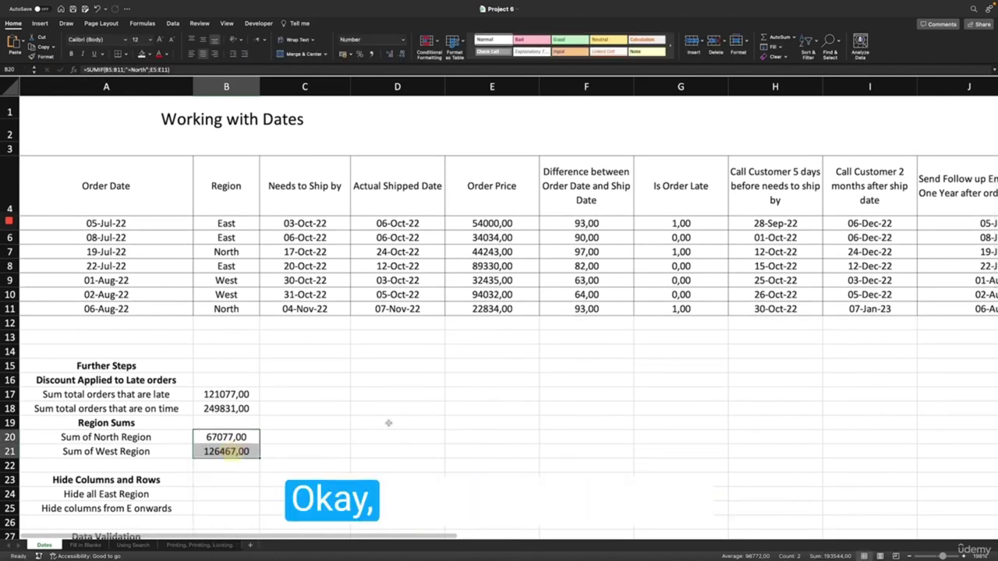
click(390, 423)
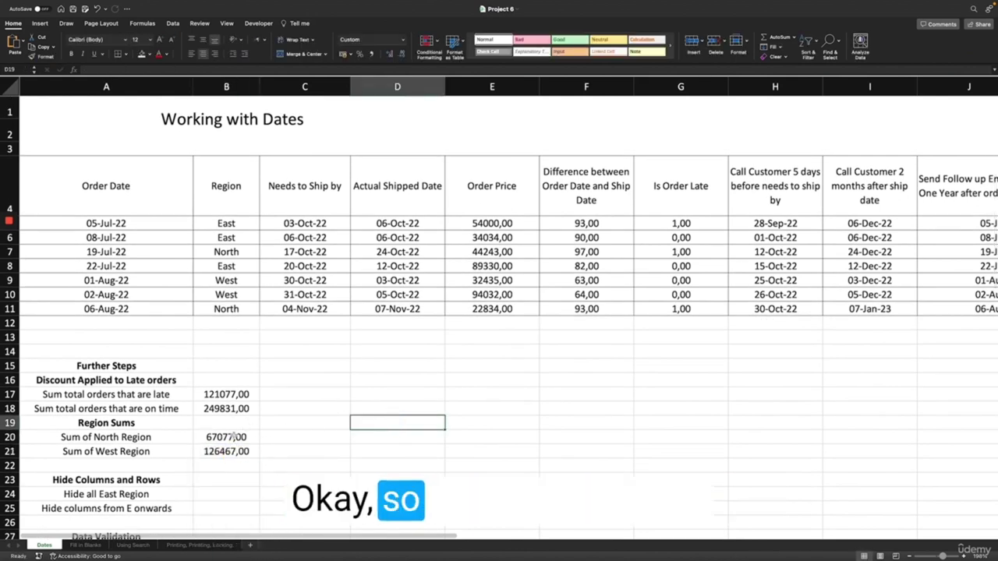
click(218, 456)
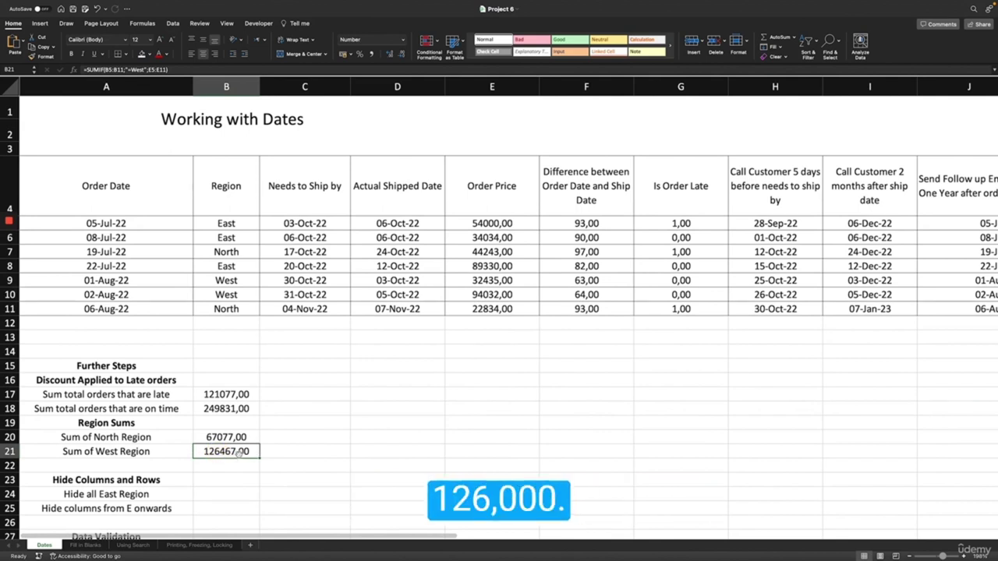
double_click(243, 452)
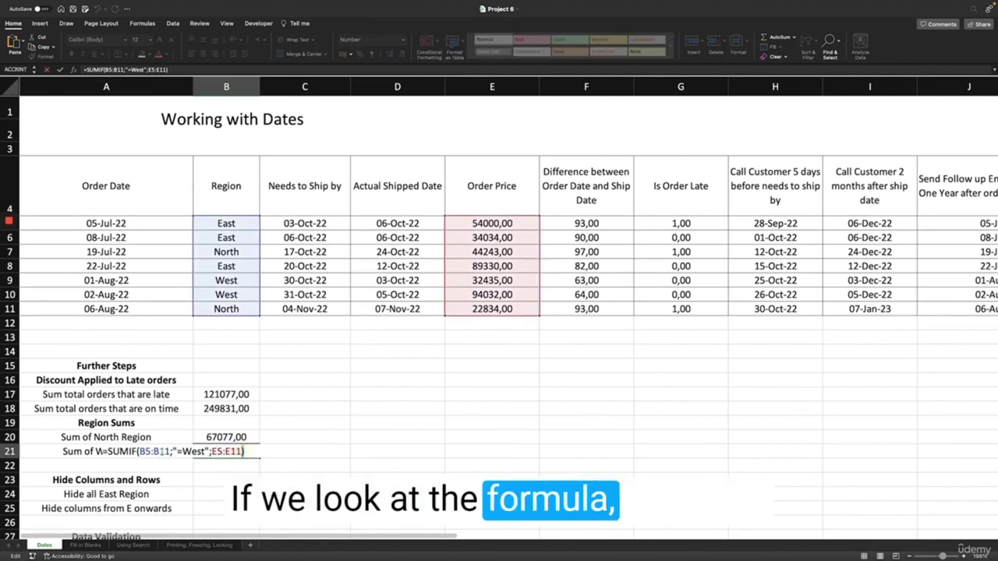
click(161, 451)
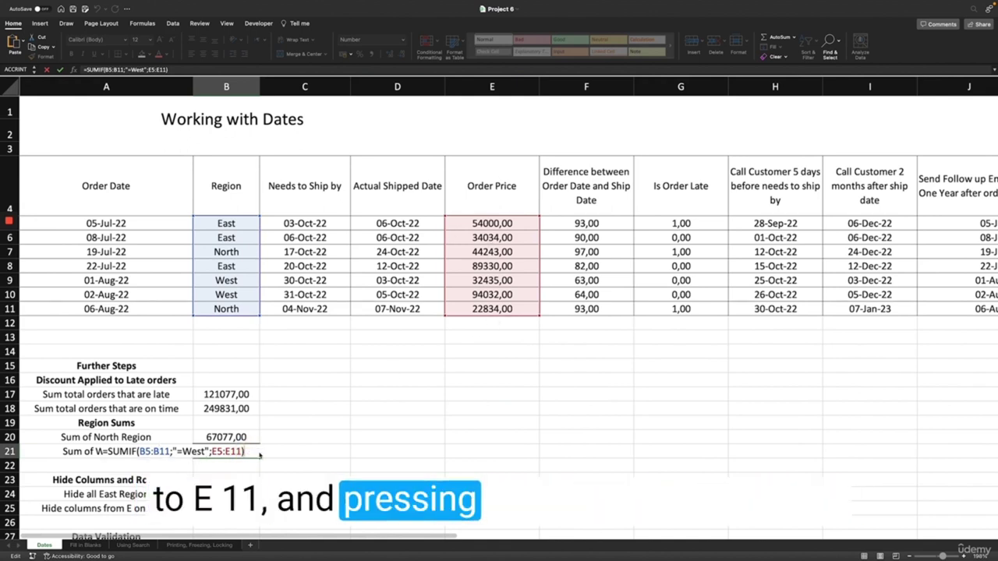
key(Return)
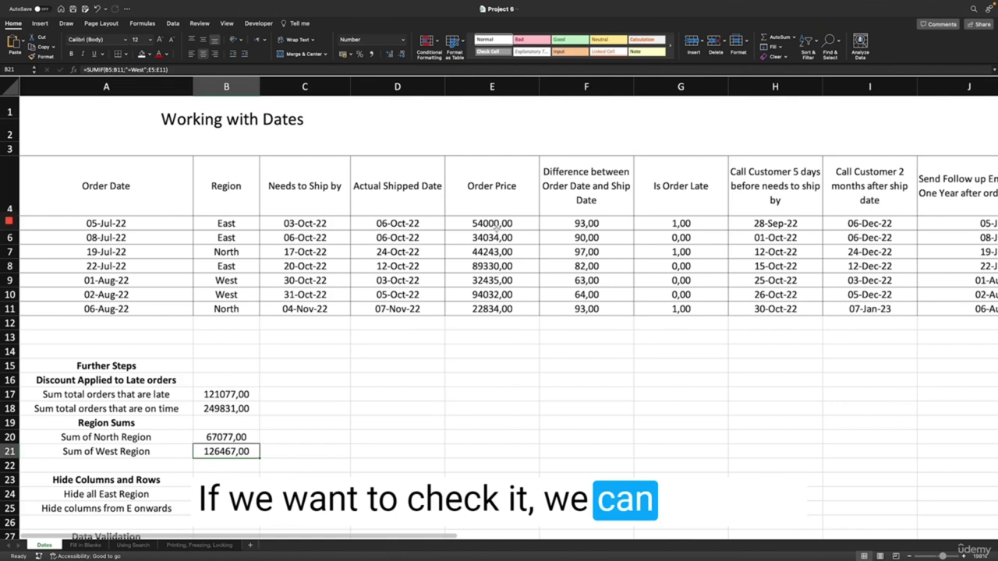
drag(491, 281, 491, 293)
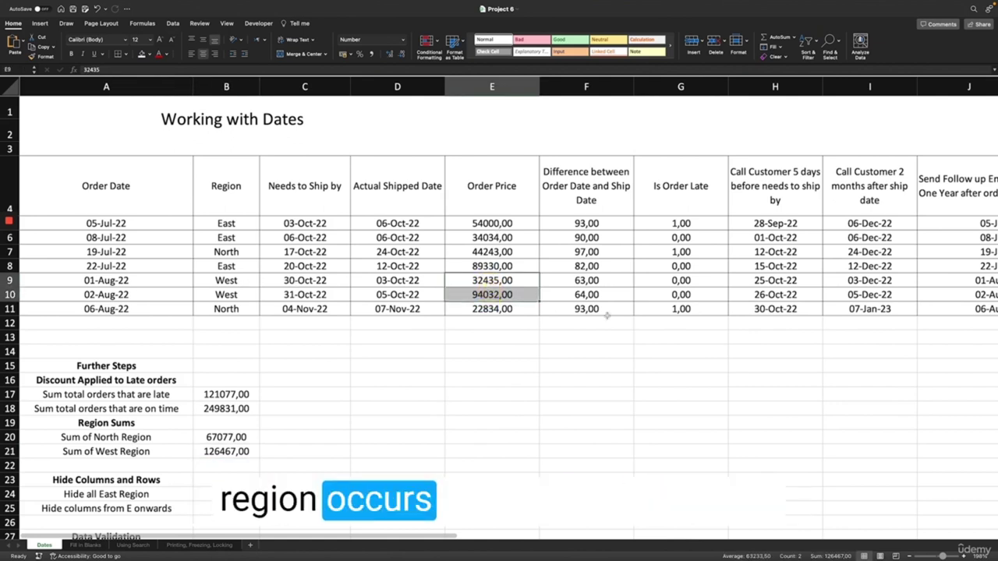
click(417, 380)
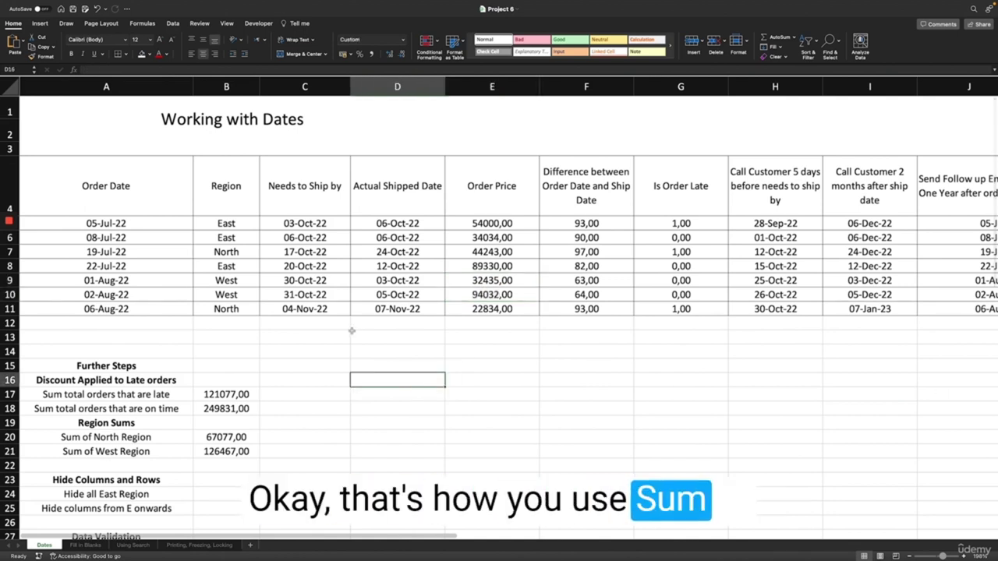
Hide rows 5, 6 and 8 holding the East region orders
scroll(646, 250, down, 2)
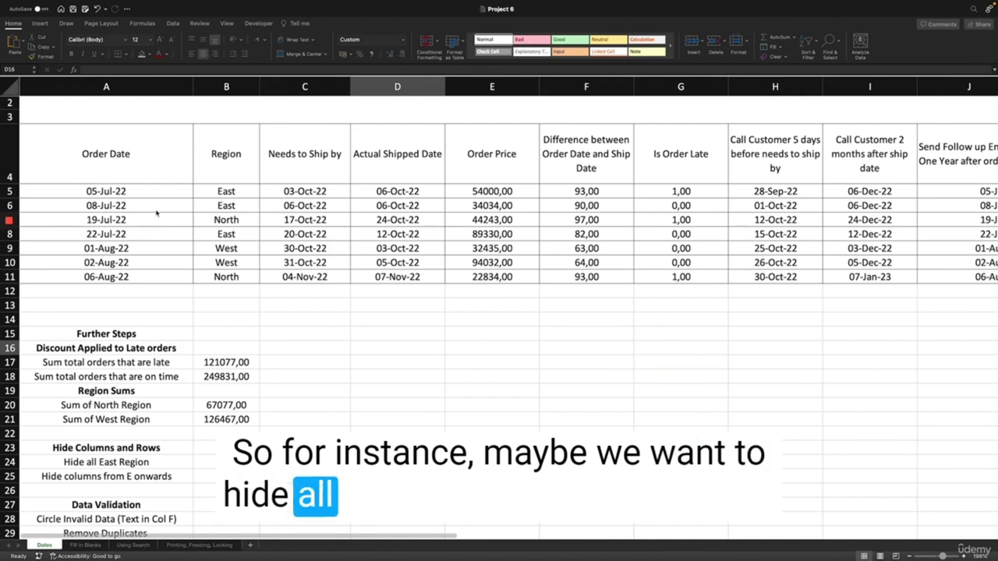
click(218, 204)
super+click(222, 191)
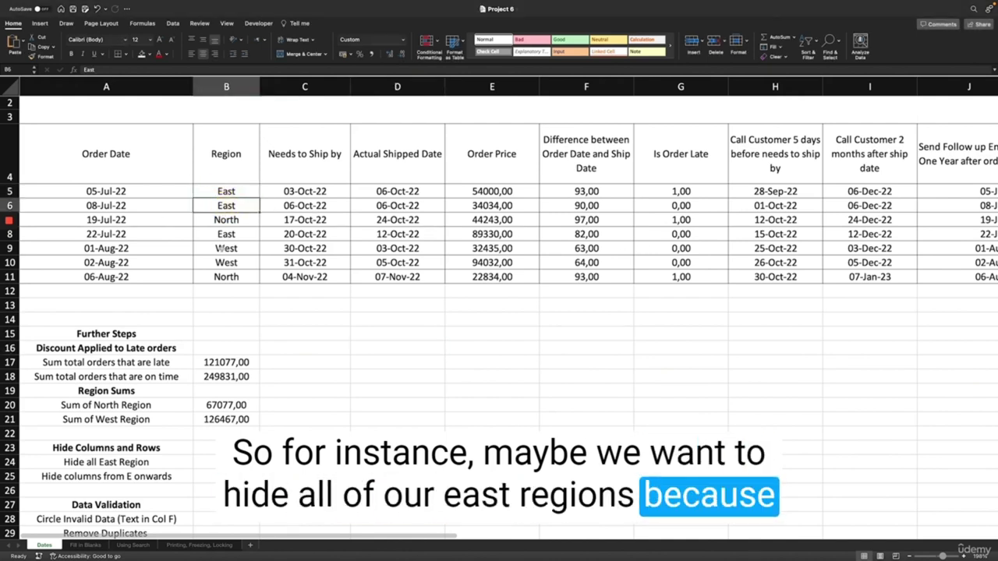
super+click(219, 234)
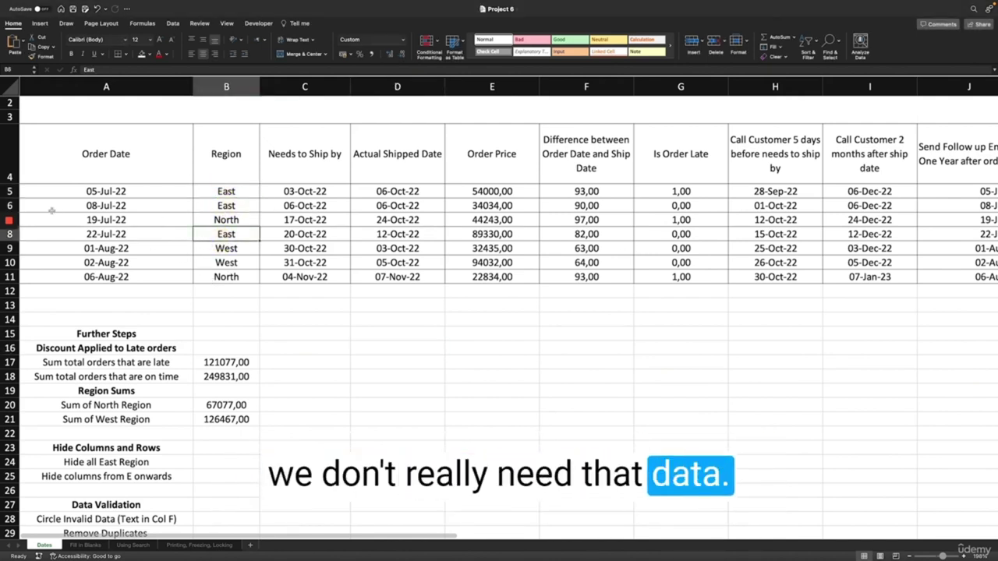
drag(10, 192, 9, 201)
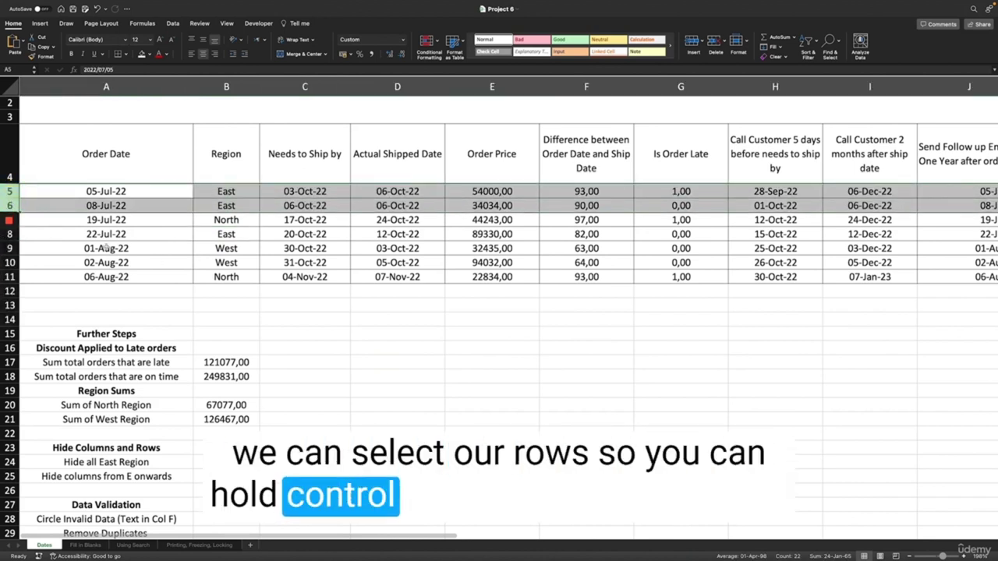
scroll(50, 280, down, 2)
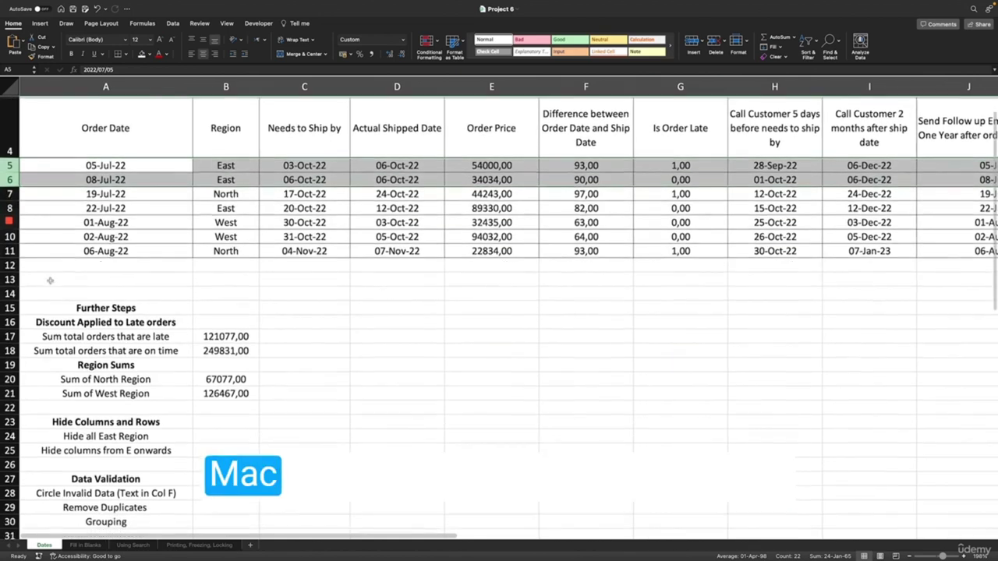
scroll(50, 280, down, 2)
super+click(9, 194)
right_click(16, 151)
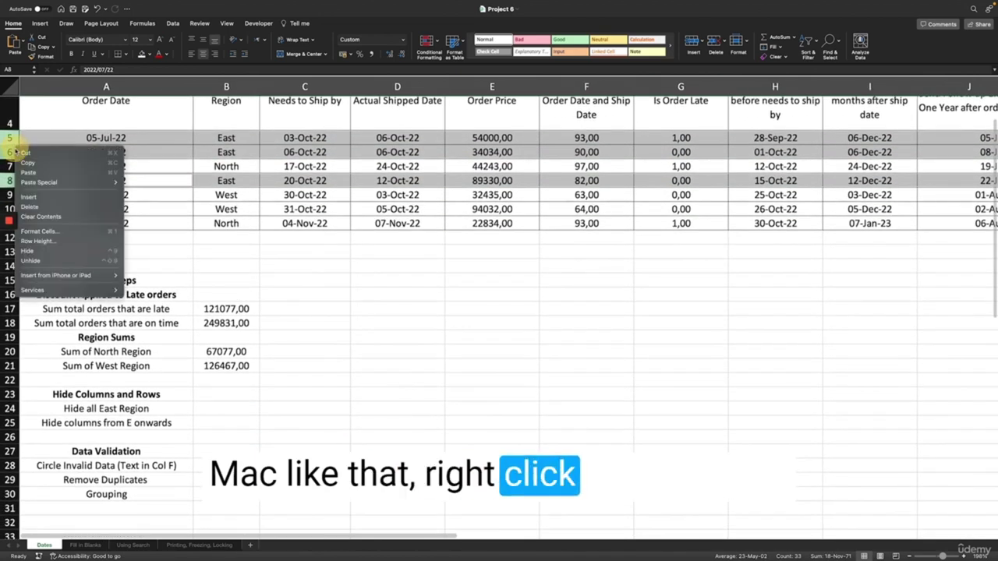
click(26, 250)
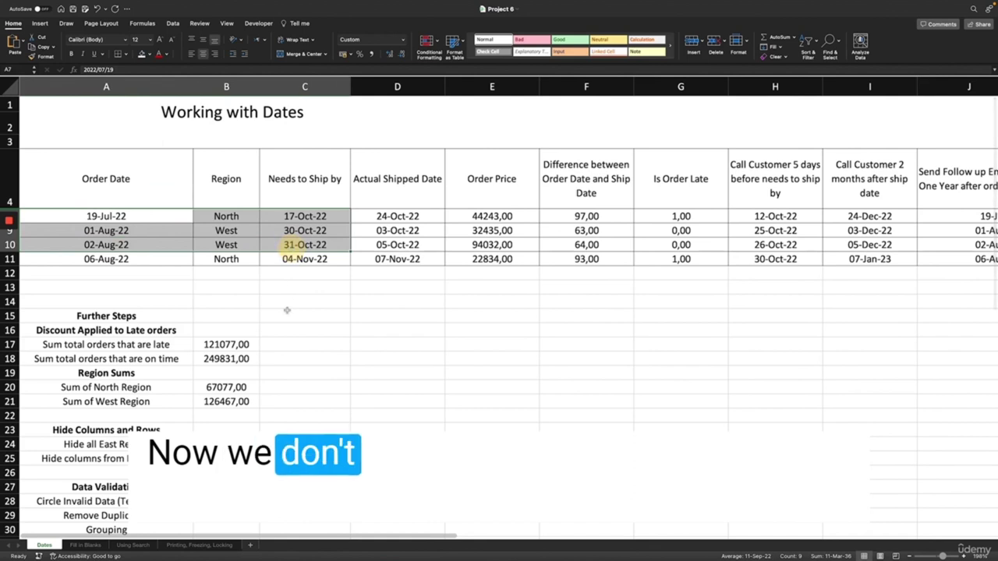
click(287, 310)
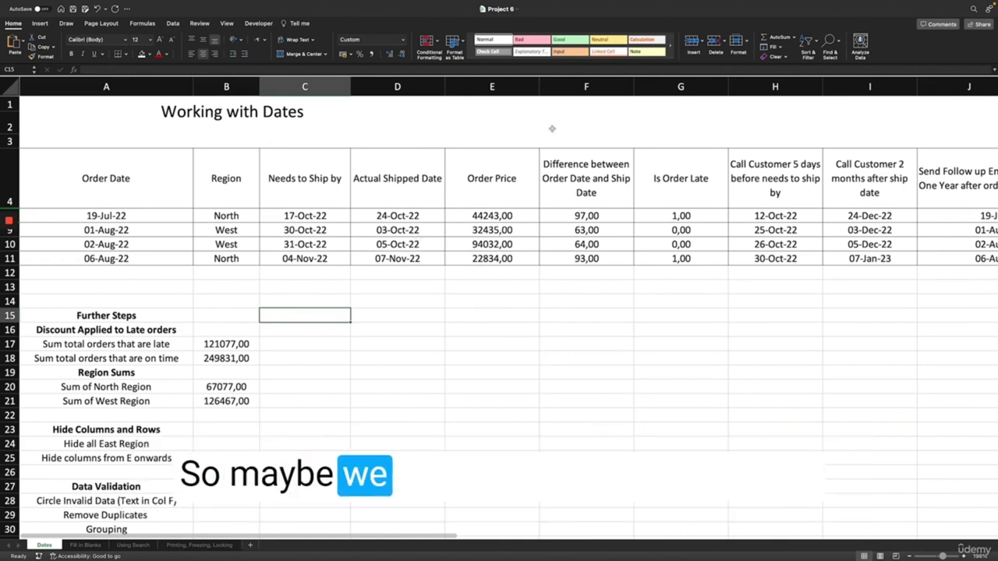
Hide column F, Difference between Order Date and Ship Date
click(570, 91)
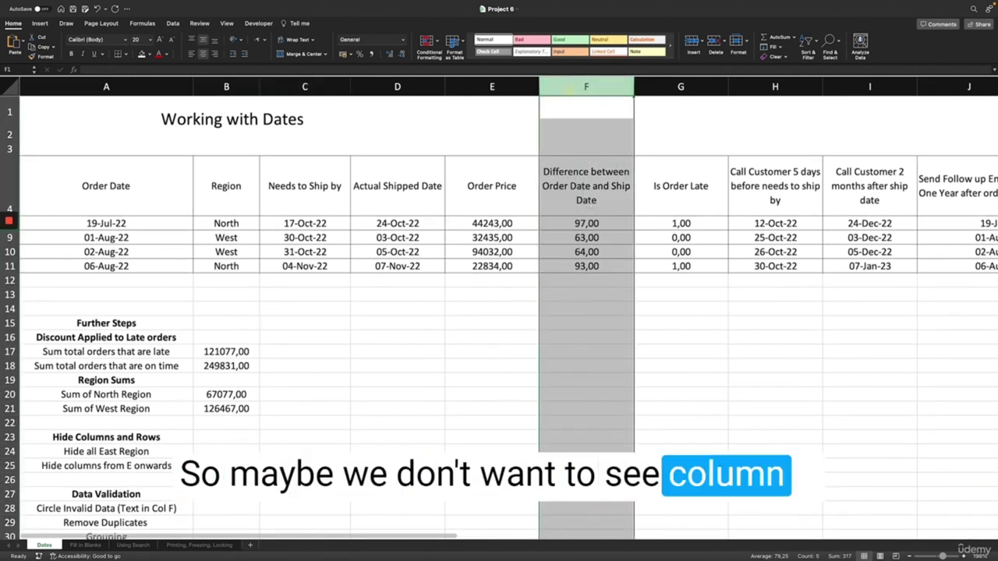
right_click(591, 88)
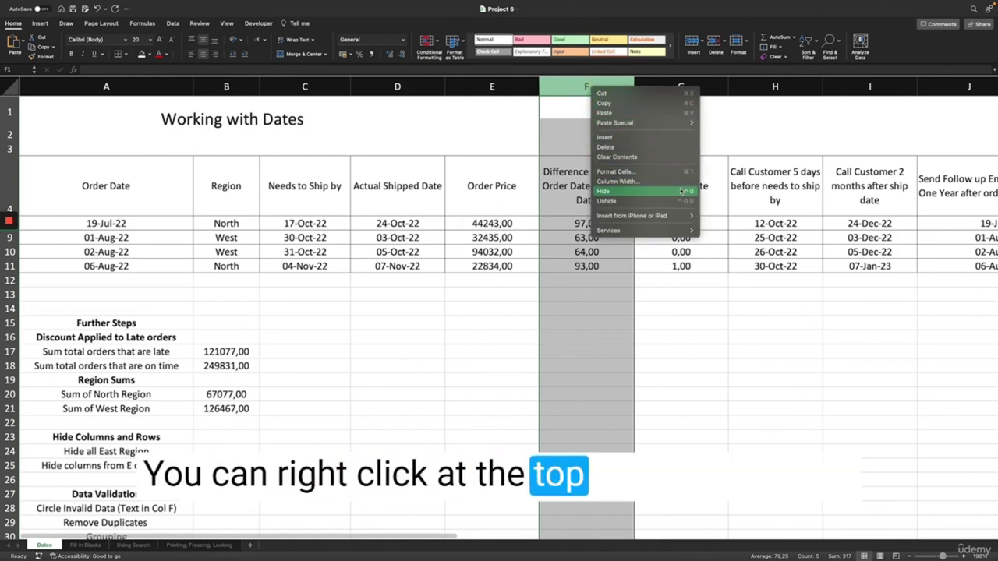
click(681, 191)
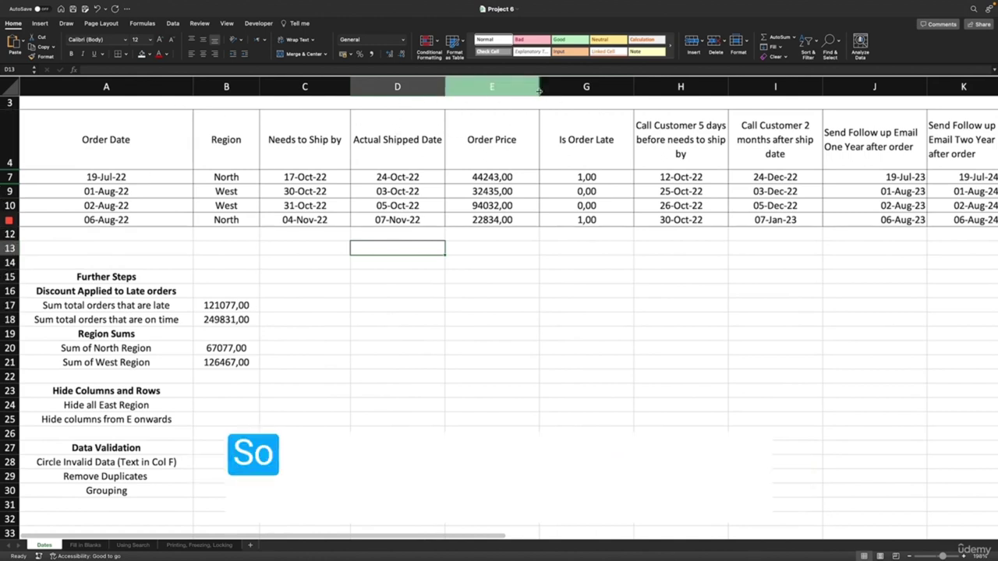
scroll(62, 151, up, 2)
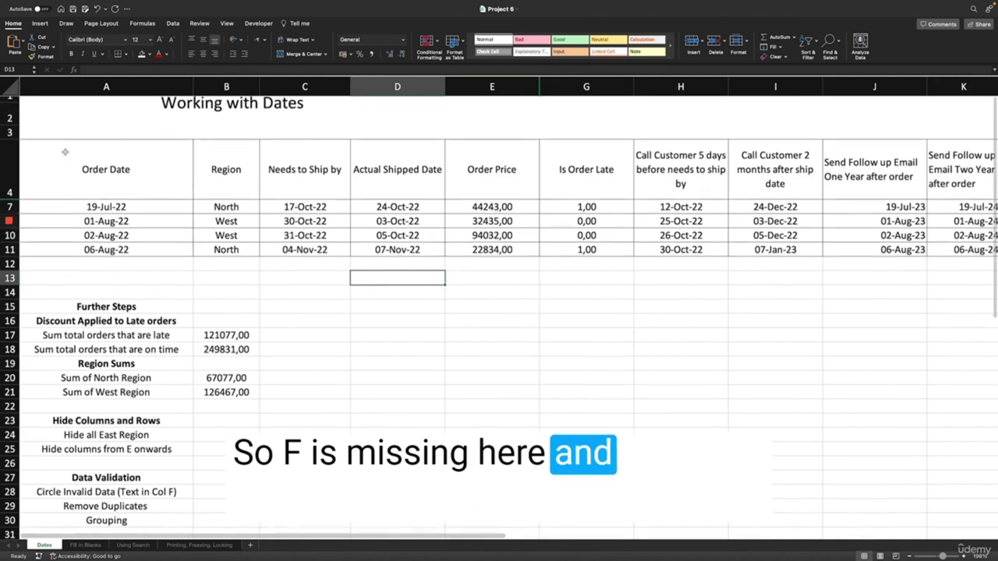
scroll(56, 149, down, 2)
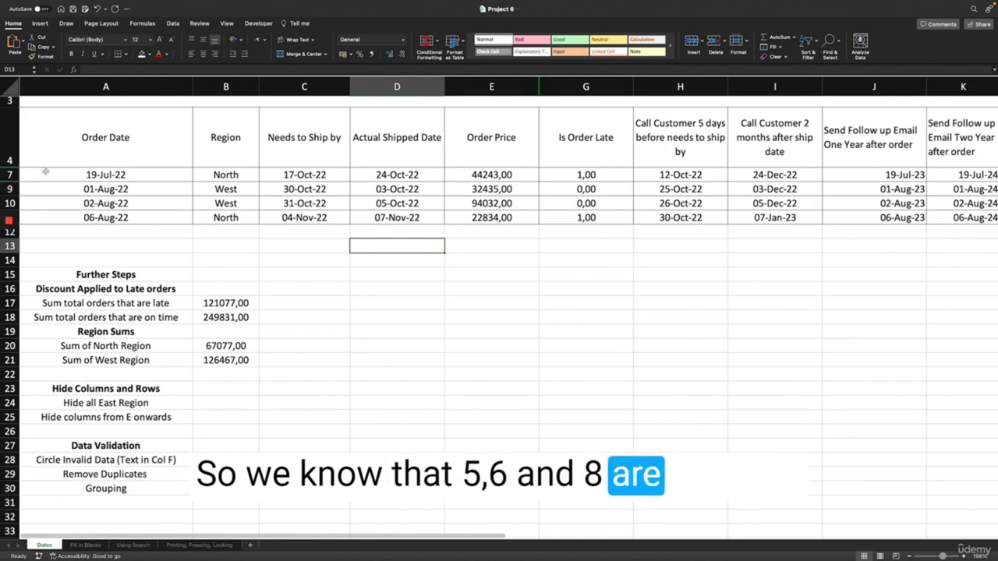
Unhide the East region rows by unhiding across rows 4–9
mouse_move(11, 159)
mouse_down()
mouse_move(8, 199)
mouse_move(8, 190)
mouse_up()
right_click(9, 147)
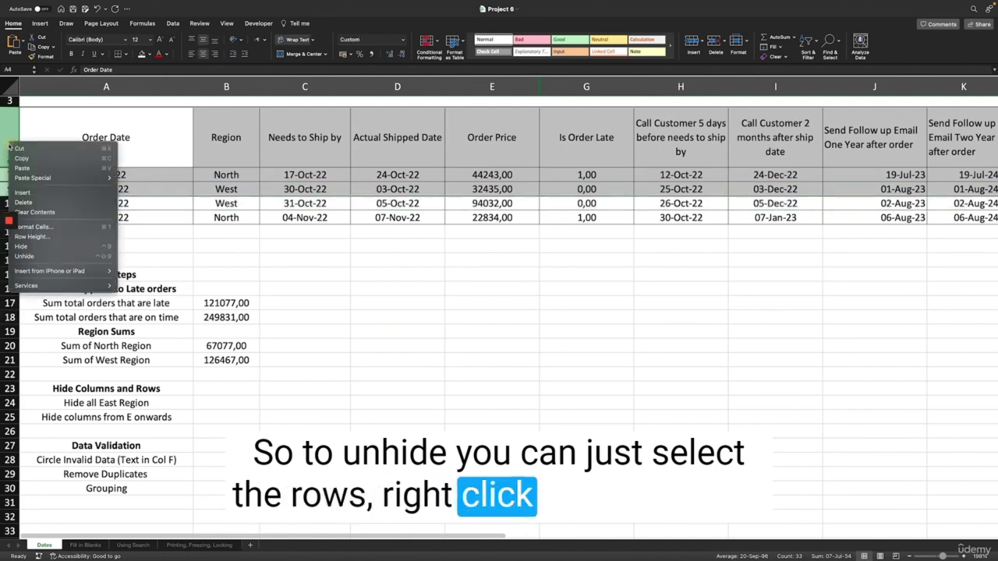
click(31, 256)
Unhide column F by unhiding across columns E–G
click(591, 106)
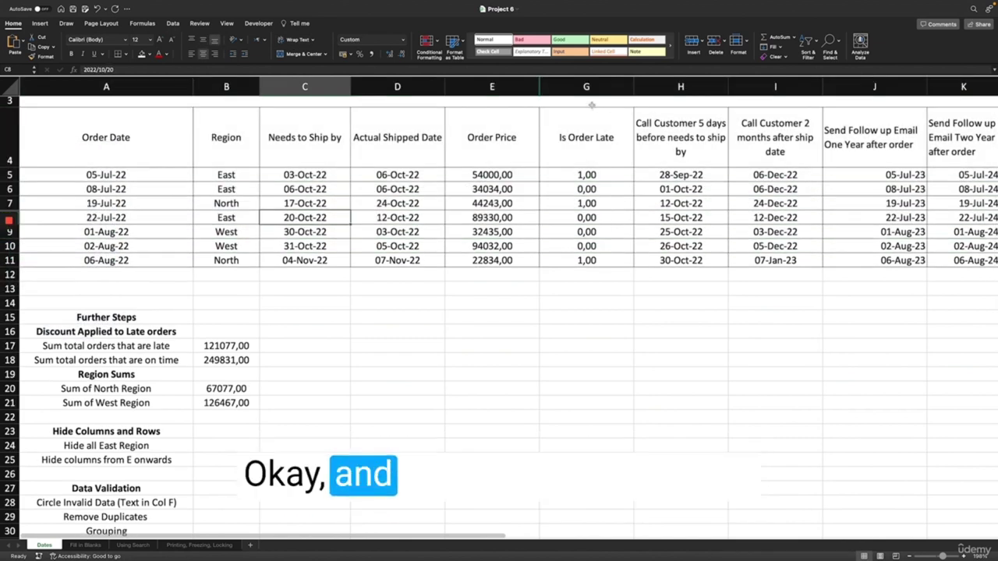
drag(491, 87, 572, 92)
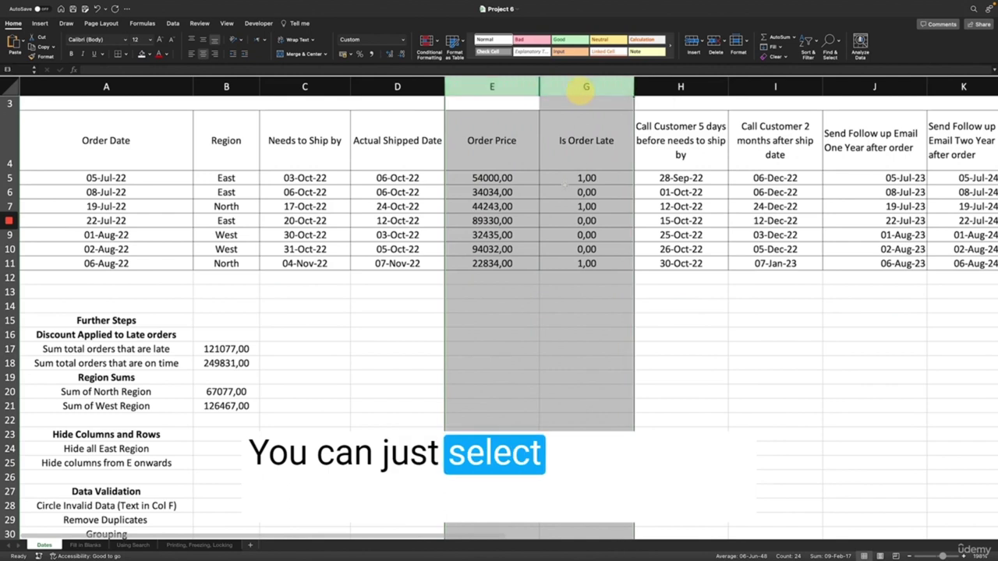
right_click(521, 87)
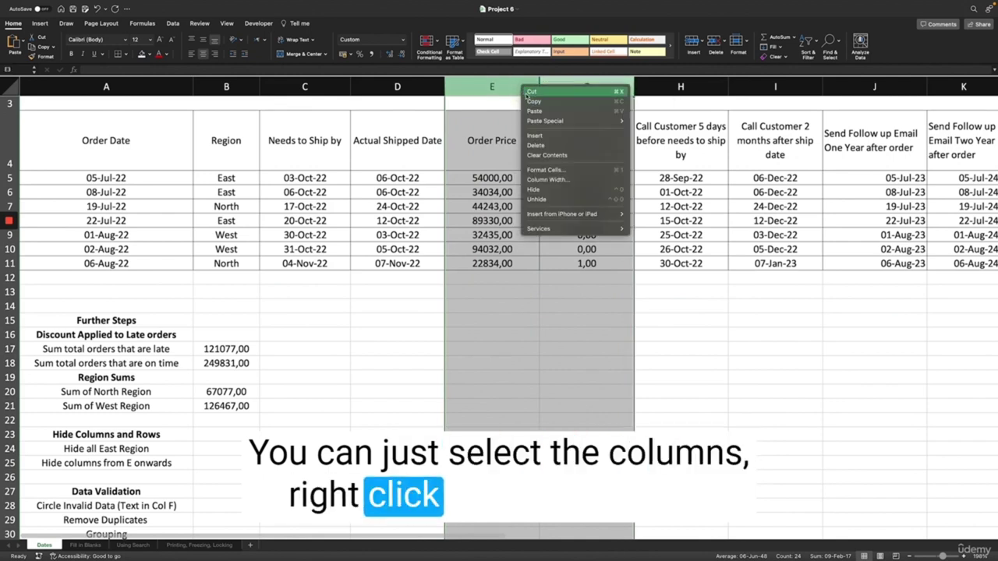
click(560, 199)
click(473, 302)
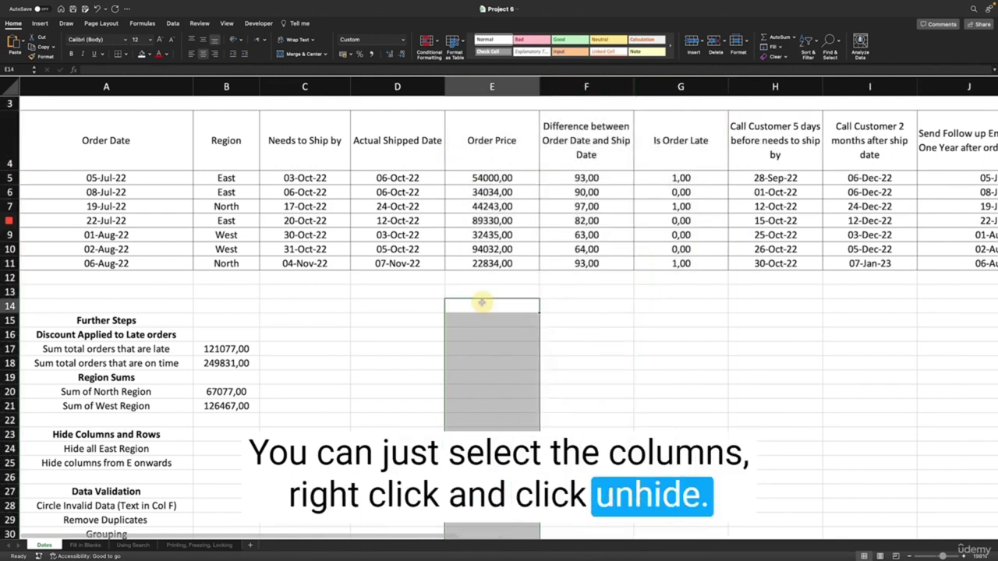
scroll(491, 312, up, 2)
click(491, 323)
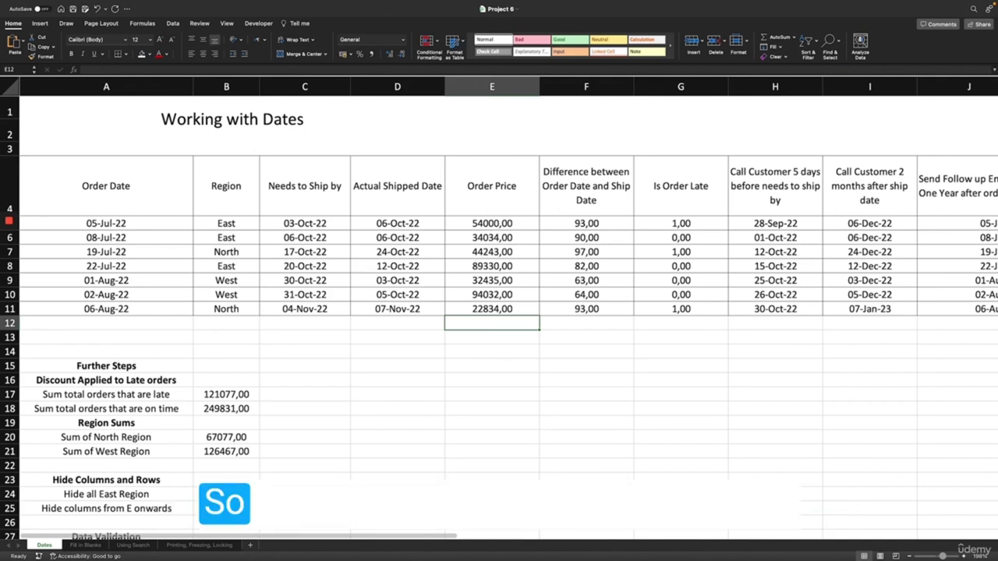
On the Data tab, inspect the Is Order Late formulas and values in G5:G11
click(172, 22)
click(468, 195)
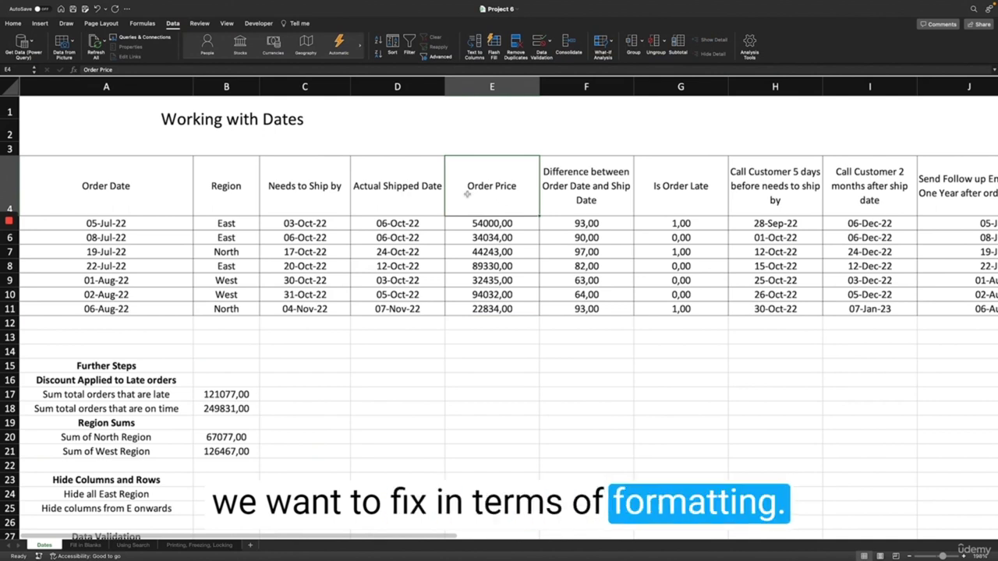
click(480, 224)
click(679, 224)
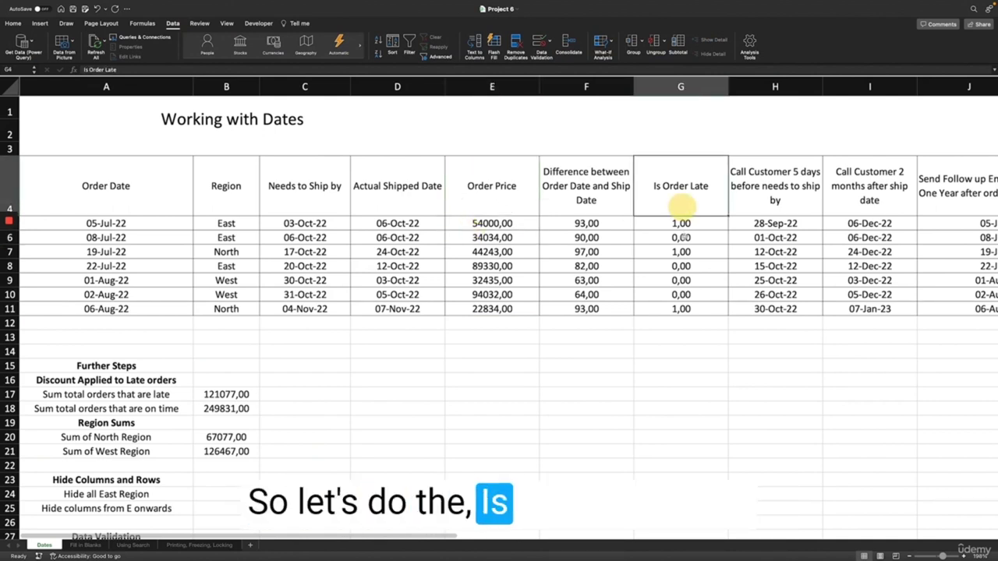
click(681, 238)
click(673, 252)
drag(675, 223, 666, 309)
Check the G7 and G10 formulas, then select column G and open Data Validation
click(667, 223)
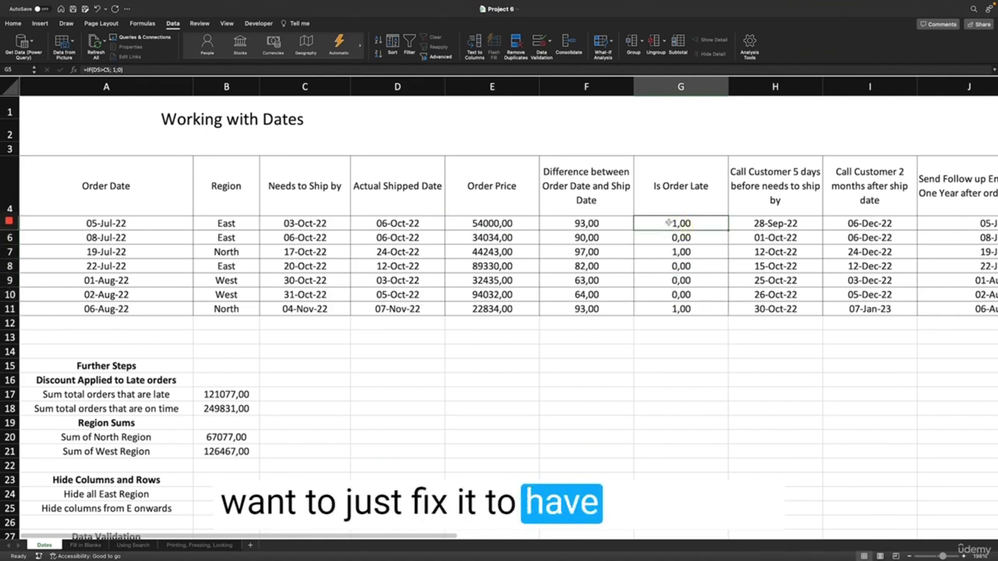
click(681, 250)
click(674, 266)
click(671, 295)
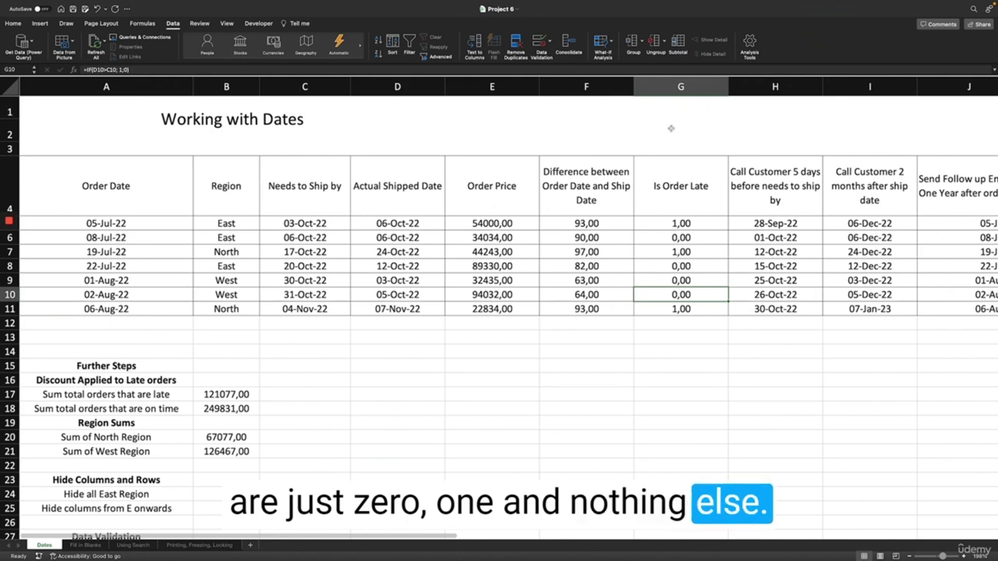
click(665, 87)
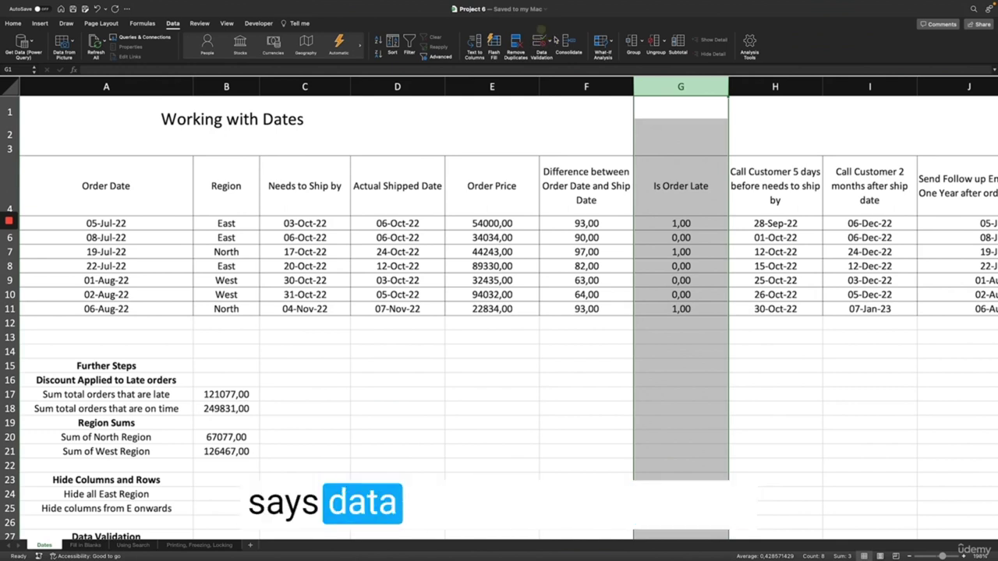
click(551, 46)
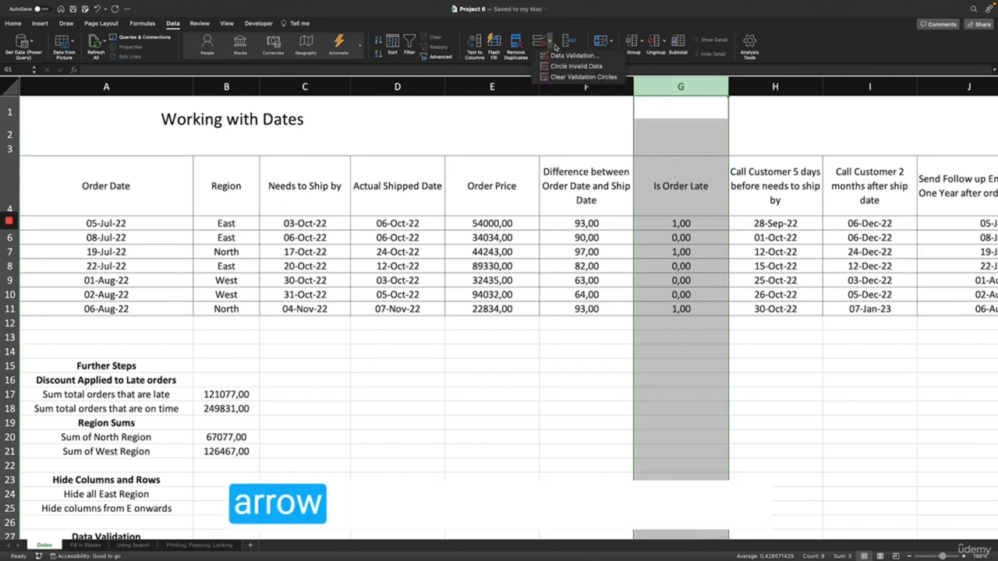
Extend column G's validation to the whole column, allowing decimals from 0 to 1
click(567, 57)
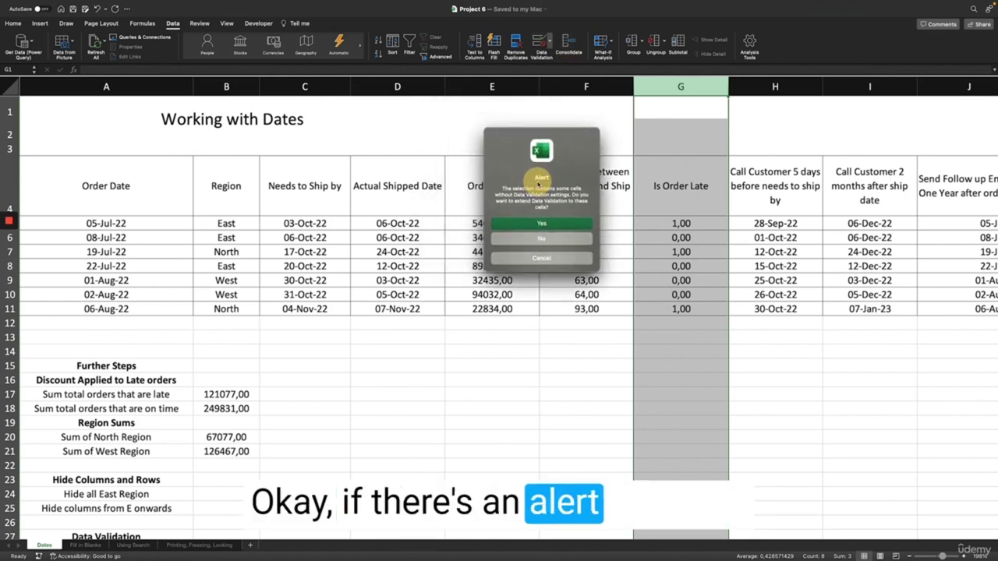
click(541, 224)
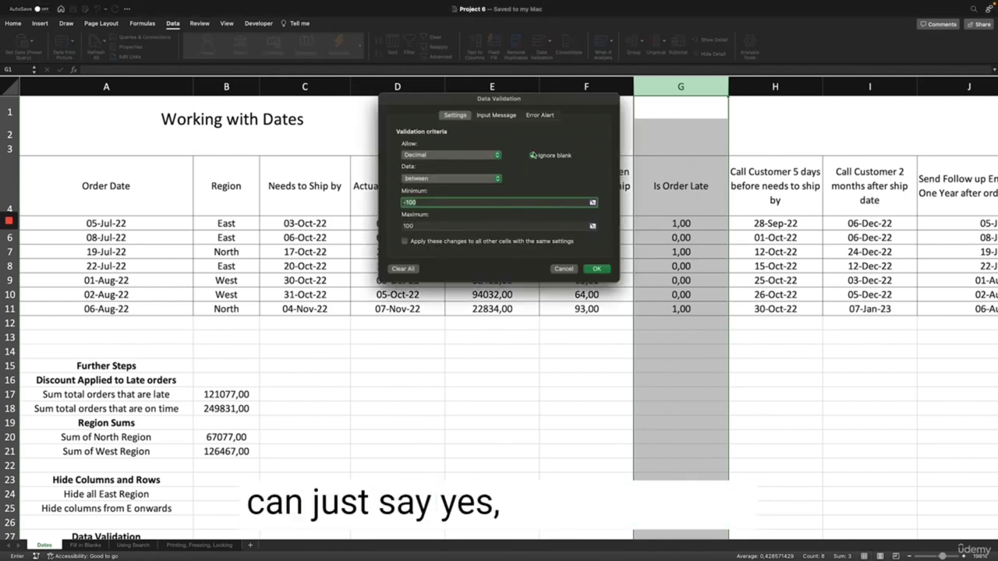
drag(490, 111, 463, 113)
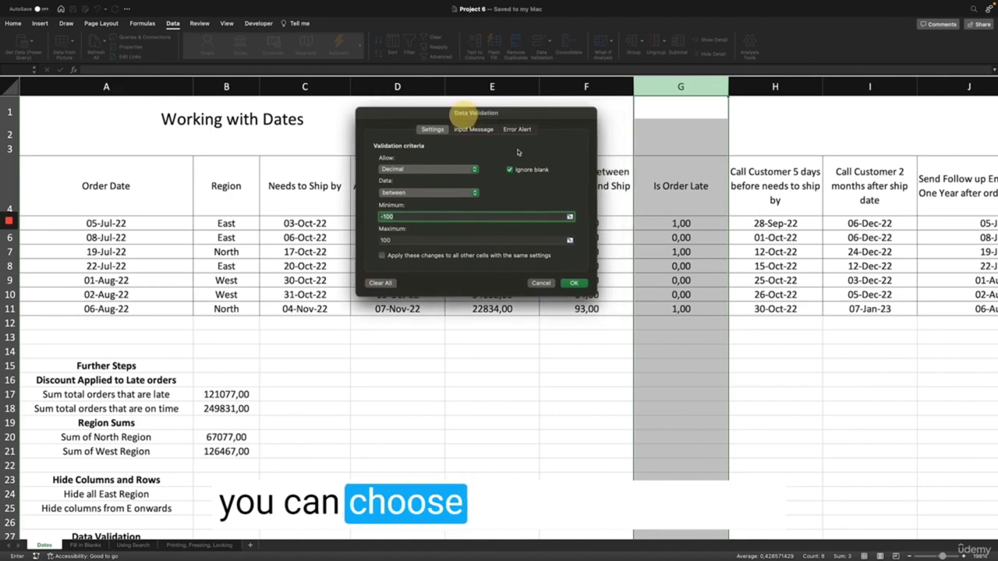
click(427, 169)
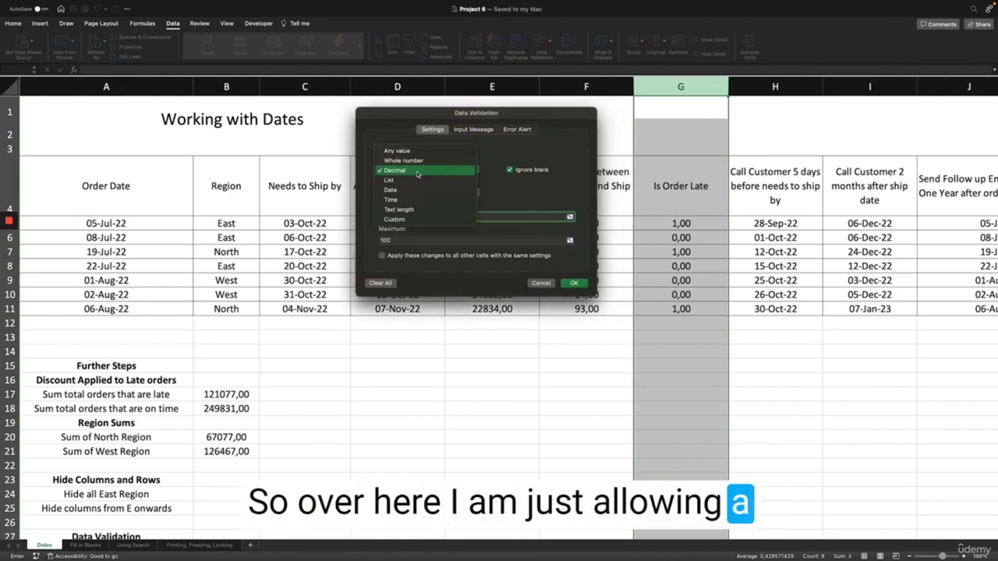
click(418, 175)
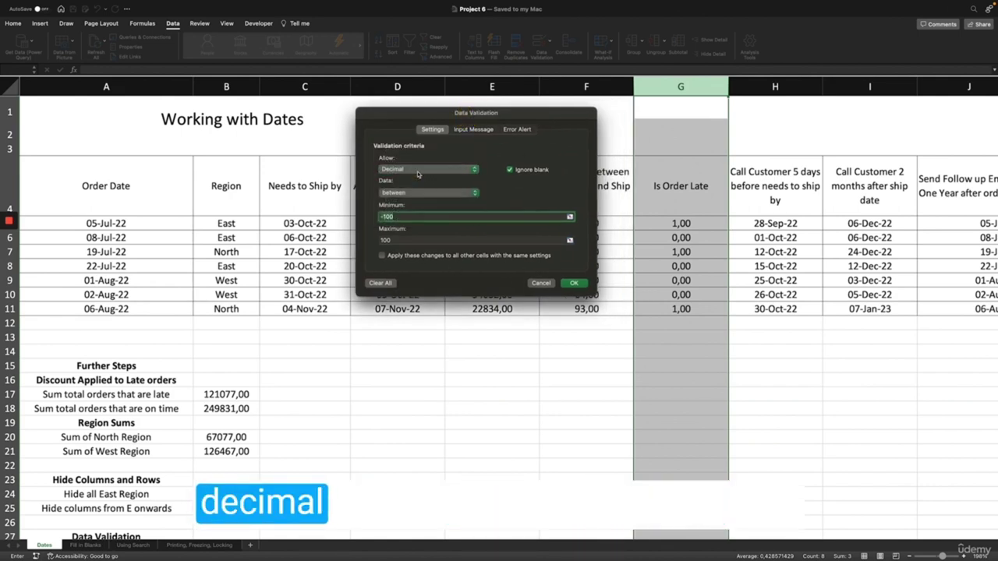
triple_click(414, 218)
text(0)
triple_click(407, 246)
text(1)
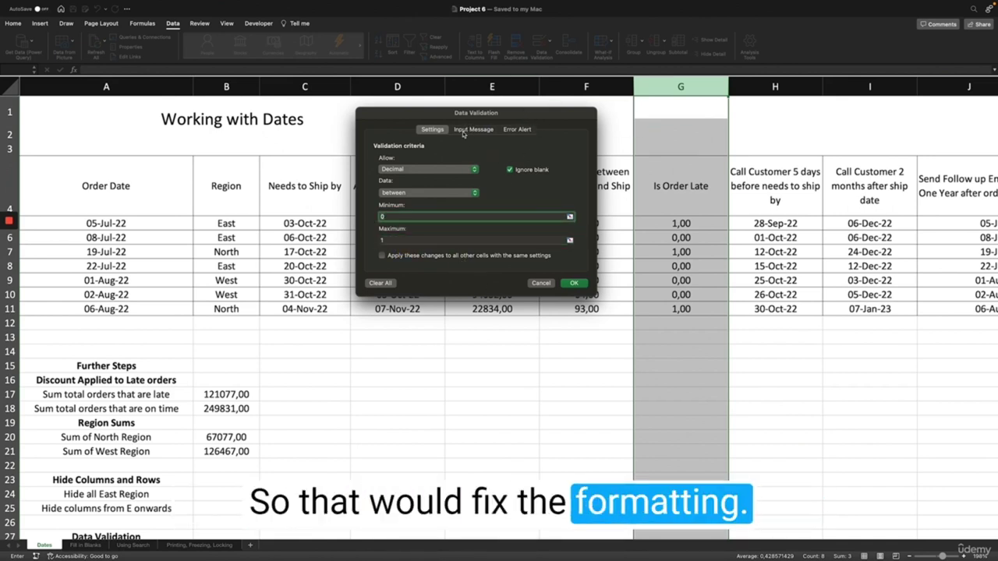
click(482, 137)
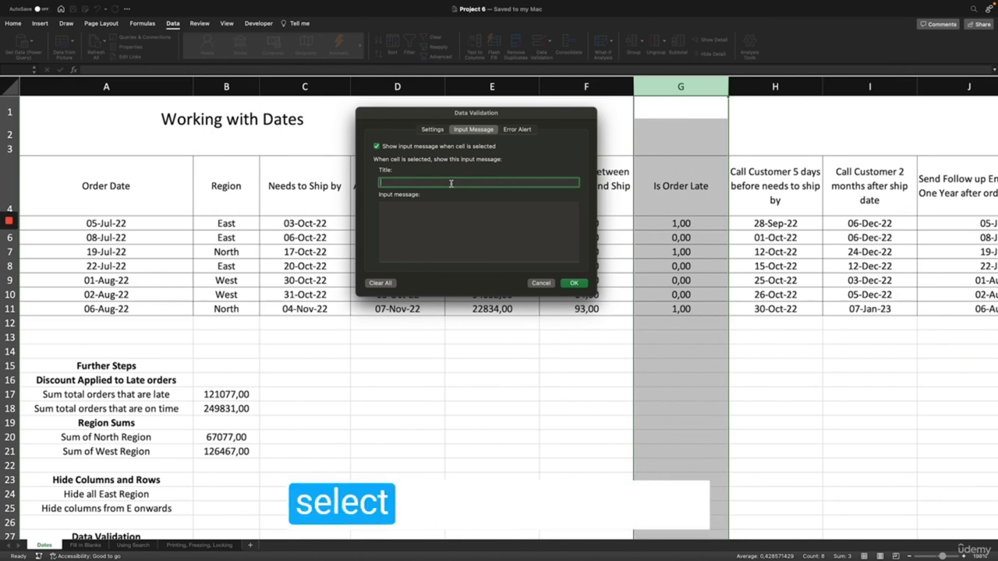
Set input message title 'Make sure value is either 1 or 0' with a body explaining 1 late, 0 on time
text(Make sure value is either 1 or 0)
key(Tab)
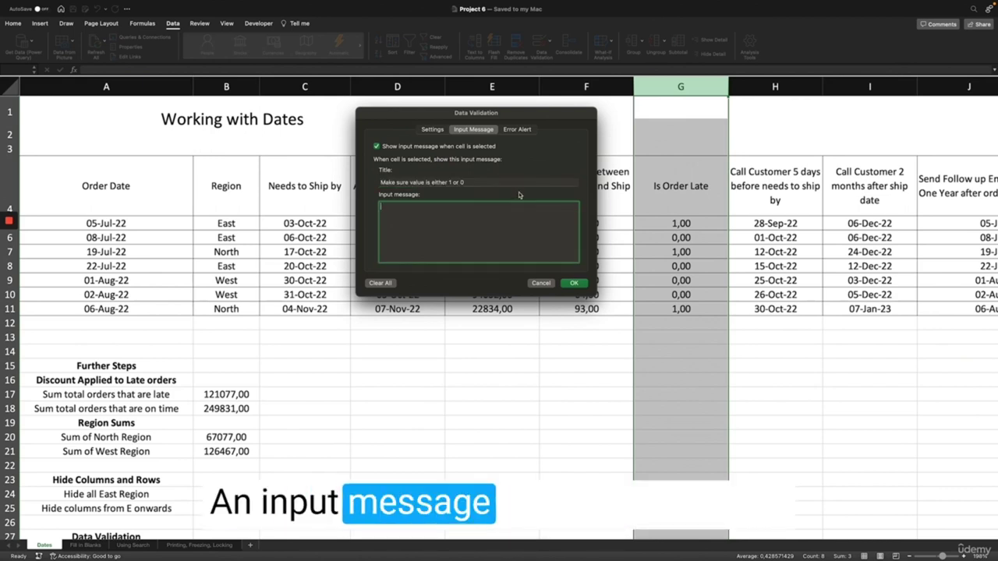
text(Please make sure this value)
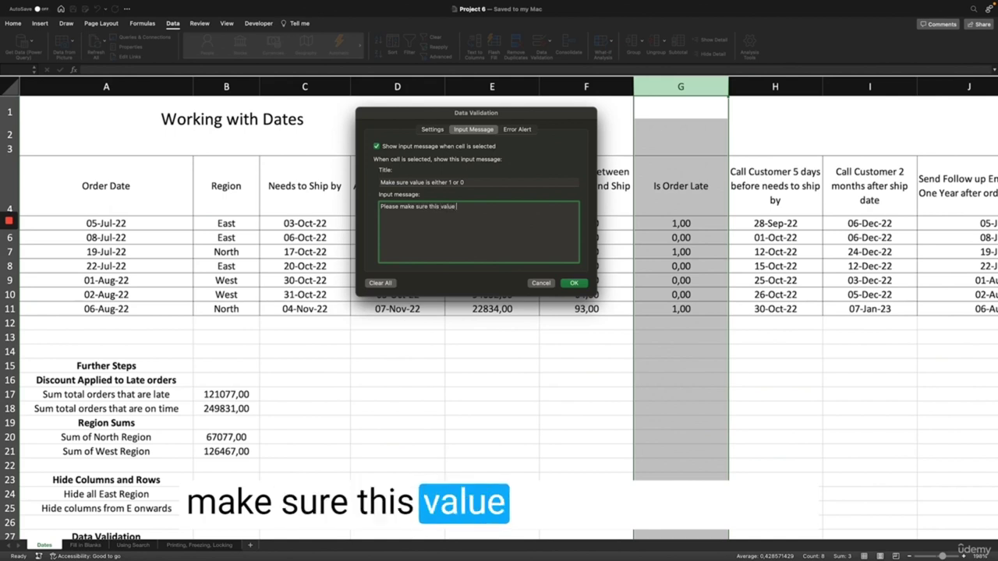
text( is either 1)
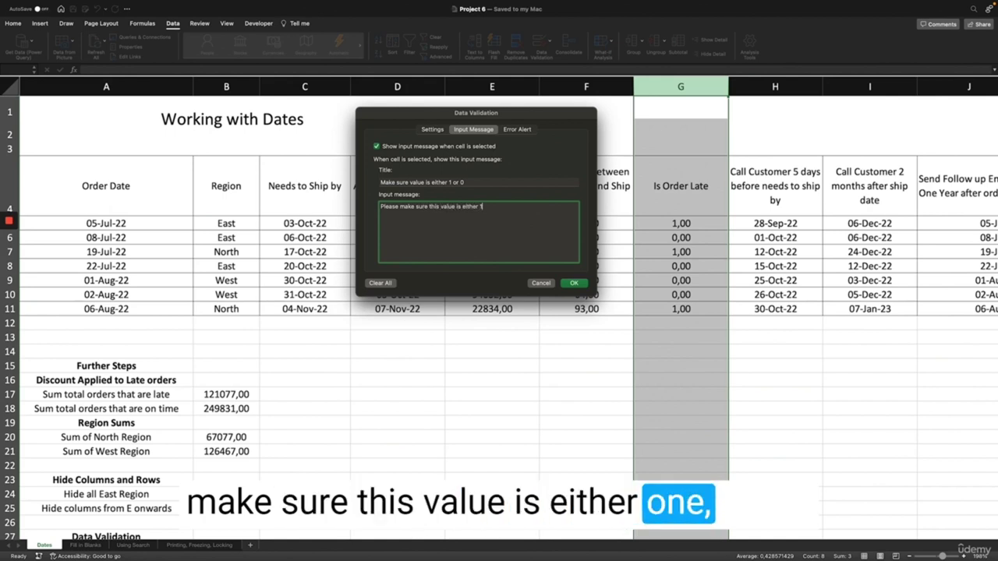
text( which mena)
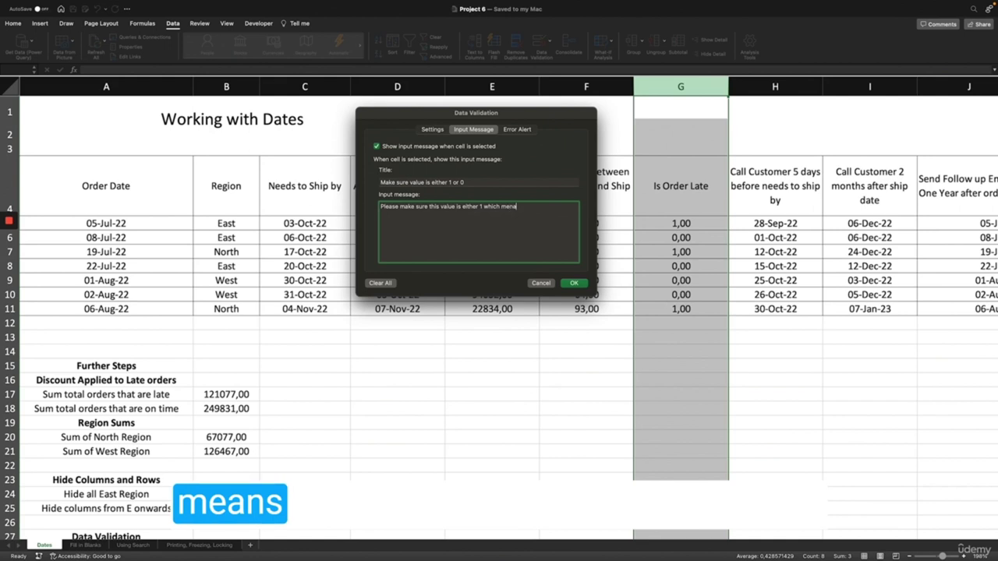
key(BackSpace)
key(BackSpace)
text(ans order is late or)
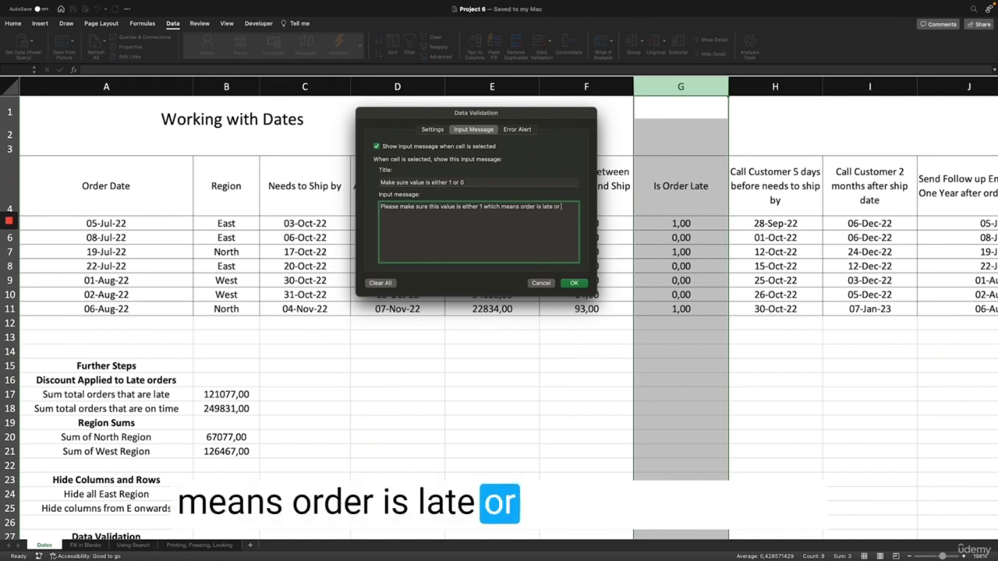
text( 0 whichc m)
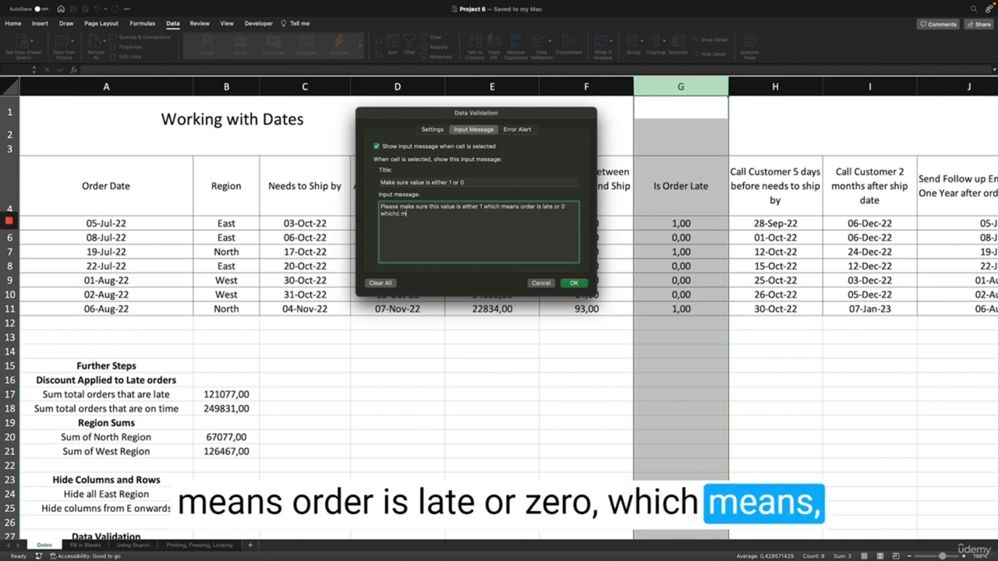
key(BackSpace)
key(BackSpace)
key(BackSpace)
text(means order is)
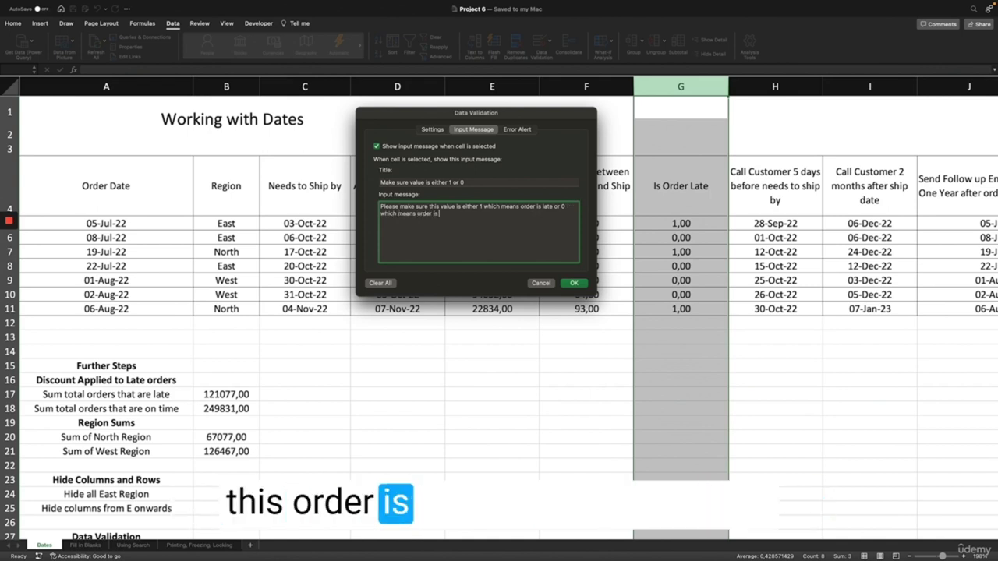
text( on time.)
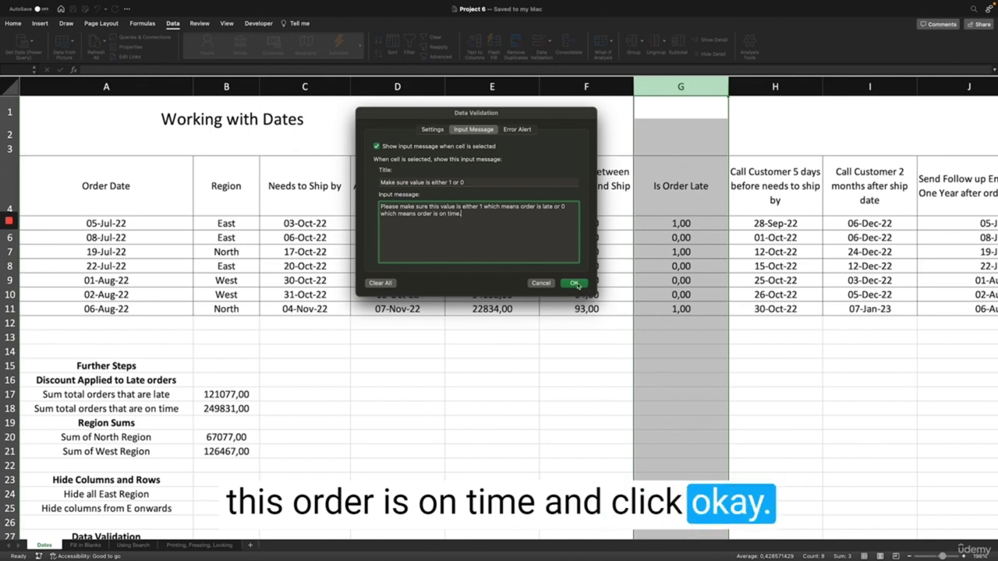
click(517, 129)
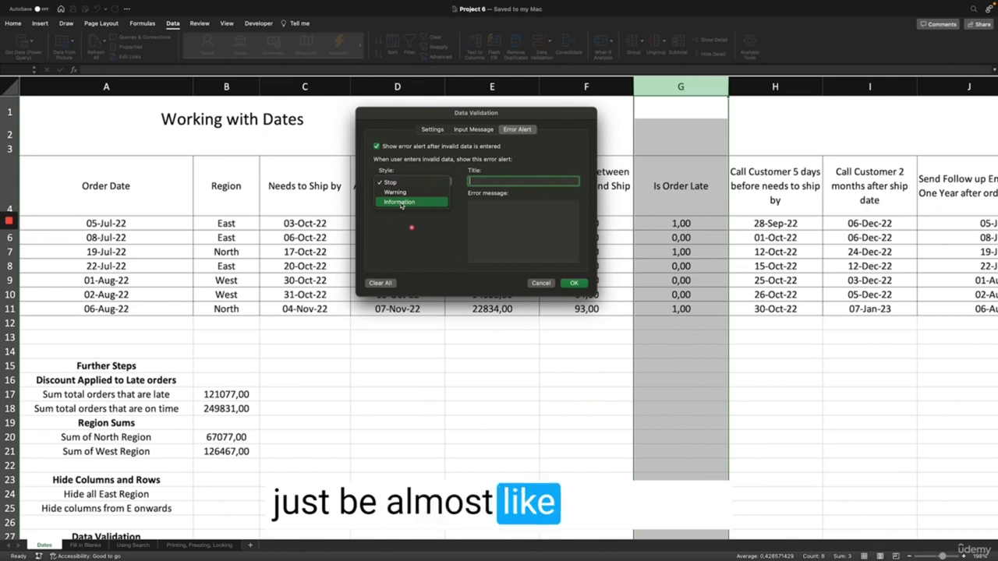
Apply a Stop alert titled 'Only 1 or 0 is allowed' with its error message to column G, then select G5
click(439, 182)
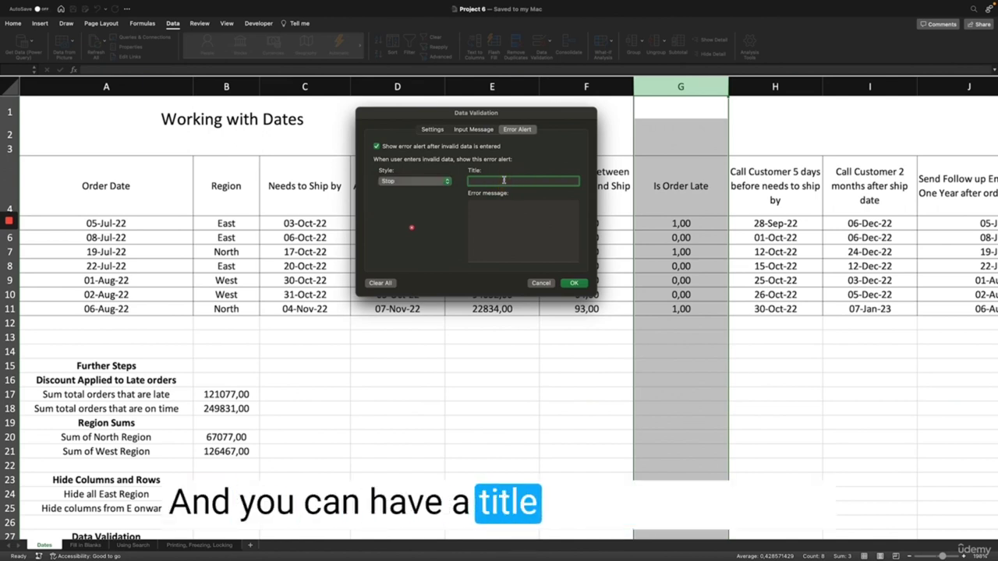
text(Only )
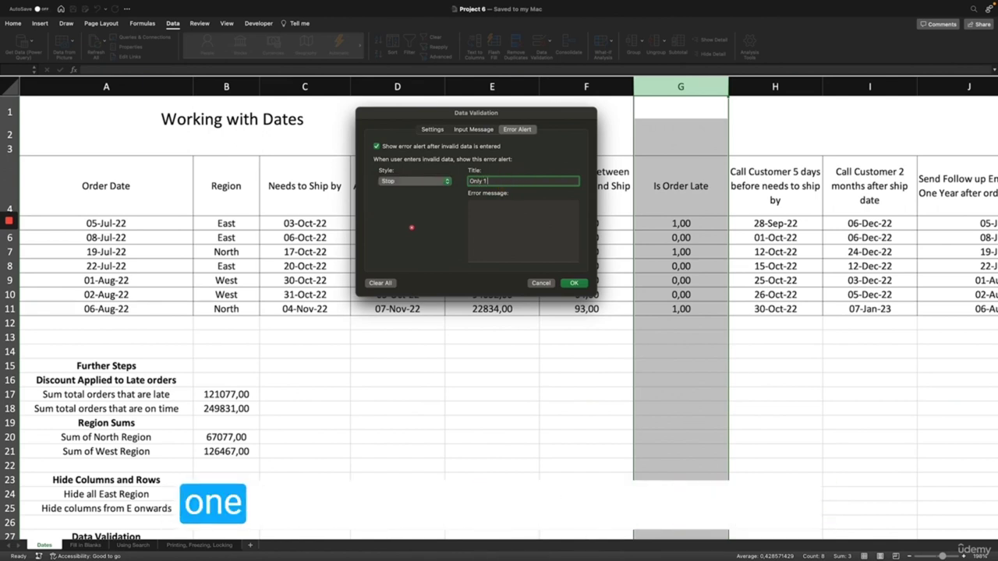
text(1 or 0 is allowed)
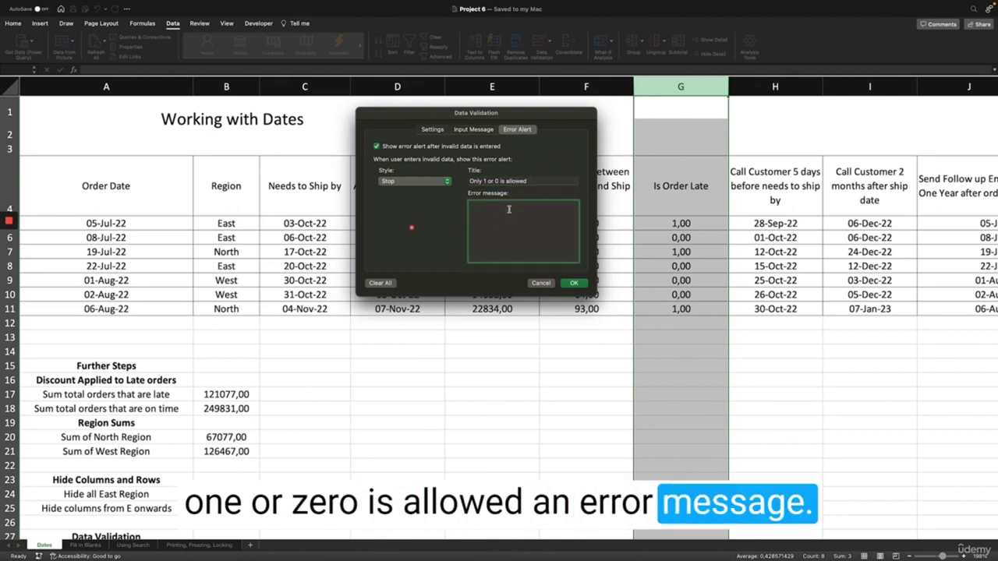
text(Please )
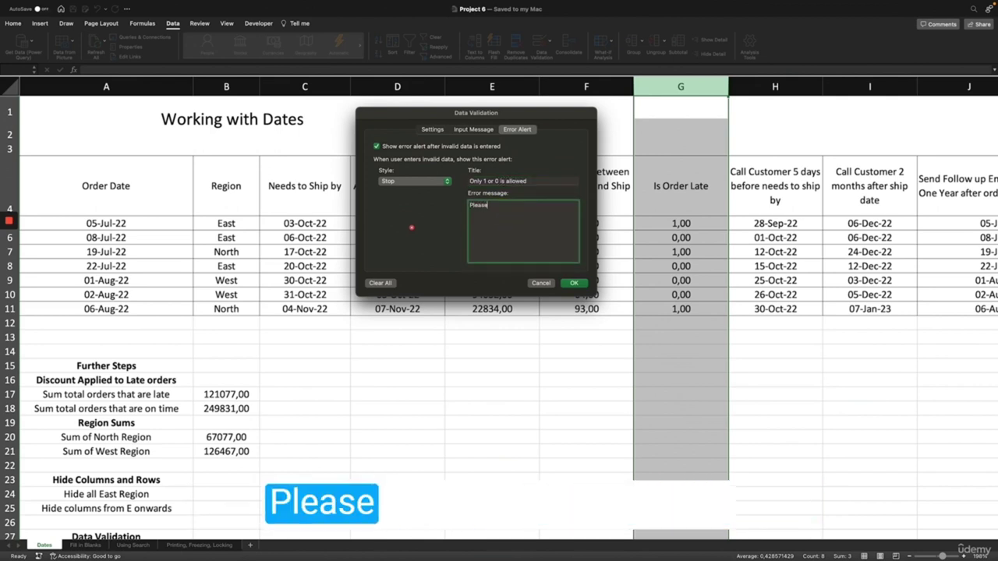
text(only enter 1 or)
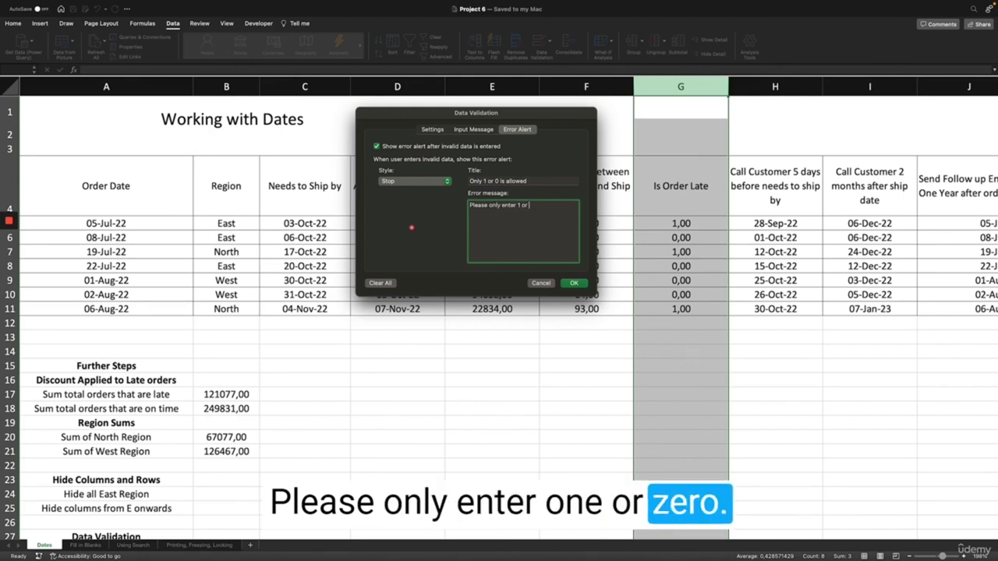
click(573, 284)
click(667, 225)
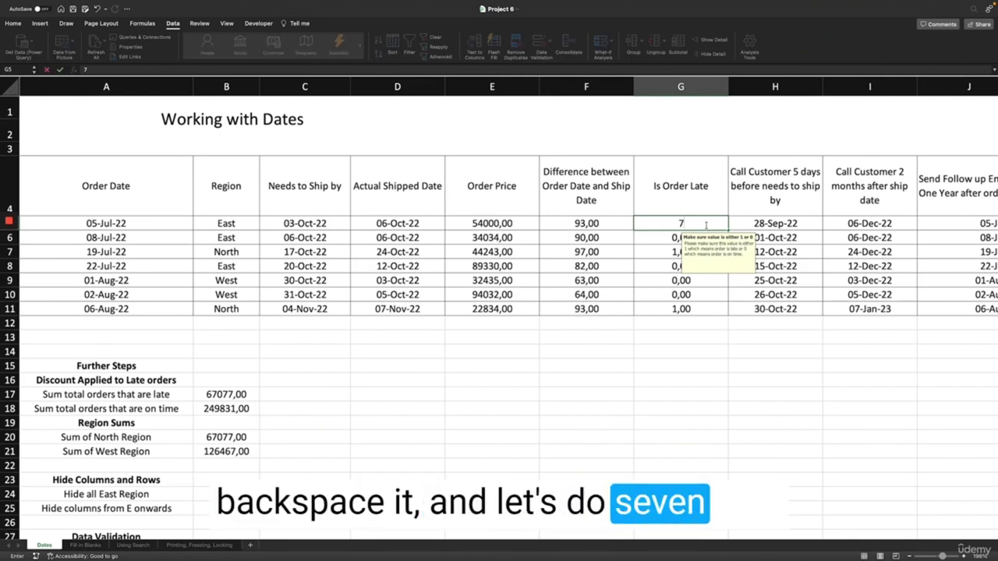
Confirm the Stop alert rejects 7 in G5, then retry with 0 so the on-time total becomes 303831,00
key(Return)
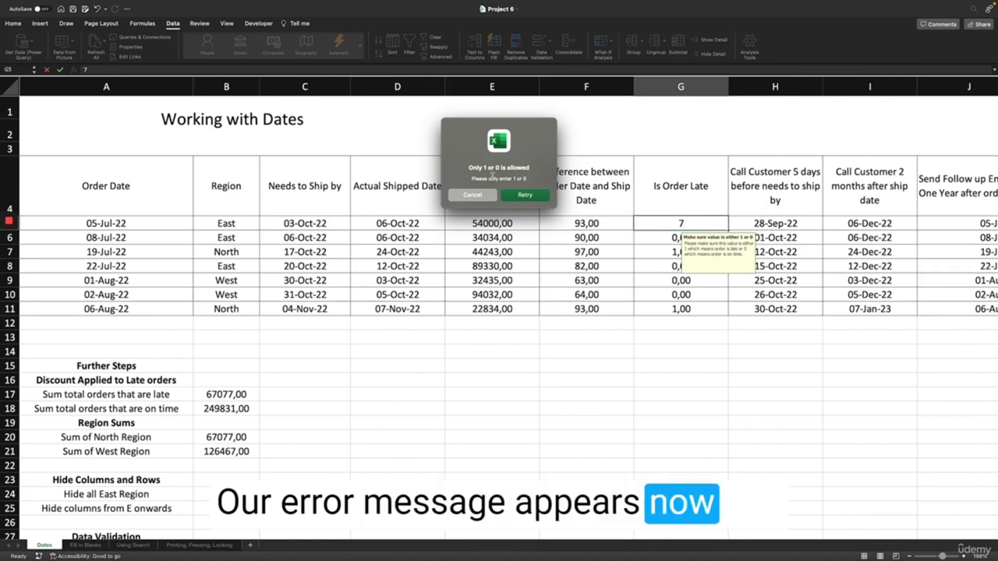
drag(466, 167, 538, 175)
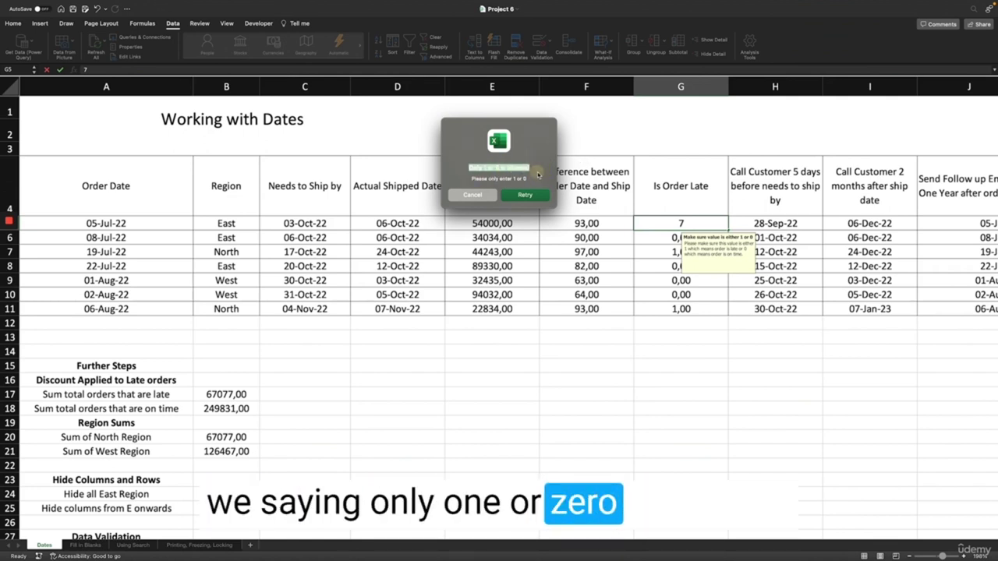
click(538, 173)
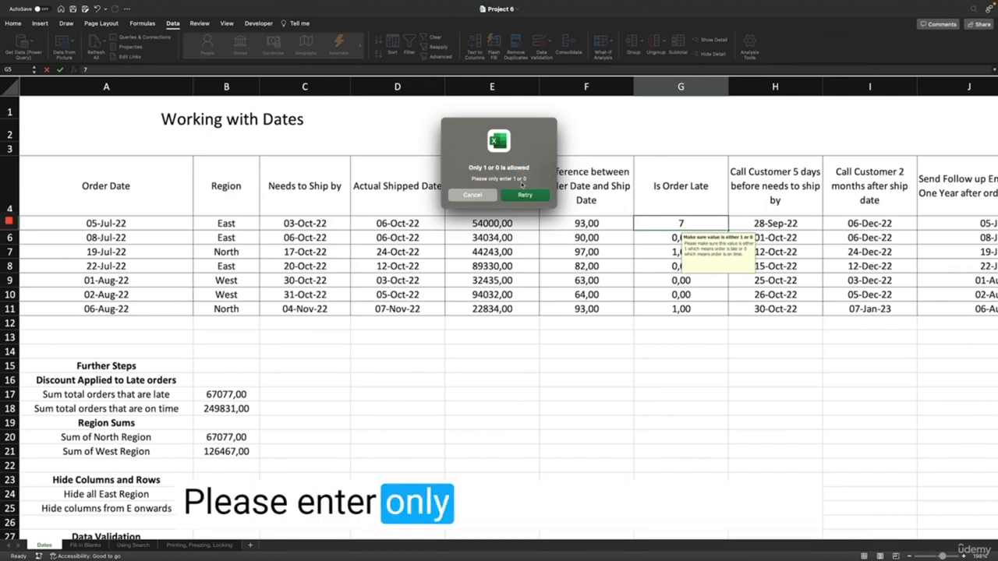
click(525, 197)
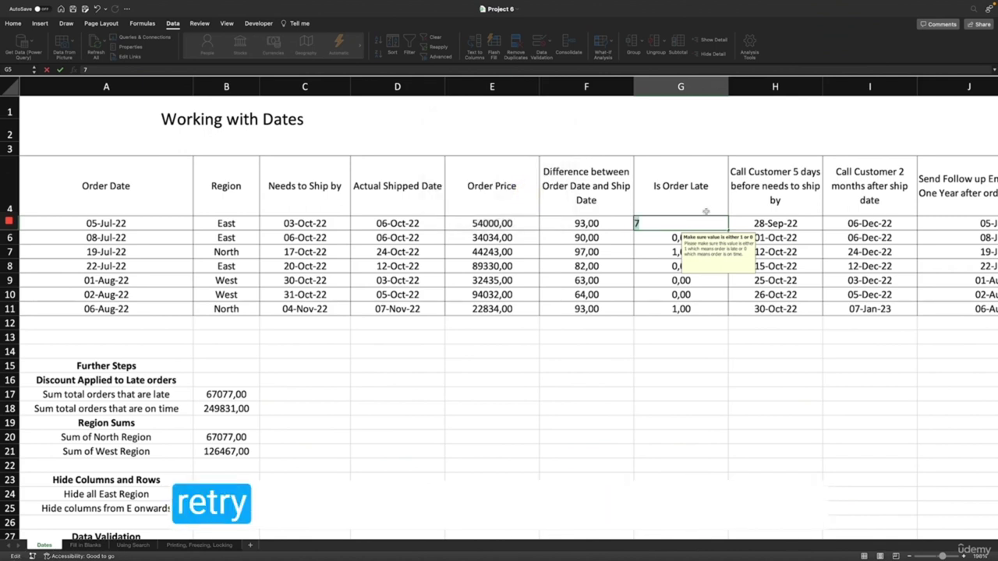
text(0)
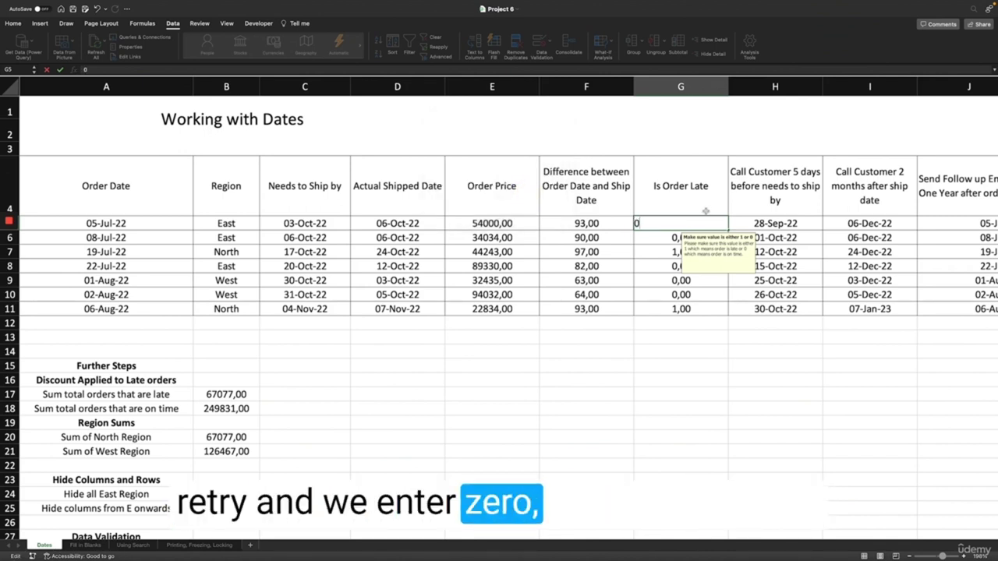
click(656, 224)
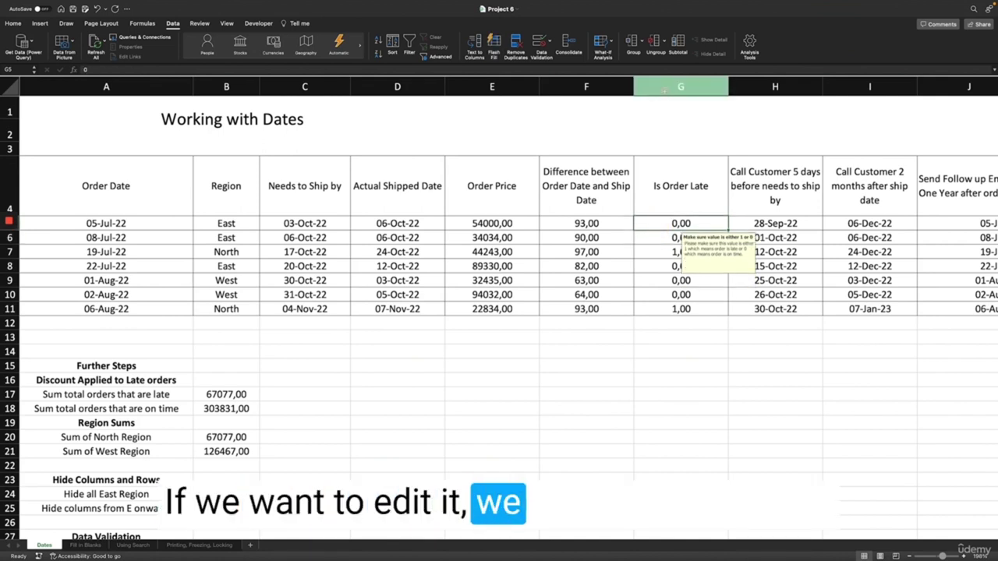
Change column G's data validation error alert style from Stop to Warning
click(665, 92)
click(552, 45)
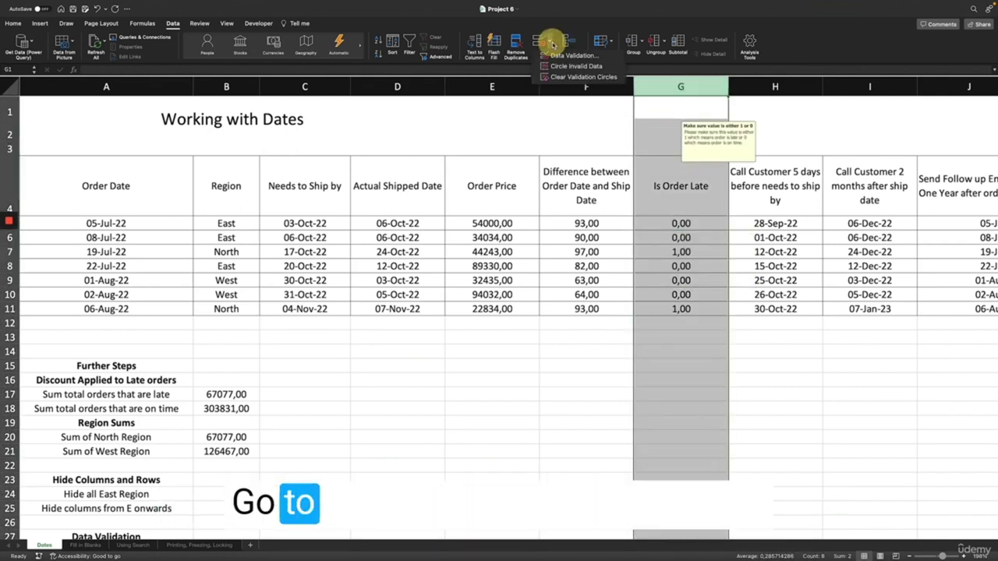
click(569, 56)
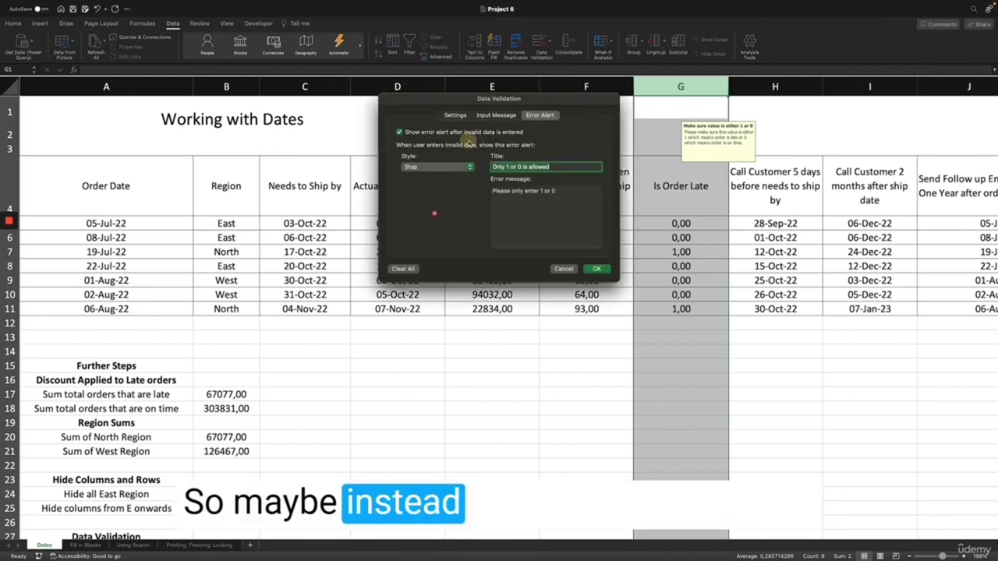
click(538, 119)
click(437, 167)
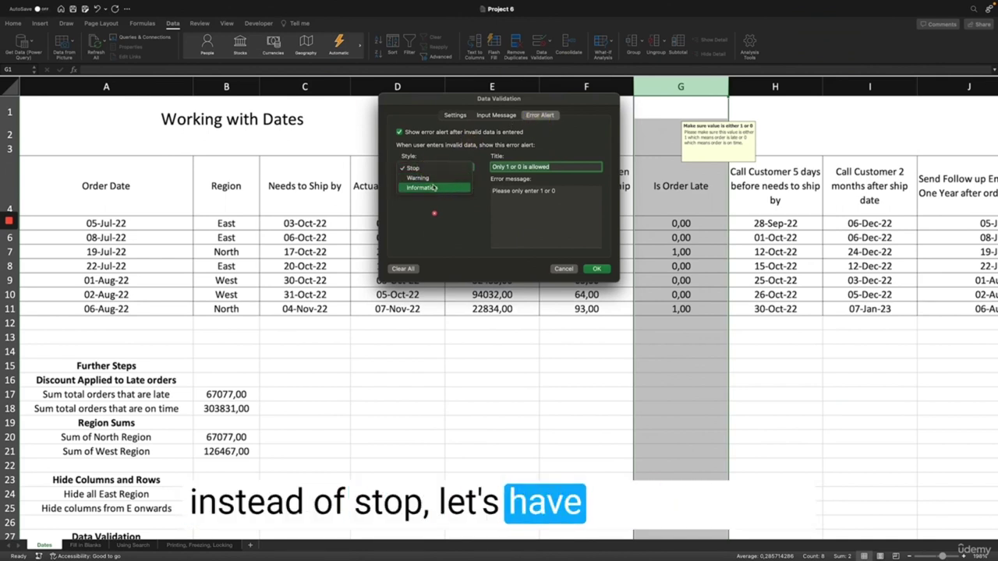
click(428, 179)
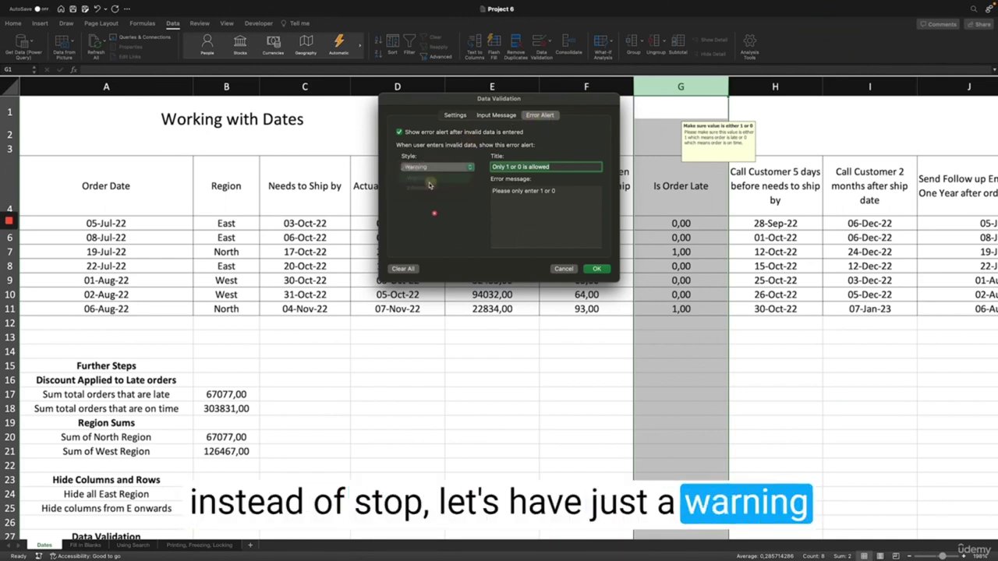
click(596, 269)
Enter 6 in G8 and accept the warning so the out-of-range 6,00 is kept
click(699, 293)
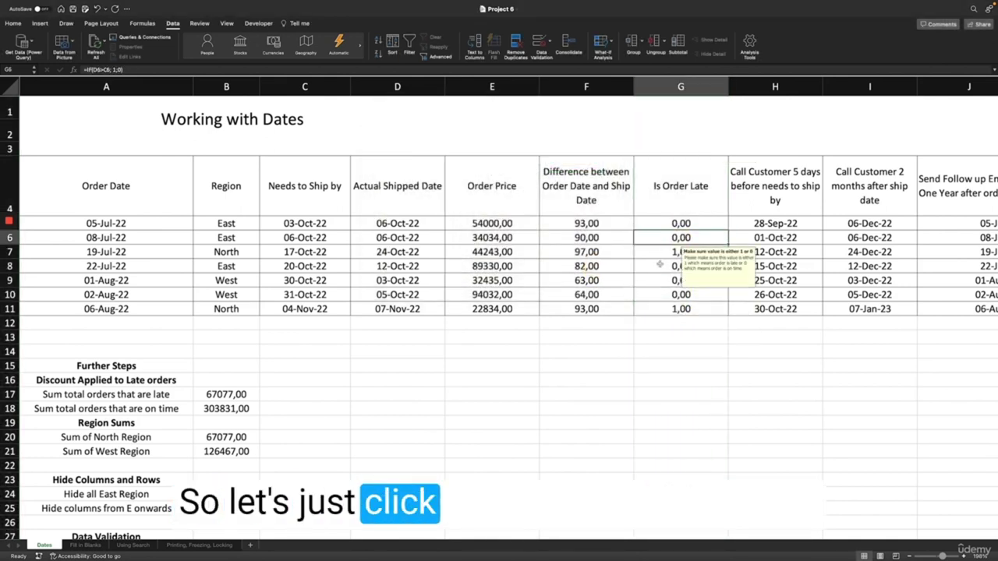
click(659, 266)
key(BackSpace)
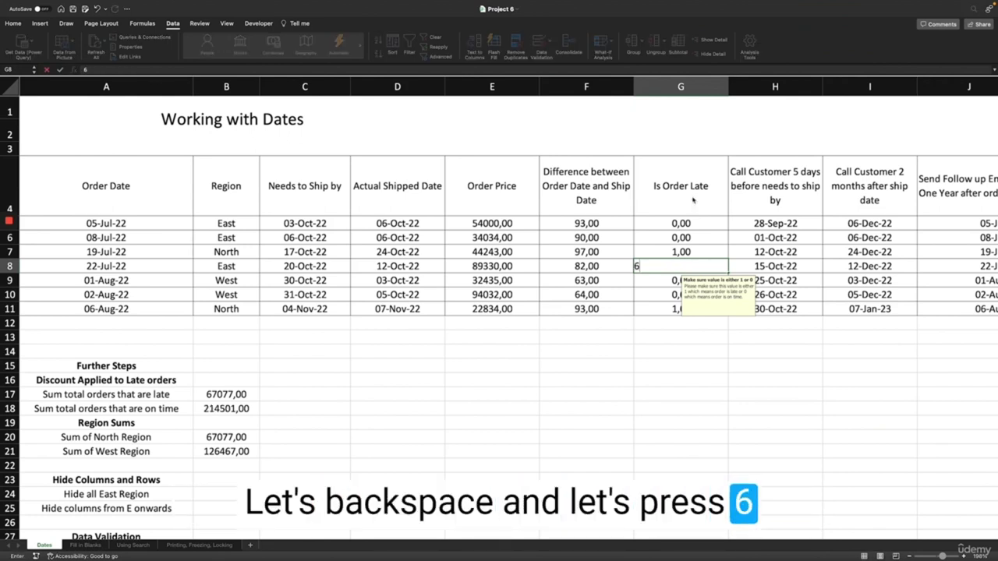
key(Return)
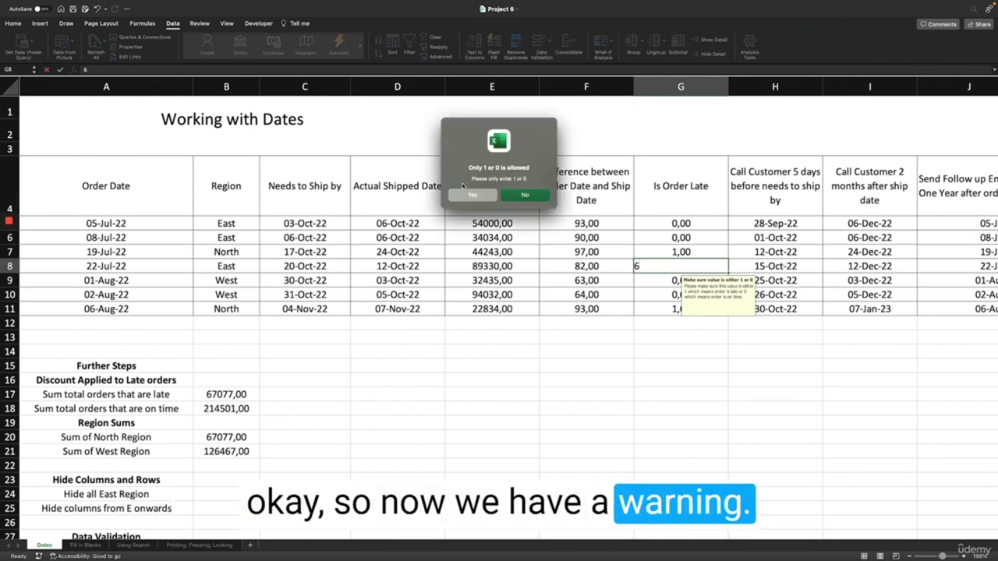
click(524, 198)
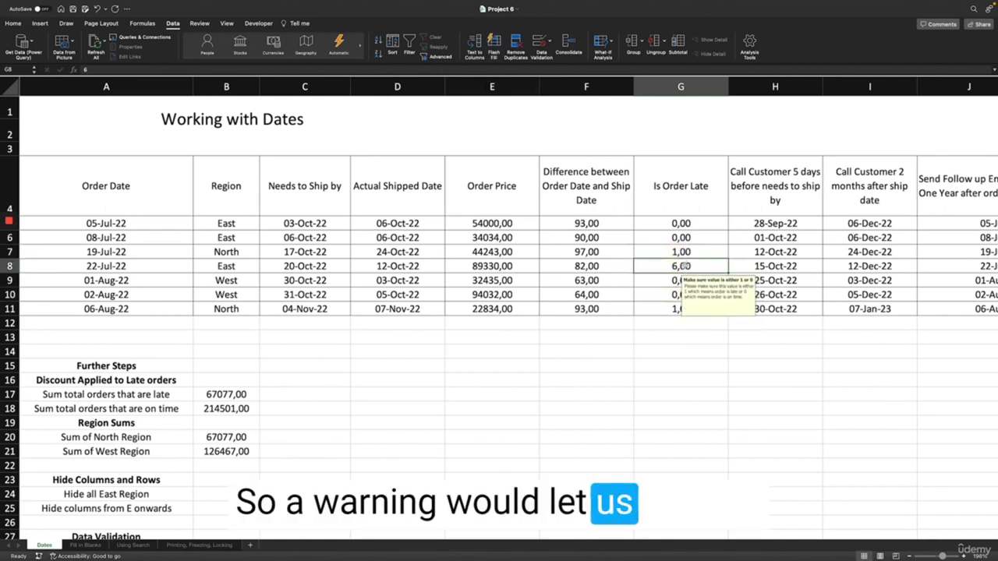
click(680, 87)
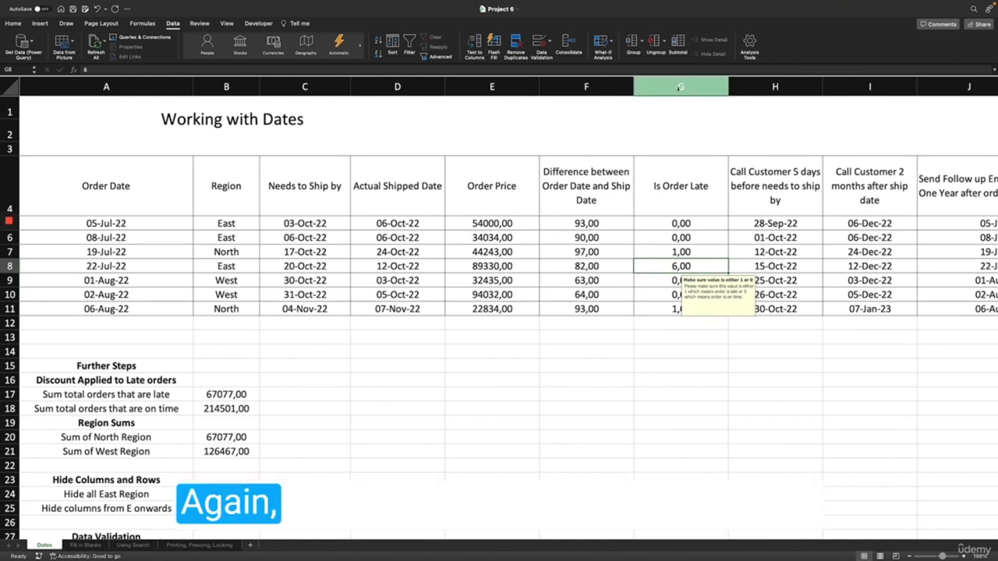
click(680, 87)
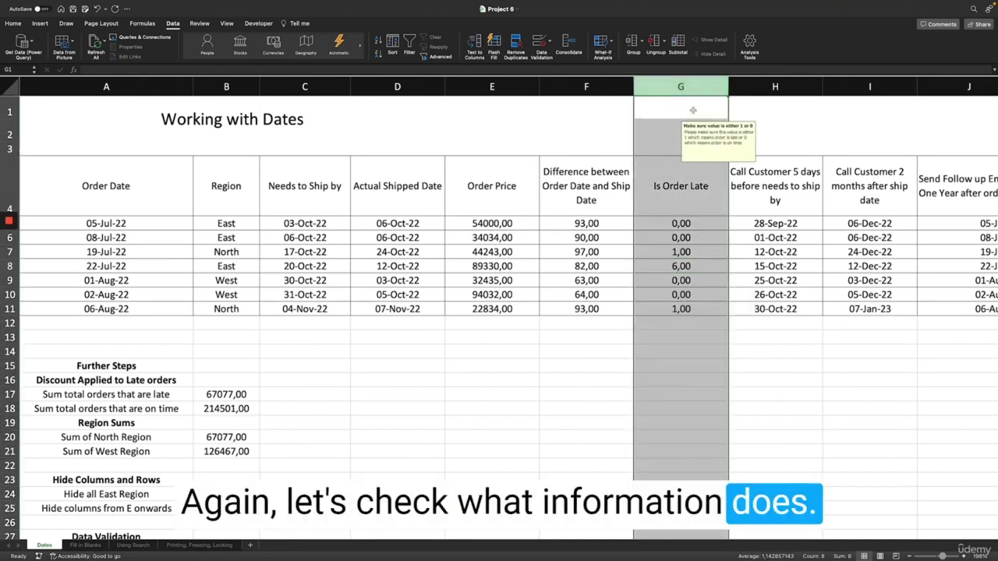
Switch column G's validation error alert style to Information
click(548, 43)
click(573, 55)
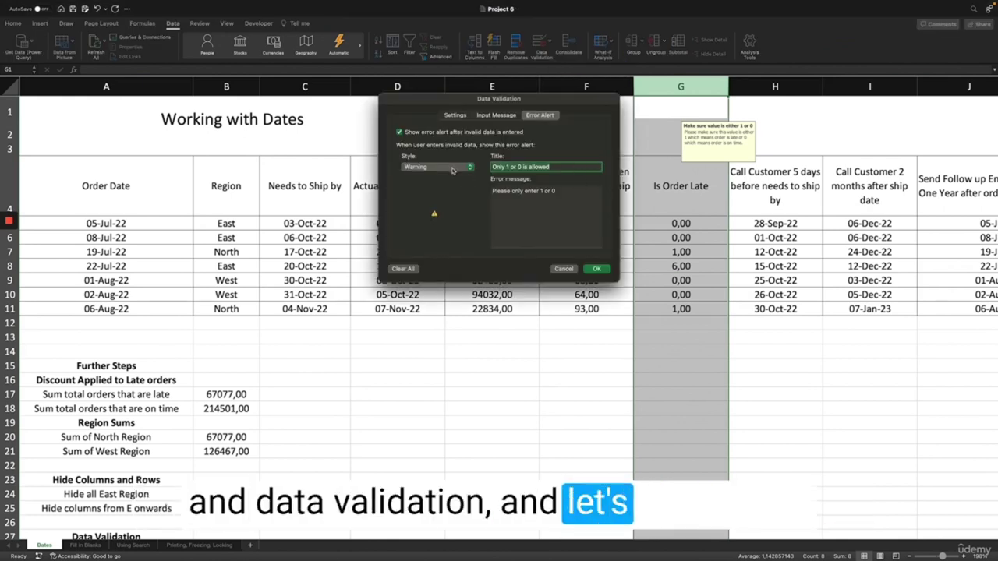
click(452, 169)
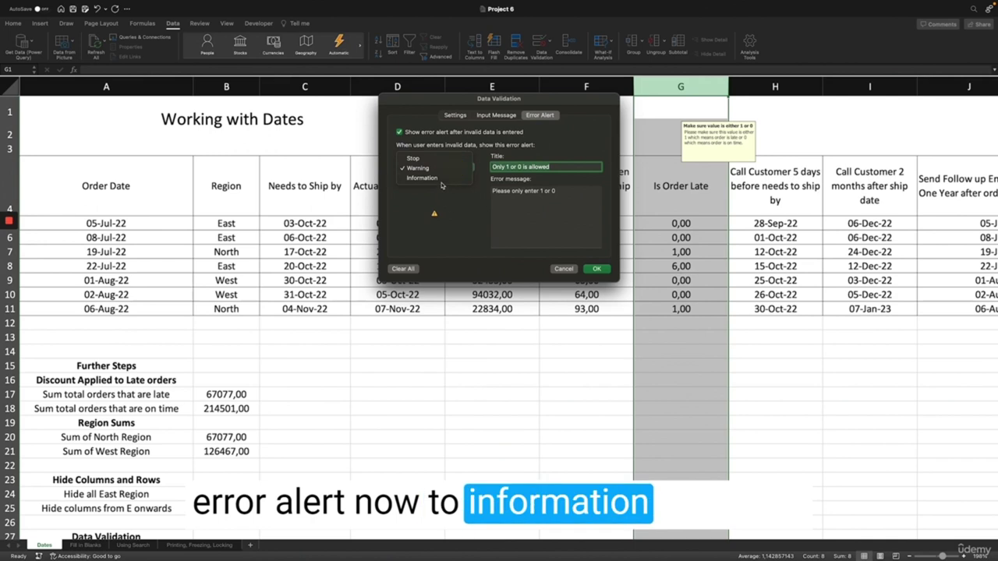
click(421, 178)
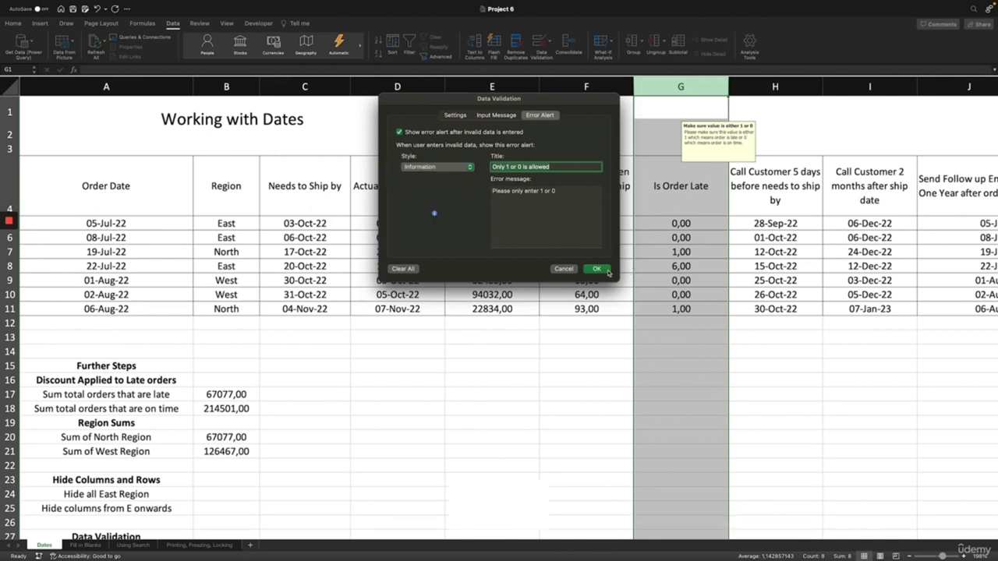
click(605, 269)
Enter 5 in G8 and dismiss the Information notice so 5,00 stays, then enter 1
click(674, 266)
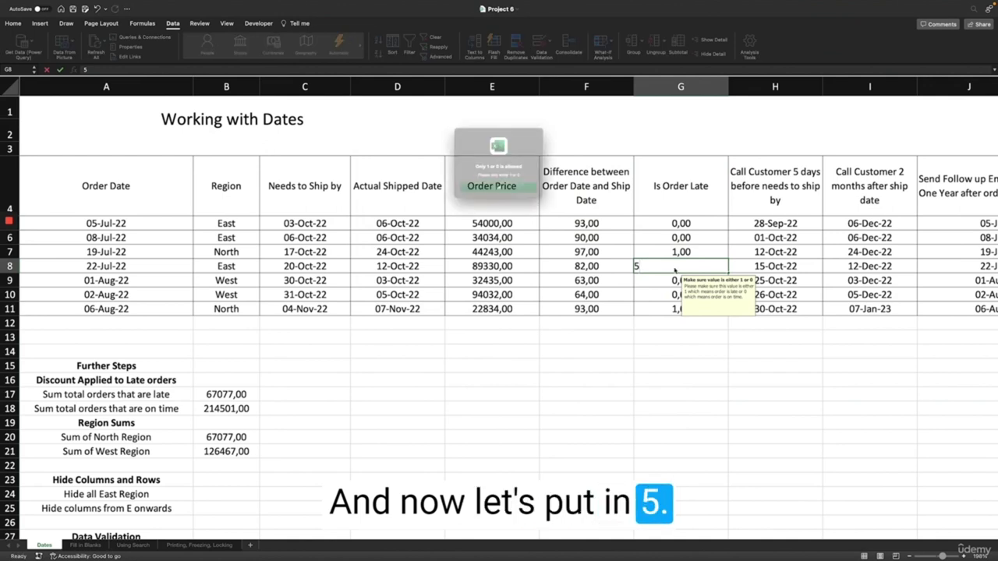
key(Return)
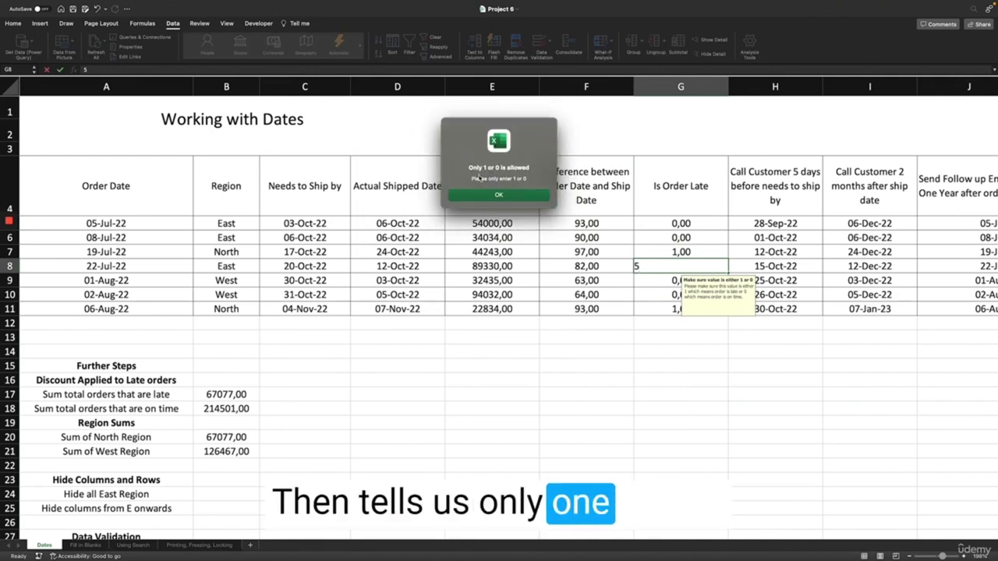
click(507, 196)
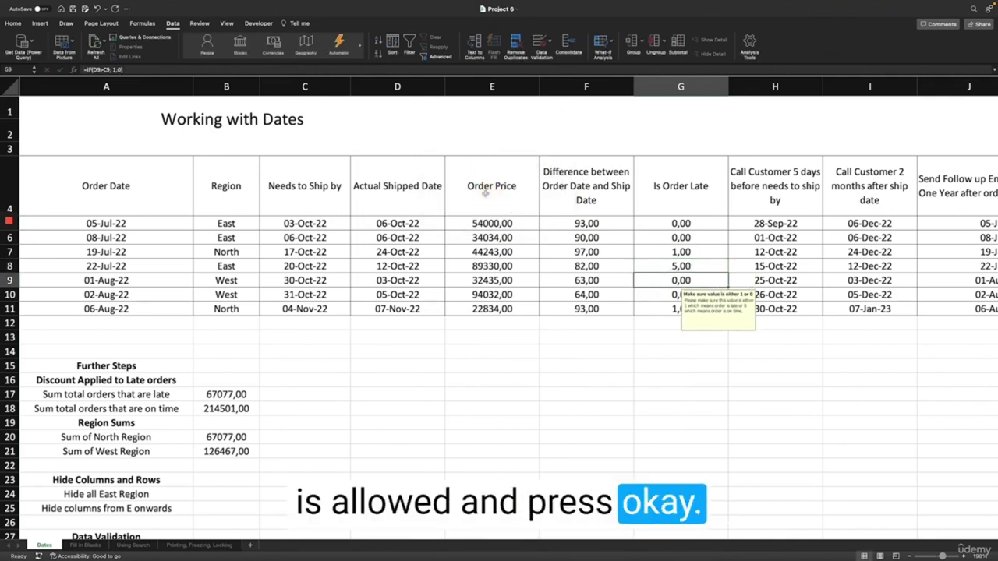
click(700, 265)
text(1)
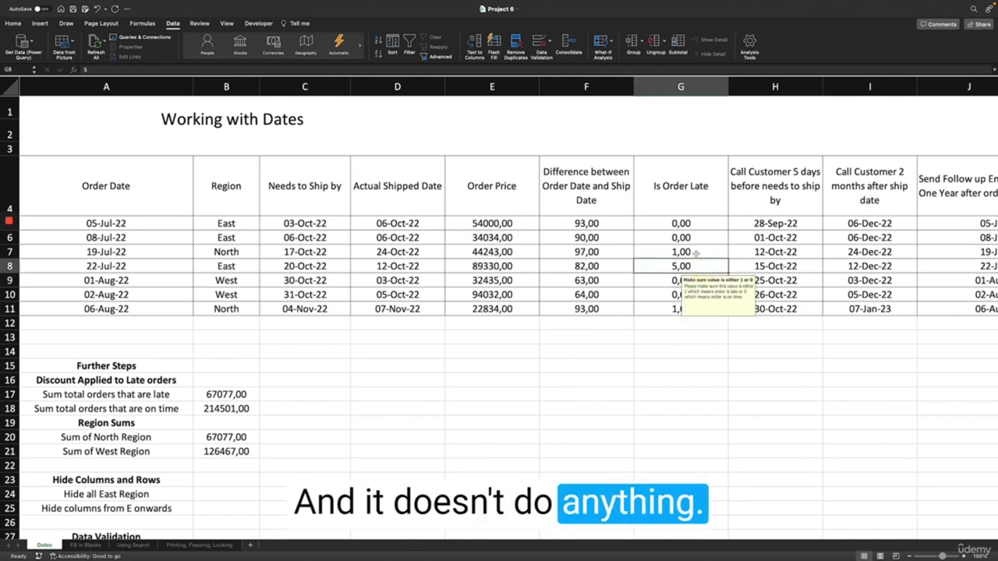
key(Return)
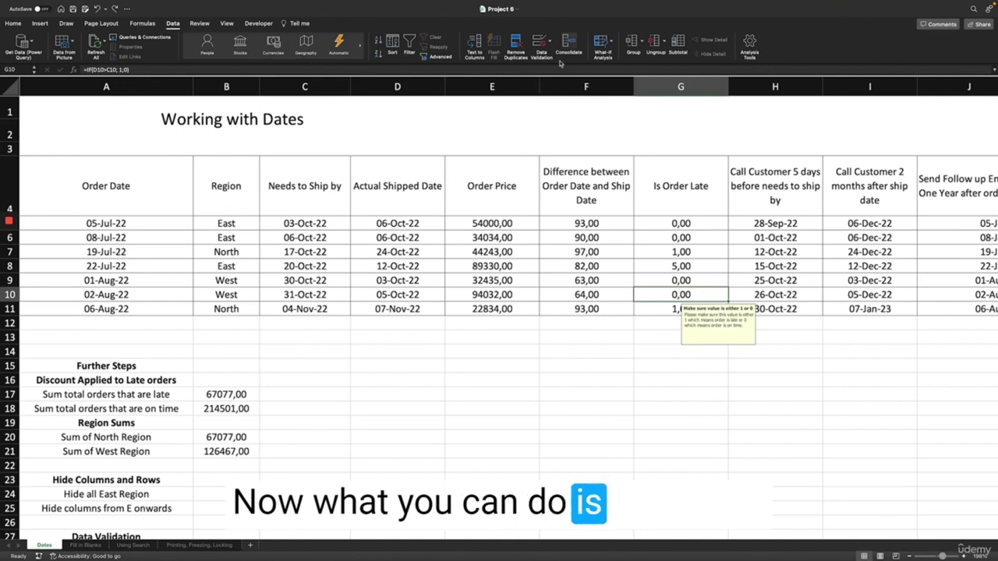
Circle the invalid data, flagging the 5,00 in G8 and the Is Order Late header
click(549, 44)
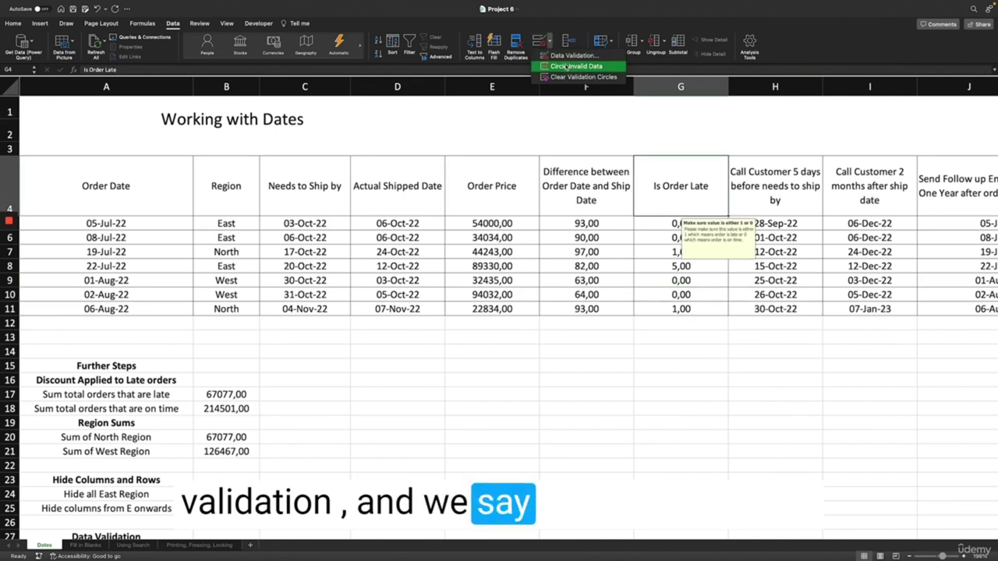
click(567, 66)
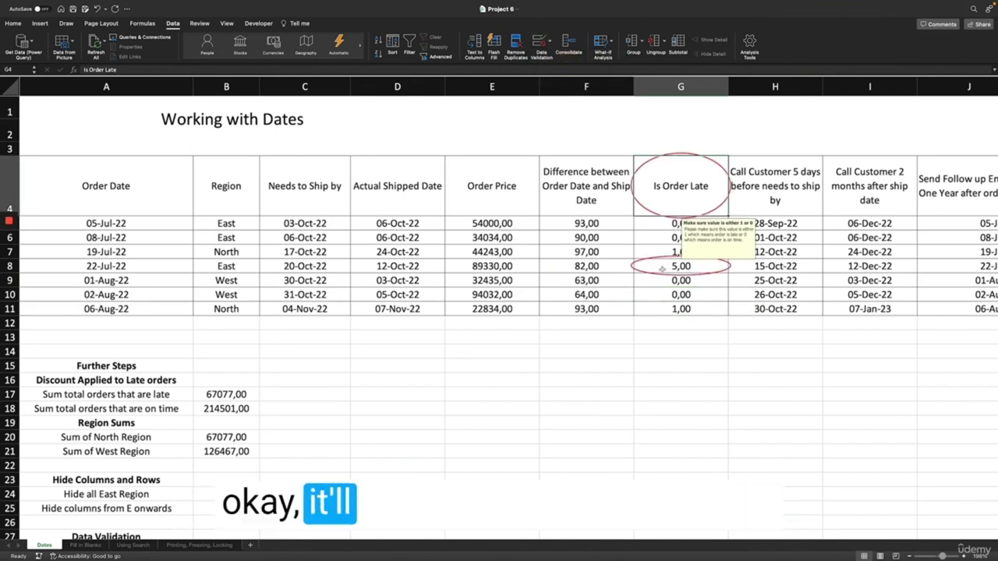
click(651, 282)
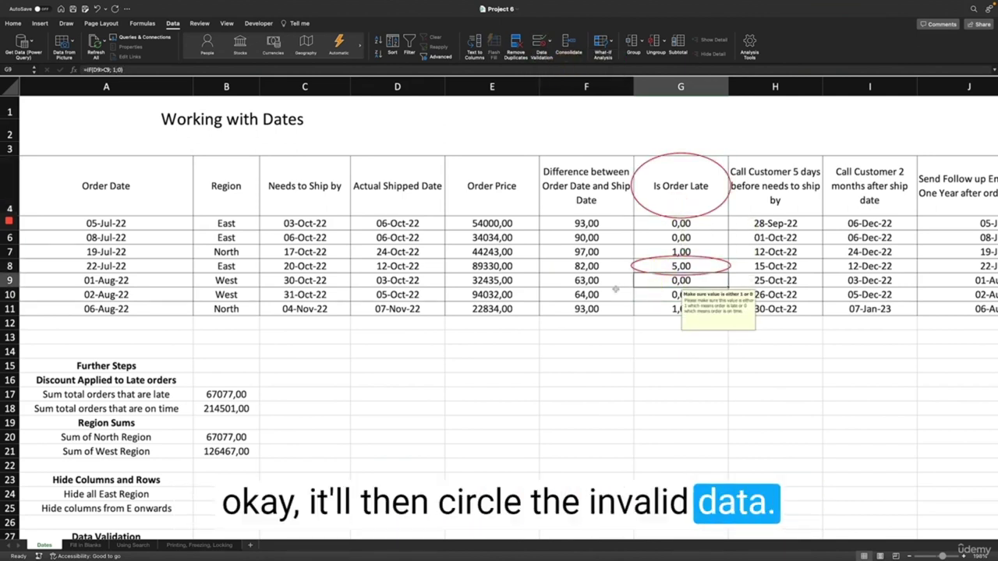
click(669, 187)
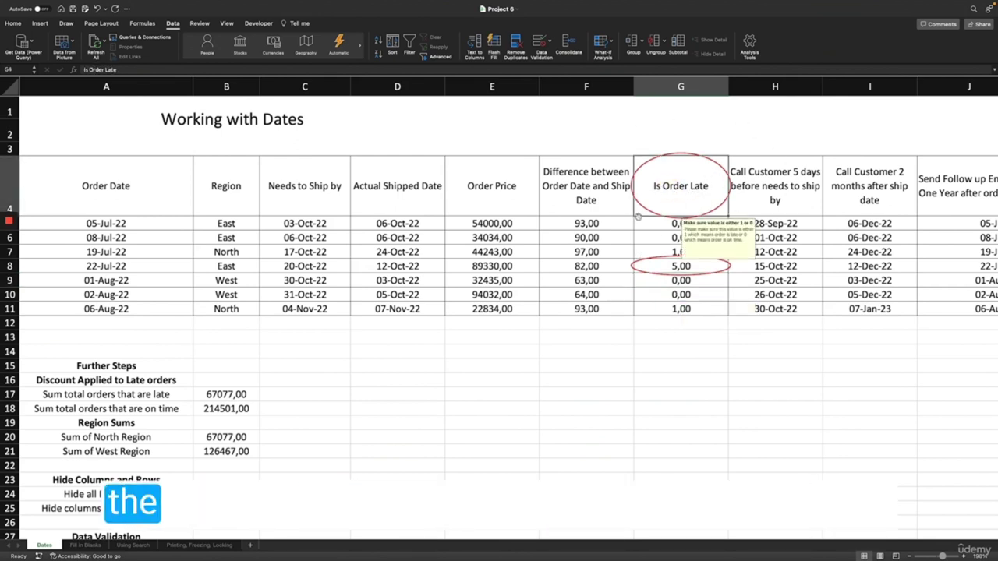
Clear the red validation circles from G8's 5,00 and the column G header
click(651, 267)
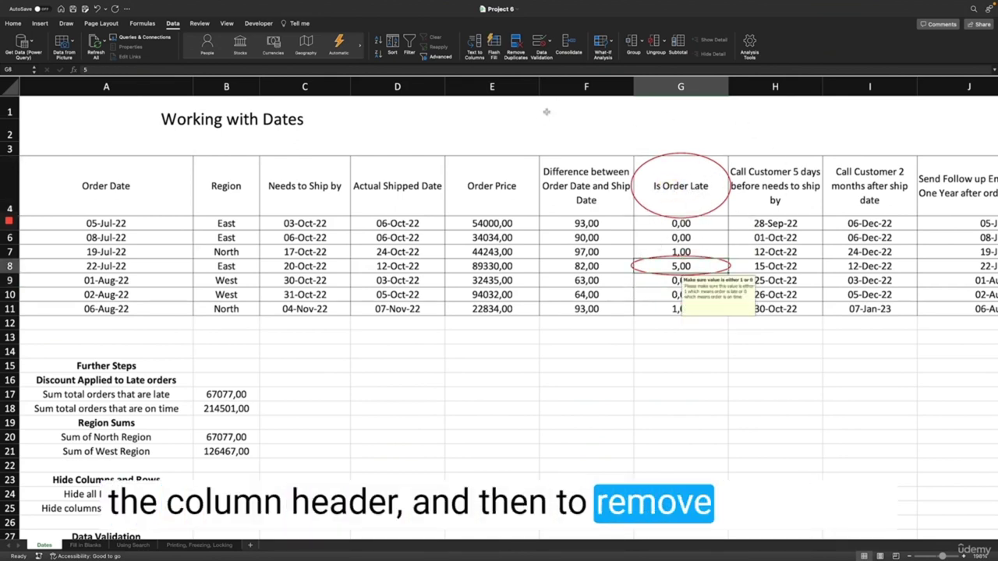
click(549, 45)
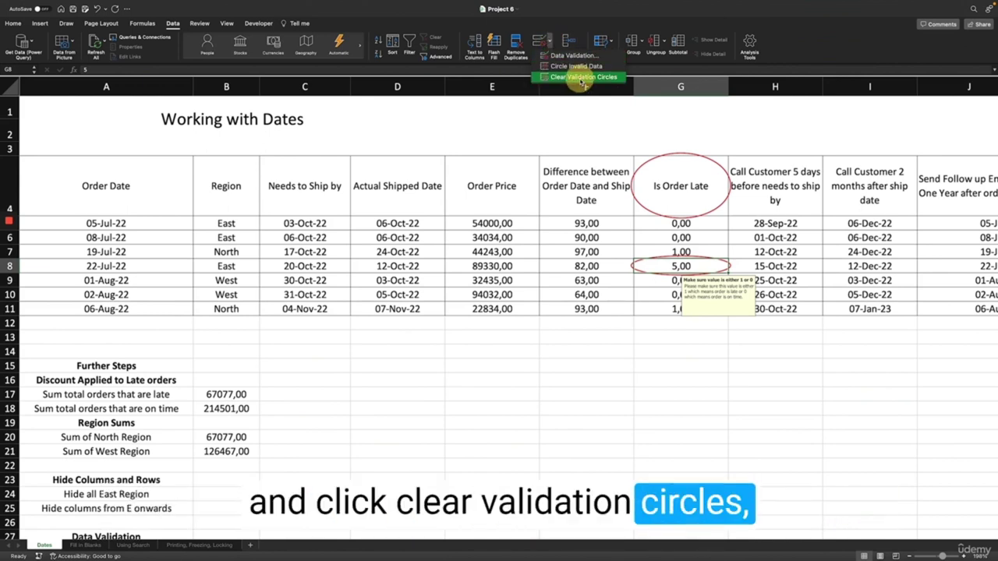
click(640, 239)
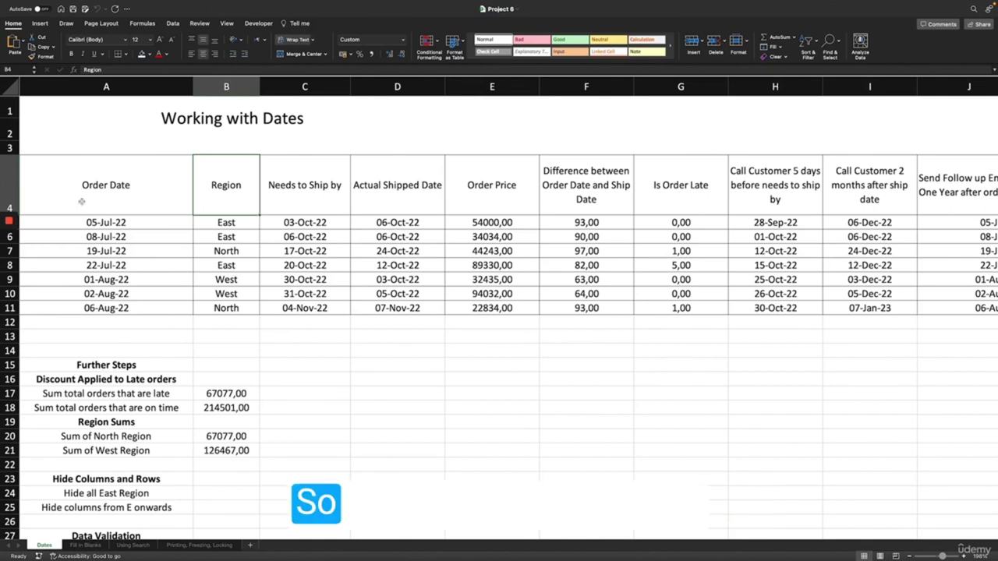
Copy row 11's 06-Aug-22 North order and paste it into row 12
scroll(138, 286, right, 5)
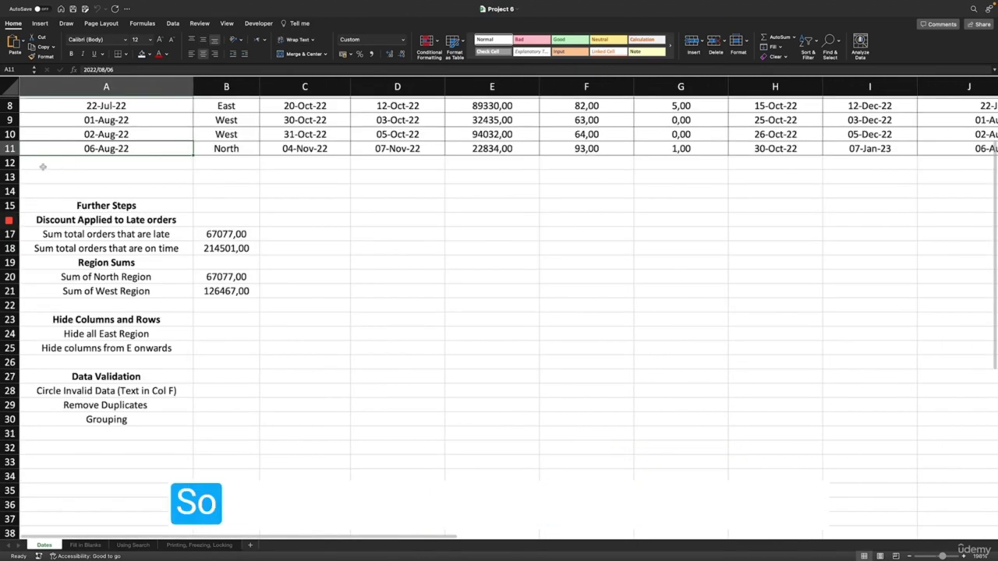
key(shift+space)
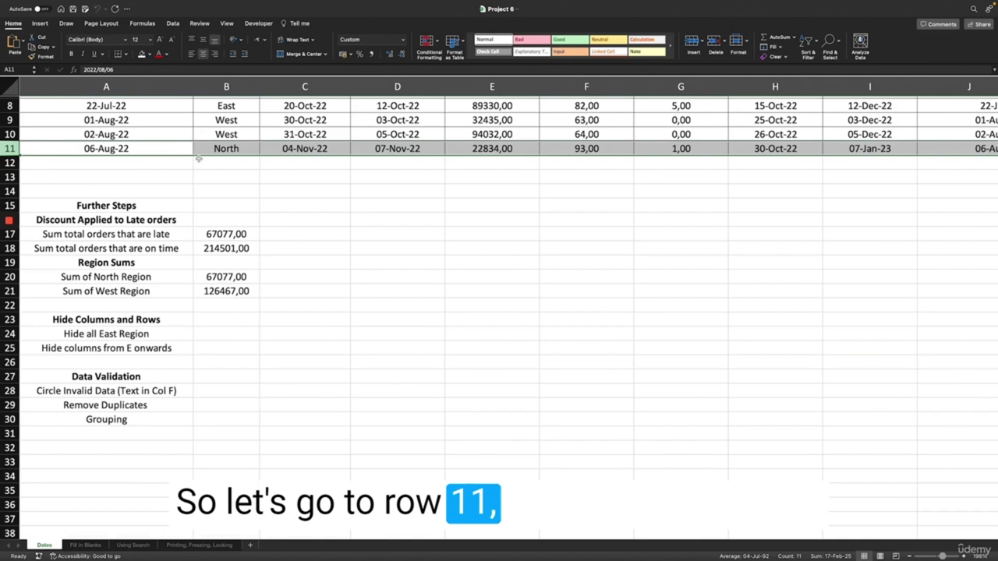
key(super+c)
click(151, 160)
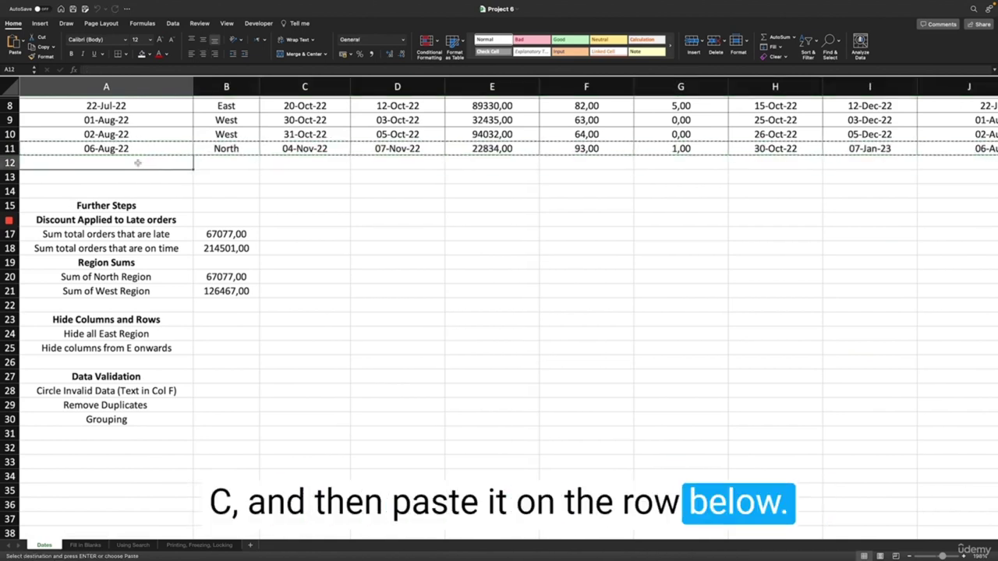
key(super+v)
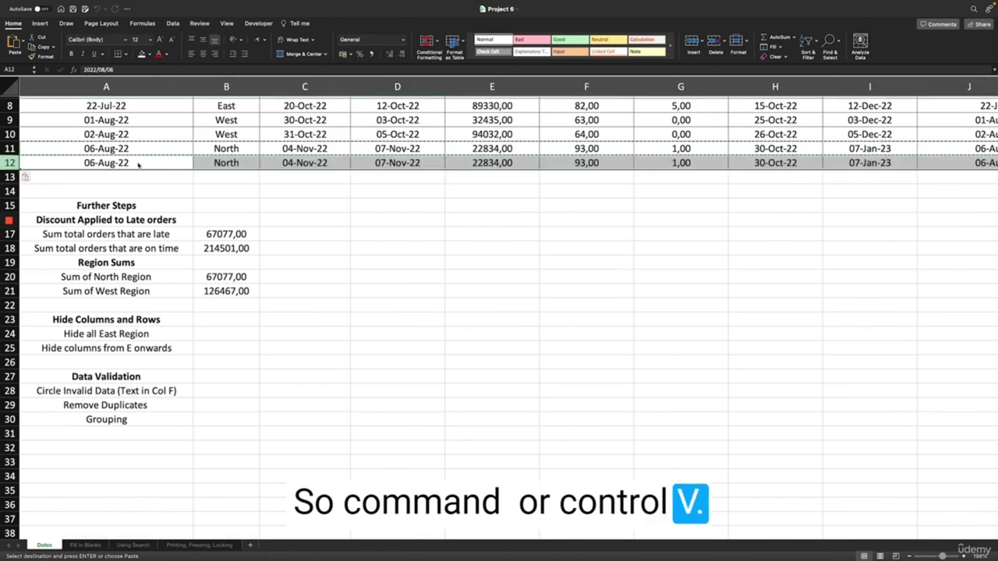
Select the orders table range A4:K12
scroll(132, 179, up, 5)
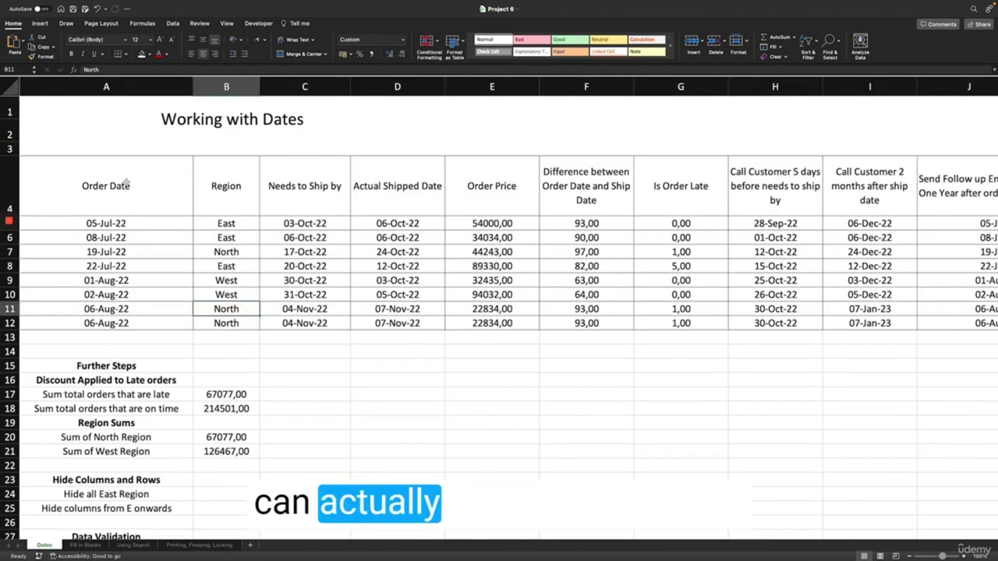
click(164, 207)
drag(164, 207, 994, 288)
scroll(499, 312, left, 2)
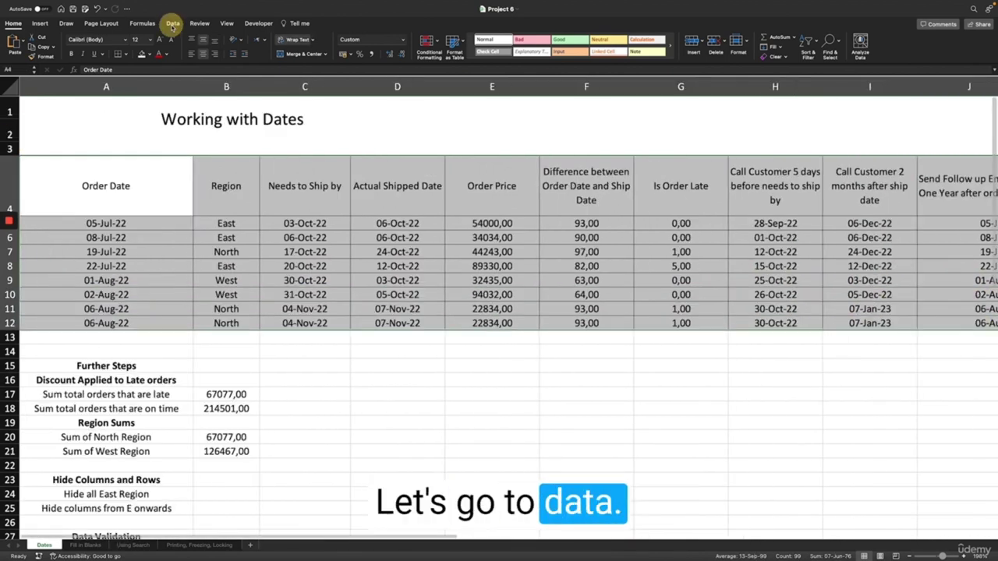
Run Remove Duplicates on A4:K12 with all columns checked, deleting the repeated 06-Aug-22 North row
click(173, 24)
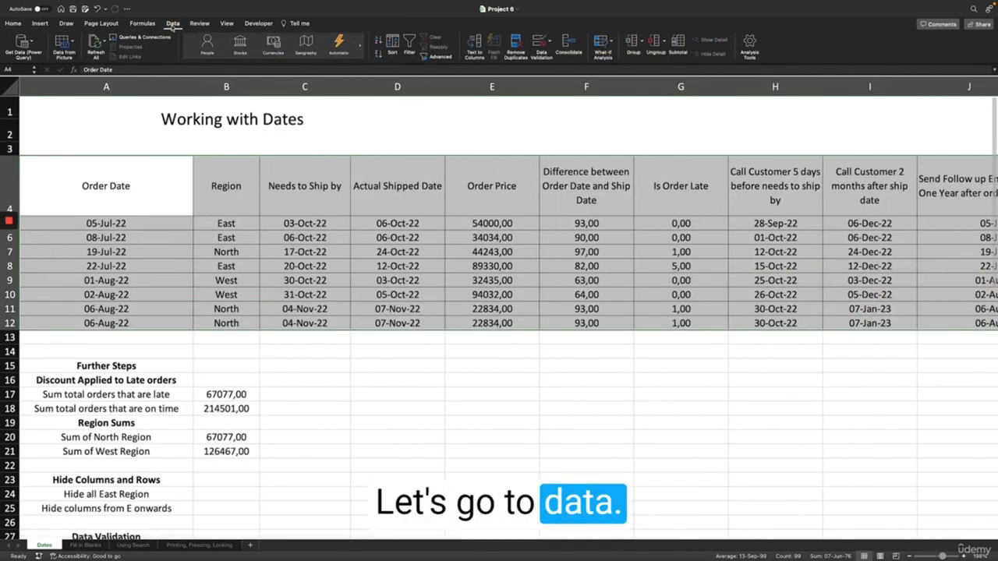
click(517, 43)
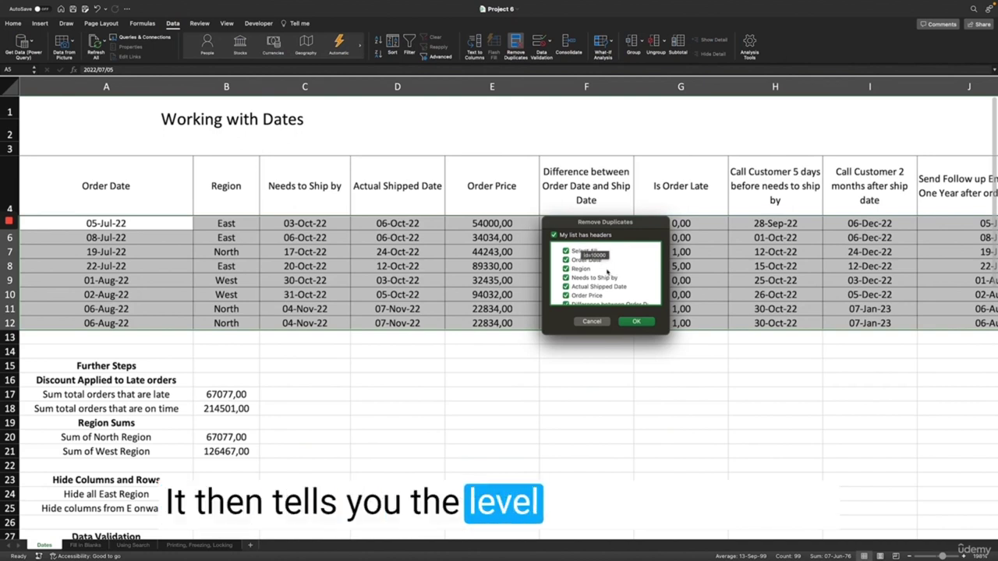
scroll(604, 273, down, 2)
scroll(593, 268, down, 2)
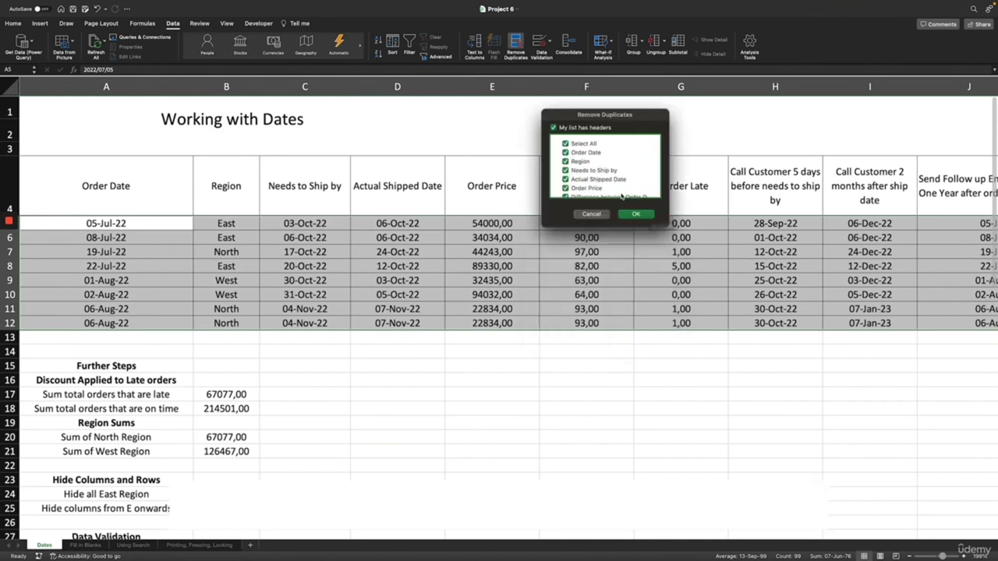
scroll(582, 178, down, 2)
scroll(581, 177, up, 2)
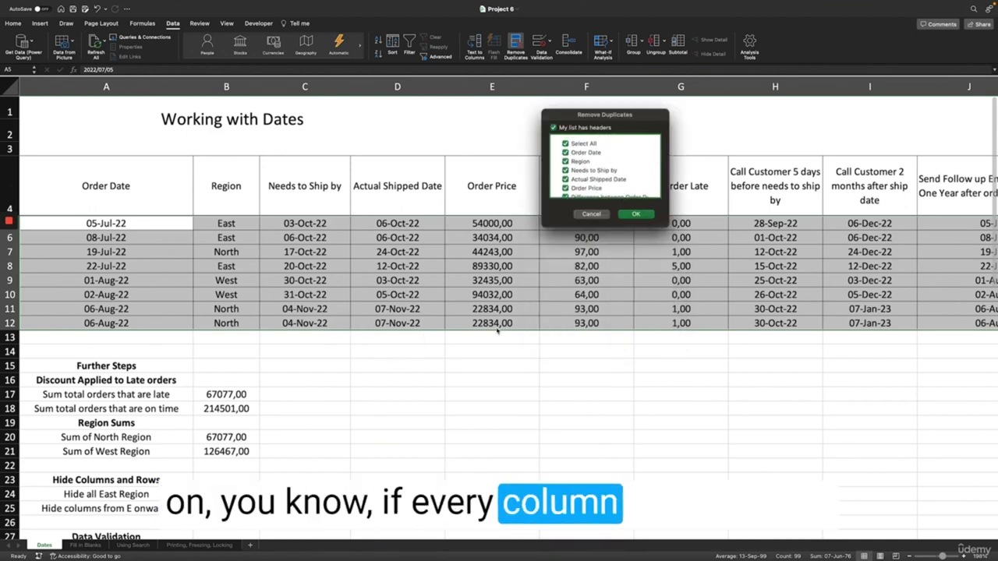
scroll(581, 159, down, 2)
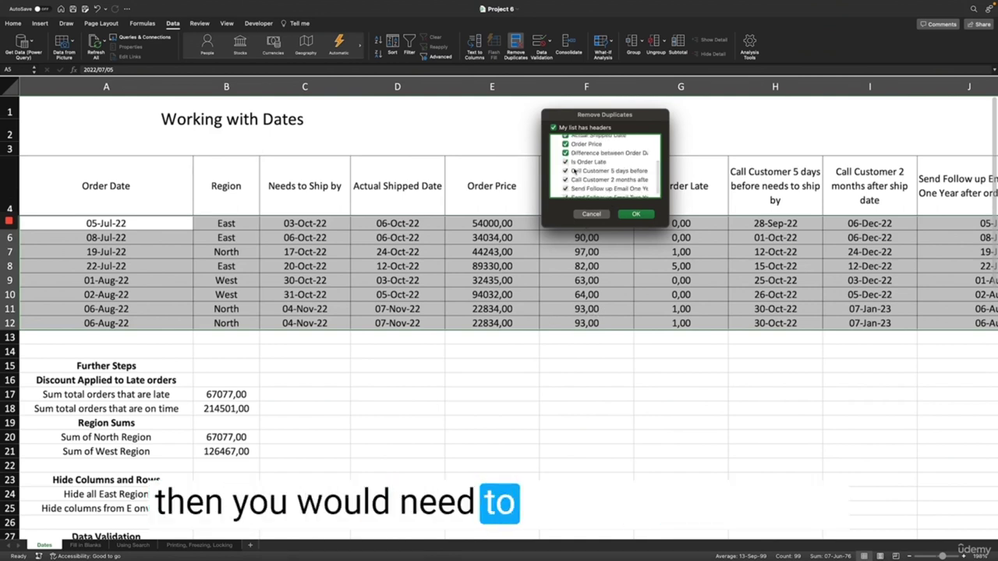
scroll(577, 166, up, 2)
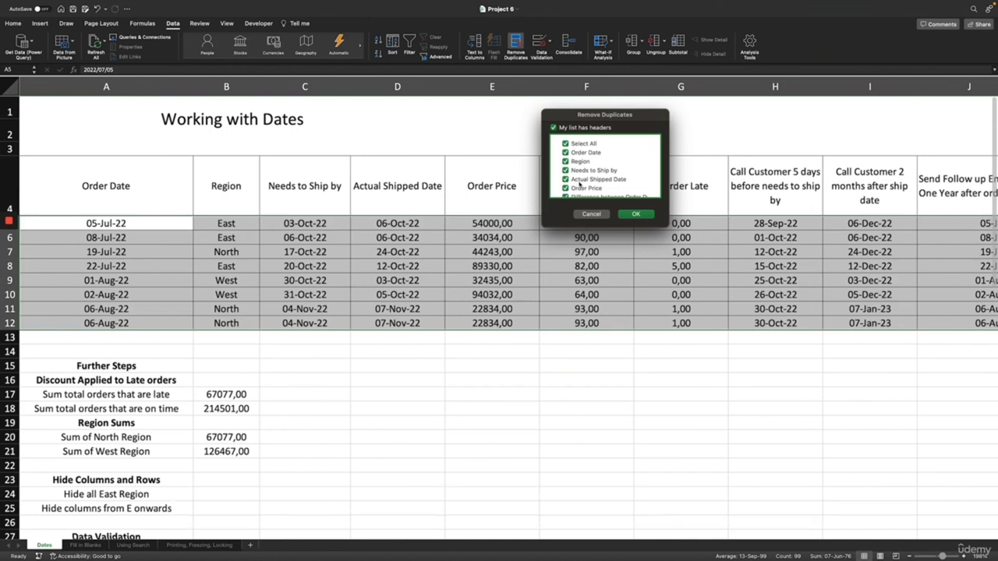
scroll(577, 183, down, 1)
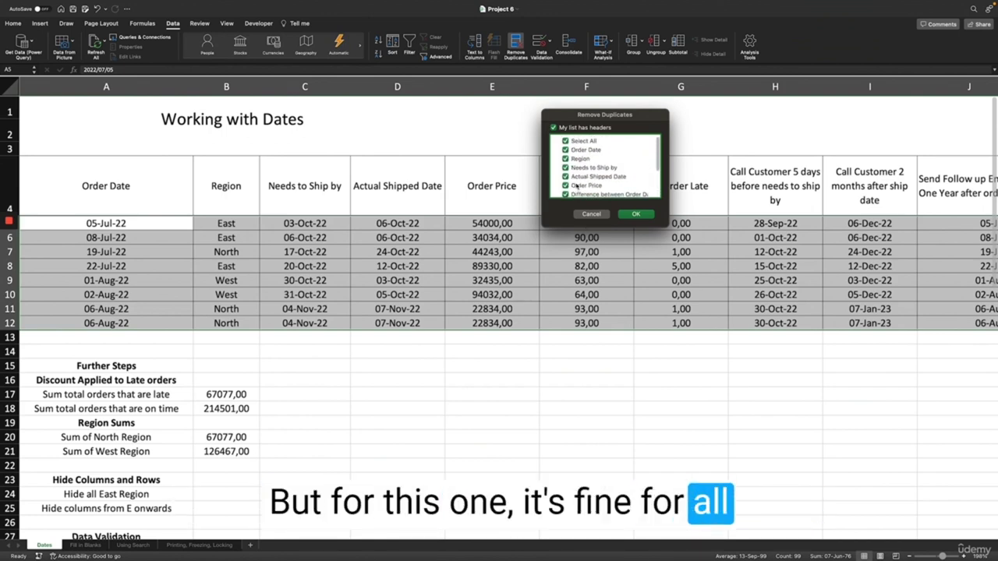
click(636, 214)
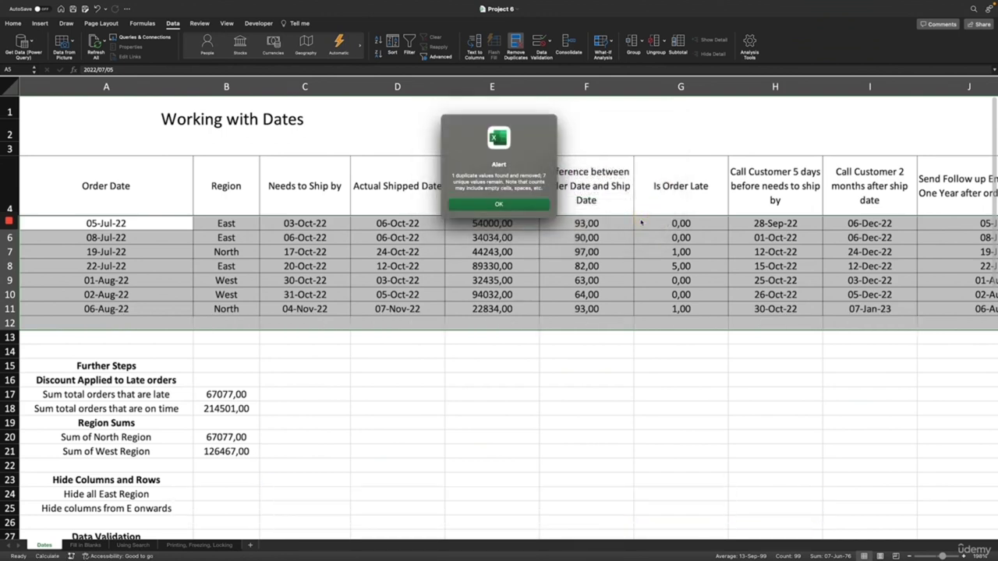
drag(503, 172, 501, 175)
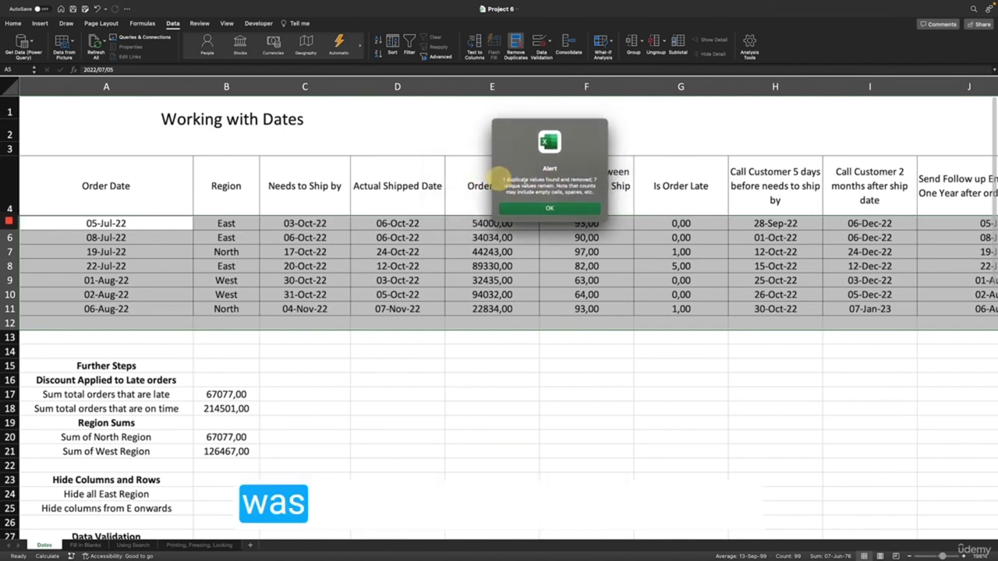
click(549, 208)
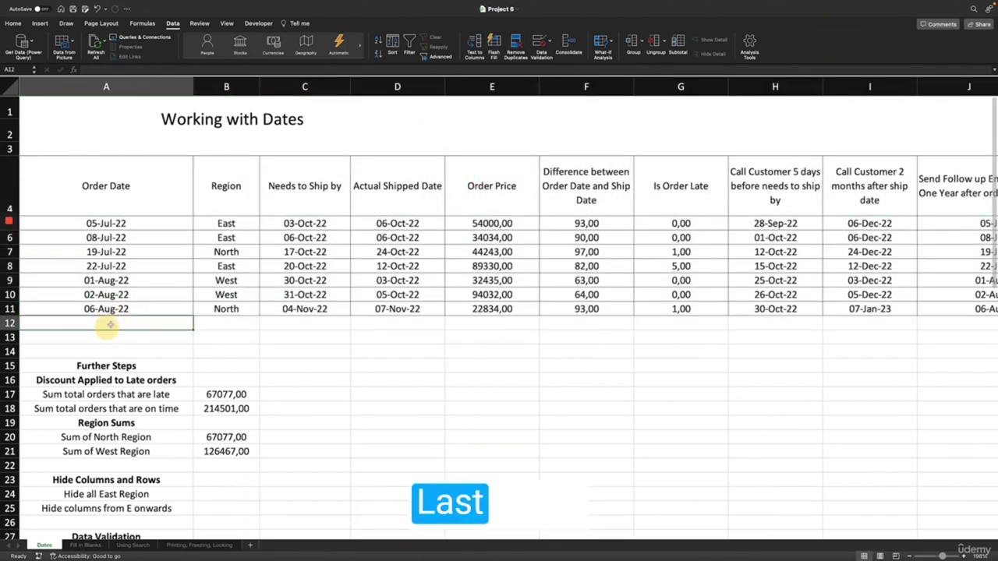
click(132, 309)
mouse_move(10, 223)
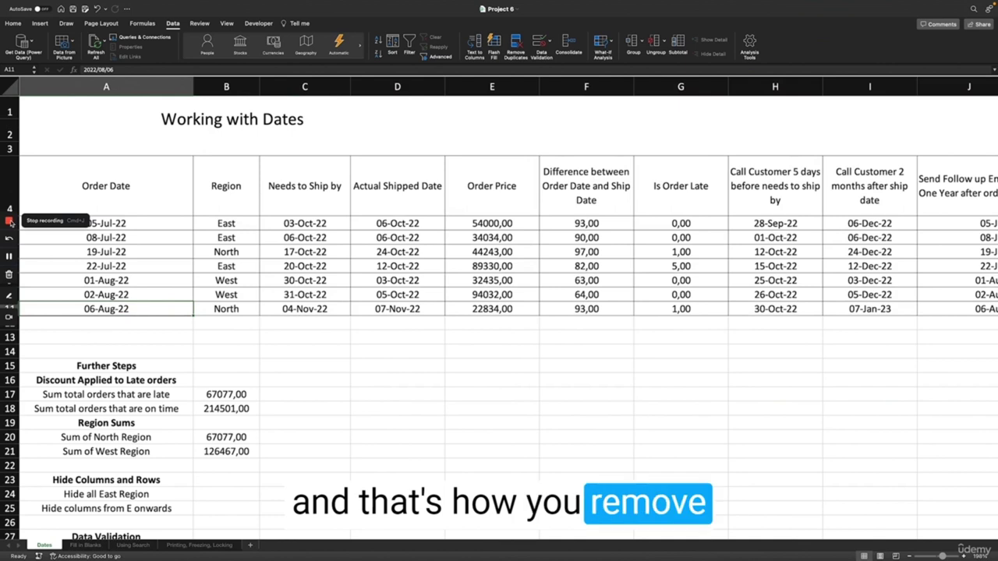
scroll(287, 397, down, 3)
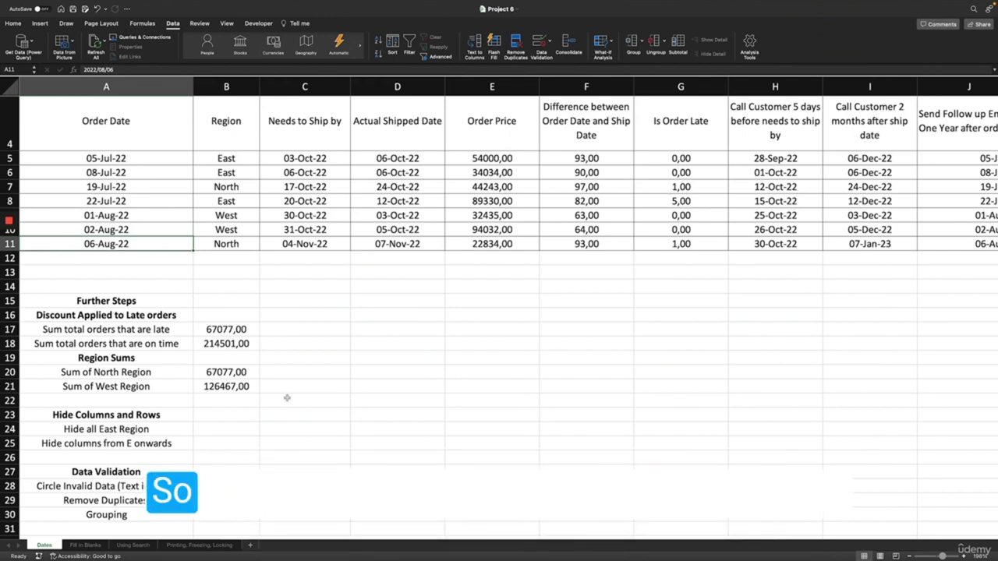
scroll(276, 398, up, 3)
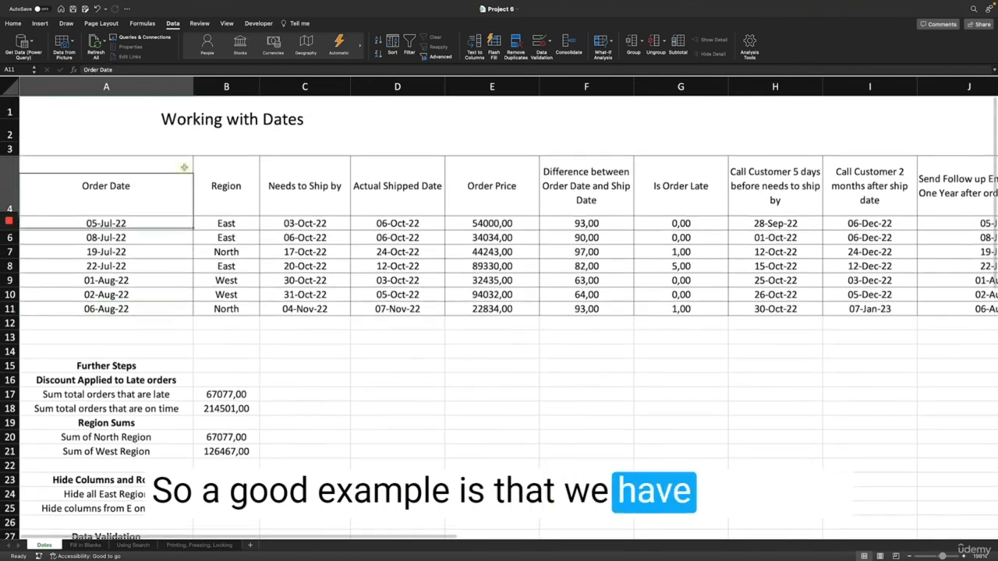
drag(184, 167, 452, 306)
click(304, 380)
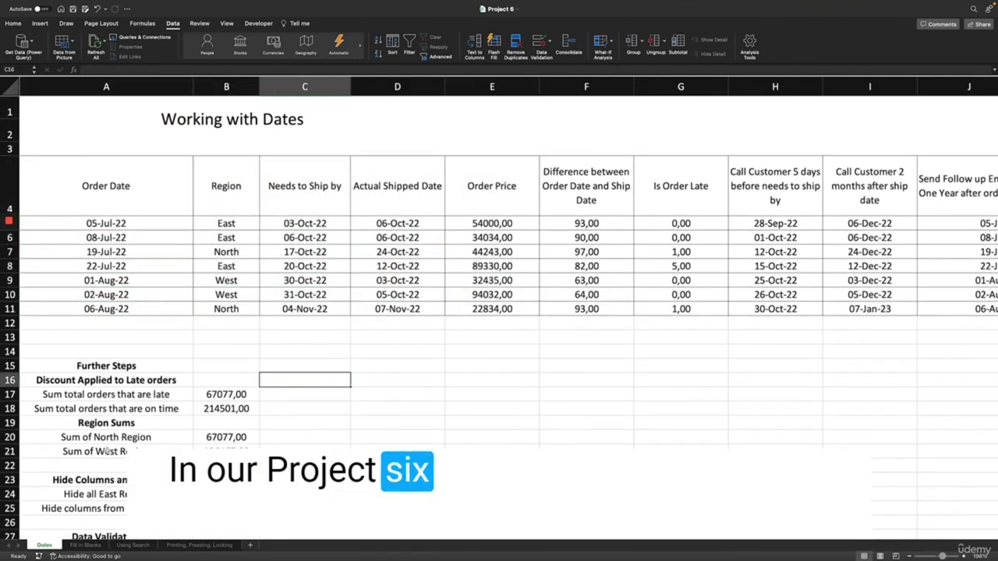
click(190, 327)
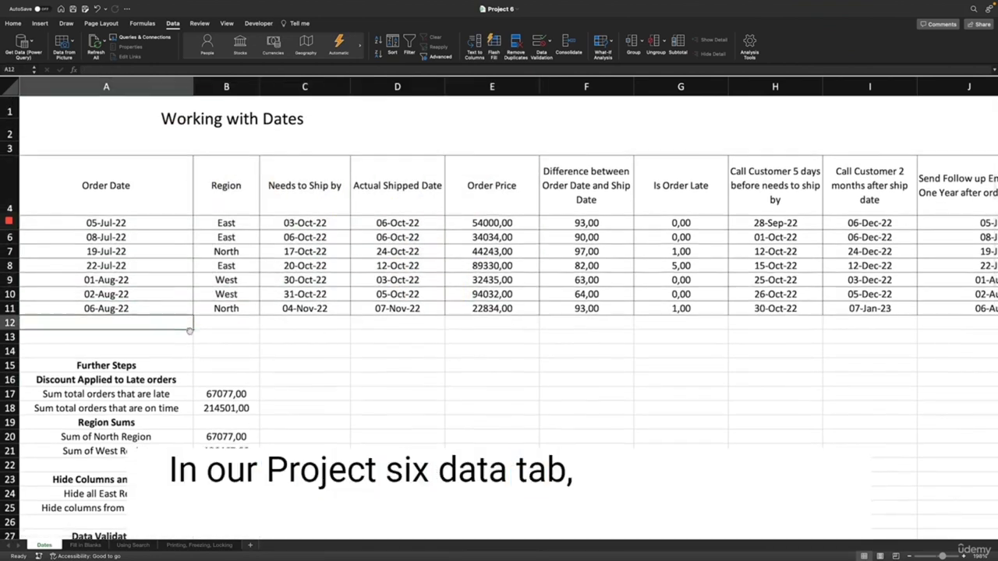
scroll(191, 331, down, 3)
drag(109, 280, 234, 507)
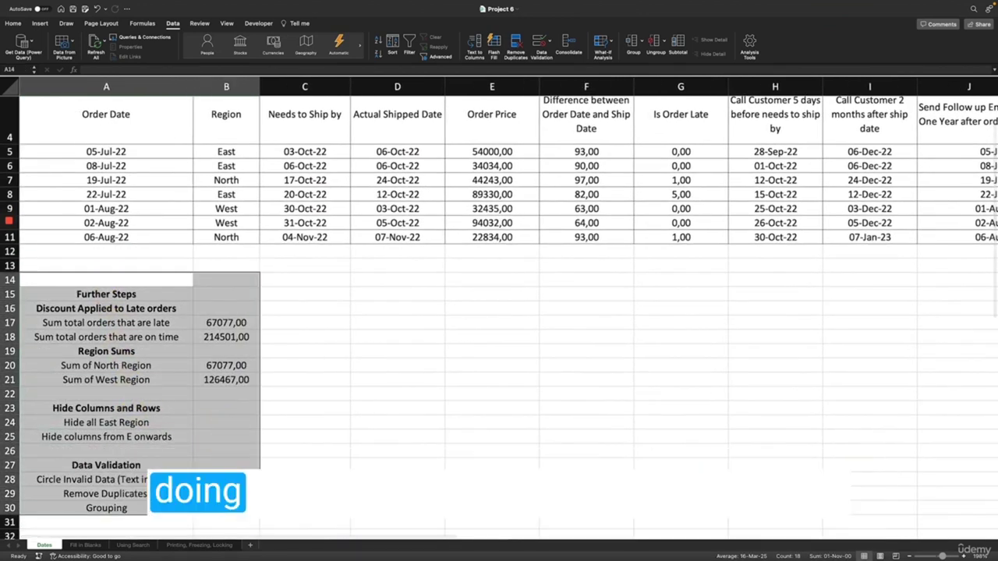
scroll(234, 390, down, 2)
scroll(234, 390, up, 2)
drag(106, 365, 106, 380)
scroll(168, 417, down, 1)
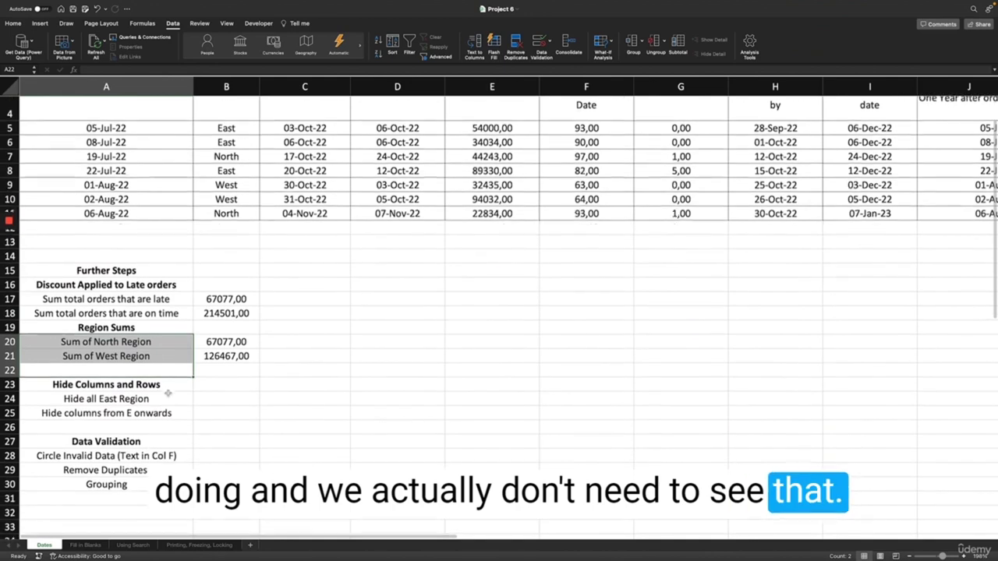
click(163, 411)
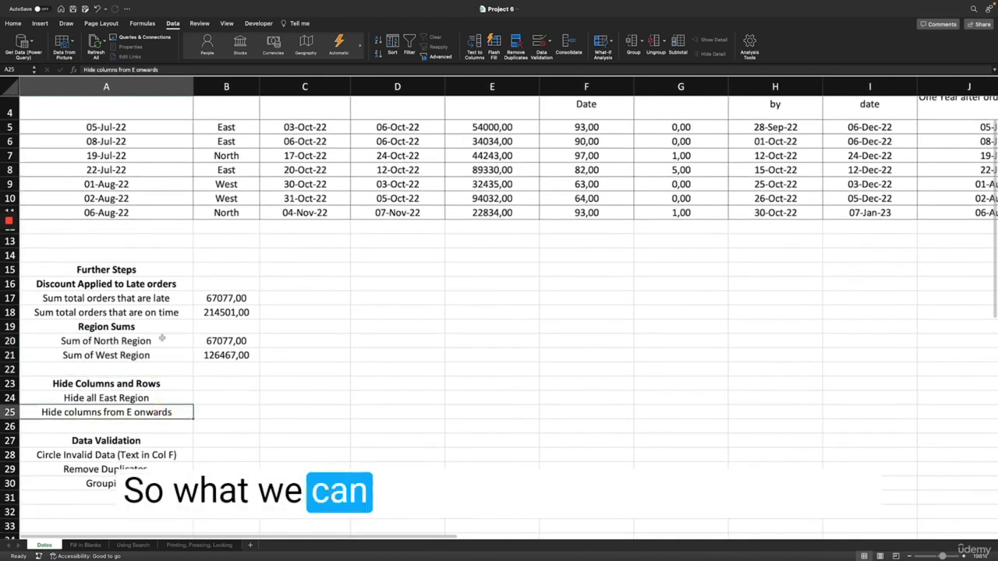
click(31, 270)
Select rows 15 to 30 holding the Further Steps notes and group them into a collapsible outline
click(32, 312)
scroll(28, 279, down, 5)
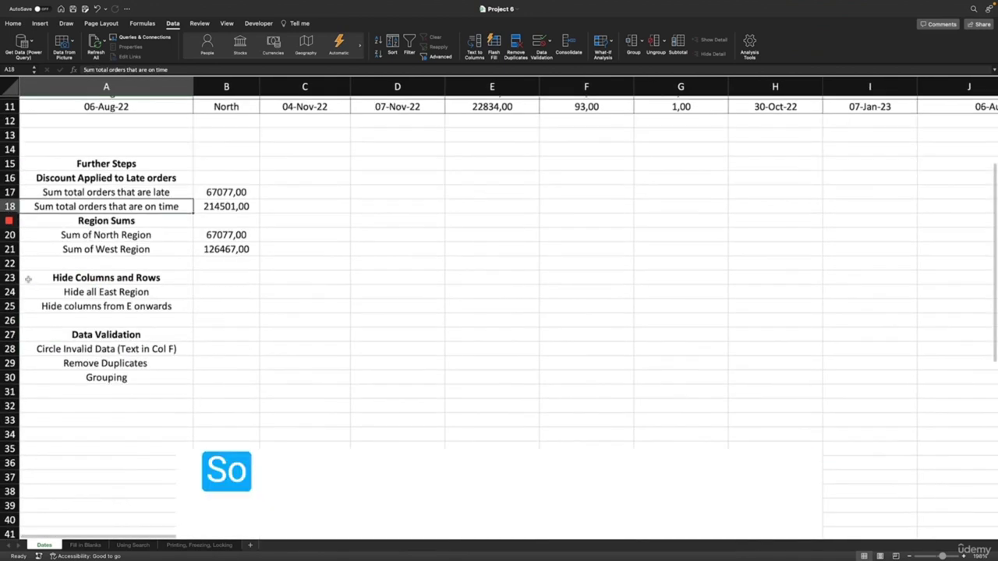
drag(9, 164, 11, 377)
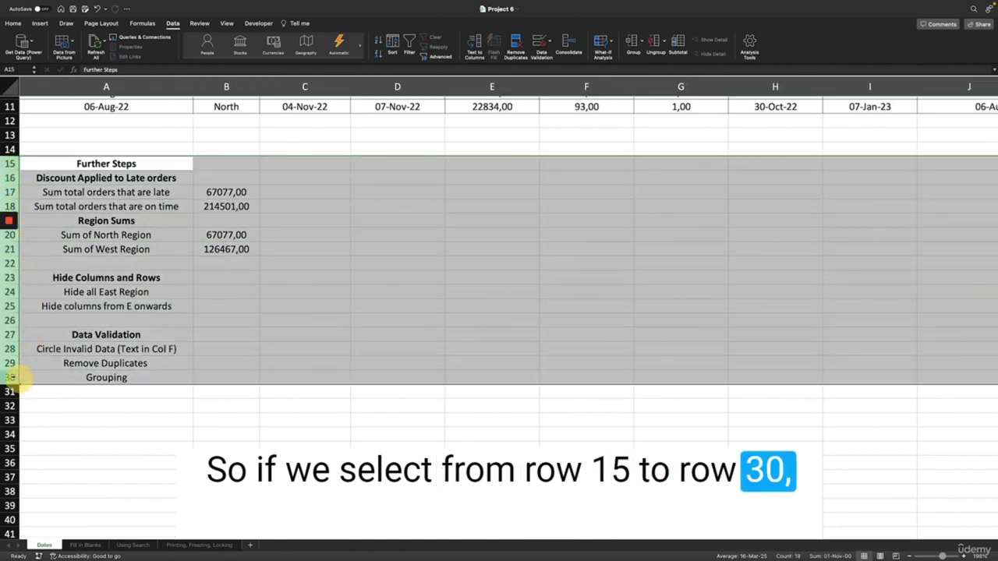
click(174, 28)
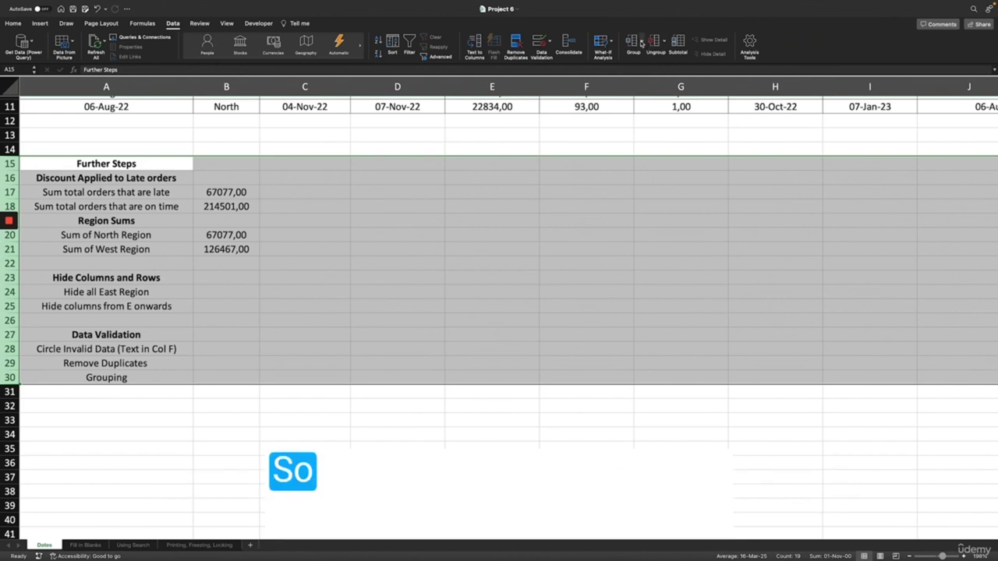
click(633, 43)
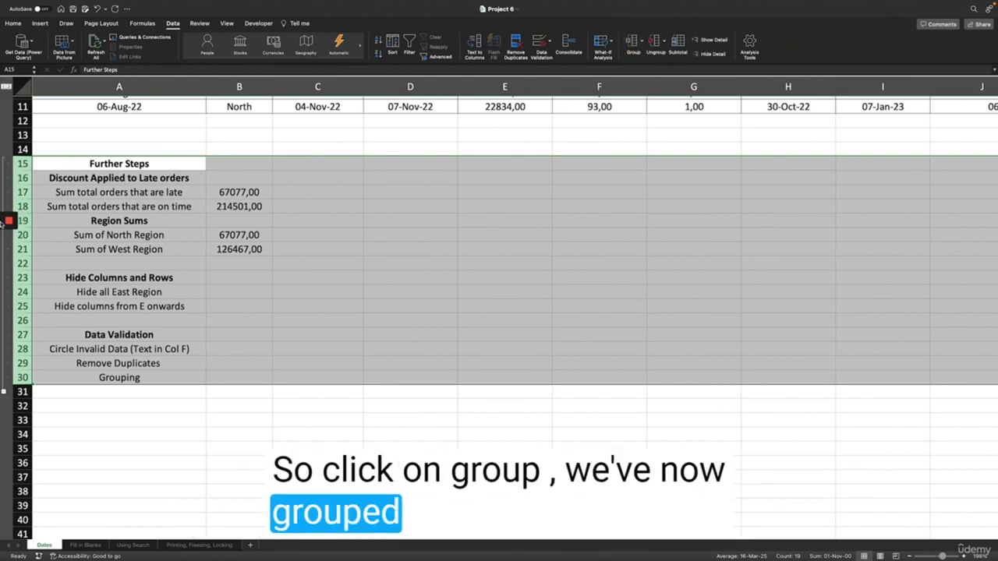
click(129, 192)
scroll(125, 312, up, 2)
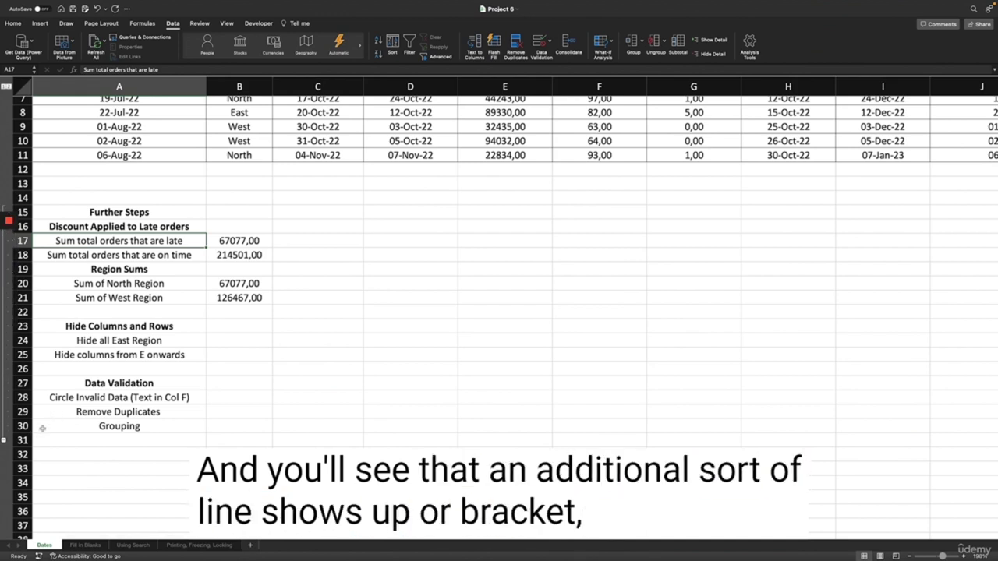
click(4, 442)
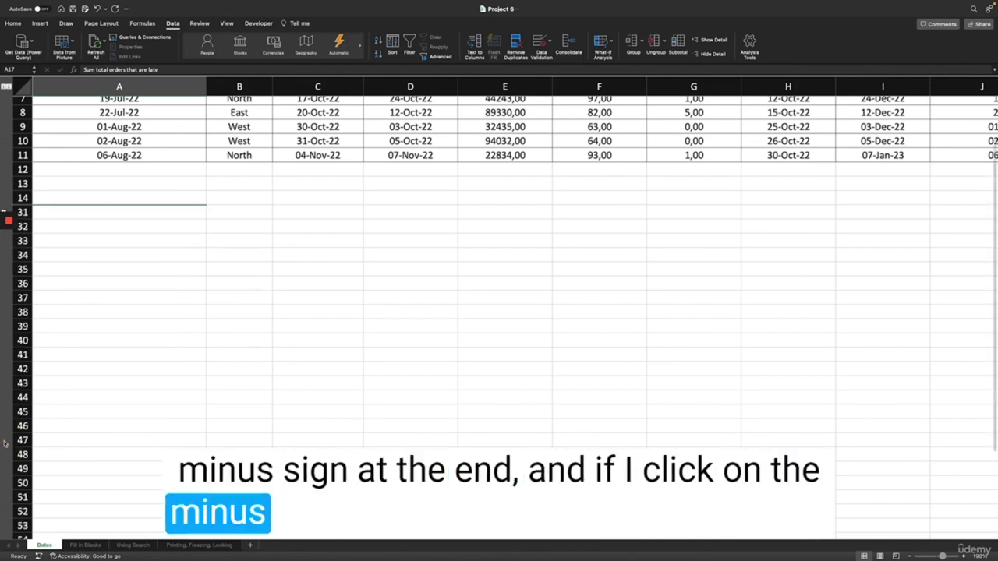
scroll(140, 334, up, 3)
scroll(140, 334, down, 1)
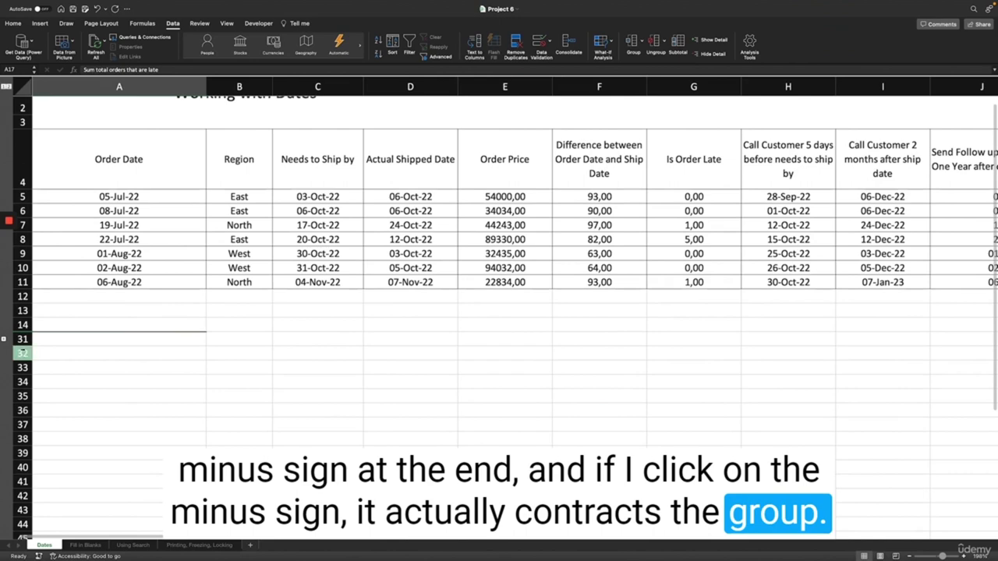
click(4, 341)
scroll(125, 343, down, 3)
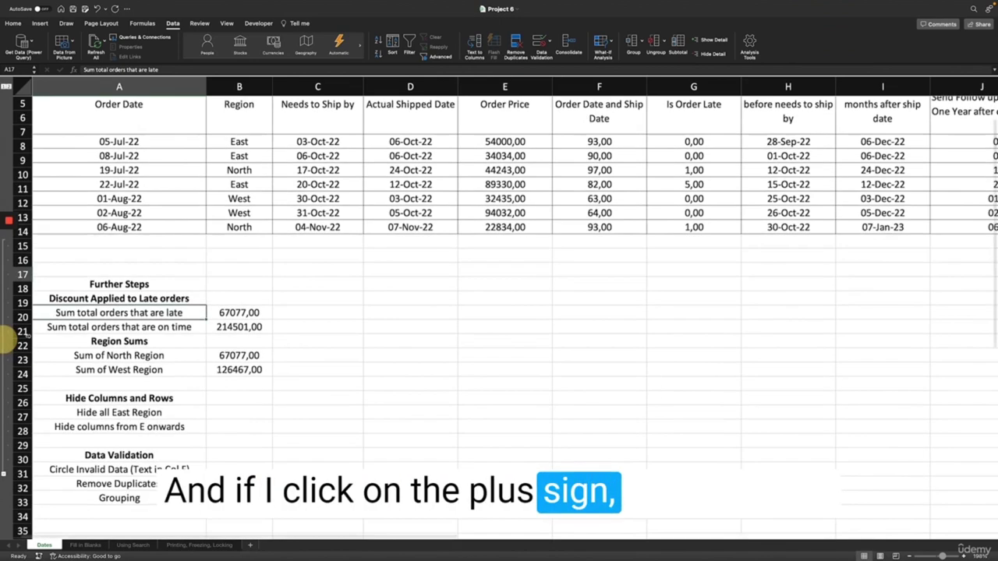
scroll(130, 347, up, 1)
scroll(130, 348, up, 3)
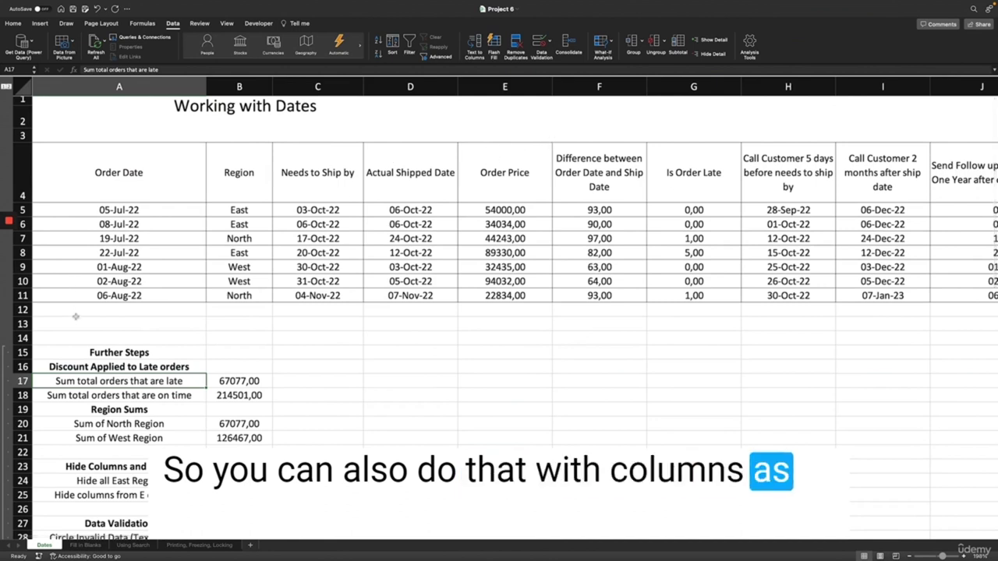
scroll(268, 345, down, 1)
scroll(268, 345, down, 3)
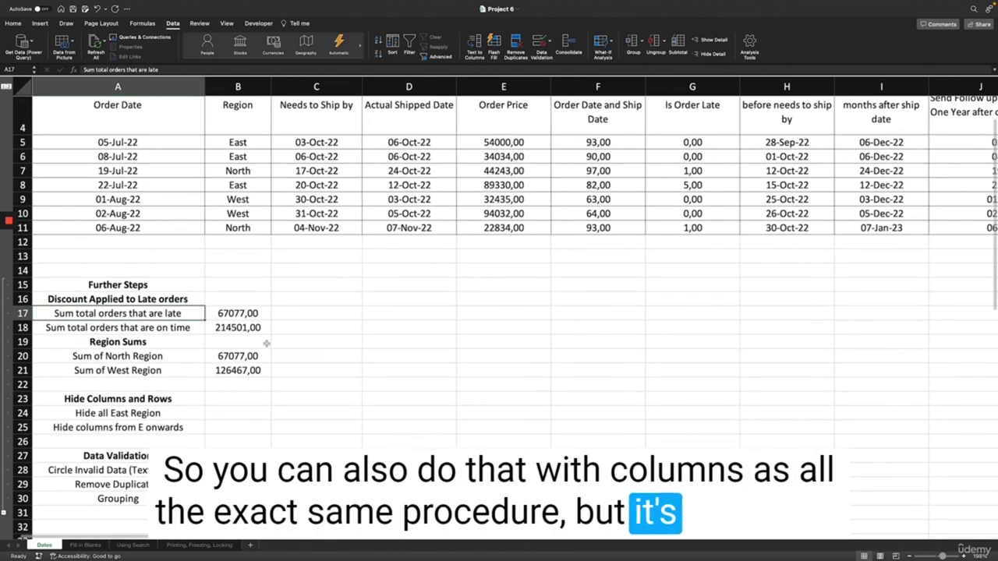
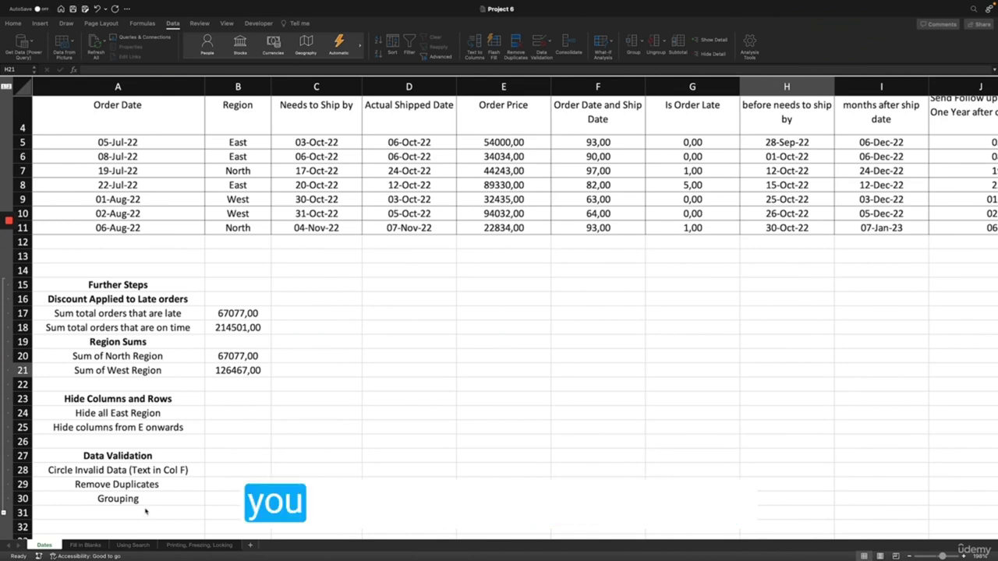
Switch to the Fill in Blanks sheet and scroll over its order table
click(86, 545)
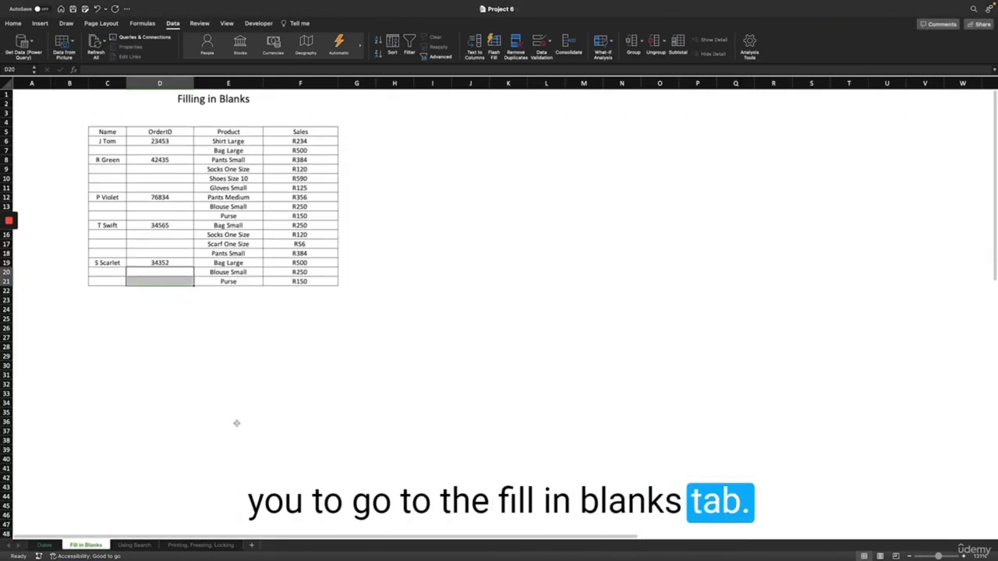
click(741, 428)
scroll(797, 479, up, 5)
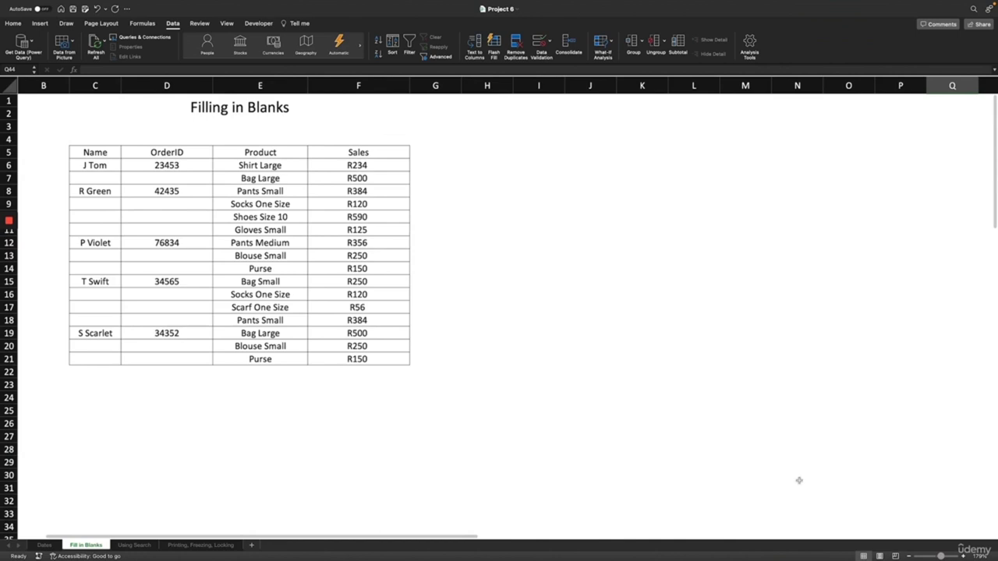
scroll(811, 484, down, 1)
click(770, 447)
scroll(617, 322, up, 1)
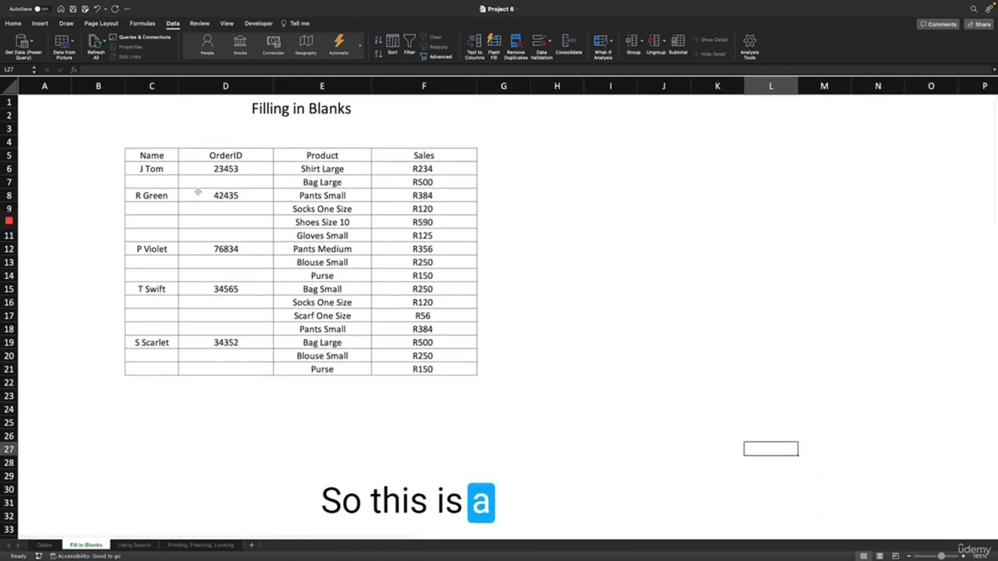
Highlight the Name, OrderID, Product and Sales columns, then the empty name/order cells in rows 9–11
drag(159, 157, 167, 381)
click(167, 383)
drag(207, 159, 219, 348)
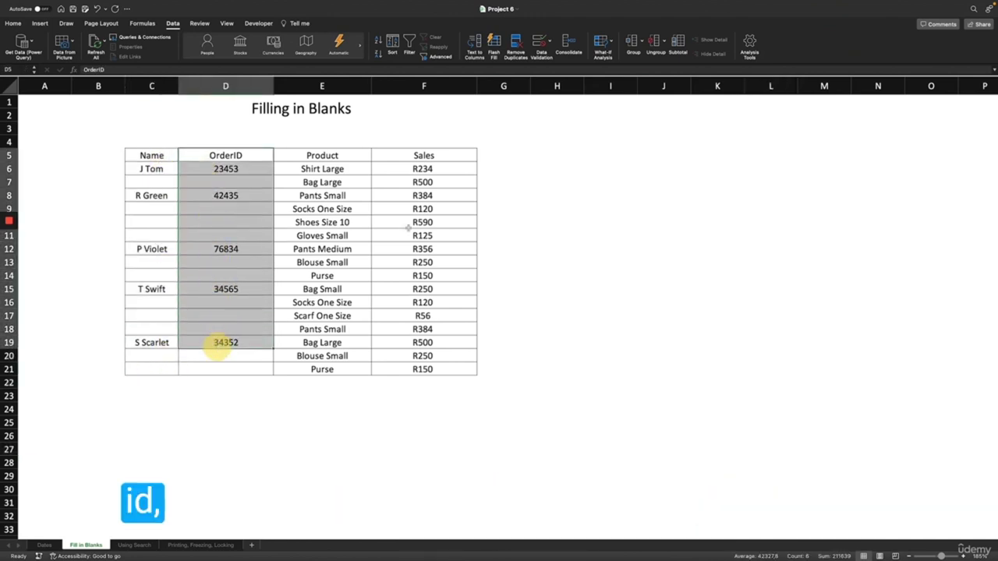
drag(334, 156, 343, 343)
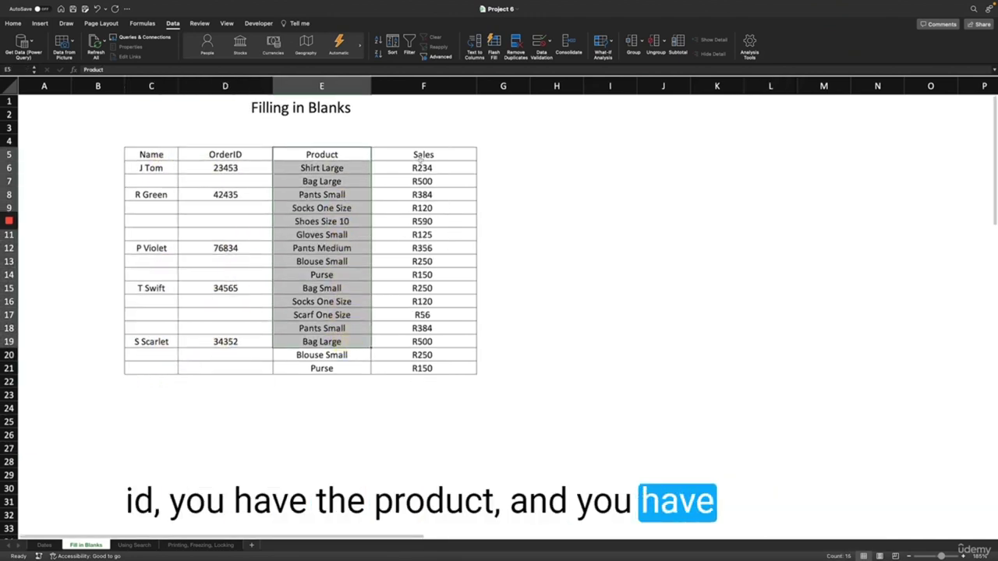
drag(423, 156, 427, 355)
drag(156, 207, 237, 232)
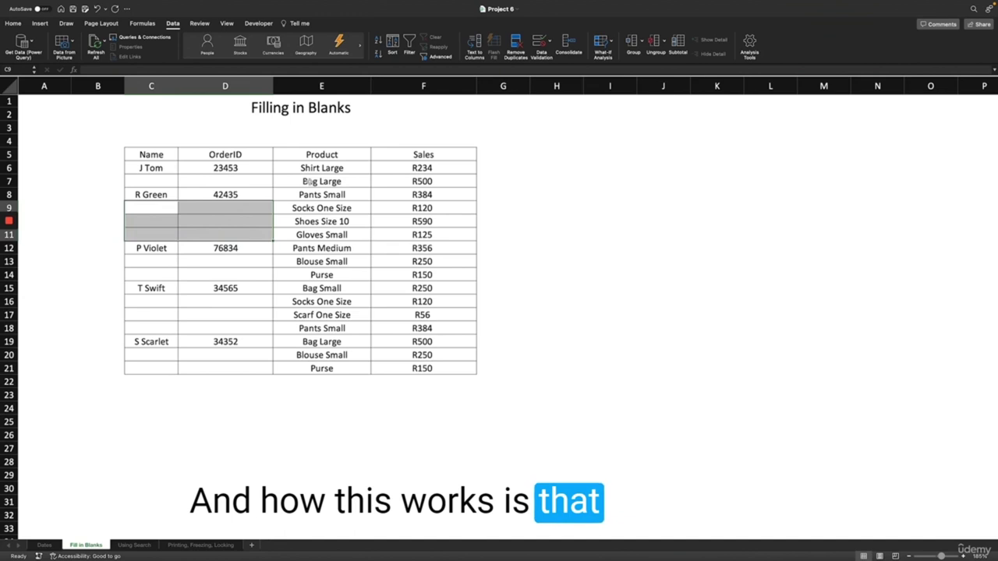
Point out the first customer's name and order ID in row 6 and the blanks C7 and D7 beside Bag Large
drag(176, 177, 239, 178)
click(253, 180)
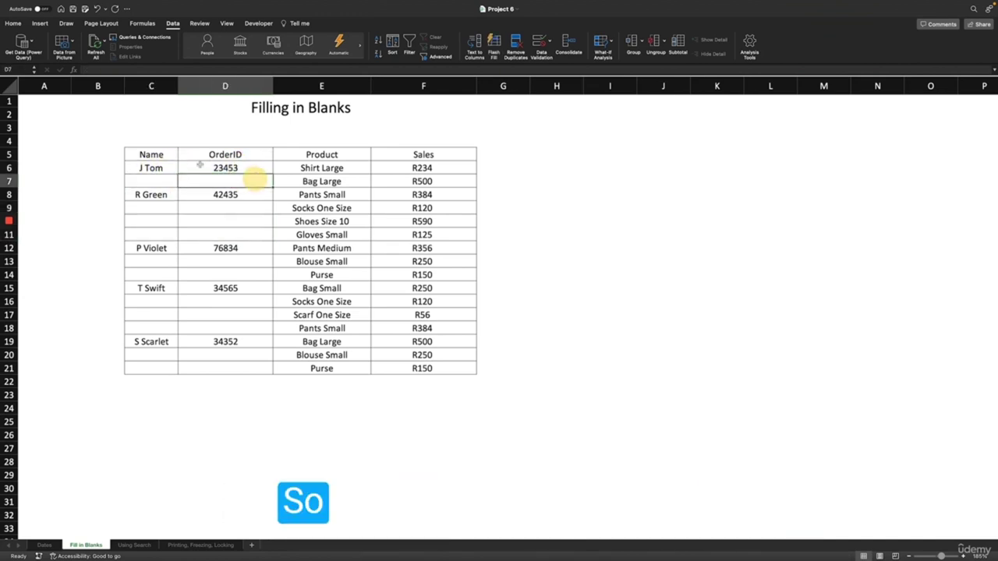
shift+click(159, 167)
click(159, 166)
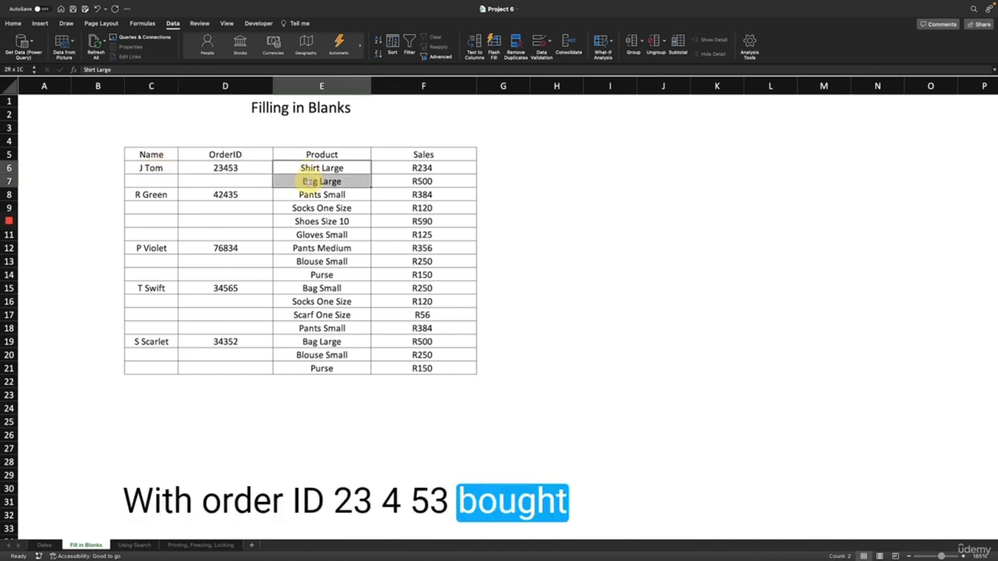
drag(244, 180, 226, 168)
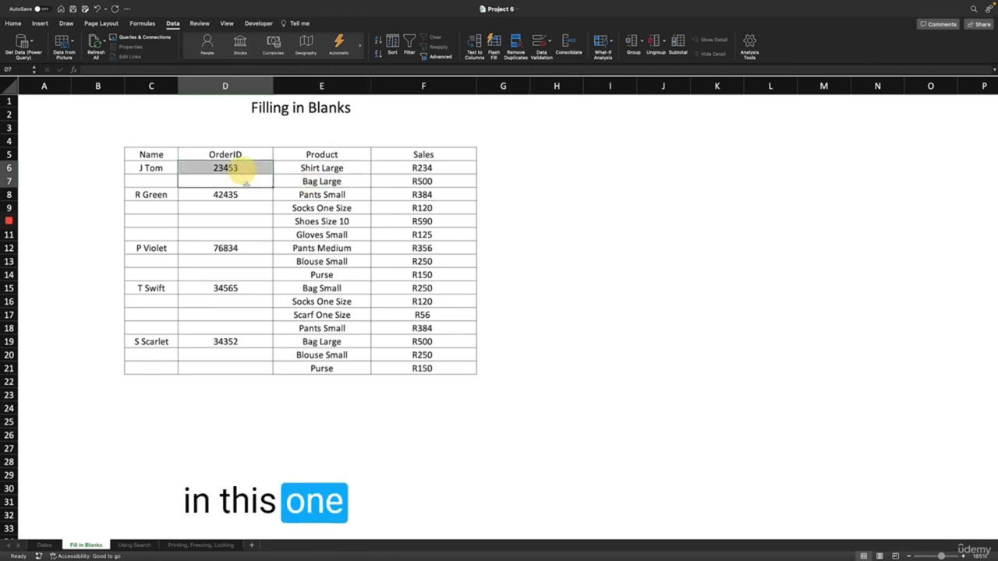
click(435, 166)
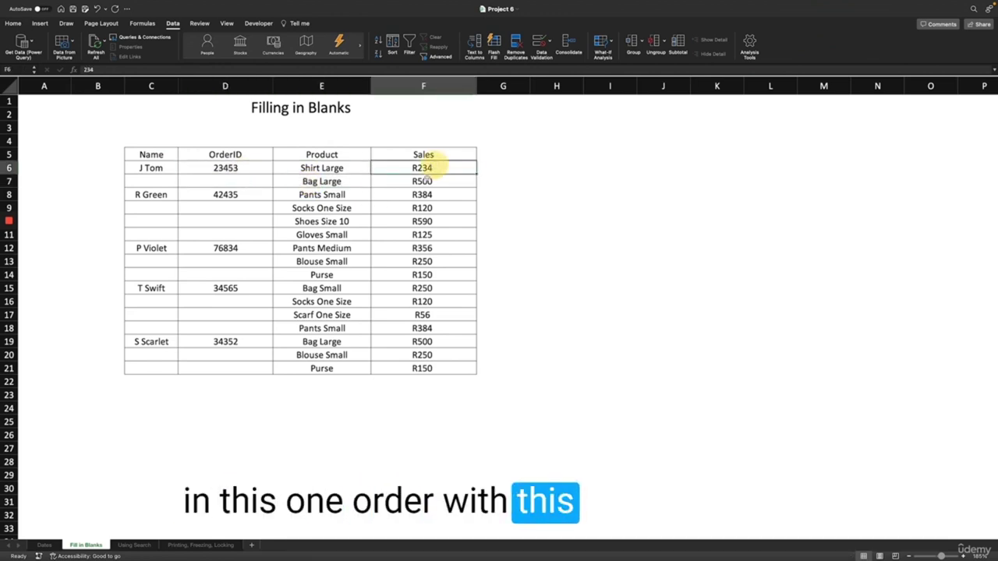
click(160, 181)
click(345, 182)
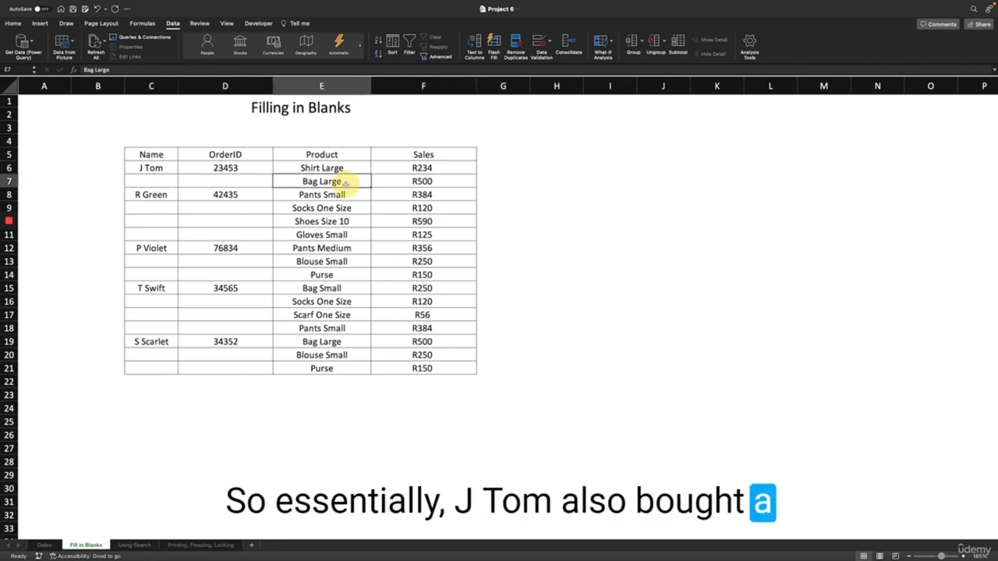
click(198, 181)
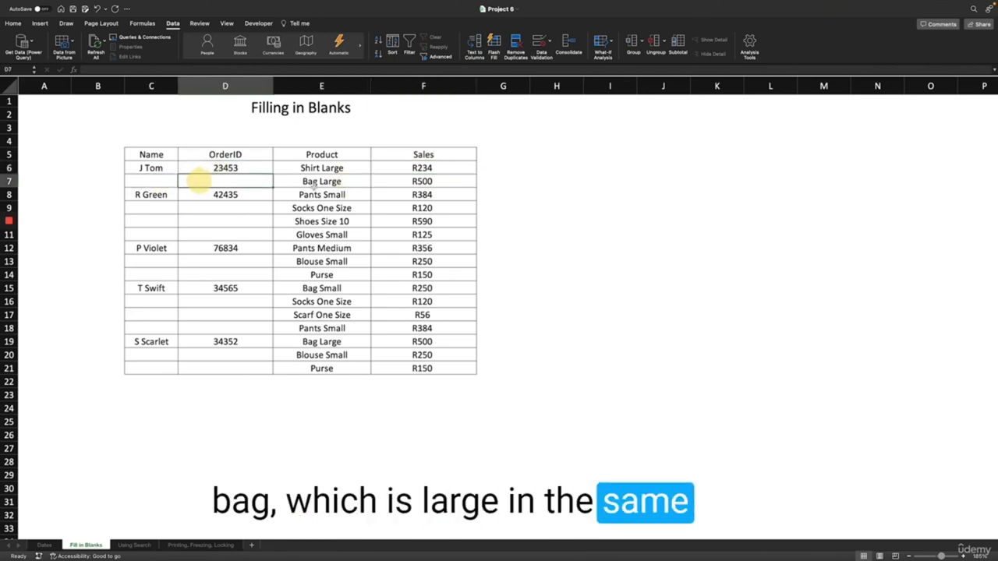
Highlight the second and third customers' order rows, showing name and order ID only on the first row
drag(144, 195, 242, 195)
drag(168, 195, 421, 229)
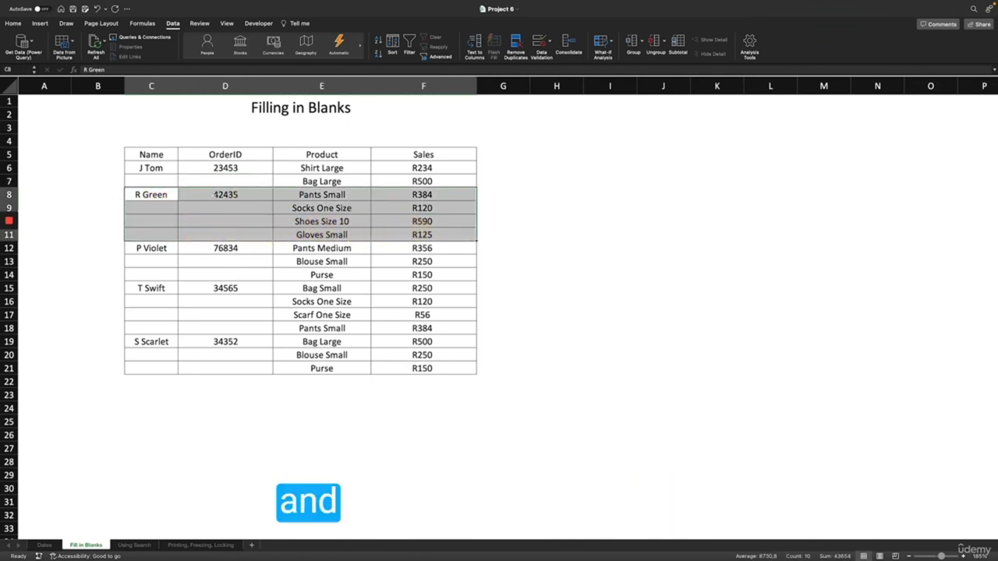
scroll(237, 196, right, 1)
drag(143, 249, 421, 274)
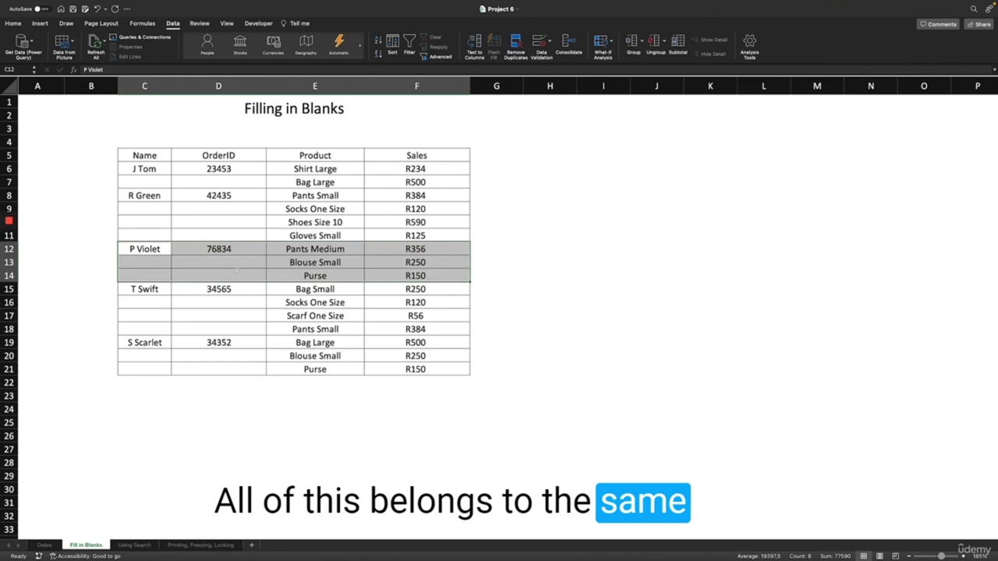
click(234, 262)
click(138, 251)
scroll(143, 146, left, 1)
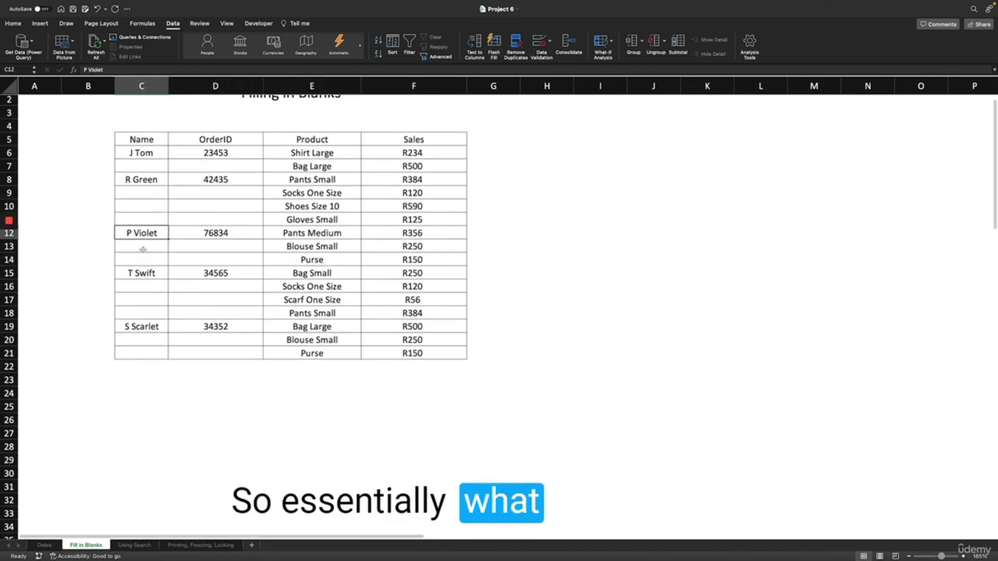
drag(144, 262, 223, 249)
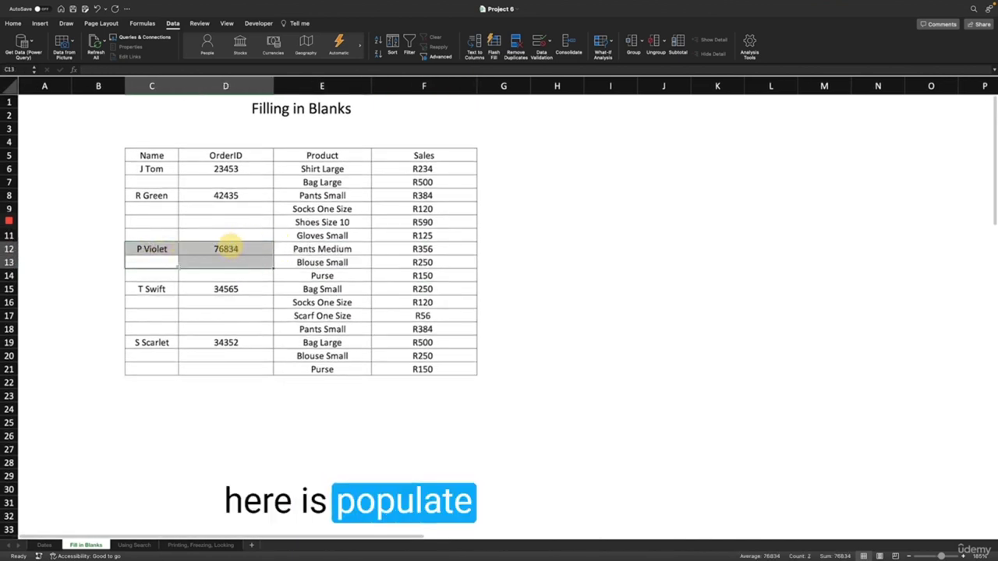
click(206, 262)
drag(148, 250, 227, 276)
key(ctrl+c)
key(ctrl+v)
key(ctrl+v)
click(225, 342)
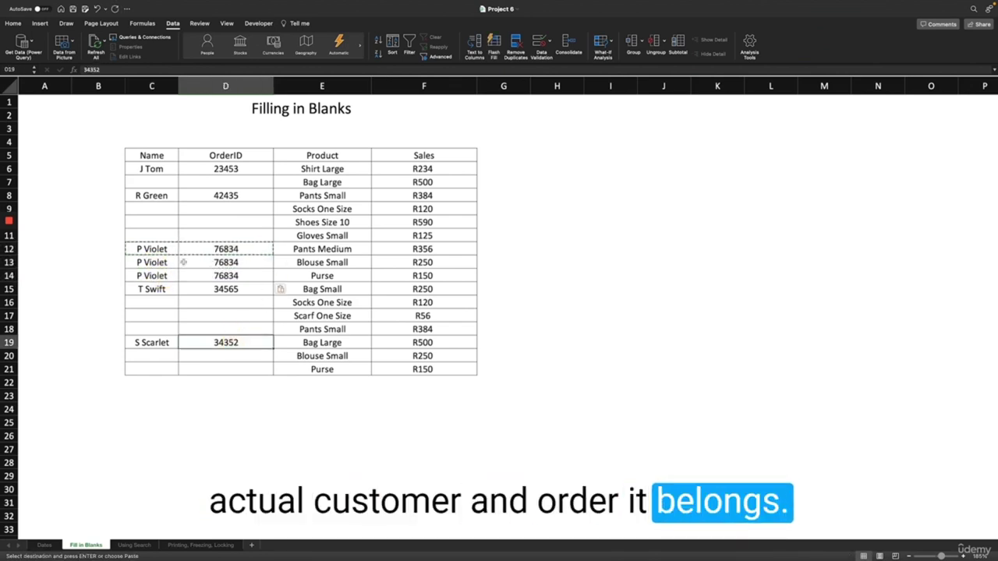
click(159, 262)
drag(160, 262, 424, 275)
click(423, 289)
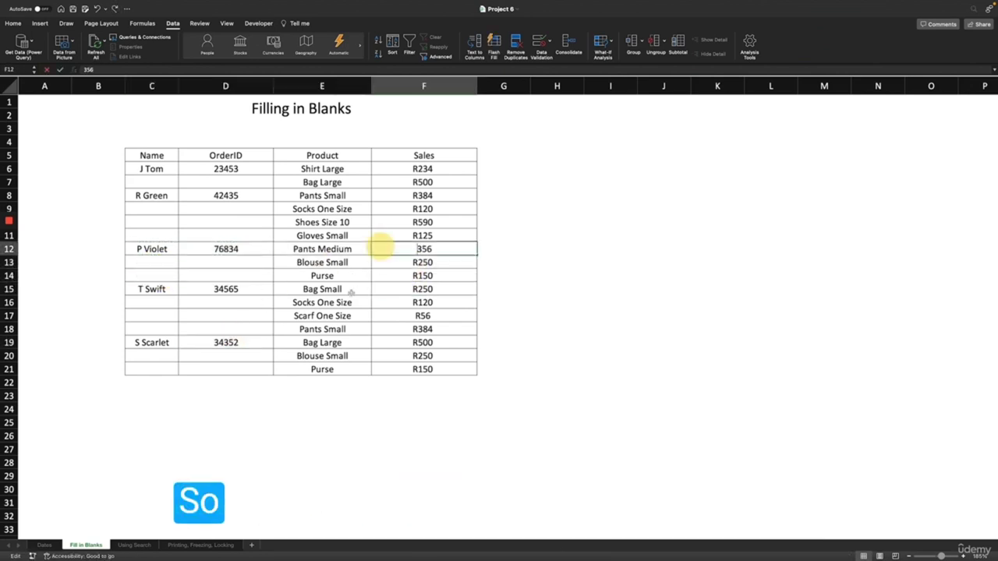
click(350, 289)
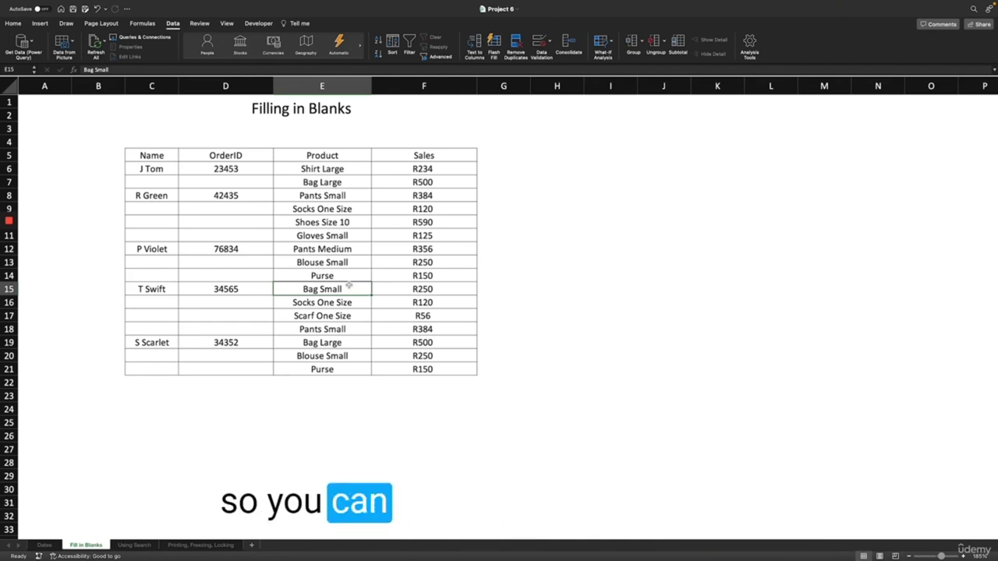
drag(152, 156, 443, 371)
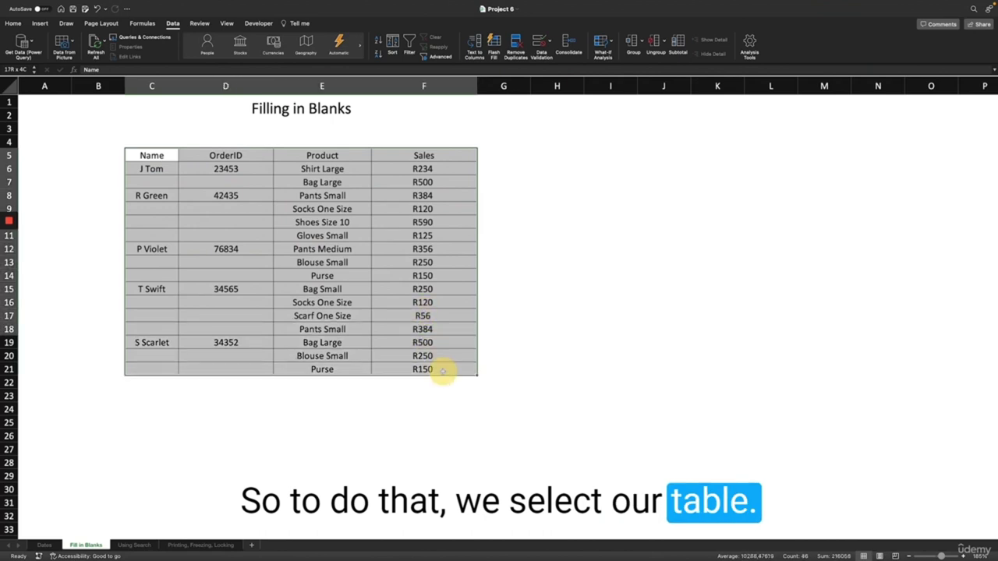
Select all blank cells in the table using Go To Special > Blanks
key(ctrl+g)
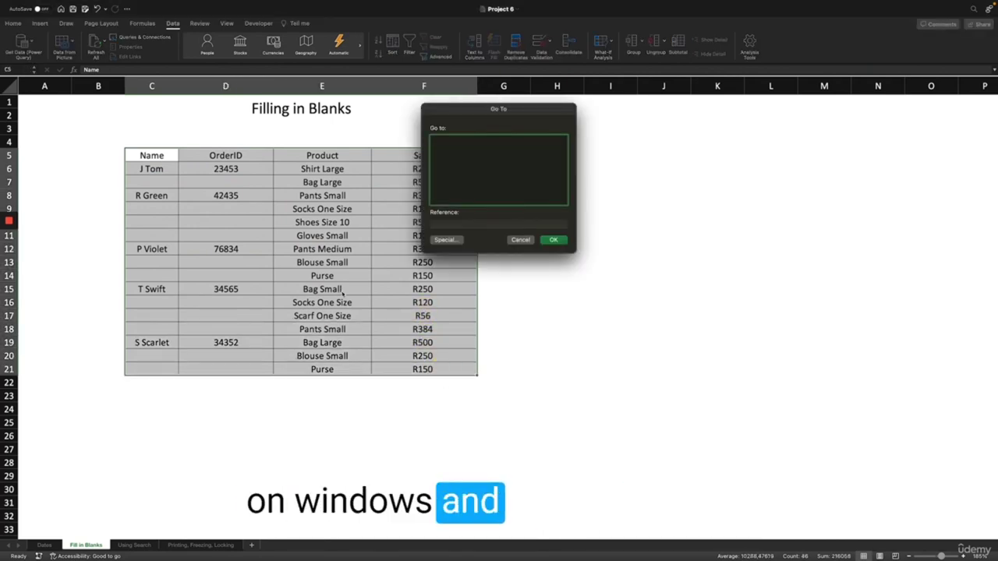
click(478, 145)
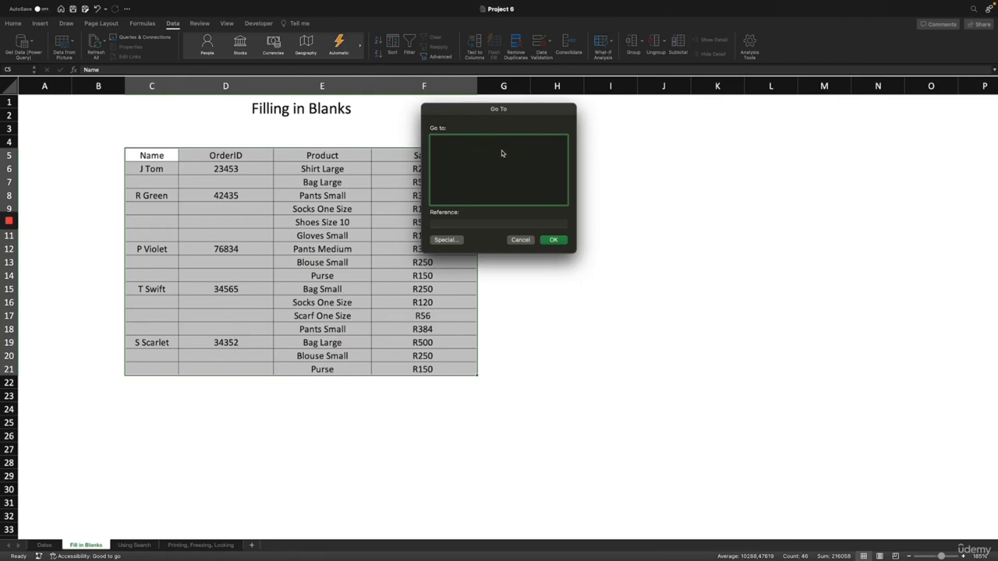
click(447, 241)
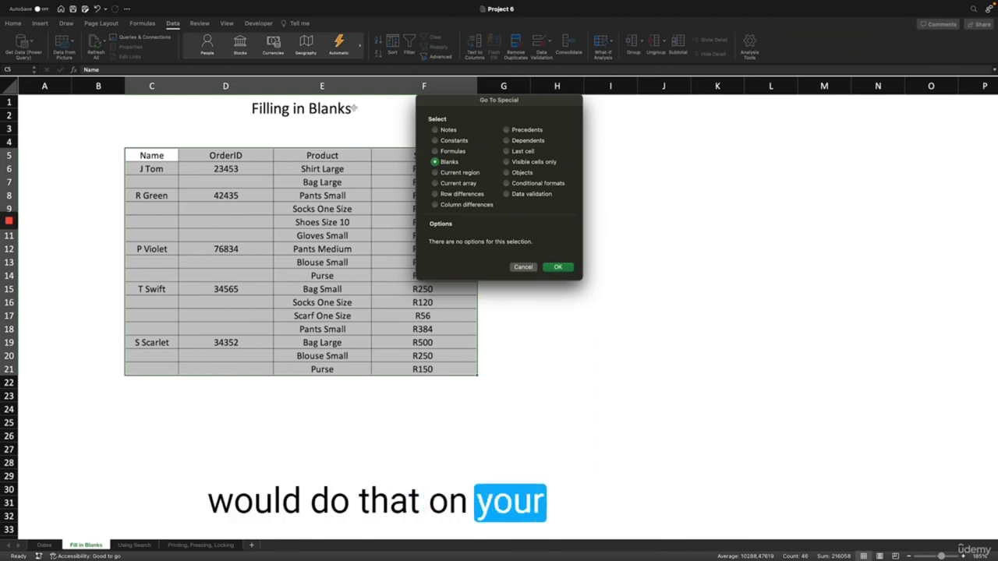
click(553, 268)
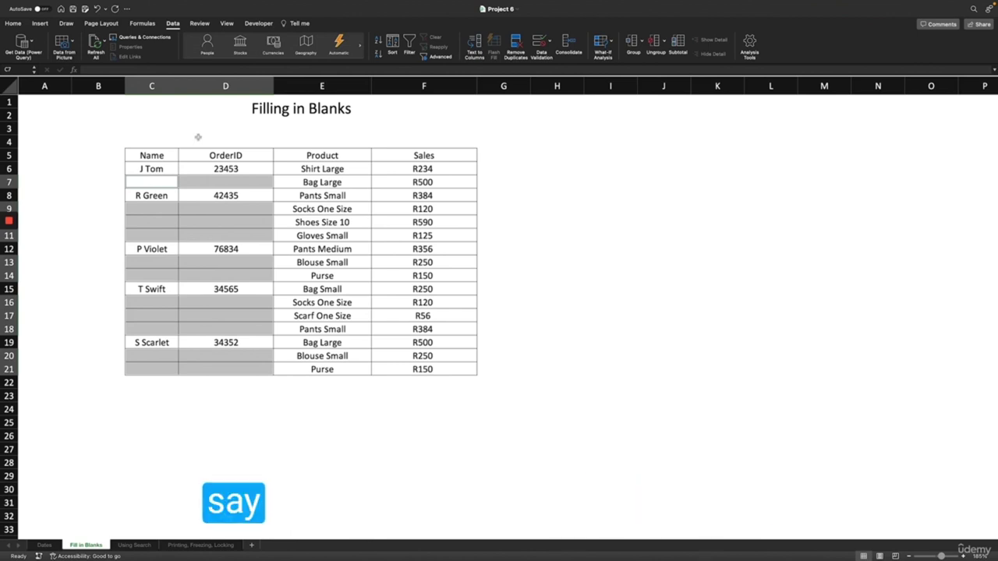
Enter =C6 into all selected blanks with Ctrl+Enter, then check the filled cells and C7's formula
text(=)
click(154, 168)
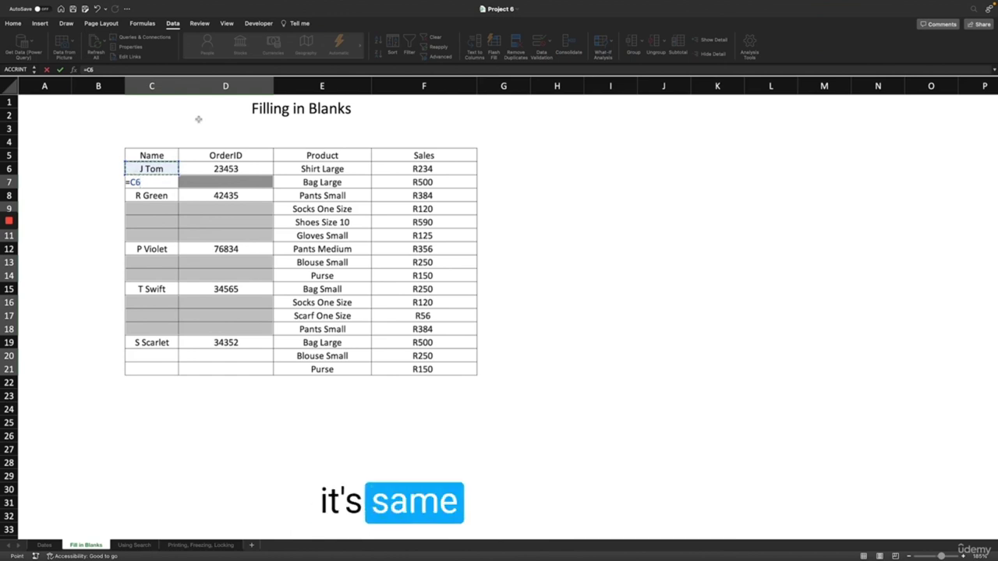
key(ctrl+Return)
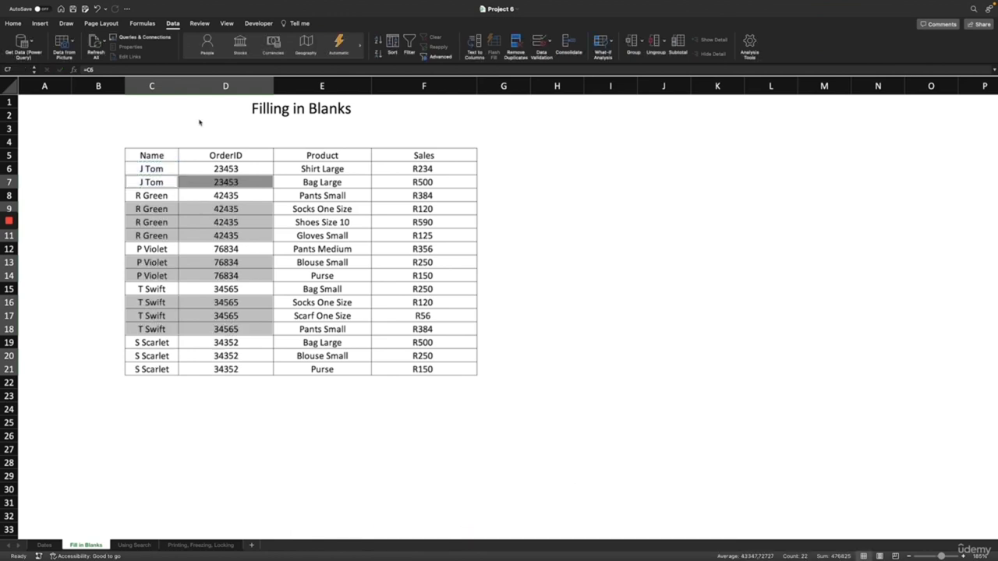
click(190, 263)
drag(152, 209, 277, 222)
click(226, 276)
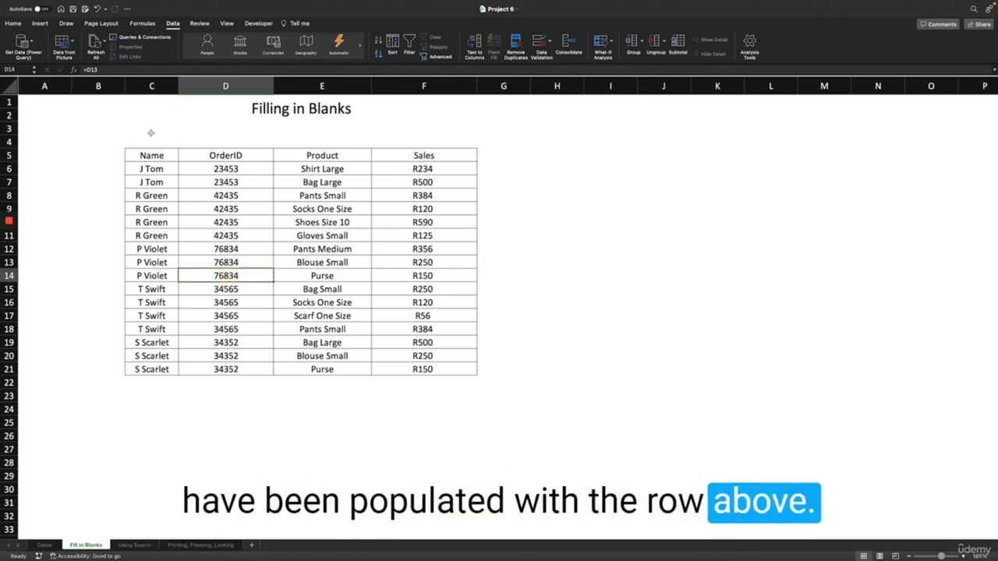
click(163, 182)
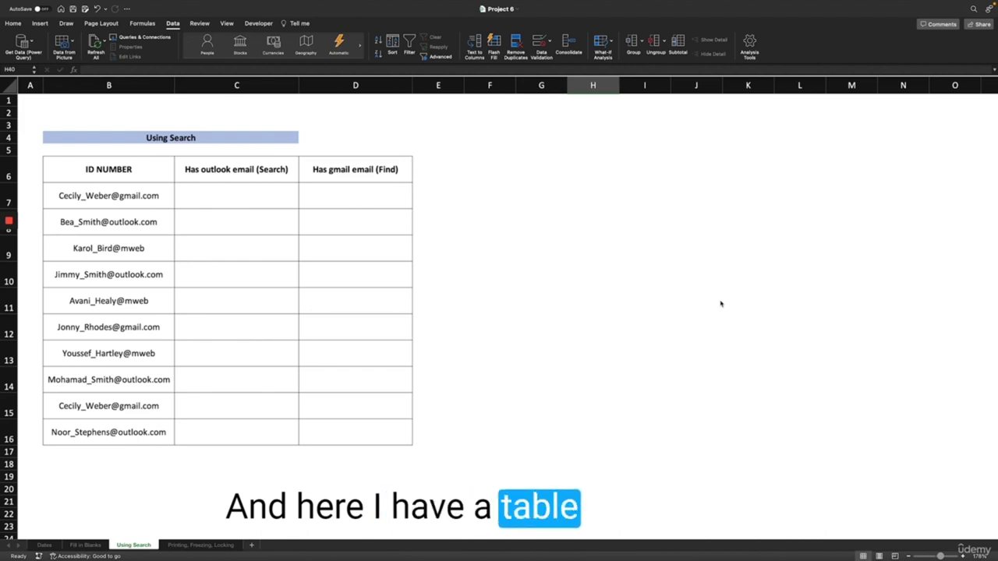
click(212, 216)
click(132, 222)
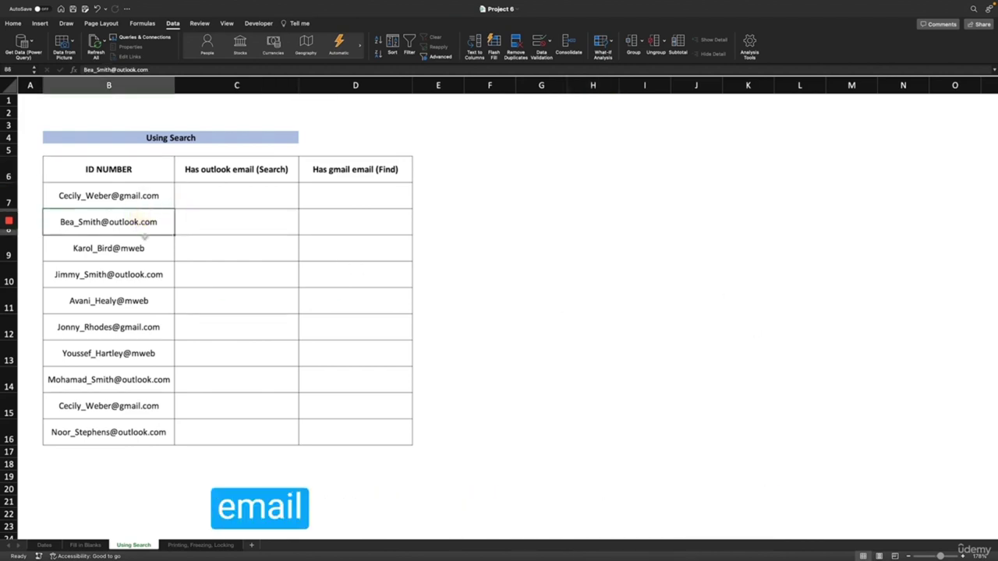
click(153, 274)
click(145, 298)
click(115, 172)
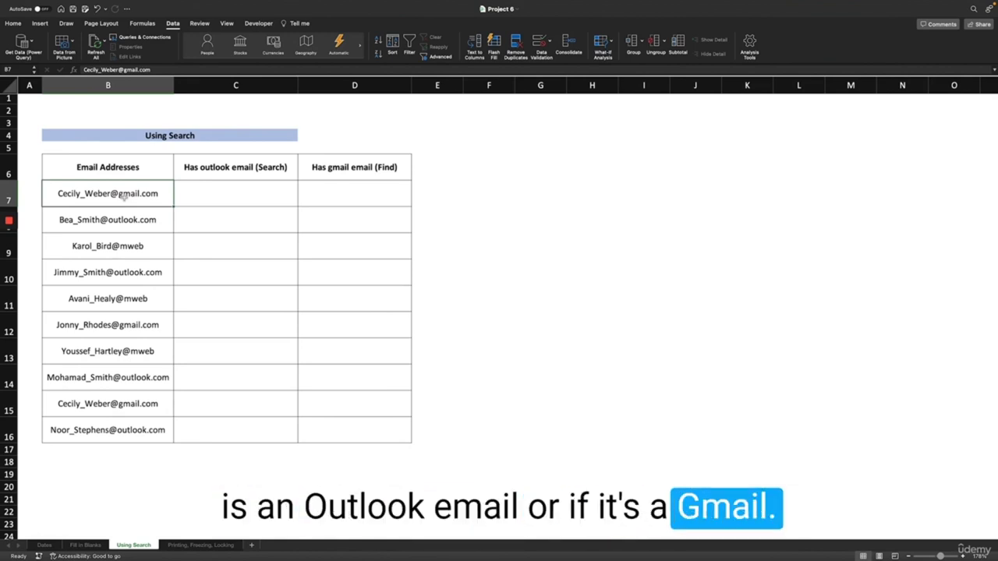
click(199, 200)
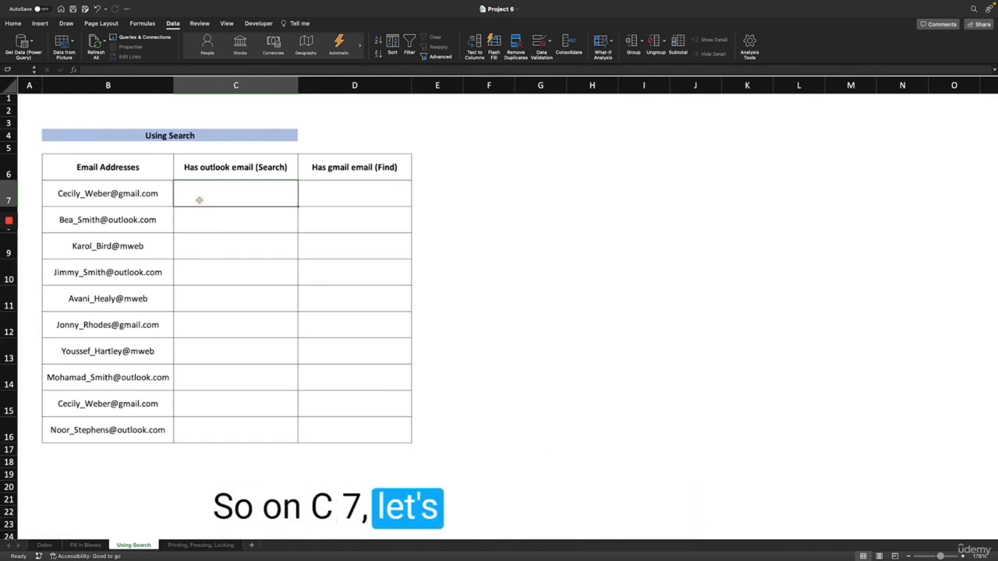
Enter =SEARCH("outlook.com";B7) in C7 and fill it down to C16
text(=SEA)
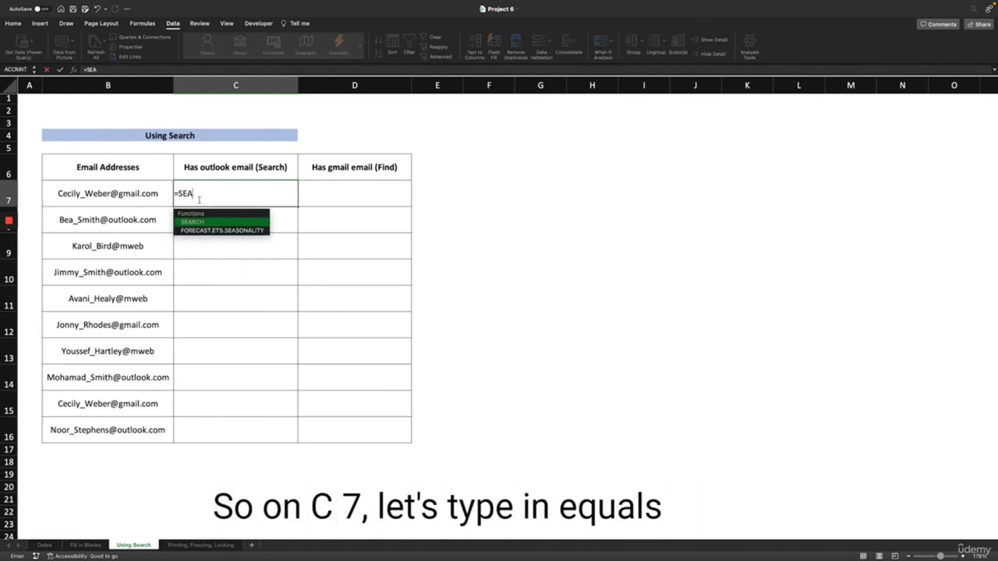
text(RCH()
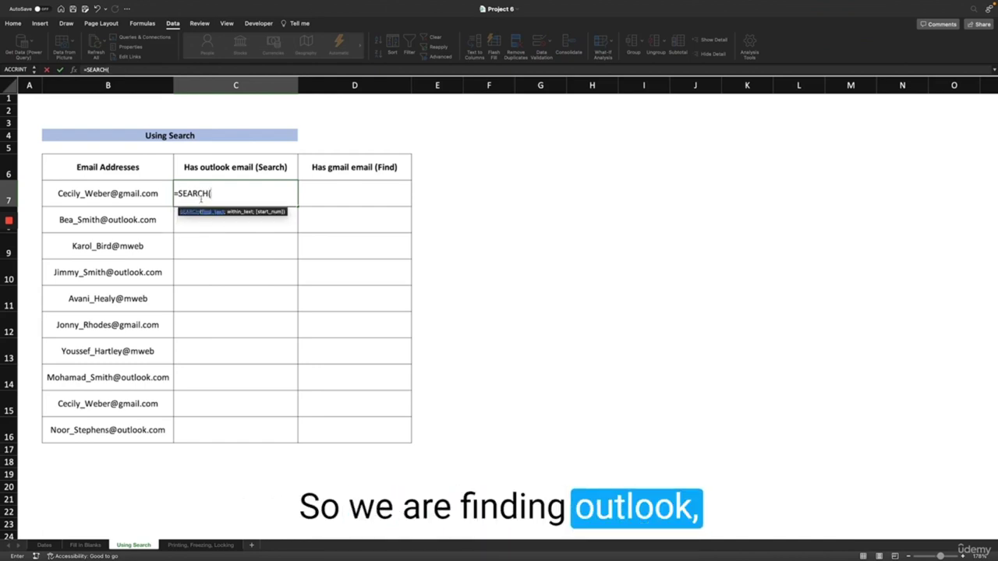
text(outlook.com";)
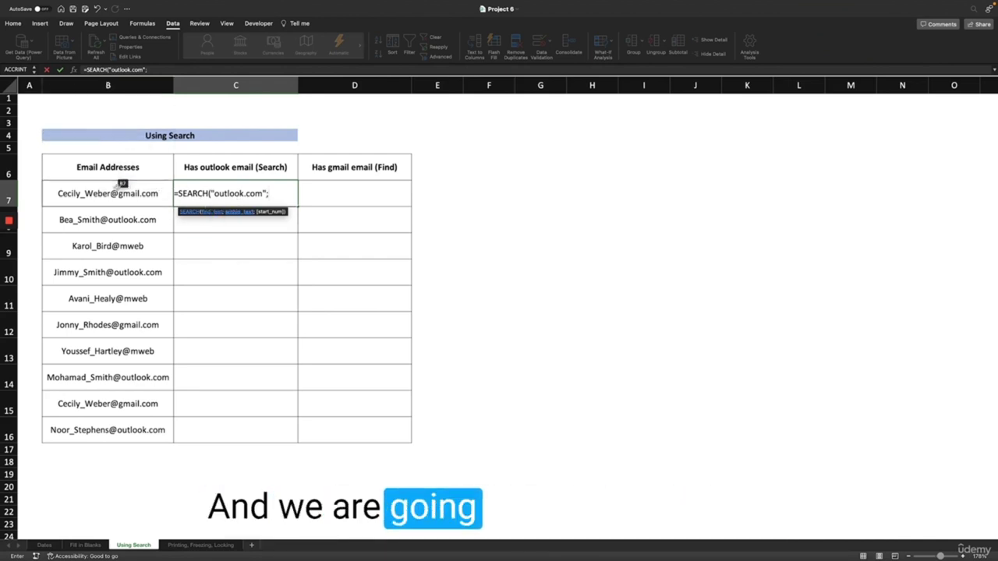
click(107, 189)
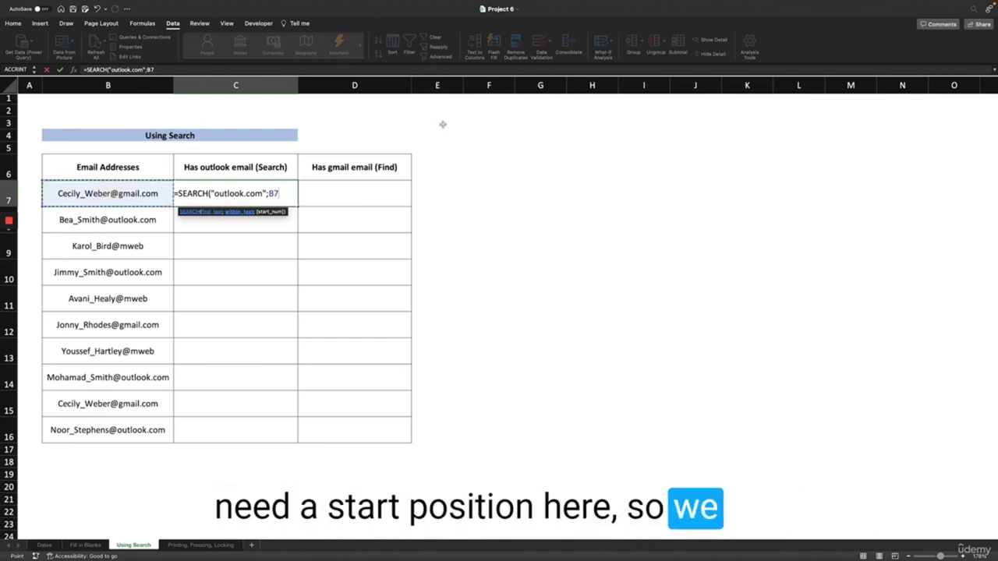
text())
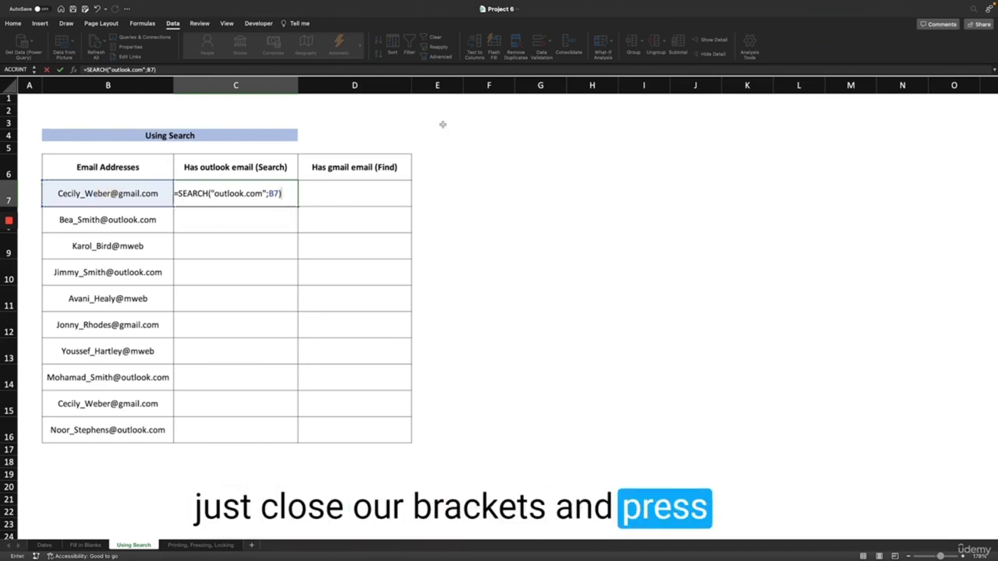
key(Return)
click(265, 203)
drag(298, 205, 286, 441)
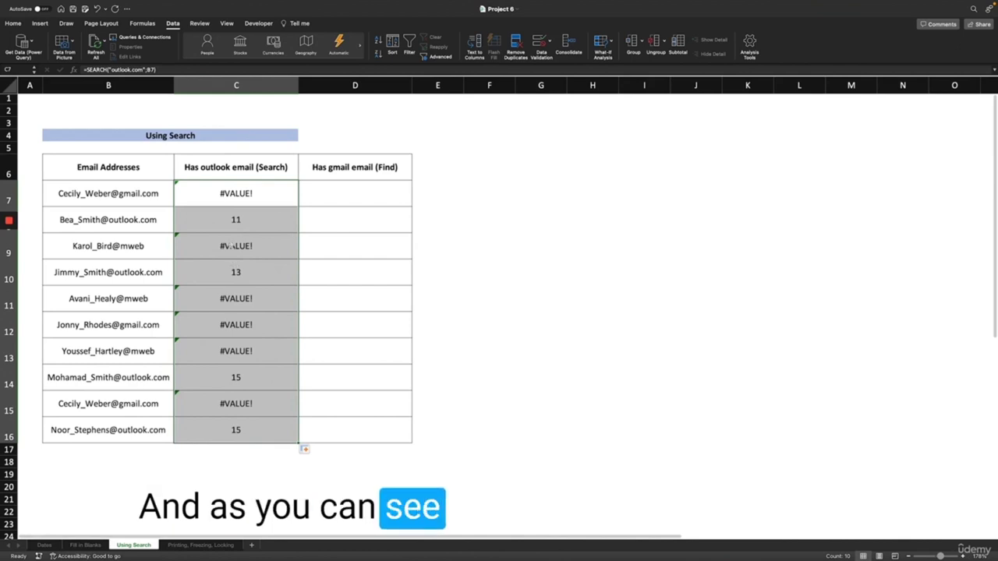
Inspect the results: positions like 11 for outlook addresses, #VALUE! errors in C7 and C9
click(234, 248)
click(239, 224)
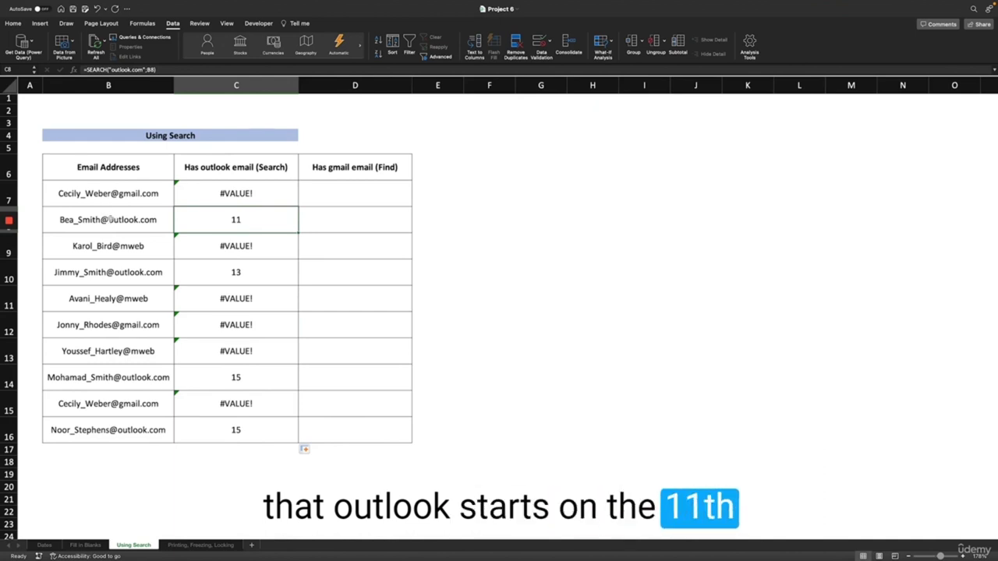
click(209, 272)
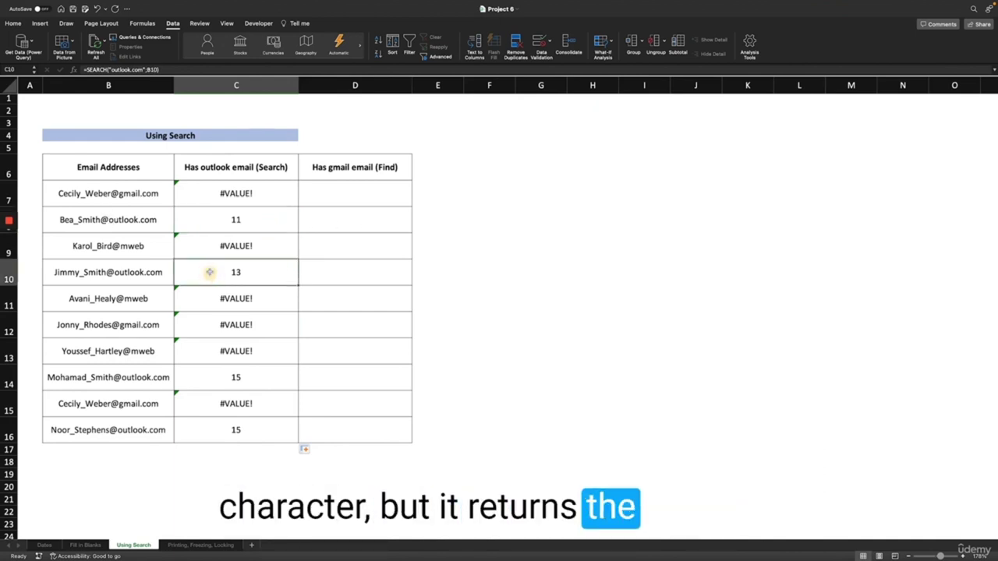
scroll(236, 382, down, 1)
click(235, 412)
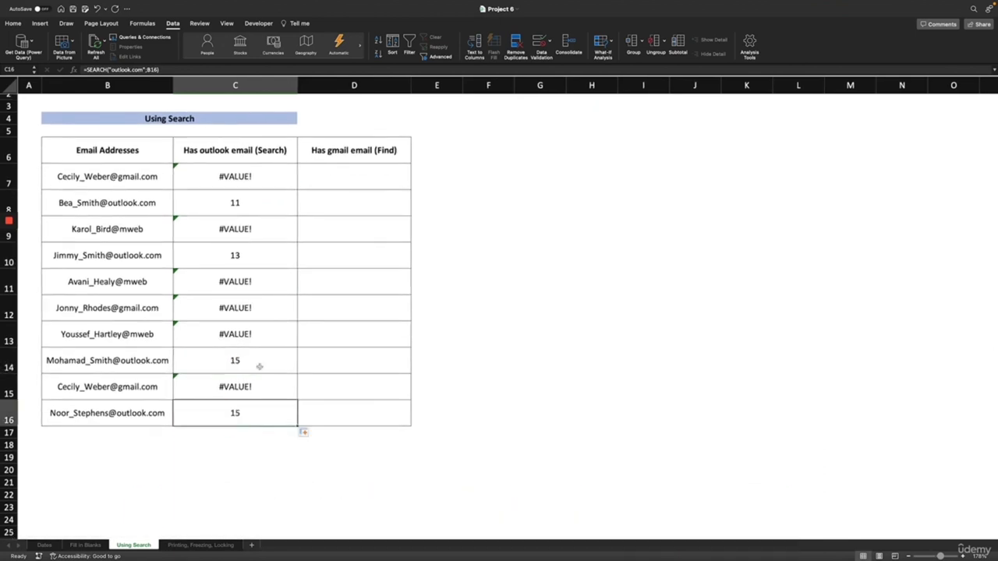
scroll(188, 353, up, 1)
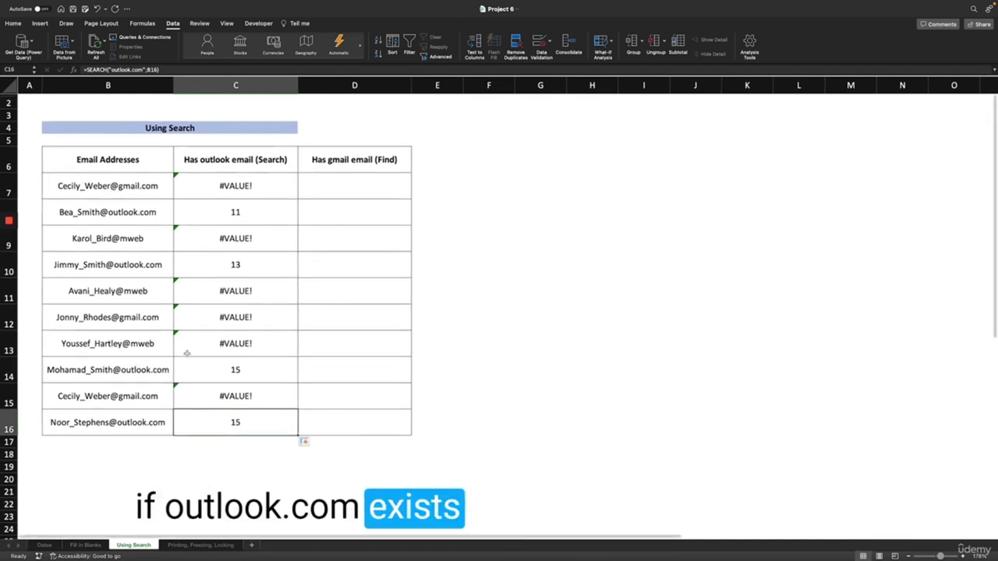
click(245, 185)
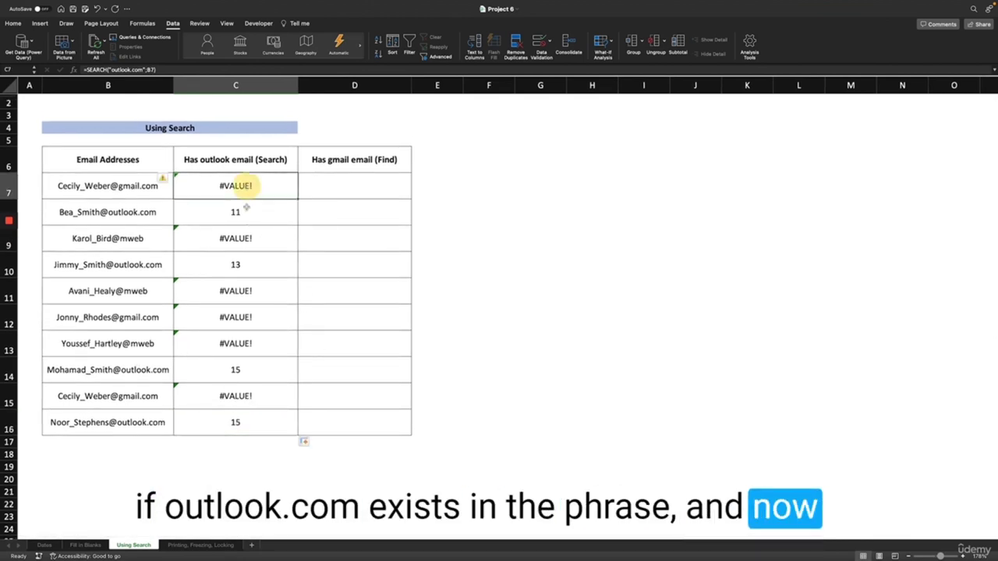
key(Down)
key(Down)
click(241, 194)
click(248, 240)
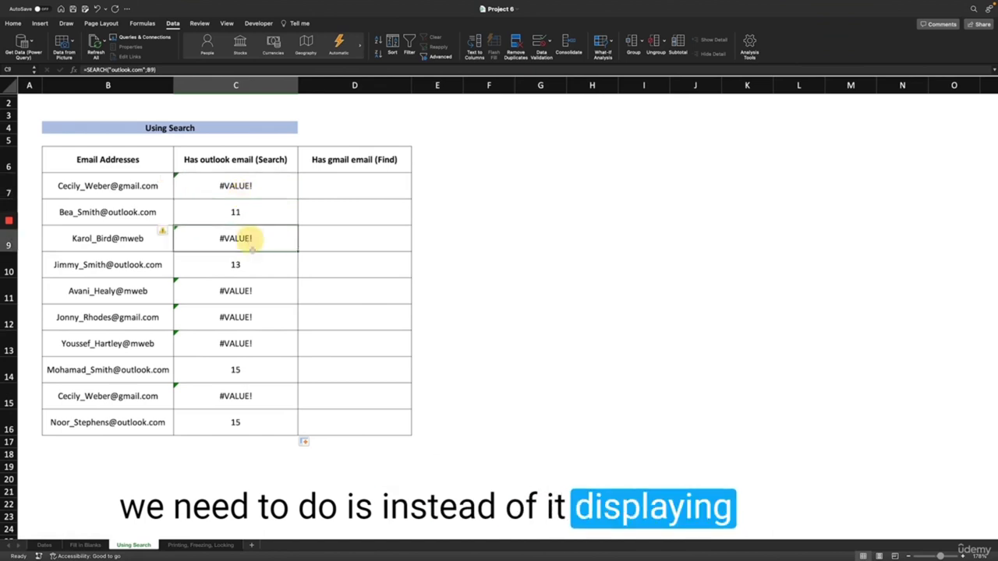
click(240, 215)
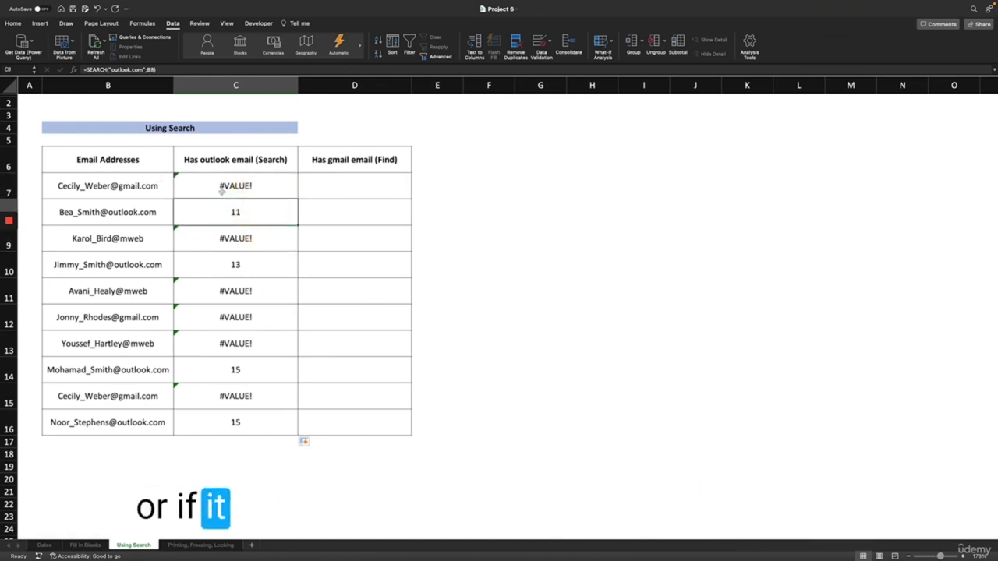
click(222, 194)
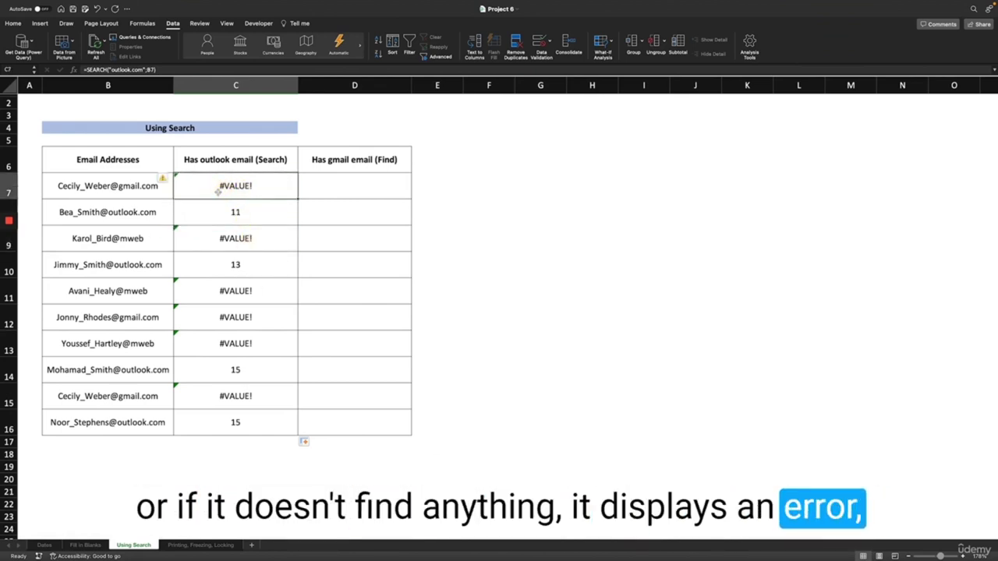
double_click(219, 186)
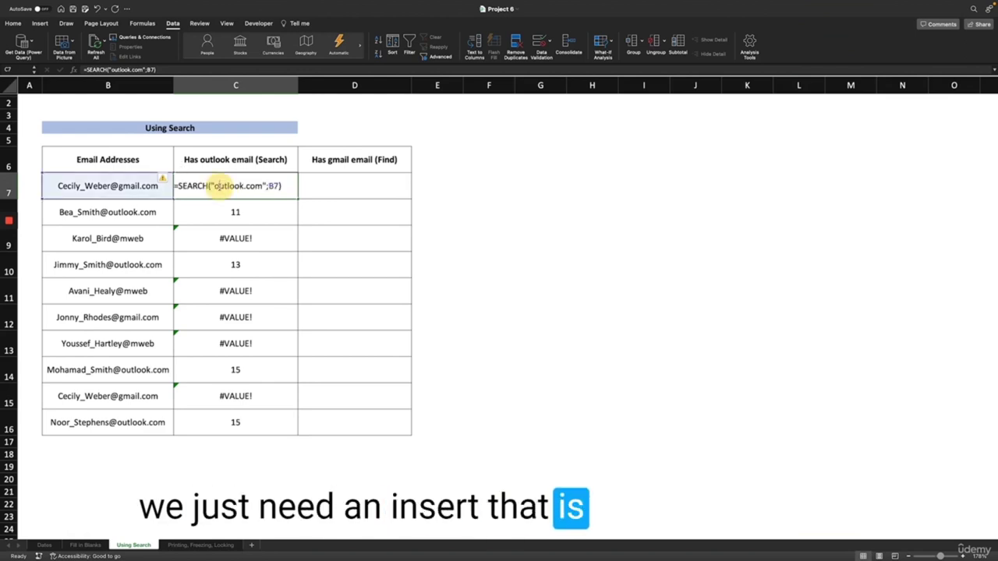
Wrap the C7 search in ISNUMBER to give =ISNUMBER(SEARCH("outlook.com";B7))
click(241, 187)
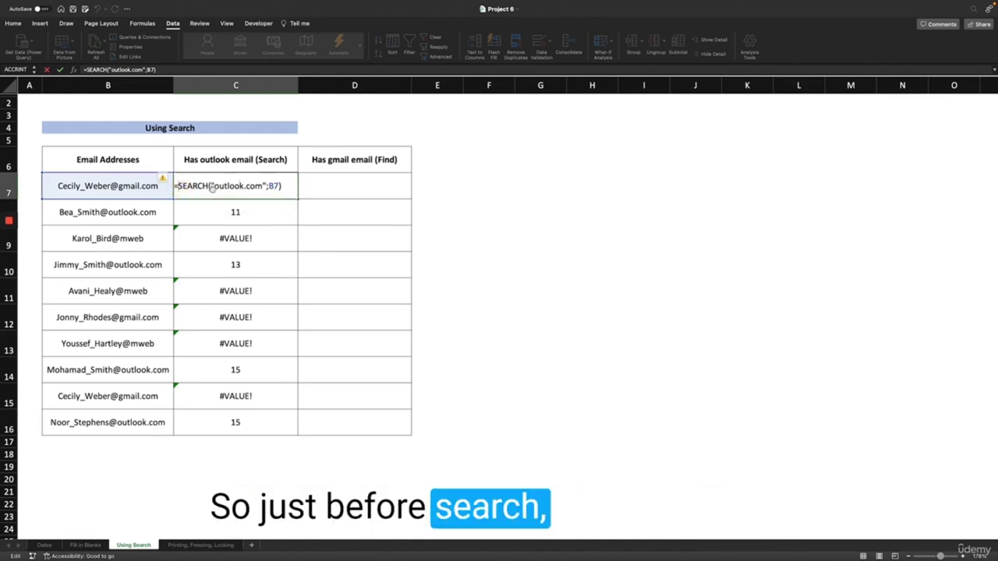
text(ISNUMBER)
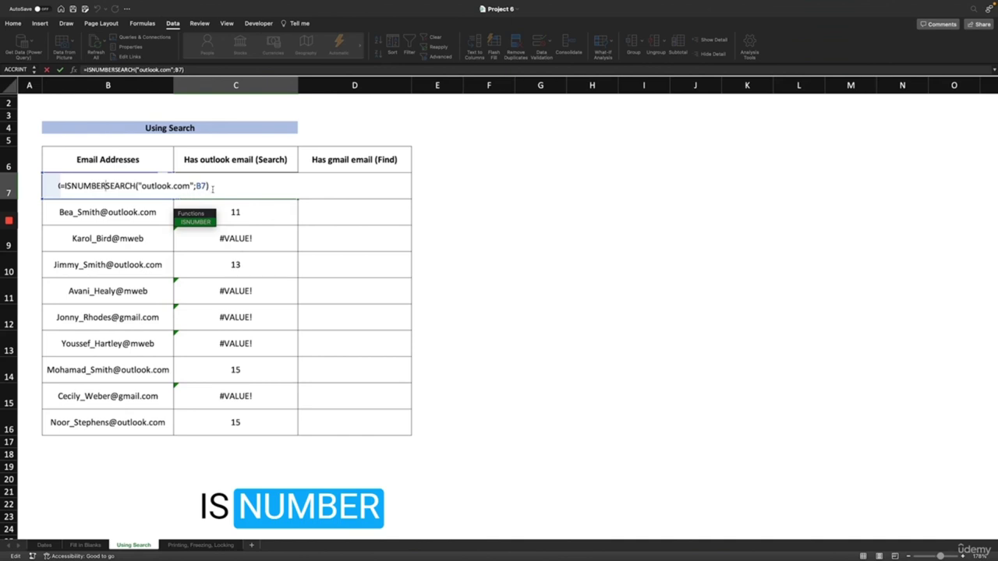
text(()
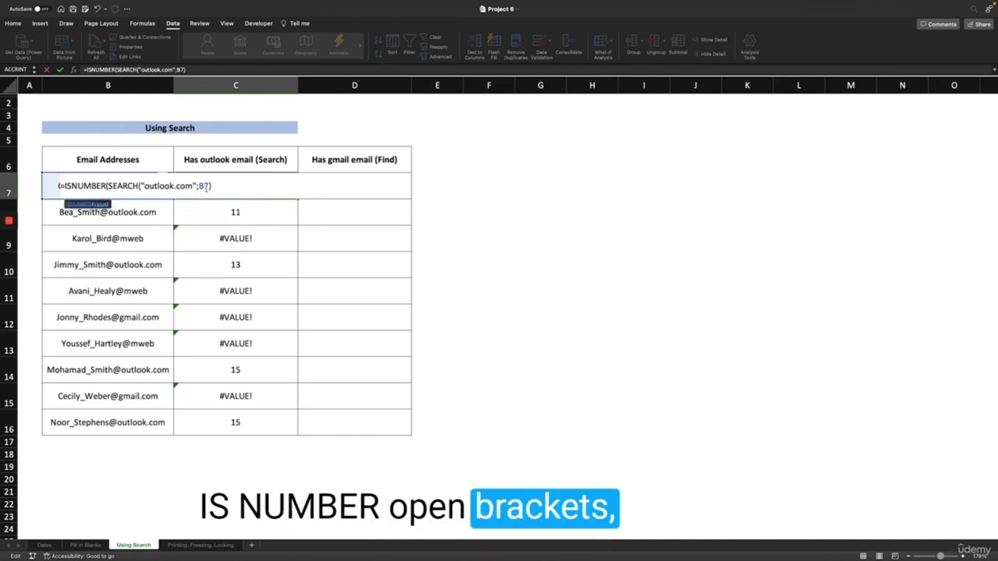
text())
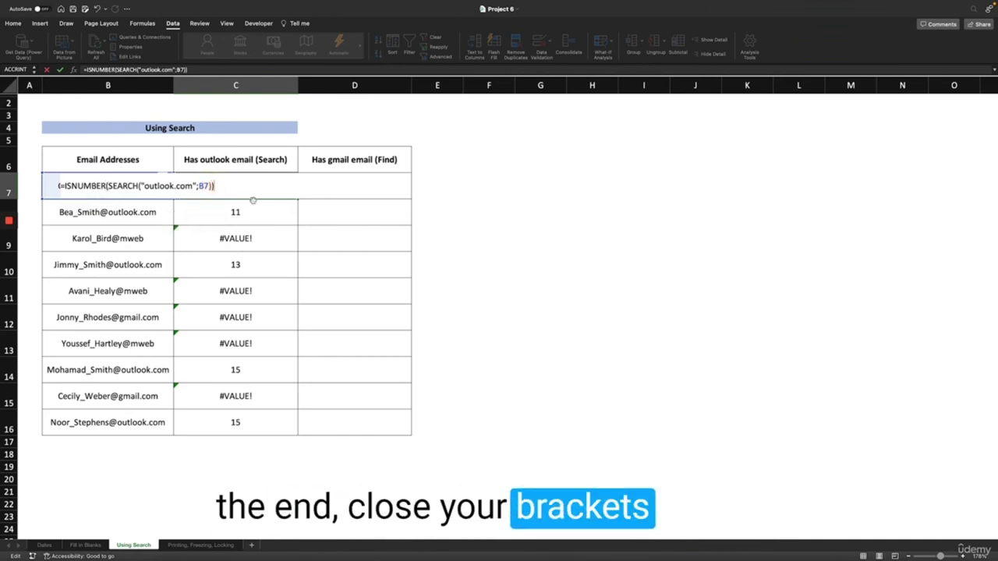
drag(107, 185, 209, 185)
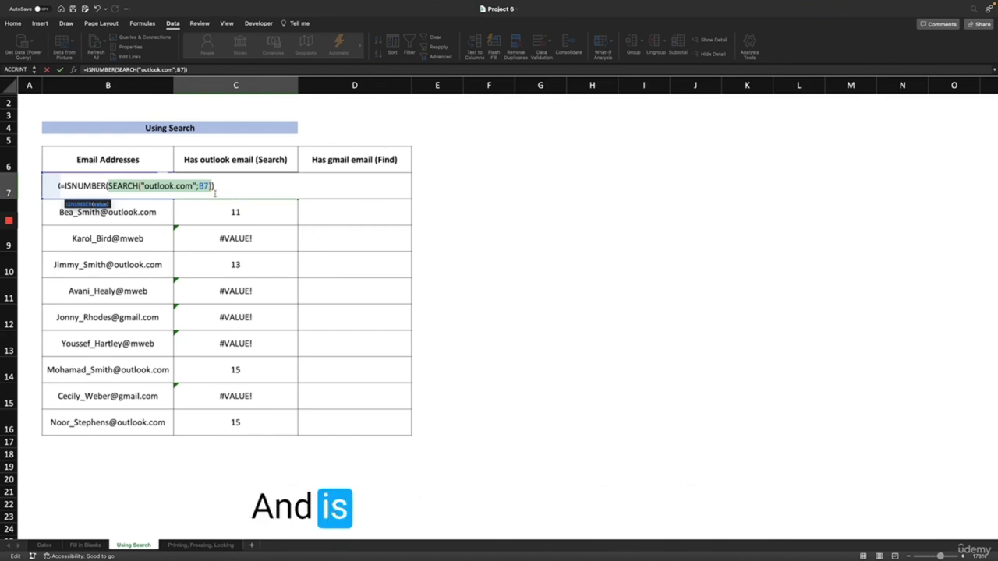
double_click(86, 185)
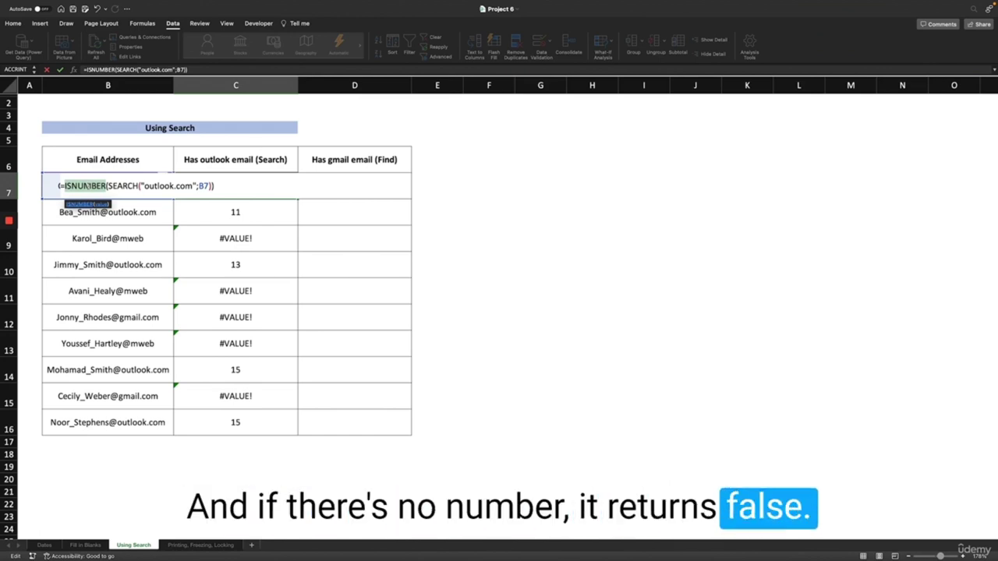
click(222, 190)
key(Return)
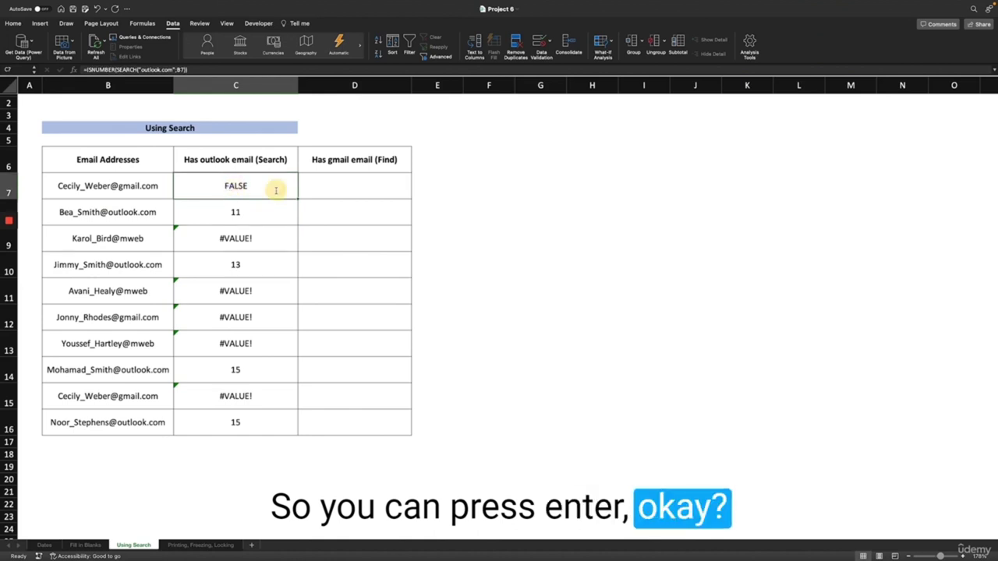
double_click(276, 190)
key(Escape)
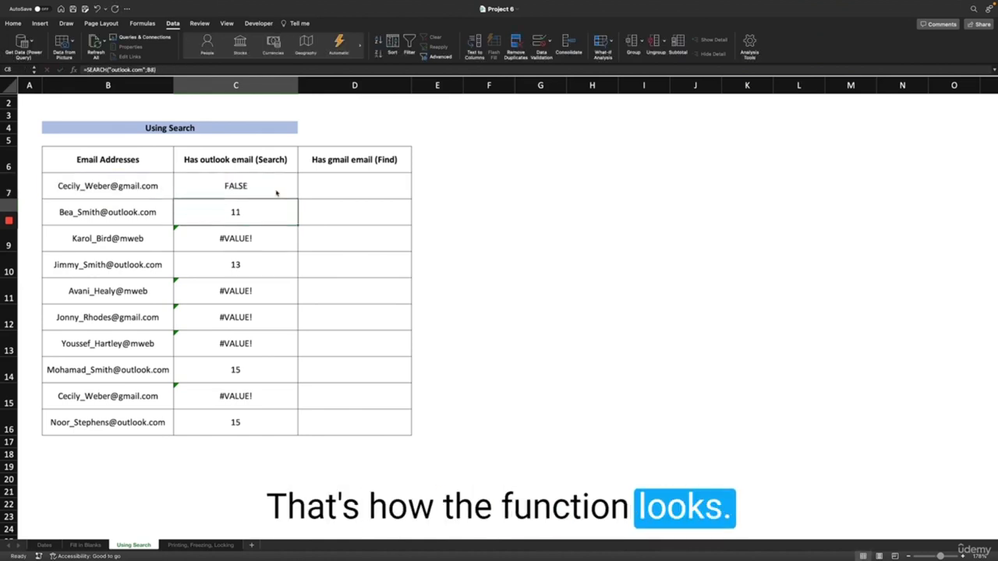
Fill the ISNUMBER formula down to C16 and check the TRUE result in C8
drag(297, 200, 294, 433)
click(329, 341)
scroll(327, 341, up, 1)
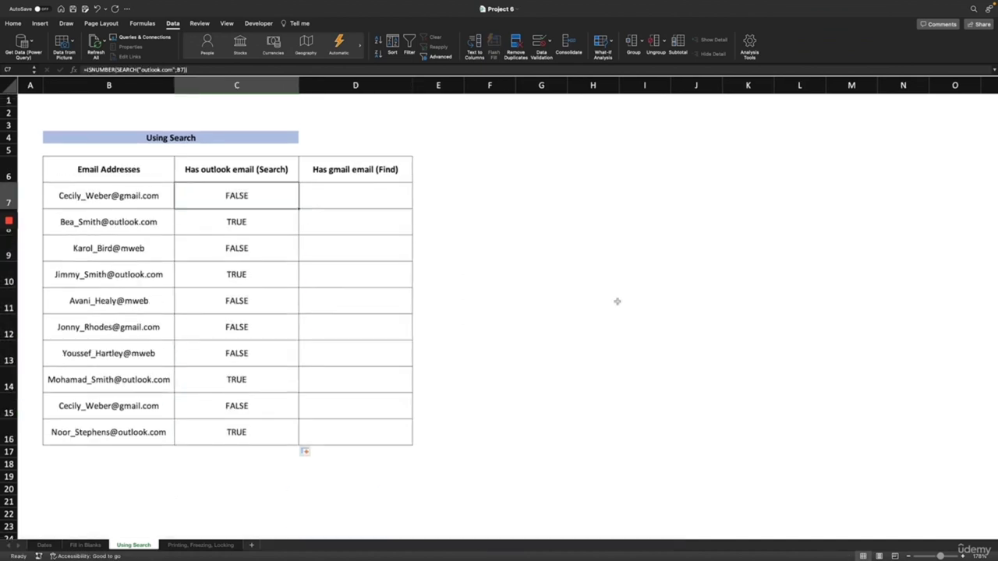
click(215, 227)
click(212, 196)
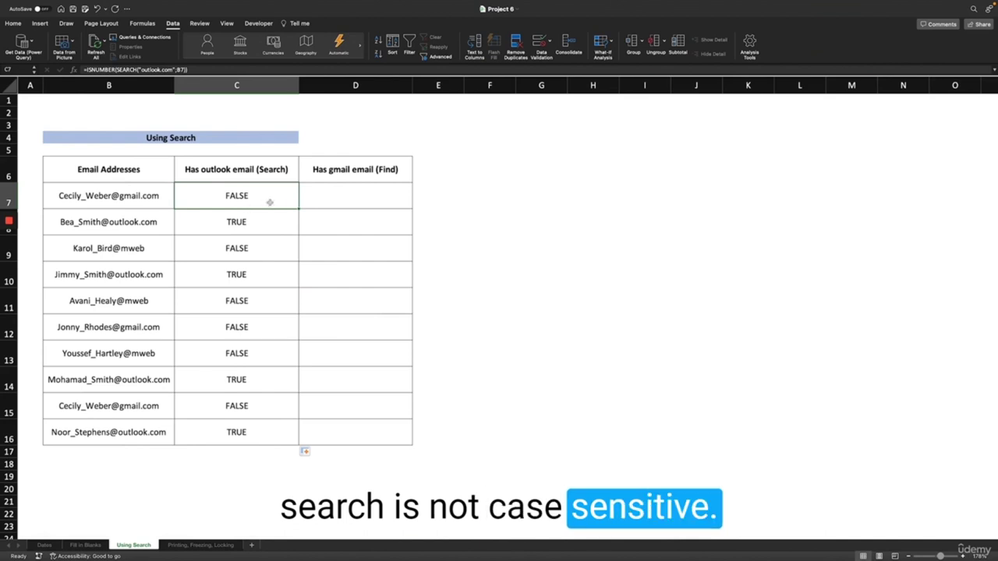
Change C7's search text to capital-O "Outlook.com" and fill it down to C16
double_click(246, 194)
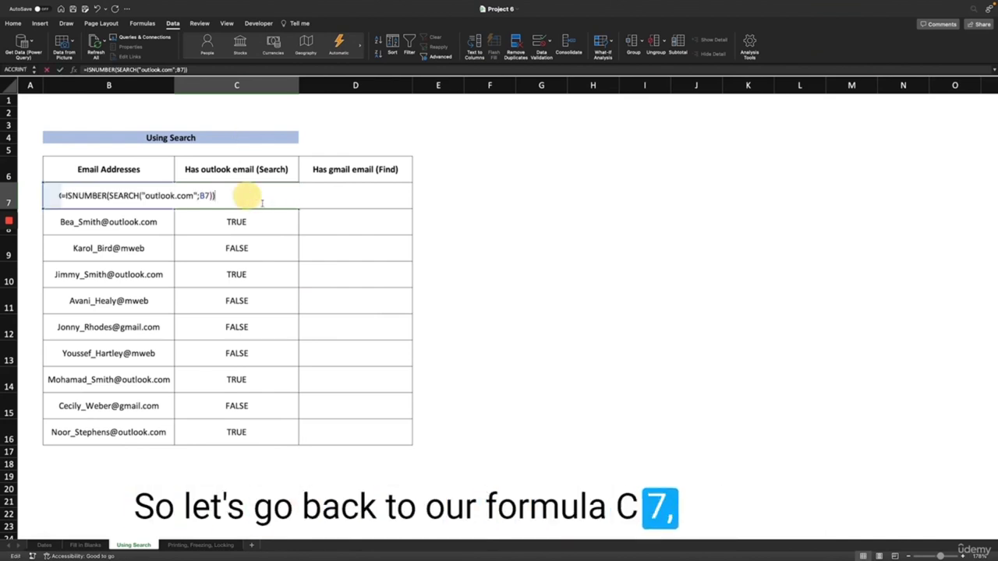
click(148, 198)
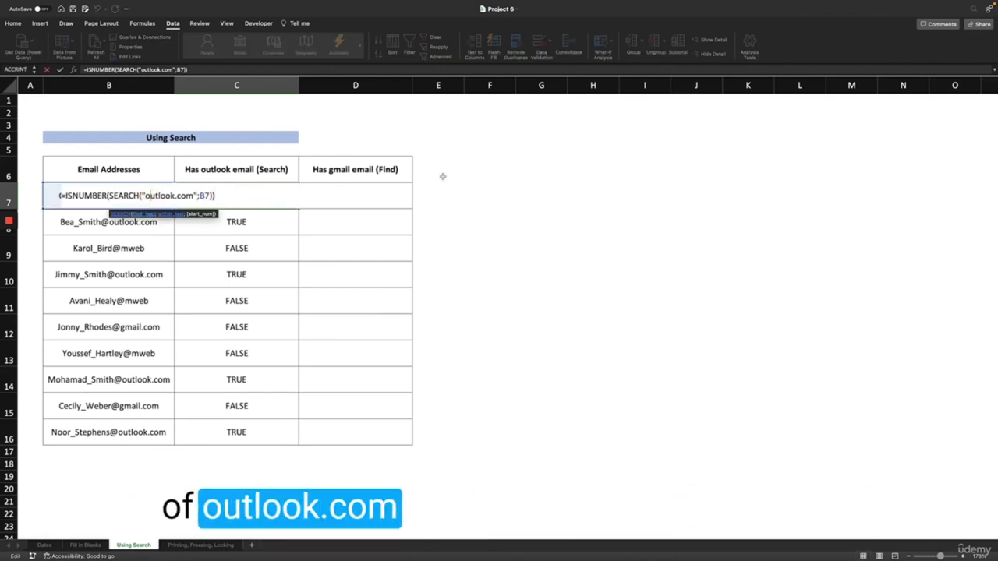
key(BackSpace)
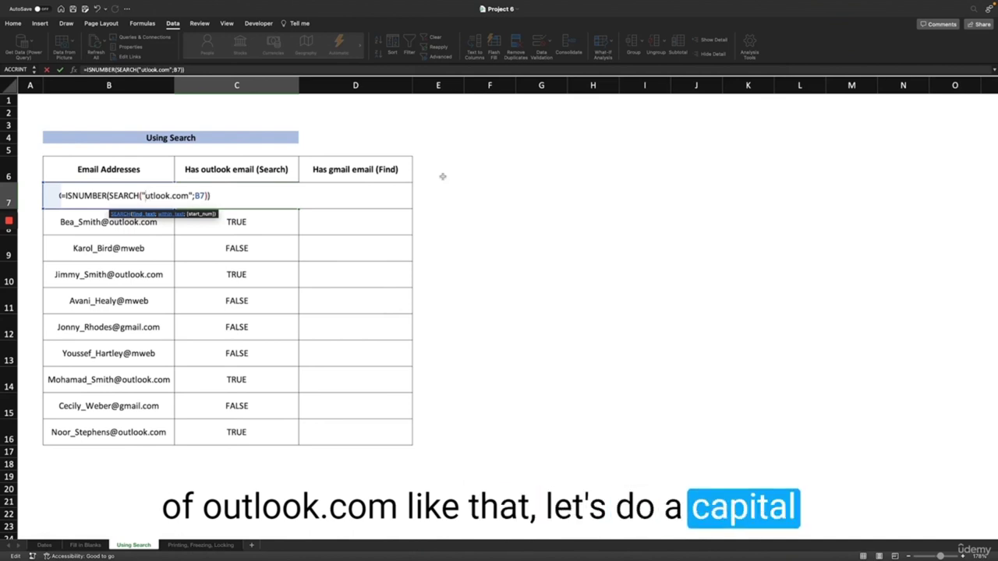
click(240, 193)
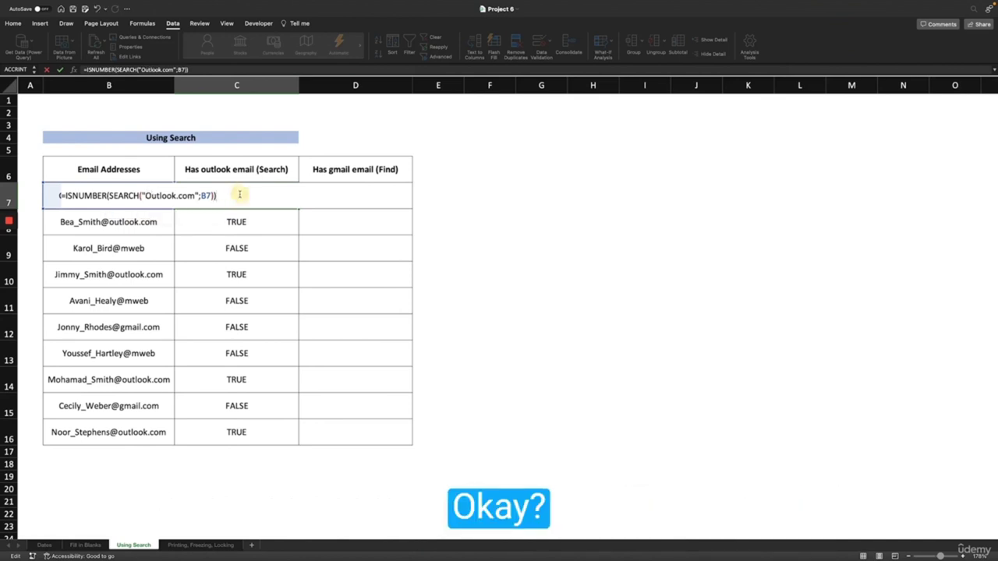
key(Return)
click(263, 199)
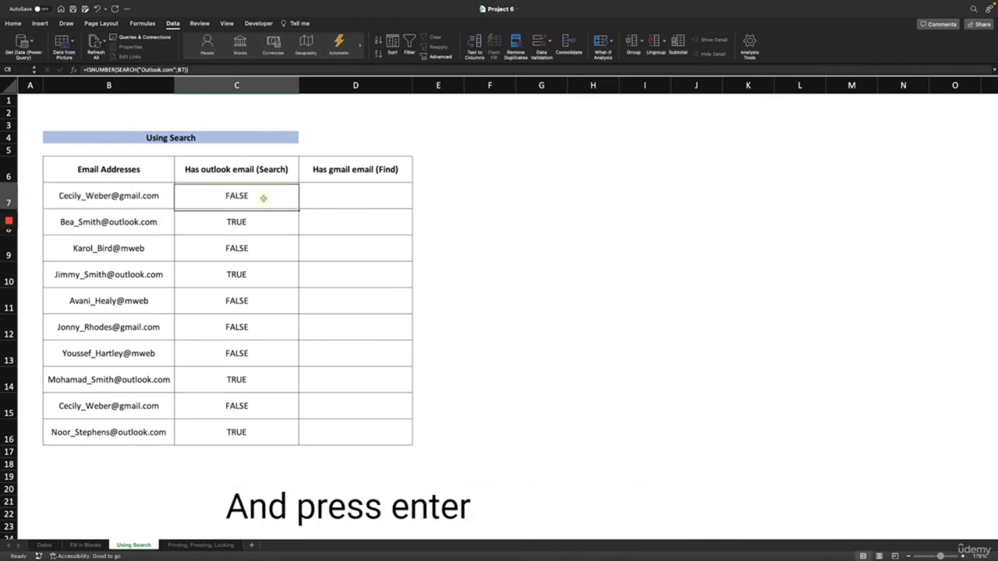
drag(297, 211, 282, 441)
Check the TRUE/FALSE outlook results in rows 8 through 13
click(245, 227)
click(252, 253)
click(258, 301)
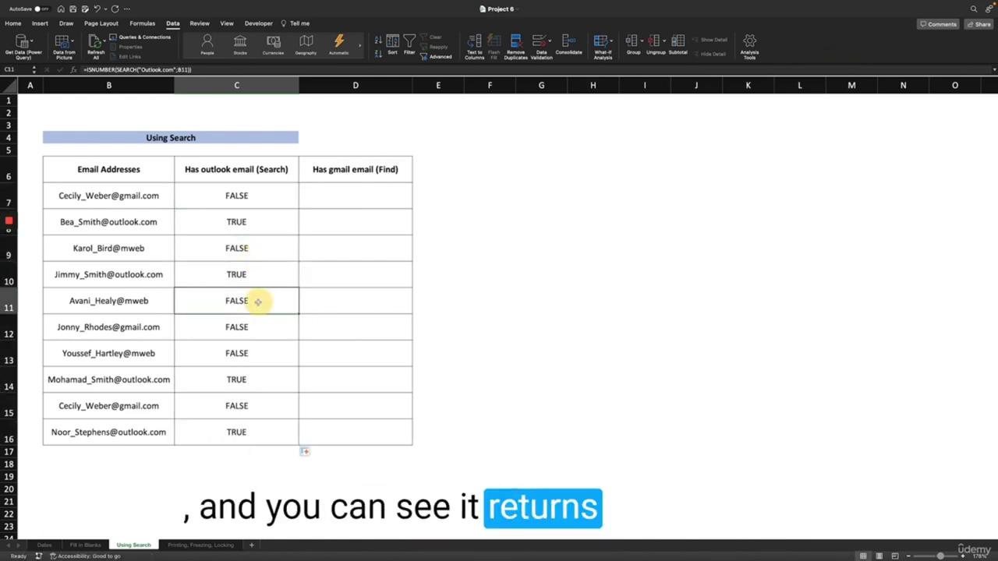
click(252, 248)
click(252, 274)
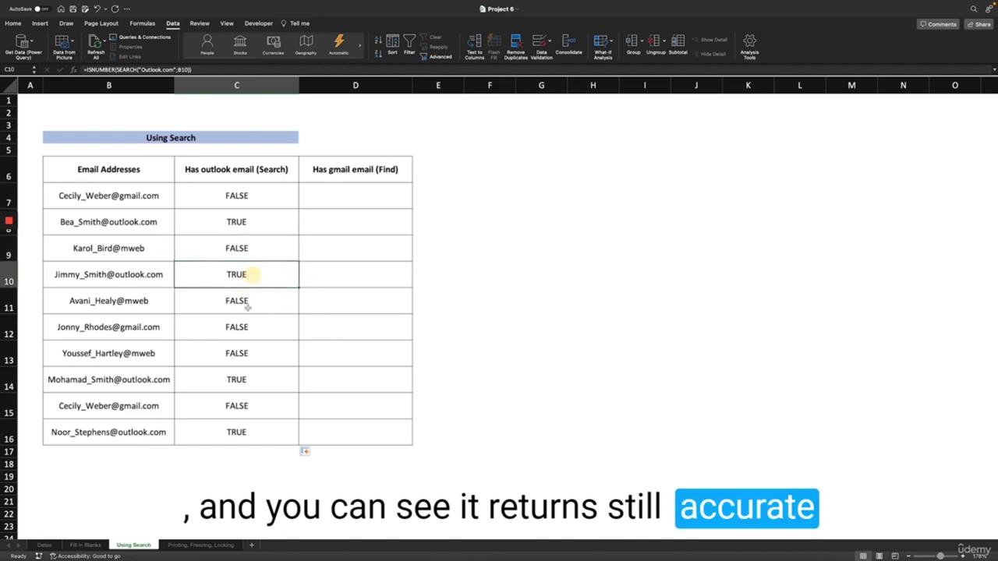
click(239, 355)
click(260, 200)
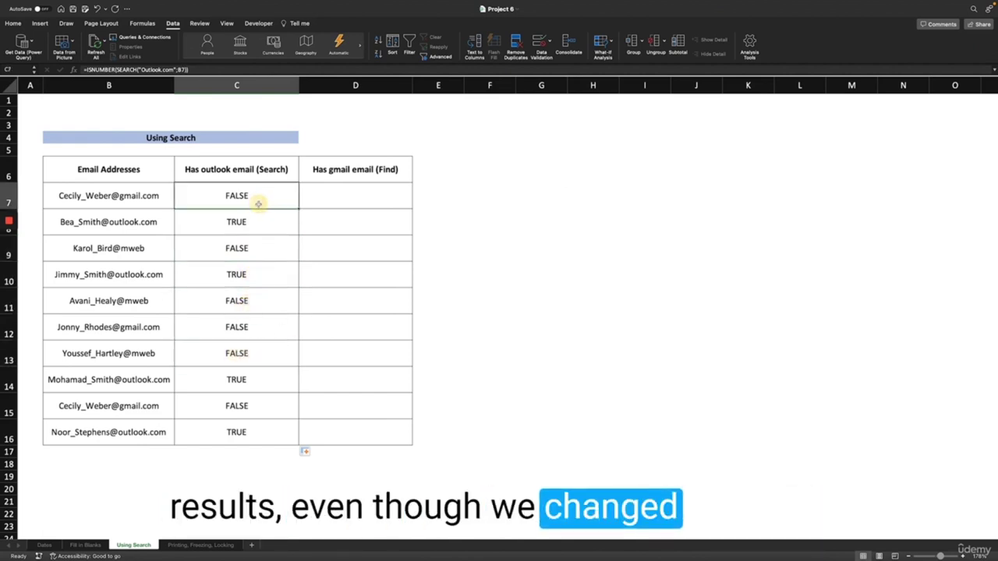
Compare C8's capital "Outlook" formula with the lowercase outlook address in B8
double_click(234, 222)
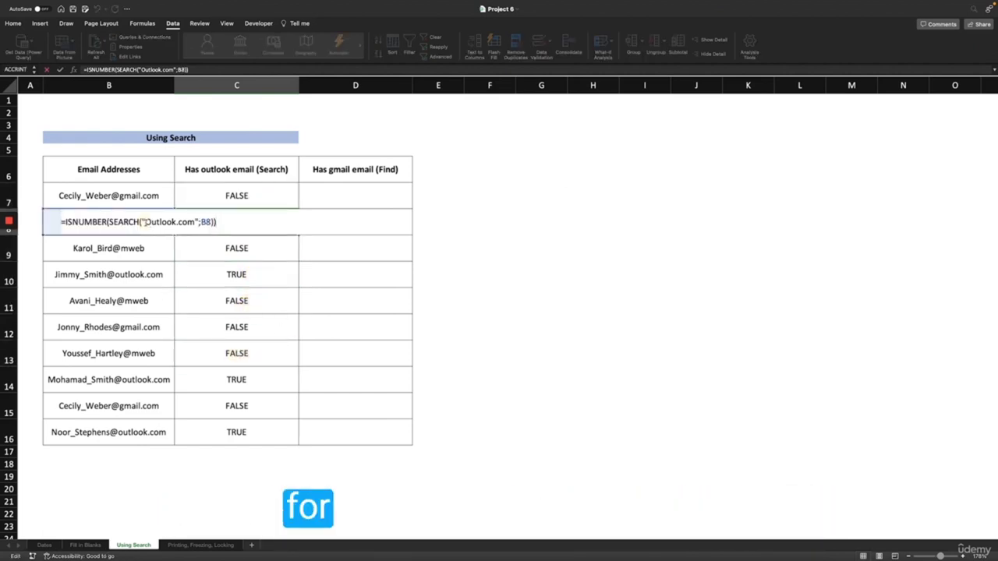
double_click(156, 222)
click(230, 226)
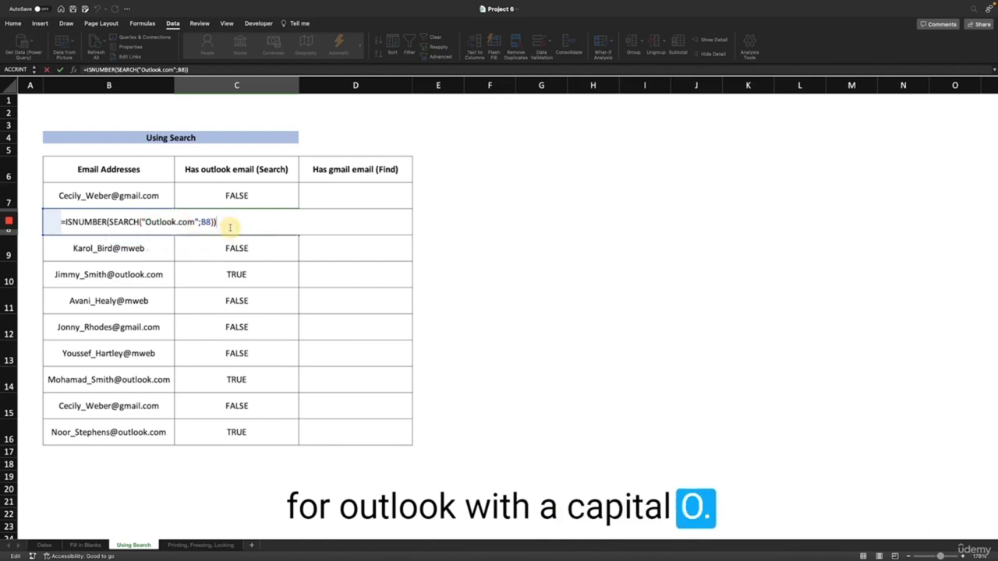
click(234, 225)
click(118, 224)
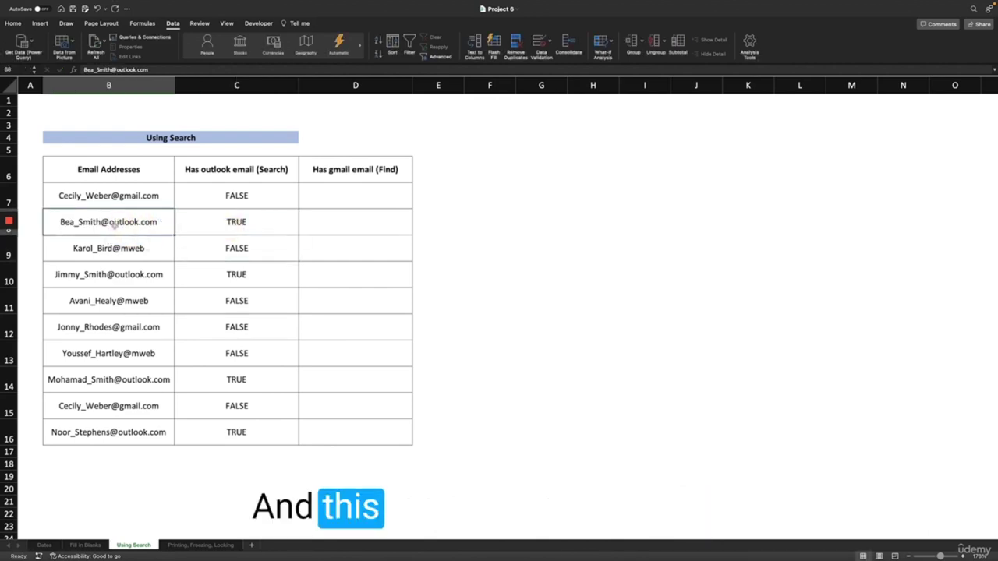
click(231, 226)
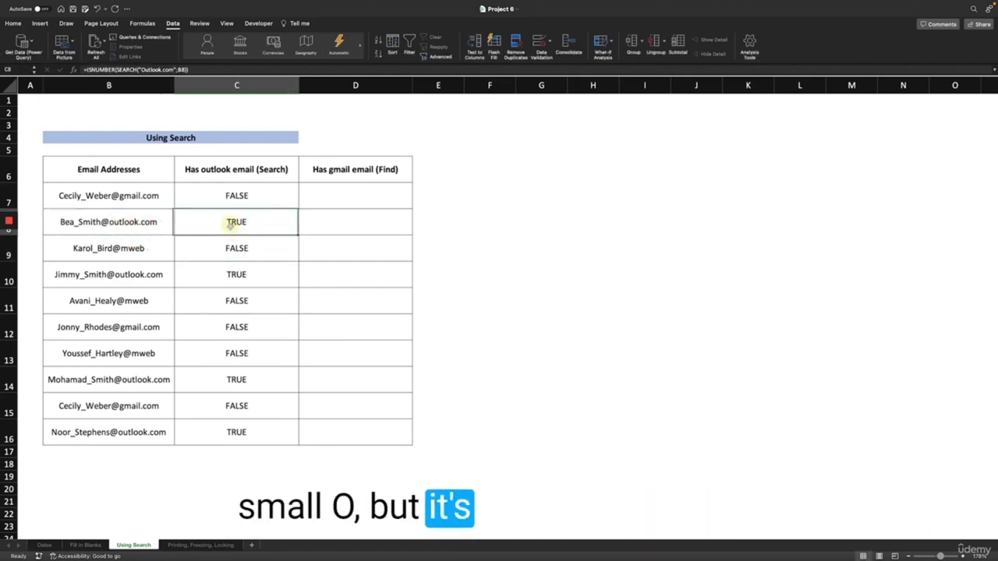
click(146, 201)
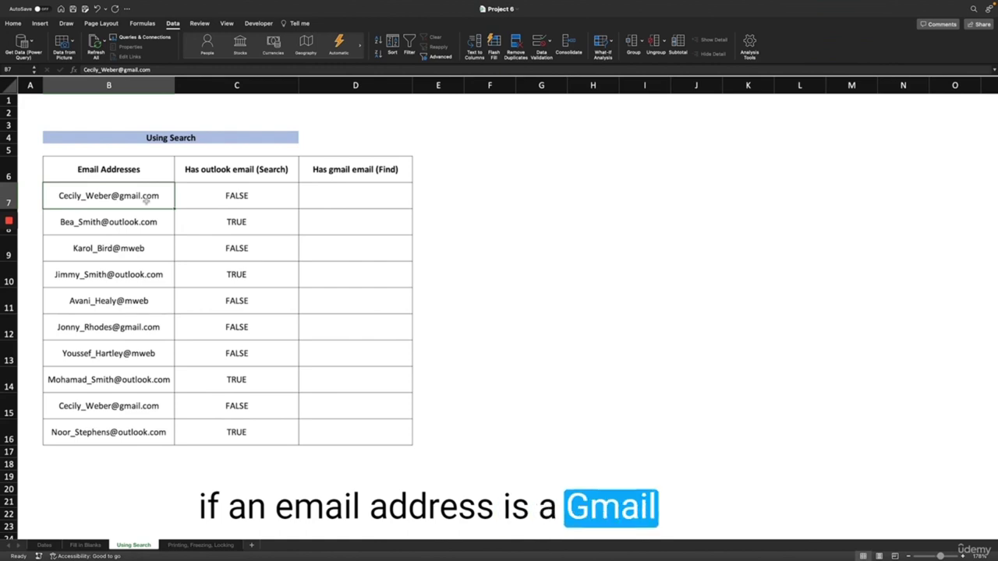
Enter a FIND formula searching B7 for "GMAIL" in cell D7
click(361, 196)
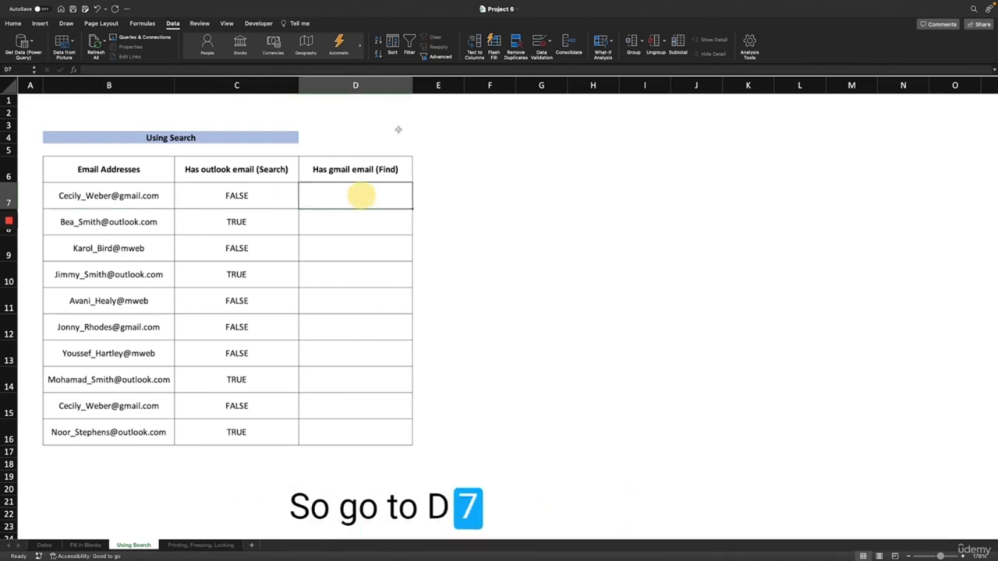
text(=FIND()
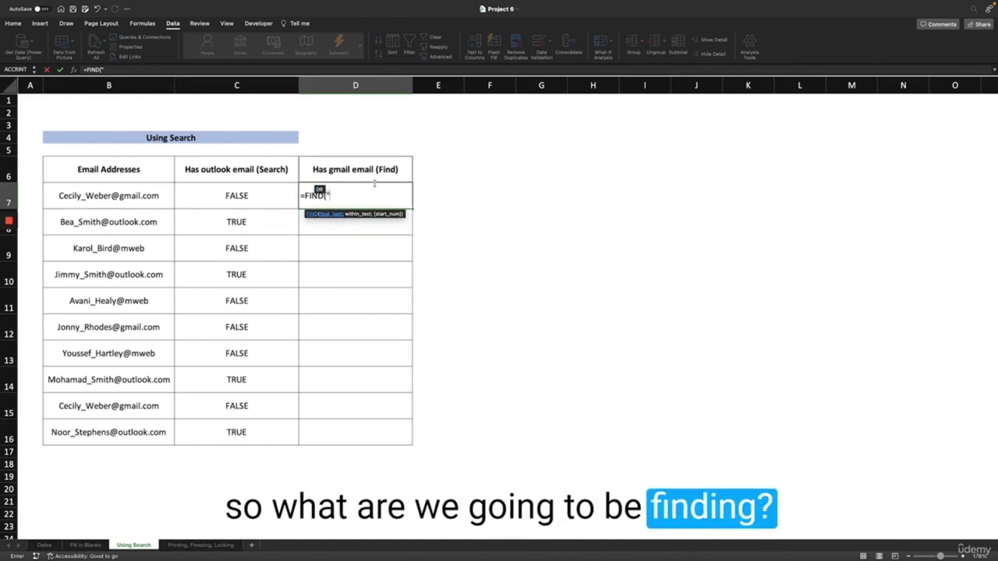
text(MAIL";)
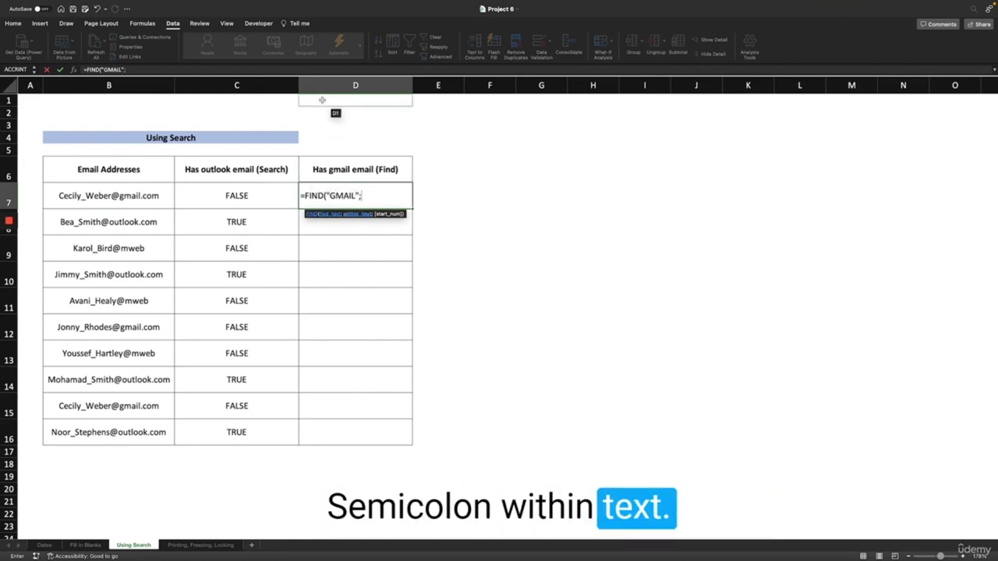
click(117, 197)
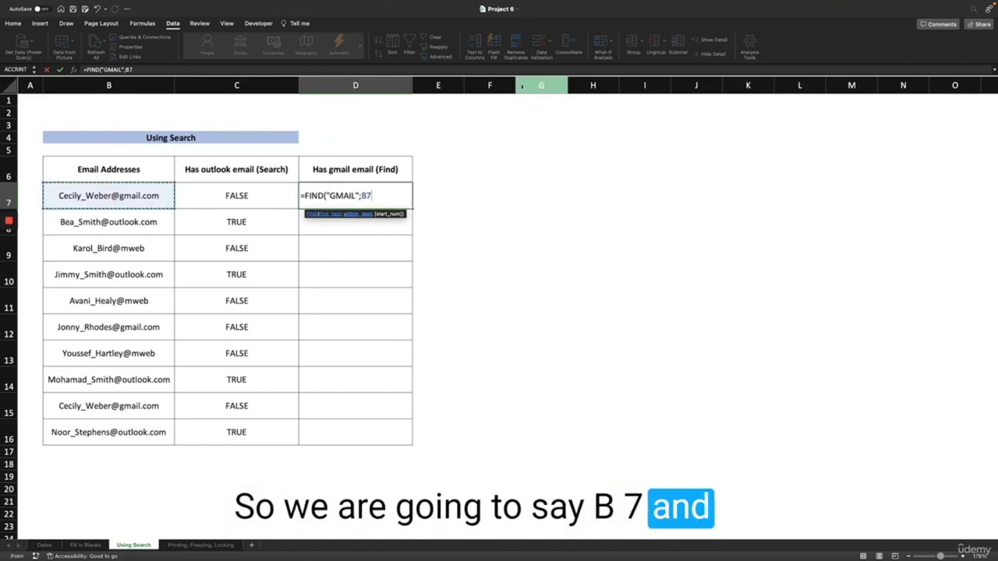
text())
key(Return)
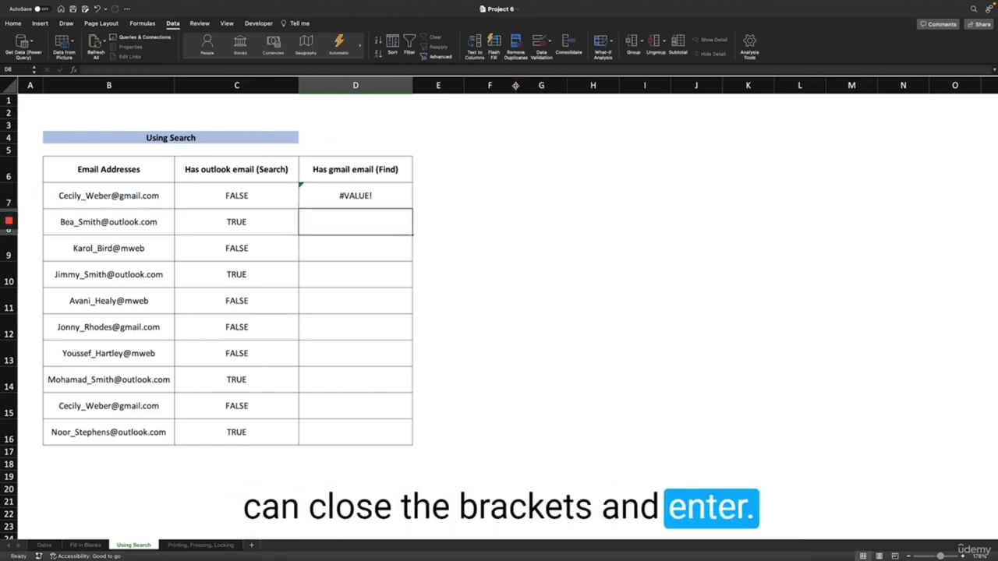
Inspect the D7 formula and its #VALUE! result against the gmail address in B7
double_click(356, 197)
double_click(343, 196)
key(Escape)
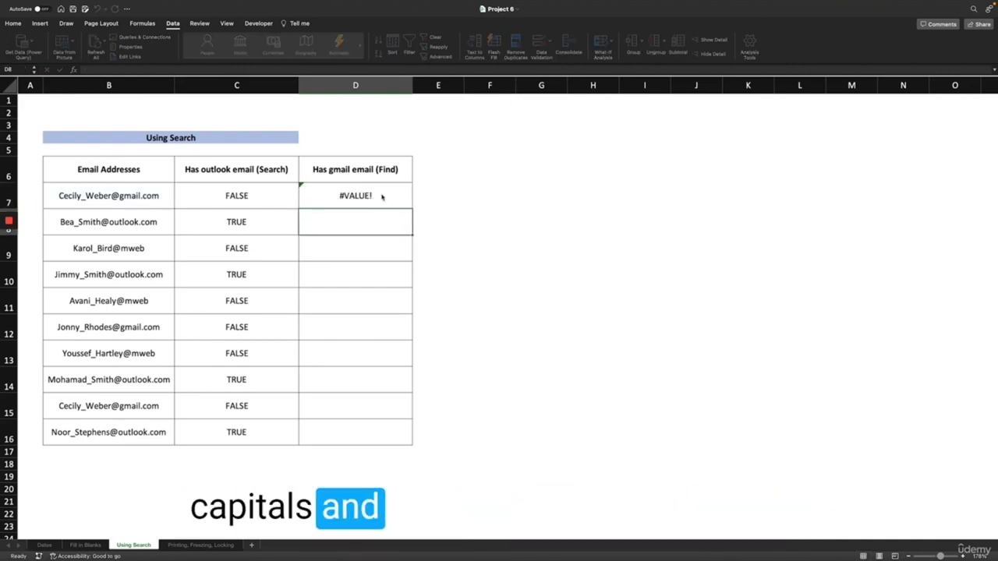
click(134, 196)
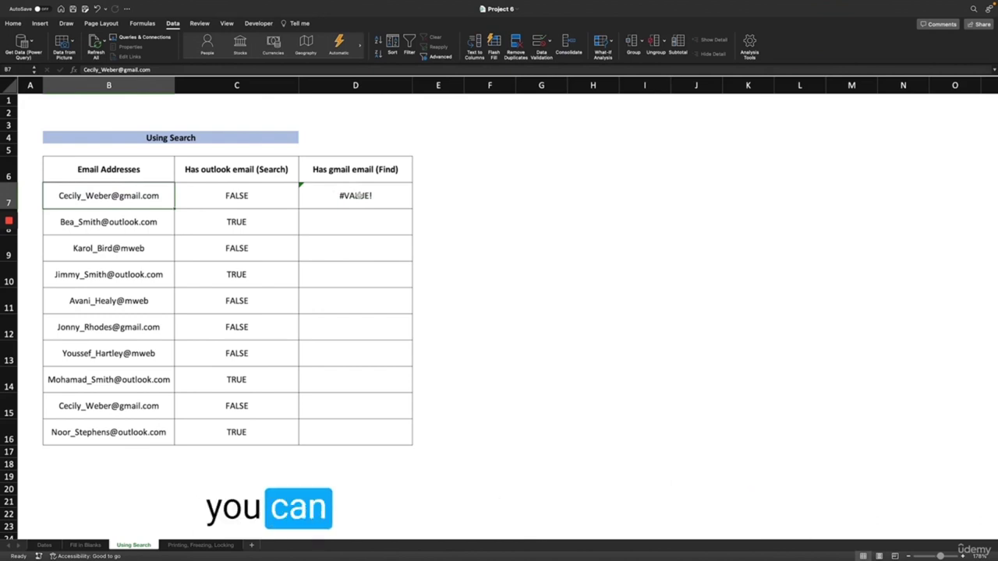
click(301, 187)
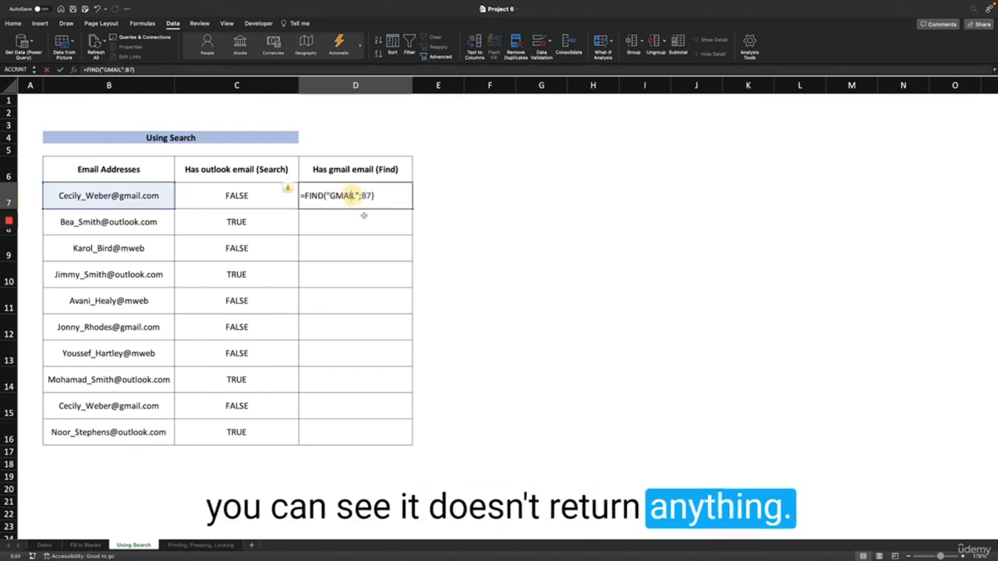
Replace GMAIL with lowercase "gmail" so D7 returns 14, gmail's position in B7
double_click(342, 195)
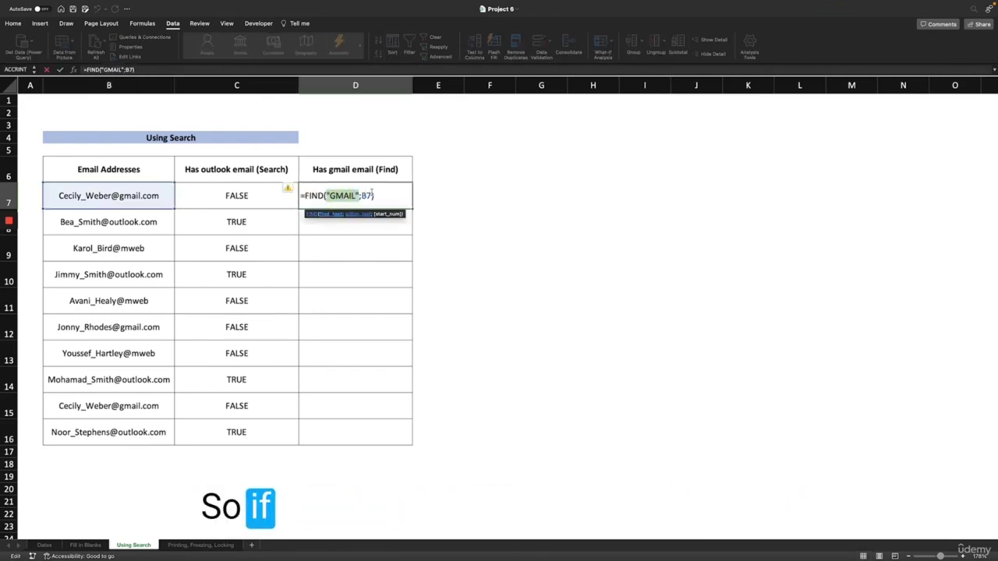
text(Ggmail)
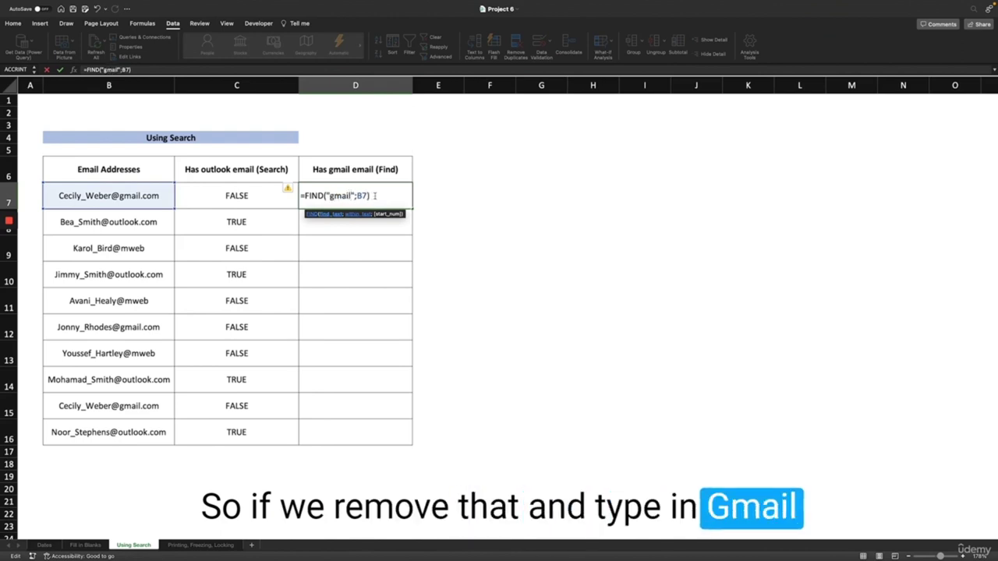
click(369, 196)
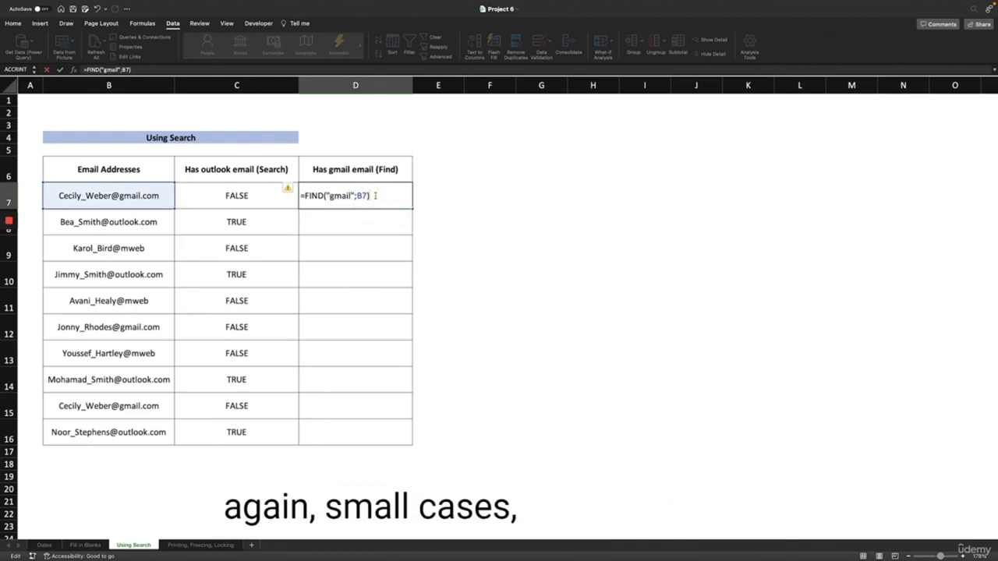
key(Return)
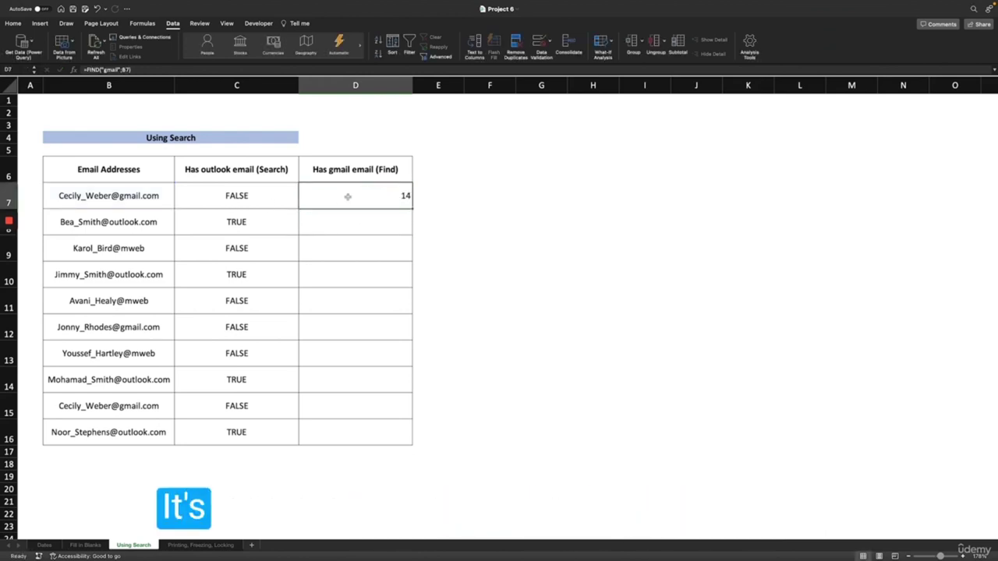
click(346, 222)
click(349, 202)
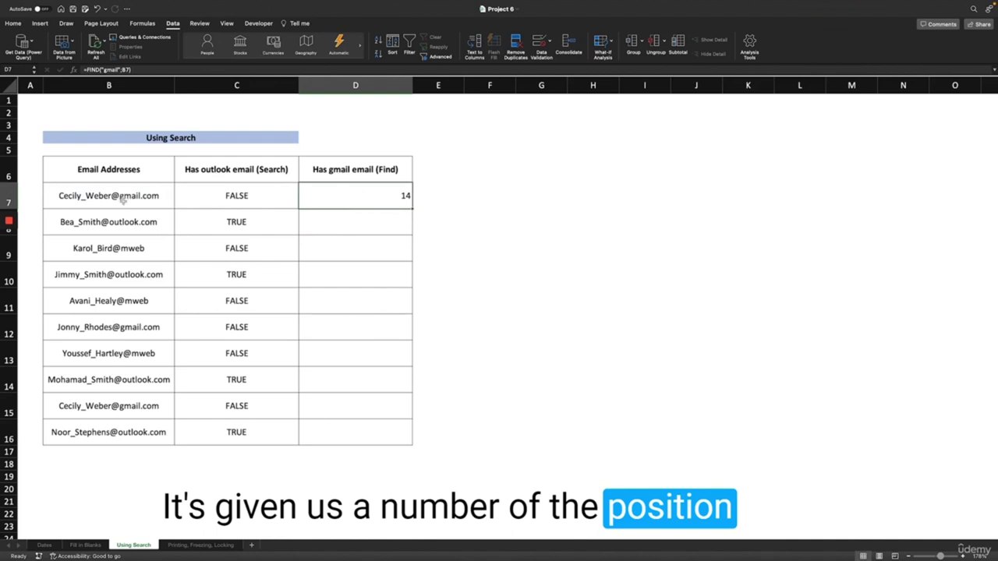
click(122, 197)
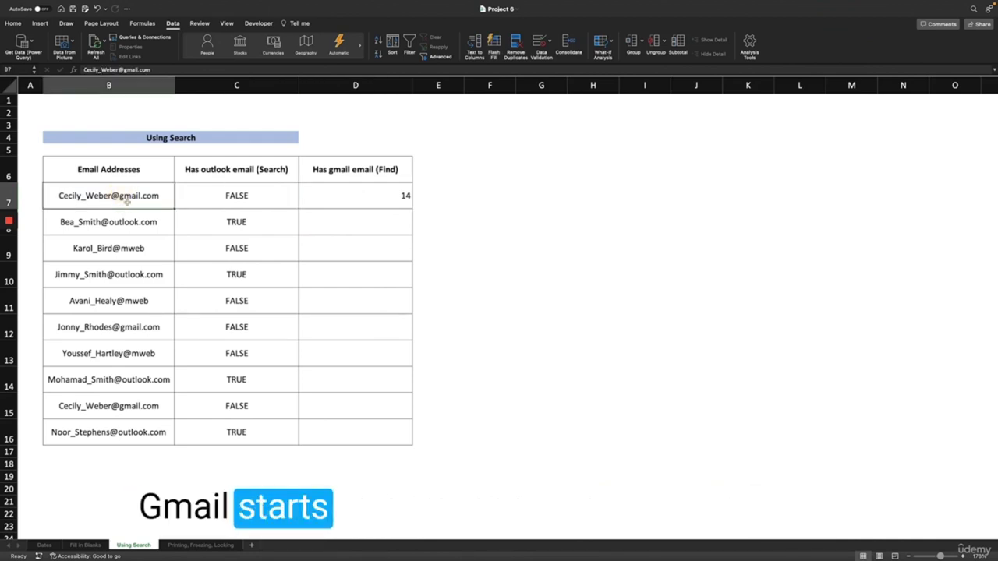
Wrap D7 in ISNUMBER to give =ISNUMBER(FIND("gmail",B7)) and fill it down to D16
double_click(344, 197)
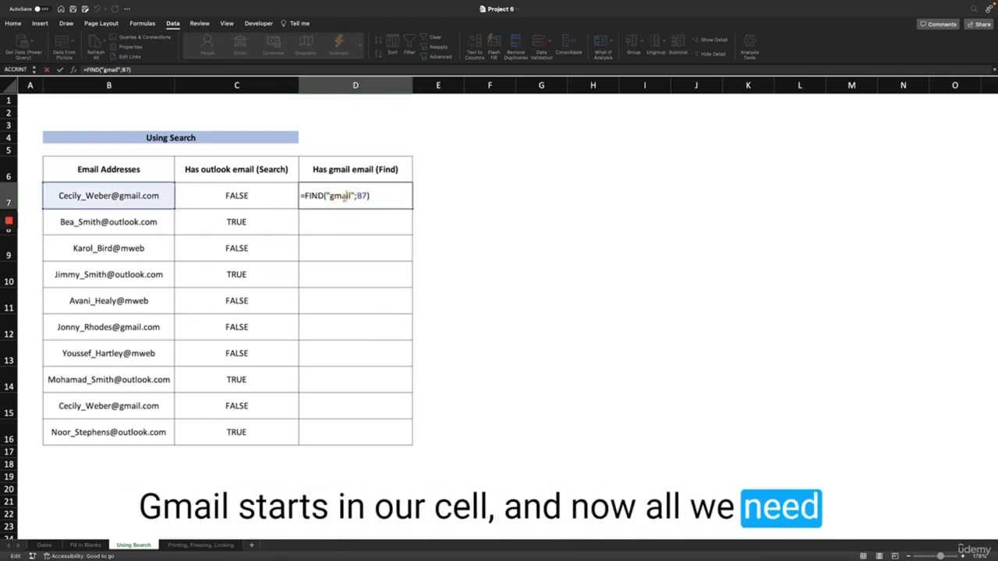
drag(305, 195, 383, 194)
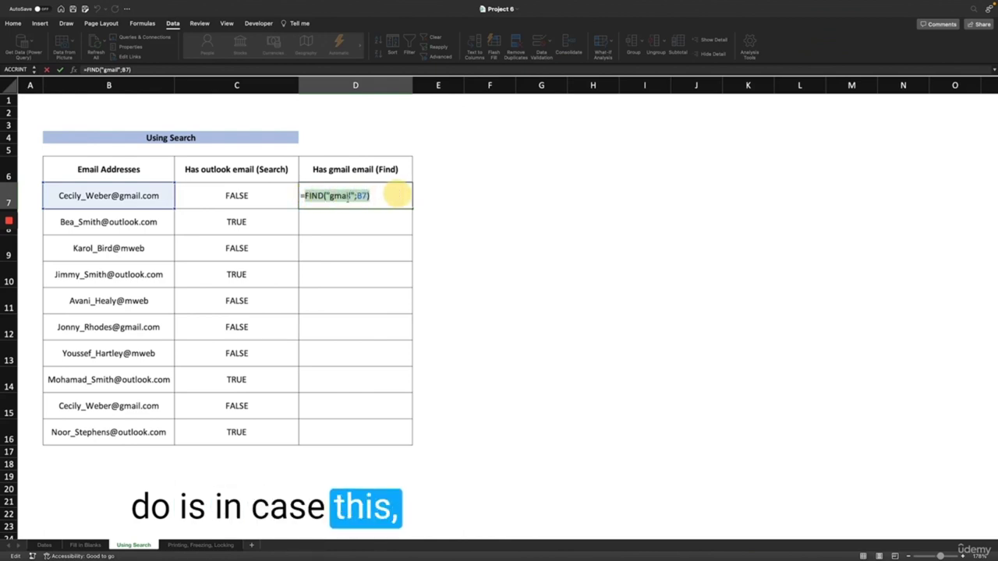
click(304, 196)
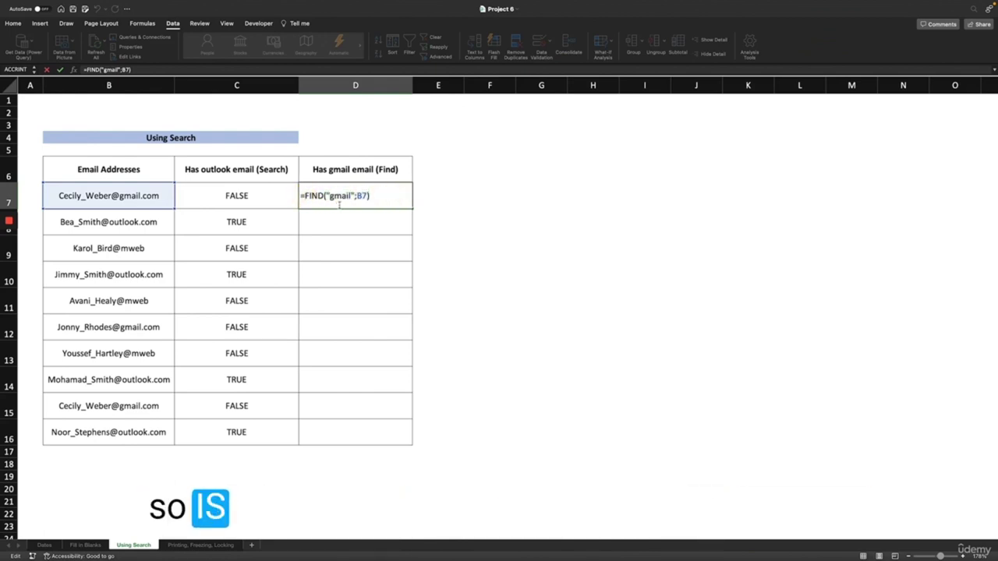
text(ISNUMBE)
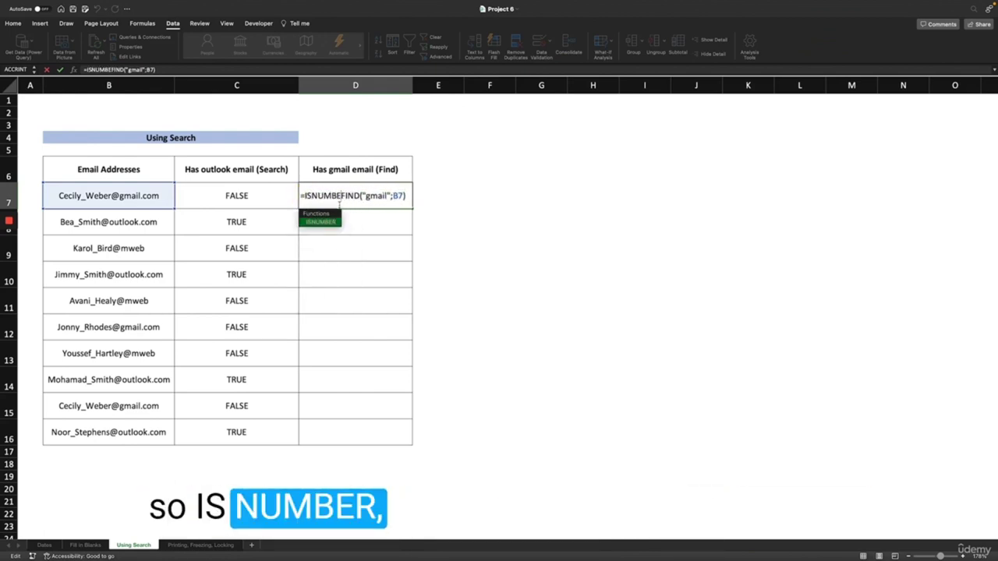
text(R()
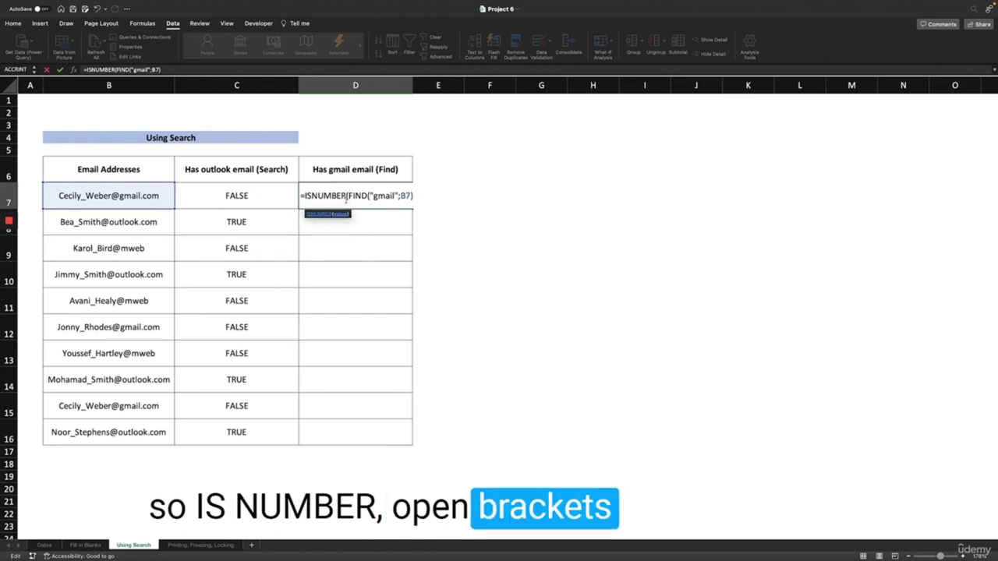
click(421, 196)
text())
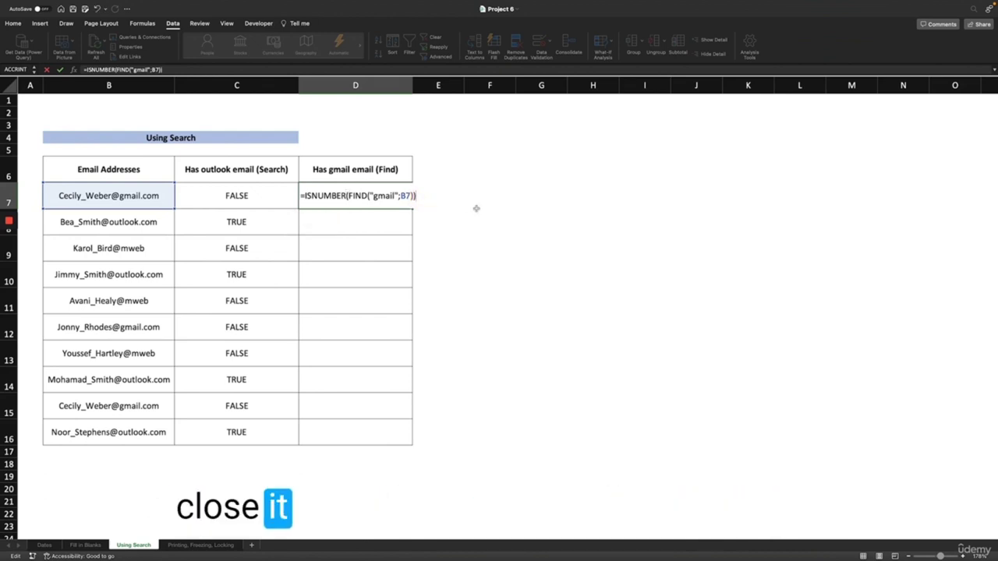
key(Return)
click(398, 198)
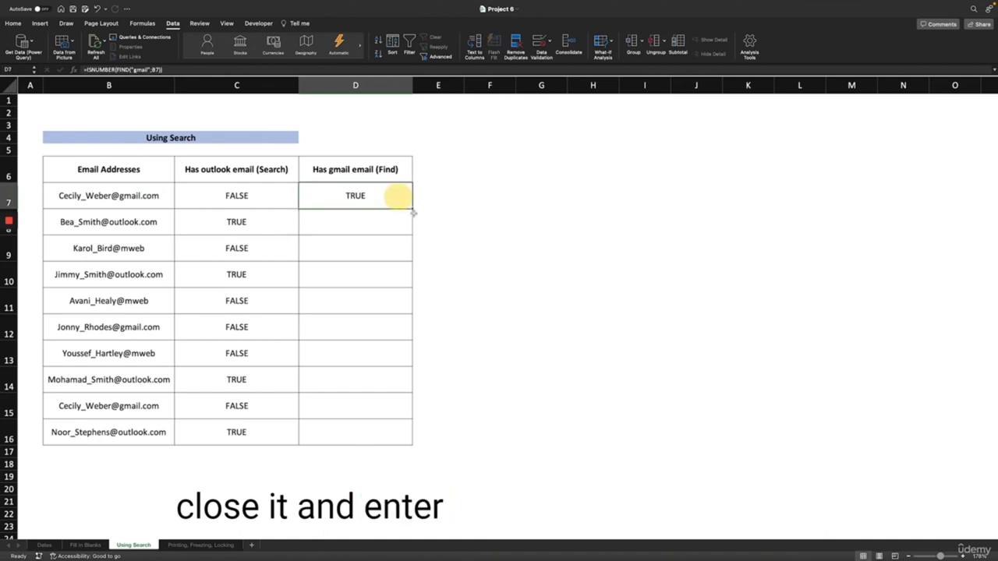
drag(412, 246, 414, 443)
click(438, 222)
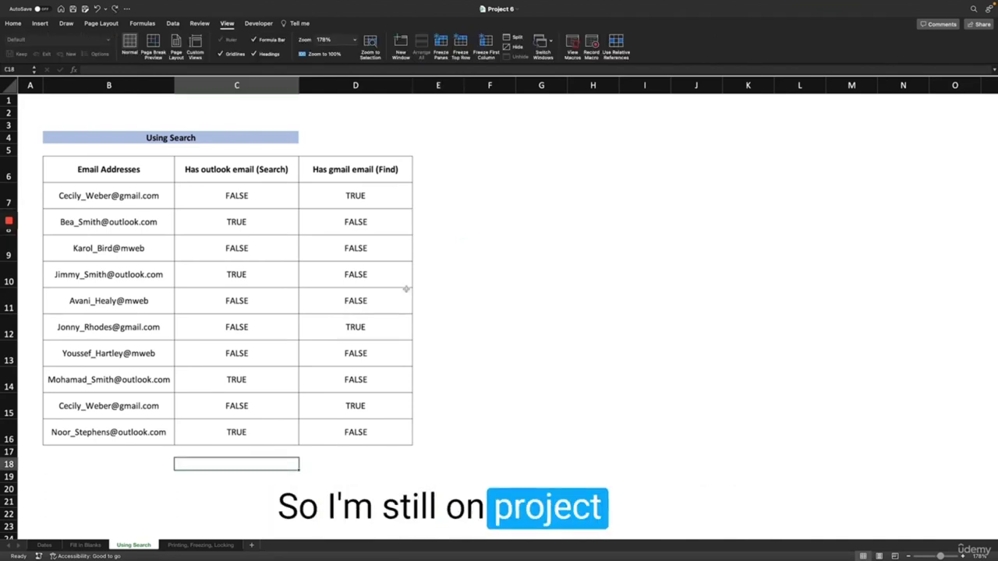
Scroll right toward the Printing, Freezing, Locking sheet
scroll(405, 288, right, 1)
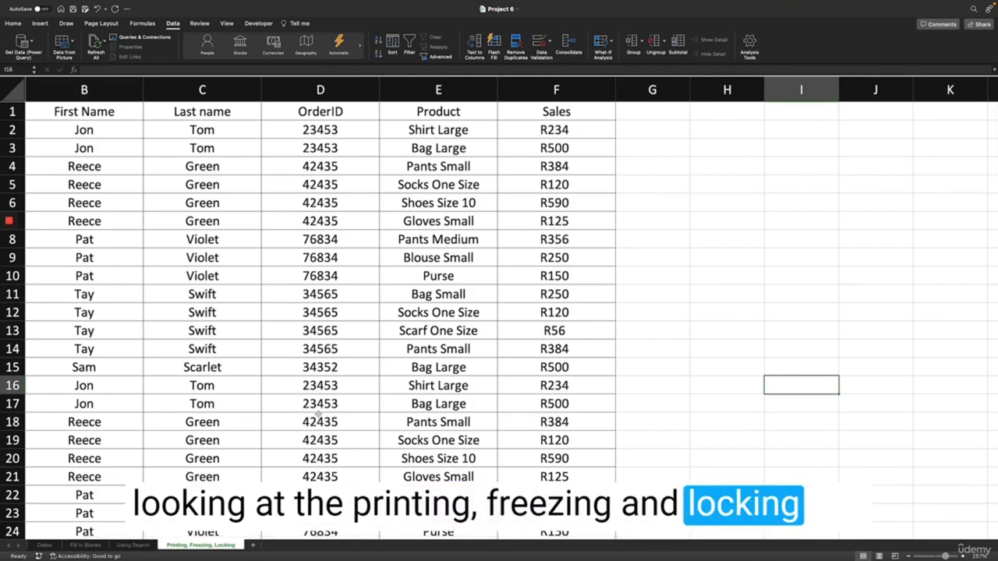
click(318, 417)
scroll(318, 416, left, 2)
scroll(318, 415, down, 10)
scroll(318, 413, down, 20)
scroll(318, 414, up, 20)
scroll(319, 414, up, 7)
click(316, 114)
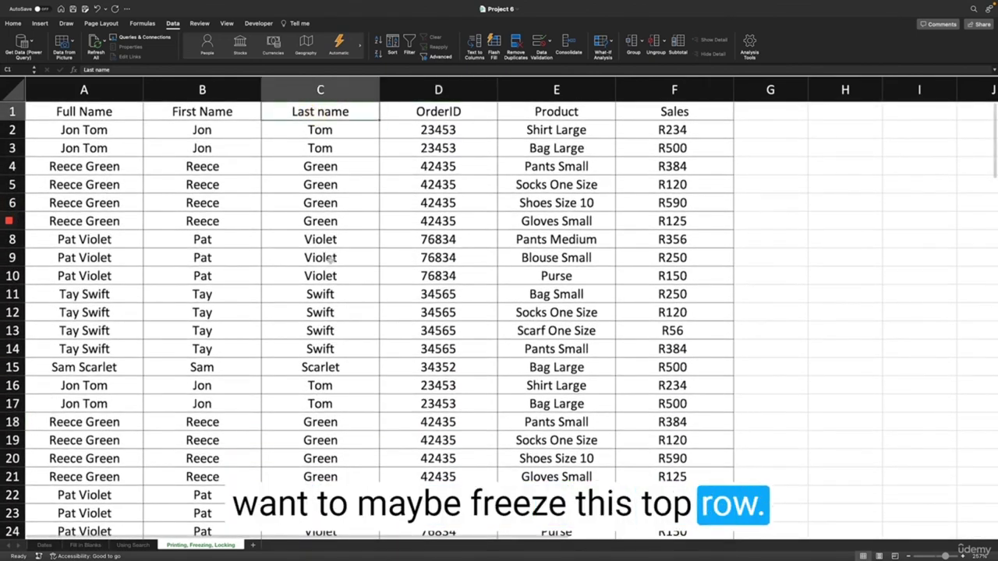
click(227, 24)
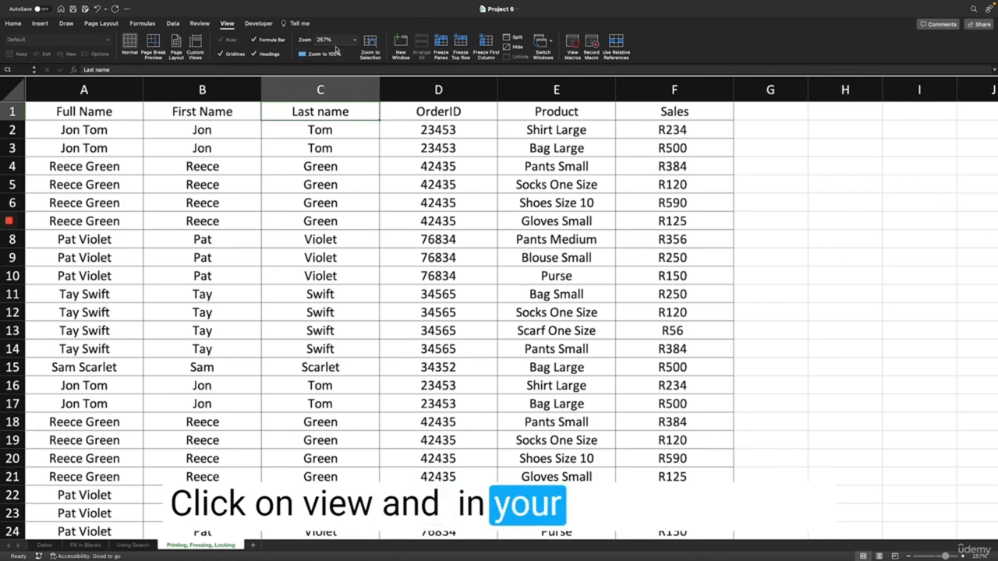
click(463, 47)
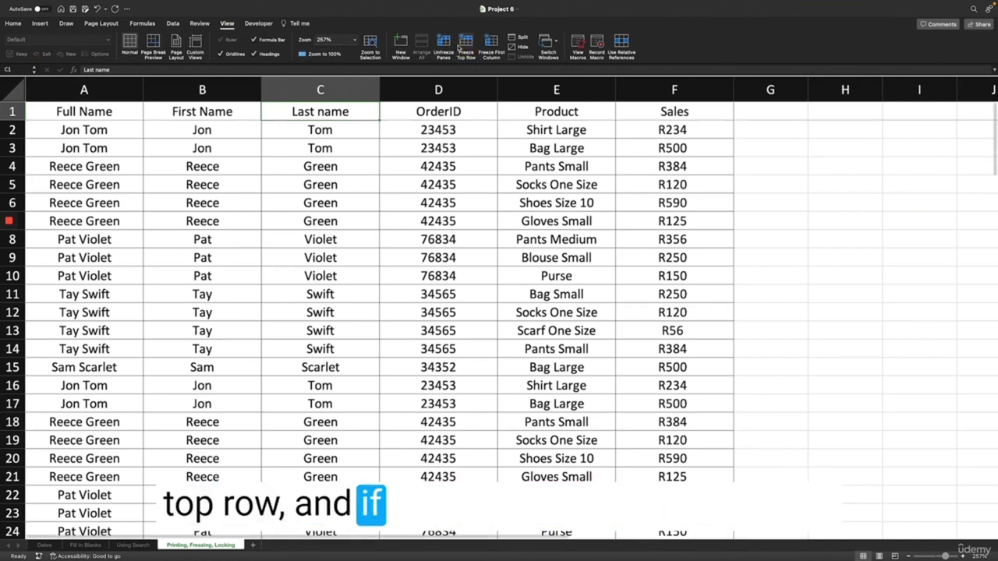
scroll(419, 159, down, 9)
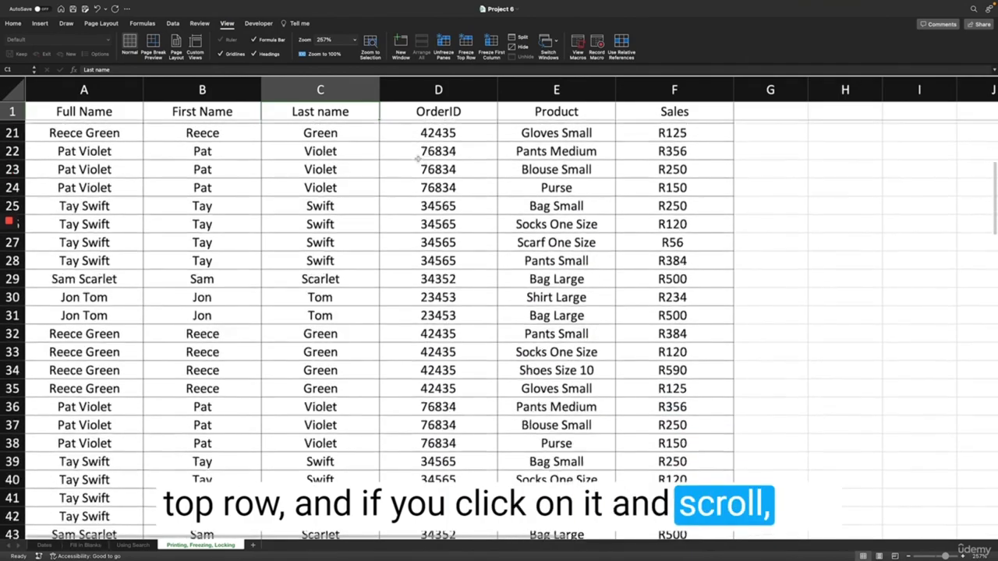
scroll(418, 159, up, 8)
scroll(419, 159, down, 8)
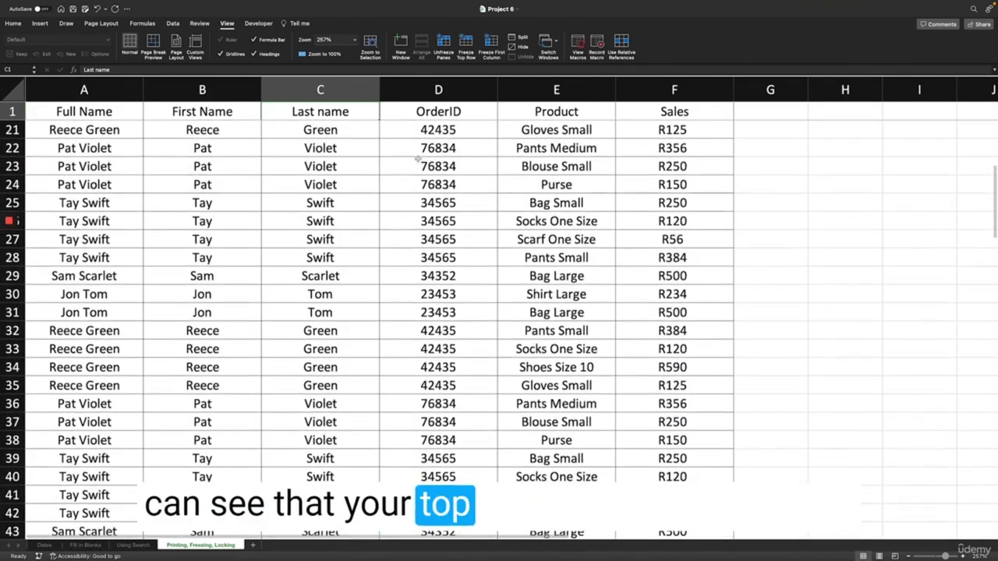
scroll(419, 159, up, 10)
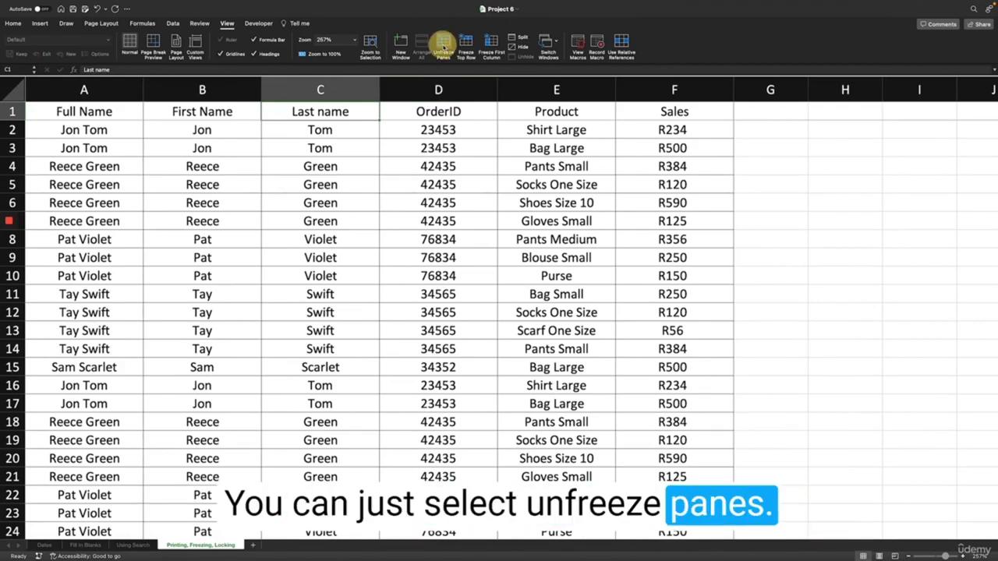
click(443, 45)
scroll(444, 208, down, 5)
scroll(445, 208, up, 5)
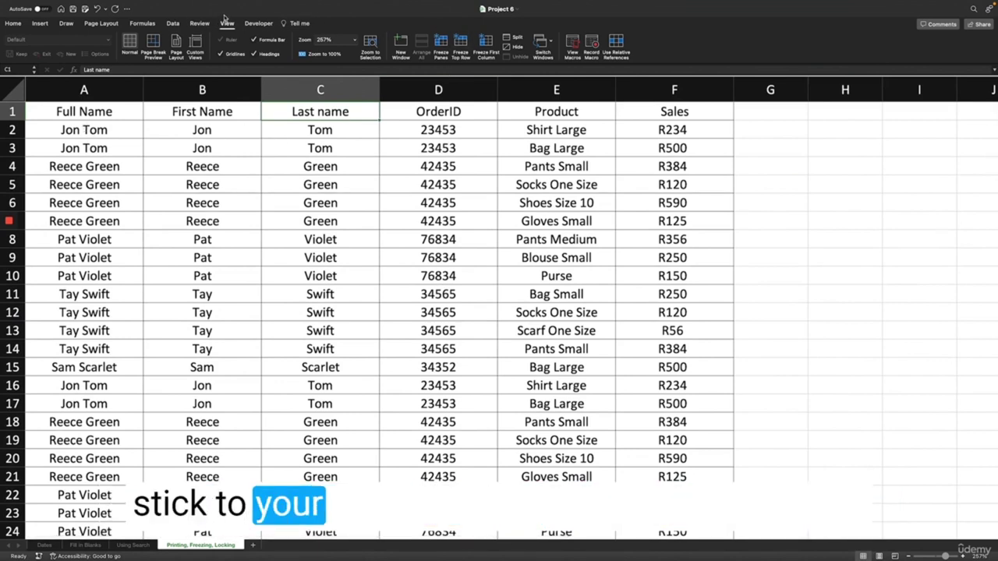
click(487, 45)
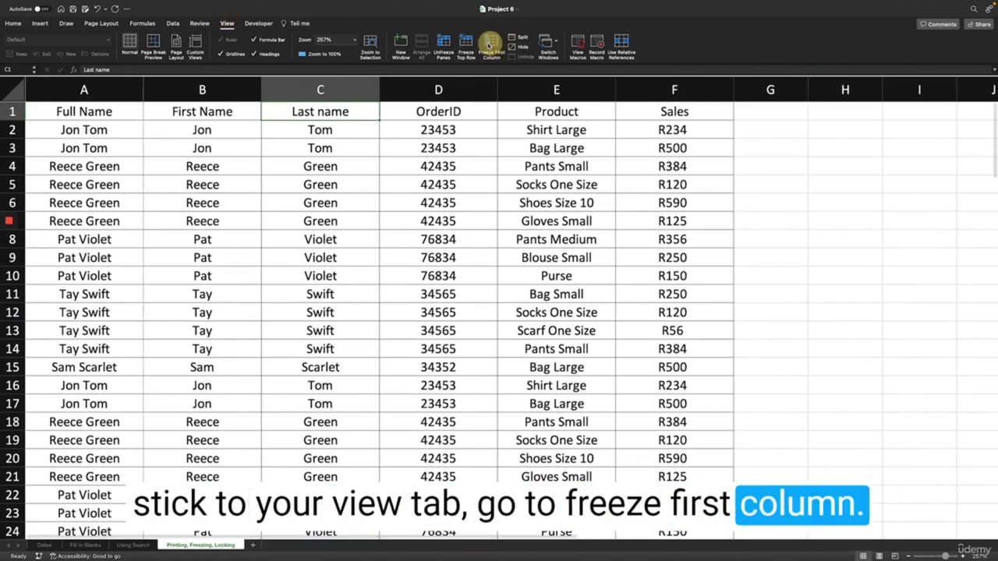
scroll(497, 207, right, 6)
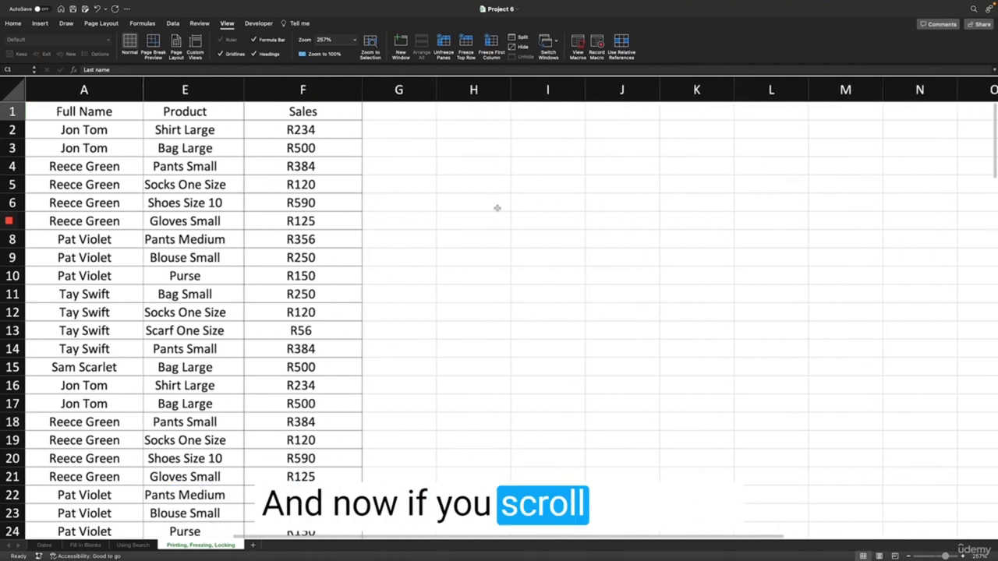
scroll(497, 207, right, 10)
scroll(497, 207, left, 5)
scroll(496, 208, left, 10)
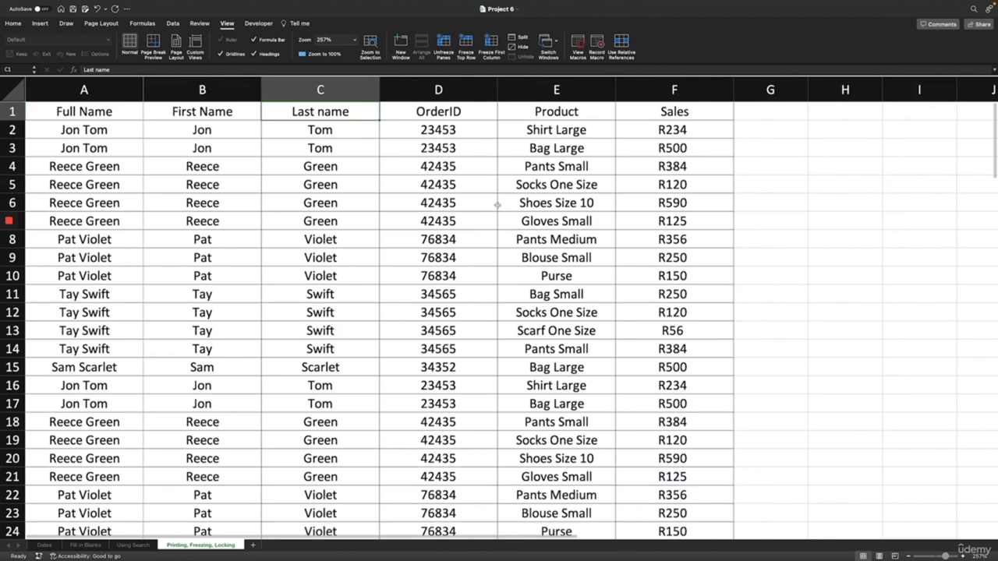
click(444, 43)
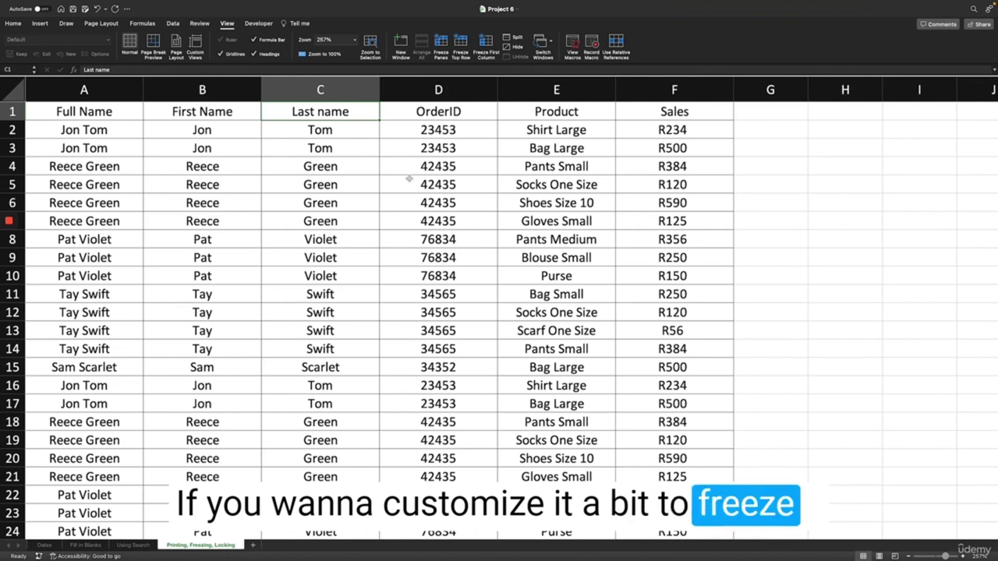
Freeze panes with columns C–F selected, then scroll sideways to test the frozen columns
click(511, 184)
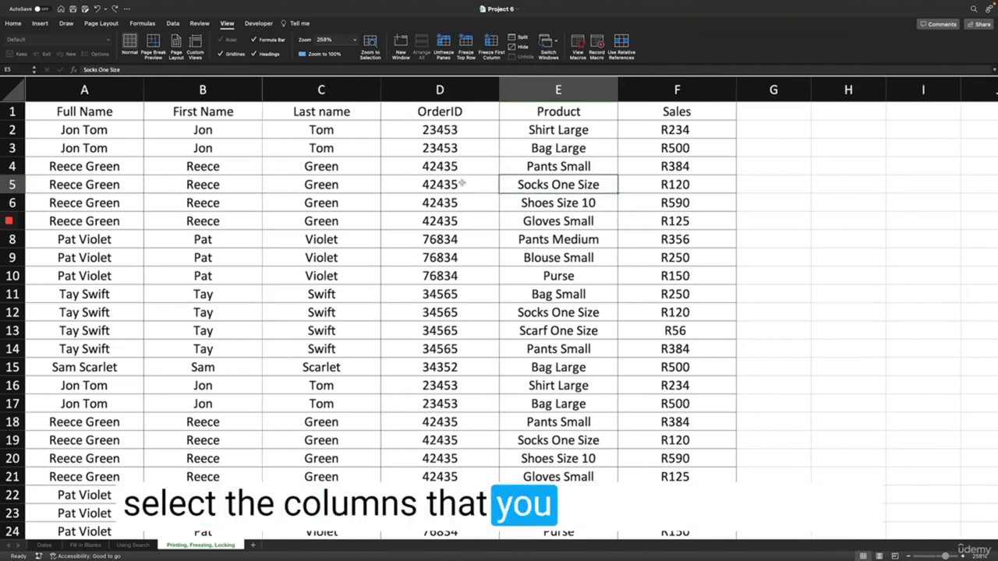
click(325, 152)
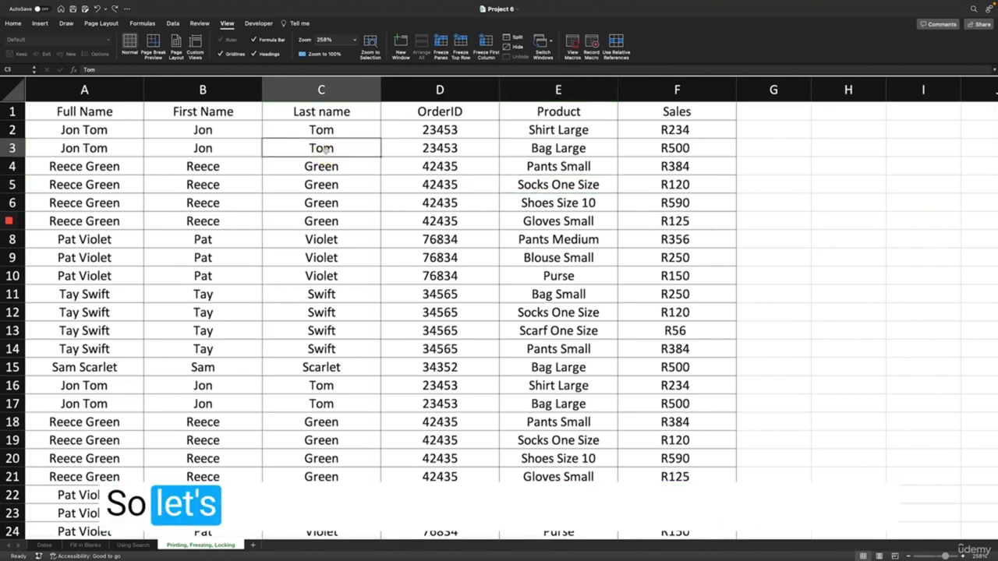
click(105, 117)
click(187, 123)
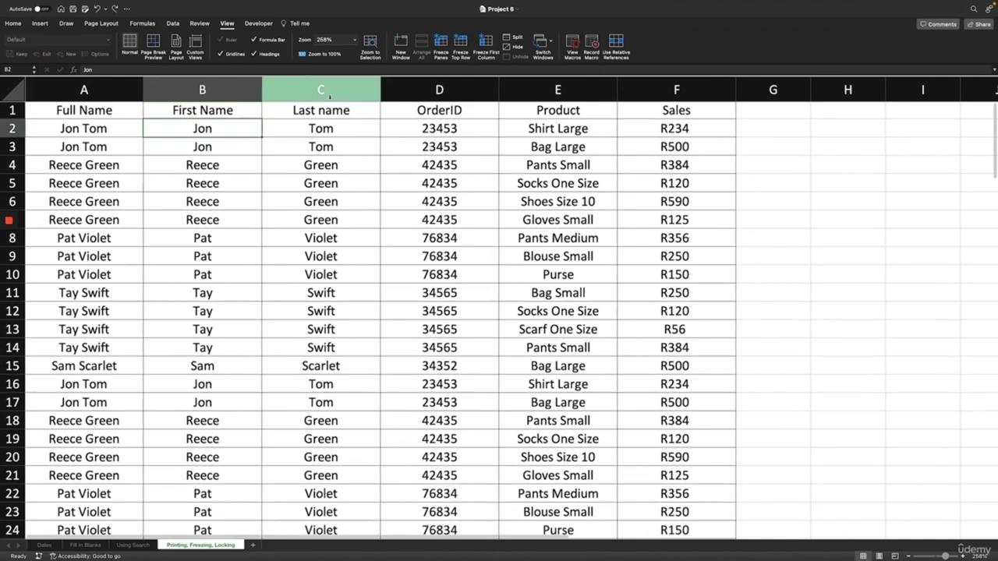
drag(330, 91, 636, 95)
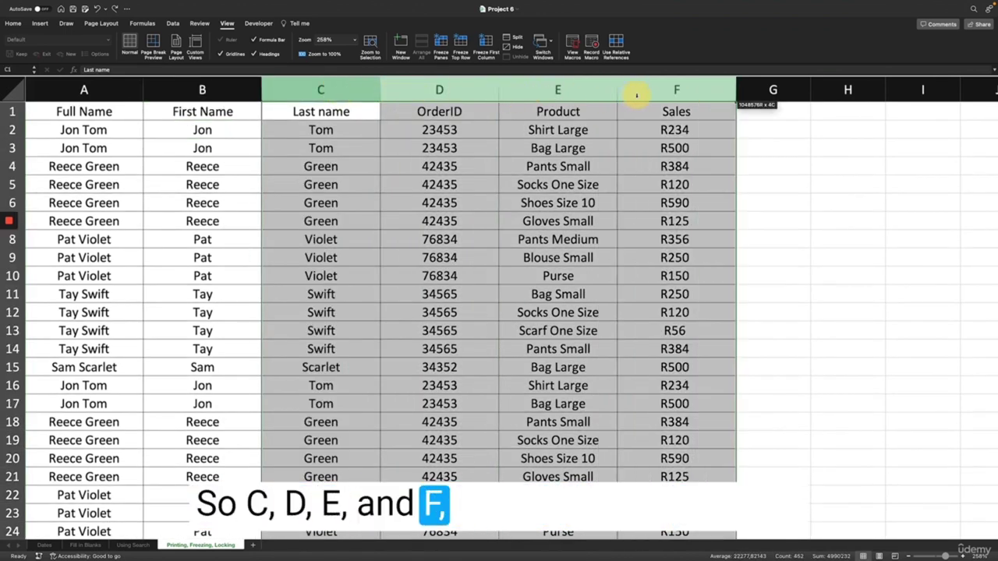
click(442, 45)
click(479, 201)
scroll(479, 201, right, 5)
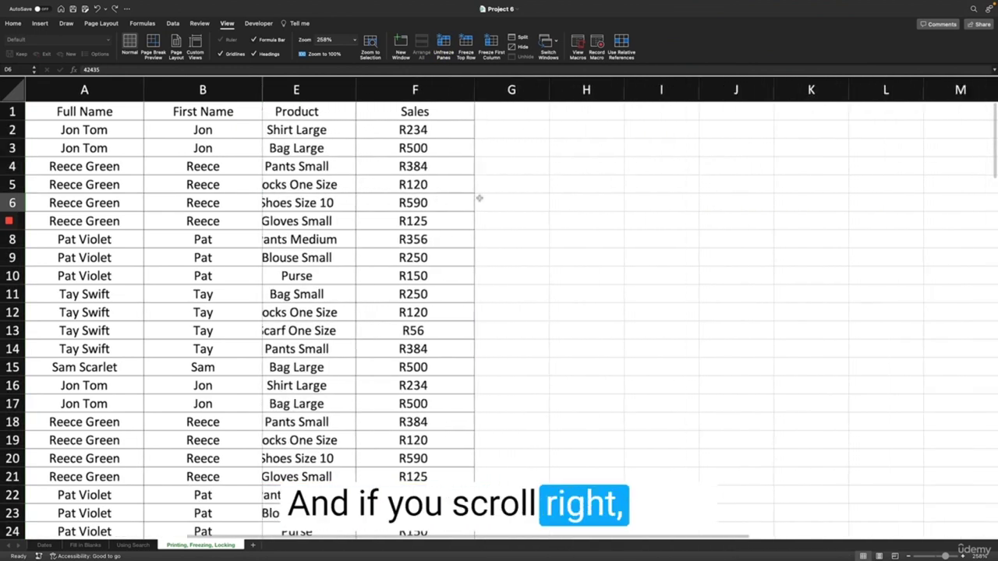
scroll(479, 198, right, 2)
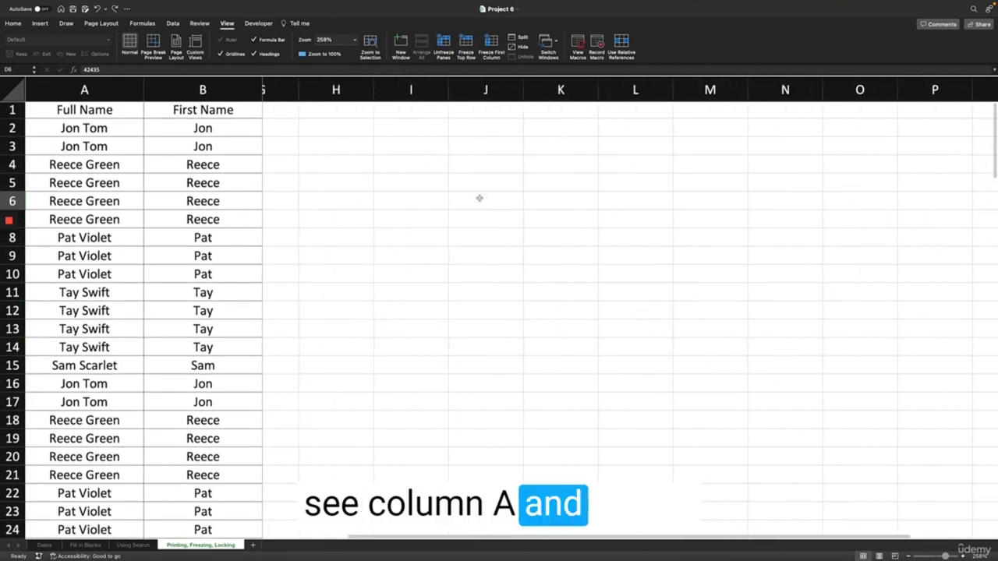
scroll(479, 198, left, 6)
Unfreeze, select column C and freeze columns A and B, checking by scrolling across
click(445, 46)
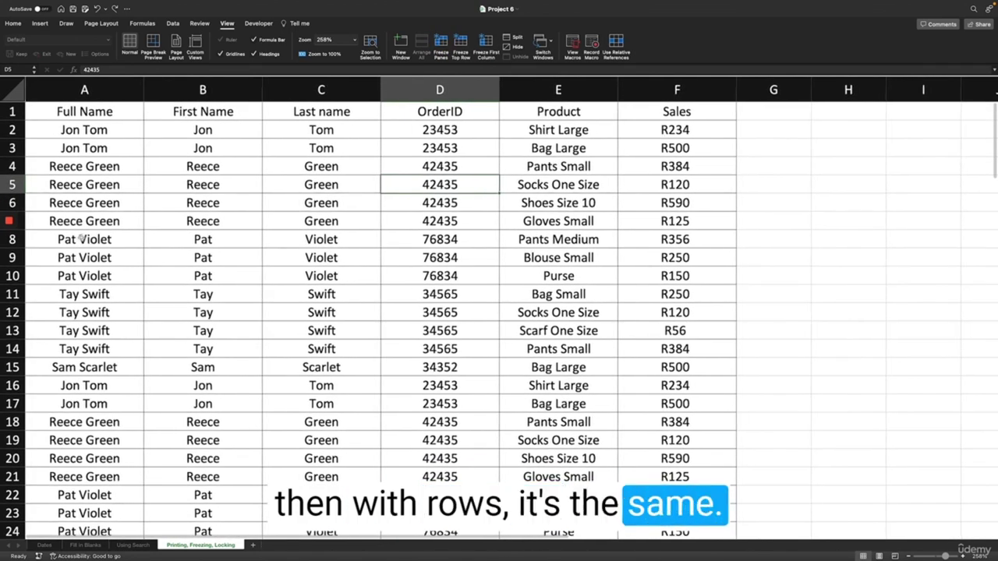
click(323, 184)
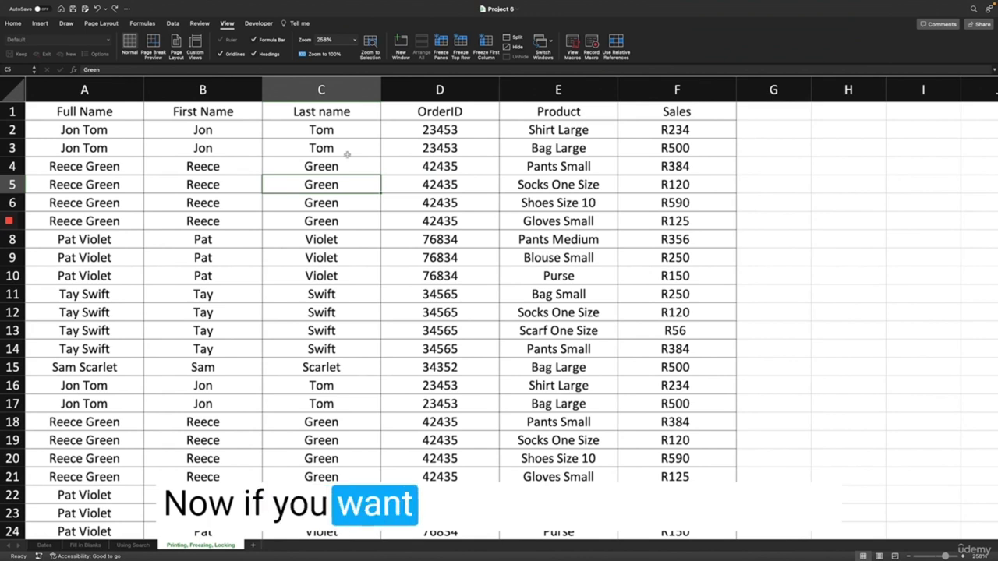
click(193, 88)
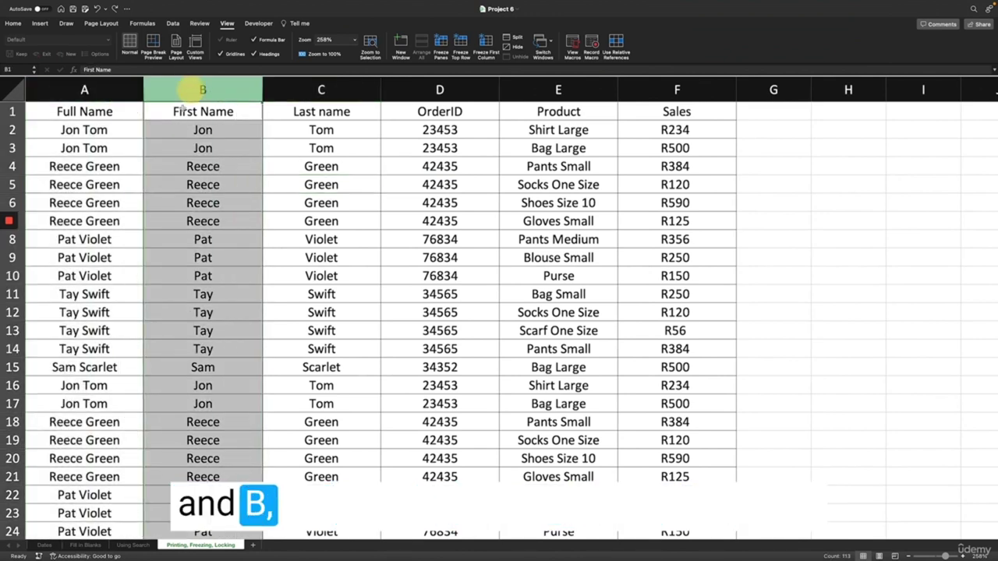
click(321, 169)
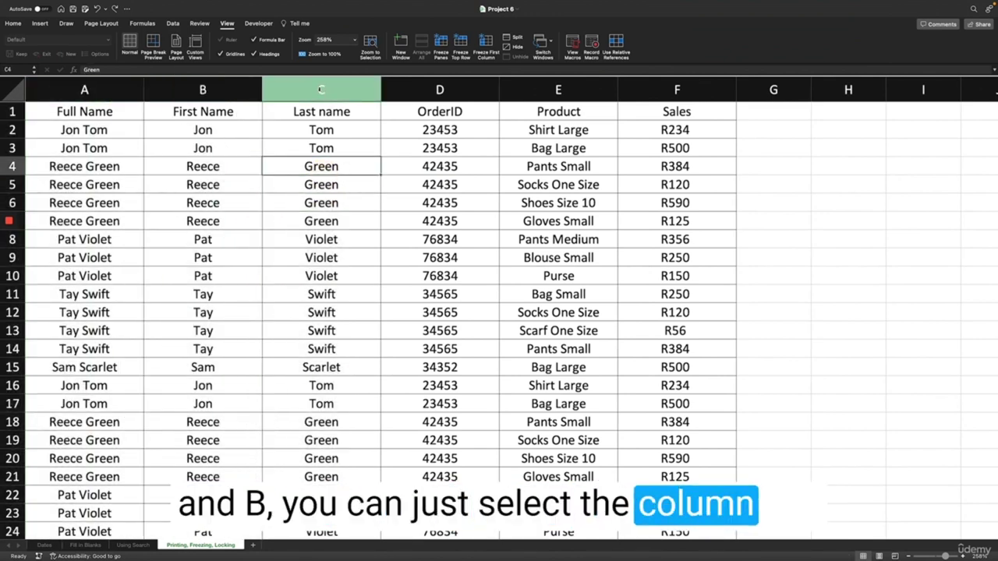
click(321, 90)
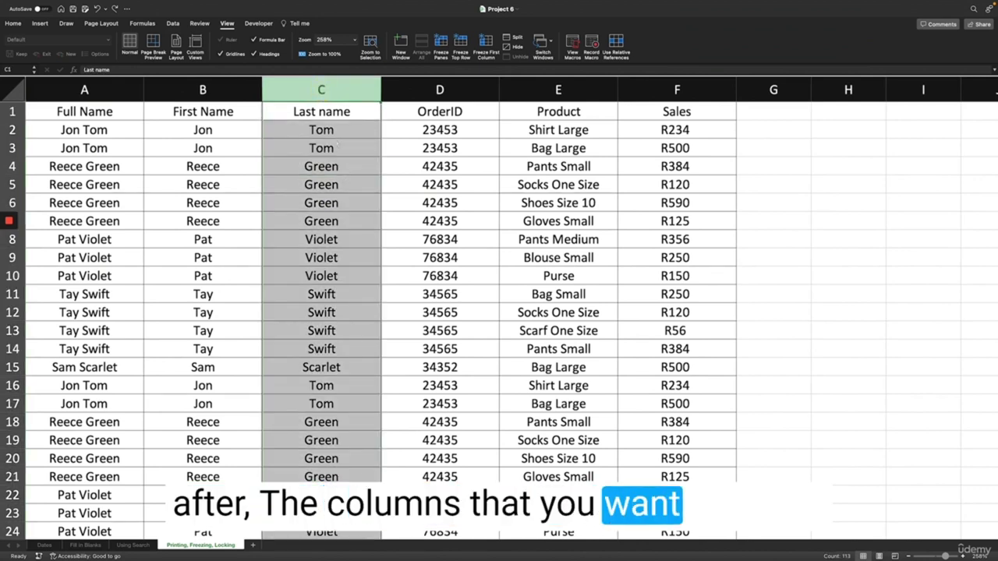
click(440, 43)
scroll(456, 208, right, 1)
scroll(456, 209, right, 10)
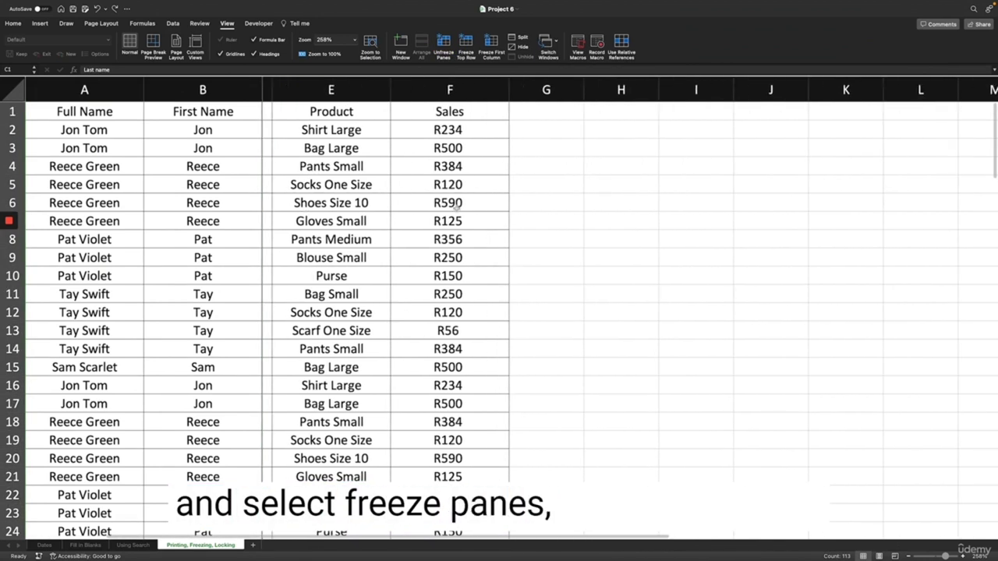
scroll(456, 208, right, 3)
scroll(456, 208, left, 6)
scroll(456, 208, left, 4)
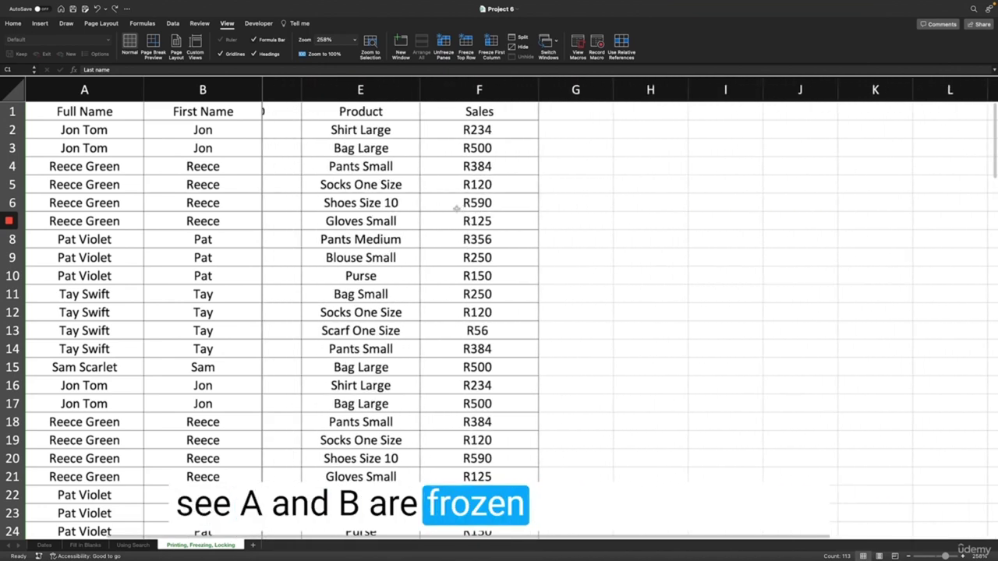
click(456, 207)
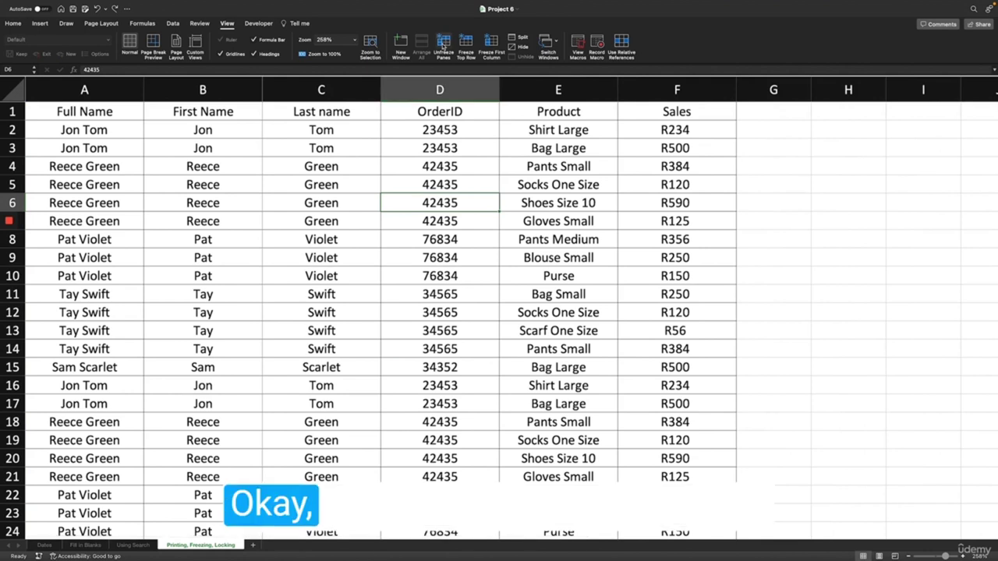
Unfreeze columns A and B and freeze the top three rows above row 4
click(441, 42)
click(452, 182)
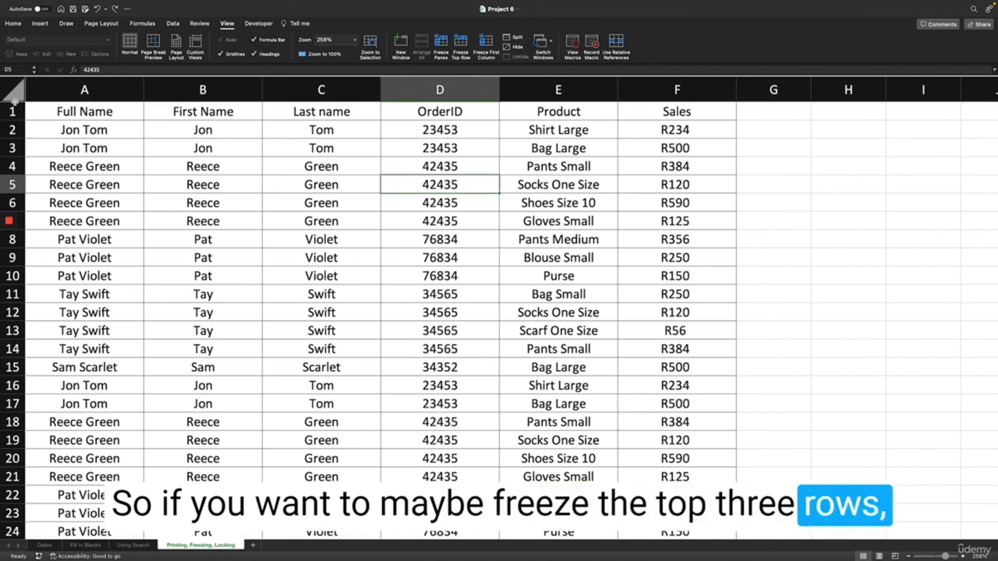
click(12, 167)
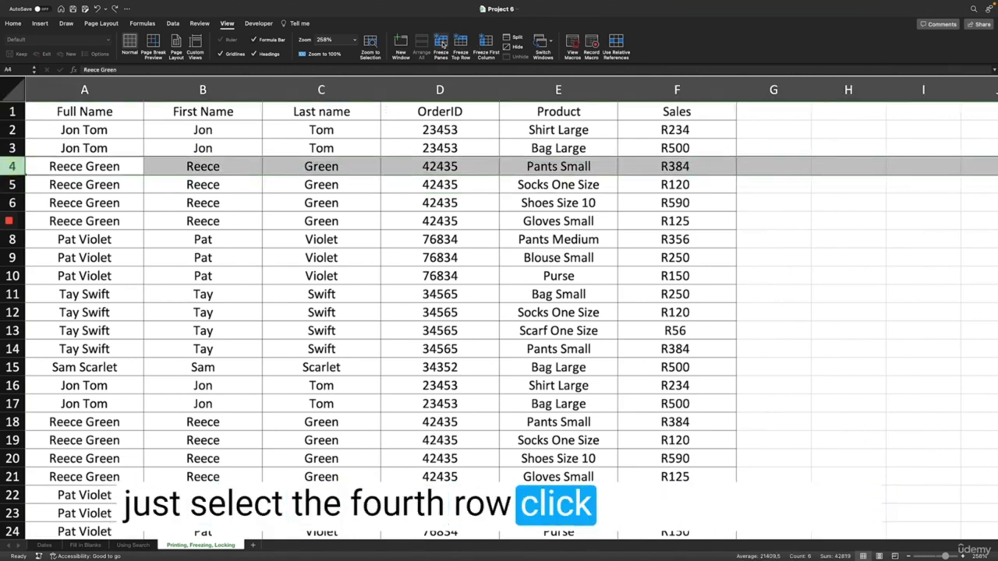
click(441, 42)
click(297, 276)
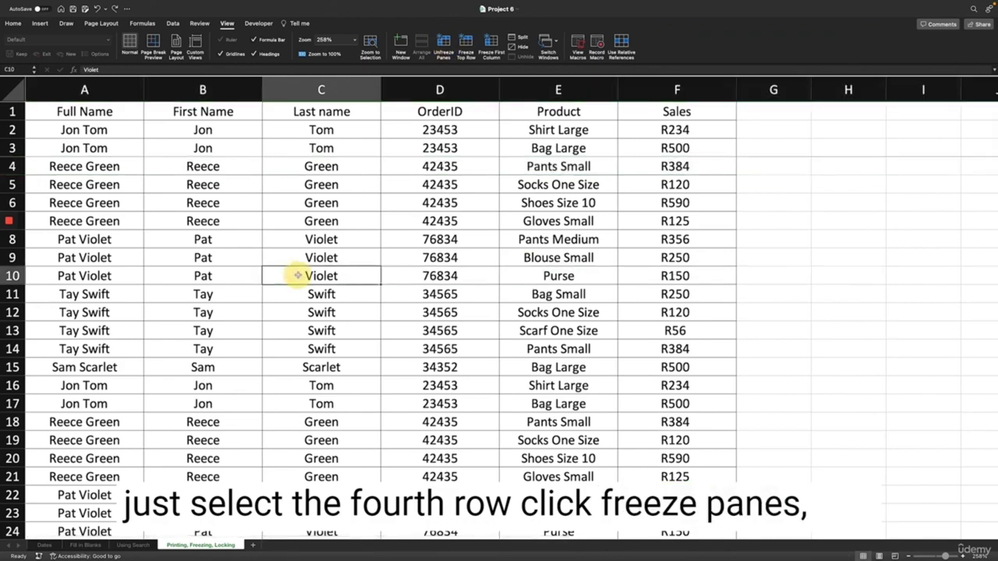
Scroll to confirm the top three rows stay put, then unfreeze them
scroll(297, 275, down, 5)
scroll(297, 275, down, 10)
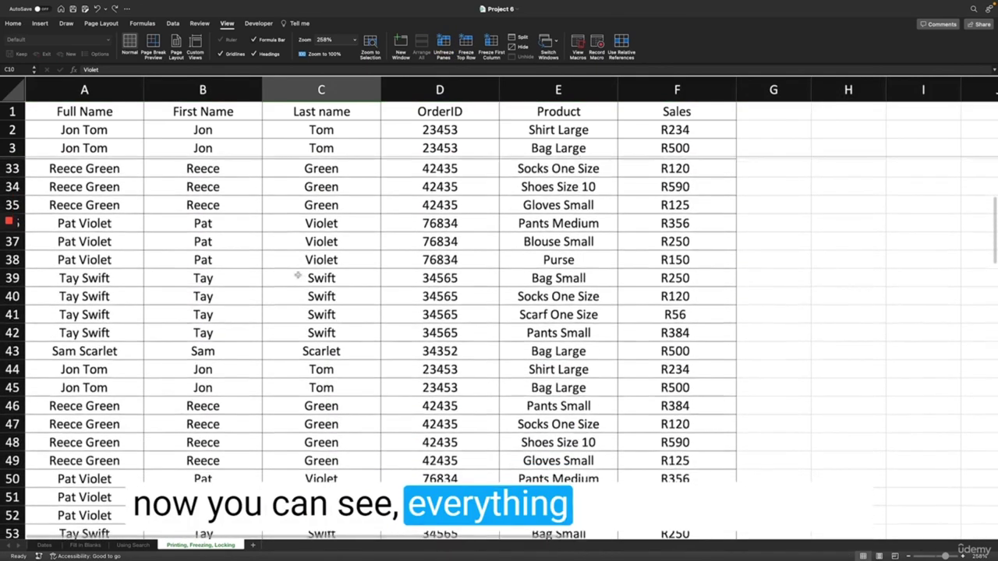
scroll(297, 275, up, 15)
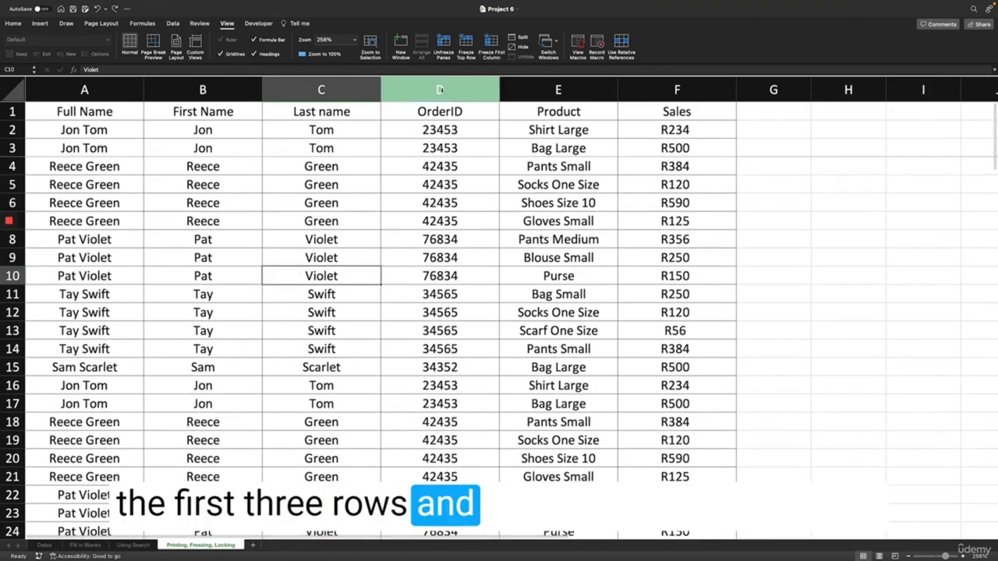
click(442, 46)
click(397, 246)
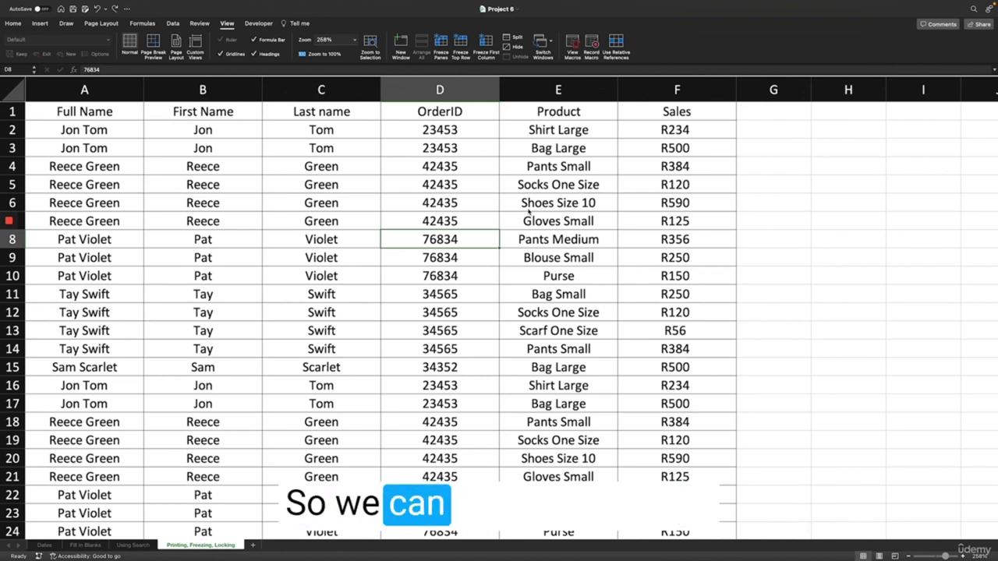
click(203, 166)
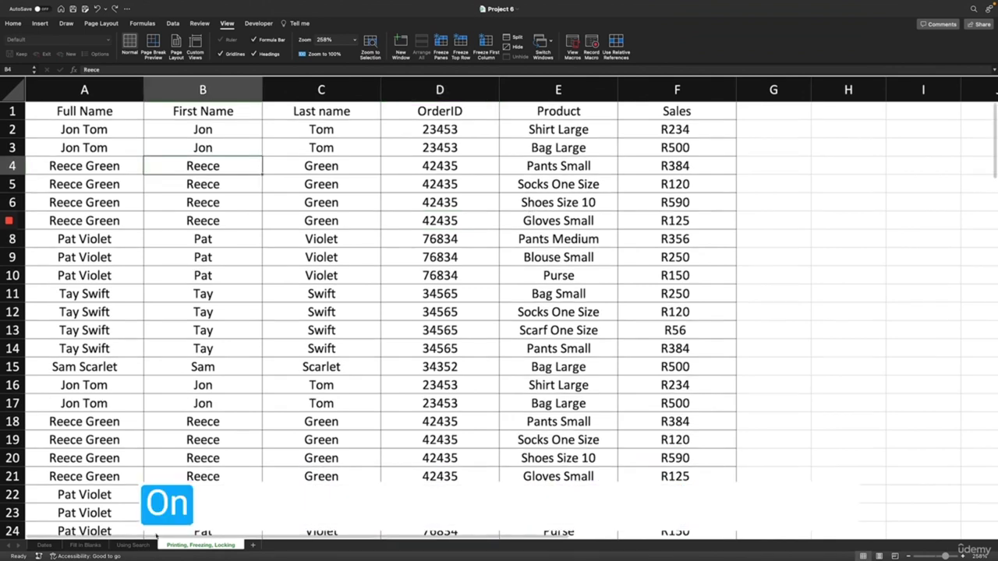
Password-protect the Printing, Freezing, Locking sheet, allowing cell selection, Sort and Use AutoFilter
right_click(221, 548)
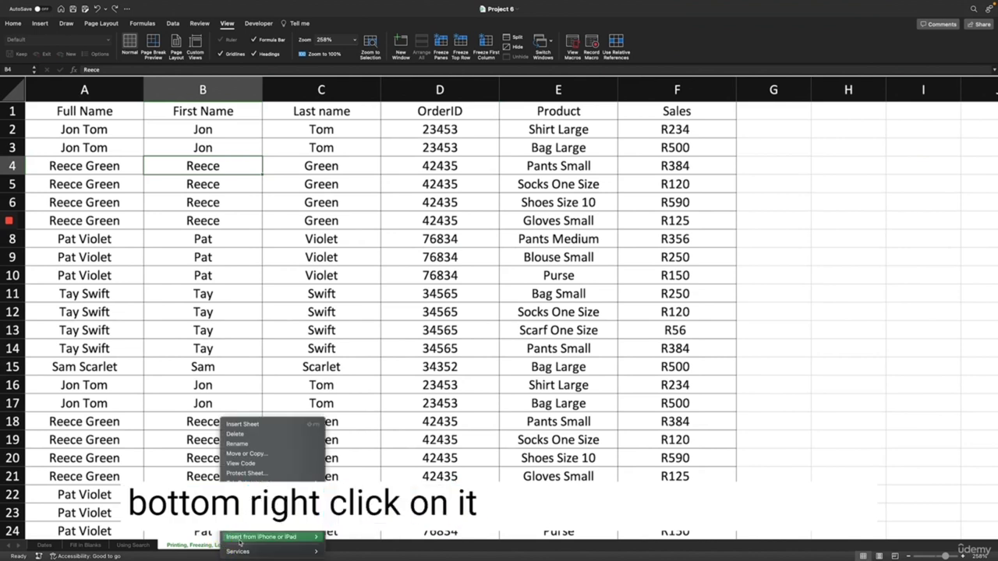
click(273, 475)
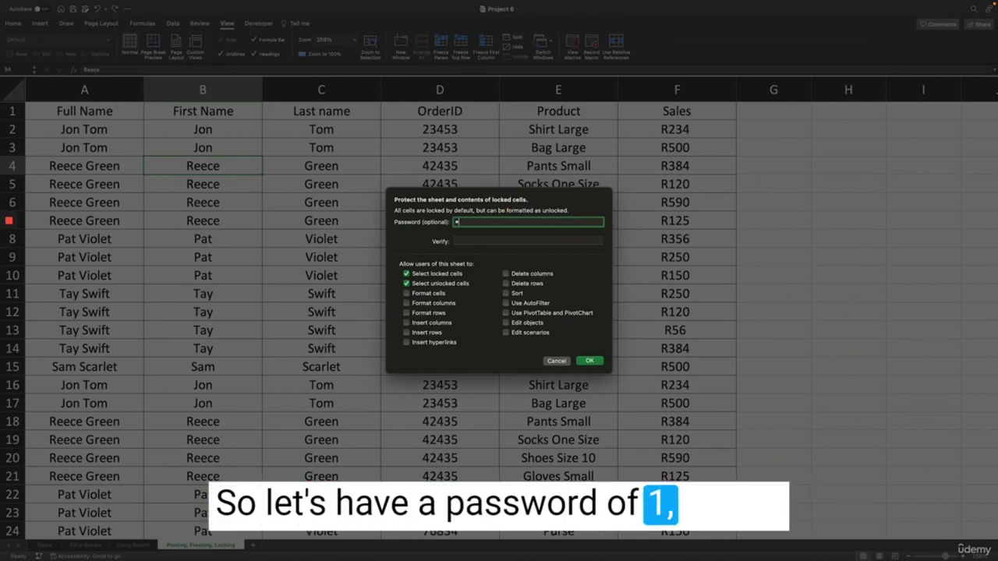
click(505, 243)
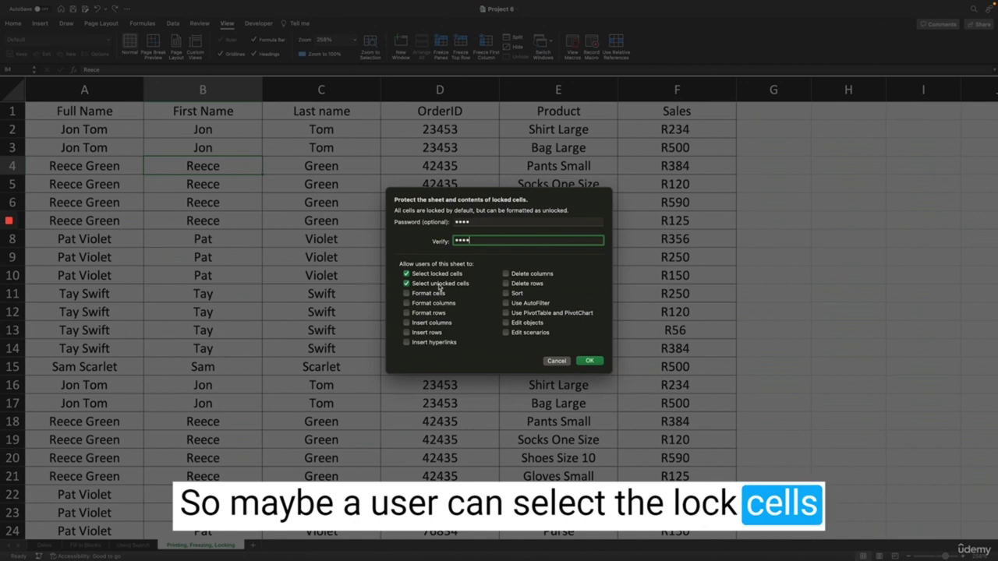
click(506, 294)
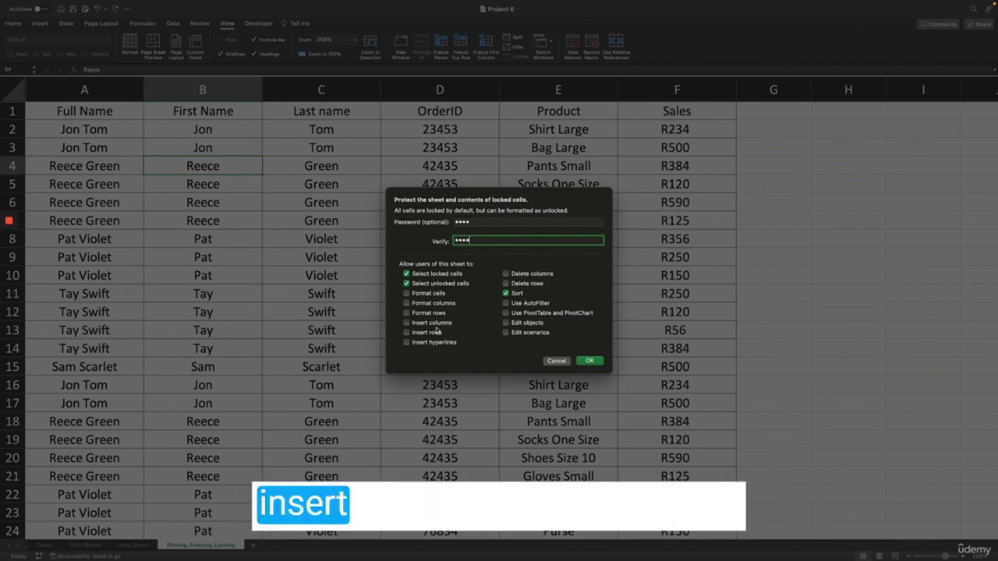
click(505, 302)
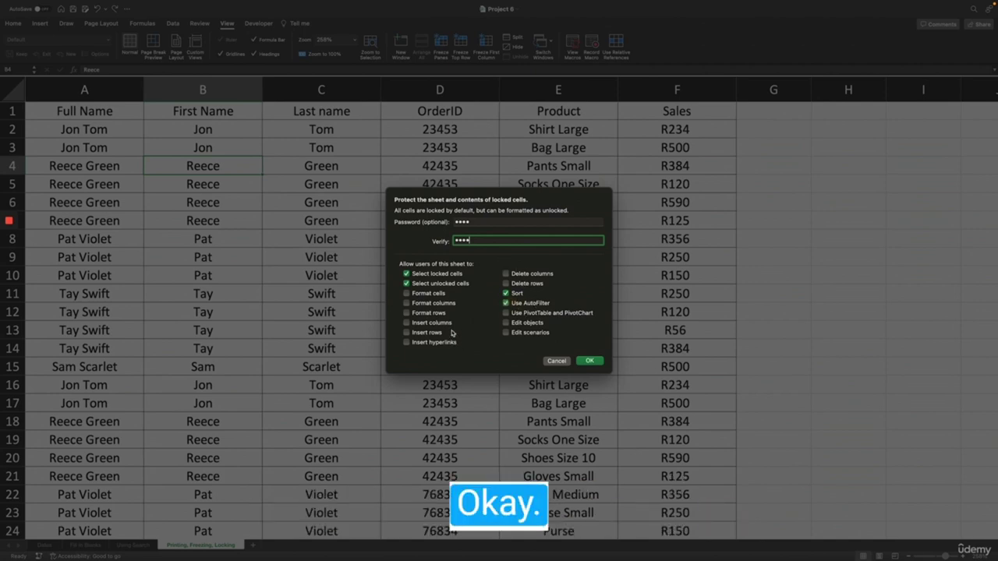
click(593, 361)
click(442, 368)
Try editing cell F11 and dismiss the protected-sheet alert
scroll(446, 376, down, 3)
scroll(446, 376, up, 3)
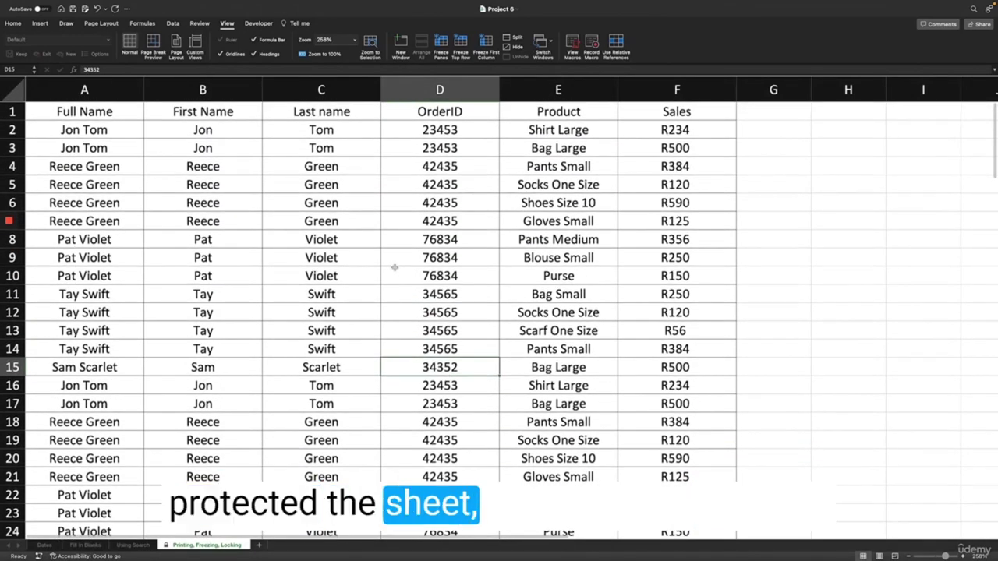
click(713, 294)
double_click(713, 294)
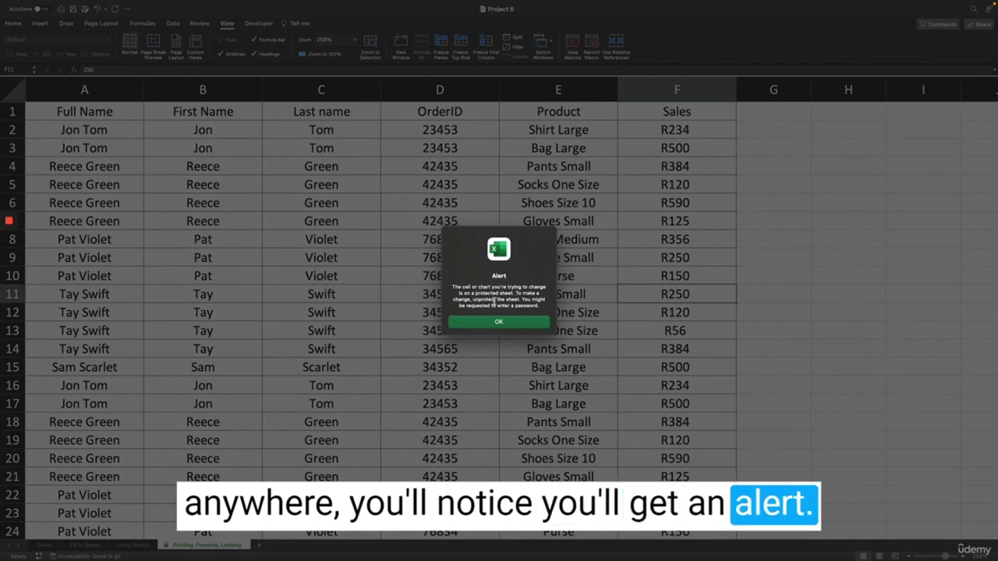
click(505, 323)
click(507, 273)
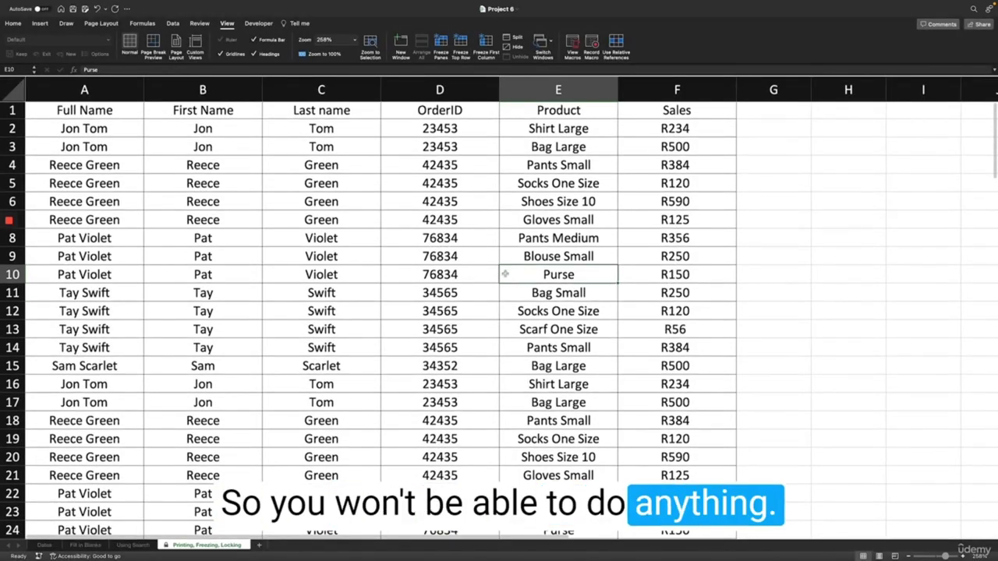
Unprotect the sheet from the Review tab with its password, then test editing cell E8
click(199, 23)
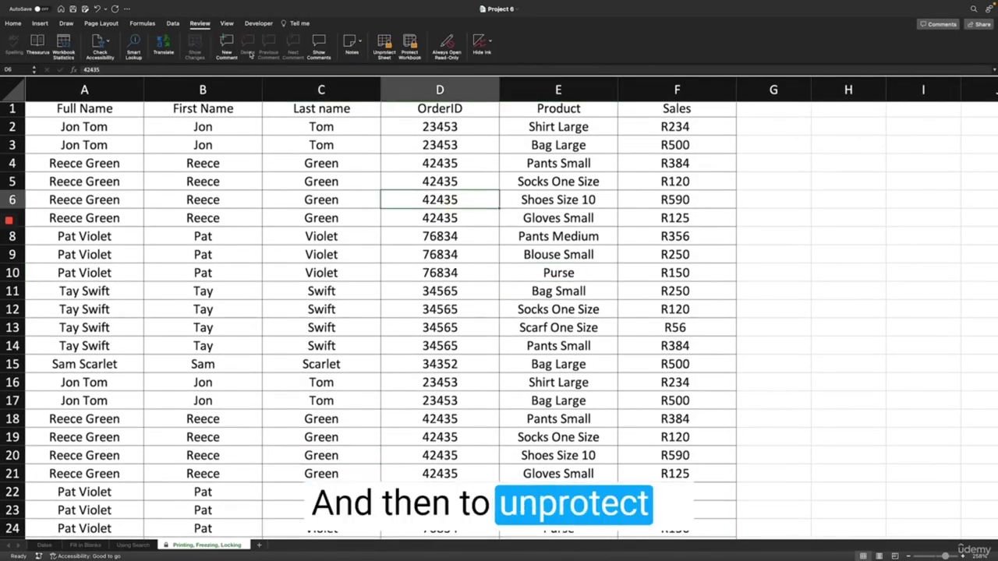
click(205, 22)
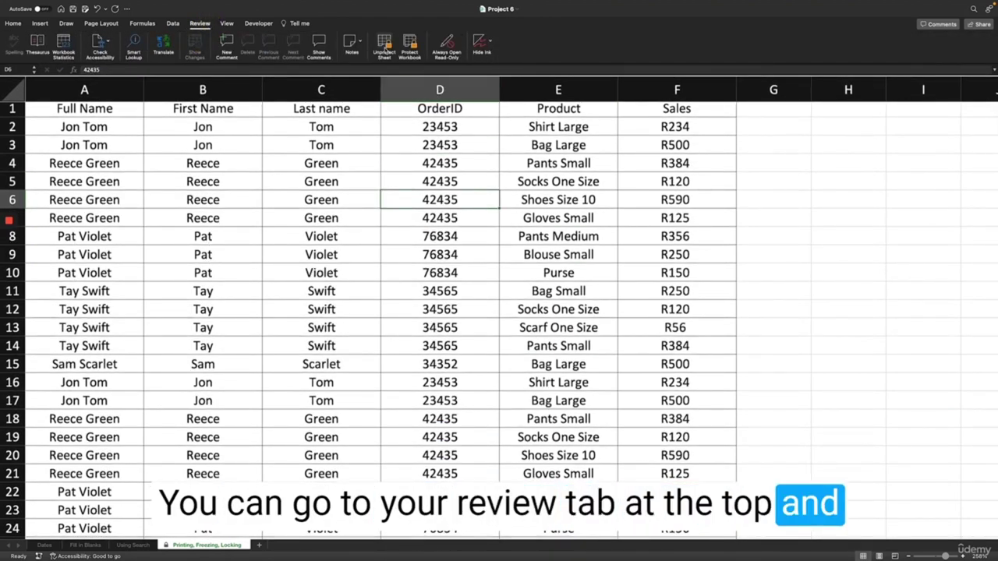
click(385, 43)
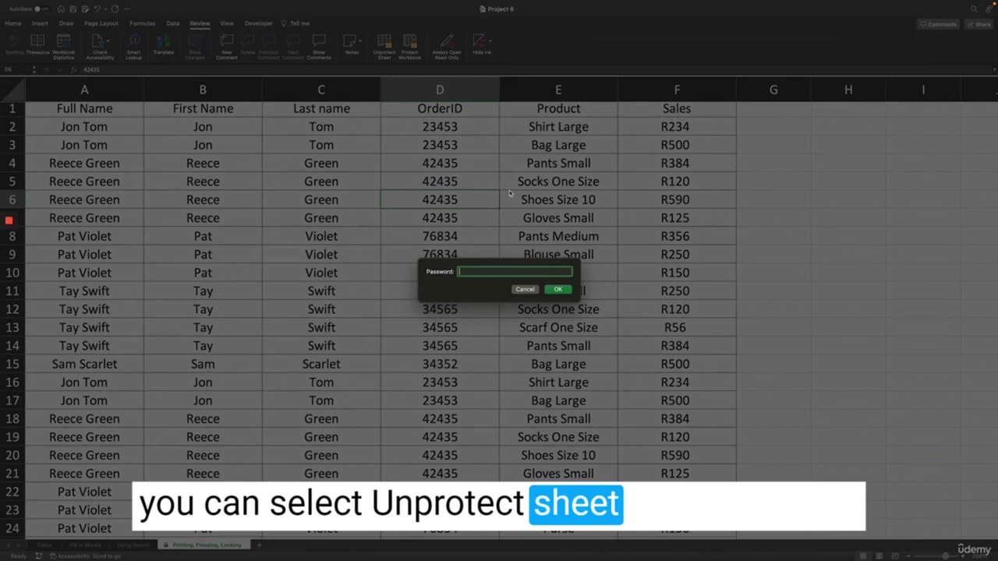
text(1)
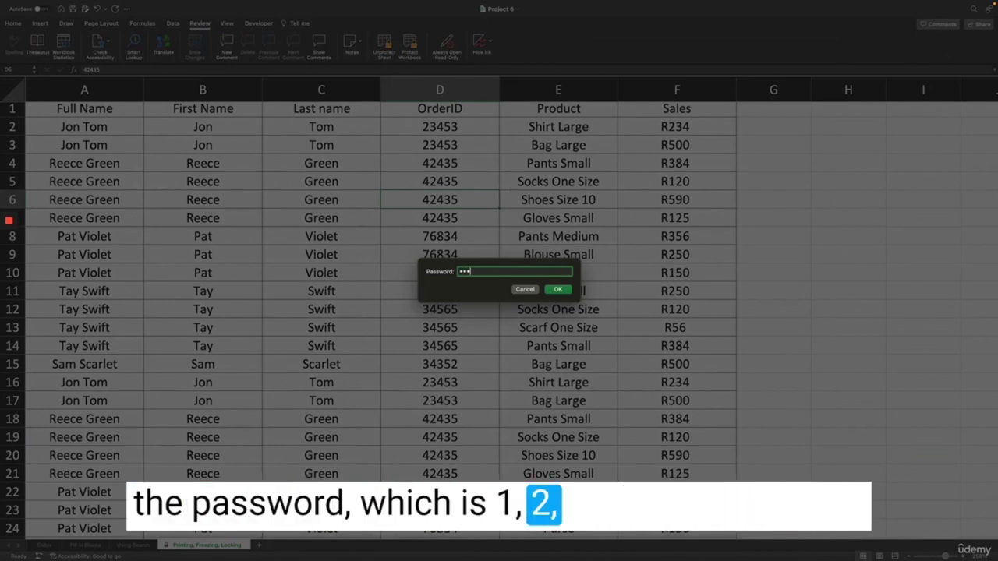
click(559, 290)
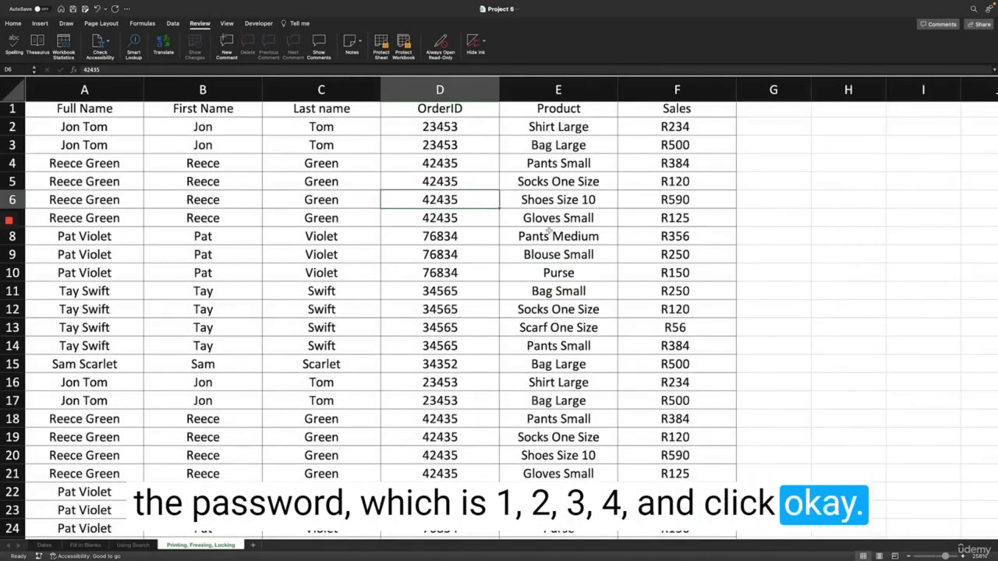
double_click(550, 236)
click(573, 237)
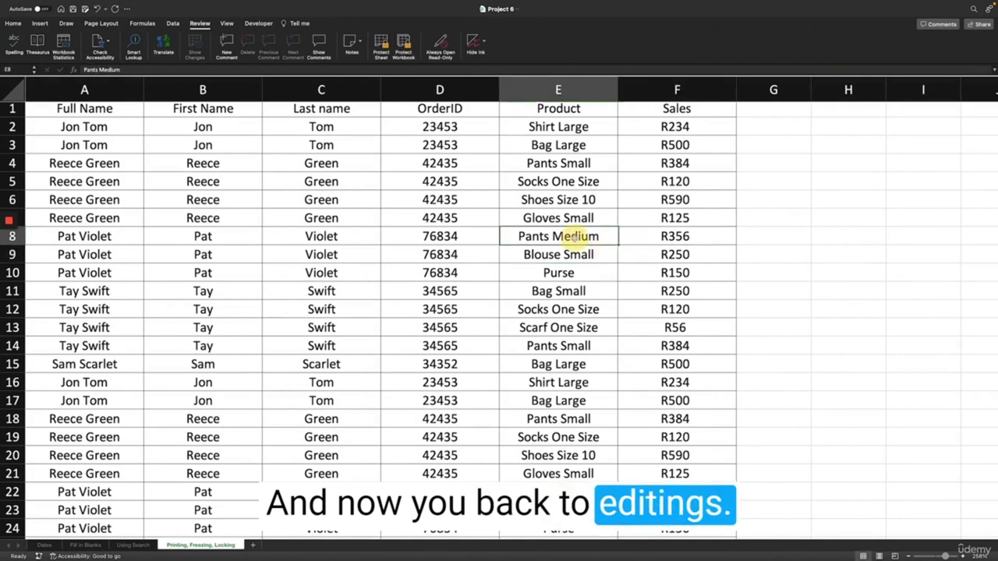
key(Escape)
key(Down)
key(Down)
key(Down)
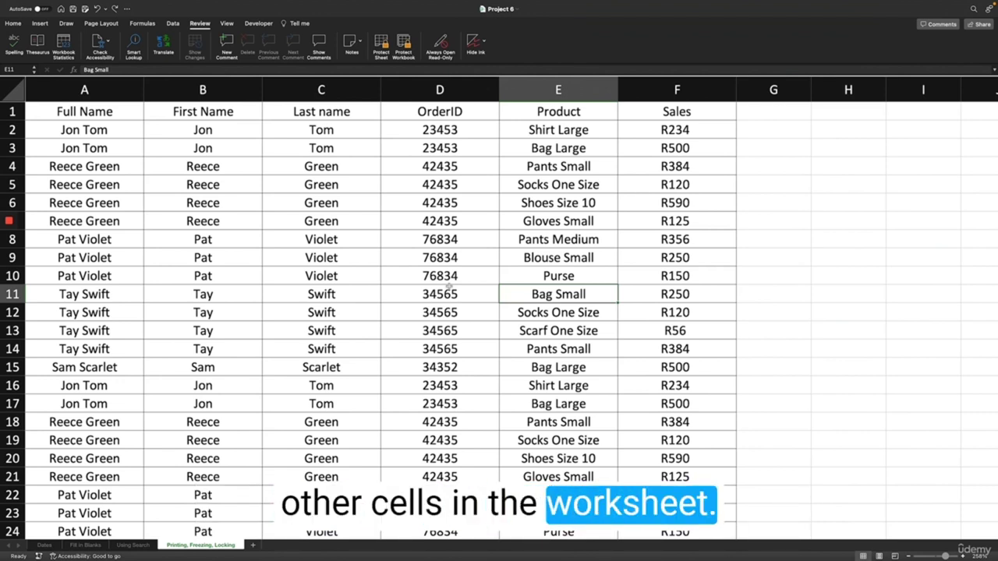
Select header cells A1:F1 and change their Locked setting under Format Cells > Protection
click(287, 223)
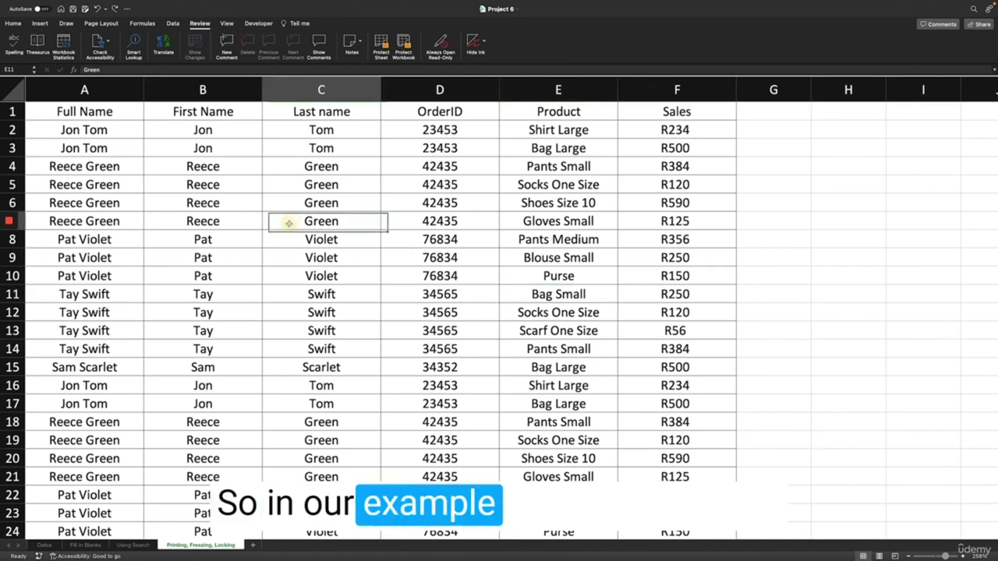
drag(132, 90, 689, 113)
click(621, 219)
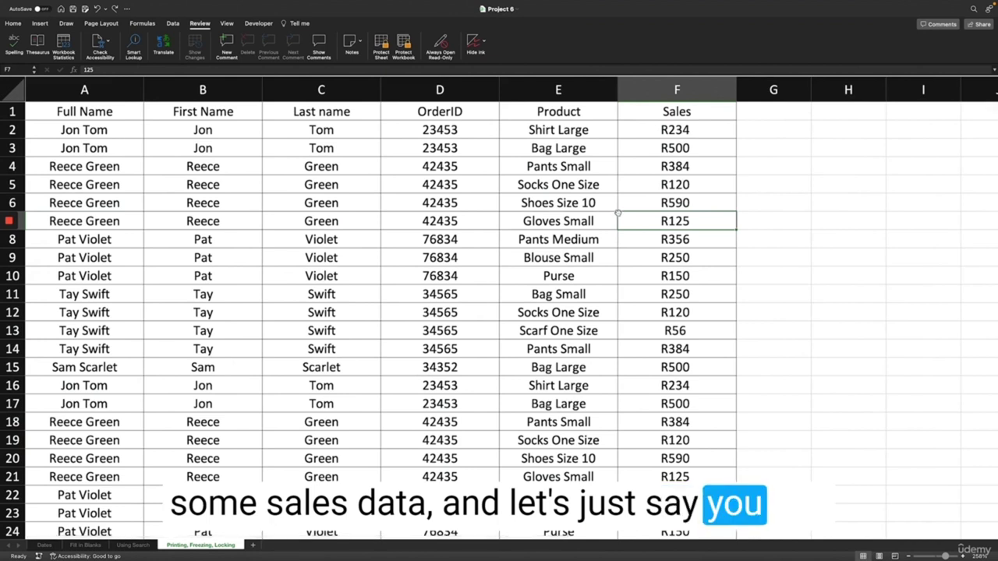
click(622, 202)
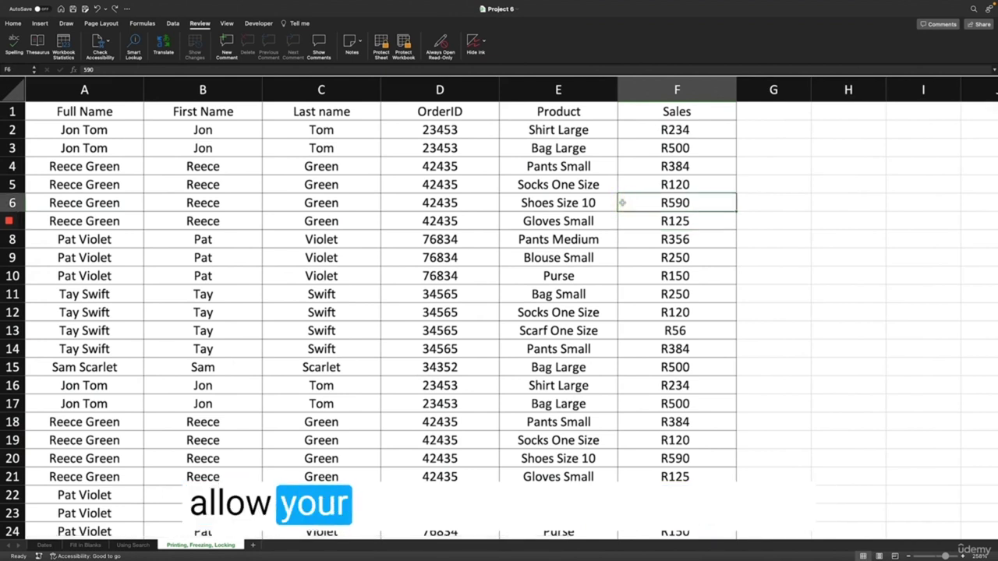
click(659, 220)
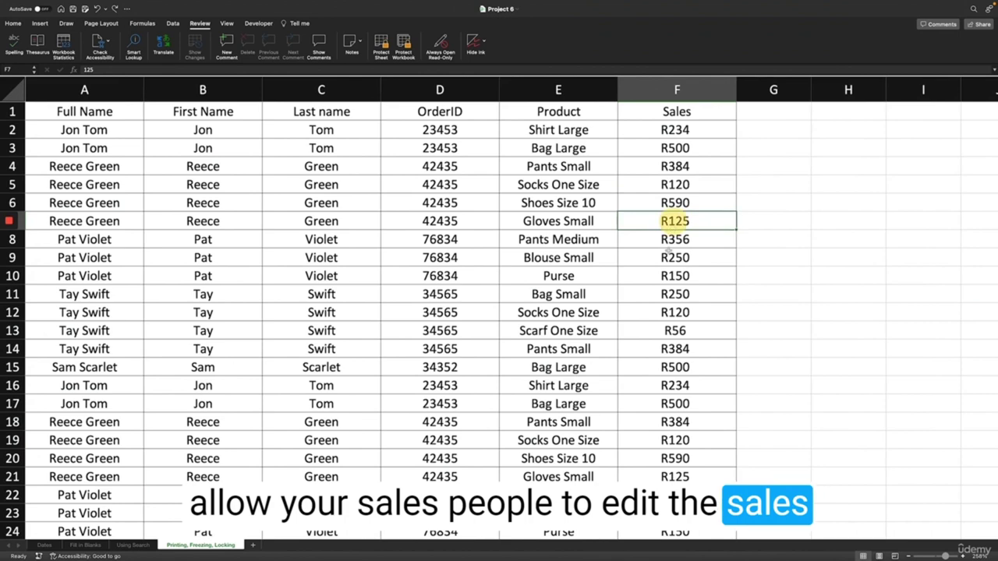
scroll(663, 249, right, 1)
click(633, 114)
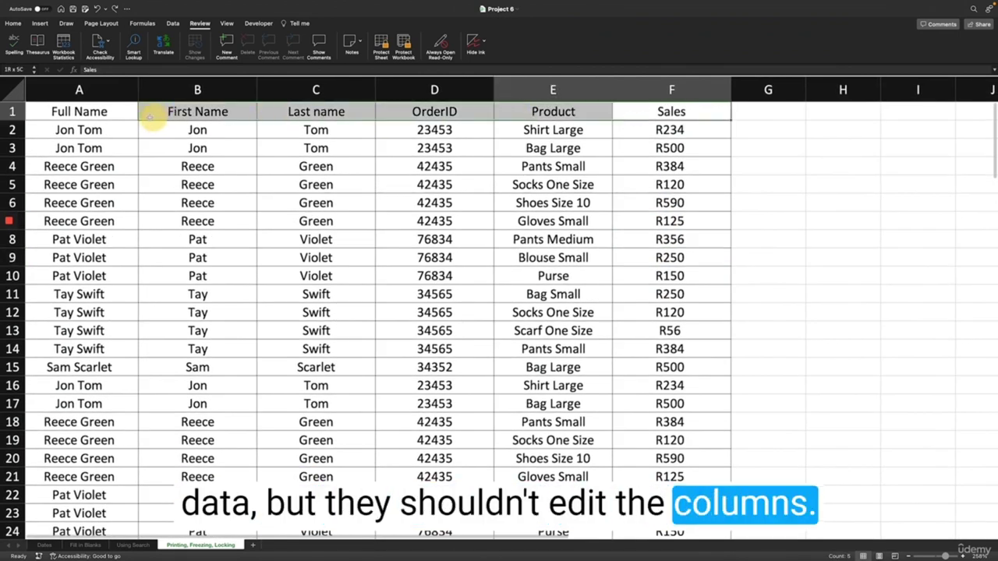
scroll(122, 111, left, 1)
drag(116, 112, 440, 148)
click(322, 148)
drag(117, 111, 633, 111)
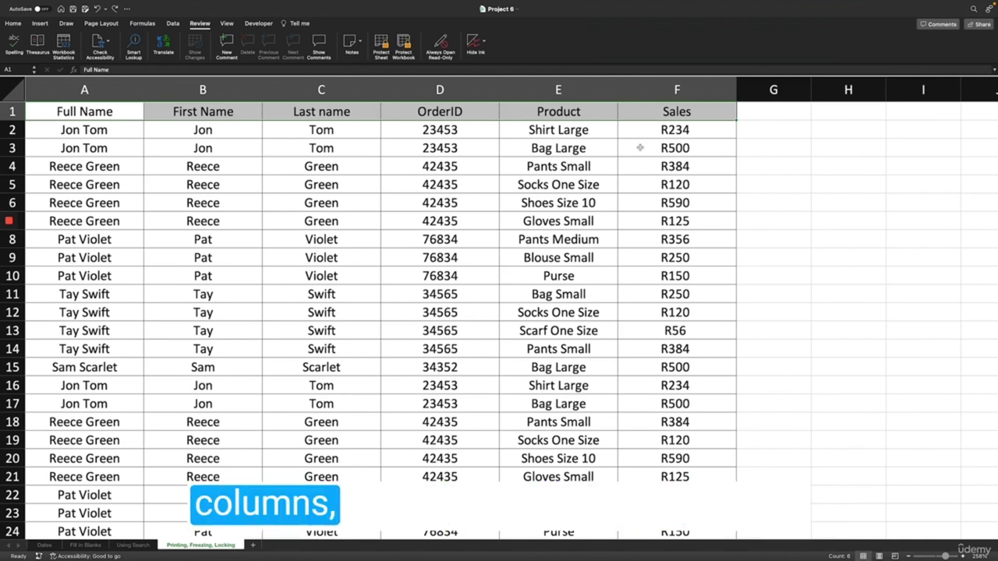
click(639, 148)
drag(639, 112, 62, 114)
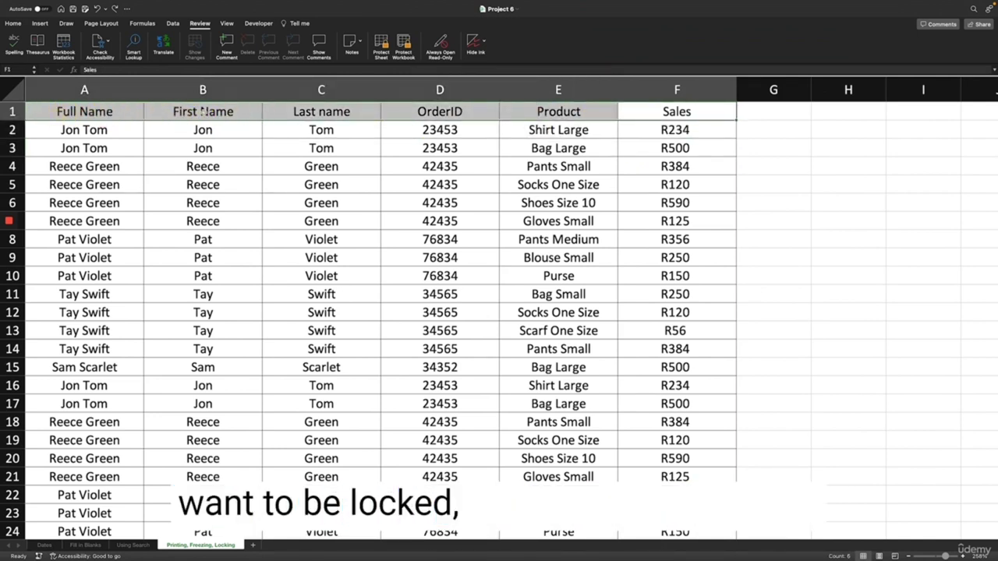
right_click(202, 112)
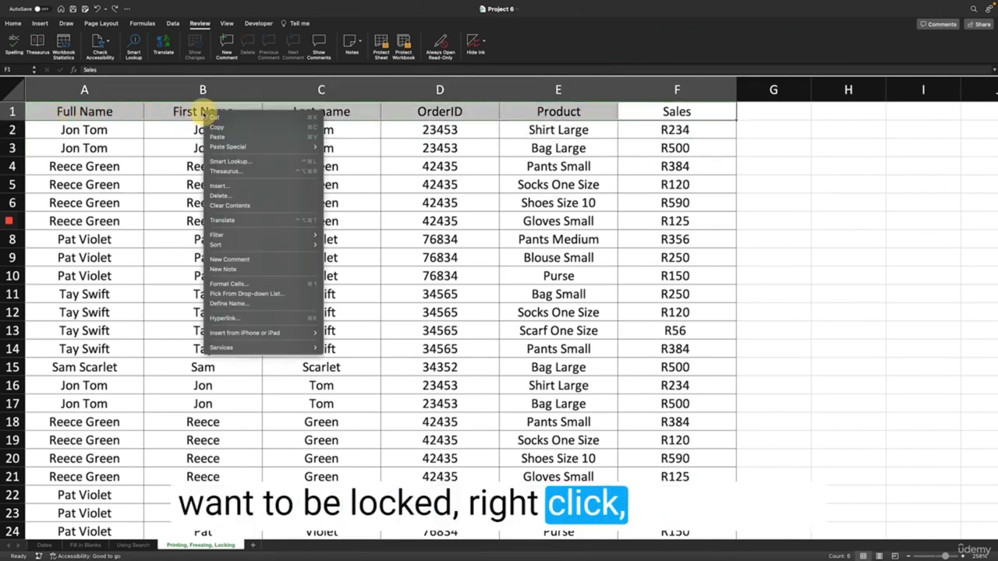
click(241, 285)
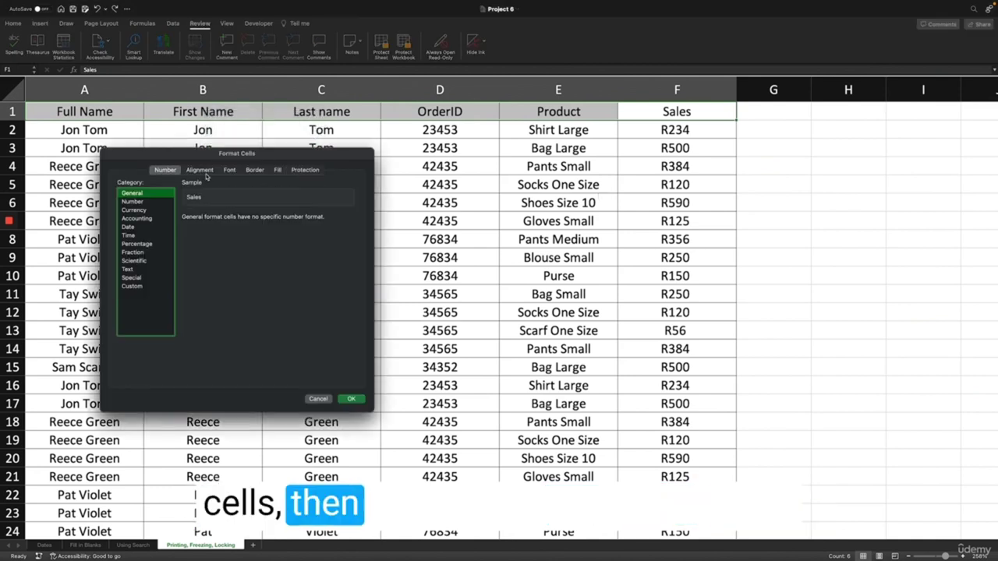
click(305, 170)
click(121, 211)
click(351, 399)
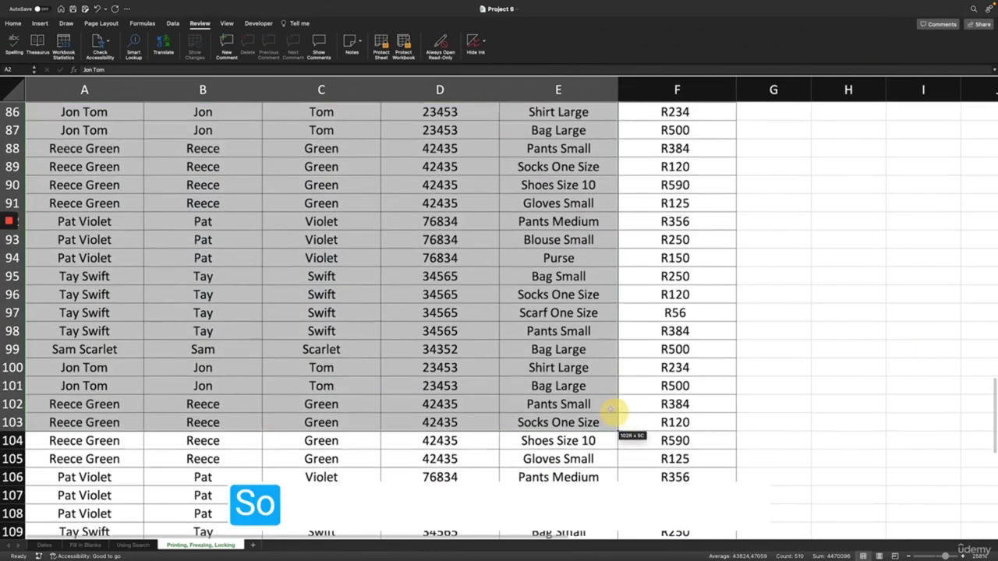
Select the data cells A2:F113 and turn off Locked in Format Cells > Protection
scroll(616, 413, up, 13)
click(468, 147)
scroll(91, 133, up, 15)
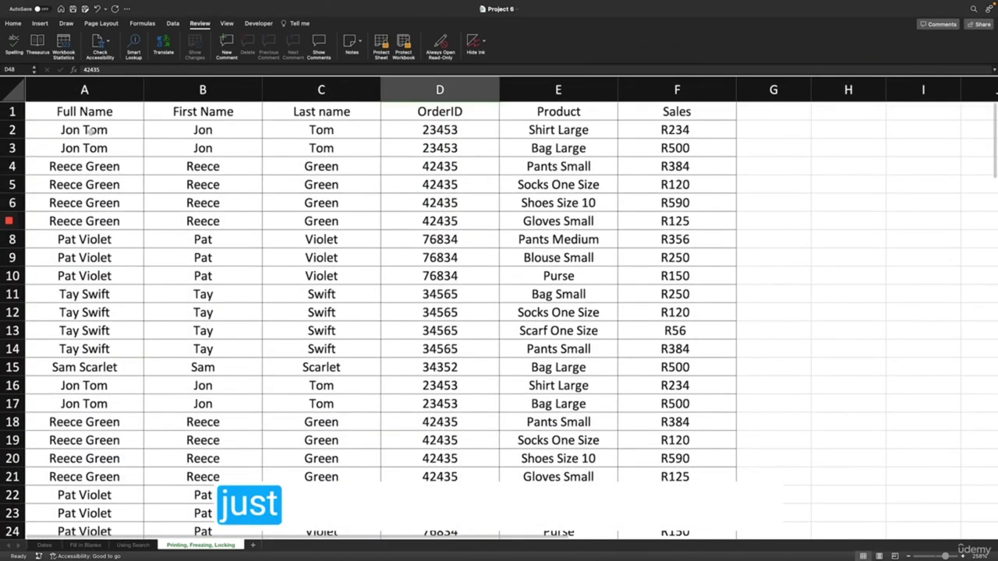
drag(203, 129, 203, 166)
click(201, 199)
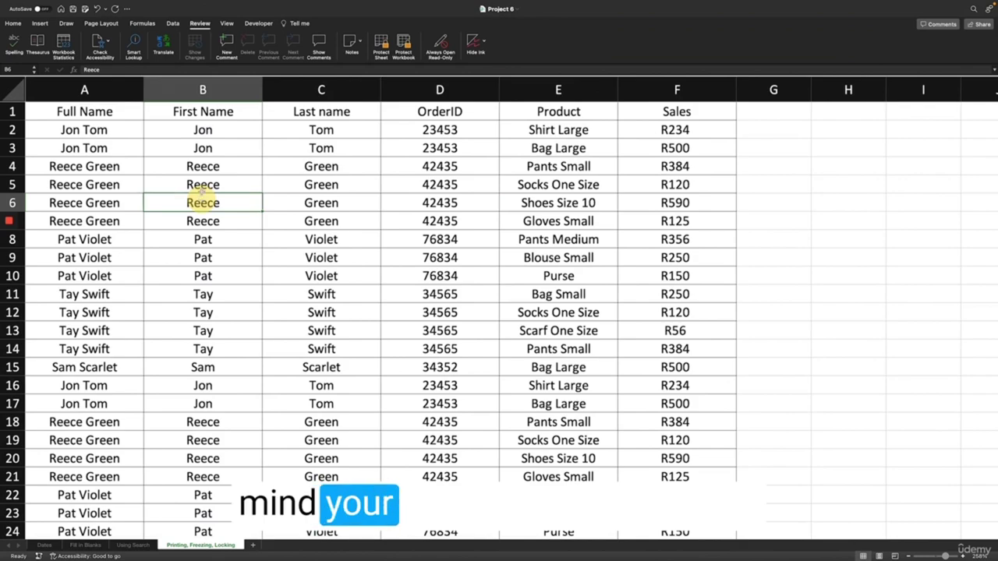
drag(58, 130, 661, 491)
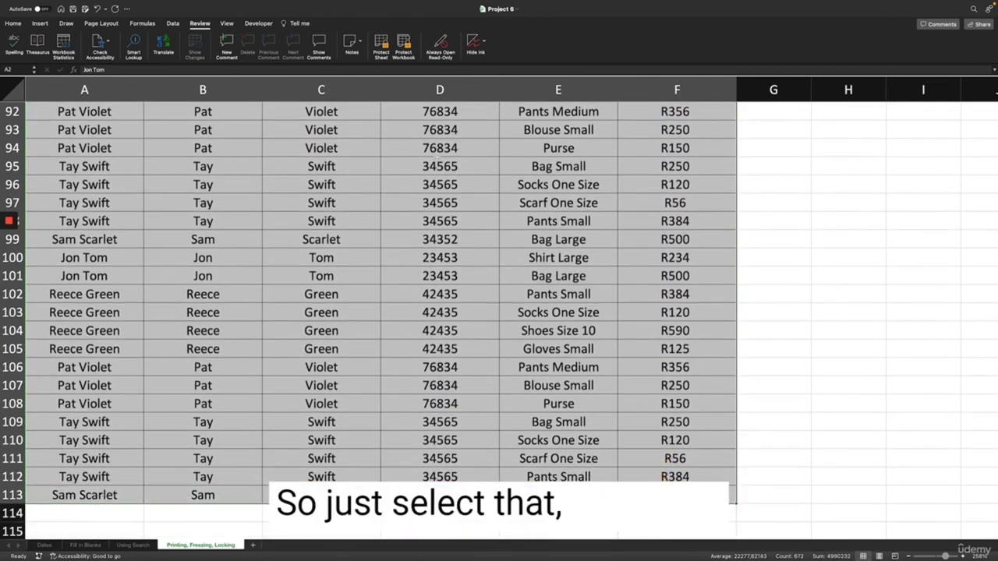
right_click(435, 155)
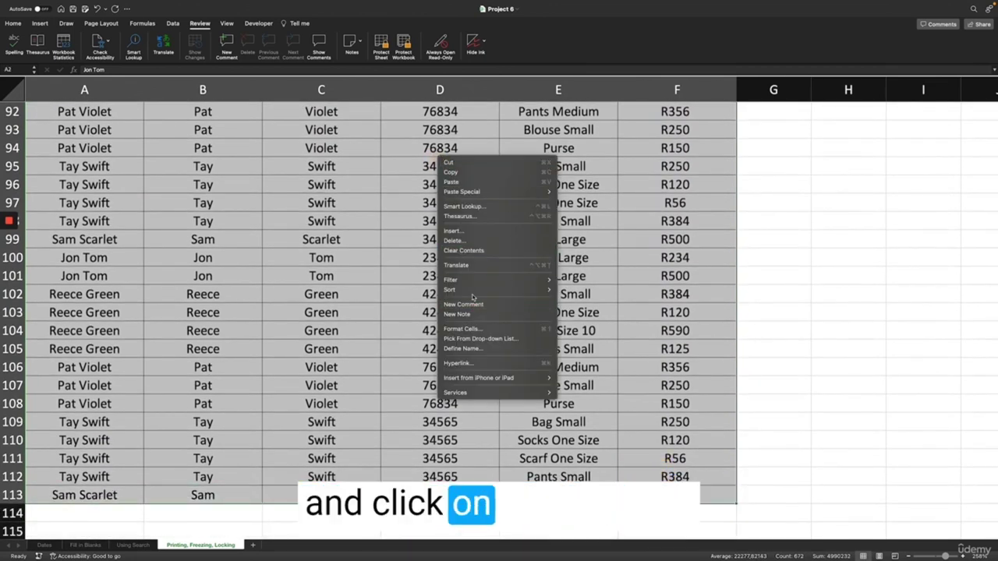
click(461, 328)
click(537, 217)
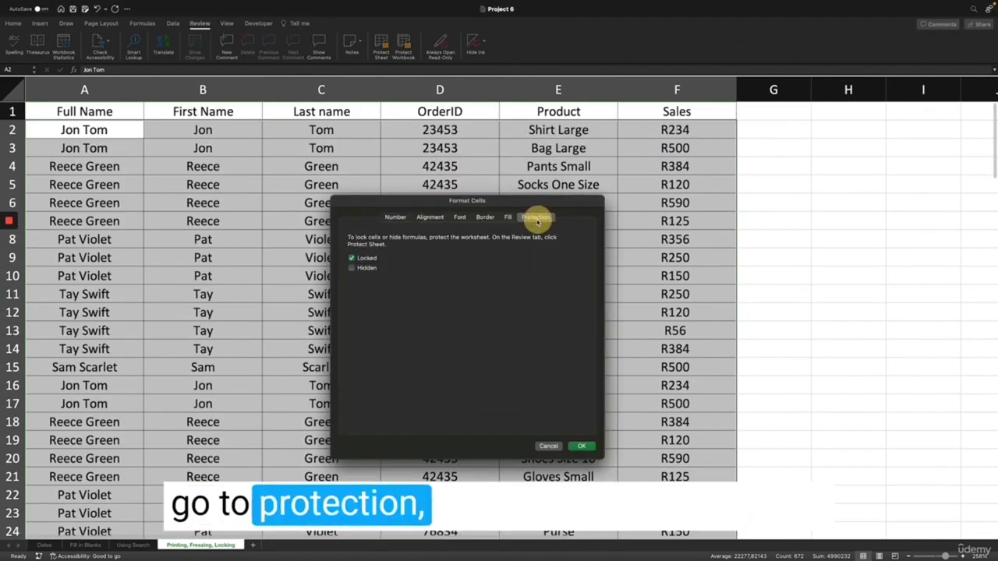
click(352, 258)
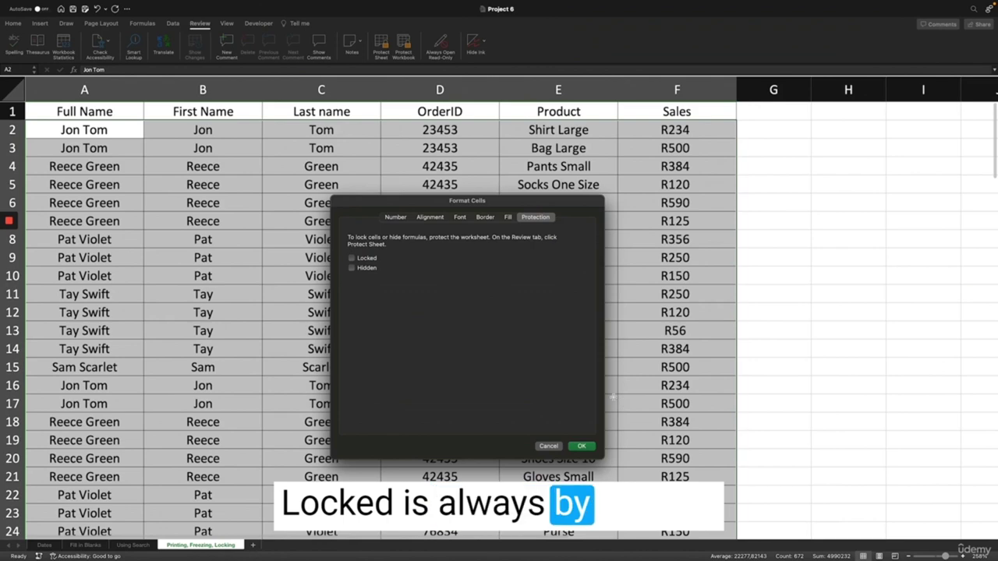
click(583, 446)
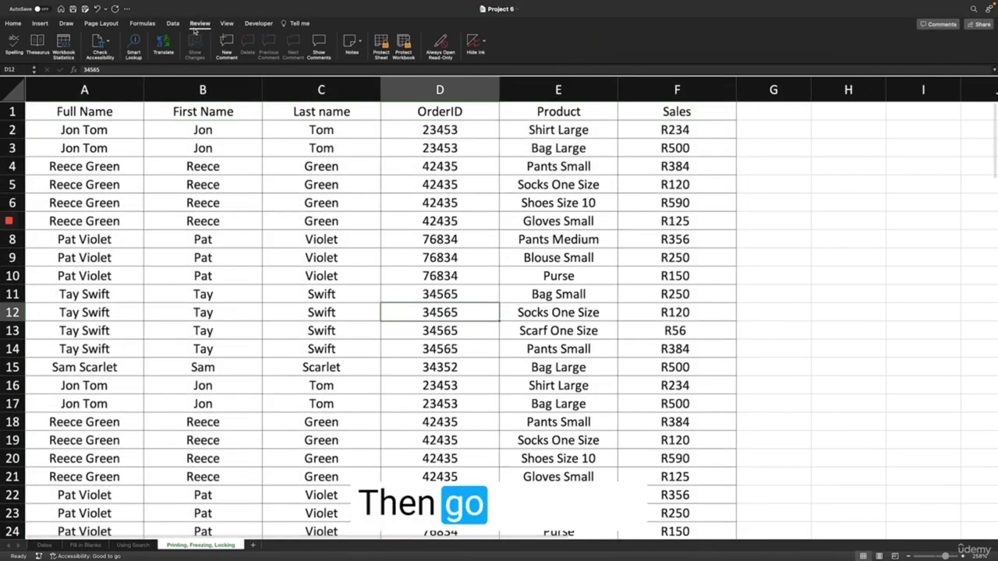
Protect the sheet with a password and change Sales cell F8 to R3 432
click(379, 45)
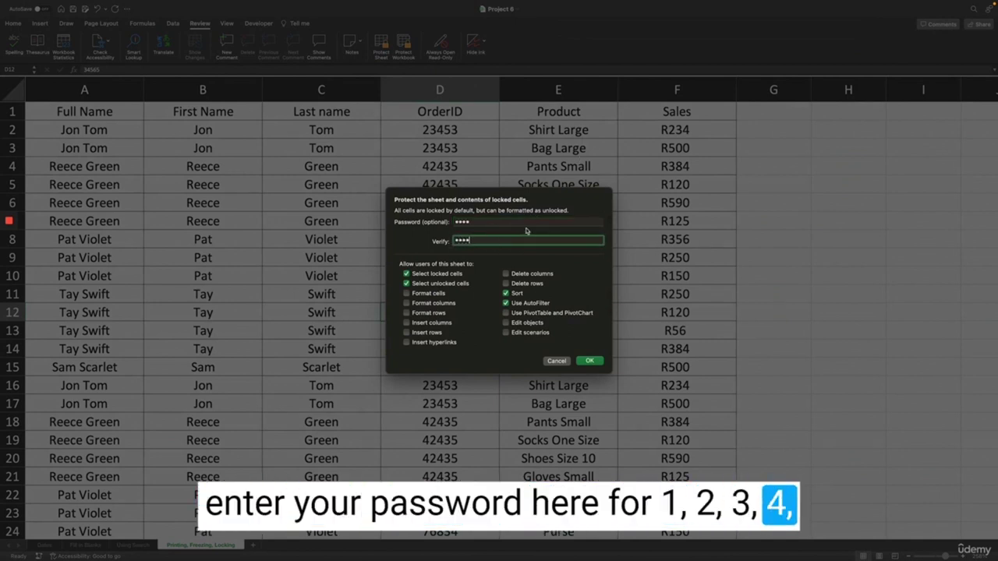
click(586, 360)
click(672, 221)
click(678, 239)
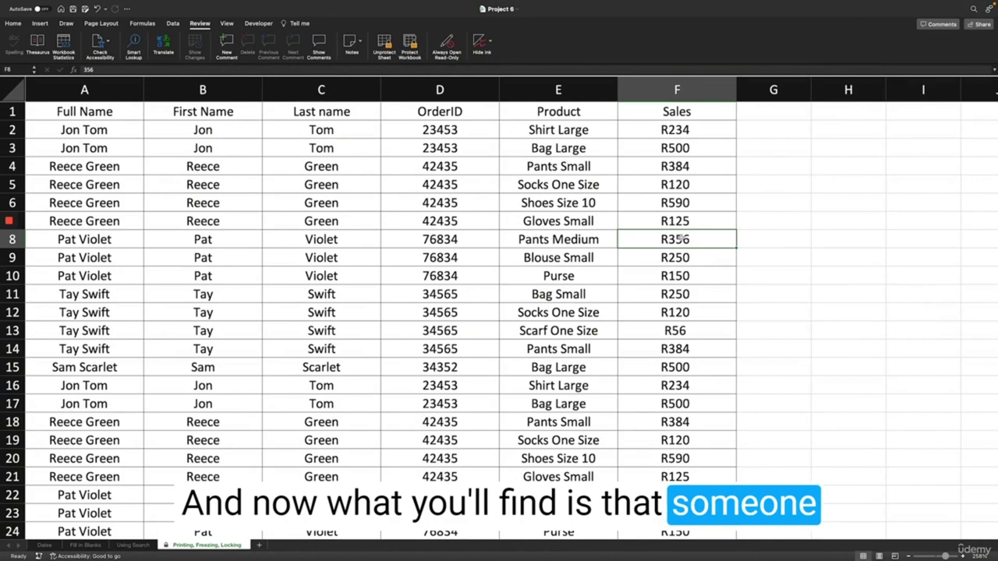
text(32)
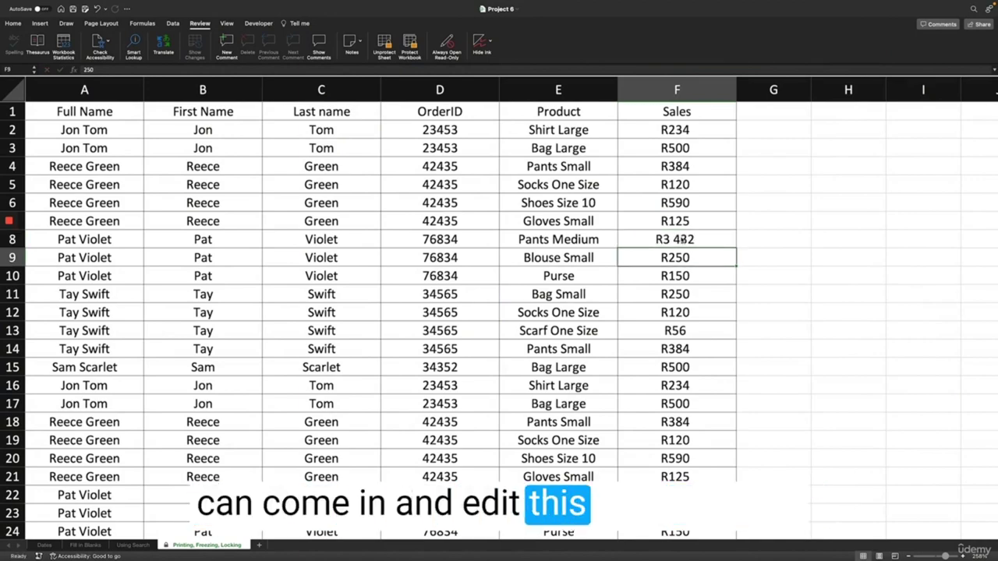
Confirm the Product header E1 stays locked, then unprotect the sheet with its password
double_click(676, 242)
click(513, 323)
click(519, 110)
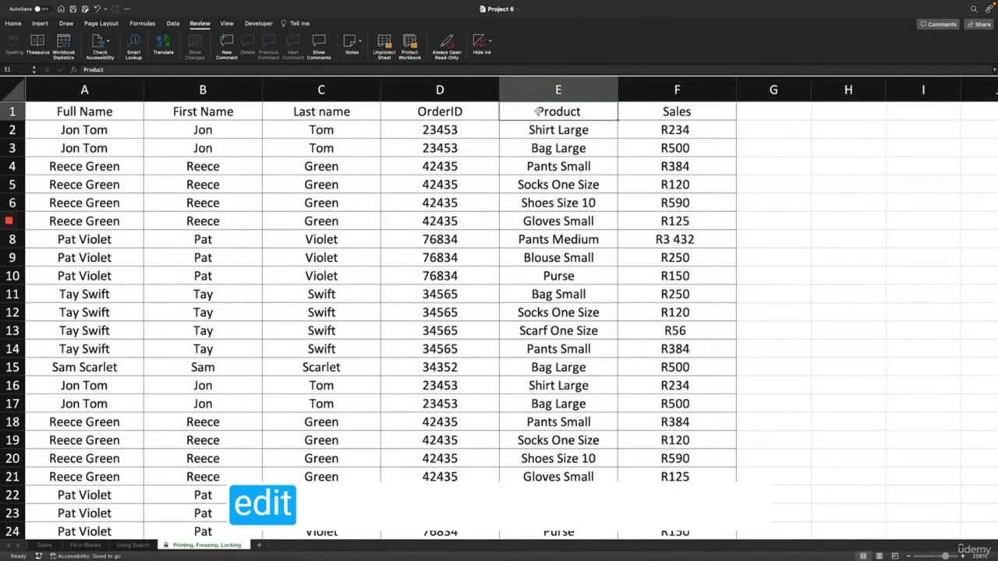
double_click(537, 112)
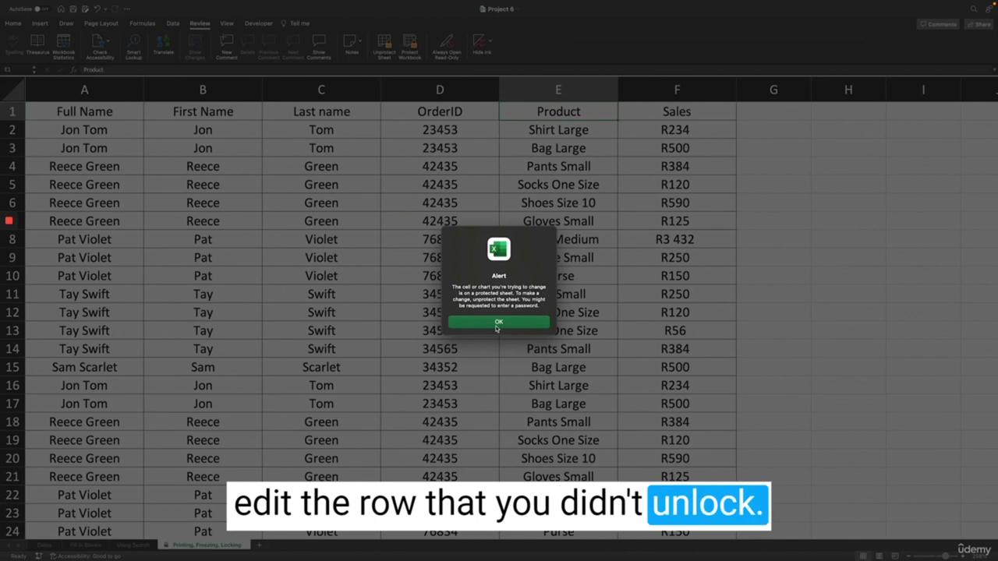
click(496, 323)
click(550, 293)
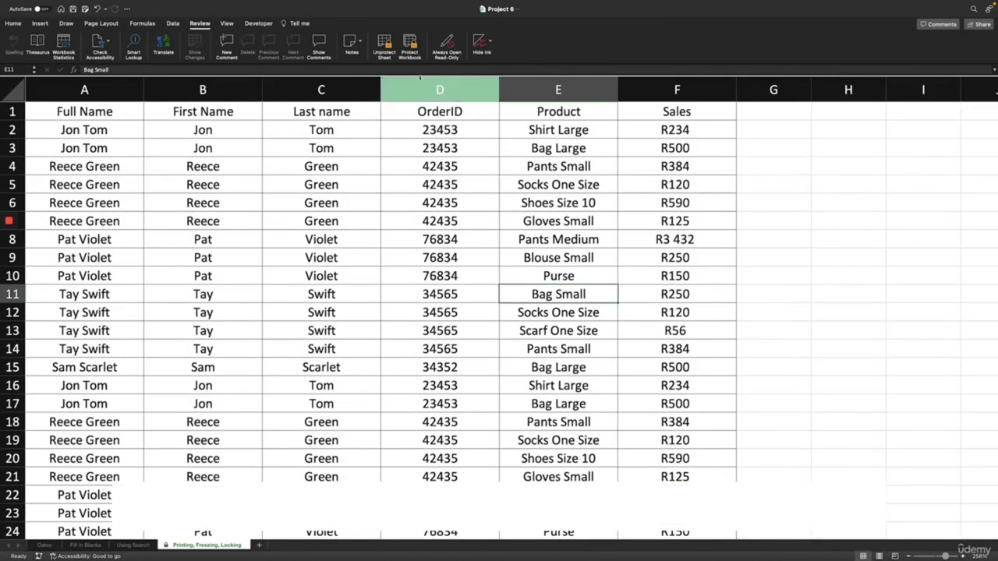
click(384, 43)
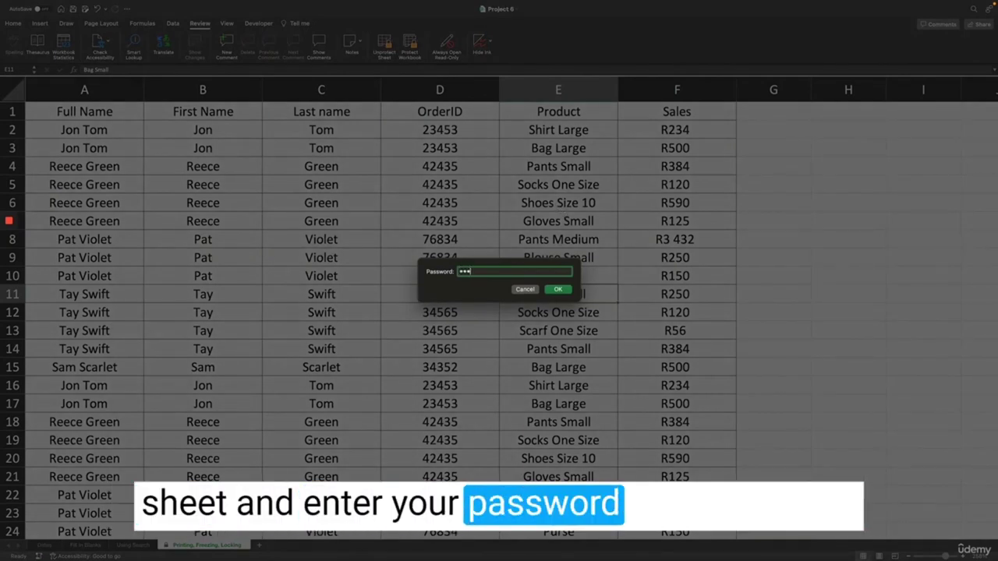
click(560, 290)
click(556, 278)
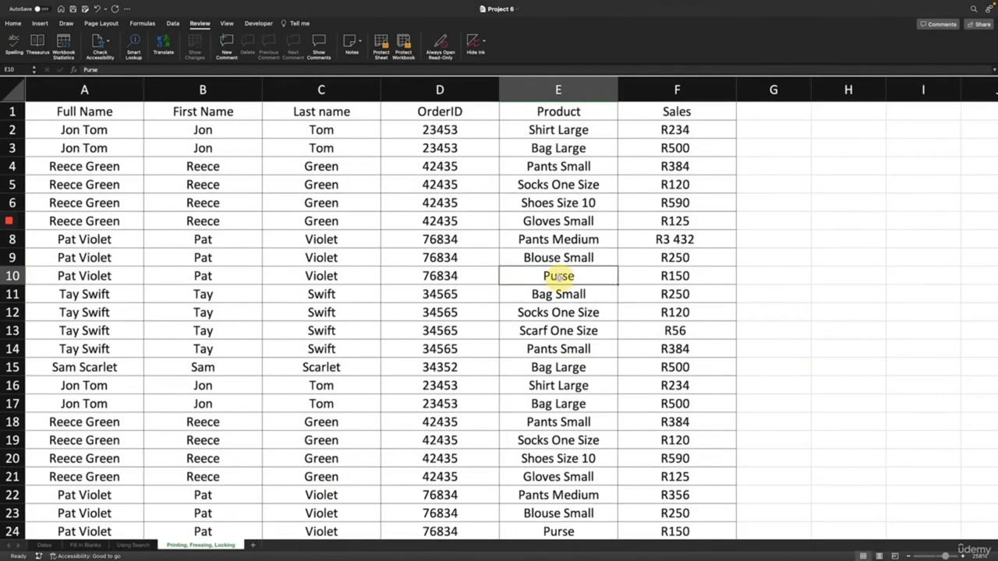
Open Review > Protect Workbook with Protect structure ticked and visit its password fields
click(403, 43)
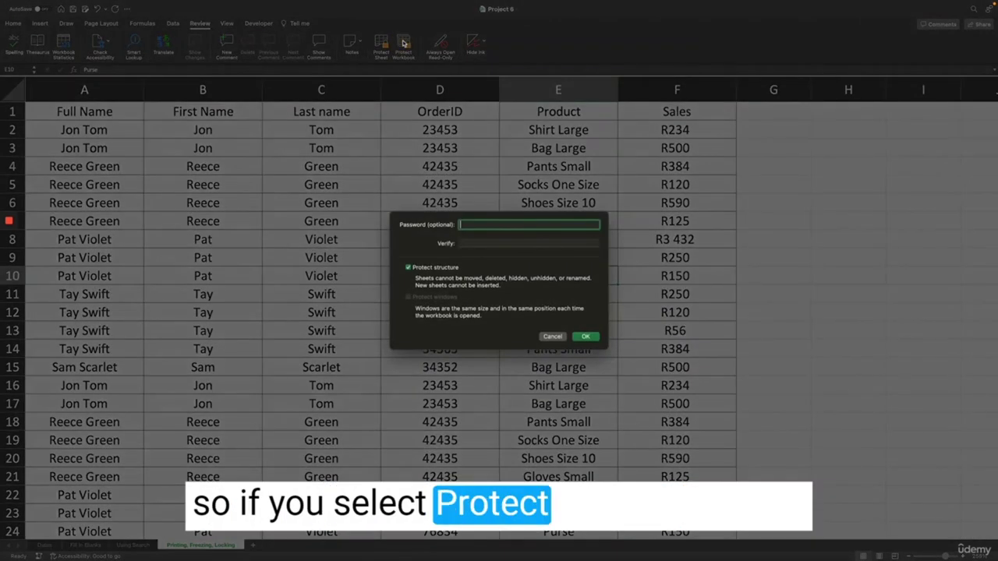
click(467, 244)
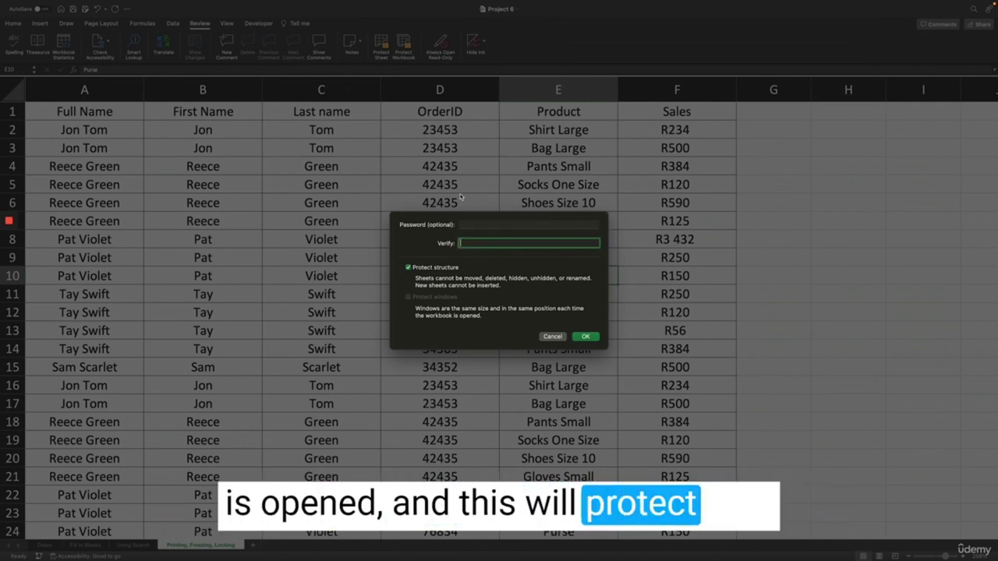
click(511, 225)
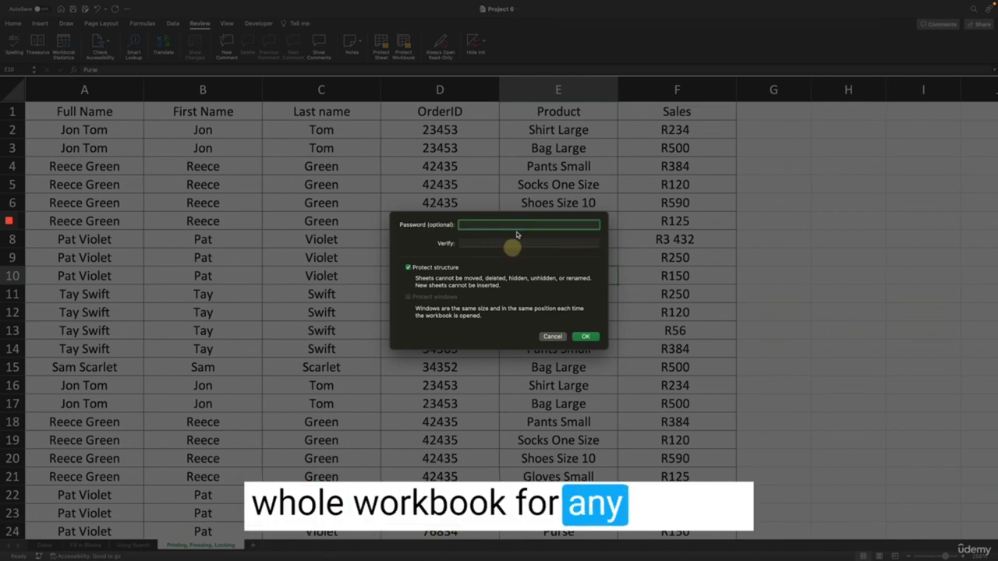
Apply workbook structure protection and return to the order table
click(585, 337)
click(466, 347)
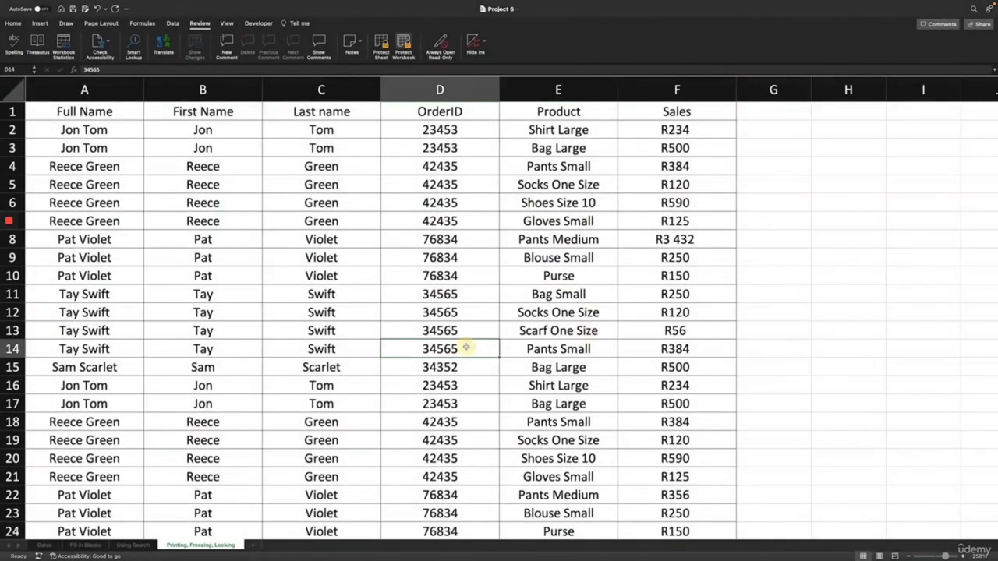
scroll(608, 334, down, 1)
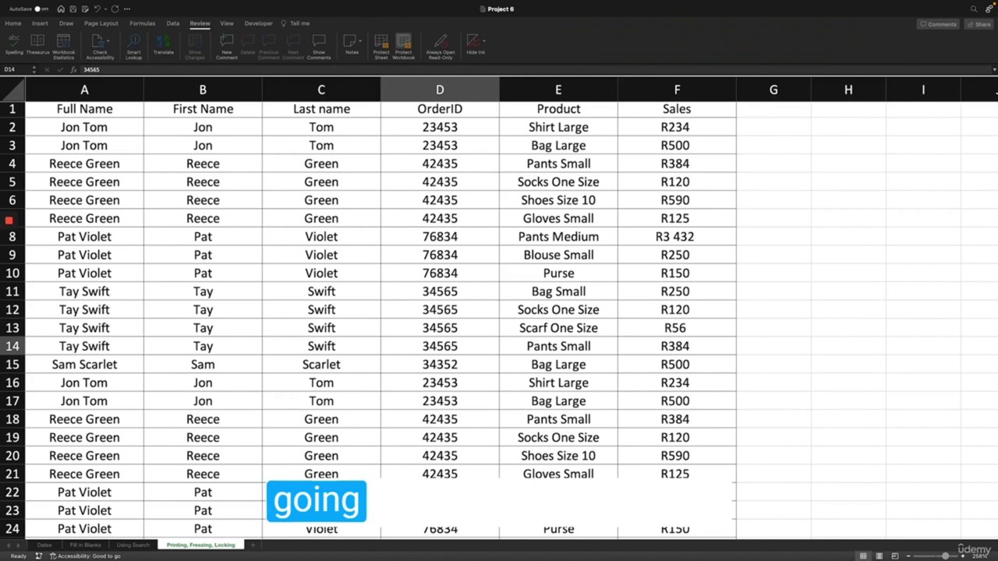
scroll(583, 295, up, 1)
click(583, 293)
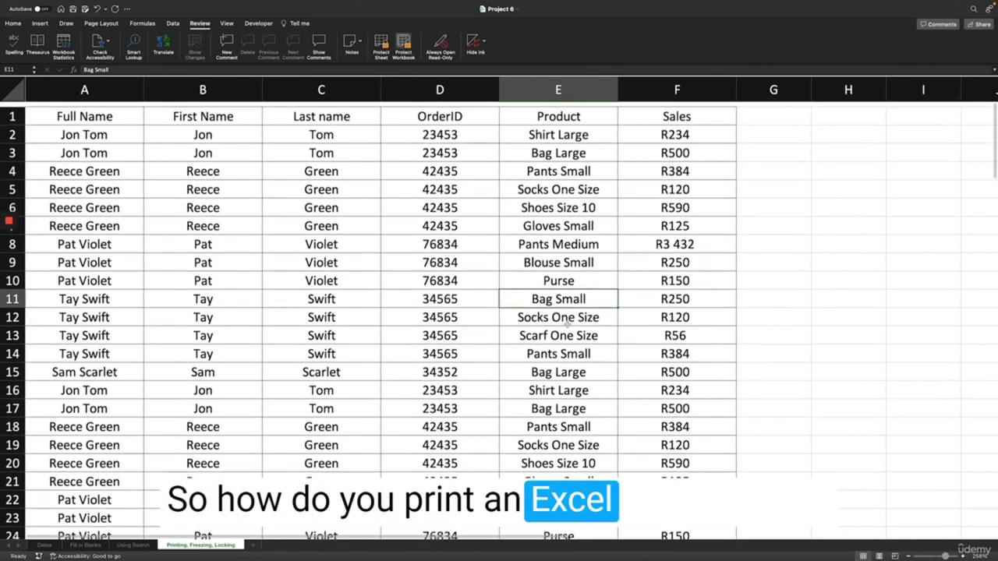
click(203, 185)
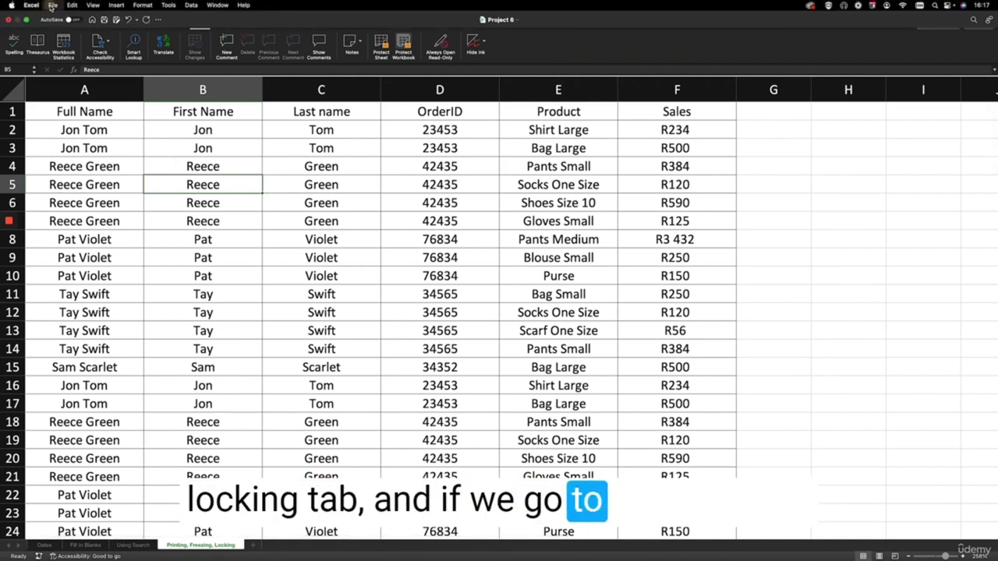
click(51, 5)
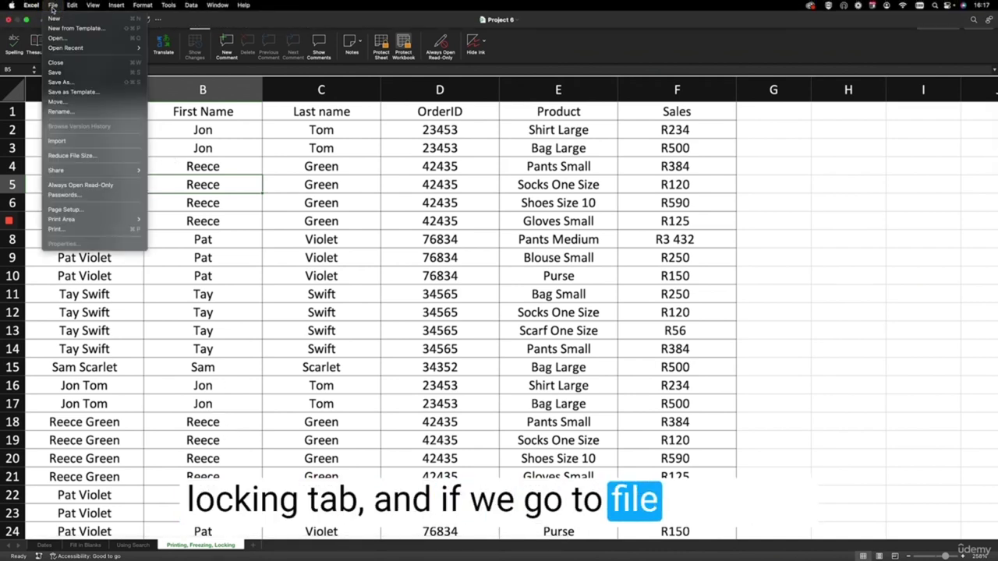
click(94, 228)
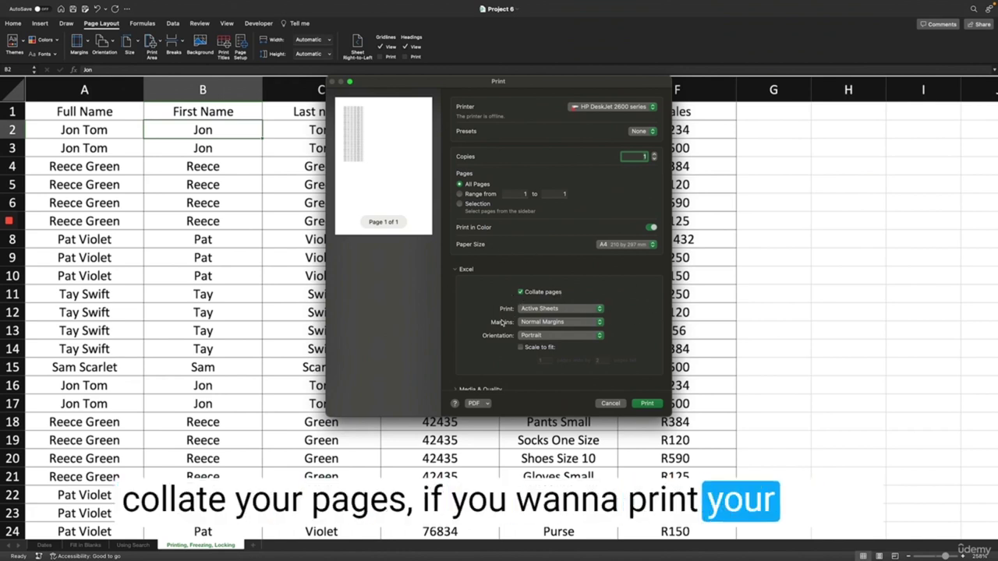
scroll(499, 321, down, 5)
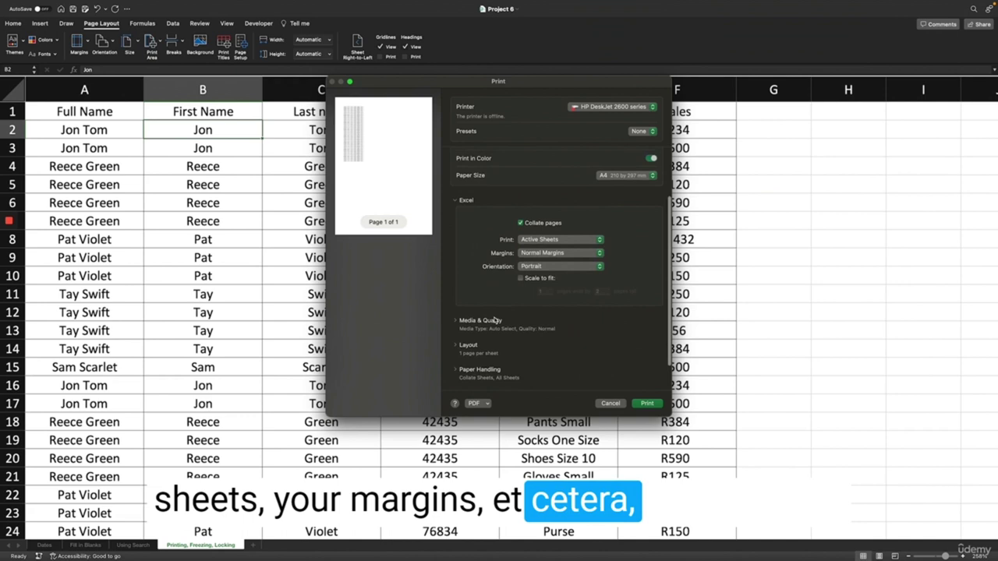
scroll(494, 320, up, 5)
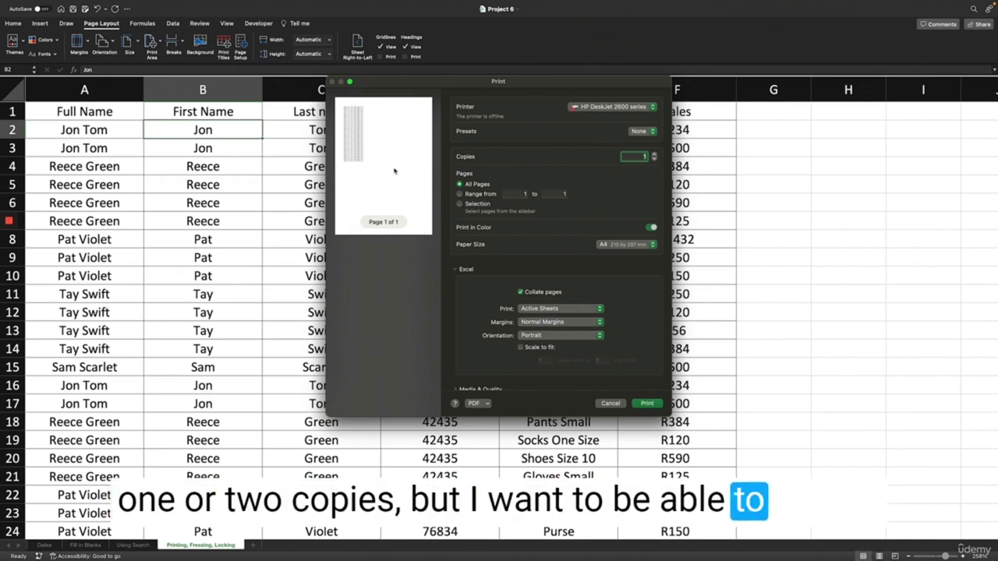
click(608, 404)
Select the order table A1:F113 and set it as the Print Area under Page Layout
drag(84, 532, 117, 166)
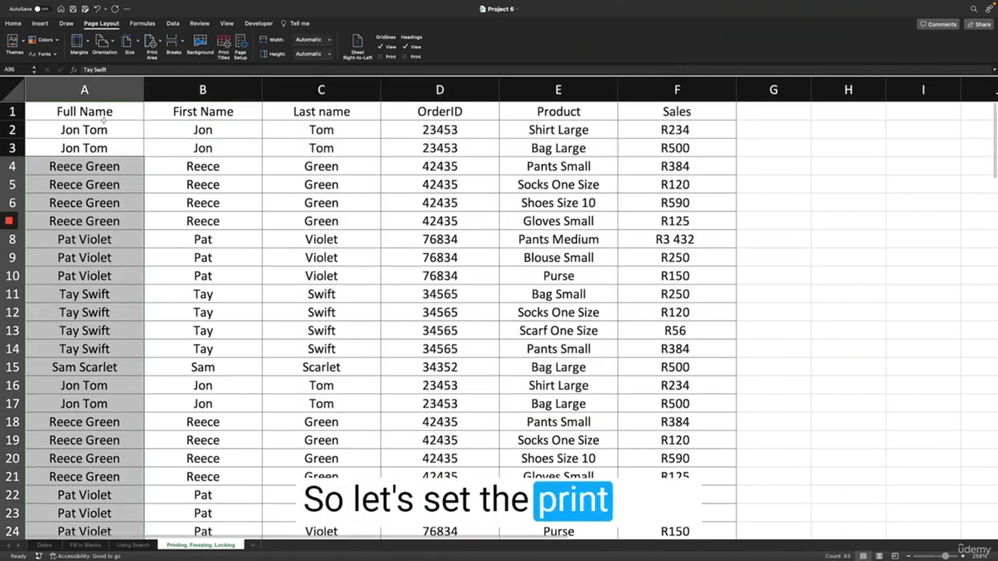
click(109, 113)
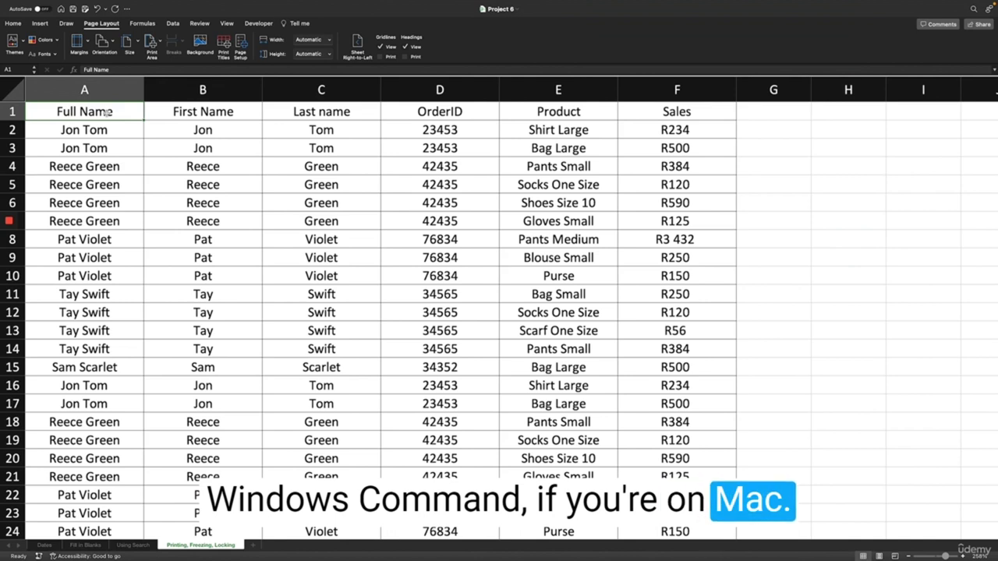
key(shift+super+Right)
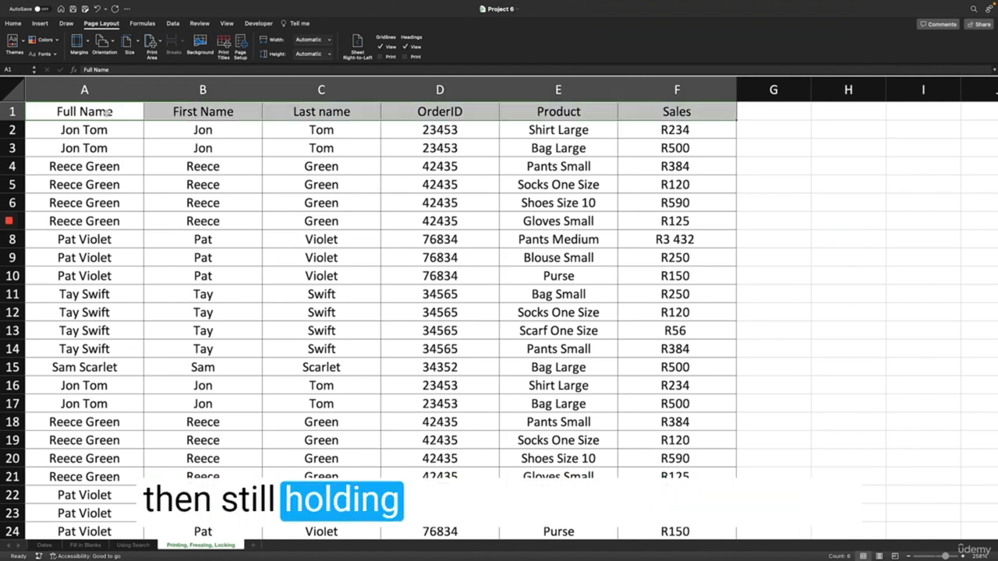
key(shift+super+Down)
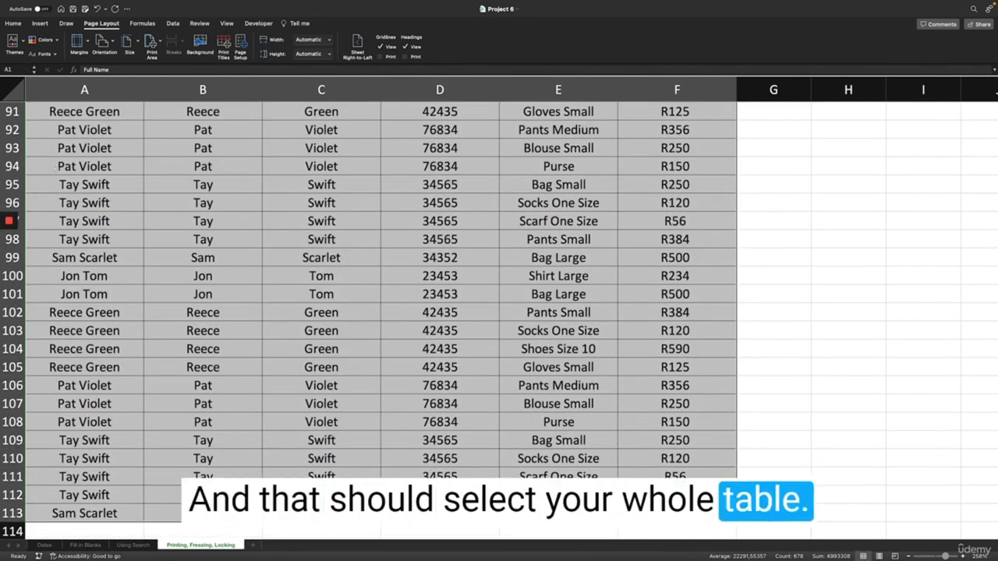
click(113, 28)
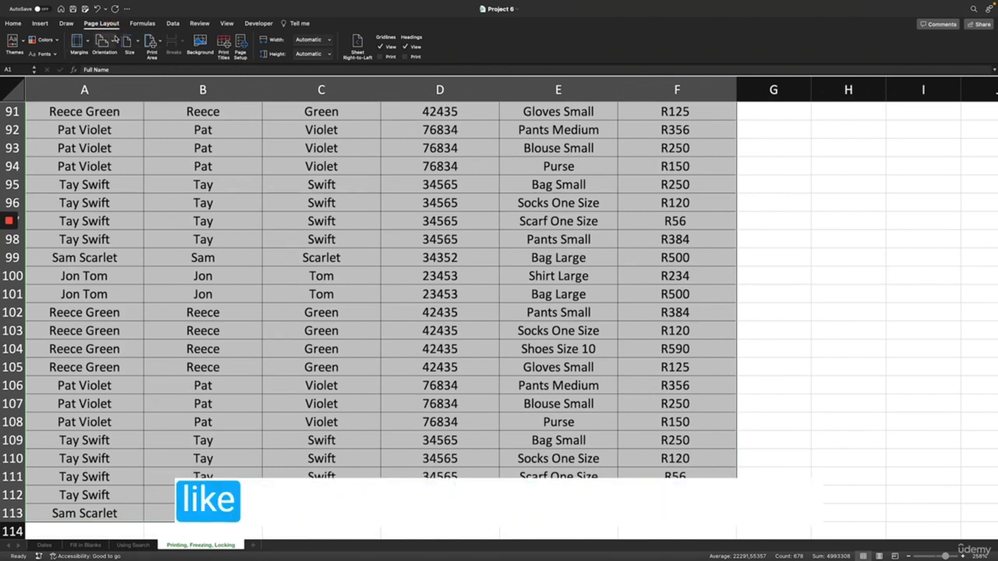
click(159, 44)
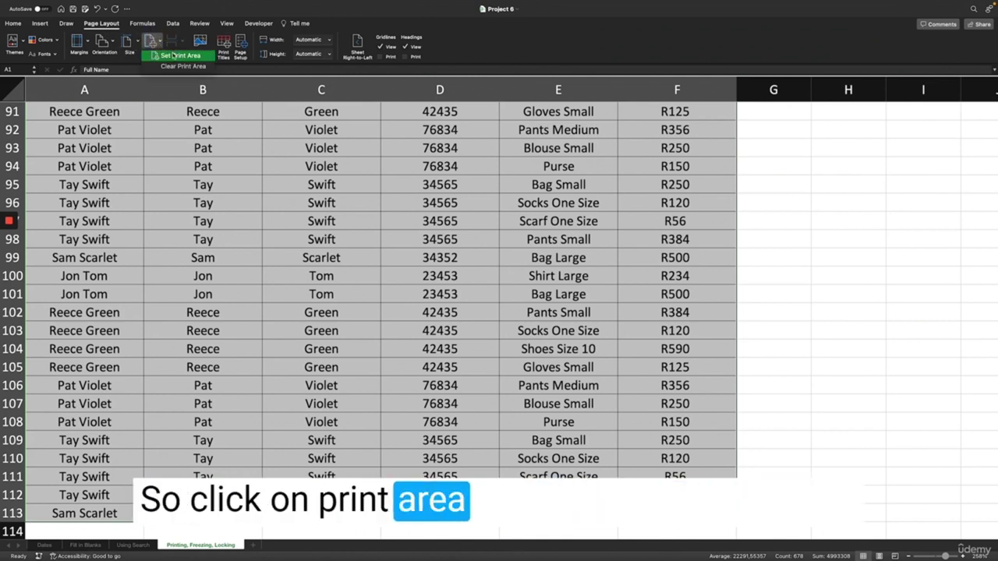
click(173, 58)
scroll(323, 131, up, 20)
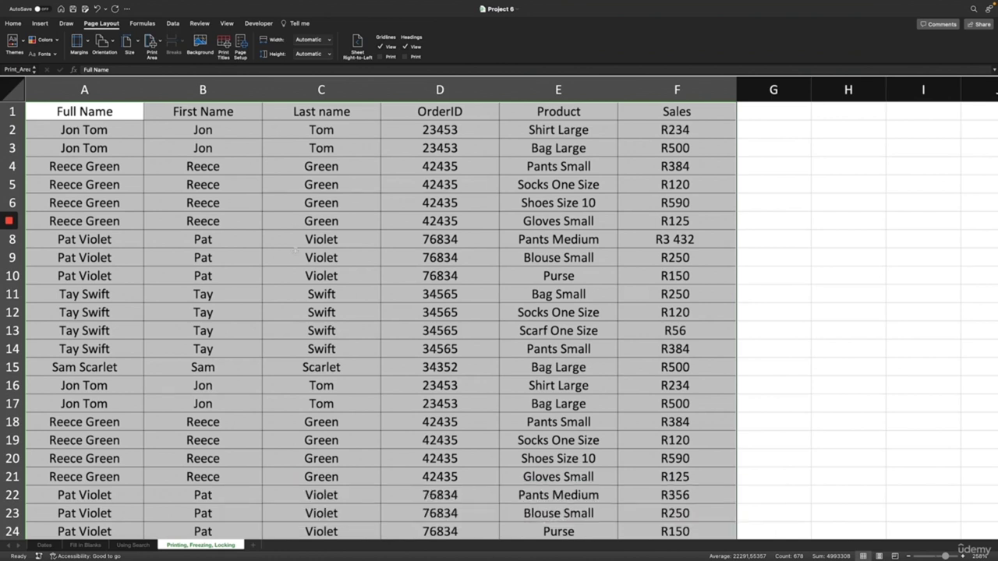
click(252, 219)
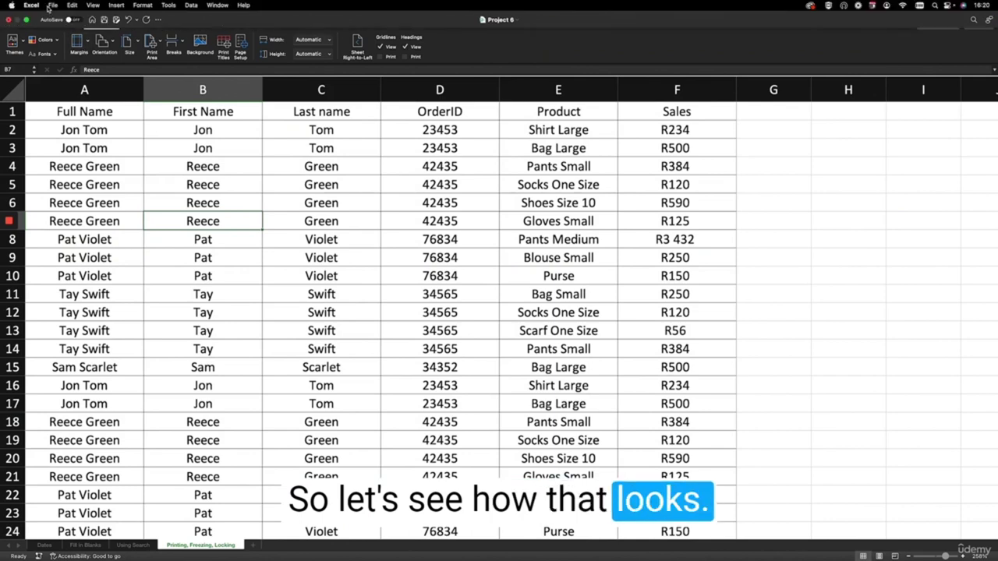
In File > Print, scale to fit 1 page wide by 2 tall and preview the two pages
click(52, 6)
click(104, 231)
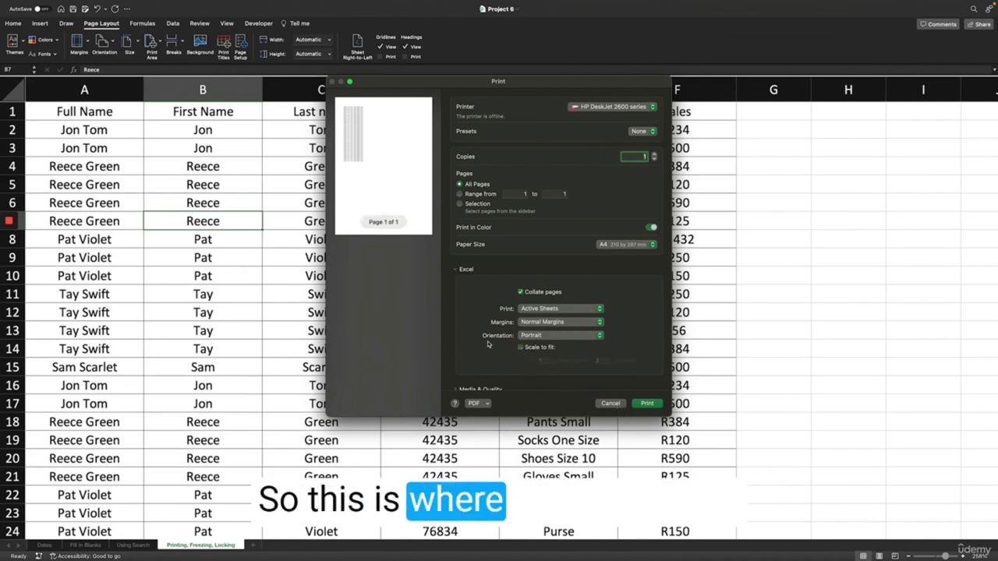
click(520, 347)
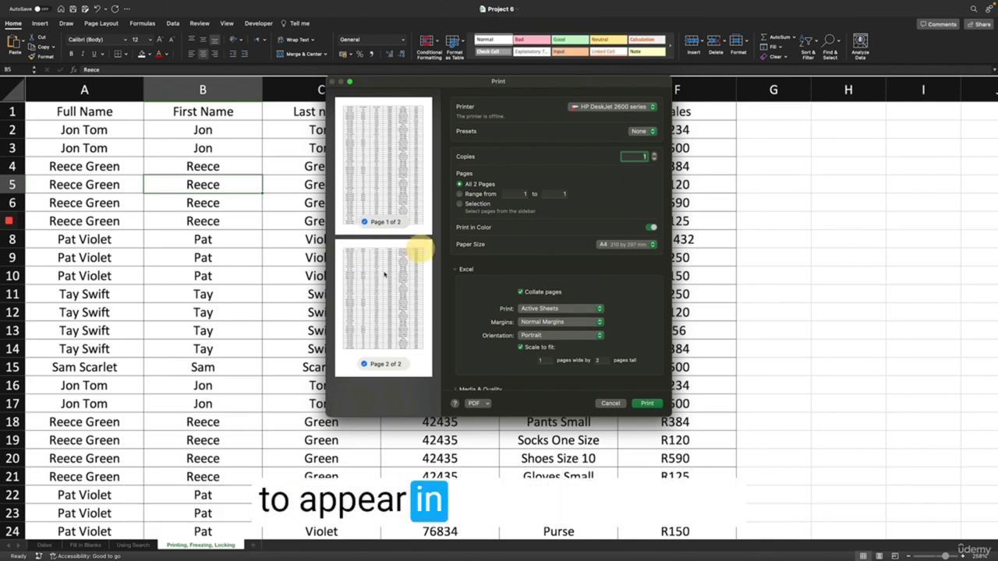
click(610, 404)
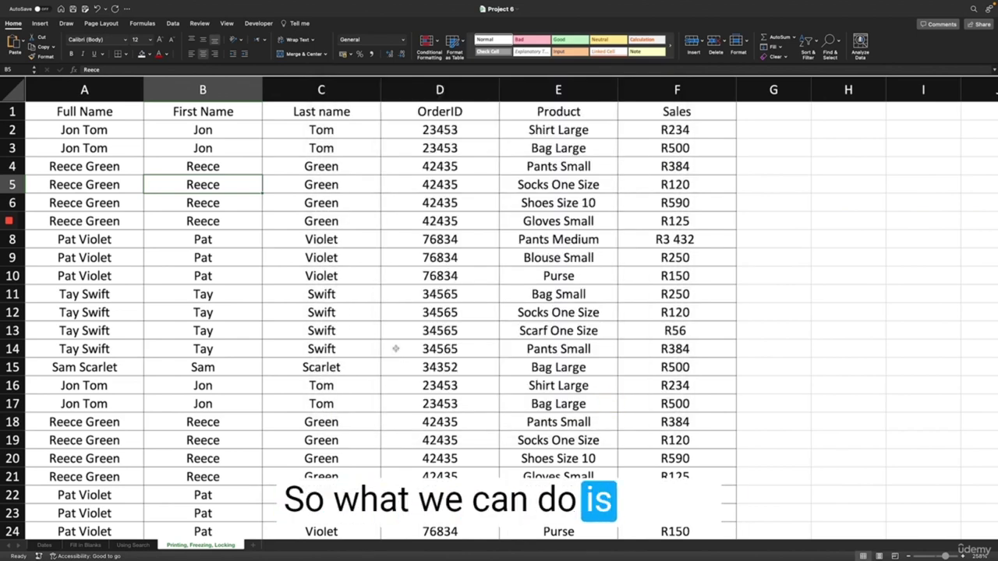
In Page Setup's Sheet tab, set Rows to repeat at top to $1:$1
click(53, 5)
mouse_move(39, 4)
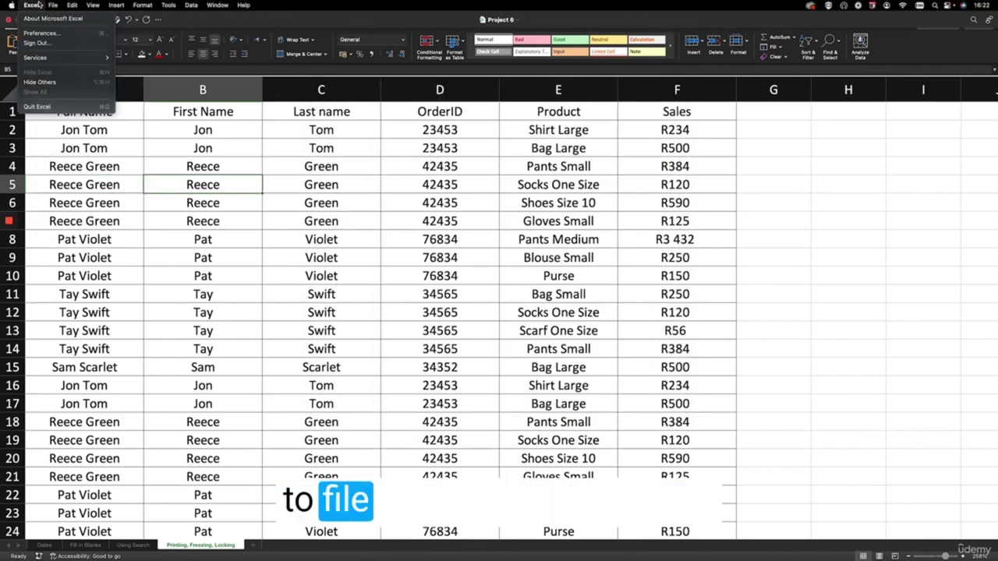
click(65, 209)
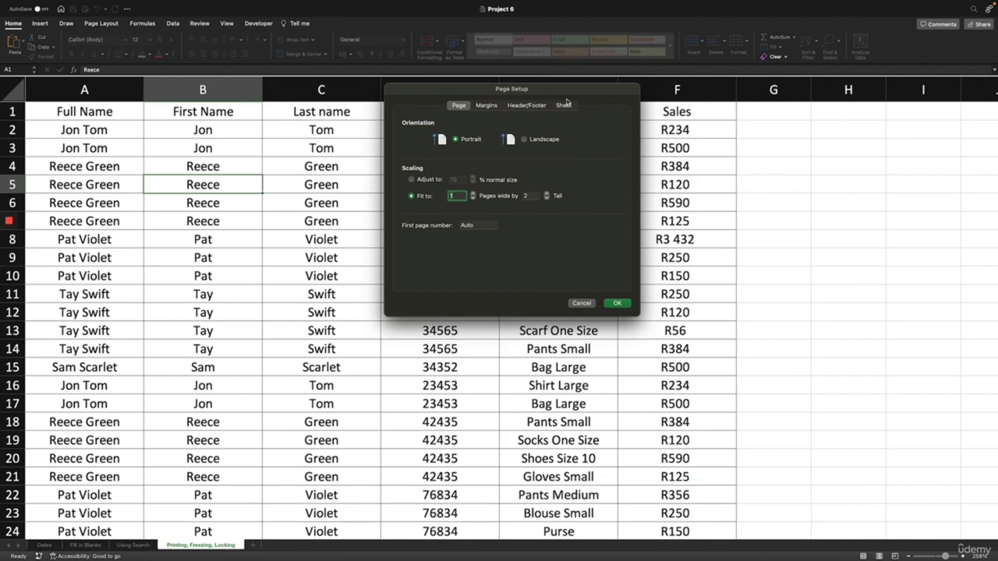
click(564, 106)
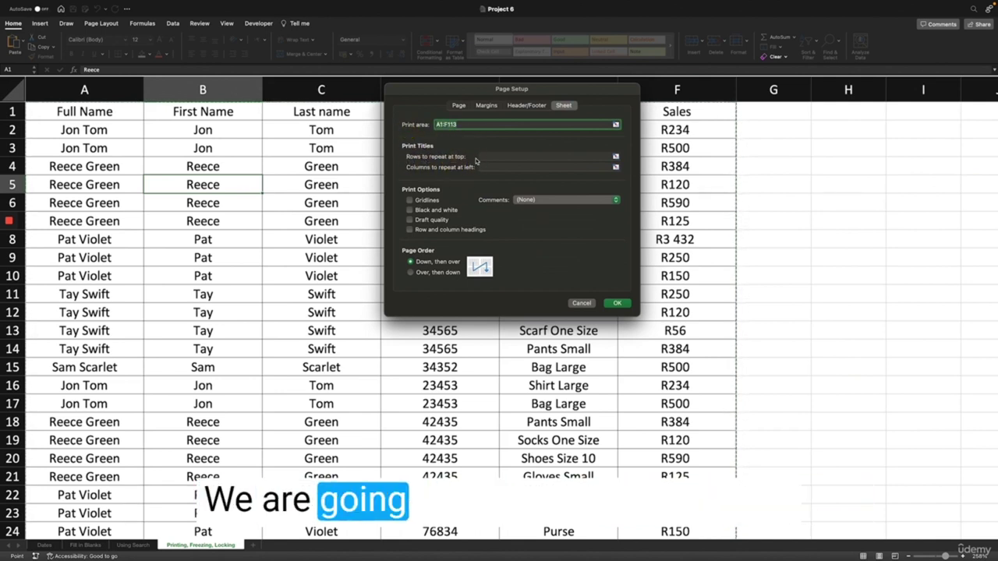
click(615, 158)
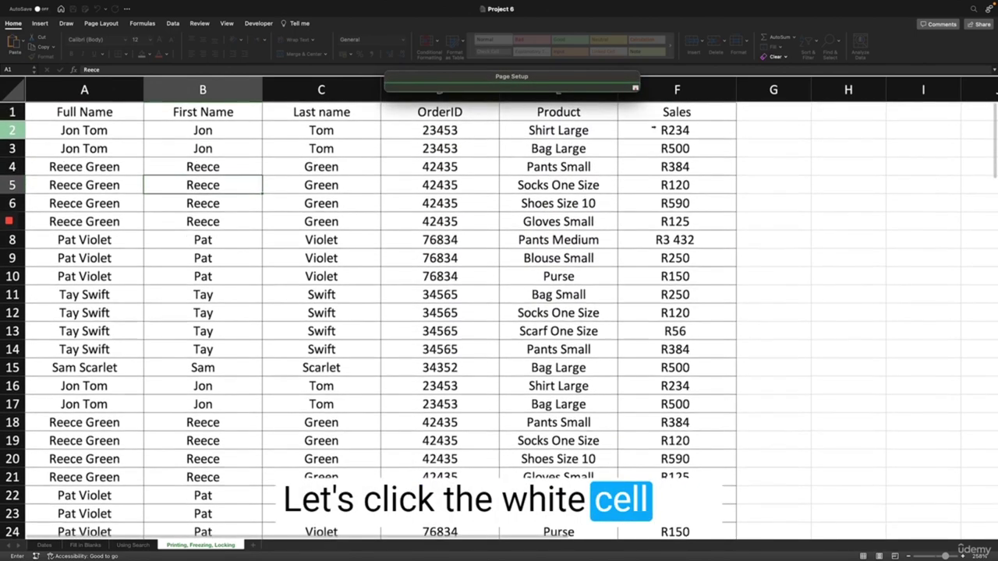
click(610, 117)
drag(292, 124, 105, 113)
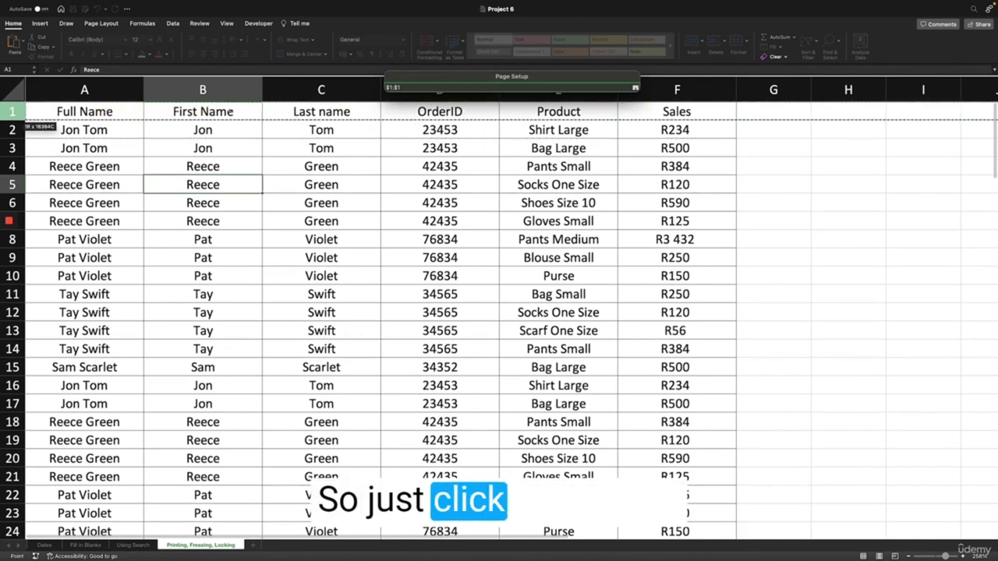
click(635, 89)
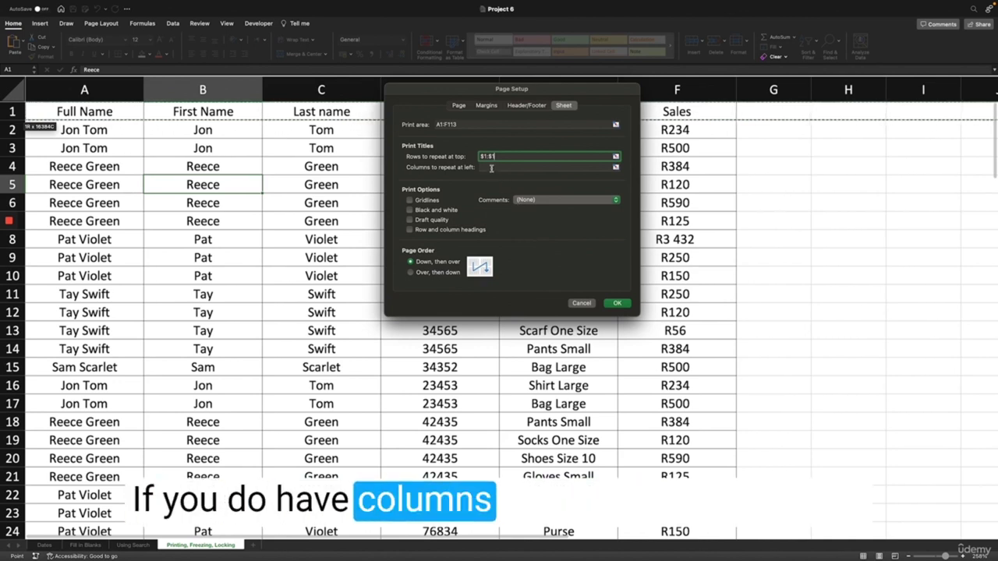
click(490, 167)
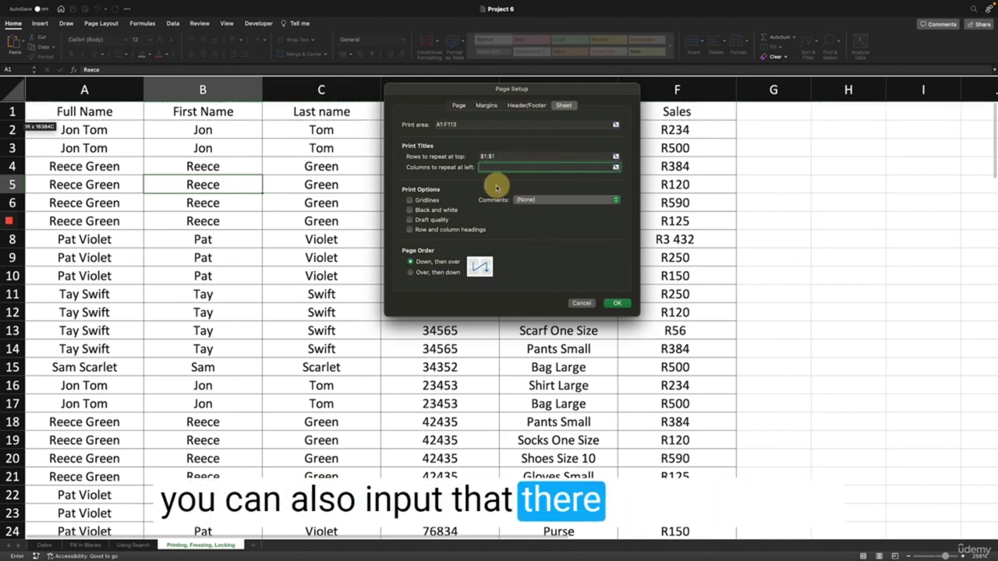
click(615, 304)
Preview the printout to confirm the header row repeats on page 2, then close the preview
click(52, 6)
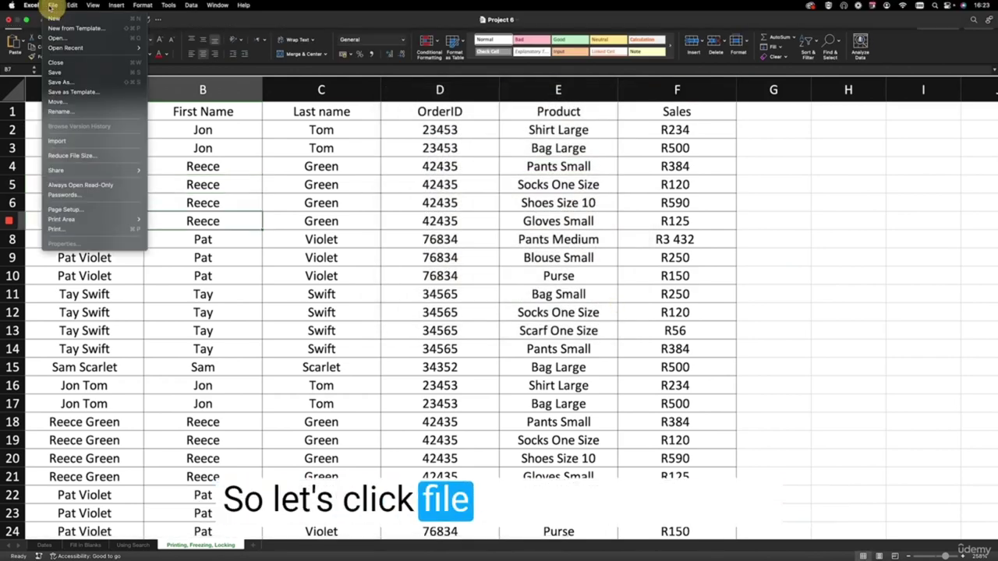
click(75, 230)
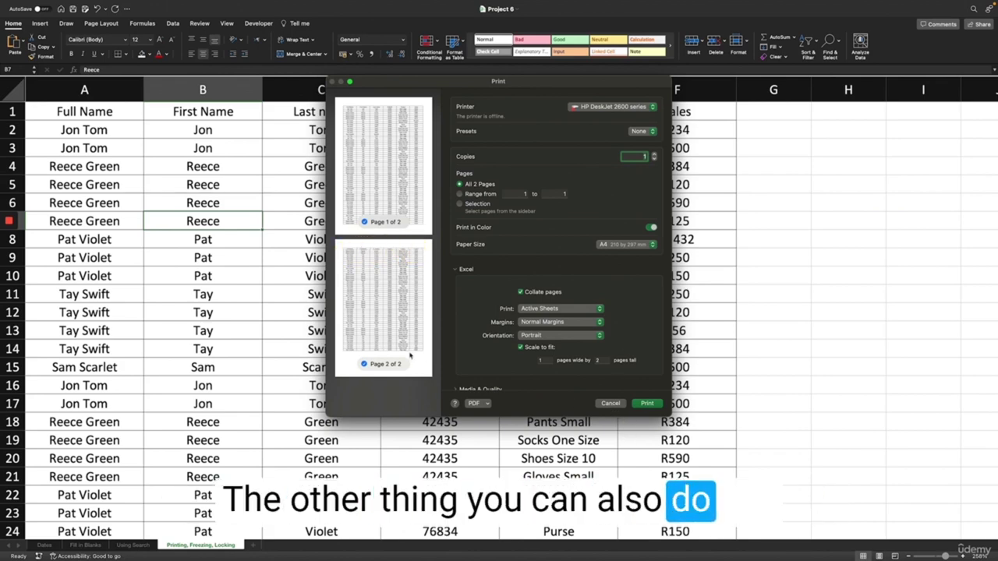
click(610, 404)
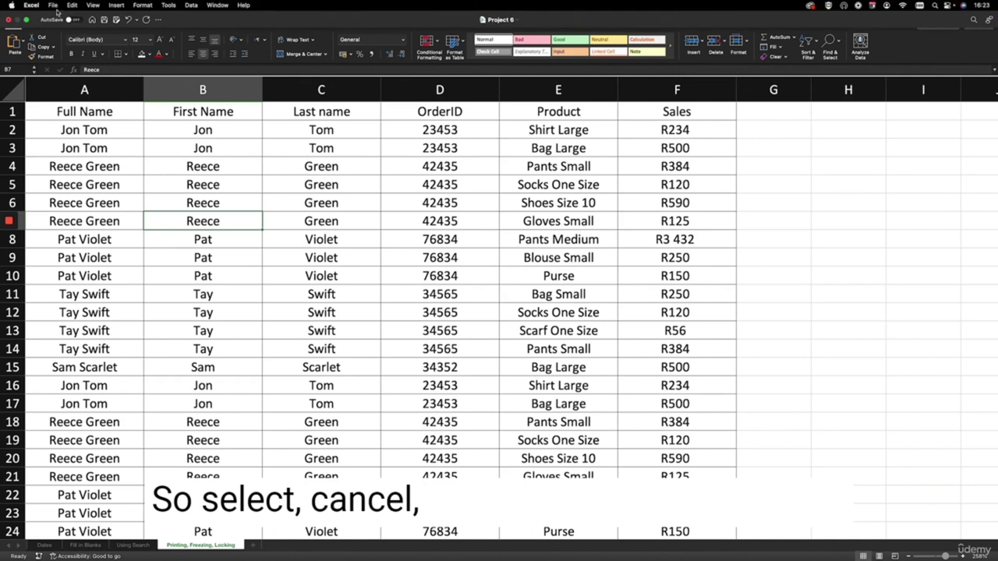
click(52, 5)
Change the page scaling to Adjust to 70% in Page Setup
click(64, 209)
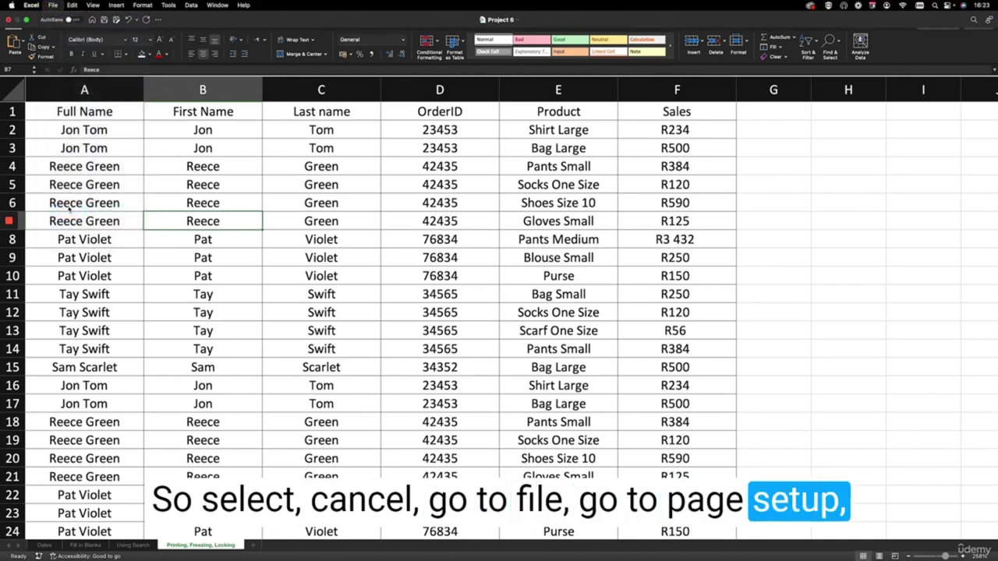
click(457, 107)
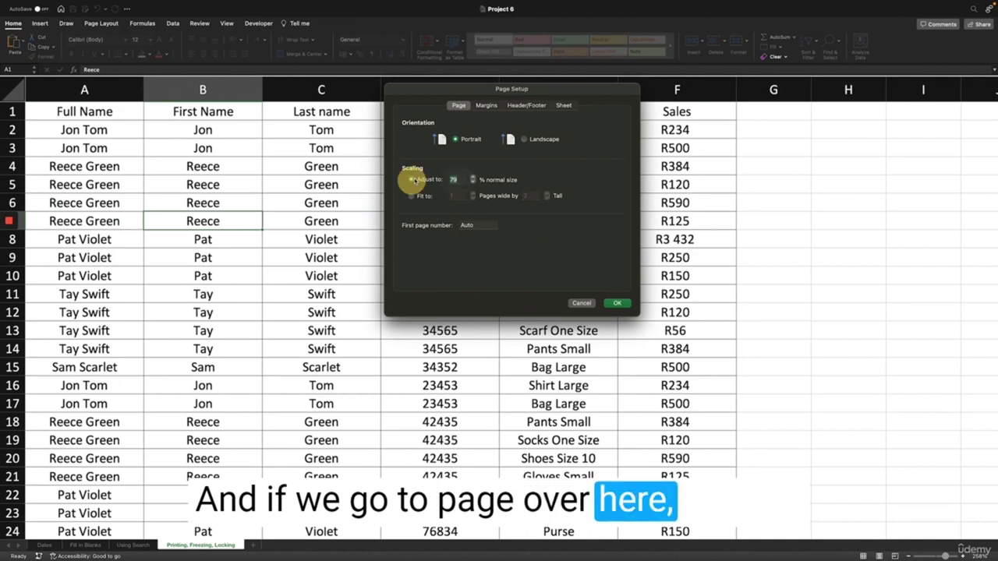
click(472, 182)
click(473, 182)
click(472, 183)
click(473, 183)
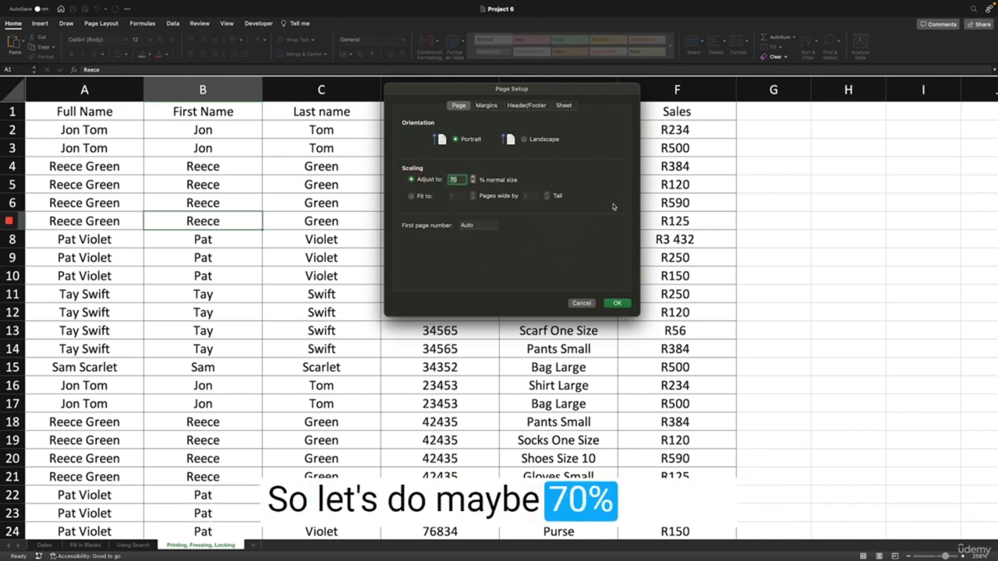
click(616, 304)
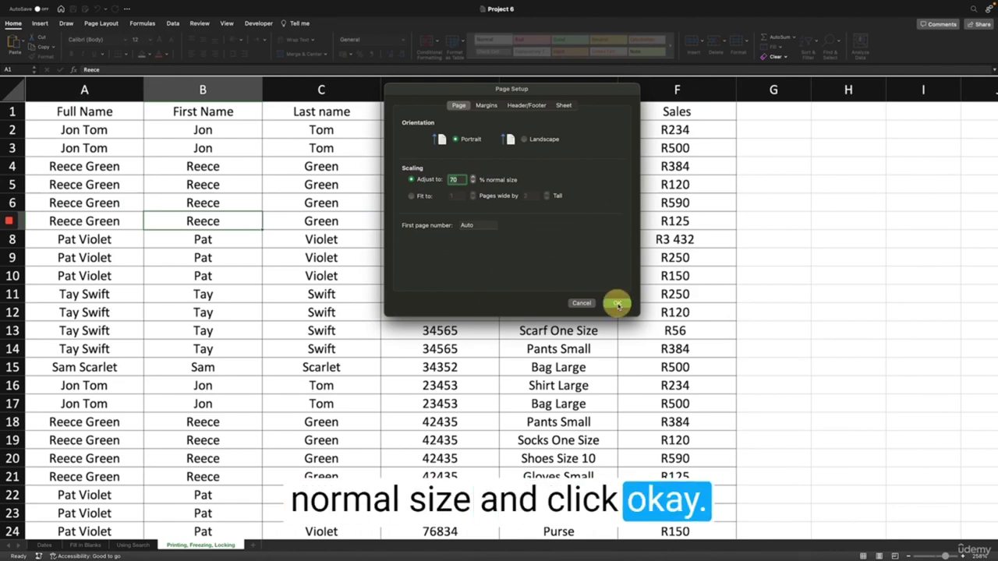
click(244, 201)
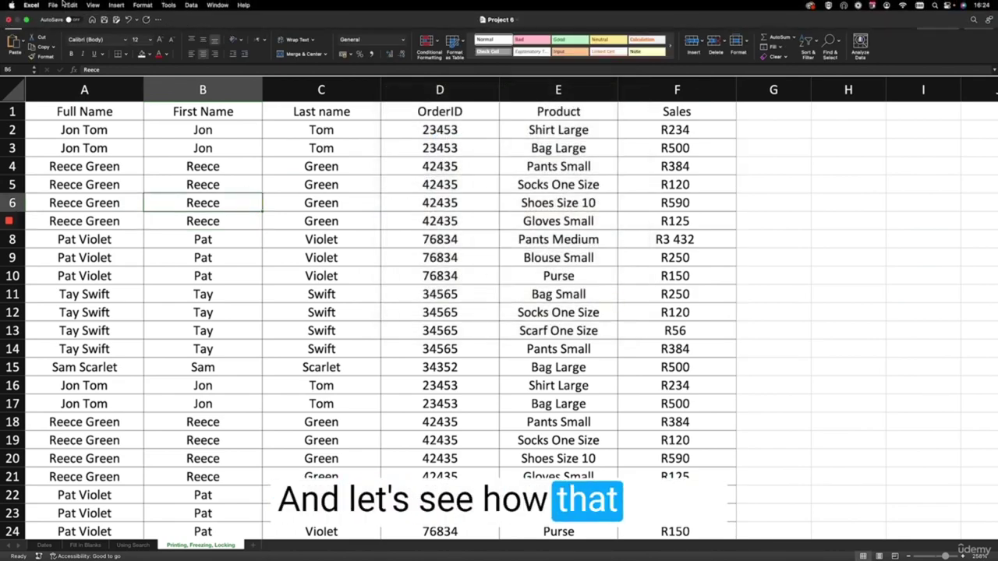
Preview the printout at 70% scaling, then close the preview without printing
click(54, 4)
mouse_move(15, 4)
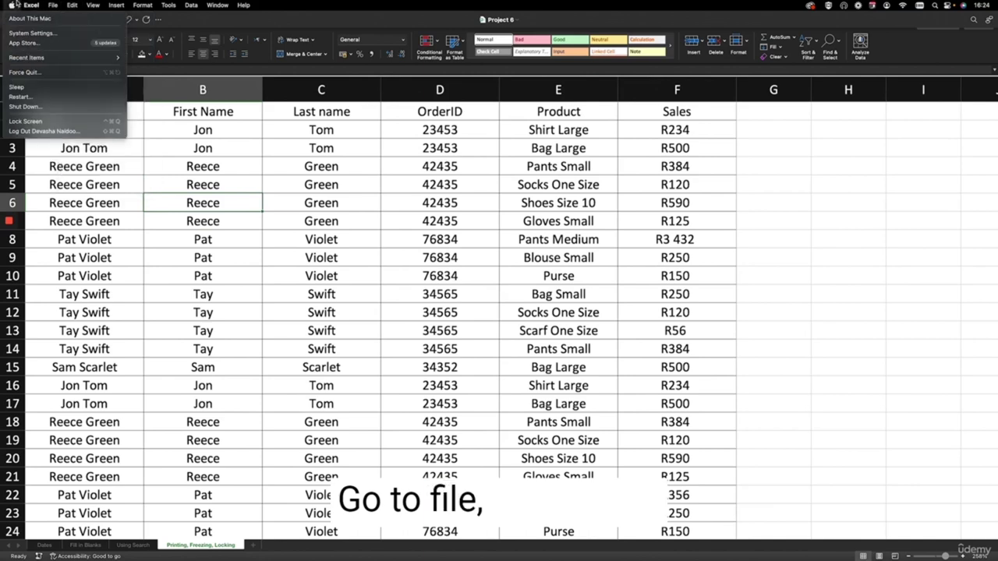
mouse_move(53, 5)
click(68, 223)
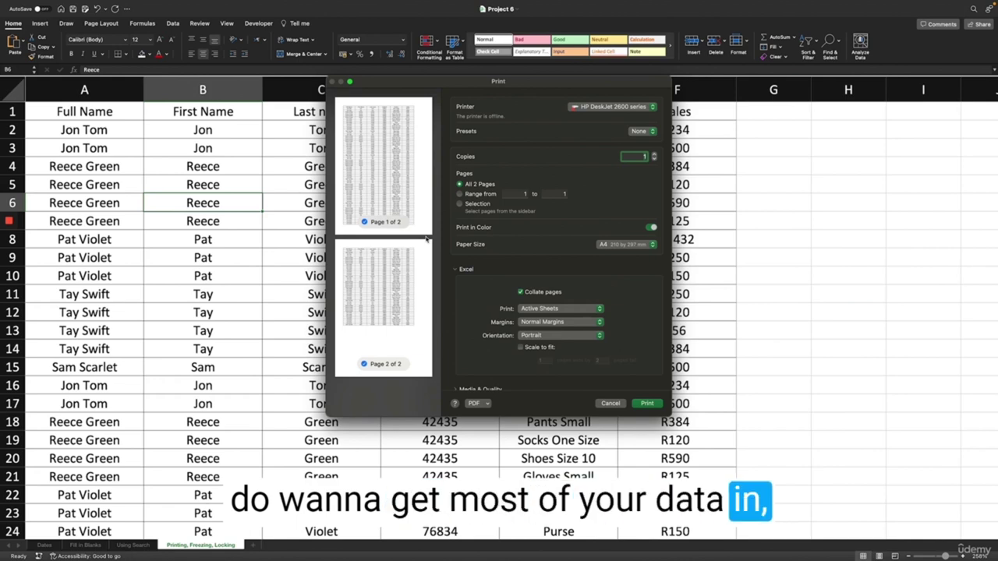
click(610, 404)
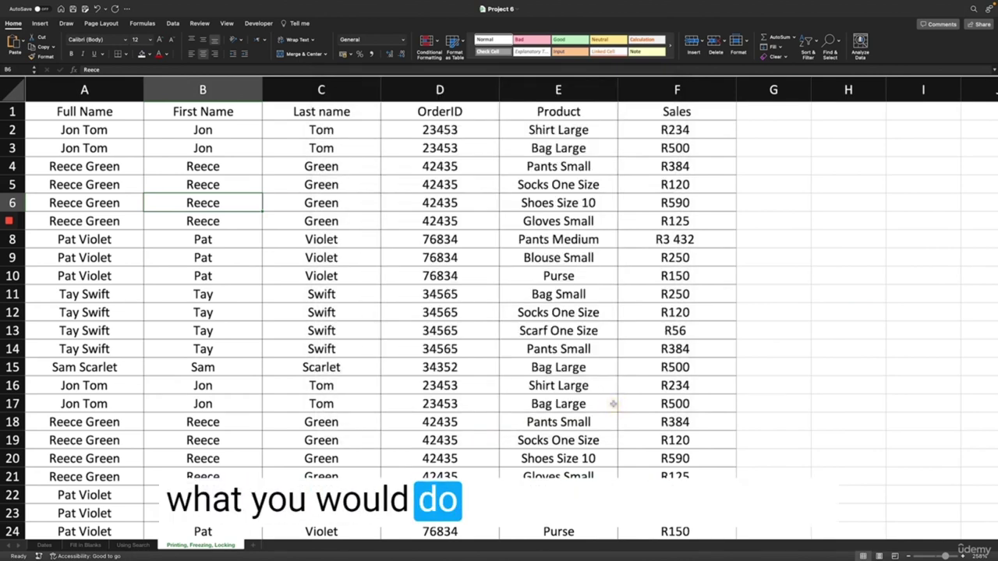
Switch scaling back to fit 1 page wide by 2 tall and preview the two-page printout
click(53, 4)
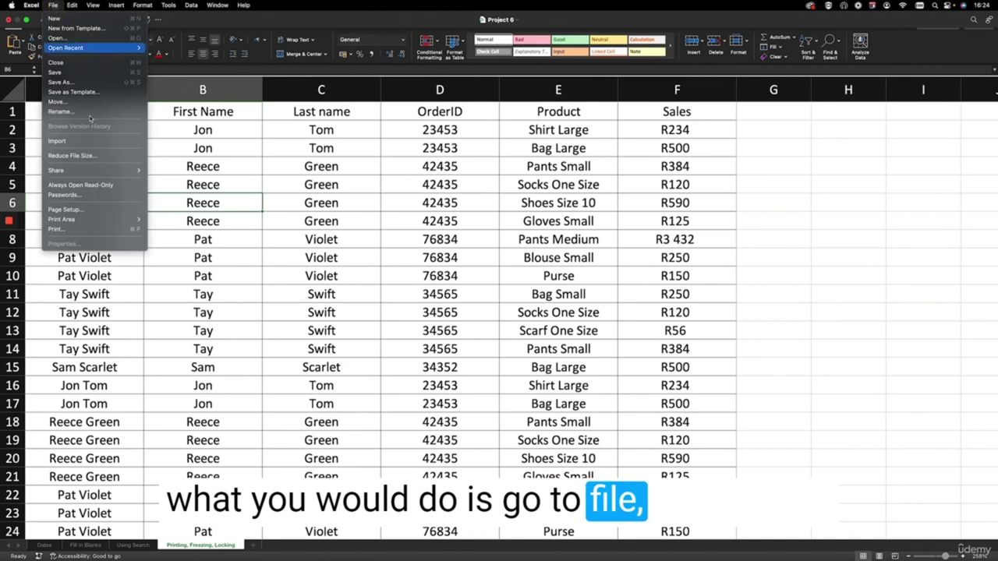
click(81, 211)
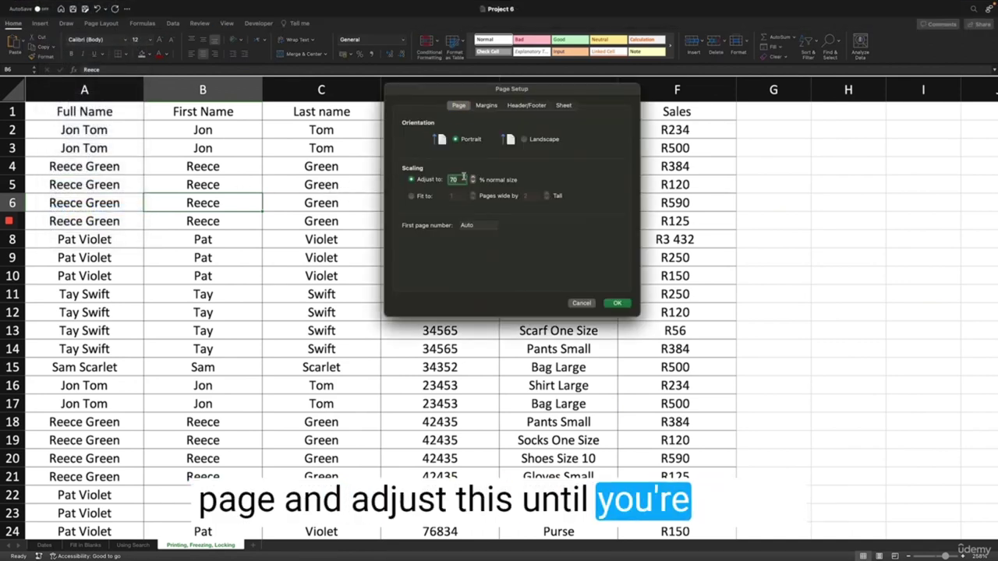
click(413, 196)
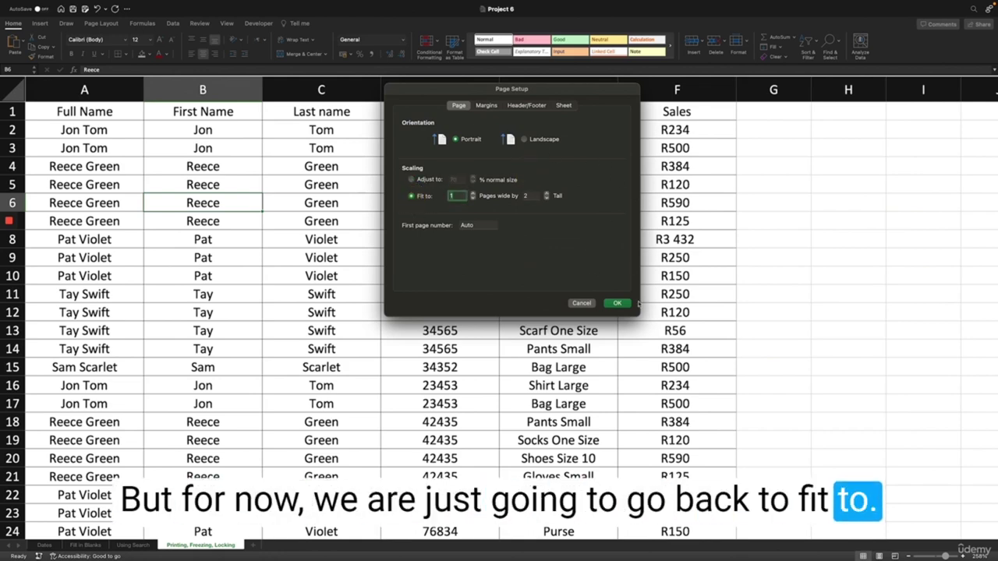
click(617, 303)
click(53, 6)
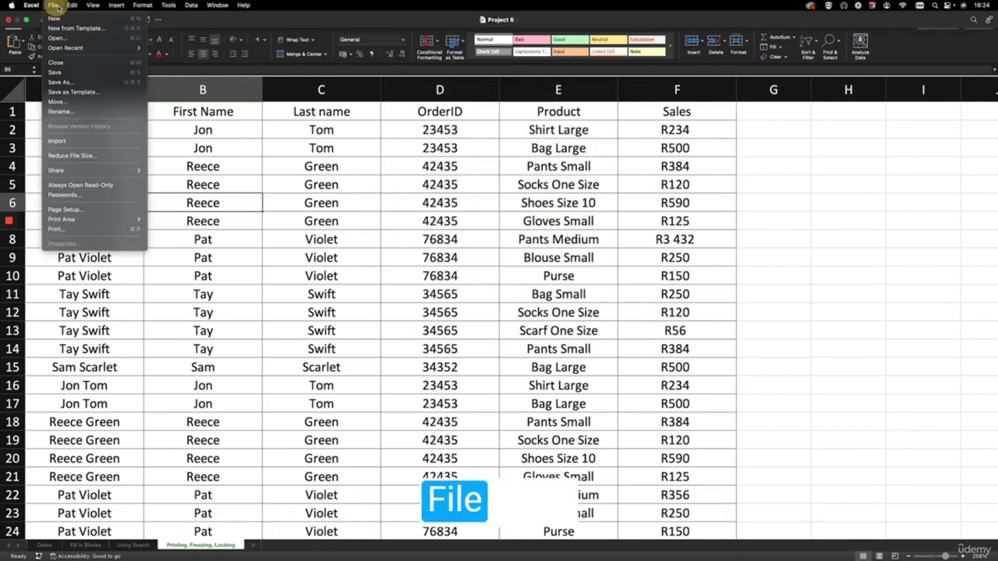
click(71, 232)
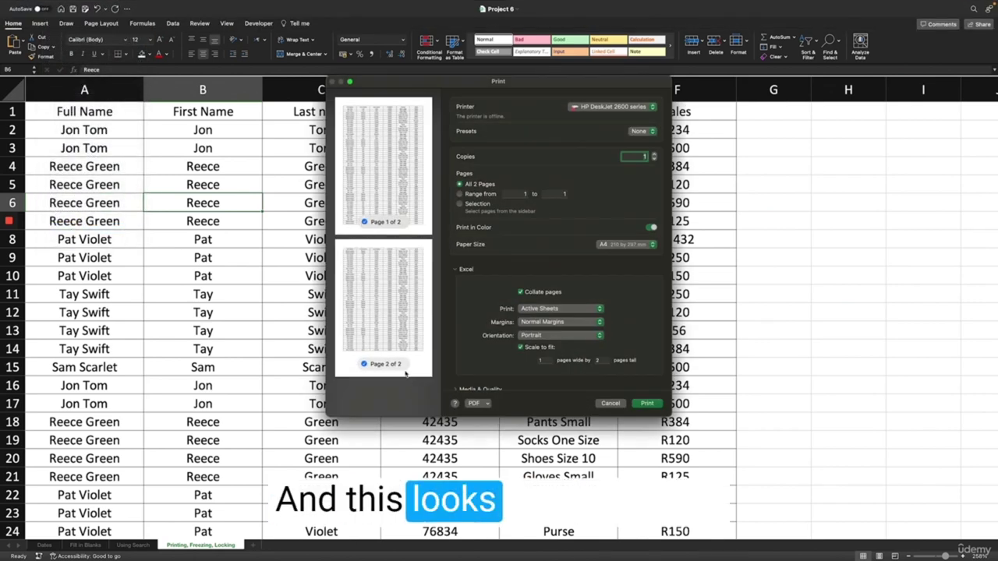